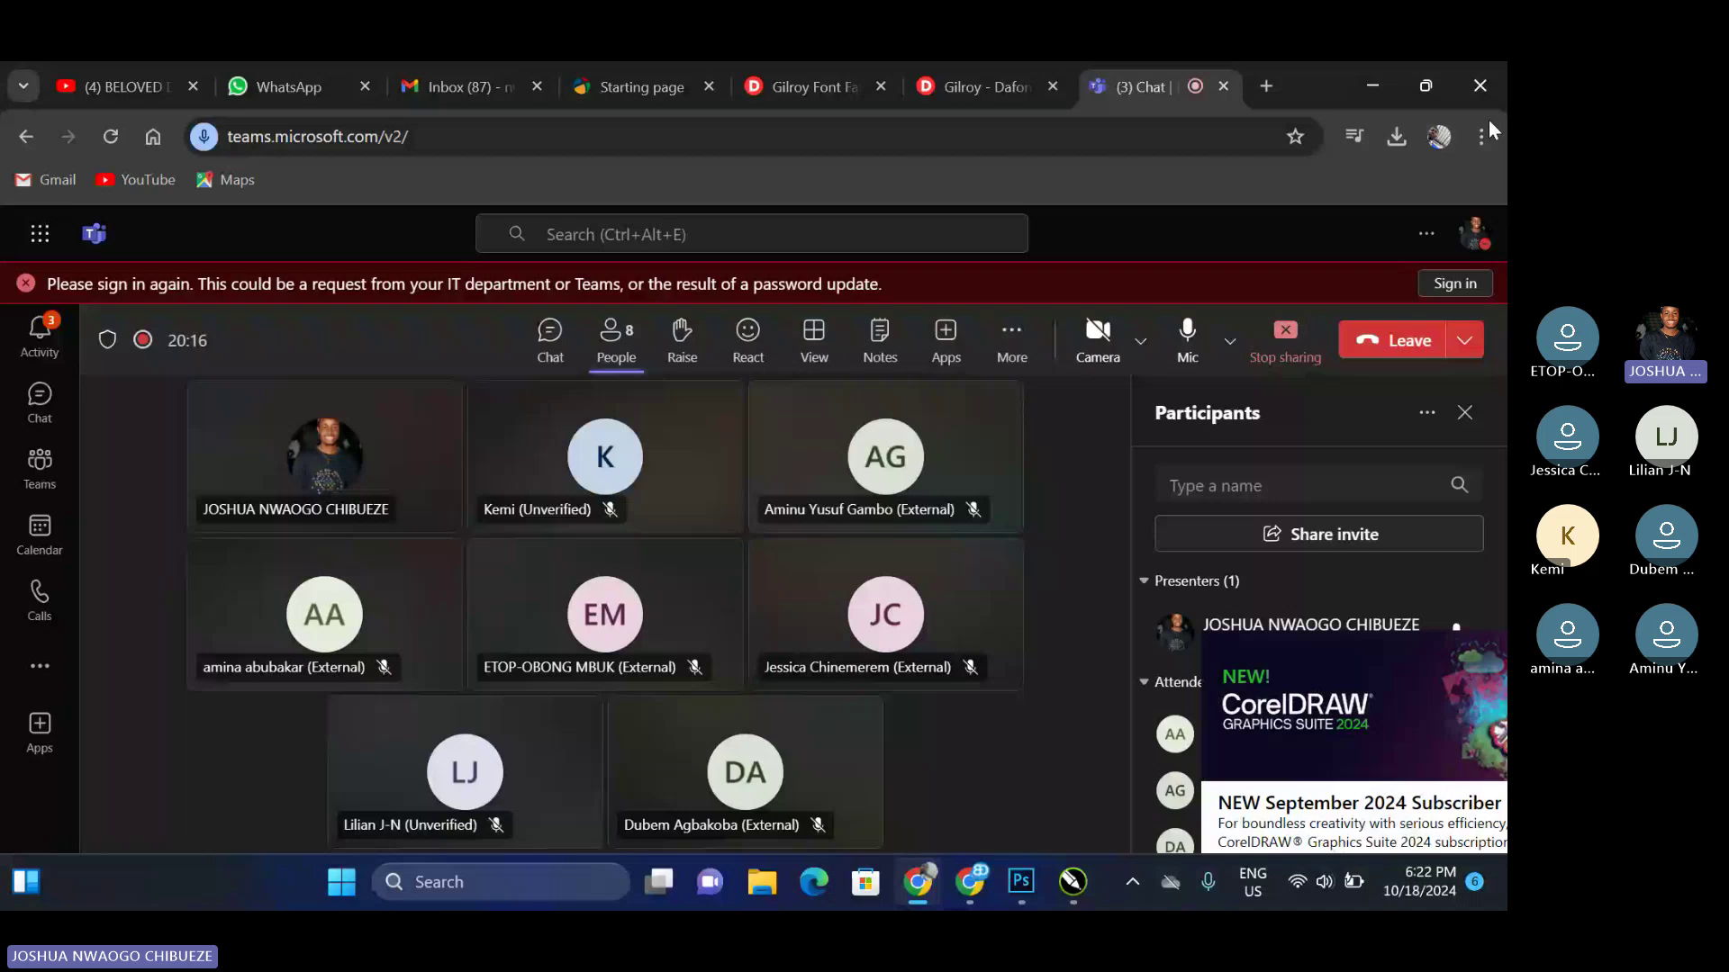
# Switch to CorelDRAW, bring up page 12 with the color schemes and the Biography flyer, and dismiss the CorelDRAW 2024 advert
pyautogui.click(1372, 85)
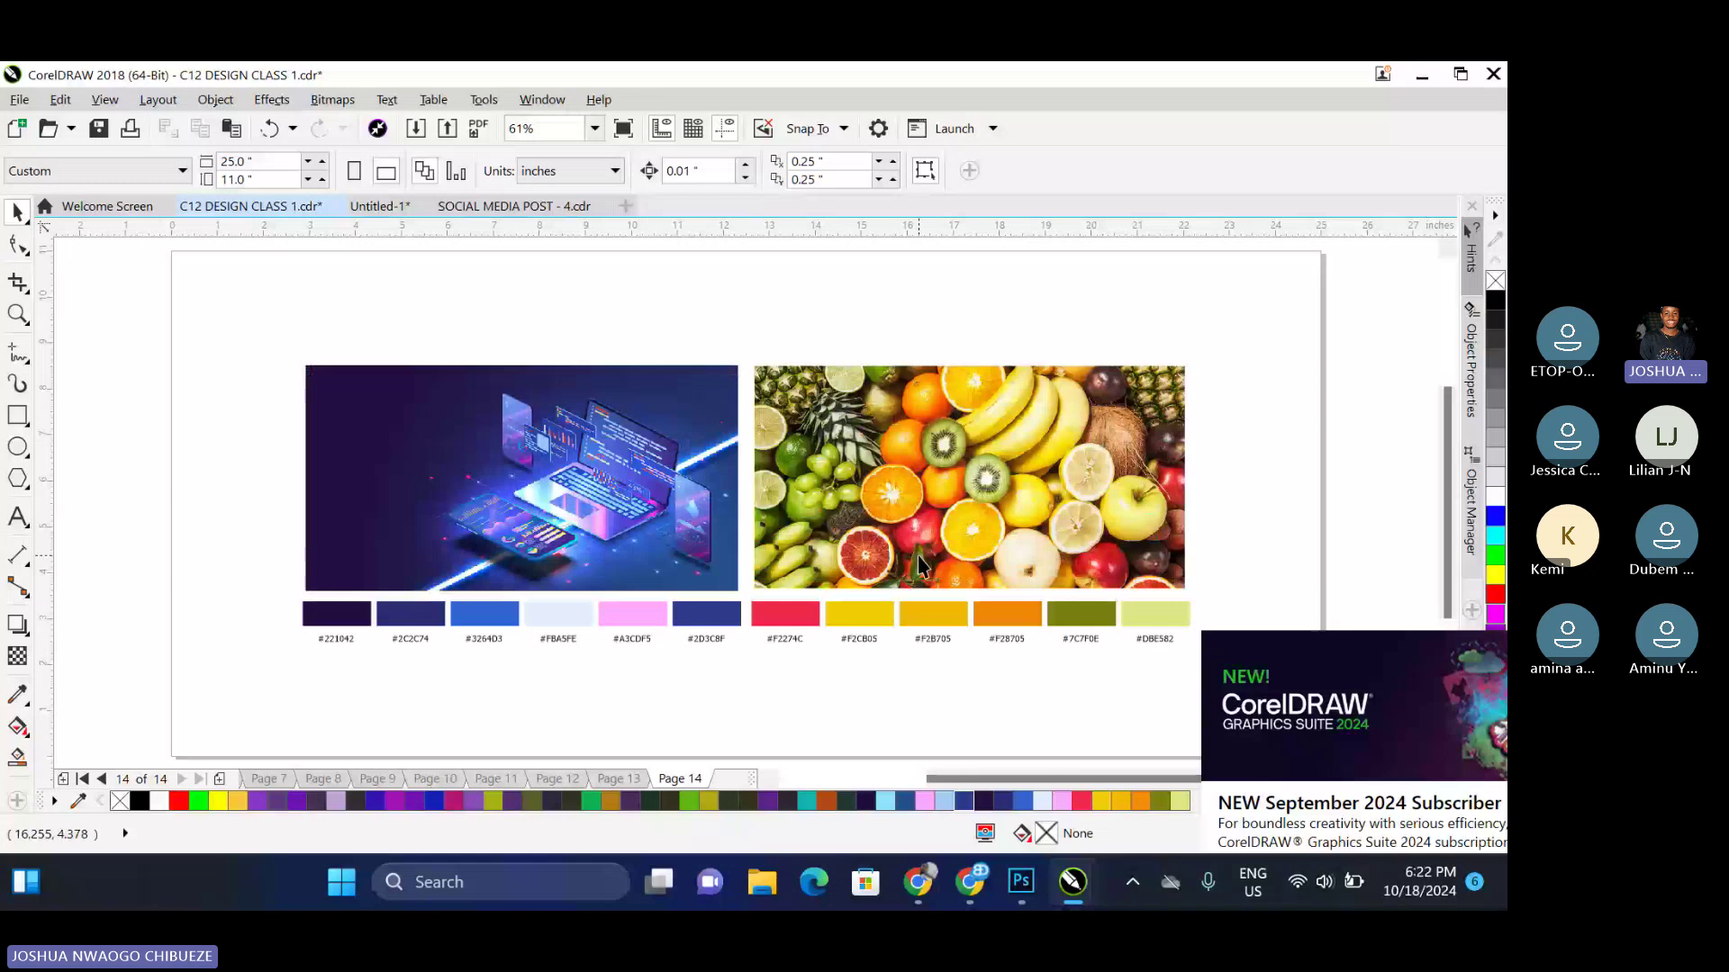
pyautogui.press('pageup')
pyautogui.press('pageup')
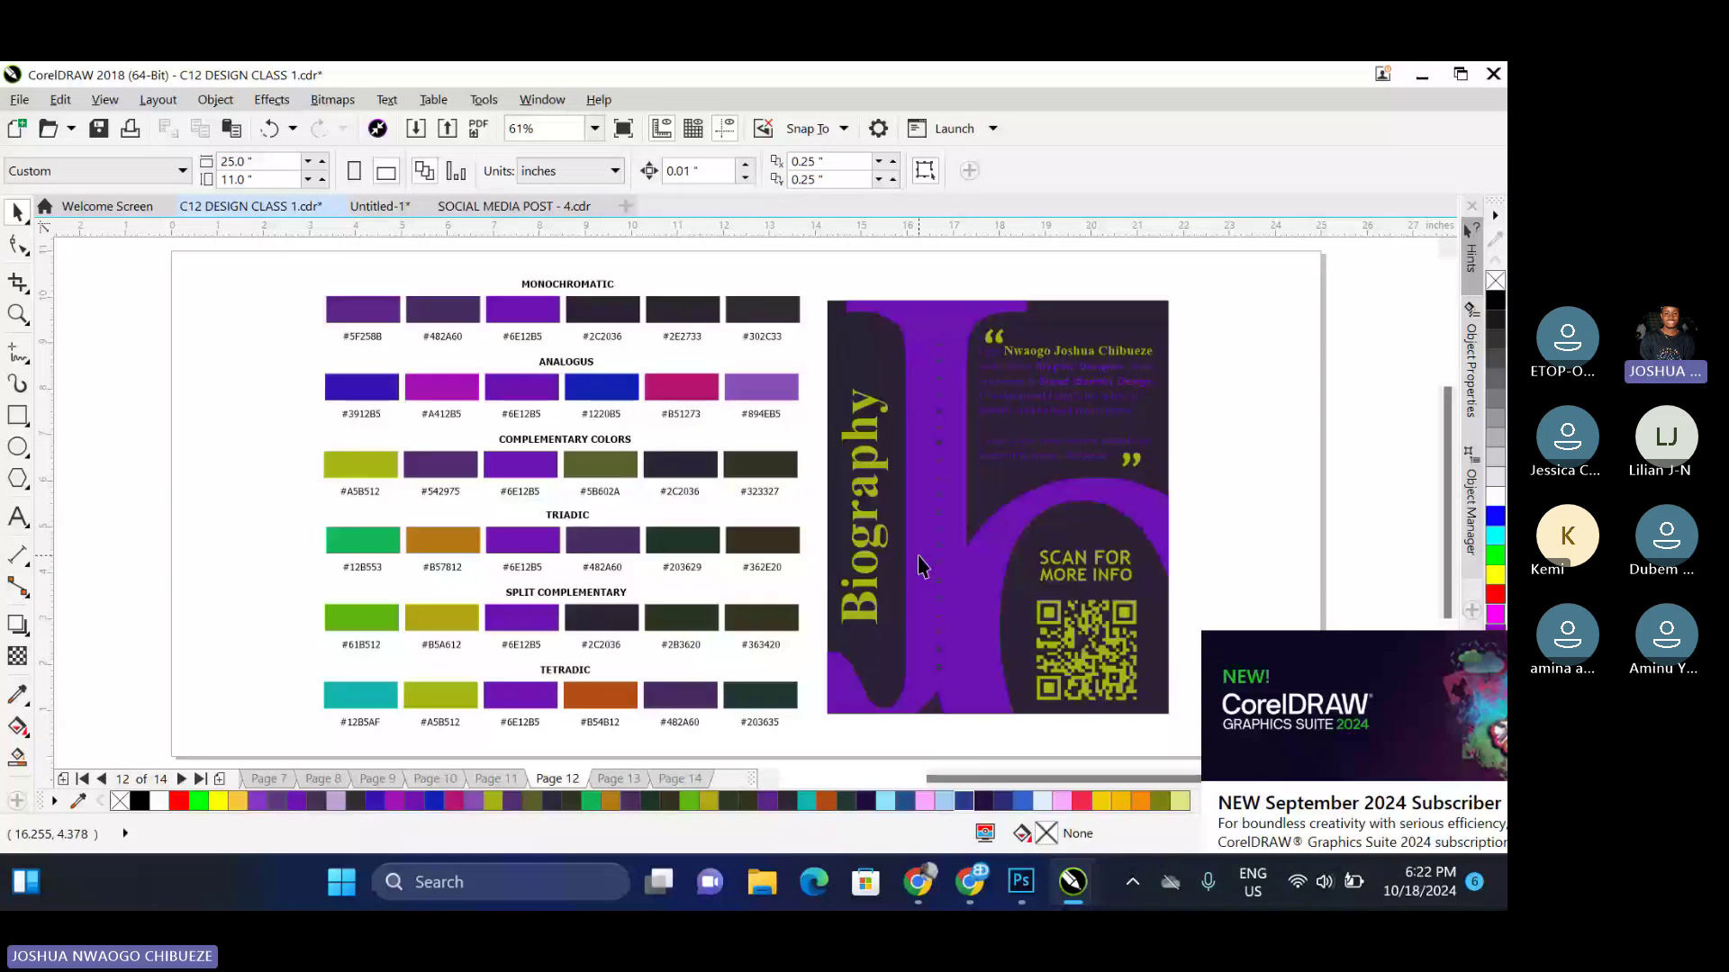
pyautogui.scroll(-1, 1007, 558)
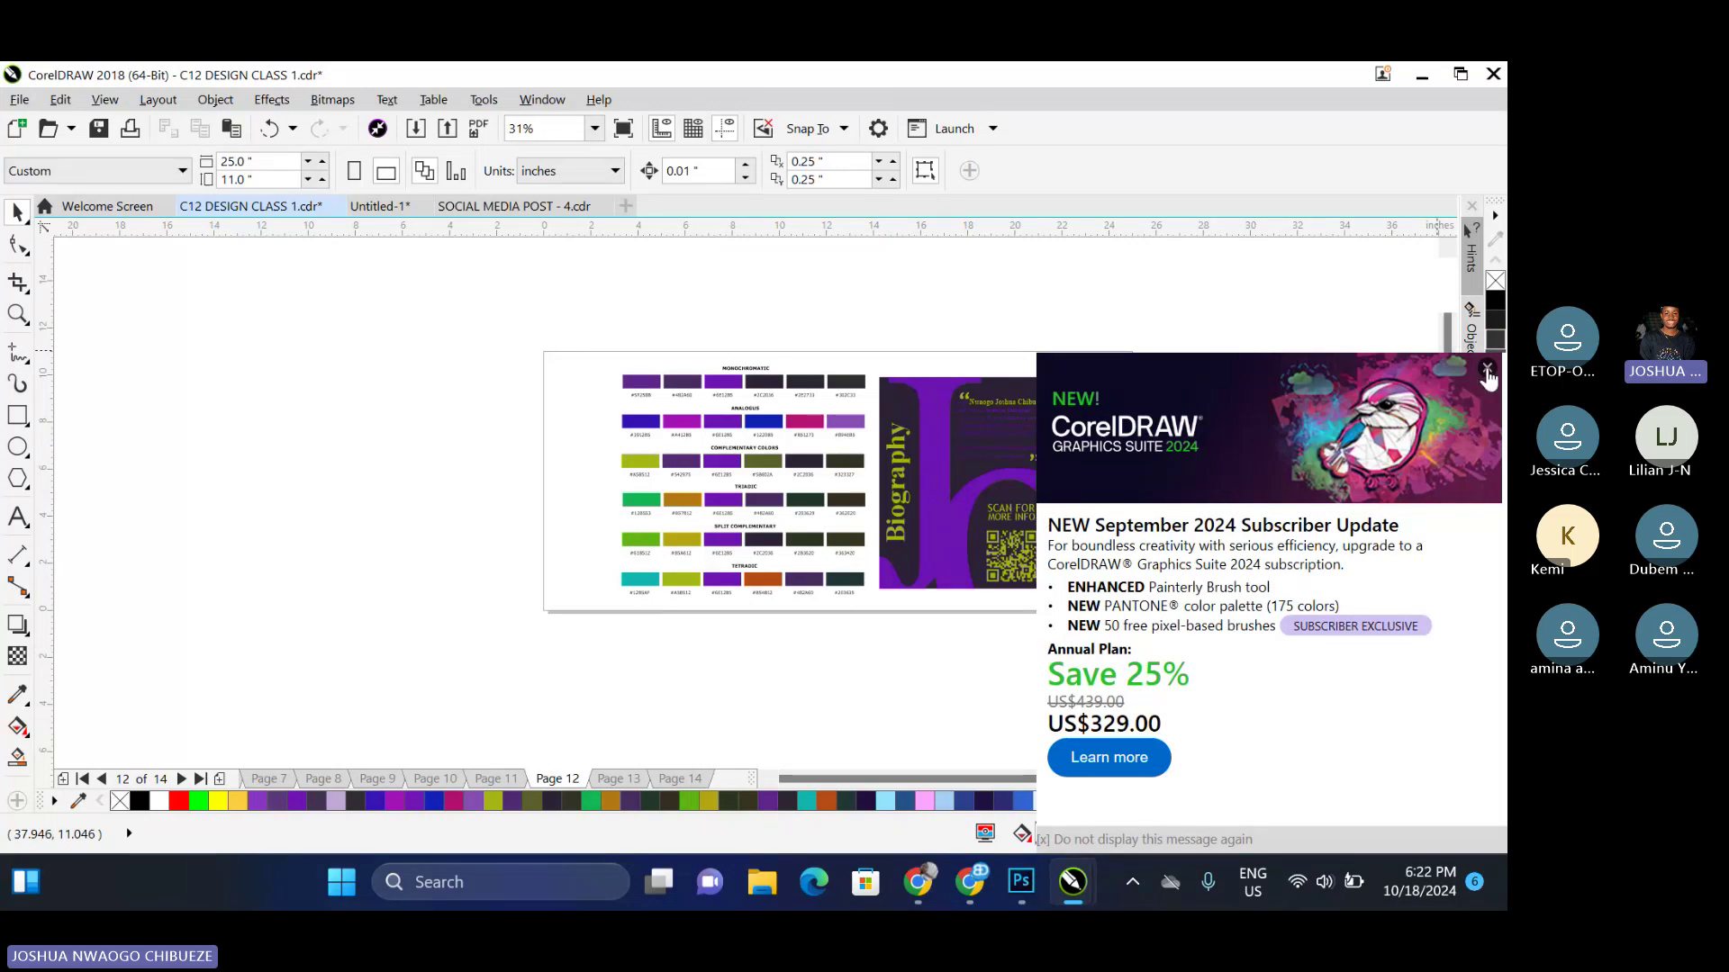
pyautogui.click(1207, 285)
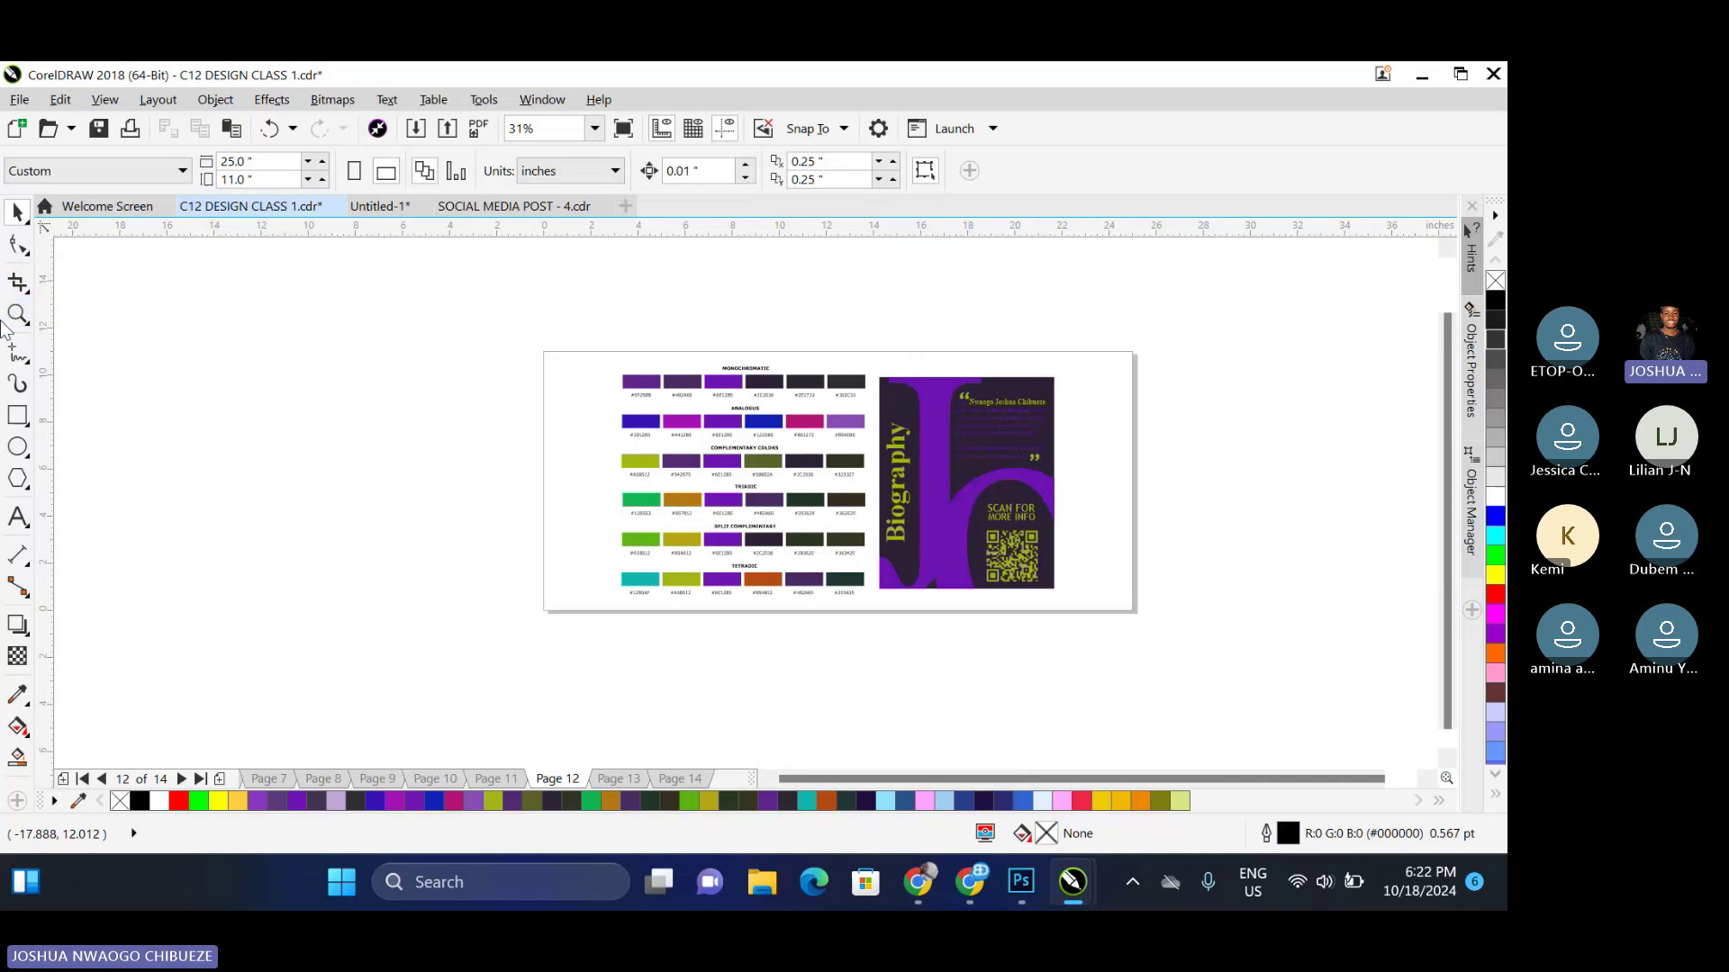
# Ungroup the group holding the color schemes and the Biography flyer on page 12, leaving the background rectangle in place
pyautogui.moveTo(881, 369); pyautogui.dragTo(1136, 639)
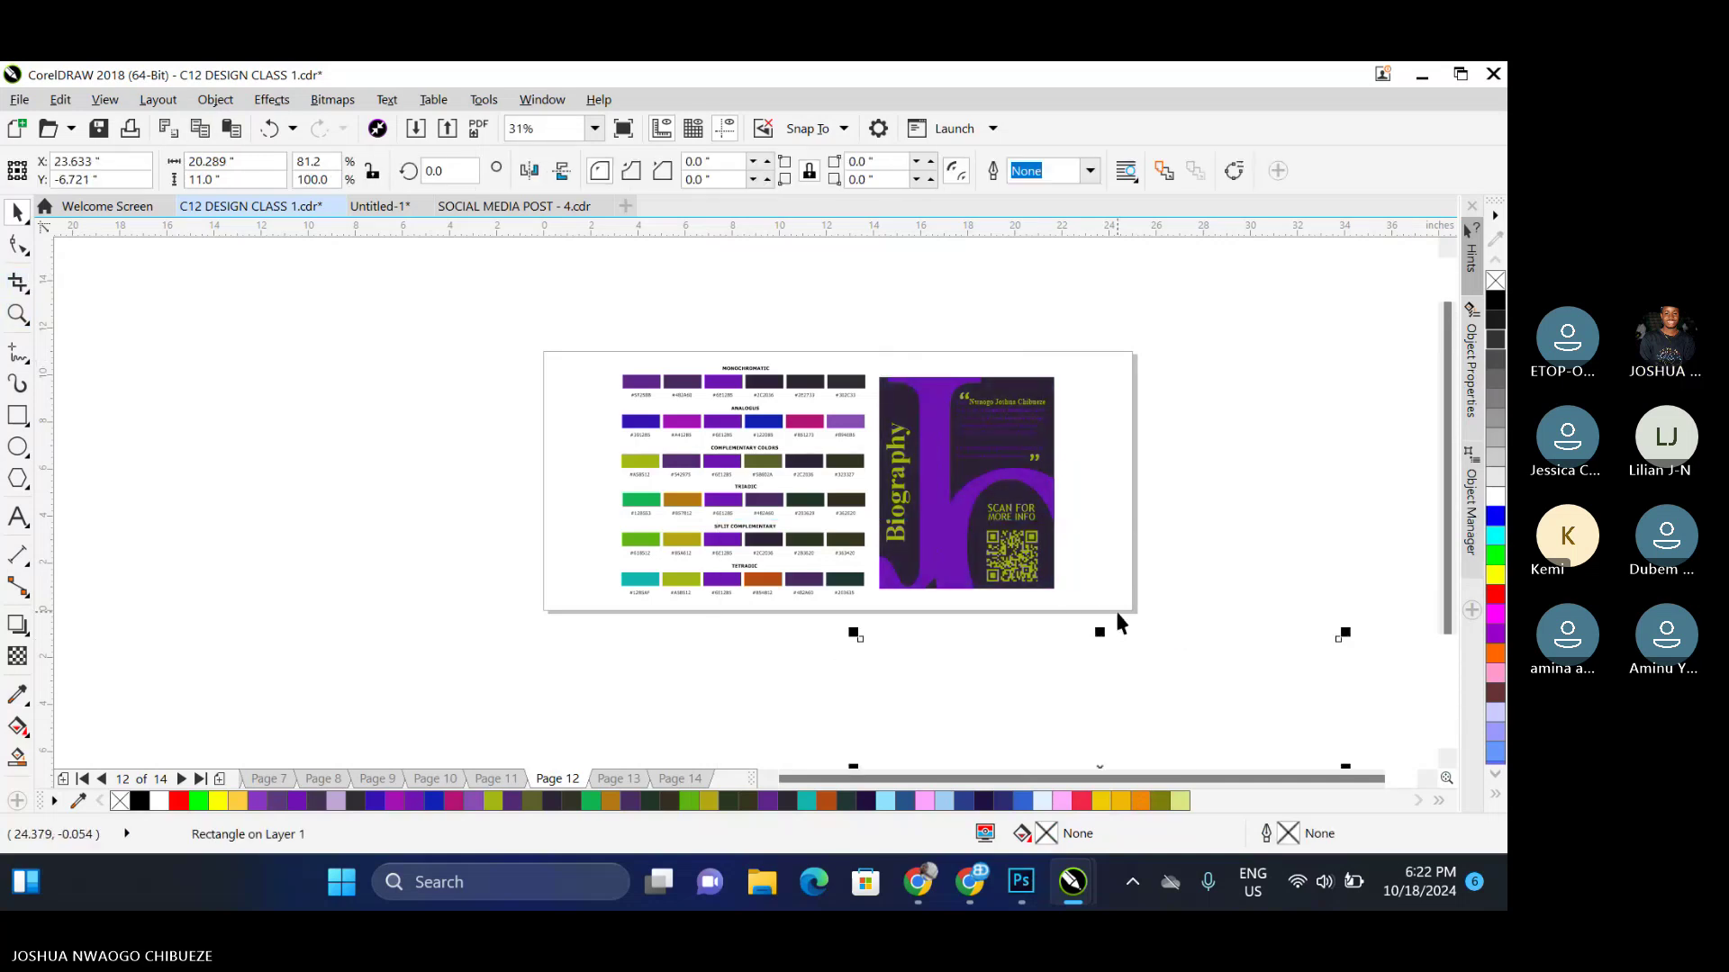
pyautogui.hotkey('ctrl', 'z')
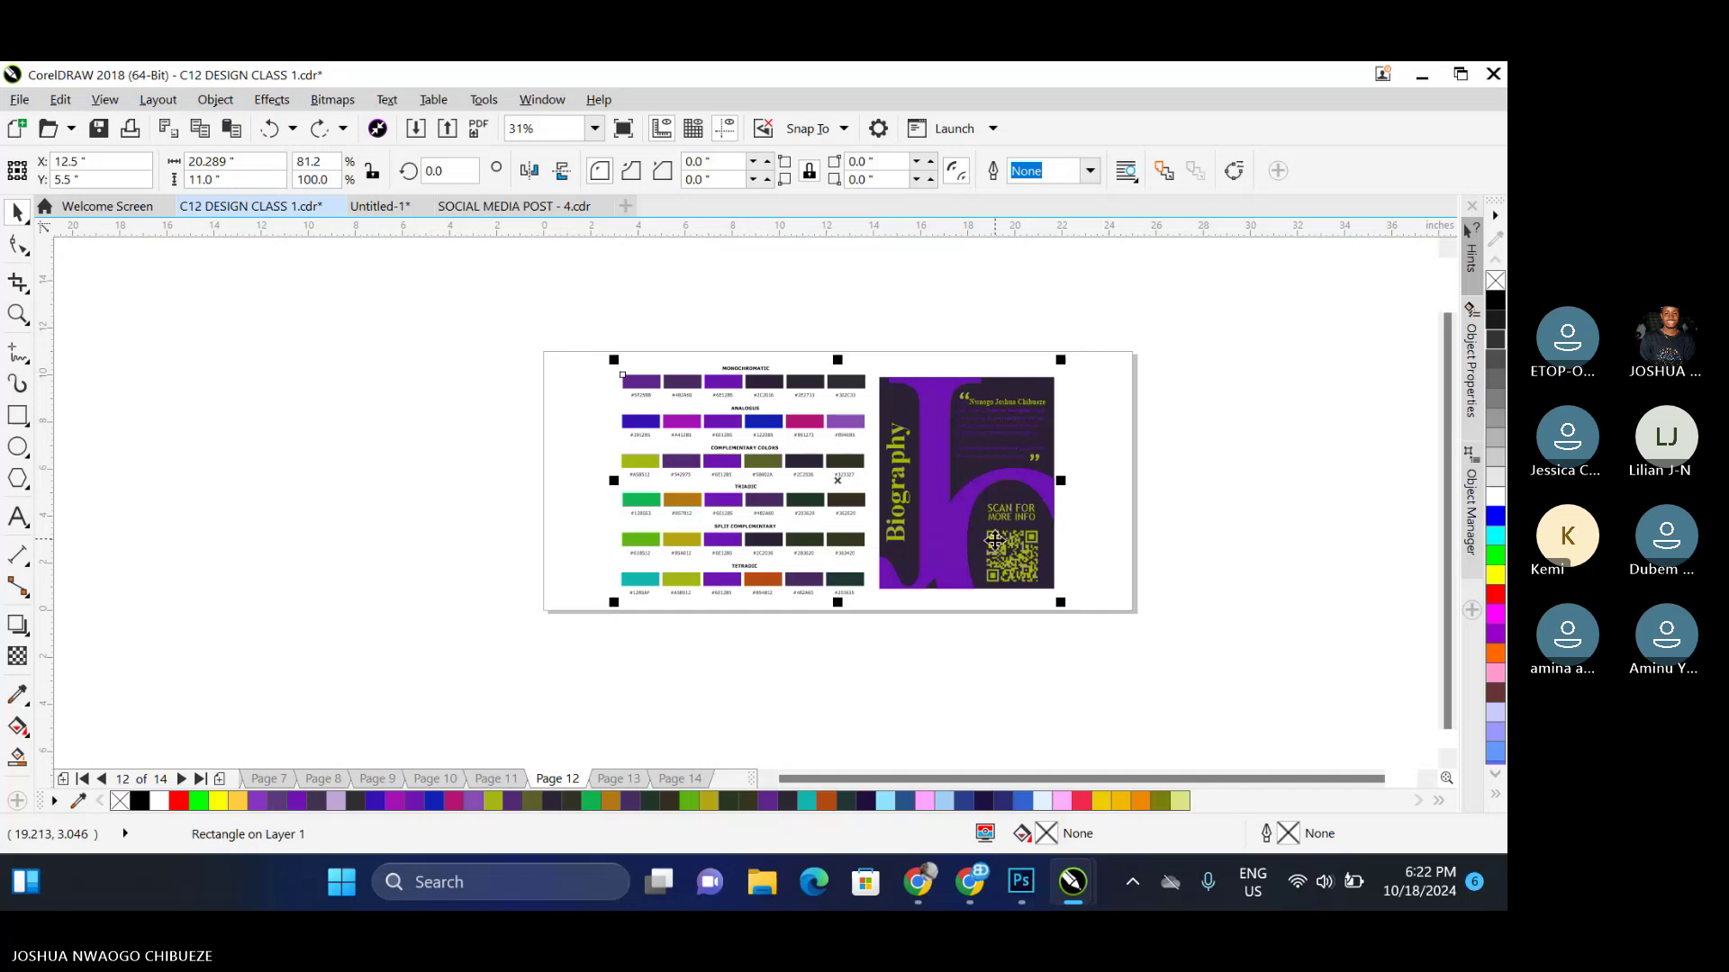
pyautogui.click(995, 540)
pyautogui.rightClick(995, 540)
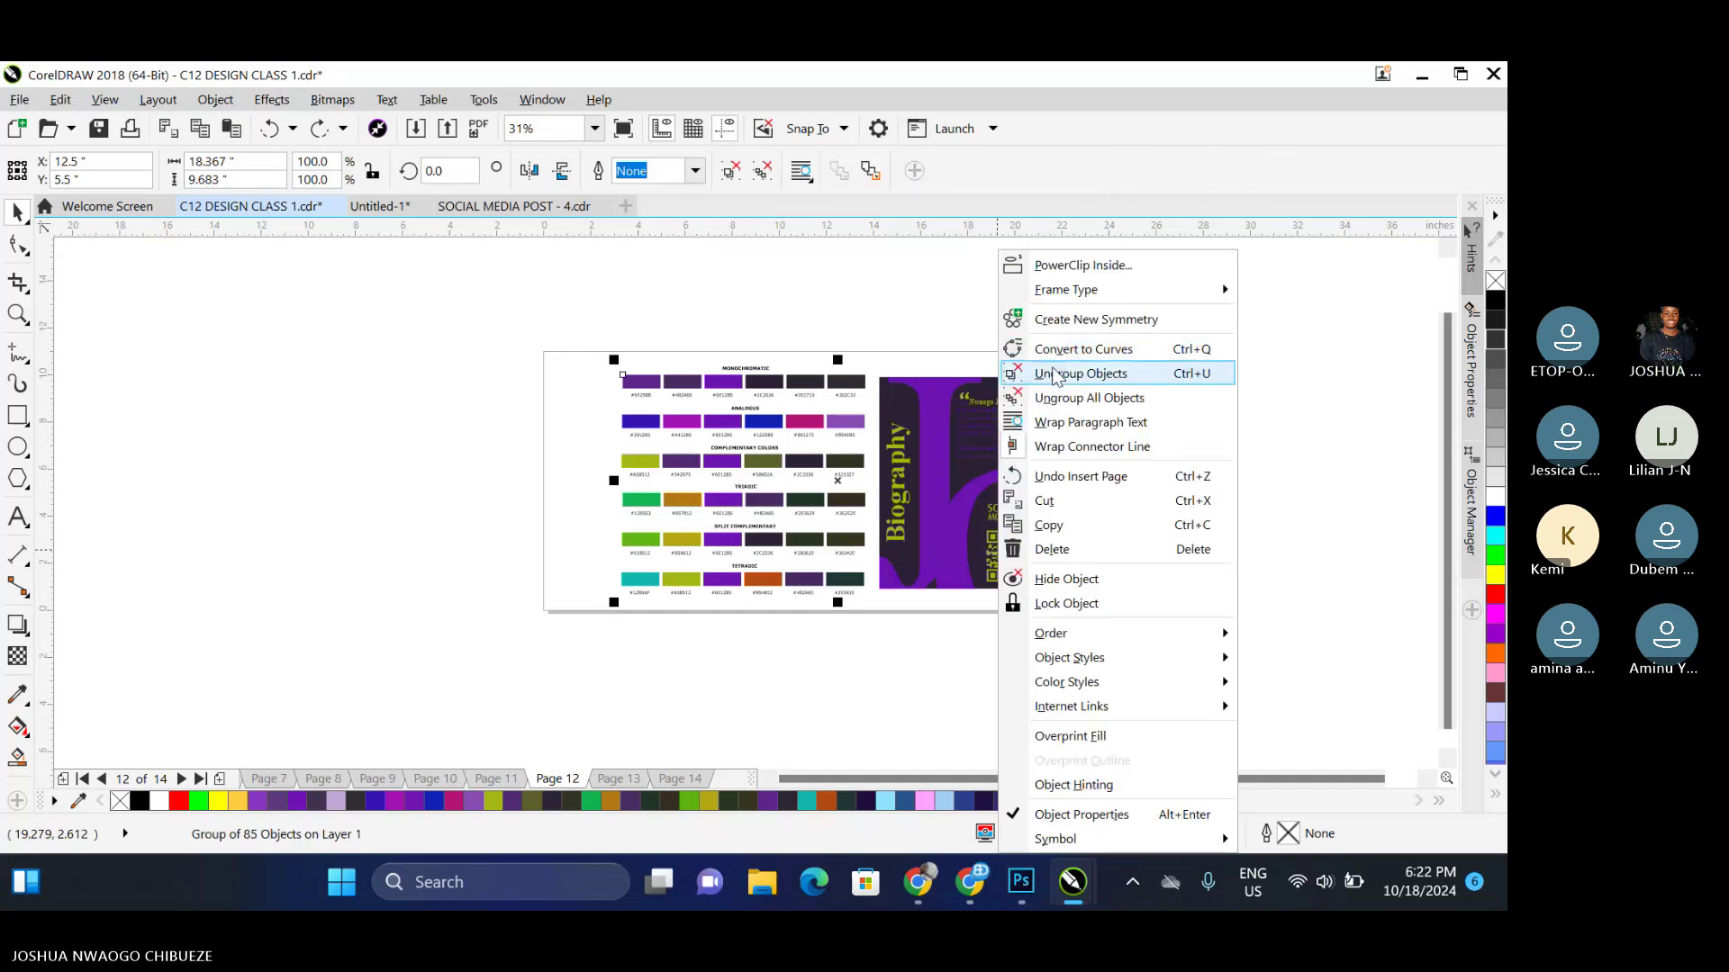
pyautogui.click(1135, 368)
pyautogui.click(1013, 414)
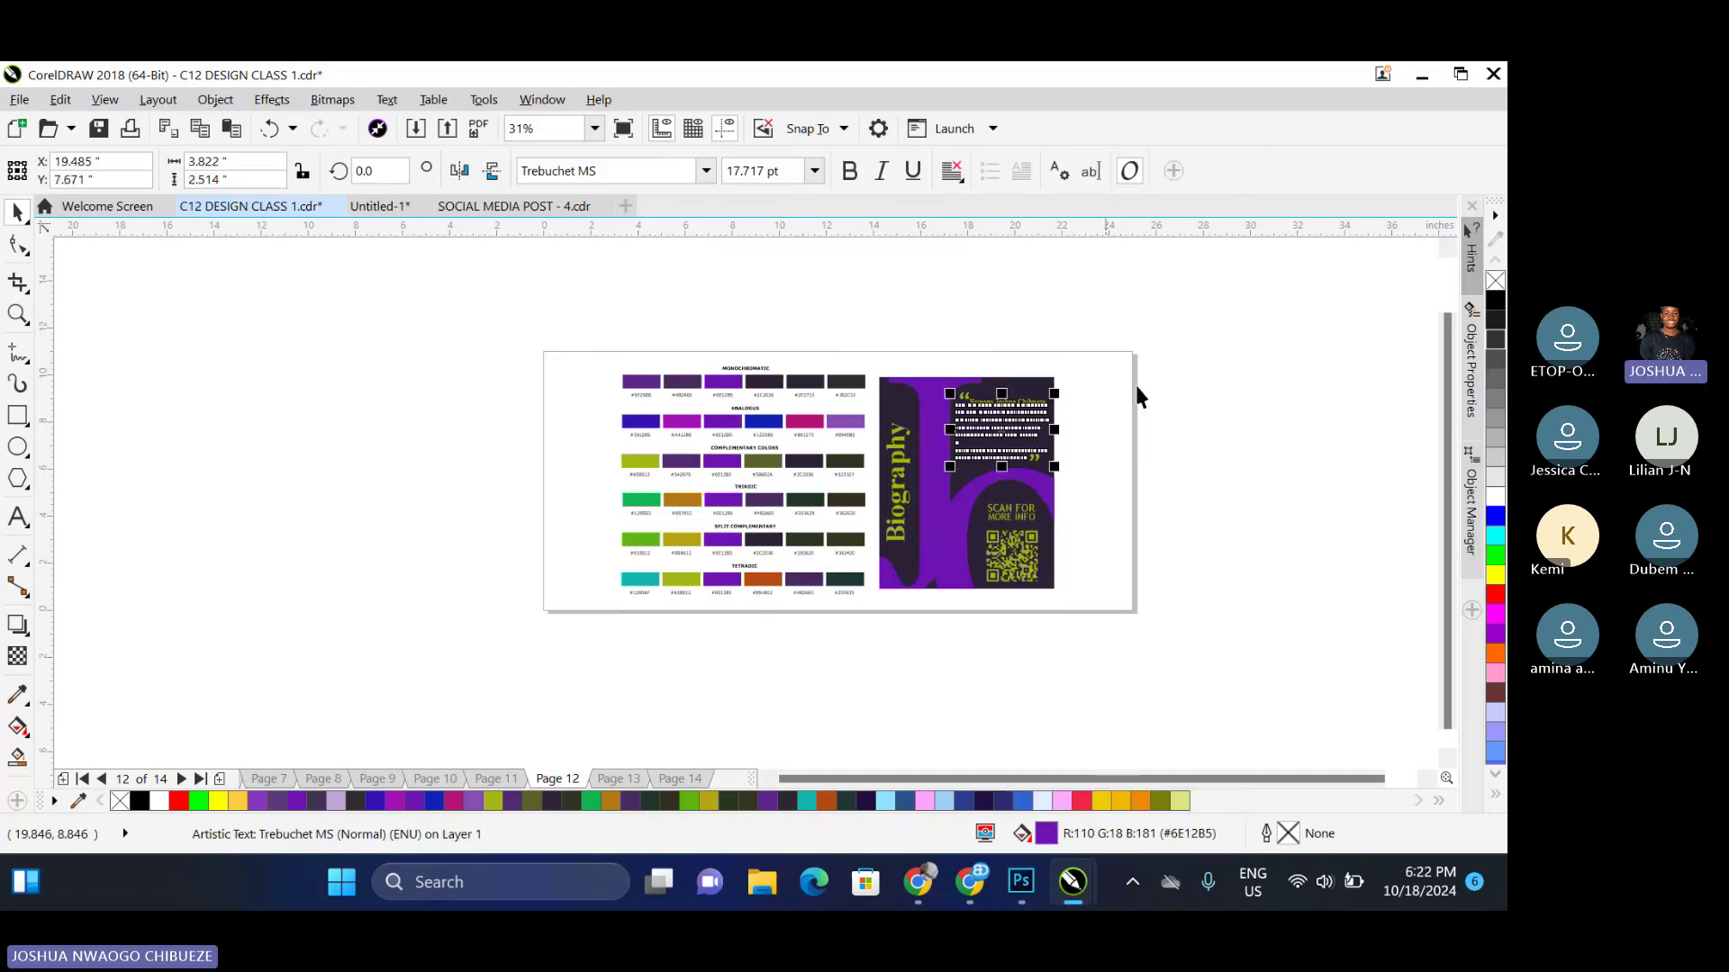
# Try enlarging all the Biography flyer's objects together to about 12.31 by 14.91 inches, and inspect the scaled artwork
pyautogui.moveTo(1220, 330); pyautogui.dragTo(869, 641)
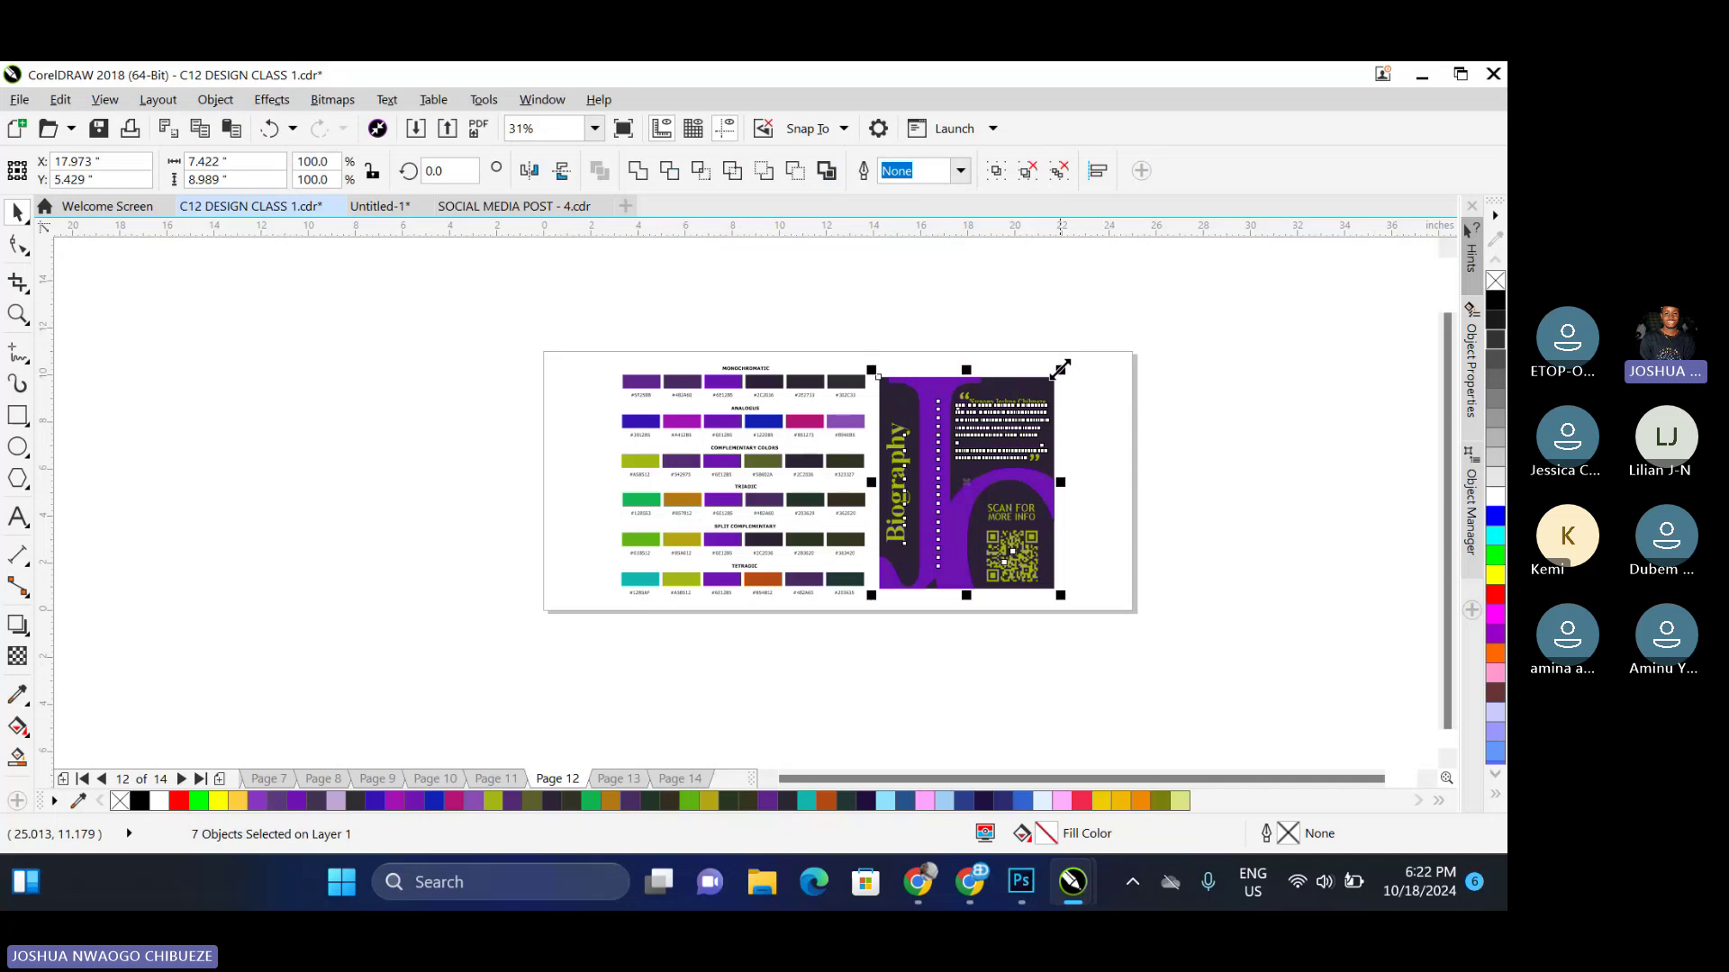
pyautogui.moveTo(1060, 369); pyautogui.dragTo(1169, 320)
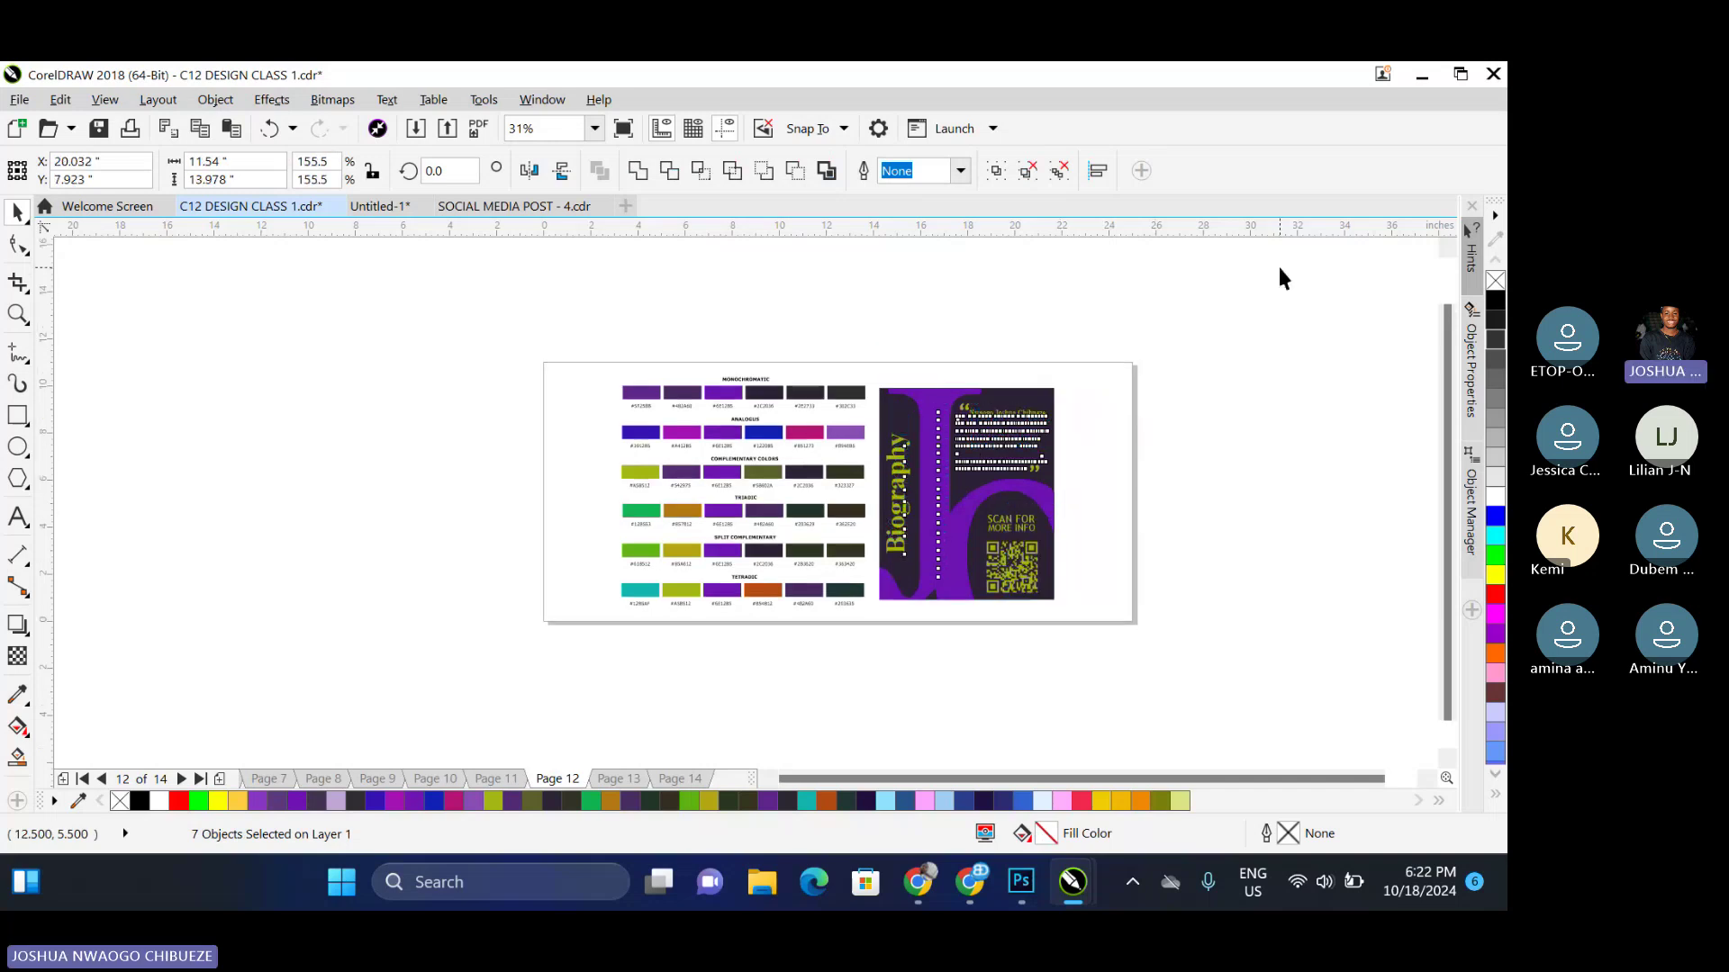
pyautogui.moveTo(1283, 279); pyautogui.dragTo(1257, 294)
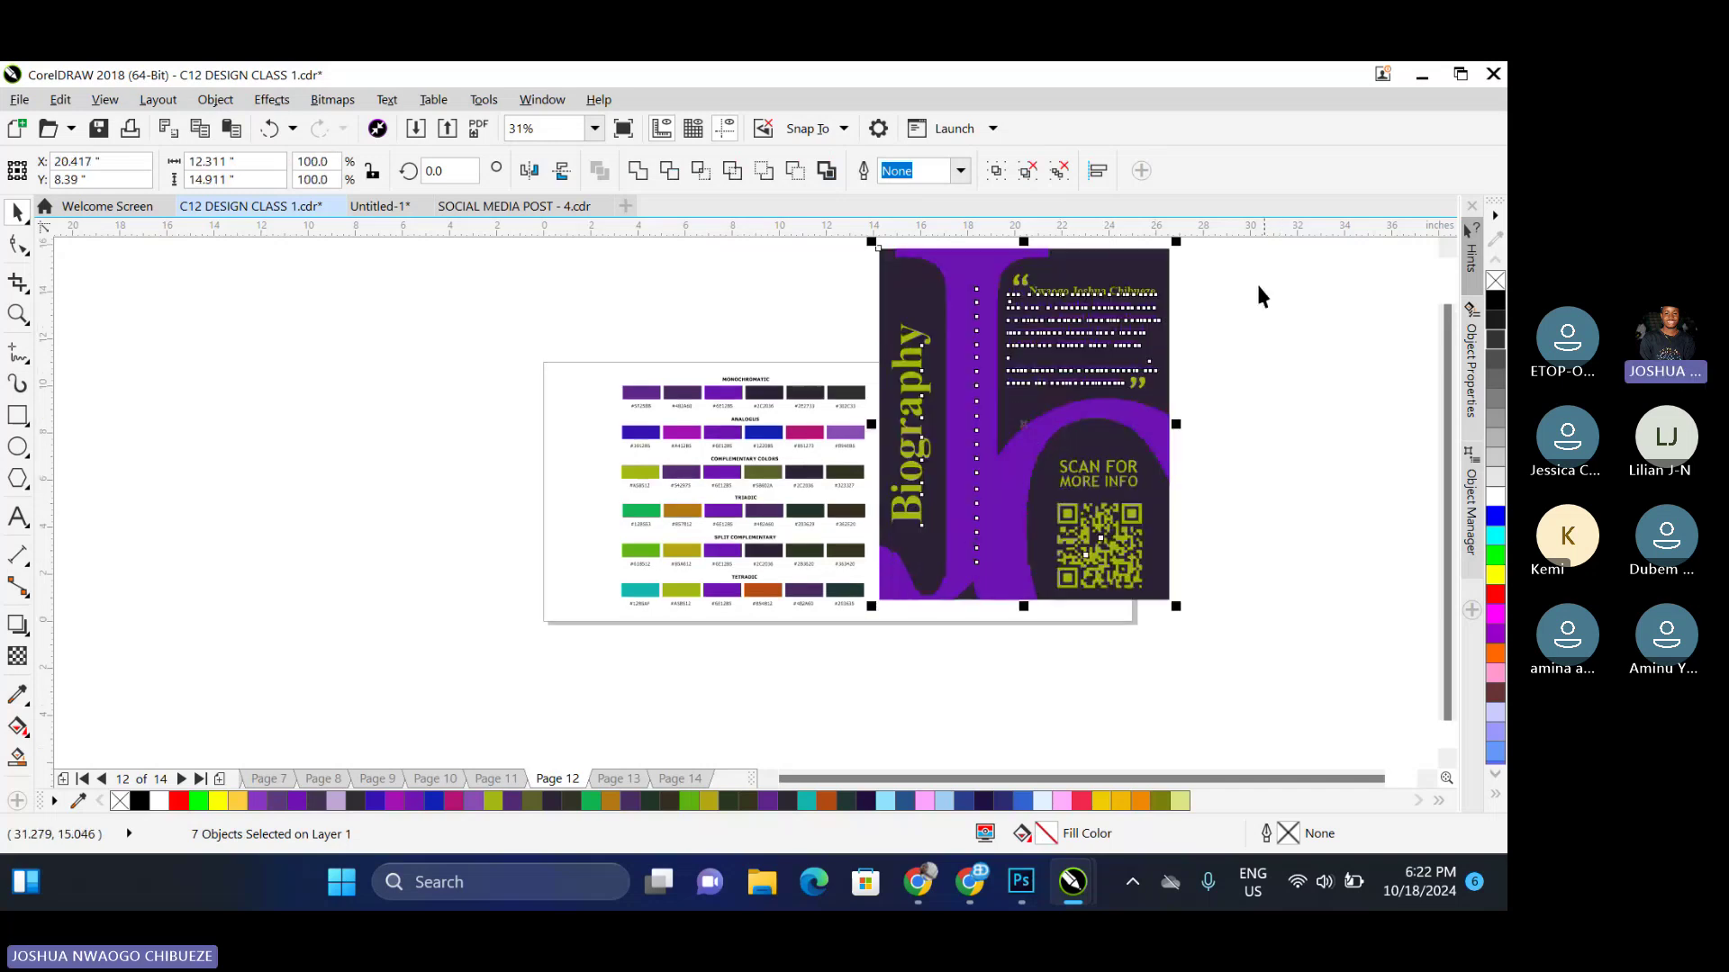
pyautogui.scroll(5, 937, 396)
pyautogui.scroll(-5, 938, 396)
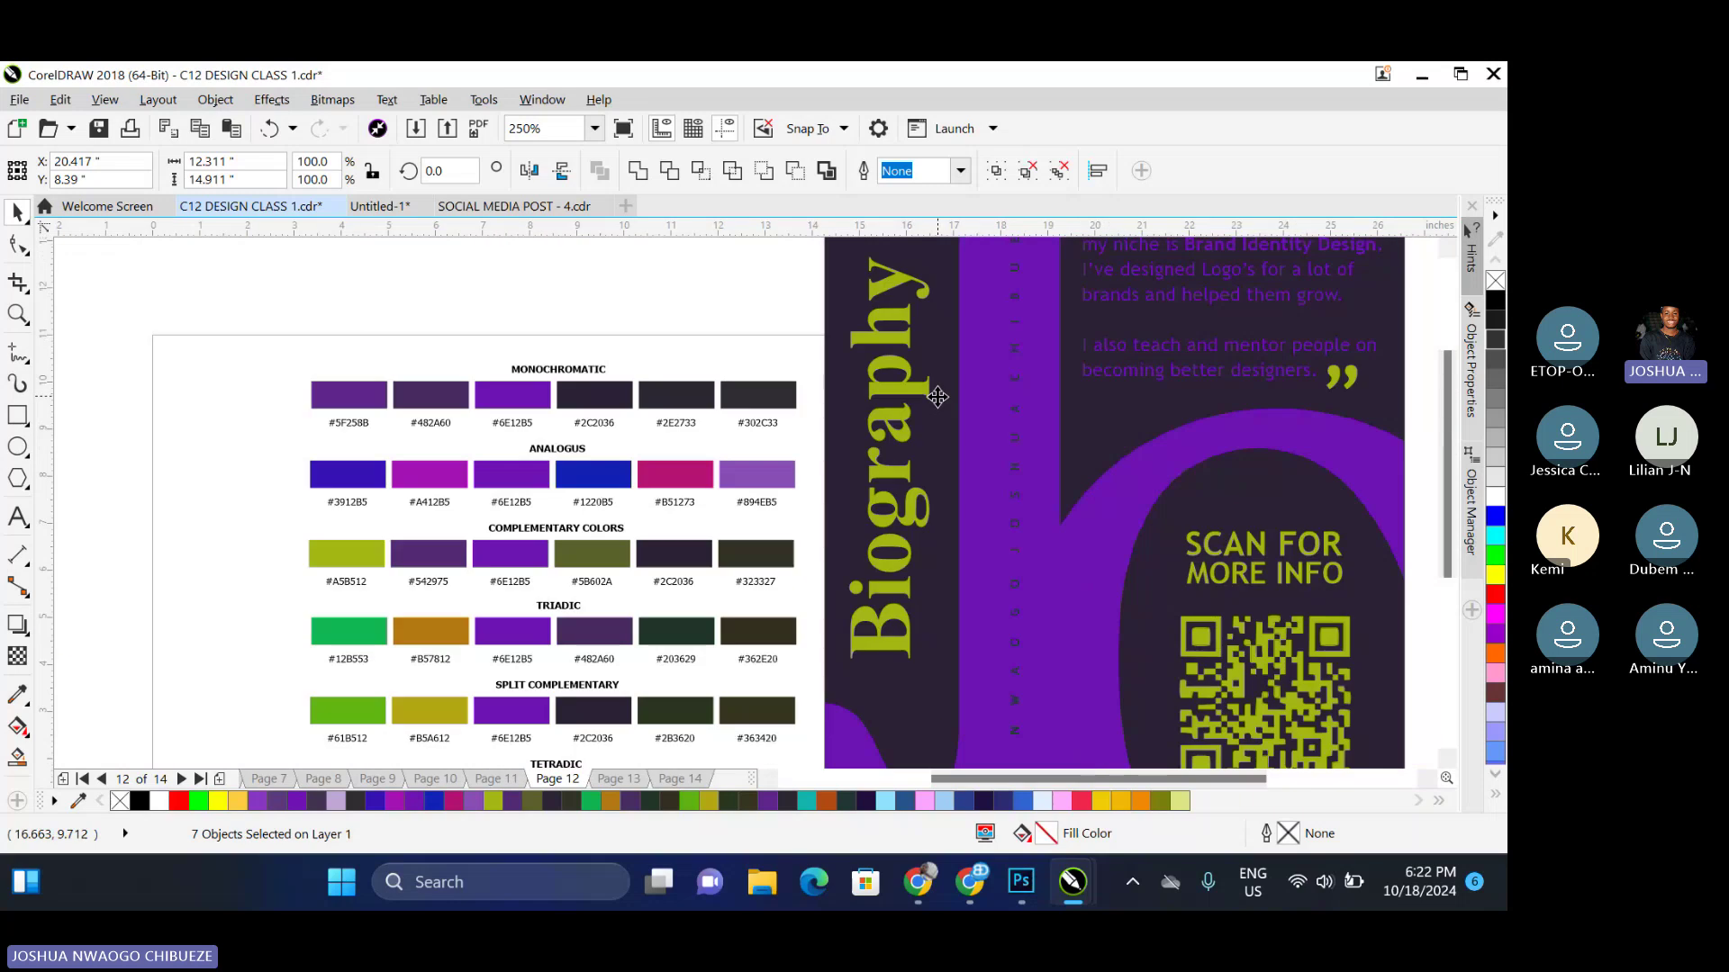
pyautogui.moveTo(937, 398); pyautogui.dragTo(849, 429)
pyautogui.click(598, 366)
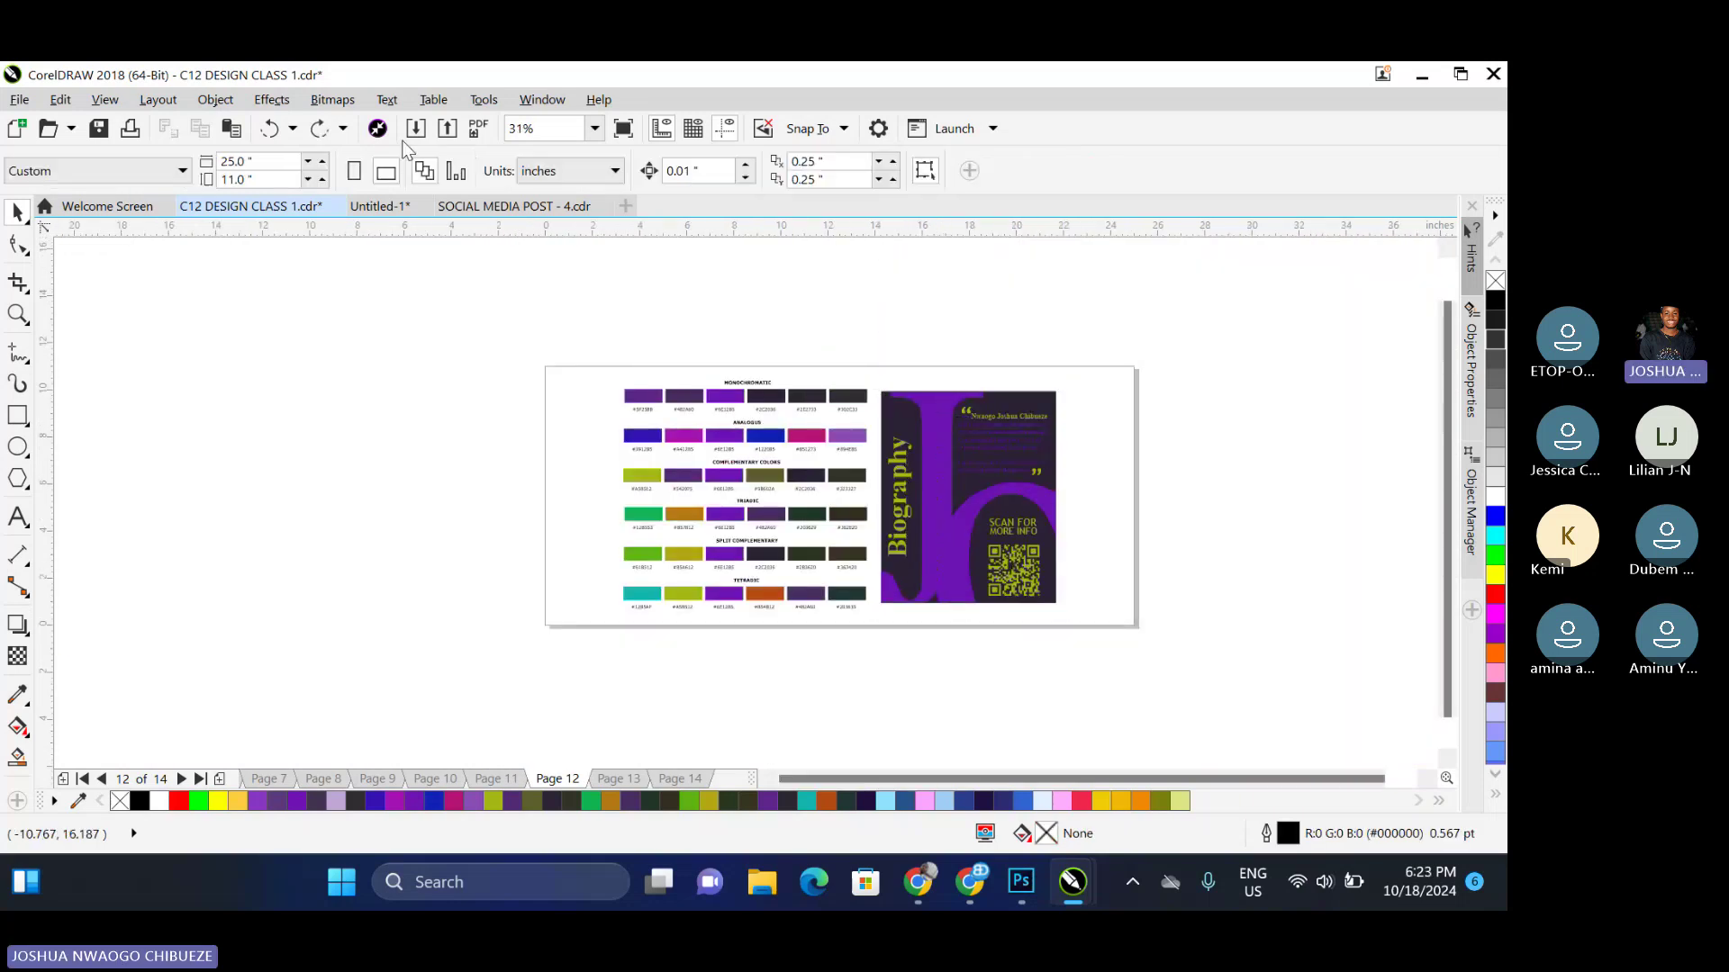
# Import "C12 DESIGN CLASS - DAY 4 - A.jpg" from the ASSIGNMENTS folder and place it beside page 12, about 15.57 inches wide
pyautogui.click(415, 127)
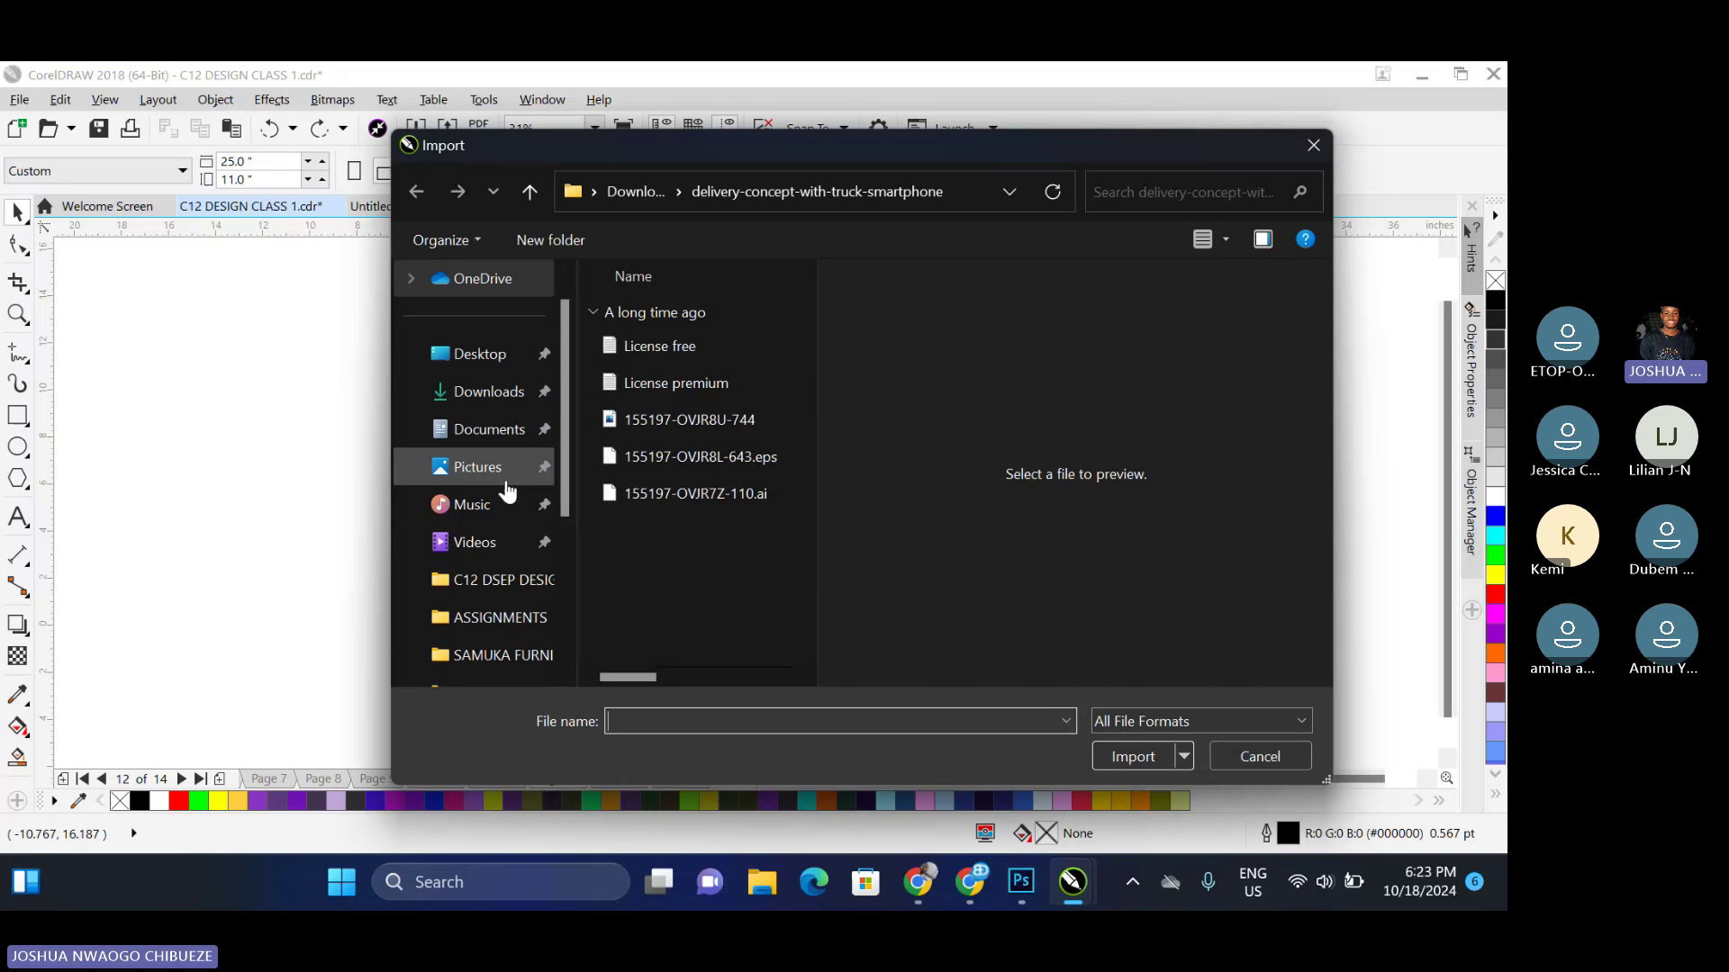
pyautogui.click(502, 581)
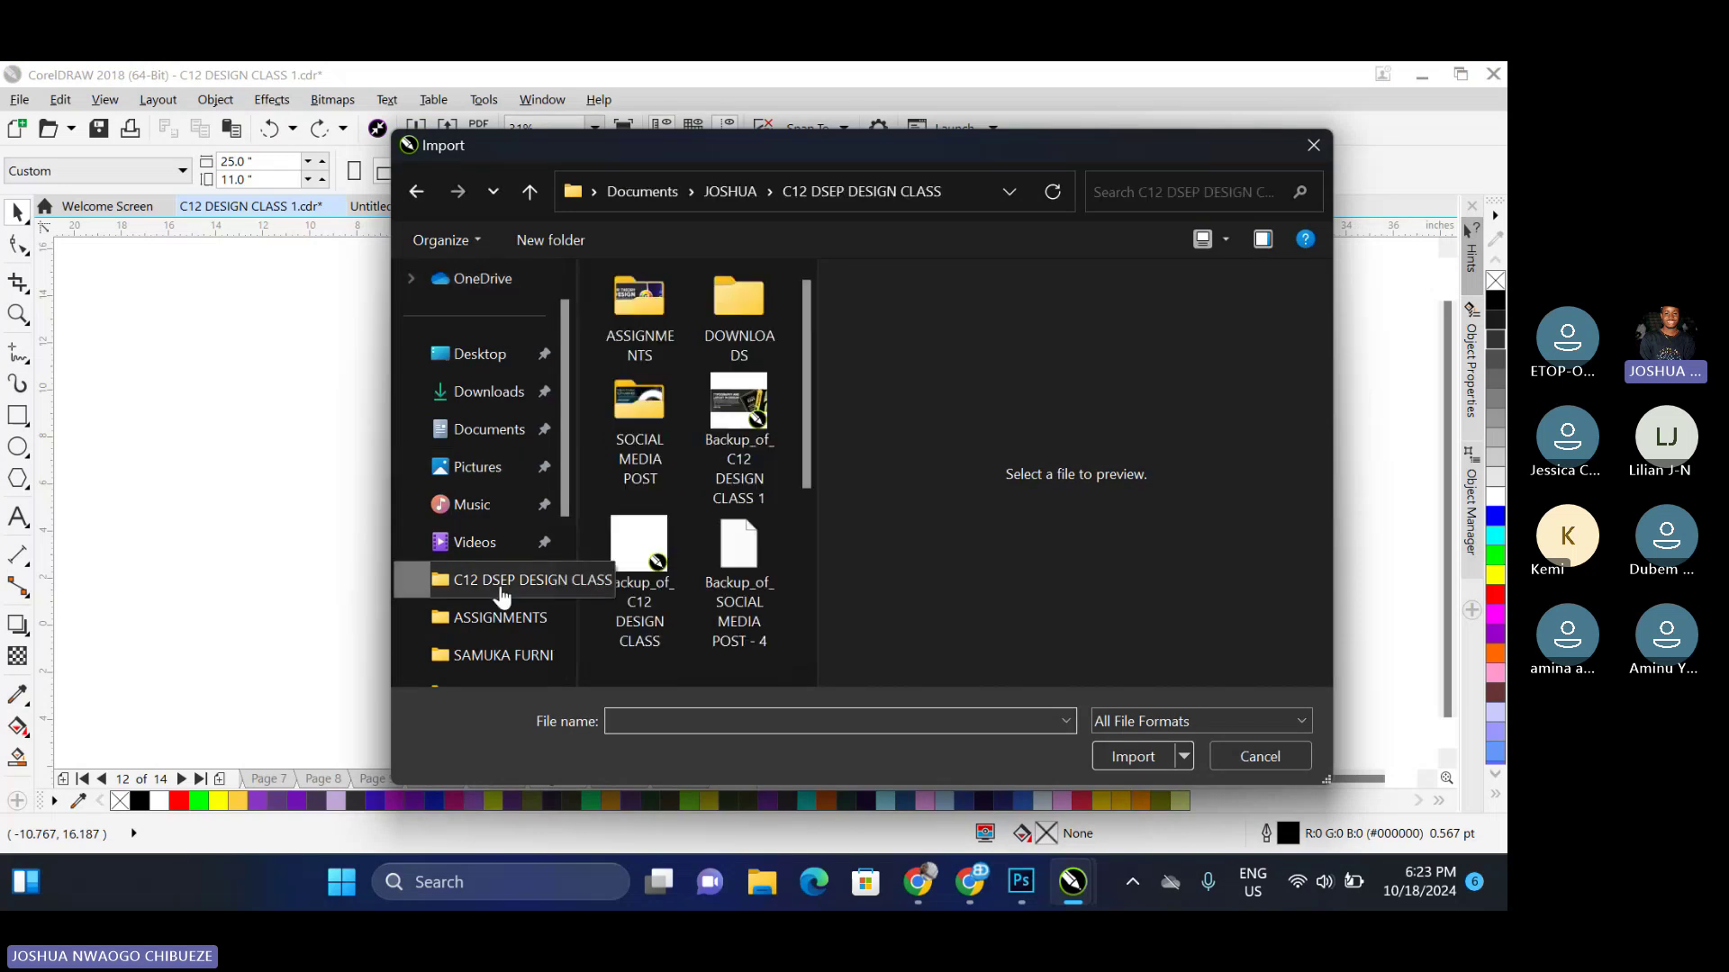
pyautogui.doubleClick(652, 333)
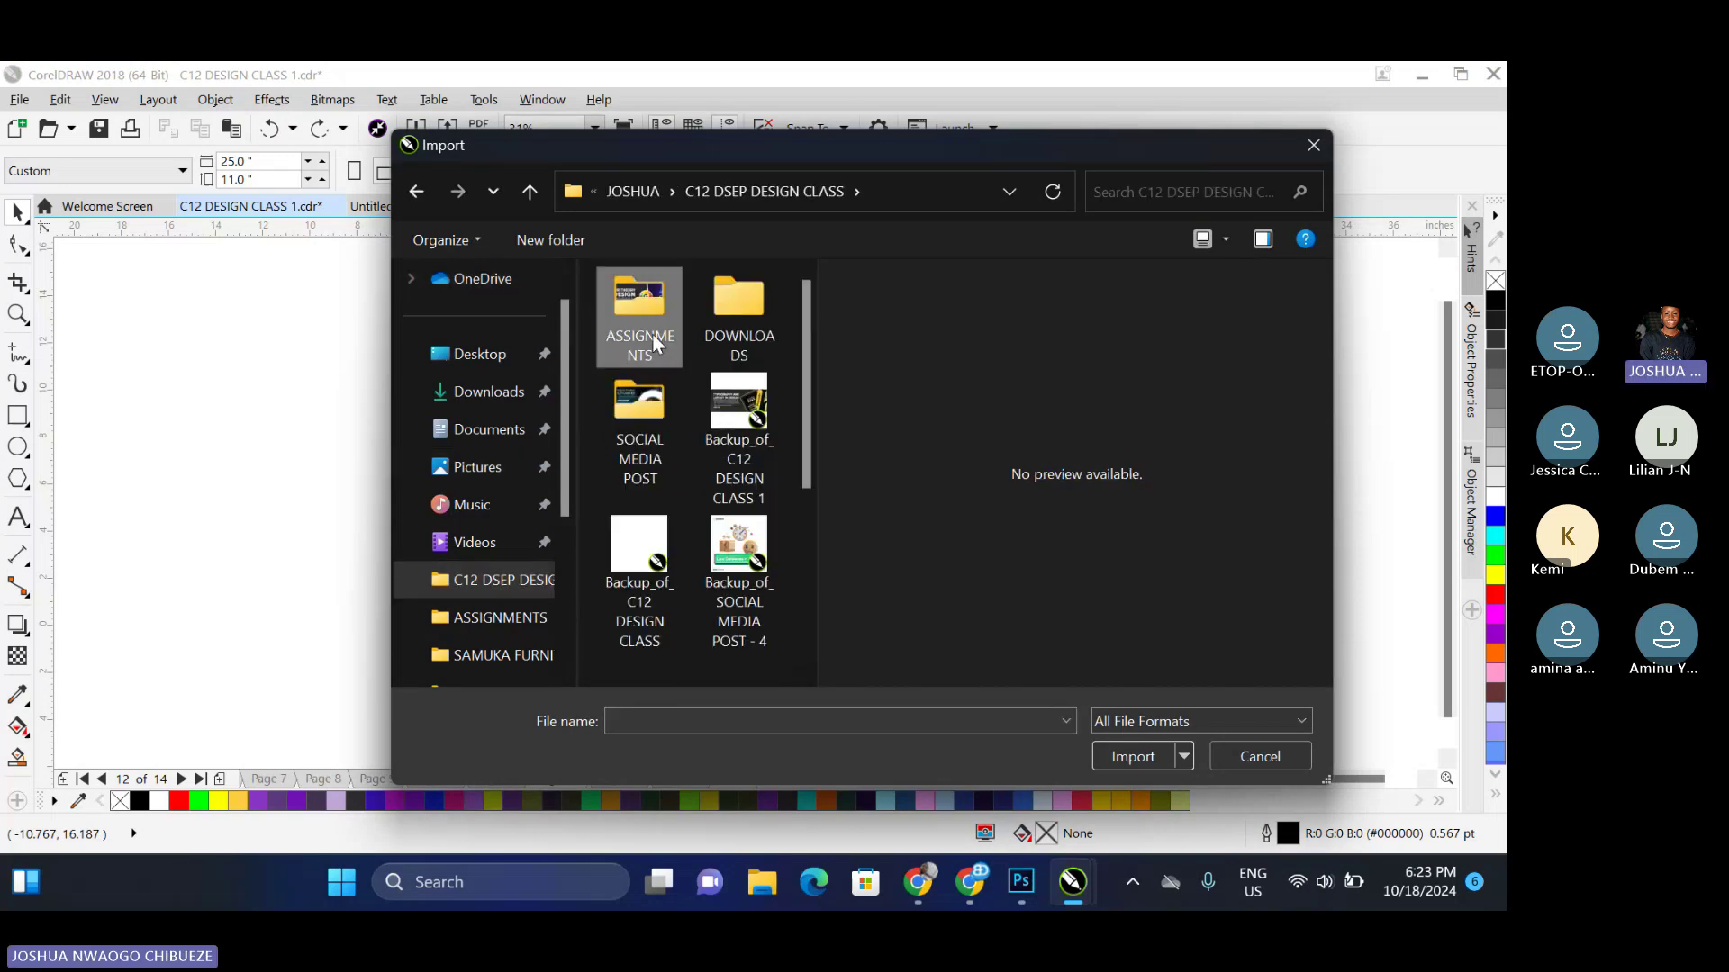
pyautogui.scroll(-5, 693, 484)
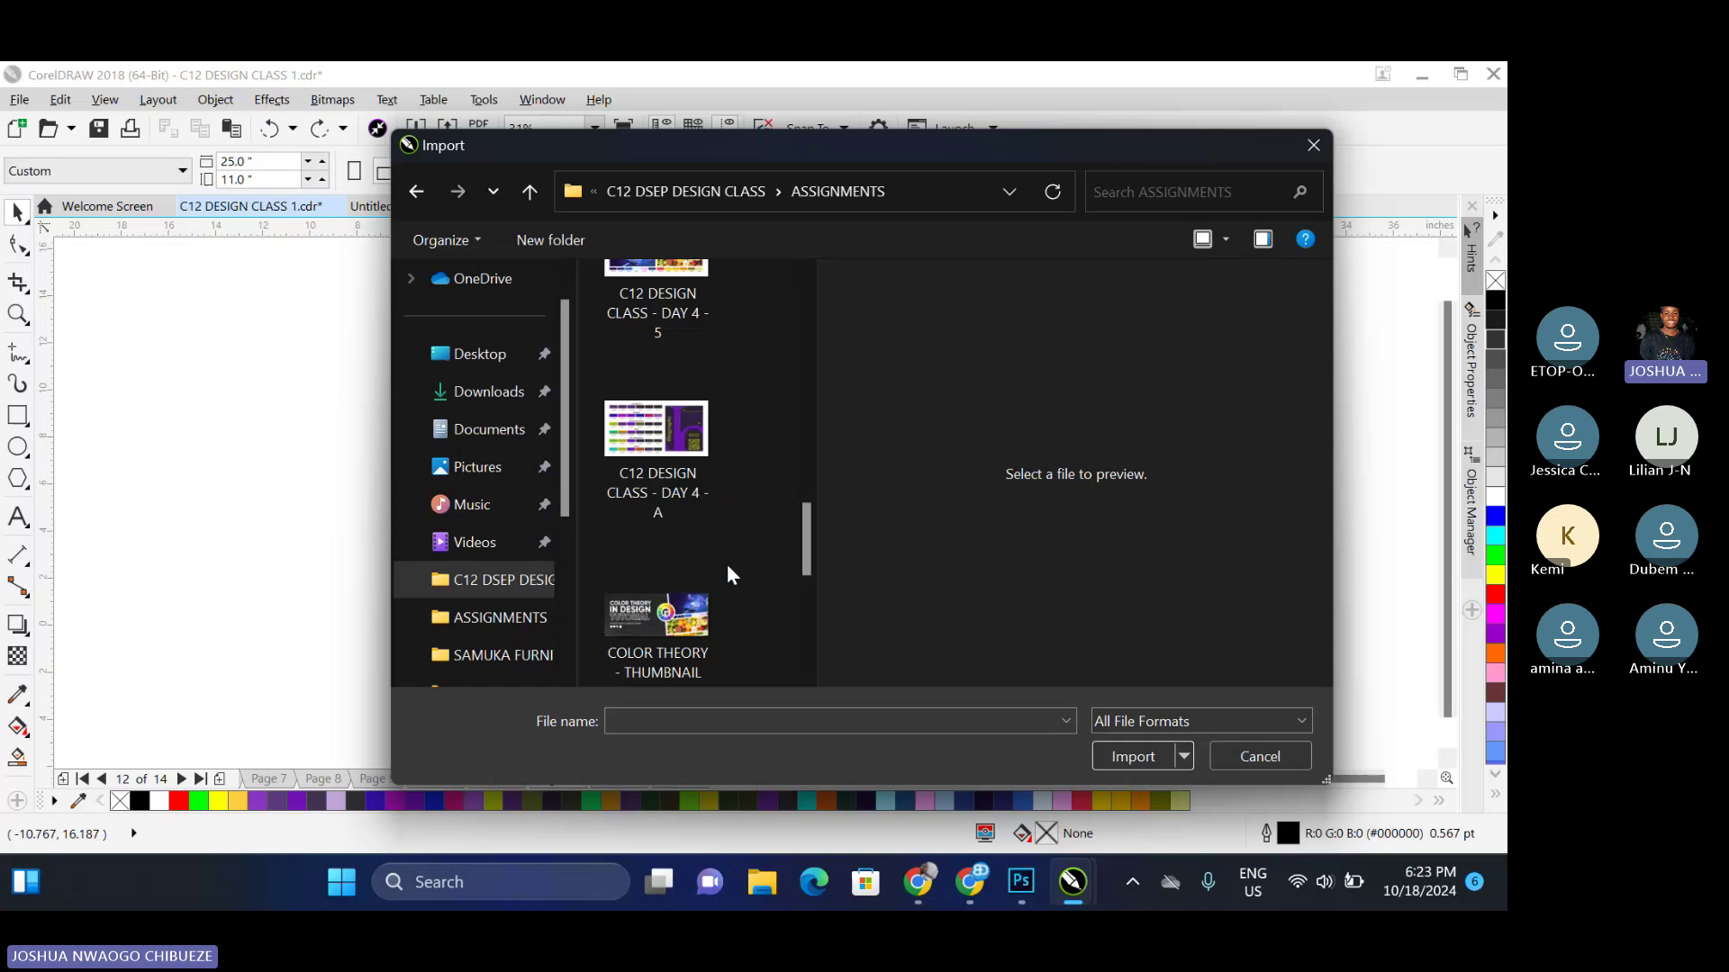
pyautogui.click(656, 450)
pyautogui.click(1133, 776)
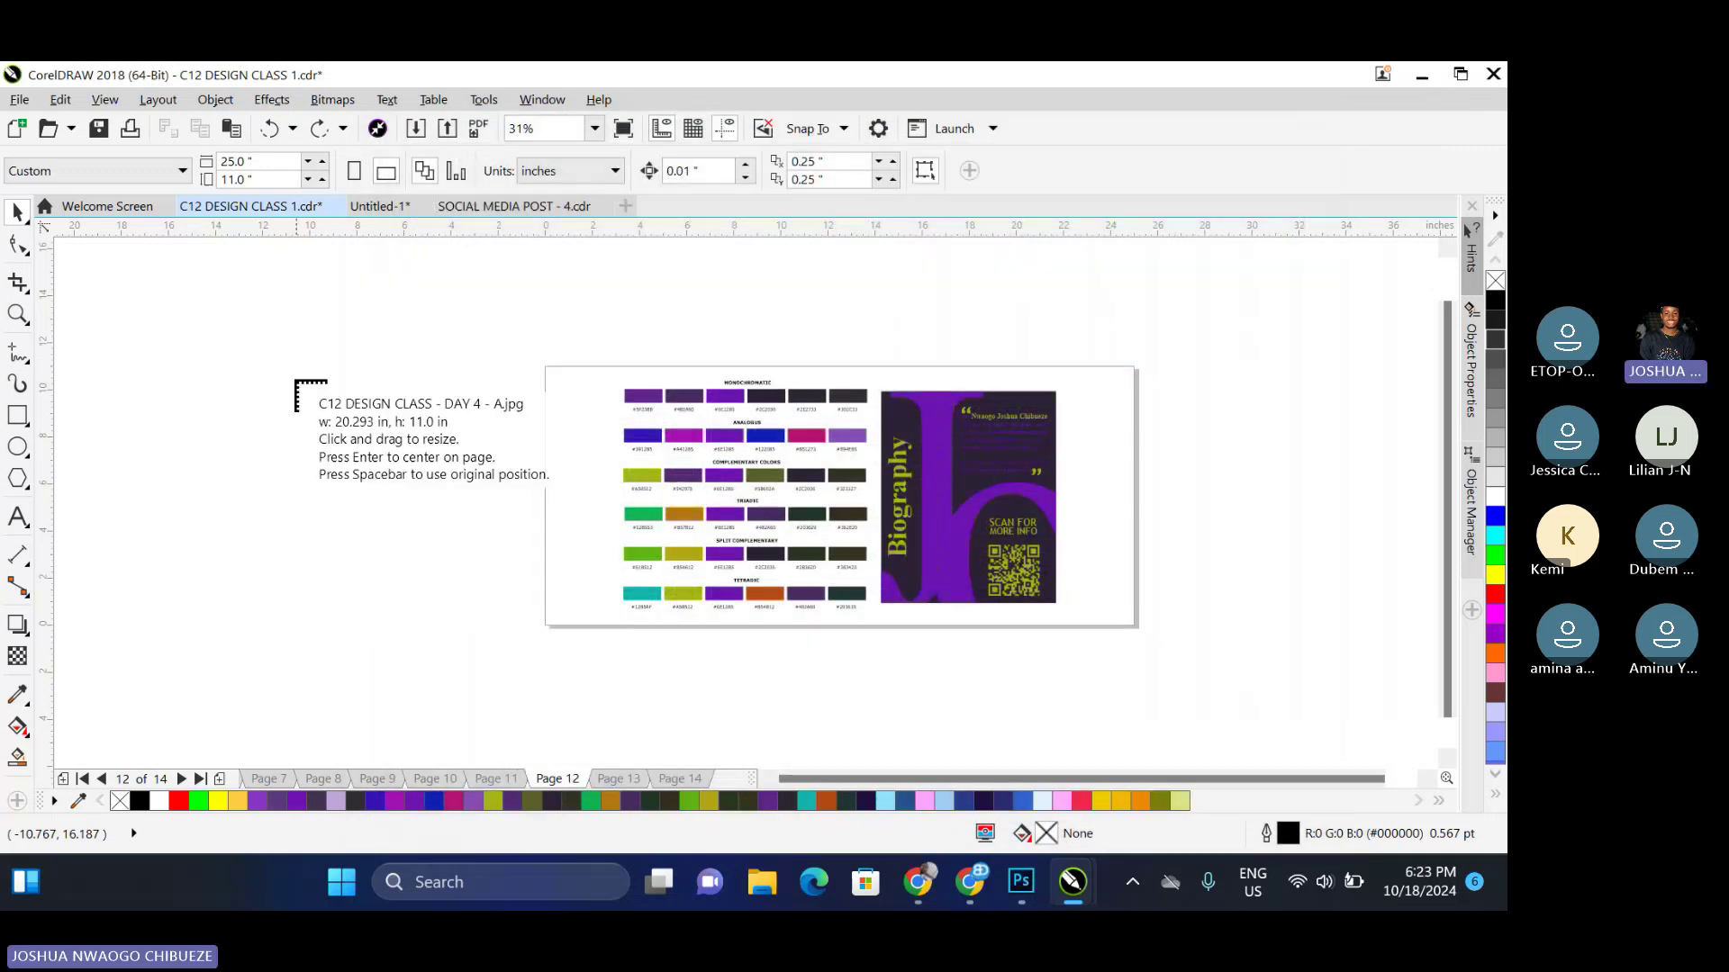
pyautogui.moveTo(185, 332); pyautogui.dragTo(566, 542)
pyautogui.moveTo(409, 406); pyautogui.dragTo(454, 467)
# Examine the edges of the QR code in the imported JPG at very high magnification to judge its pixel quality
pyautogui.scroll(2, 565, 550)
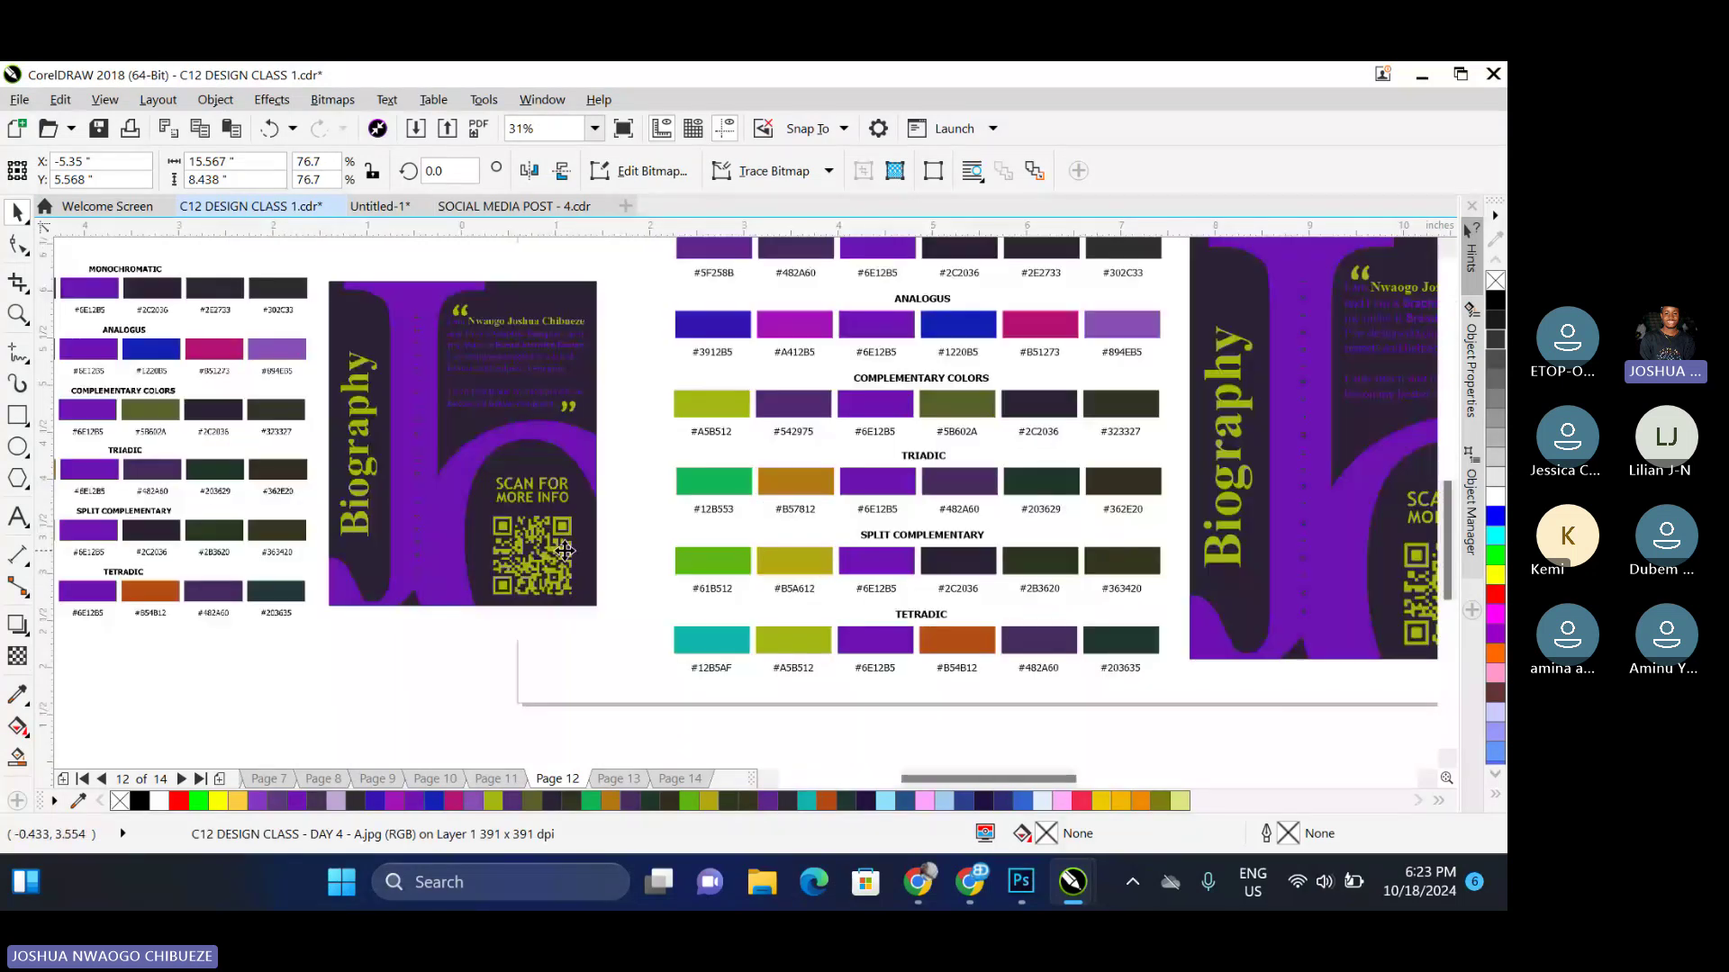
pyautogui.scroll(8, 531, 518)
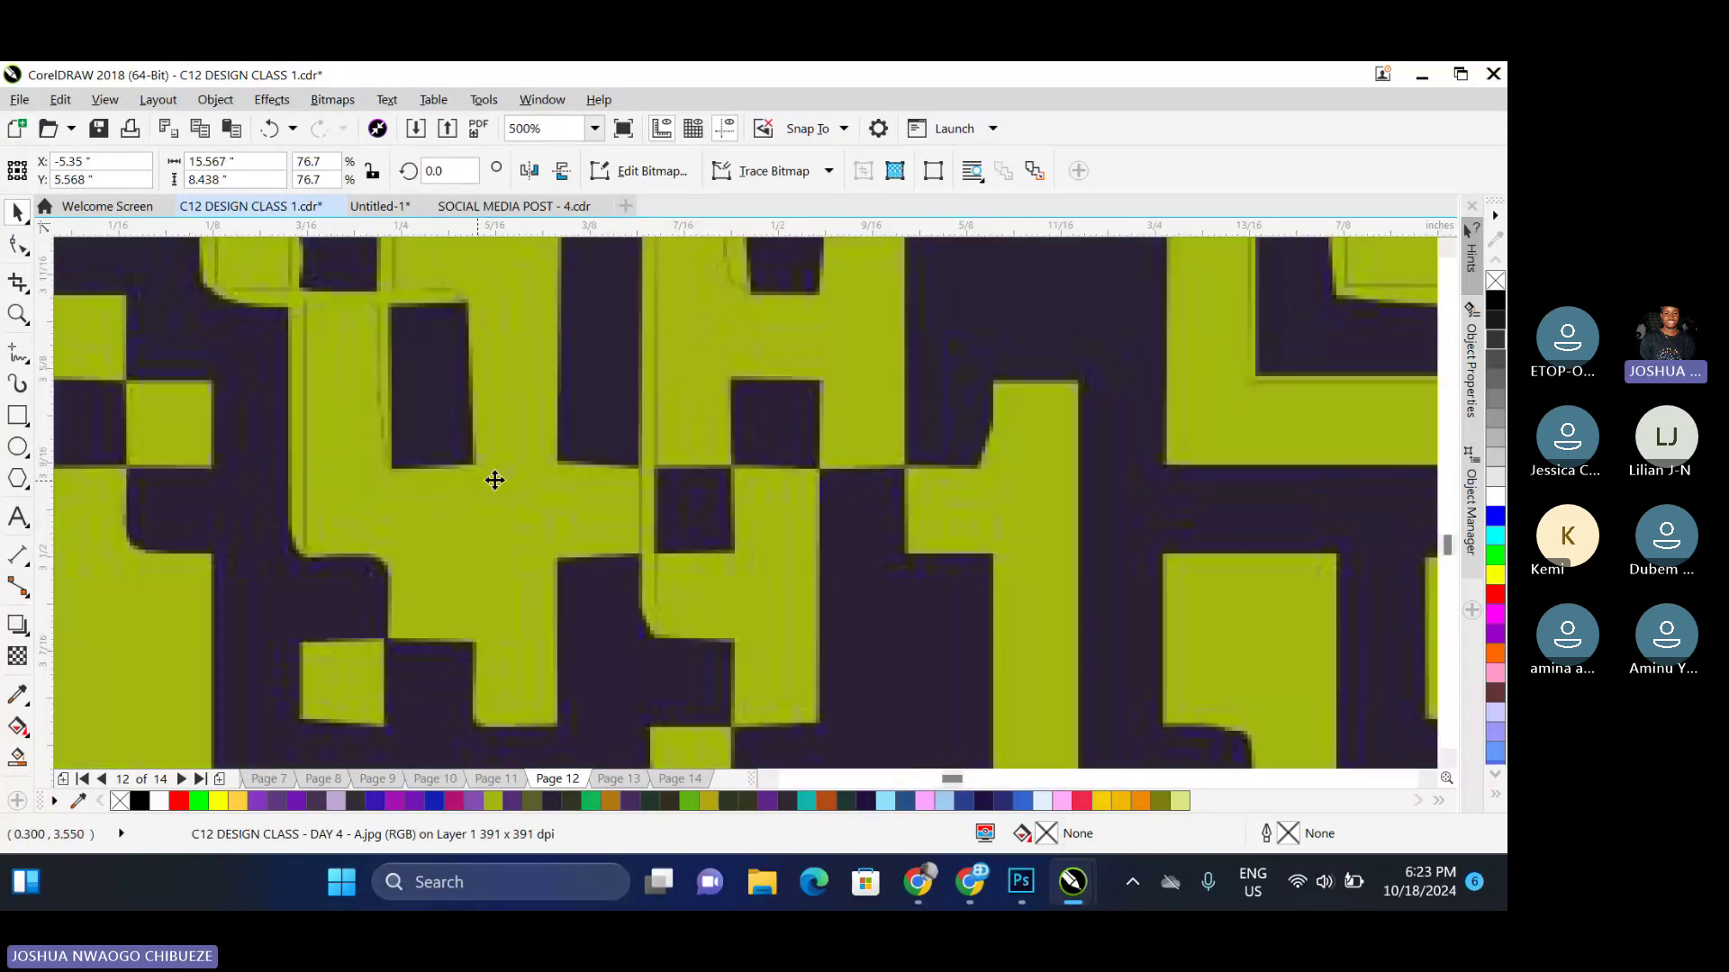
pyautogui.scroll(8, 504, 473)
pyautogui.scroll(3, 556, 447)
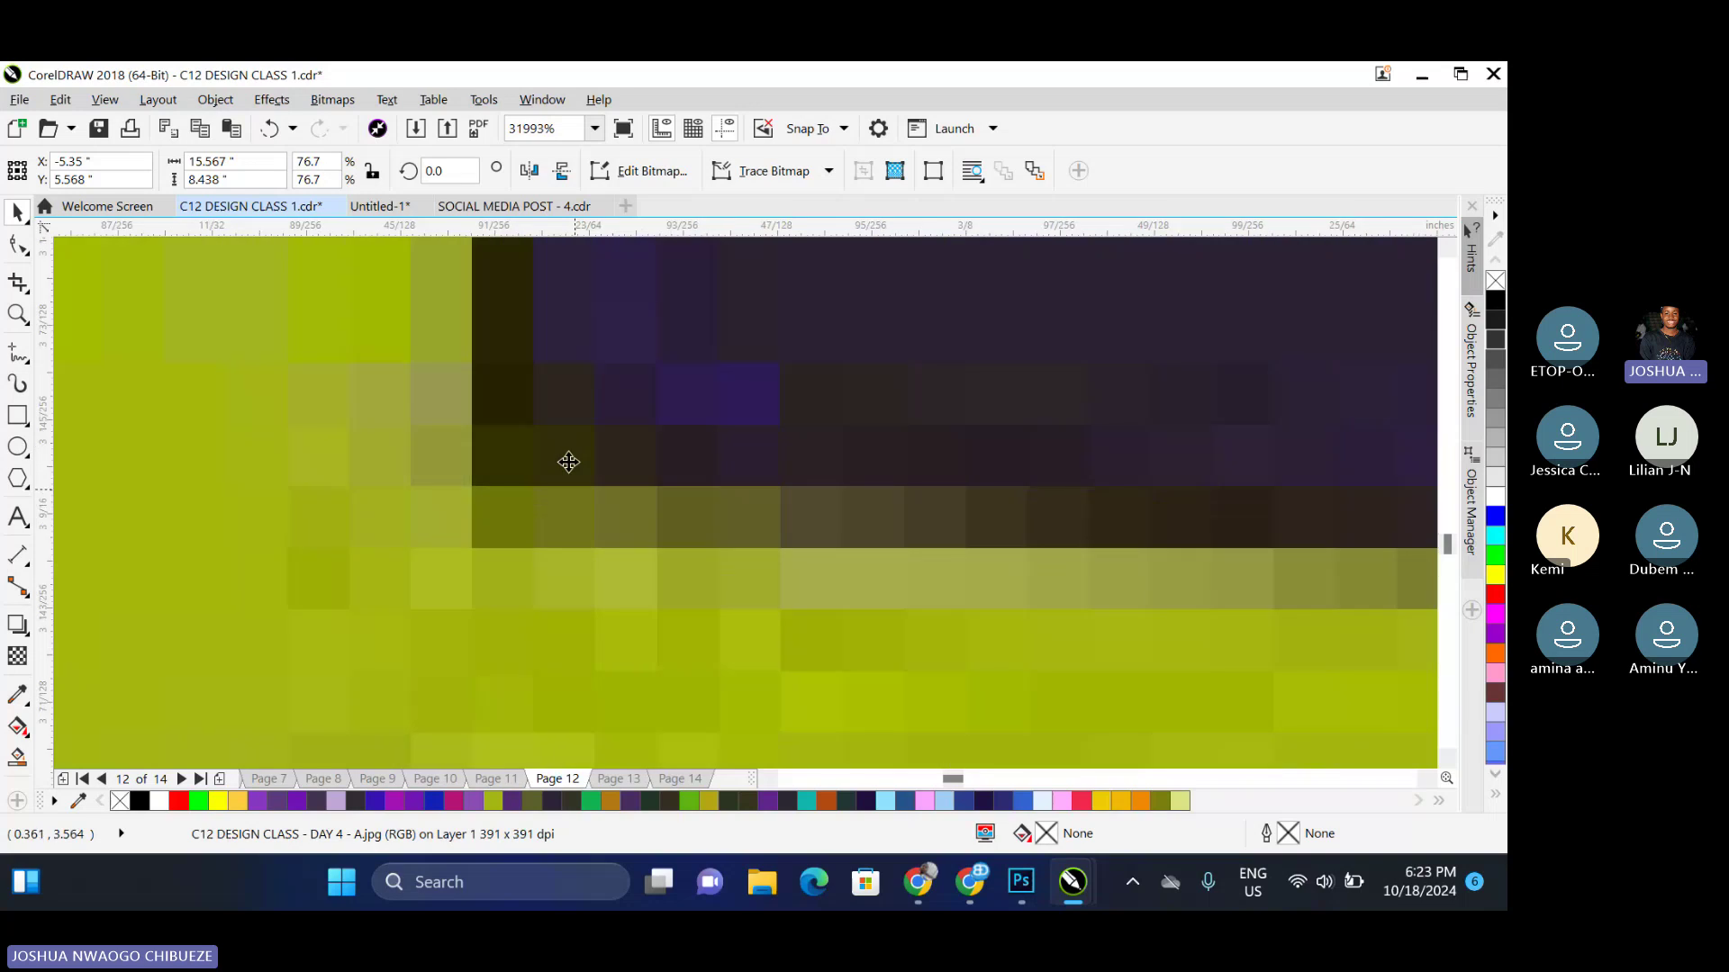
pyautogui.scroll(2, 717, 471)
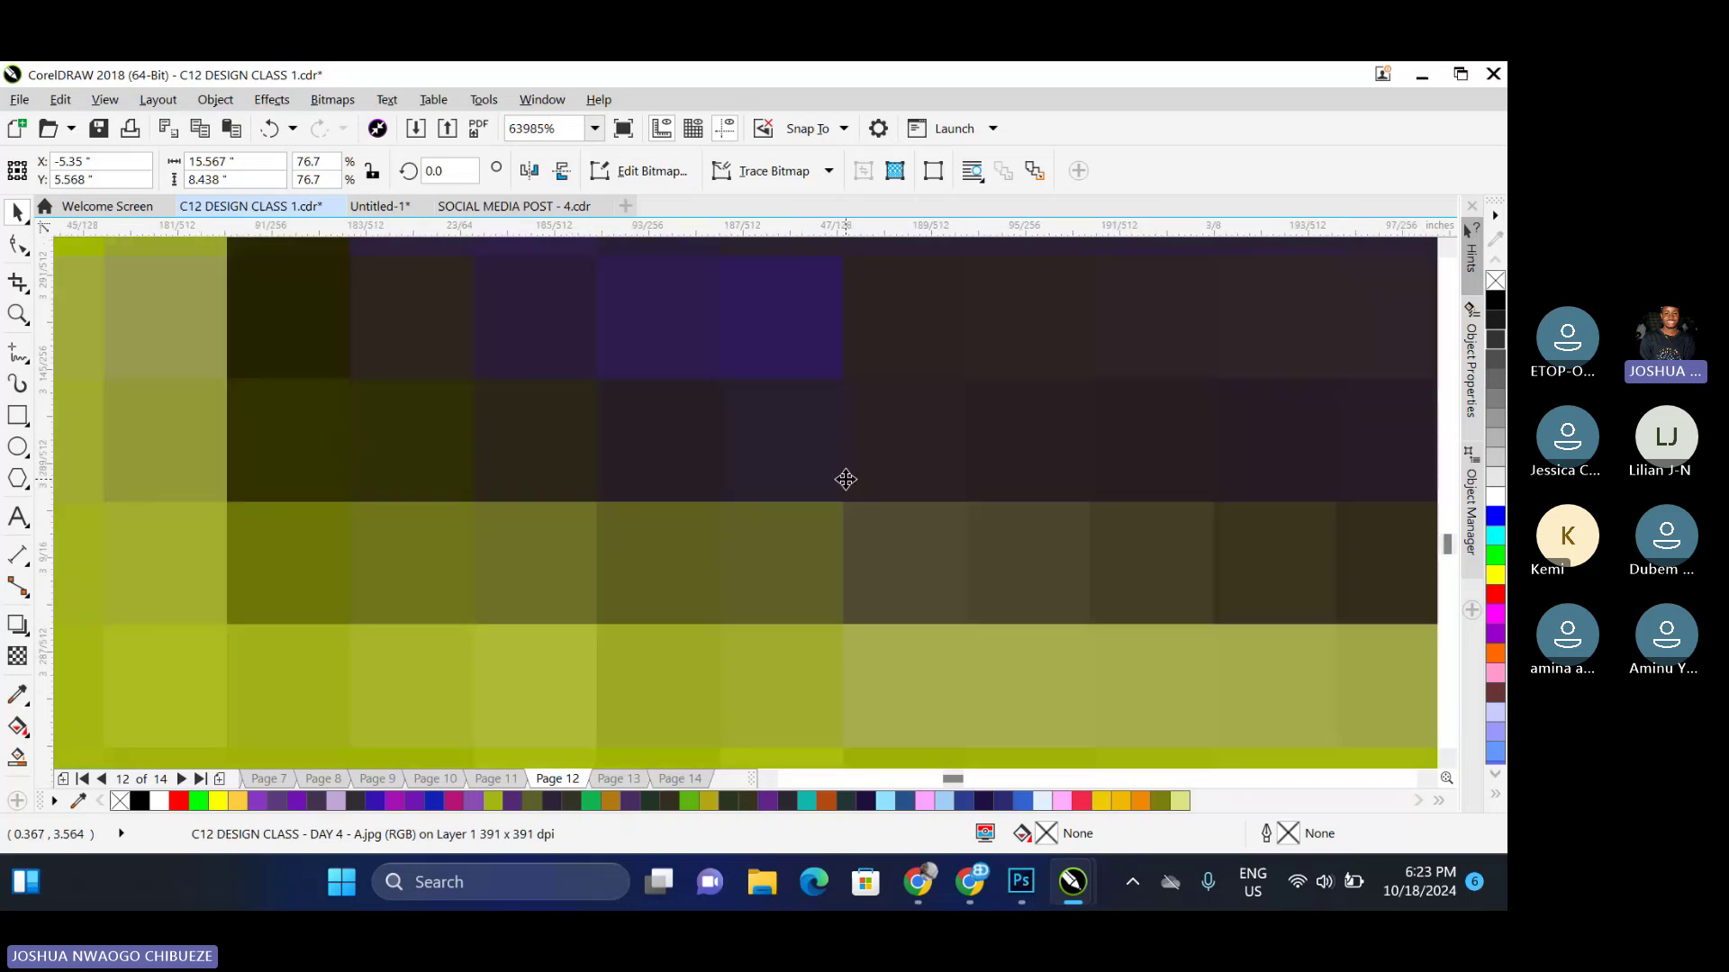
pyautogui.scroll(-3, 845, 479)
pyautogui.scroll(3, 846, 482)
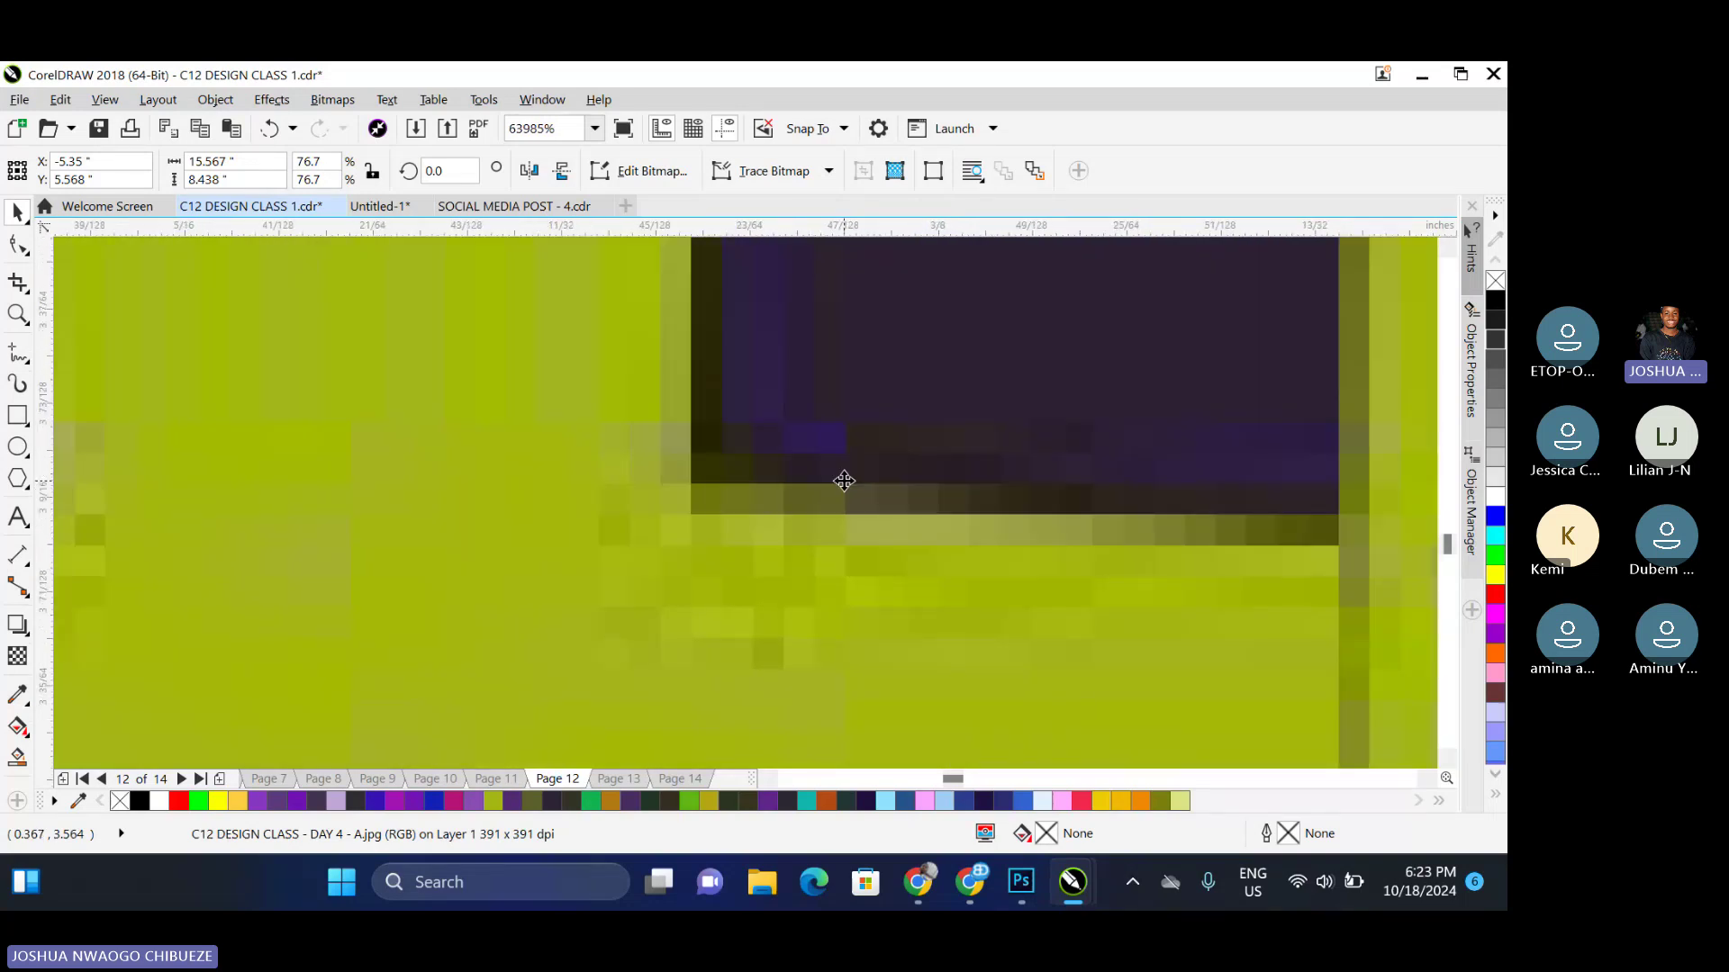
pyautogui.scroll(-6, 843, 482)
pyautogui.scroll(-3, 828, 479)
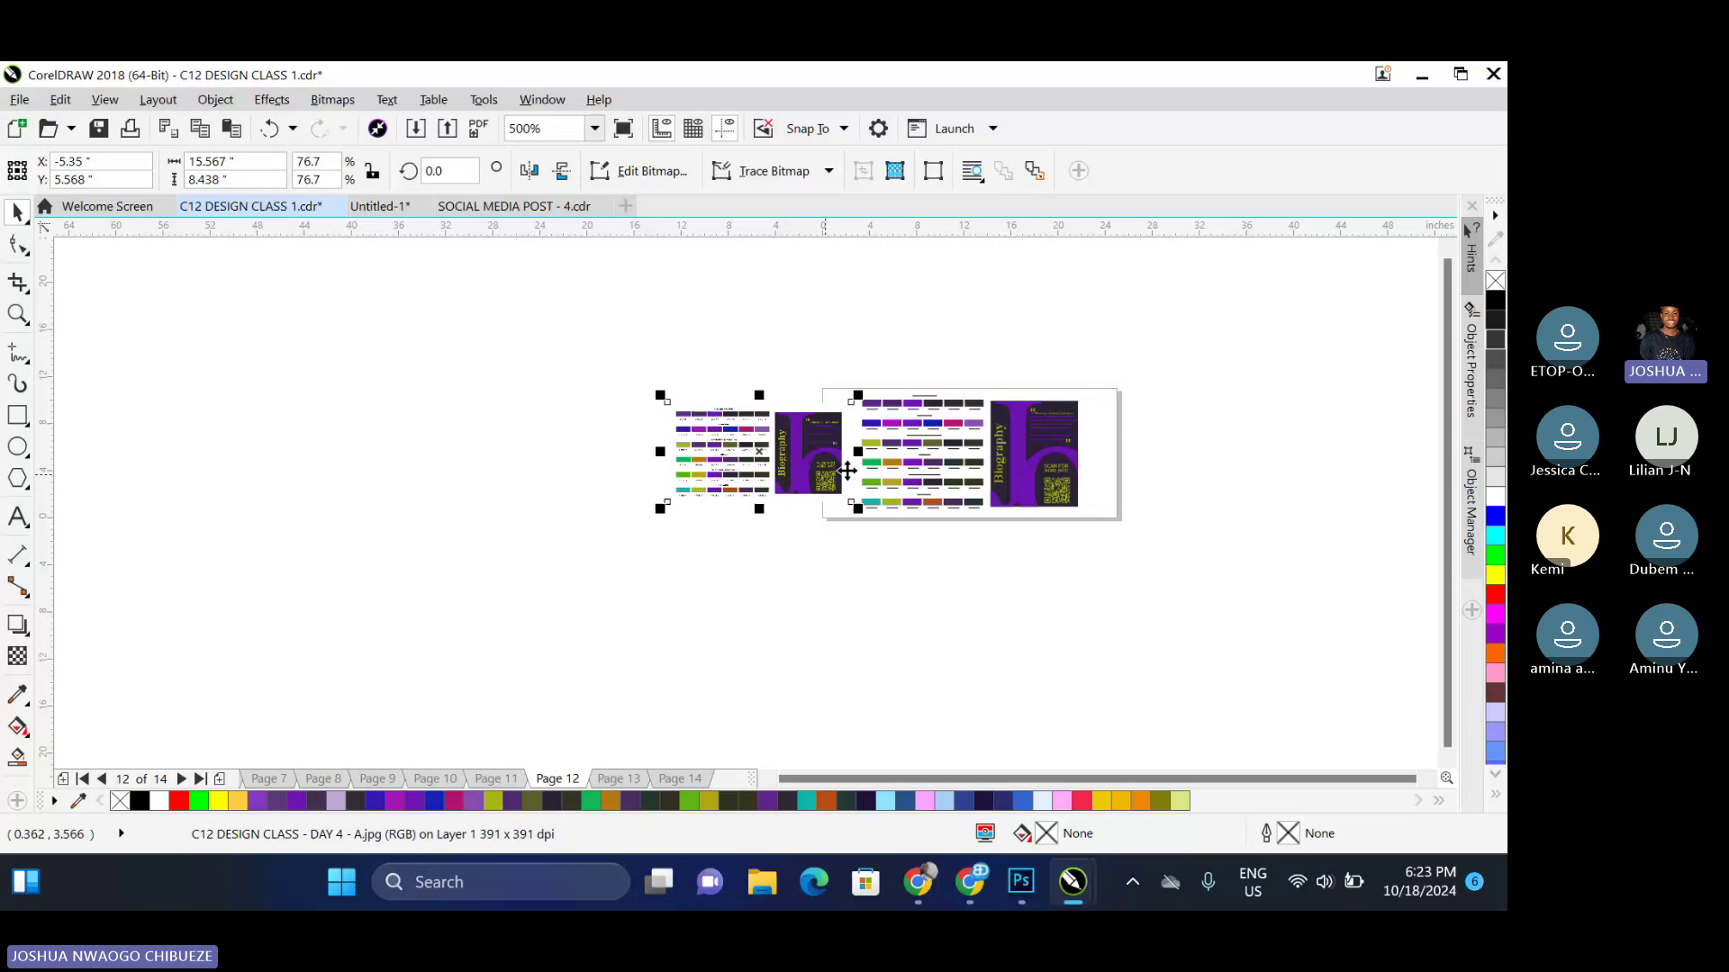
# Examine the edges of the QR code in the original vector flyer at extreme magnification, for comparison with the JPG
pyautogui.scroll(-3, 1099, 460)
pyautogui.scroll(6, 1102, 462)
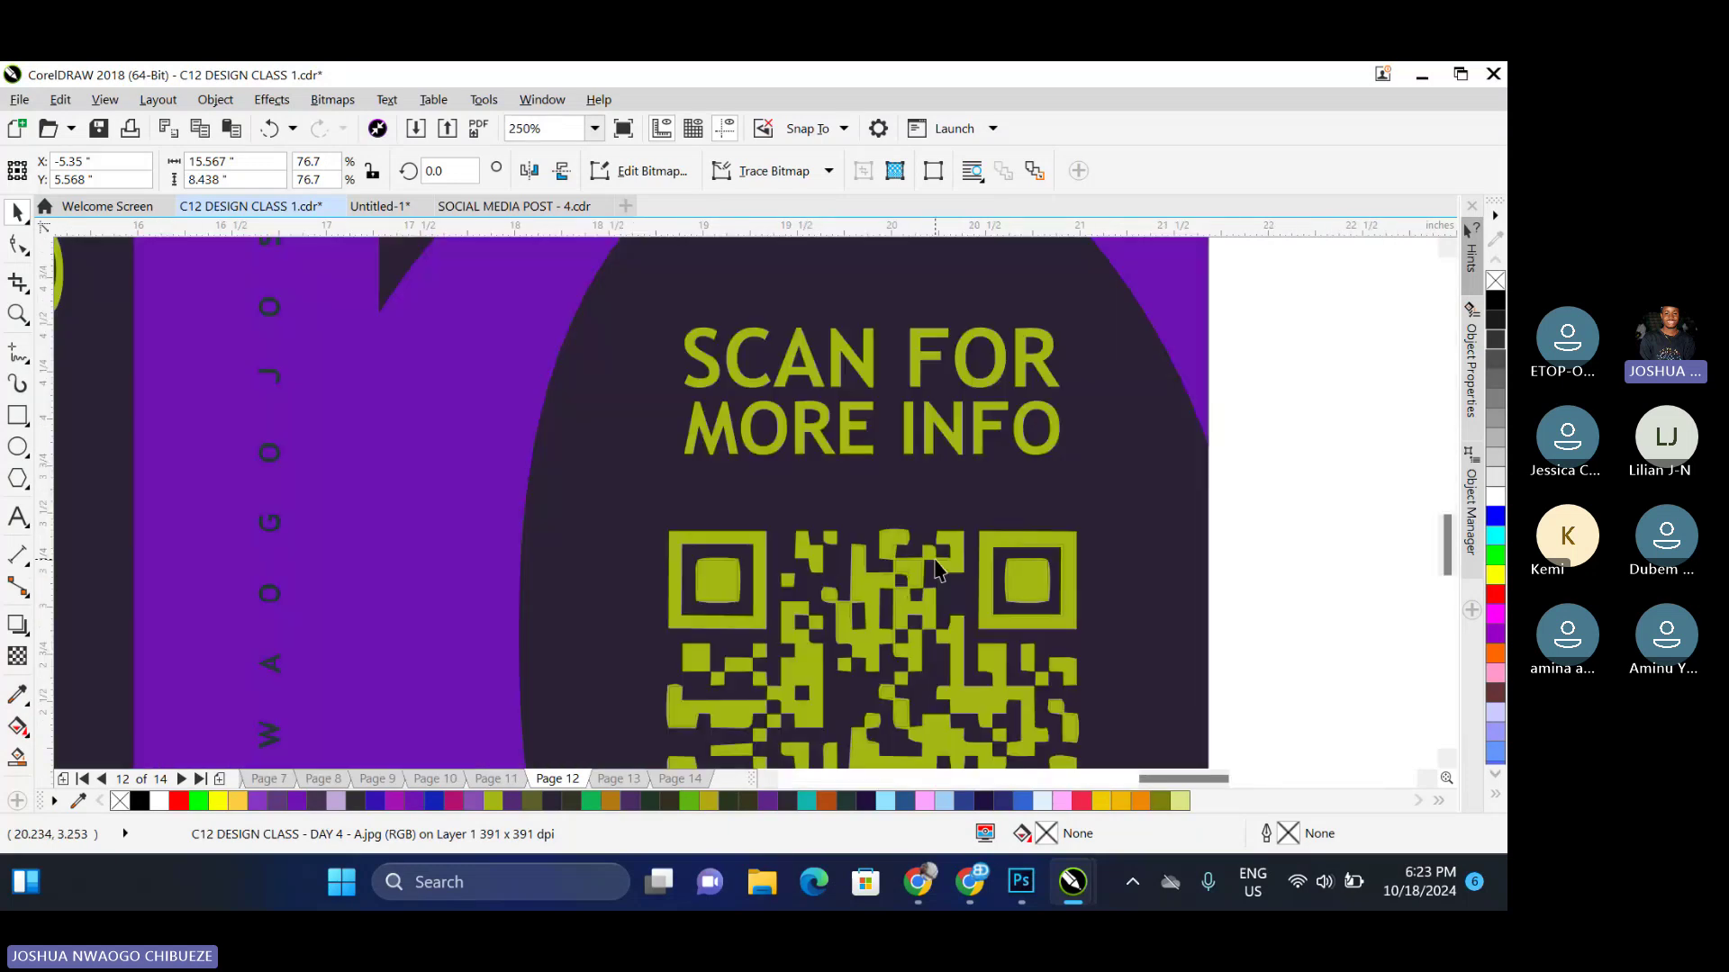
pyautogui.scroll(10, 968, 563)
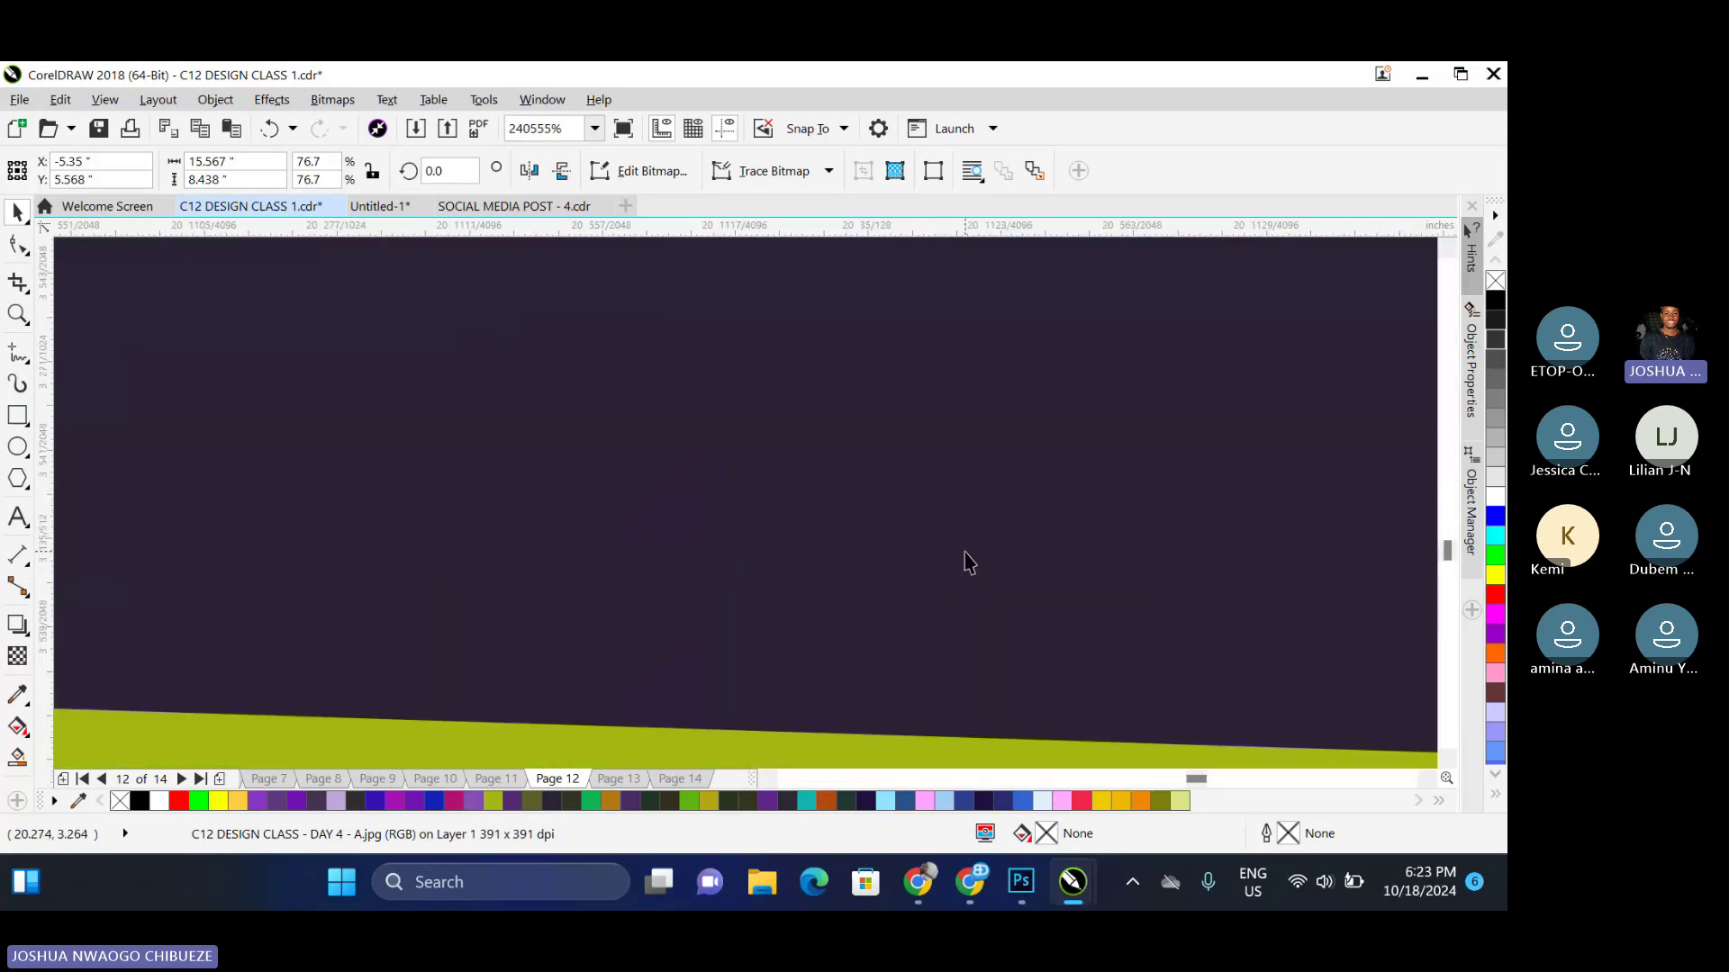
pyautogui.scroll(-1, 967, 553)
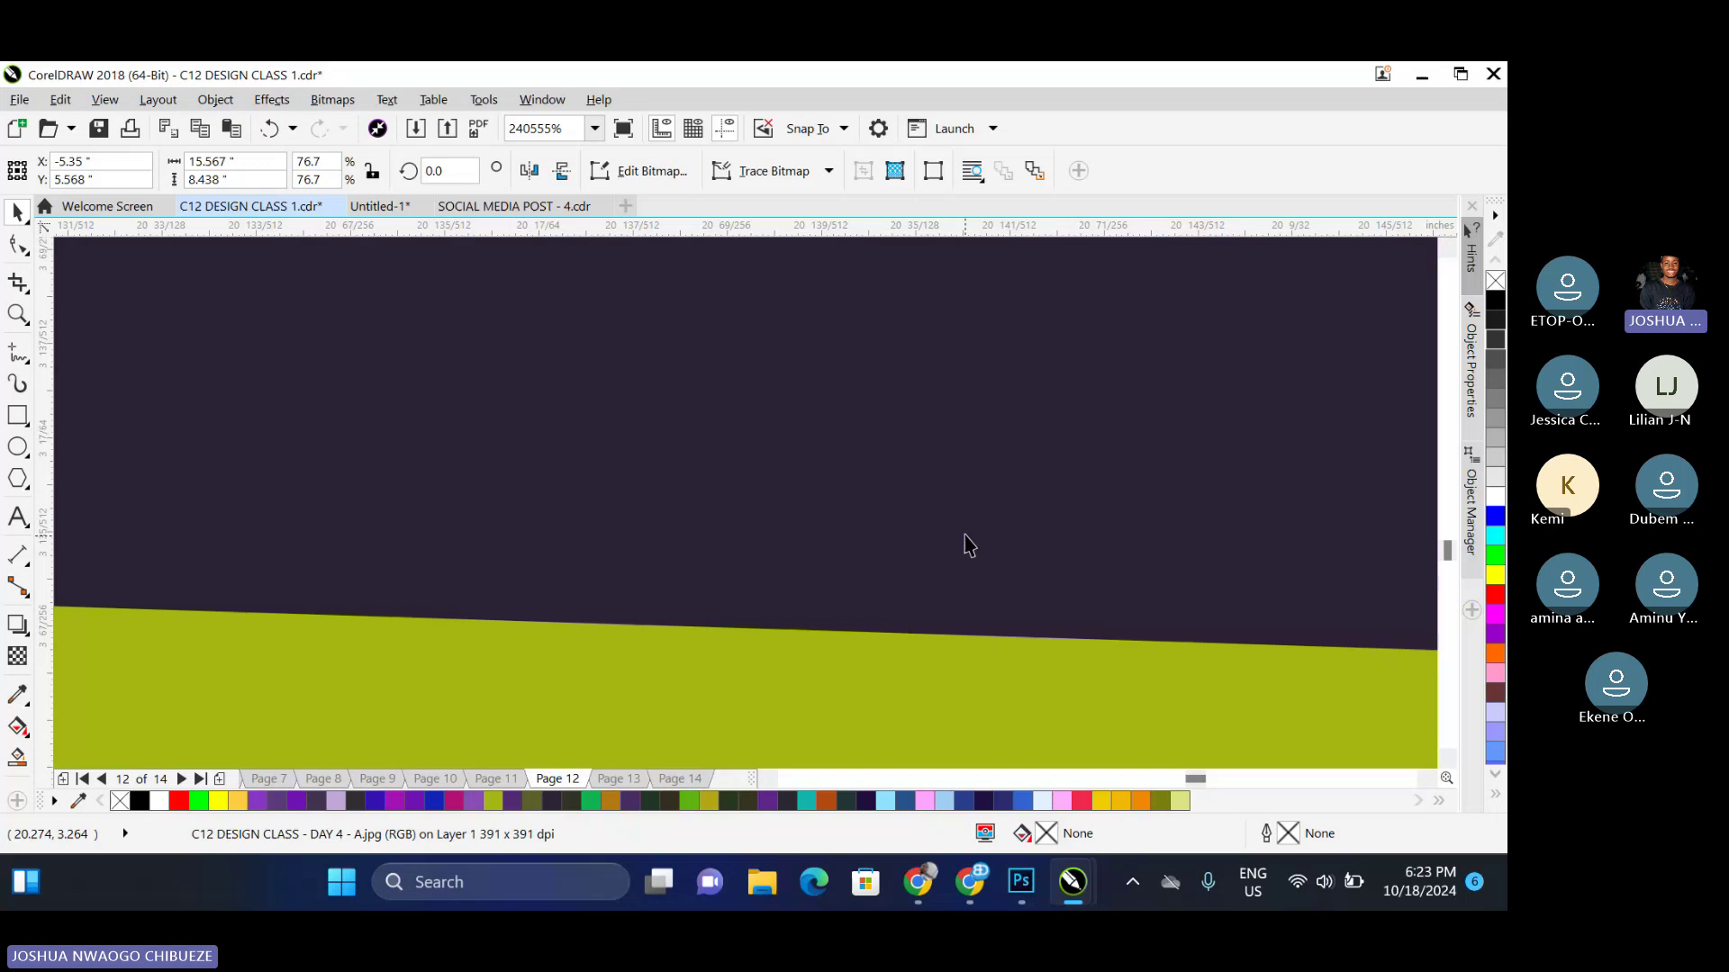
pyautogui.scroll(-10, 968, 547)
pyautogui.scroll(-8, 950, 546)
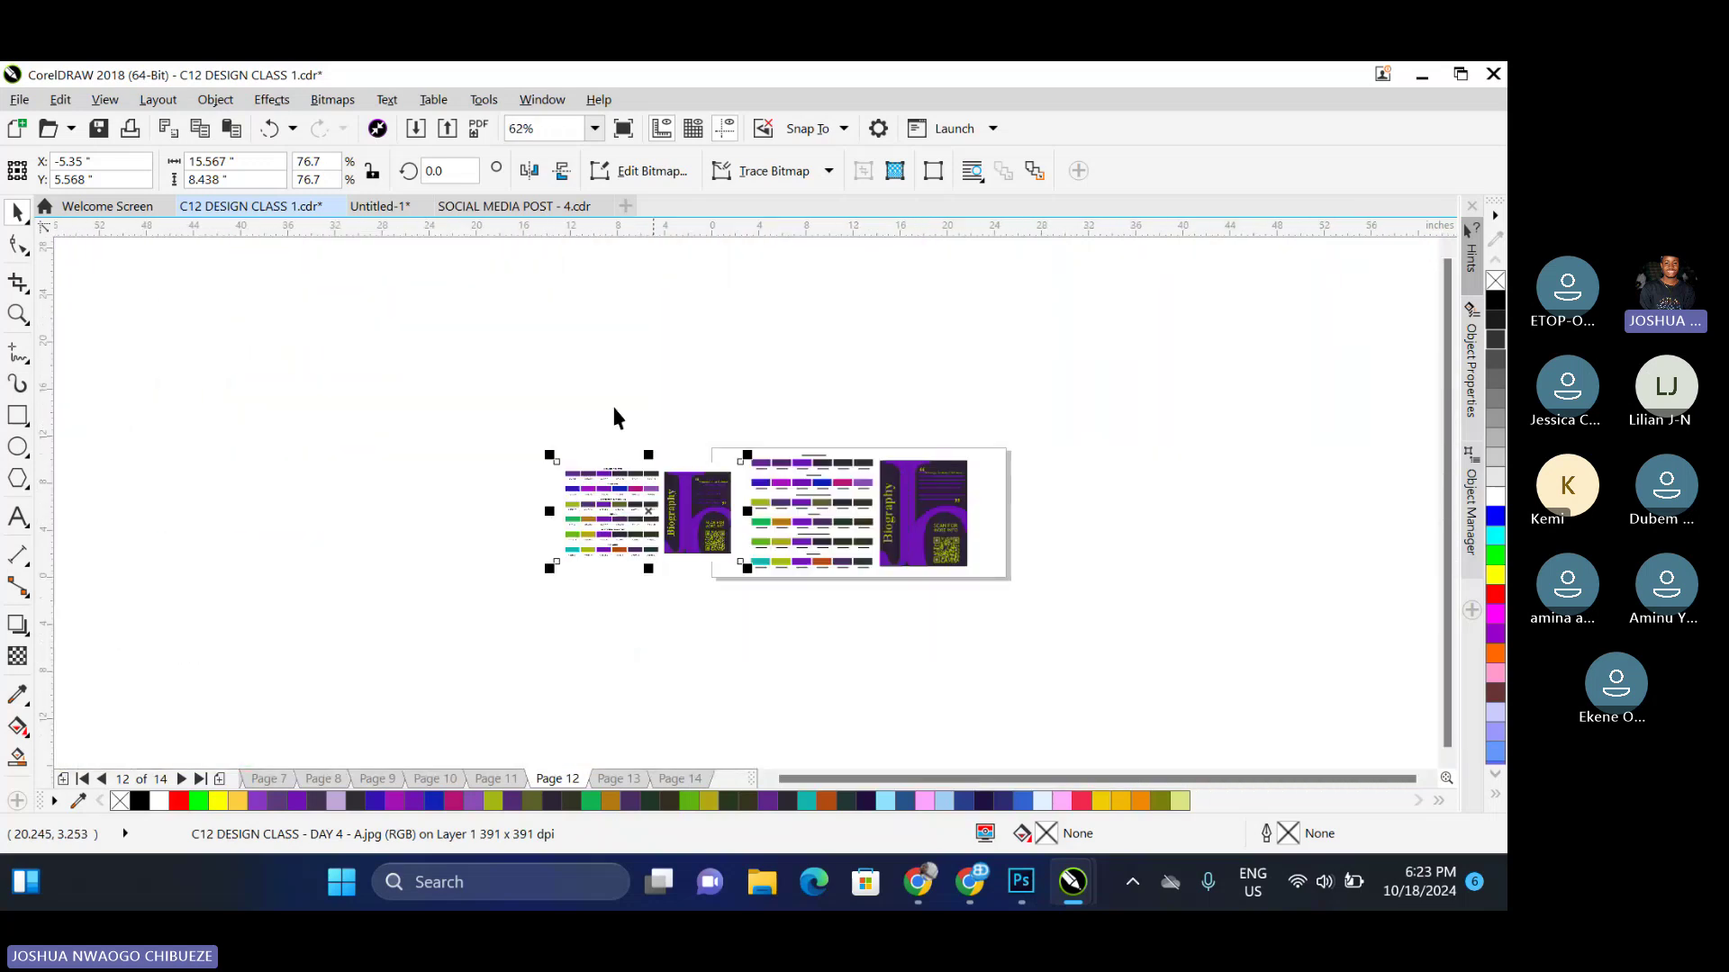
# Delete the imported JPG copy beside page 12
pyautogui.click(637, 504)
pyautogui.press('Delete')
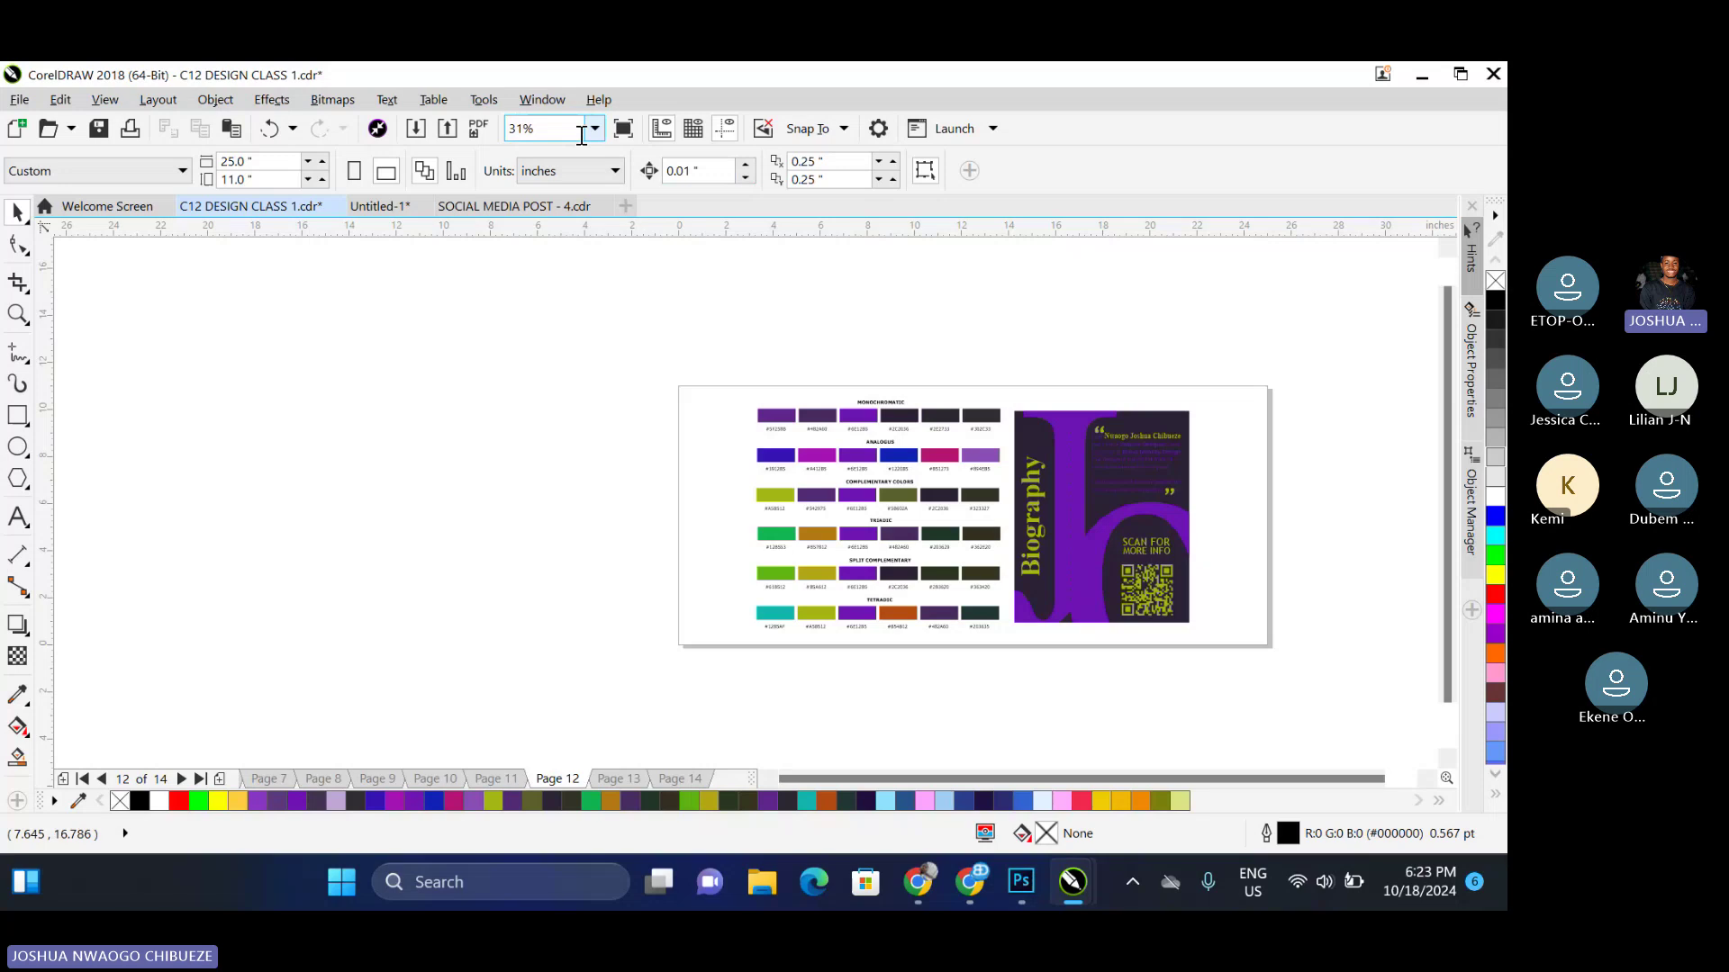
pyautogui.click(583, 131)
pyautogui.click(540, 168)
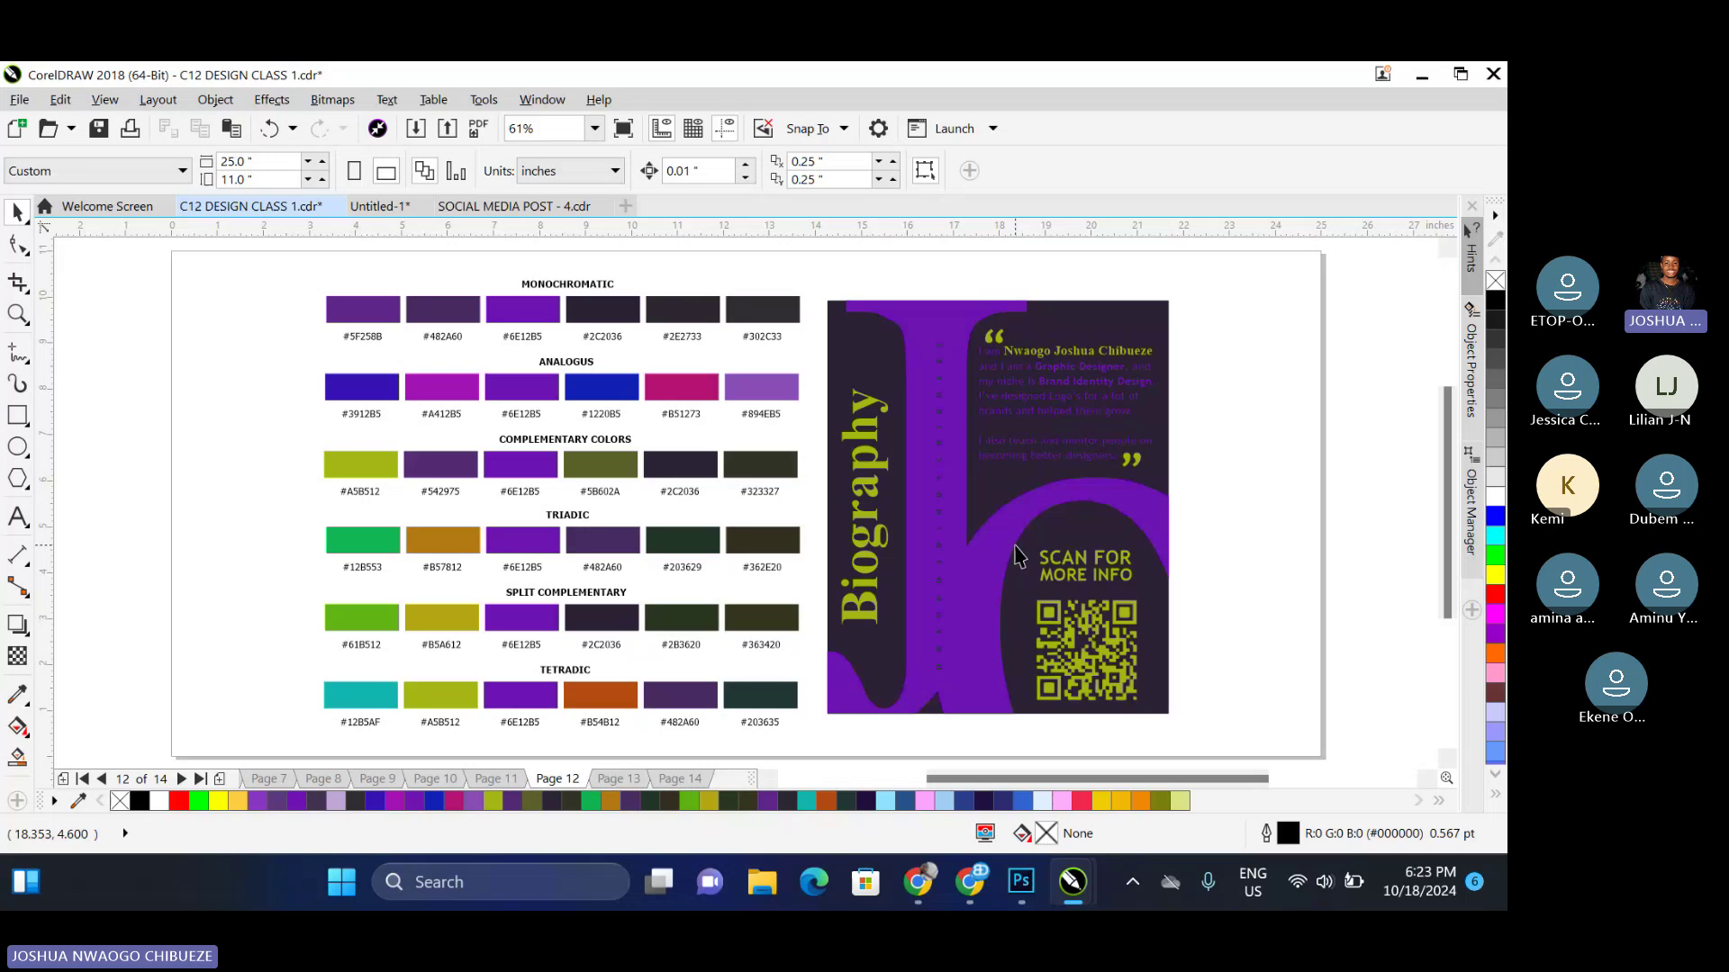
# Draw a rectangle about 6.45 by 5.28 inches in the upper-left area of blank page 14 and fill it with olive #7C7F0E
pyautogui.press('pagedown')
pyautogui.press('pagedown')
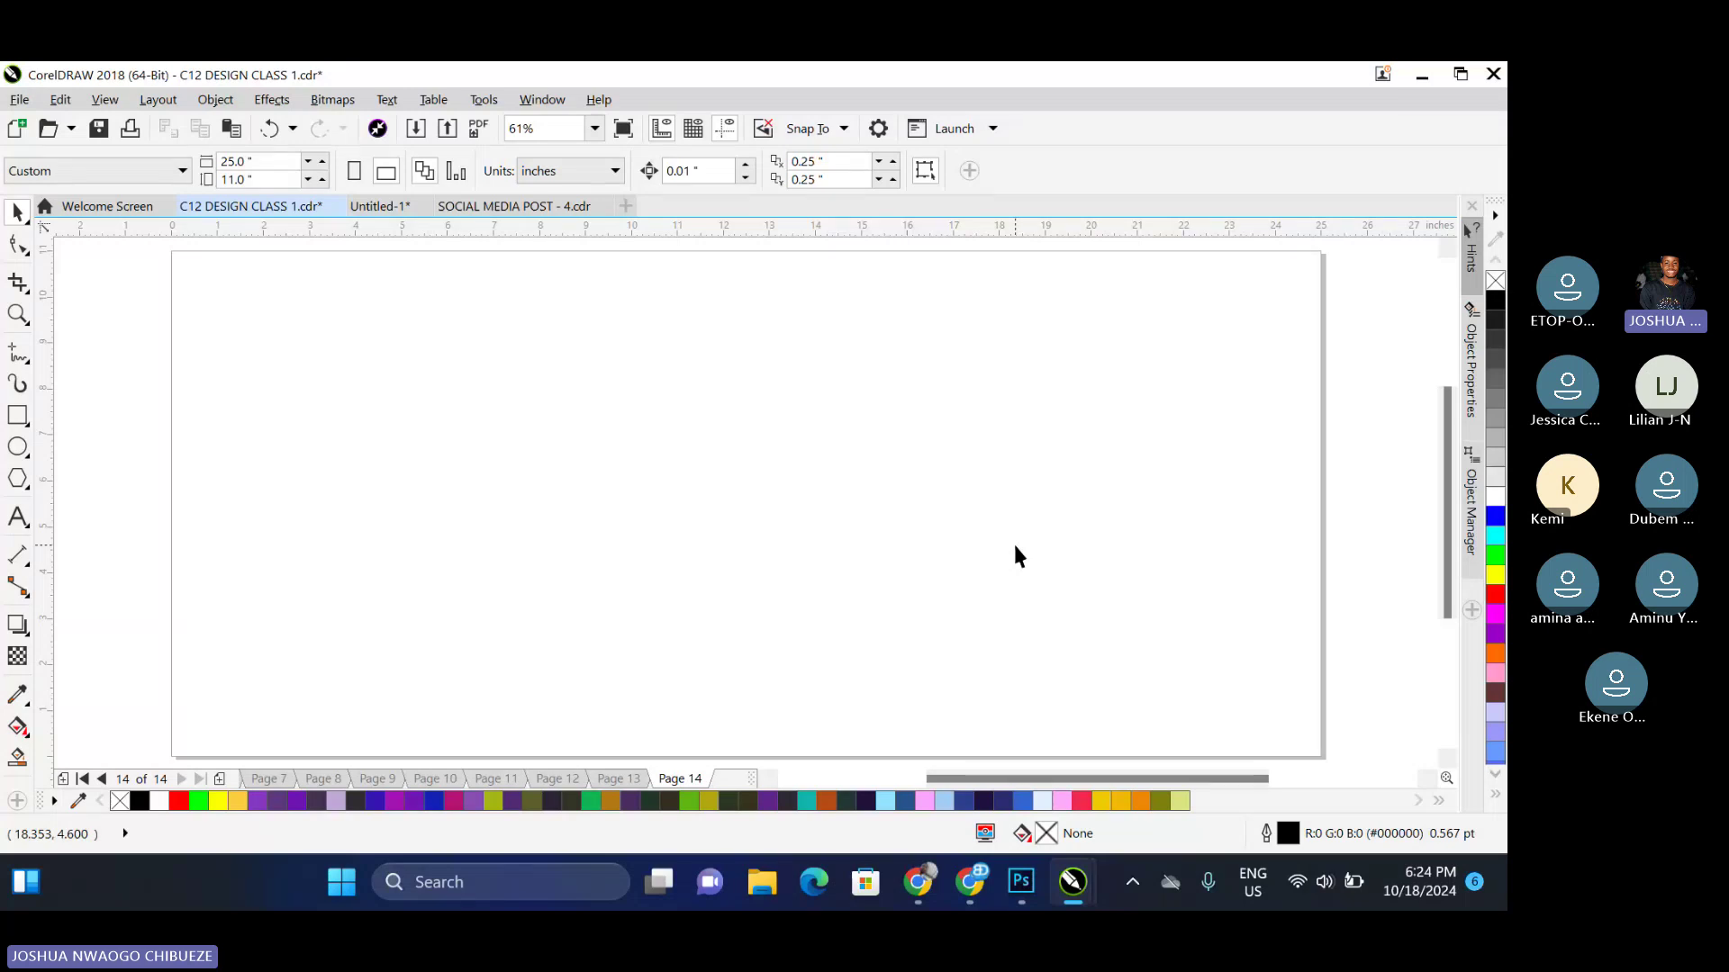
pyautogui.click(17, 416)
pyautogui.moveTo(304, 314); pyautogui.dragTo(600, 555)
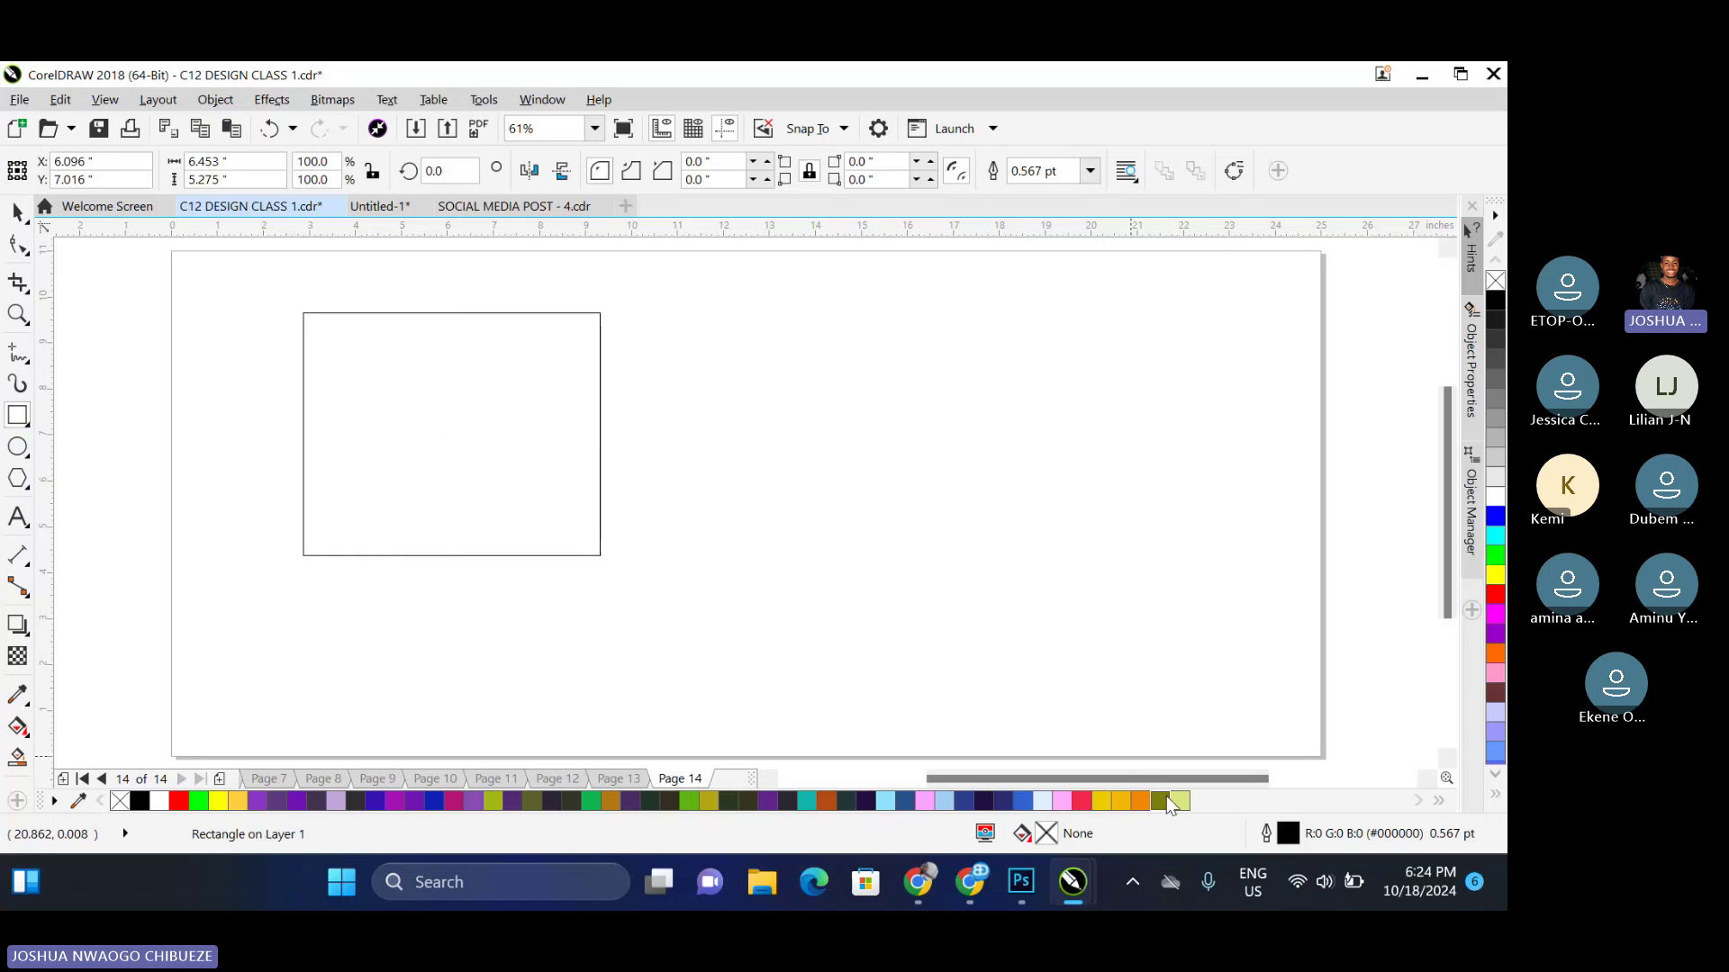
pyautogui.click(1166, 799)
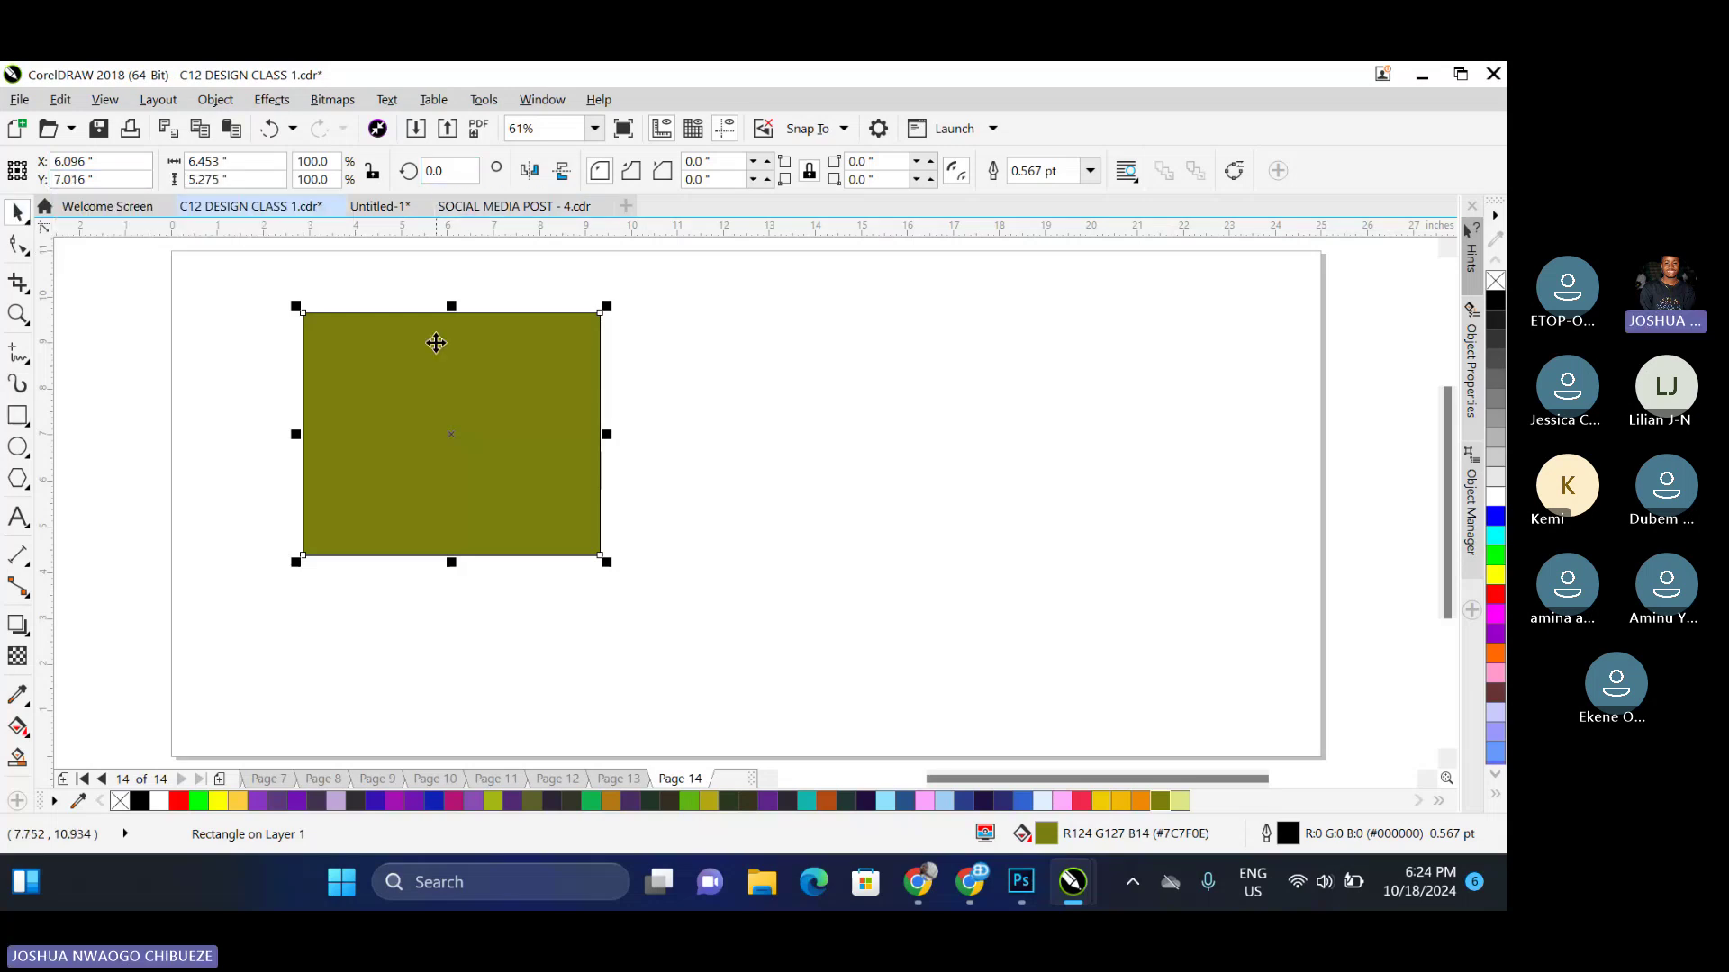
# Rotate the olive rectangle by 45 degrees
pyautogui.click(436, 344)
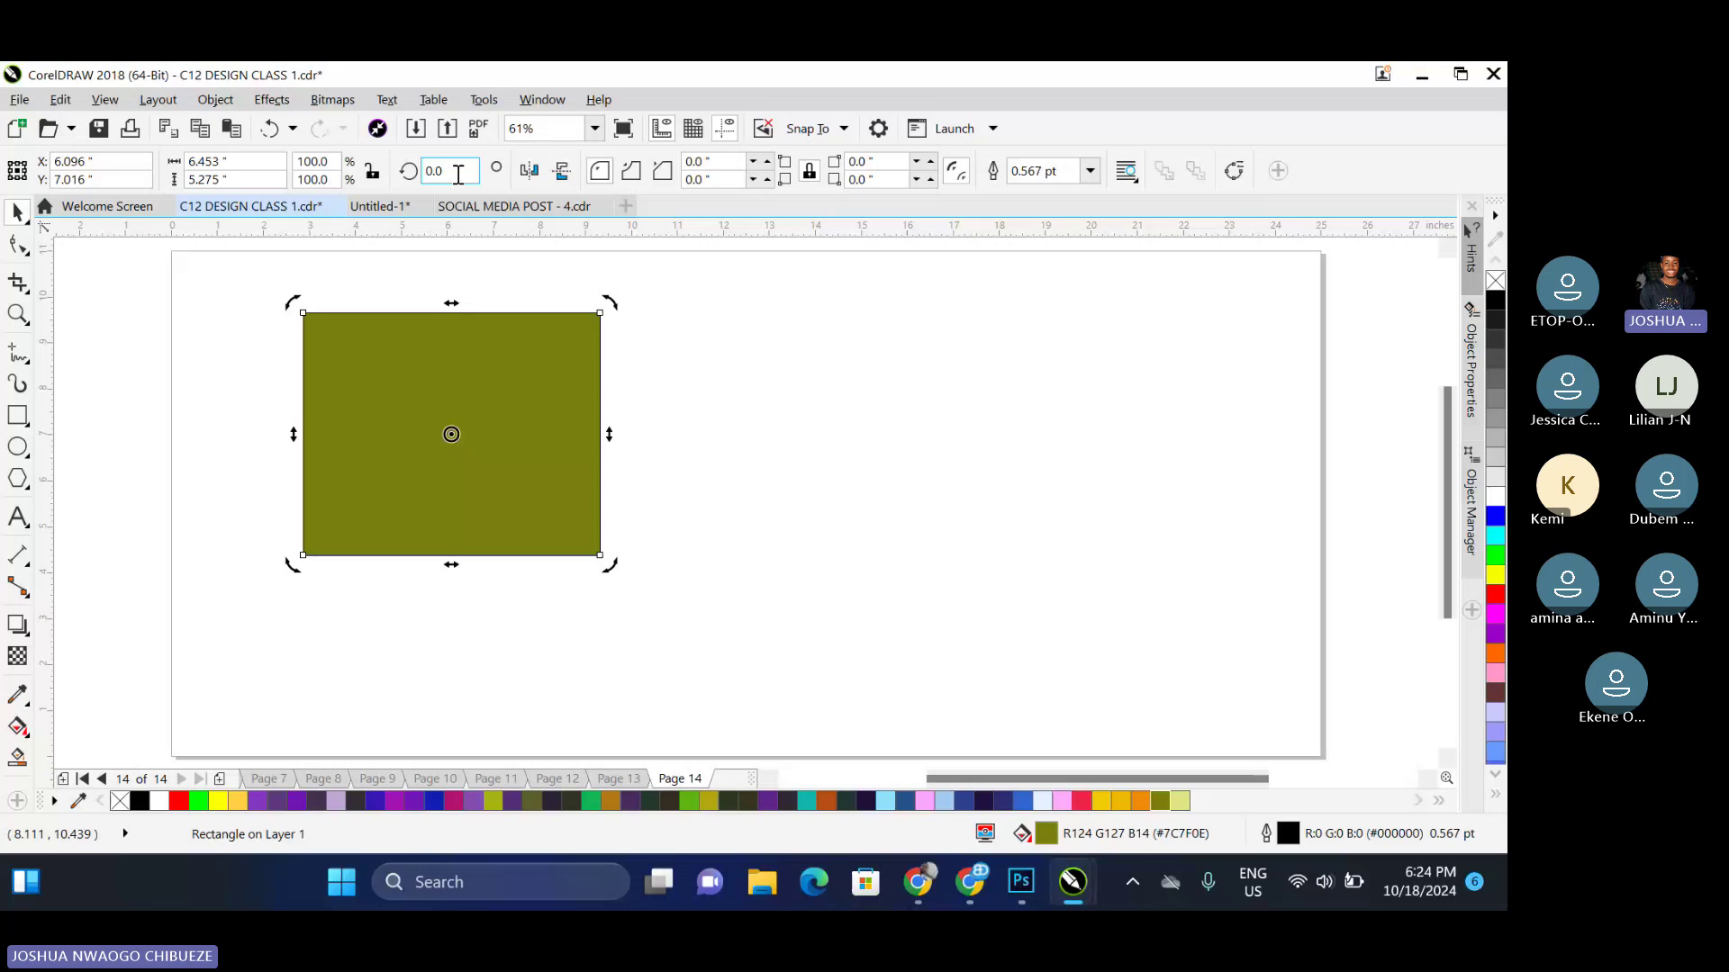
pyautogui.click(457, 171)
pyautogui.write('45')
pyautogui.press('Return')
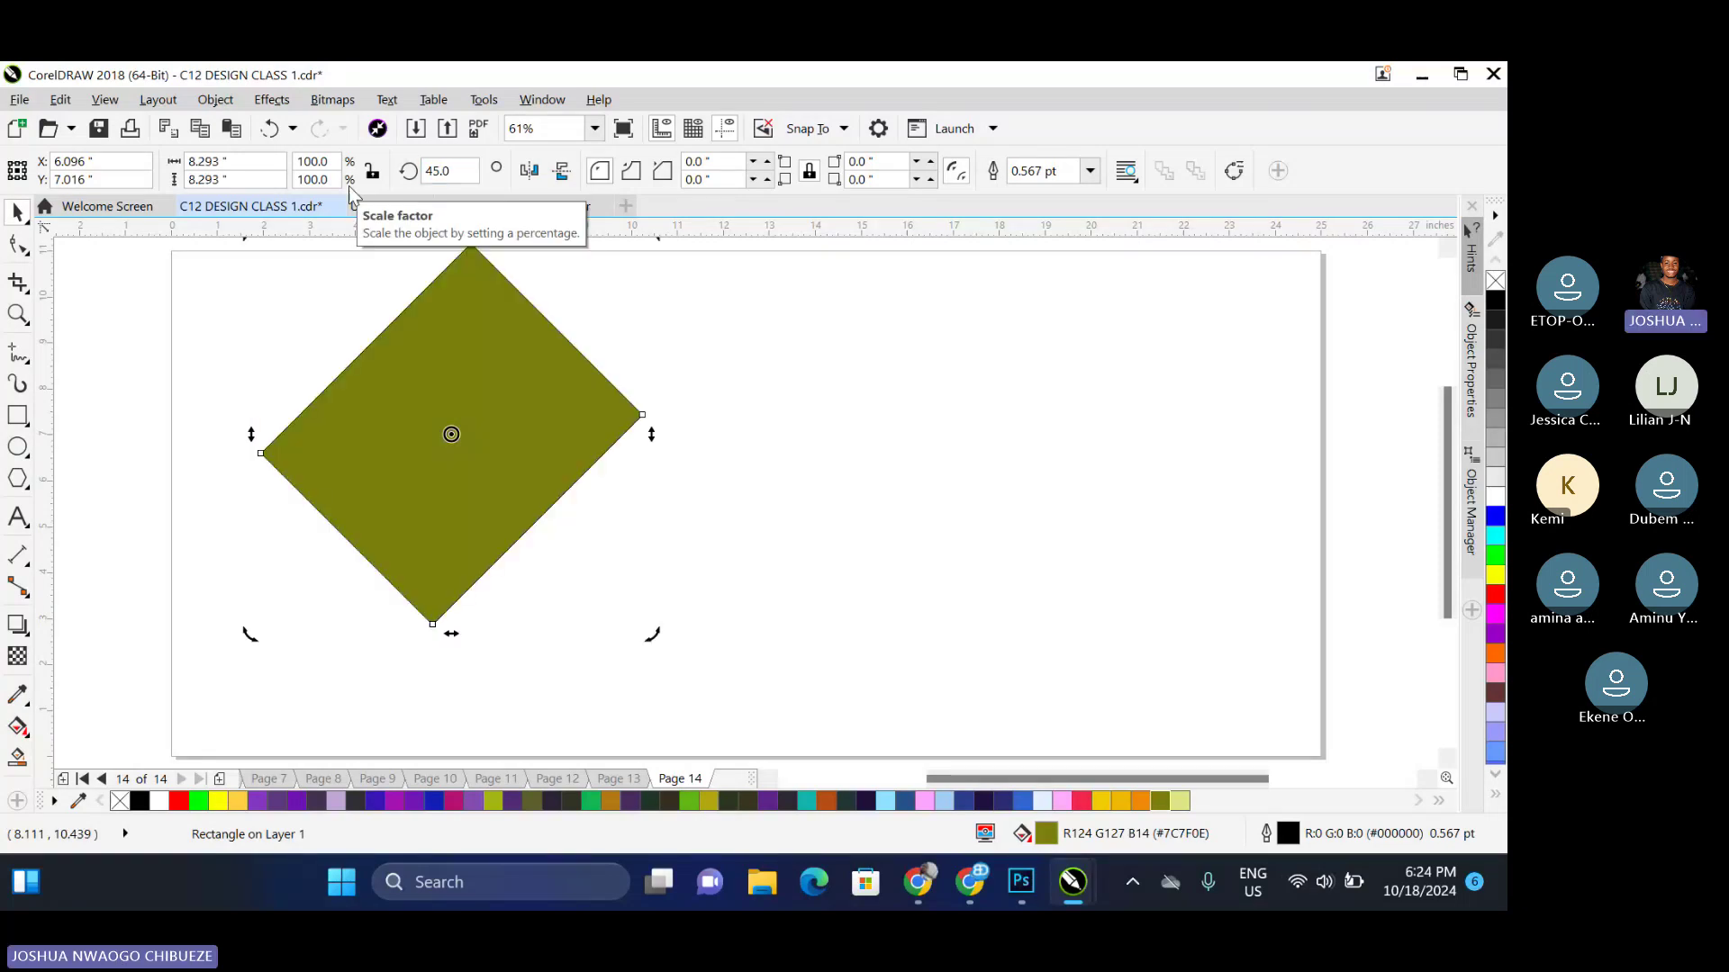
# Delete the rotated olive square and draw a rectangle about 3.21 inches high in the page's upper-left area, setting its width to 2 inches
pyautogui.press('Delete')
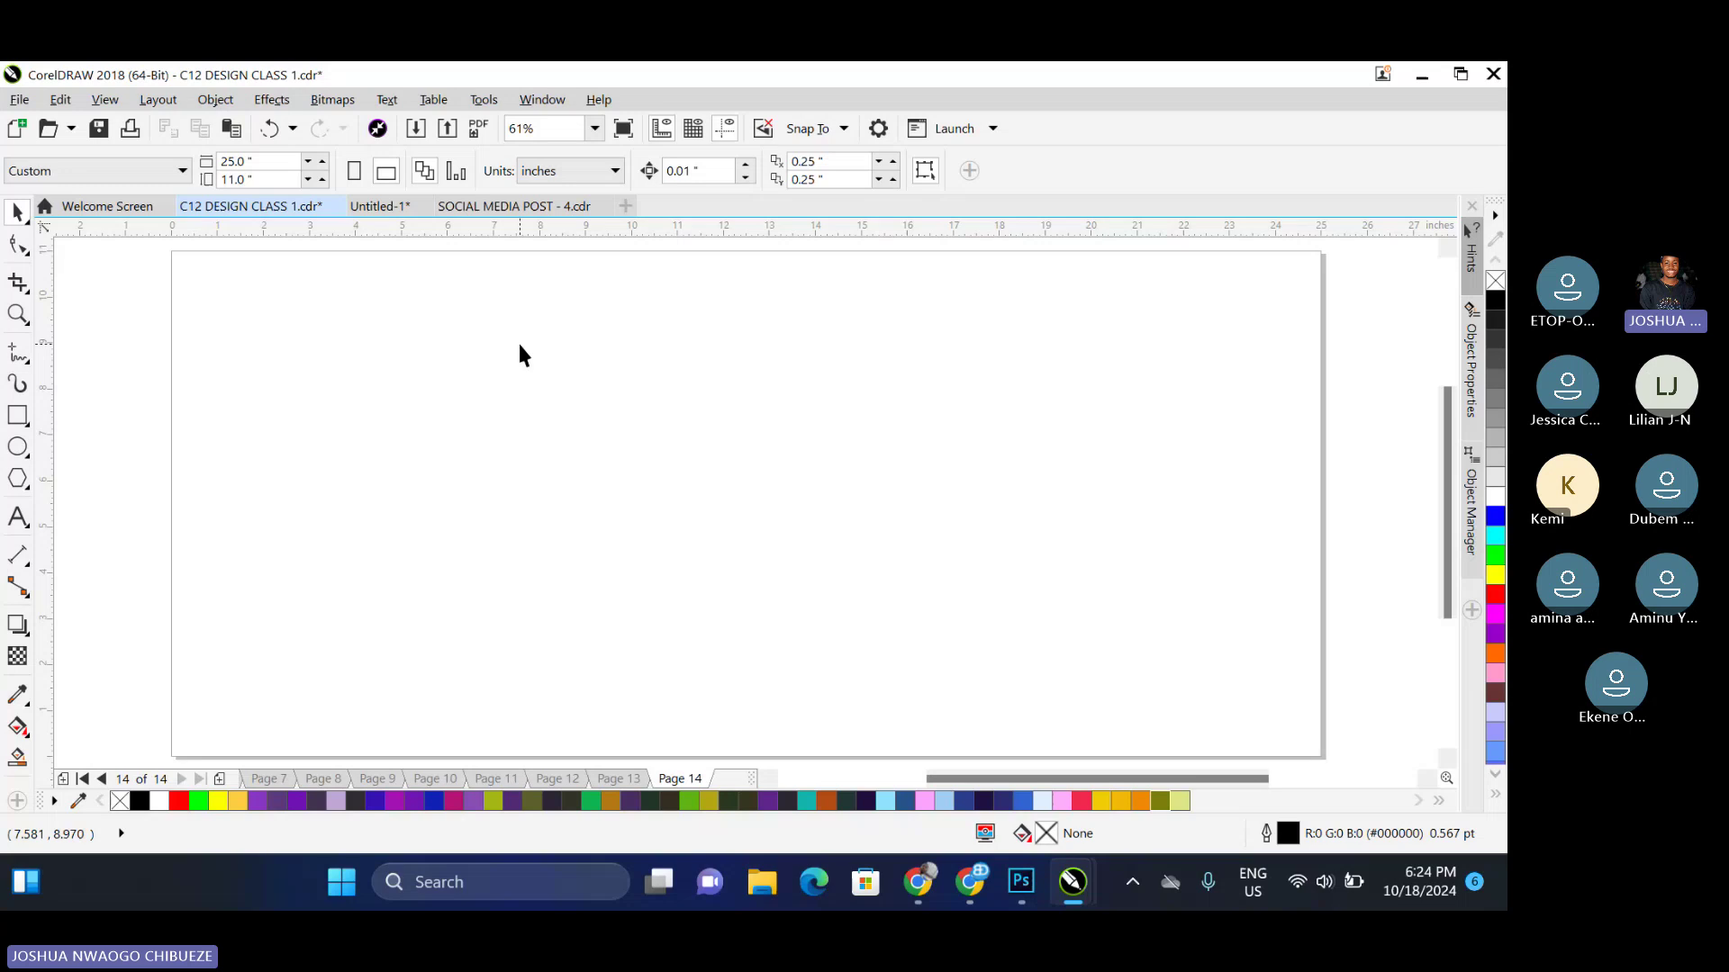
pyautogui.click(17, 416)
pyautogui.moveTo(337, 337); pyautogui.dragTo(468, 484)
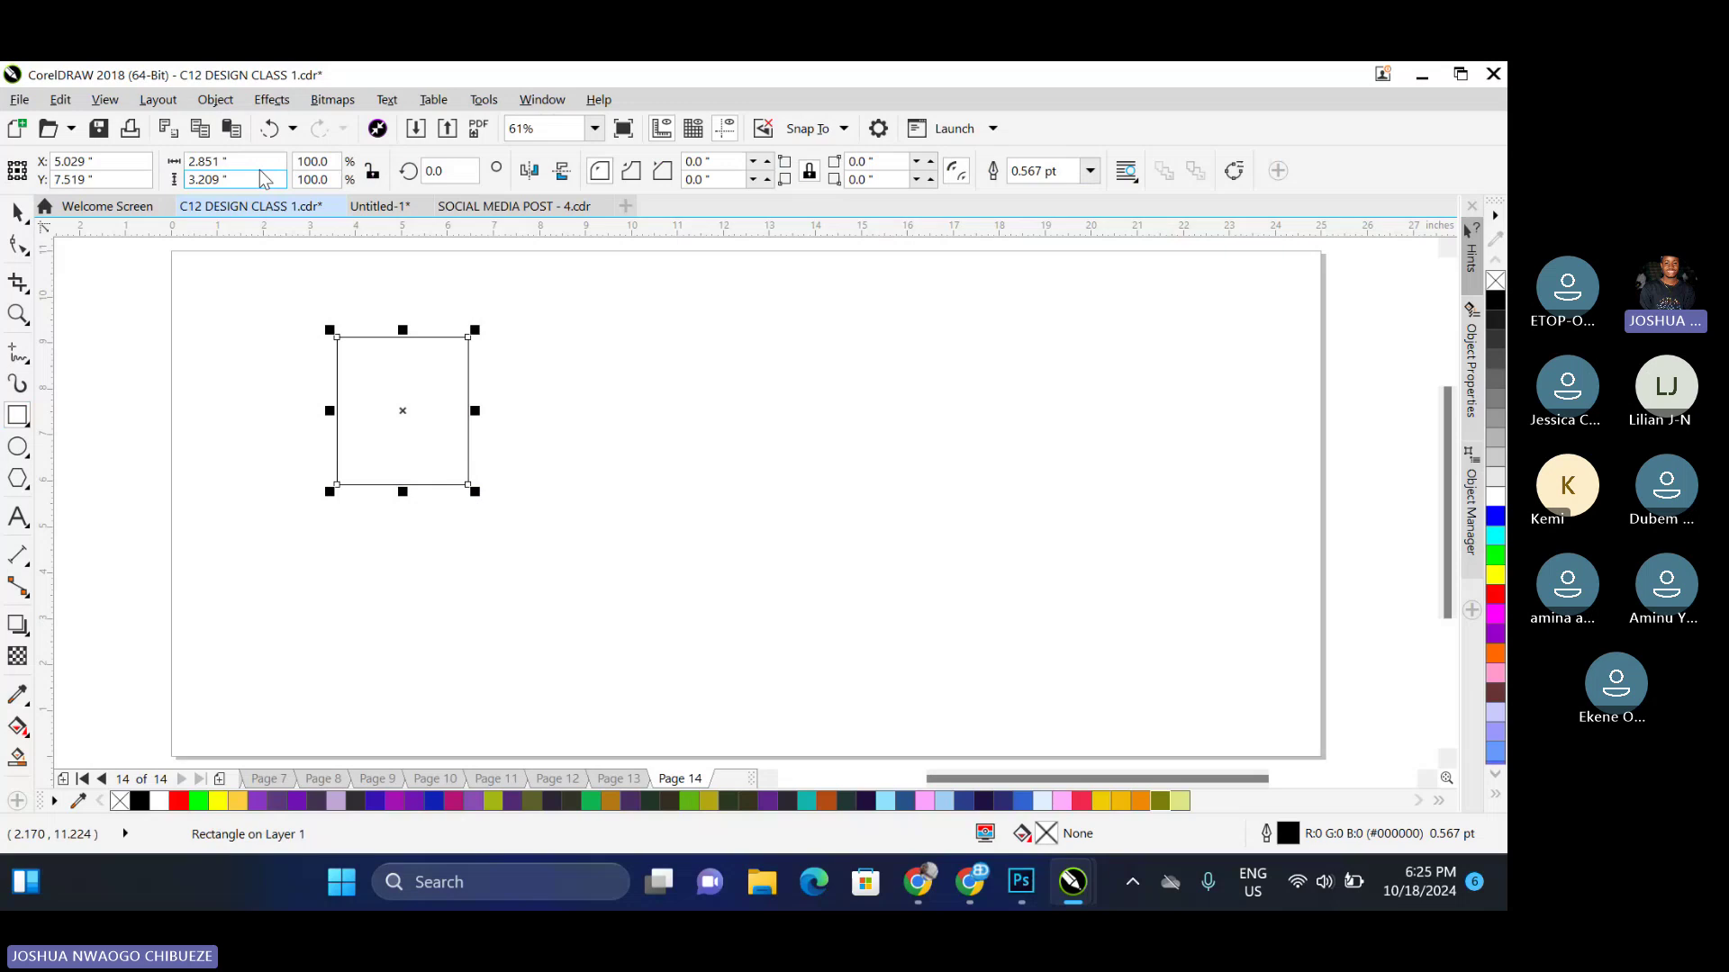
pyautogui.click(256, 163)
pyautogui.write('2')
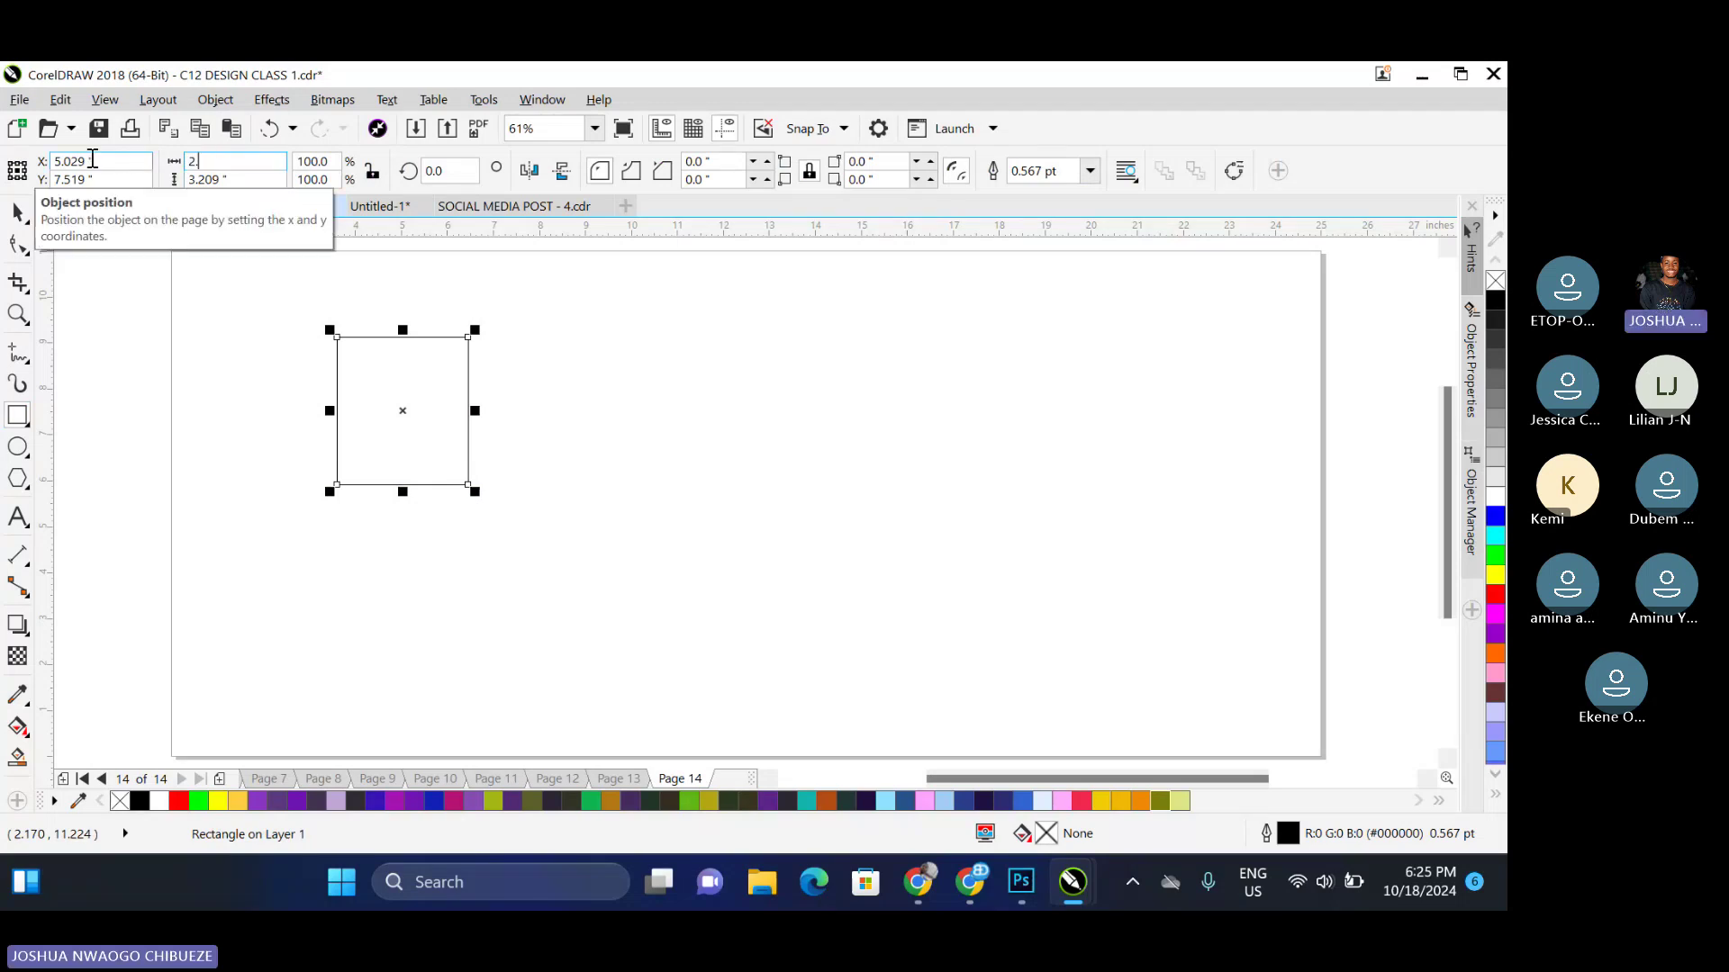
pyautogui.press('Return')
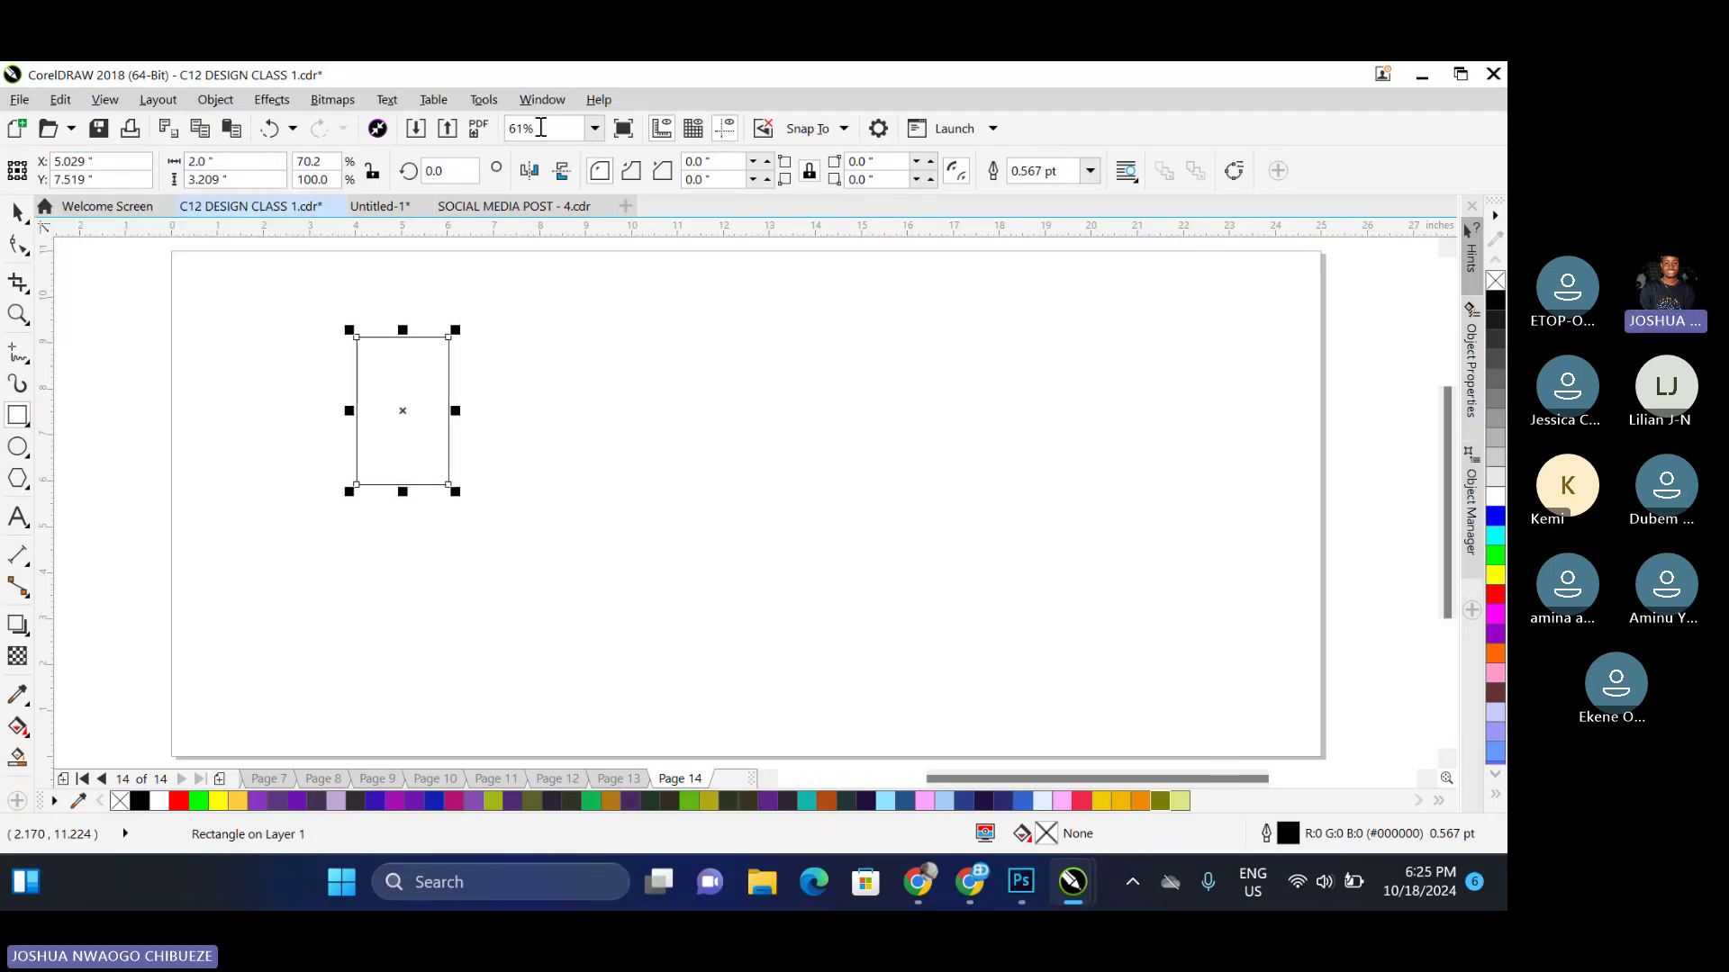
# Duplicate the 2-inch-wide rectangle and place the copy directly against its right side at the same height
pyautogui.press('space')
pyautogui.hotkey('ctrl', 'd')
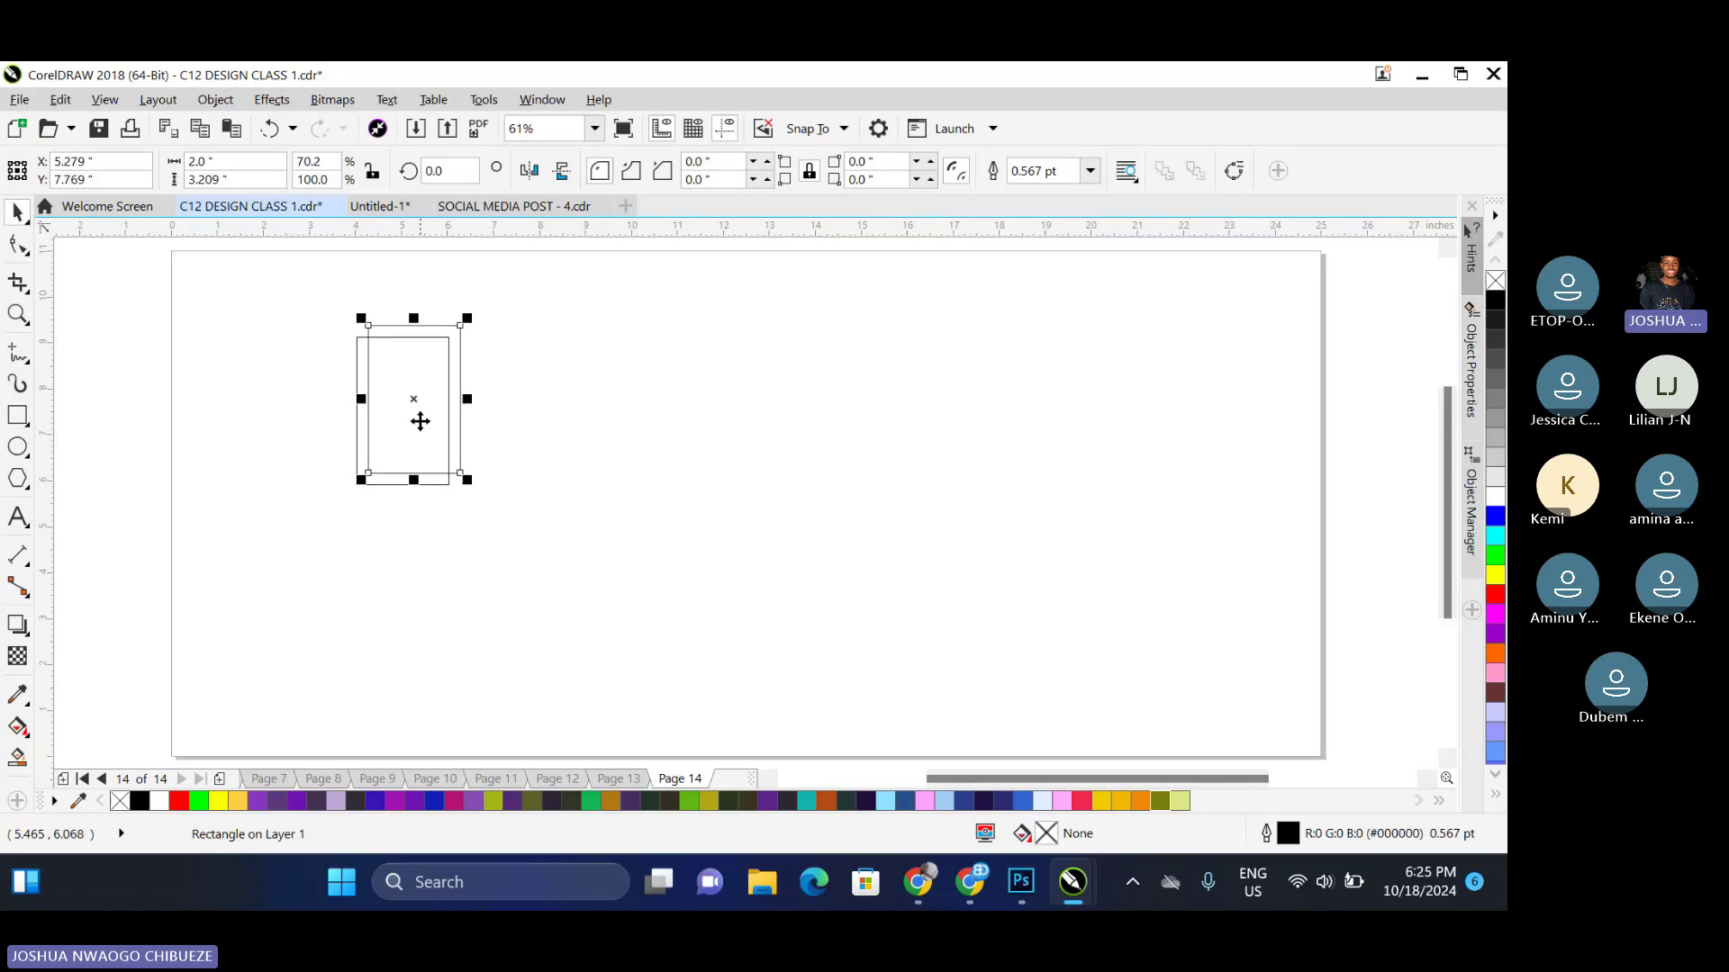
pyautogui.moveTo(419, 422); pyautogui.dragTo(511, 434)
pyautogui.keyDown('shift'); pyautogui.click(357, 360); pyautogui.keyUp('shift')
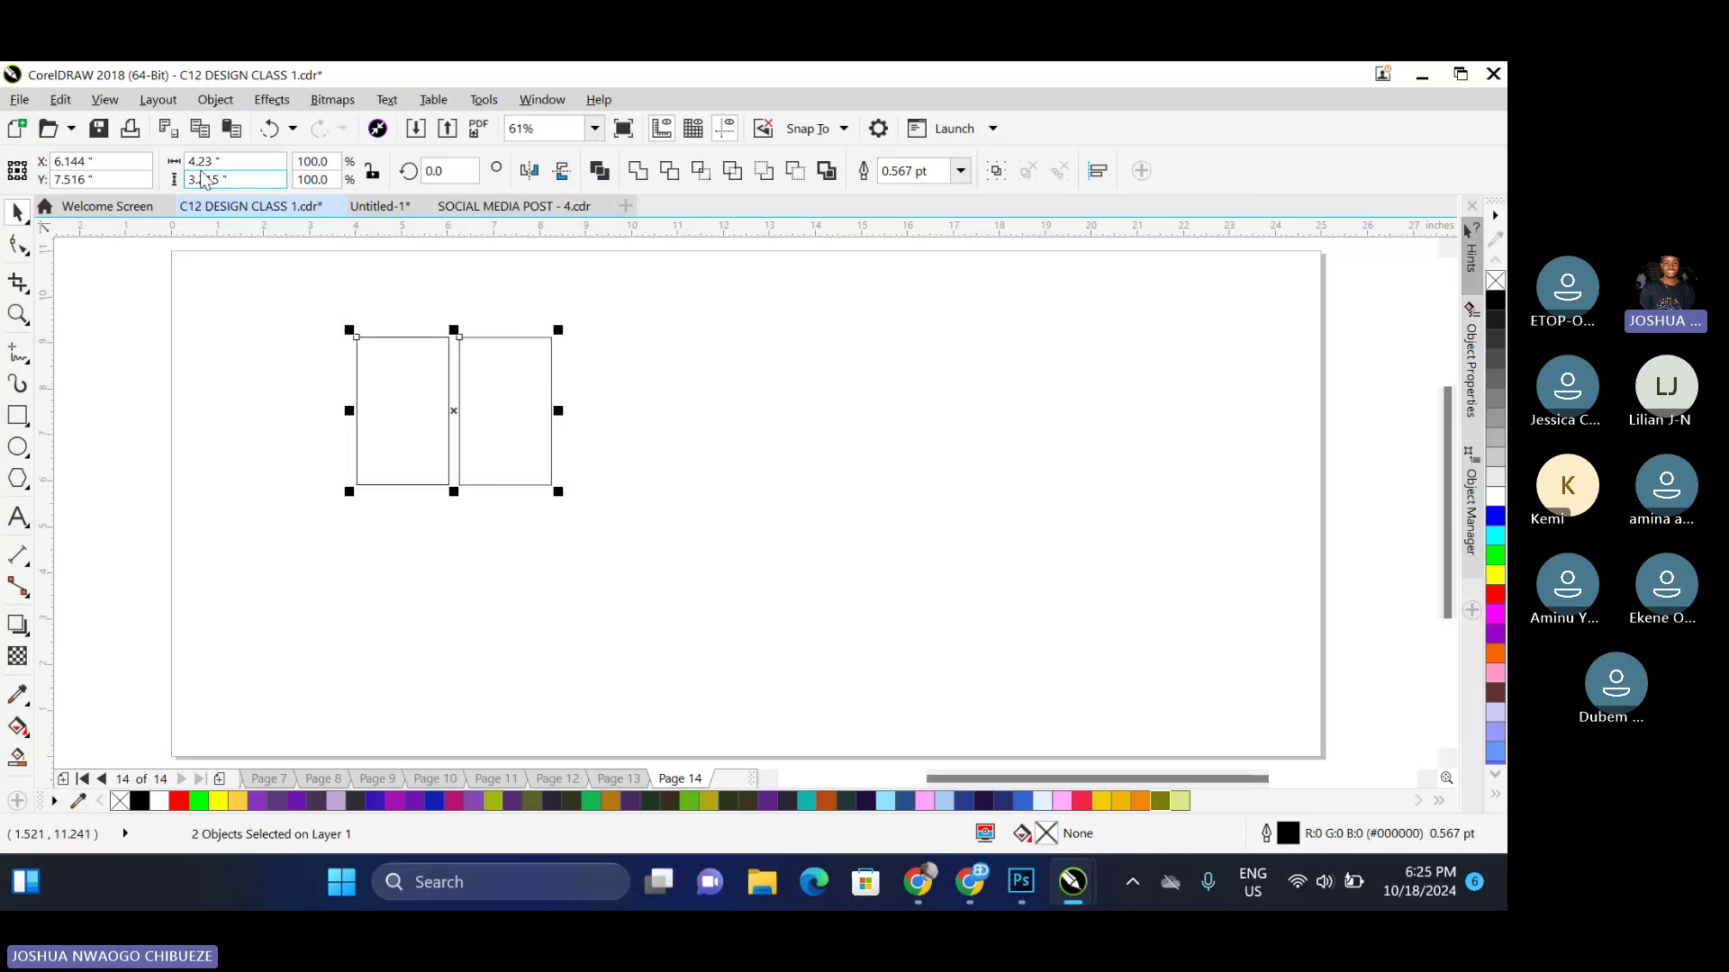
pyautogui.click(457, 398)
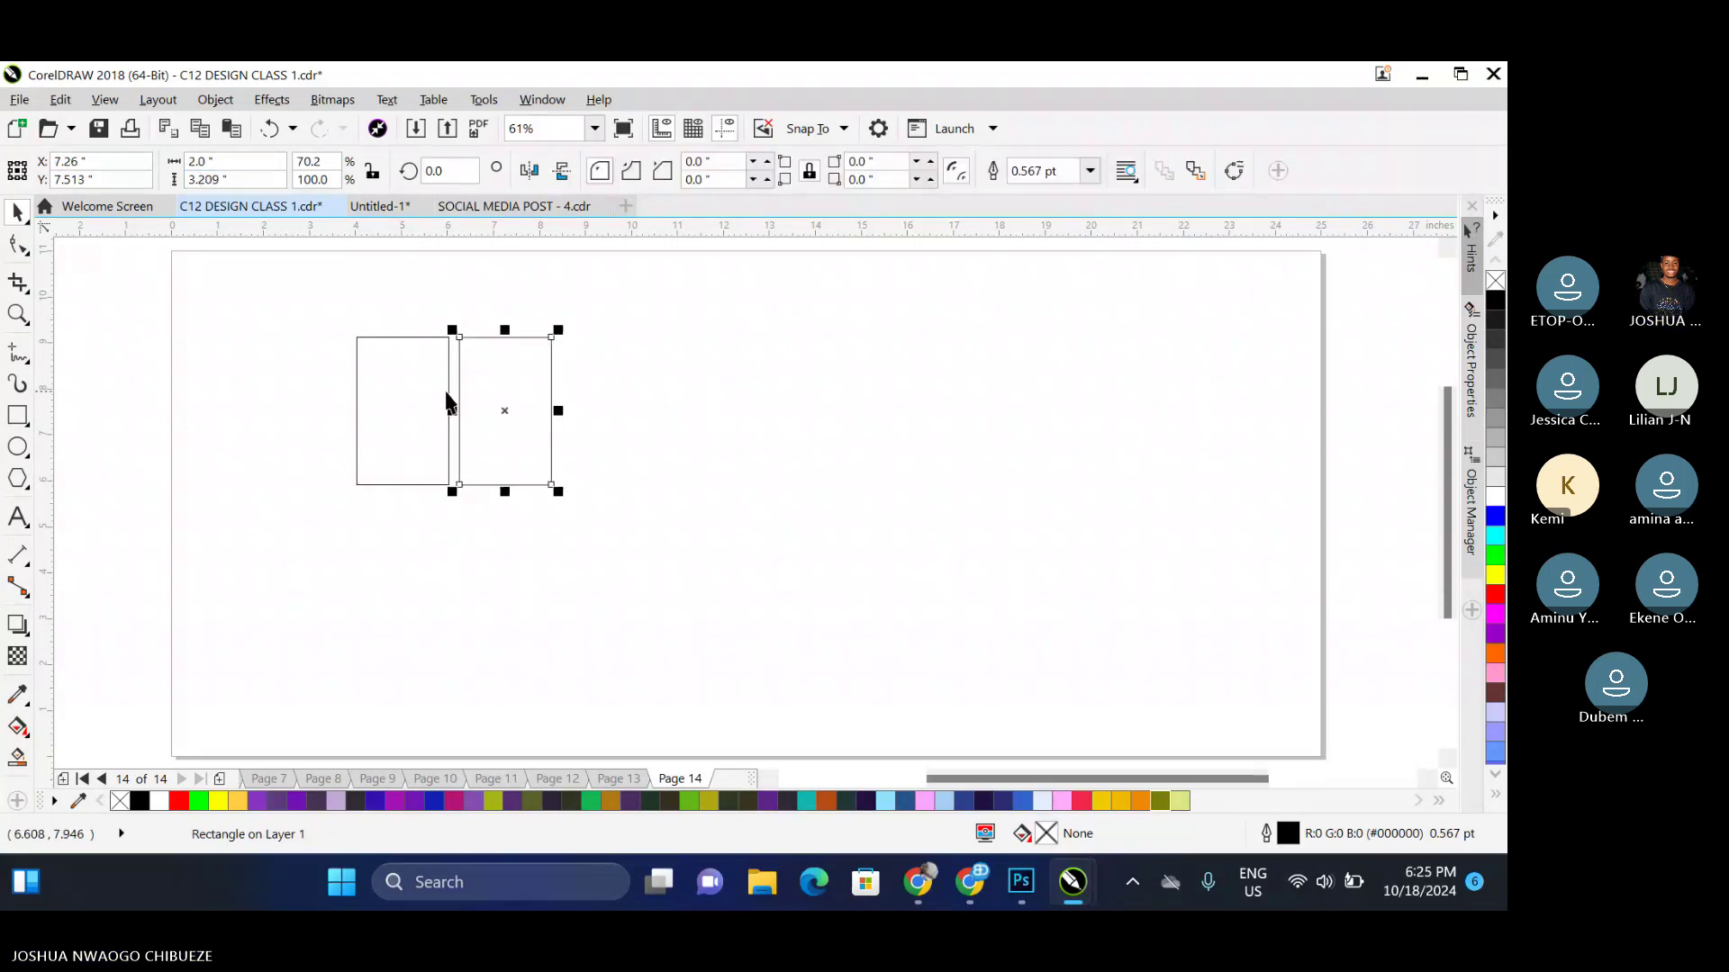
pyautogui.press('Left')
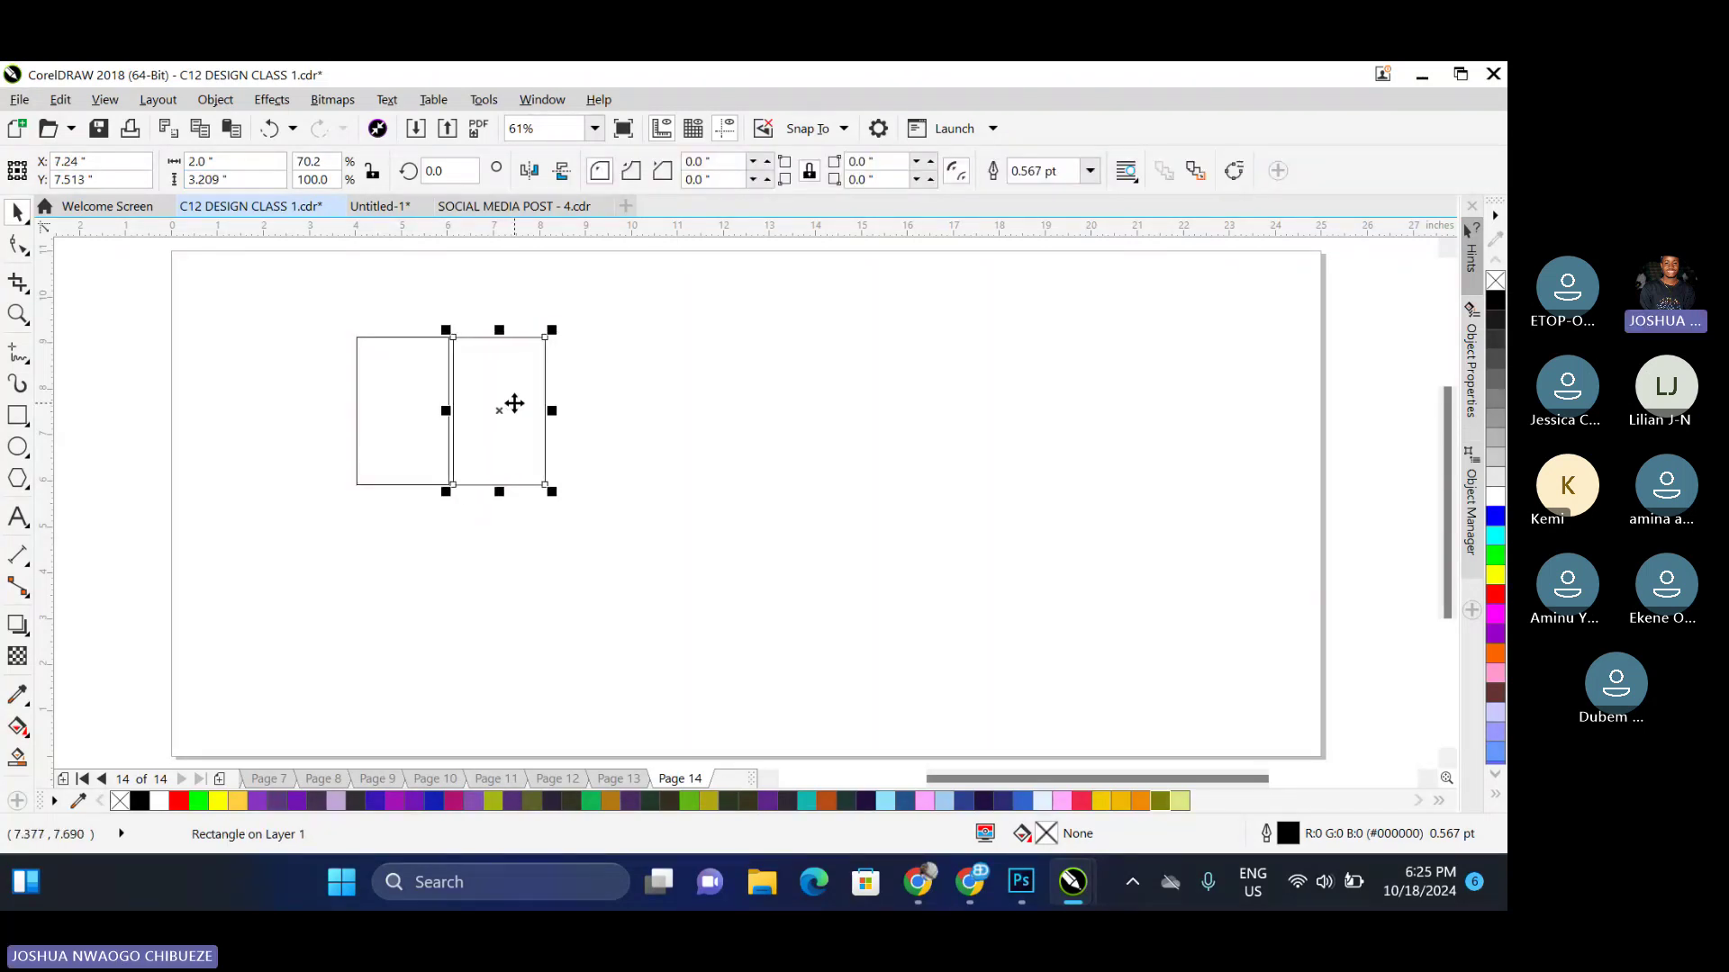
pyautogui.press('Left')
# Draw a rectangle about 1.4 inches high just below the pair, set its width to 4 inches, and align the upper-right rectangle with its edge
pyautogui.press('F6')
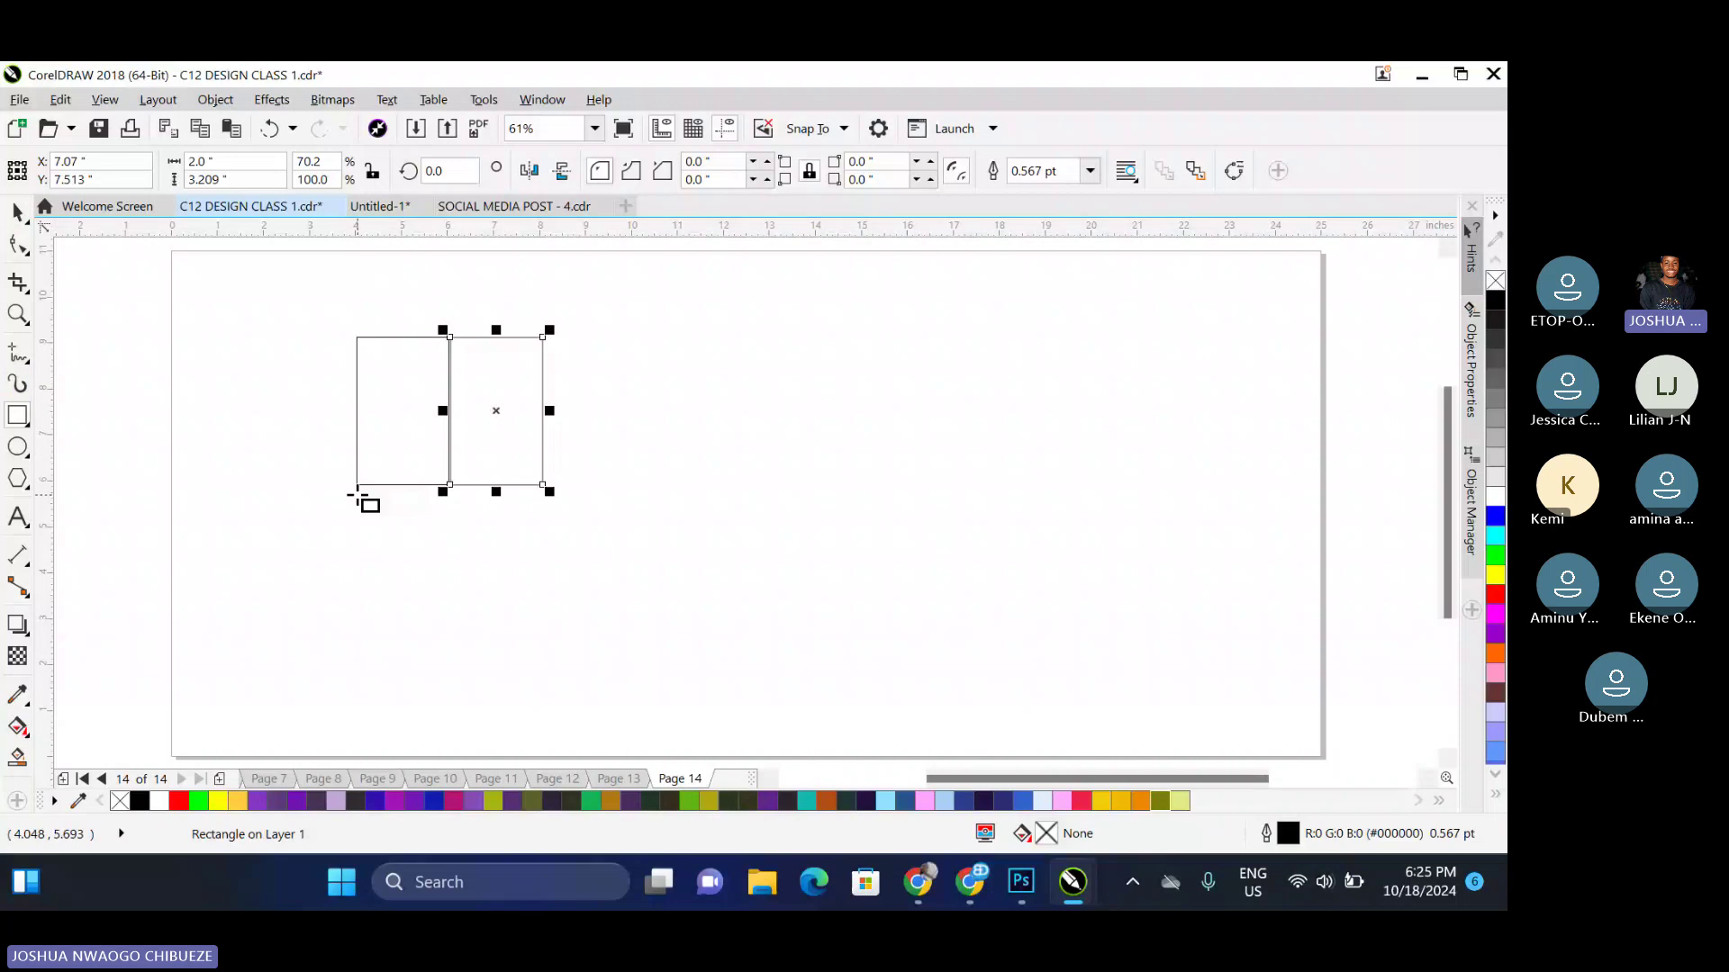
pyautogui.moveTo(357, 494); pyautogui.dragTo(543, 558)
pyautogui.click(235, 162)
pyautogui.write('4')
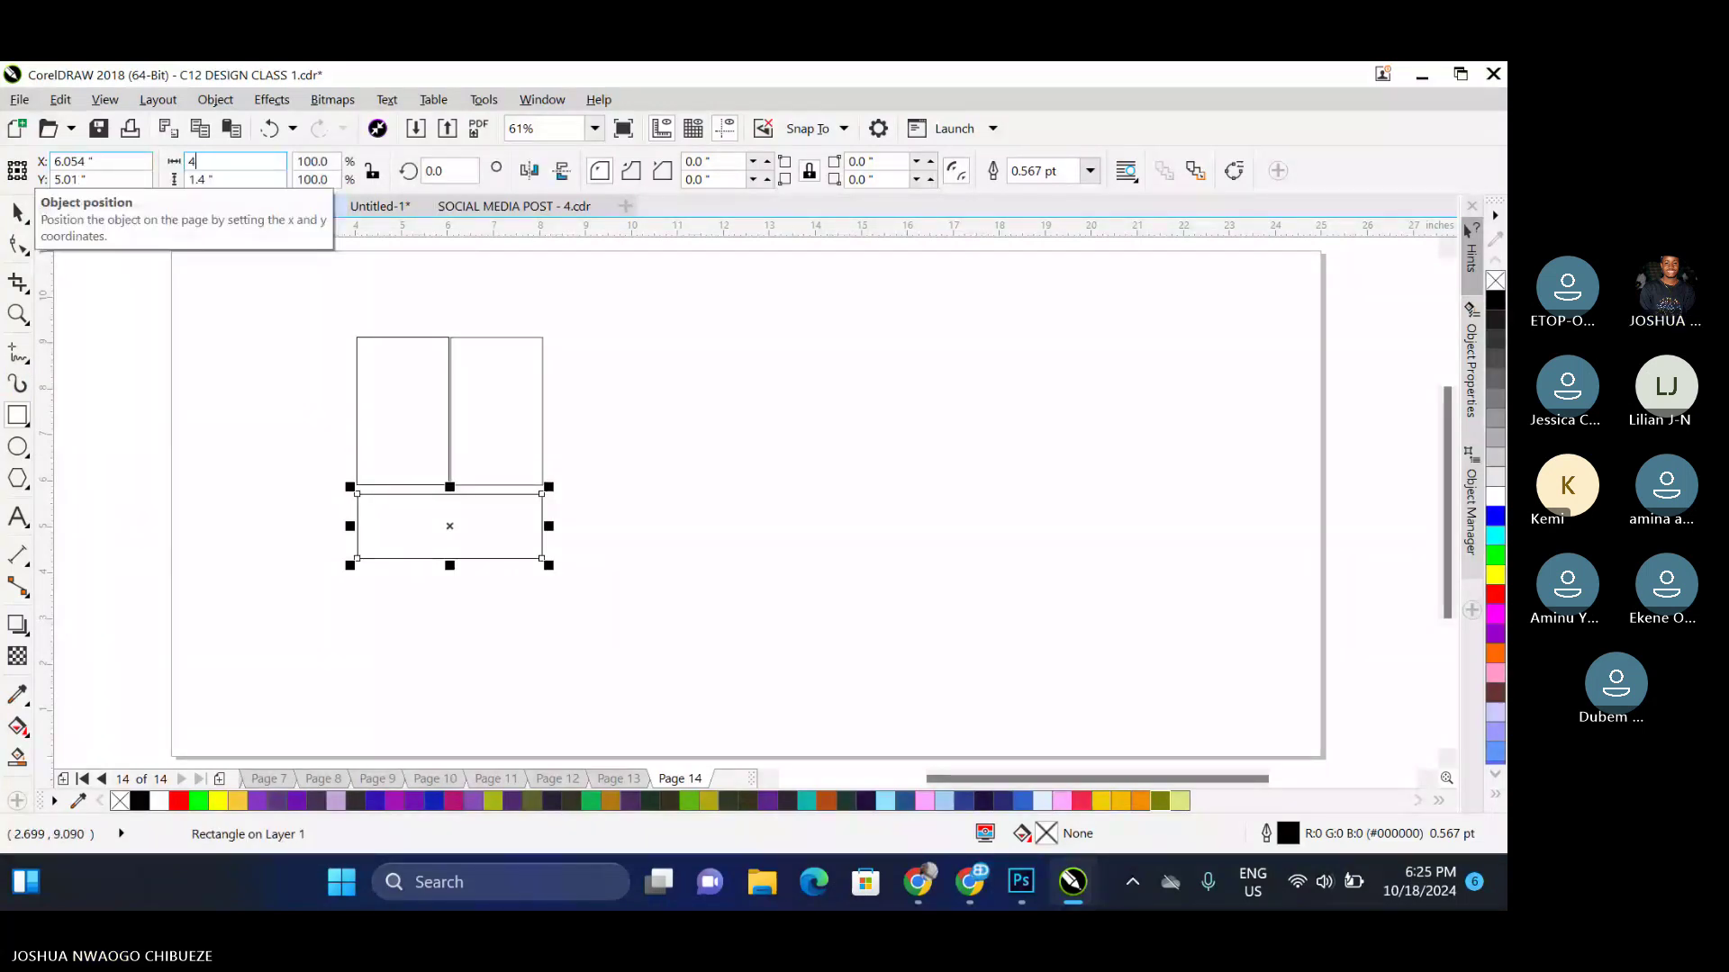
pyautogui.click(25, 214)
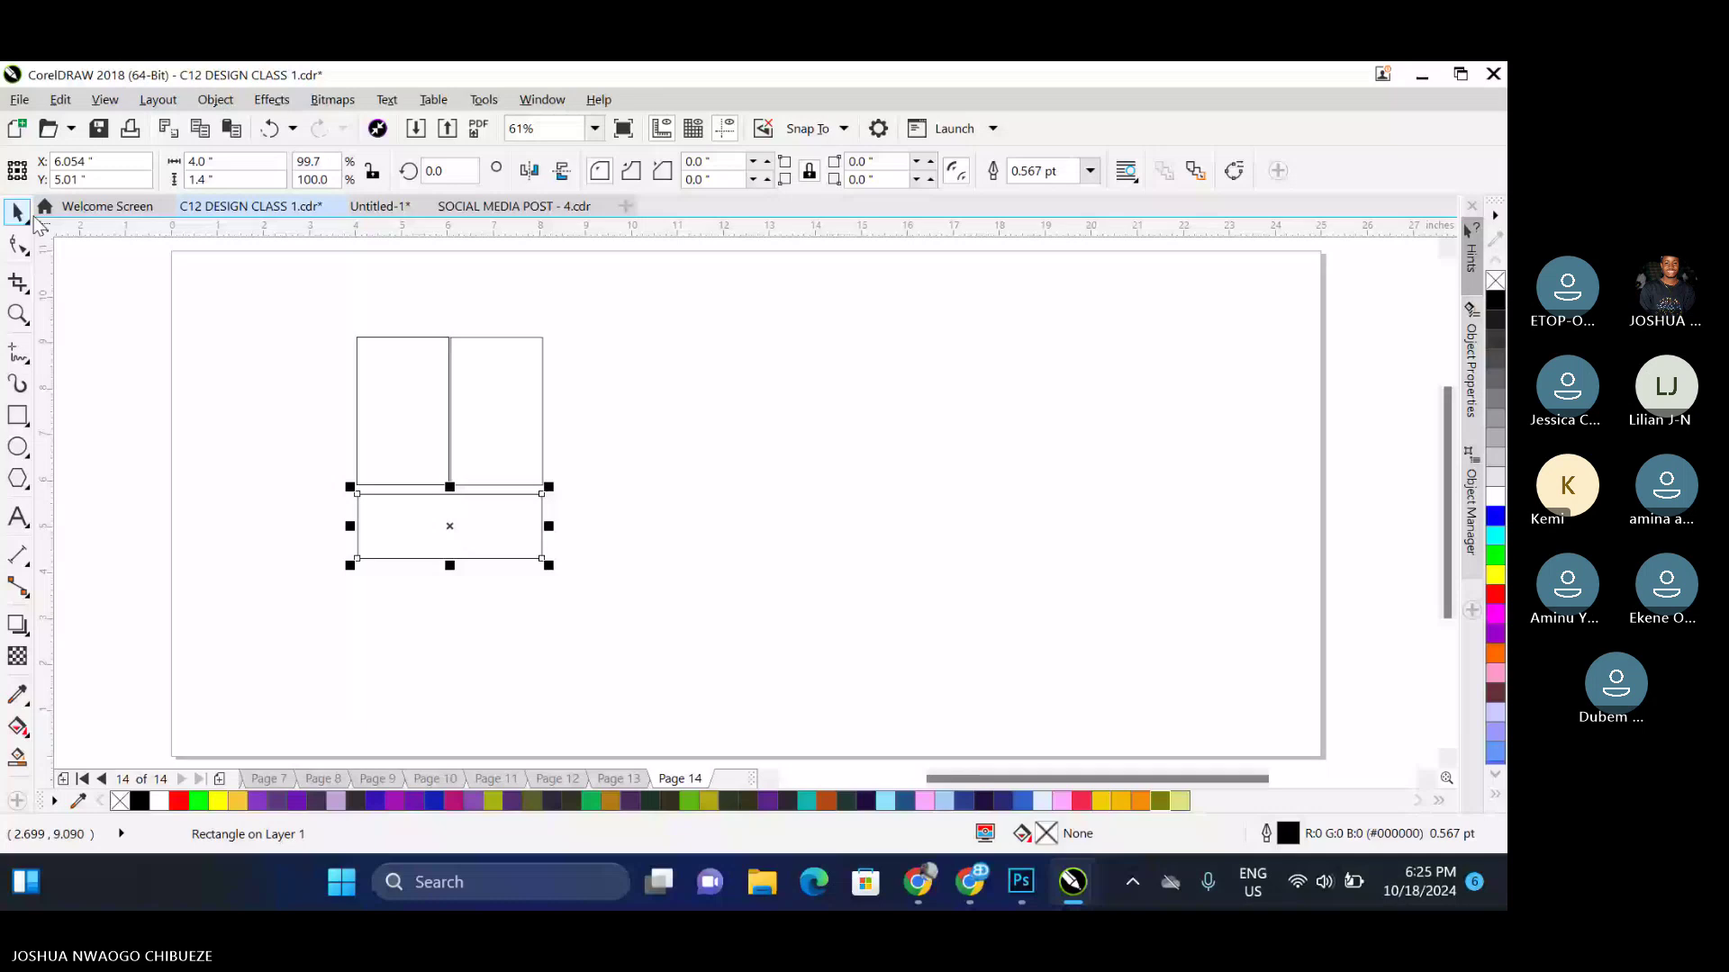
pyautogui.click(490, 433)
pyautogui.keyDown('shift'); pyautogui.click(478, 518); pyautogui.keyUp('shift')
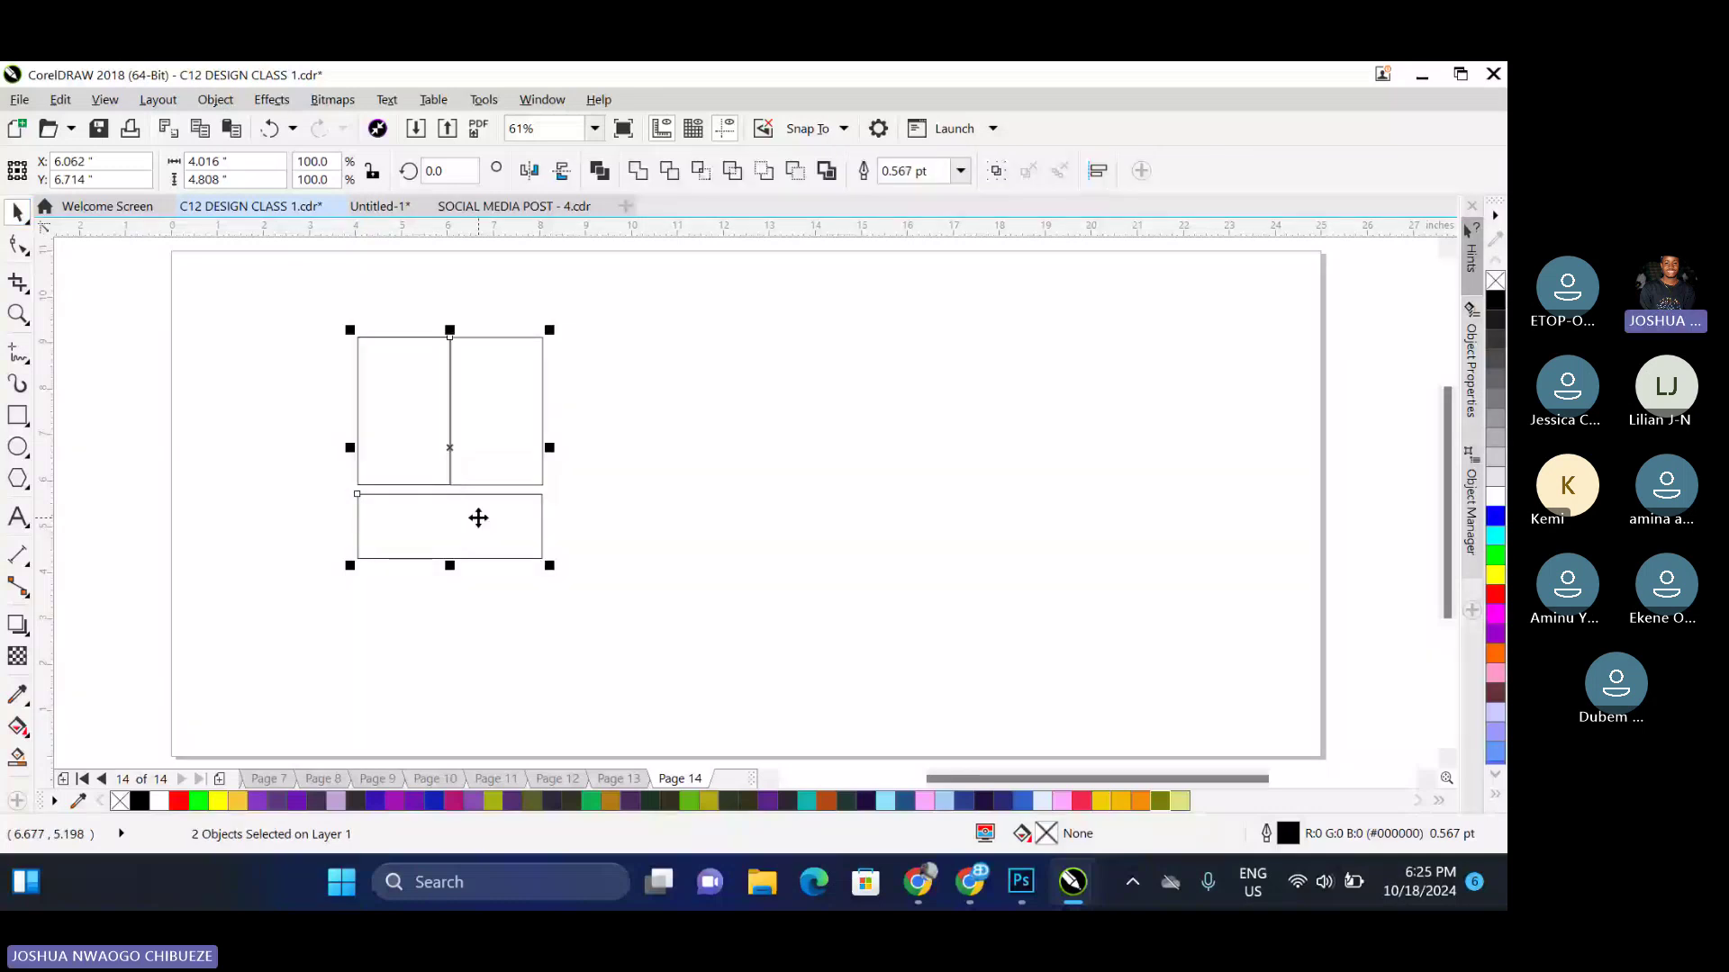
pyautogui.click(675, 487)
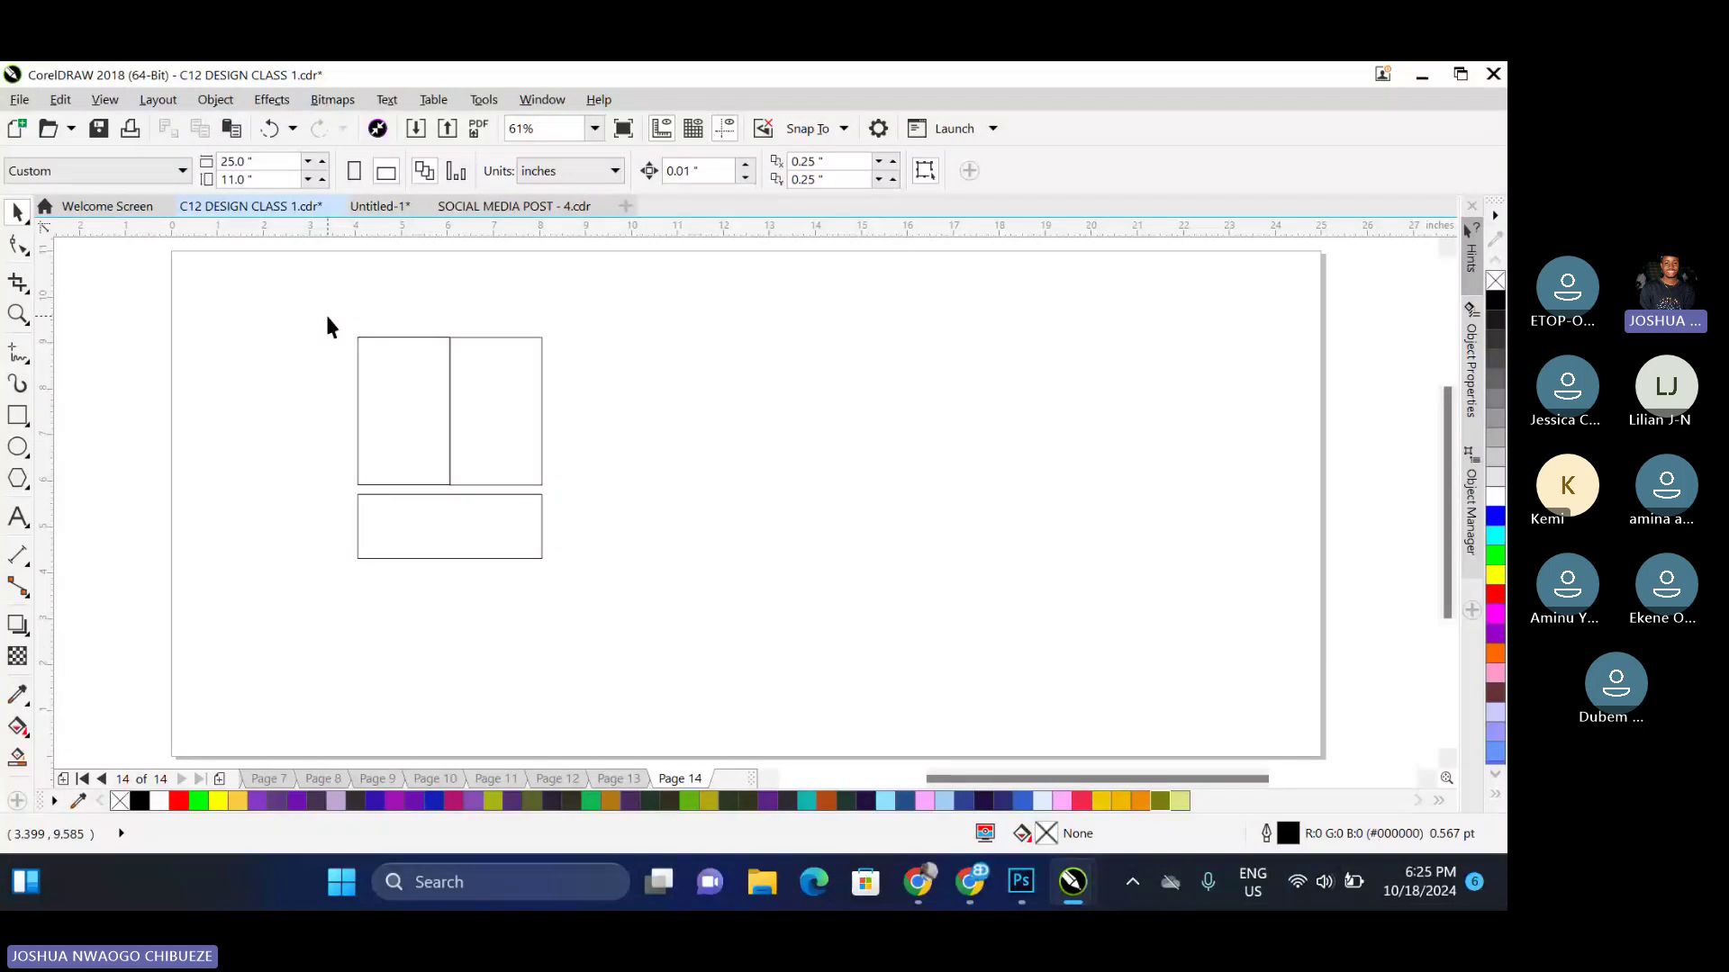
# Fill all three rectangles with black
pyautogui.moveTo(328, 317); pyautogui.dragTo(552, 584)
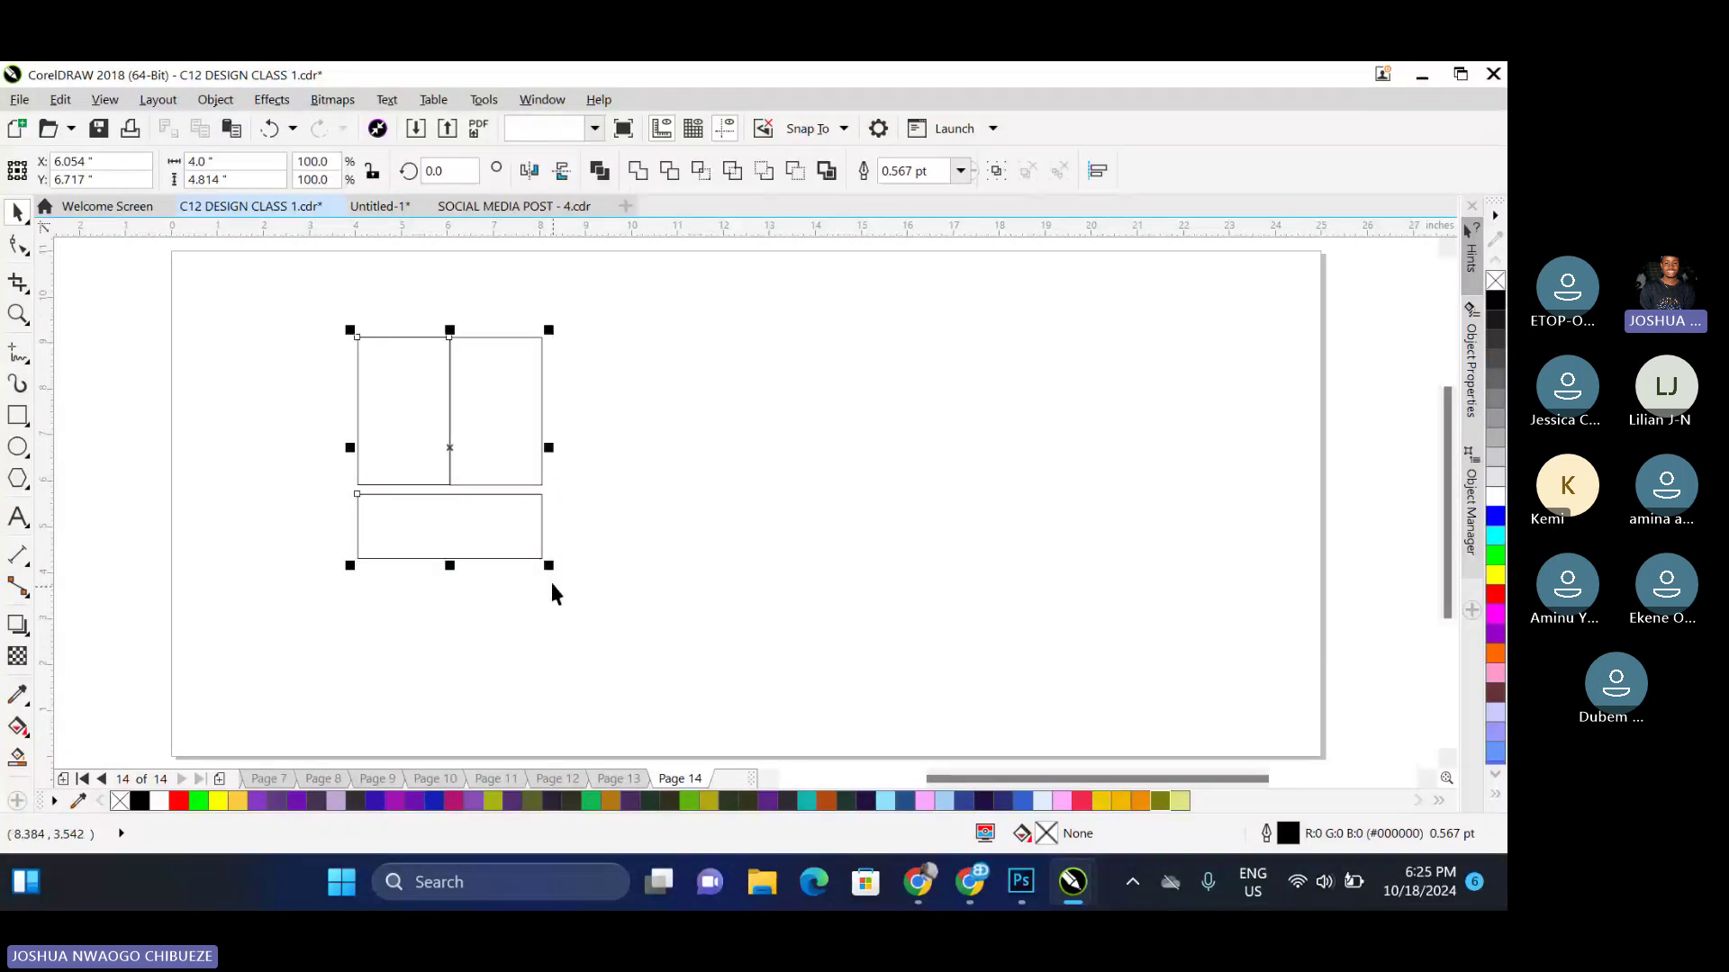
pyautogui.click(1495, 301)
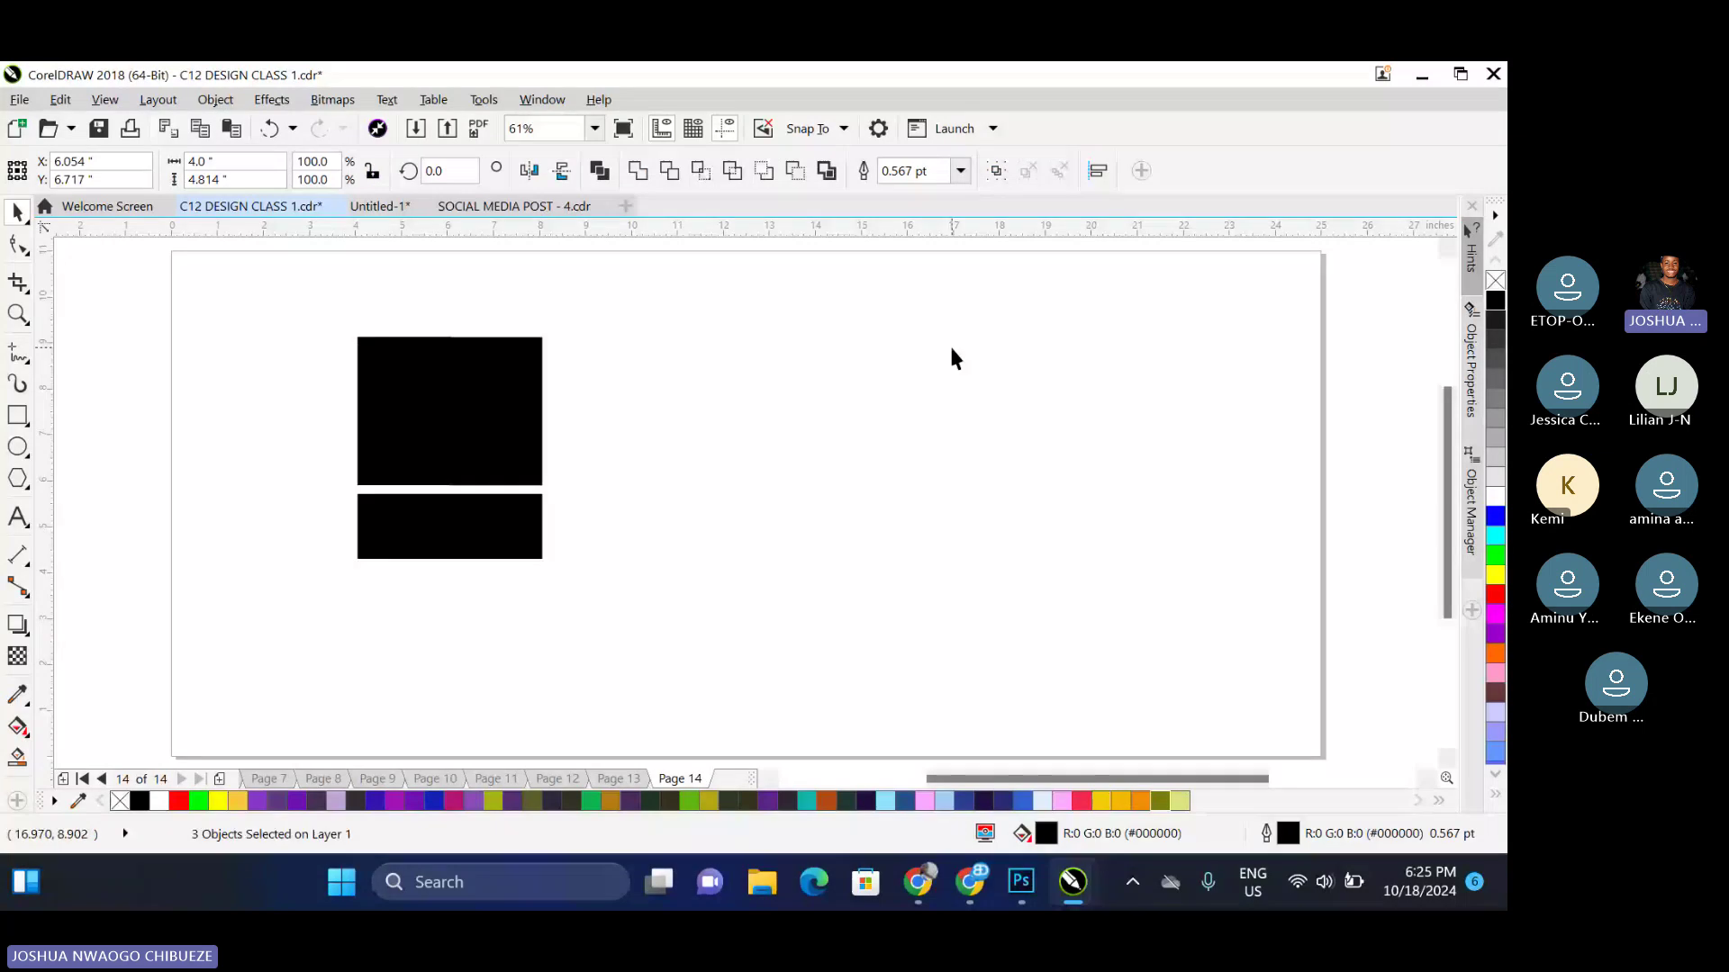
pyautogui.click(933, 372)
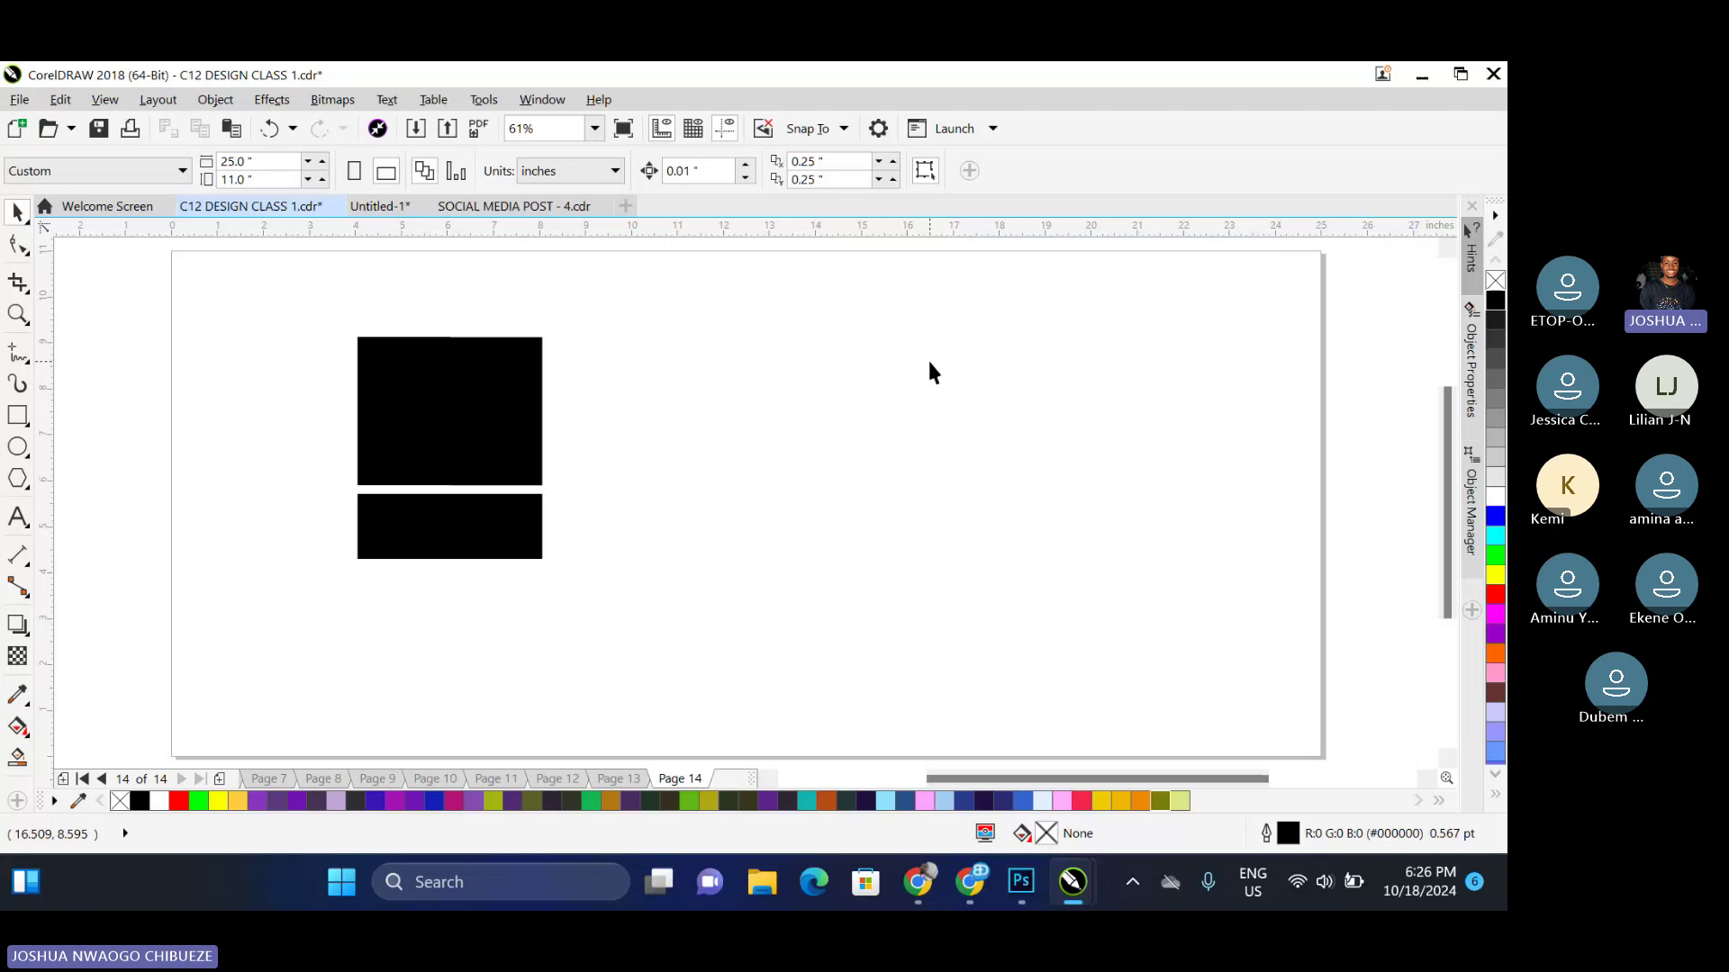
# Delete the three black rectangles from page 14
pyautogui.click(590, 137)
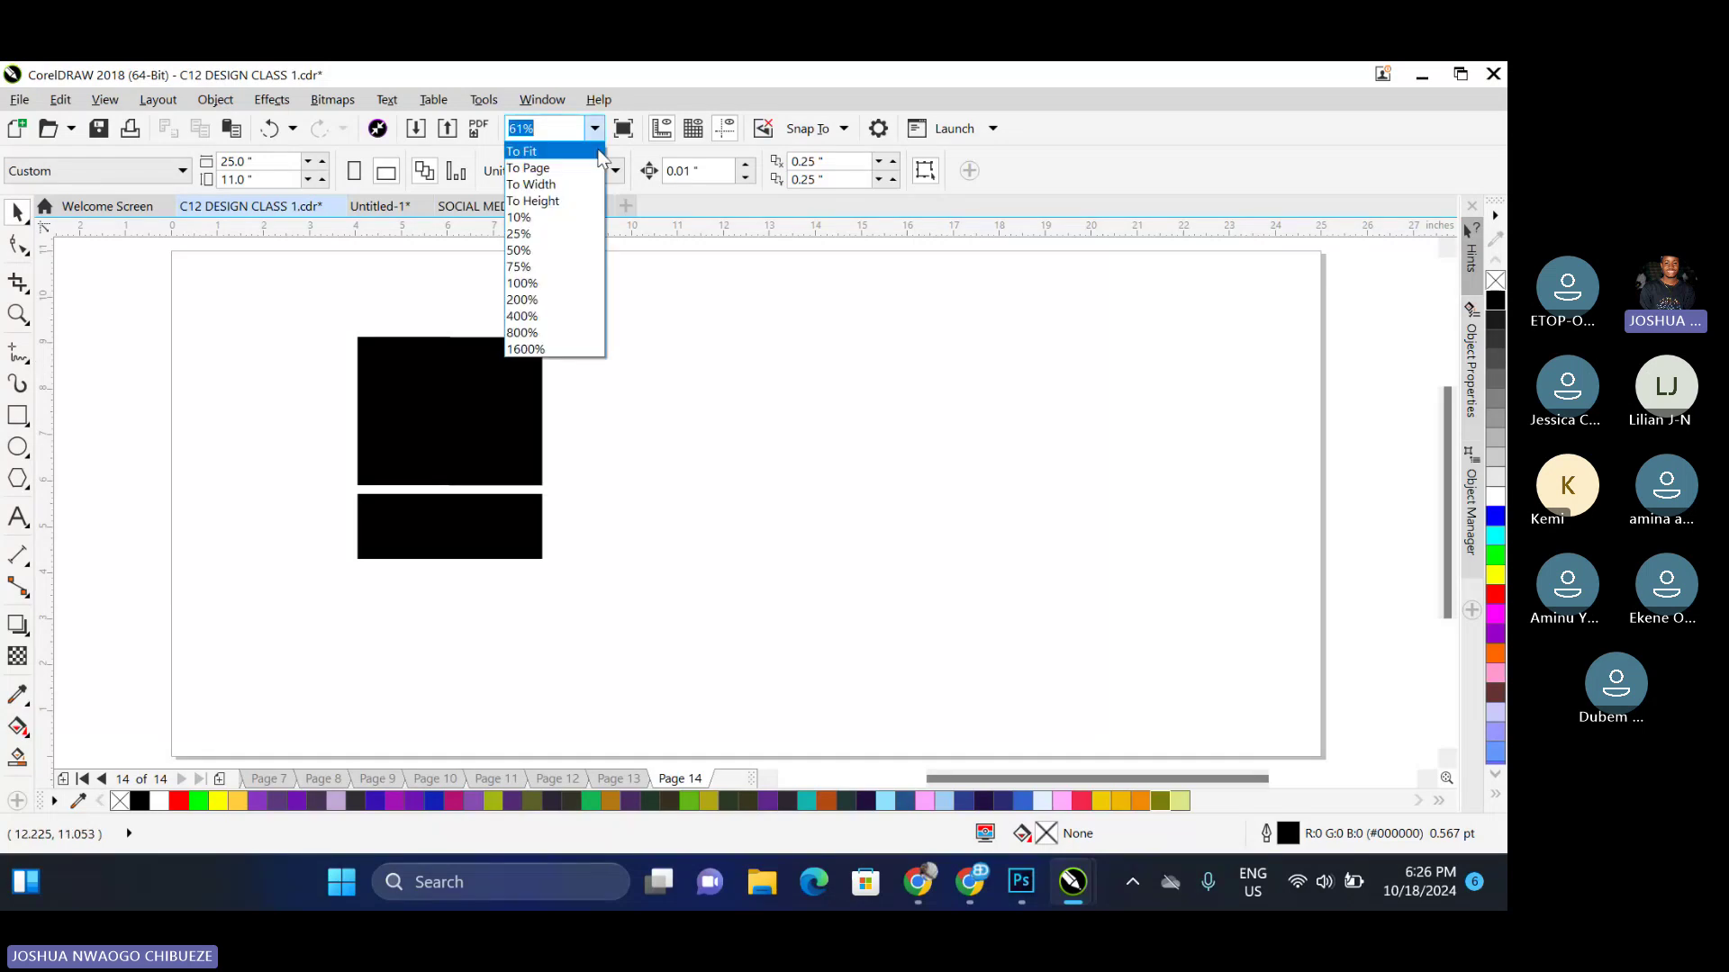
pyautogui.click(598, 152)
pyautogui.click(595, 128)
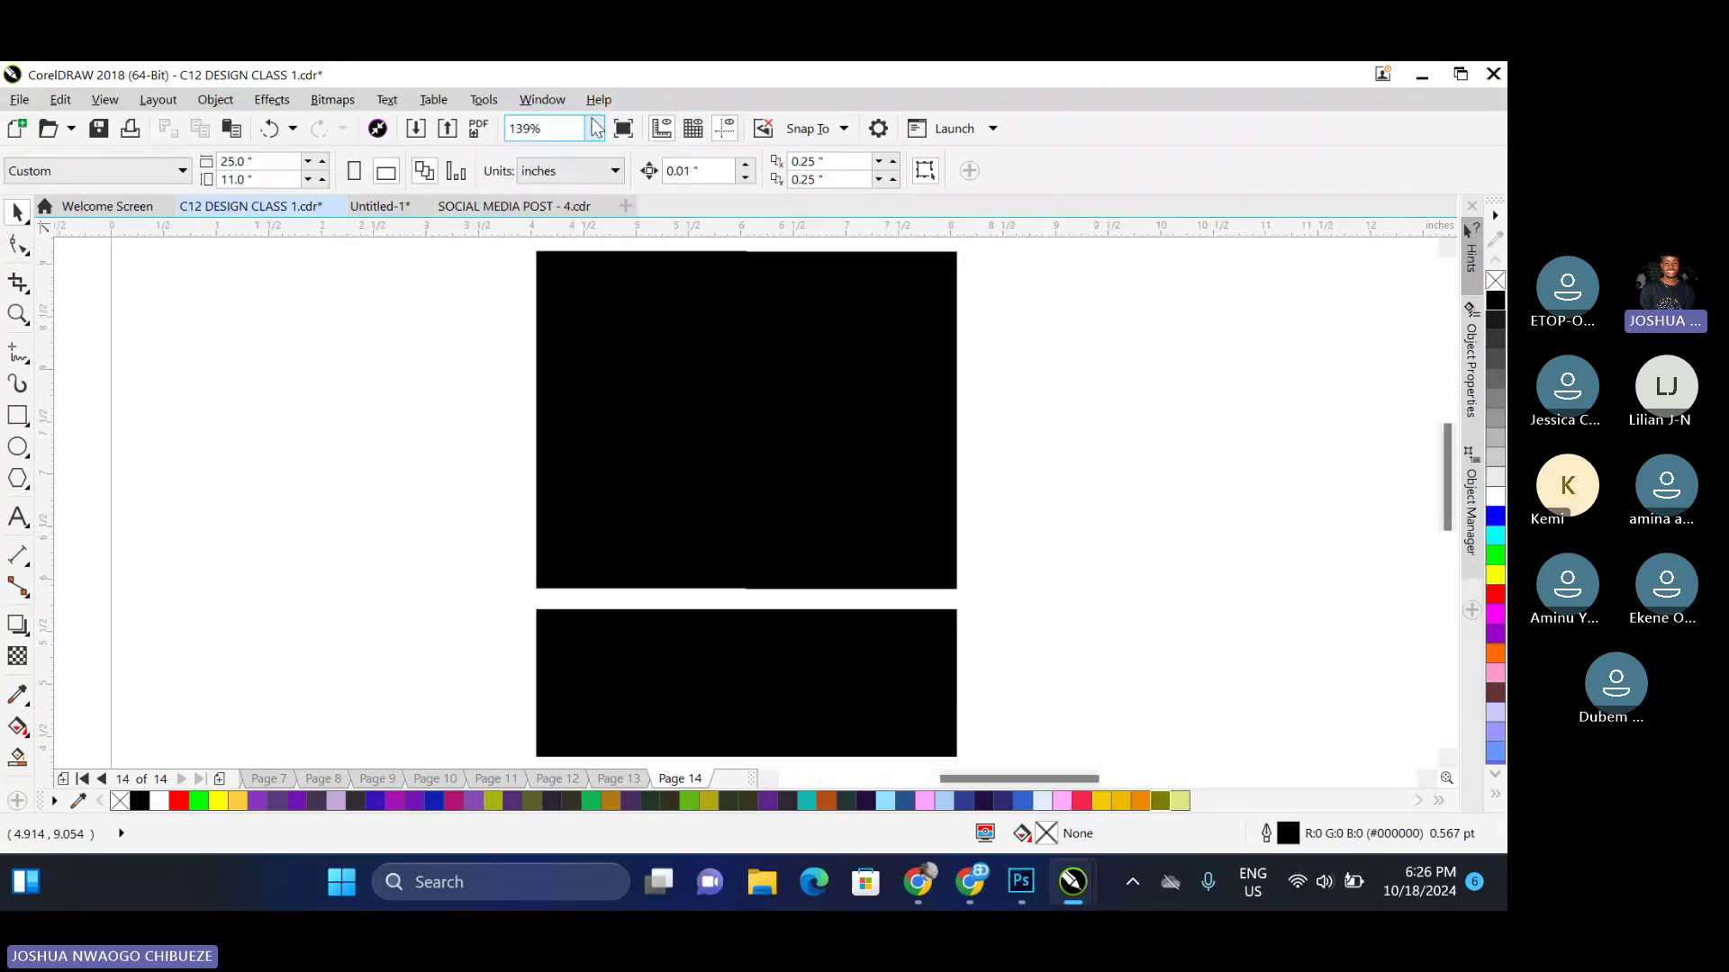
pyautogui.click(577, 181)
pyautogui.click(594, 128)
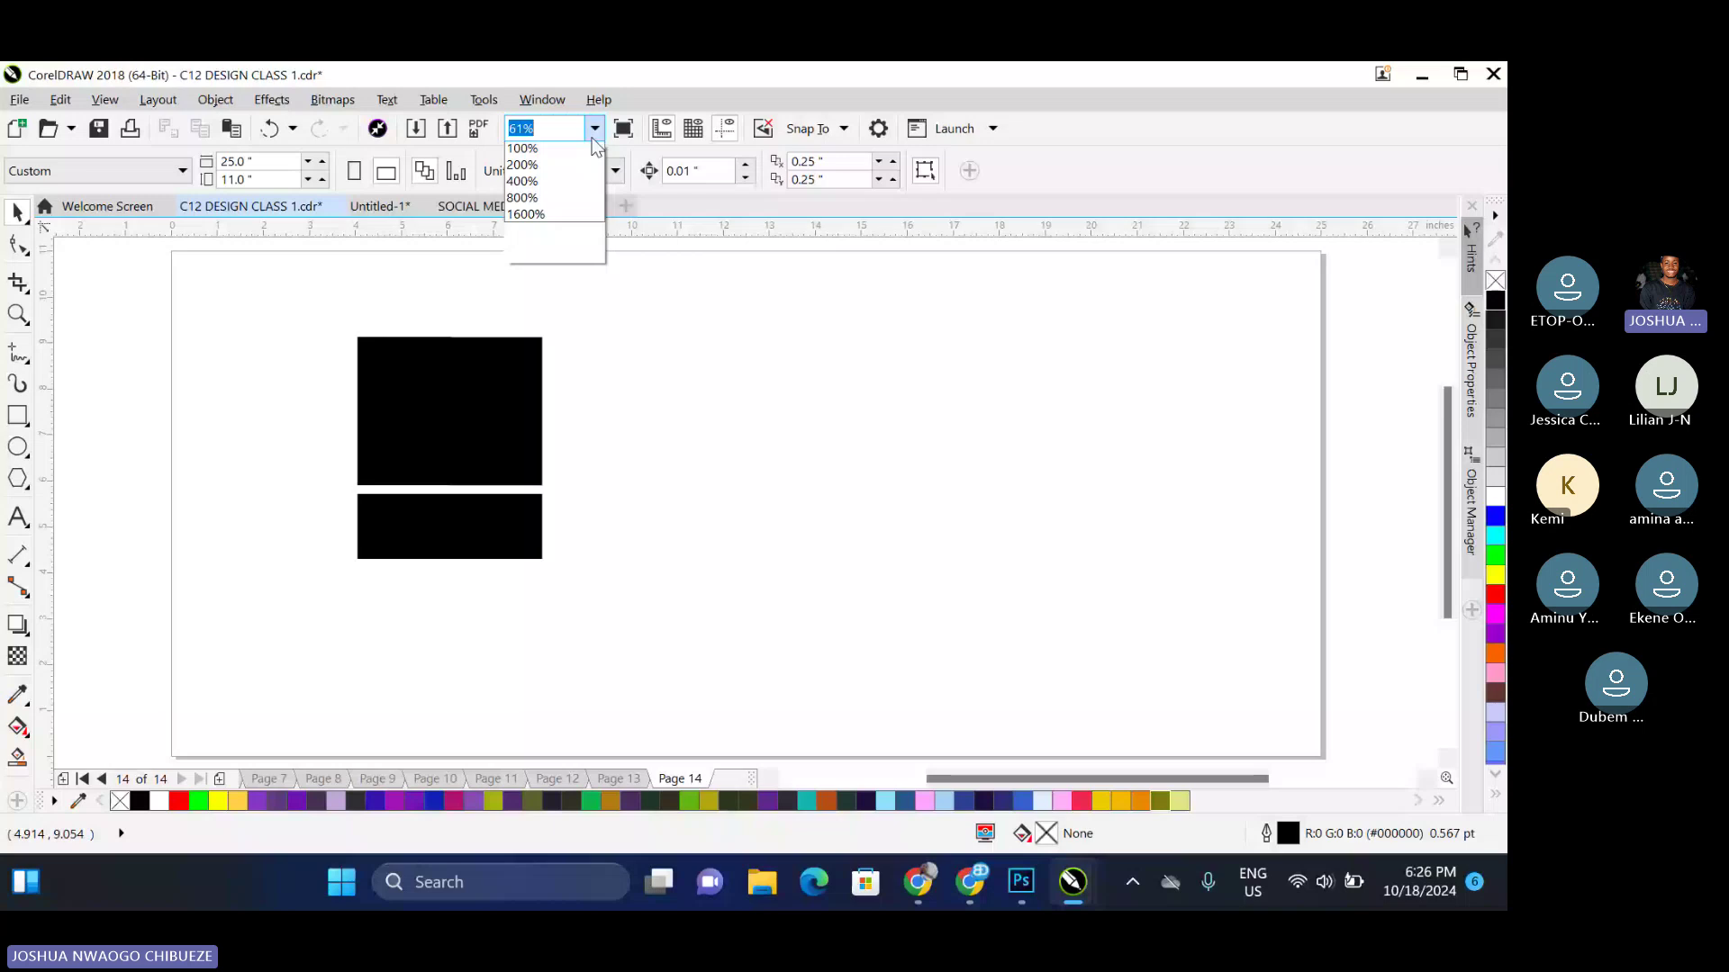
pyautogui.write('41')
pyautogui.press('Return')
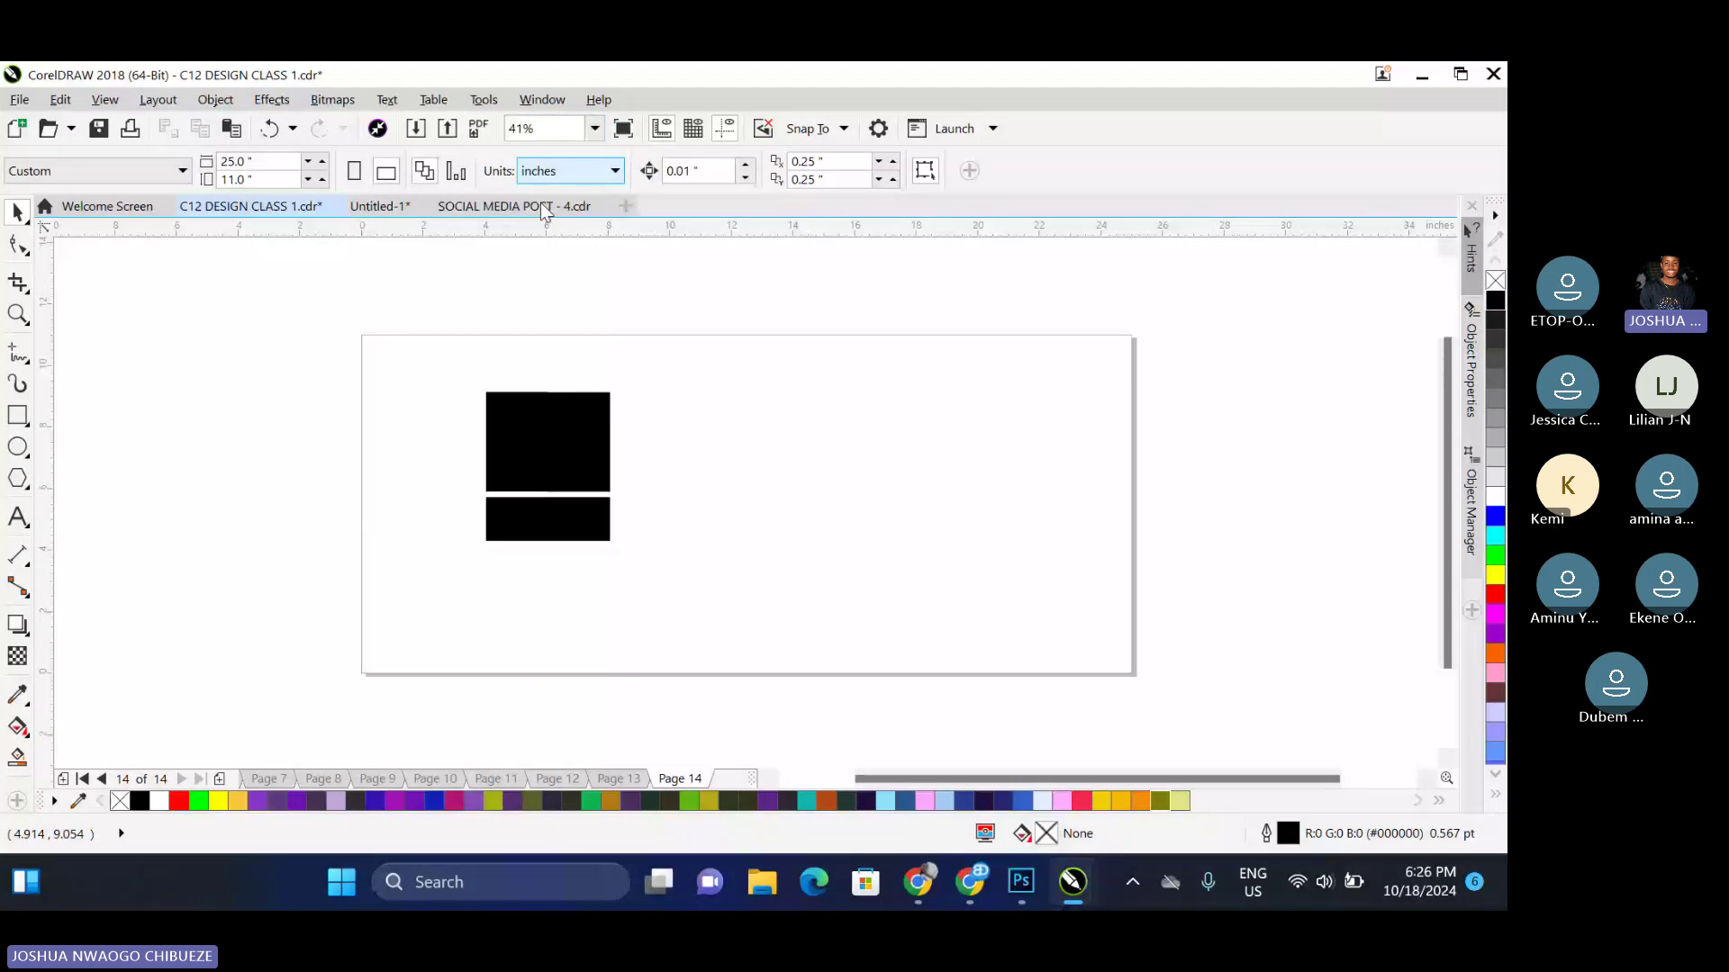
pyautogui.moveTo(468, 370); pyautogui.dragTo(656, 608)
pyautogui.press('Delete')
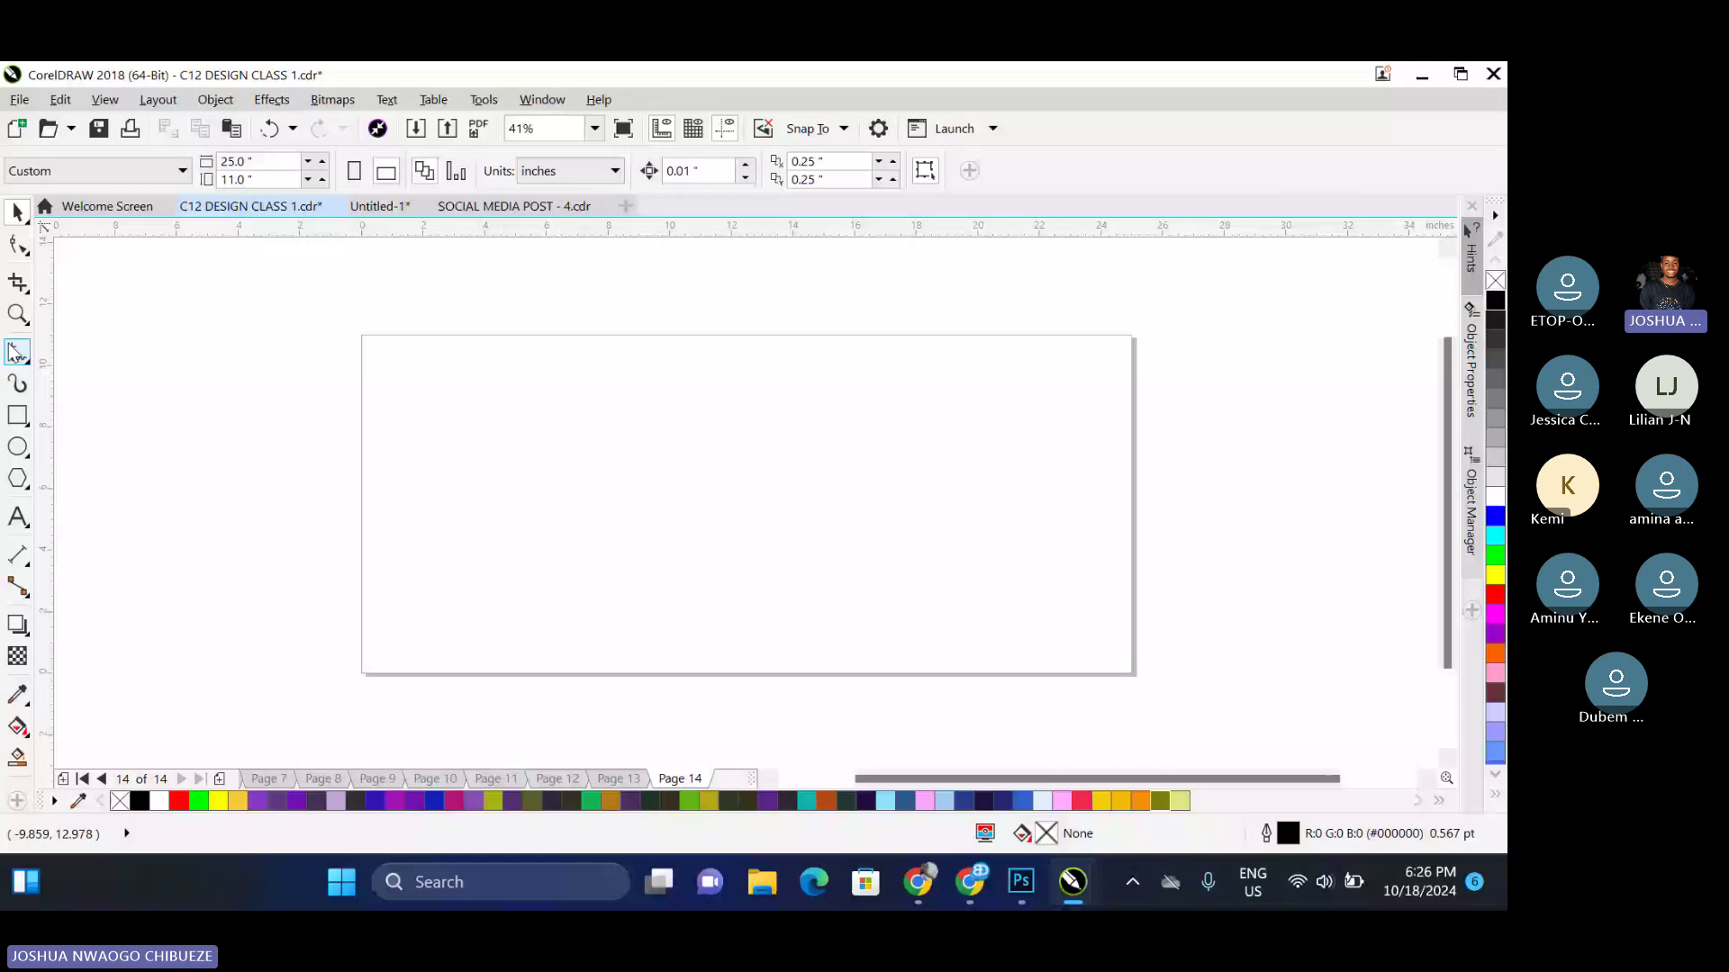
pyautogui.click(27, 489)
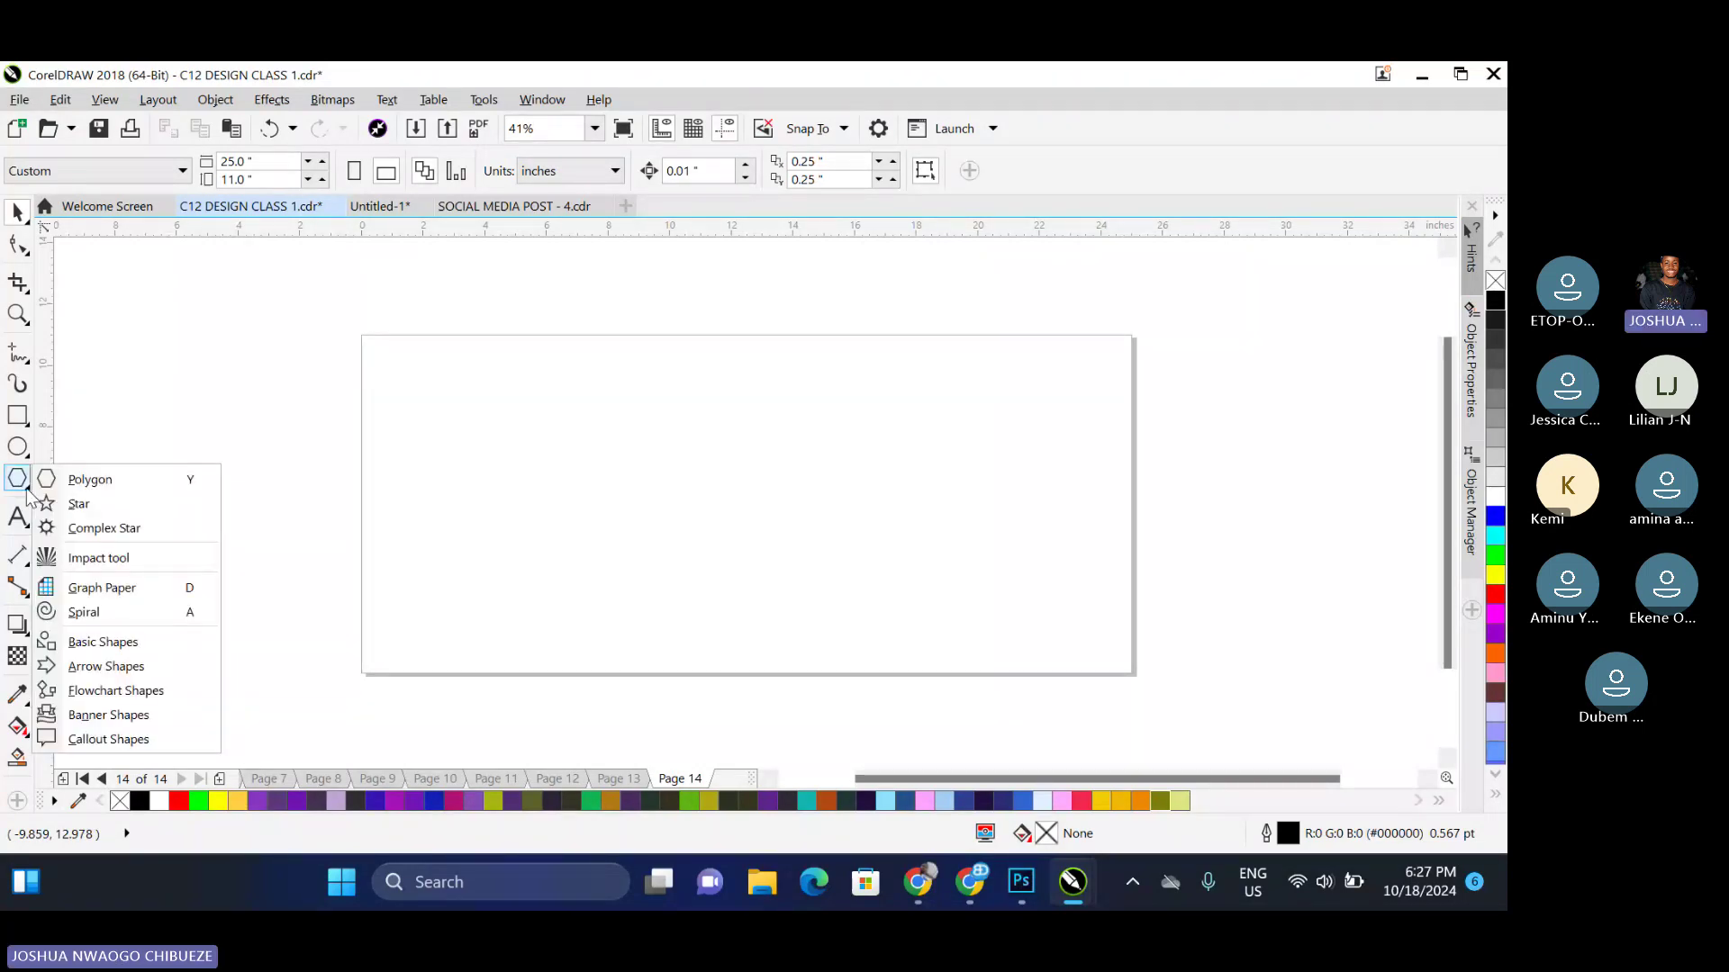
pyautogui.click(30, 485)
pyautogui.click(20, 448)
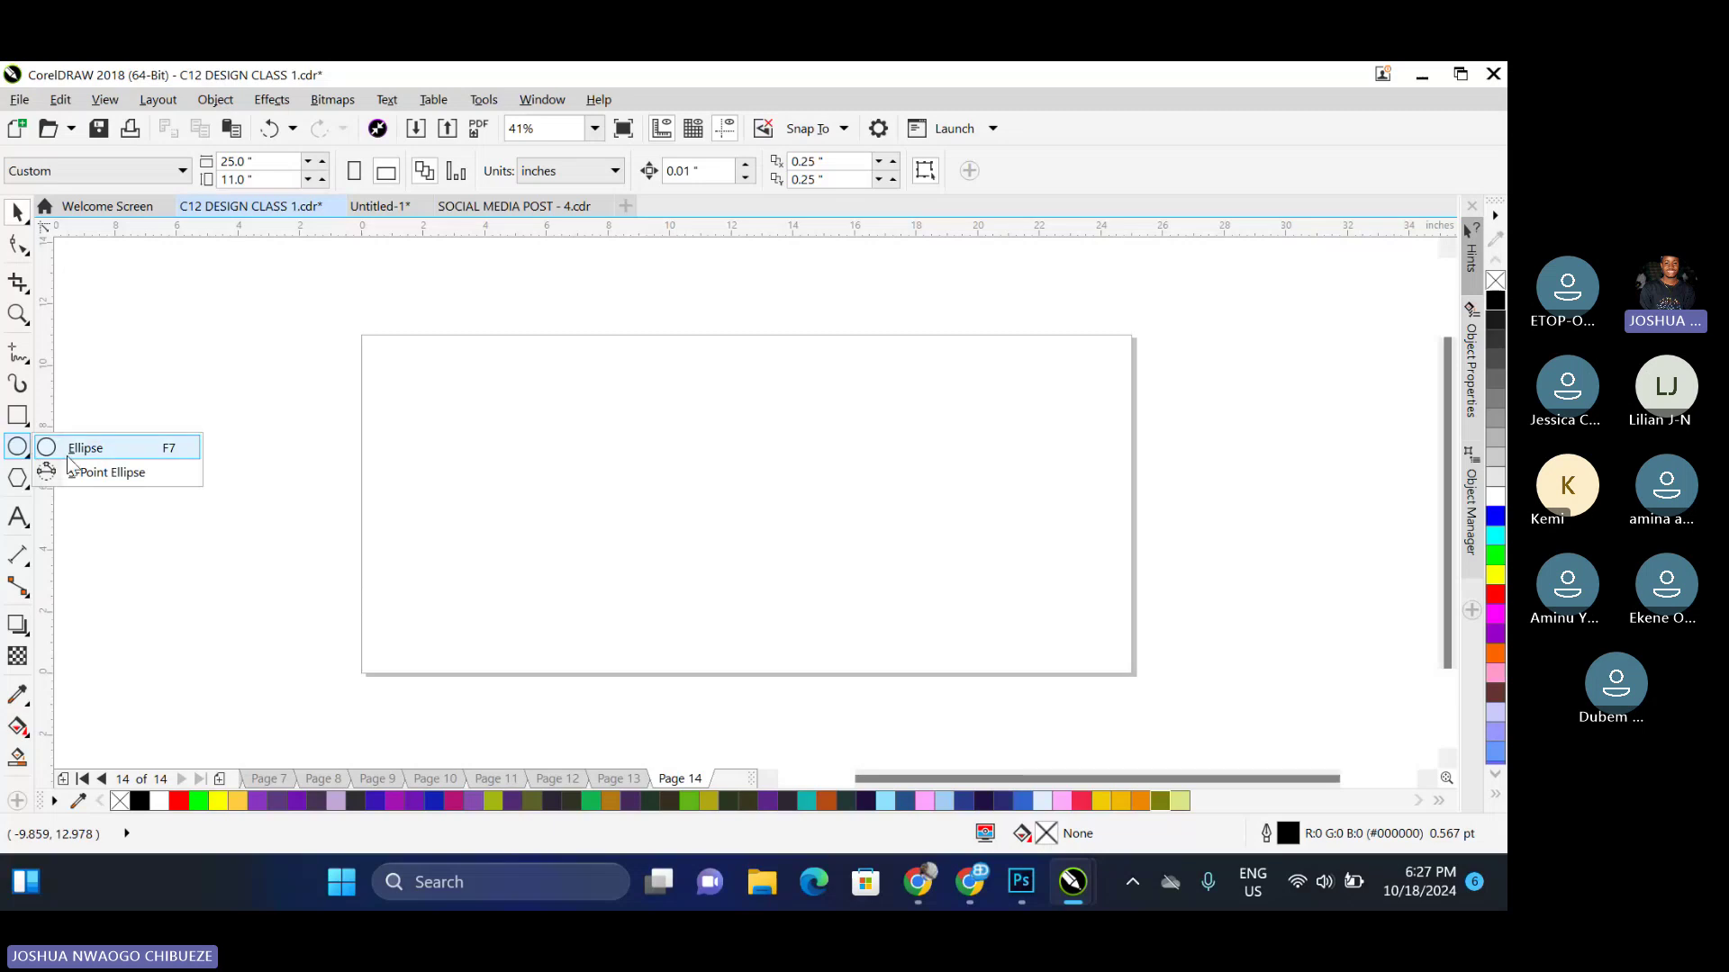
pyautogui.click(18, 416)
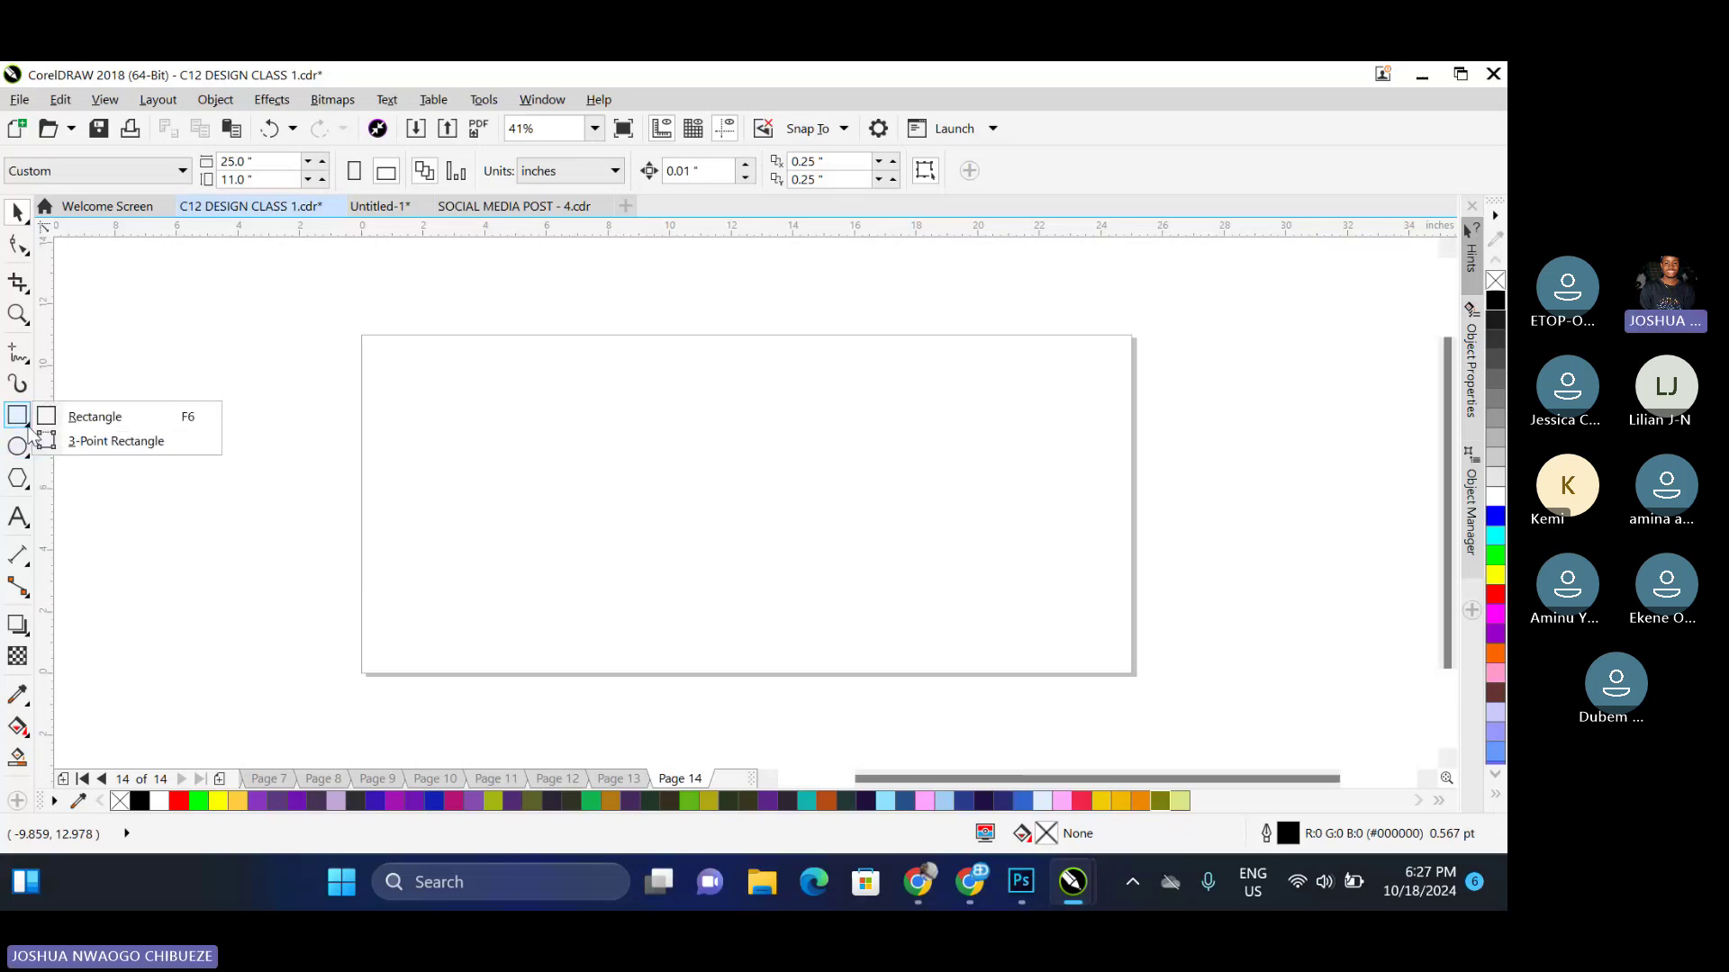
# Draw a horizontal line about 10.4 inches long near the page's upper-left edge and a short slanted line below it with the Freehand tool
pyautogui.click(28, 363)
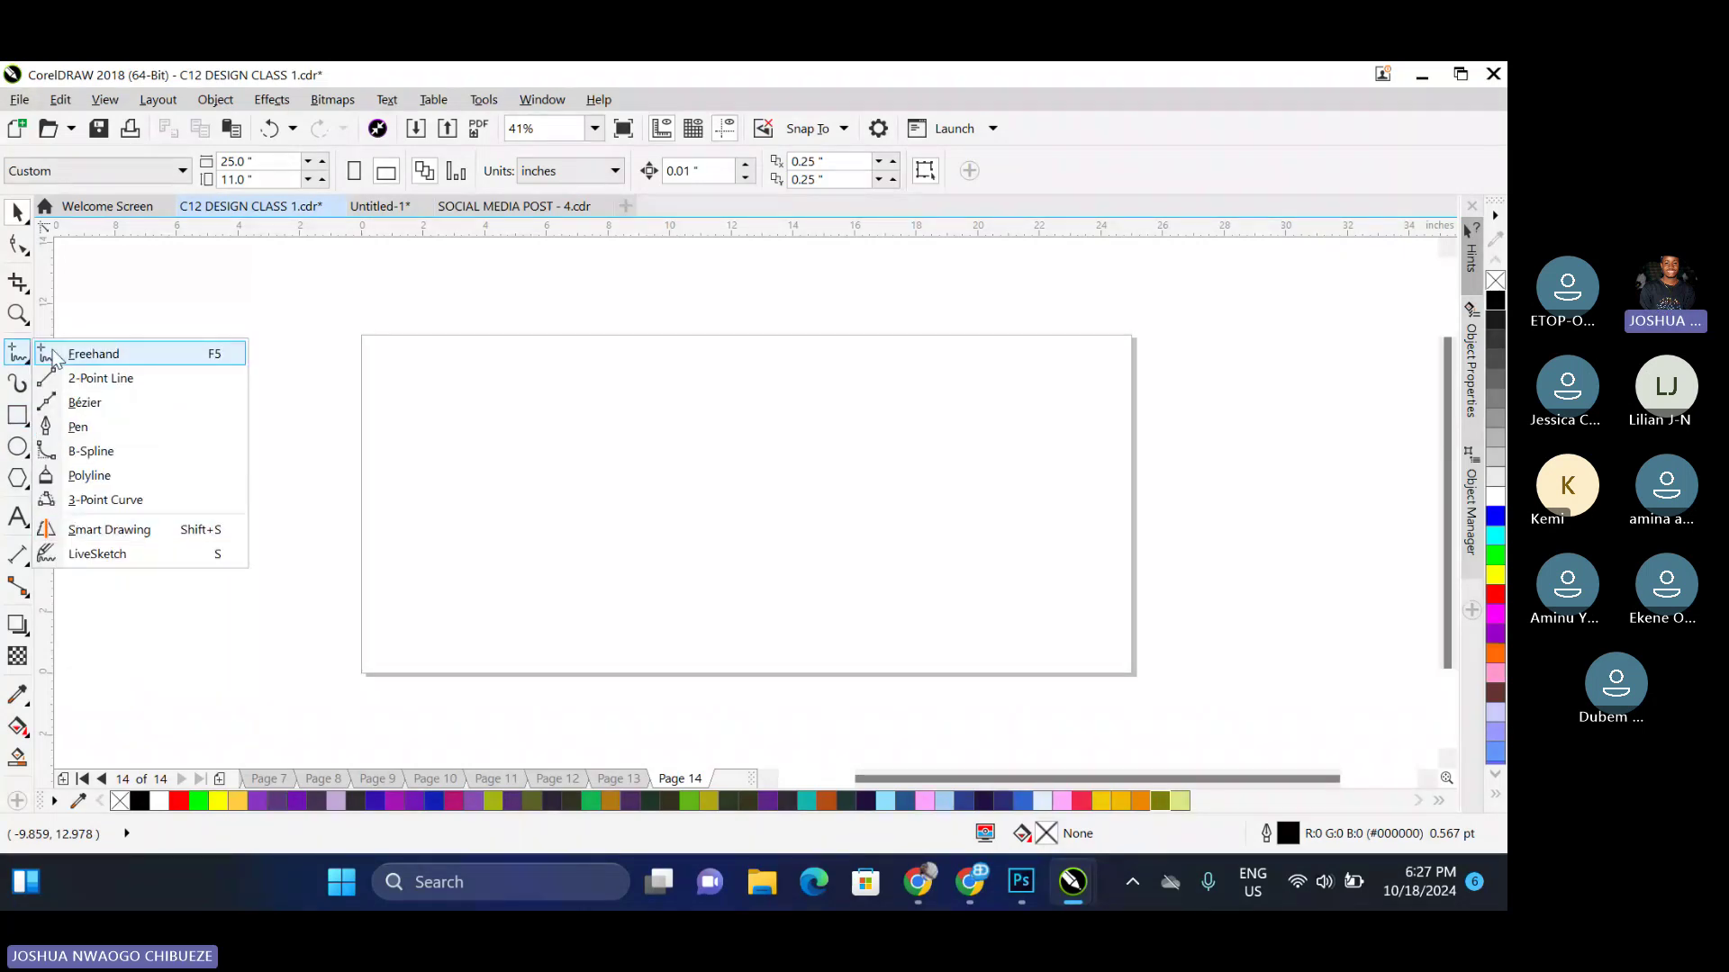
pyautogui.click(53, 353)
pyautogui.click(386, 357)
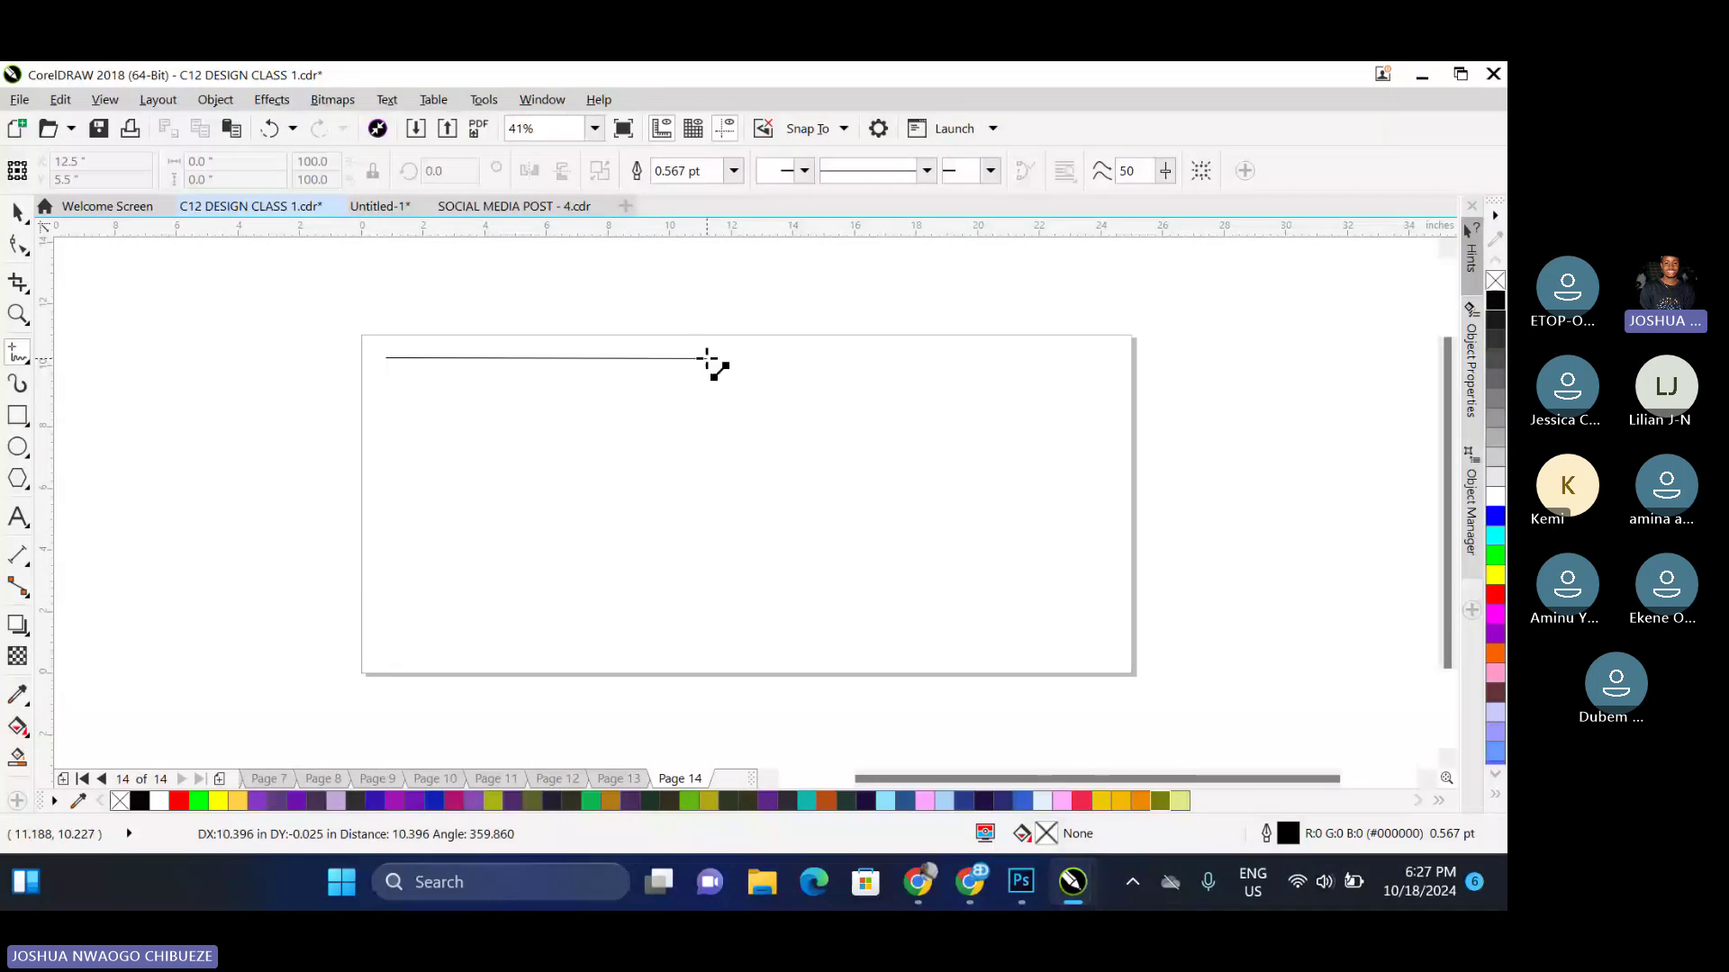
pyautogui.click(707, 359)
pyautogui.click(389, 407)
pyautogui.click(429, 387)
# Draw a bent two-segment line about 2.98 inches wide and, below it, a wavy freehand curve about 9.3 by 2.55 inches
pyautogui.click(470, 416)
pyautogui.click(539, 386)
pyautogui.click(540, 385)
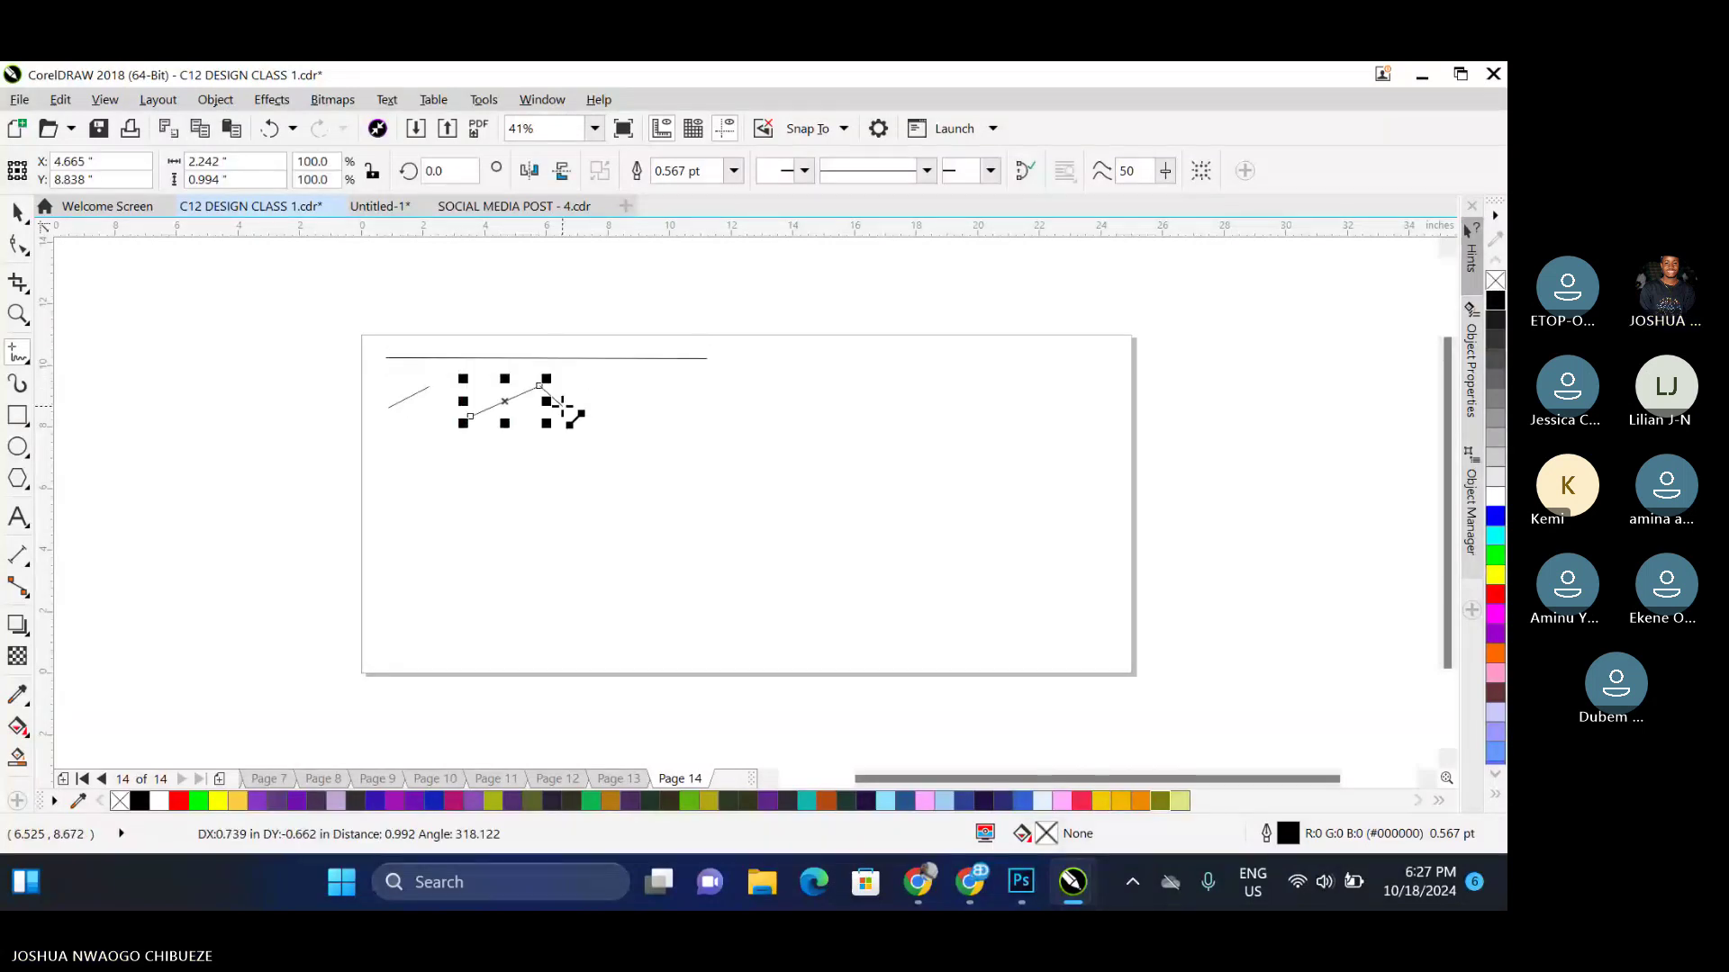
pyautogui.click(561, 405)
pyautogui.moveTo(421, 458); pyautogui.dragTo(708, 426)
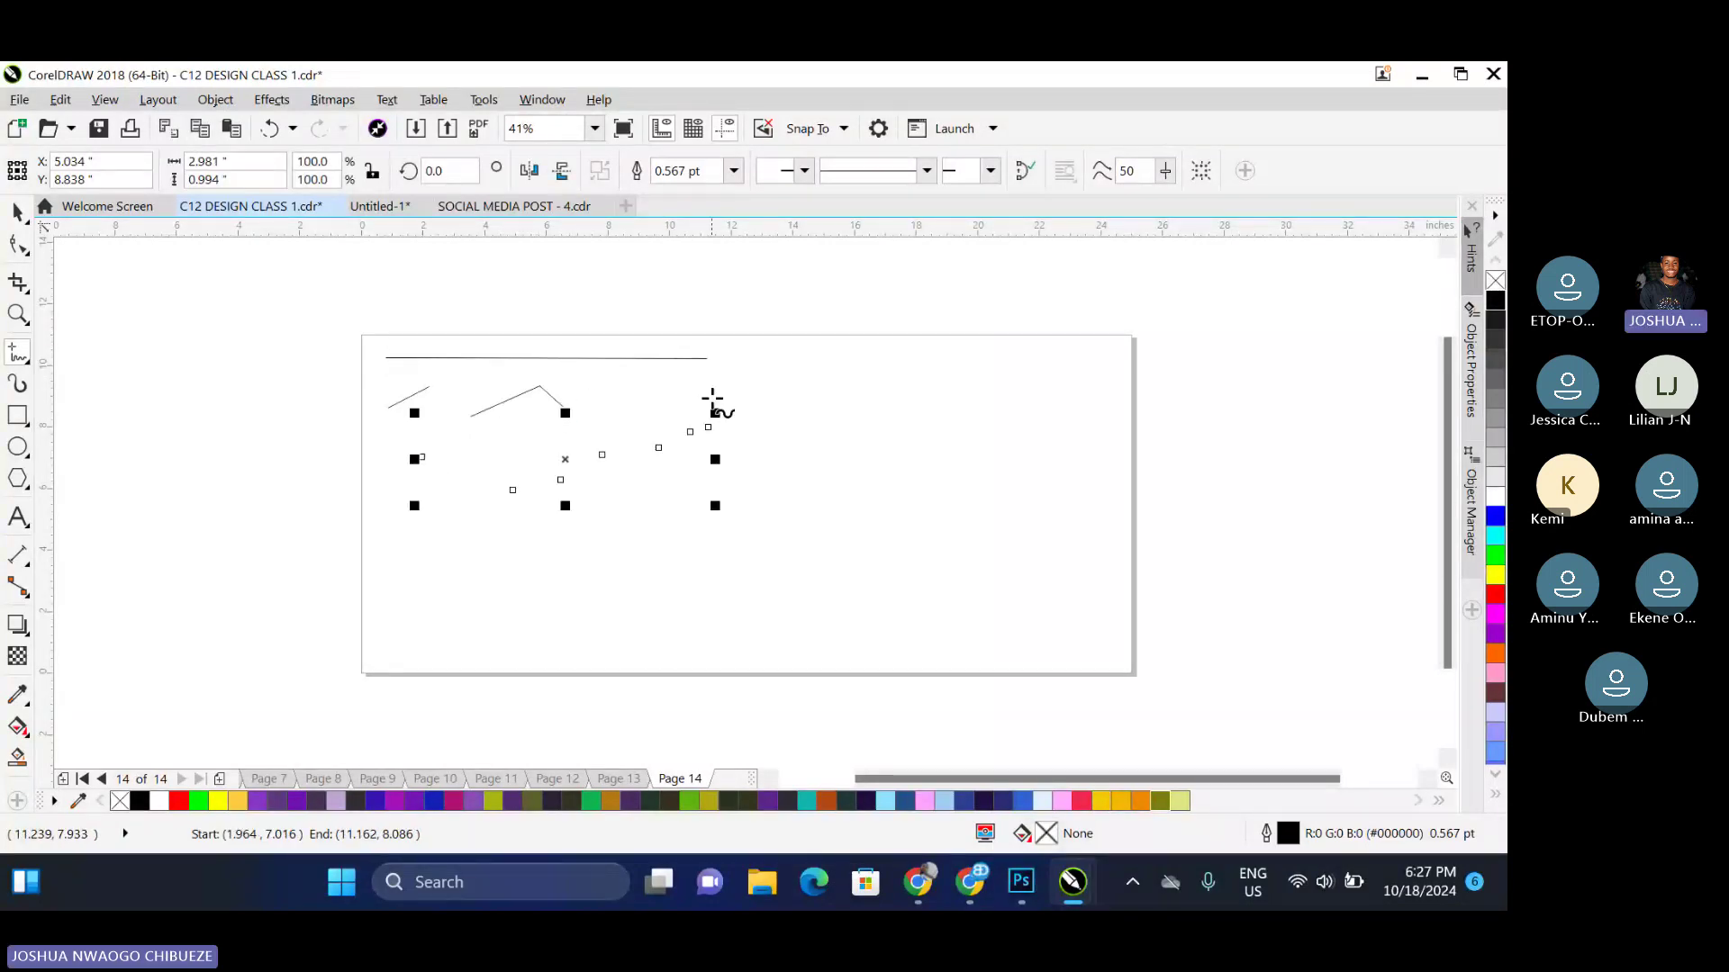
# Draw six separate straight lines at different angles across the middle and lower part of the page with the 2-Point Line tool
pyautogui.click(22, 362)
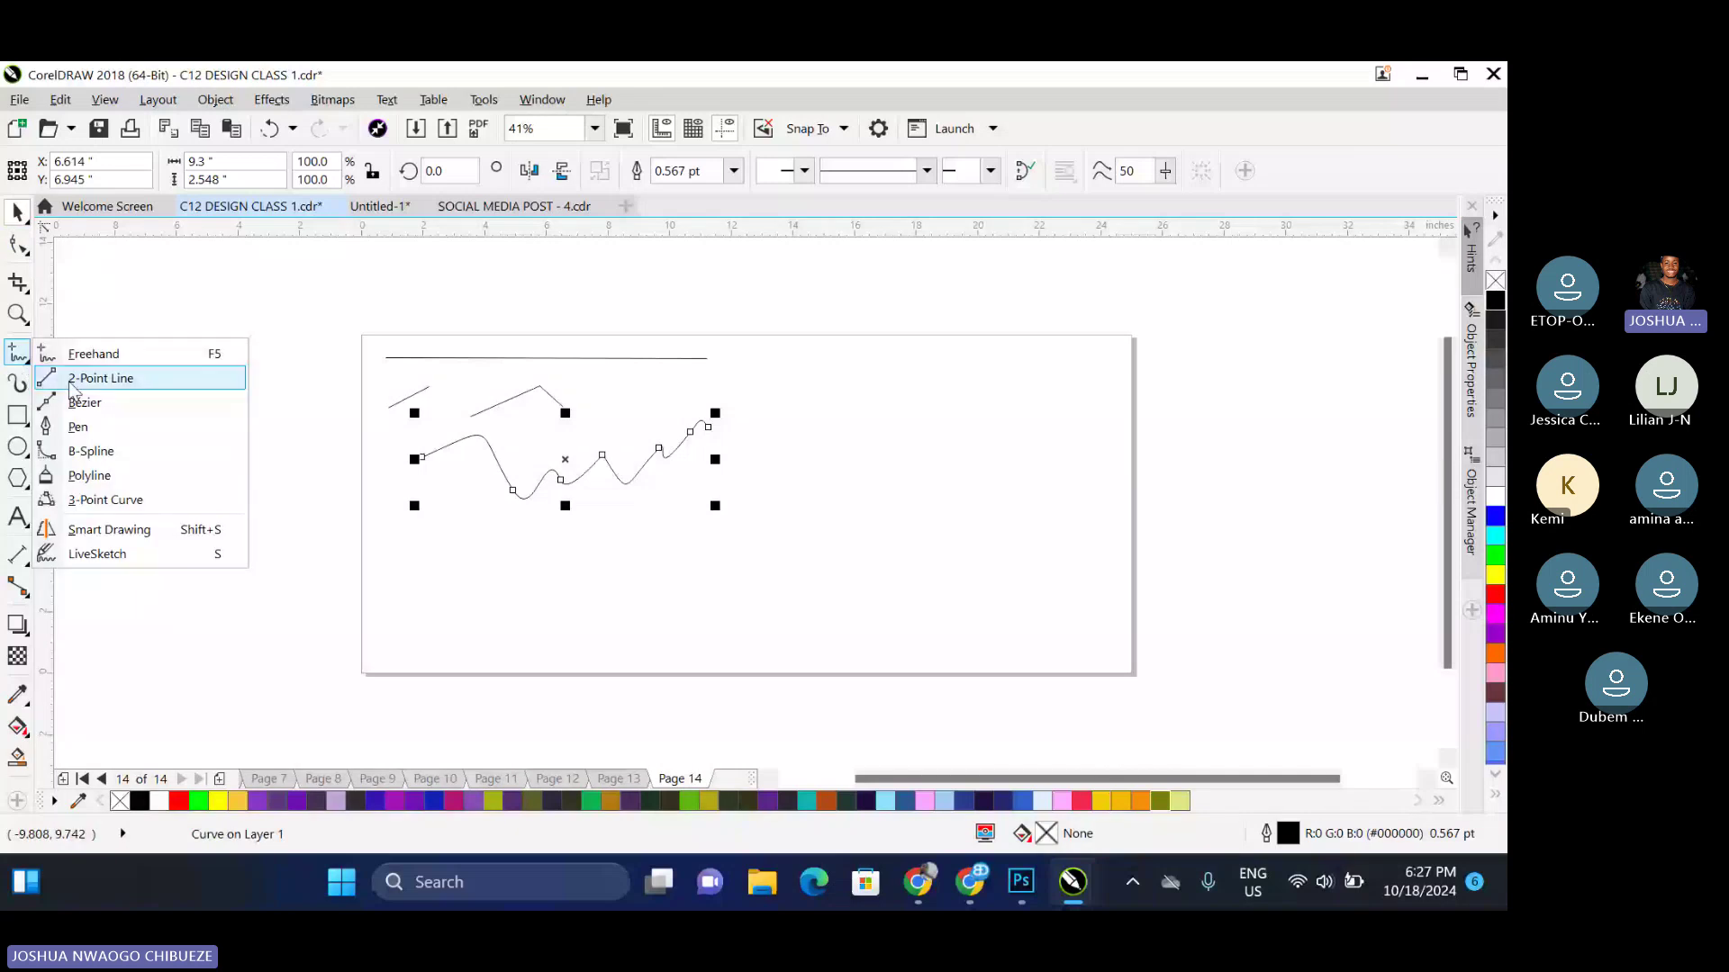
pyautogui.click(99, 378)
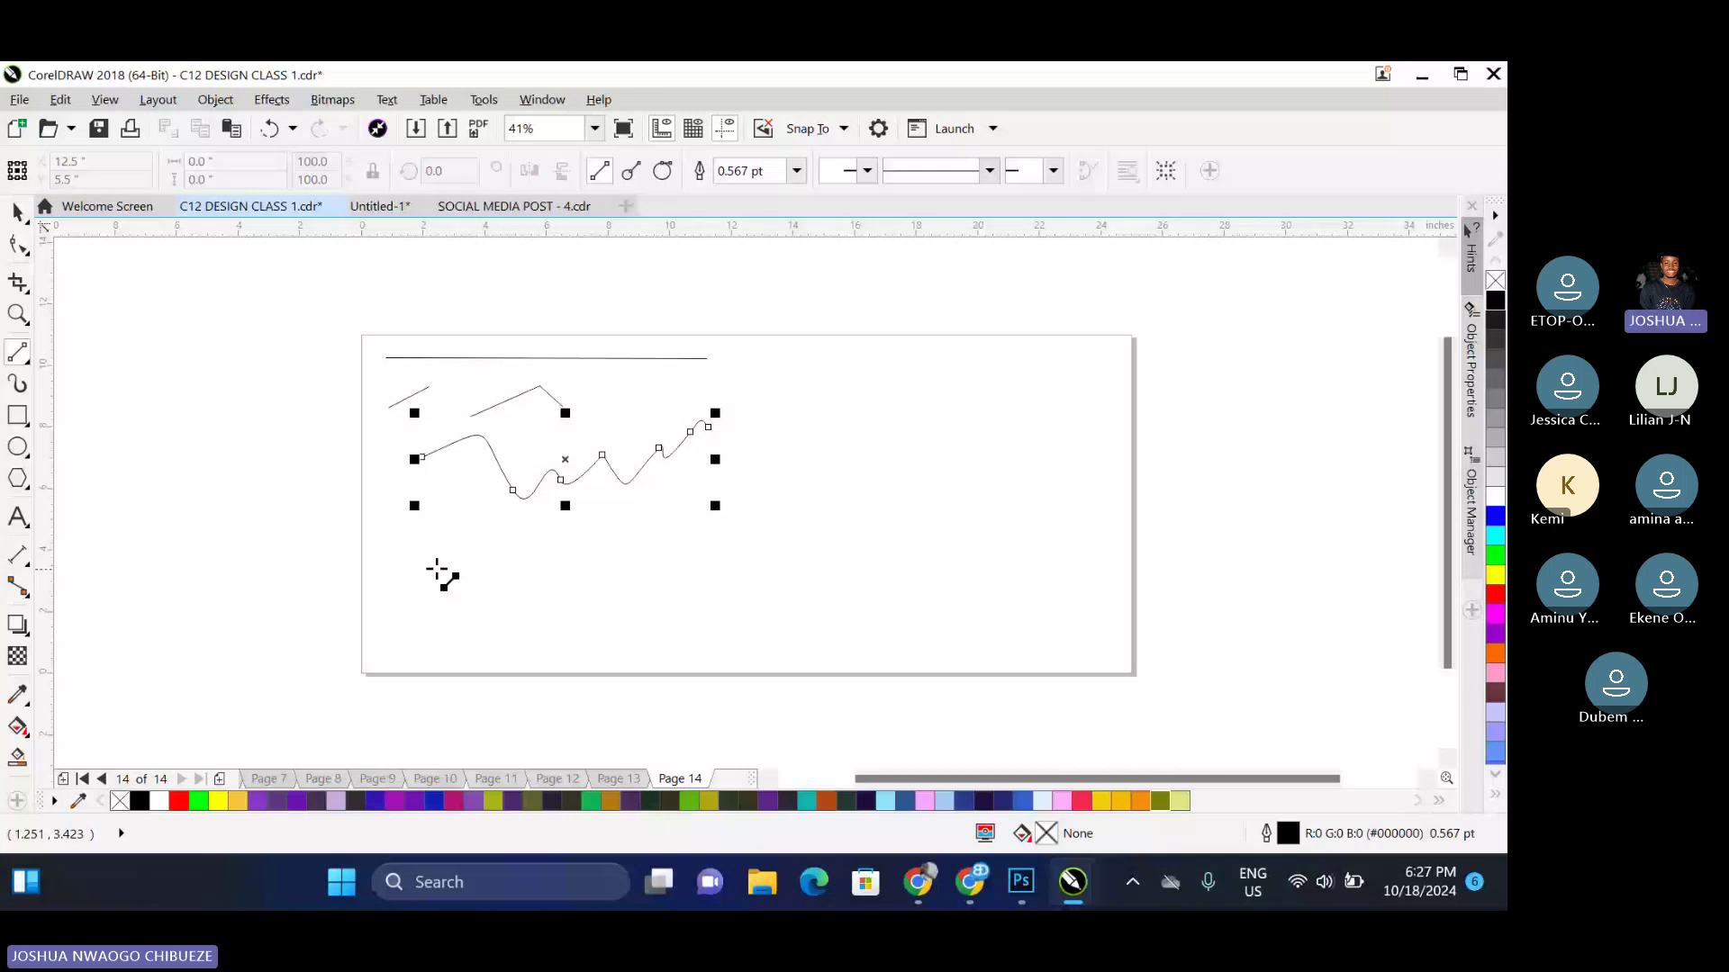
pyautogui.moveTo(402, 571); pyautogui.dragTo(845, 580)
pyautogui.moveTo(711, 521); pyautogui.dragTo(969, 381)
pyautogui.moveTo(757, 432); pyautogui.dragTo(864, 618)
pyautogui.moveTo(533, 631); pyautogui.dragTo(1000, 495)
pyautogui.moveTo(464, 556); pyautogui.dragTo(697, 489)
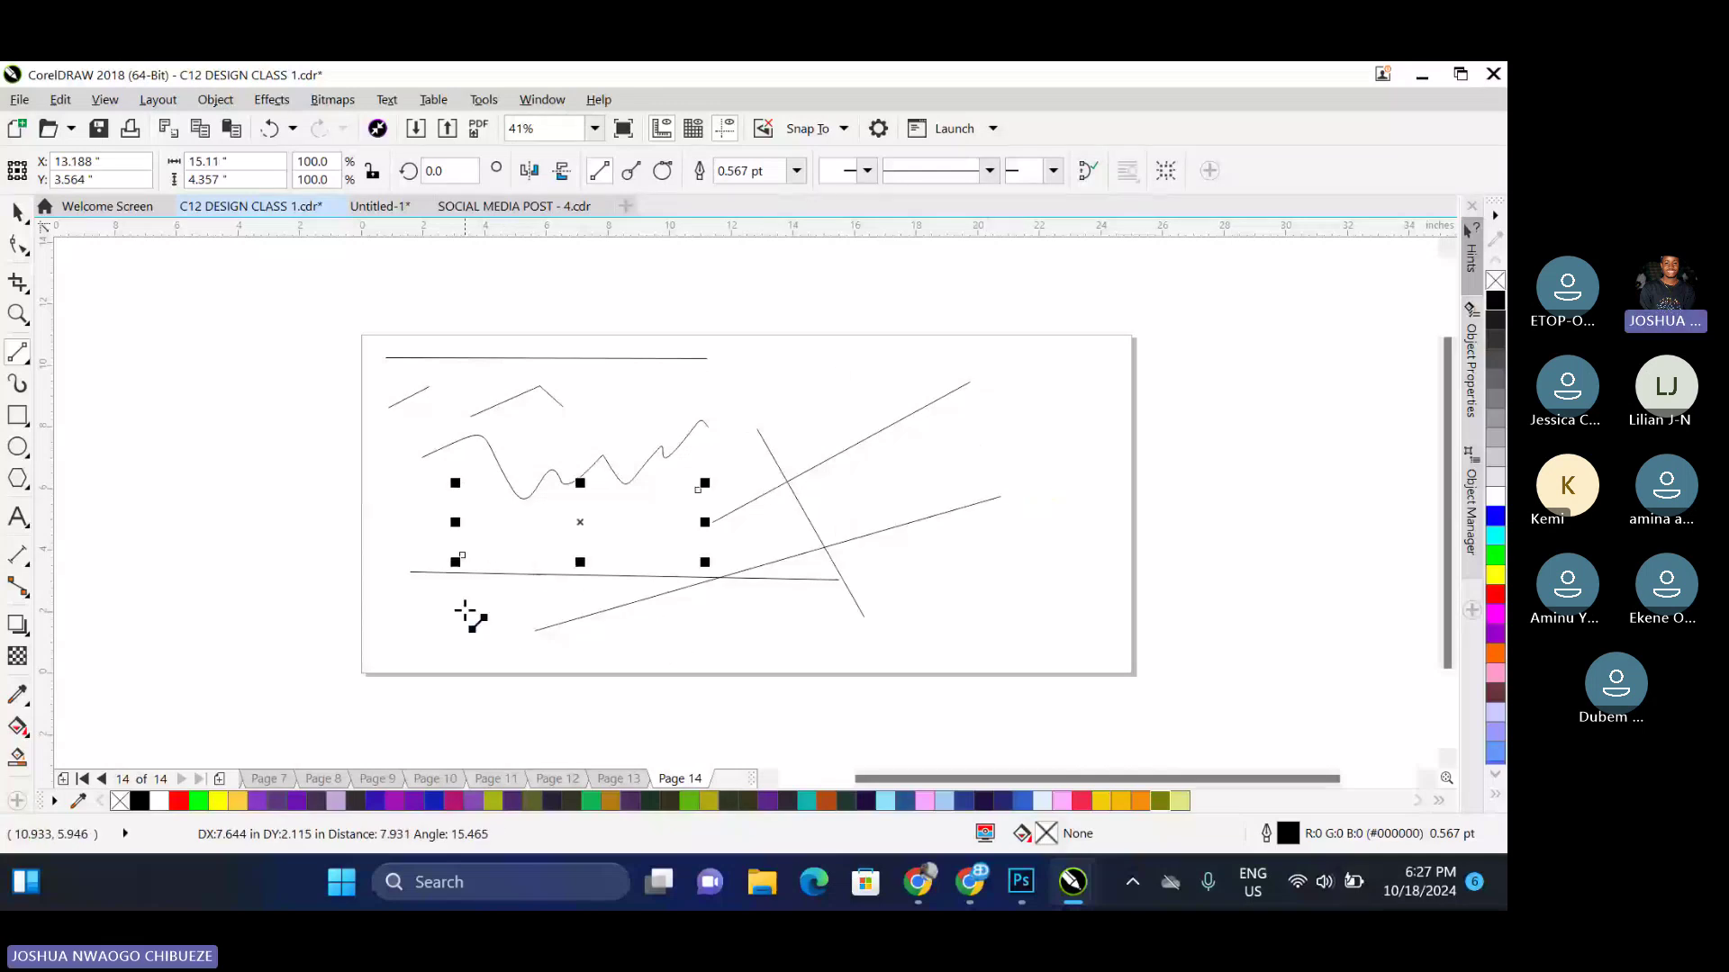
pyautogui.moveTo(473, 636); pyautogui.dragTo(568, 399)
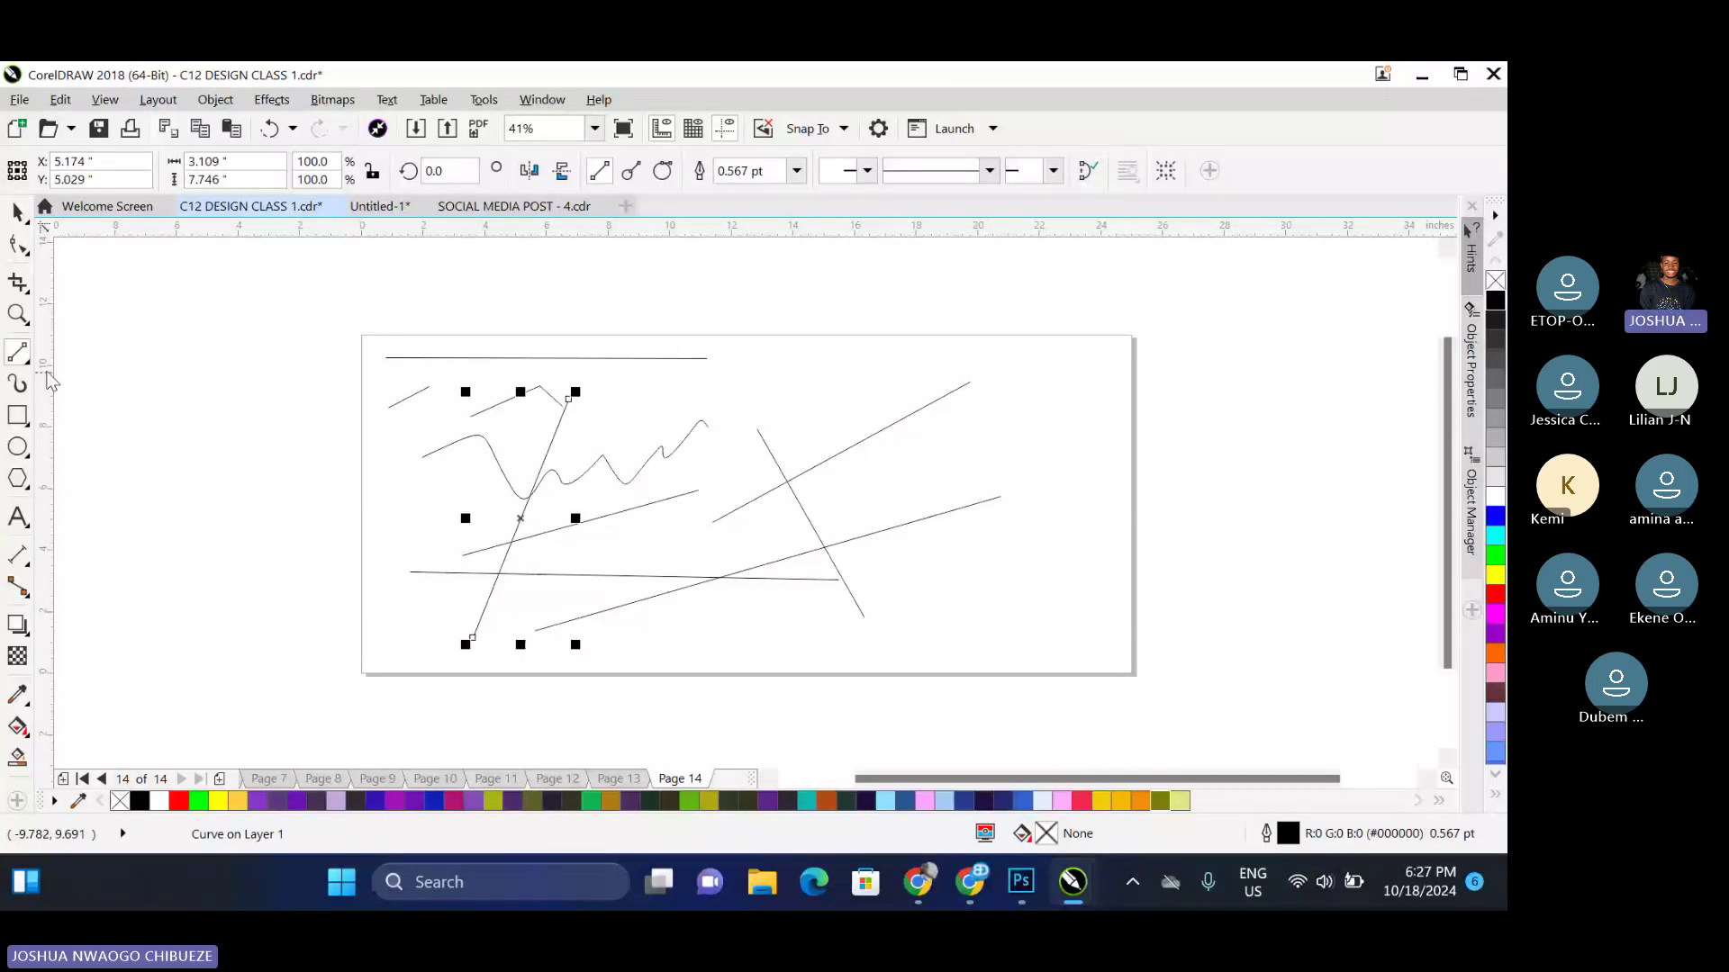
# Draw a closed four-sided outline about 7.64 by 6.83 inches over the right half of the page with the Bézier tool
pyautogui.click(31, 362)
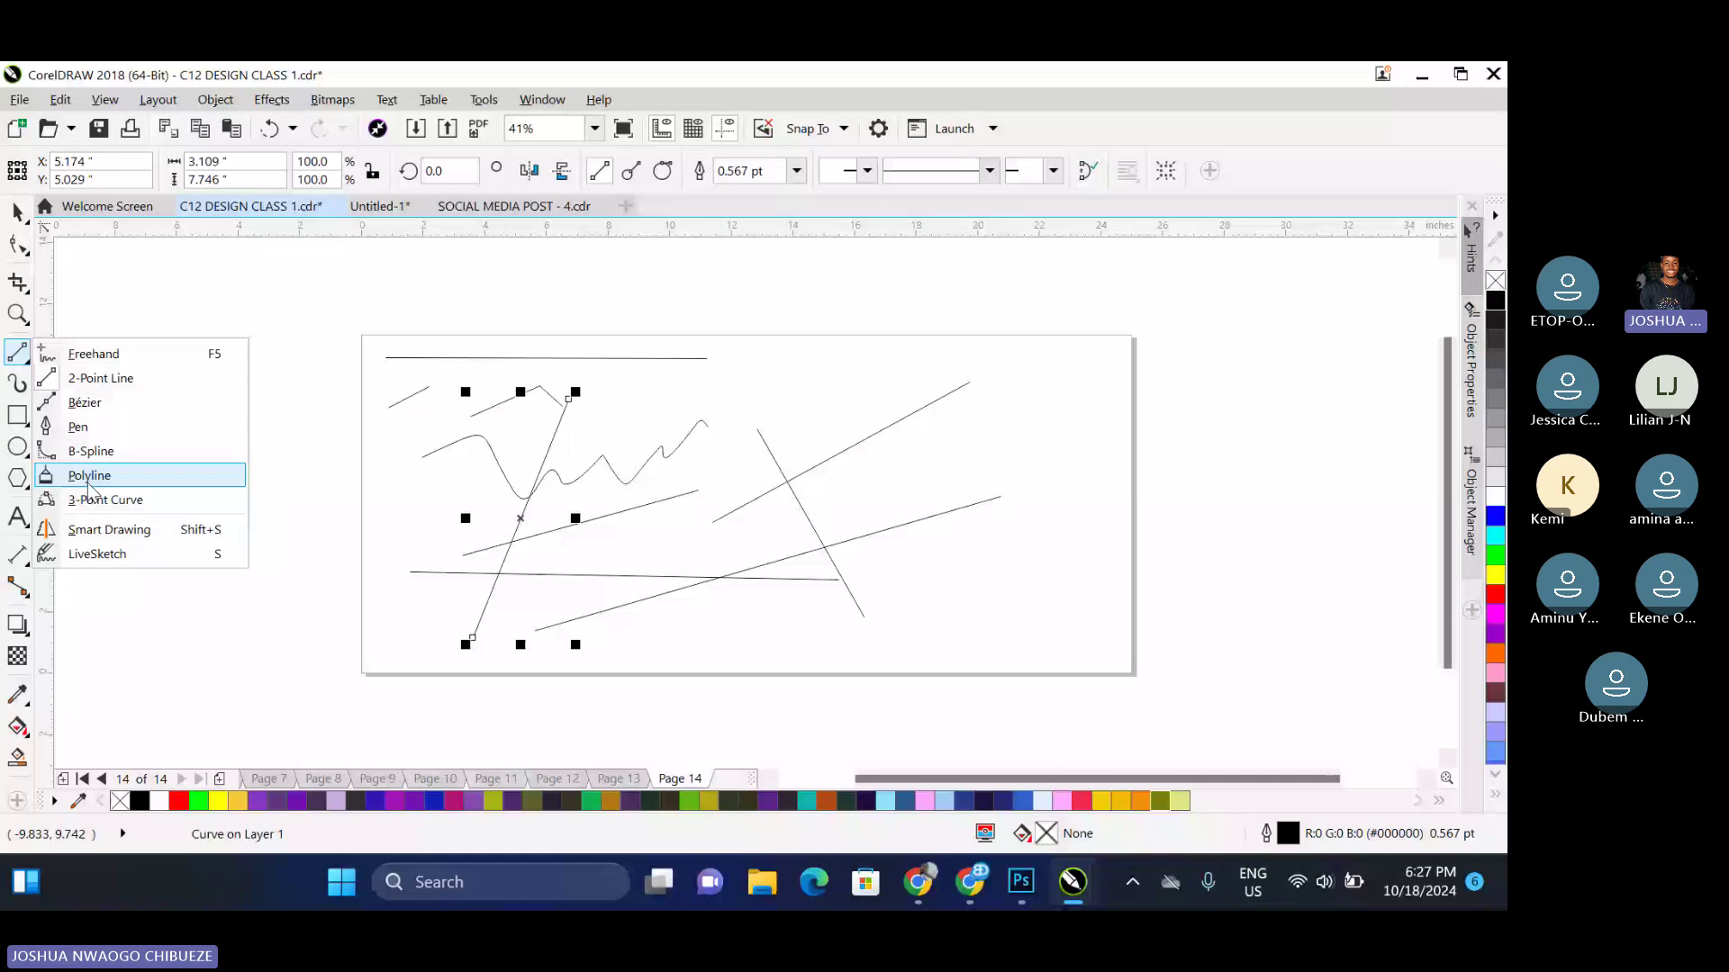
pyautogui.click(170, 410)
pyautogui.click(831, 359)
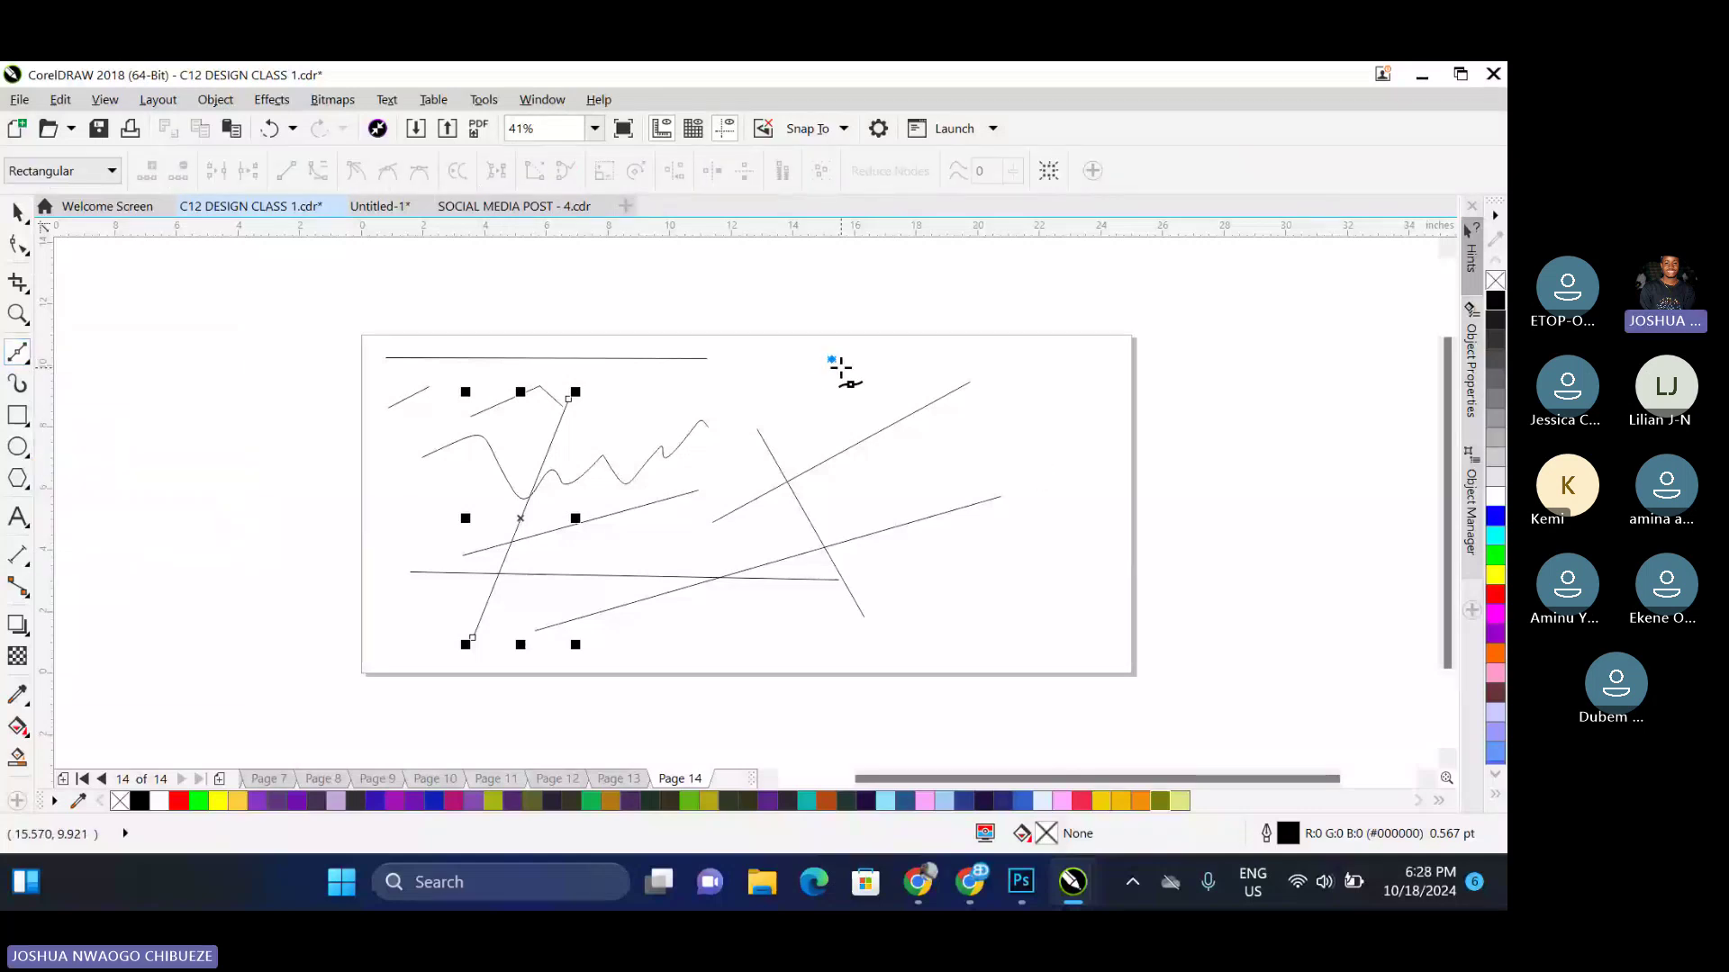
pyautogui.click(1040, 458)
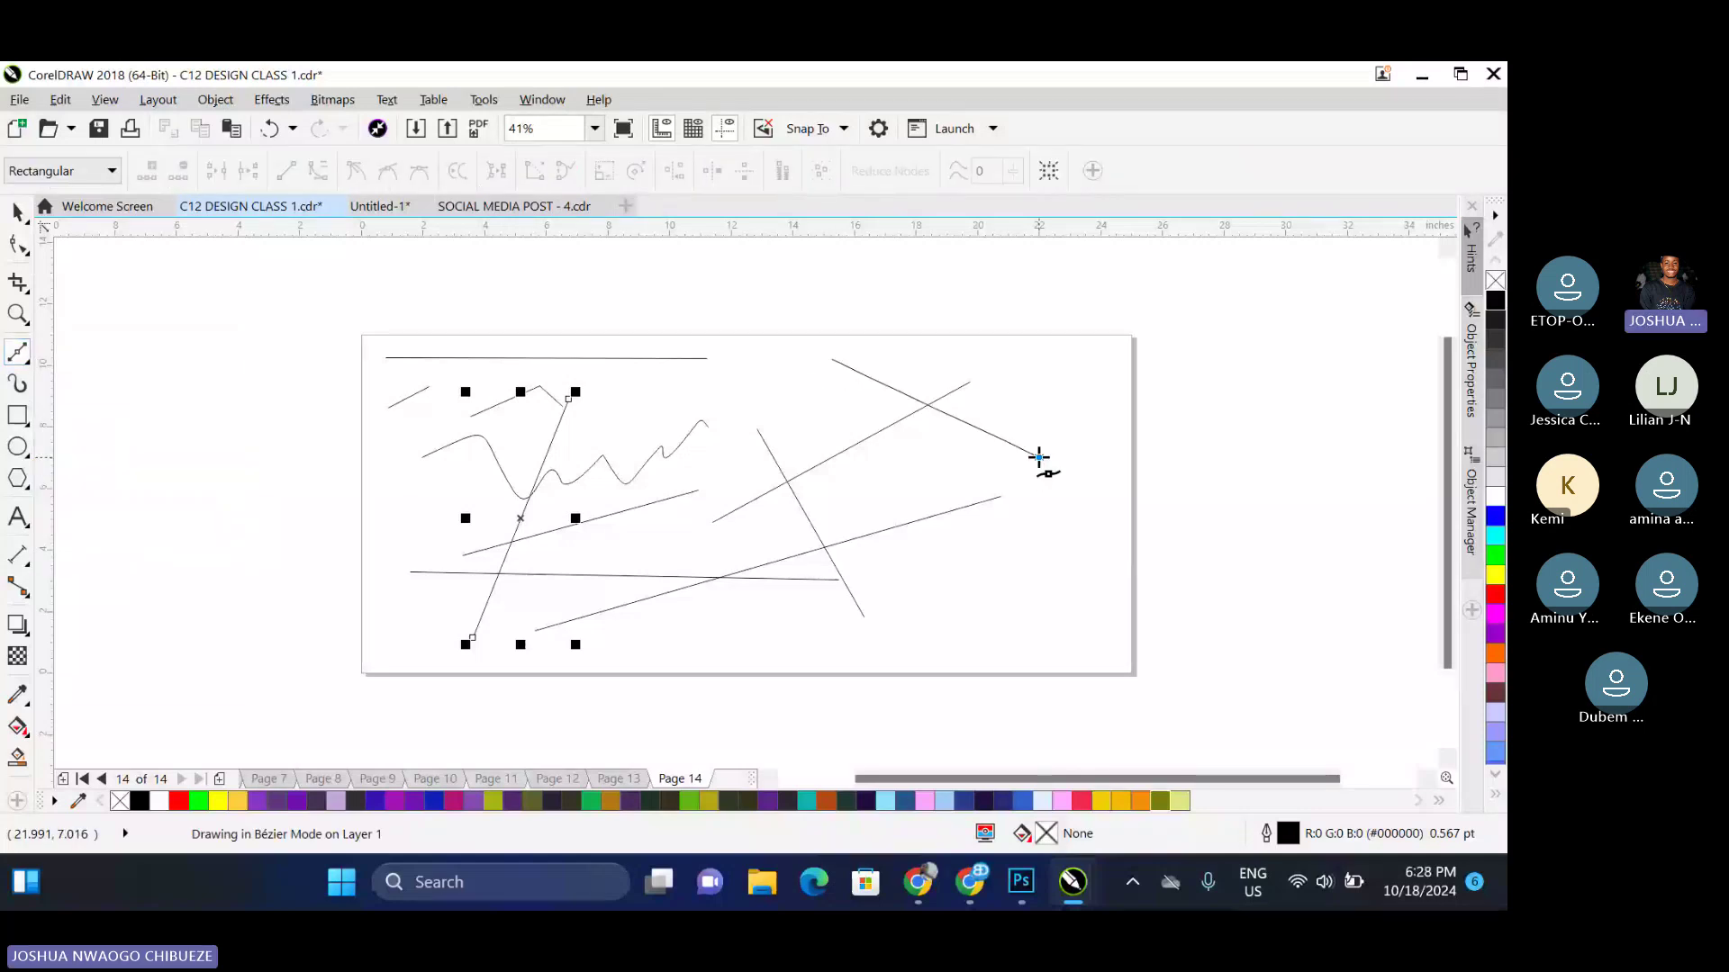
pyautogui.click(894, 570)
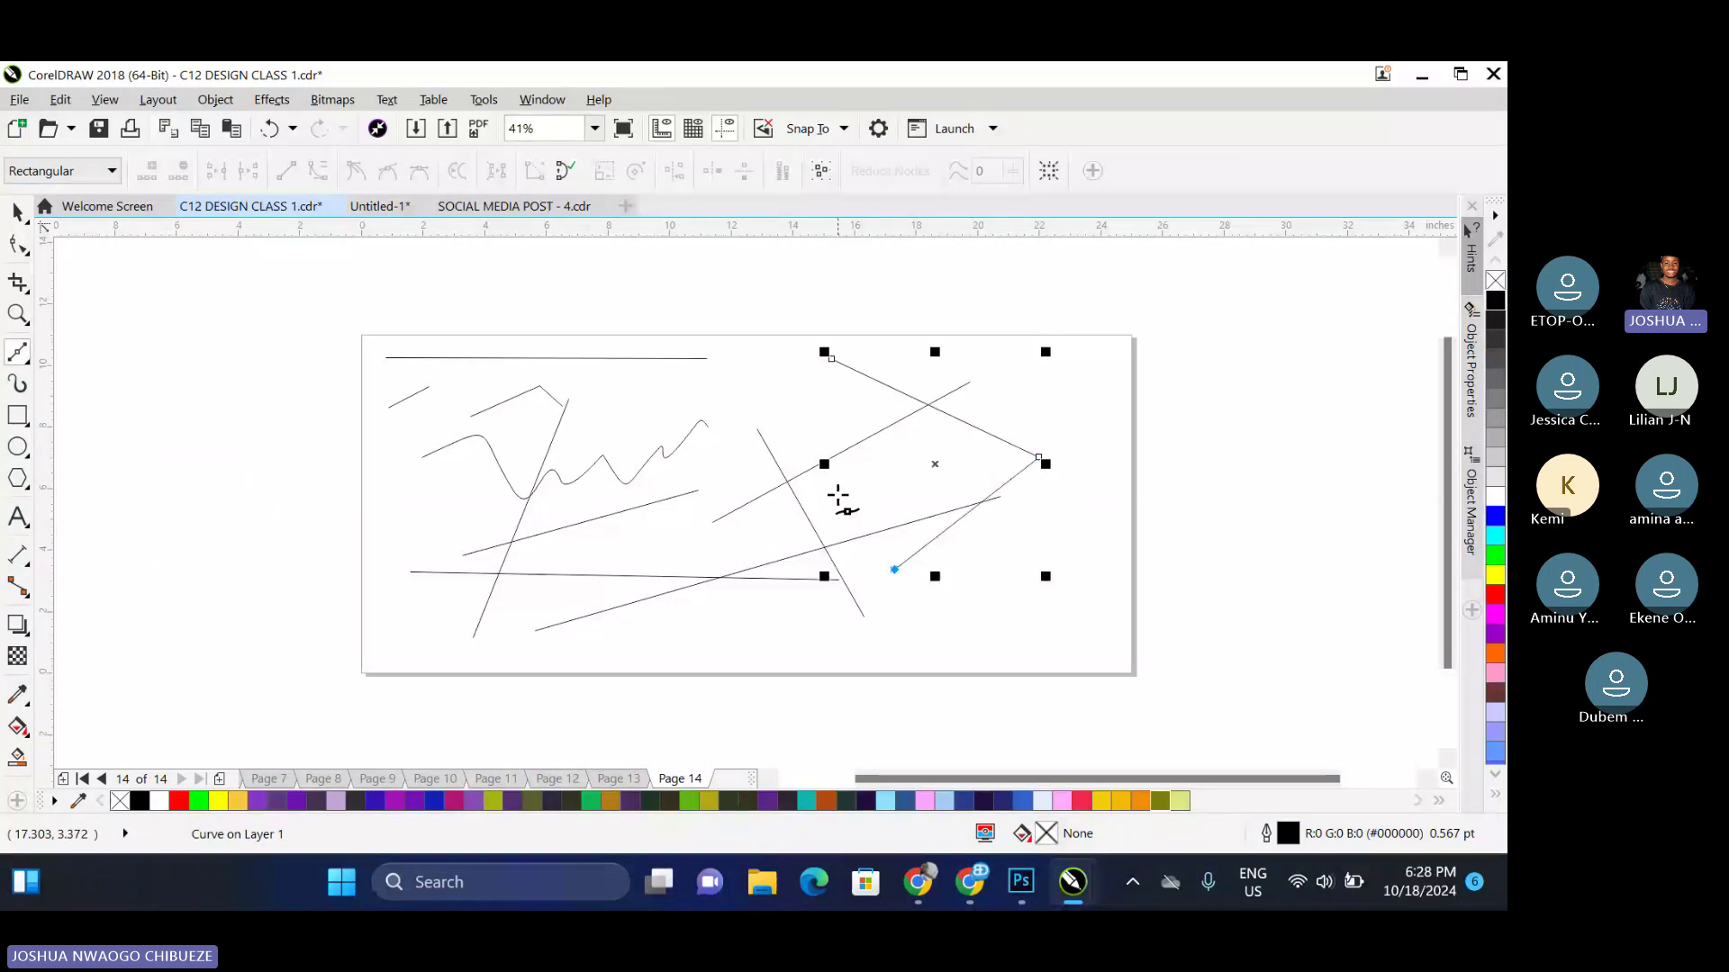
pyautogui.click(803, 433)
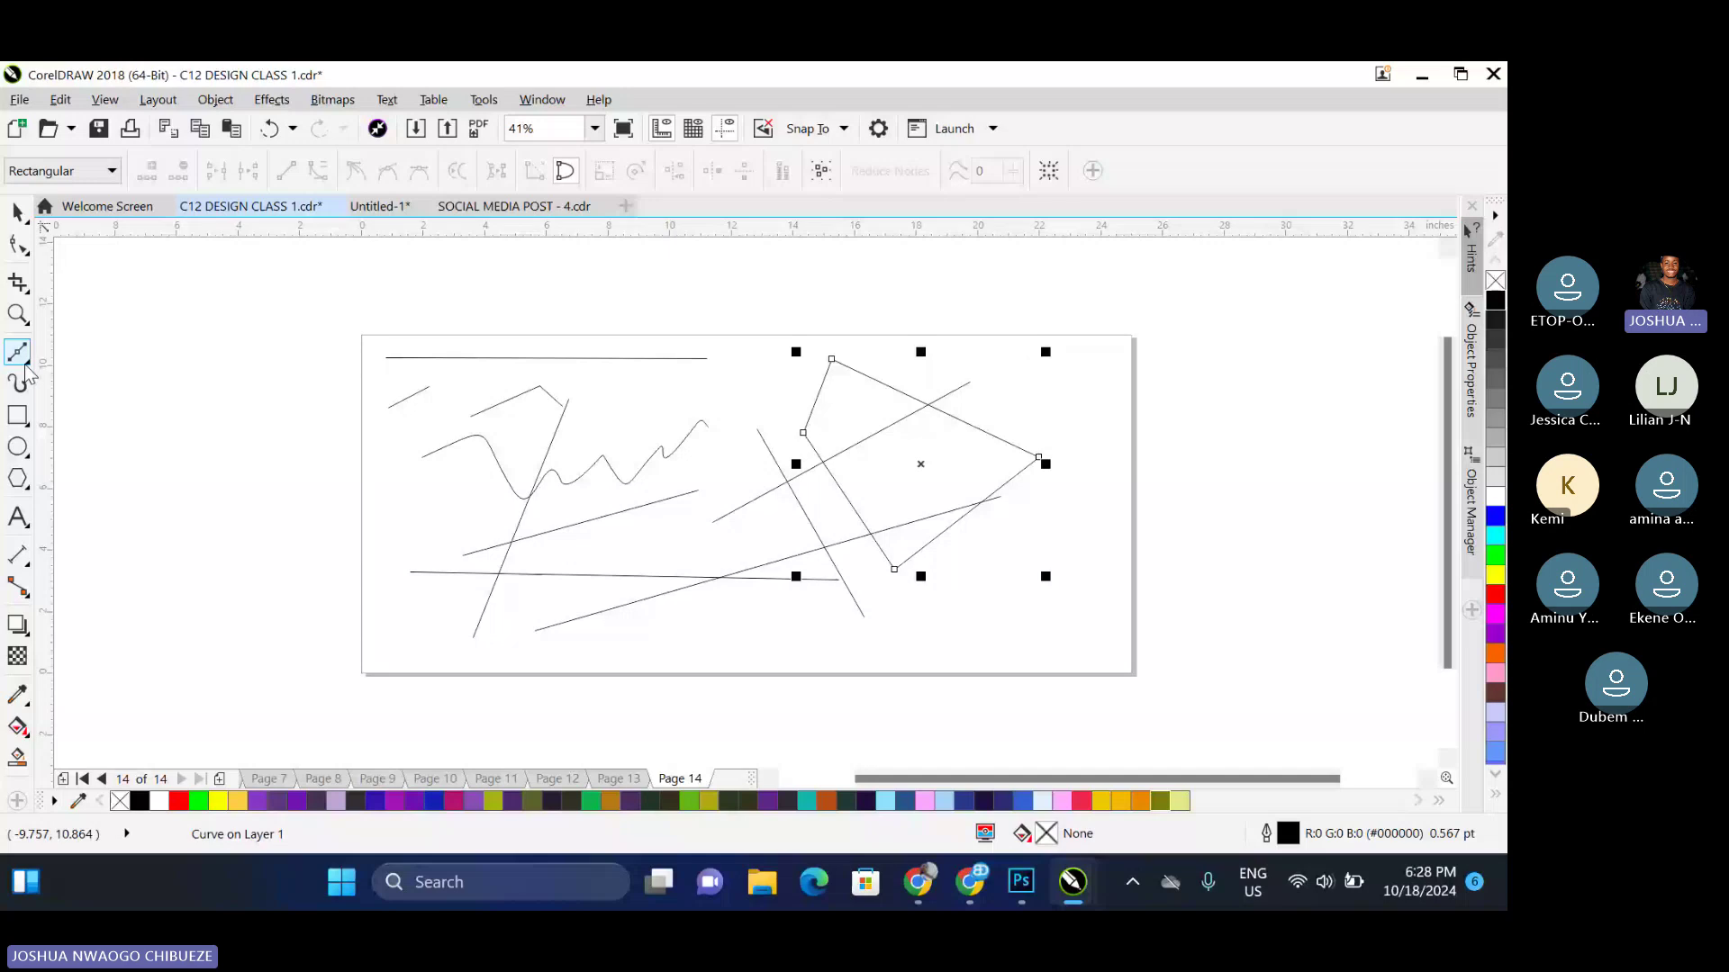
# Draw a closed curved shape about 3.97 by 7.12 inches across the page's left edge with the Pen tool
pyautogui.click(26, 364)
pyautogui.click(72, 424)
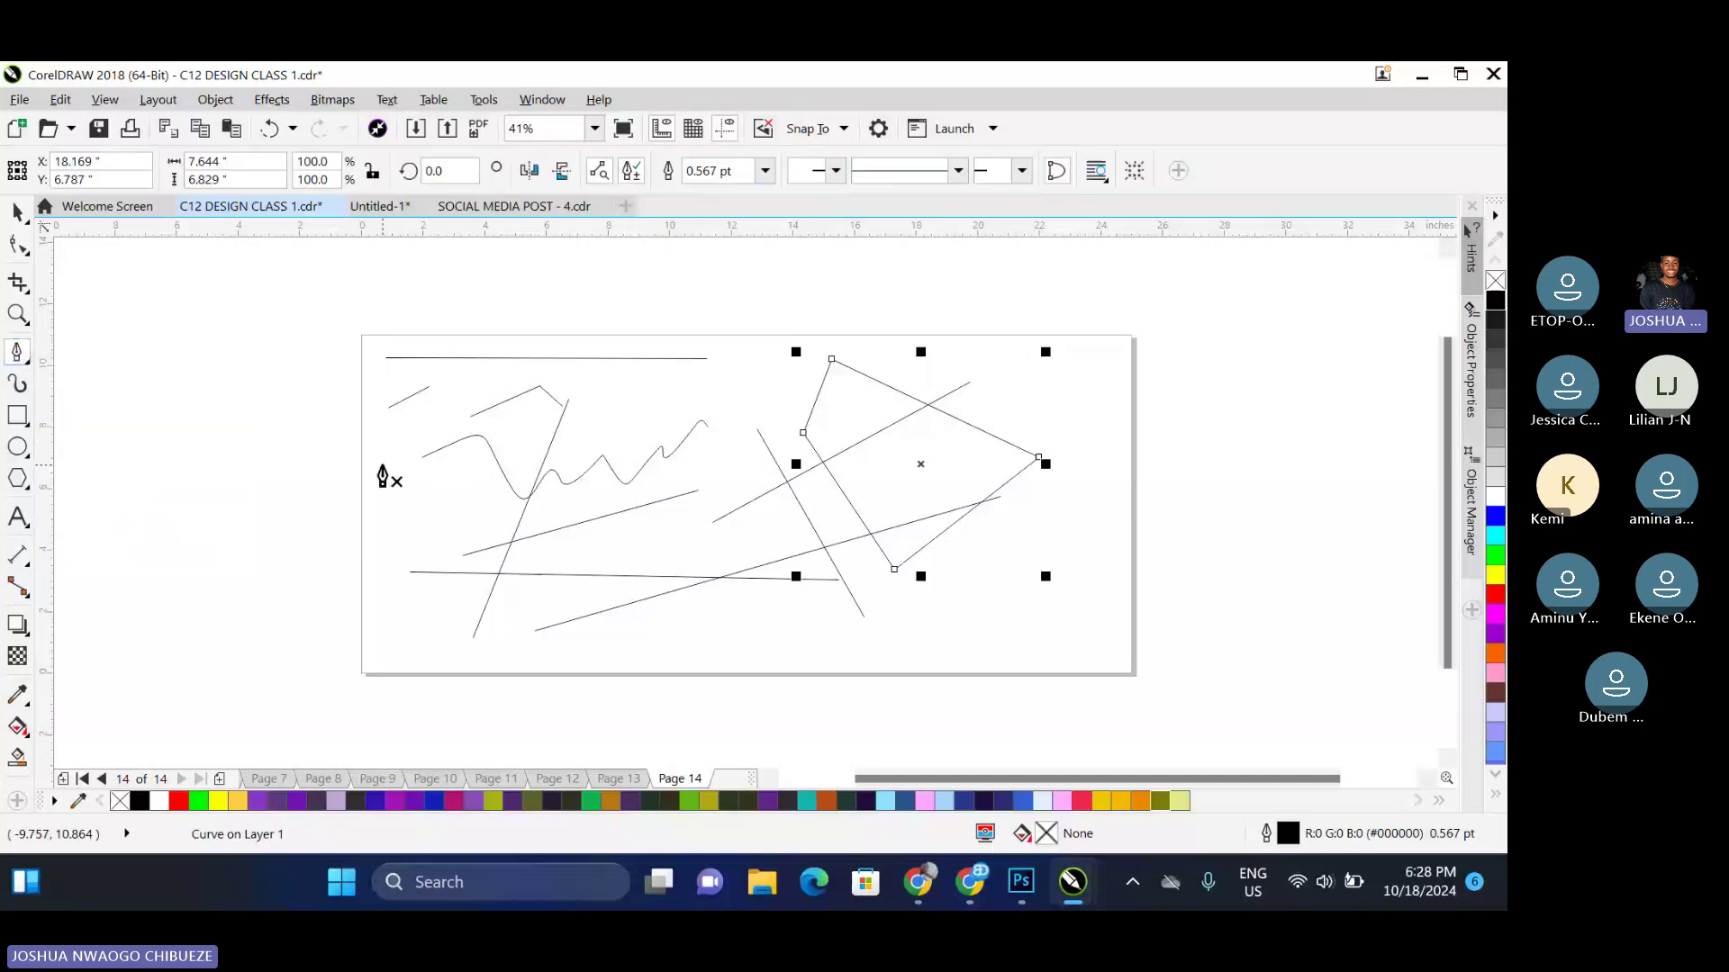
pyautogui.moveTo(382, 466); pyautogui.dragTo(243, 545)
pyautogui.moveTo(426, 531); pyautogui.dragTo(324, 579)
pyautogui.moveTo(318, 582); pyautogui.dragTo(475, 480)
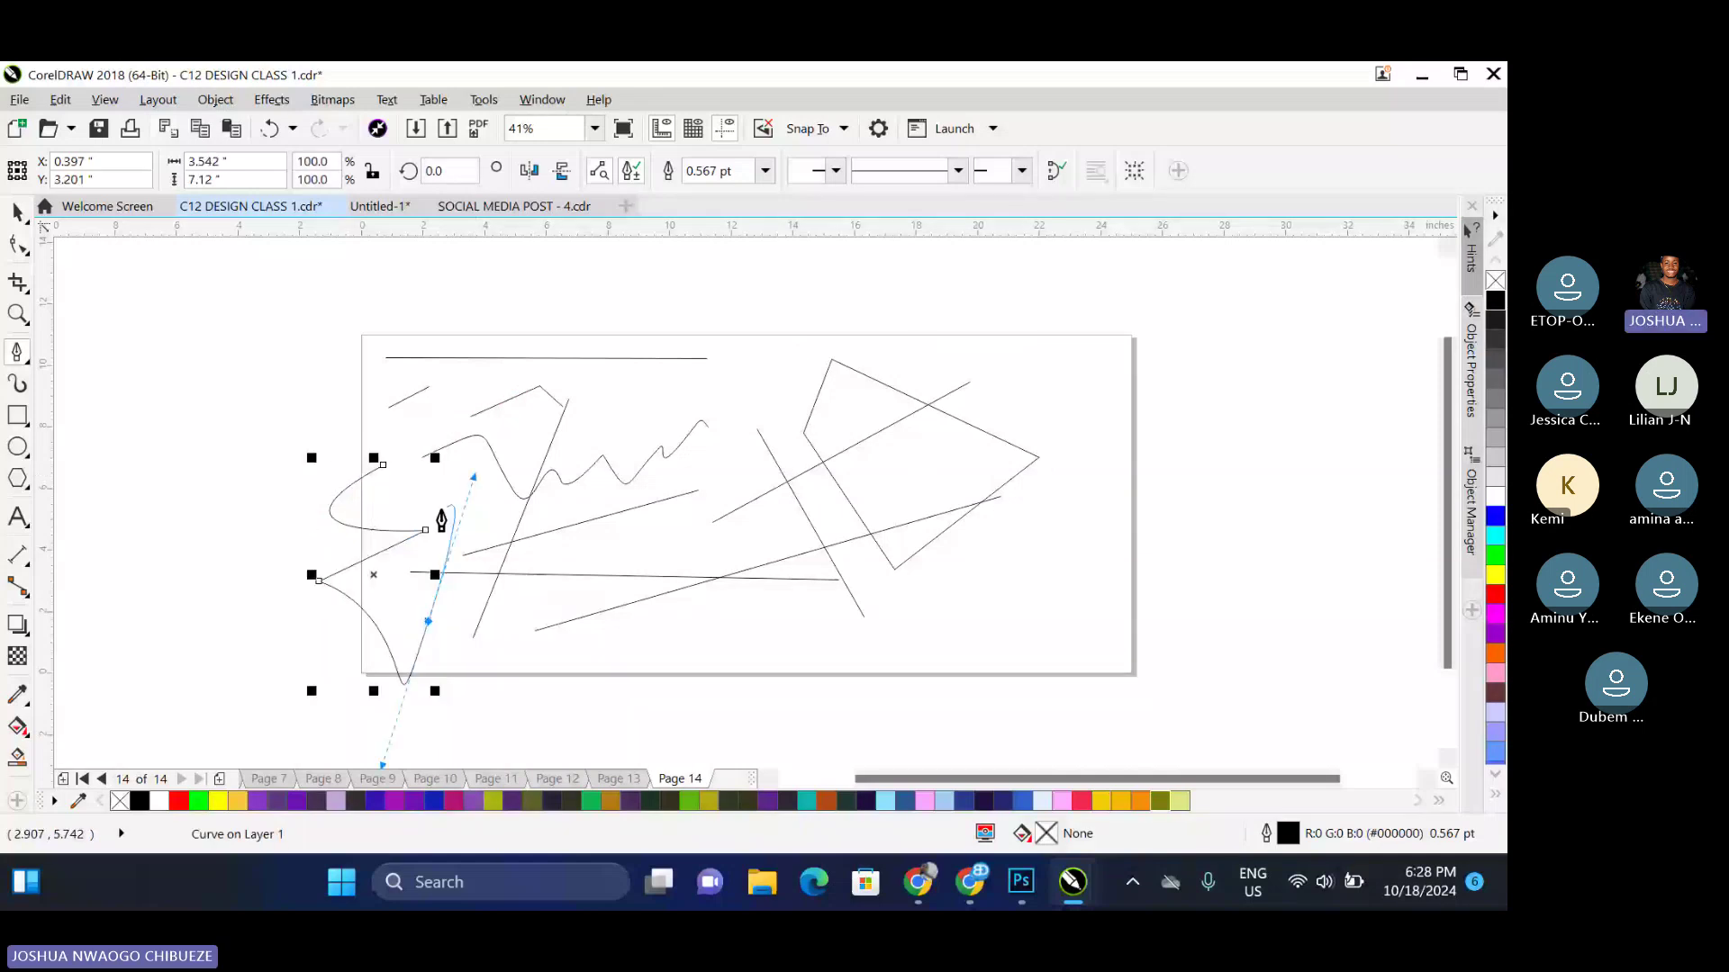
pyautogui.click(383, 466)
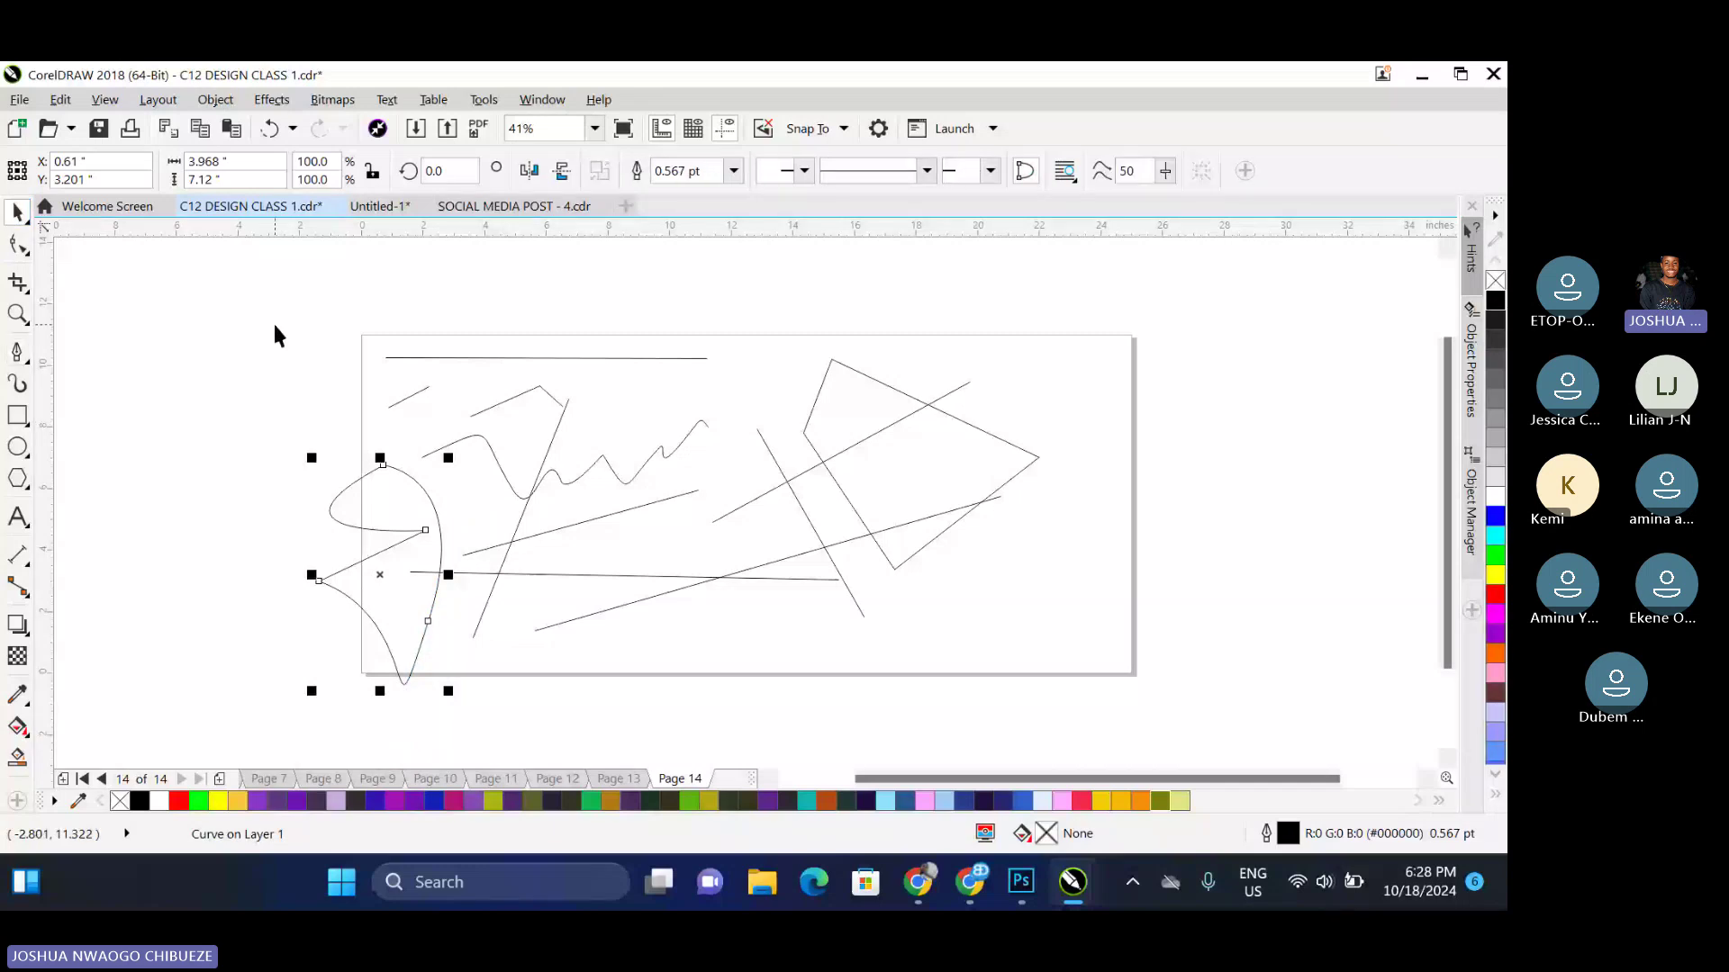
# Delete every object on page 14 and choose the Freehand tool from the line-drawing tools
pyautogui.hotkey('ctrl', 'a')
pyautogui.press('Delete')
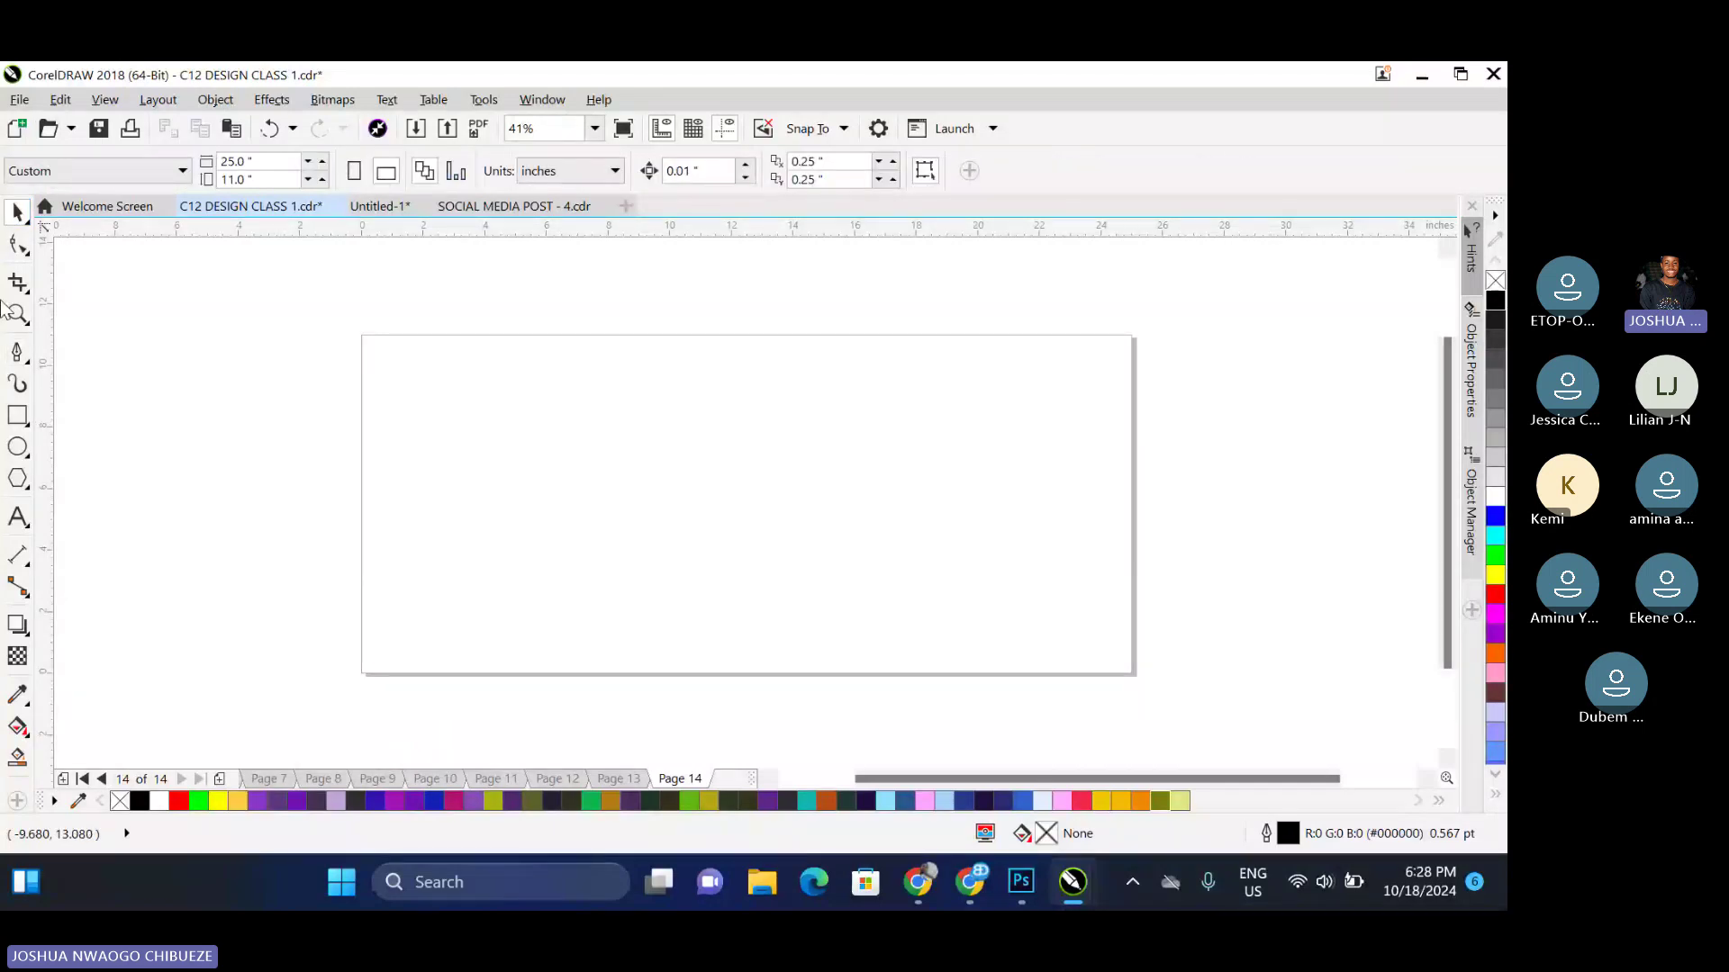
pyautogui.click(28, 359)
pyautogui.click(29, 360)
pyautogui.click(31, 361)
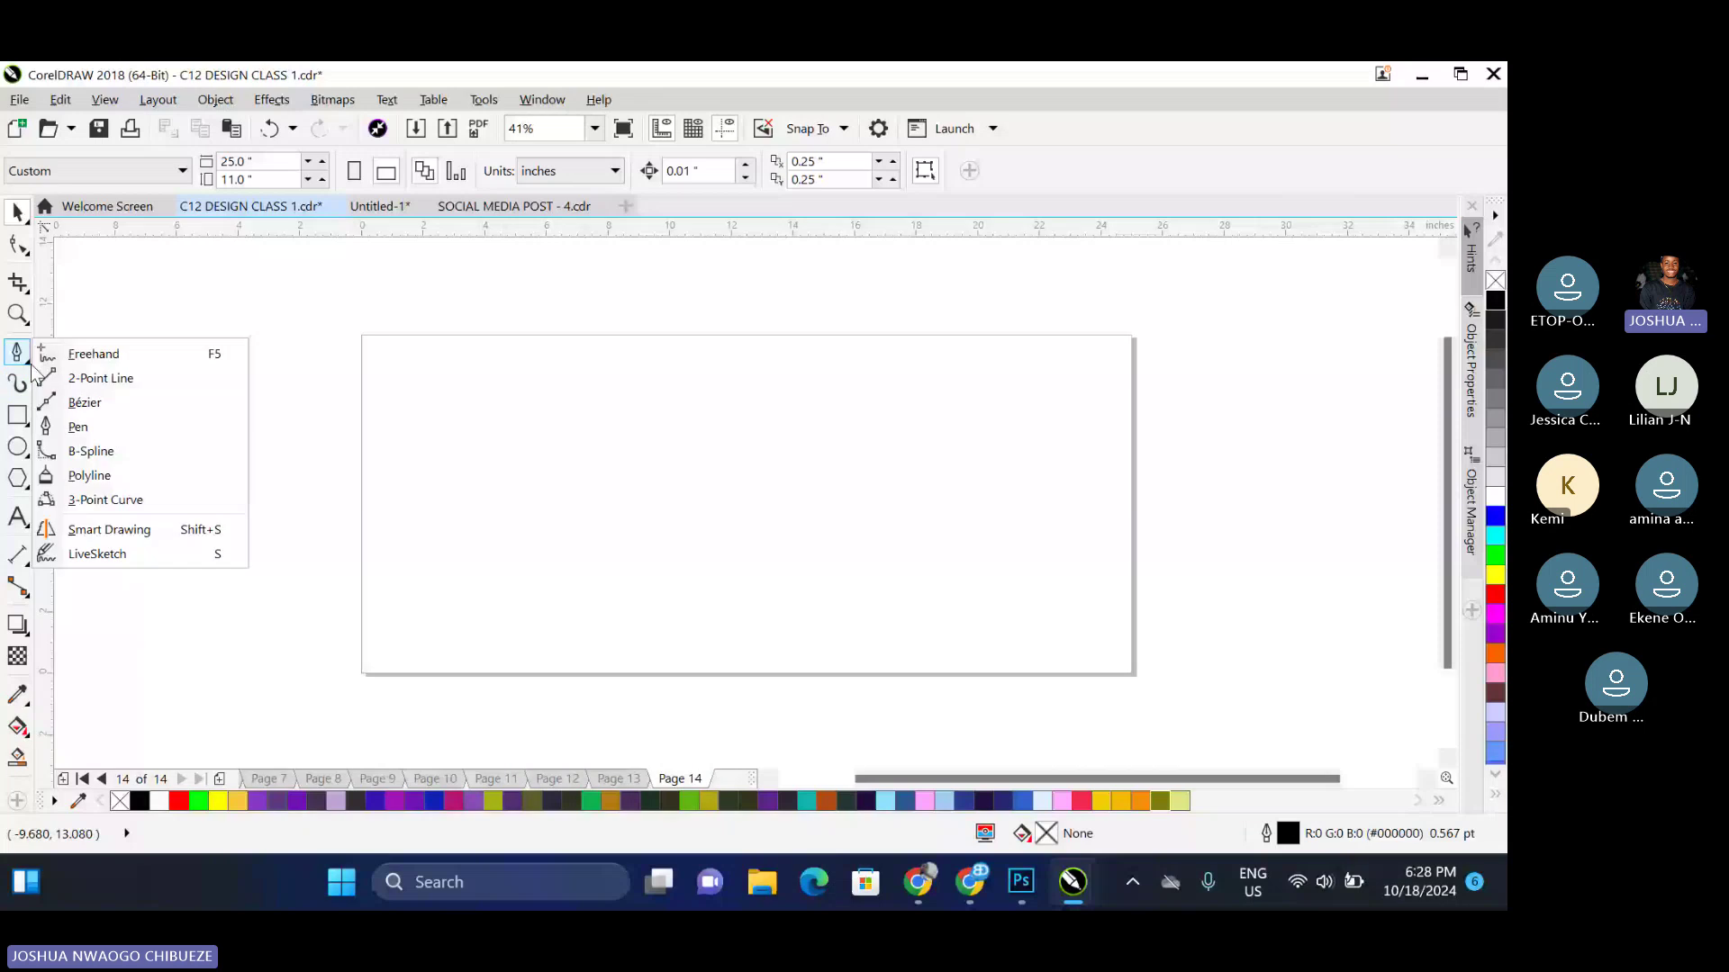
pyautogui.click(40, 355)
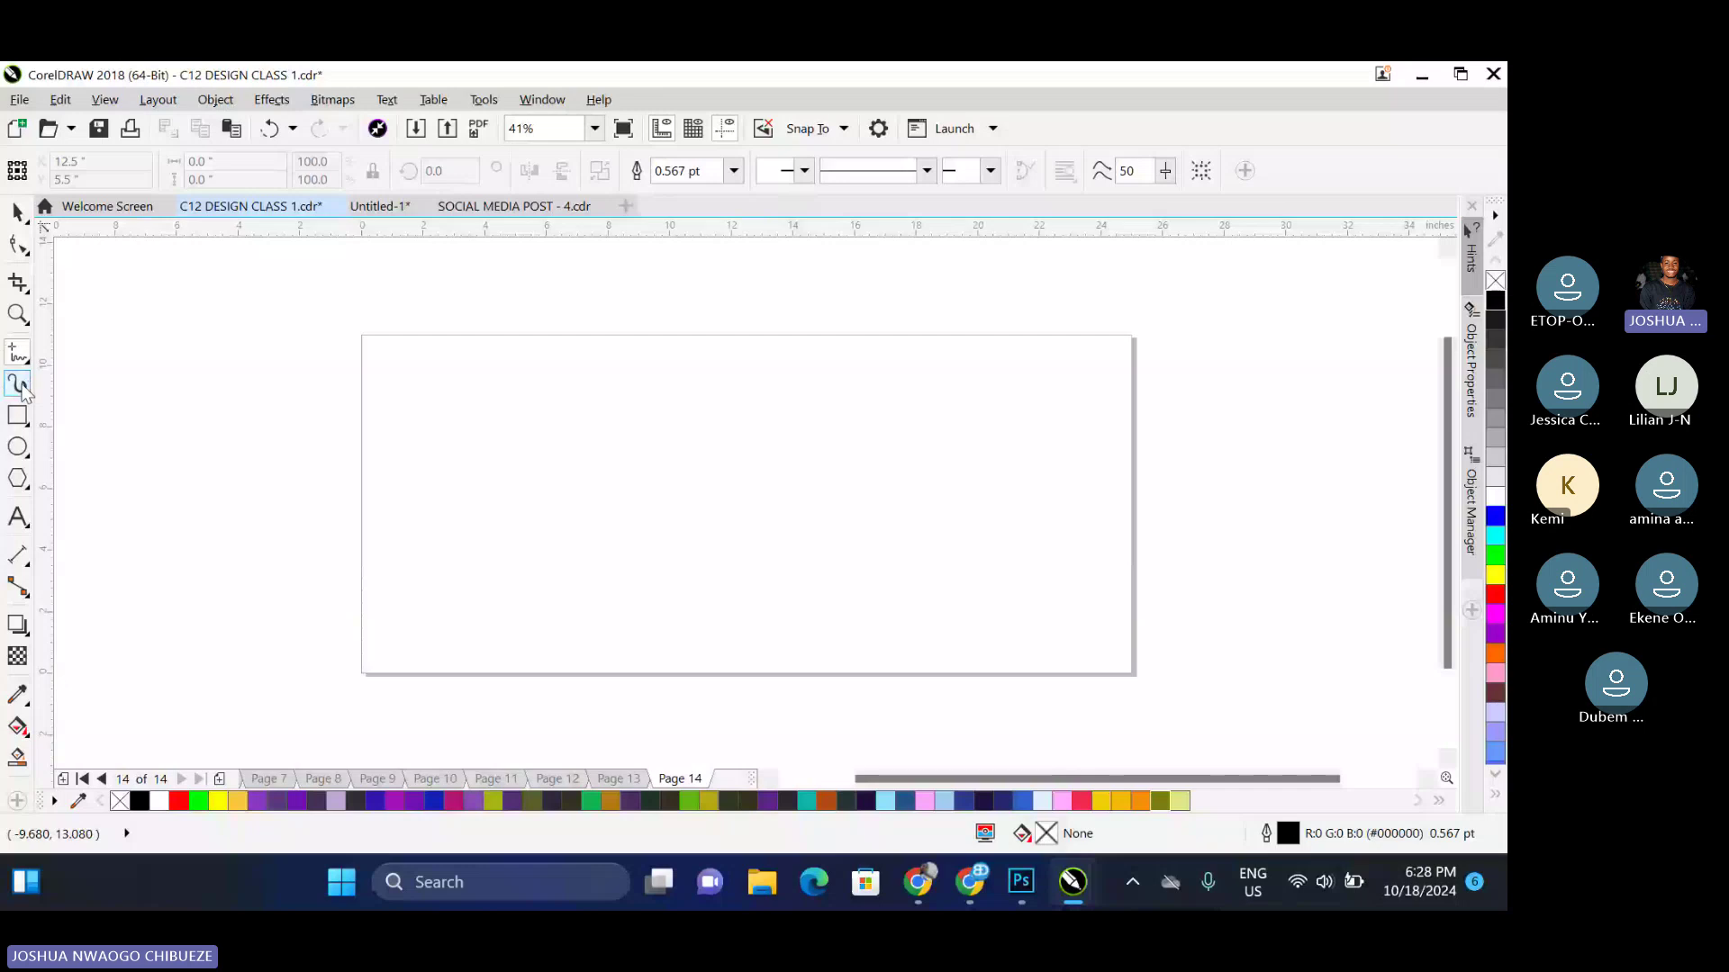
# Draw three wavy tapered strokes, 0.3937 inch wide, on the left part of the page with the Artistic Media tool's preset mode
pyautogui.click(18, 387)
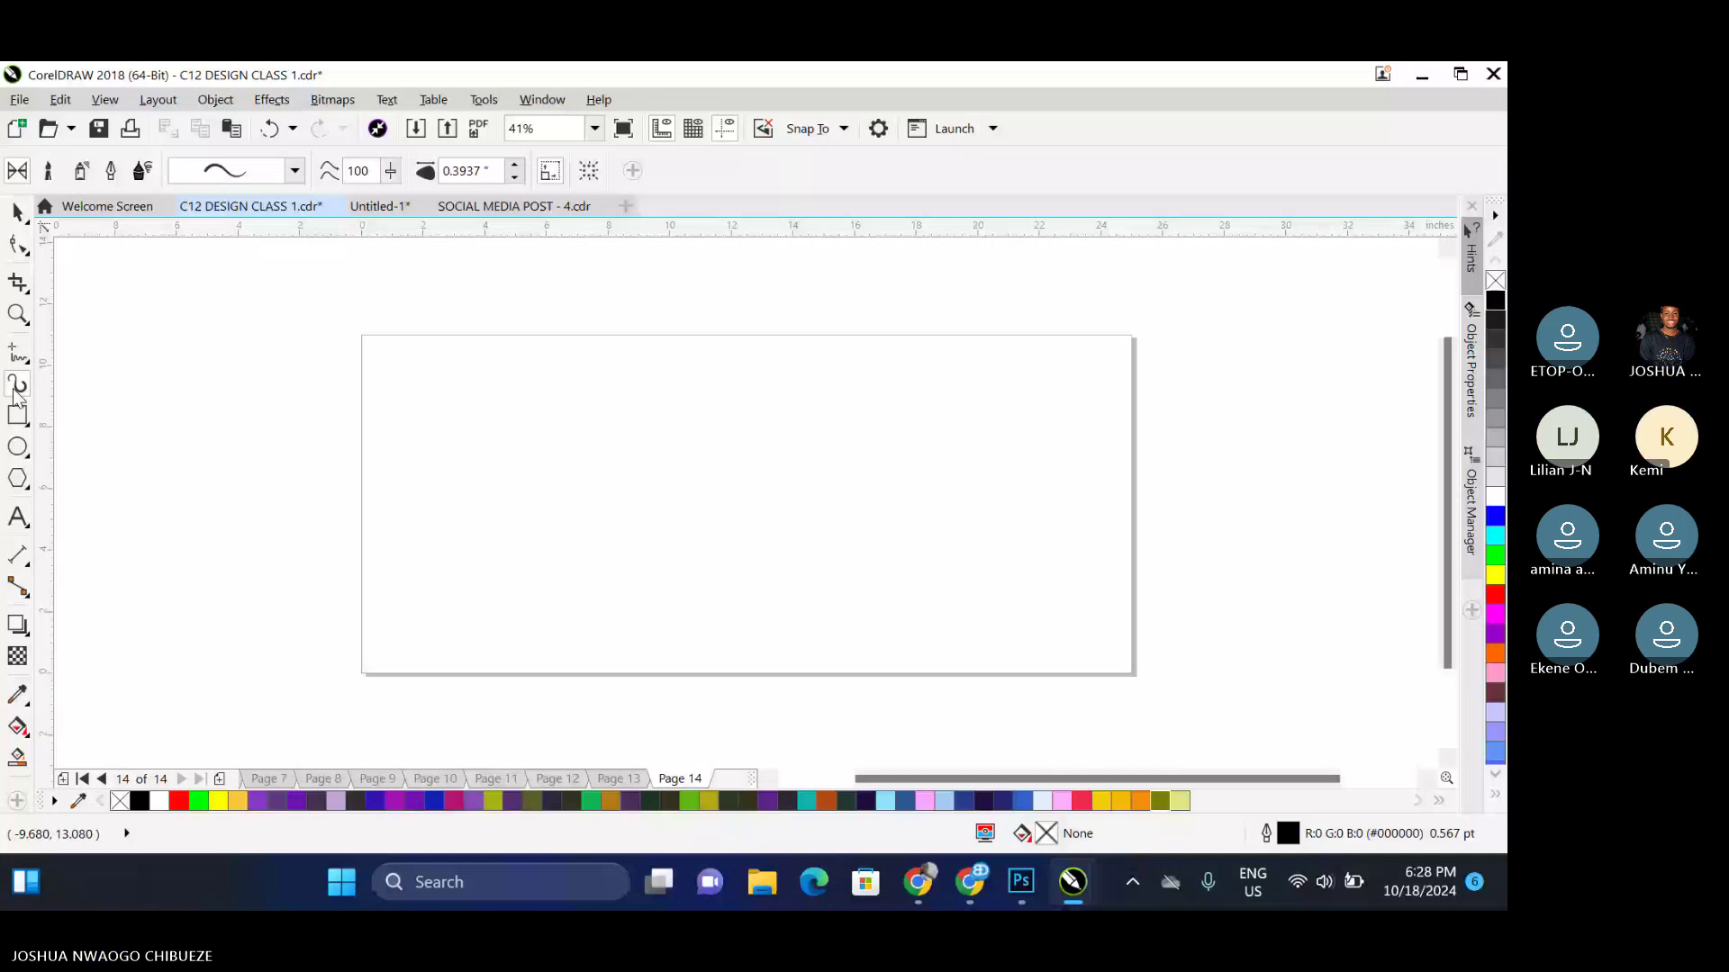
pyautogui.moveTo(379, 377); pyautogui.dragTo(611, 380)
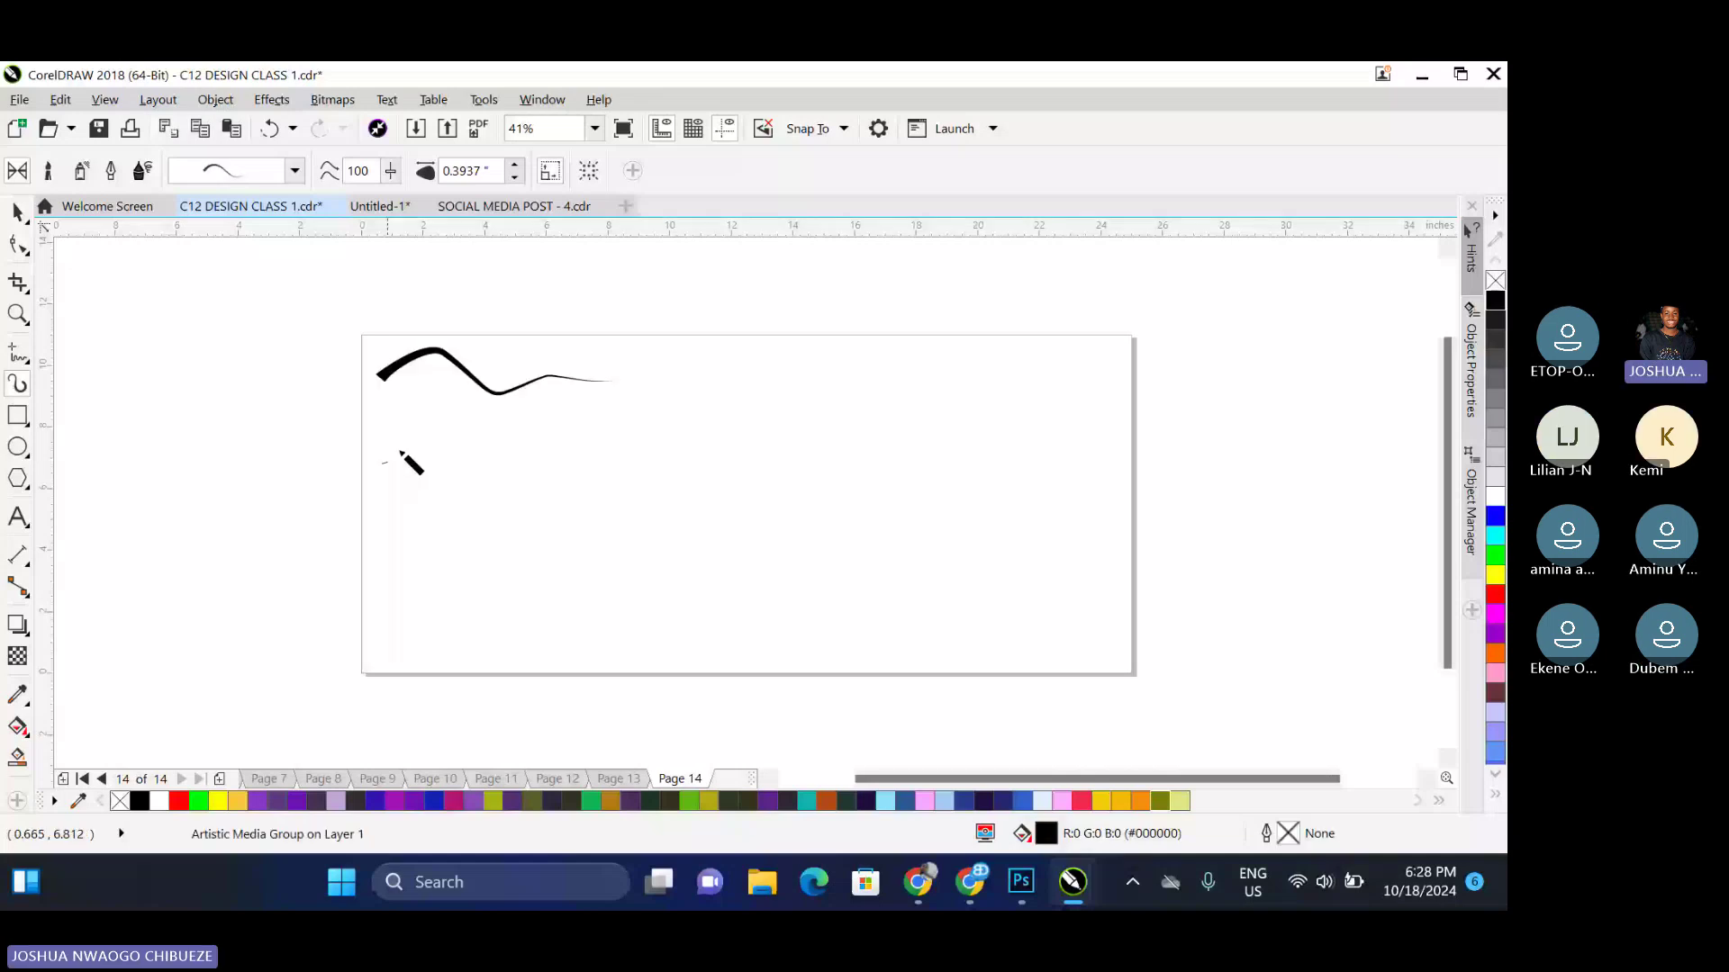
pyautogui.moveTo(400, 452); pyautogui.dragTo(535, 447)
pyautogui.moveTo(423, 540); pyautogui.dragTo(619, 514)
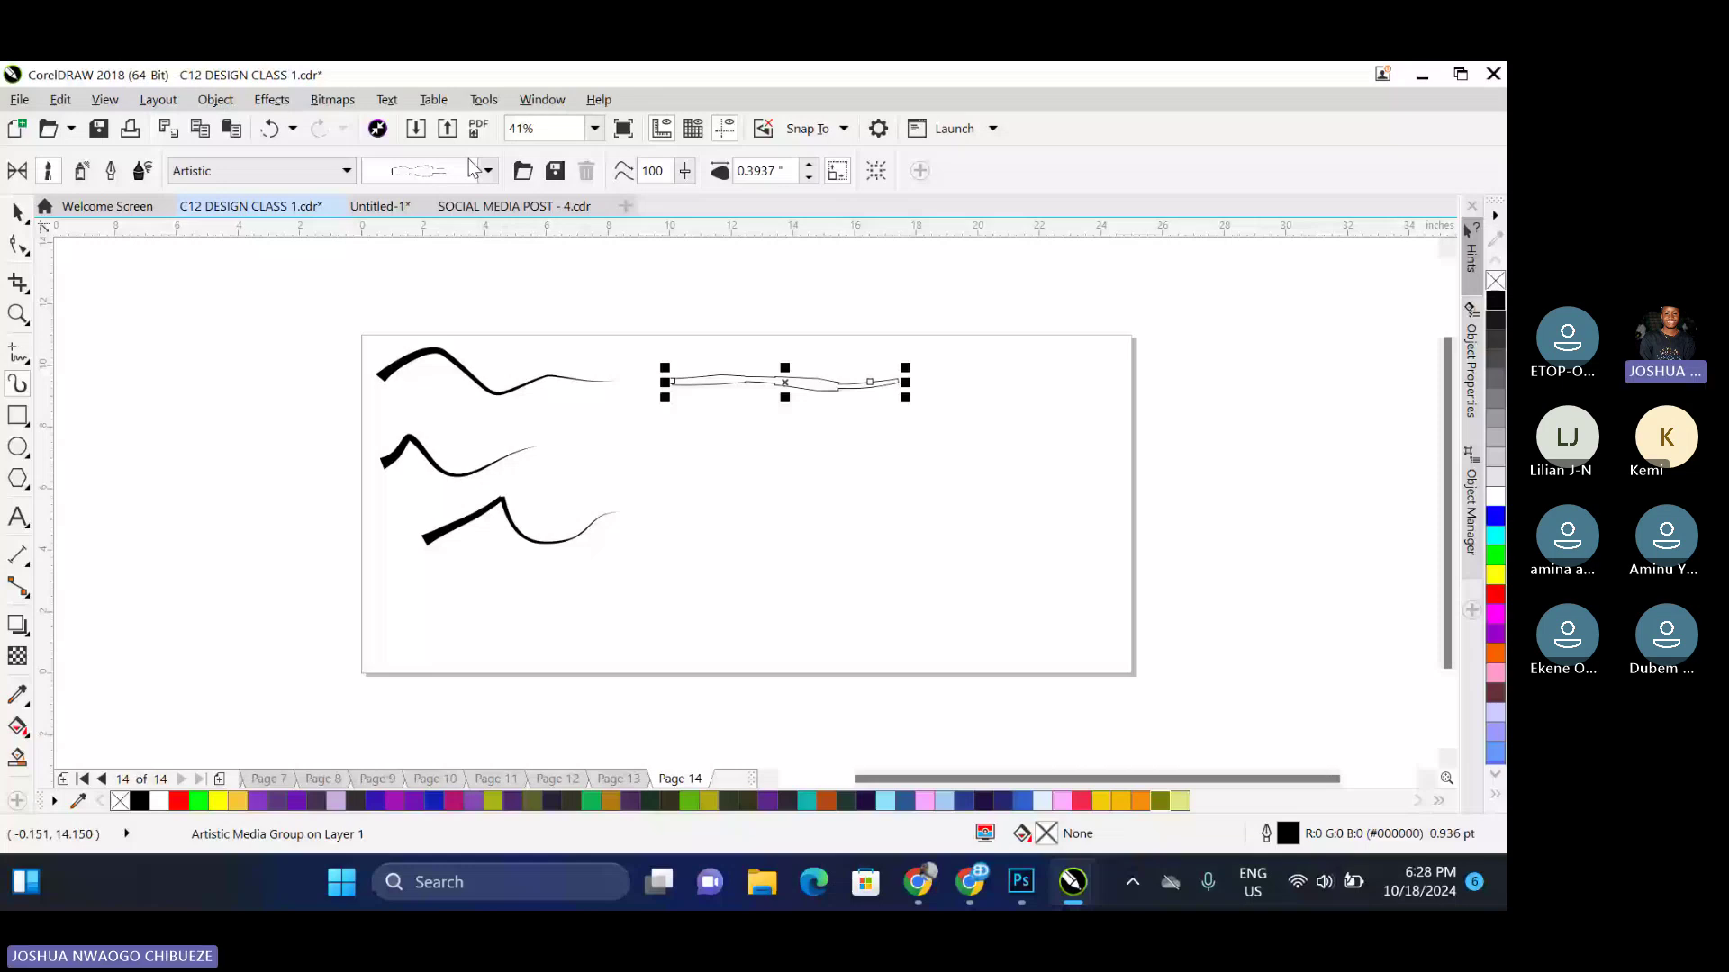
# Apply a solid black ragged Artistic brushstroke to the upper-middle line and stretch it downward to a stroke width of about 2.62 inches
pyautogui.click(486, 170)
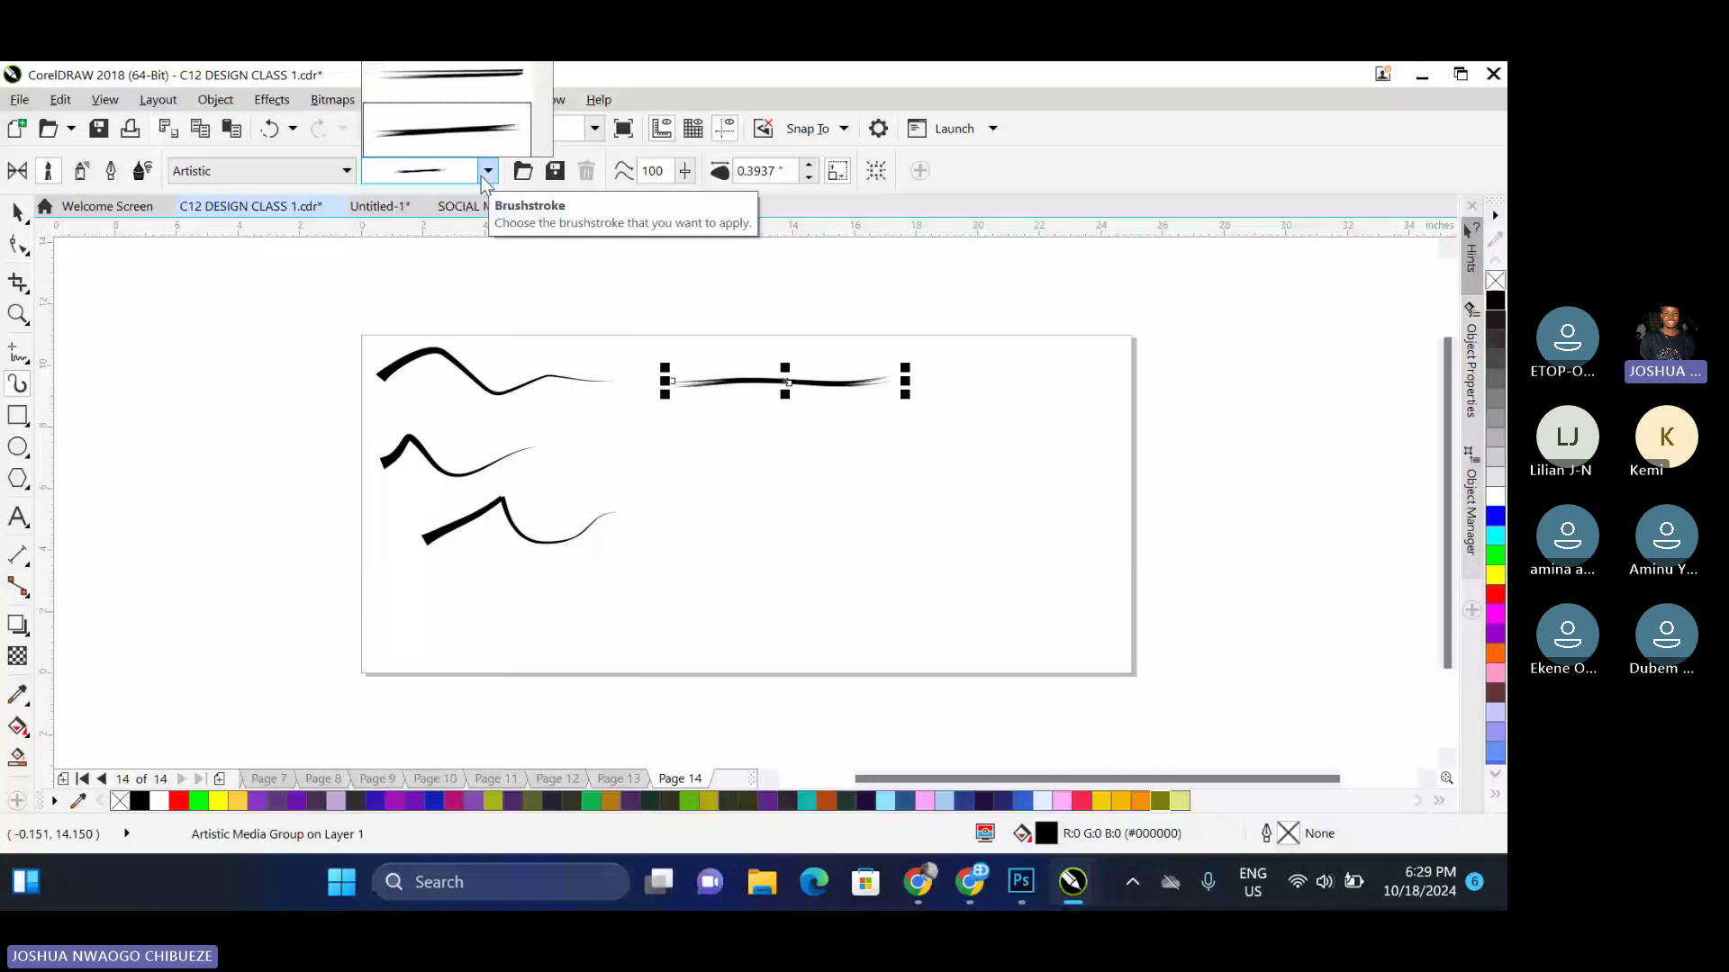
pyautogui.scroll(1, 486, 180)
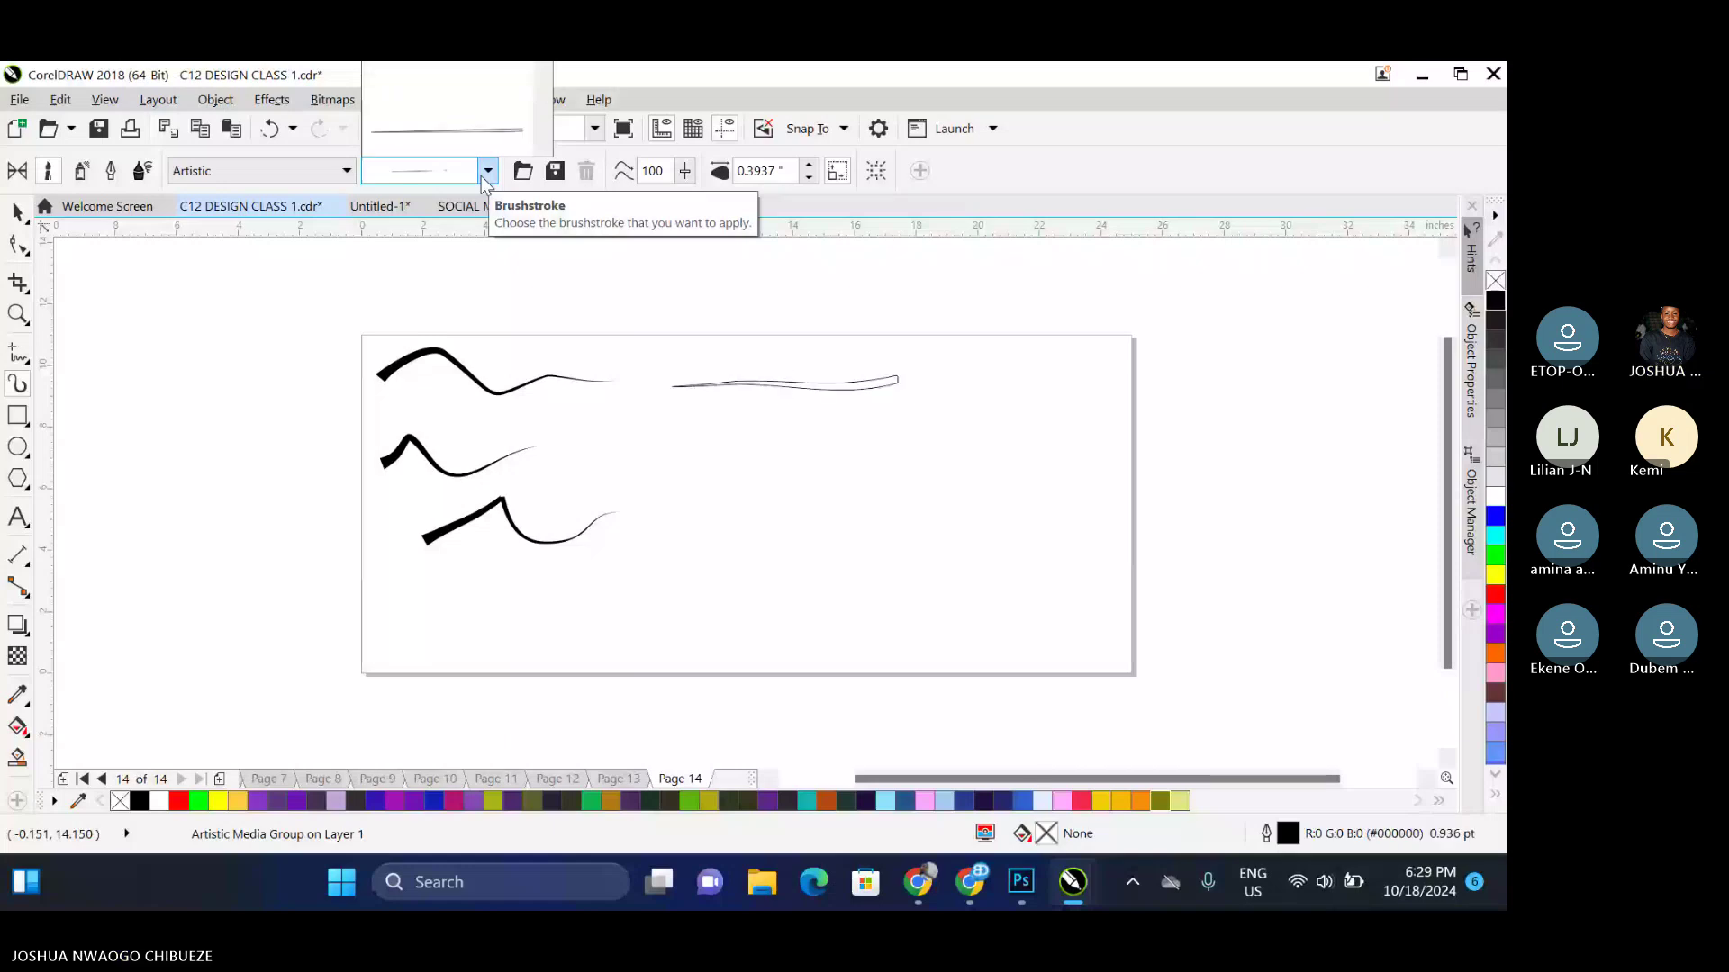
pyautogui.scroll(-1, 487, 180)
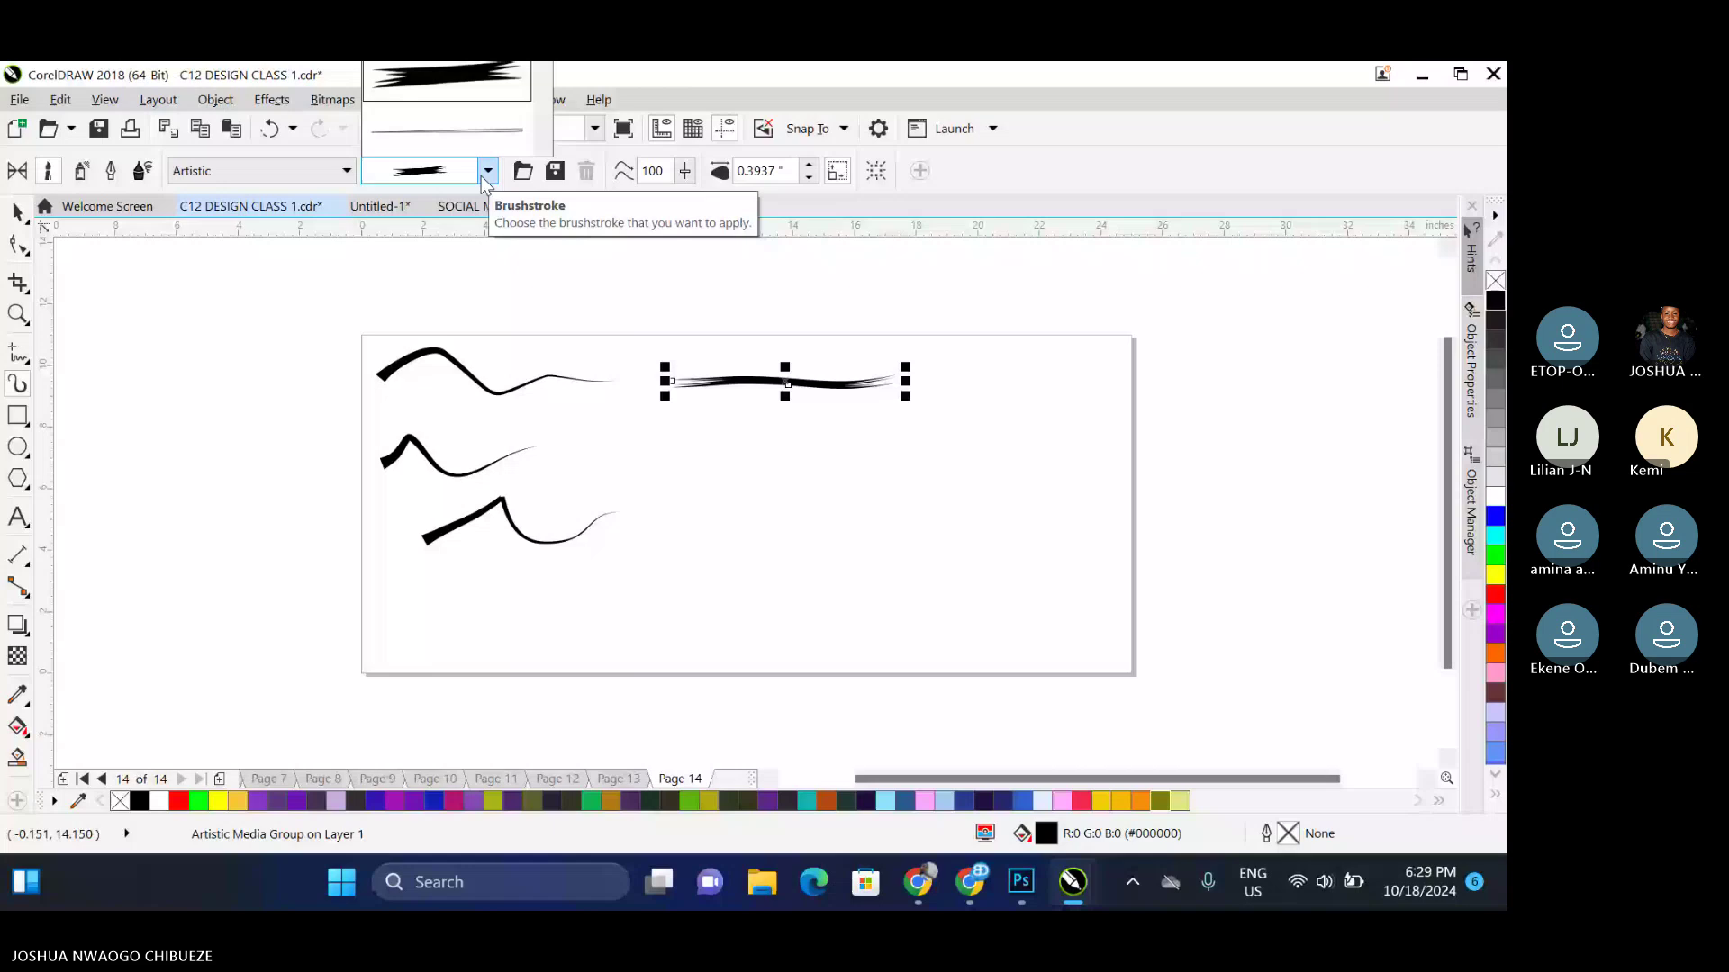
pyautogui.click(486, 170)
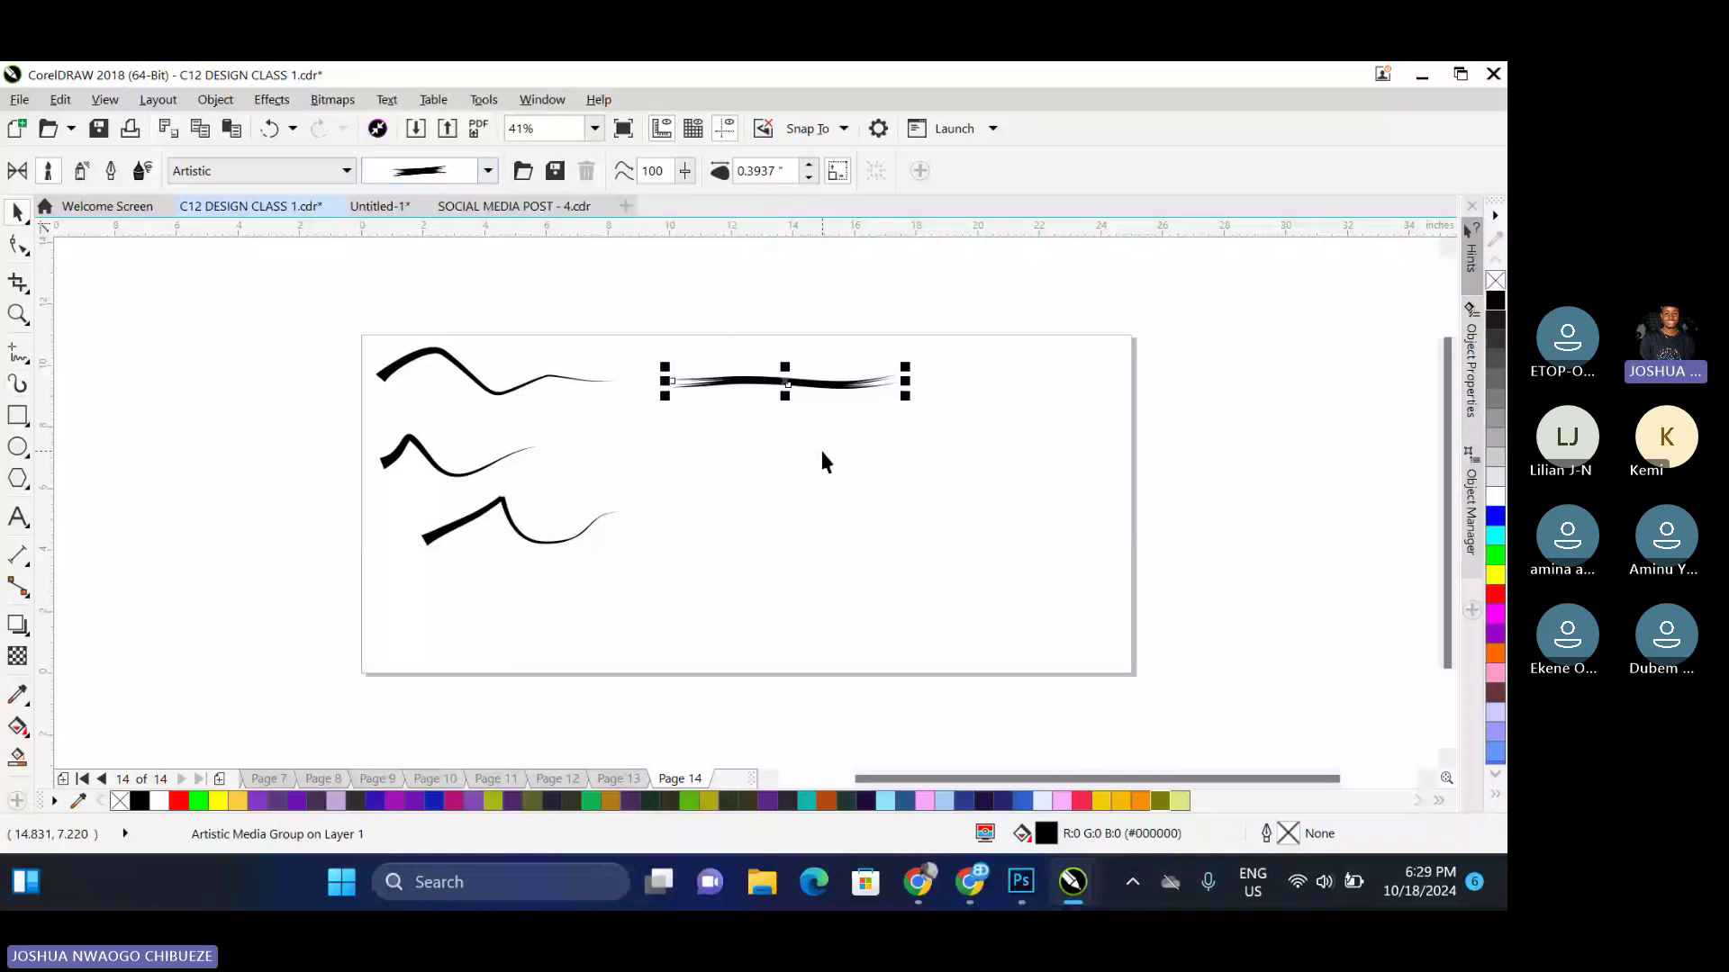
pyautogui.moveTo(785, 396); pyautogui.dragTo(757, 558)
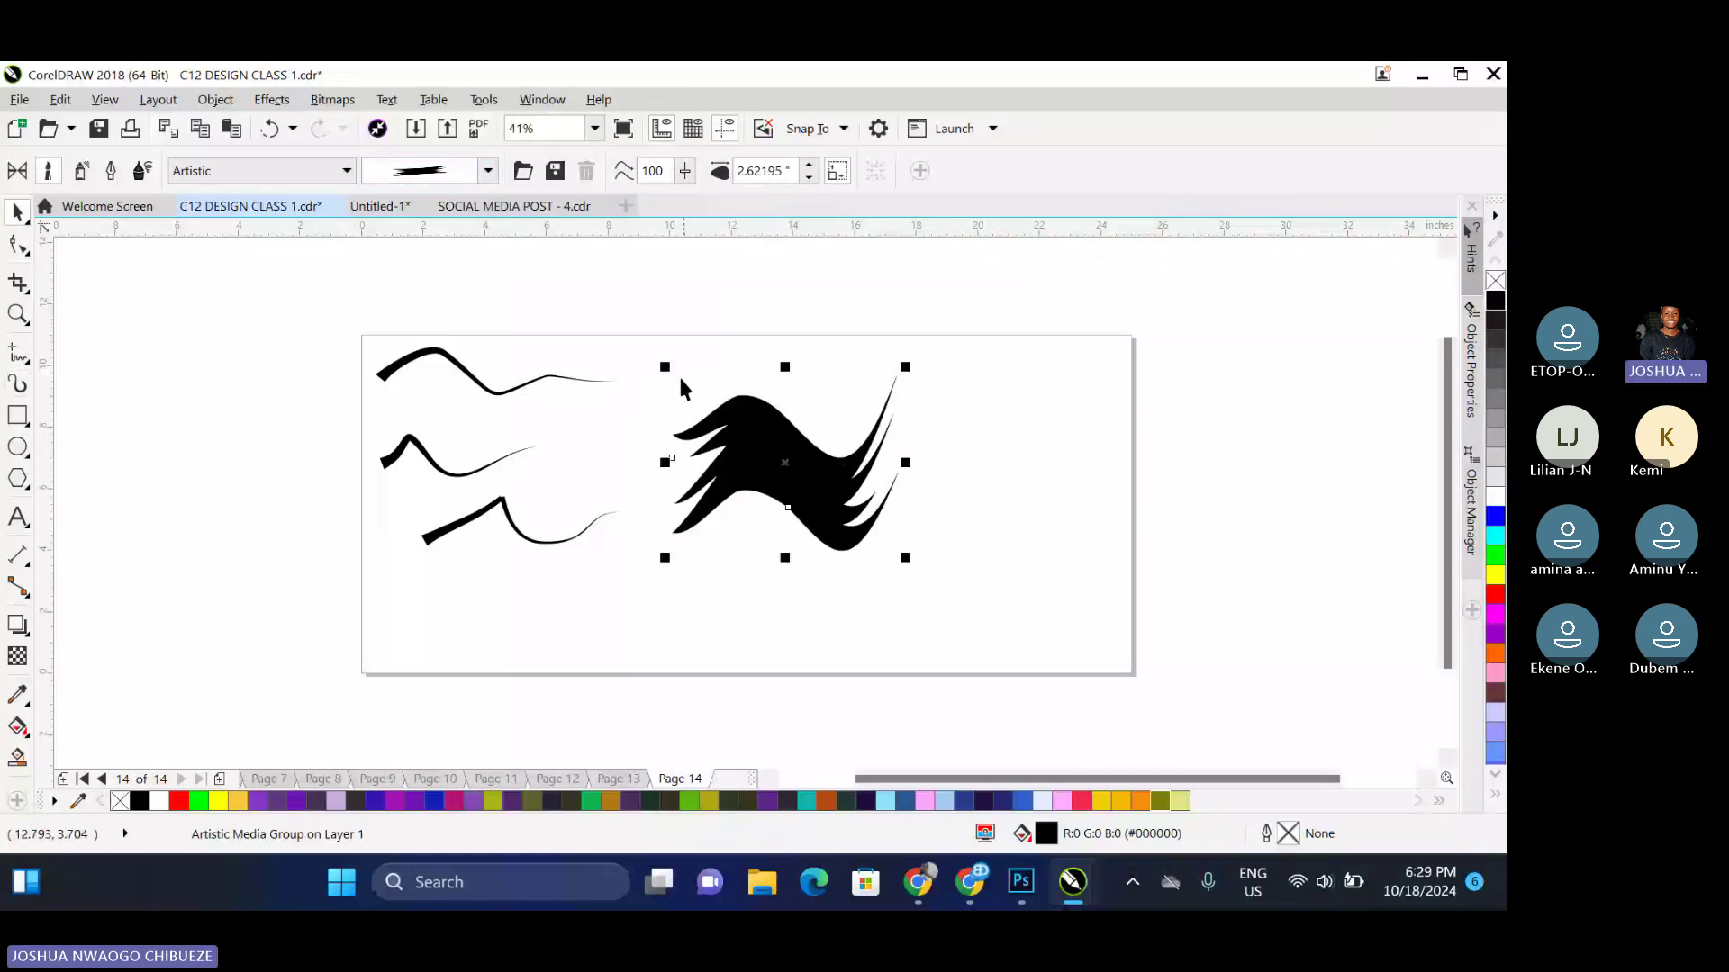
# Spray a short slanted Brush Strokes pattern beside the black ragged shape, view the spray categories and switch to calligraphic mode
pyautogui.click(80, 178)
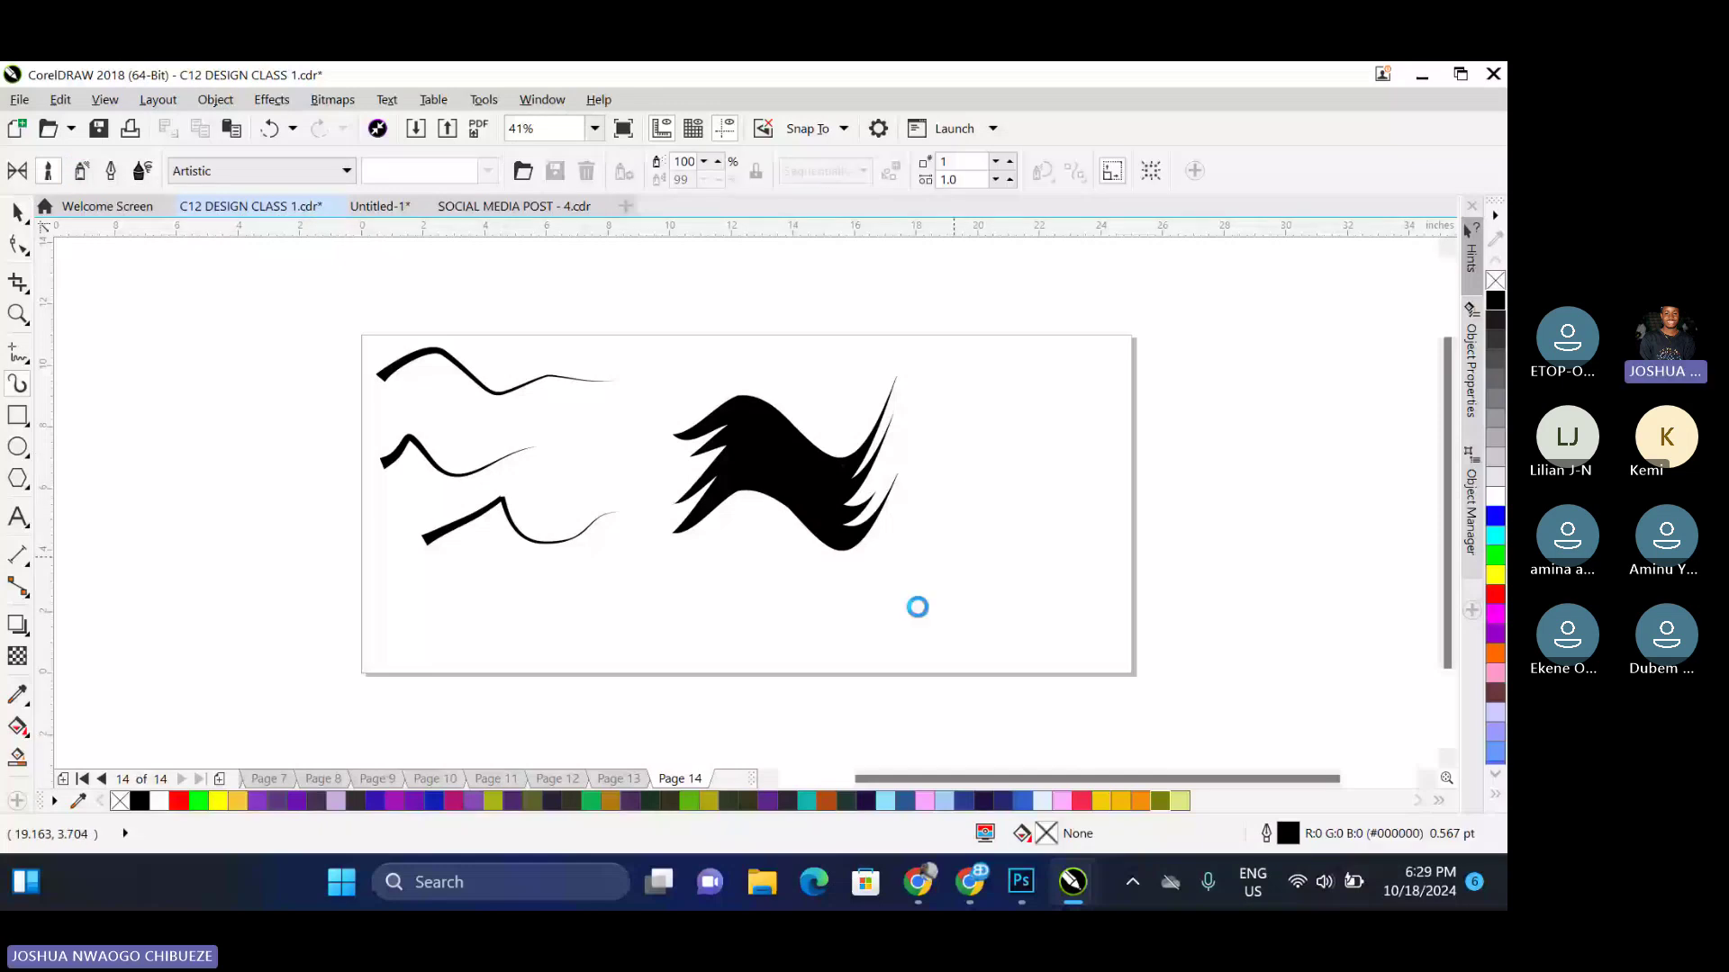
pyautogui.click(270, 170)
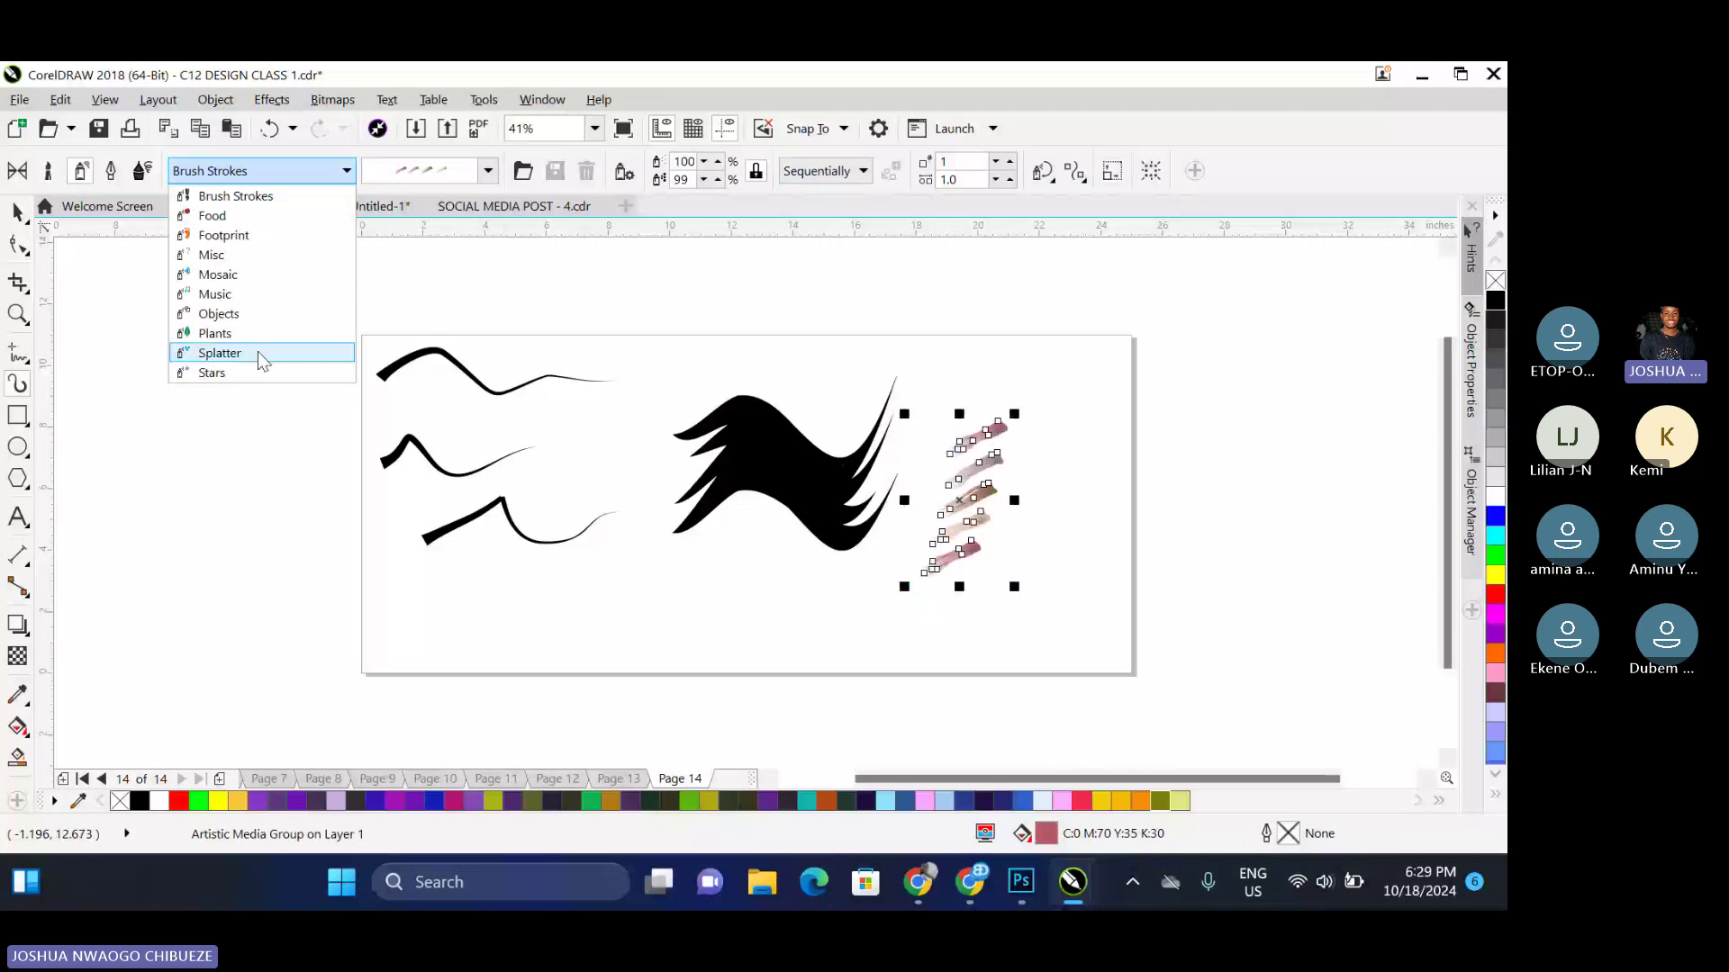
pyautogui.click(111, 170)
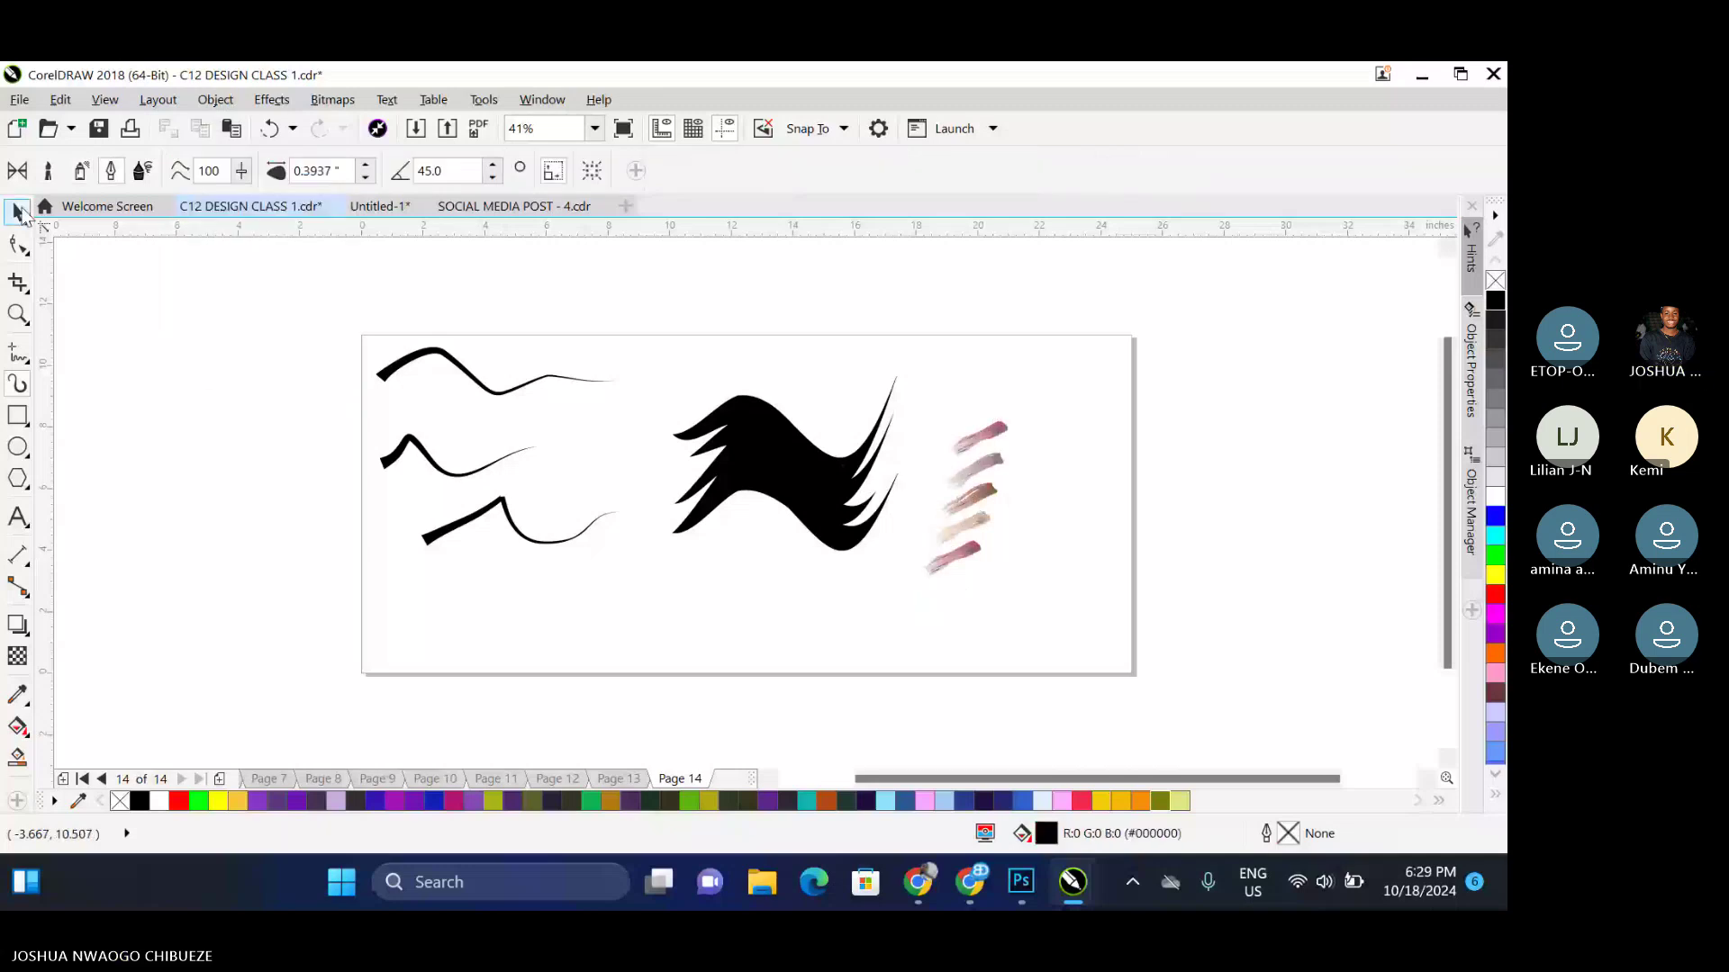
# Clear all the artistic media strokes from the page
pyautogui.doubleClick(18, 214)
pyautogui.press('Delete')
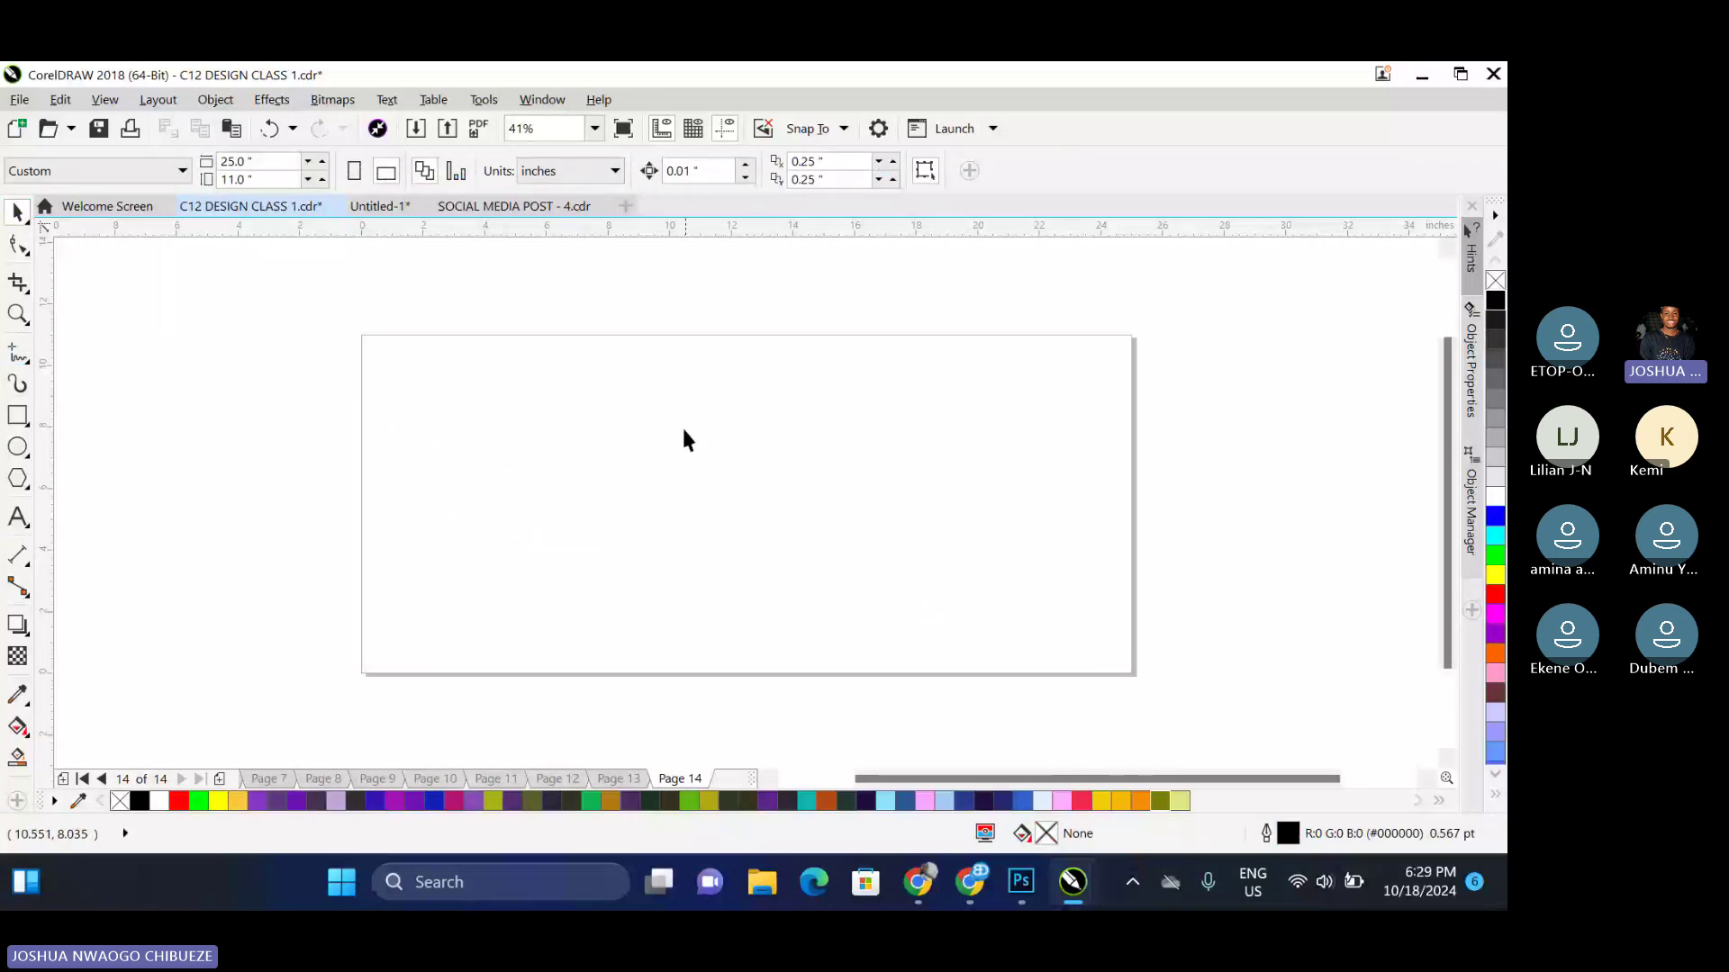
# Draw a five-sided polygon near the page's upper-left corner and set its size to 3 by 3 inches
pyautogui.press('y')
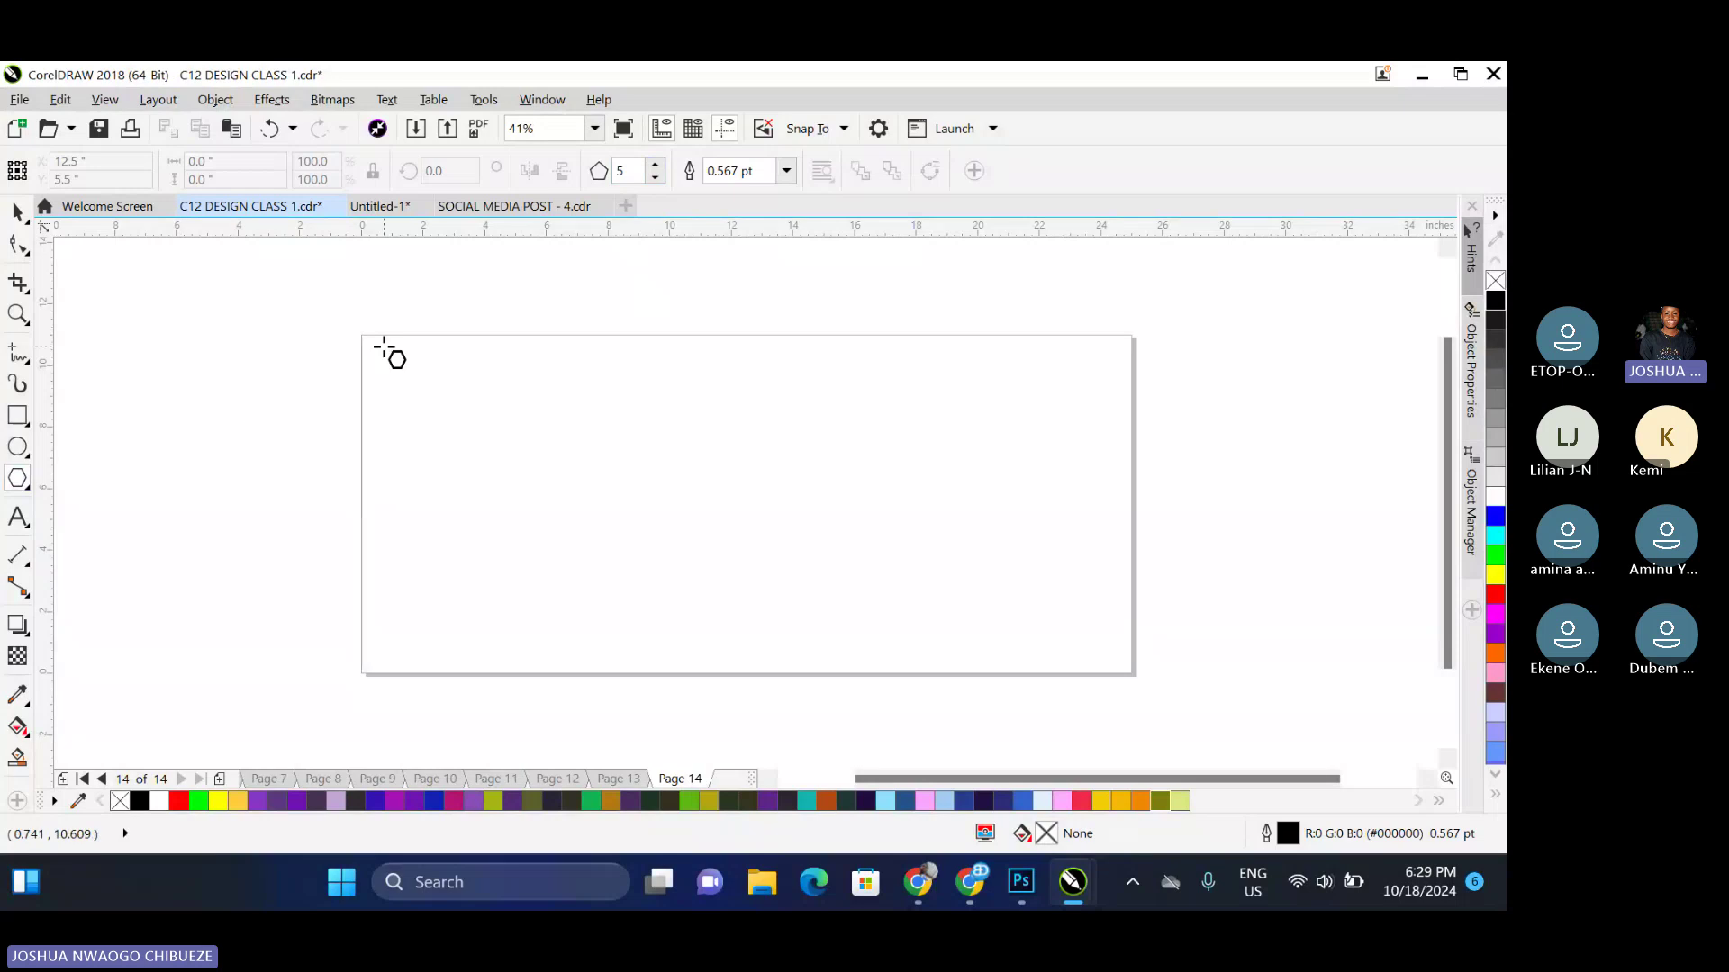
pyautogui.moveTo(382, 347); pyautogui.dragTo(493, 458)
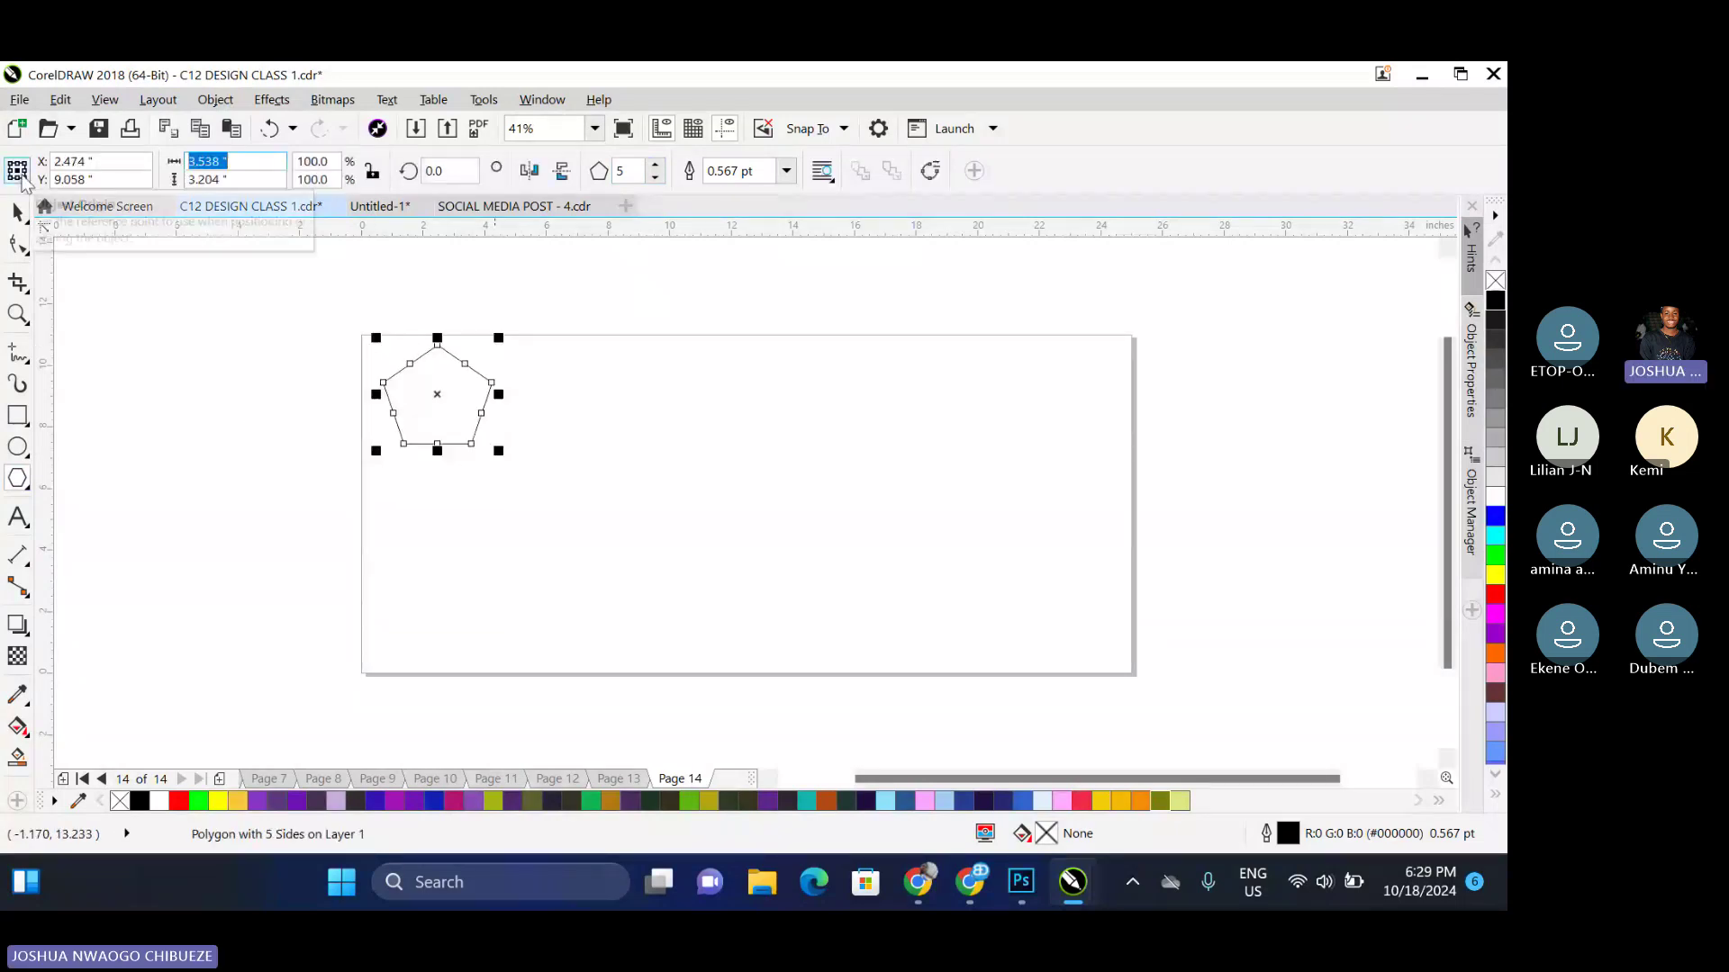
pyautogui.write('3')
pyautogui.press('Tab')
pyautogui.write('3')
pyautogui.press('Return')
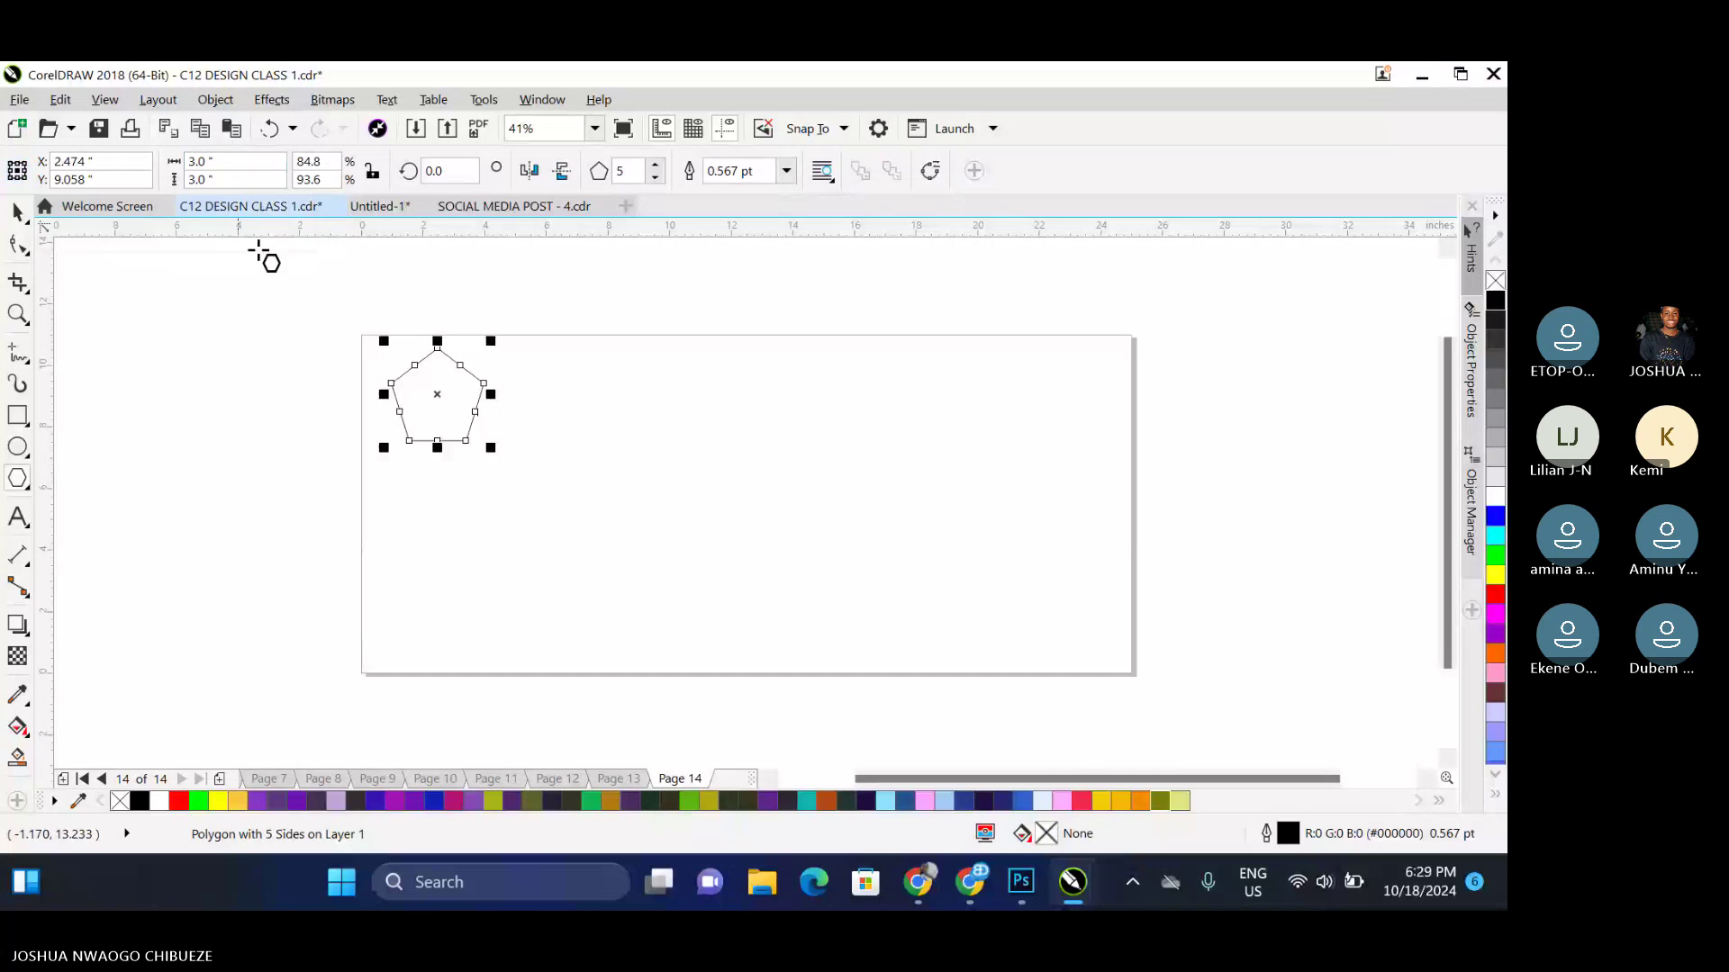
# Set the pentagon's outline width to 8 pt and reduce its number of sides to 3
pyautogui.click(786, 170)
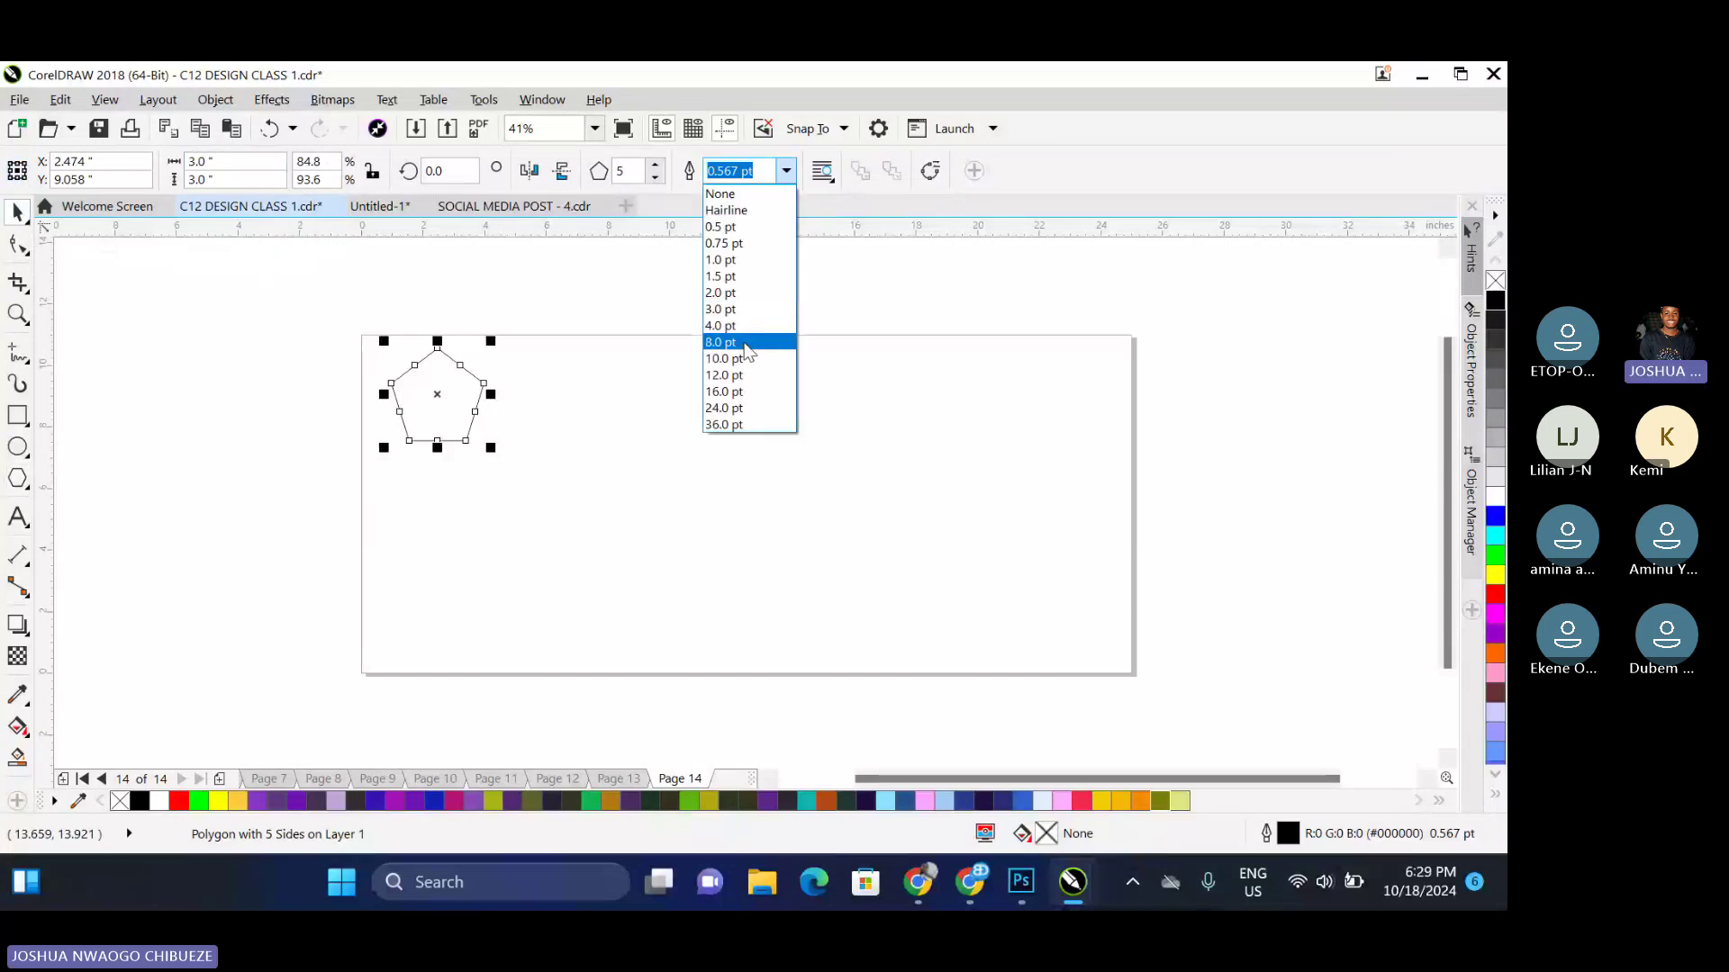
pyautogui.click(736, 339)
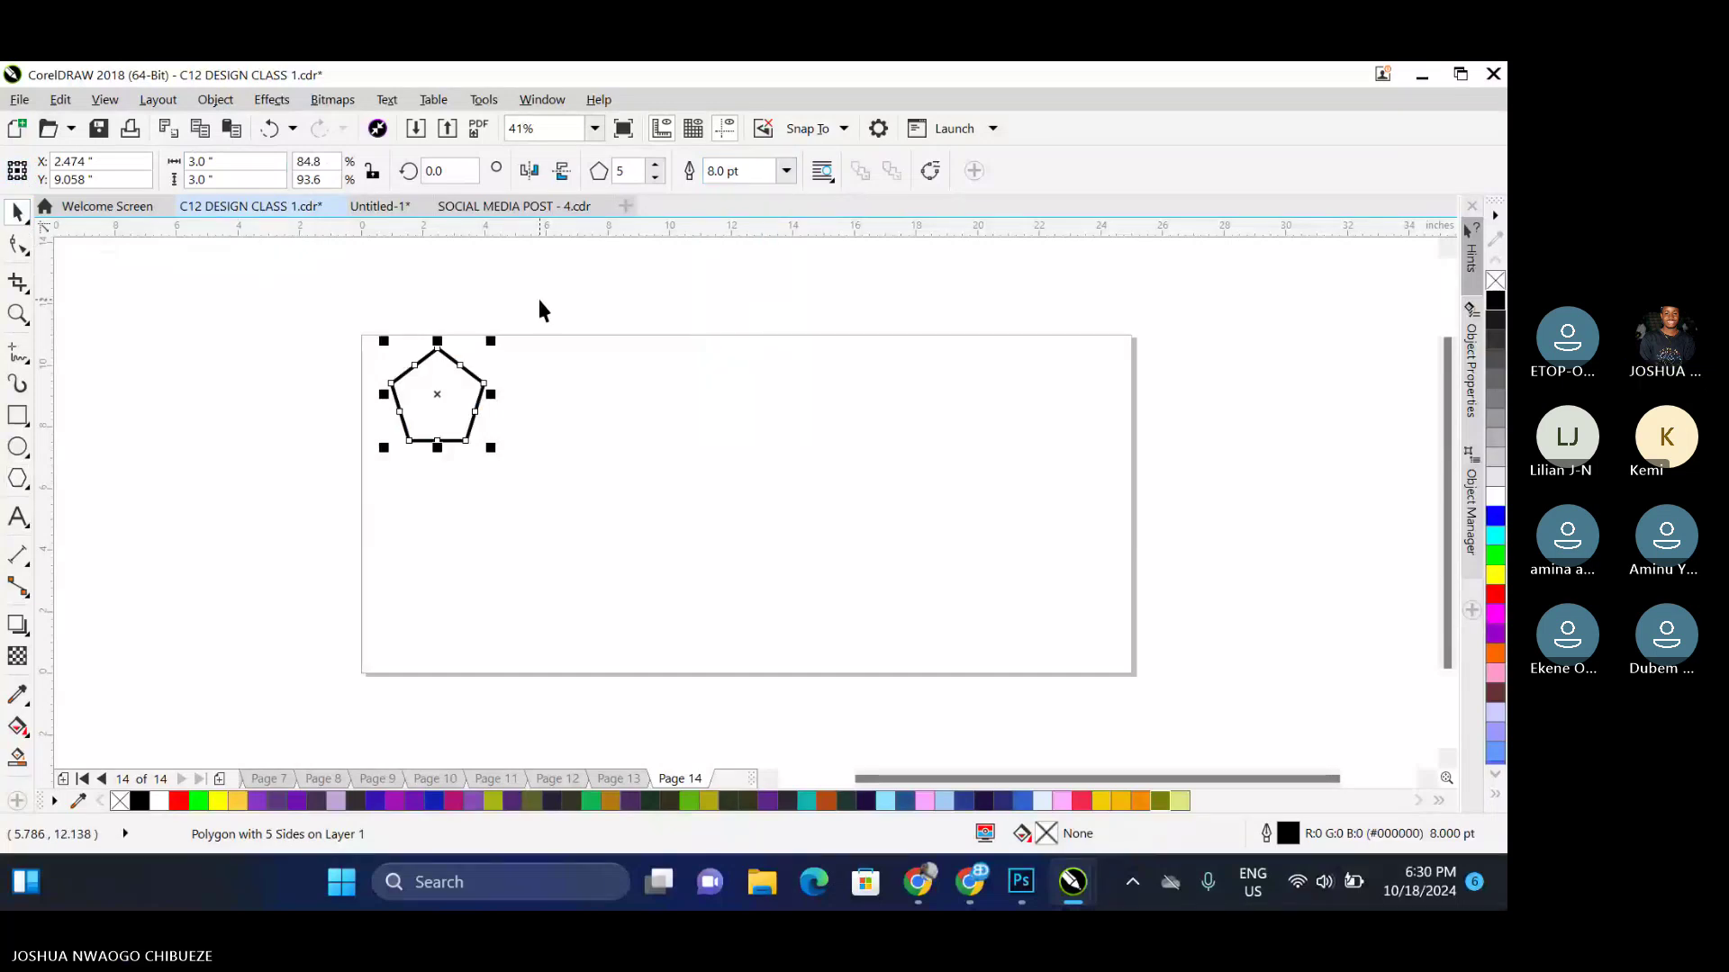
pyautogui.click(463, 411)
pyautogui.click(464, 412)
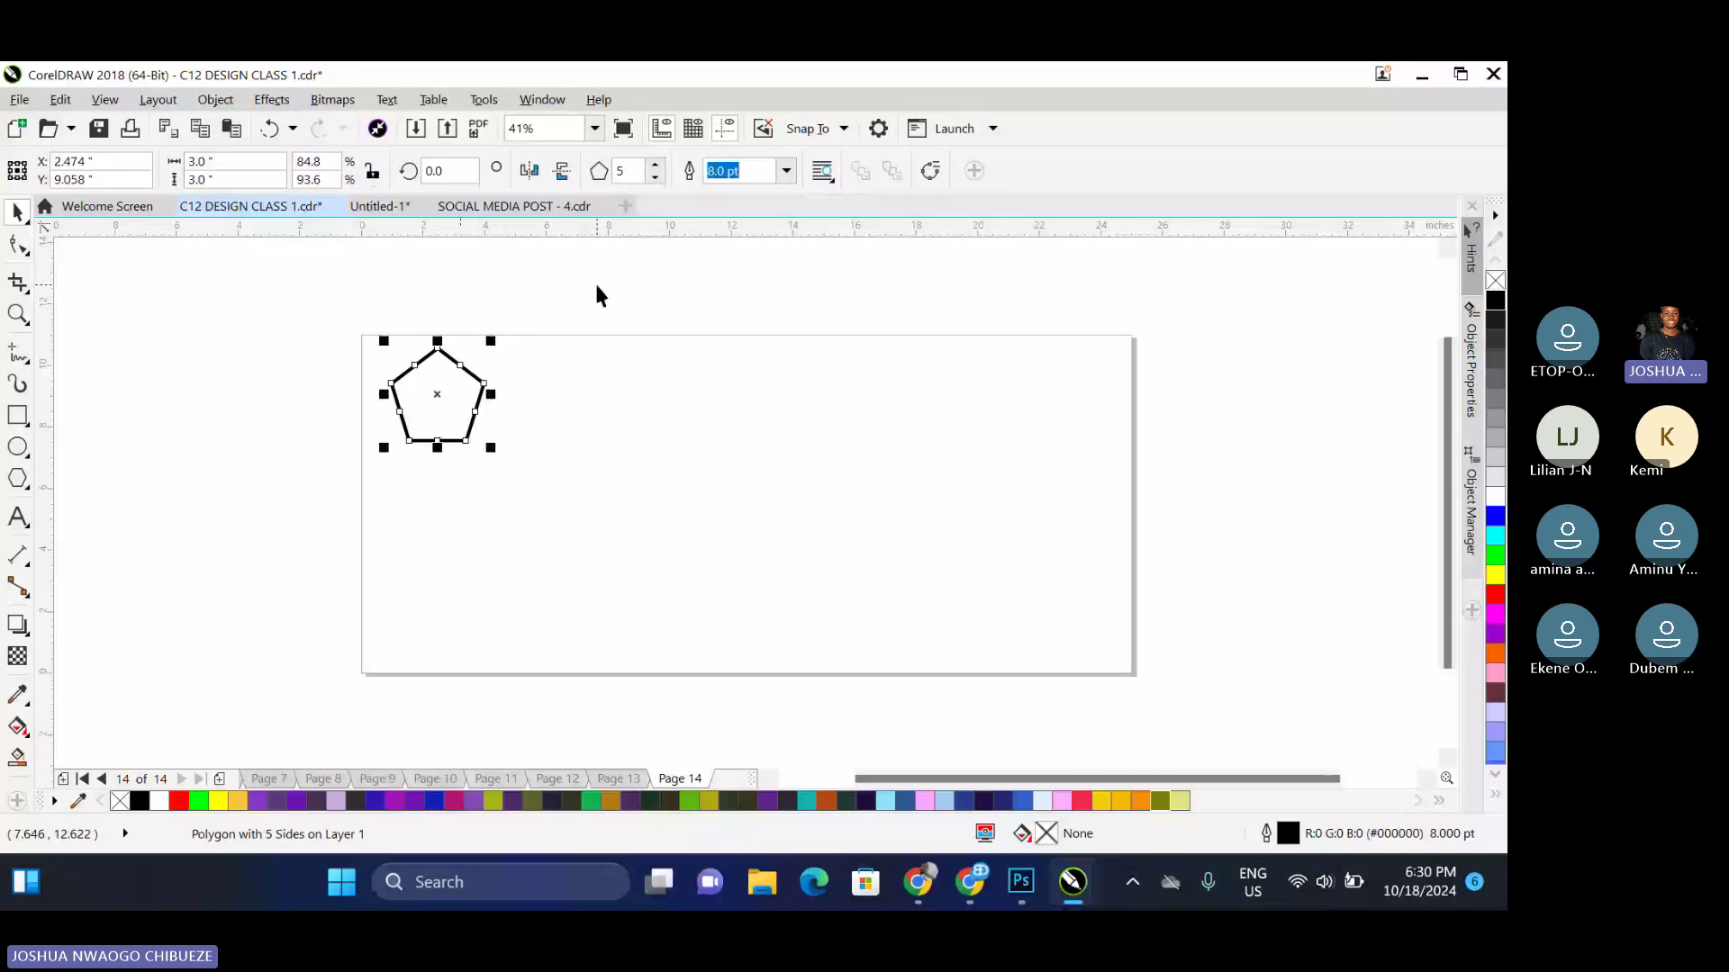
pyautogui.click(655, 177)
pyautogui.click(656, 177)
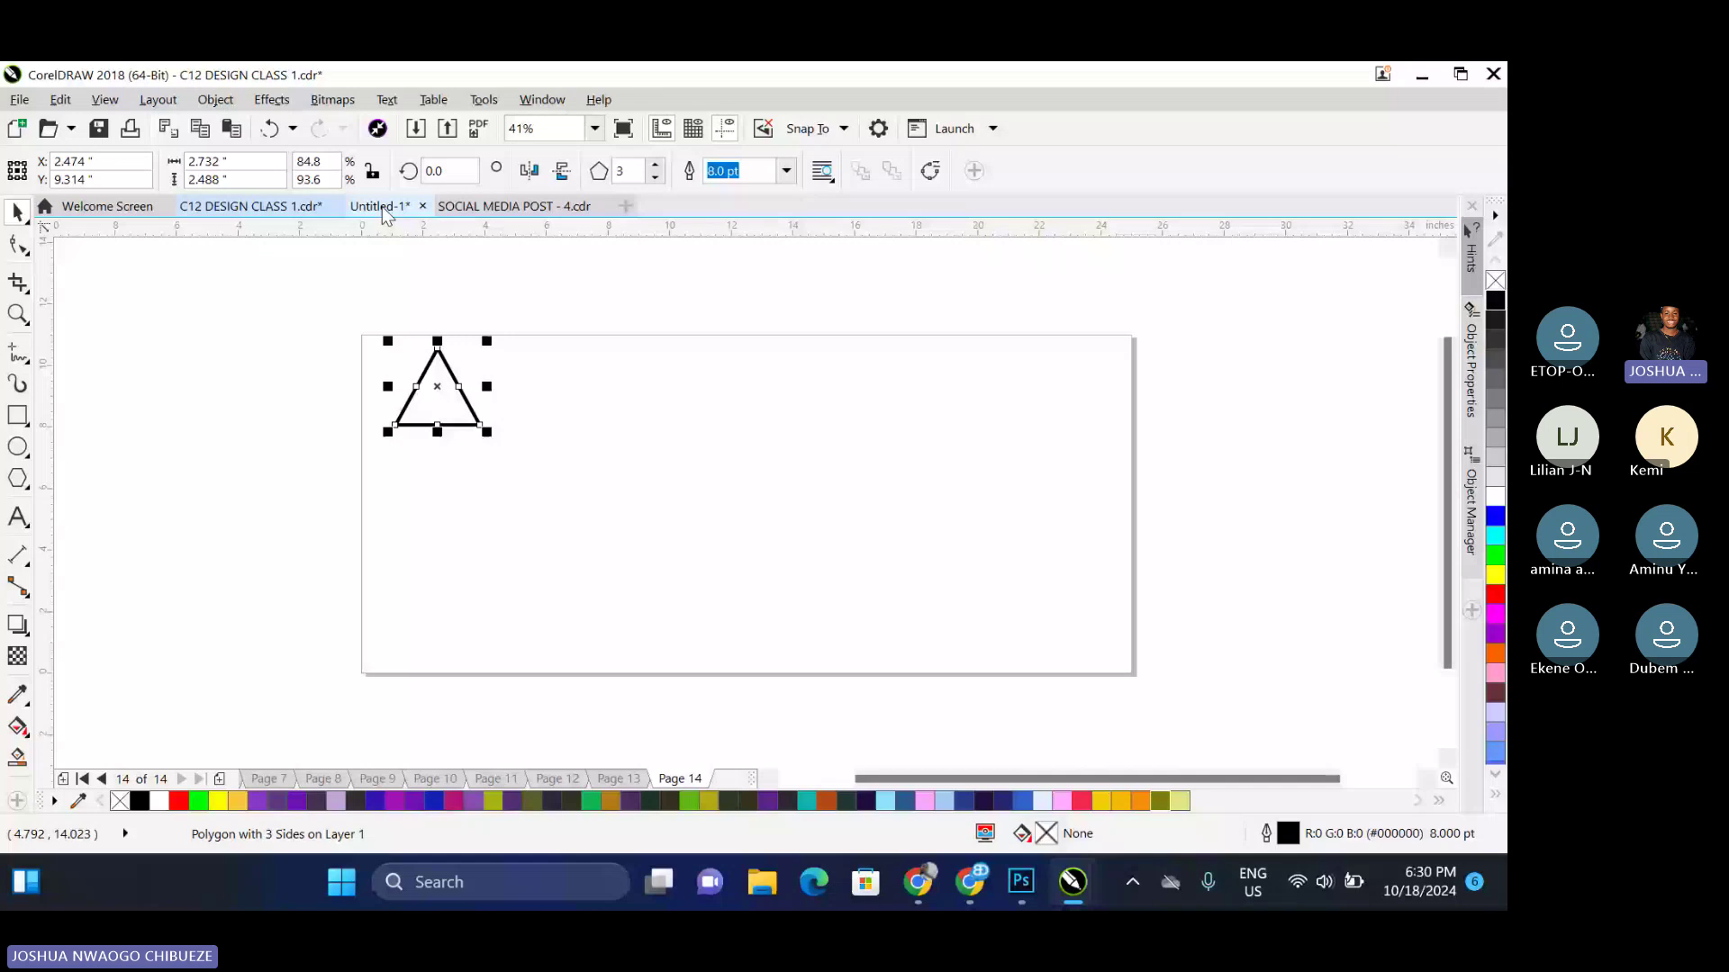
# Copy the triangle three times in a row to its right, giving the copies 4, 5 and 6 sides
pyautogui.moveTo(448, 396); pyautogui.dragTo(559, 397)
pyautogui.click(656, 164)
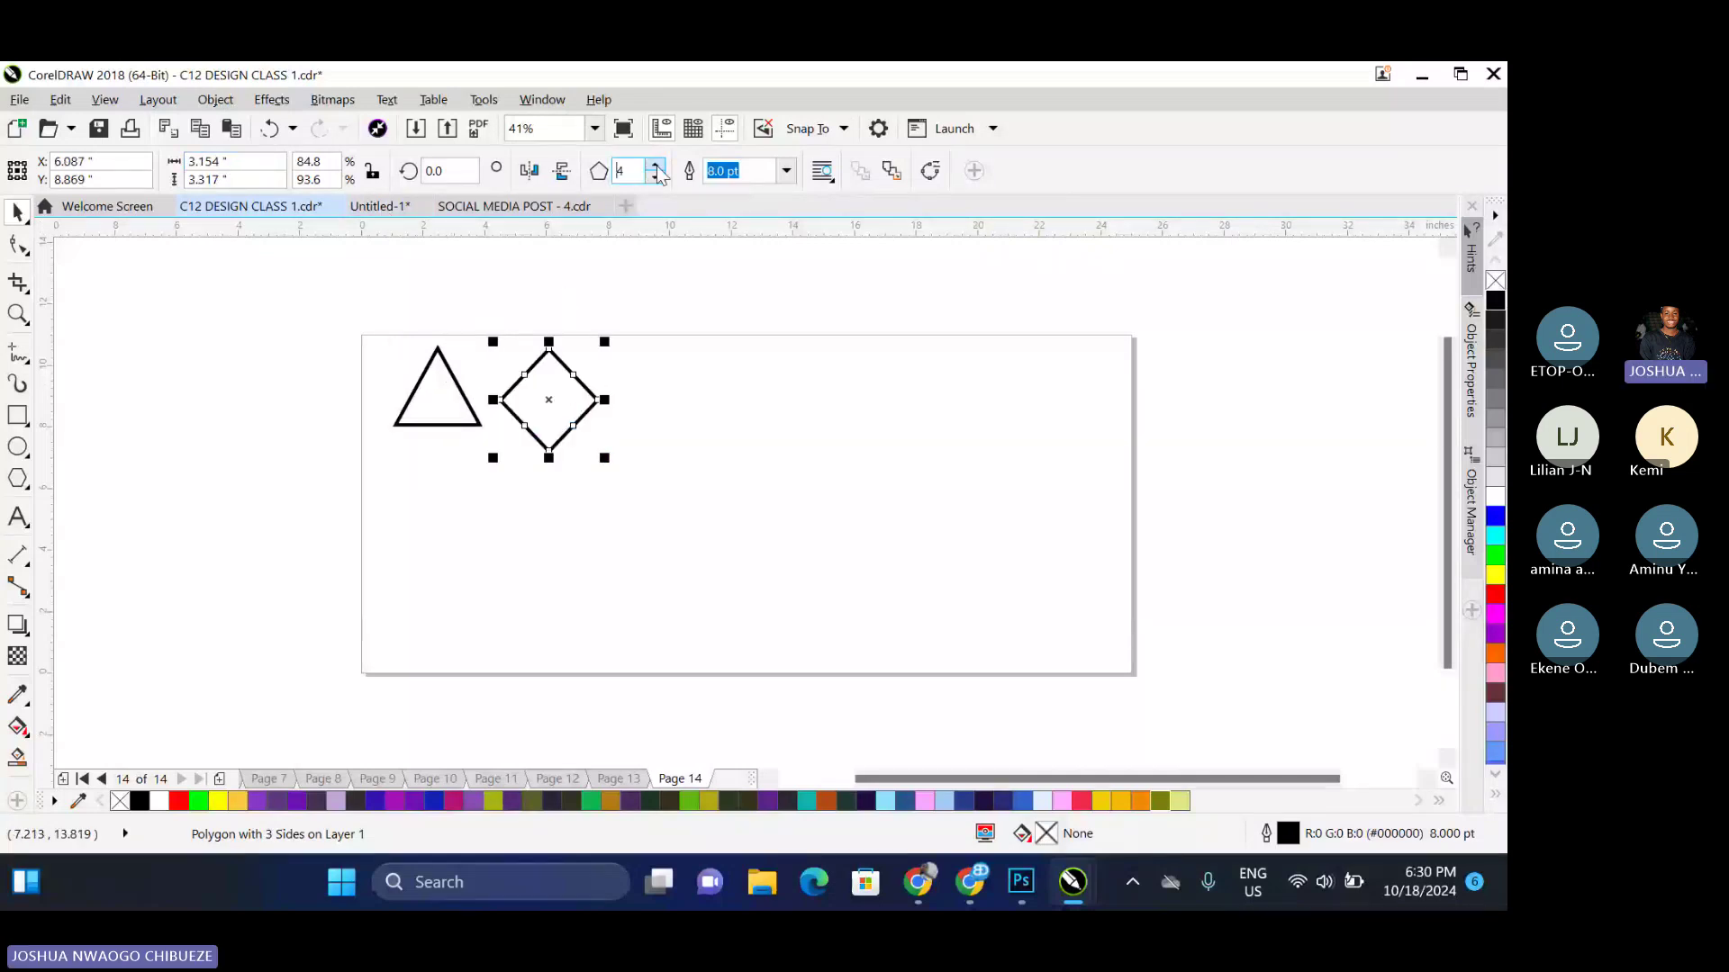
pyautogui.moveTo(566, 365); pyautogui.dragTo(748, 402)
pyautogui.click(655, 165)
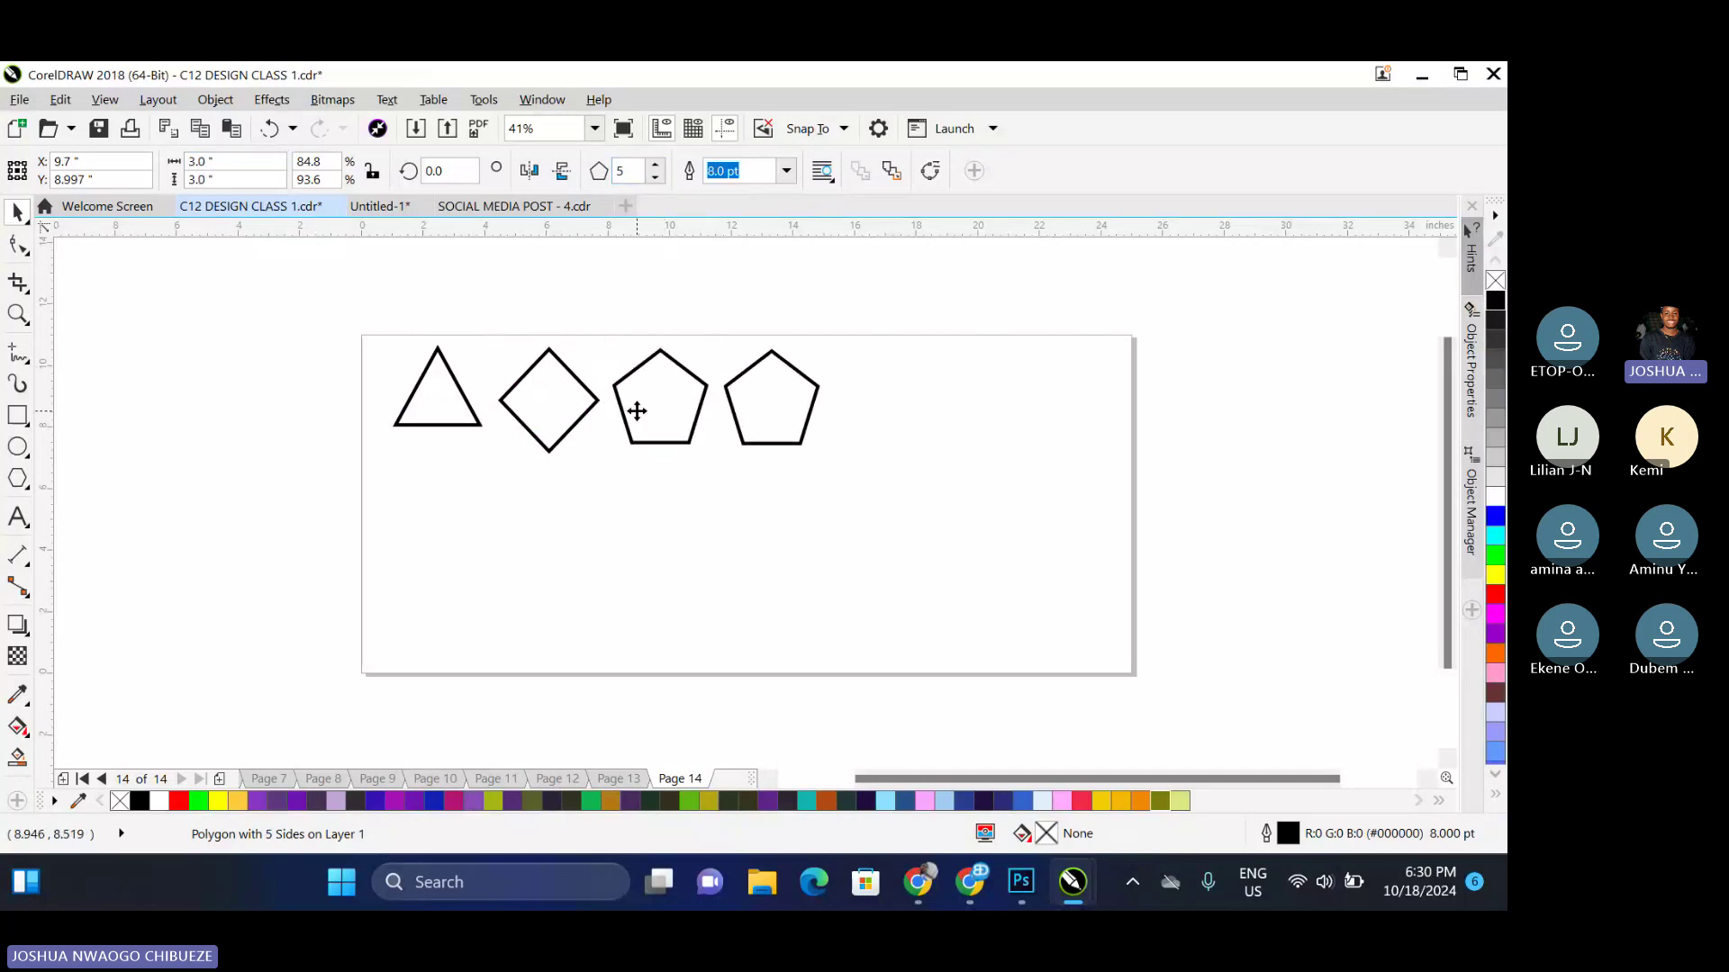
pyautogui.click(656, 164)
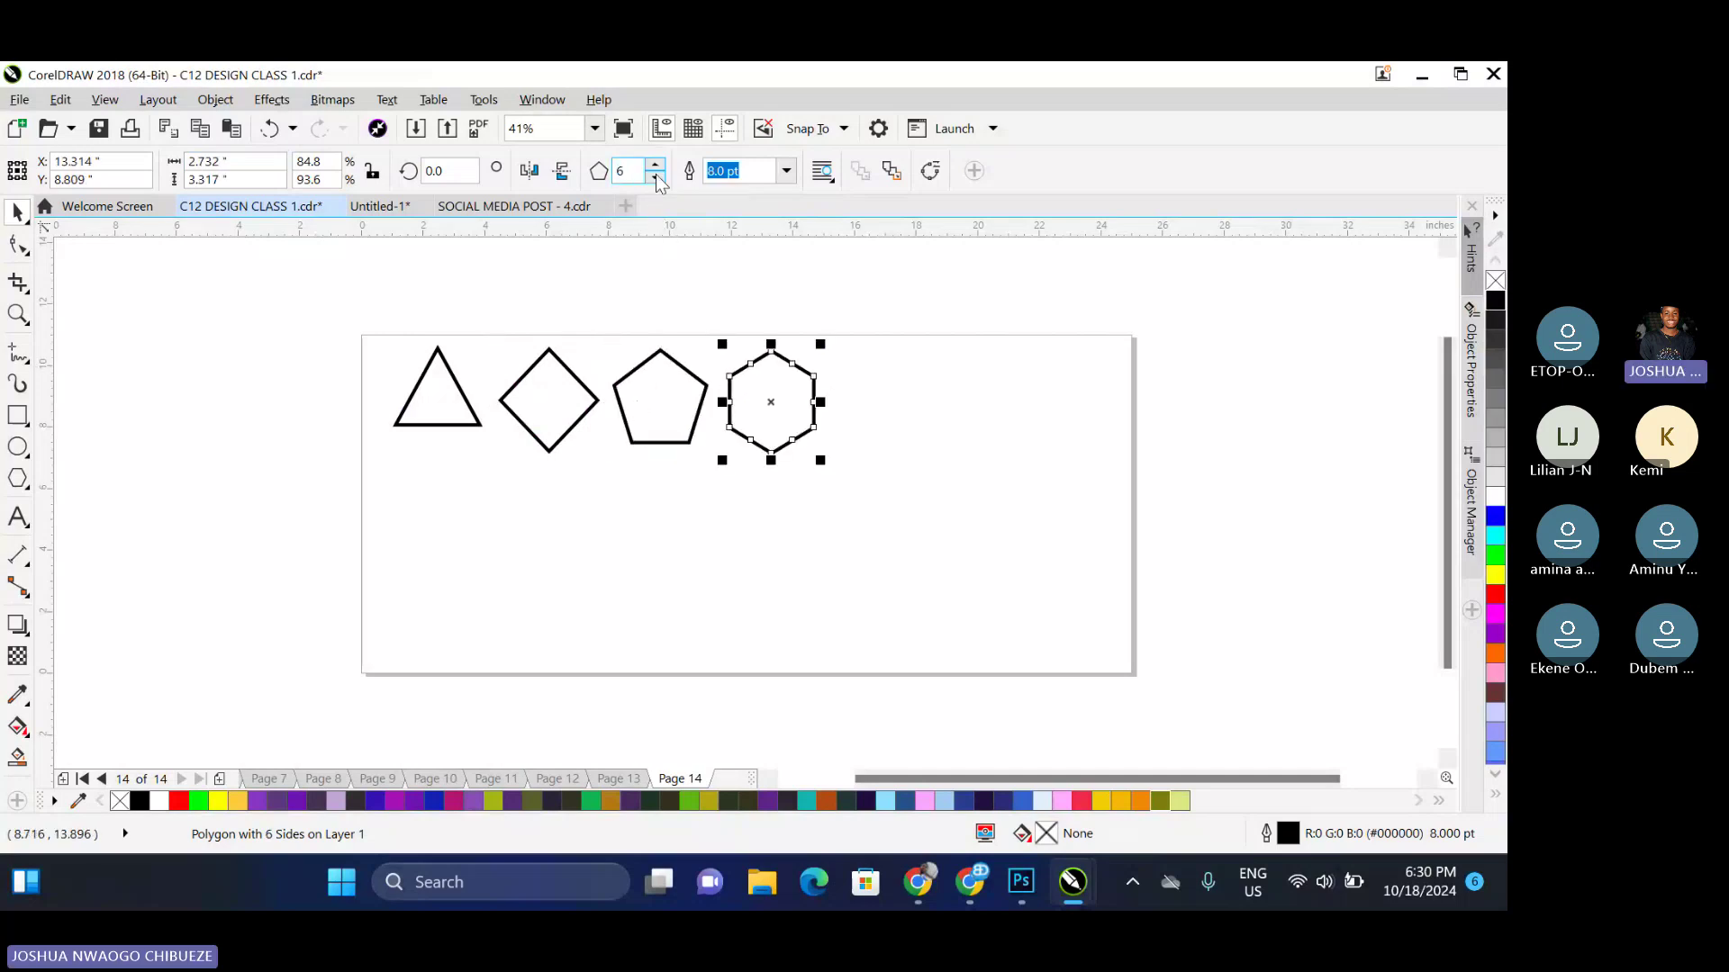
# Duplicate the hexagon twice more along the row as polygons with 7 and 8 sides, and select the triangle
pyautogui.hotkey('ctrl', 'd')
pyautogui.click(656, 165)
pyautogui.hotkey('ctrl', 'd')
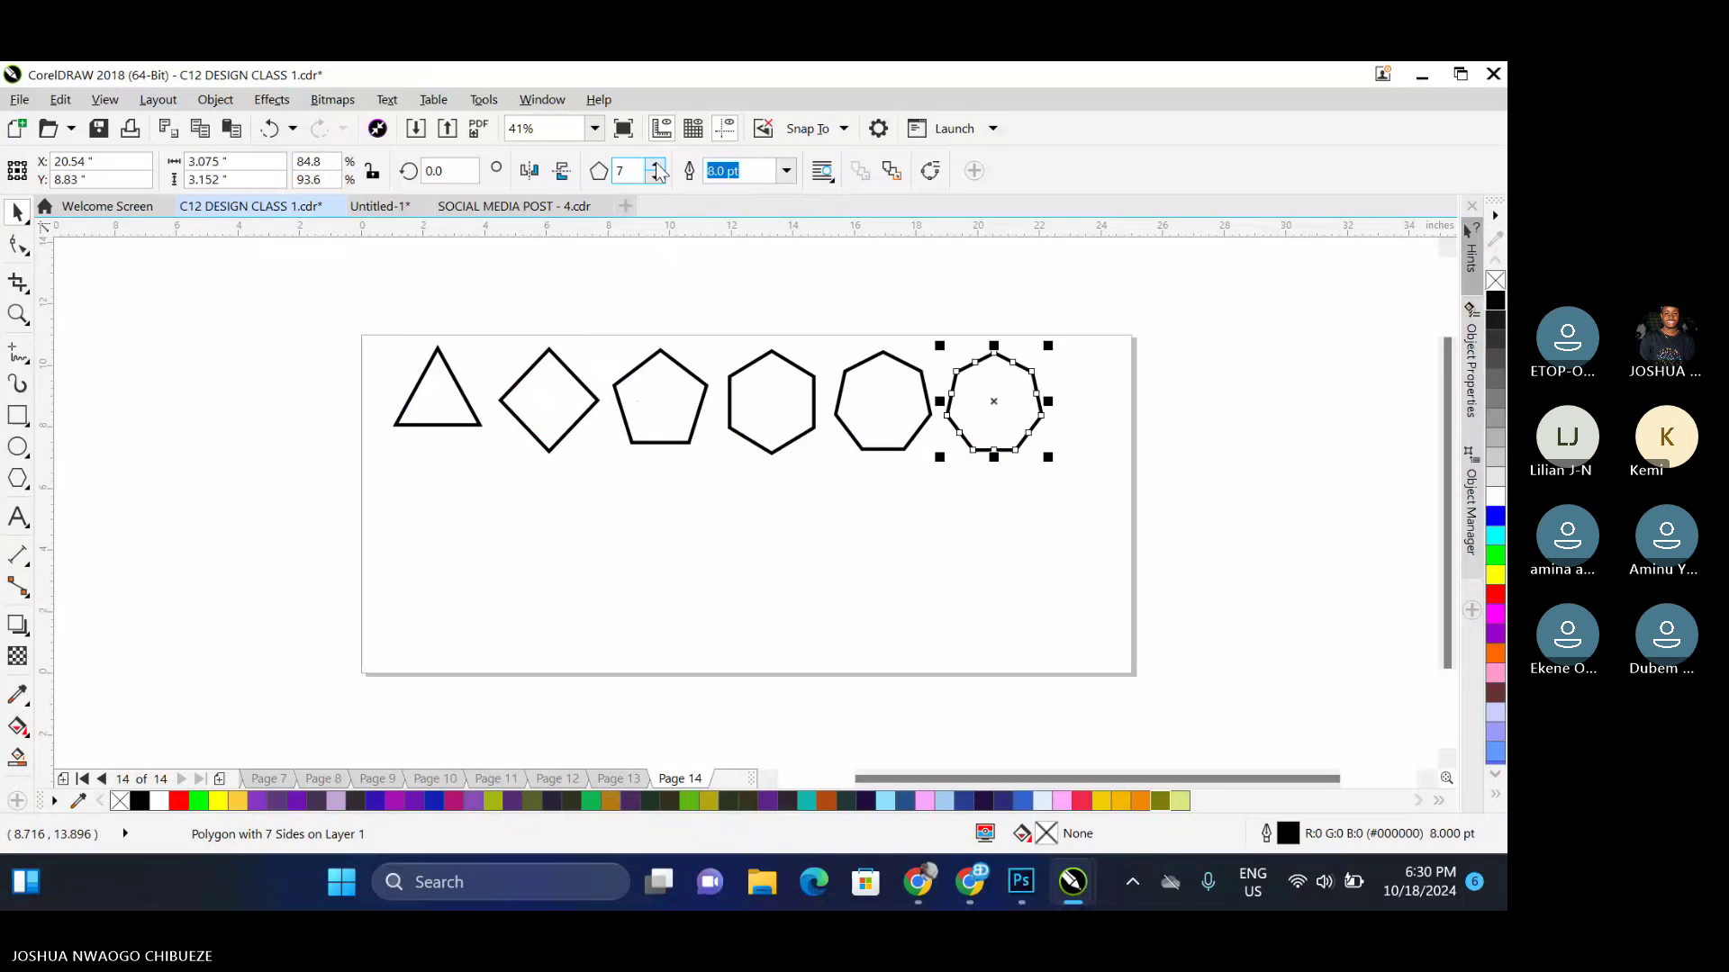
pyautogui.click(656, 165)
pyautogui.click(456, 385)
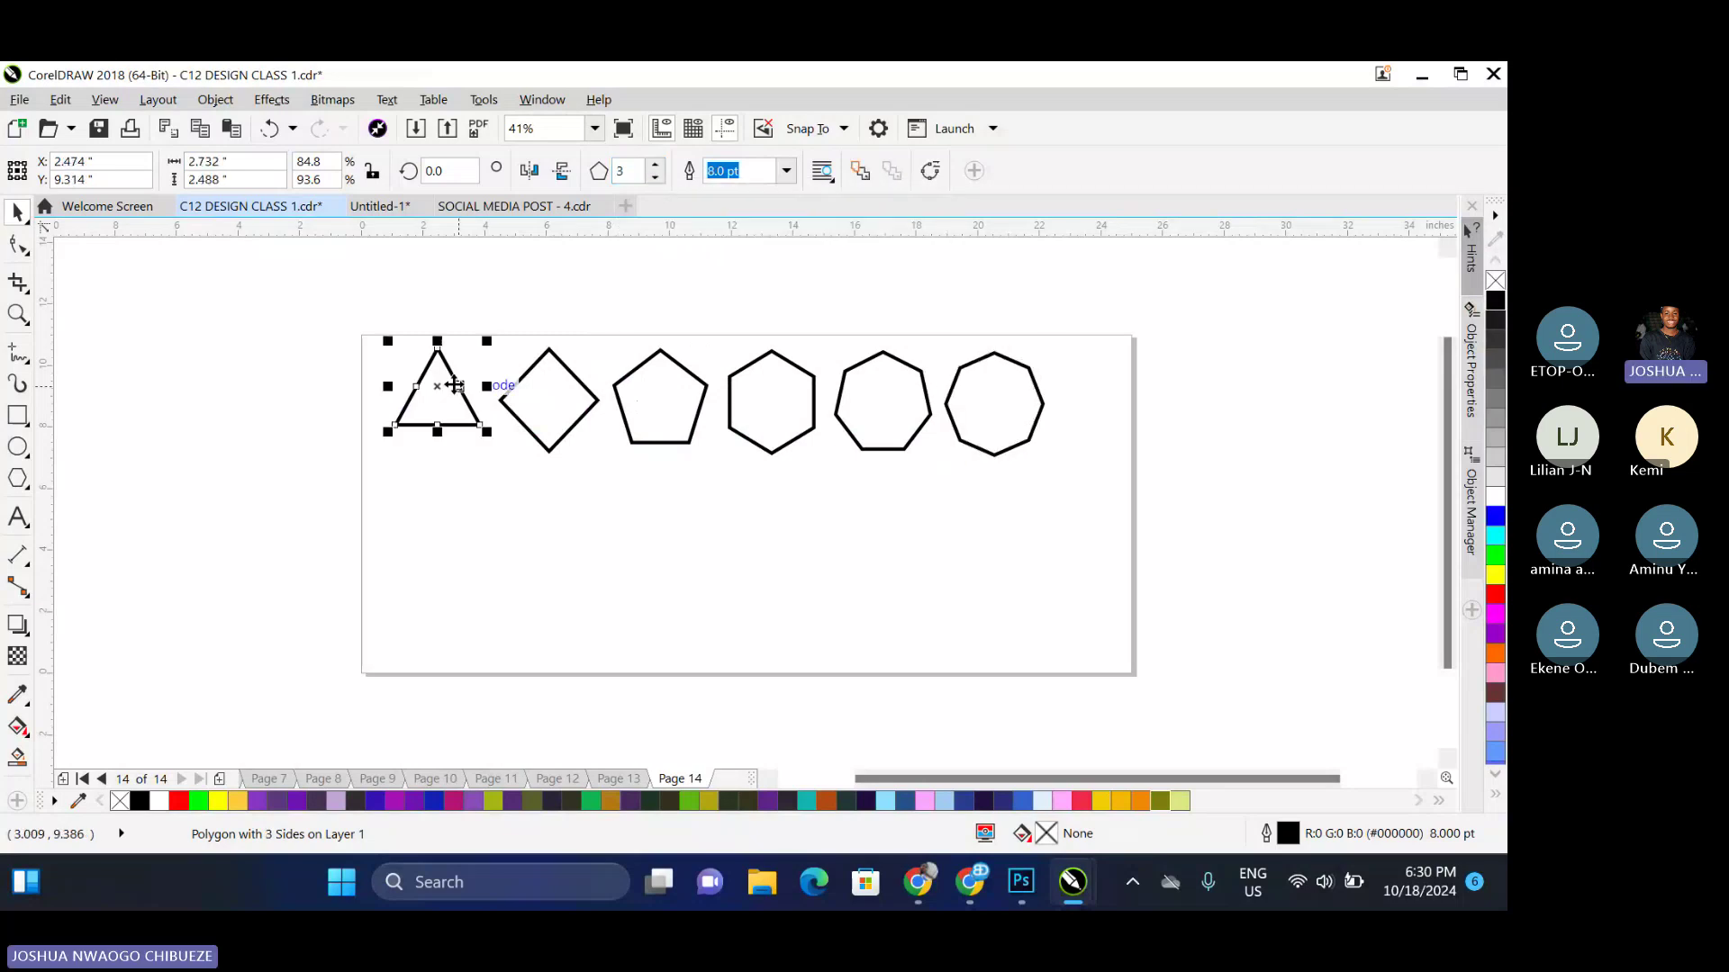
# Set the size of both the triangle and the four-sided polygon beside it to 3 by 3 inches
pyautogui.click(234, 161)
pyautogui.write('3')
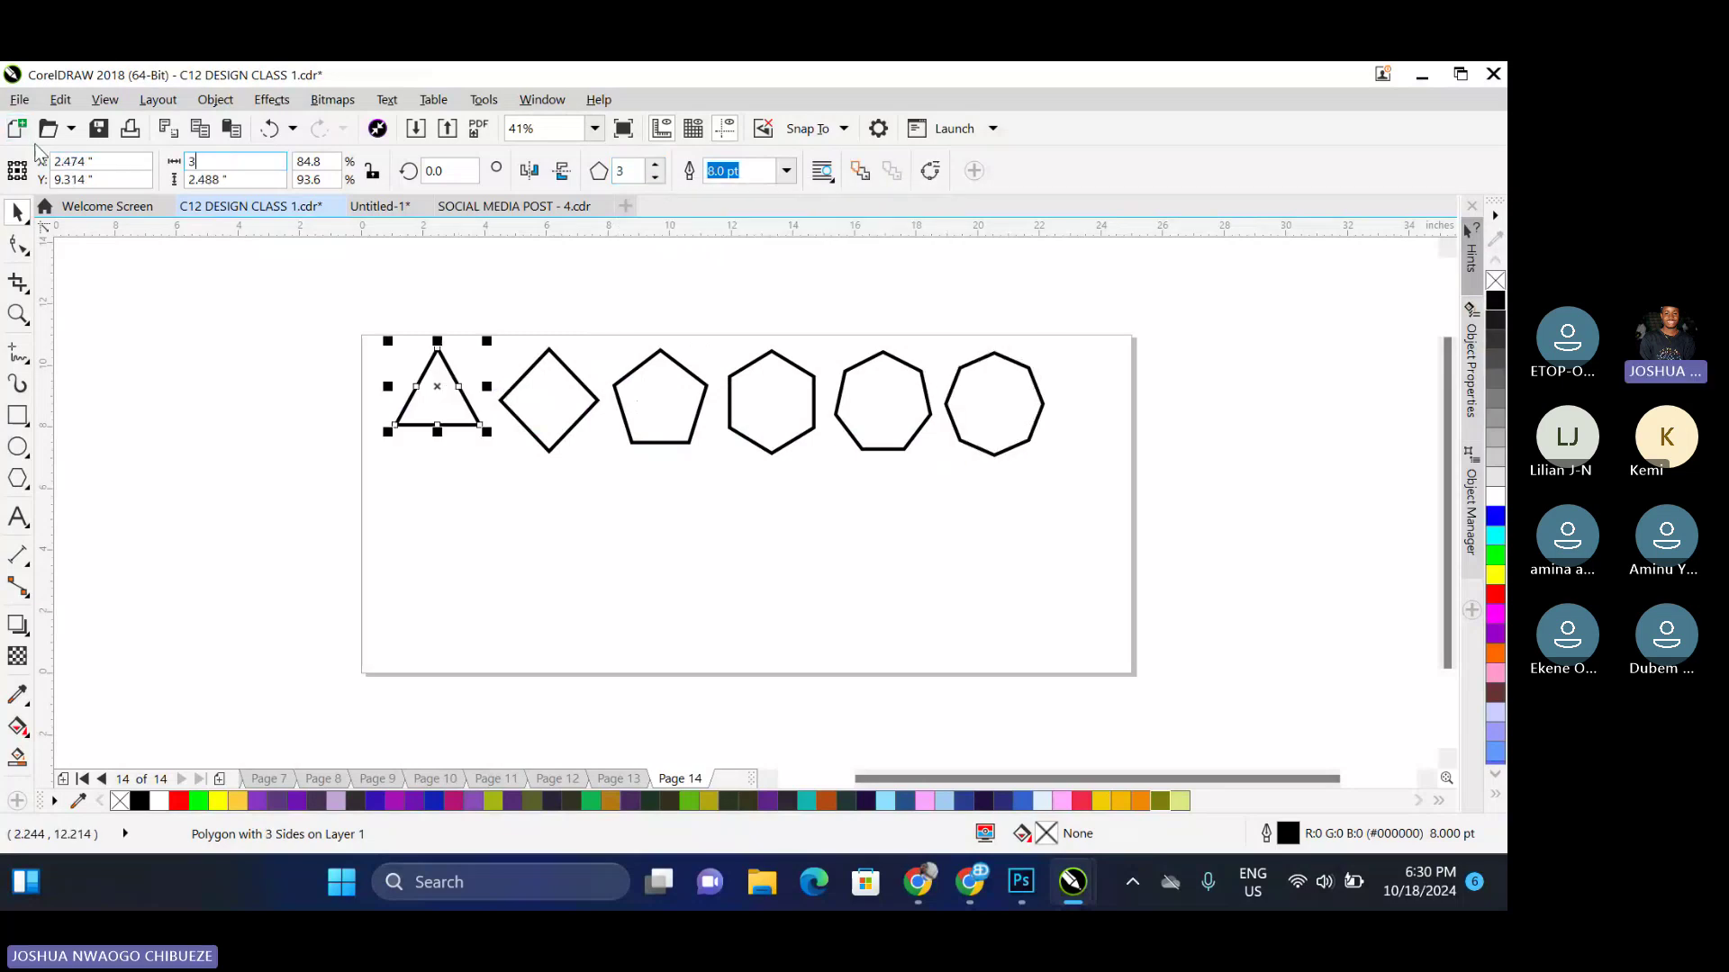
pyautogui.press('Tab')
pyautogui.write('3')
pyautogui.press('Return')
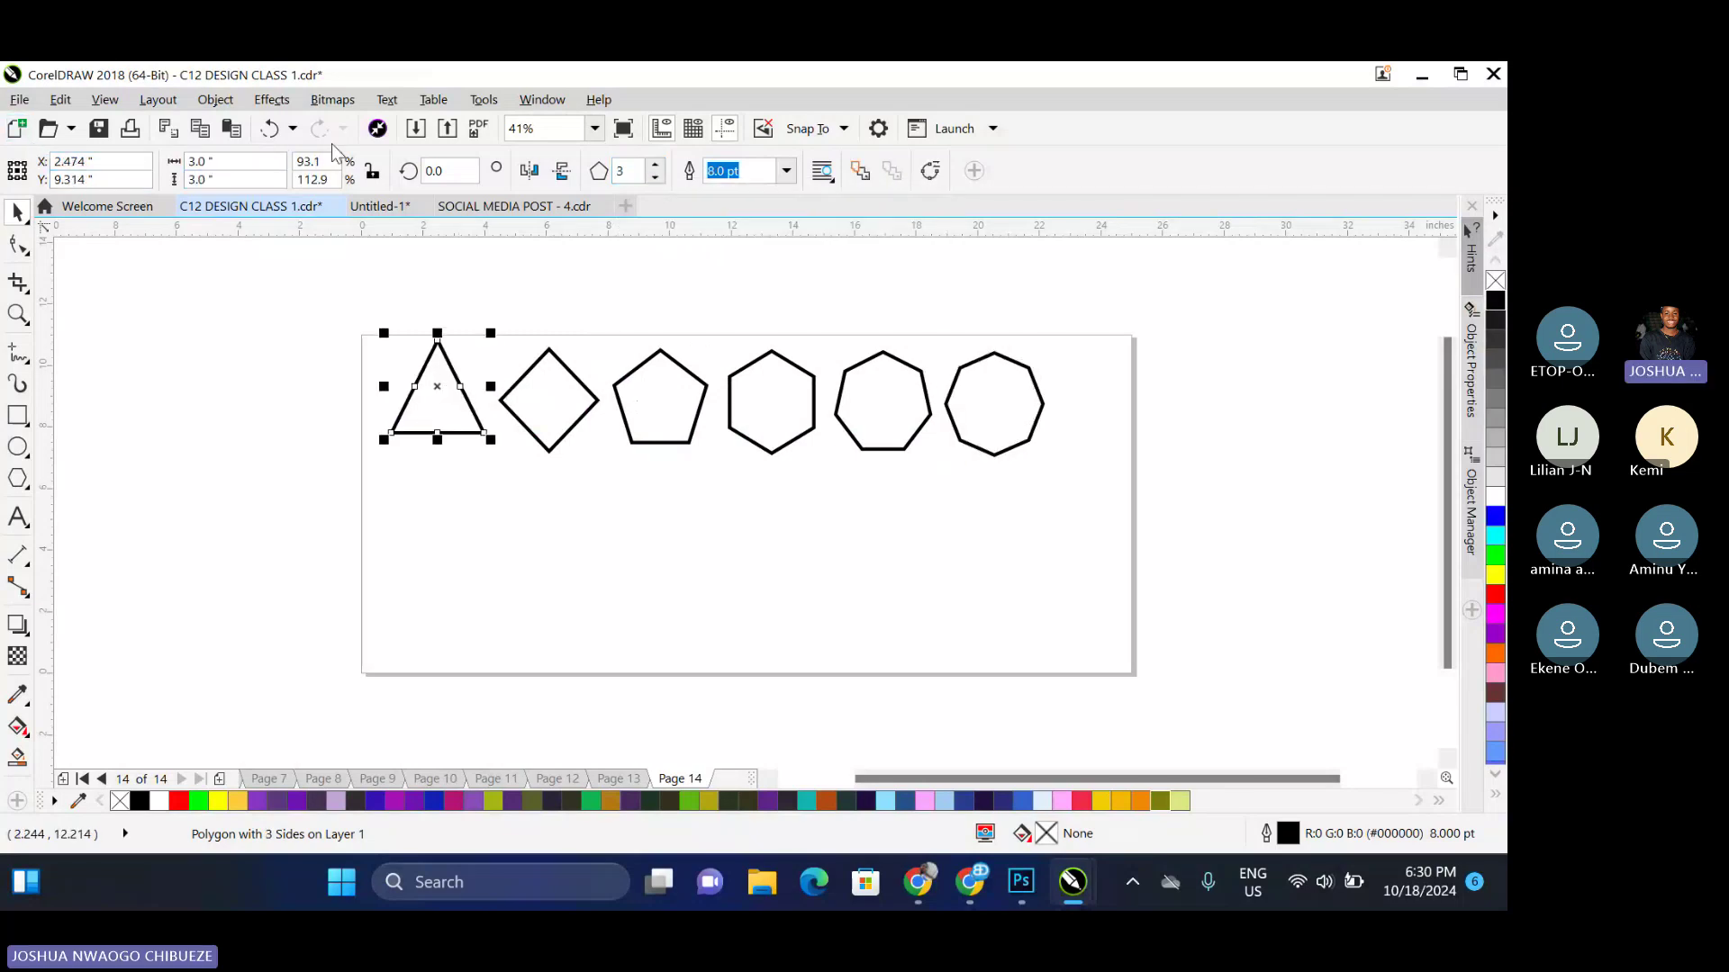
pyautogui.click(558, 398)
pyautogui.click(207, 161)
pyautogui.write('3')
pyautogui.press('Tab')
pyautogui.write('3')
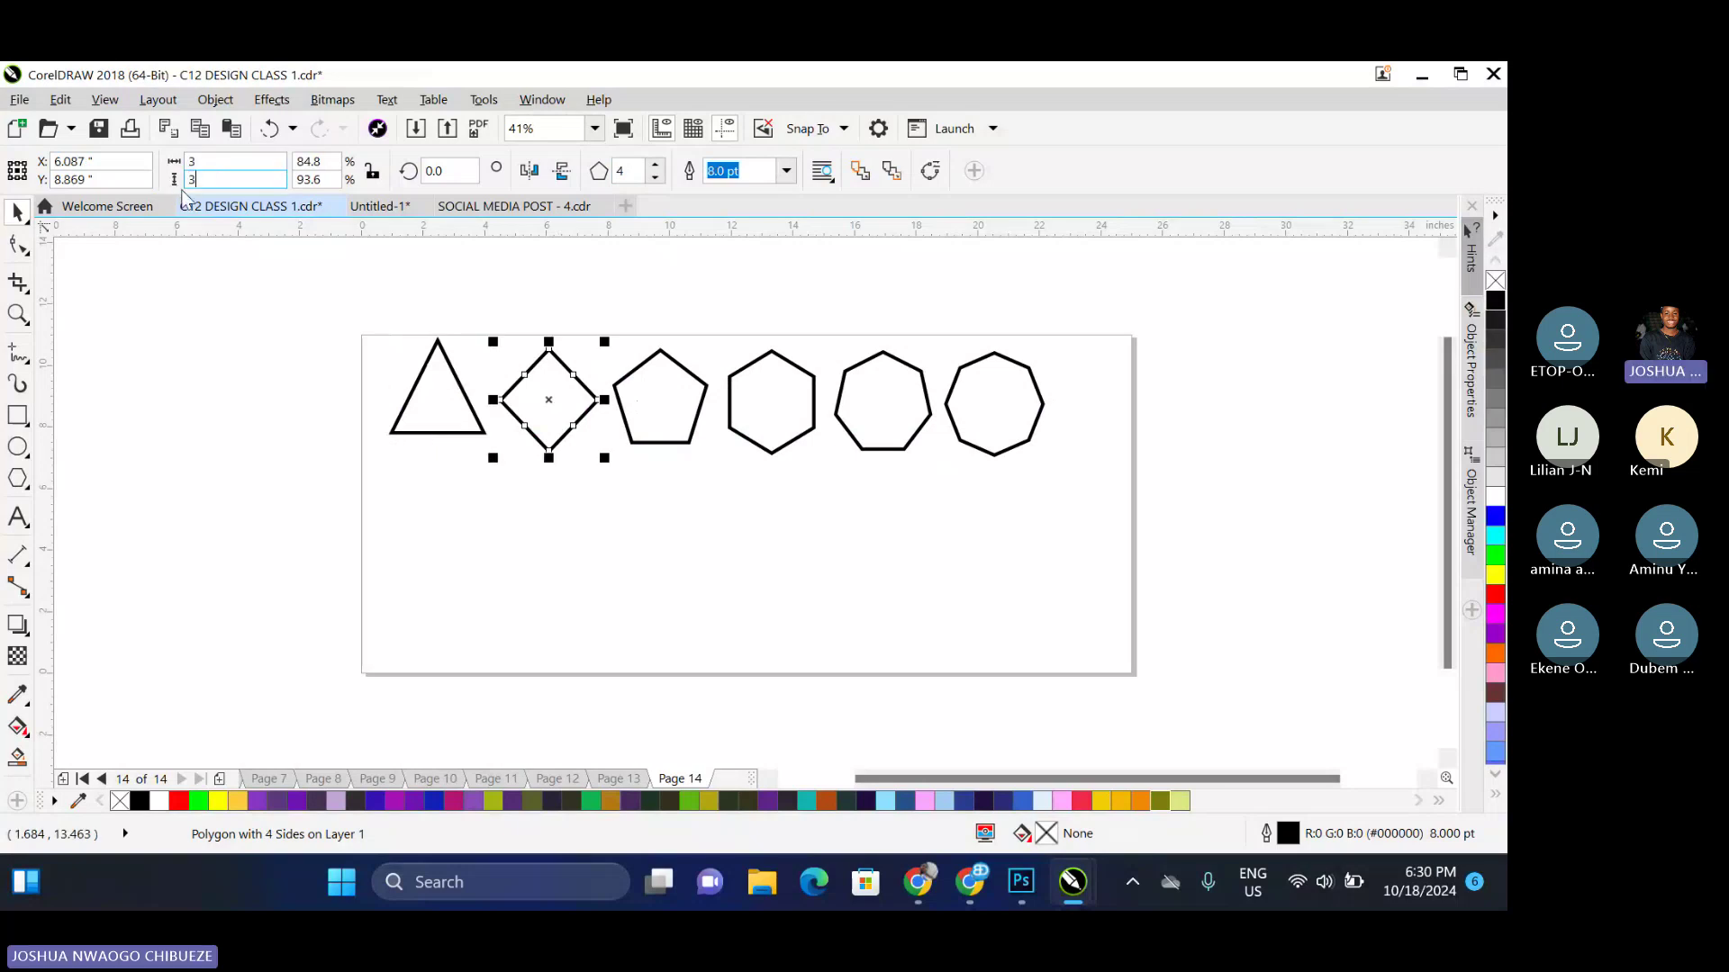
pyautogui.press('Return')
# Set the six-sided polygon's size to 3 by 3 inches
pyautogui.click(641, 391)
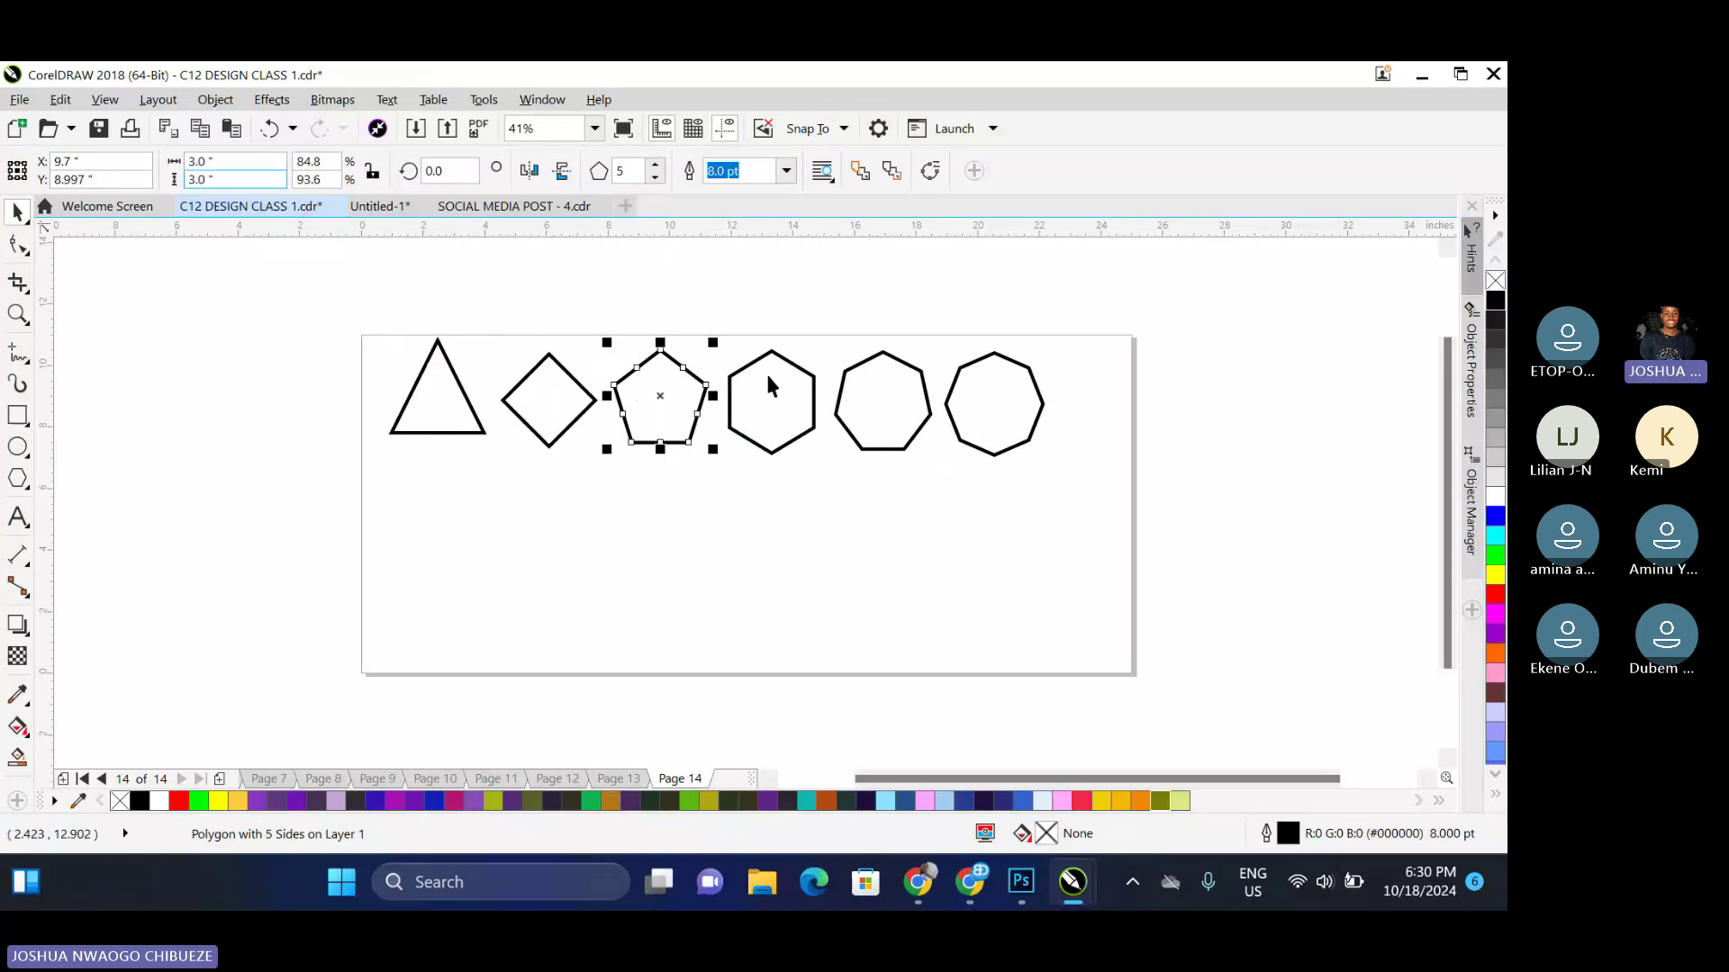
pyautogui.click(768, 385)
pyautogui.click(216, 162)
pyautogui.write('3')
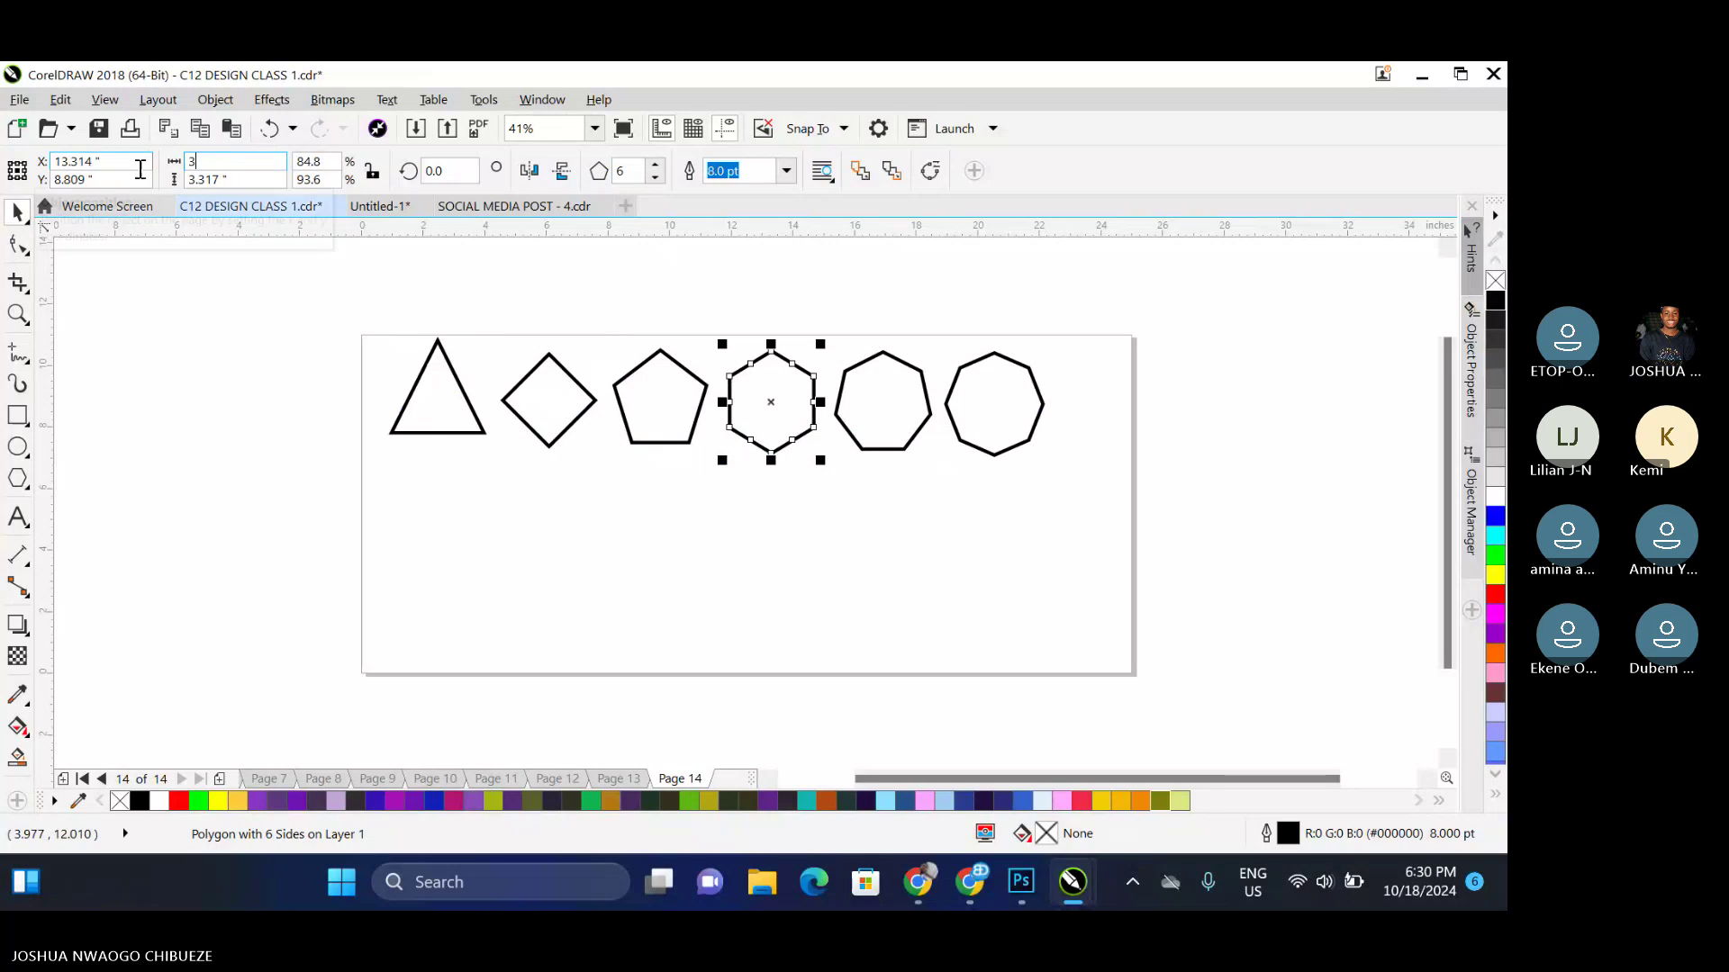
pyautogui.press('Tab')
pyautogui.write('3')
pyautogui.press('Return')
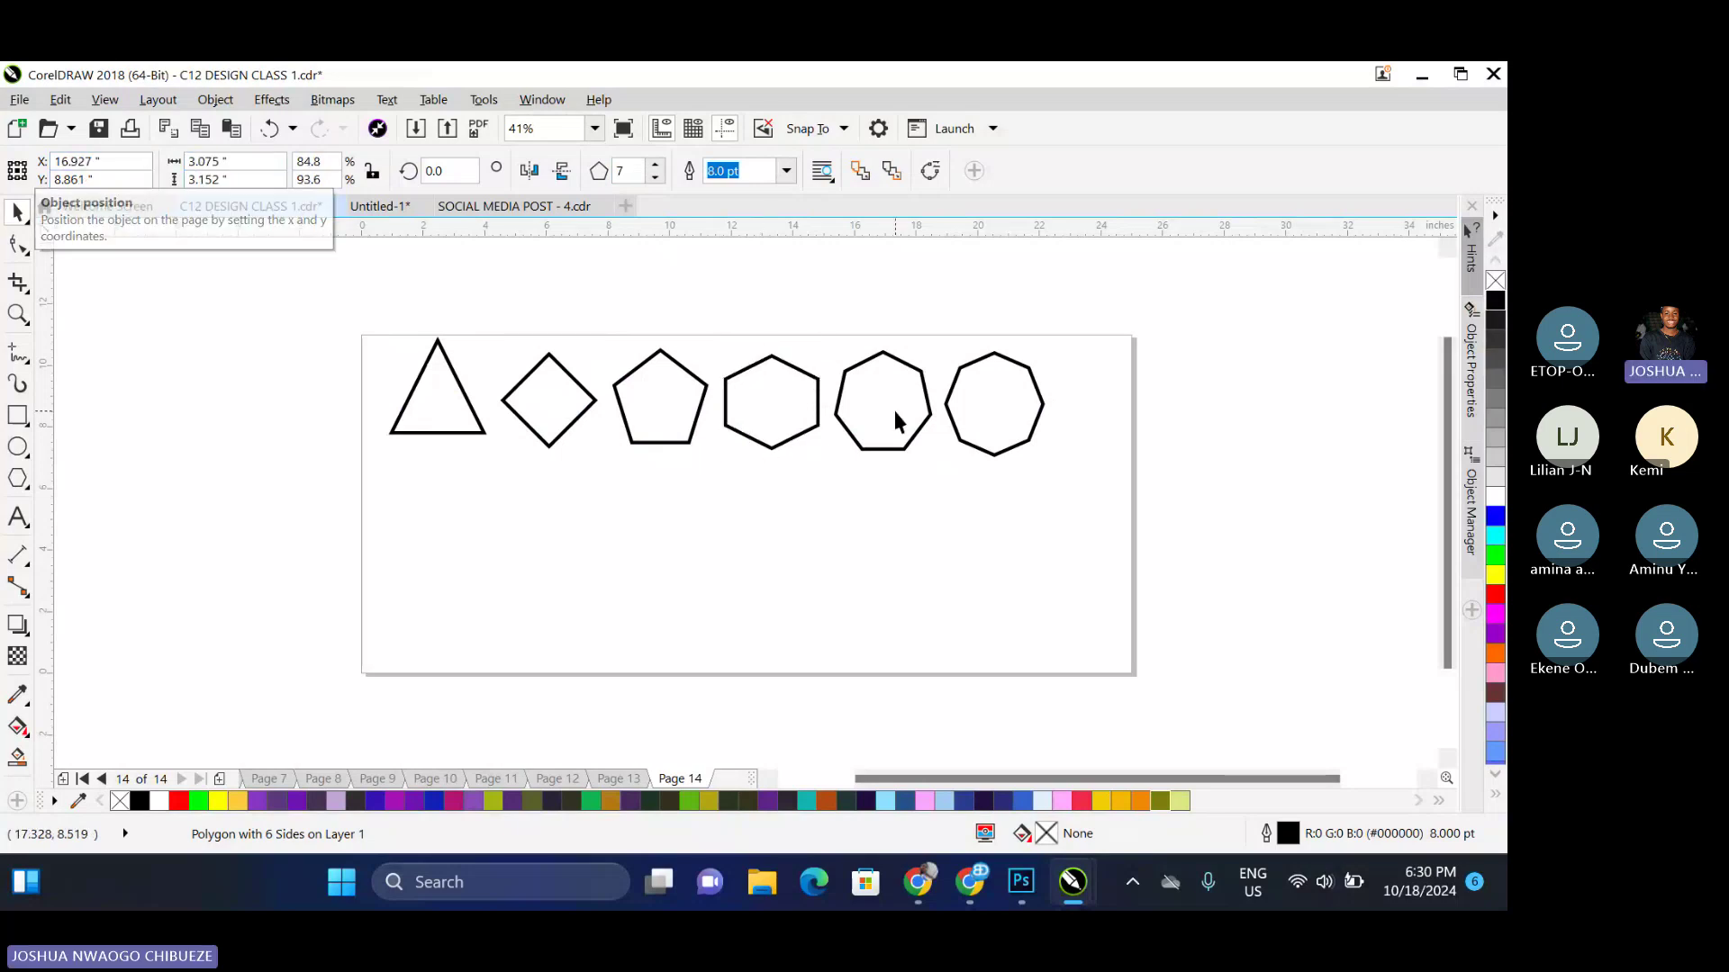
# Set the size of both the seven-sided and the eight-sided polygon to 3 by 3 inches
pyautogui.click(894, 410)
pyautogui.click(193, 162)
pyautogui.write('3')
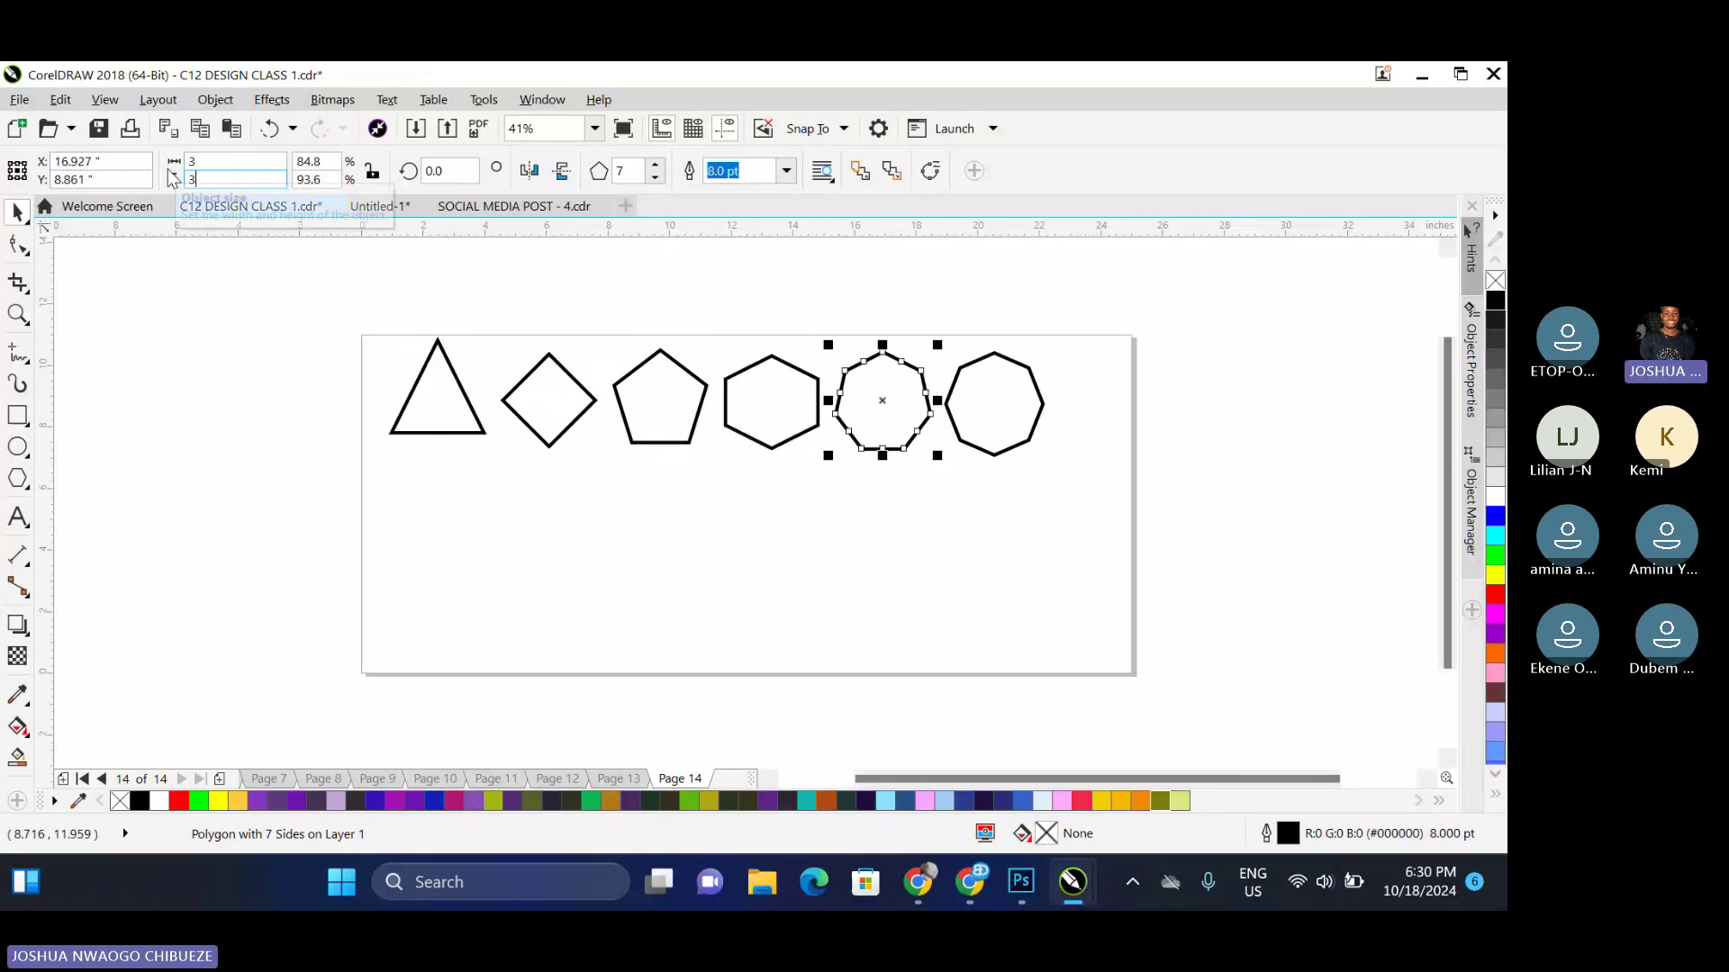
pyautogui.press('Return')
pyautogui.click(1002, 400)
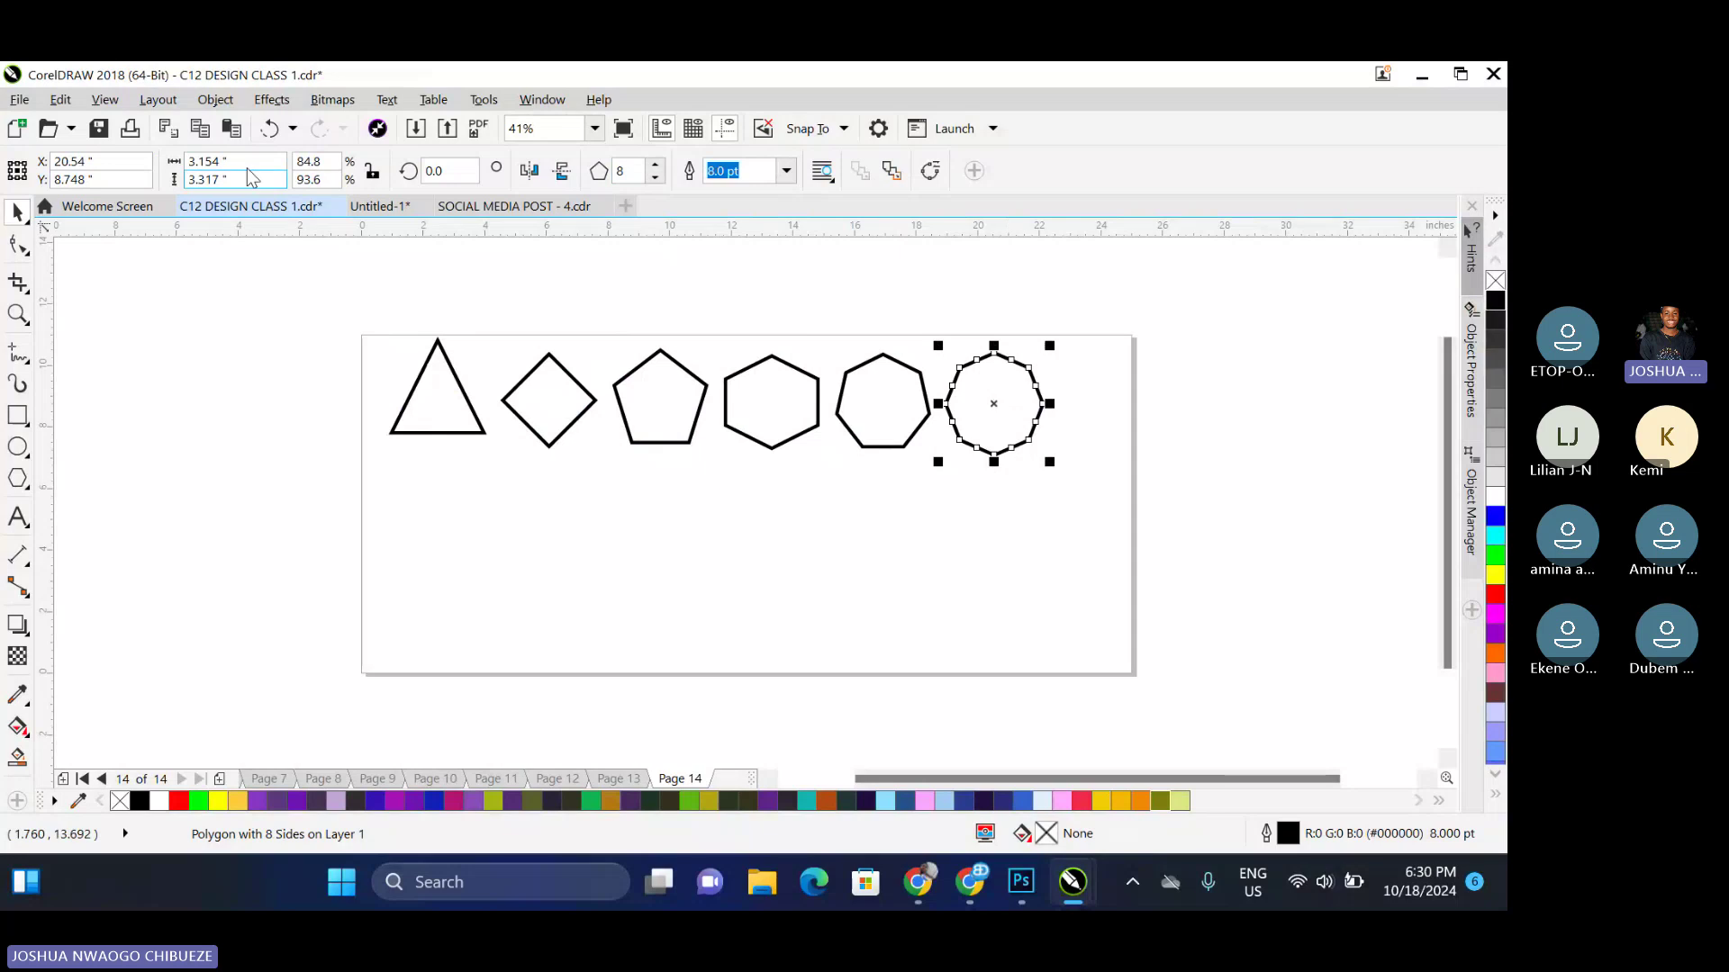
pyautogui.moveTo(247, 166); pyautogui.dragTo(186, 184)
pyautogui.write('3')
pyautogui.press('Tab')
pyautogui.write('3')
pyautogui.press('Return')
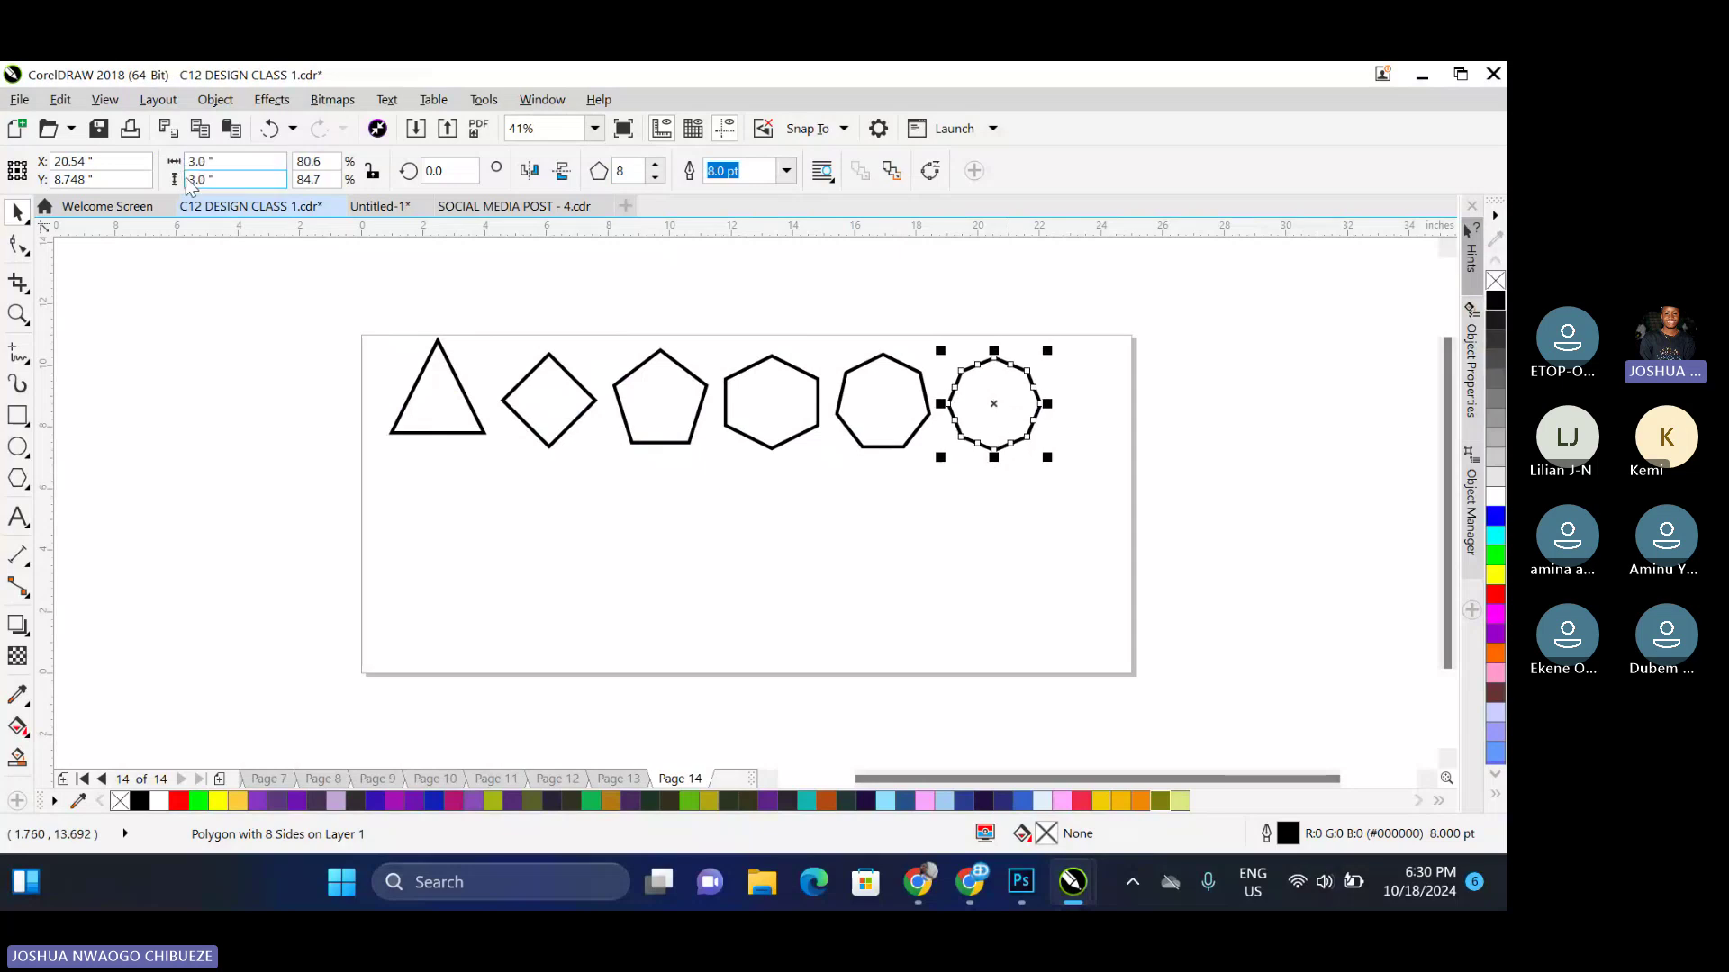
# Select all six polygons in the row and align their top edges
pyautogui.moveTo(1097, 307); pyautogui.dragTo(307, 505)
pyautogui.click(569, 481)
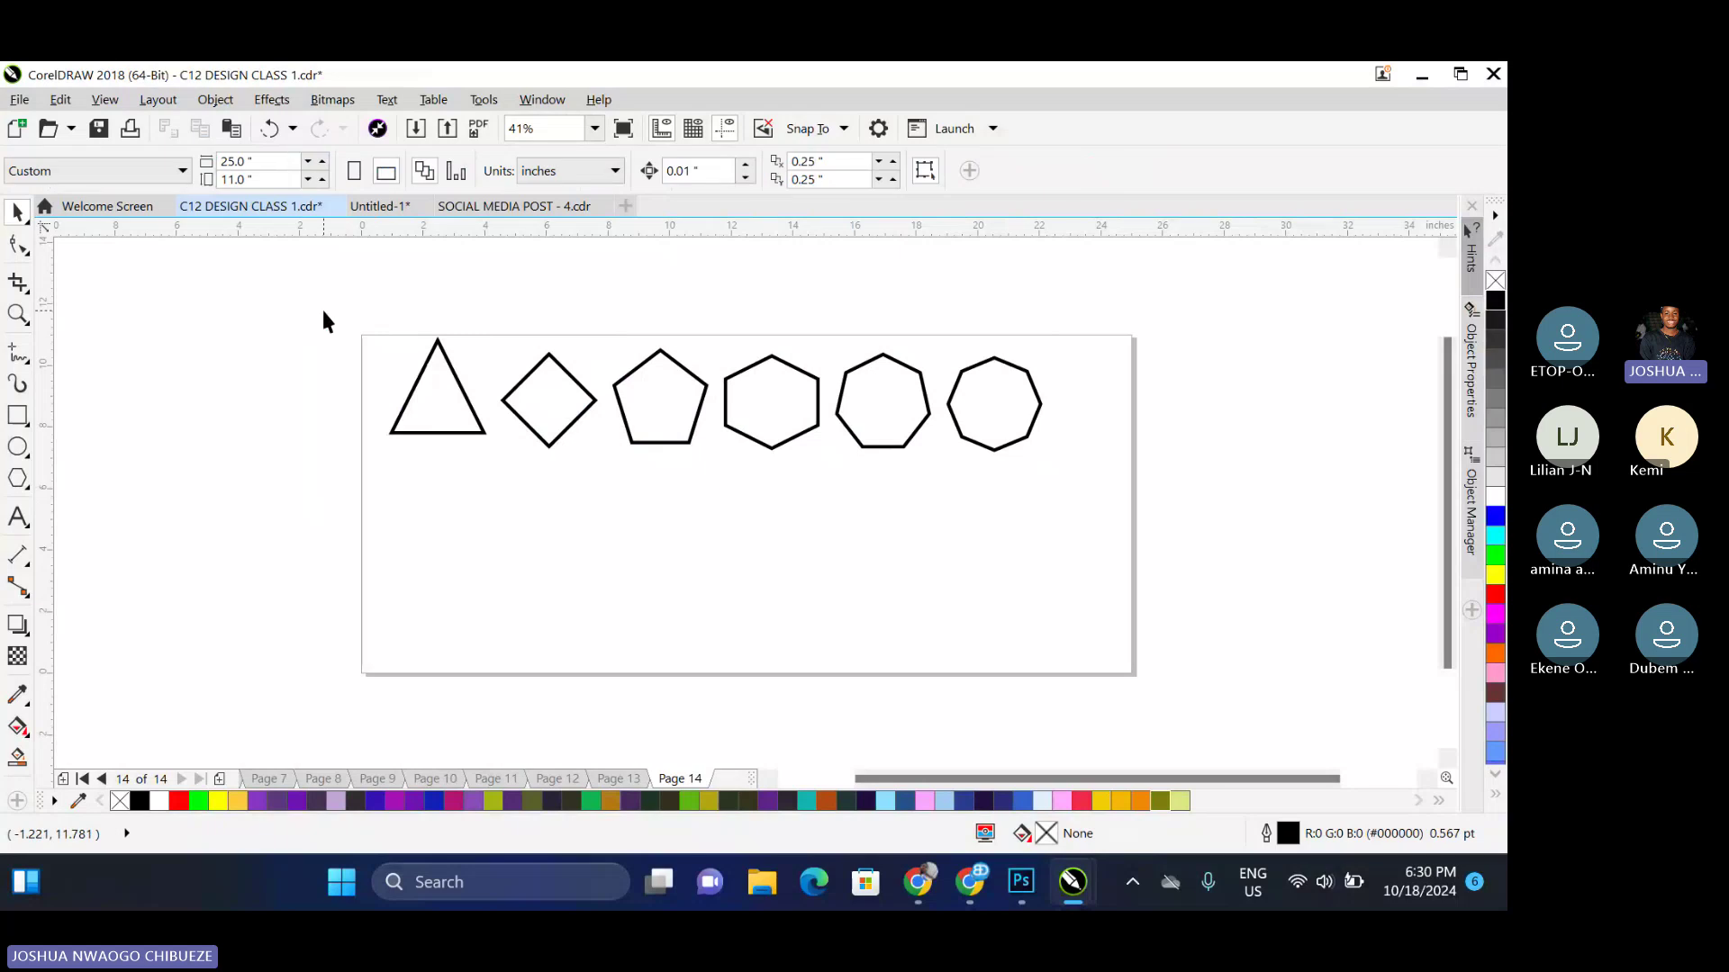
pyautogui.moveTo(326, 320); pyautogui.dragTo(1124, 587)
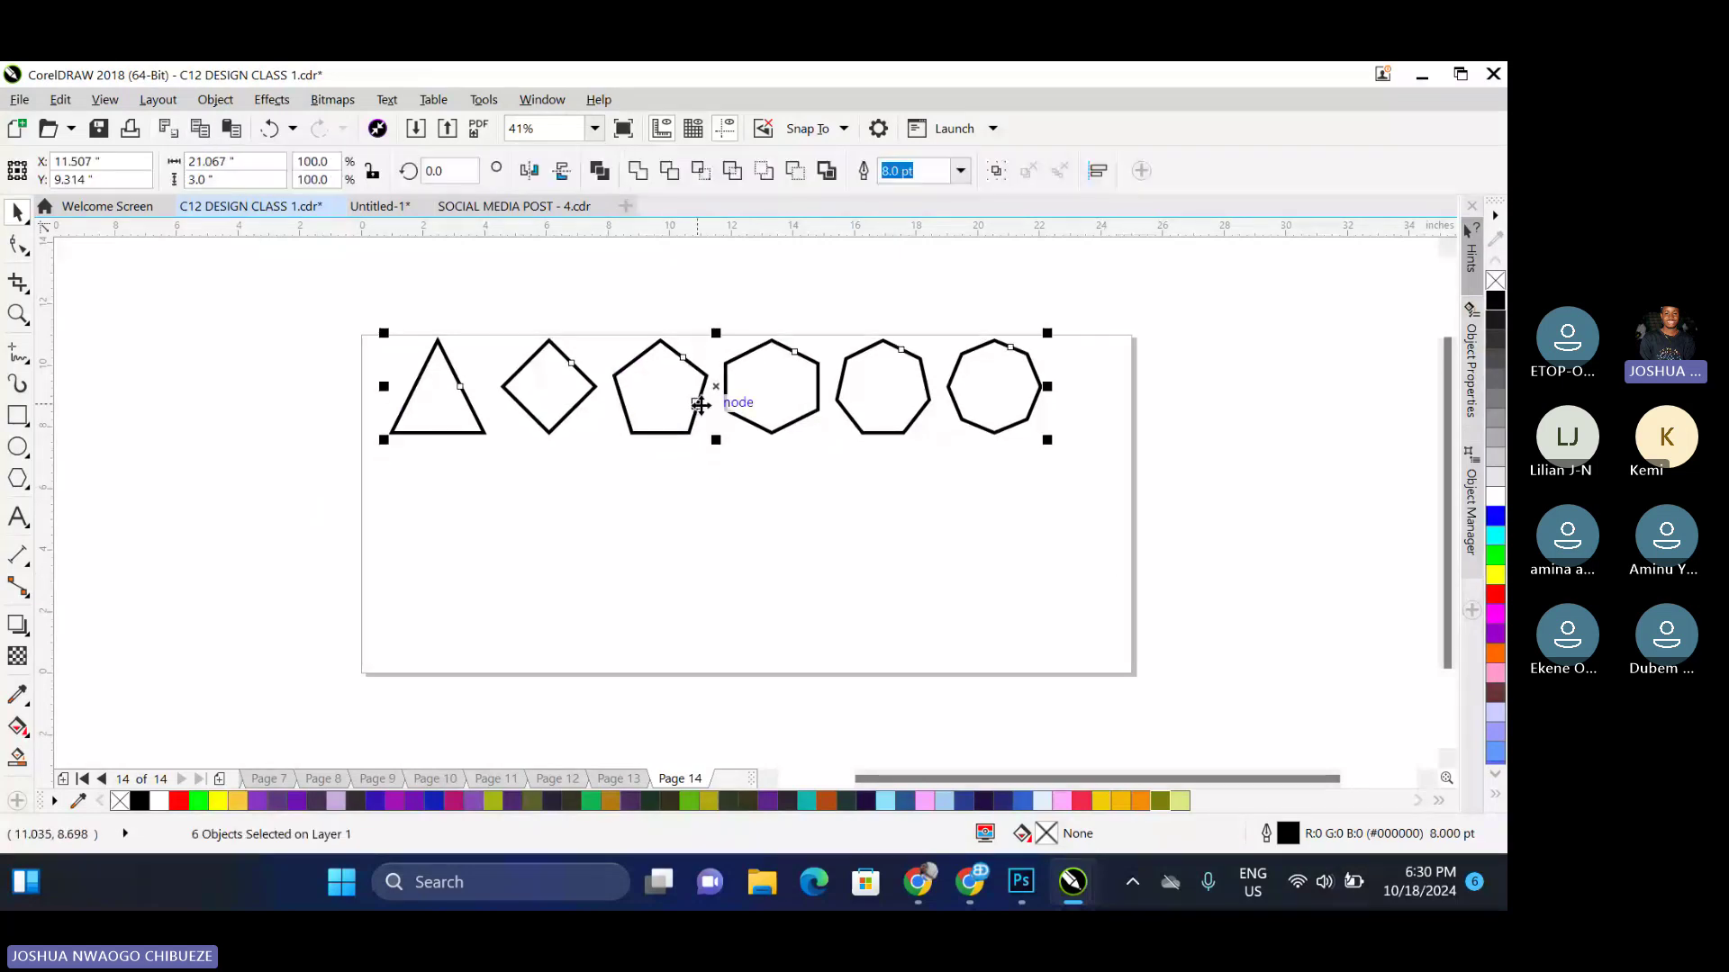
# Shift the row of six polygons slightly inward on the page and duplicate it straight below as a second row
pyautogui.moveTo(700, 404); pyautogui.dragTo(733, 416)
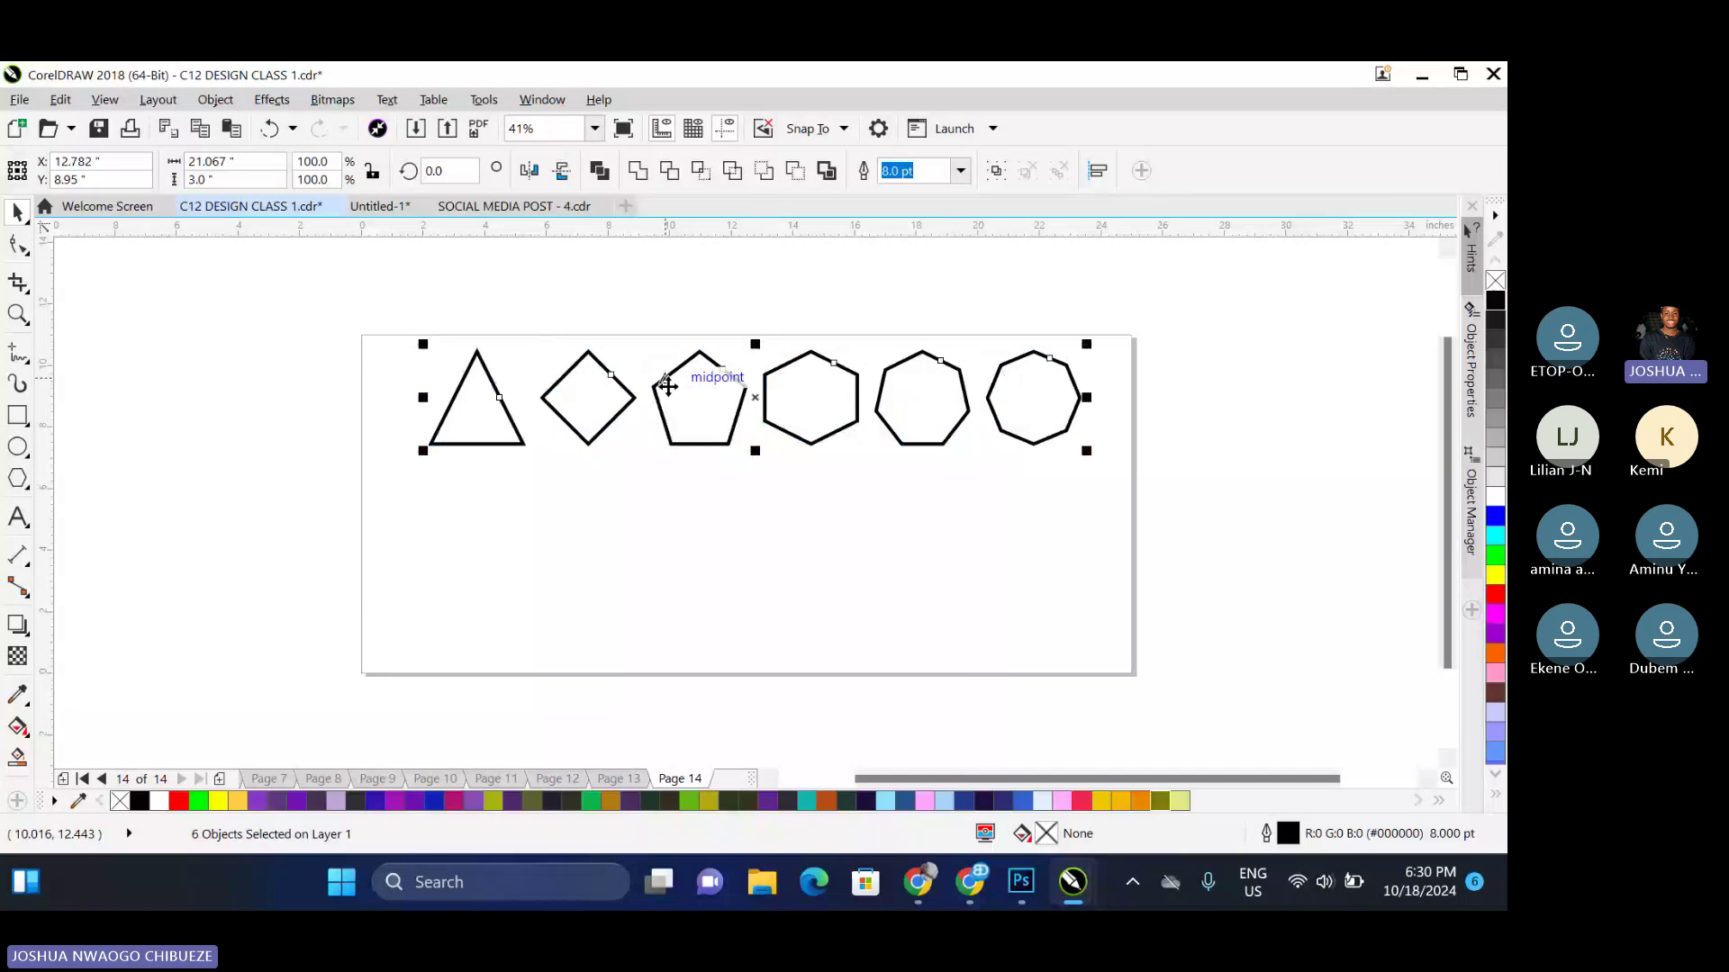
pyautogui.hotkey('ctrl', 'z')
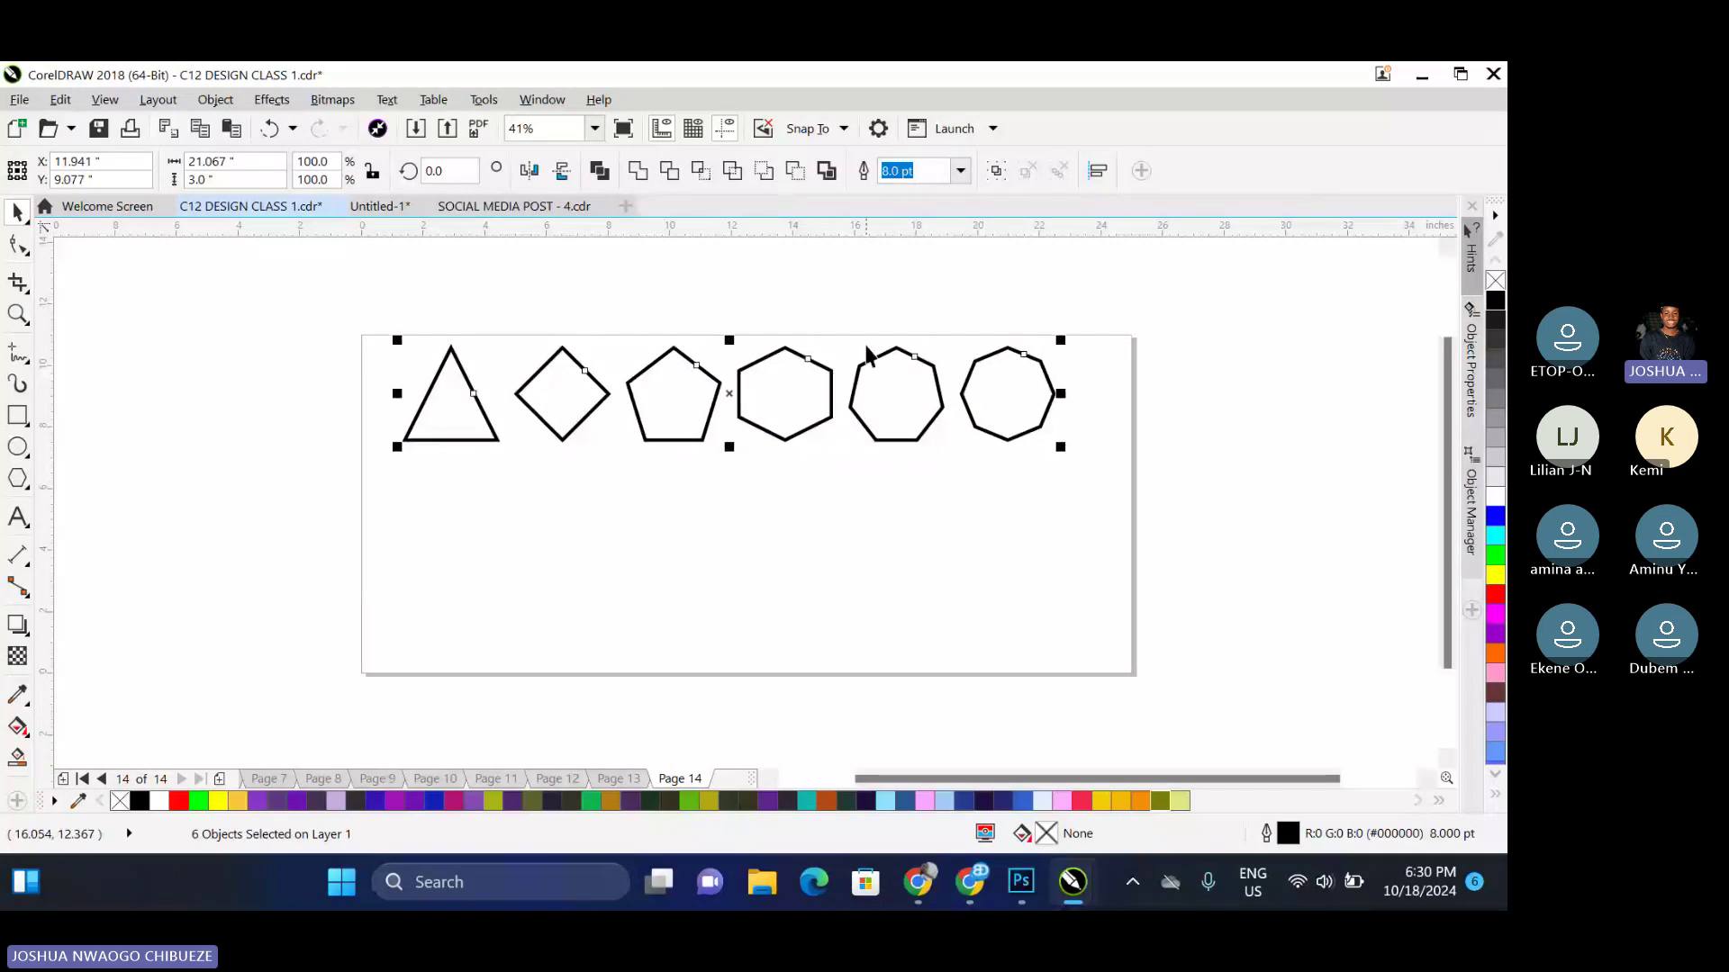
pyautogui.moveTo(791, 378); pyautogui.dragTo(787, 499)
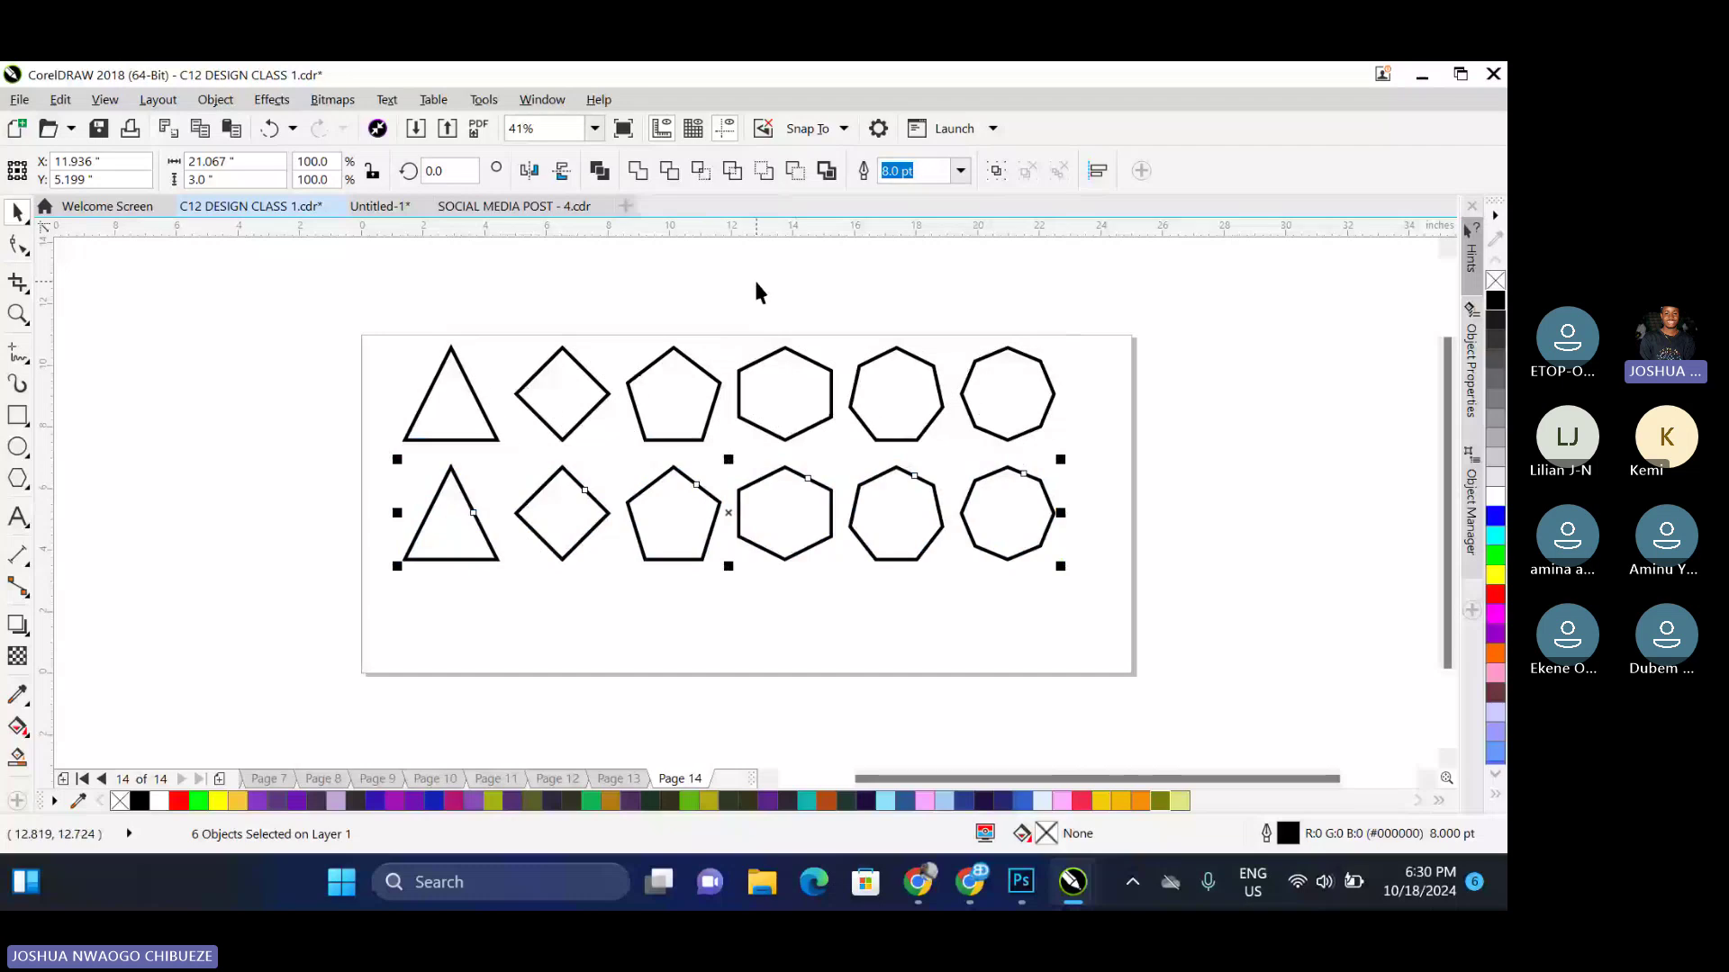
pyautogui.click(755, 282)
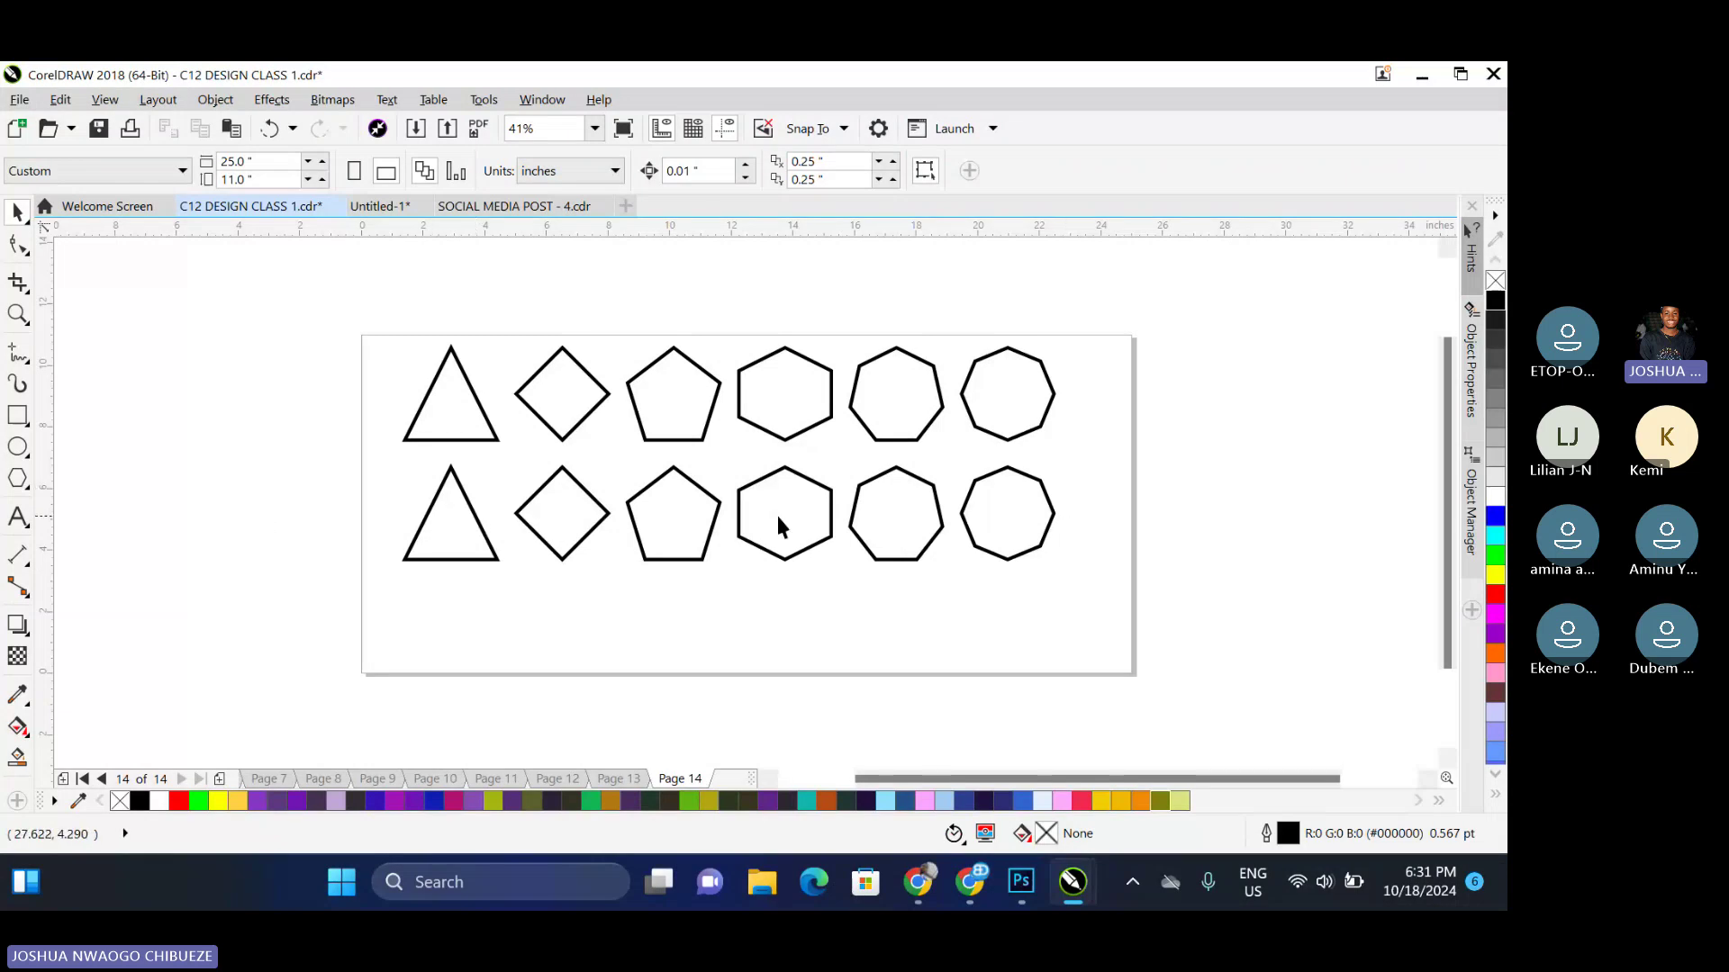
# Go through the lower row's polygons one by one, from the triangle to the octagon, to compare their numbers of sides
pyautogui.click(440, 536)
pyautogui.click(560, 513)
pyautogui.click(636, 515)
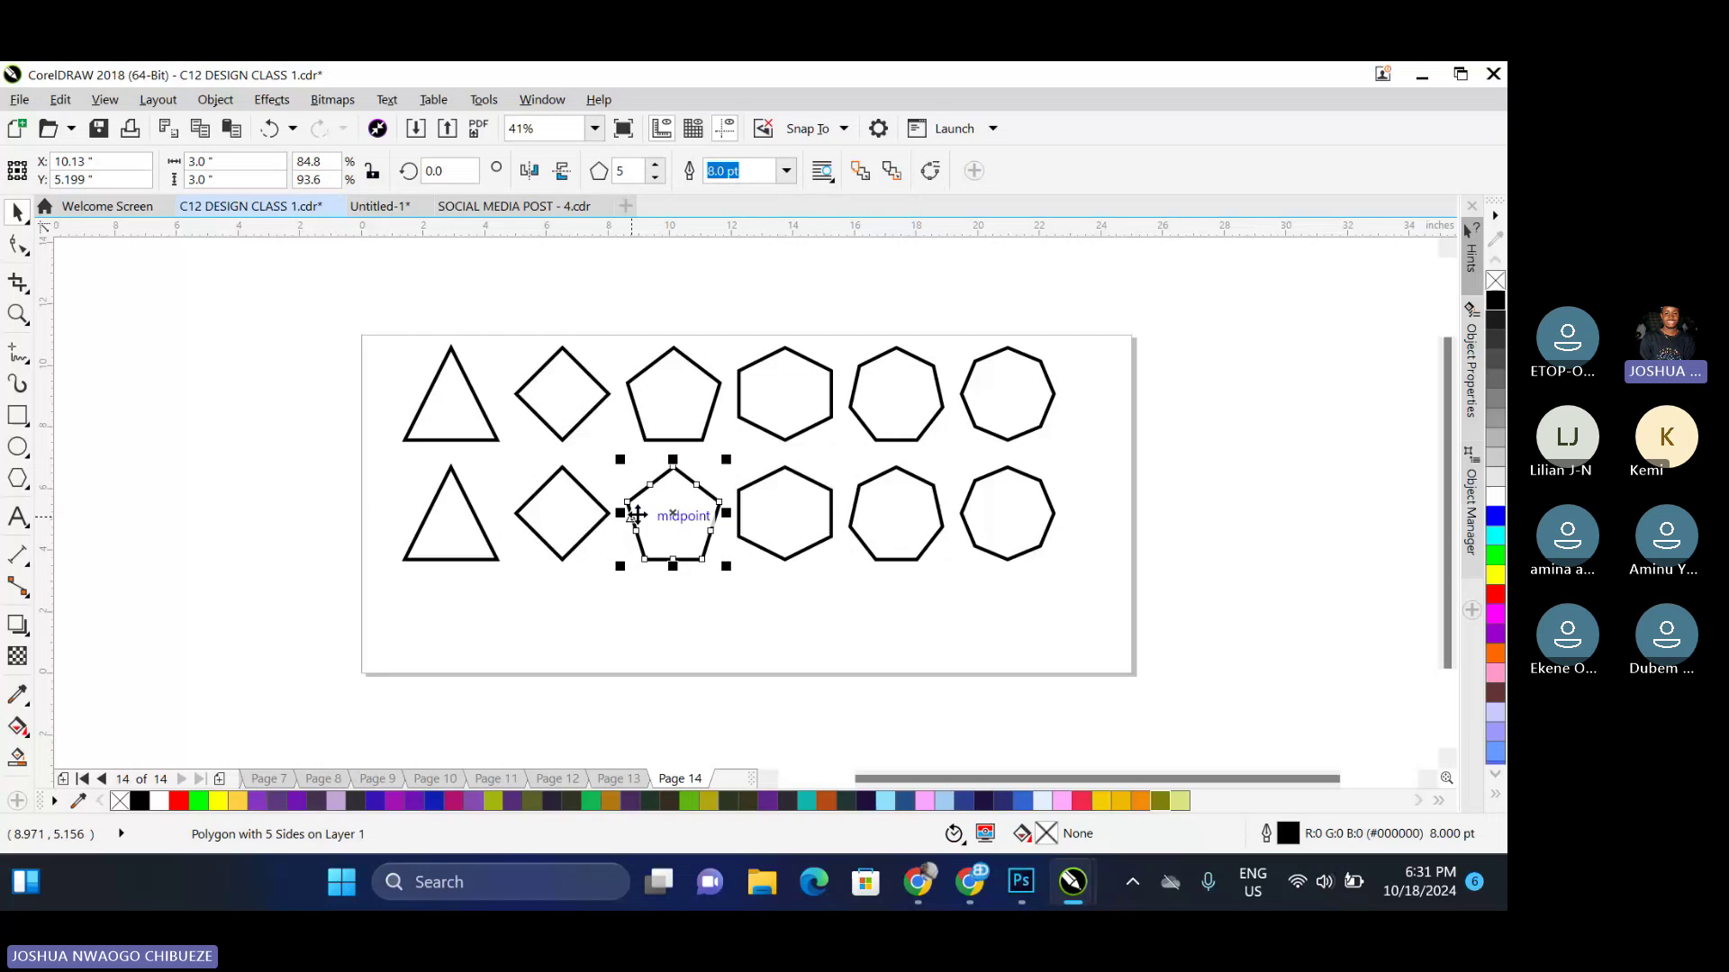
pyautogui.click(771, 532)
pyautogui.click(942, 514)
pyautogui.click(1013, 497)
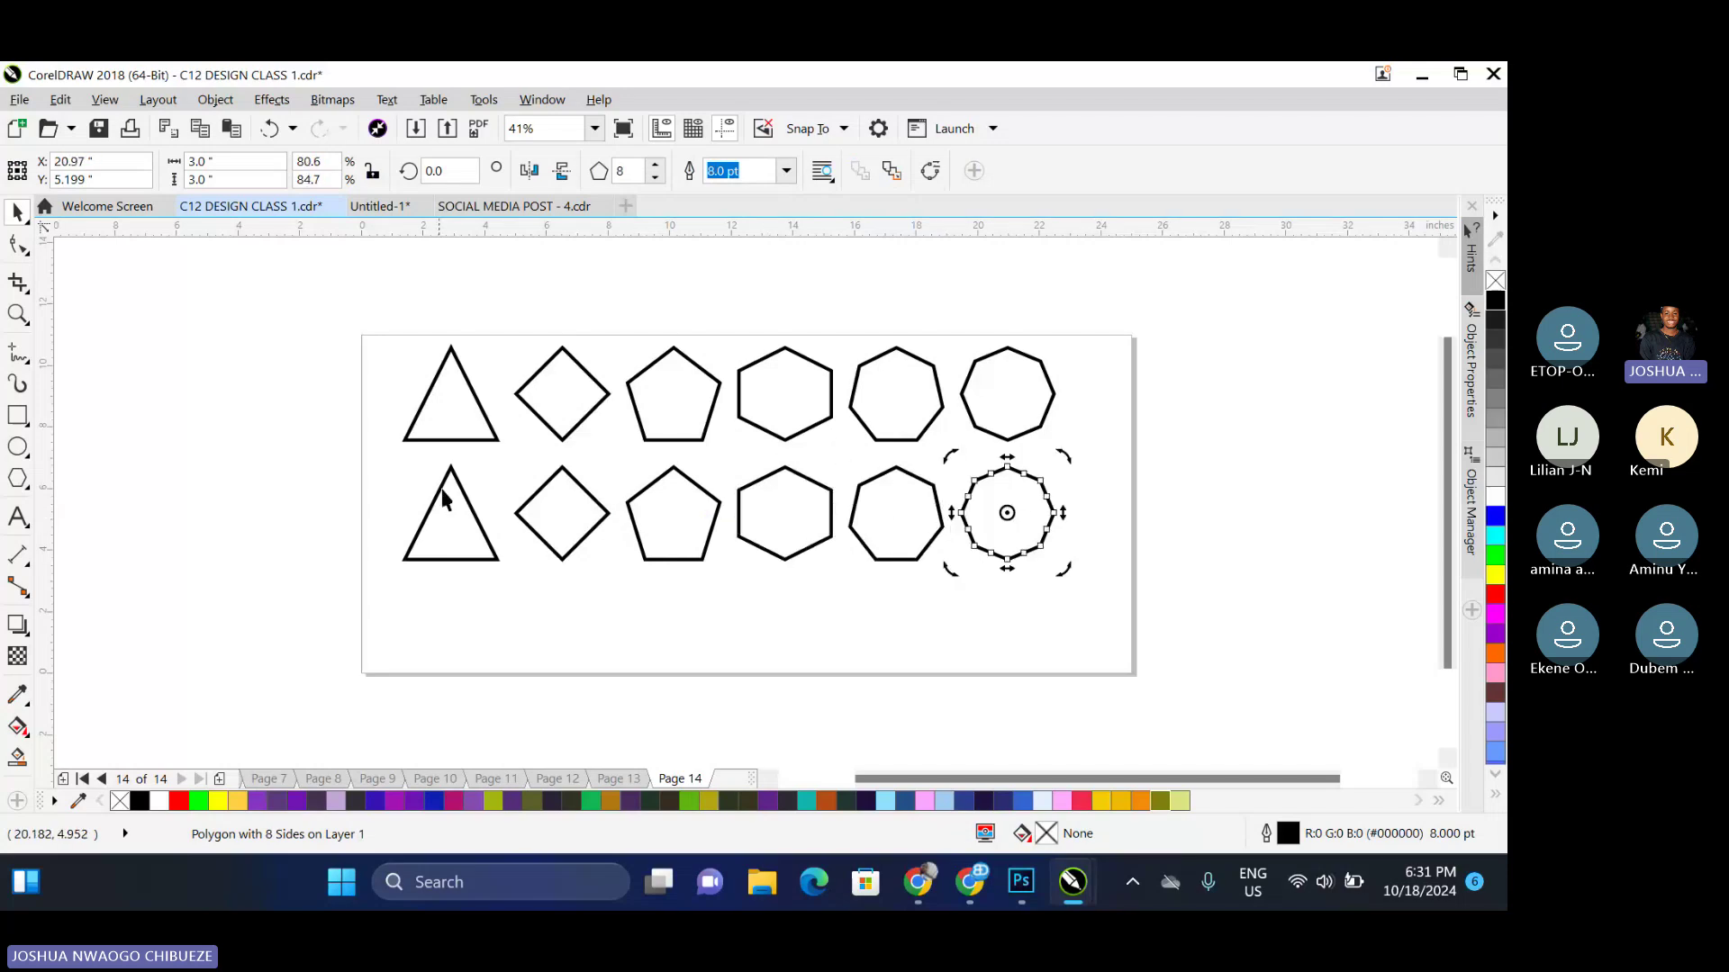
# Reshape the lower triangle into a three-pointed star by moving a side's midpoint node inward with the Shape tool
pyautogui.click(481, 408)
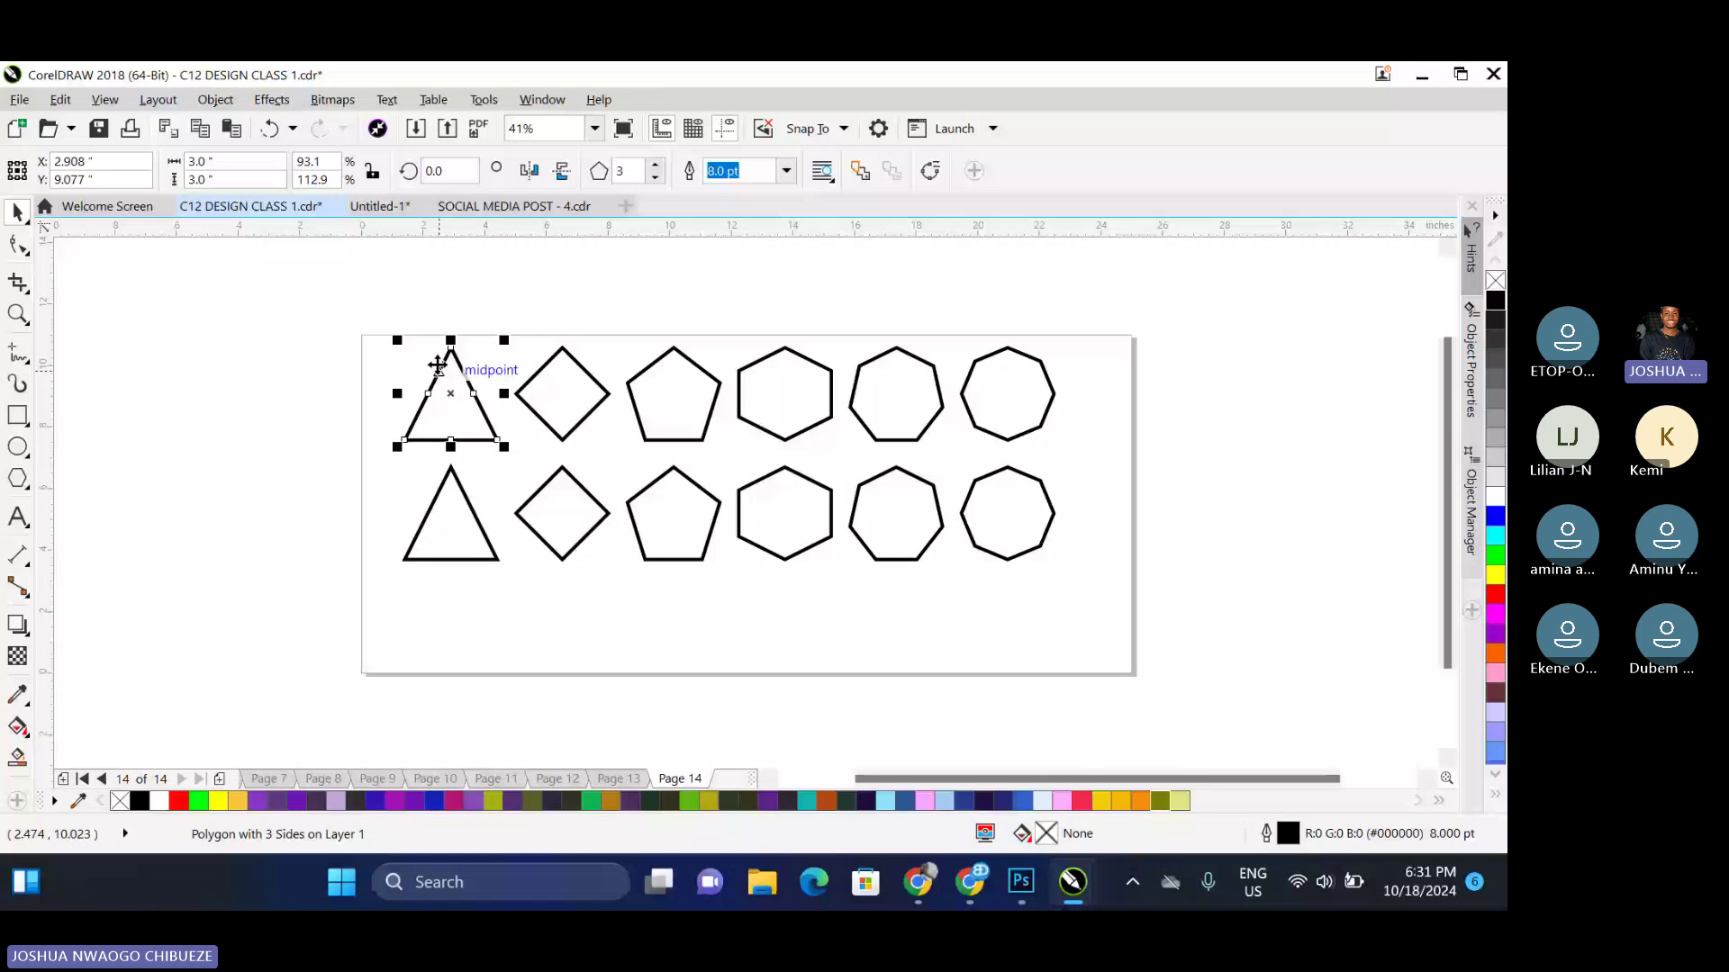
pyautogui.scroll(4, 509, 358)
pyautogui.scroll(-2, 481, 598)
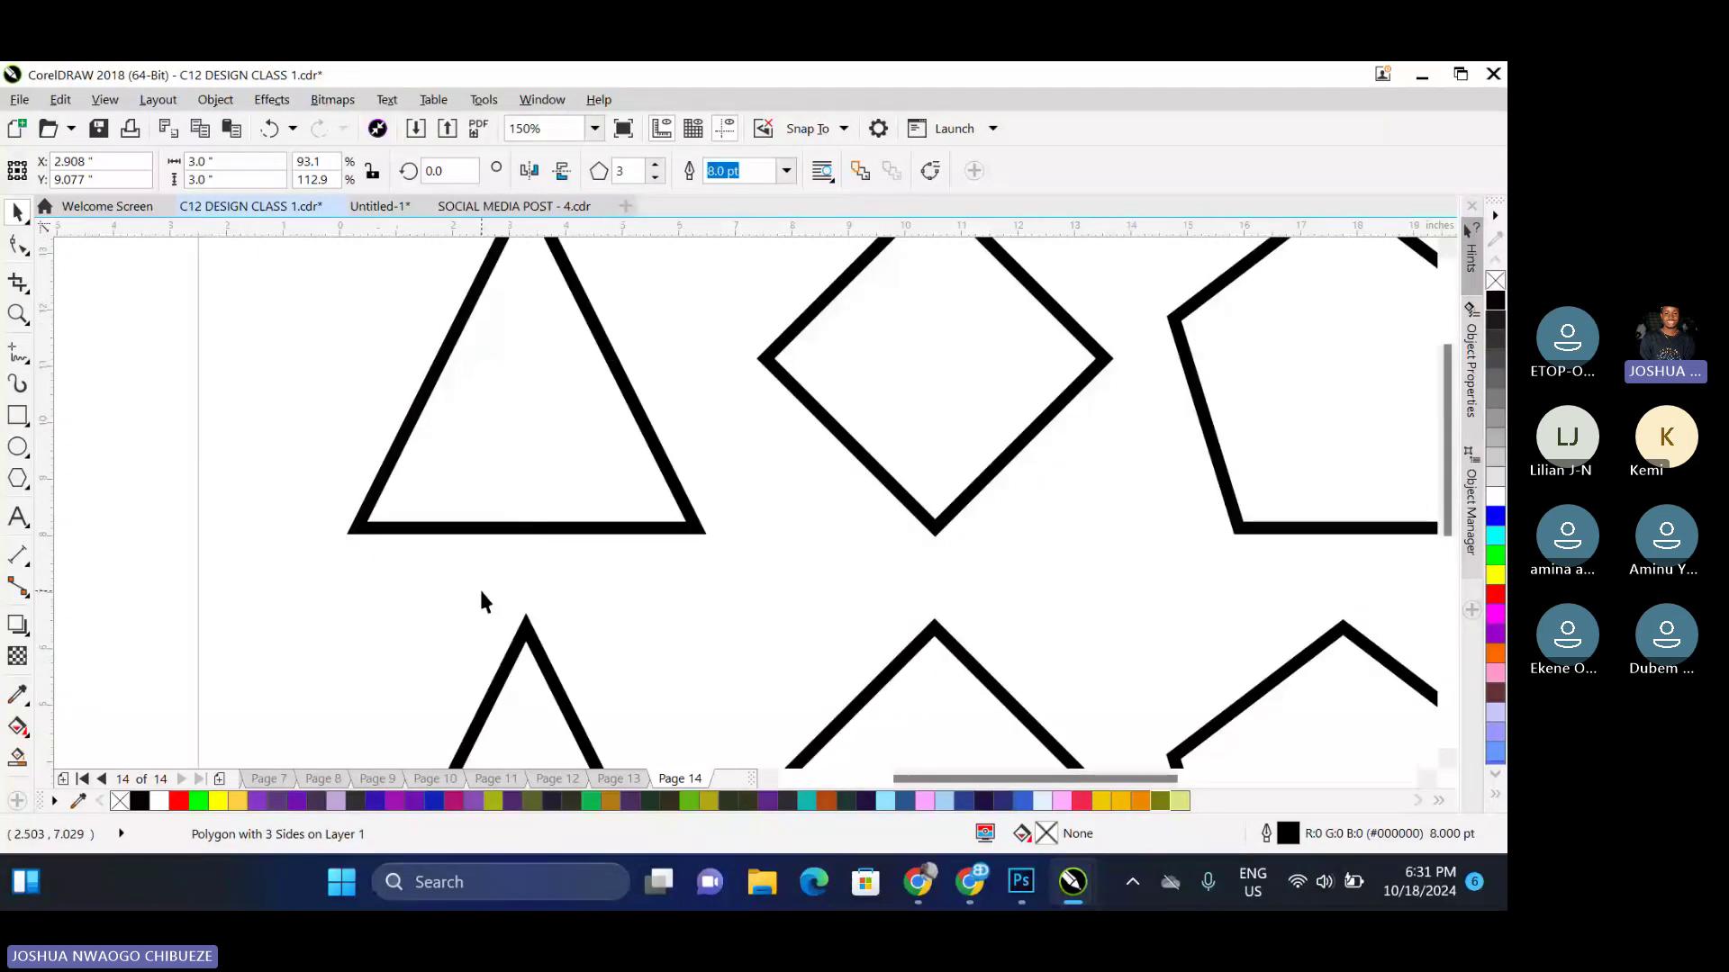
pyautogui.scroll(1, 482, 598)
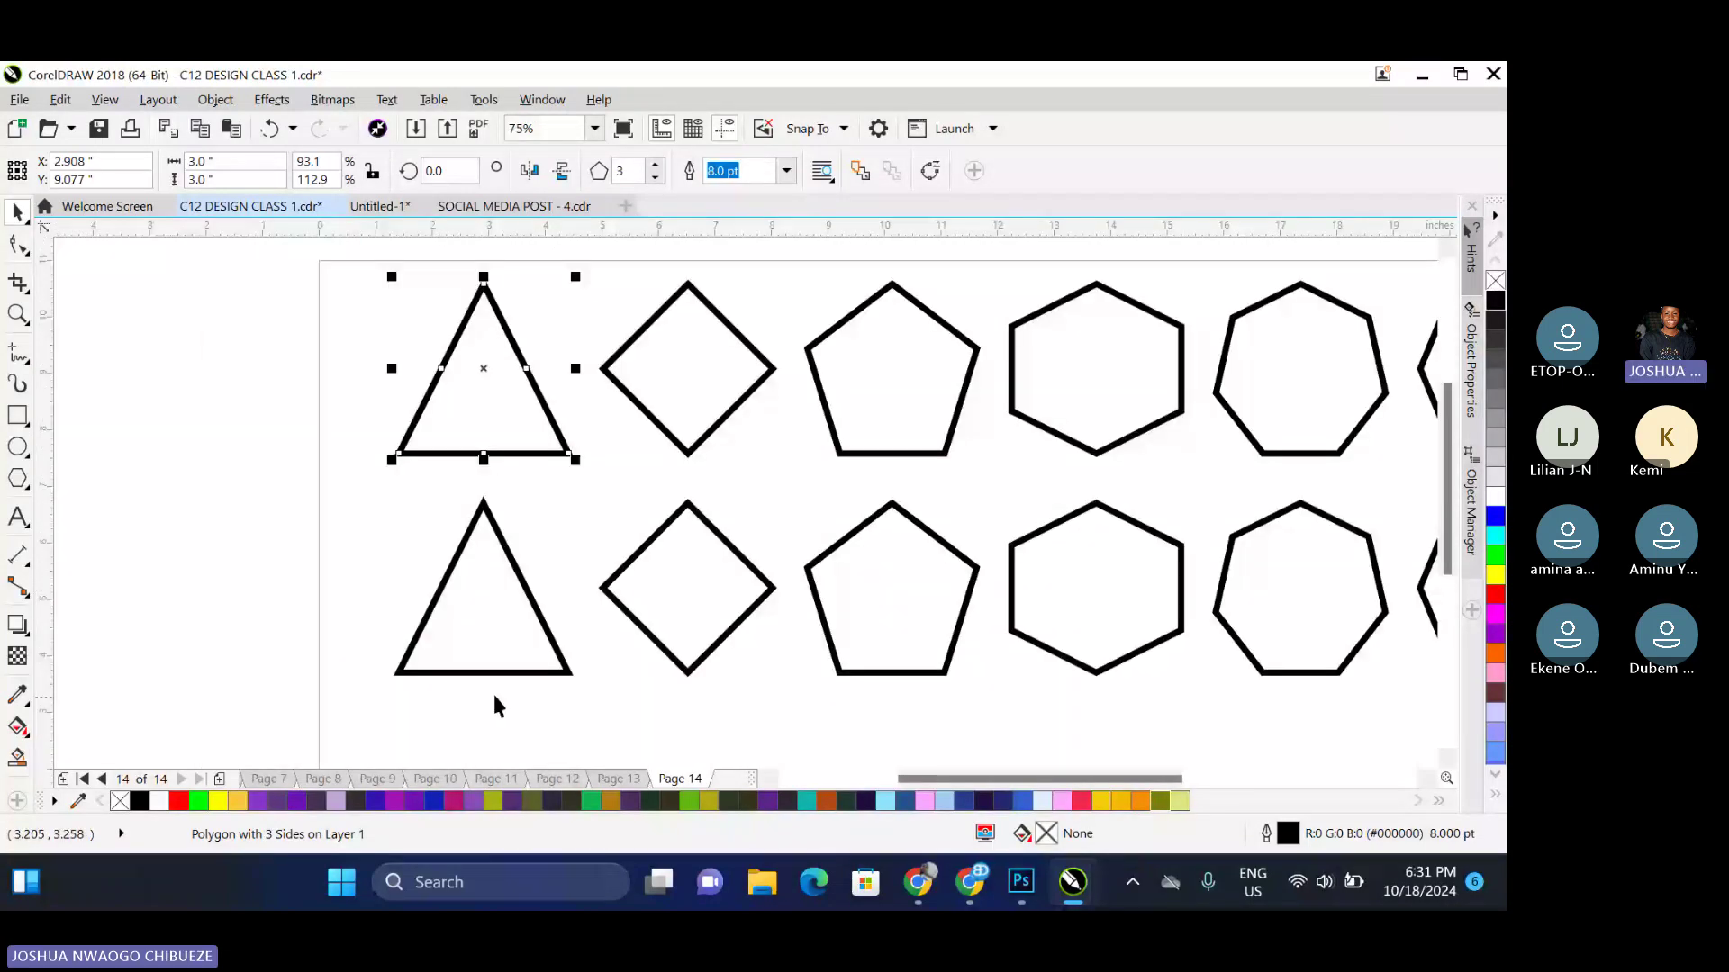
pyautogui.click(18, 248)
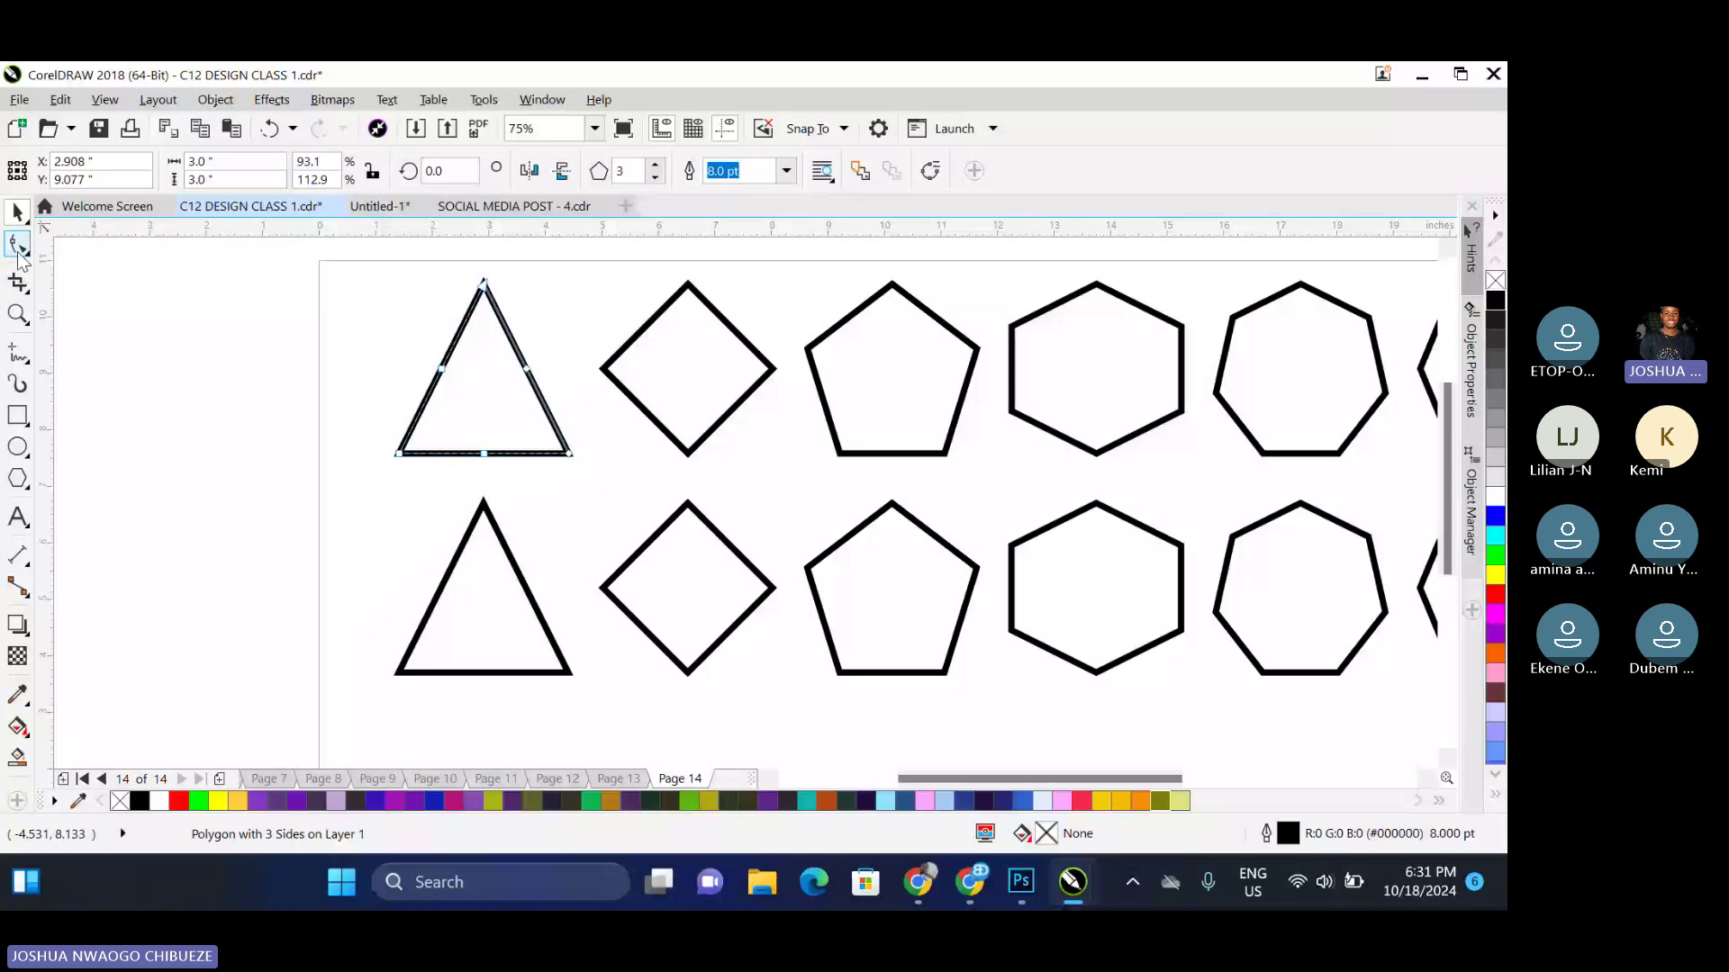
pyautogui.click(453, 565)
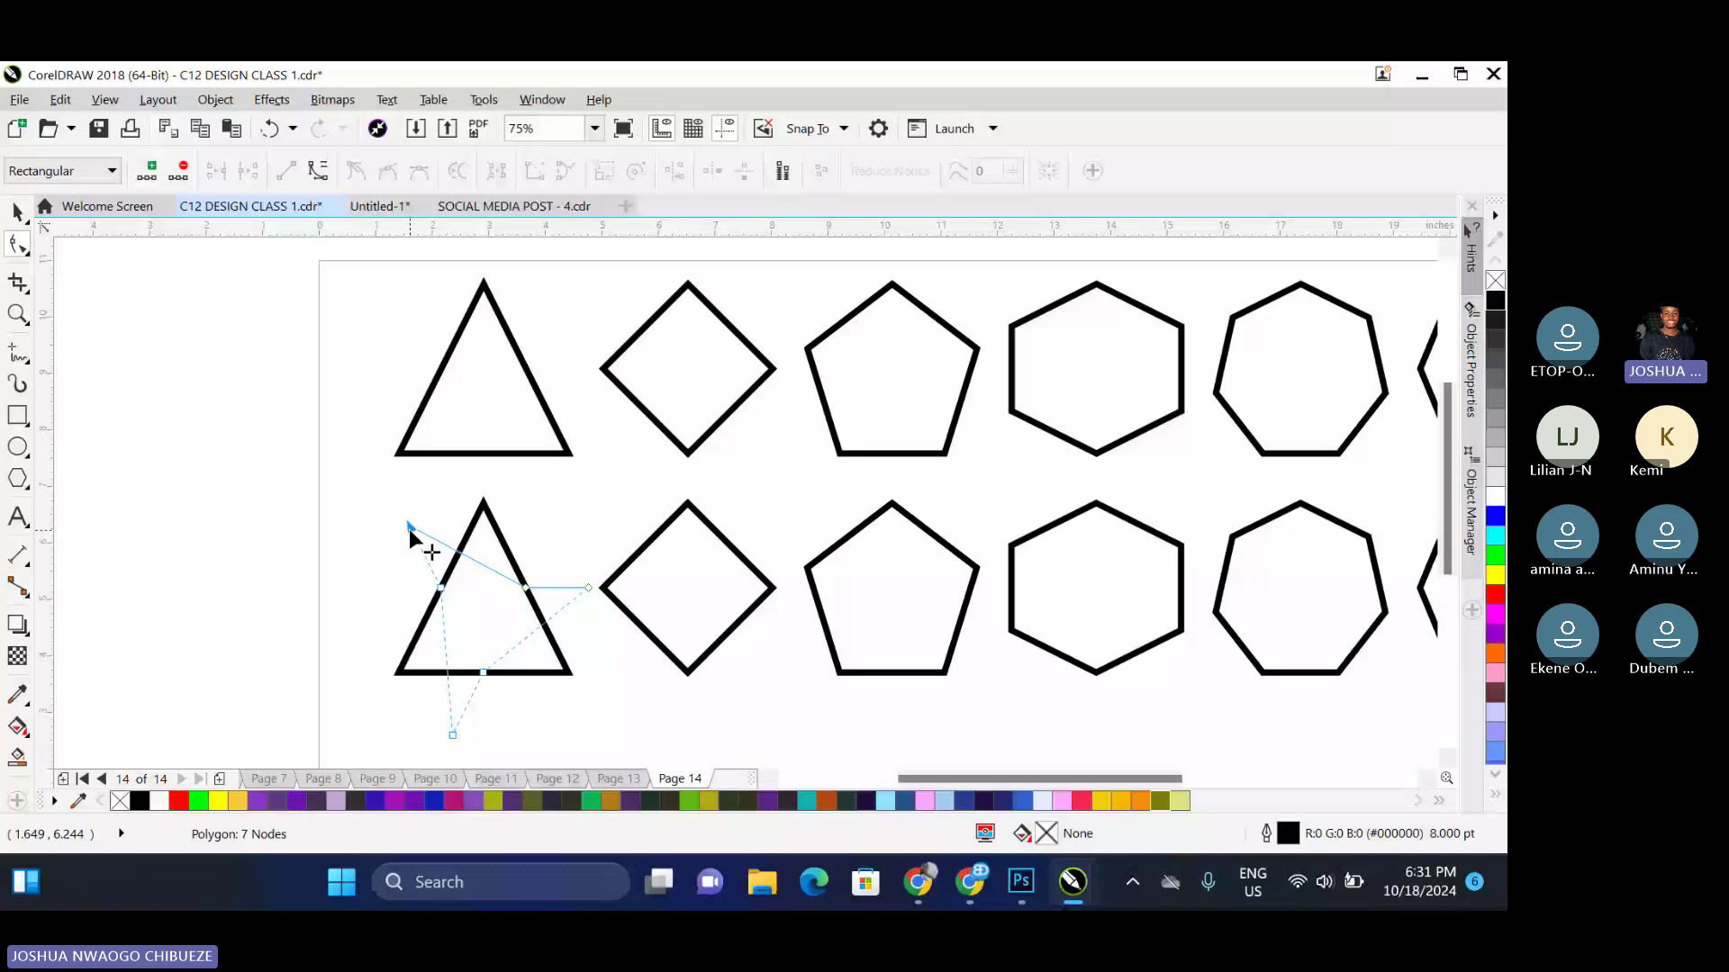
pyautogui.moveTo(409, 527); pyautogui.dragTo(463, 670)
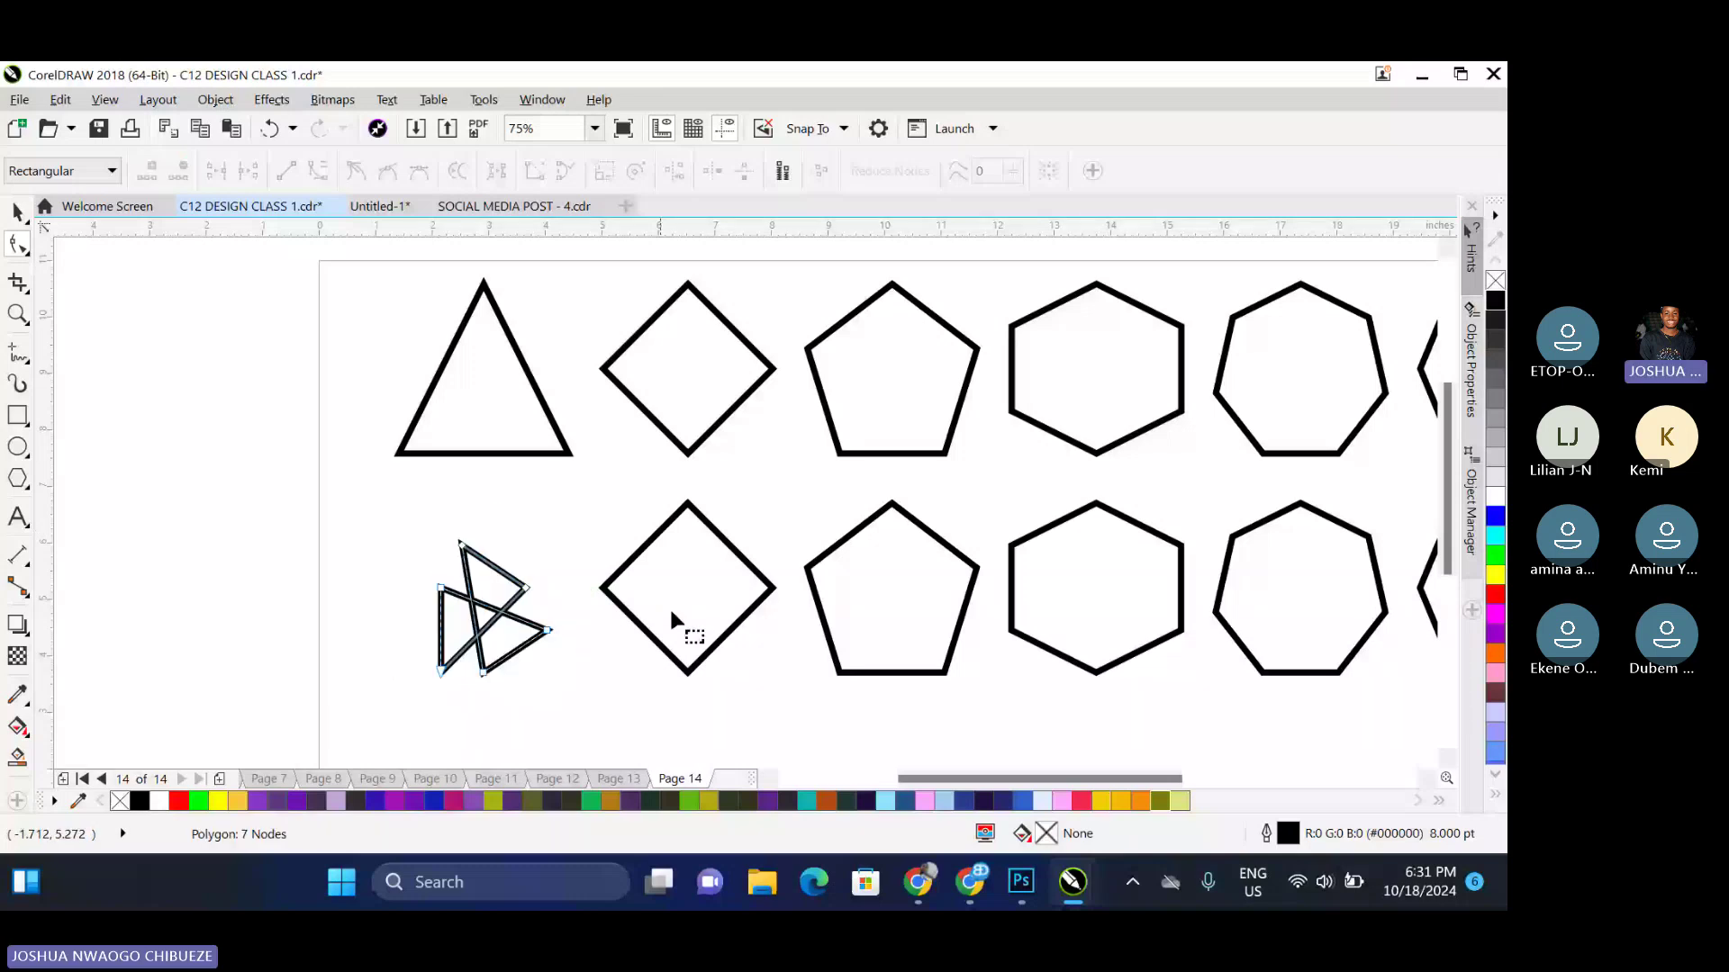
pyautogui.hotkey('ctrl', 'z')
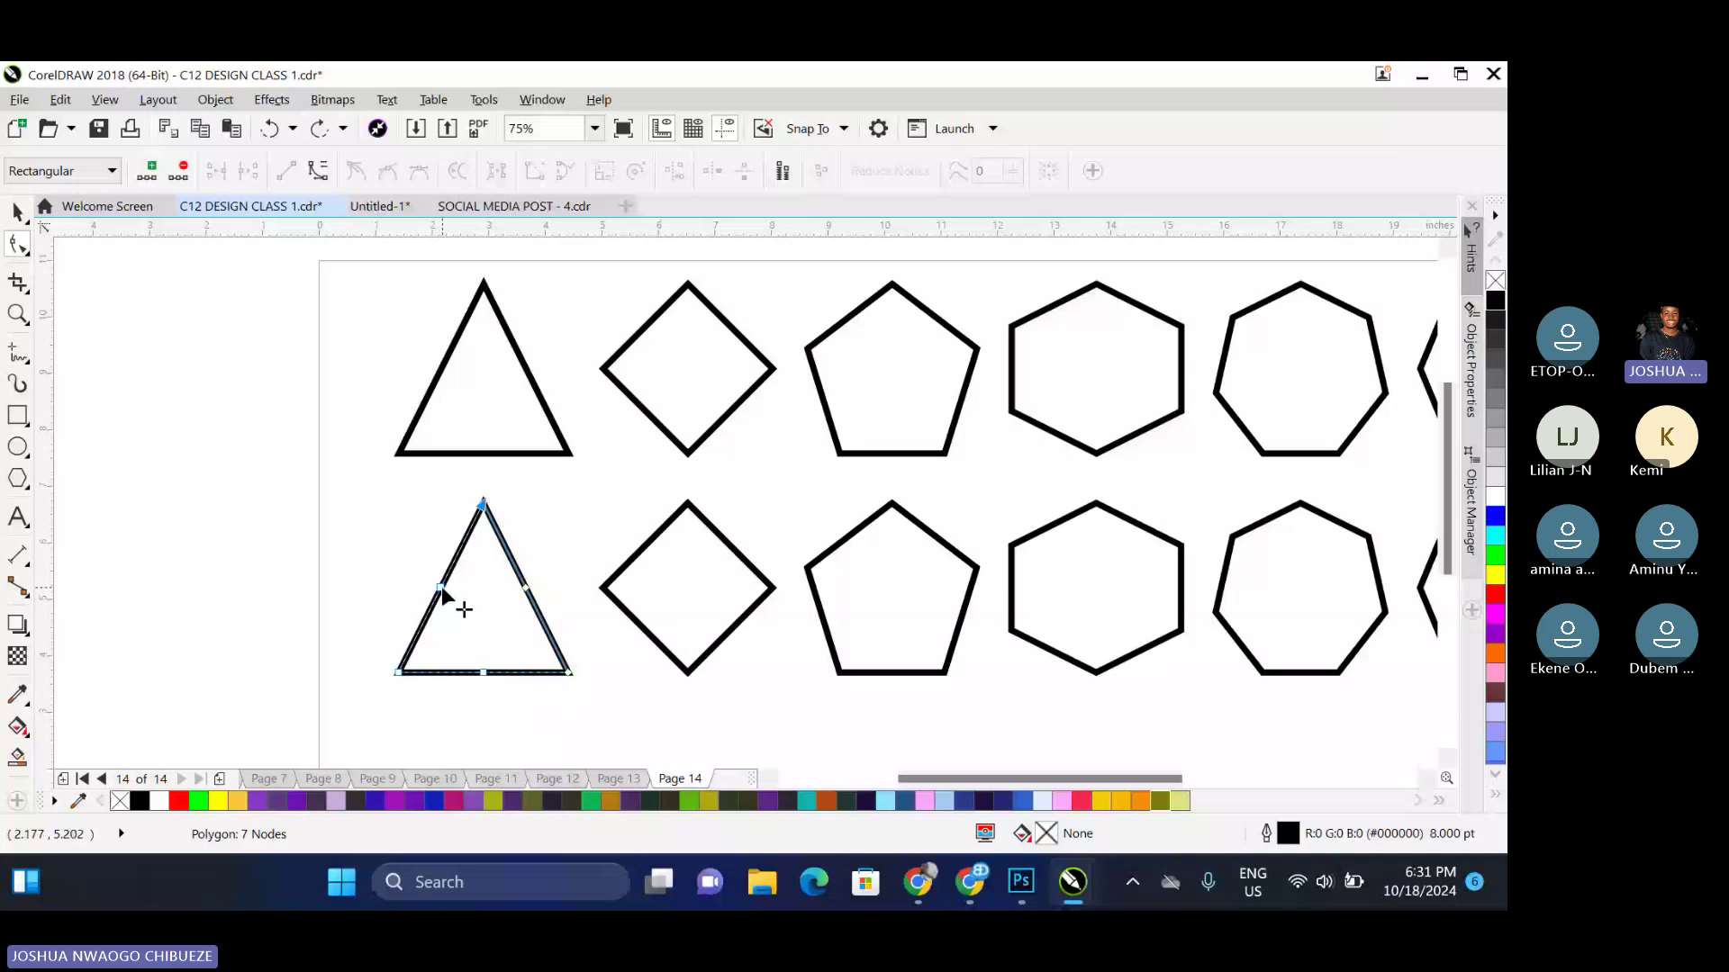
pyautogui.moveTo(441, 586); pyautogui.dragTo(465, 602)
# Reshape the lower four-sided polygon into a four-pointed star by moving its side midpoint nodes inward
pyautogui.click(646, 546)
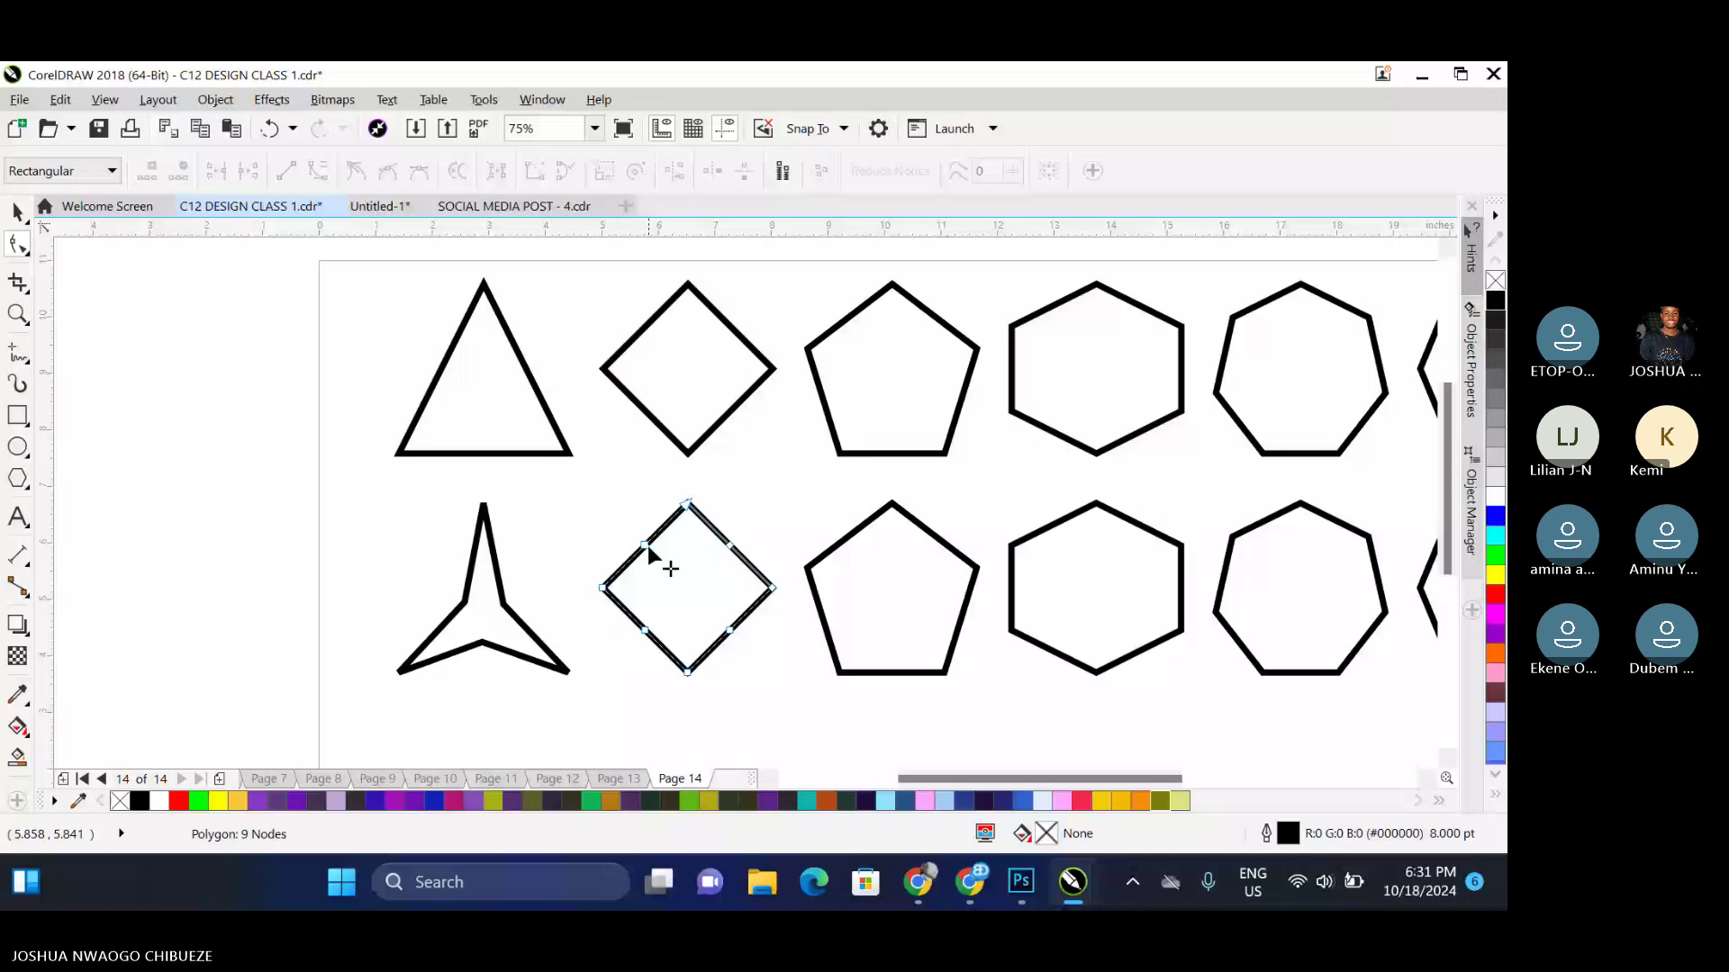
pyautogui.moveTo(647, 545); pyautogui.dragTo(725, 648)
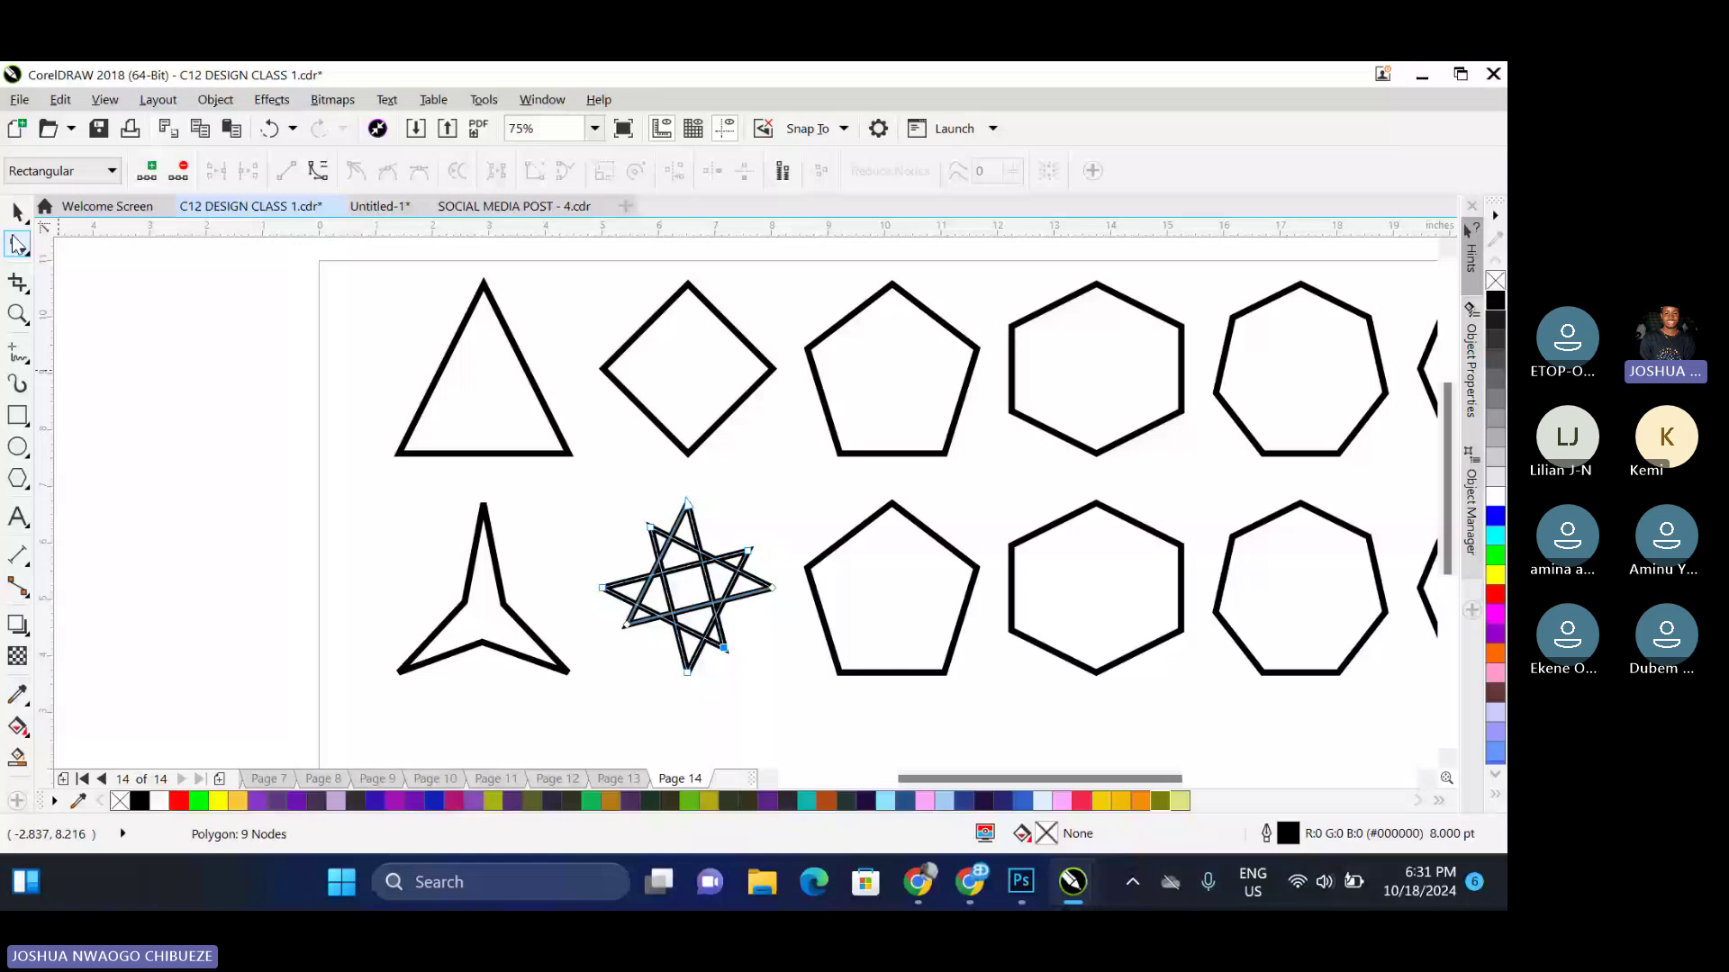
pyautogui.click(17, 214)
pyautogui.click(304, 516)
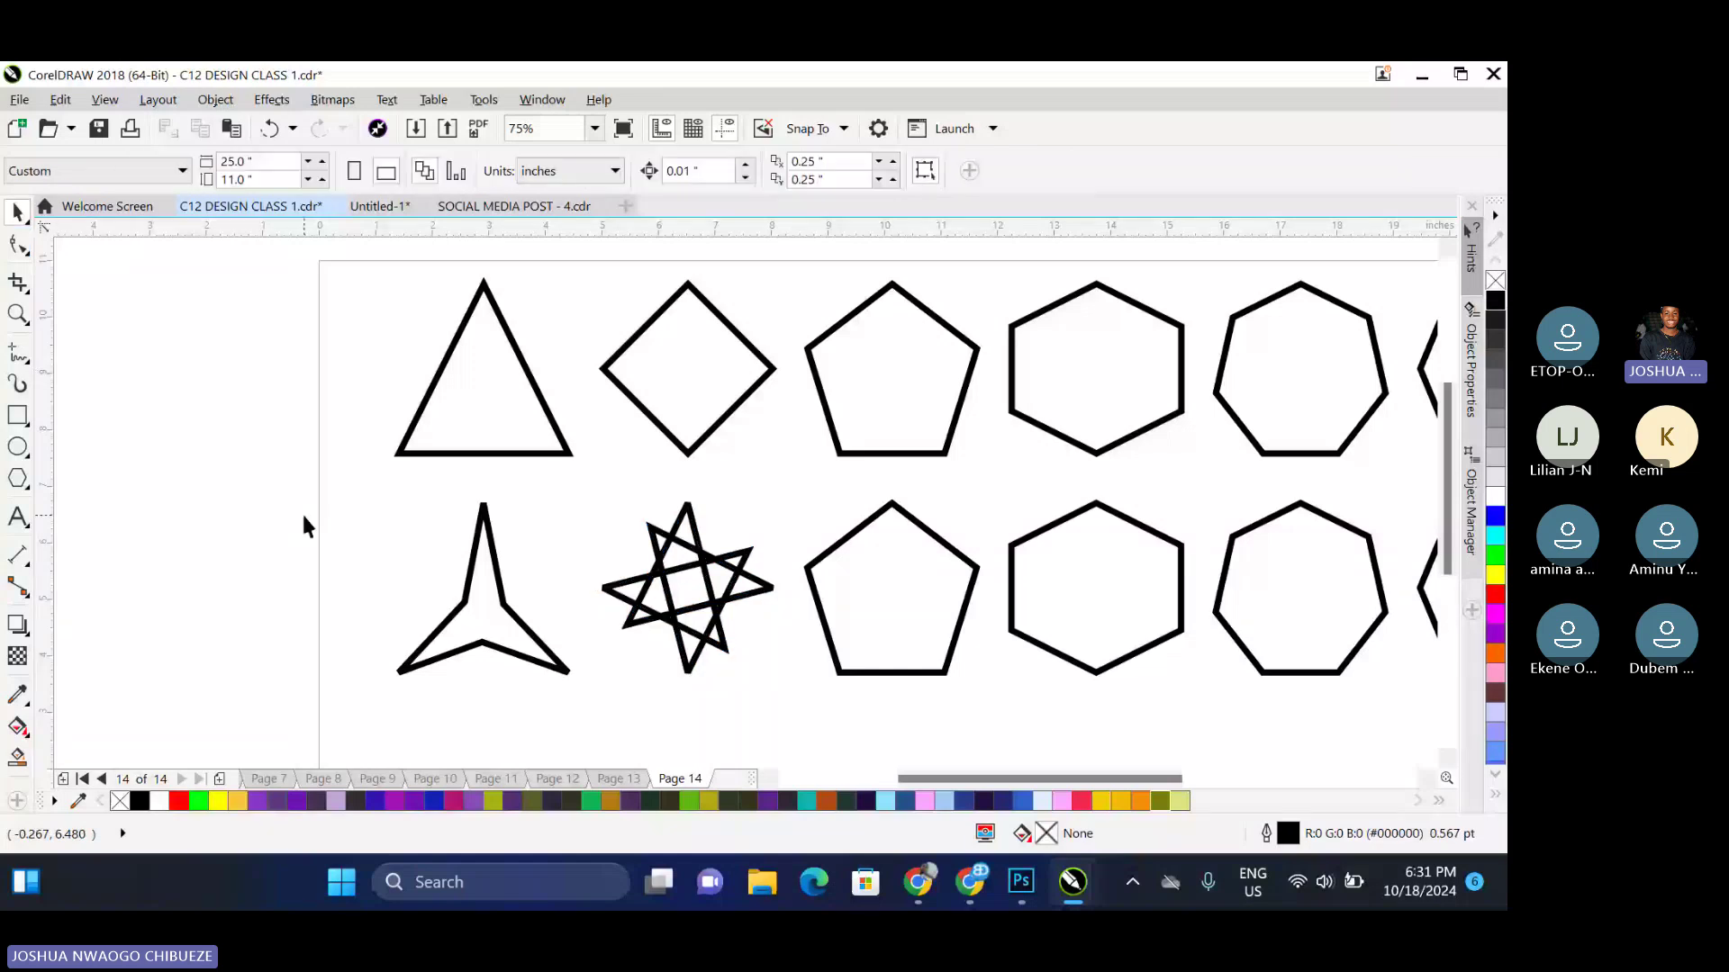
pyautogui.hotkey('ctrl', 'z')
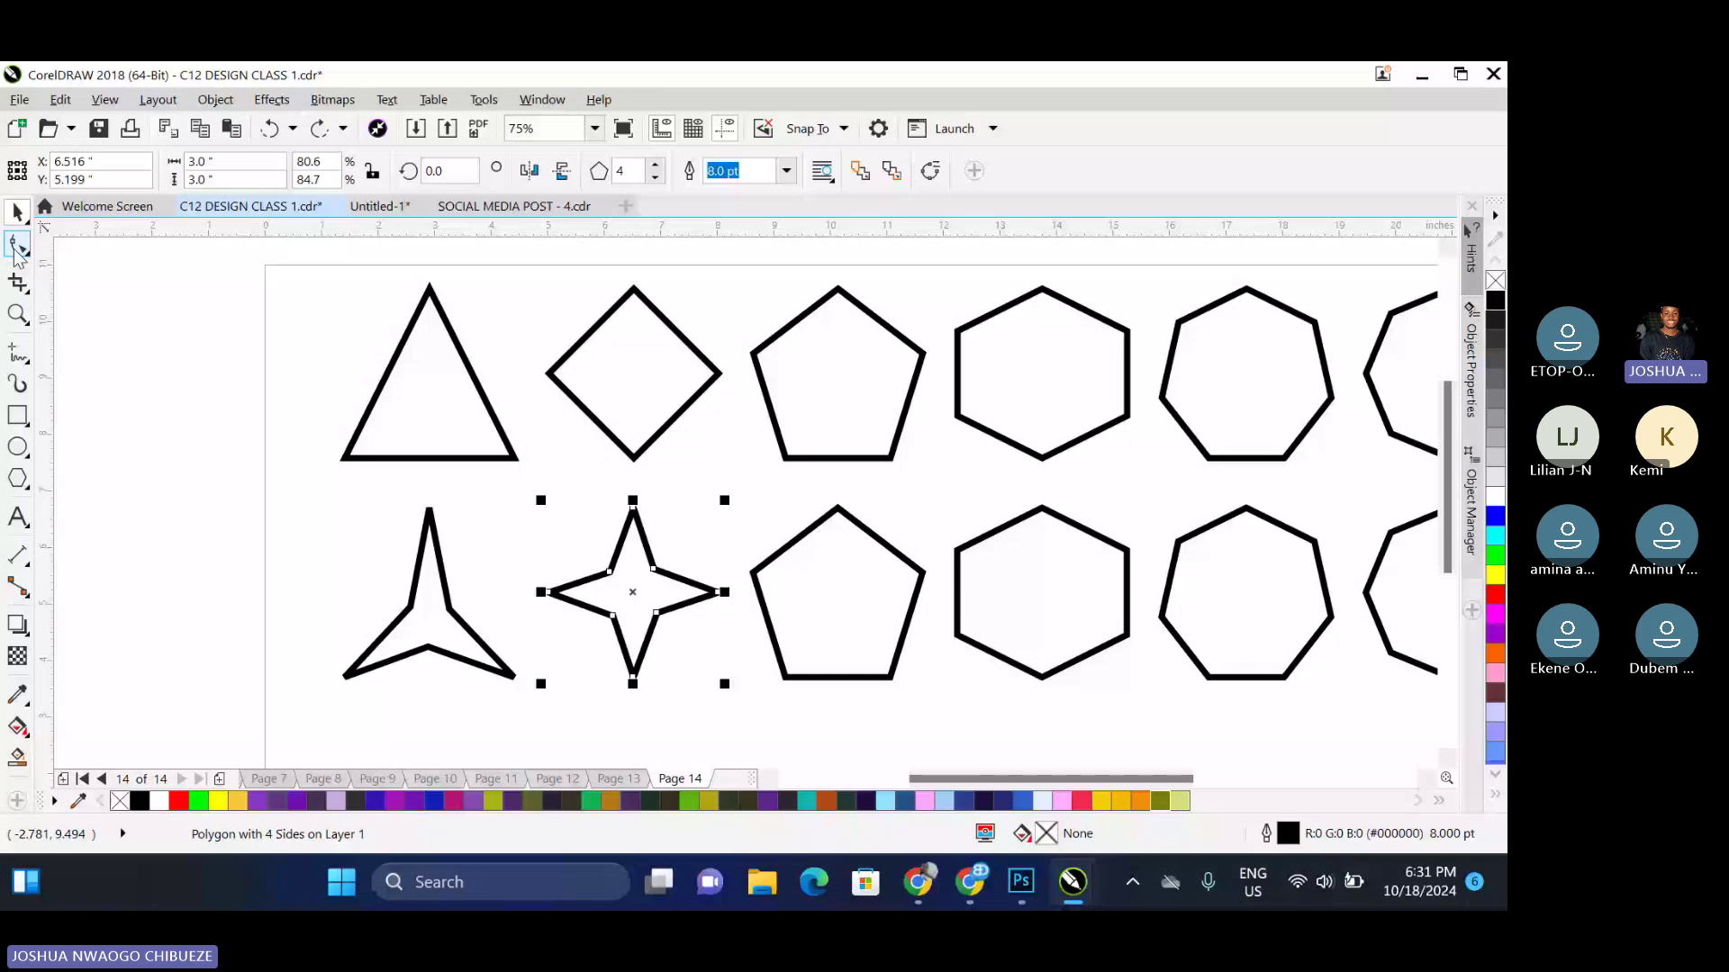
# Reshape the lower pentagon into a five-pointed star by moving a side's midpoint node inward with the Shape tool
pyautogui.click(16, 247)
pyautogui.click(742, 531)
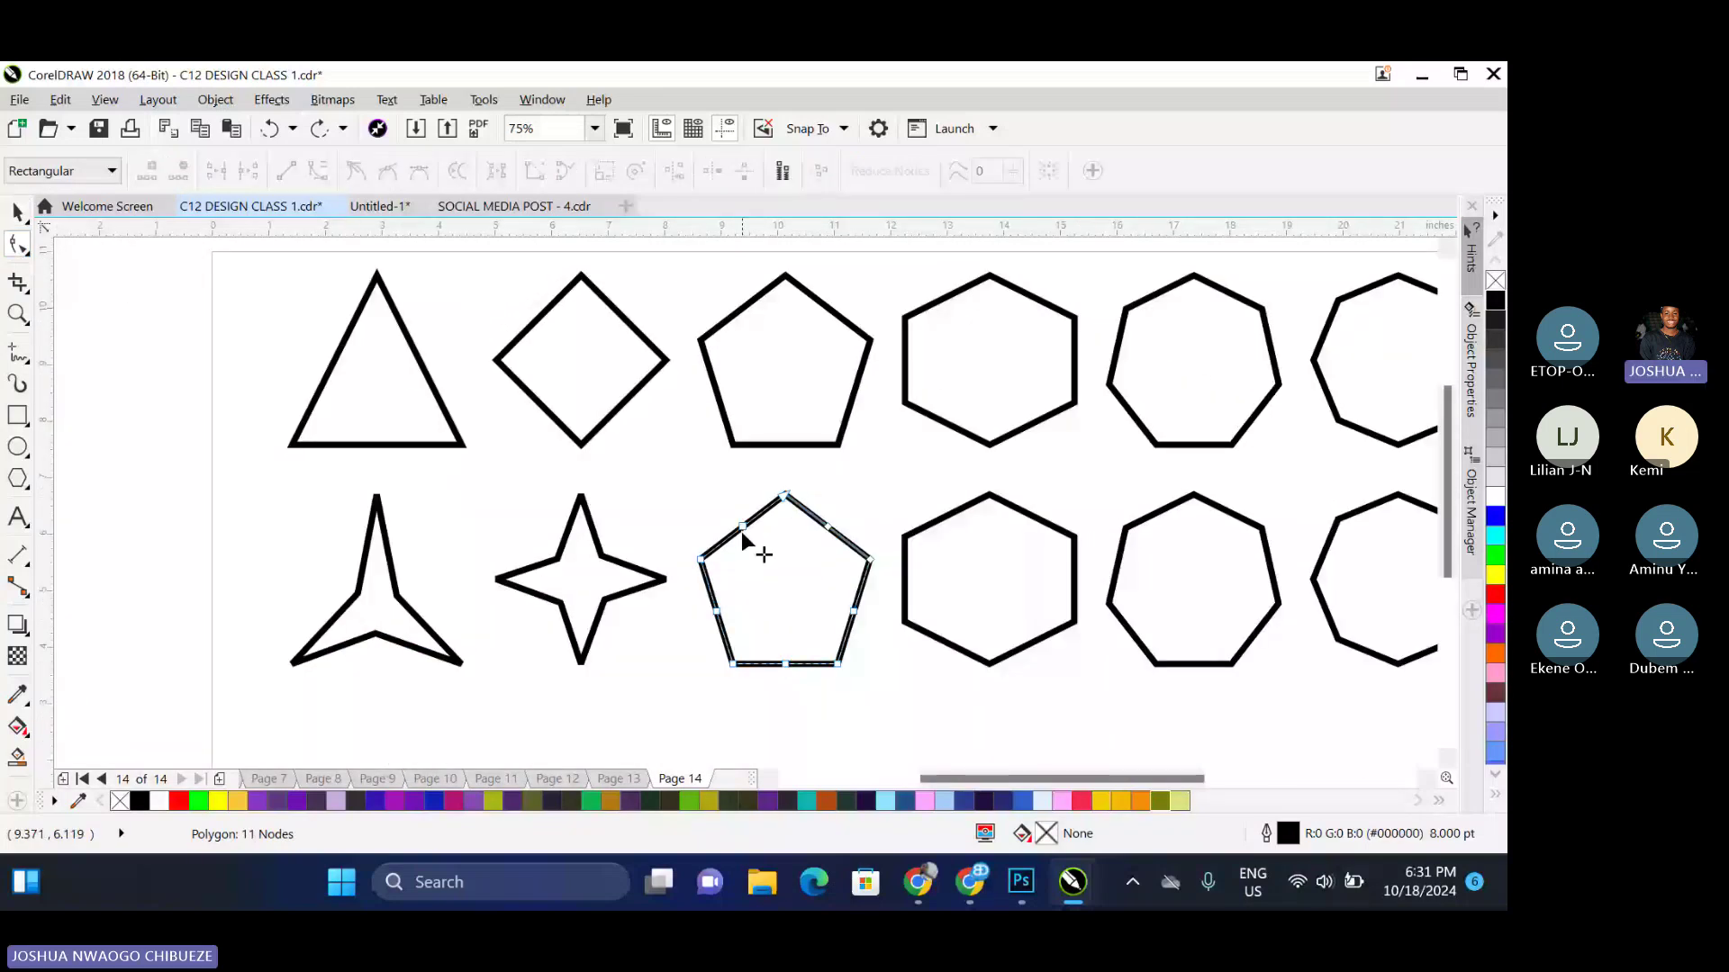
pyautogui.moveTo(741, 531); pyautogui.dragTo(762, 560)
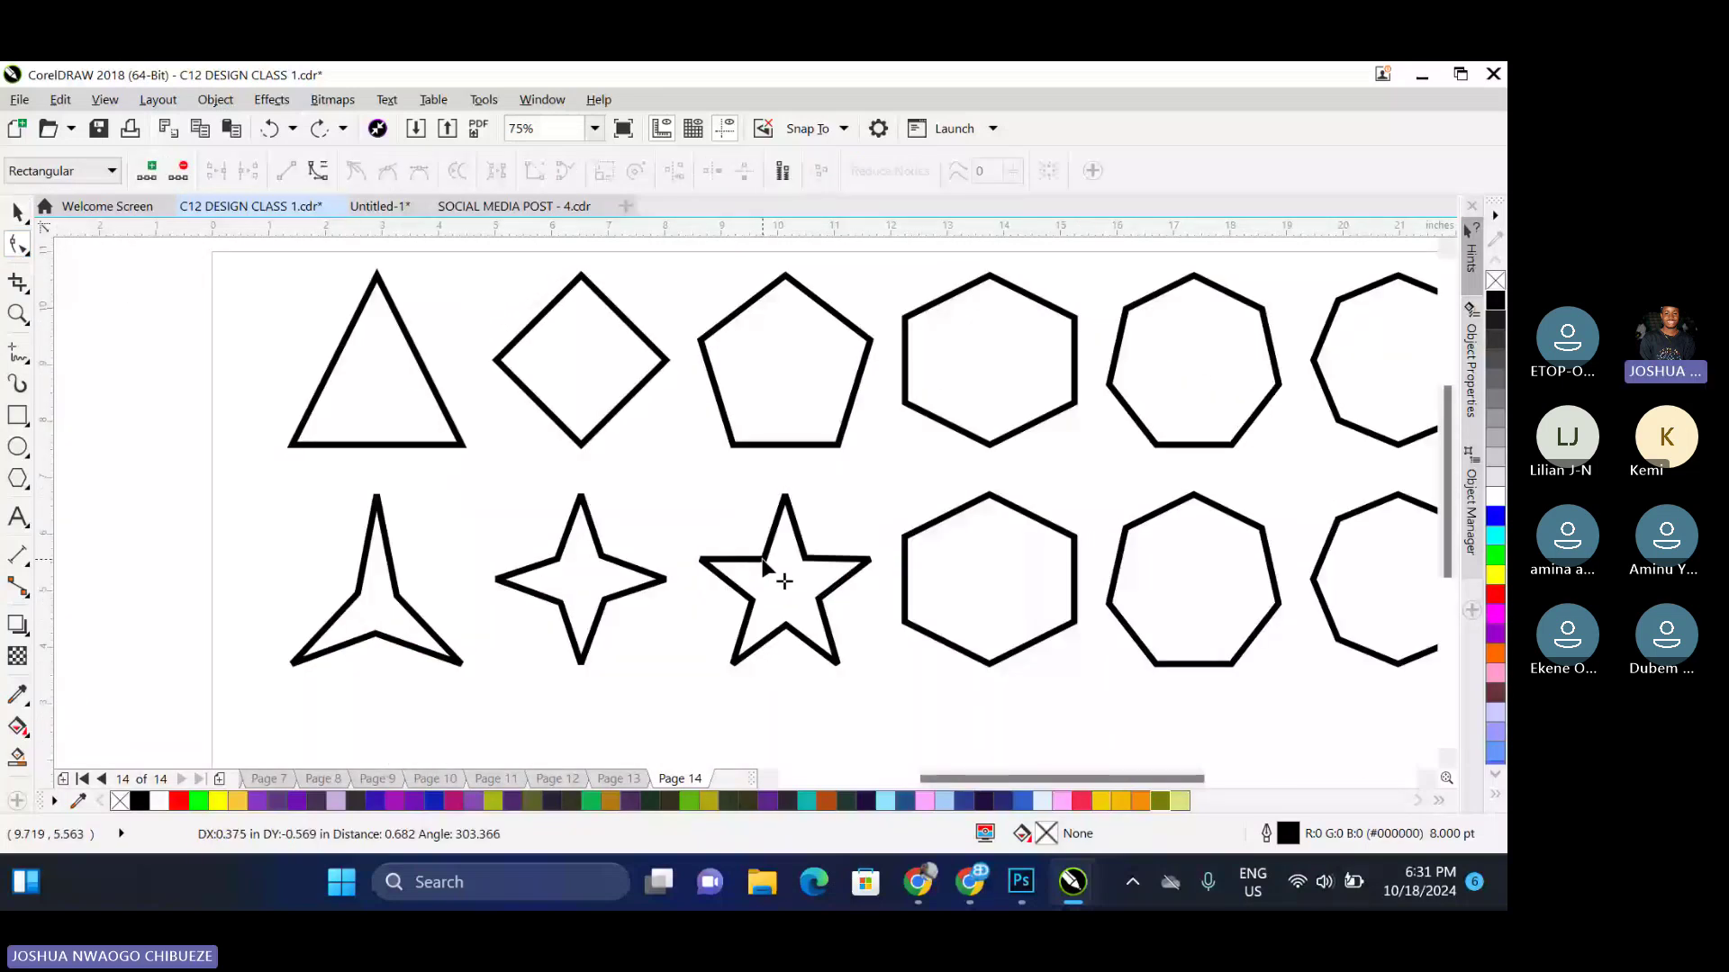
# Twist the lower six-sided and seven-sided polygons into criss-crossing stars by moving one node of each across the shape
pyautogui.click(749, 495)
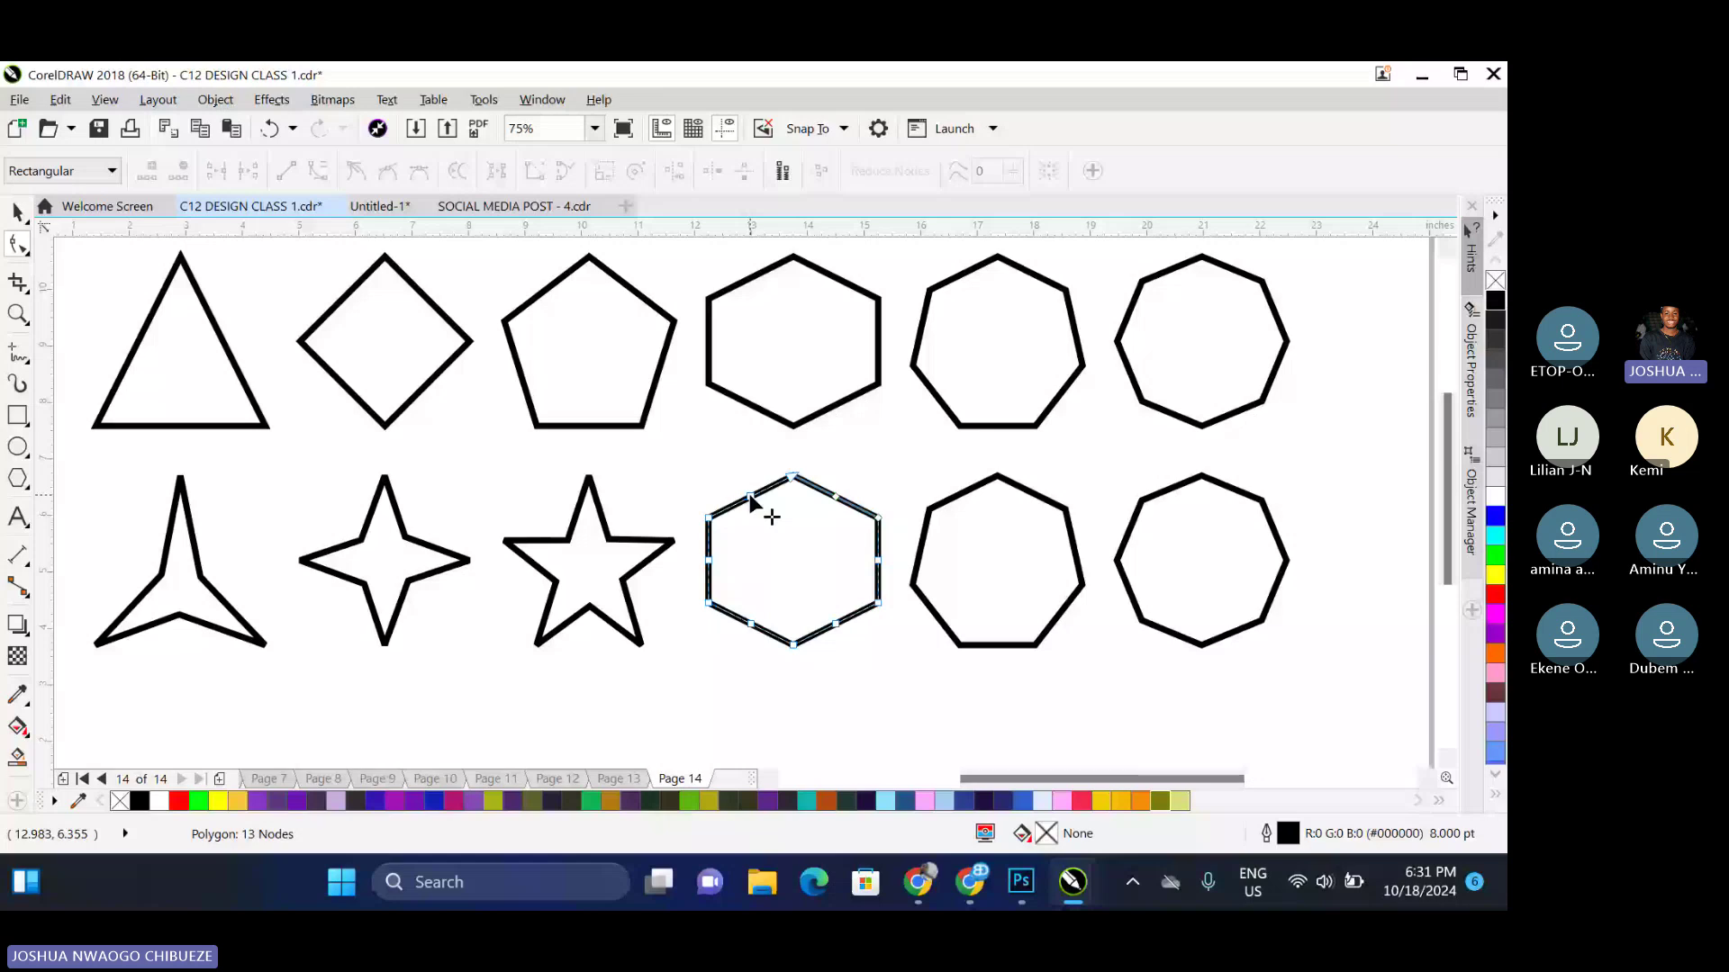
pyautogui.moveTo(749, 493); pyautogui.dragTo(750, 638)
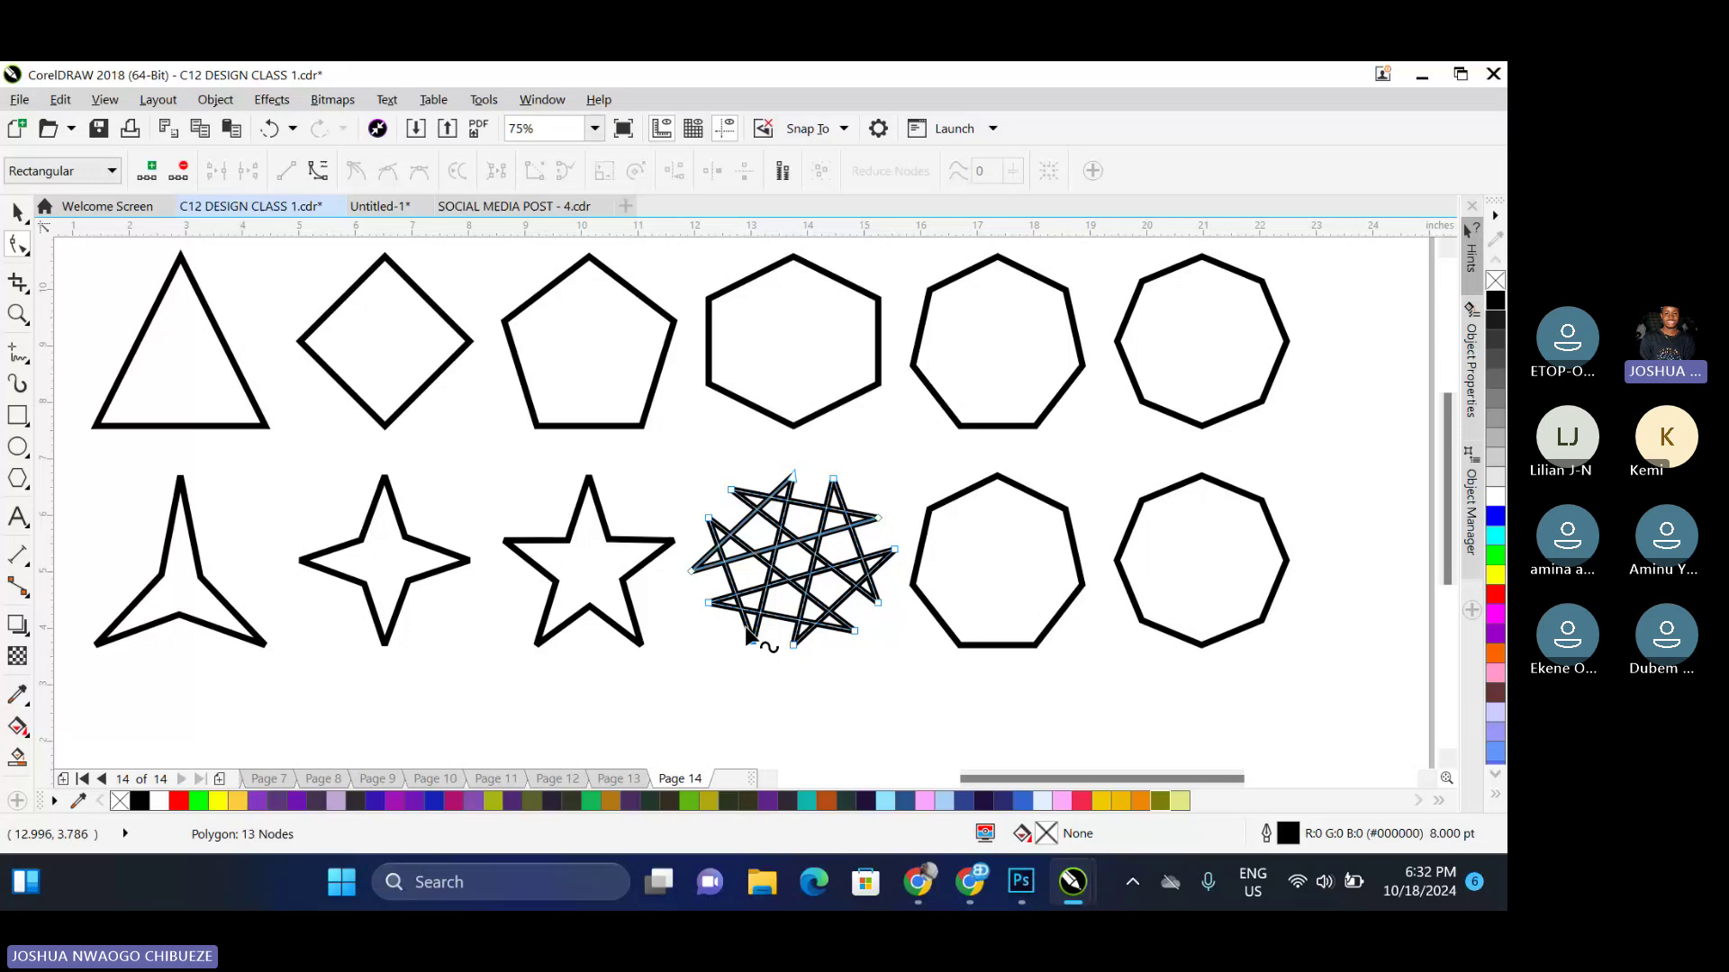
pyautogui.click(931, 519)
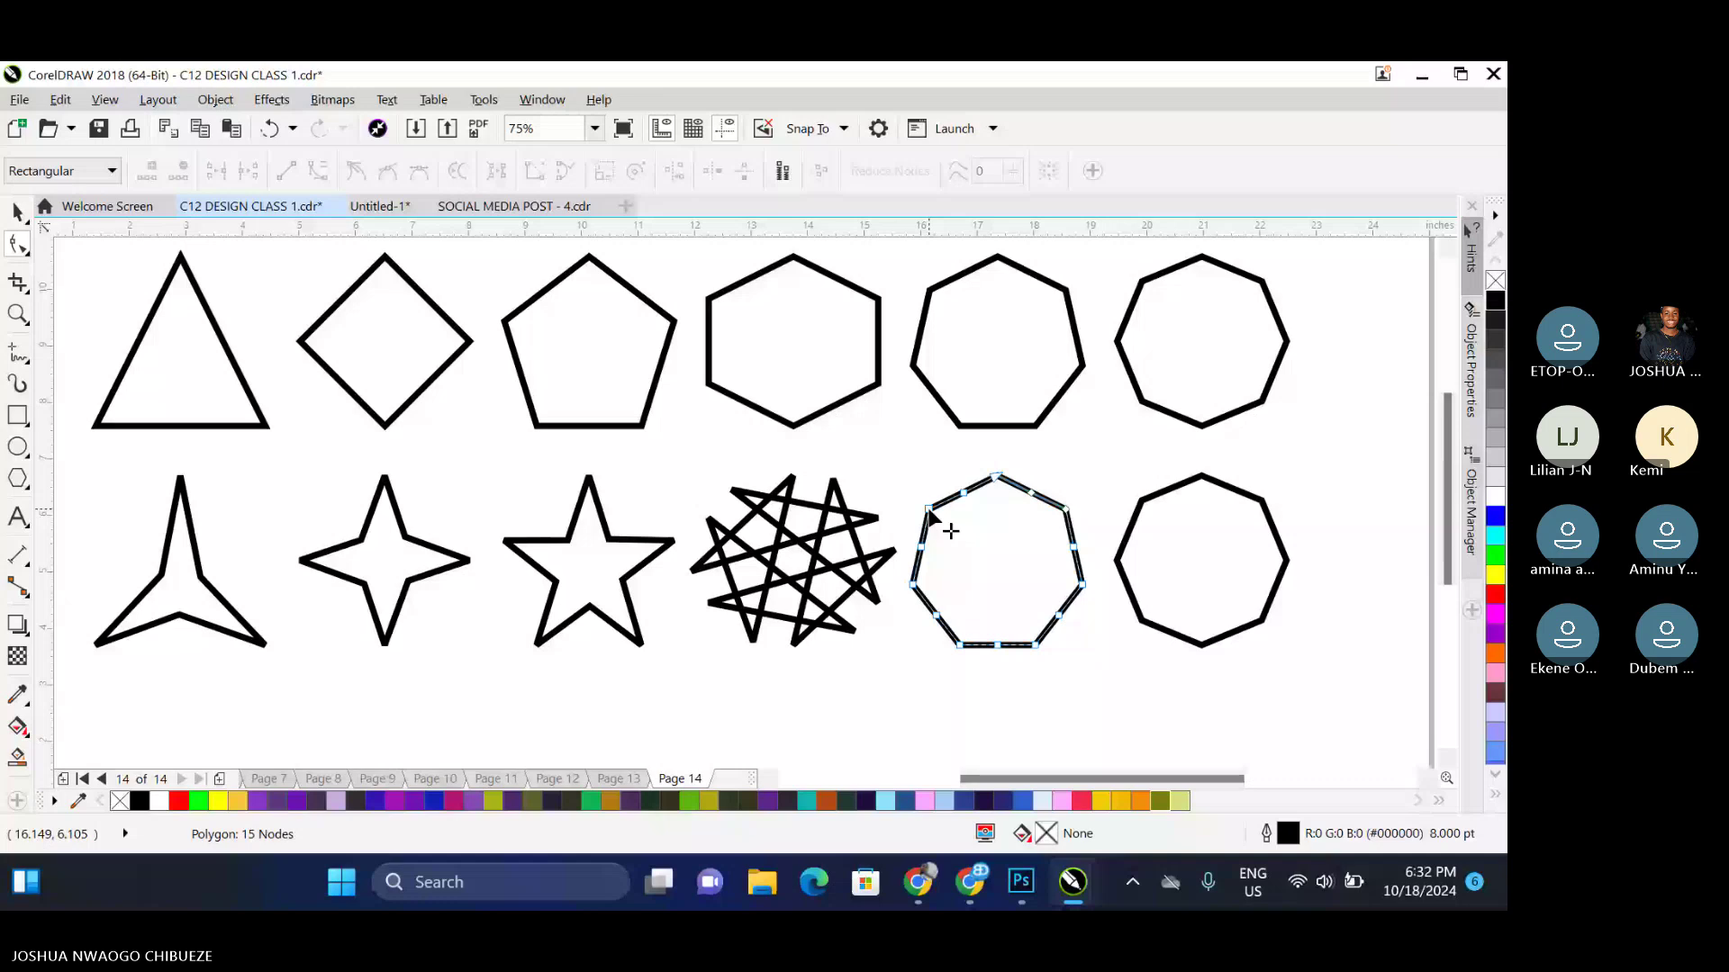
pyautogui.moveTo(929, 510); pyautogui.dragTo(1079, 600)
pyautogui.press('space')
# Reshape the lower octagon into an eight-pointed star by moving one of its nodes inward with the Shape tool
pyautogui.scroll(-1, 232, 377)
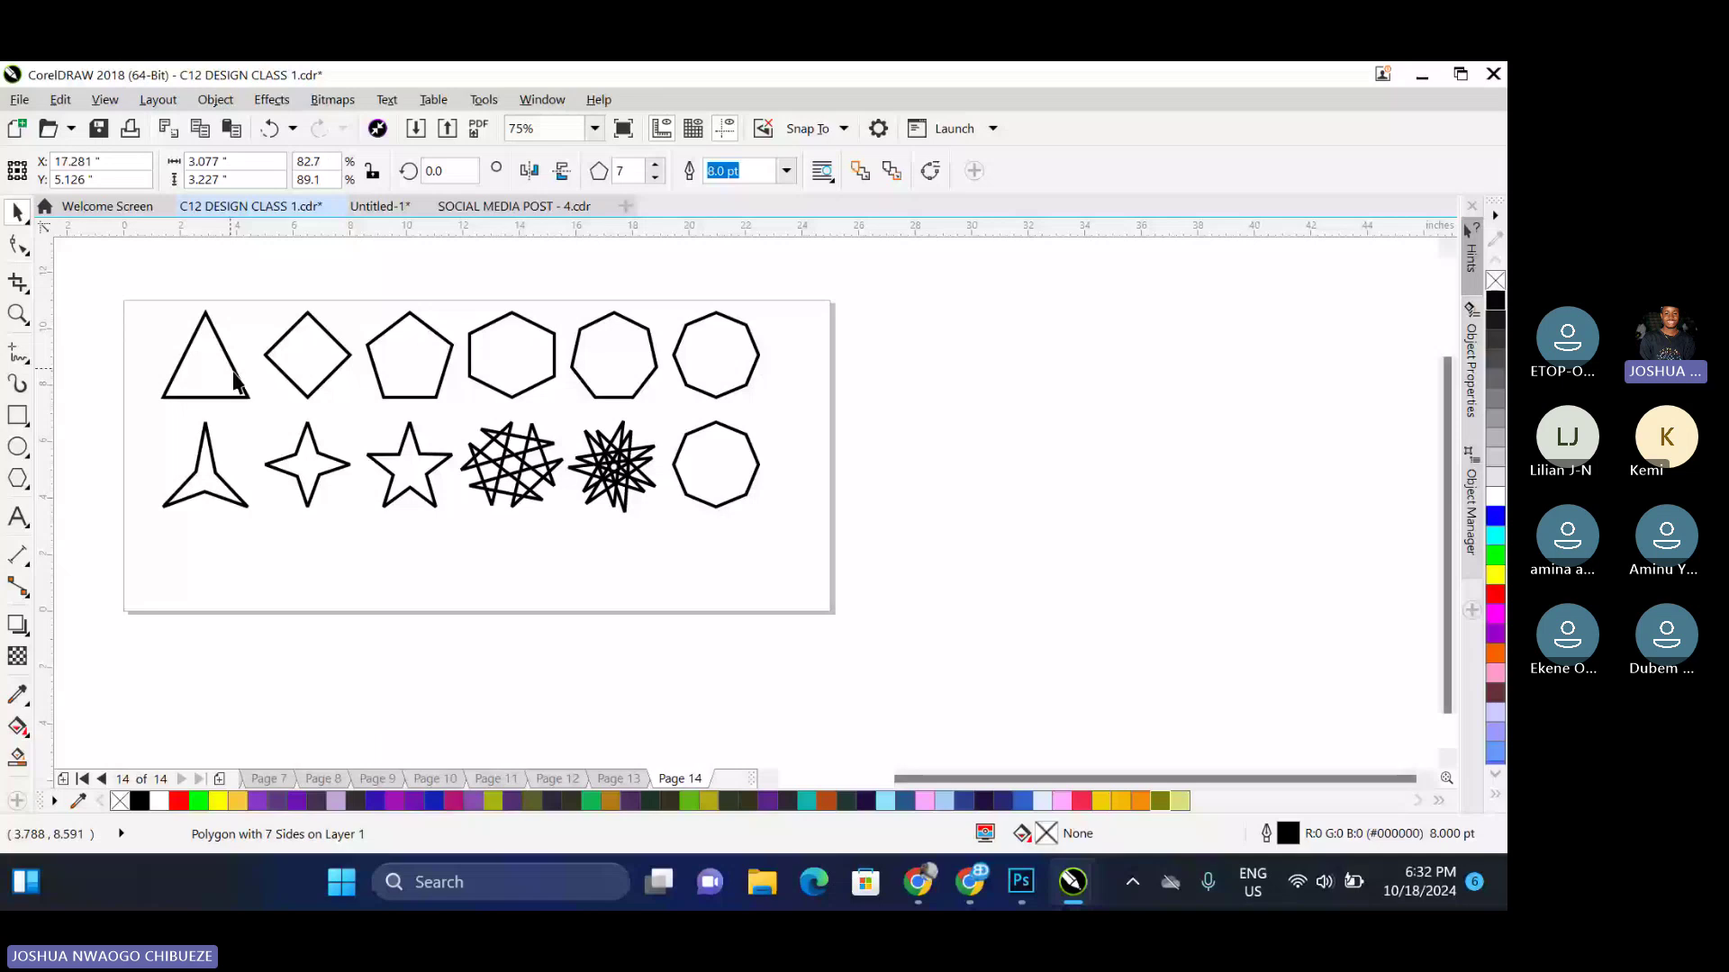
pyautogui.scroll(2, 694, 459)
pyautogui.click(690, 460)
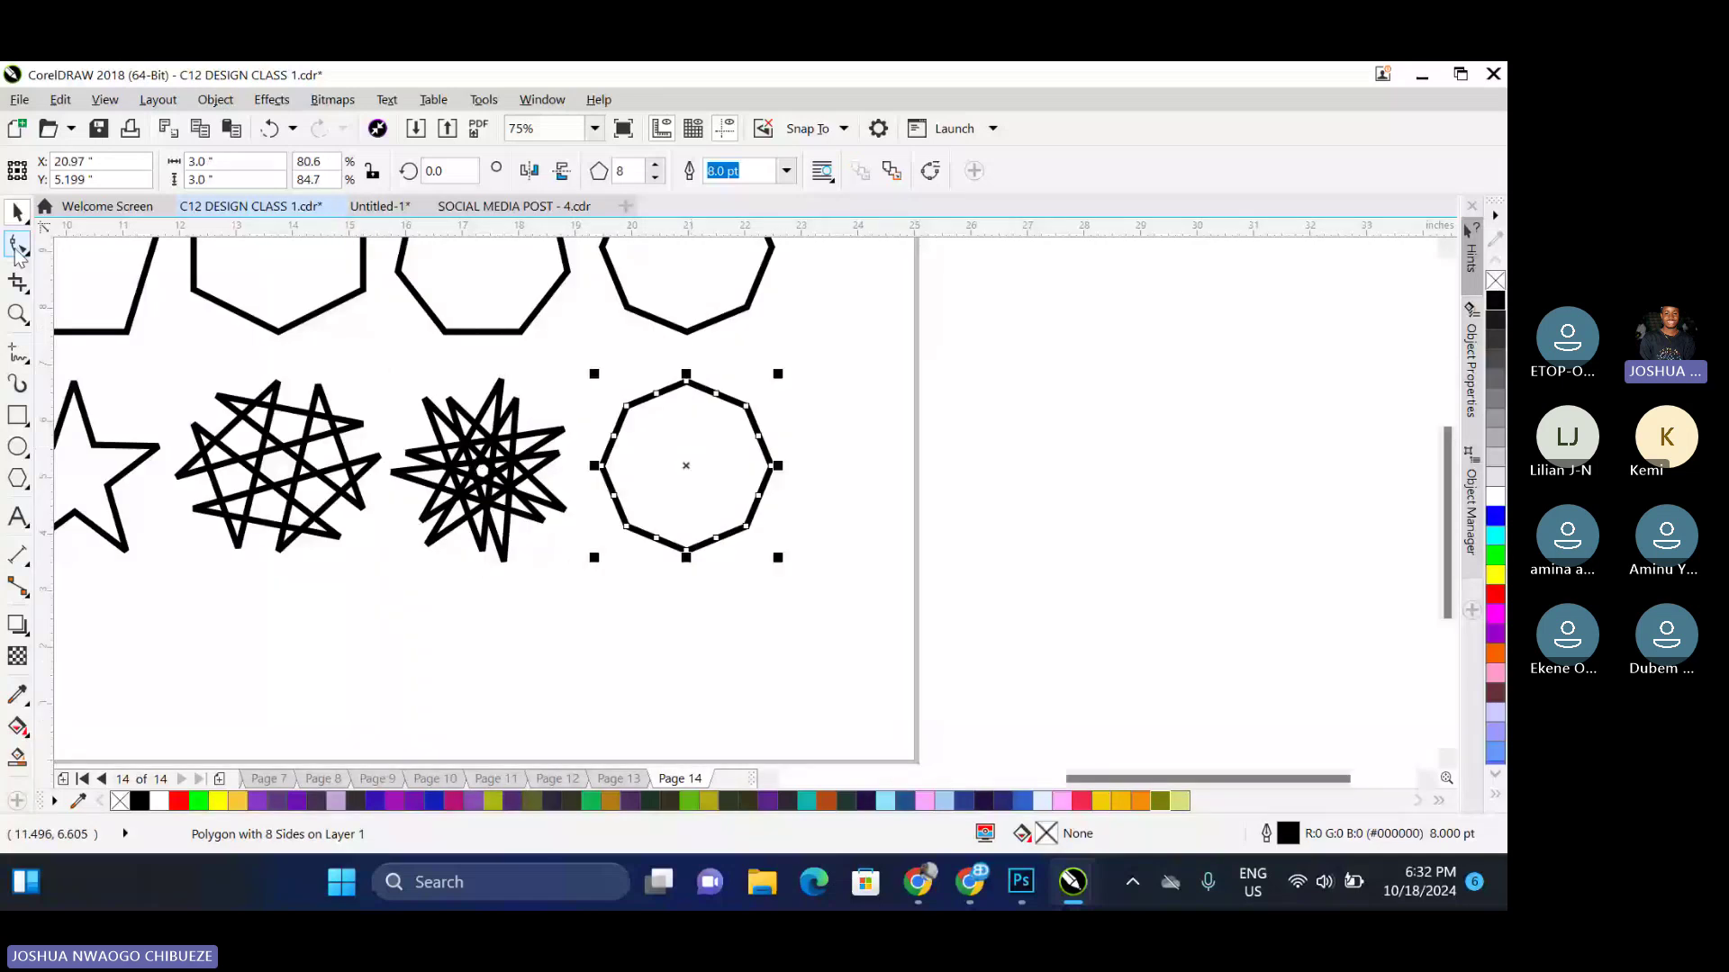
pyautogui.click(17, 244)
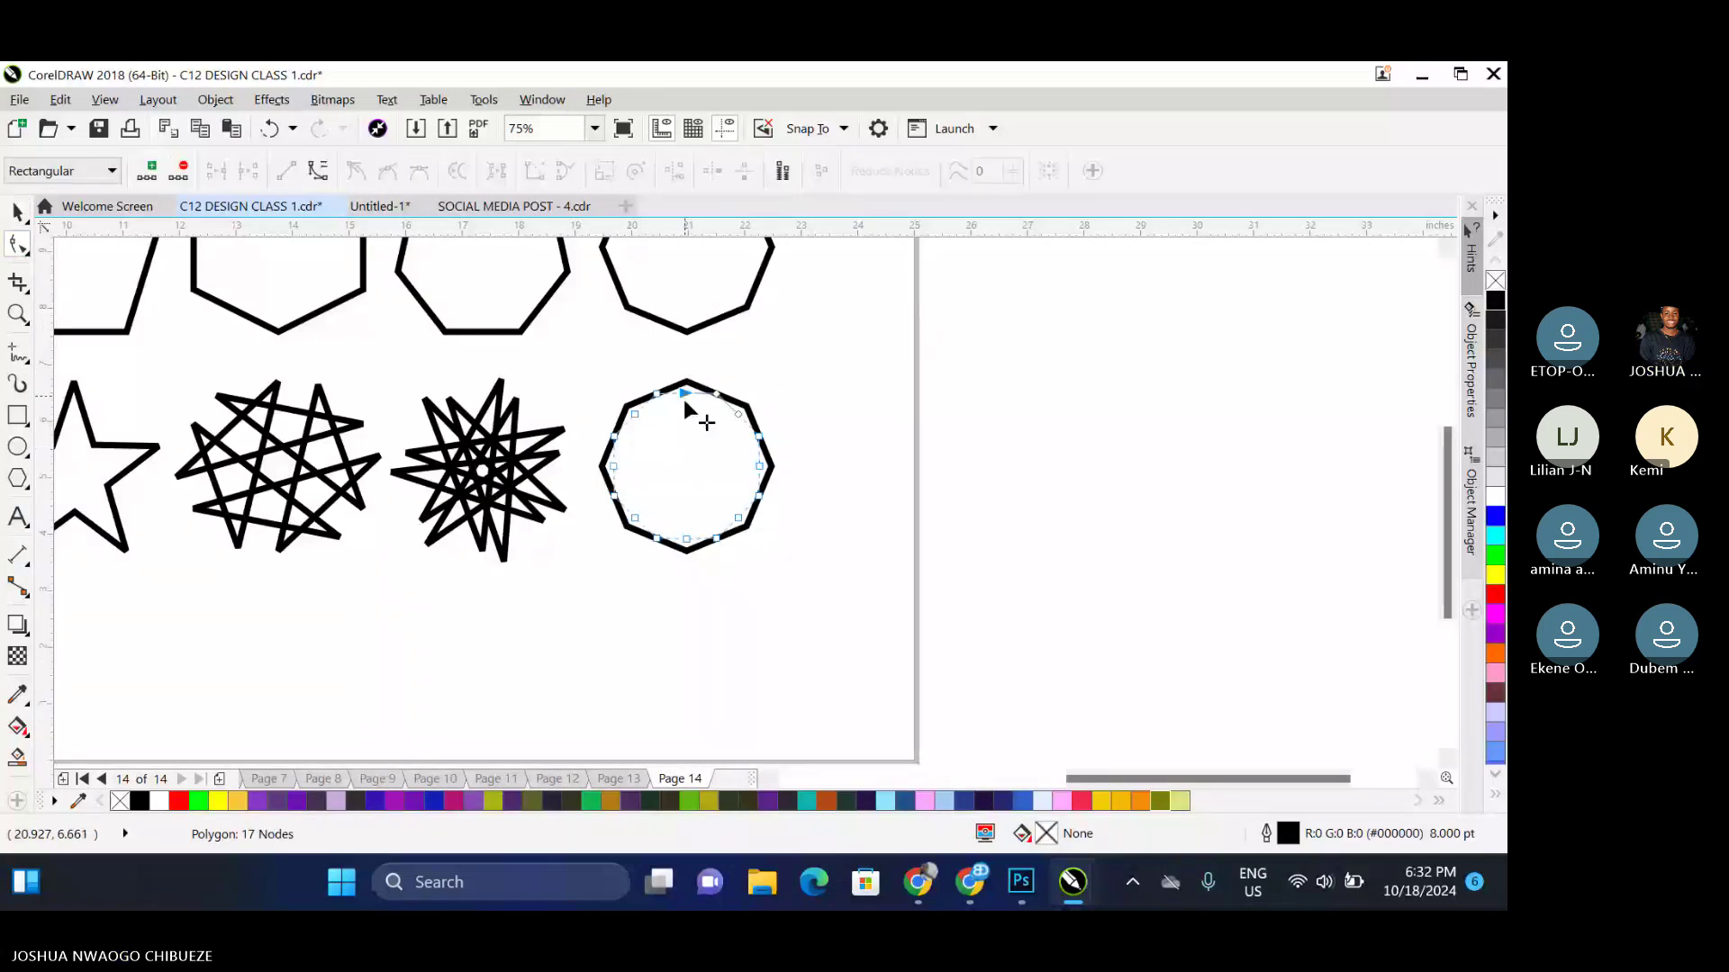
pyautogui.moveTo(682, 396)
pyautogui.mouseDown()
pyautogui.moveTo(690, 430)
pyautogui.moveTo(678, 420)
pyautogui.mouseUp()
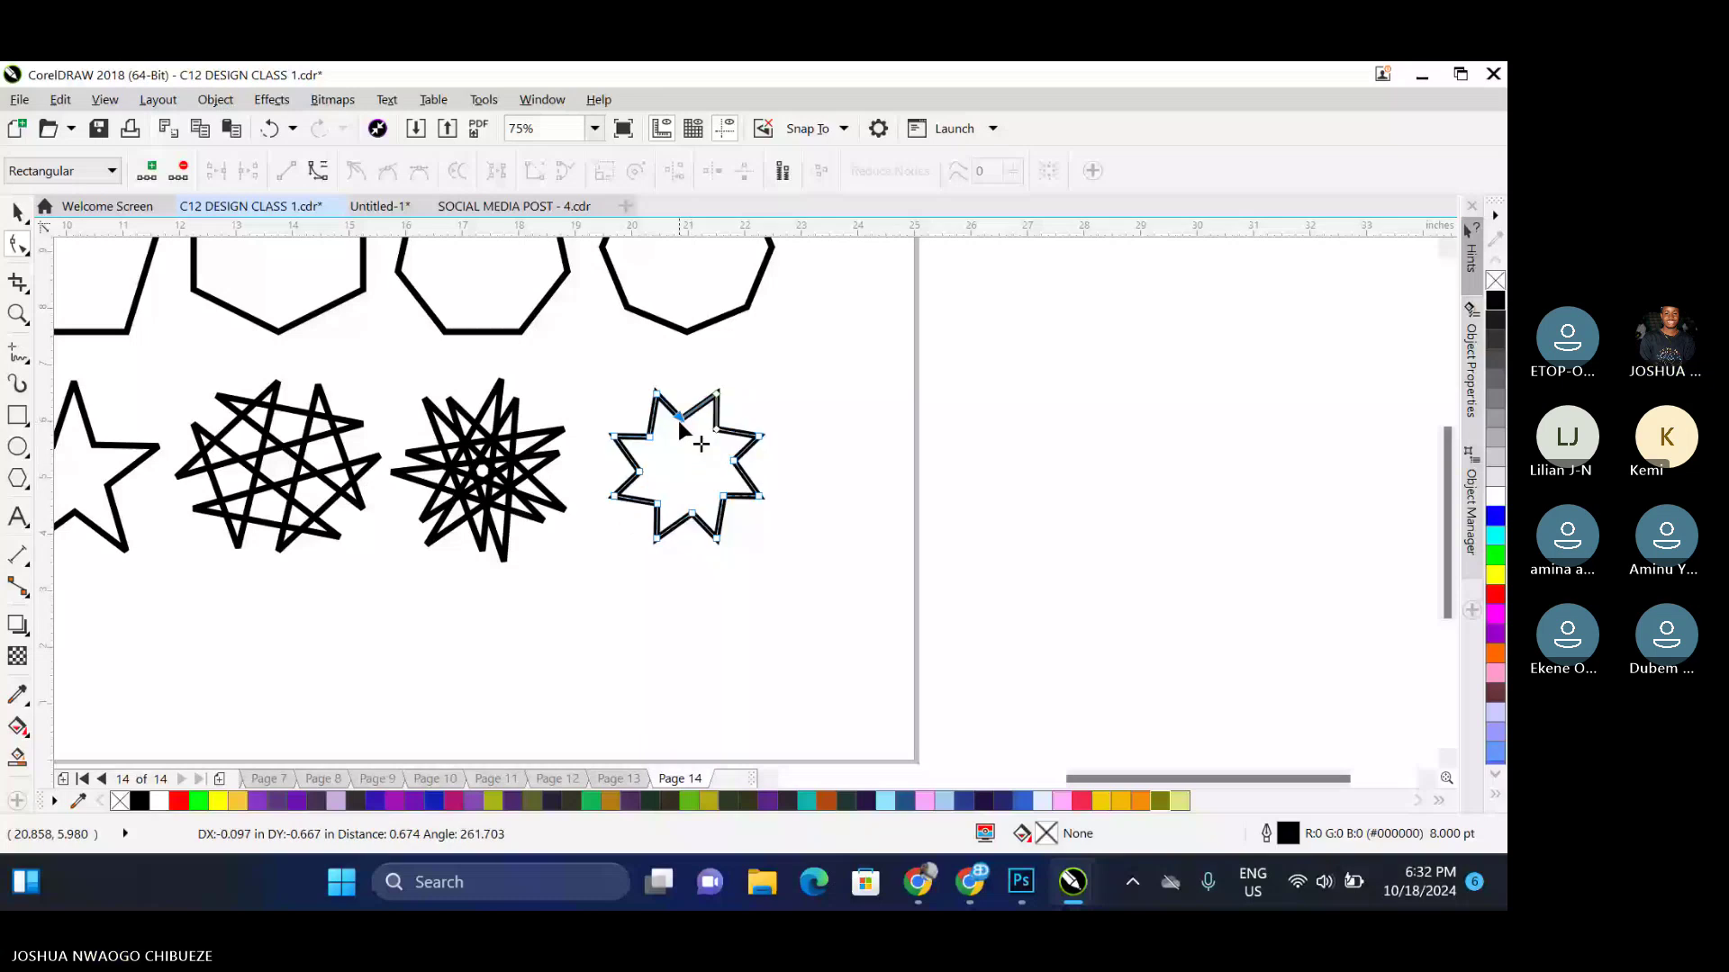
pyautogui.click(17, 211)
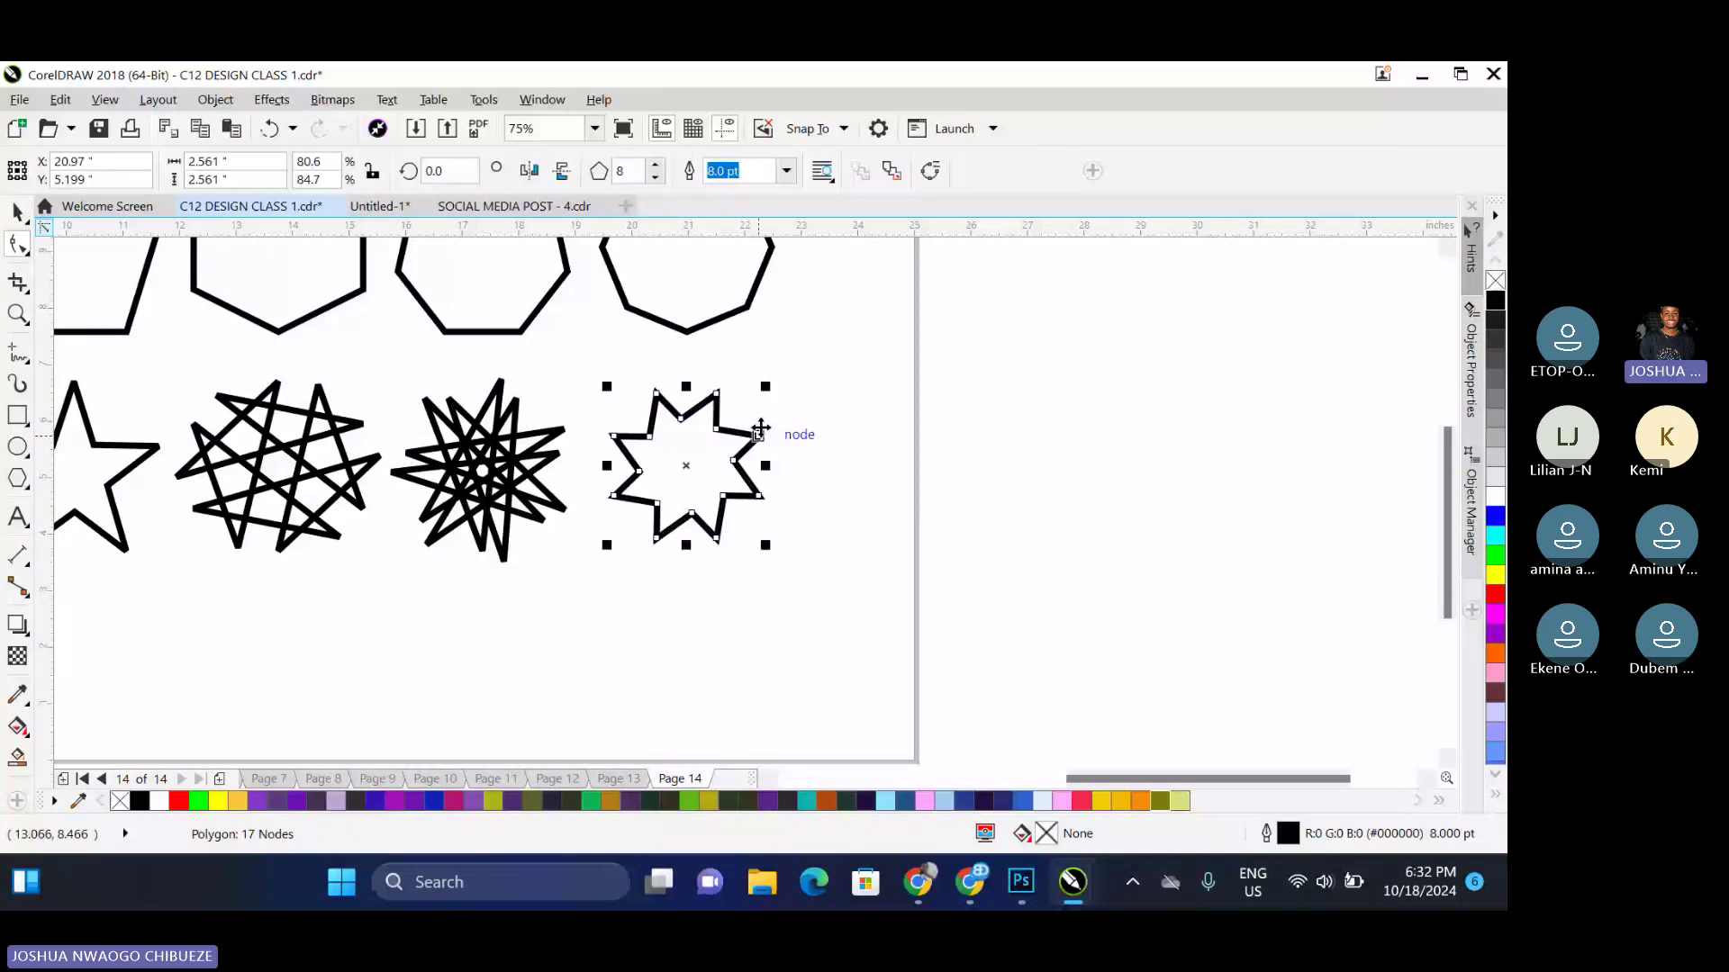
pyautogui.scroll(-2, 731, 474)
pyautogui.click(660, 497)
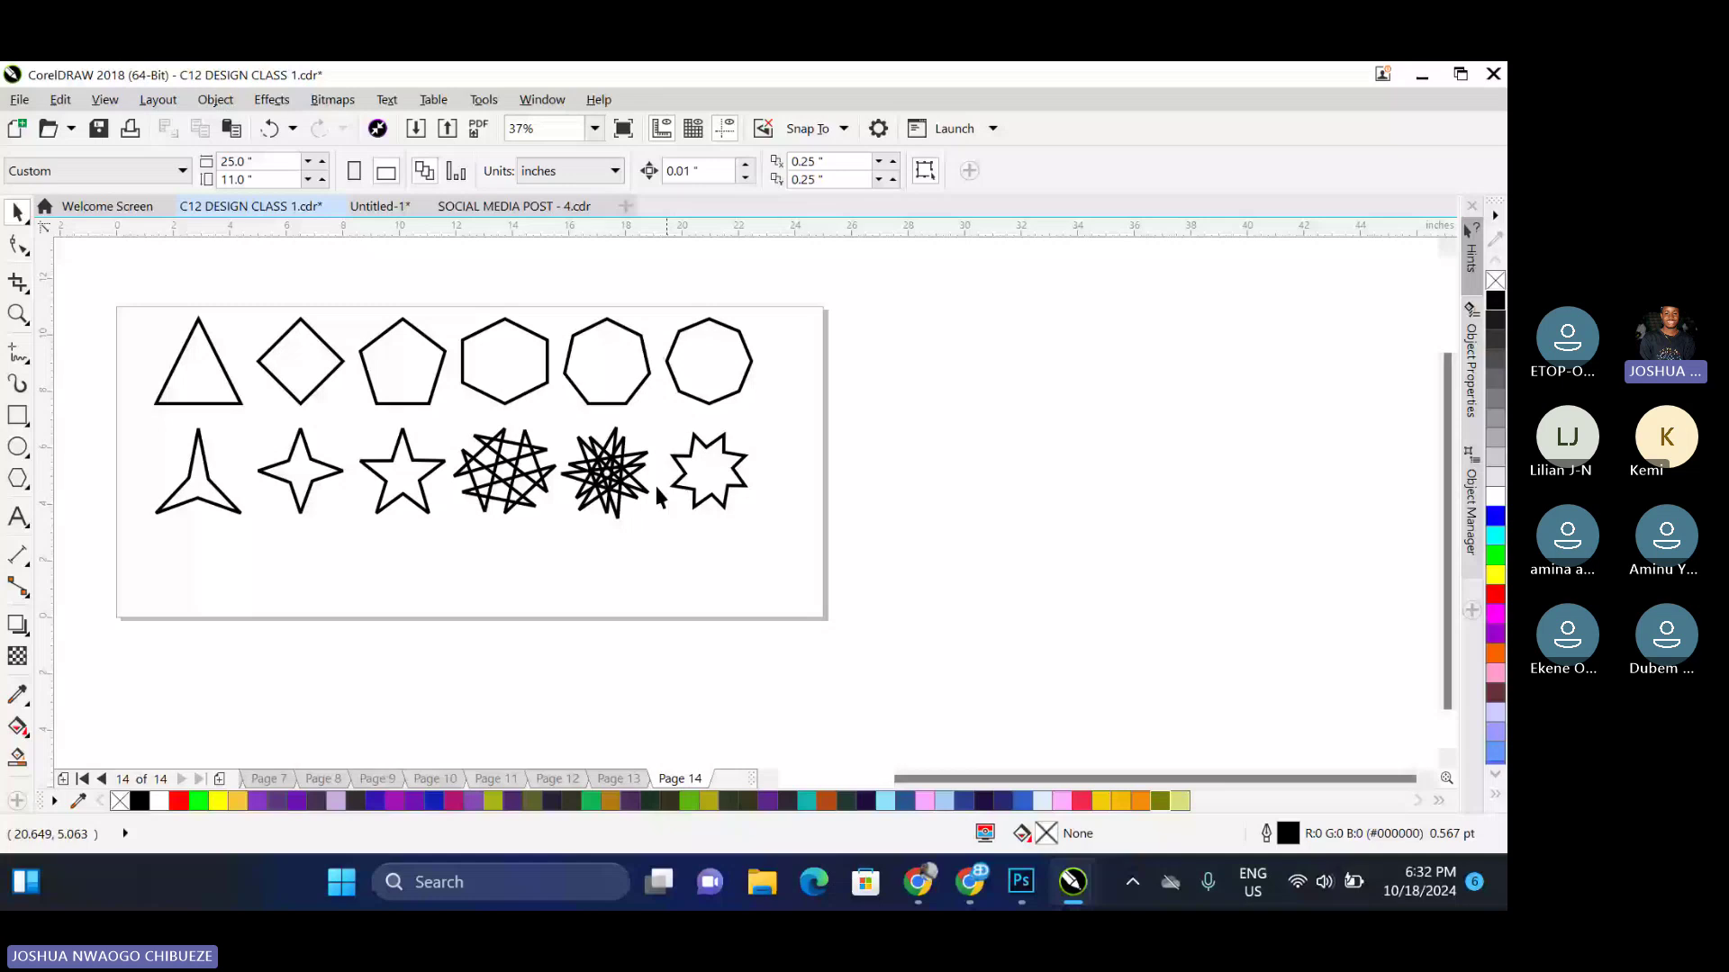
# Try 16 sides on the lower three-pointed star and 11 on the four-pointed star, and undo both changes
pyautogui.moveTo(336, 490); pyautogui.dragTo(343, 503)
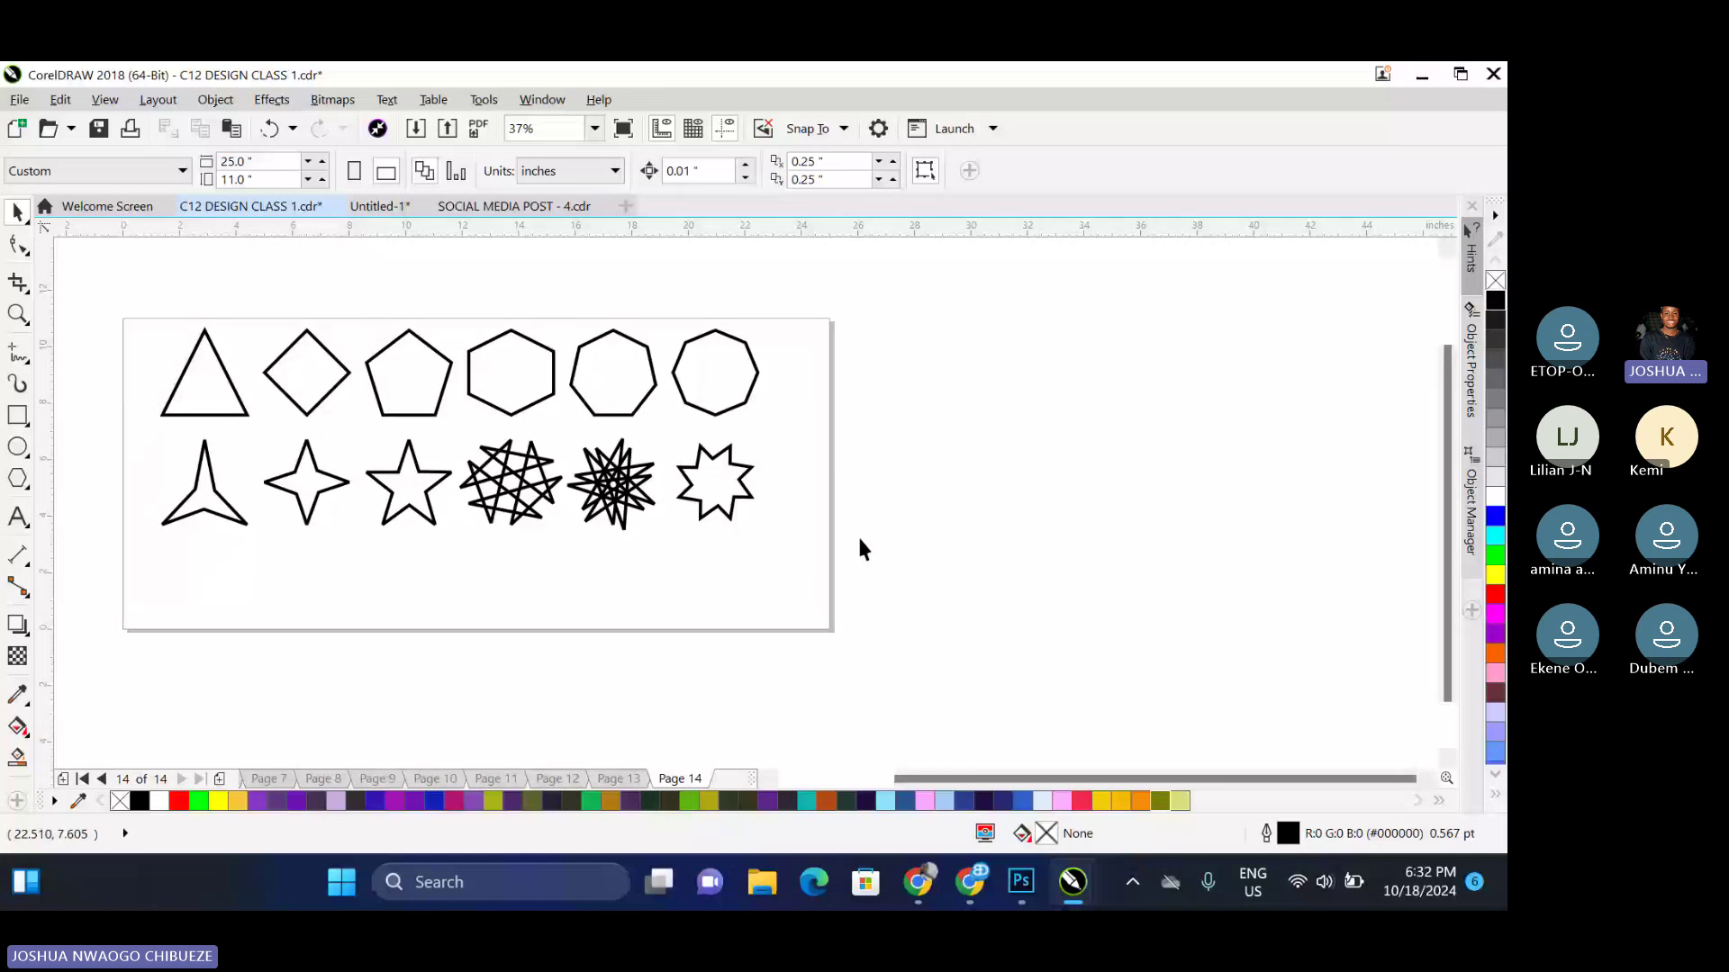
pyautogui.click(716, 461)
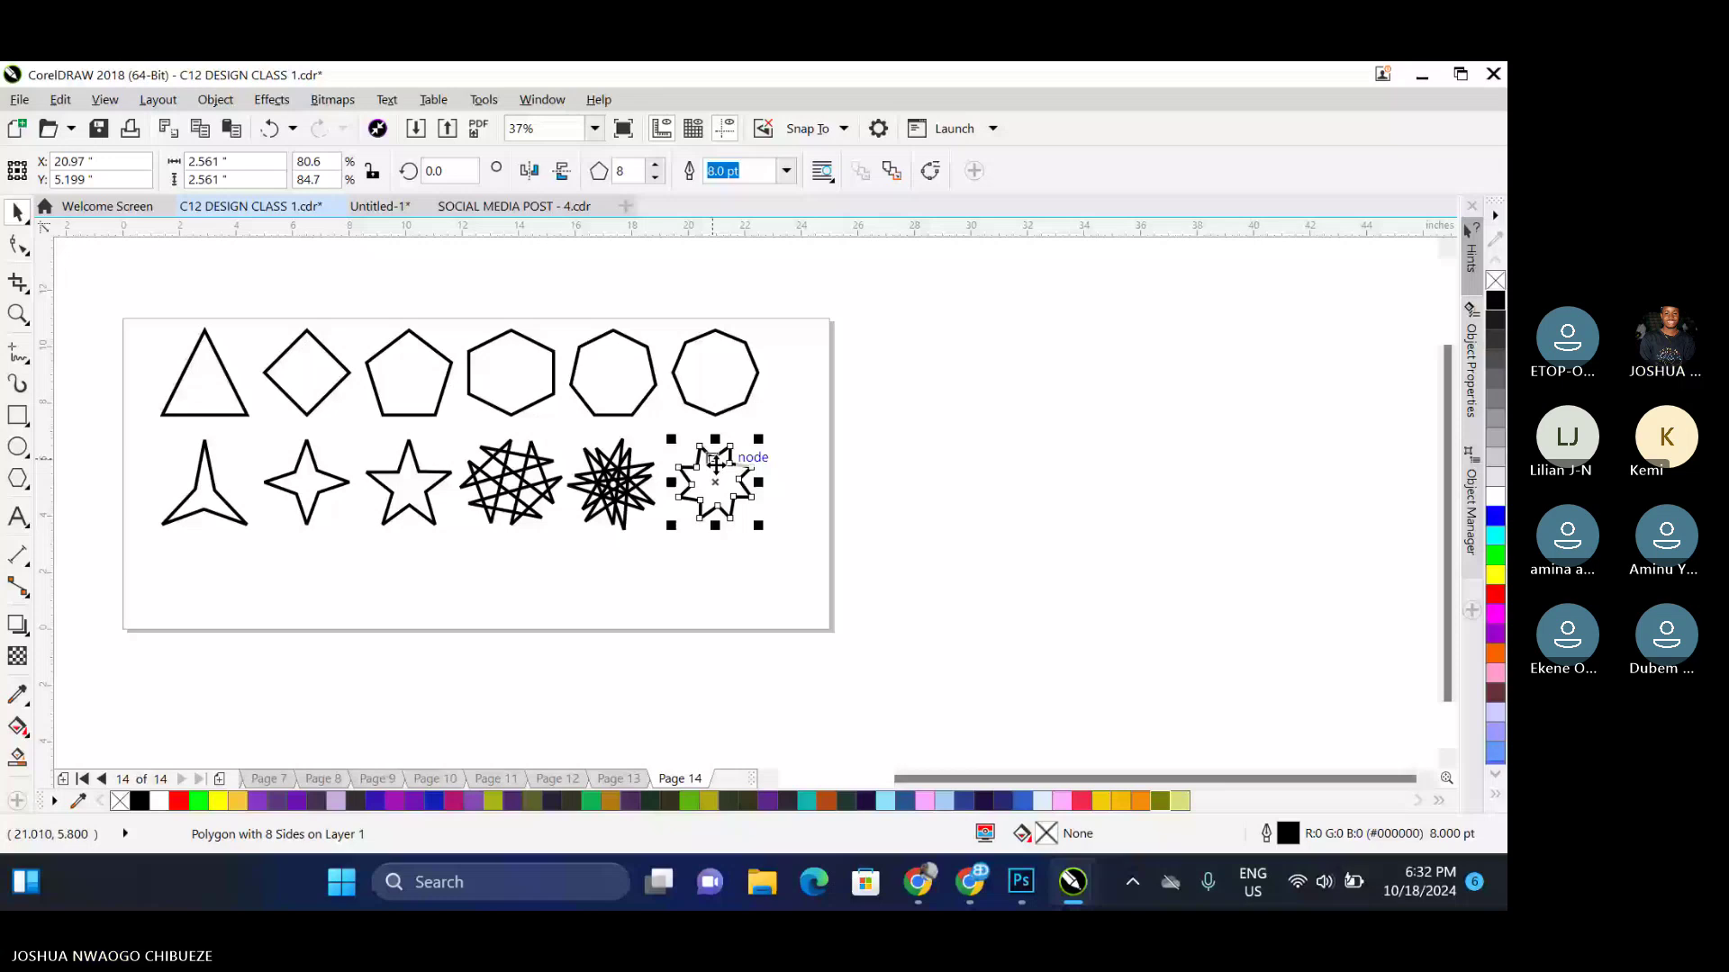
pyautogui.click(203, 459)
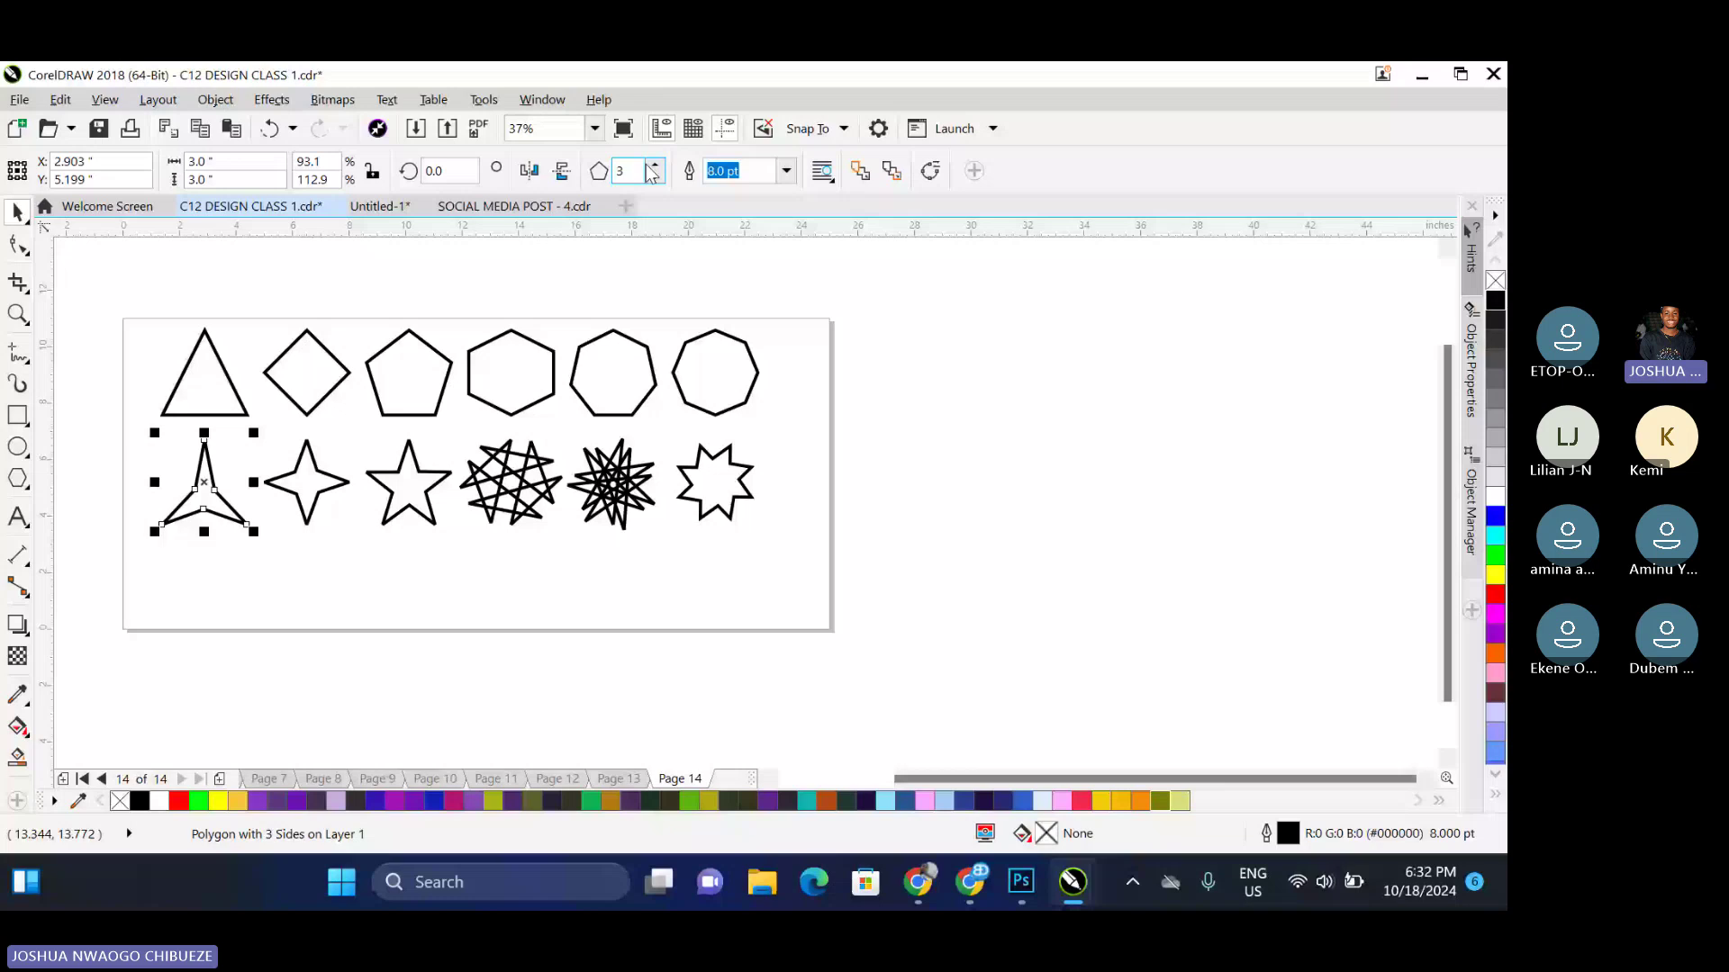
pyautogui.scroll(13, 652, 173)
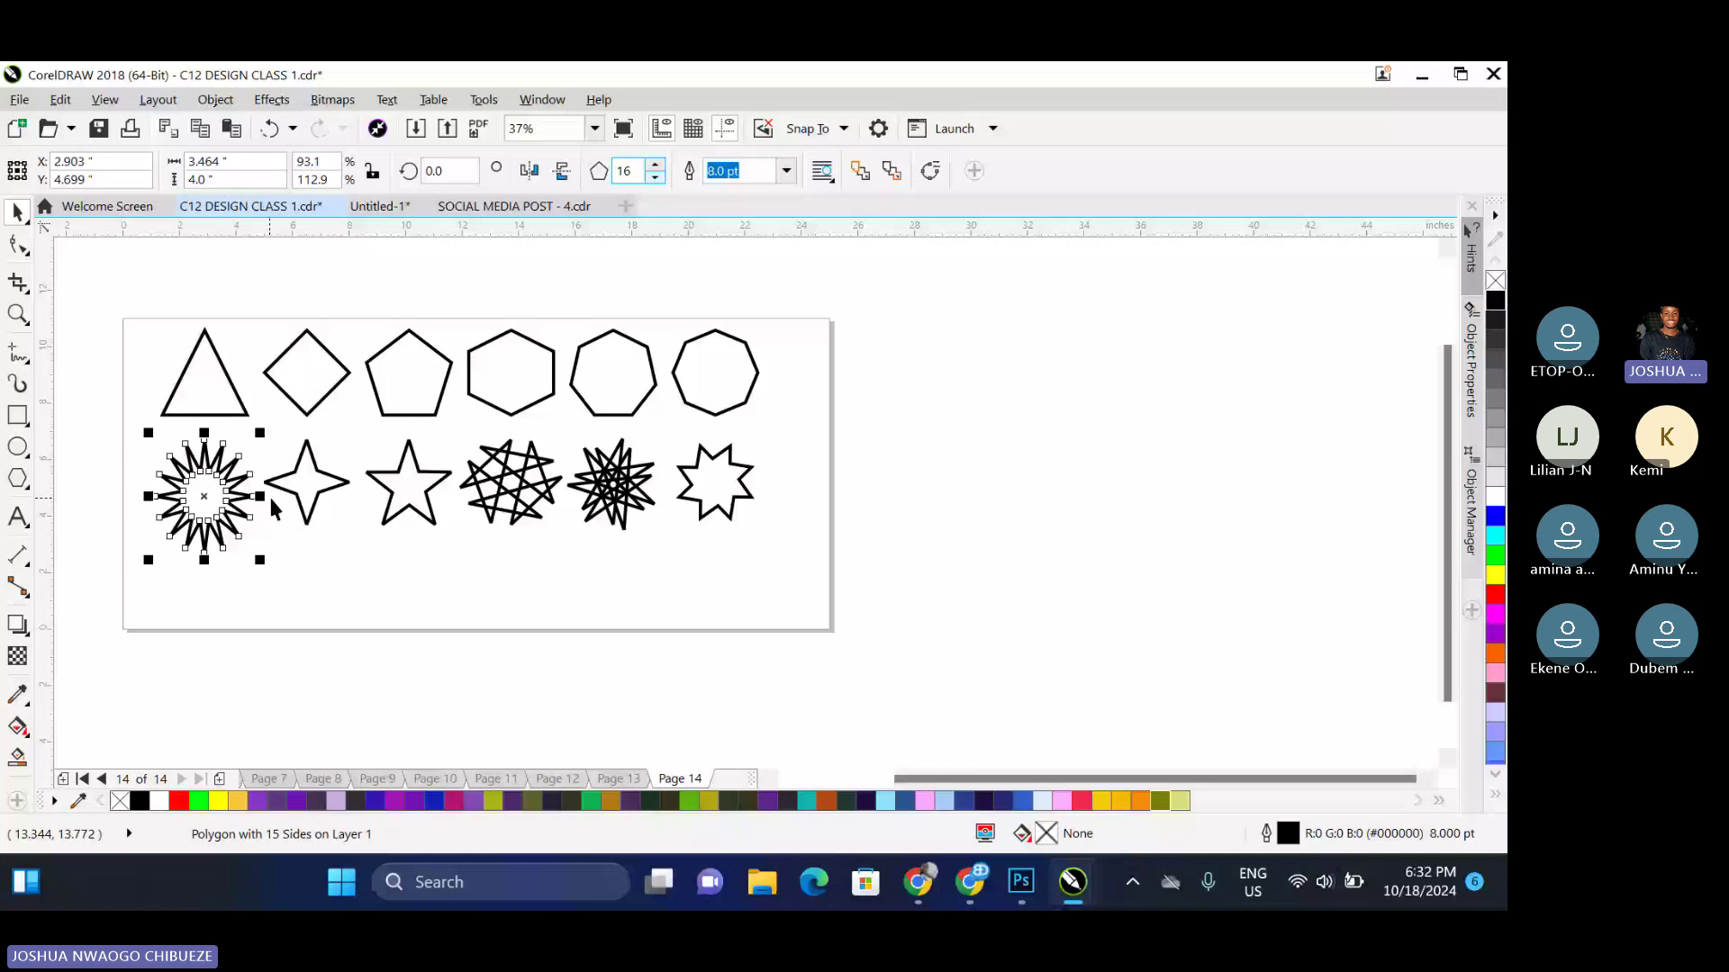
pyautogui.click(306, 482)
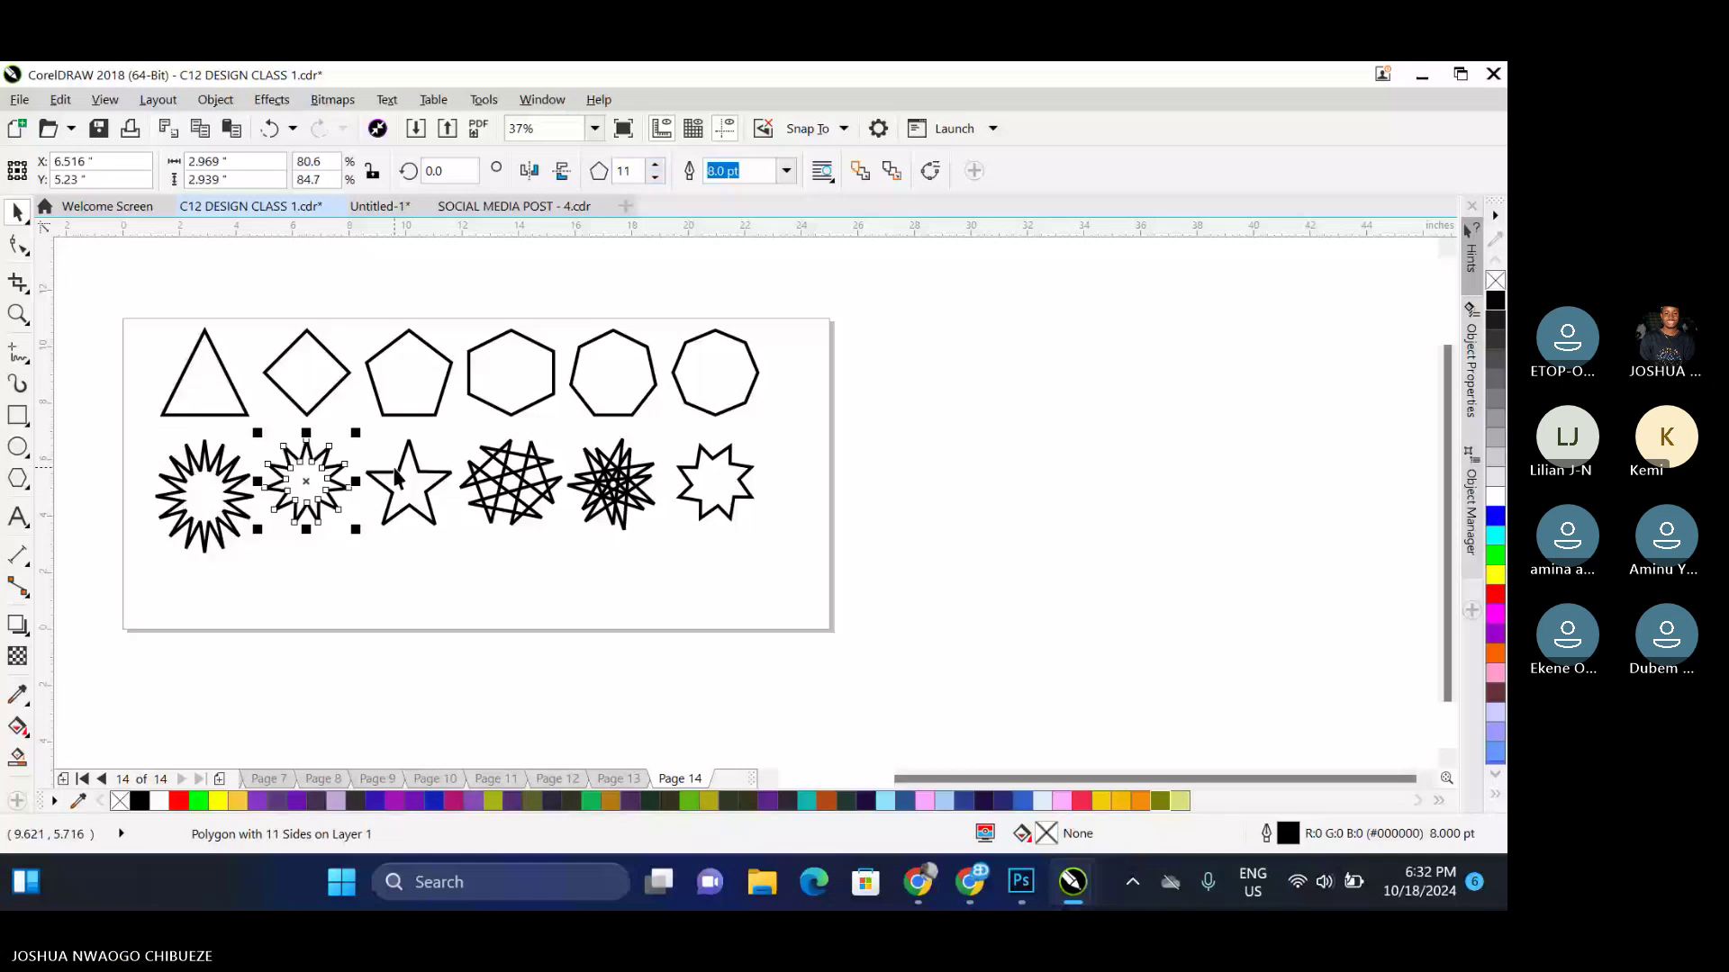
pyautogui.hotkey('ctrl', 'z')
pyautogui.hotkey('ctrl', 'z')
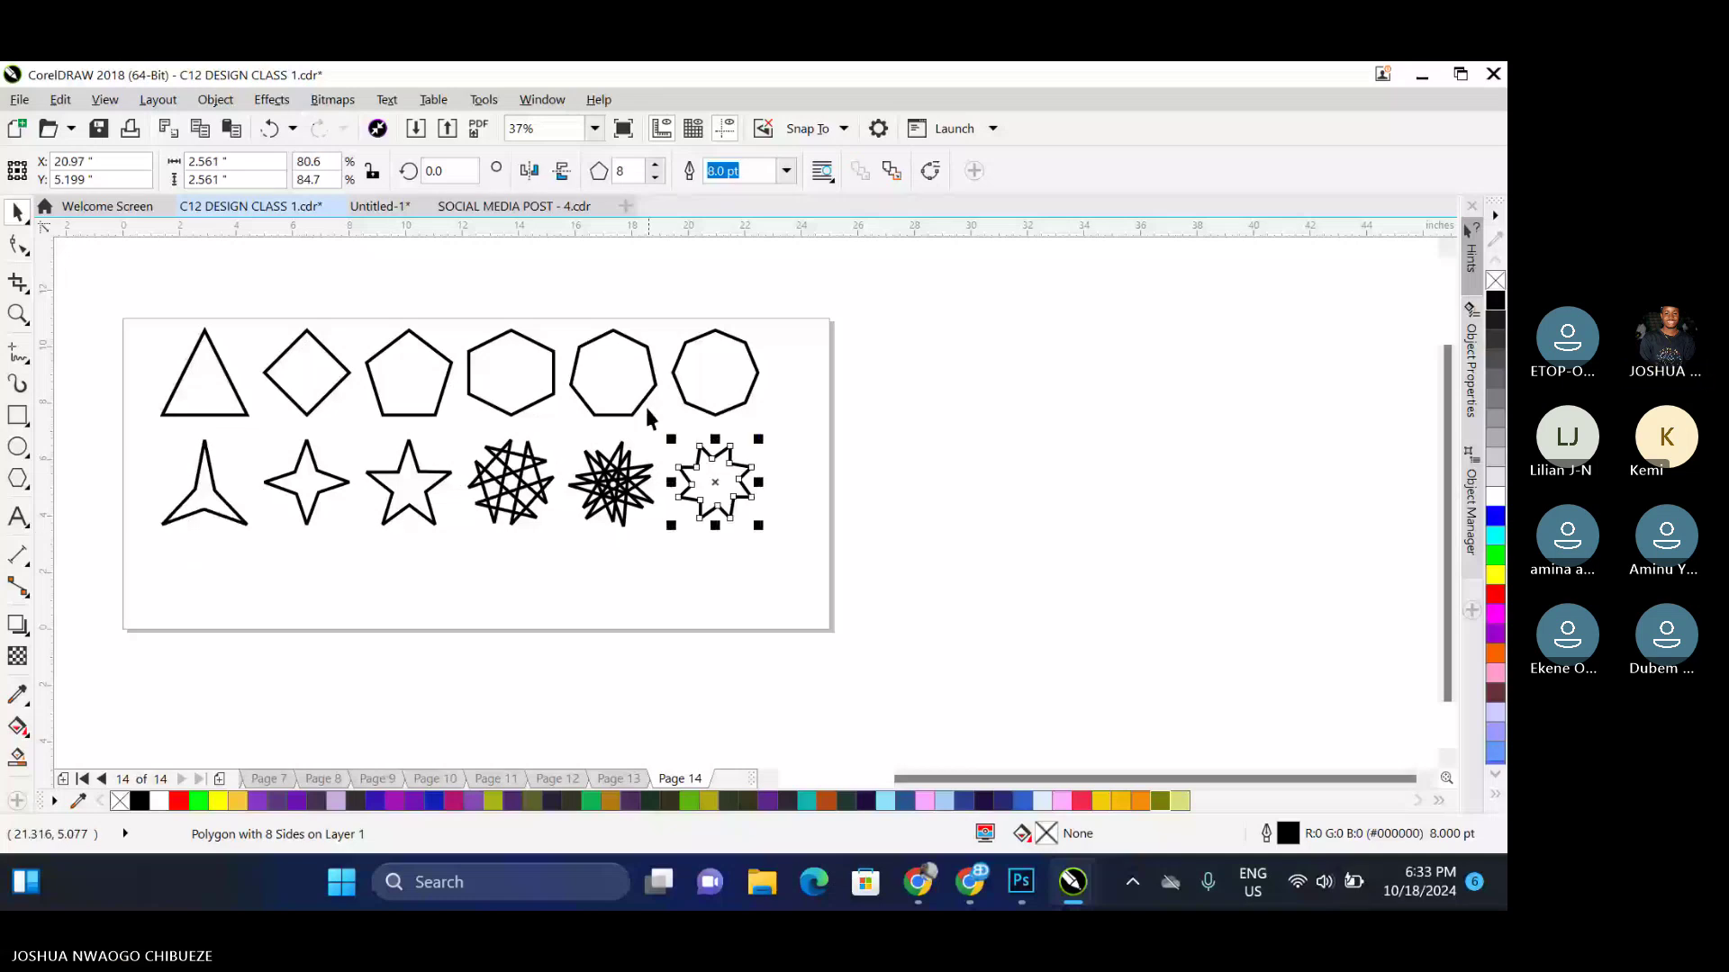
# Set the lower eight-pointed star's width and height to 3 inches each
pyautogui.moveTo(234, 162); pyautogui.dragTo(171, 190)
pyautogui.write('3')
pyautogui.press('Tab')
pyautogui.write('3')
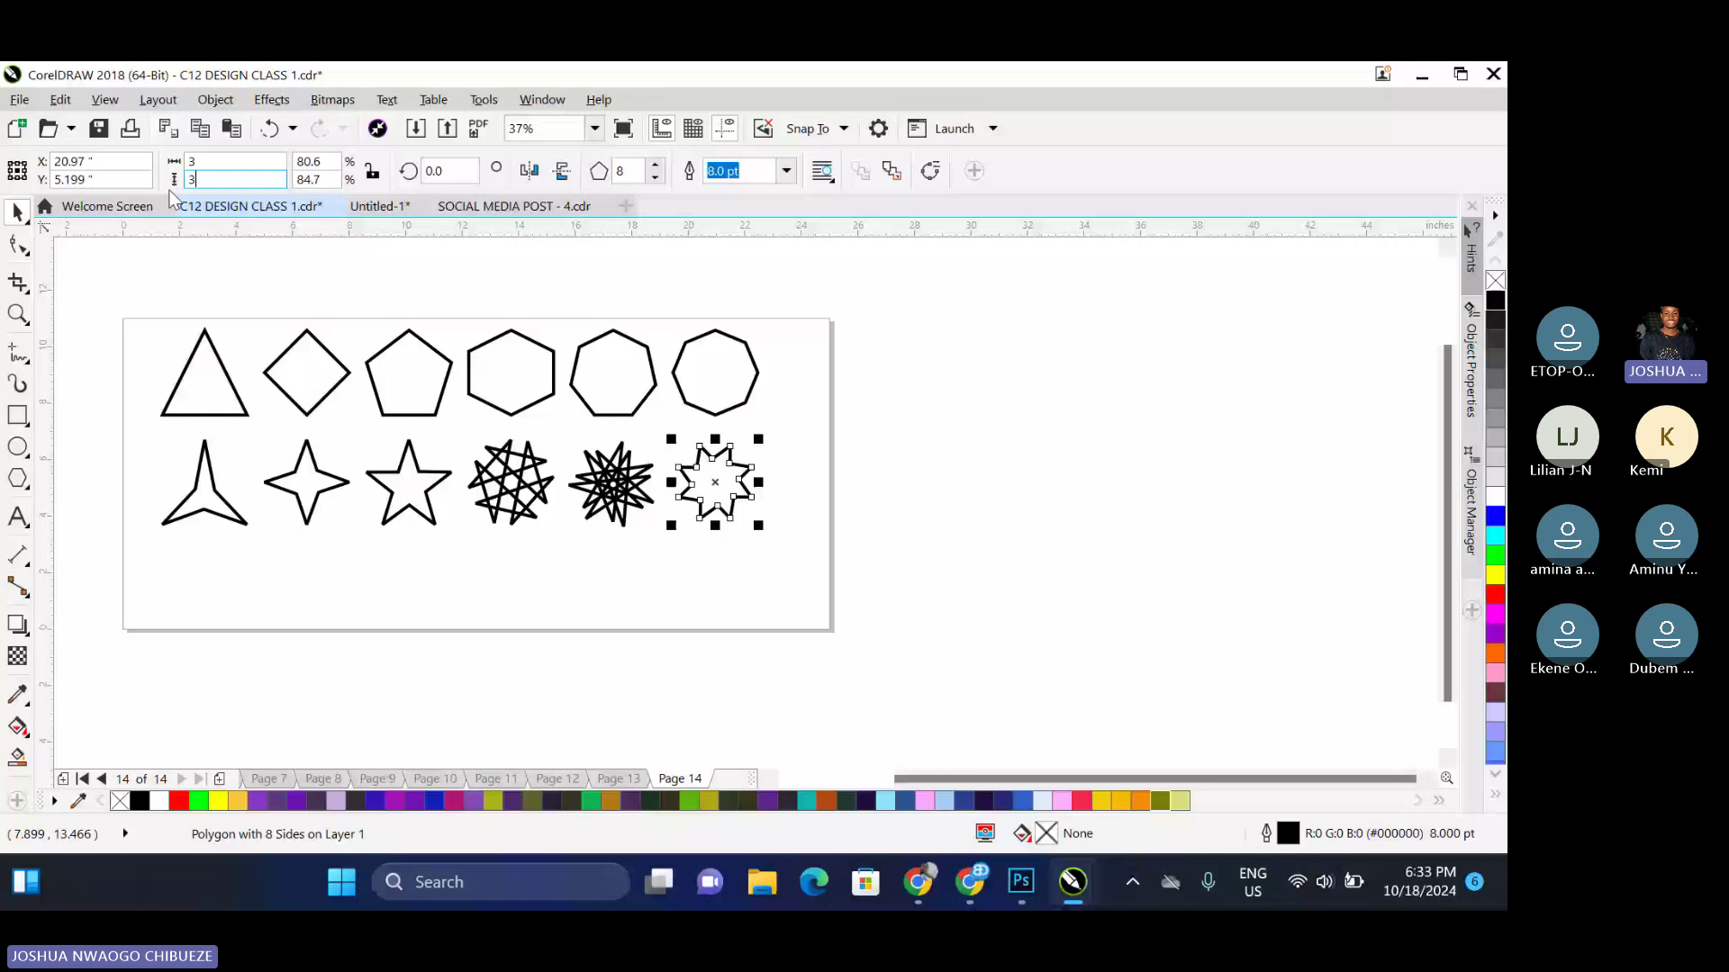
pyautogui.press('Return')
# Select all six stars in the lower row and place a copy of the row directly beneath it
pyautogui.moveTo(599, 623); pyautogui.dragTo(439, 320)
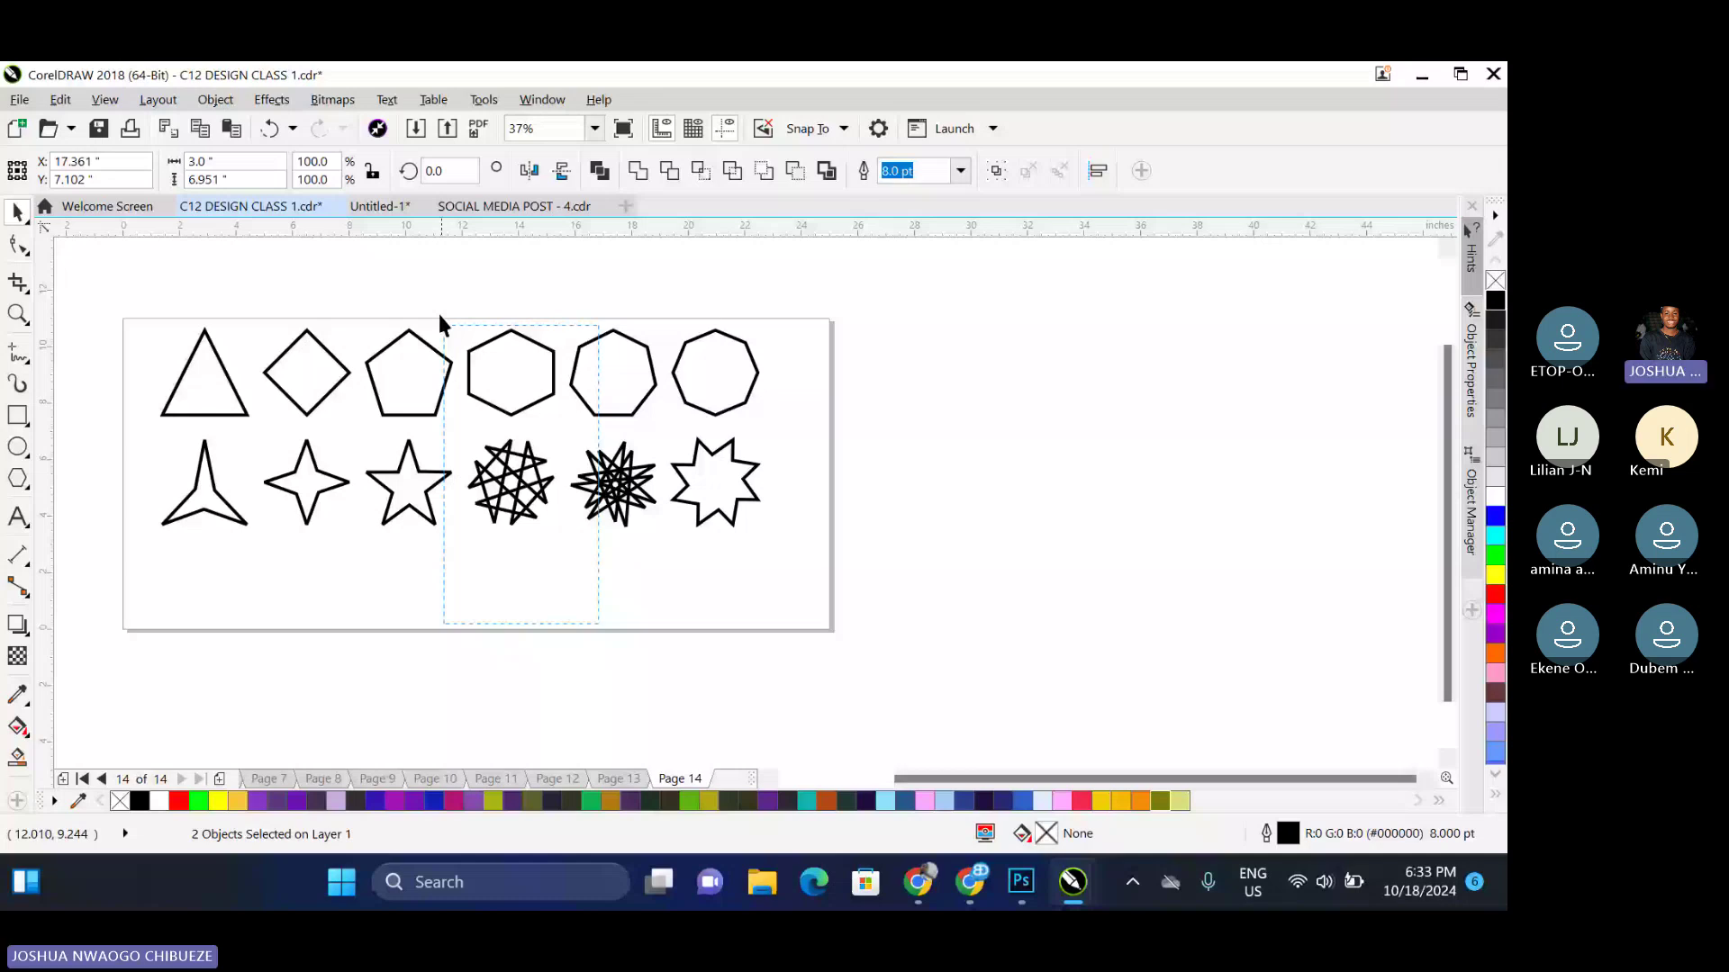
pyautogui.moveTo(259, 594); pyautogui.dragTo(144, 322)
pyautogui.scroll(1, 870, 427)
pyautogui.click(87, 450)
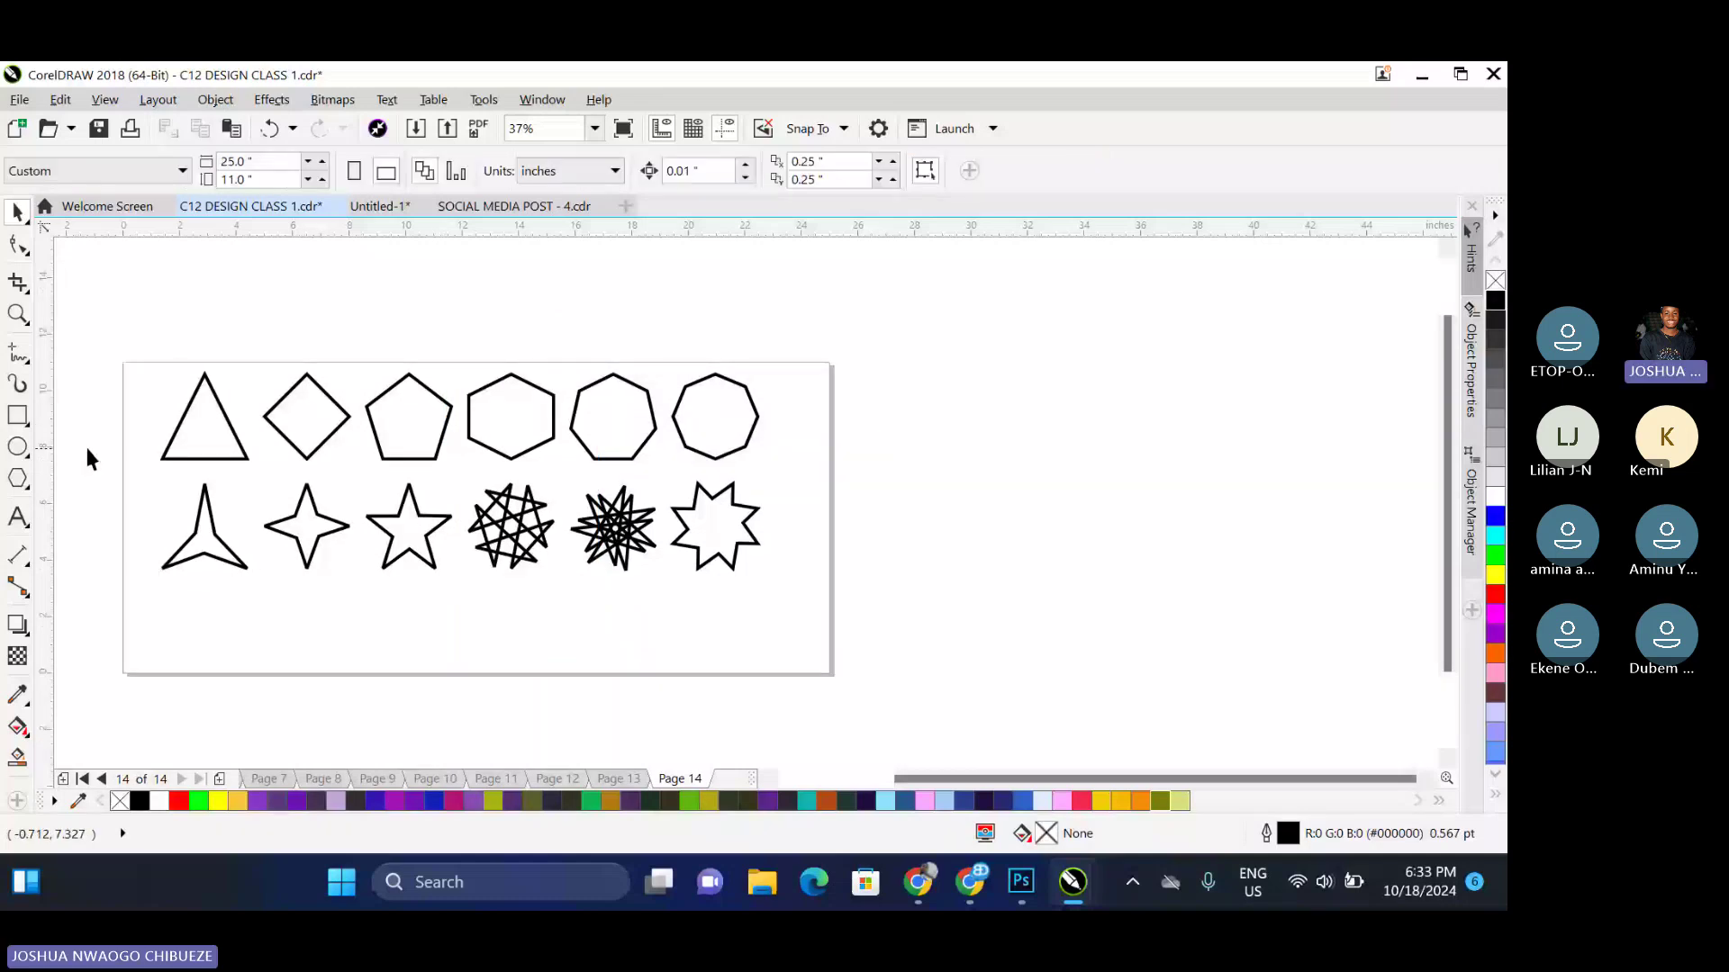
pyautogui.moveTo(88, 449); pyautogui.dragTo(907, 679)
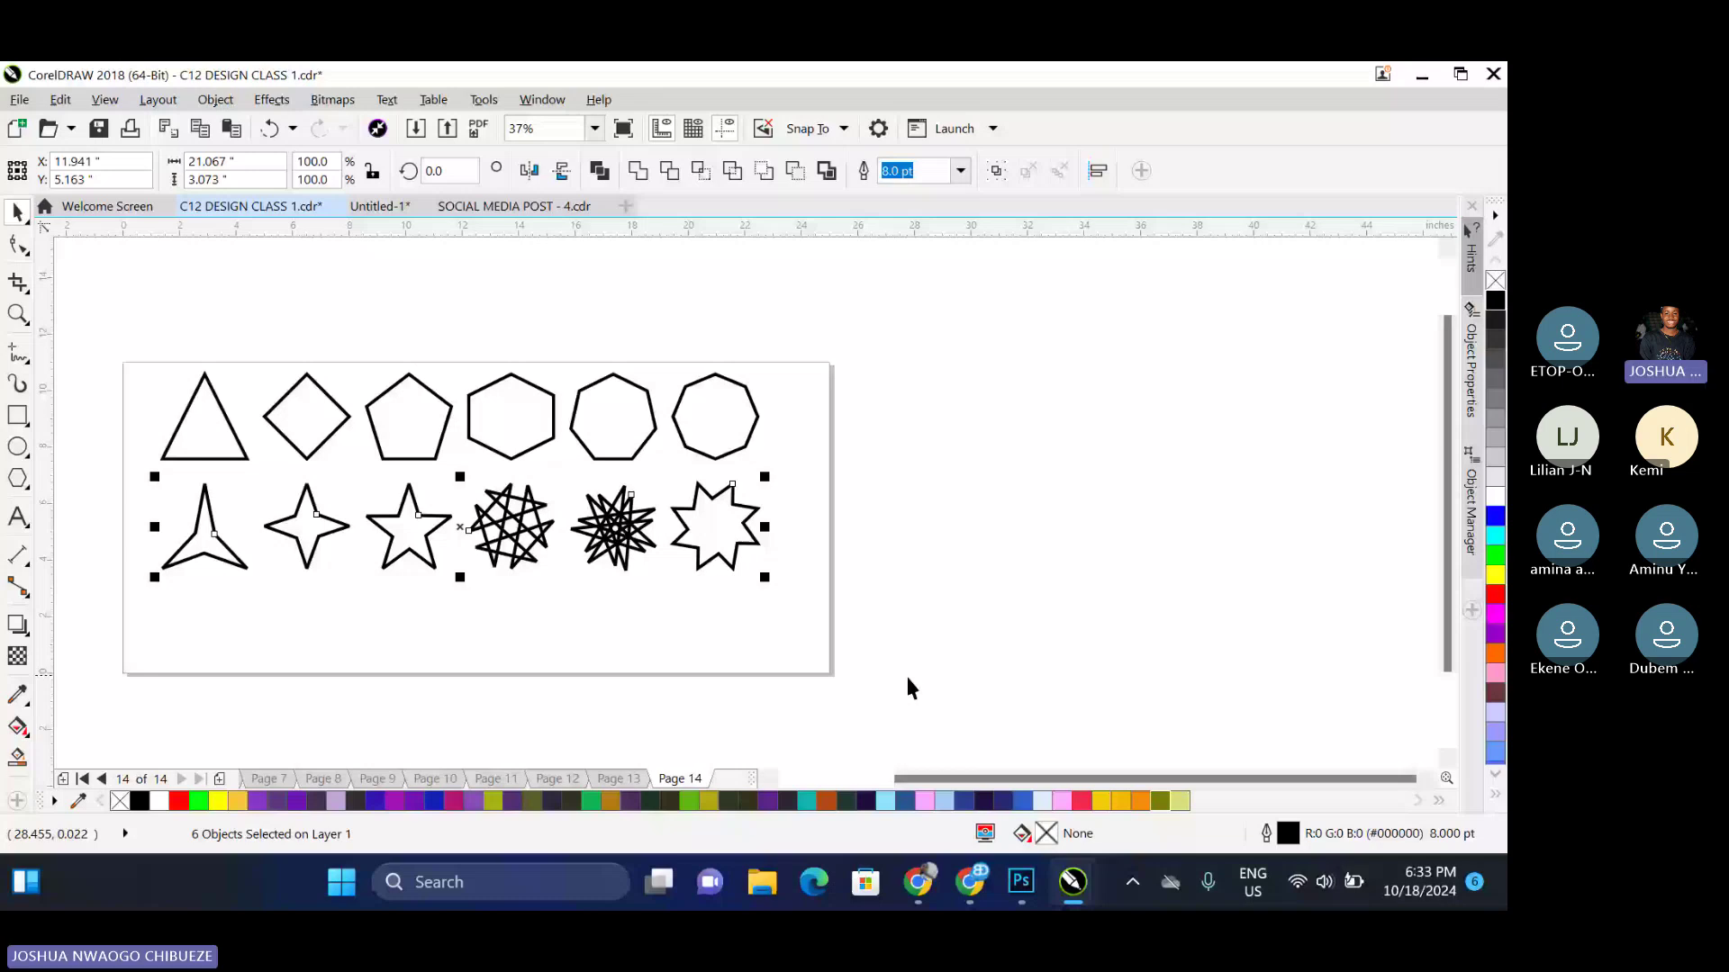
pyautogui.moveTo(409, 526); pyautogui.dragTo(409, 639)
pyautogui.click(415, 374)
# Change the copied three-pointed star in the bottom row to 30 sides, and reduce it to 20 sides
pyautogui.click(204, 639)
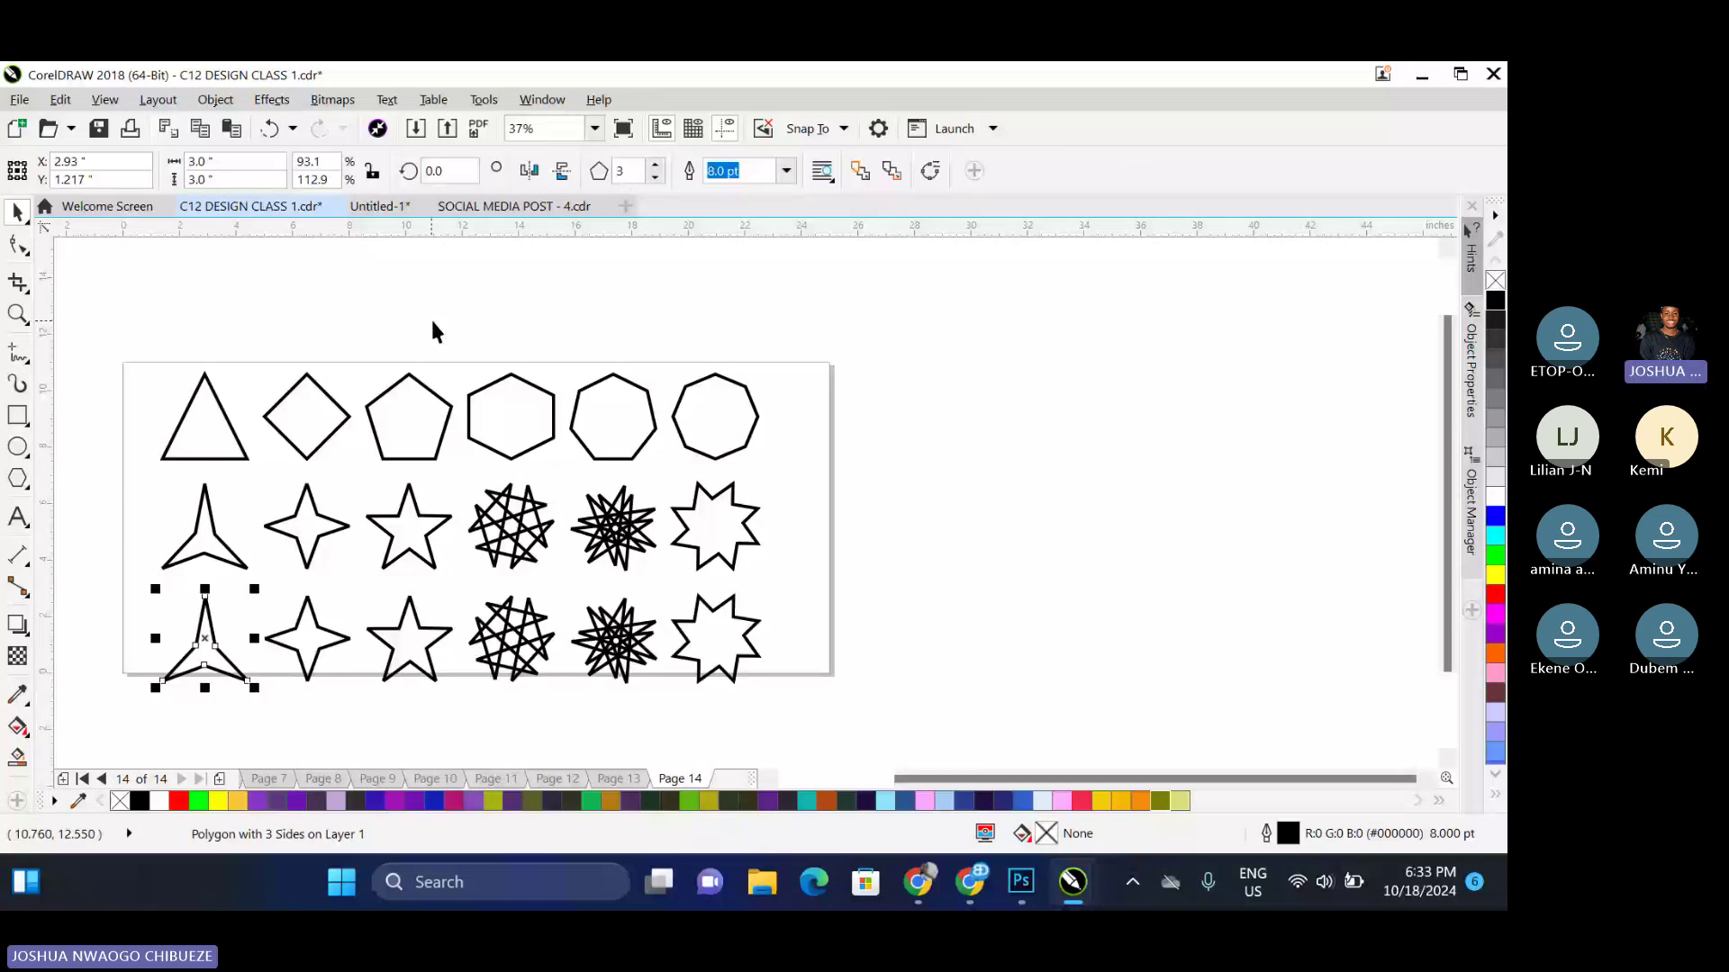
pyautogui.click(625, 170)
pyautogui.write('30')
pyautogui.press('Return')
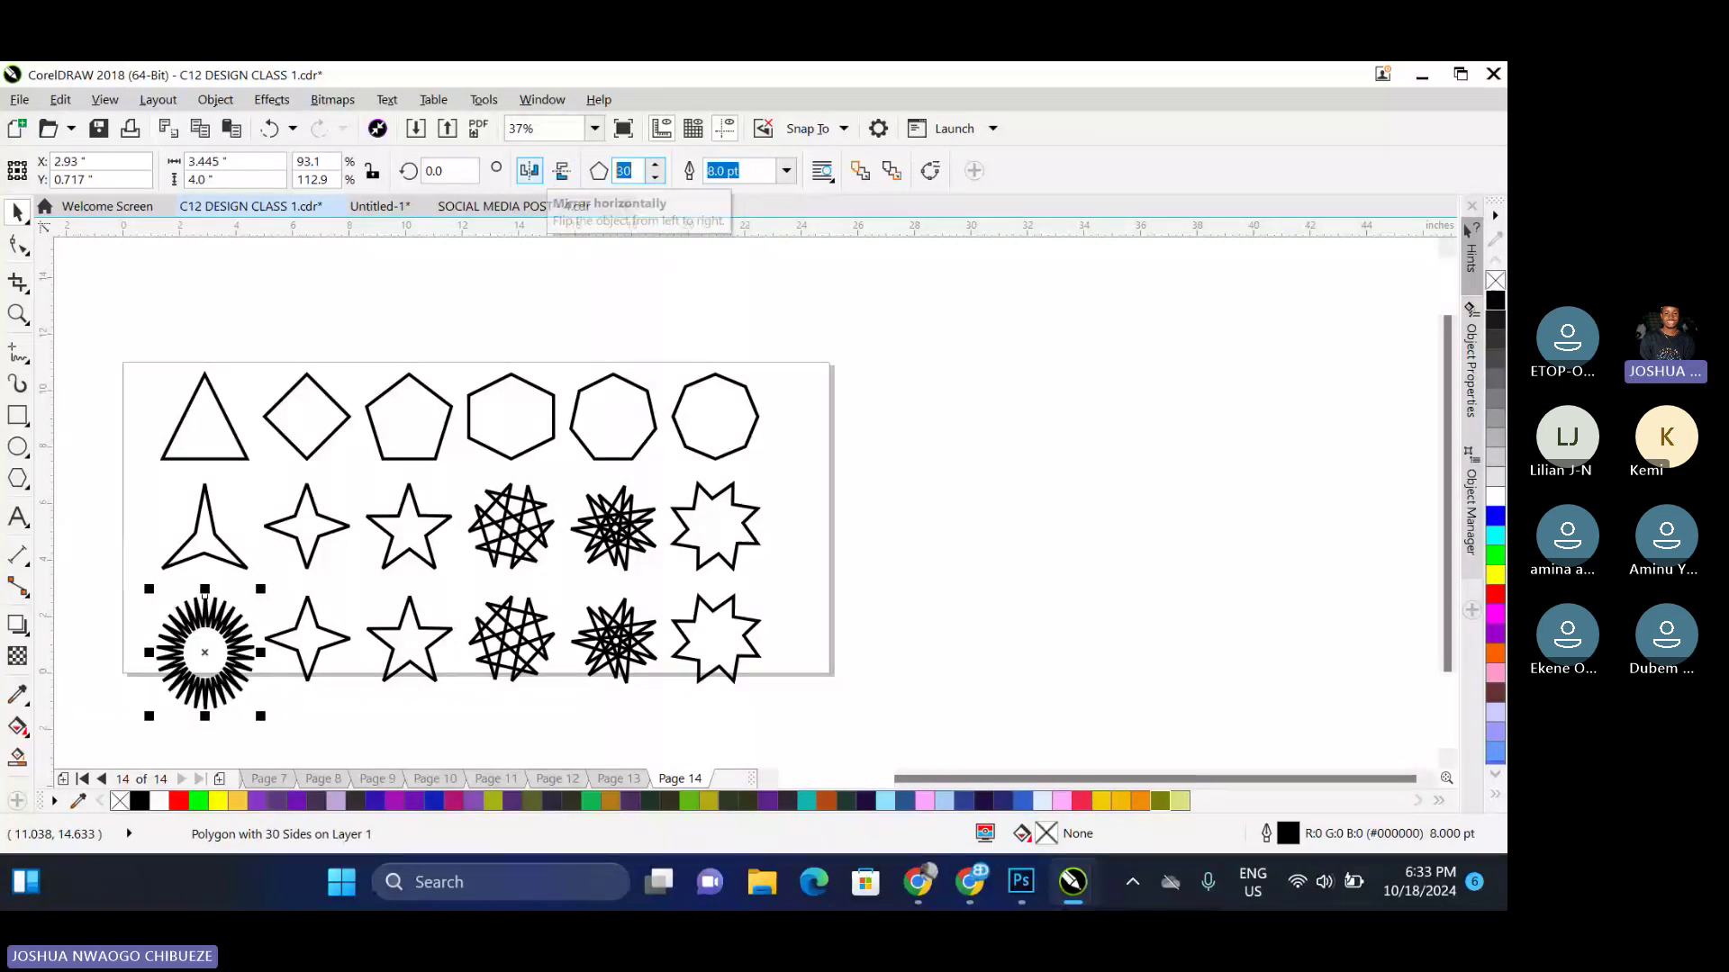
pyautogui.write('20')
pyautogui.press('Return')
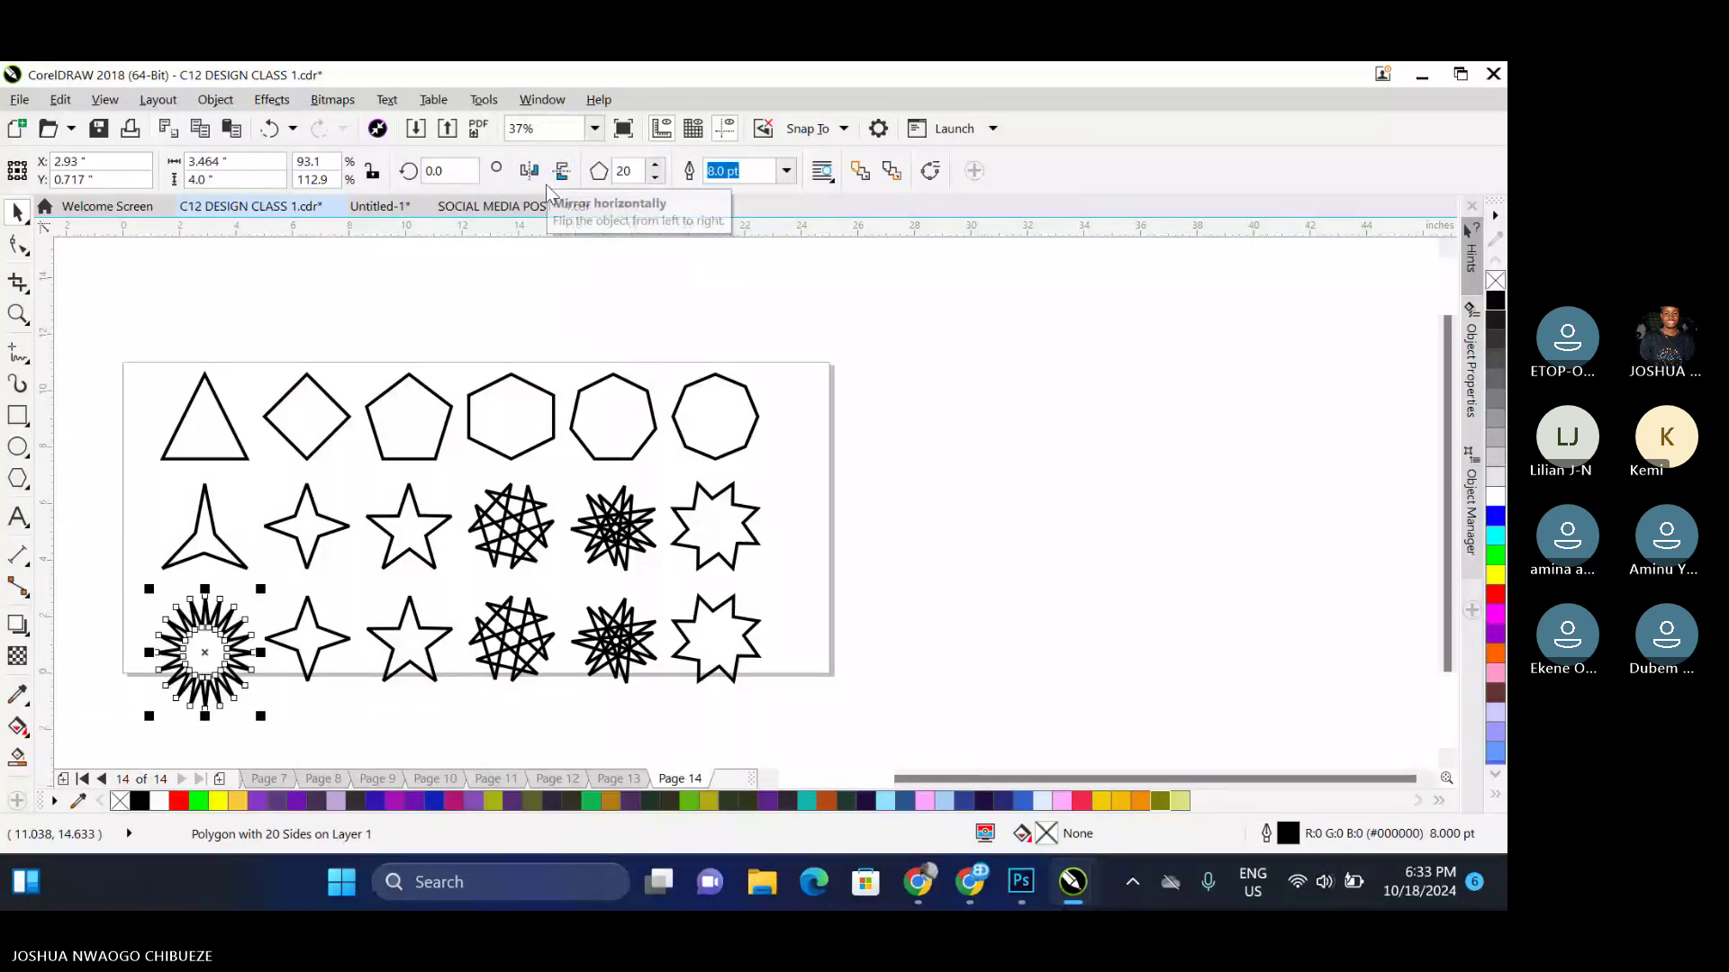
# Set the copied four-pointed star in the bottom row to 15 sides
pyautogui.click(294, 648)
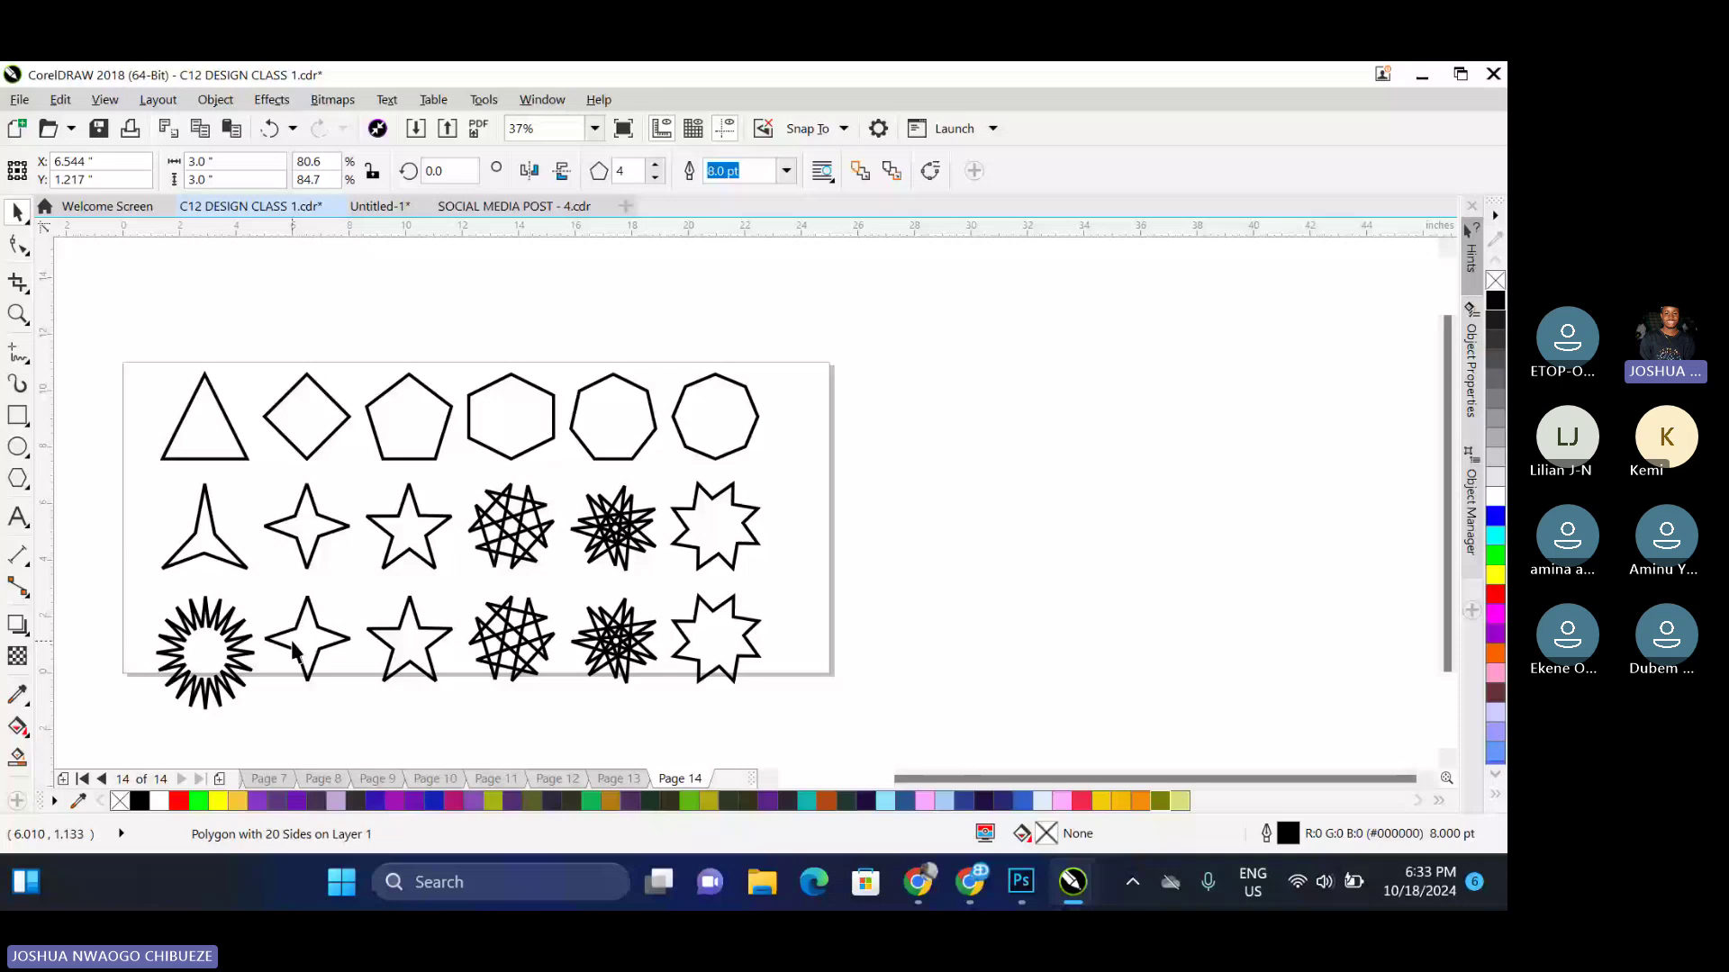
pyautogui.doubleClick(626, 171)
pyautogui.write('15')
pyautogui.press('Return')
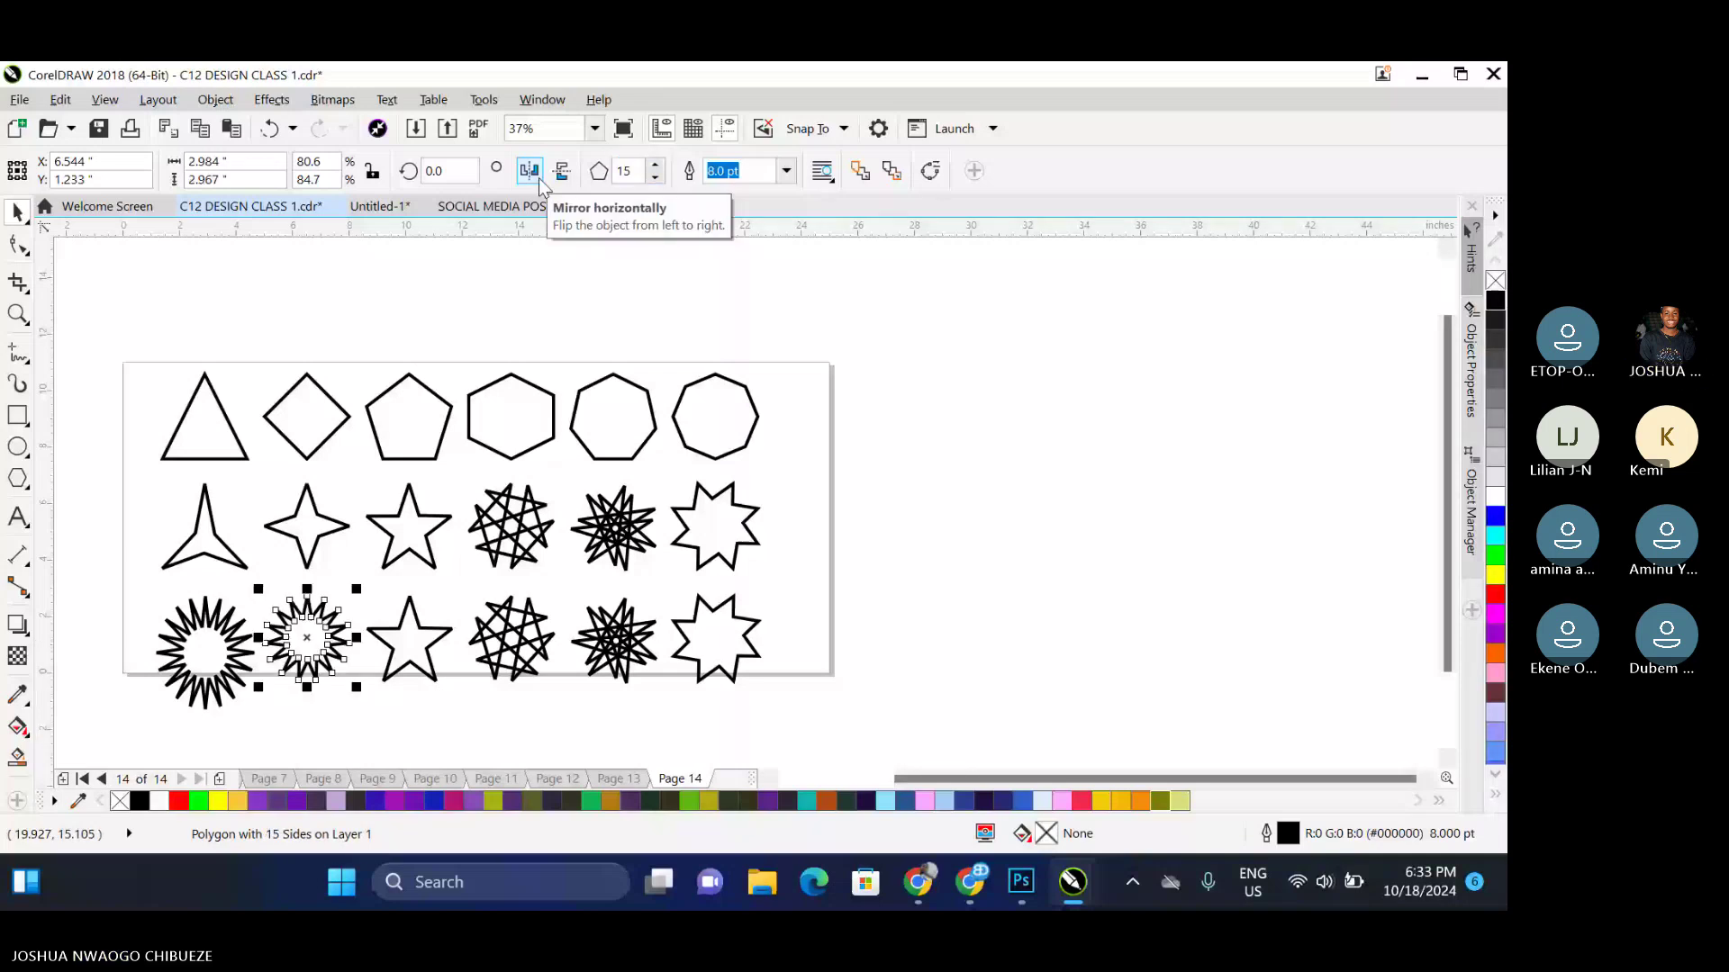
# Set the copied five-pointed star in the bottom row to 20 sides
pyautogui.click(397, 633)
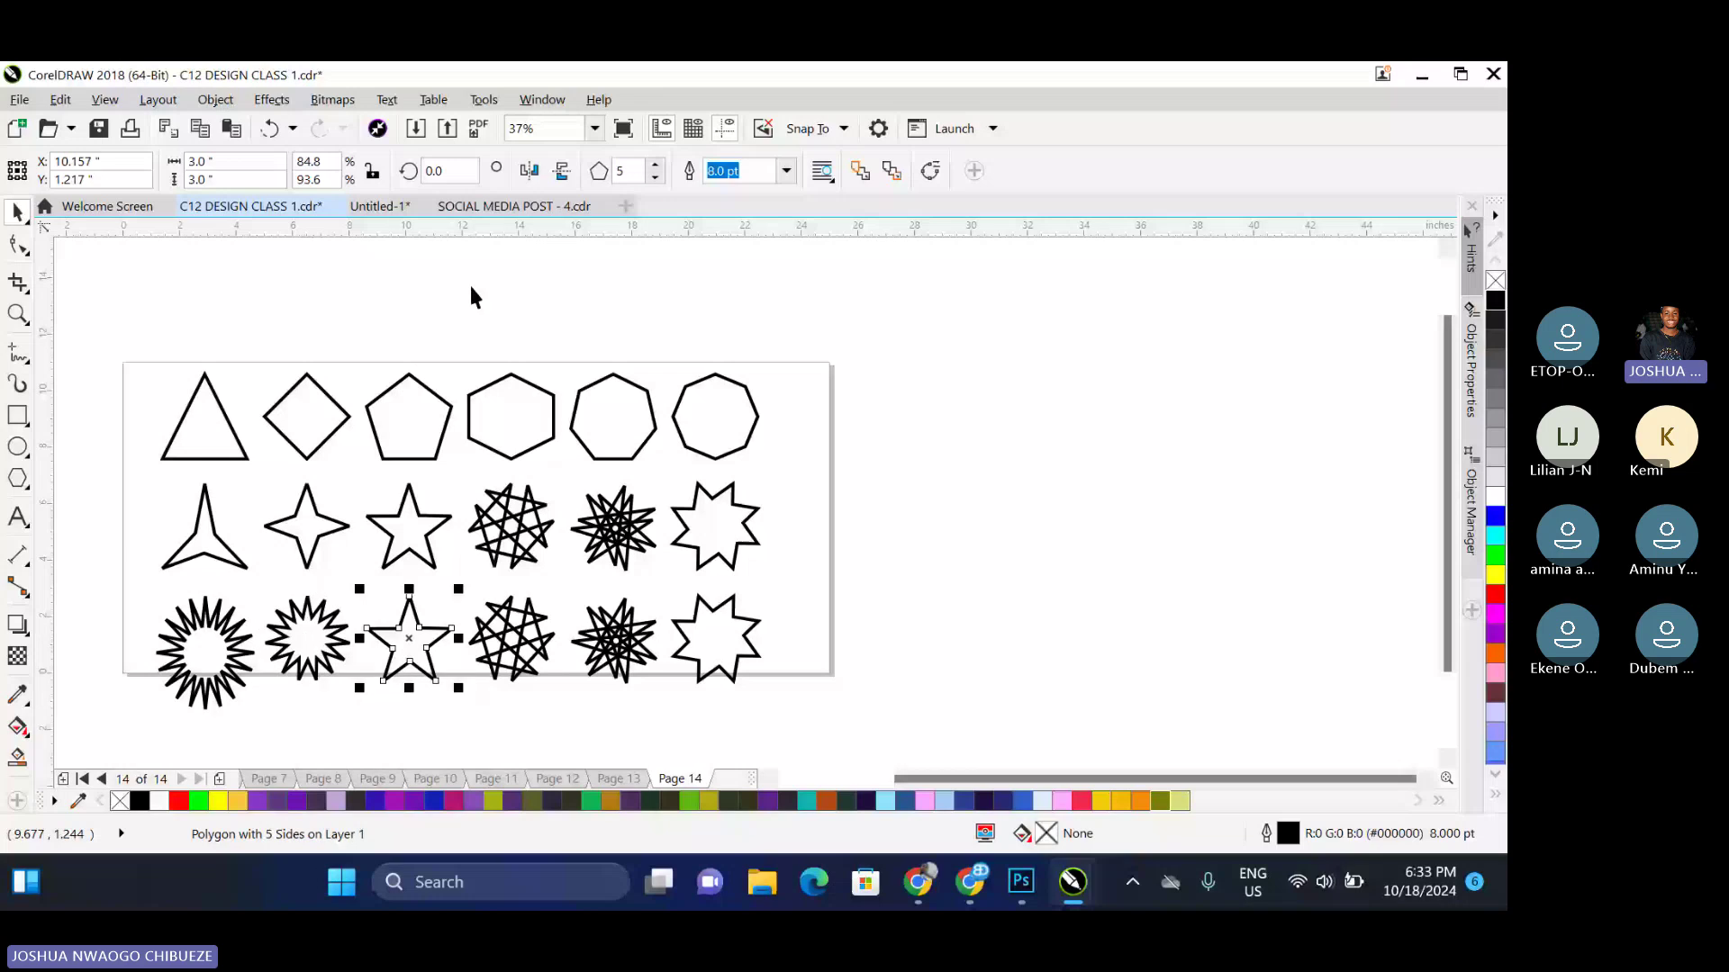
pyautogui.doubleClick(640, 168)
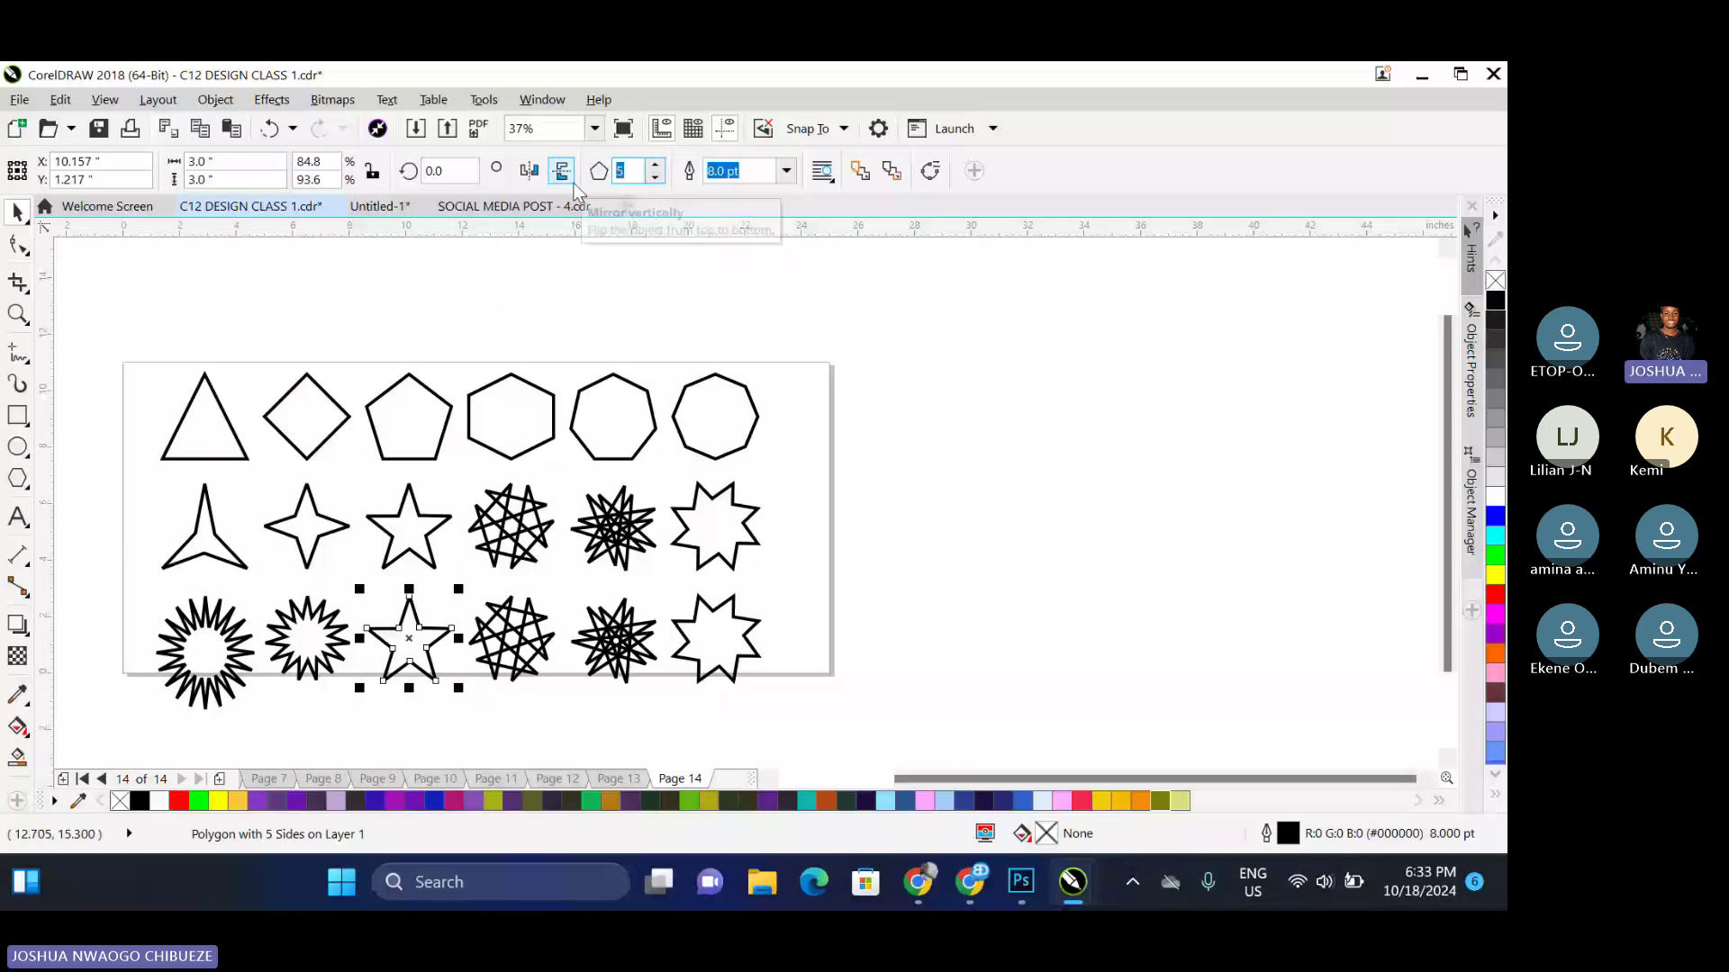
pyautogui.write('20')
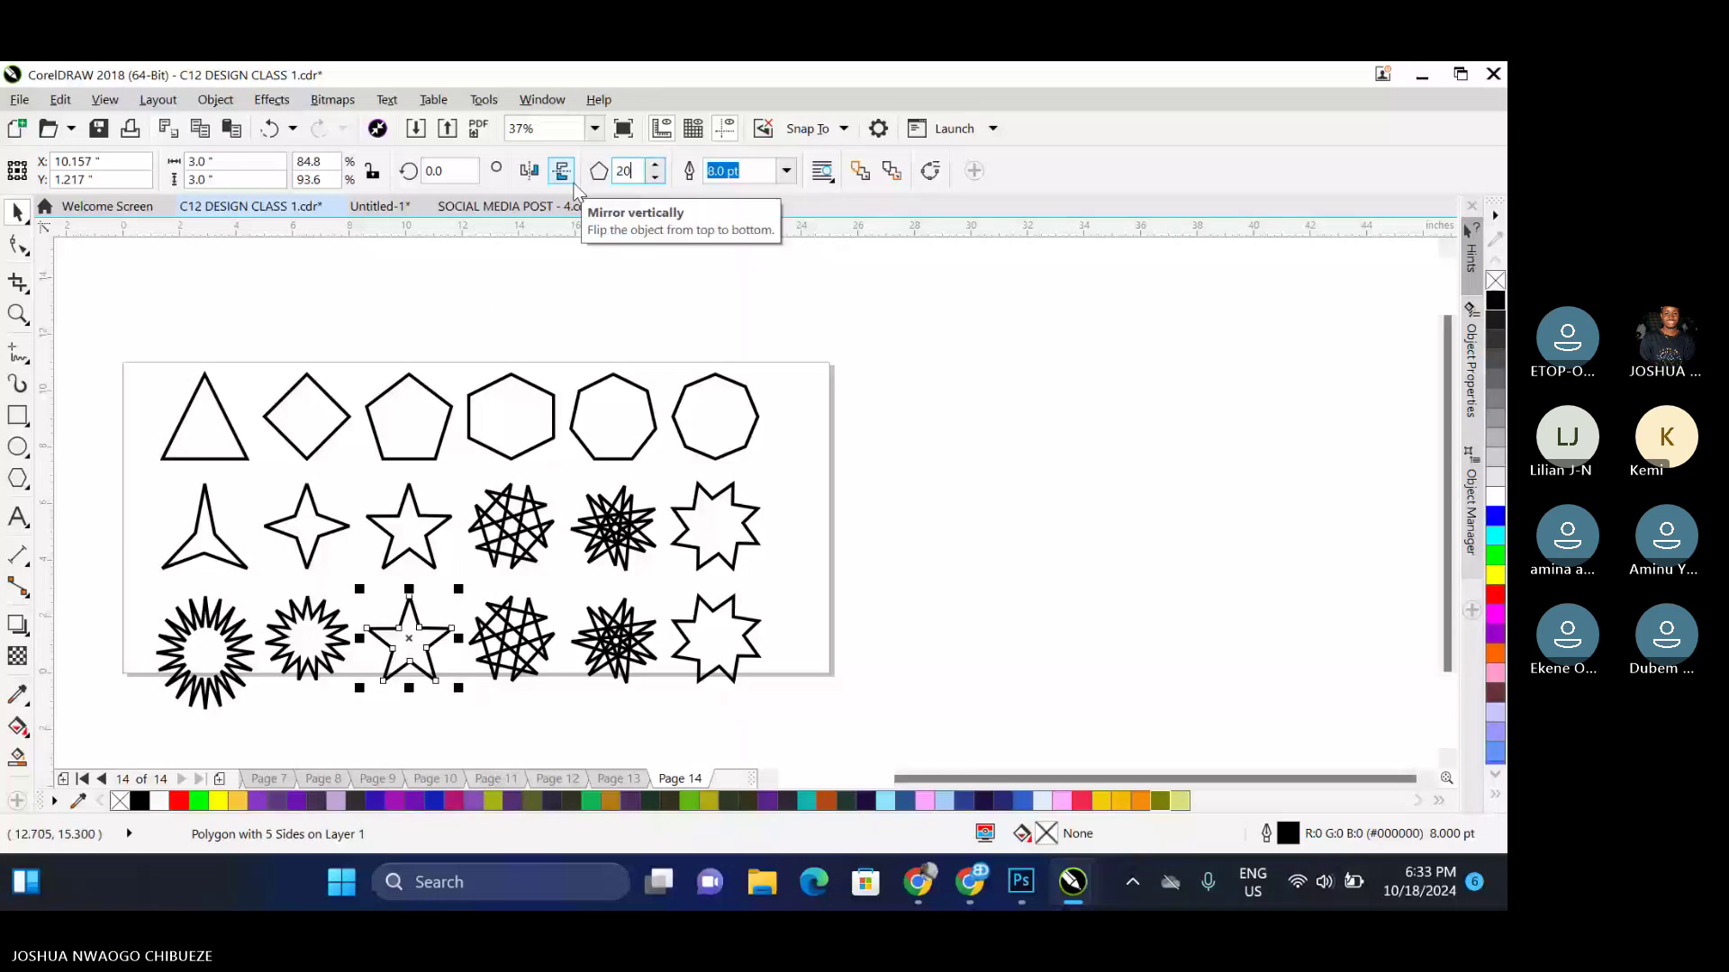
pyautogui.press('Return')
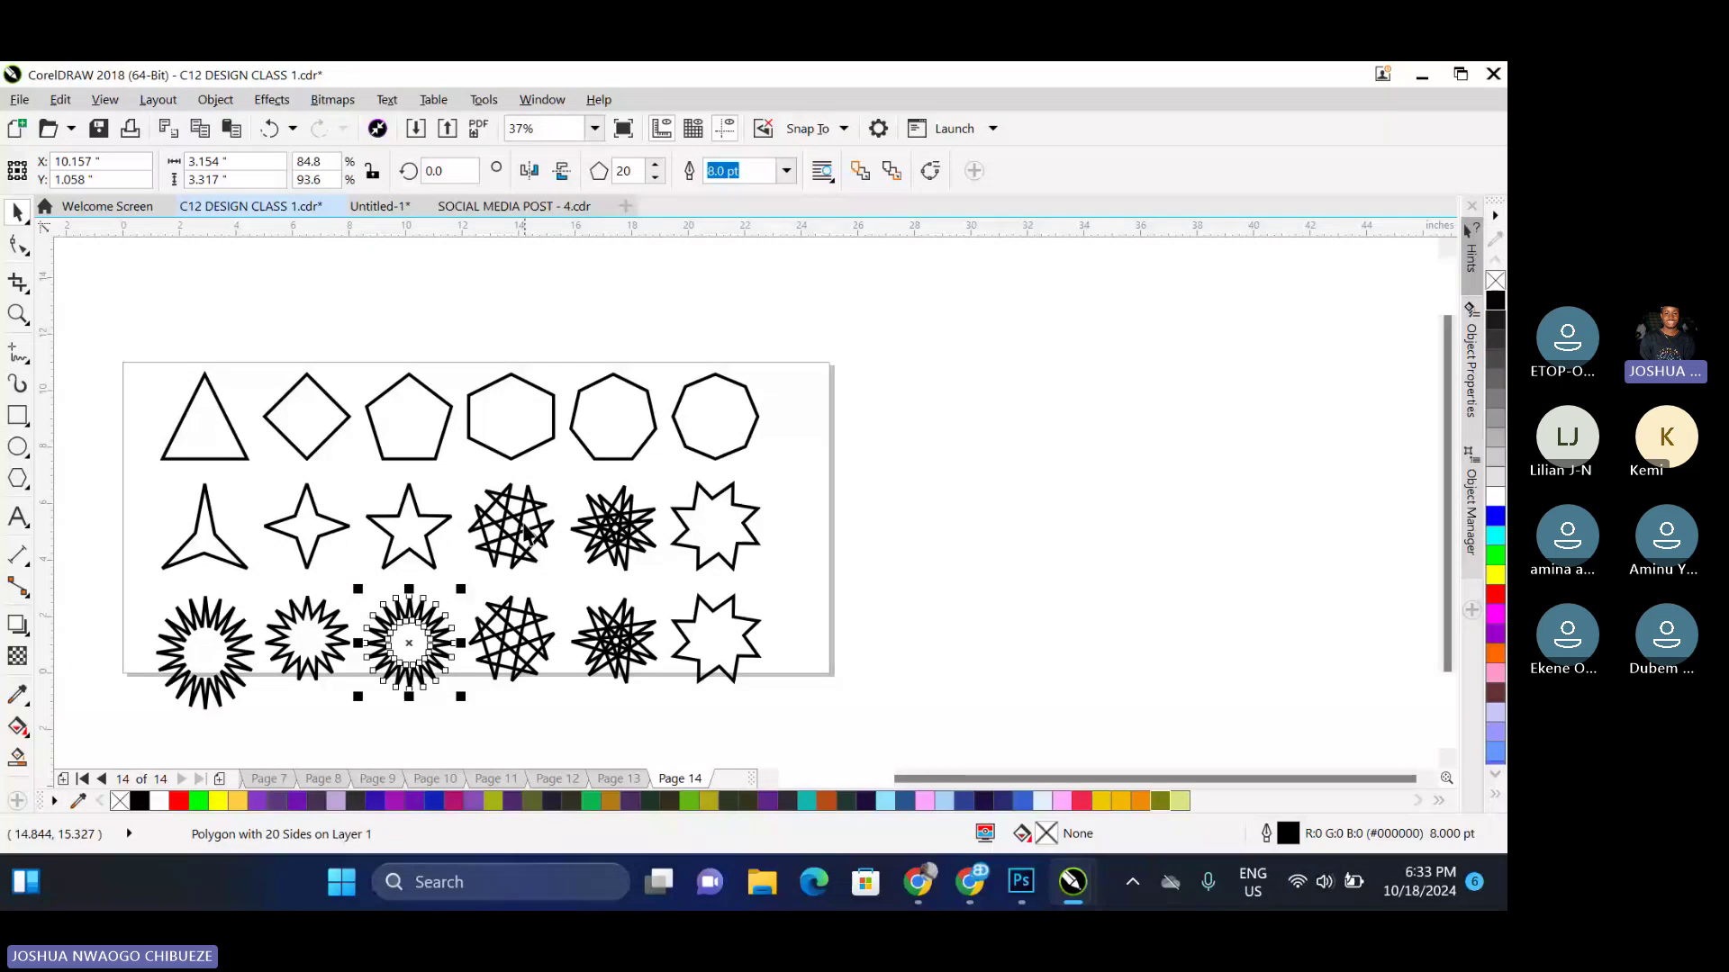
# Set the copied six-sided criss-crossing star in the bottom row to 10 sides
pyautogui.click(513, 621)
pyautogui.doubleClick(630, 170)
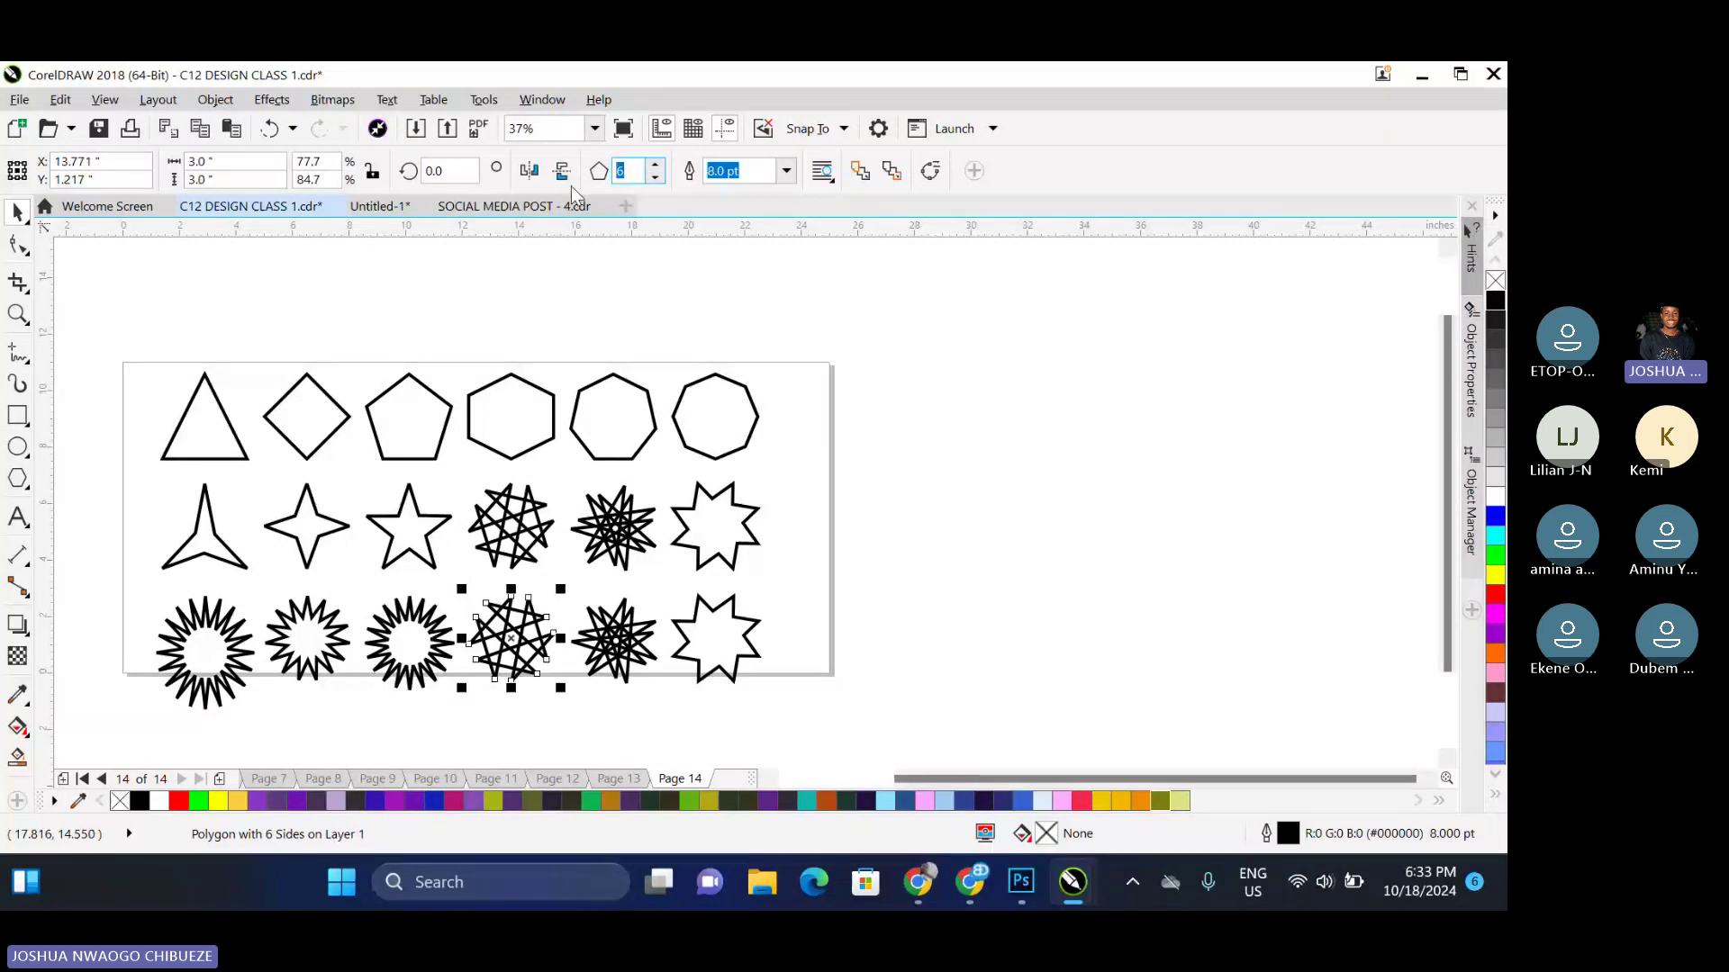
pyautogui.write('10')
pyautogui.press('Return')
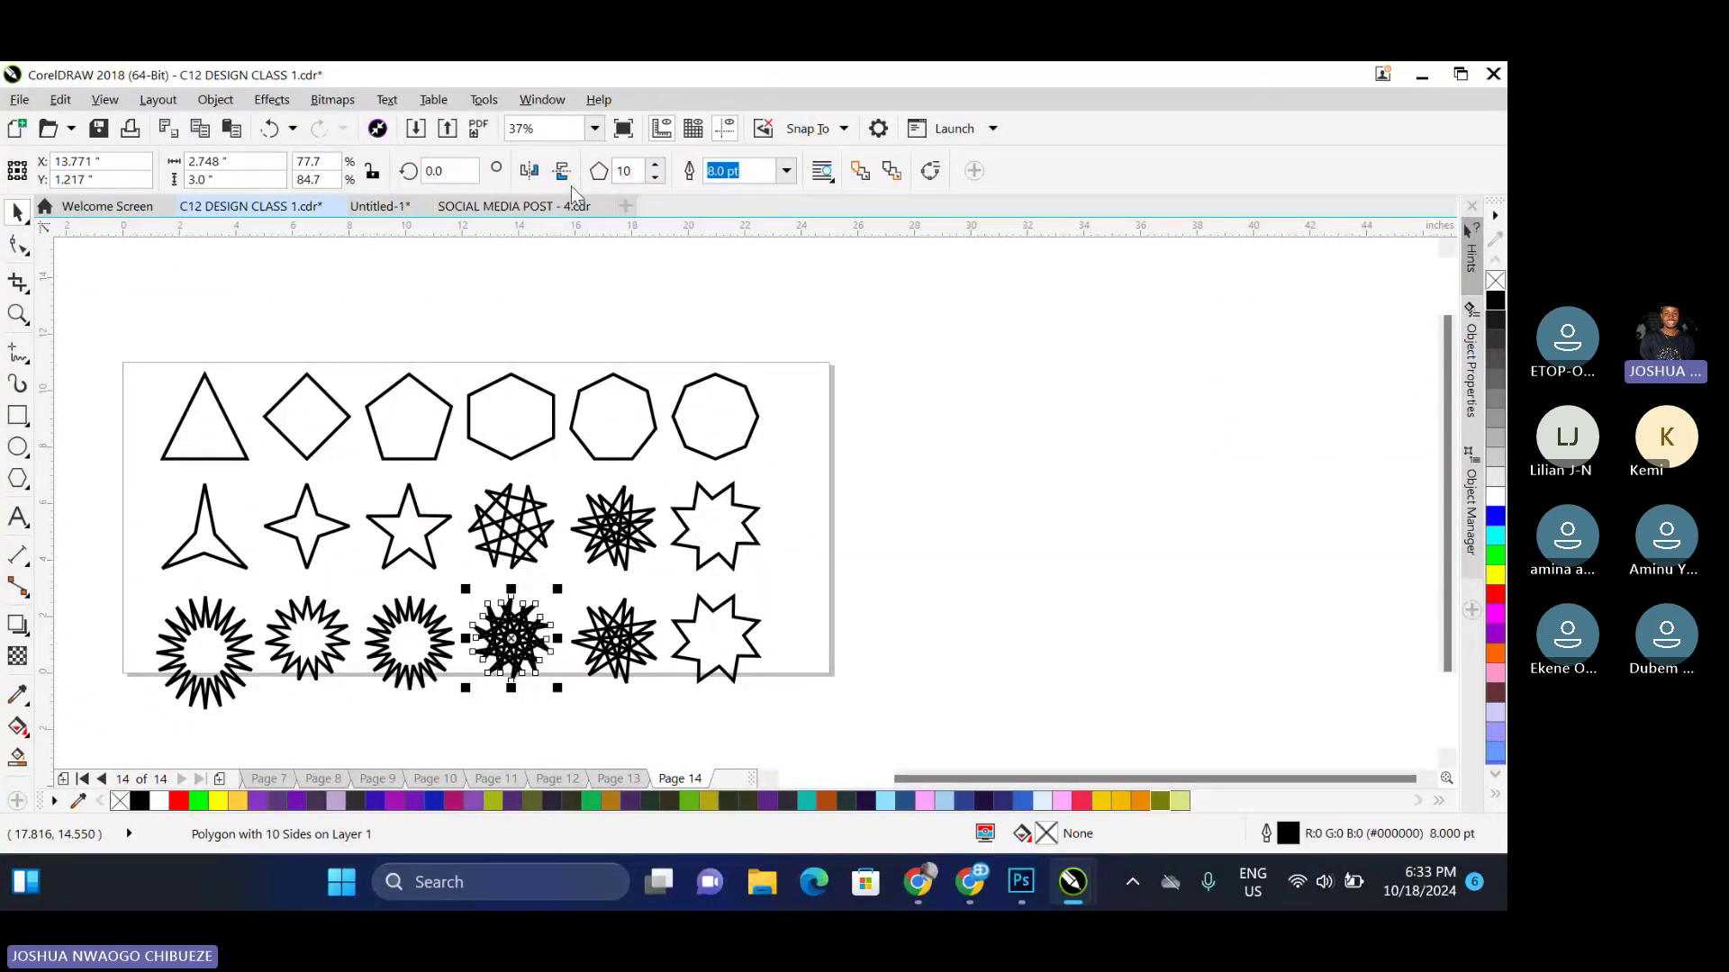
# Increase the number of sides of the bottom row's seven-sided criss-crossing star, and set the eight-pointed star beside it to 10 sides
pyautogui.click(607, 641)
pyautogui.doubleClick(622, 171)
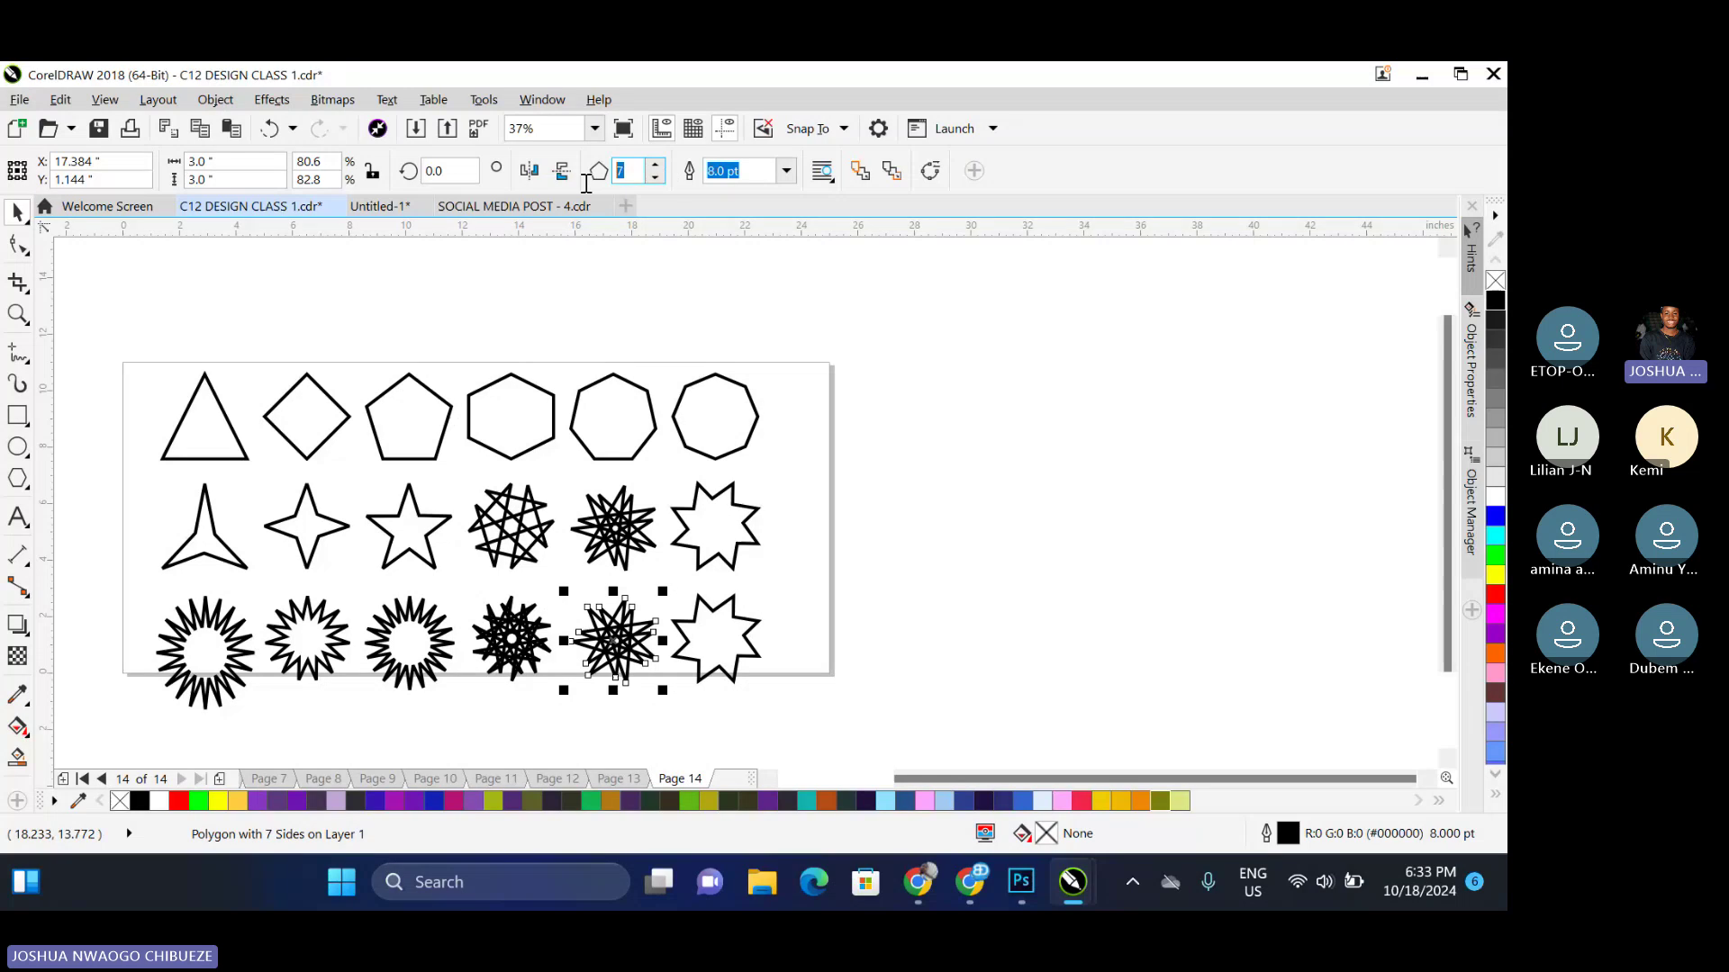
pyautogui.write('1.2')
pyautogui.press('Return')
pyautogui.click(701, 639)
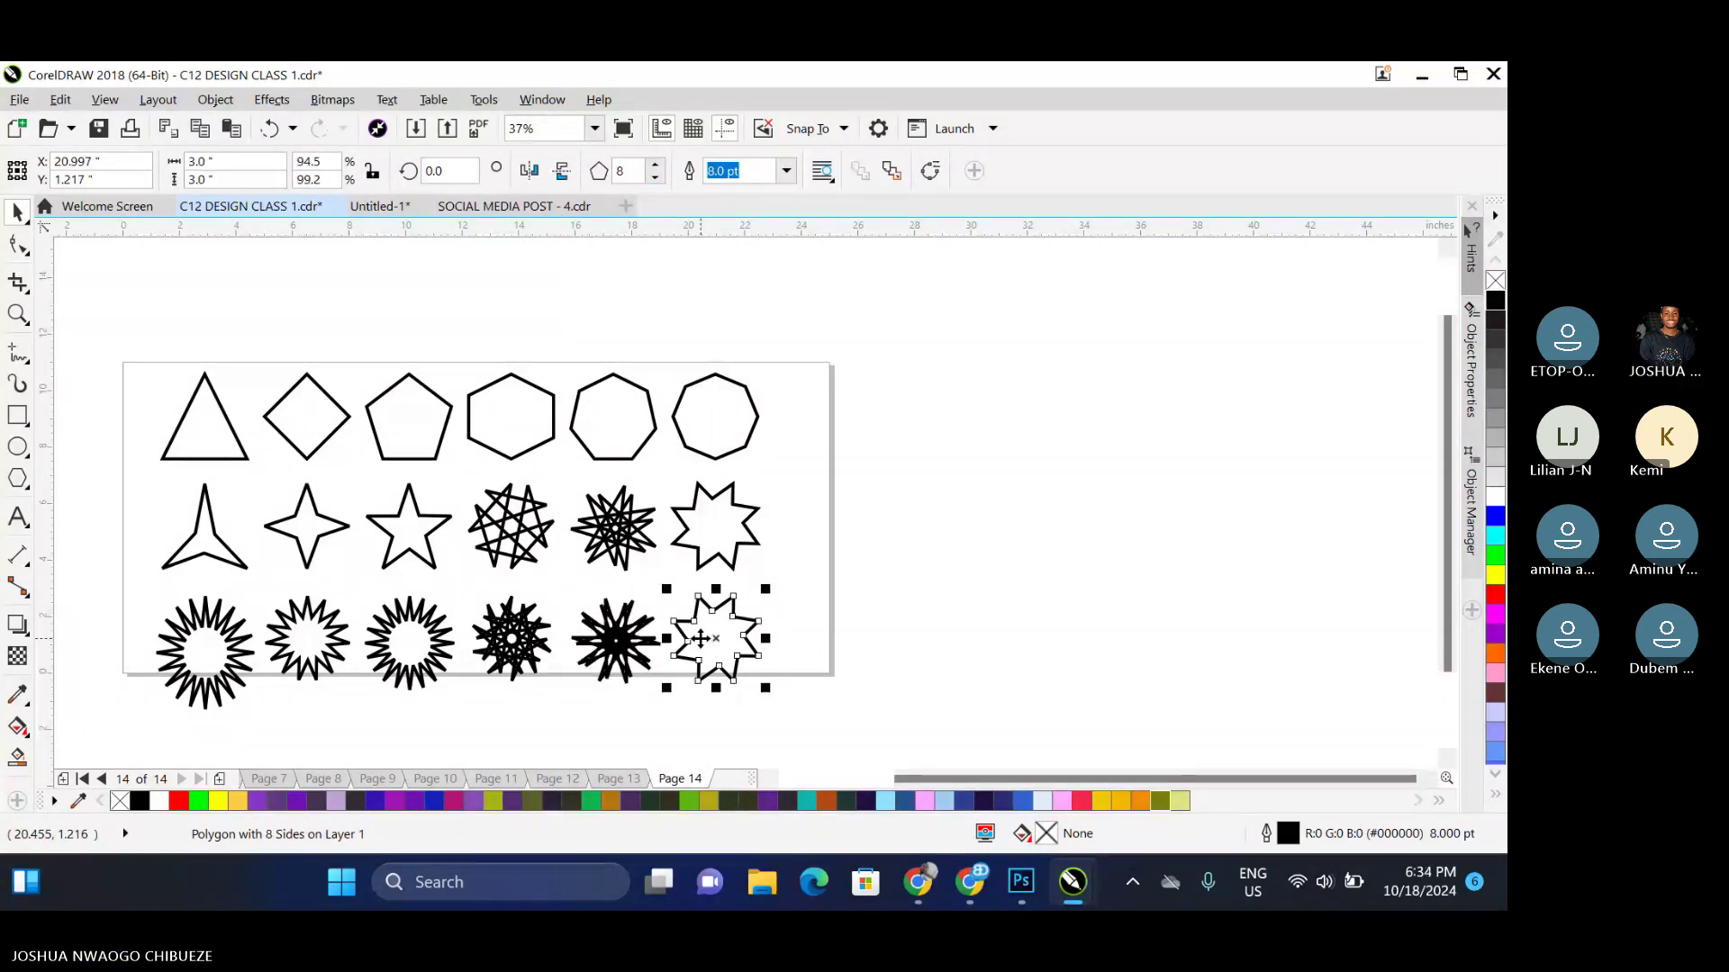
pyautogui.doubleClick(655, 165)
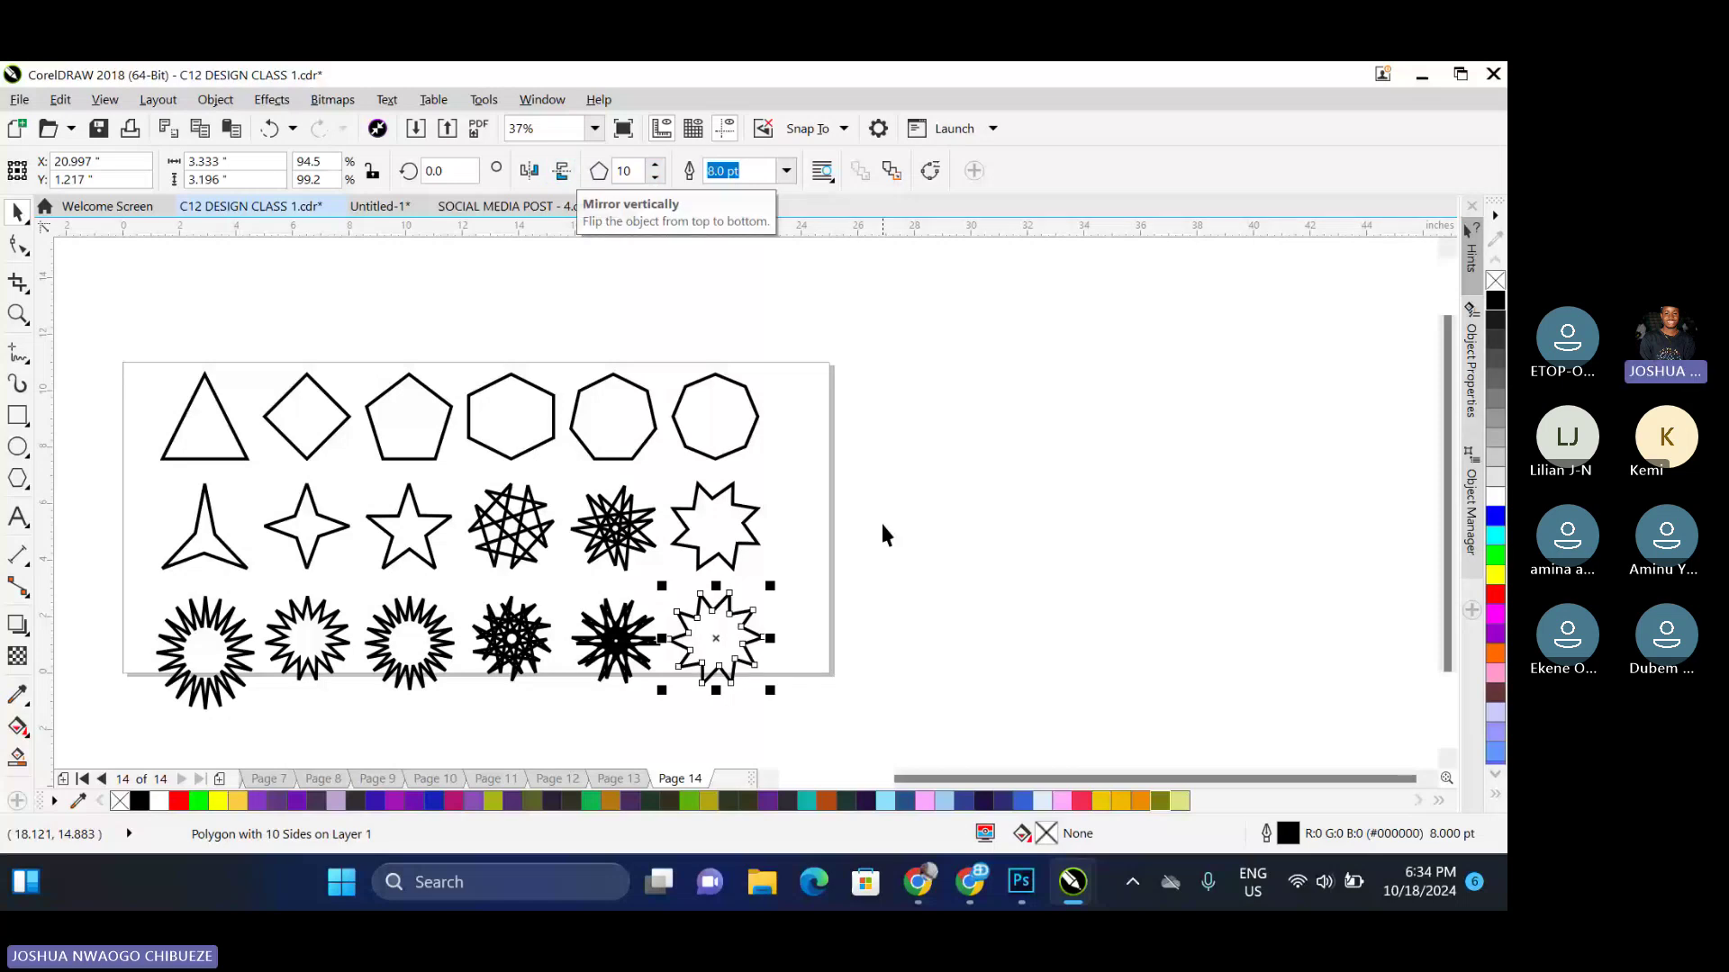
# Resize the first star of the bottom row, the one with 20 sides, to 3 by 3 inches
pyautogui.click(204, 647)
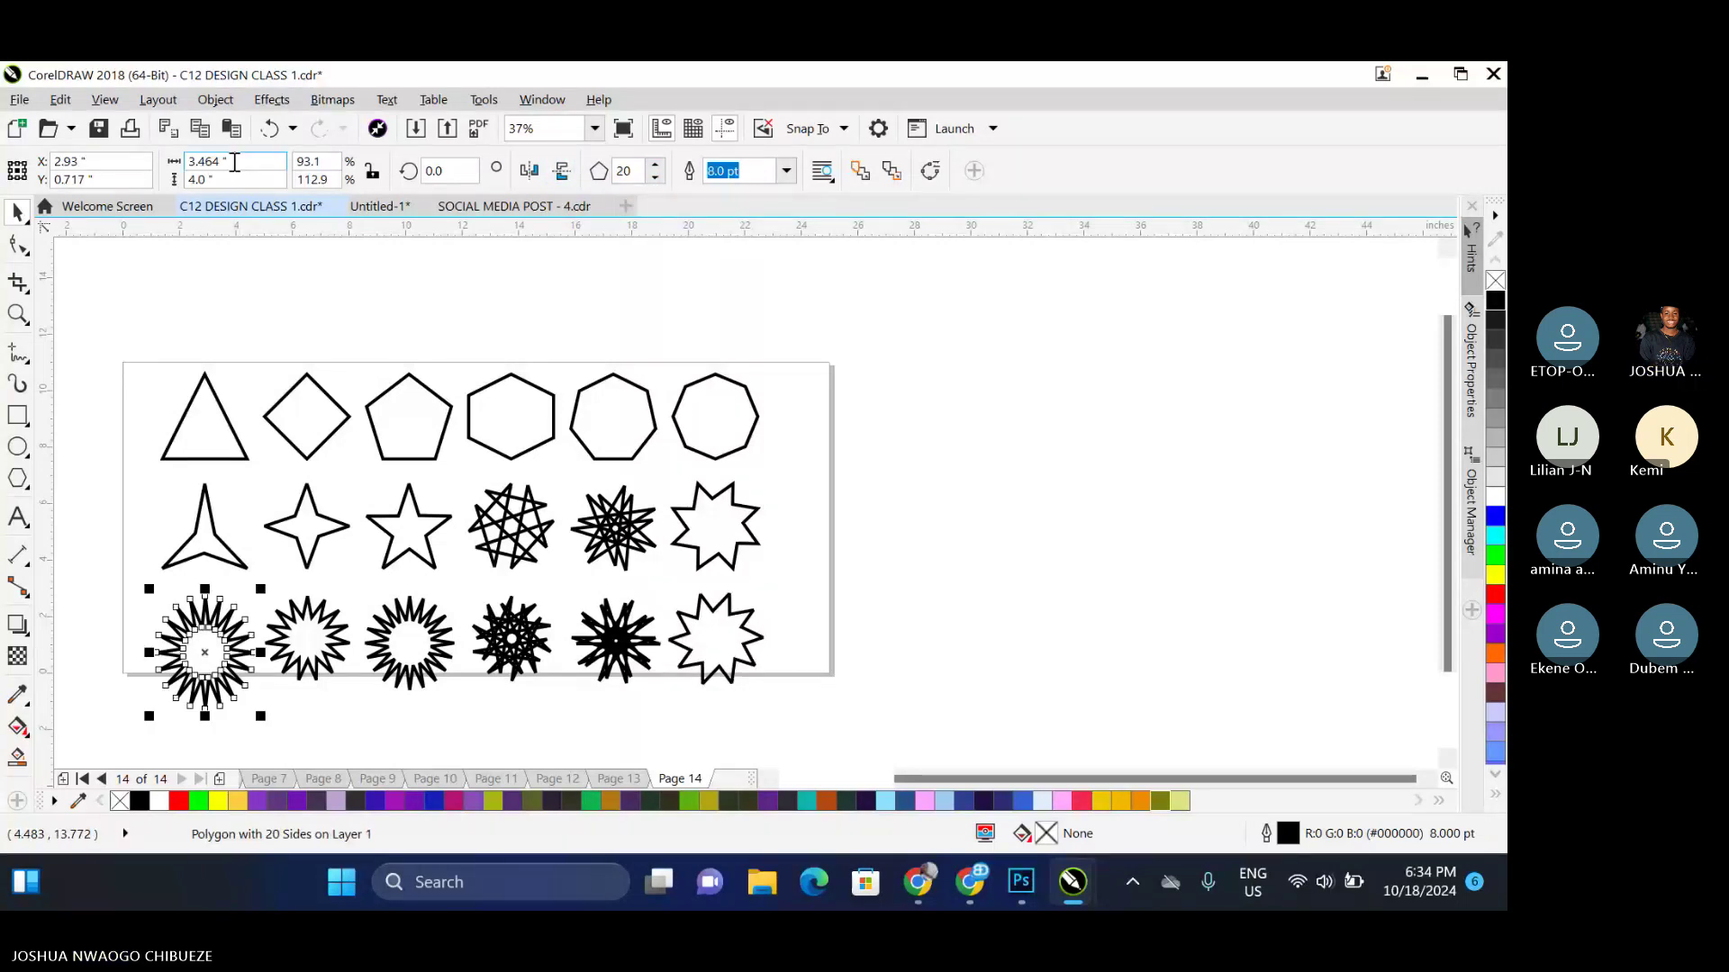
pyautogui.tripleClick(234, 162)
pyautogui.write('3')
pyautogui.press('Tab')
pyautogui.write('3')
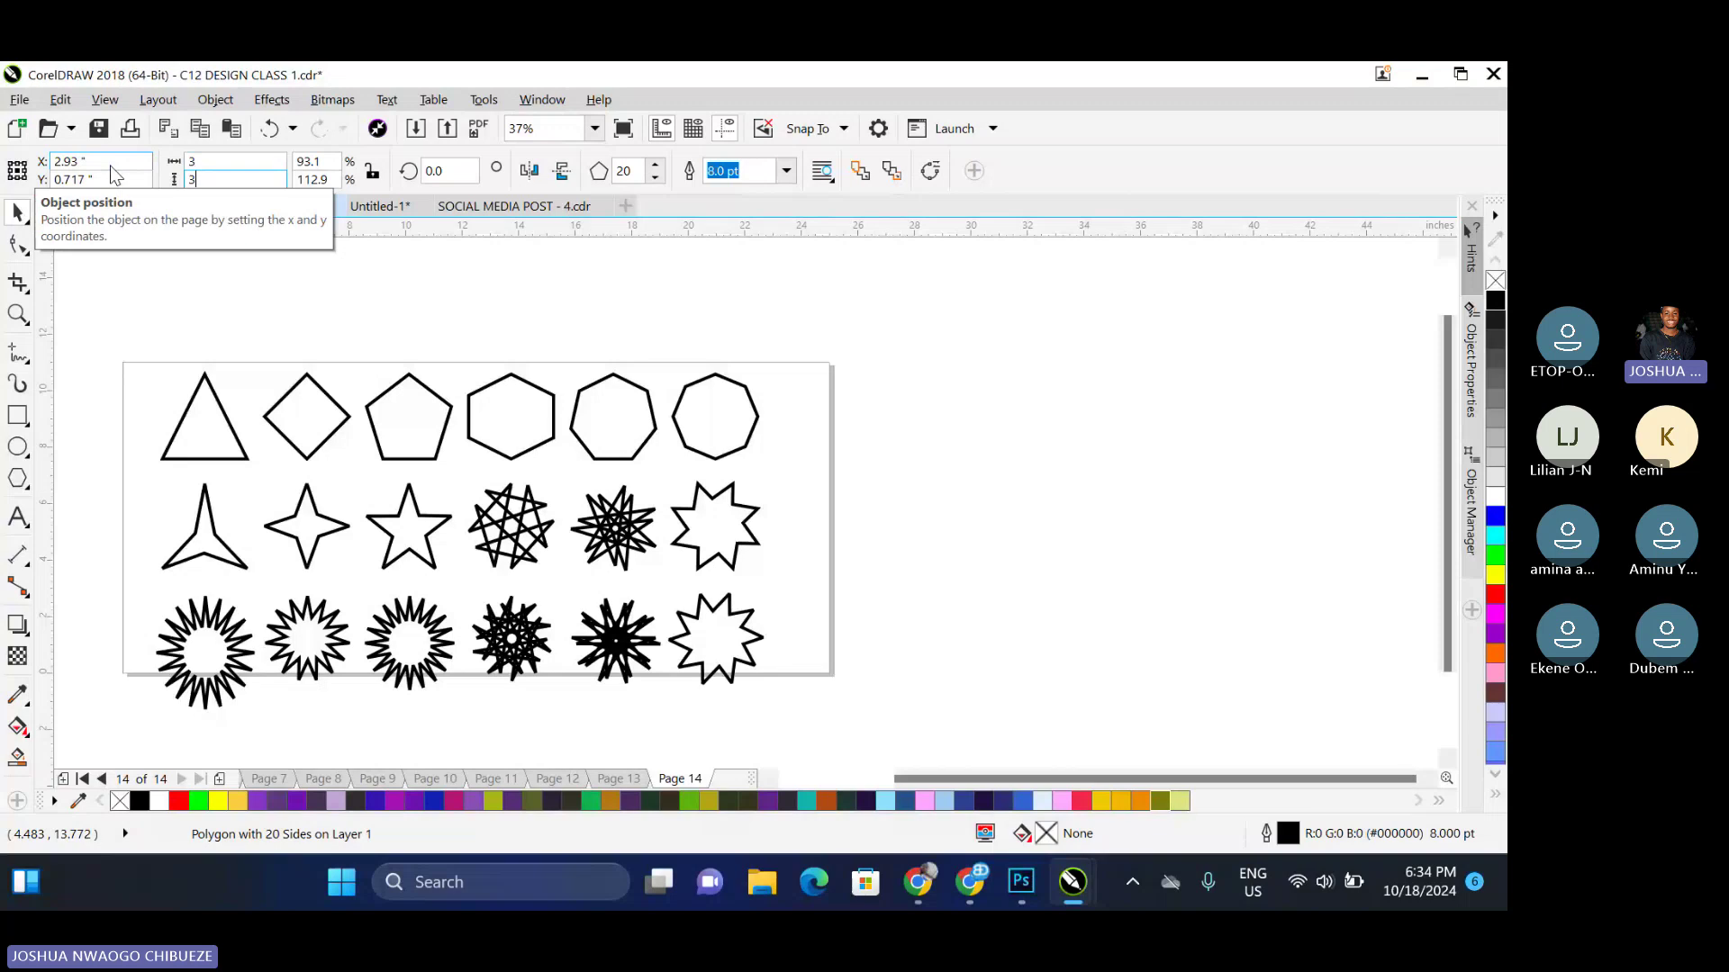
pyautogui.press('Return')
# Resize the second star of the bottom row, the one with 15 sides, to 3 by 3 inches
pyautogui.click(307, 630)
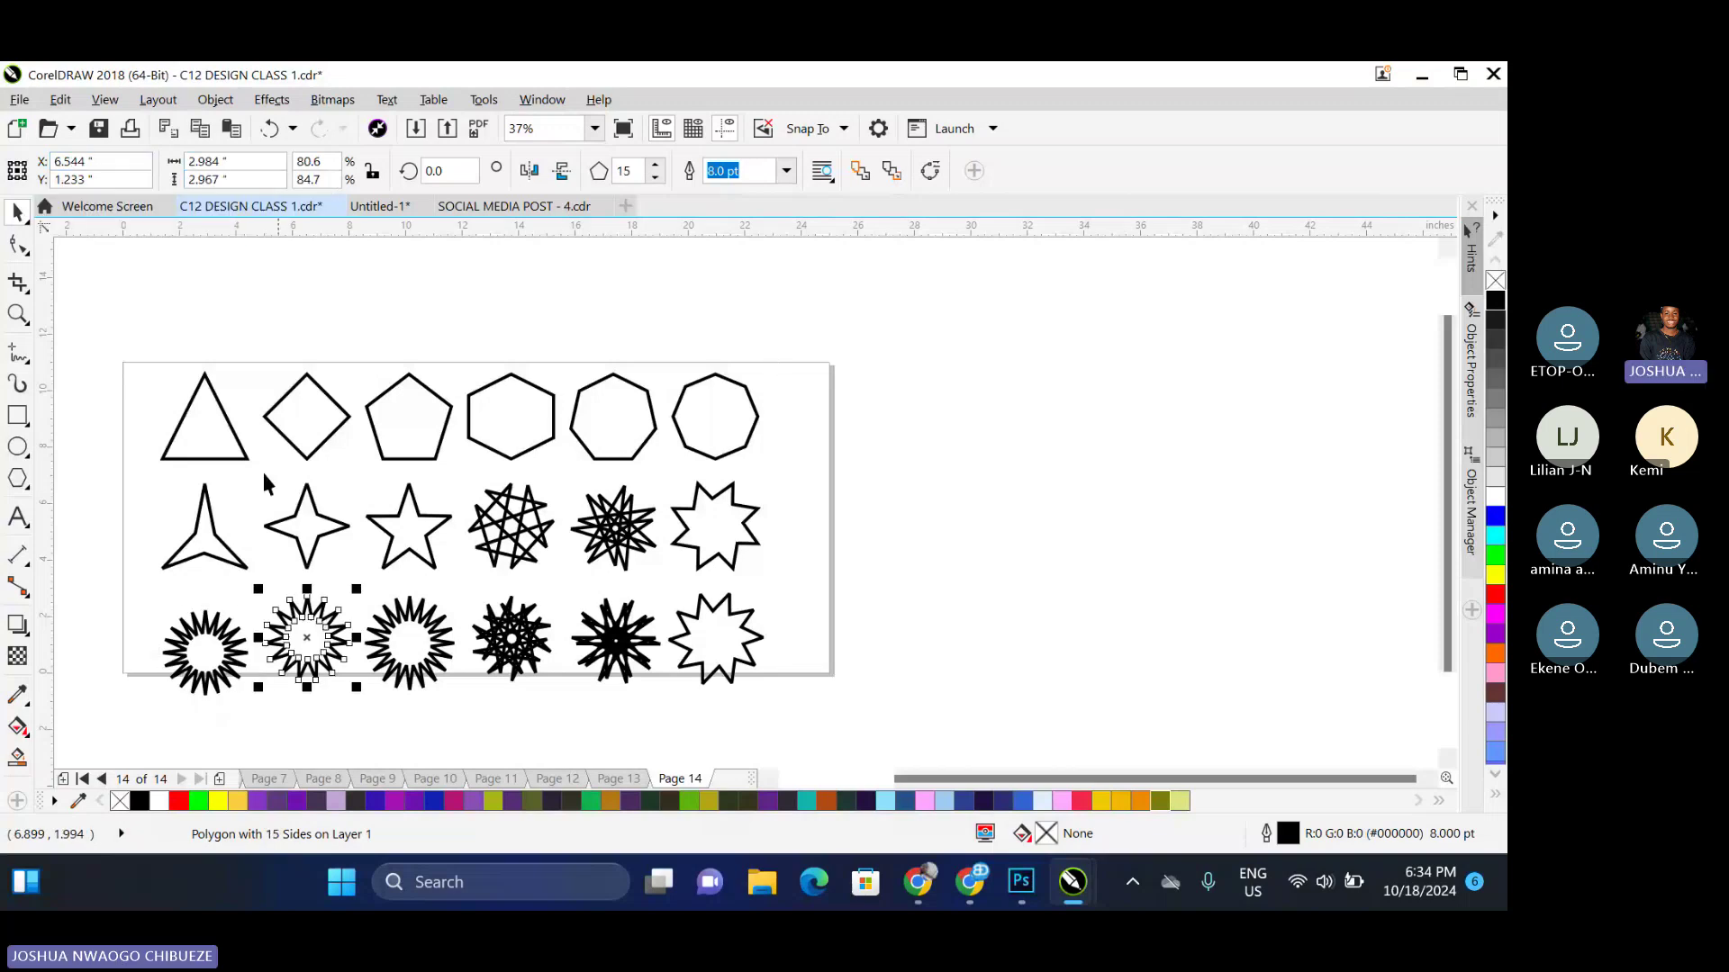
pyautogui.tripleClick(234, 162)
pyautogui.write('3')
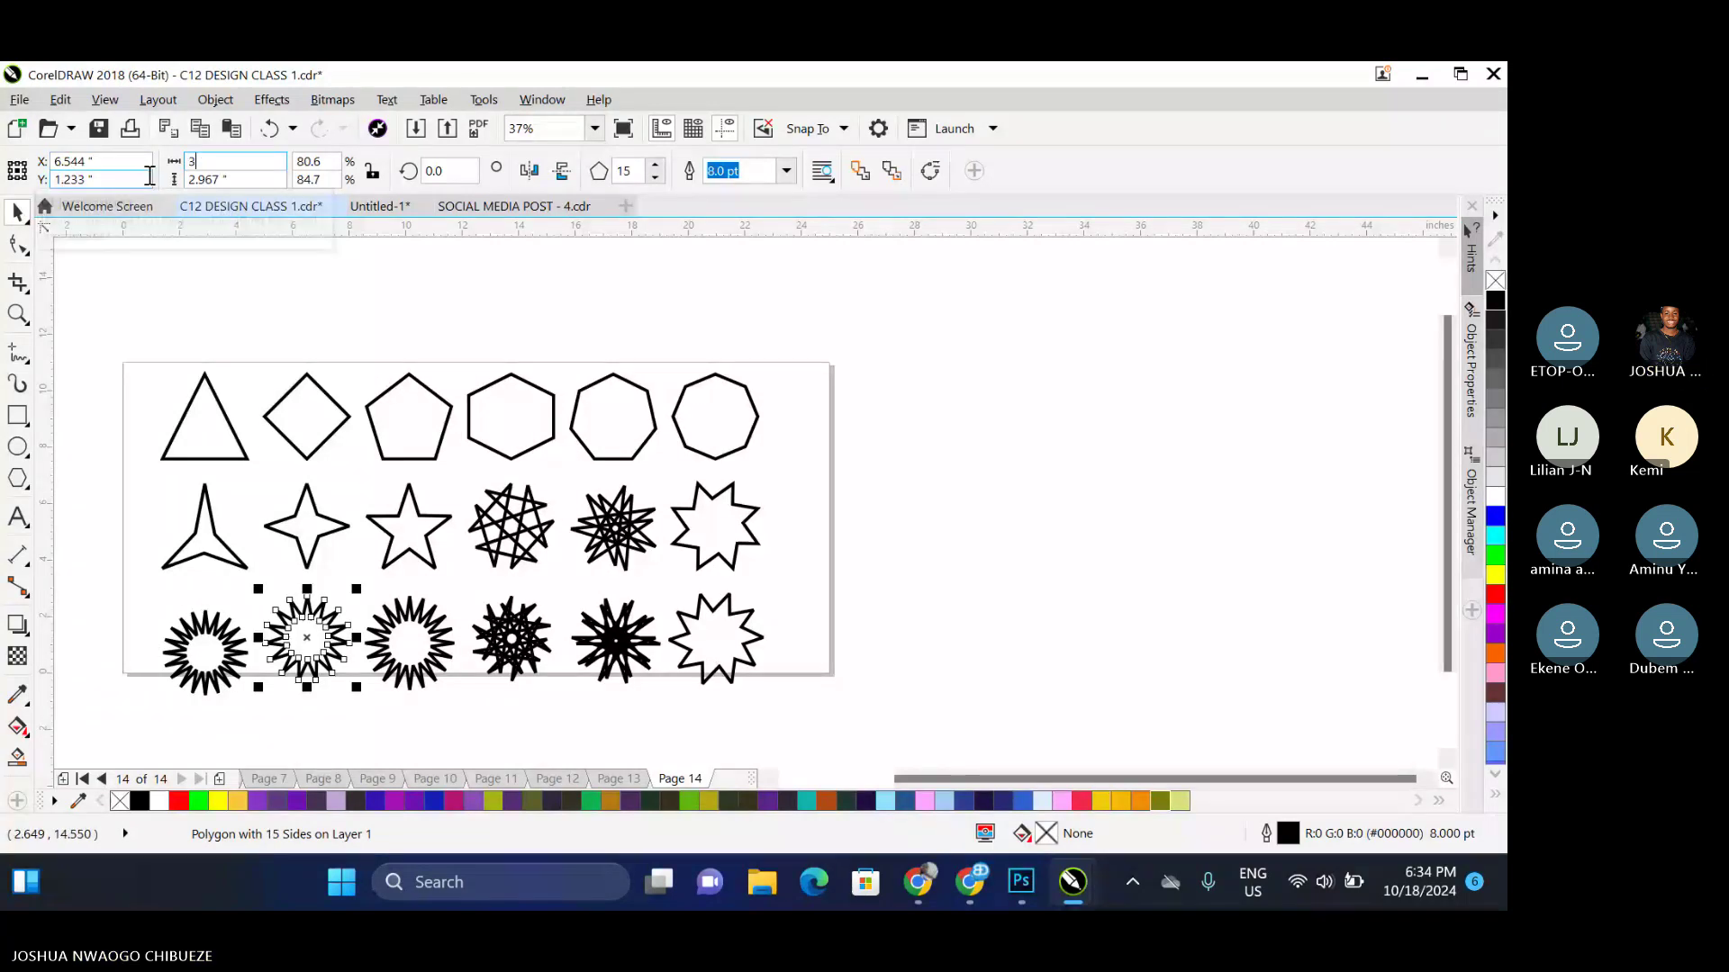
pyautogui.press('Tab')
pyautogui.write('3')
pyautogui.press('Return')
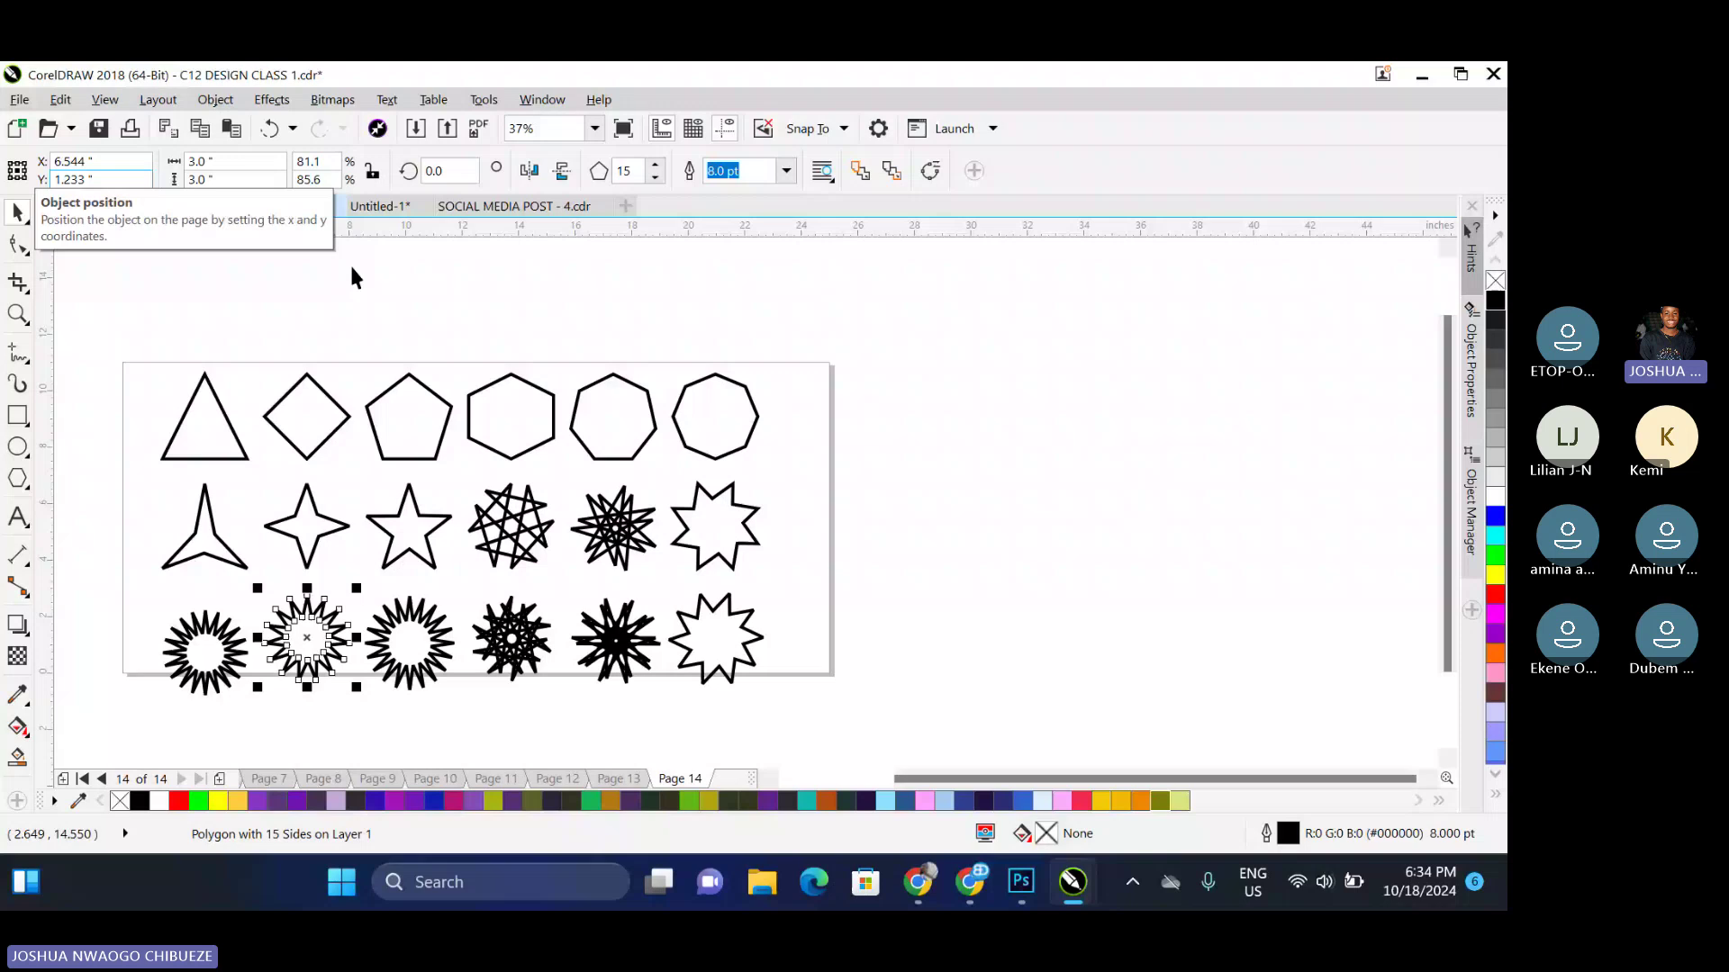
# Resize the third and fourth stars of the bottom row to 3 by 3 inches
pyautogui.press('Tab')
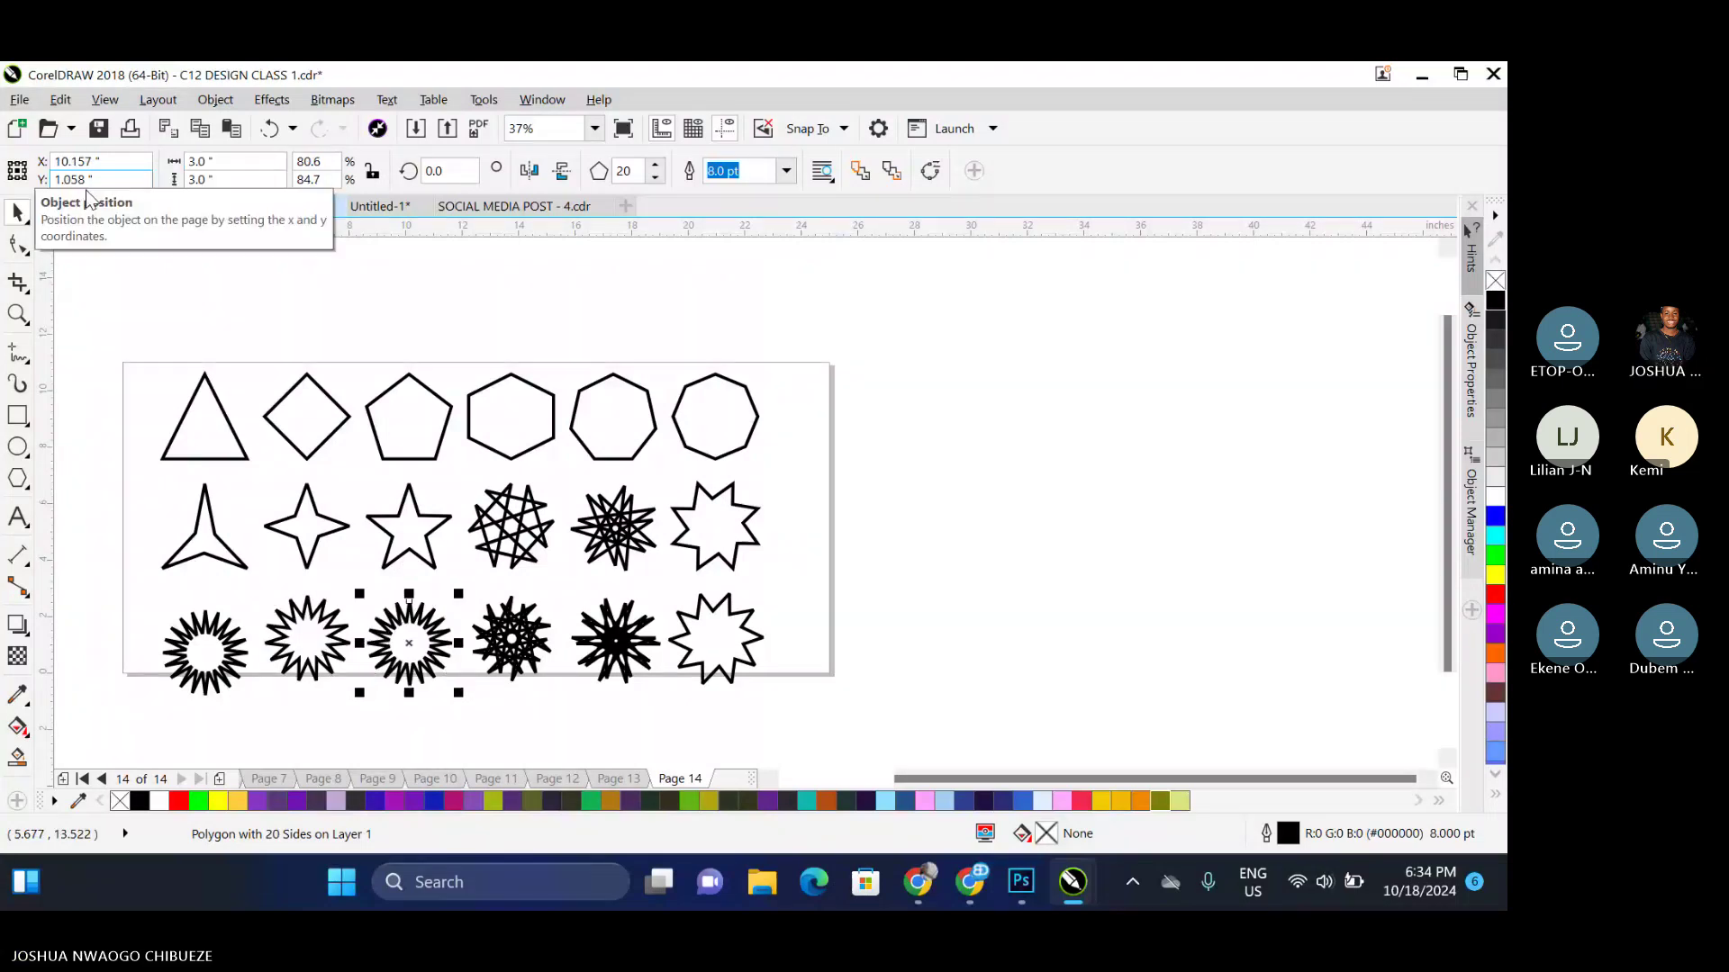
pyautogui.click(492, 628)
pyautogui.moveTo(243, 165); pyautogui.dragTo(34, 178)
pyautogui.write('3')
pyautogui.press('Tab')
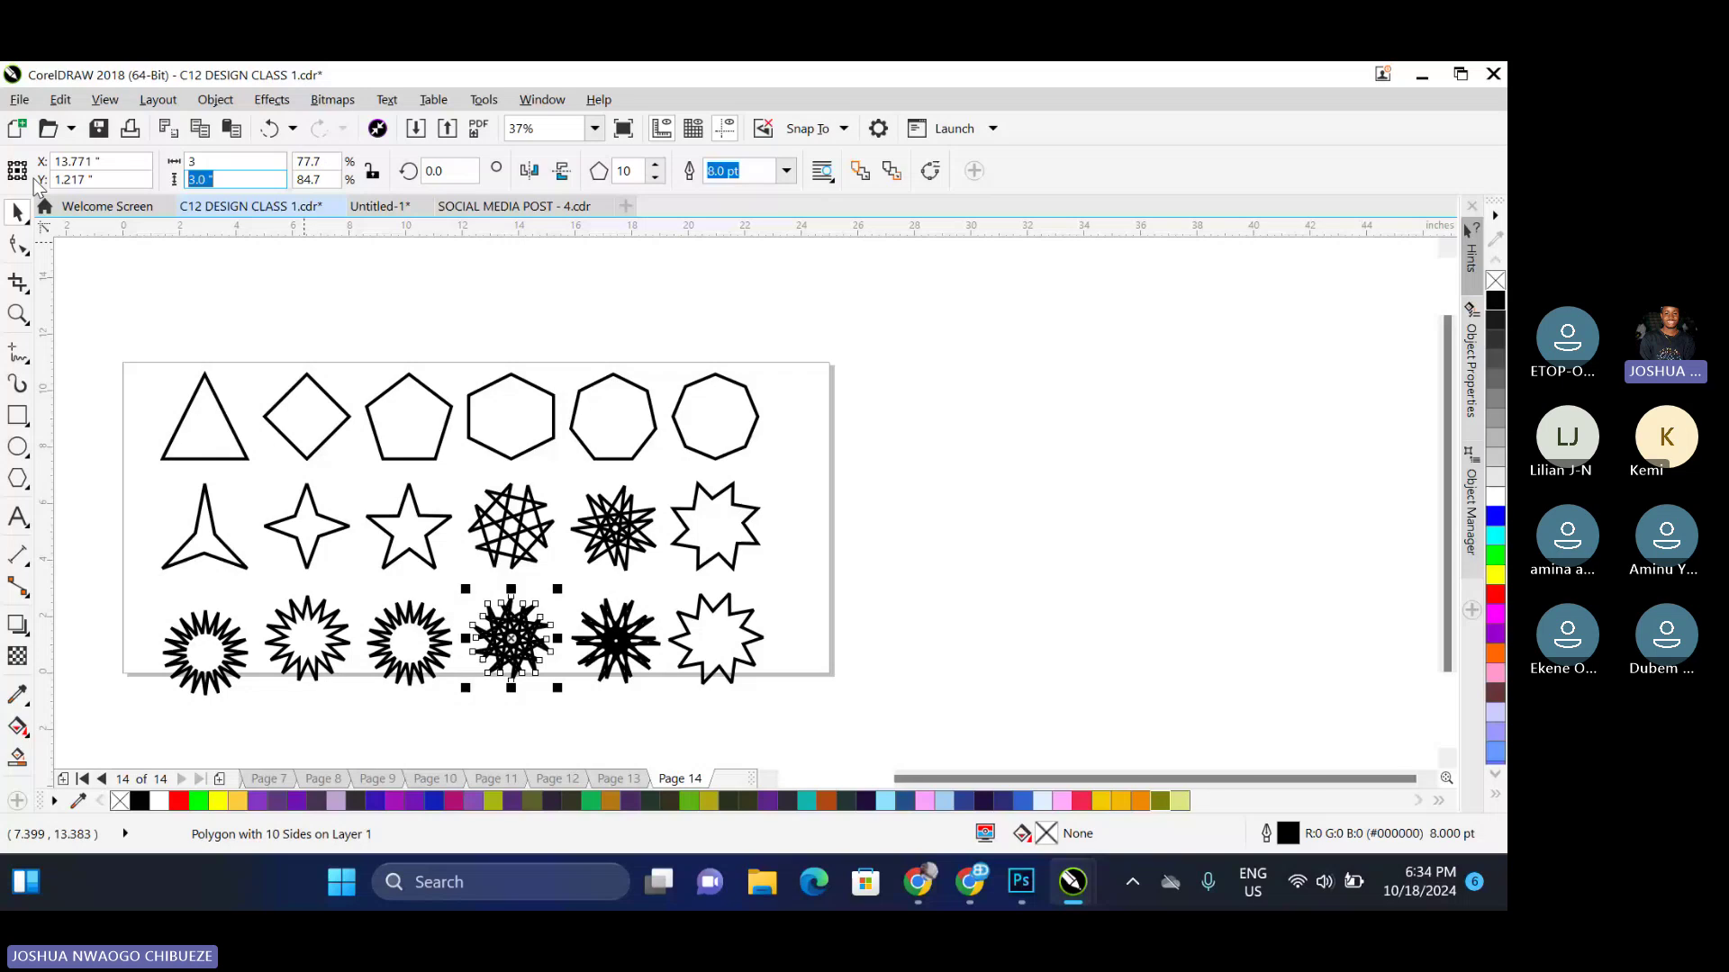
pyautogui.press('Return')
# Resize the fifth star of the bottom row to 3 by 3 inches
pyautogui.press('Tab')
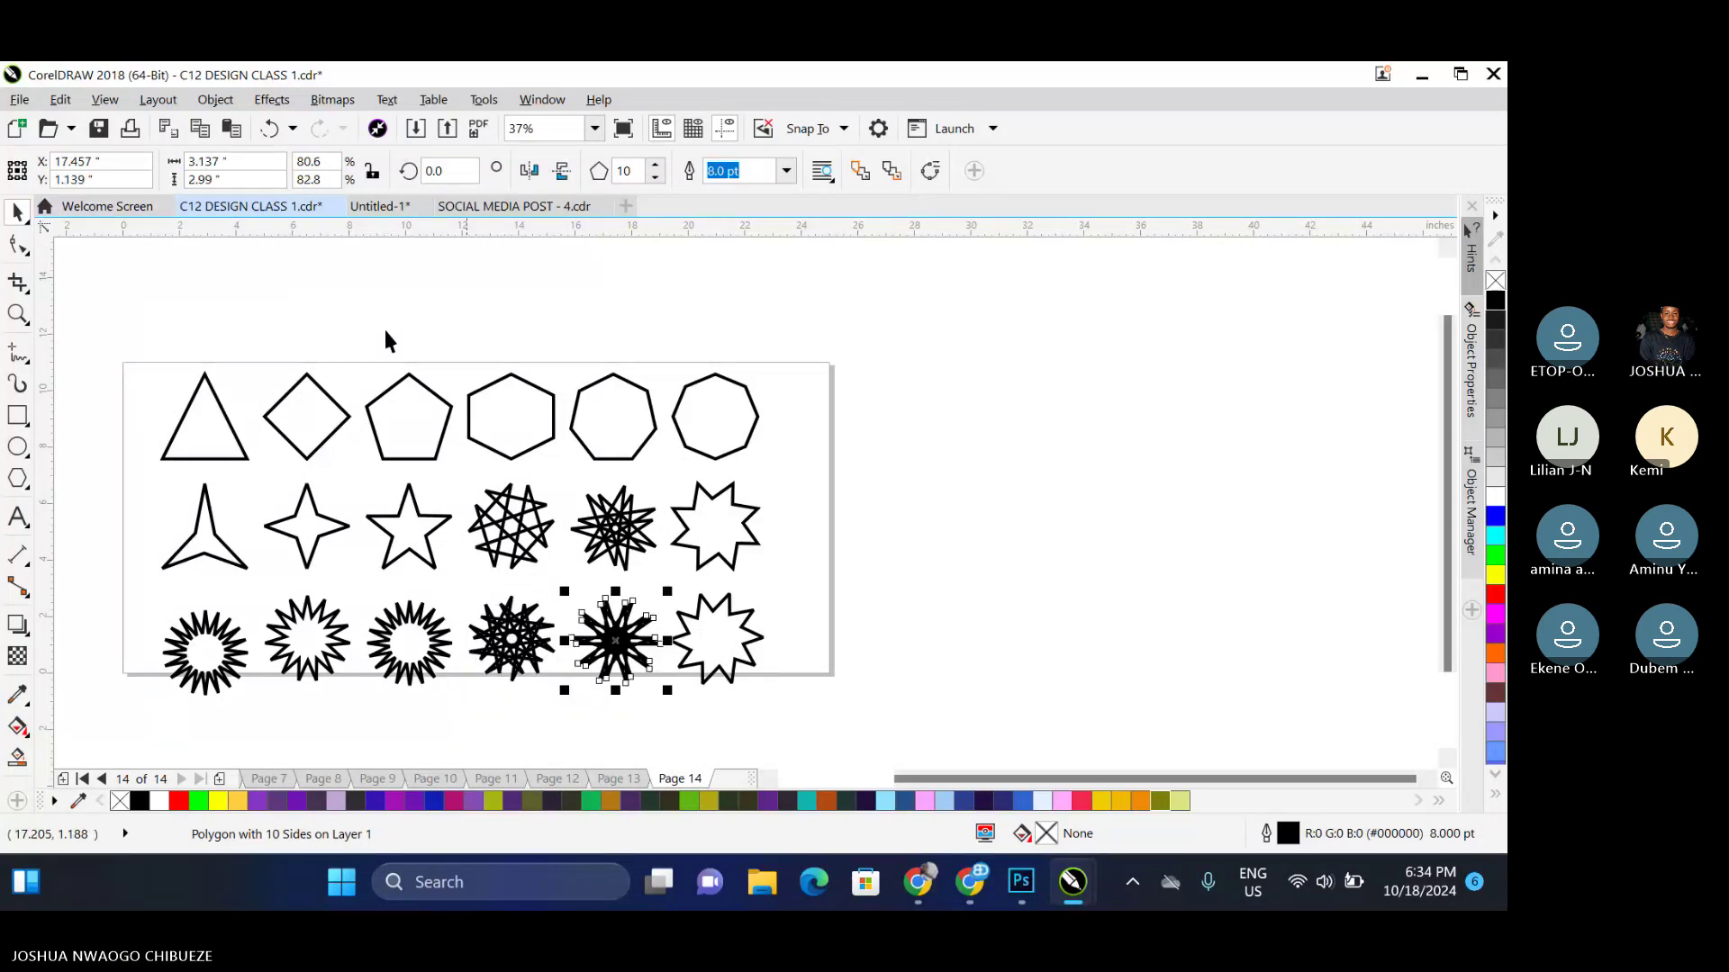
pyautogui.moveTo(243, 162); pyautogui.dragTo(191, 163)
pyautogui.write('3')
pyautogui.press('Tab')
pyautogui.write('3')
pyautogui.press('Return')
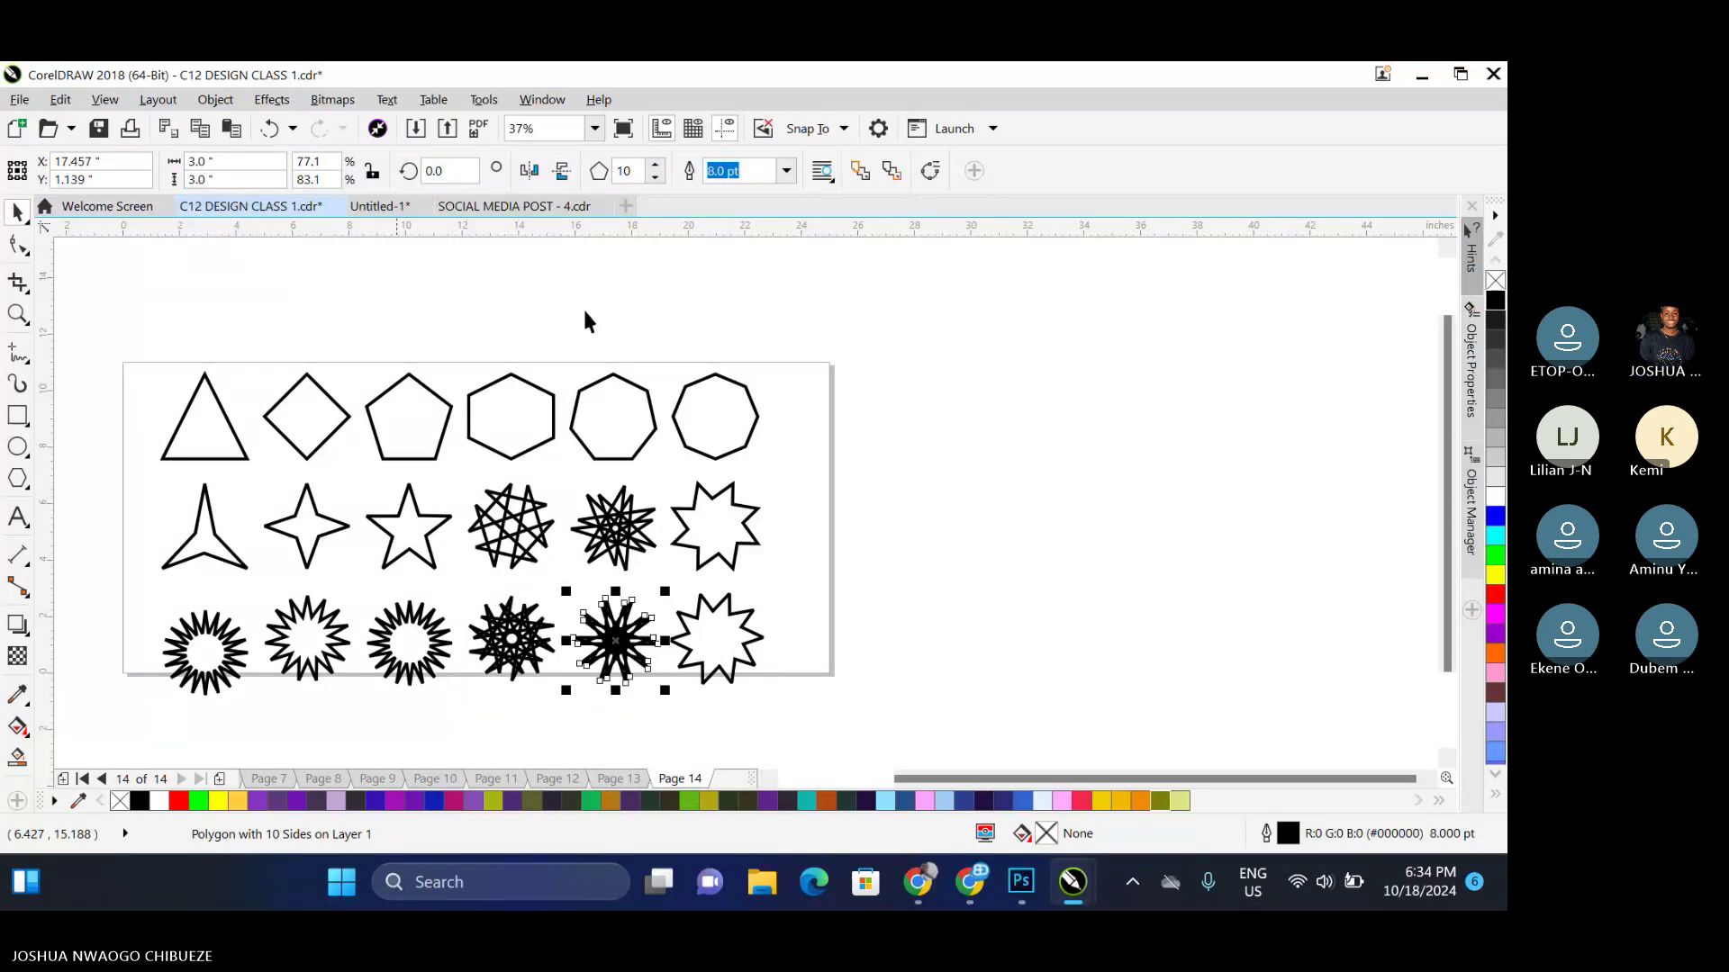
# Resize the last star of the bottom row to 3 by 3 inches
pyautogui.click(704, 614)
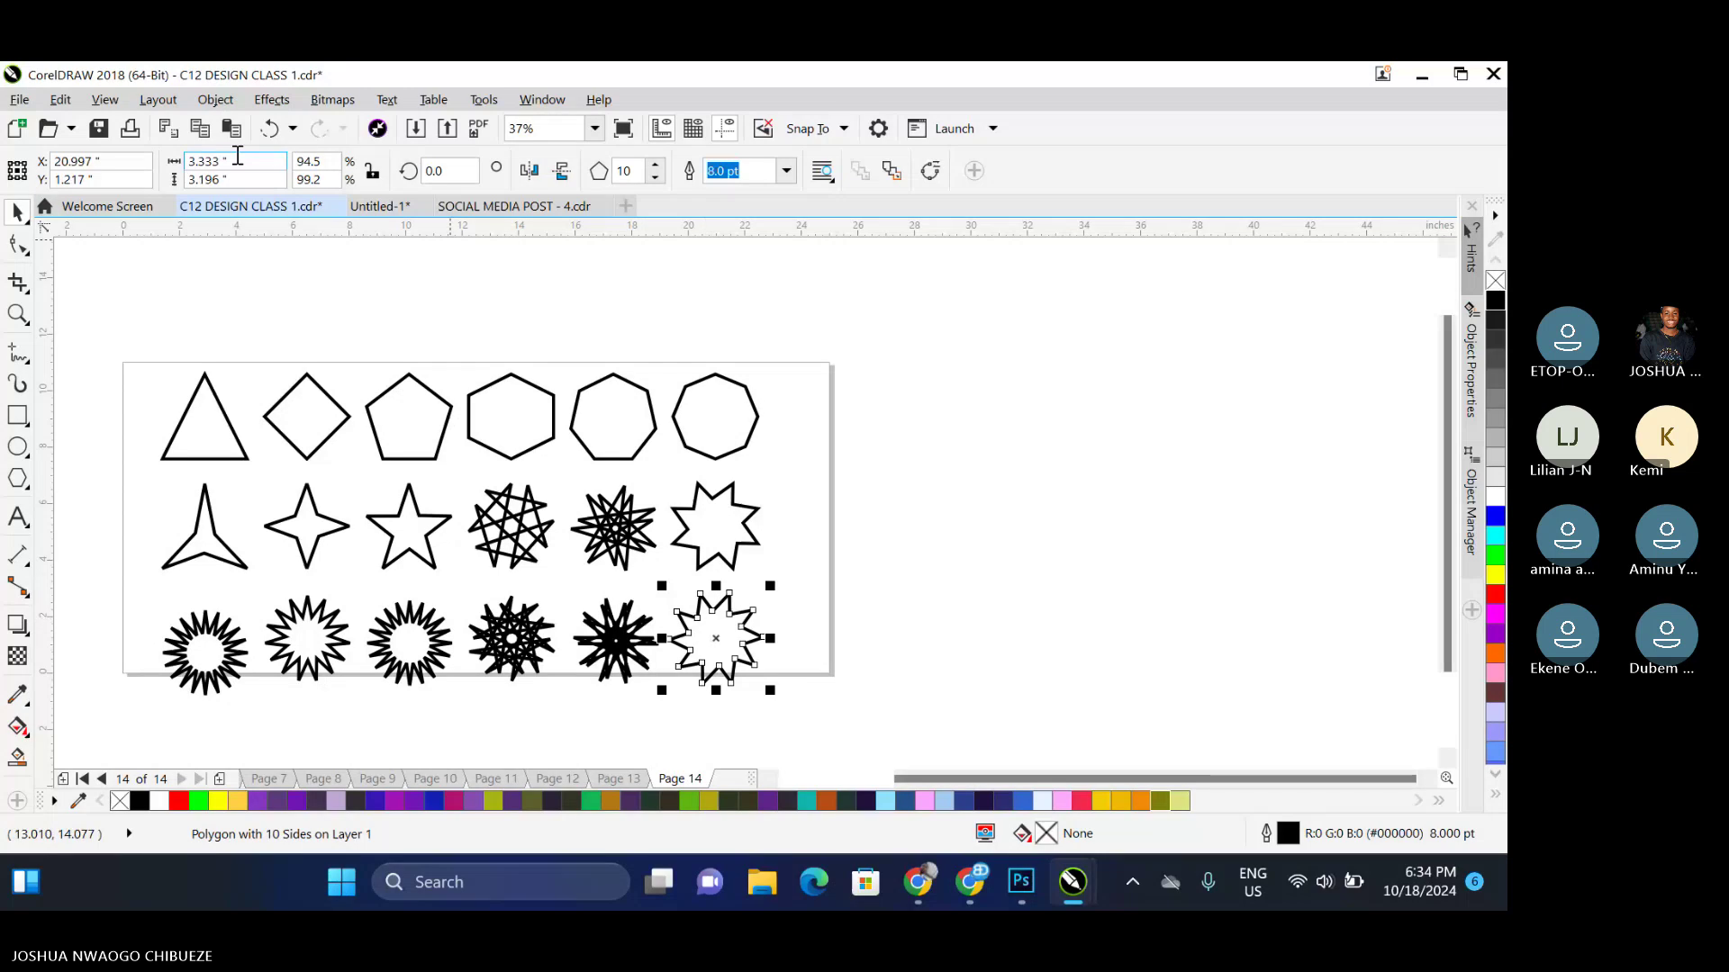
pyautogui.moveTo(238, 158); pyautogui.dragTo(66, 164)
pyautogui.write('3')
pyautogui.press('Tab')
pyautogui.write('3')
pyautogui.press('Return')
# Set the outline width of all the shapes on the page to 6 pt
pyautogui.hotkey('ctrl', 'a')
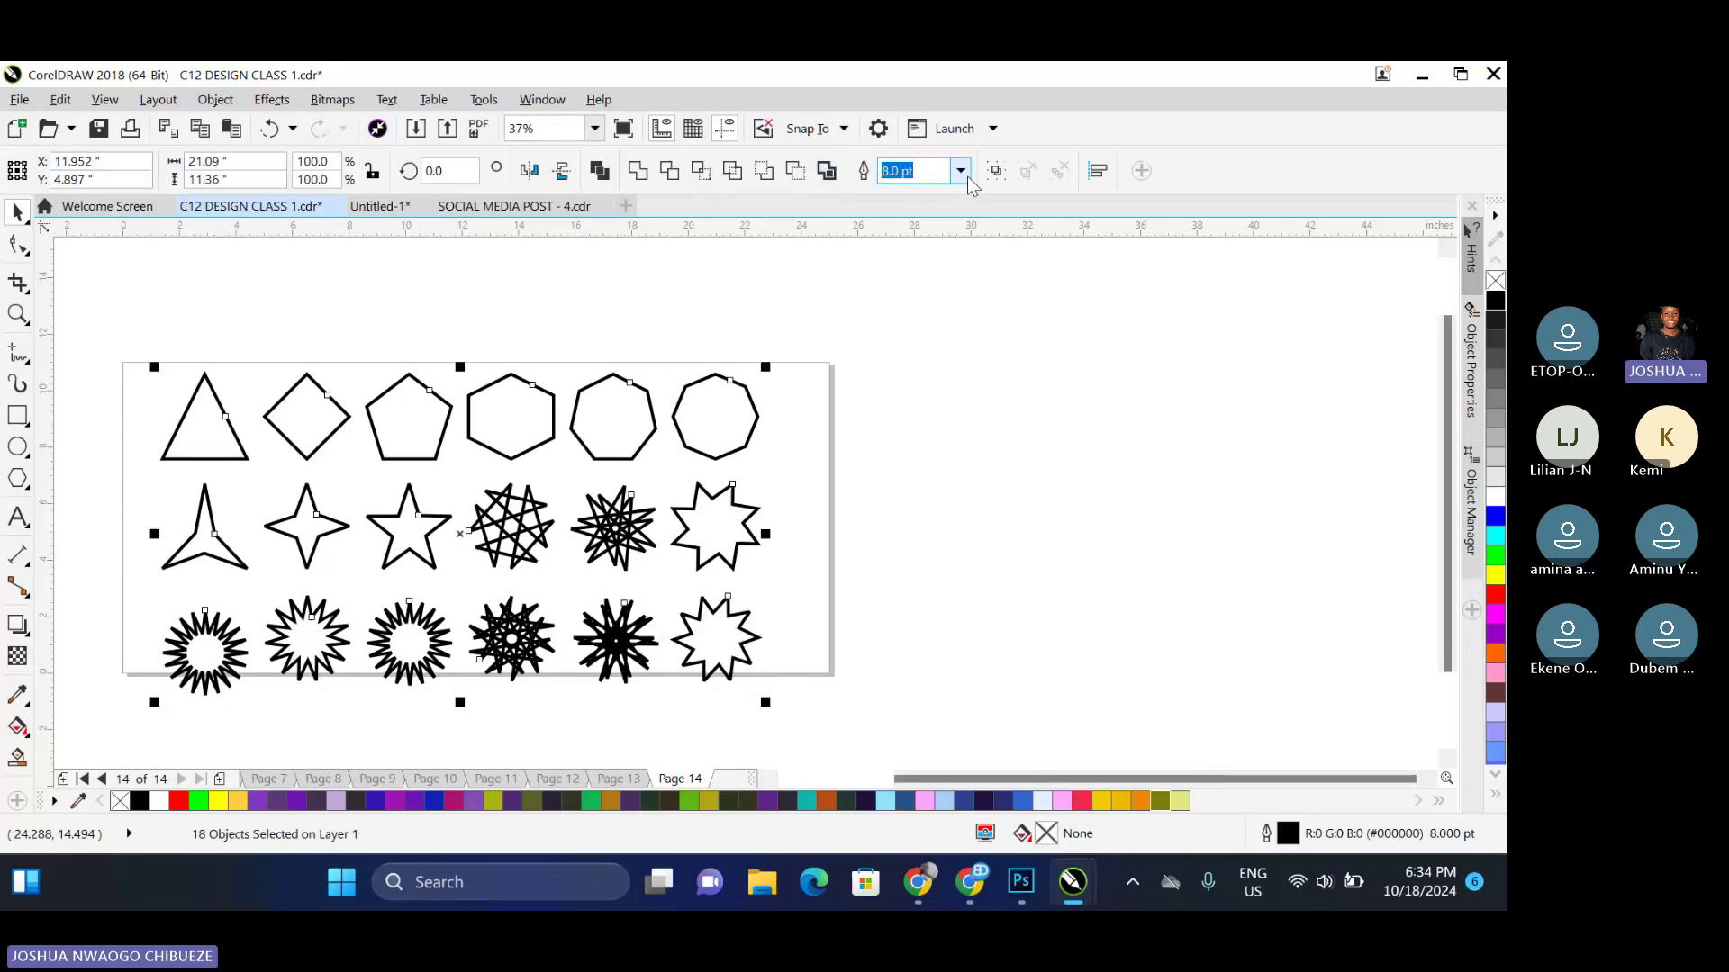
pyautogui.click(961, 170)
pyautogui.click(903, 343)
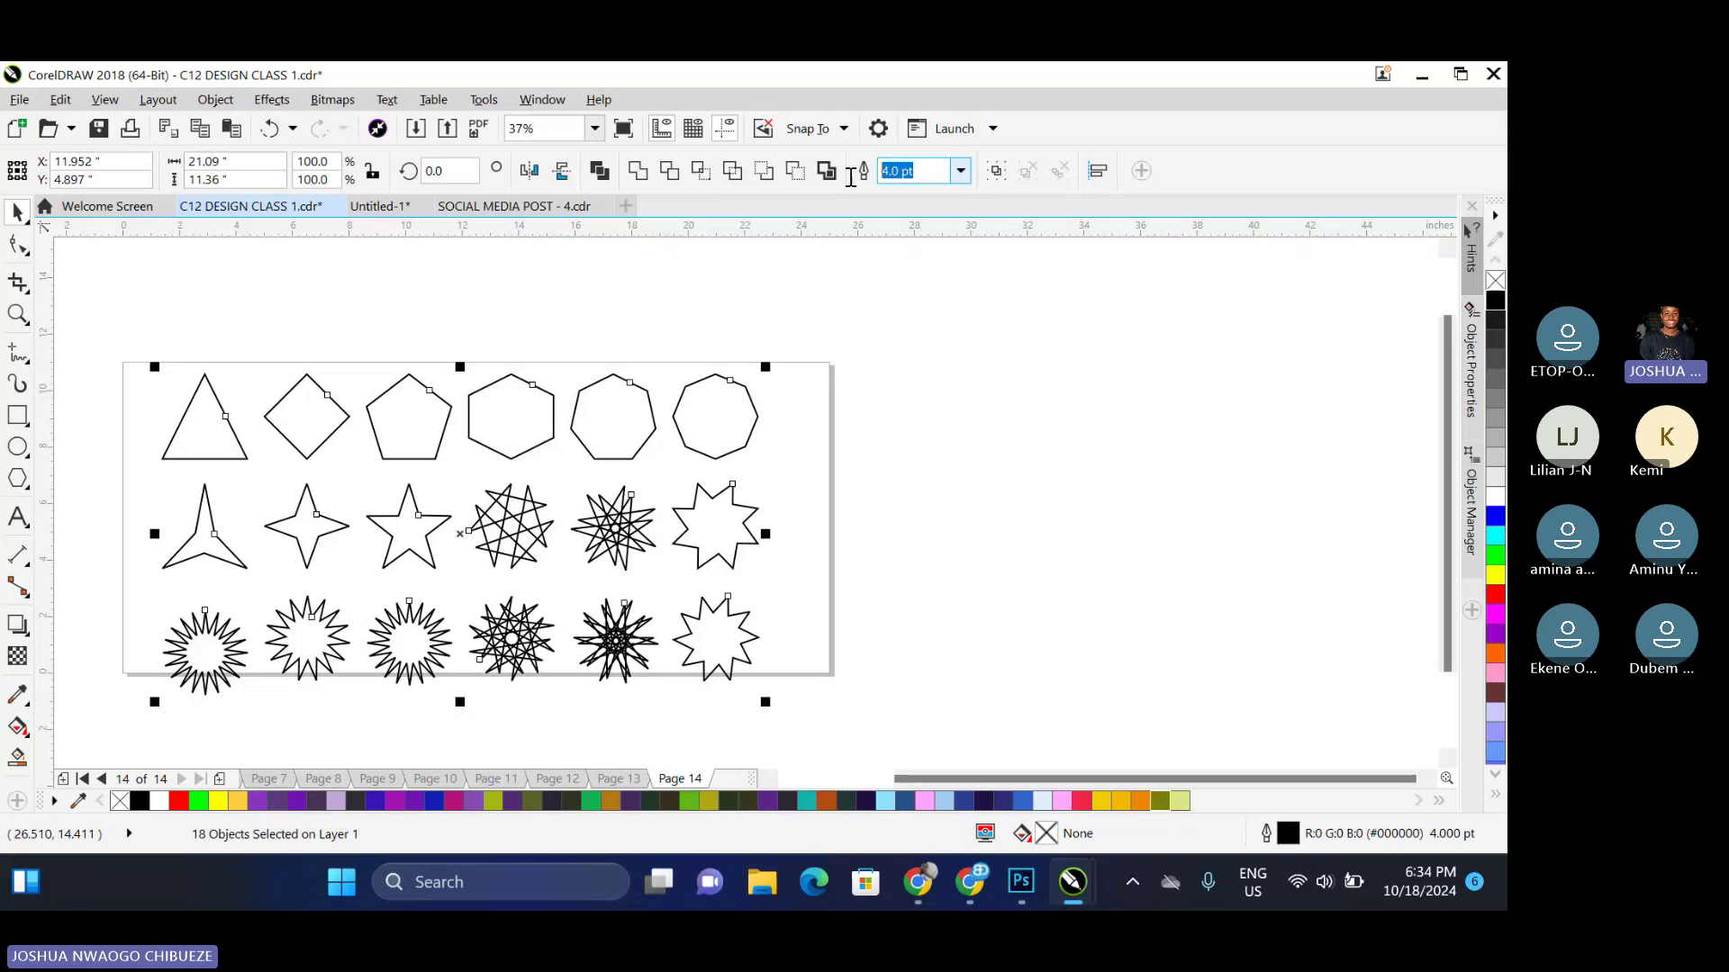
pyautogui.write('6')
pyautogui.press('Return')
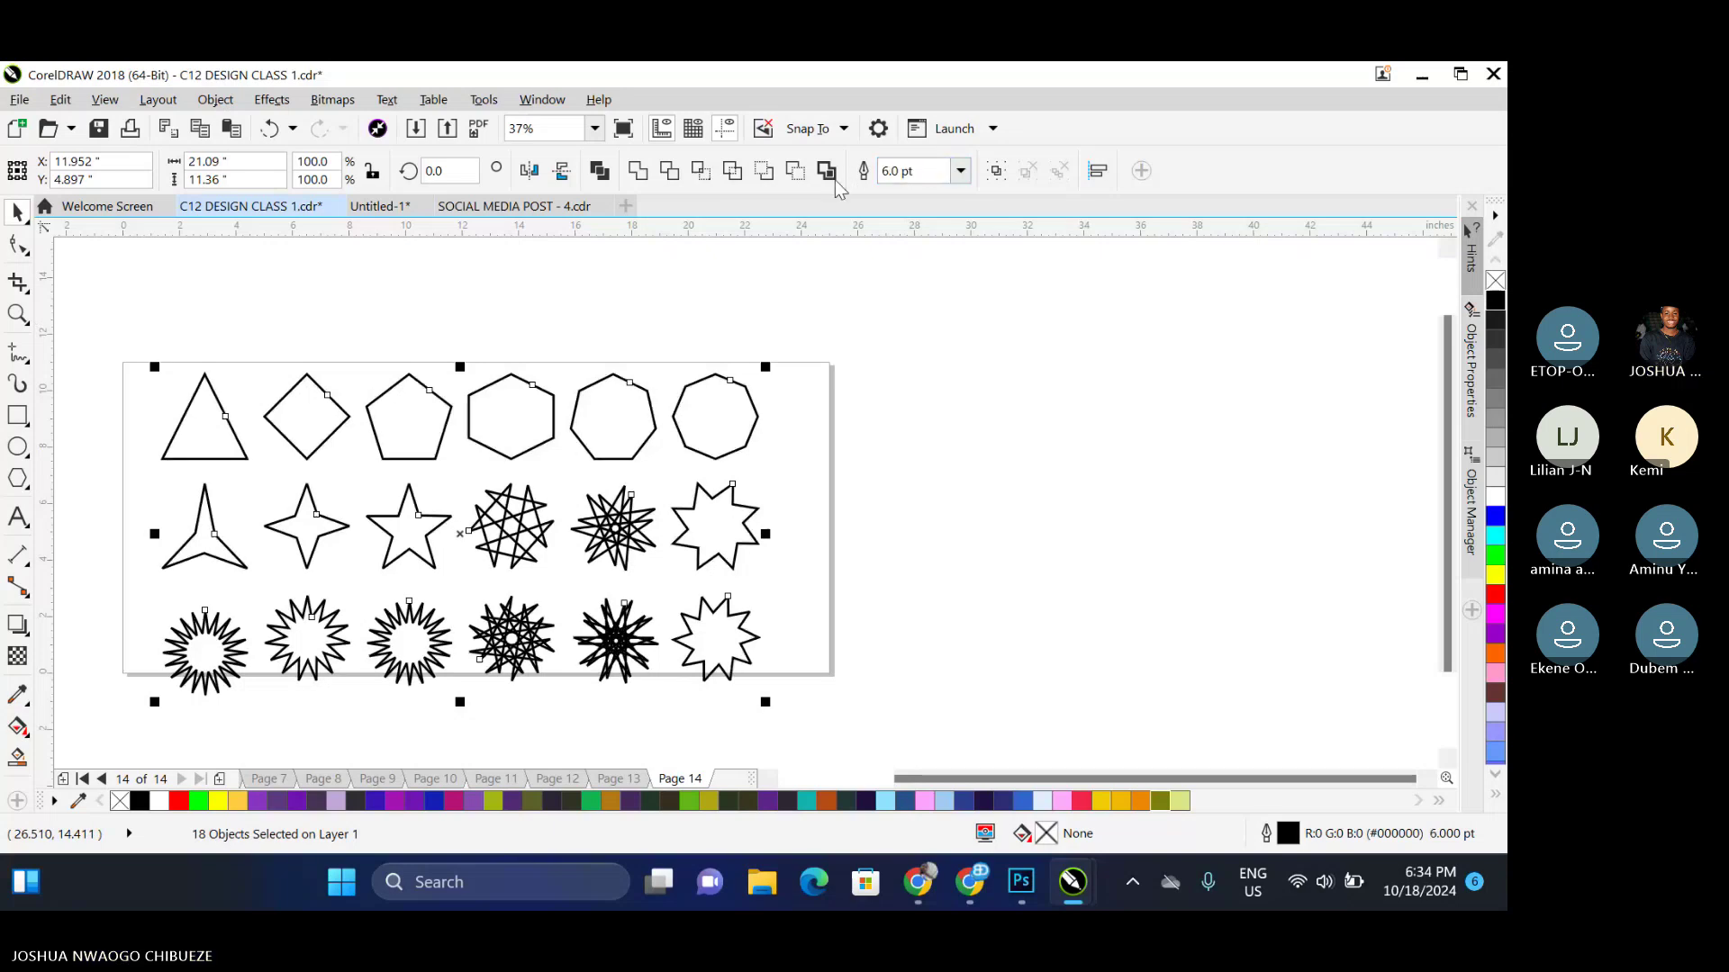
# Align the six stars of the bottom row level with the first one, and select the row of polygons
pyautogui.click(121, 587)
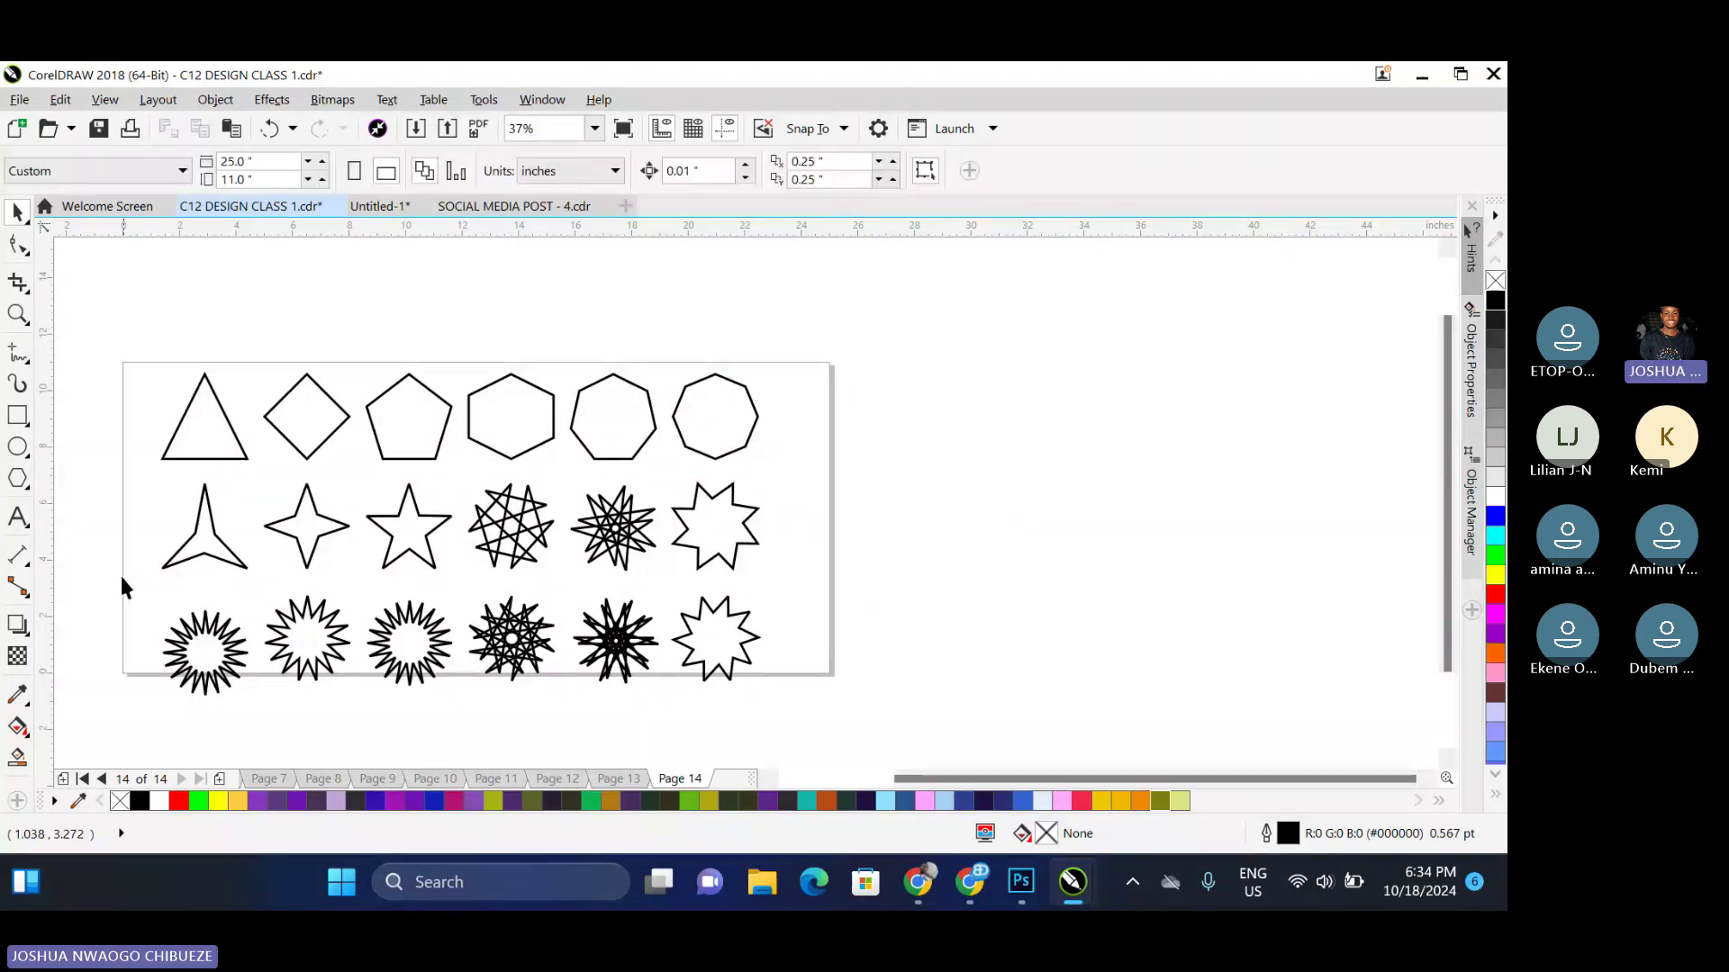
pyautogui.moveTo(119, 573); pyautogui.dragTo(781, 713)
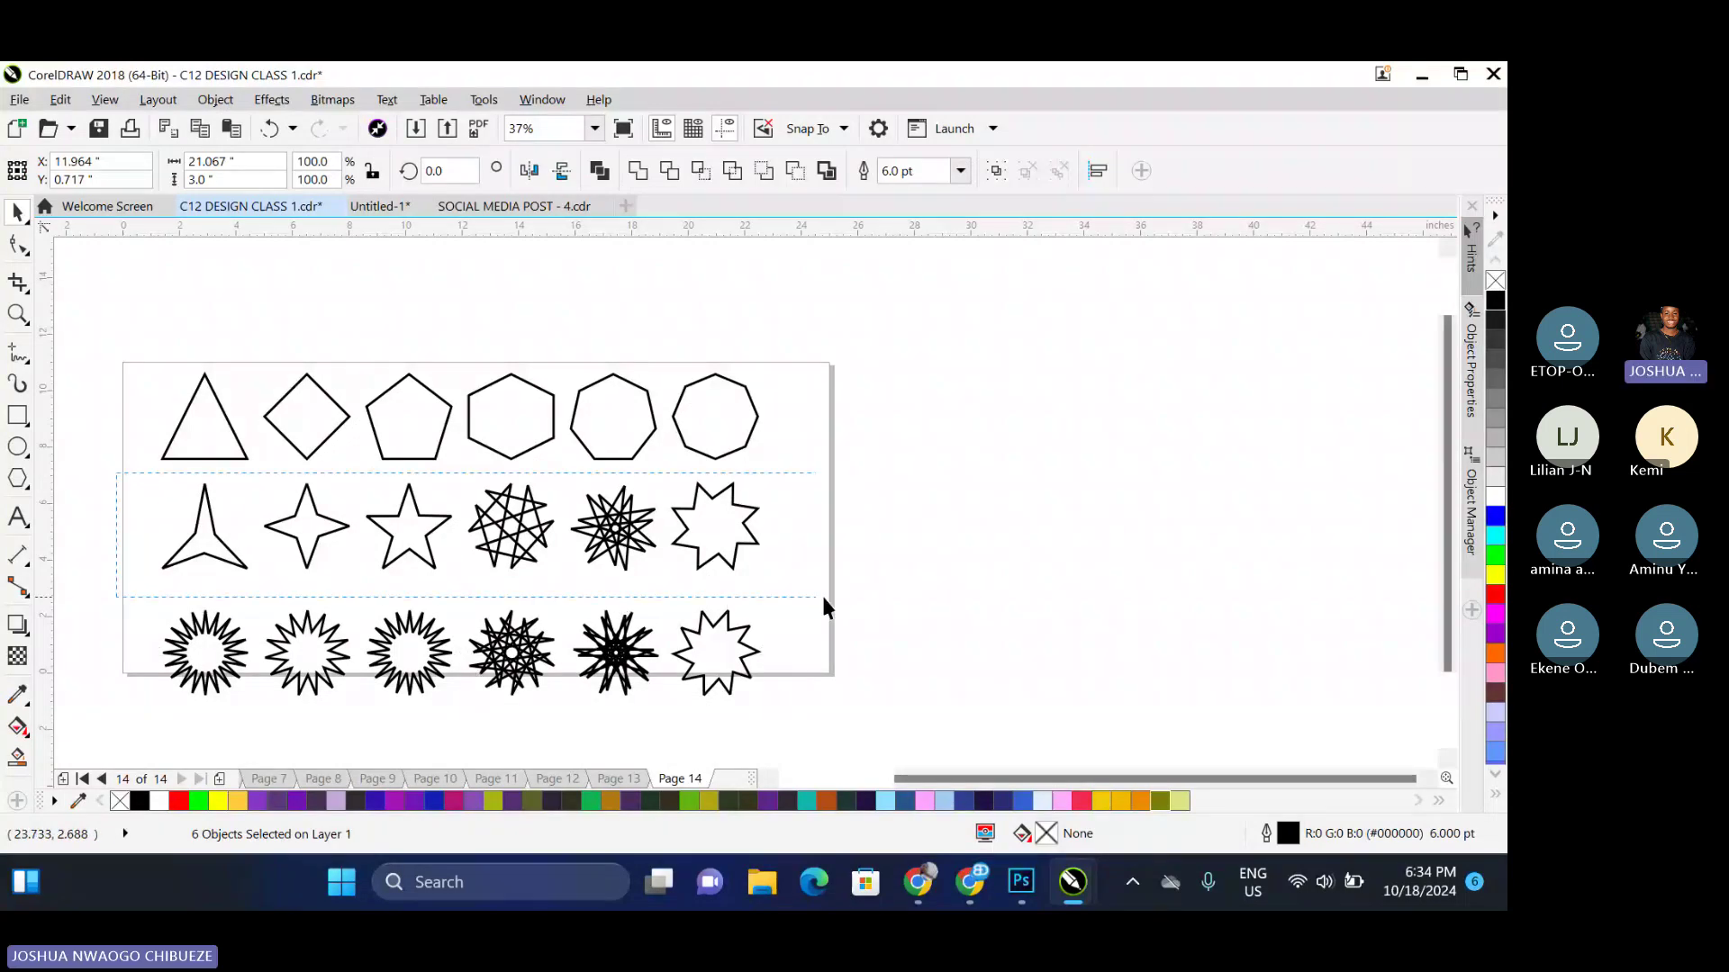
pyautogui.moveTo(832, 349); pyautogui.dragTo(90, 494)
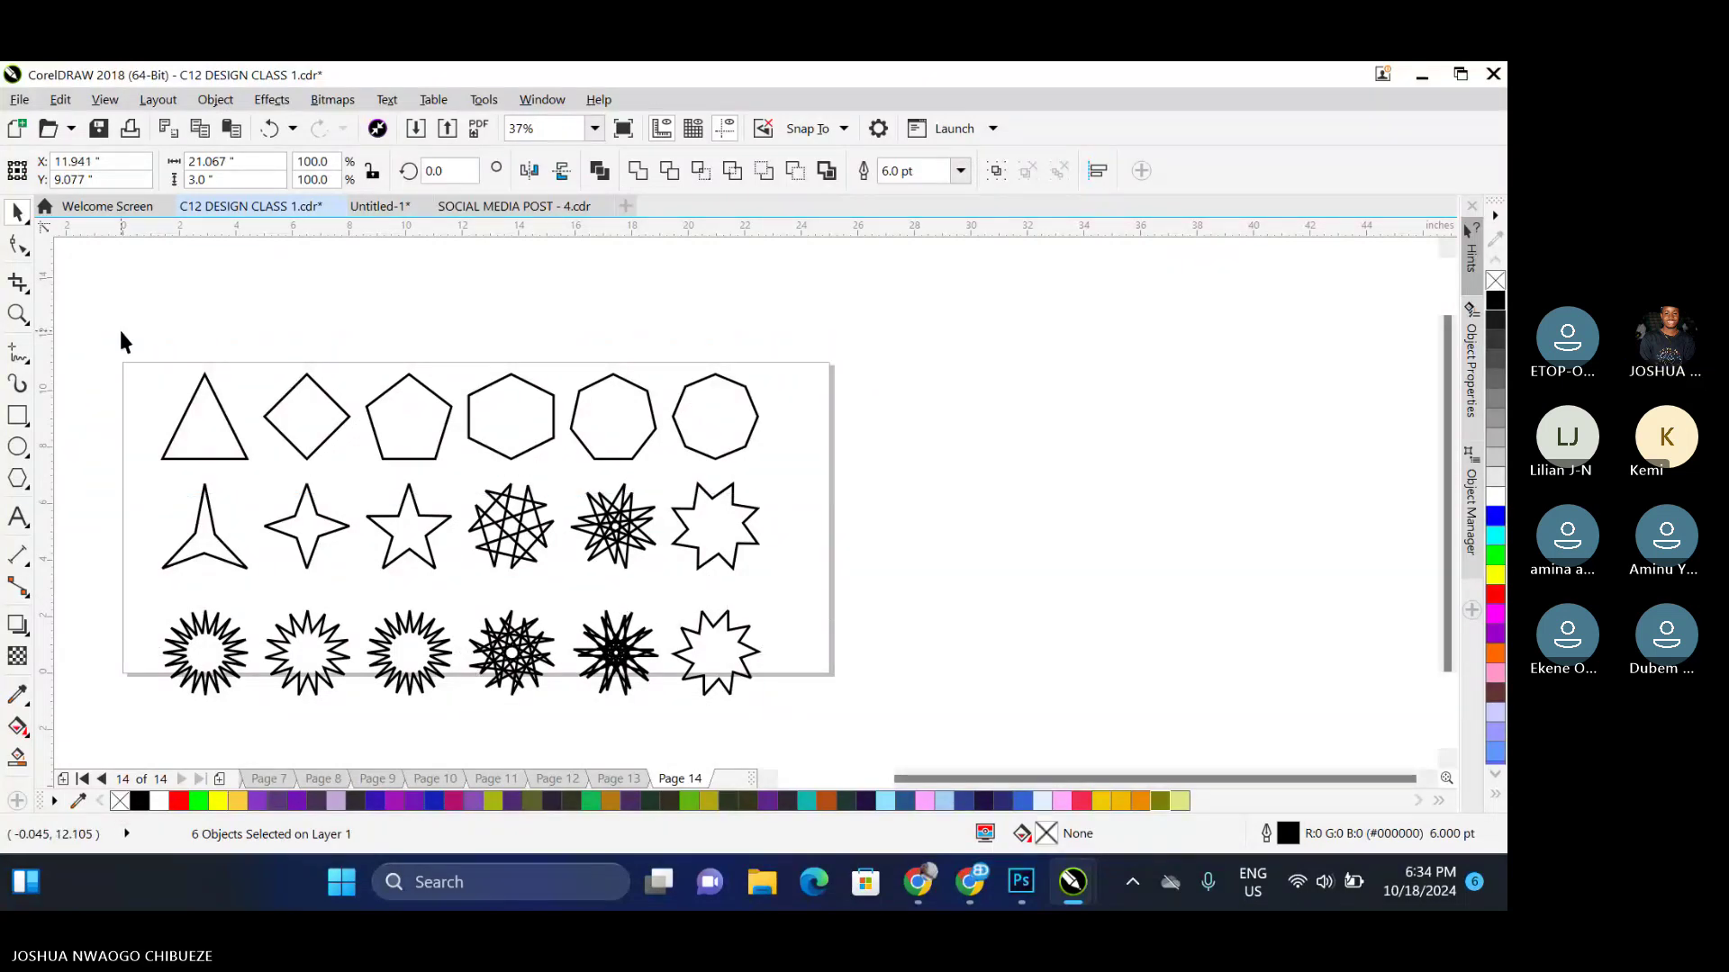
# Group all 18 shapes, scale the group down to about 15.9 by 8.6 inches, and centre it on the page
pyautogui.moveTo(117, 327); pyautogui.dragTo(792, 722)
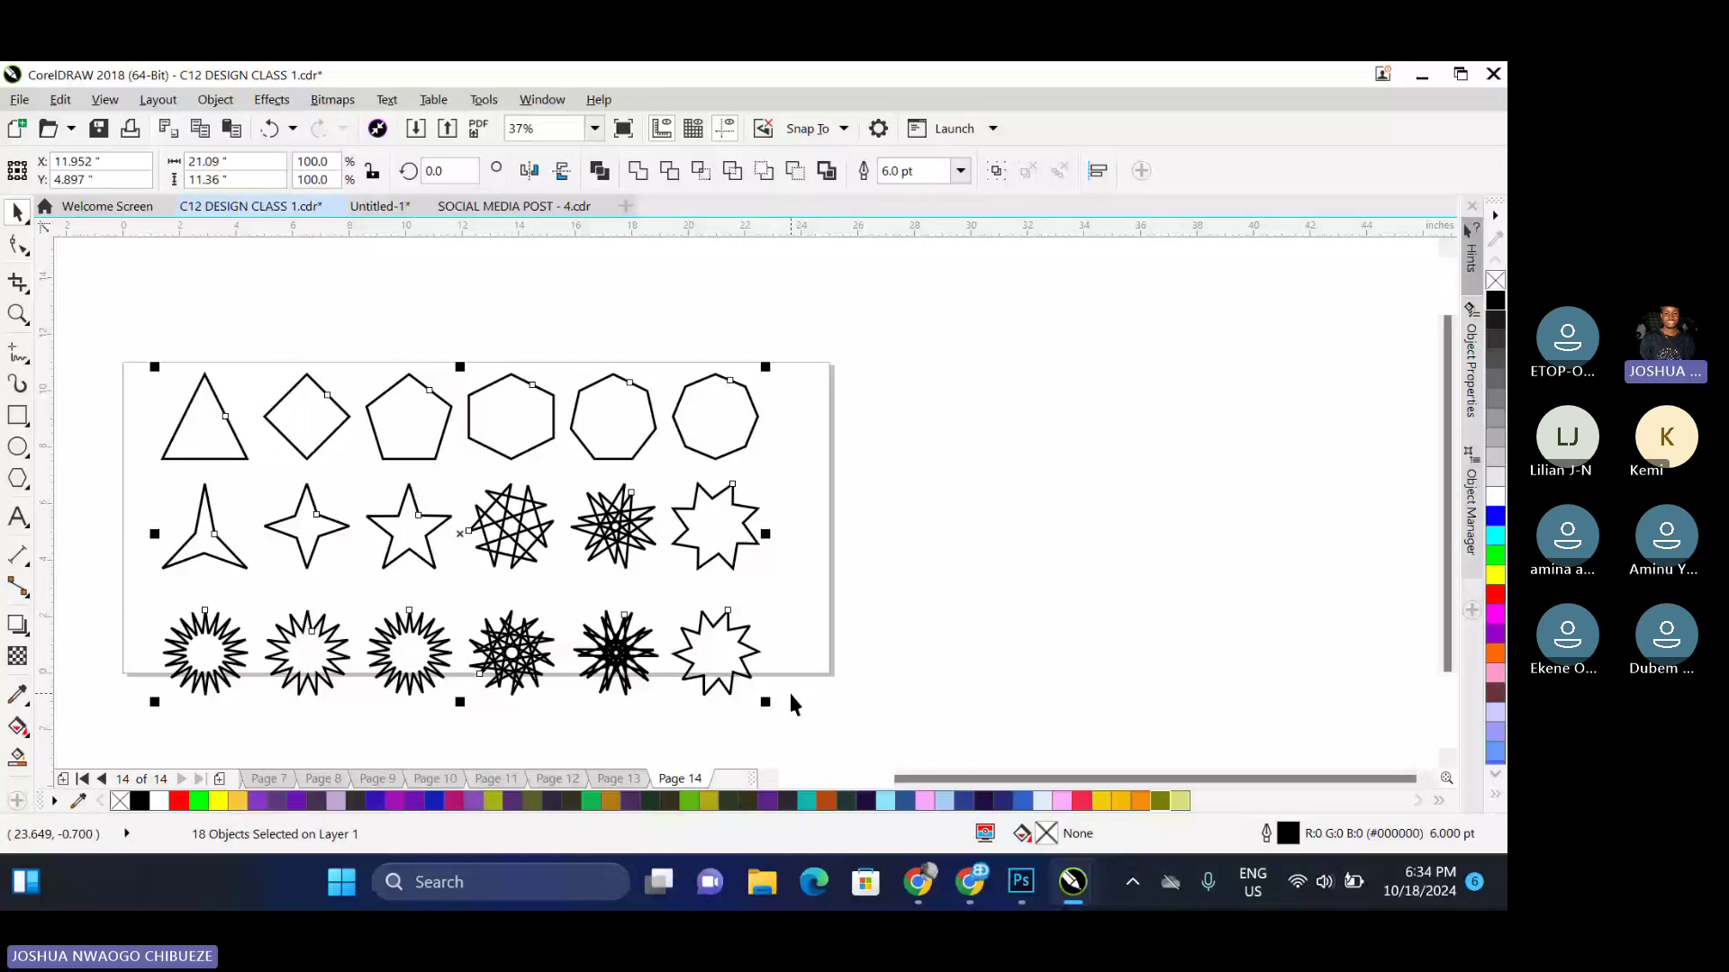
pyautogui.hotkey('ctrl', 'g')
pyautogui.moveTo(766, 701); pyautogui.dragTo(616, 625)
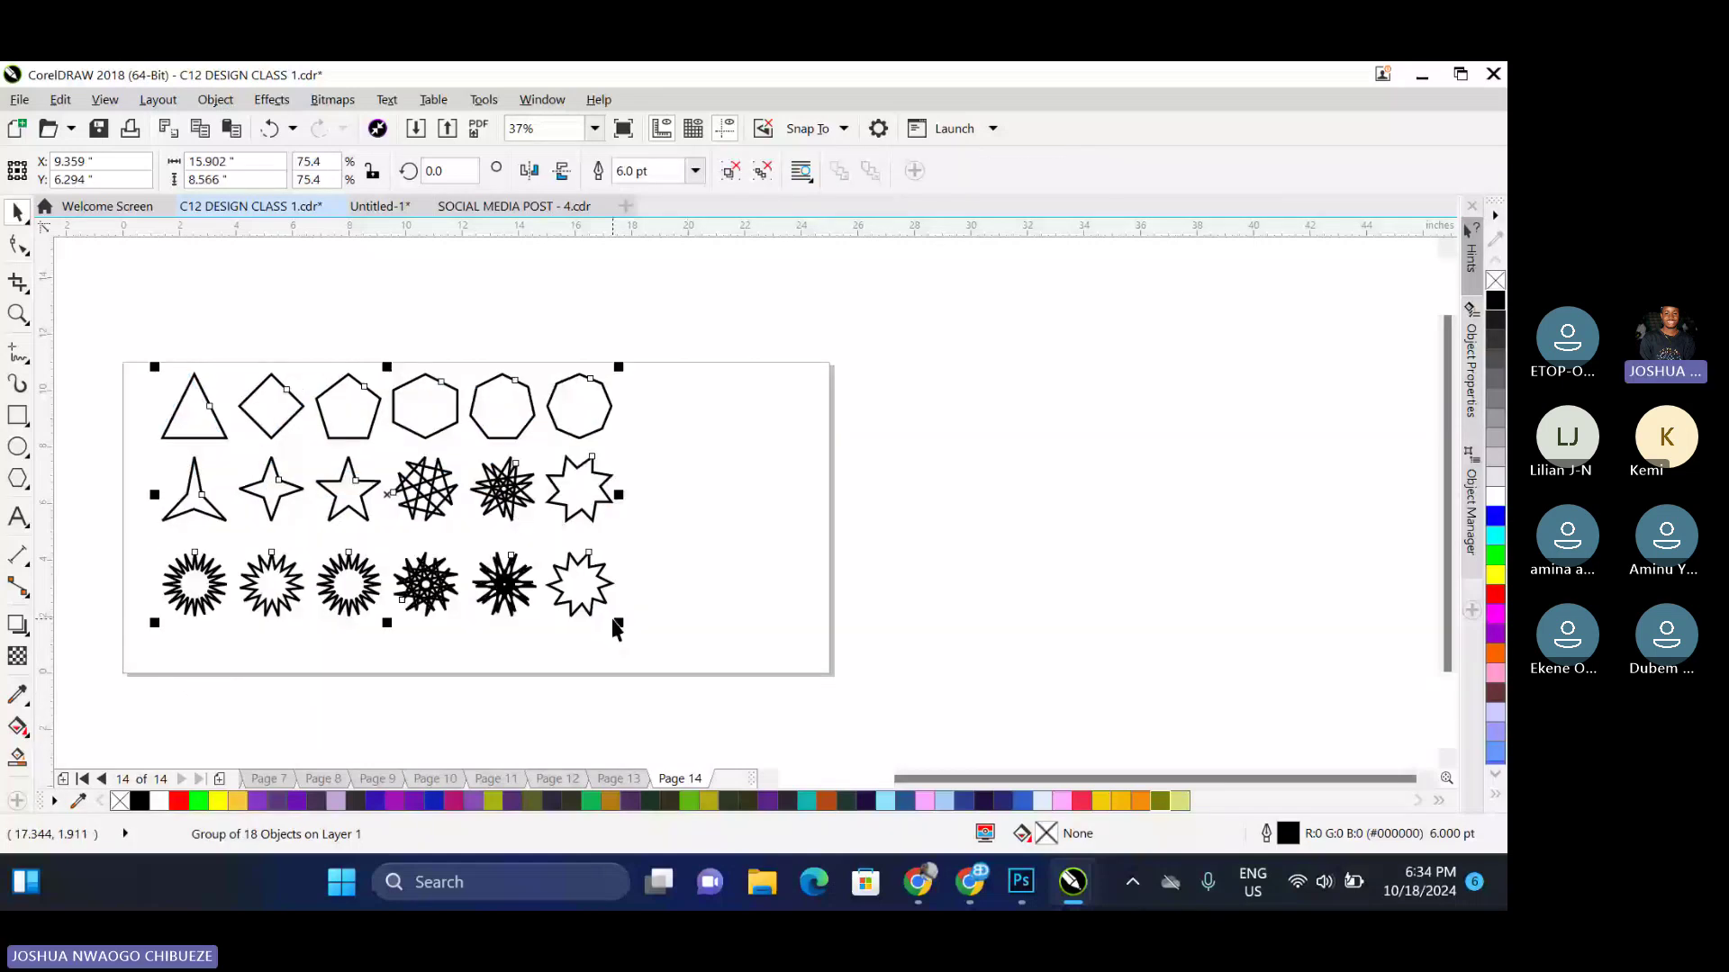
pyautogui.press('p')
pyautogui.click(590, 281)
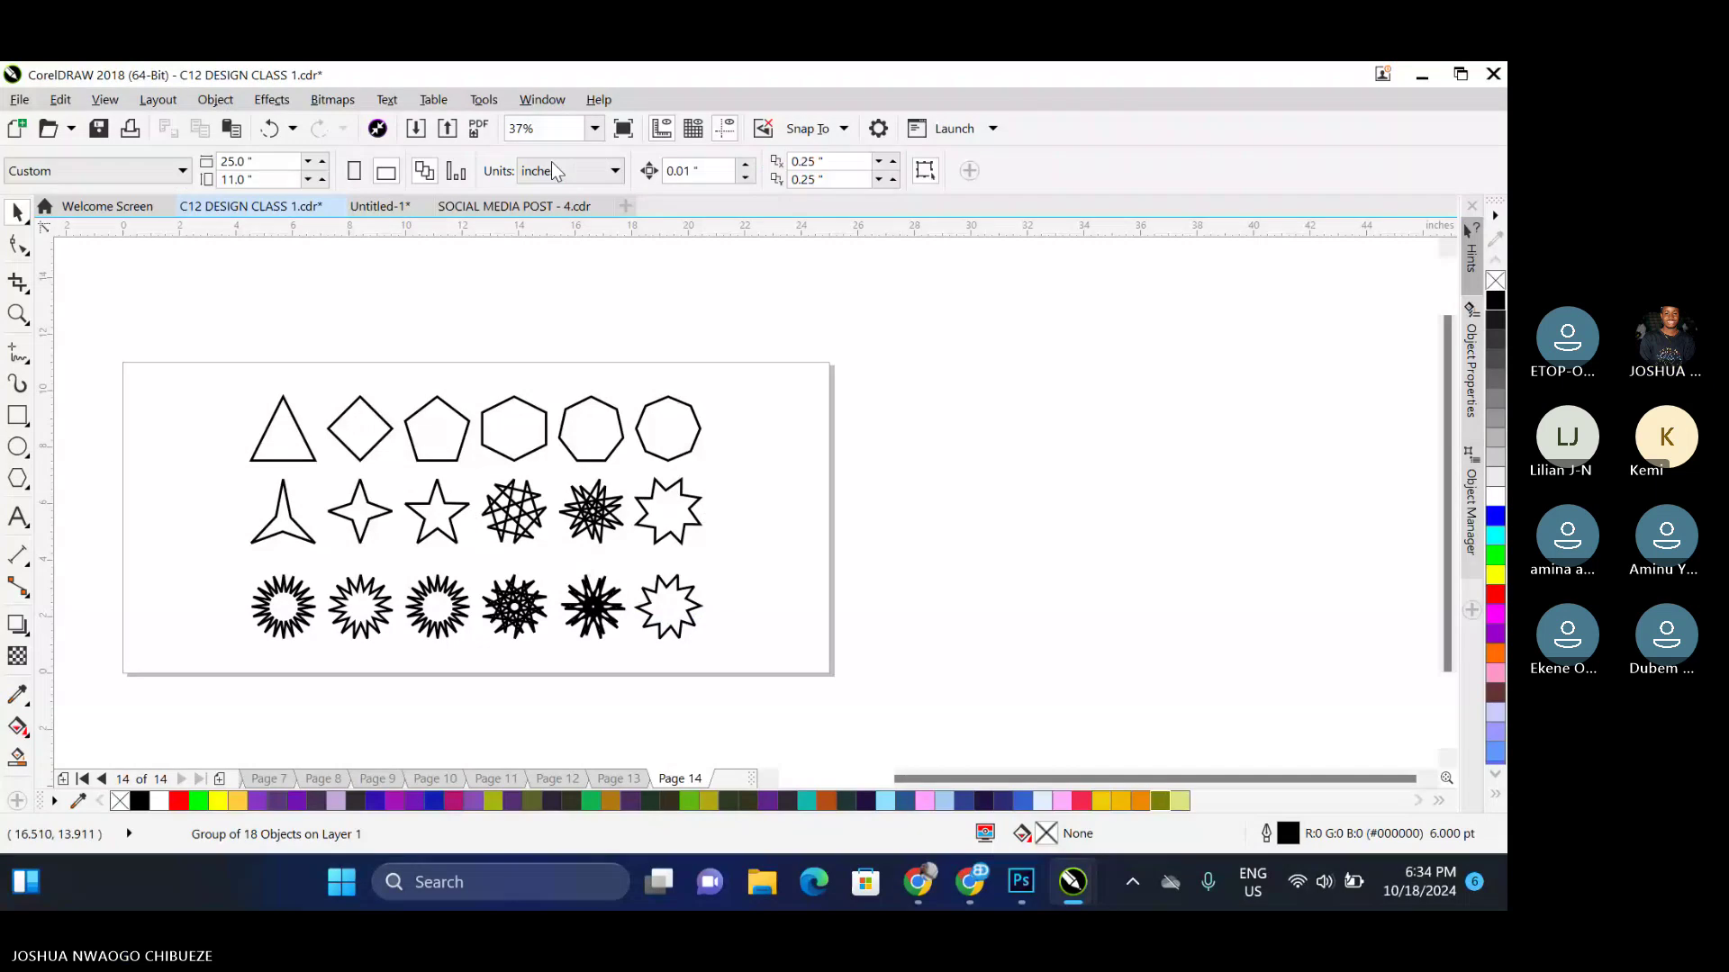
pyautogui.hotkey('shift', 'F4')
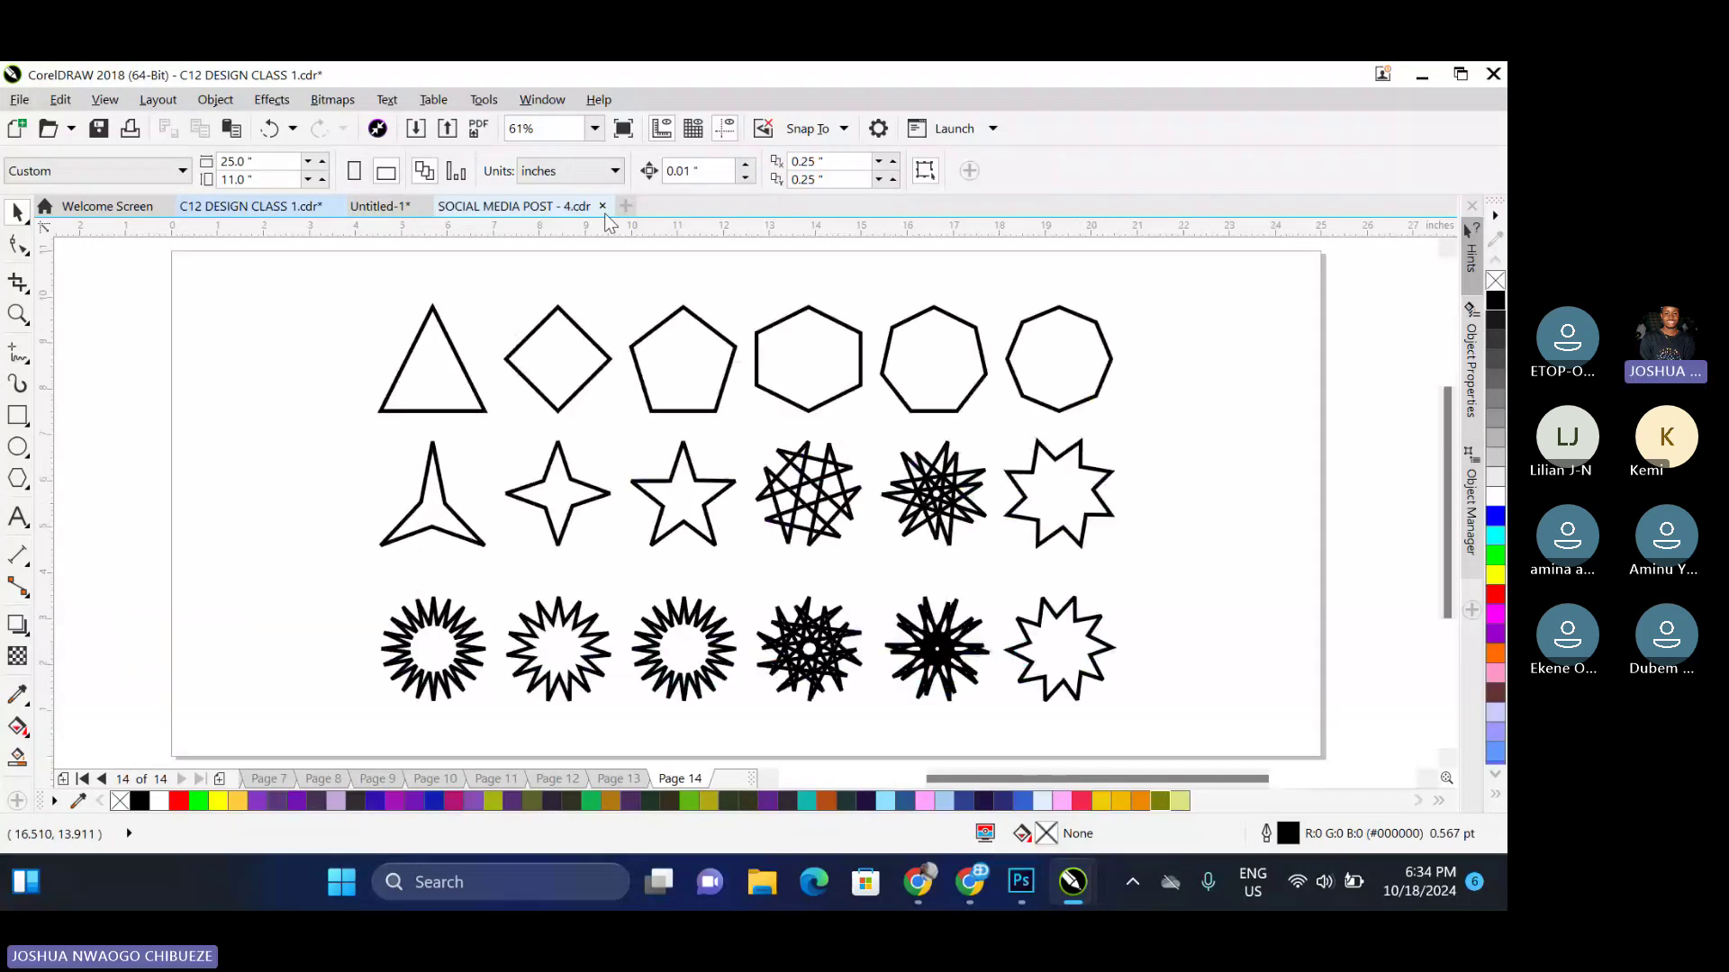
pyautogui.press('F3')
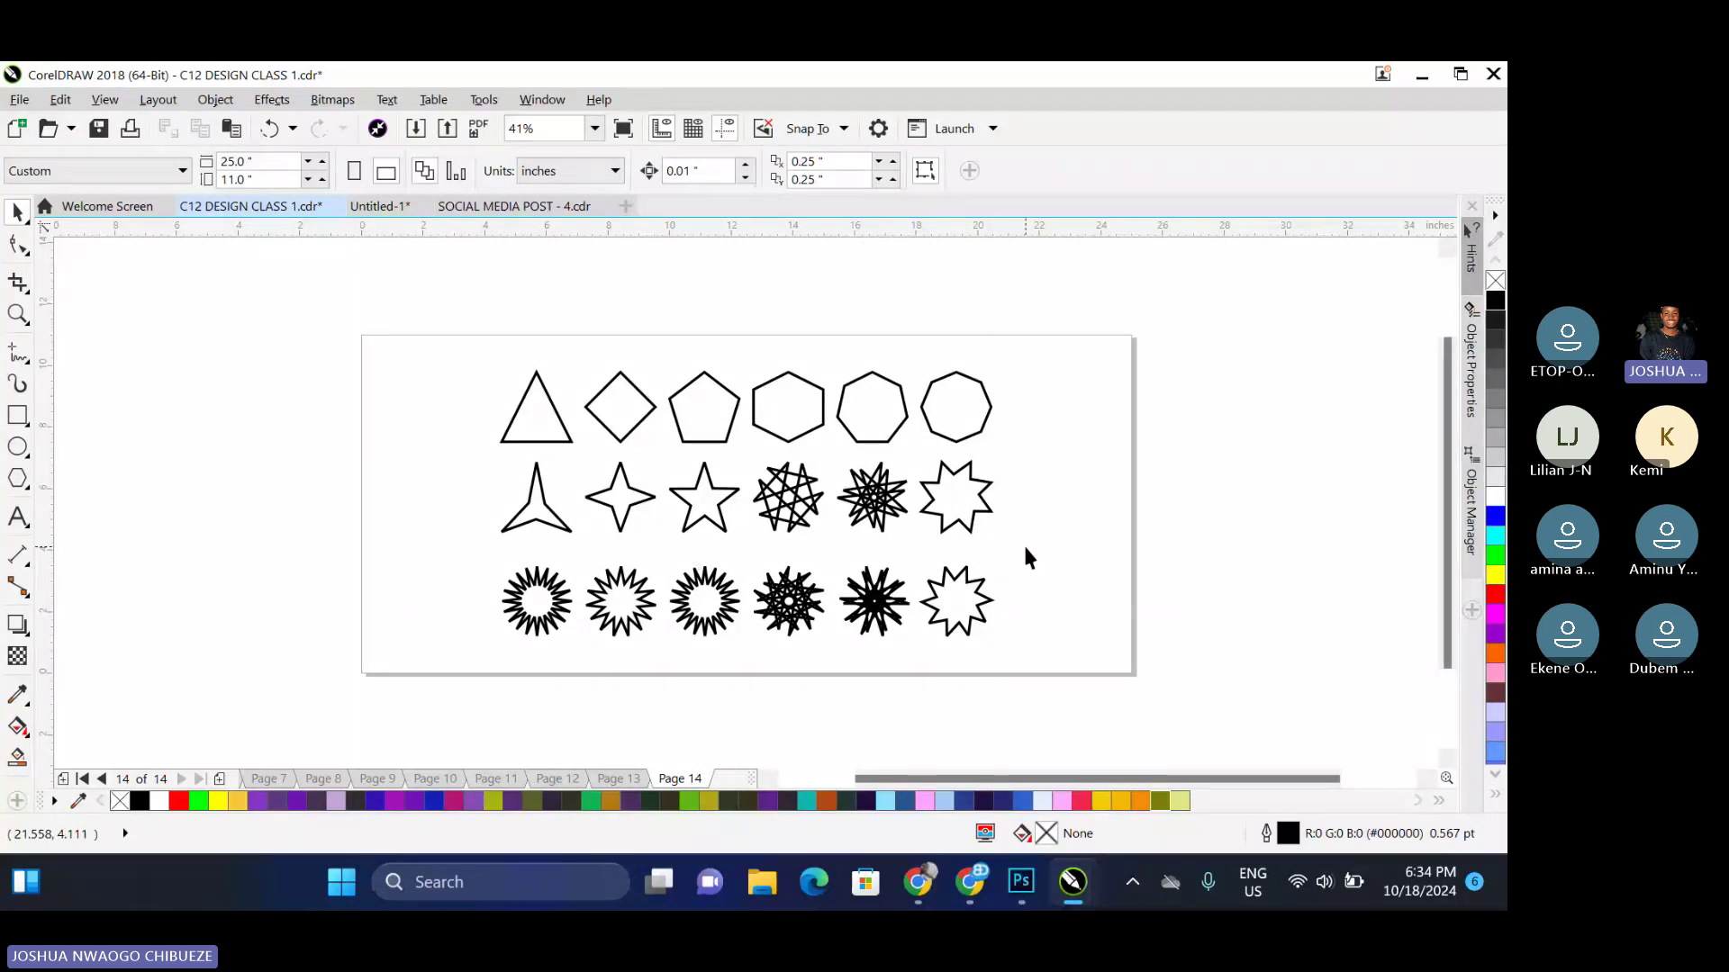
# Add page 15 and draw a five-pointed star about 3.5 by 3.7 inches near its upper-left corner with the Star tool
pyautogui.click(27, 488)
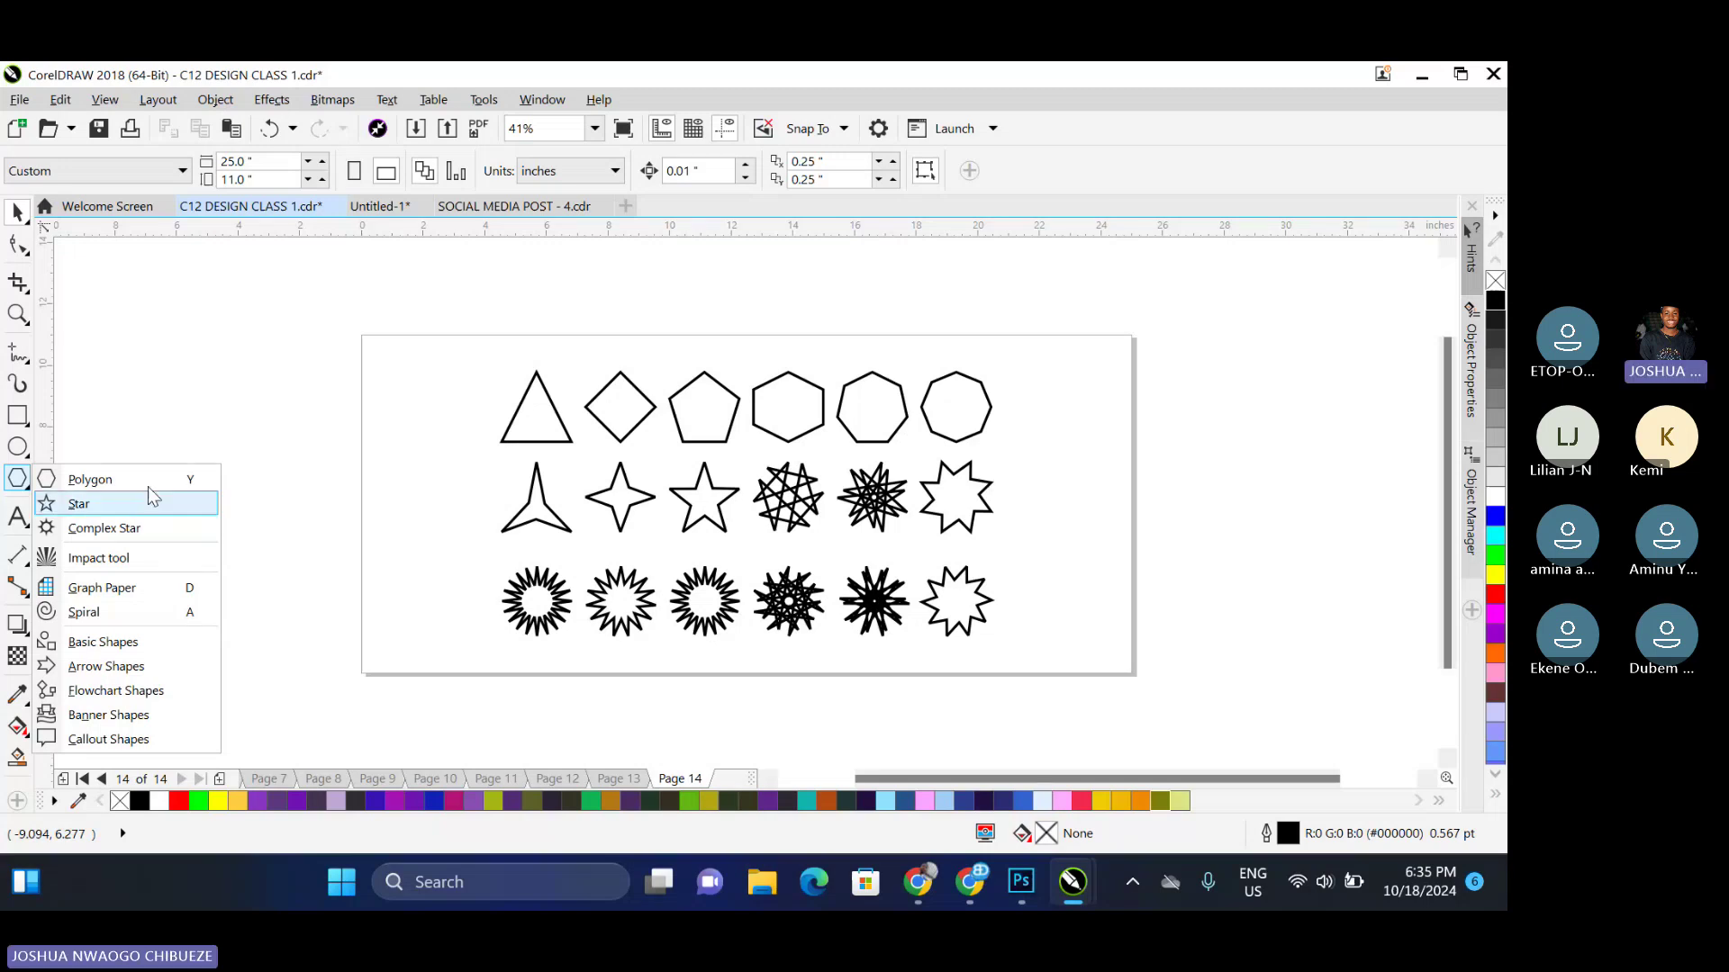
pyautogui.click(310, 445)
pyautogui.press('pagedown')
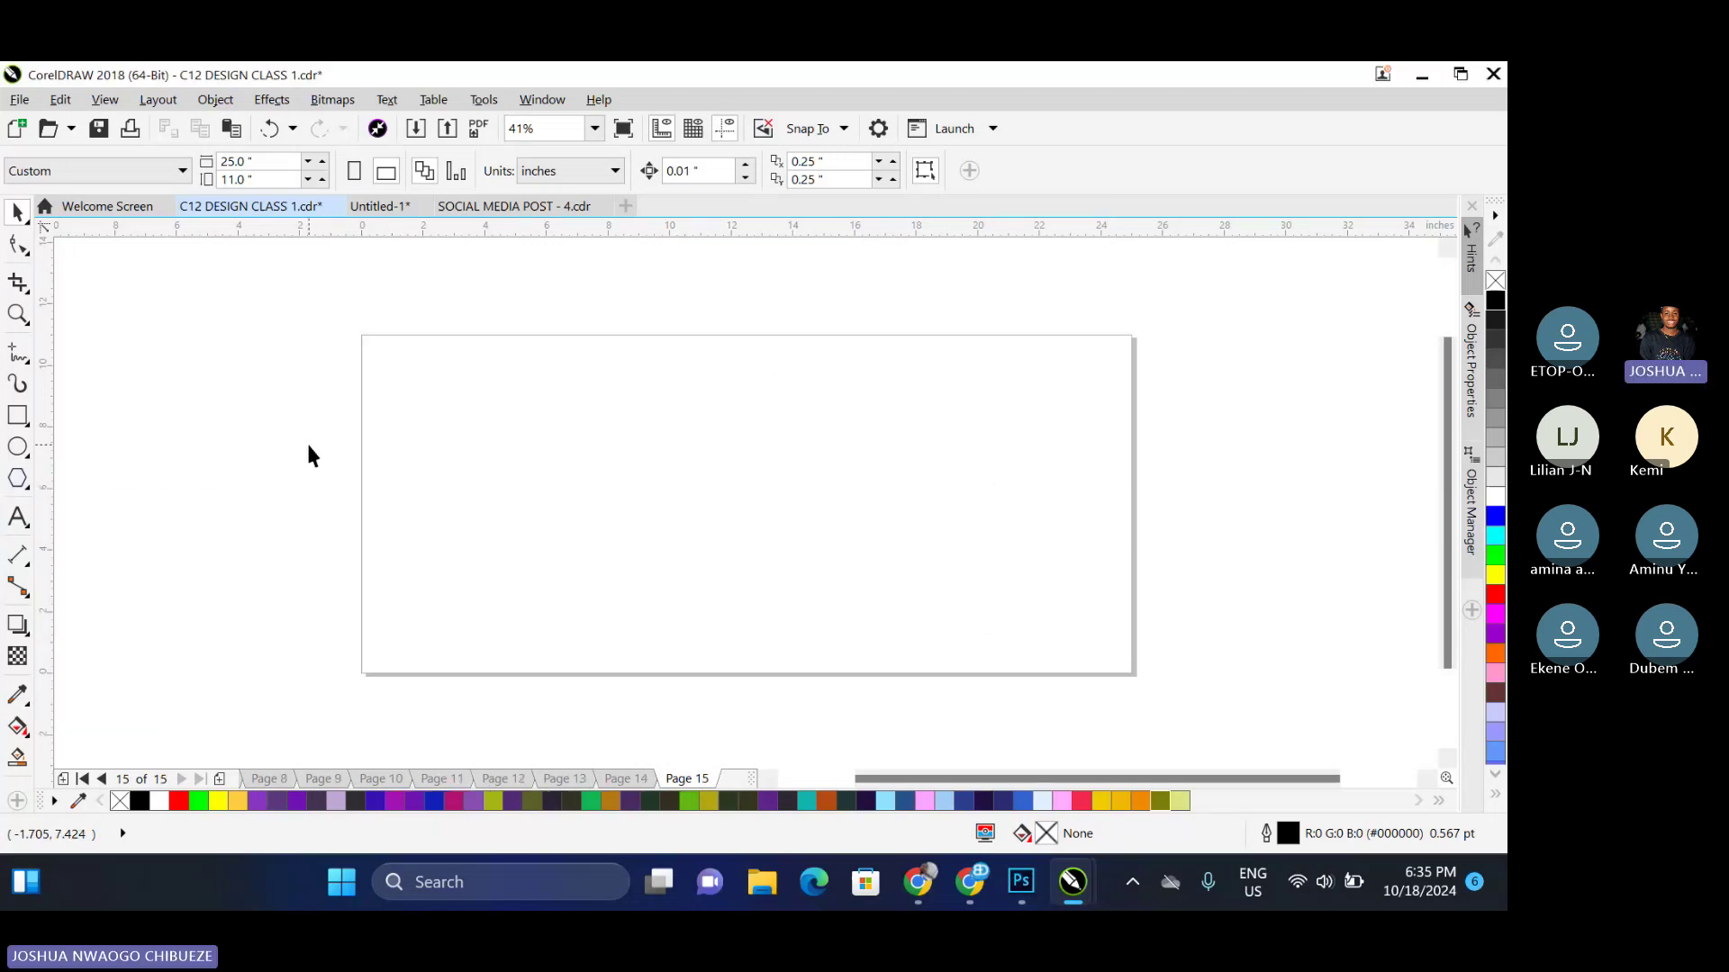
pyautogui.click(23, 482)
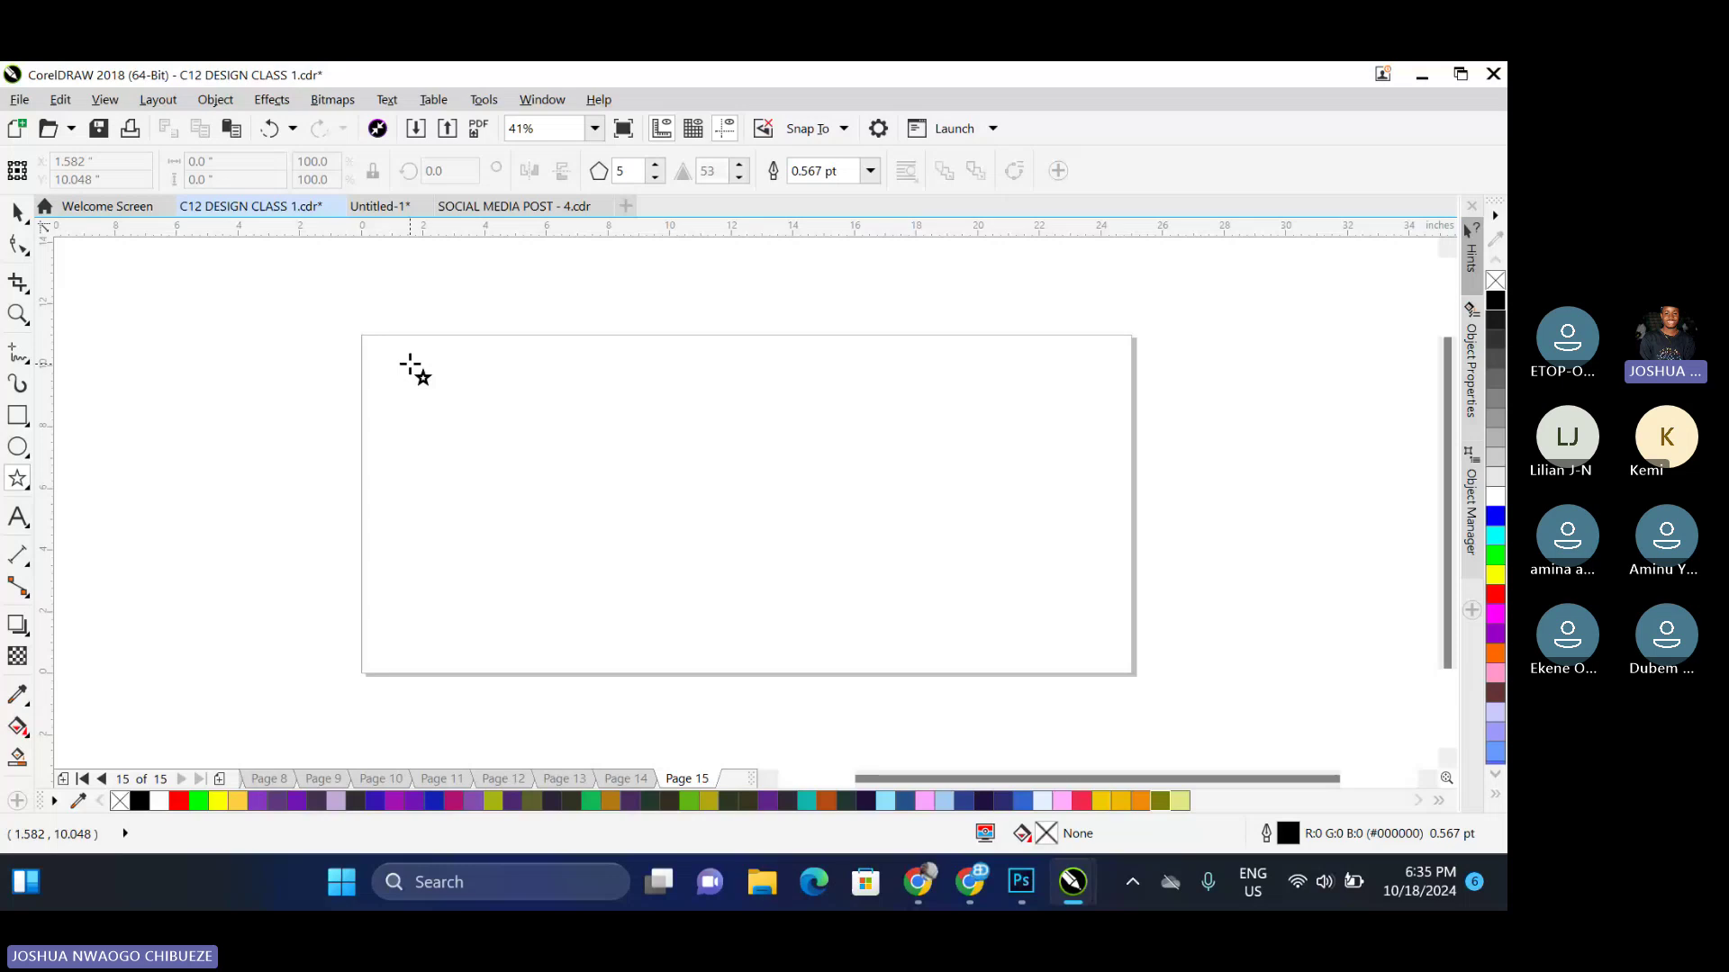
pyautogui.moveTo(406, 358); pyautogui.dragTo(527, 486)
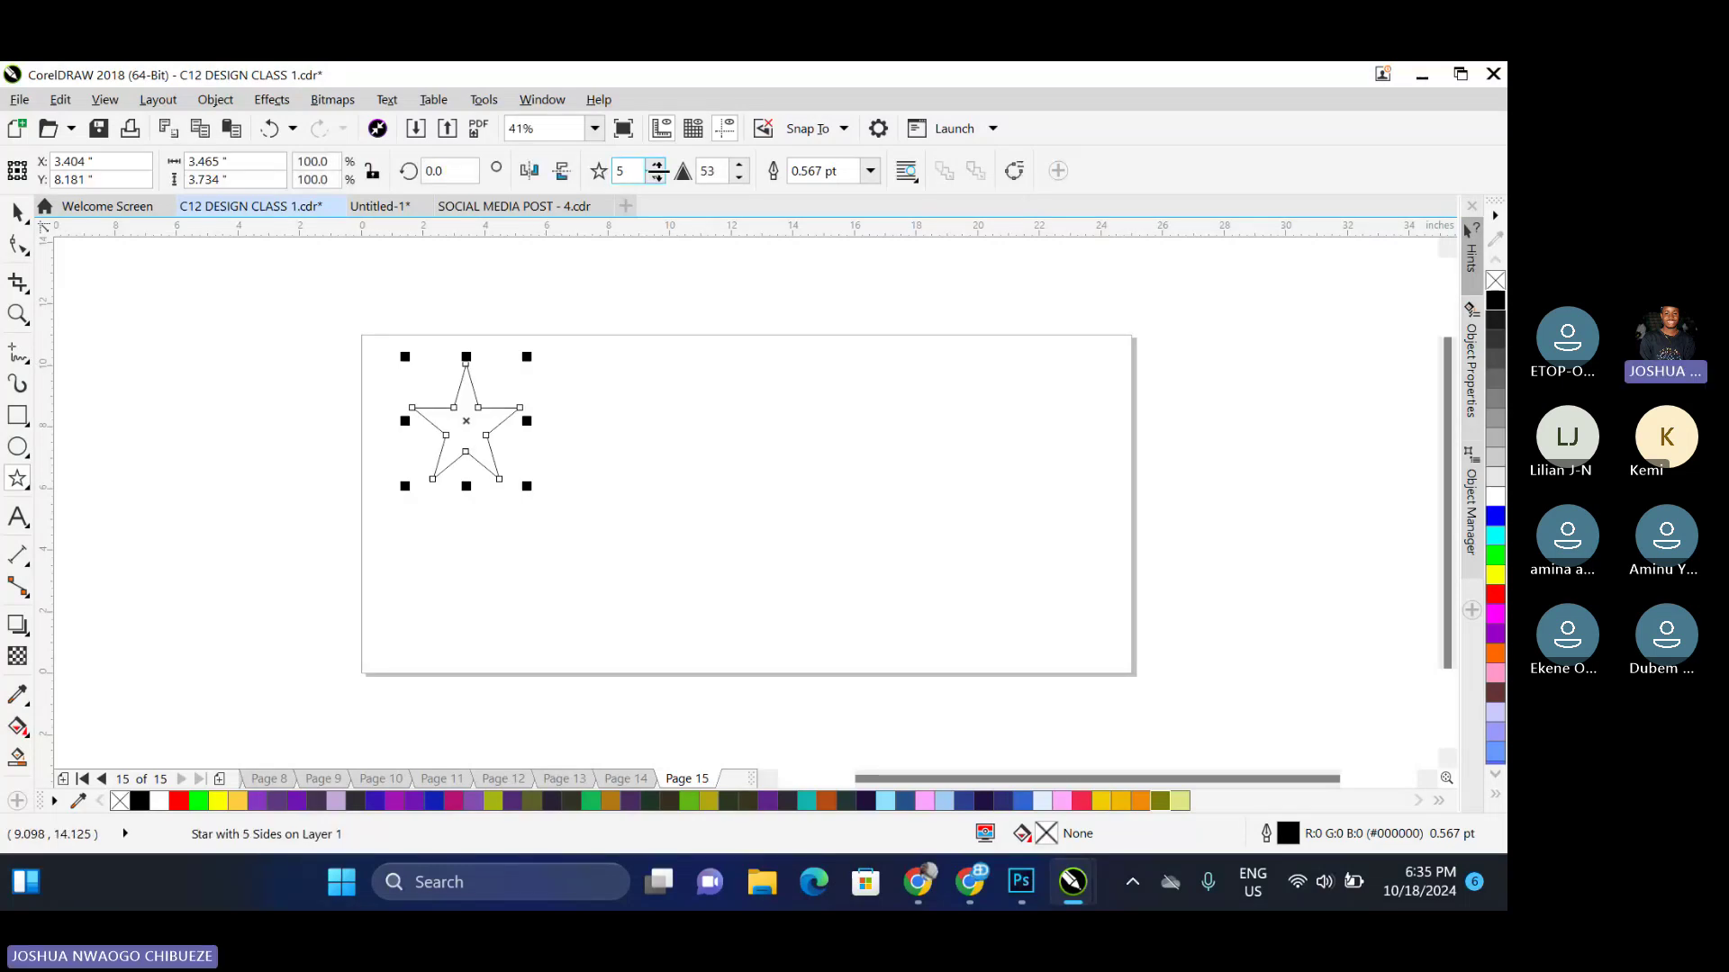
# Reduce the star to 3 sides, try moving its inner nodes outward into a plain triangle, and undo the reshaping
pyautogui.click(656, 178)
pyautogui.click(656, 179)
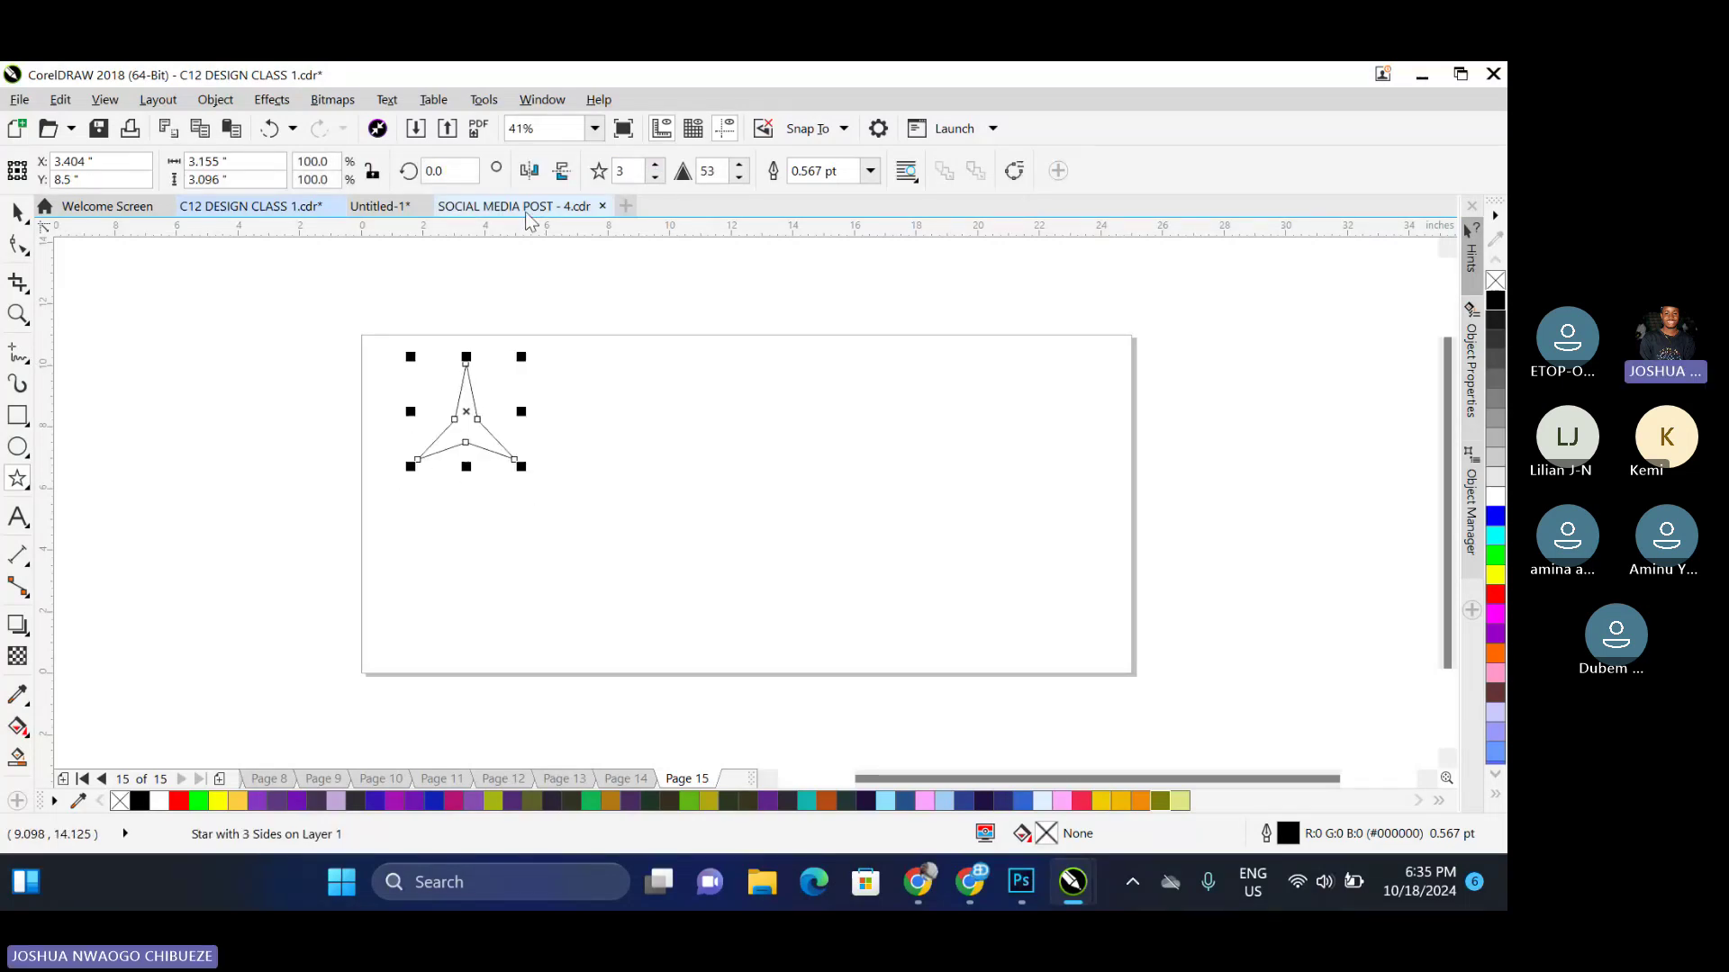
pyautogui.press('F10')
pyautogui.moveTo(477, 421); pyautogui.dragTo(519, 396)
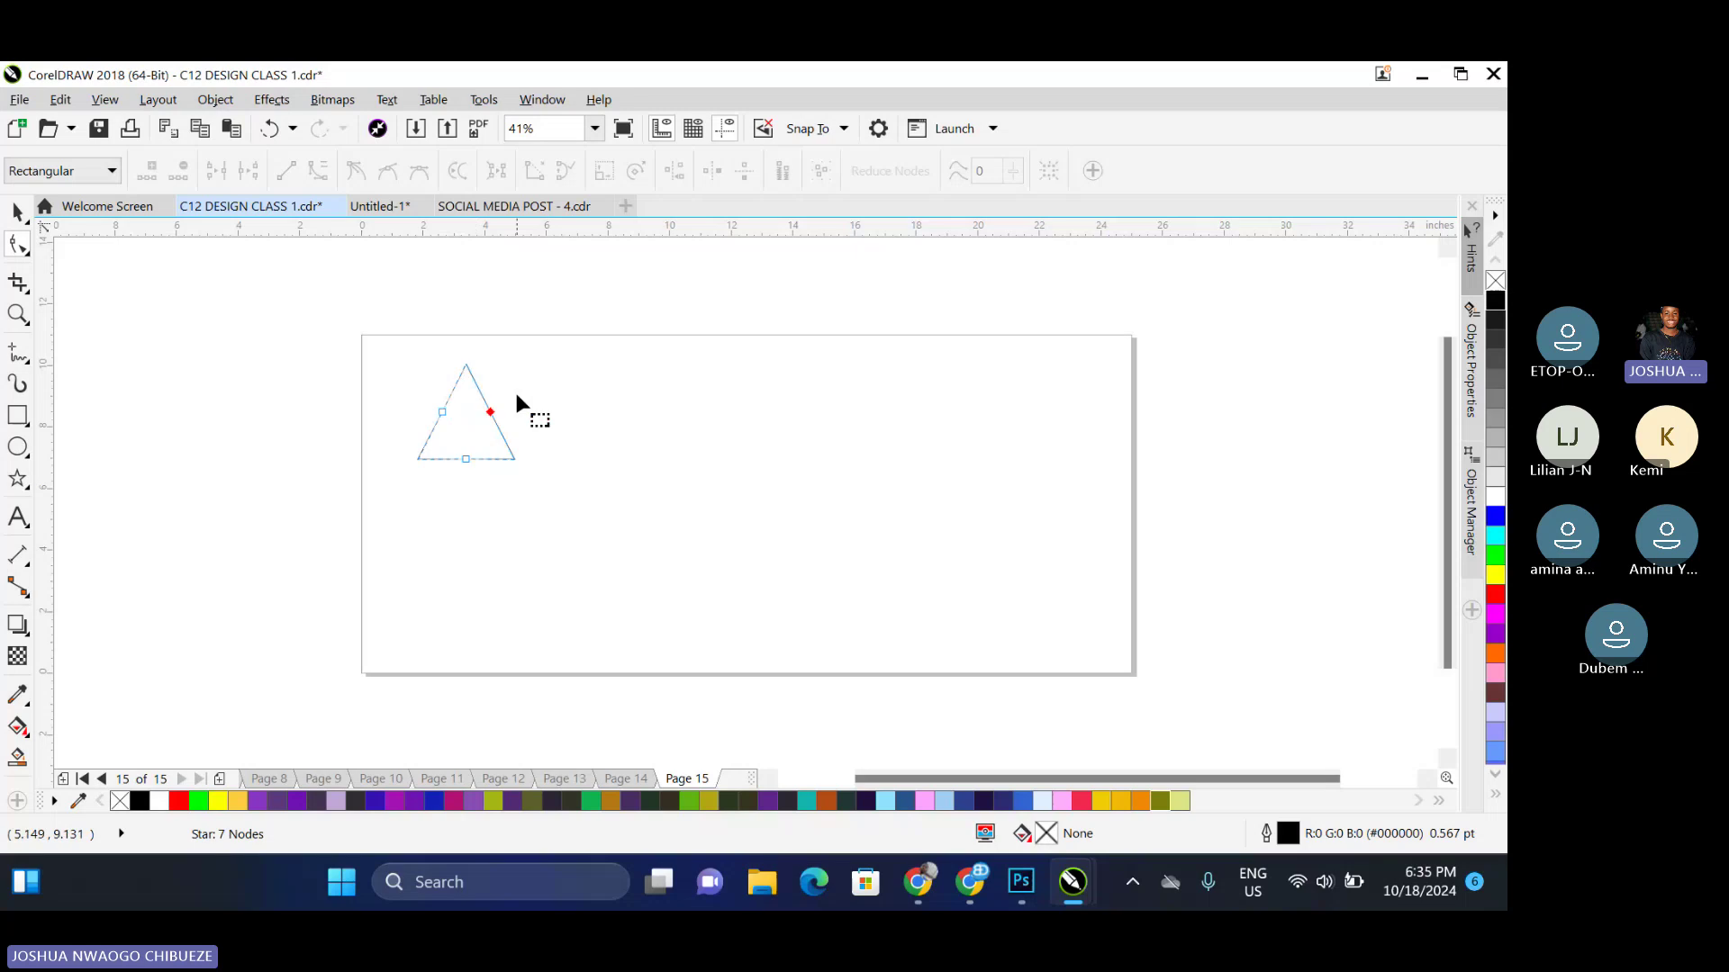
pyautogui.click(17, 213)
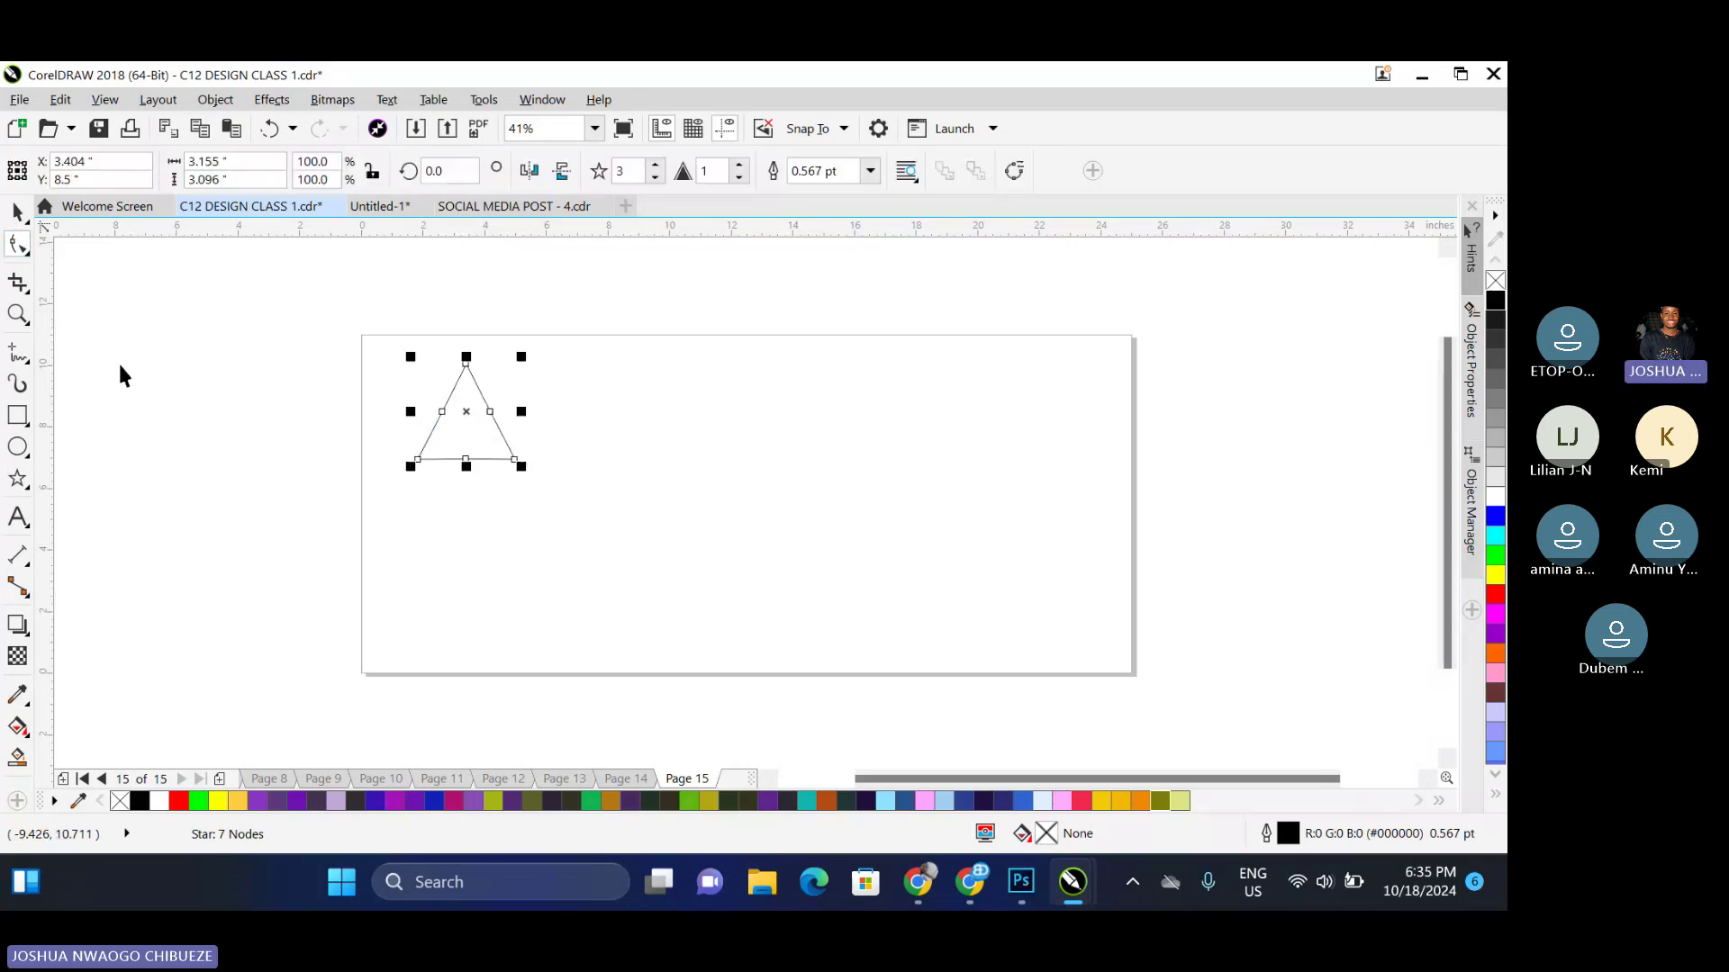
pyautogui.hotkey('ctrl', 'z')
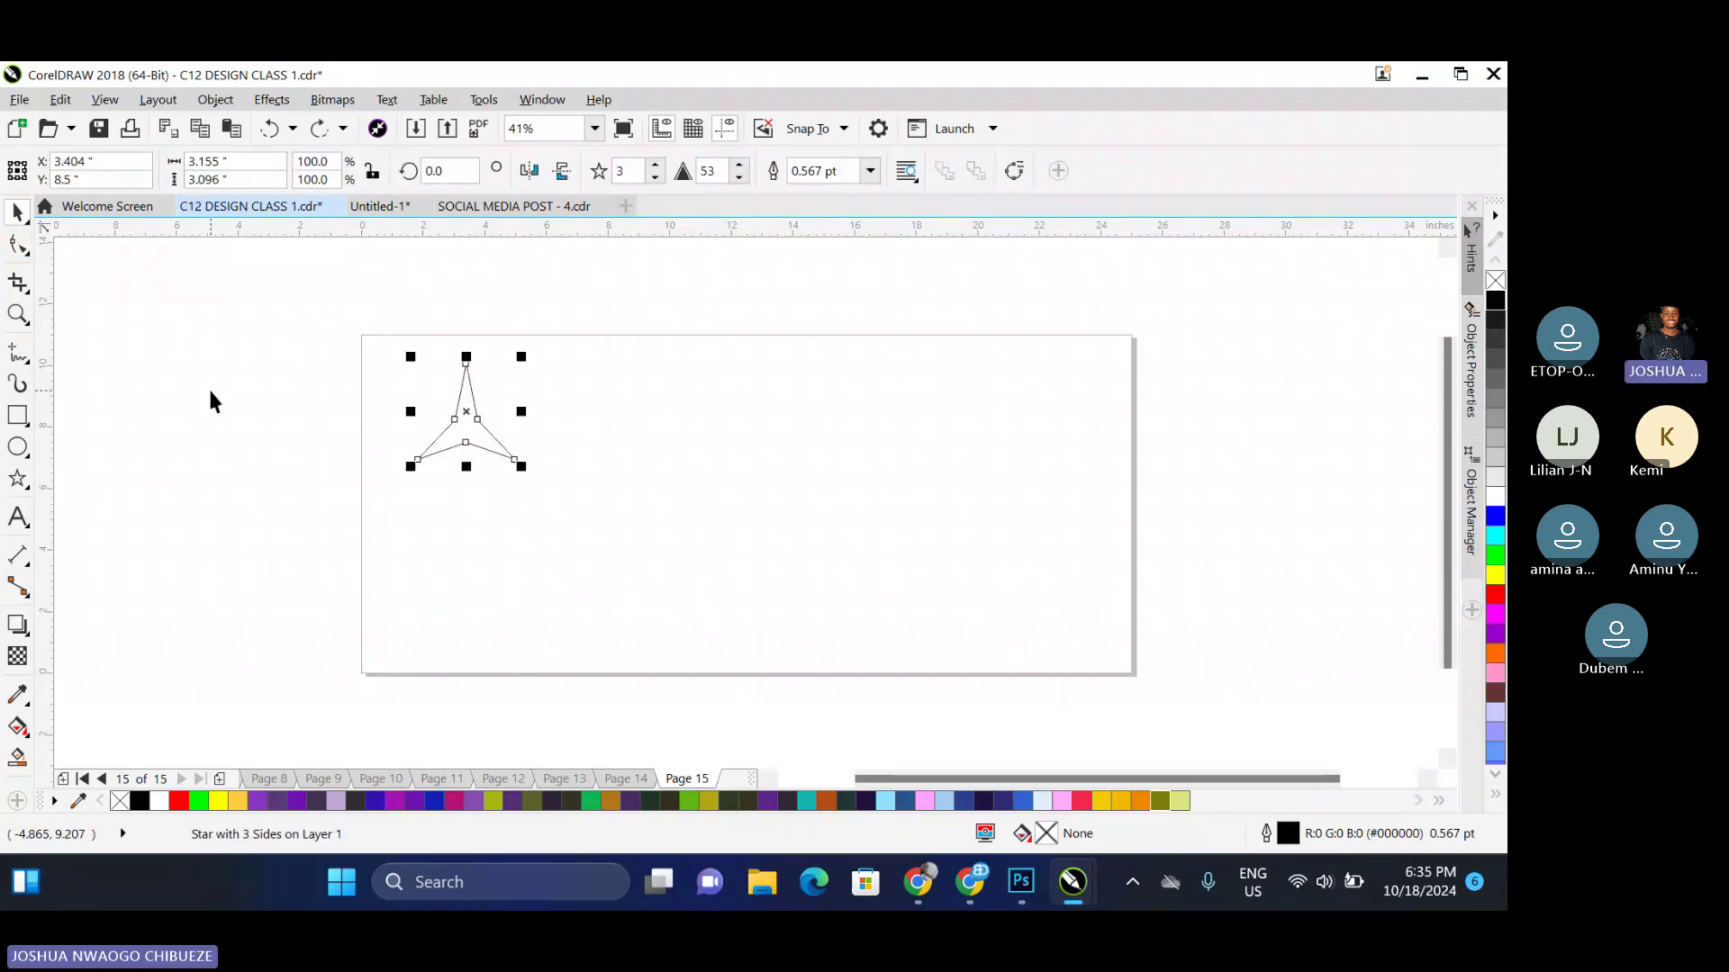
# Increase the star's number of points to 16 and set its outline width to 8 pt
pyautogui.click(655, 167)
pyautogui.click(655, 167)
pyautogui.click(656, 166)
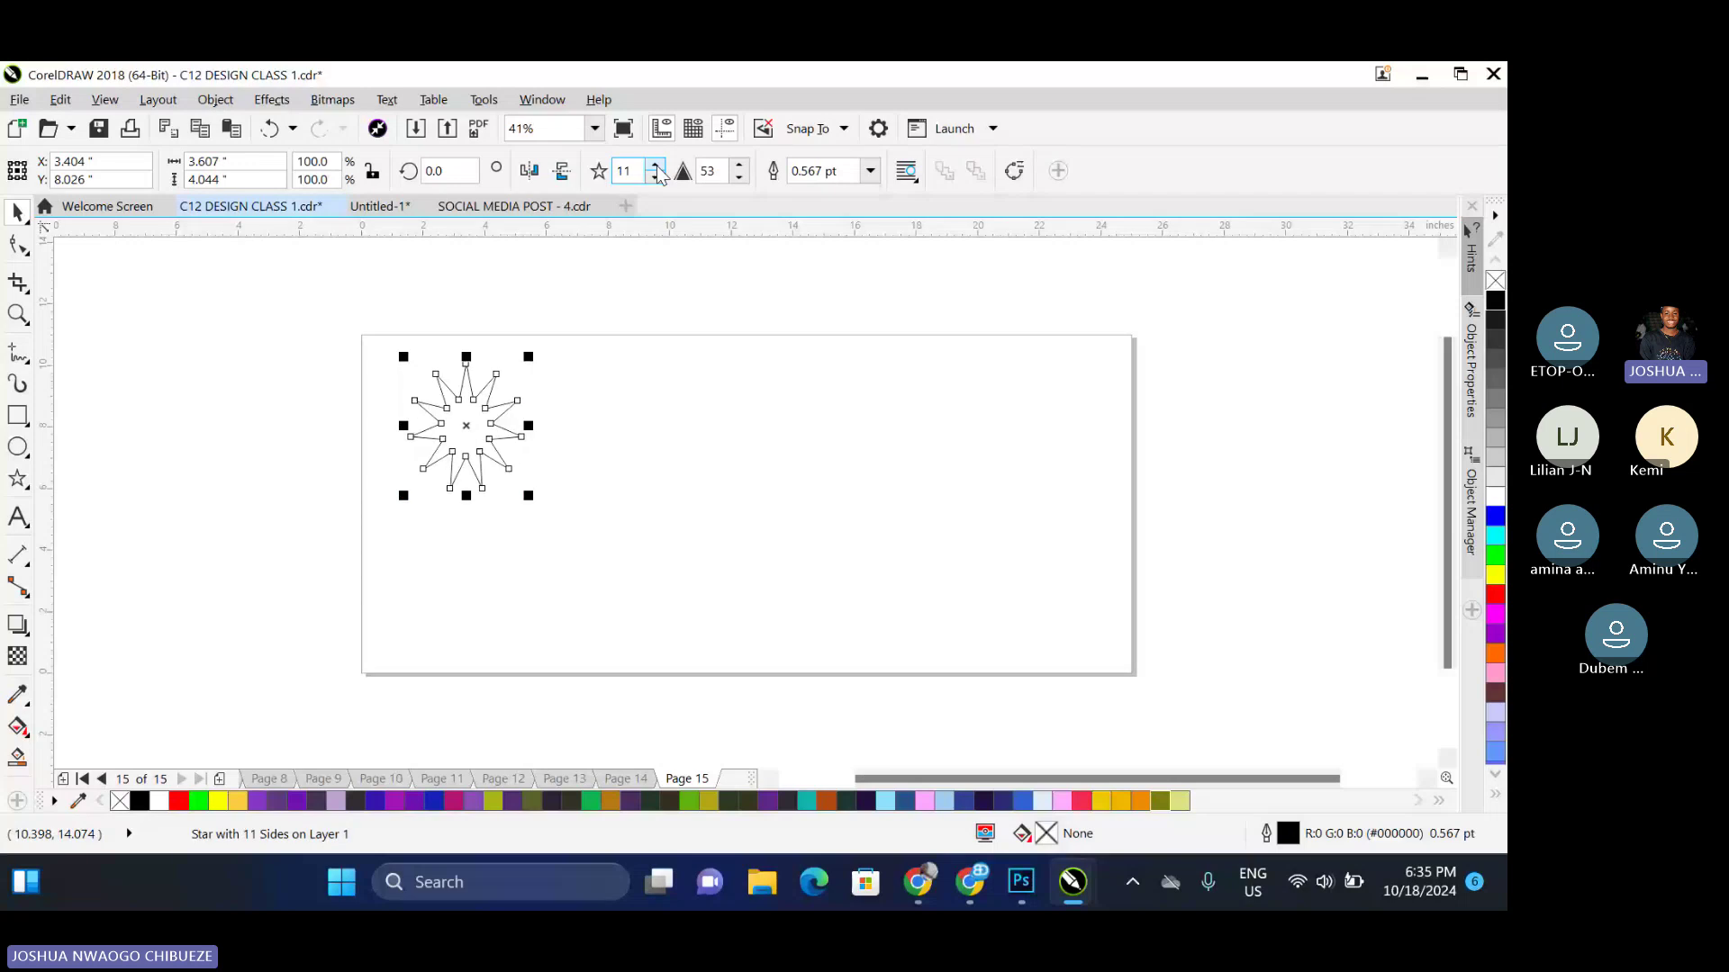
pyautogui.click(656, 166)
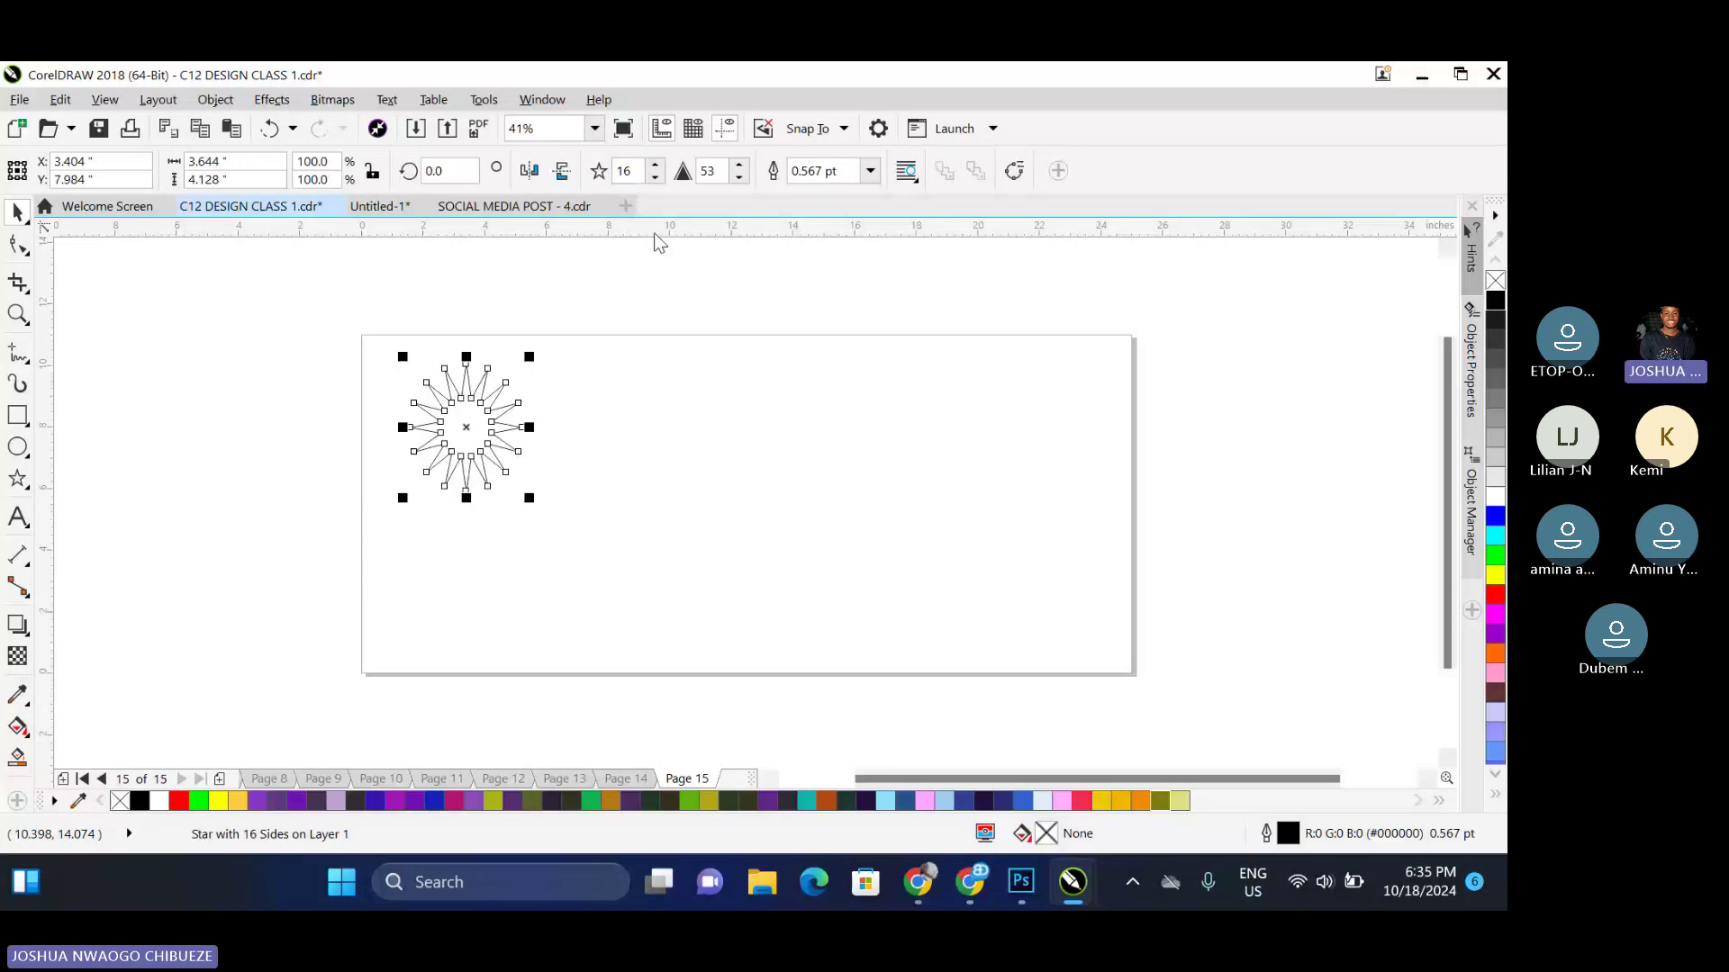
pyautogui.scroll(5, 472, 346)
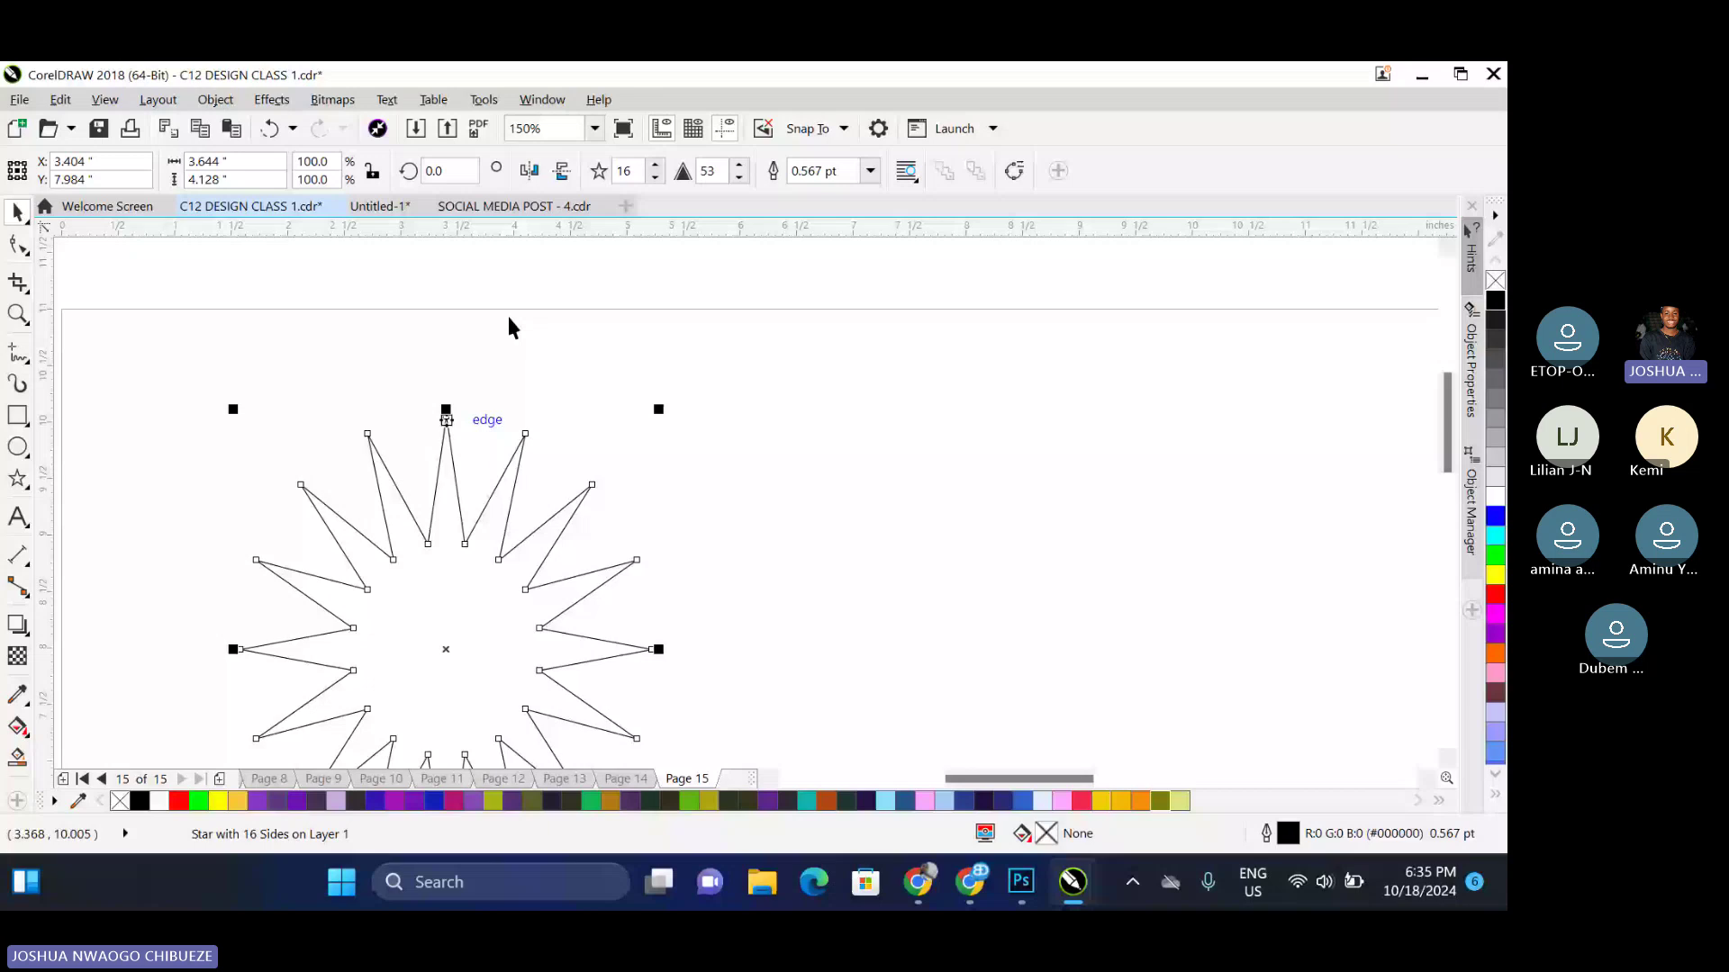
pyautogui.click(870, 170)
pyautogui.click(811, 324)
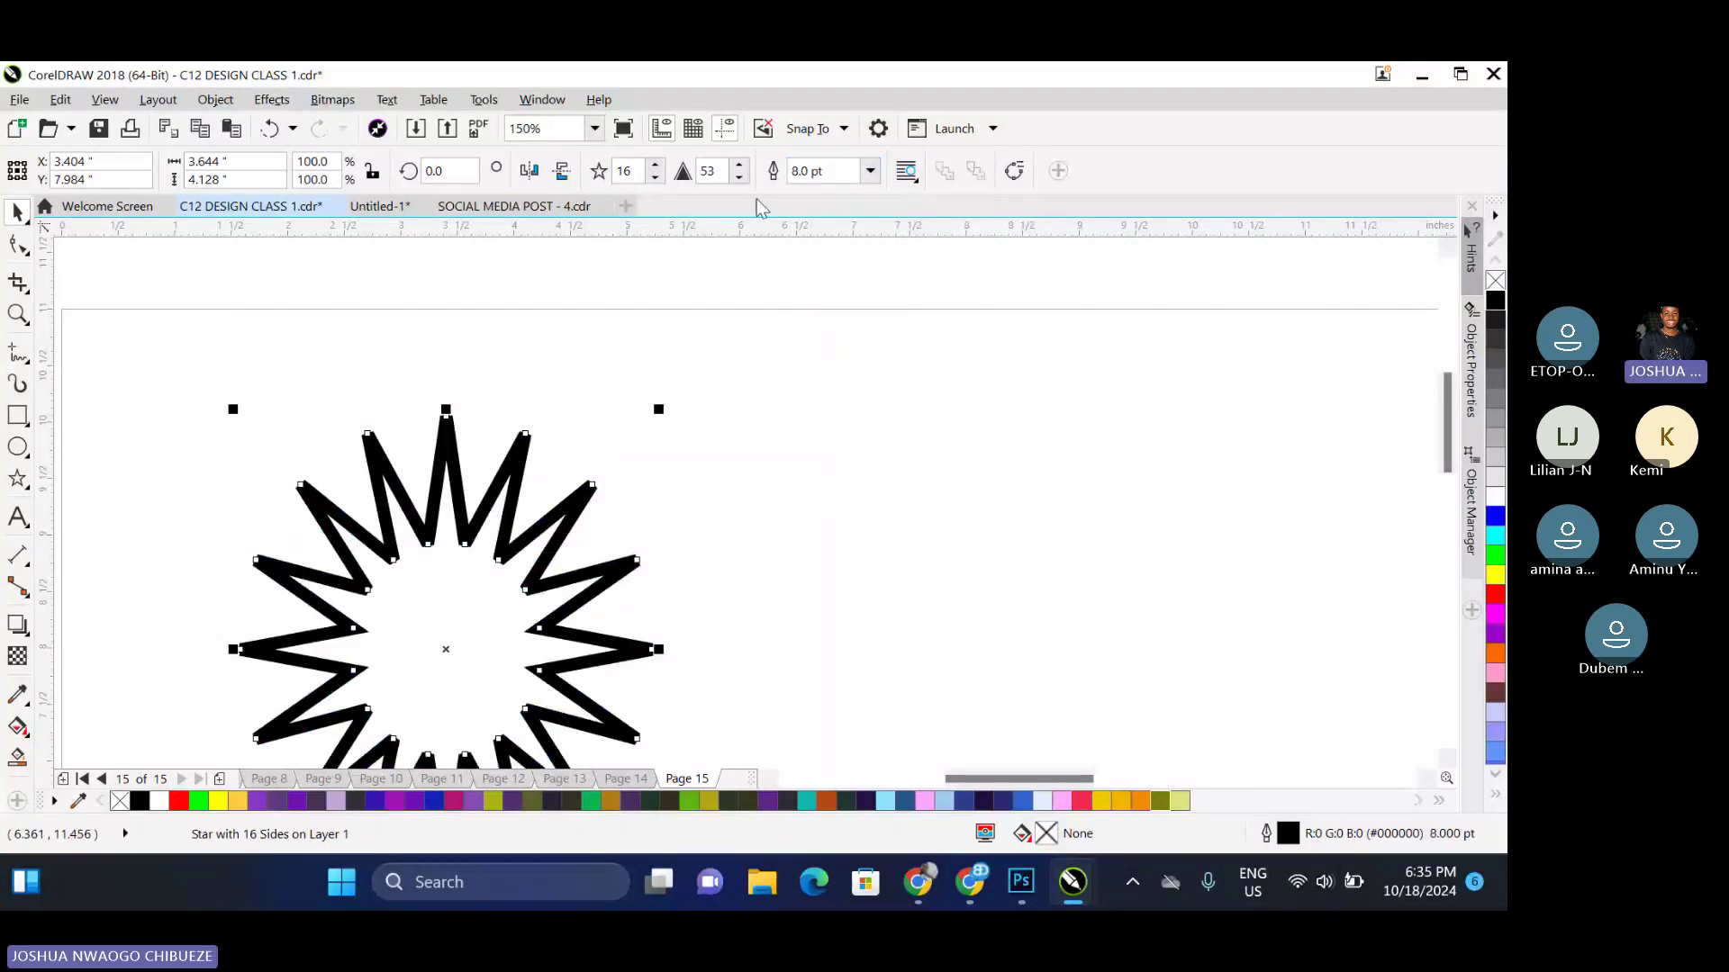
# Lower the sharpness of the 16-pointed star to 30
pyautogui.click(739, 177)
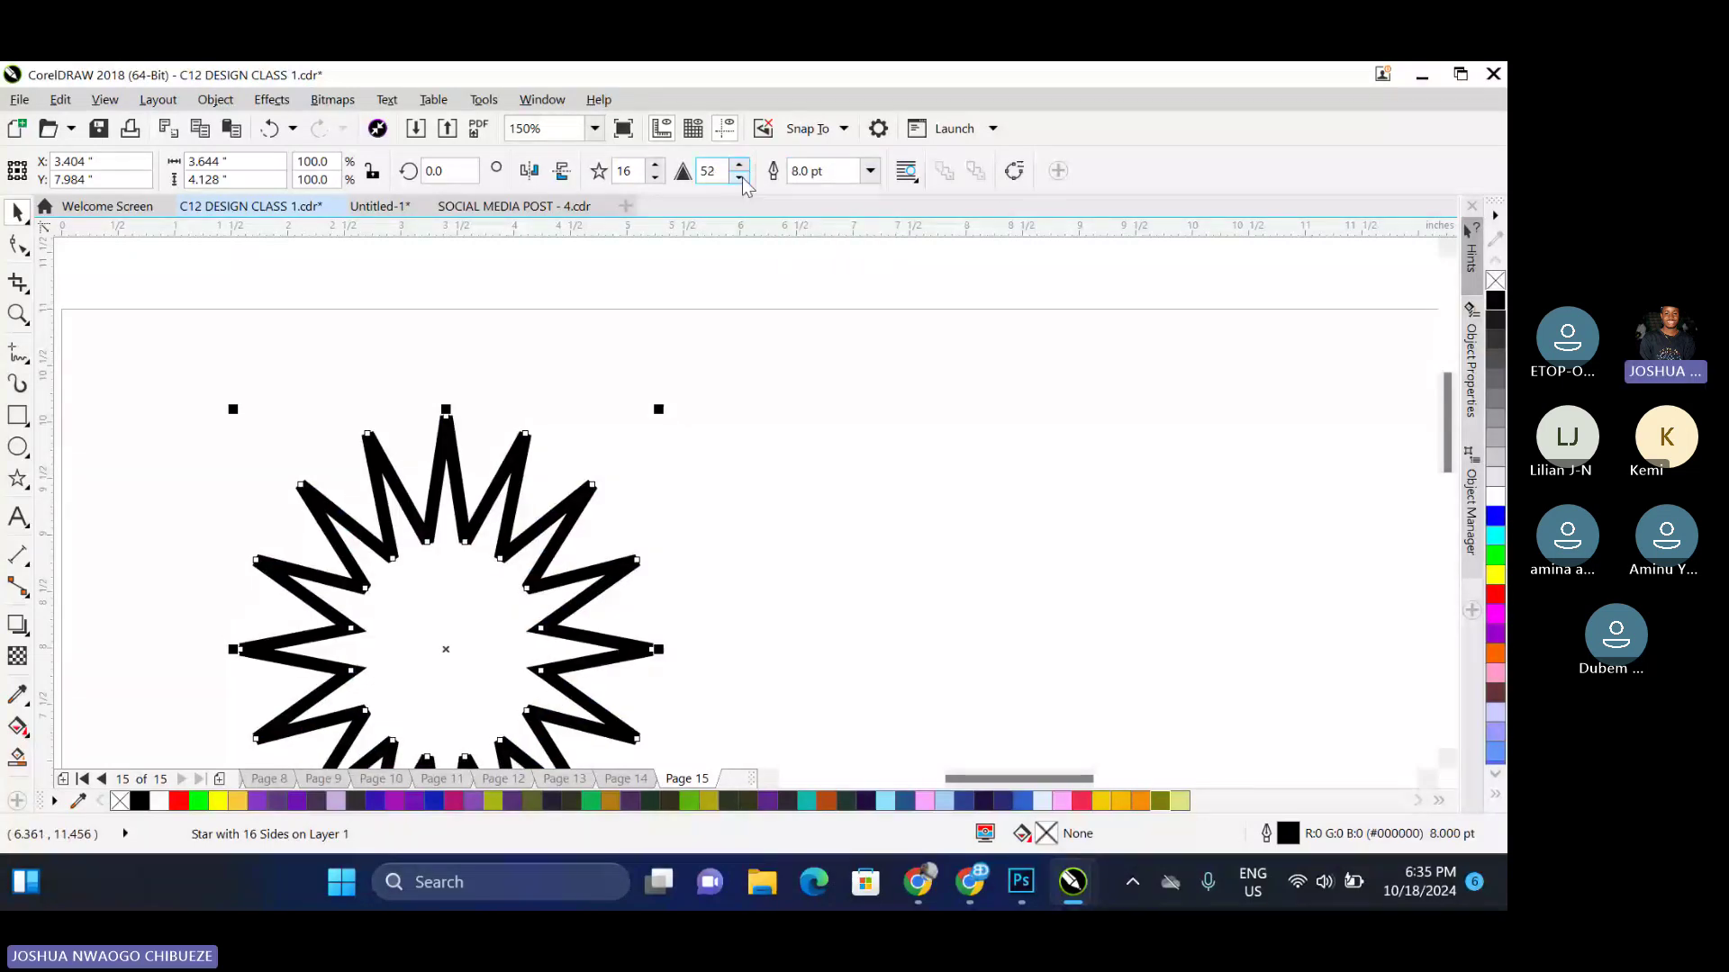
pyautogui.click(739, 178)
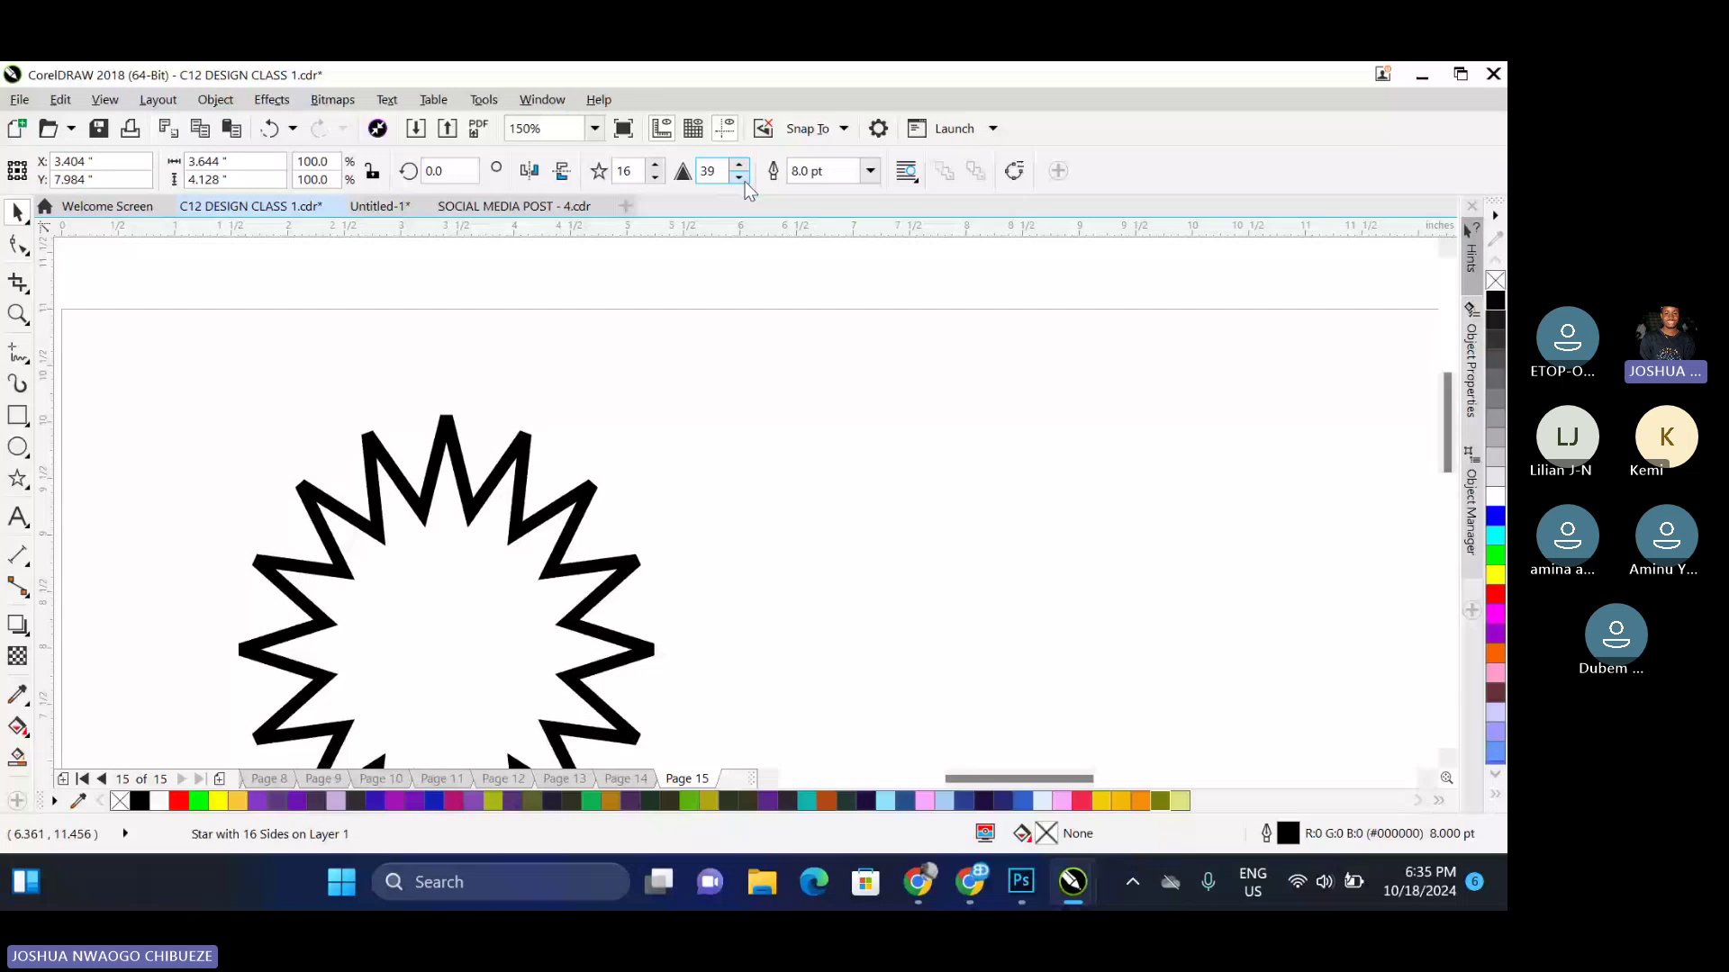
pyautogui.click(742, 179)
pyautogui.click(739, 178)
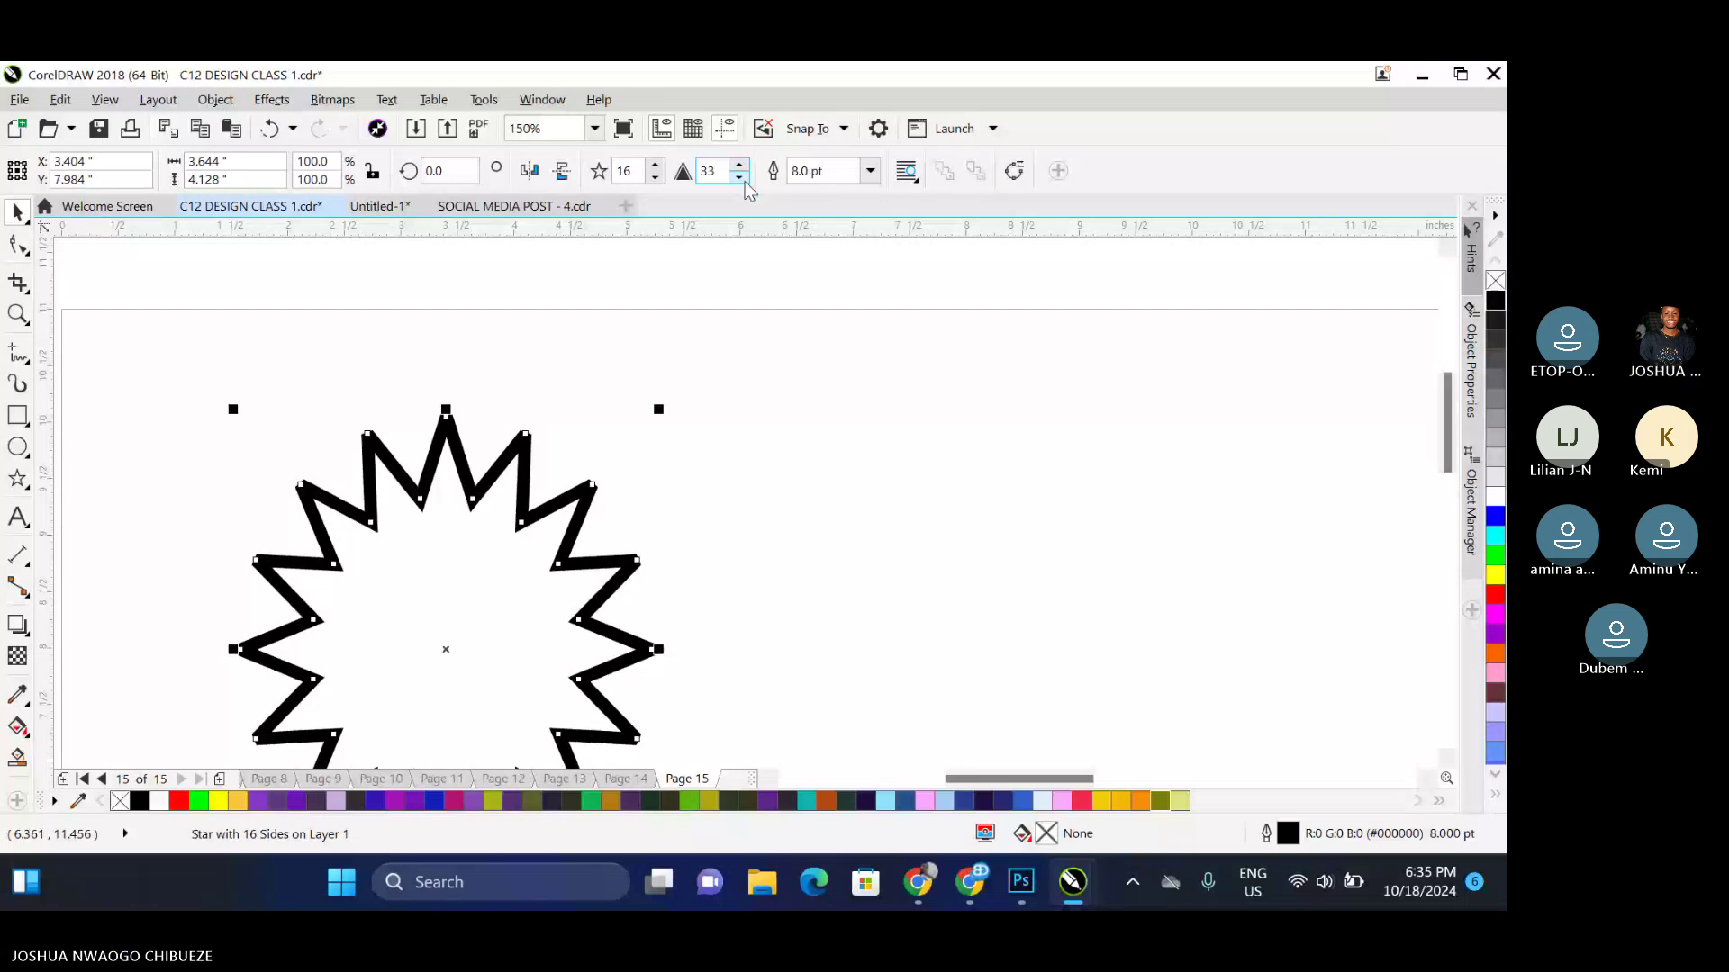
pyautogui.click(739, 177)
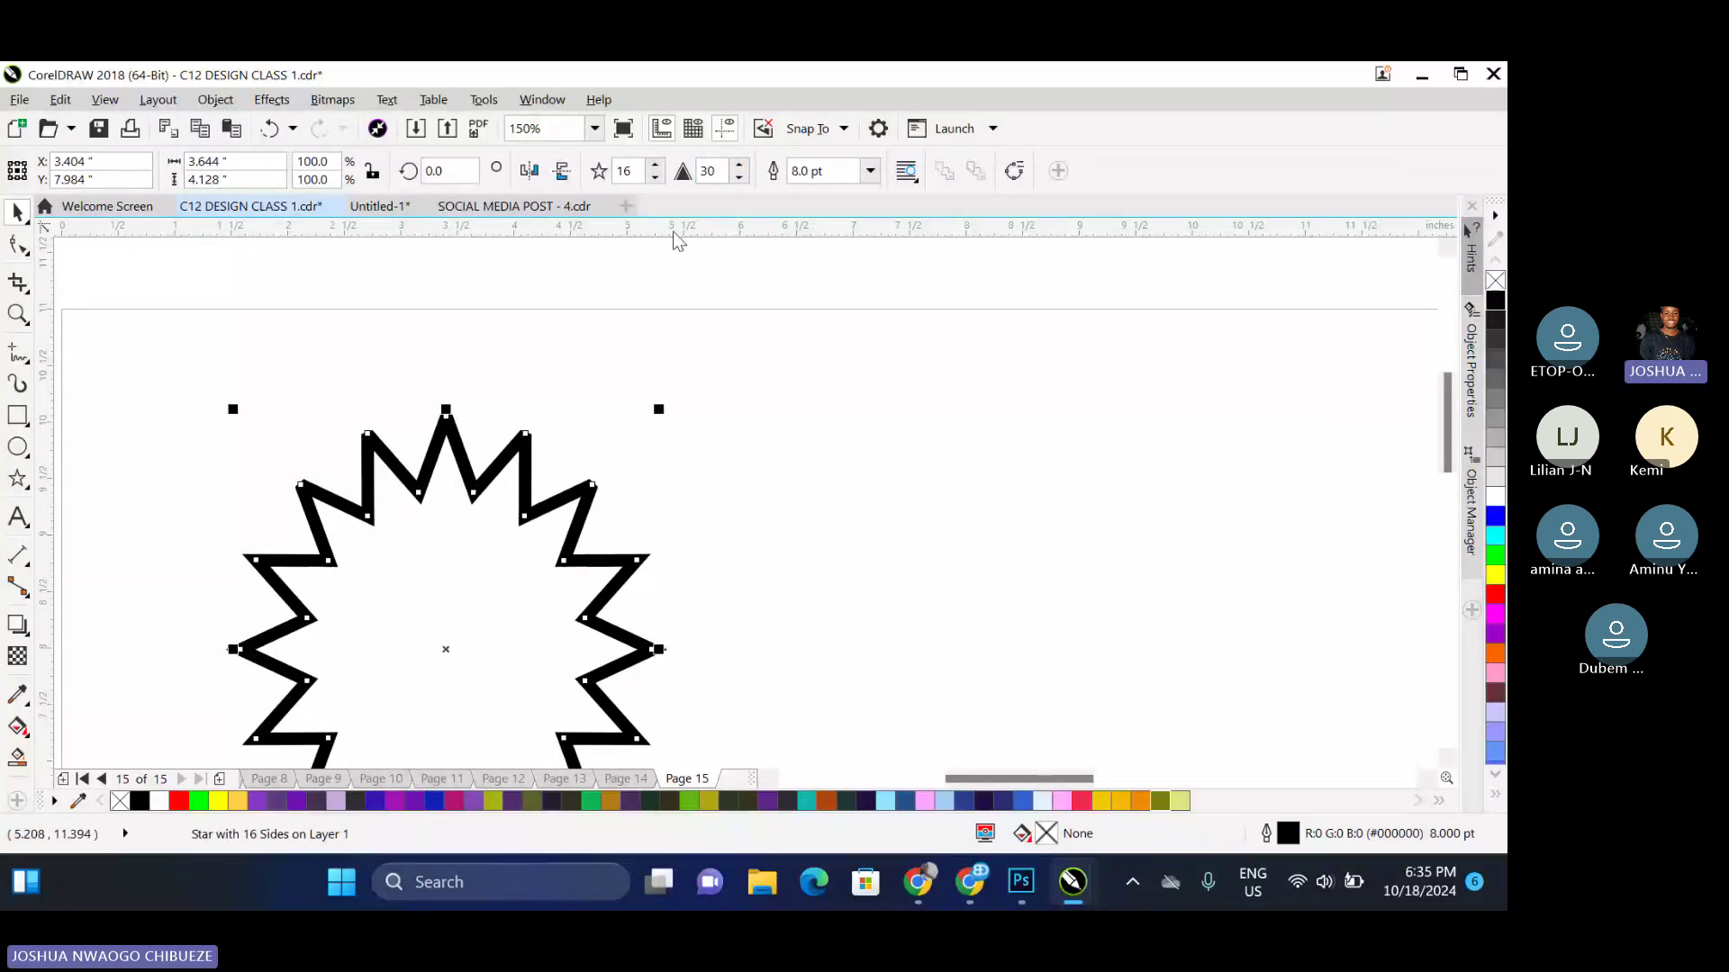
# Reshape the 16-pointed star by moving its inner nodes with the Shape tool to a sharpness of 37
pyautogui.scroll(-1, 615, 326)
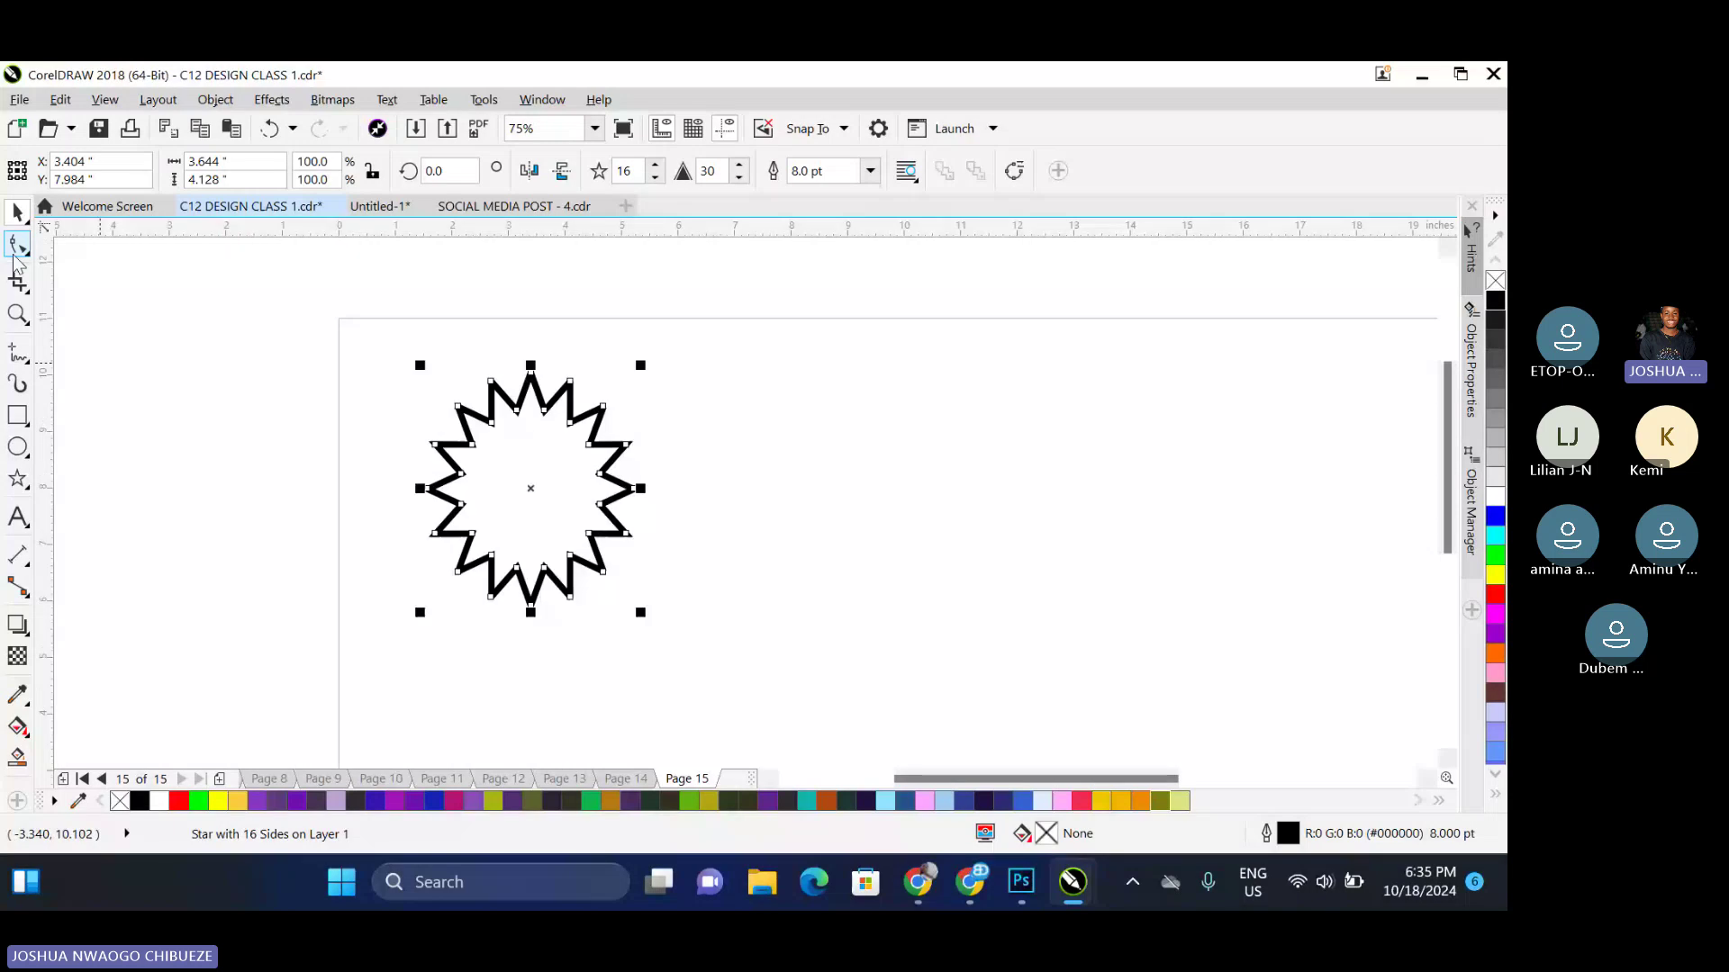
pyautogui.click(17, 244)
pyautogui.moveTo(492, 410); pyautogui.dragTo(618, 423)
pyautogui.press('space')
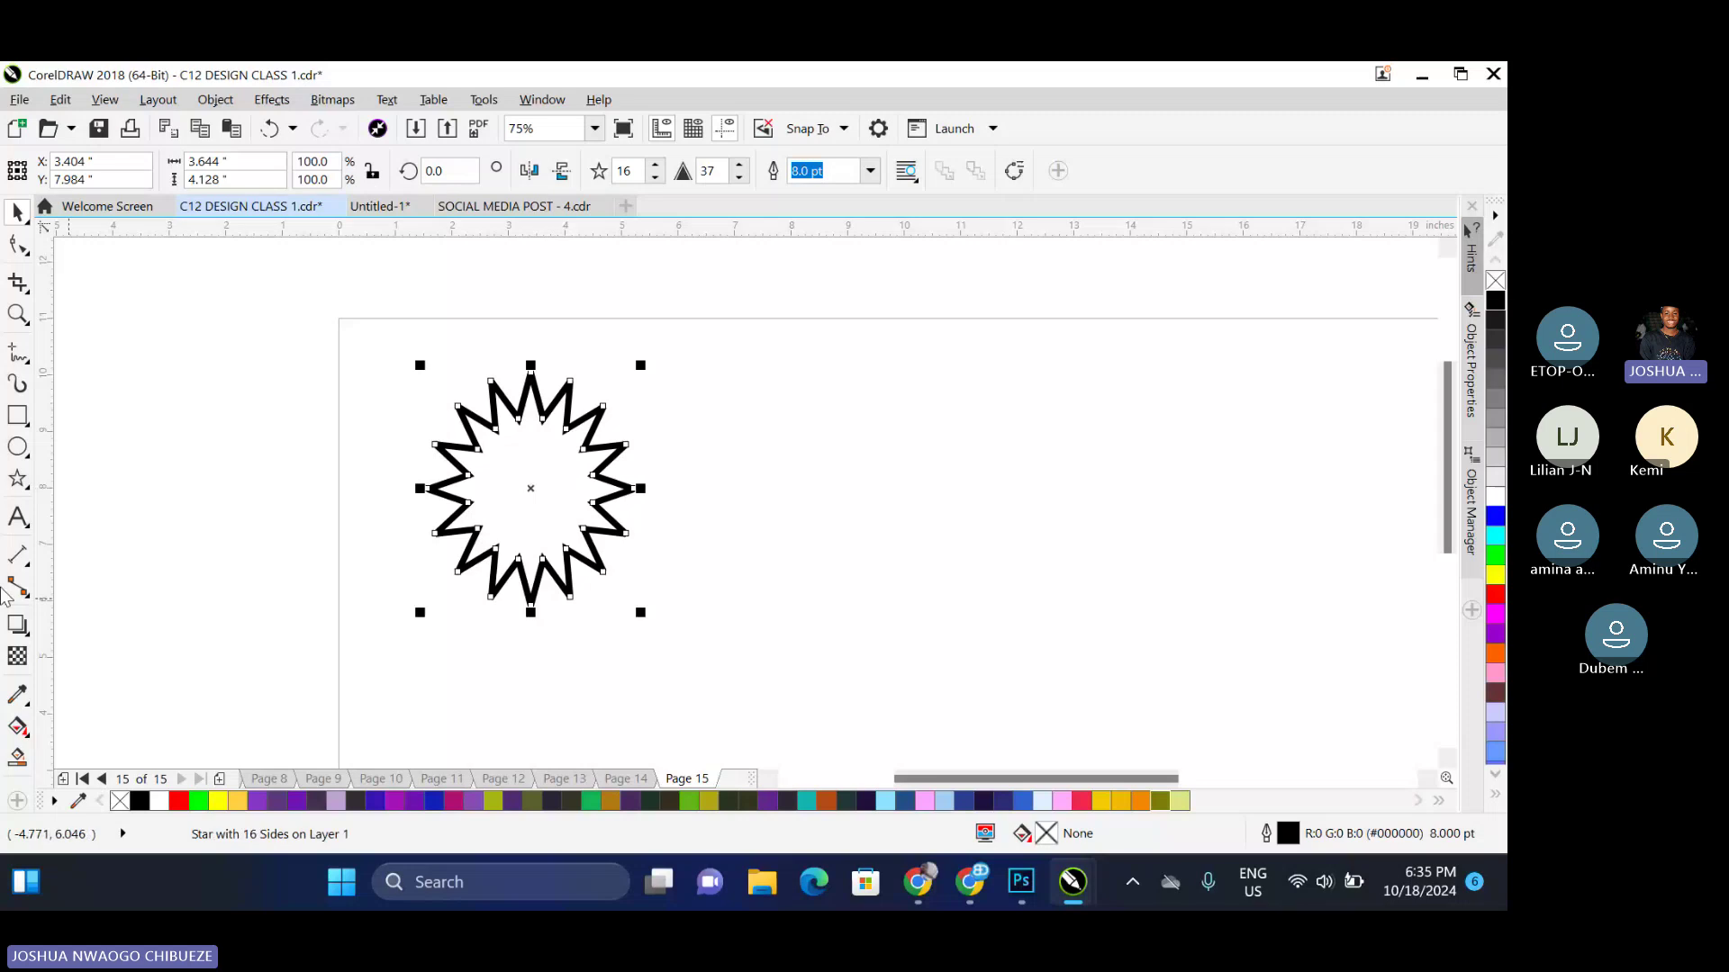
# Draw a five-pointed star about 3.4 by 3.8 inches beside the 16-pointed star
pyautogui.click(17, 478)
pyautogui.moveTo(681, 408); pyautogui.dragTo(886, 636)
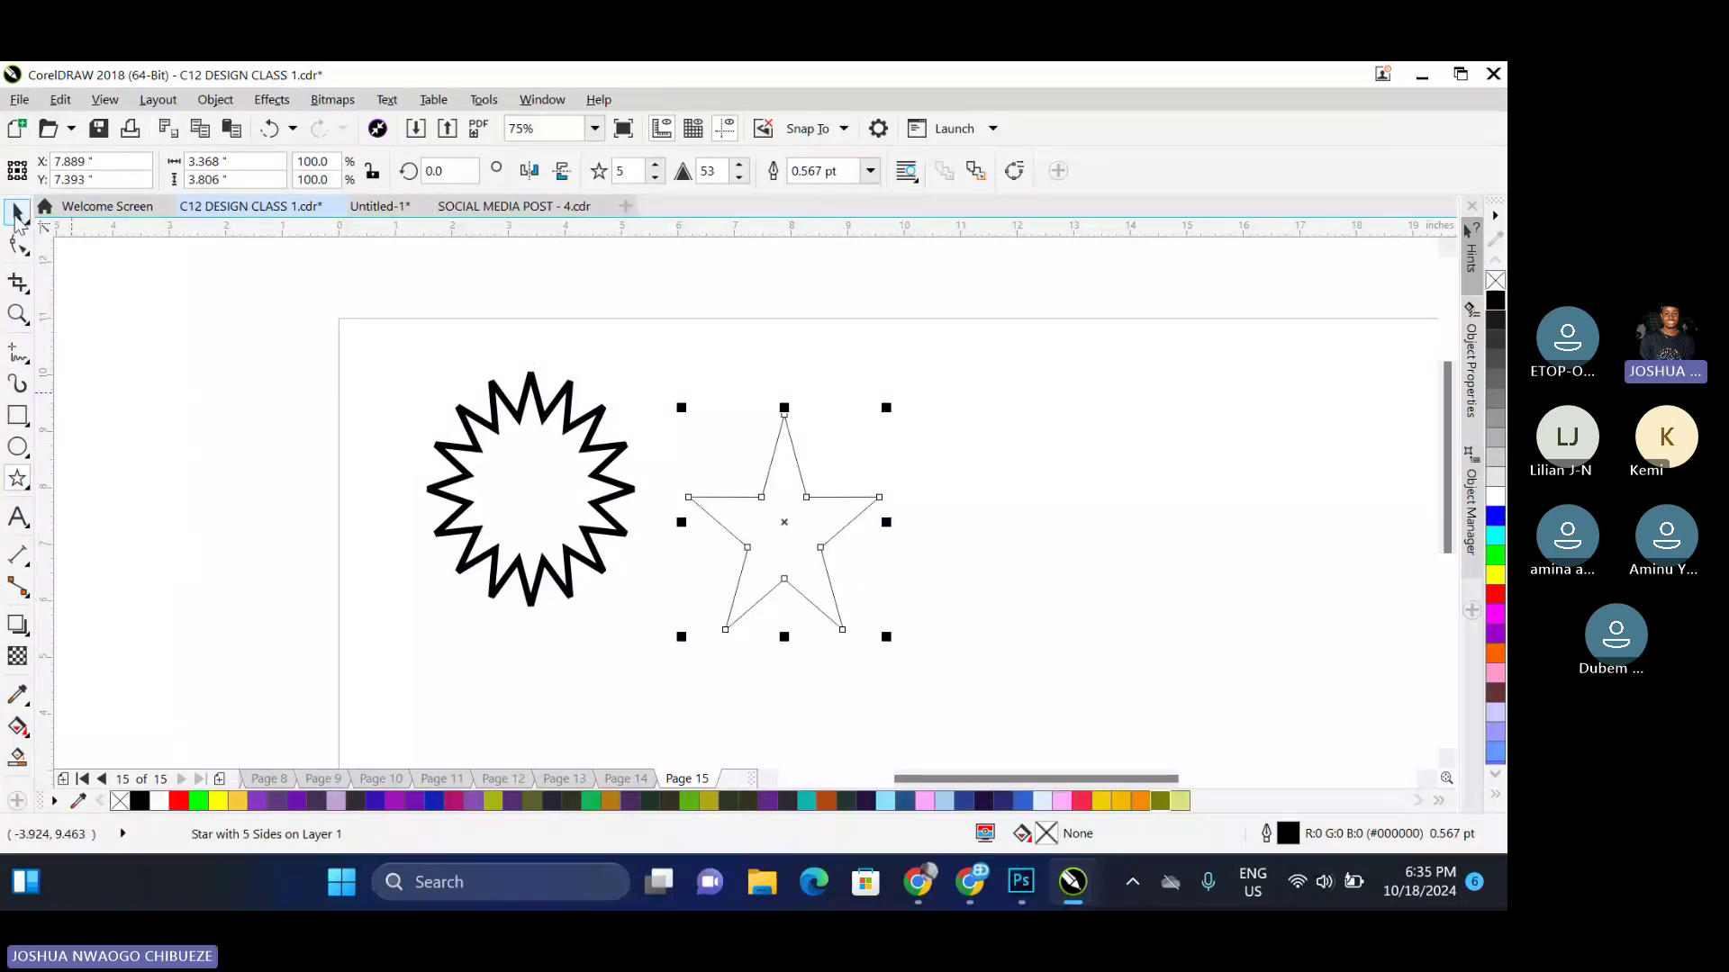
# Delete the 16-pointed star and the five-pointed star from the page
pyautogui.click(17, 212)
pyautogui.moveTo(758, 527); pyautogui.dragTo(743, 487)
pyautogui.moveTo(352, 347); pyautogui.dragTo(897, 708)
pyautogui.press('Delete')
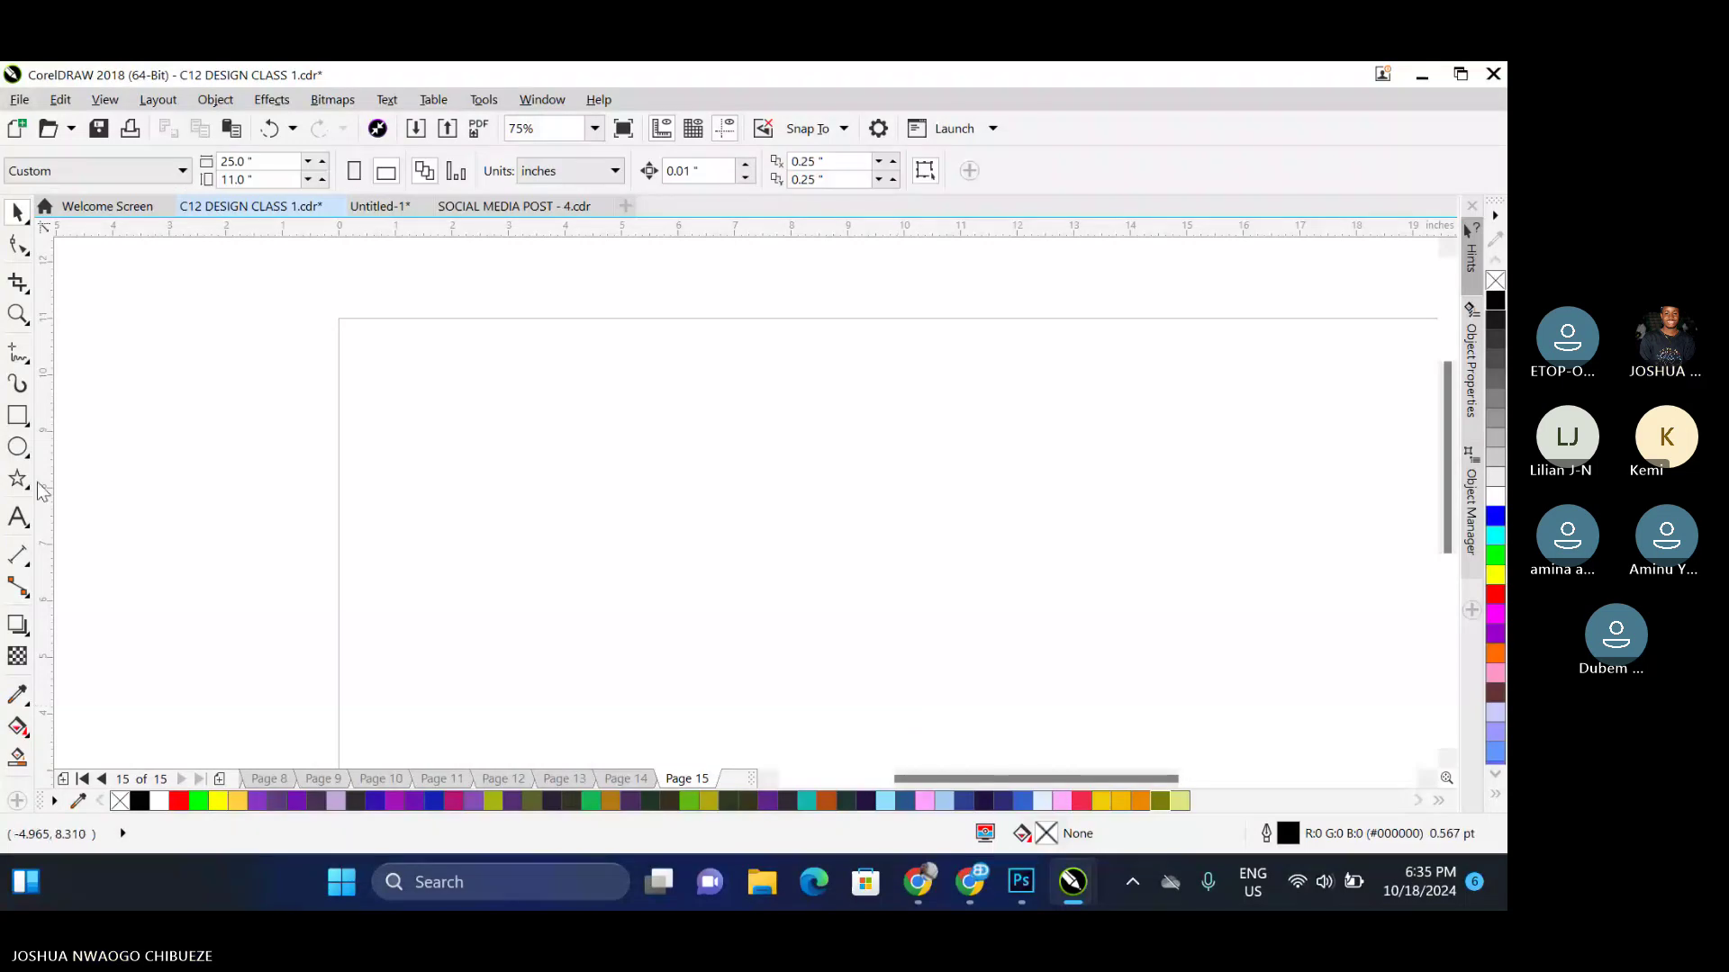
# Draw a complex star about 4.4 by 4.6 inches near the page's upper-left corner and set its number of points to 13
pyautogui.click(28, 490)
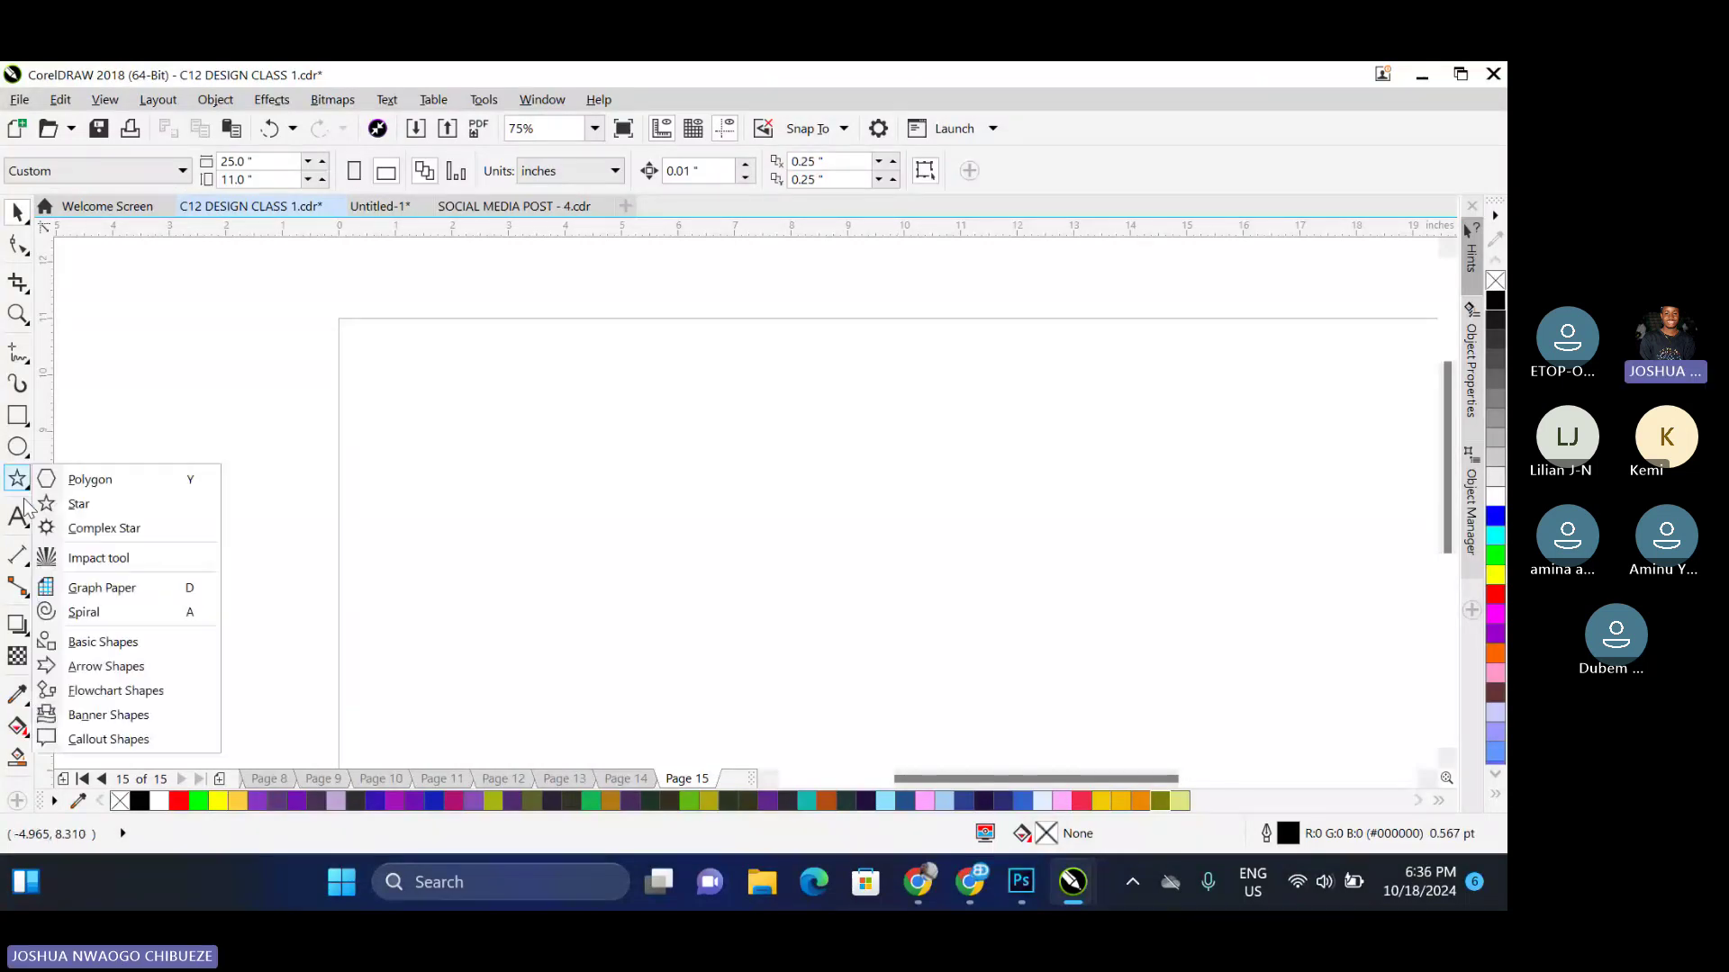
pyautogui.click(79, 528)
pyautogui.moveTo(409, 370); pyautogui.dragTo(670, 646)
pyautogui.click(657, 170)
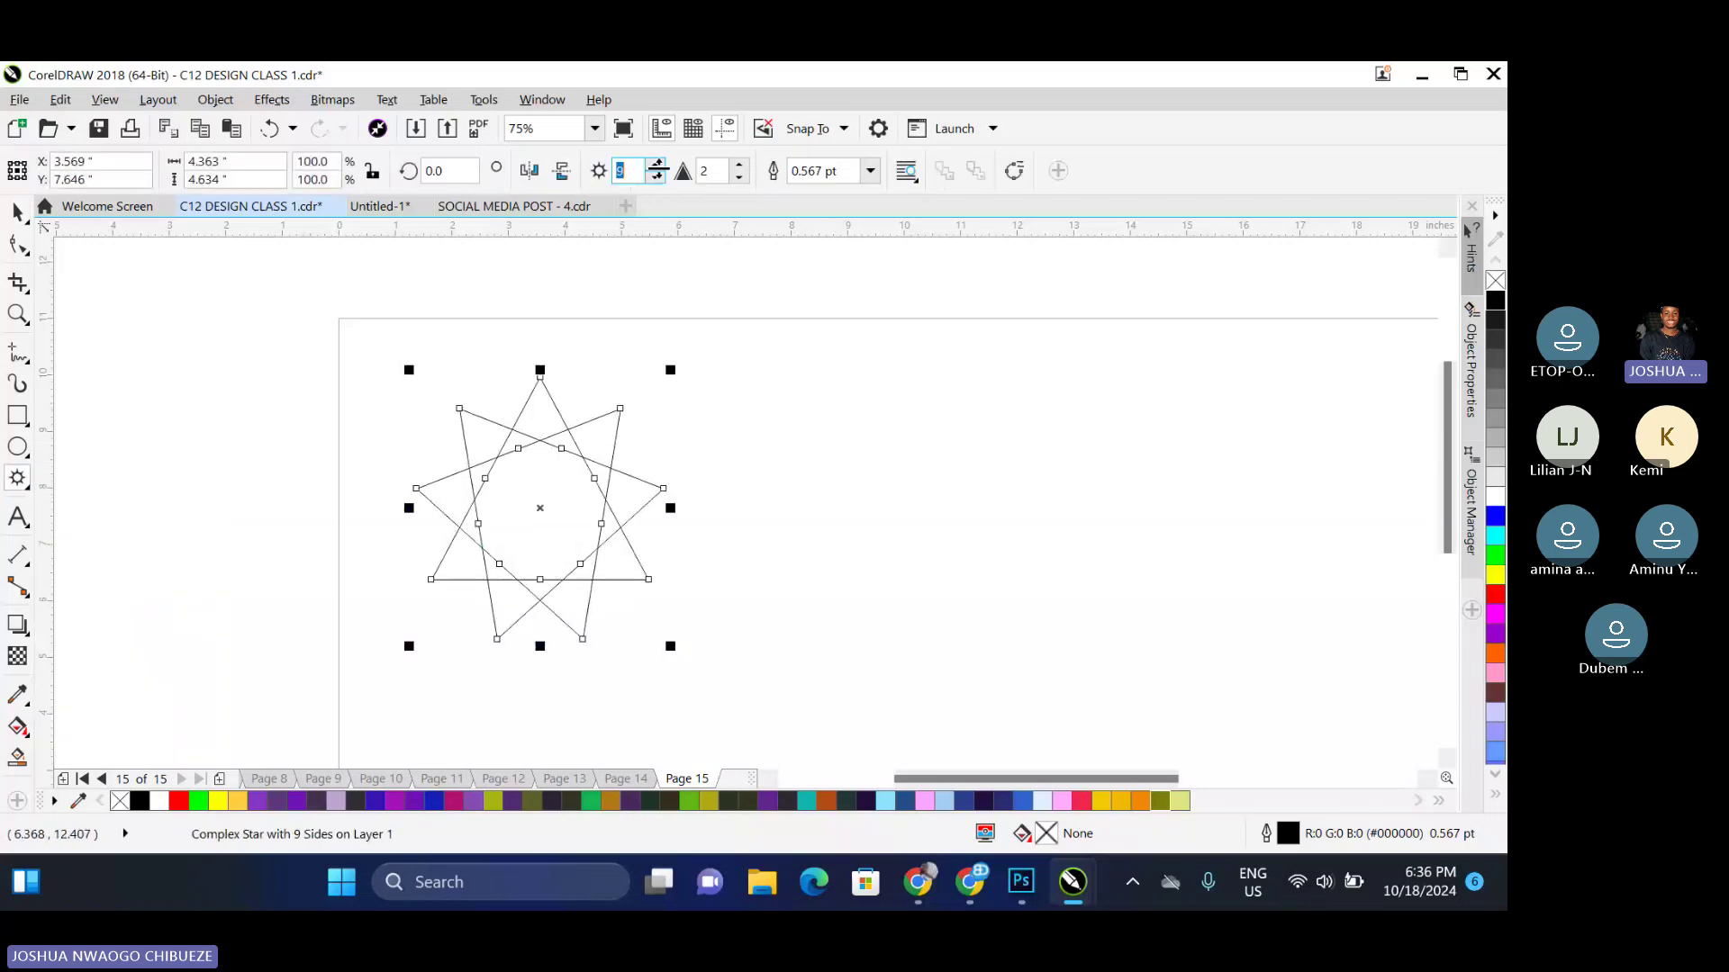
pyautogui.click(657, 168)
pyautogui.click(657, 168)
pyautogui.click(658, 168)
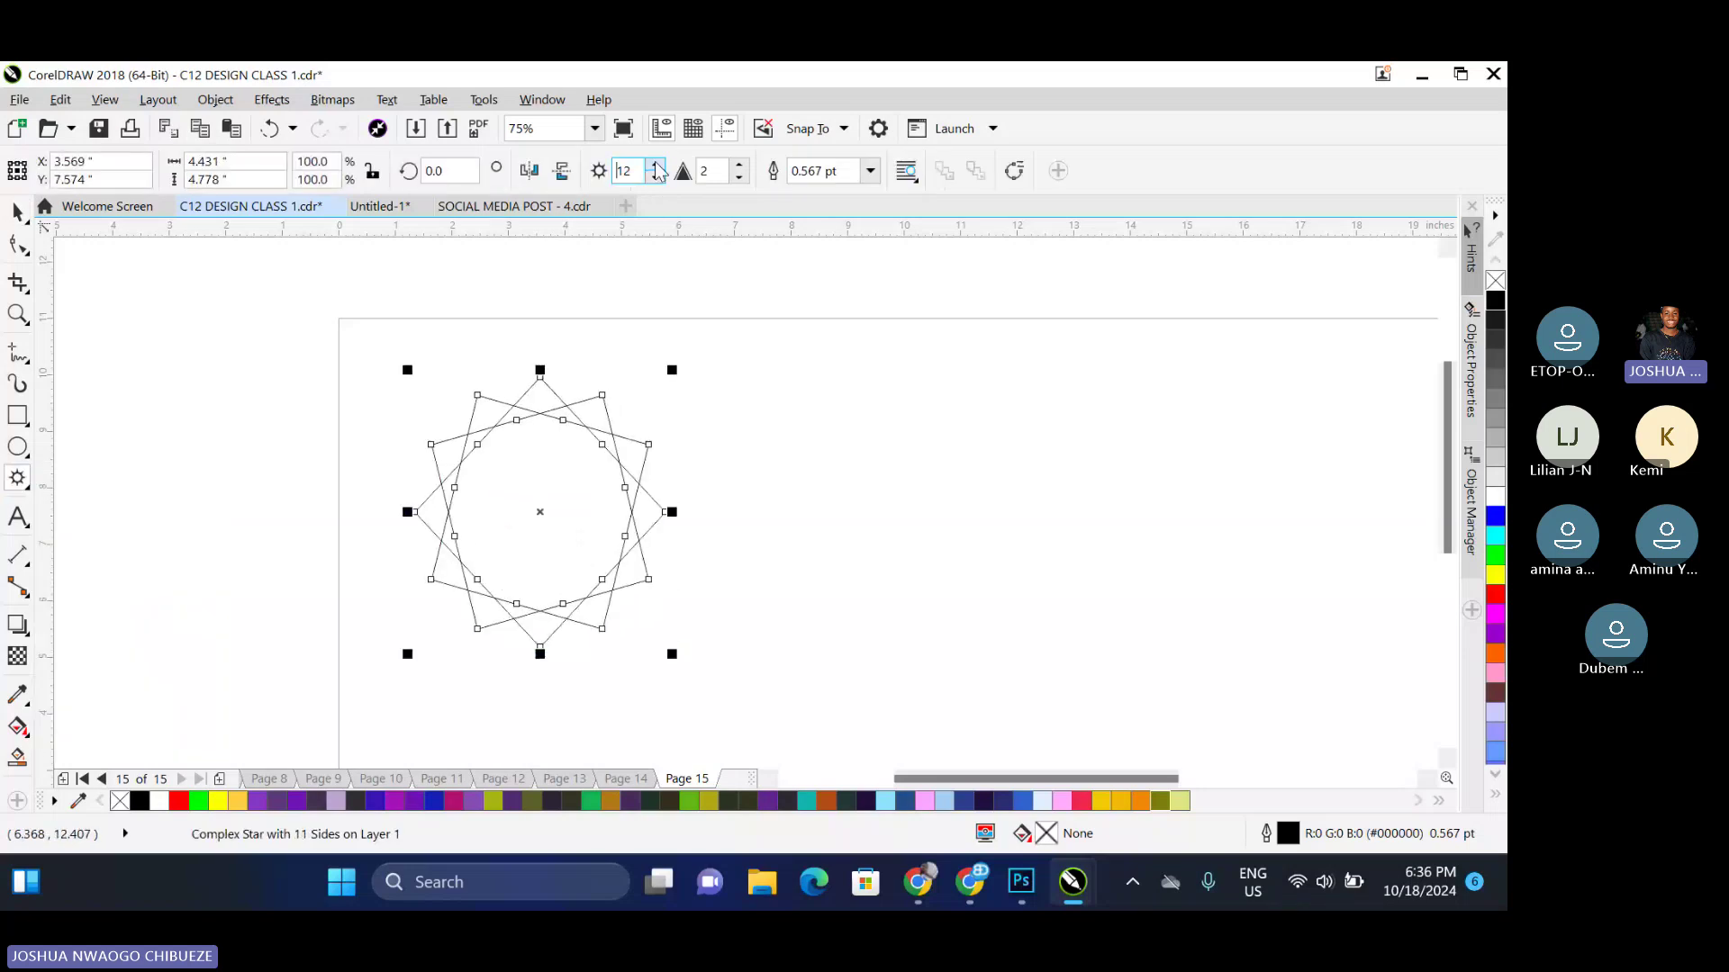
pyautogui.click(657, 166)
# Try higher sharpness values on the 13-pointed complex star and return its sharpness to 2
pyautogui.click(739, 170)
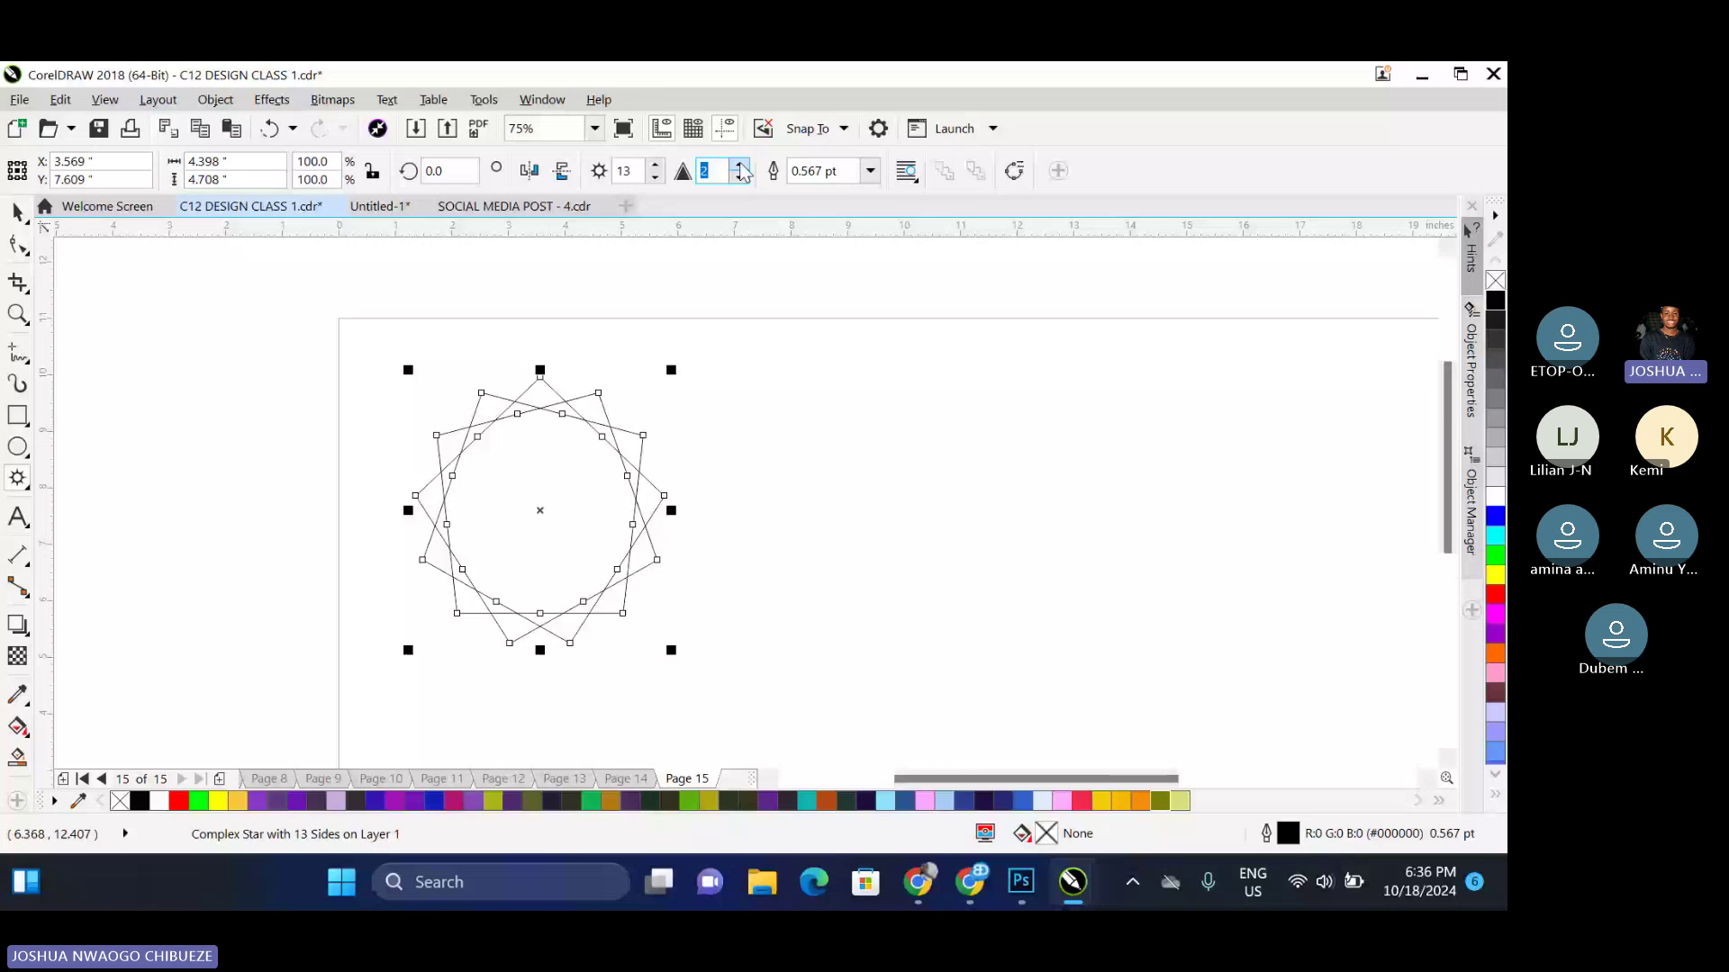
pyautogui.click(740, 167)
pyautogui.click(740, 168)
pyautogui.click(740, 167)
pyautogui.click(740, 177)
pyautogui.click(740, 176)
pyautogui.click(740, 176)
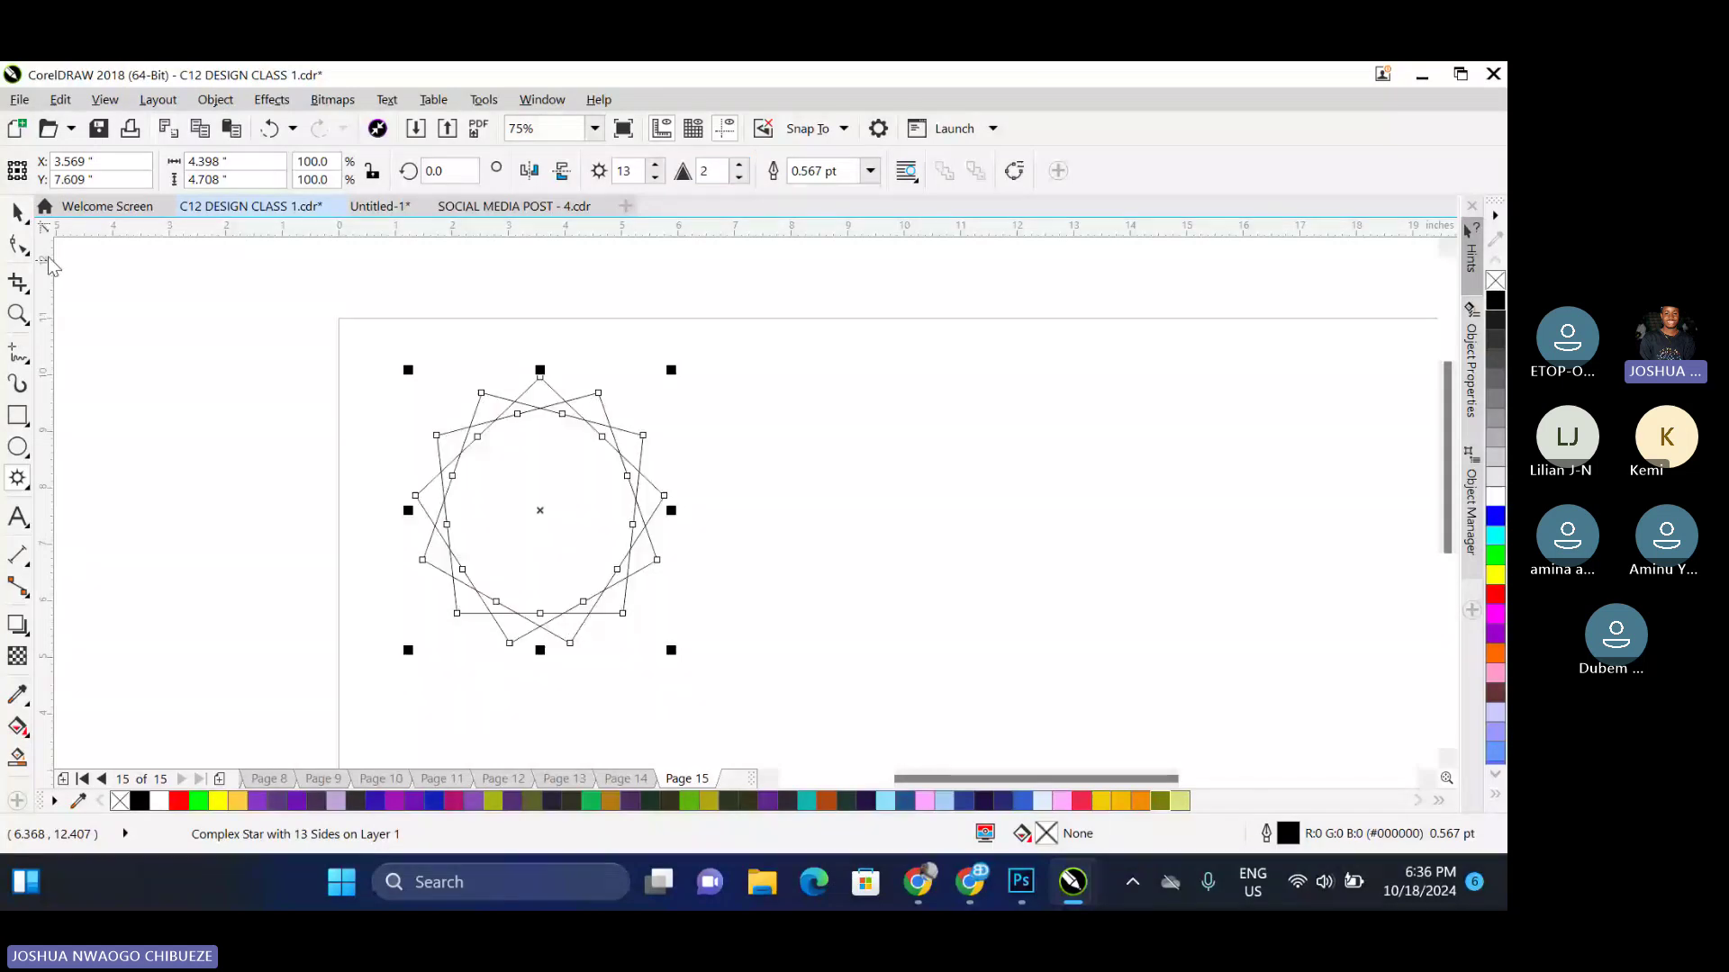
# Delete the 13-pointed complex star
pyautogui.click(28, 222)
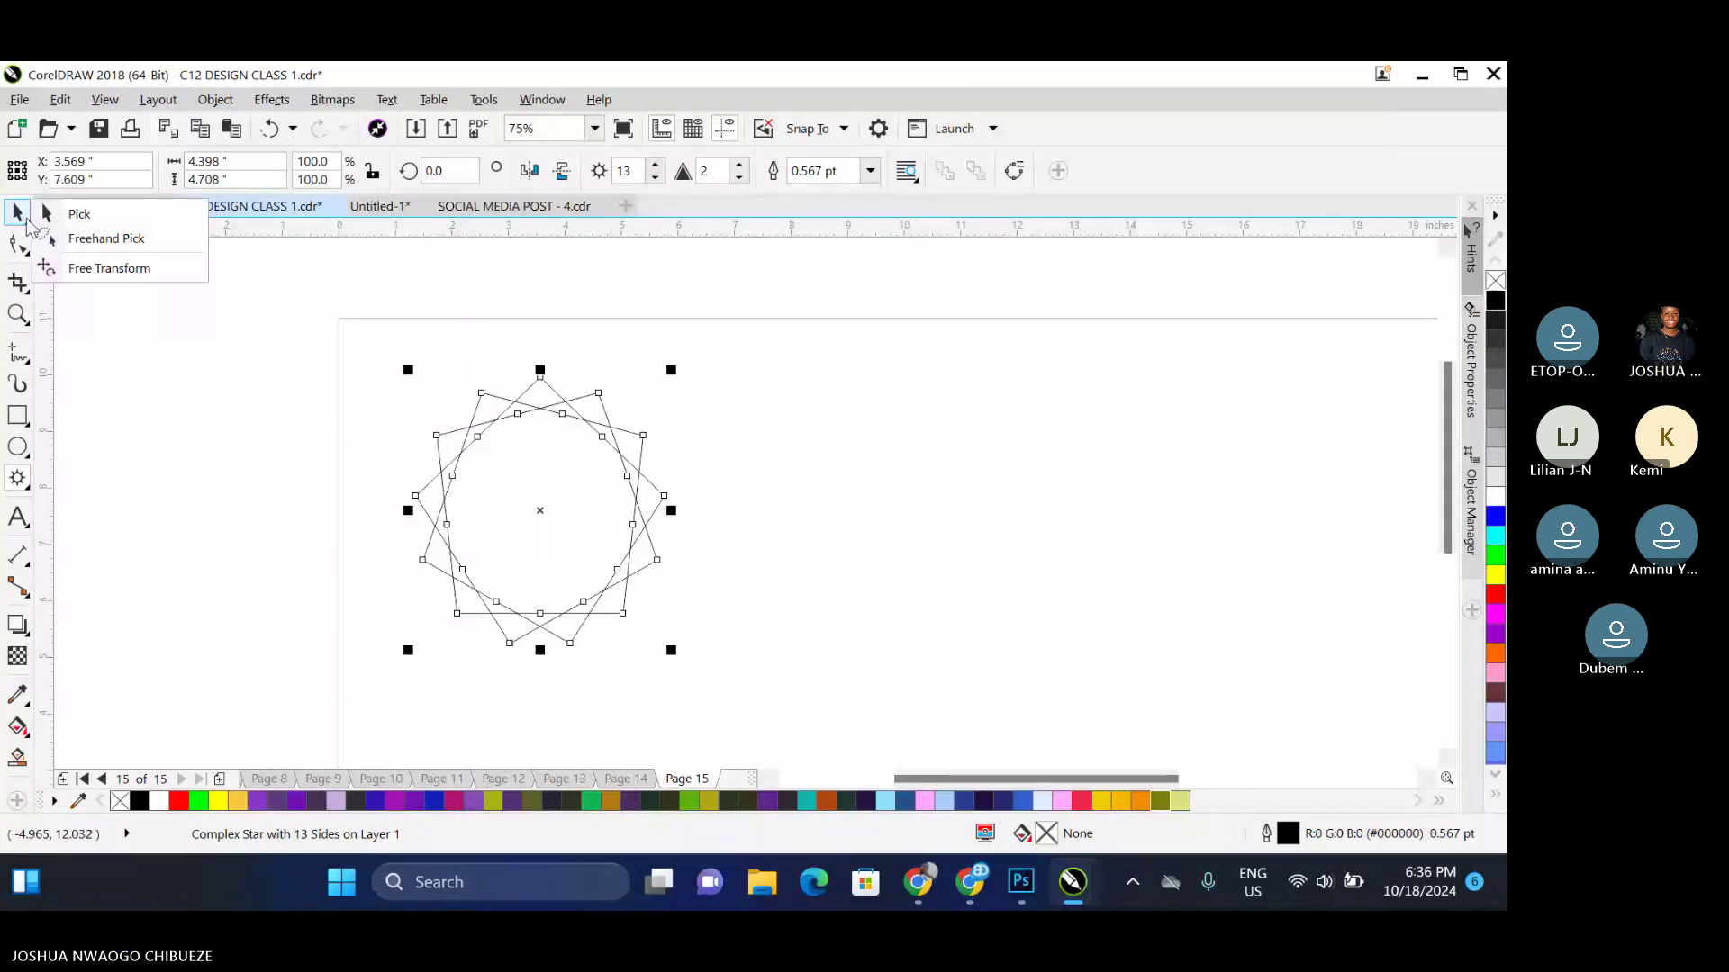
pyautogui.click(28, 224)
pyautogui.press('Delete')
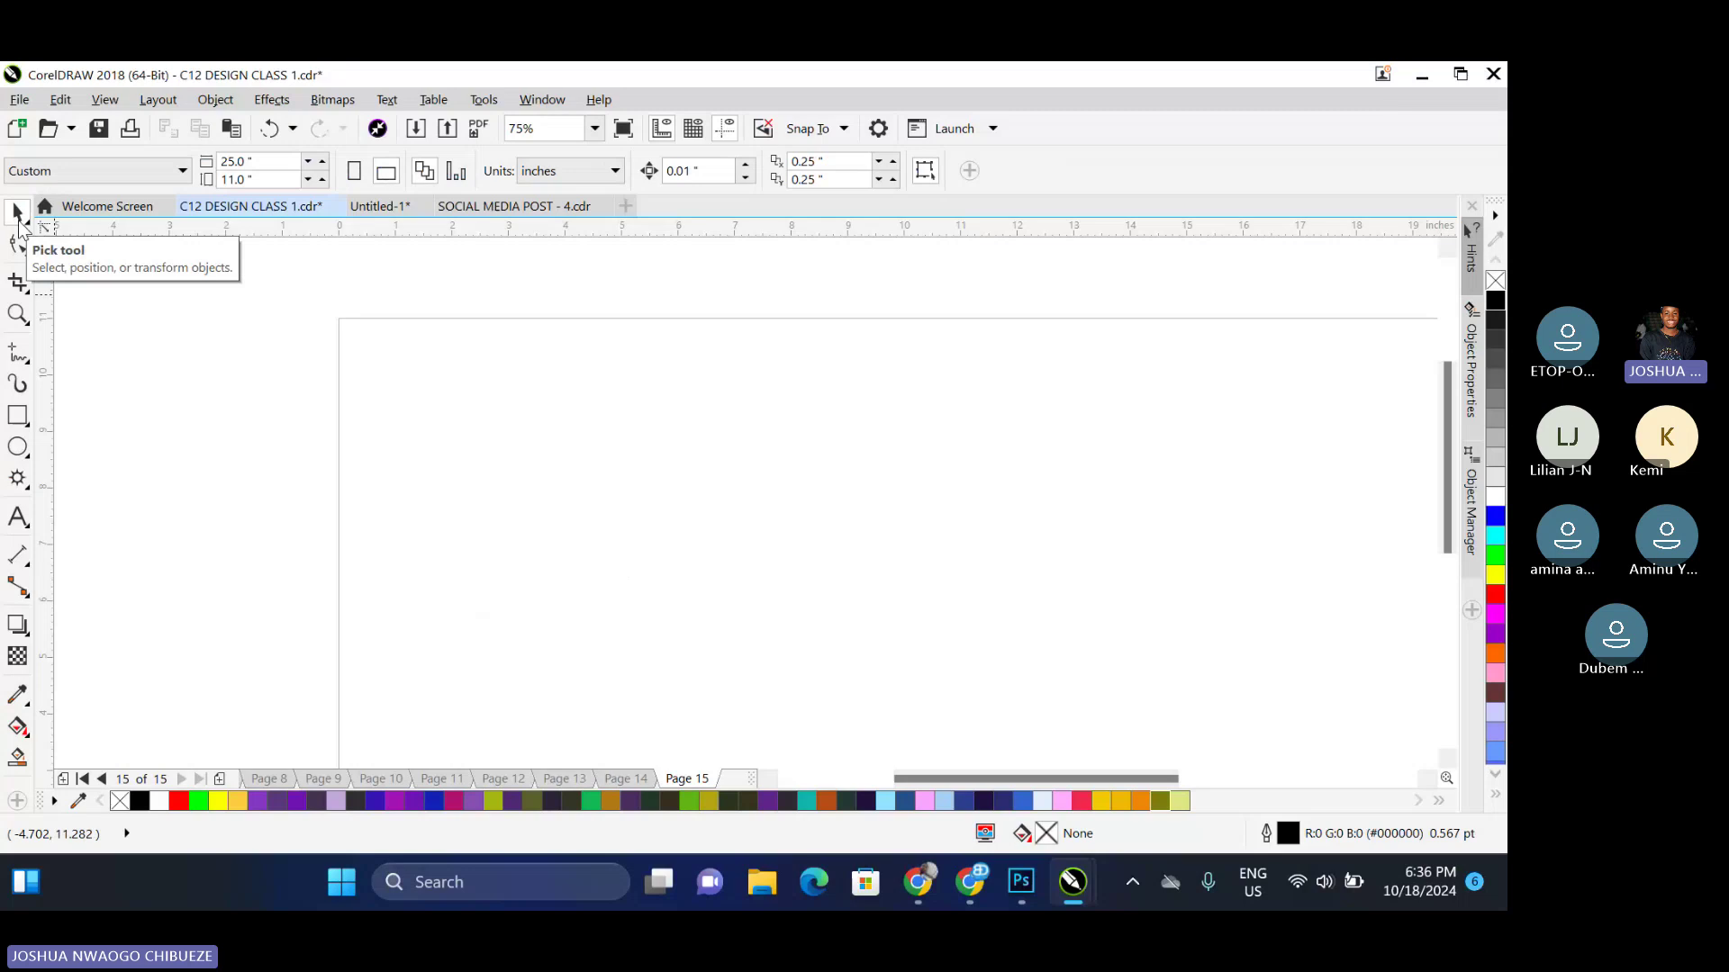
# Draw a radial Impact shape around the page's upper-left corner and move it down and to the right onto the page
pyautogui.click(29, 490)
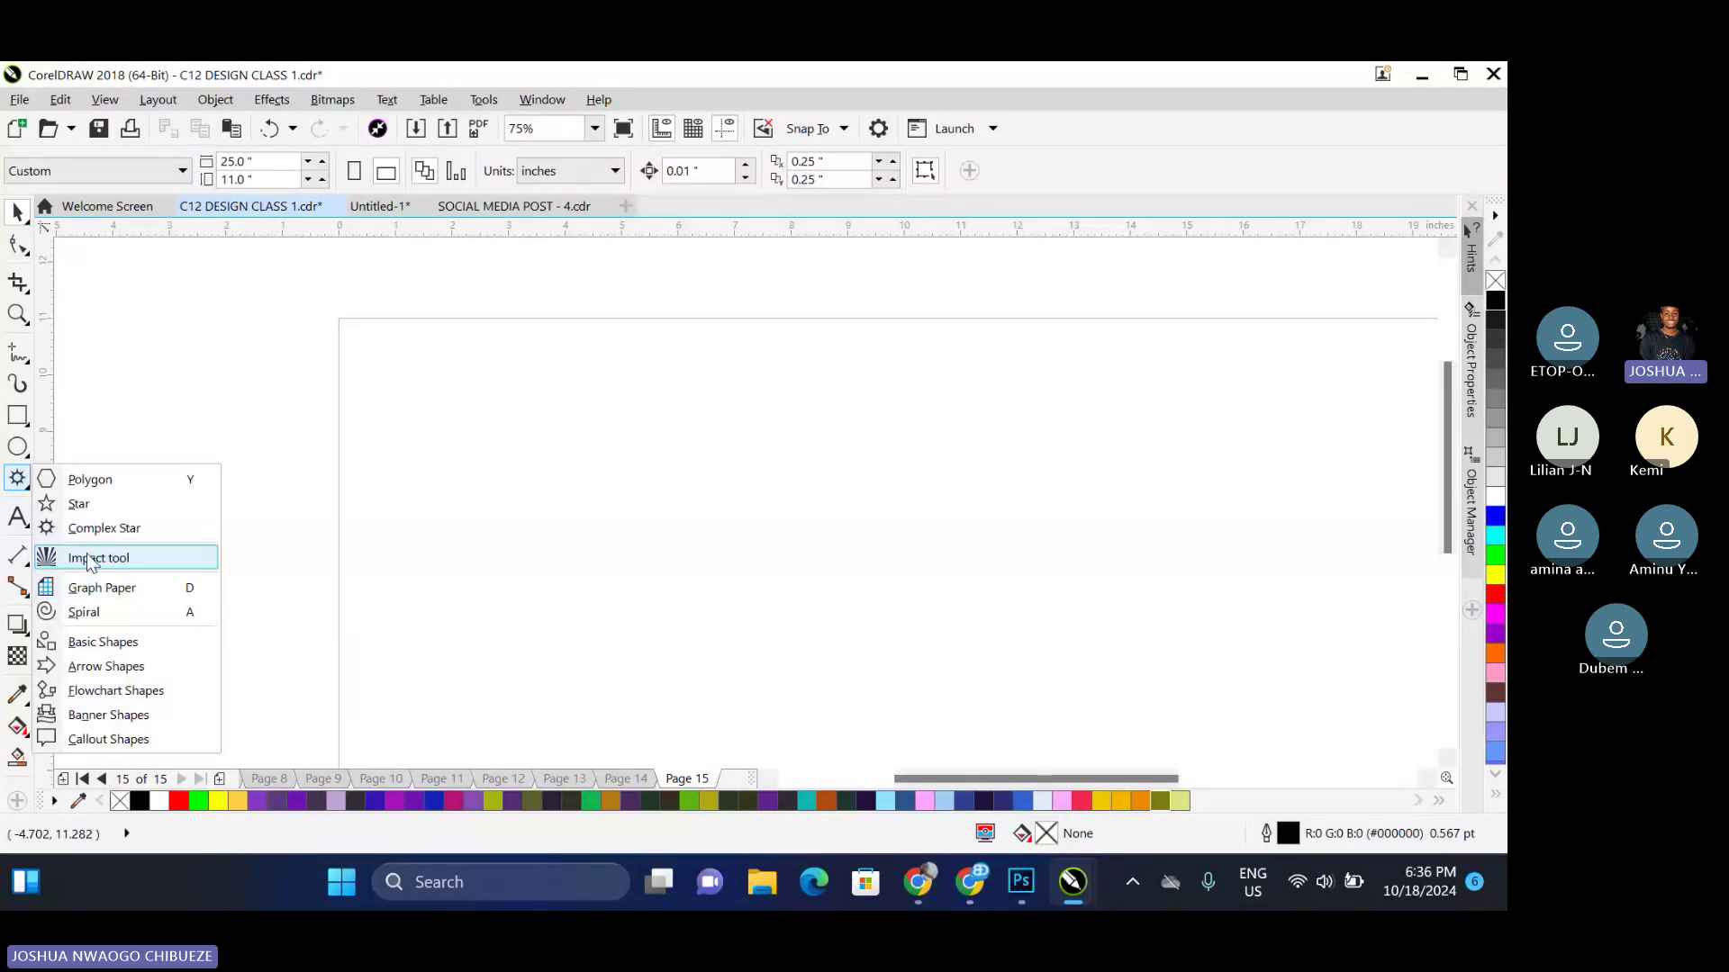
pyautogui.click(86, 557)
pyautogui.moveTo(390, 357); pyautogui.dragTo(618, 581)
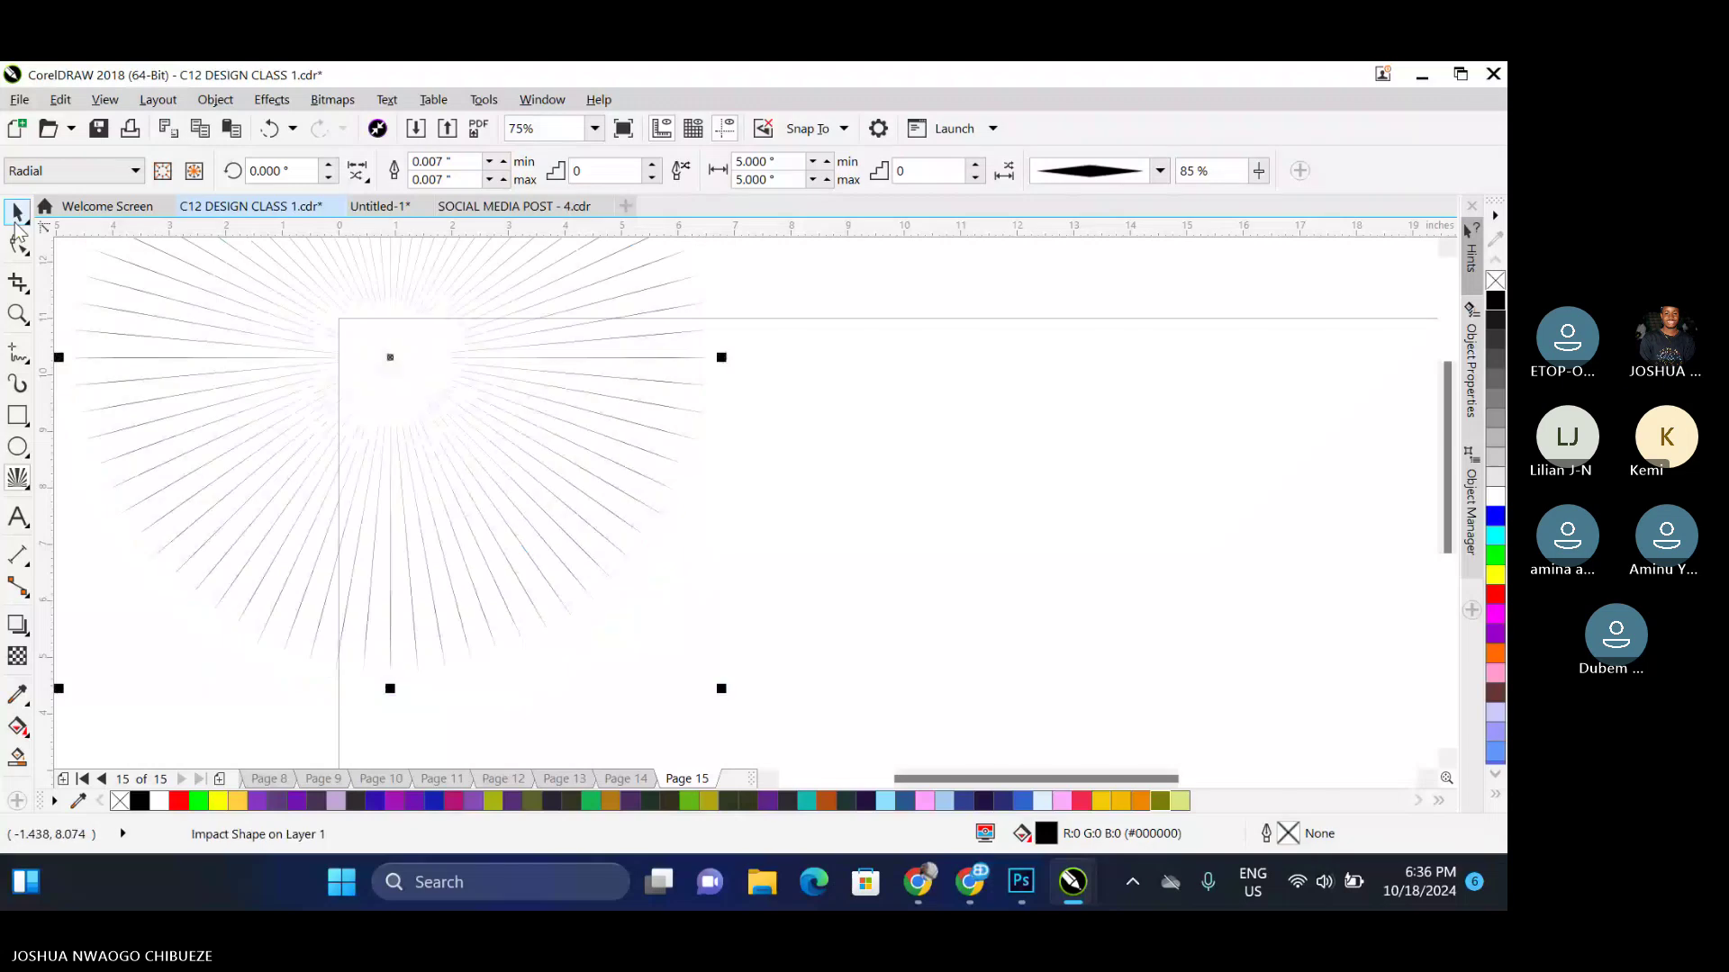
pyautogui.moveTo(419, 363); pyautogui.dragTo(654, 560)
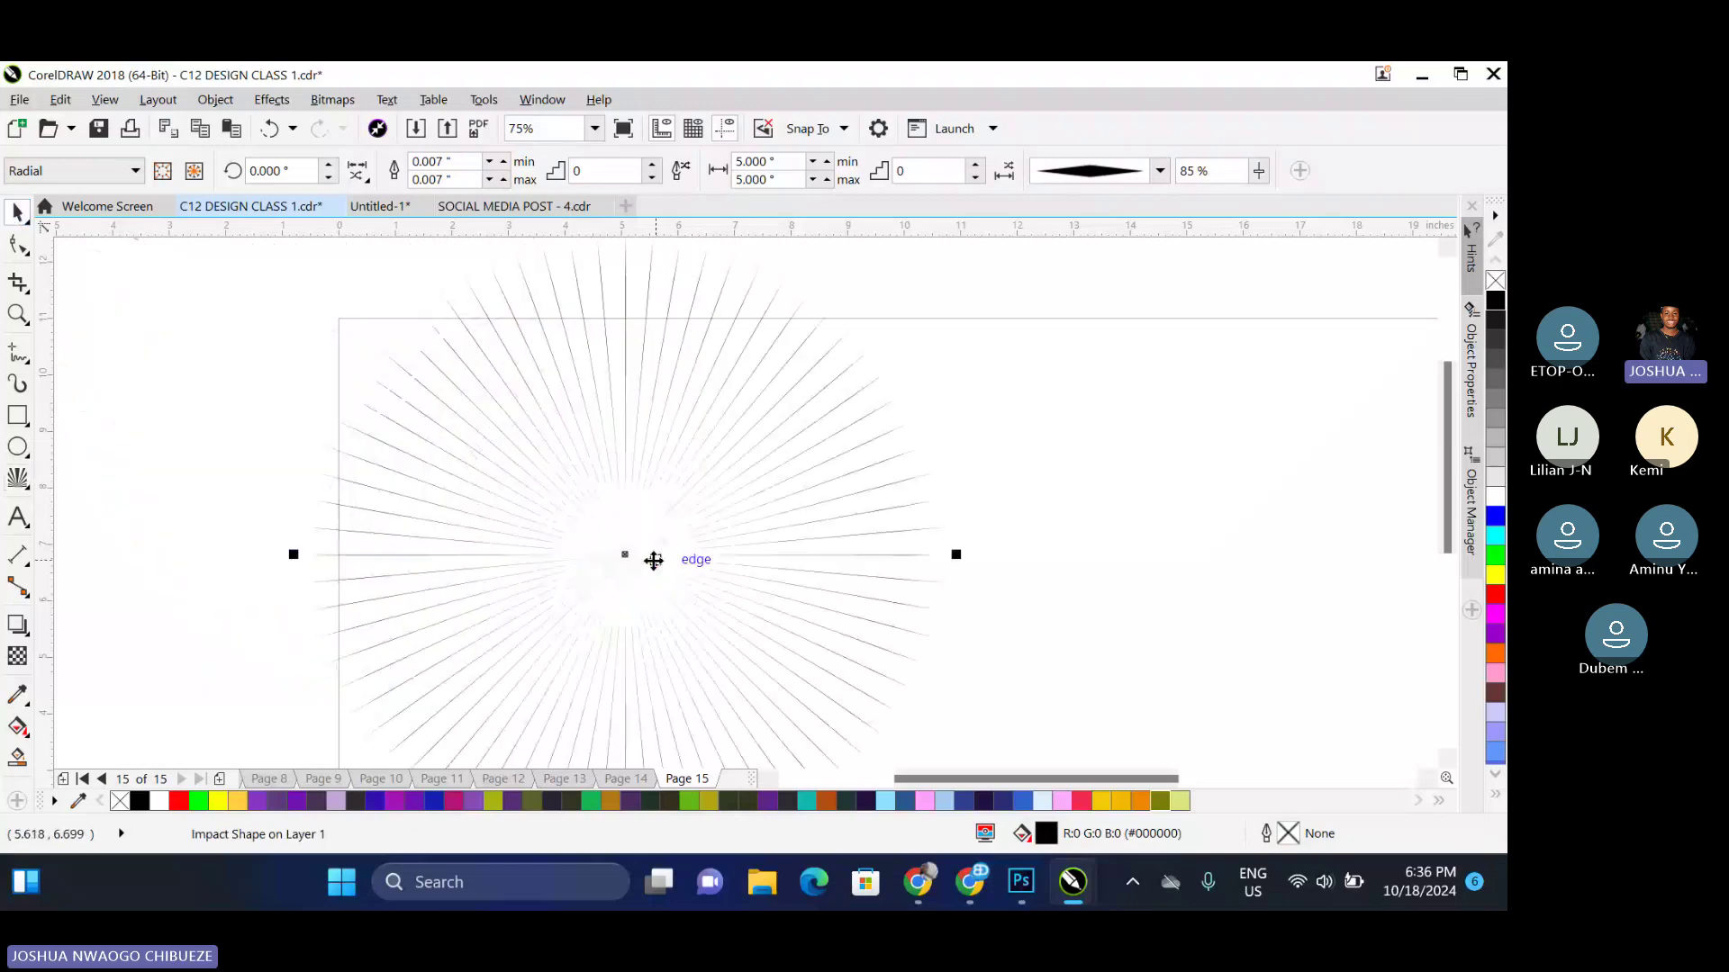
pyautogui.scroll(-2, 564, 459)
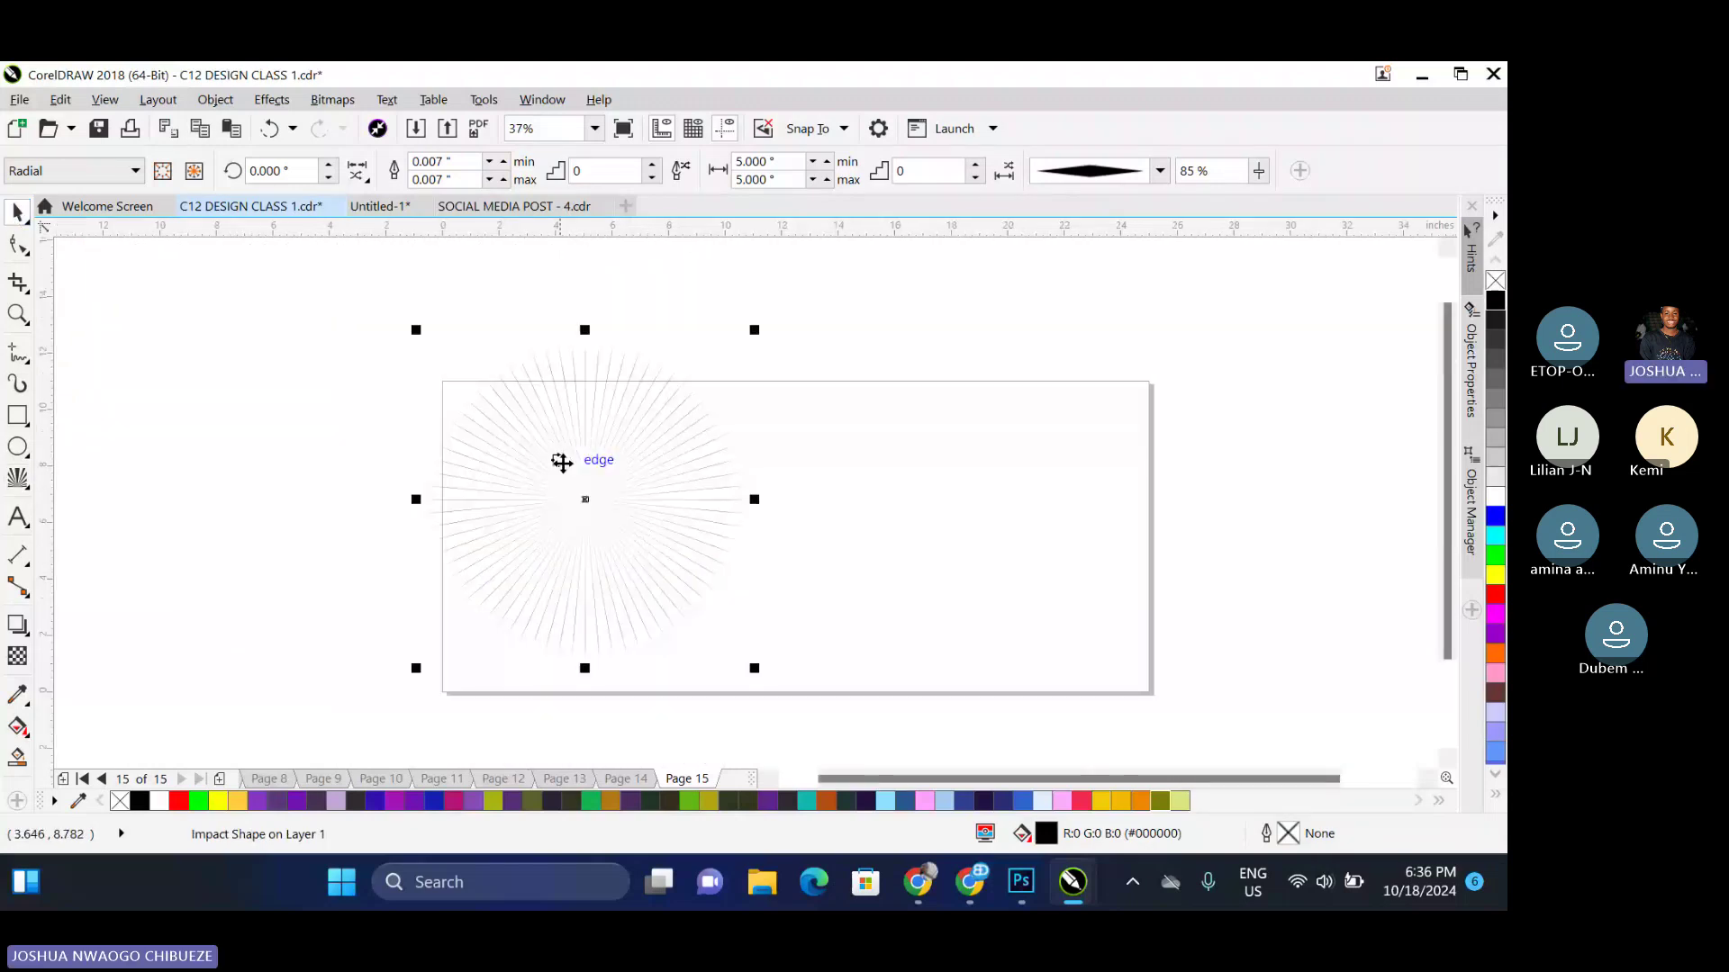
pyautogui.scroll(2, 563, 470)
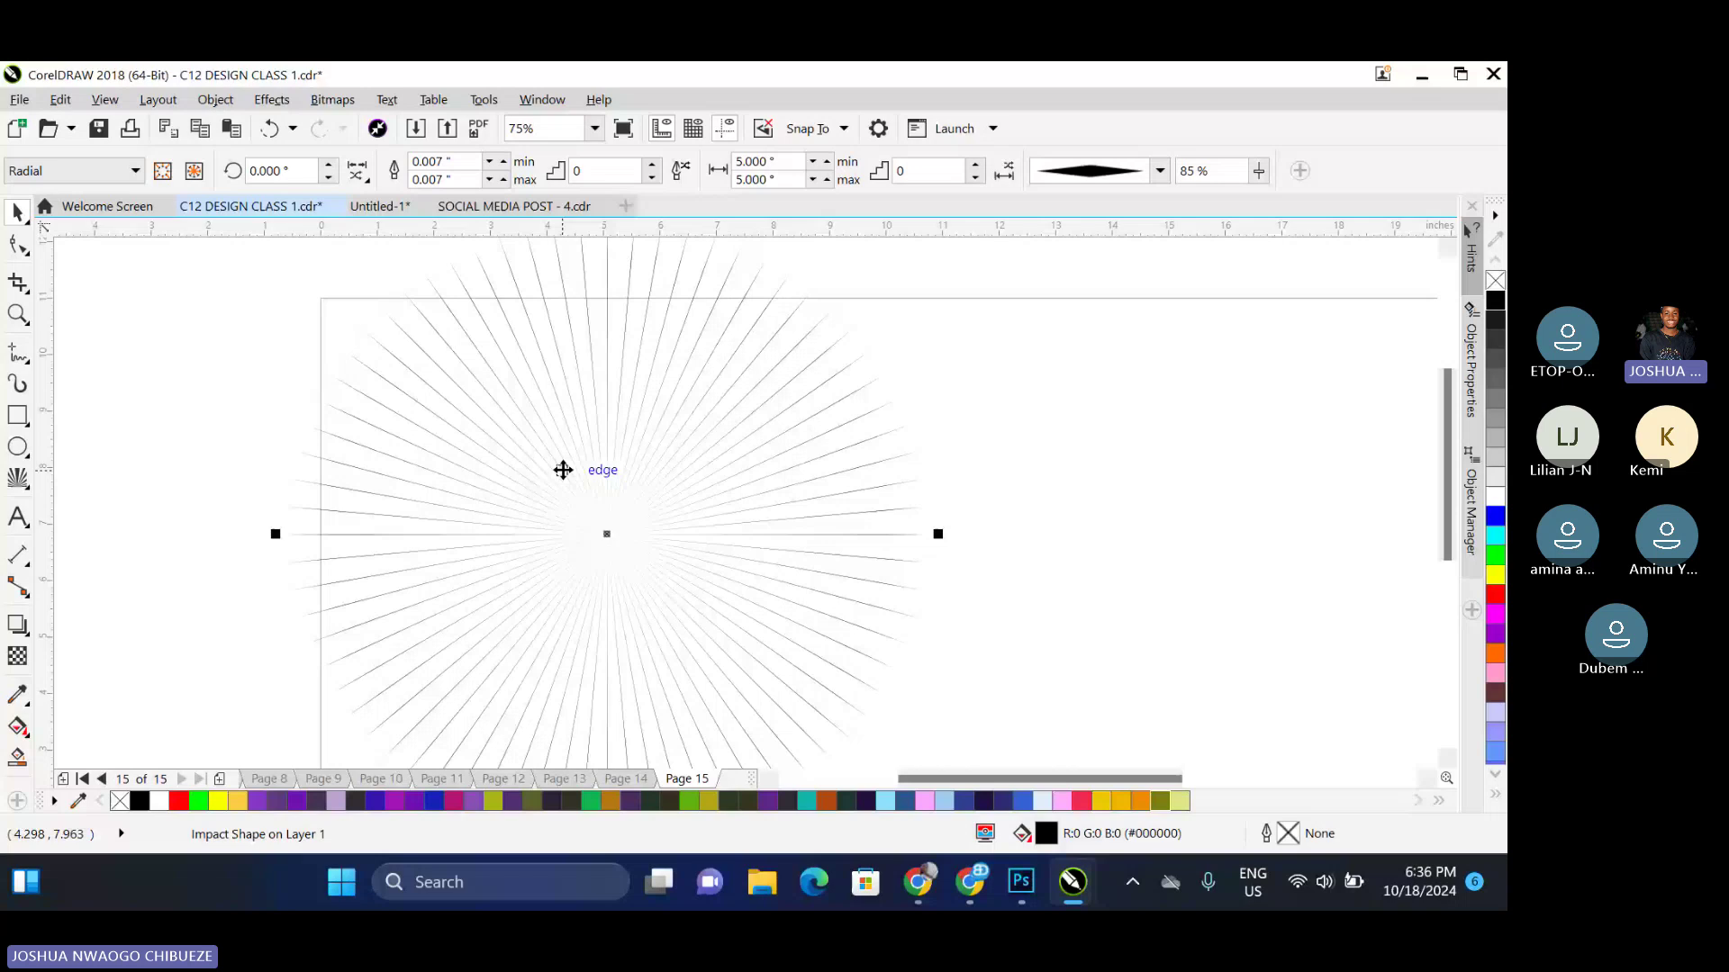
# Change the Impact shape's style to Parallel, and reposition and enlarge the lines in the upper-left part of the page
pyautogui.click(65, 171)
pyautogui.click(59, 198)
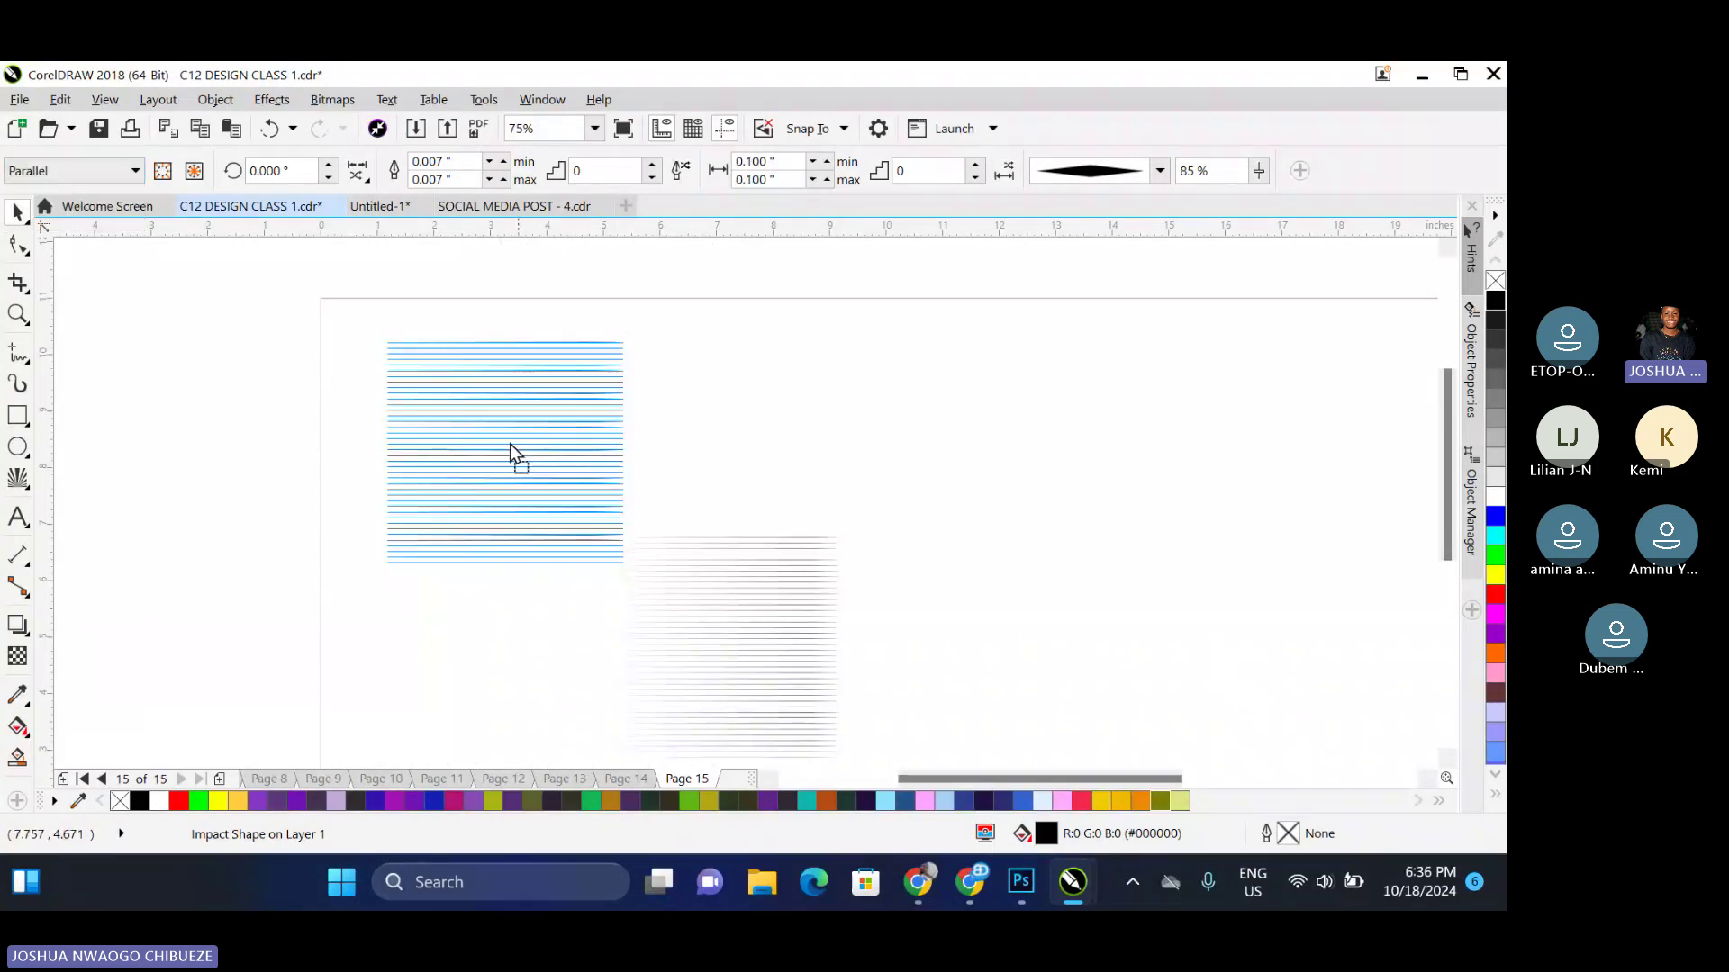
pyautogui.moveTo(594, 549); pyautogui.dragTo(789, 730)
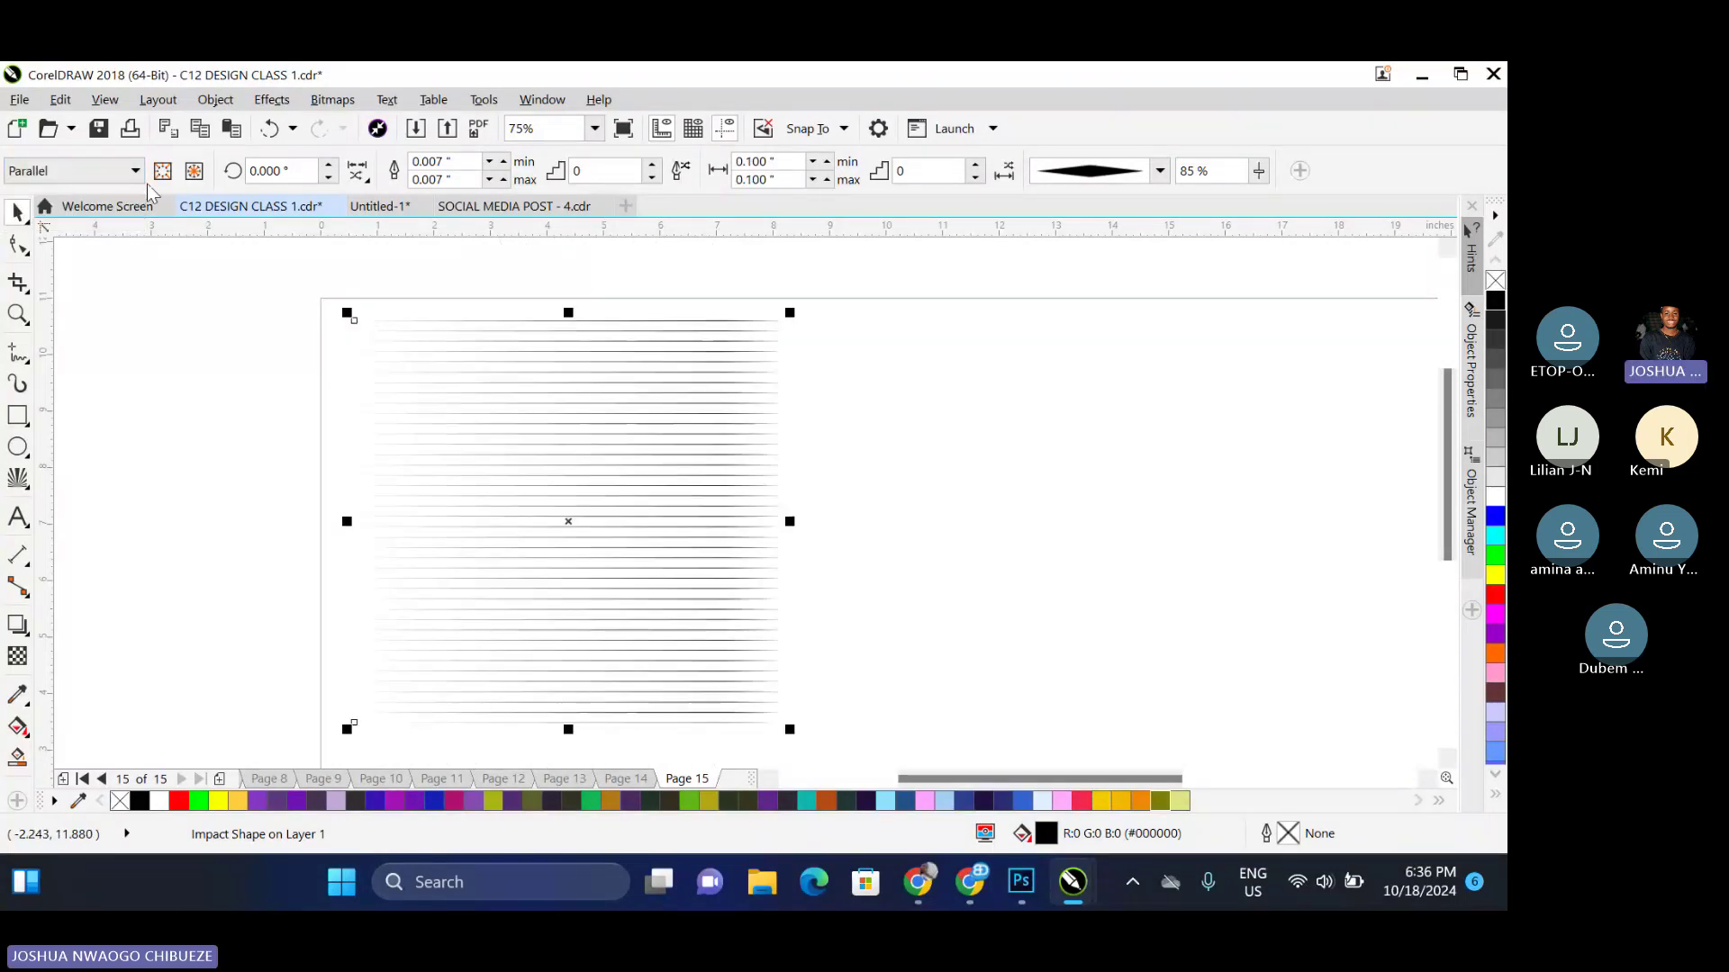
# Try to pick the parallel lines themselves as the Impact effect's inner boundary
pyautogui.click(168, 173)
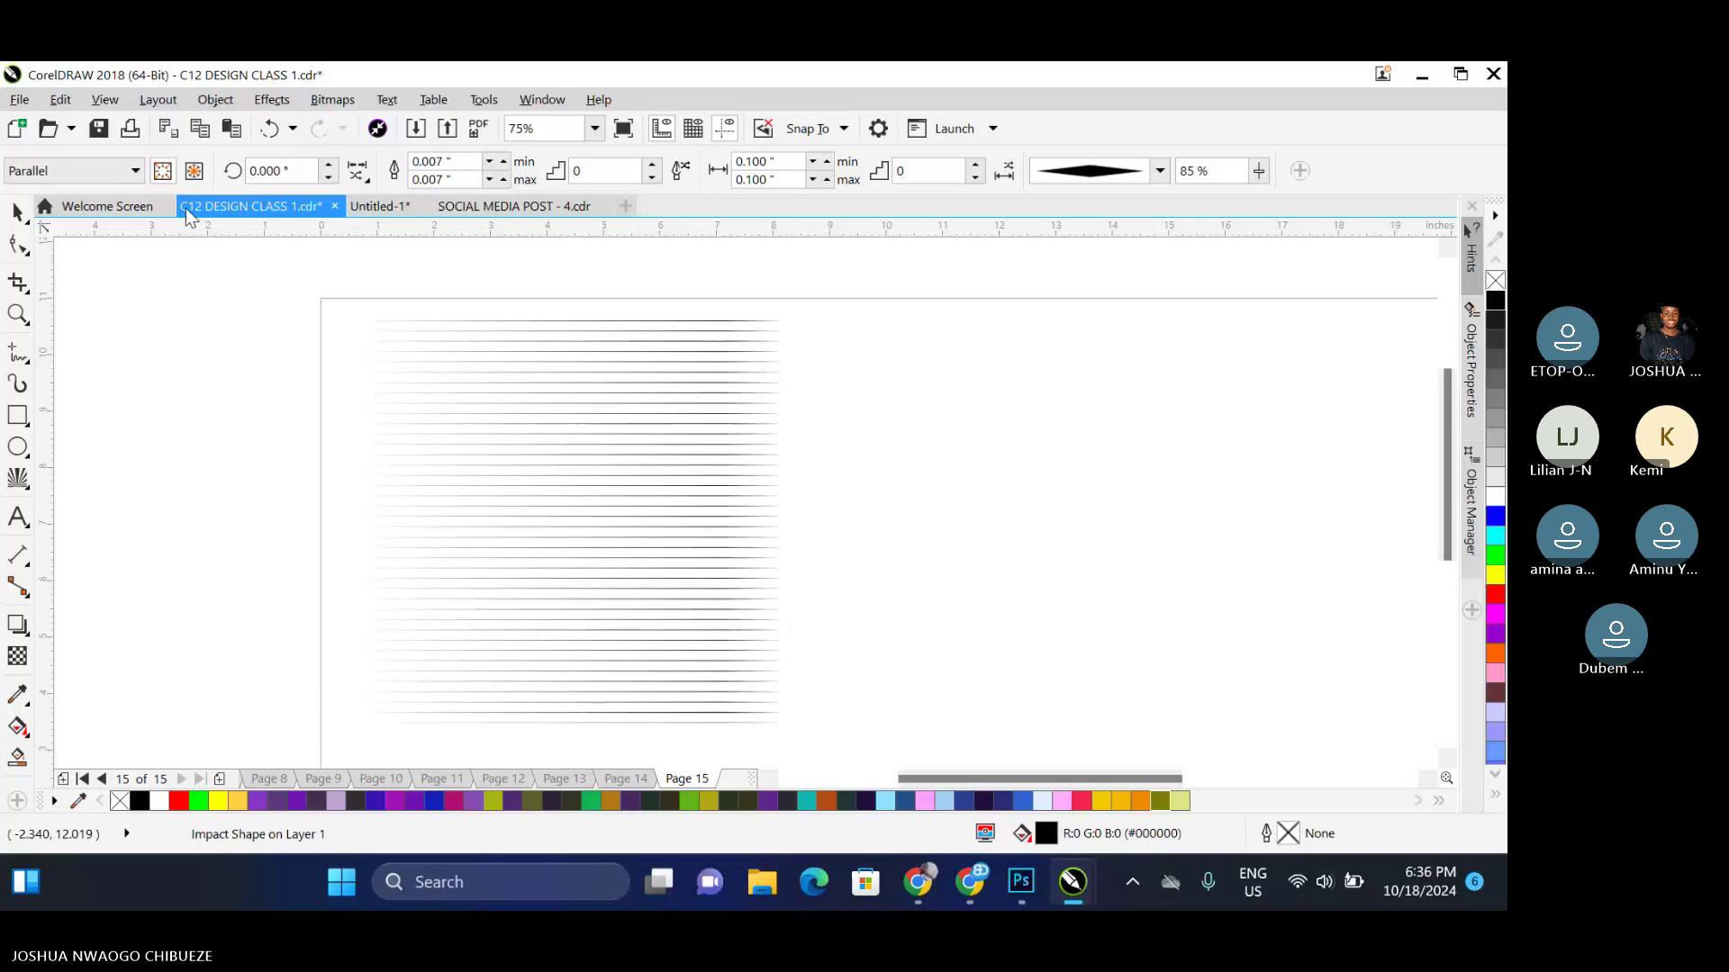
pyautogui.click(458, 528)
pyautogui.click(759, 523)
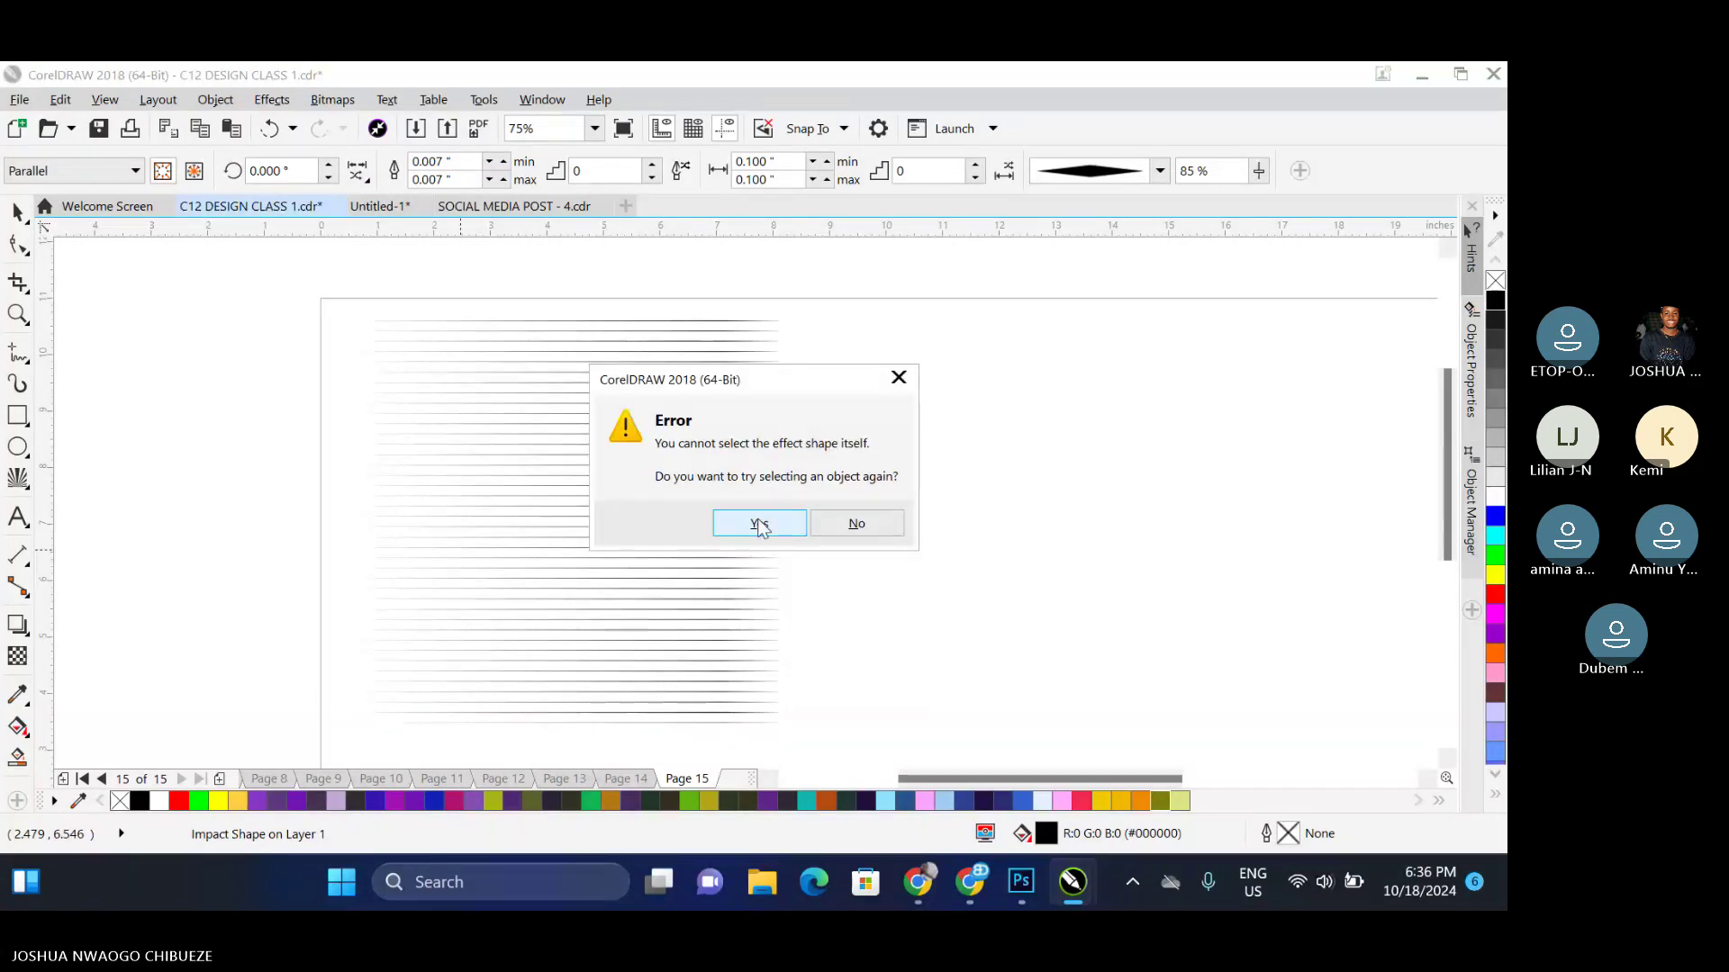
pyautogui.click(776, 492)
pyautogui.click(799, 522)
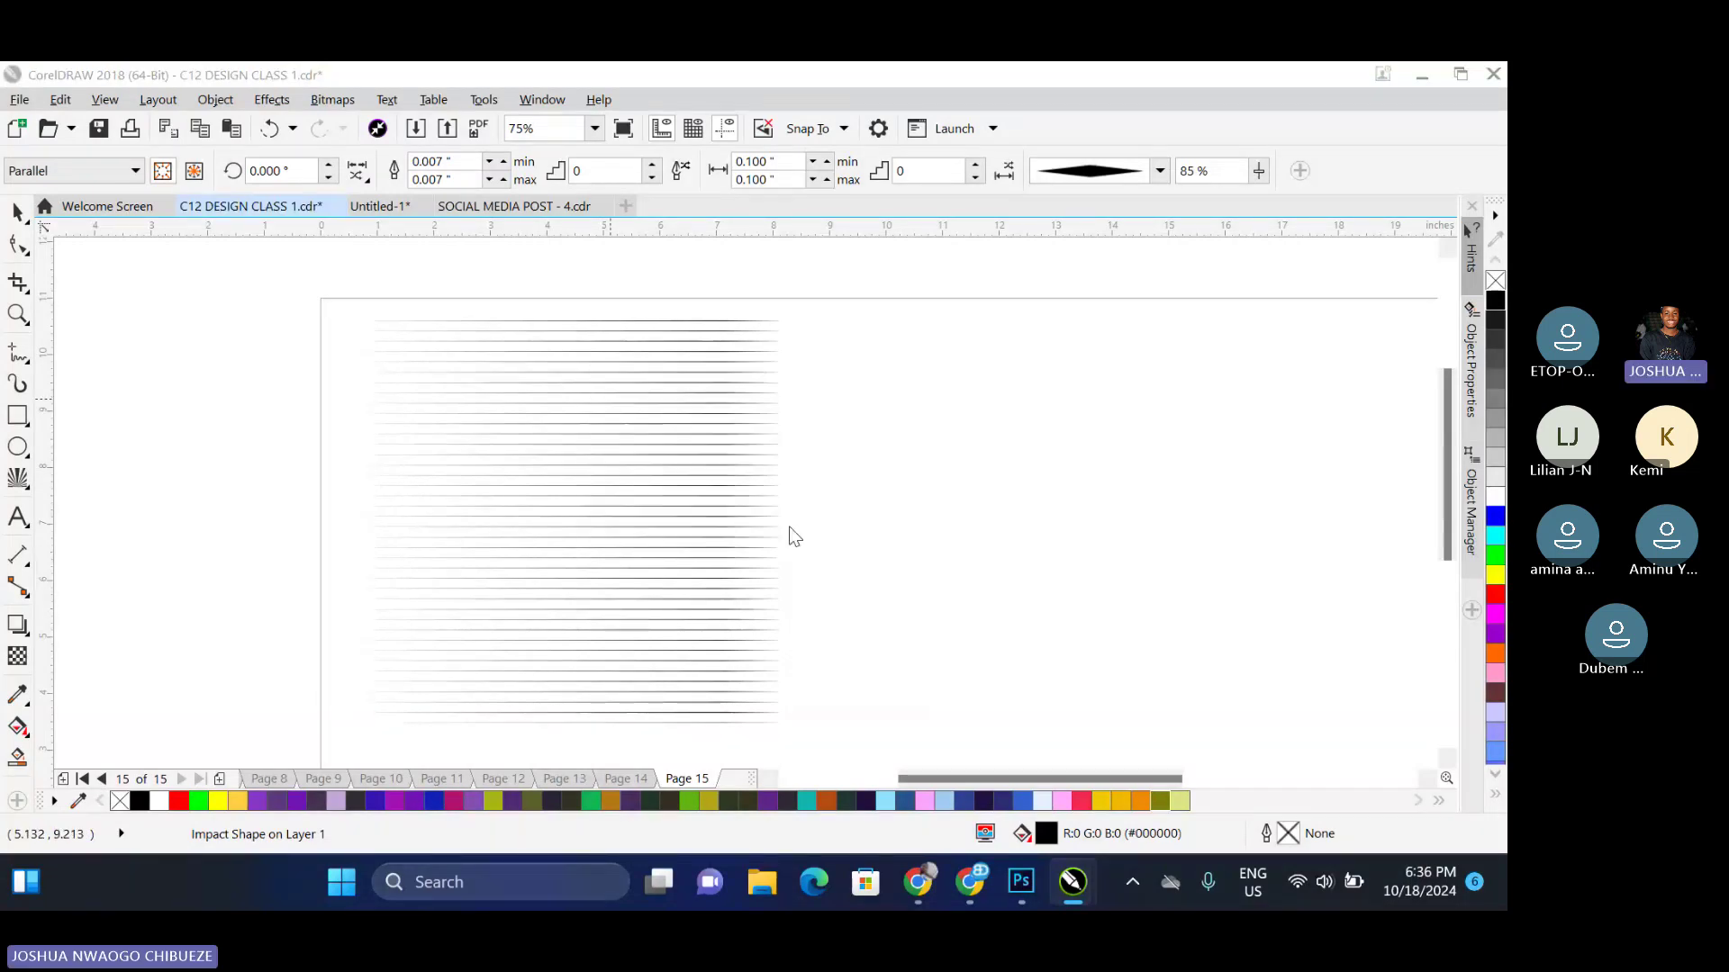
# Draw a rectangle about 4.4 by 5.8 inches to the right of the parallel lines and assign it as their inner boundary
pyautogui.moveTo(854, 348); pyautogui.dragTo(1105, 676)
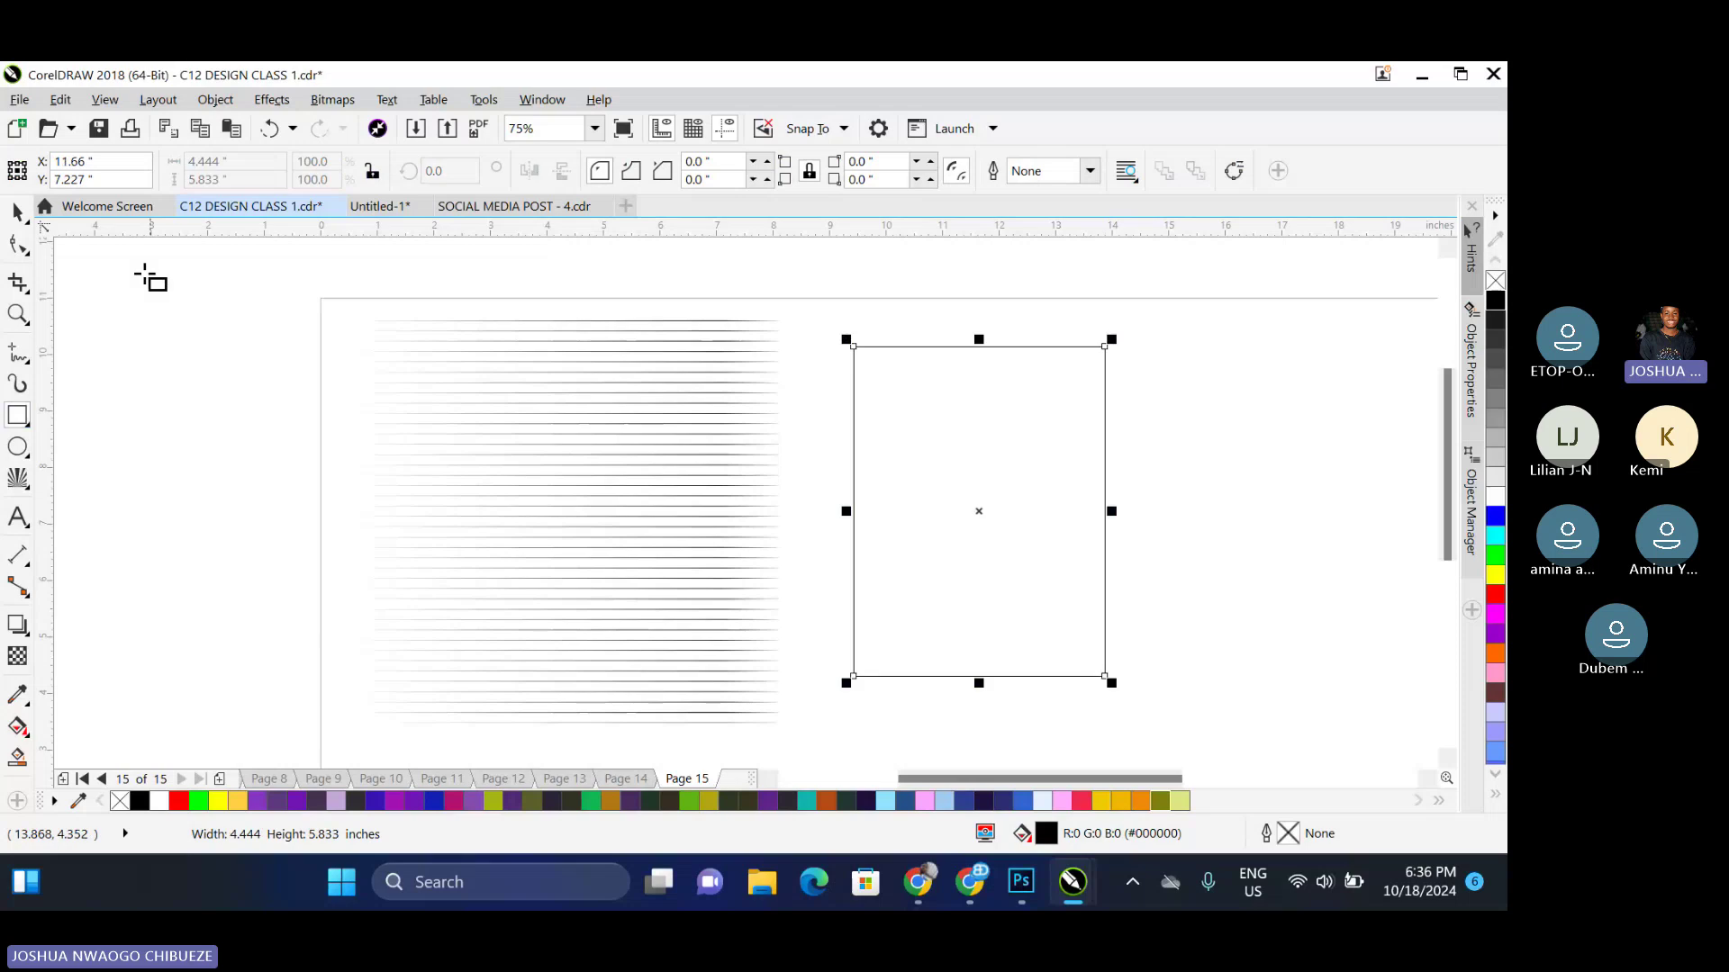
pyautogui.click(18, 243)
pyautogui.click(18, 214)
pyautogui.click(398, 376)
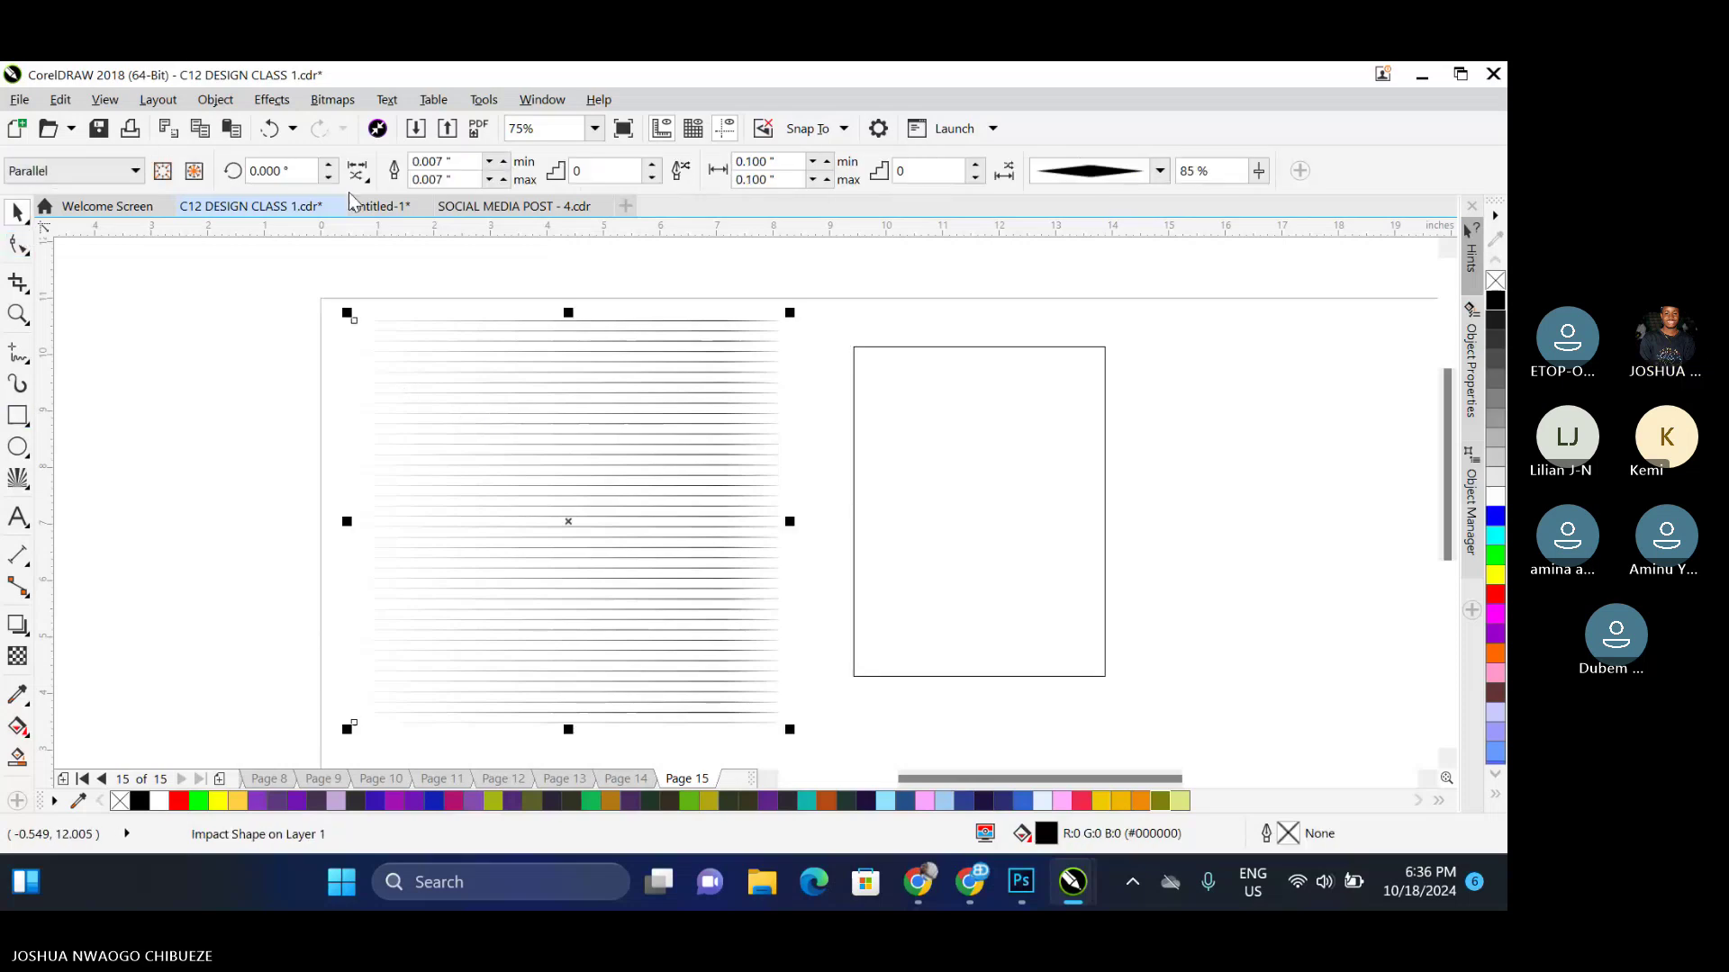
pyautogui.click(447, 495)
pyautogui.click(1069, 466)
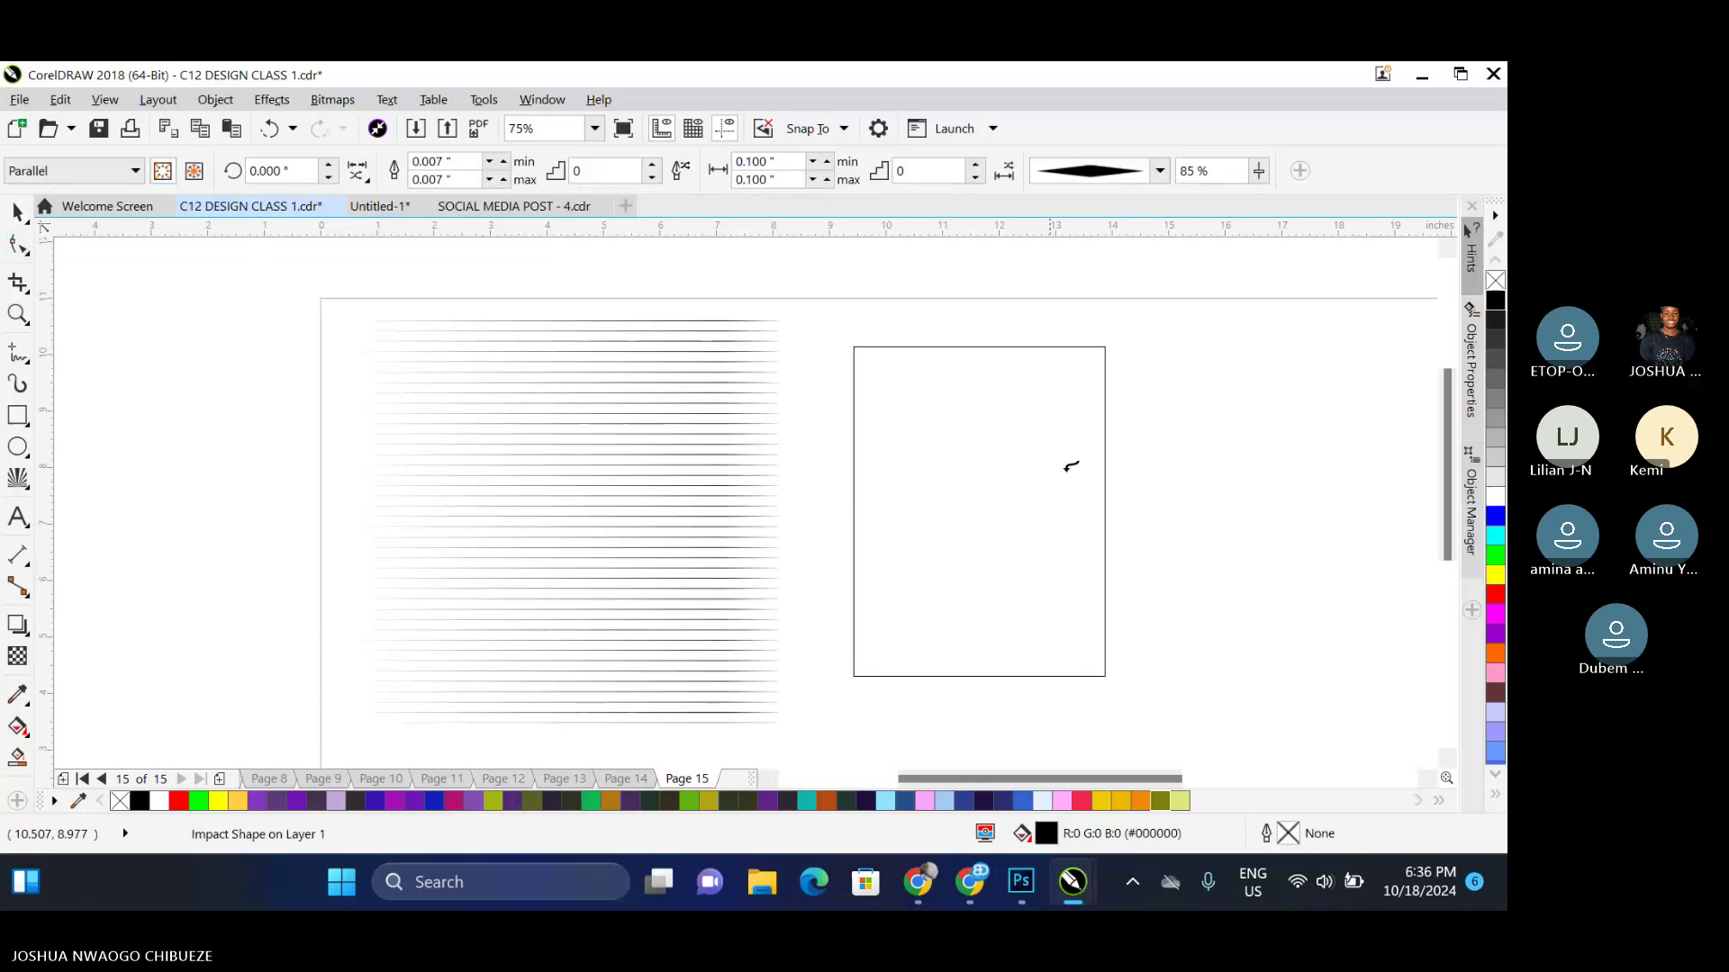
pyautogui.press('space')
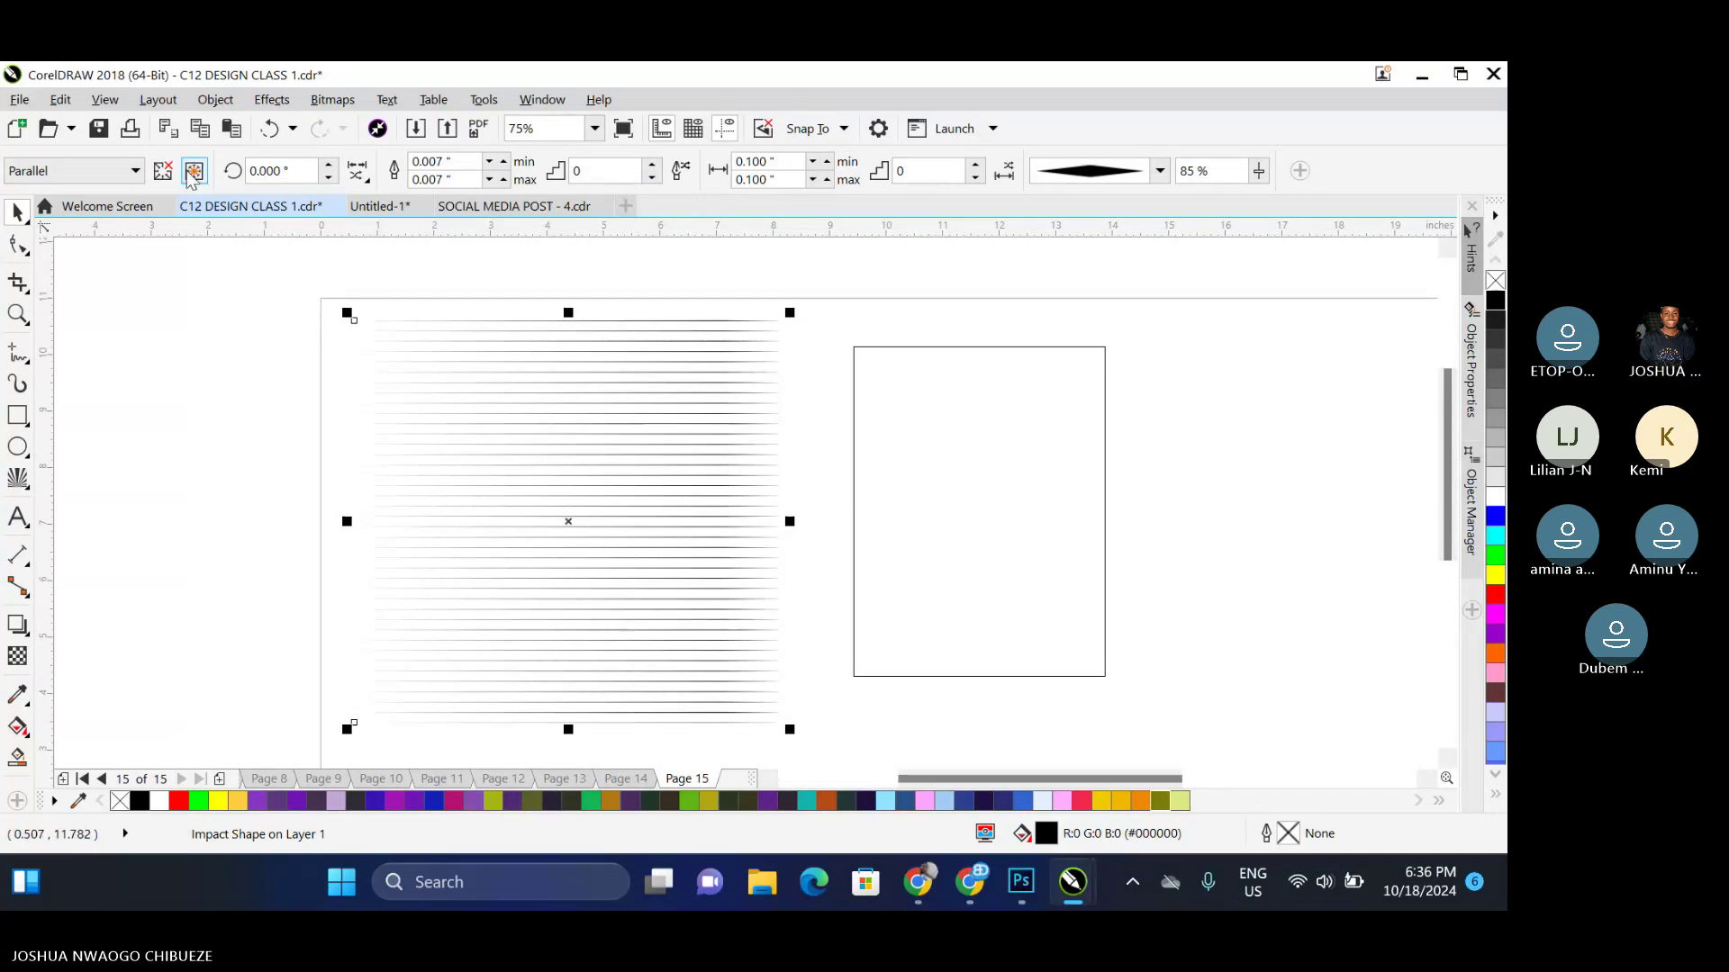
# Try to pick the rectangle as the outer boundary of the parallel Impact effect
pyautogui.click(722, 494)
pyautogui.click(713, 517)
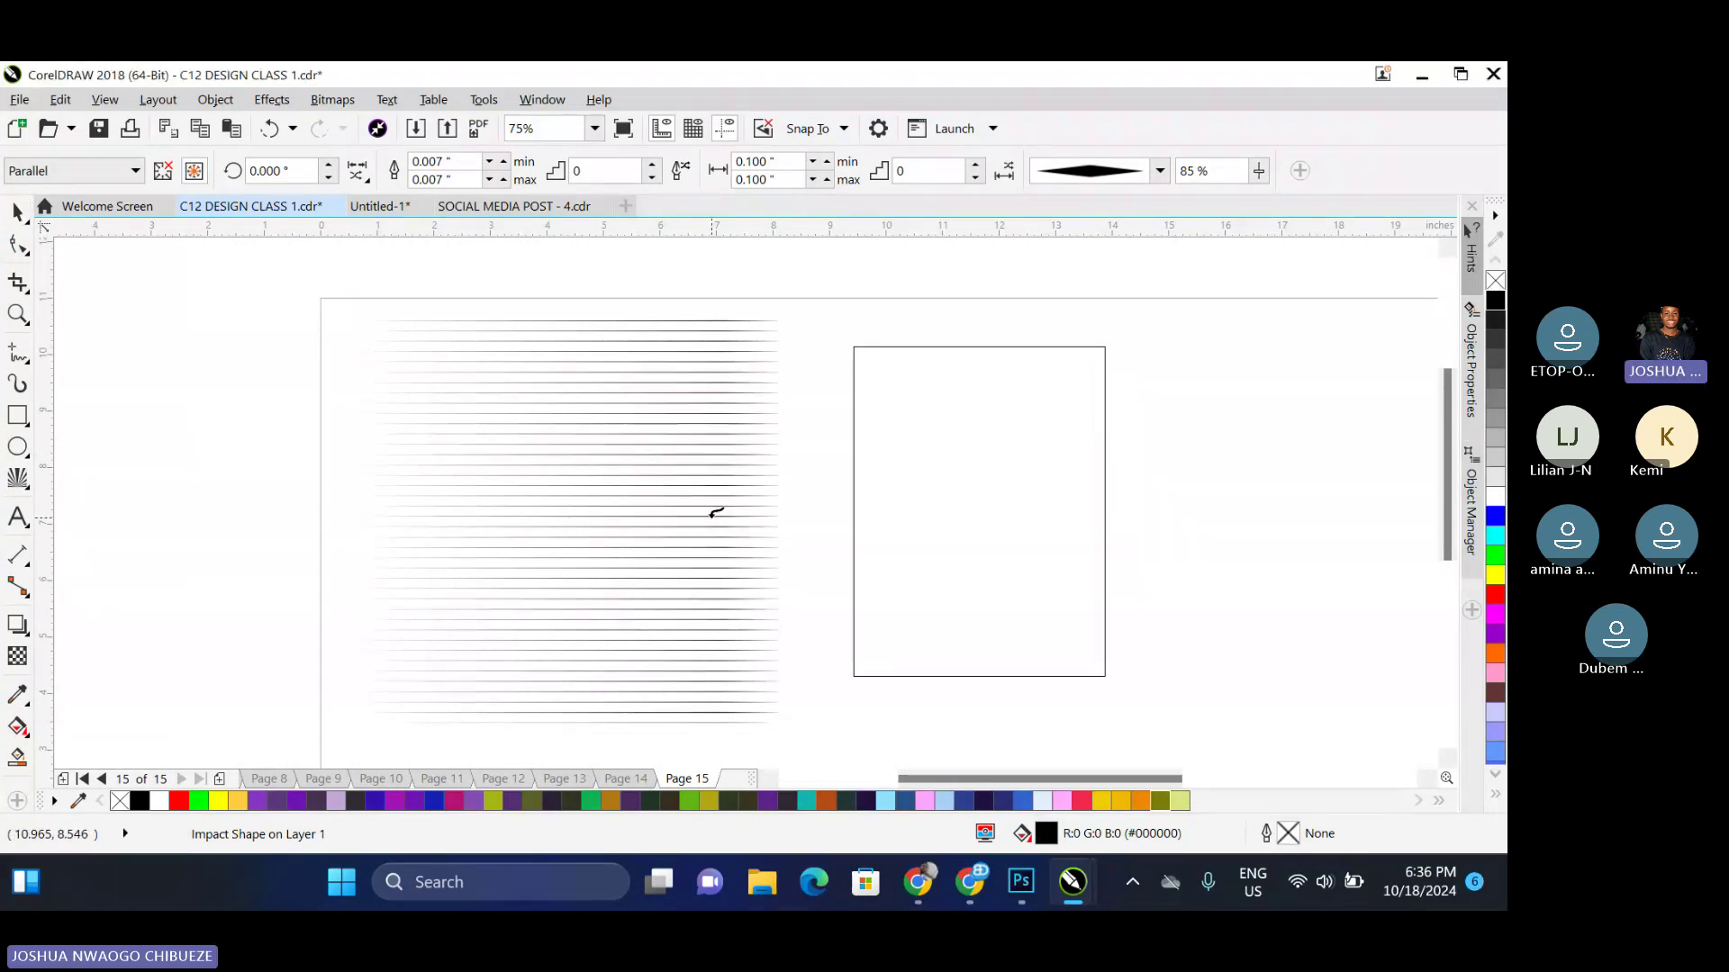
pyautogui.click(851, 355)
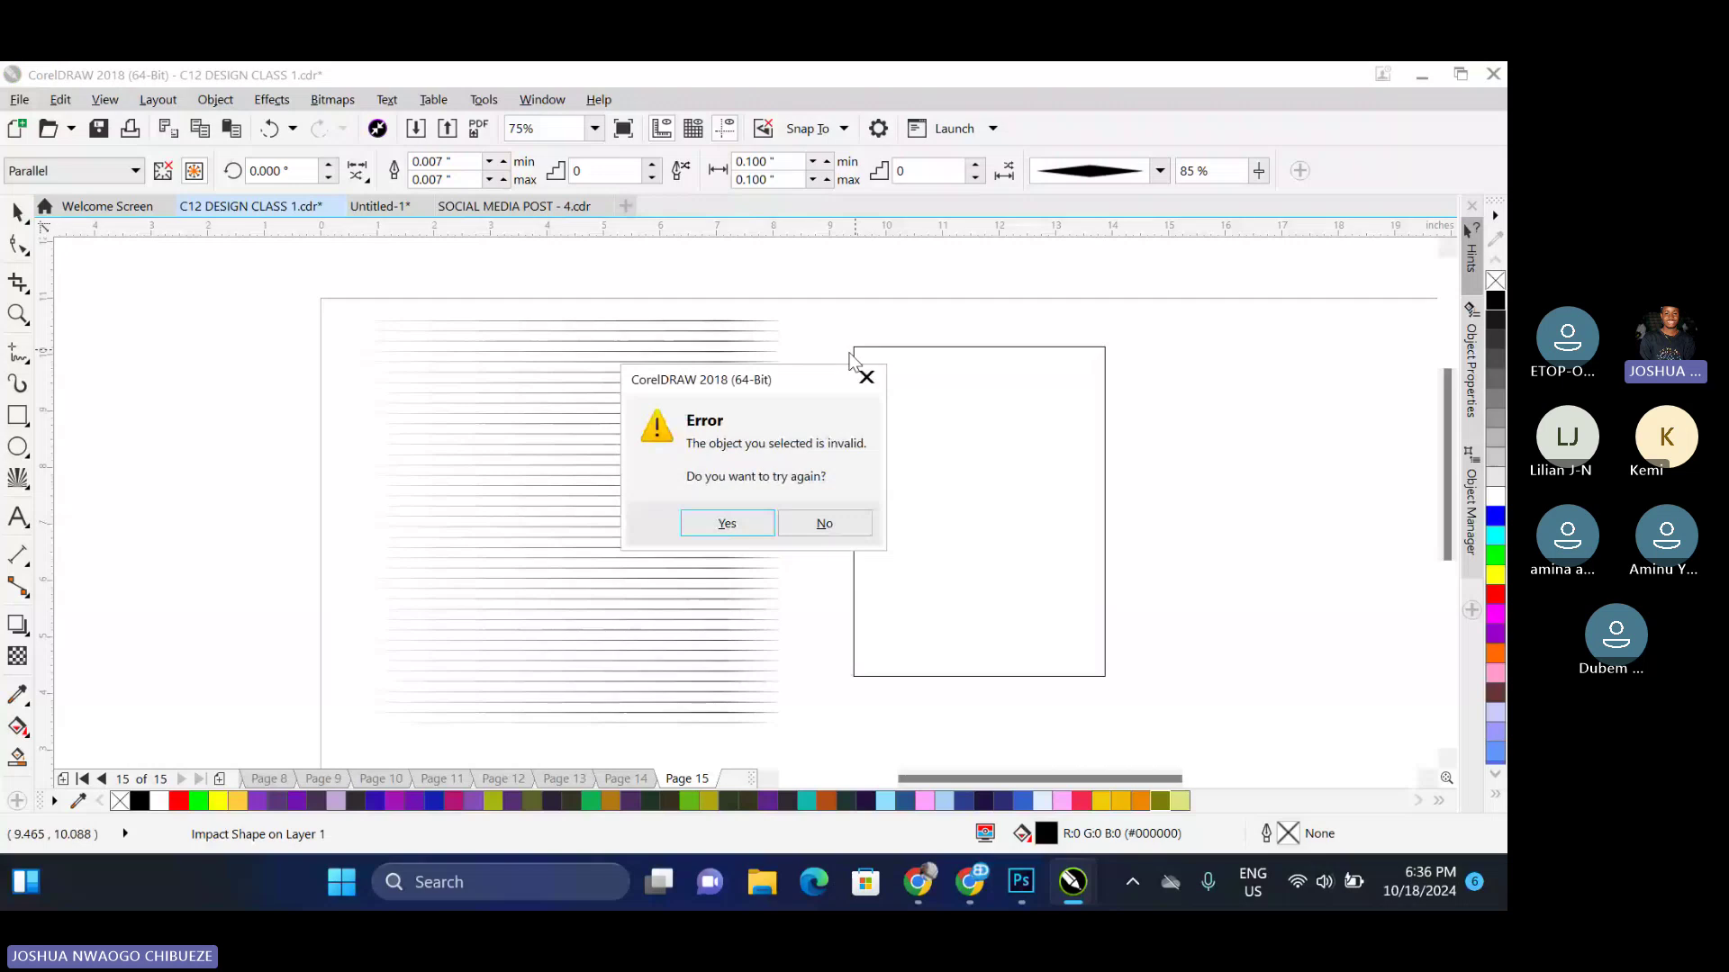
pyautogui.click(866, 377)
# Delete the rectangle and the parallel Impact lines from the page
pyautogui.click(851, 383)
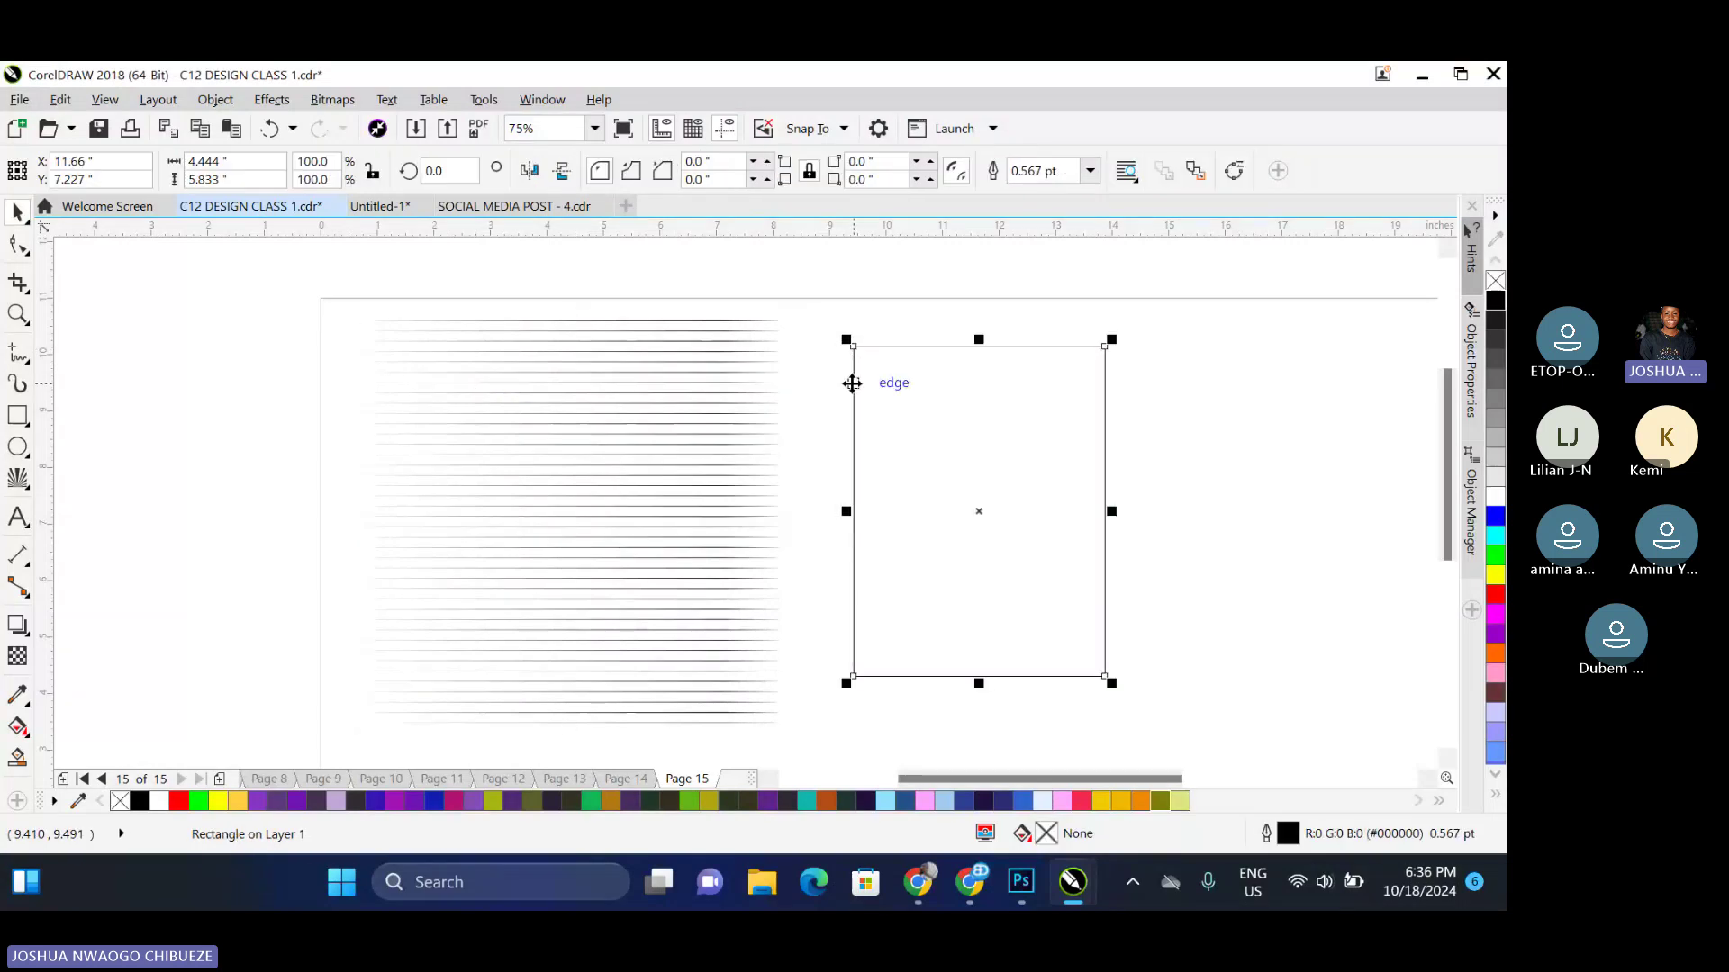
pyautogui.press('Delete')
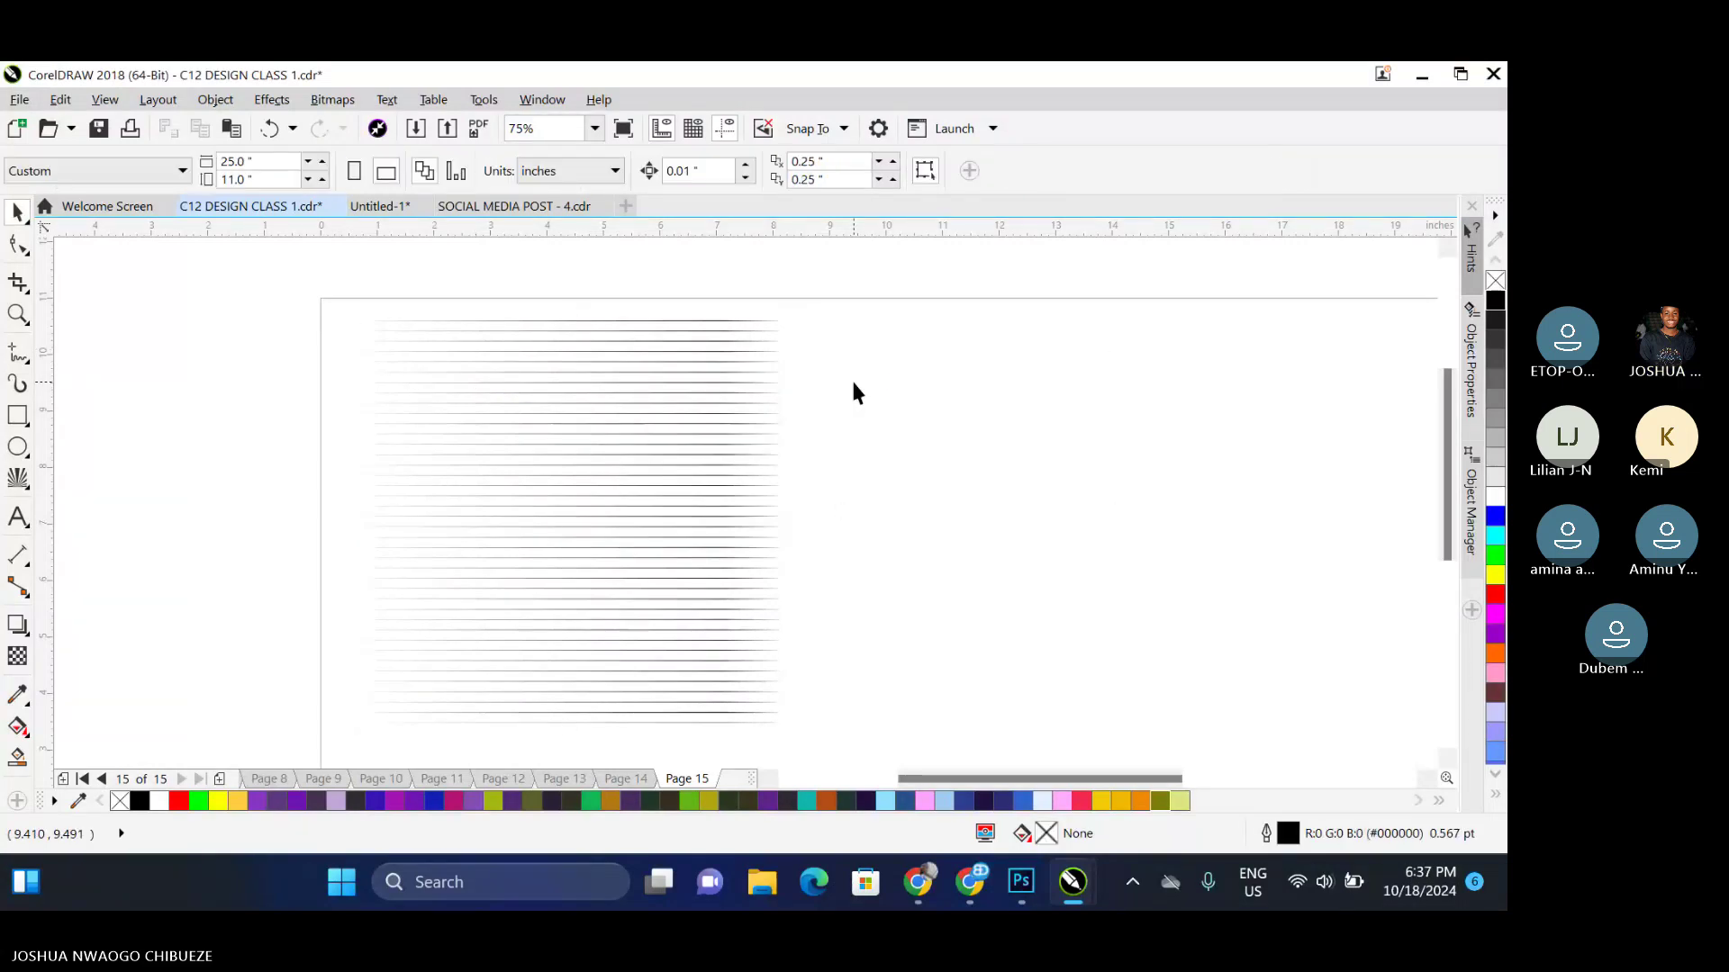
# Draw a graph paper grid with 20 columns and 20 rows over the left part of the page
pyautogui.click(25, 487)
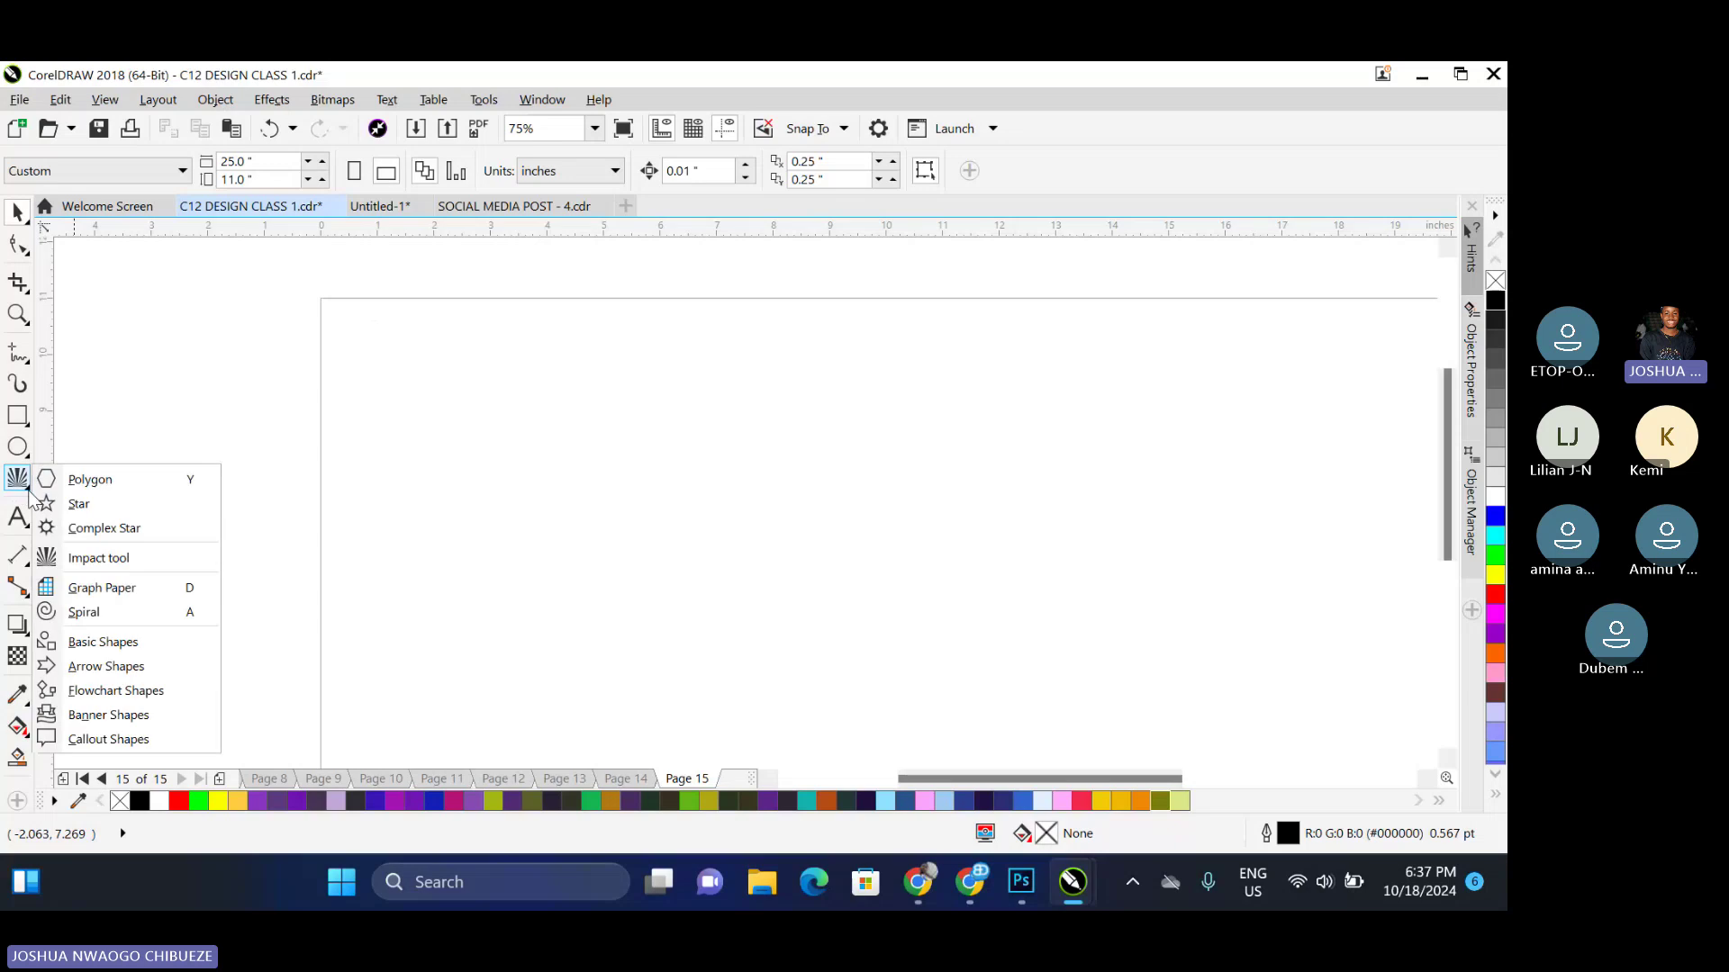
pyautogui.moveTo(18, 478)
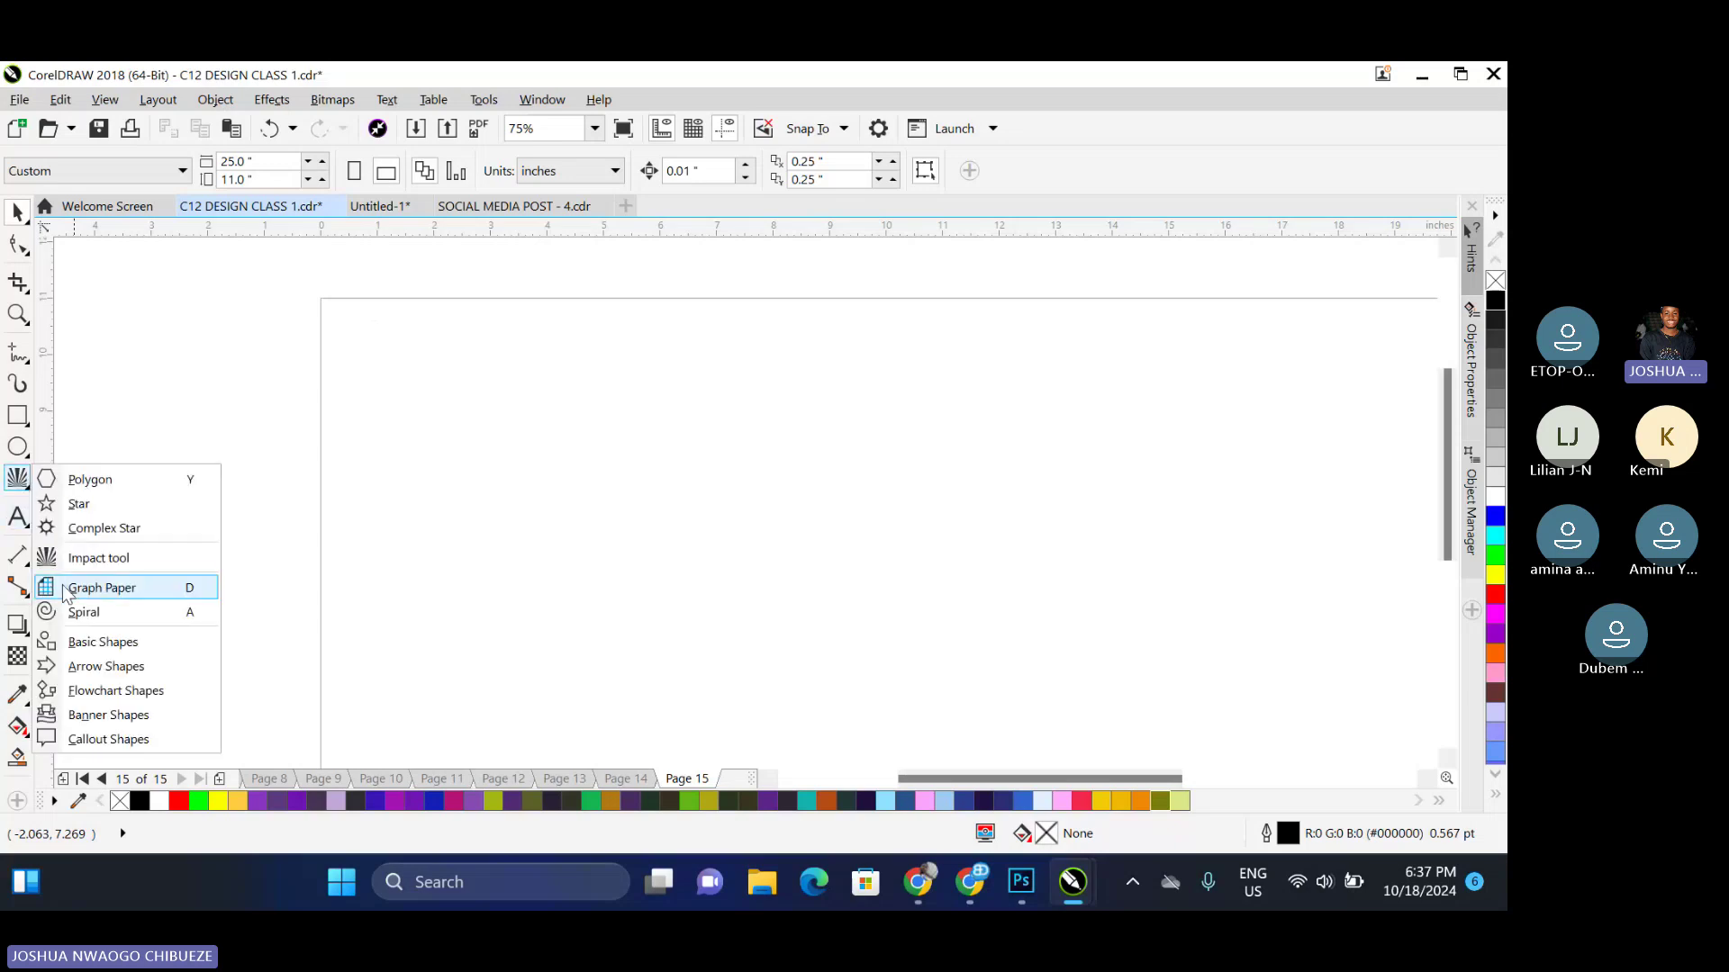
pyautogui.click(90, 588)
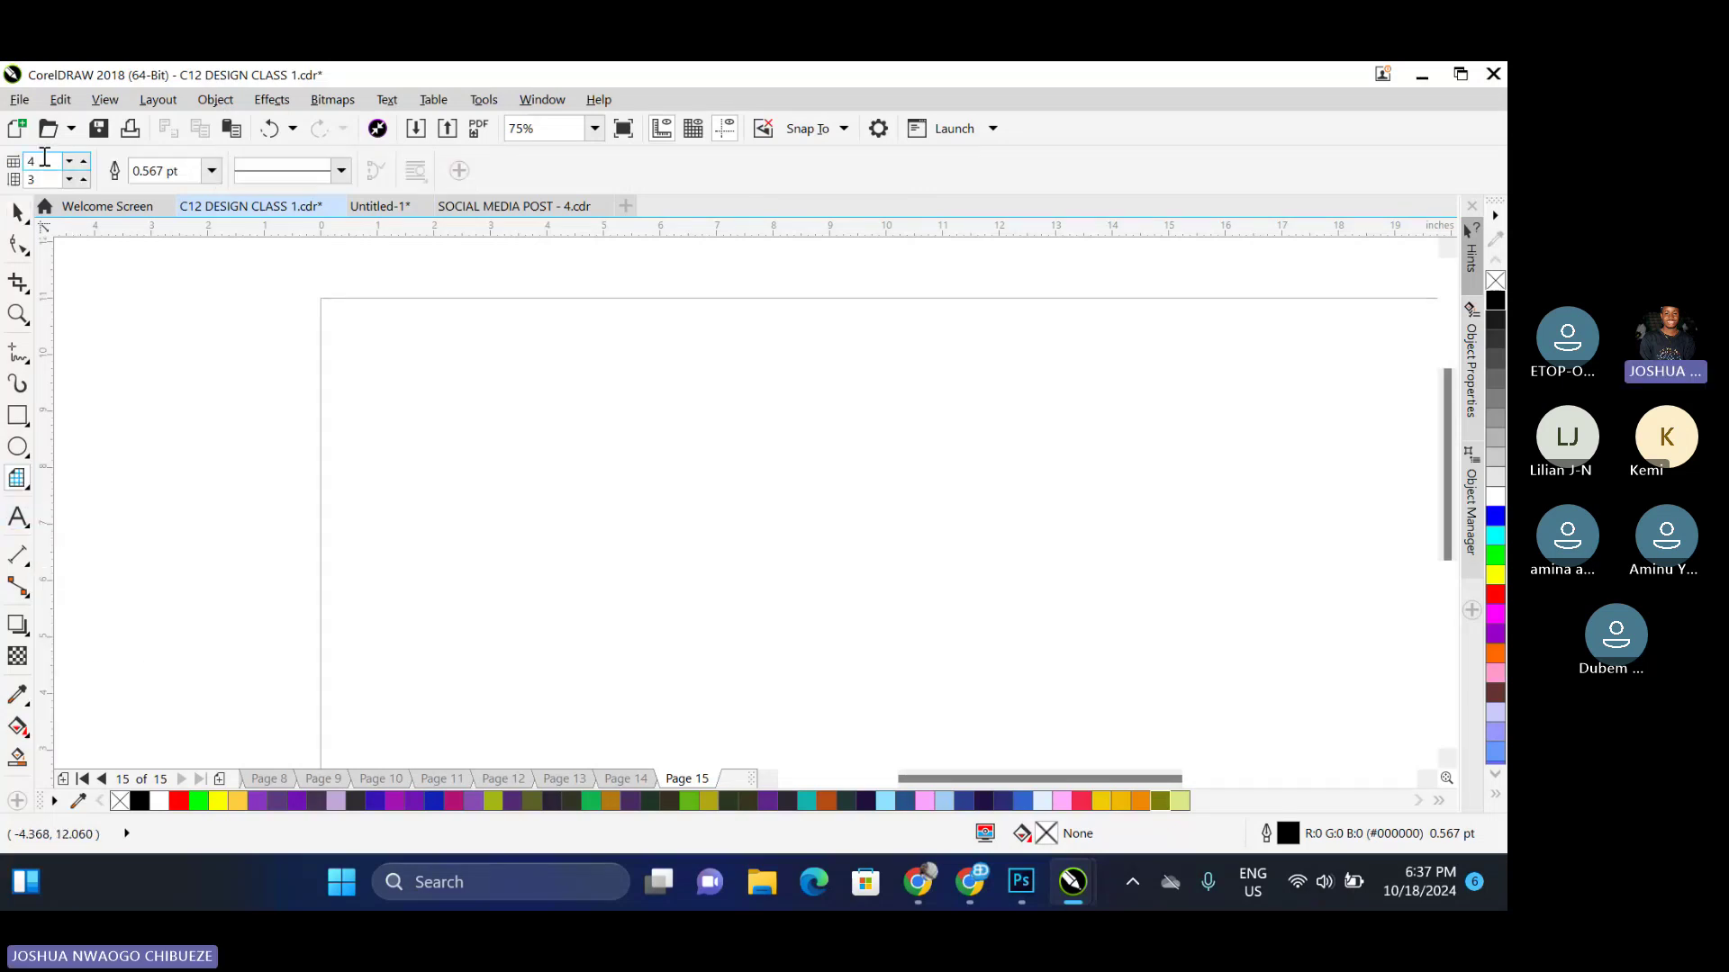
pyautogui.doubleClick(40, 168)
pyautogui.write('20')
pyautogui.press('Tab')
pyautogui.write('20')
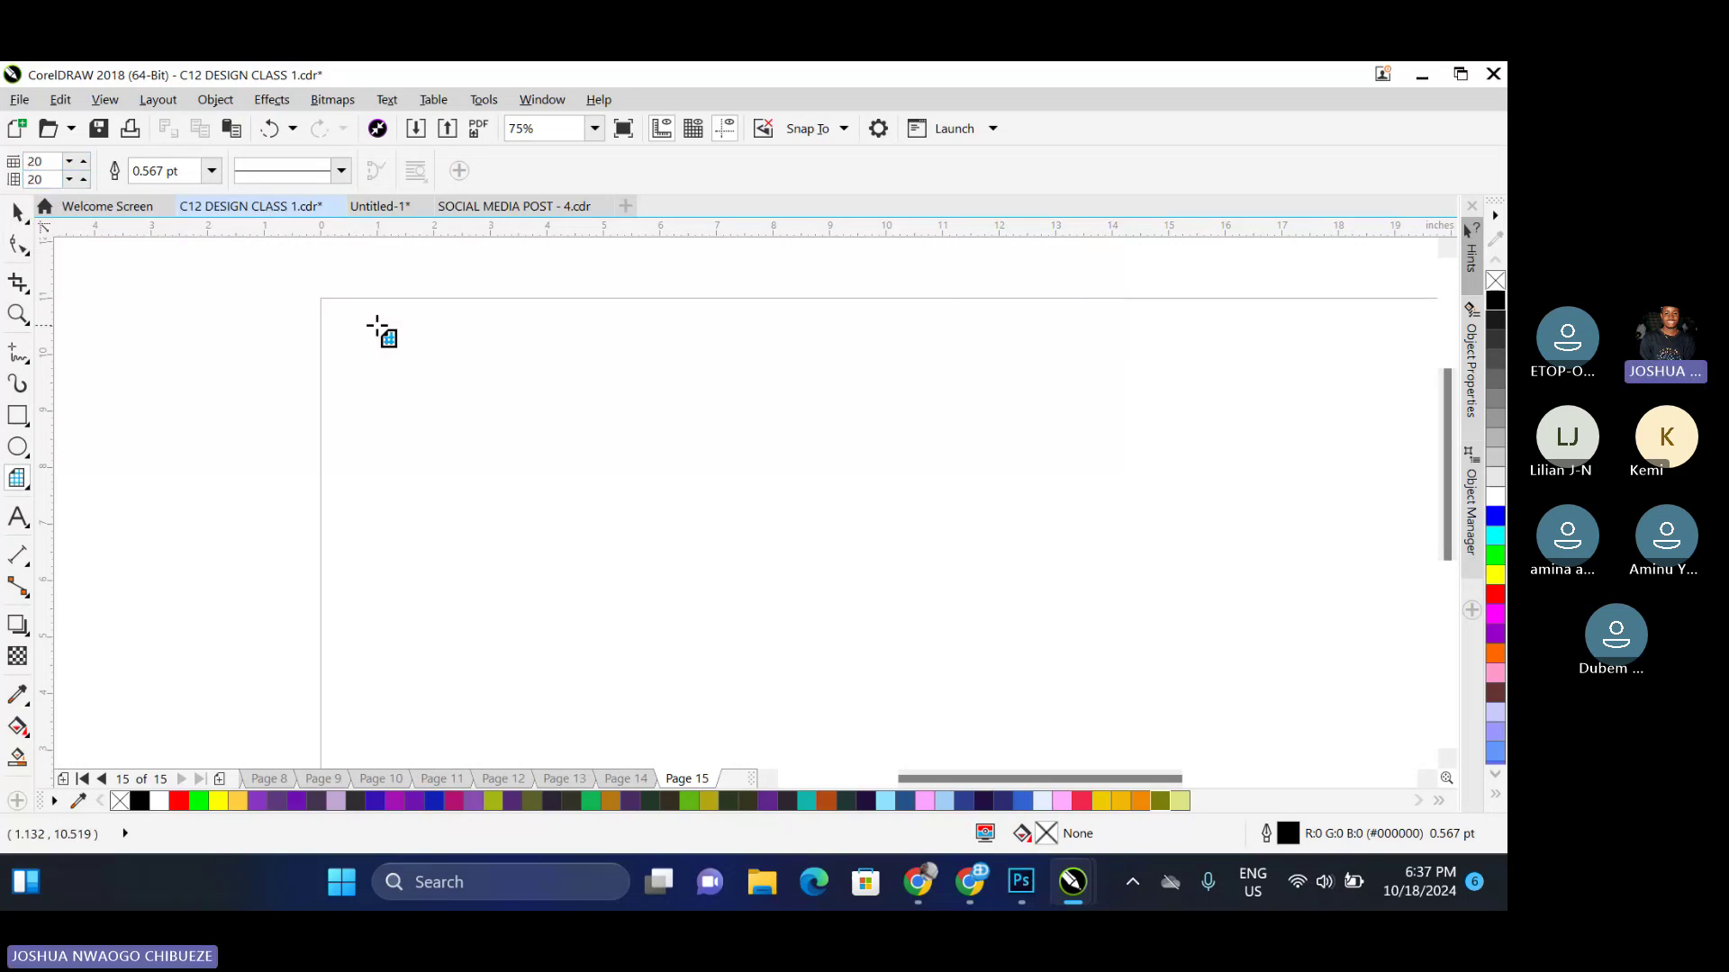
pyautogui.moveTo(376, 325)
pyautogui.mouseDown()
pyautogui.moveTo(689, 628)
pyautogui.moveTo(971, 726)
pyautogui.mouseUp()
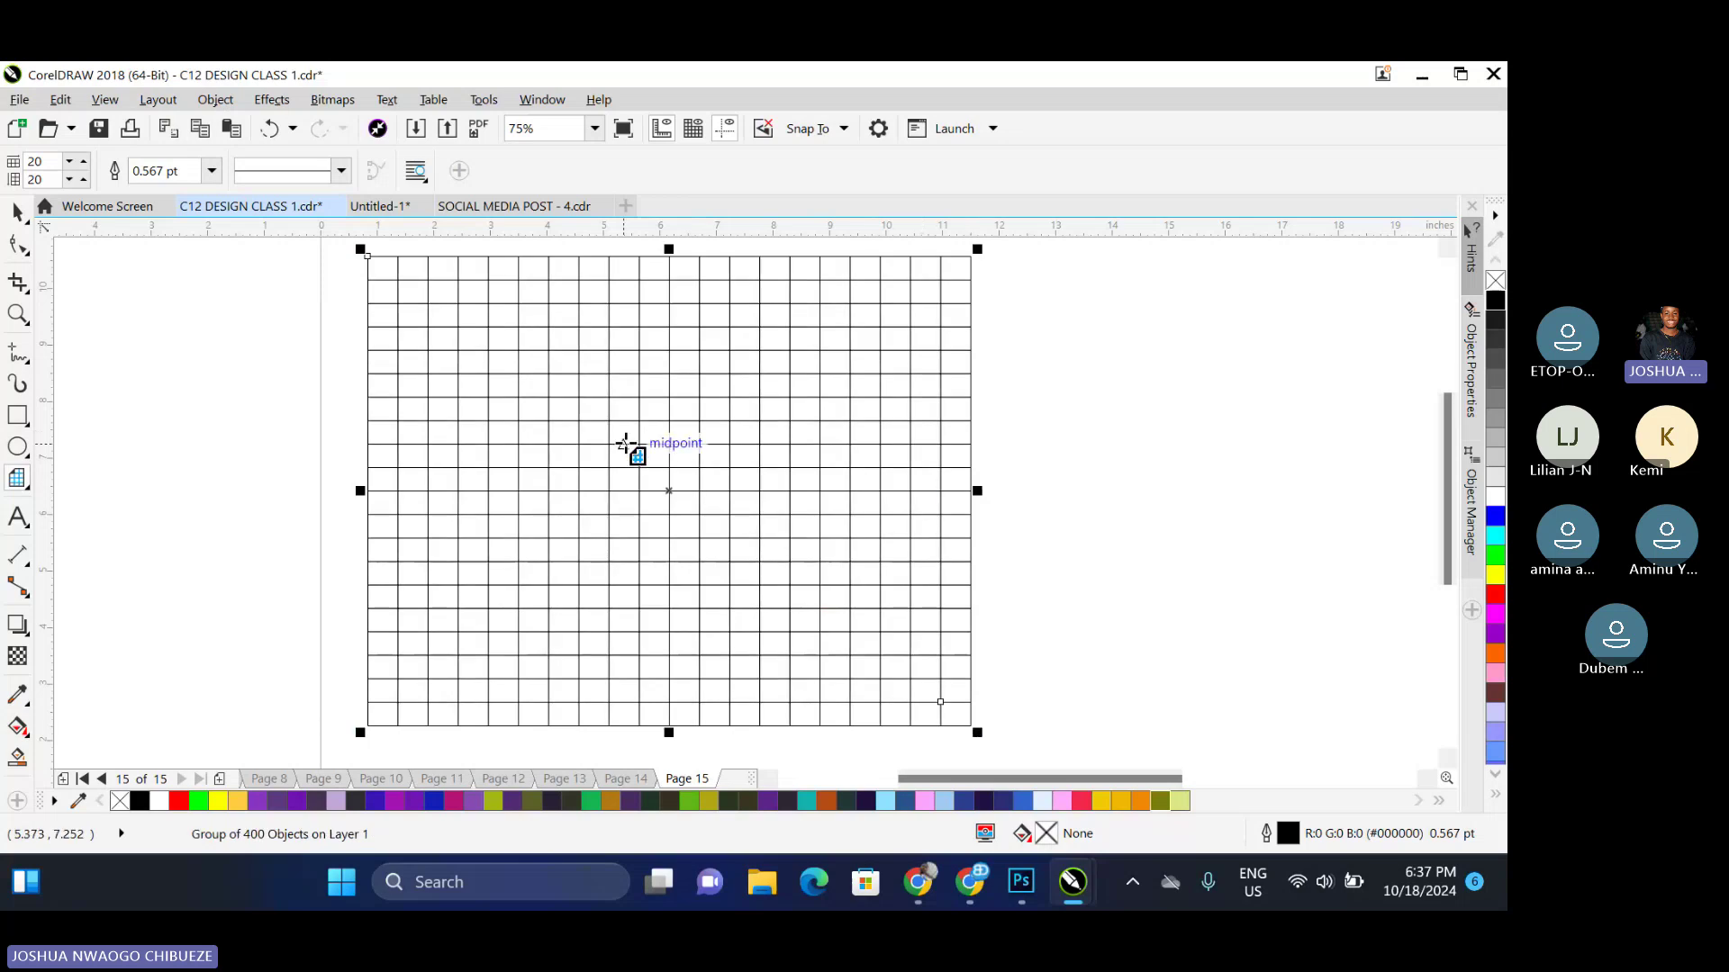
# Delete the graph paper grid and draw a lightning bolt basic shape about 2.9 by 3.9 inches near the page's upper-left corner
pyautogui.press('Delete')
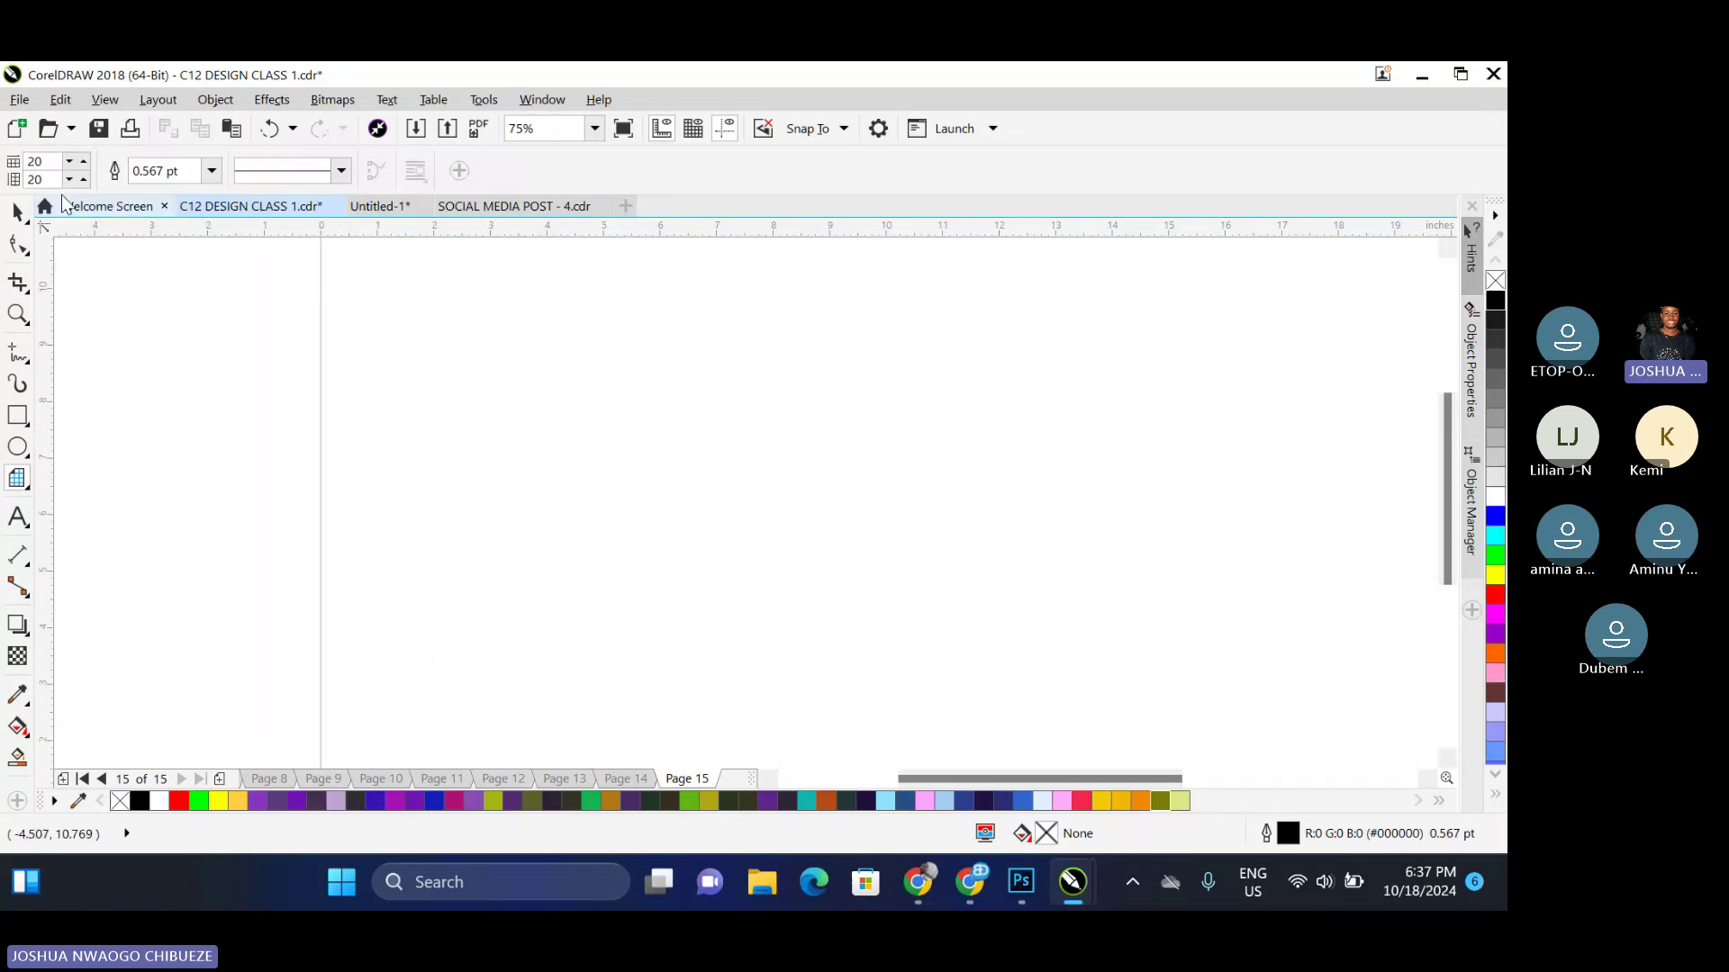
pyautogui.click(26, 487)
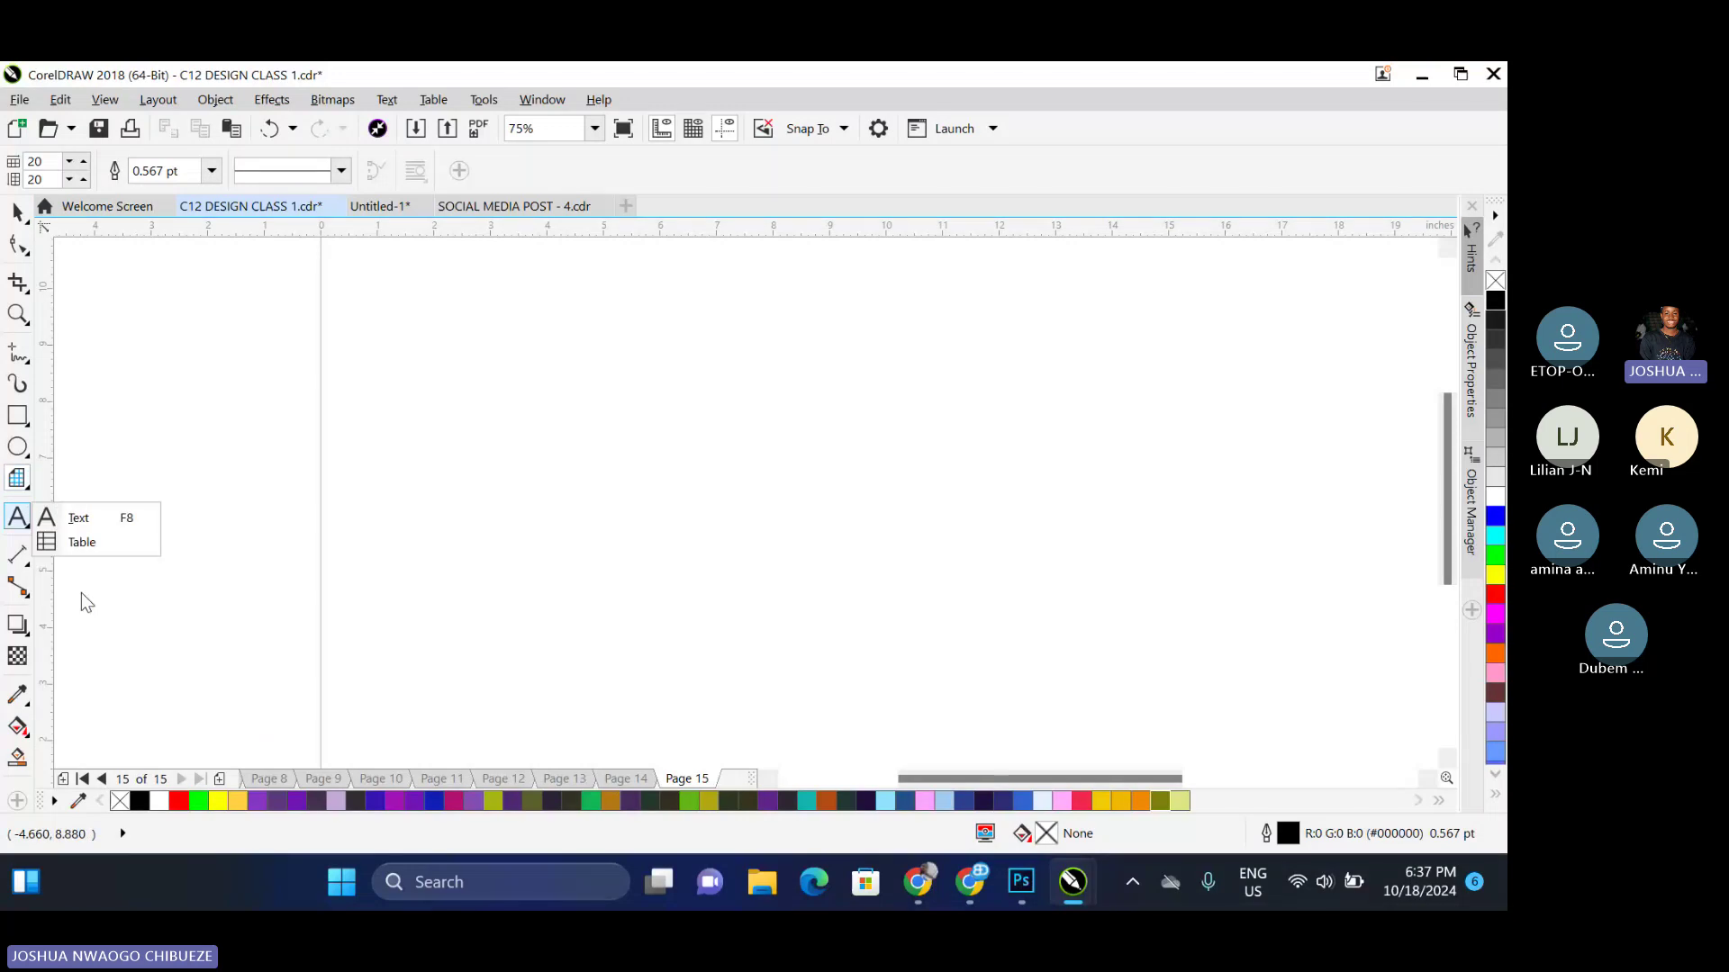
pyautogui.moveTo(16, 478)
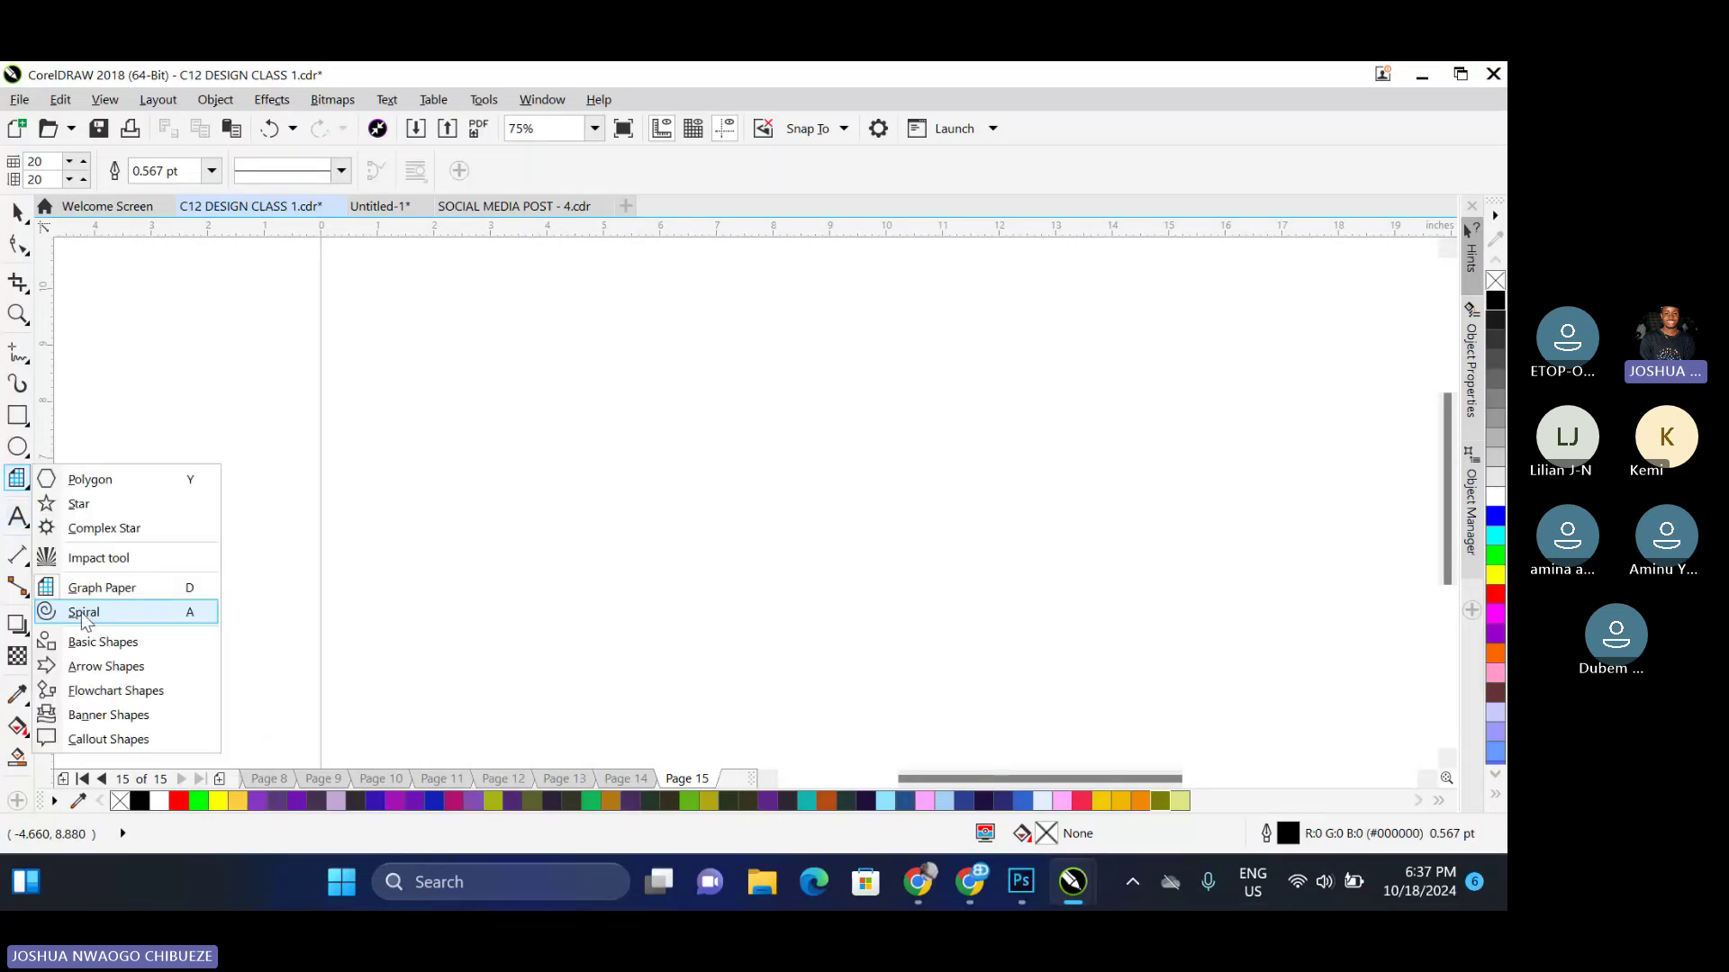
pyautogui.click(93, 641)
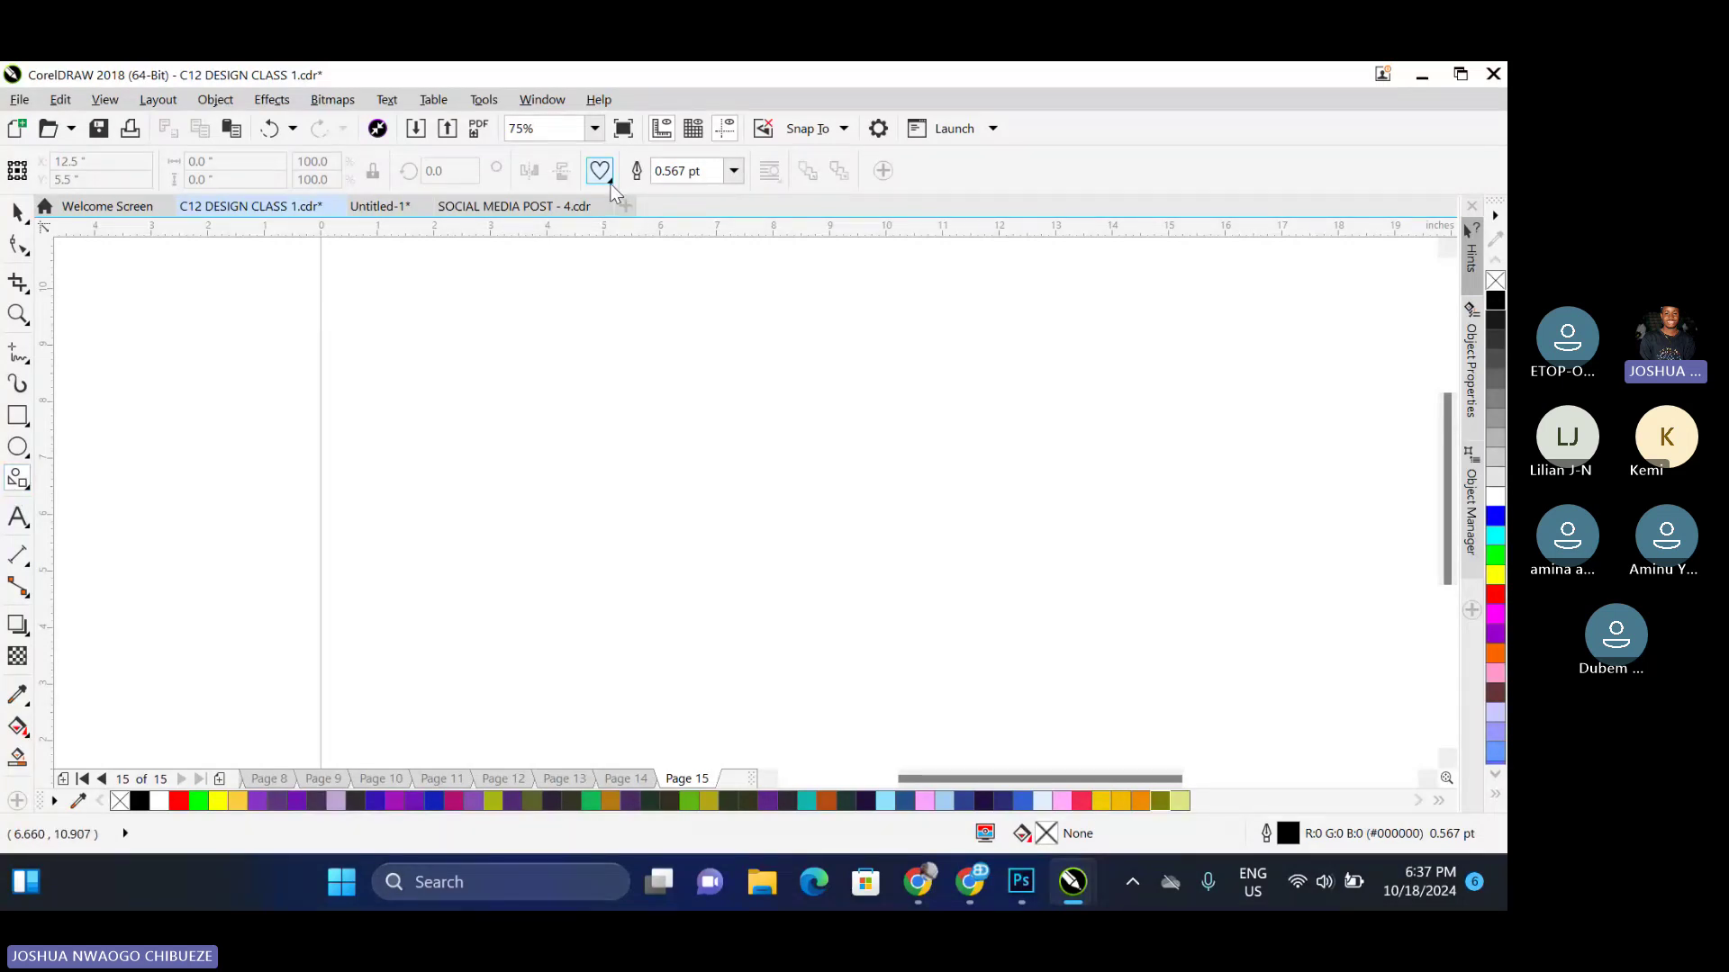
pyautogui.click(610, 184)
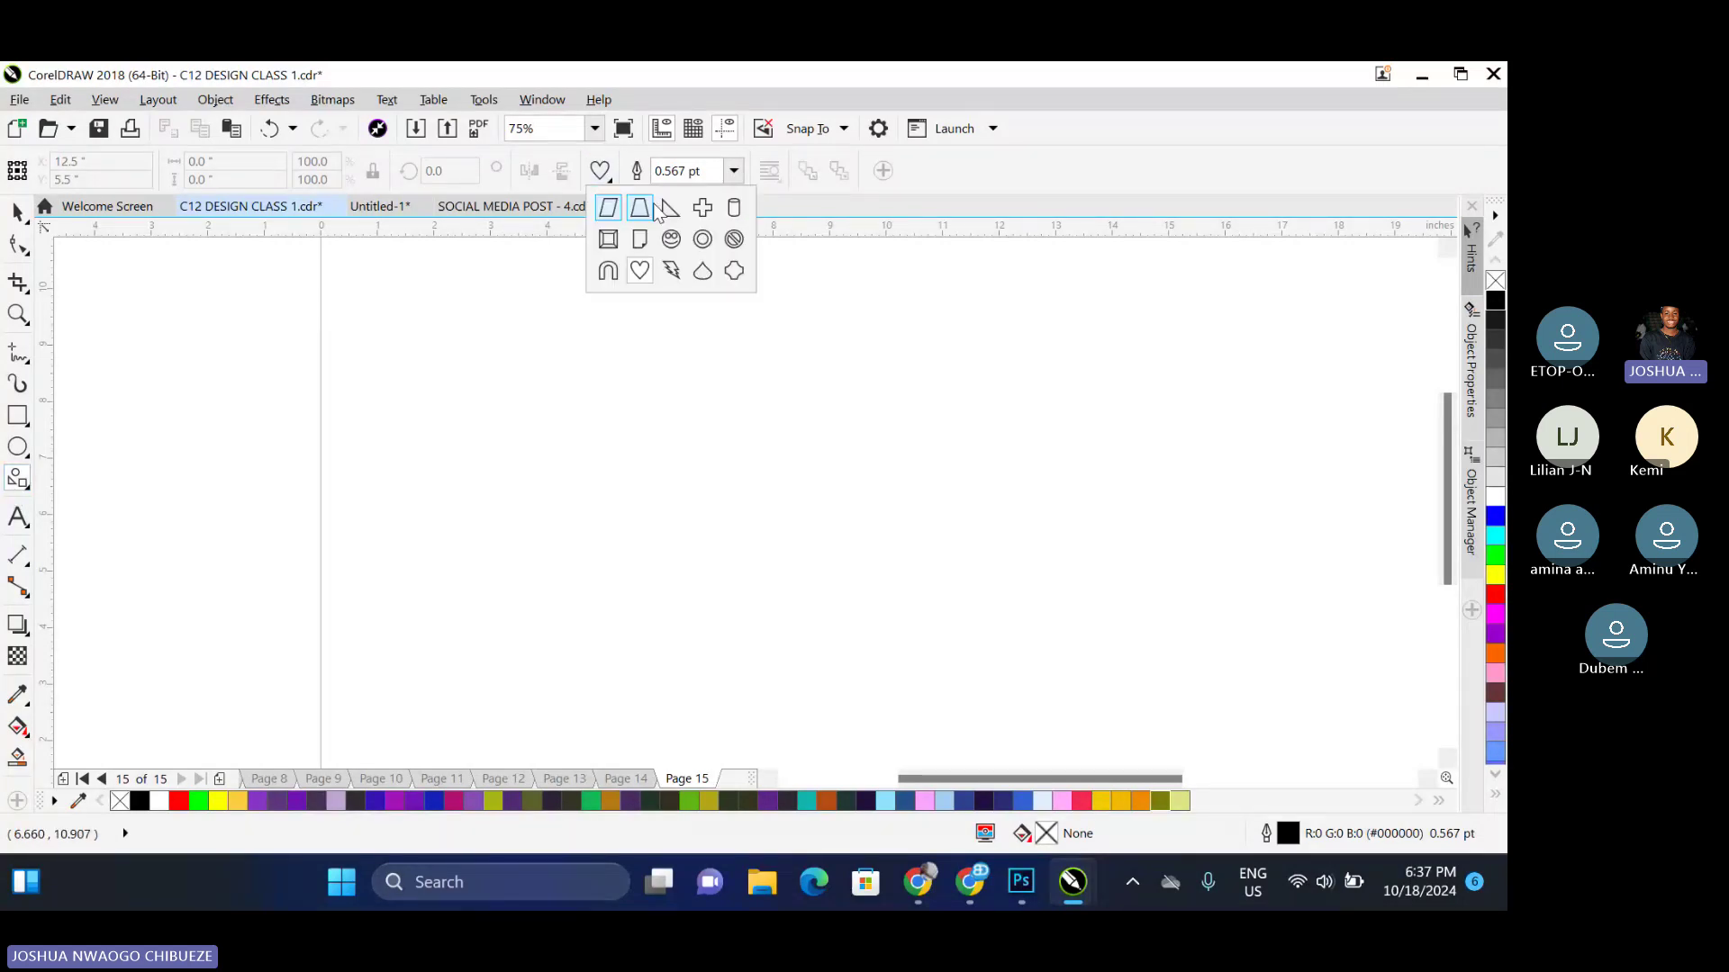
pyautogui.click(671, 272)
pyautogui.scroll(-2, 456, 351)
pyautogui.moveTo(437, 328); pyautogui.dragTo(528, 449)
# Draw a prohibition-sign basic shape about 3.7 by 3.6 inches to the right of the lightning bolt
pyautogui.click(598, 173)
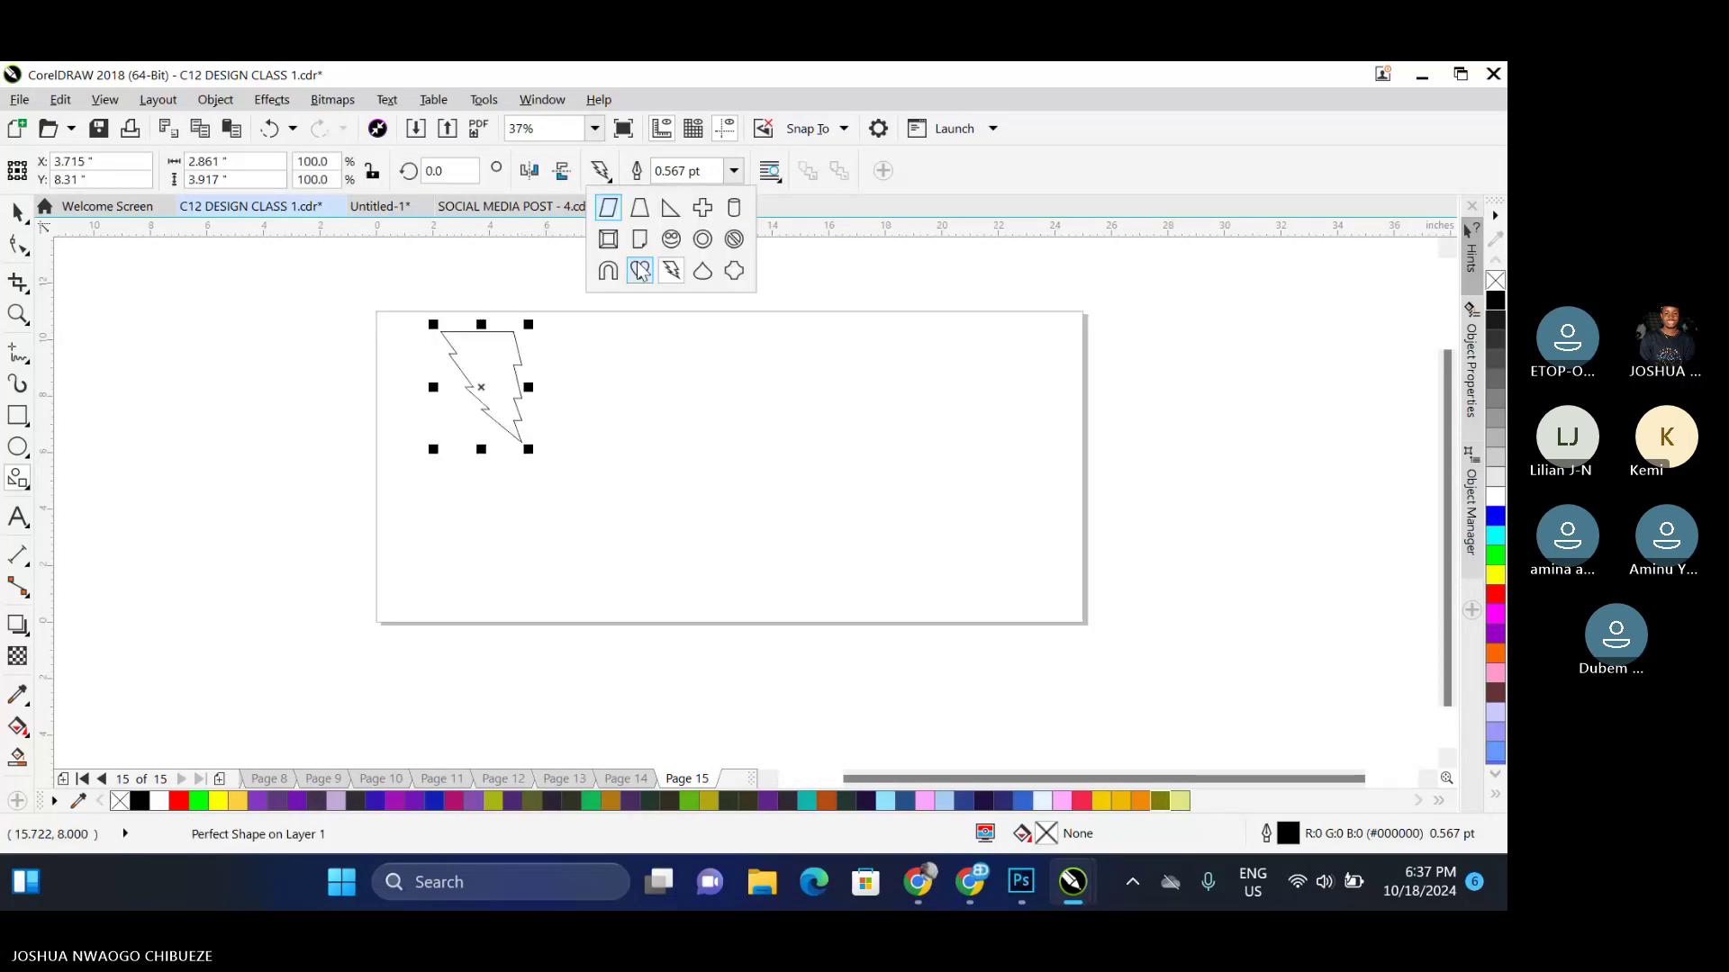
pyautogui.click(734, 239)
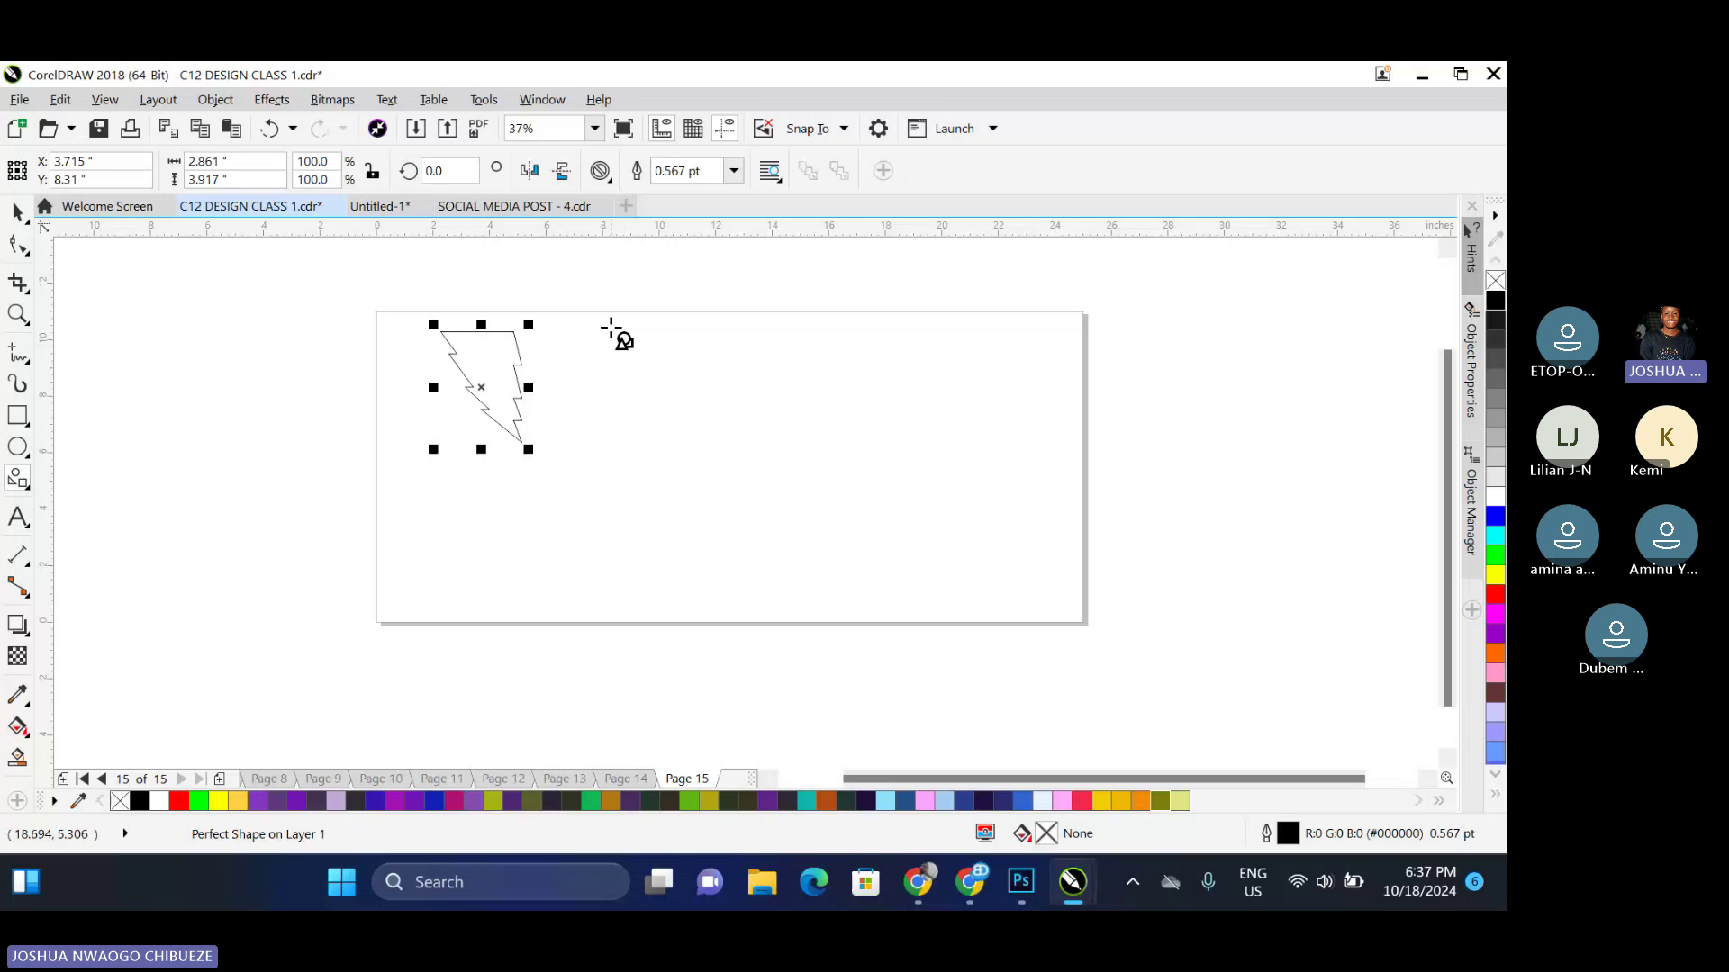
pyautogui.moveTo(587, 324); pyautogui.dragTo(706, 439)
# Draw a smiley face basic shape about 4.1 by 4.1 inches to the left of the lightning bolt
pyautogui.click(734, 171)
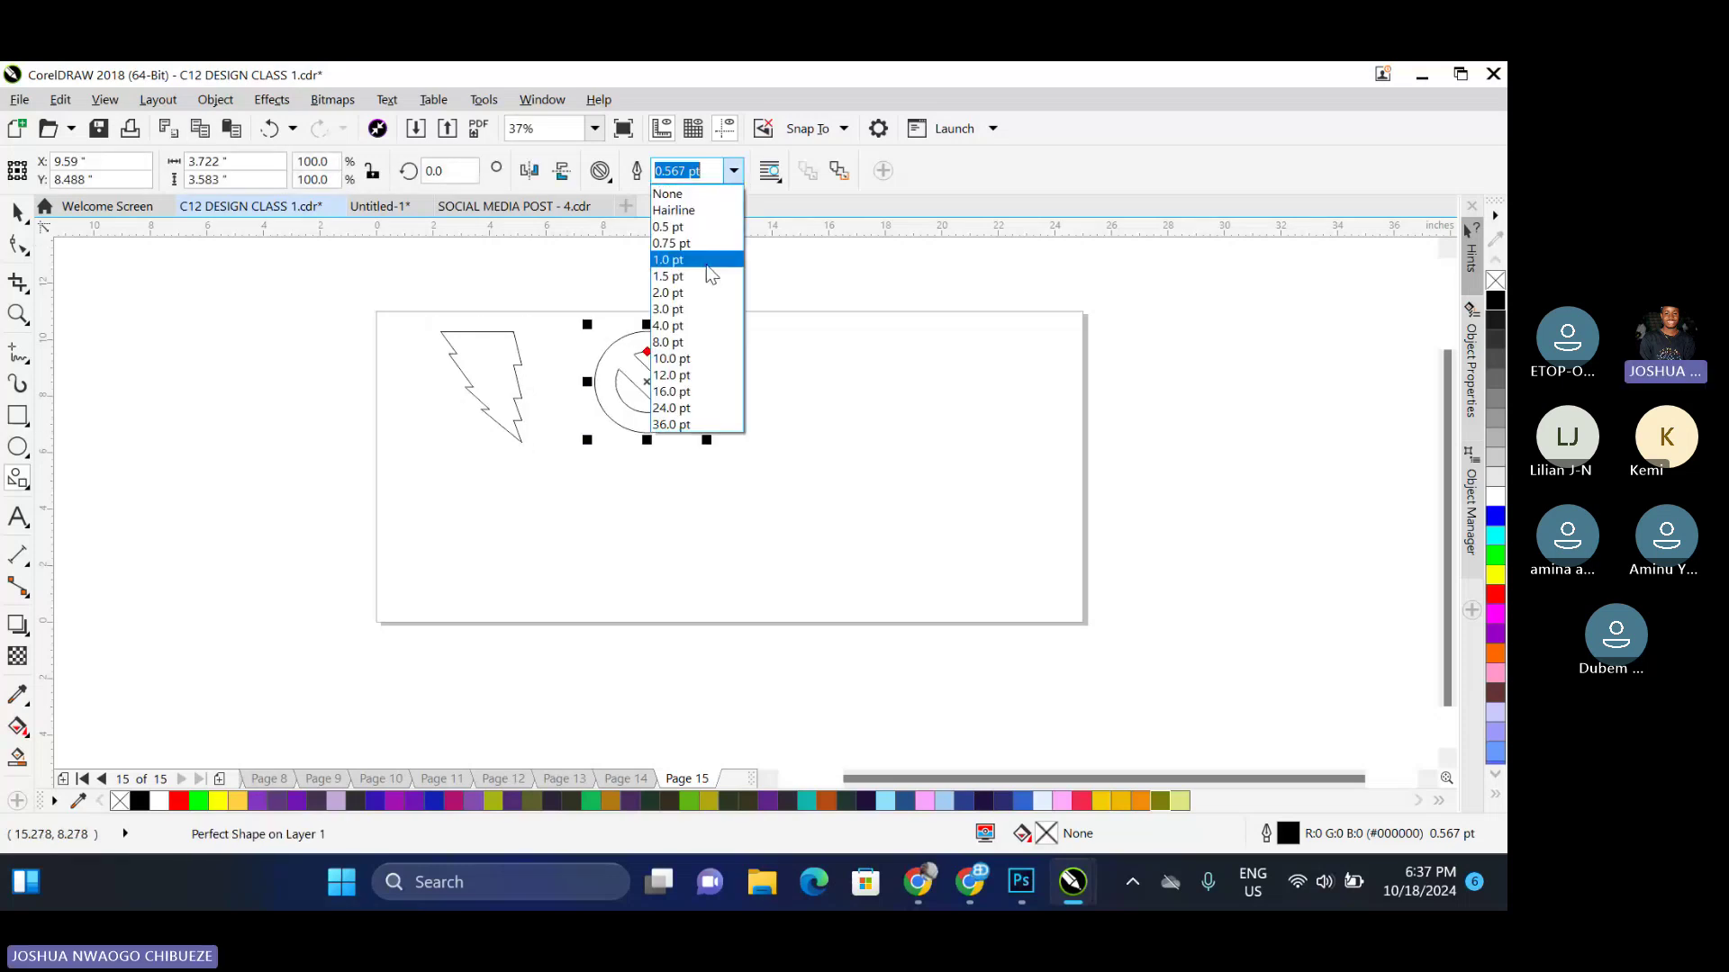
pyautogui.click(600, 171)
pyautogui.click(601, 171)
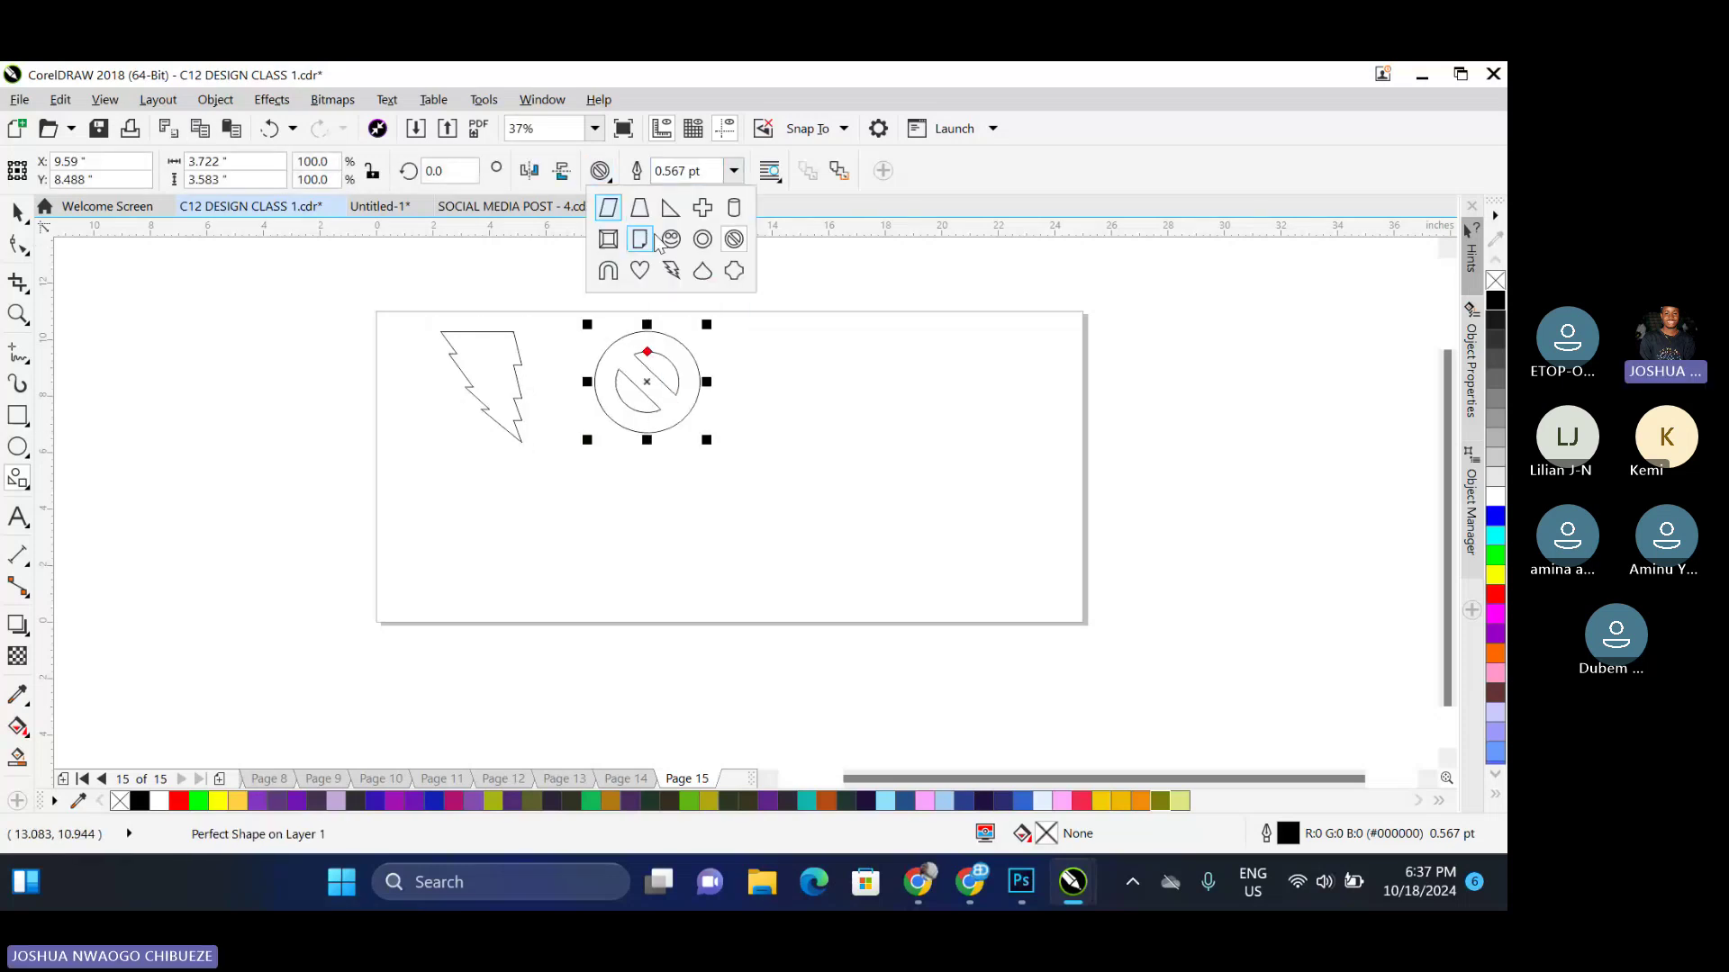
pyautogui.click(734, 238)
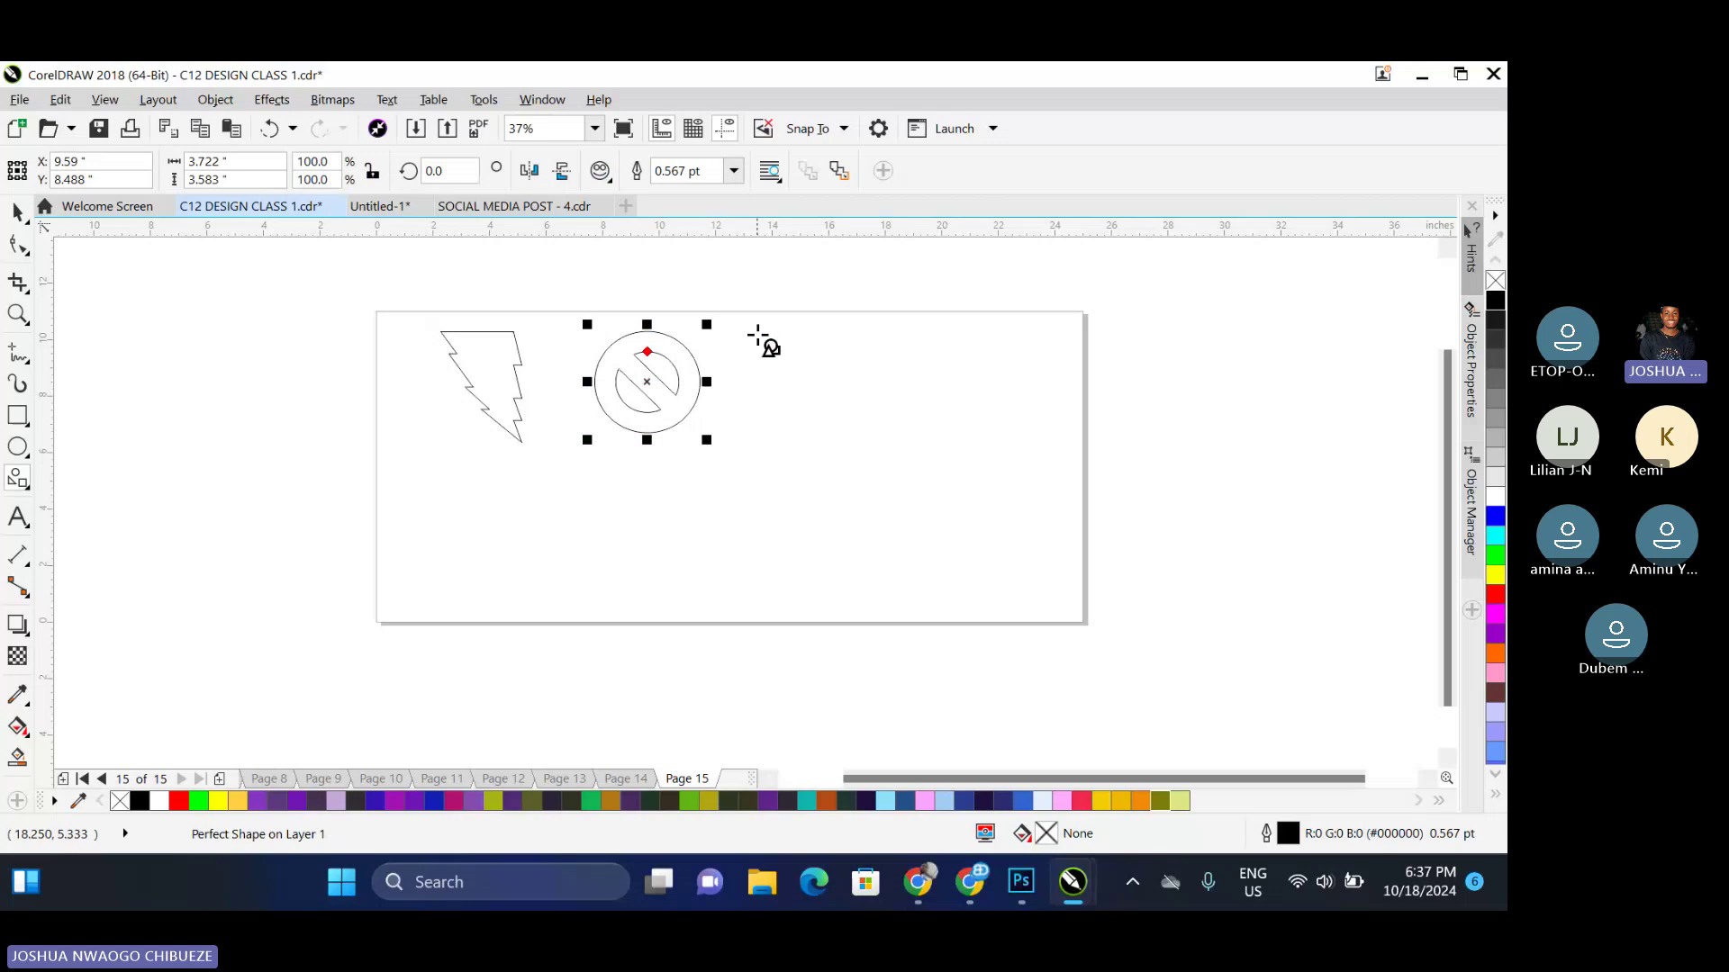
pyautogui.moveTo(300, 330); pyautogui.dragTo(407, 440)
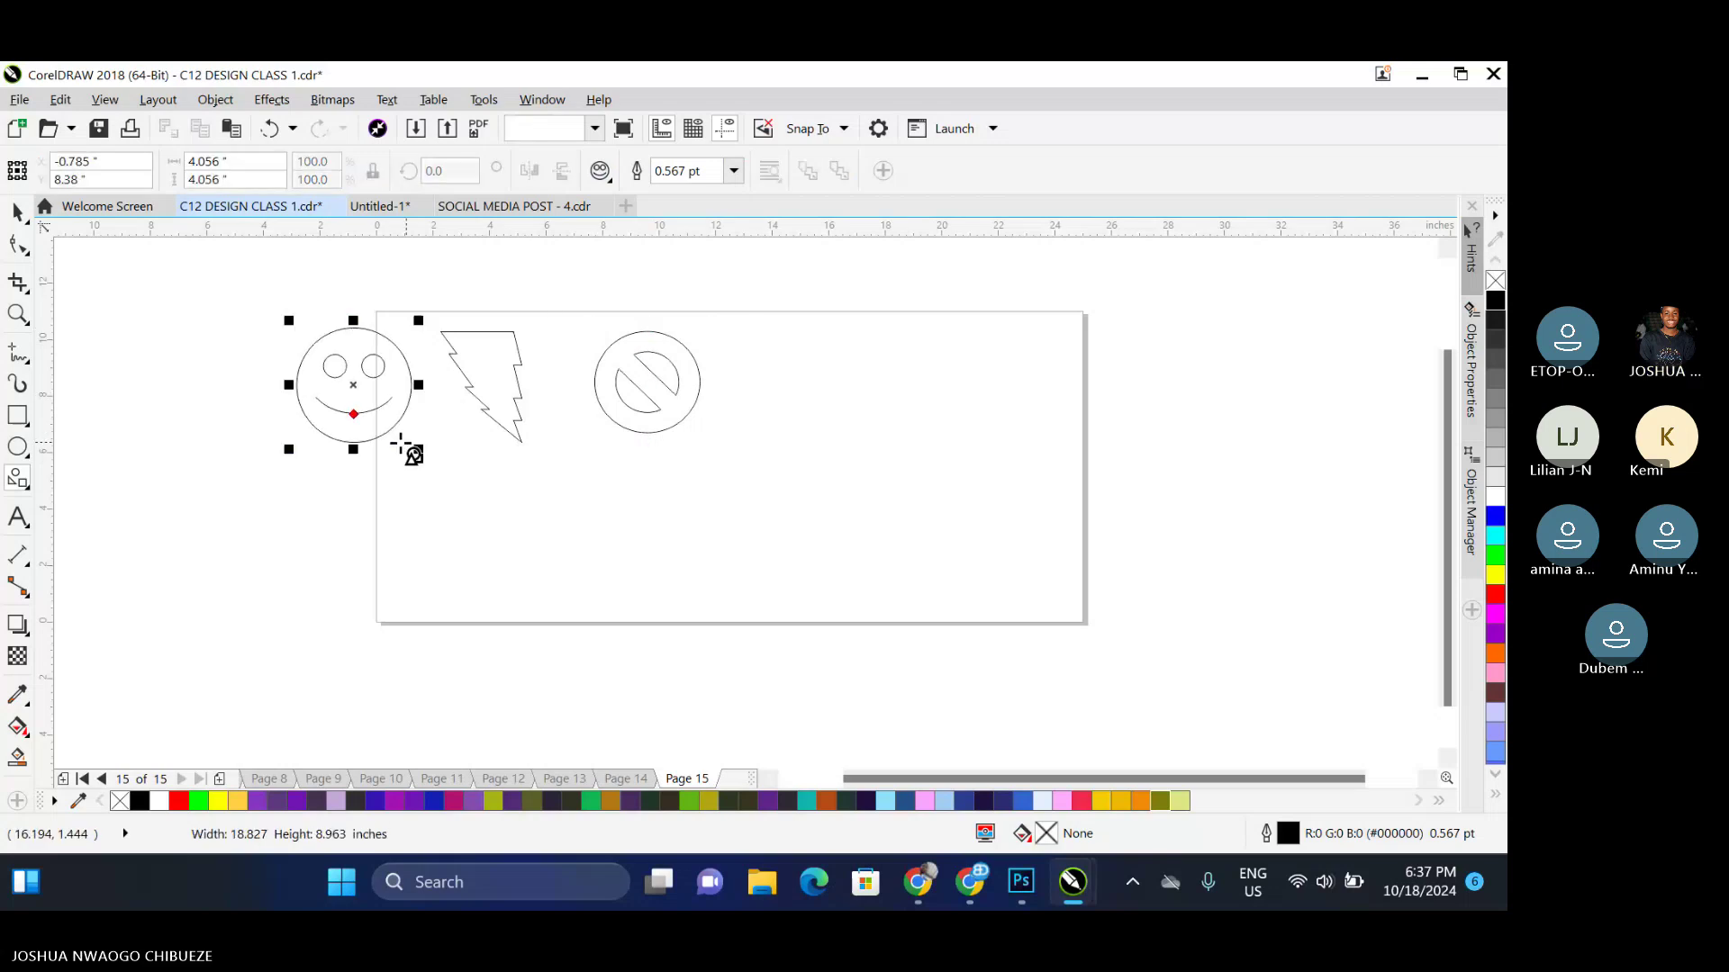
# Resize the smiley face to 3 by 3 inches
pyautogui.press('space')
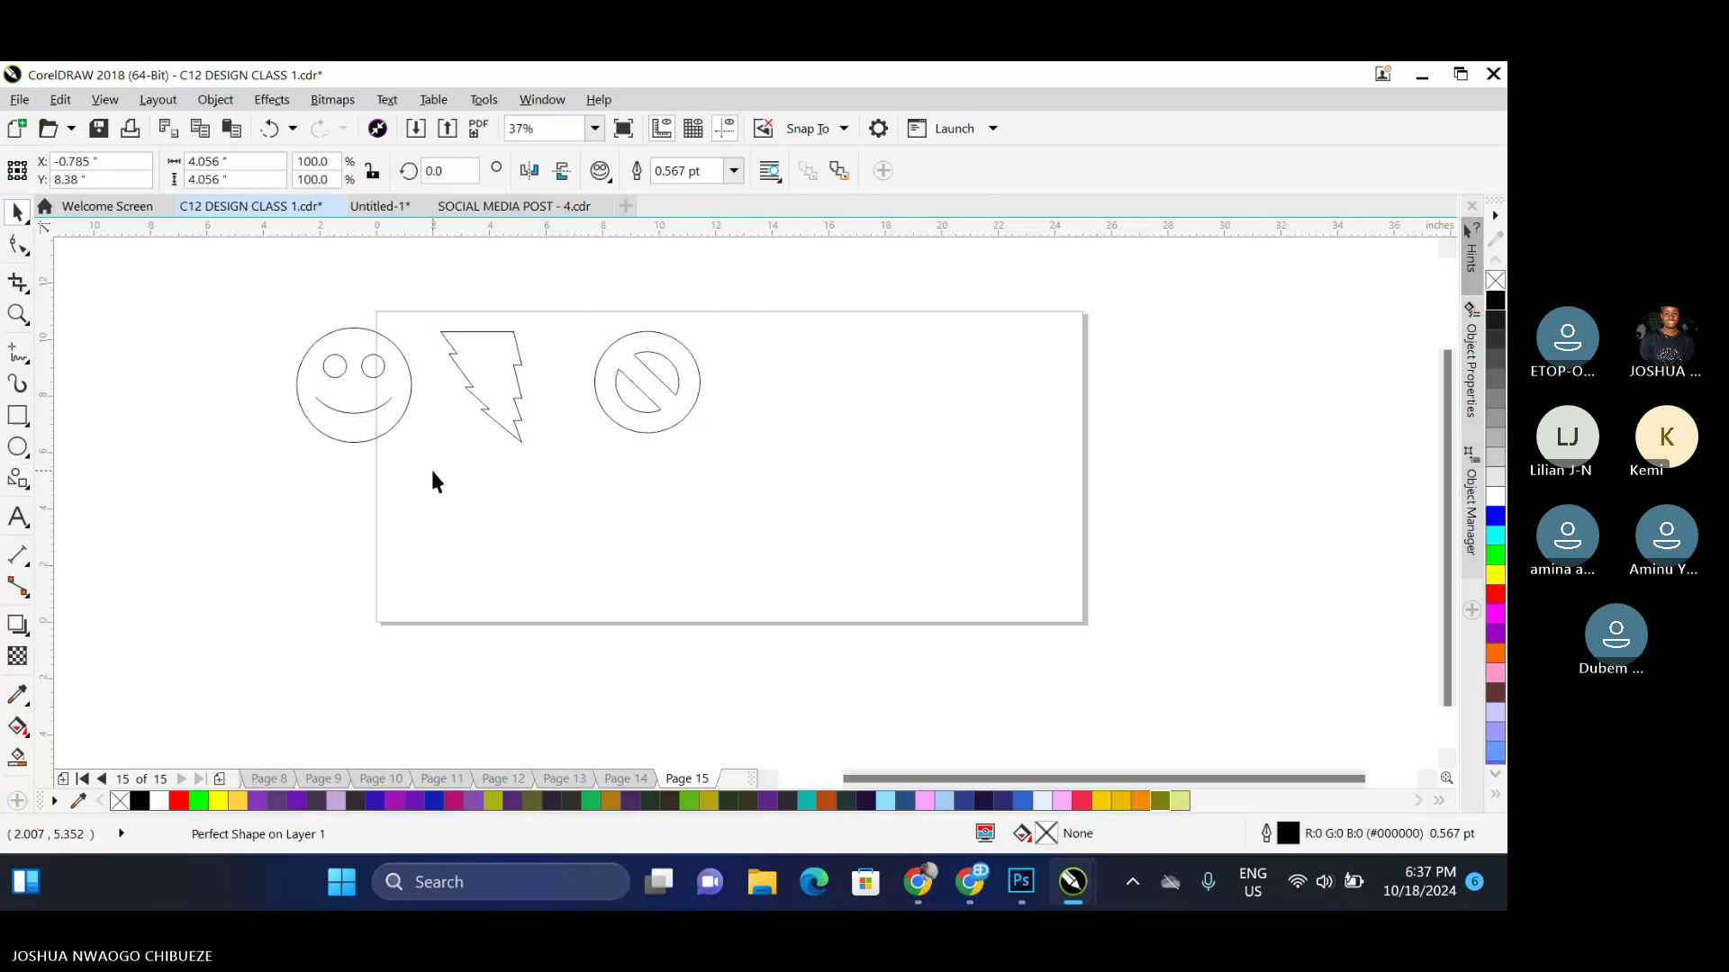
pyautogui.click(398, 423)
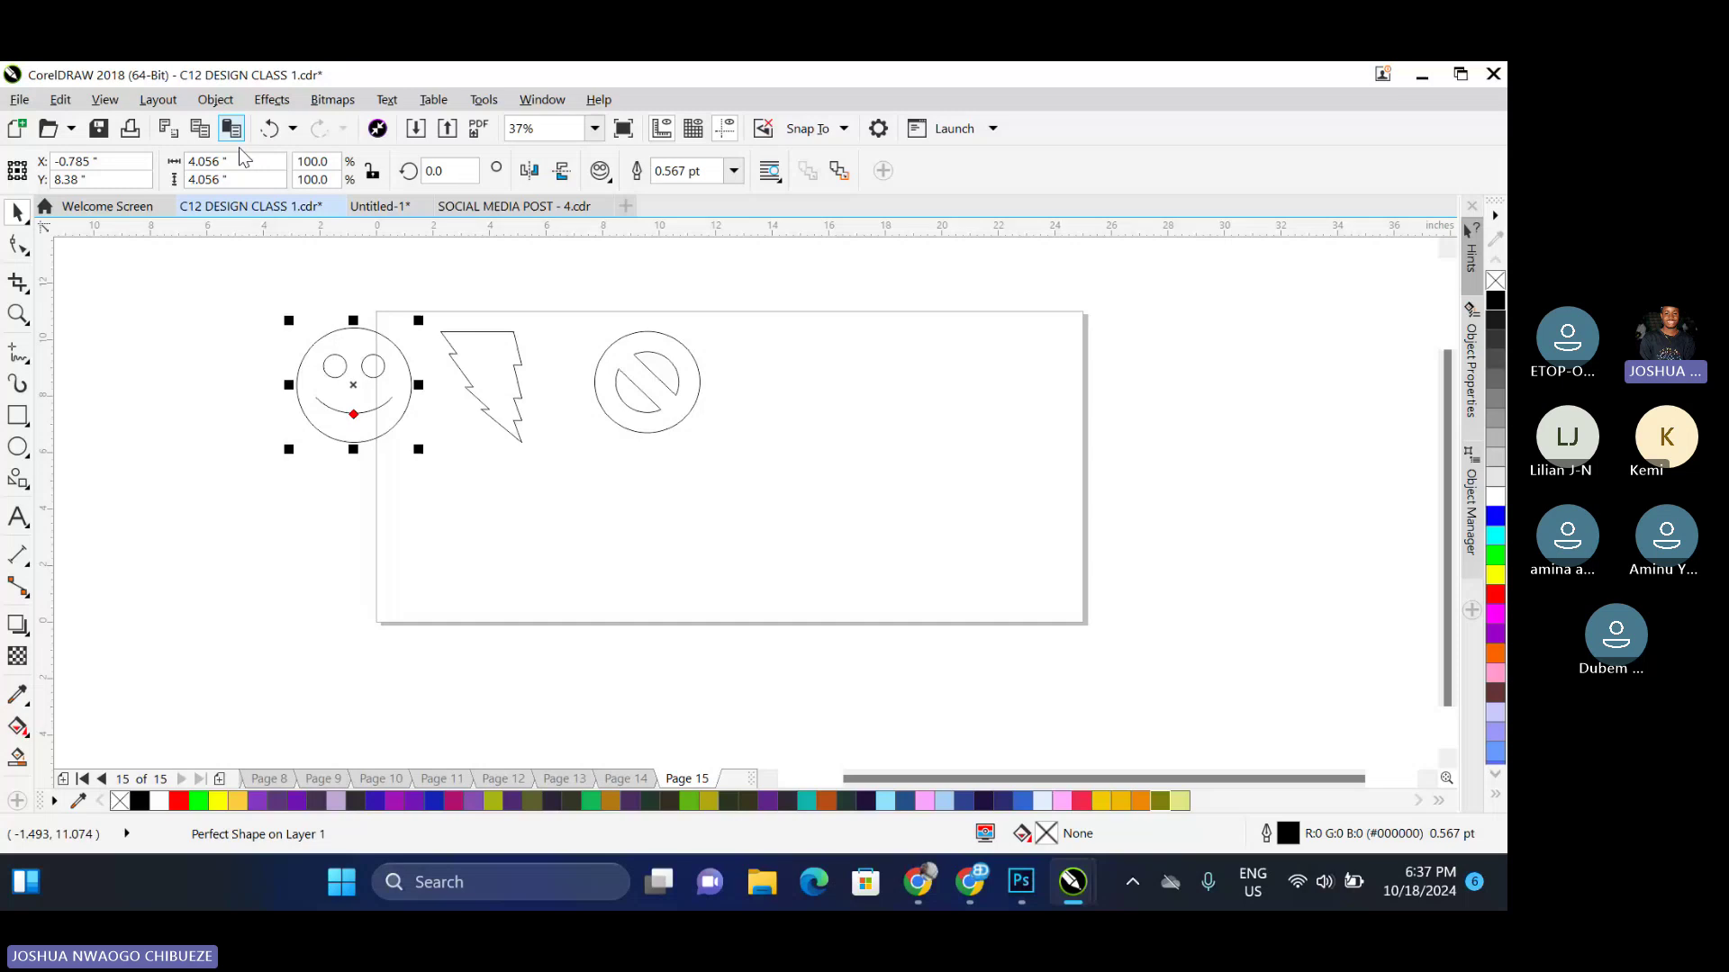
pyautogui.click(234, 162)
pyautogui.write('3')
pyautogui.press('Return')
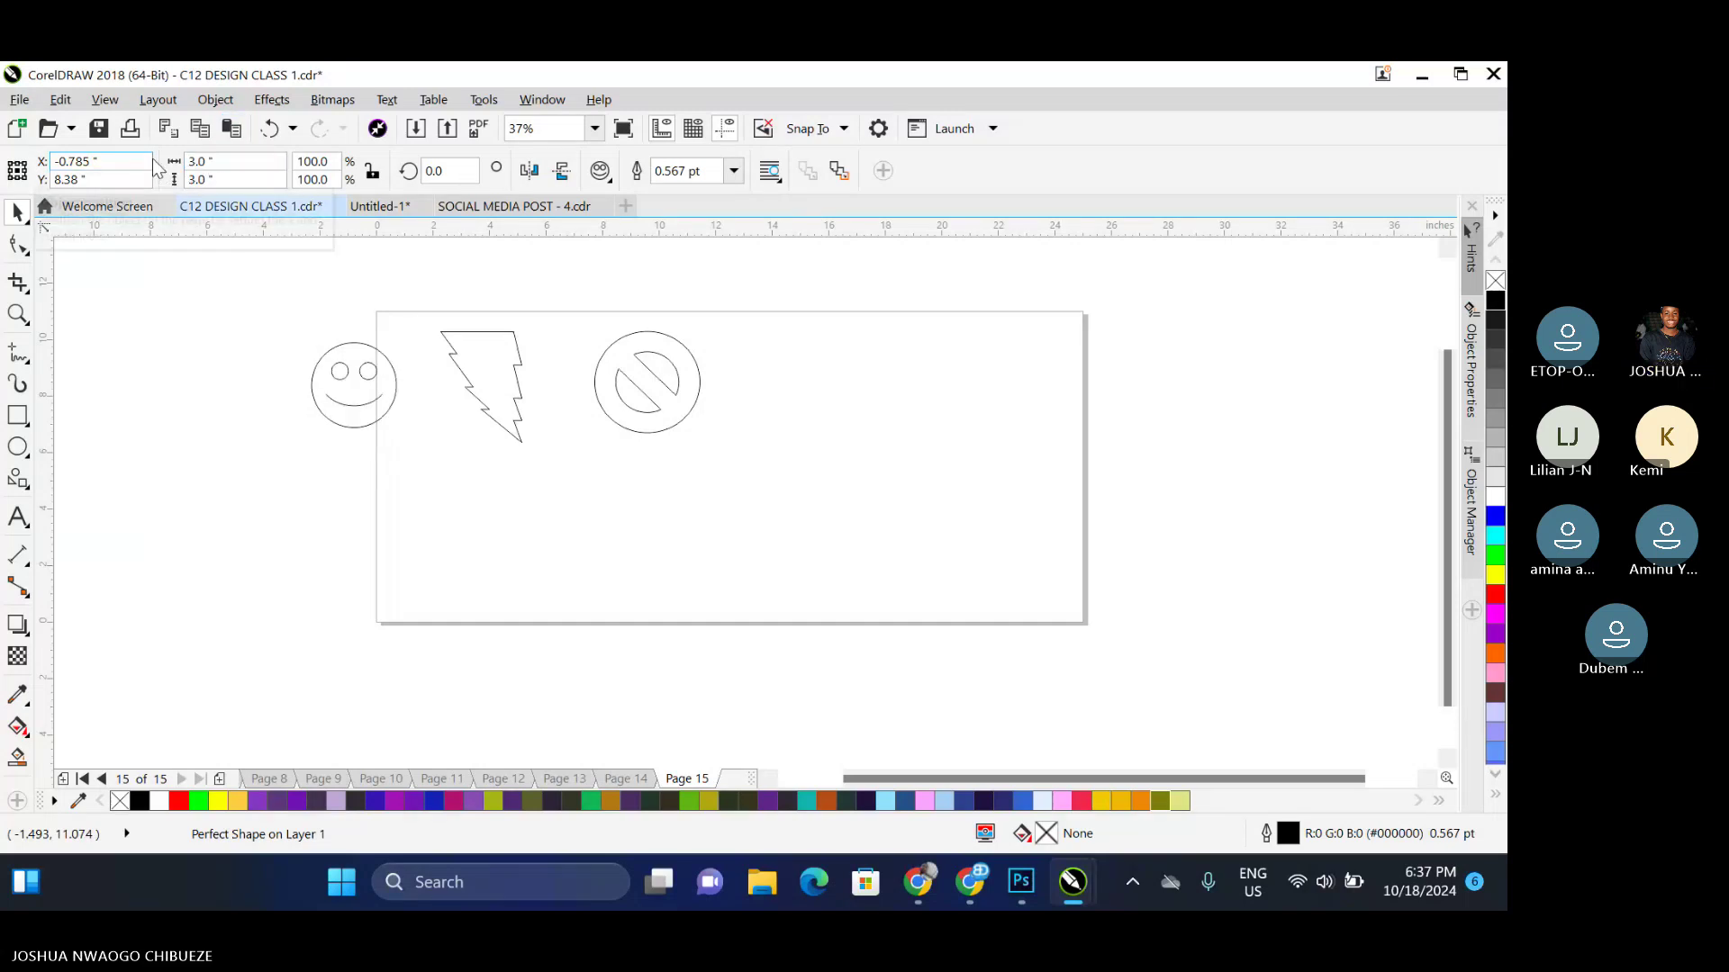
# Resize the lightning bolt and the prohibition sign to 3 by 3 inches each
pyautogui.click(517, 363)
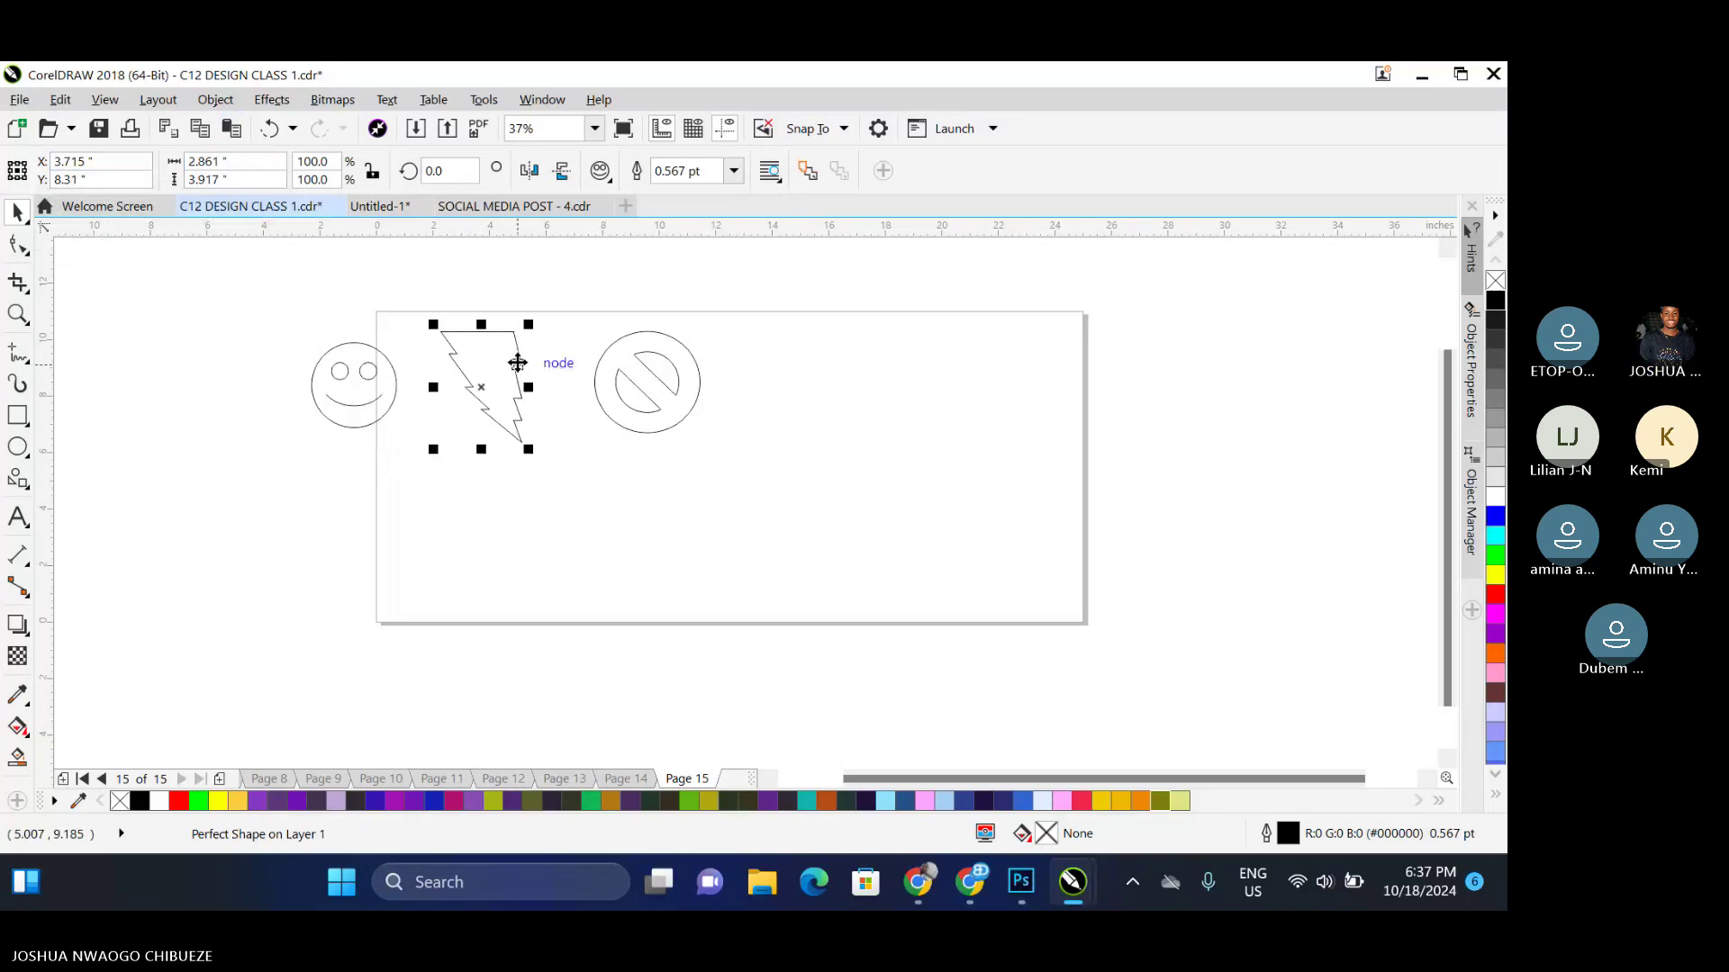
pyautogui.press('Escape')
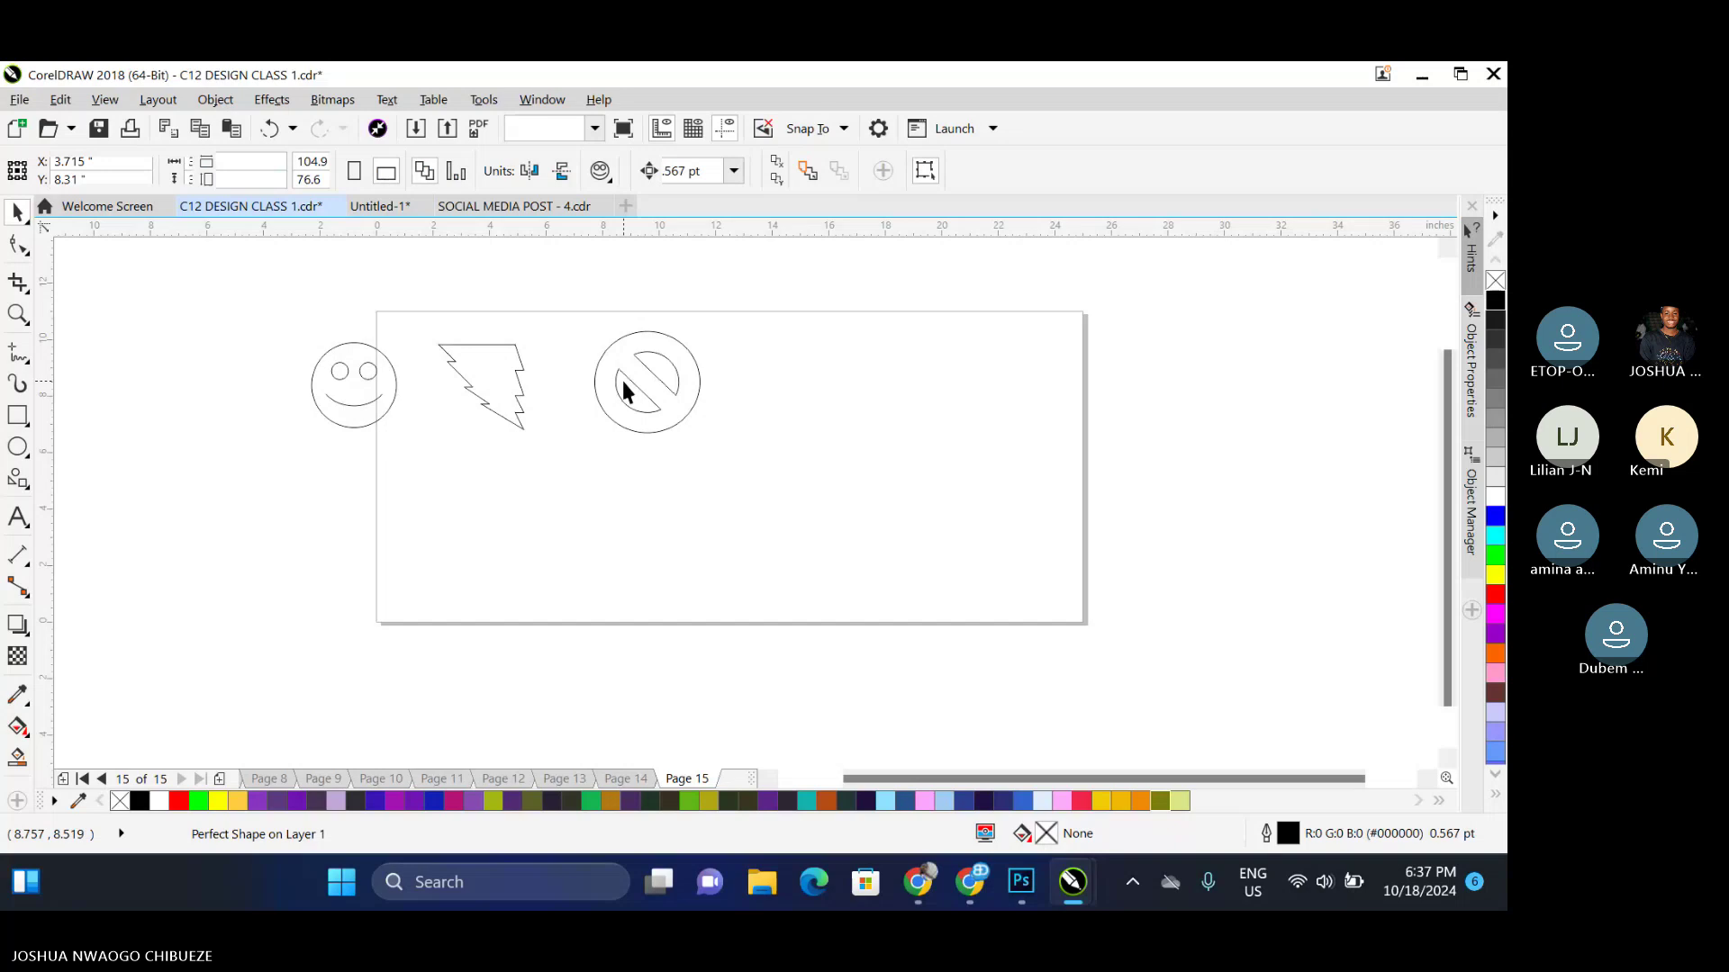
pyautogui.click(623, 365)
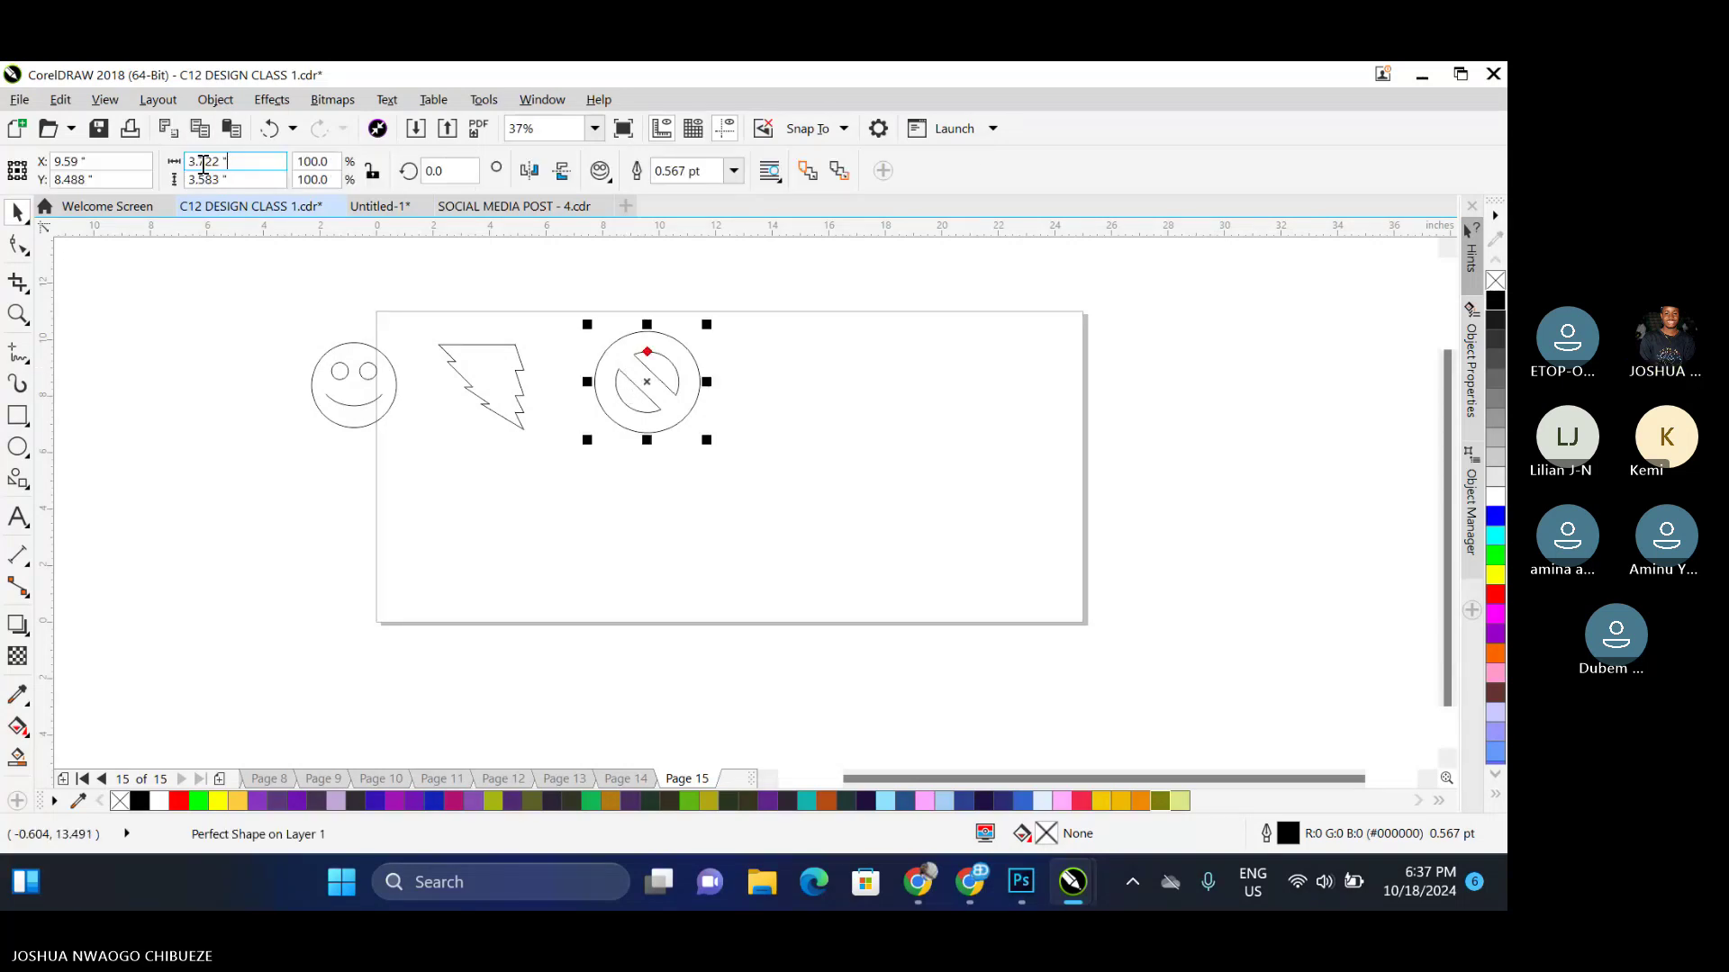
pyautogui.click(203, 164)
pyautogui.write('3')
pyautogui.press('Tab')
pyautogui.write('3')
pyautogui.press('Return')
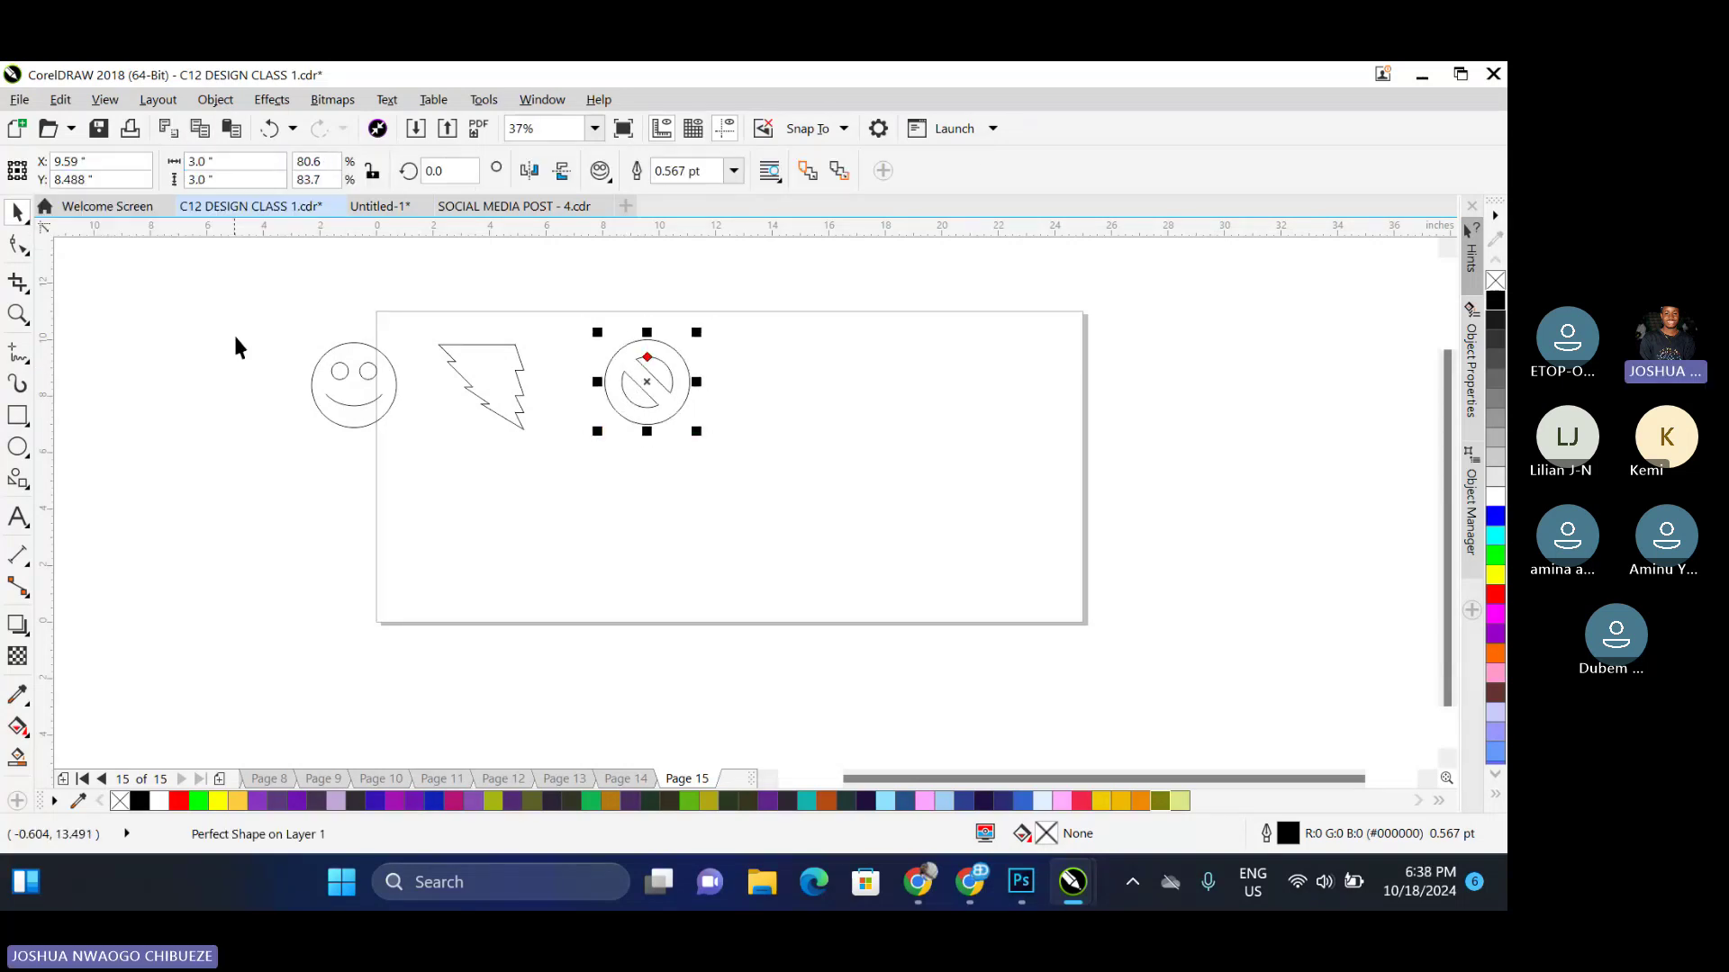
# Set the outline width of all three shapes to 8 pt
pyautogui.hotkey('ctrl', 'a')
pyautogui.click(960, 171)
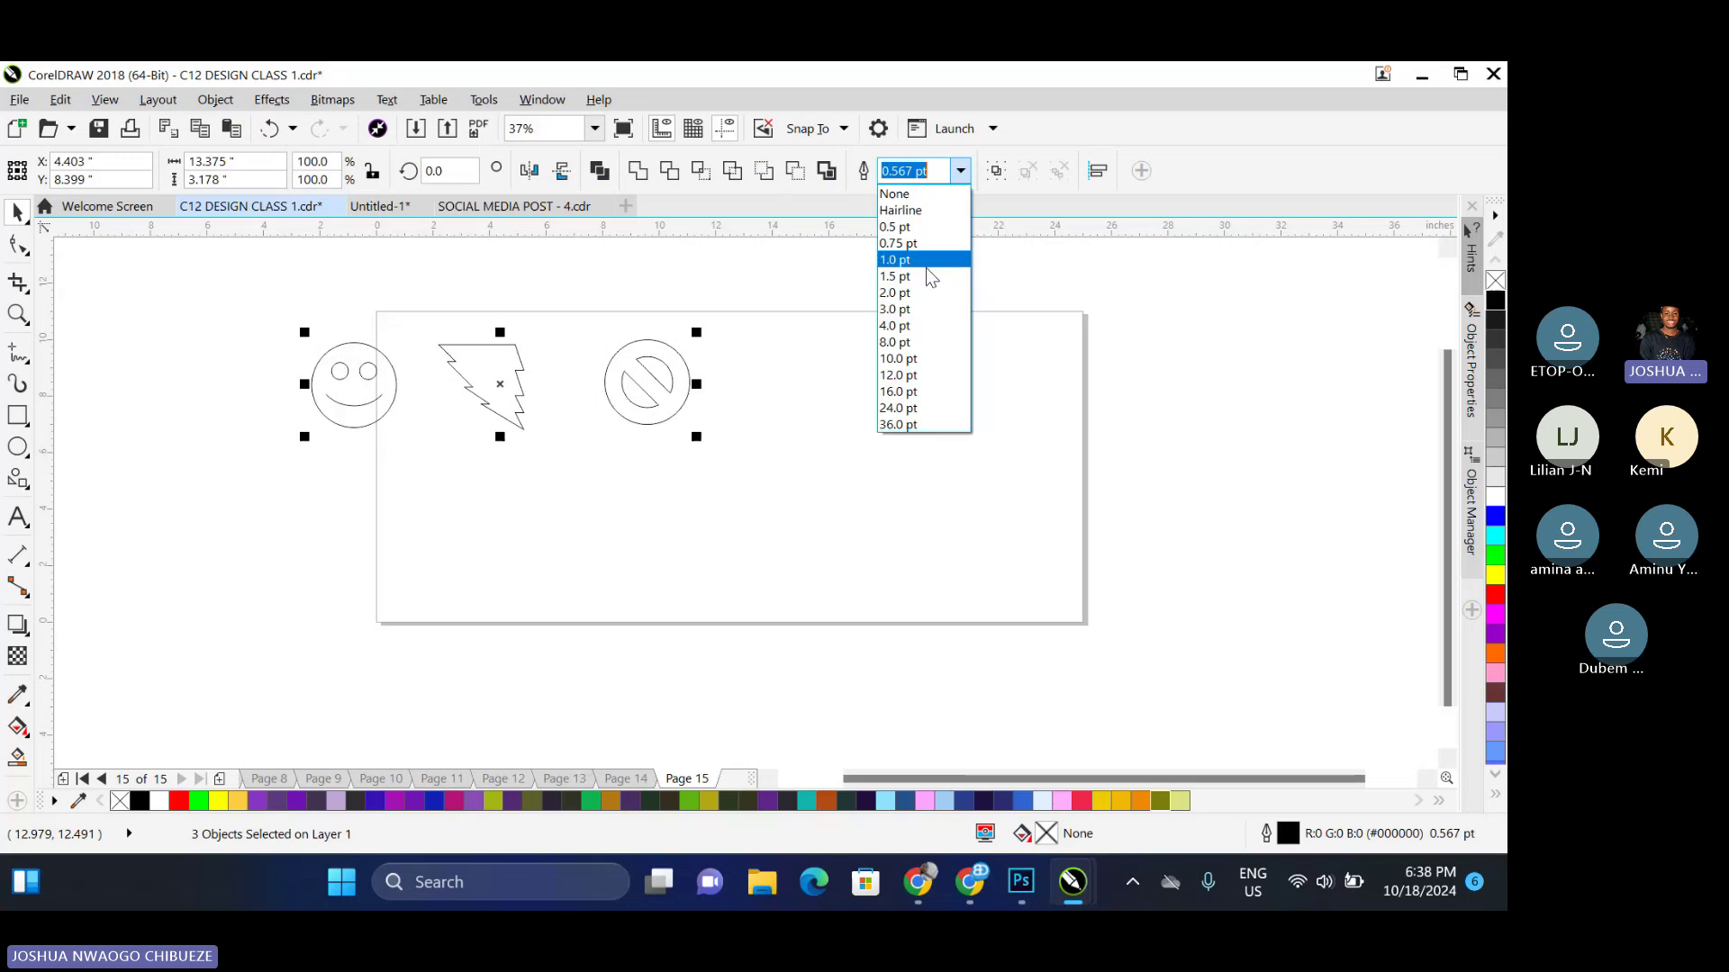
pyautogui.click(894, 342)
# Move the three shapes to the right onto the page and shift the prohibition sign closer to the lightning bolt
pyautogui.moveTo(506, 397); pyautogui.dragTo(605, 378)
pyautogui.moveTo(605, 376); pyautogui.dragTo(606, 376)
pyautogui.click(728, 378)
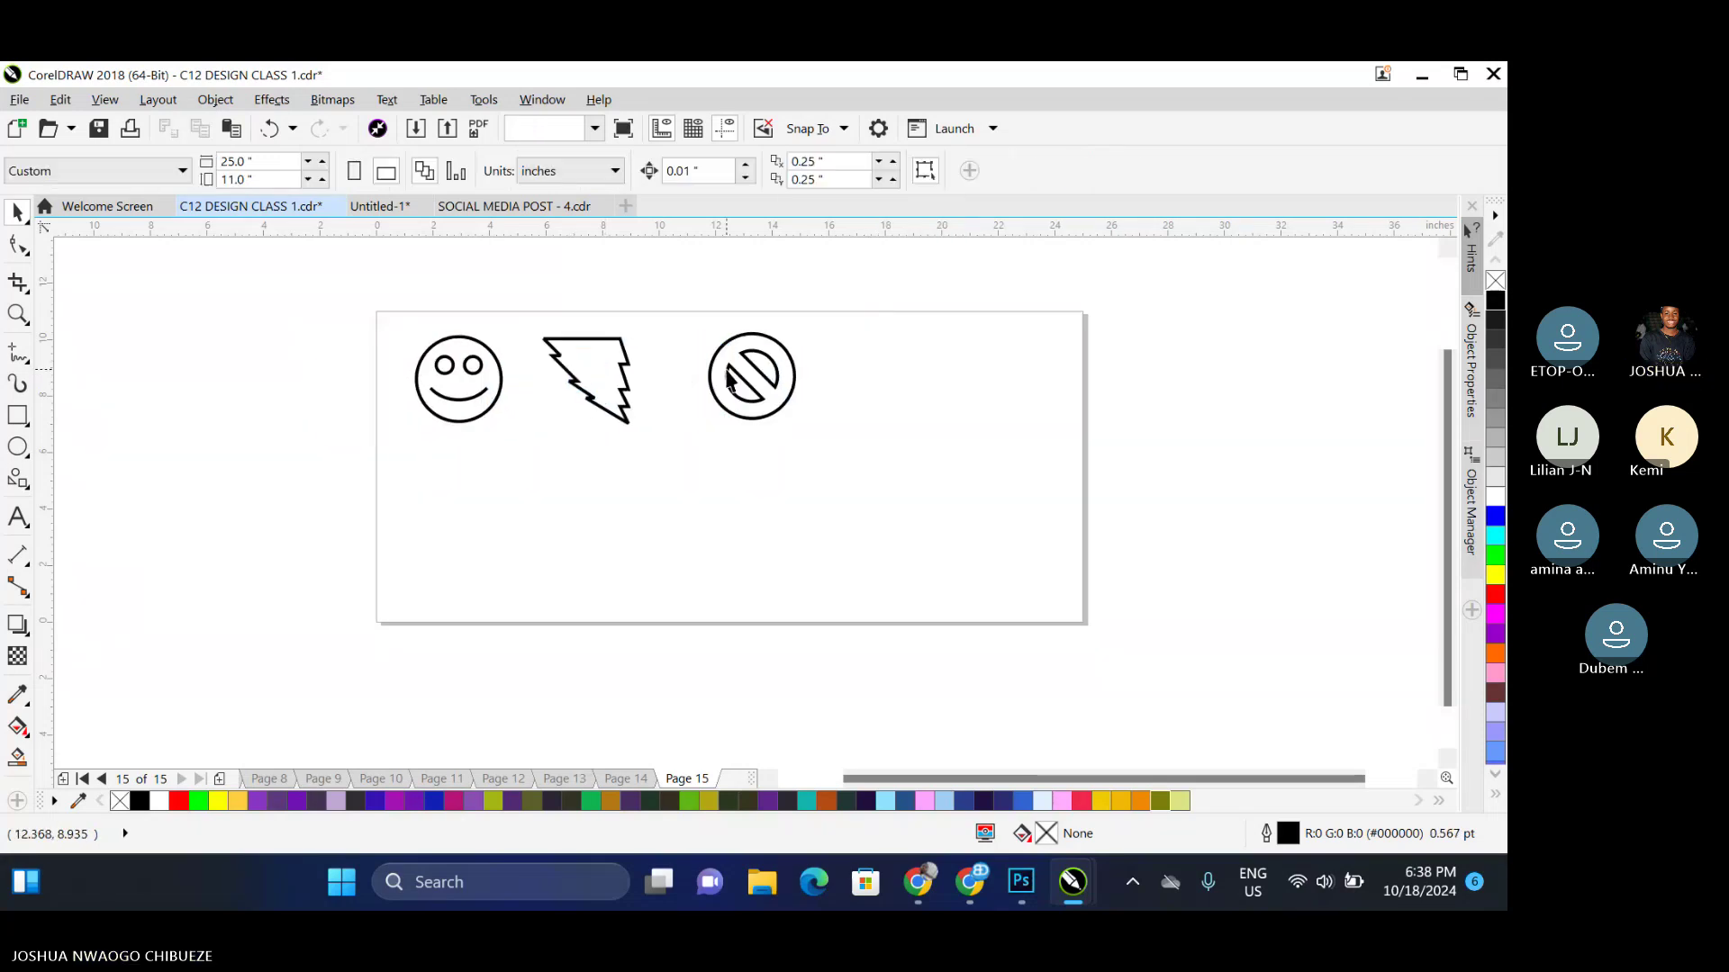
pyautogui.moveTo(728, 378); pyautogui.dragTo(700, 380)
pyautogui.click(813, 328)
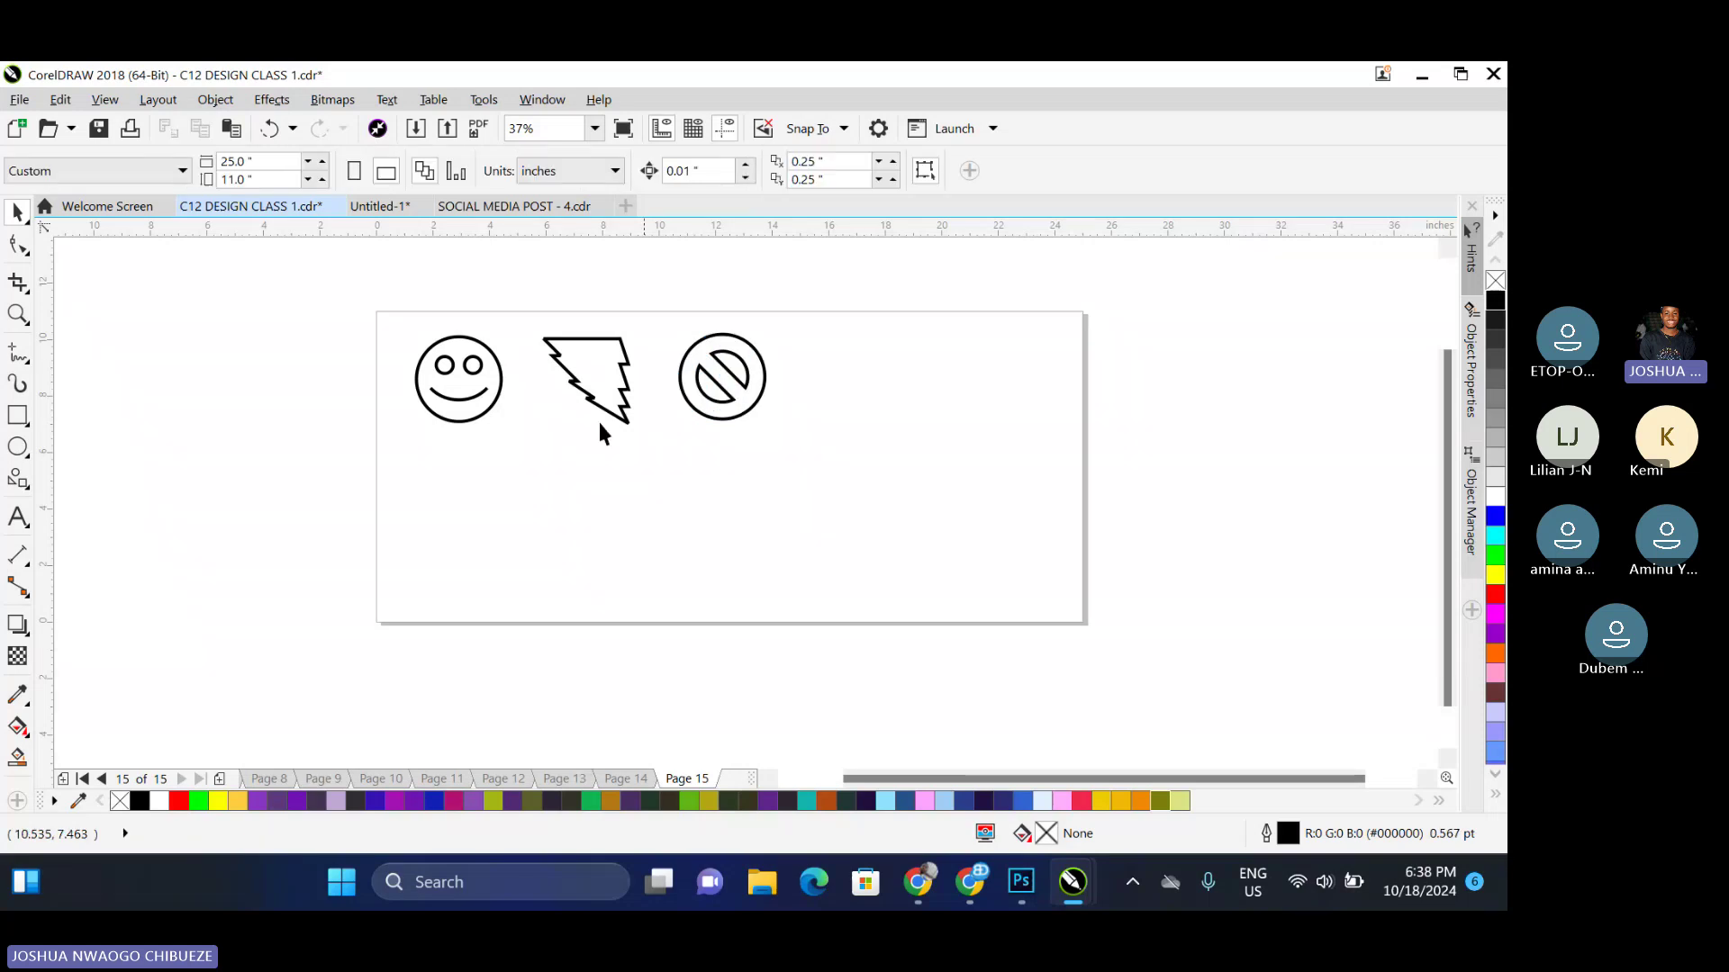
# Draw a chevron arrow shape about 2.9 by 2.3 inches to the right of the prohibition sign
pyautogui.click(21, 481)
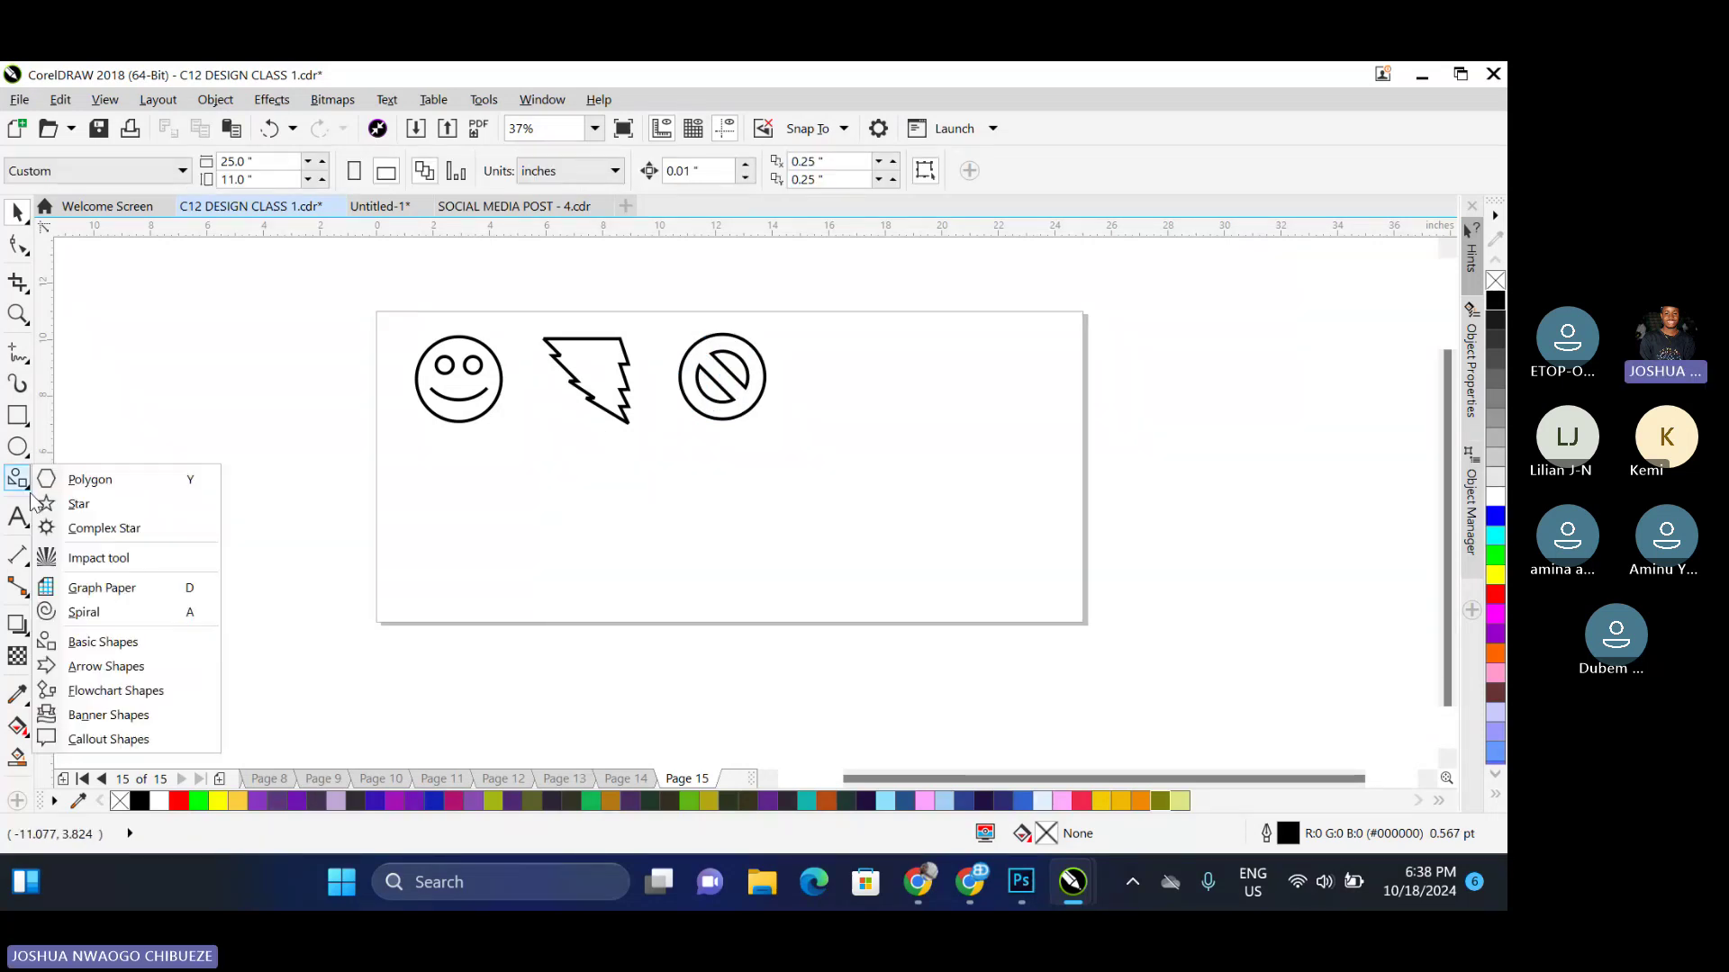
pyautogui.click(109, 690)
pyautogui.click(600, 171)
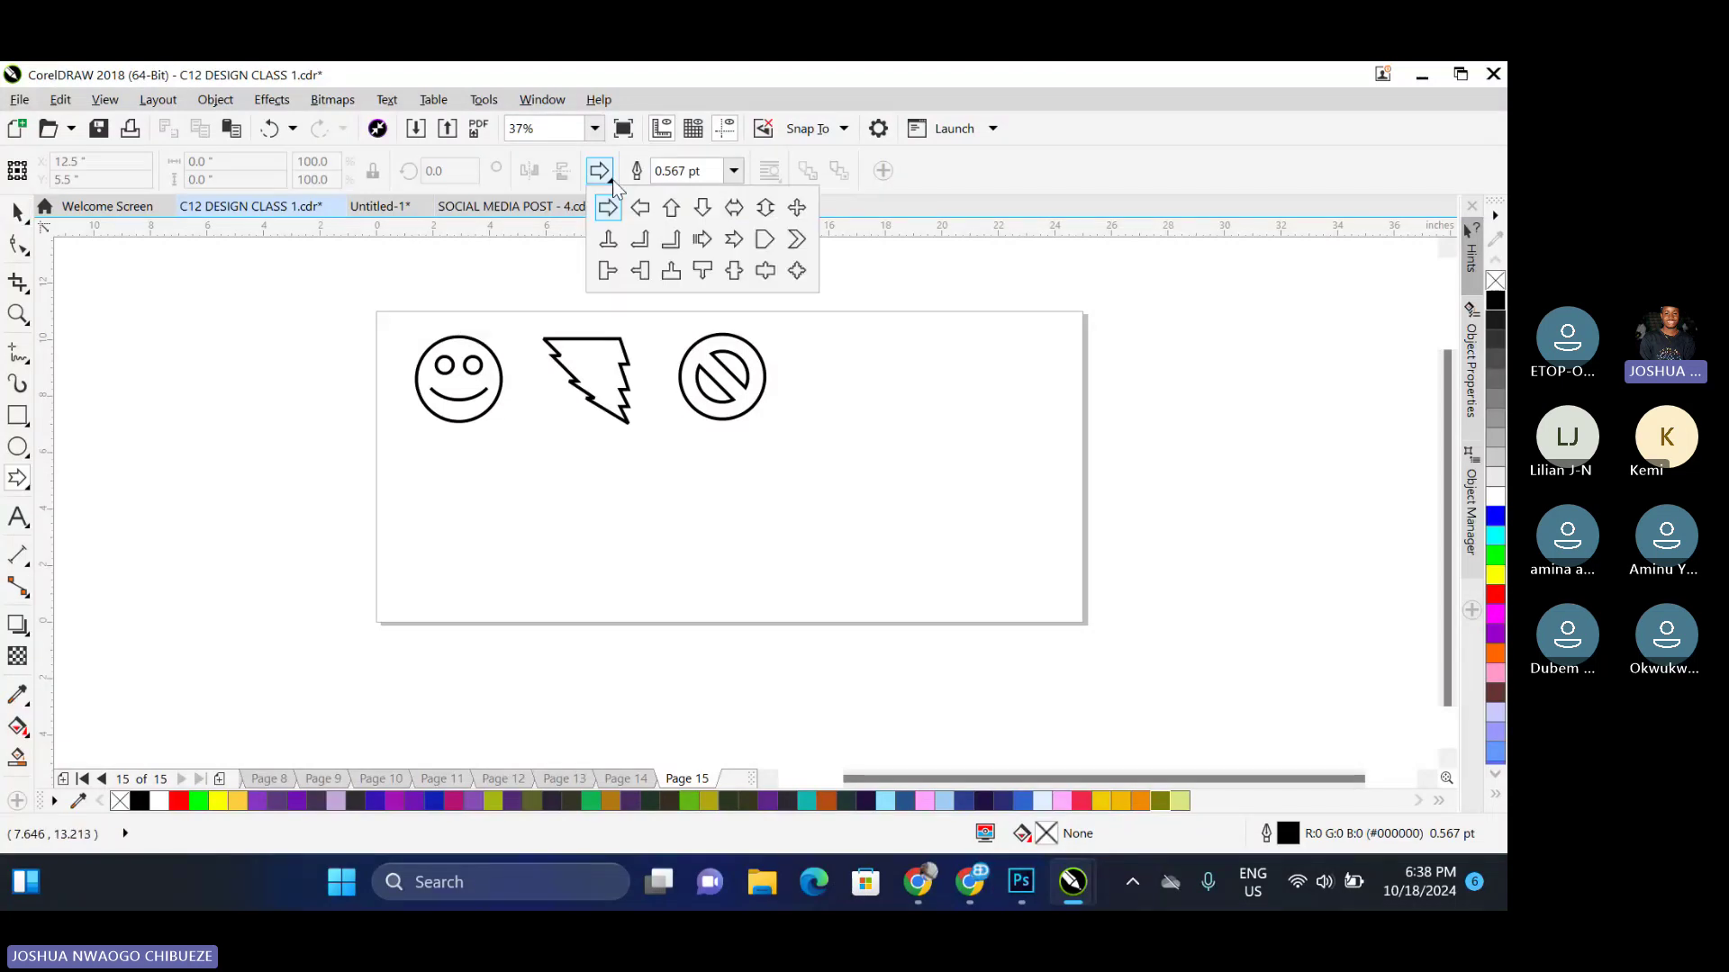
pyautogui.click(798, 240)
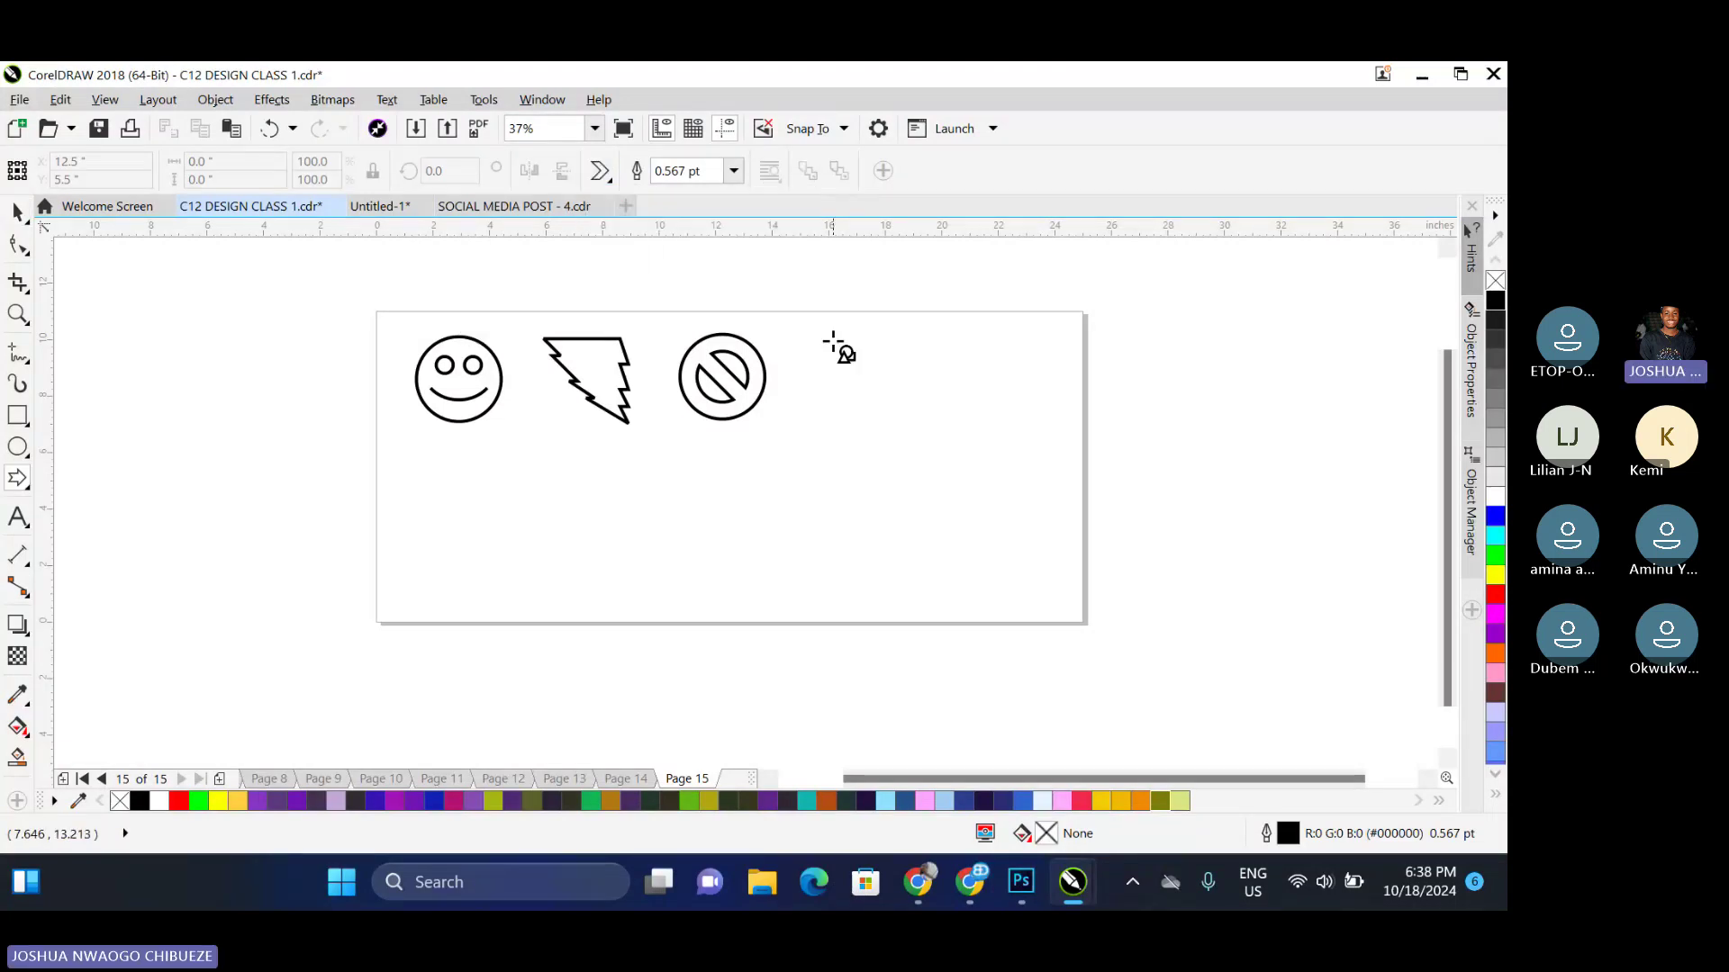
pyautogui.moveTo(831, 340); pyautogui.dragTo(913, 407)
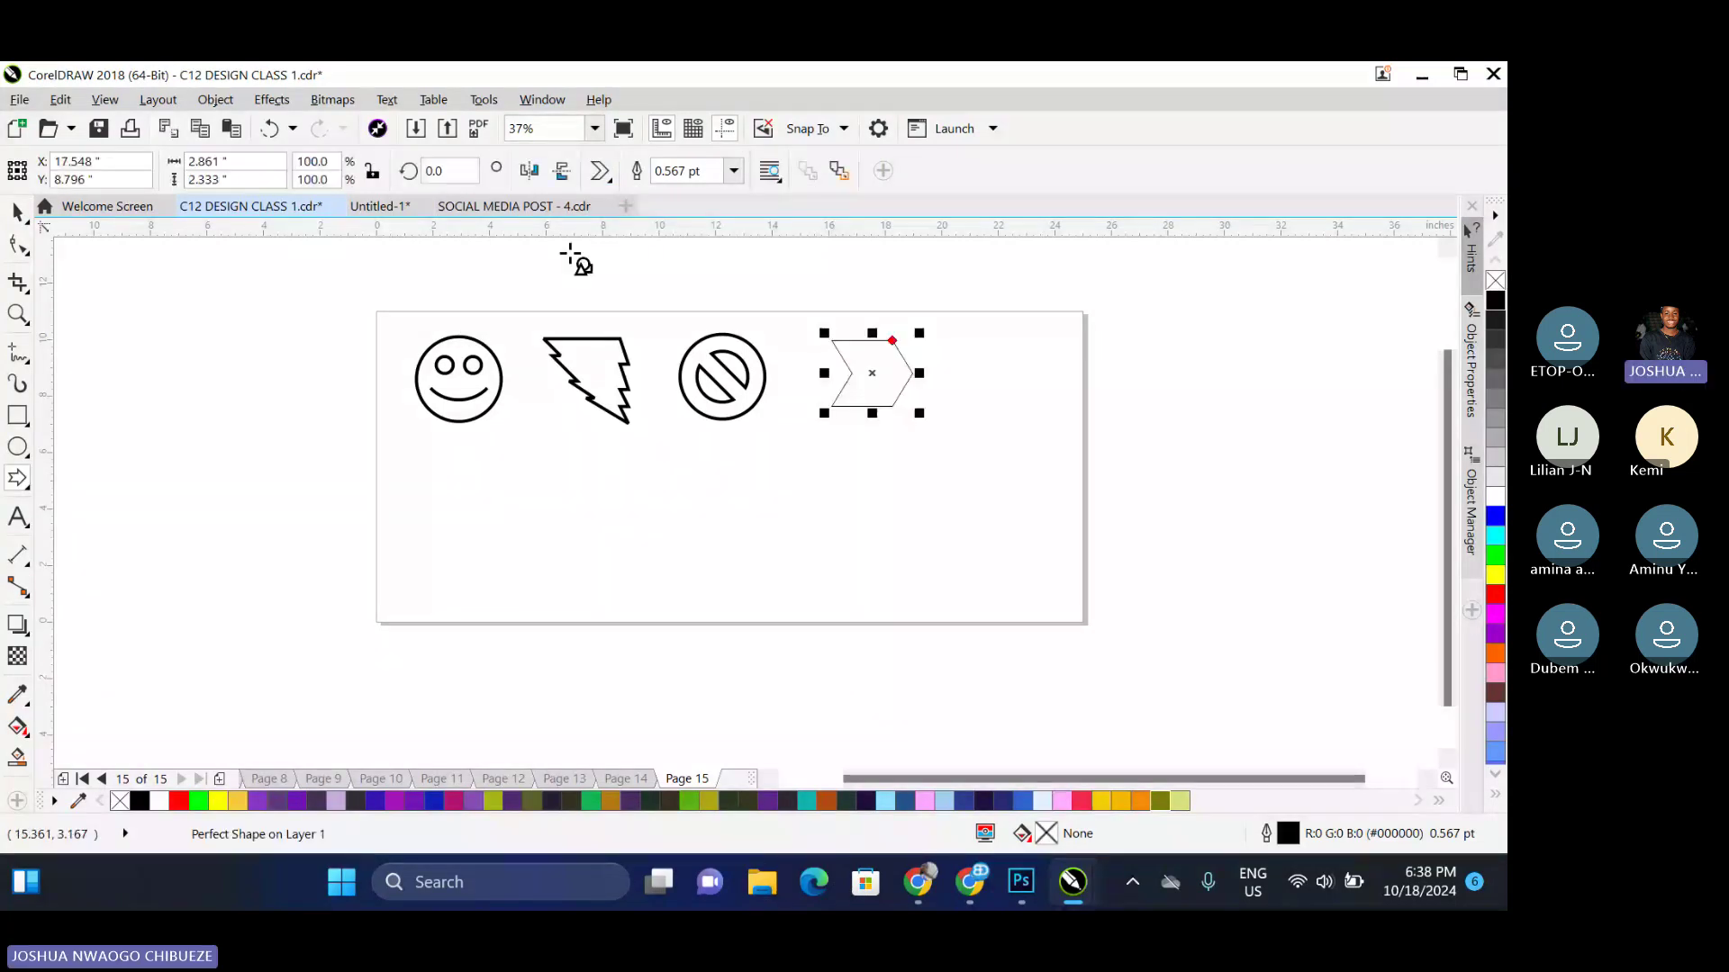
# Set the chevron arrow's outline width to 8 pt and move it closer to the prohibition sign
pyautogui.click(733, 171)
pyautogui.click(709, 241)
pyautogui.click(734, 171)
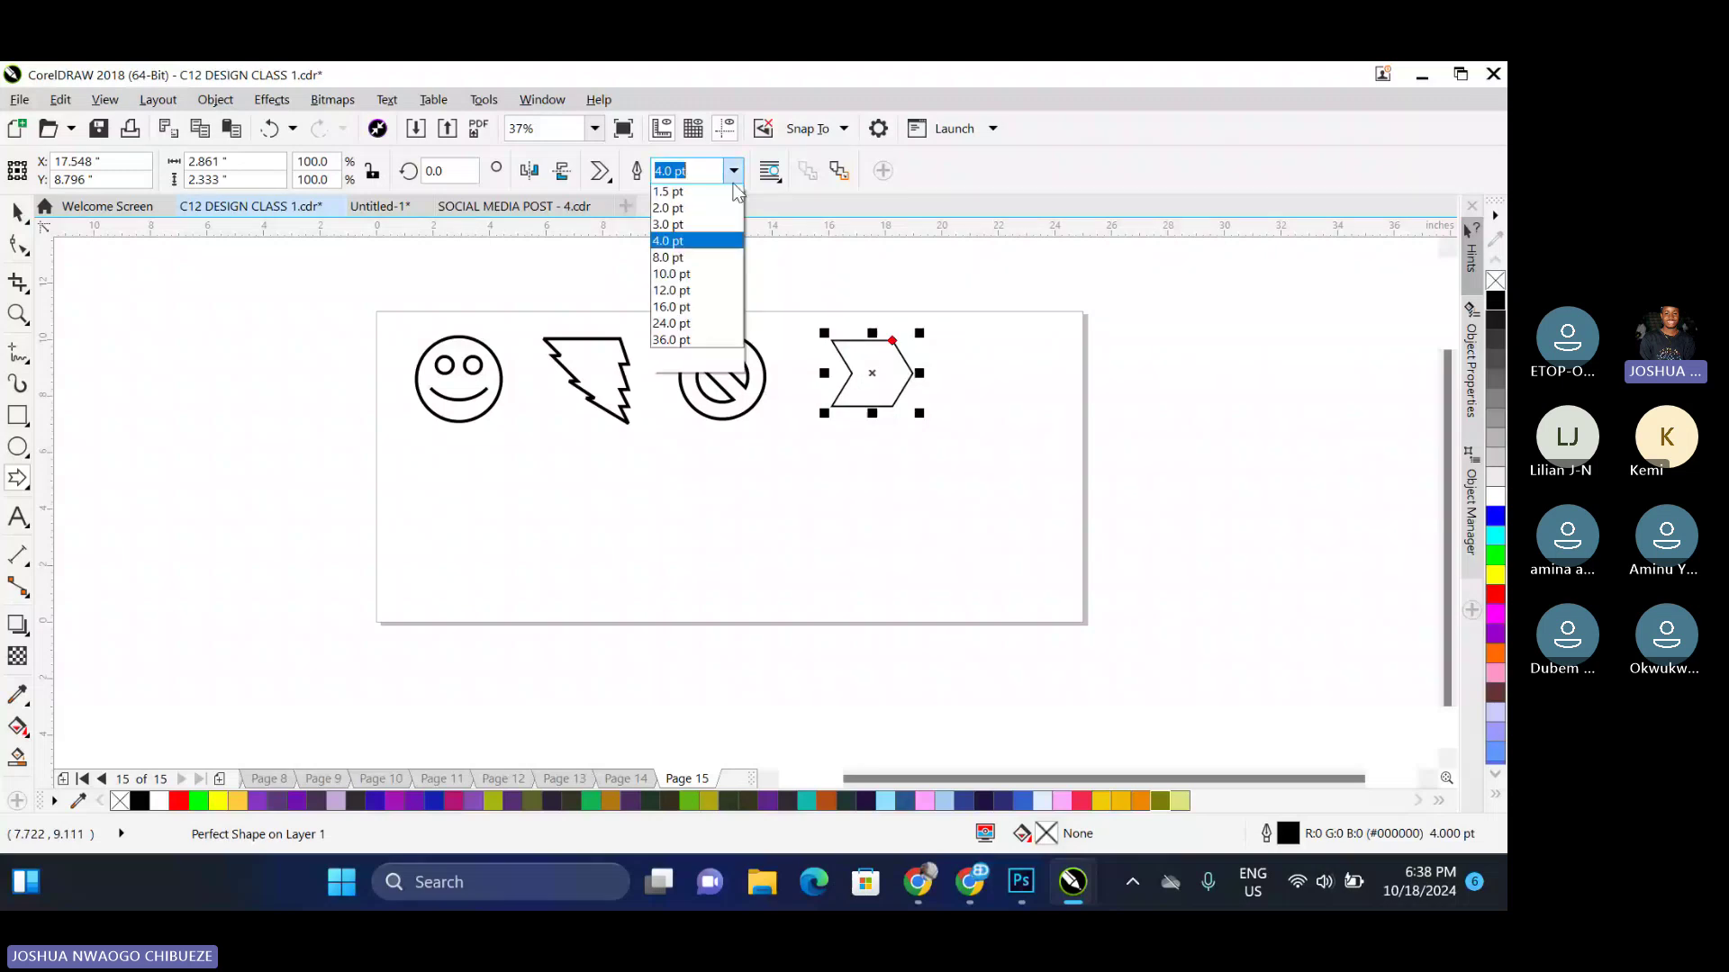
pyautogui.click(668, 258)
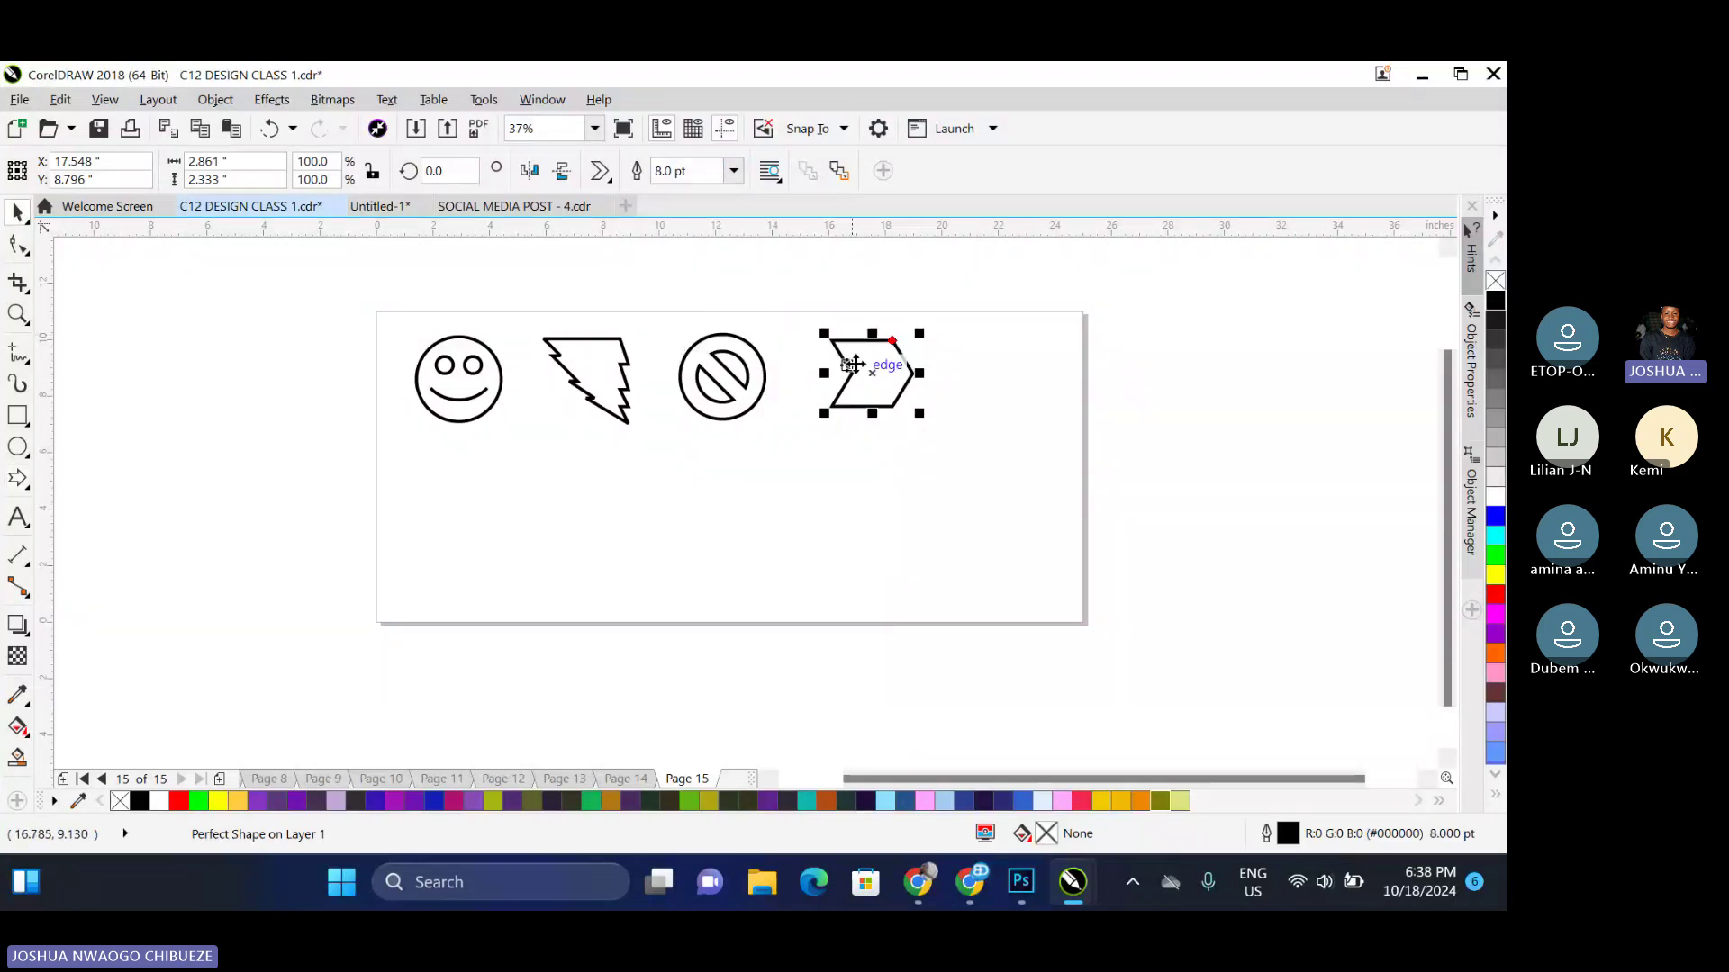
pyautogui.moveTo(850, 365); pyautogui.dragTo(841, 391)
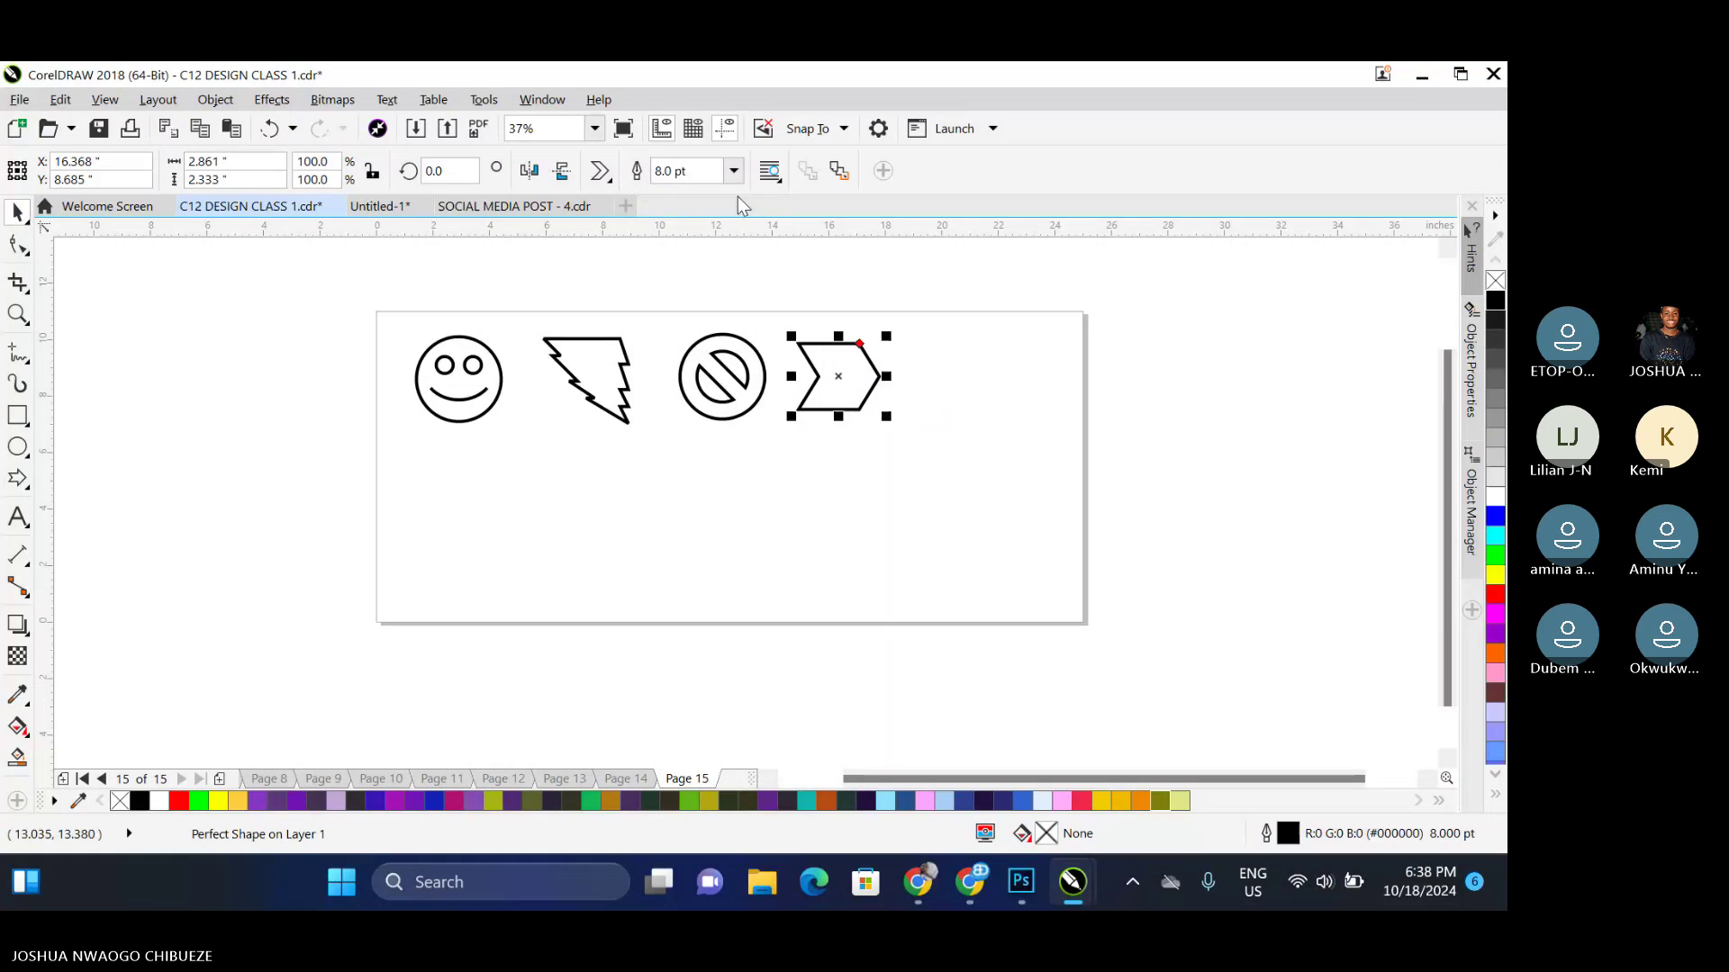
# Draw a flowchart circle with an upright cross inside, about 3.1 by 3.1 inches, near the page's upper-right corner
pyautogui.click(605, 176)
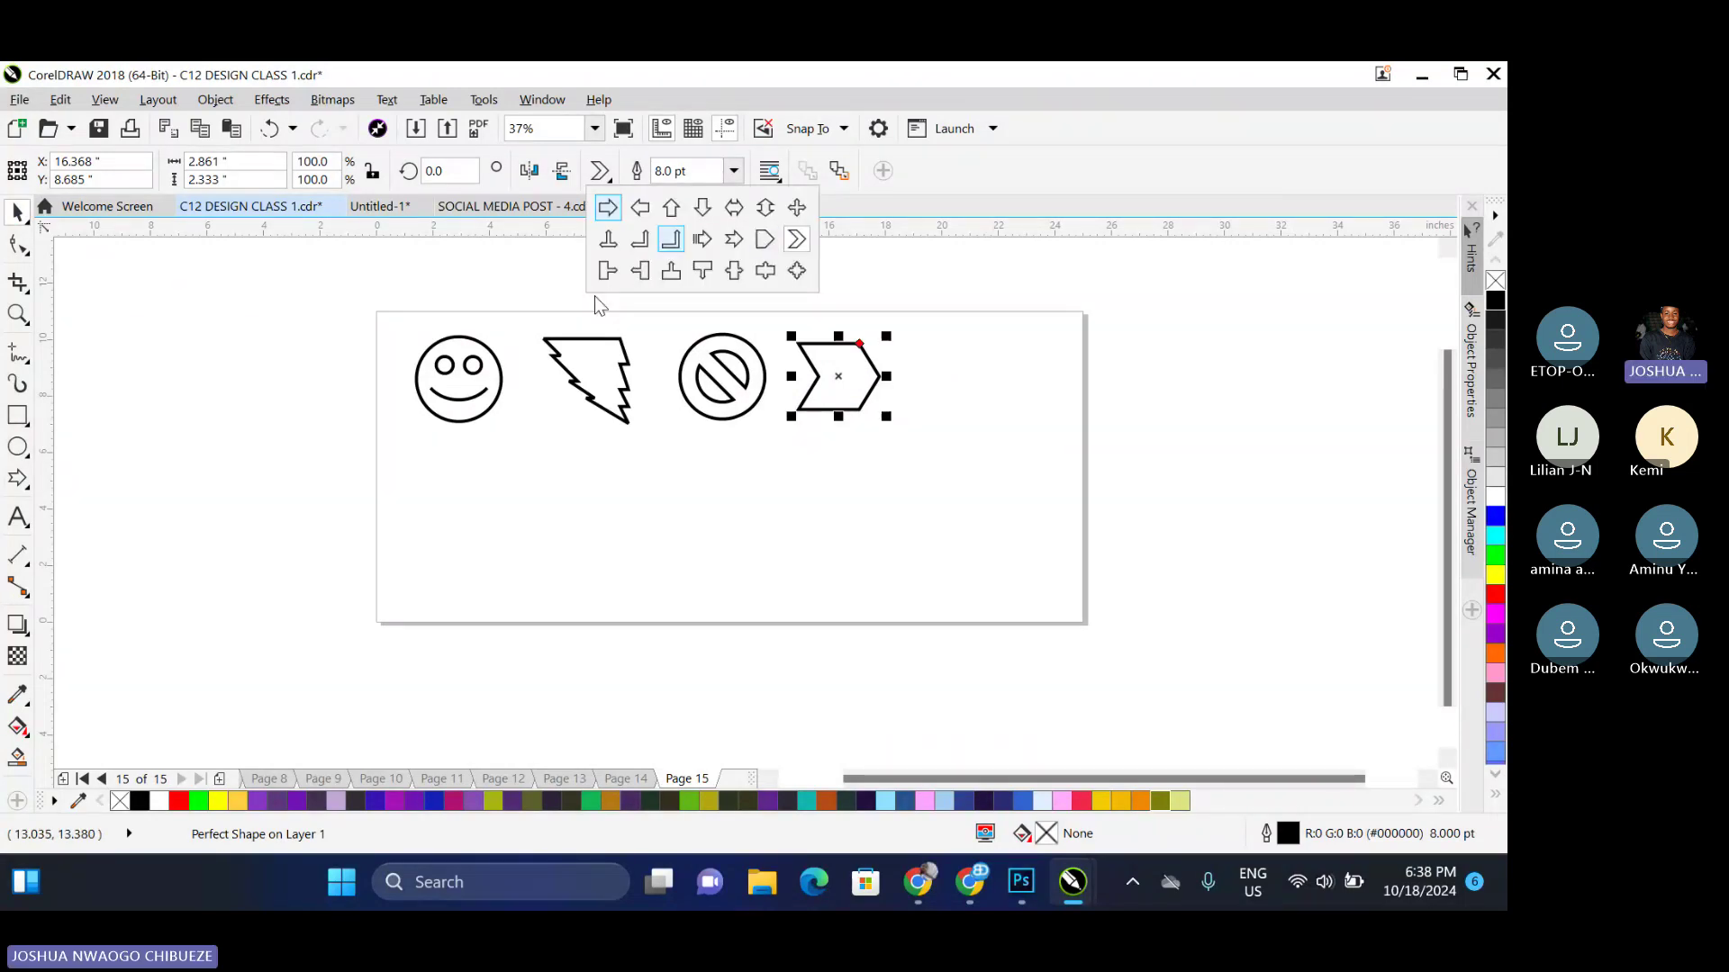
pyautogui.click(23, 484)
pyautogui.click(25, 486)
pyautogui.click(103, 670)
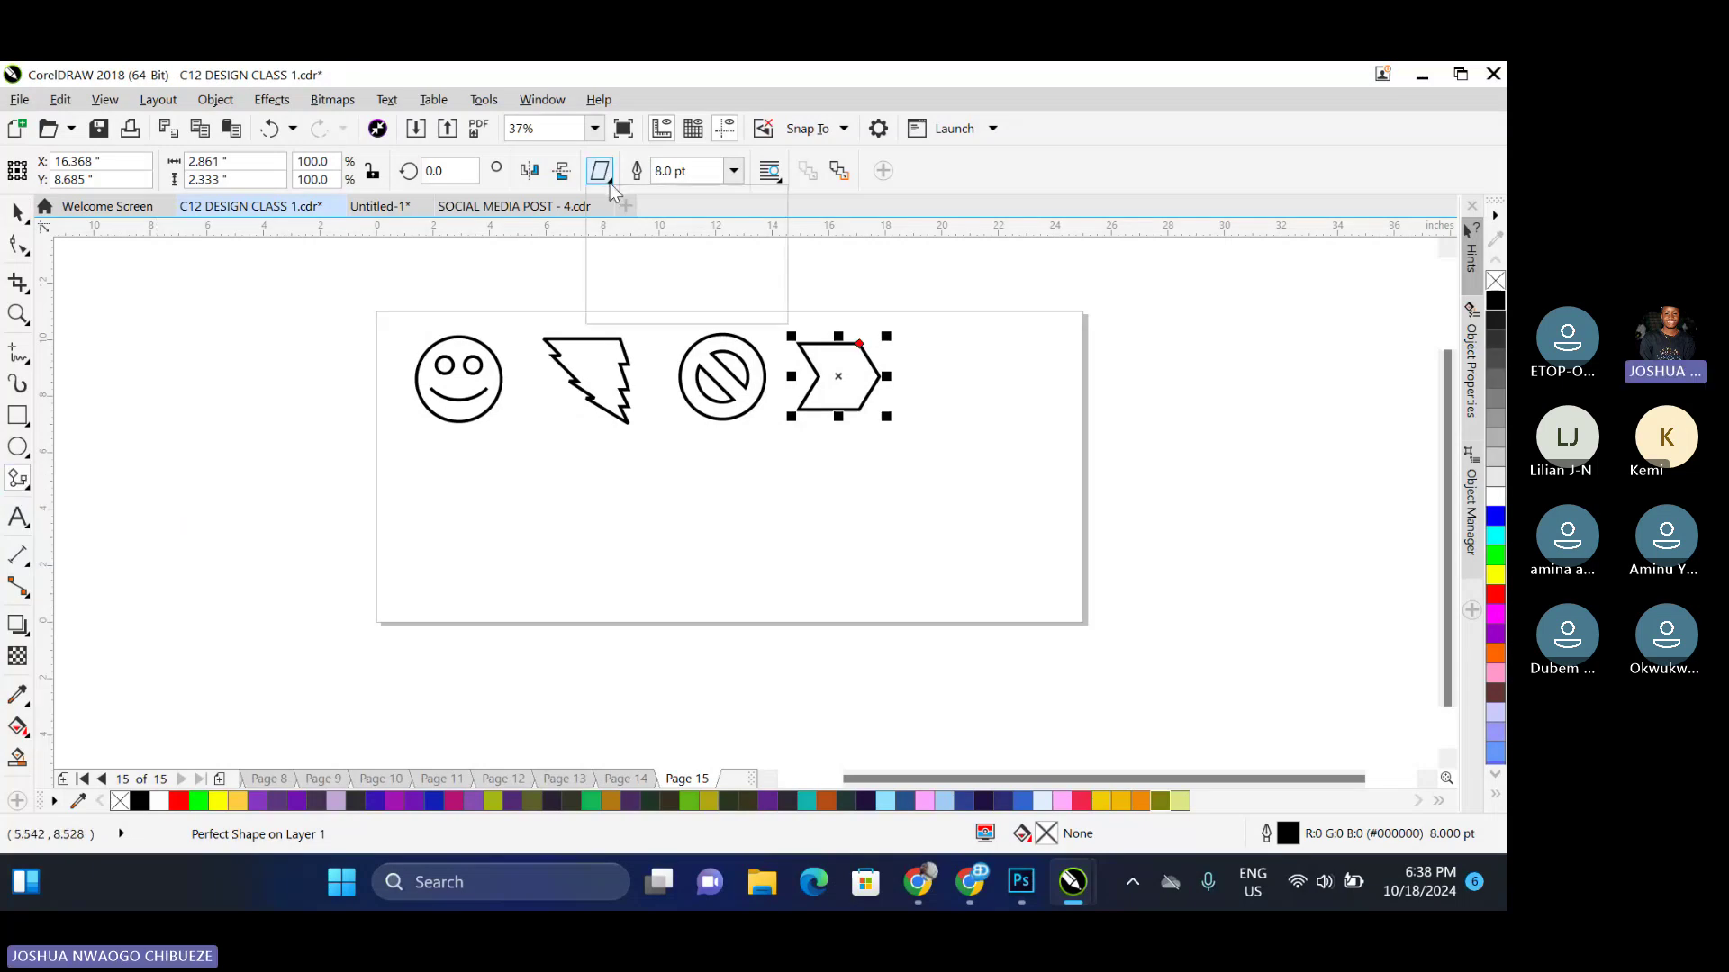
pyautogui.click(609, 182)
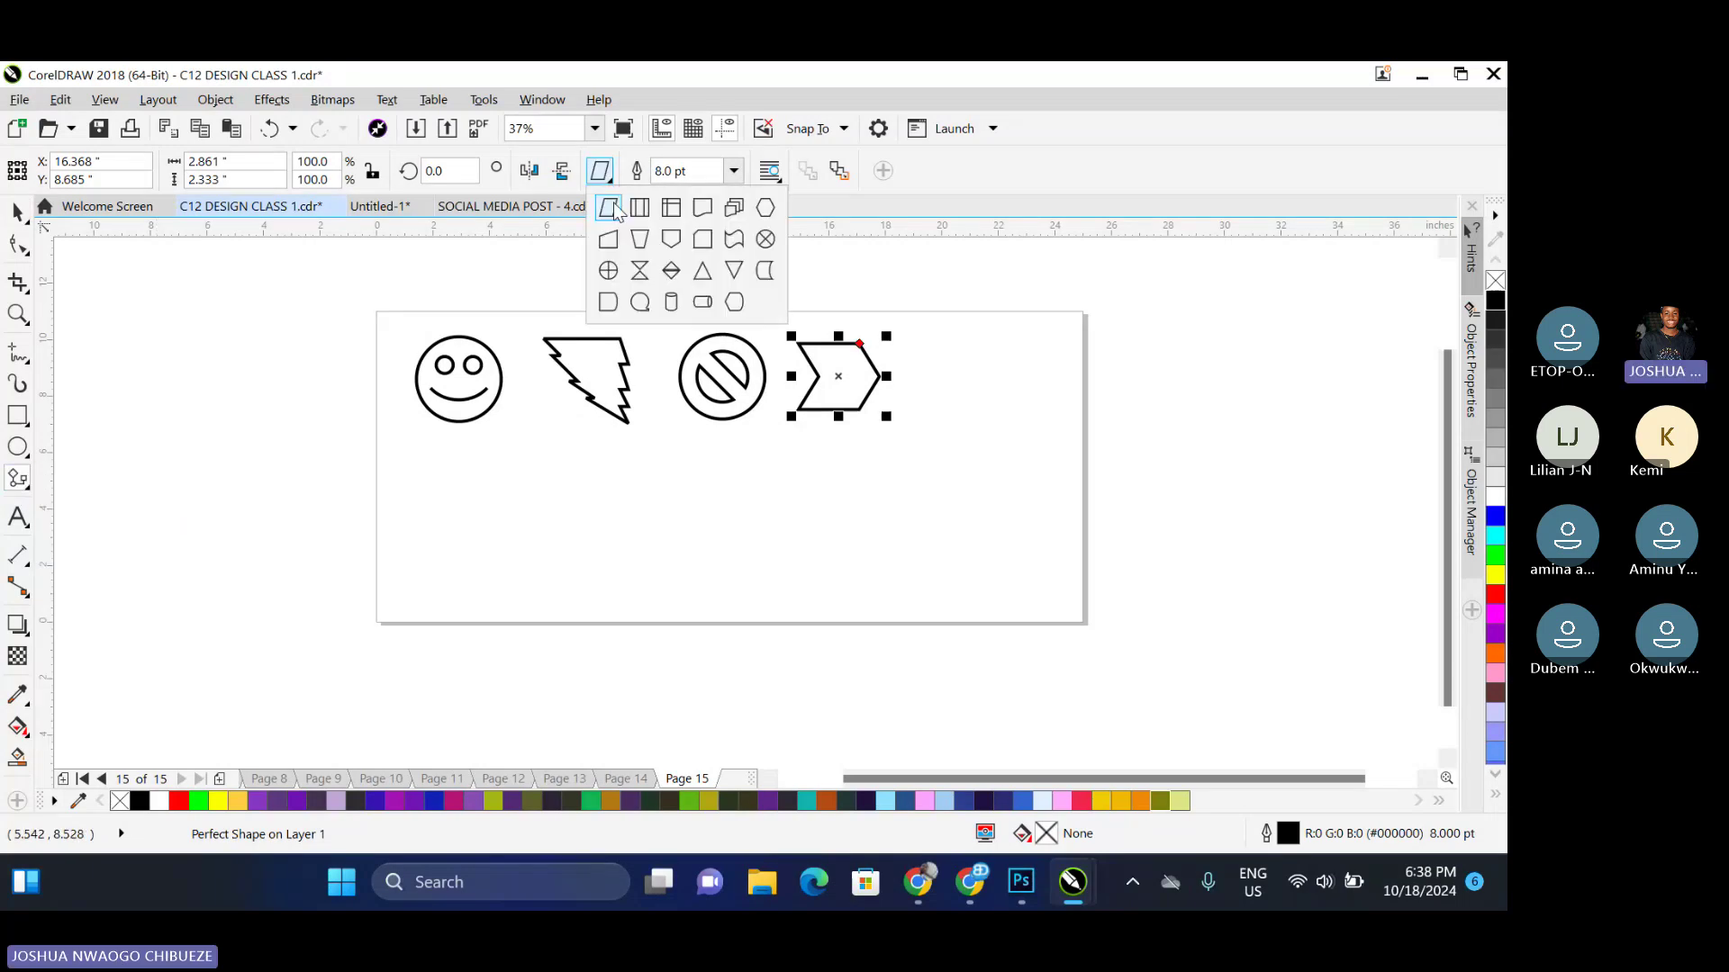
pyautogui.click(607, 266)
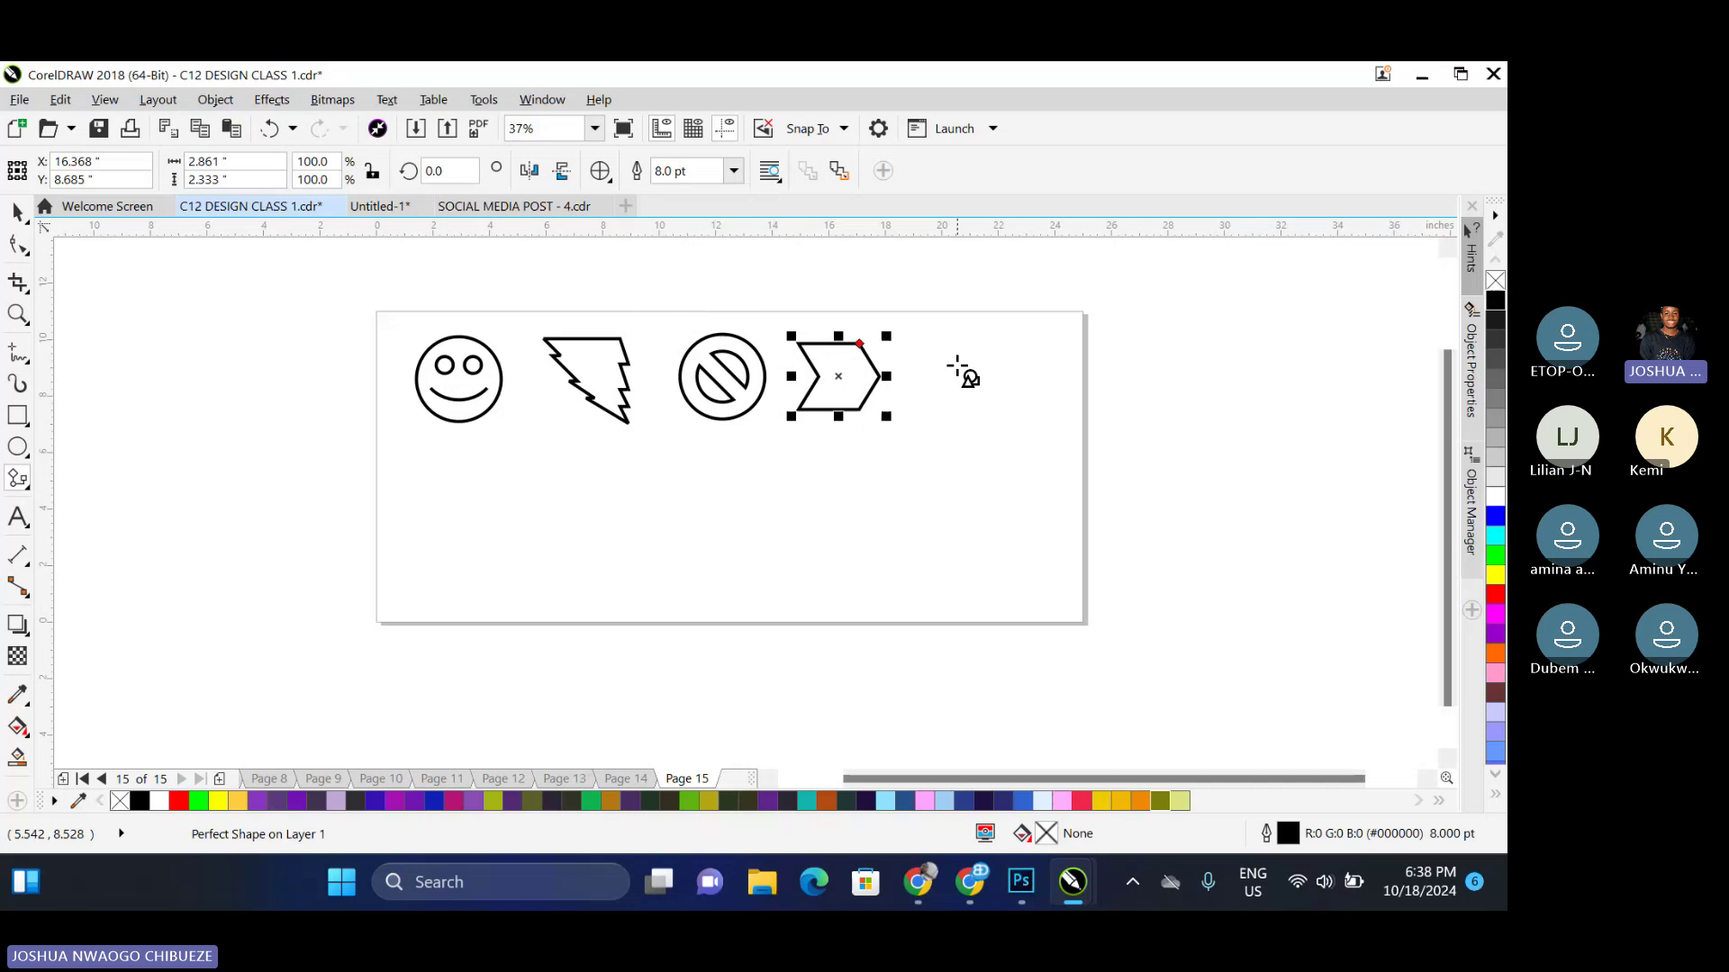
pyautogui.moveTo(955, 335); pyautogui.dragTo(1057, 437)
# Set the crossed flowchart circle's outline width to 8 pt
pyautogui.click(734, 171)
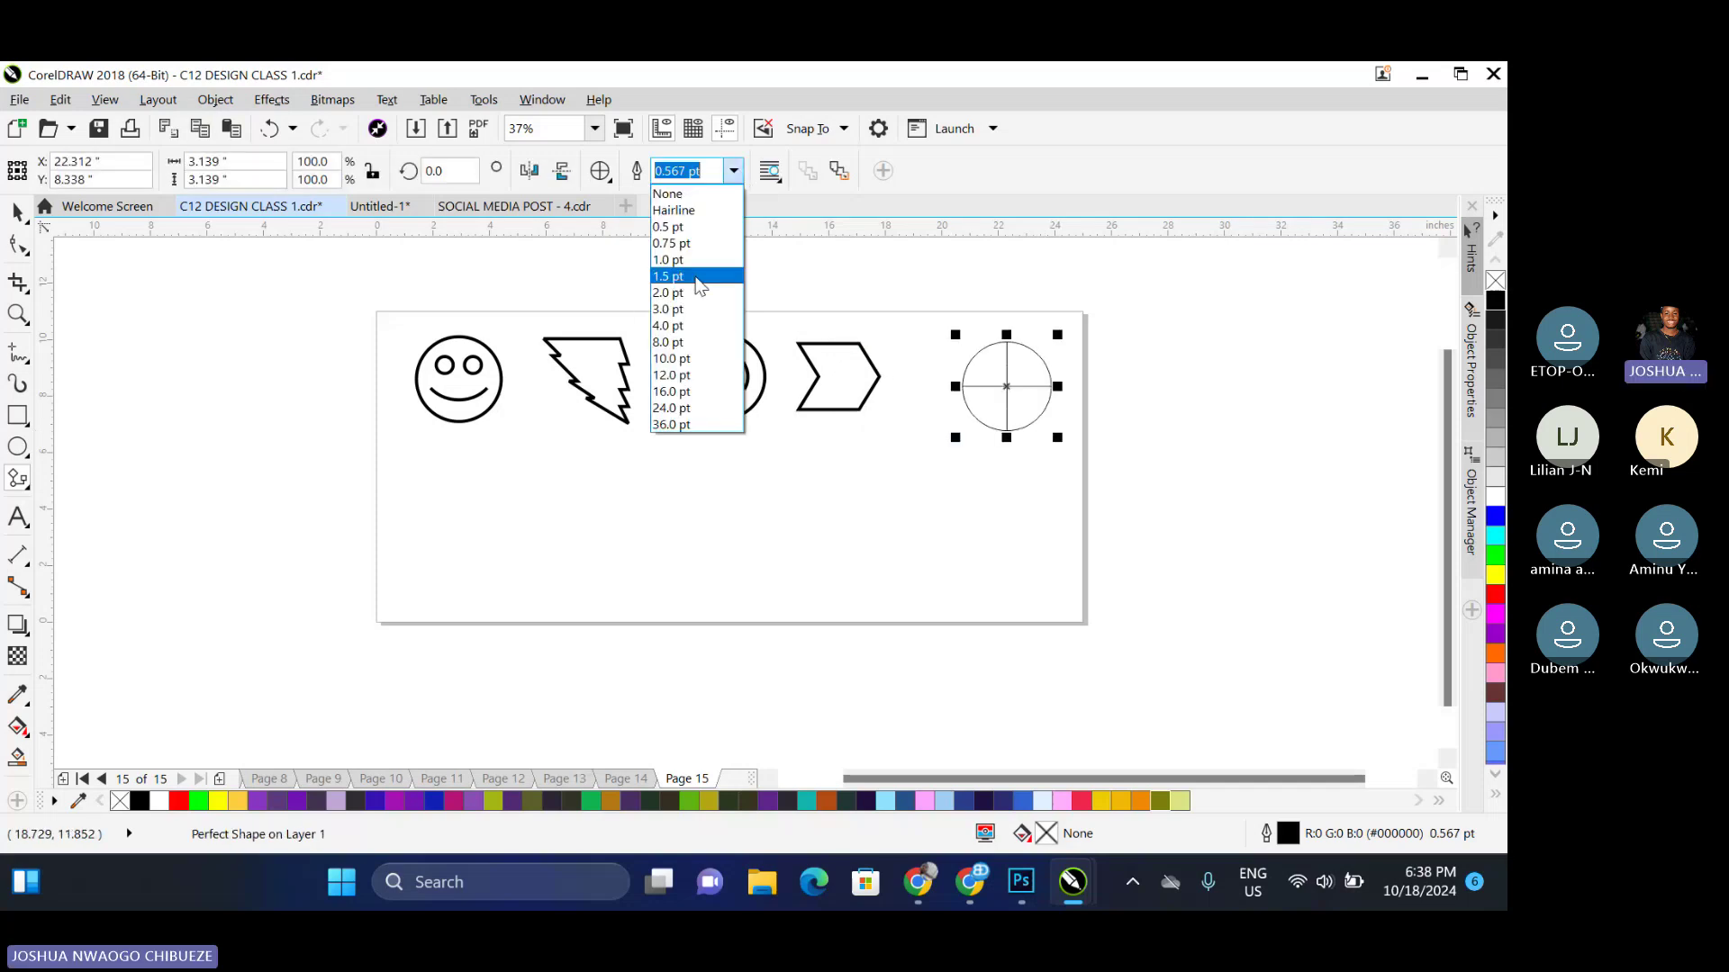
pyautogui.click(687, 337)
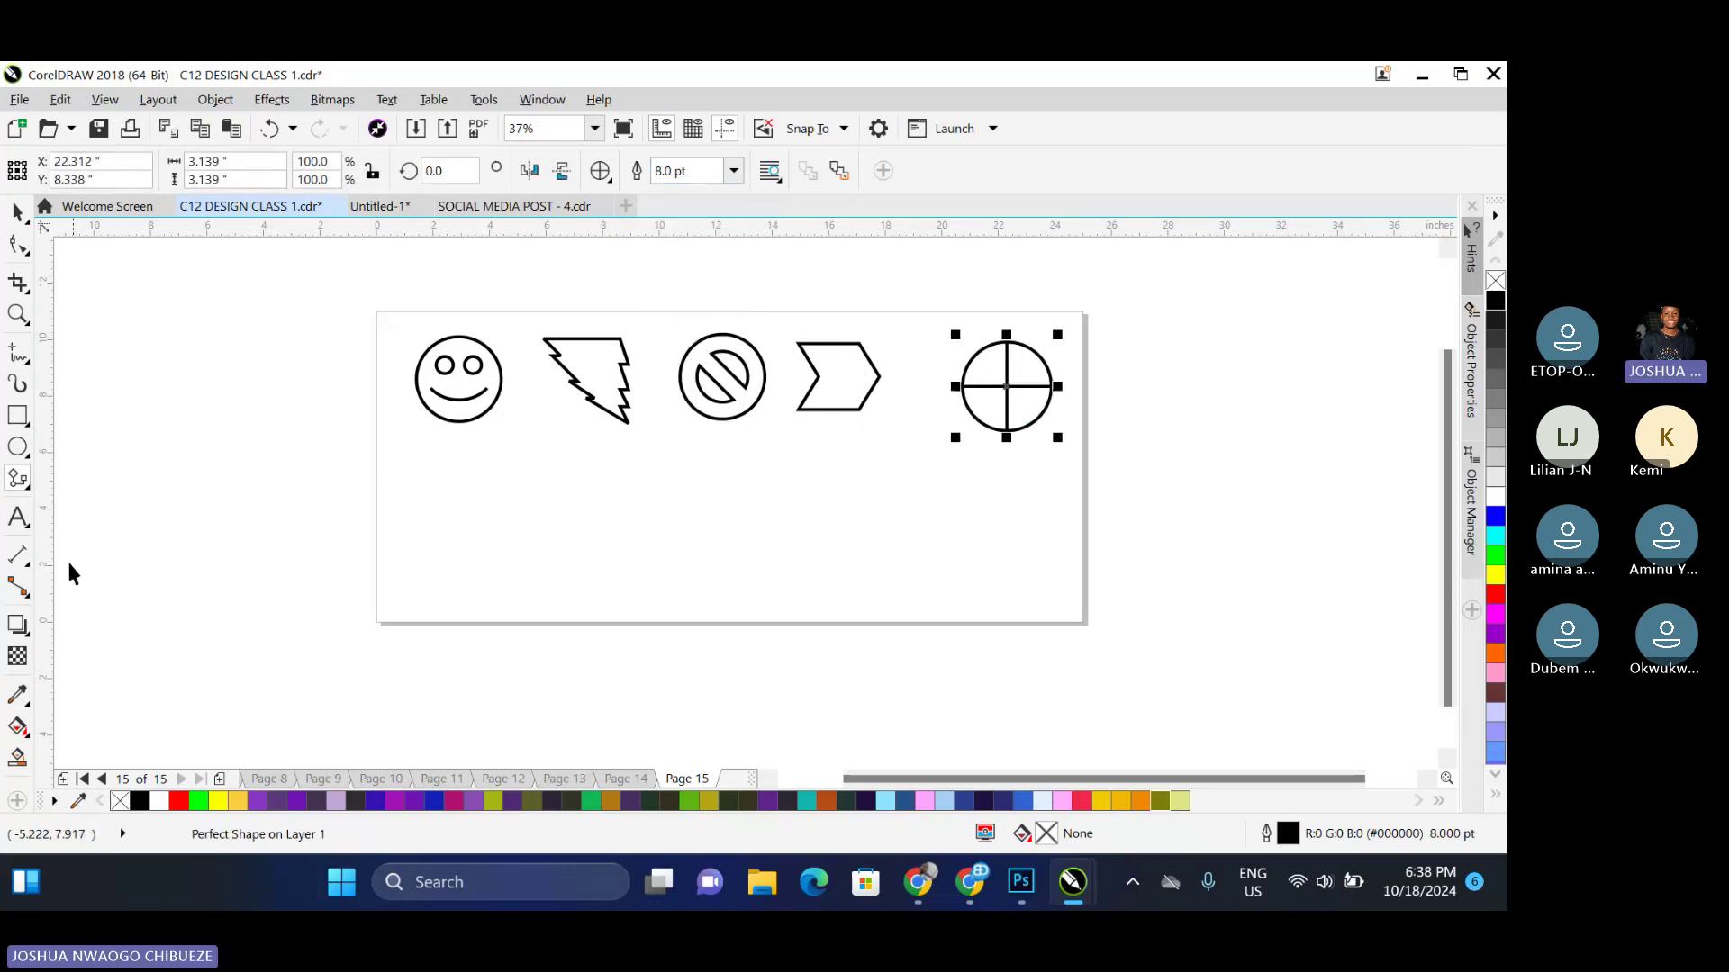
pyautogui.press('space')
# Draw a starburst banner shape about 3.7 by 3.9 inches with an 8 pt outline below the smiley face
pyautogui.click(24, 490)
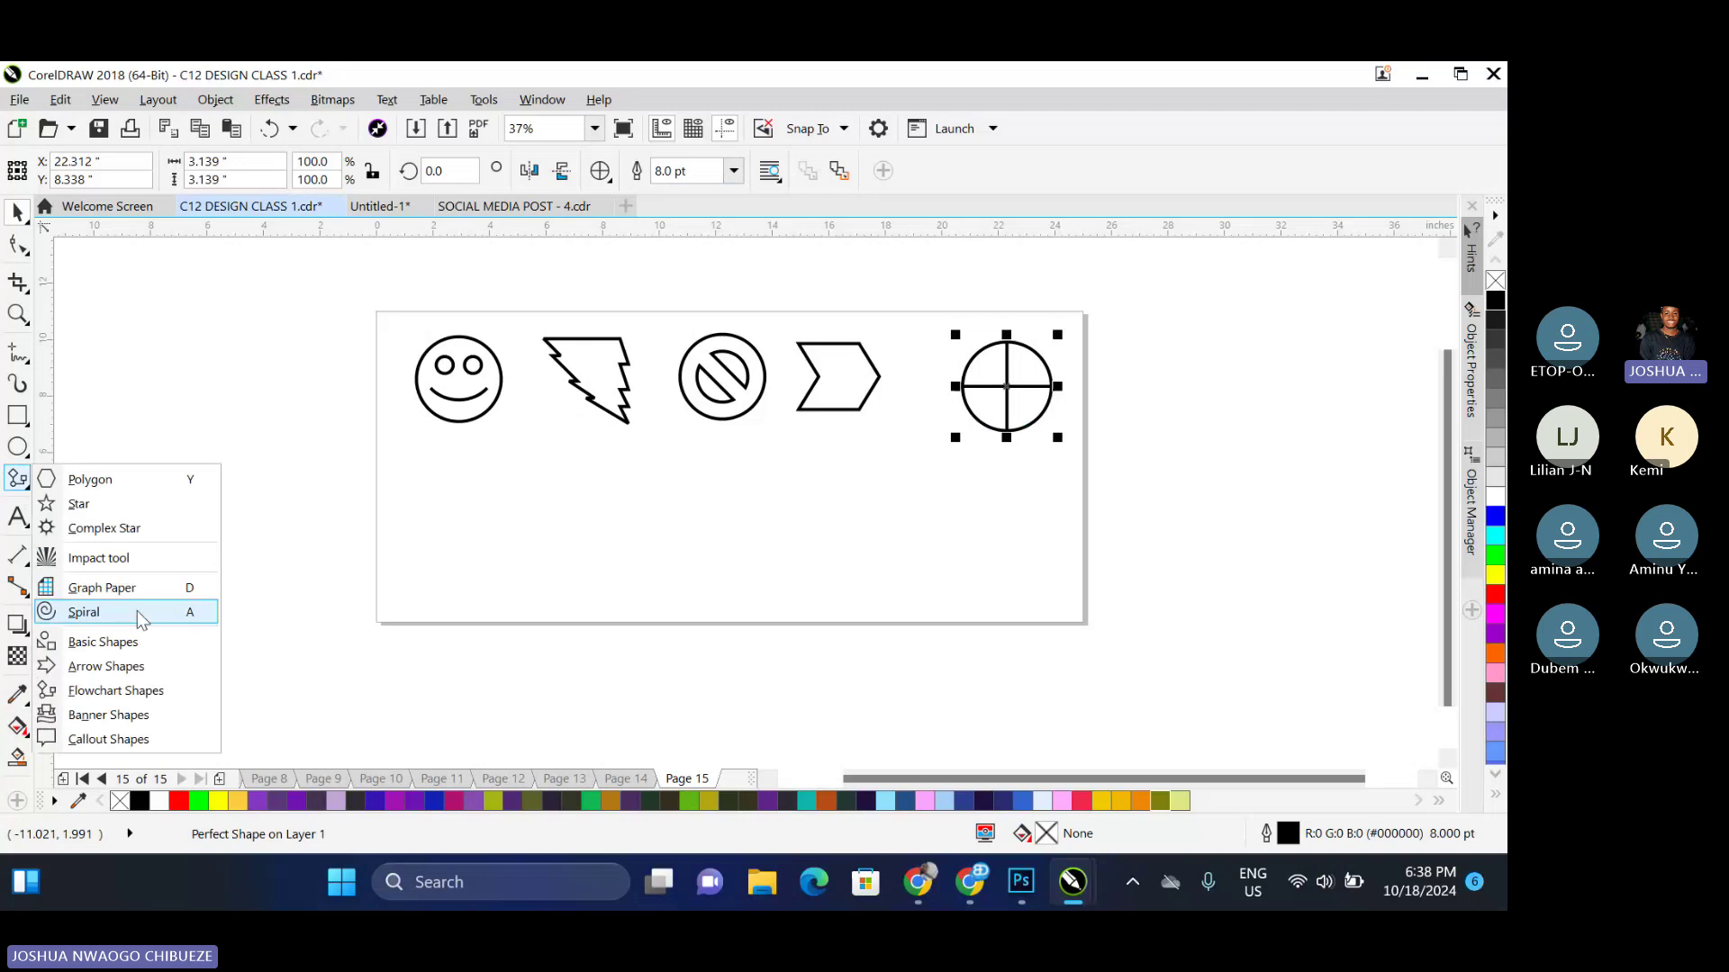
pyautogui.click(108, 715)
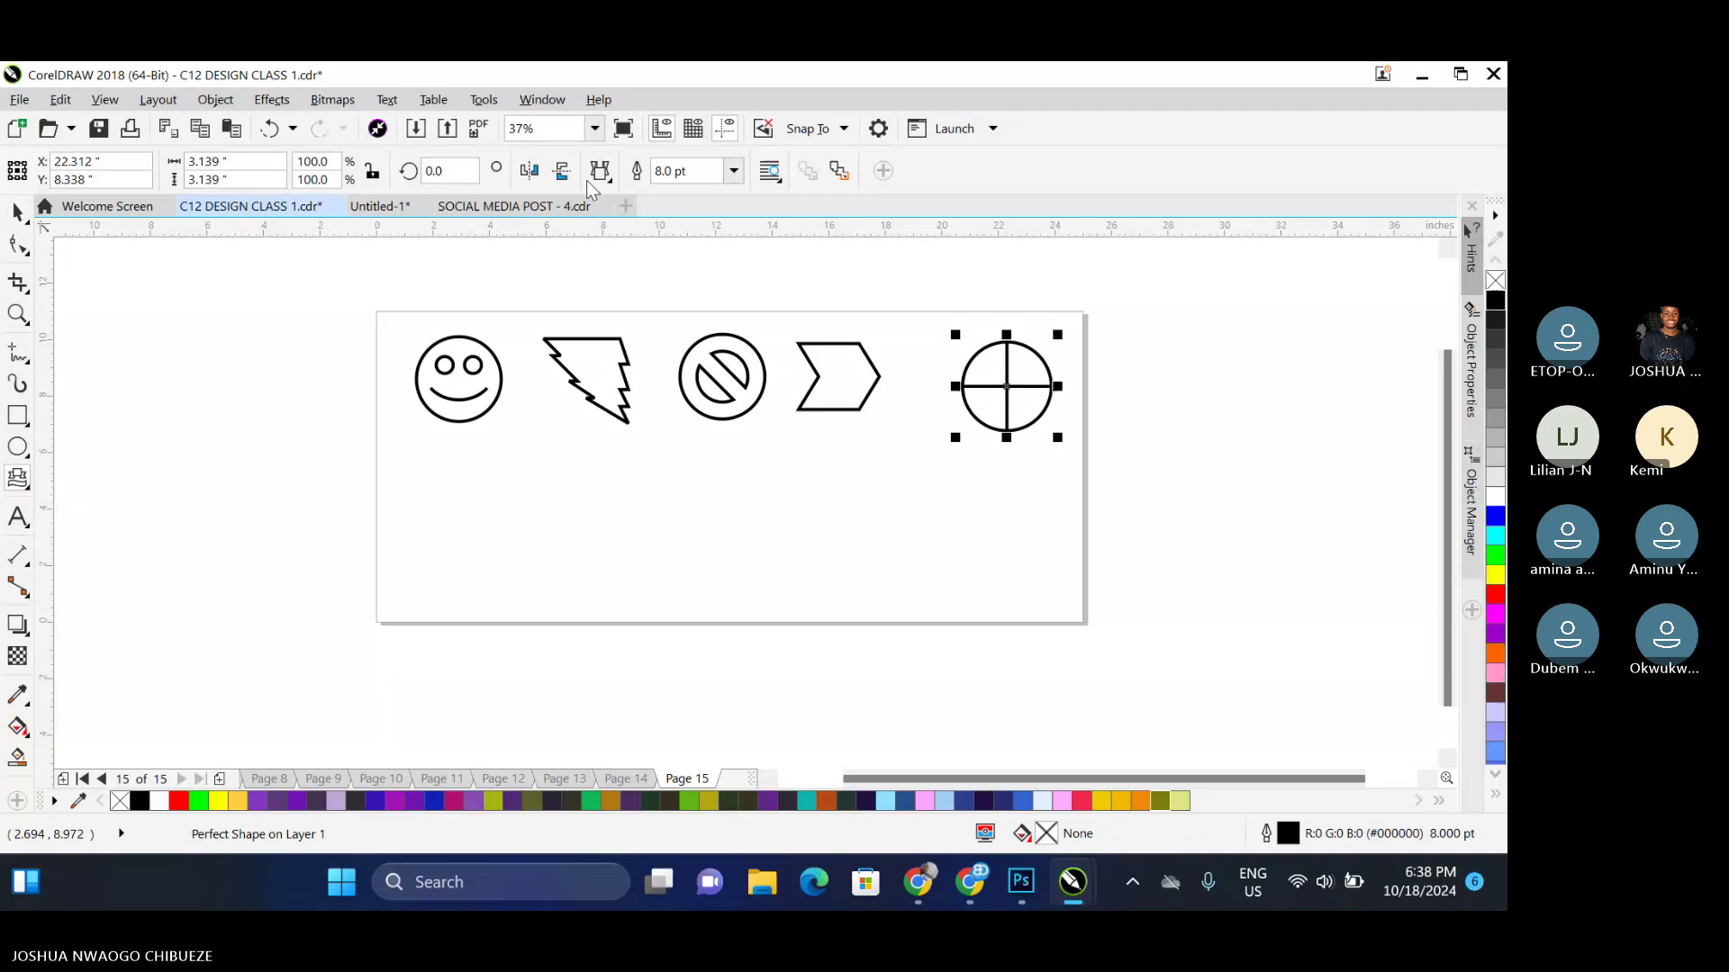
pyautogui.click(598, 173)
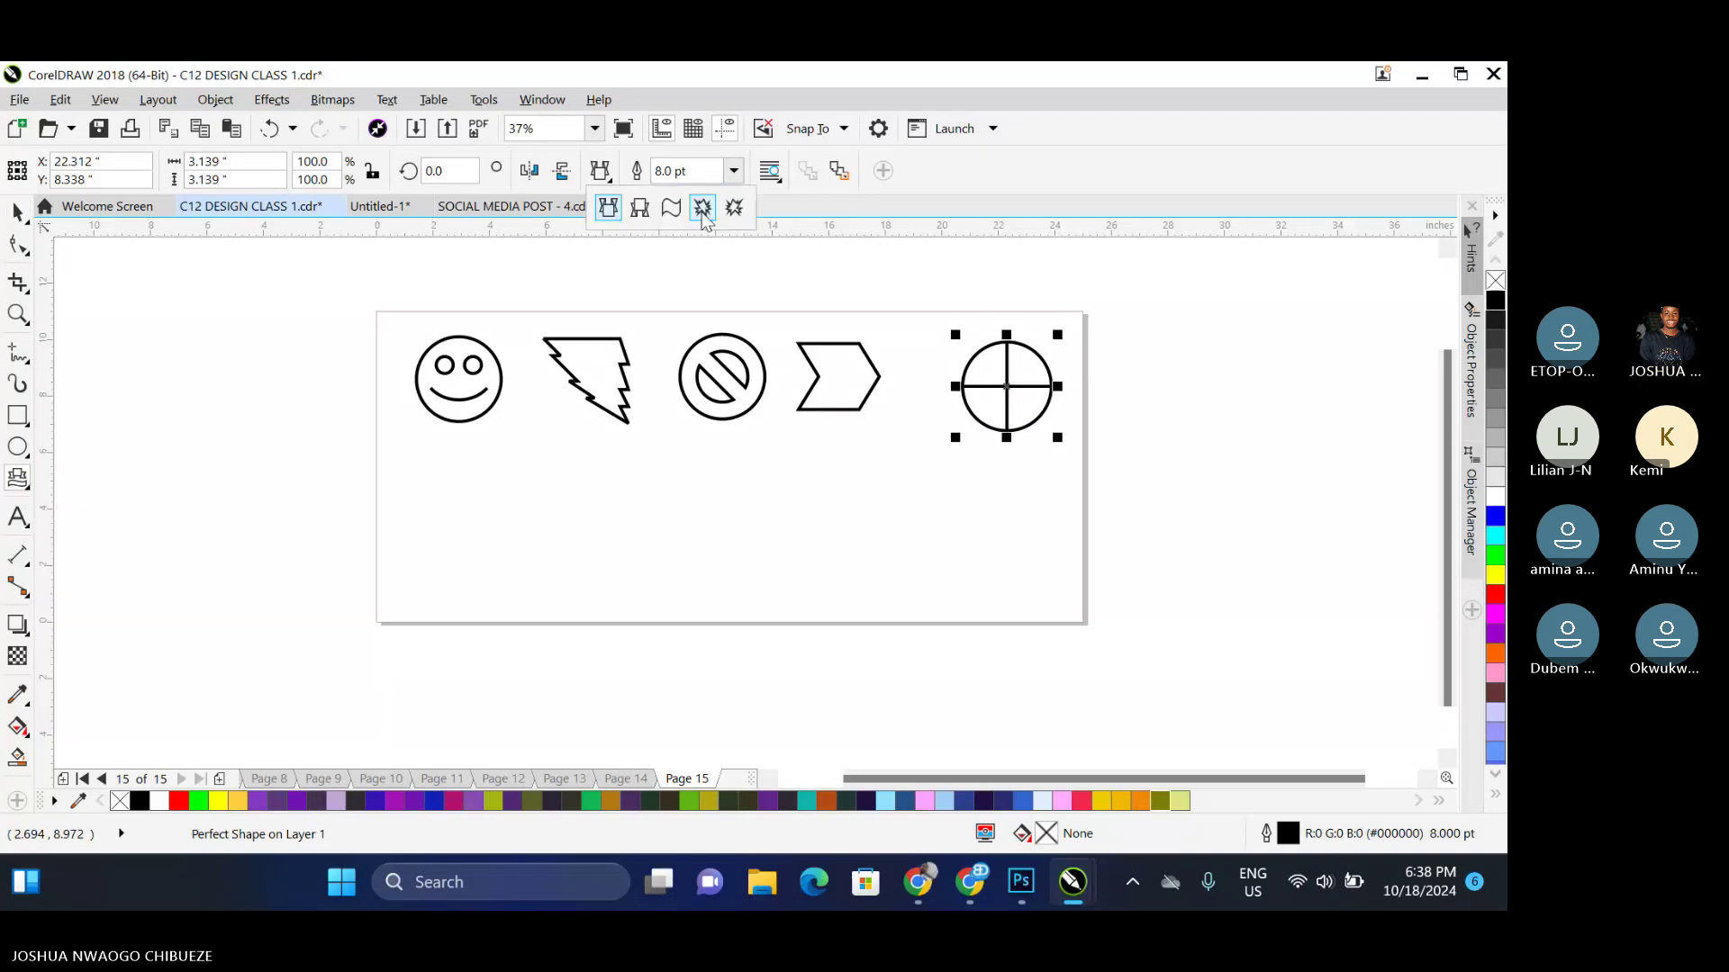
pyautogui.click(703, 213)
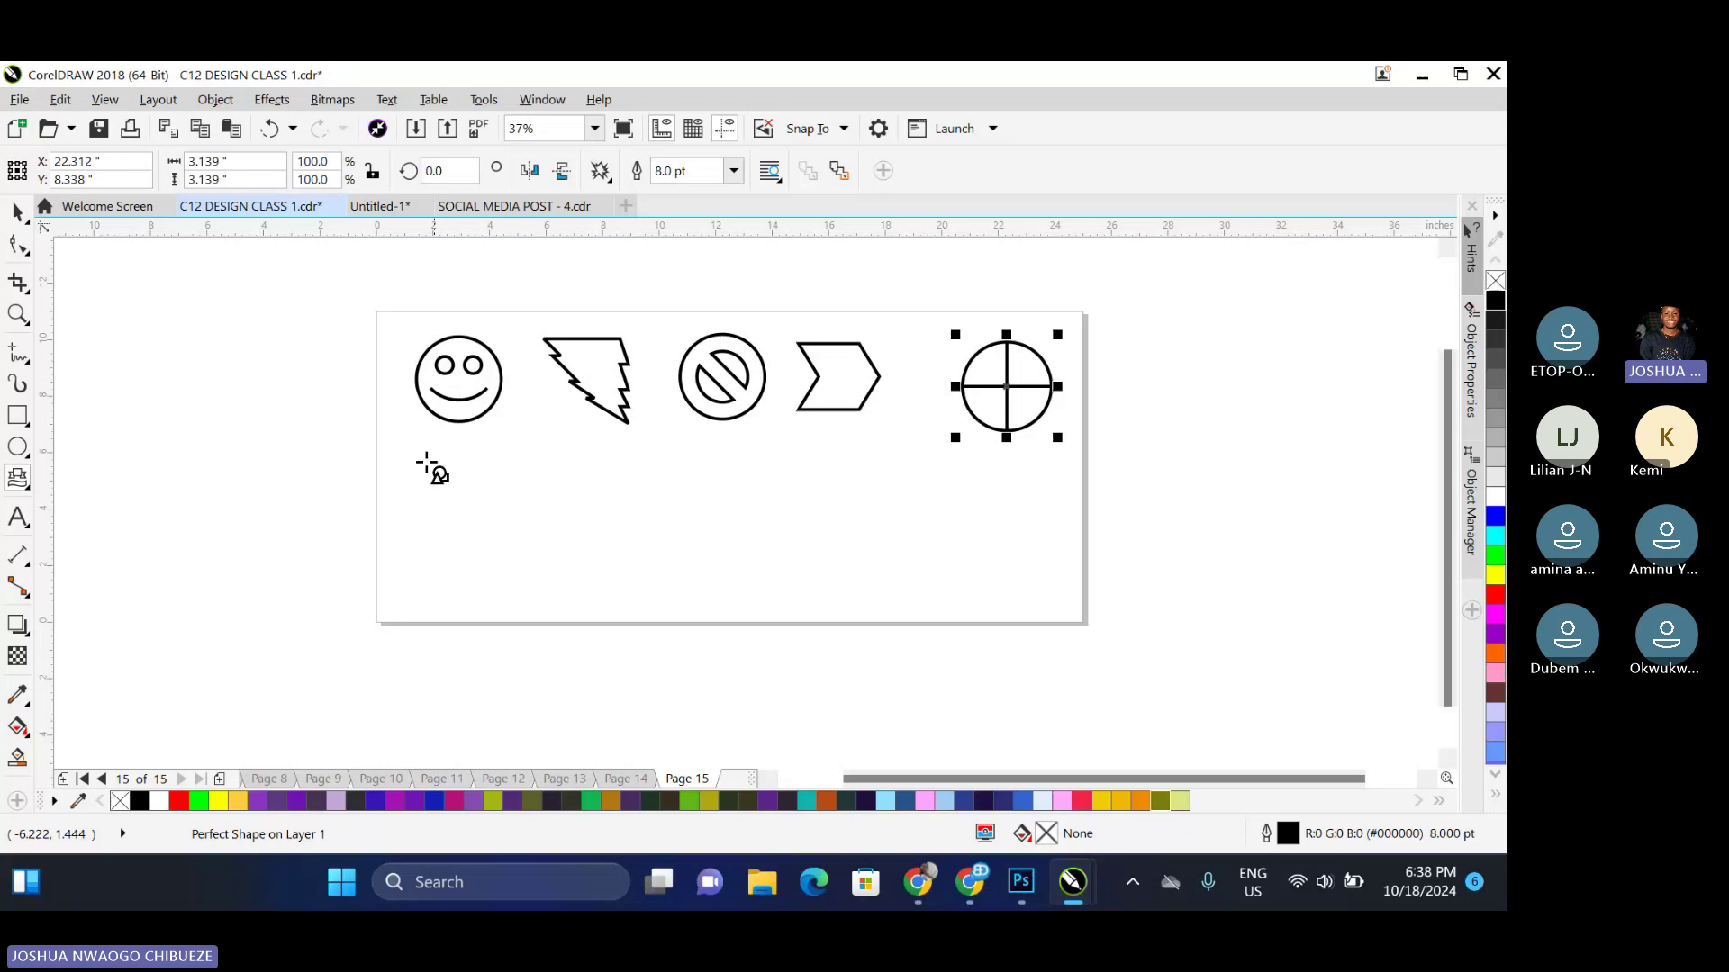
pyautogui.moveTo(423, 469); pyautogui.dragTo(529, 580)
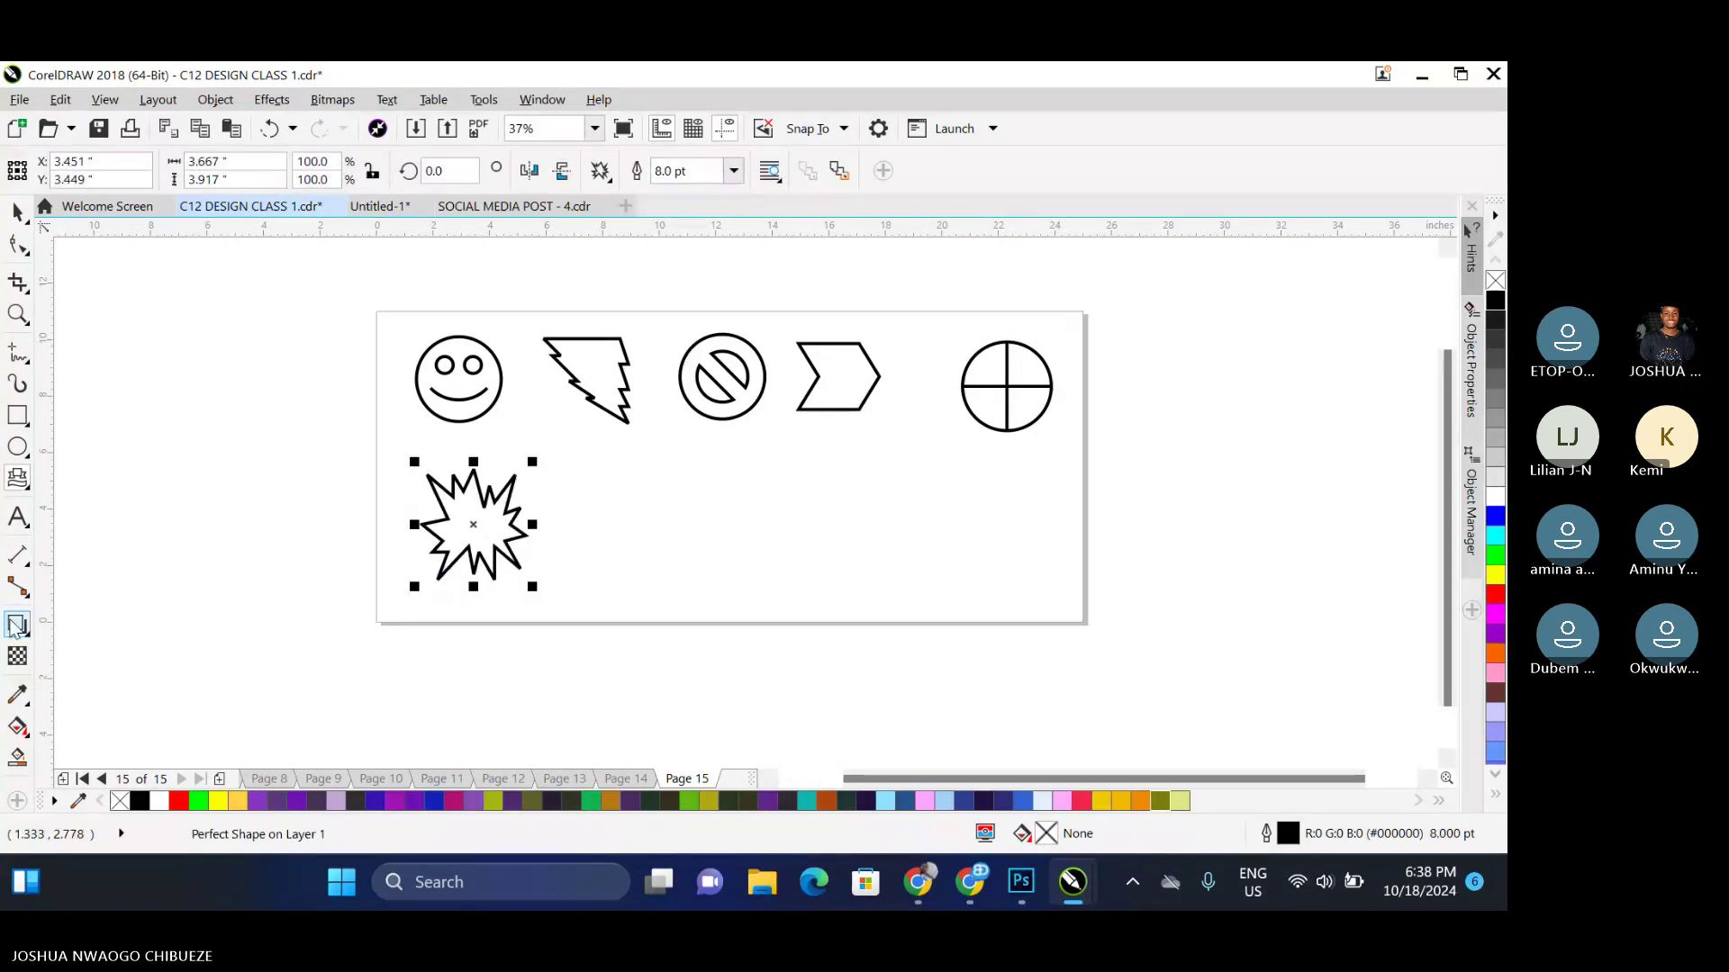
# Draw a wave banner about 3 by 3.1 inches to the right of the starburst and set its outline width to 8 pt
pyautogui.click(28, 492)
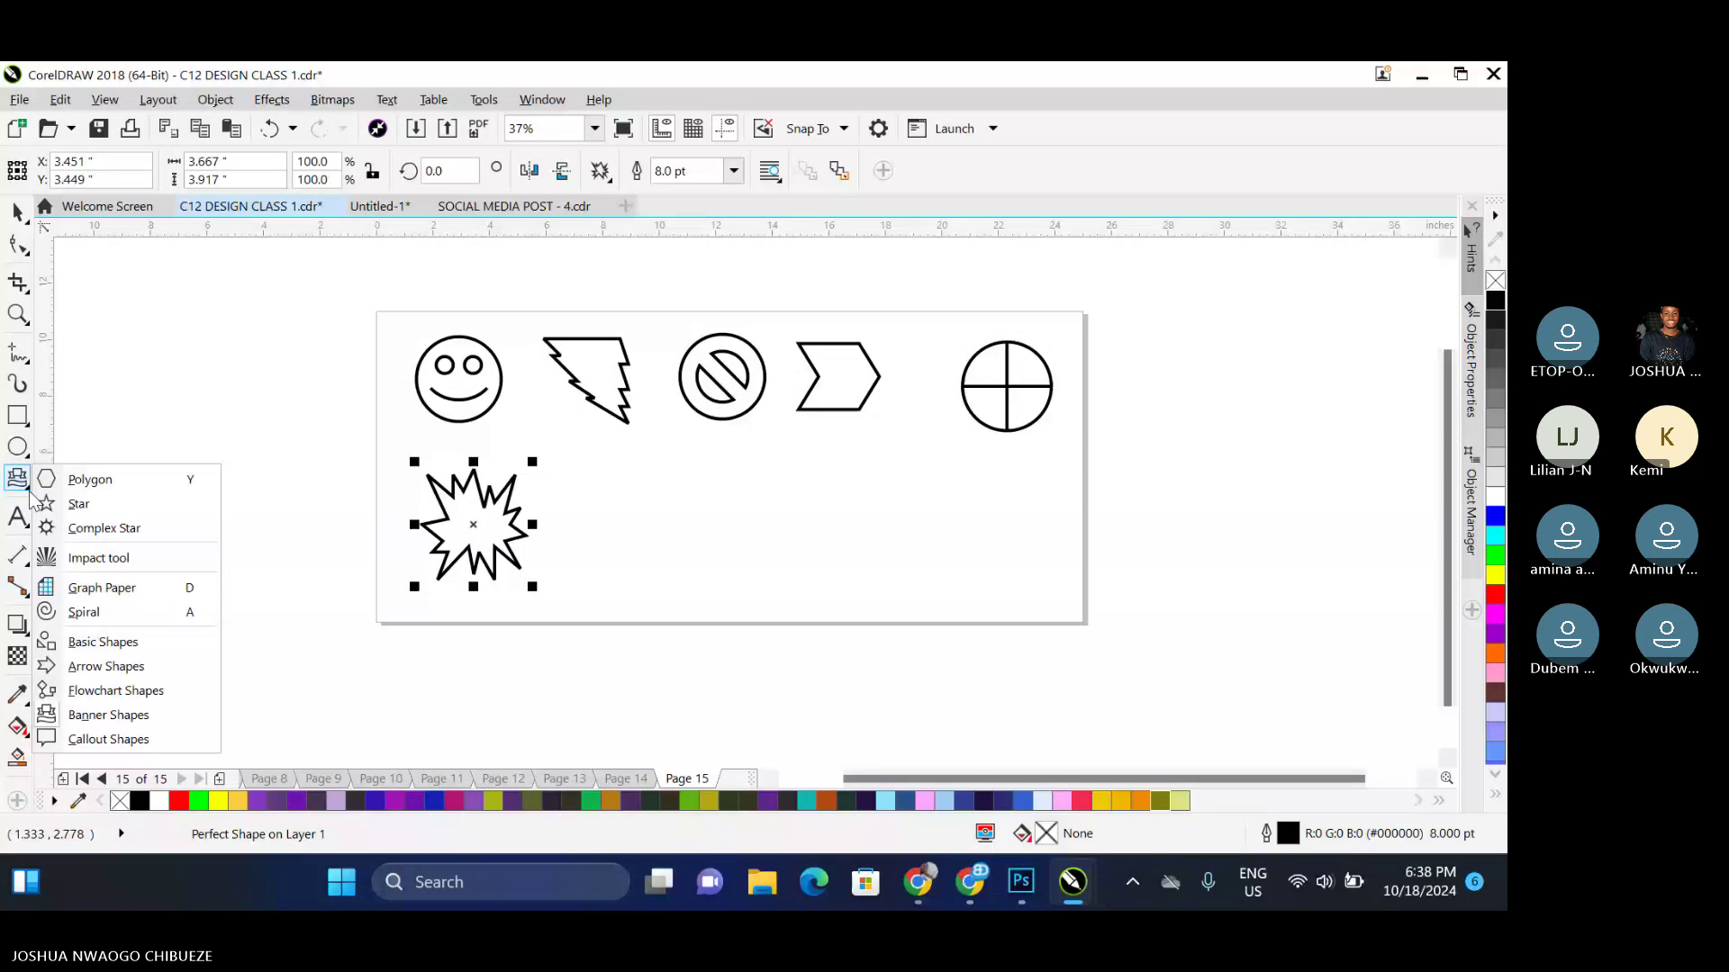
pyautogui.click(613, 178)
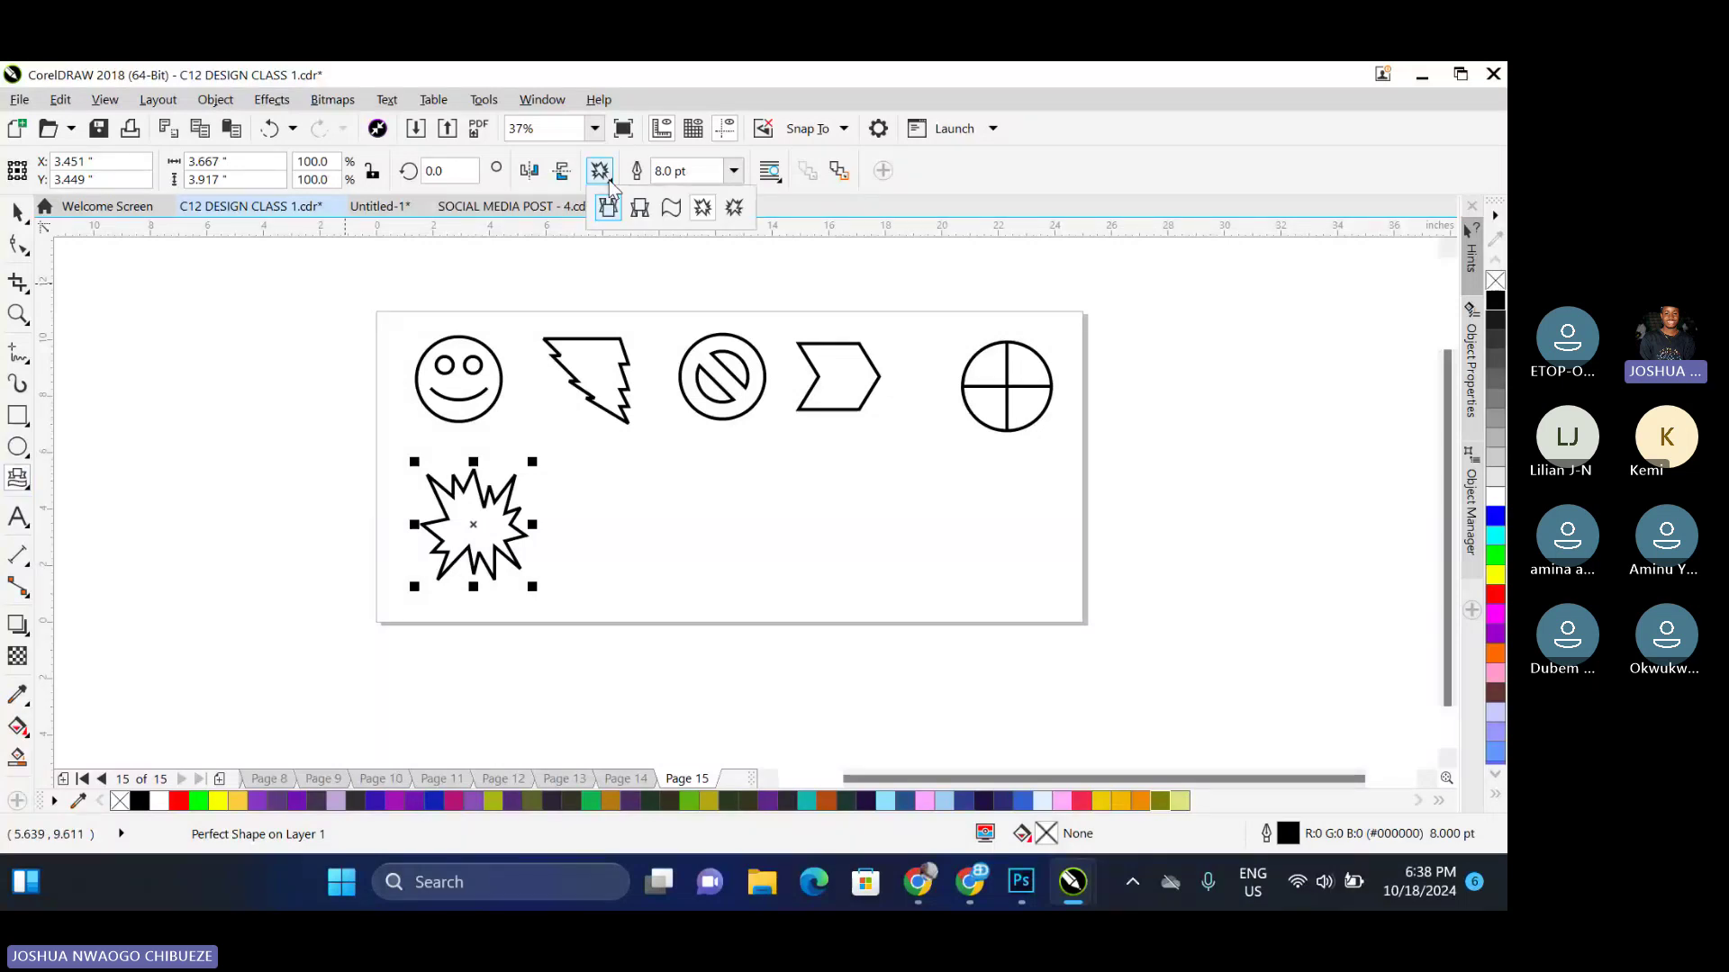
pyautogui.click(671, 209)
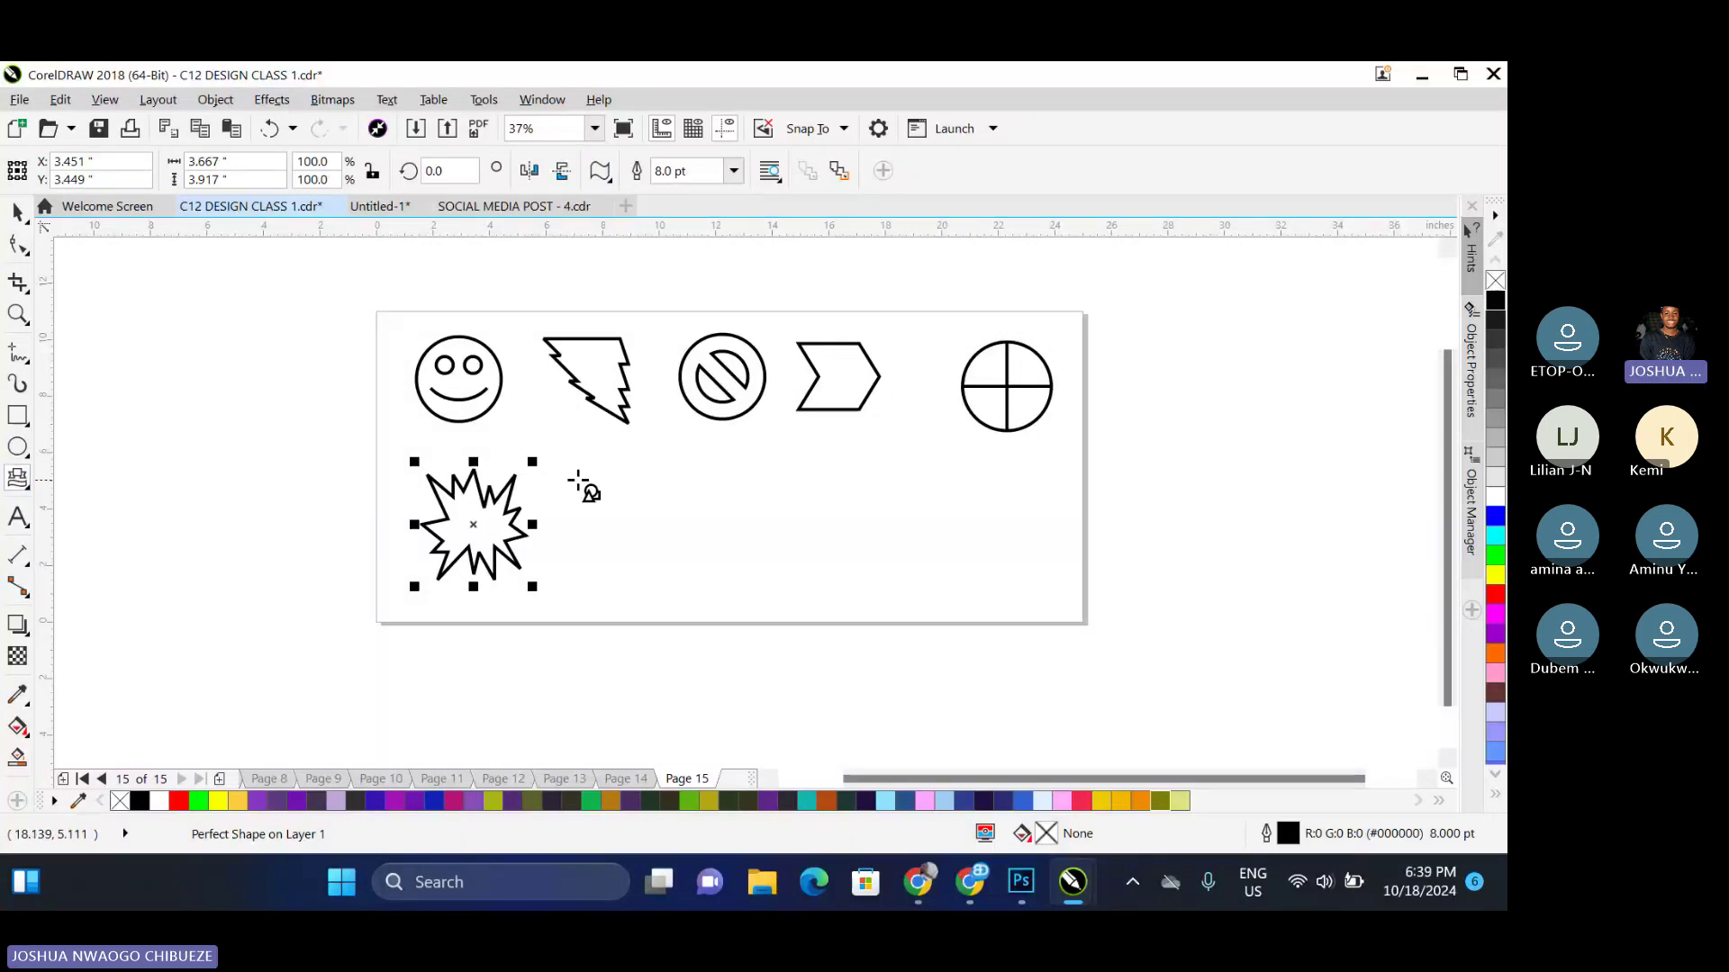
pyautogui.moveTo(573, 482); pyautogui.dragTo(666, 574)
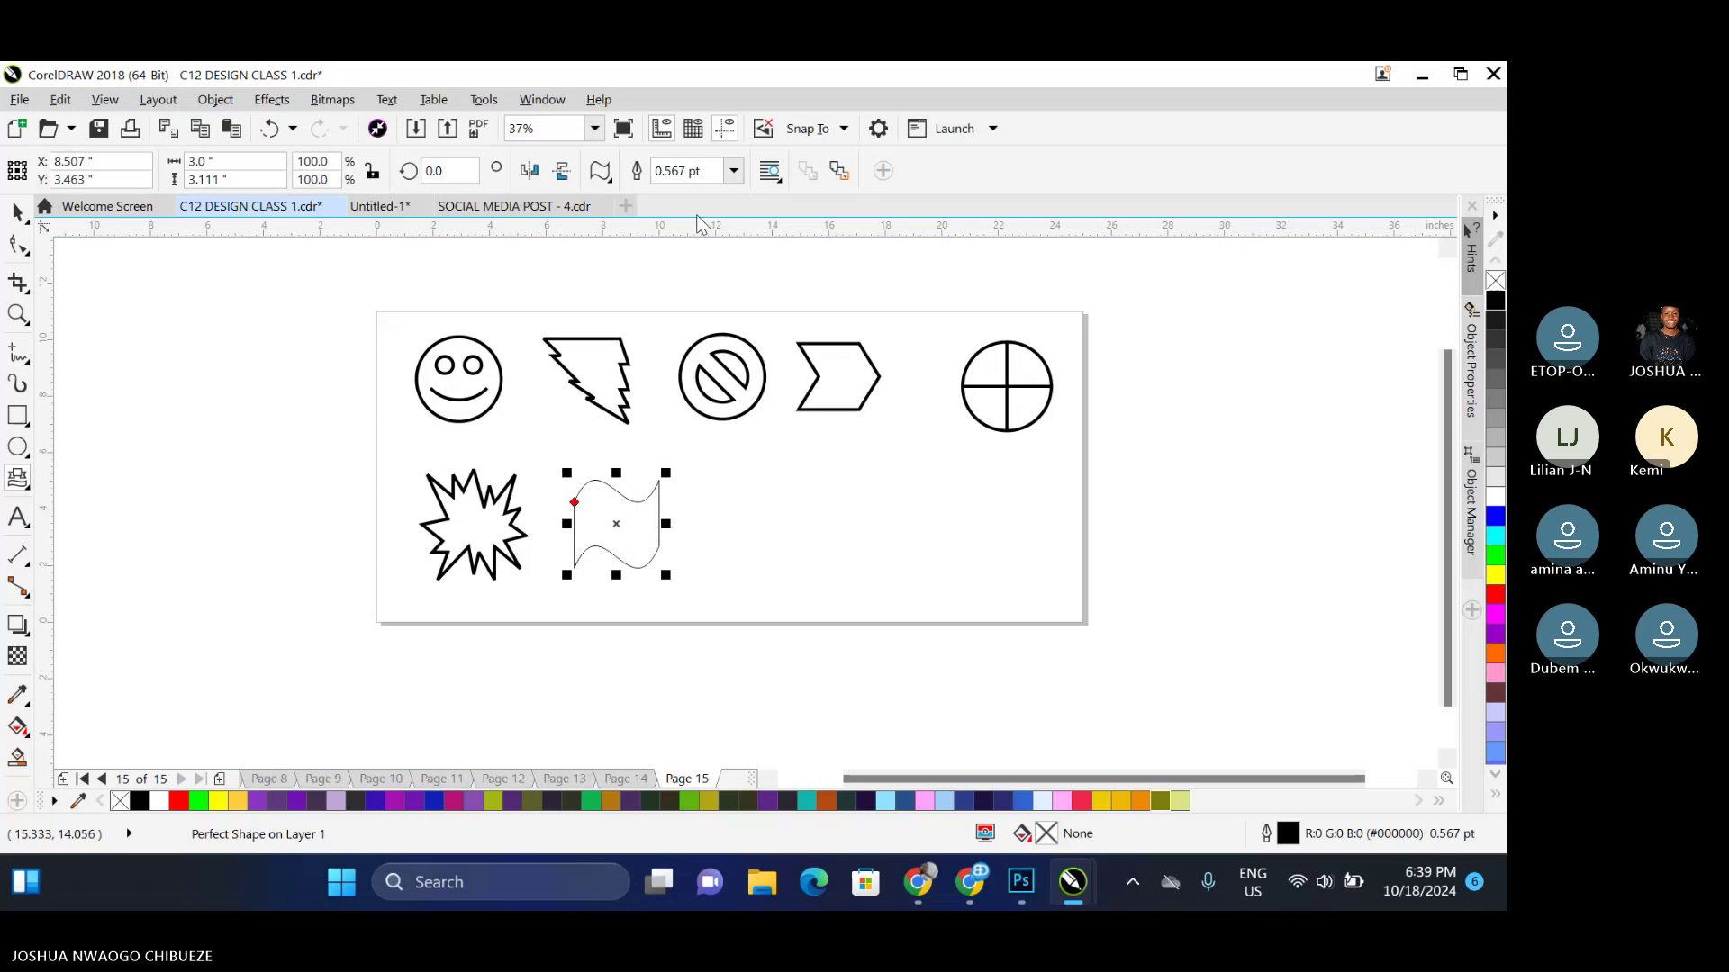
pyautogui.click(734, 171)
pyautogui.click(673, 343)
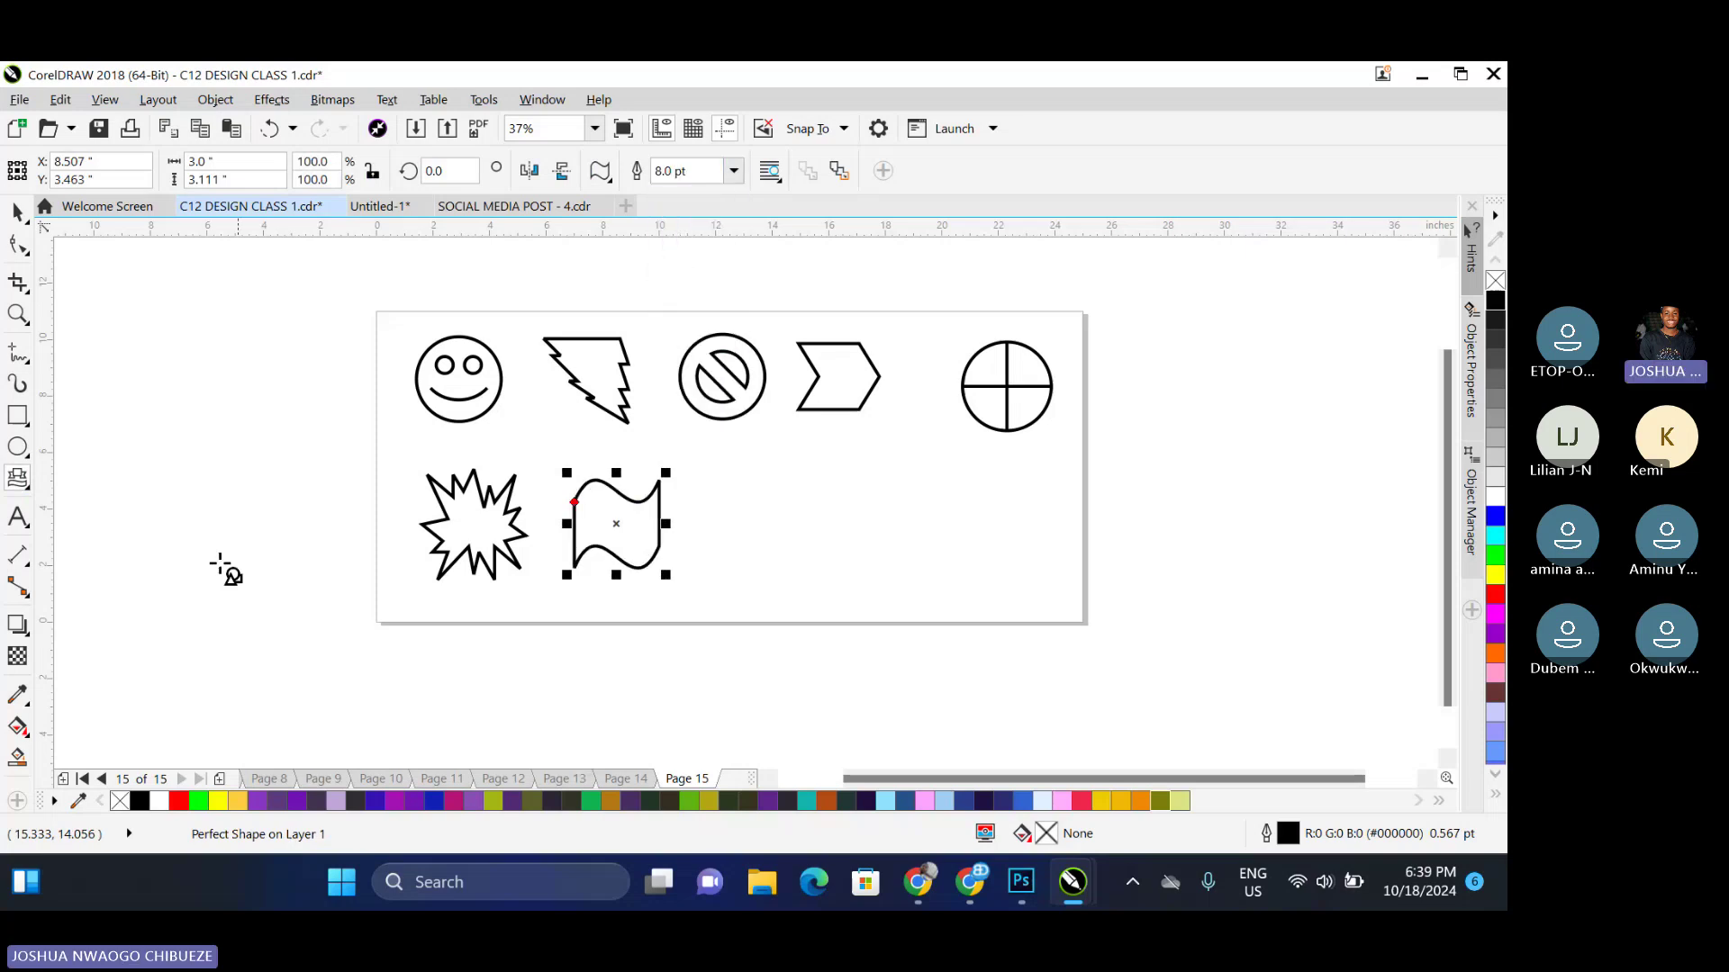
# Draw a thought-bubble callout about 4.7 by 4.2 inches to the right of the wave banner
pyautogui.click(27, 488)
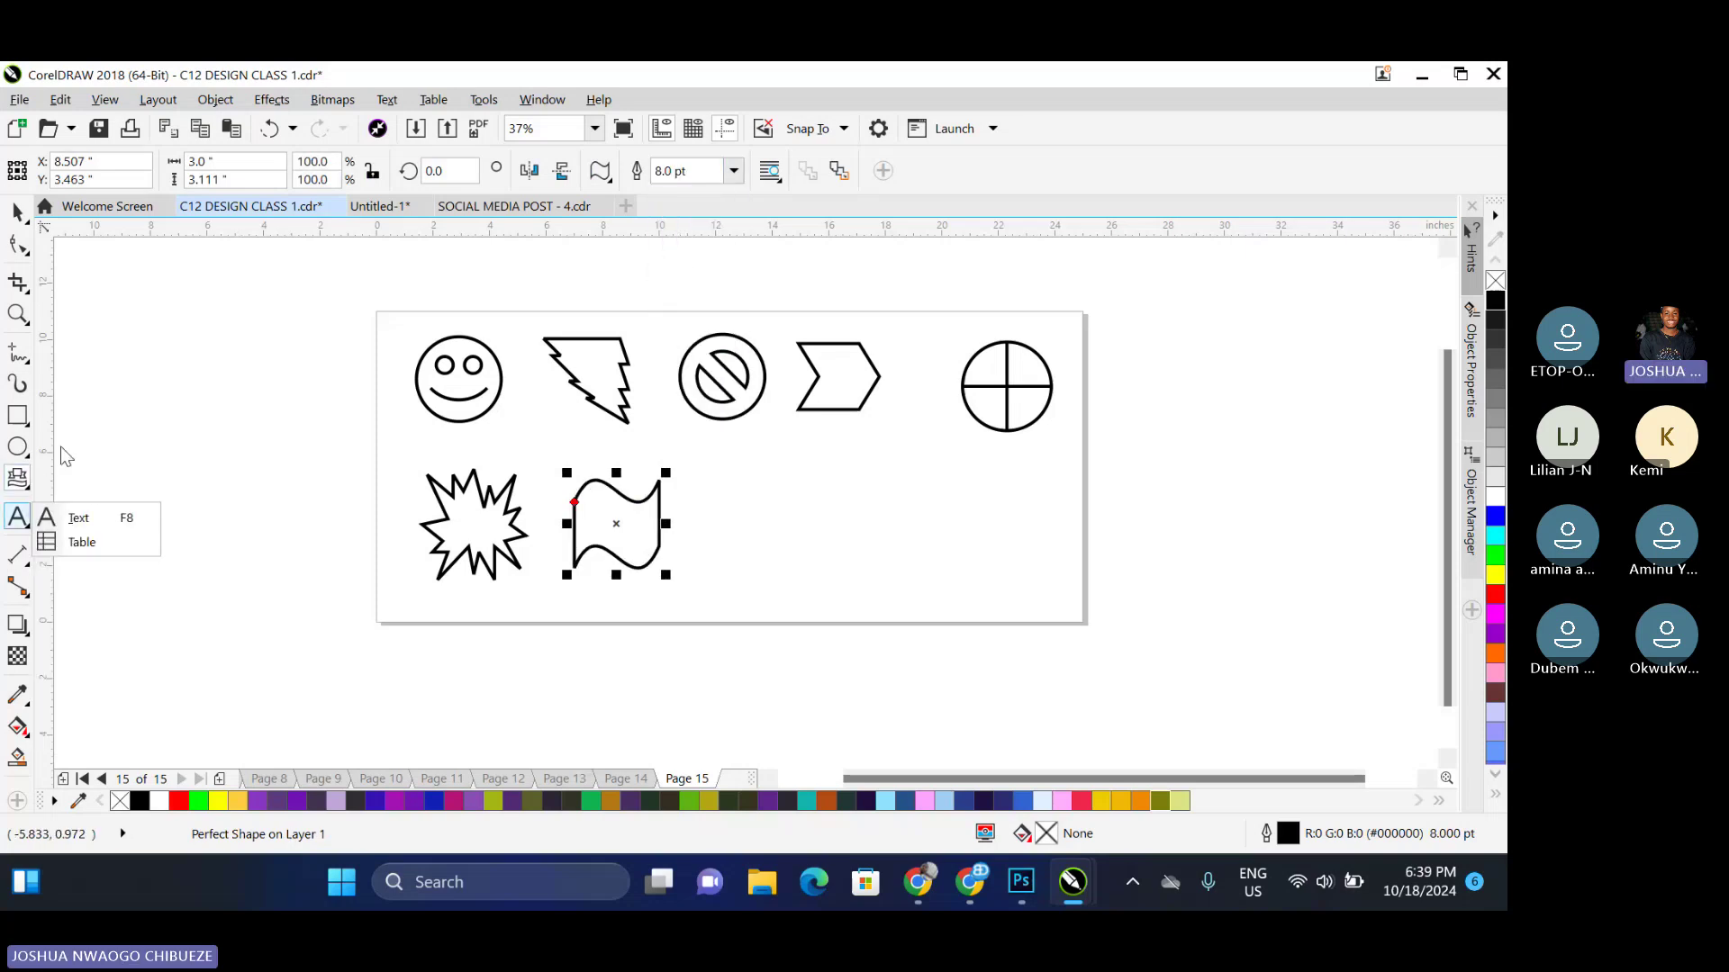
pyautogui.moveTo(17, 517)
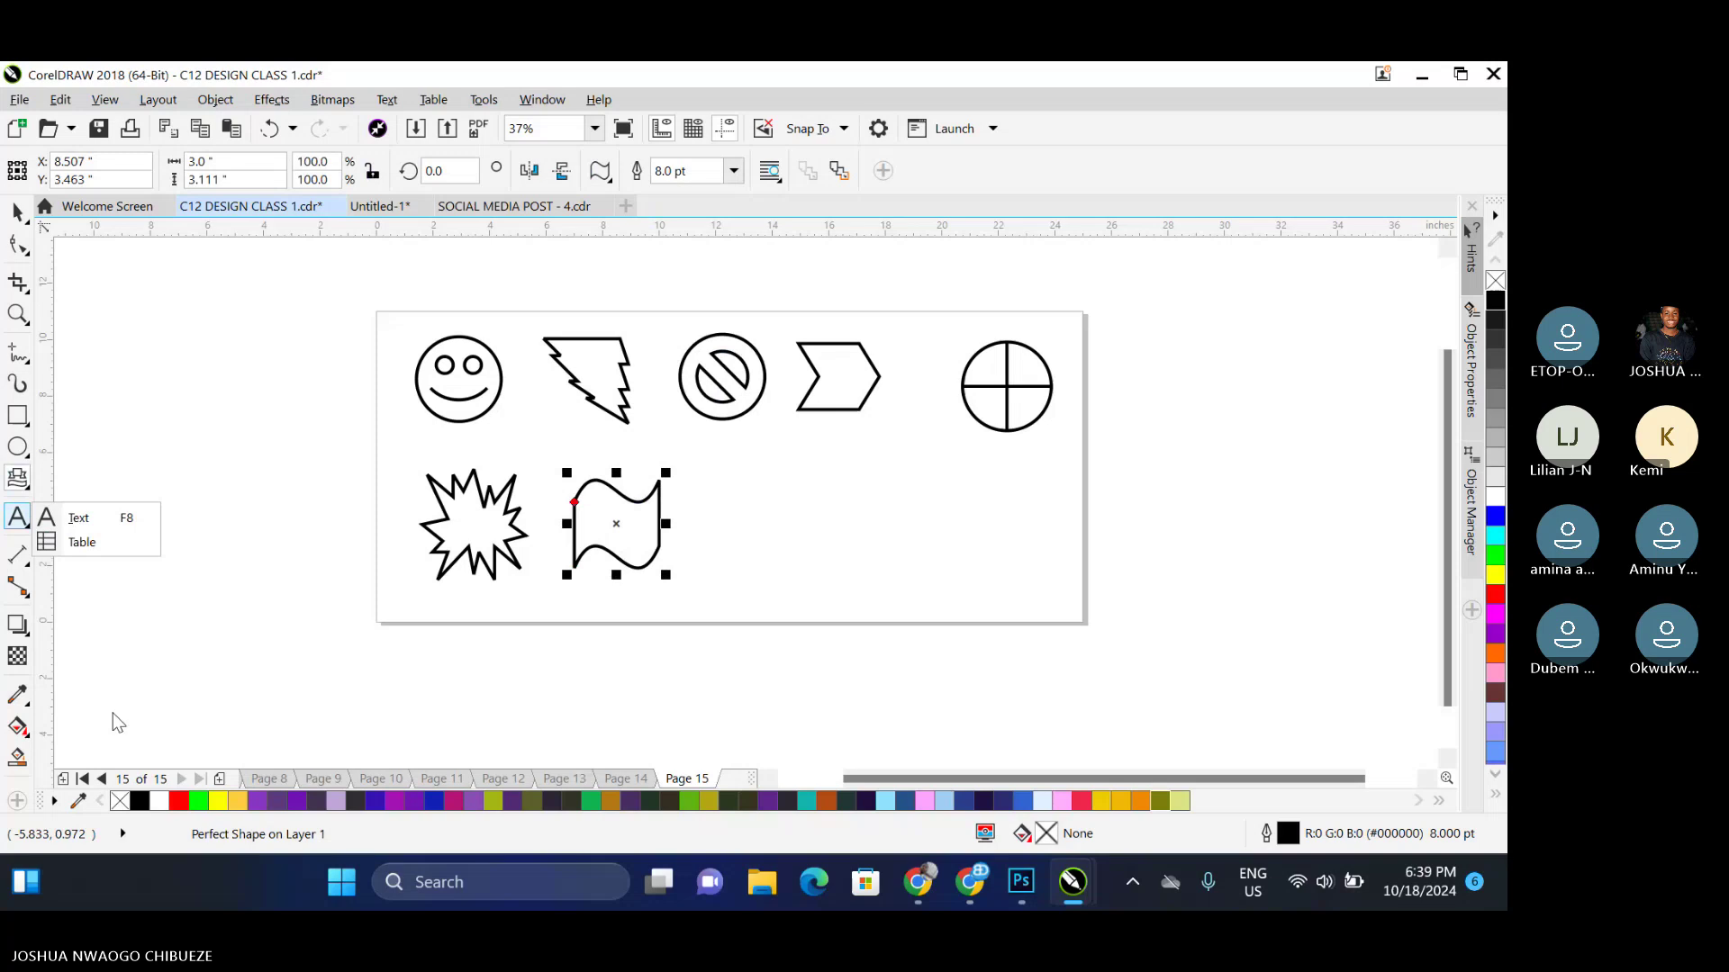
pyautogui.moveTo(20, 464)
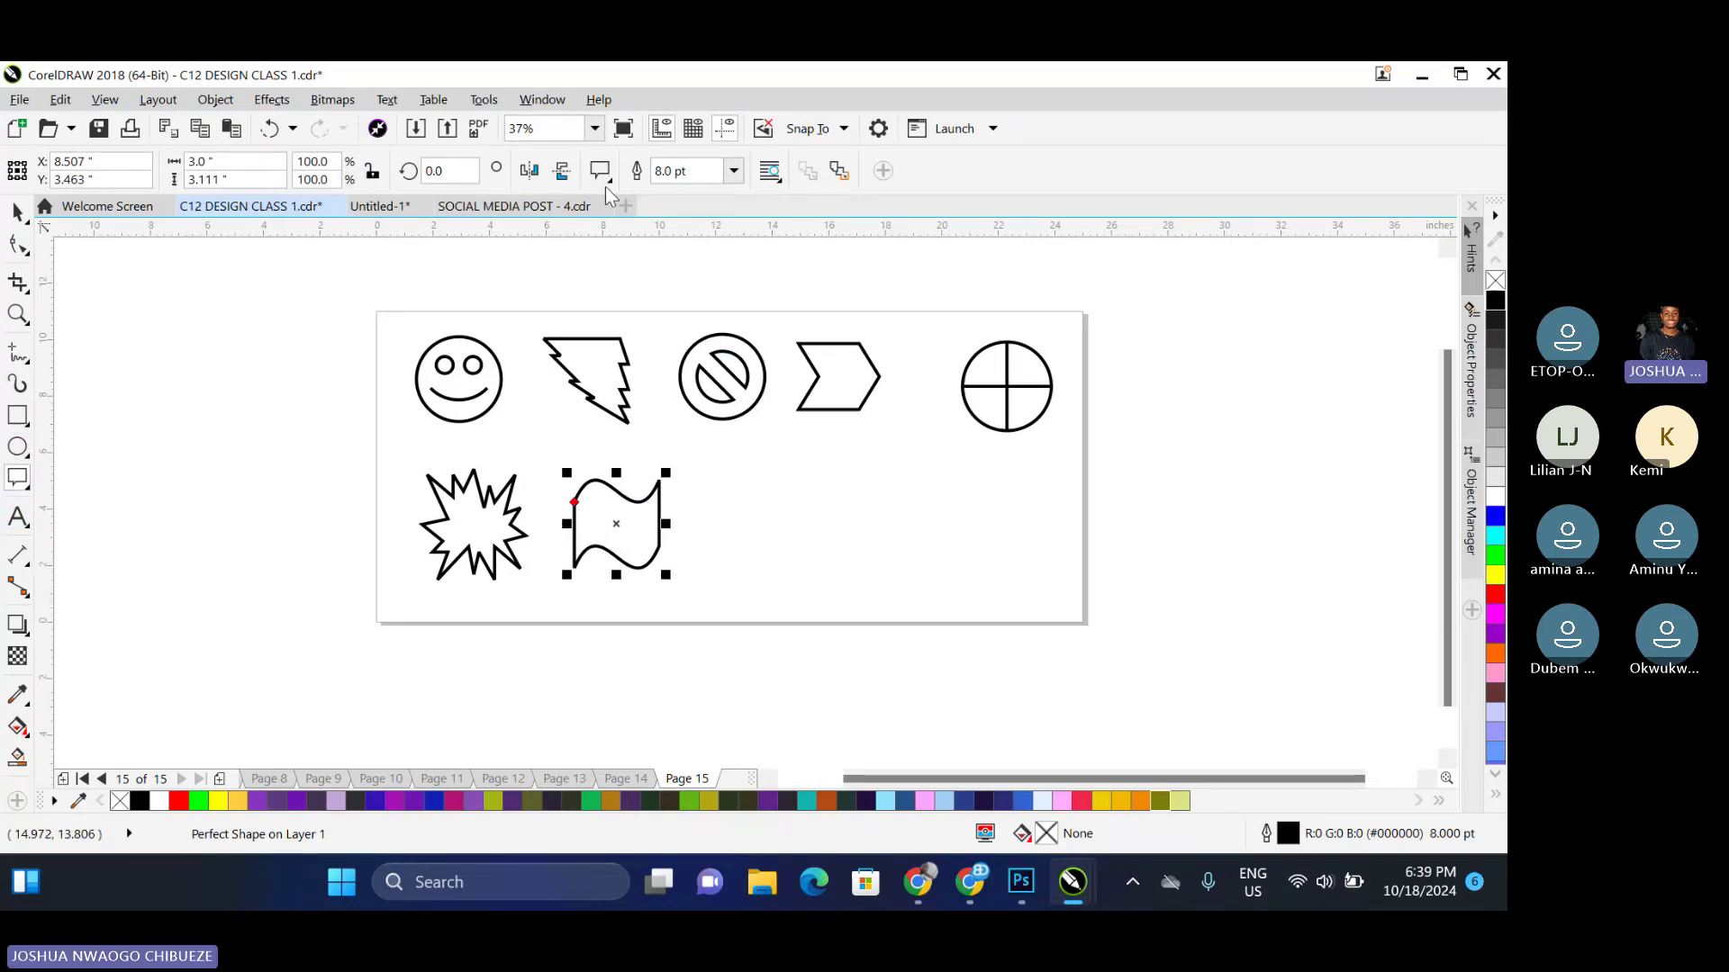
pyautogui.click(605, 187)
pyautogui.click(606, 202)
pyautogui.moveTo(714, 475); pyautogui.dragTo(830, 581)
# Reshape the thought bubble so its trail of small circles points to the lower right of the cloud
pyautogui.press('F10')
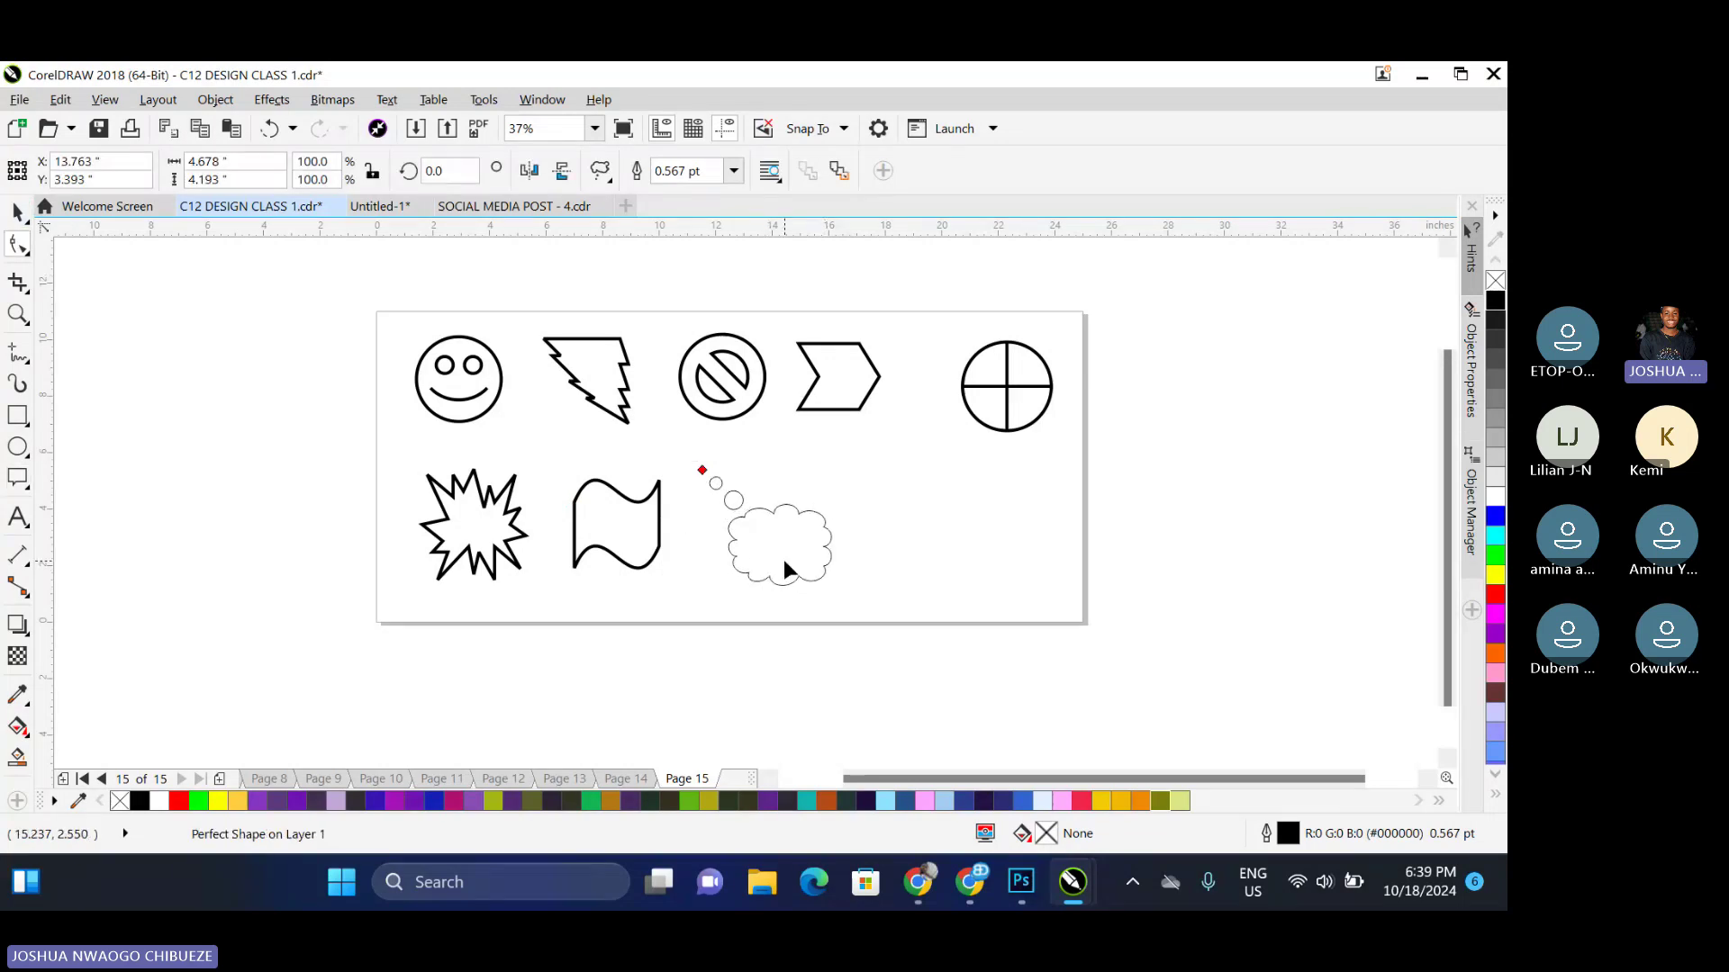
pyautogui.scroll(2, 785, 569)
pyautogui.moveTo(615, 376)
pyautogui.mouseDown()
pyautogui.moveTo(720, 658)
pyautogui.moveTo(686, 667)
pyautogui.moveTo(851, 664)
pyautogui.mouseUp()
# Set the thought bubble's outline width to 8 pt and move it up and left, closer to the wave banner
pyautogui.click(20, 210)
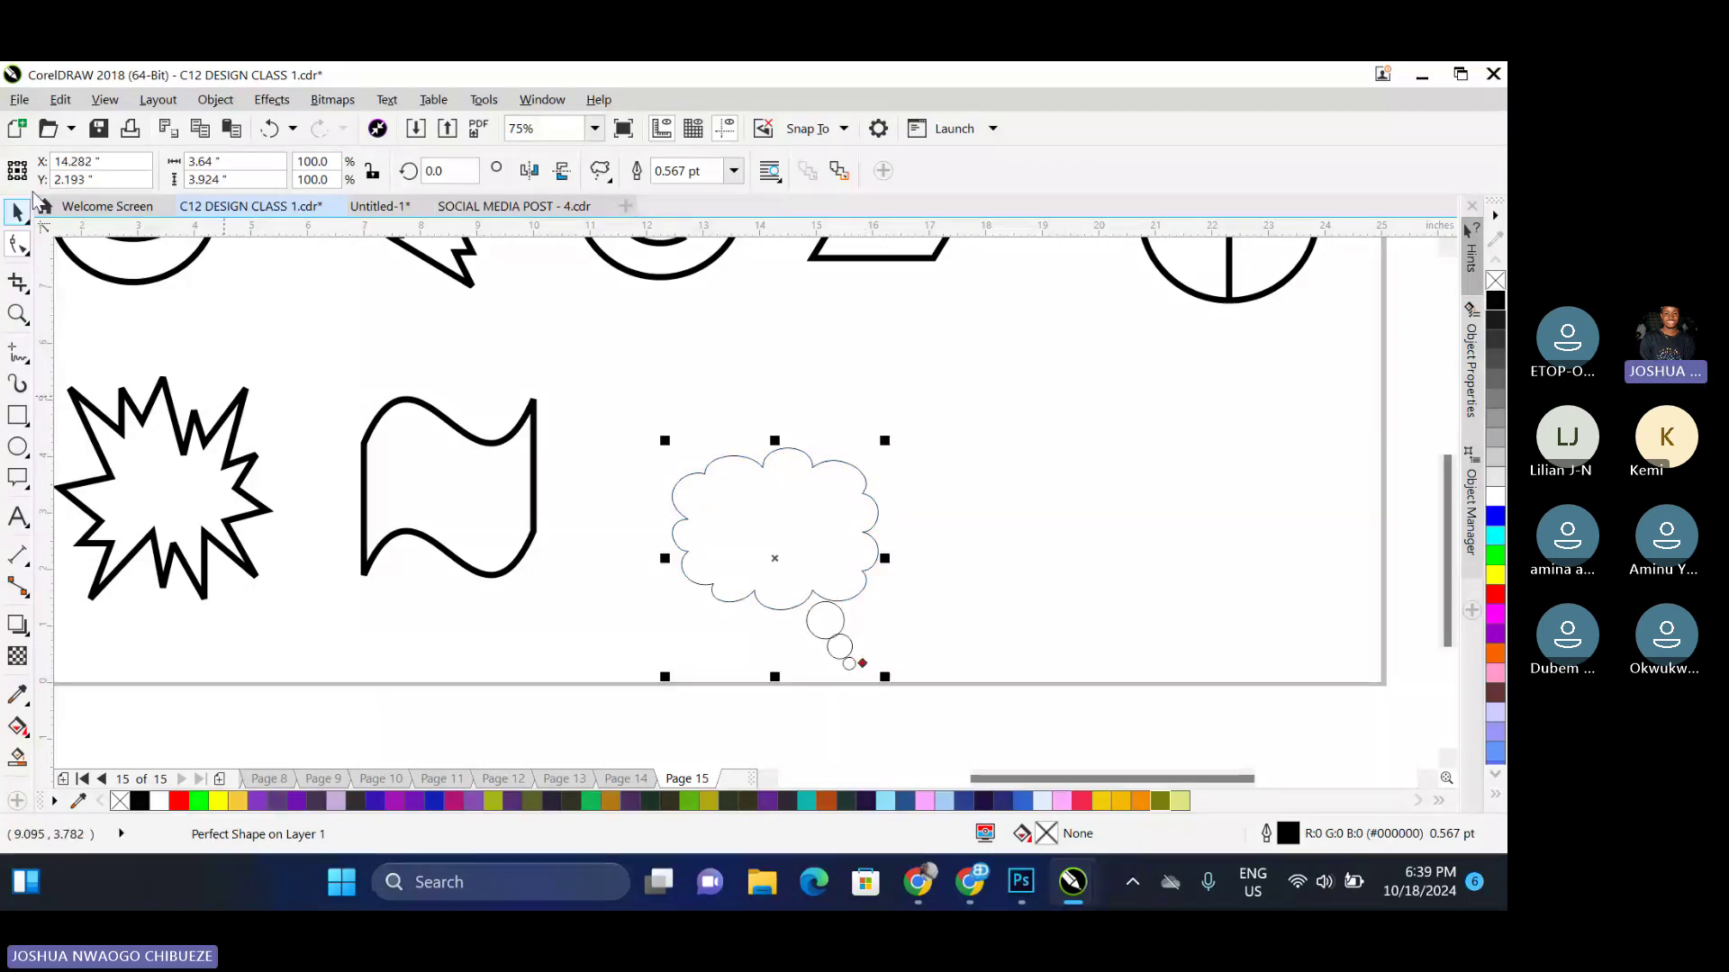
pyautogui.click(734, 170)
pyautogui.click(716, 283)
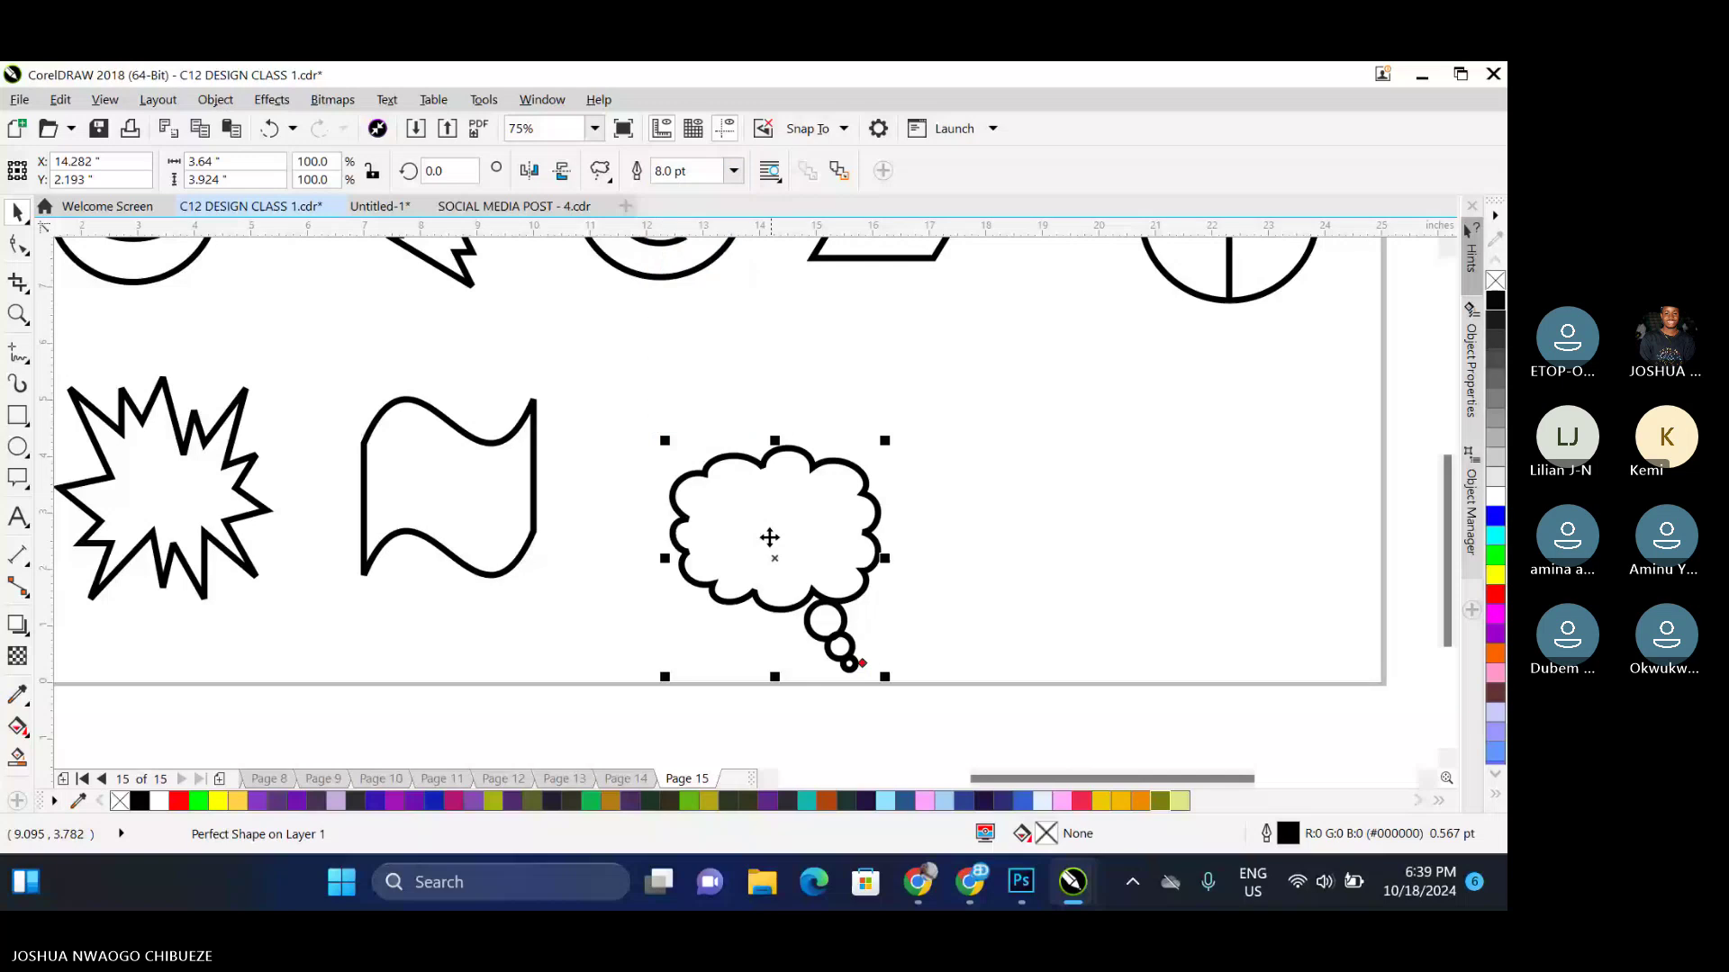
pyautogui.moveTo(769, 538); pyautogui.dragTo(710, 468)
# Draw a round speech callout about 3.2 by 3.6 inches to the right of the thought bubble
pyautogui.click(599, 170)
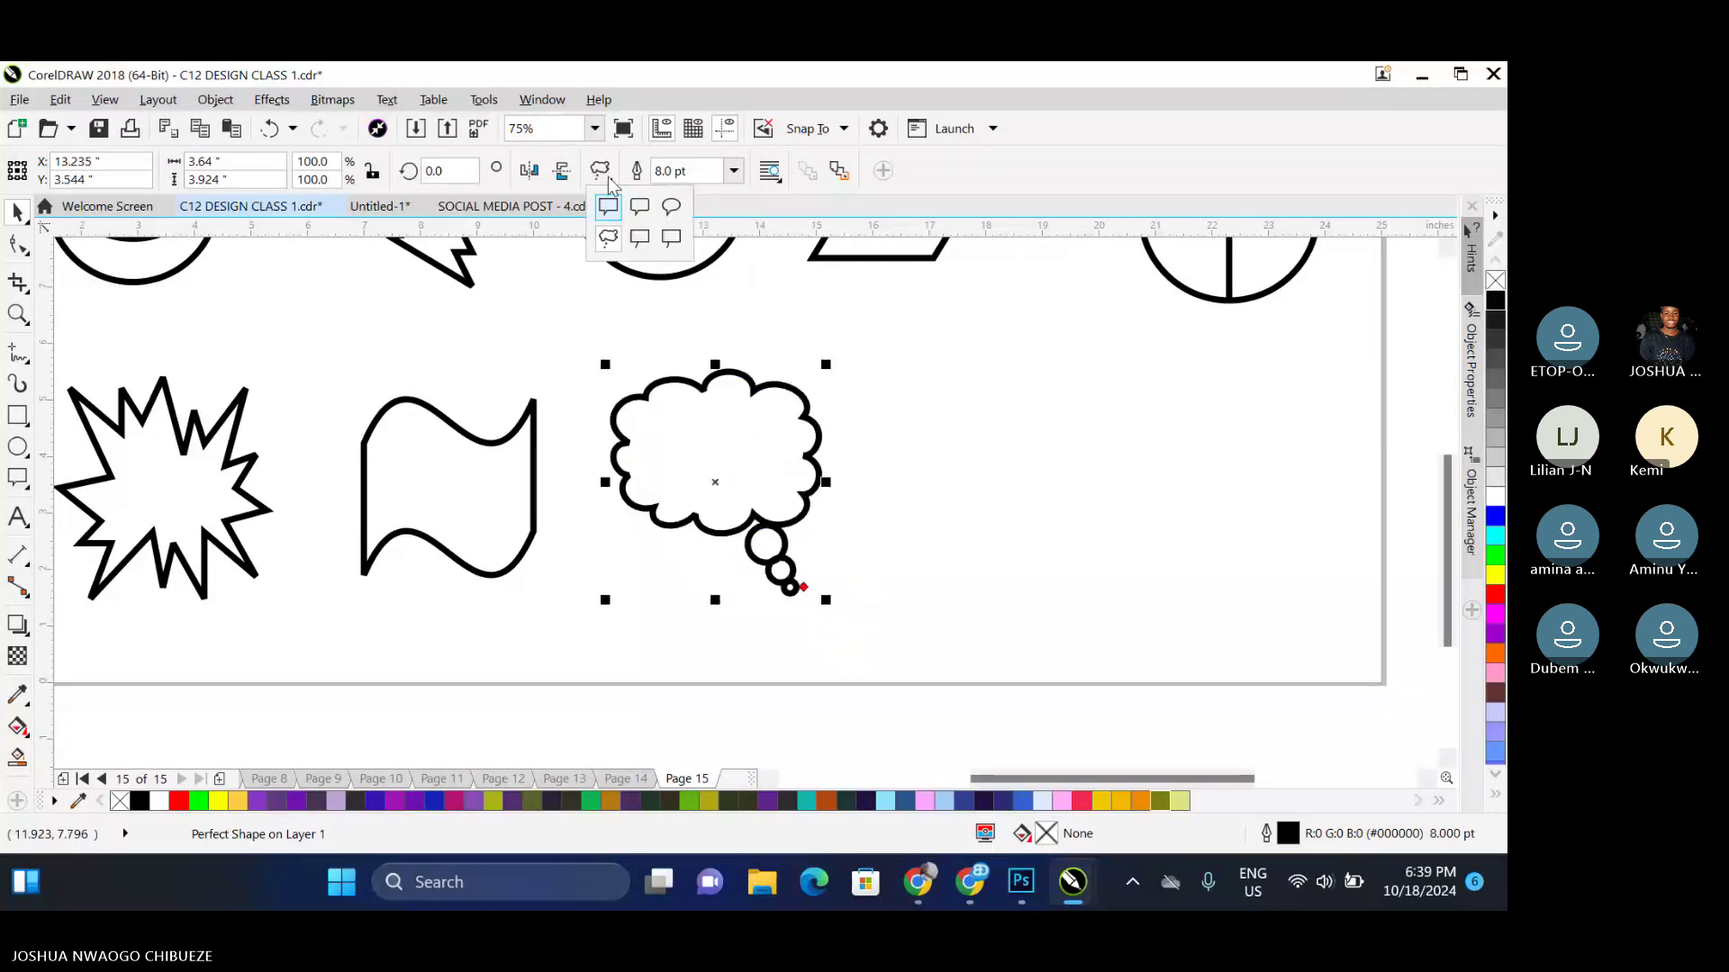
pyautogui.click(671, 209)
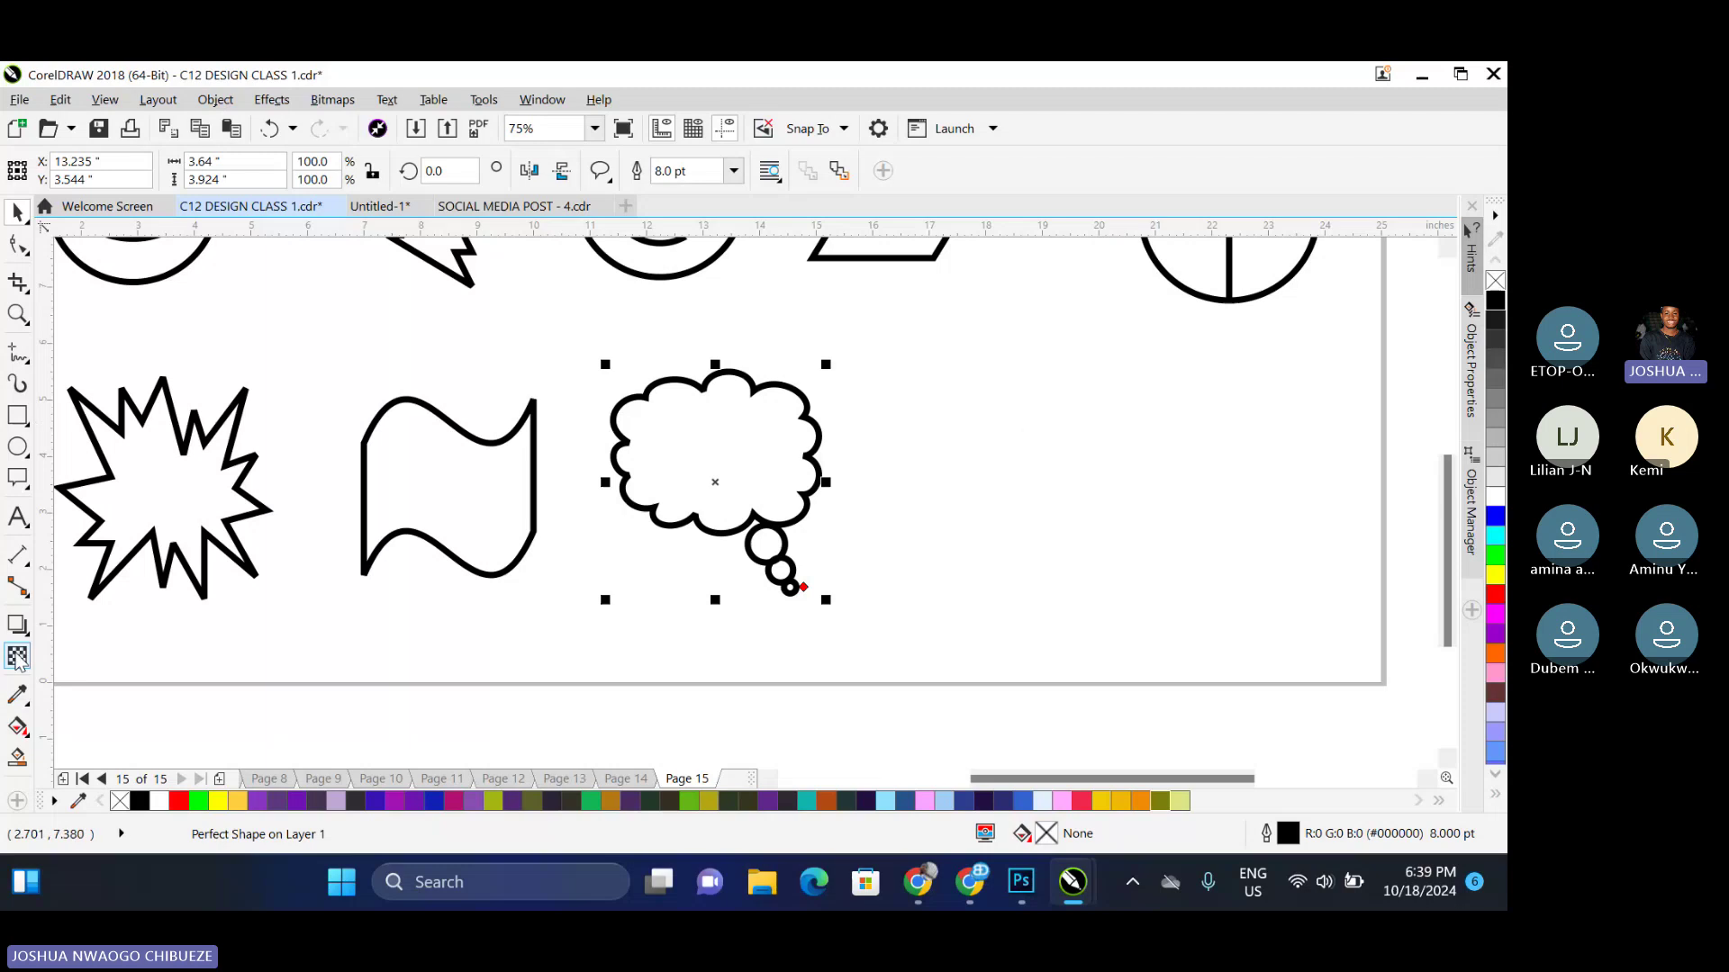
pyautogui.click(17, 477)
pyautogui.moveTo(947, 382); pyautogui.dragTo(1137, 587)
# Draw a rectangular speech callout about 4.1 by 3.7 inches to the right of the round callout, across the page's edge
pyautogui.click(599, 170)
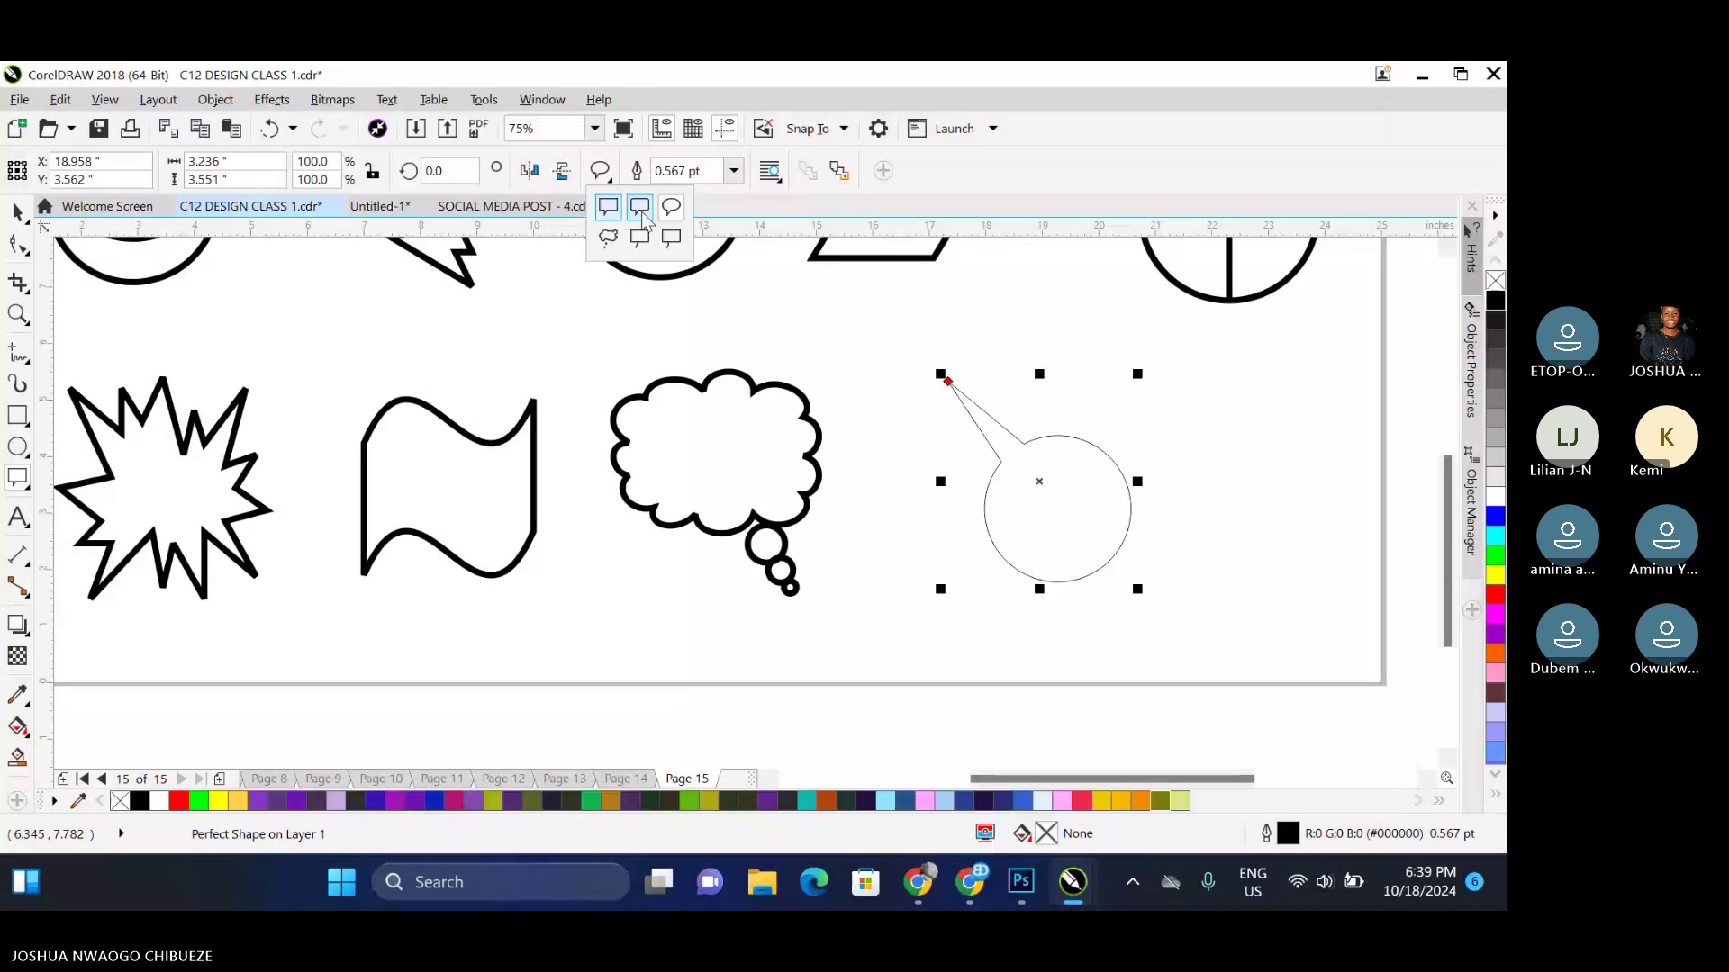
pyautogui.click(641, 212)
pyautogui.scroll(-3, 605, 365)
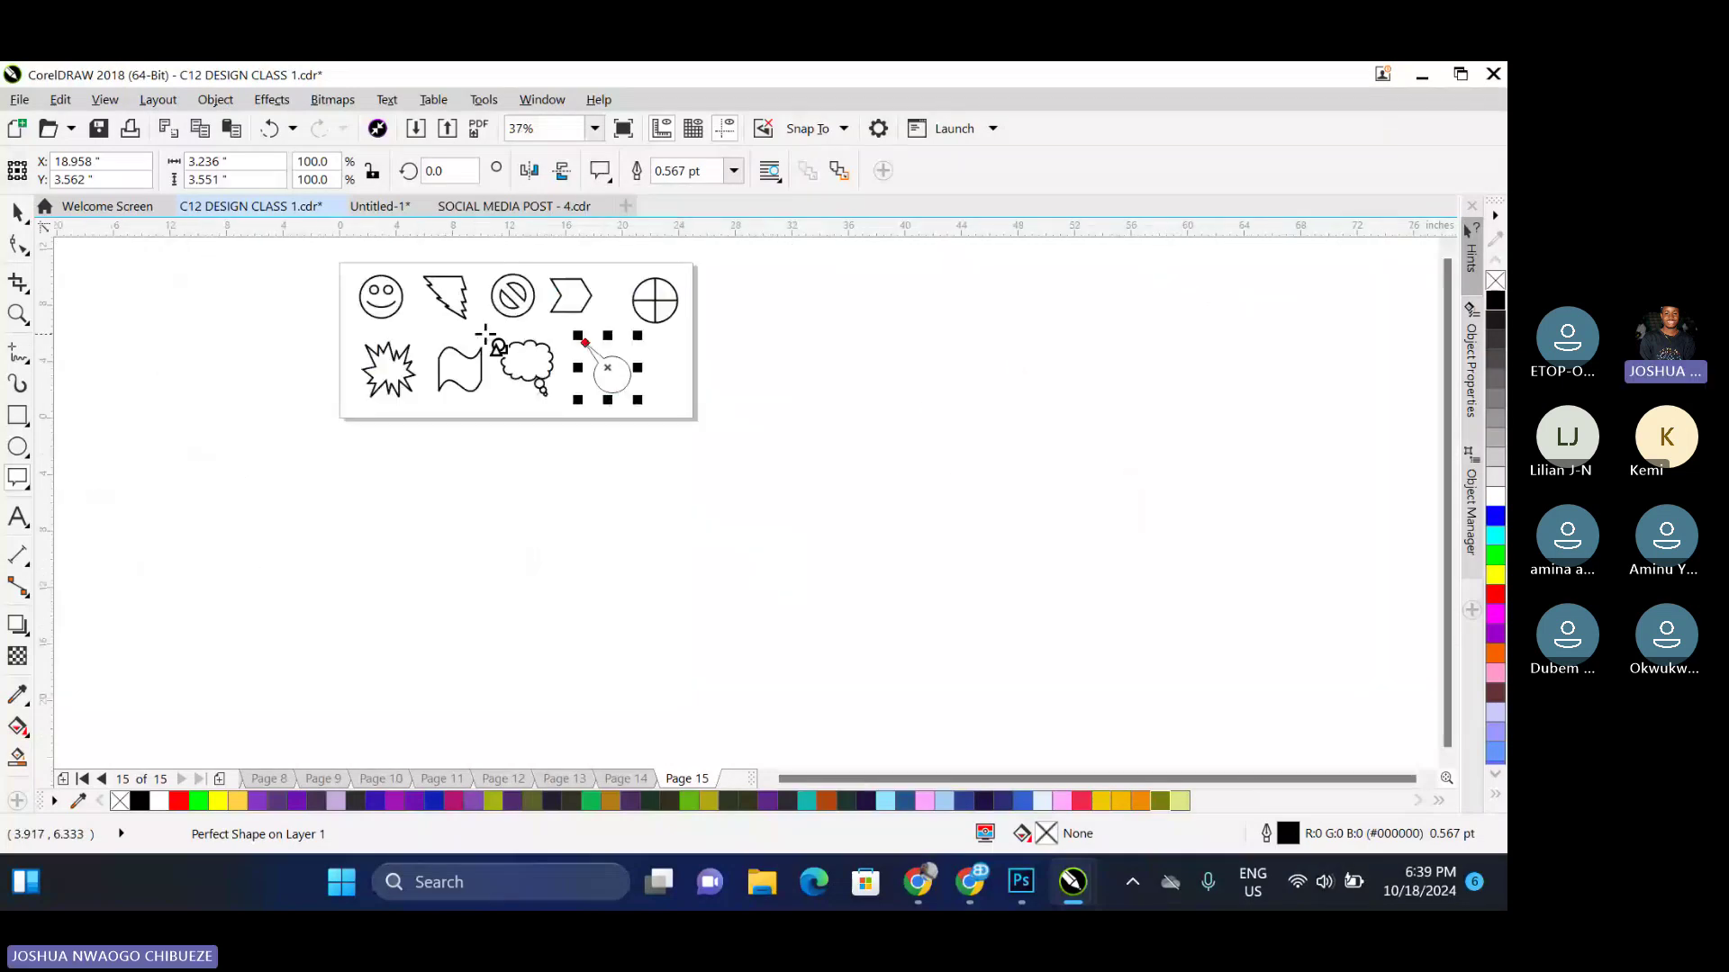
pyautogui.scroll(2, 606, 366)
pyautogui.moveTo(618, 360); pyautogui.dragTo(735, 464)
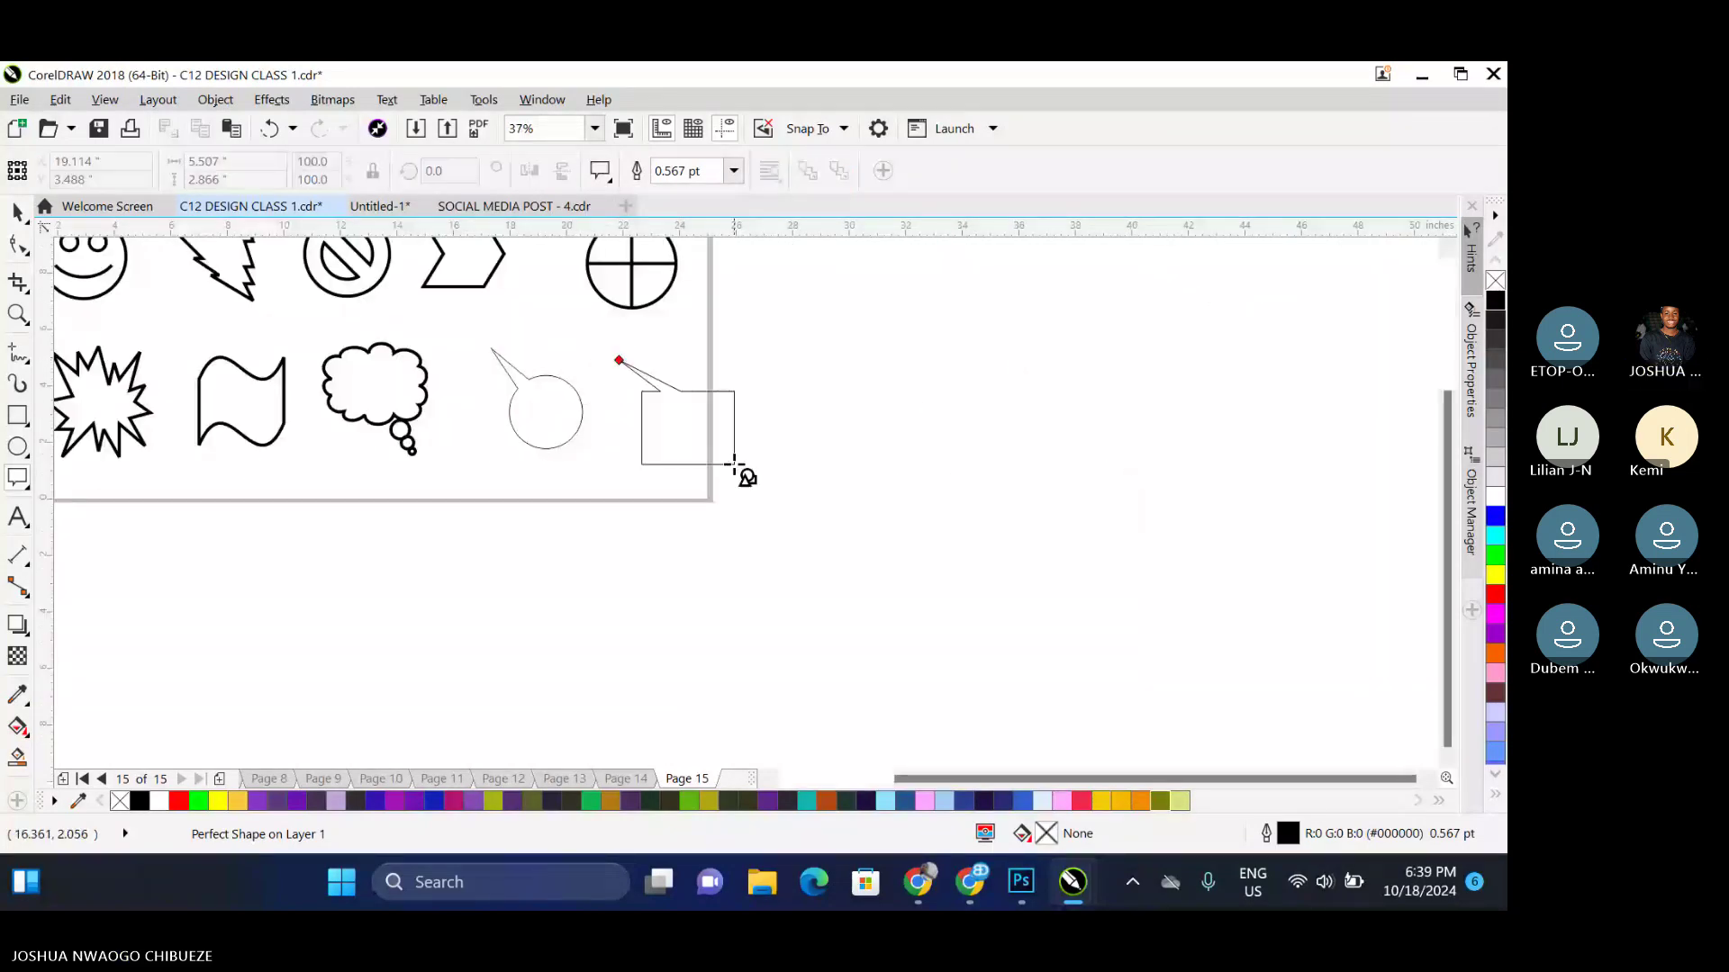
# Reshape the round callout so its tail is short and points to the lower left of the circle
pyautogui.press('F10')
pyautogui.scroll(1, 600, 392)
pyautogui.click(382, 307)
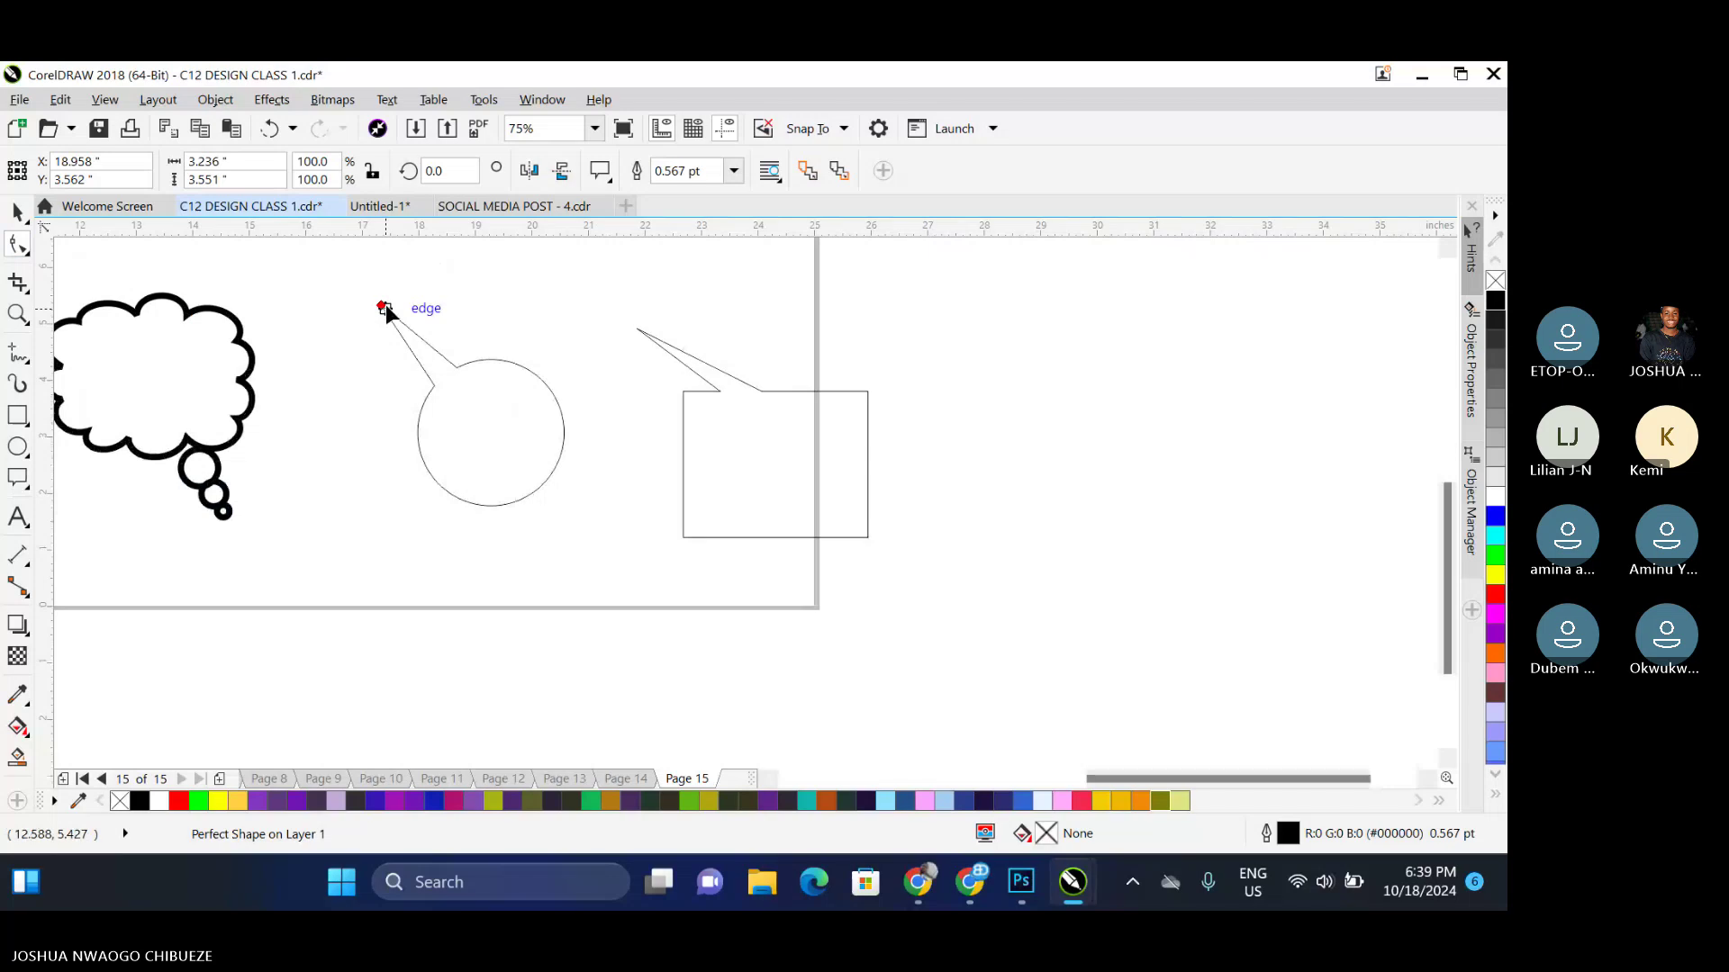
pyautogui.moveTo(383, 307); pyautogui.dragTo(421, 510)
pyautogui.press('space')
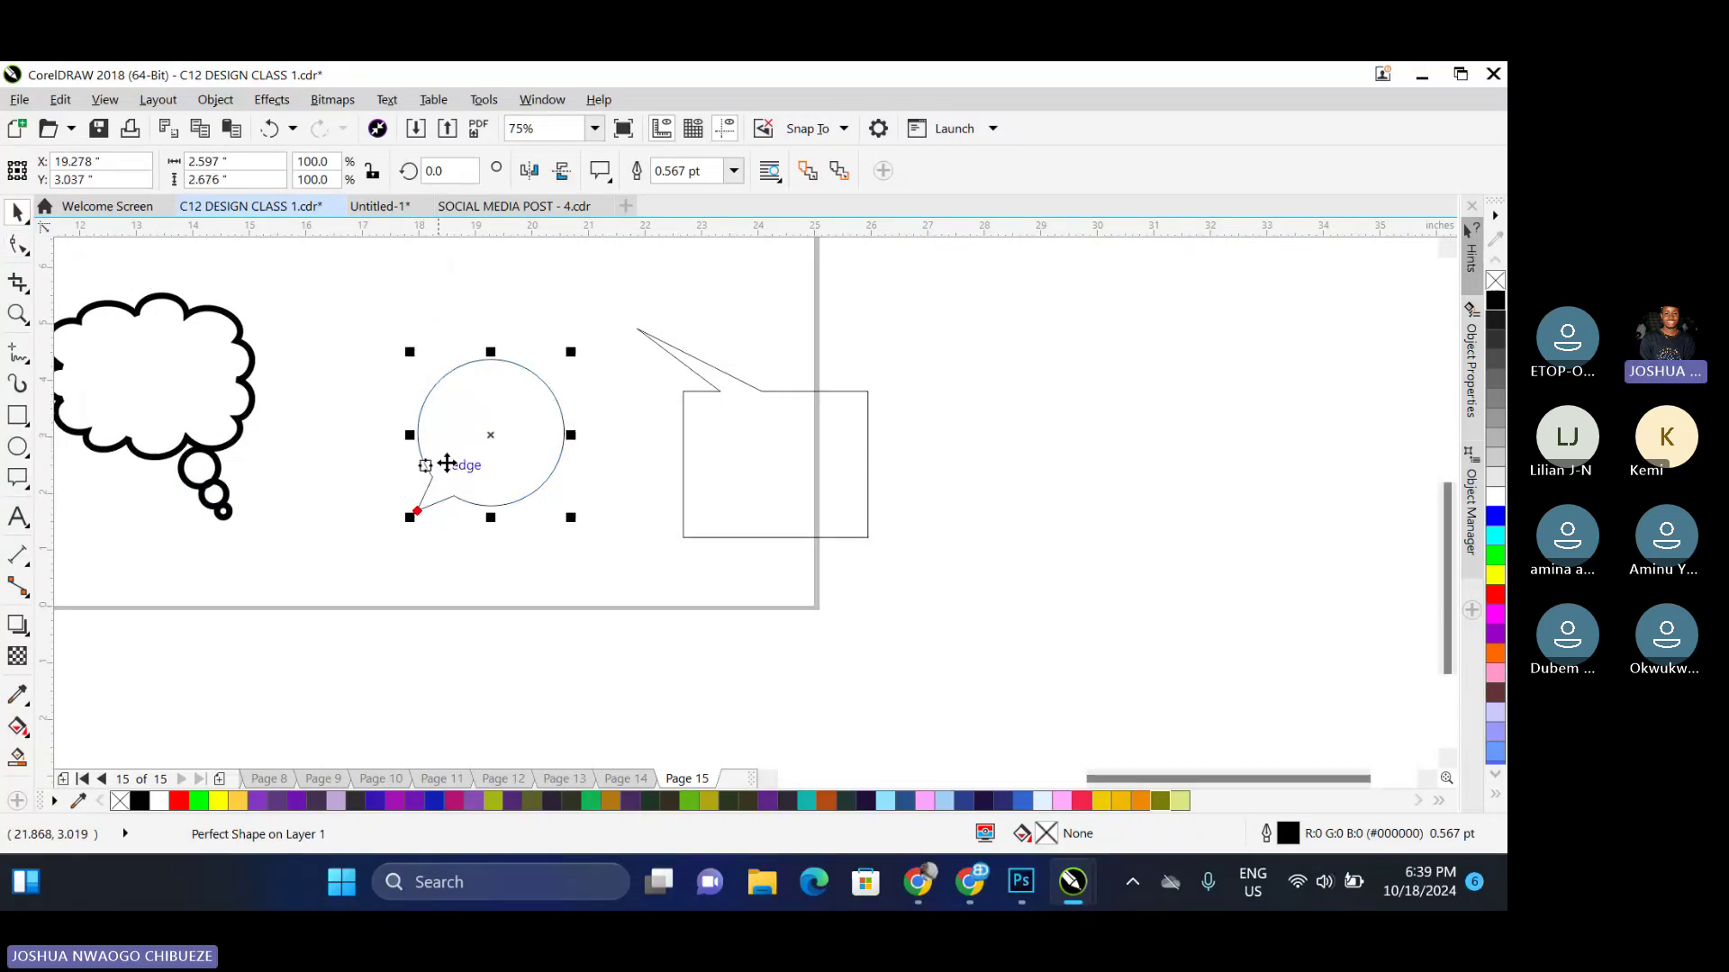
# Move the round callout up and left toward the thought bubble and set its outline width to 8 pt
pyautogui.moveTo(447, 464); pyautogui.dragTo(390, 421)
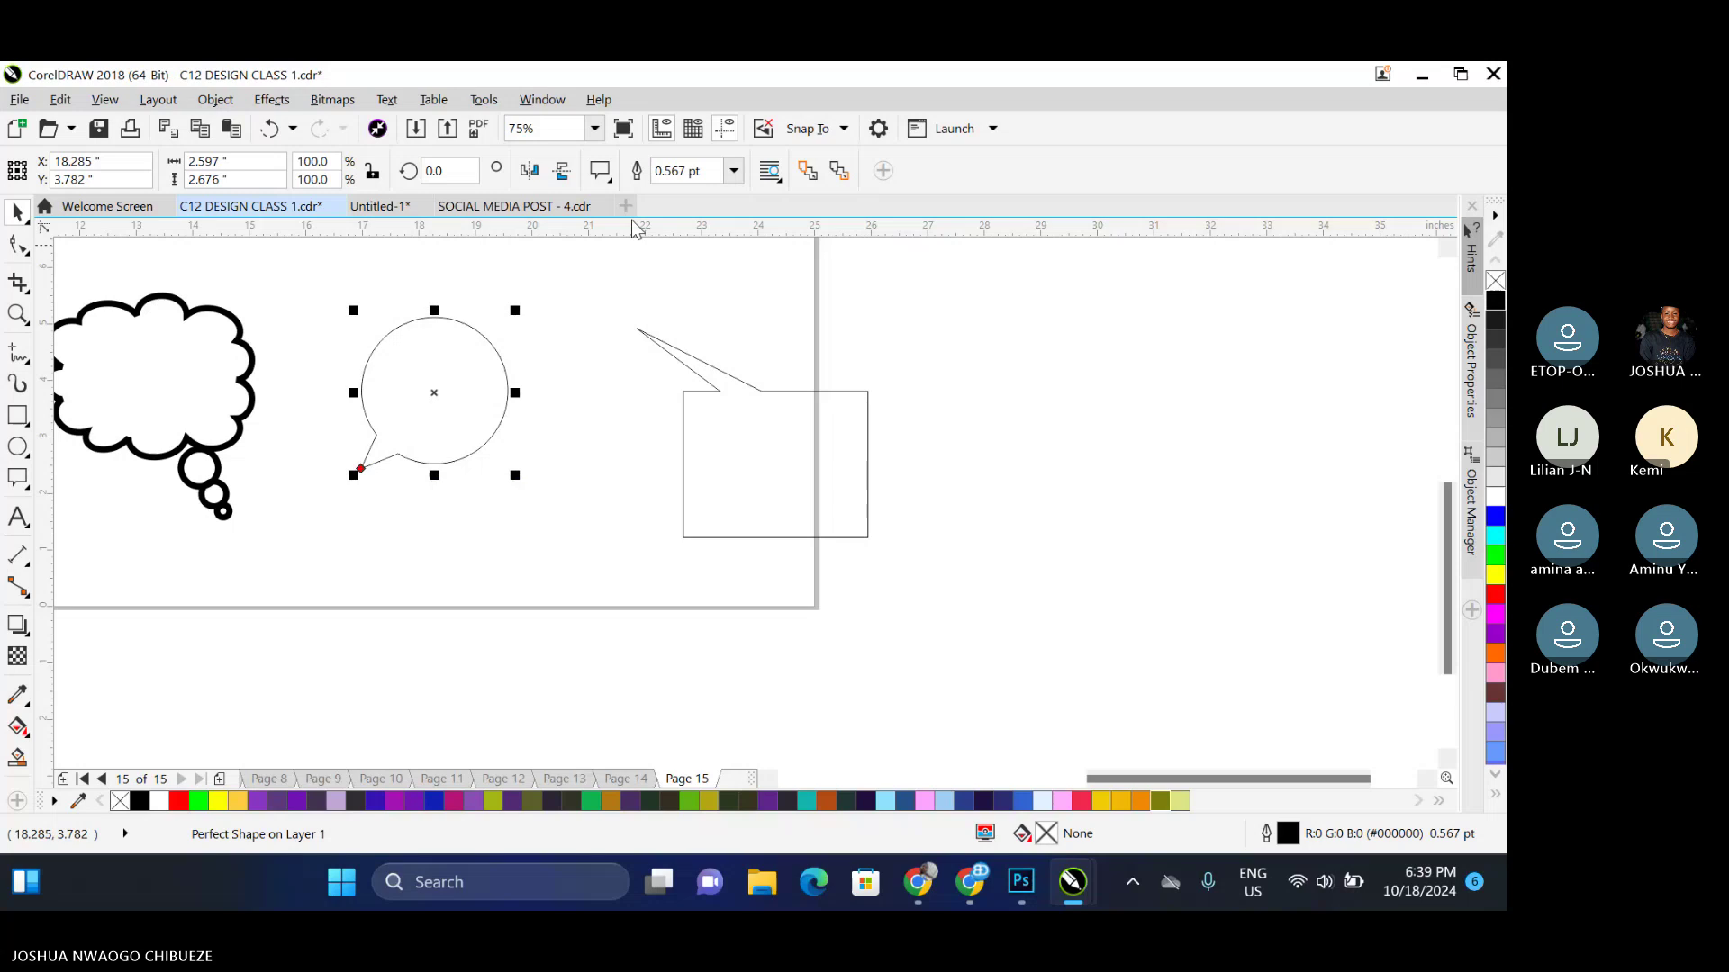
pyautogui.click(734, 170)
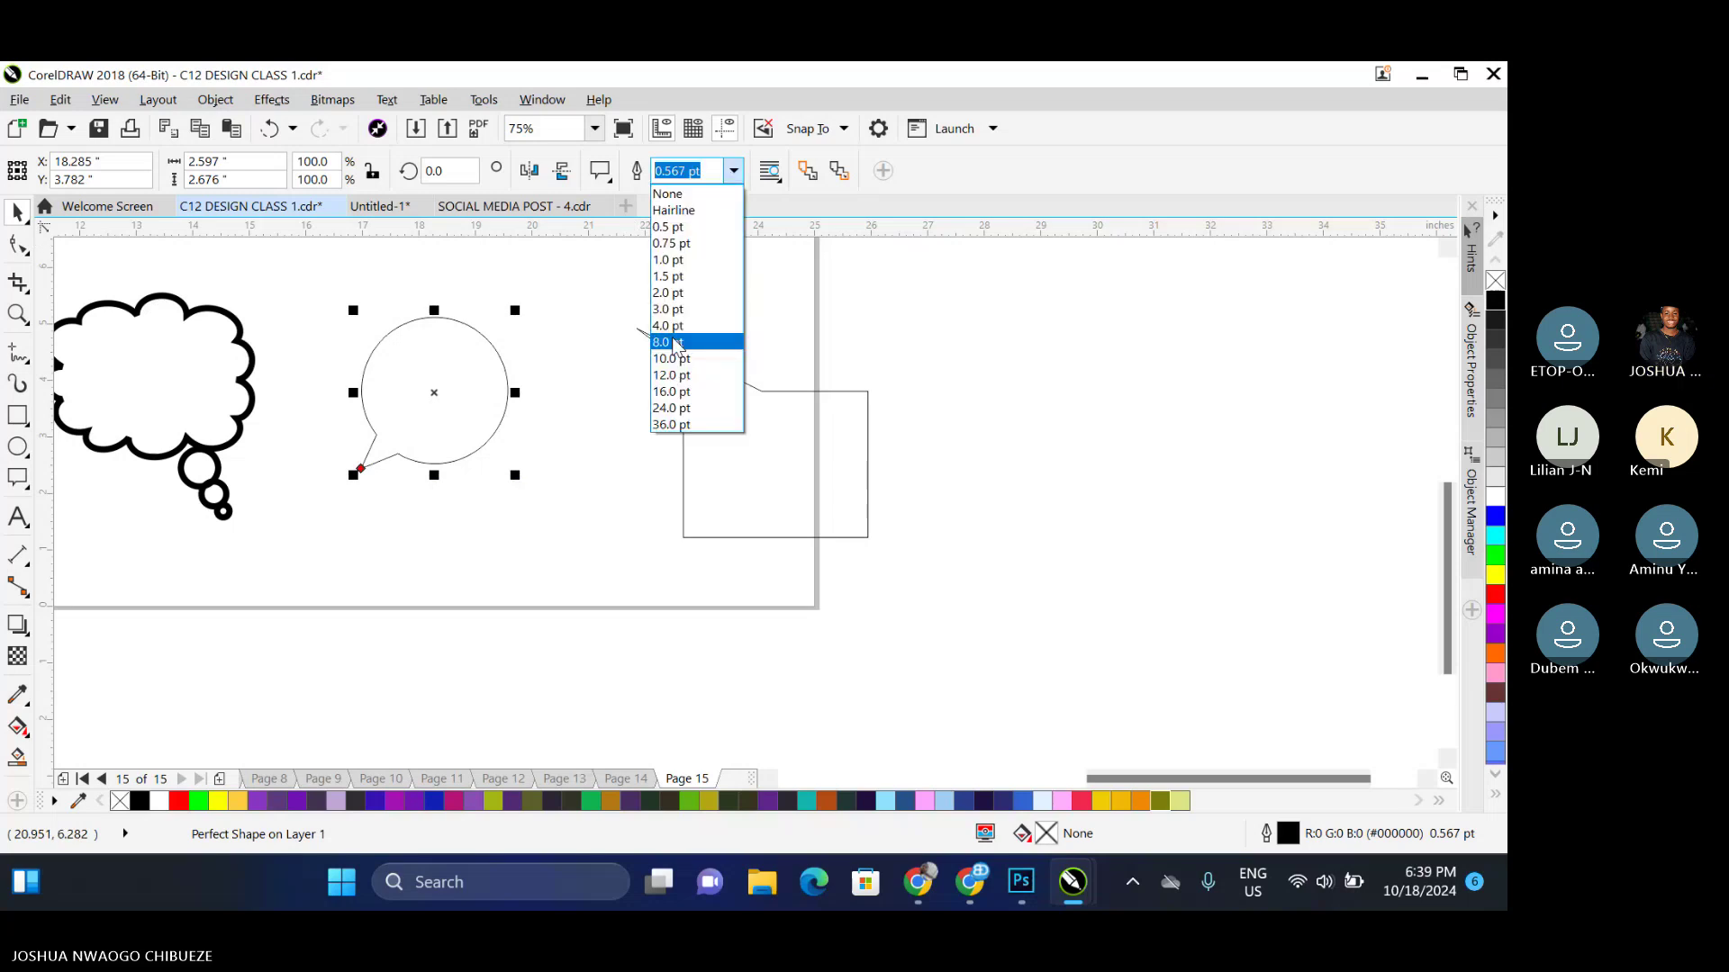
pyautogui.click(673, 342)
# Move the rectangular callout inside the page and set its outline width to 8 pt
pyautogui.moveTo(746, 443); pyautogui.dragTo(658, 389)
pyautogui.click(734, 170)
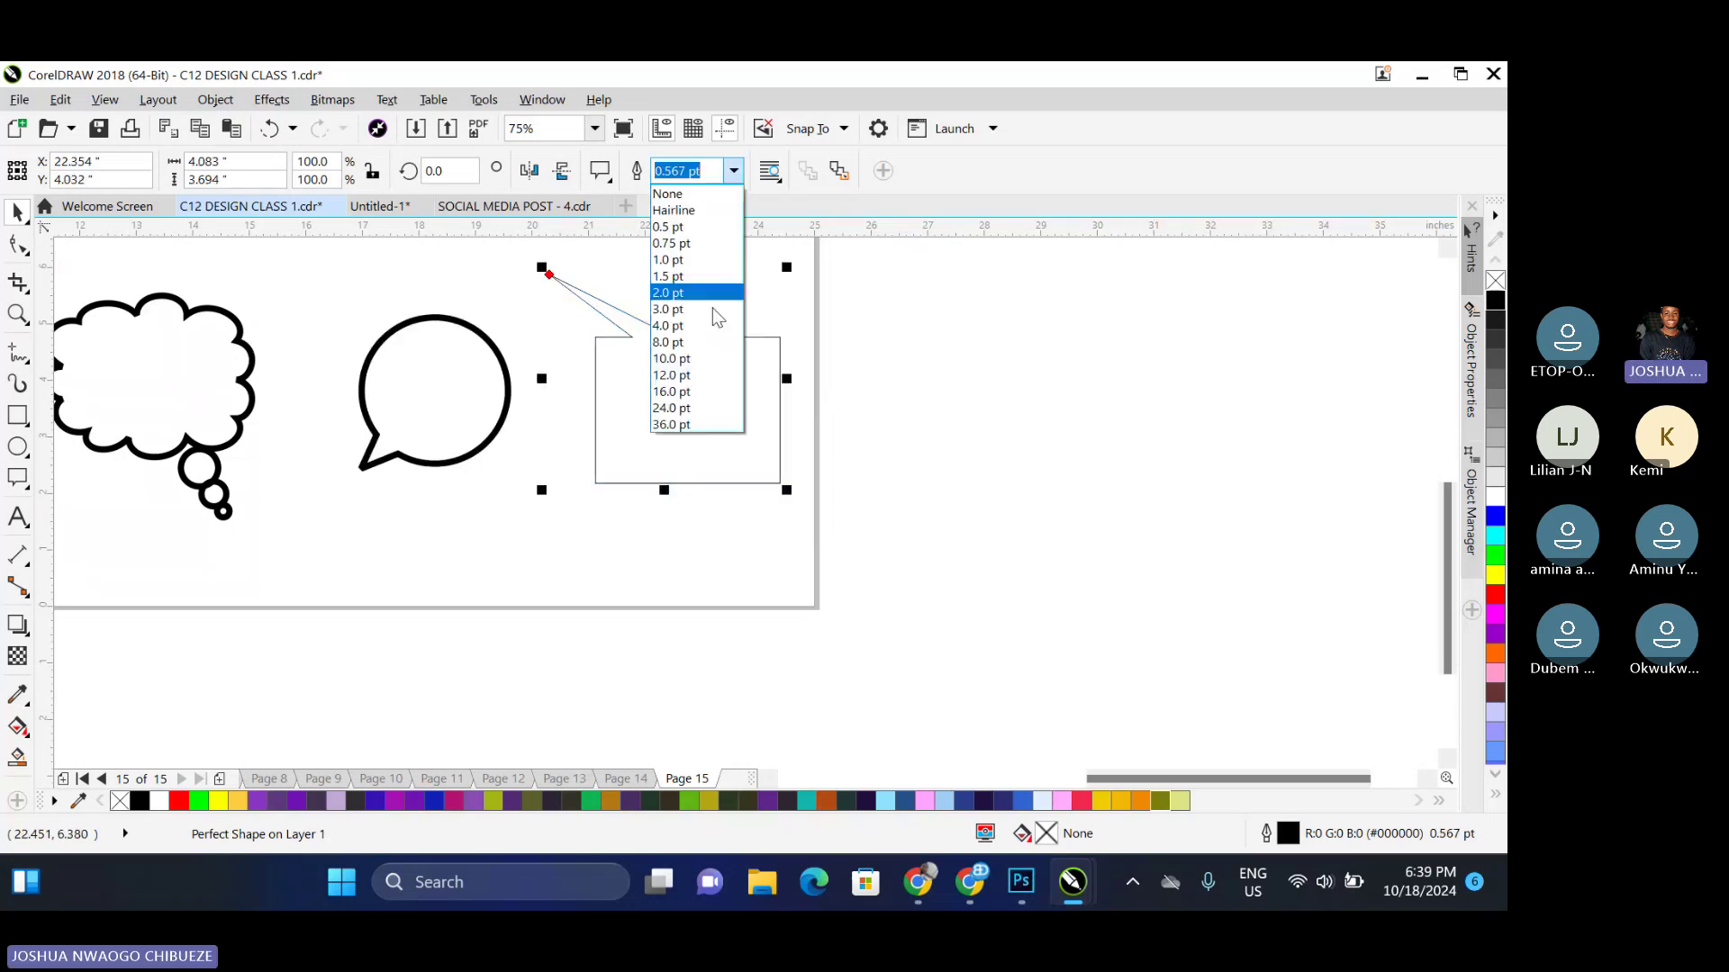
pyautogui.click(671, 342)
# Point the rectangular callout's tail to its lower right and resize the callout to 3 by 3 inches
pyautogui.moveTo(549, 275); pyautogui.dragTo(758, 509)
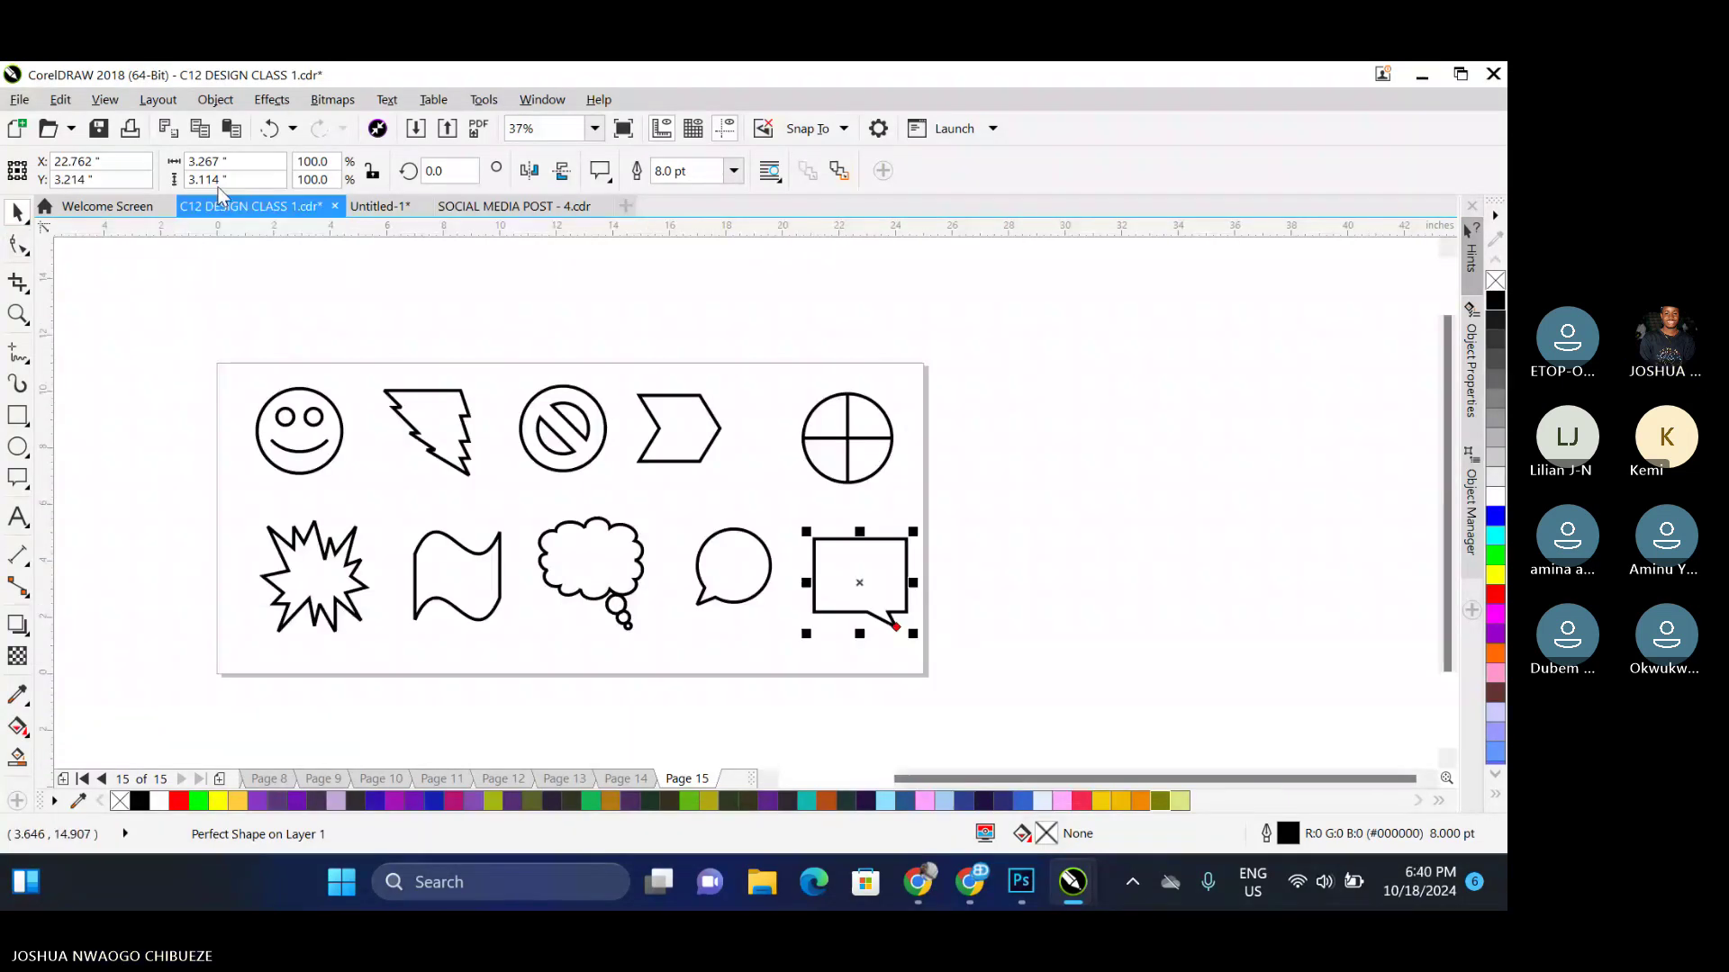
pyautogui.moveTo(222, 163); pyautogui.dragTo(120, 177)
pyautogui.write('3')
pyautogui.press('Tab')
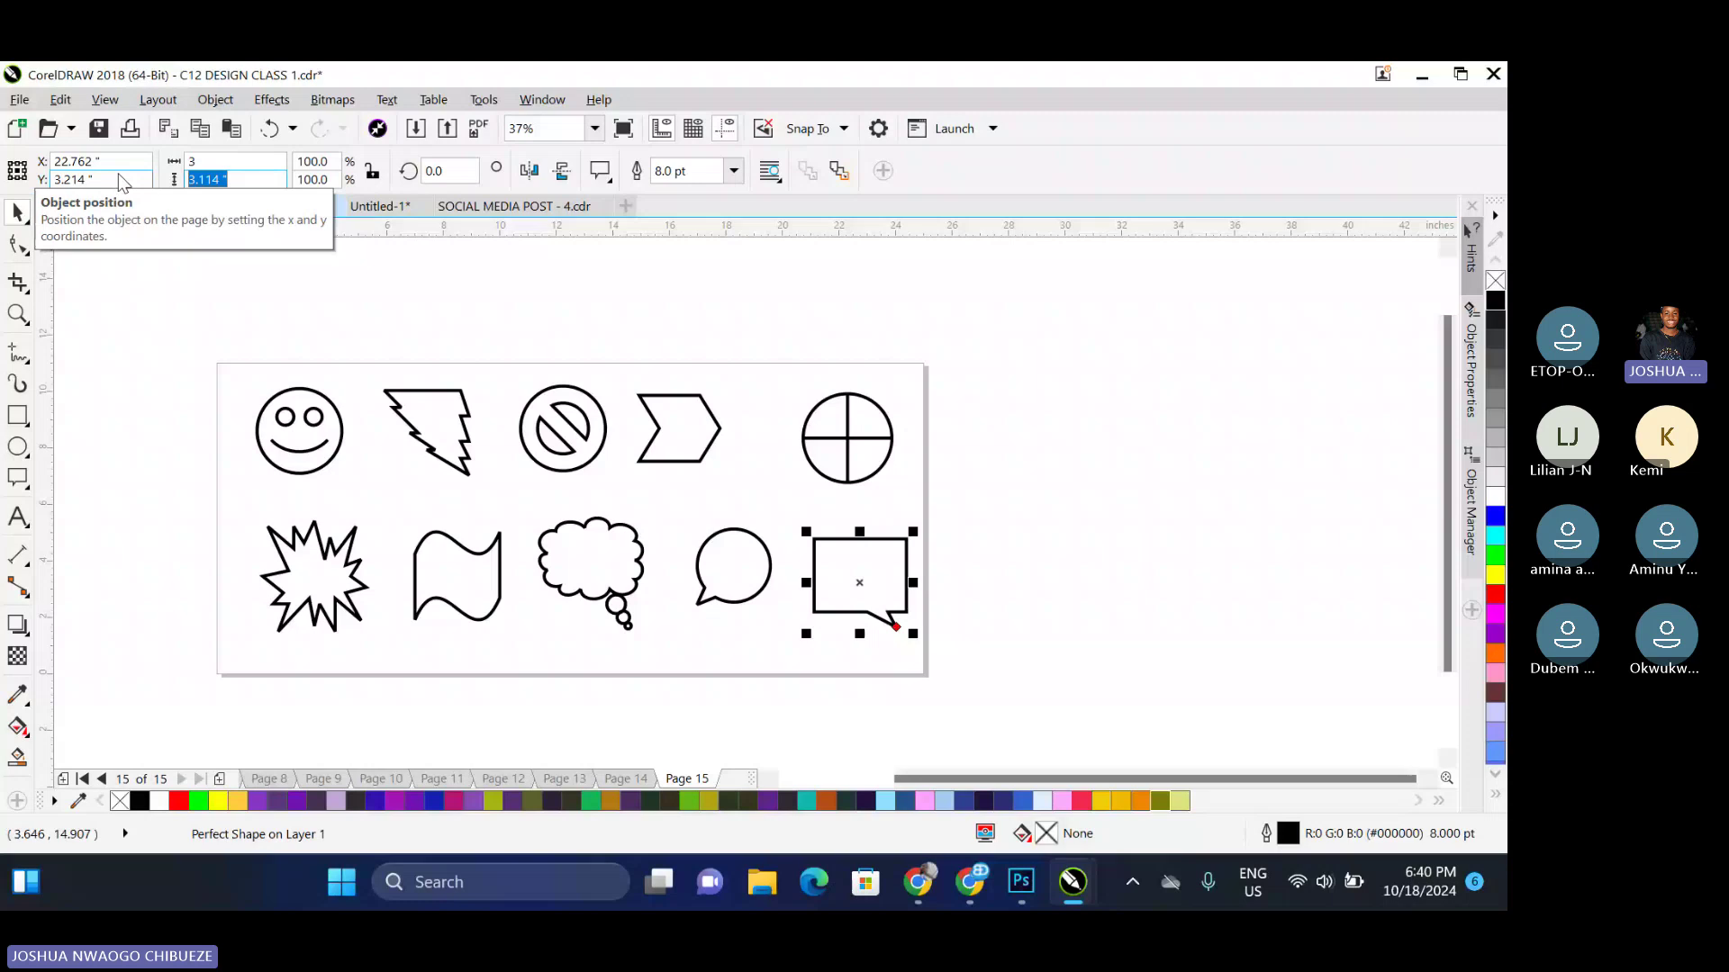
pyautogui.write('3')
pyautogui.press('Return')
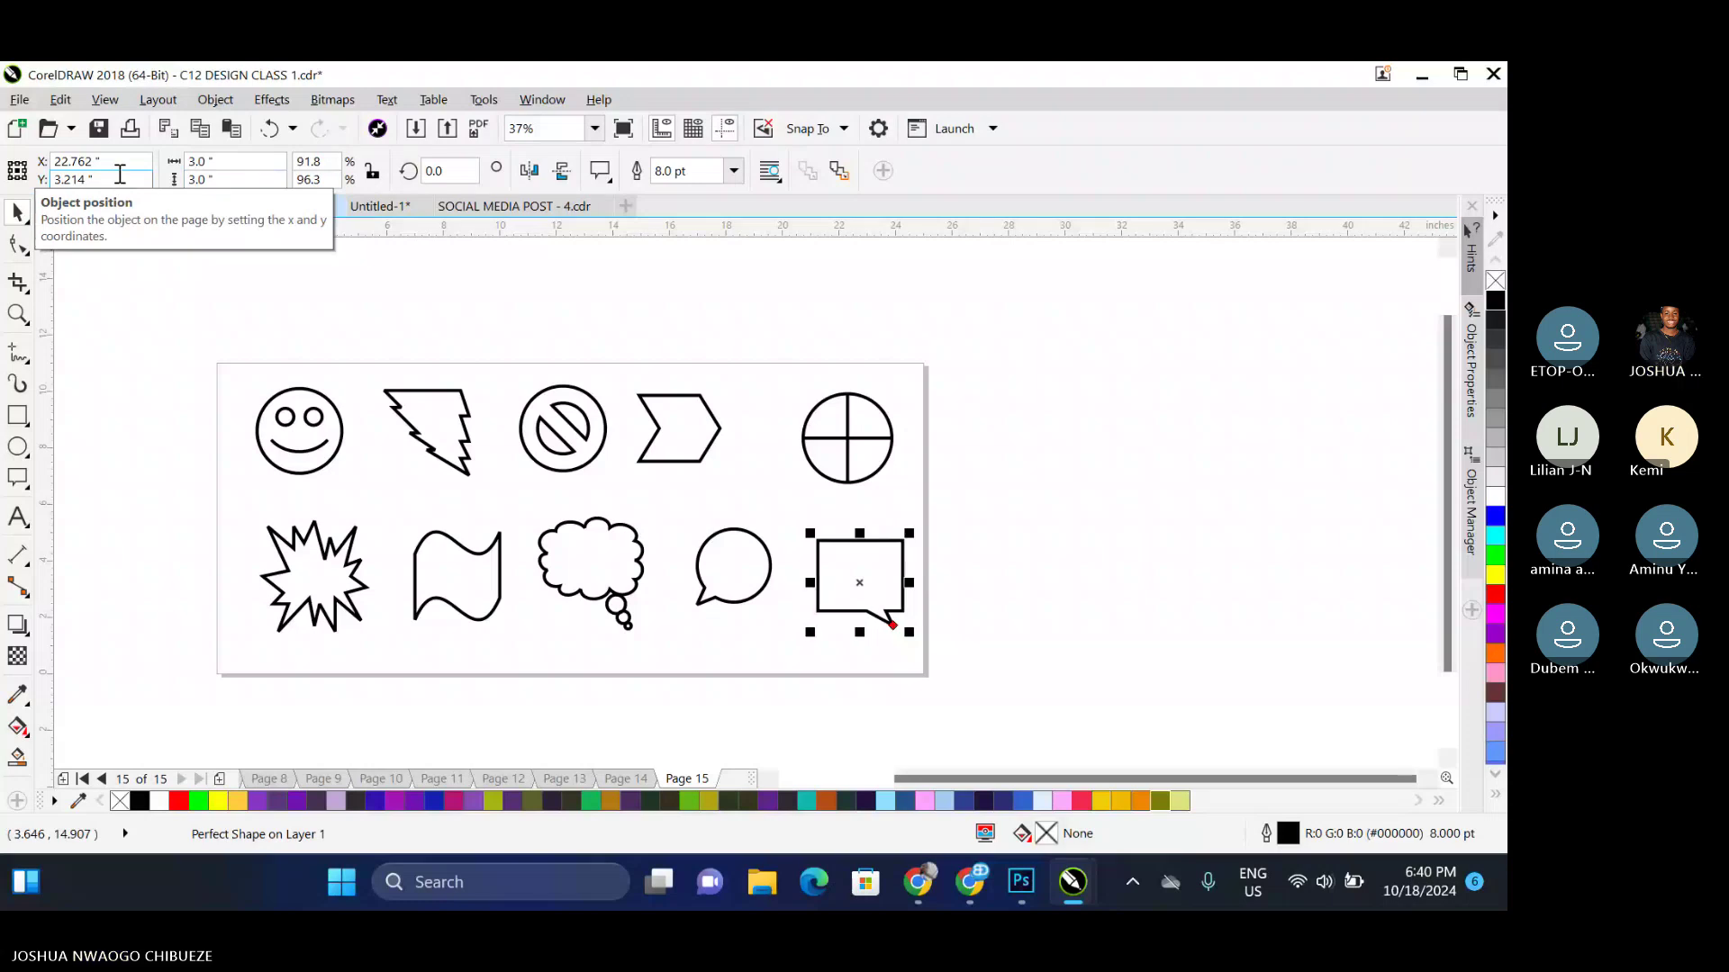
# Resize the round speech callout to 3 by 3 inches
pyautogui.click(713, 569)
pyautogui.moveTo(261, 162); pyautogui.dragTo(84, 159)
pyautogui.write('3')
pyautogui.press('Tab')
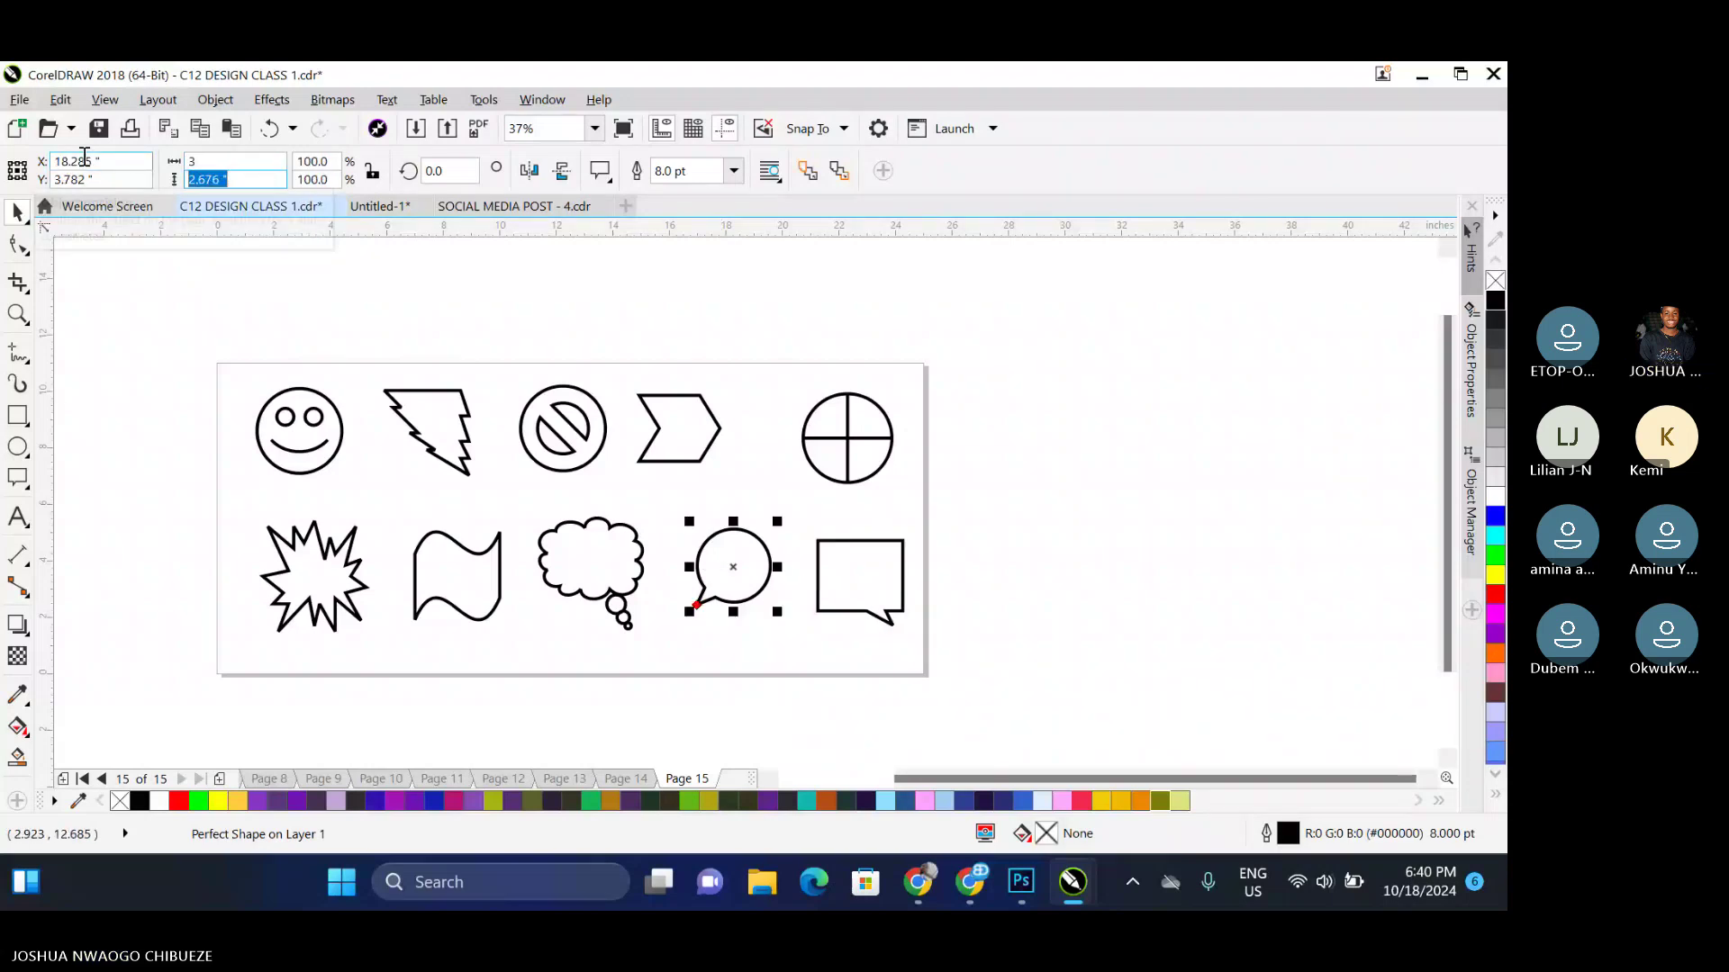
pyautogui.write('3')
pyautogui.press('Return')
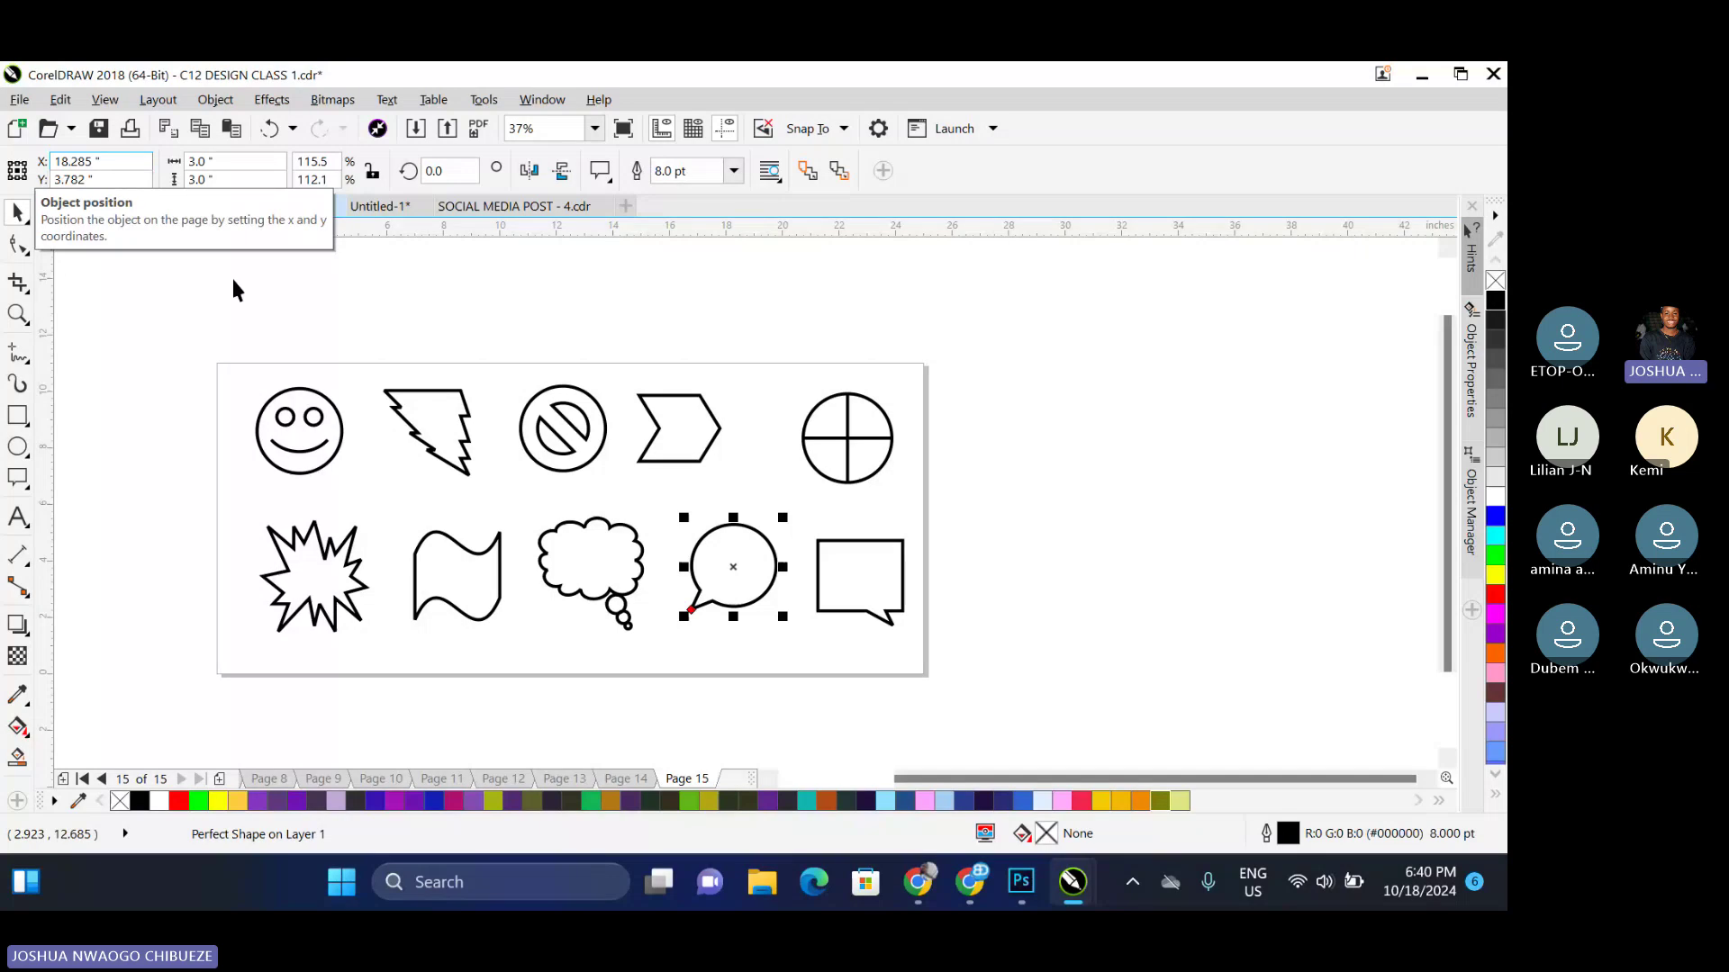
# Resize the thought bubble to 3 by 3 inches
pyautogui.click(579, 540)
pyautogui.doubleClick(242, 169)
pyautogui.write('3')
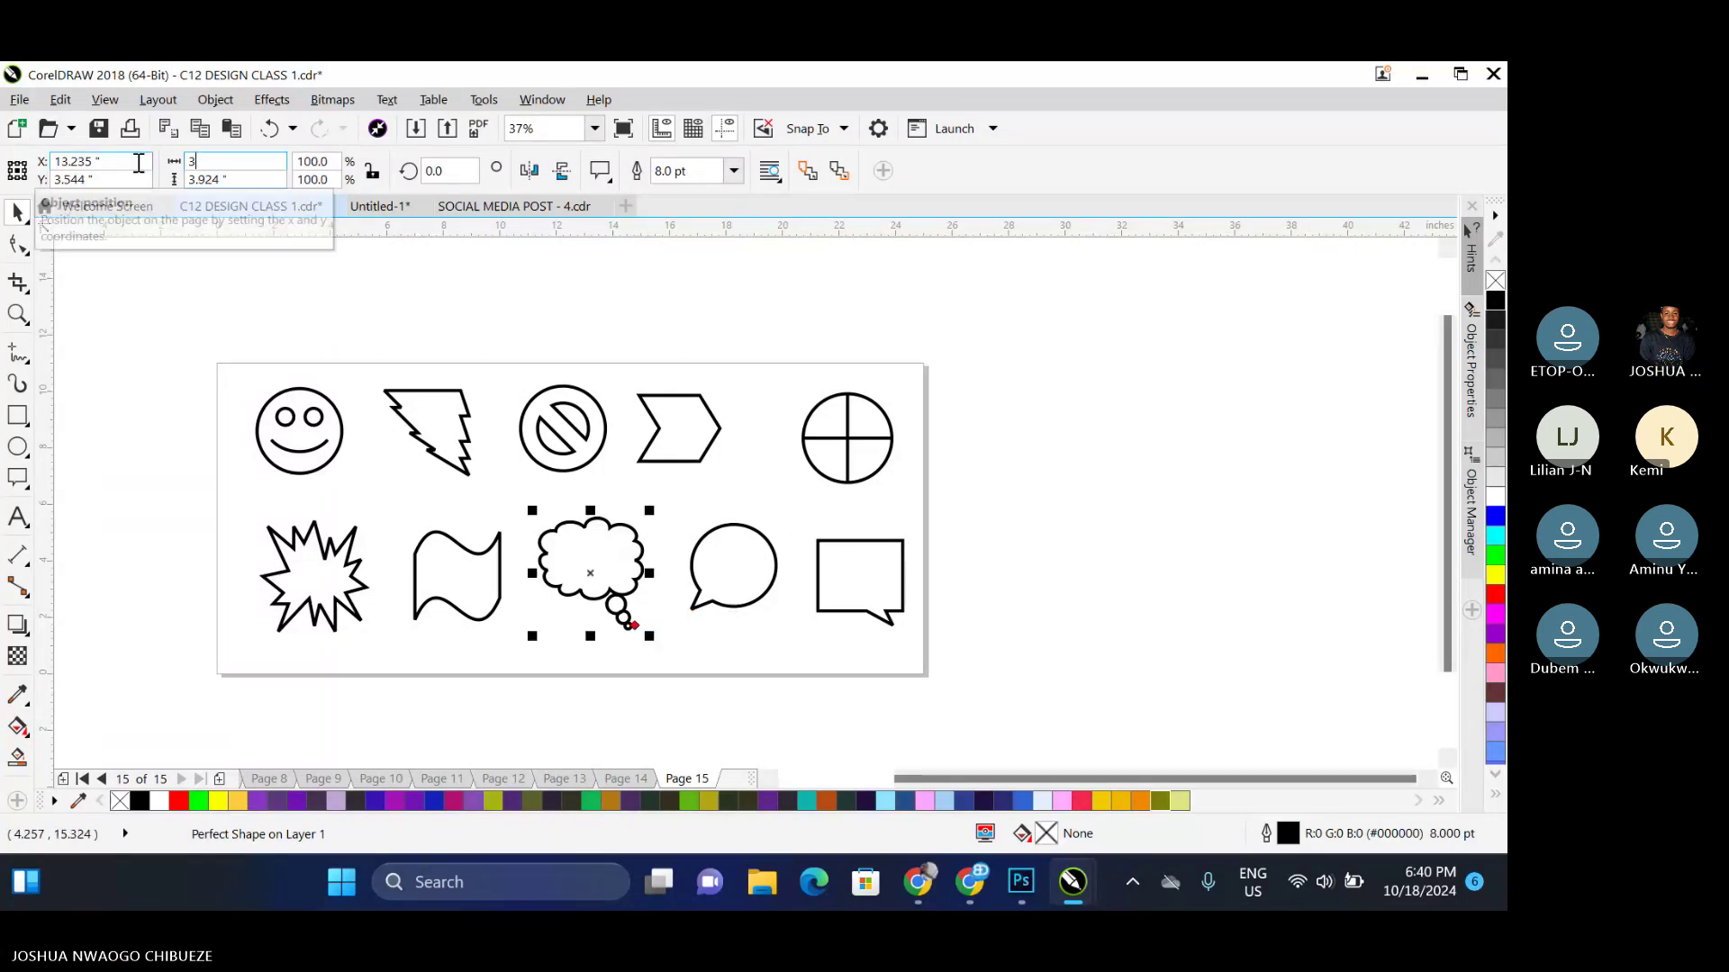
pyautogui.press('Return')
# Resize the wave banner to 3 by 3 inches
pyautogui.click(449, 605)
pyautogui.doubleClick(225, 161)
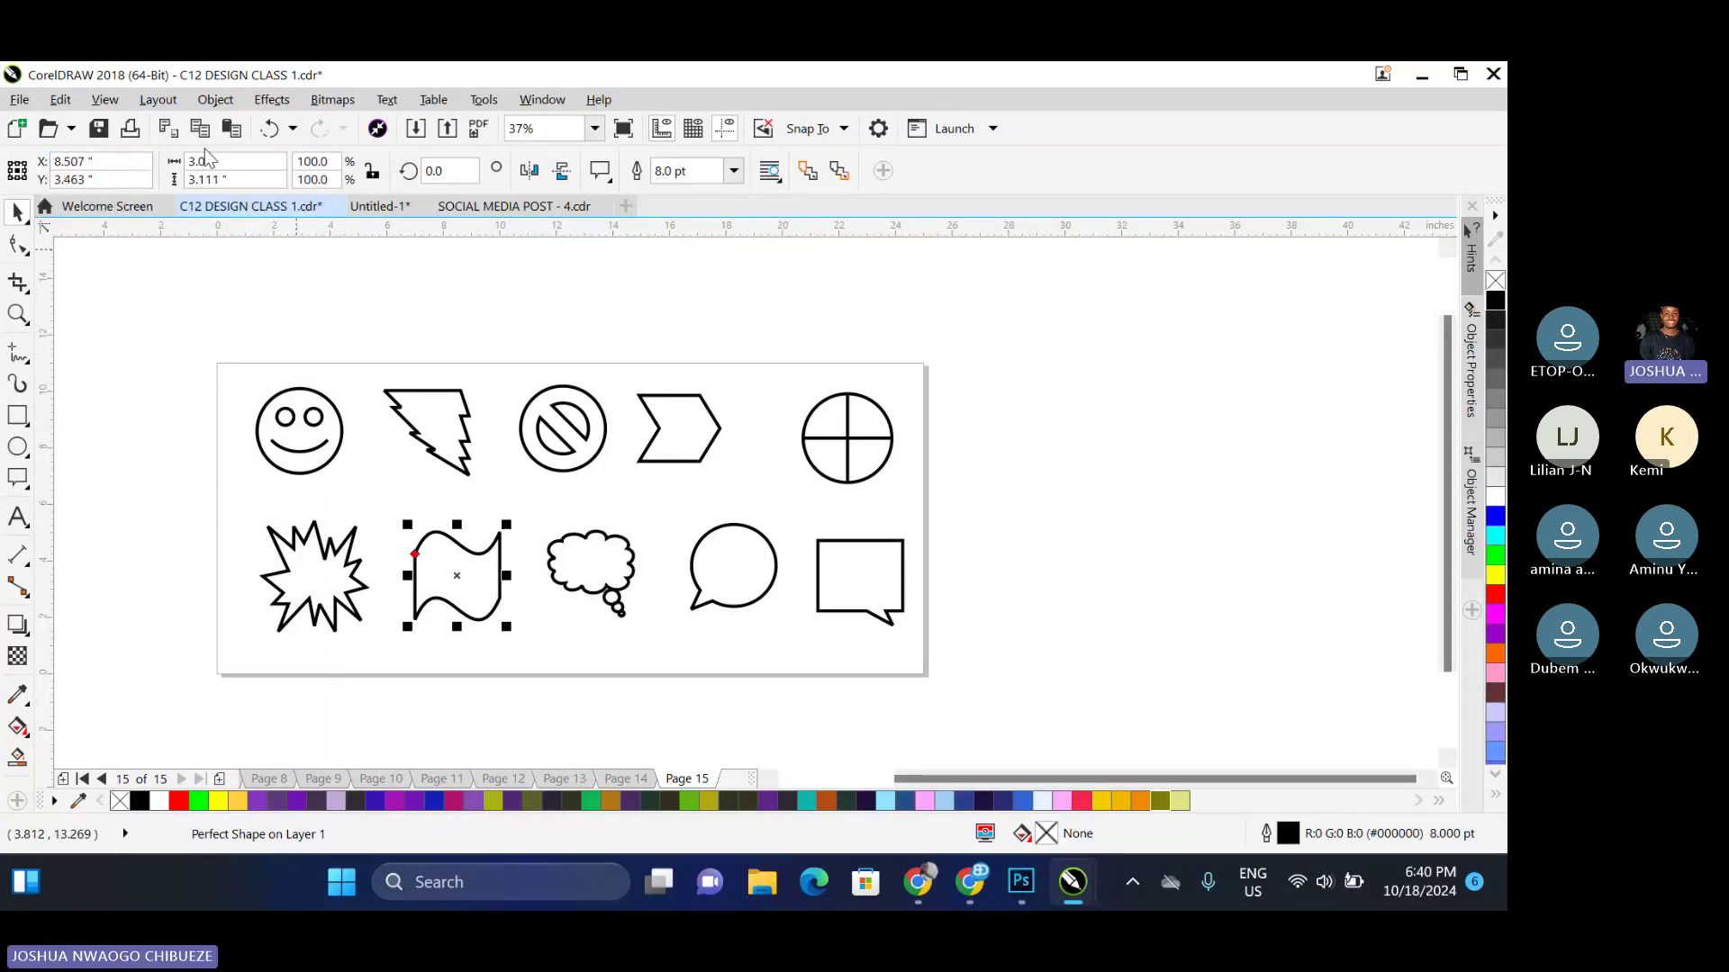
pyautogui.write('3')
pyautogui.press('Tab')
pyautogui.write('3')
pyautogui.press('Return')
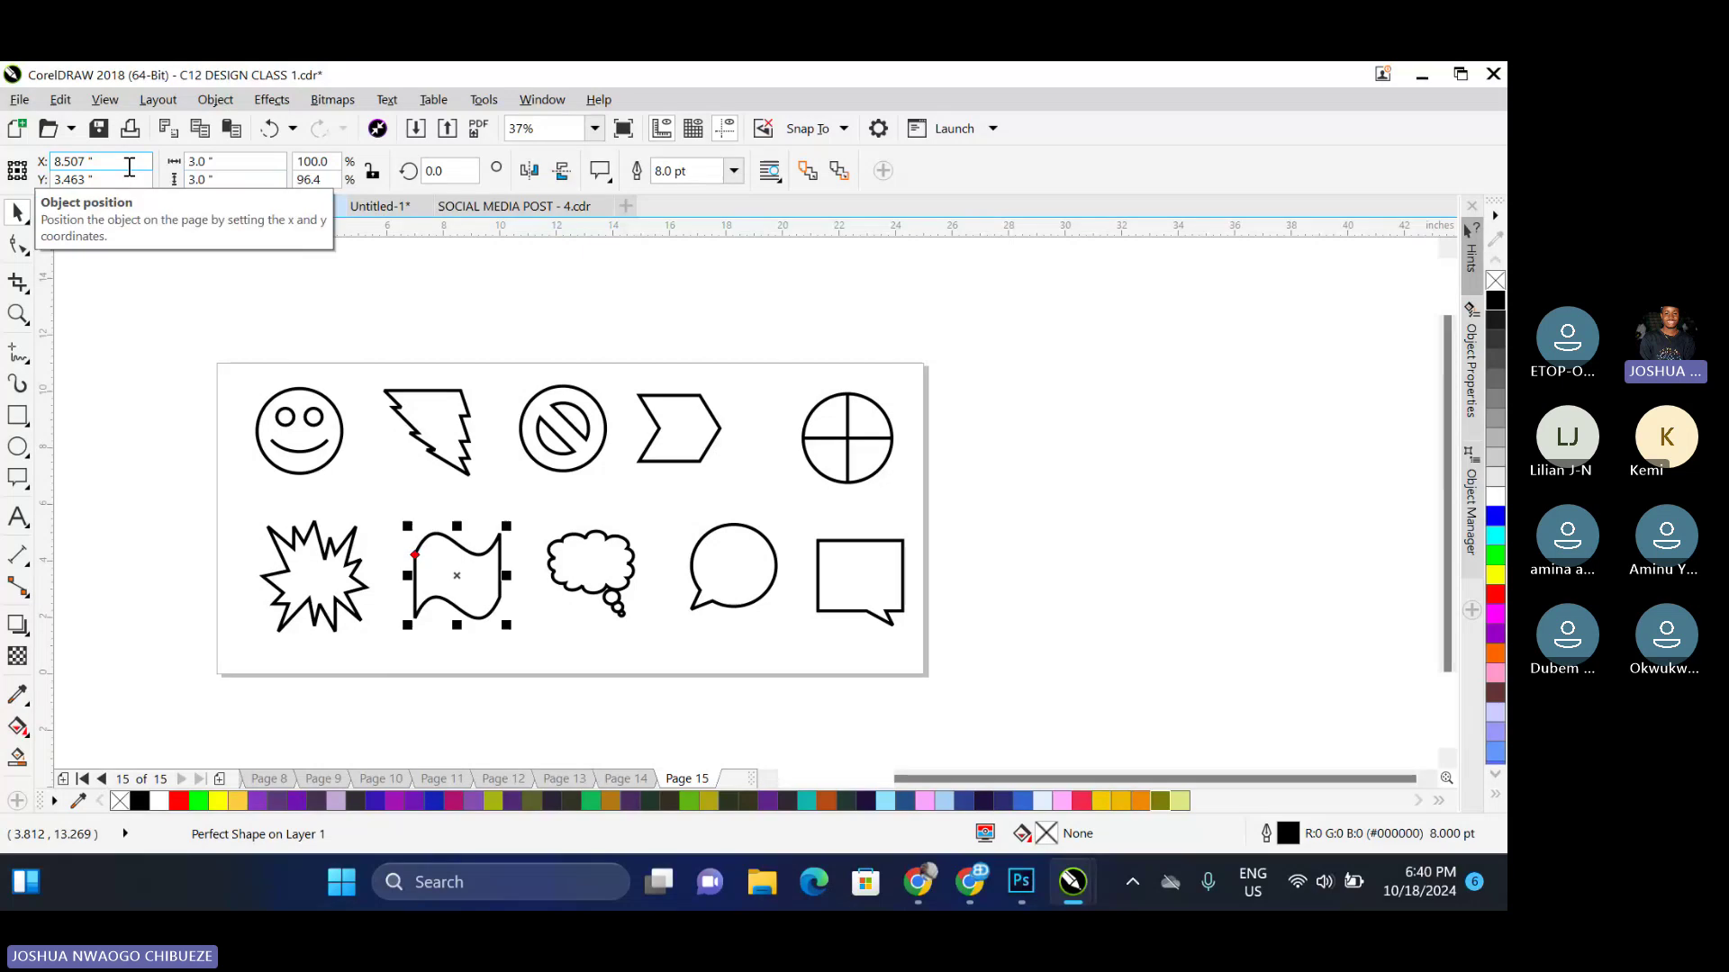
# Resize the starburst in the lower row to 3 by 3 inches
pyautogui.click(313, 576)
pyautogui.doubleClick(193, 162)
pyautogui.write('3')
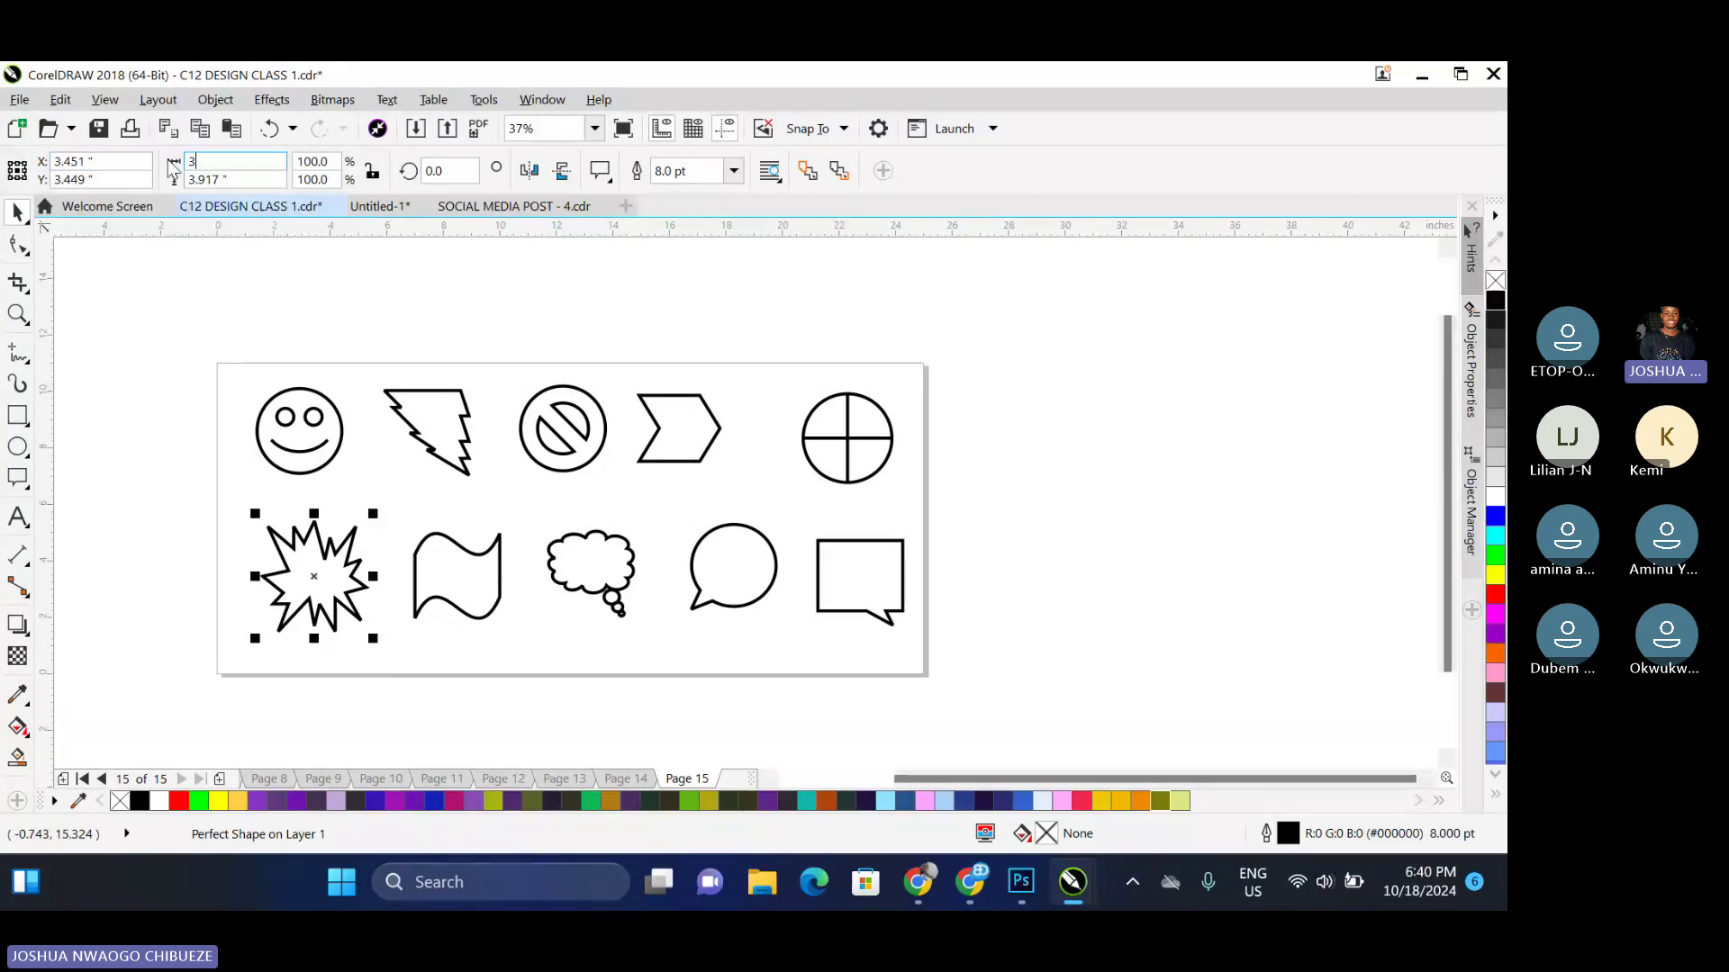
pyautogui.press('Return')
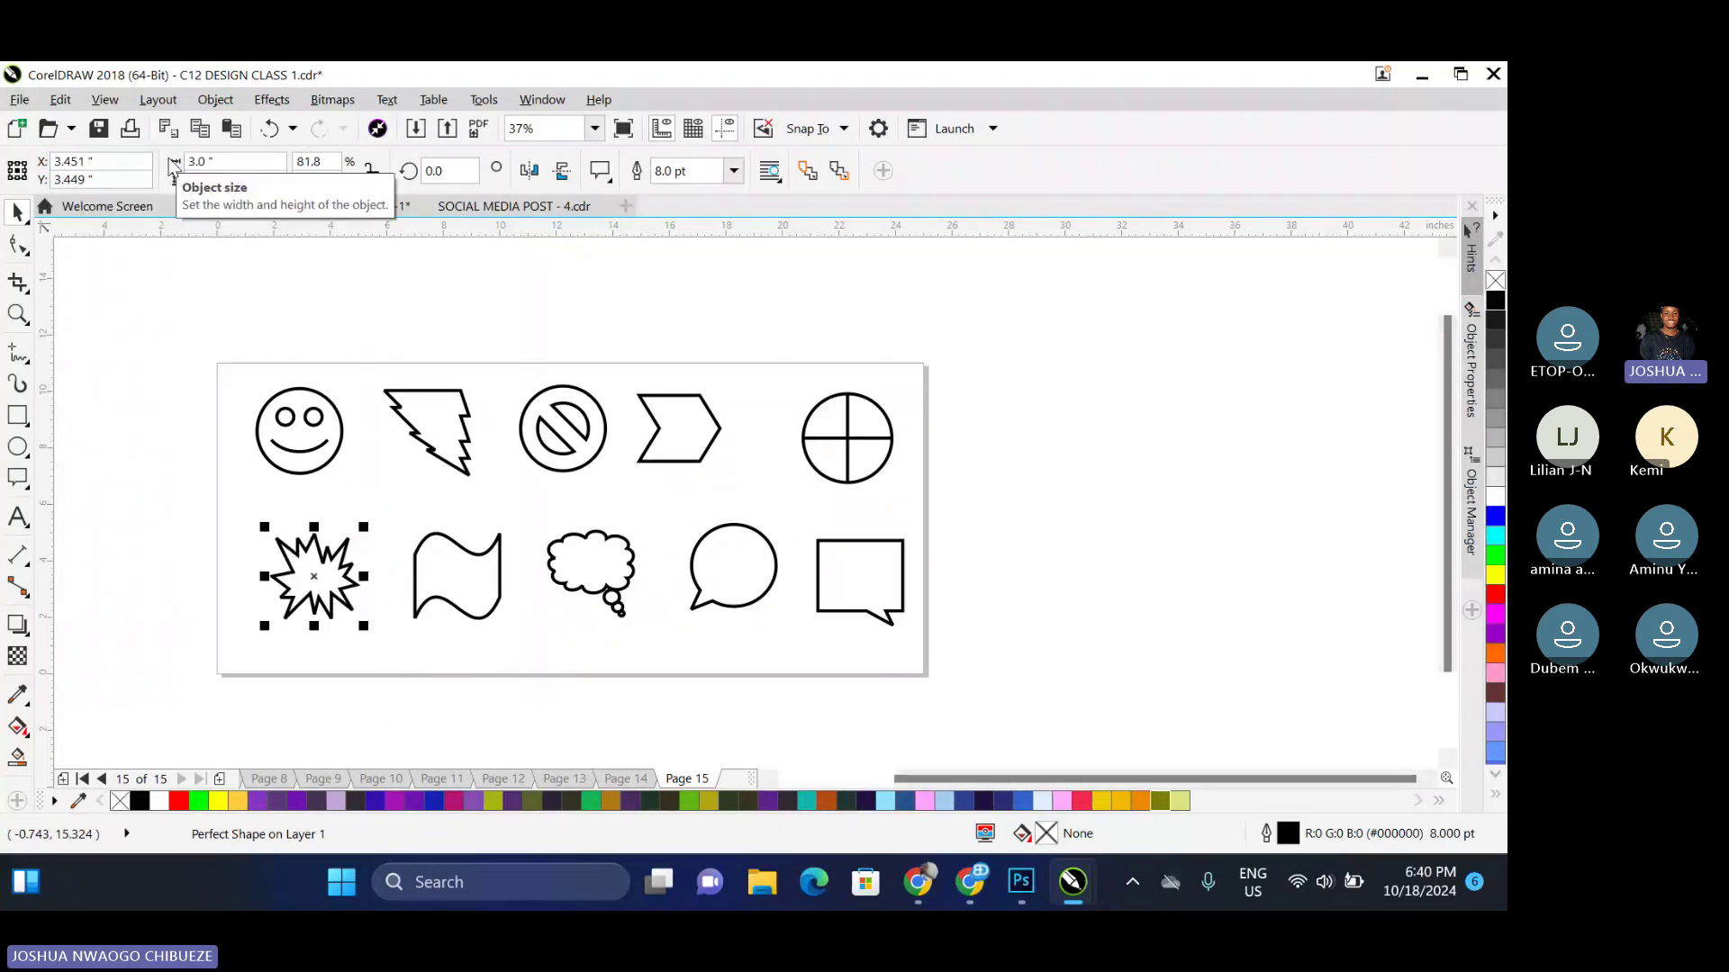
# Resize the chevron arrow in the upper row to 3 by 3 inches
pyautogui.click(299, 389)
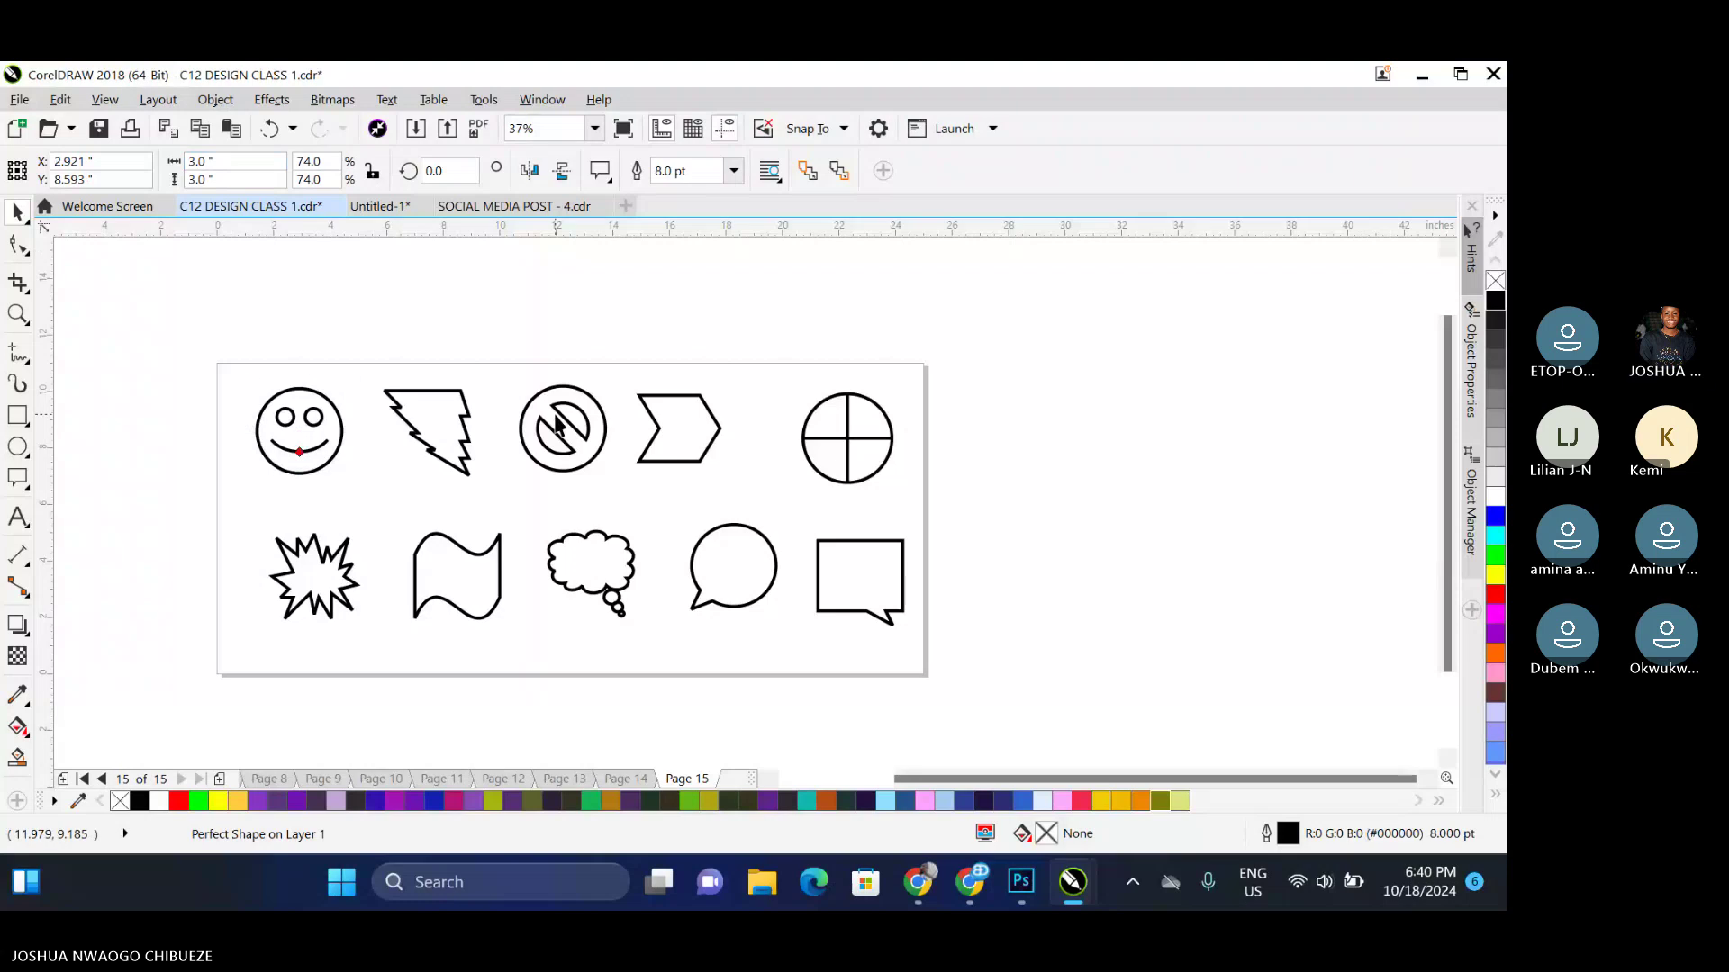
pyautogui.click(666, 432)
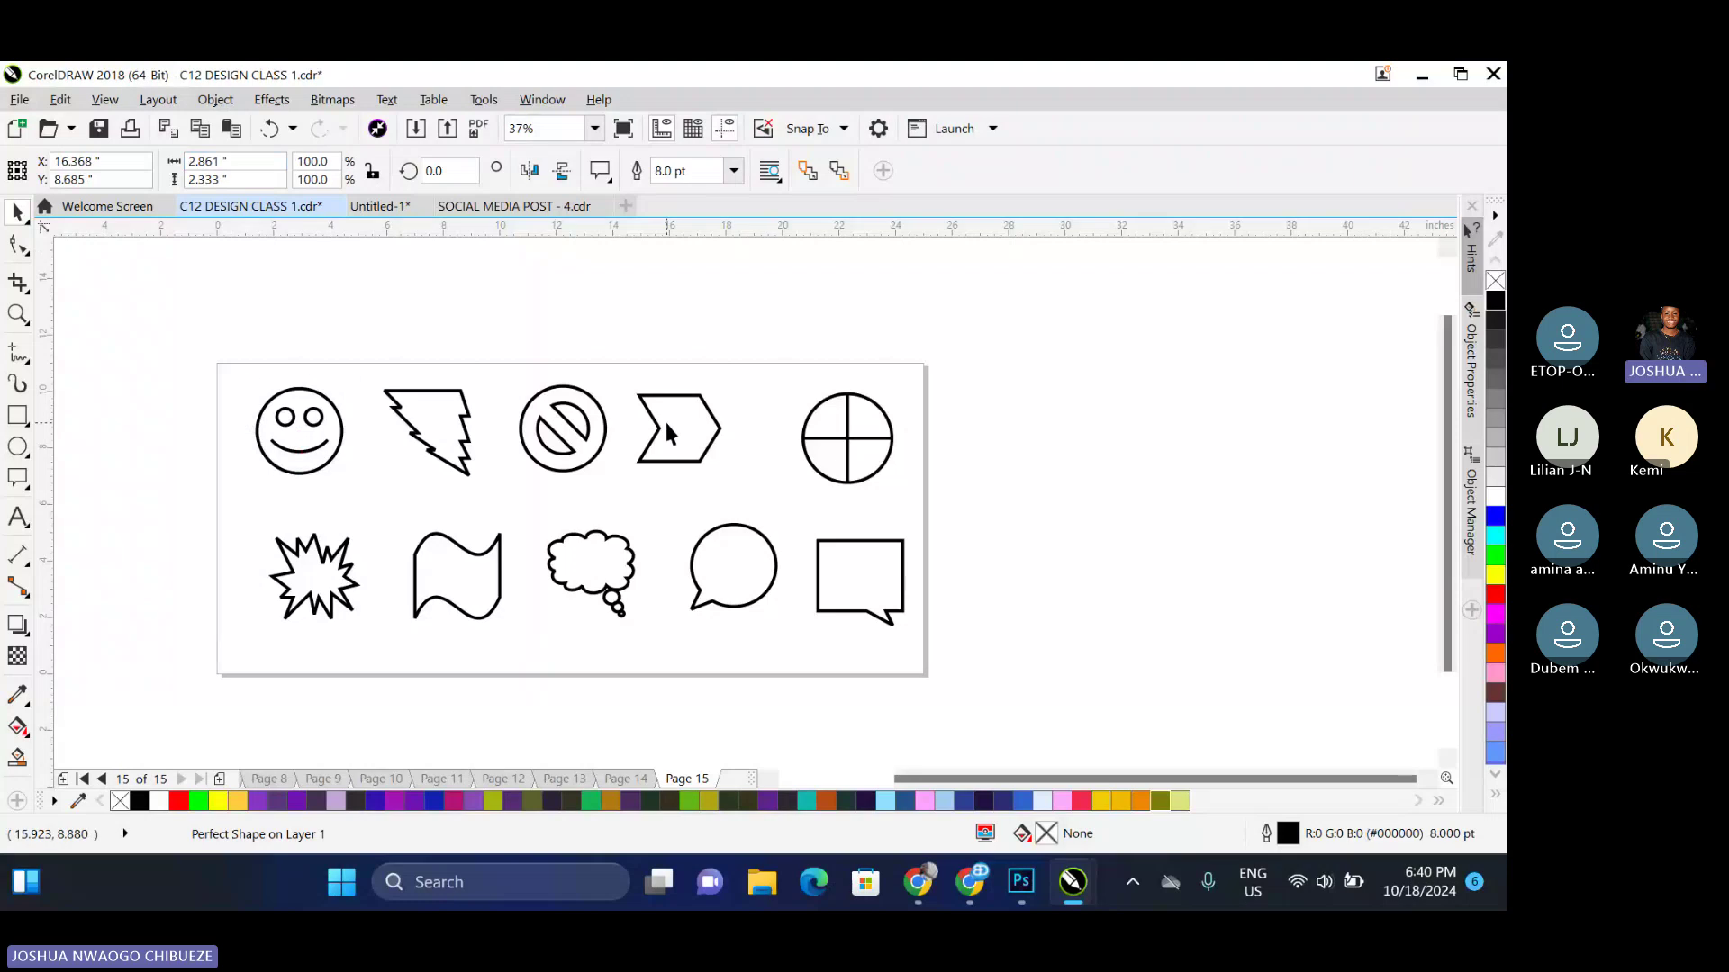
pyautogui.doubleClick(219, 159)
pyautogui.write('3')
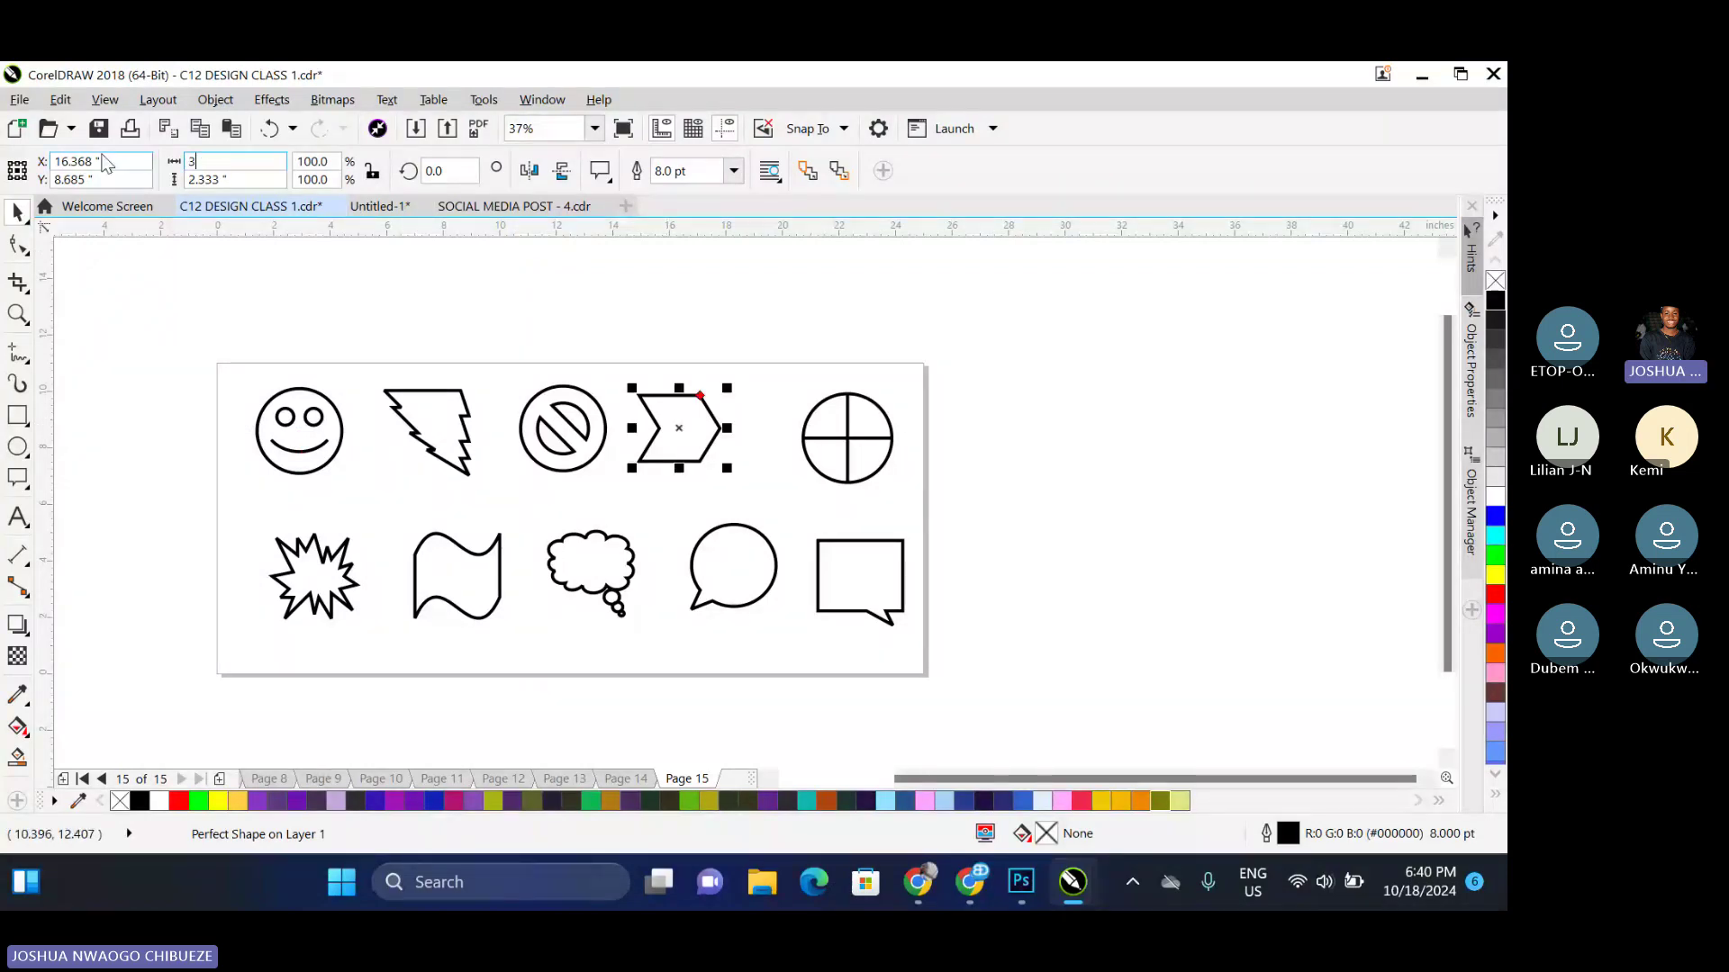
pyautogui.press('Tab')
pyautogui.write('3')
pyautogui.press('Return')
# Resize the quartered circle in the upper row to 3 by 3 inches
pyautogui.click(846, 439)
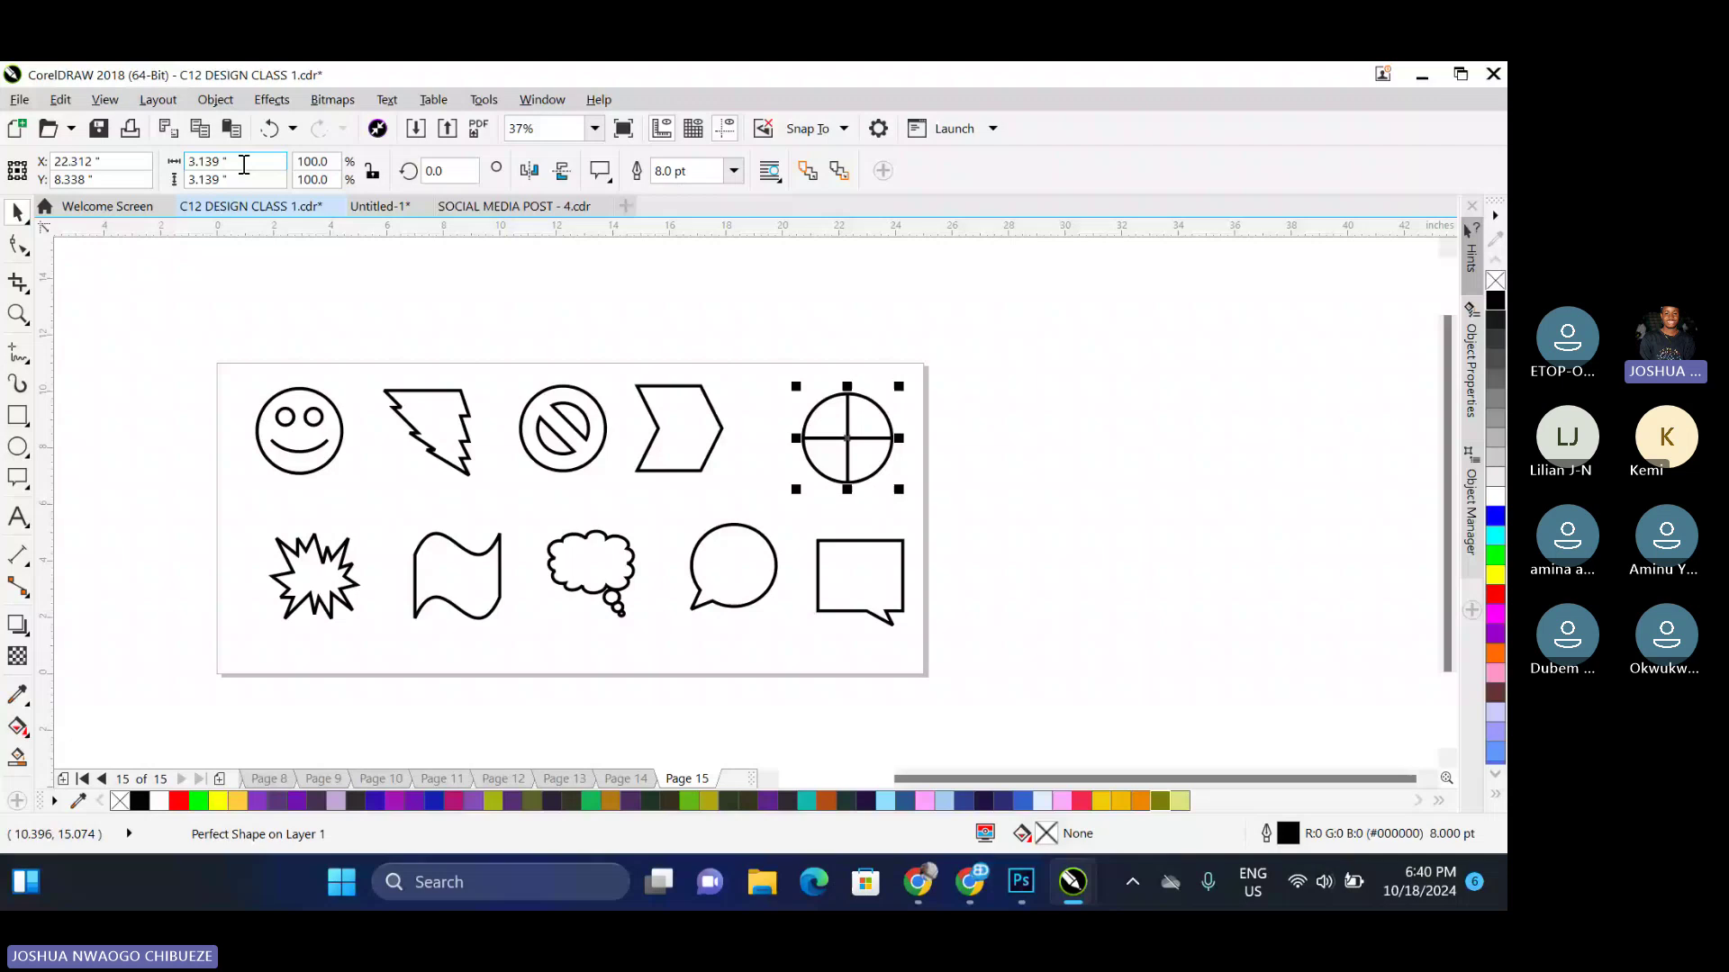
pyautogui.doubleClick(243, 165)
pyautogui.write('3')
pyautogui.press('Return')
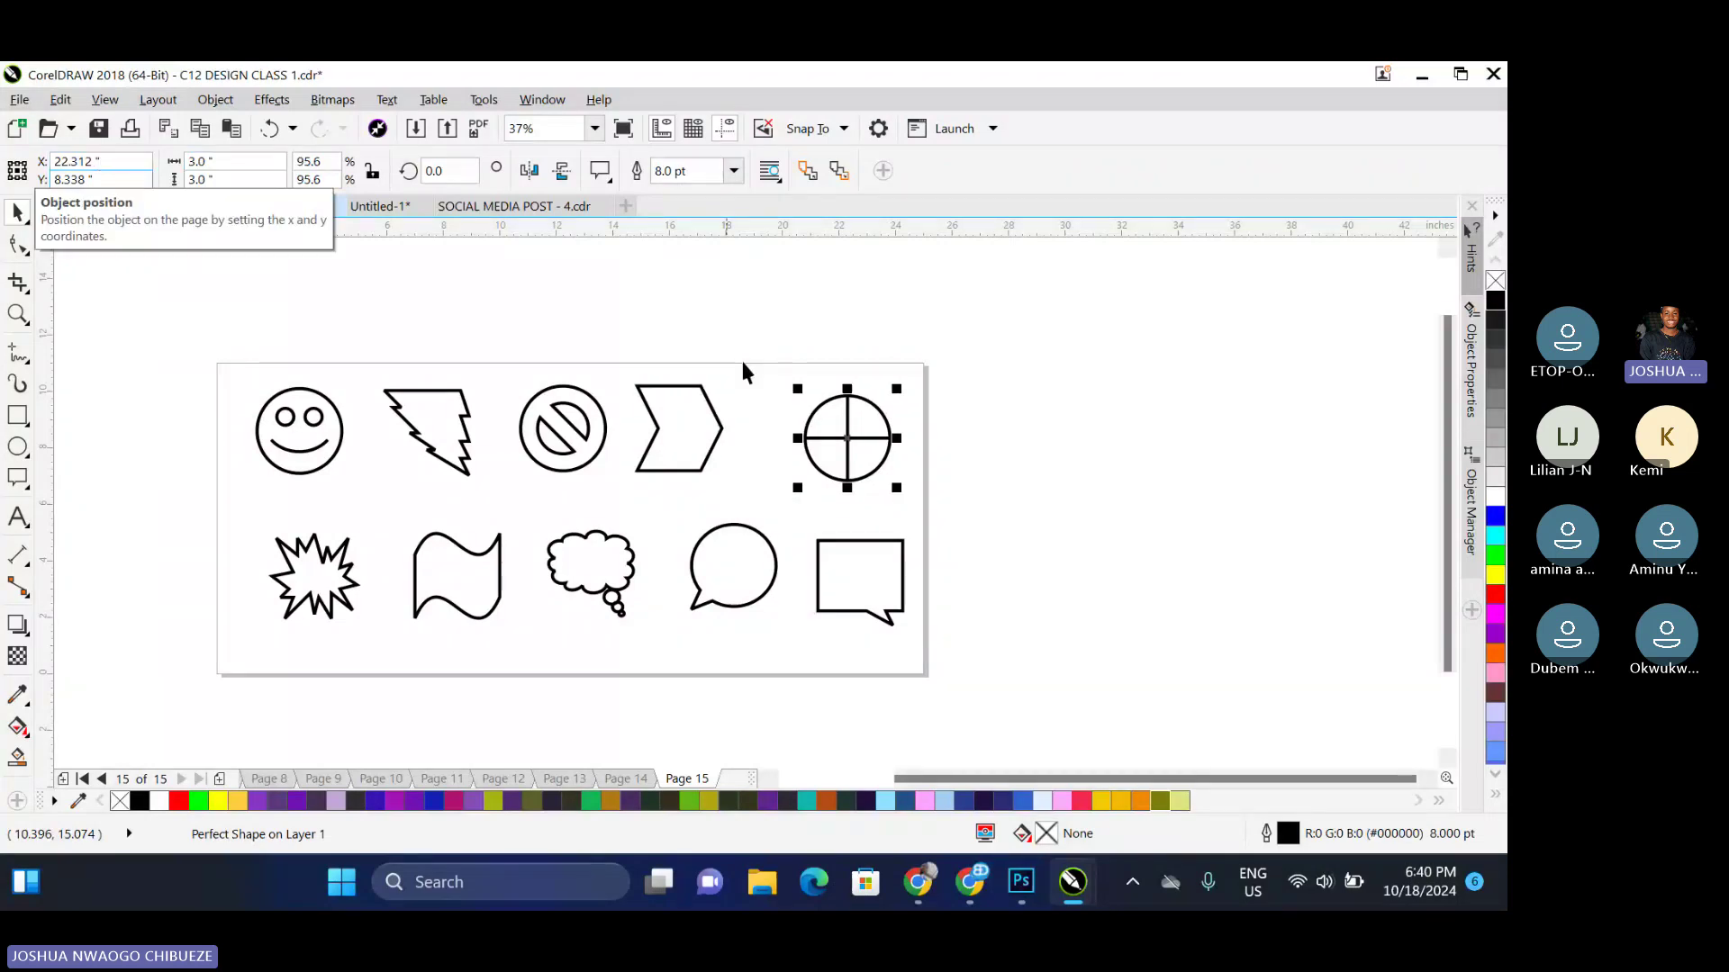
# Centre-align the quartered circle with the rectangular callout and the chevron with the round callout, shifting the chevron column slightly right
pyautogui.moveTo(742, 363); pyautogui.dragTo(944, 765)
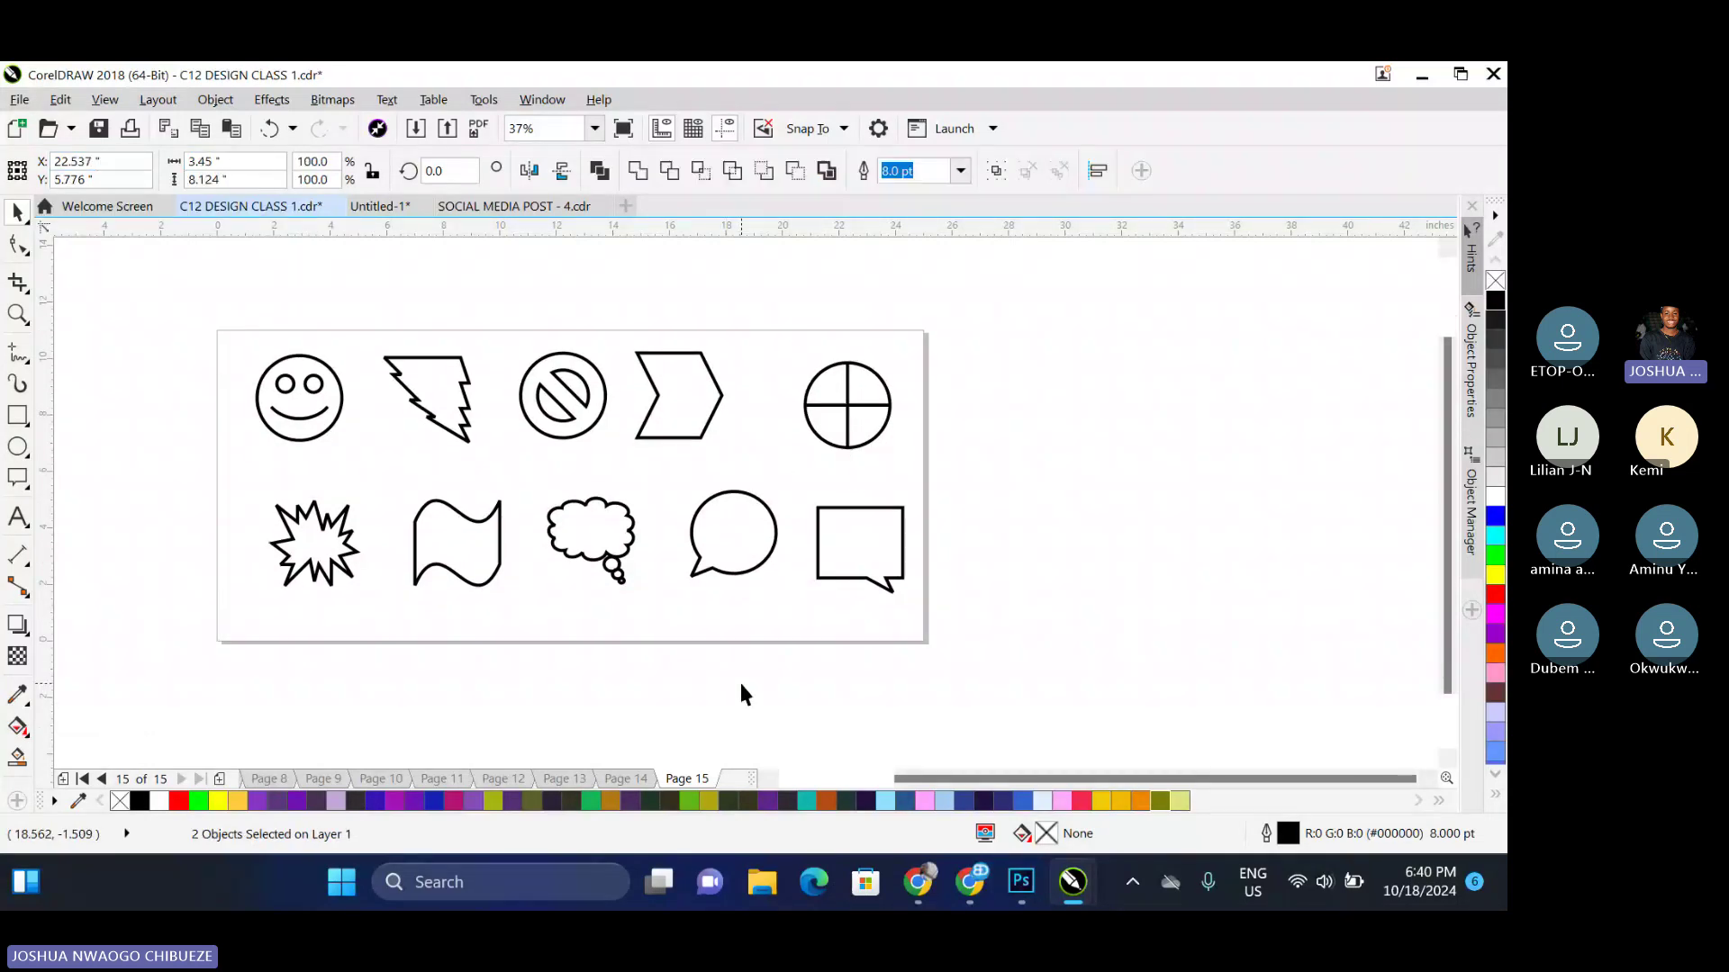
pyautogui.press('c')
pyautogui.moveTo(787, 667); pyautogui.dragTo(623, 335)
pyautogui.press('c')
pyautogui.moveTo(677, 522); pyautogui.dragTo(720, 522)
# Centre-align the prohibition sign vertically over the thought bubble and shift the pair slightly right
pyautogui.moveTo(667, 650); pyautogui.dragTo(482, 308)
pyautogui.press('x')
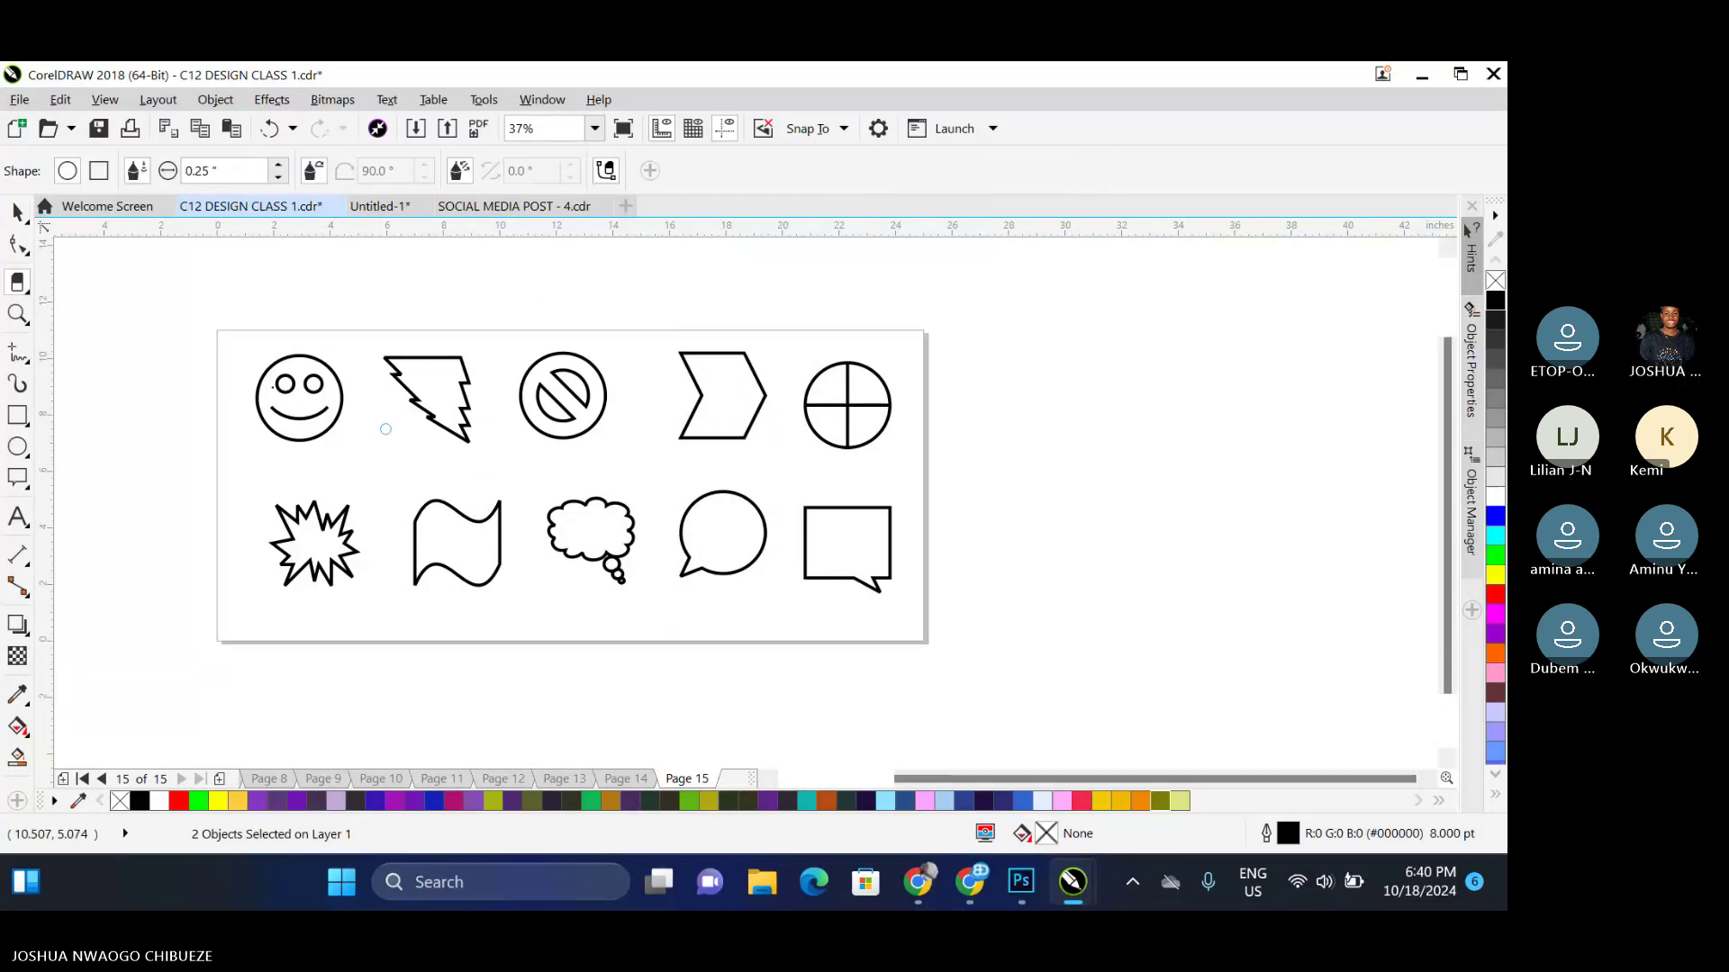
pyautogui.press('space')
pyautogui.press('c')
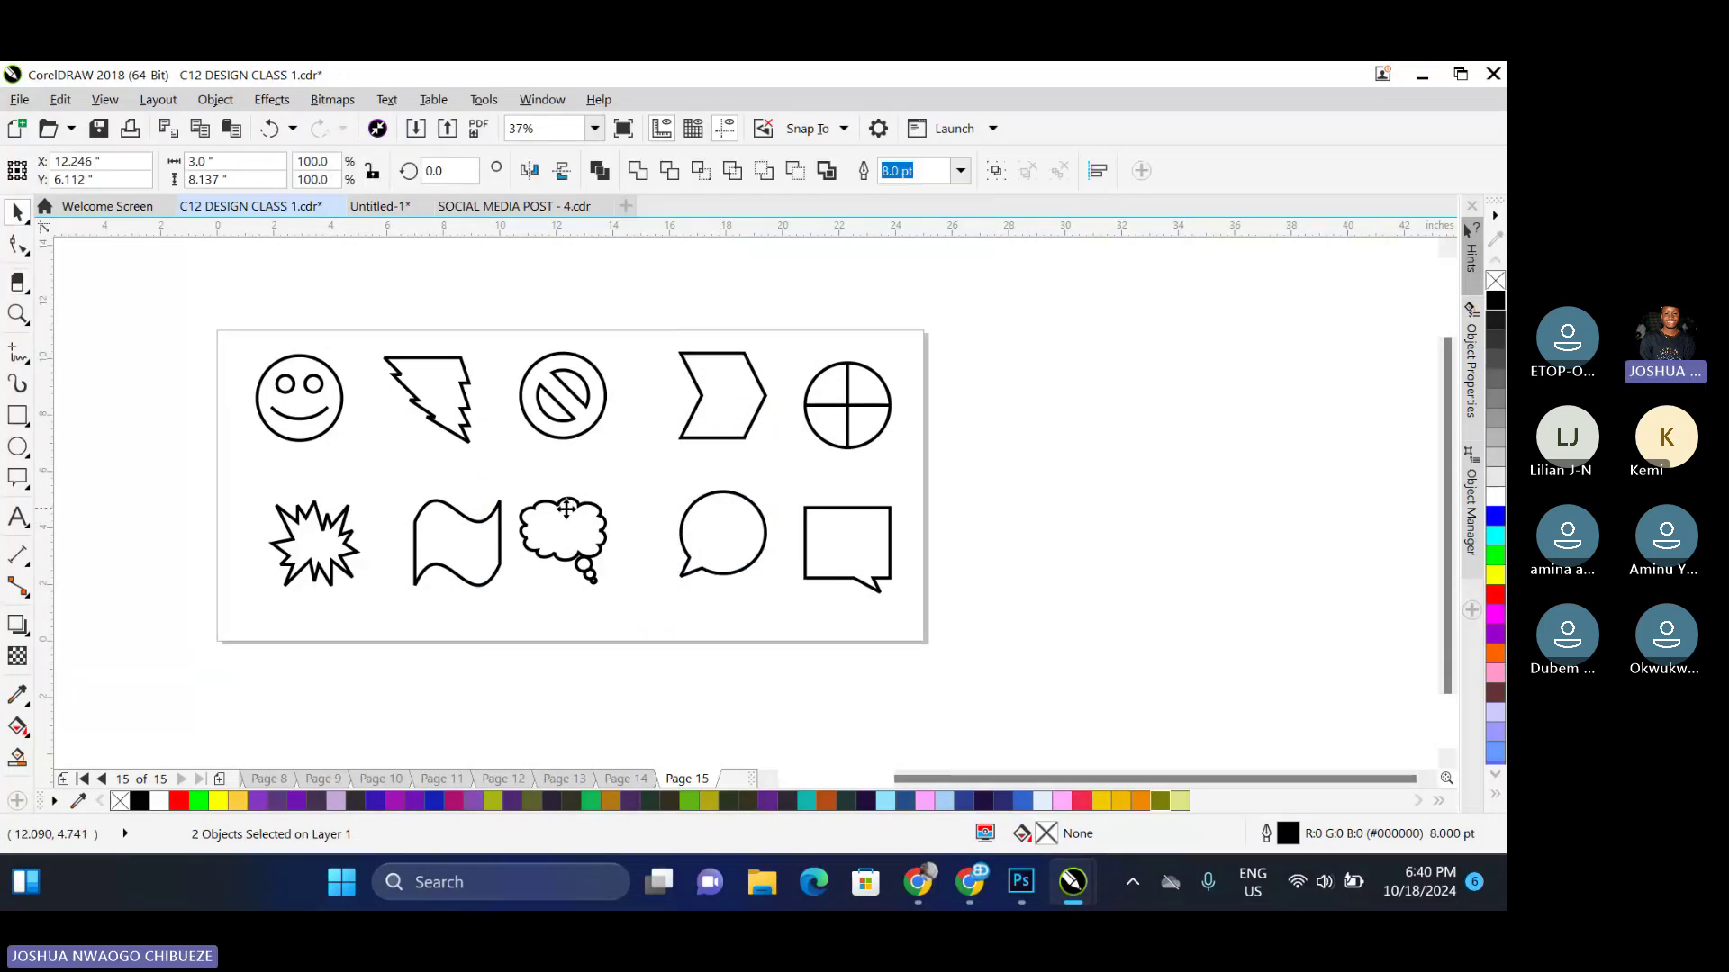
pyautogui.moveTo(554, 511); pyautogui.dragTo(575, 510)
# Centre-align the lightning shape with the wave banner and the smiley with the starburst so each pair forms a column
pyautogui.moveTo(523, 621); pyautogui.dragTo(341, 328)
pyautogui.press('c')
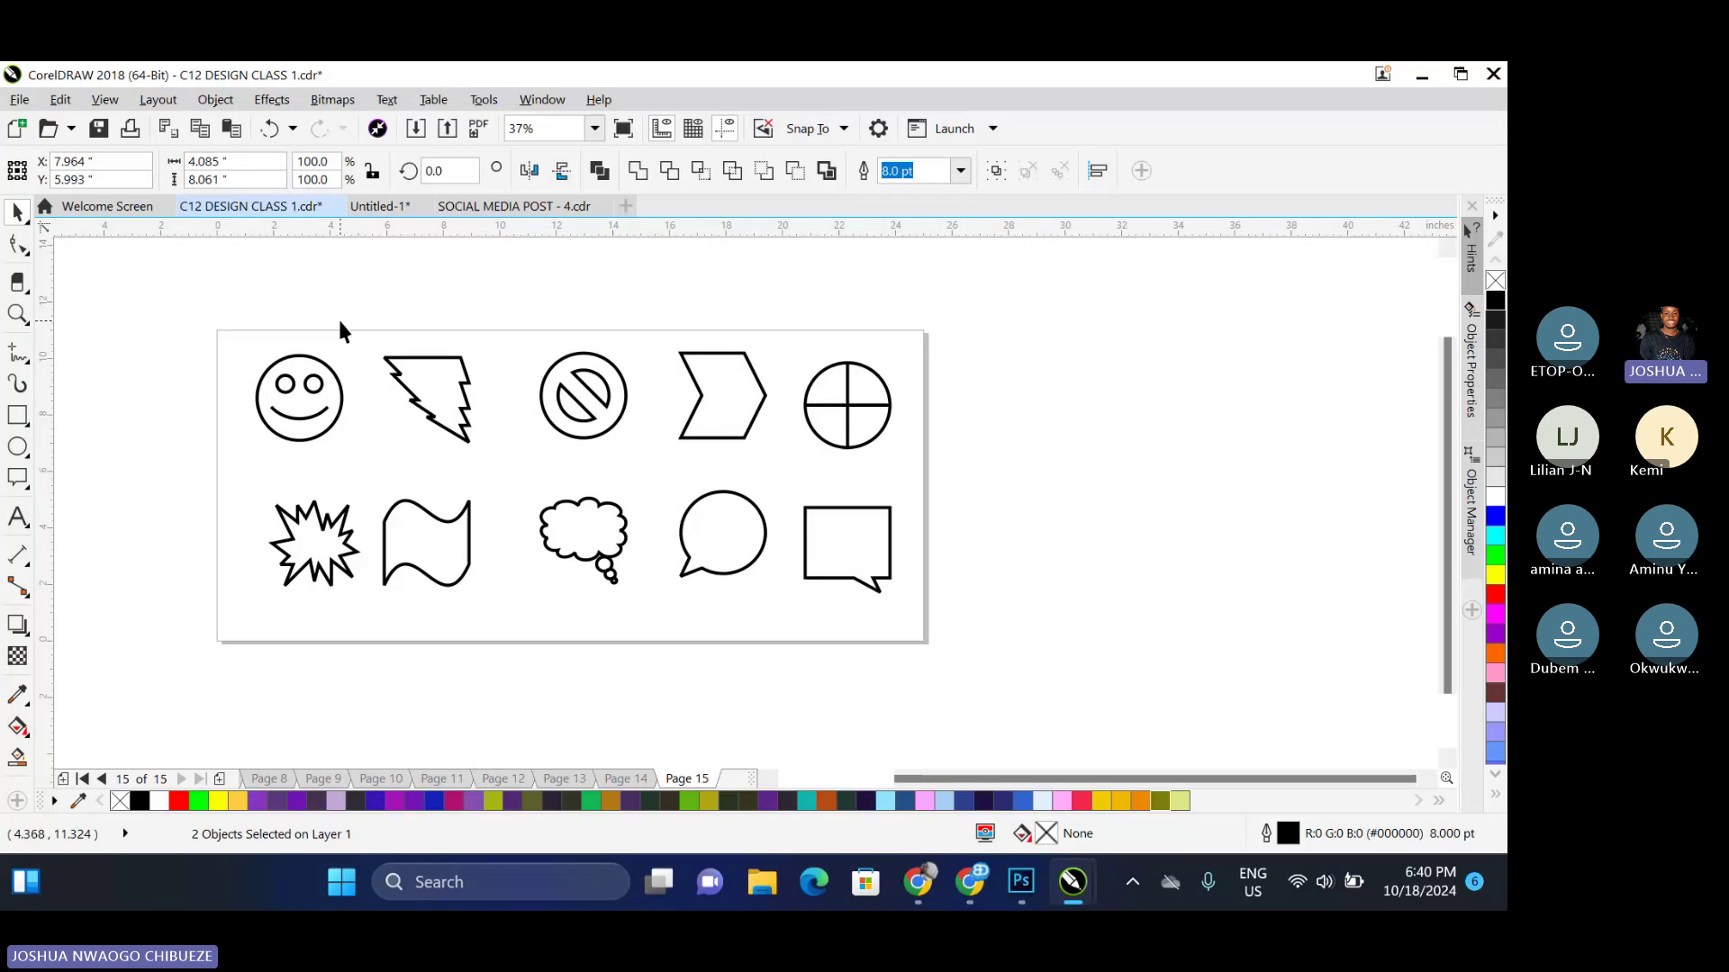
pyautogui.moveTo(236, 337); pyautogui.dragTo(389, 641)
pyautogui.press('c')
# Align the five shapes of each row, upper and lower, along their horizontal centre line
pyautogui.moveTo(207, 302); pyautogui.dragTo(954, 484)
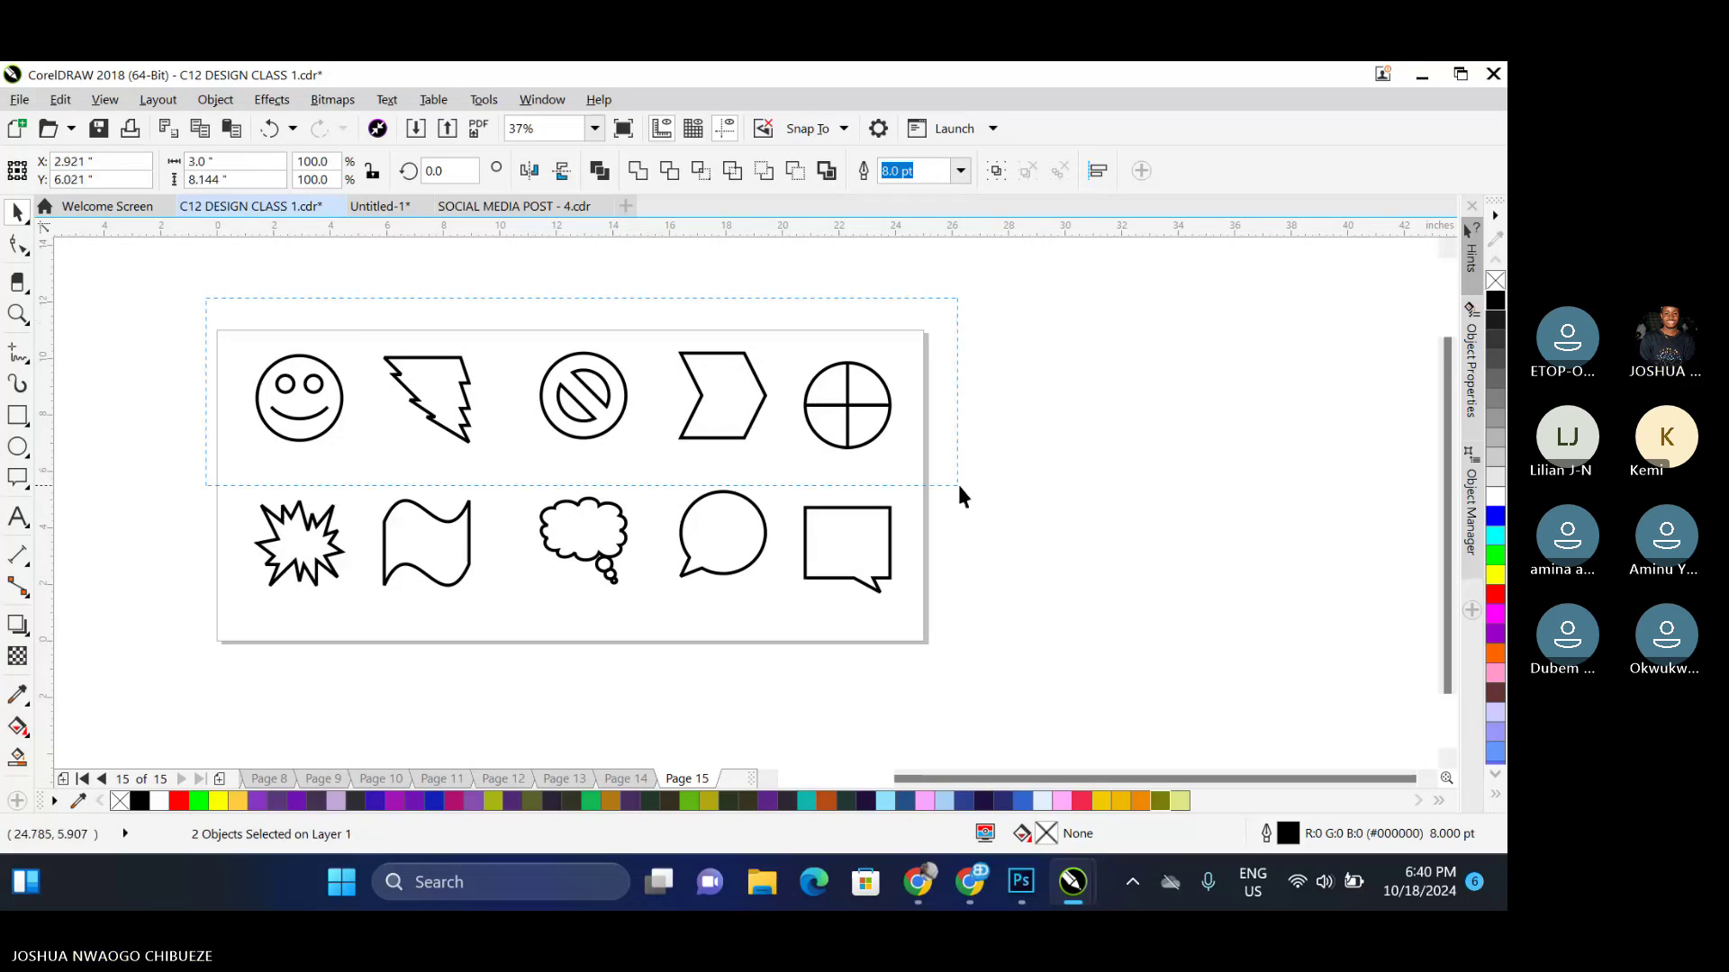
pyautogui.press('e')
pyautogui.moveTo(236, 476); pyautogui.dragTo(997, 625)
pyautogui.press('e')
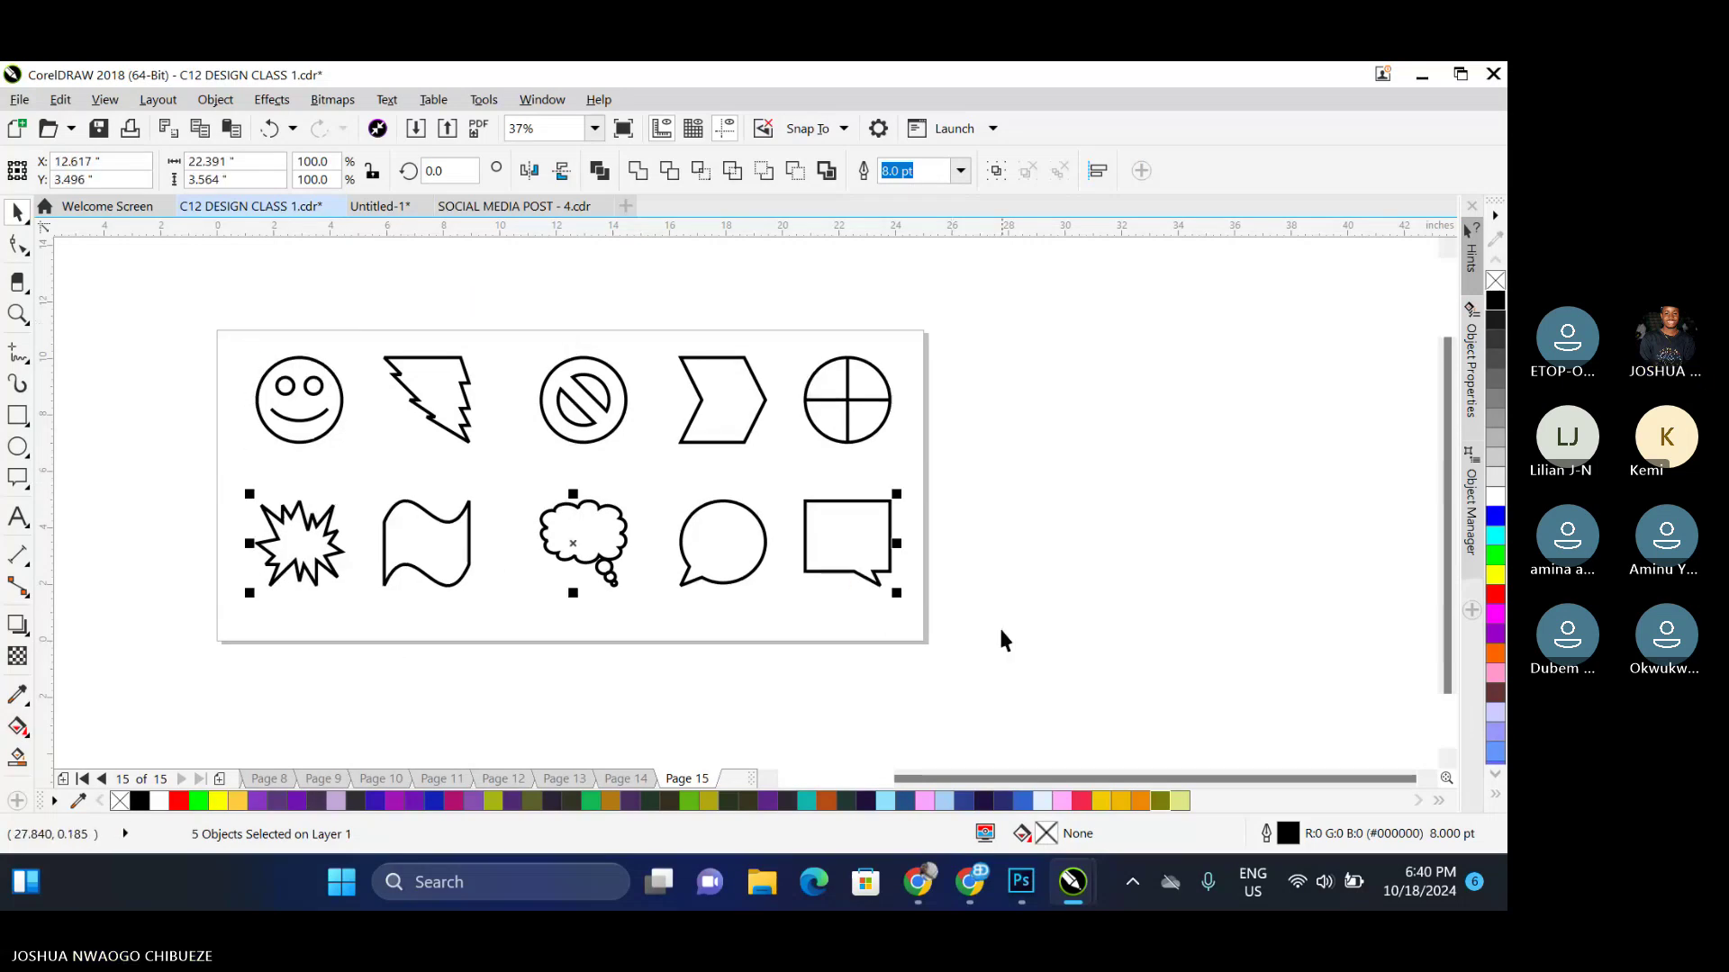
# Group all ten shapes and centre the group on the page
pyautogui.click(1001, 381)
pyautogui.moveTo(1011, 339); pyautogui.dragTo(191, 646)
pyautogui.hotkey('ctrl', 'g')
pyautogui.press('p')
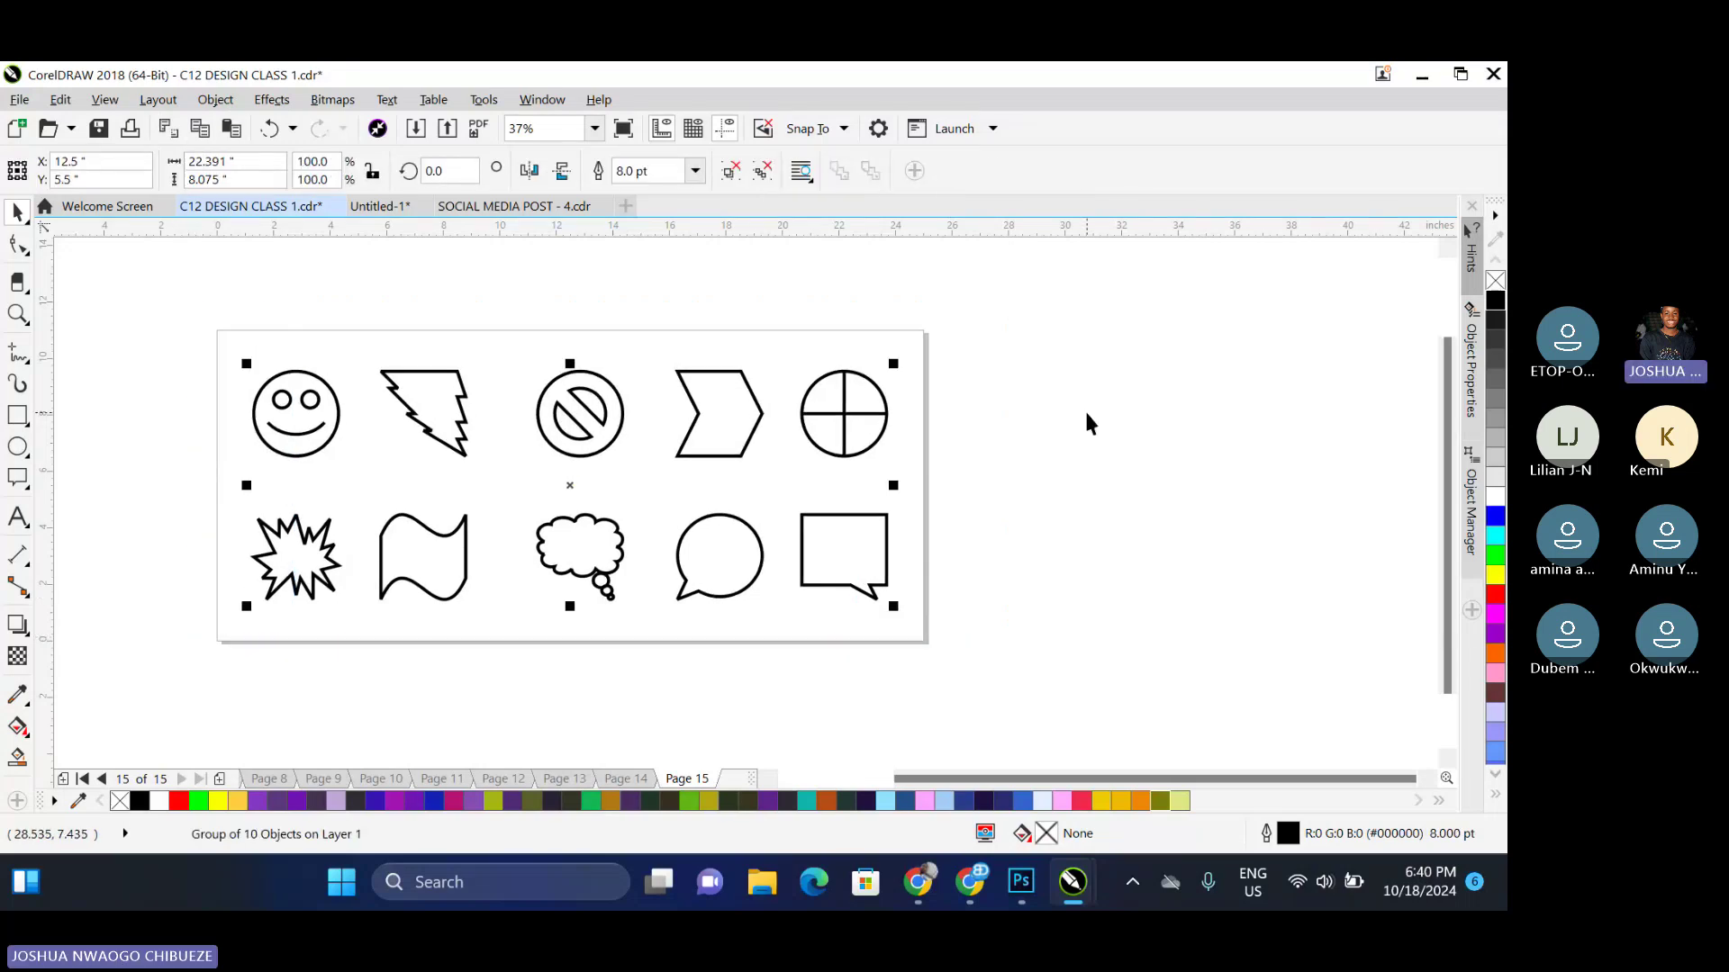
pyautogui.press('pageup')
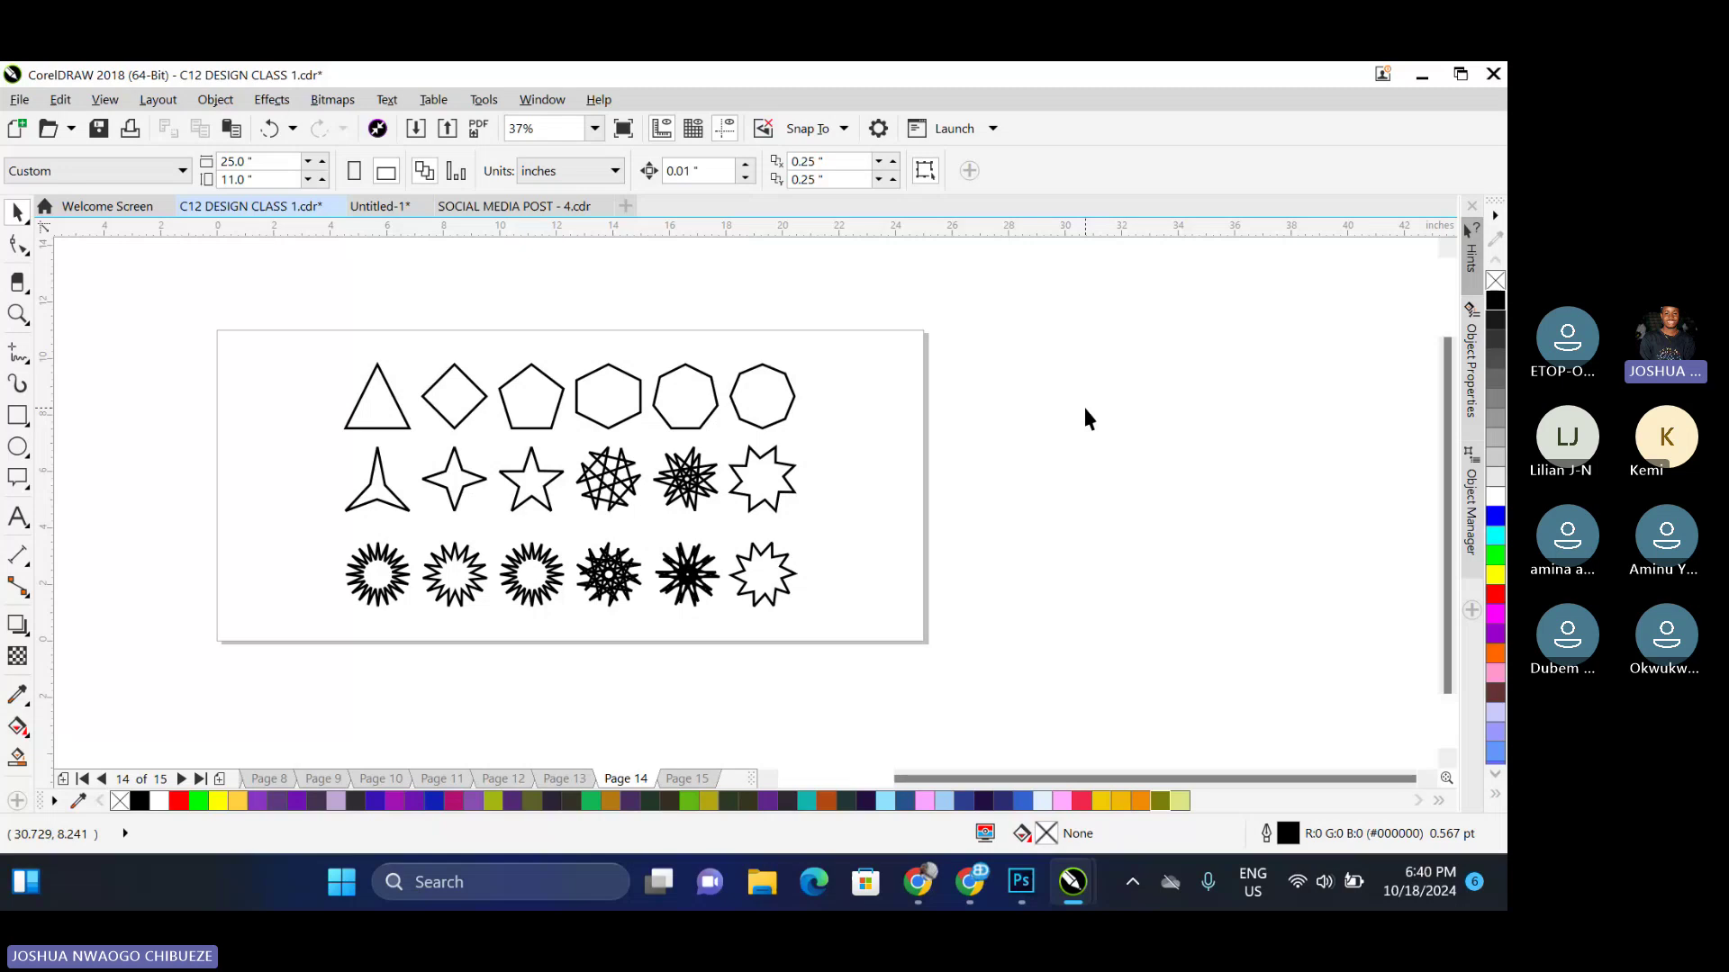
pyautogui.press('pagedown')
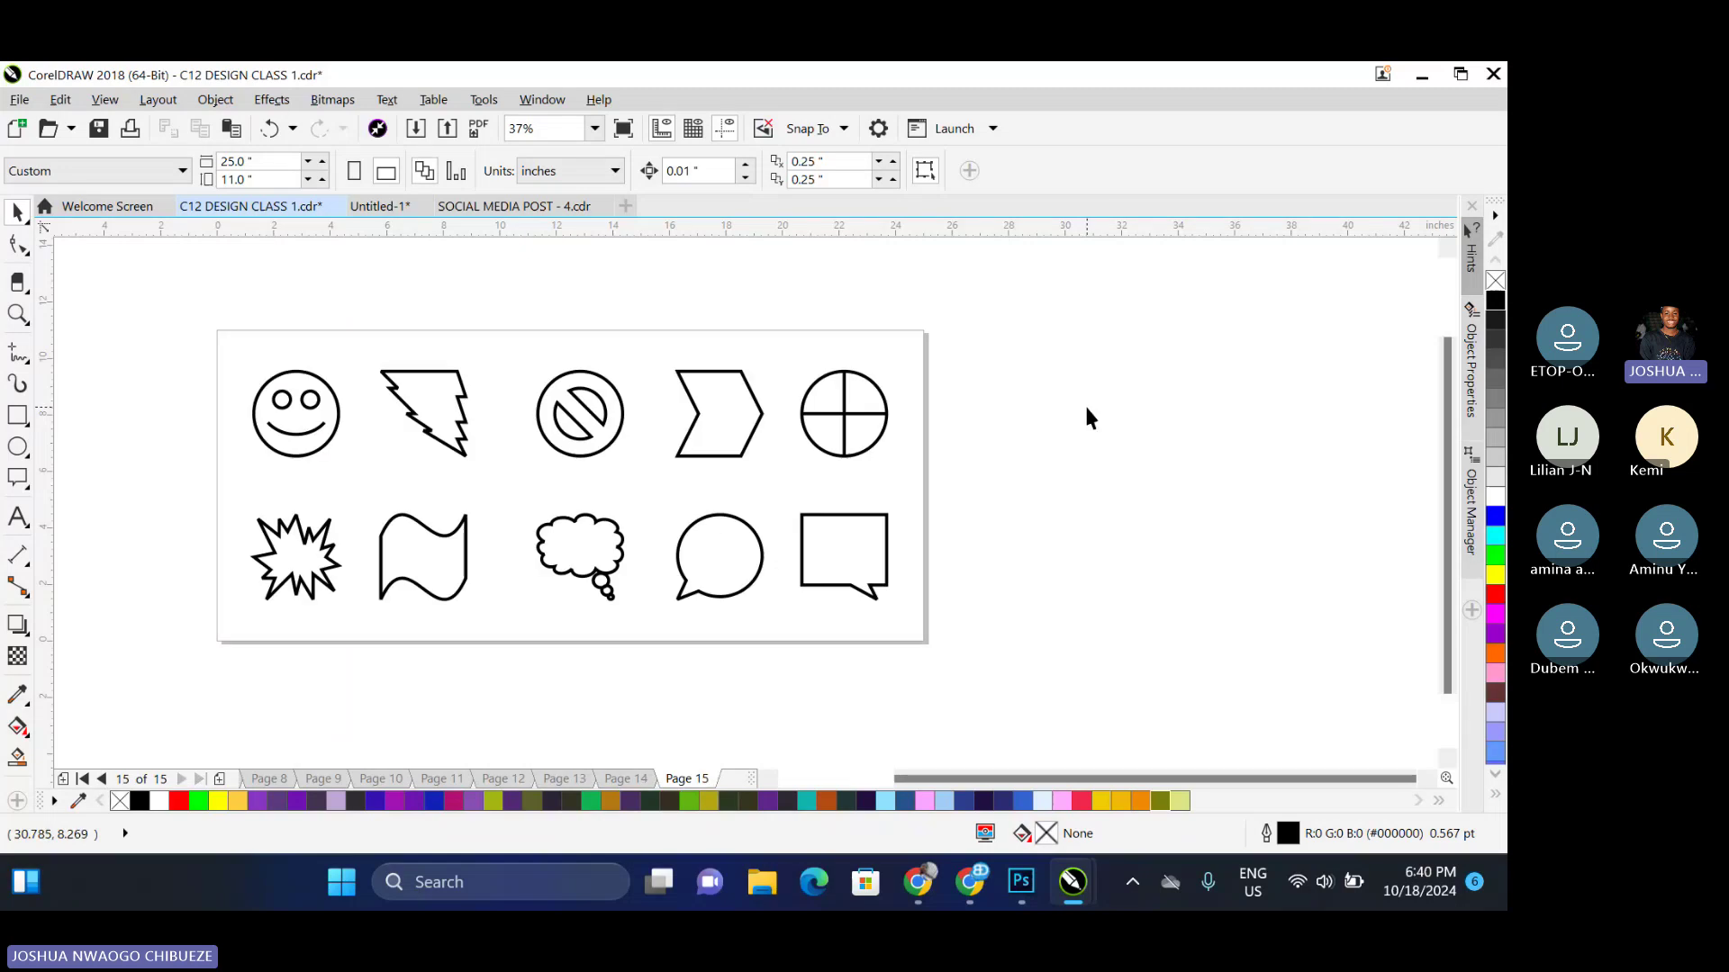
pyautogui.press('pageup')
pyautogui.press('pagedown')
pyautogui.hotkey('ctrl', 'v')
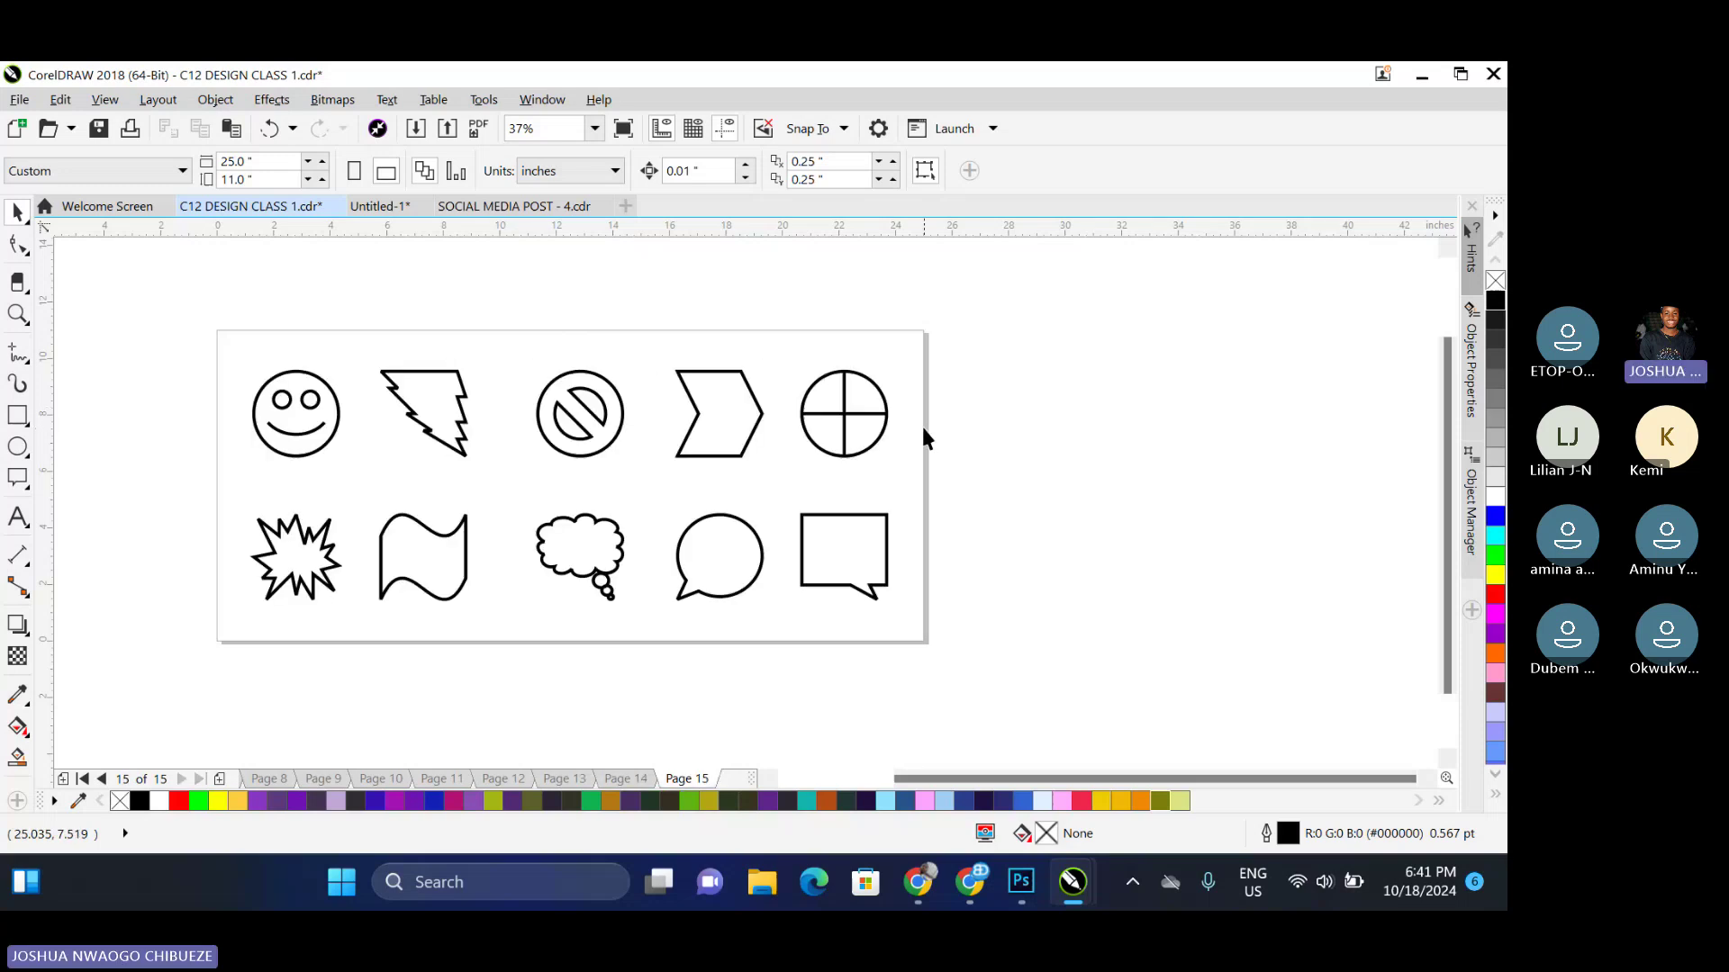
# Ungroup the ten shapes, then duplicate the chevron and place the copy outside the page to its right
pyautogui.click(699, 405)
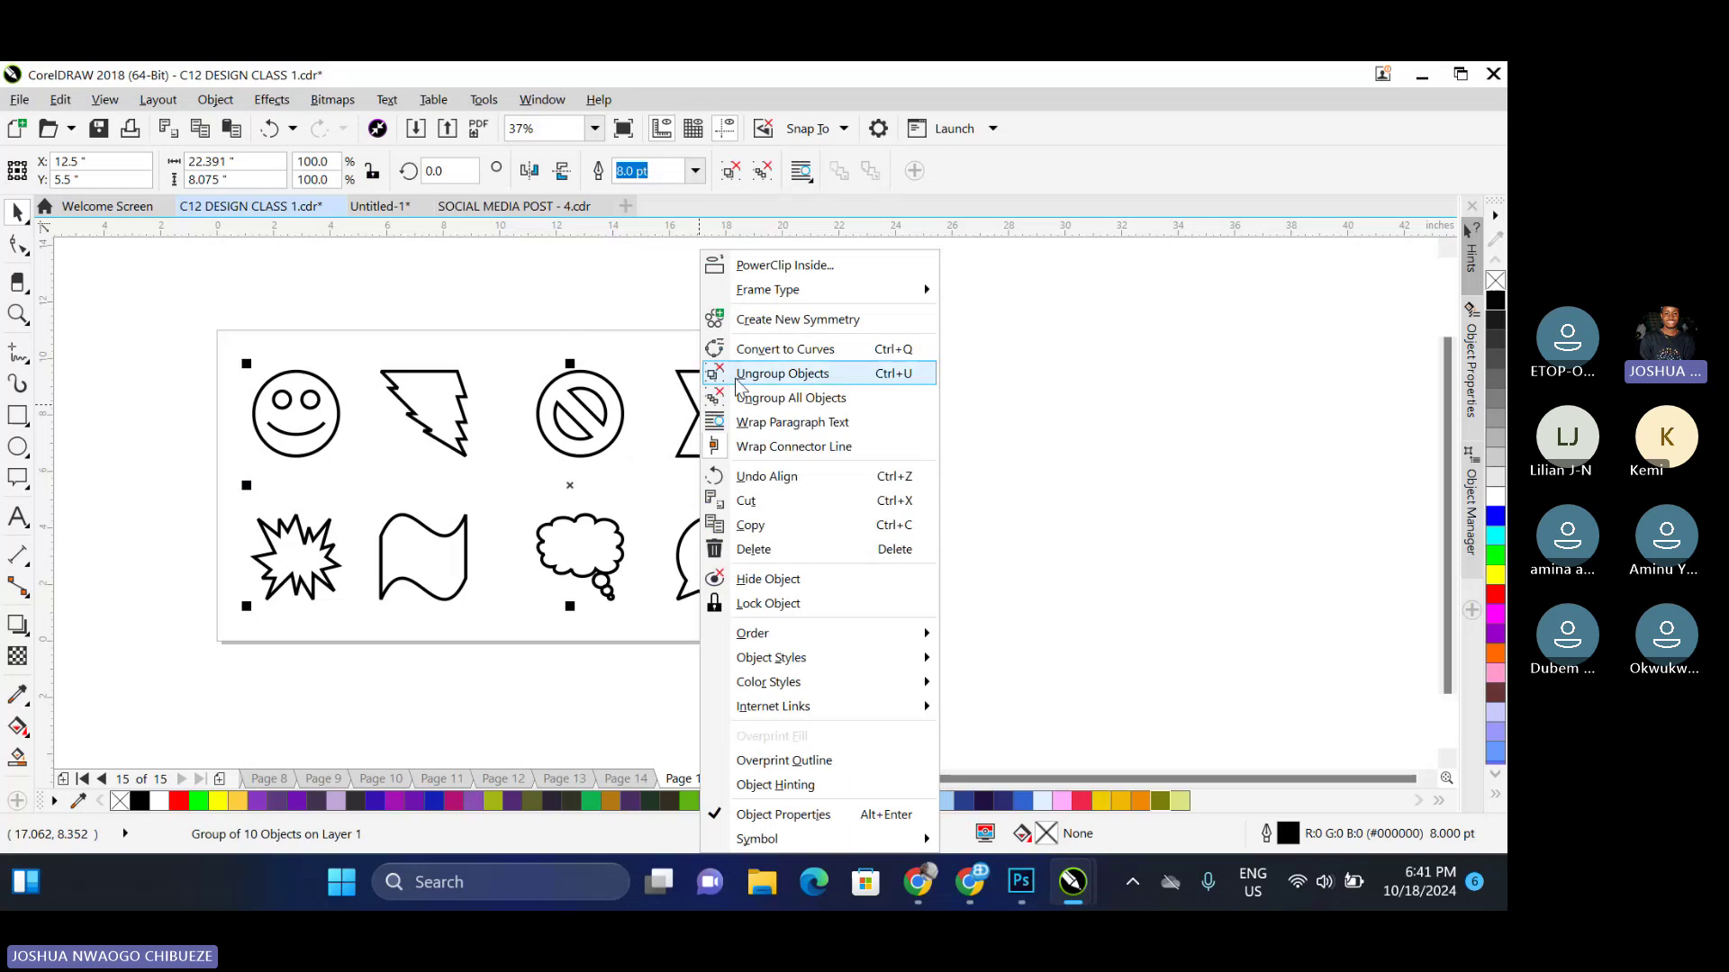
pyautogui.click(727, 373)
pyautogui.click(684, 380)
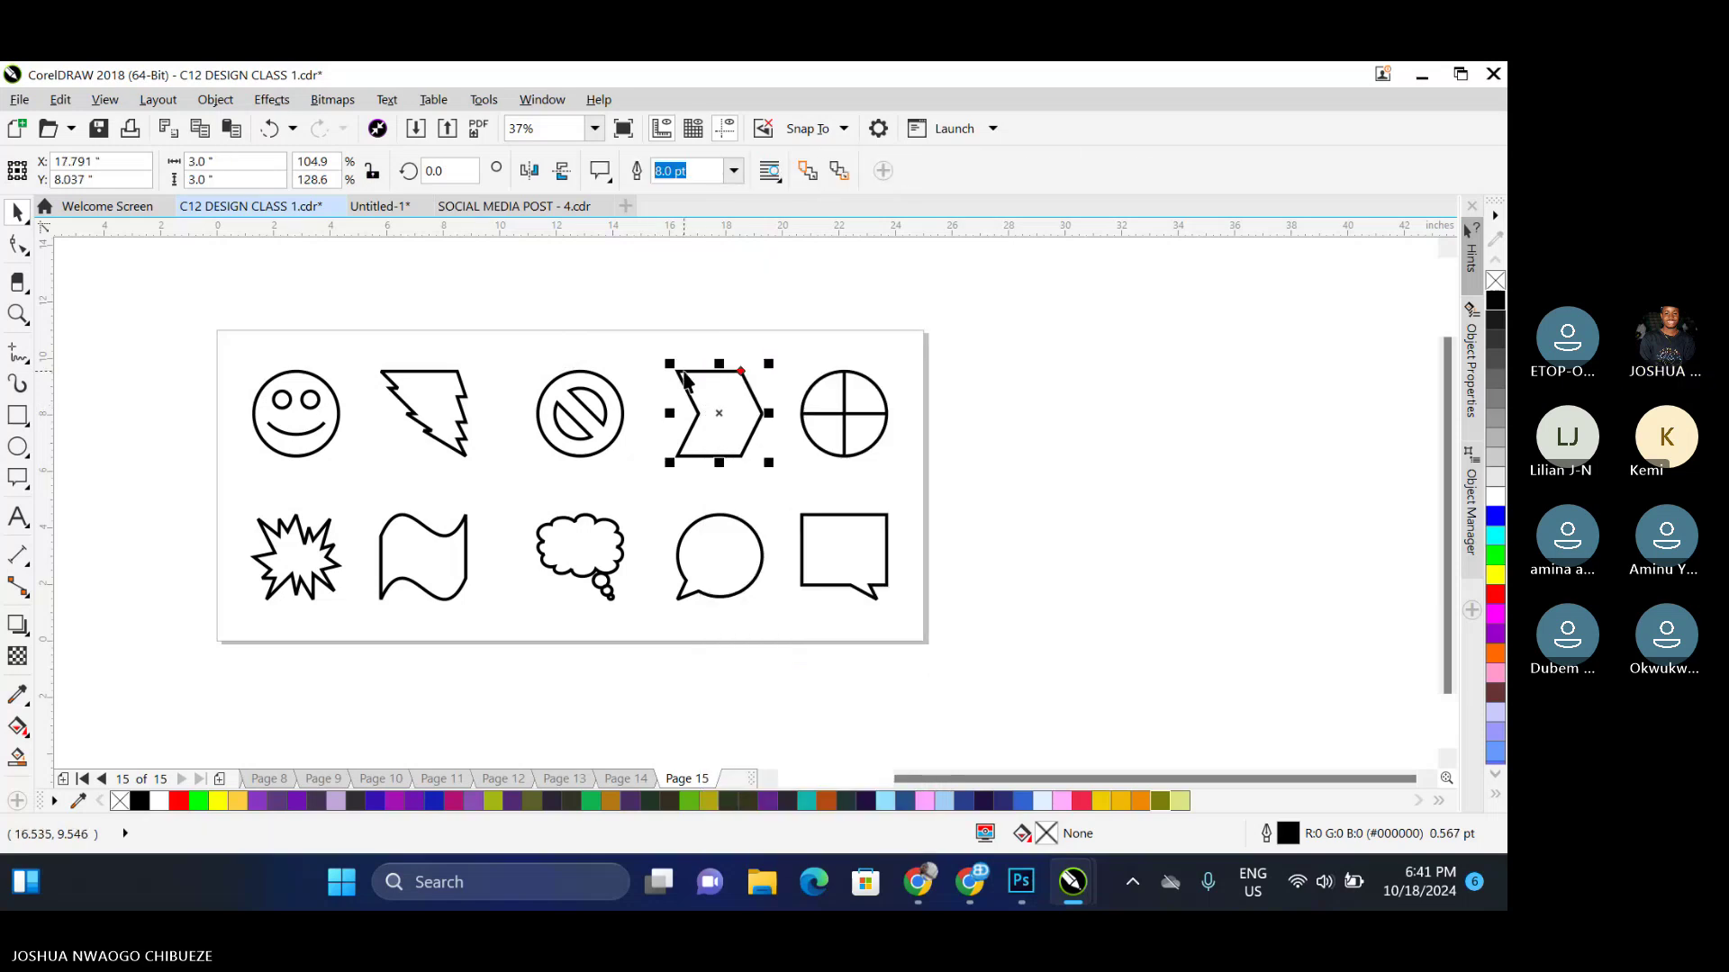
pyautogui.hotkey('ctrl', 'd')
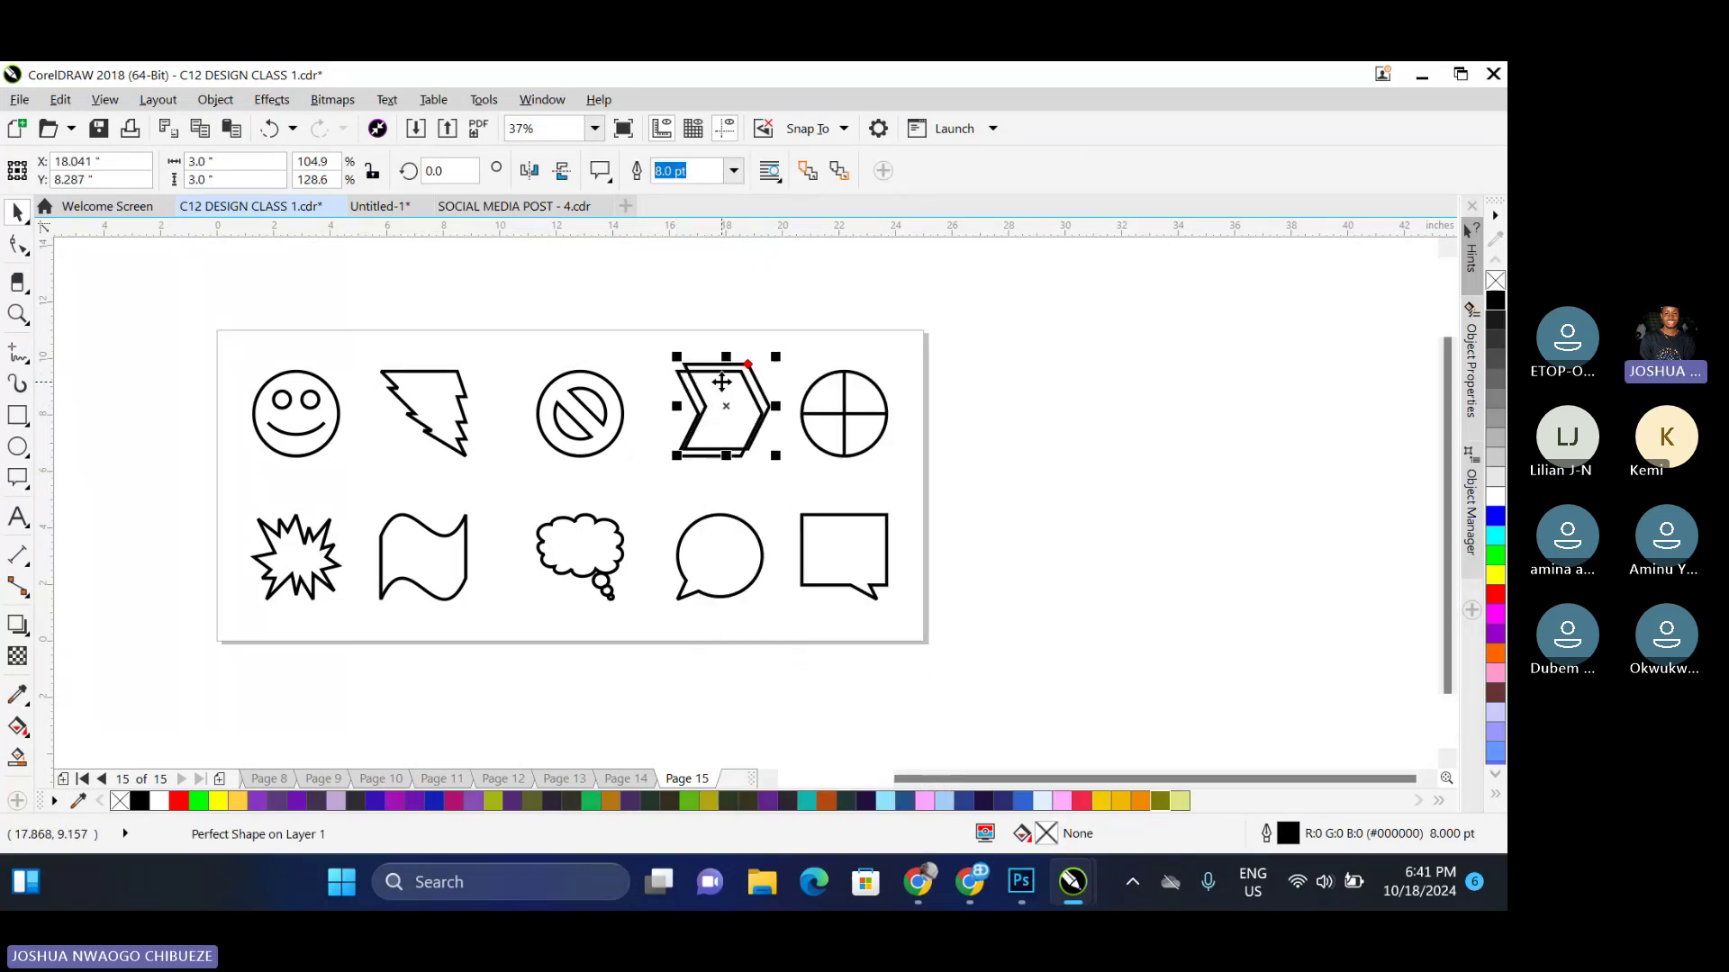
pyautogui.moveTo(722, 381); pyautogui.dragTo(1072, 383)
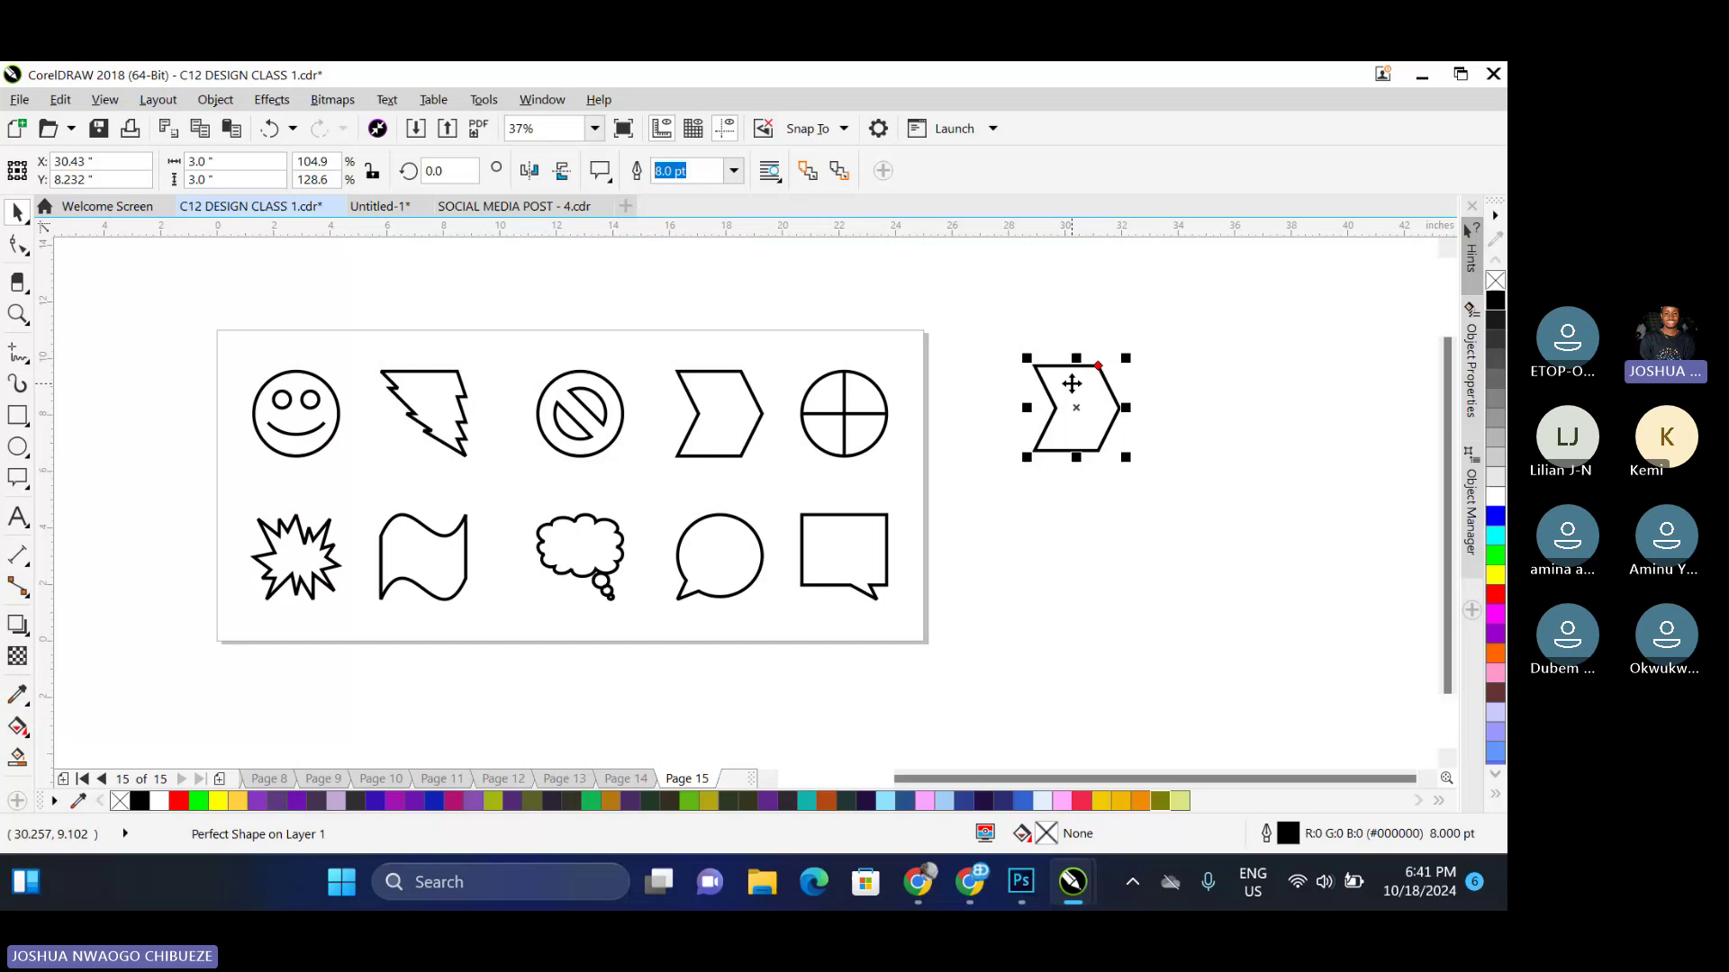
# Add page 16 and move the chevron copy onto the left part of it
pyautogui.press('pagedown')
pyautogui.press('Escape')
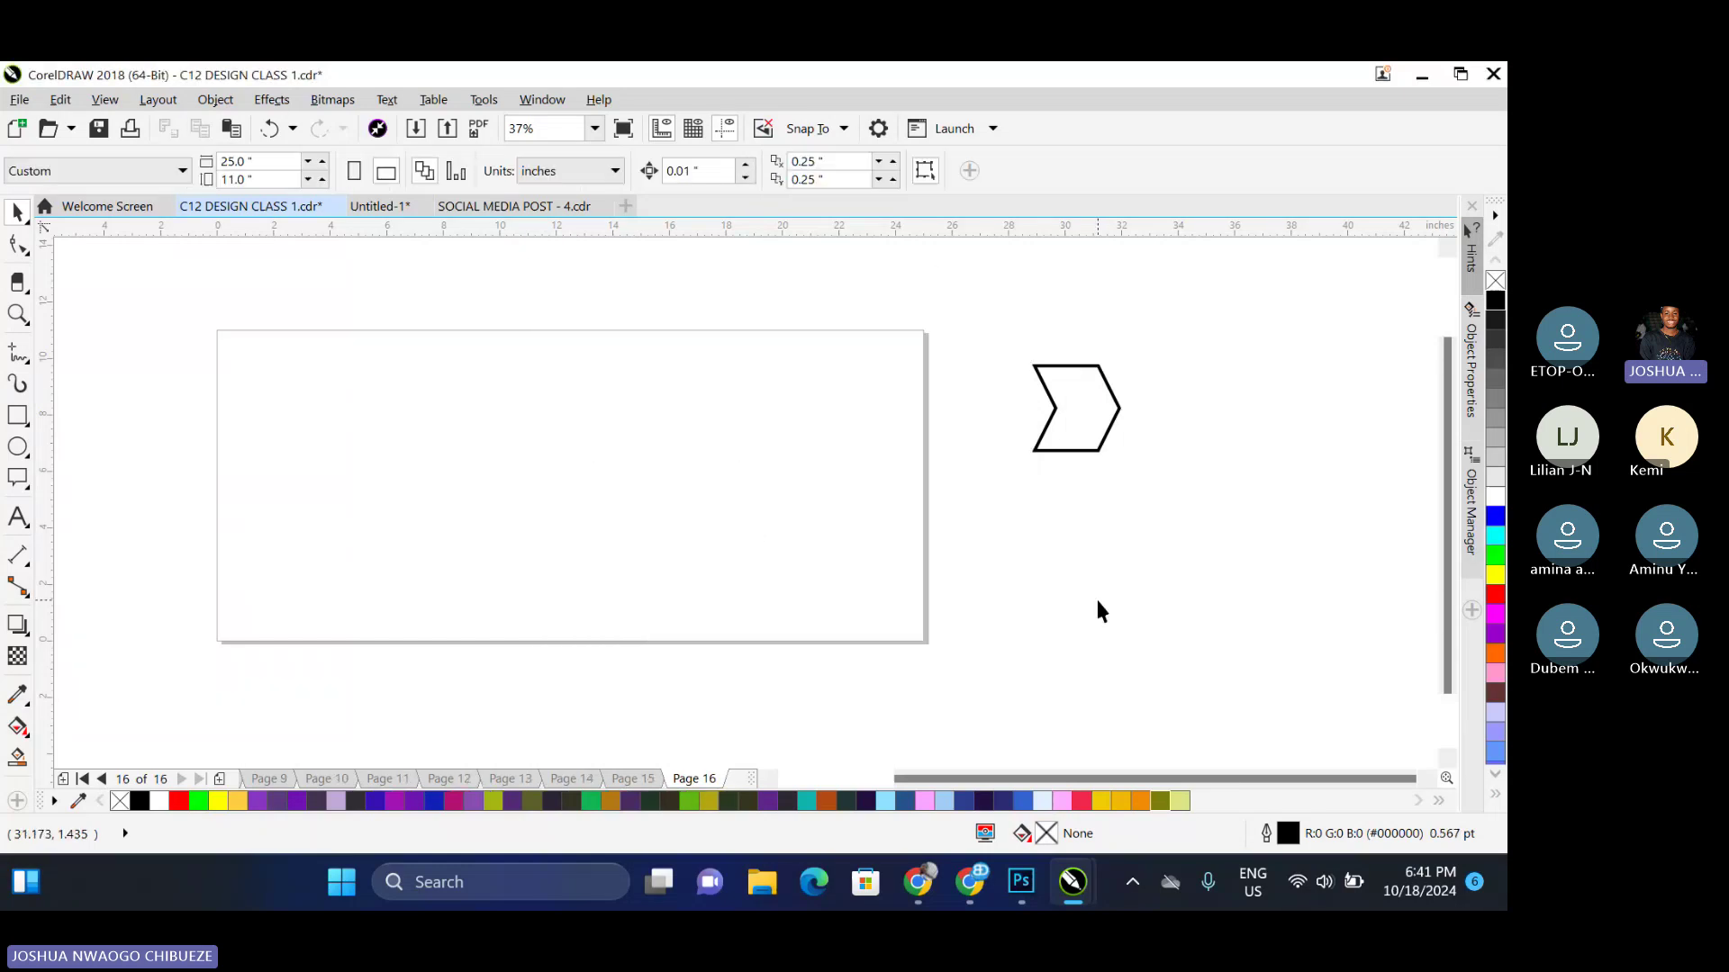
pyautogui.moveTo(1094, 417); pyautogui.dragTo(433, 425)
pyautogui.scroll(2, 424, 418)
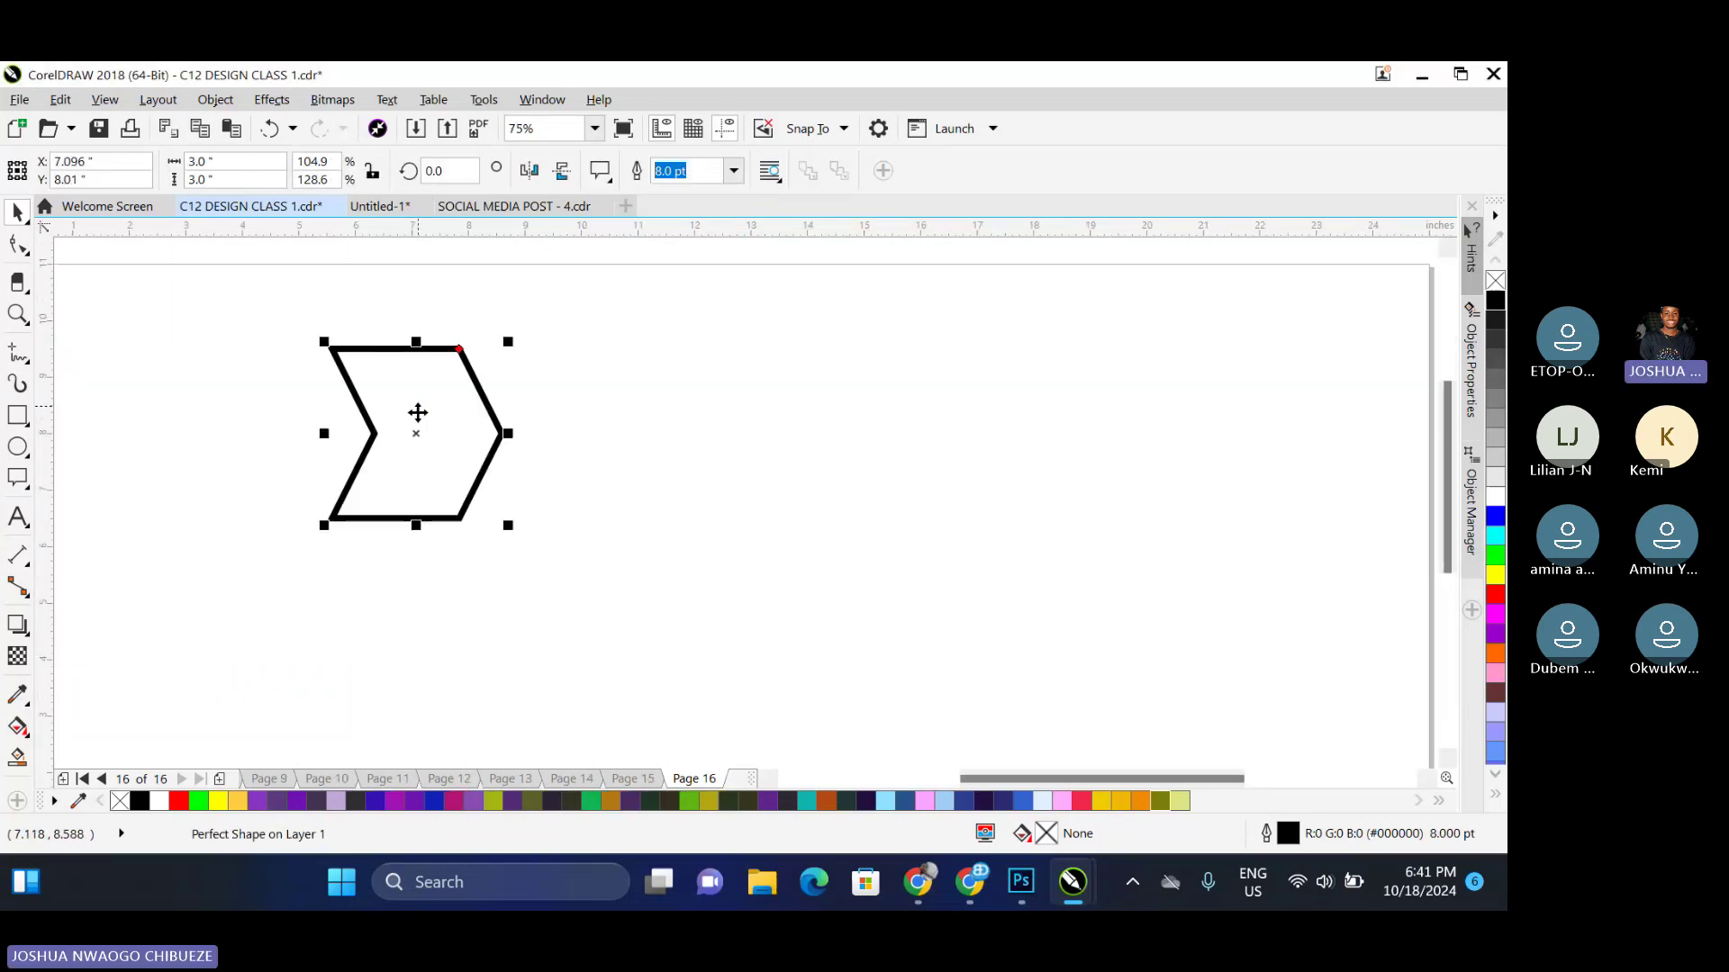
# Duplicate the chevron on page 16 and offset the copy slightly up and to the right so the two overlap
pyautogui.hotkey('ctrl', 'd')
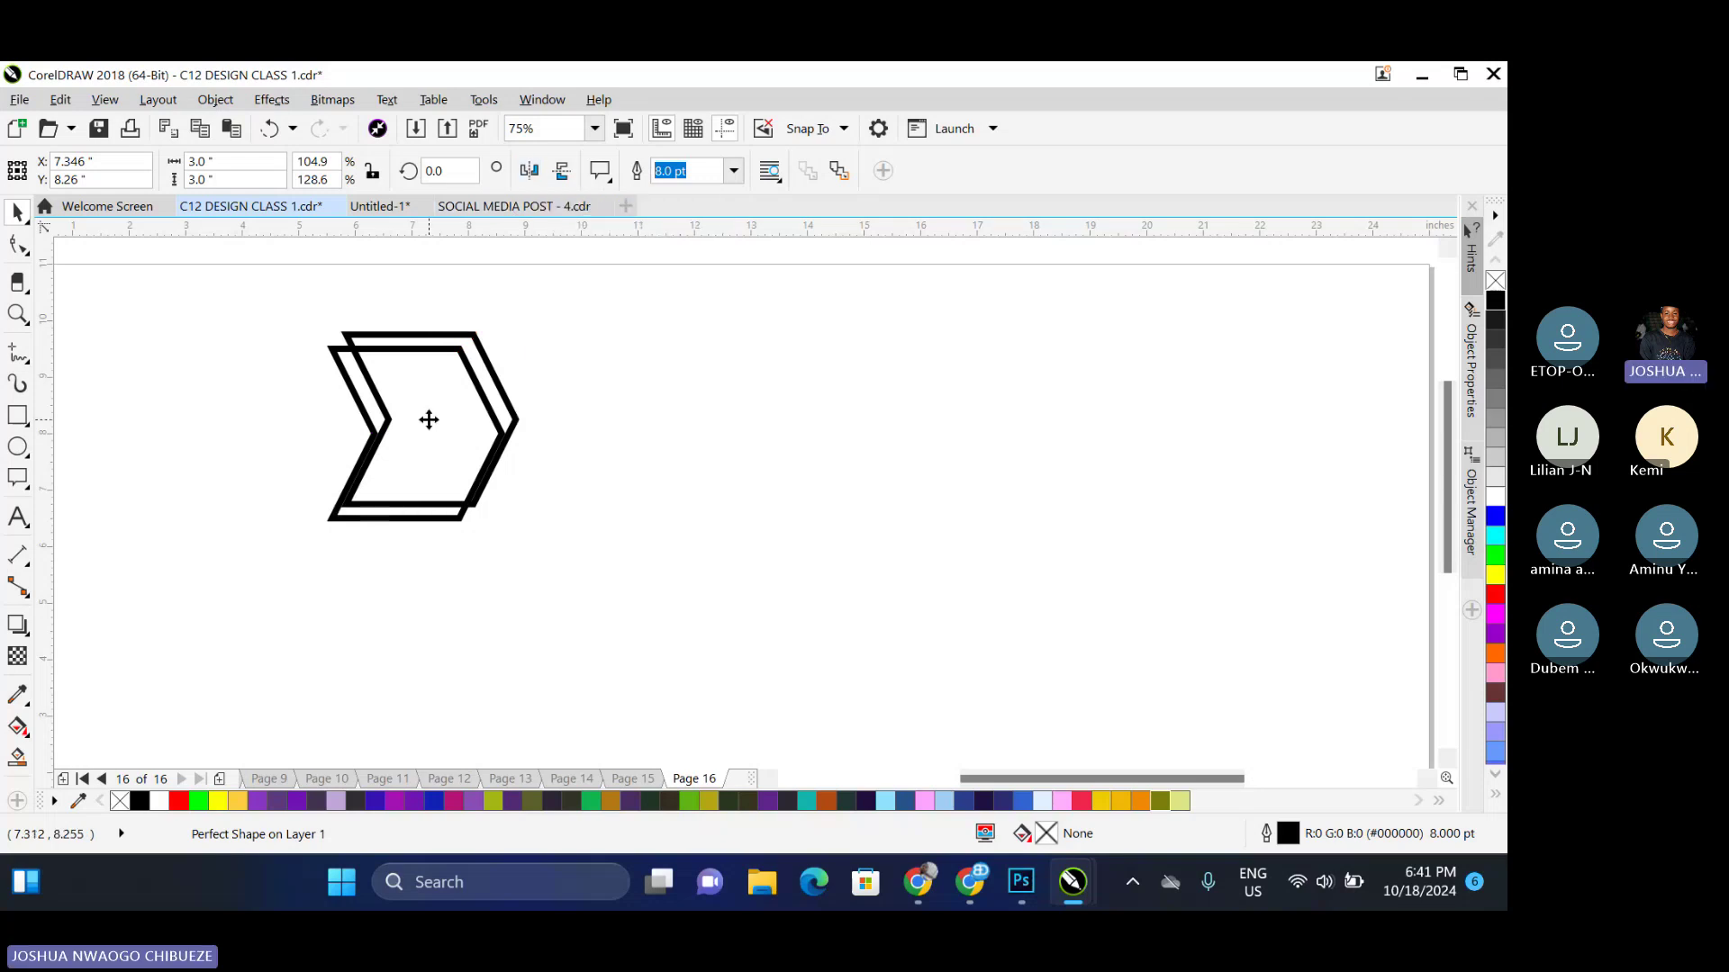
pyautogui.moveTo(432, 421); pyautogui.dragTo(447, 418)
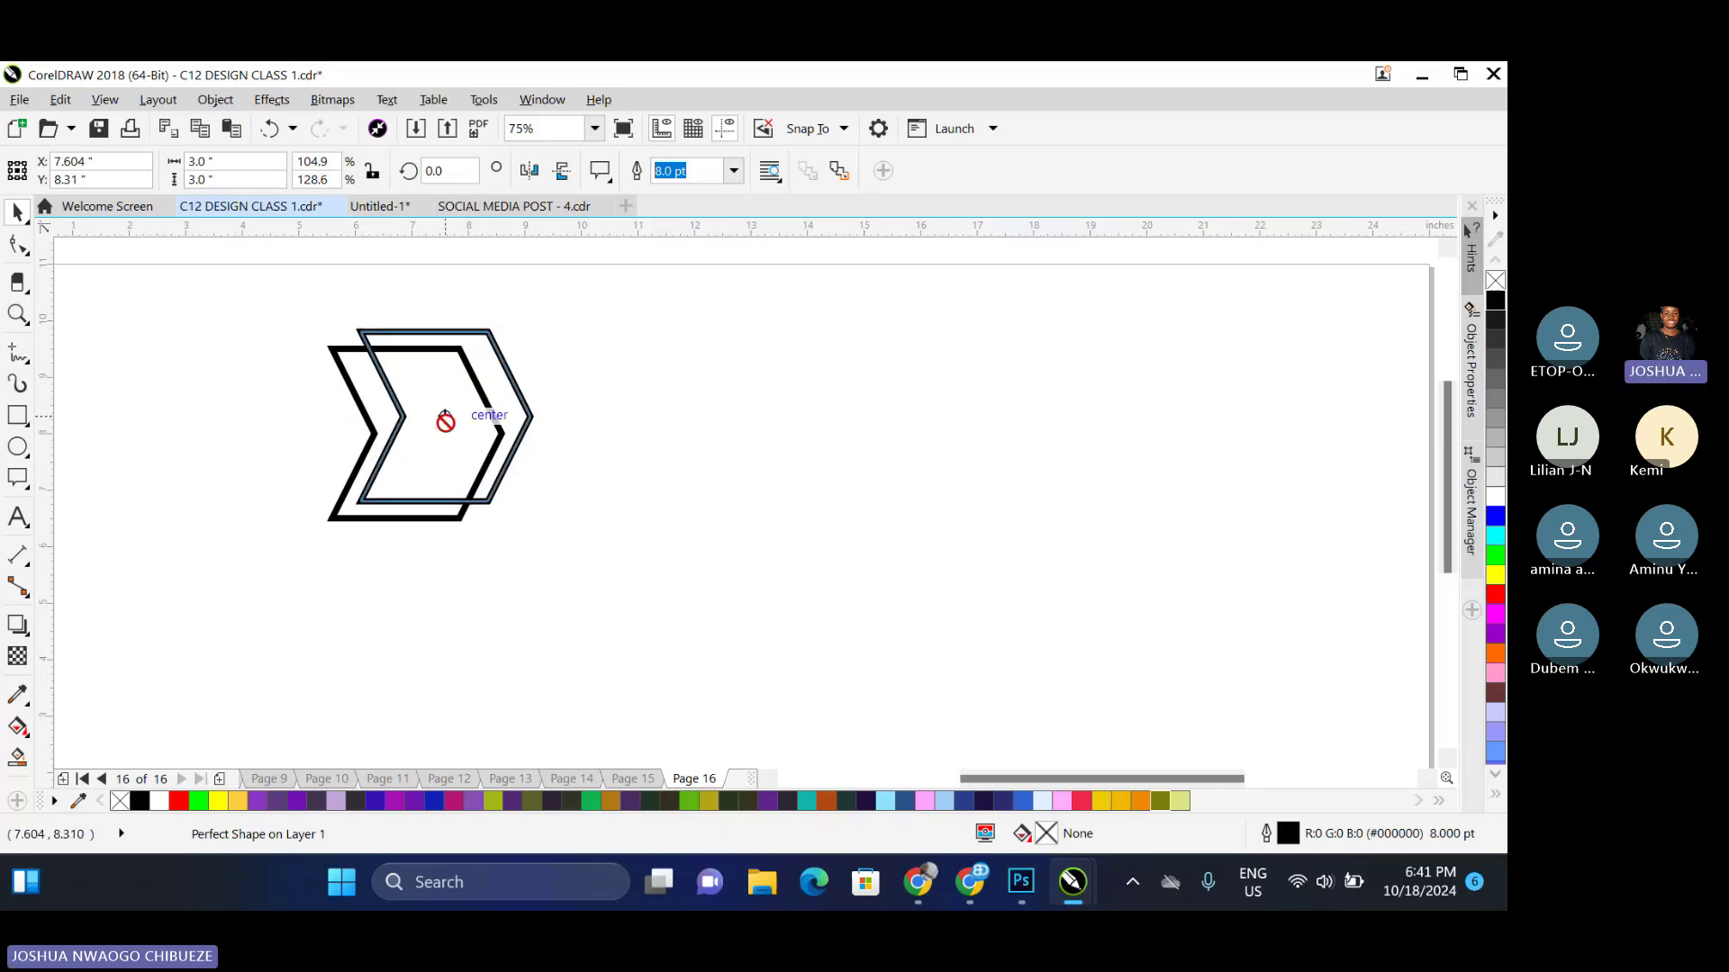
# Select both overlapping chevrons and set their outline colour to dark purple, R84 G41 B117
pyautogui.click(358, 394)
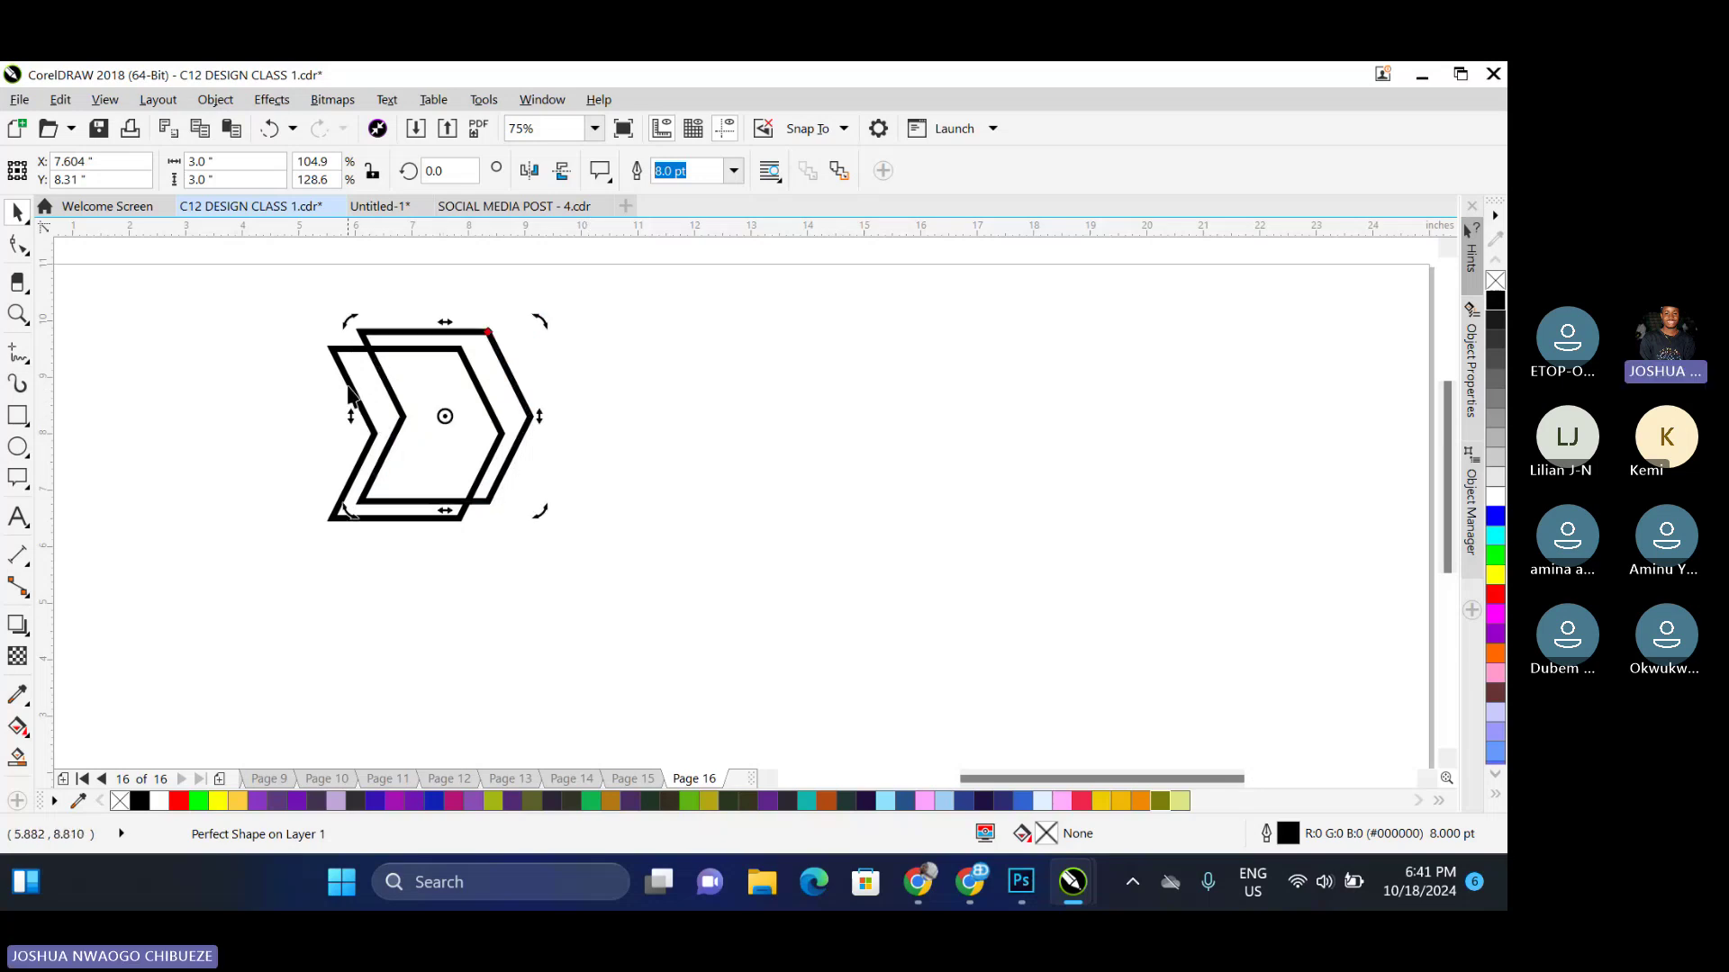
pyautogui.keyDown('shift'); pyautogui.click(348, 384); pyautogui.keyUp('shift')
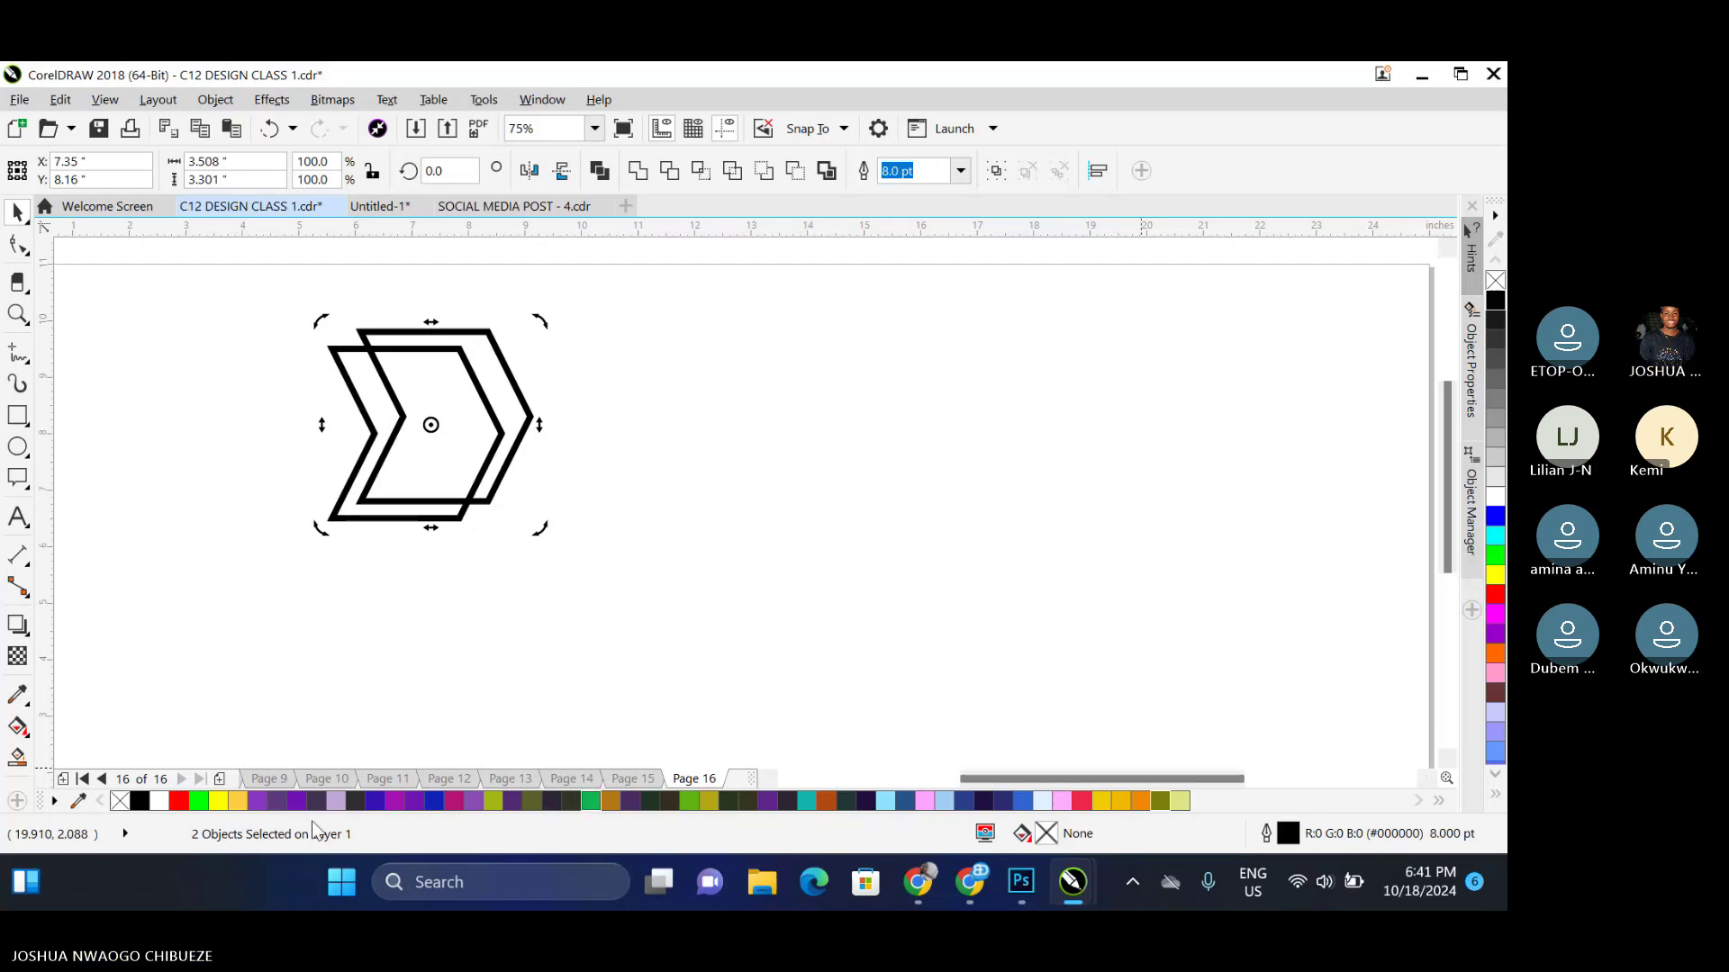
pyautogui.rightClick(233, 802)
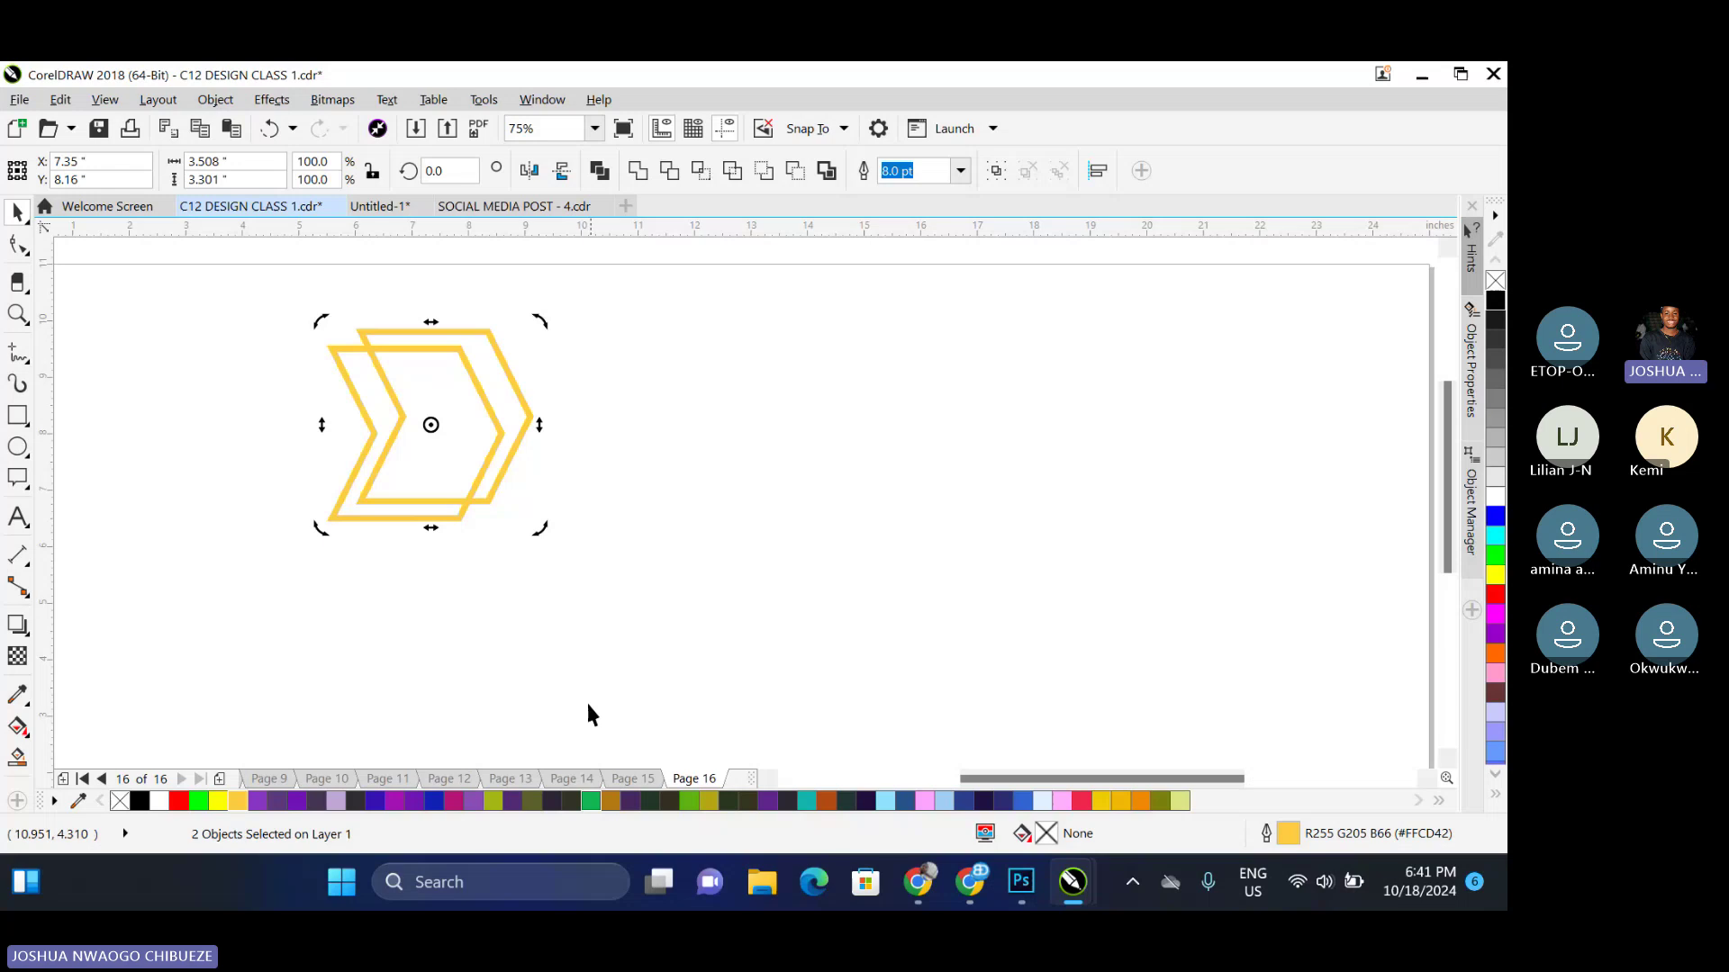
pyautogui.rightClick(513, 801)
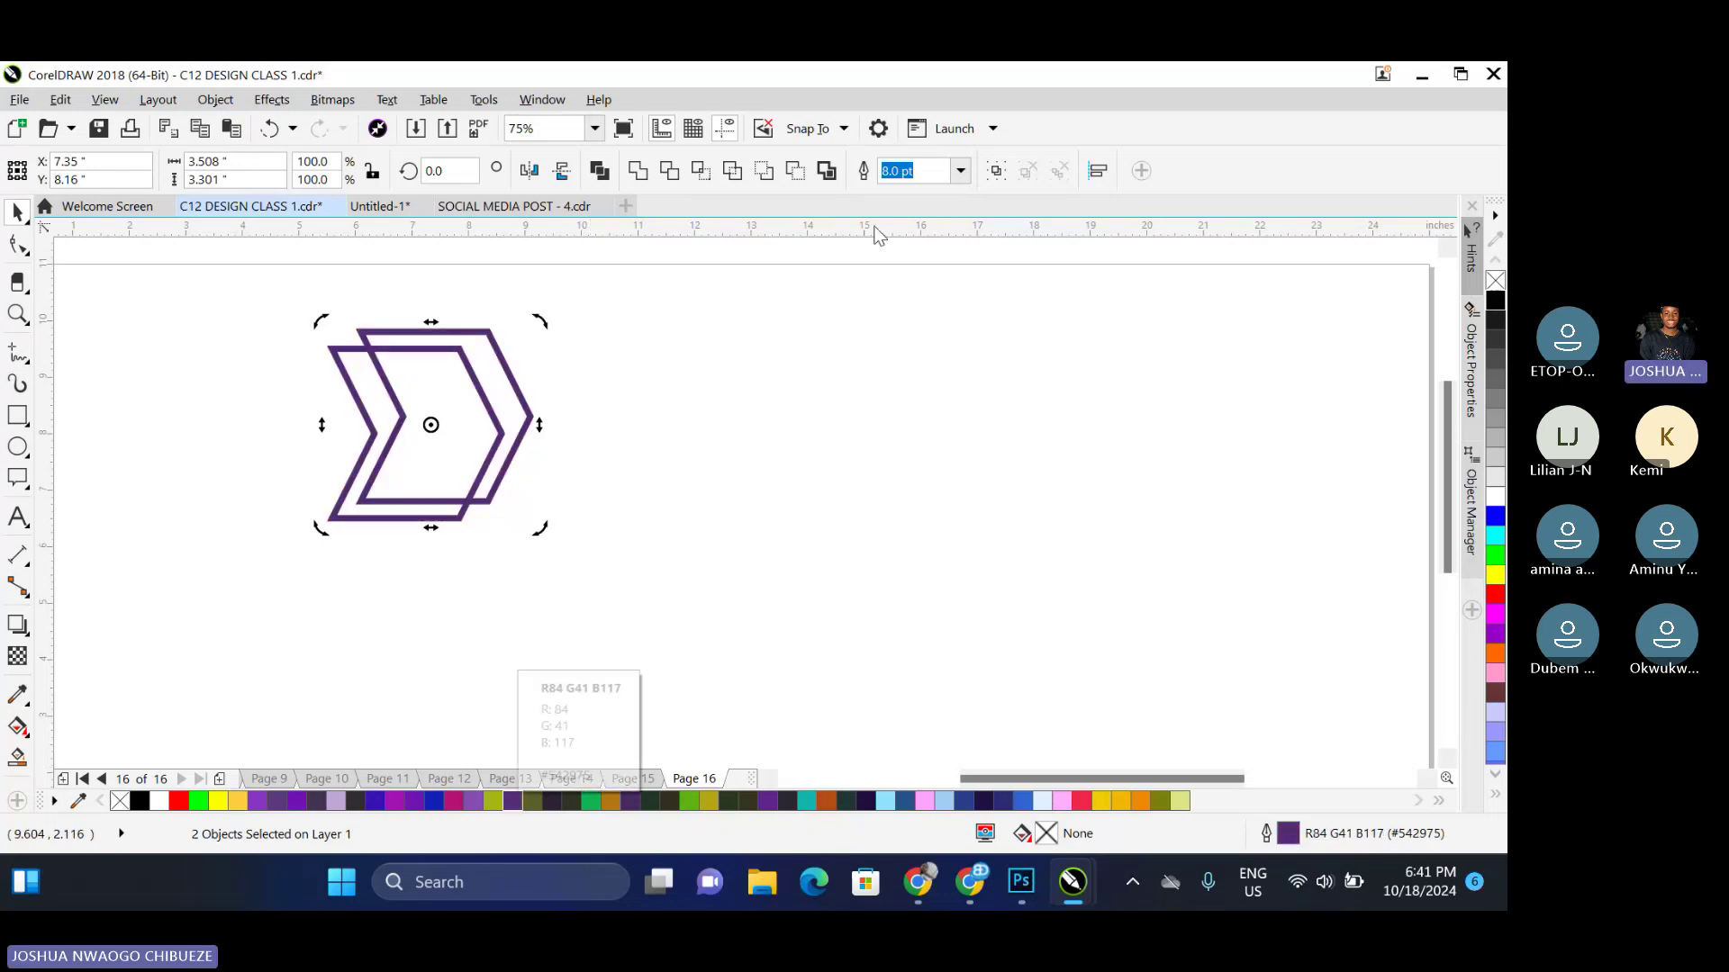
# Try 10 pt and 24 pt outline widths on the two overlapping arrow shapes, then settle on 12 pt
pyautogui.click(961, 171)
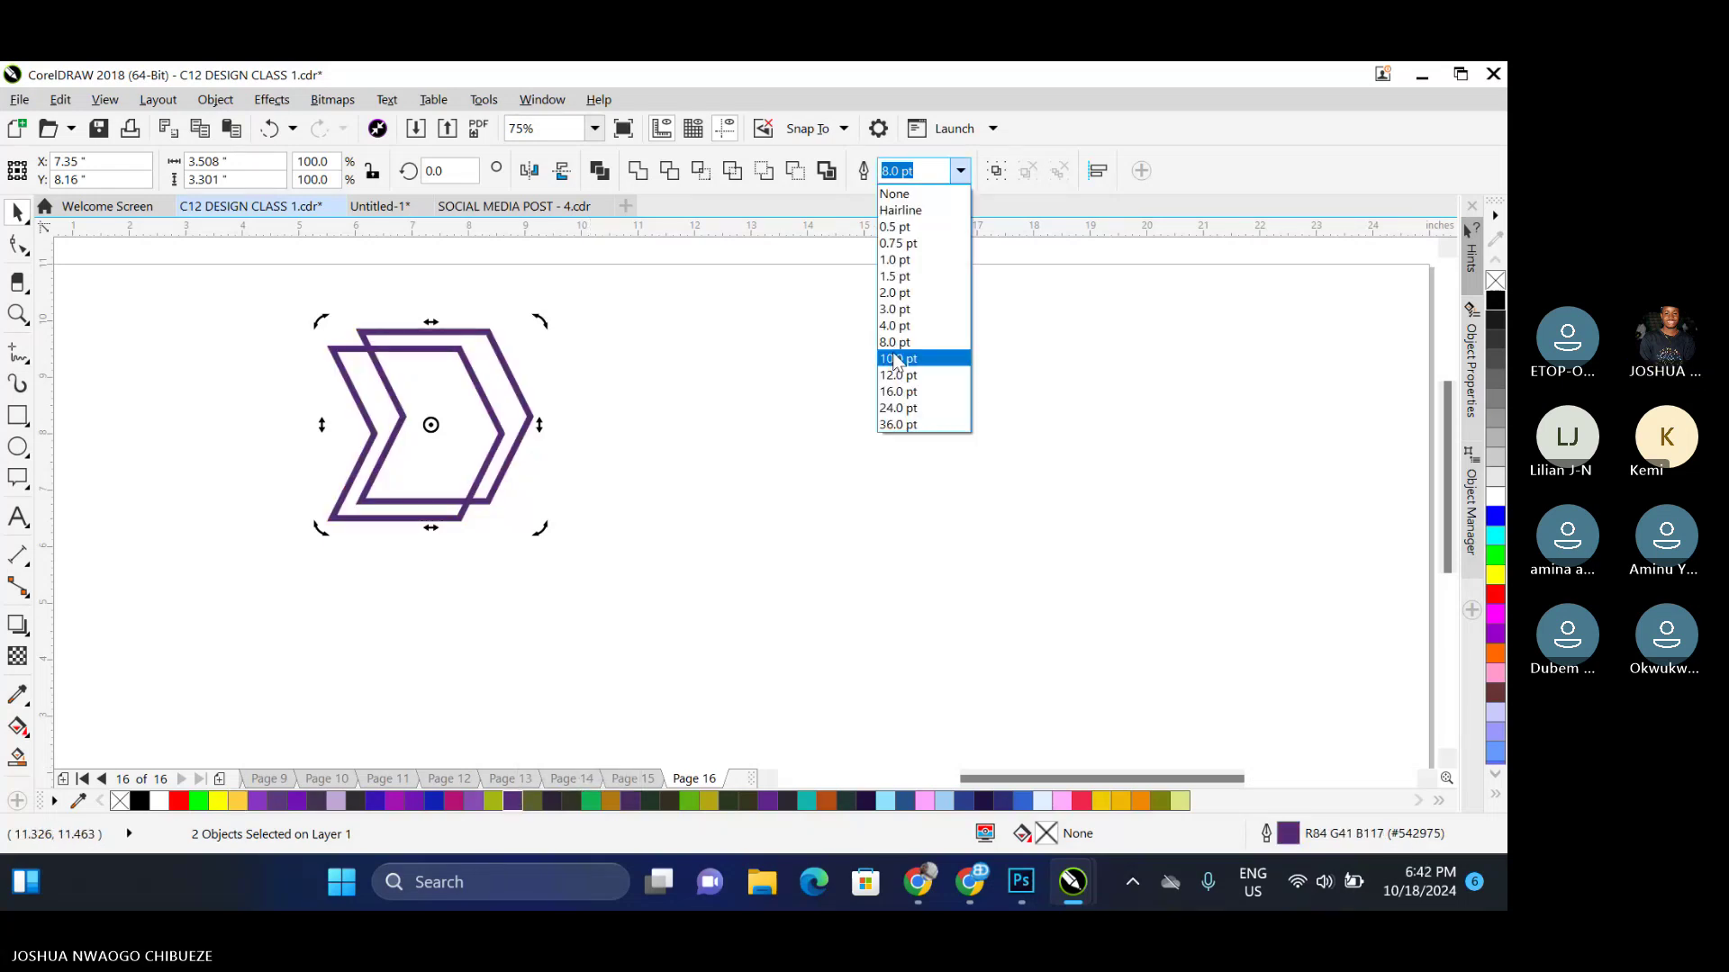
pyautogui.click(896, 359)
pyautogui.click(961, 171)
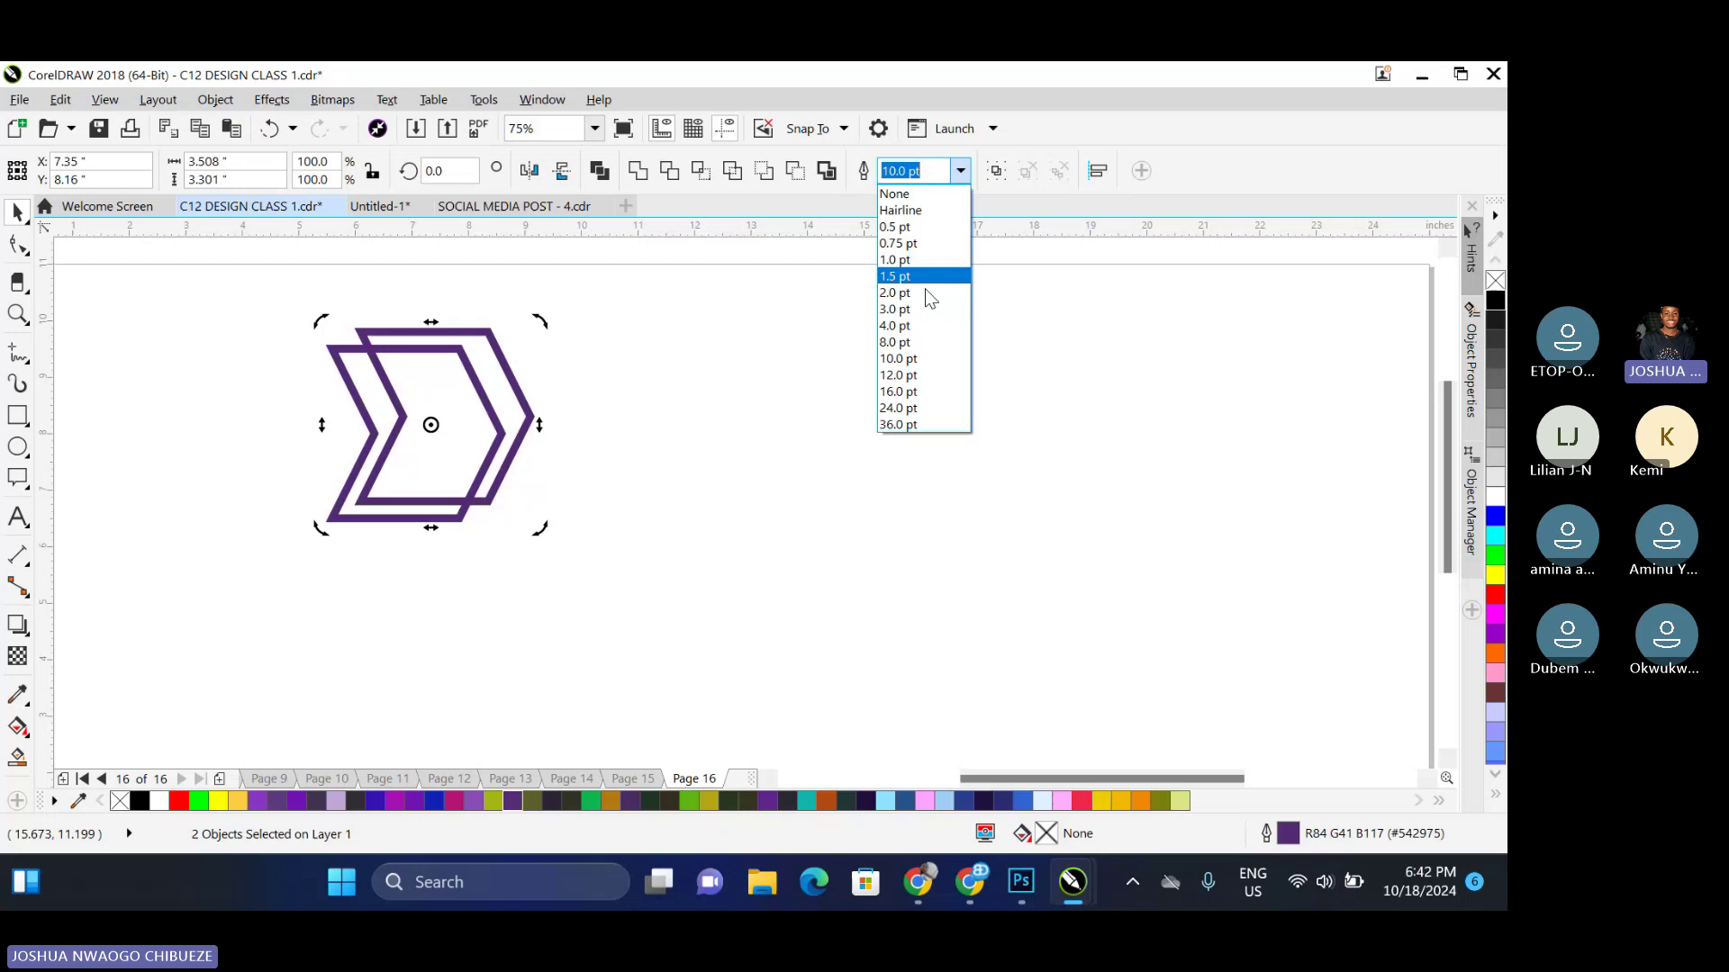
pyautogui.click(900, 408)
pyautogui.click(961, 171)
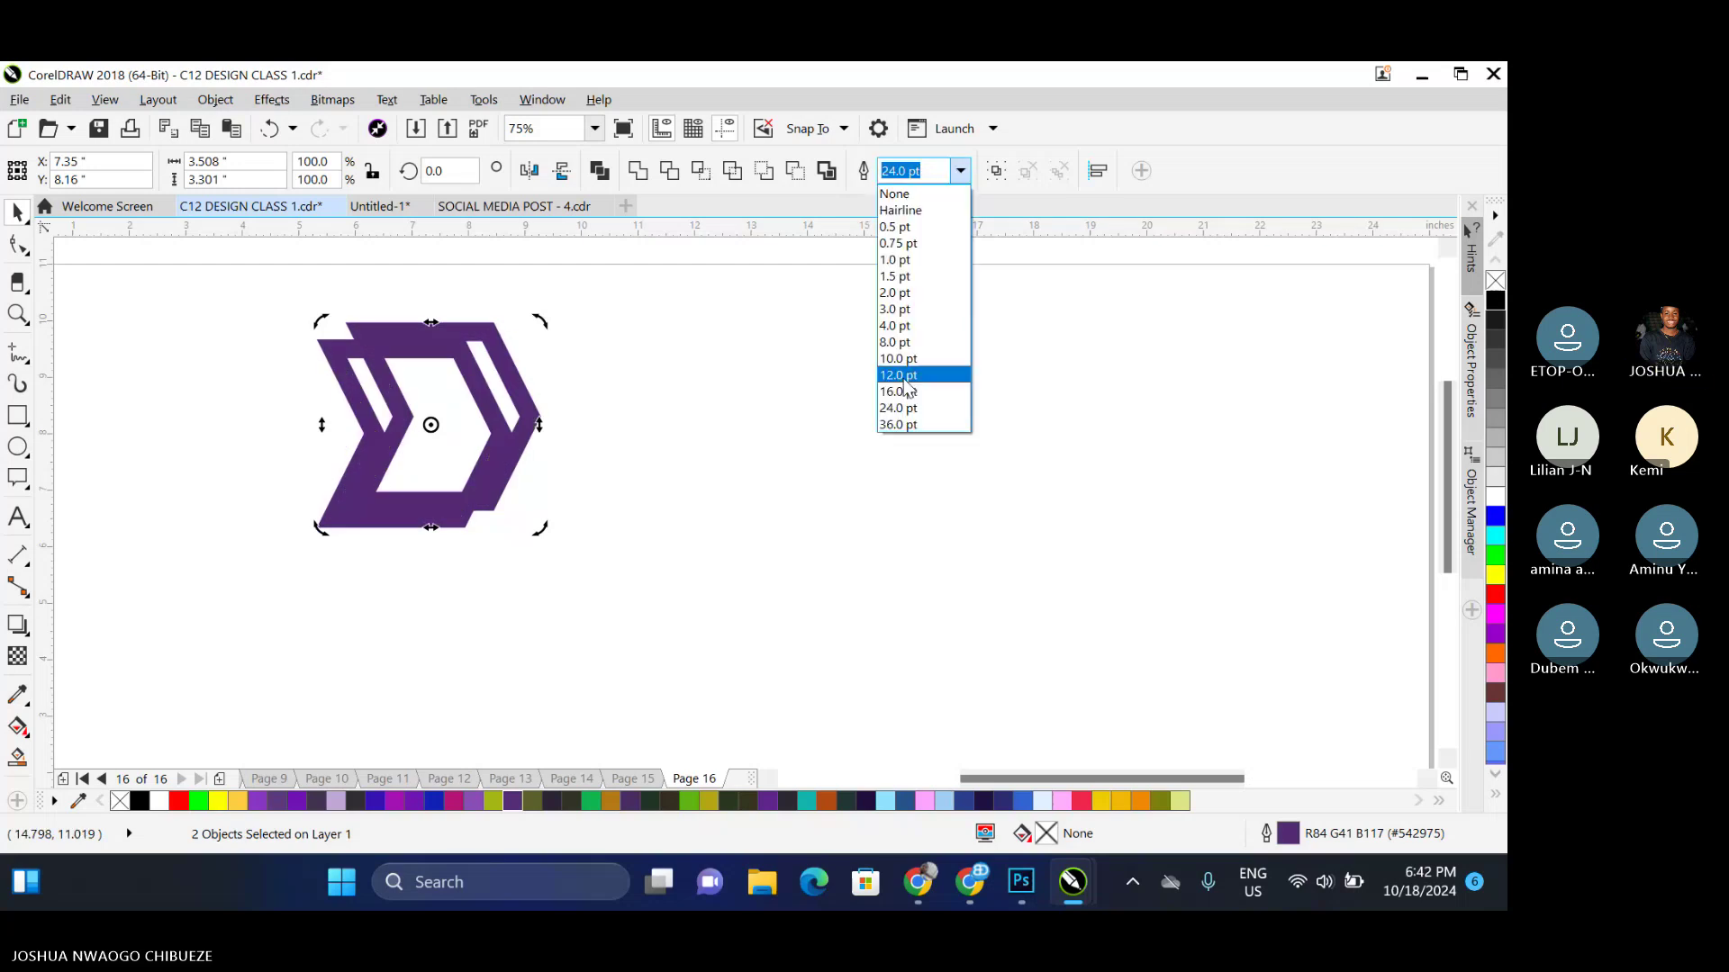
pyautogui.click(901, 359)
pyautogui.click(646, 402)
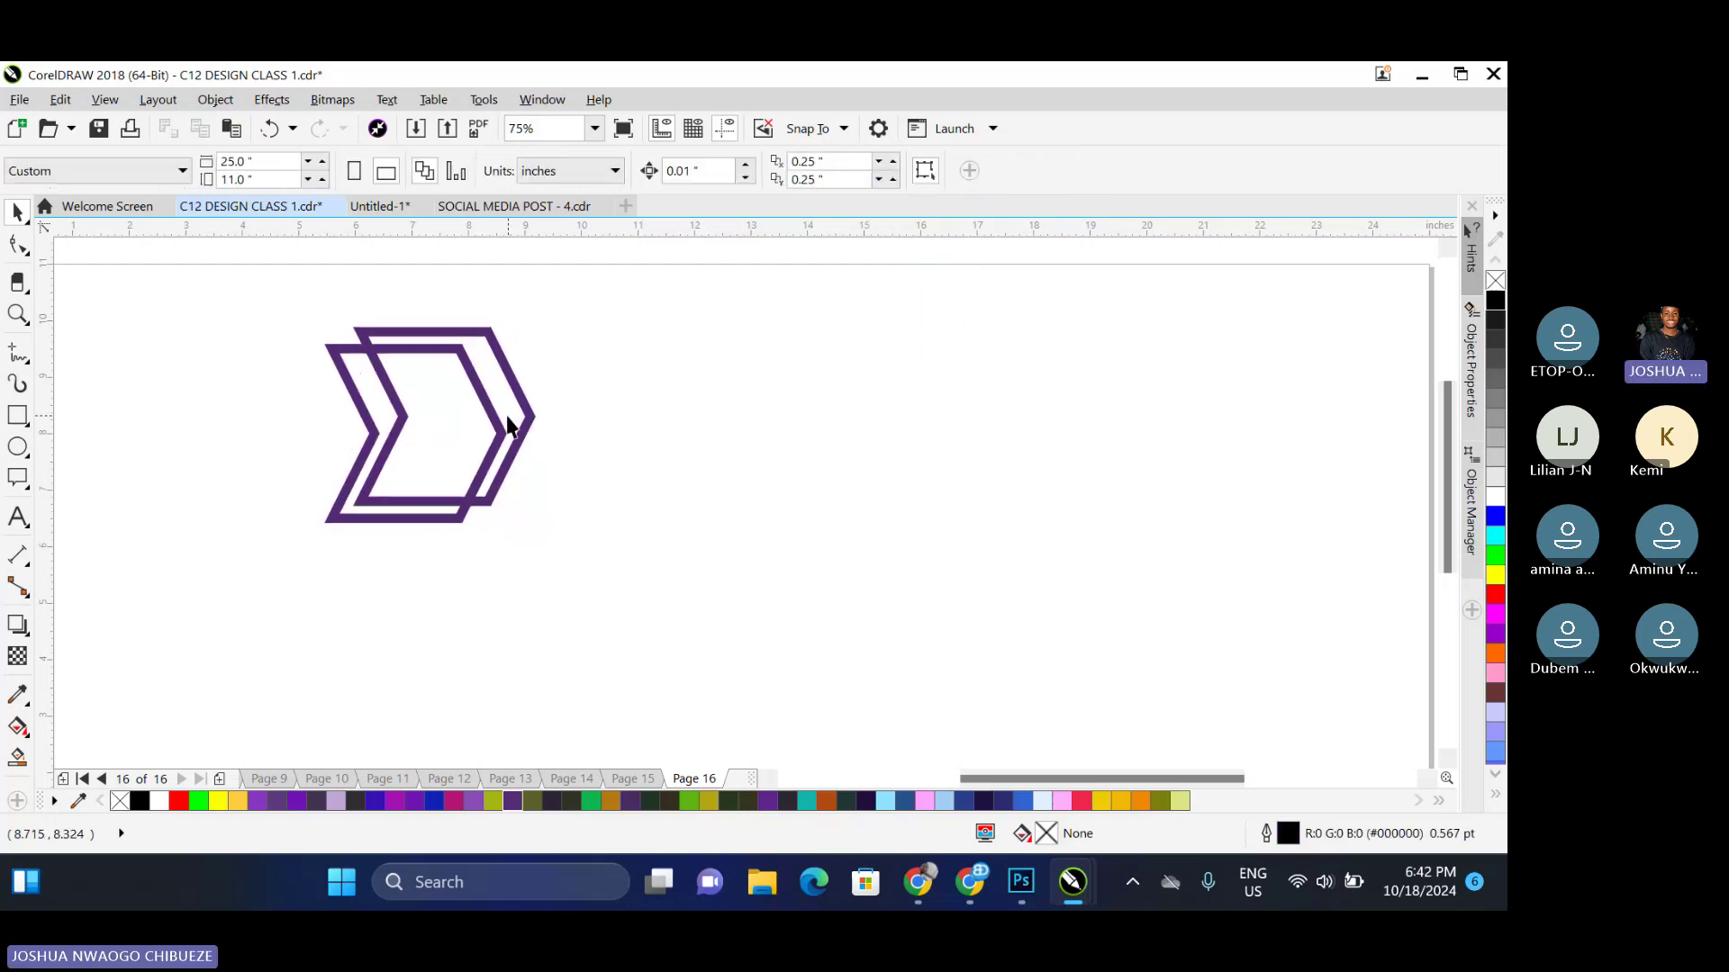
# Fill the lower-left arrow purple (R84 G41 B117), and send the upper-right arrow to the back with a magenta fill (R181 G18 B115)
pyautogui.click(504, 423)
pyautogui.click(512, 801)
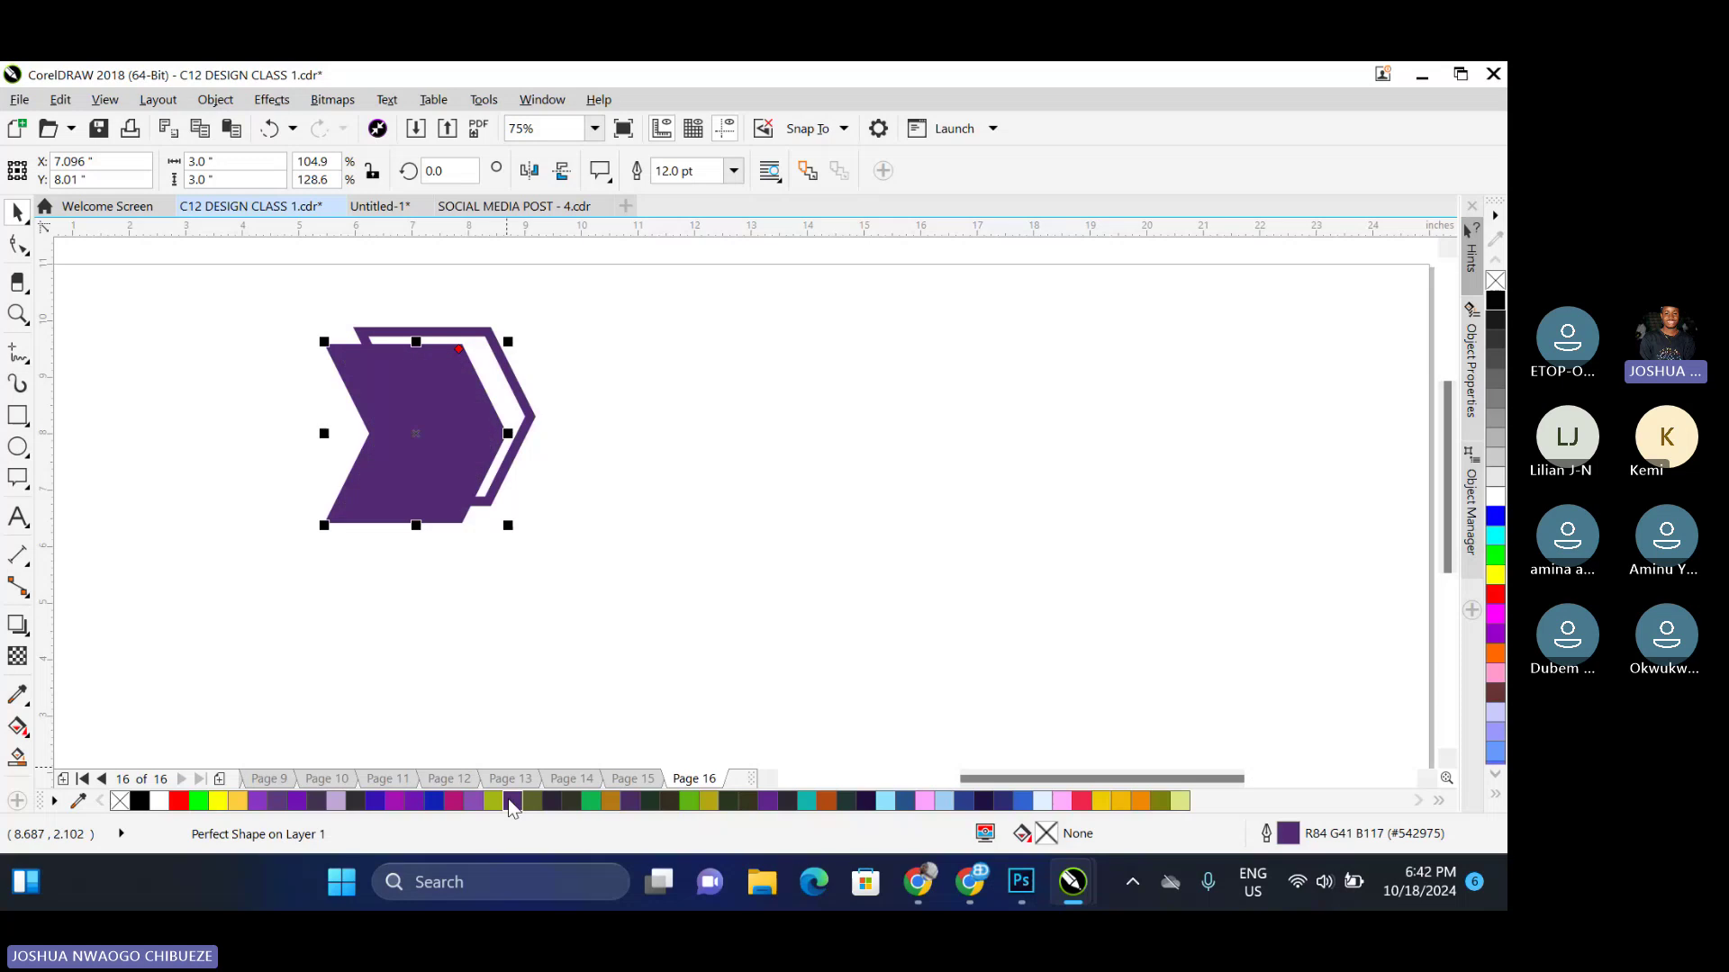
pyautogui.click(528, 418)
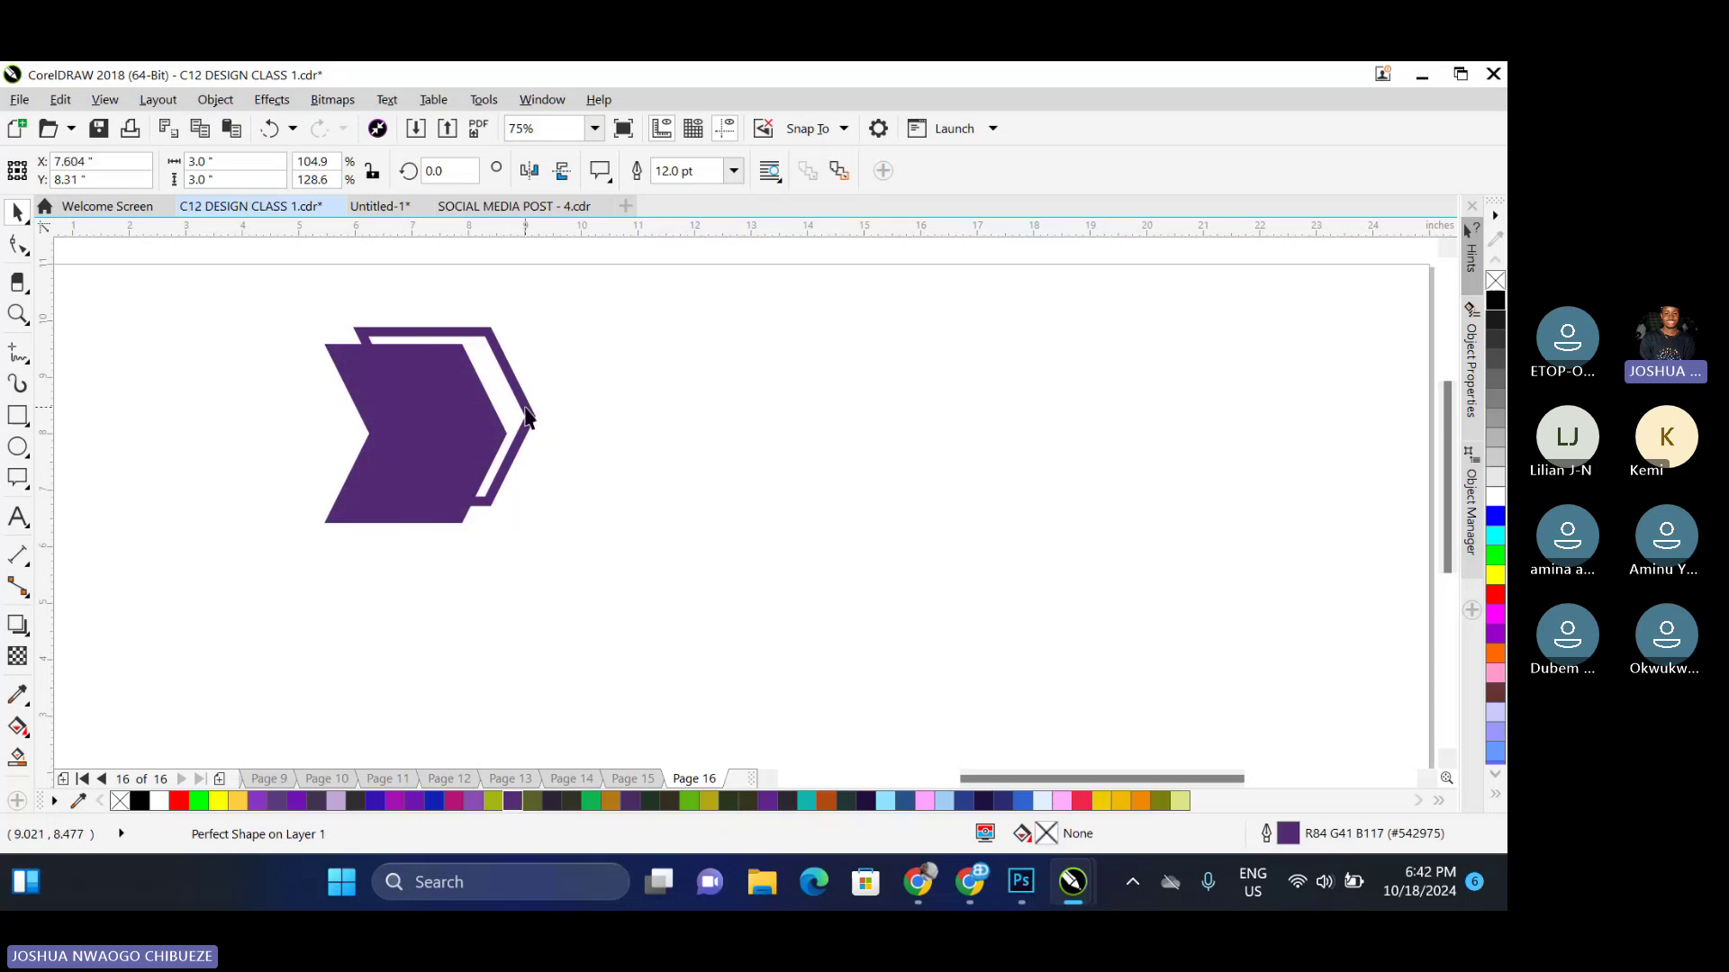
pyautogui.click(493, 800)
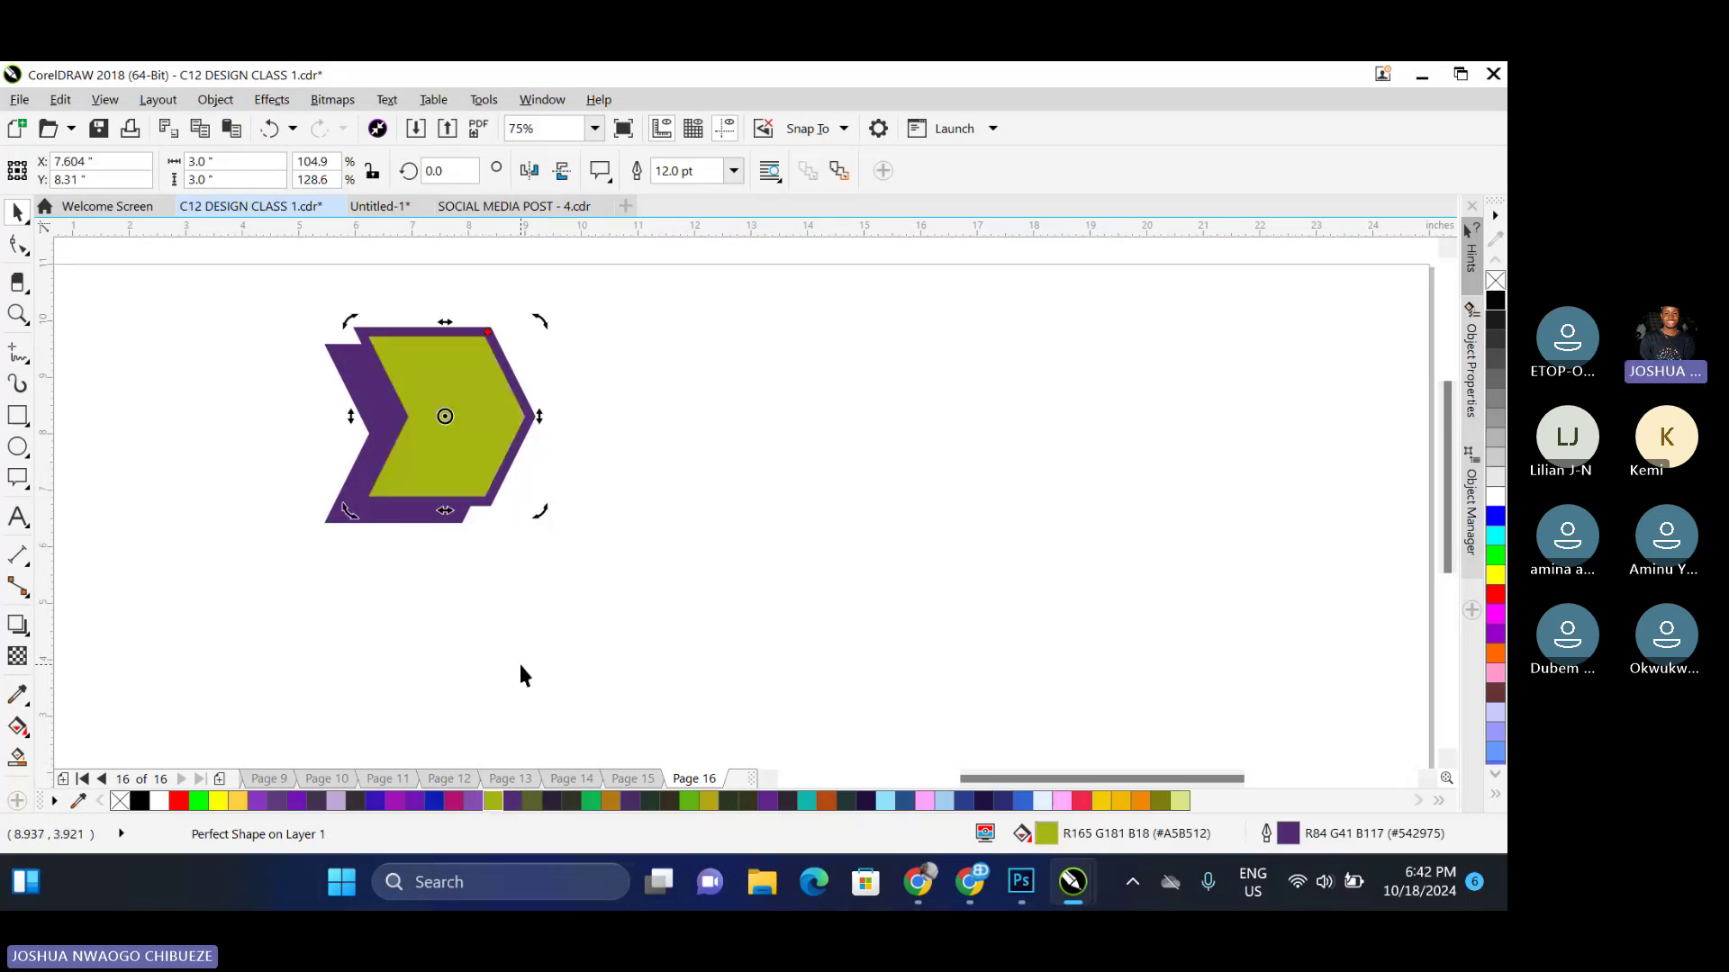
pyautogui.hotkey('shift', 'pagedown')
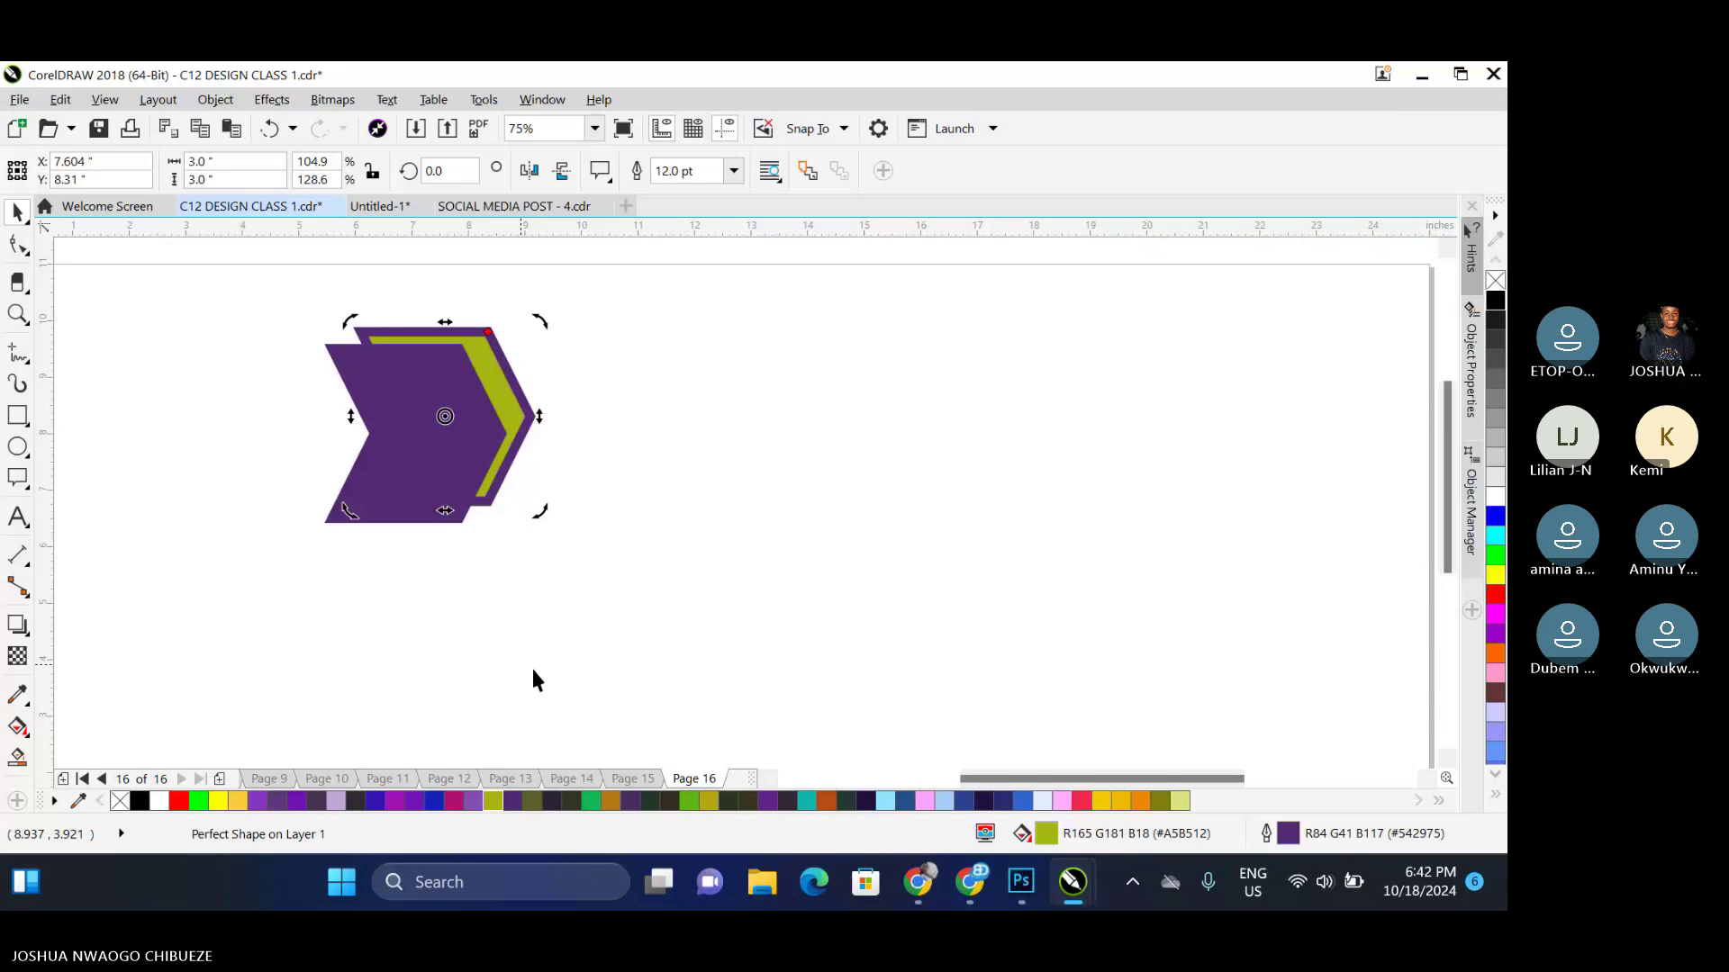
pyautogui.click(453, 800)
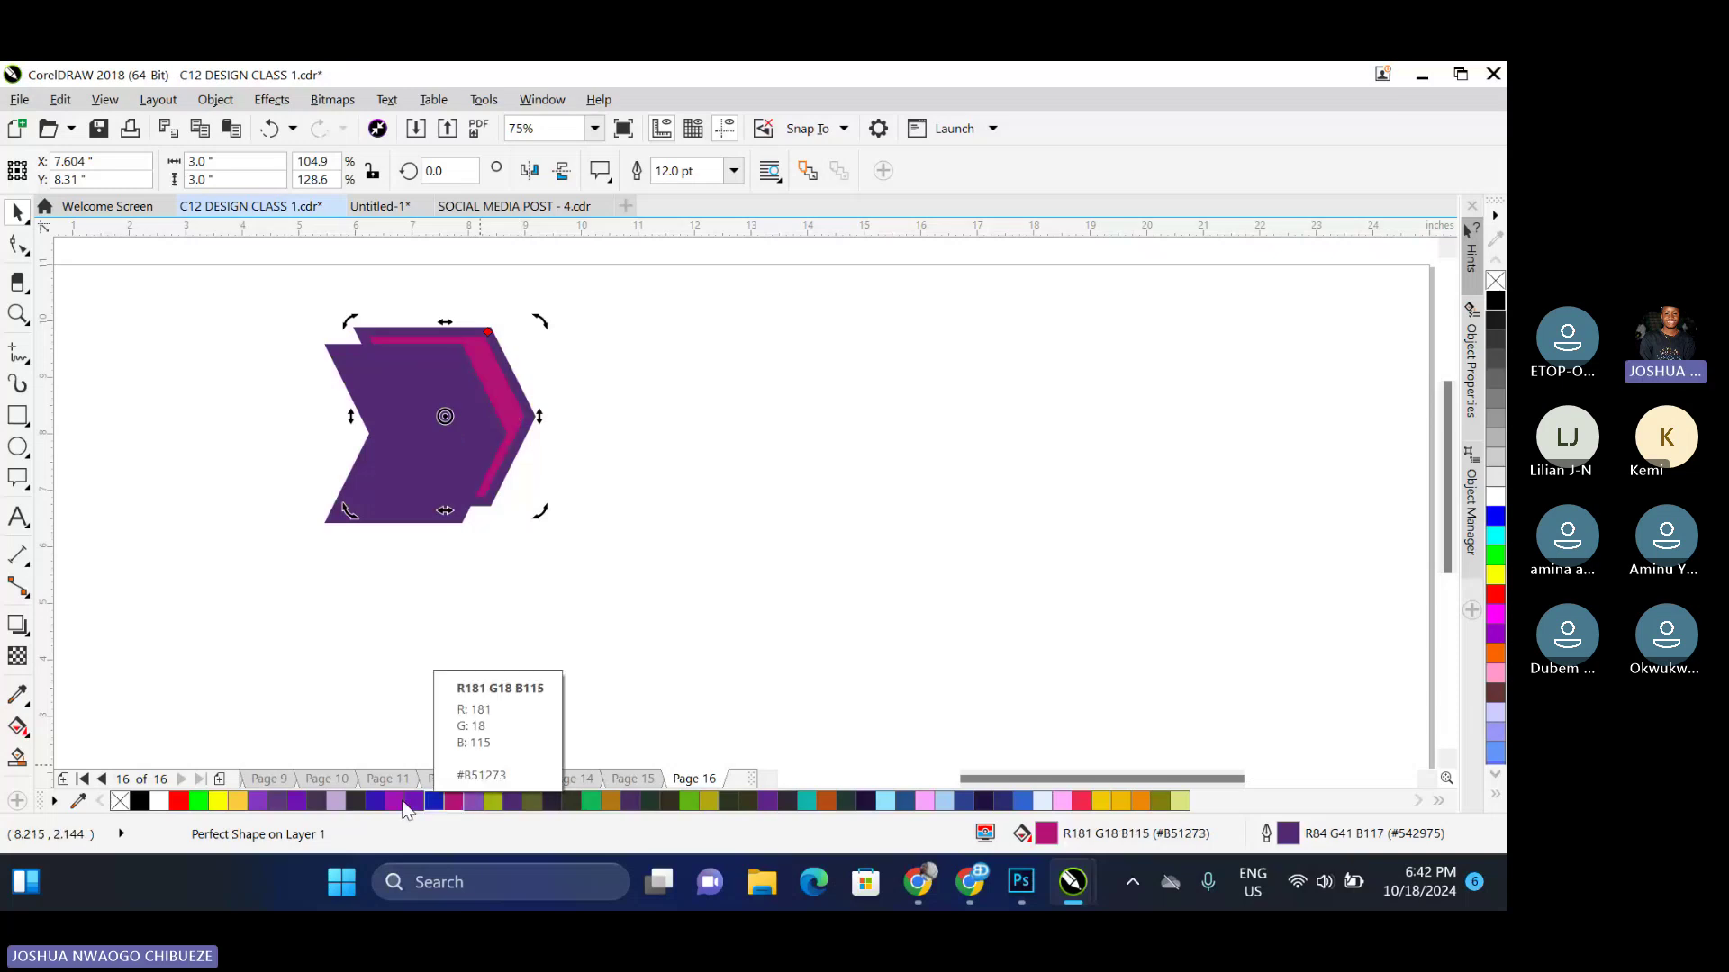
# Recolour fill and outline of the front arrow to dark blue (#26508C) and of the back arrow to light blue (#91E2FF)
pyautogui.click(420, 433)
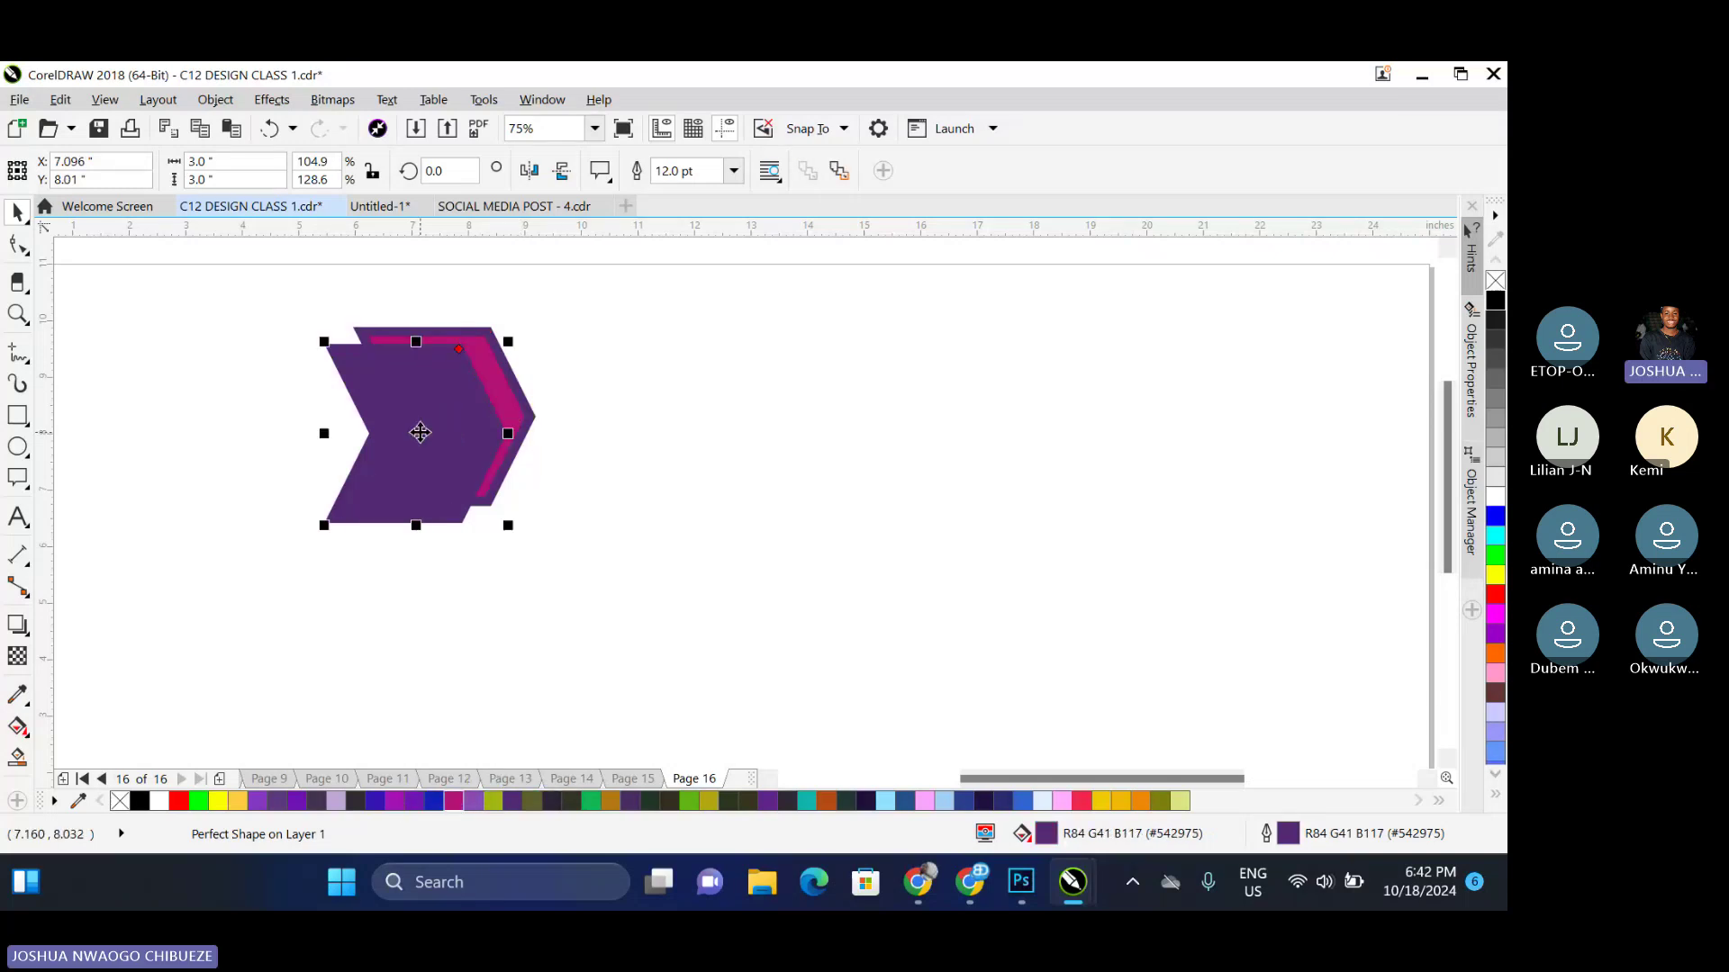
pyautogui.click(904, 800)
pyautogui.press('Escape')
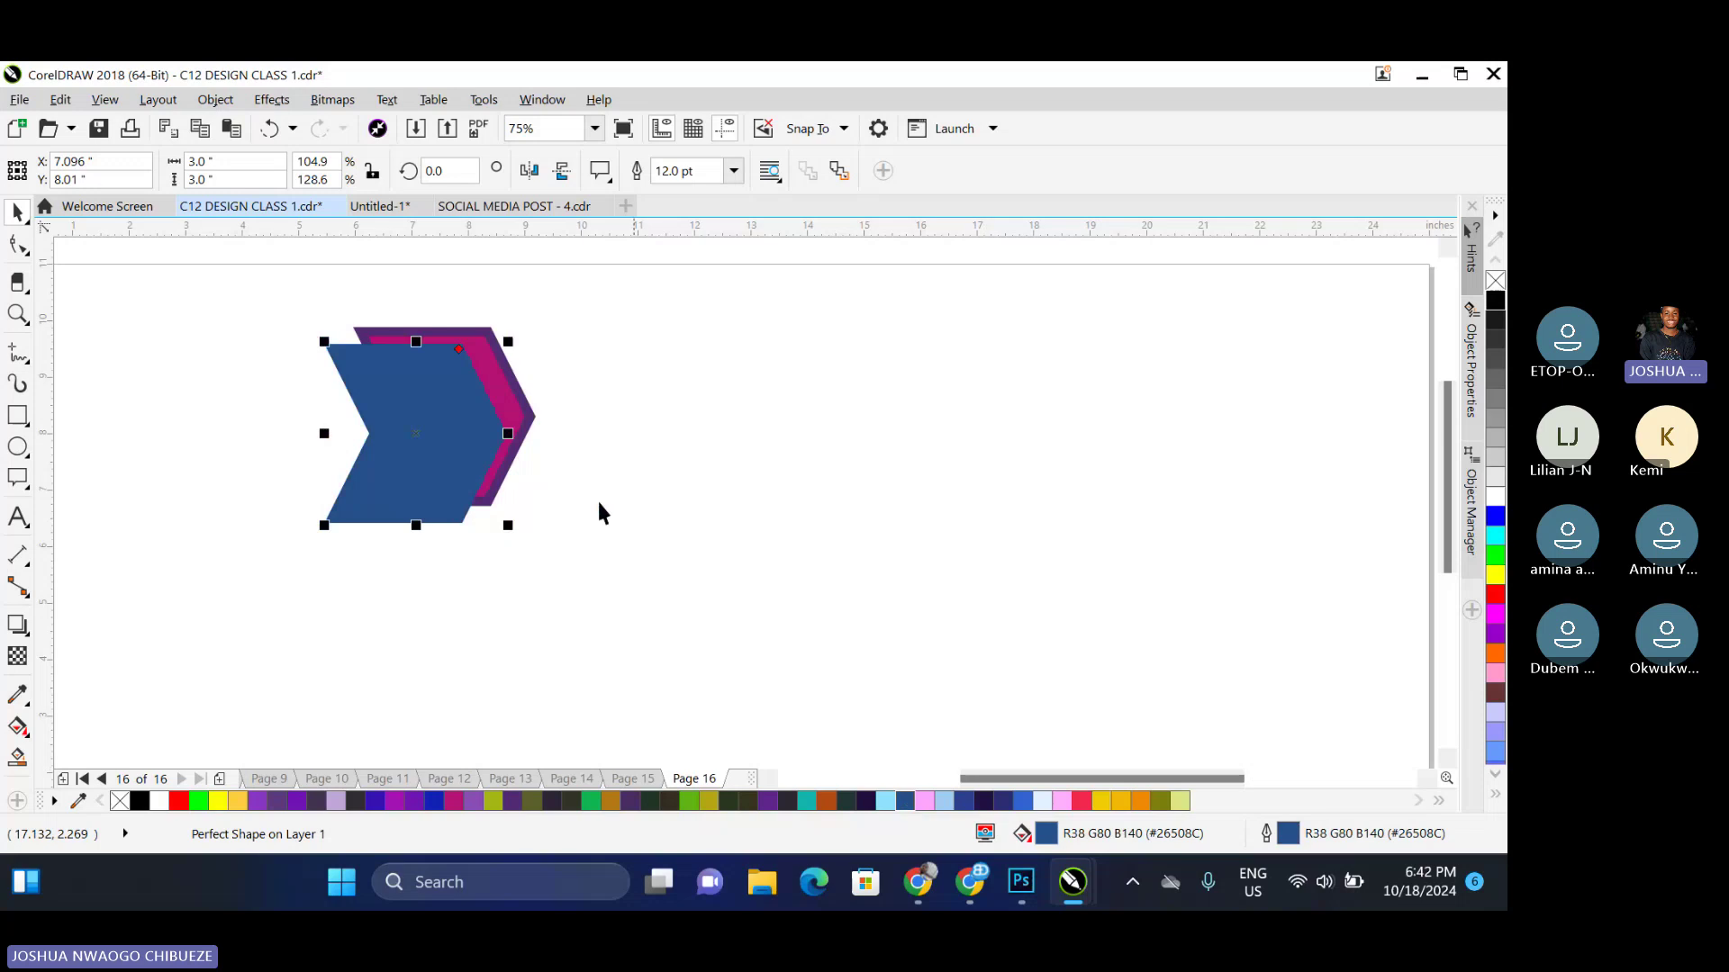
pyautogui.click(529, 425)
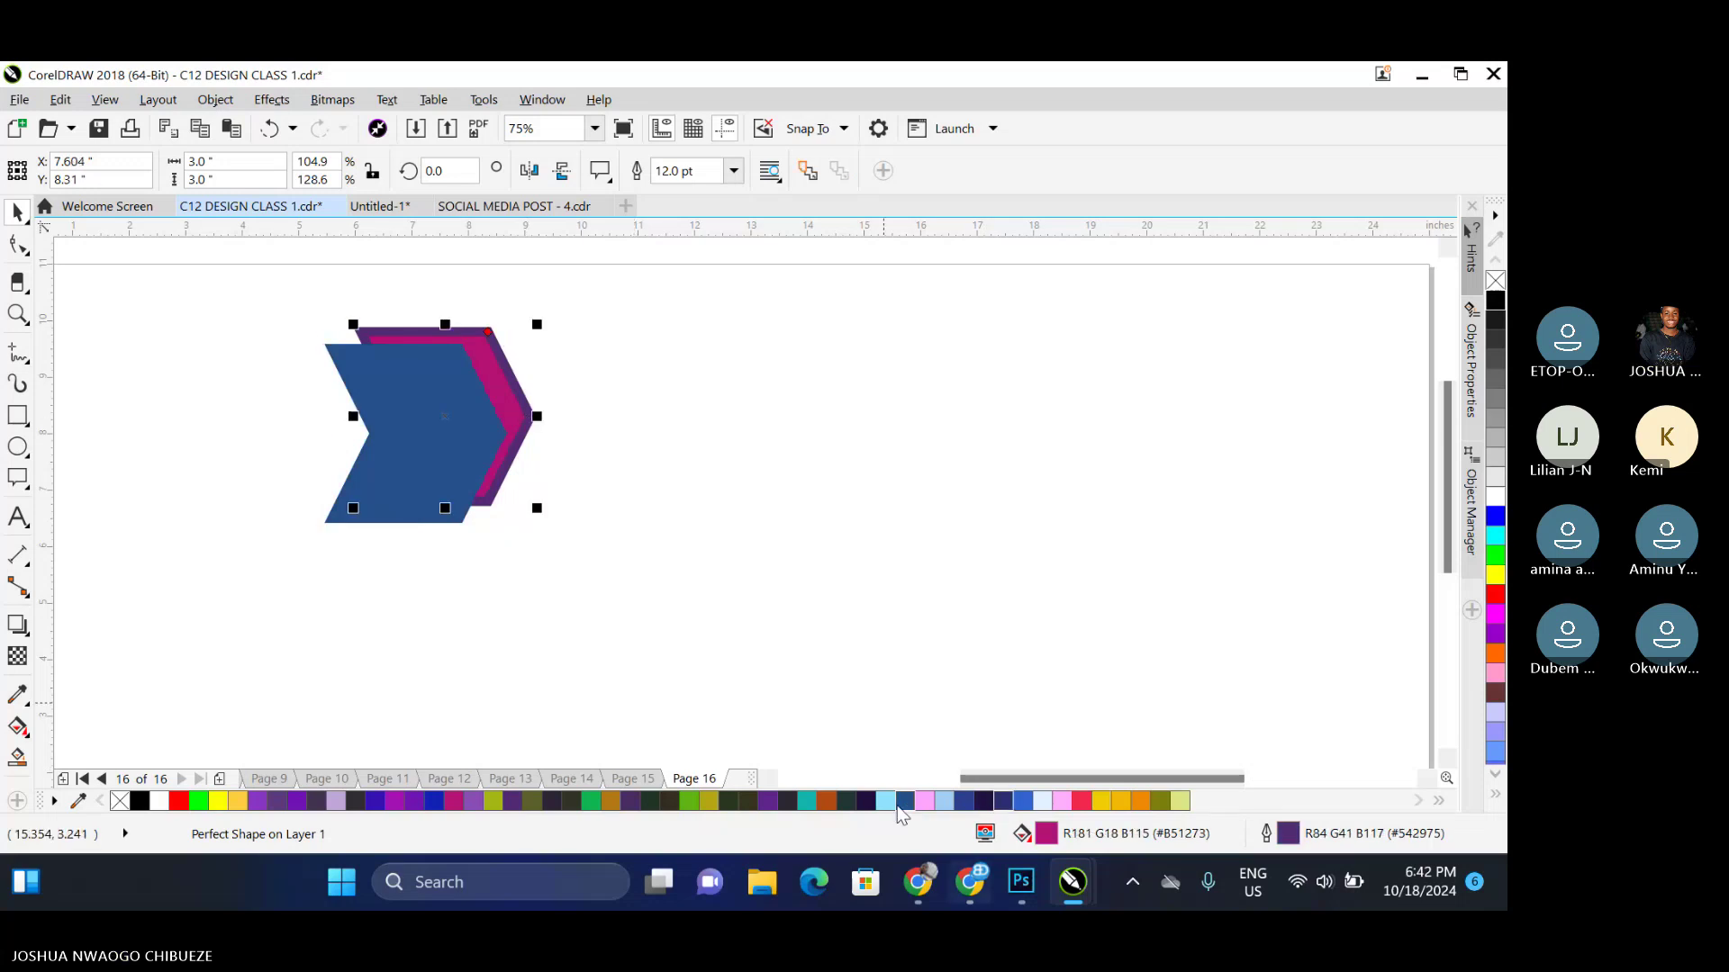
pyautogui.click(885, 800)
pyautogui.rightClick(885, 800)
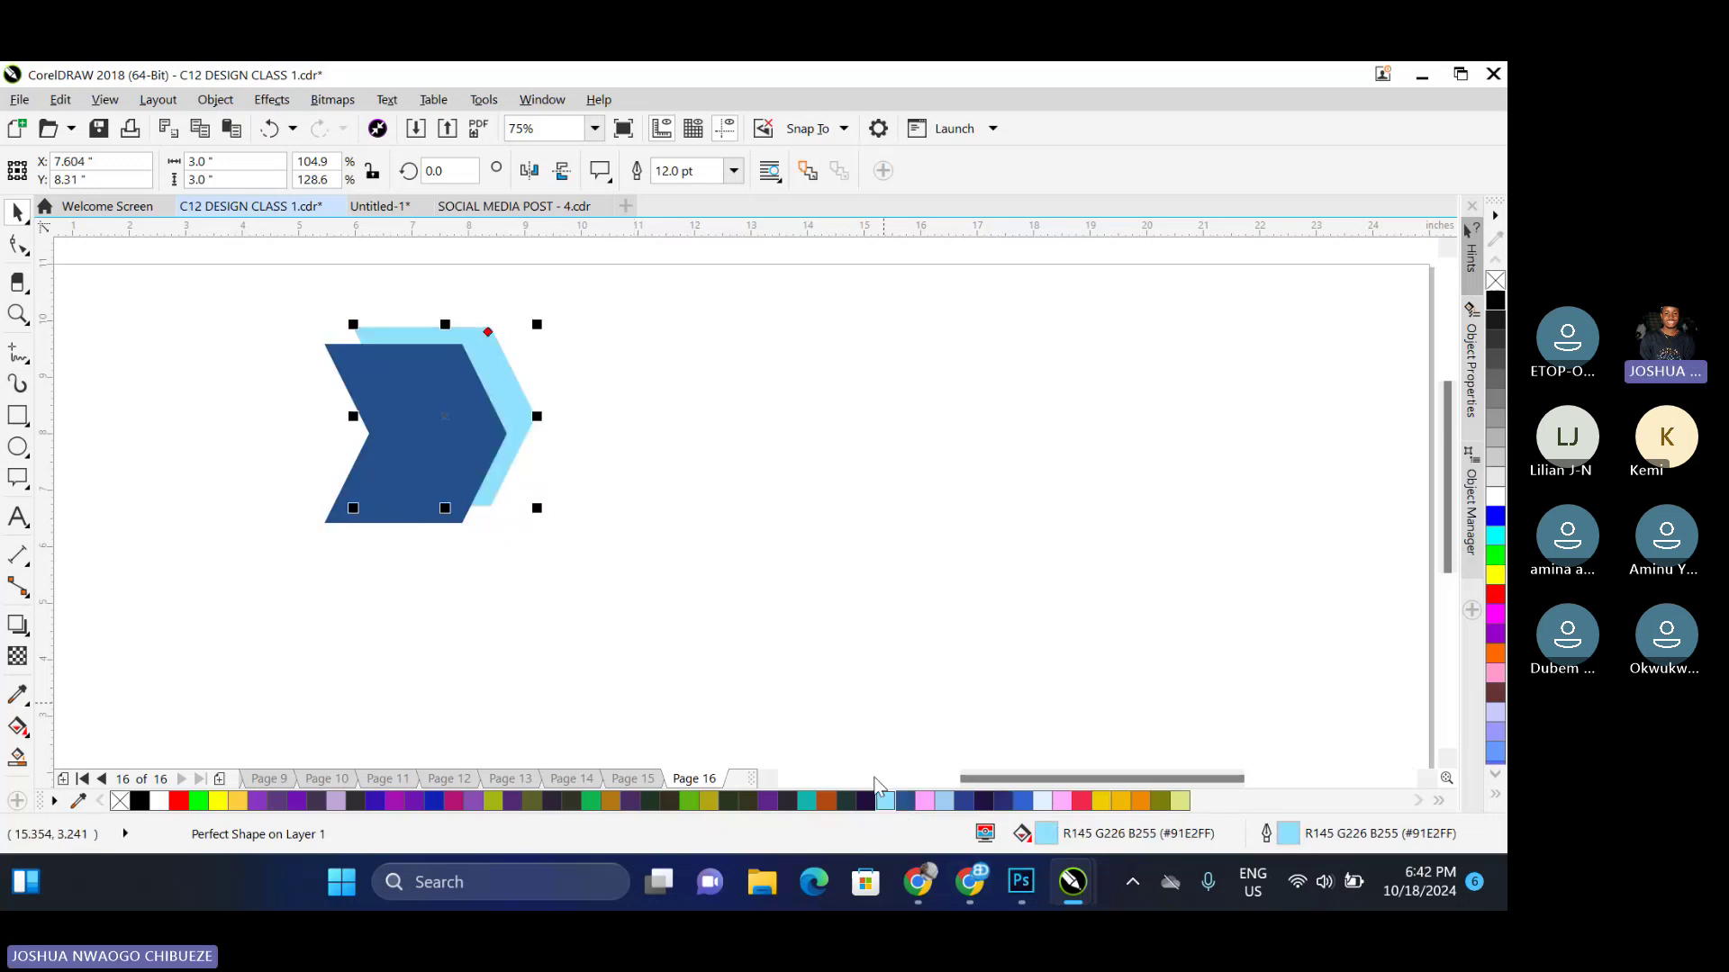
pyautogui.press('Escape')
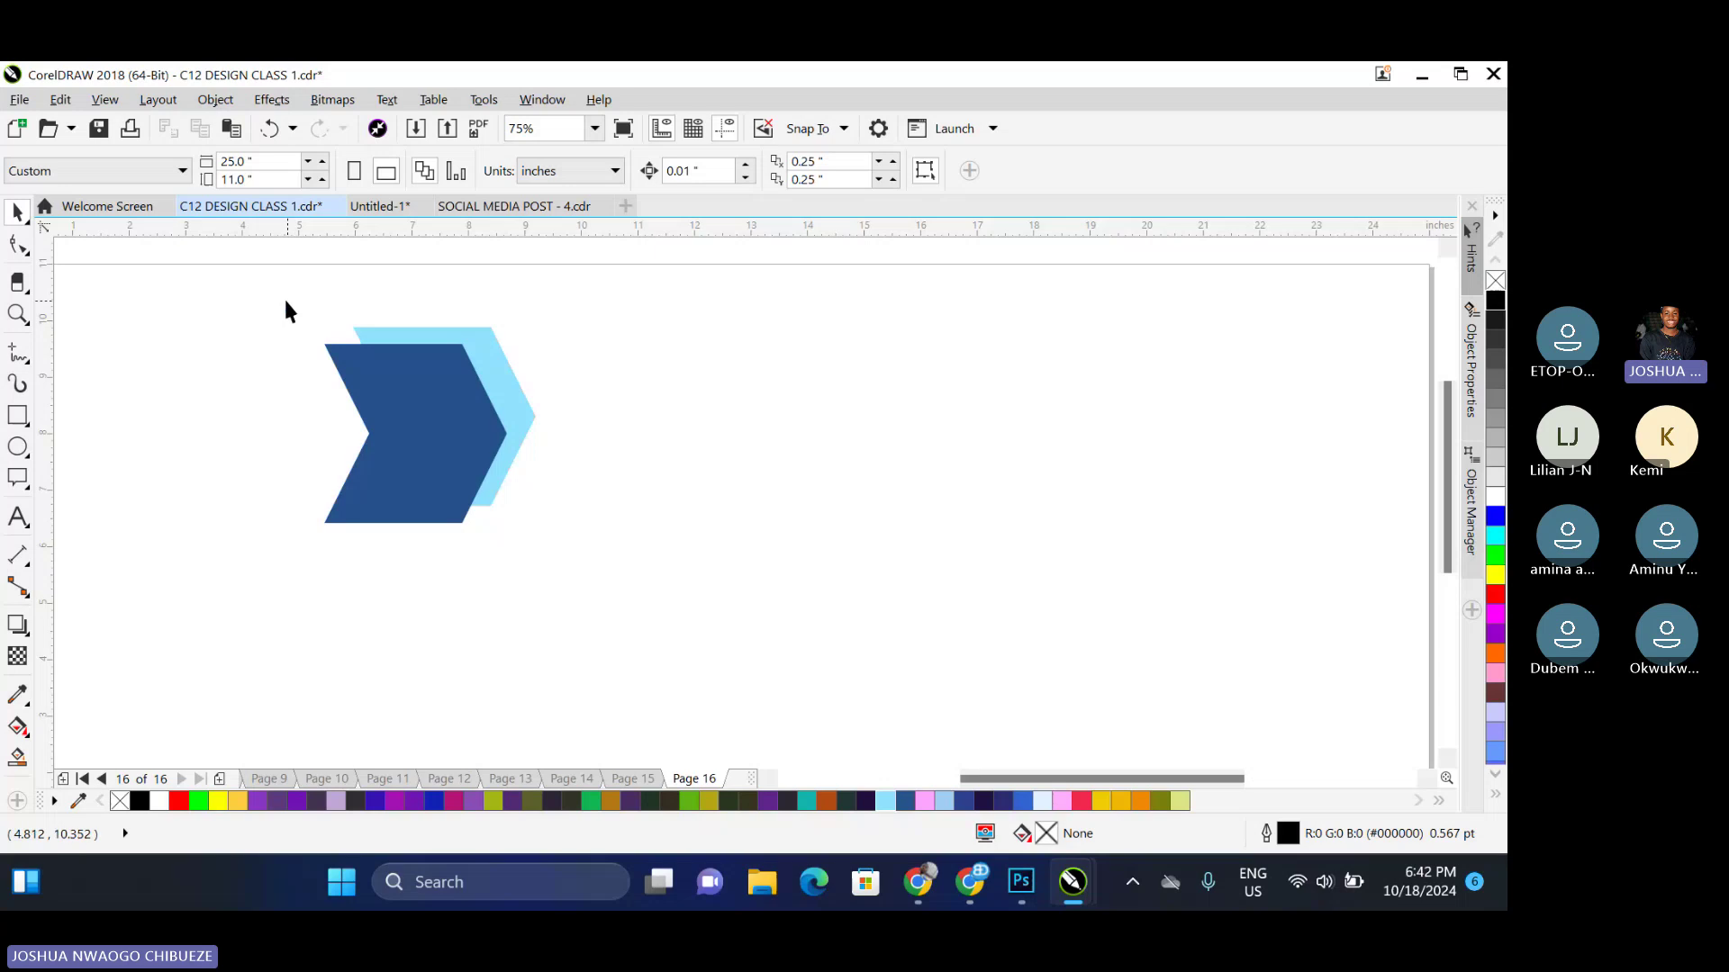
# Change the front arrow's fill and outline to green (R97 G181 B18)
pyautogui.moveTo(286, 300); pyautogui.dragTo(570, 547)
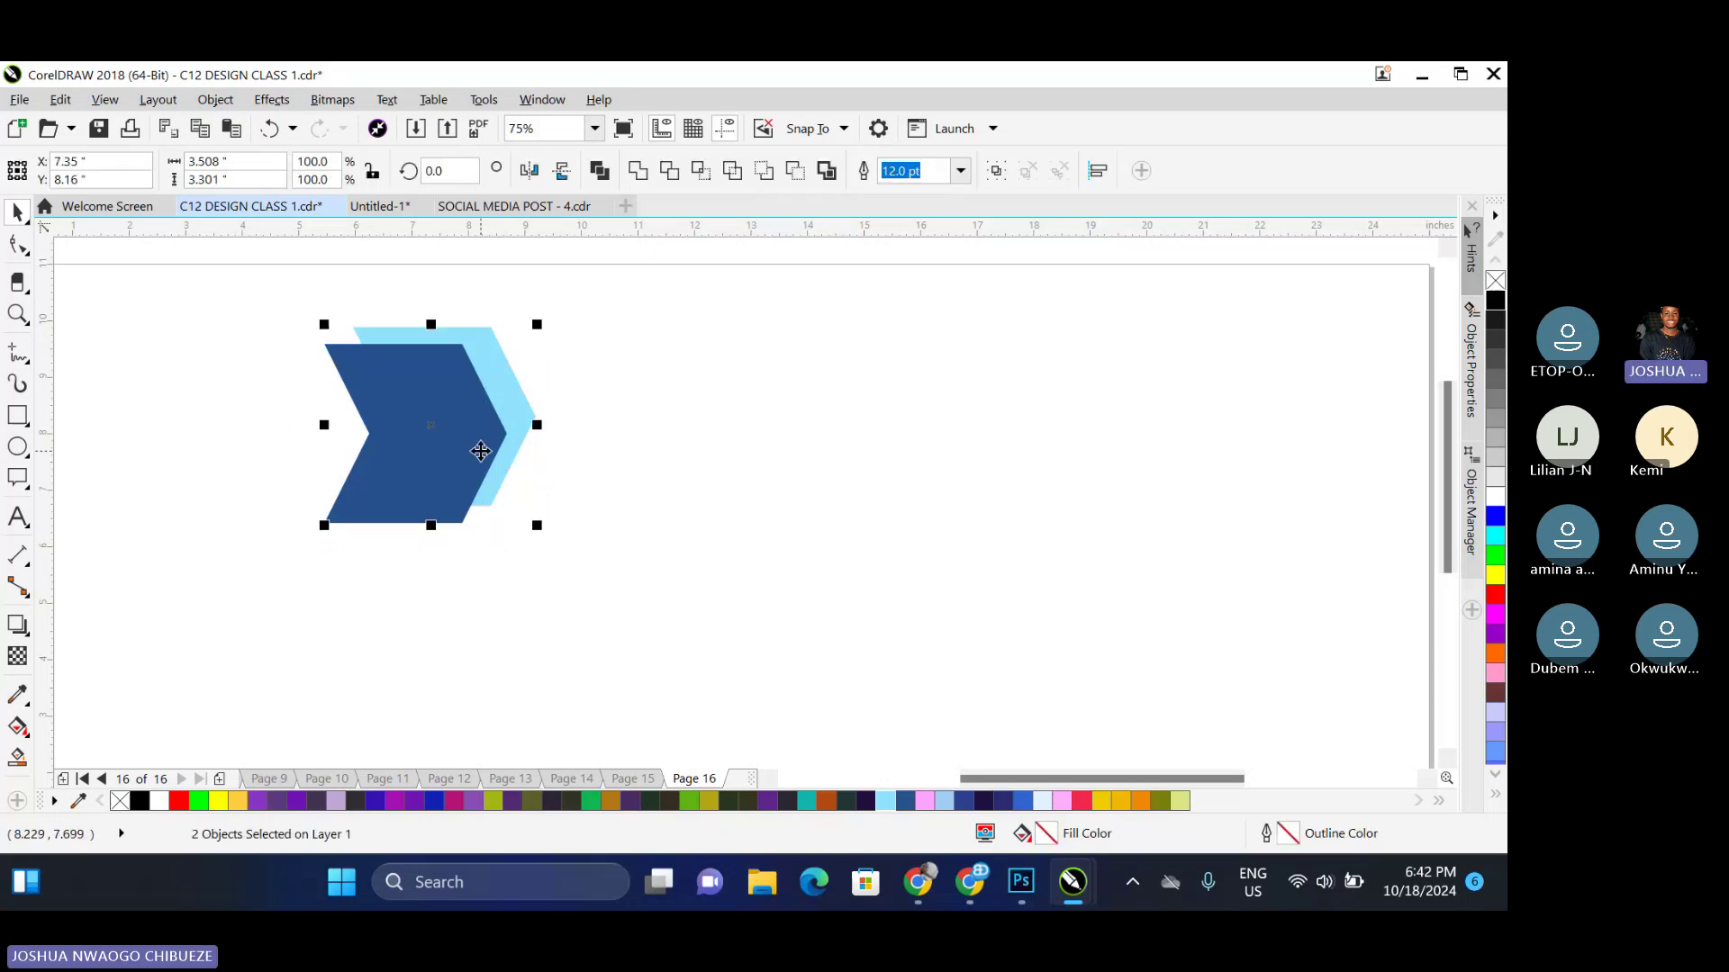
pyautogui.click(452, 467)
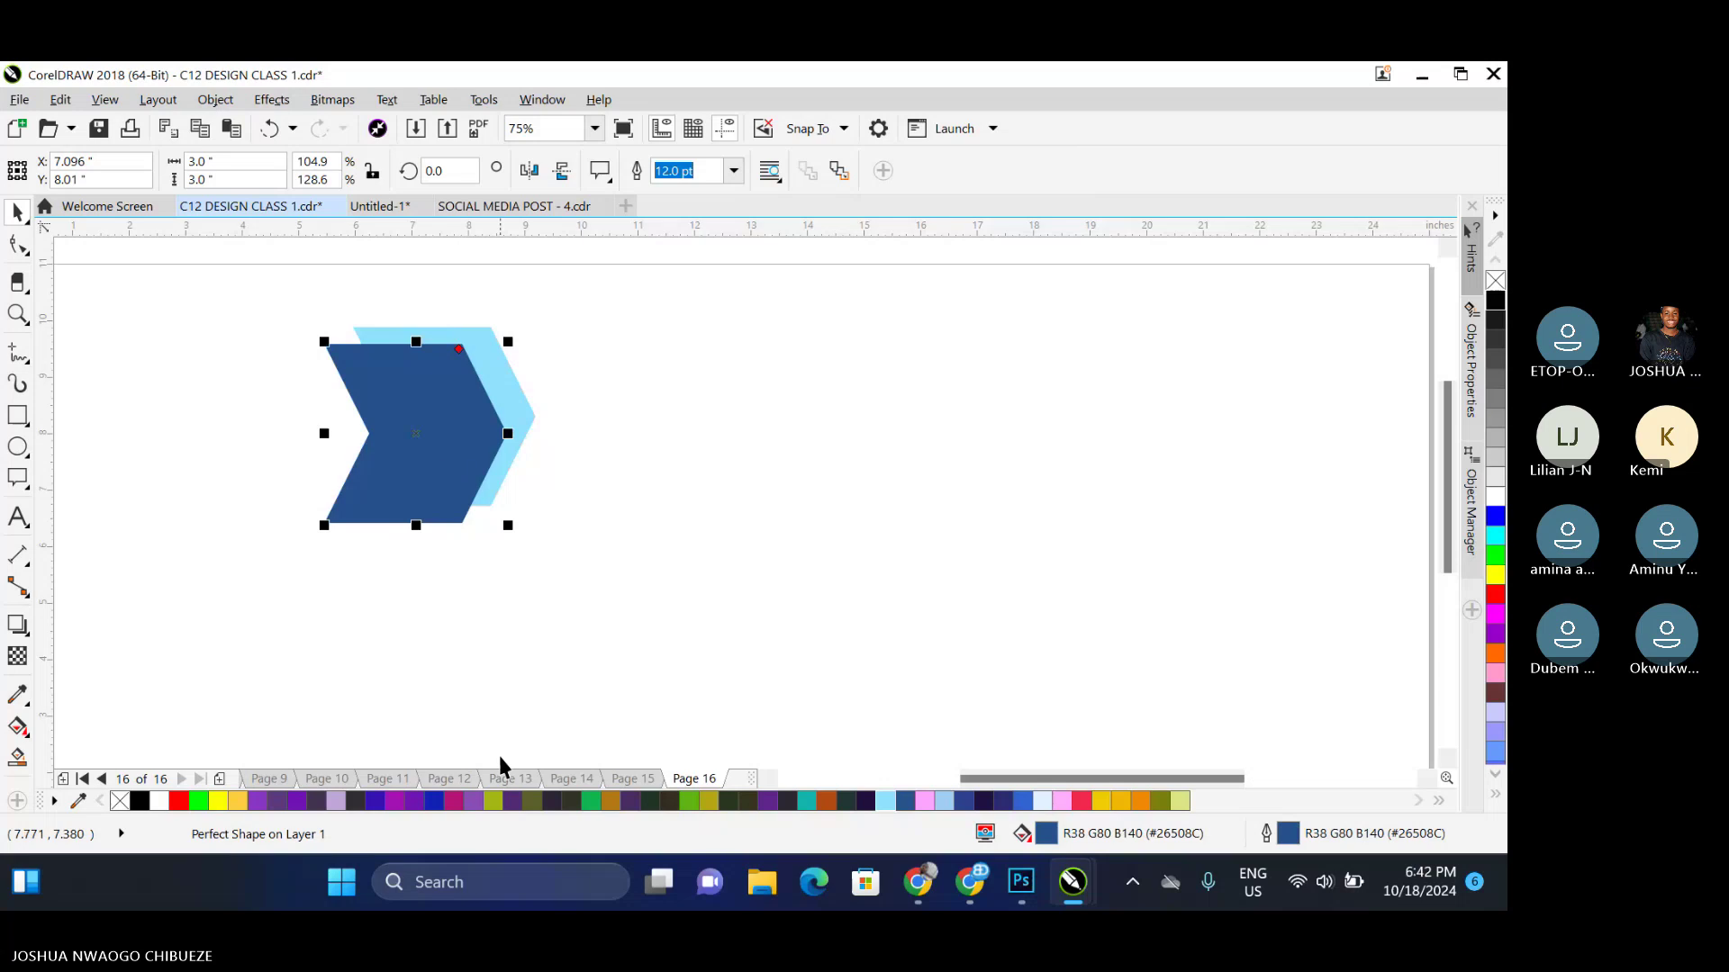
pyautogui.click(688, 800)
pyautogui.rightClick(689, 800)
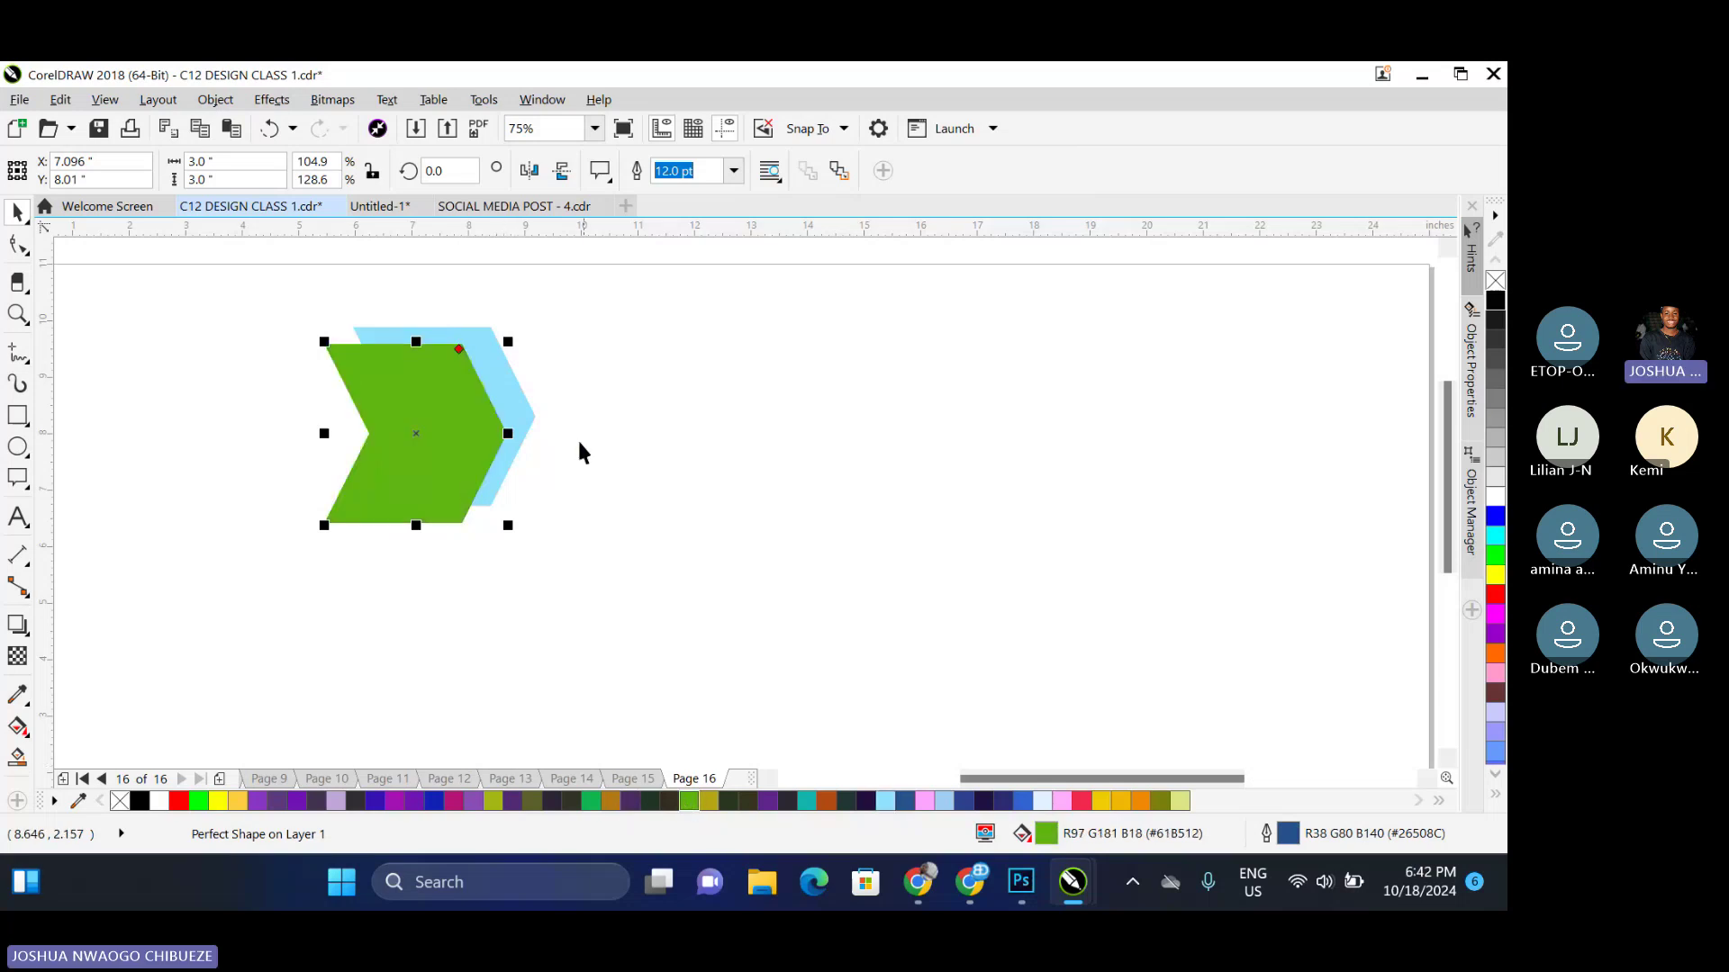
# Try an olive-gold colour on the back arrow, then set its fill and outline to yellow (#FFCD42)
pyautogui.click(524, 411)
pyautogui.click(708, 800)
pyautogui.rightClick(708, 800)
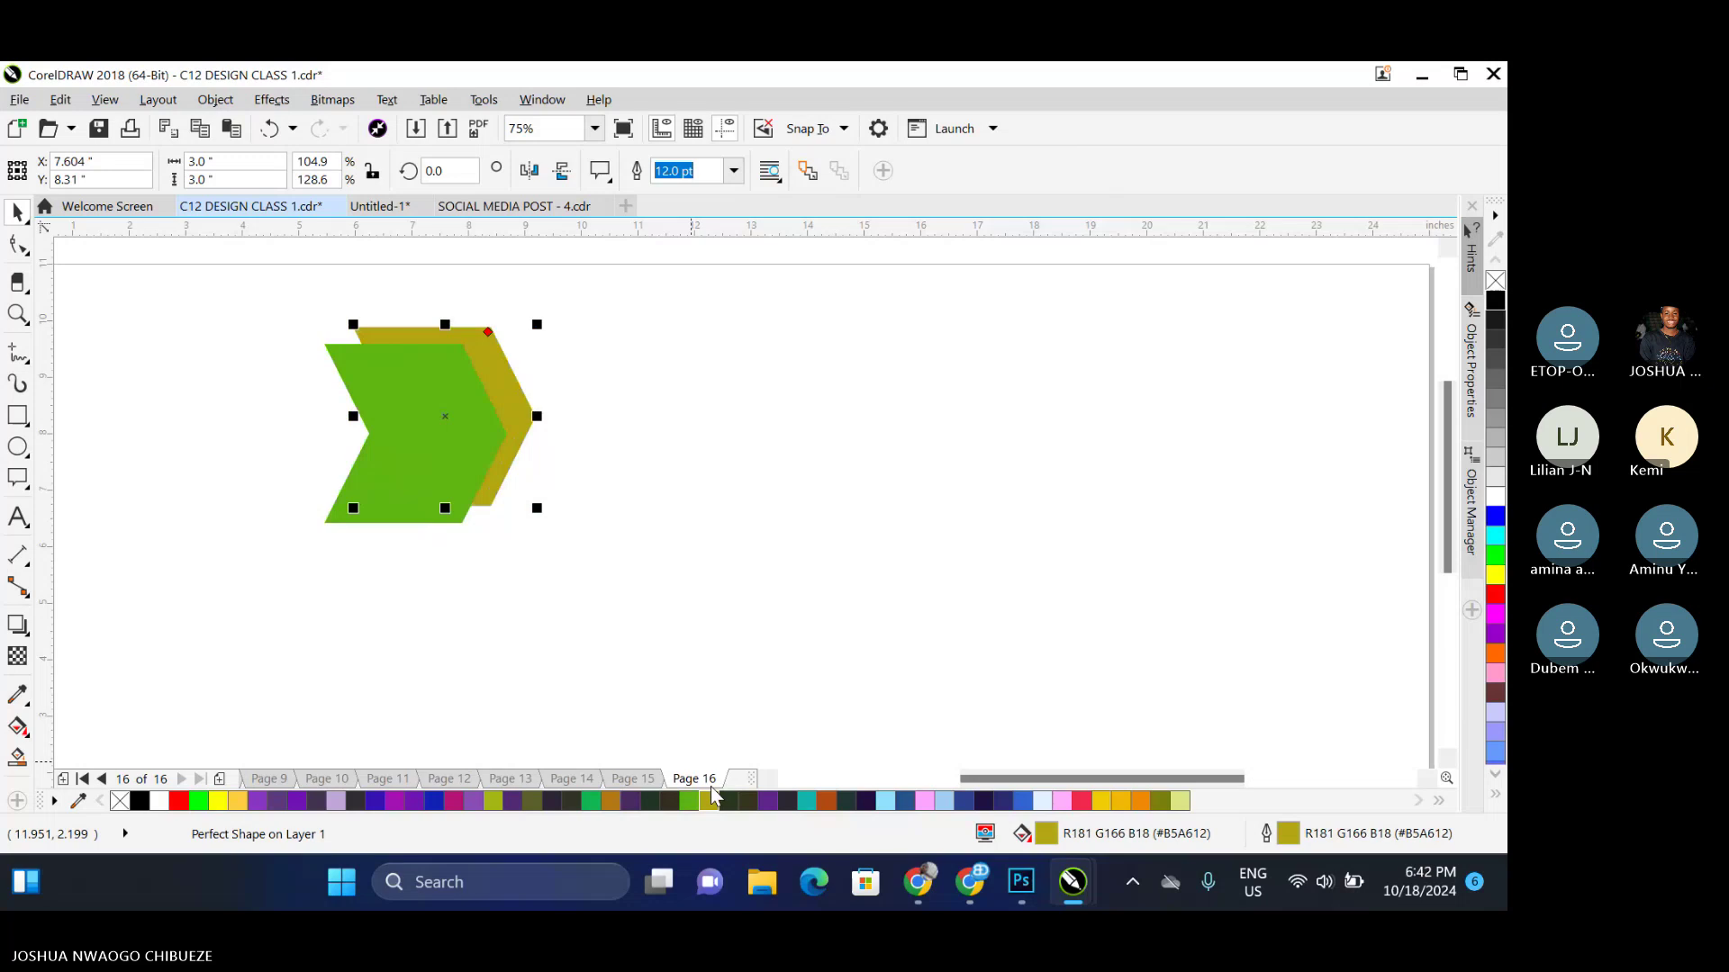
pyautogui.click(237, 801)
pyautogui.rightClick(238, 801)
pyautogui.click(604, 556)
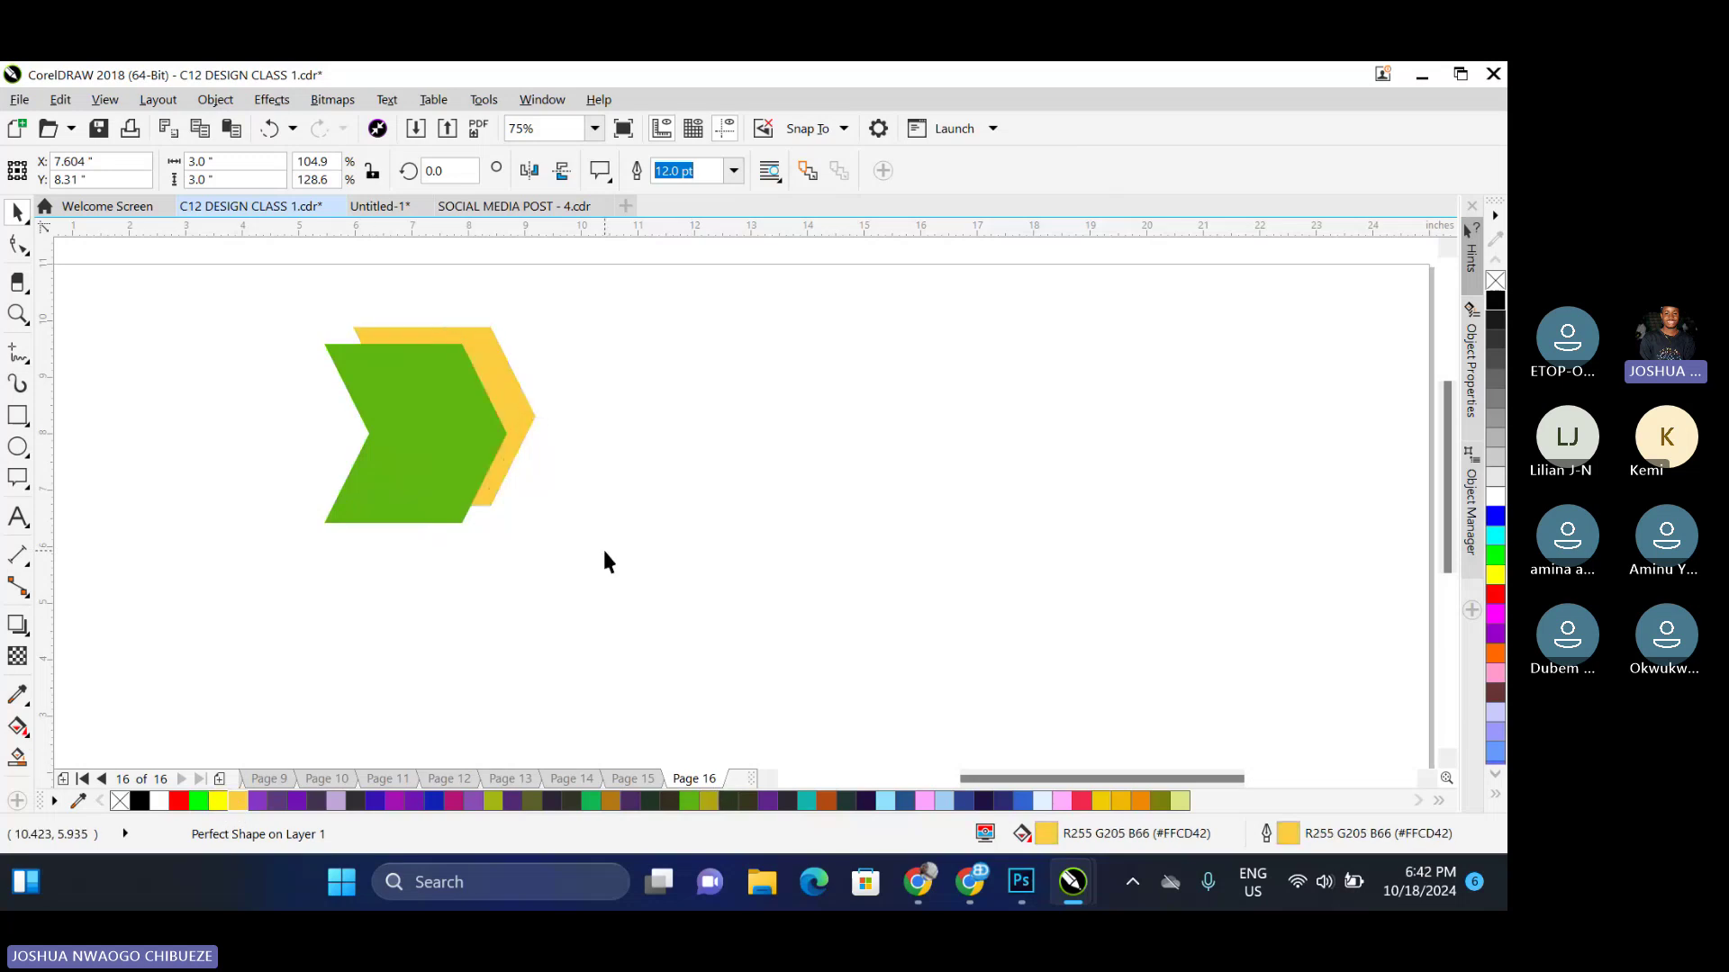
# Scale both arrows down together to about 3.17 x 2.99 inches
pyautogui.scroll(-2, 417, 522)
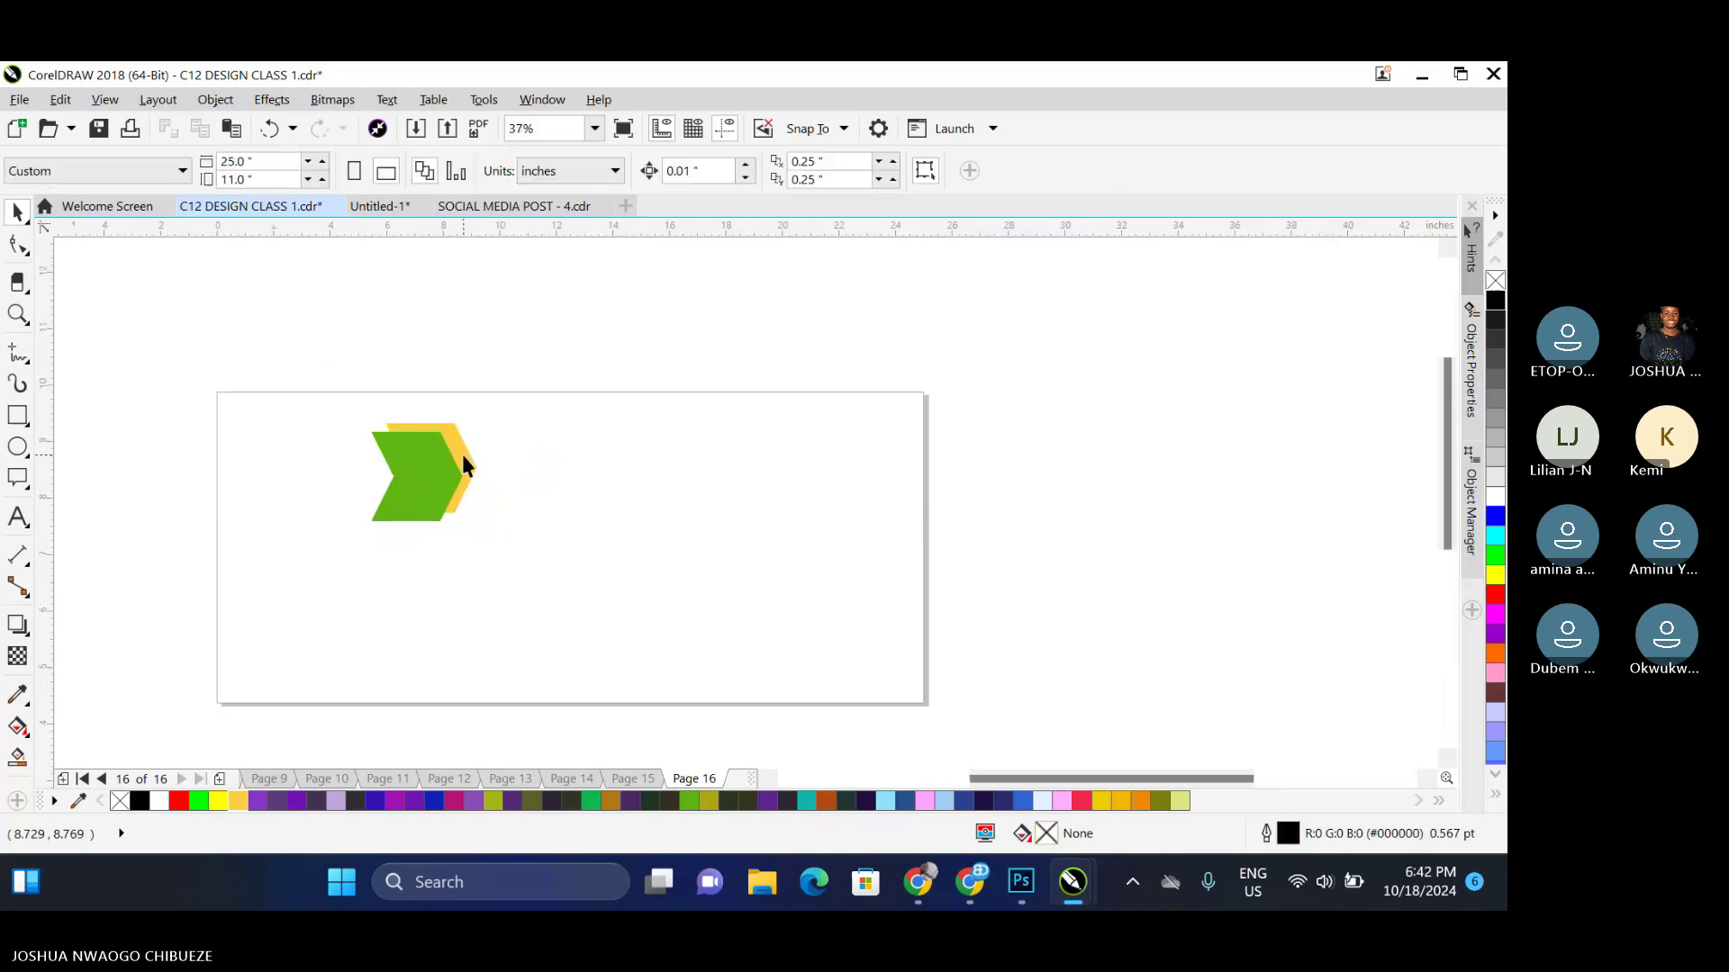
pyautogui.scroll(2, 462, 455)
pyautogui.moveTo(171, 340); pyautogui.dragTo(475, 591)
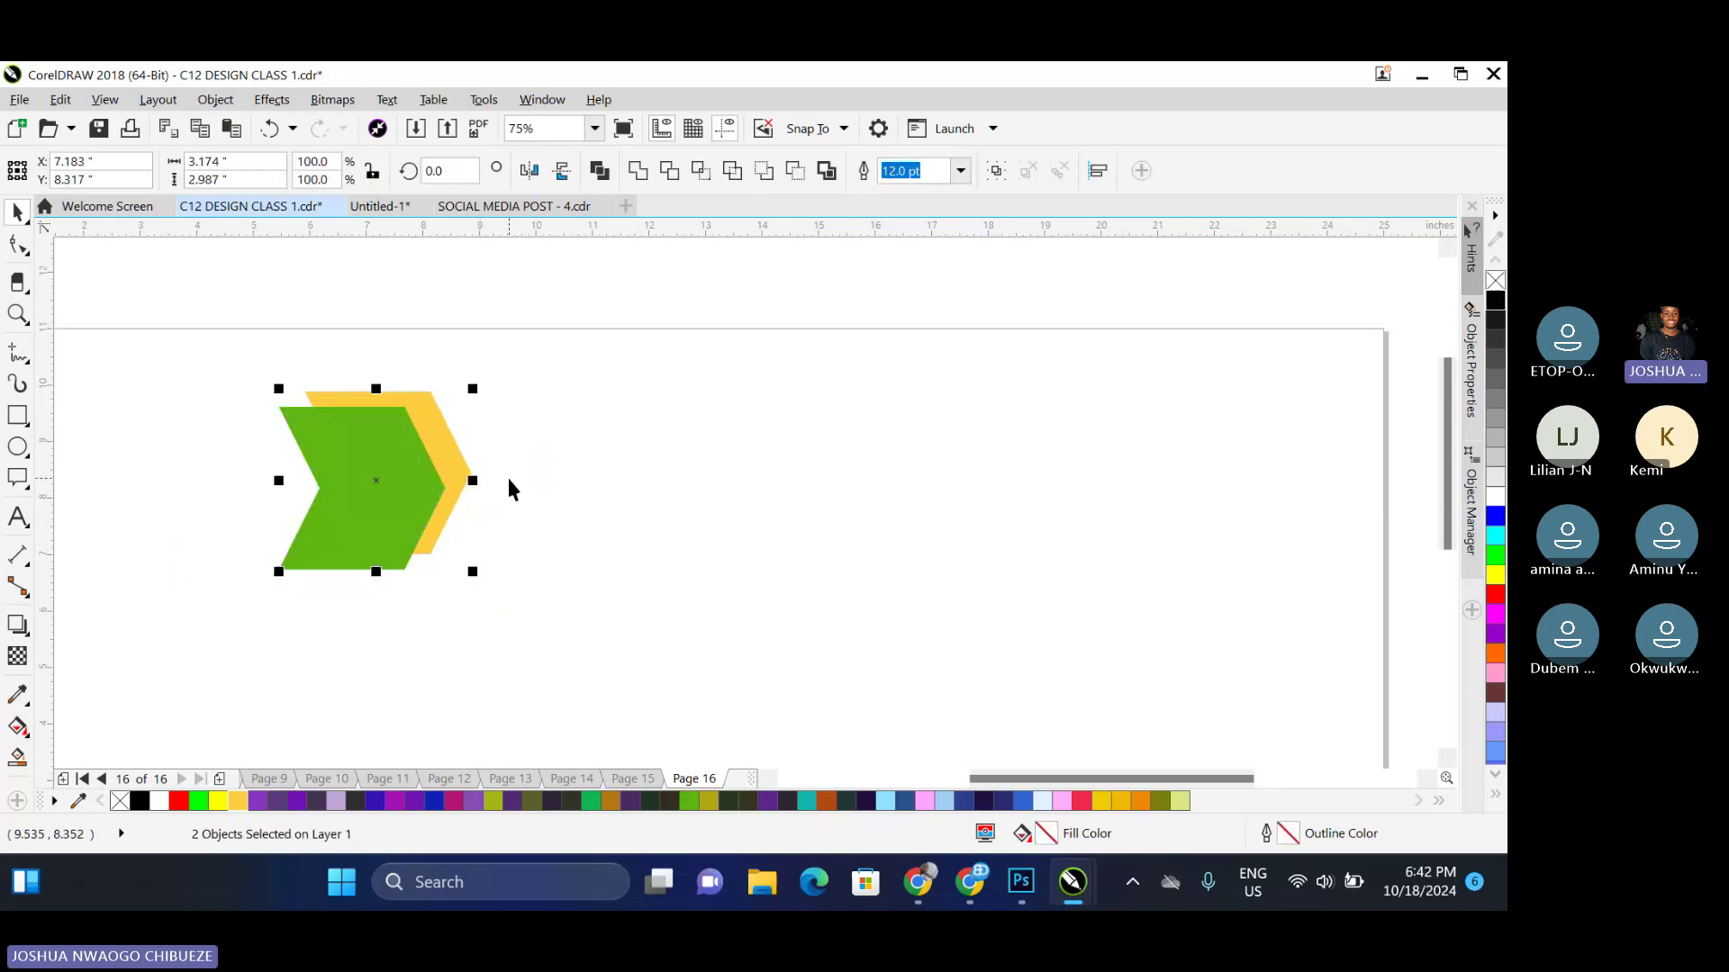
# Add the artistic text "DriveME" beside the arrow symbol
pyautogui.press('F8')
pyautogui.click(529, 488)
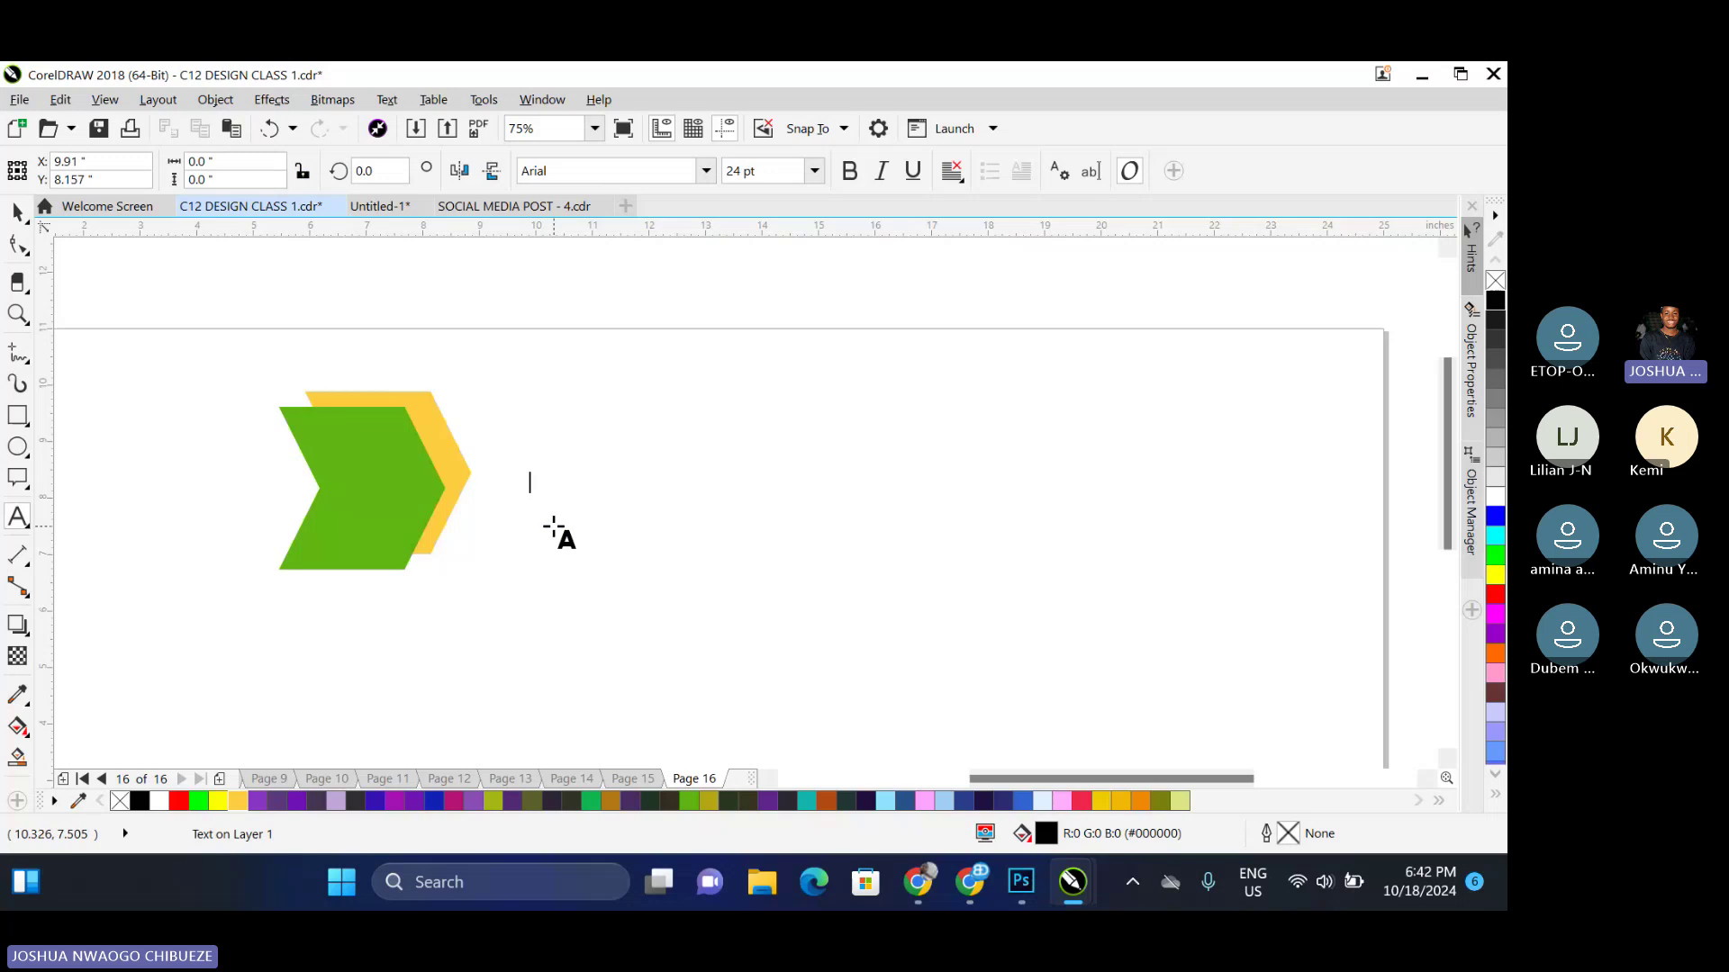
pyautogui.write('d')
pyautogui.press('BackSpace')
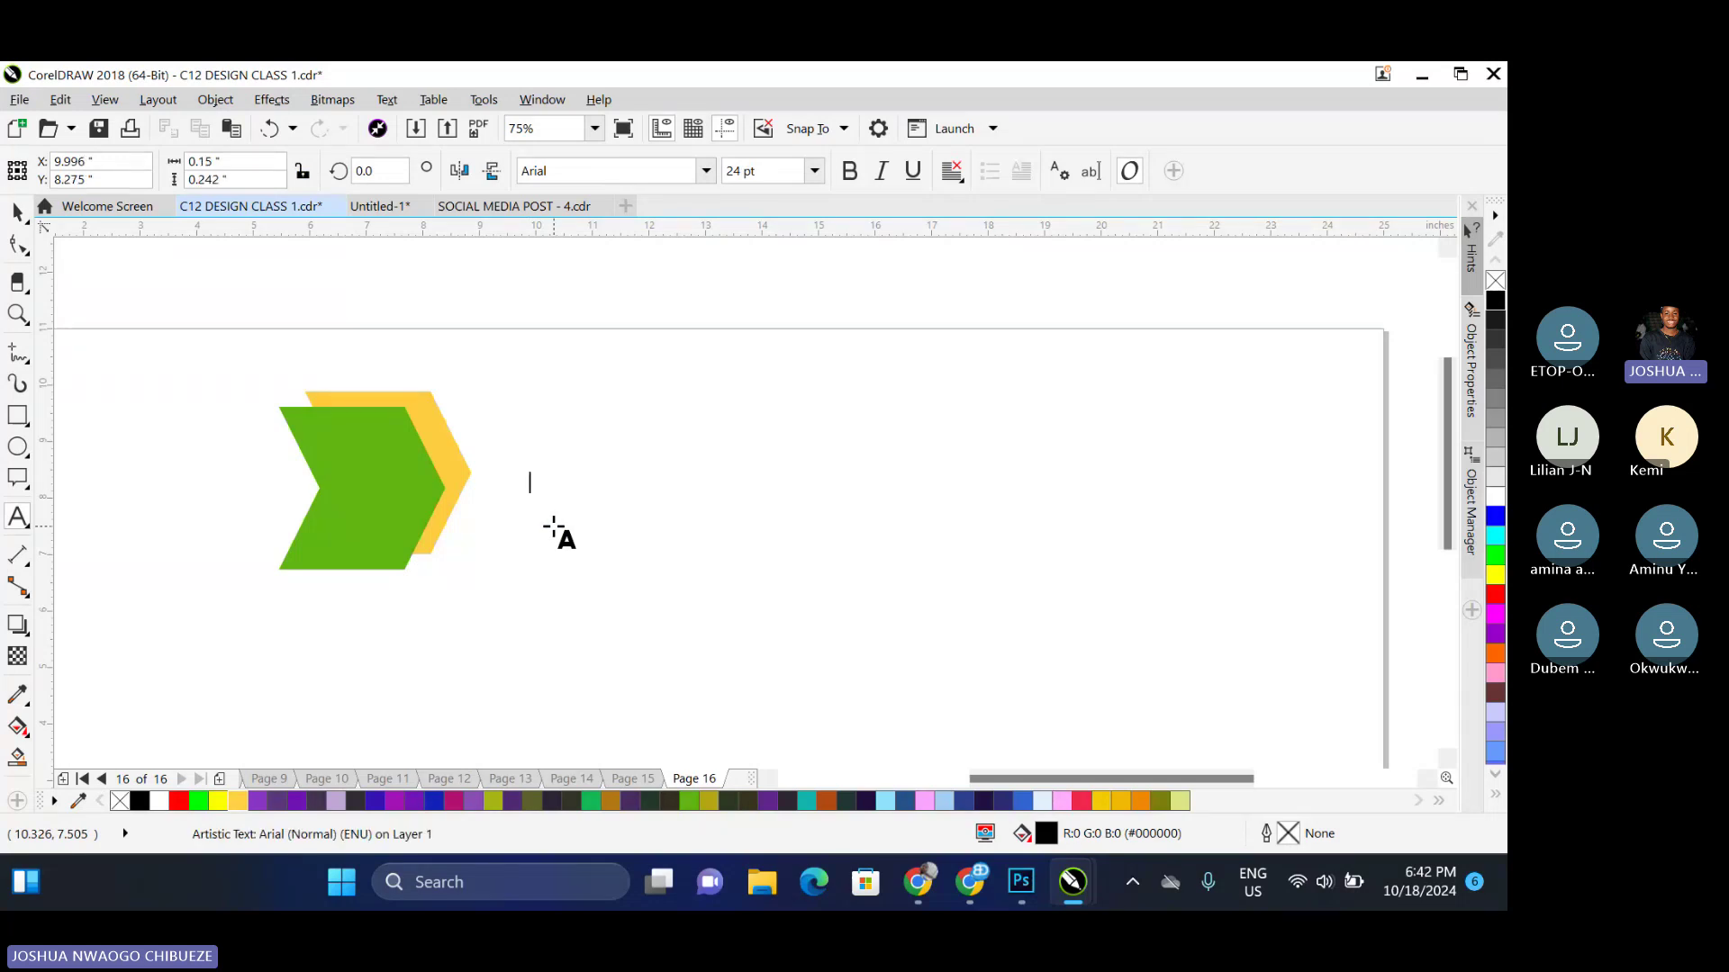
pyautogui.write('Drive')
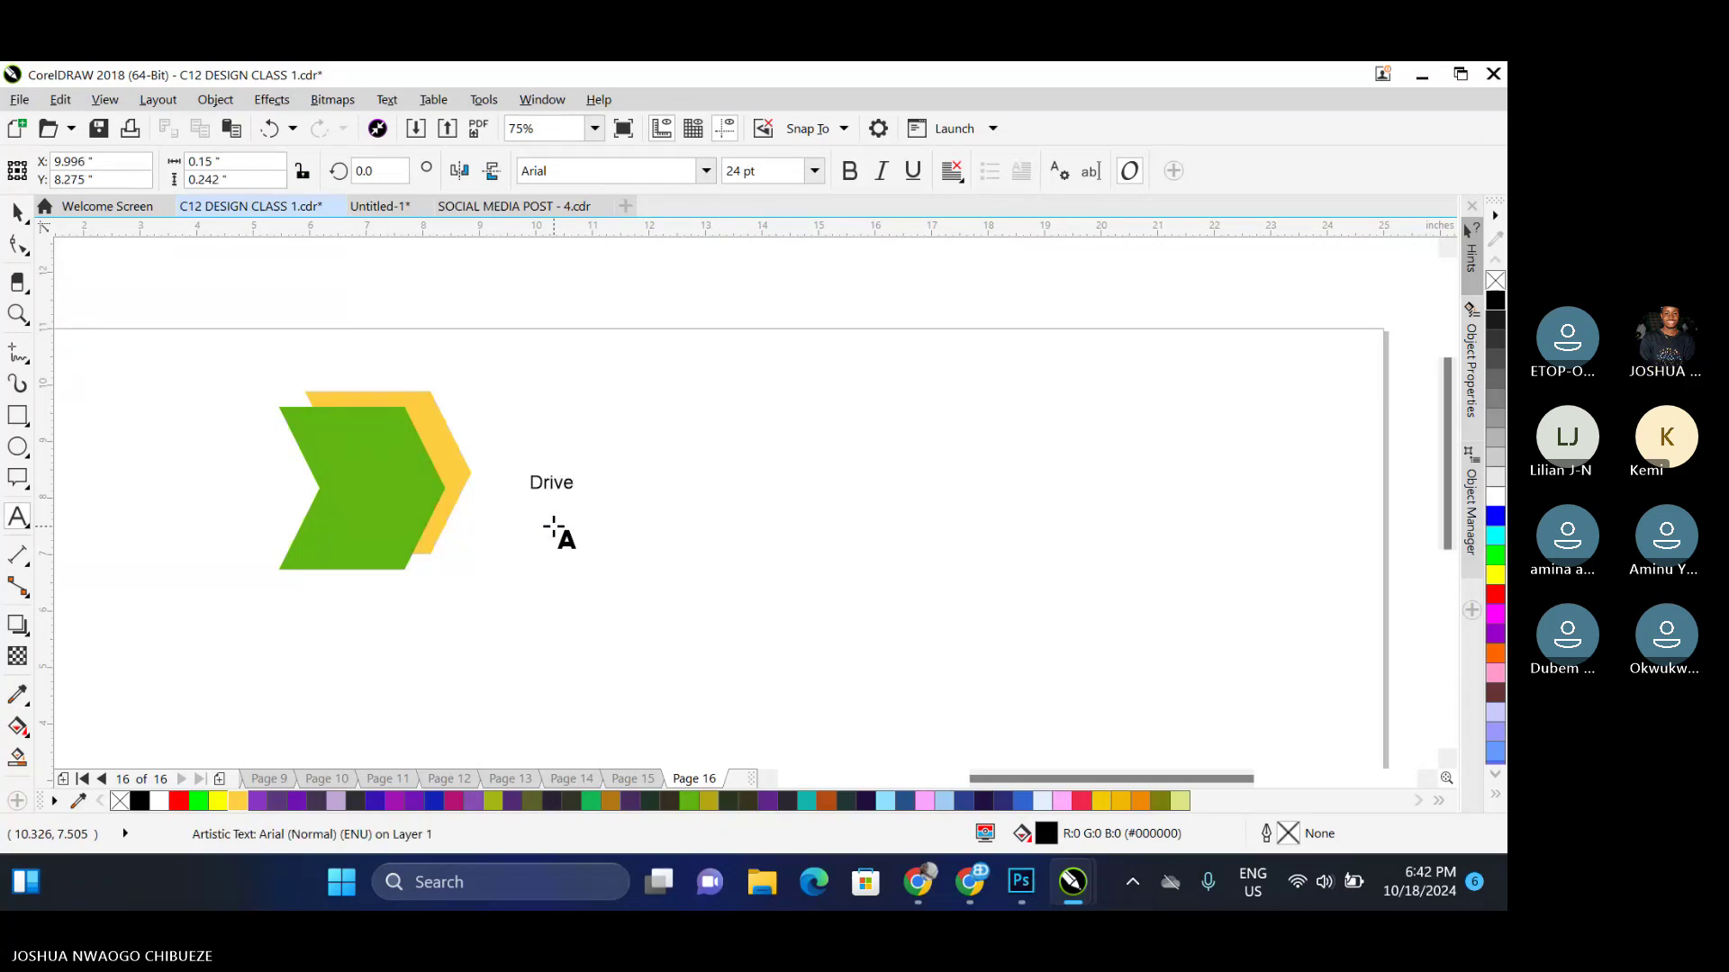
pyautogui.write('ME')
# Enlarge the DriveME text to about 160 pt and move it close to the tip of the arrows
pyautogui.click(17, 213)
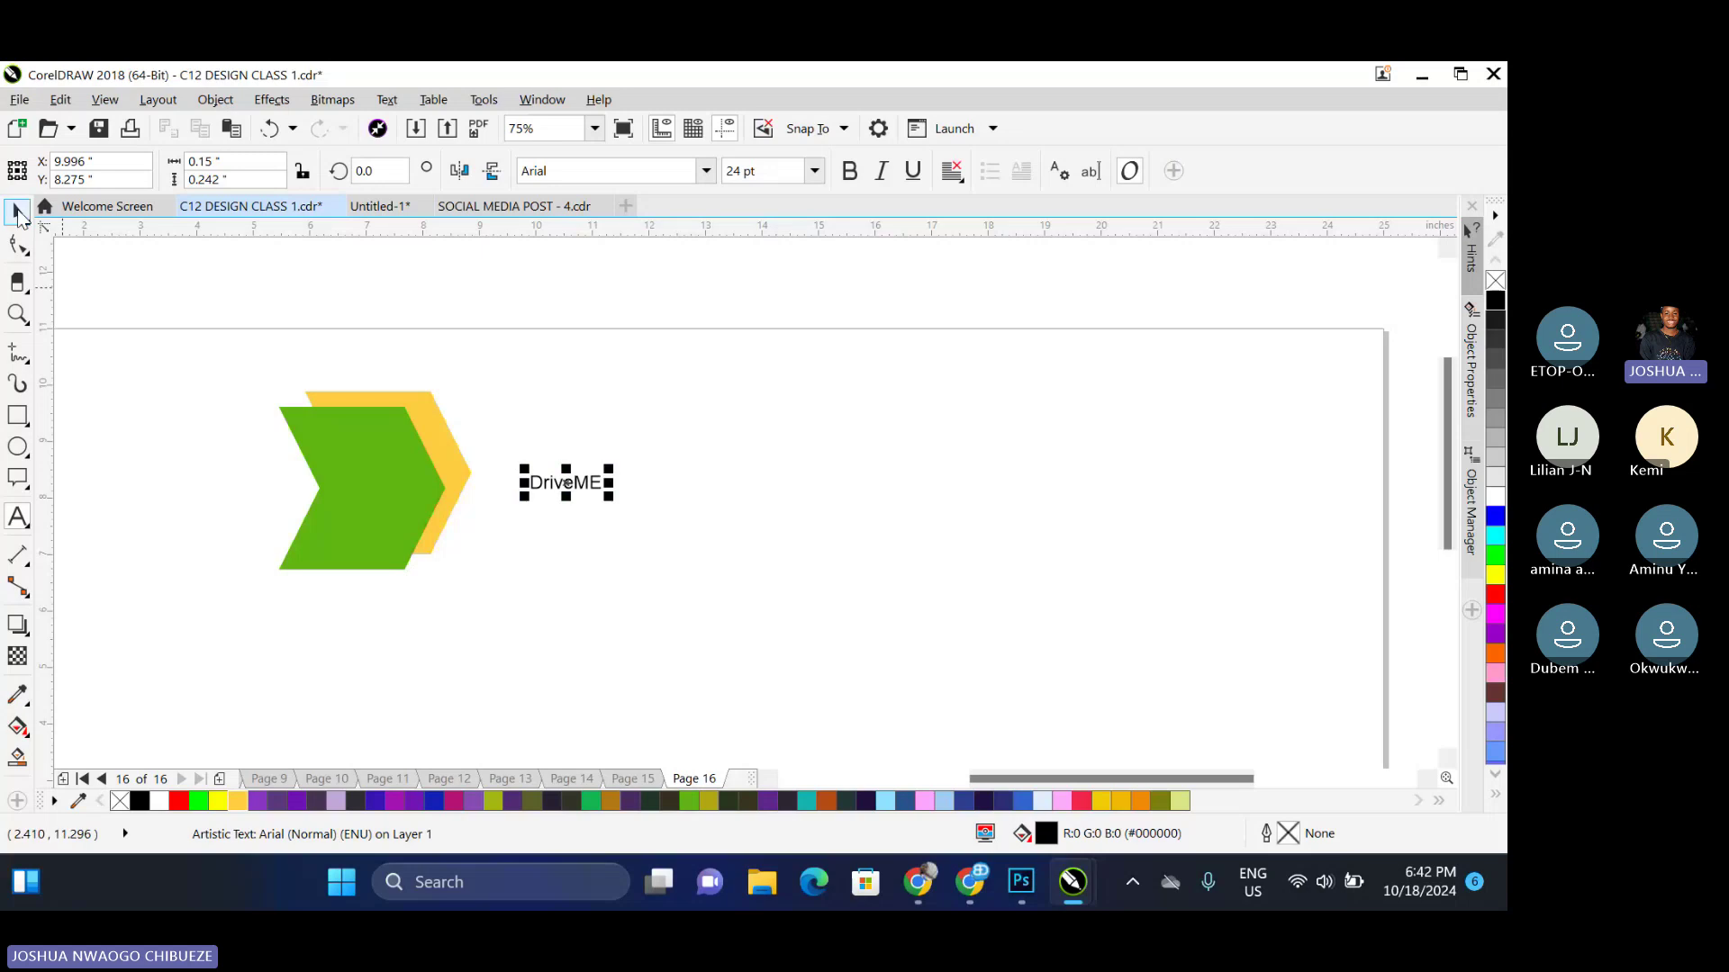
pyautogui.hotkey('ctrl', 'space')
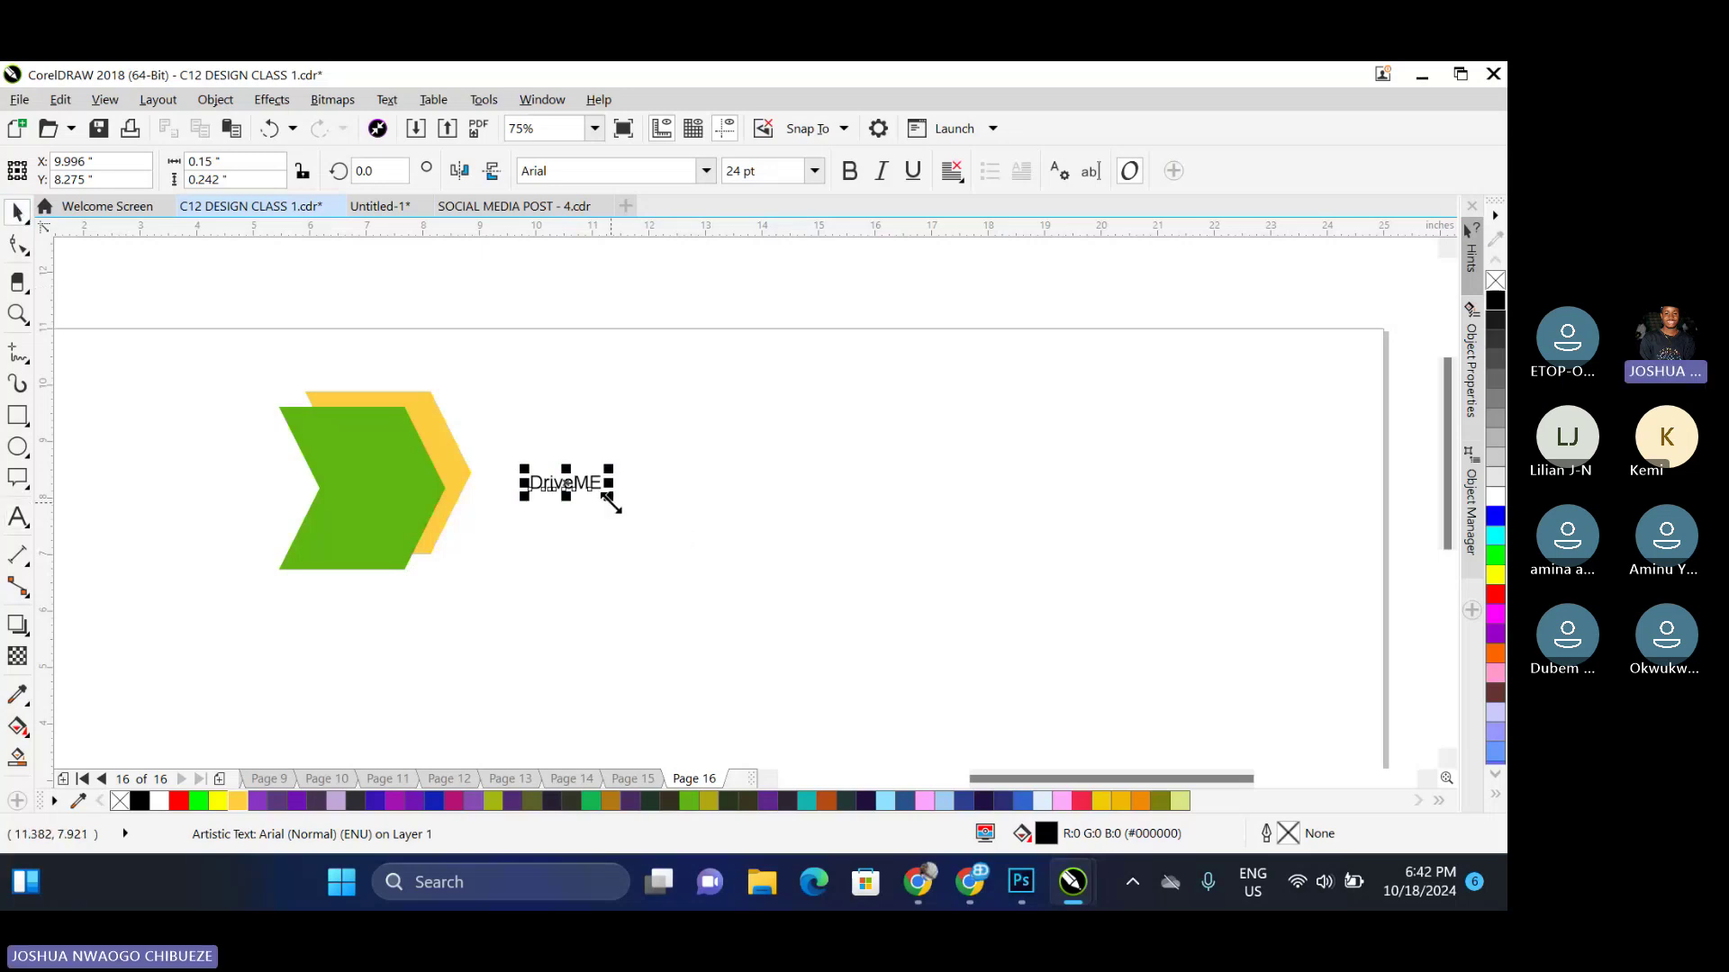
pyautogui.moveTo(612, 505); pyautogui.dragTo(984, 401)
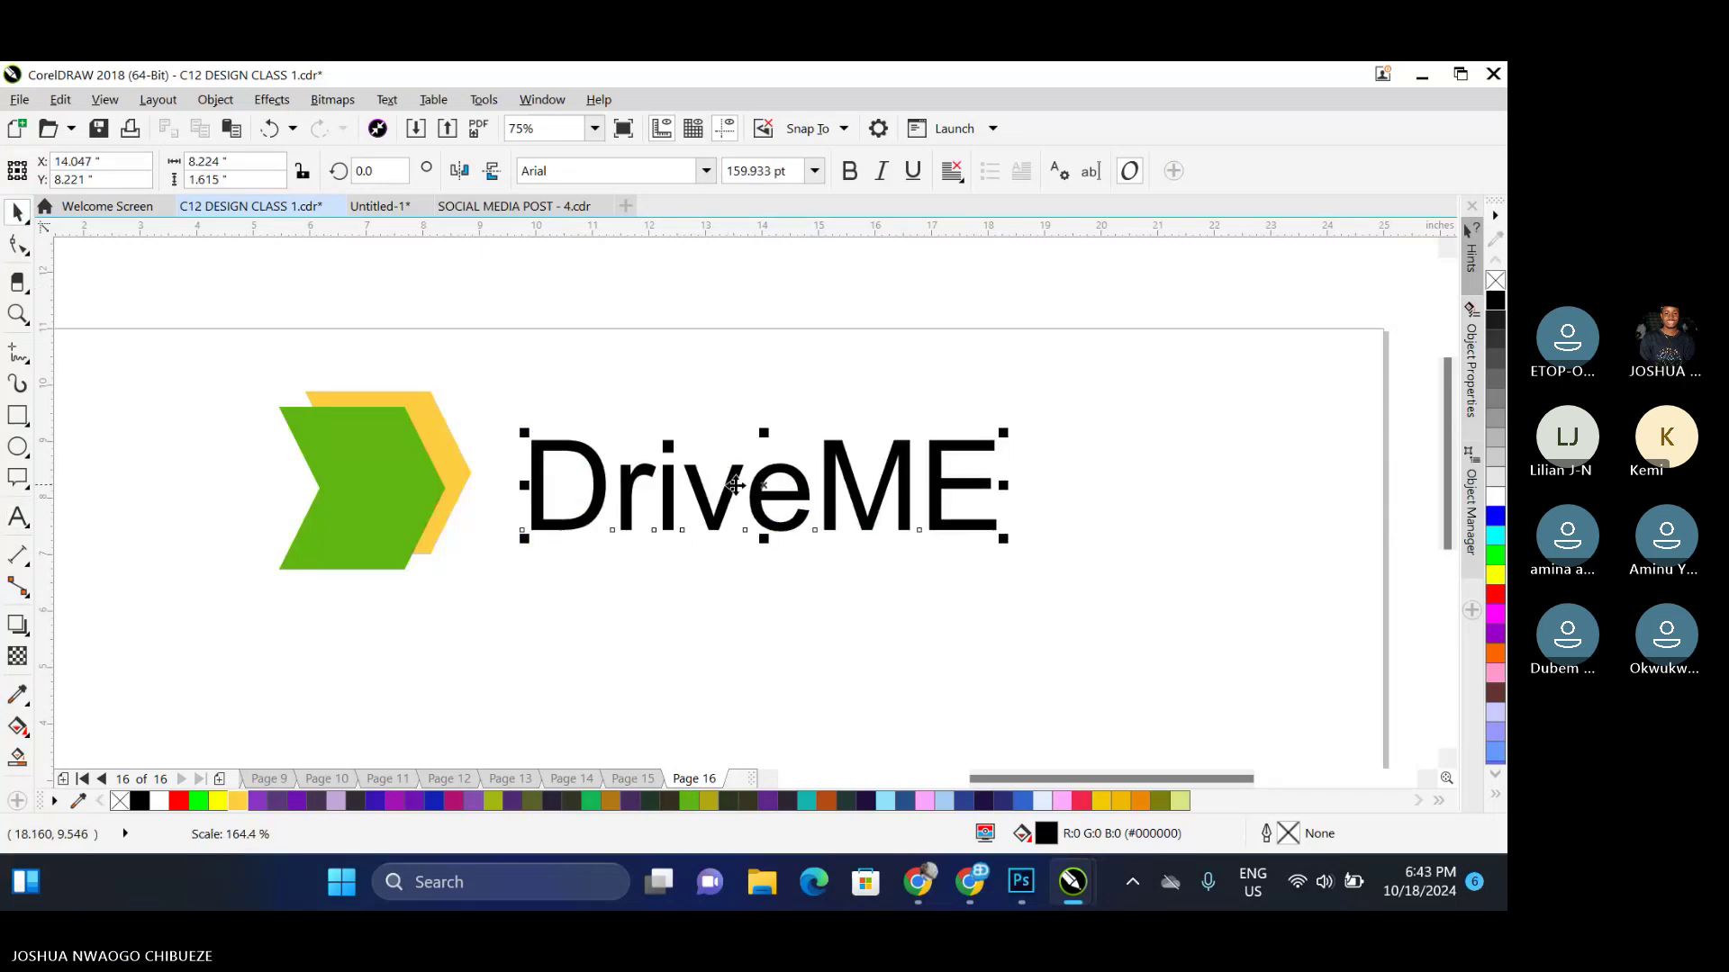
pyautogui.moveTo(704, 500); pyautogui.dragTo(687, 483)
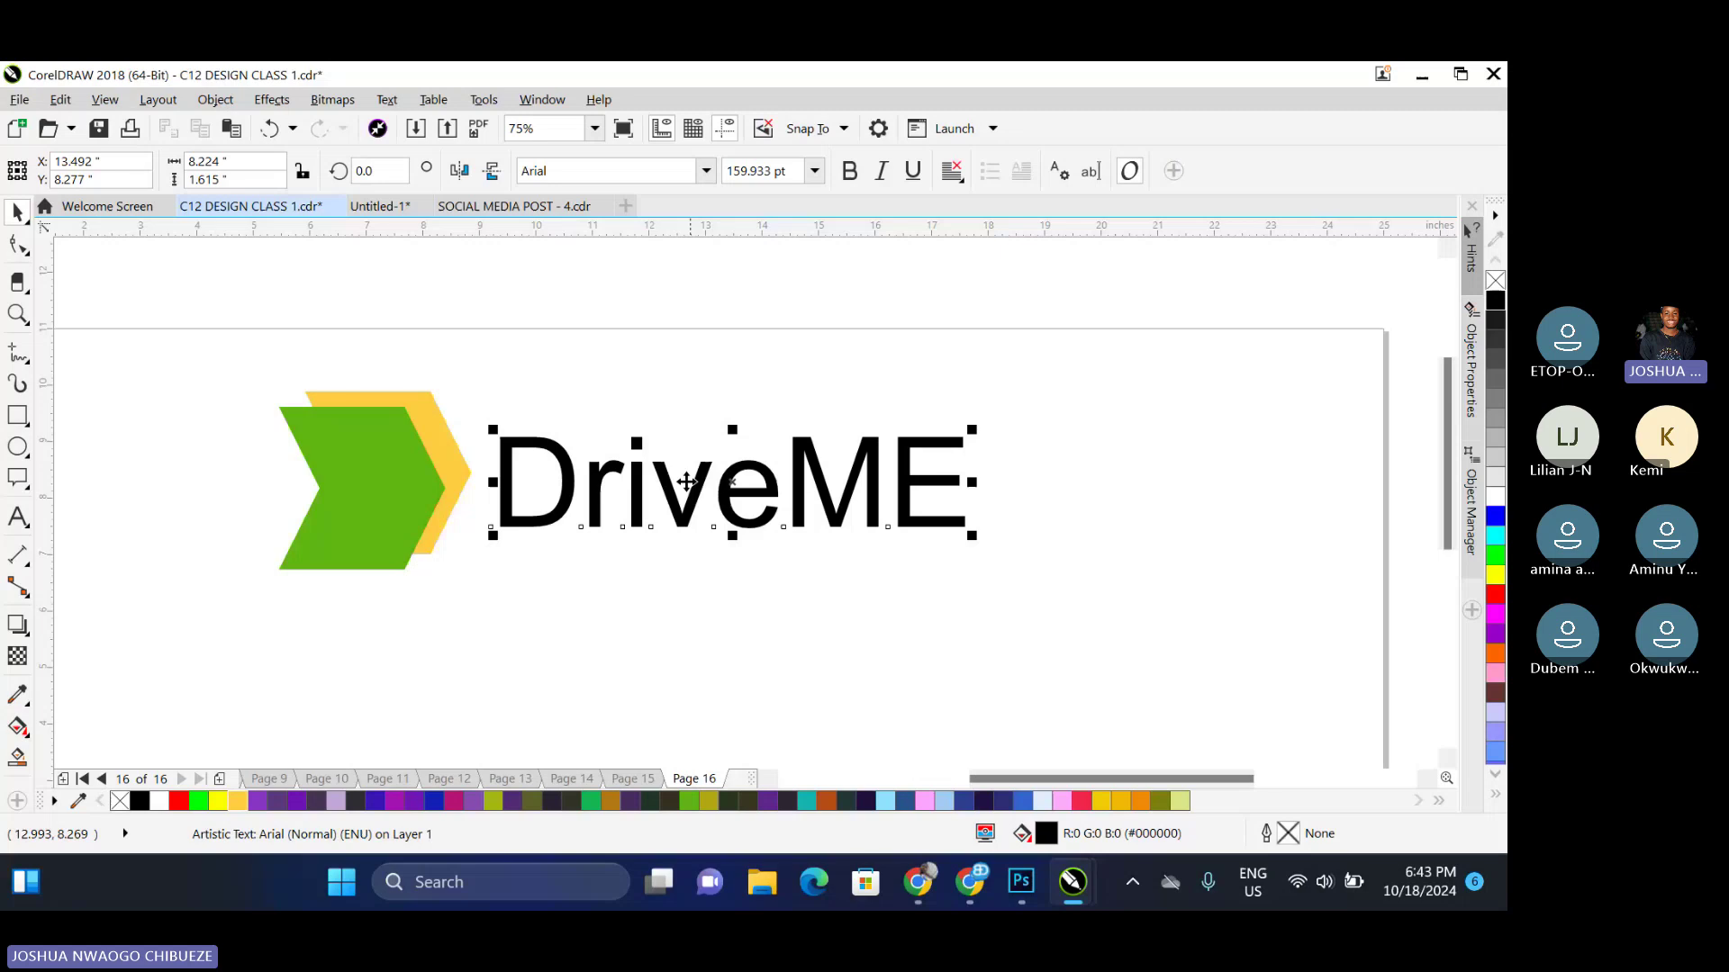
# Remove the outline from both the green and the yellow arrow
pyautogui.moveTo(223, 358); pyautogui.dragTo(491, 589)
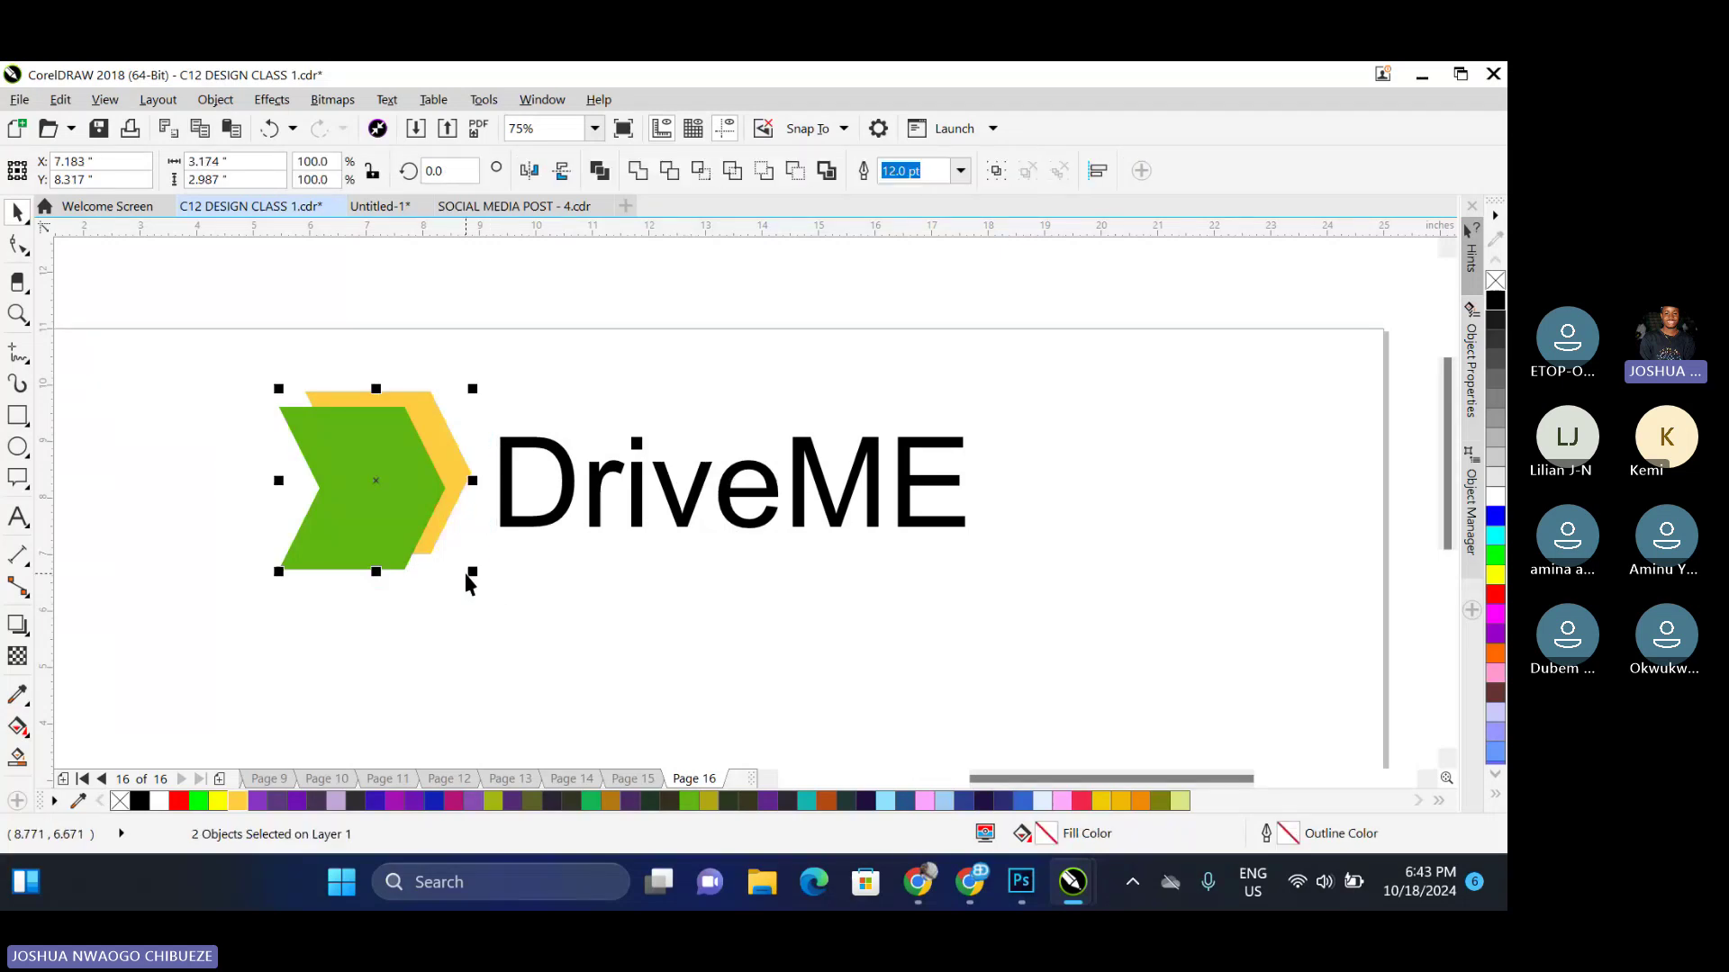
pyautogui.press('Escape')
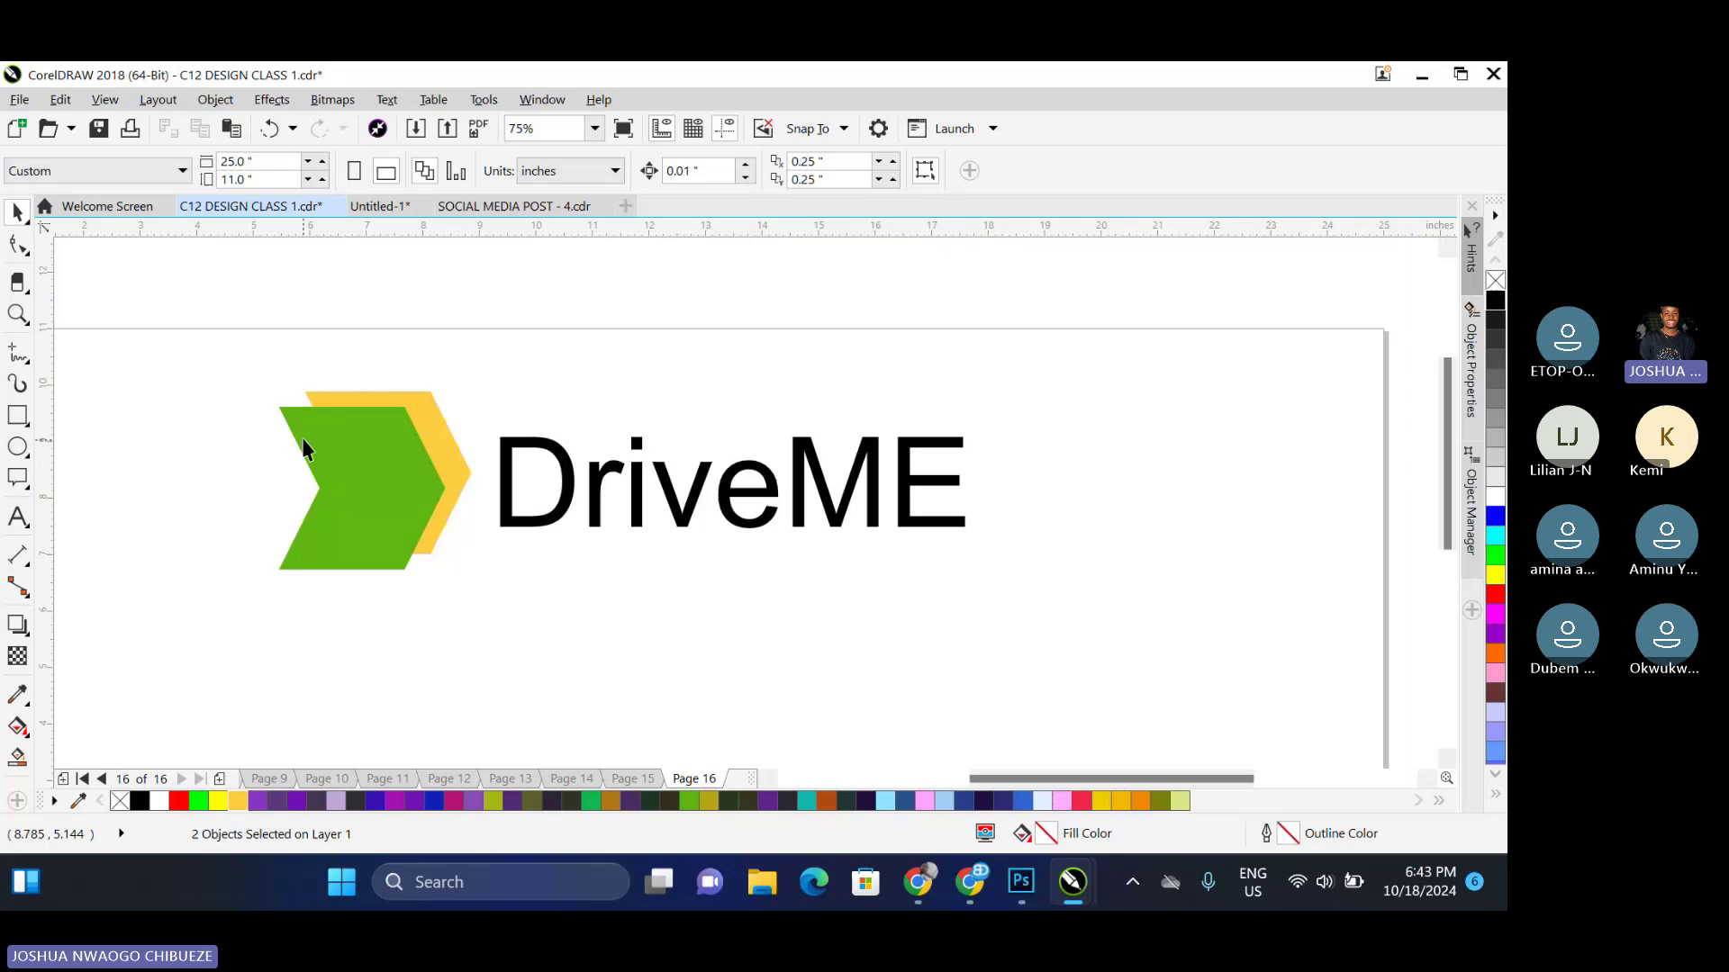
pyautogui.moveTo(193, 359); pyautogui.dragTo(459, 597)
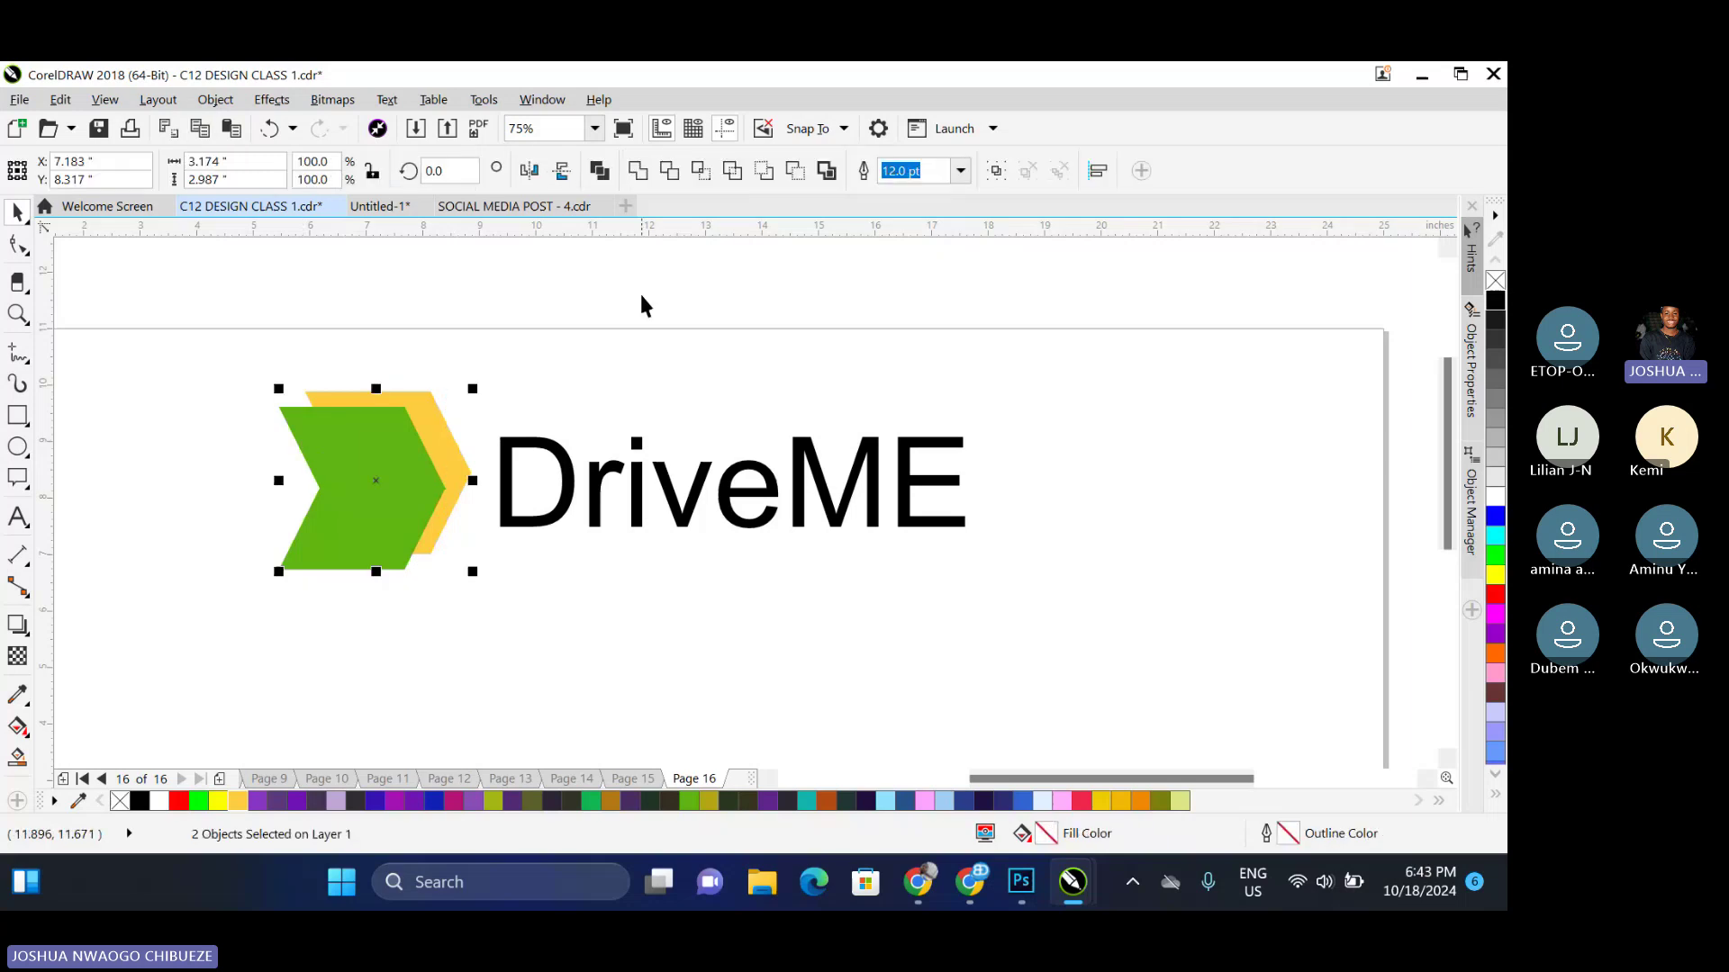
pyautogui.rightClick(120, 800)
pyautogui.click(636, 387)
# Change the font of the DriveME text to Gilroy-Medium
pyautogui.click(635, 477)
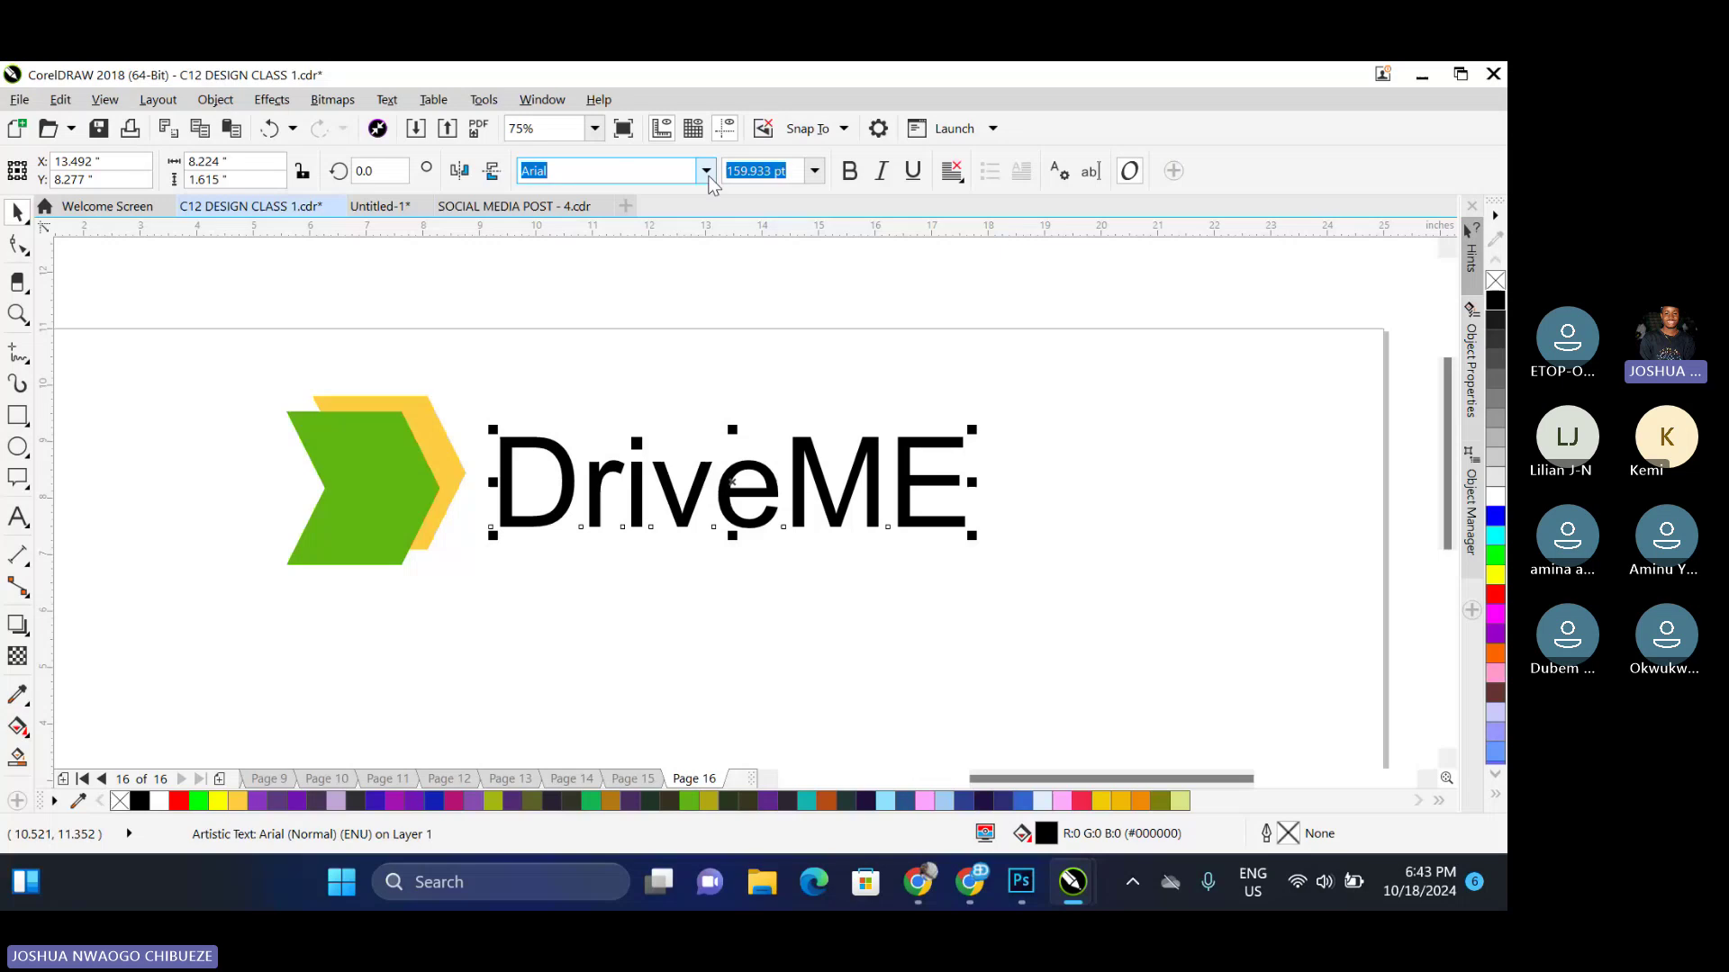
pyautogui.click(707, 171)
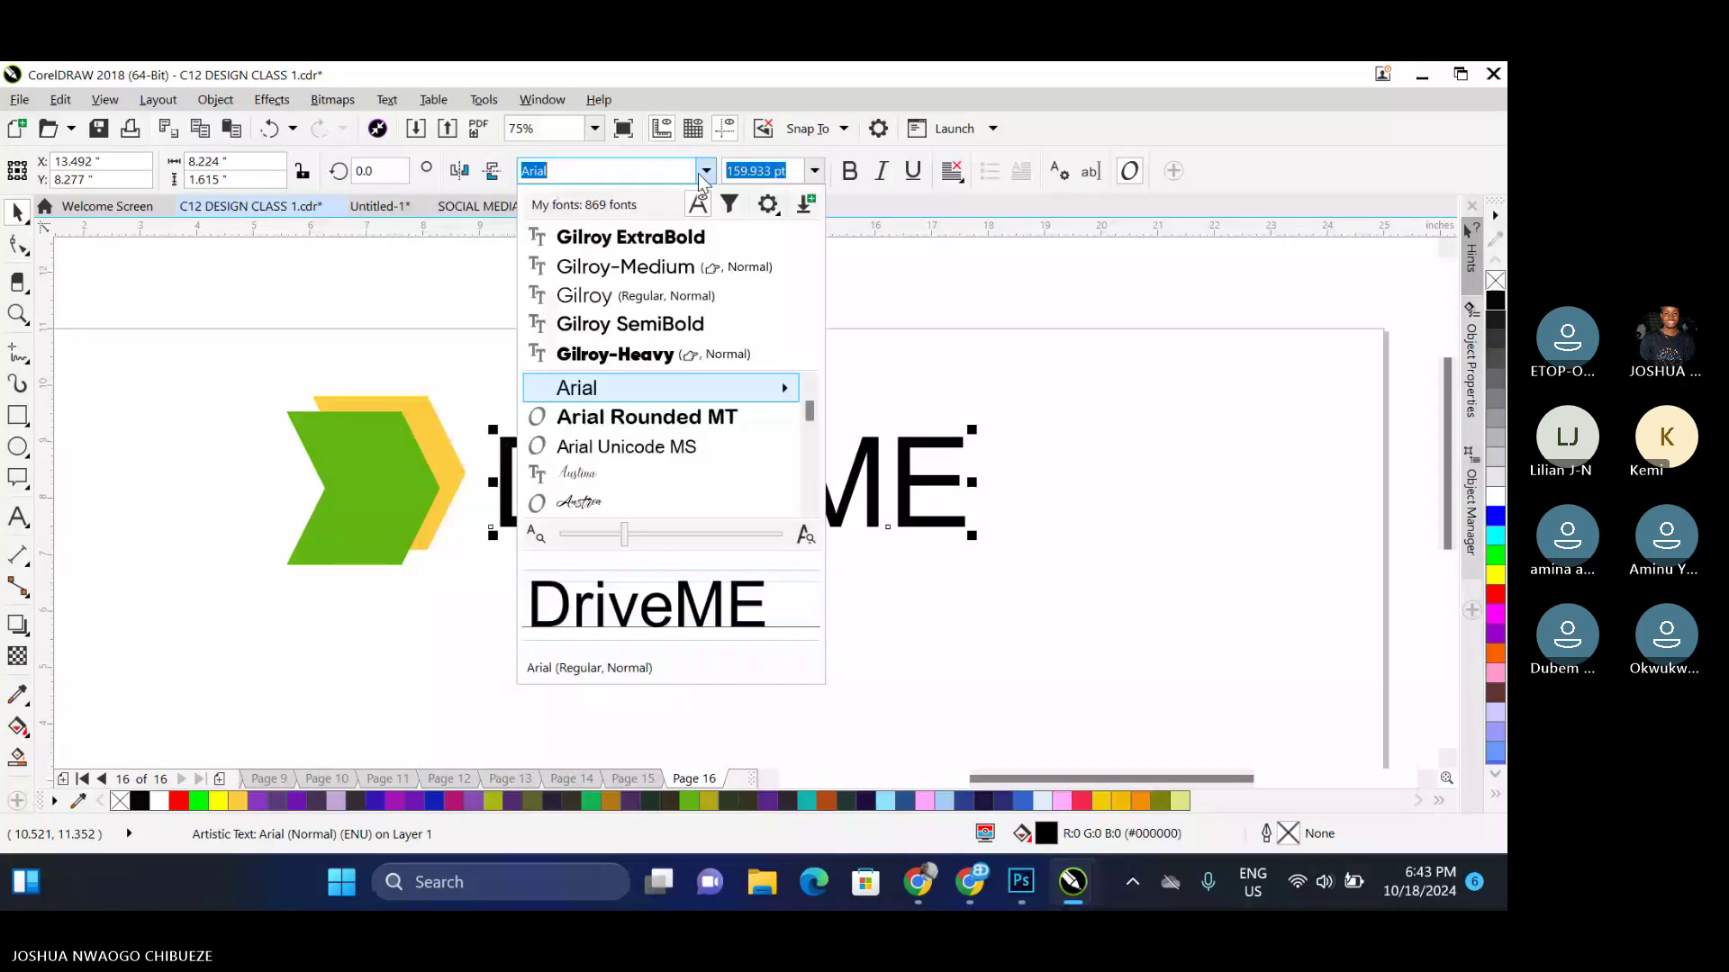
pyautogui.click(666, 267)
pyautogui.press('Escape')
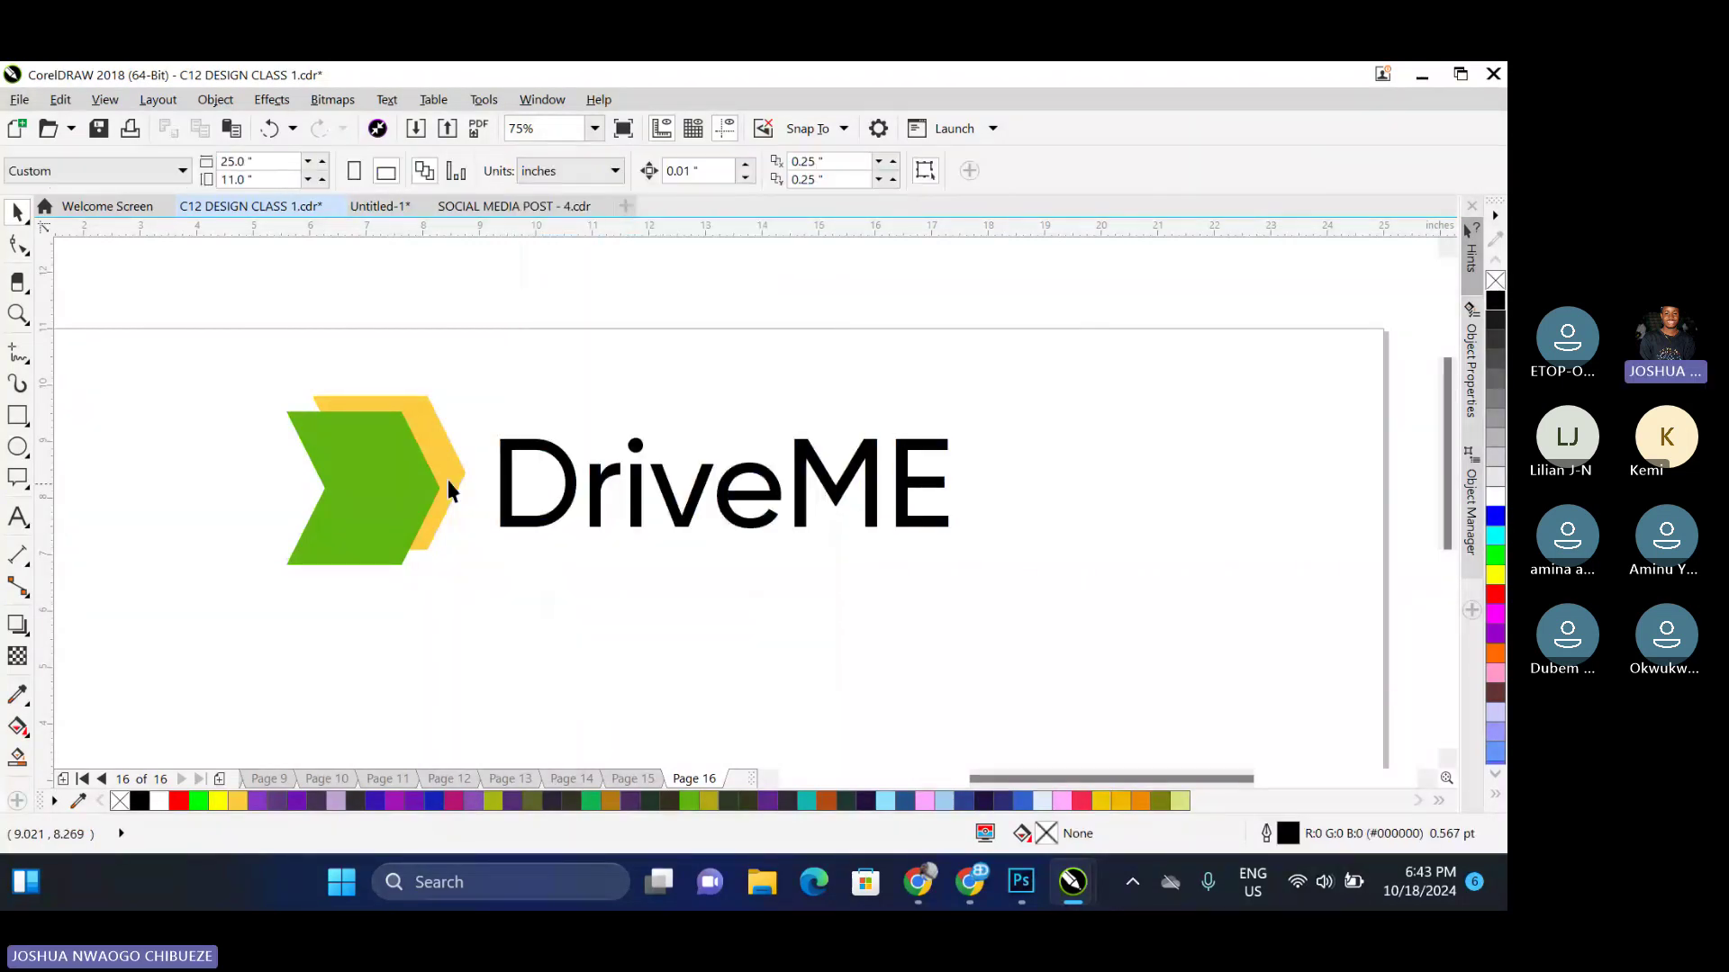
pyautogui.click(562, 457)
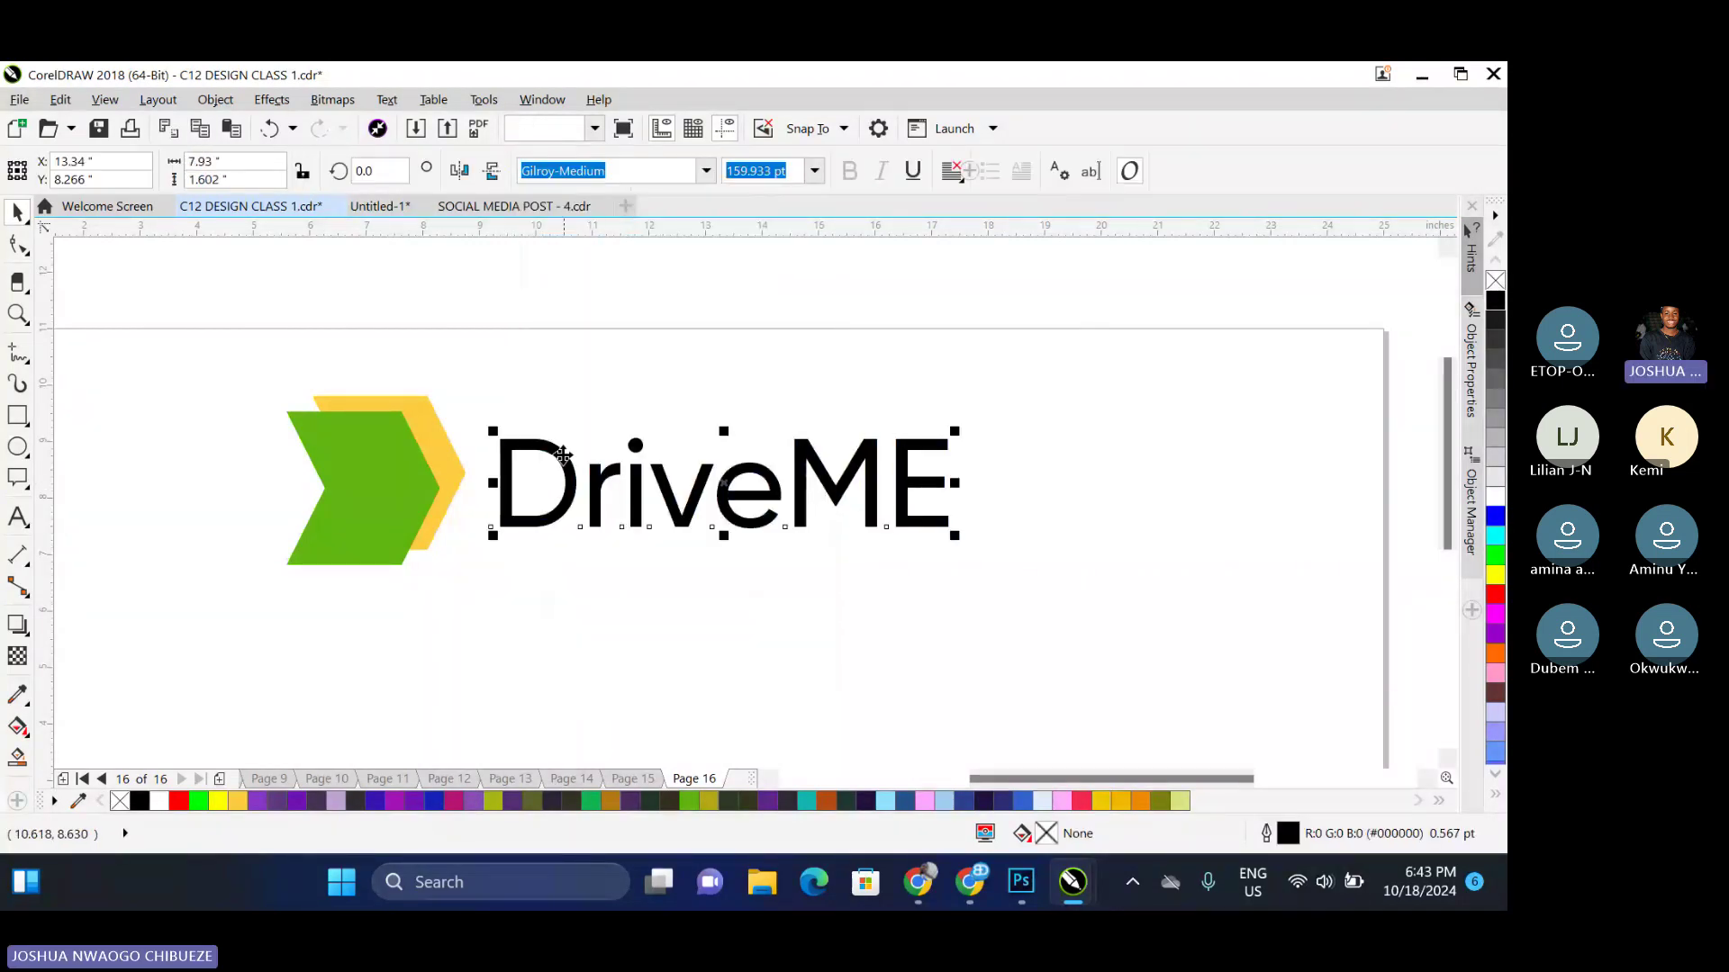
# Change the font of the DriveME text to Gilroy ExtraBold
pyautogui.click(706, 171)
pyautogui.click(629, 262)
pyautogui.click(522, 429)
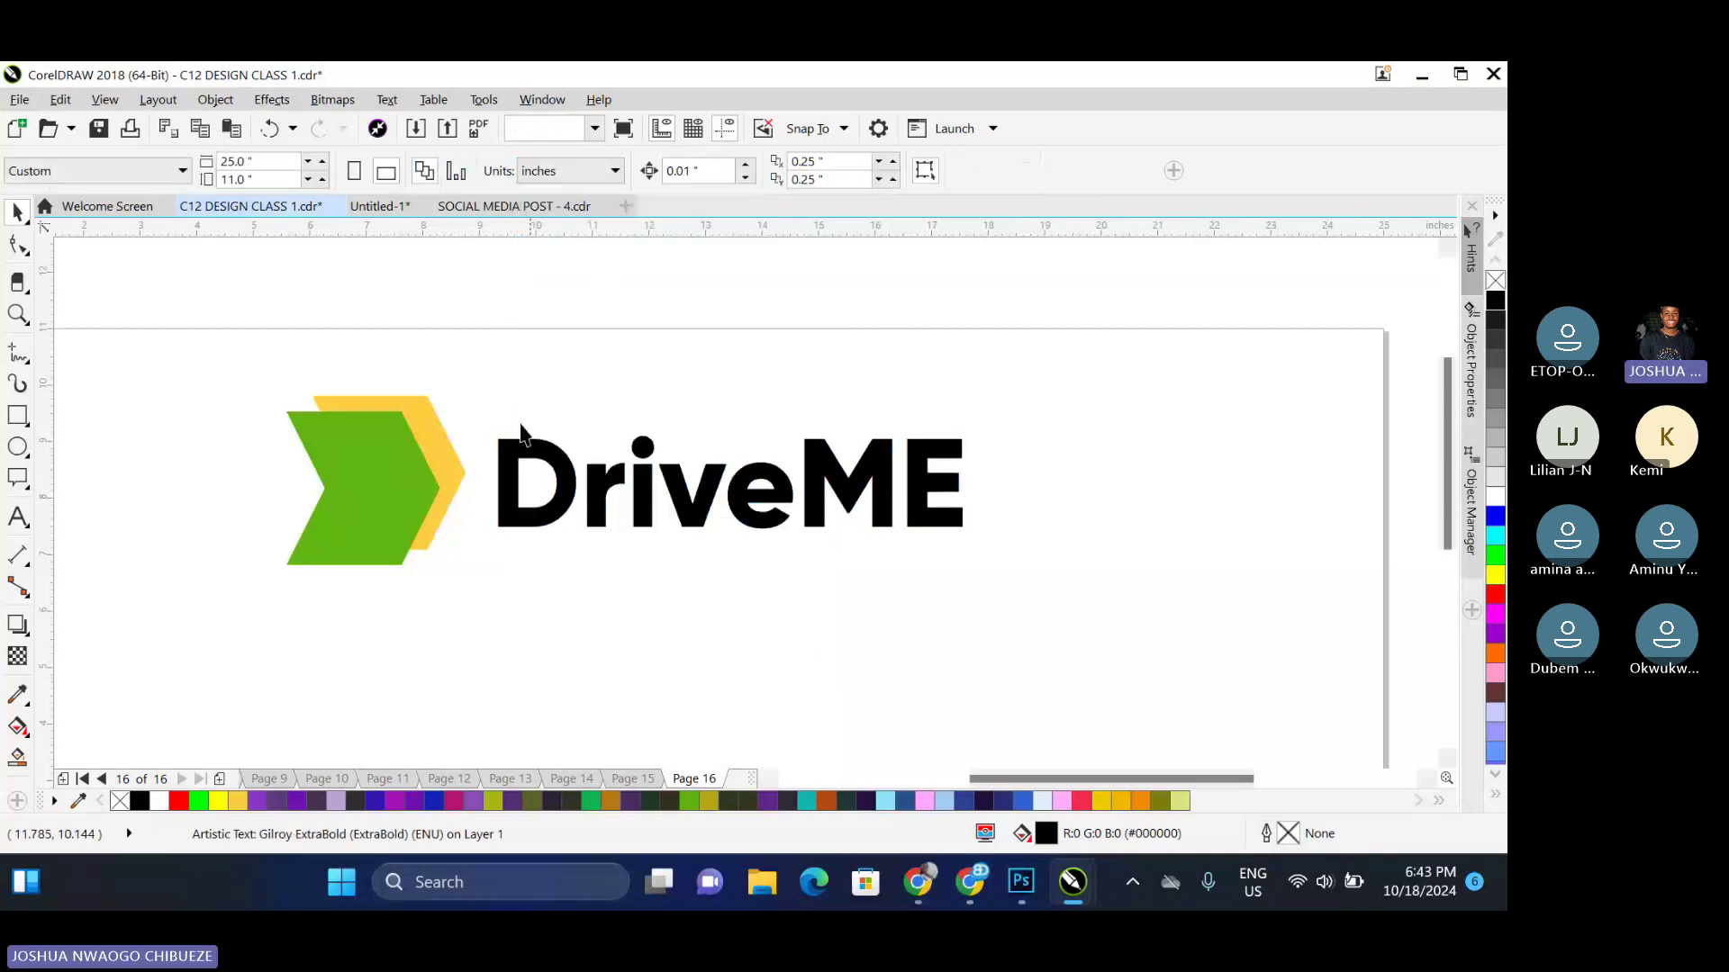
pyautogui.scroll(-1, 498, 418)
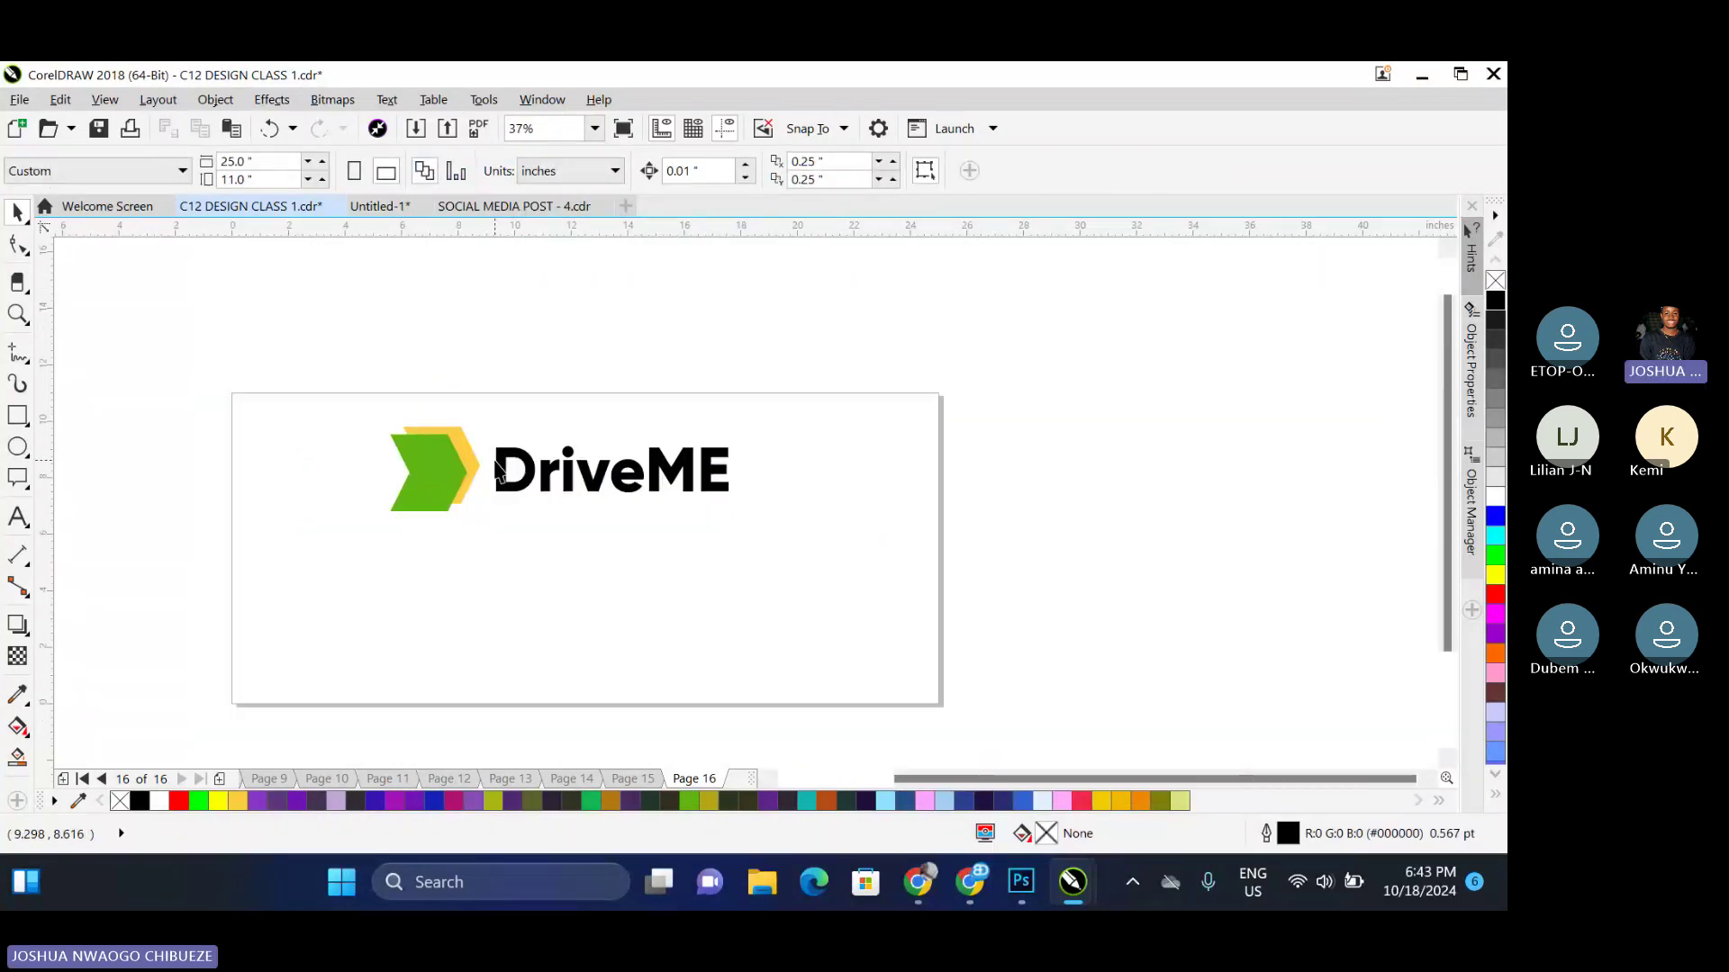
pyautogui.scroll(1, 498, 470)
pyautogui.click(561, 498)
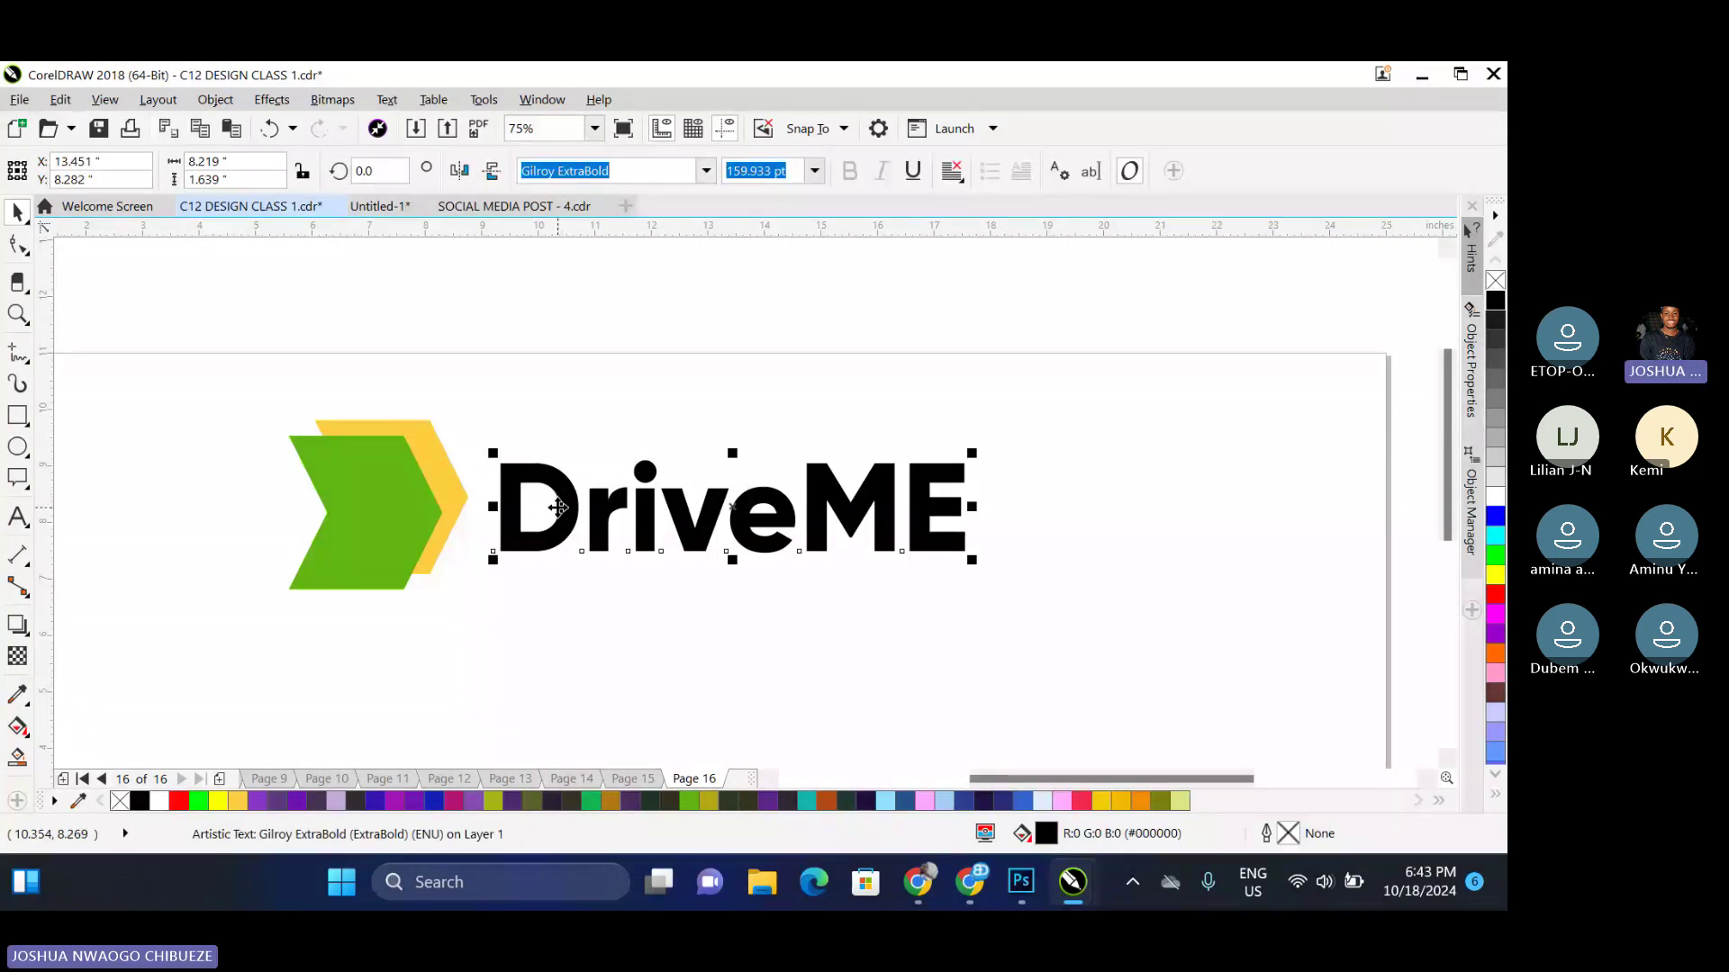
# Skew the green and yellow arrows together horizontally so their upper ends lean towards the DriveME text
pyautogui.moveTo(222, 388); pyautogui.dragTo(508, 646)
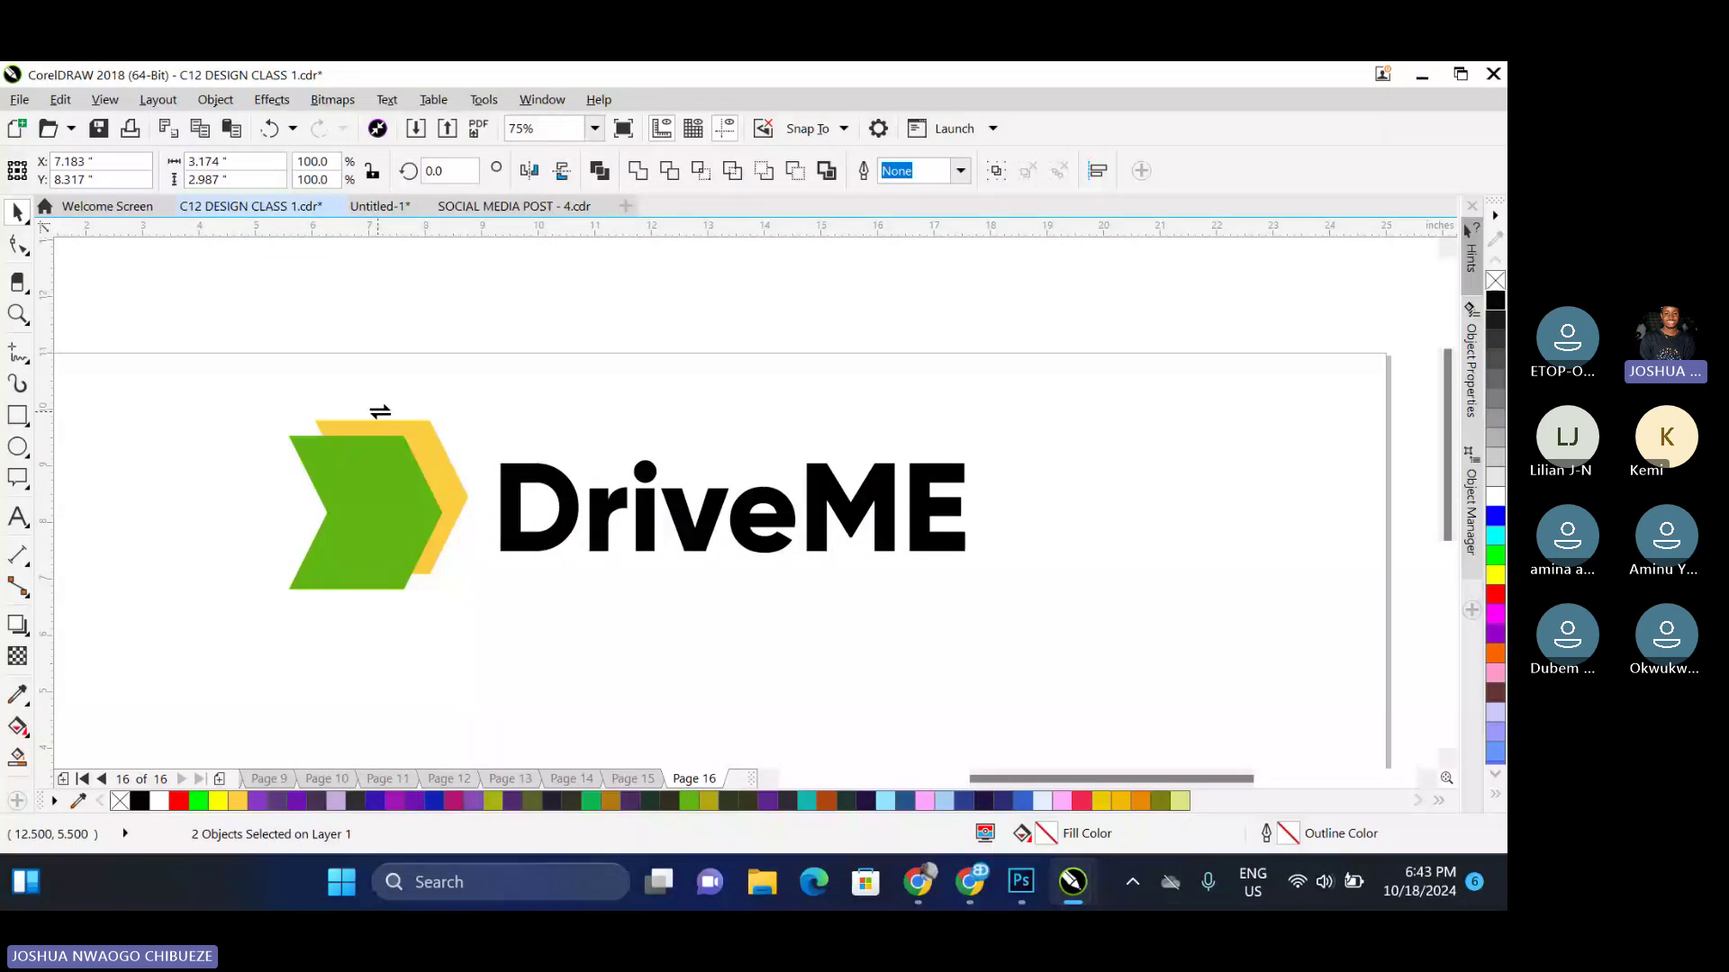
pyautogui.click(379, 498)
pyautogui.moveTo(377, 596); pyautogui.dragTo(376, 586)
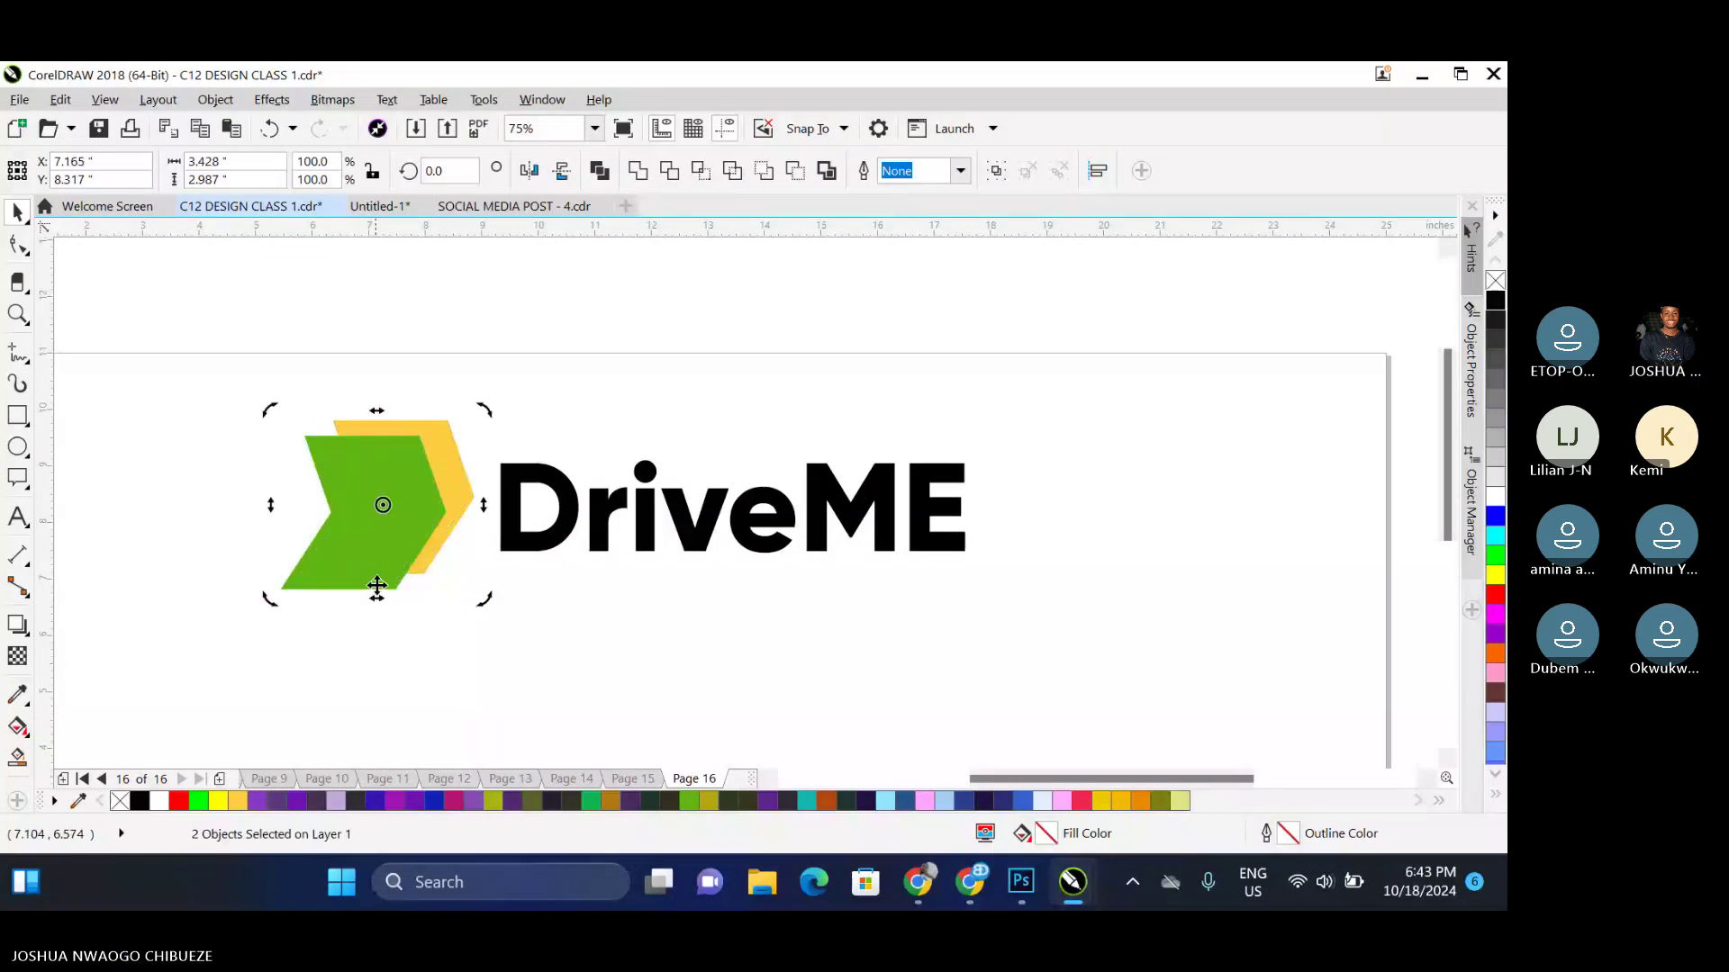
pyautogui.click(586, 409)
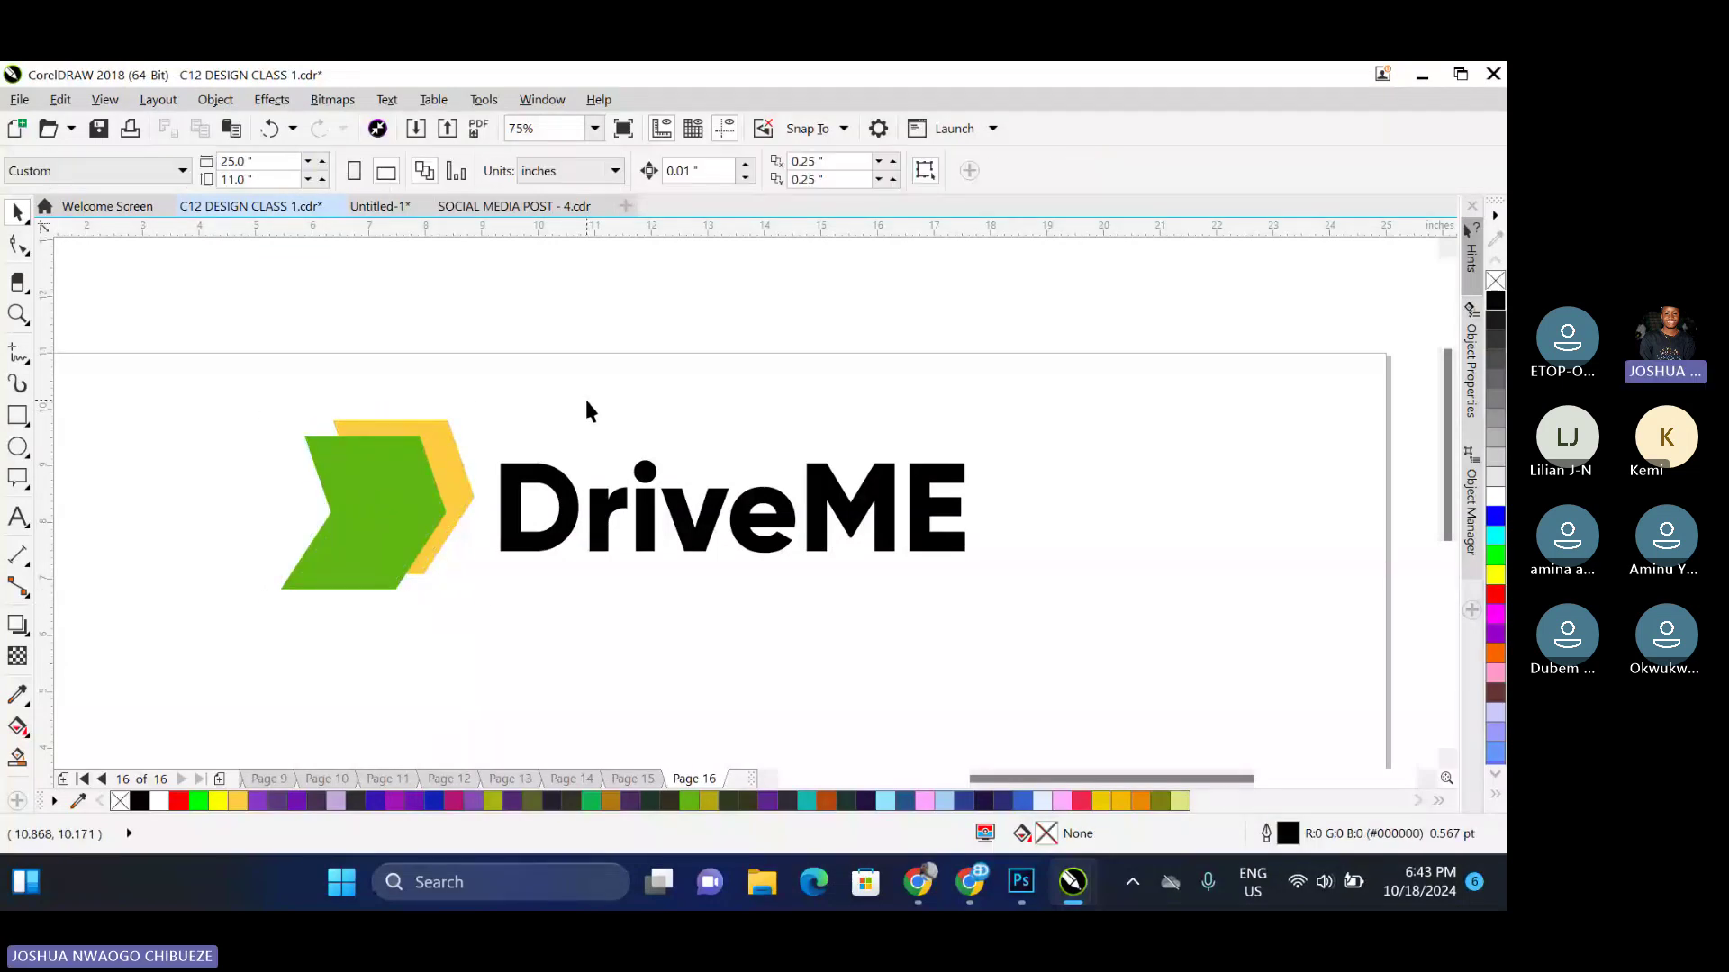
pyautogui.scroll(-2, 576, 396)
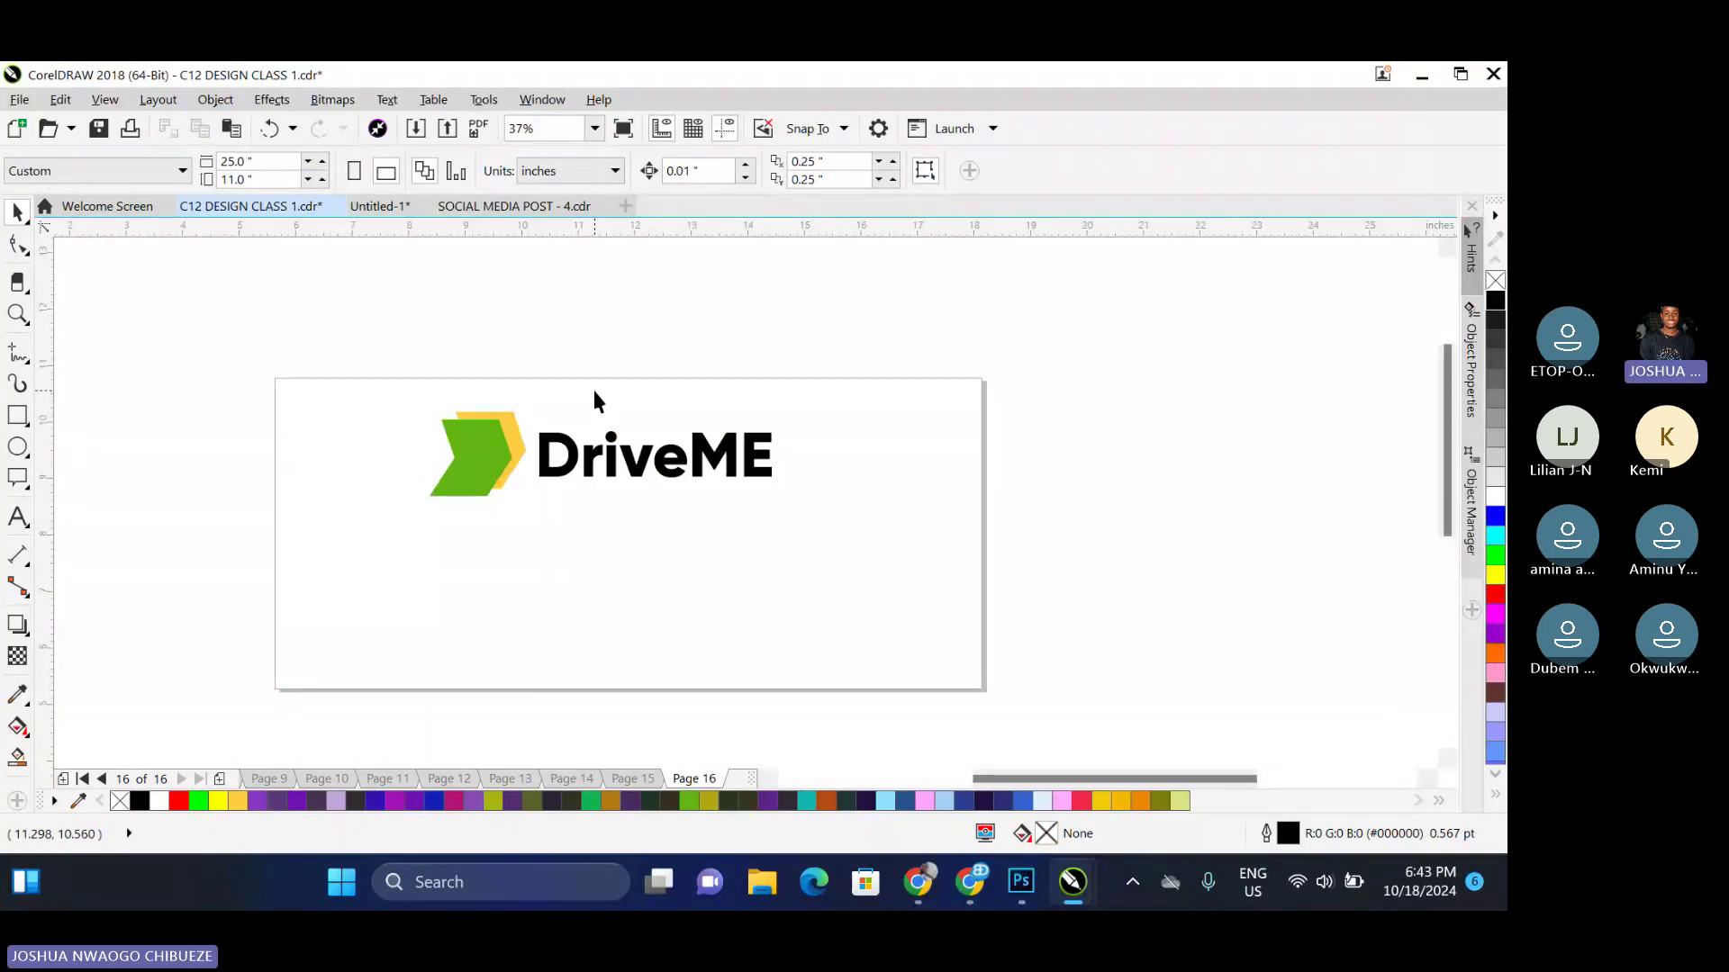
pyautogui.scroll(2, 594, 392)
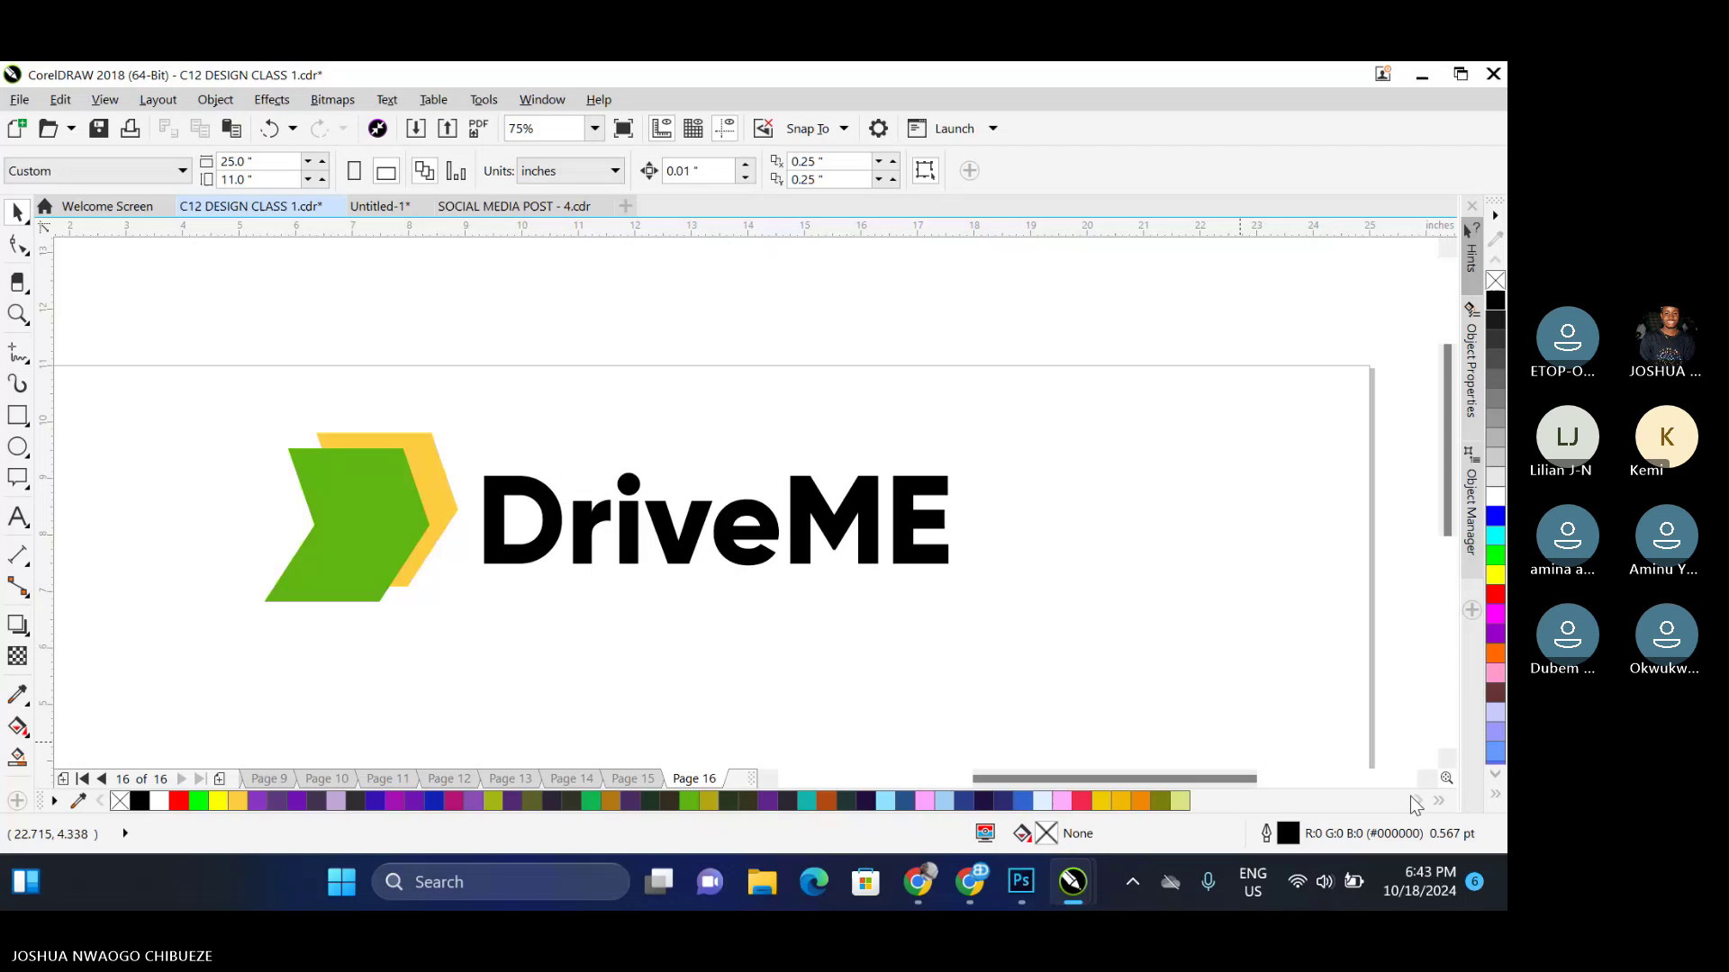
# Draw a round callout shape about 3.4 by 2.7 inches on the page below the arrow symbol
pyautogui.click(28, 487)
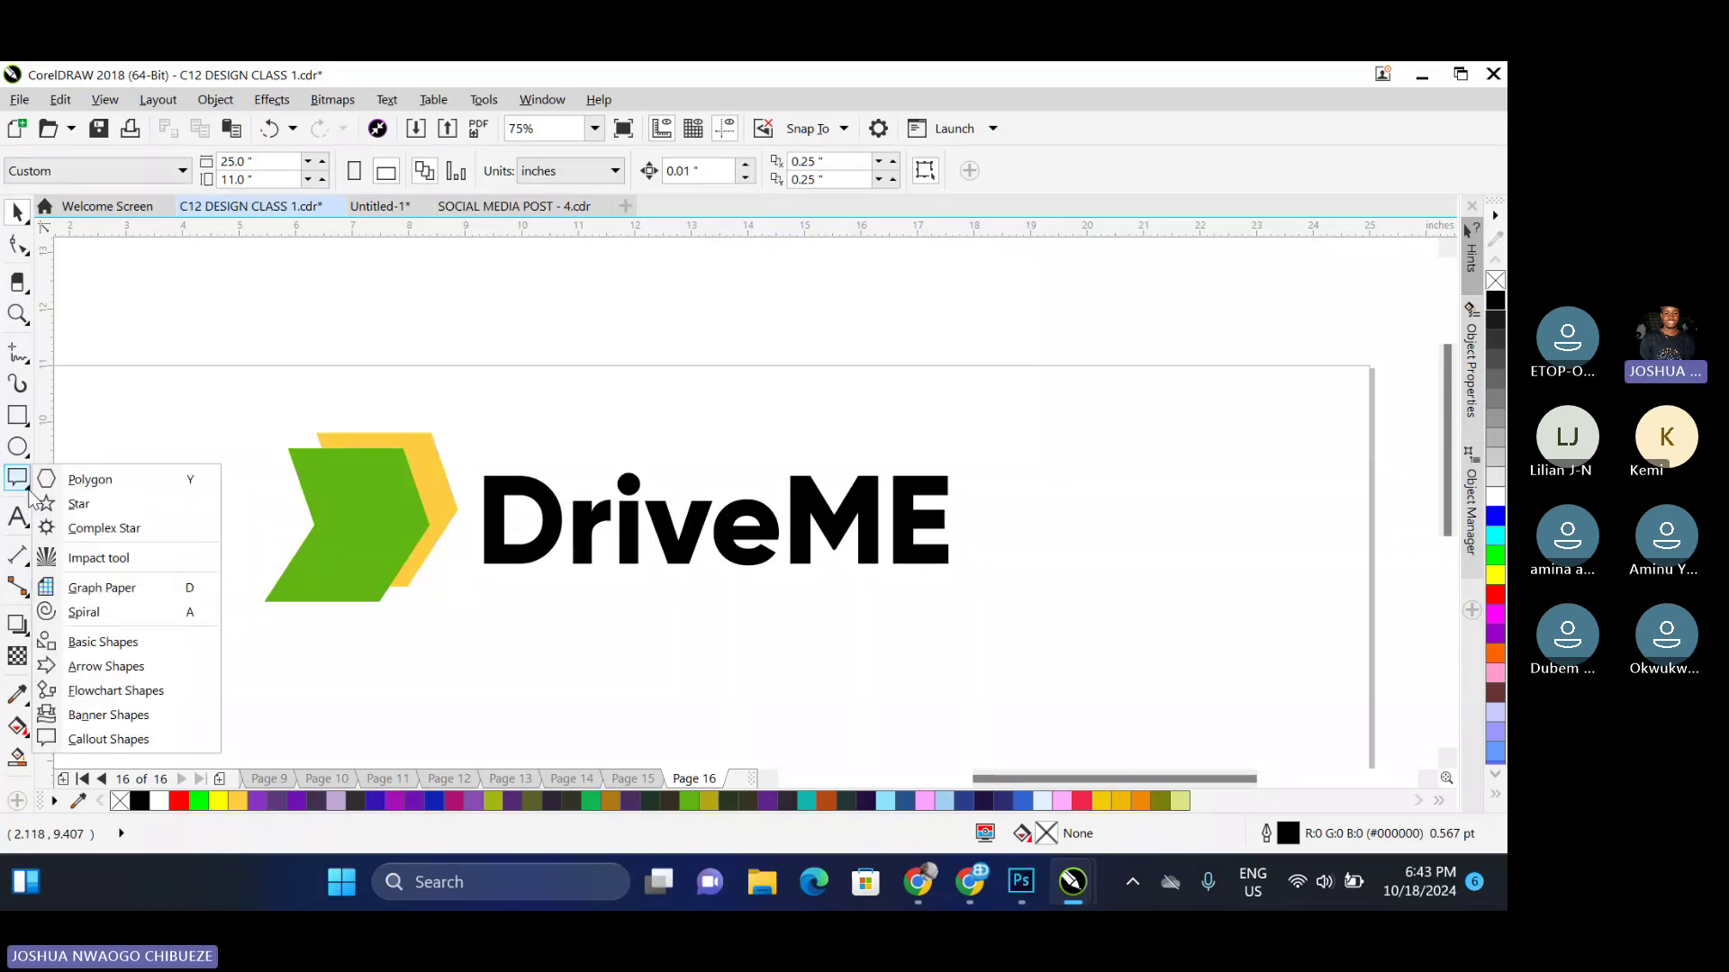
pyautogui.click(103, 642)
pyautogui.click(599, 170)
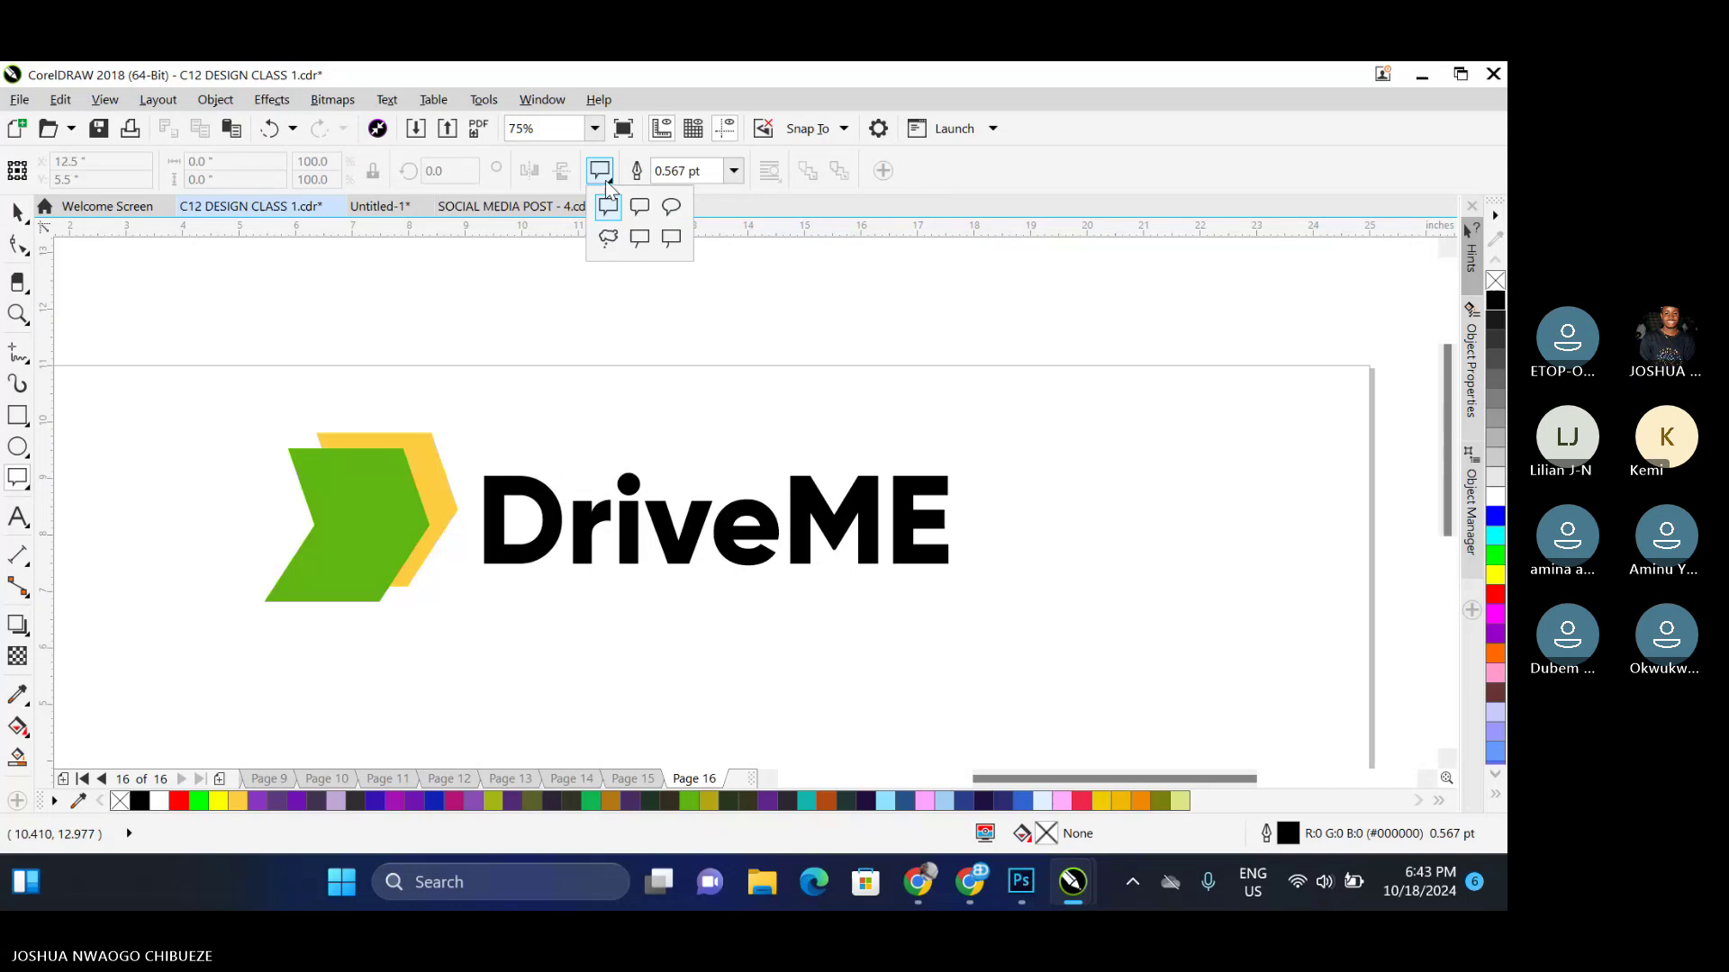
pyautogui.click(671, 209)
pyautogui.scroll(-2, 475, 382)
pyautogui.scroll(2, 483, 344)
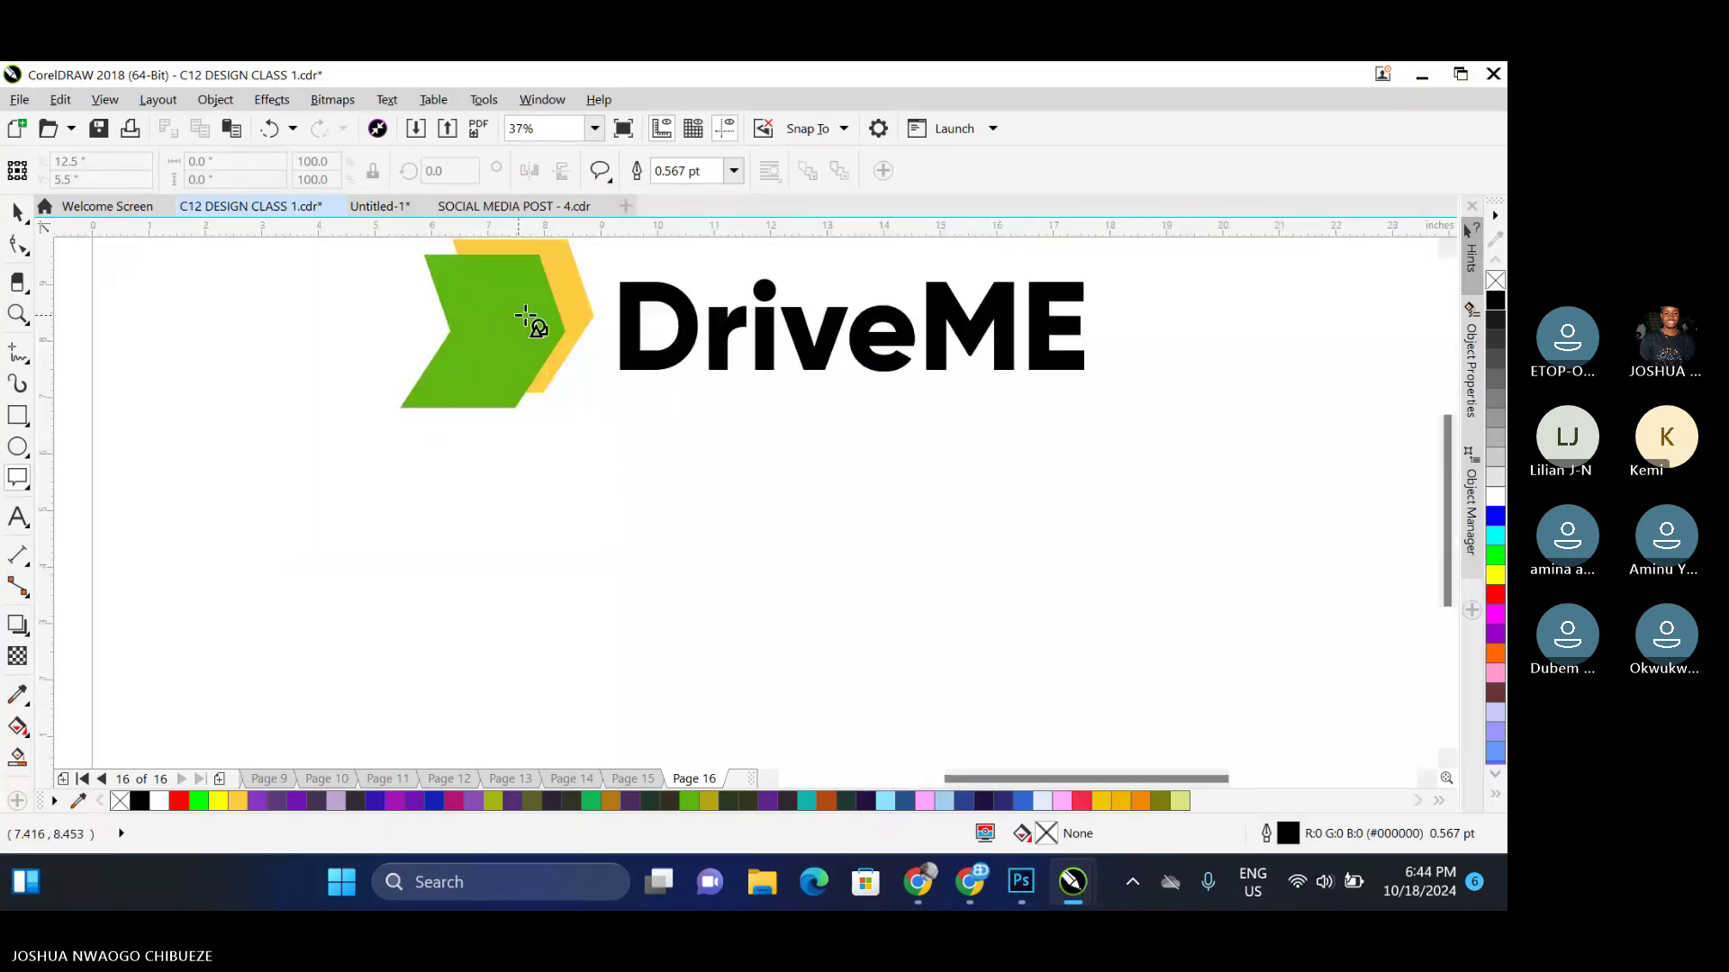
pyautogui.moveTo(410, 446)
pyautogui.mouseDown()
pyautogui.moveTo(502, 579)
pyautogui.moveTo(600, 540)
pyautogui.mouseUp()
pyautogui.press('space')
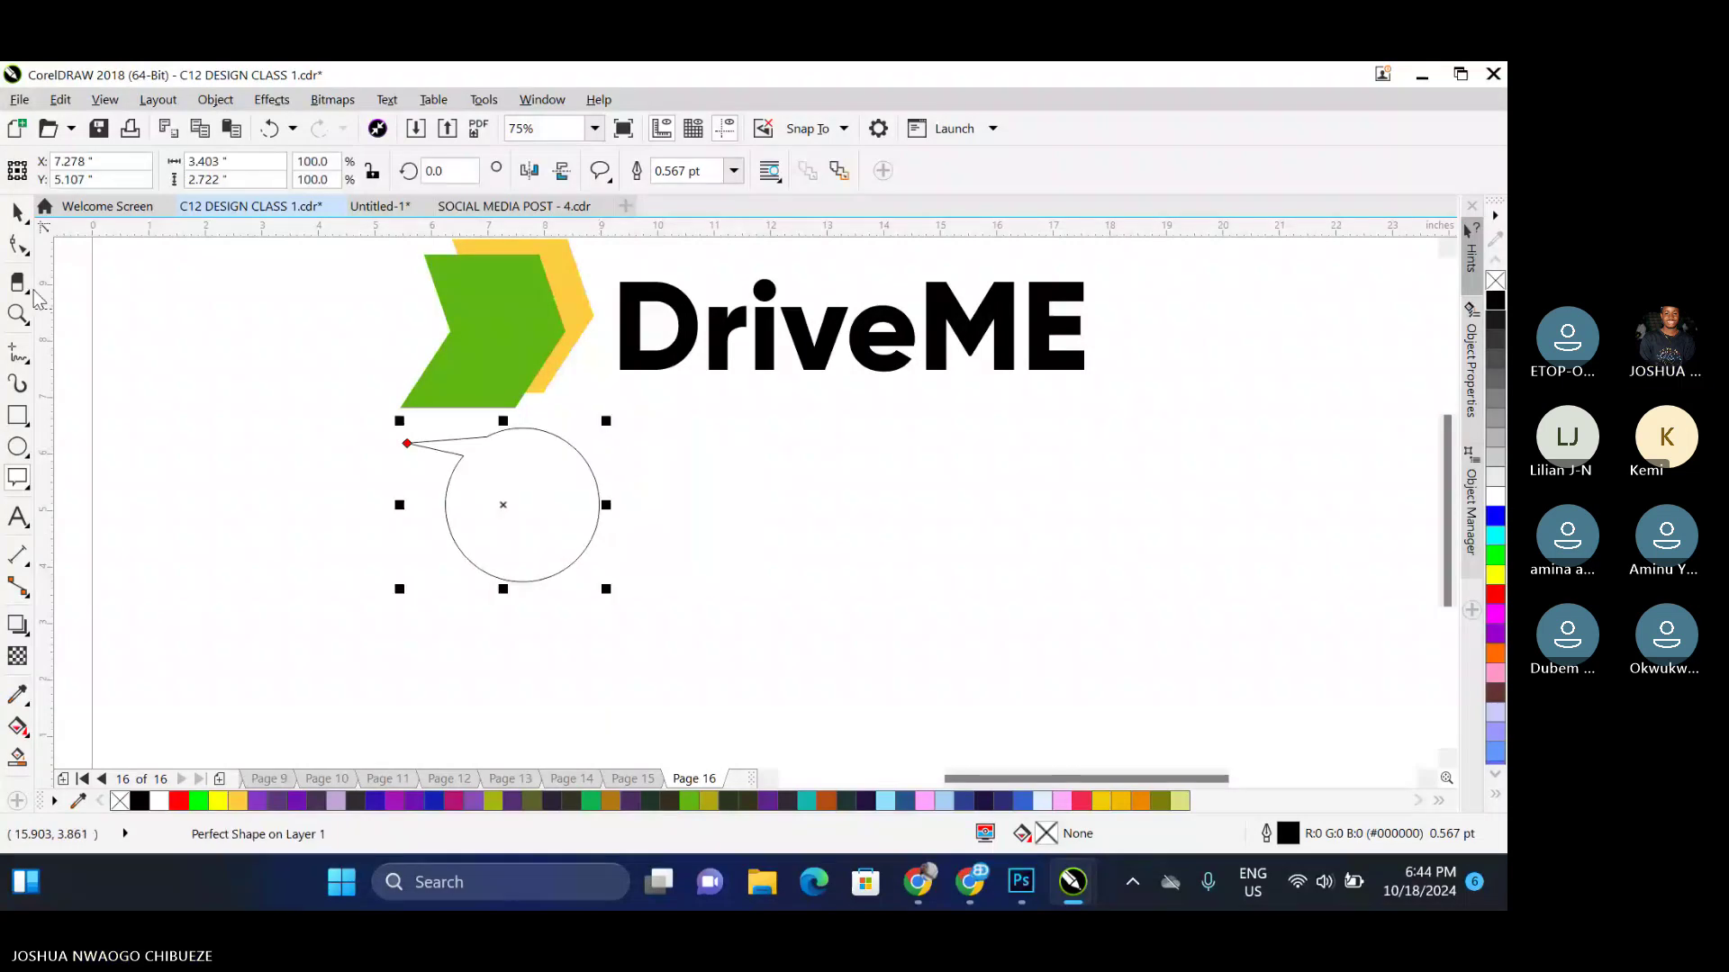
# Duplicate the round callout, mirror the copy horizontally and overlap it with the original
pyautogui.moveTo(452, 465); pyautogui.dragTo(468, 513)
pyautogui.hotkey('ctrl', 'd')
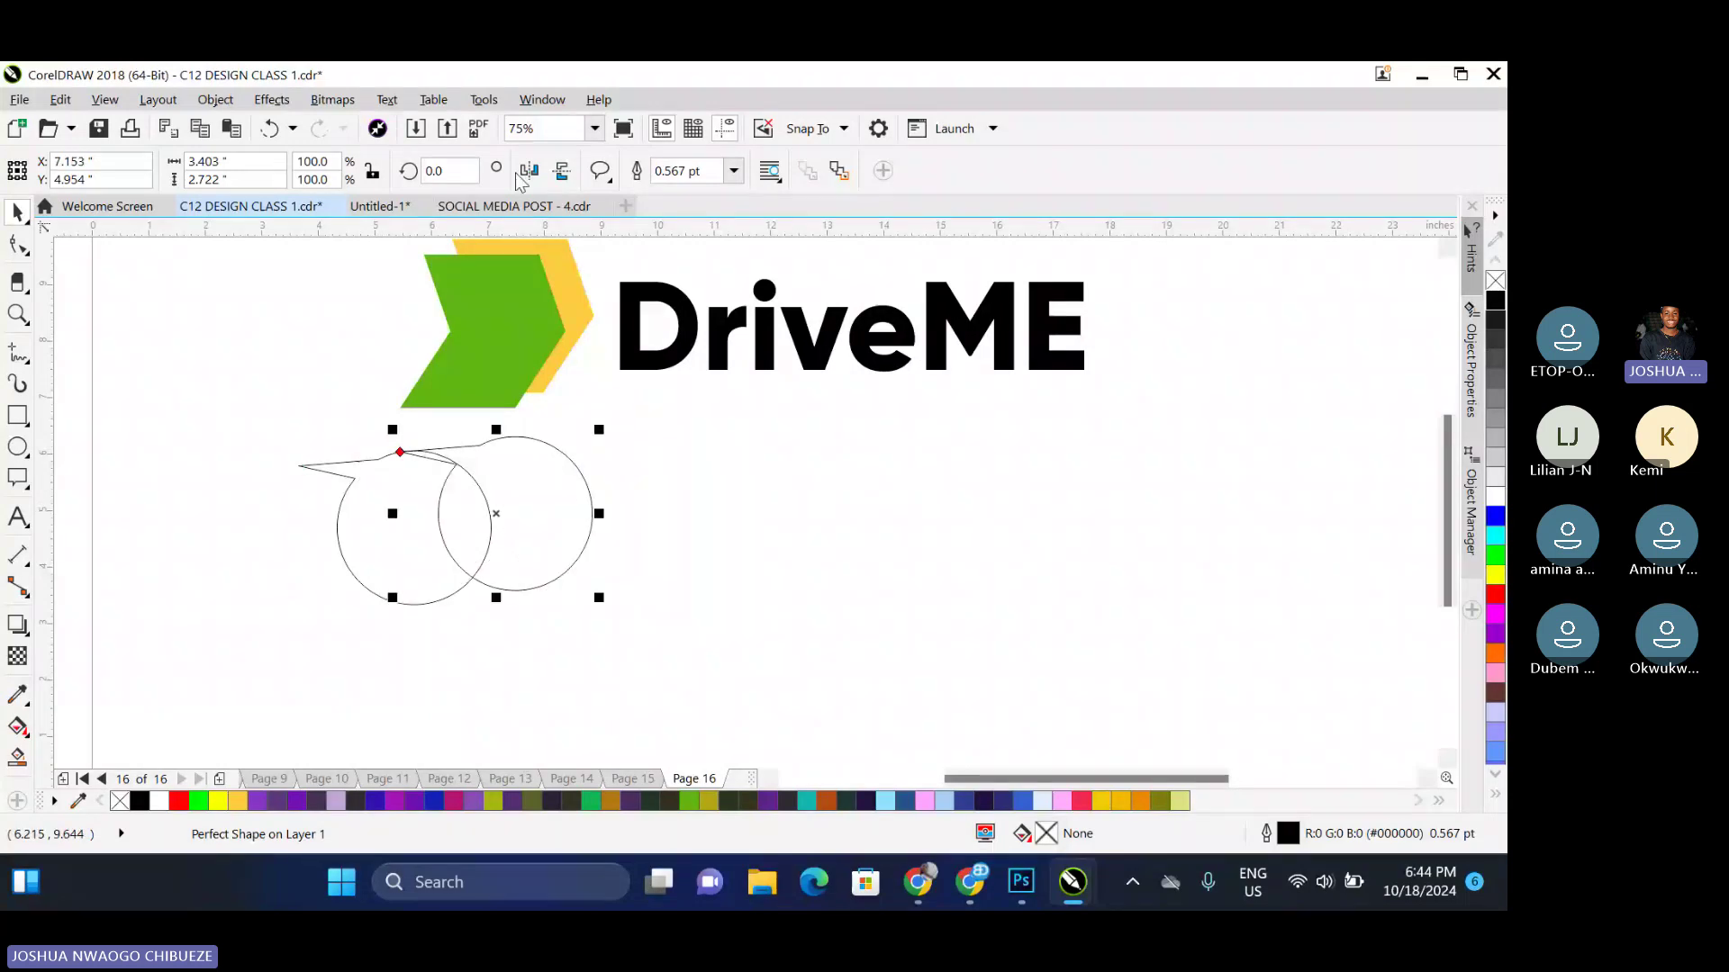
pyautogui.click(528, 172)
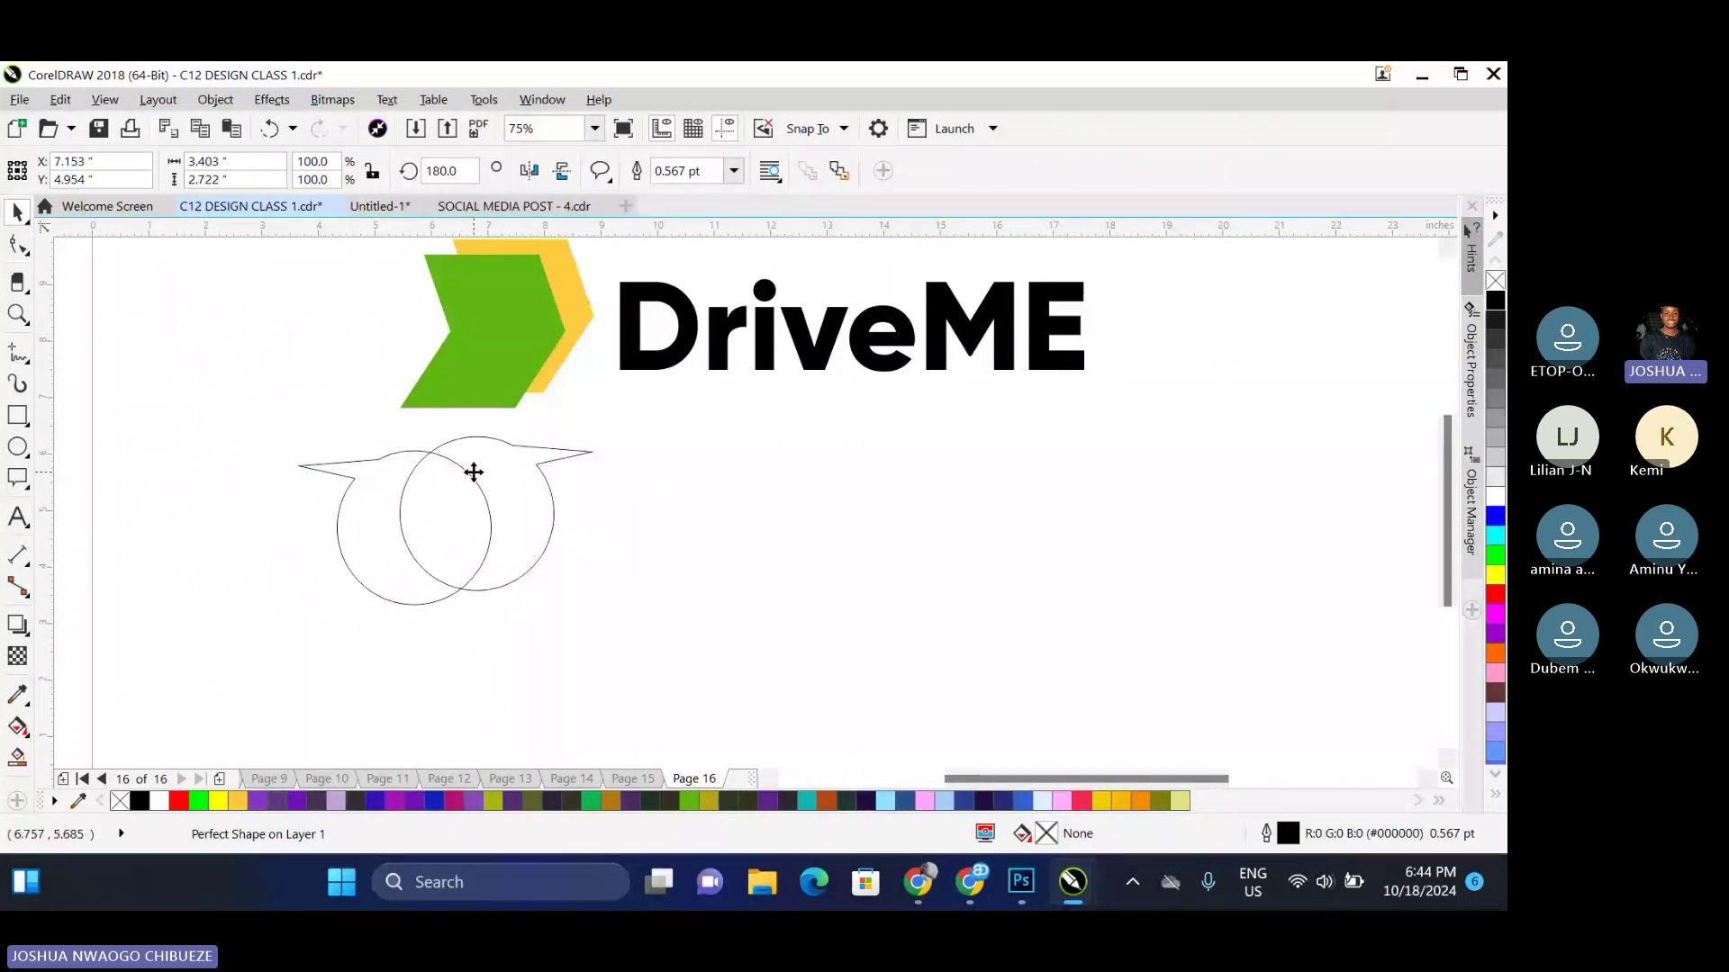
pyautogui.moveTo(474, 472); pyautogui.dragTo(474, 452)
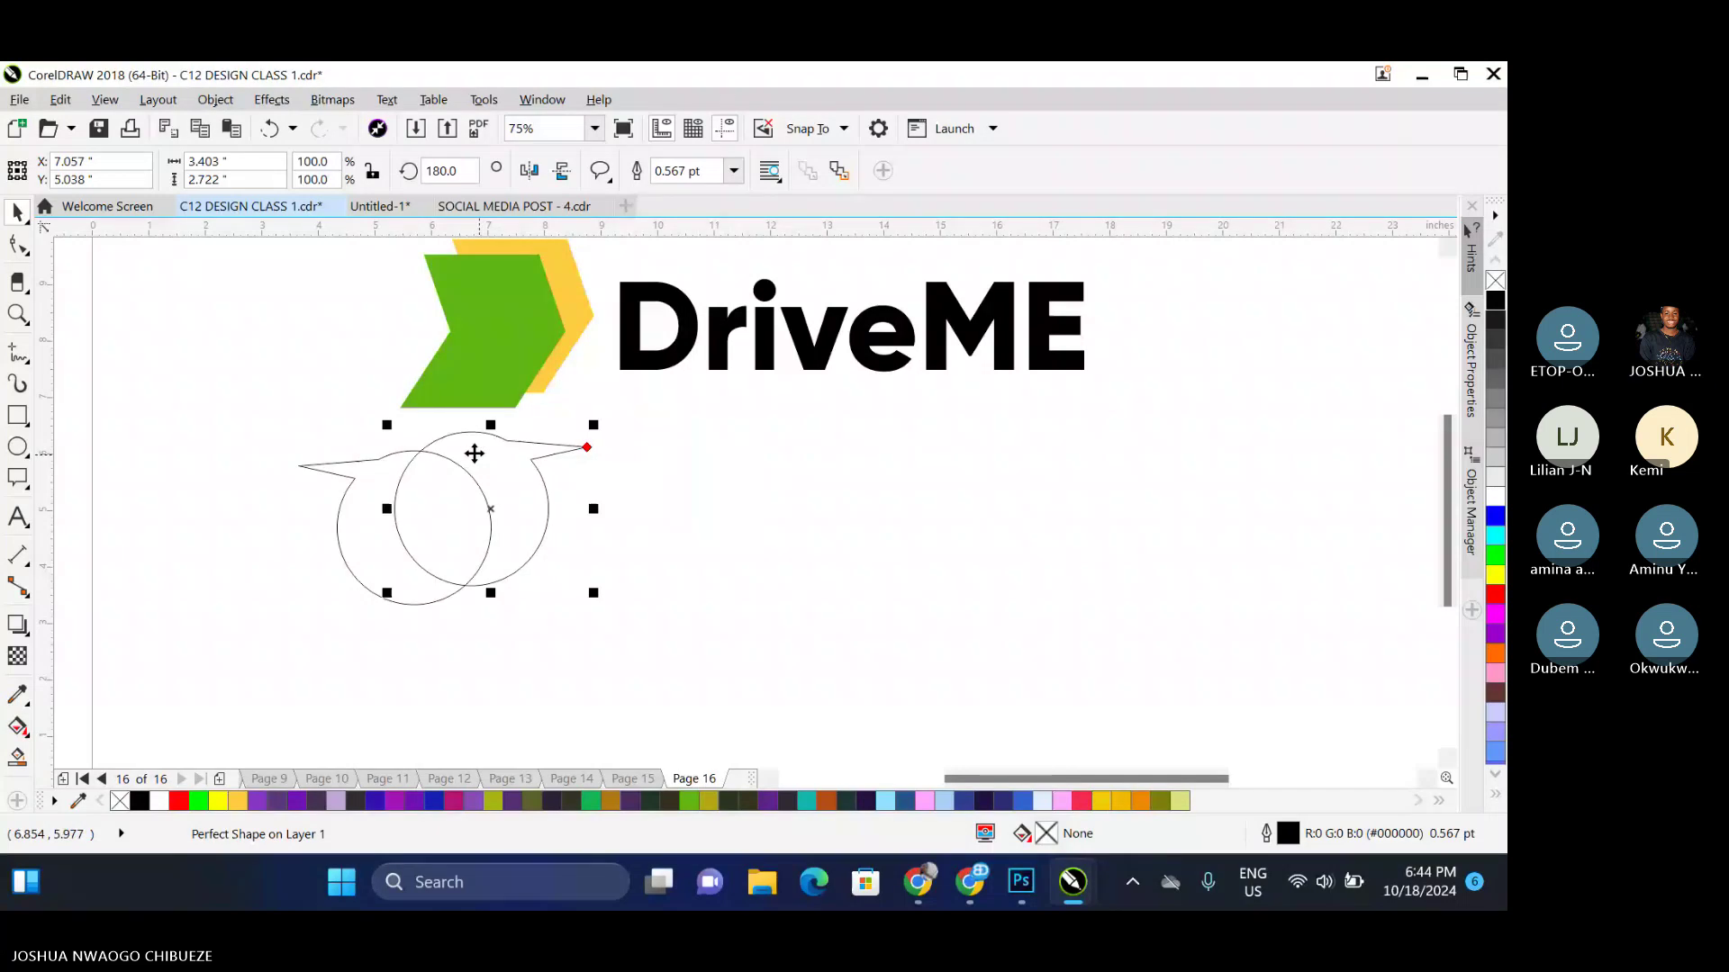
# Try a vertically mirrored duplicate of the callout pair below it, and delete all the copies, leaving one callout
pyautogui.keyDown('shift'); pyautogui.click(364, 484); pyautogui.keyUp('shift')
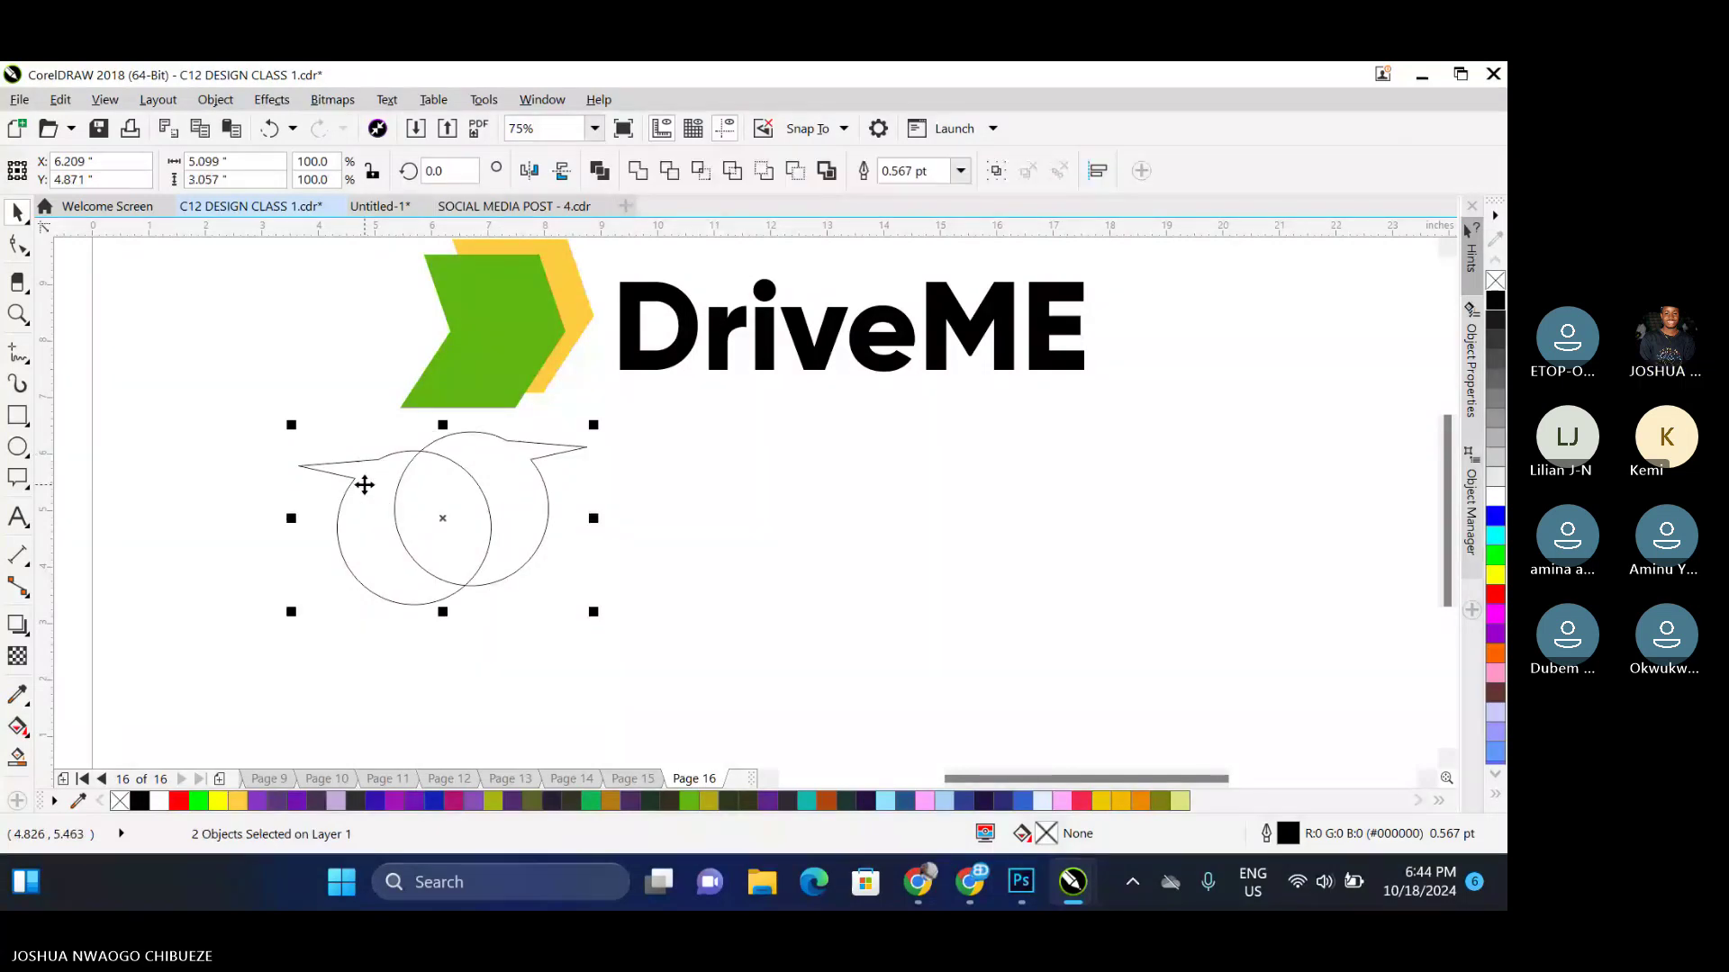
pyautogui.hotkey('ctrl', 'd')
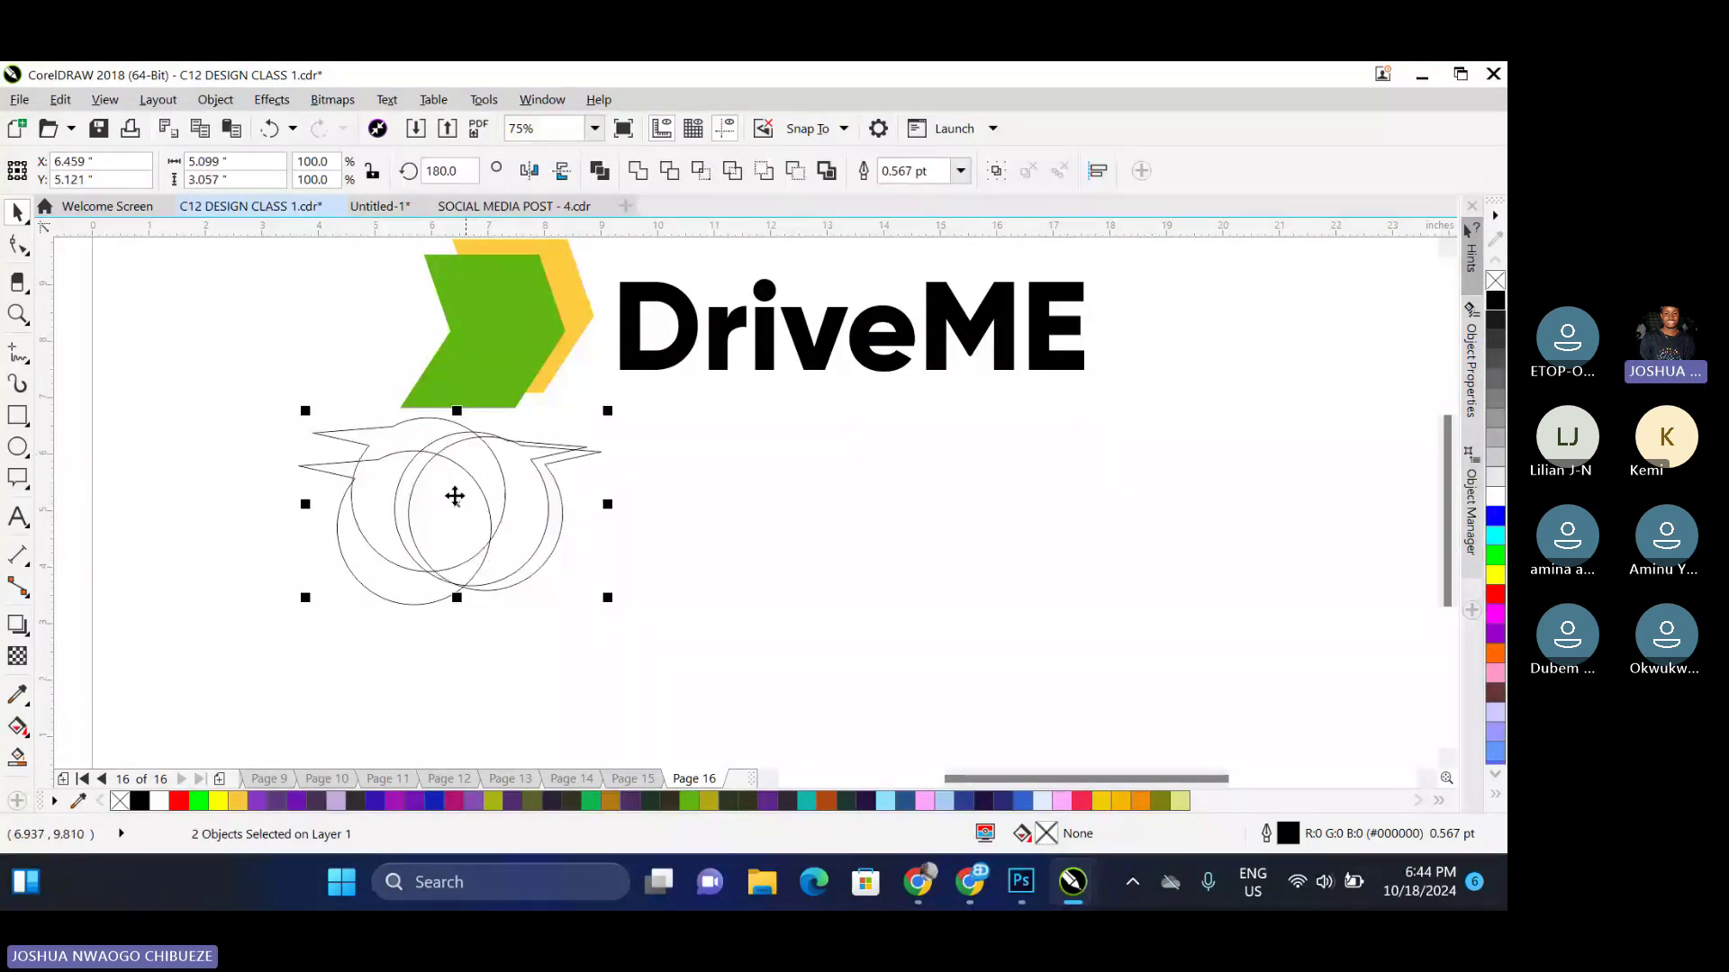
pyautogui.moveTo(455, 496); pyautogui.dragTo(420, 595)
pyautogui.click(559, 171)
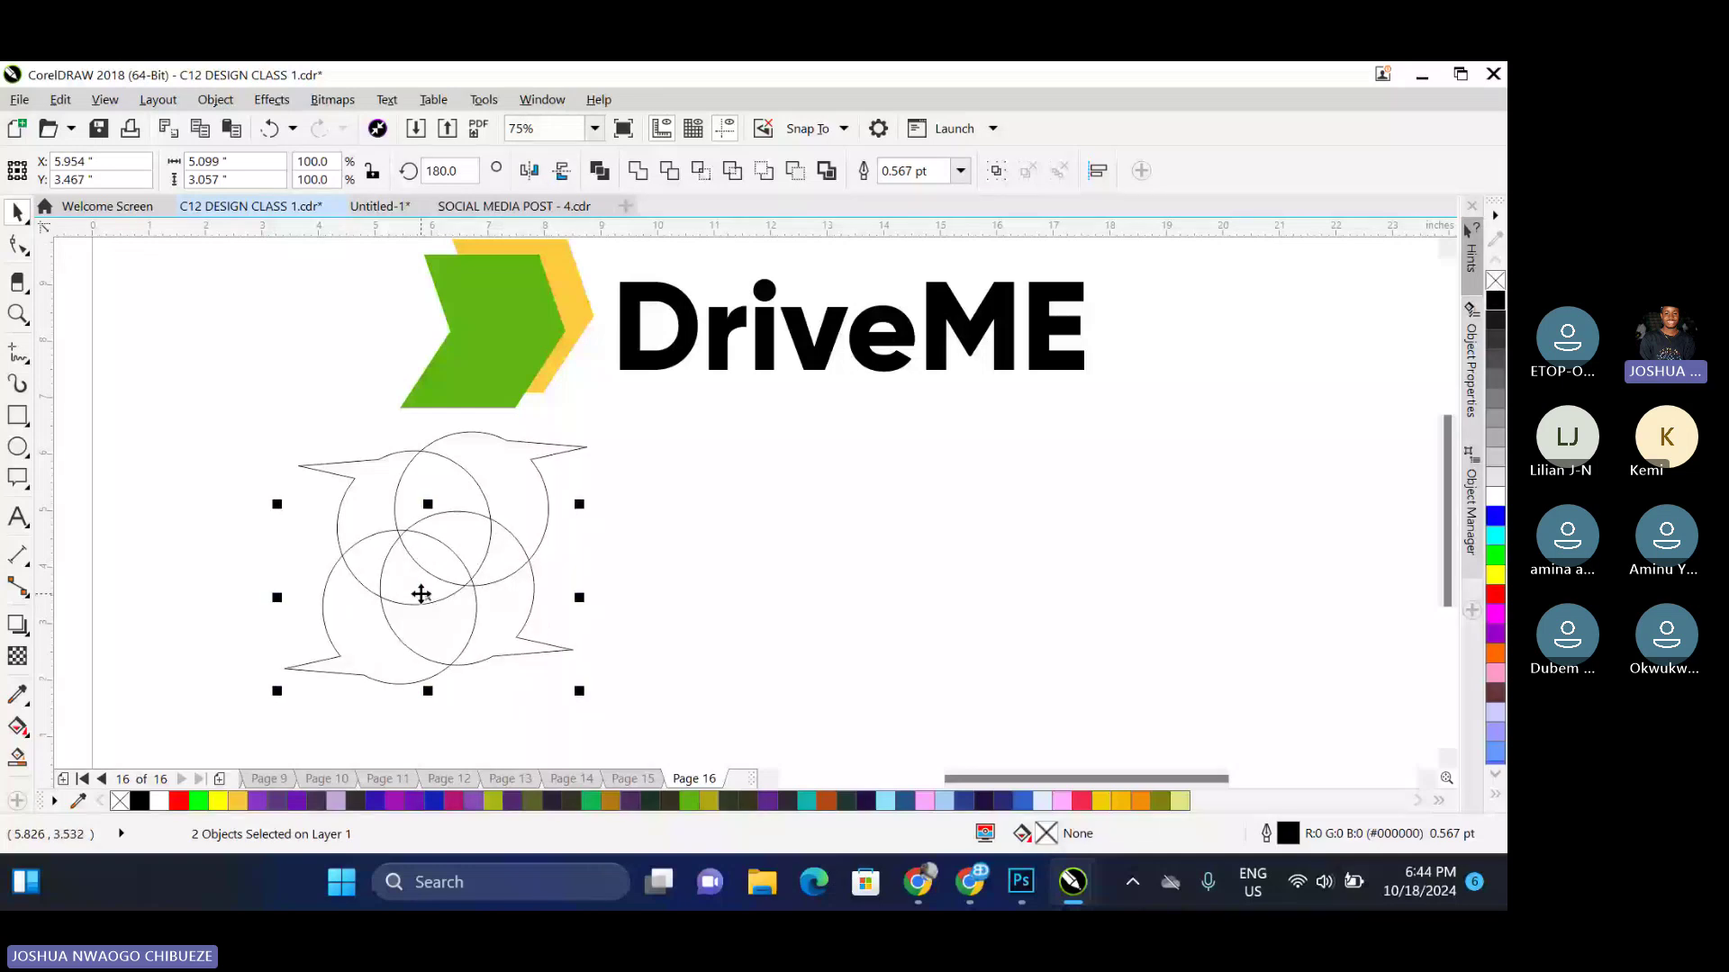
pyautogui.press('Delete')
# Reshape the callout's tail into a short point below the circle and rotate the callout to about 342.3 degrees
pyautogui.press('F10')
pyautogui.click(305, 469)
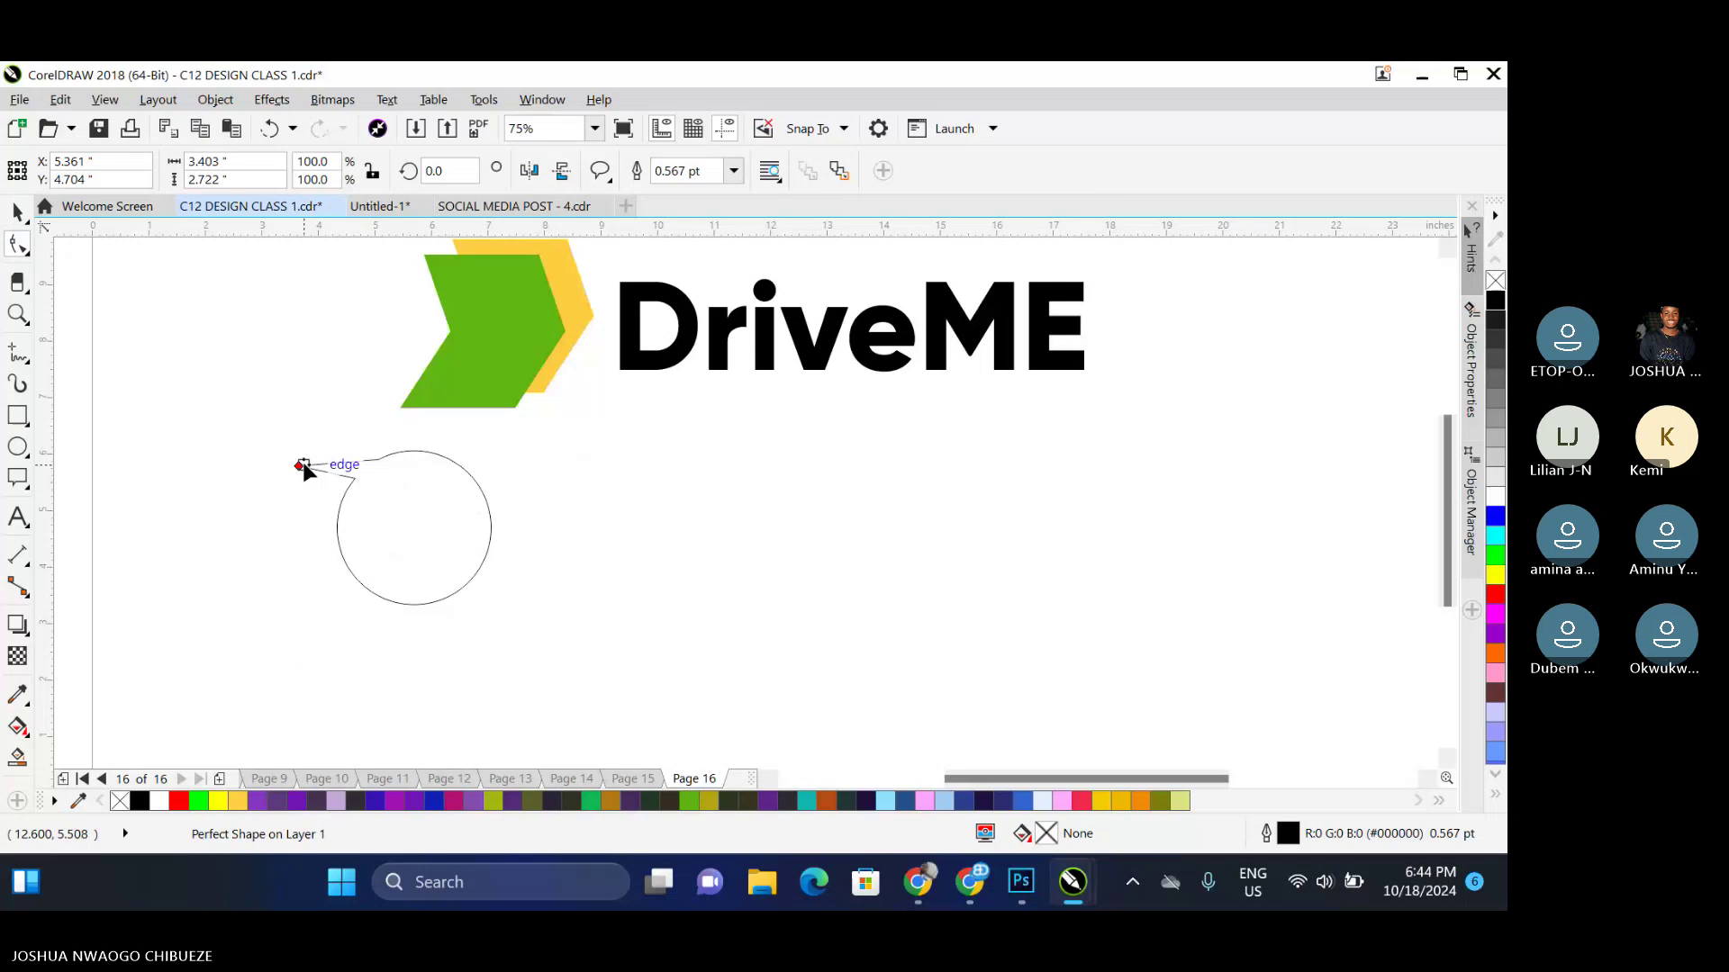
pyautogui.moveTo(305, 468); pyautogui.dragTo(391, 632)
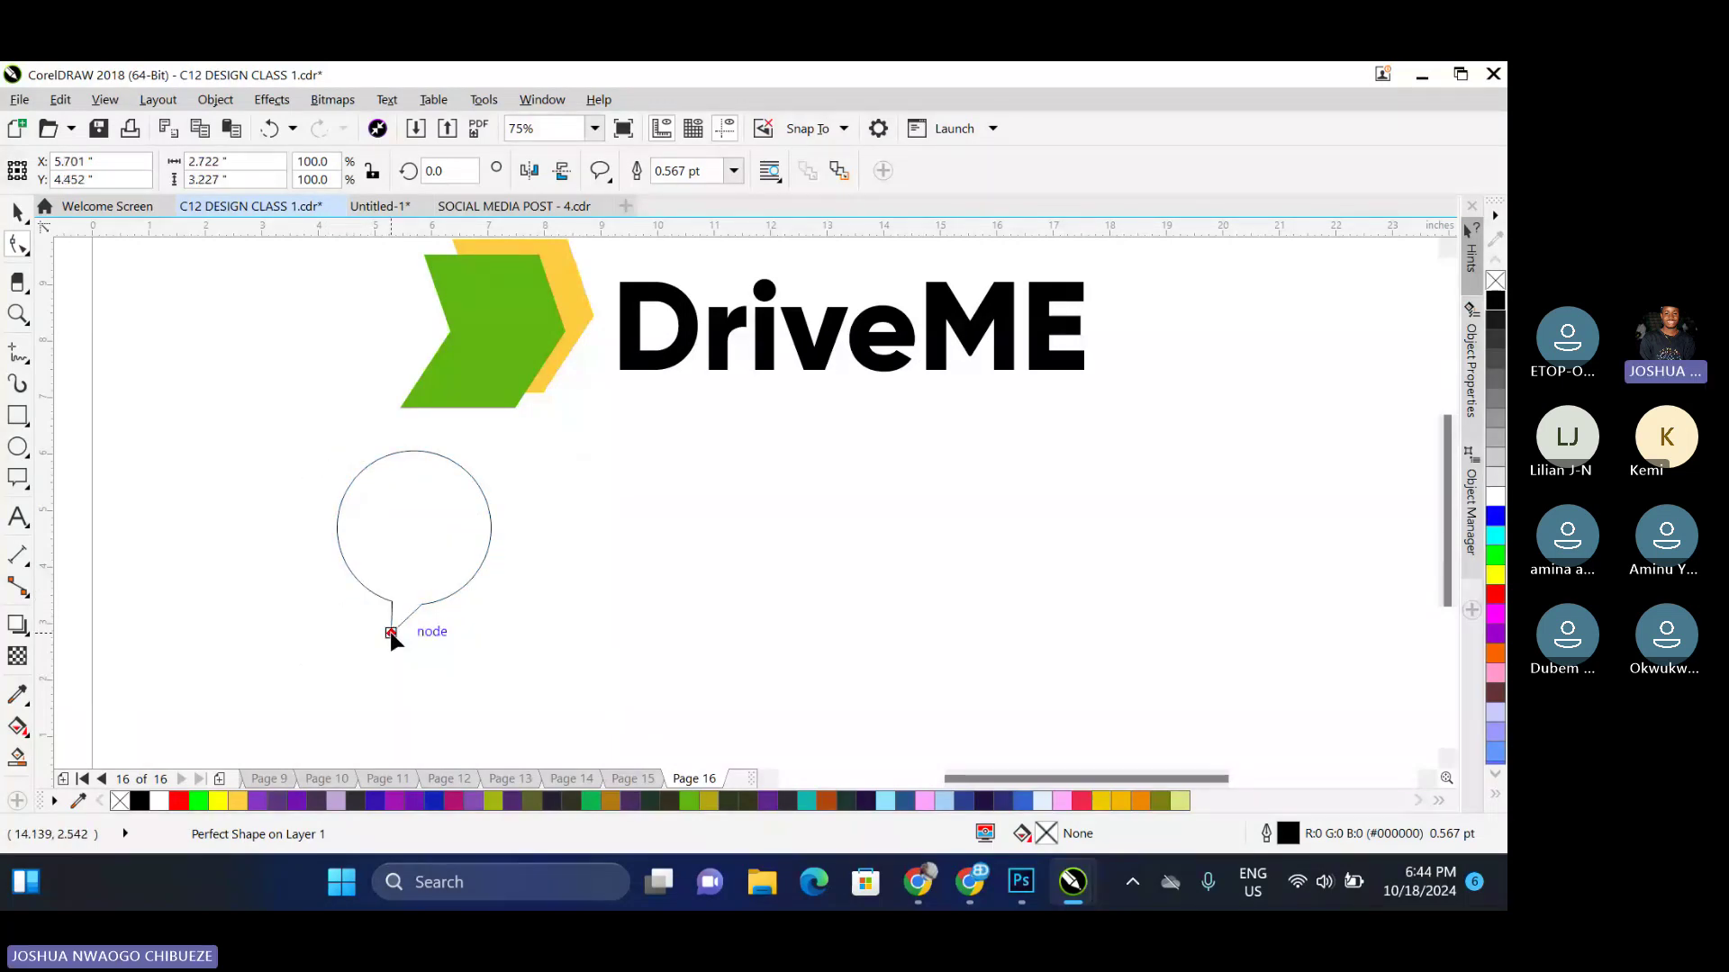
pyautogui.click(18, 213)
pyautogui.moveTo(494, 443); pyautogui.dragTo(545, 490)
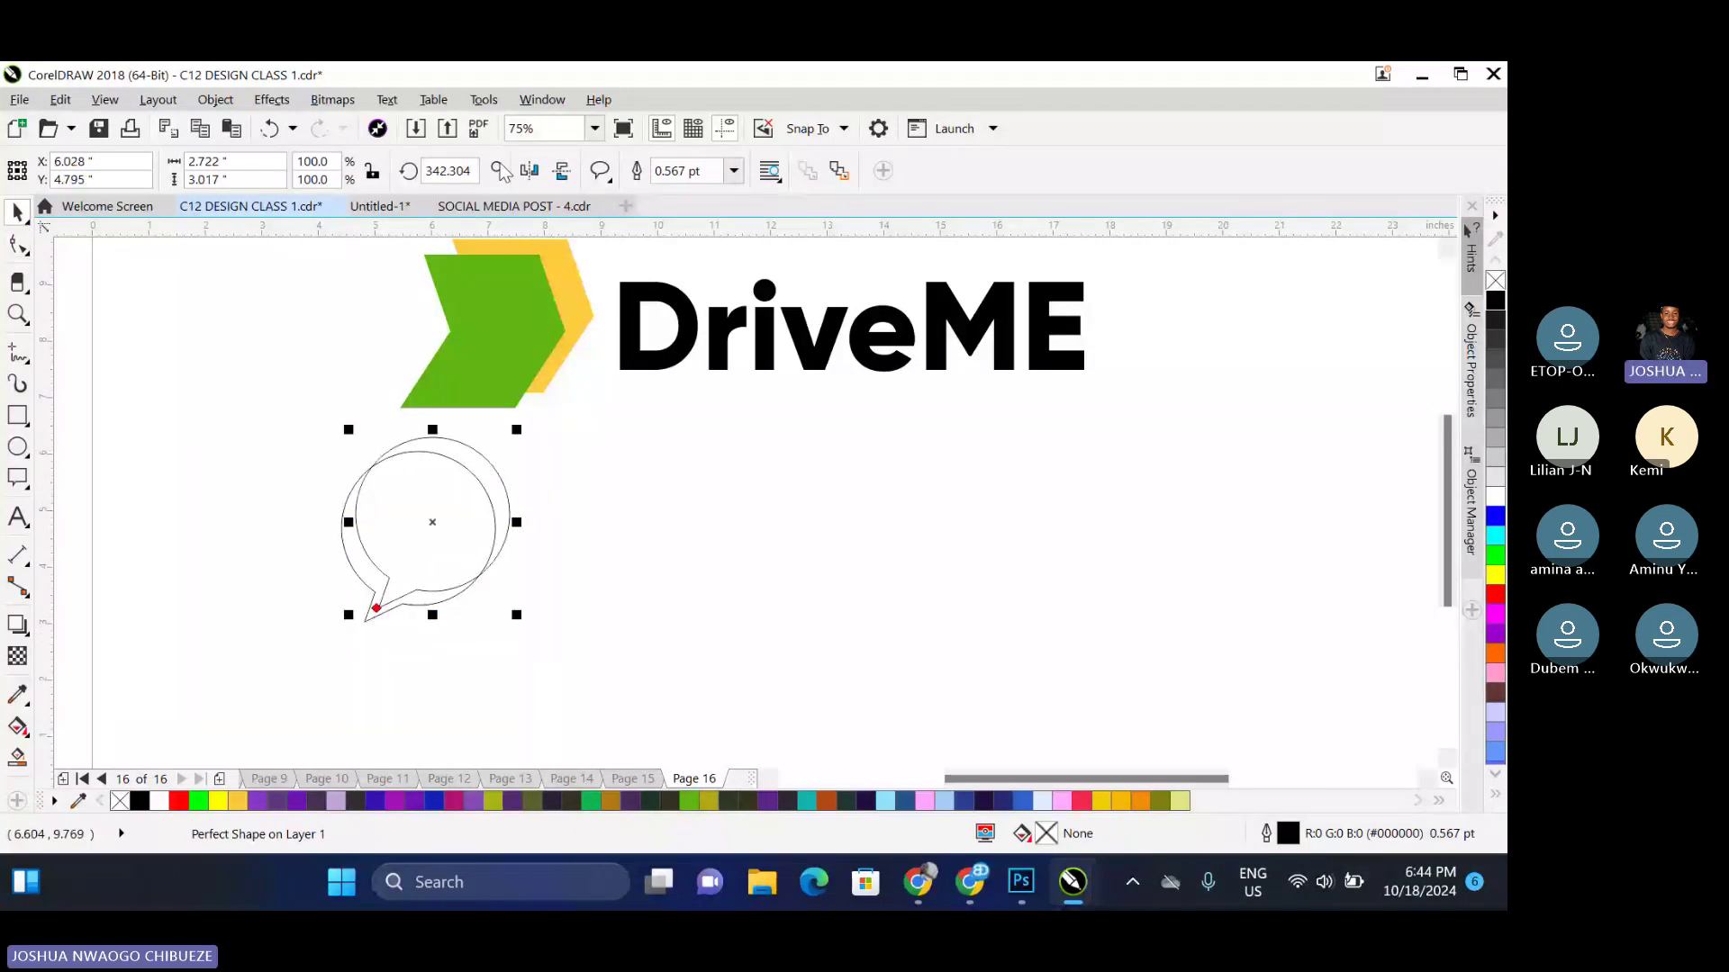
# Mirror a duplicate of the callout horizontally and offset it slightly to the right of the original
pyautogui.click(529, 170)
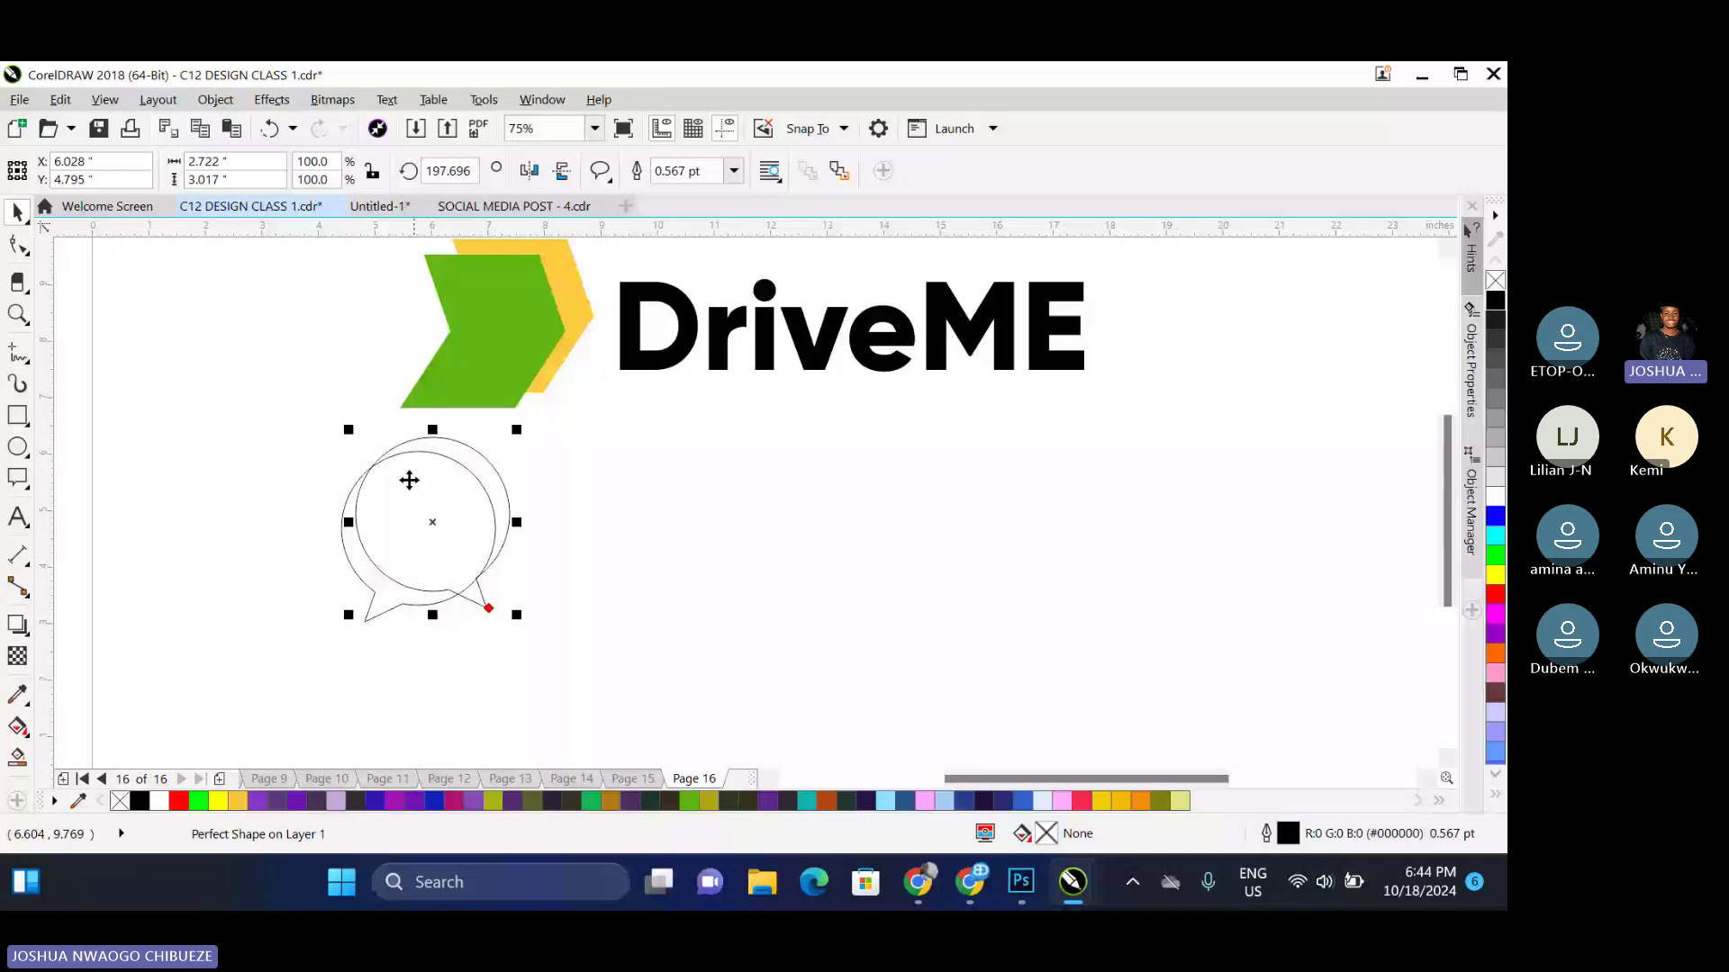
pyautogui.moveTo(409, 480); pyautogui.dragTo(415, 481)
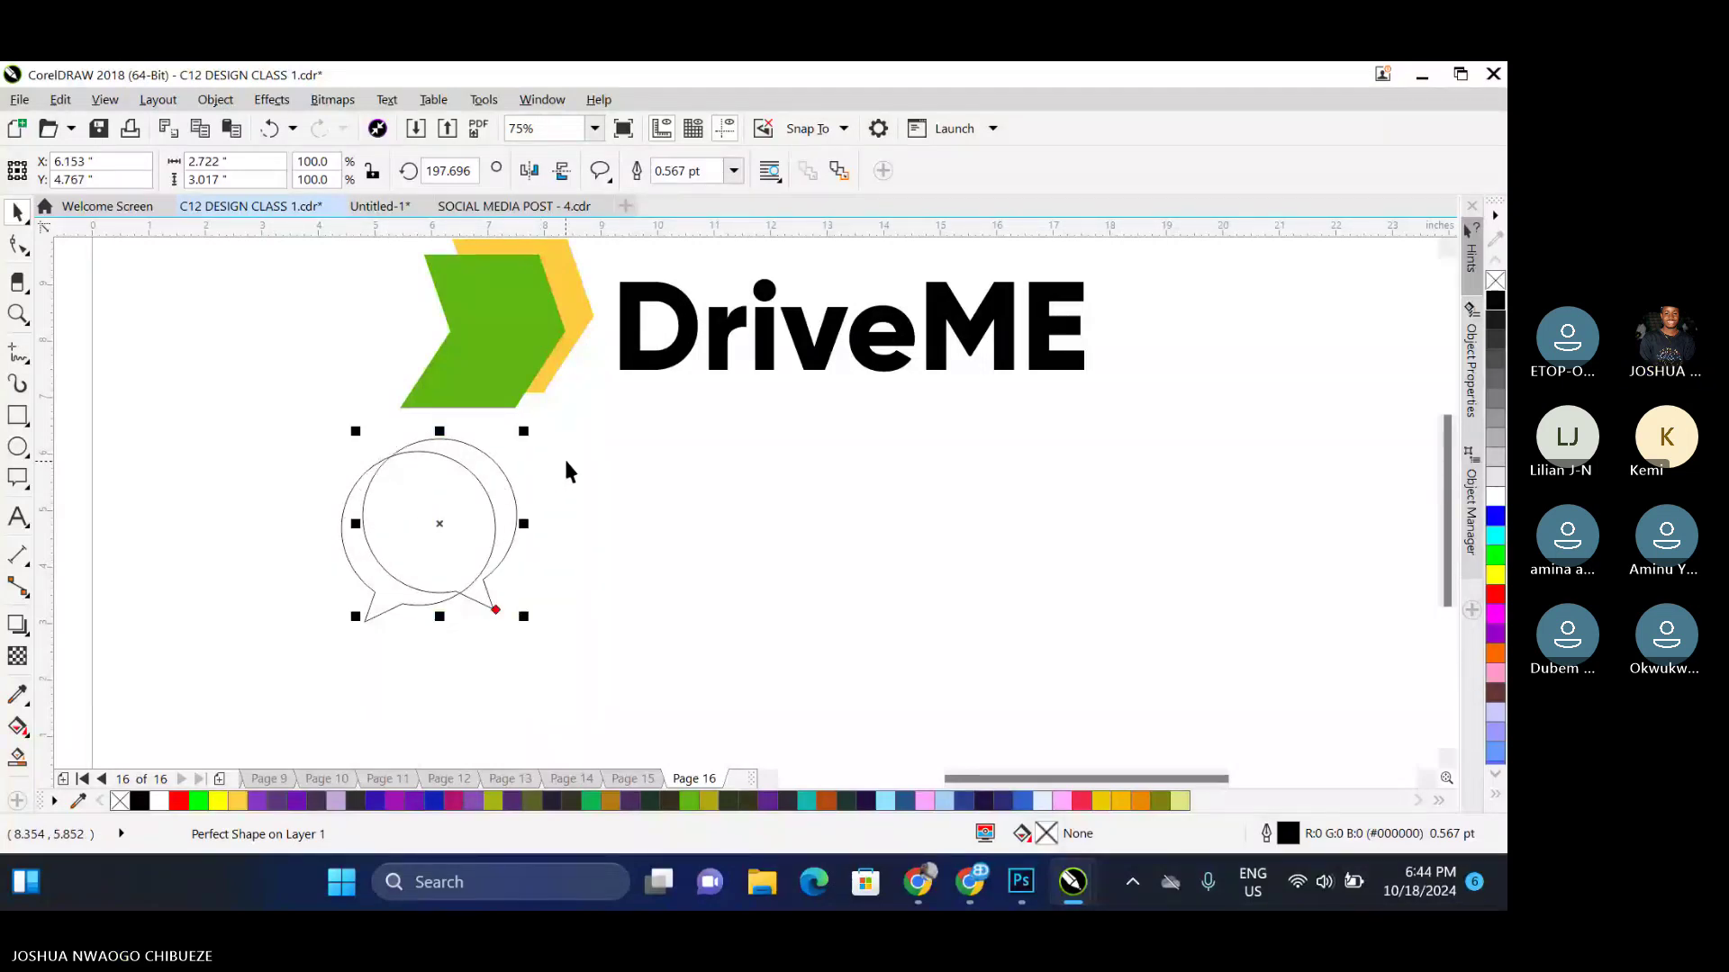
pyautogui.click(566, 462)
# Draw a small ellipse inside the overlapping callouts and set its width to 0.25 inches to make it a circle
pyautogui.click(411, 529)
pyautogui.moveTo(369, 513); pyautogui.dragTo(387, 534)
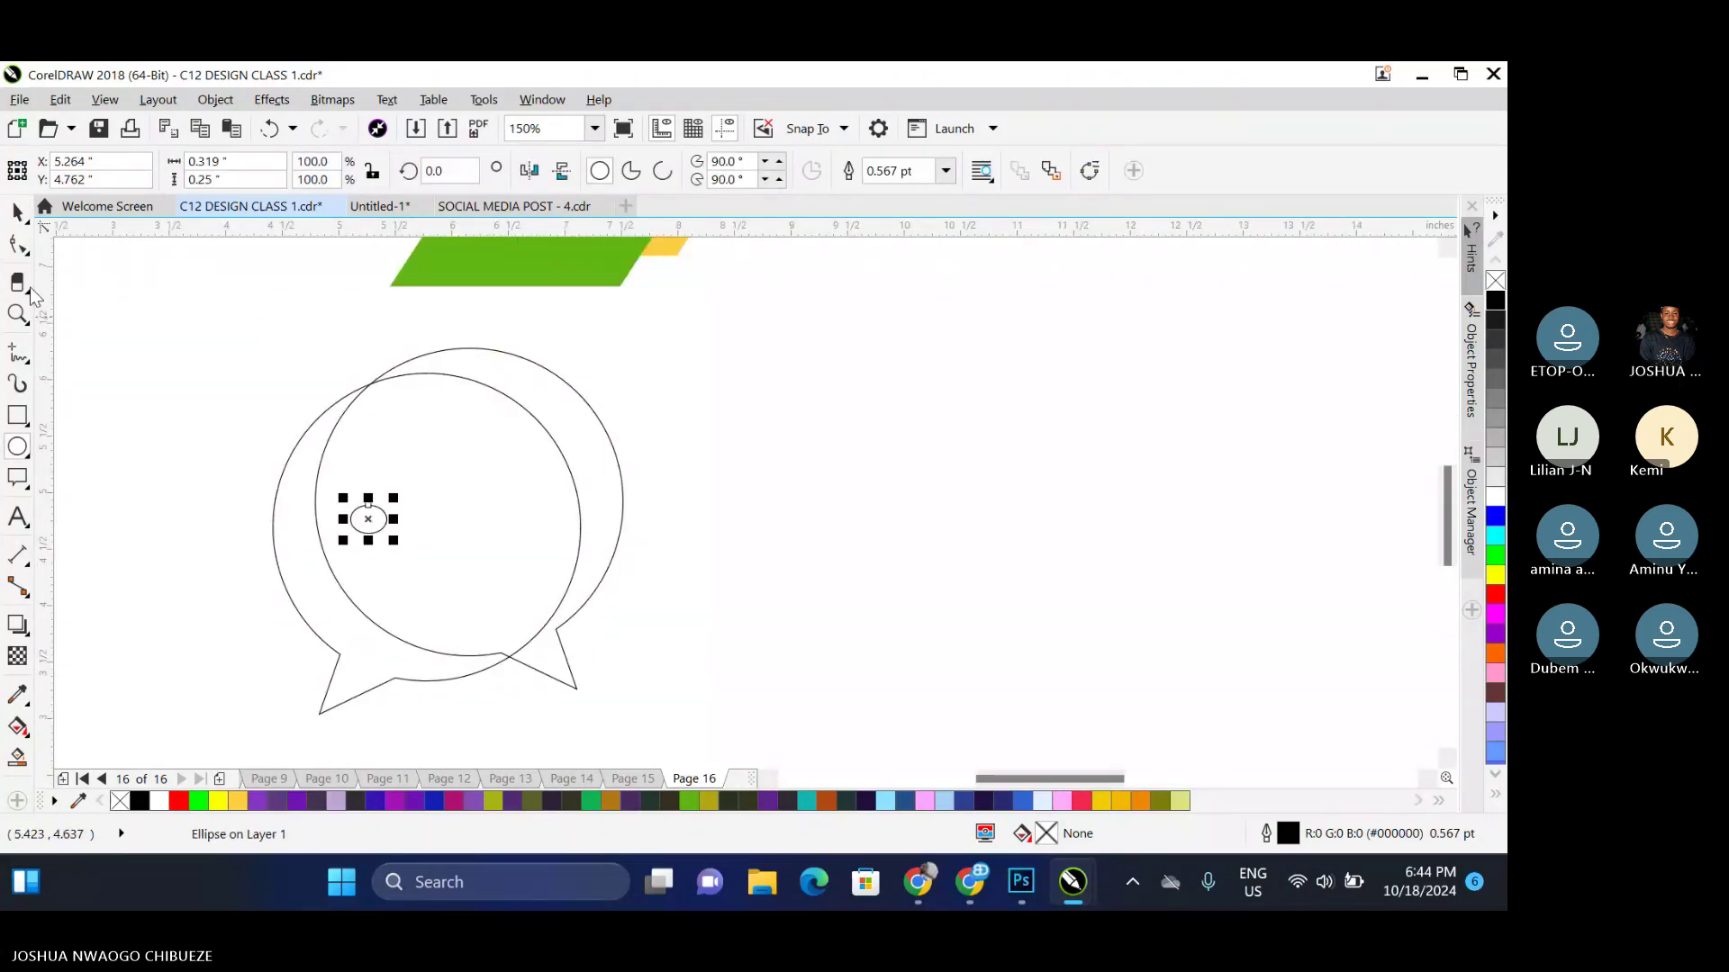
pyautogui.press('space')
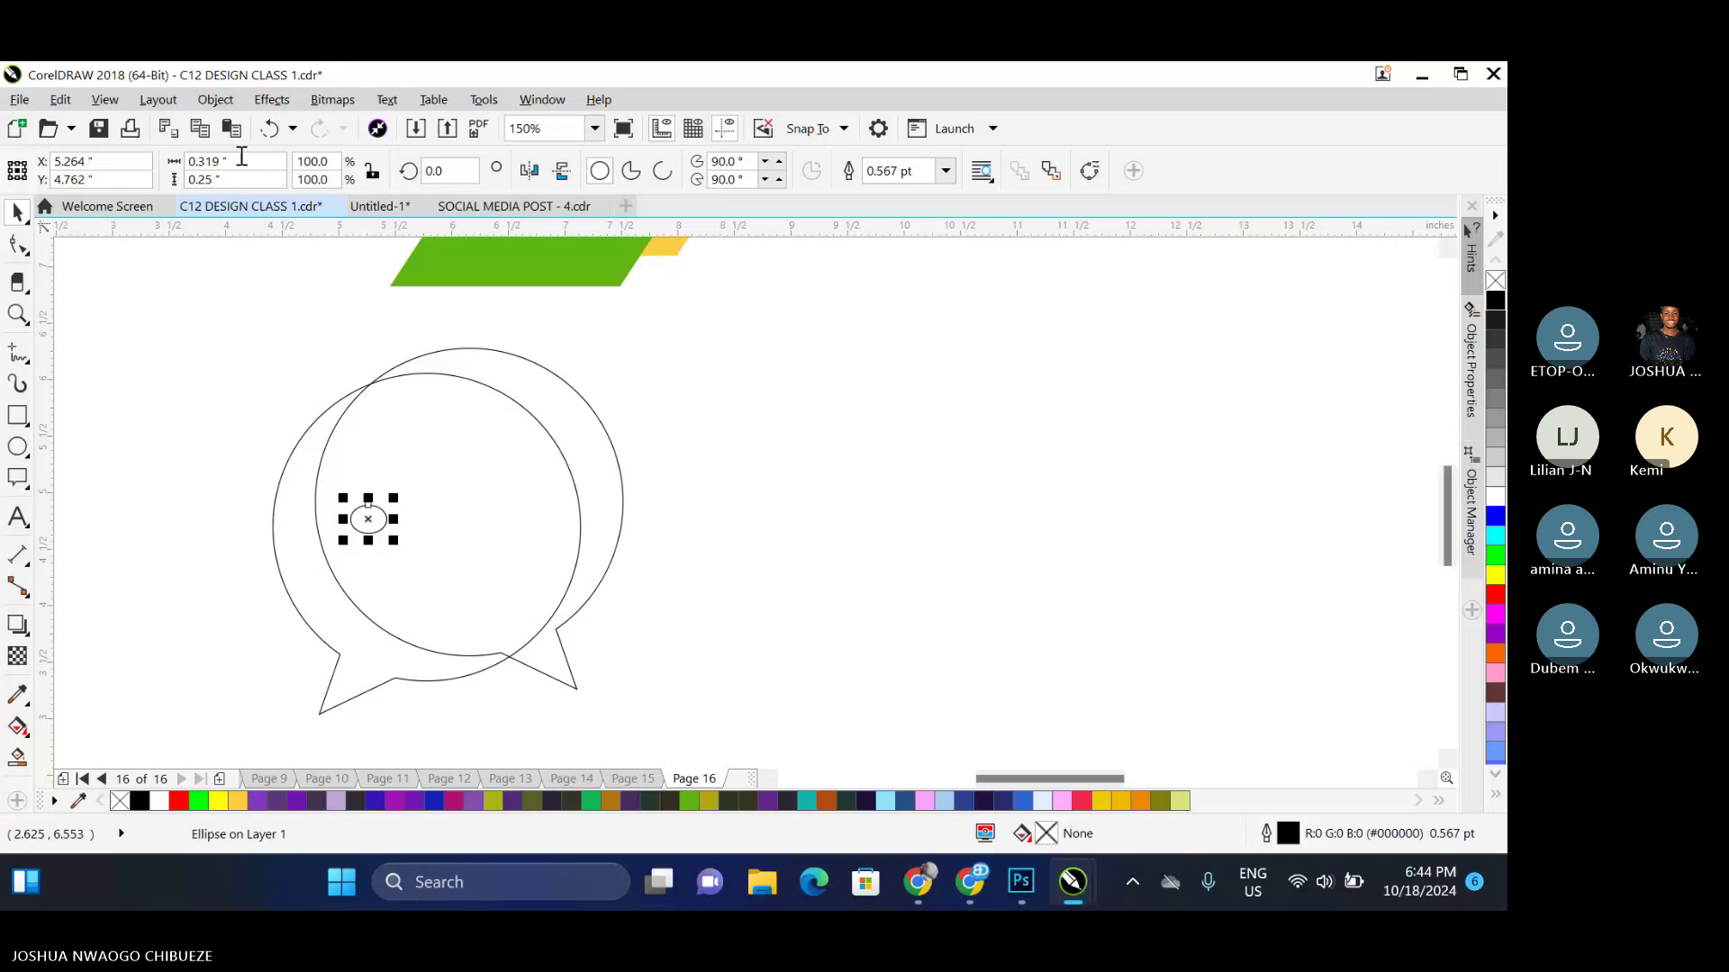
pyautogui.doubleClick(242, 160)
pyautogui.write('0,')
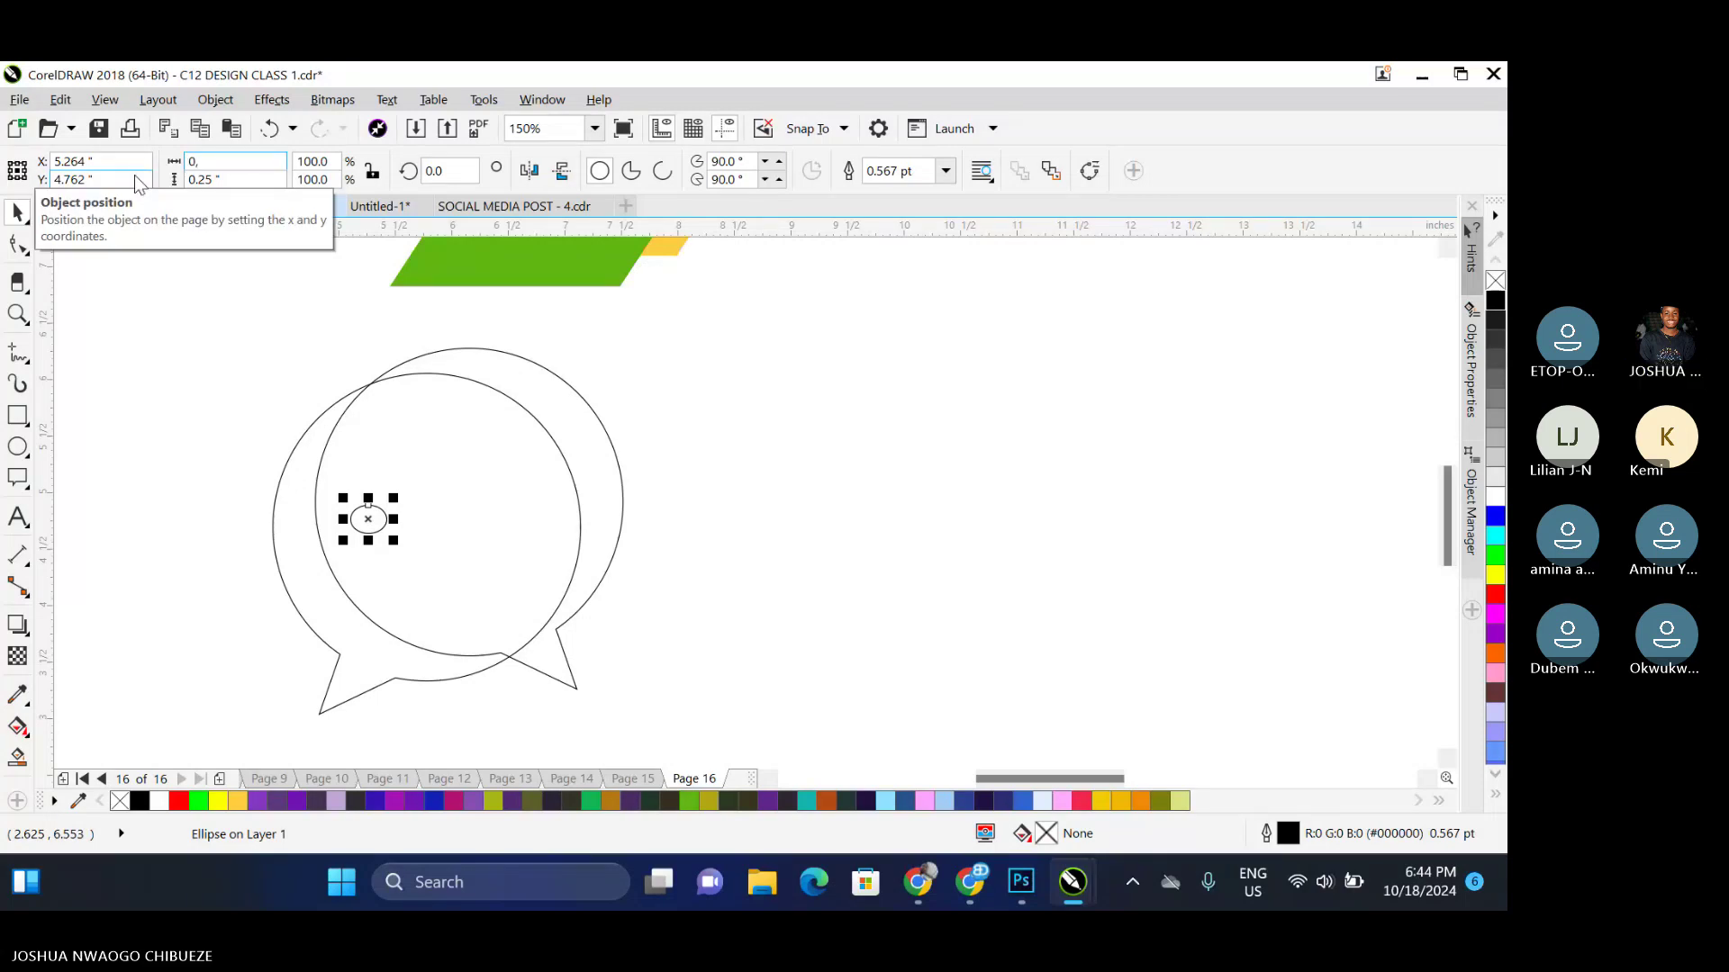
pyautogui.press('BackSpace')
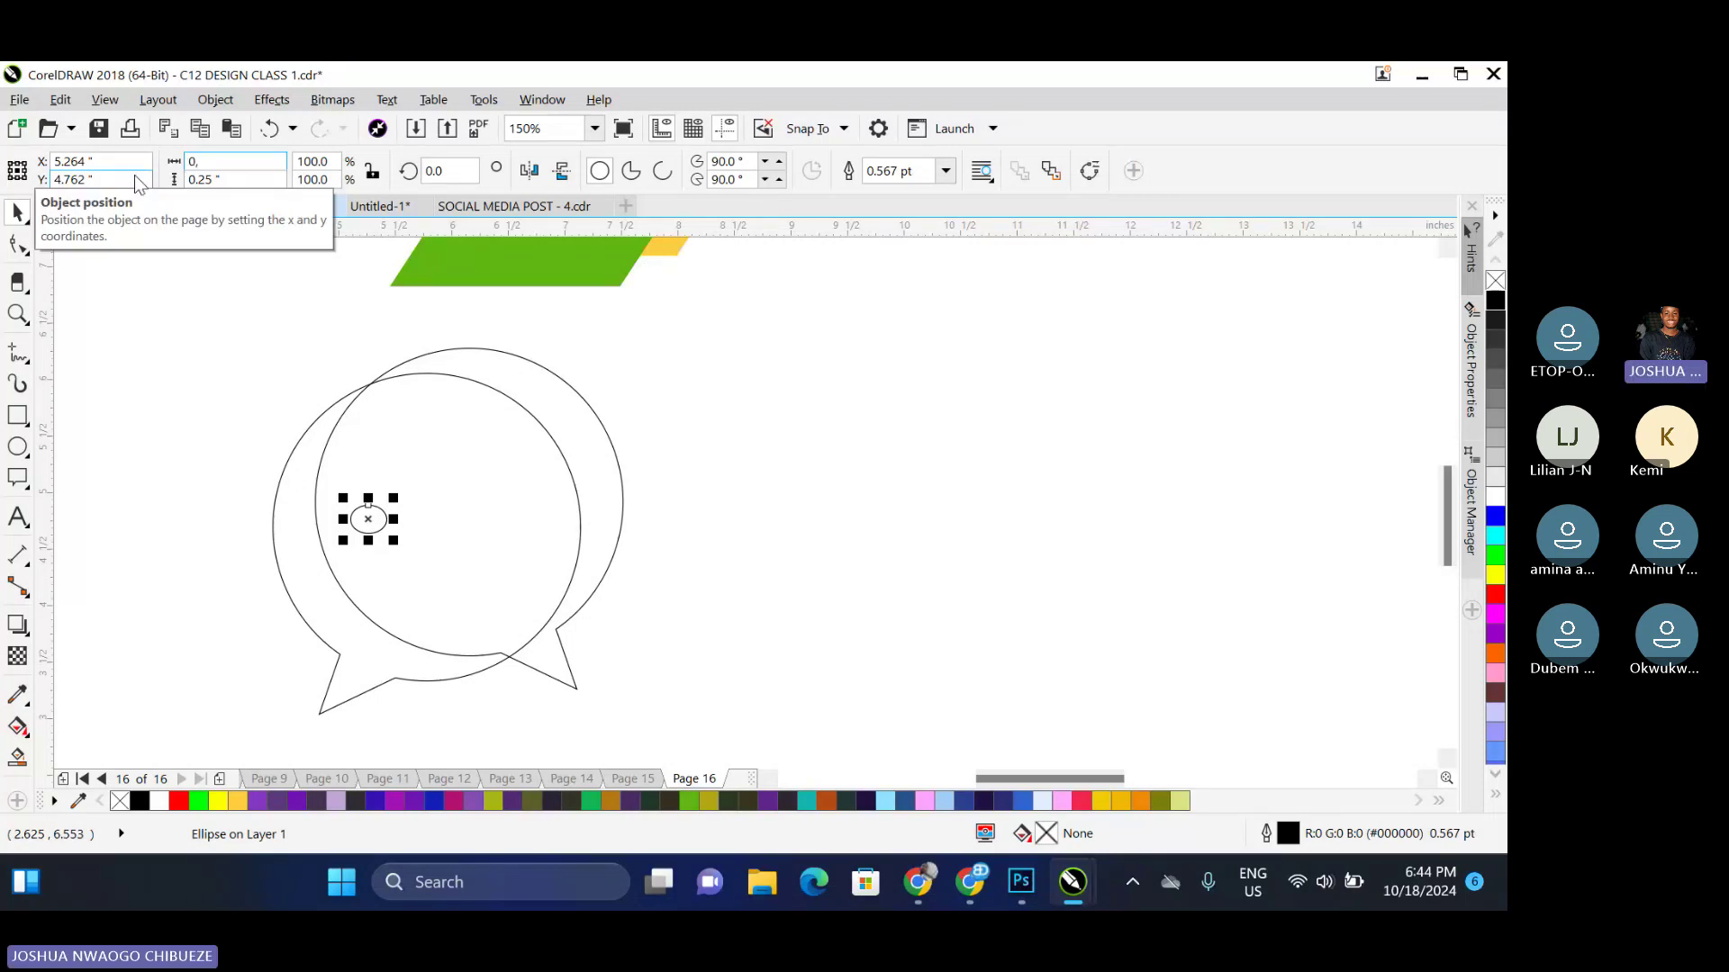
pyautogui.write('.25')
pyautogui.press('Tab')
pyautogui.press('Return')
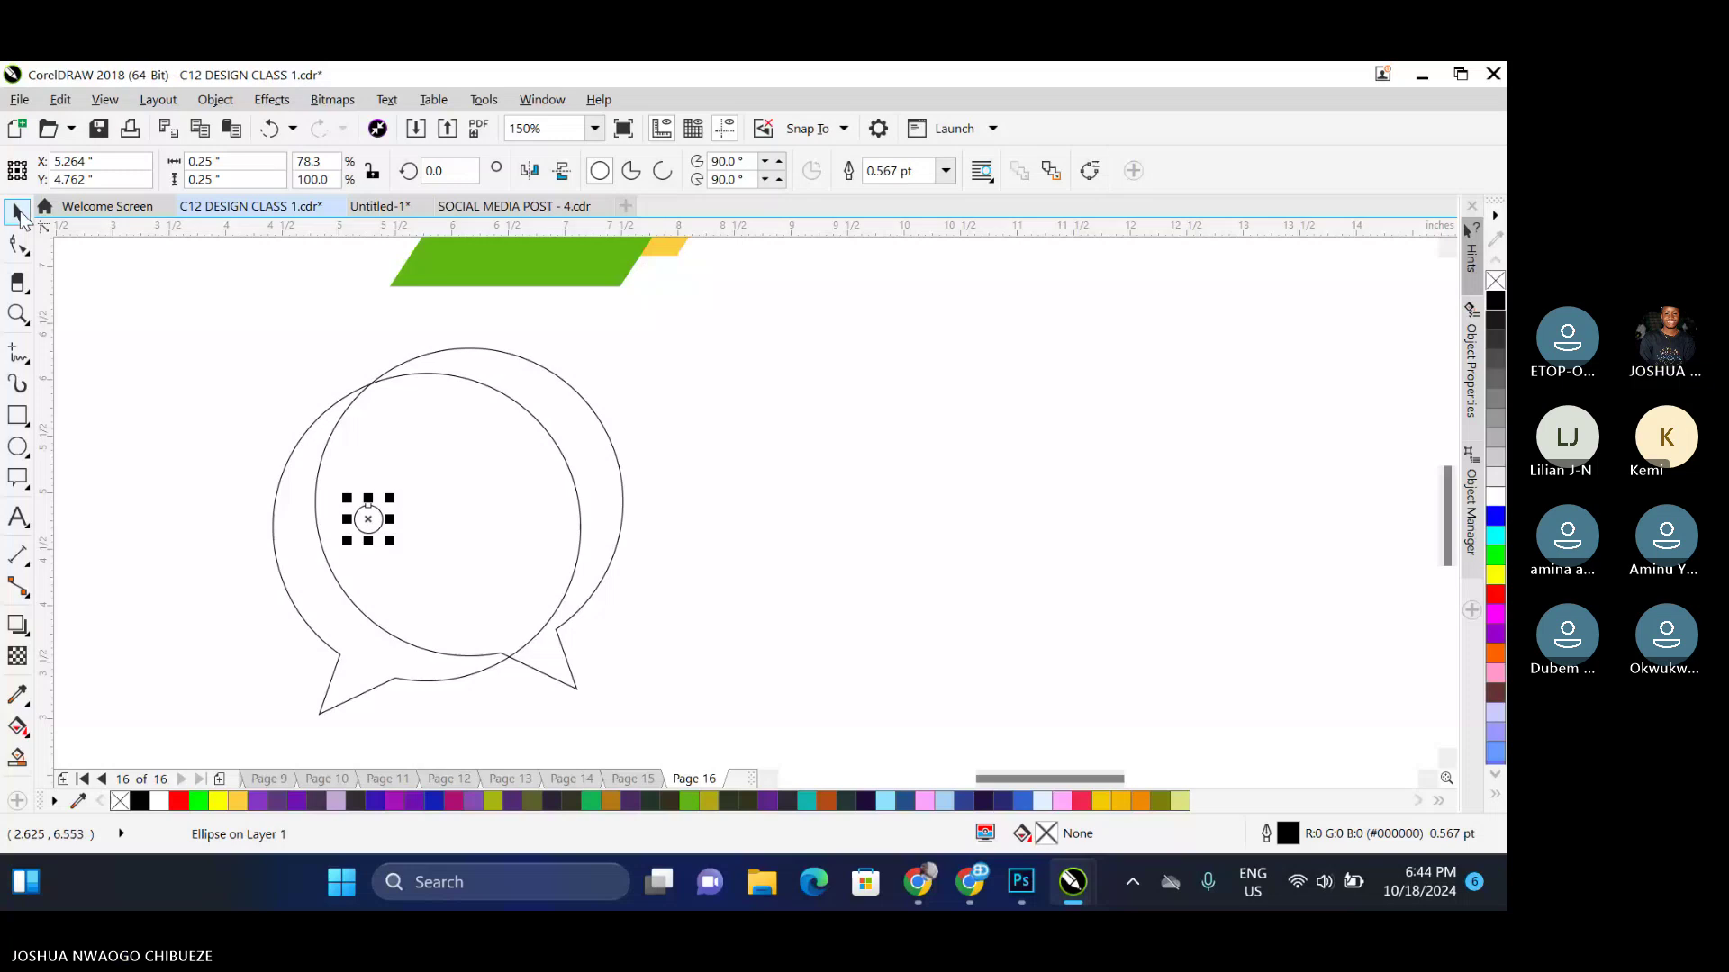
# Duplicate the small circle twice to form an evenly spaced row of three dots, and select all three
pyautogui.hotkey('ctrl', 'd')
pyautogui.moveTo(397, 495); pyautogui.dragTo(410, 521)
pyautogui.hotkey('ctrl', 'd')
pyautogui.moveTo(798, 467); pyautogui.dragTo(318, 587)
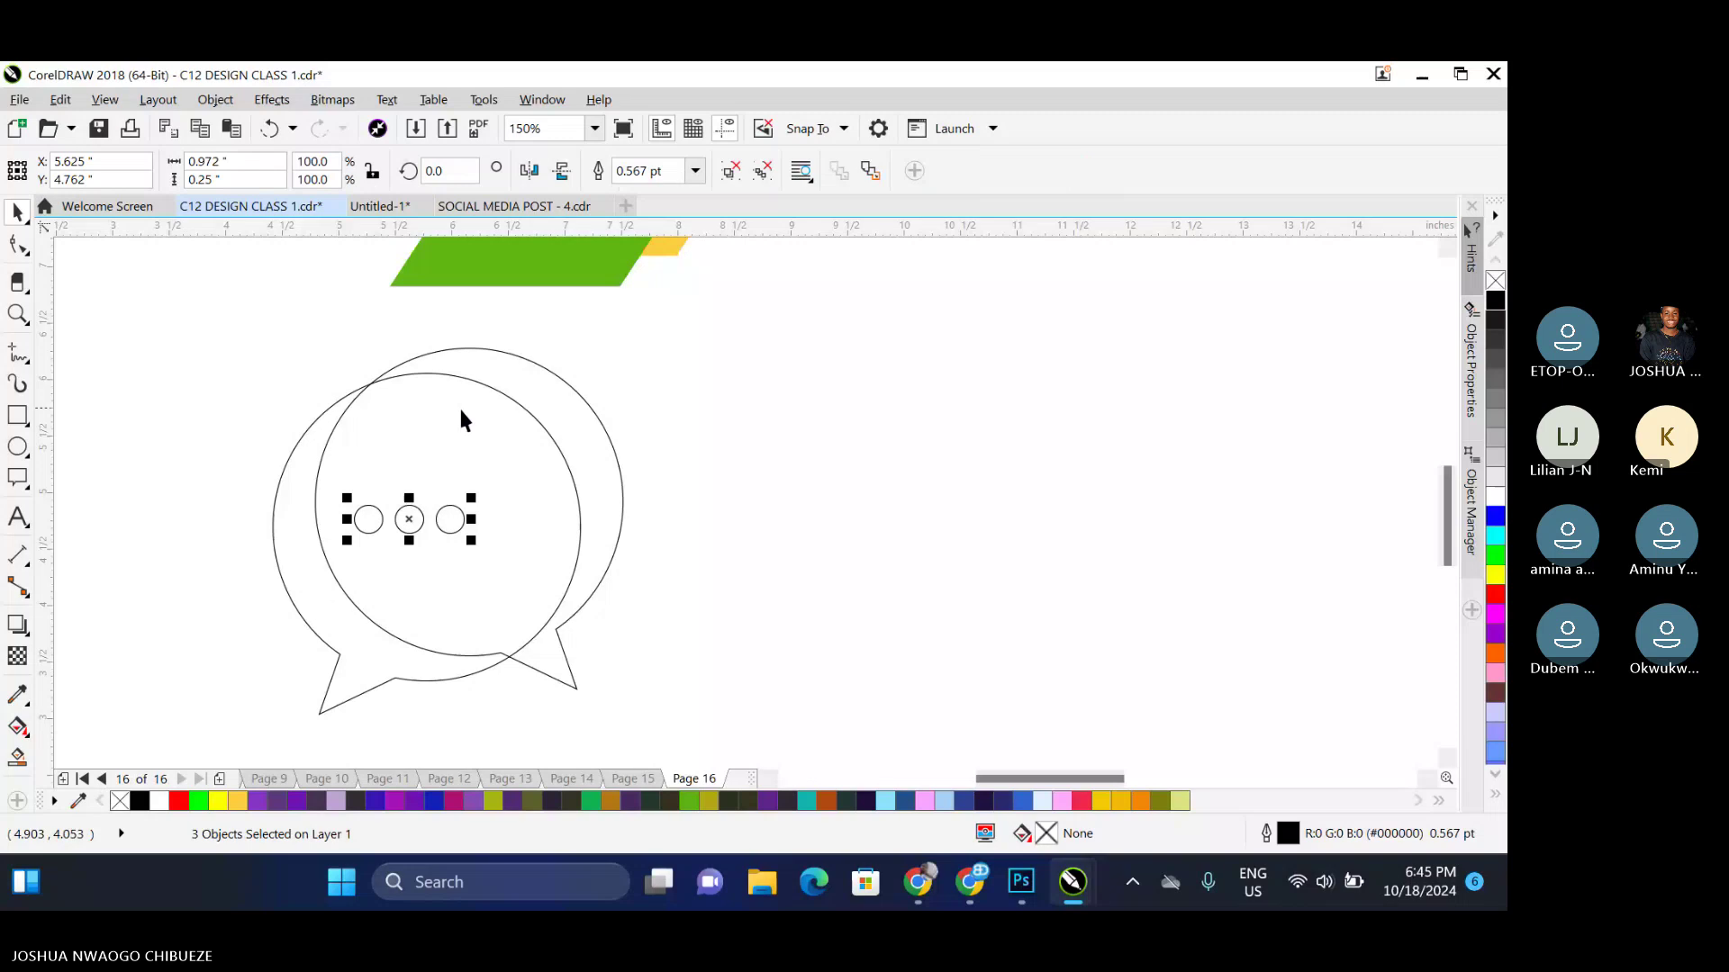
# Set the outline width of both callouts to 12 pt
pyautogui.click(337, 403)
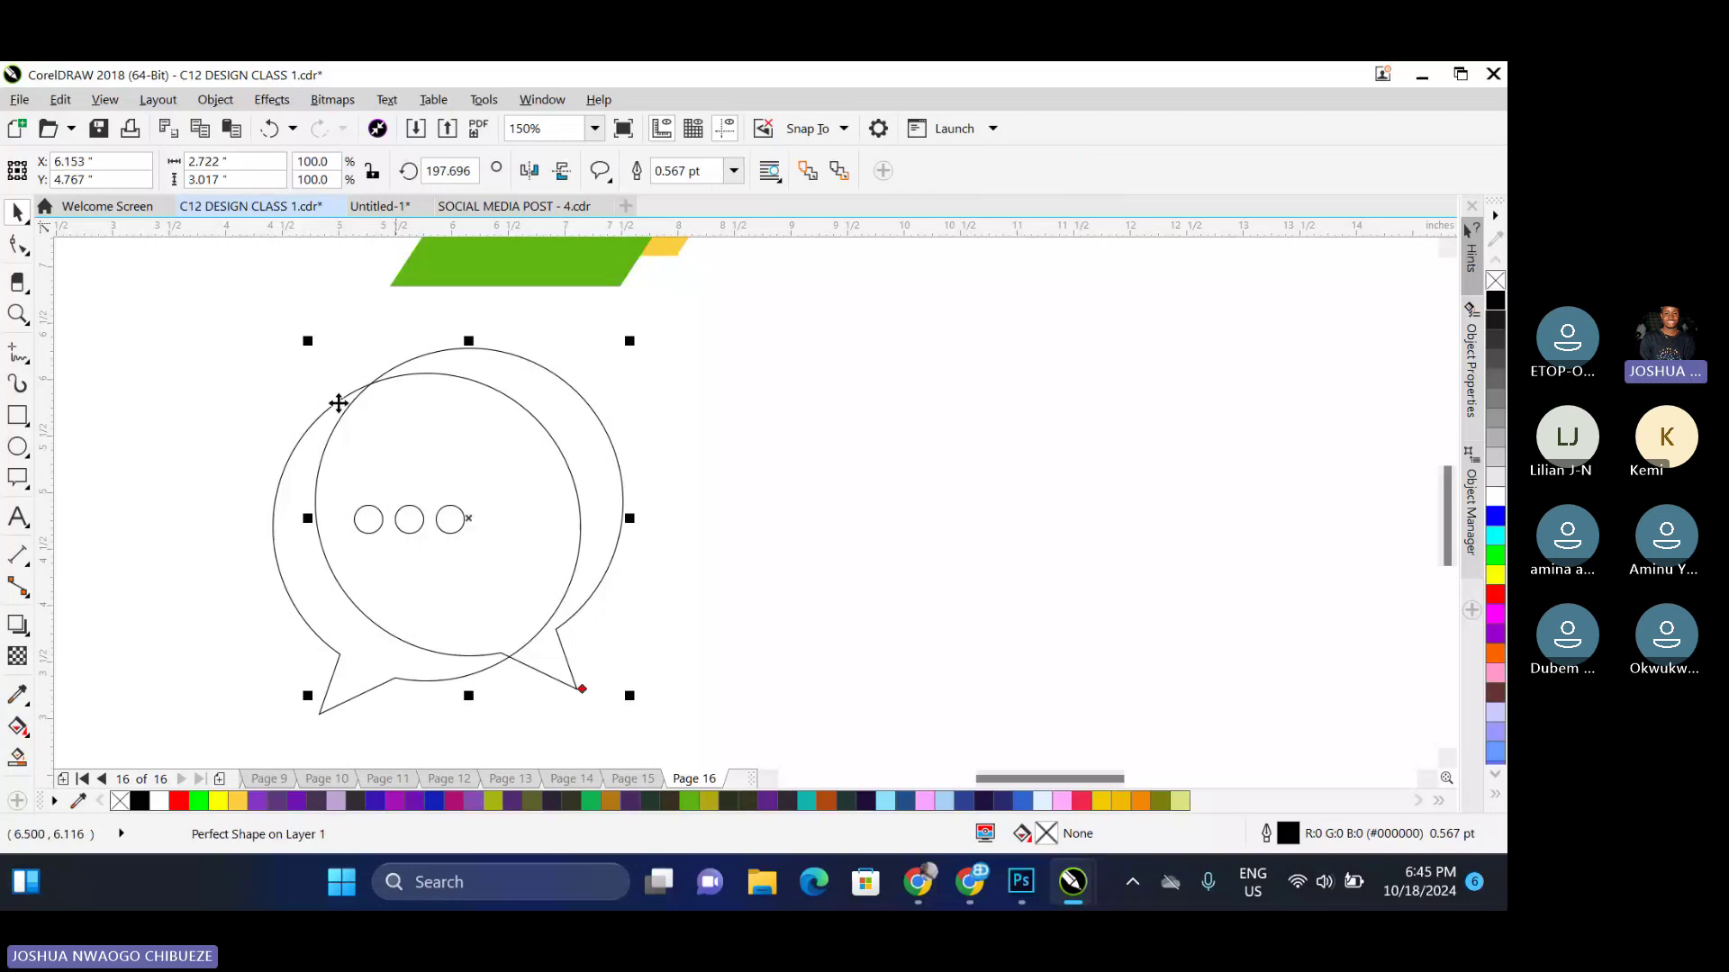
pyautogui.keyDown('shift'); pyautogui.click(337, 403); pyautogui.keyUp('shift')
pyautogui.click(892, 172)
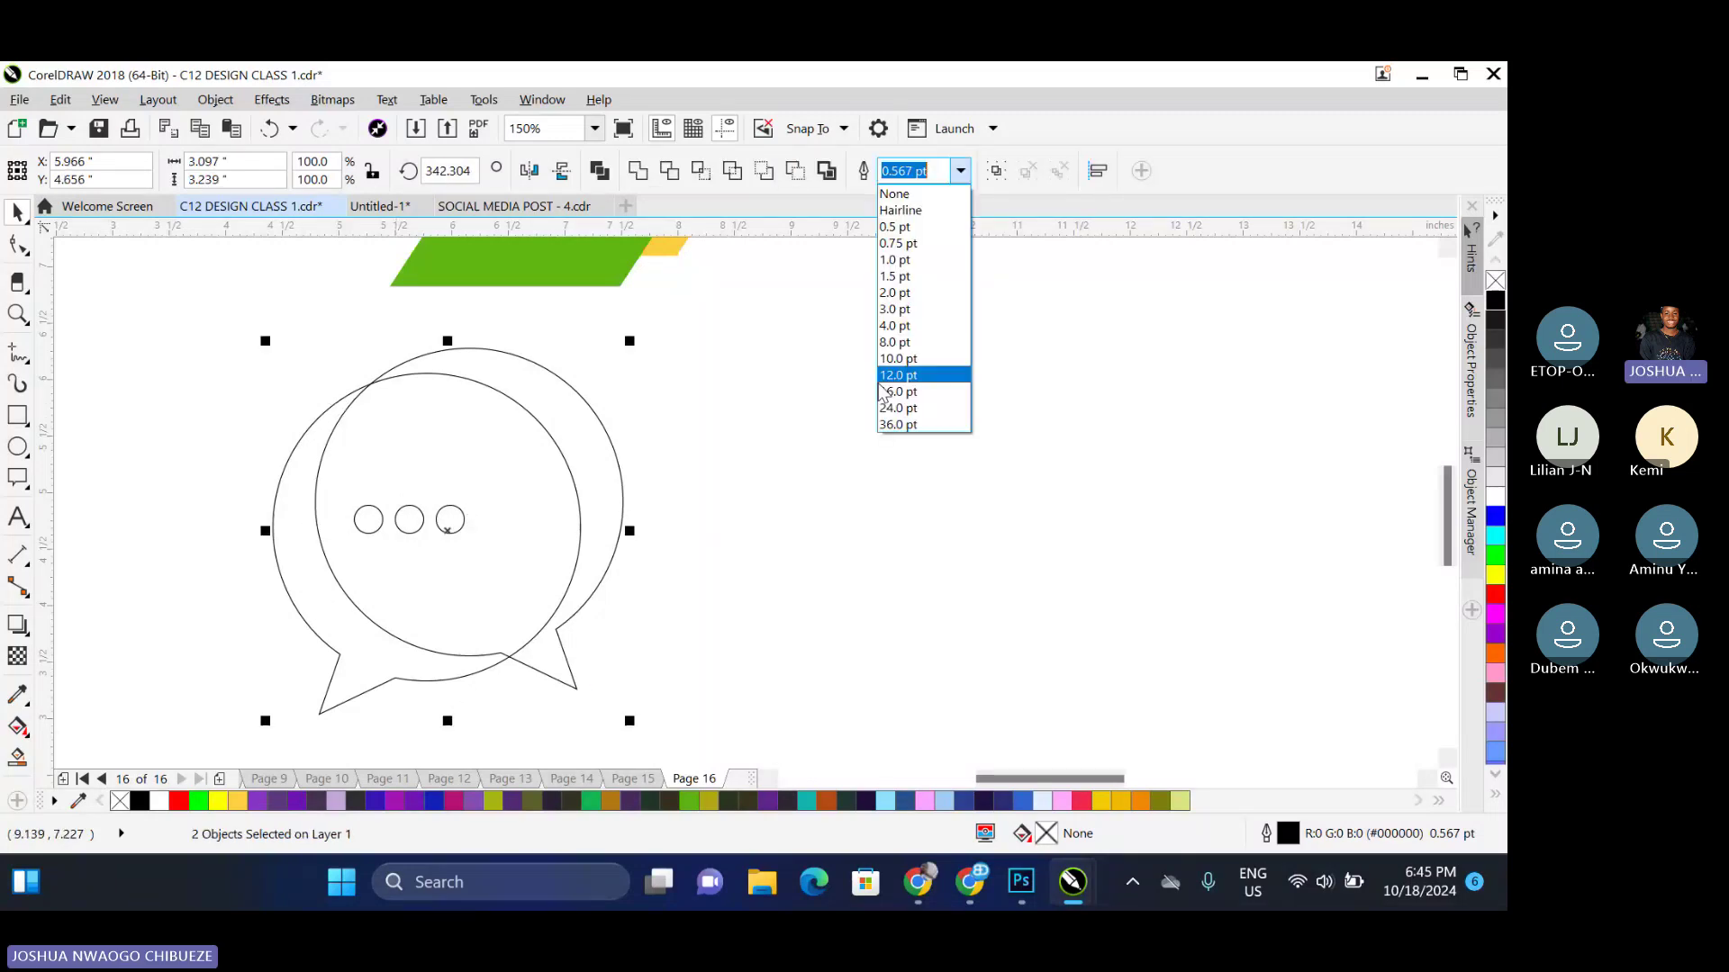
pyautogui.click(892, 392)
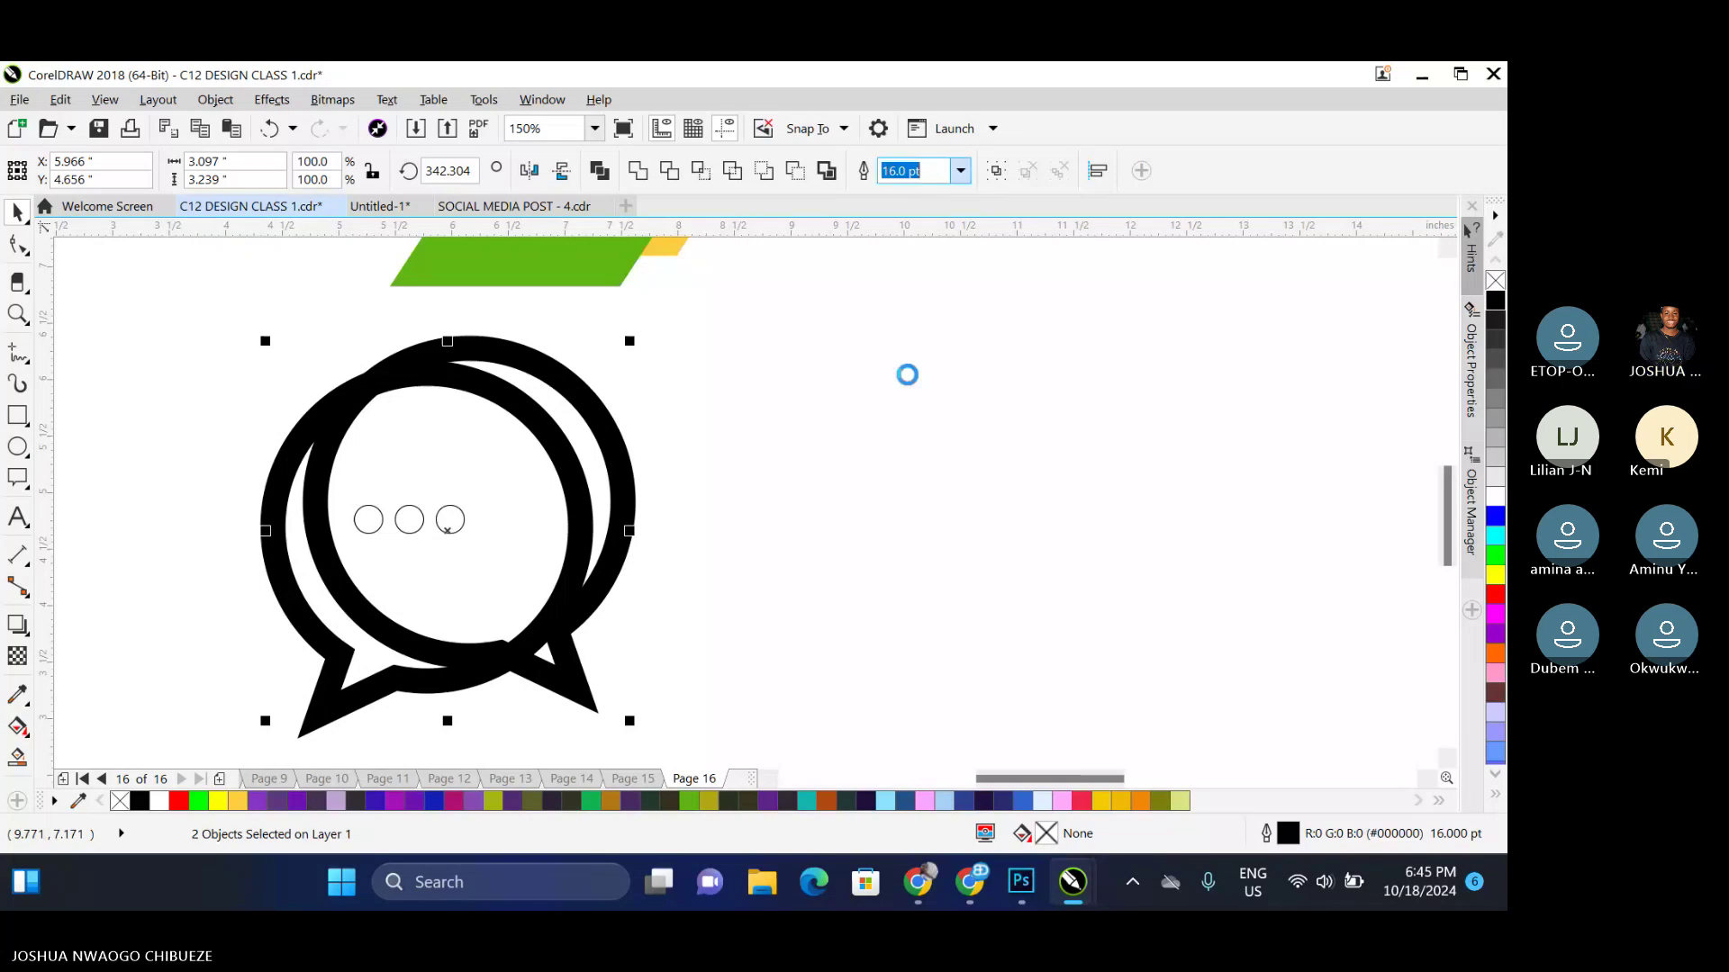
pyautogui.write('12')
pyautogui.press('Return')
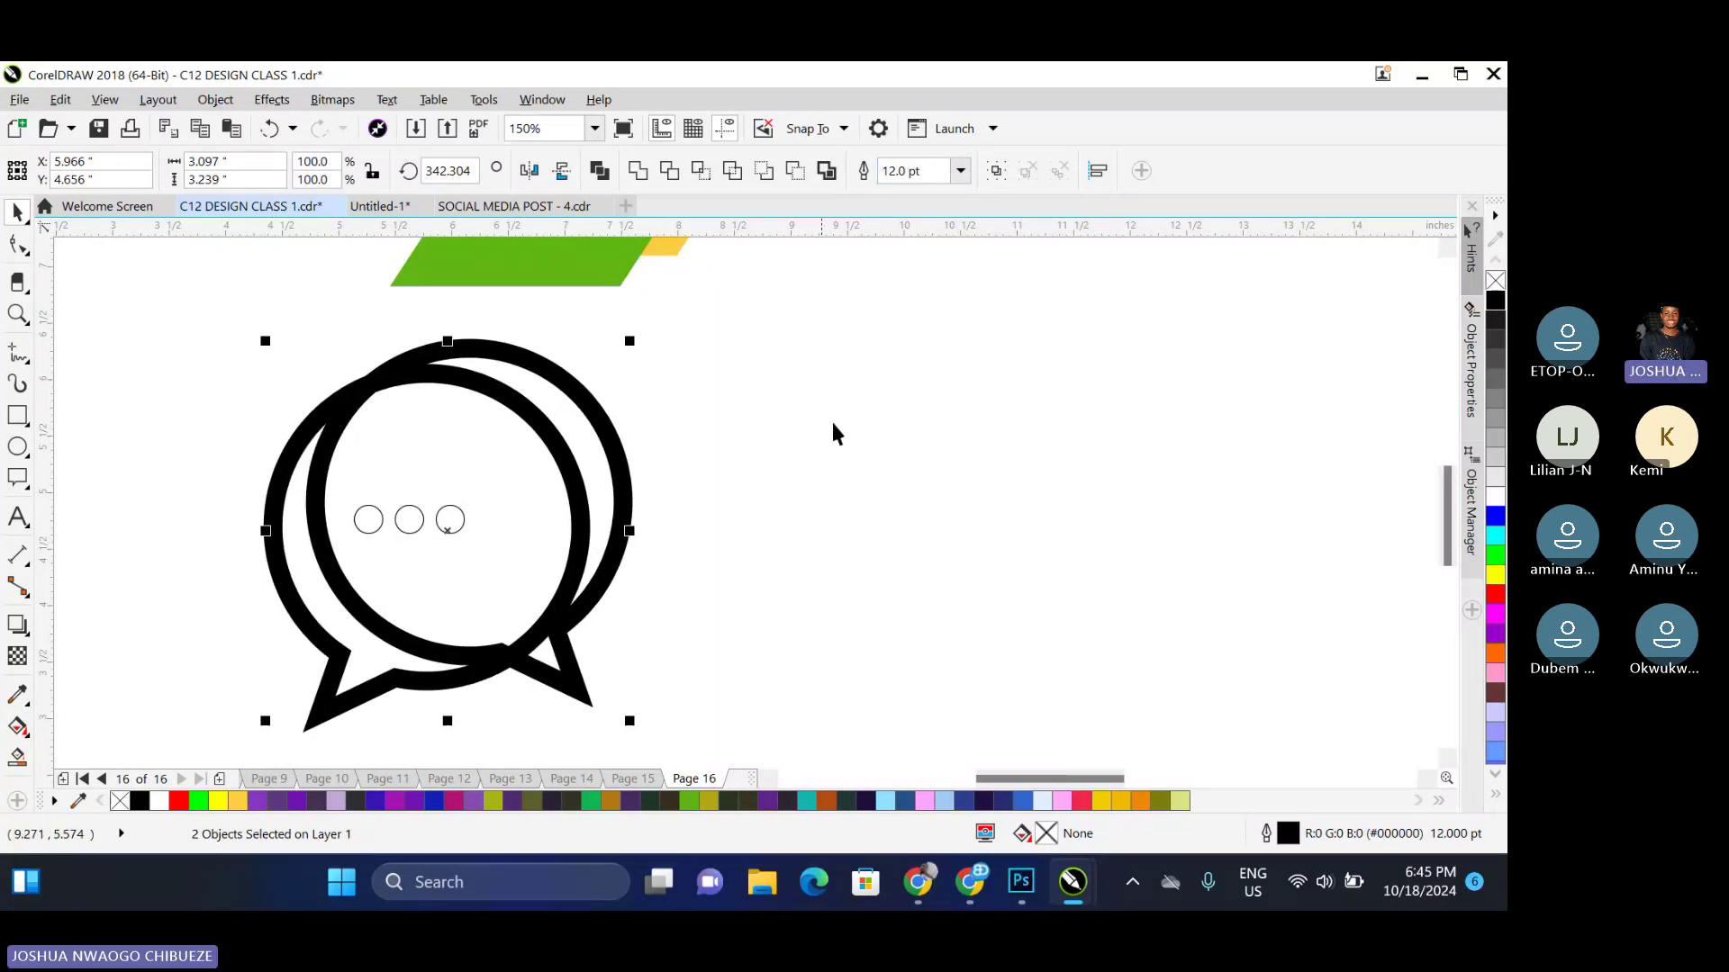
pyautogui.click(832, 423)
# Move the callout with the left-pointing tail left and up so it sits level with the mirrored callout
pyautogui.click(456, 380)
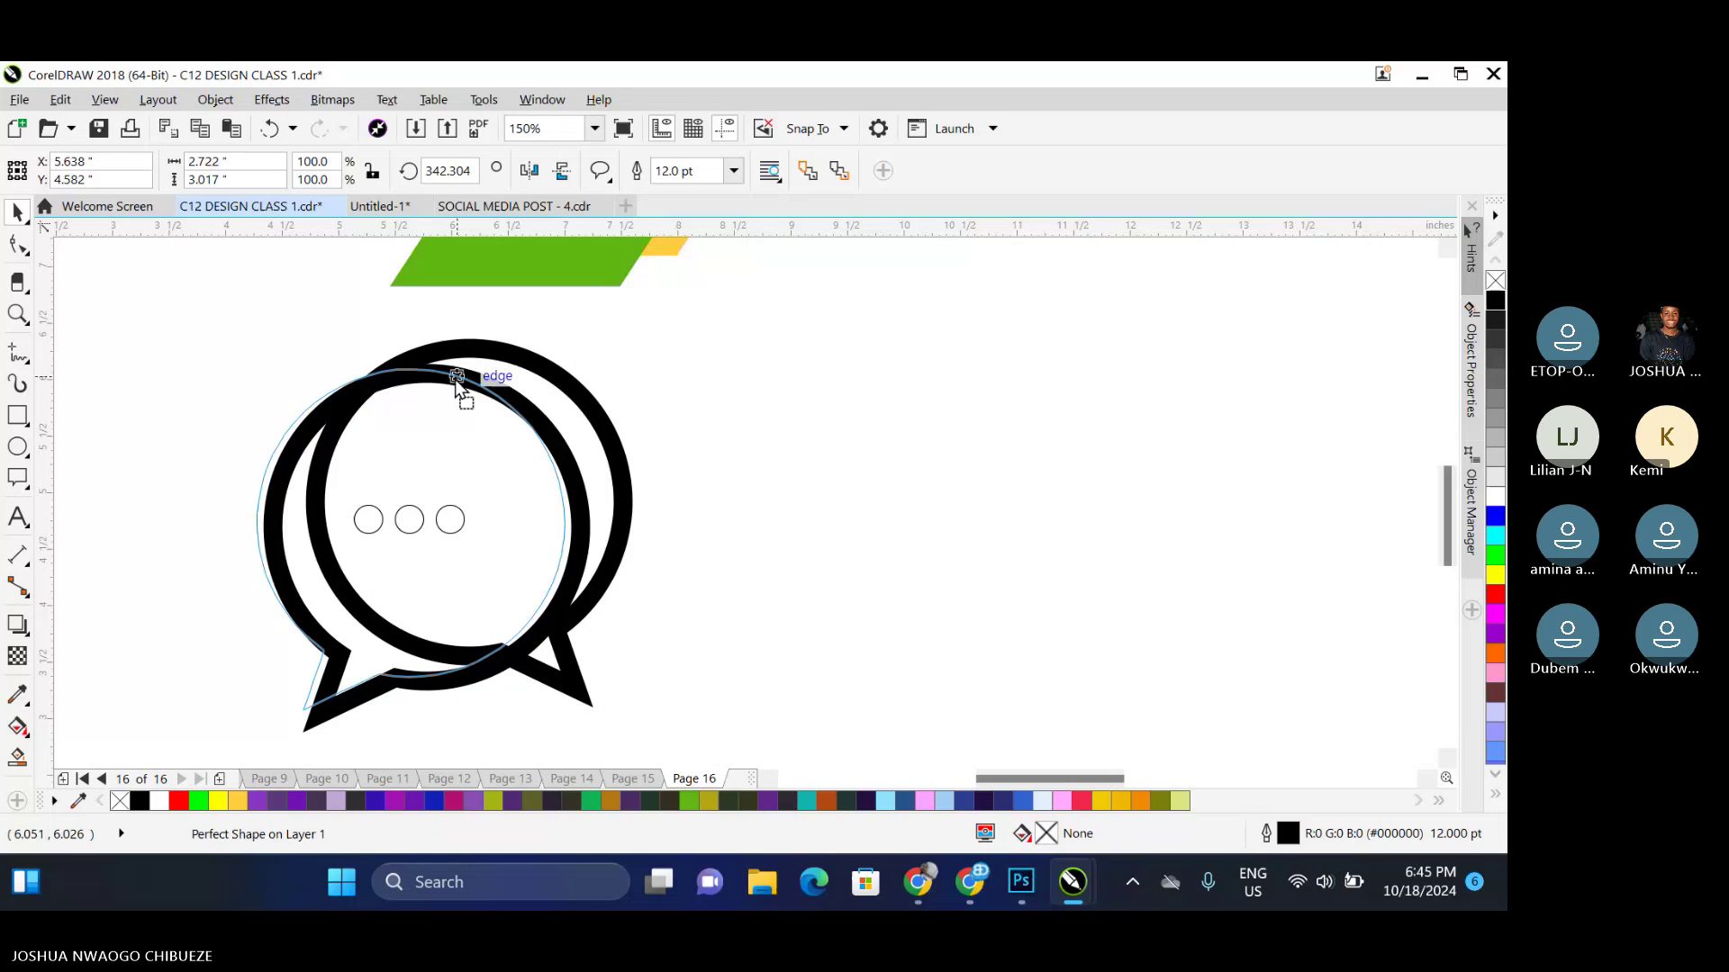
pyautogui.moveTo(455, 380); pyautogui.dragTo(457, 360)
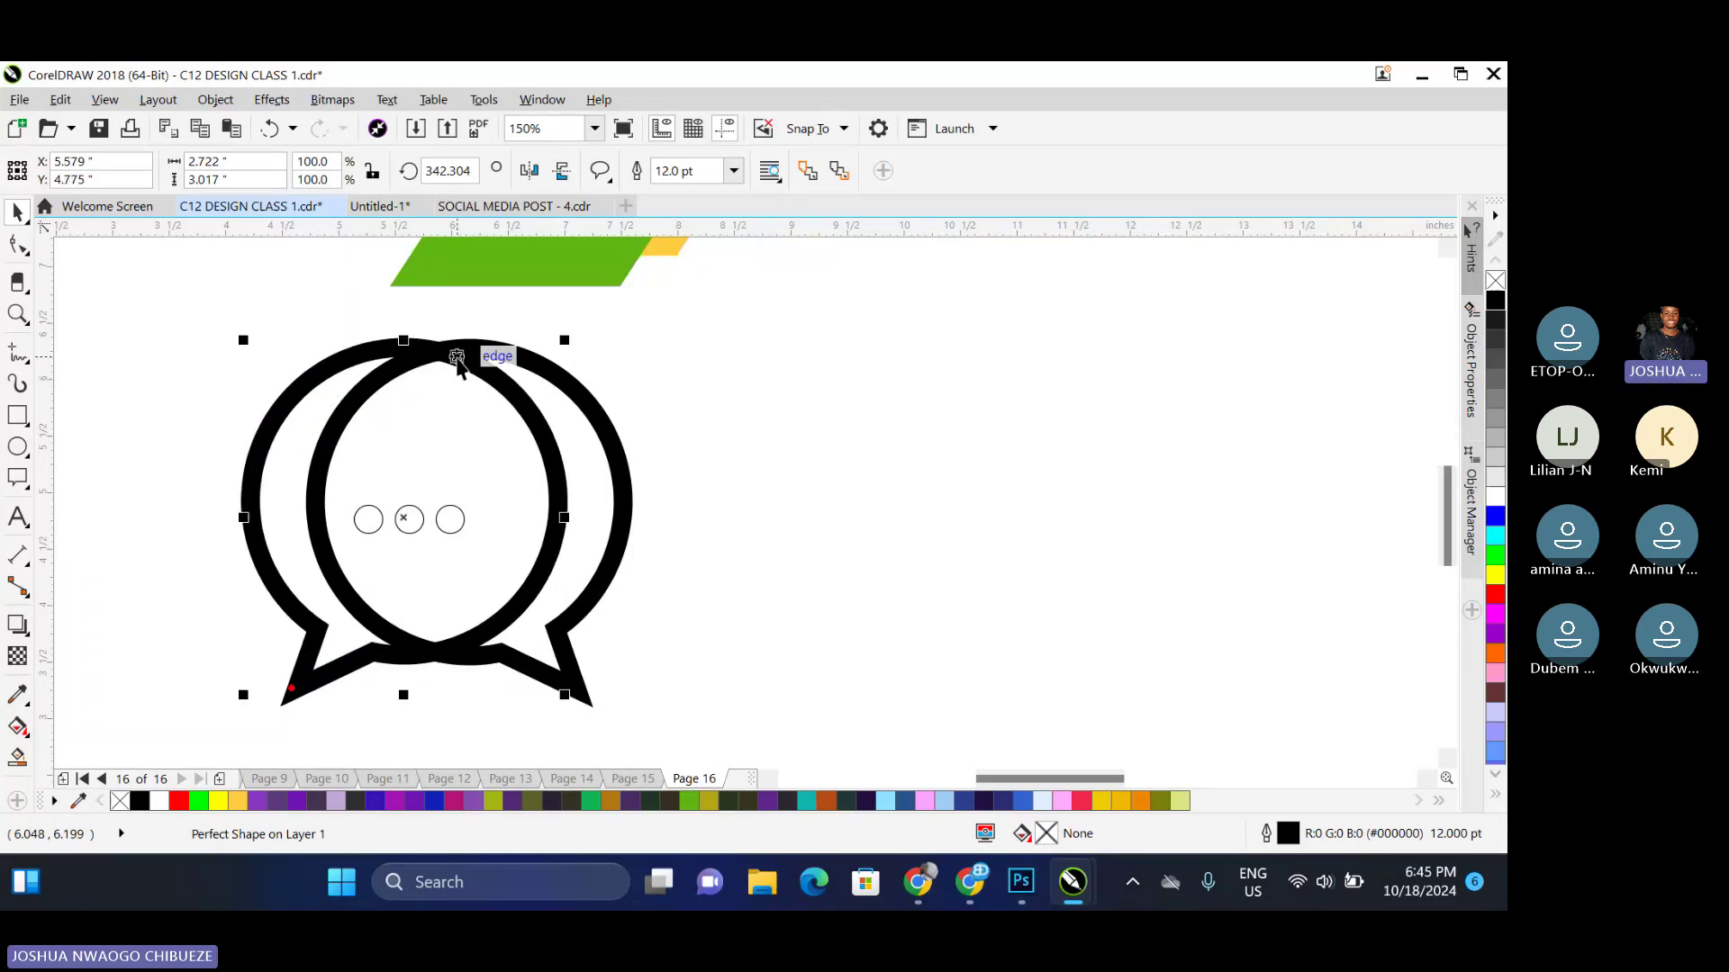
# Undo the last move of the callout with the left-pointing tail
pyautogui.hotkey('ctrl', 'z')
pyautogui.scroll(-2, 598, 471)
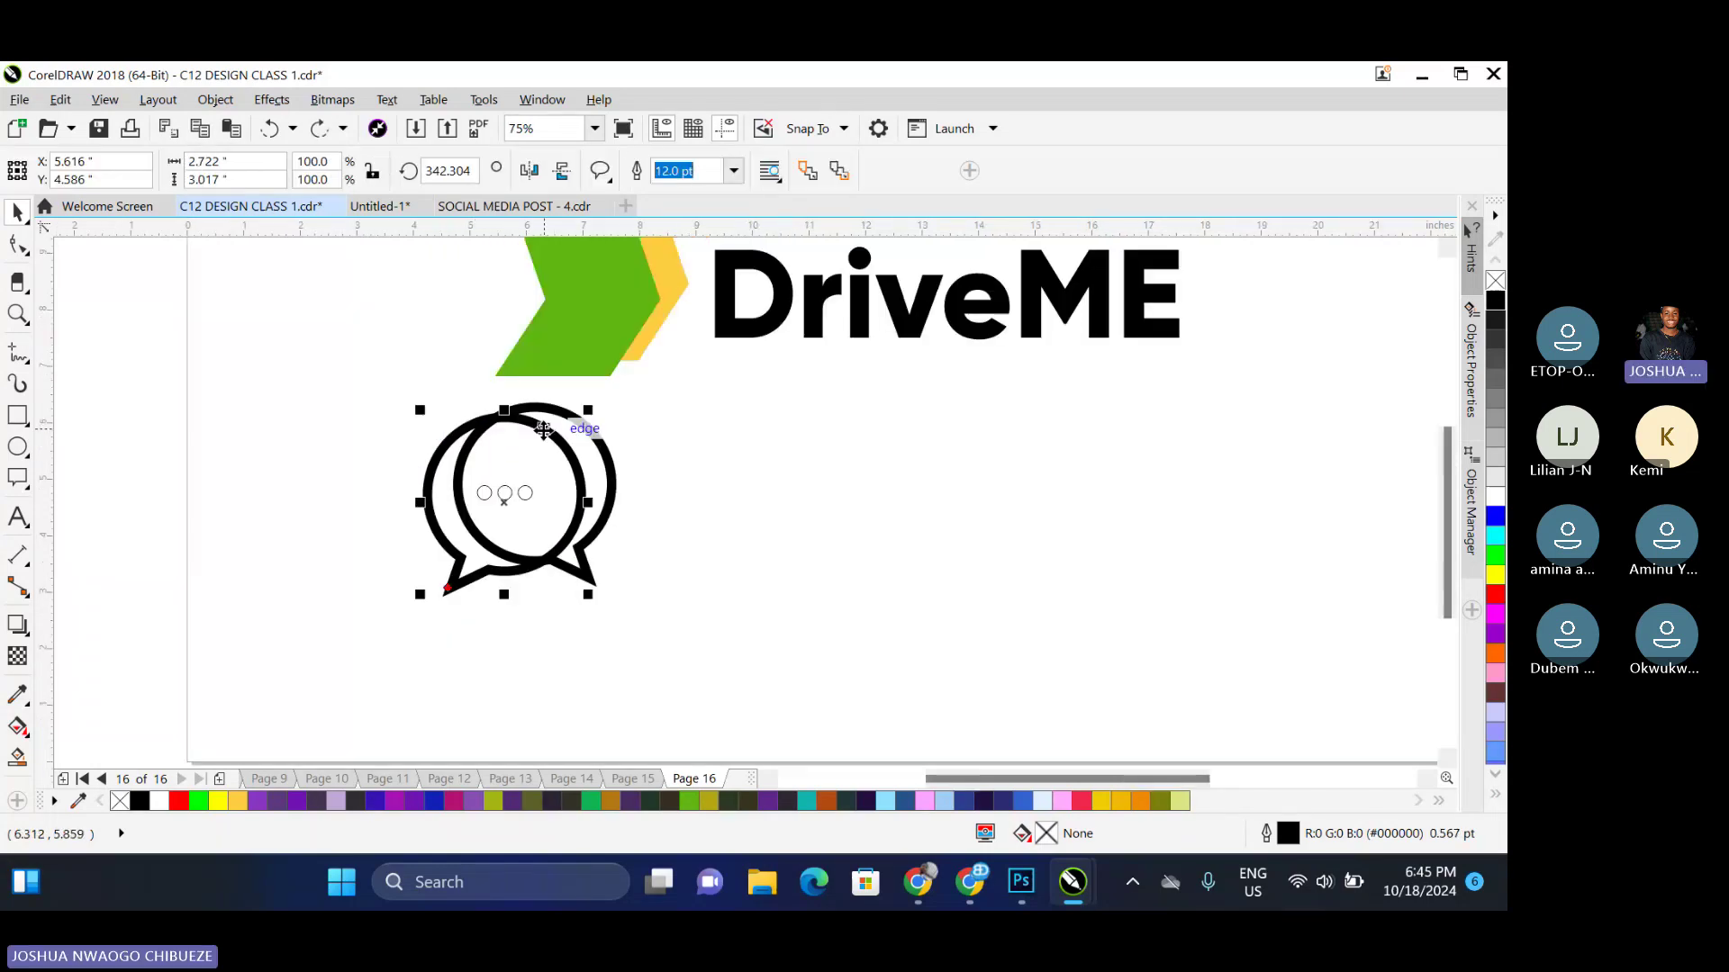
pyautogui.scroll(2, 543, 430)
pyautogui.click(530, 437)
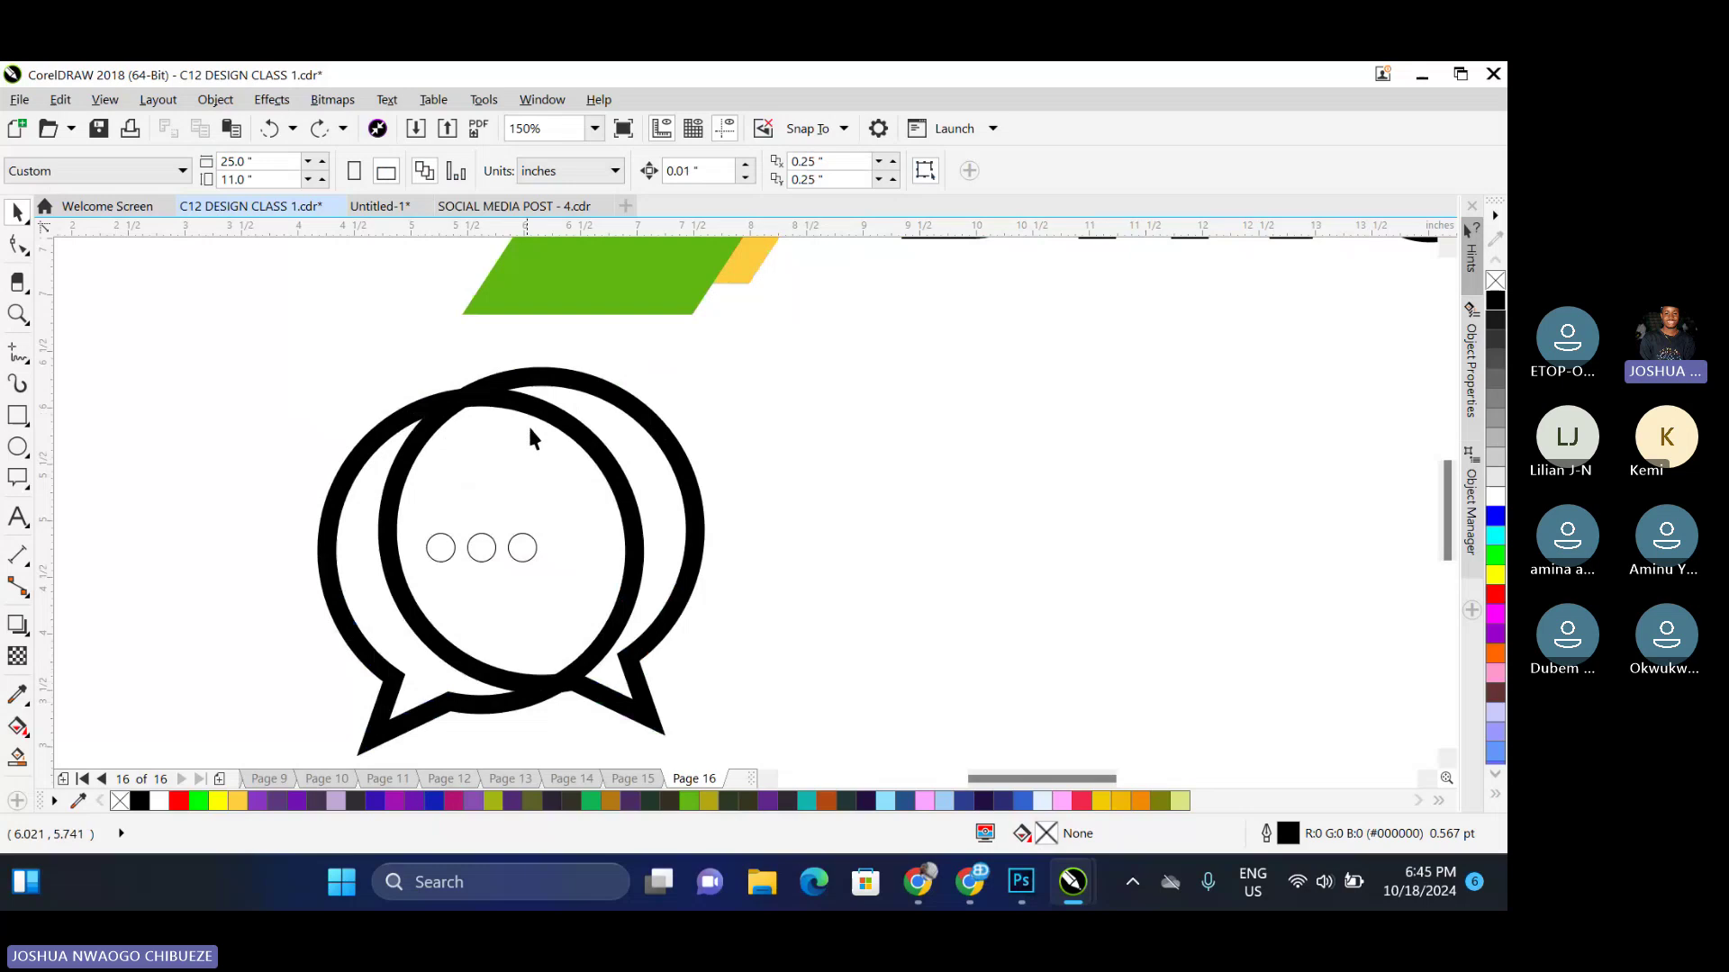
# Color the outline of the callout with the right-pointing tail blue (#3264D3) and the other callout's outline dark purple (#221042)
pyautogui.click(635, 412)
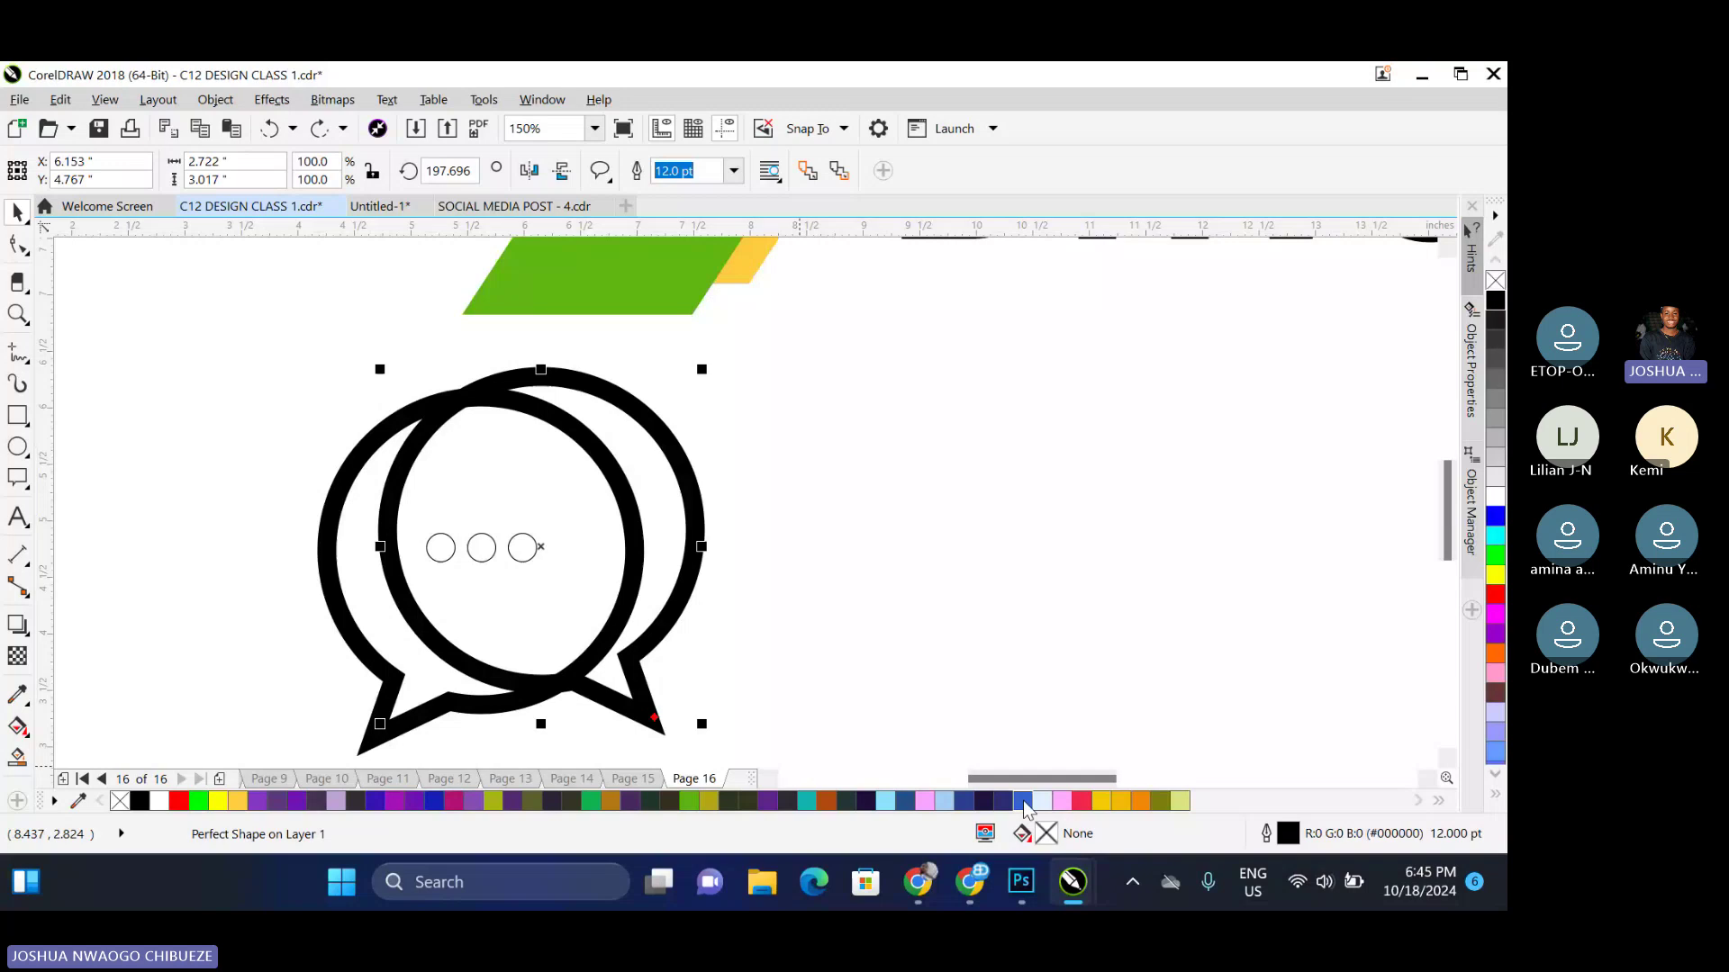
pyautogui.rightClick(1019, 809)
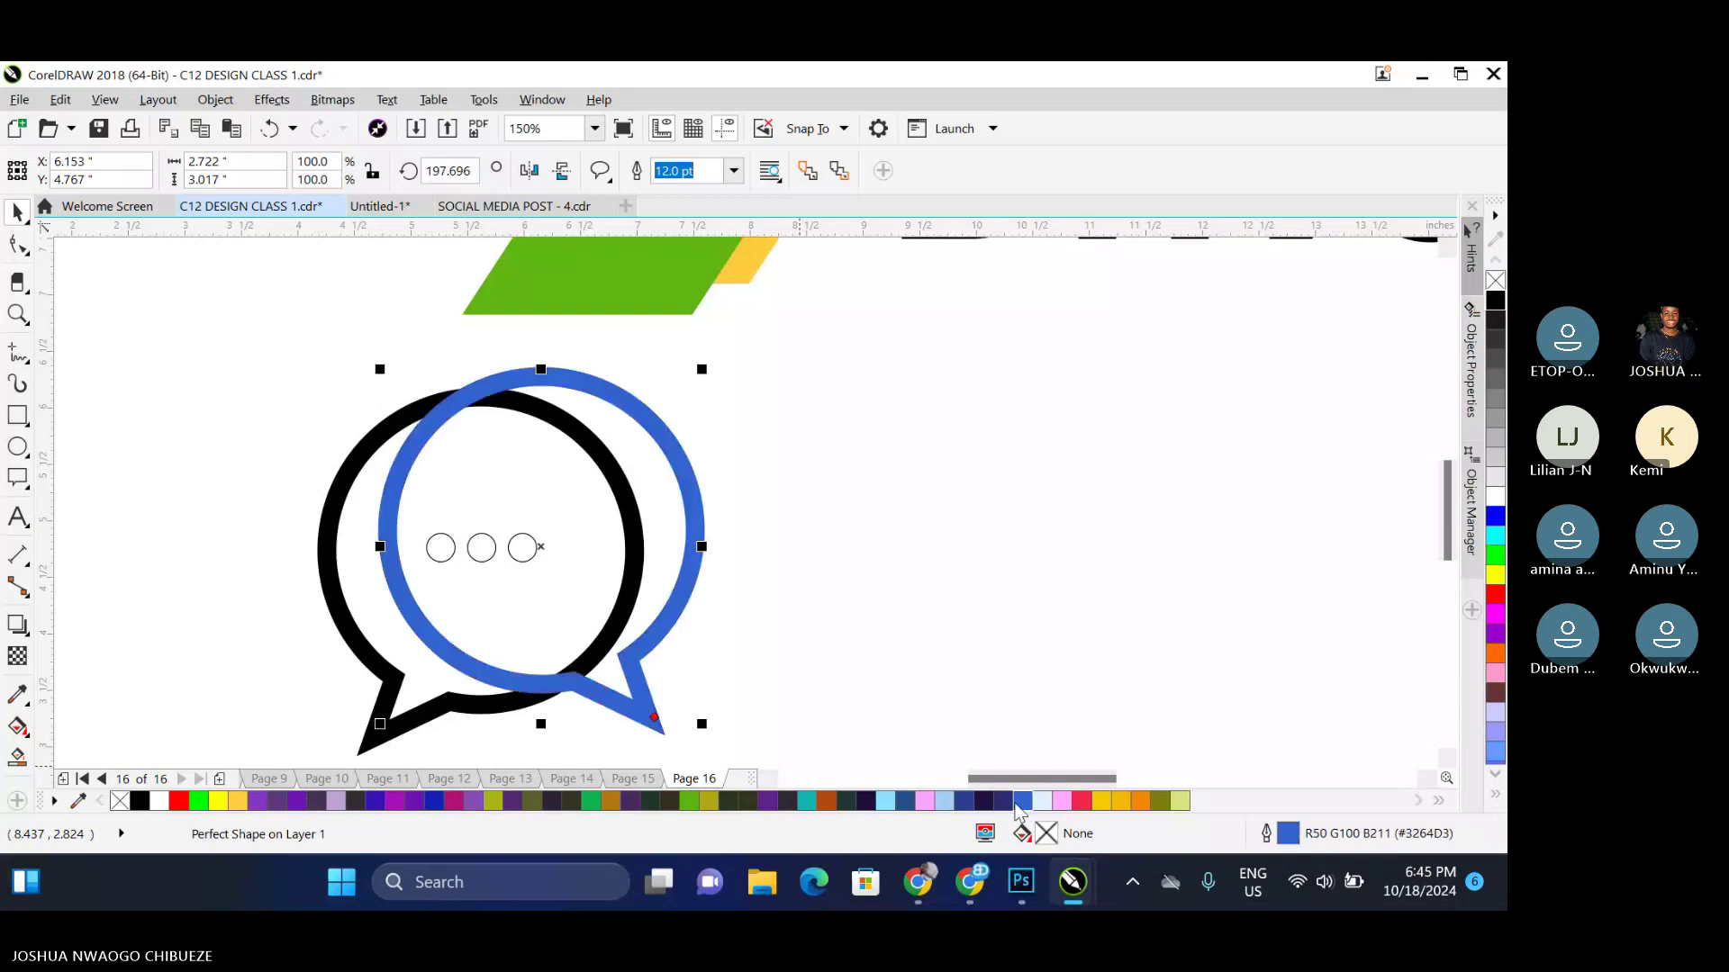
pyautogui.click(870, 615)
pyautogui.click(373, 434)
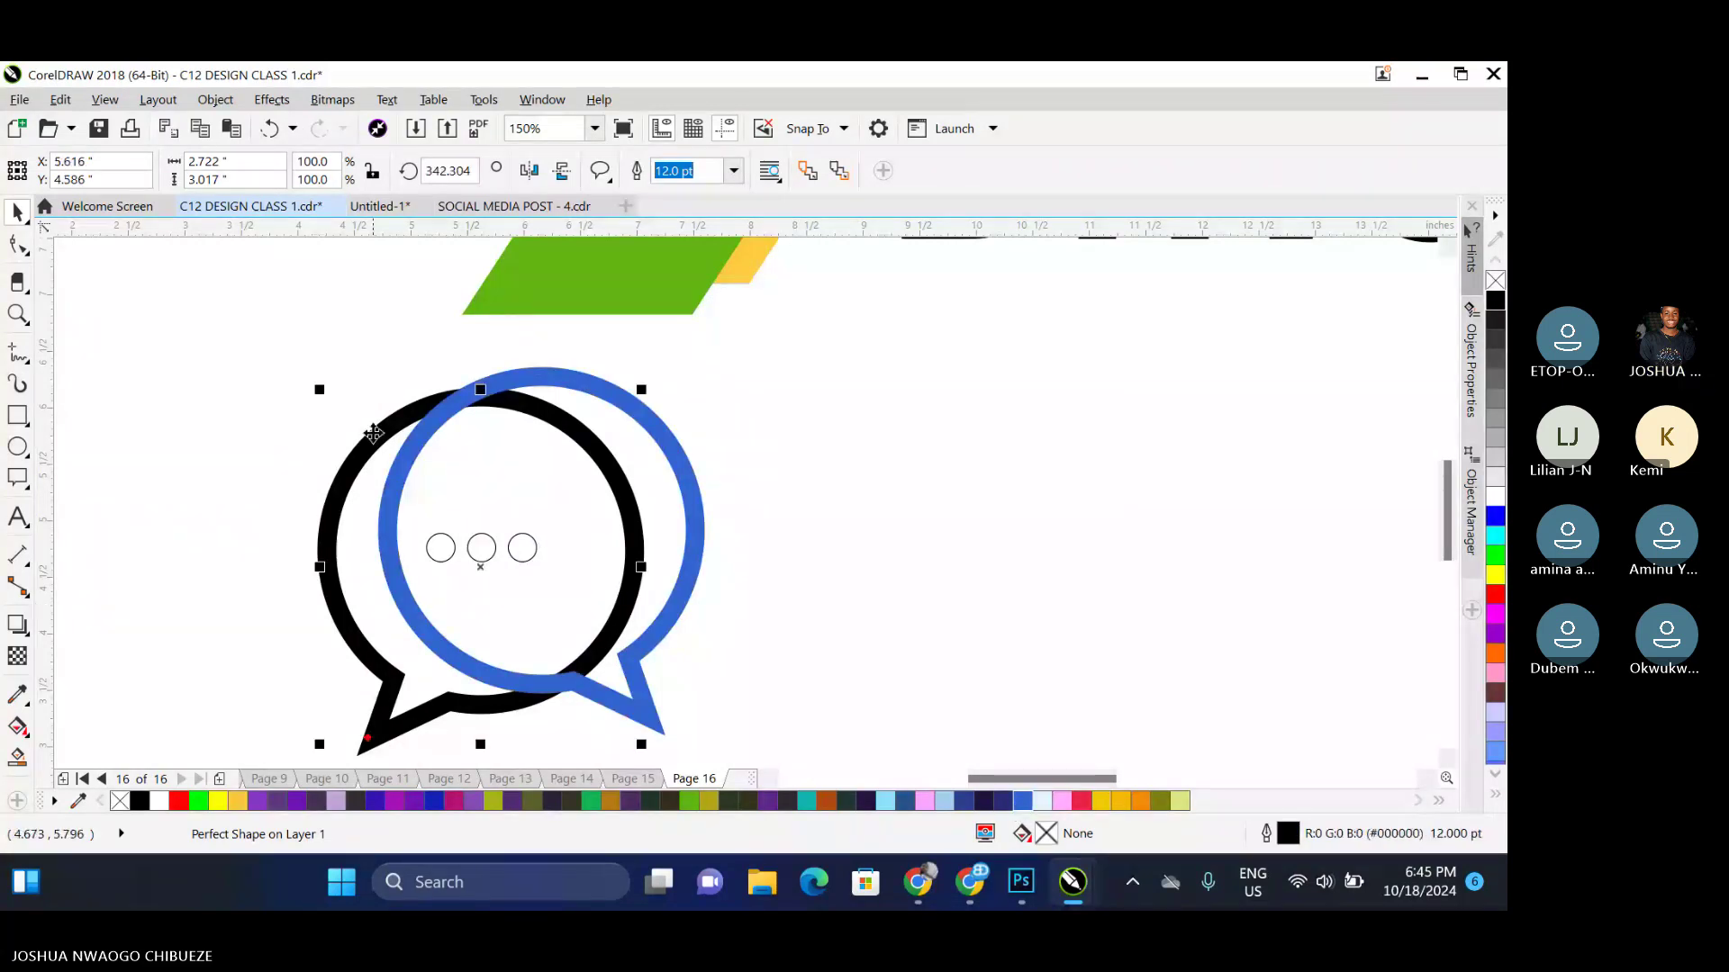
pyautogui.rightClick(1042, 801)
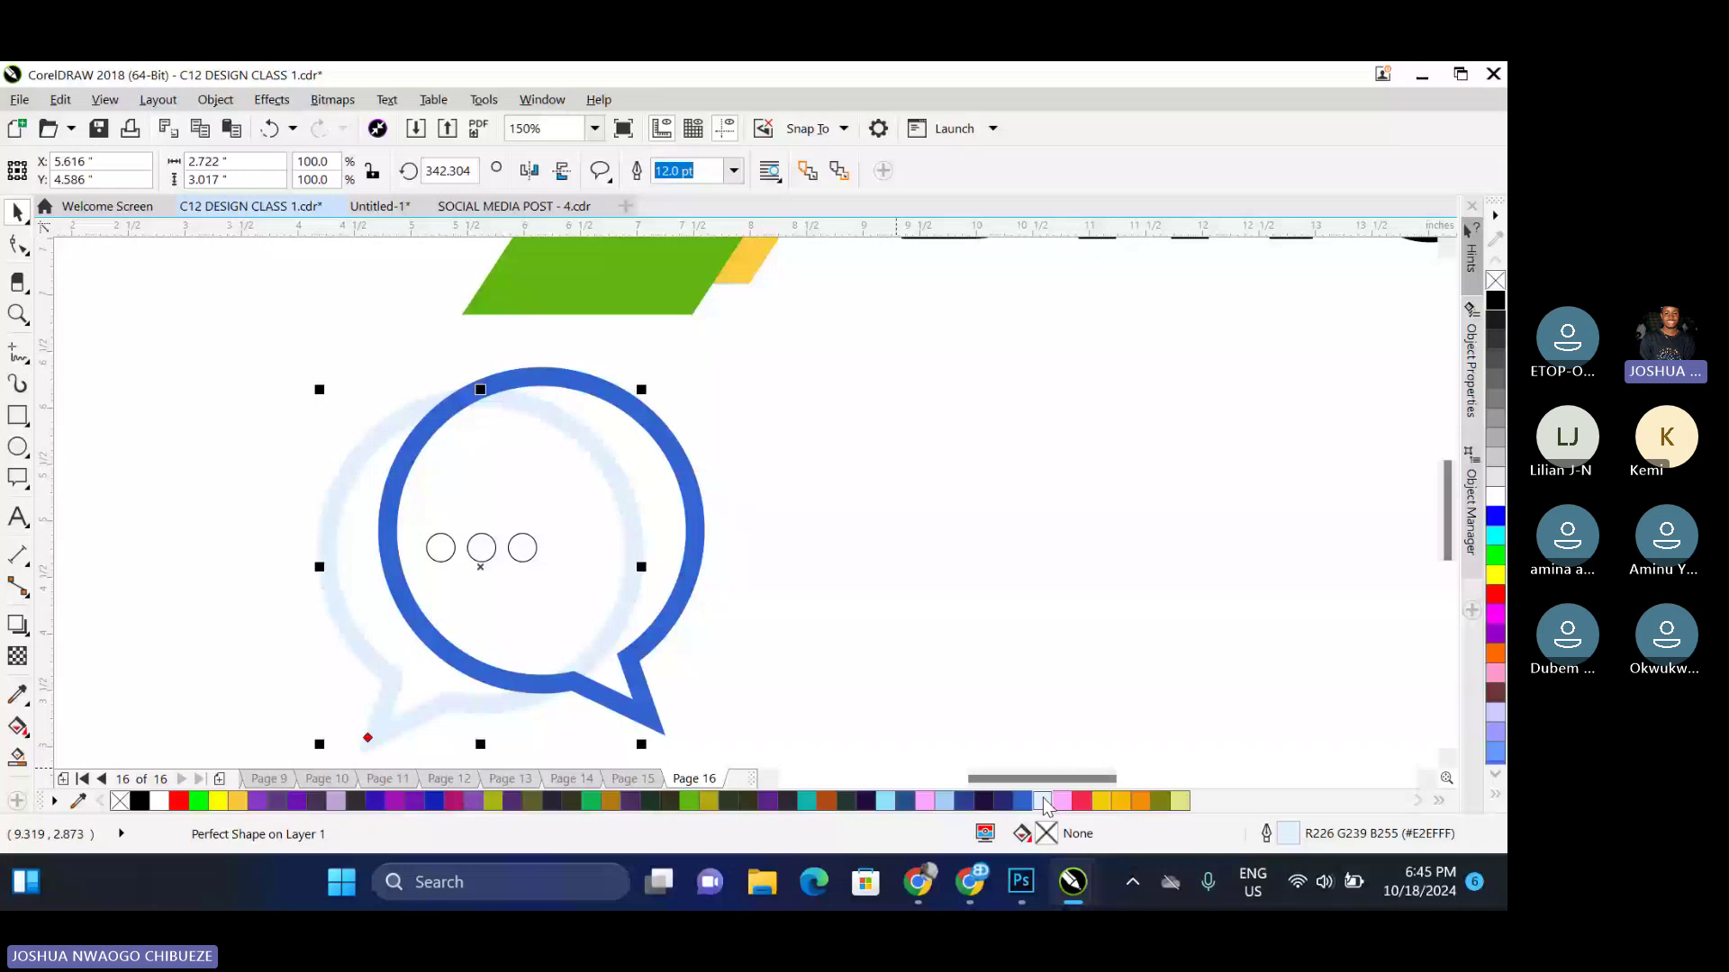
pyautogui.rightClick(993, 804)
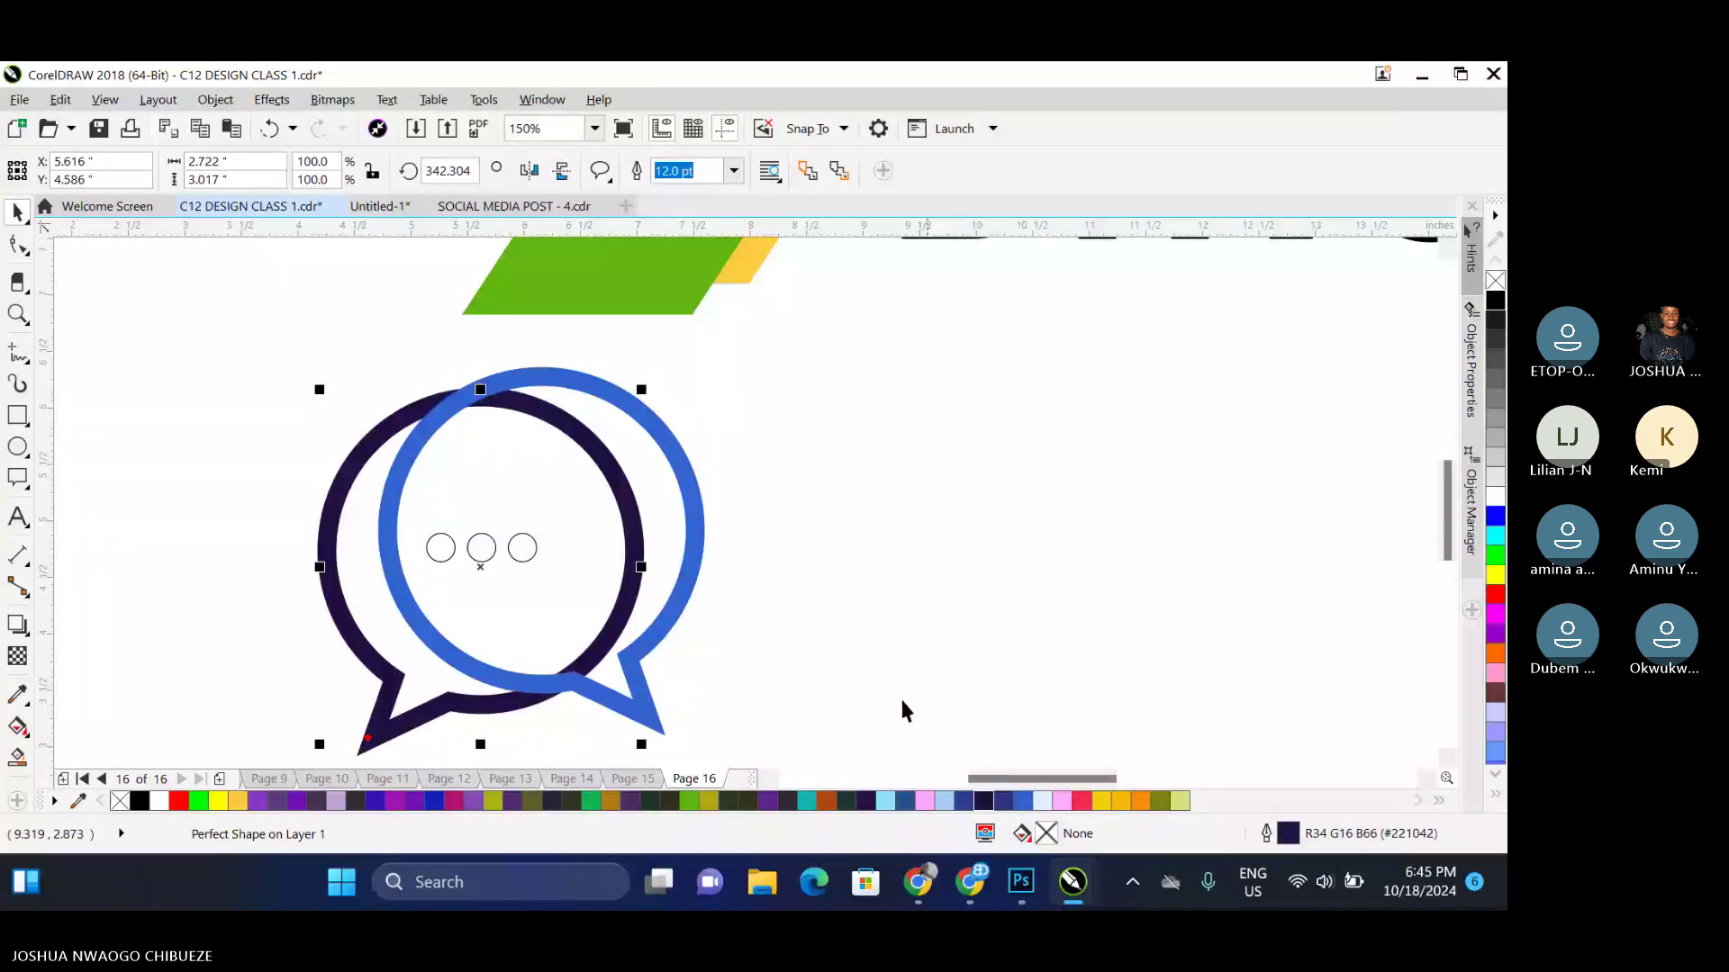
# Duplicate the last dot inside the dot group, place the copy at the end of the row, and select the four-dot group
pyautogui.moveTo(830, 481); pyautogui.dragTo(326, 563)
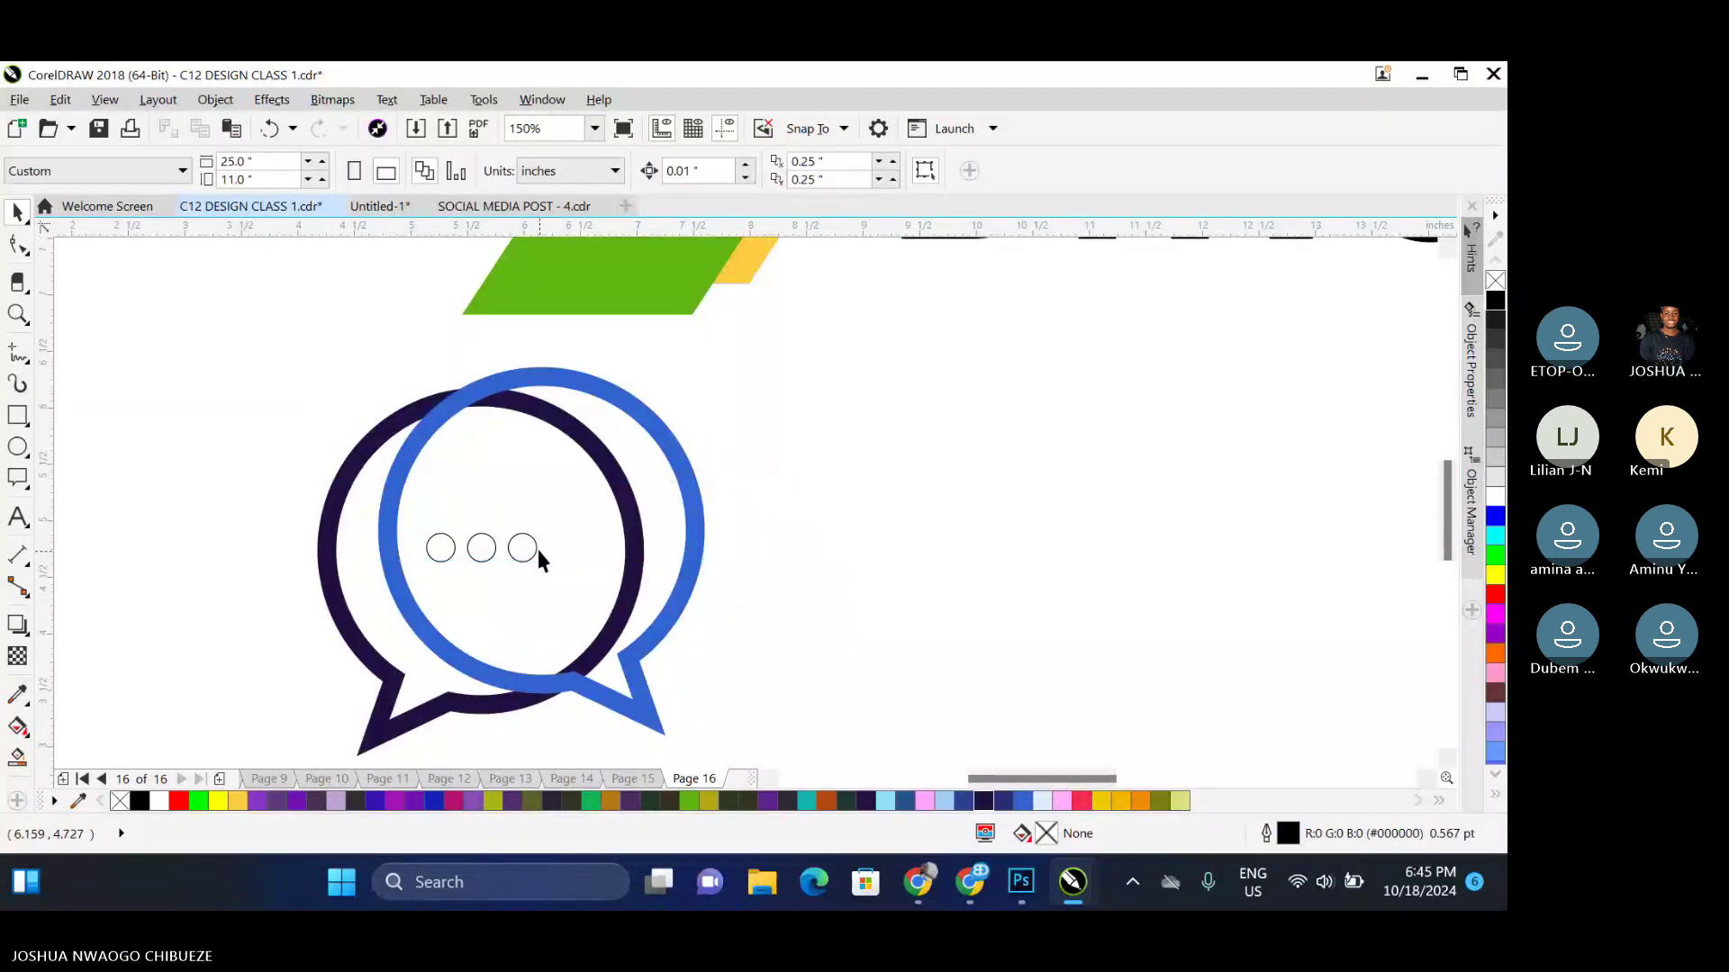
pyautogui.click(536, 550)
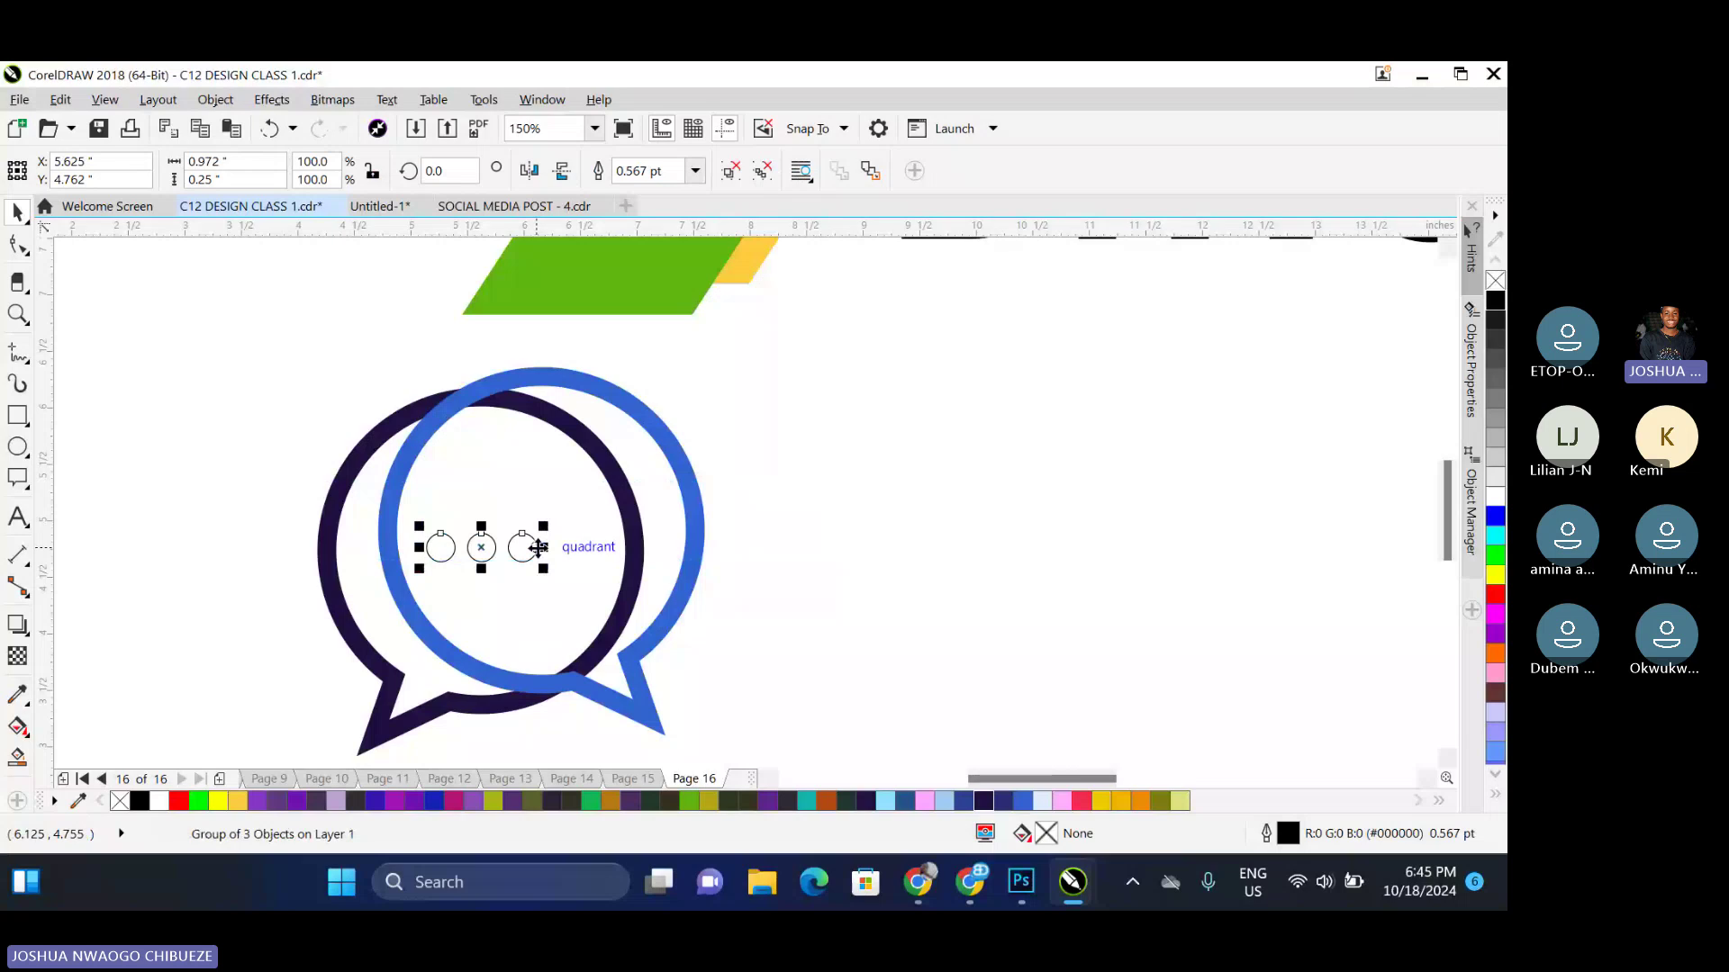
pyautogui.keyDown('ctrl'); pyautogui.click(523, 547); pyautogui.keyUp('ctrl')
pyautogui.hotkey('ctrl', 'd')
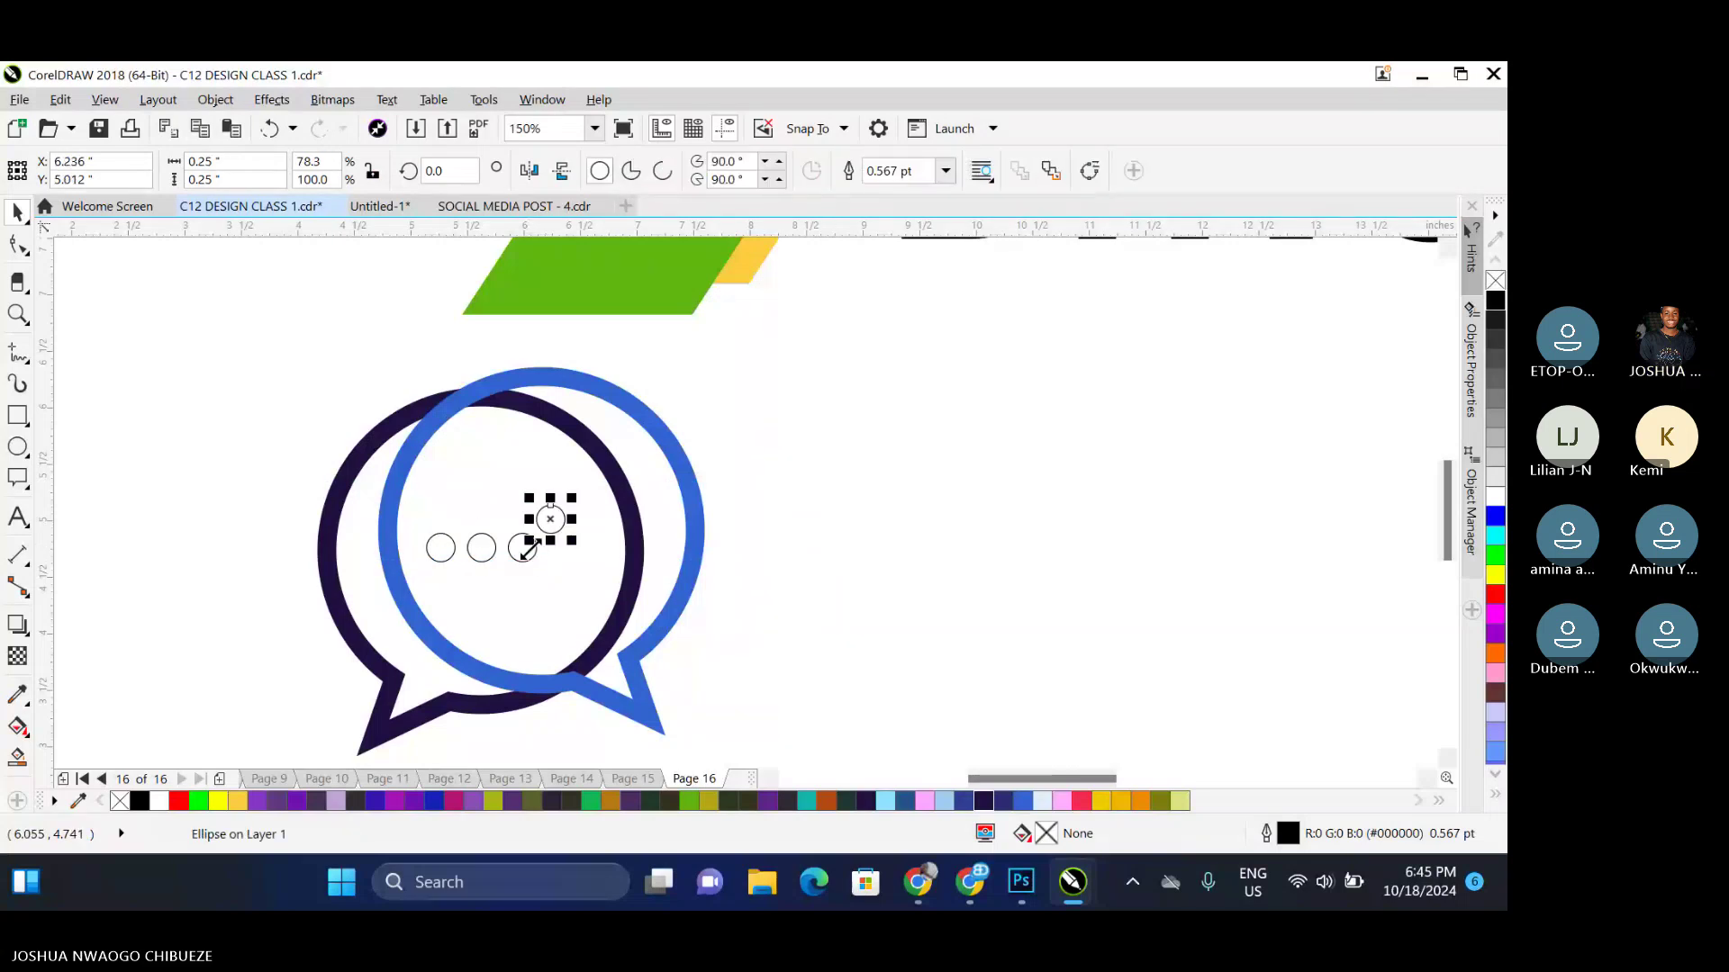
pyautogui.moveTo(553, 514); pyautogui.dragTo(562, 549)
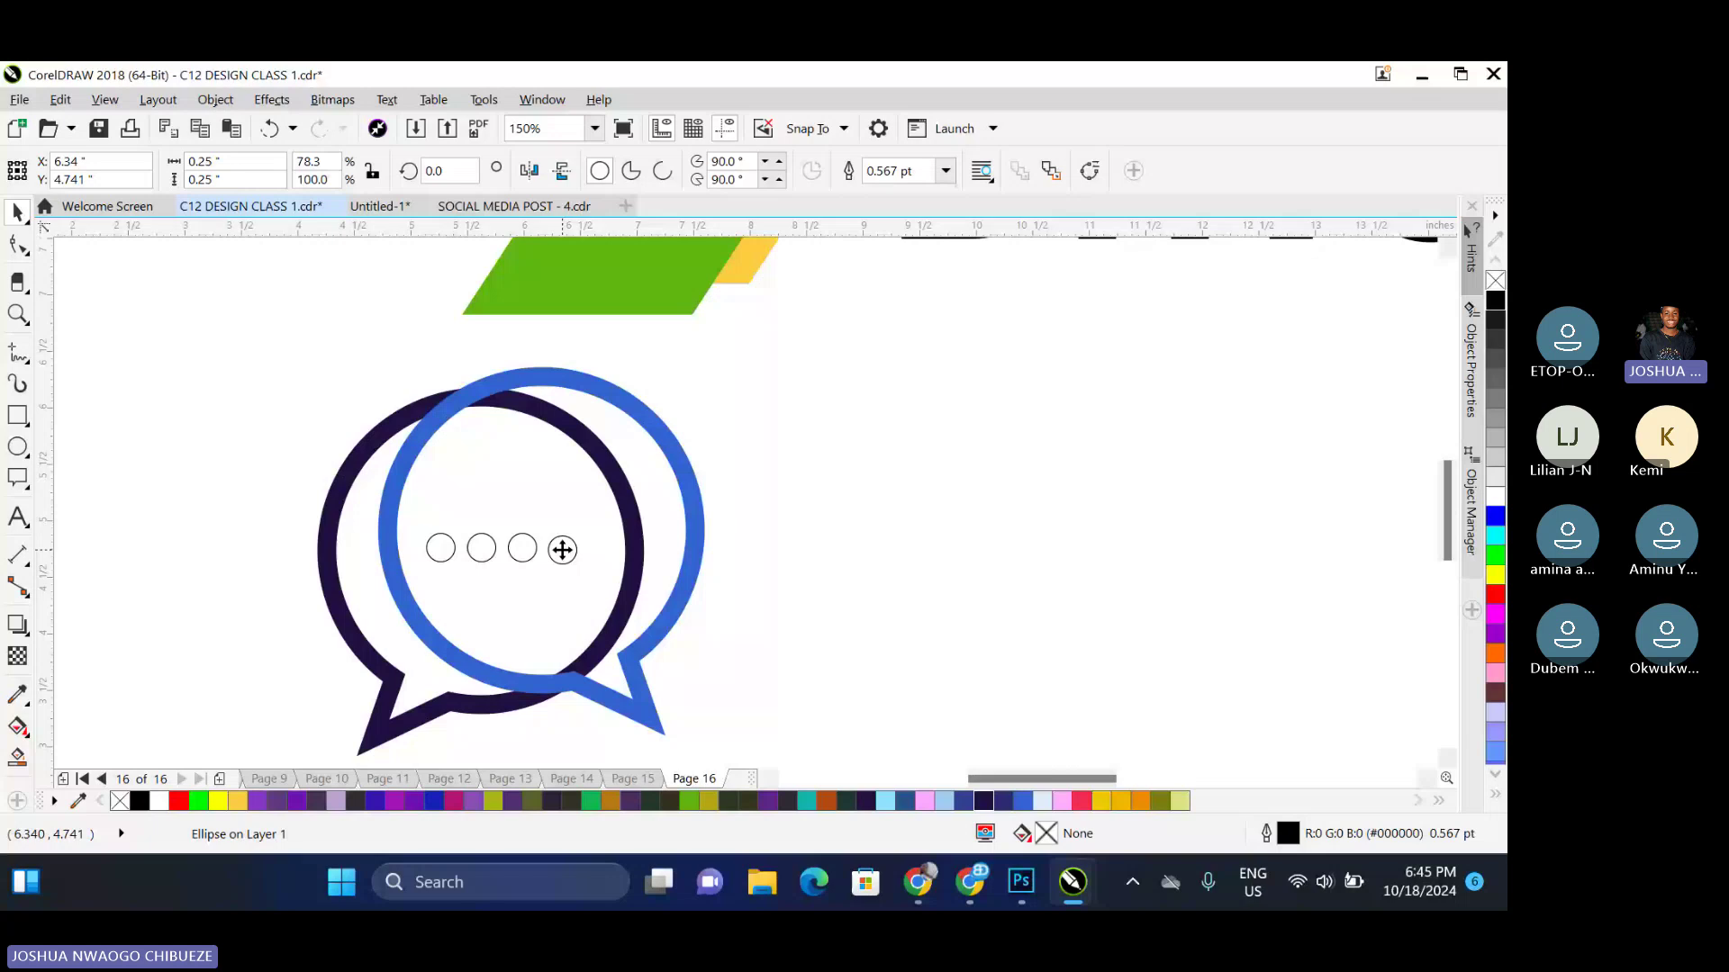
pyautogui.moveTo(407, 515); pyautogui.dragTo(630, 599)
pyautogui.hotkey('ctrl', 'g')
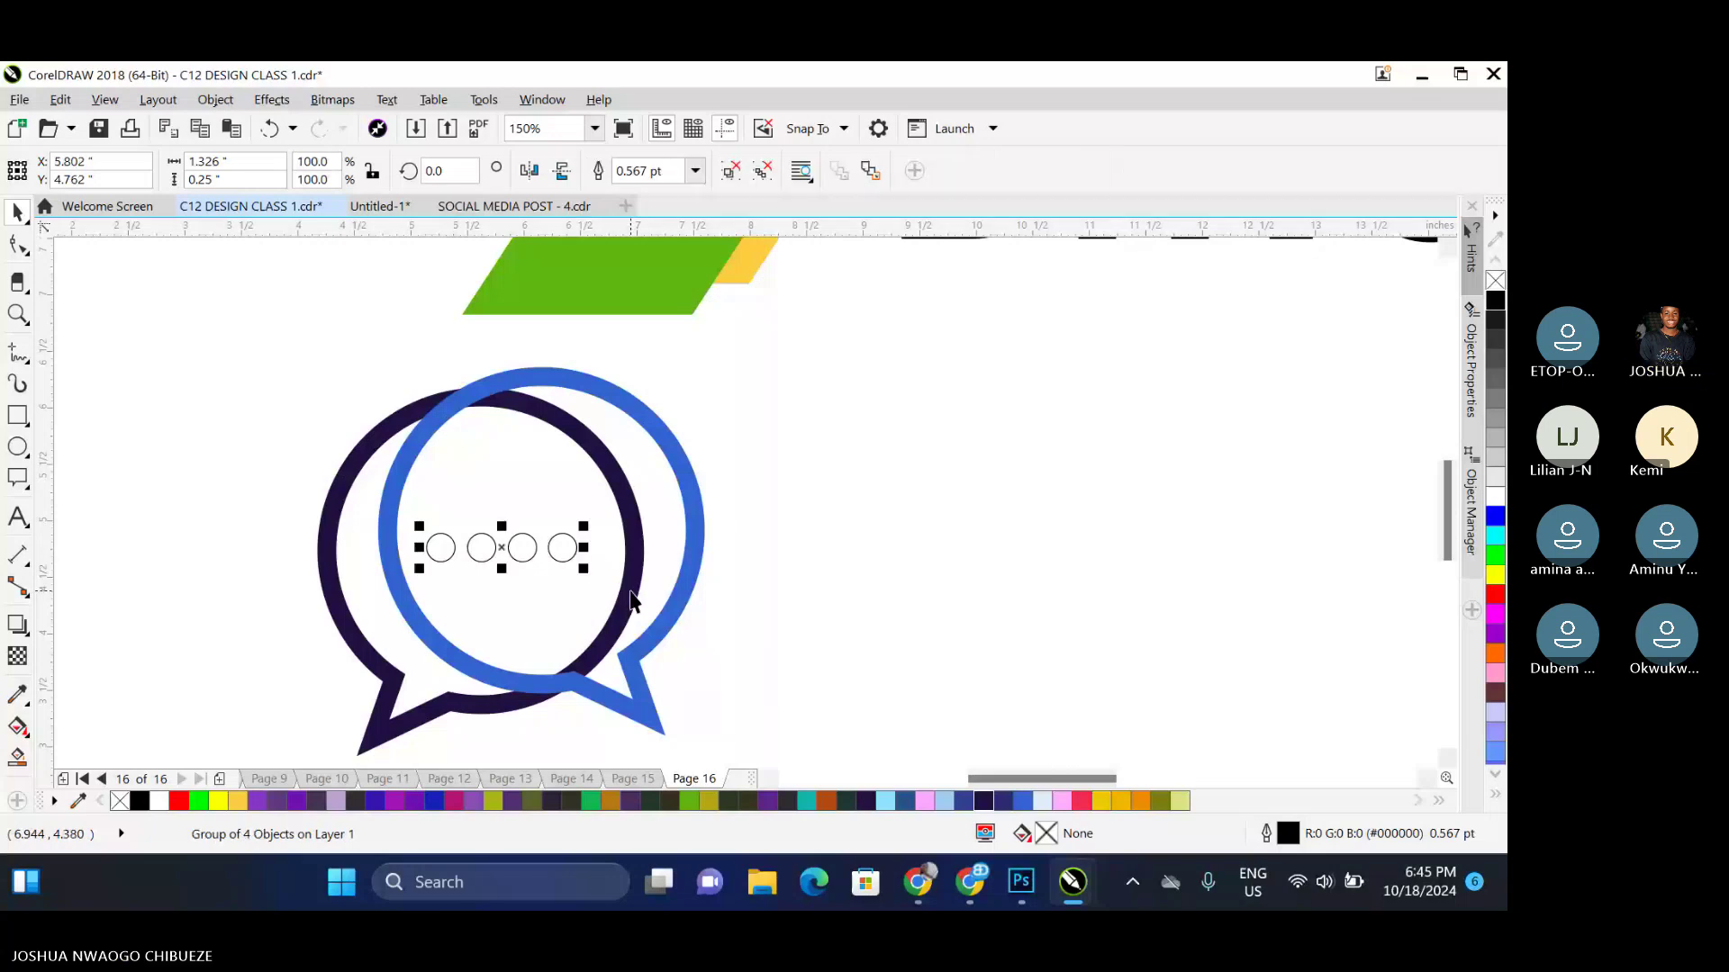
# Fill the four dots with dark purple (#221042) and ungroup them
pyautogui.click(981, 802)
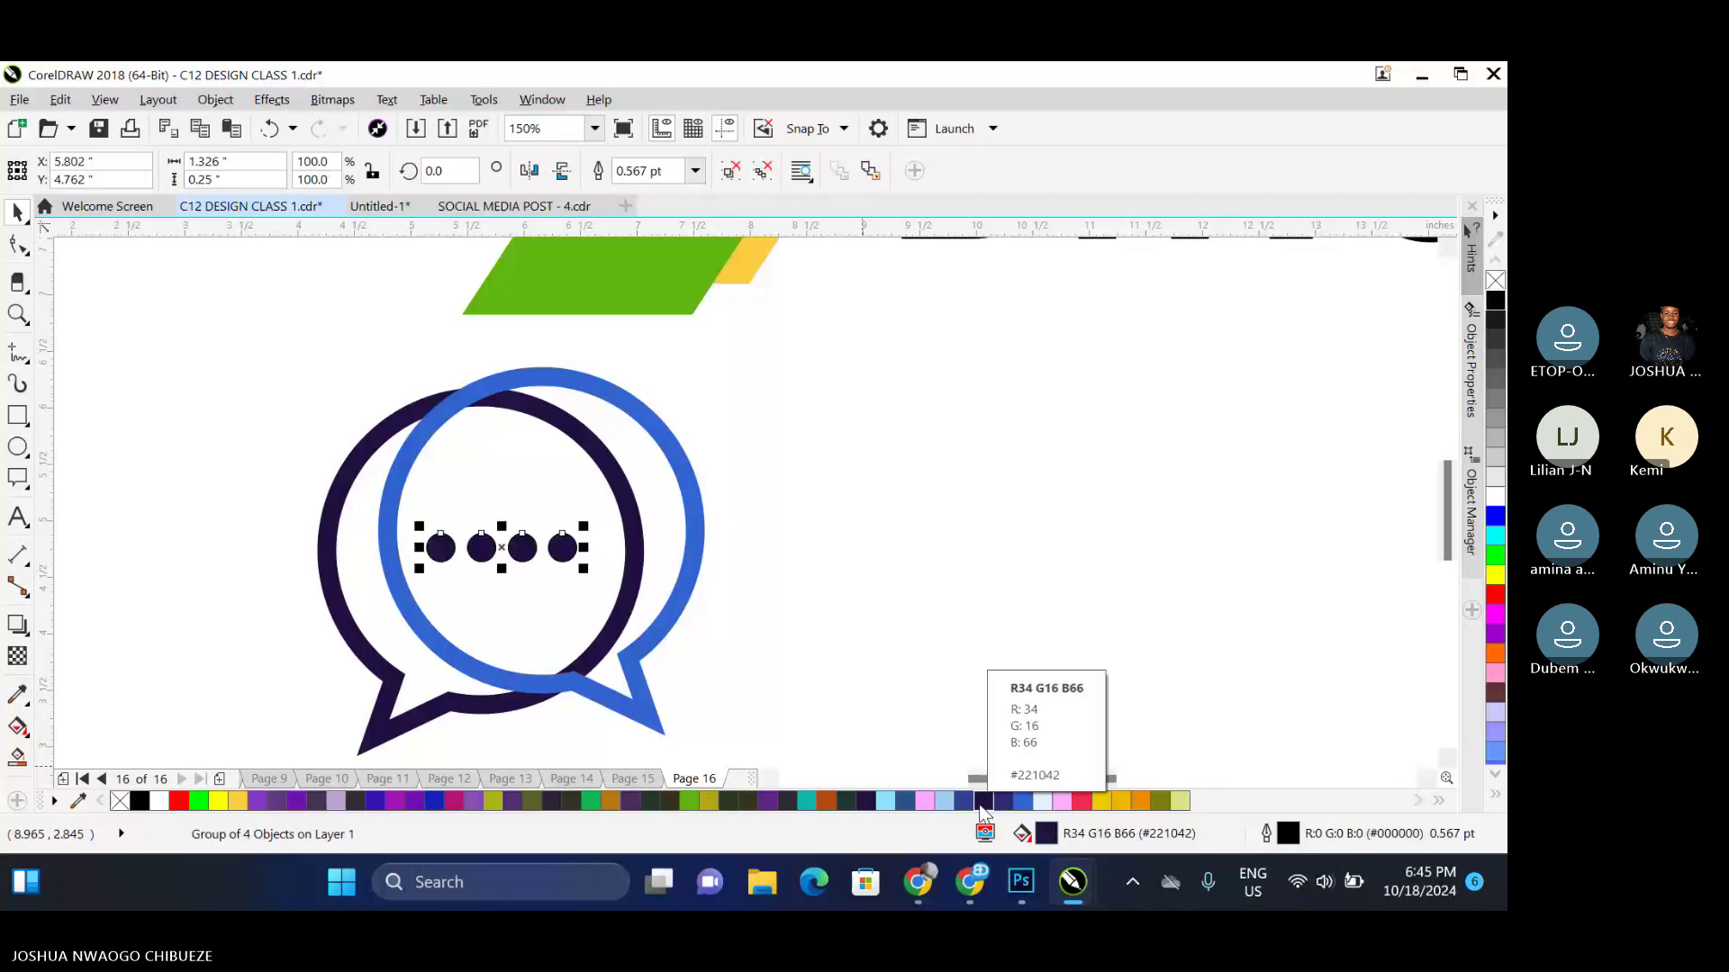
pyautogui.rightClick(520, 548)
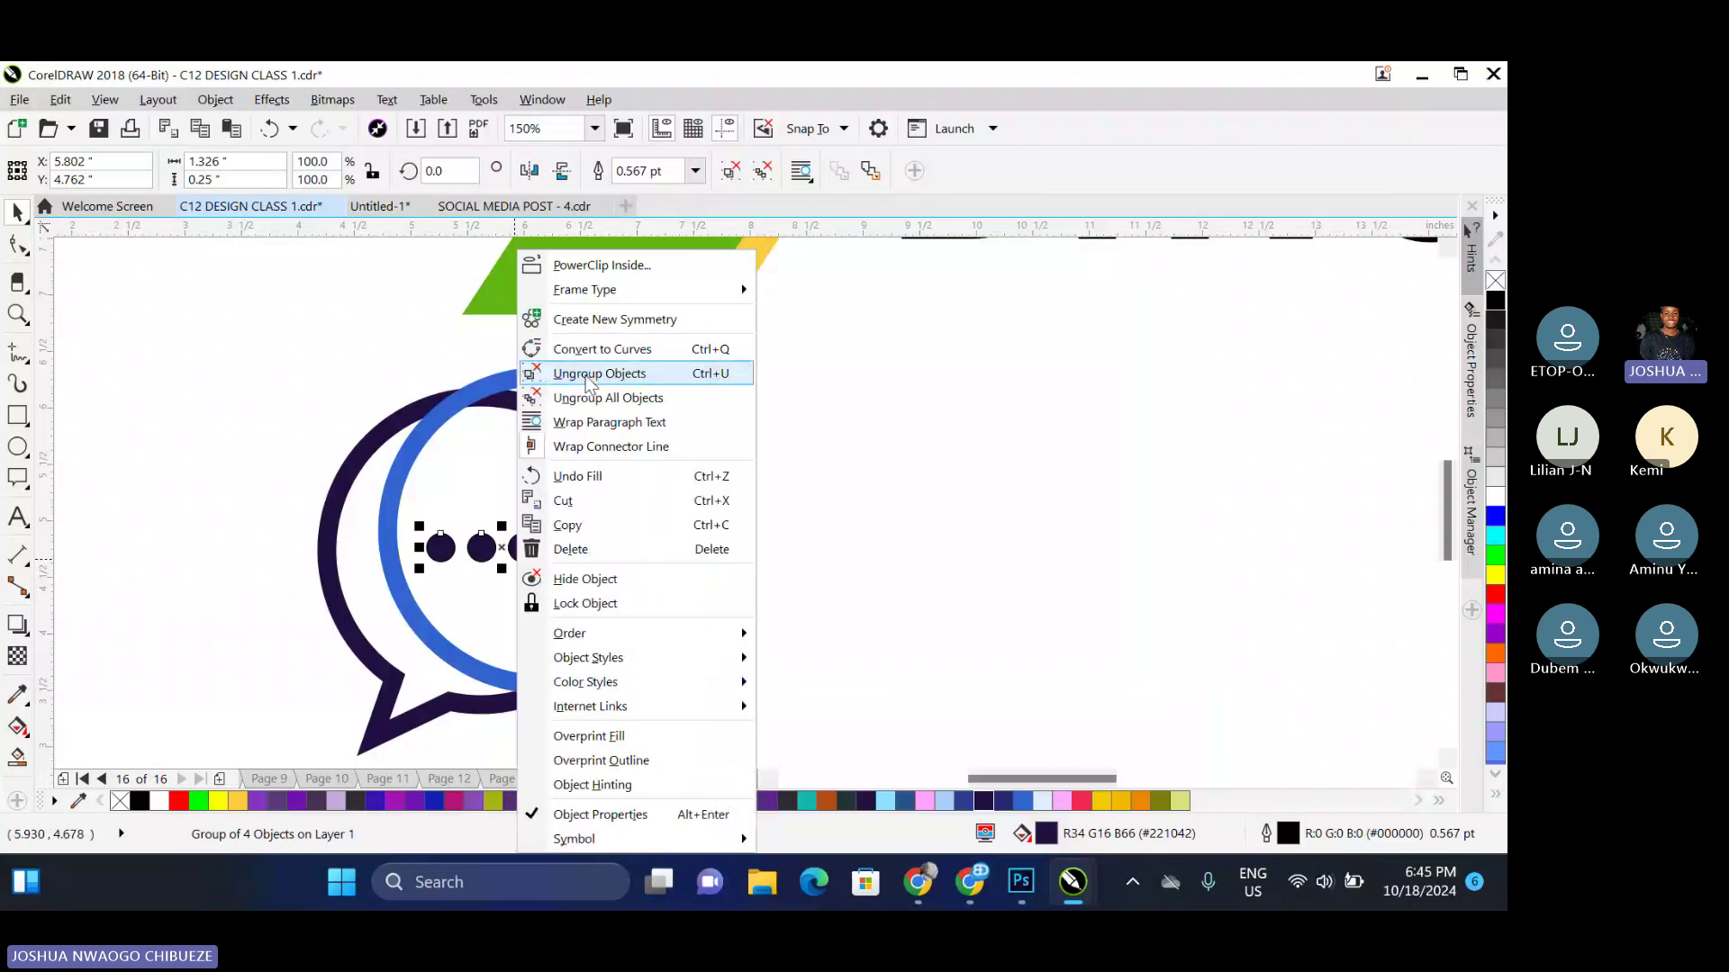
pyautogui.click(587, 372)
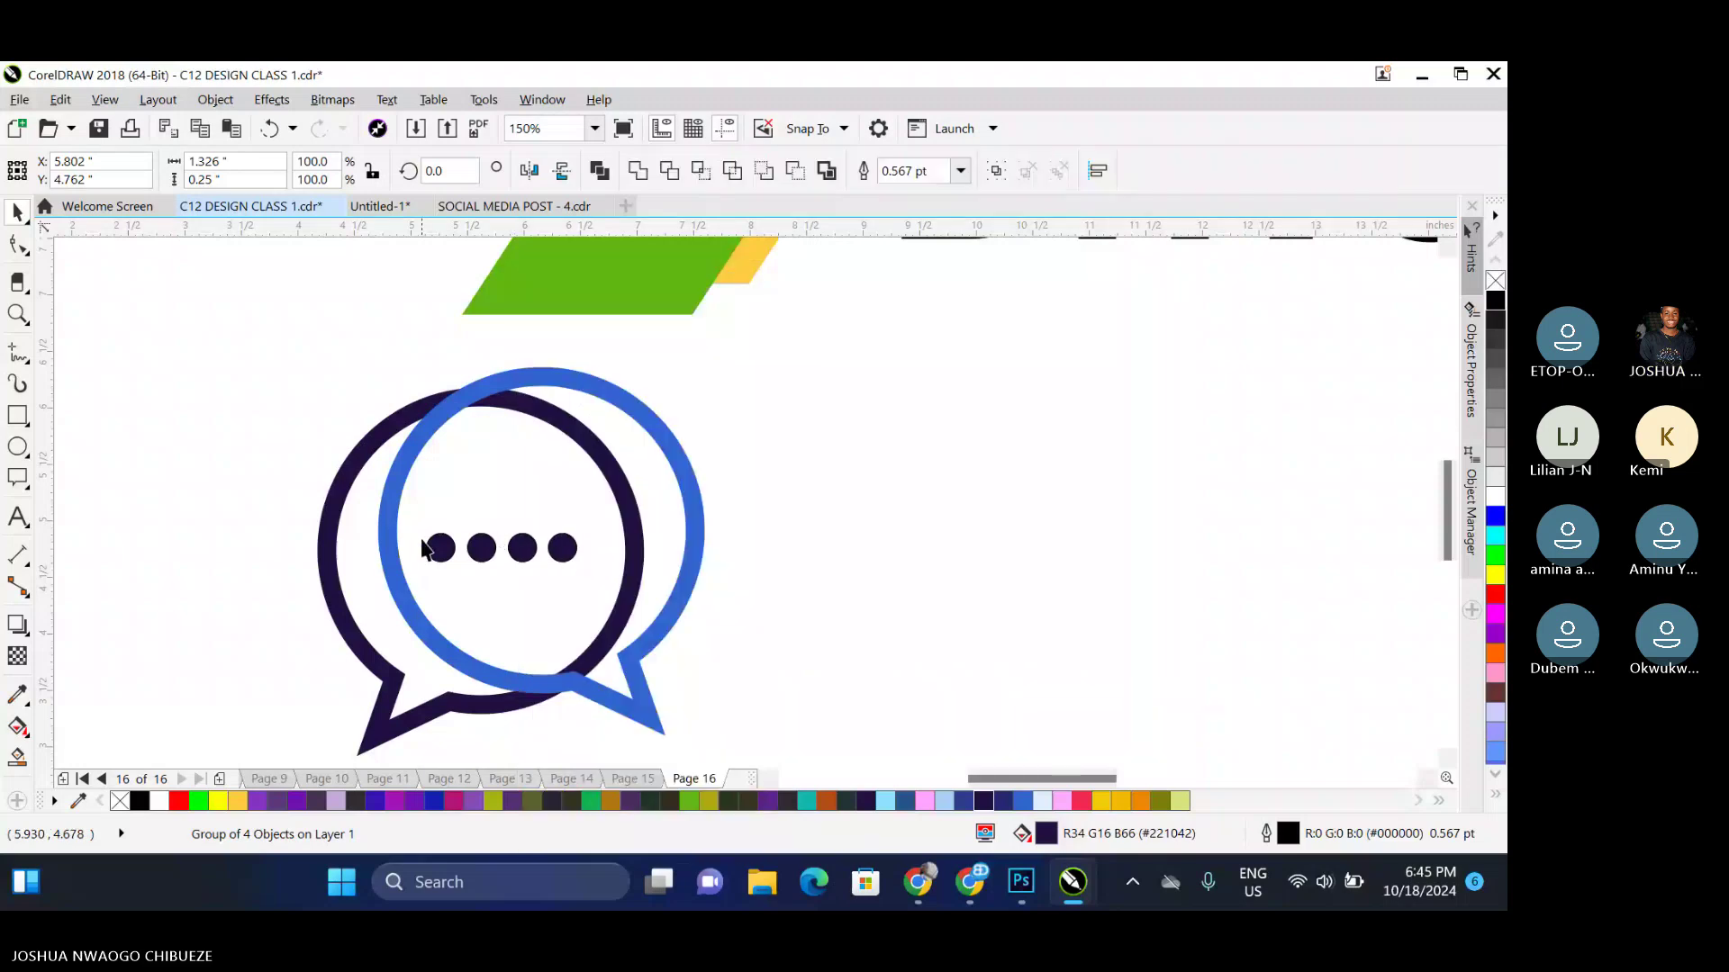
# Fill the first and third dots with the blue of the callout and remove the outline from all four dots
pyautogui.click(436, 548)
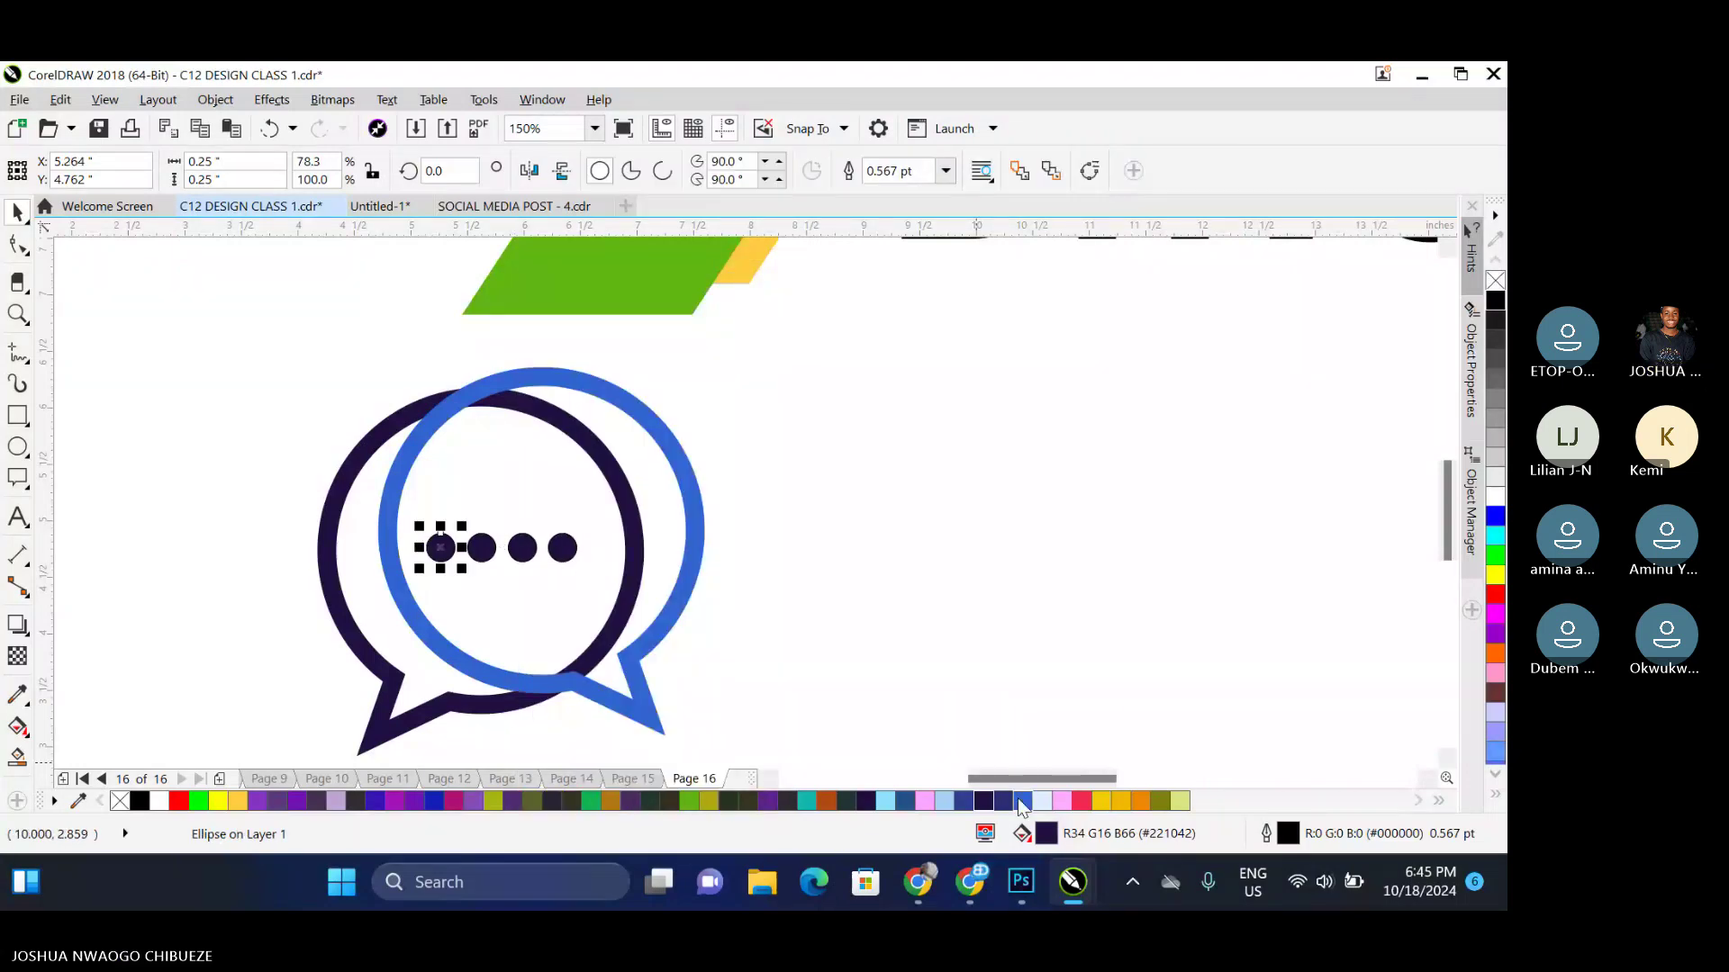
pyautogui.click(1022, 800)
pyautogui.click(509, 554)
pyautogui.click(481, 548)
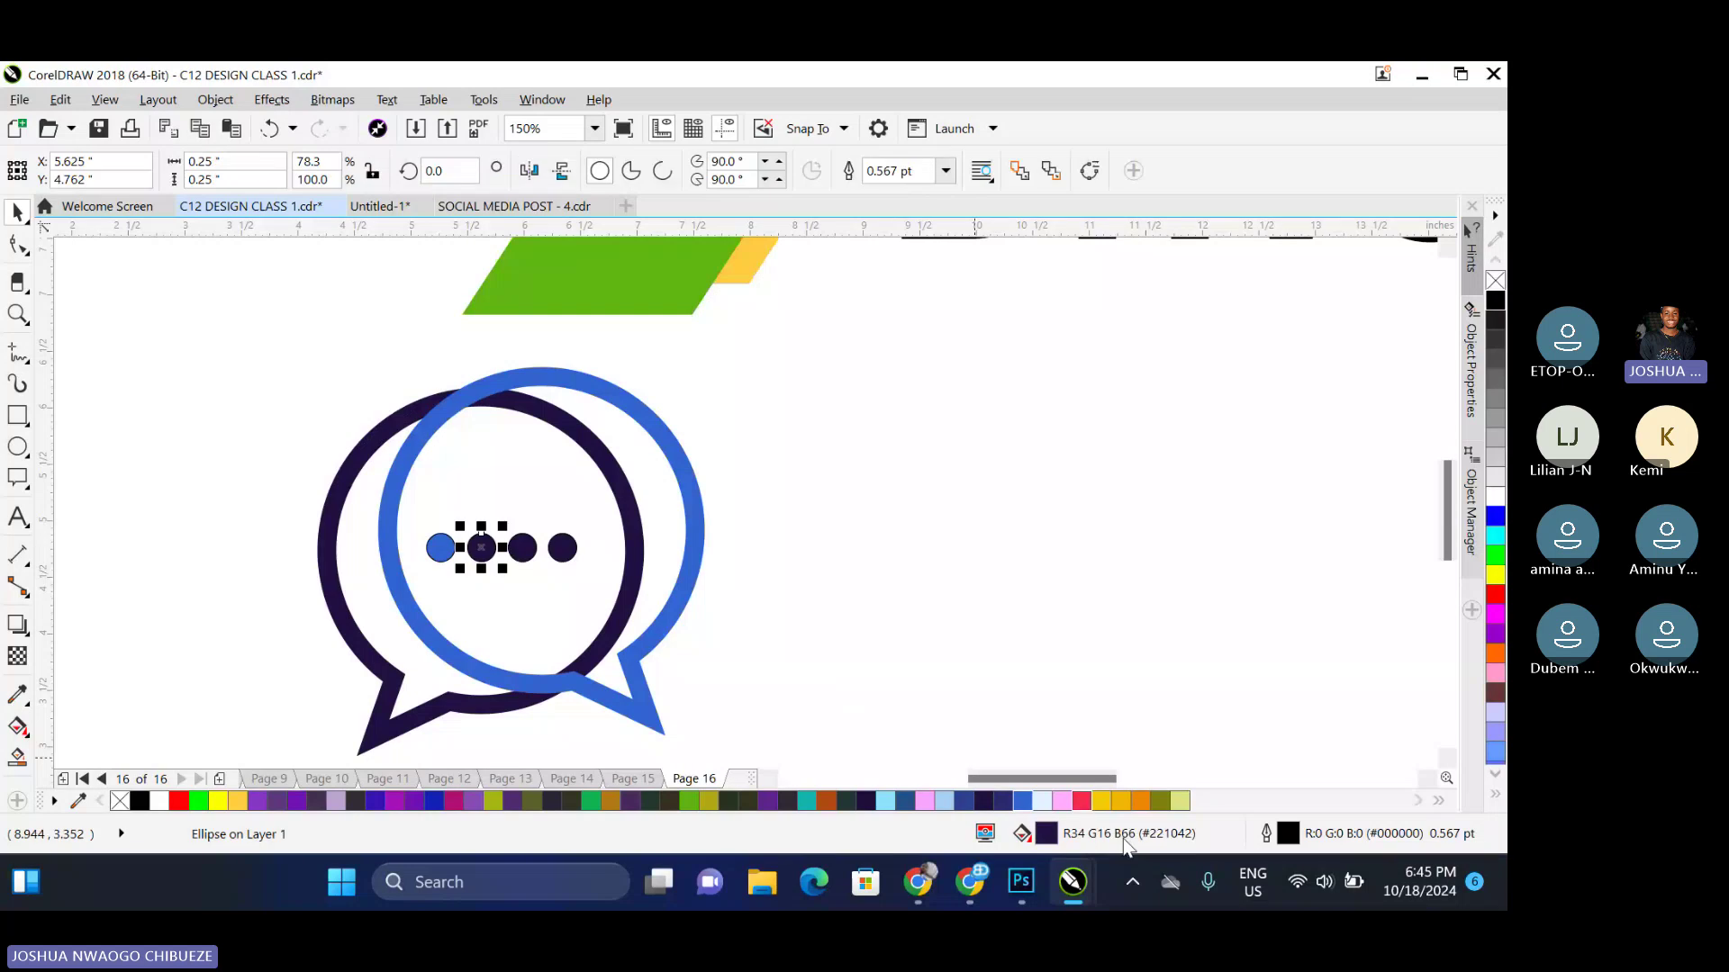
pyautogui.click(526, 554)
pyautogui.click(1022, 800)
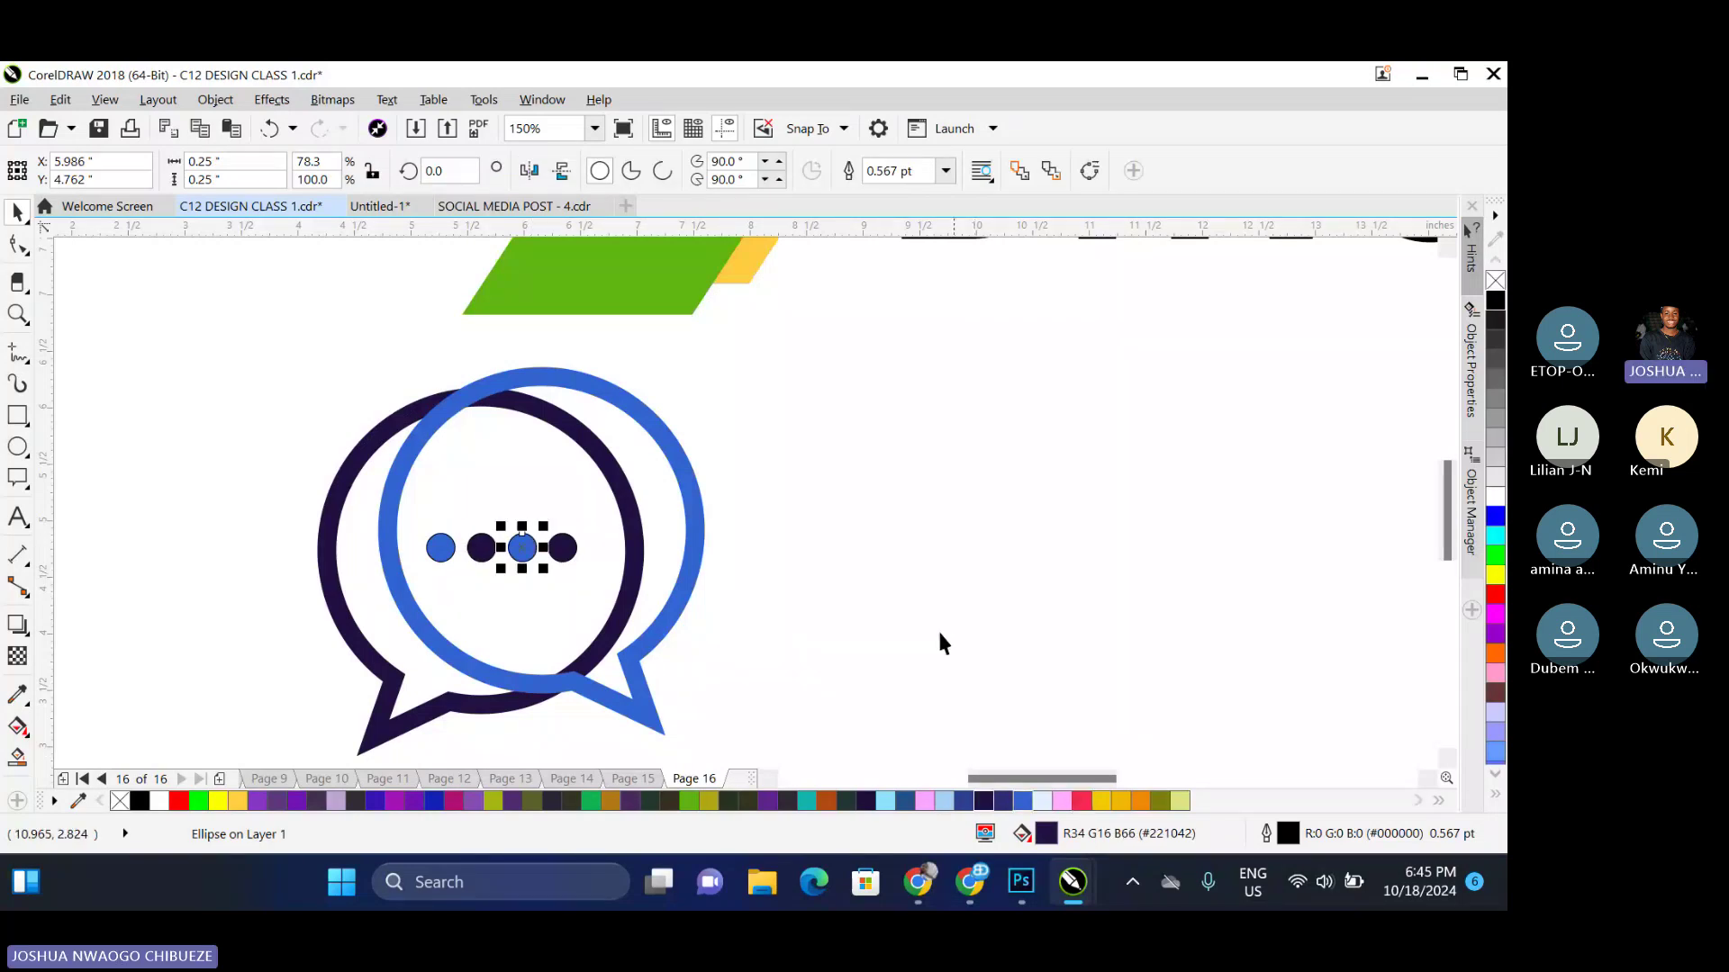
pyautogui.moveTo(604, 585); pyautogui.dragTo(405, 513)
pyautogui.click(189, 421)
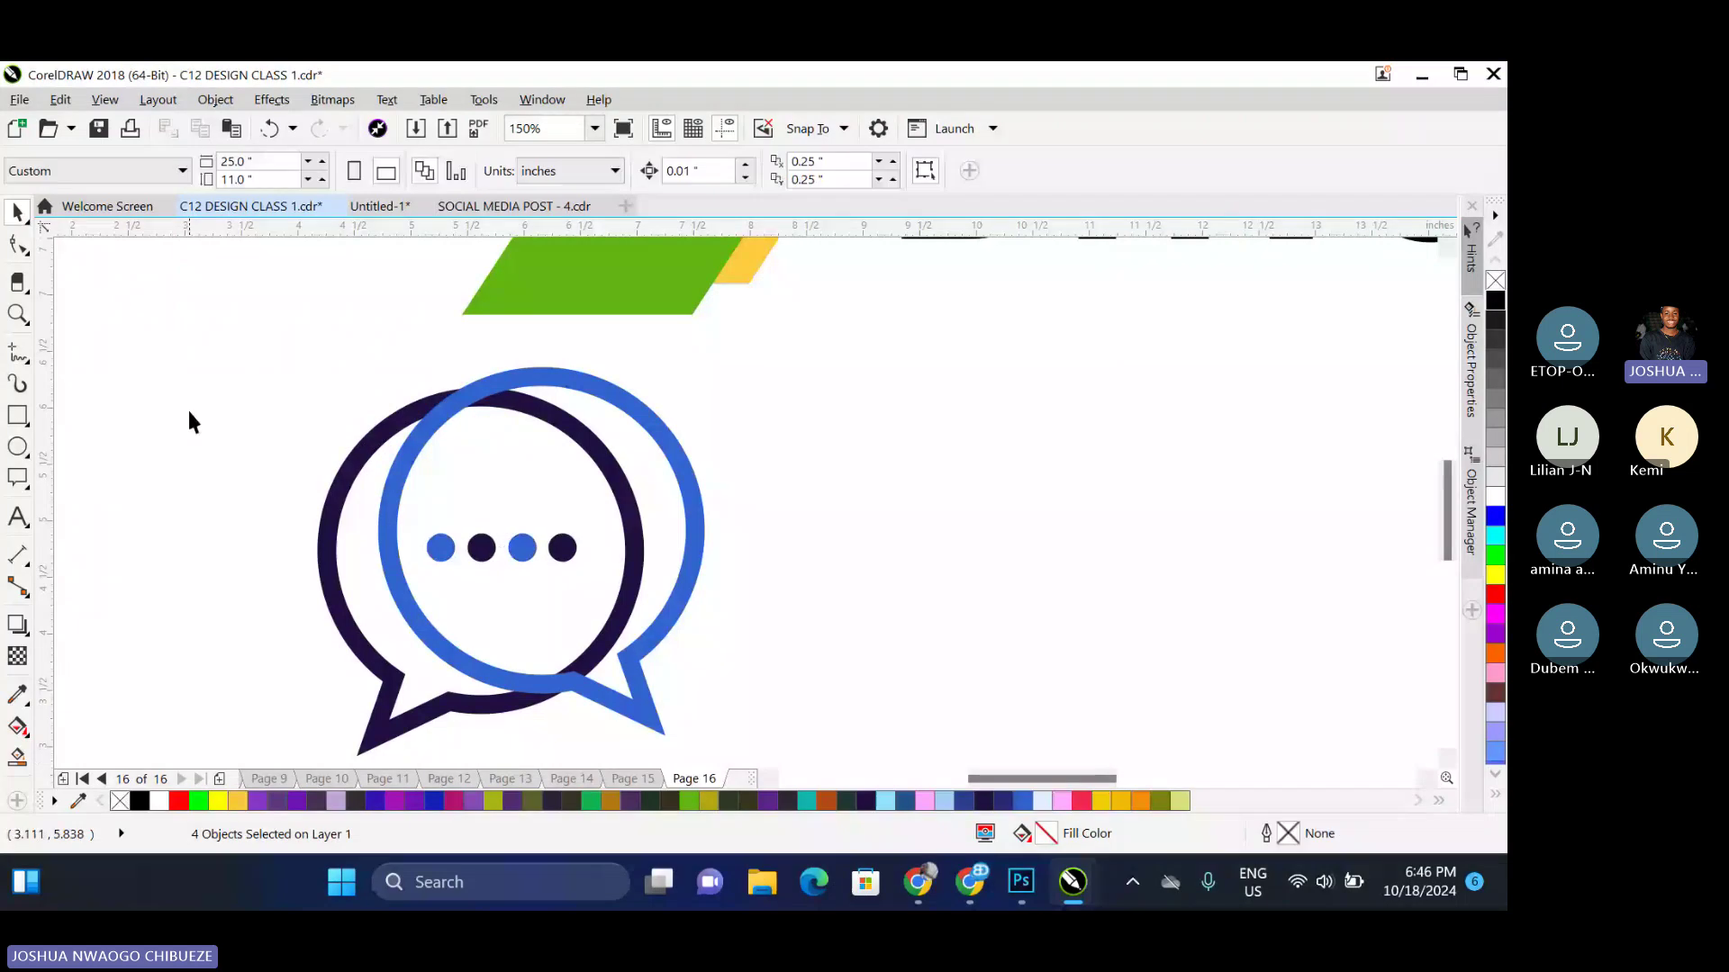
# Convert the outlines of both callouts to objects
pyautogui.moveTo(189, 421); pyautogui.dragTo(704, 575)
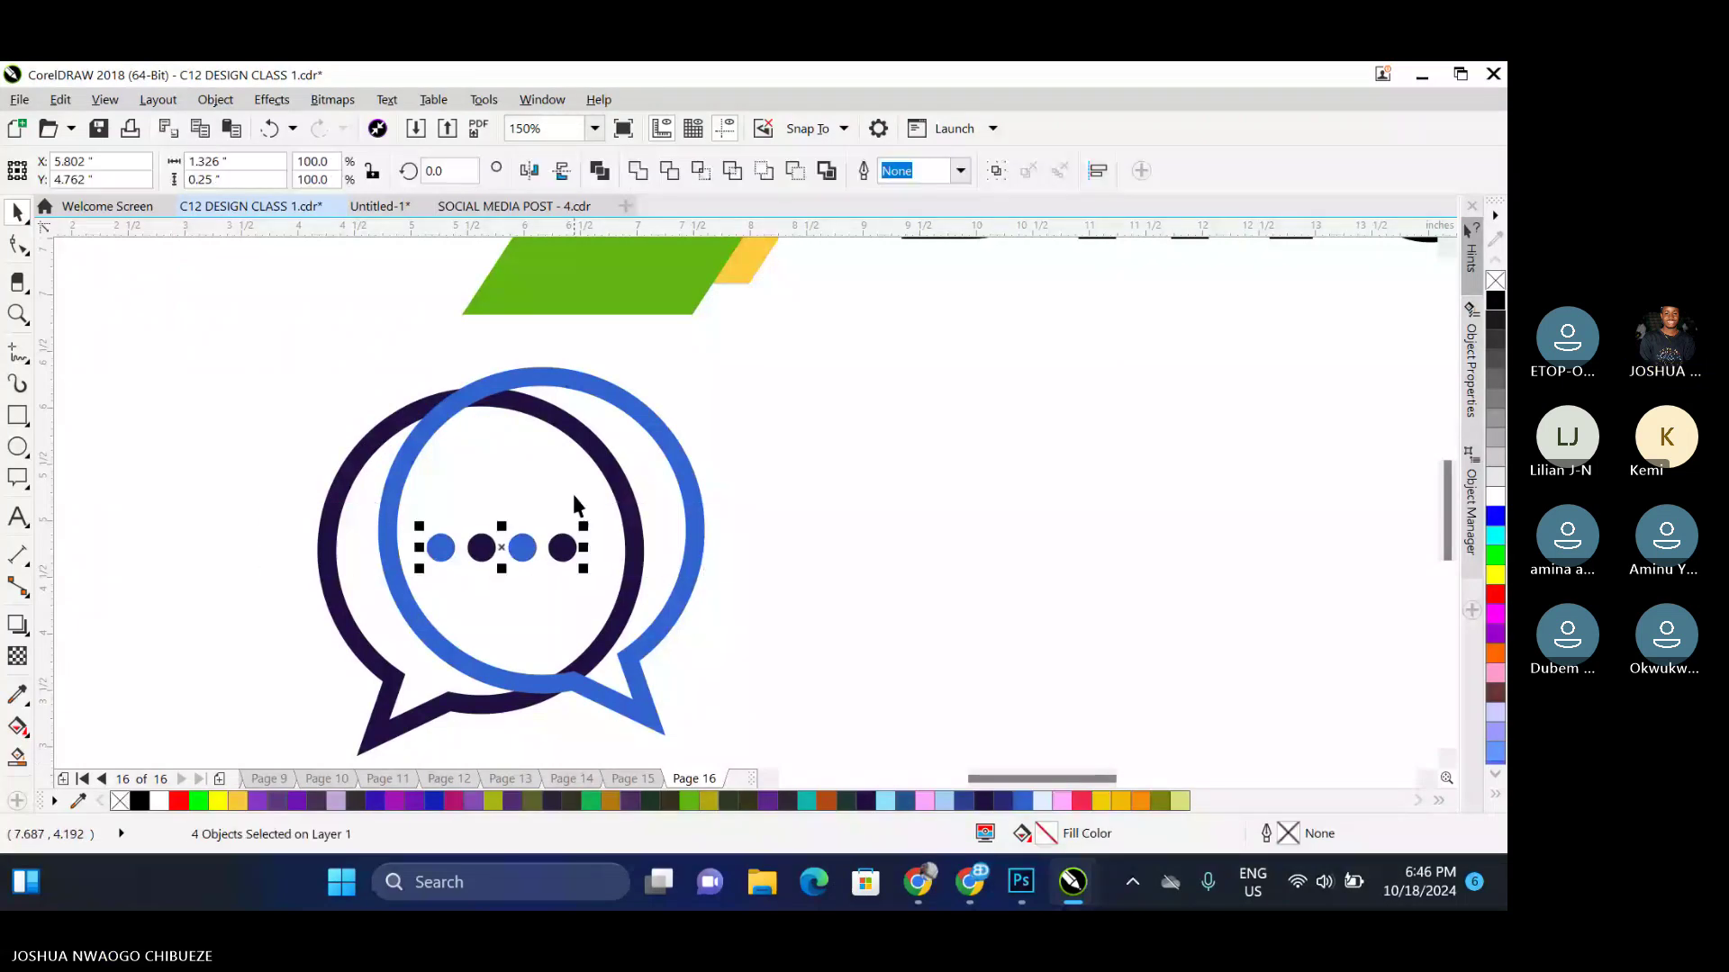
pyautogui.click(394, 477)
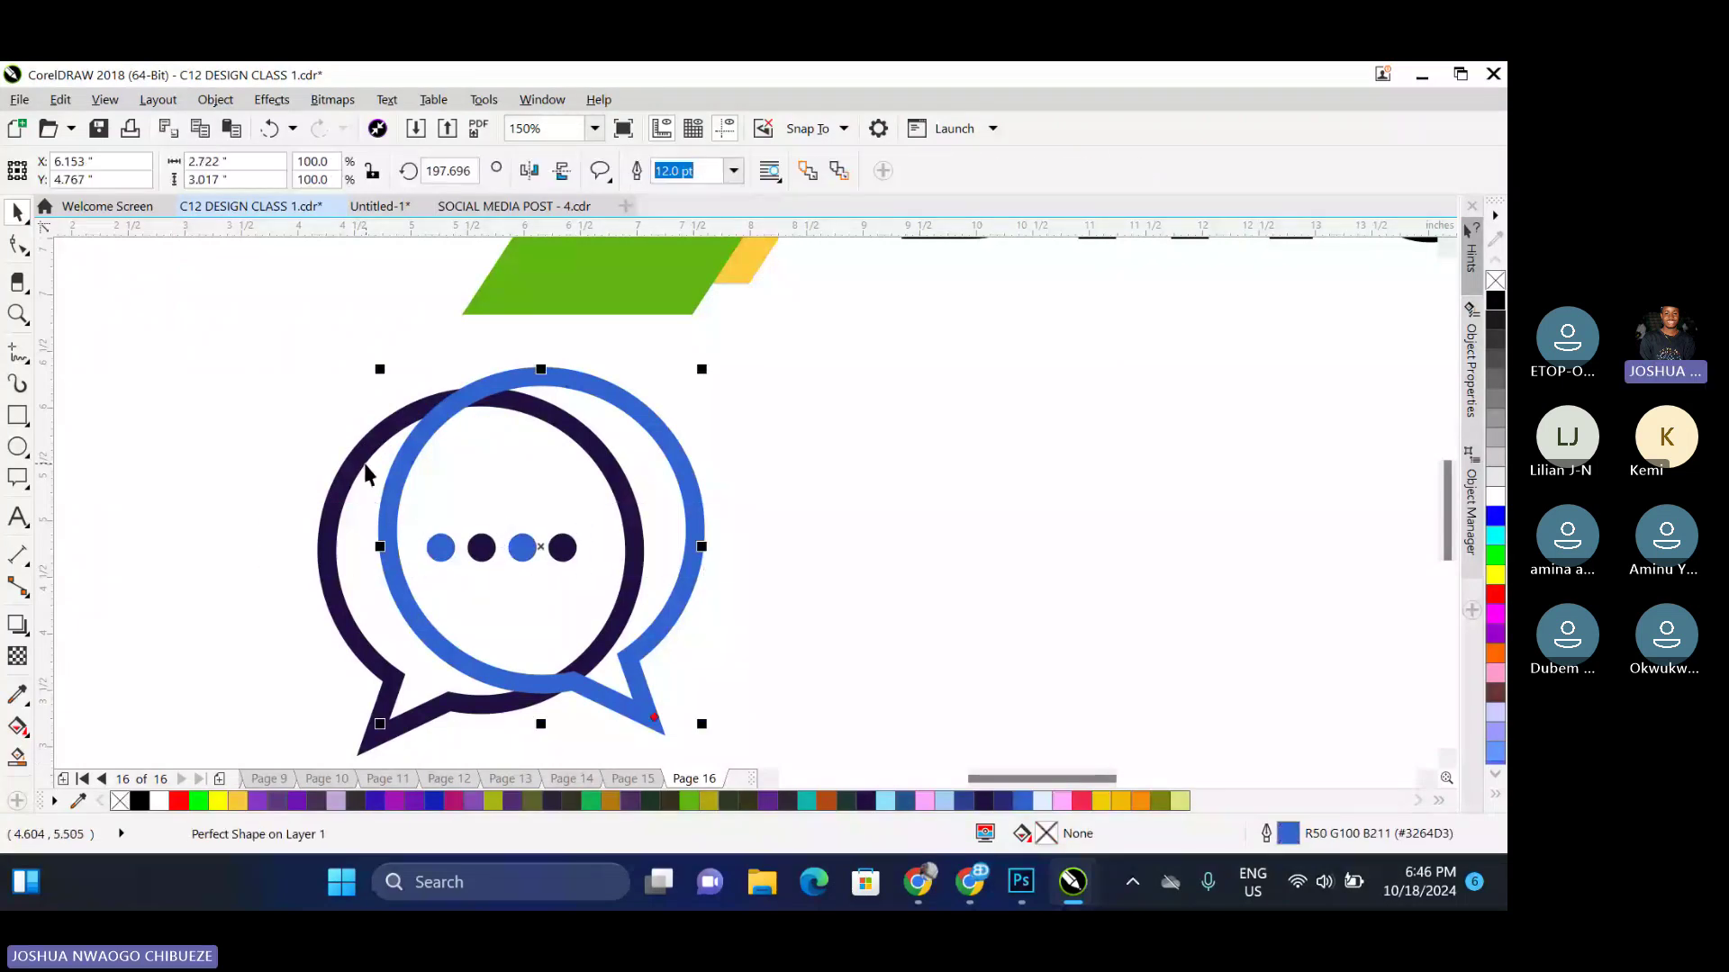
pyautogui.keyDown('shift'); pyautogui.click(360, 454); pyautogui.keyUp('shift')
pyautogui.click(478, 455)
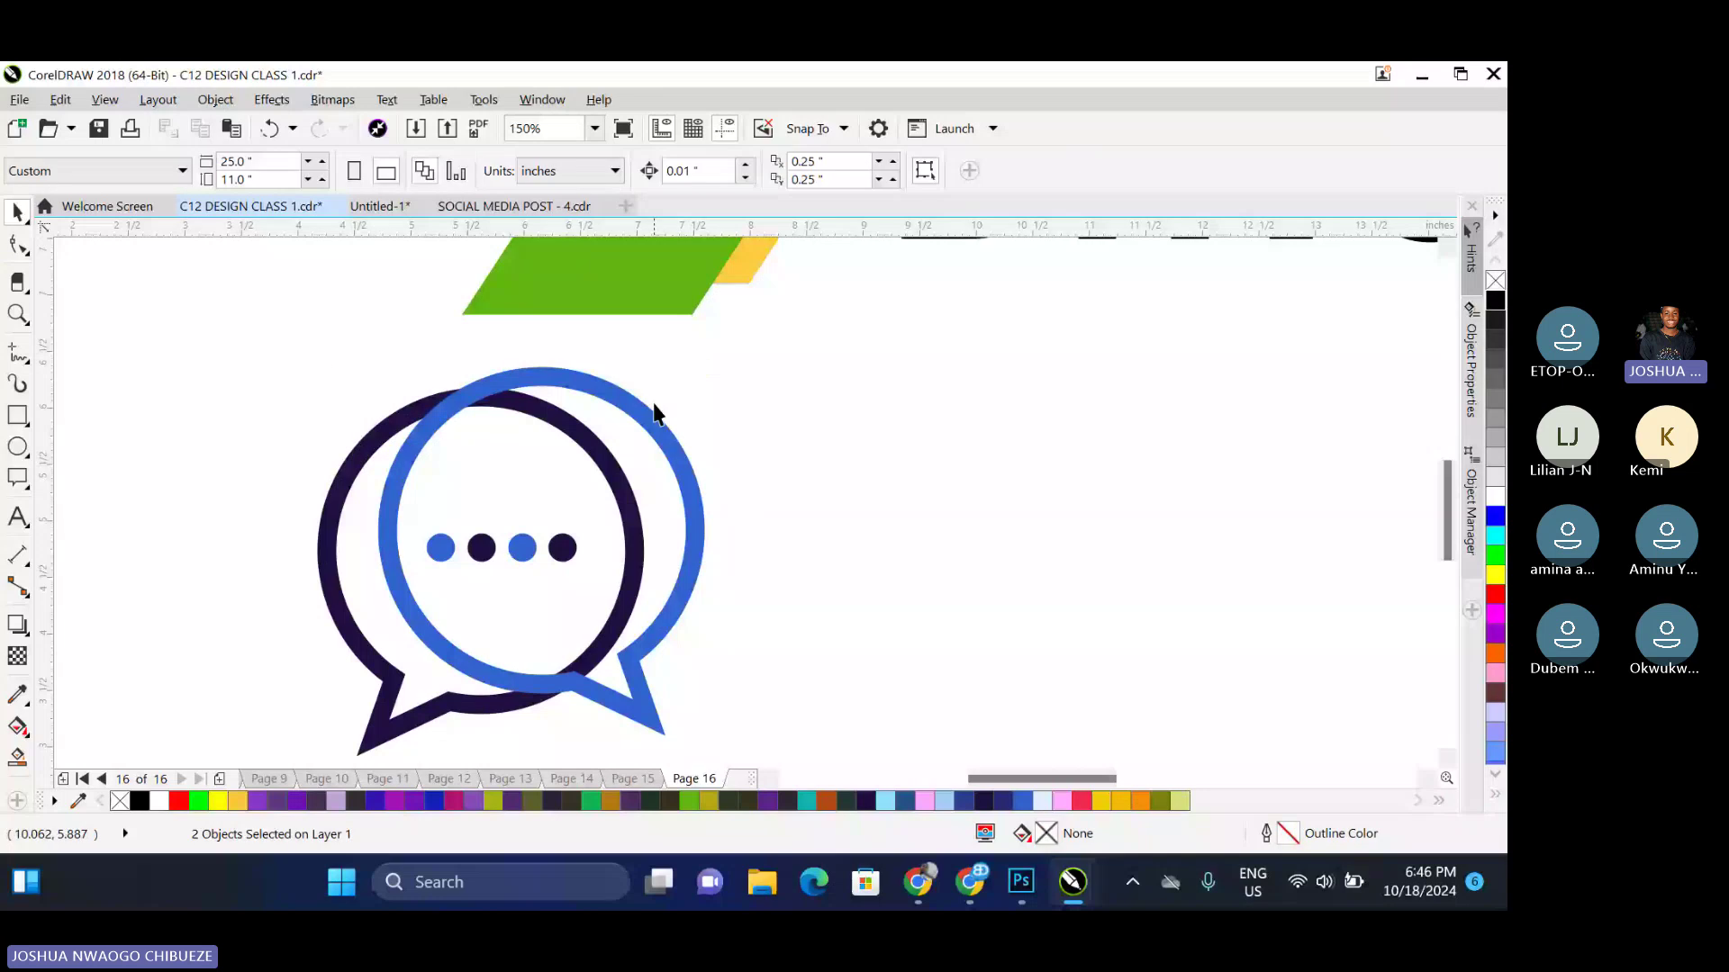
pyautogui.click(656, 413)
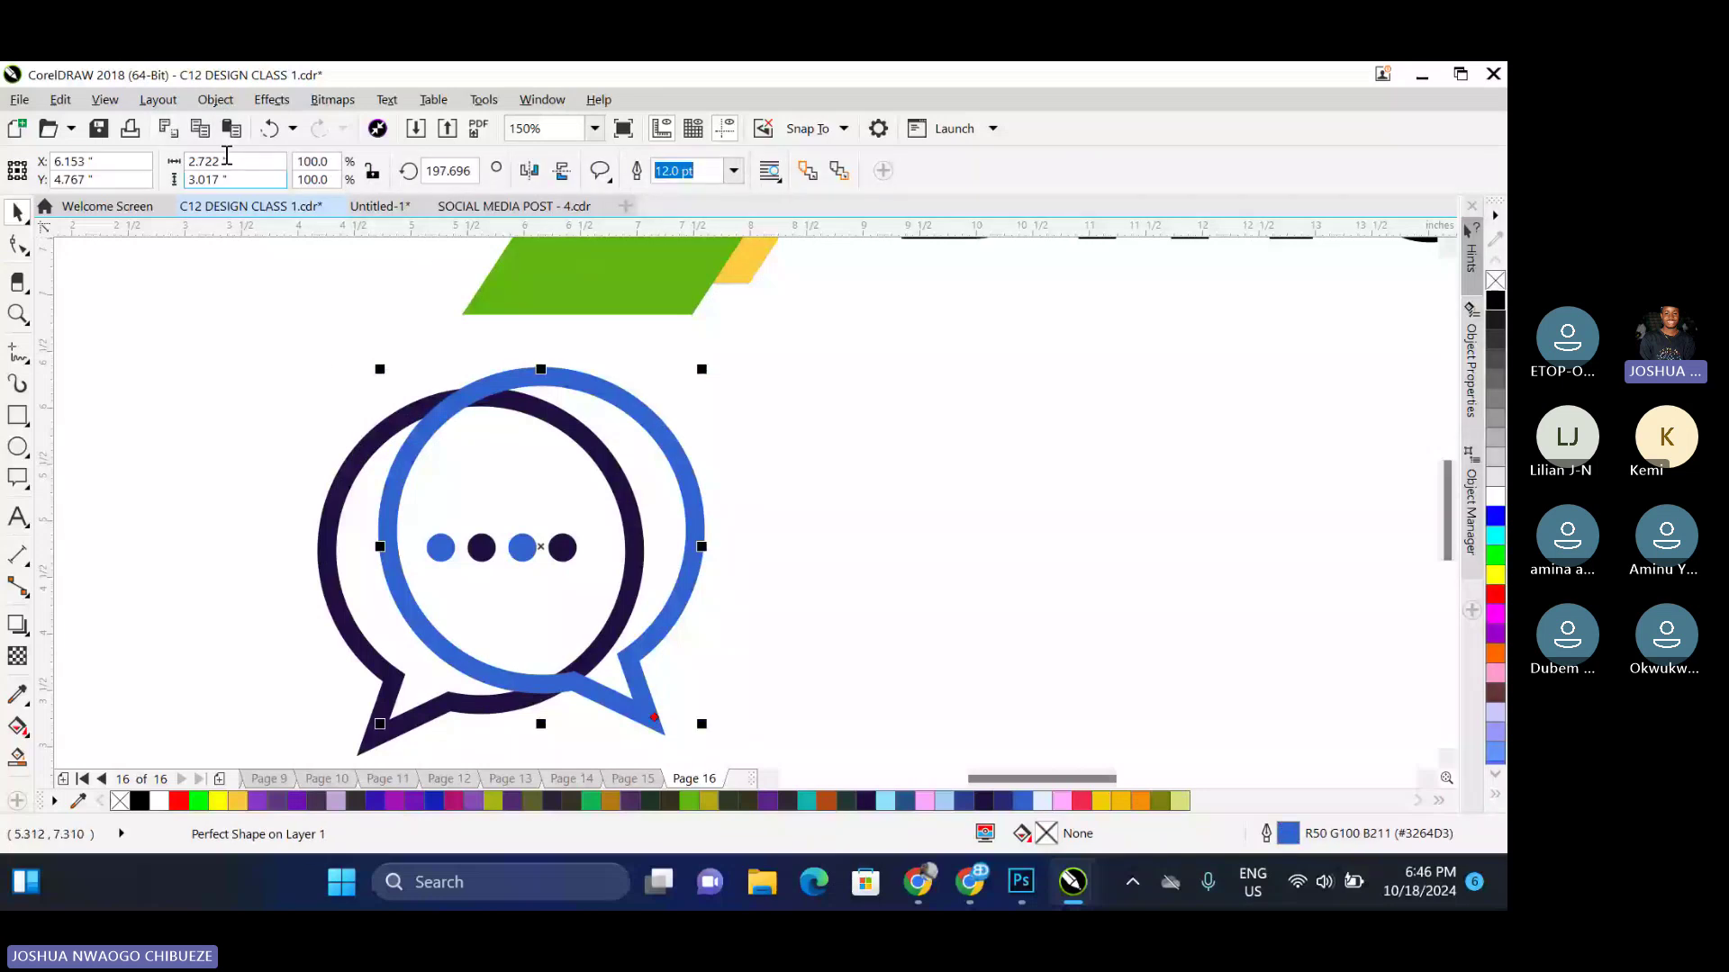
pyautogui.click(215, 100)
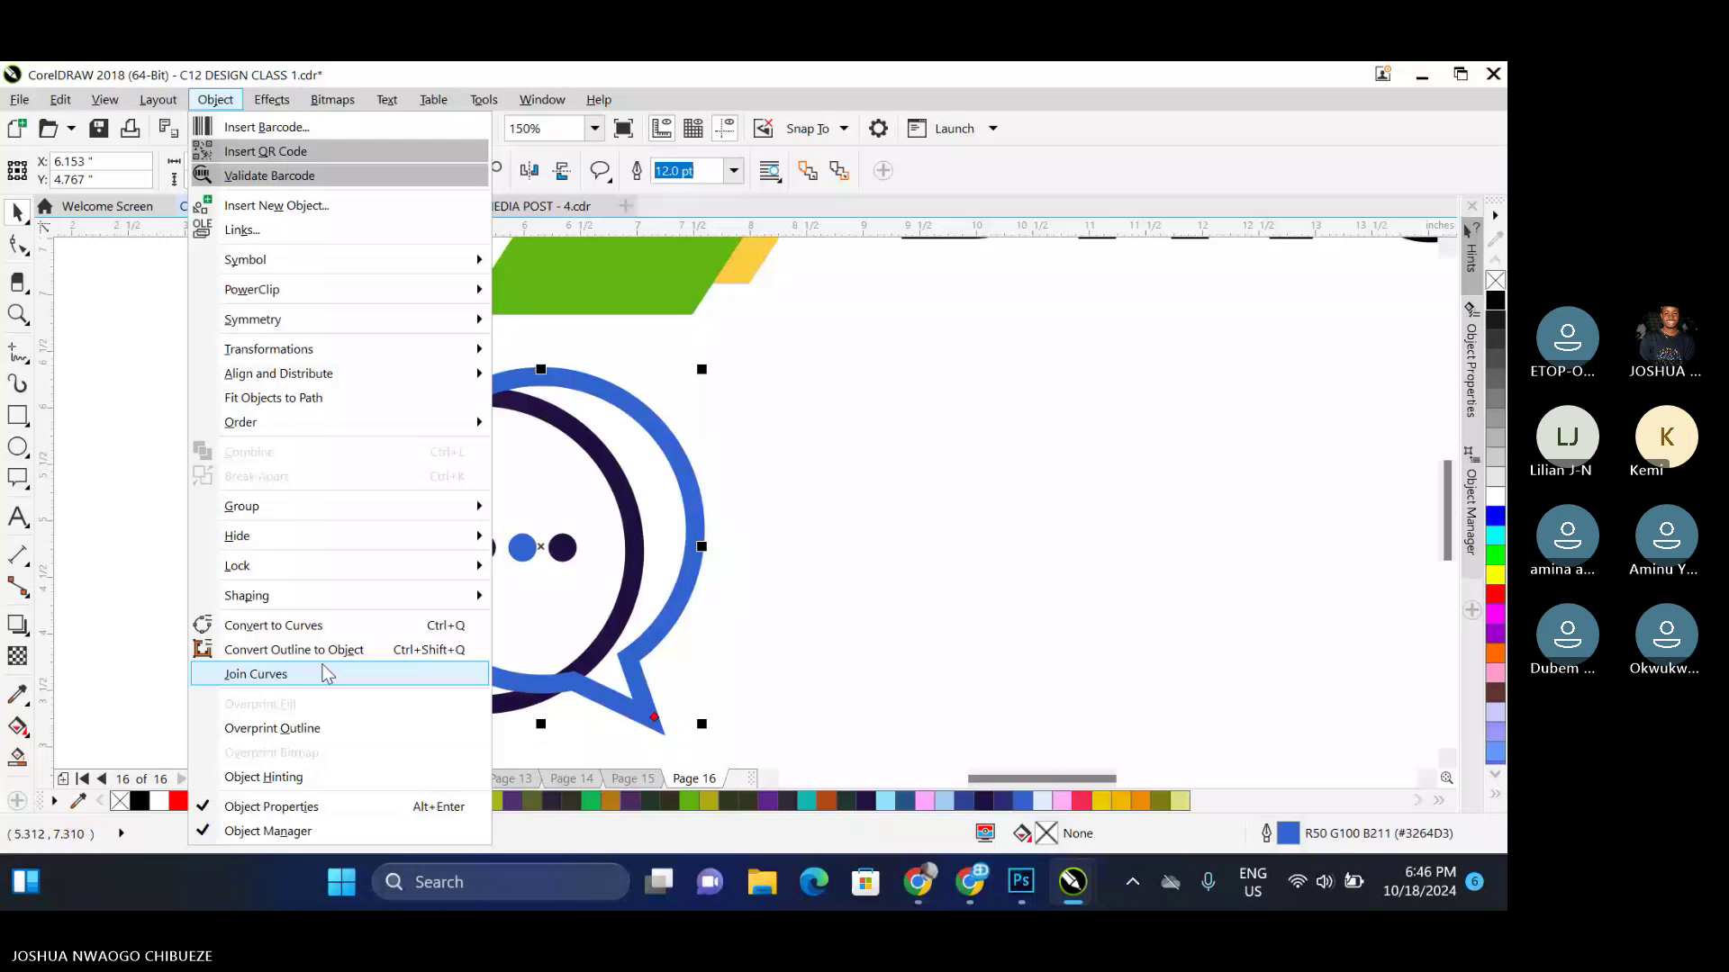
pyautogui.click(339, 647)
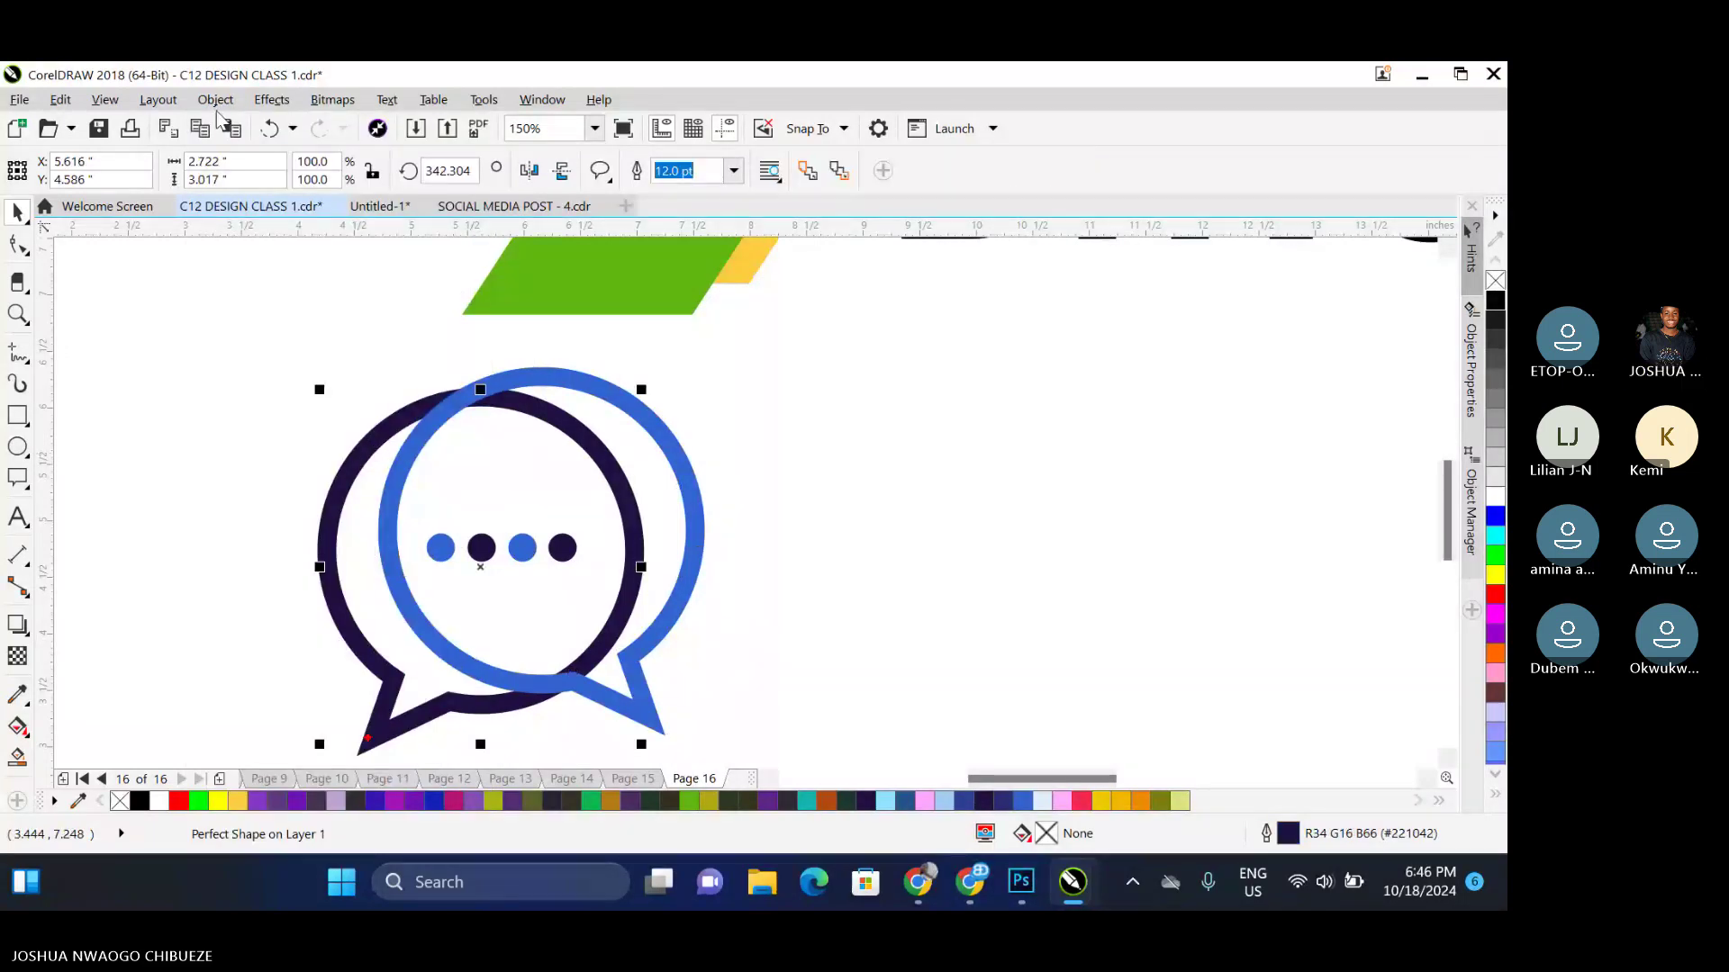
pyautogui.click(230, 388)
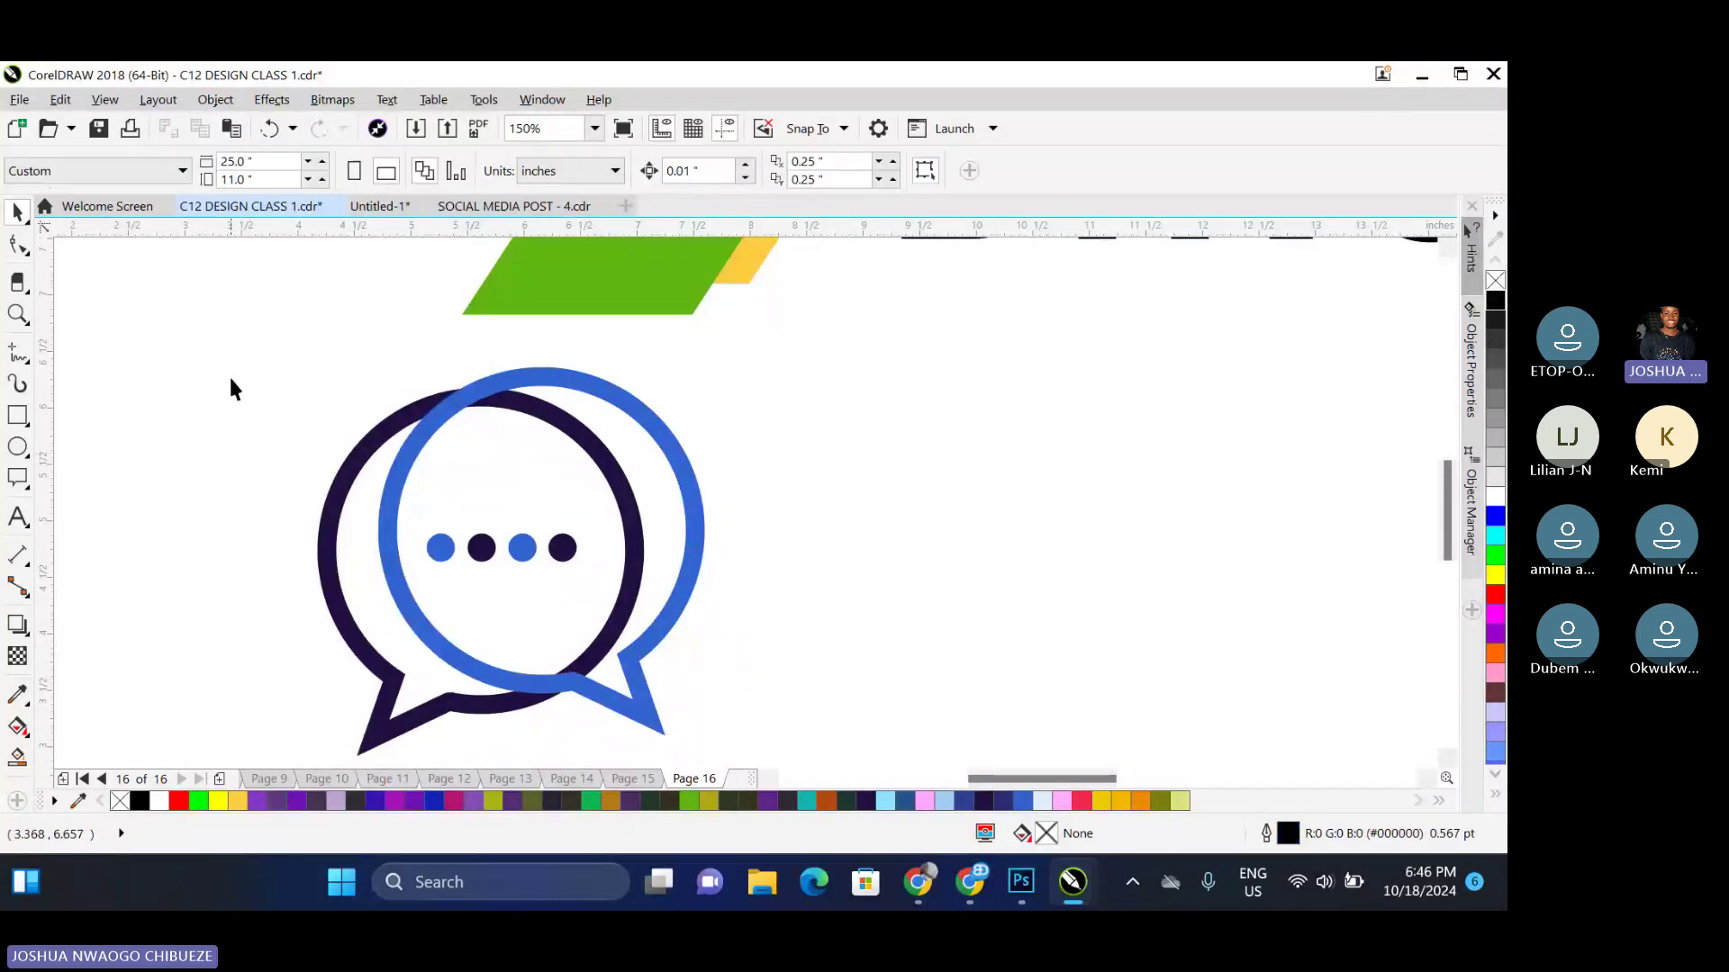
# Select the whole chat symbol and scale it down proportionally to about 2.77 inches wide
pyautogui.scroll(-2, 230, 388)
pyautogui.moveTo(213, 338); pyautogui.dragTo(589, 627)
pyautogui.scroll(2, 415, 473)
pyautogui.moveTo(123, 671); pyautogui.dragTo(199, 596)
pyautogui.scroll(-2, 255, 637)
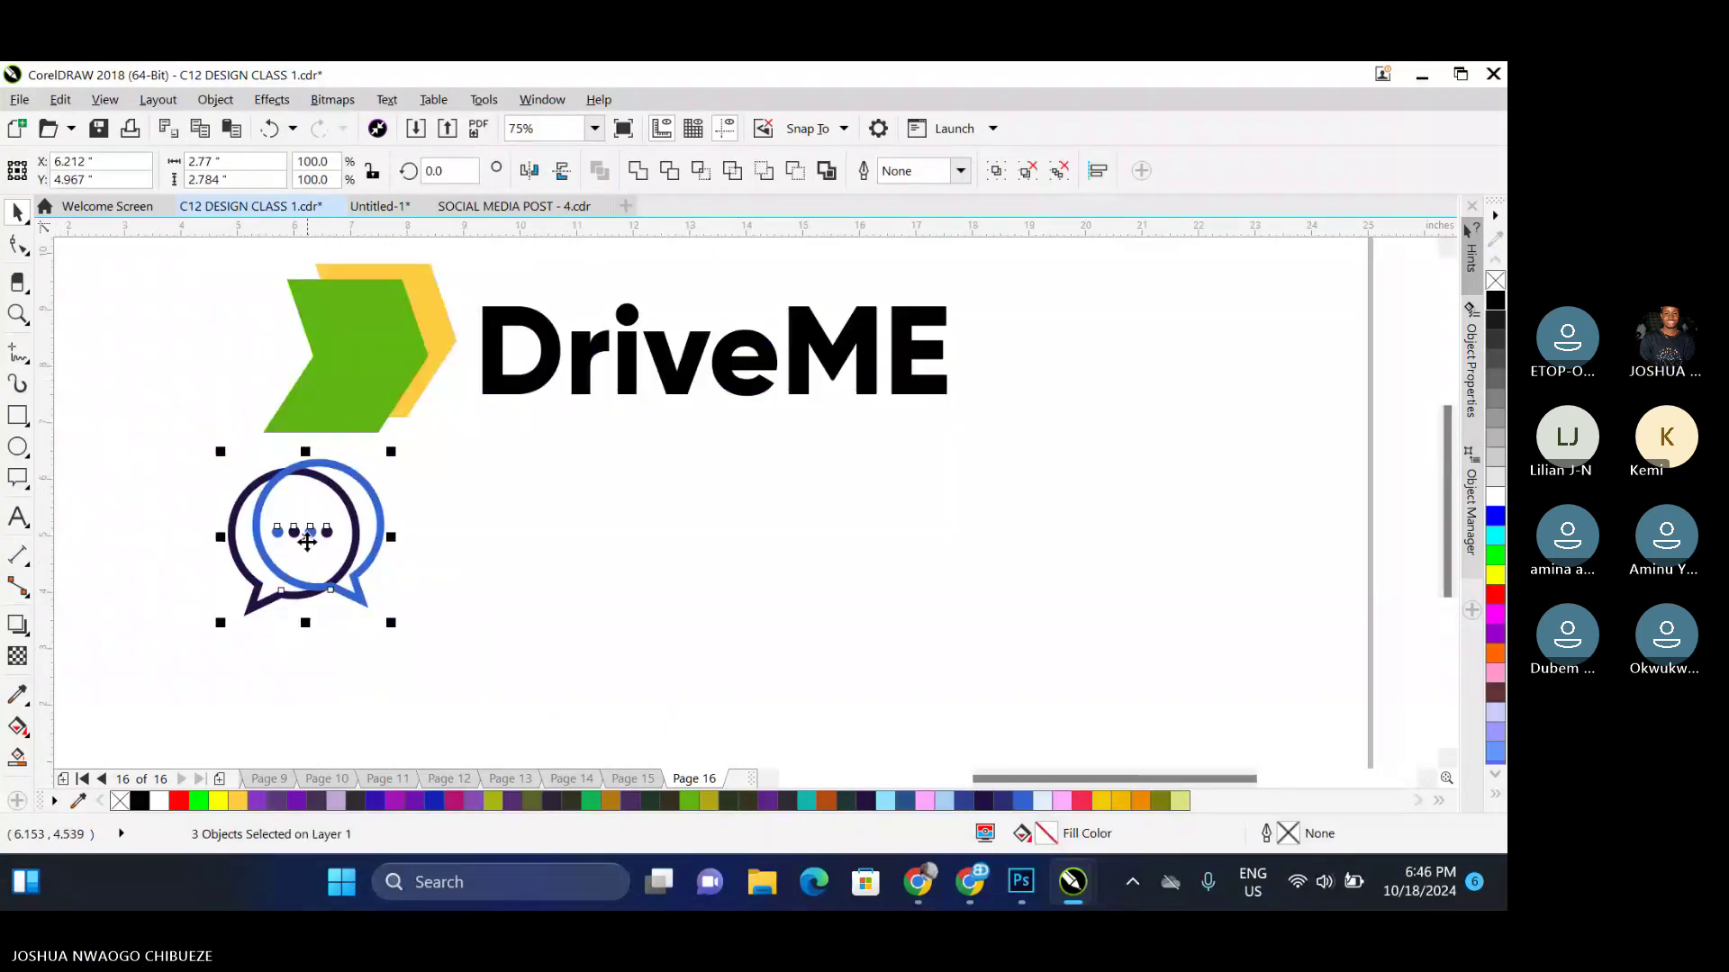
# Duplicate the DriveME text below the original, beside the chat symbol, and change the copy's wording to "talkutalku"
pyautogui.click(510, 392)
pyautogui.moveTo(510, 392); pyautogui.dragTo(510, 600)
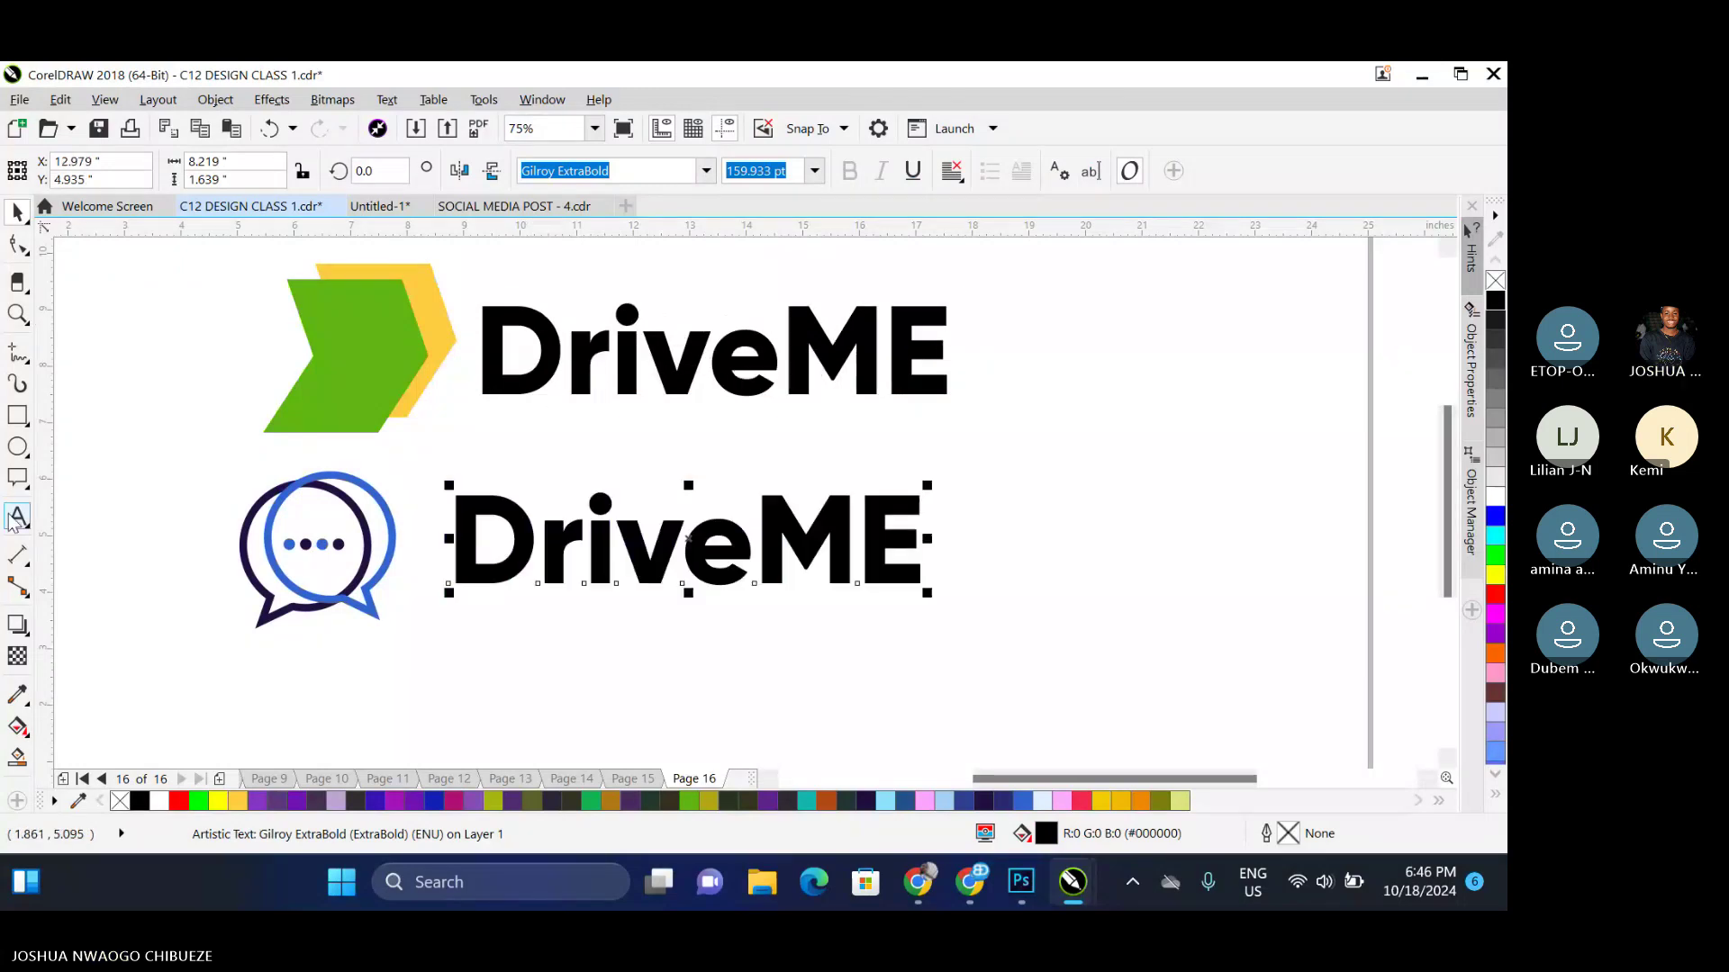
pyautogui.write('t')
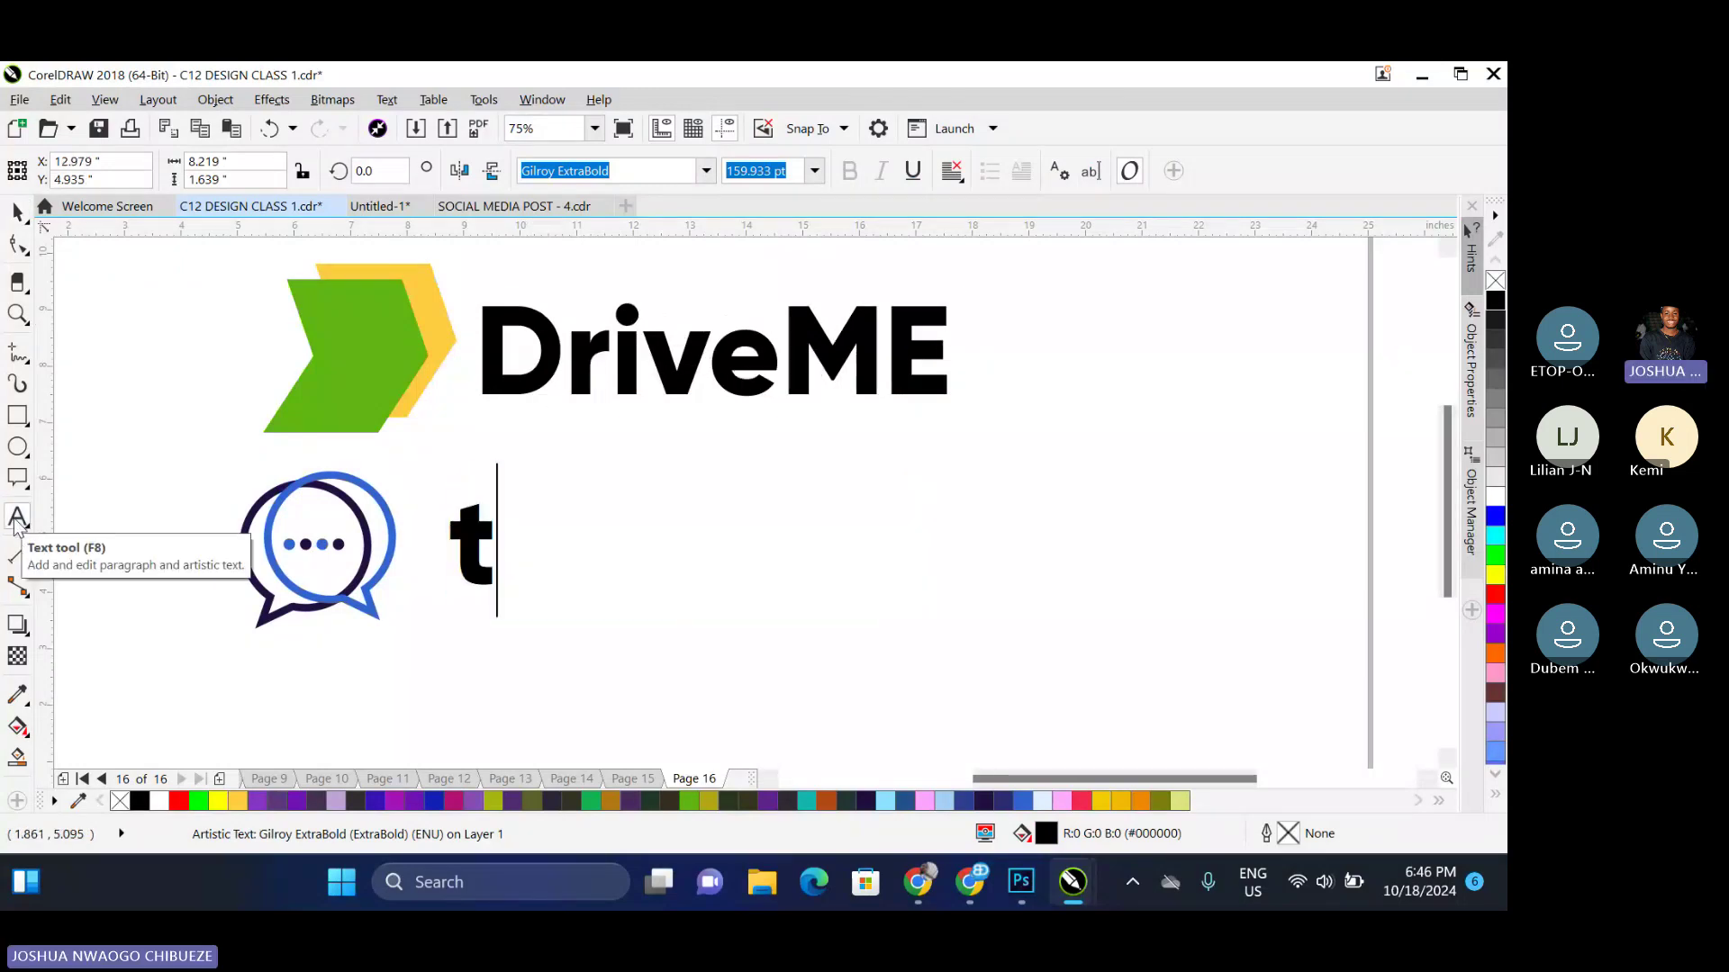
pyautogui.write('alku-talku')
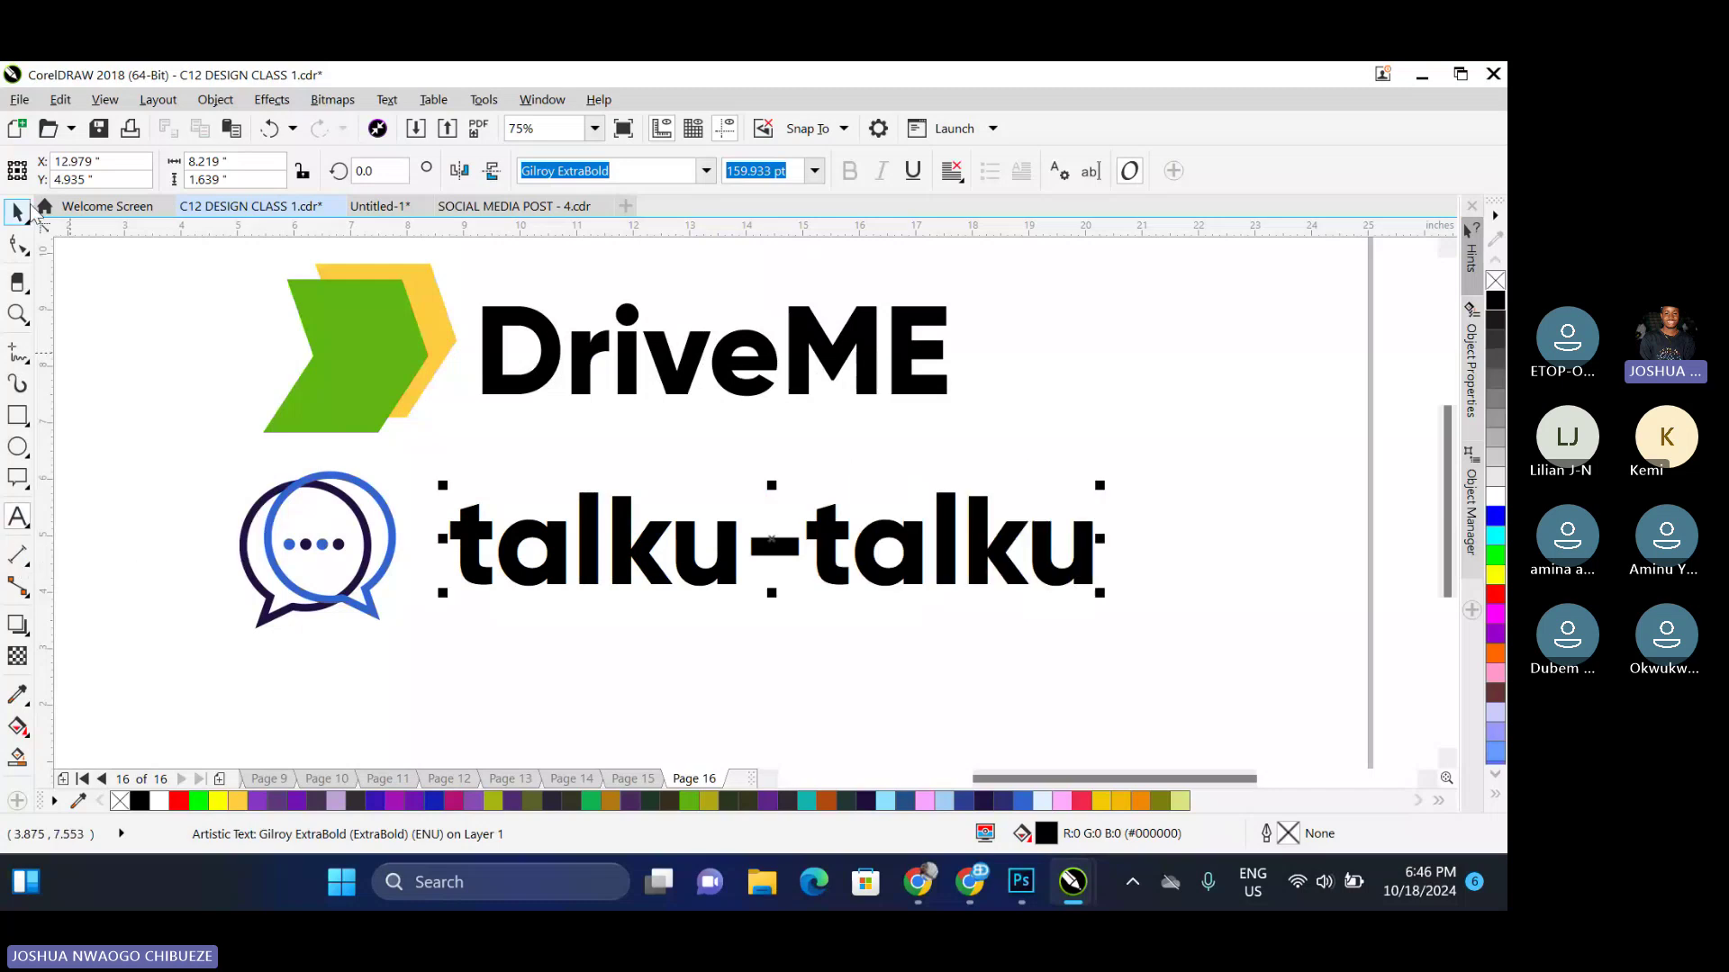
pyautogui.click(18, 211)
pyautogui.click(811, 563)
pyautogui.press('BackSpace')
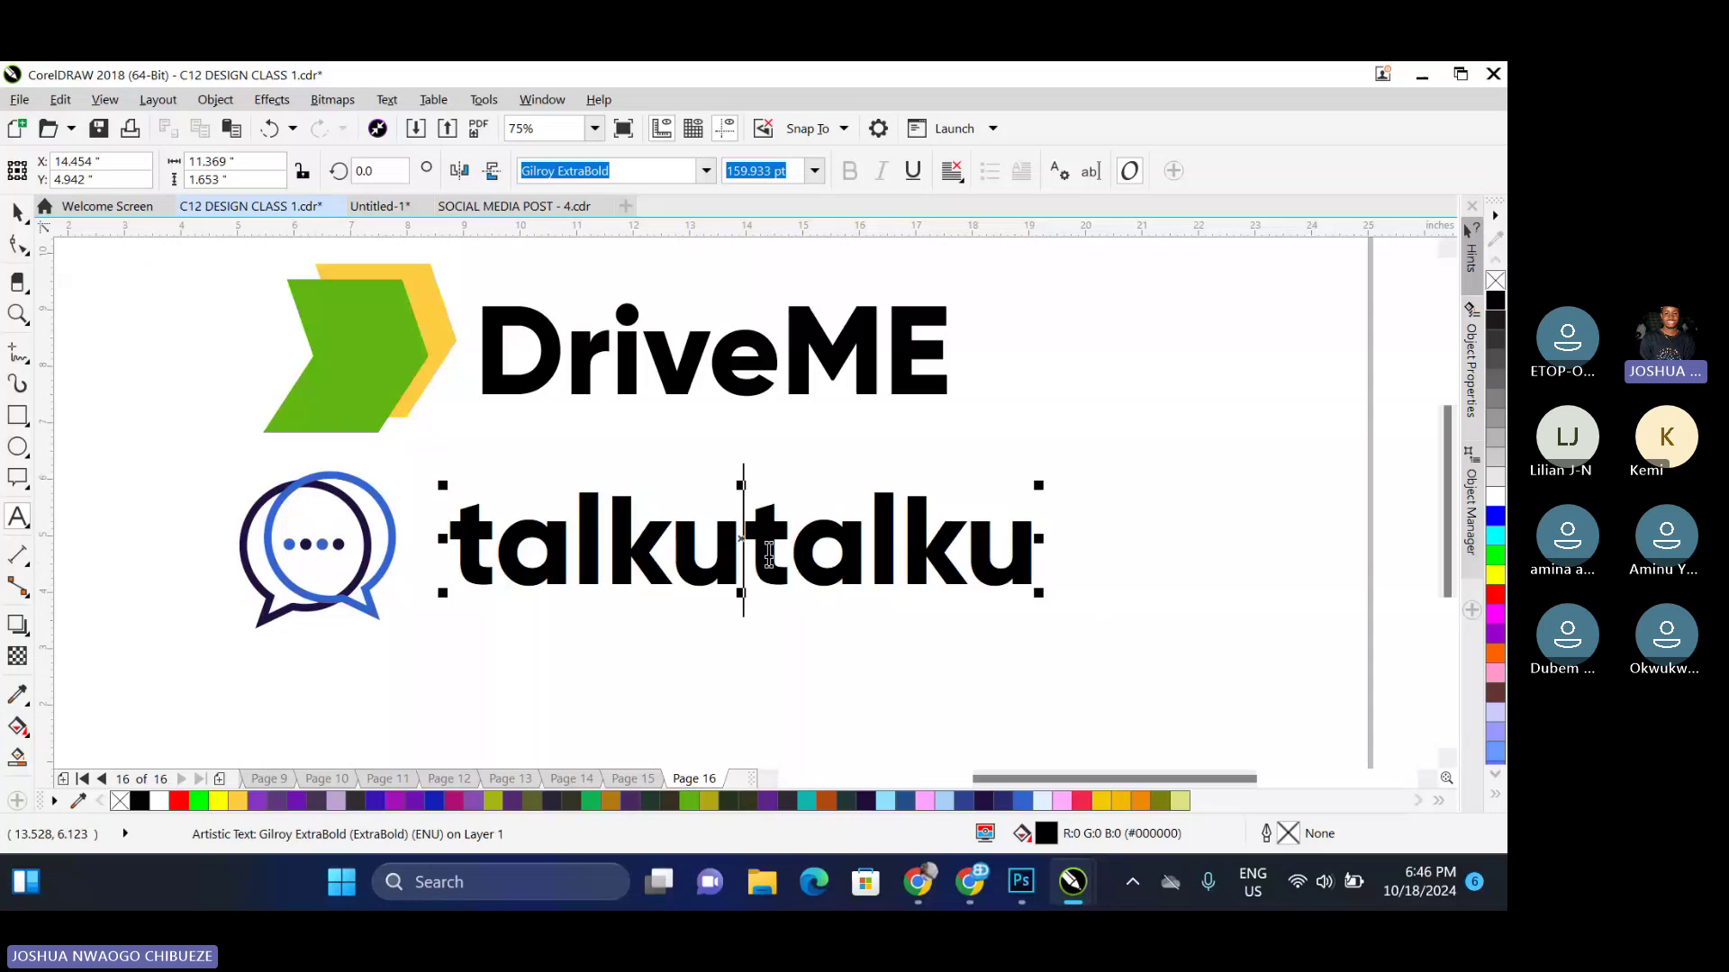
# Set the font of the second "talku" in the new text to Gilroy SemiBold
pyautogui.hotkey('shift', 'End')
pyautogui.click(706, 170)
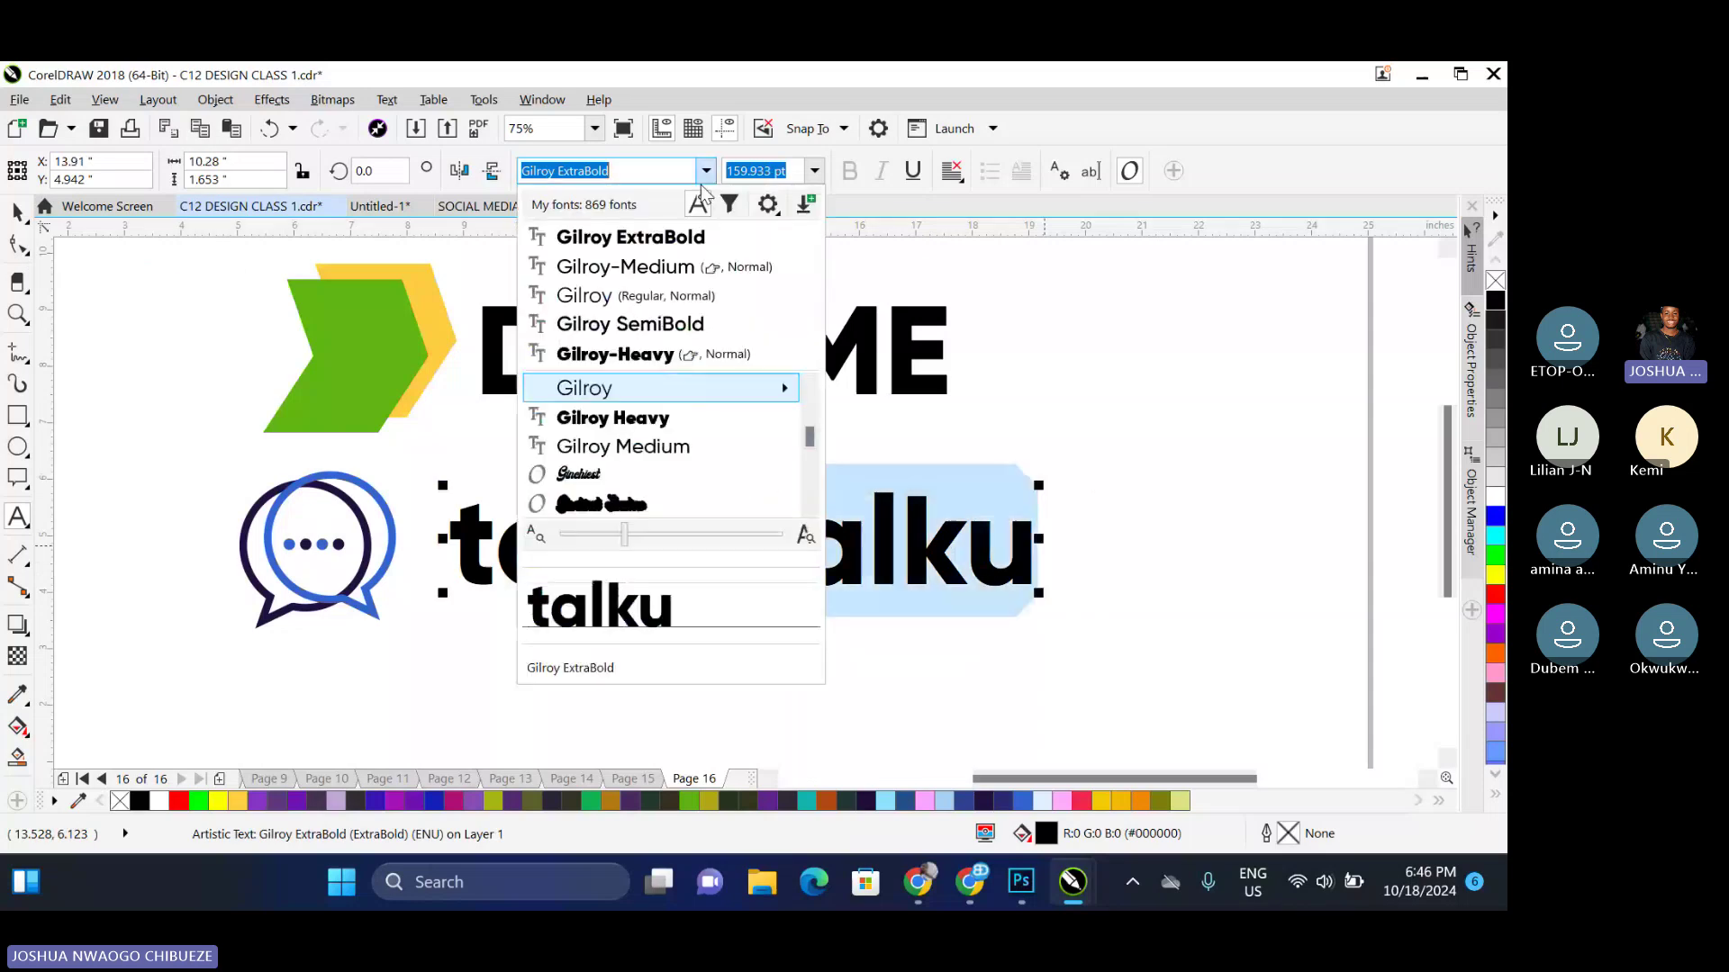
pyautogui.click(675, 295)
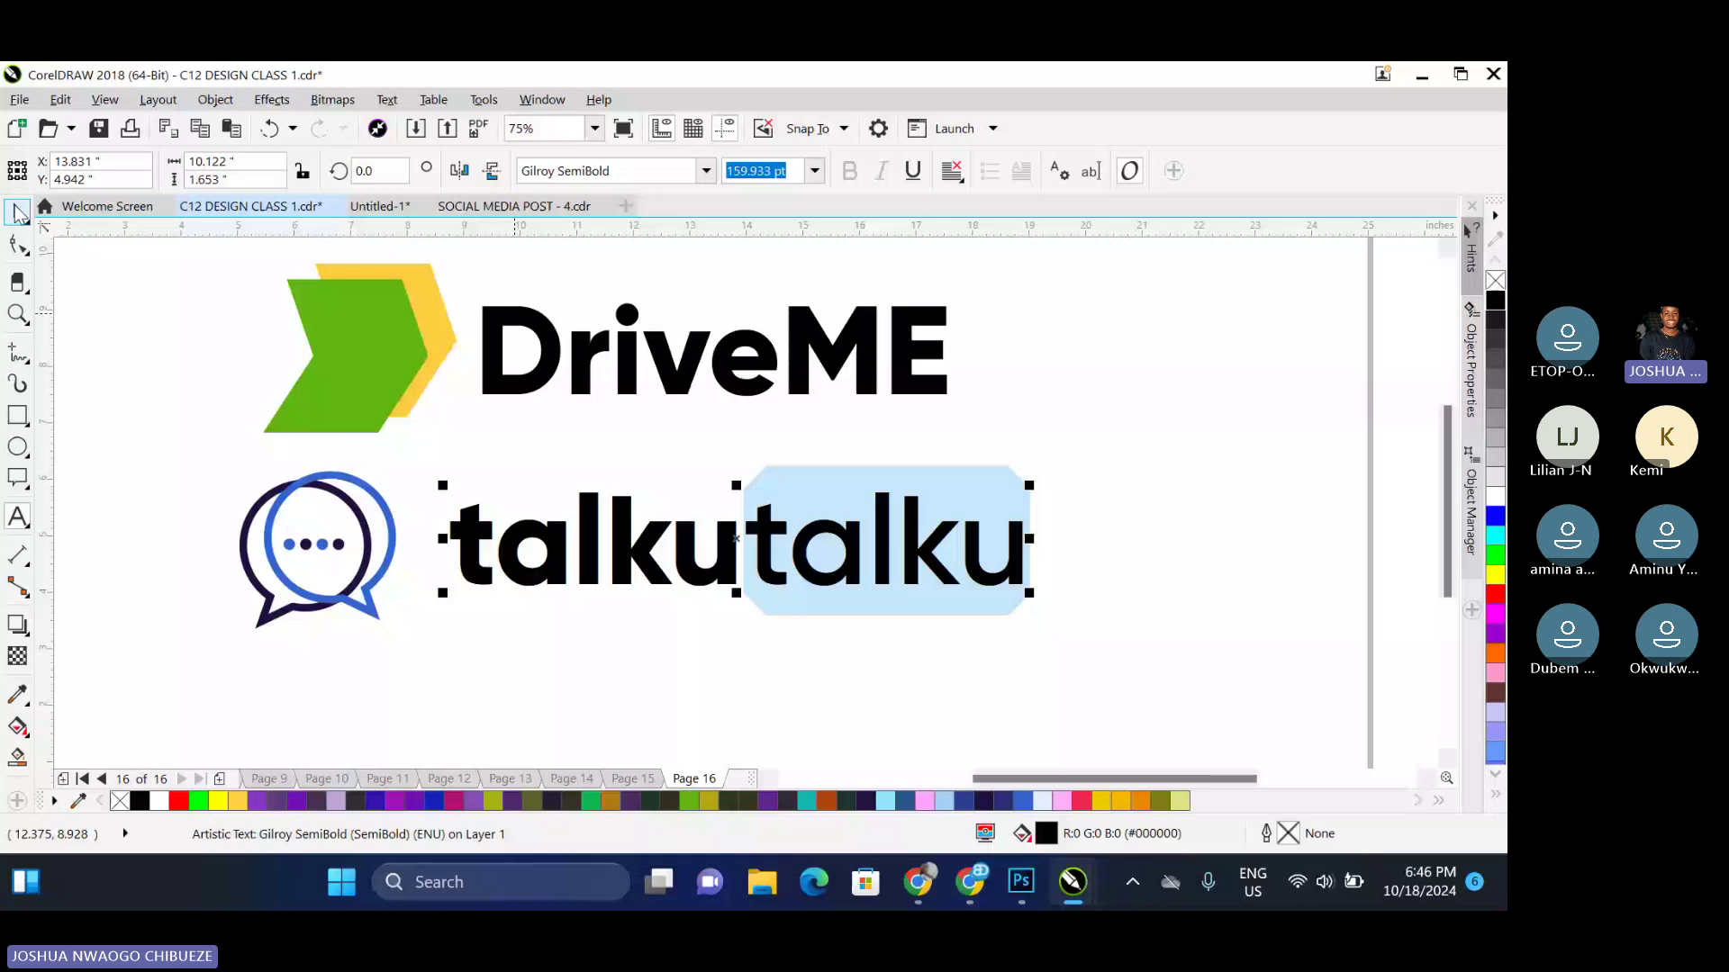
pyautogui.click(15, 207)
pyautogui.click(1133, 502)
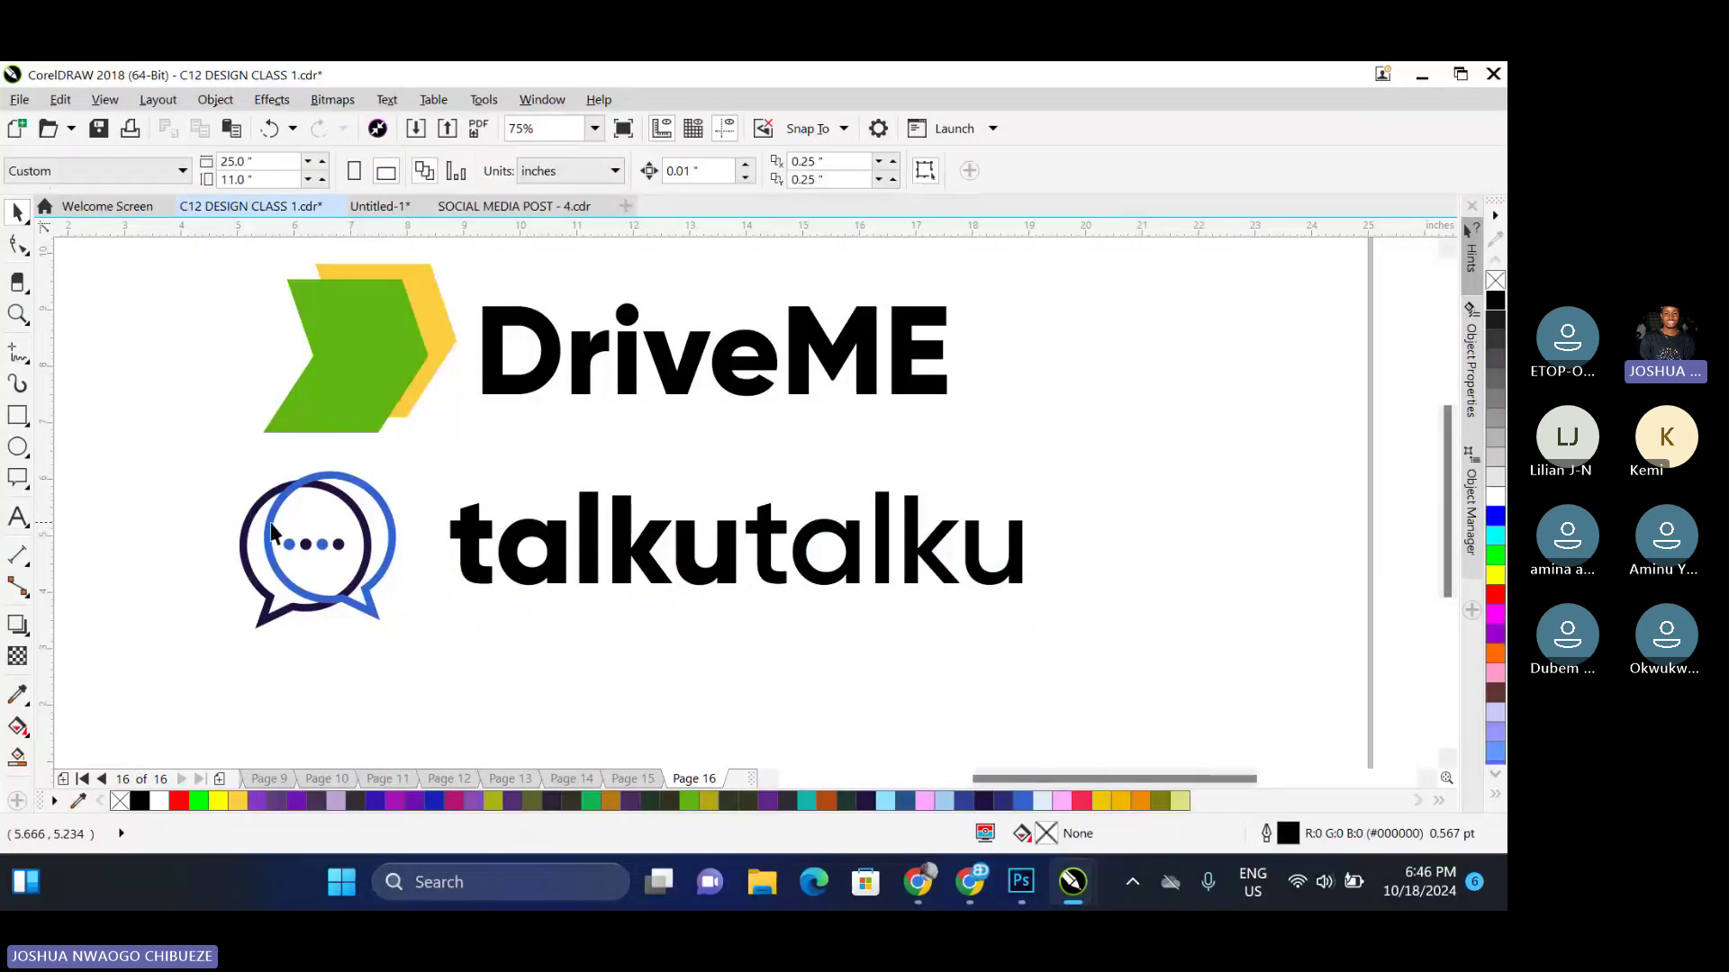
# Fill the "talkutalku" text with the dark purple #221042
pyautogui.click(19, 520)
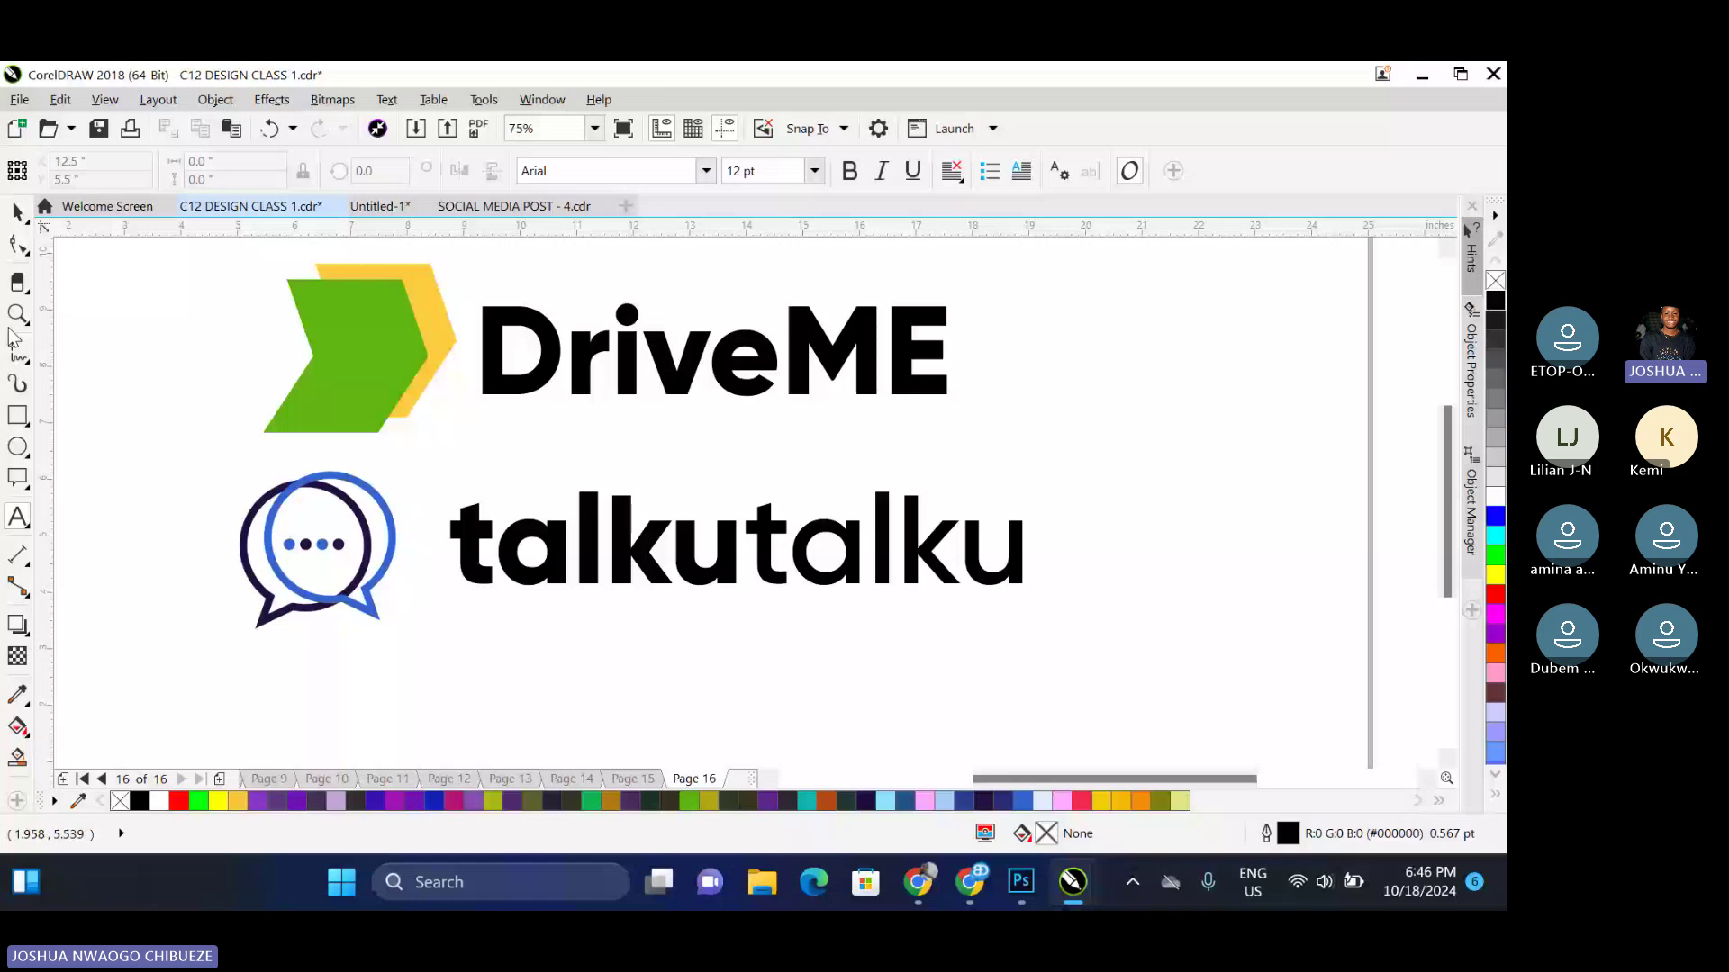
pyautogui.click(17, 213)
pyautogui.click(510, 549)
pyautogui.click(983, 801)
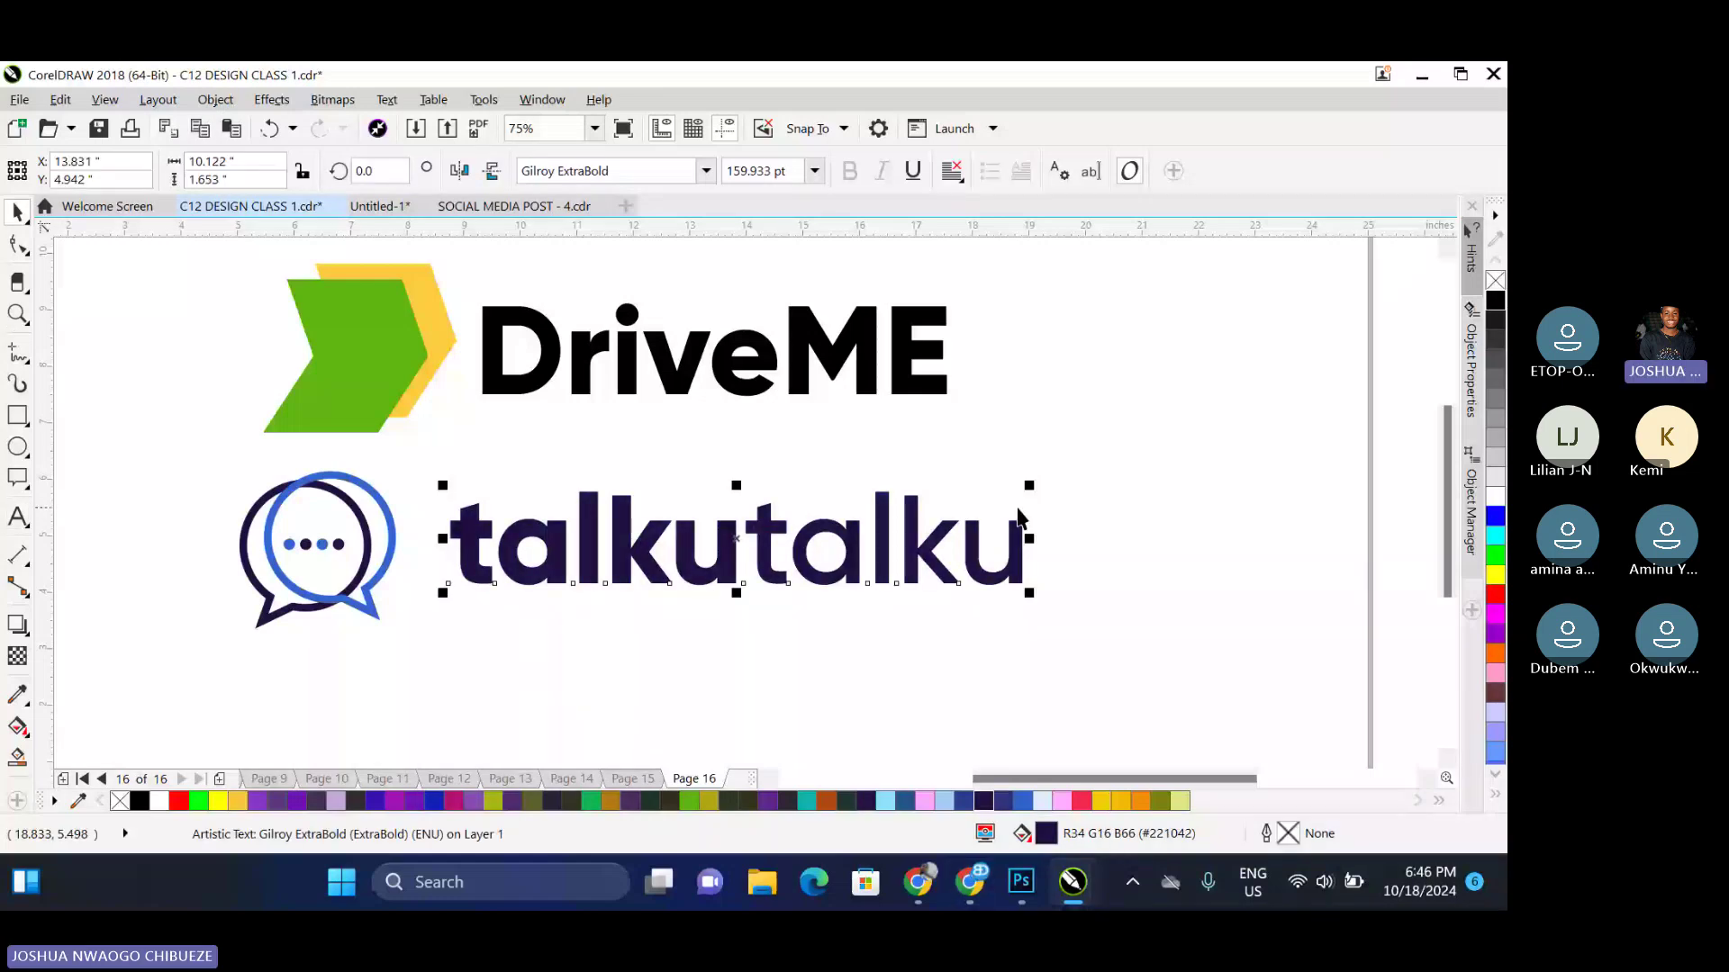
# Copy the fill color of the green arrow onto the DriveME text
pyautogui.click(604, 387)
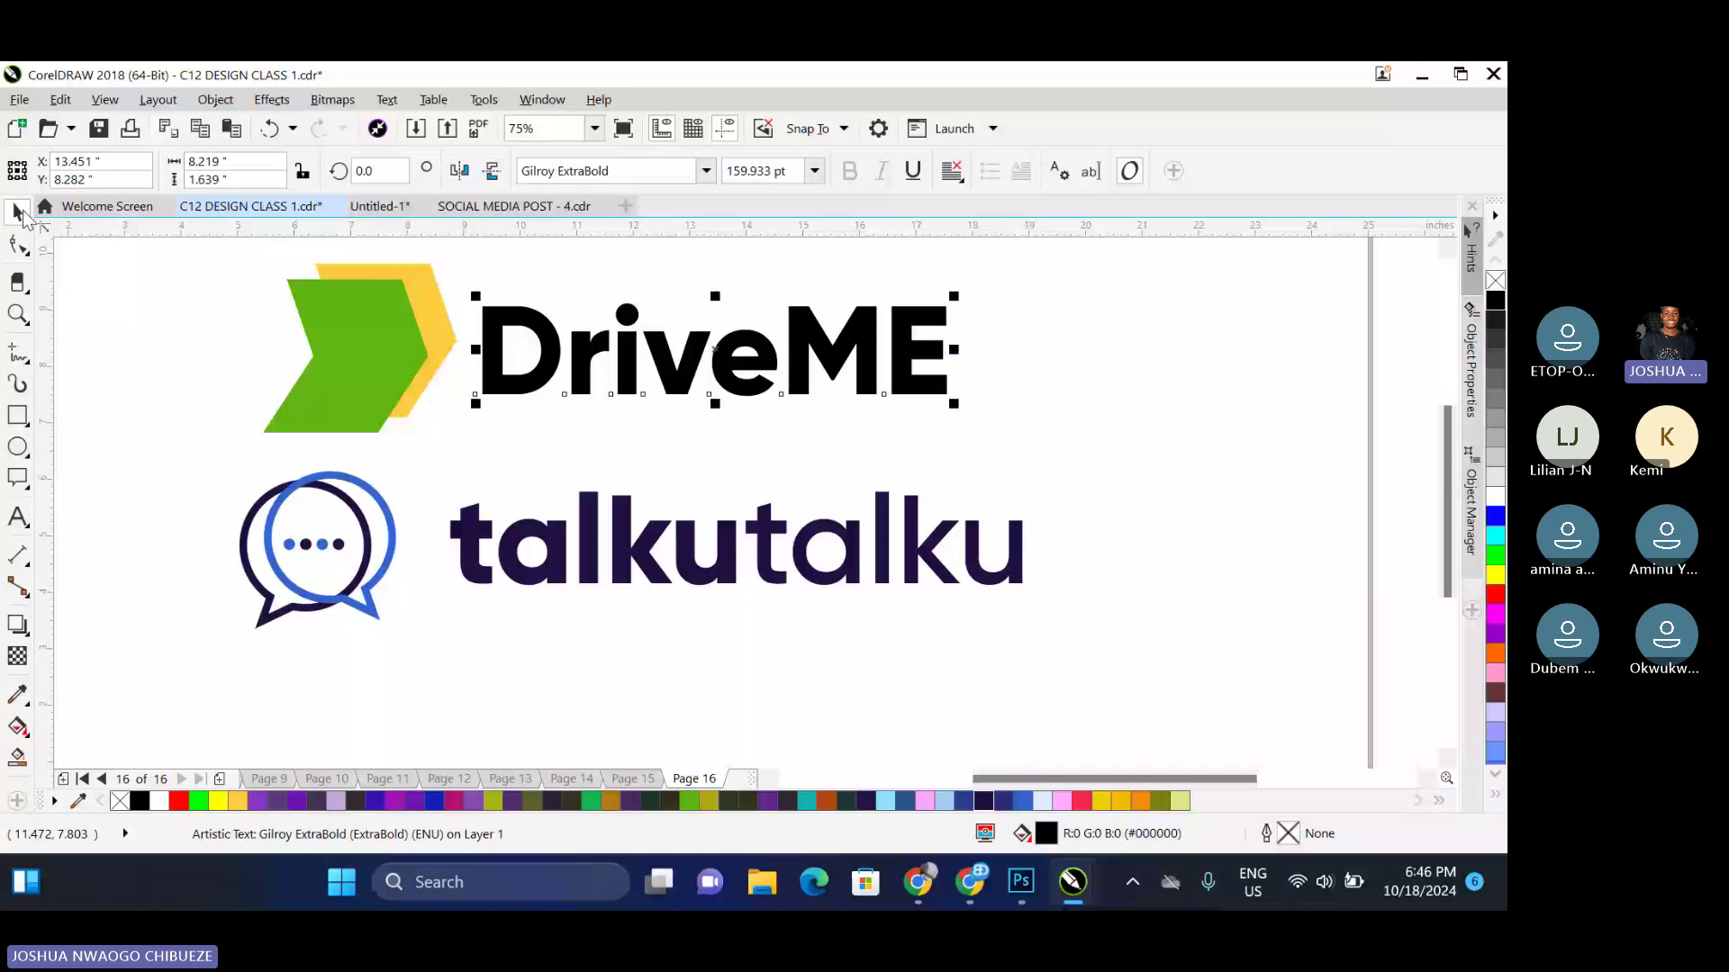
pyautogui.click(60, 100)
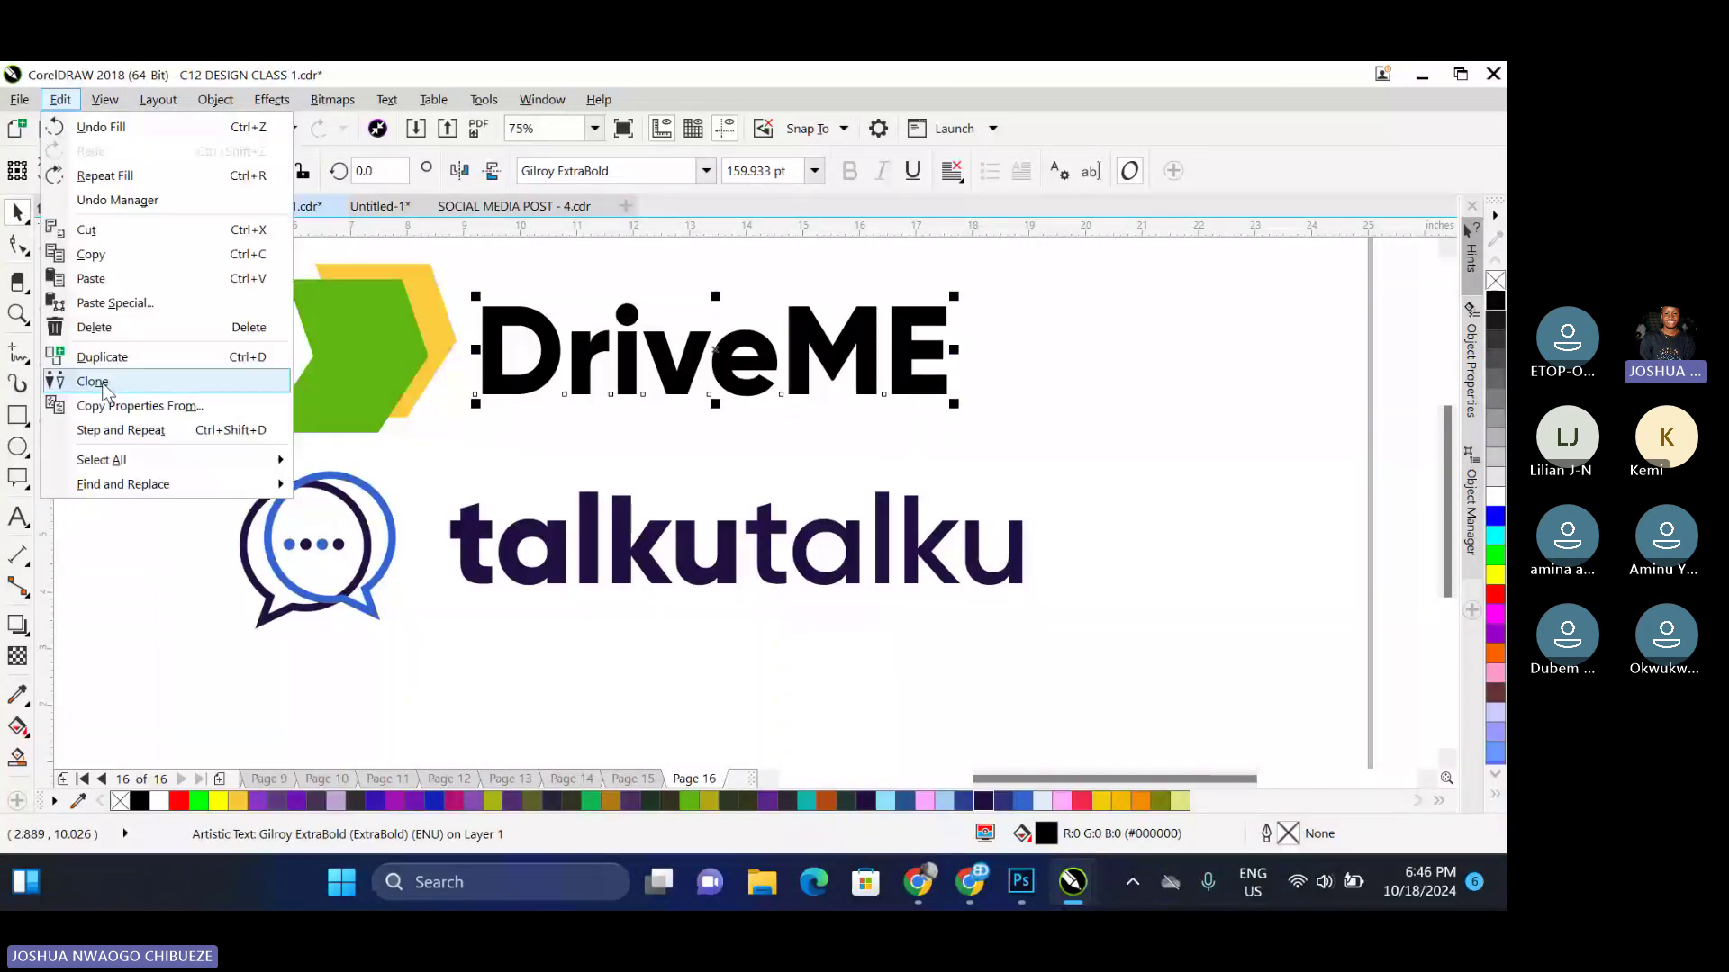
pyautogui.click(140, 406)
pyautogui.click(772, 501)
pyautogui.click(361, 360)
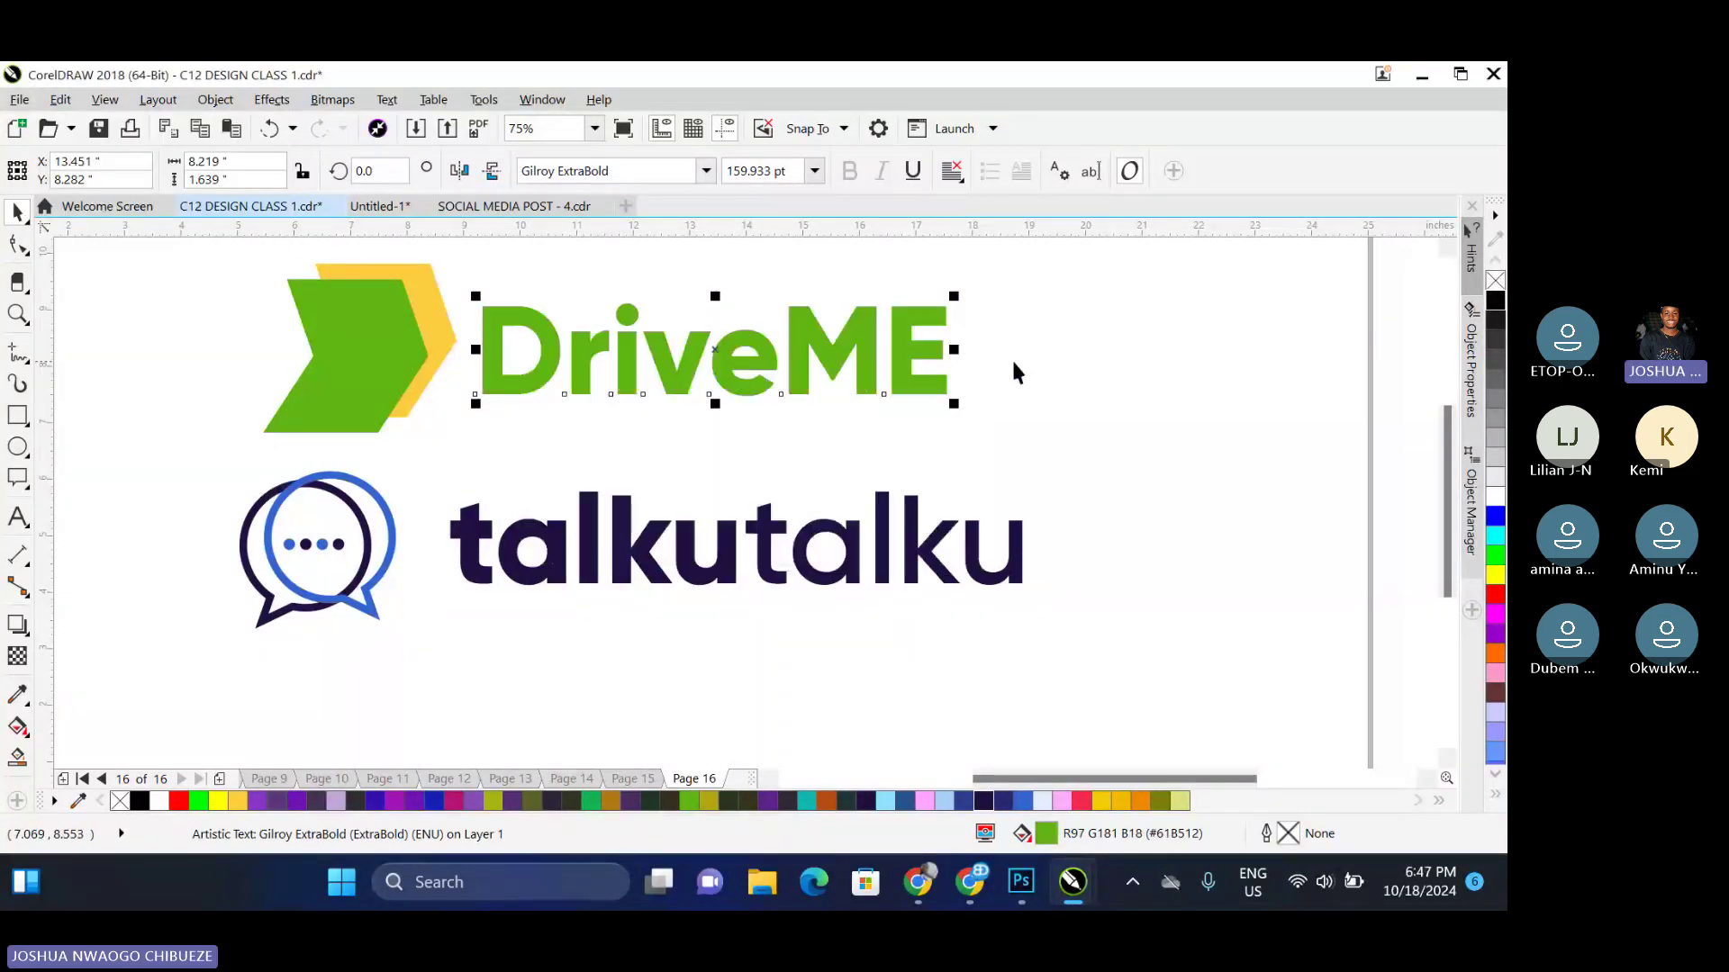
pyautogui.click(1014, 365)
# Set the "talkutalku" text size to 150 pt and align its left edge with the DriveME text
pyautogui.click(808, 497)
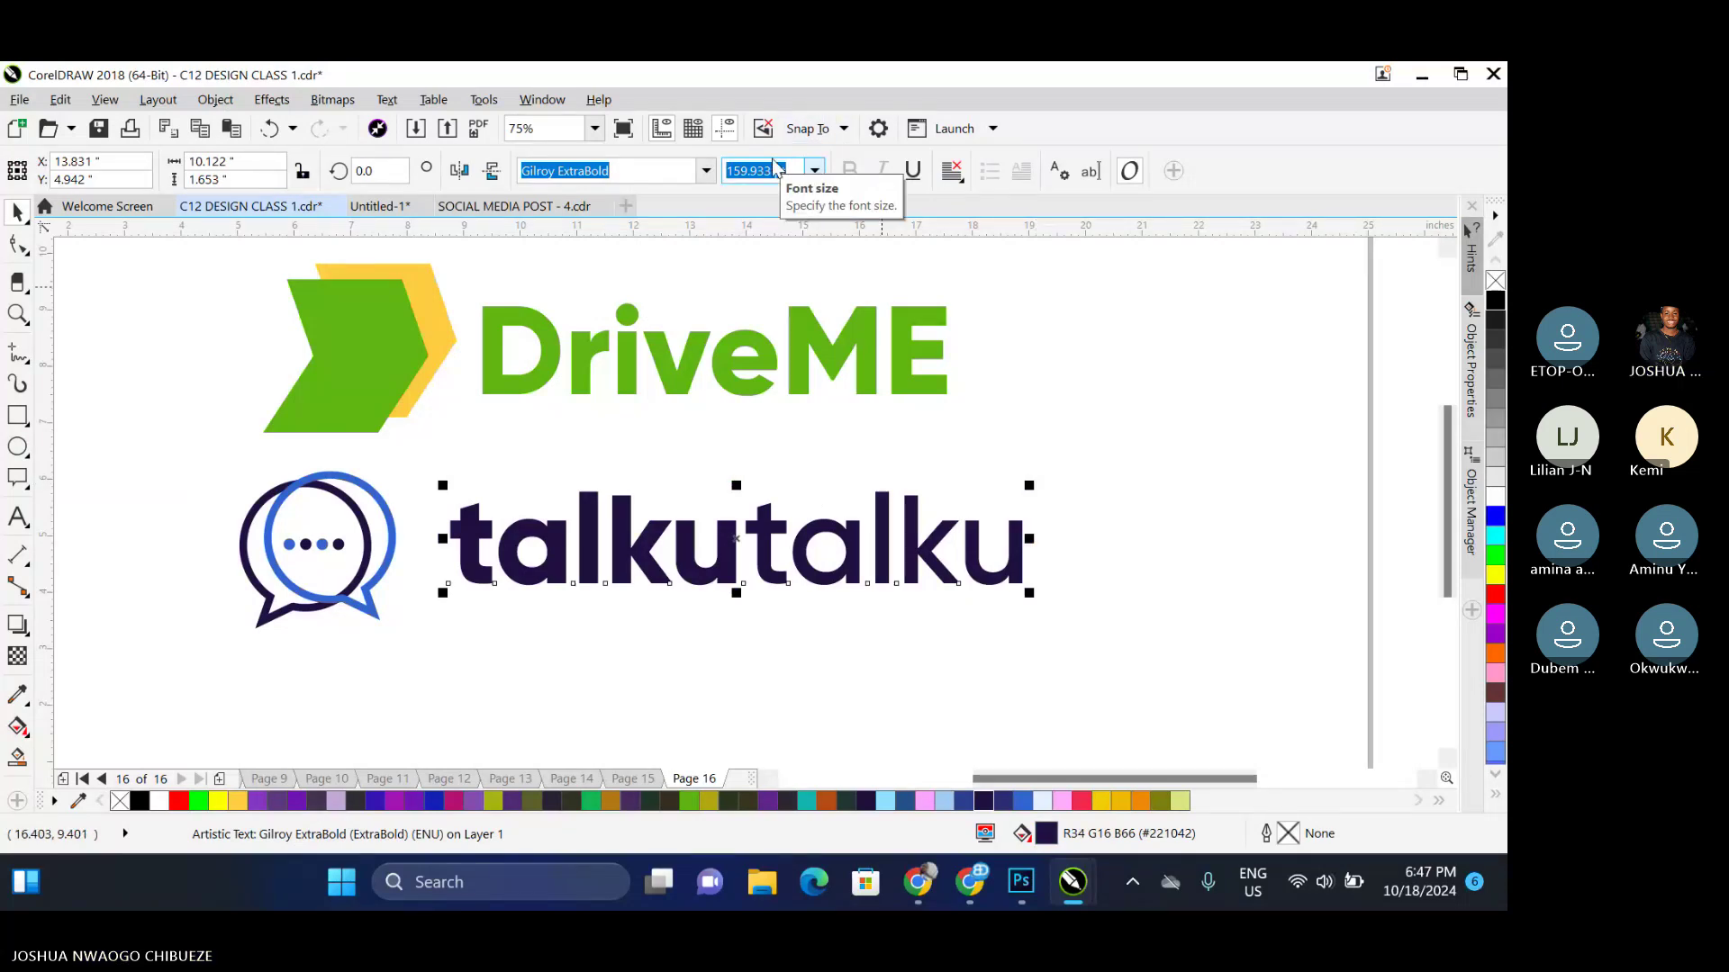
pyautogui.write('150')
pyautogui.press('Return')
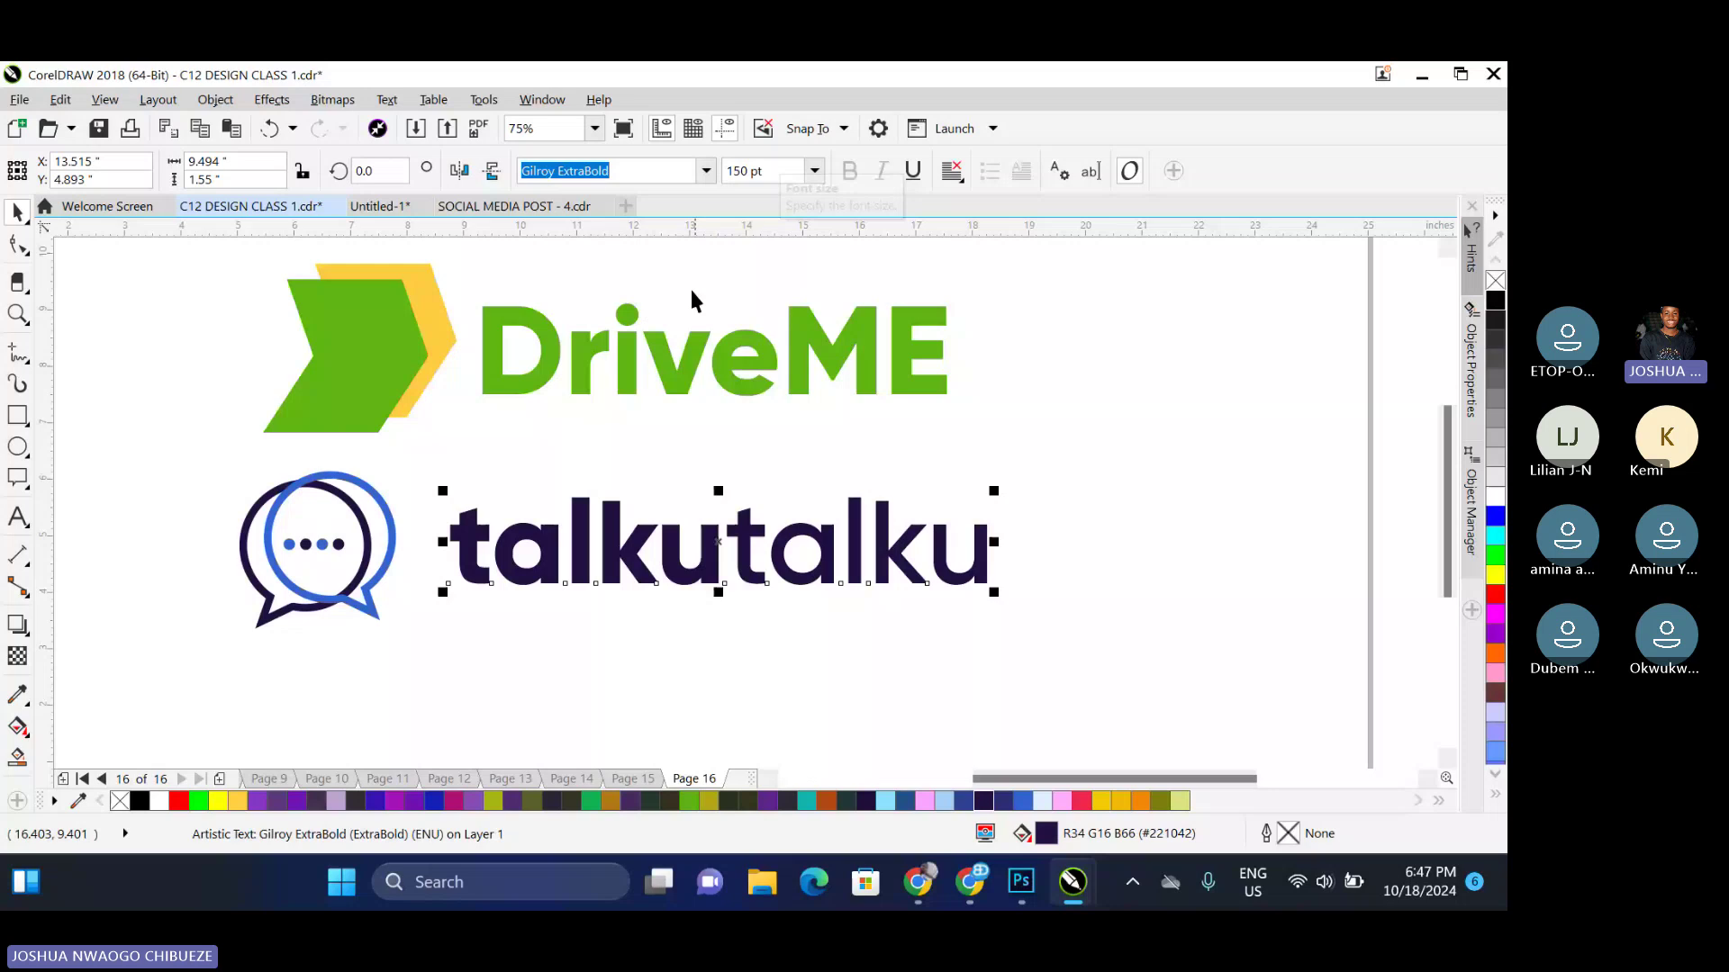
pyautogui.keyDown('shift'); pyautogui.click(538, 393); pyautogui.keyUp('shift')
pyautogui.press('l')
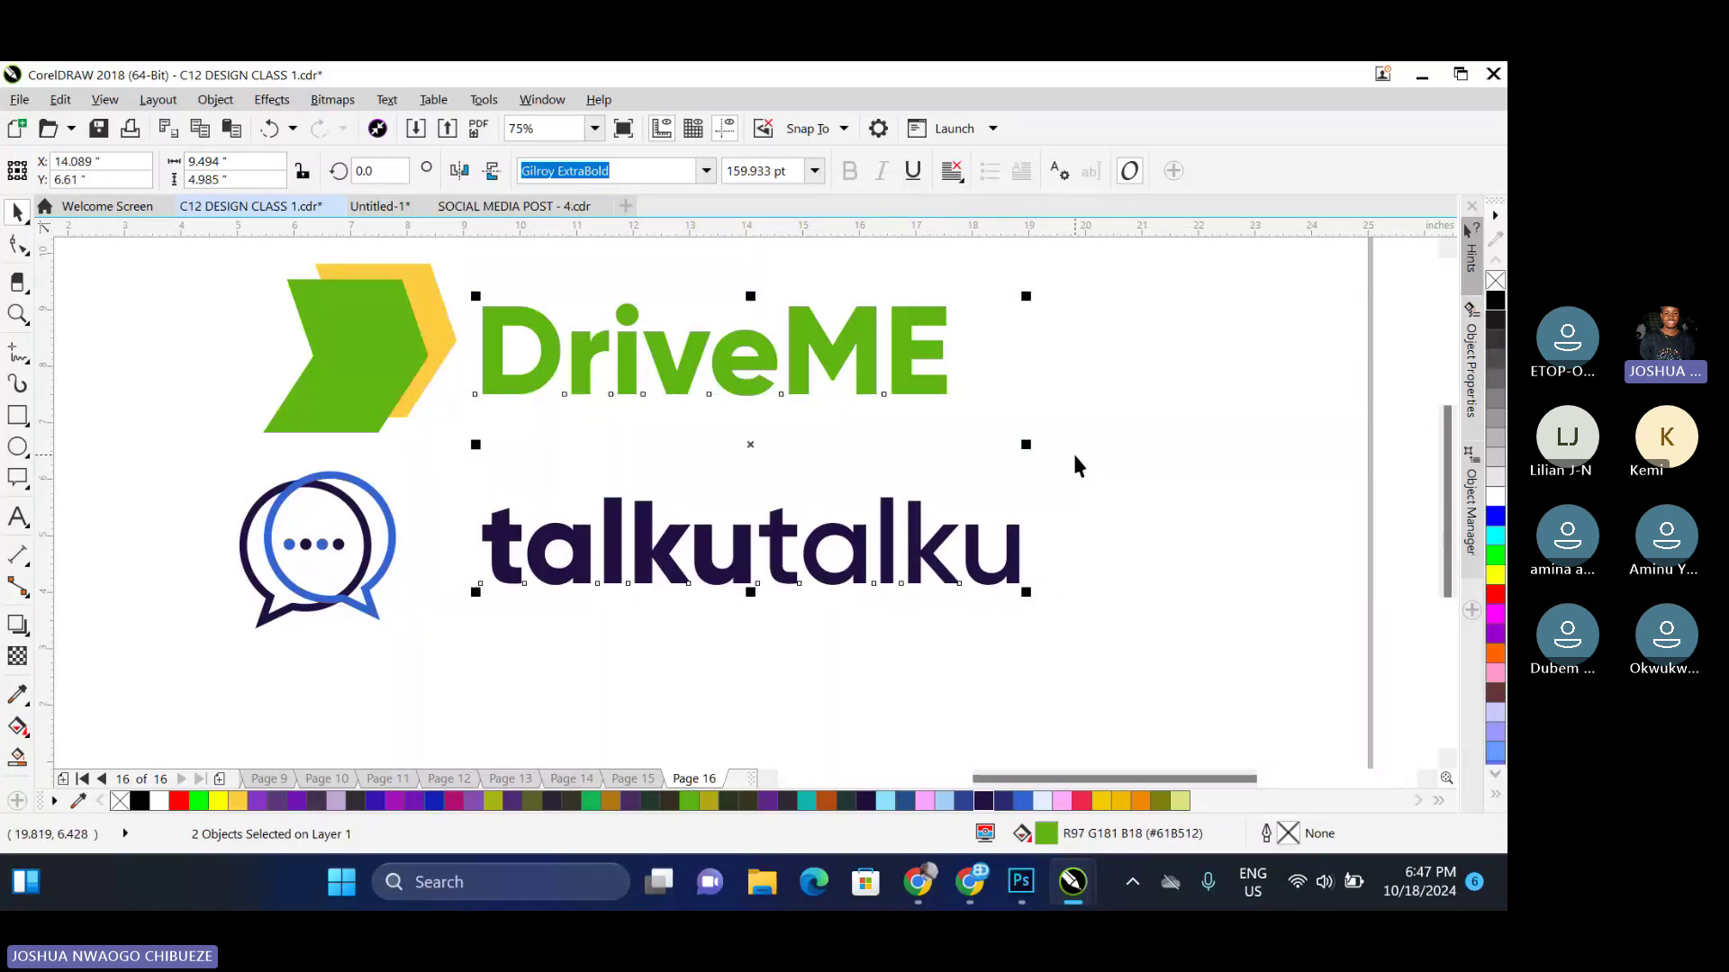
# Group the chat symbol and the two arrows separately, and scale the arrow group down to about 3.2 inches wide
pyautogui.moveTo(186, 448); pyautogui.dragTo(411, 622)
pyautogui.hotkey('ctrl', 'g')
pyautogui.moveTo(472, 252); pyautogui.dragTo(186, 450)
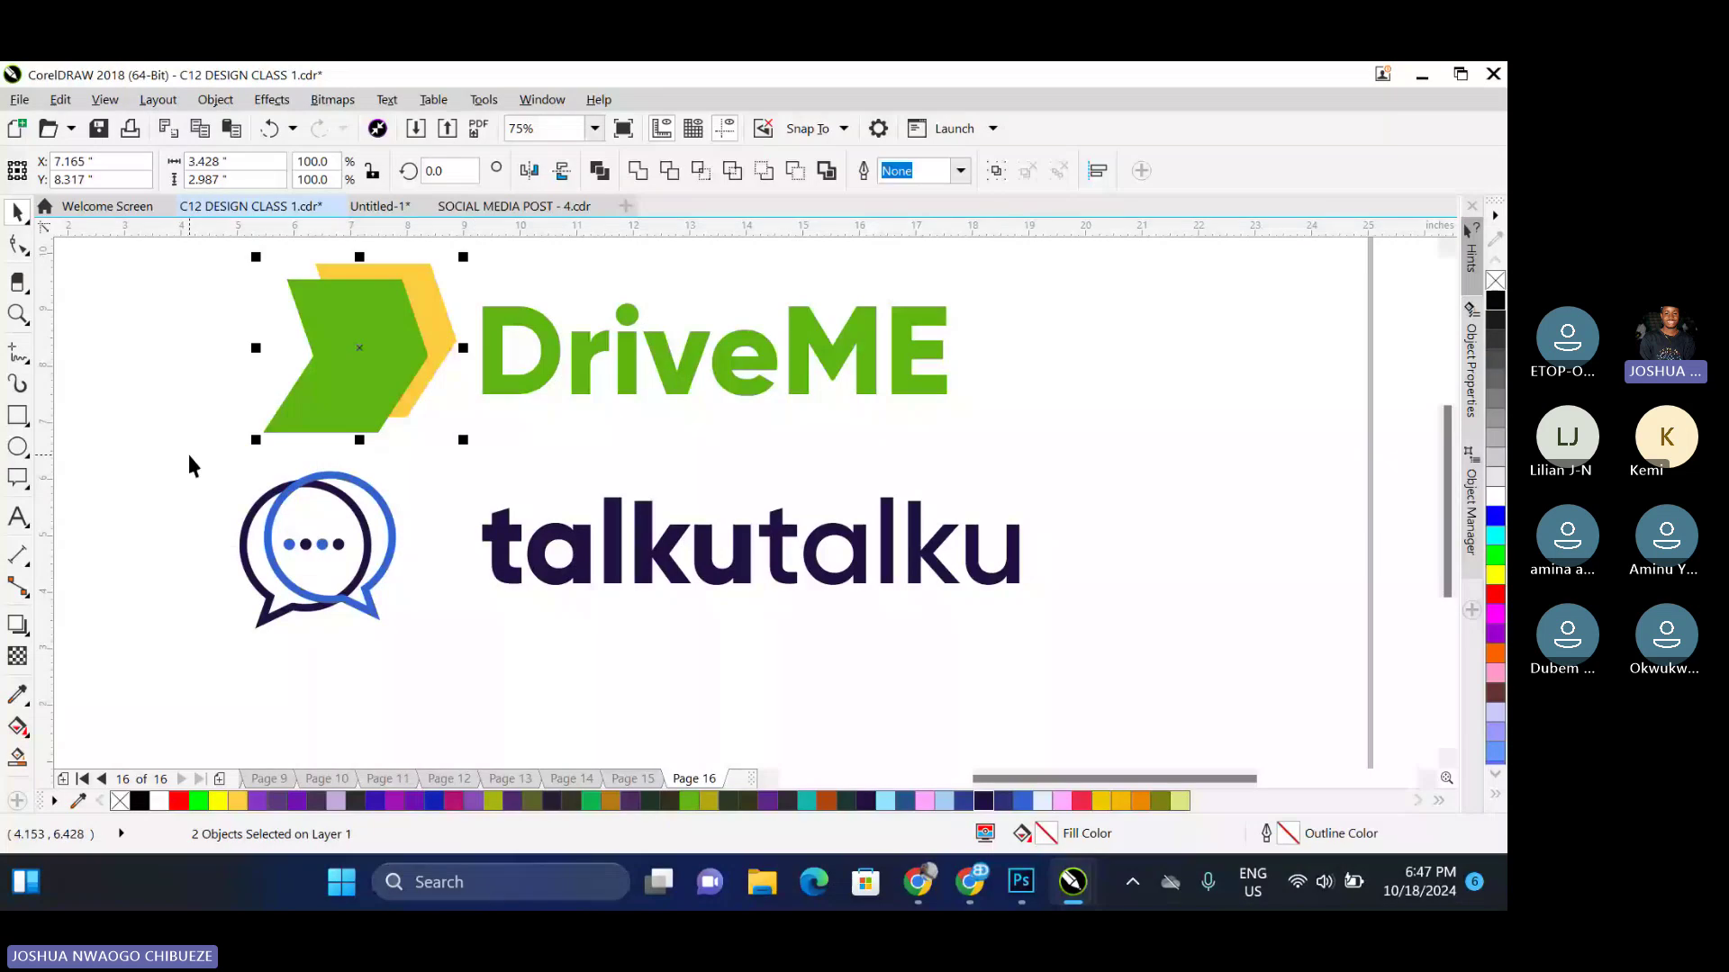
pyautogui.hotkey('ctrl', 'g')
pyautogui.moveTo(462, 439); pyautogui.dragTo(454, 443)
# Center the chat symbol under the arrow symbol along the same vertical axis
pyautogui.click(375, 492)
pyautogui.keyDown('shift'); pyautogui.click(326, 395); pyautogui.keyUp('shift')
pyautogui.press('c')
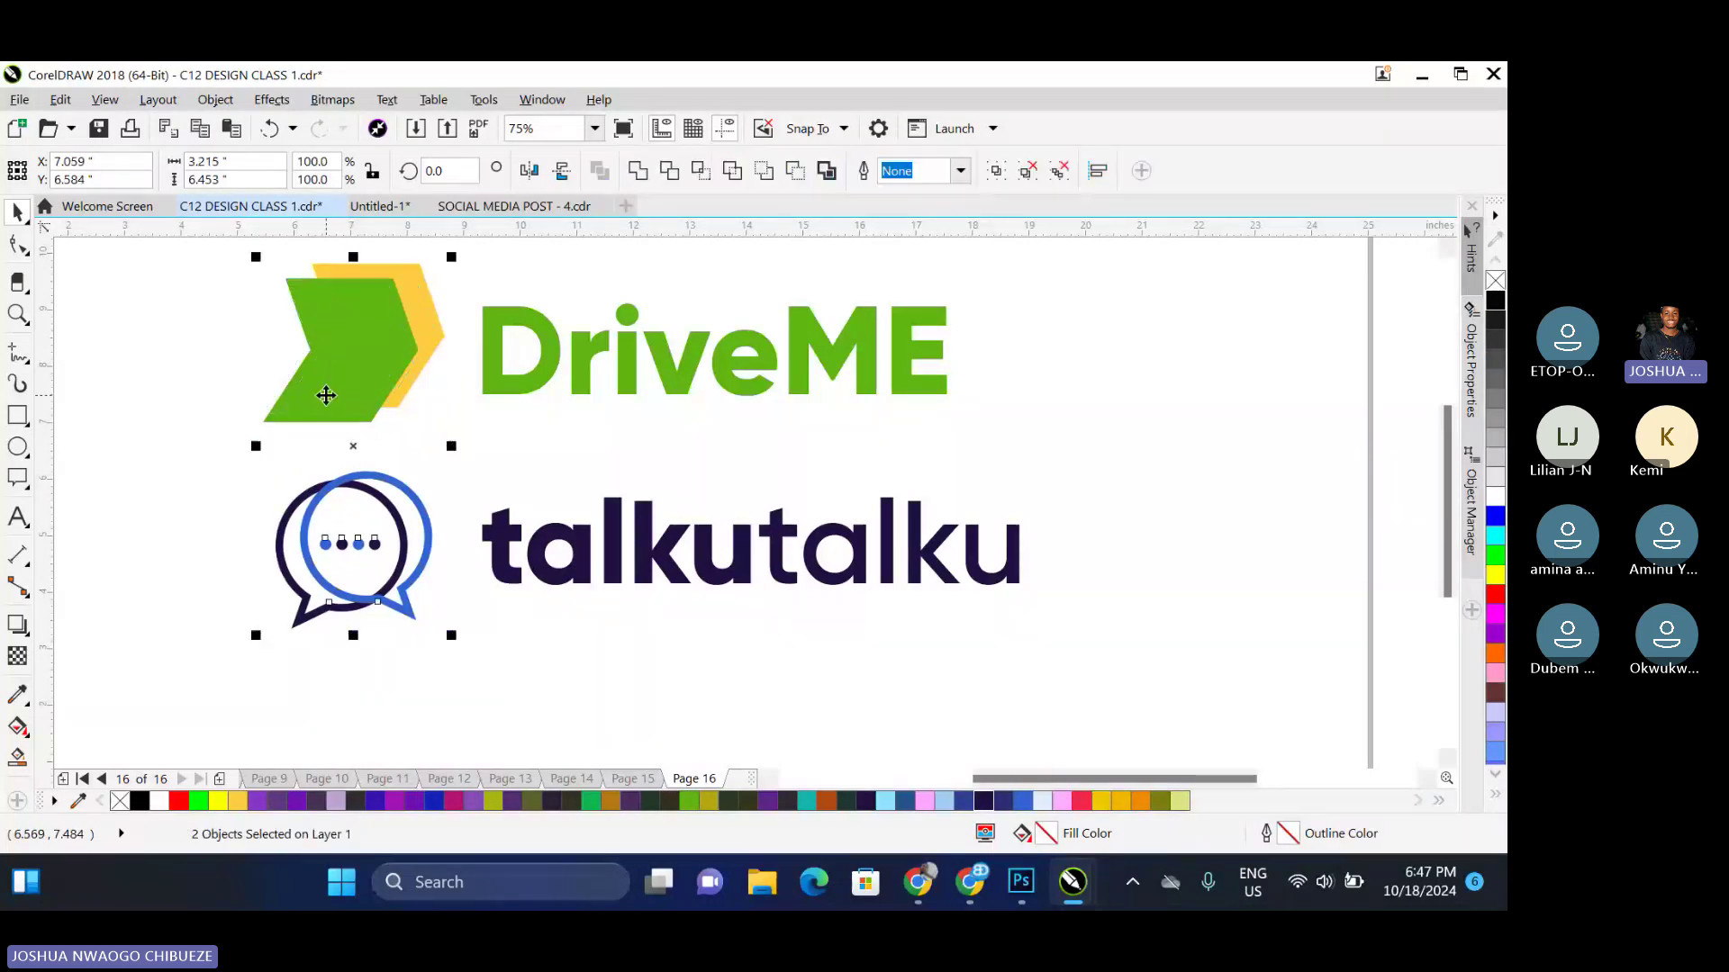
pyautogui.click(554, 463)
# Set the DriveME text size to 150 pt and center it vertically on the arrow symbol
pyautogui.scroll(1, 566, 547)
pyautogui.hscroll(1, 565, 547)
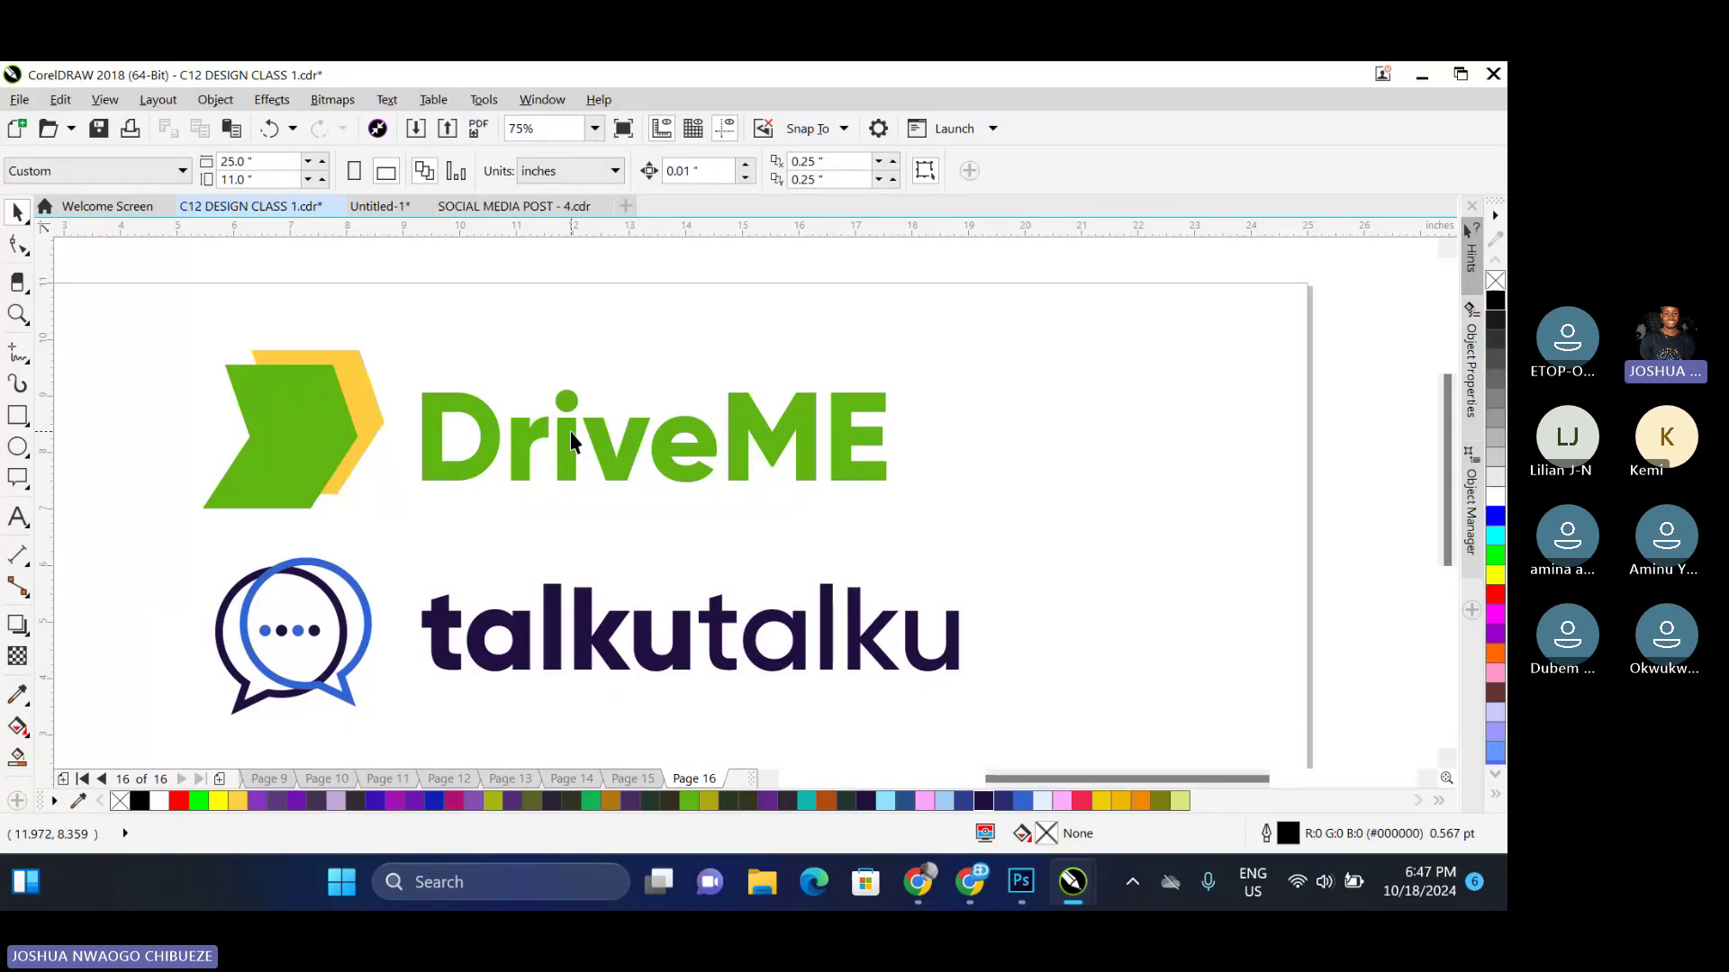
pyautogui.click(509, 436)
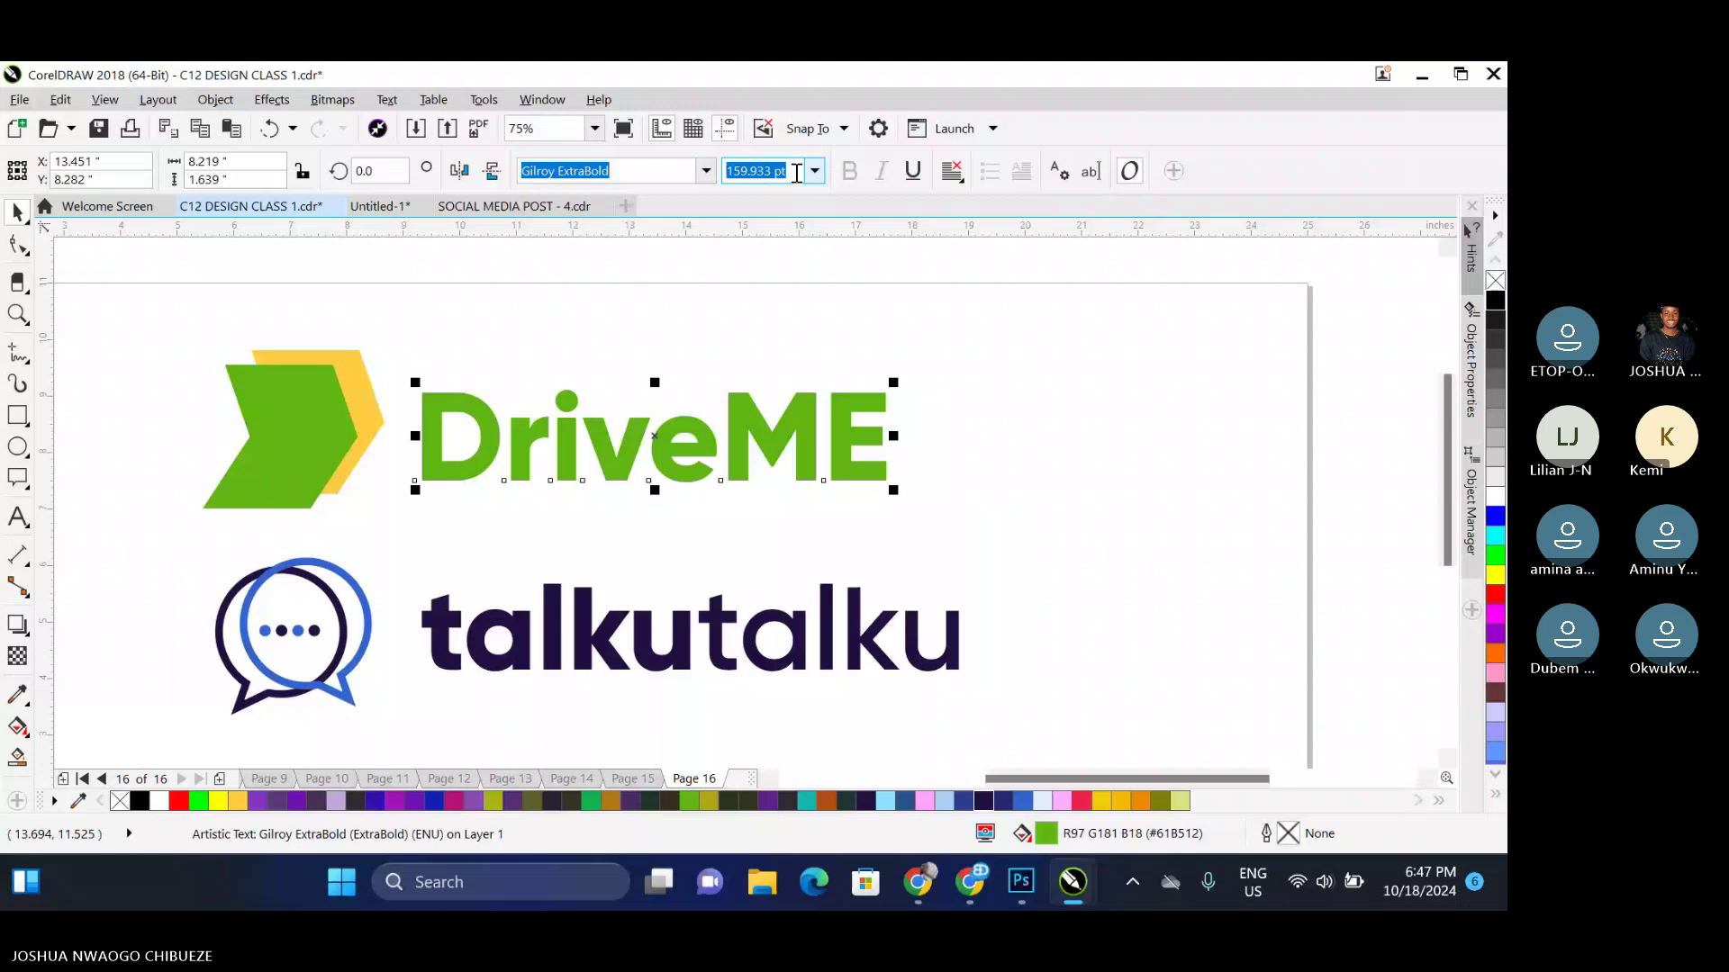
pyautogui.write('150')
pyautogui.press('Return')
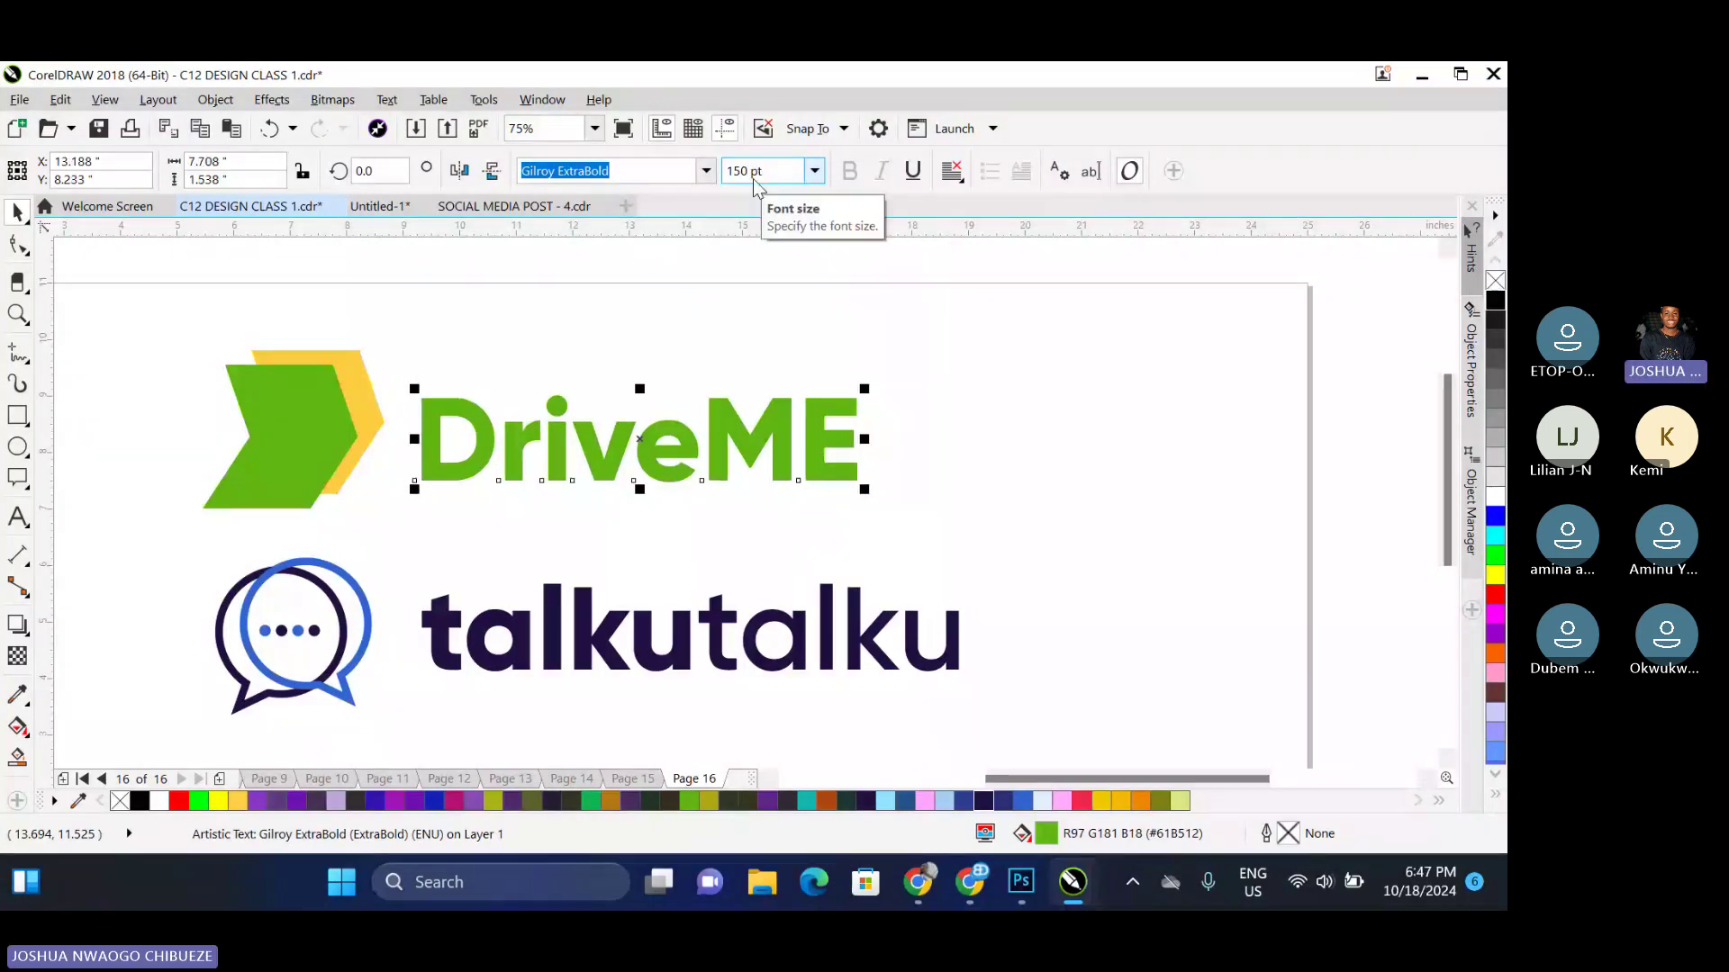
pyautogui.keyDown('shift'); pyautogui.click(339, 420); pyautogui.keyUp('shift')
pyautogui.press('e')
# Center the "talkutalku" text vertically on the chat symbol
pyautogui.click(765, 629)
pyautogui.keyDown('shift'); pyautogui.click(473, 625); pyautogui.keyUp('shift')
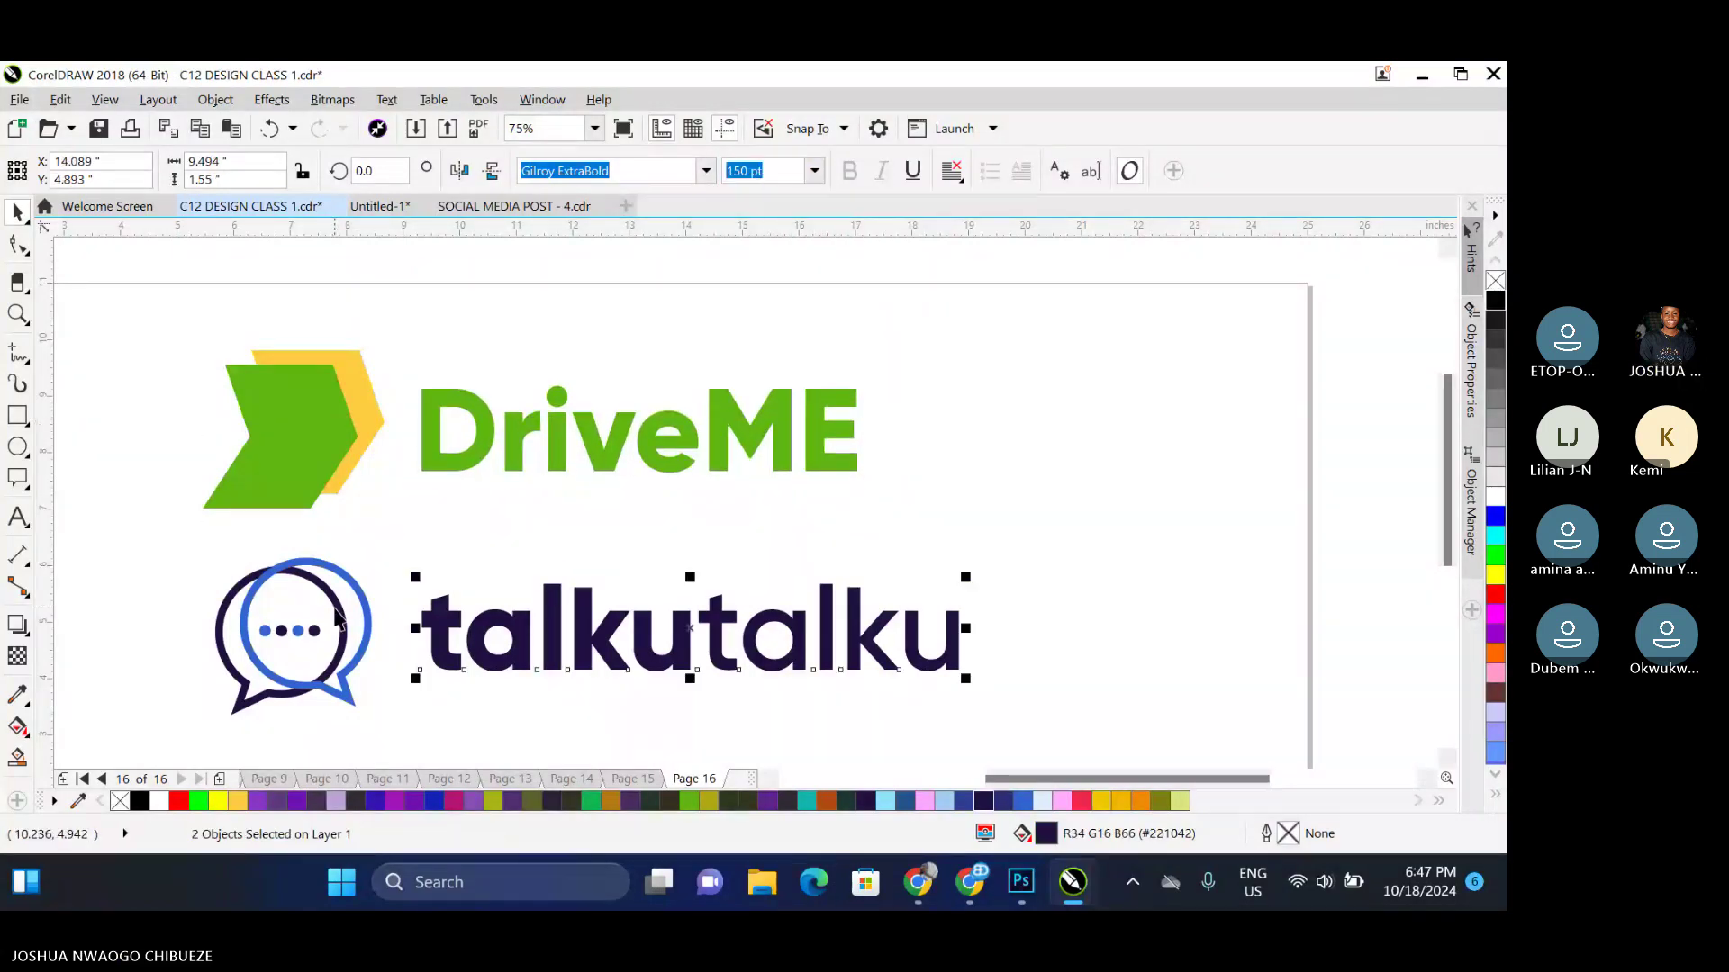
pyautogui.keyDown('shift'); pyautogui.click(333, 618); pyautogui.keyUp('shift')
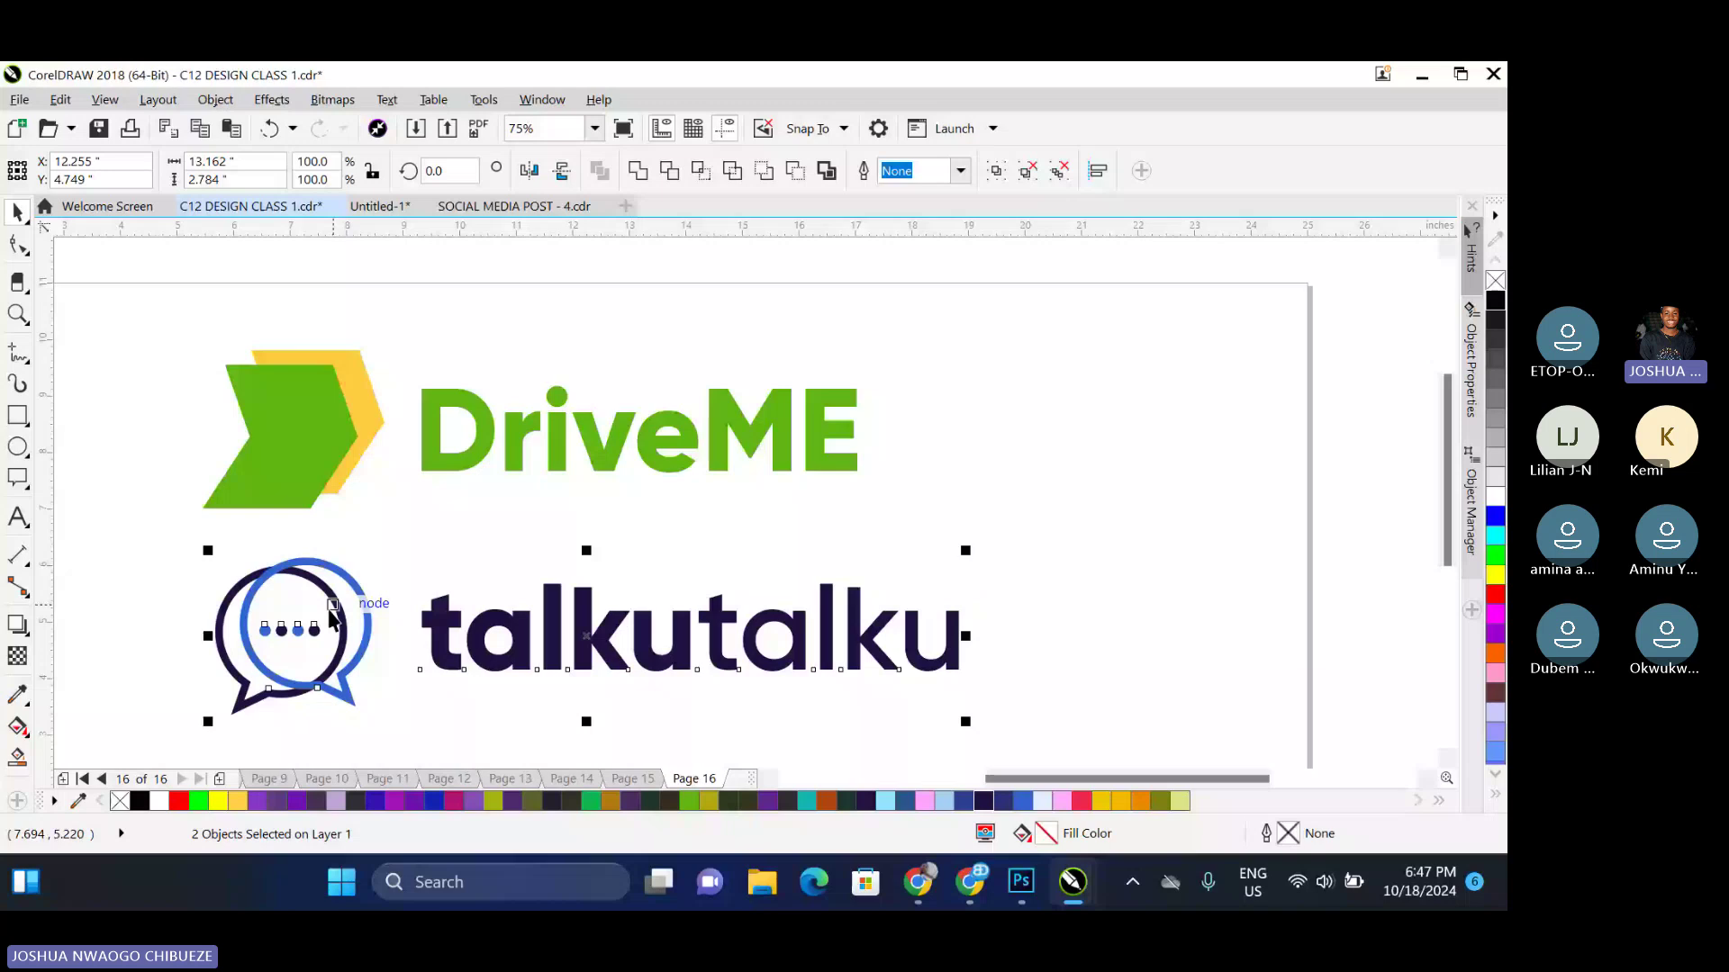
pyautogui.press('e')
pyautogui.click(359, 562)
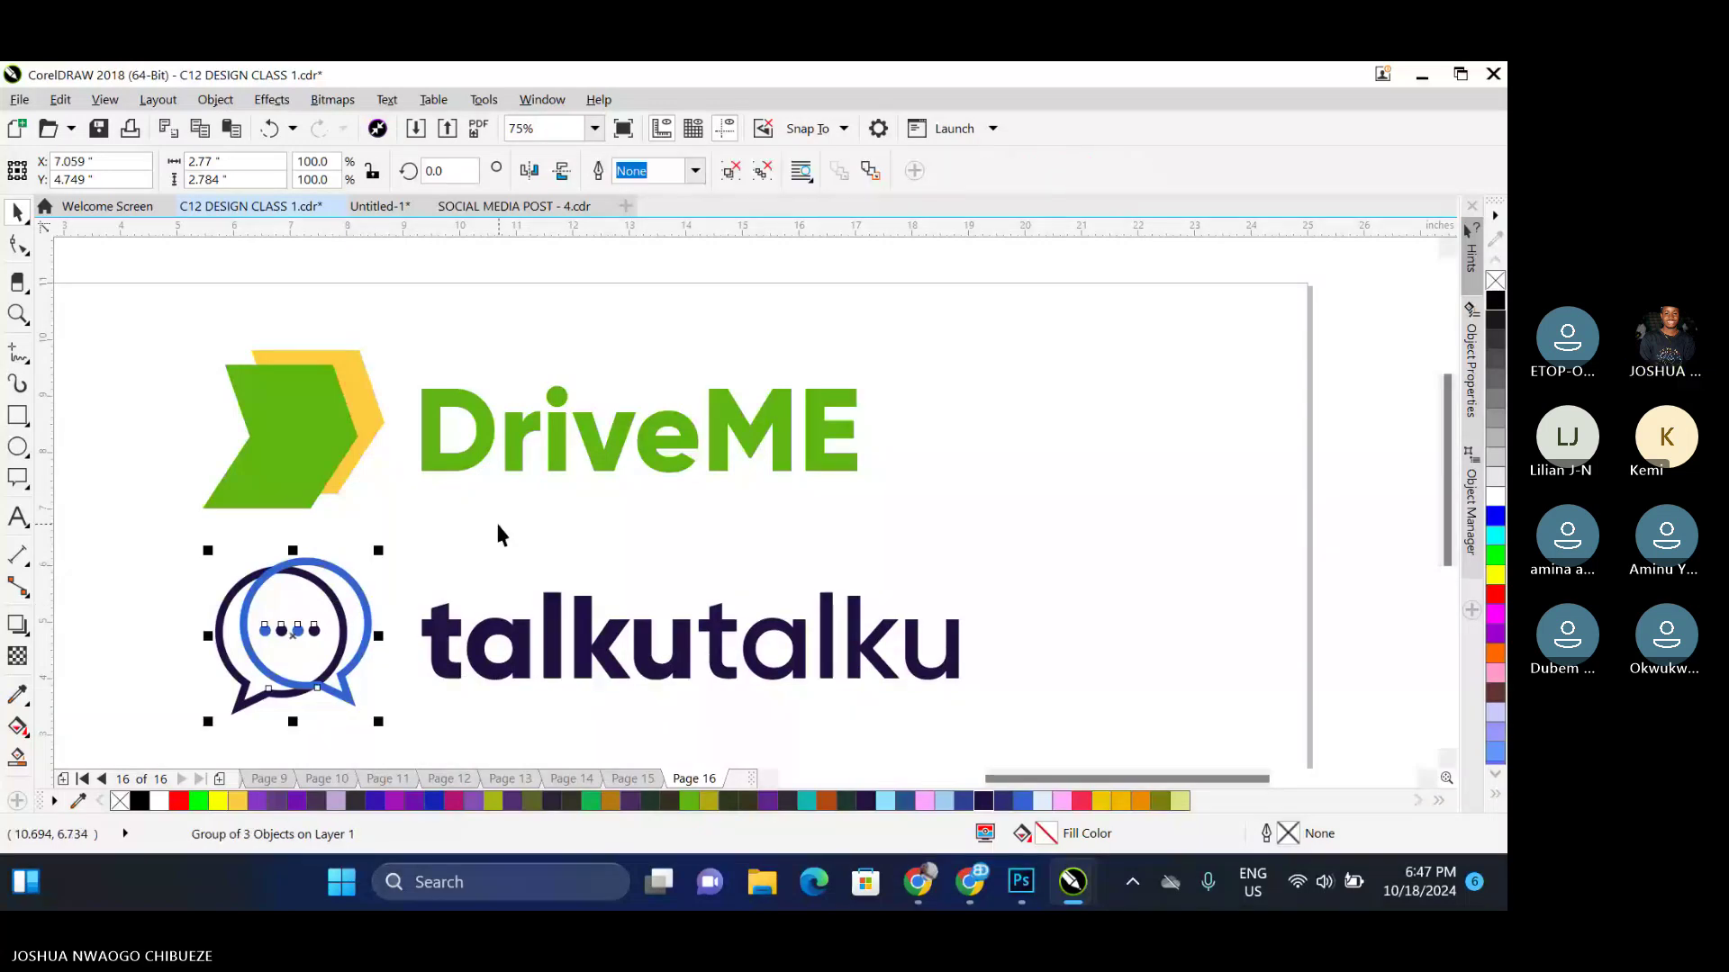
pyautogui.click(474, 525)
# Scale both logos together down to about 10.12 inches wide and place them side by side, with DriveME first
pyautogui.scroll(-2, 488, 486)
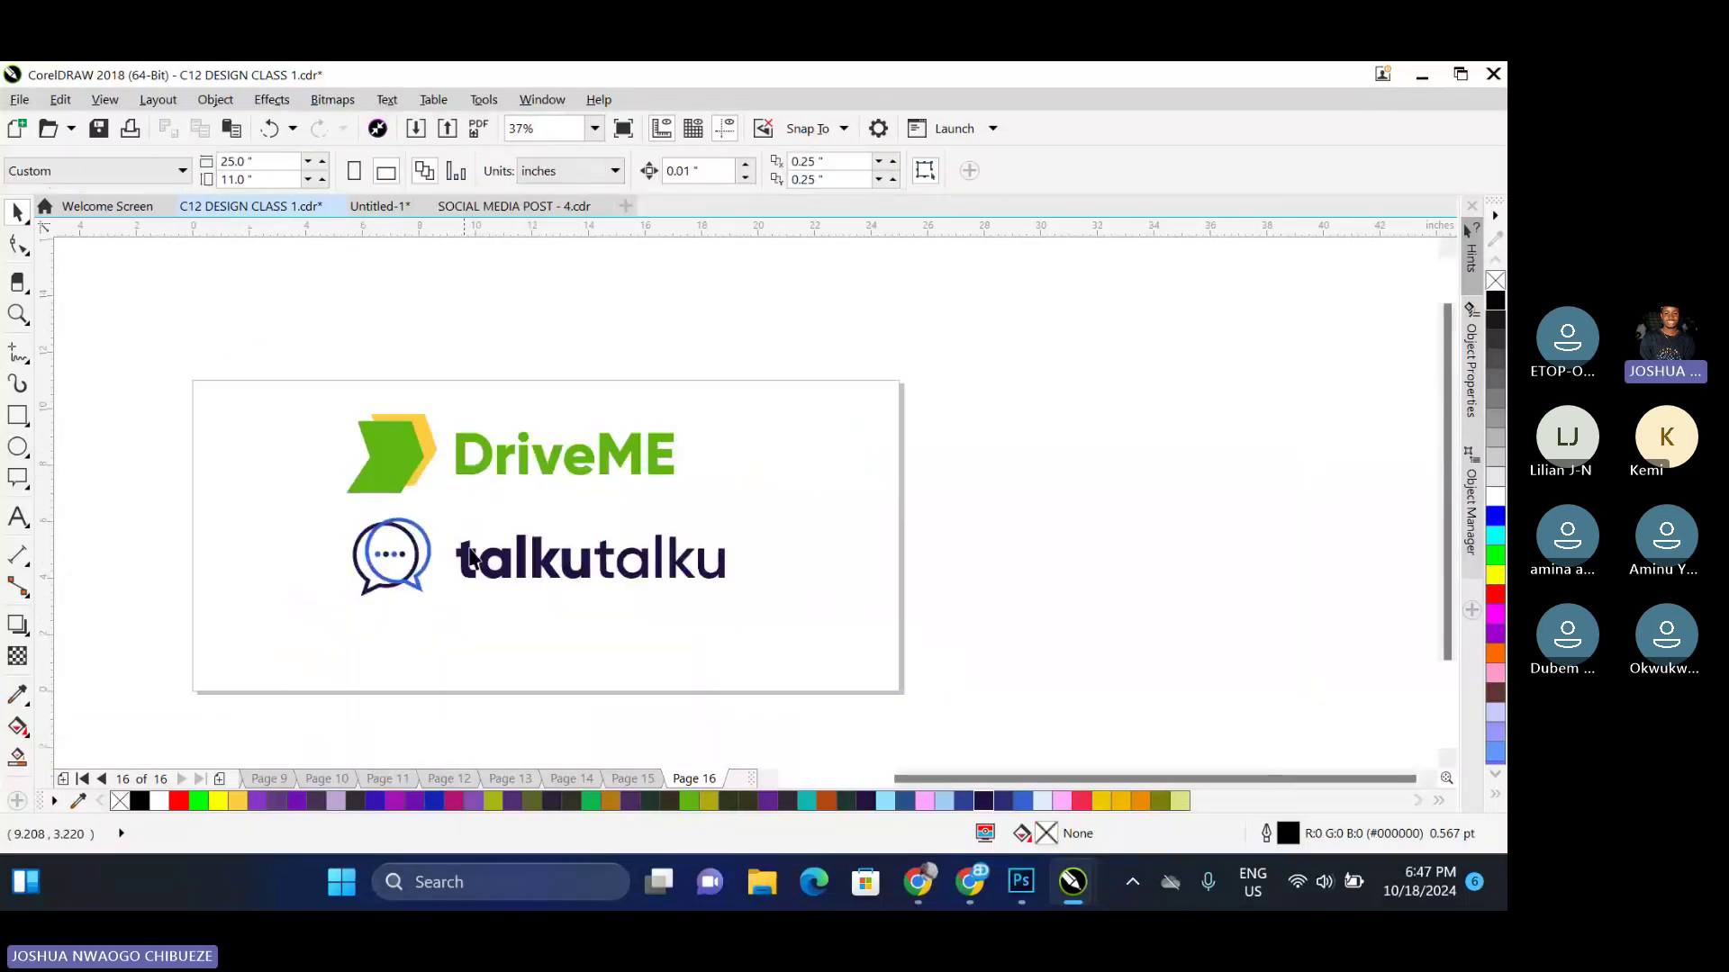
pyautogui.moveTo(277, 394); pyautogui.dragTo(776, 632)
pyautogui.moveTo(730, 600); pyautogui.dragTo(640, 560)
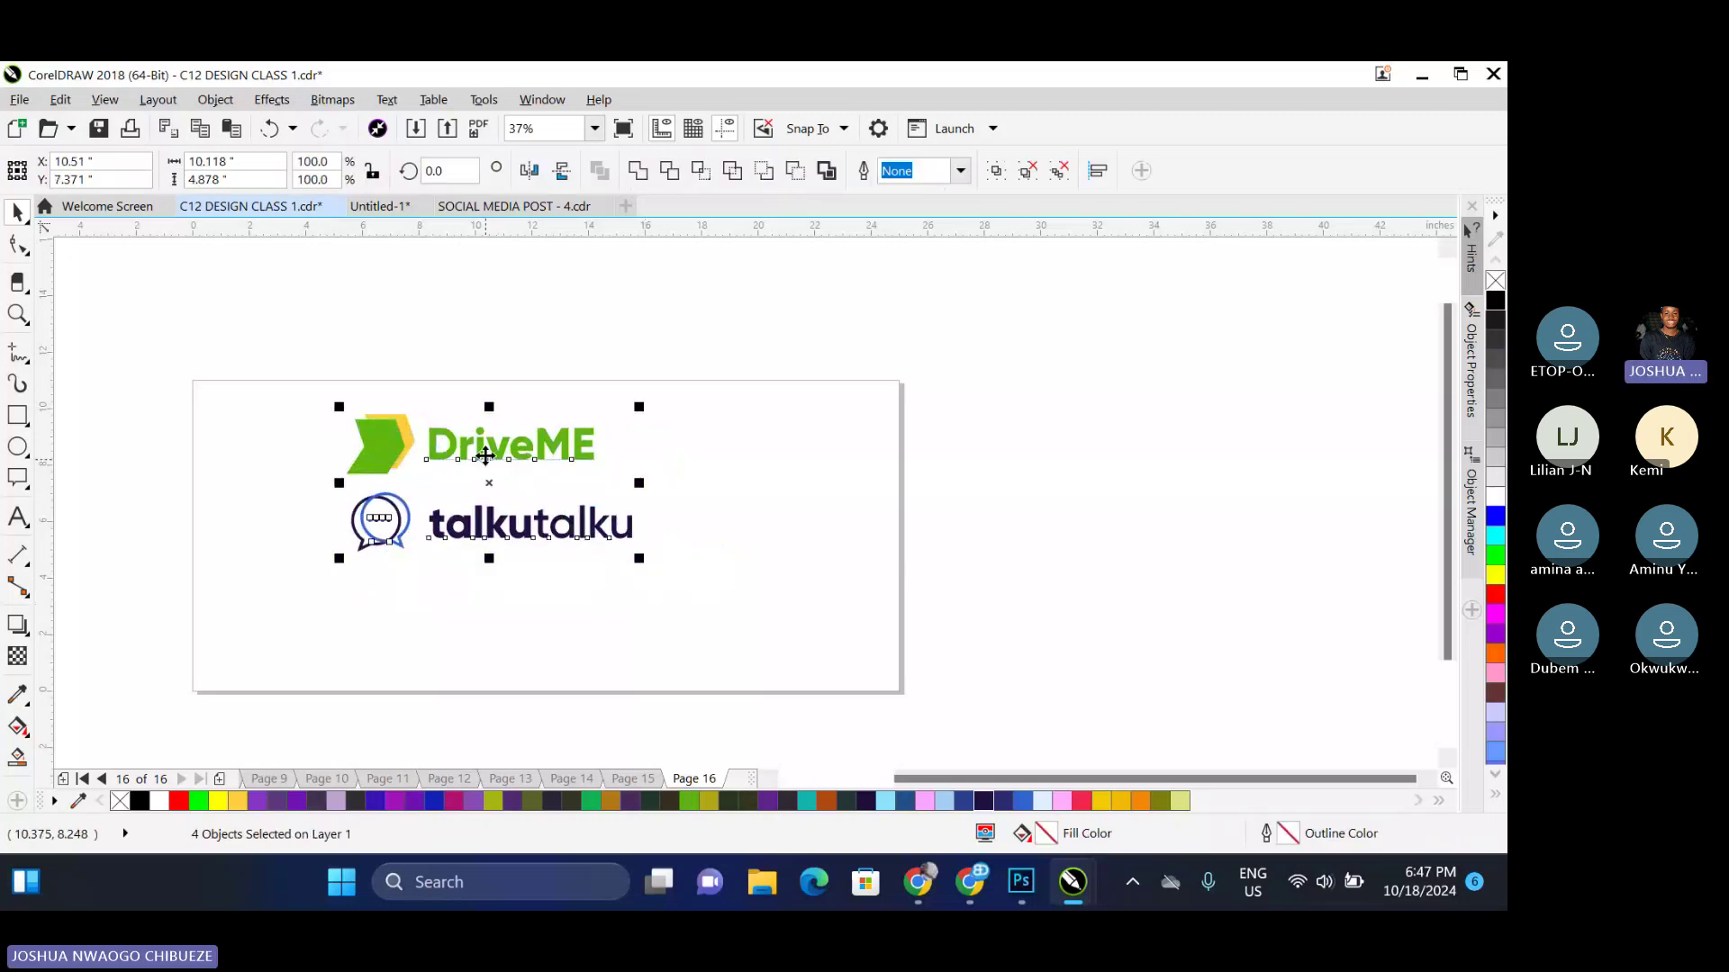
pyautogui.moveTo(485, 456); pyautogui.dragTo(424, 475)
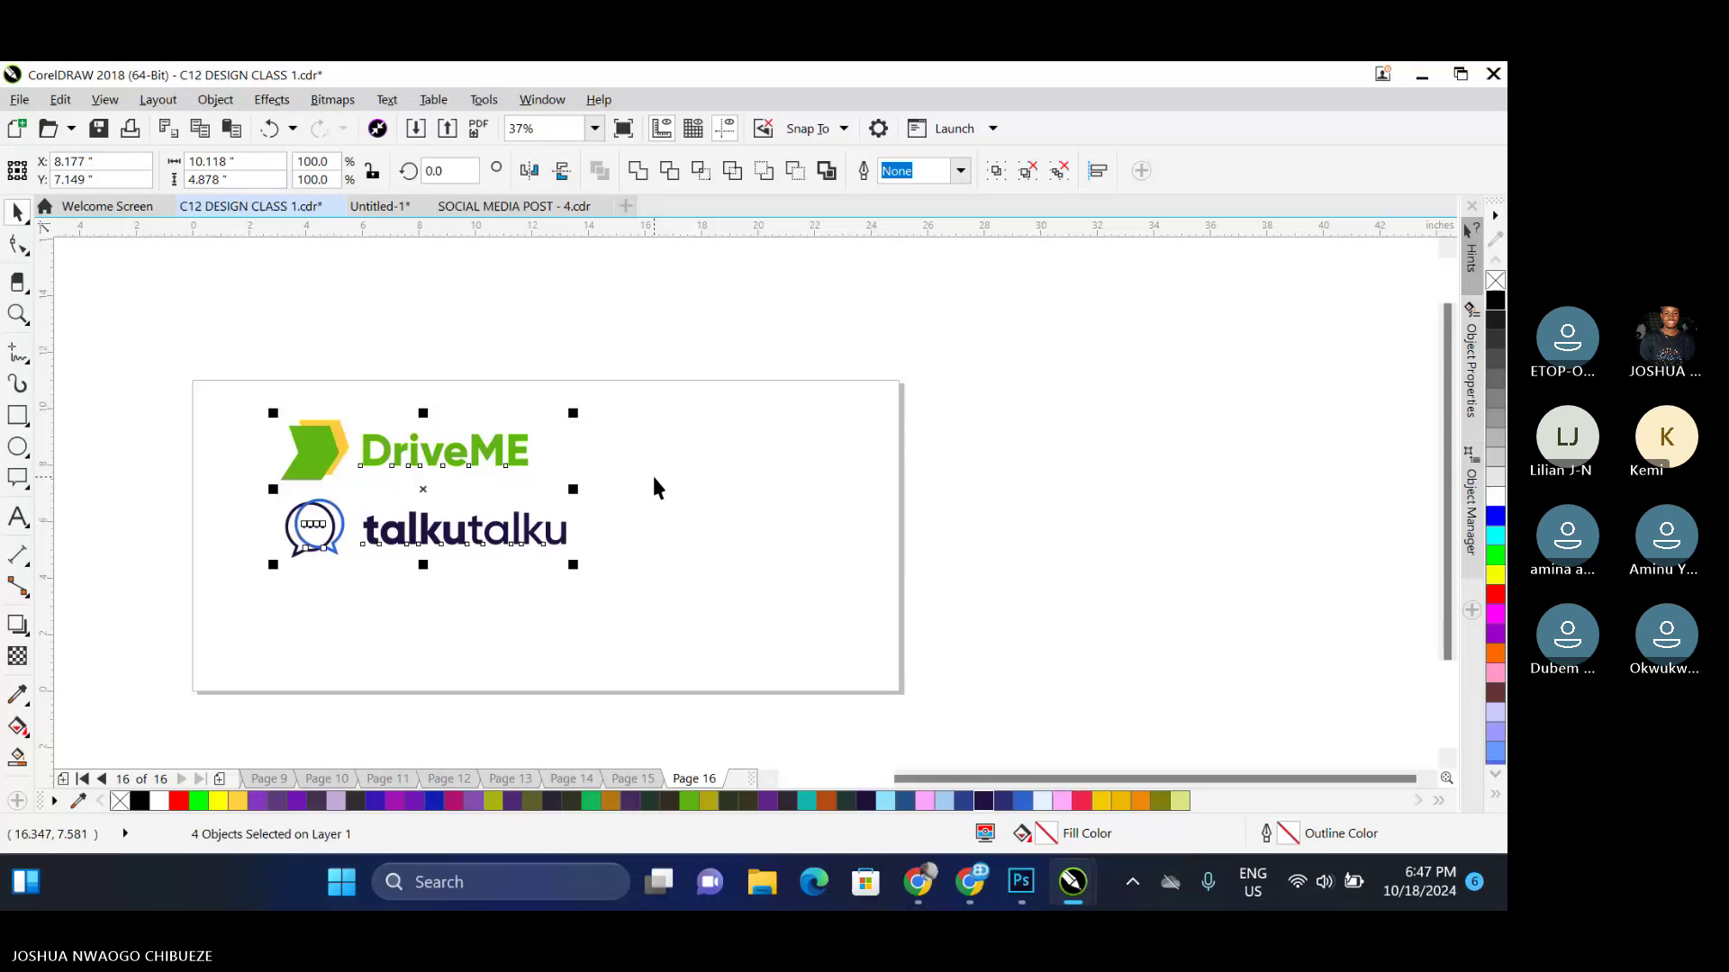
pyautogui.moveTo(331, 541); pyautogui.dragTo(624, 475)
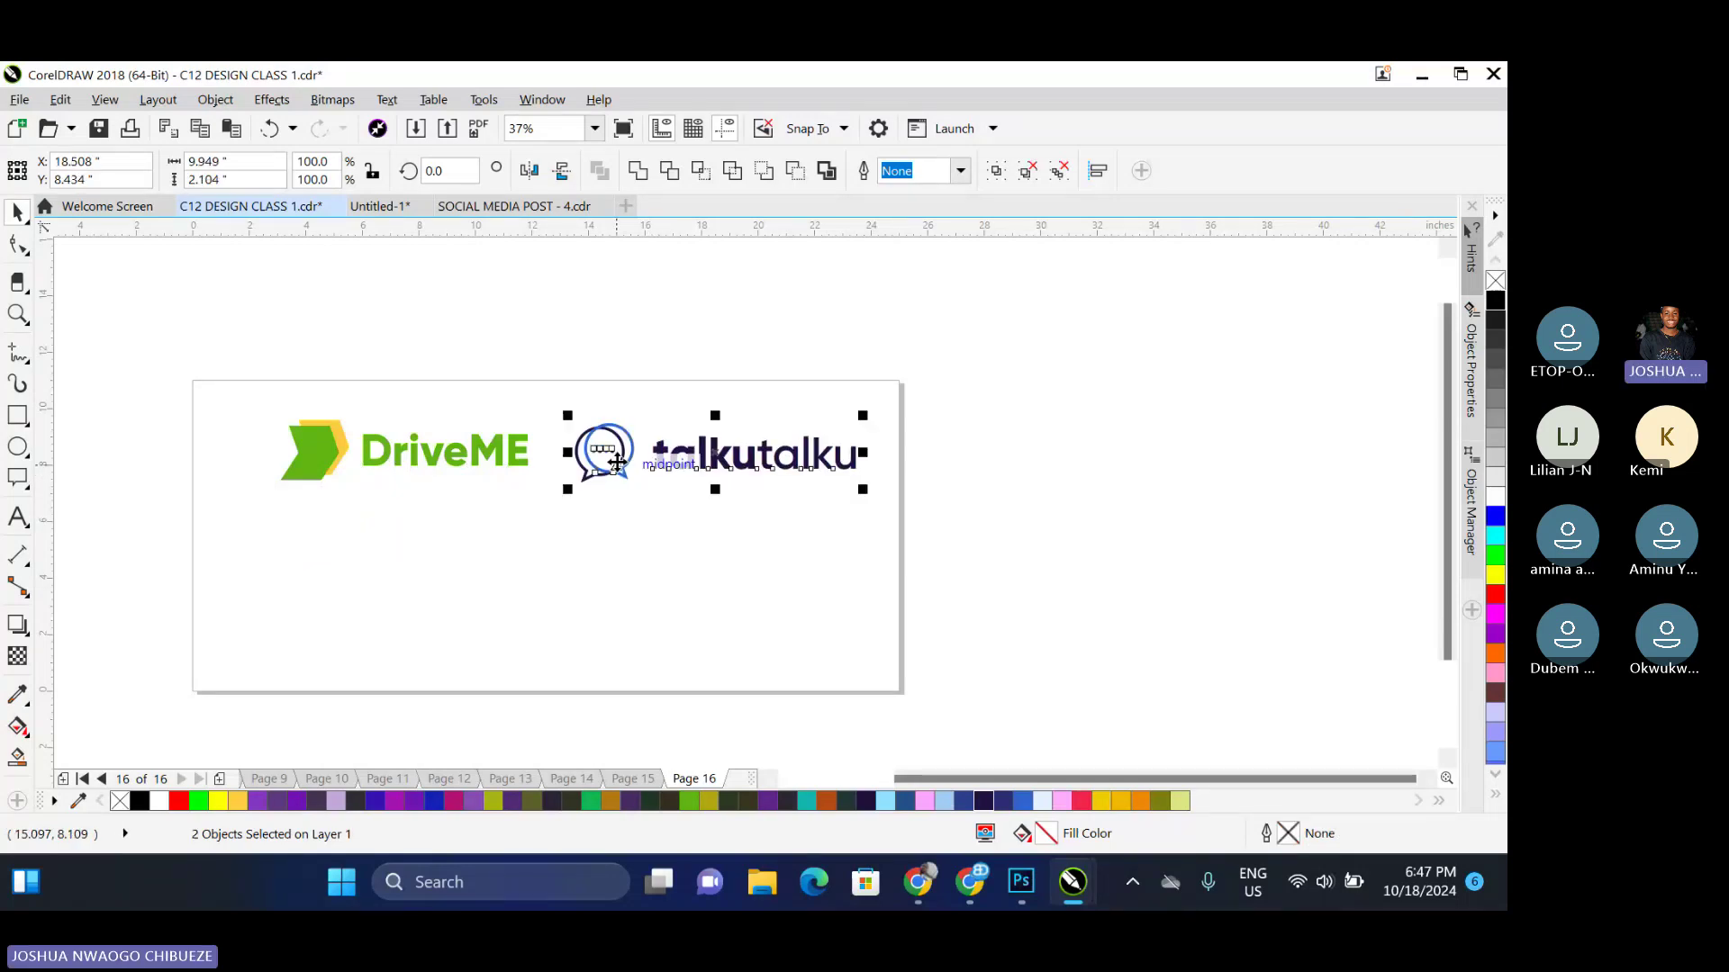
# Group each logo separately and align the two groups on their horizontal center line
pyautogui.click(311, 450)
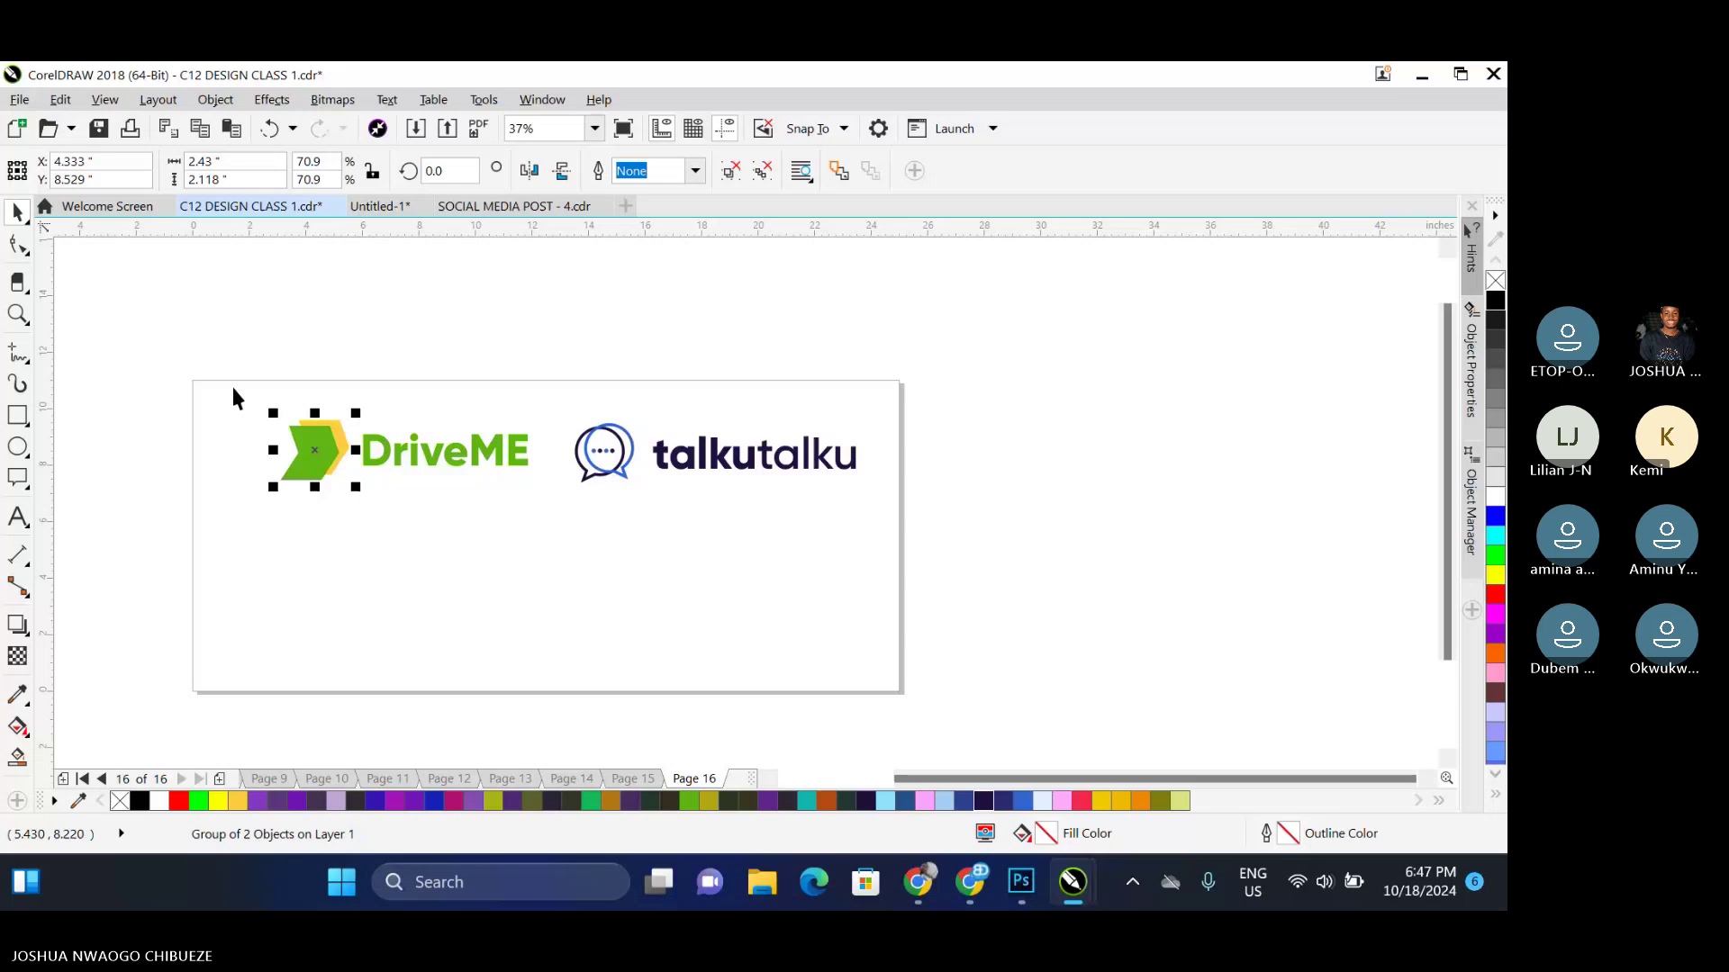
pyautogui.moveTo(232, 393); pyautogui.dragTo(550, 504)
pyautogui.moveTo(929, 378); pyautogui.dragTo(526, 531)
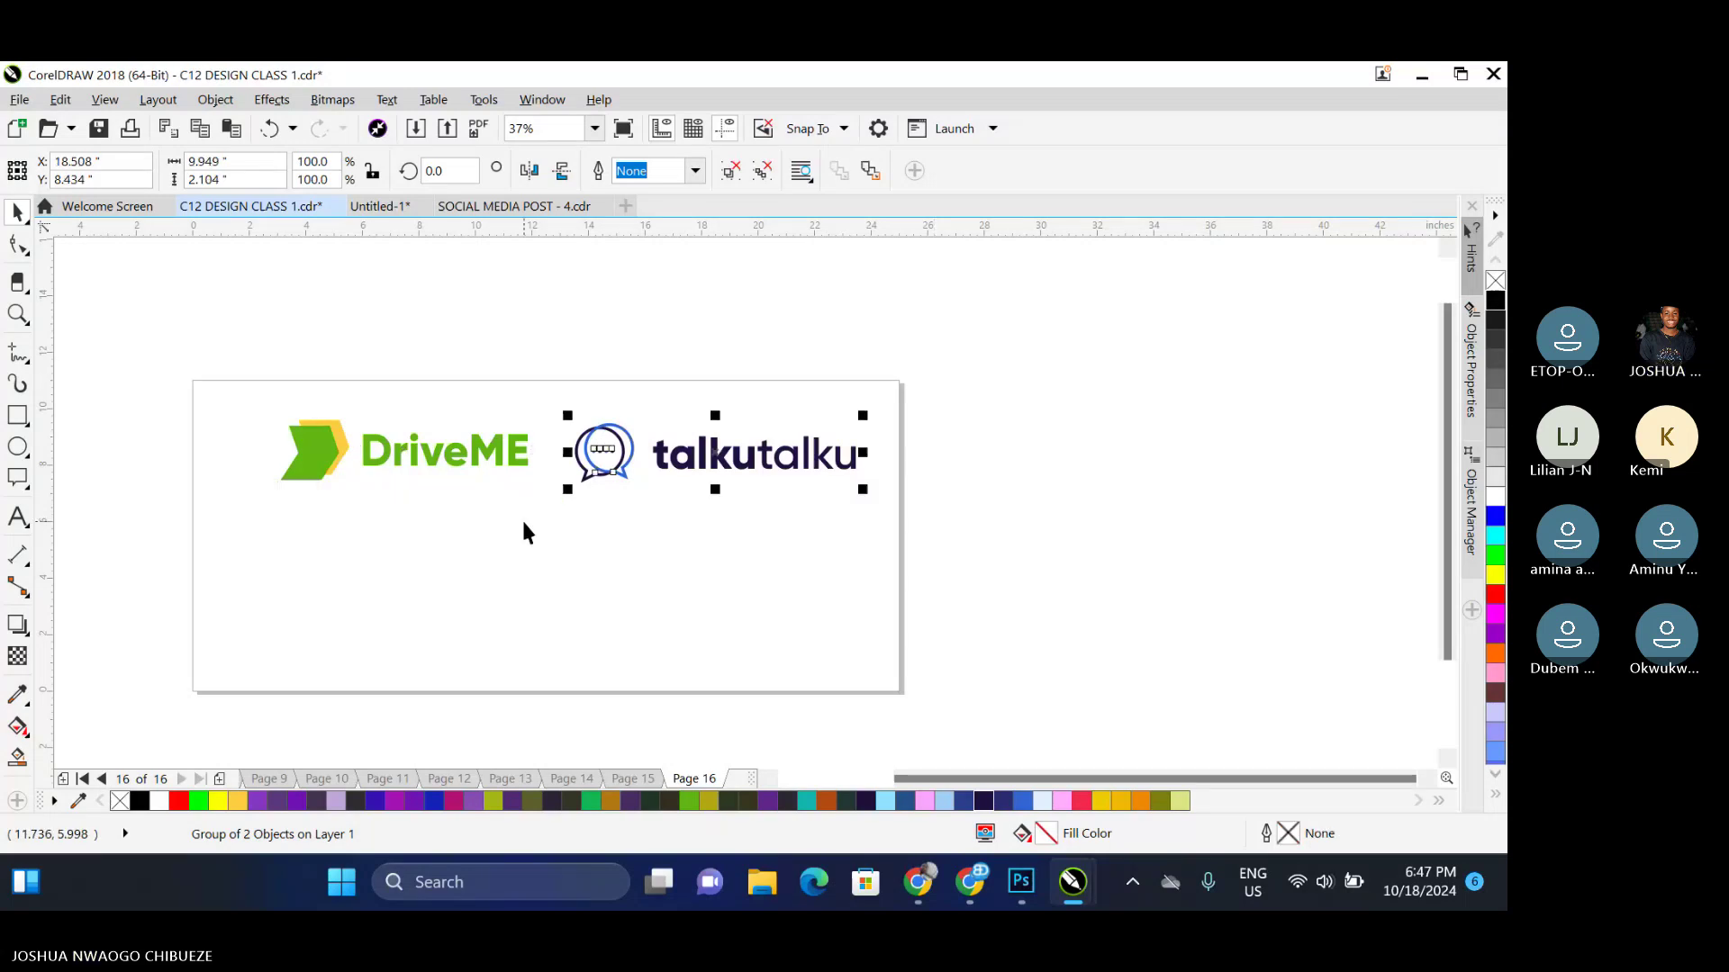
pyautogui.keyDown('shift'); pyautogui.click(487, 450); pyautogui.keyUp('shift')
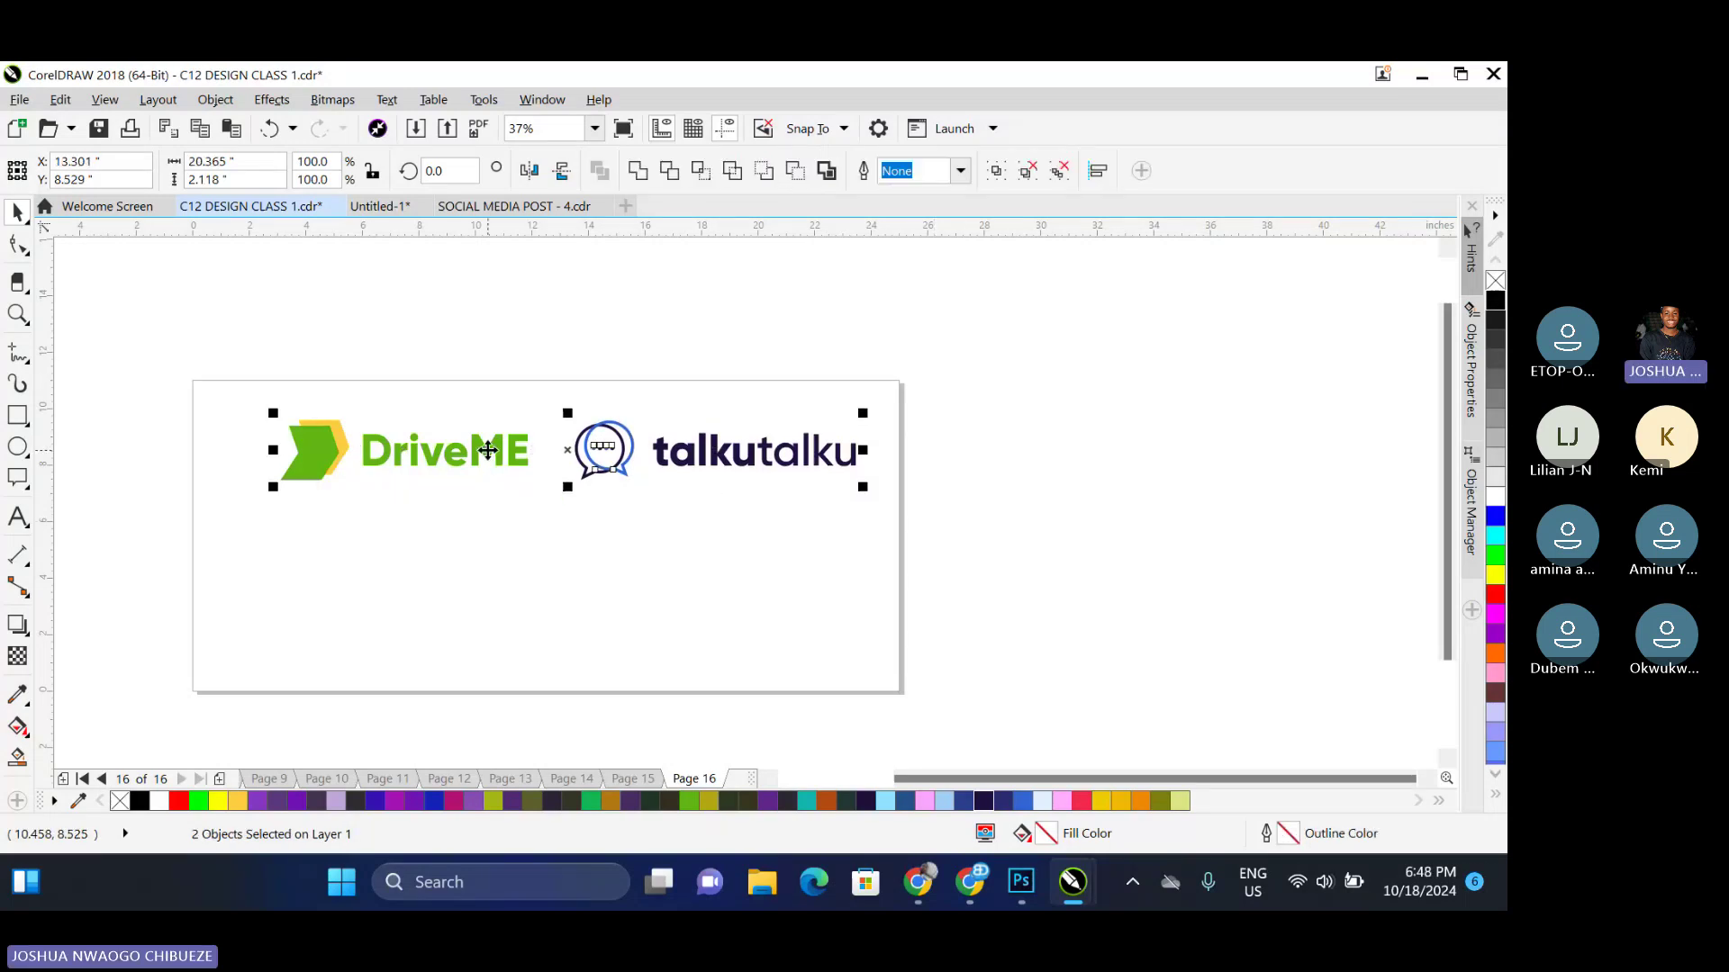
pyautogui.click(293, 482)
# Draw a heart basic shape about 2.1 inches wide and 2.07 inches high below the DriveME arrow symbol
pyautogui.scroll(2, 294, 479)
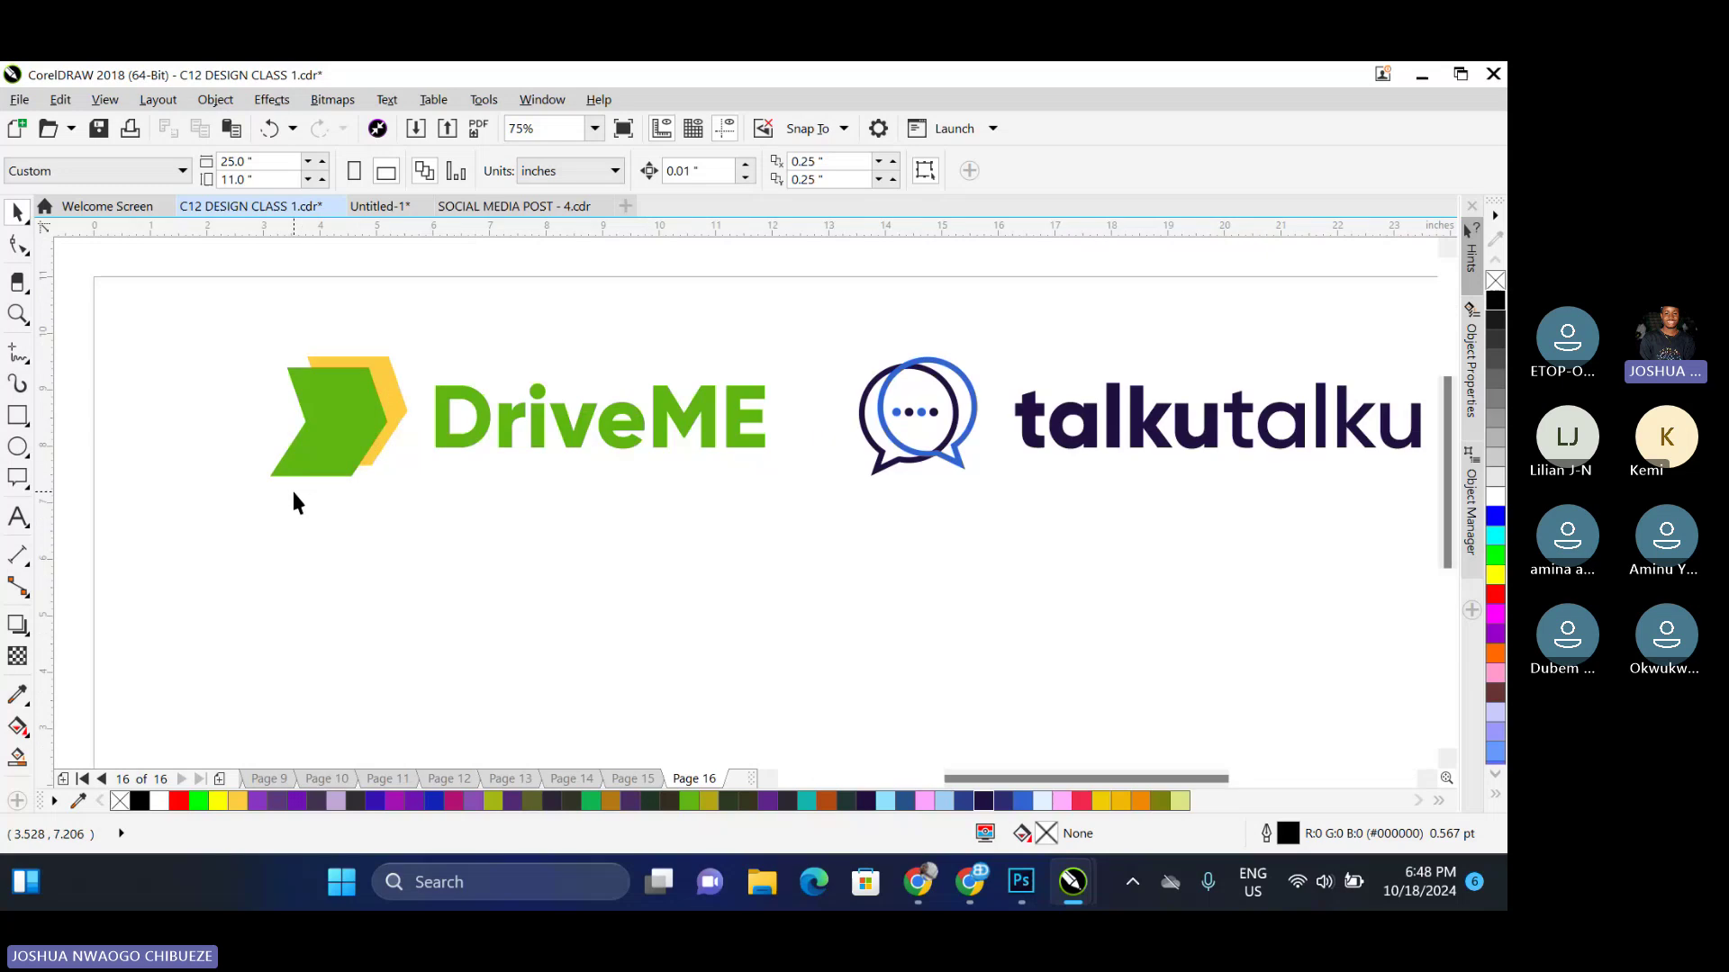
pyautogui.click(29, 486)
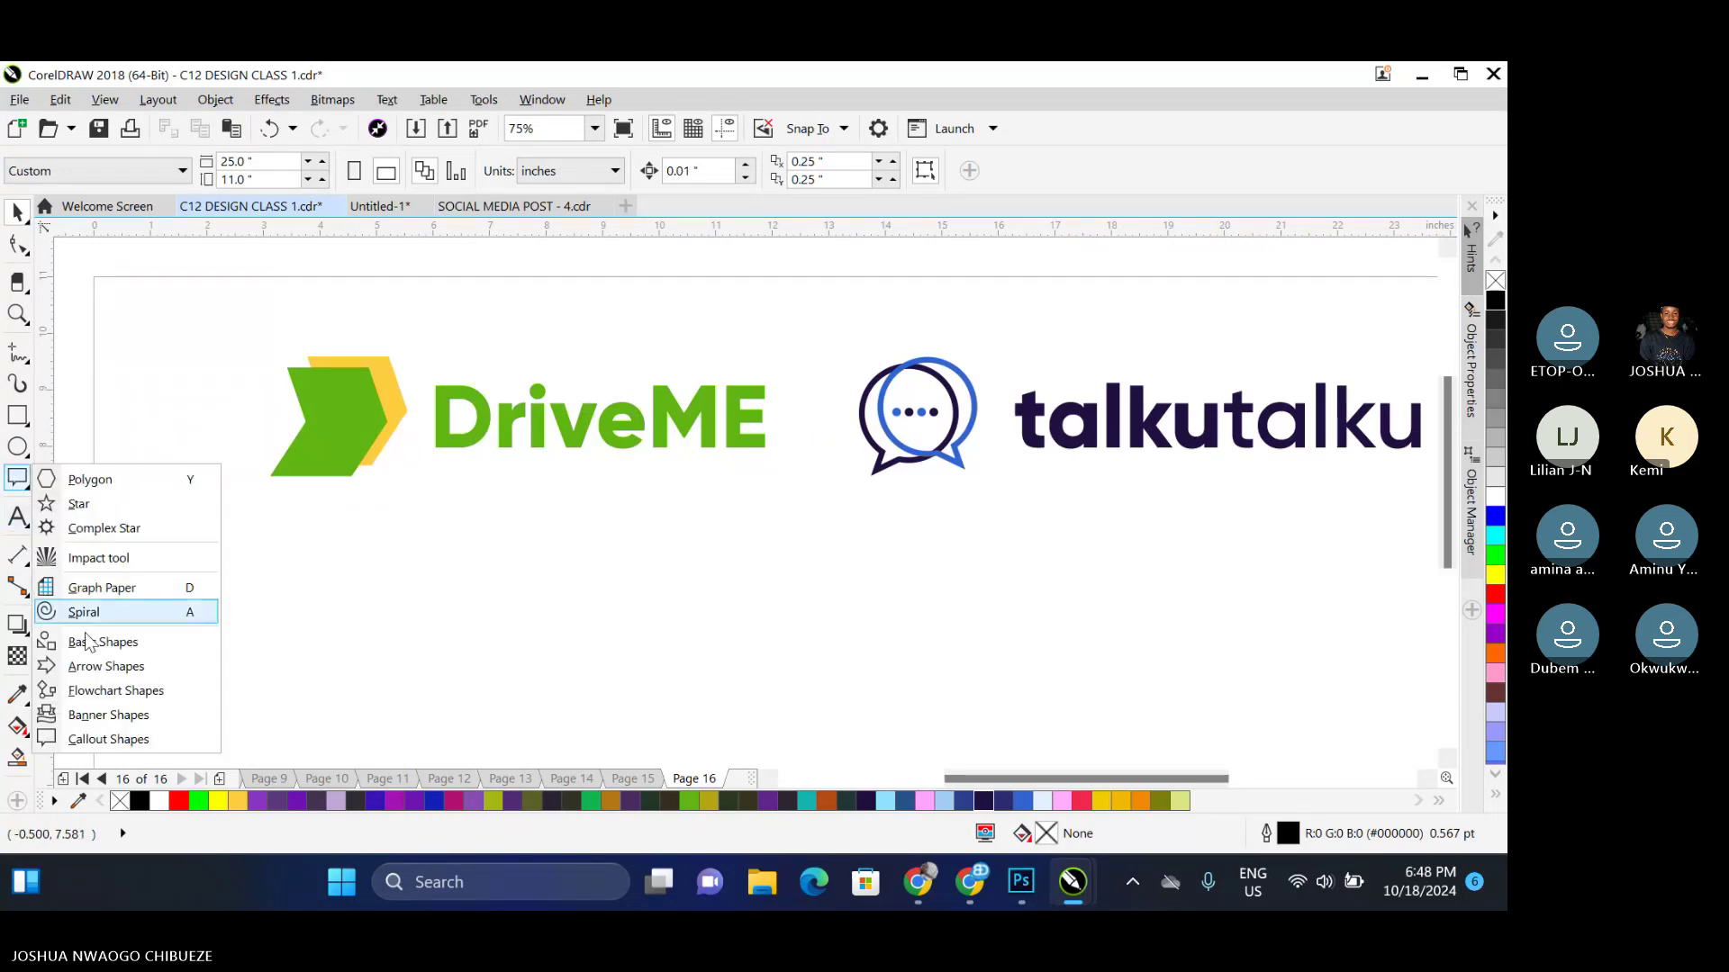
pyautogui.click(94, 671)
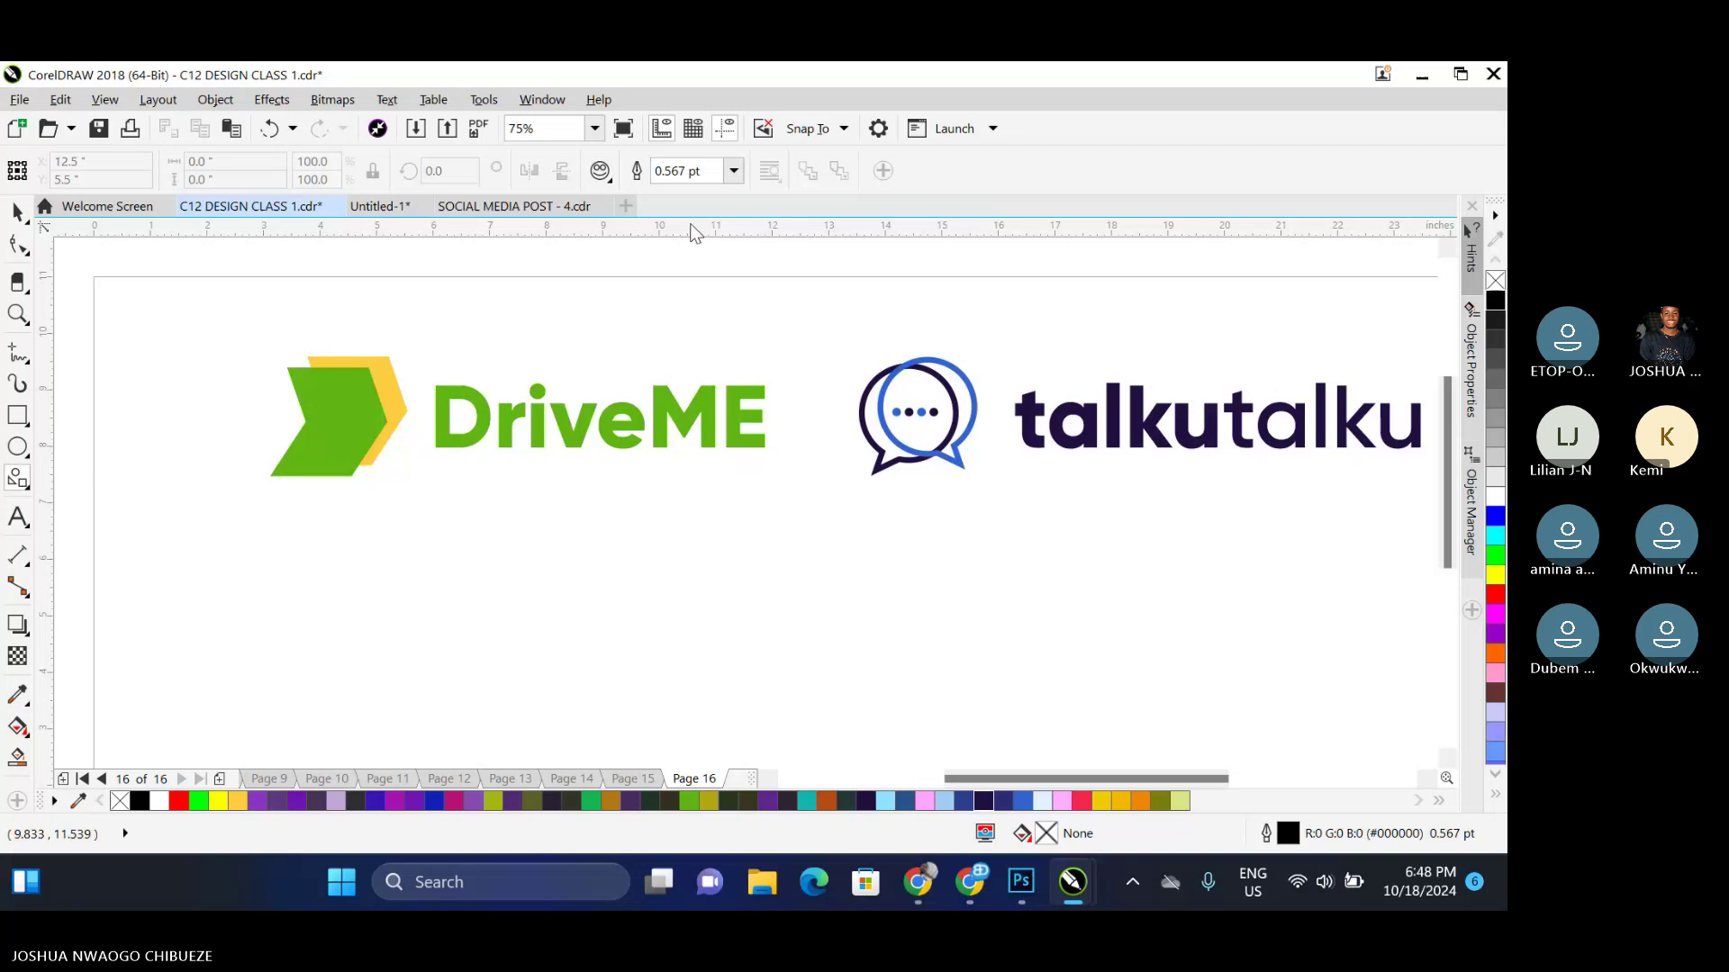
pyautogui.click(612, 177)
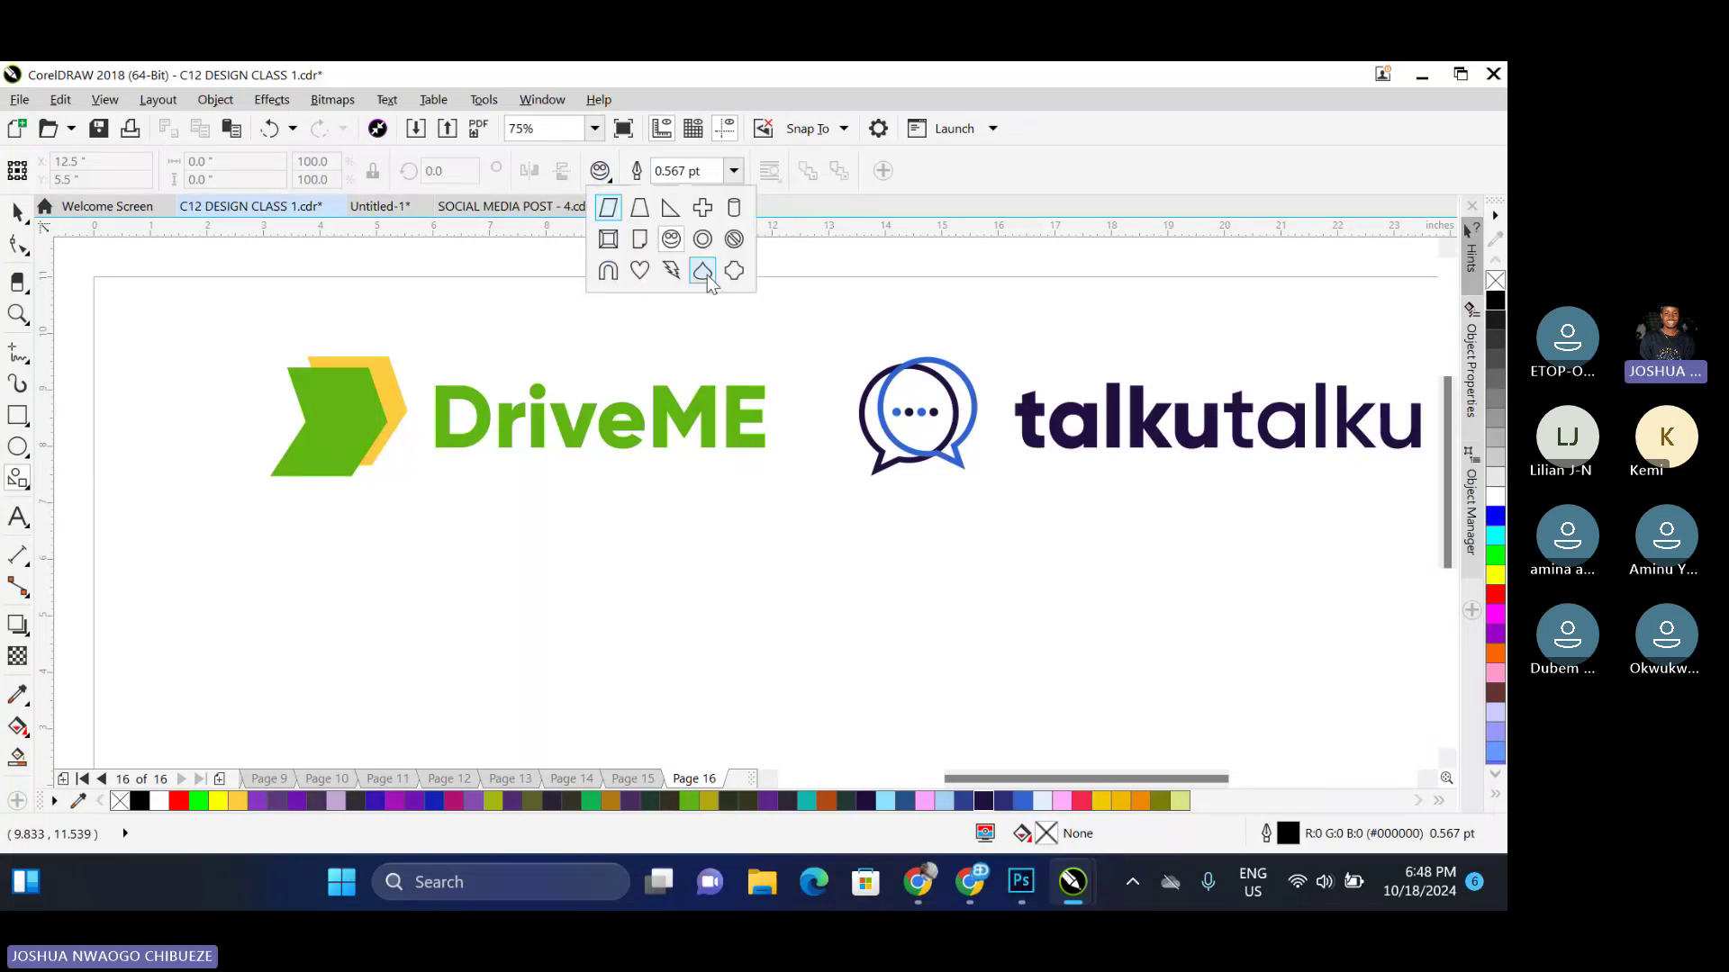
pyautogui.click(639, 272)
pyautogui.moveTo(206, 538); pyautogui.dragTo(329, 658)
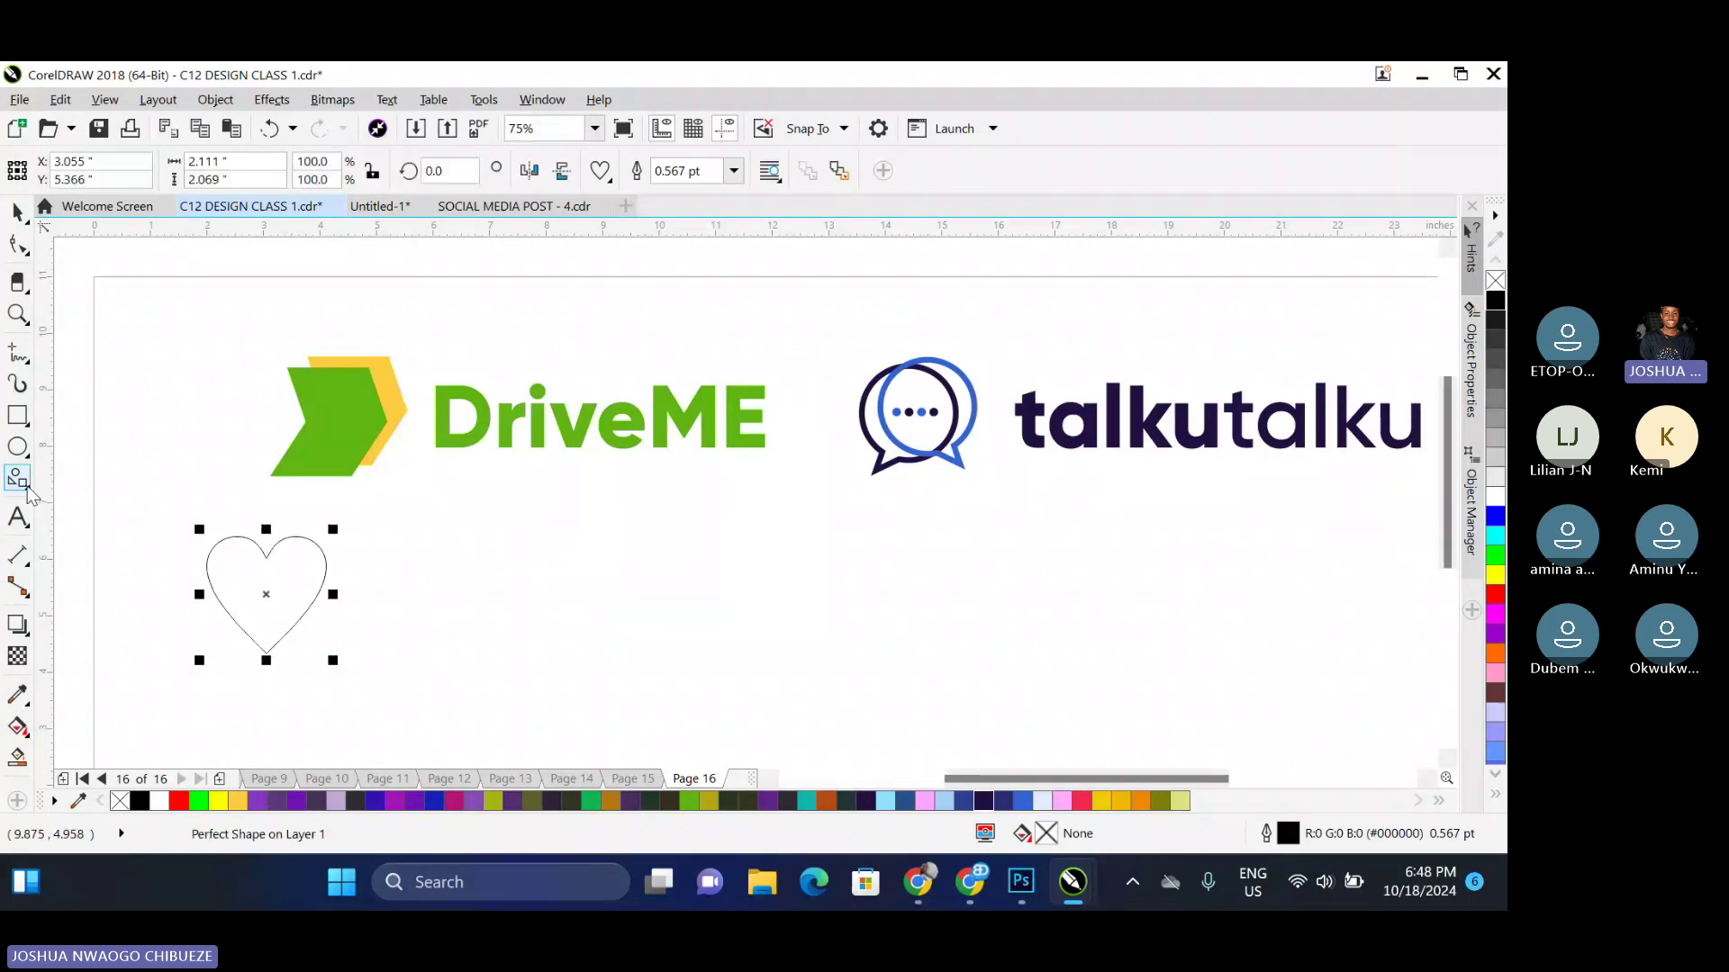
# Draw a five-sided polygon about 1.8 inches wide and 1.9 inches high beside the heart
pyautogui.click(27, 489)
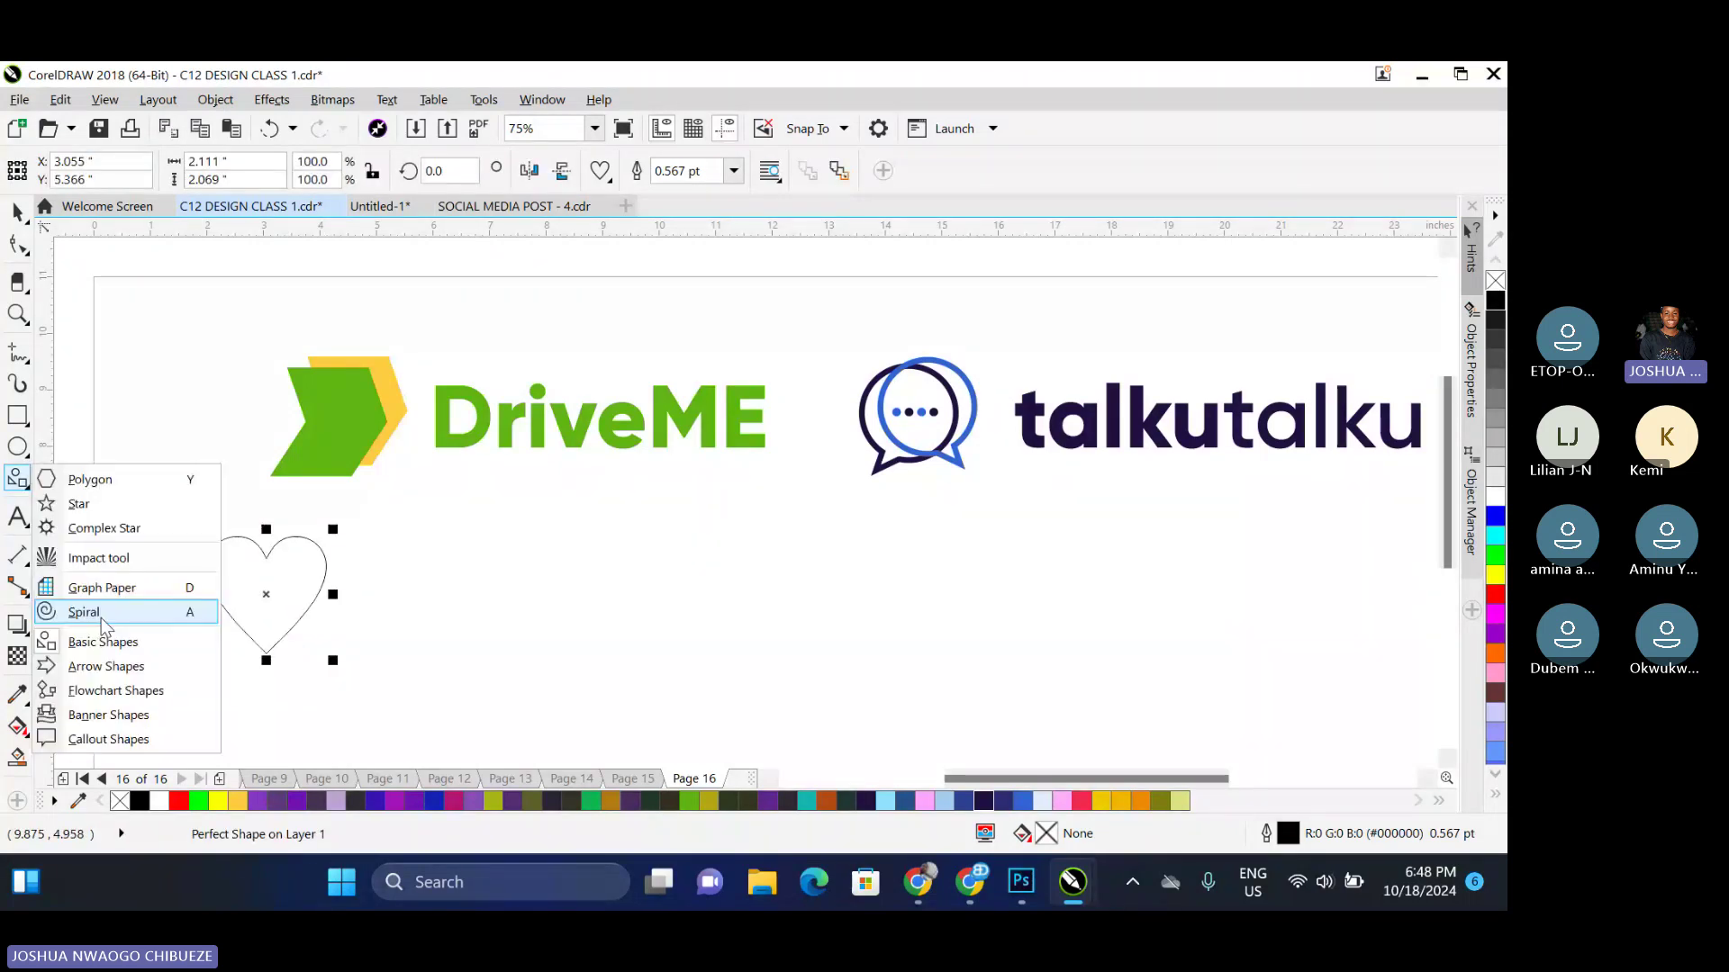
pyautogui.click(90, 481)
pyautogui.moveTo(413, 543); pyautogui.dragTo(522, 656)
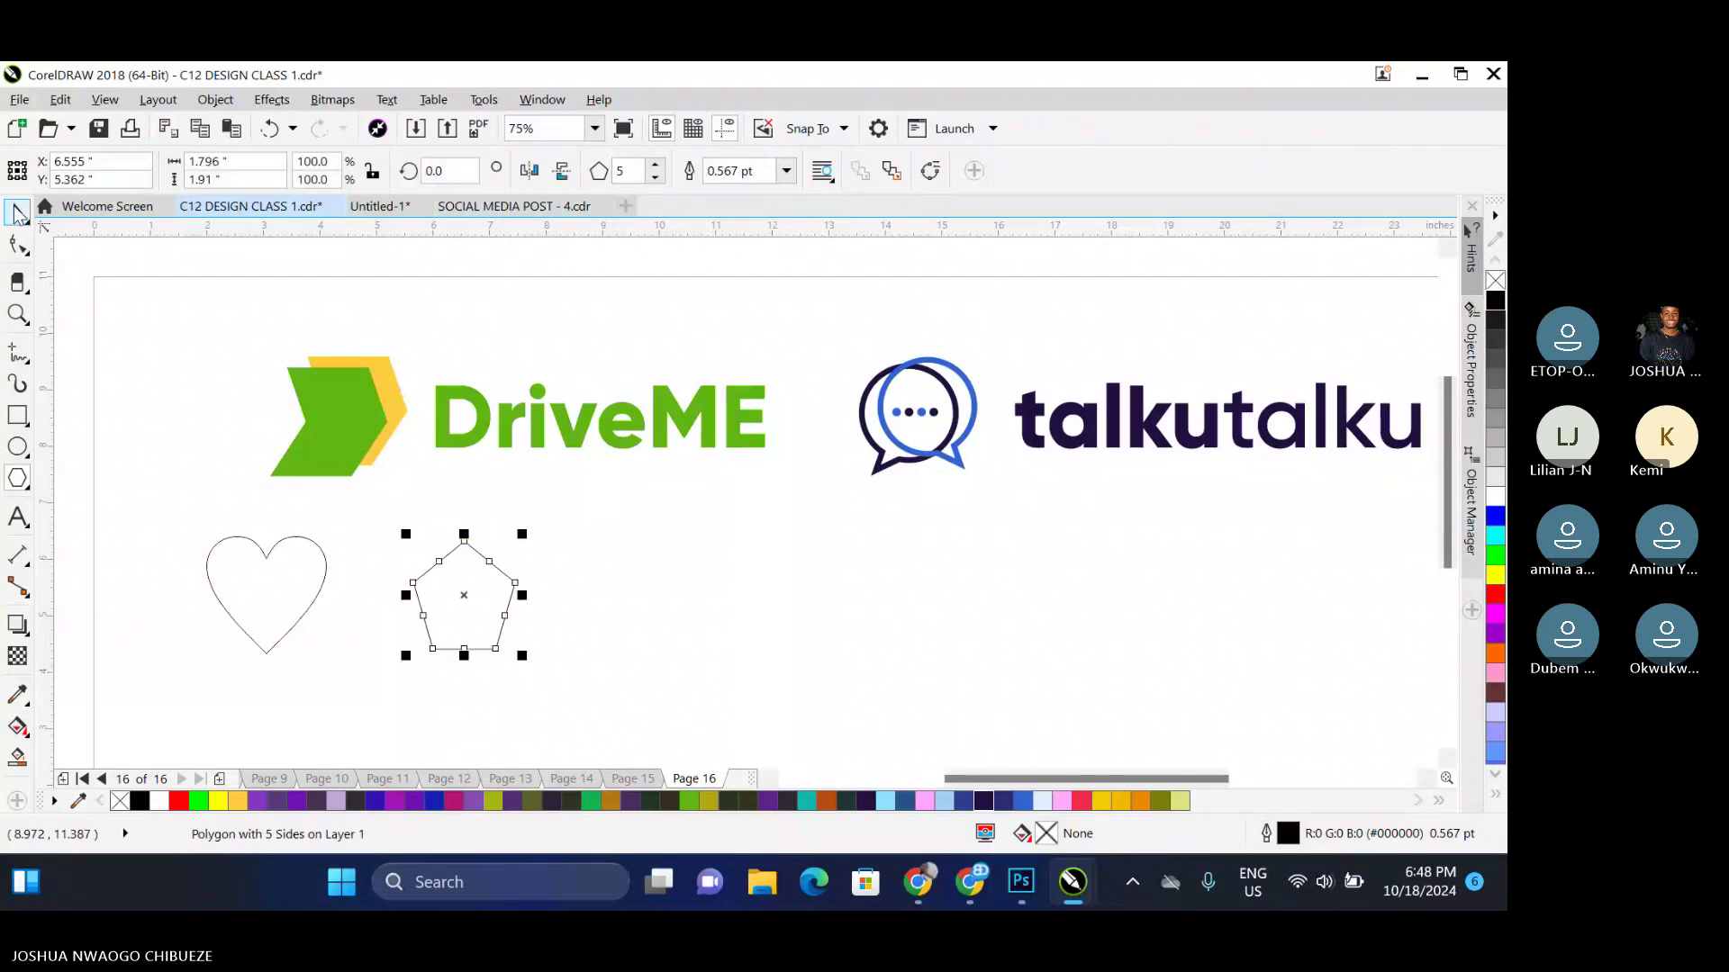
pyautogui.click(18, 213)
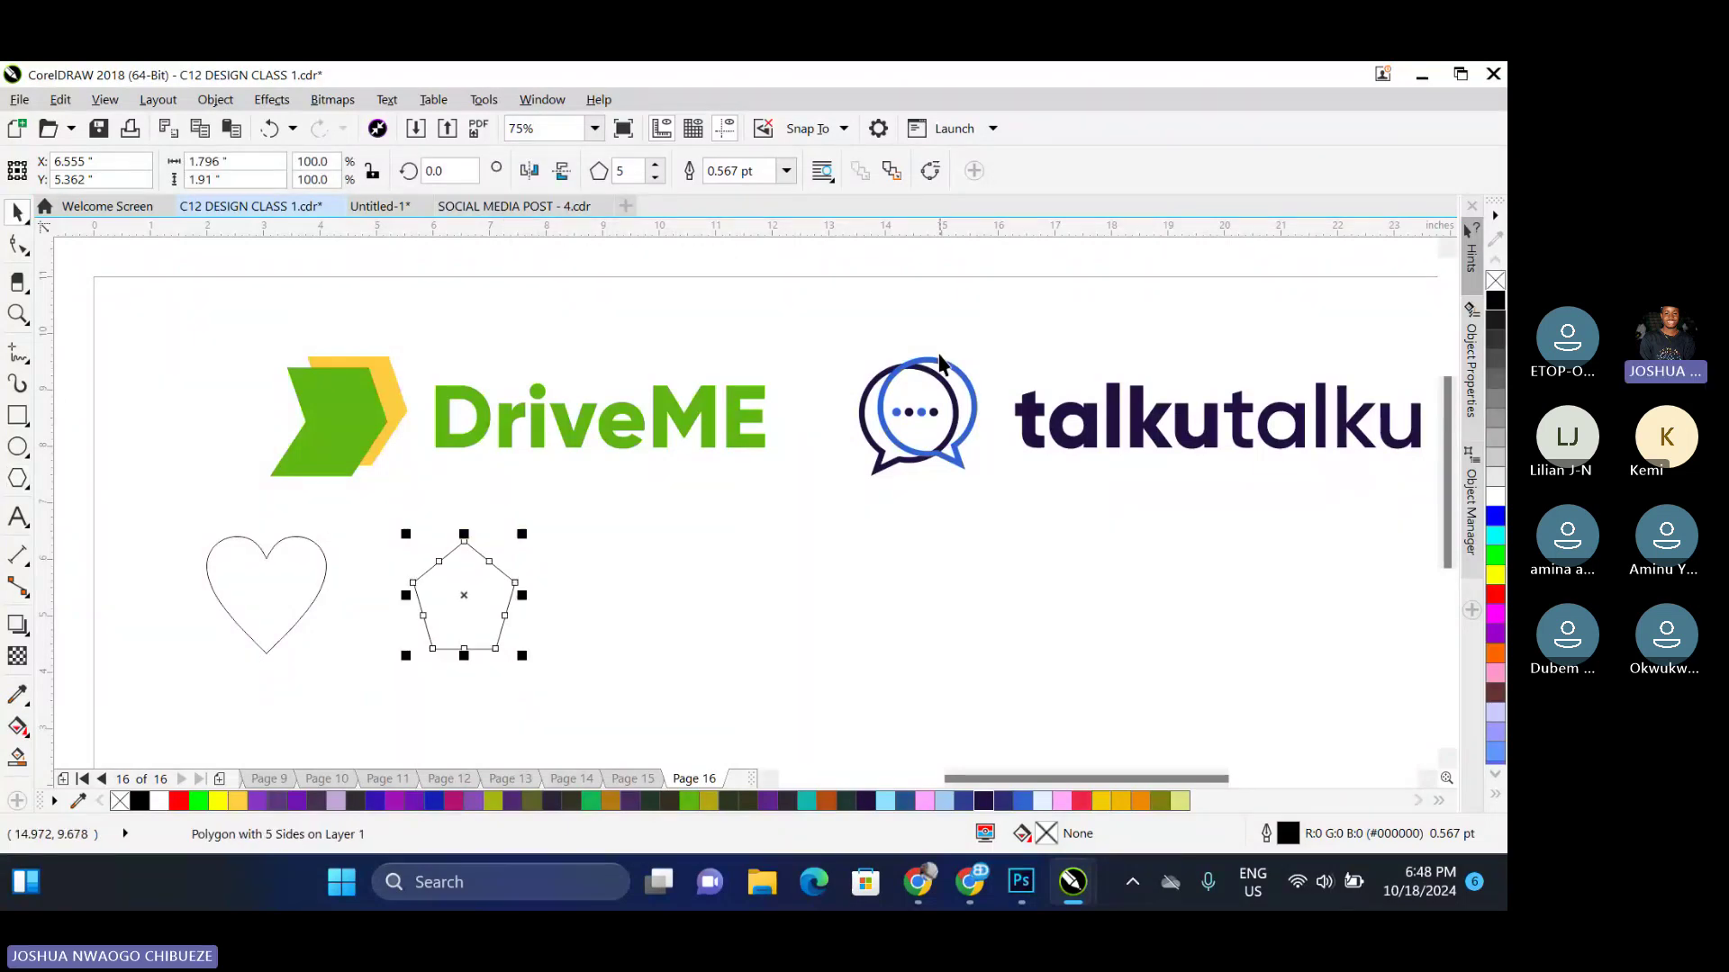
# Set the pentagon's outline width to 12 pt
pyautogui.click(786, 171)
pyautogui.click(750, 371)
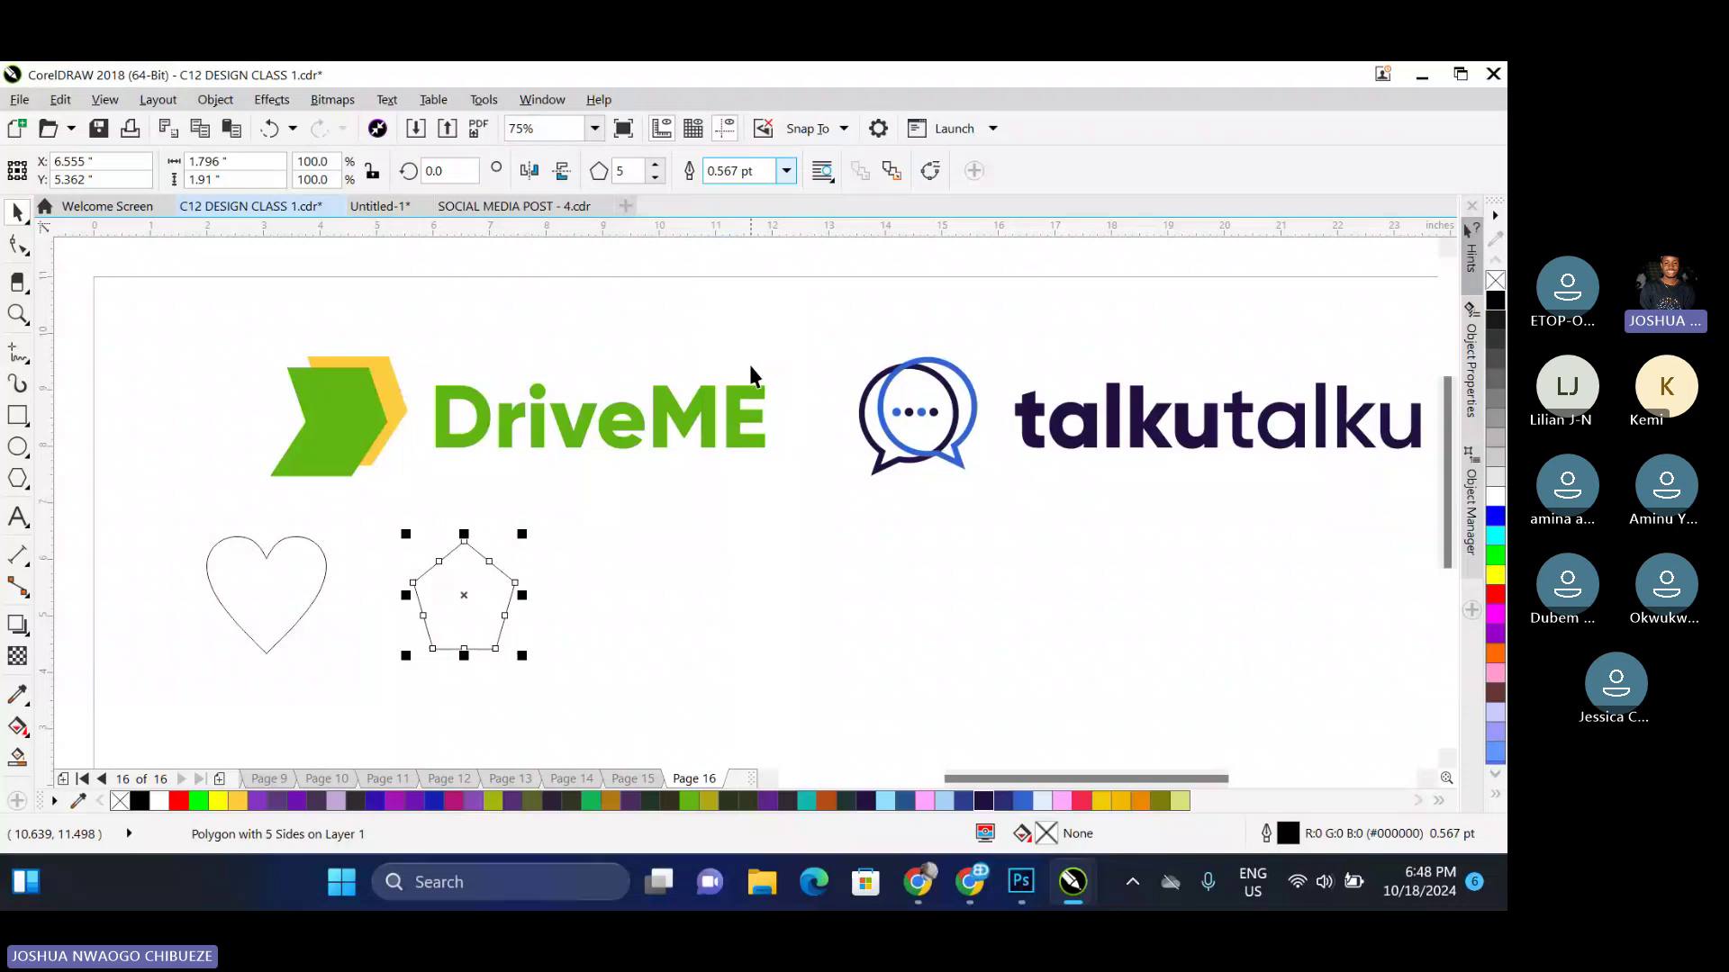
pyautogui.click(688, 461)
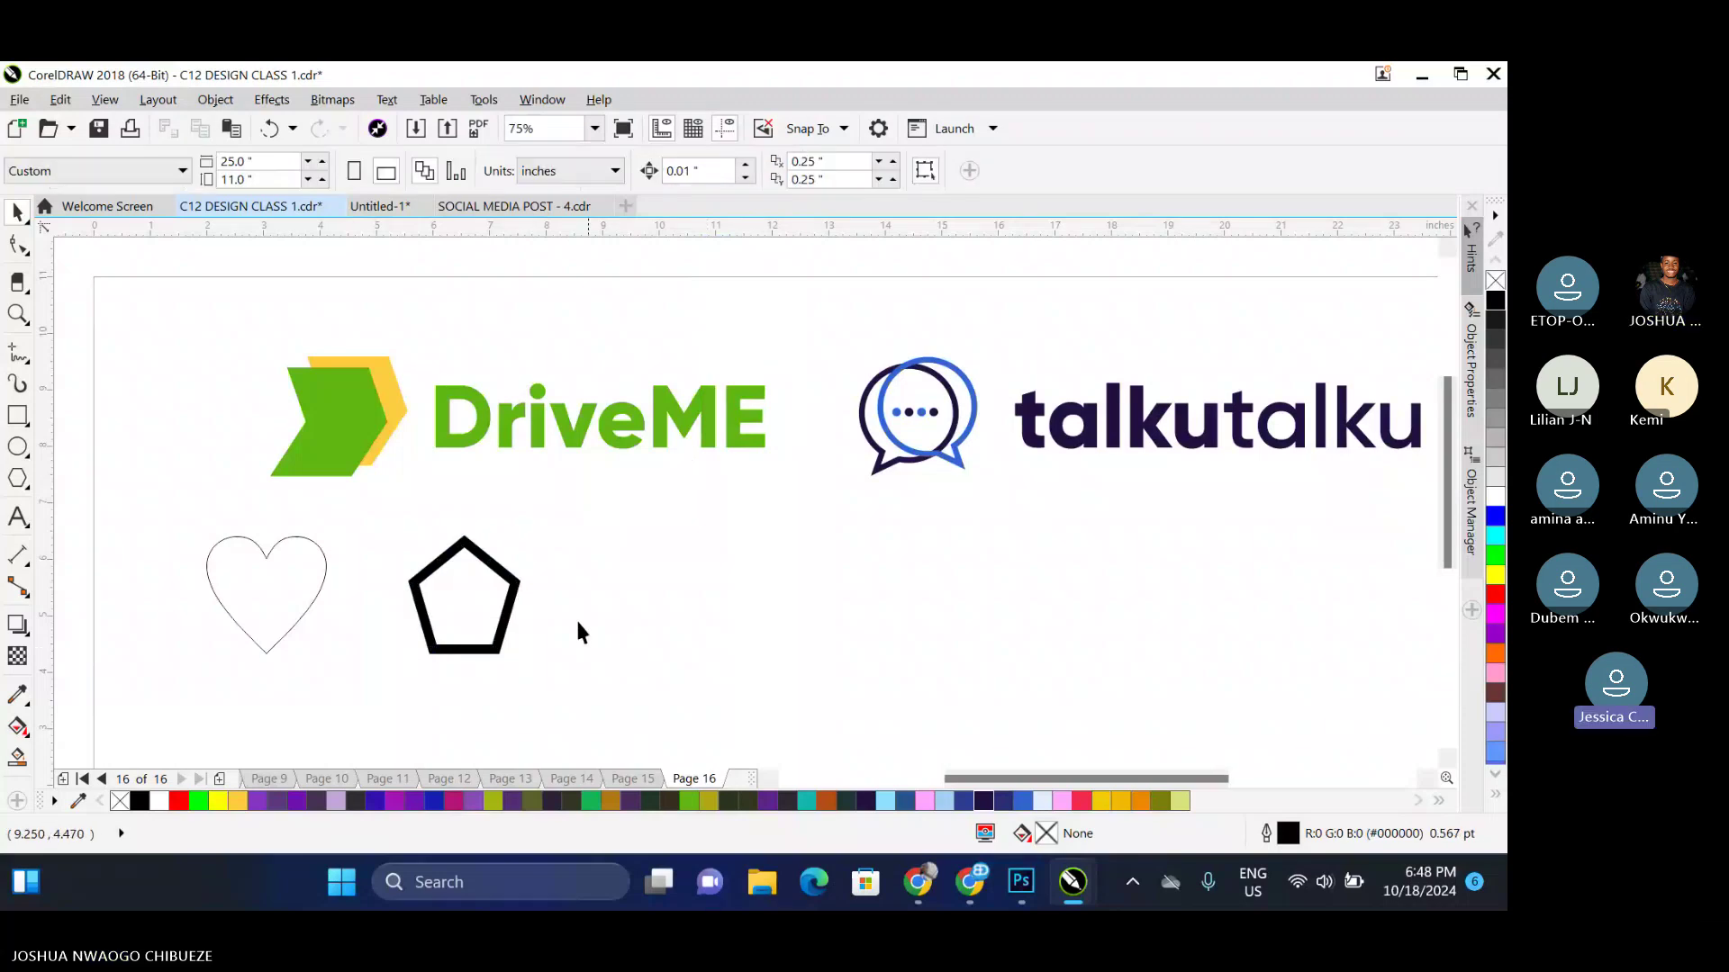
# Fill the pentagon with black and remove its outline
pyautogui.click(464, 554)
pyautogui.click(140, 800)
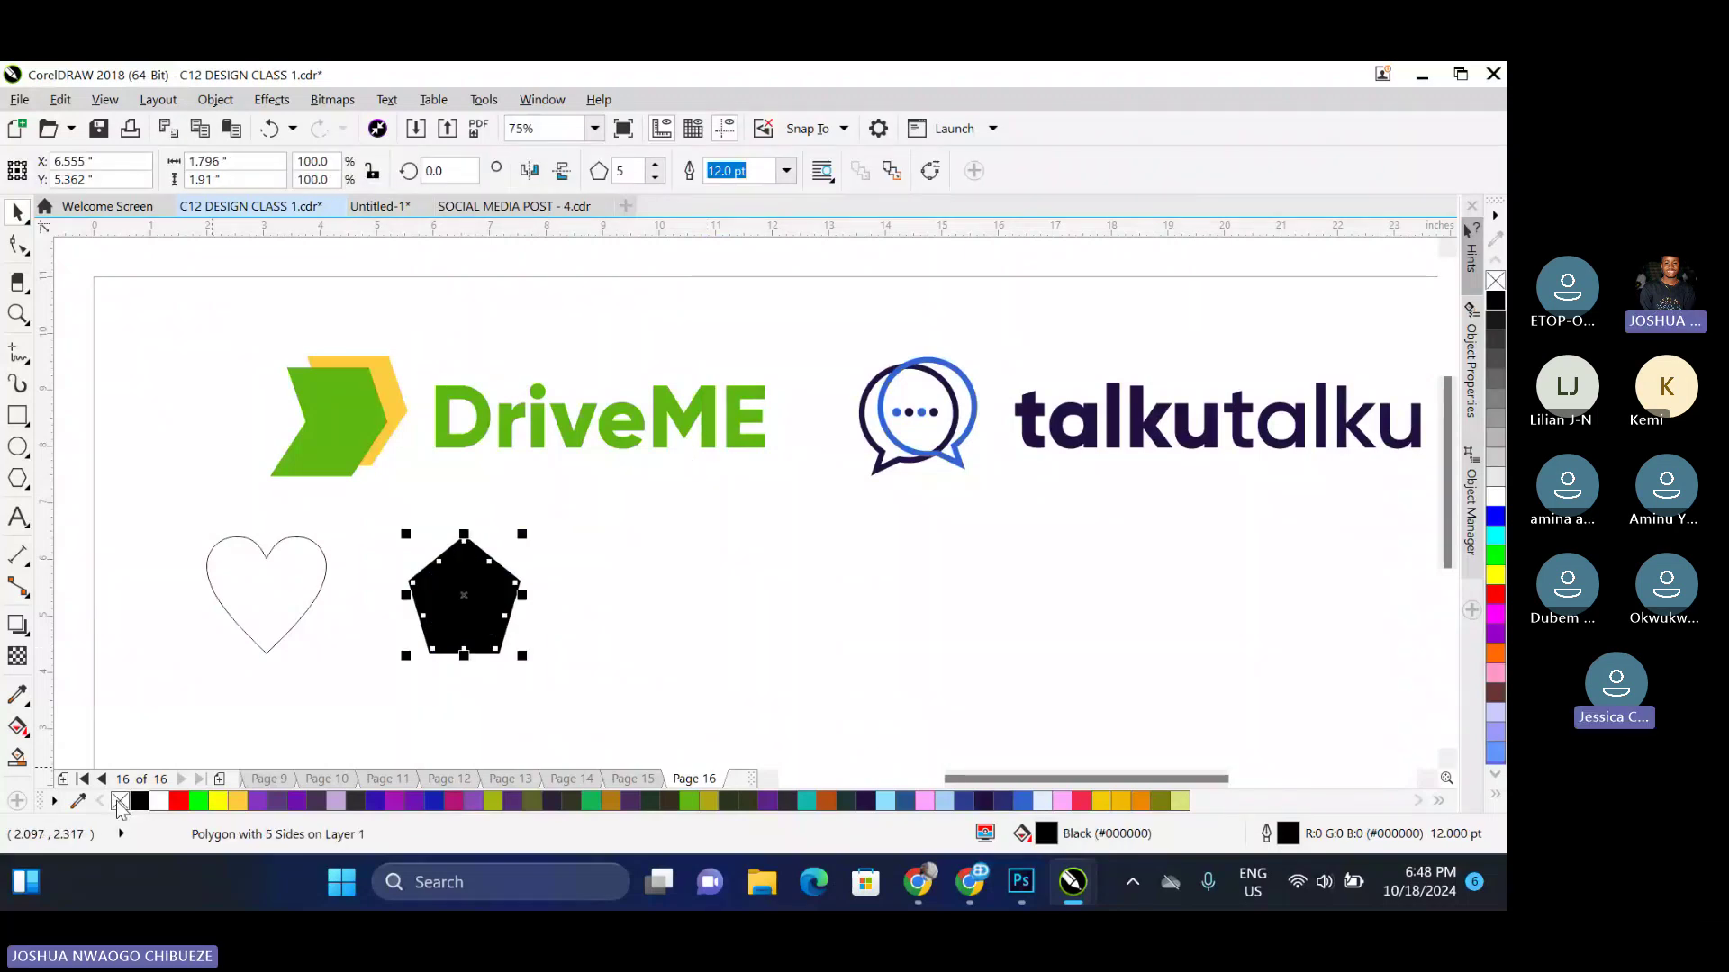
pyautogui.rightClick(120, 801)
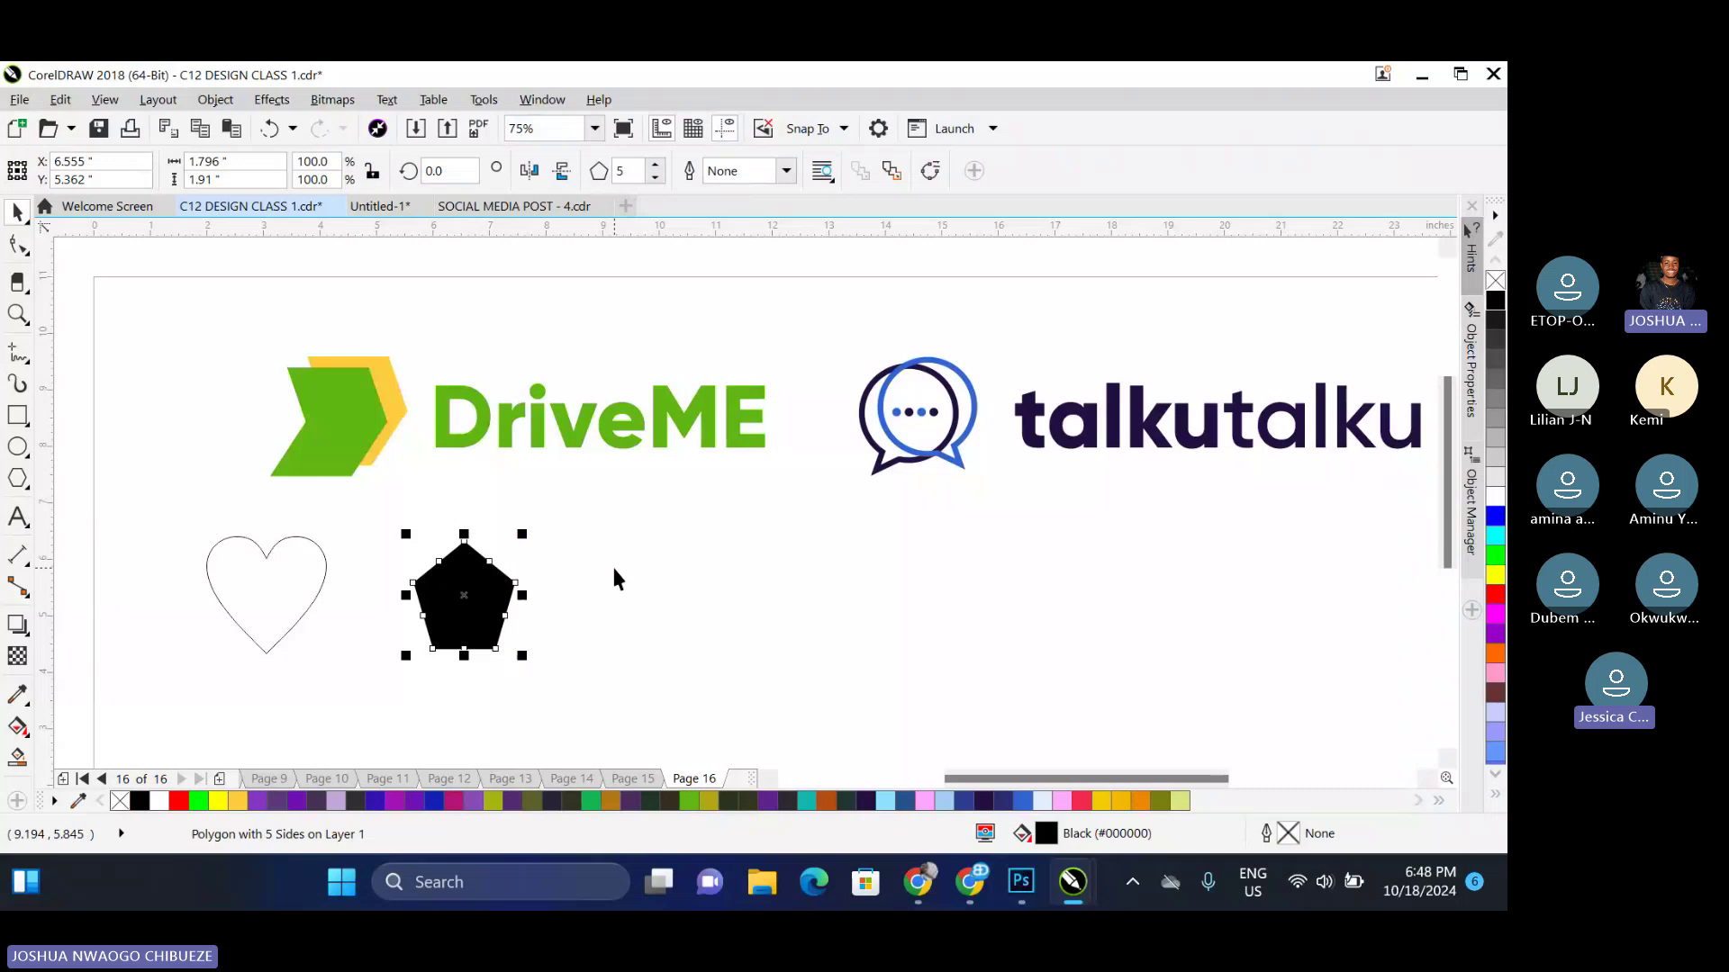
# Move the heart onto the lower part of the black pentagon and fill it with white
pyautogui.click(614, 570)
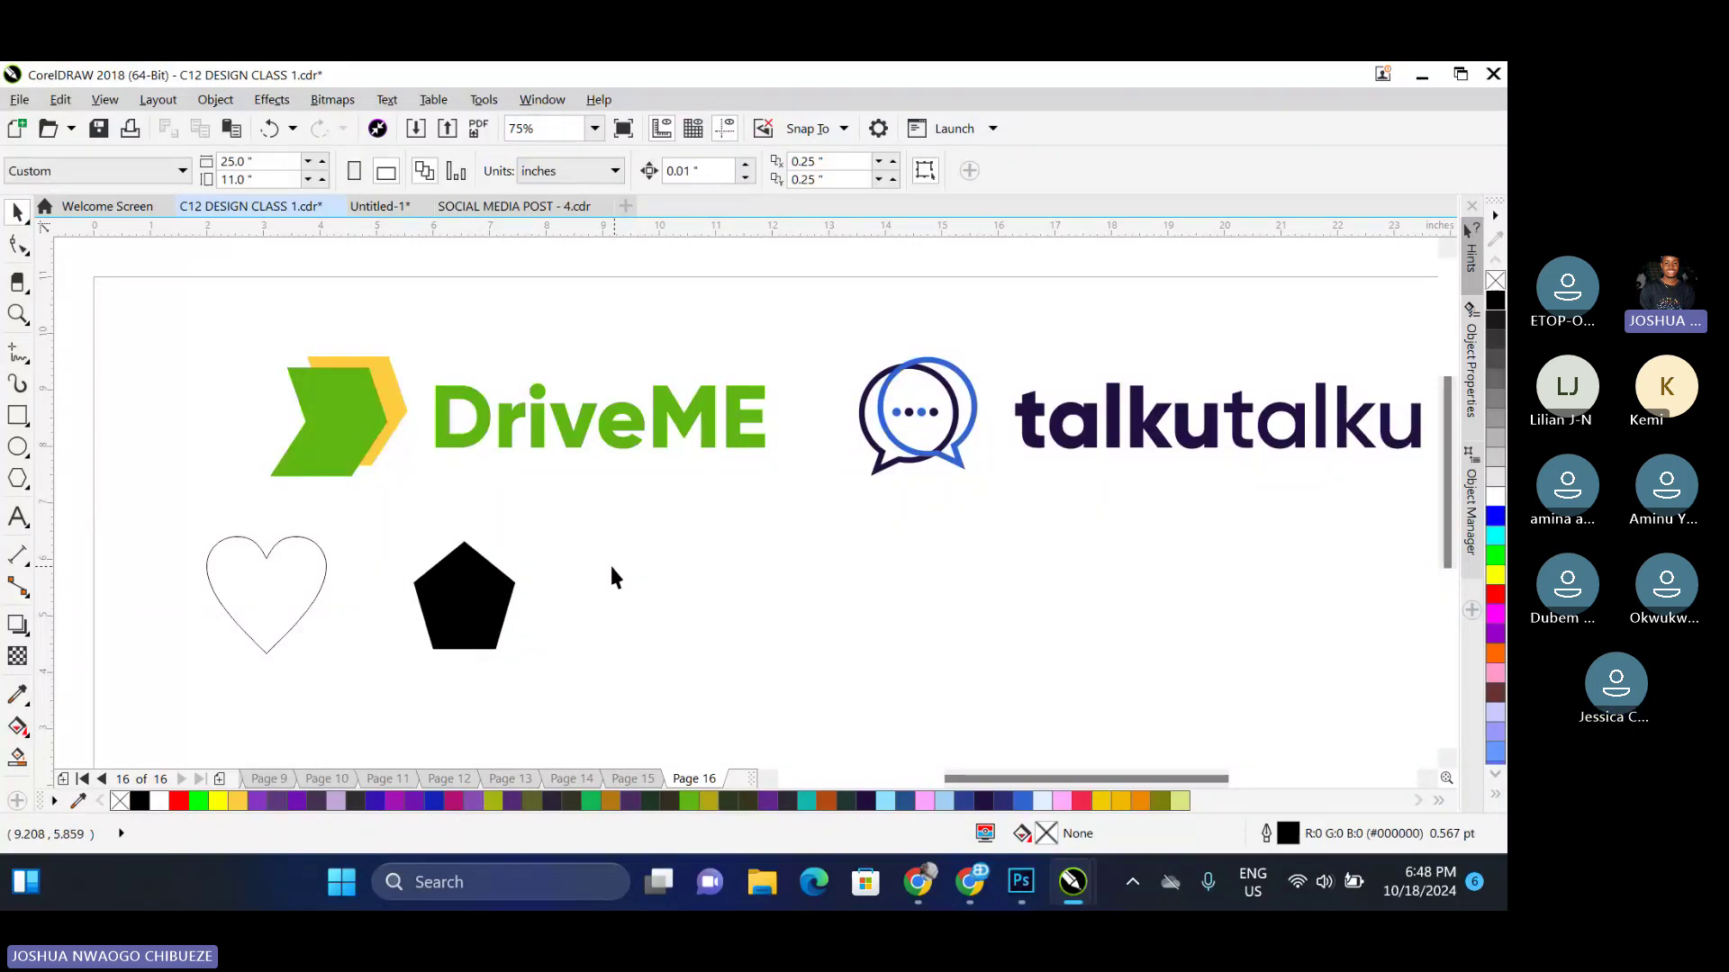
pyautogui.click(251, 587)
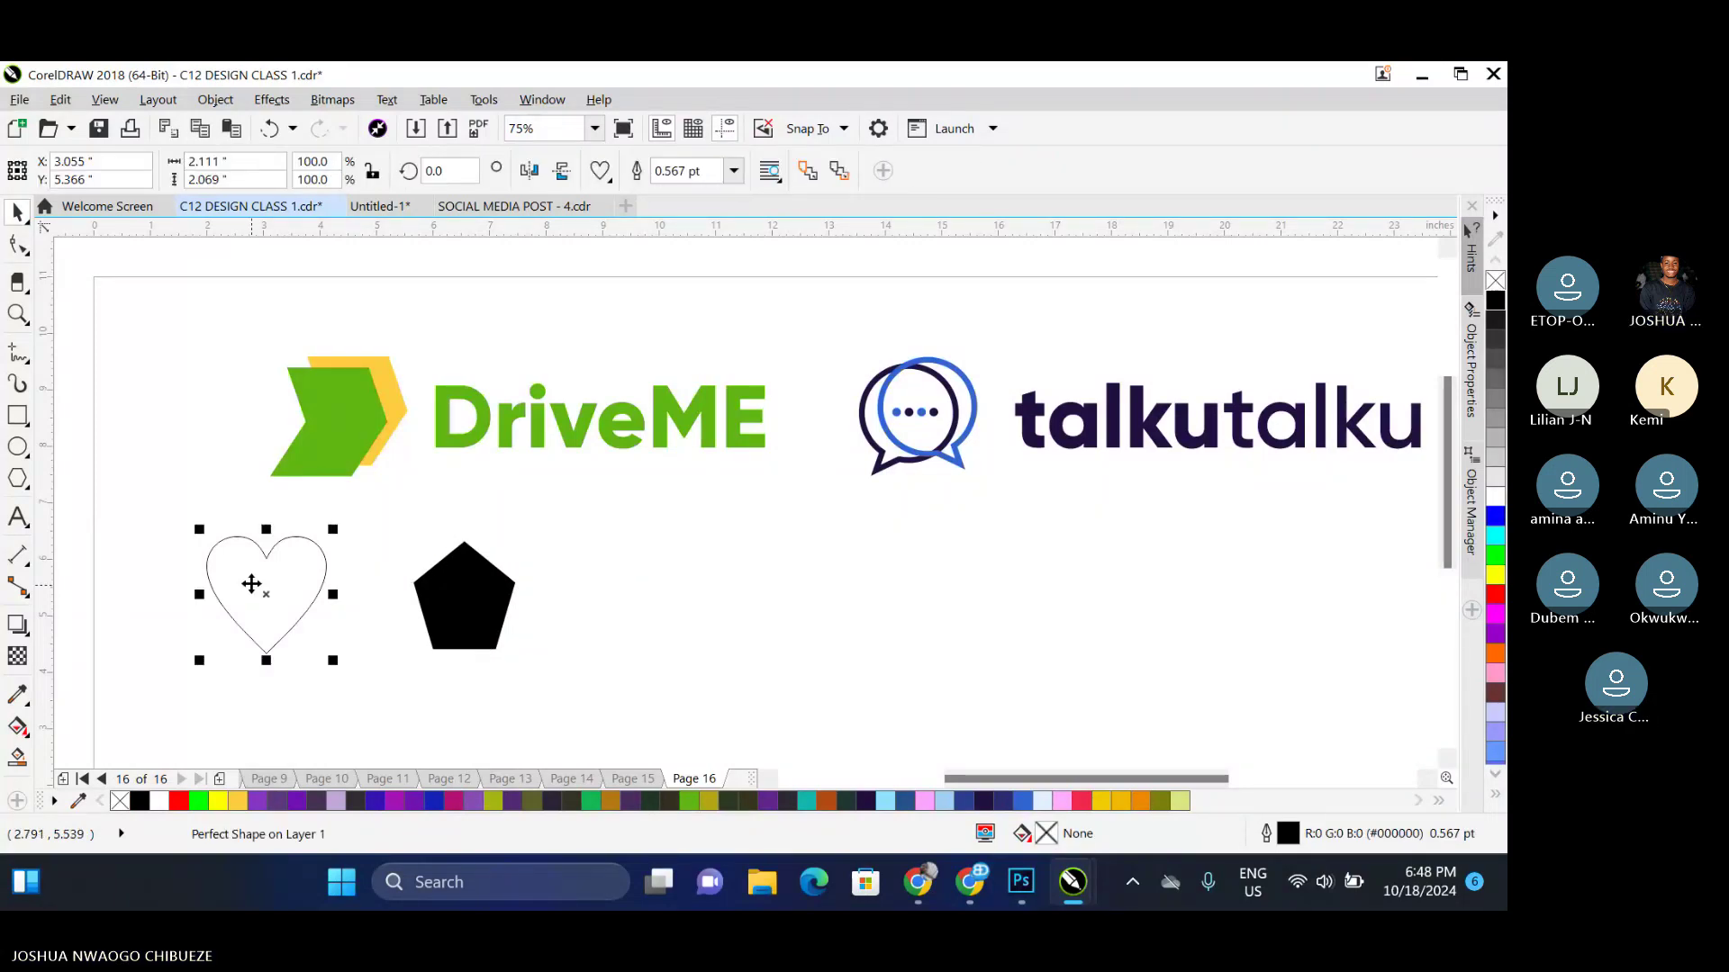
pyautogui.moveTo(251, 584); pyautogui.dragTo(447, 639)
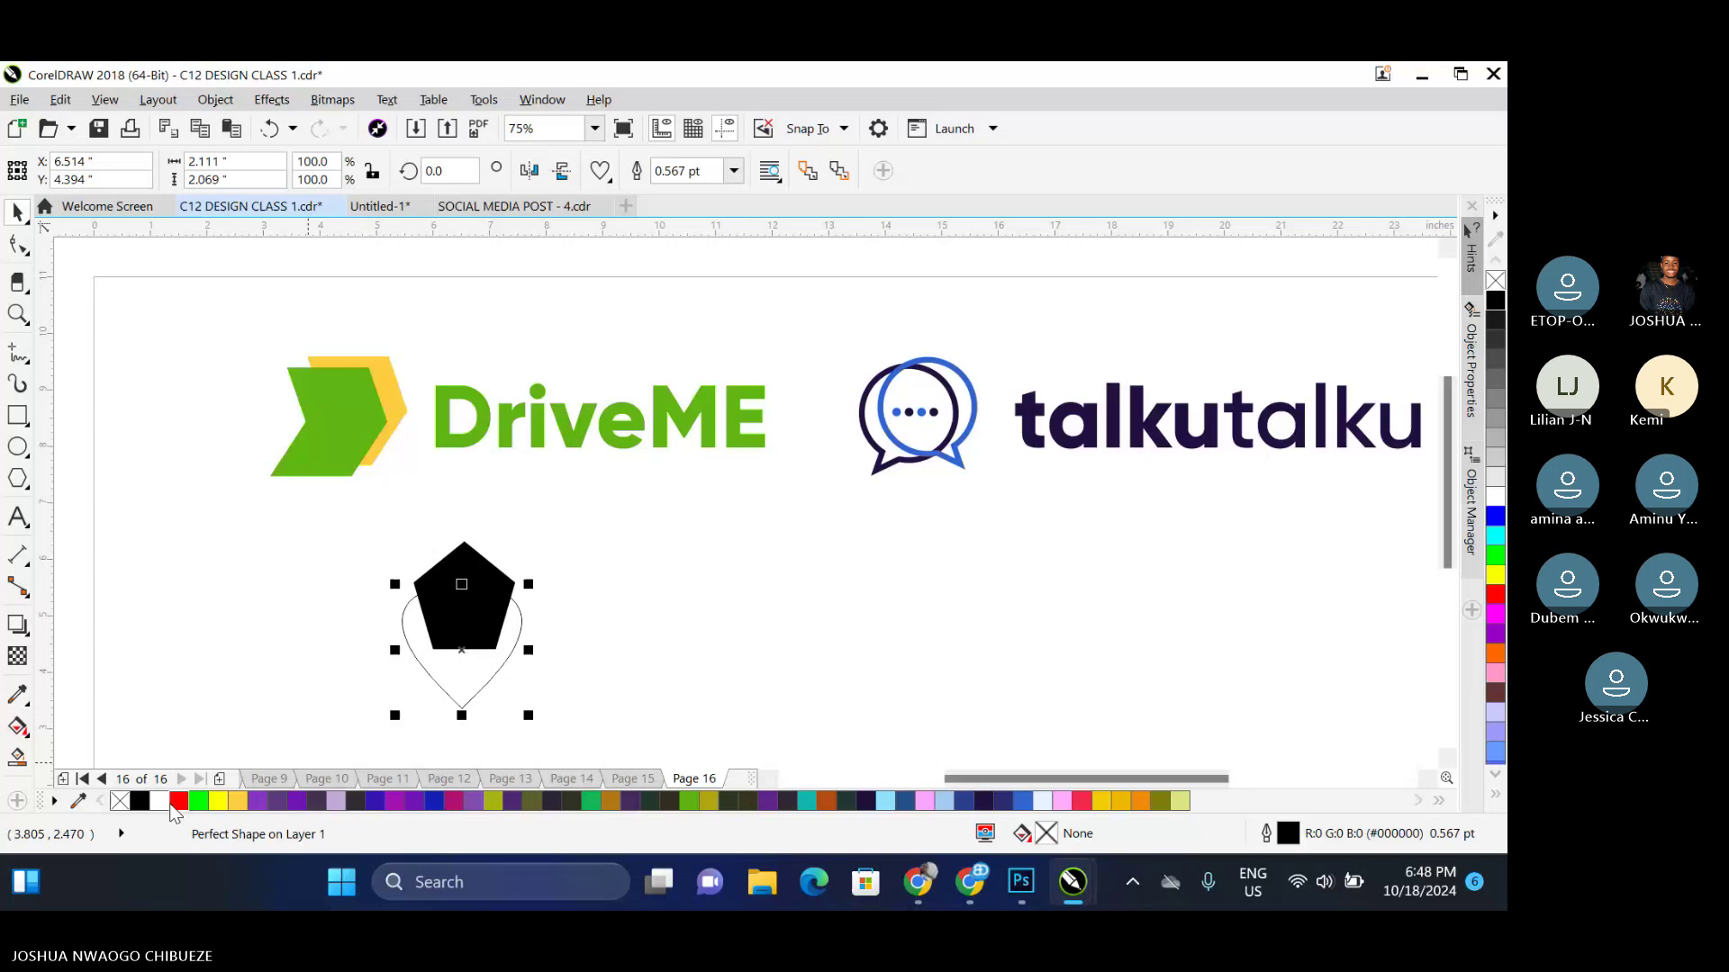
pyautogui.click(168, 802)
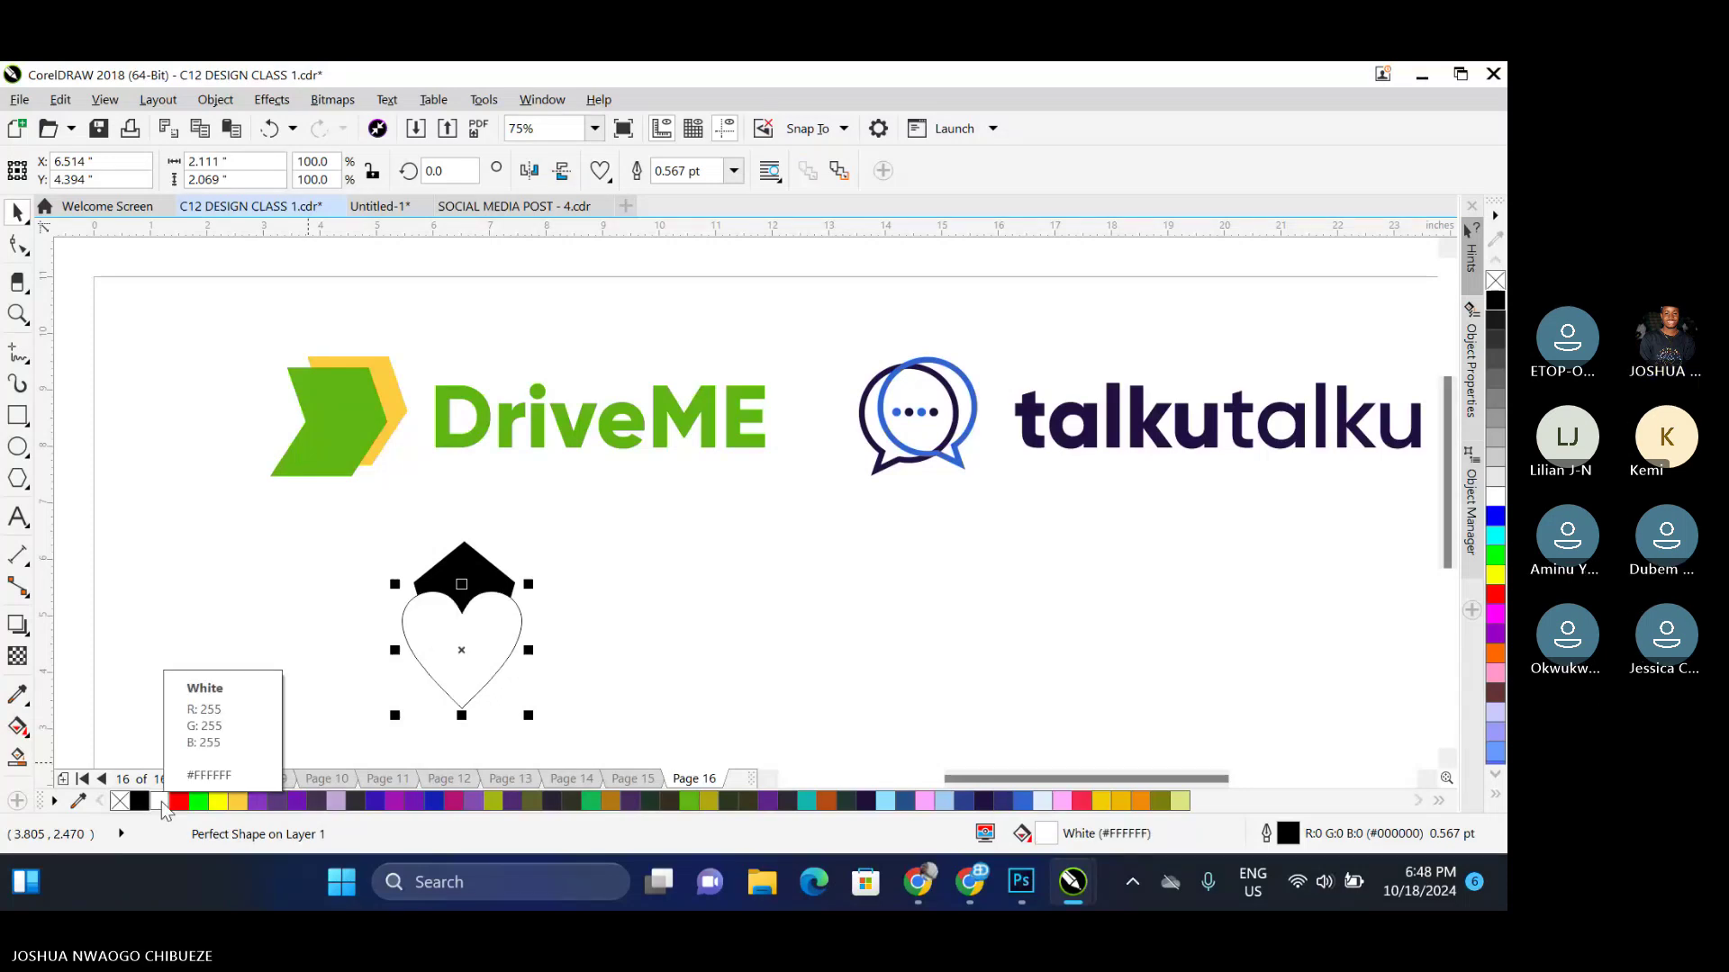
# Shrink the heart to about 1.3 inches wide, centred horizontally on the pentagon, and remove its outline
pyautogui.scroll(1, 497, 621)
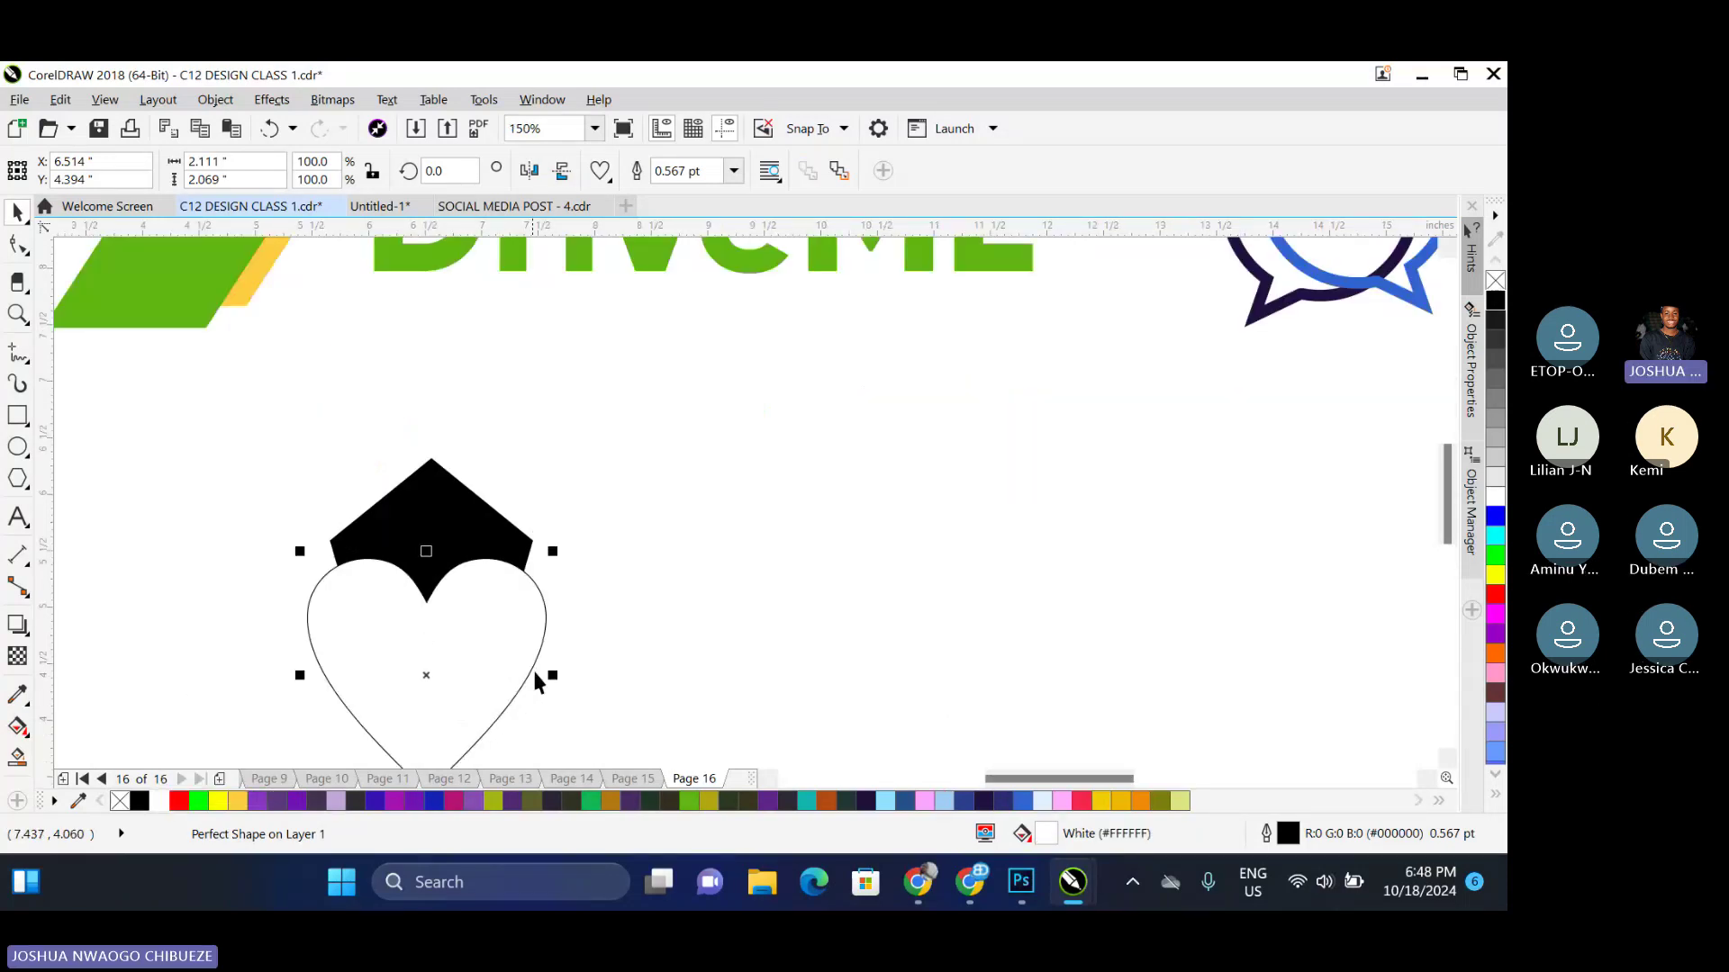
pyautogui.moveTo(553, 551); pyautogui.dragTo(503, 571)
pyautogui.moveTo(427, 675); pyautogui.dragTo(431, 634)
pyautogui.click(547, 438)
pyautogui.click(471, 641)
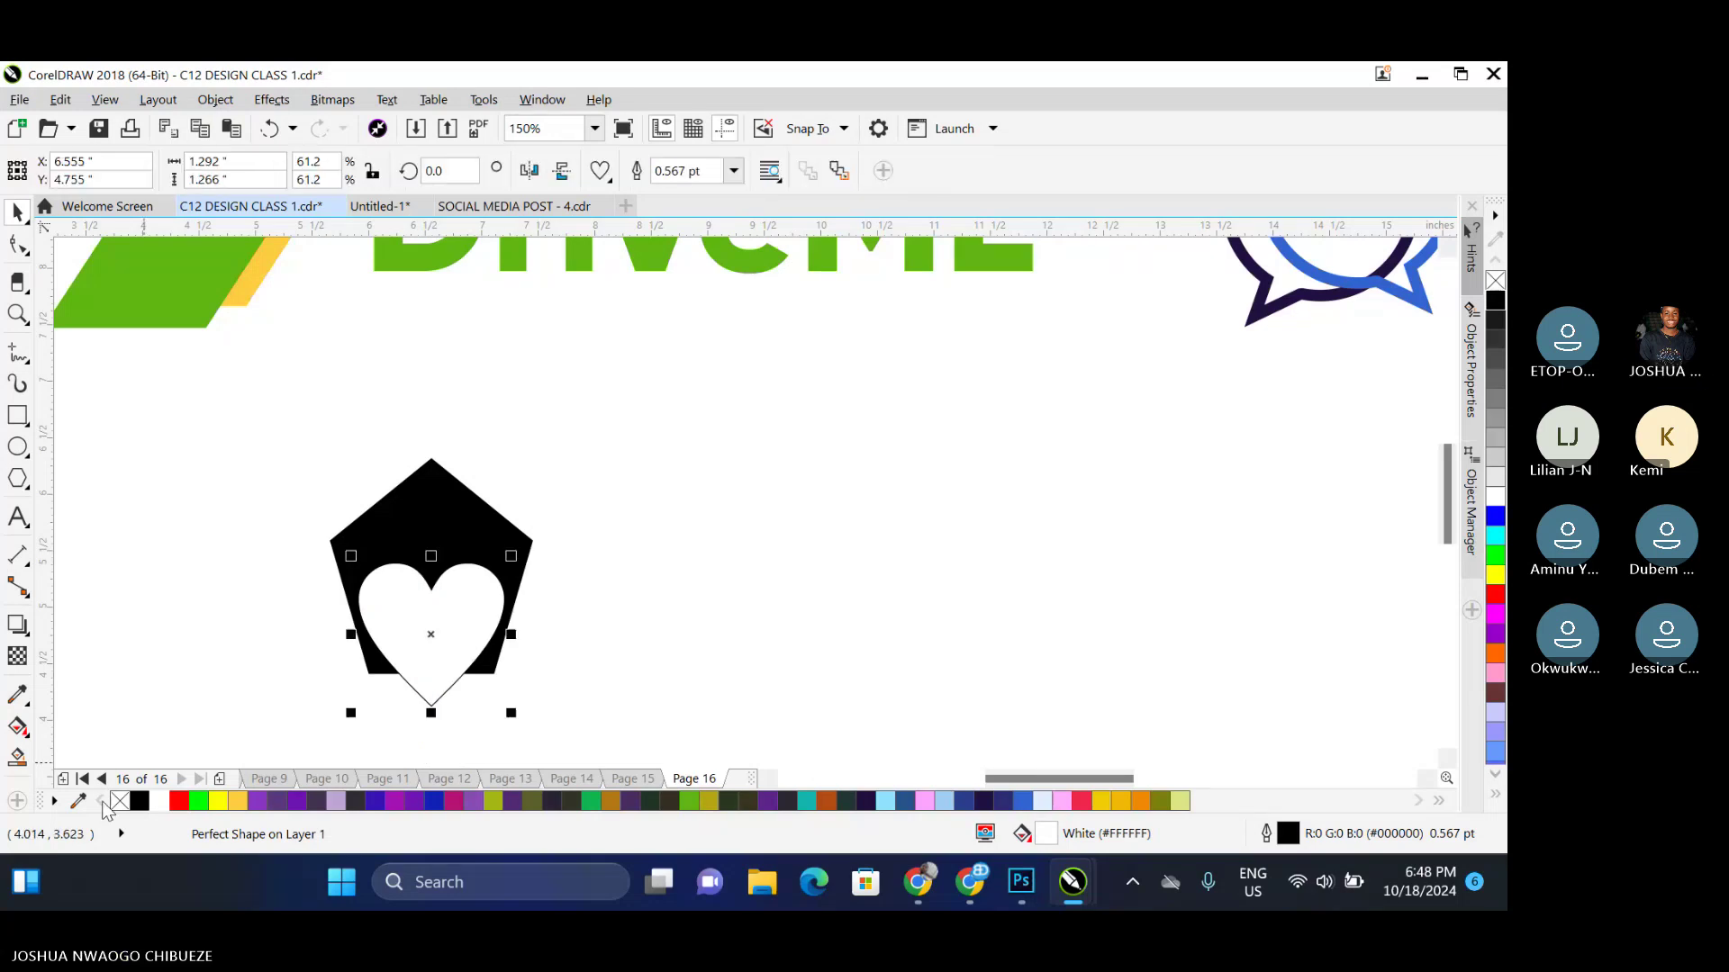
pyautogui.rightClick(120, 800)
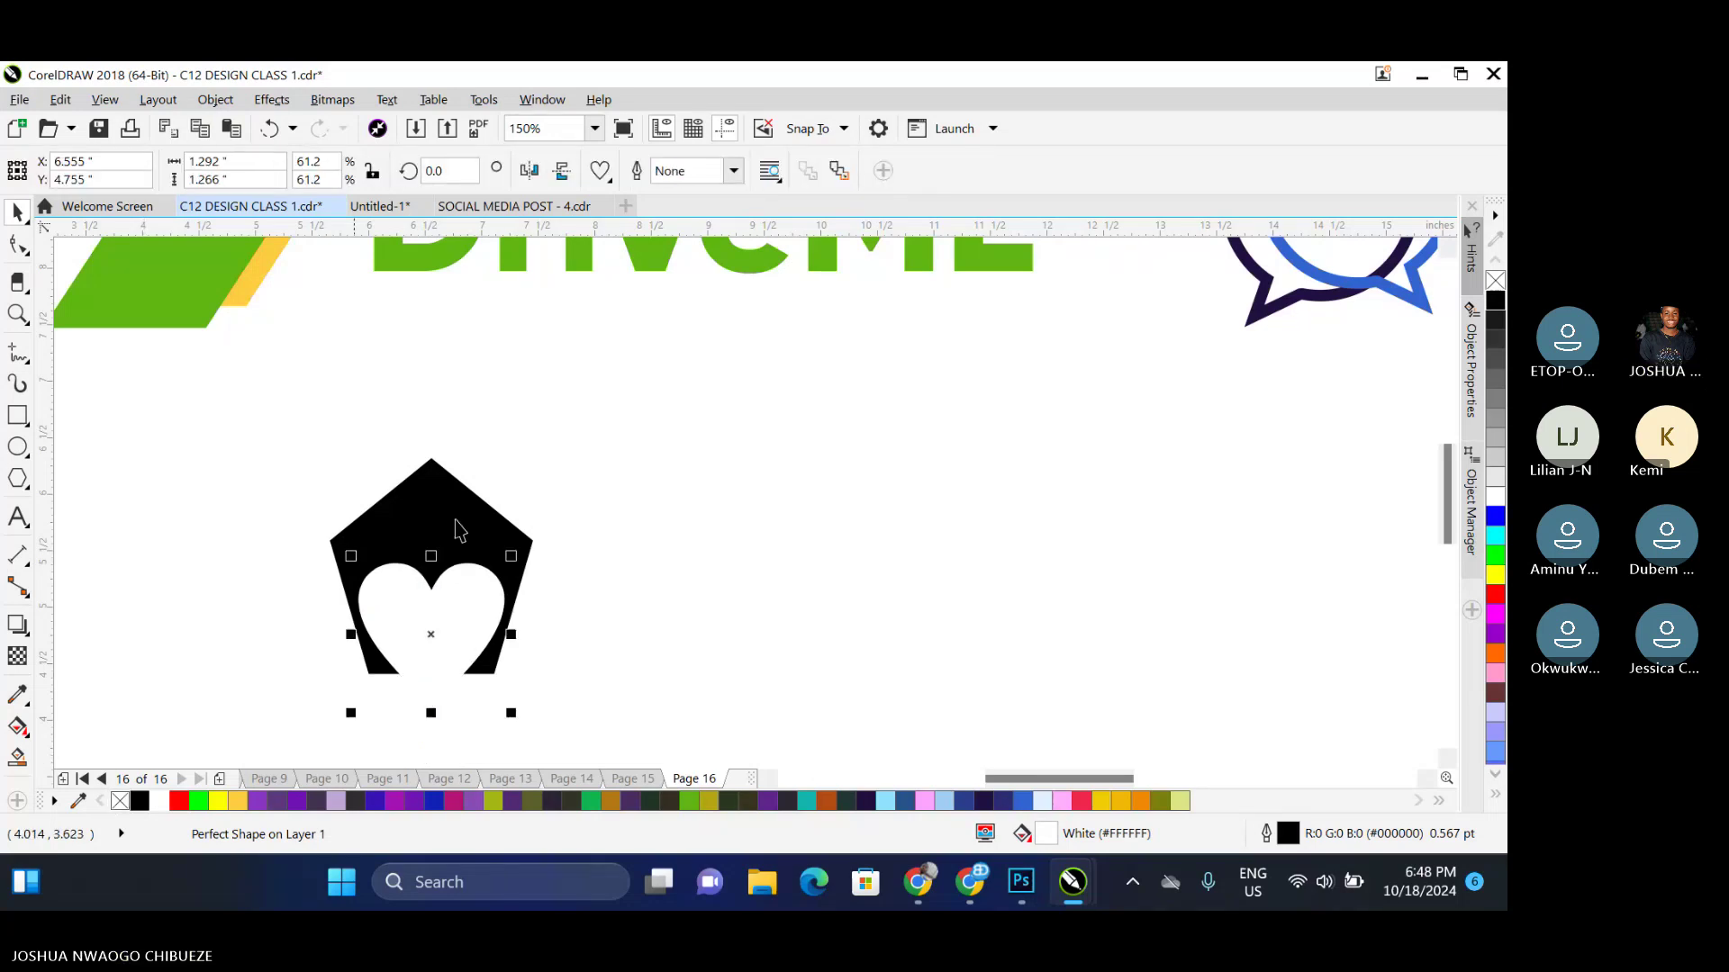
# Scale the white heart down about its centre to about 1.1 inches wide and 1.08 inches high
pyautogui.click(522, 526)
pyautogui.scroll(-2, 522, 526)
pyautogui.scroll(2, 497, 477)
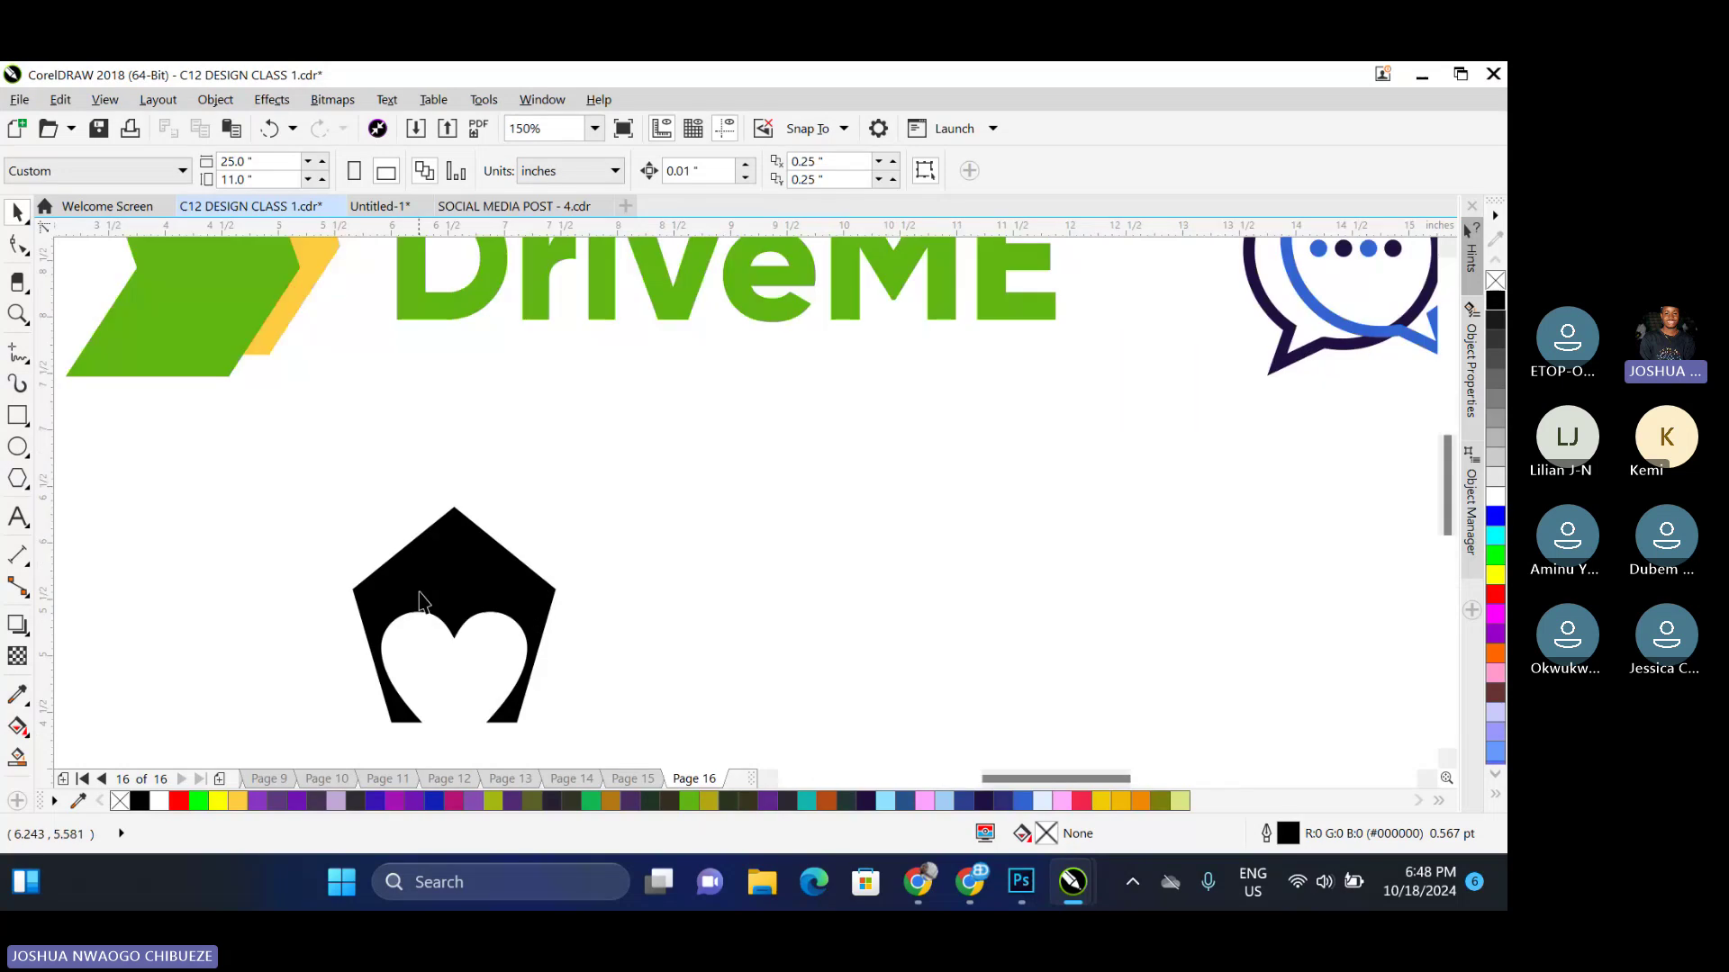
pyautogui.click(521, 623)
pyautogui.moveTo(534, 605); pyautogui.dragTo(523, 615)
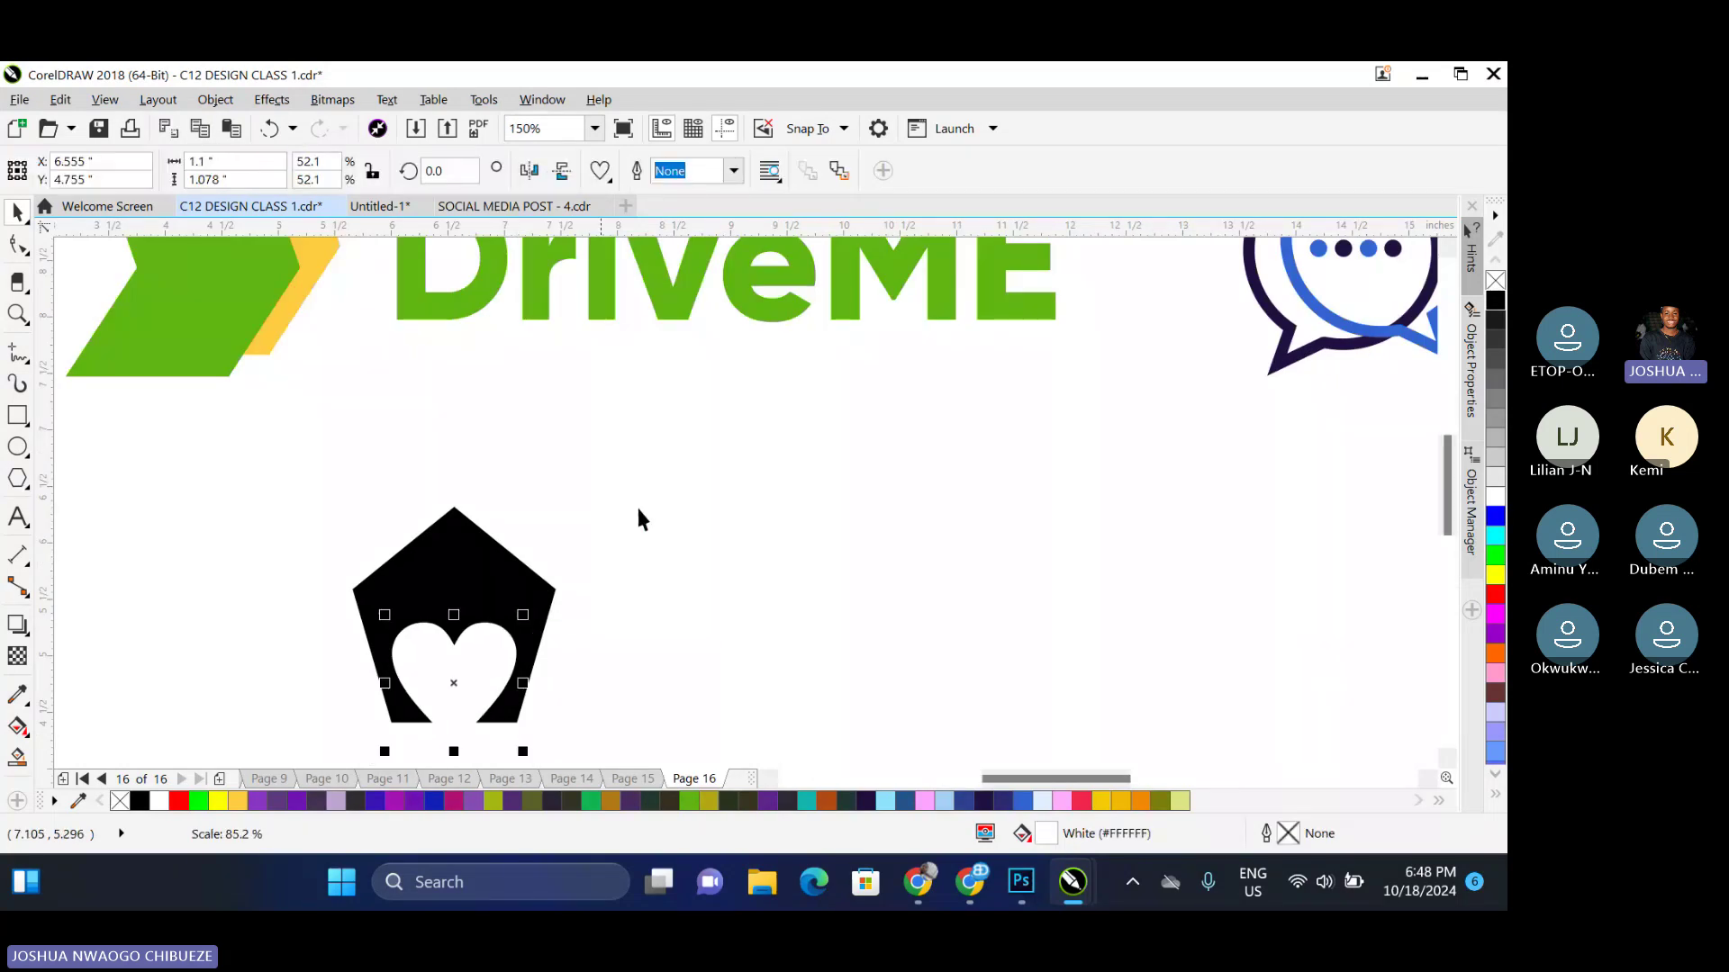
pyautogui.click(611, 522)
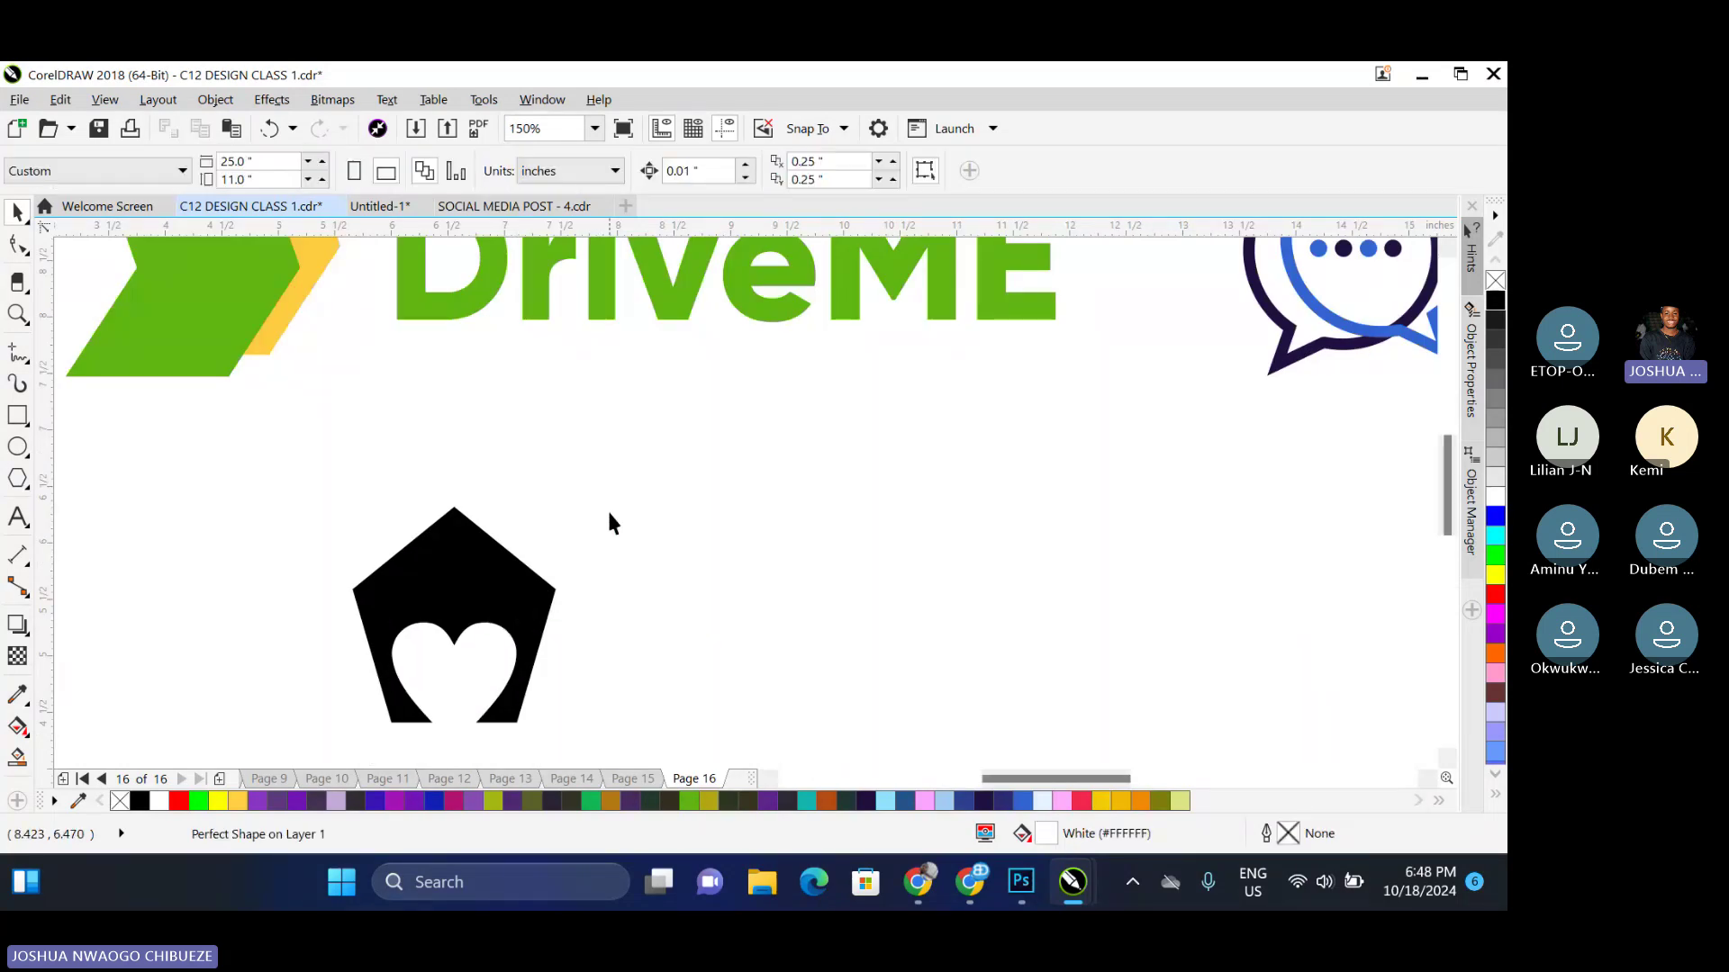
# Give the pentagon a 4 pt outline with rounded corners
pyautogui.click(394, 602)
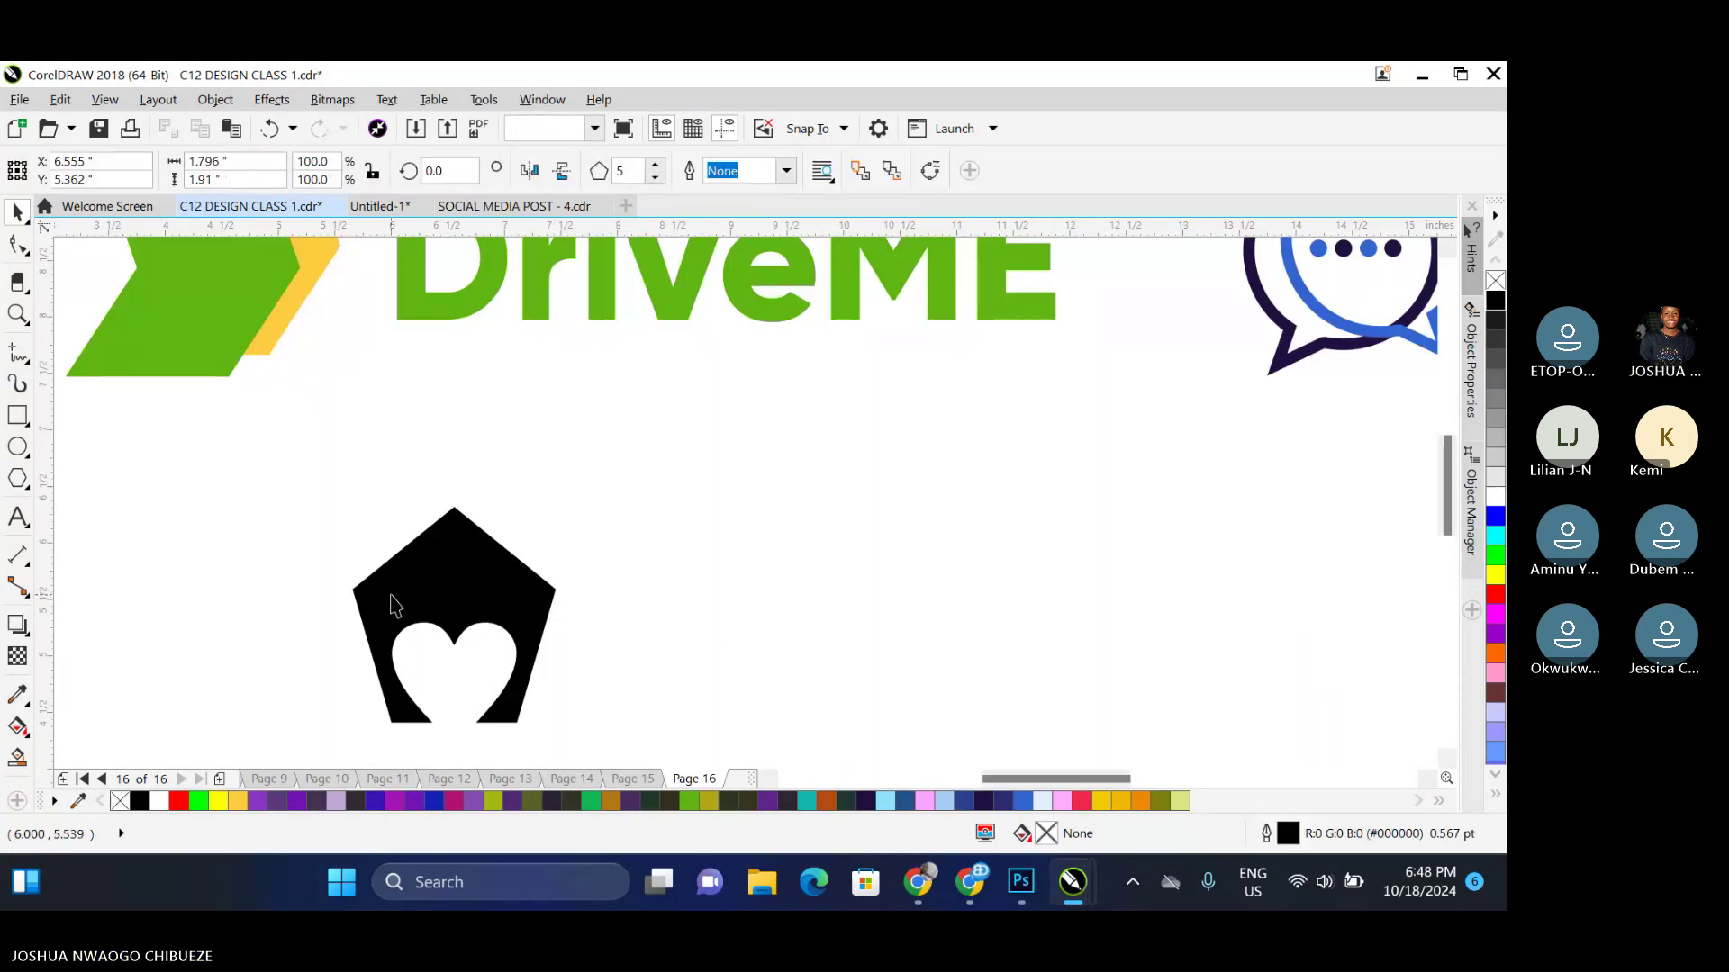
pyautogui.click(521, 663)
pyautogui.click(432, 543)
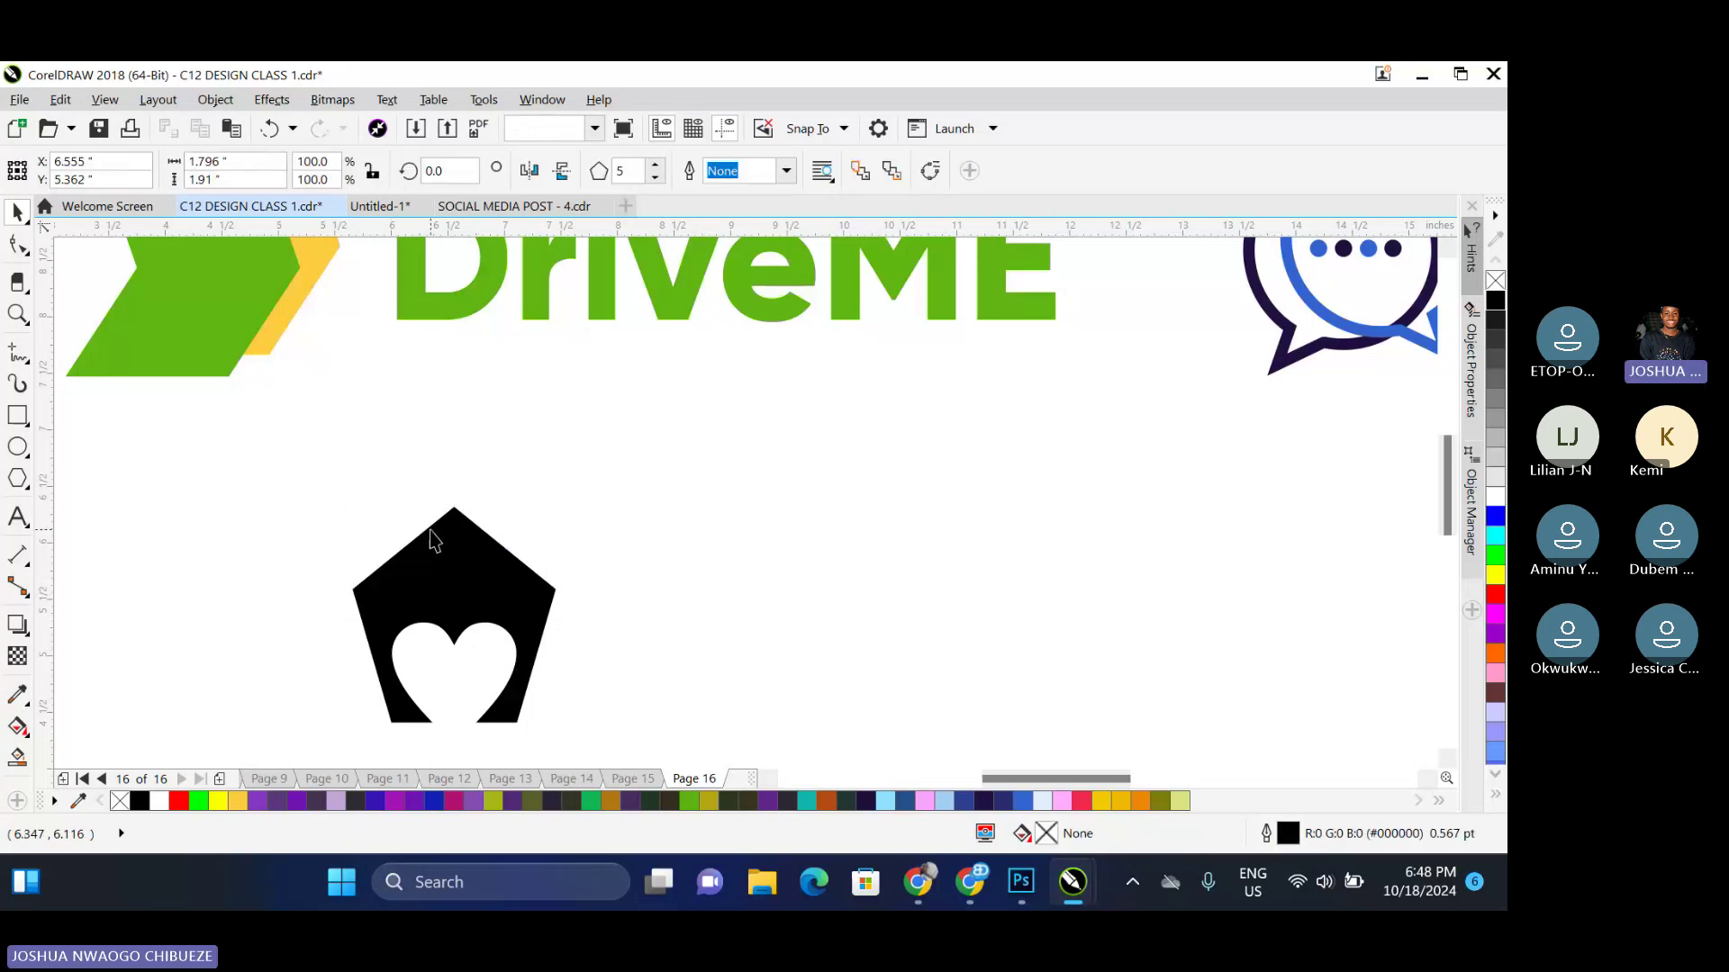
pyautogui.click(789, 169)
pyautogui.click(728, 320)
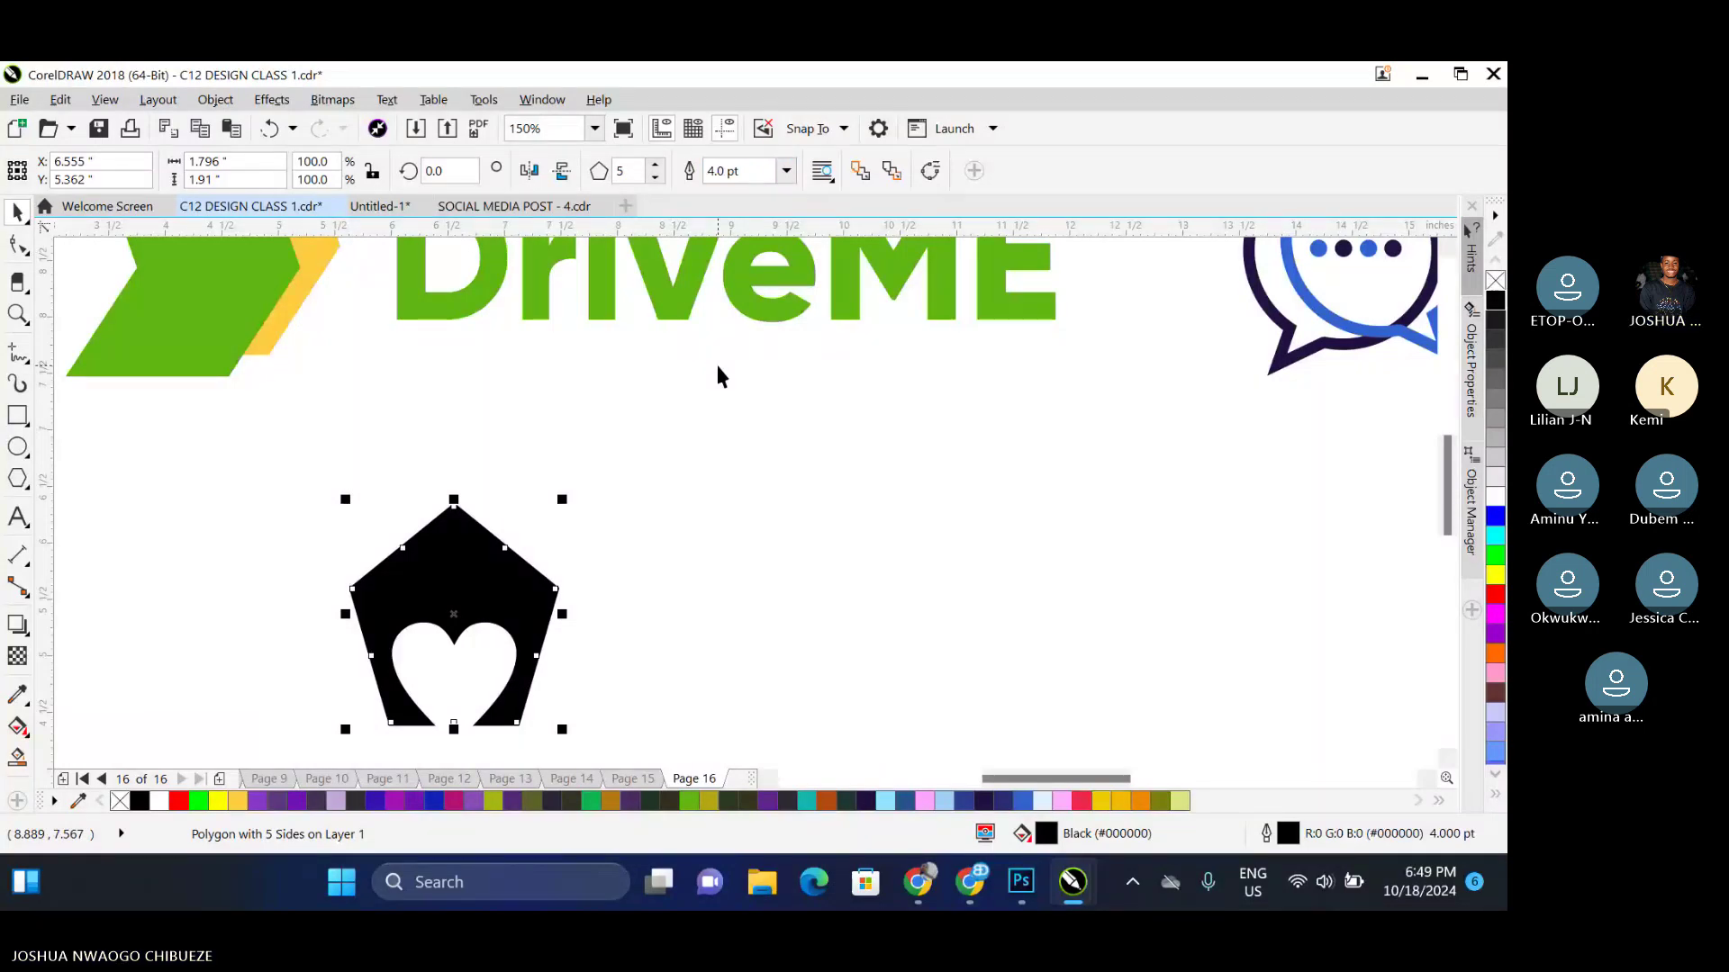
pyautogui.press('F12')
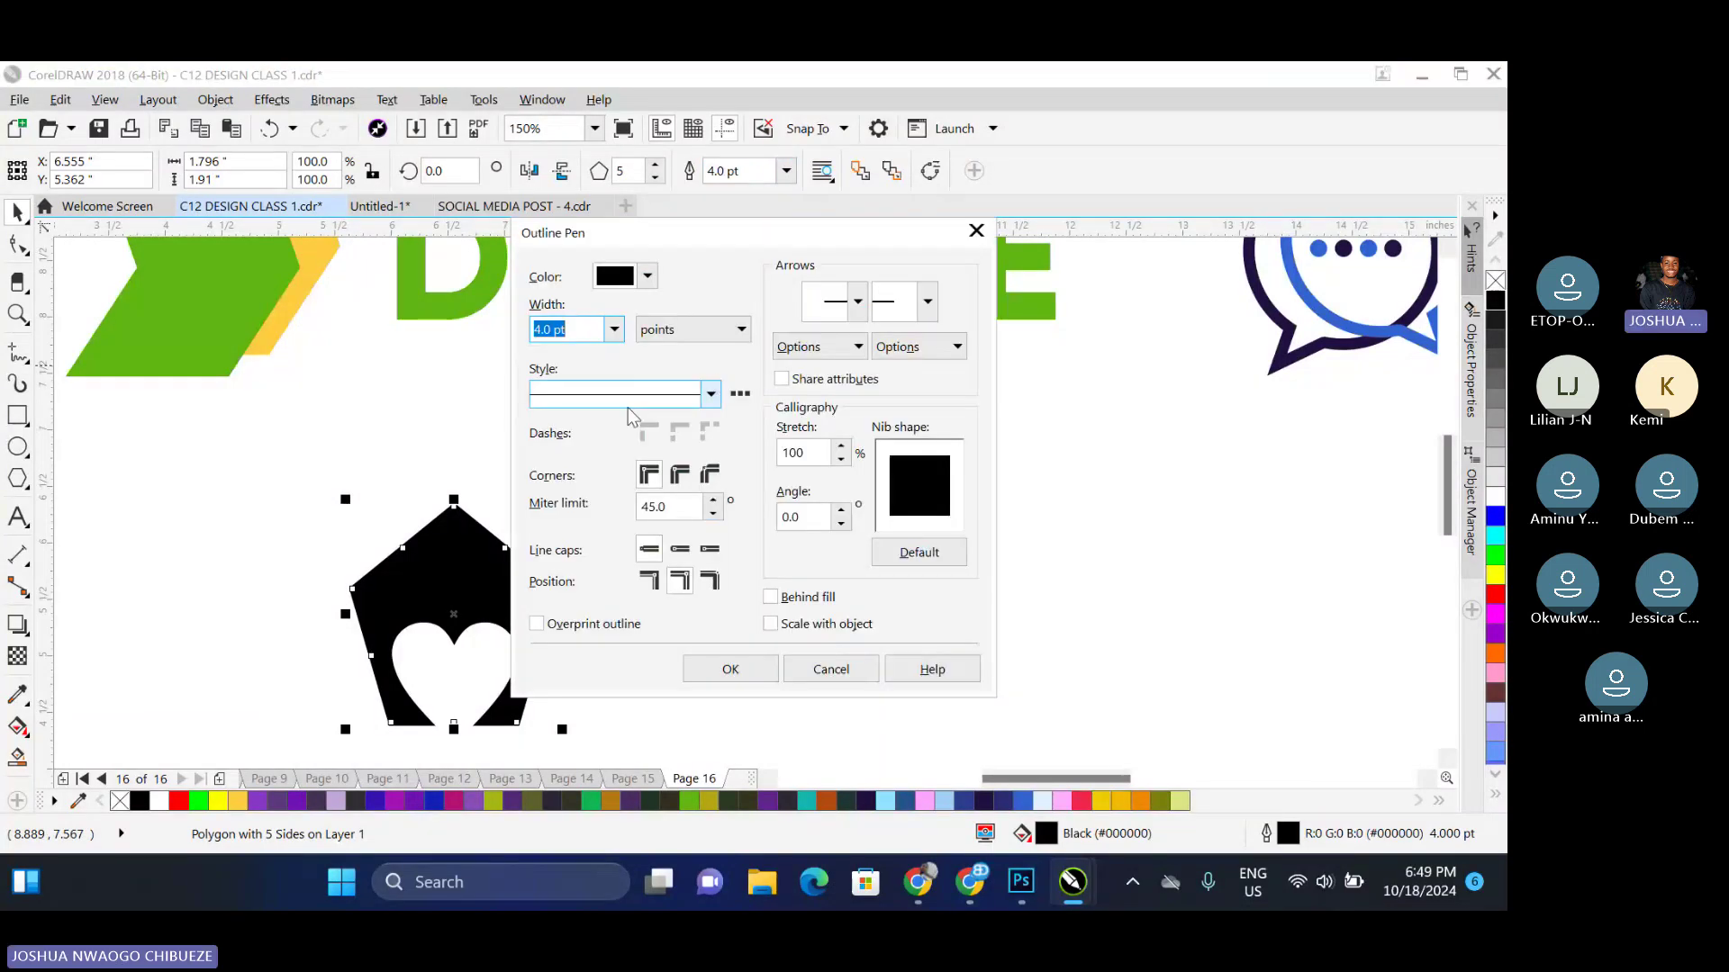
pyautogui.click(681, 477)
pyautogui.click(728, 669)
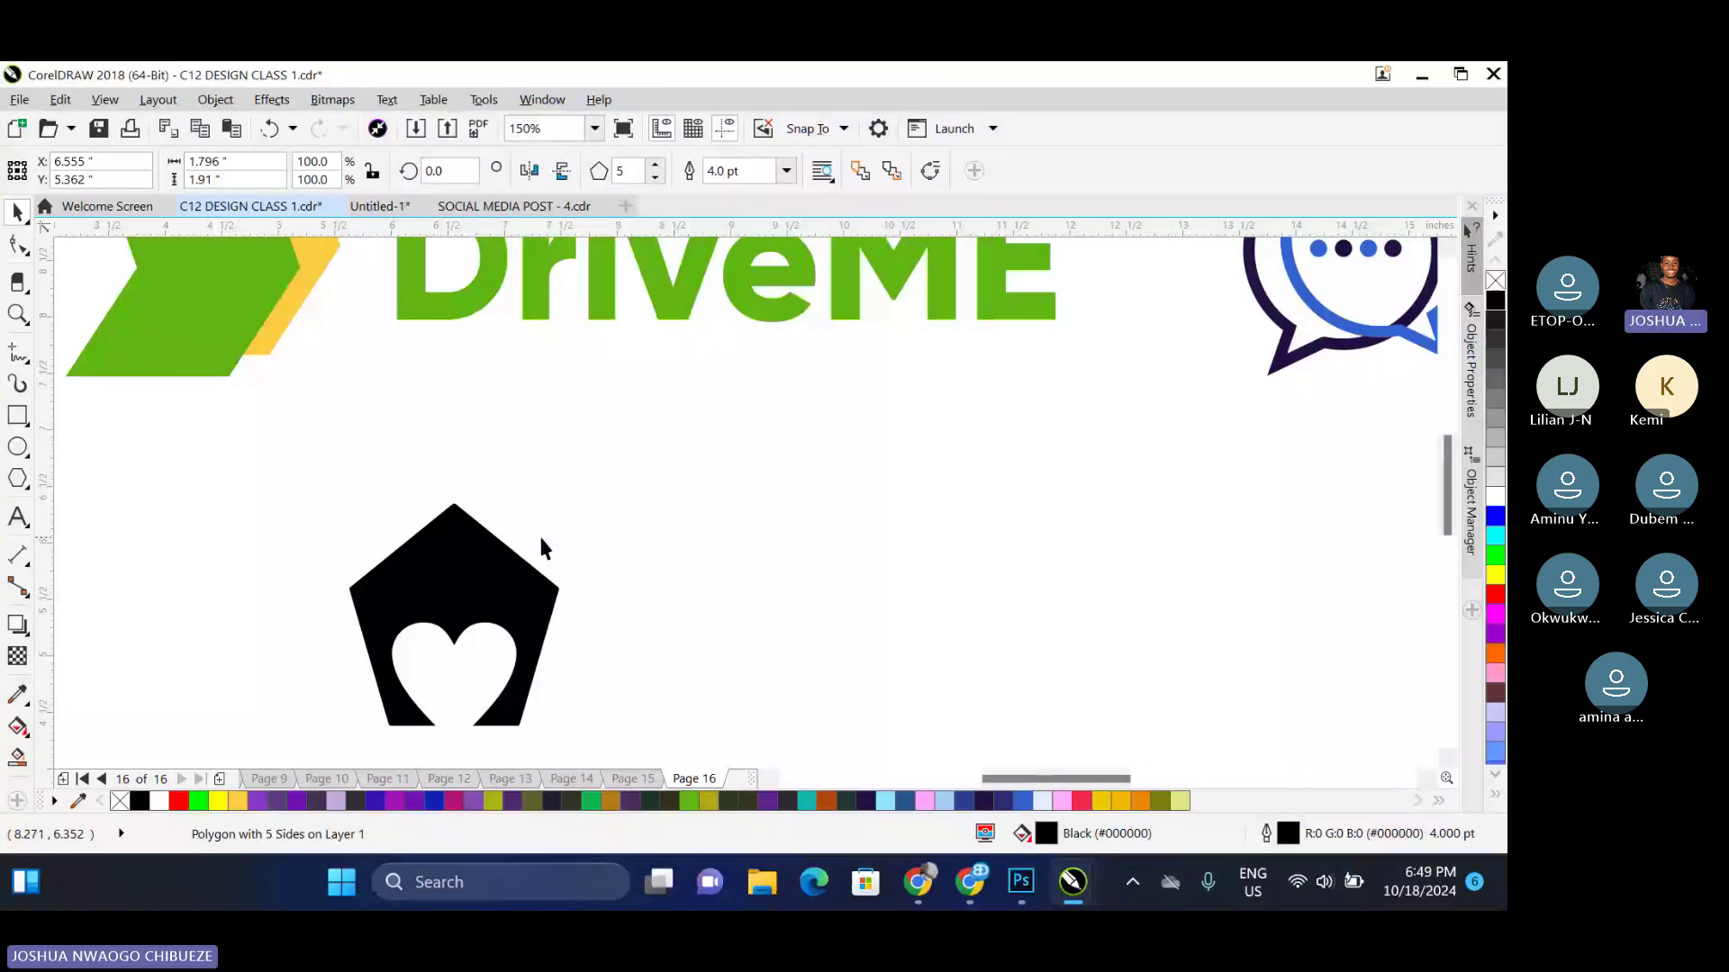
# Examine the pentagon's rounded top corner and set its outline width to 12 pt
pyautogui.click(538, 532)
pyautogui.scroll(5, 446, 518)
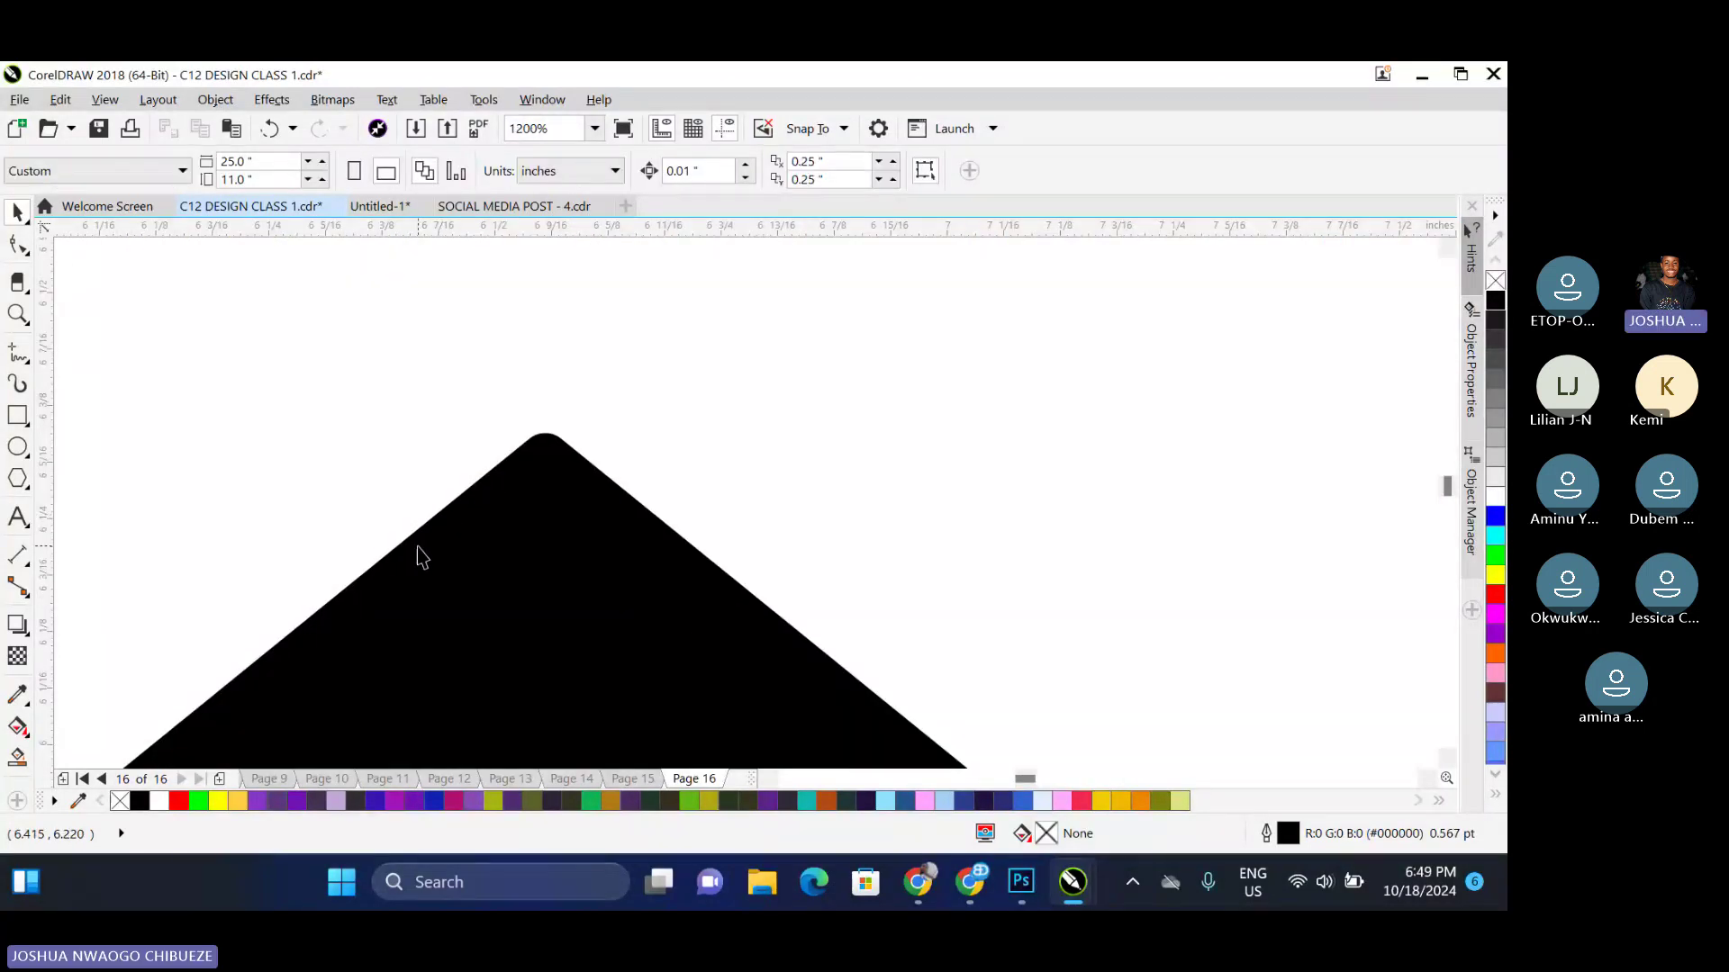
pyautogui.scroll(-2, 426, 527)
pyautogui.click(437, 576)
pyautogui.click(786, 172)
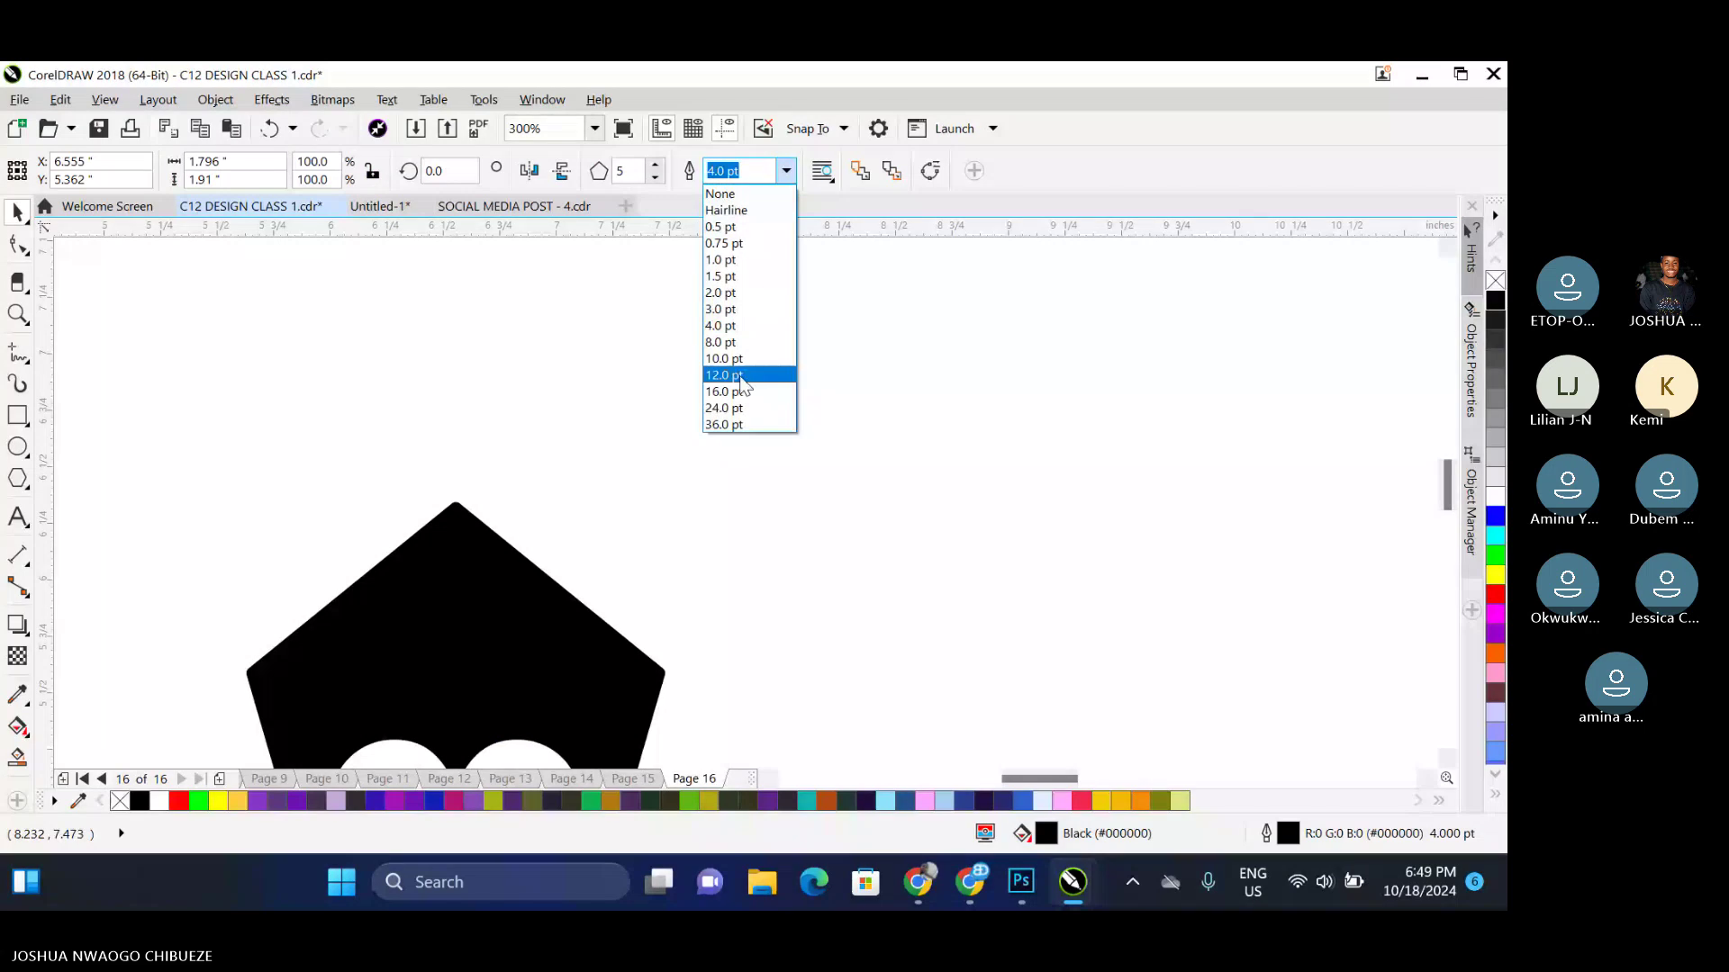
pyautogui.click(743, 386)
pyautogui.click(397, 424)
pyautogui.scroll(-1, 397, 423)
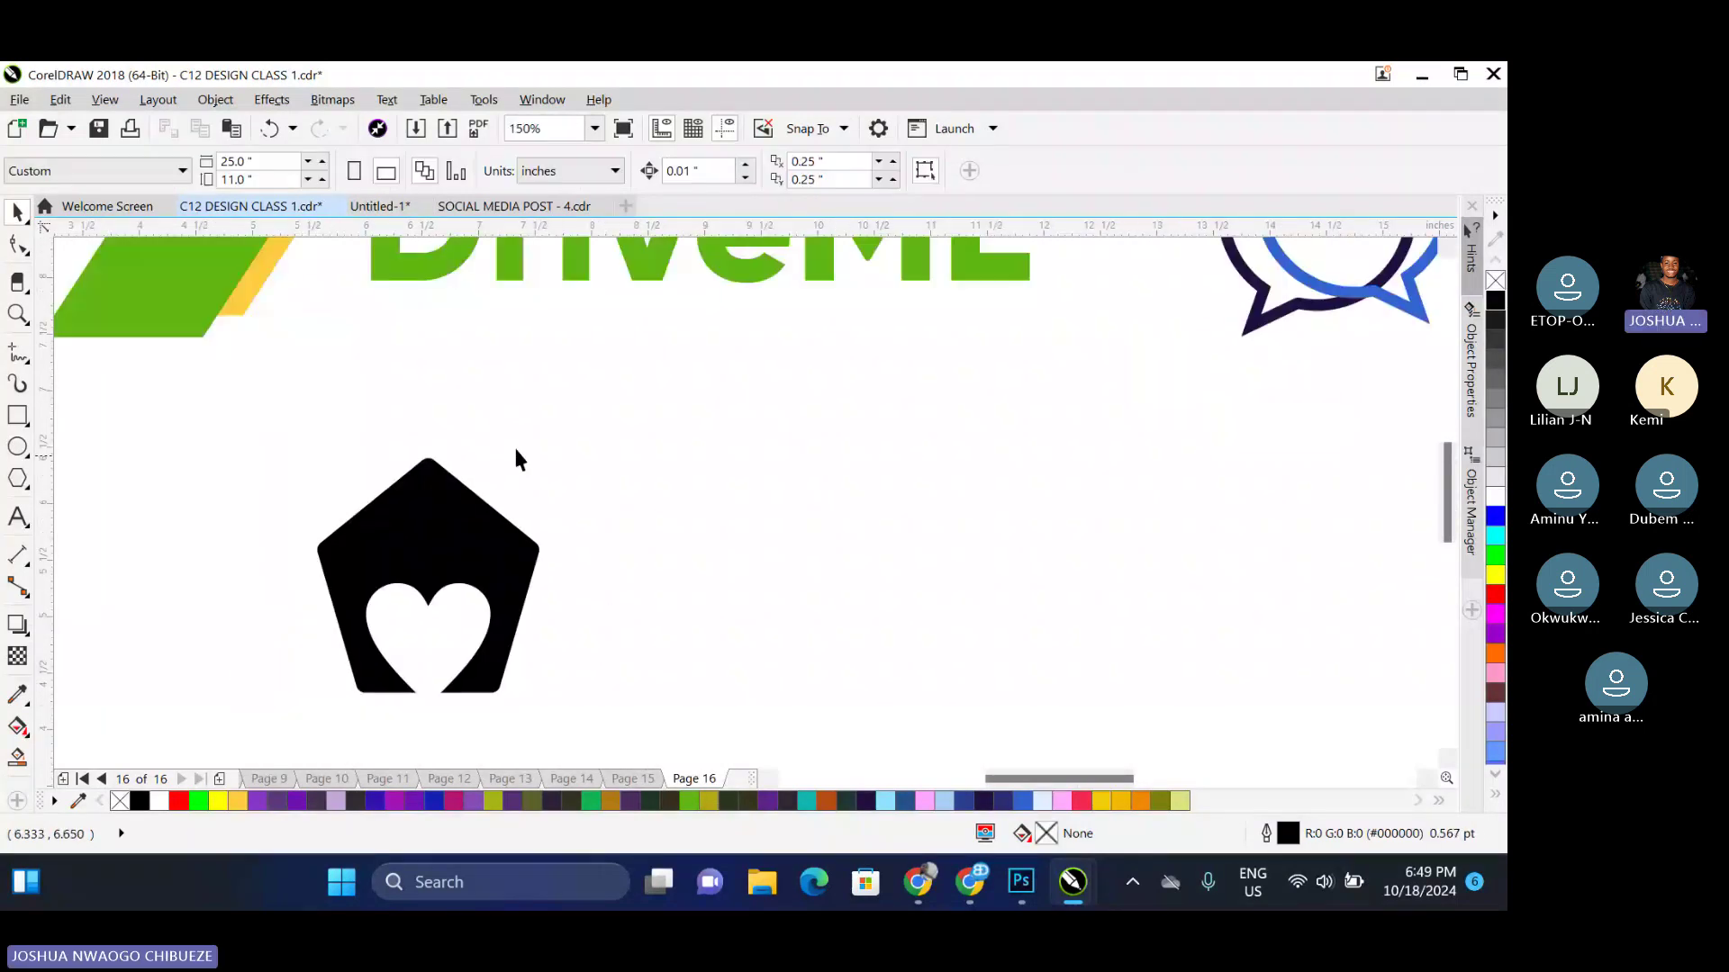
# Move the heart off the pentagon into the empty space beside it and fill it with green
pyautogui.click(443, 637)
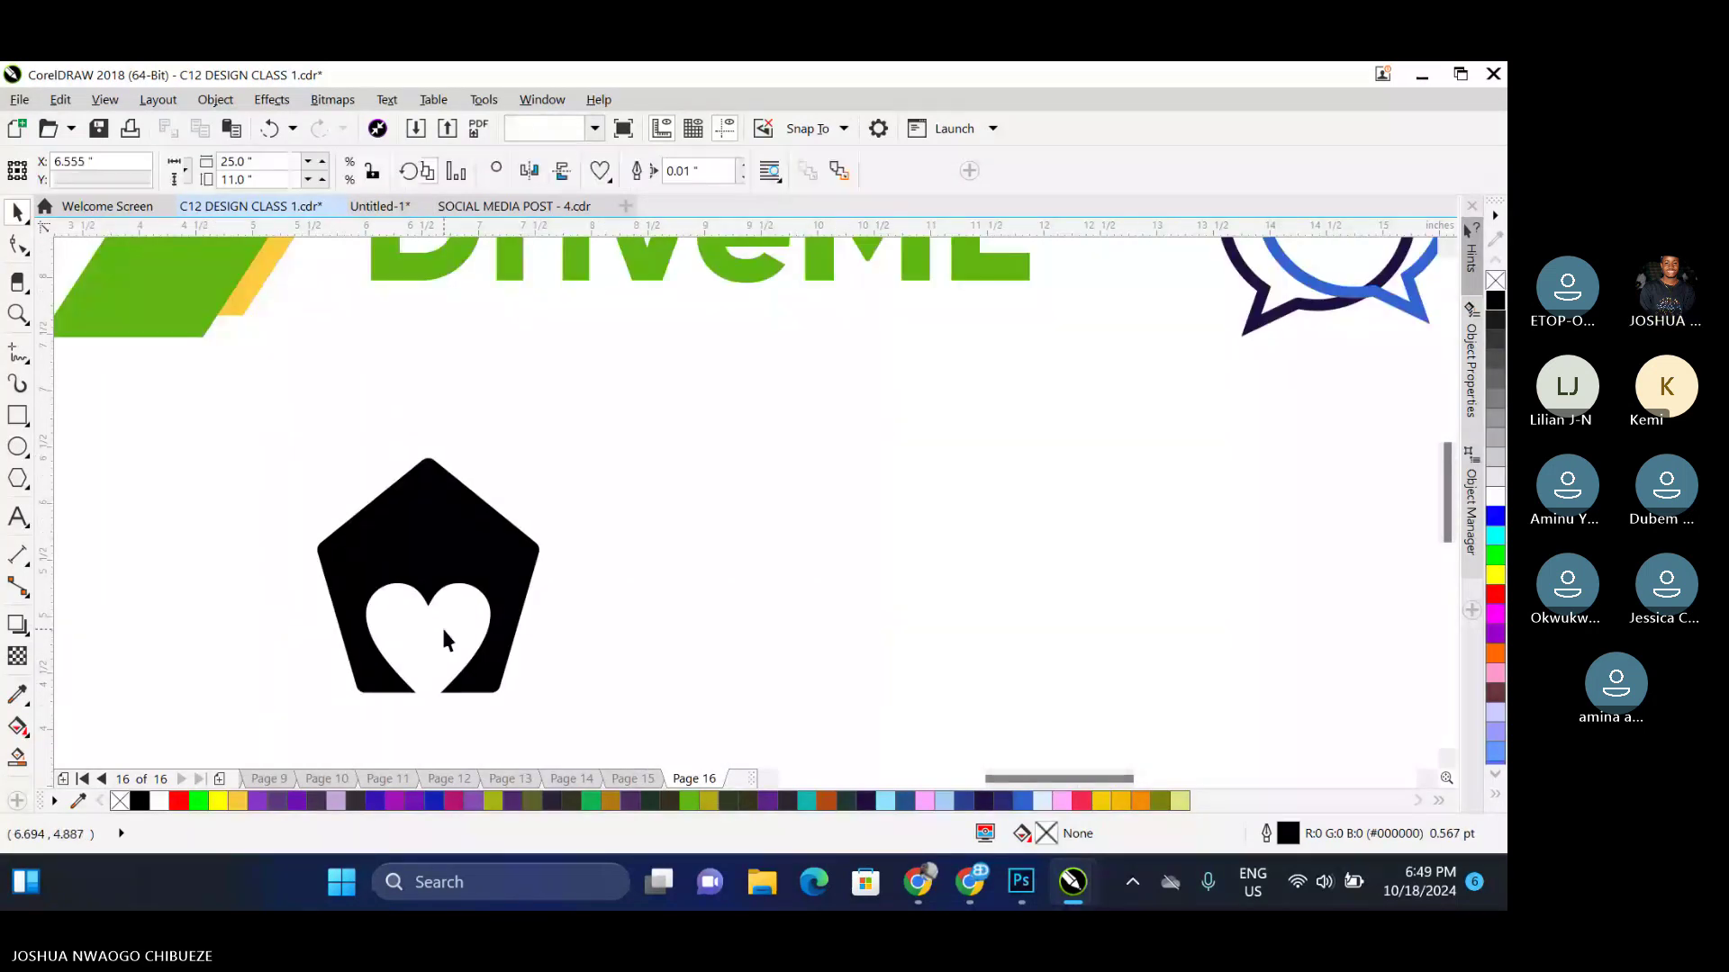
pyautogui.click(443, 633)
pyautogui.moveTo(275, 425); pyautogui.dragTo(677, 735)
pyautogui.click(601, 574)
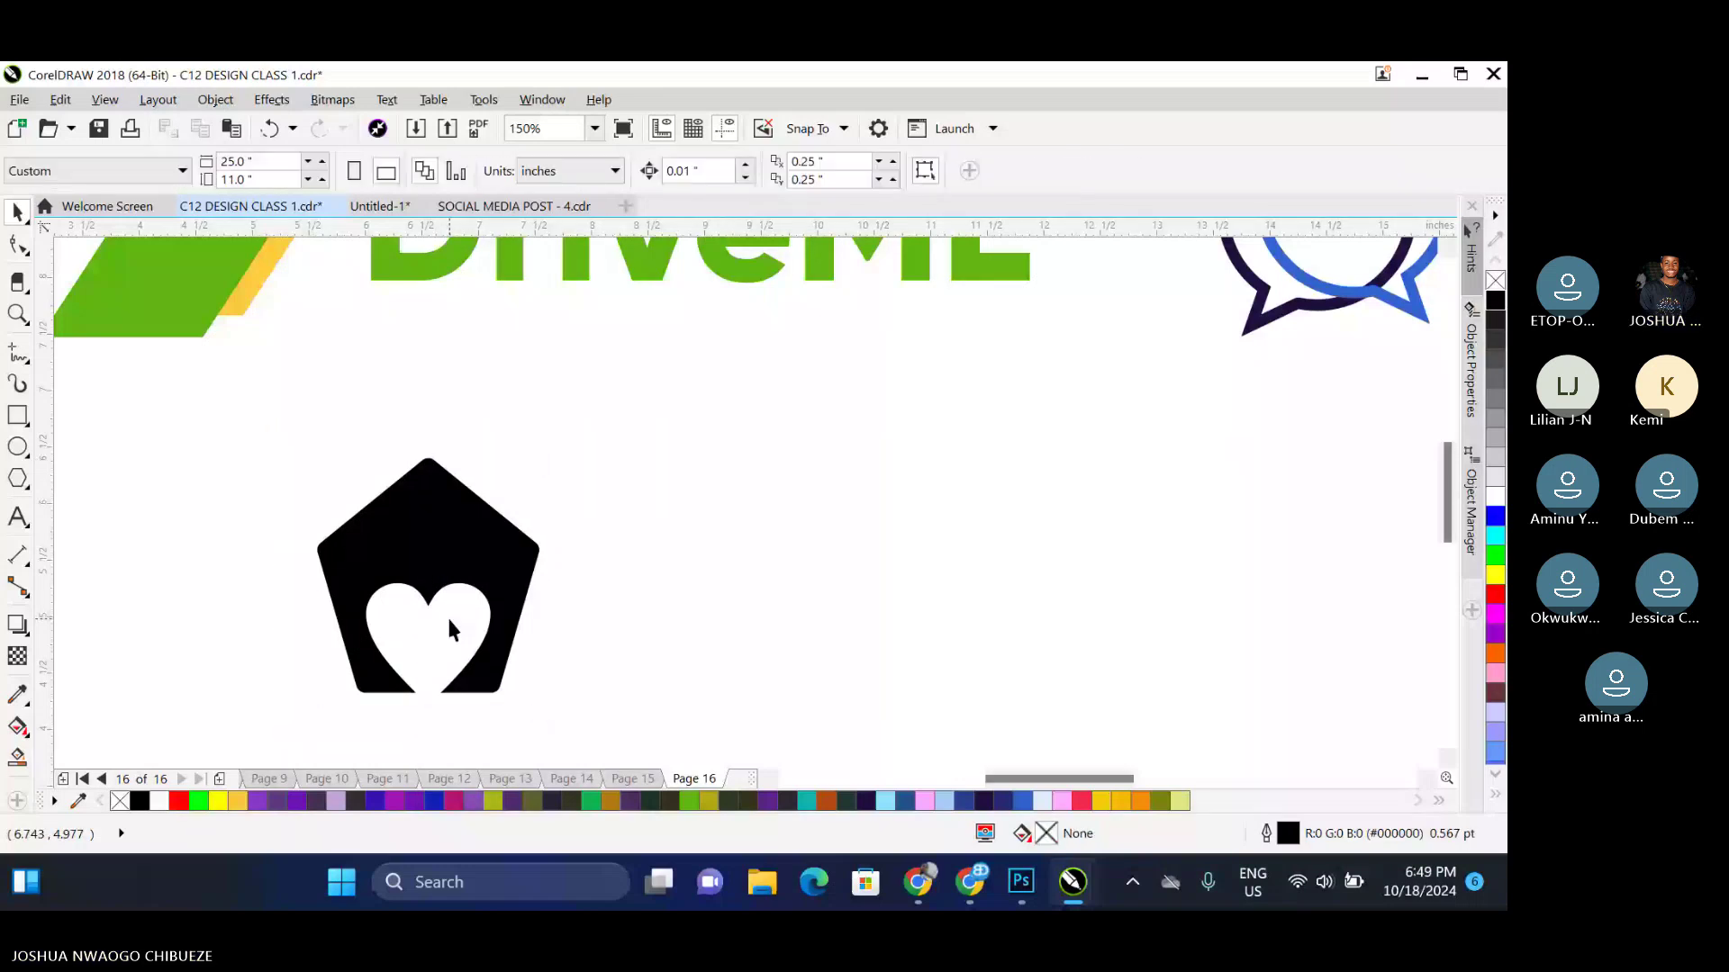
pyautogui.hotkey('ctrl', 'z')
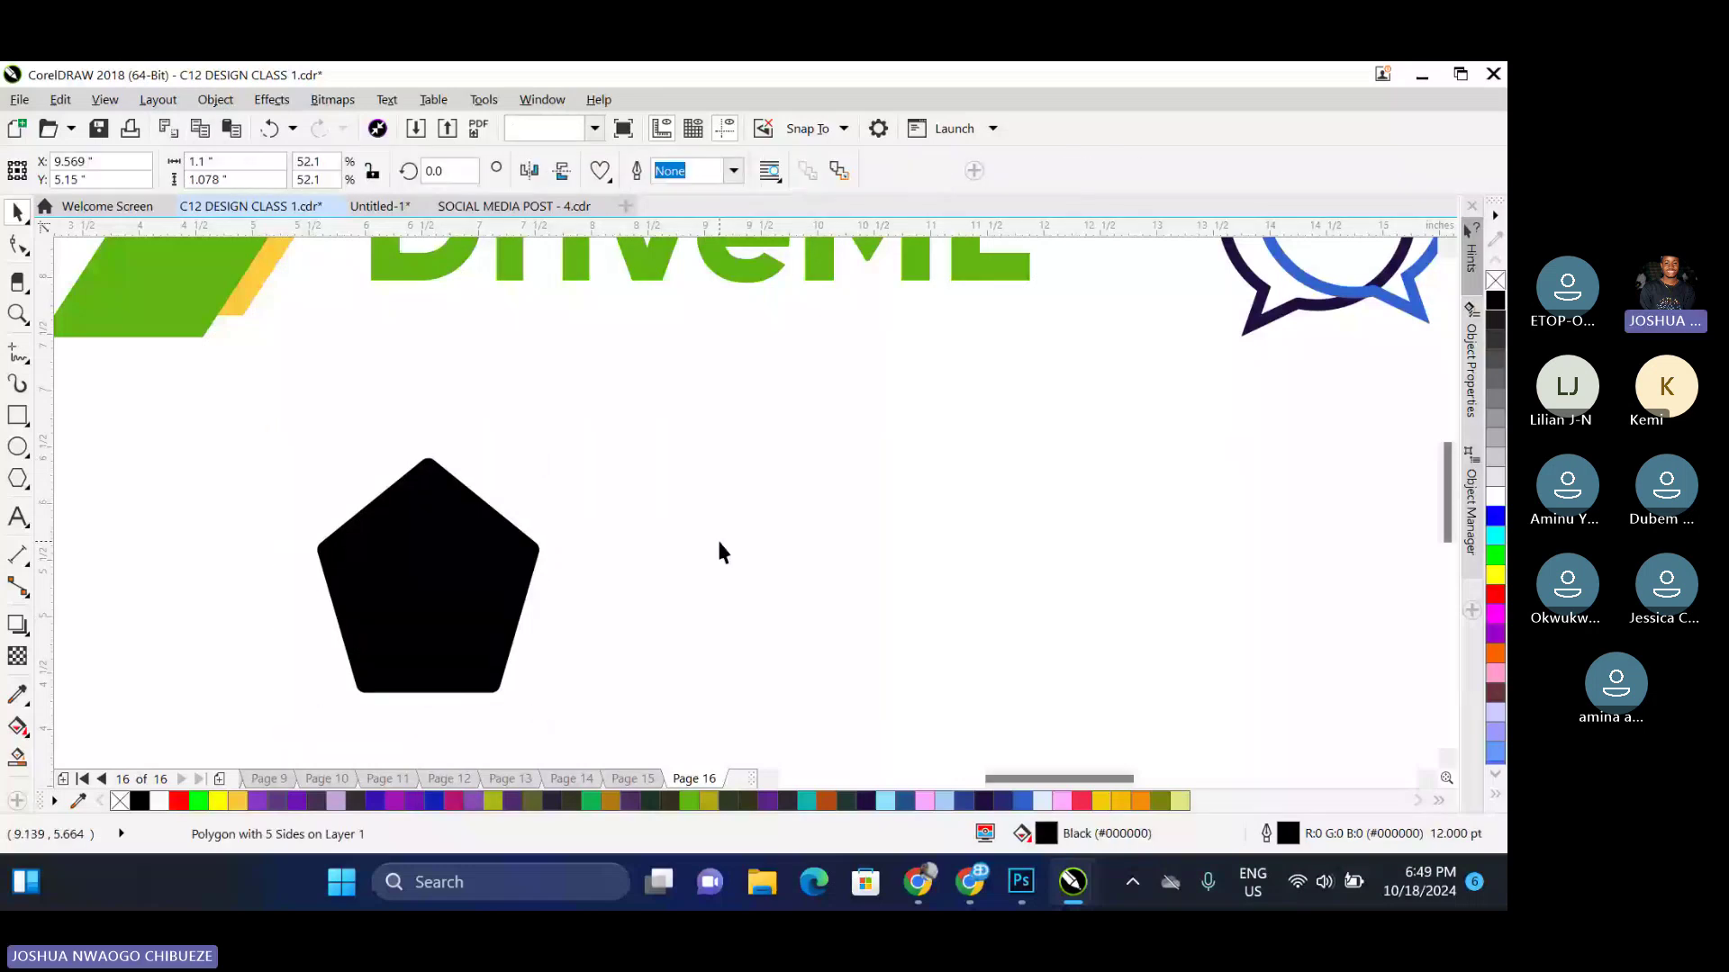
pyautogui.click(591, 800)
# Convert the pentagon's outline to a separate object, move the filled pentagon aside and delete it
pyautogui.click(448, 574)
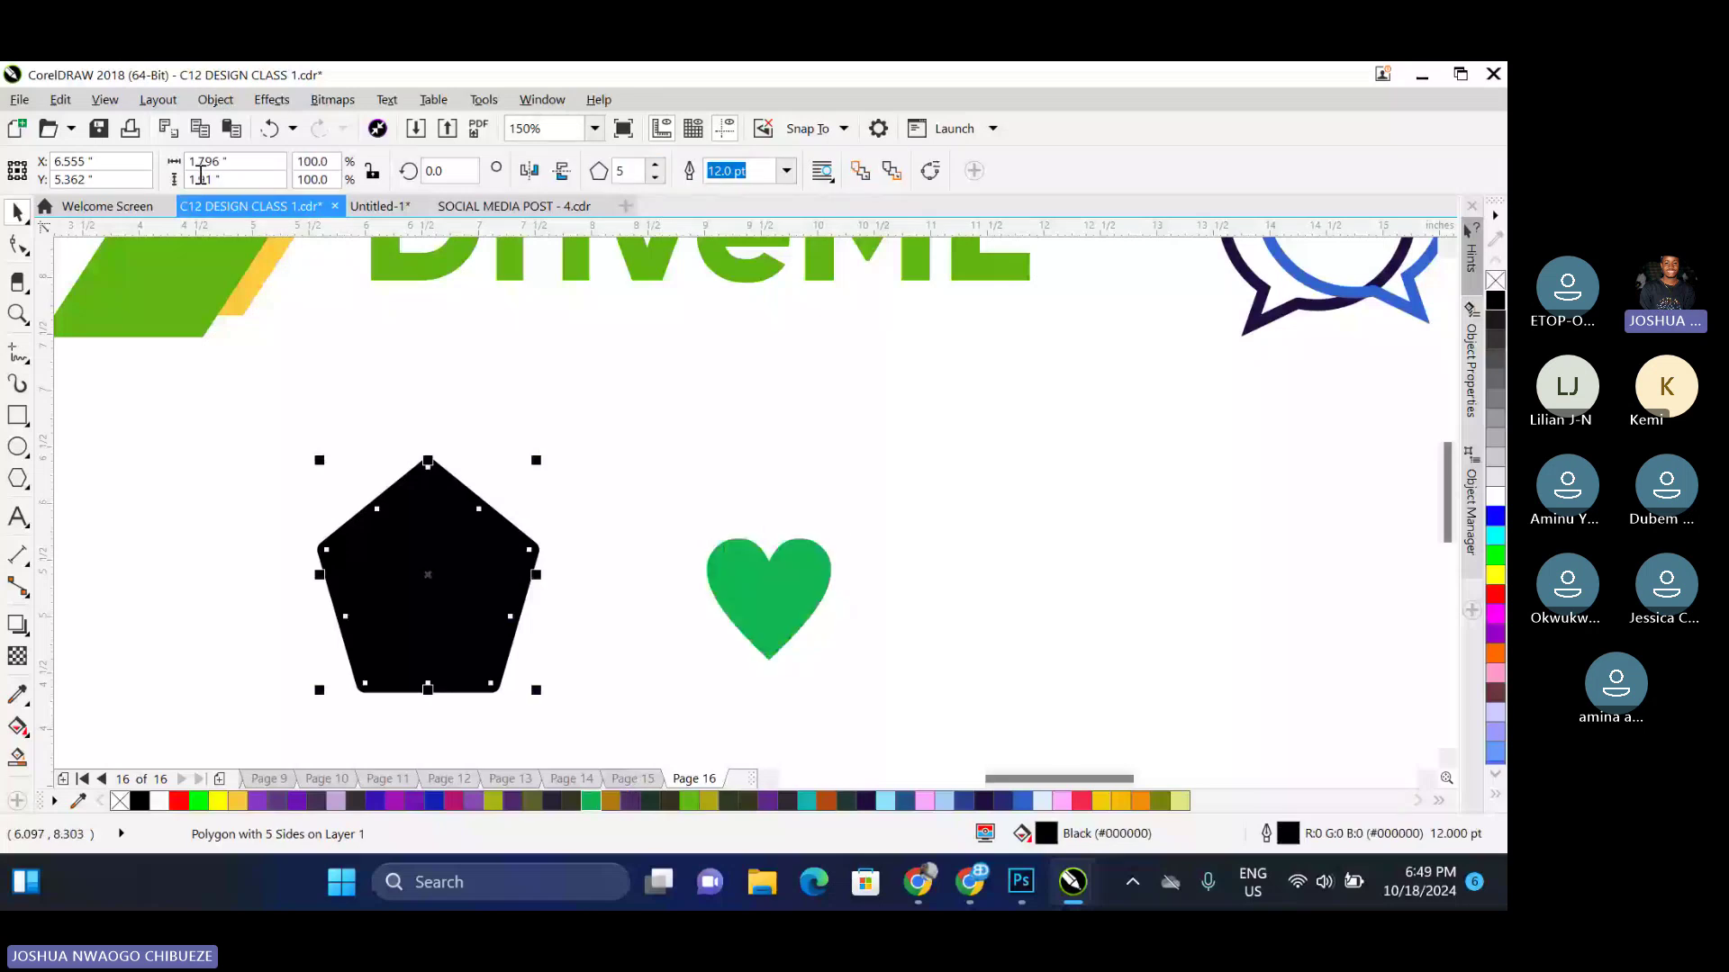
pyautogui.click(215, 99)
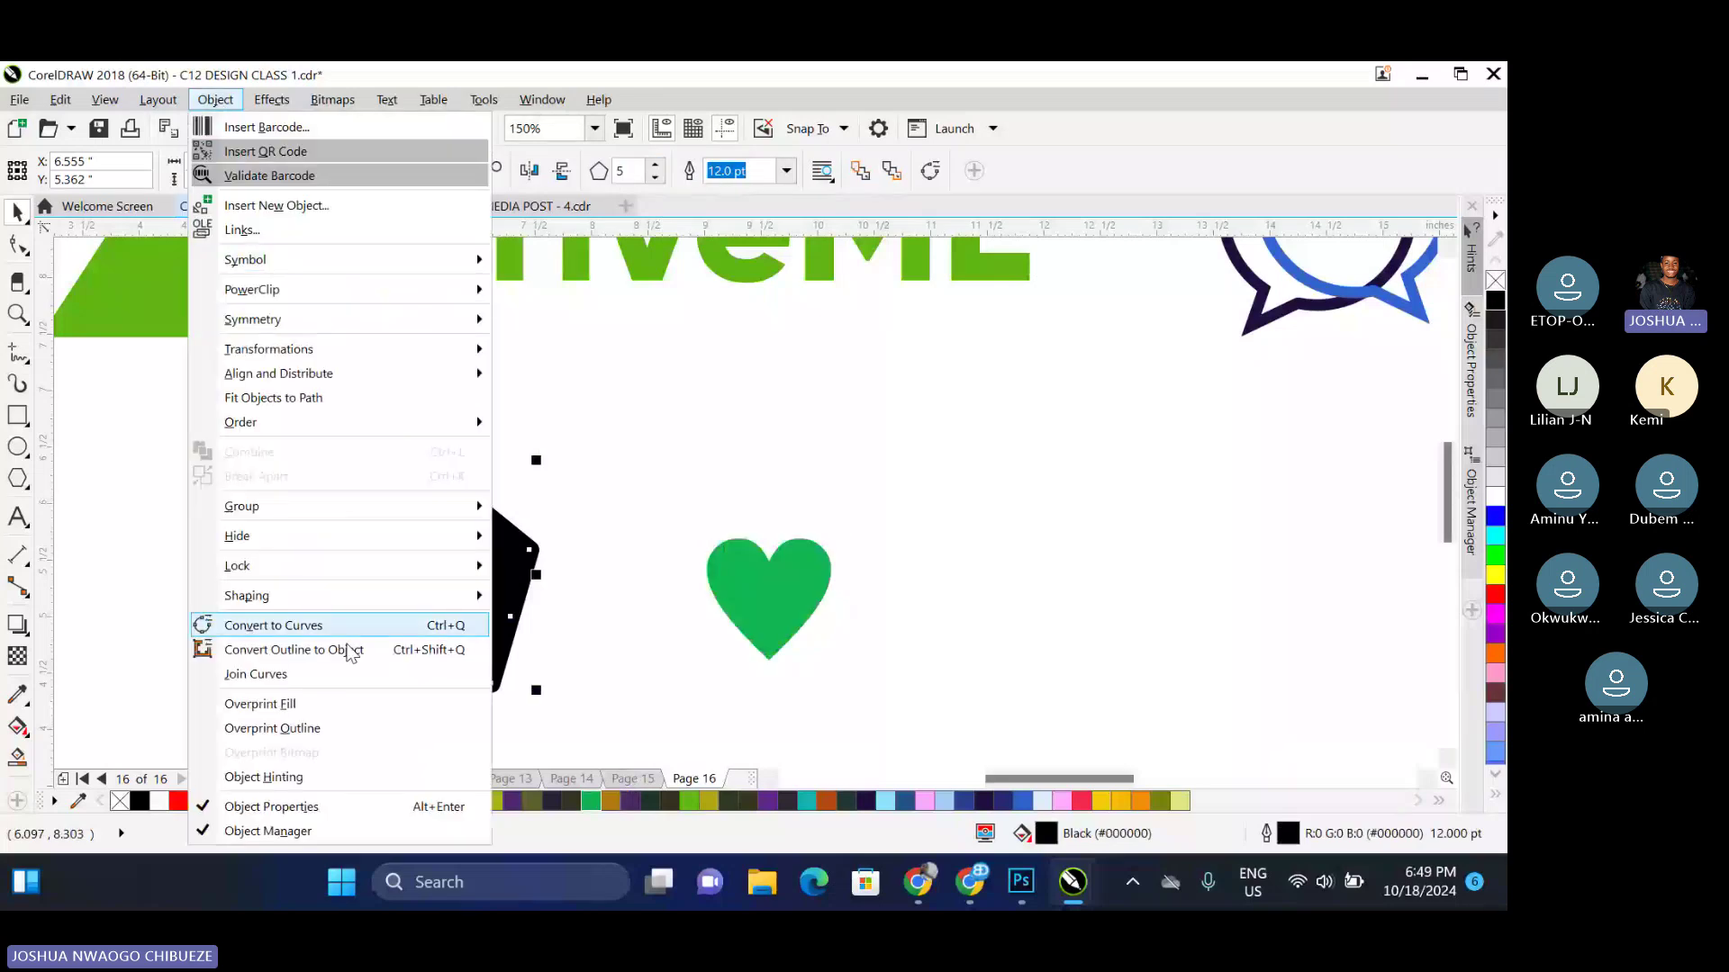
pyautogui.click(352, 651)
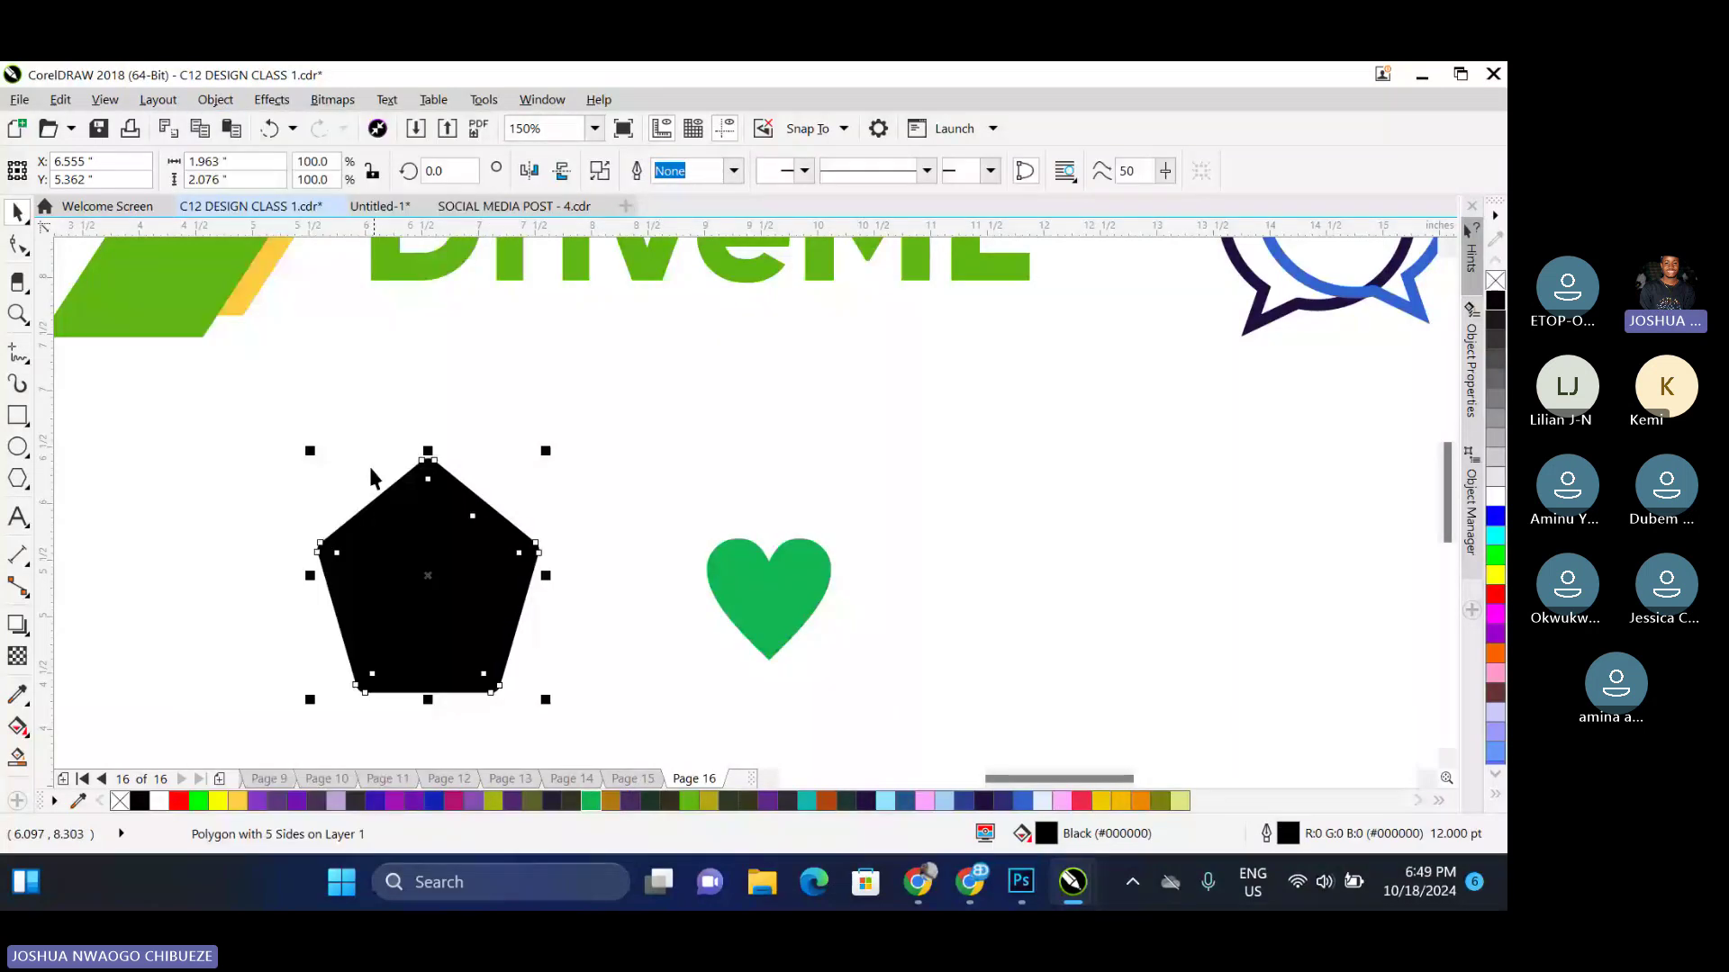
pyautogui.moveTo(417, 570); pyautogui.dragTo(254, 477)
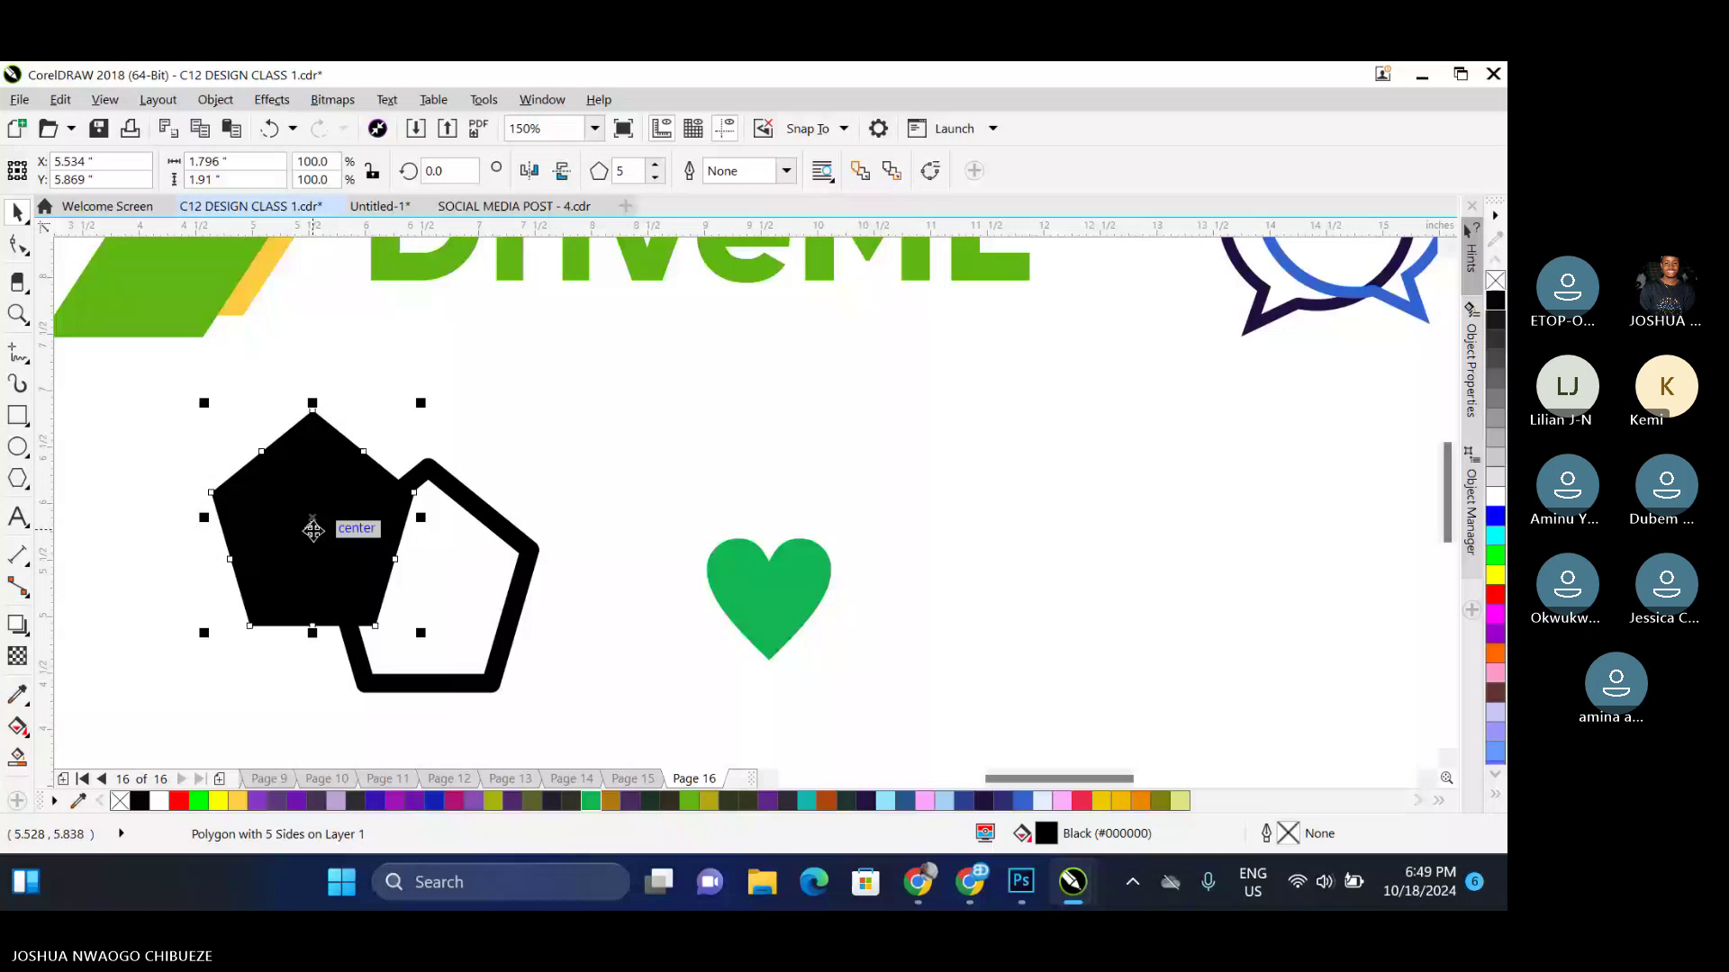
pyautogui.press('Delete')
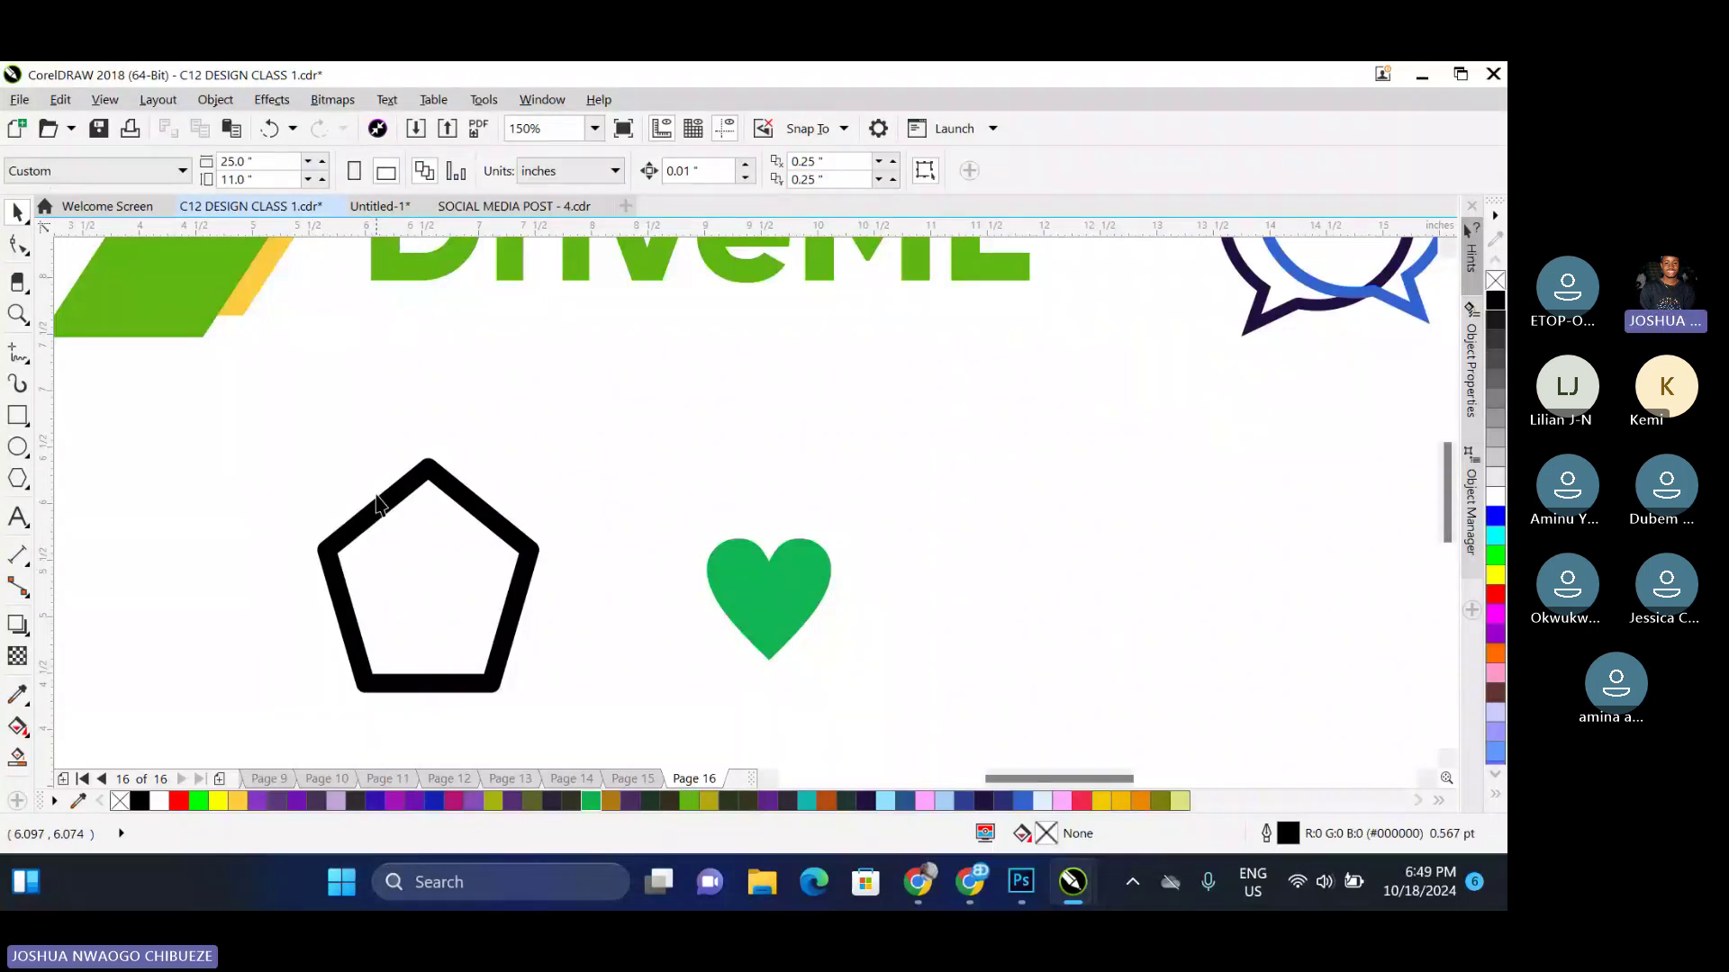
# Undo the pentagon's deletion and outline conversion, along with the heart's green fill
pyautogui.hotkey('ctrl', 'z')
pyautogui.moveTo(378, 544); pyautogui.dragTo(160, 604)
pyautogui.moveTo(192, 573); pyautogui.dragTo(210, 532)
pyautogui.click(364, 525)
pyautogui.hotkey('ctrl', 'z')
pyautogui.hotkey('ctrl', 'z')
pyautogui.hotkey('ctrl', 'z')
pyautogui.hotkey('ctrl', 'z')
pyautogui.hotkey('ctrl', 'z')
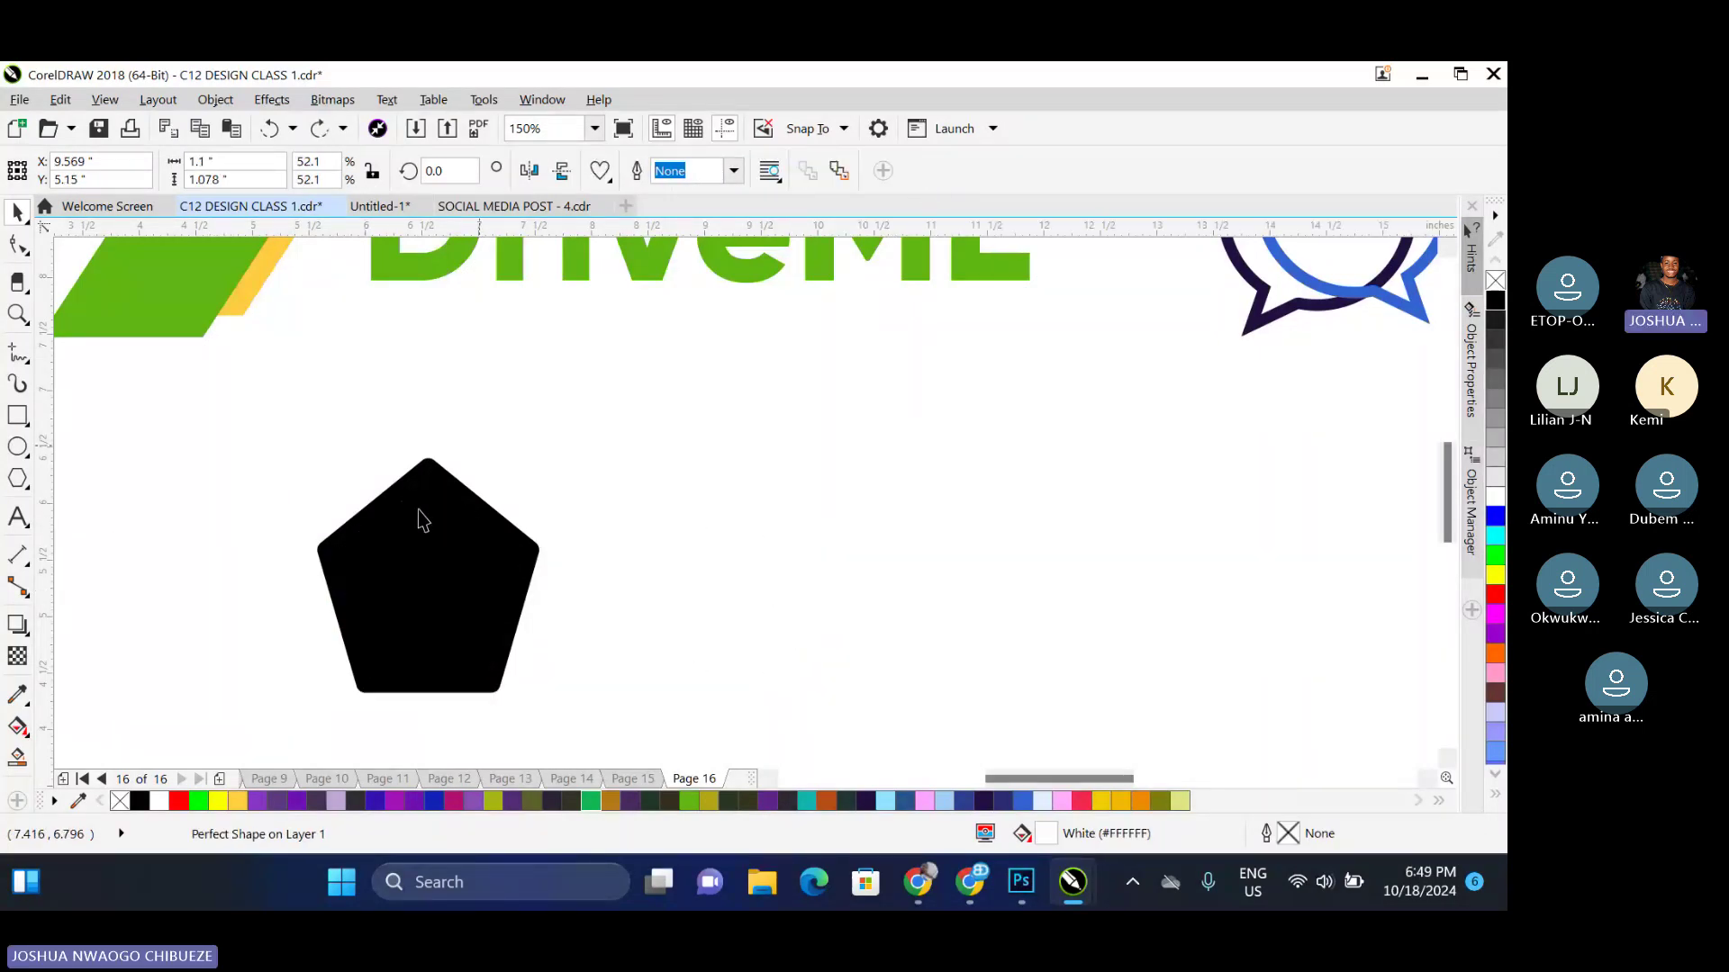
# Set the pentagon's outline width to 16 pt and shift the pentagon slightly up and to the left
pyautogui.click(410, 500)
pyautogui.click(786, 175)
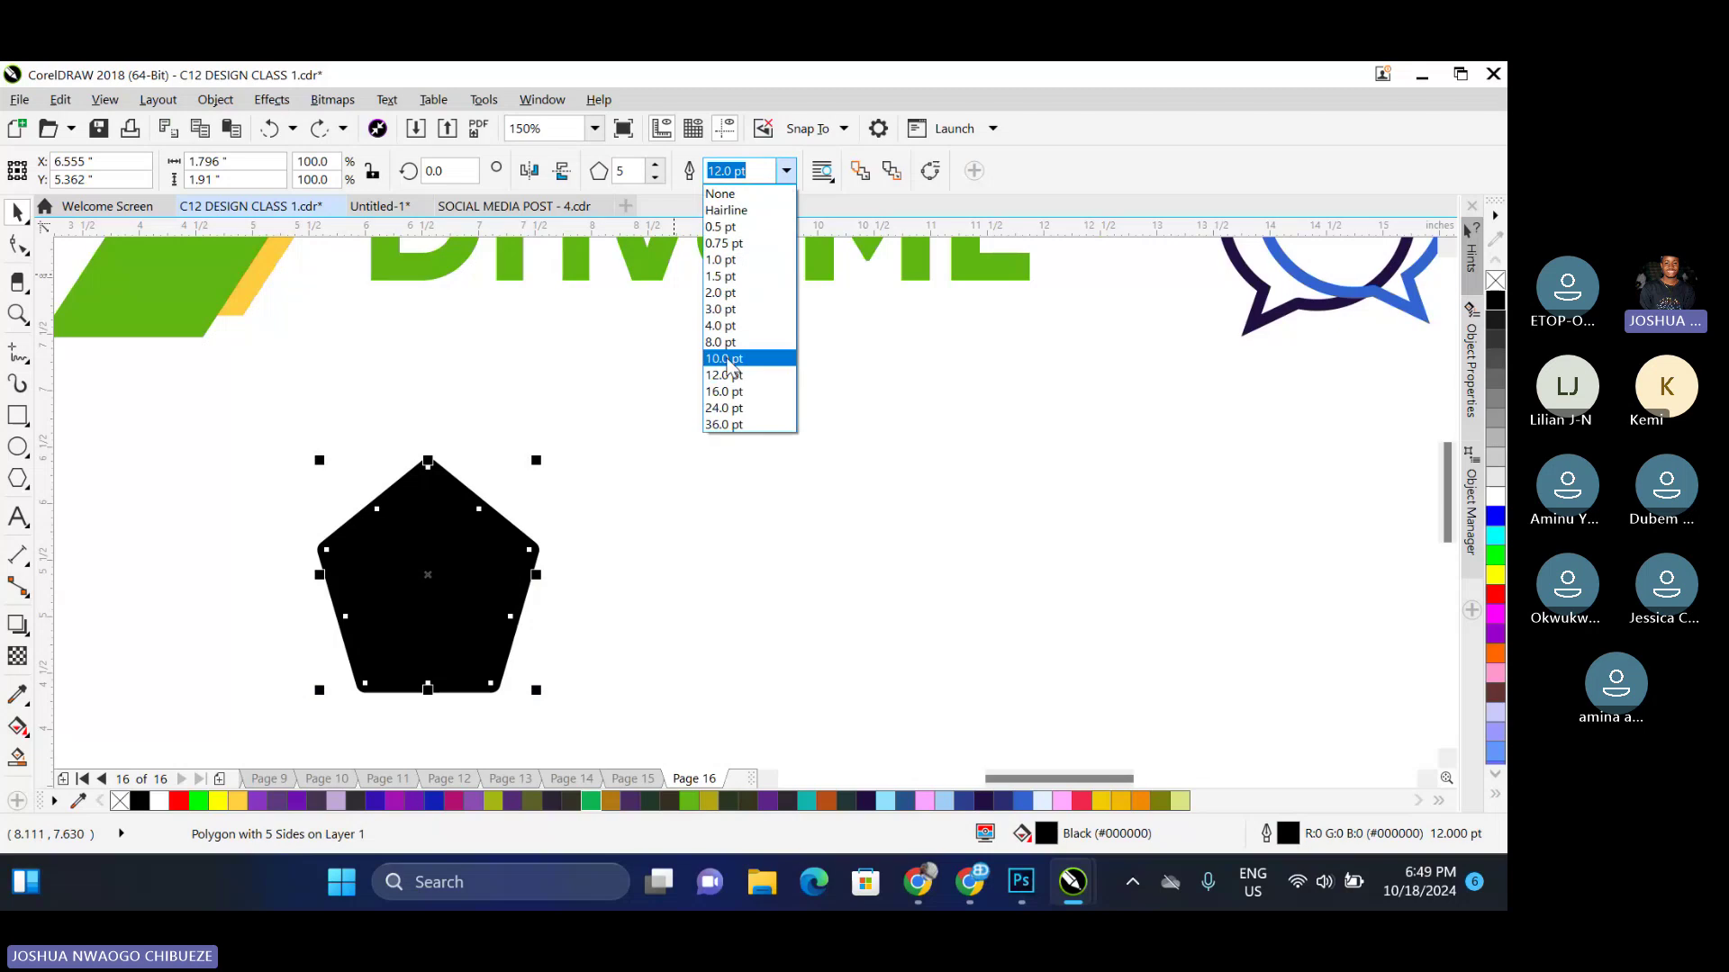
pyautogui.click(726, 385)
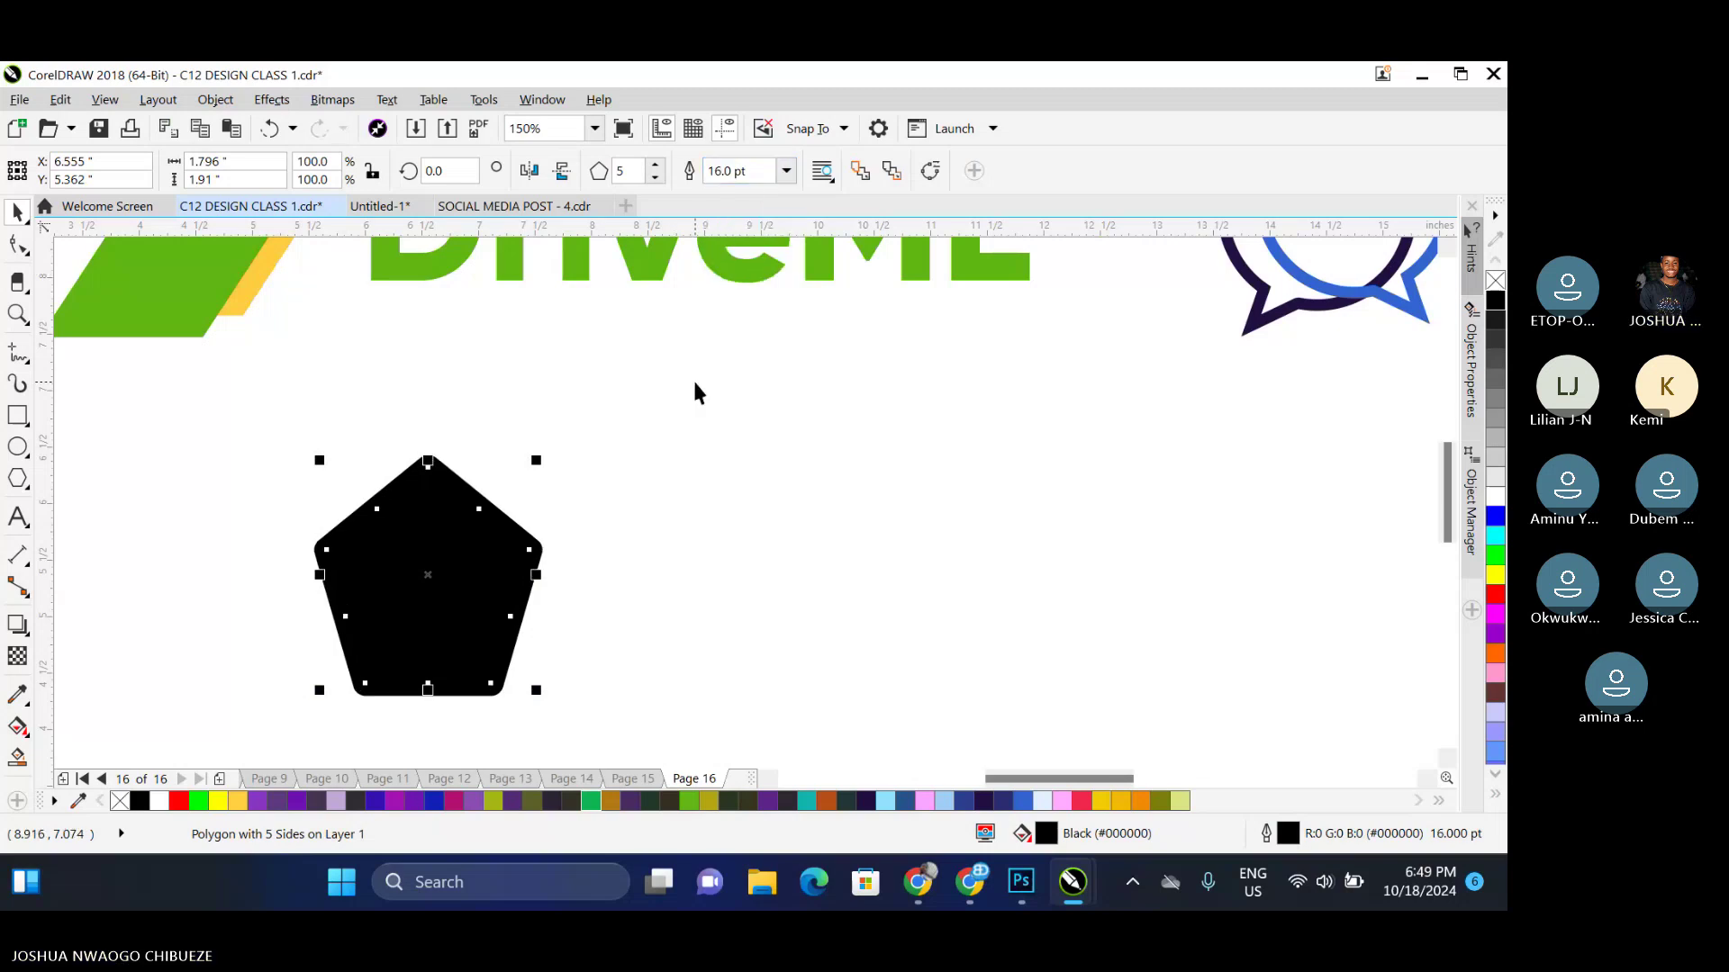
pyautogui.moveTo(463, 532)
pyautogui.mouseDown()
pyautogui.moveTo(500, 430)
pyautogui.moveTo(411, 394)
pyautogui.moveTo(446, 524)
pyautogui.mouseUp()
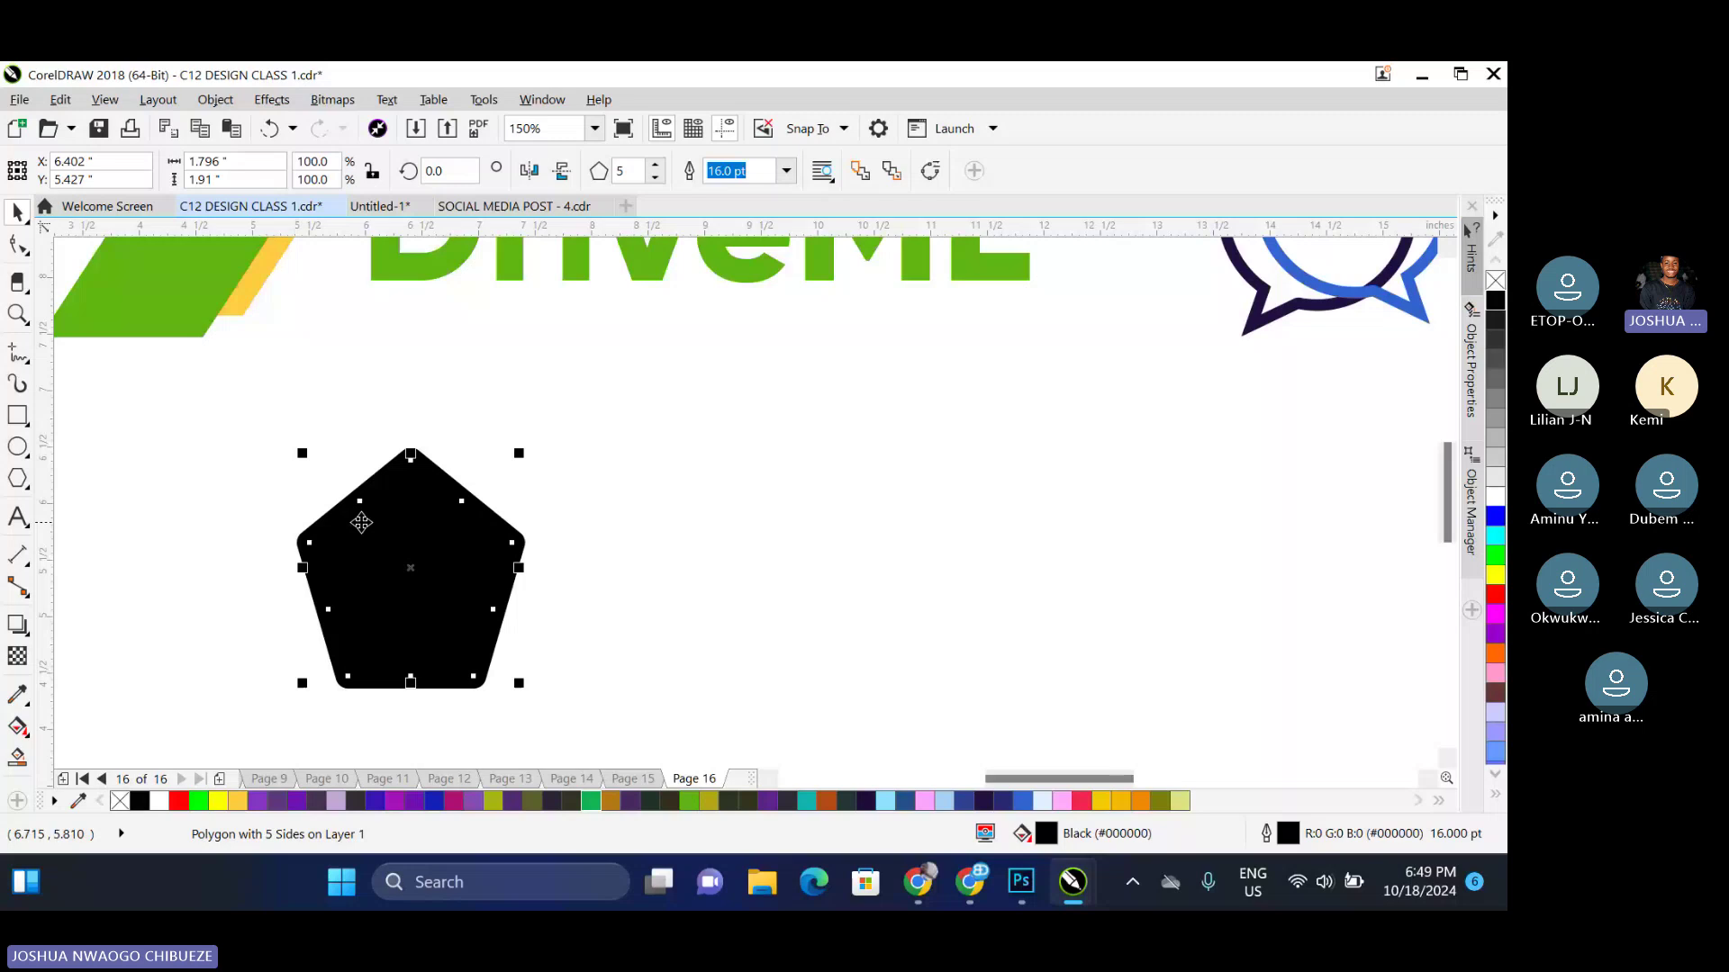
# Convert the pentagon's outline to an object and select it together with the filled pentagon in its original place
pyautogui.click(215, 99)
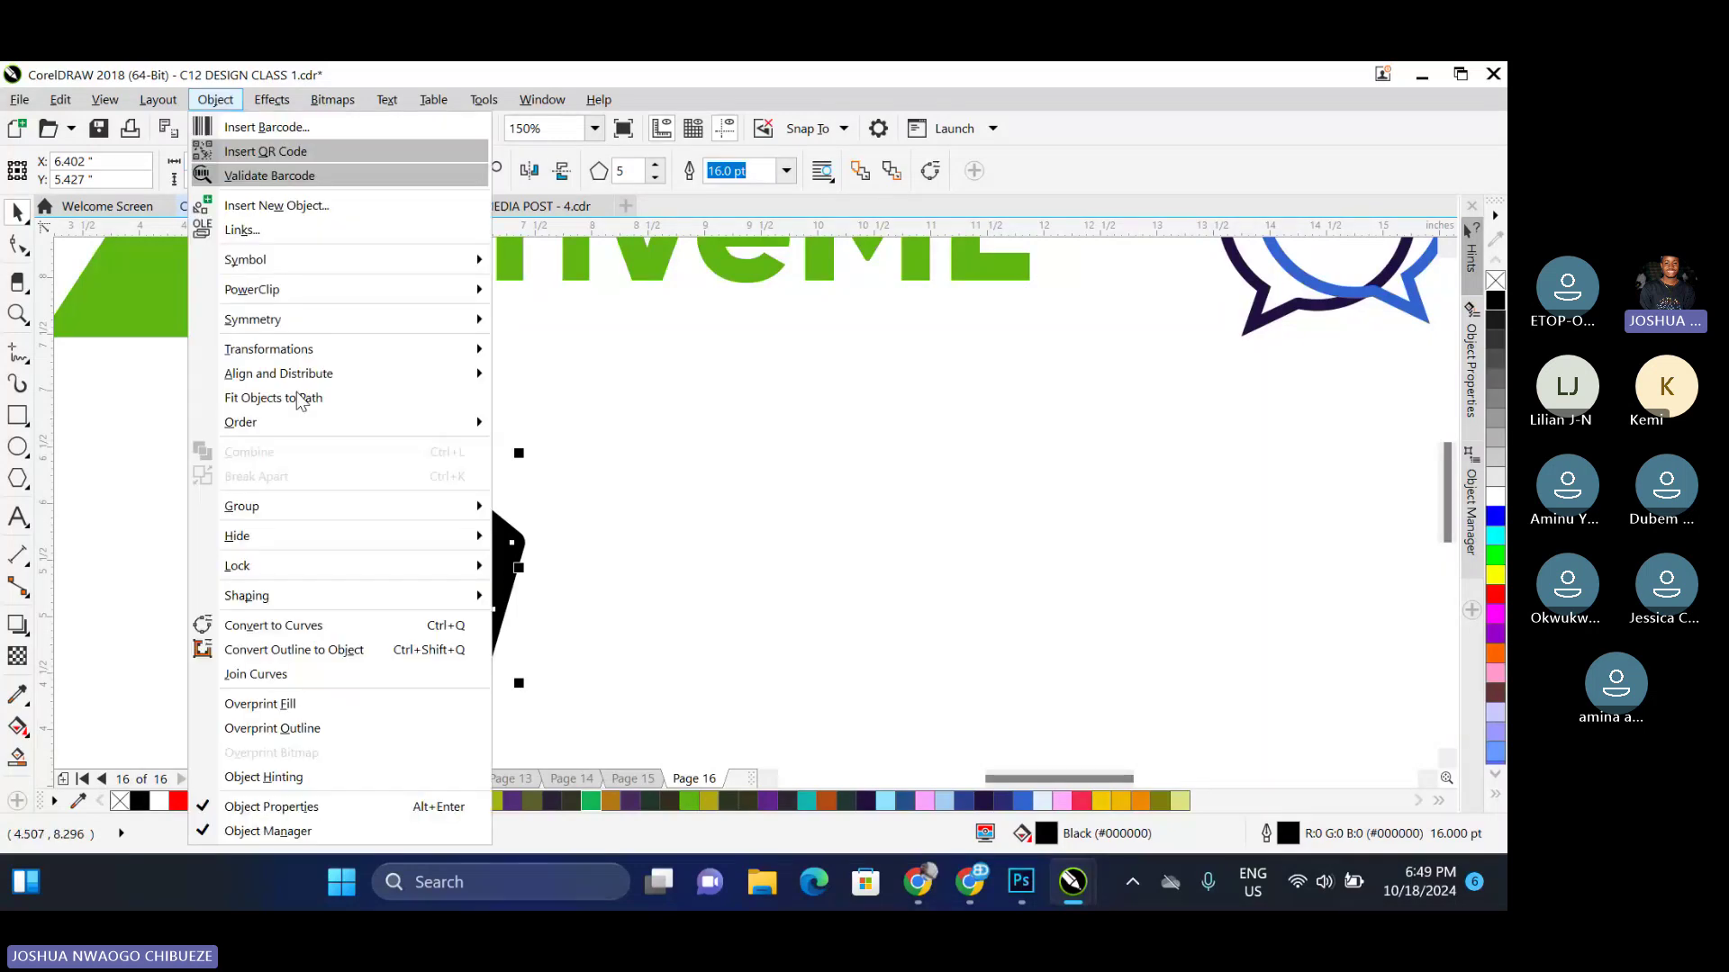
pyautogui.click(293, 649)
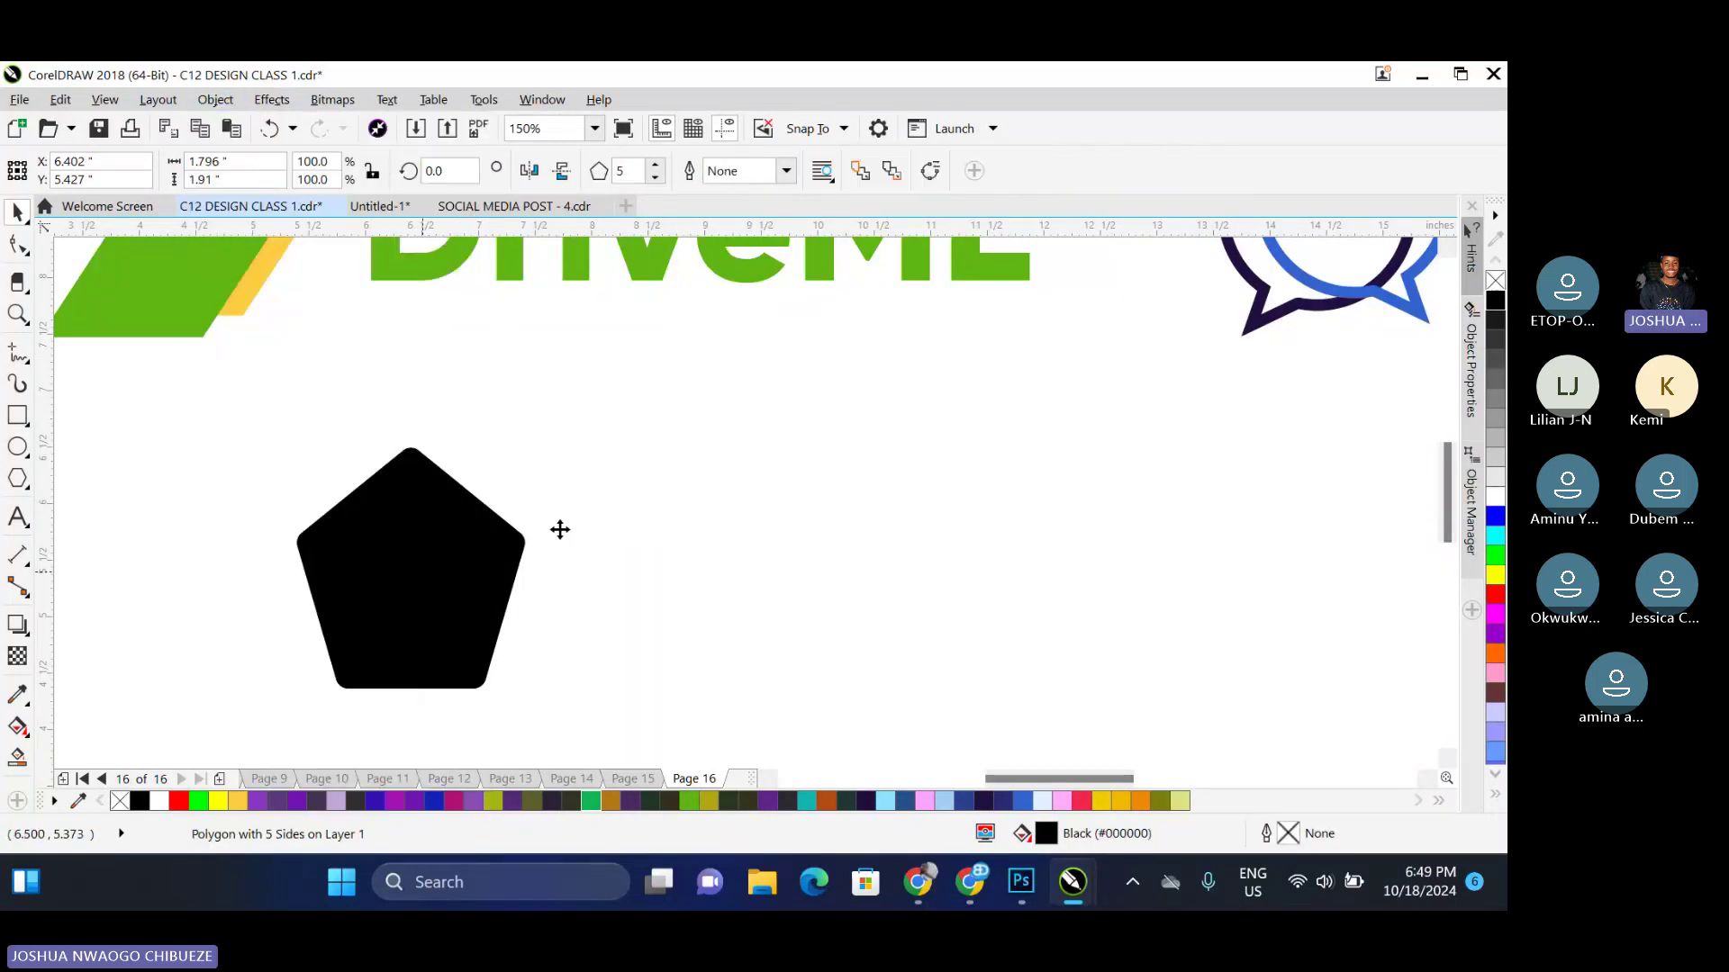
pyautogui.moveTo(560, 530); pyautogui.dragTo(724, 496)
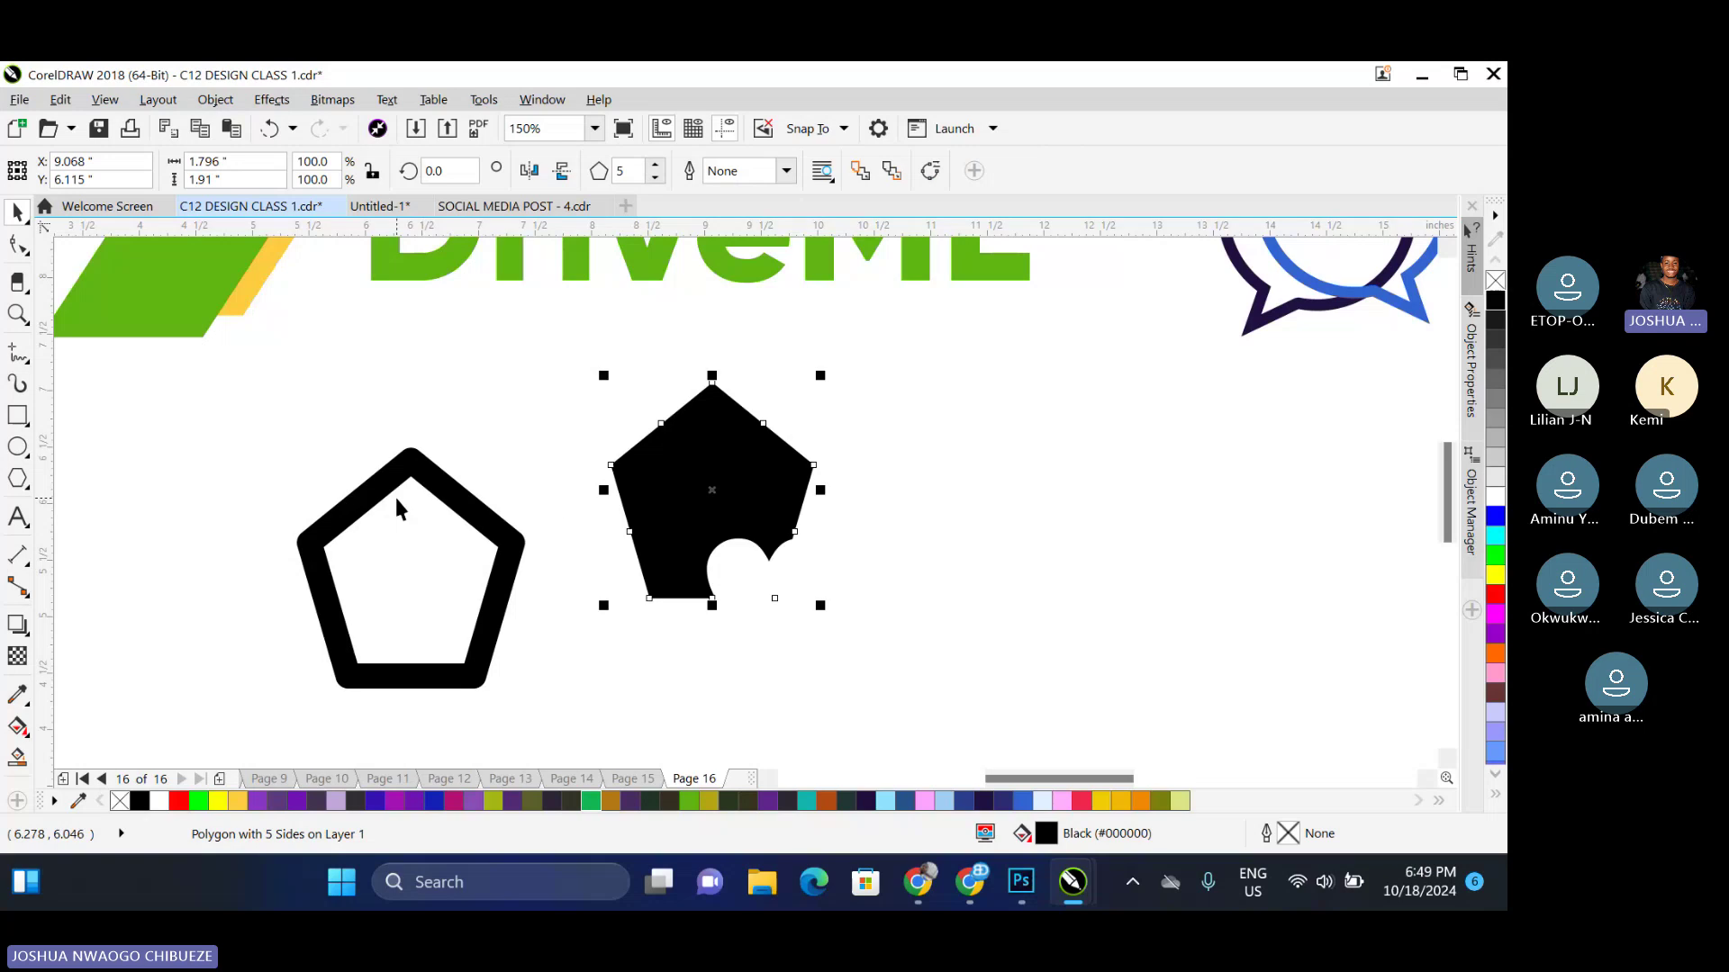
pyautogui.hotkey('ctrl', 'z')
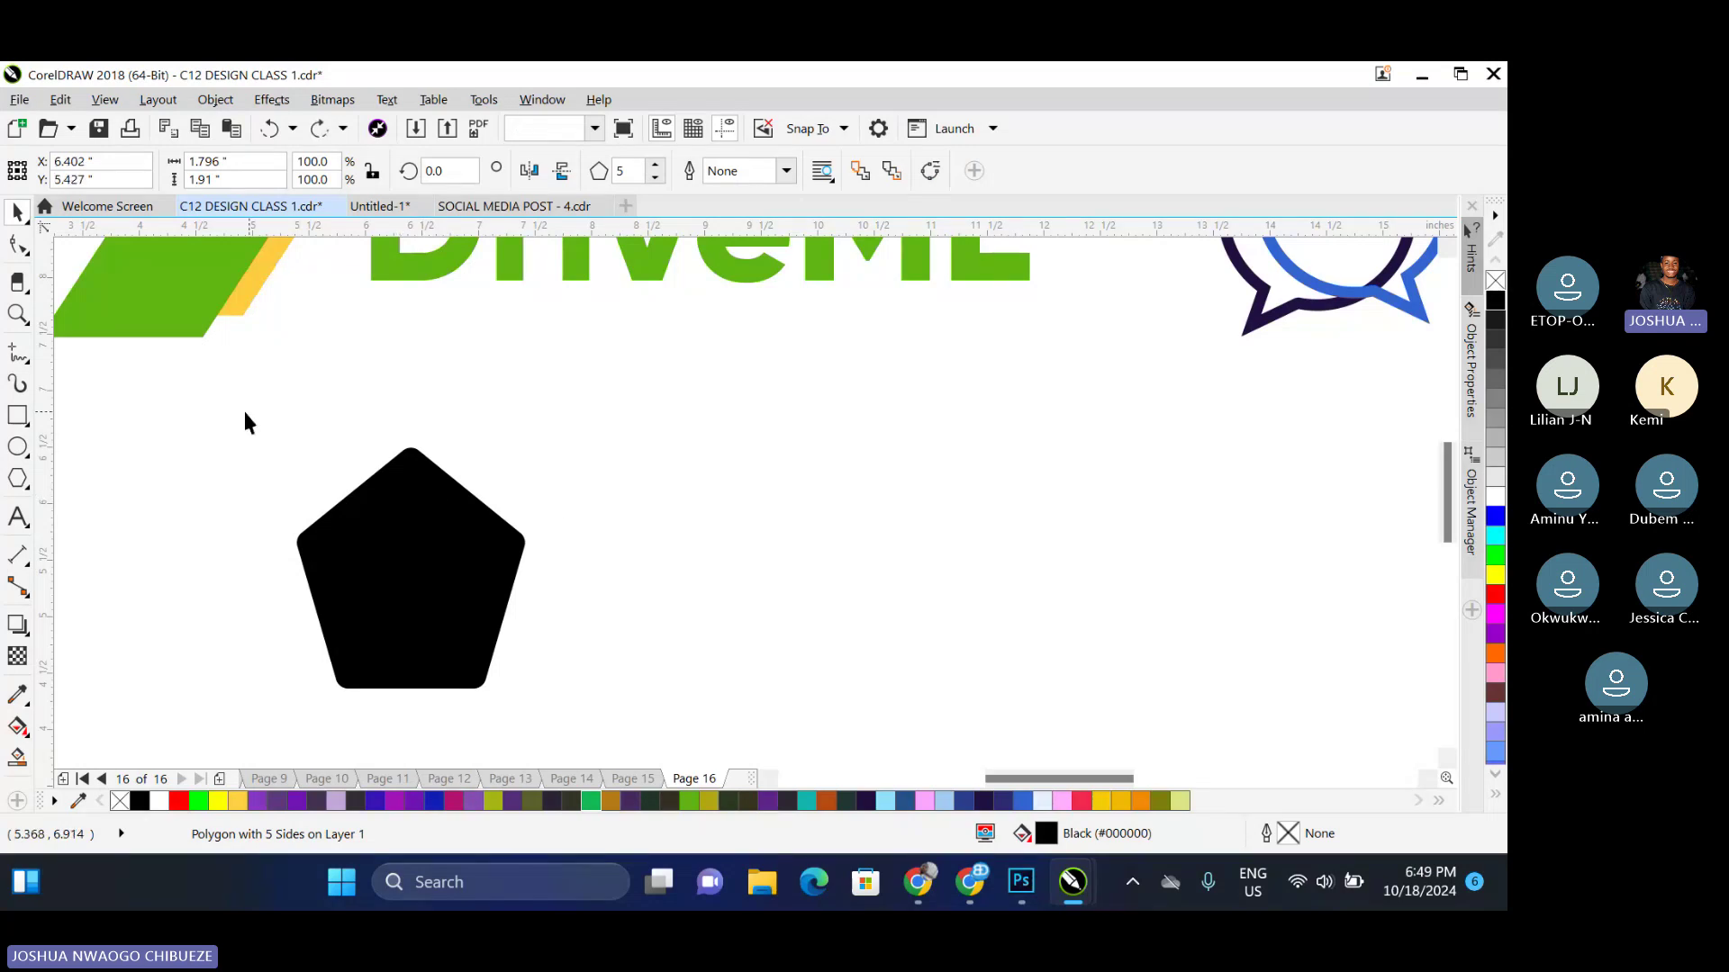
pyautogui.moveTo(219, 408); pyautogui.dragTo(547, 720)
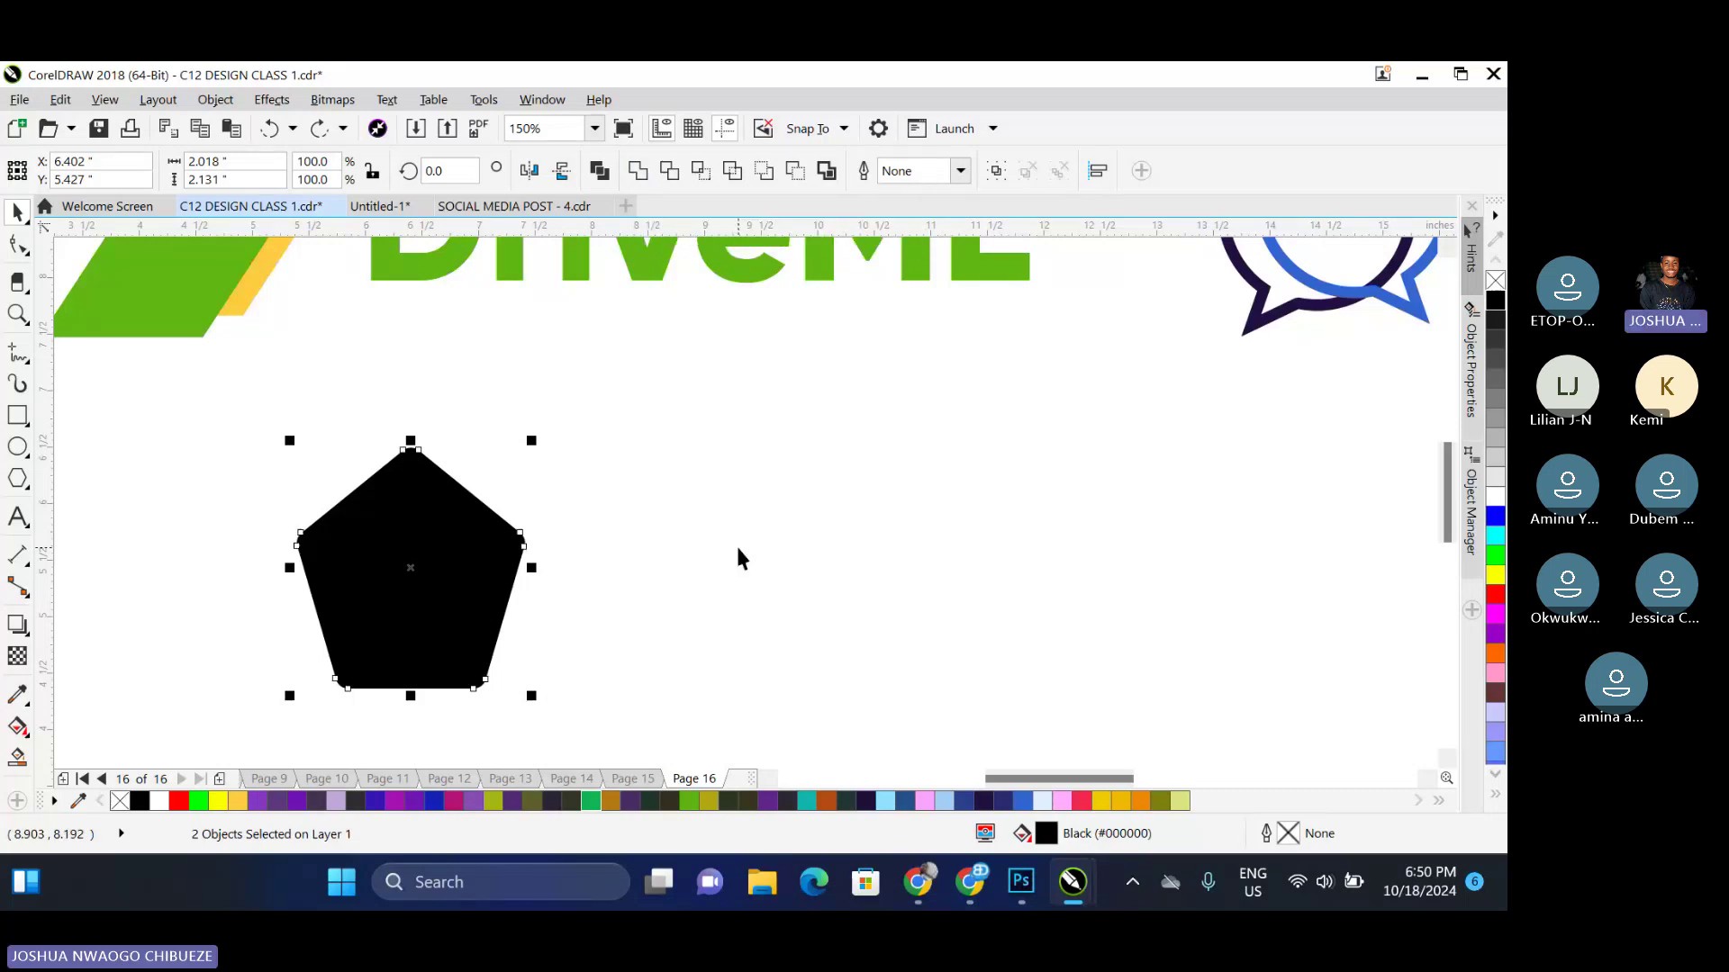
# Weld the pentagon with its outline shape and centre the white heart horizontally on it, overlapping the bottom edge
pyautogui.moveTo(738, 558); pyautogui.dragTo(422, 631)
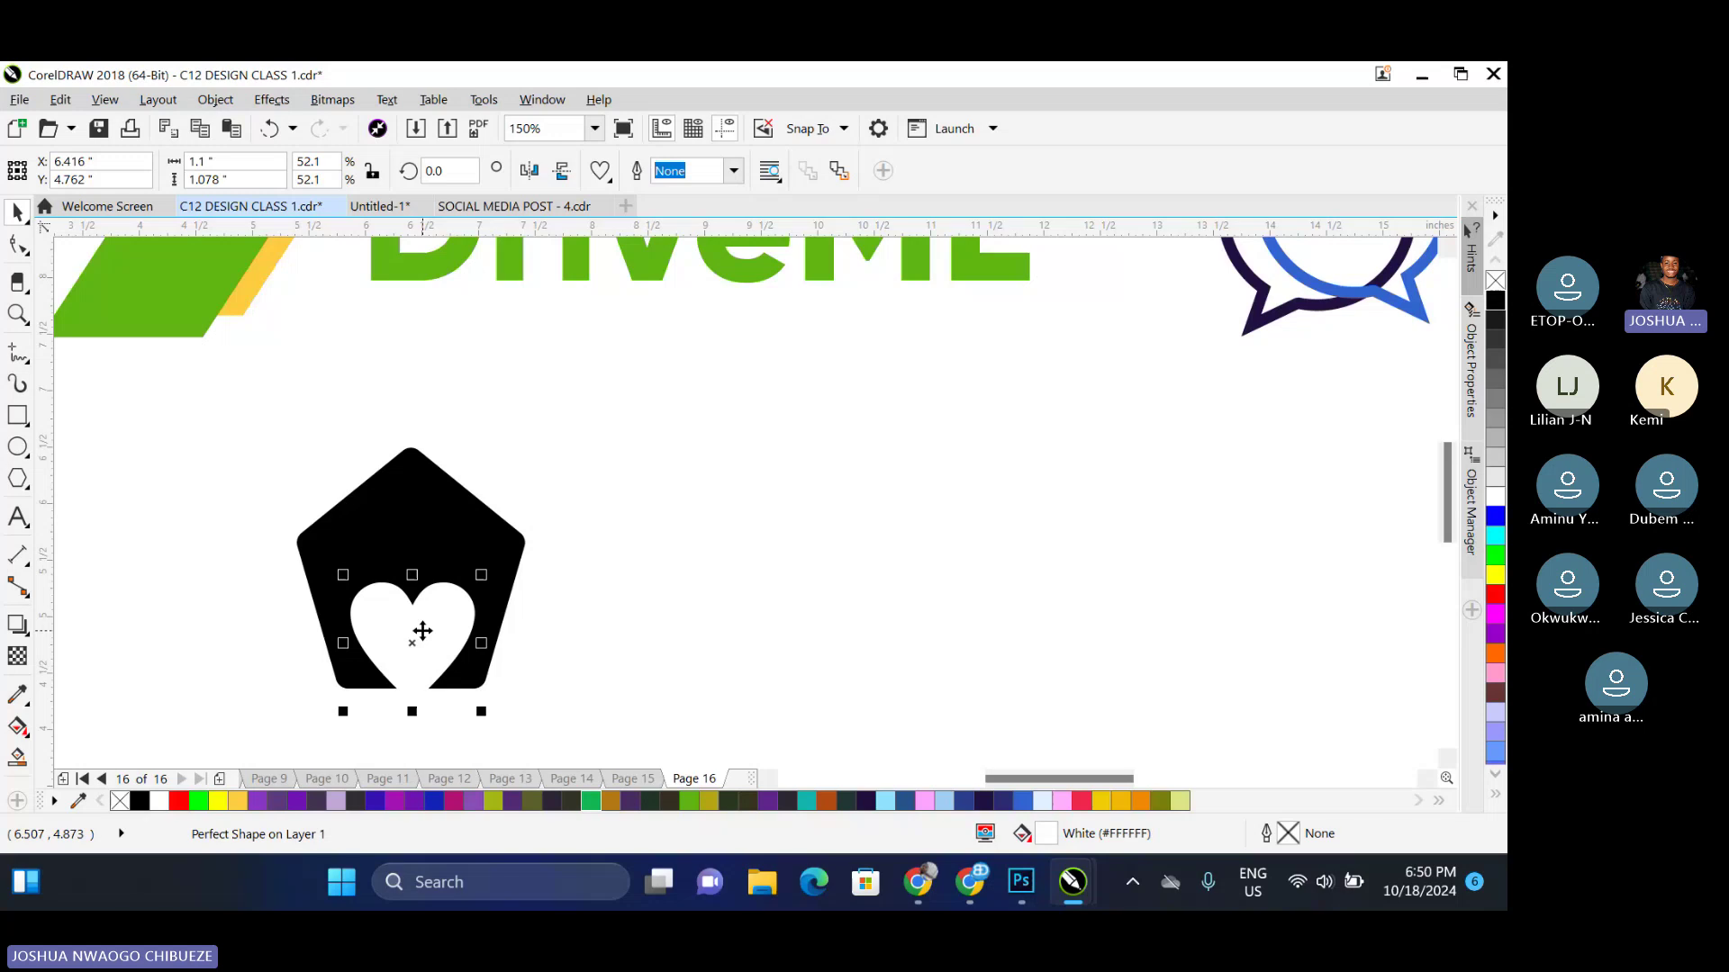
pyautogui.keyDown('shift'); pyautogui.click(482, 535); pyautogui.keyUp('shift')
pyautogui.press('c')
pyautogui.press('Escape')
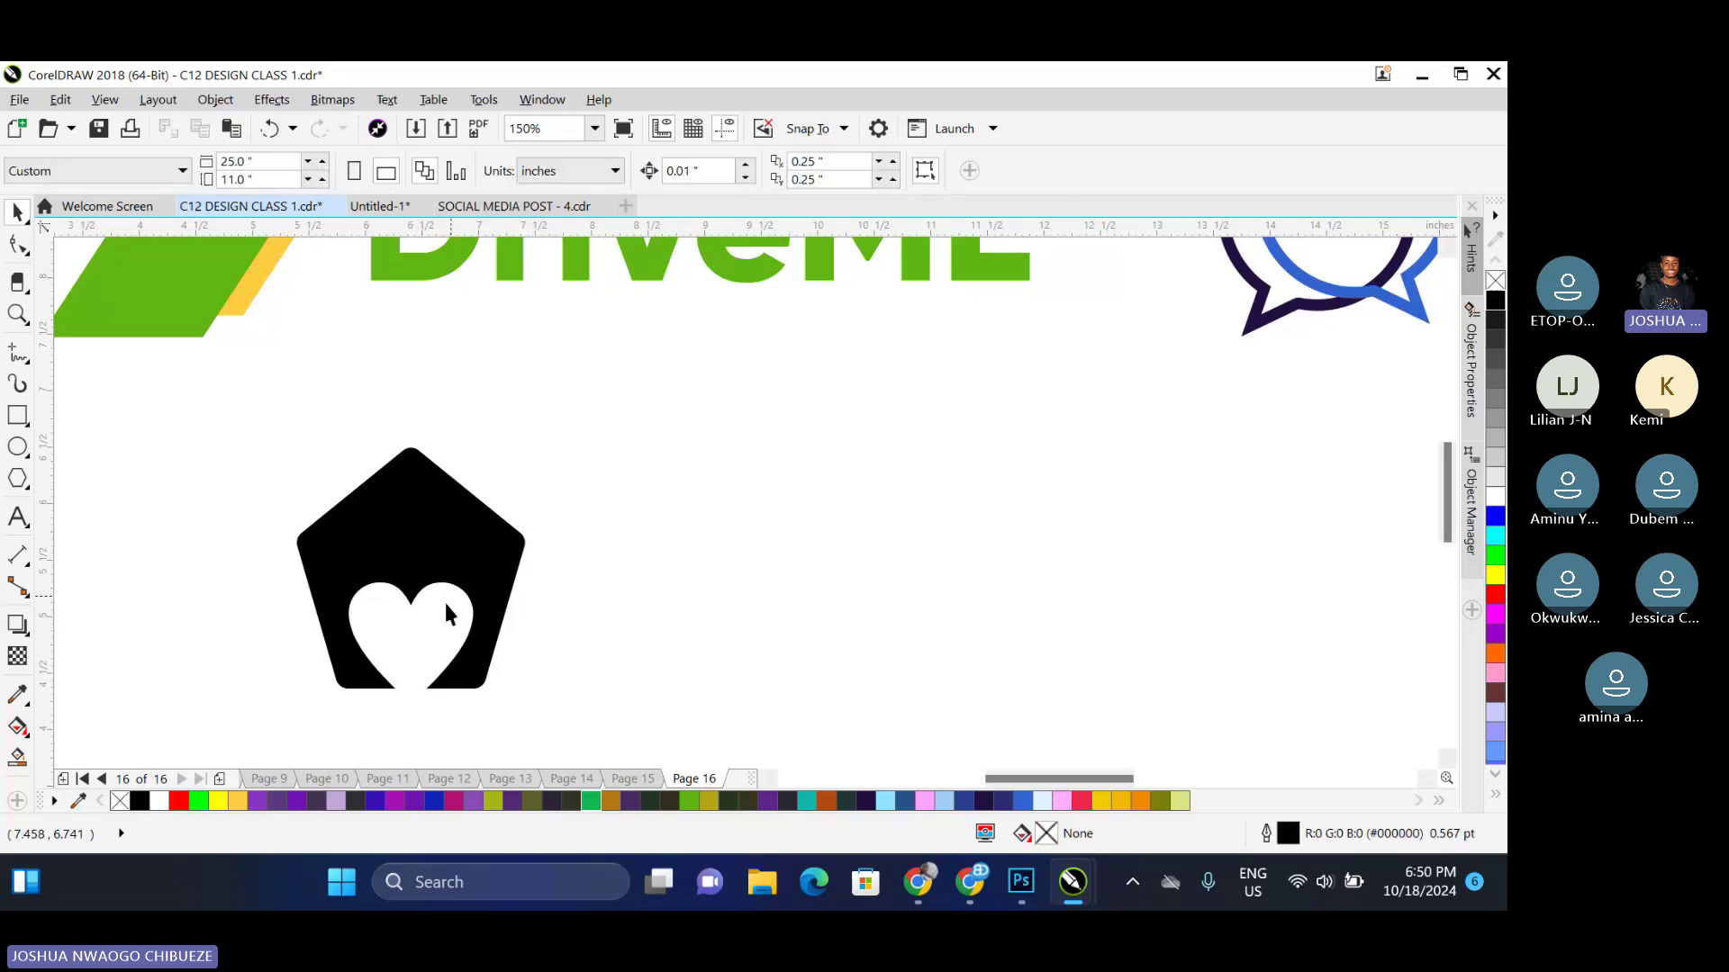
# Enlarge the white heart about its centre to about 1.18 in wide
pyautogui.click(443, 598)
pyautogui.moveTo(480, 575); pyautogui.dragTo(492, 566)
pyautogui.click(532, 436)
pyautogui.scroll(-2, 521, 491)
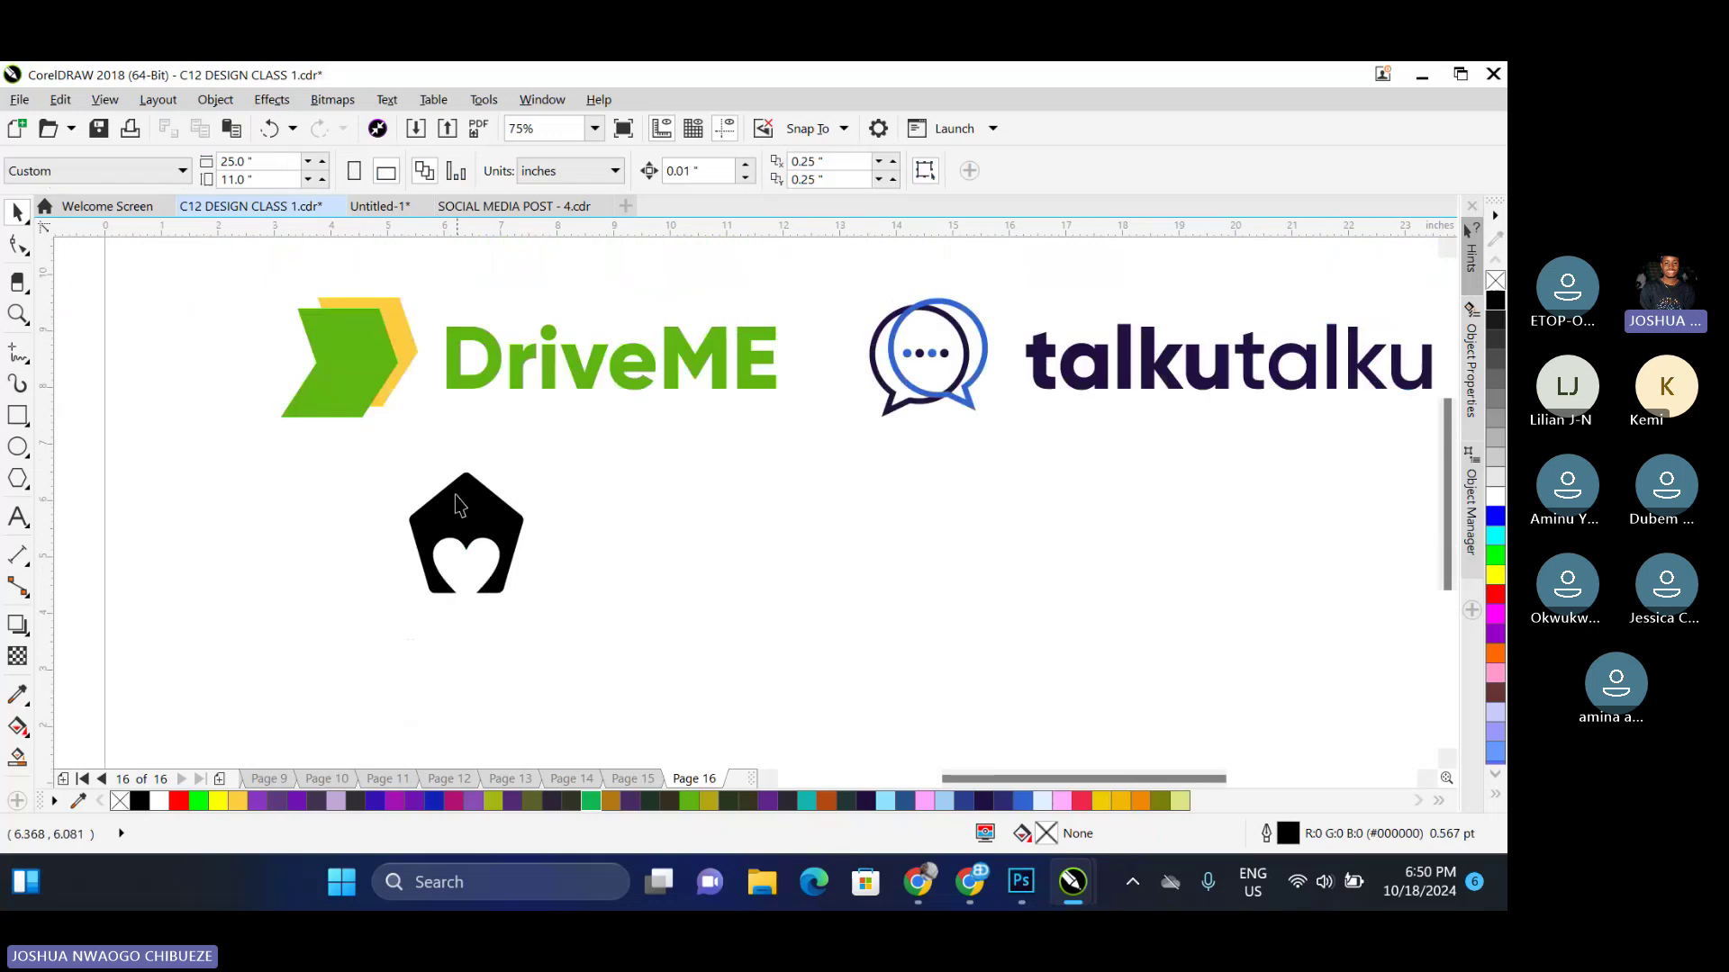
pyautogui.scroll(2, 459, 506)
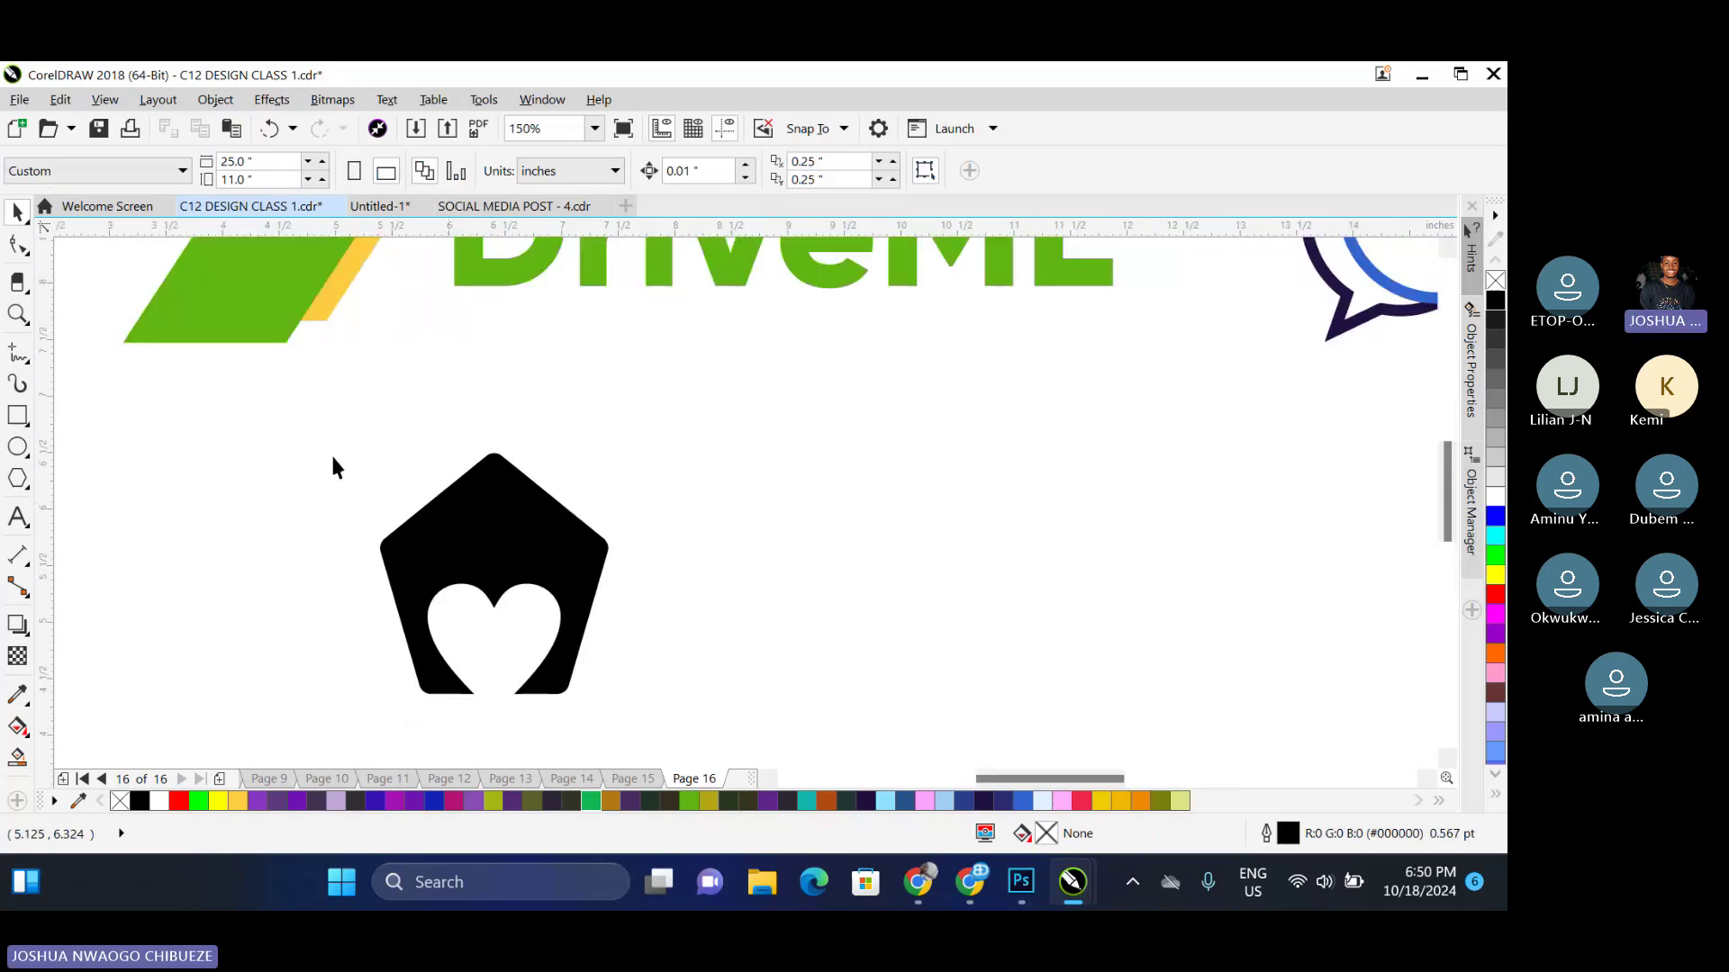
# Draw a rectangle about 4.2 by 3.4 in around the symbol, fill it purple #6E12B5 and send it to the back
pyautogui.moveTo(313, 421); pyautogui.dragTo(677, 733)
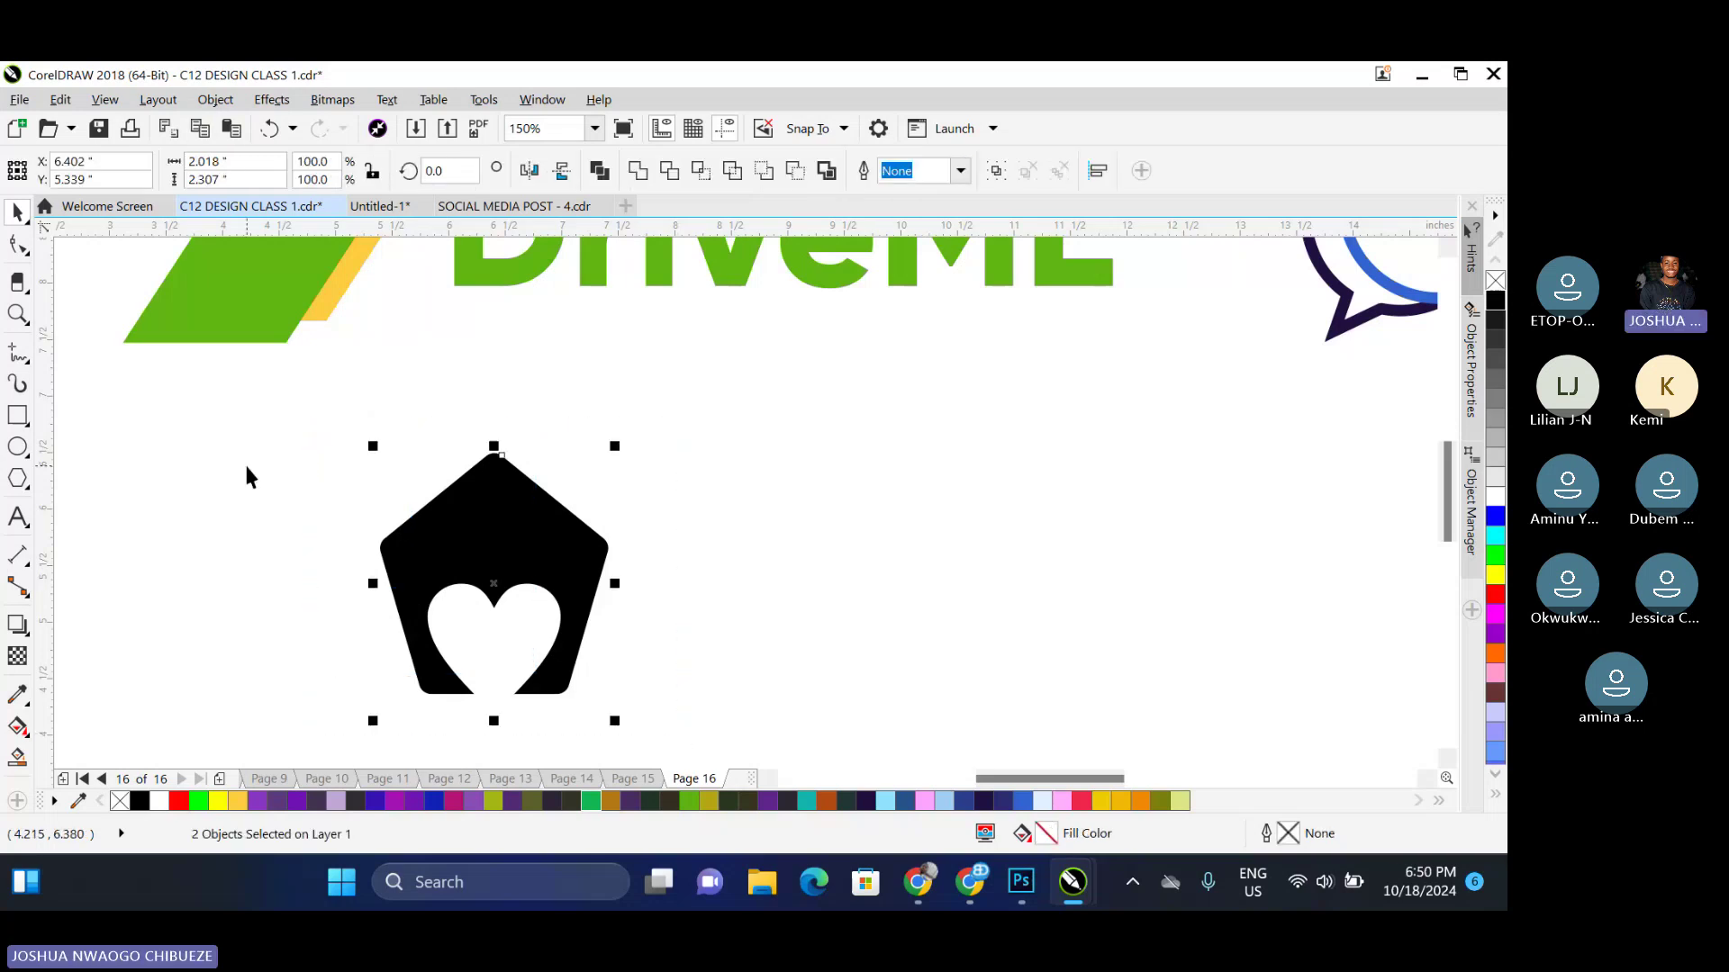
pyautogui.click(247, 471)
pyautogui.click(17, 416)
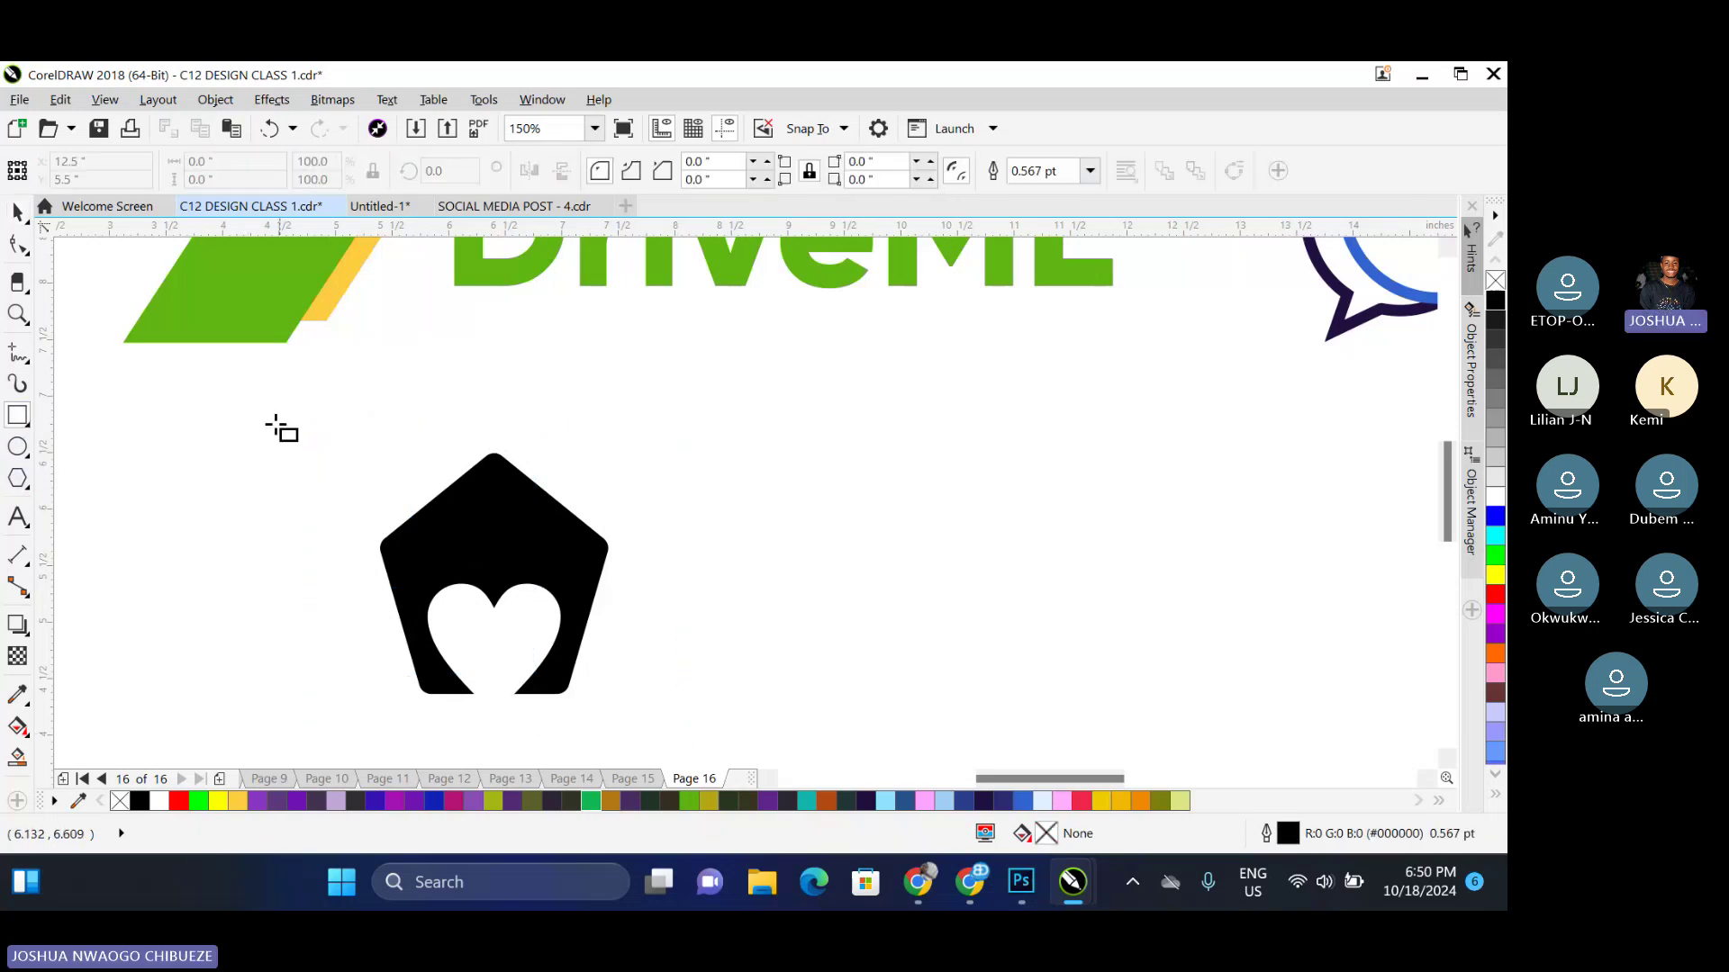
pyautogui.moveTo(264, 416); pyautogui.dragTo(742, 747)
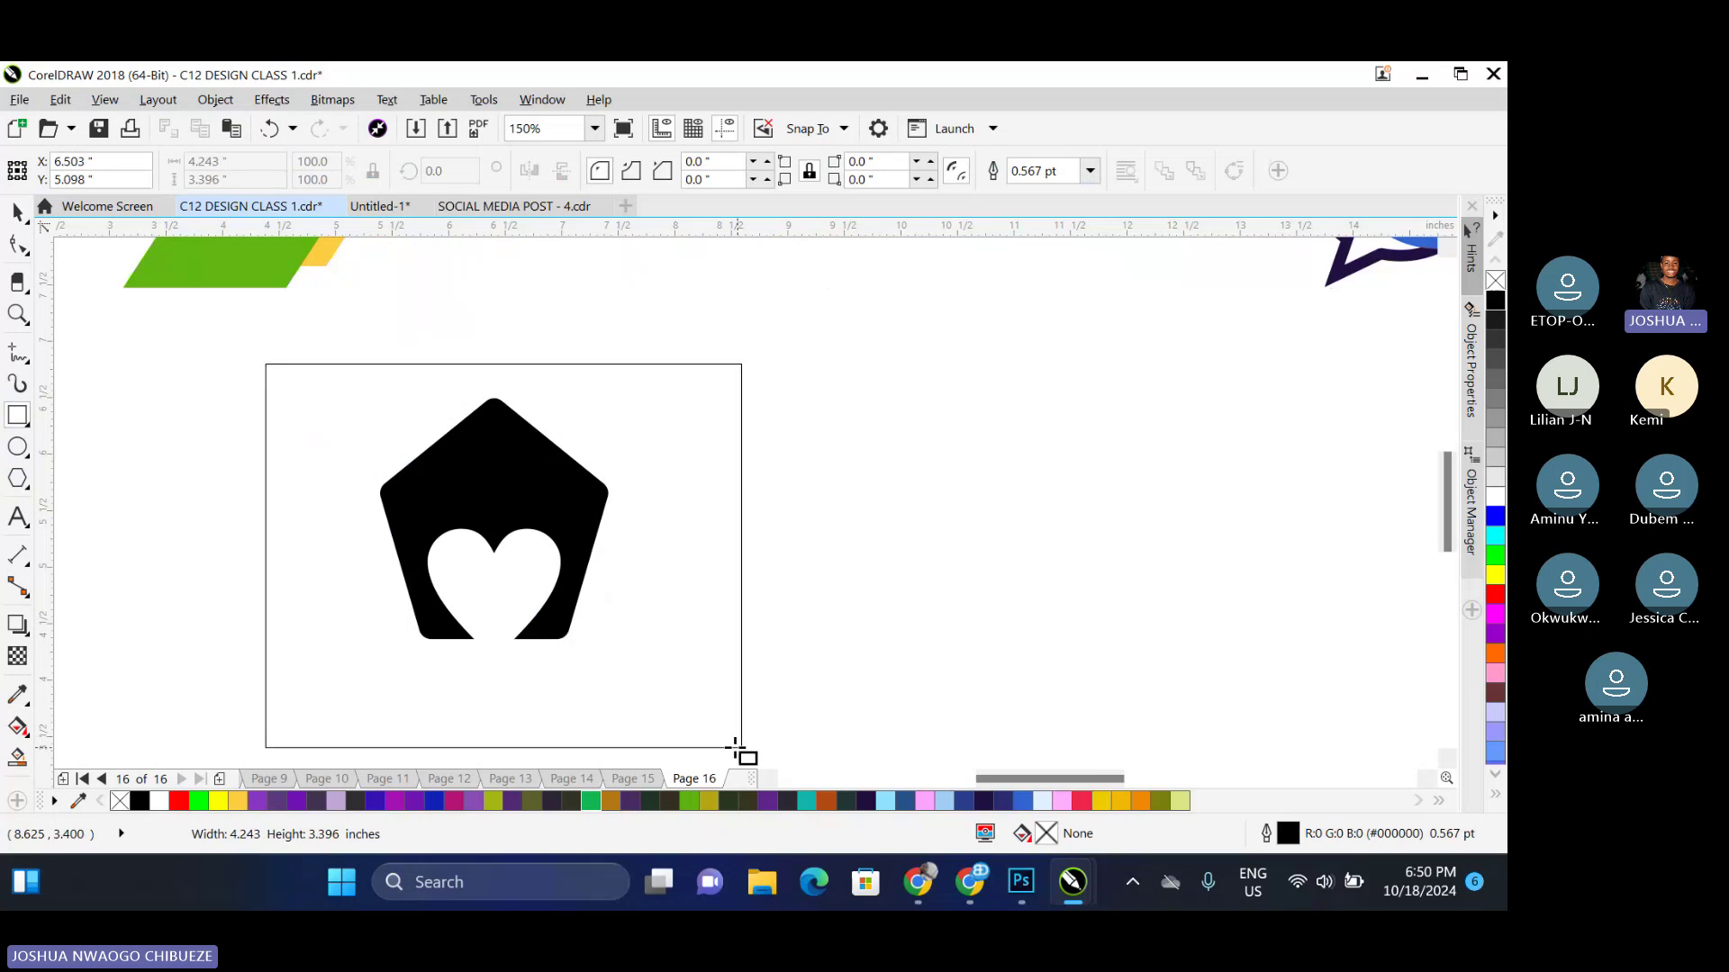
pyautogui.click(414, 801)
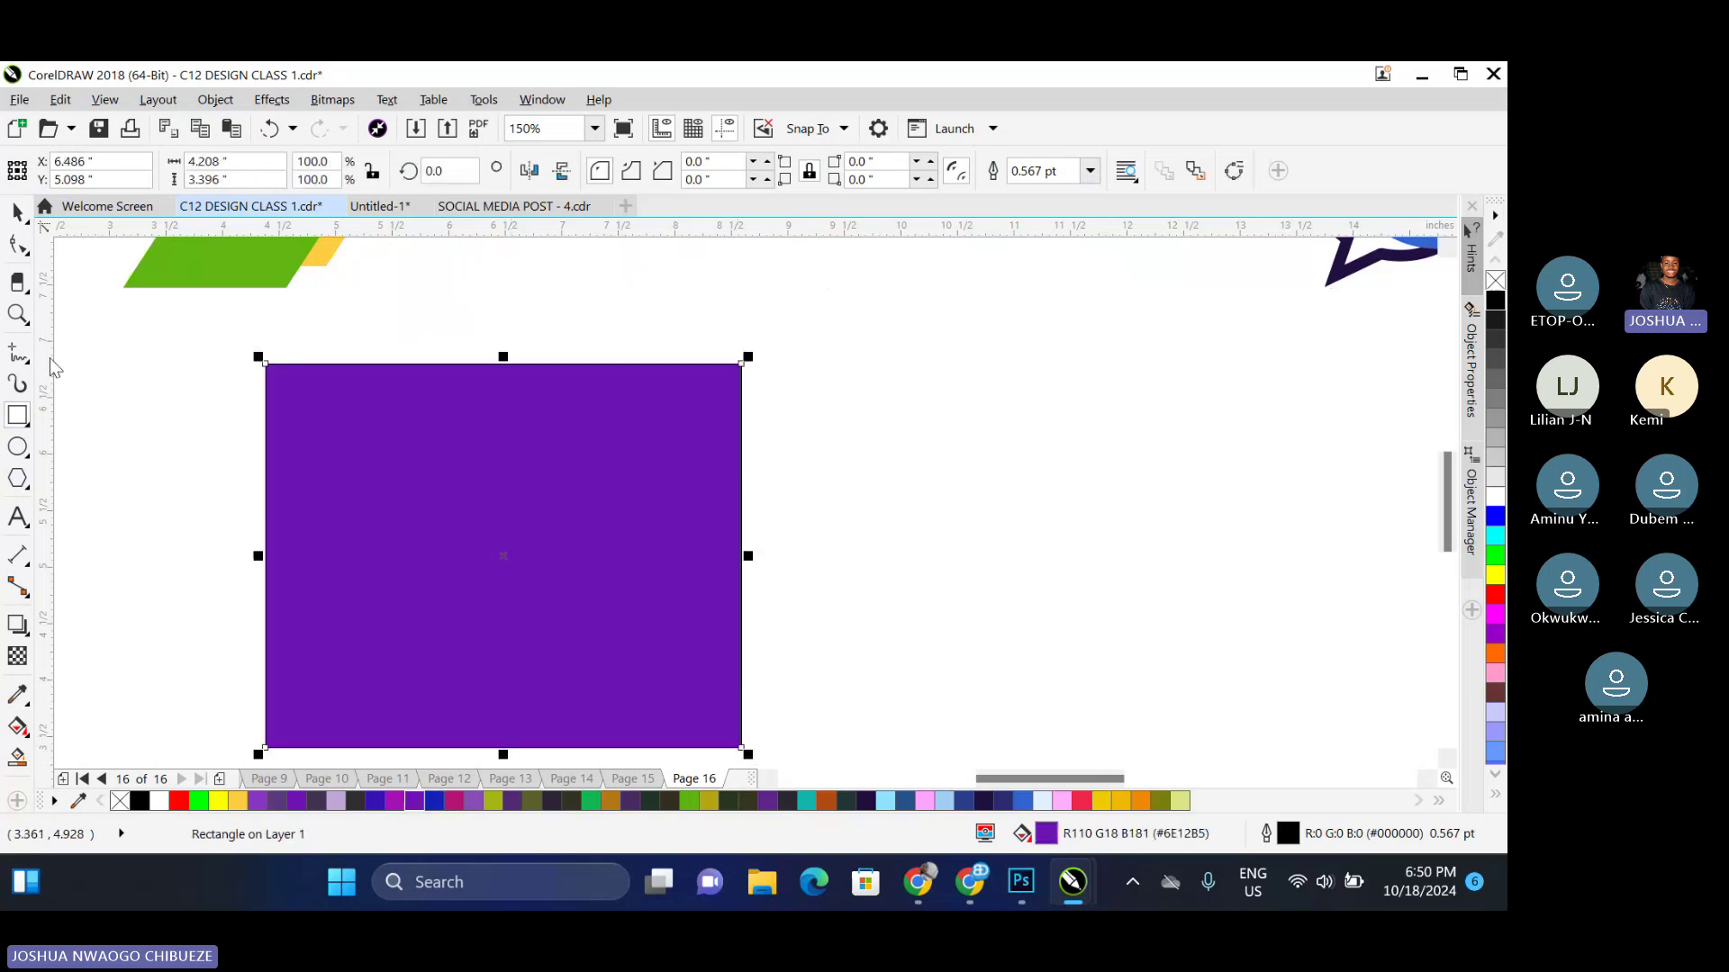
pyautogui.click(17, 211)
pyautogui.hotkey('shift', 'pagedown')
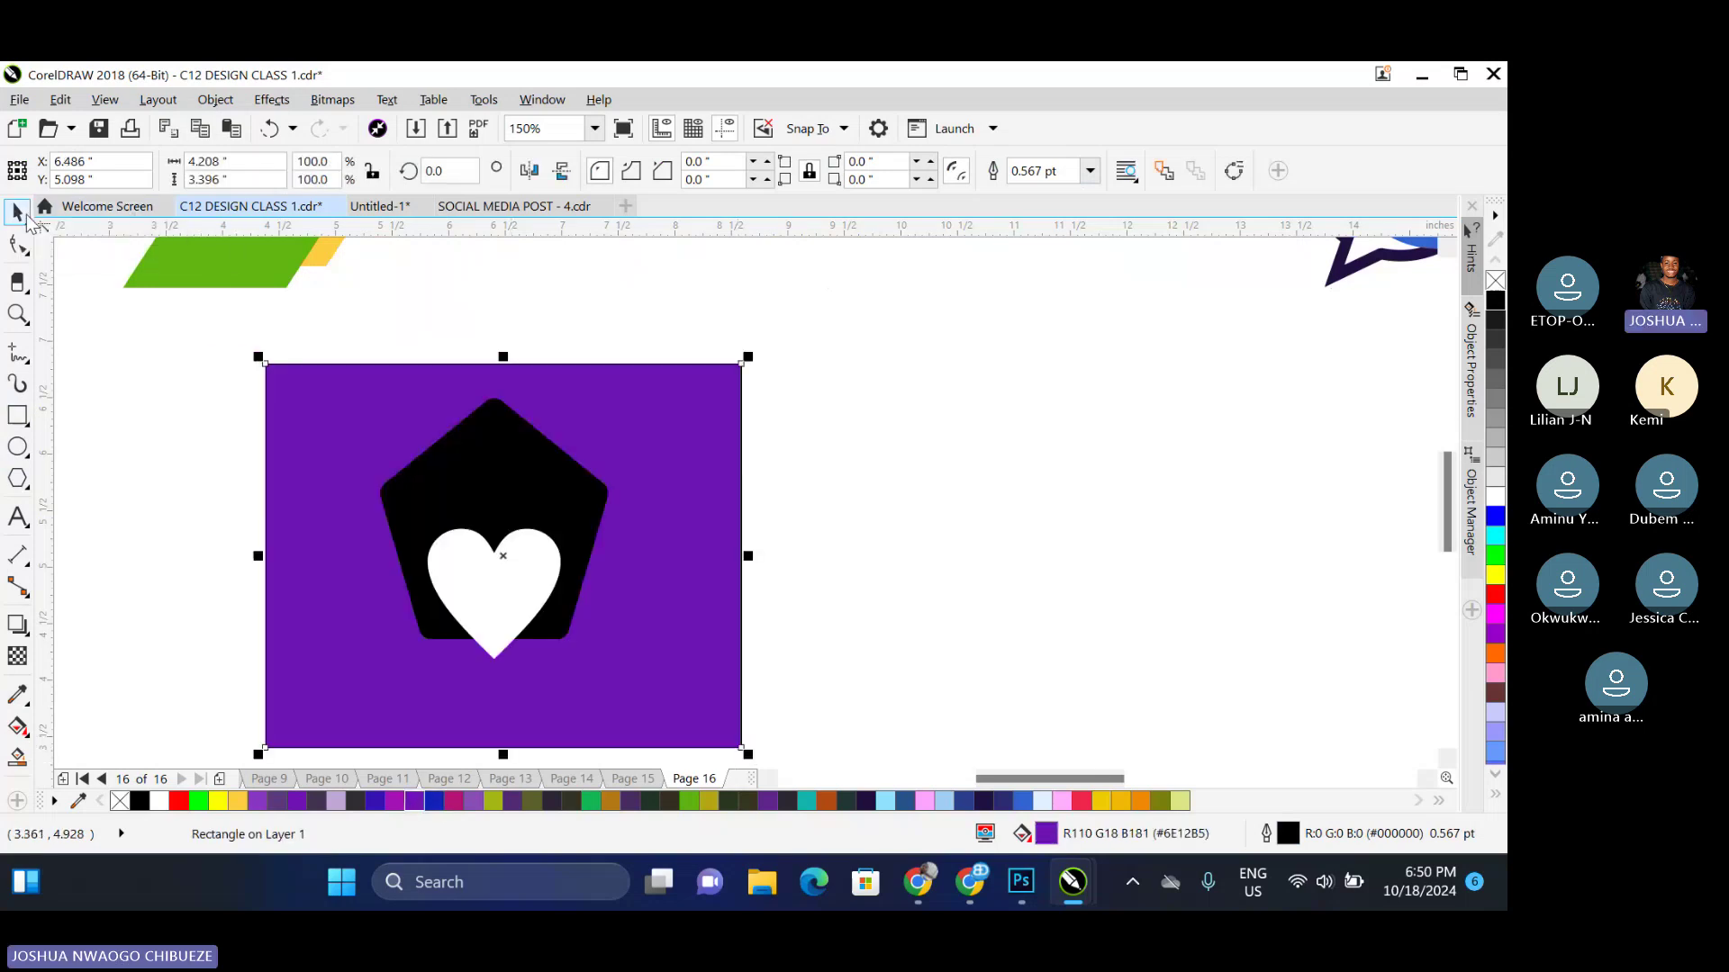
# Try Simplify on the pentagon and heart, move the heart aside to check the cut, and undo it
pyautogui.click(769, 468)
pyautogui.click(518, 571)
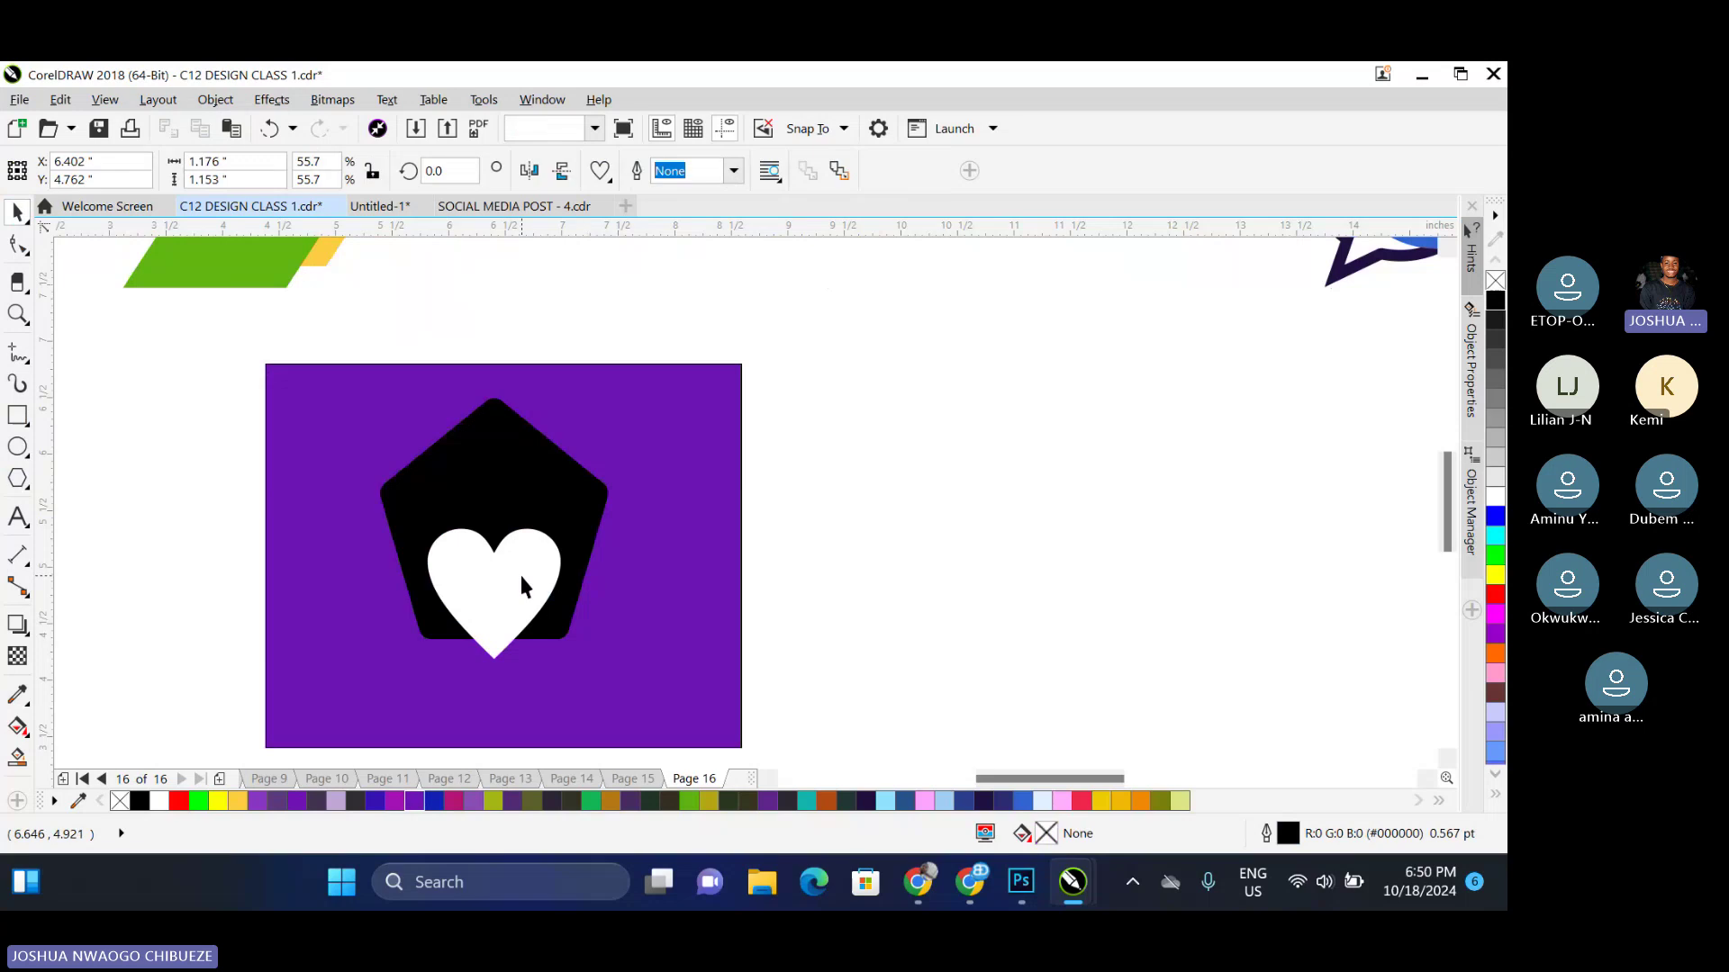
pyautogui.click(766, 474)
pyautogui.click(438, 569)
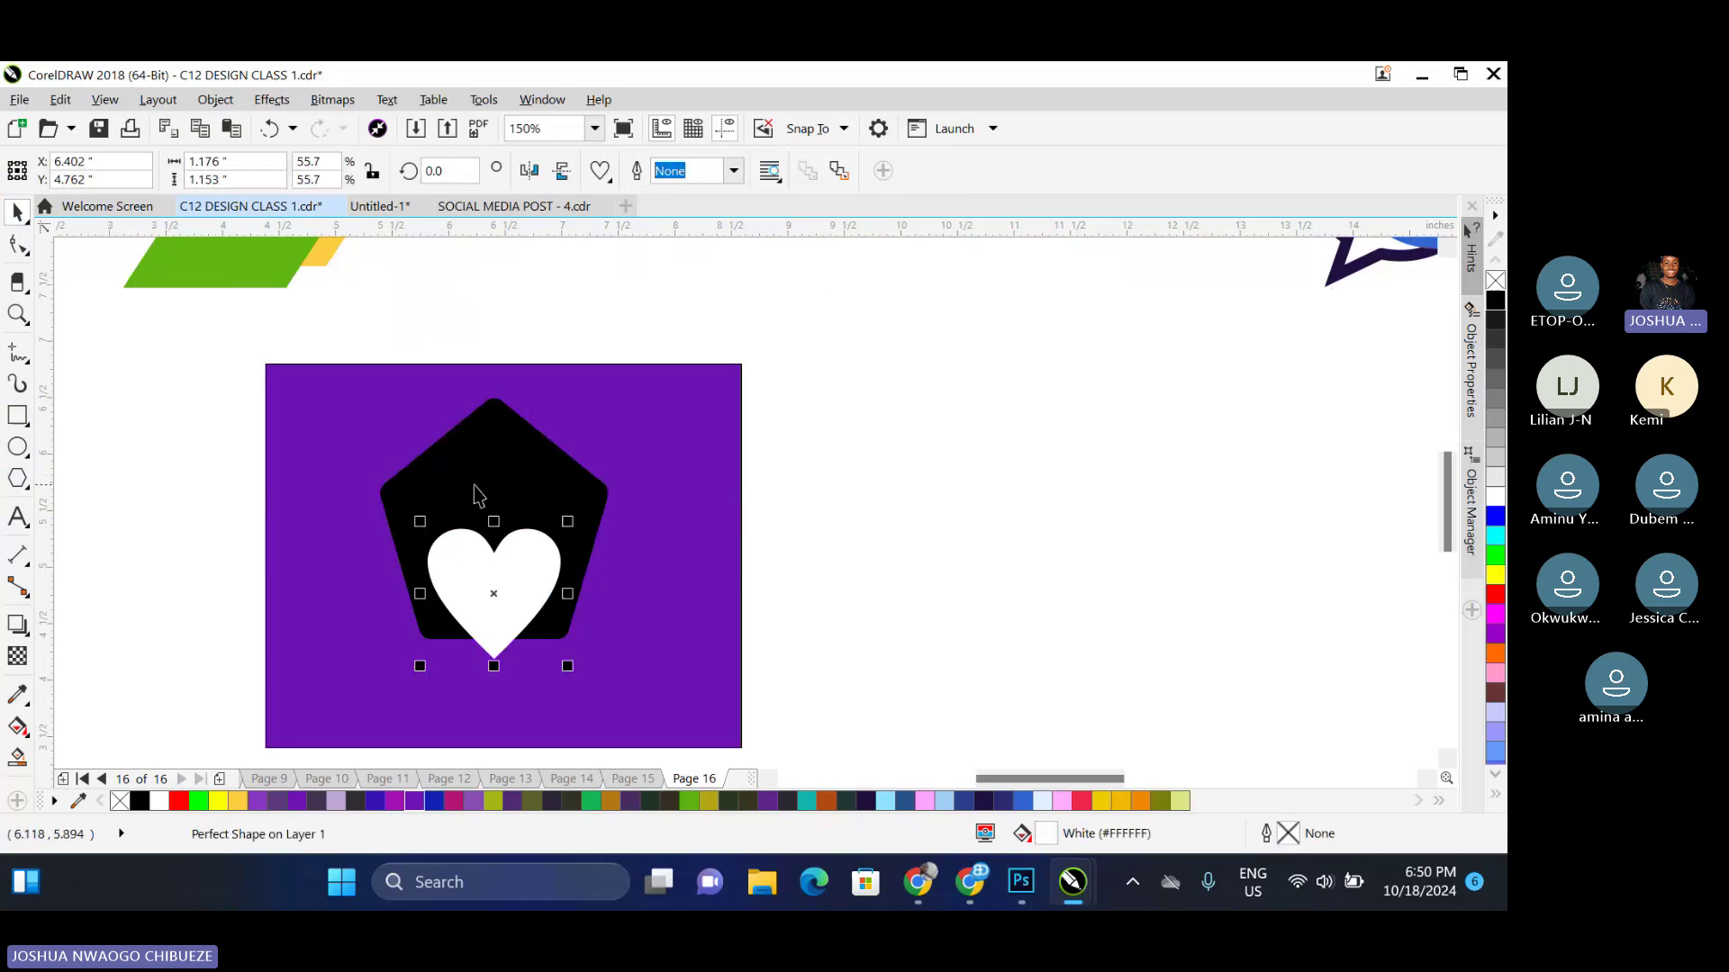
pyautogui.click(781, 398)
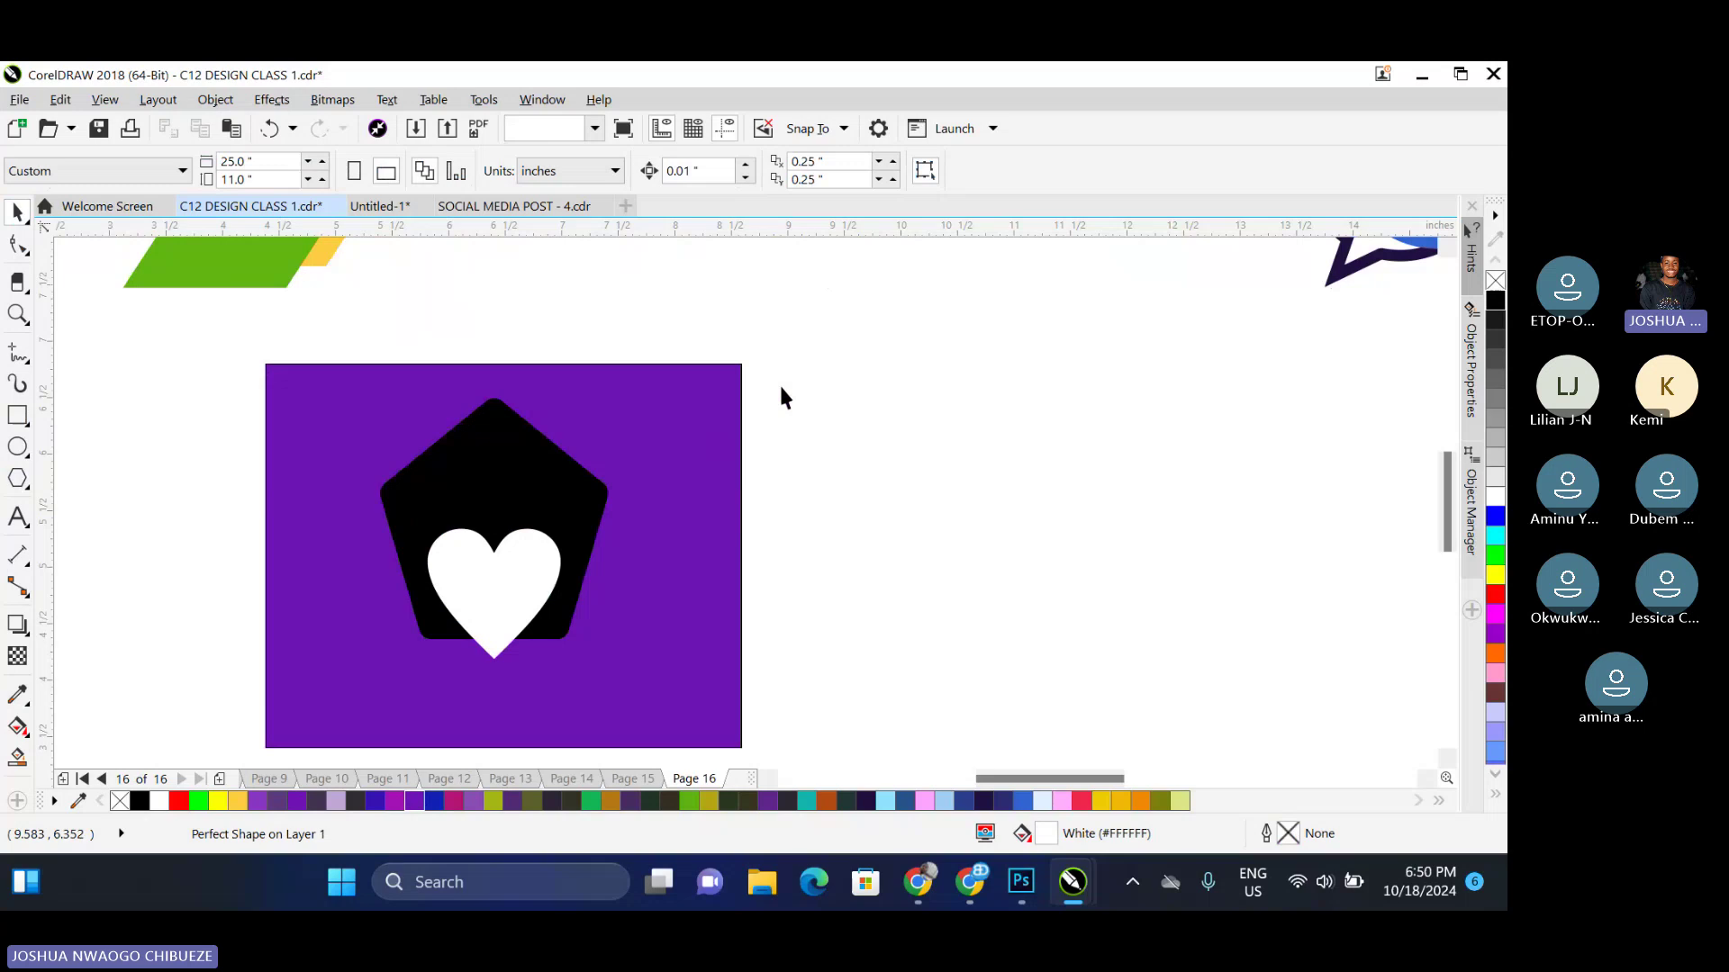
pyautogui.moveTo(815, 333); pyautogui.dragTo(324, 717)
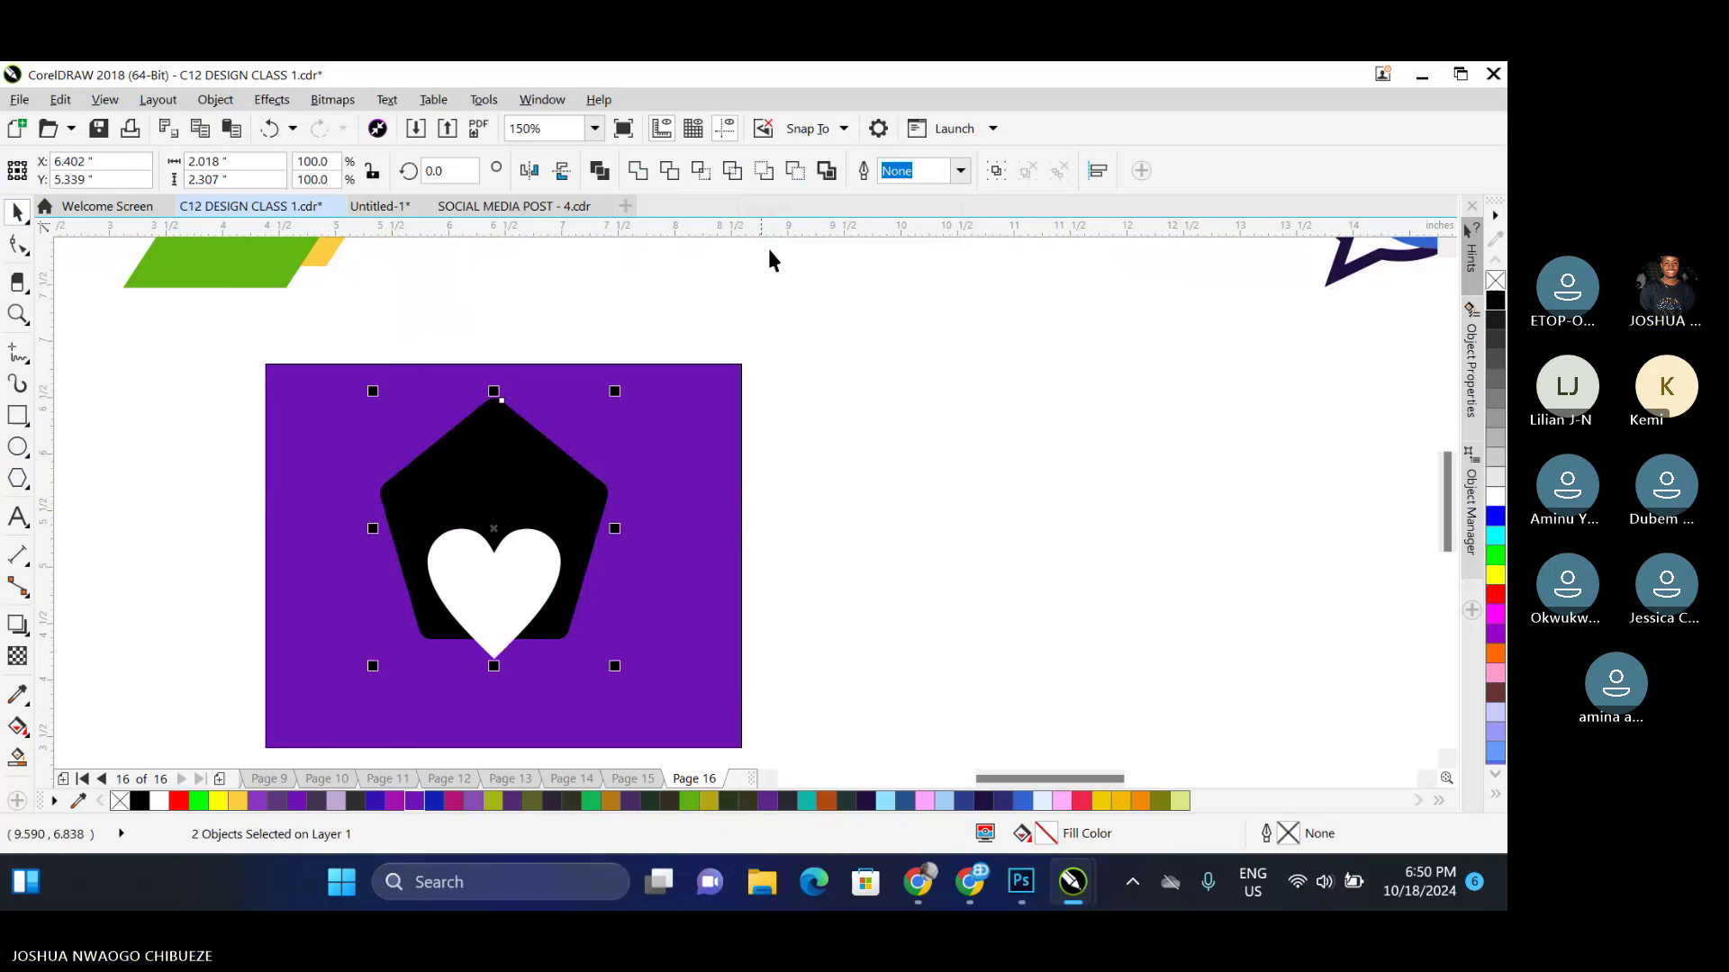
pyautogui.click(732, 171)
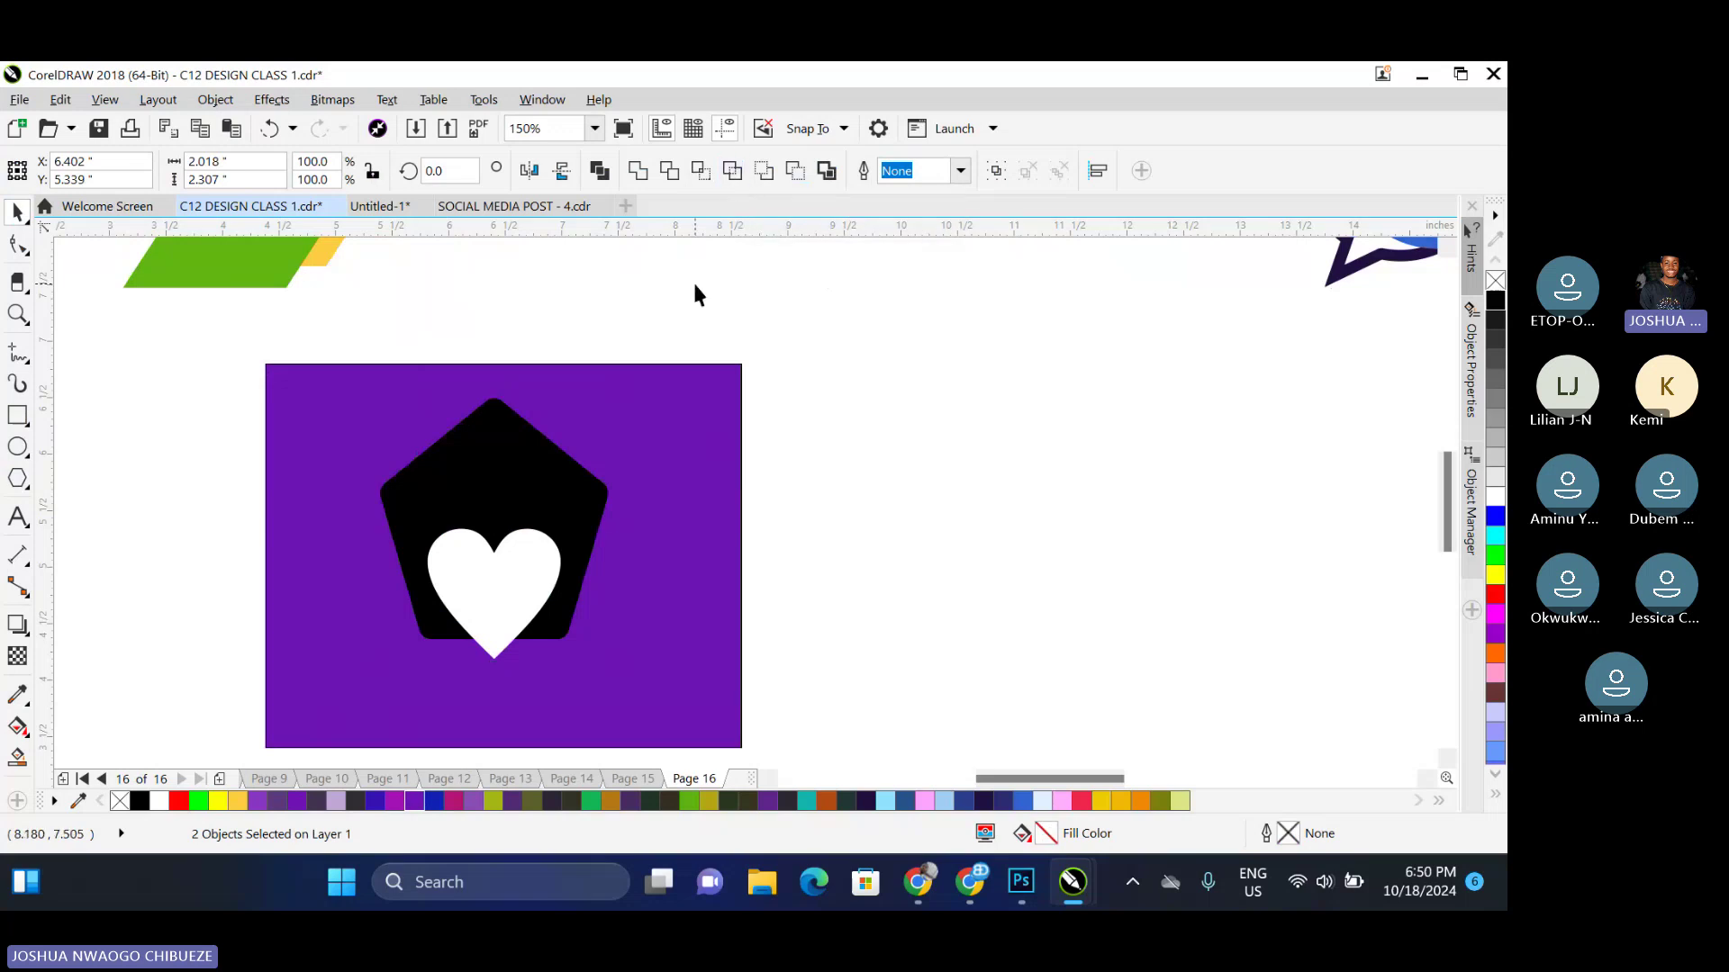
pyautogui.click(513, 579)
pyautogui.moveTo(513, 579); pyautogui.dragTo(550, 632)
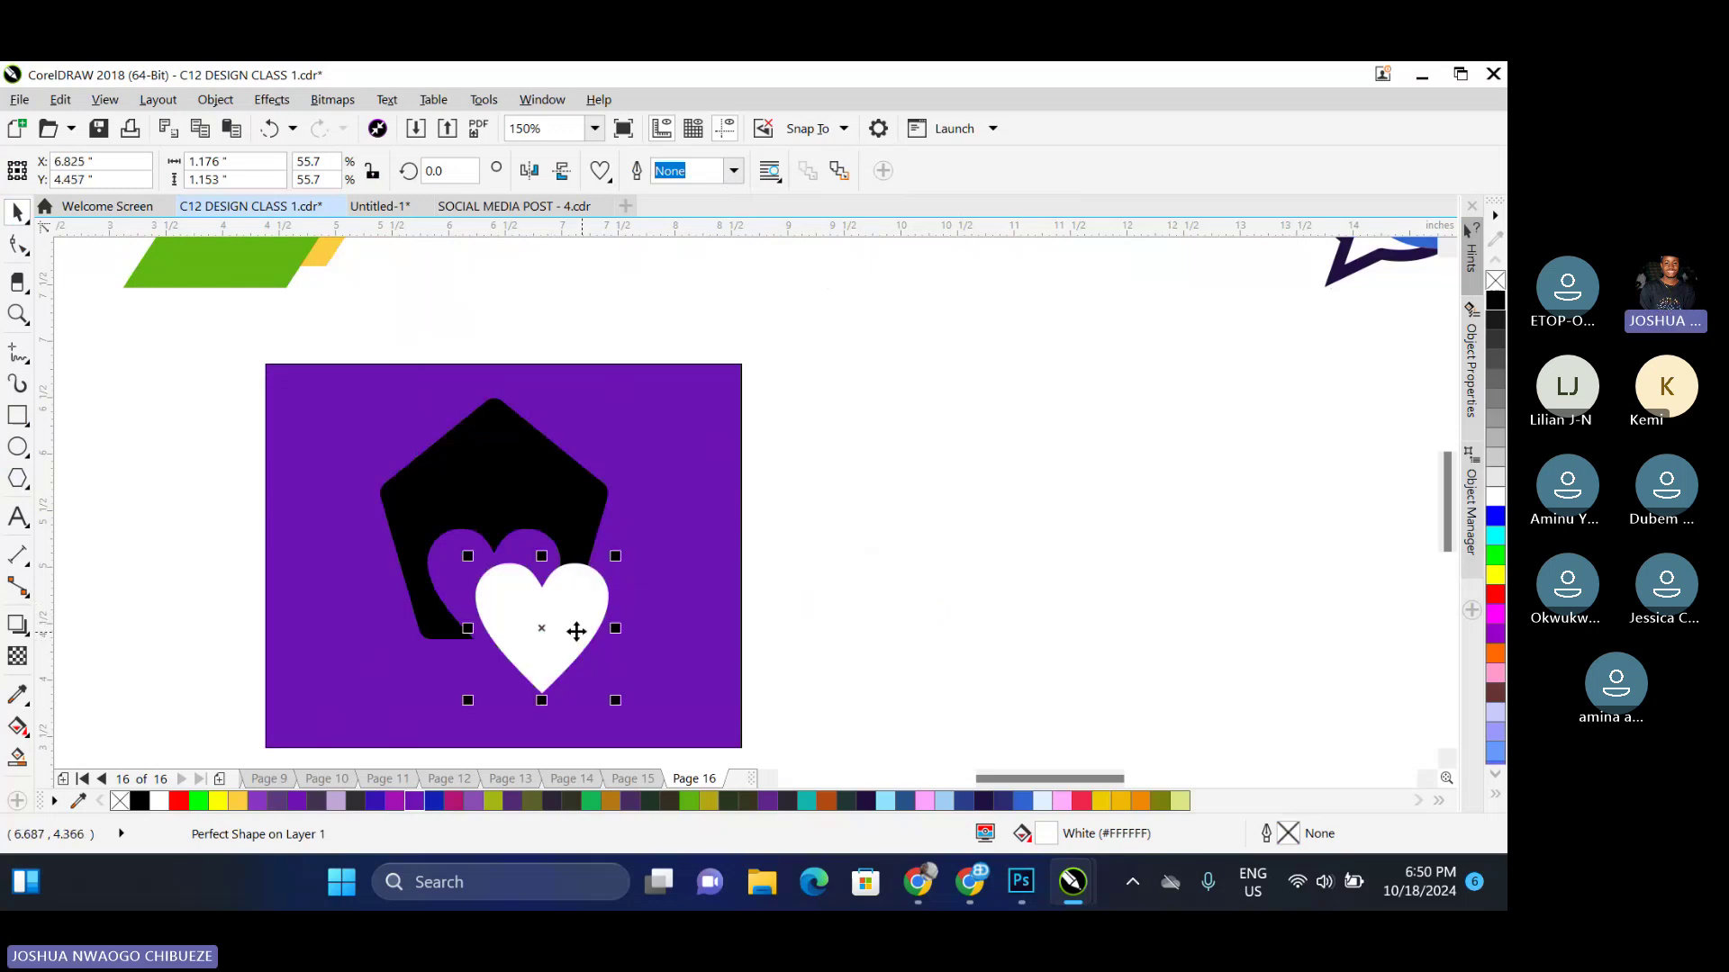
pyautogui.hotkey('ctrl', 'z')
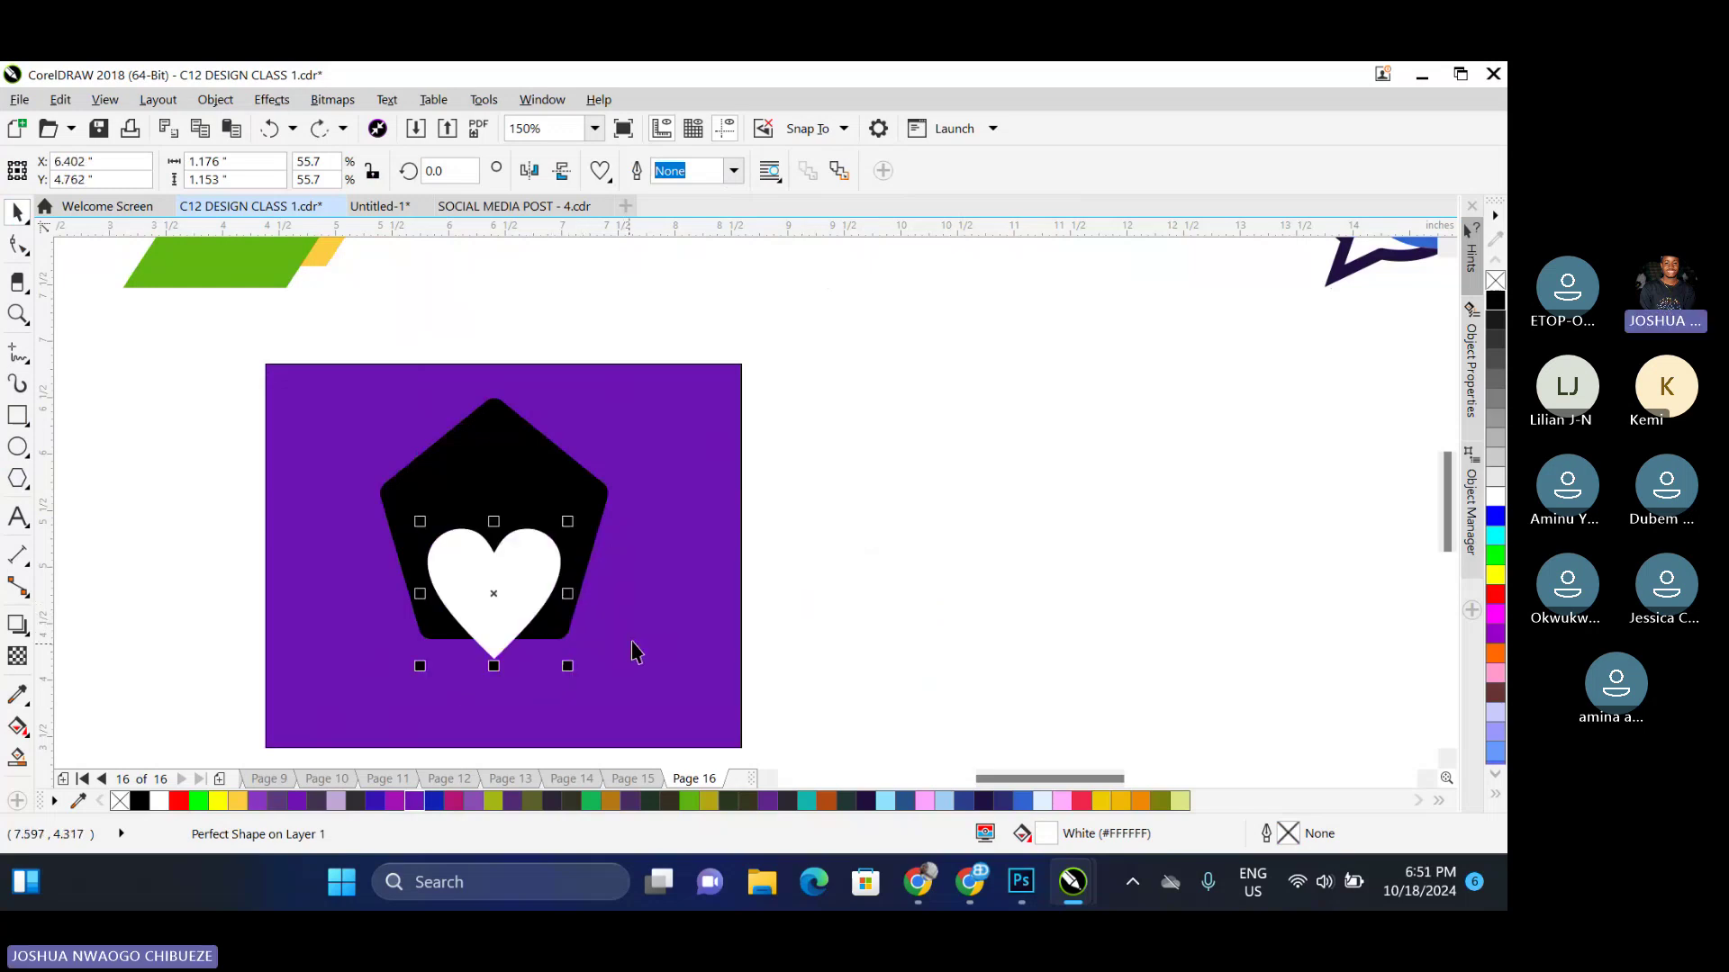
# Cut the heart out of the pentagon with Back Minus Front and delete the purple background rectangle
pyautogui.moveTo(830, 297); pyautogui.dragTo(348, 641)
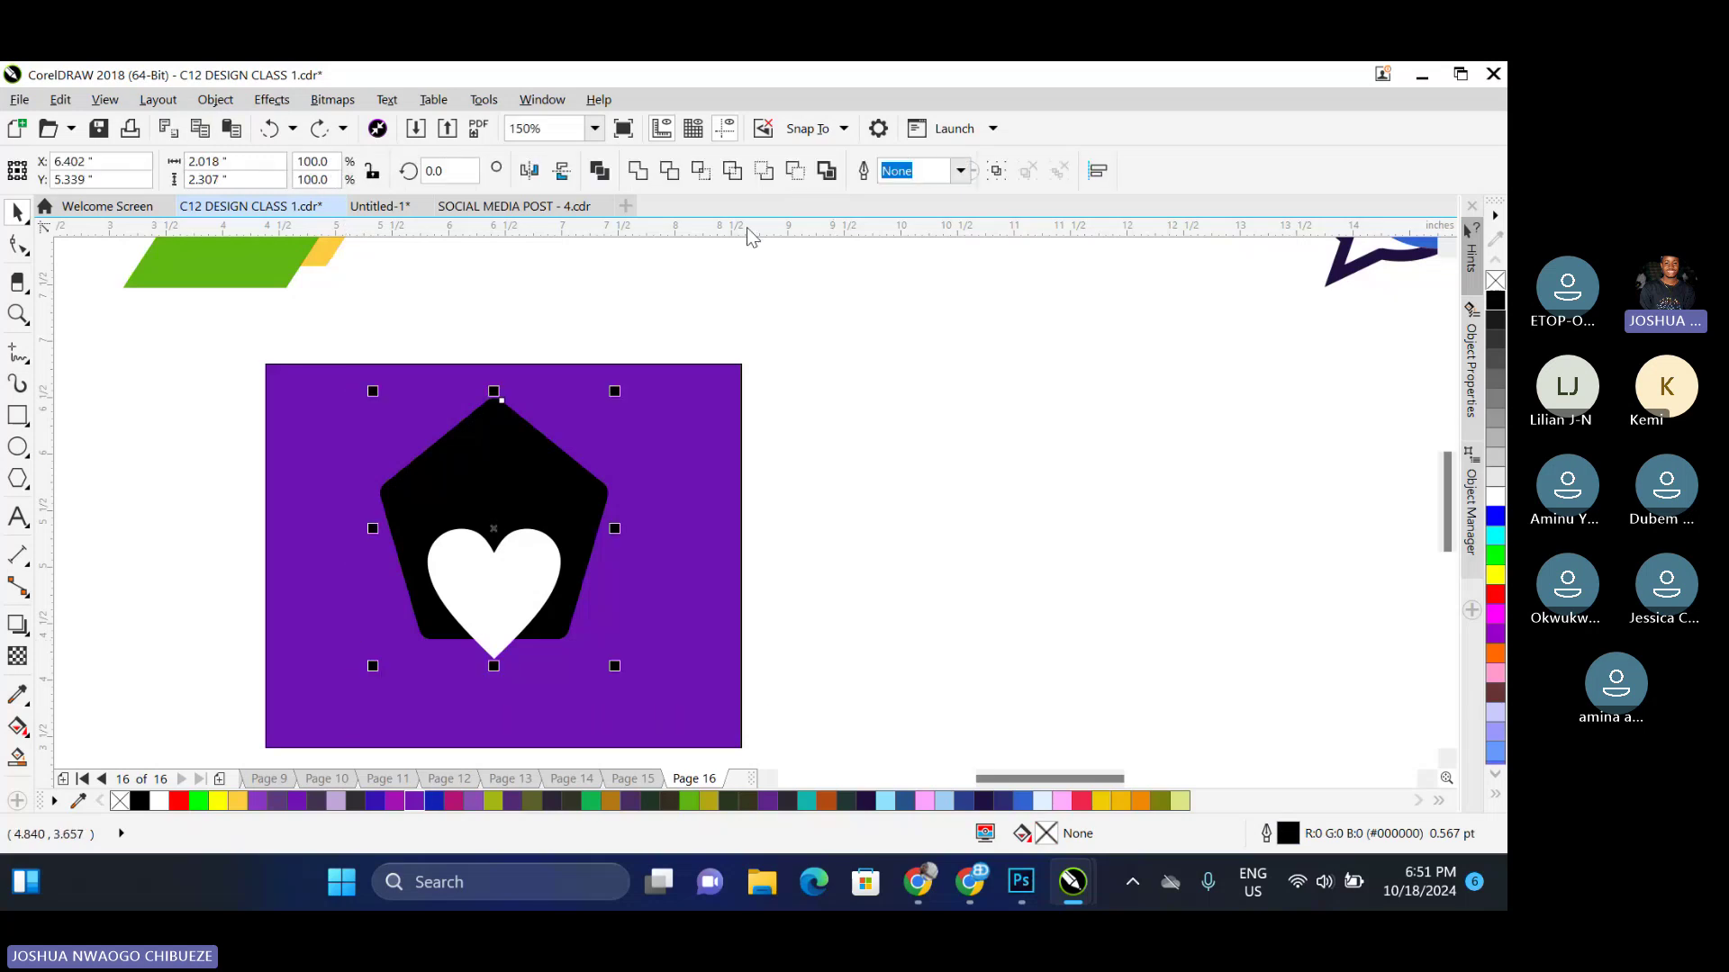
pyautogui.click(797, 171)
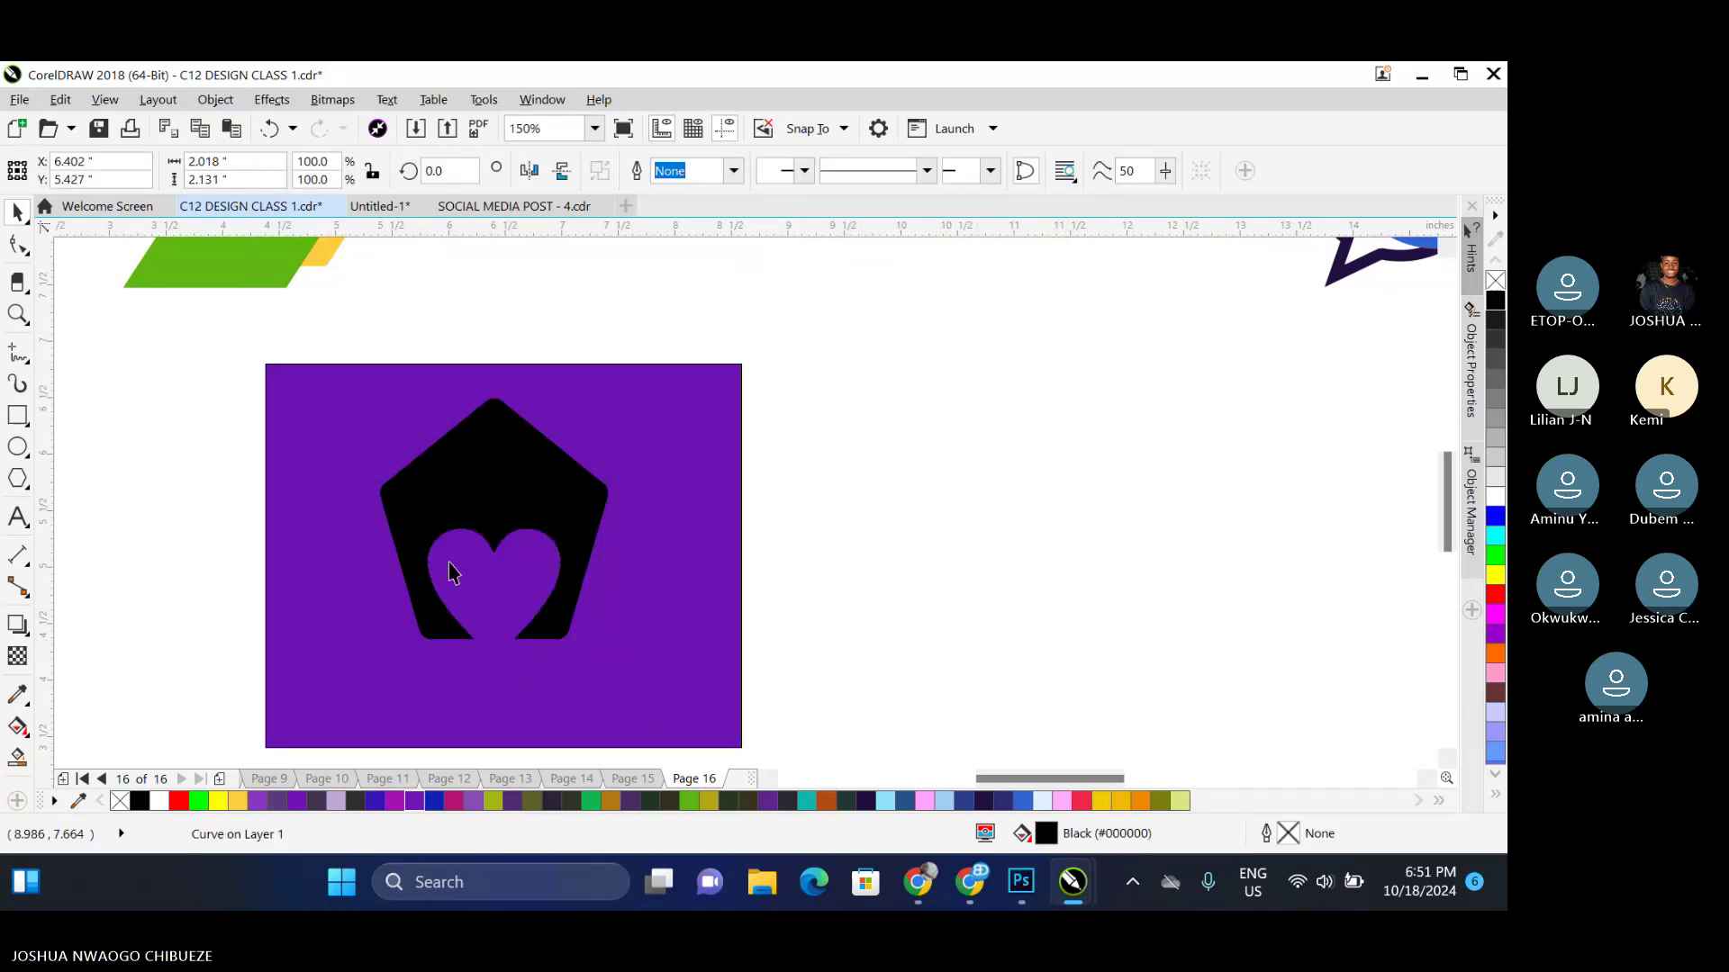
pyautogui.click(477, 615)
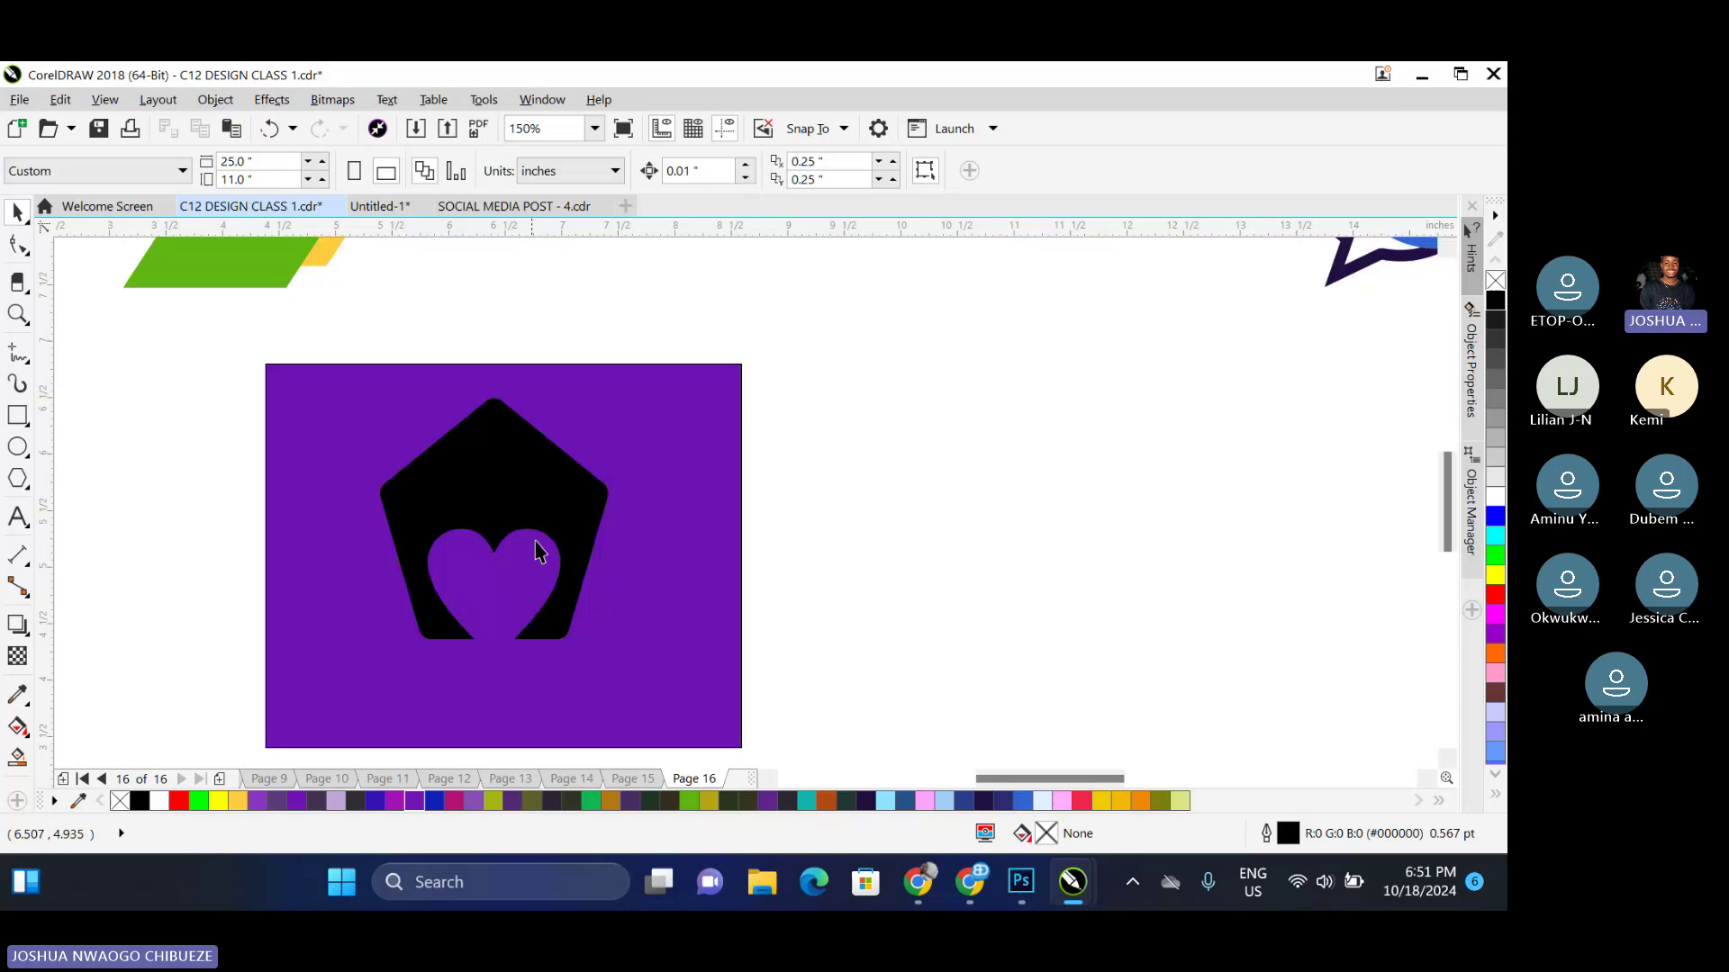
pyautogui.click(661, 448)
pyautogui.press('Delete')
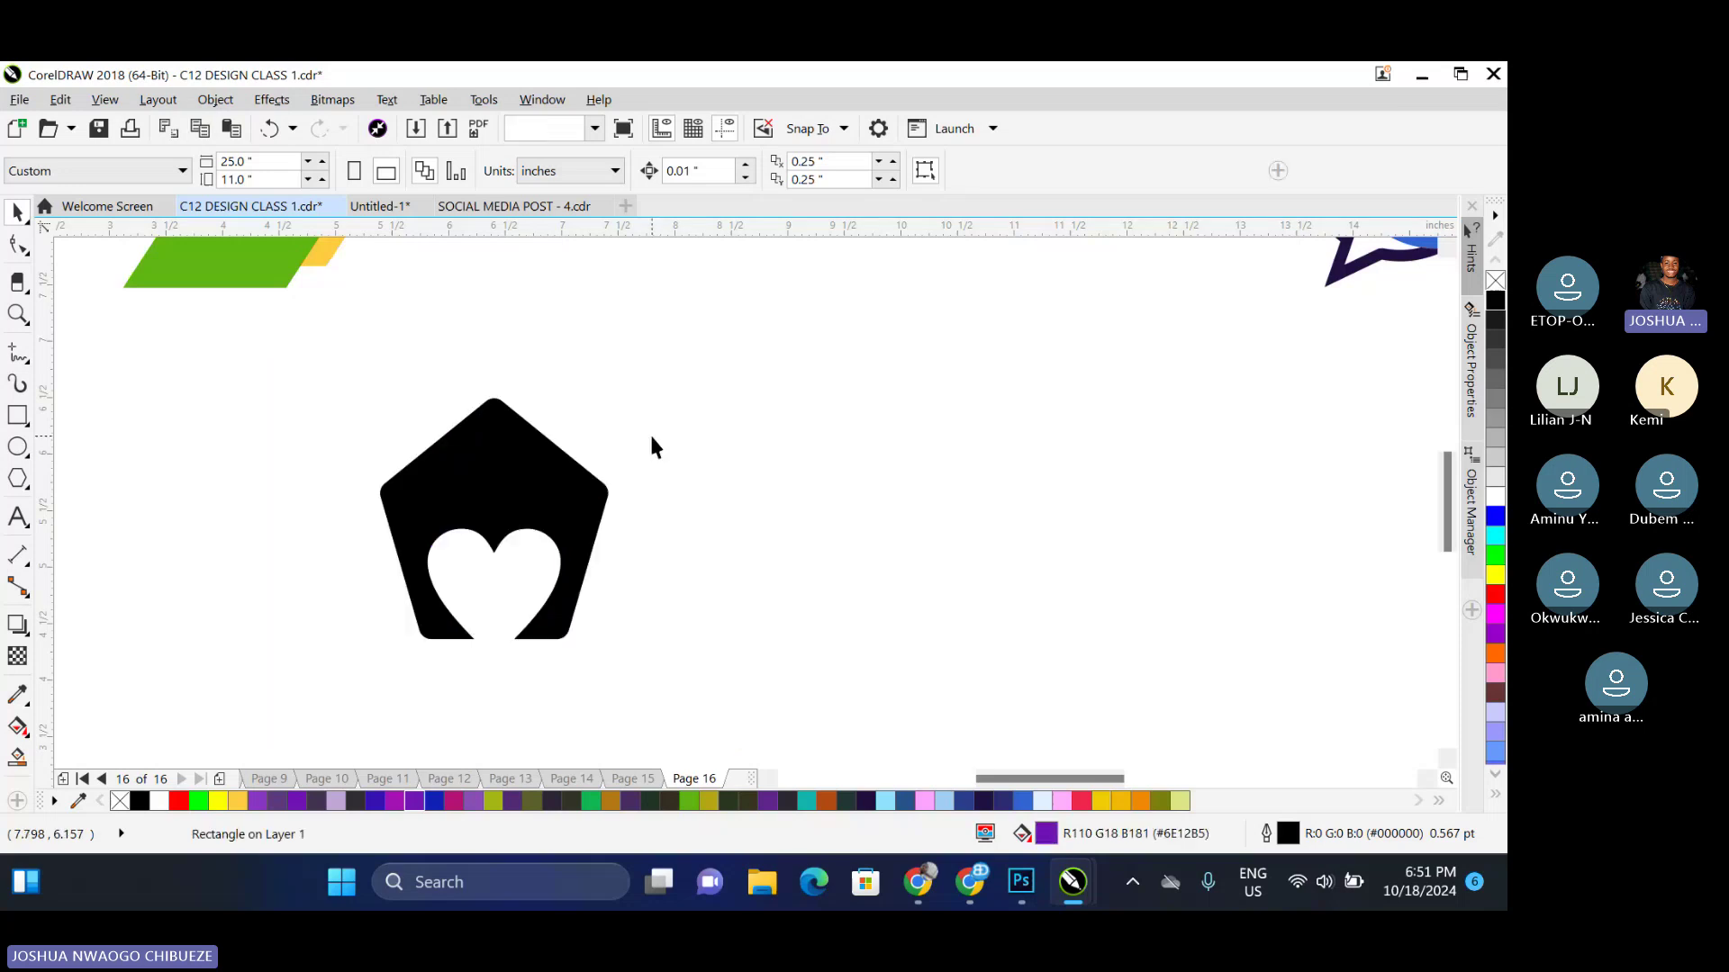
# Fill the heart-cut pentagon with red #F2274C and move it left, beneath the DriveME icon
pyautogui.click(578, 472)
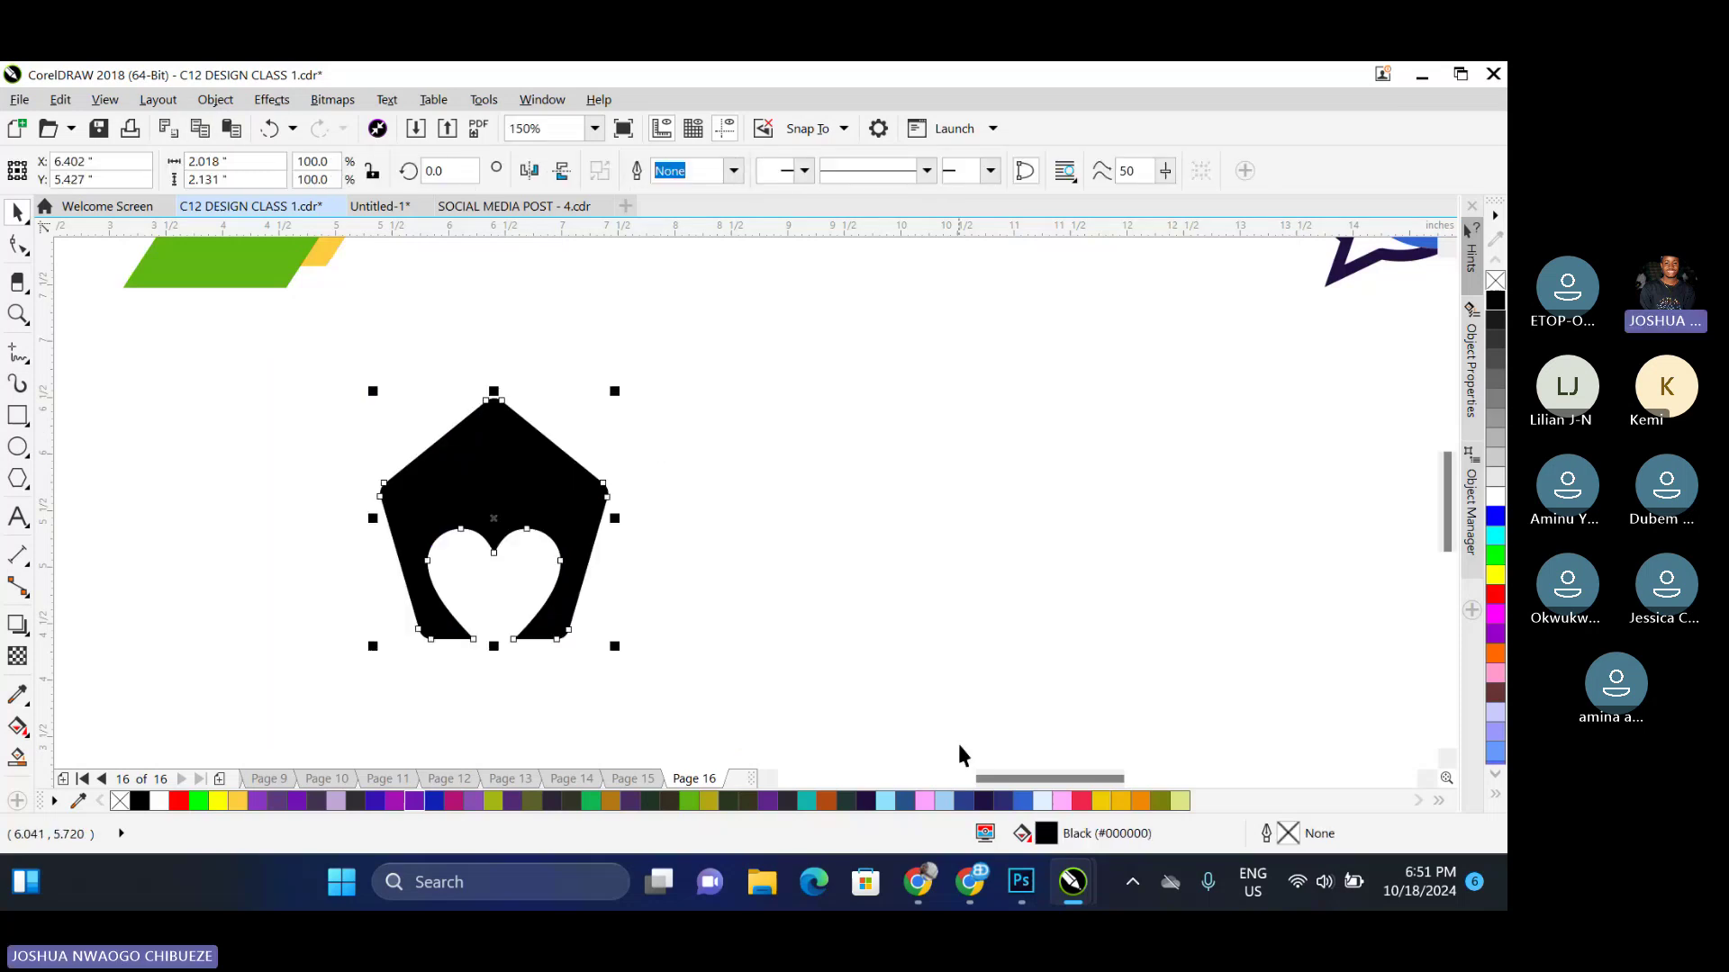
pyautogui.click(1081, 800)
pyautogui.scroll(-1, 486, 535)
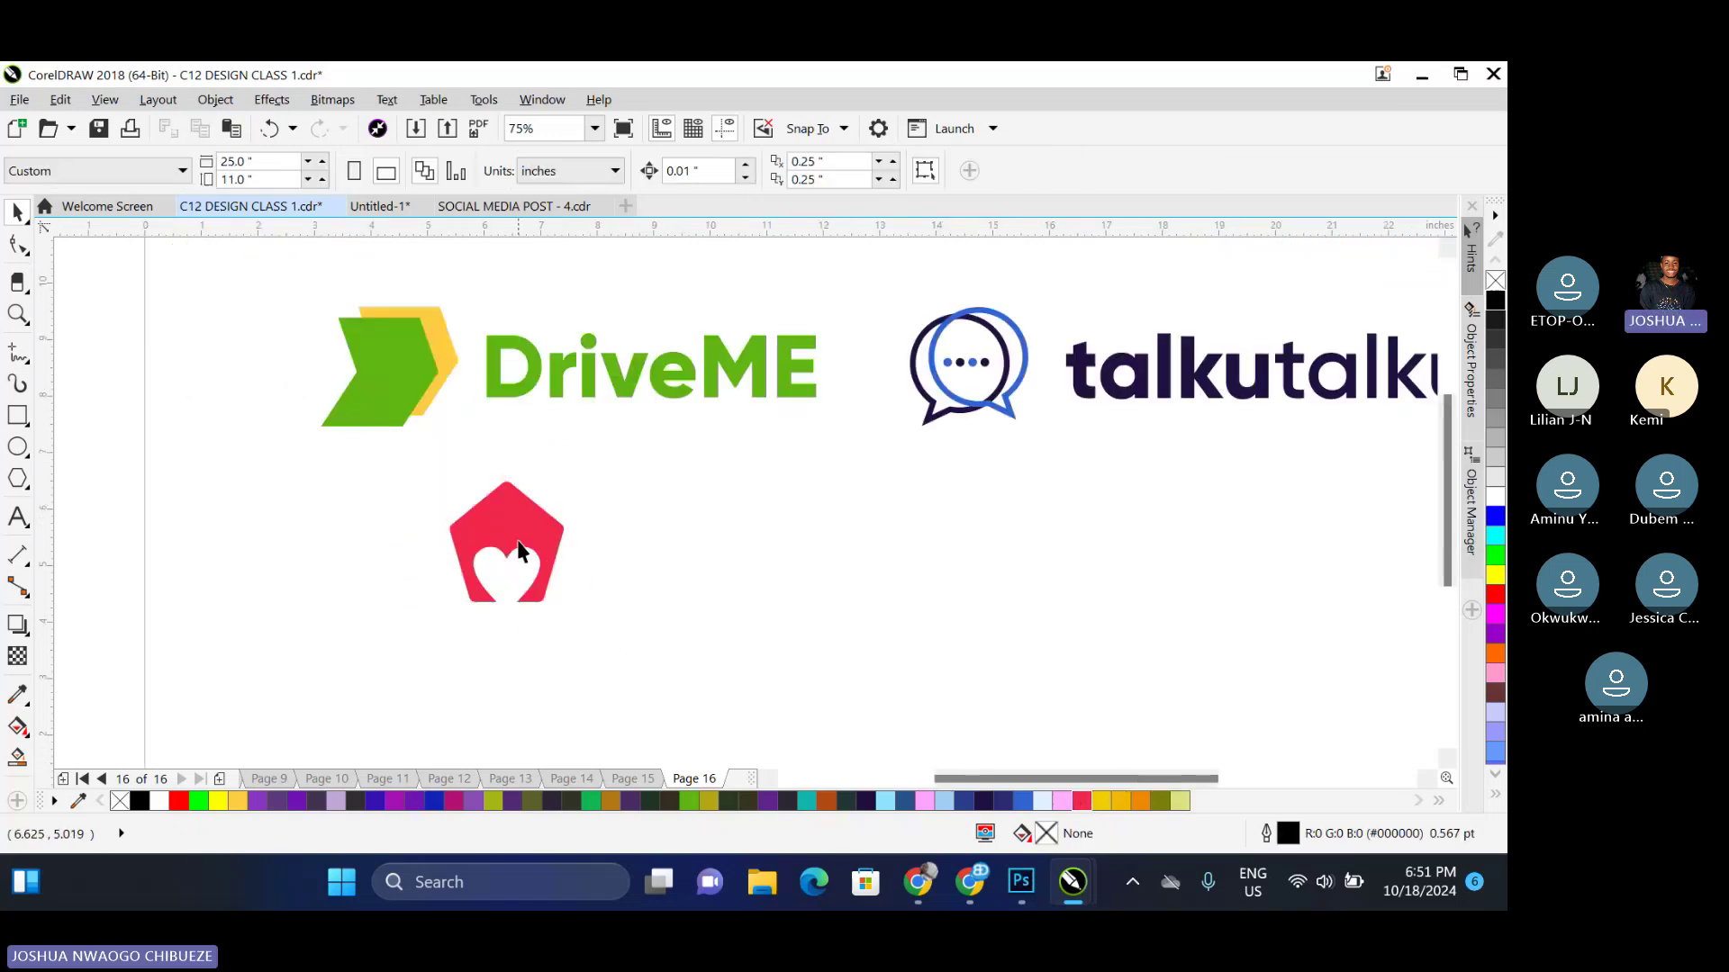
pyautogui.moveTo(482, 536); pyautogui.dragTo(369, 508)
# Create a copy of the red symbol behind it, rotated about 9° counterclockwise and filled light pink #FFACFE
pyautogui.scroll(1, 374, 522)
pyautogui.click(369, 508)
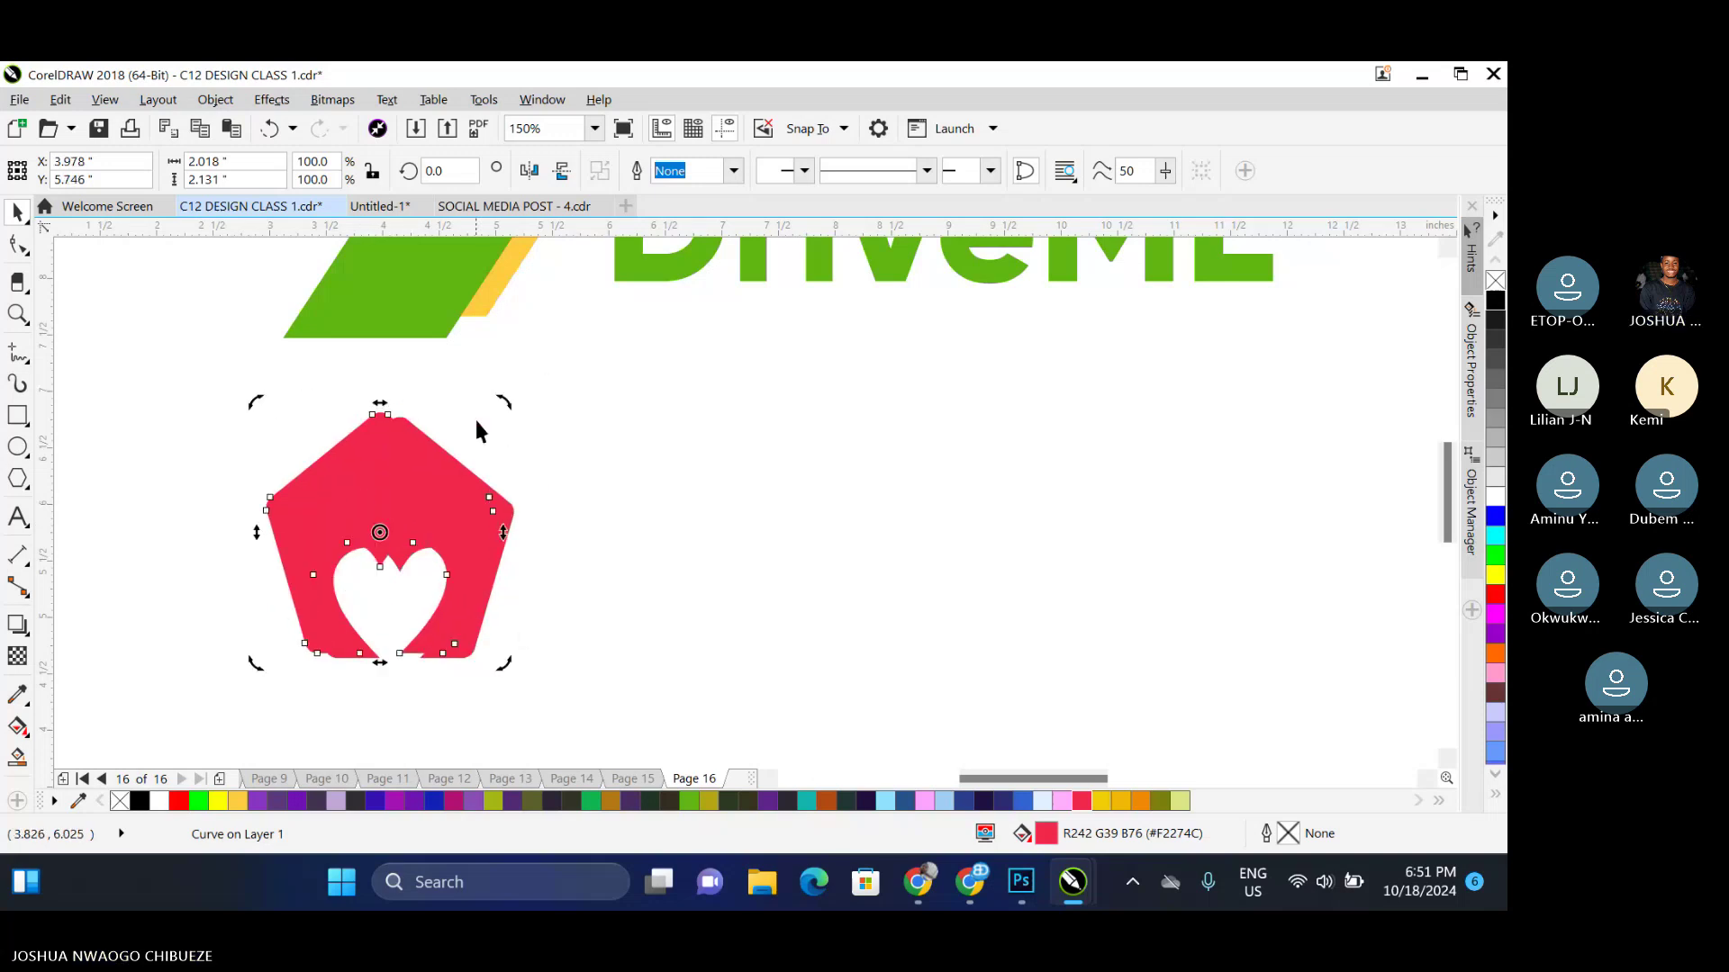
pyautogui.moveTo(502, 403); pyautogui.dragTo(485, 382)
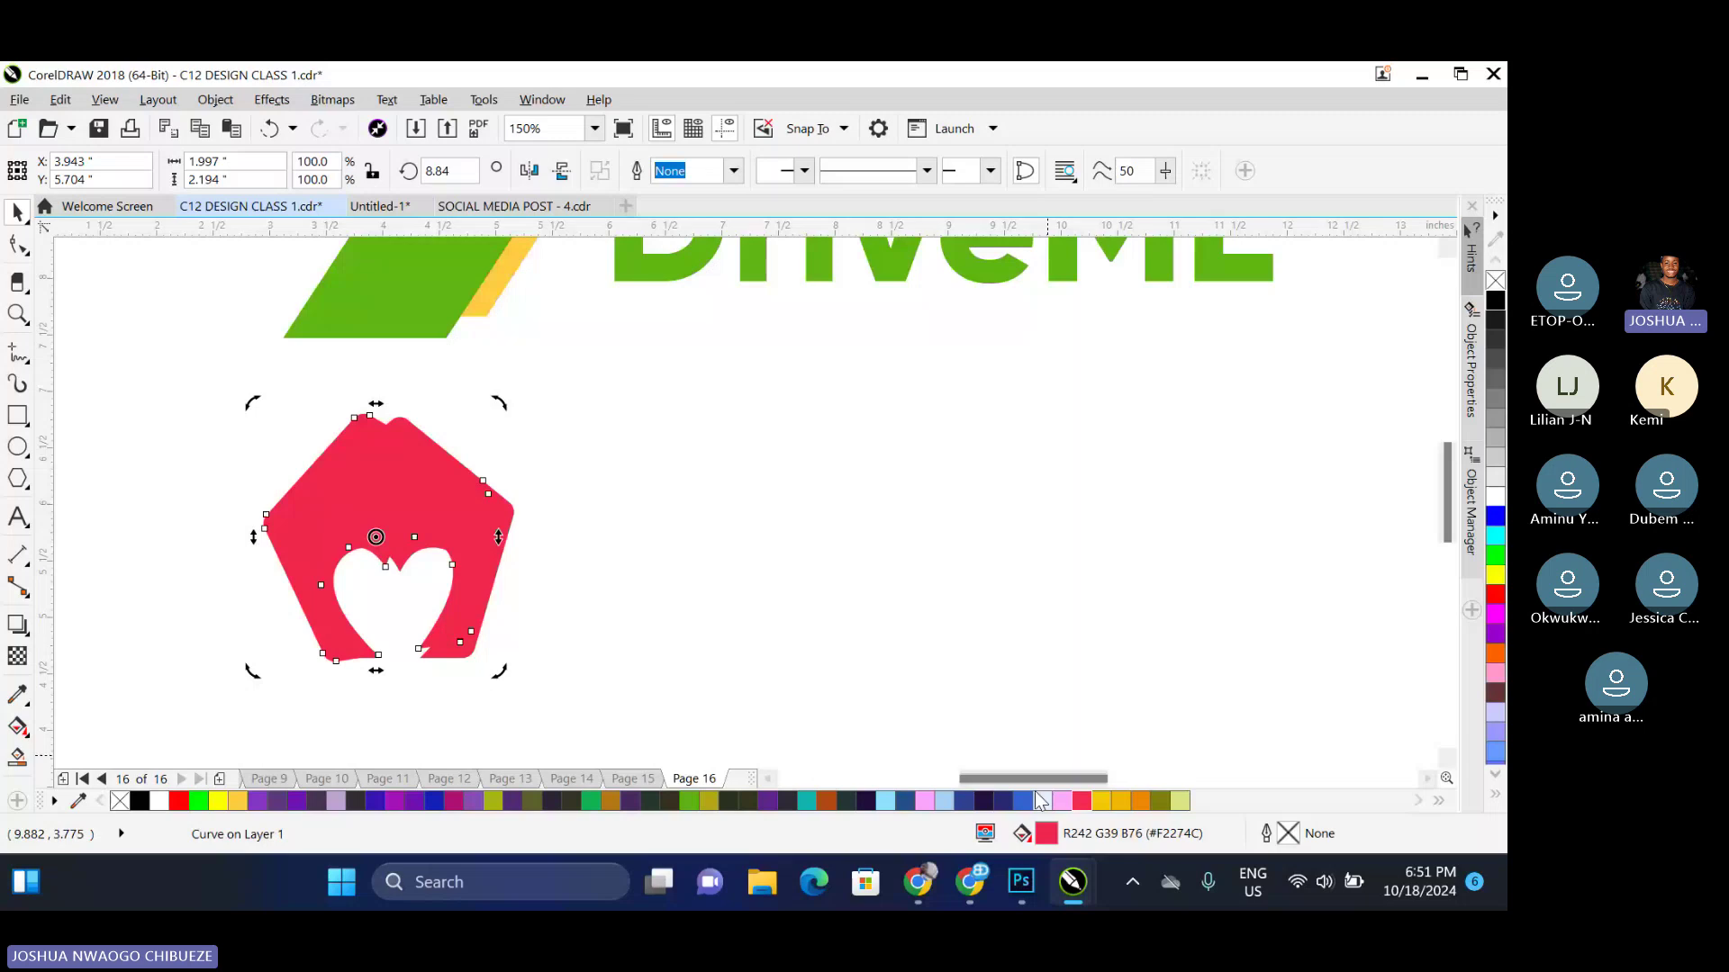
pyautogui.click(1060, 801)
pyautogui.hotkey('shift', 'pagedown')
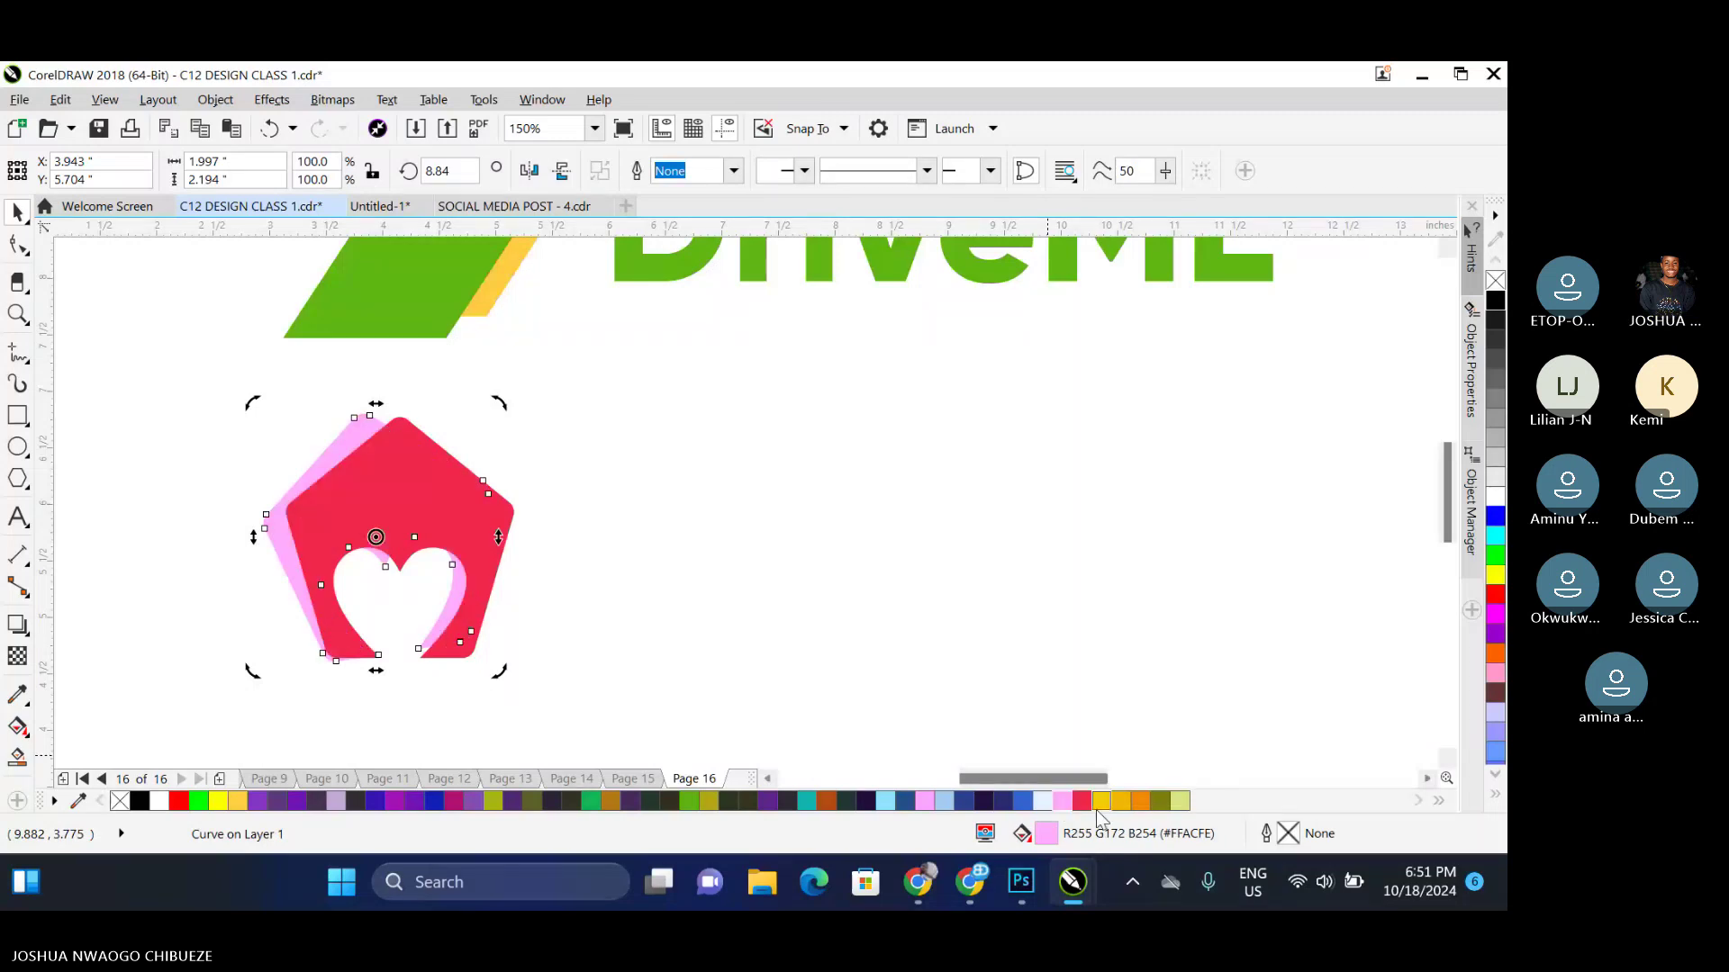
# Shift the red symbol about 0.12 in left so it sits more centrally over the pink copy
pyautogui.click(445, 502)
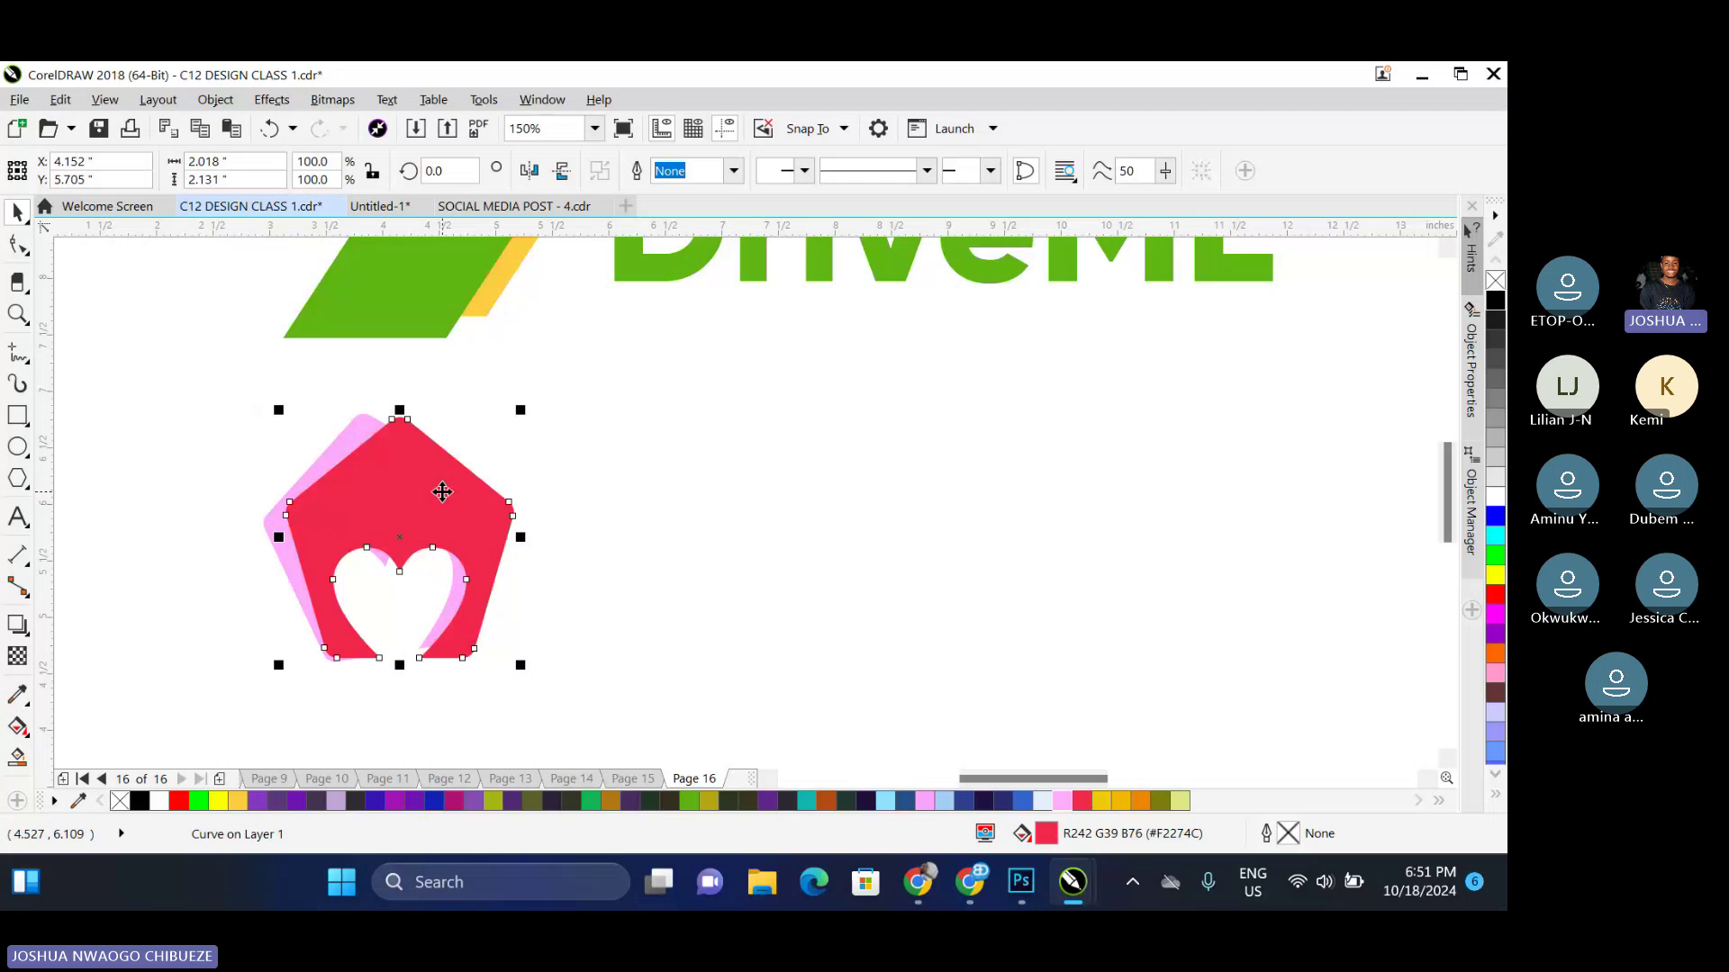
pyautogui.moveTo(442, 491); pyautogui.dragTo(429, 492)
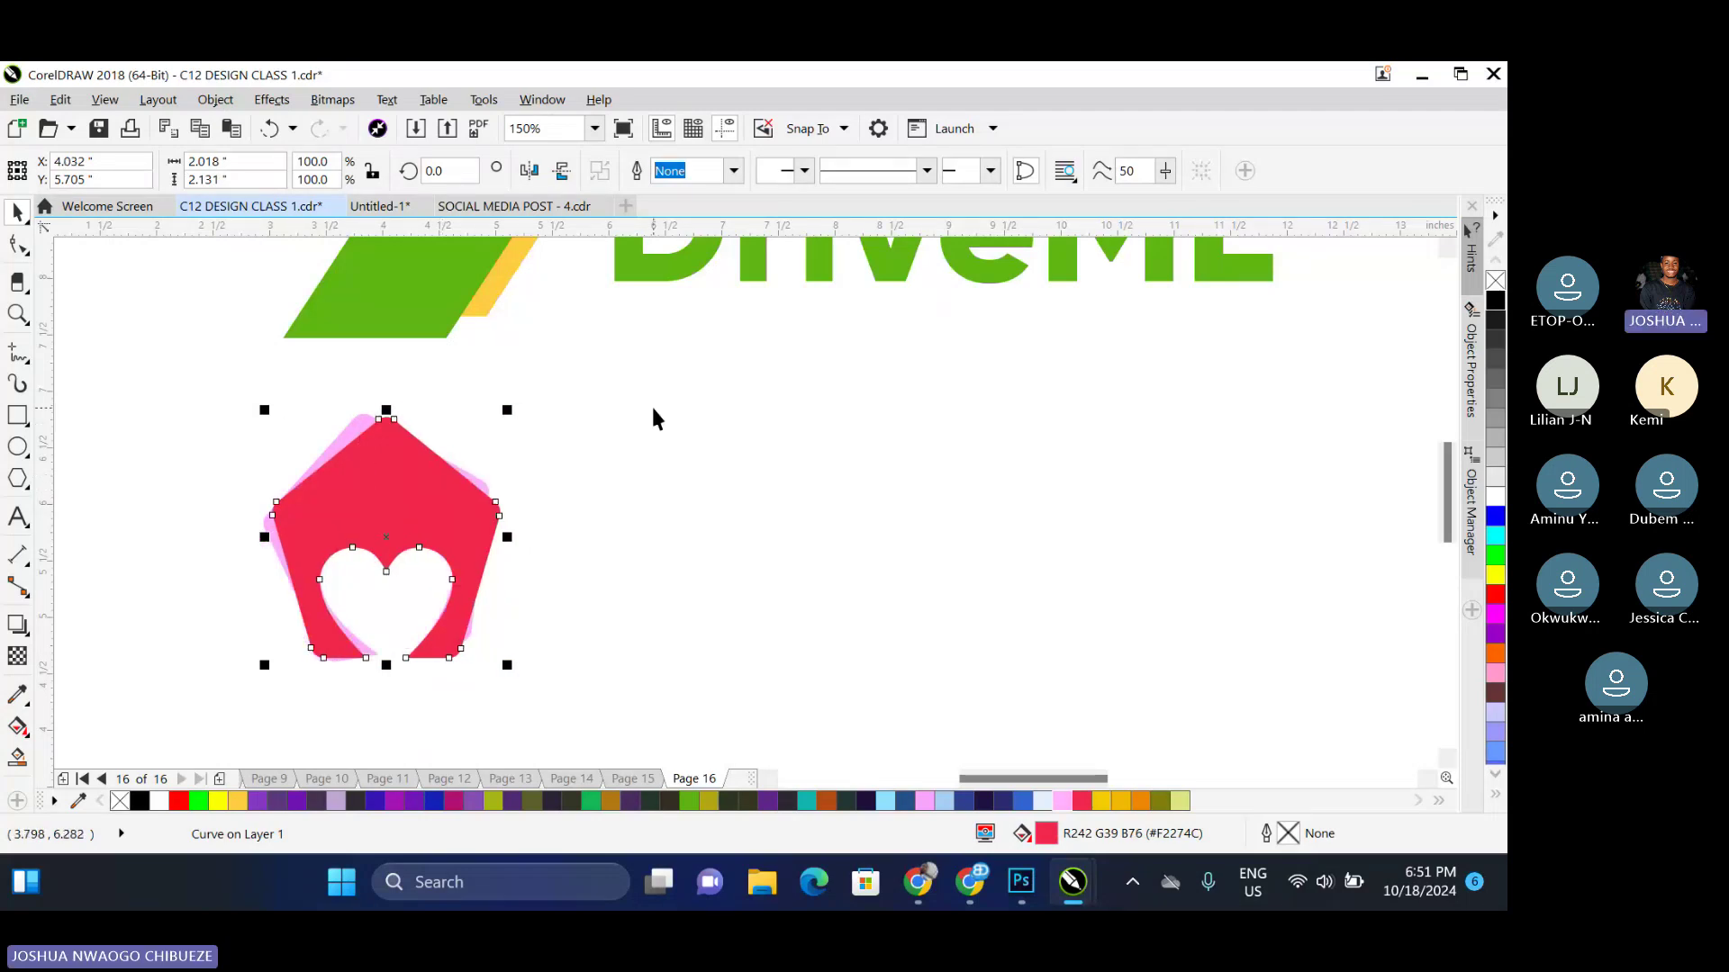
# Try rotating the red symbol about 5° clockwise and undo the rotation
pyautogui.click(387, 475)
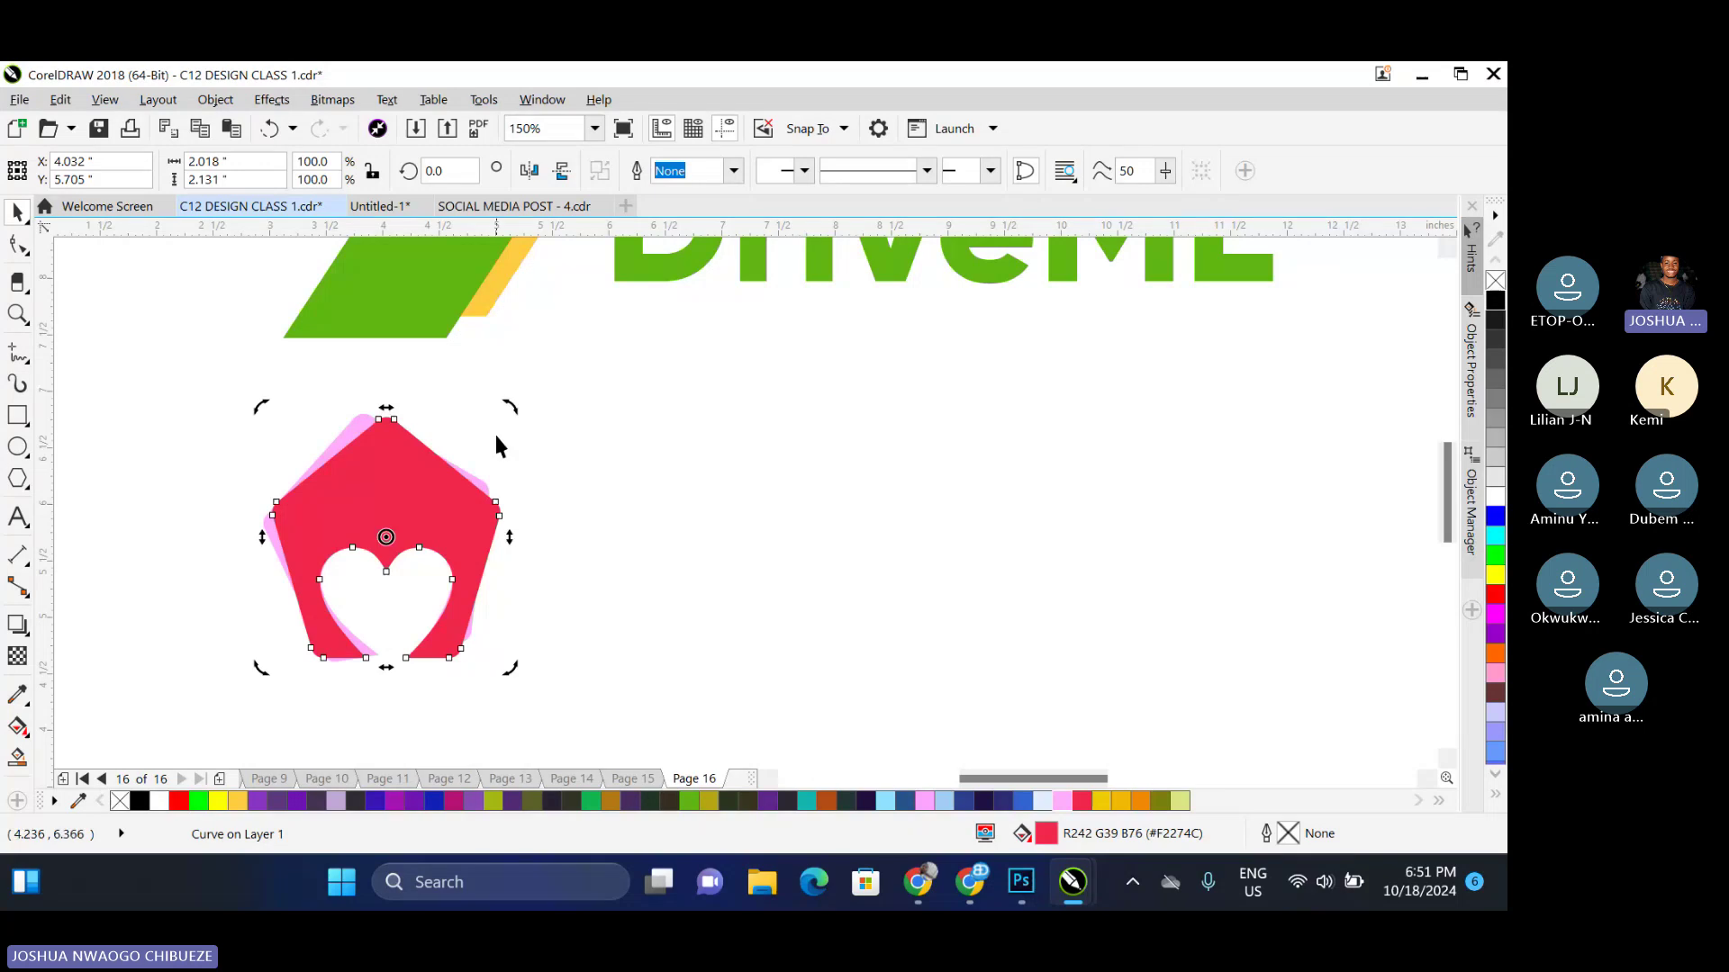
pyautogui.moveTo(510, 407); pyautogui.dragTo(516, 443)
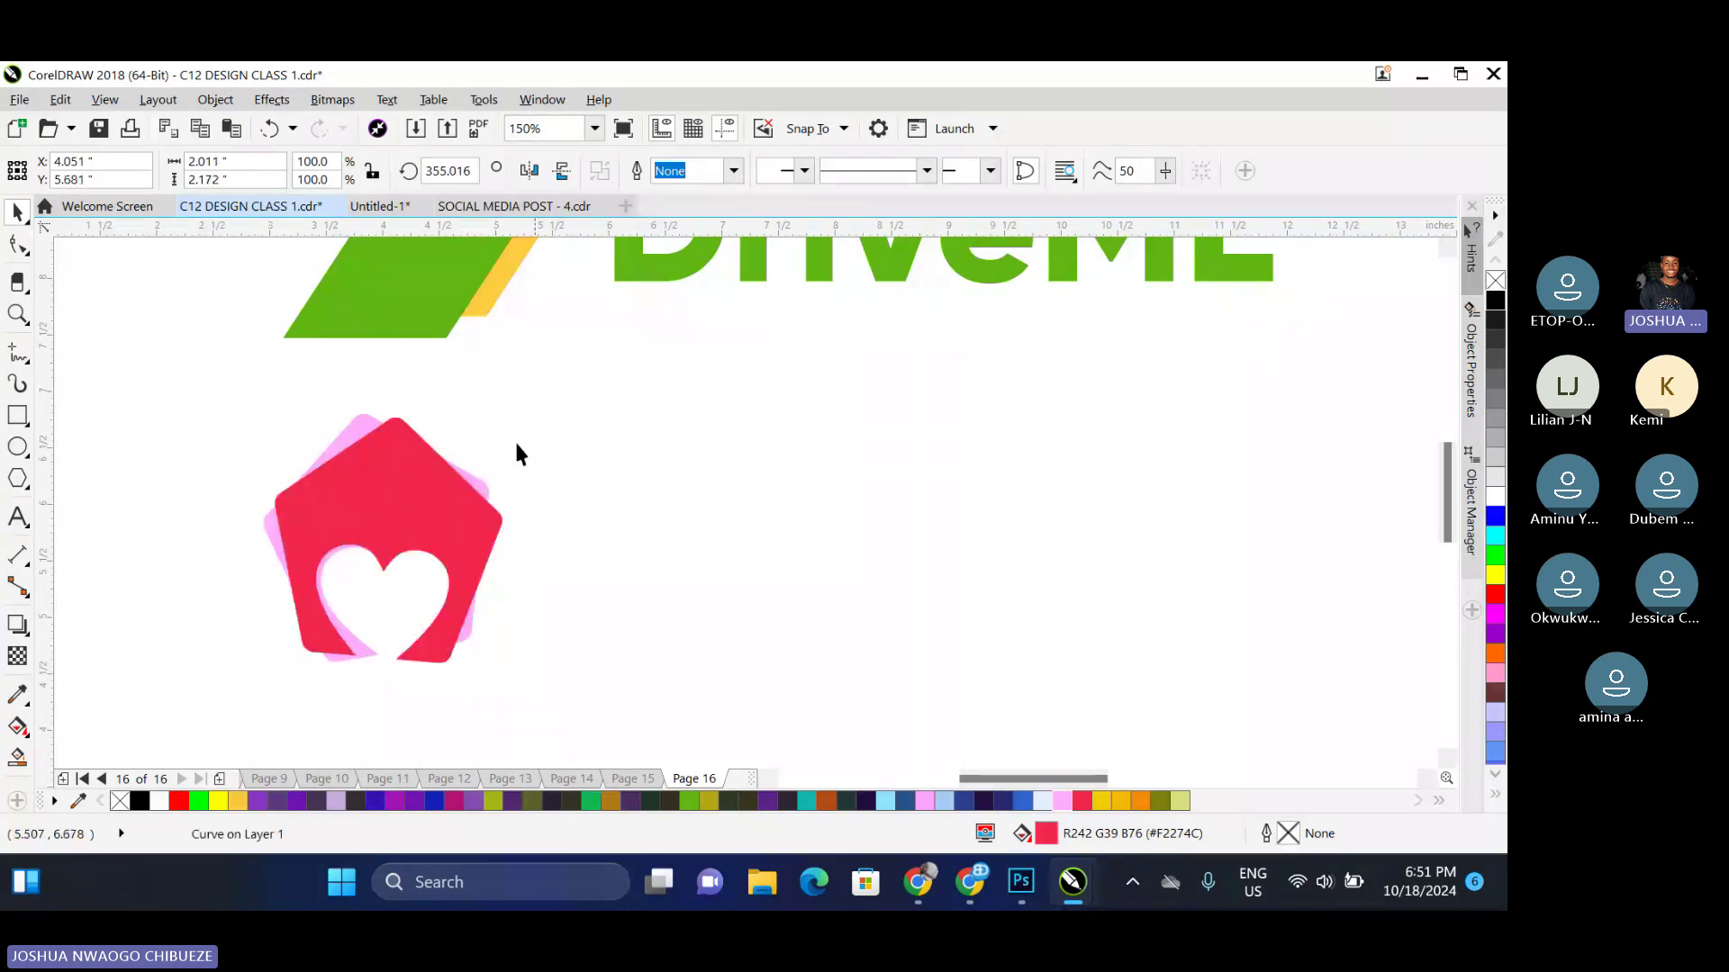
pyautogui.click(516, 453)
pyautogui.scroll(-2, 516, 454)
# Trim the pink copy with the red symbol using Simplify, and scale the red symbol down slightly to leave a gap
pyautogui.click(446, 525)
pyautogui.scroll(2, 447, 525)
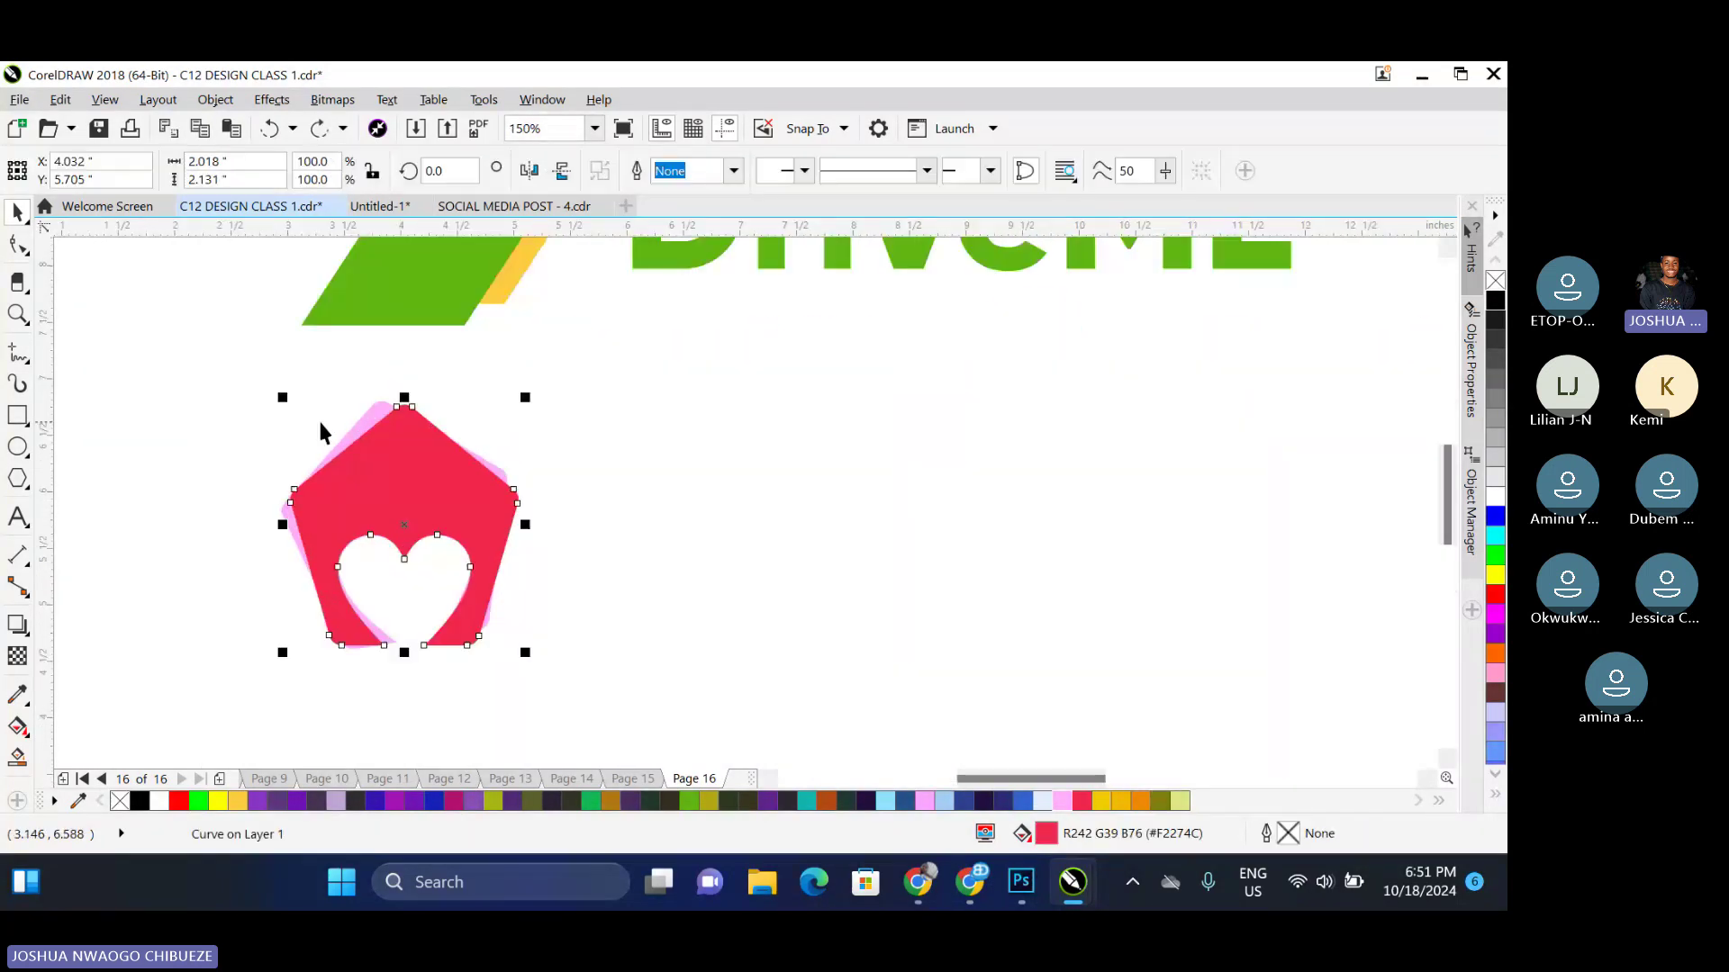
pyautogui.scroll(2, 320, 432)
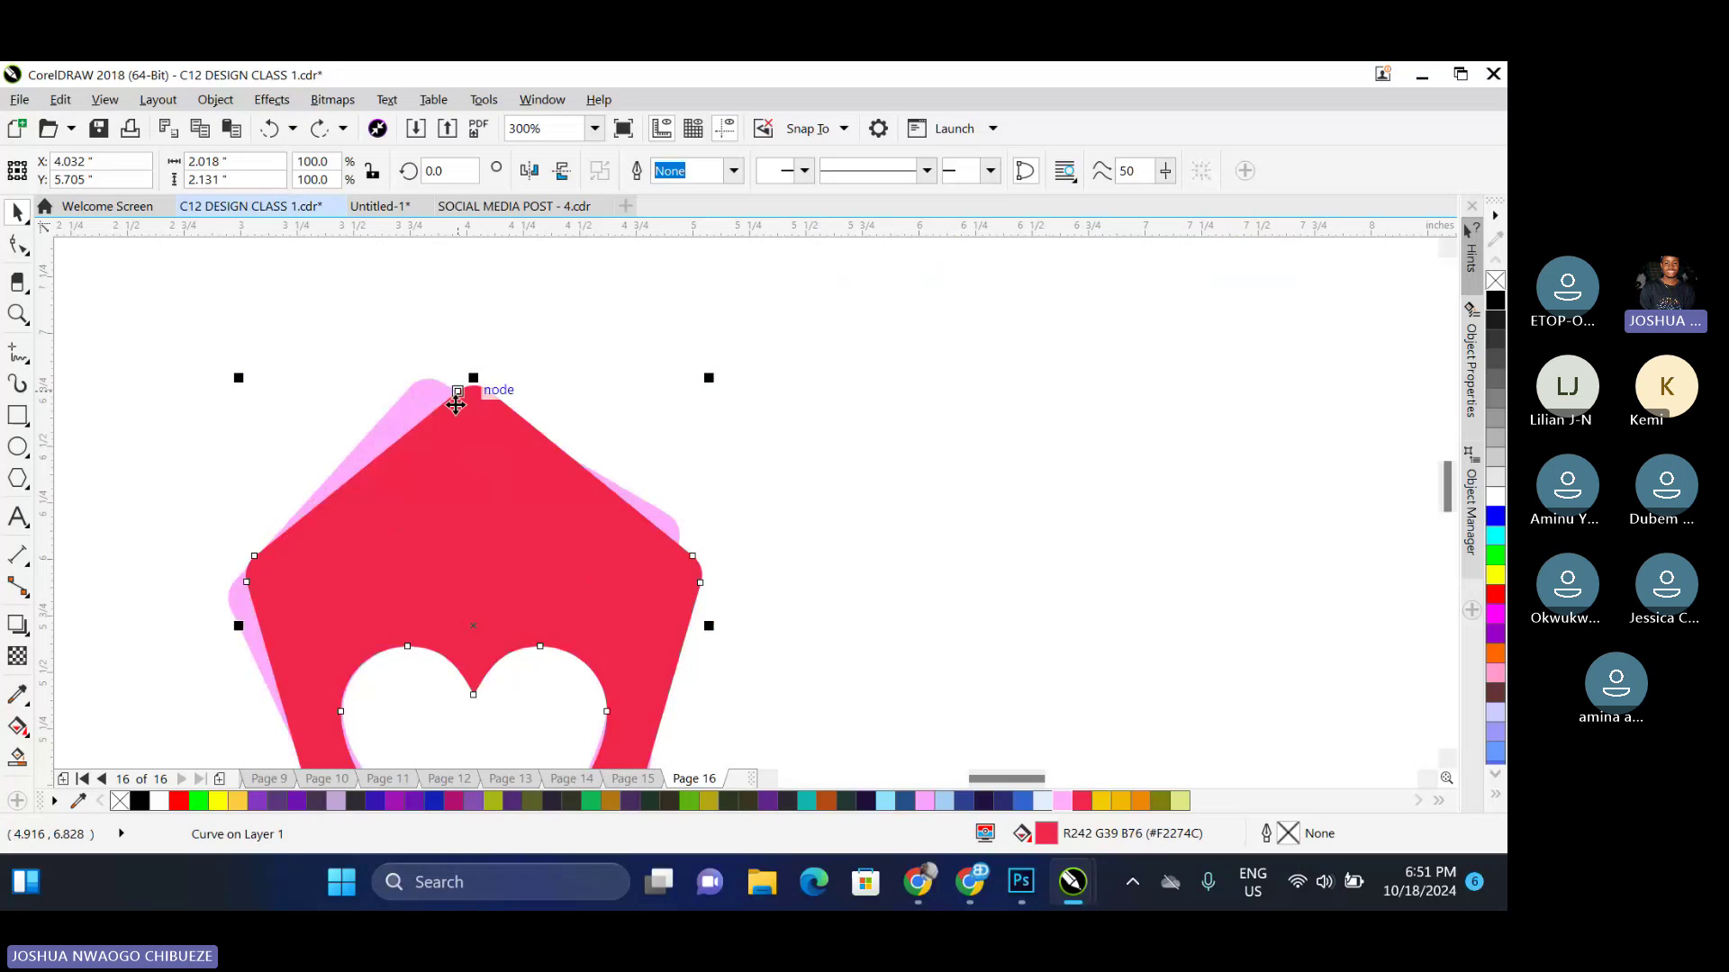
pyautogui.keyDown('shift'); pyautogui.click(386, 421); pyautogui.keyUp('shift')
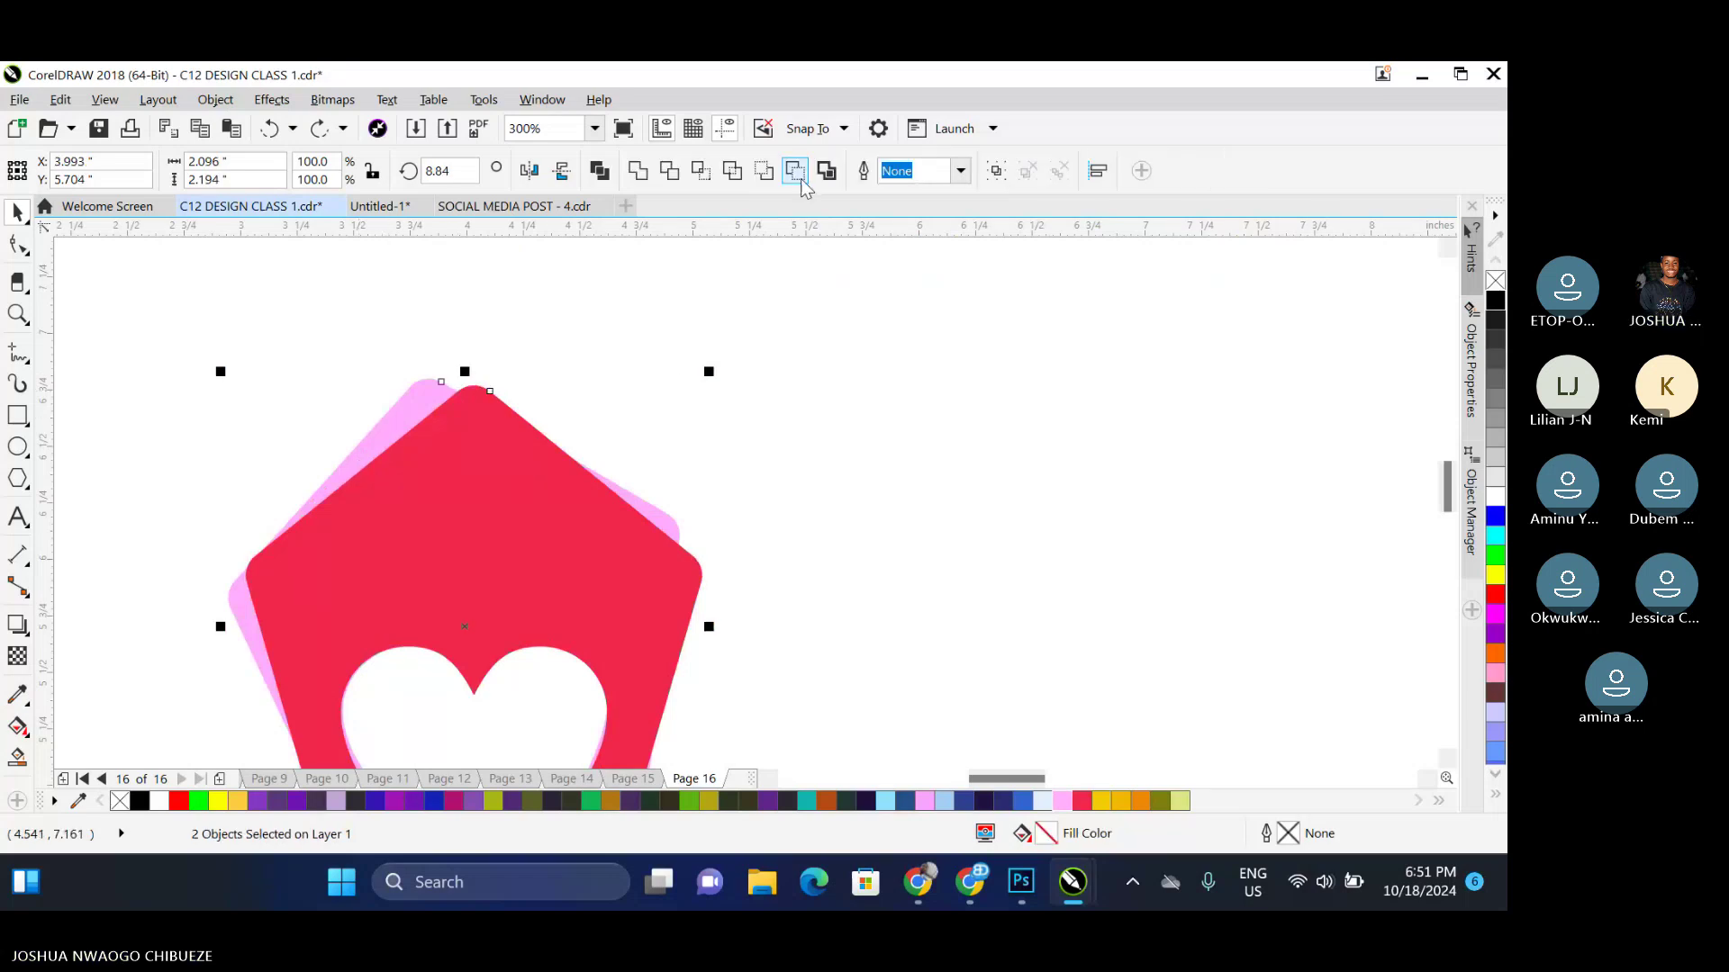
pyautogui.click(733, 175)
pyautogui.click(412, 474)
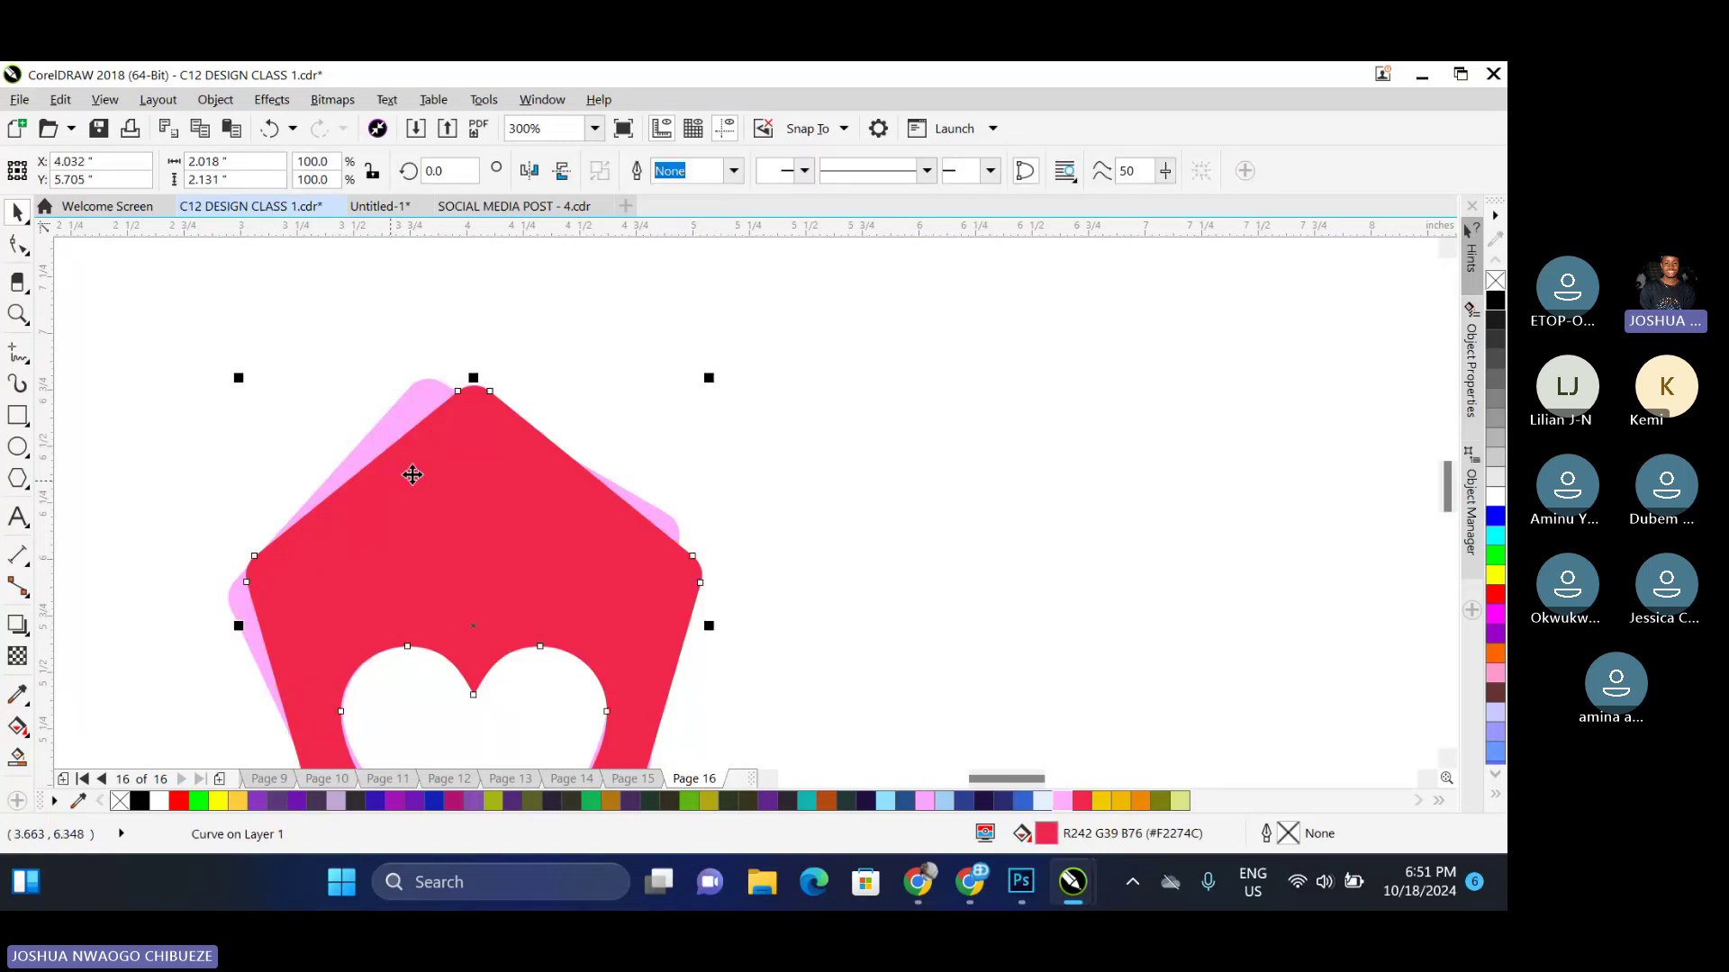
pyautogui.click(661, 402)
pyautogui.scroll(-1, 635, 407)
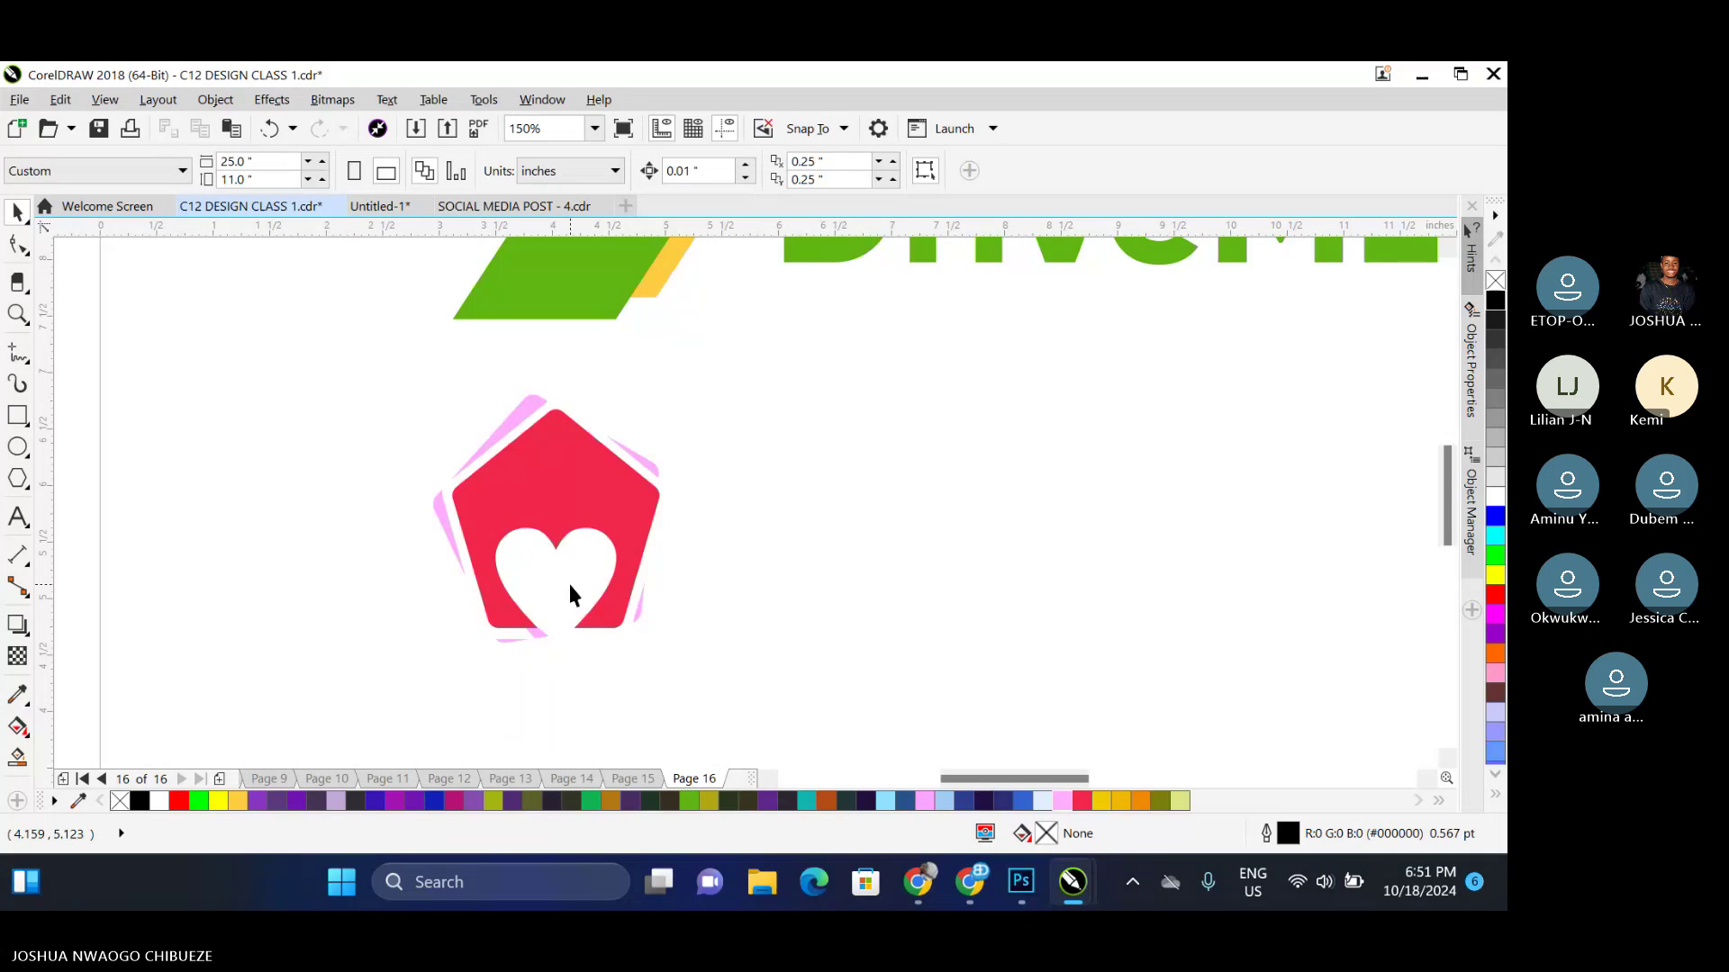
pyautogui.scroll(1, 522, 613)
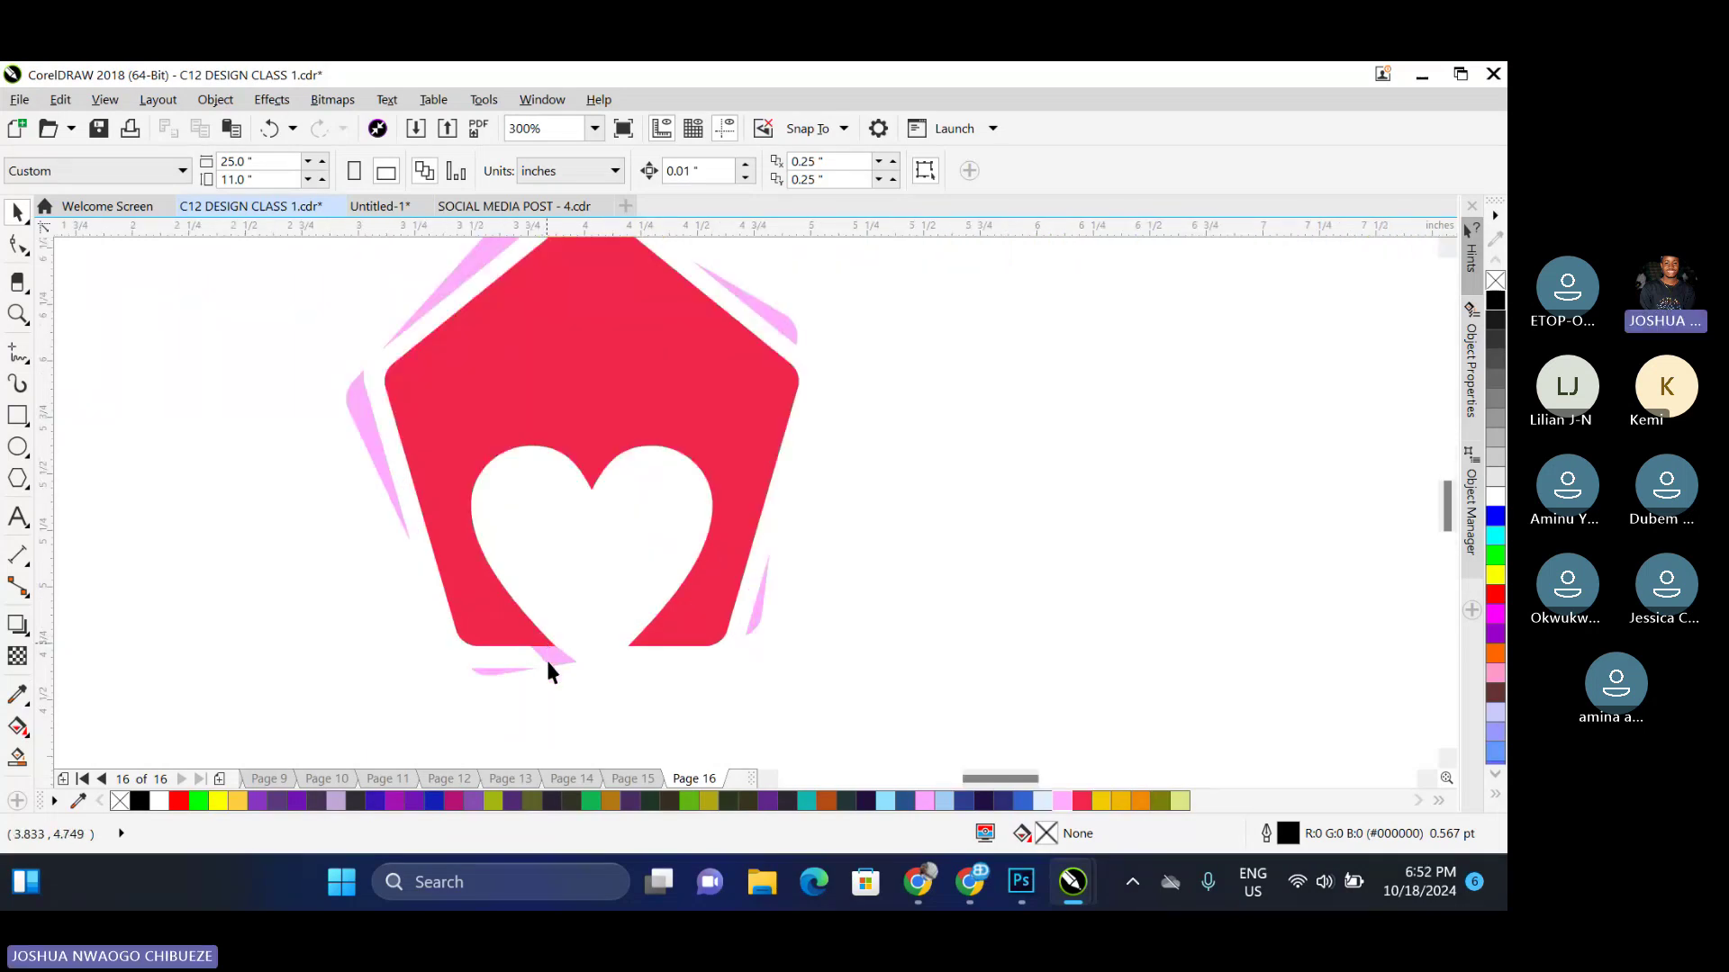
# Try deleting the red symbol in front of the pink accent and undo the deletion
pyautogui.click(545, 444)
pyautogui.scroll(-1, 541, 445)
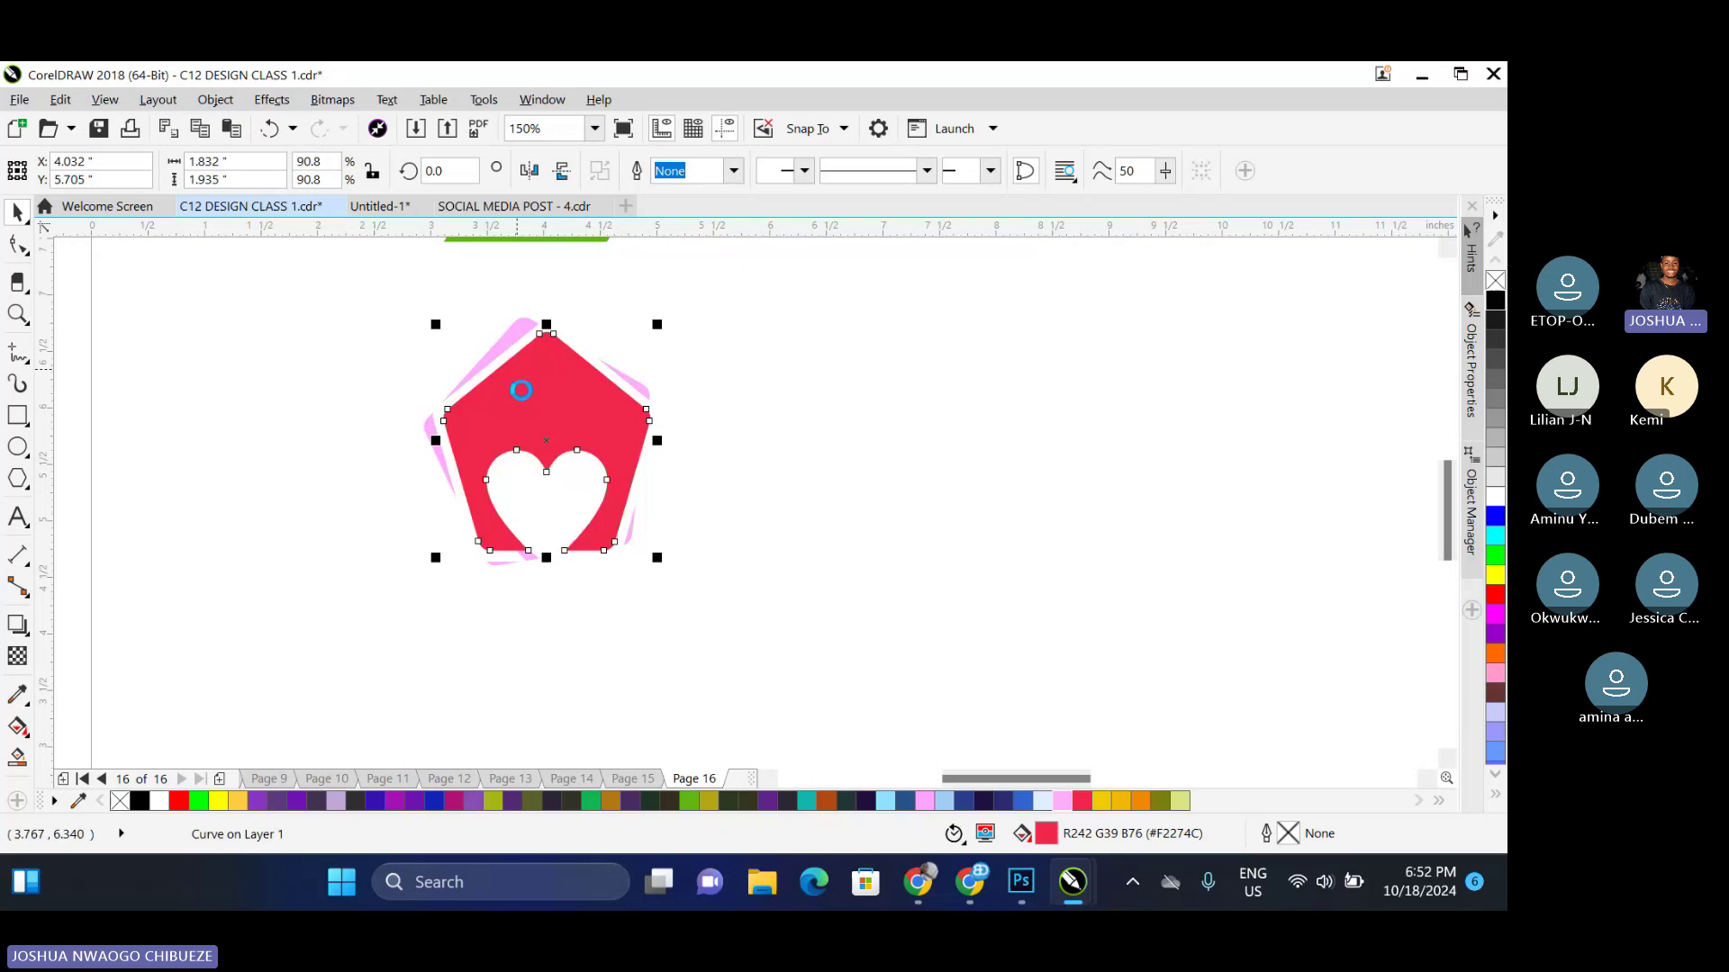
pyautogui.press('Delete')
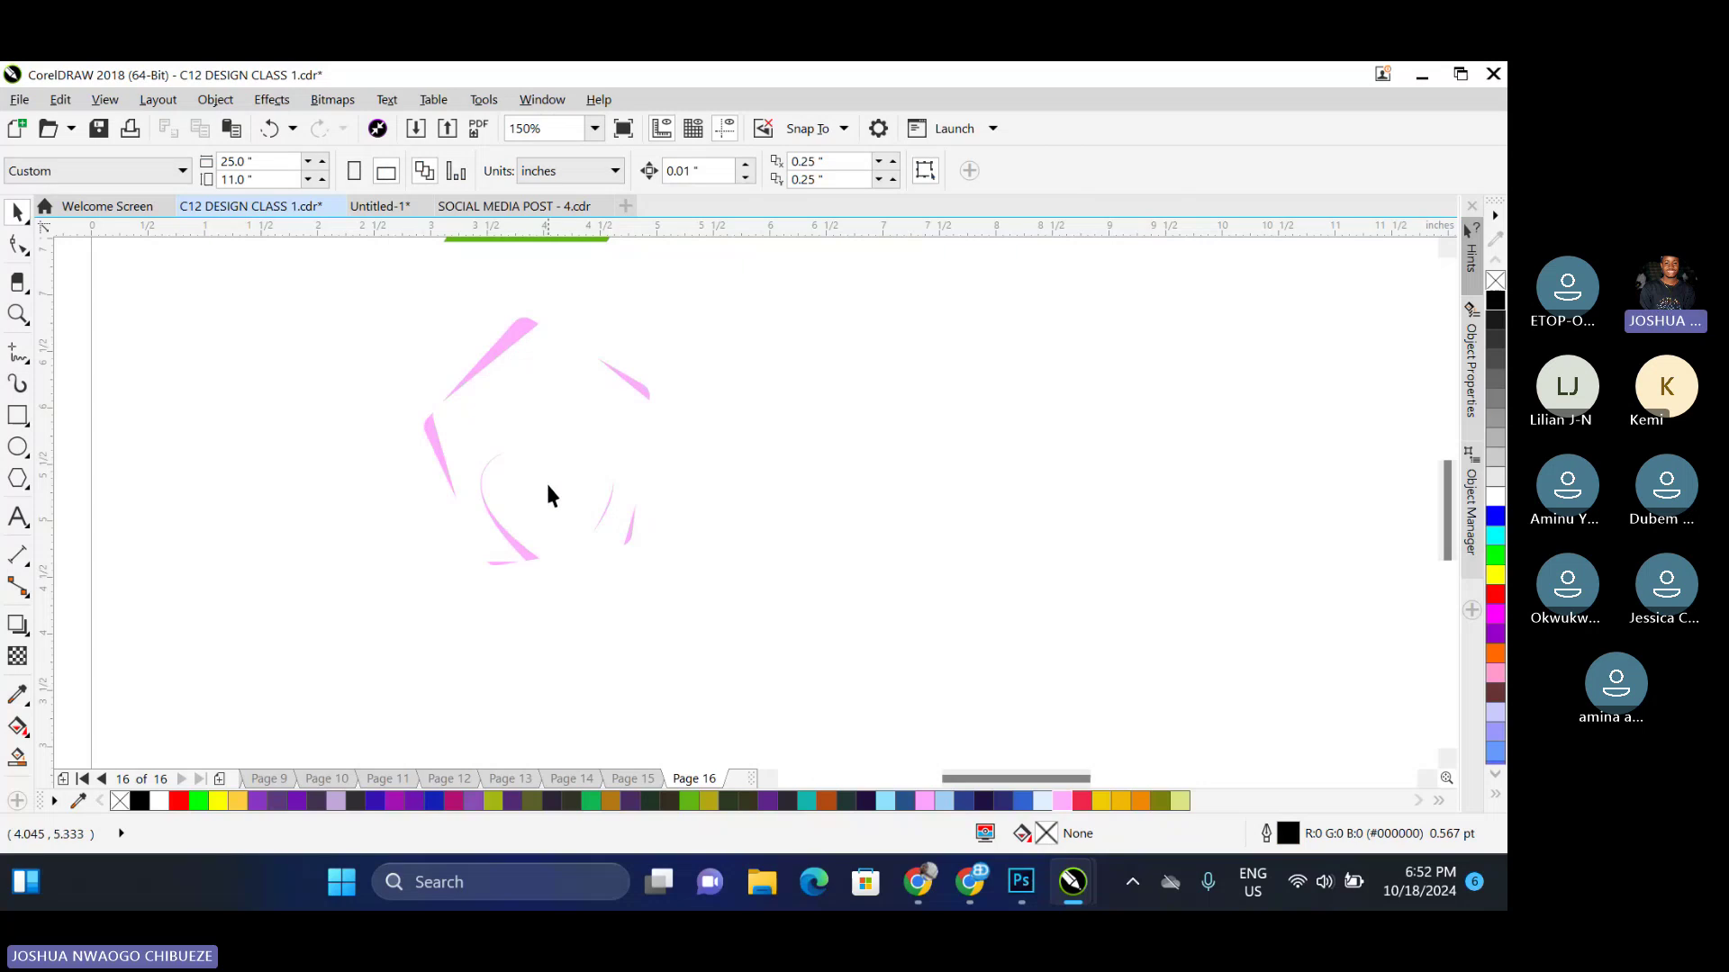
pyautogui.hotkey('ctrl', 'z')
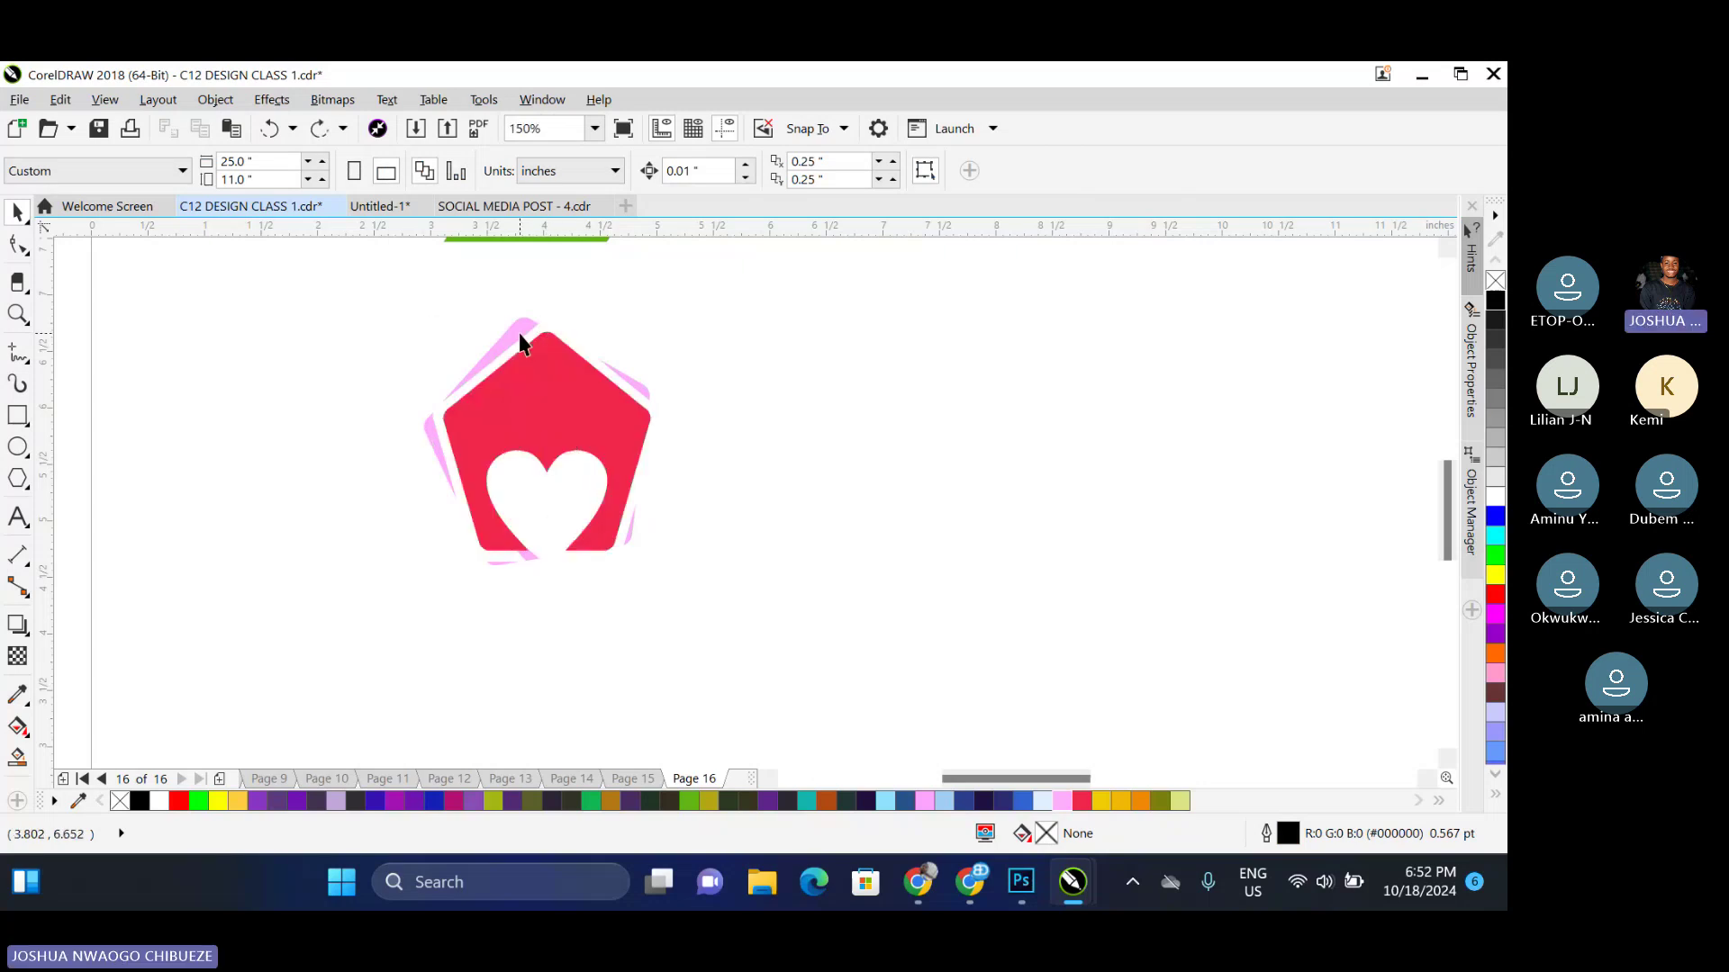
# Bring the trimmed pink accent in front of the red symbol and break its curve apart into separate pieces
pyautogui.click(518, 335)
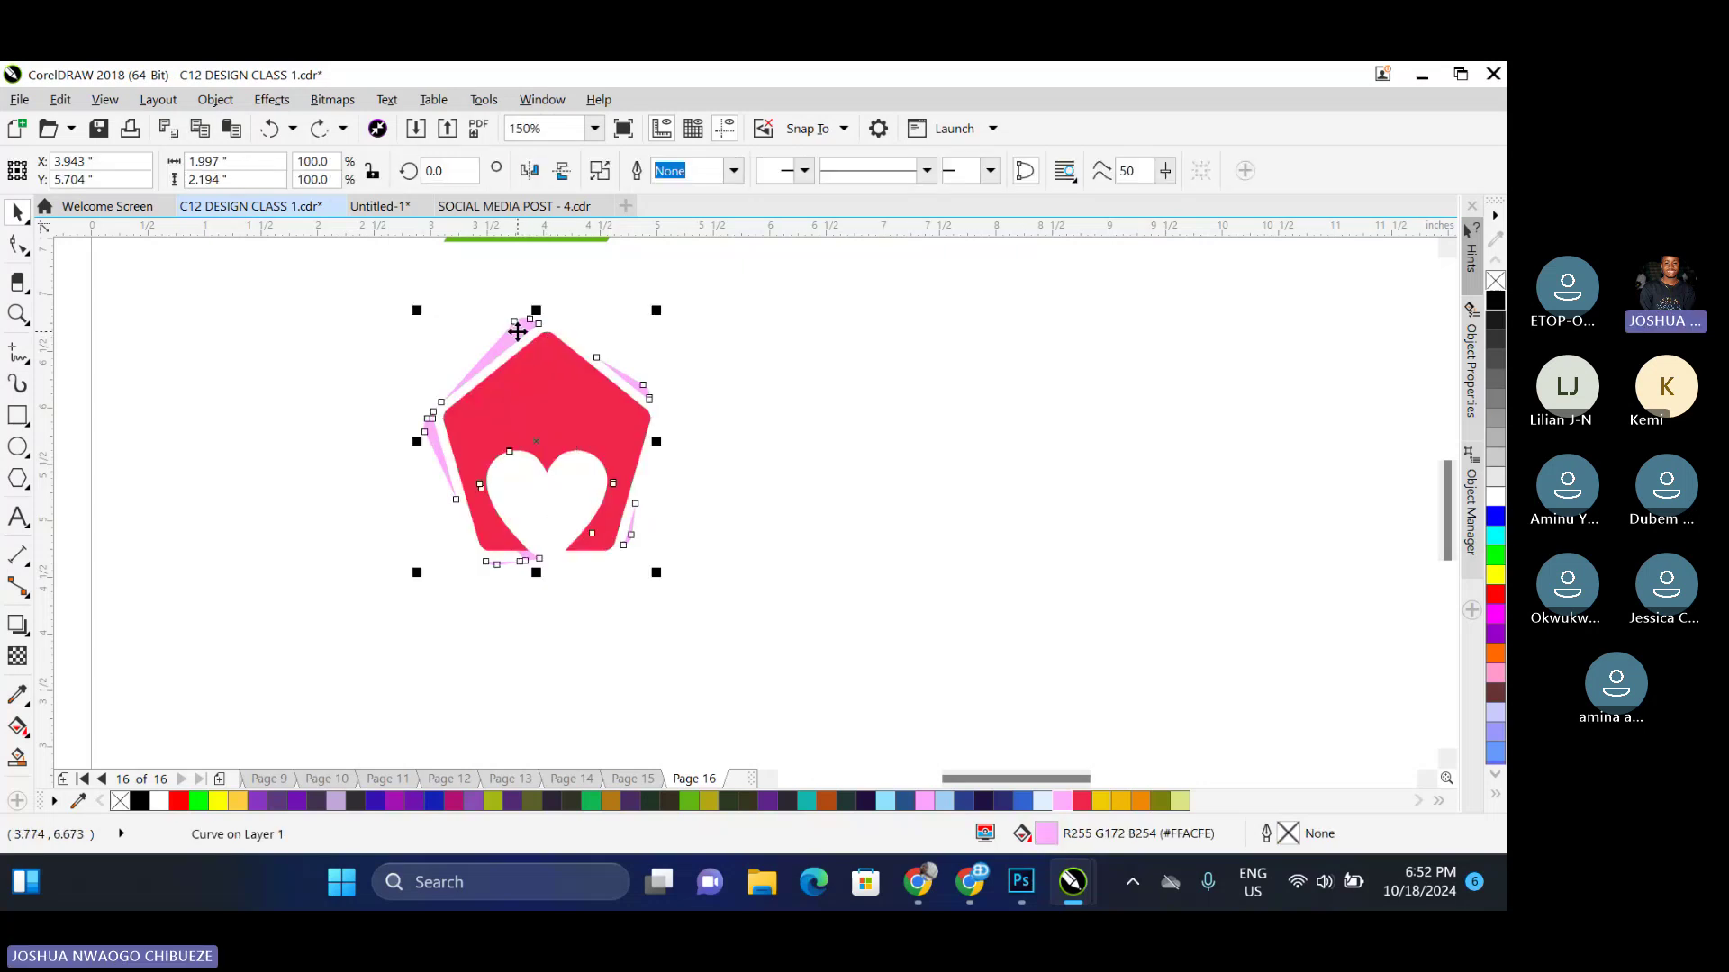
pyautogui.click(797, 403)
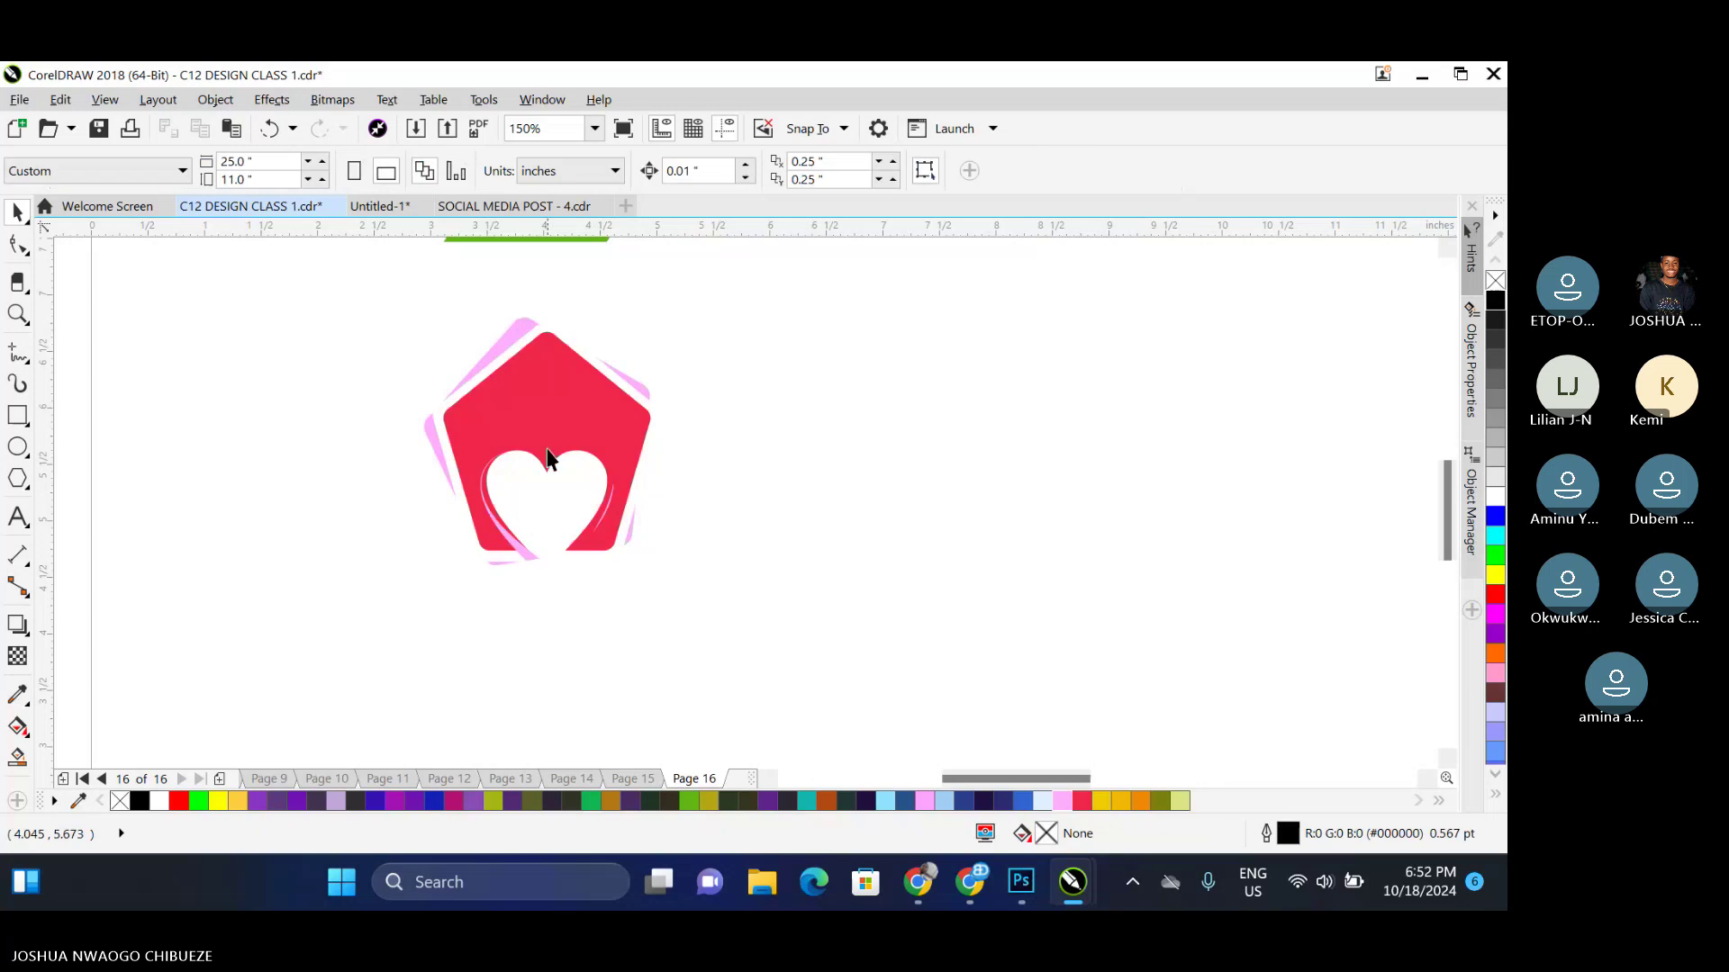
pyautogui.scroll(-1, 547, 455)
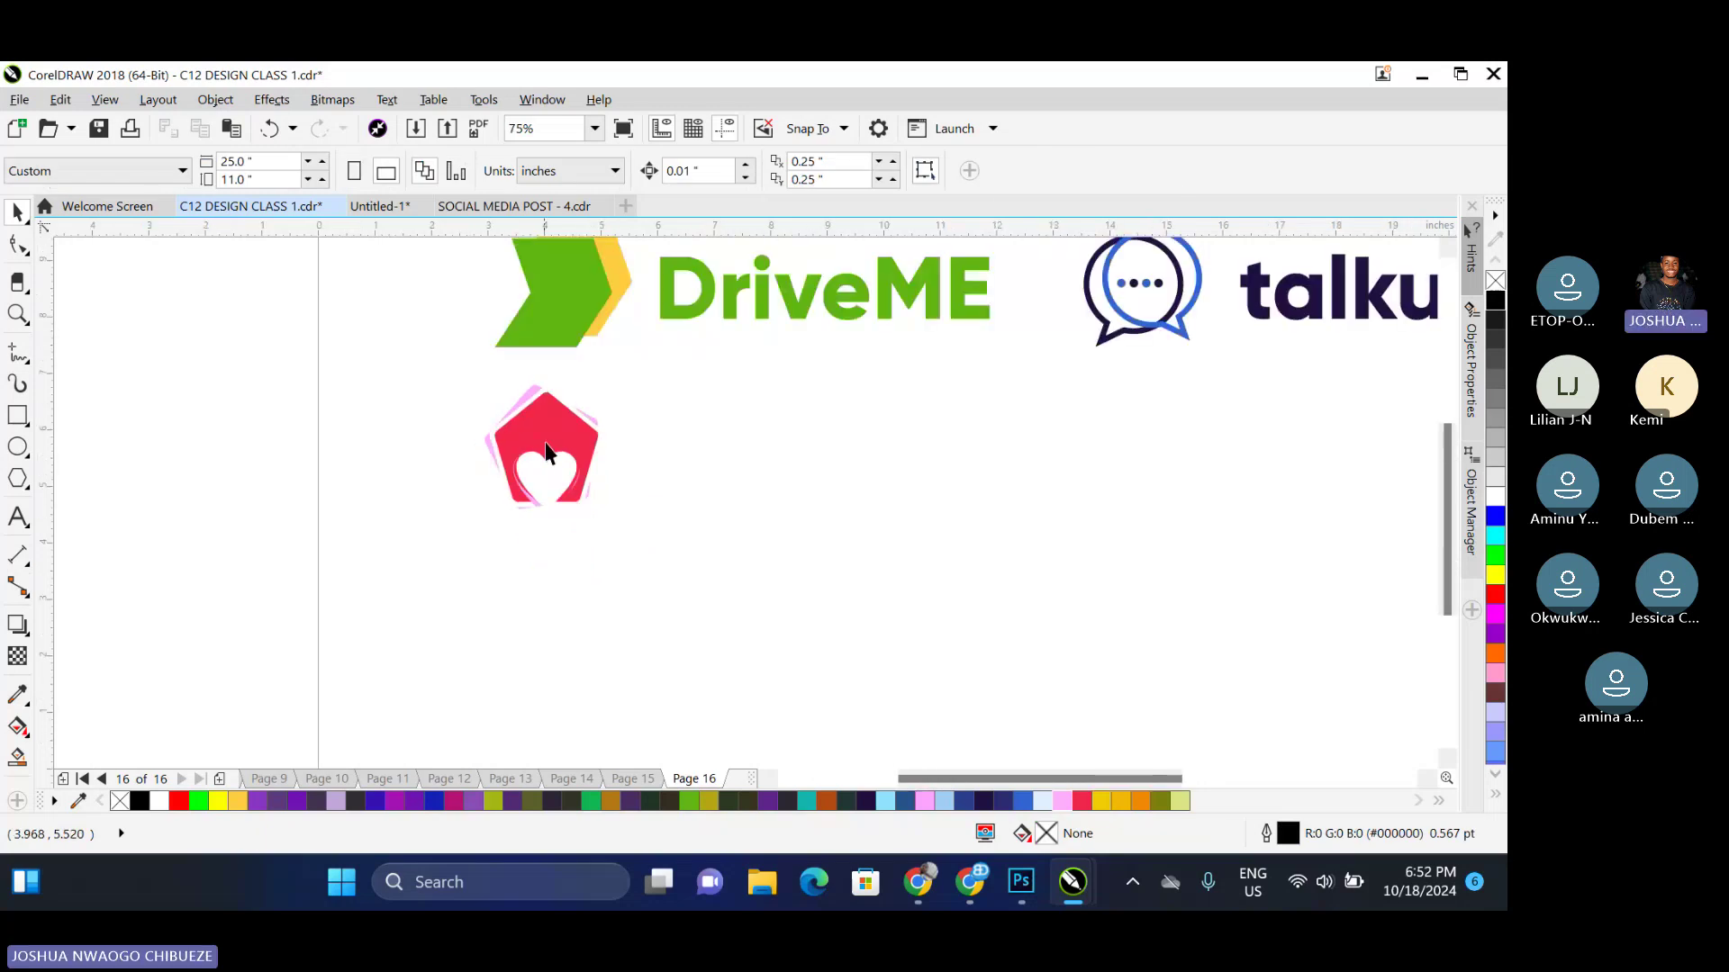
pyautogui.scroll(2, 547, 453)
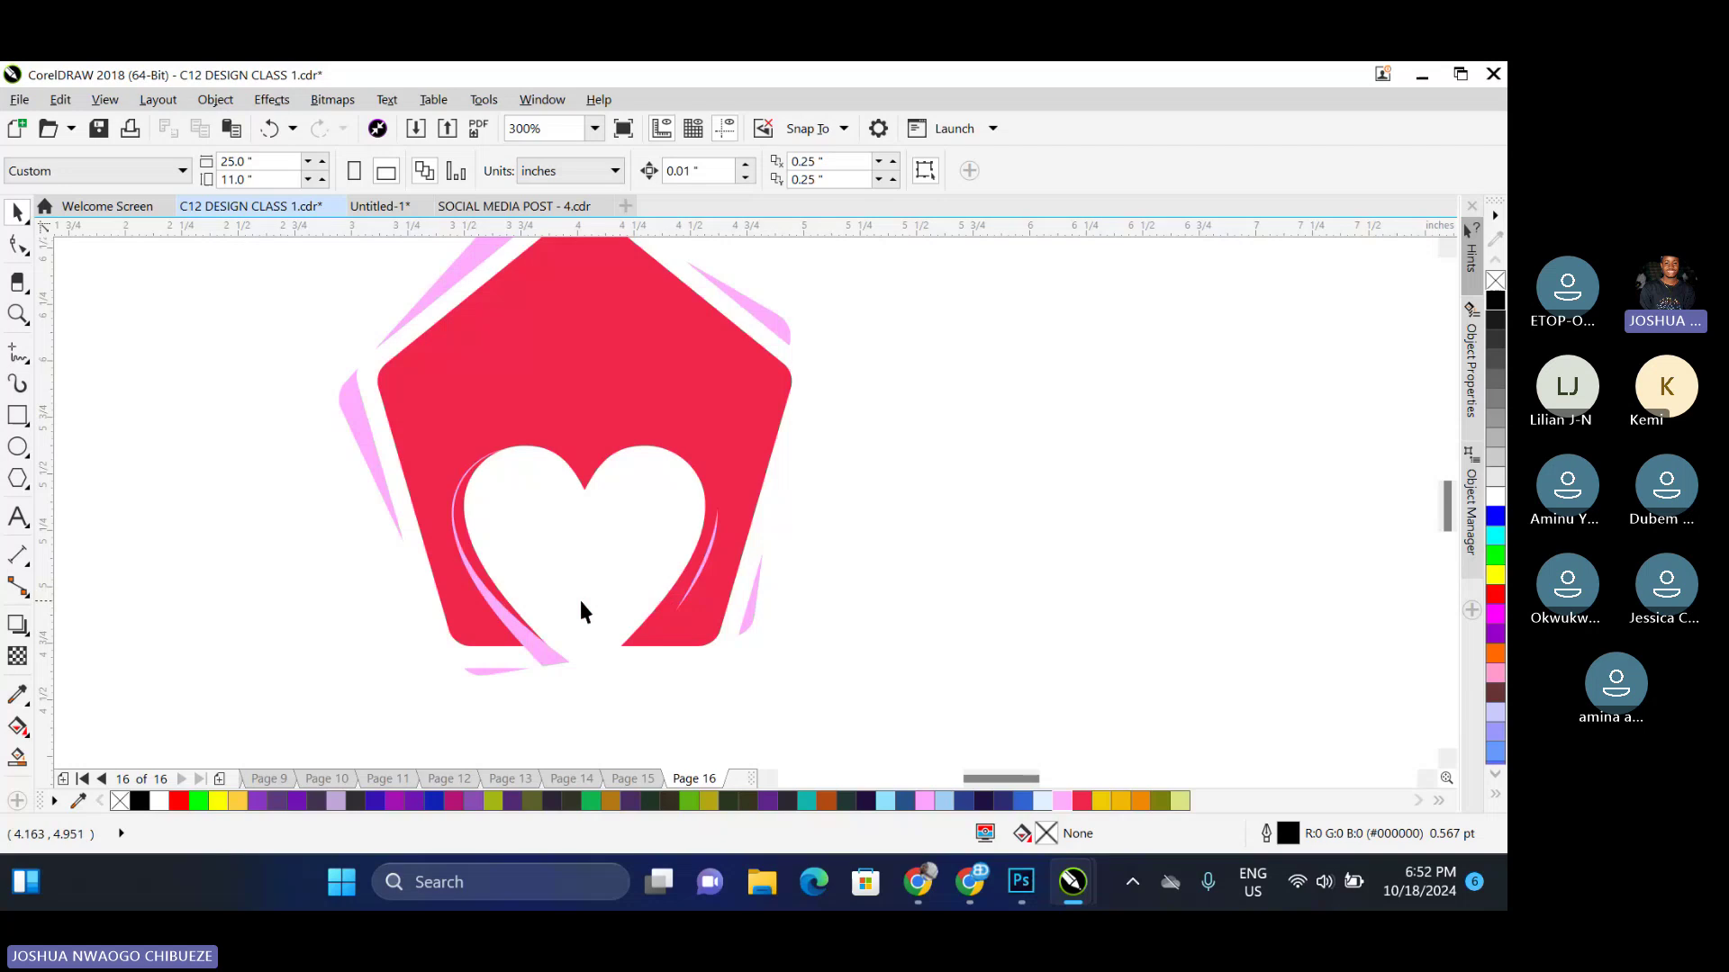
pyautogui.click(521, 632)
pyautogui.rightClick(520, 630)
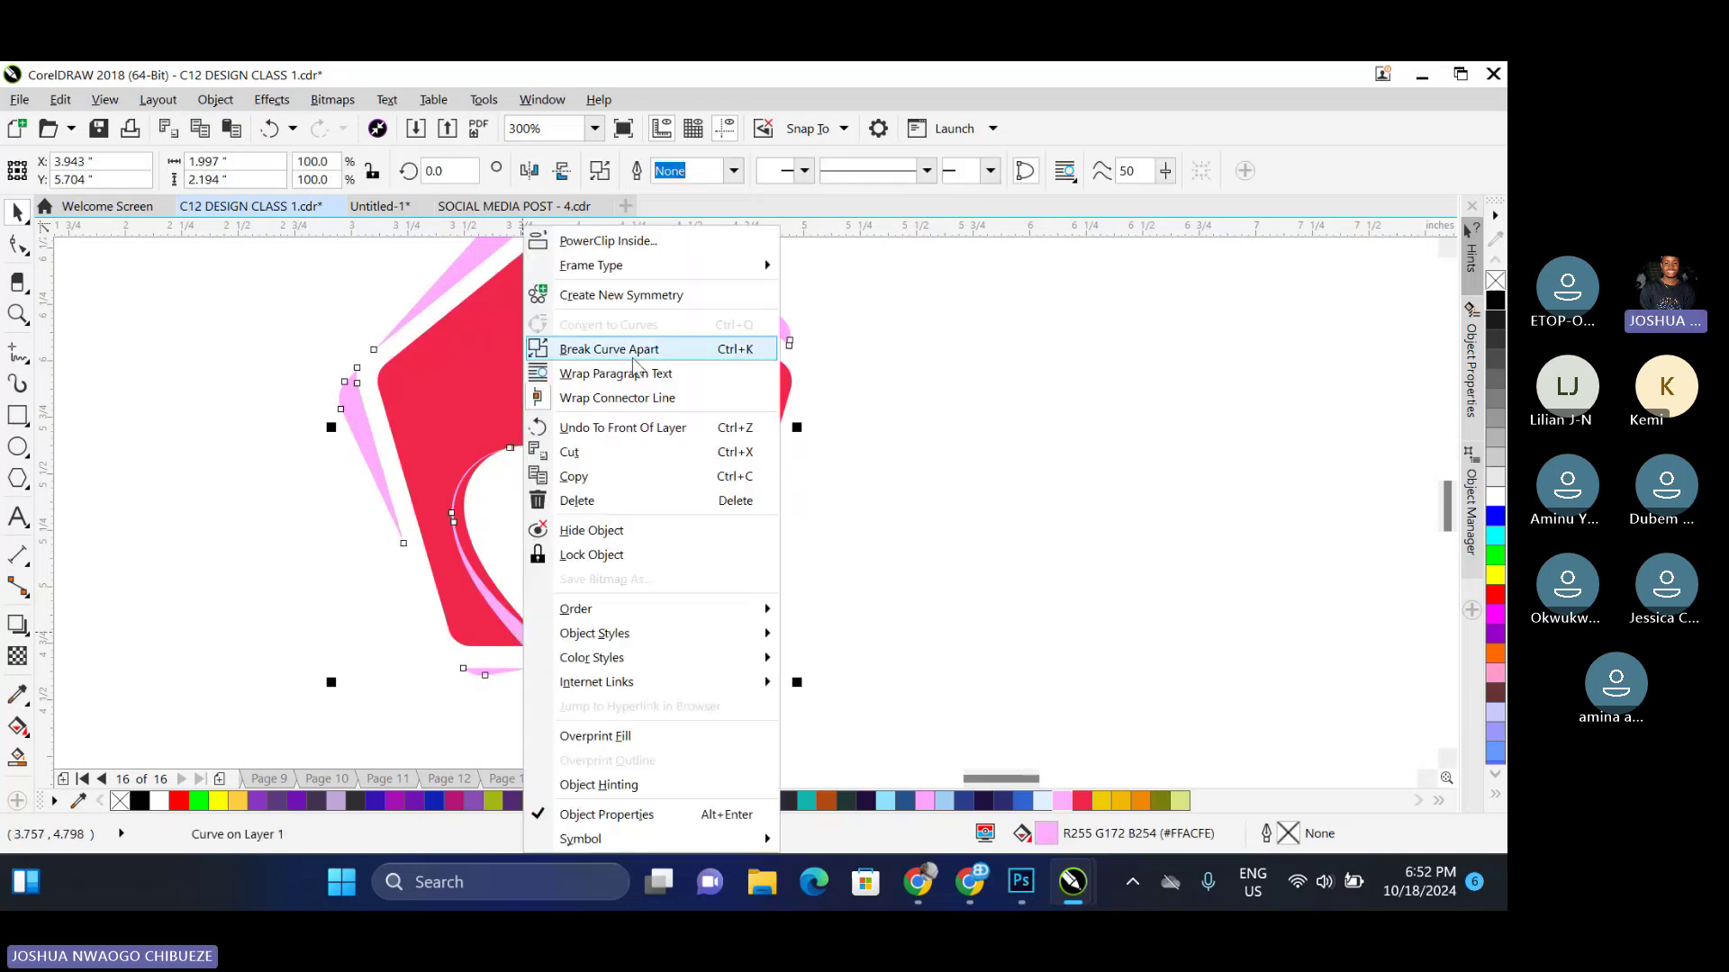
pyautogui.click(672, 579)
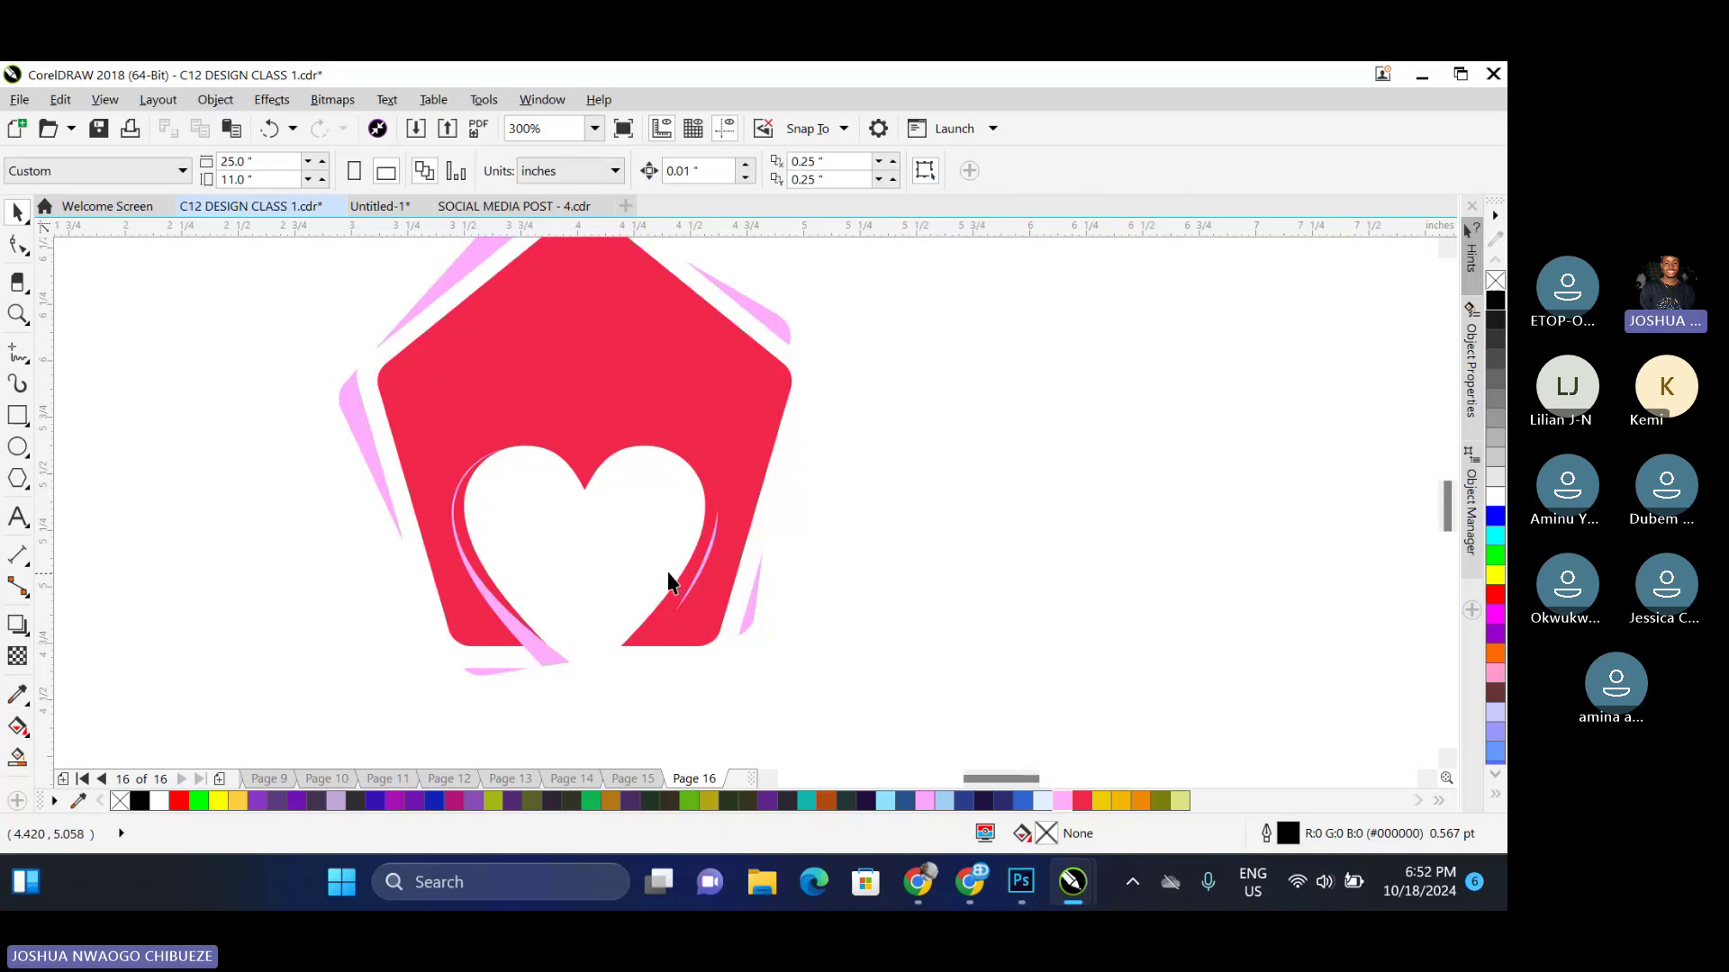
# Cut the pink sliver along the heart's left side out of the red symbol using Back Minus Front
pyautogui.click(505, 620)
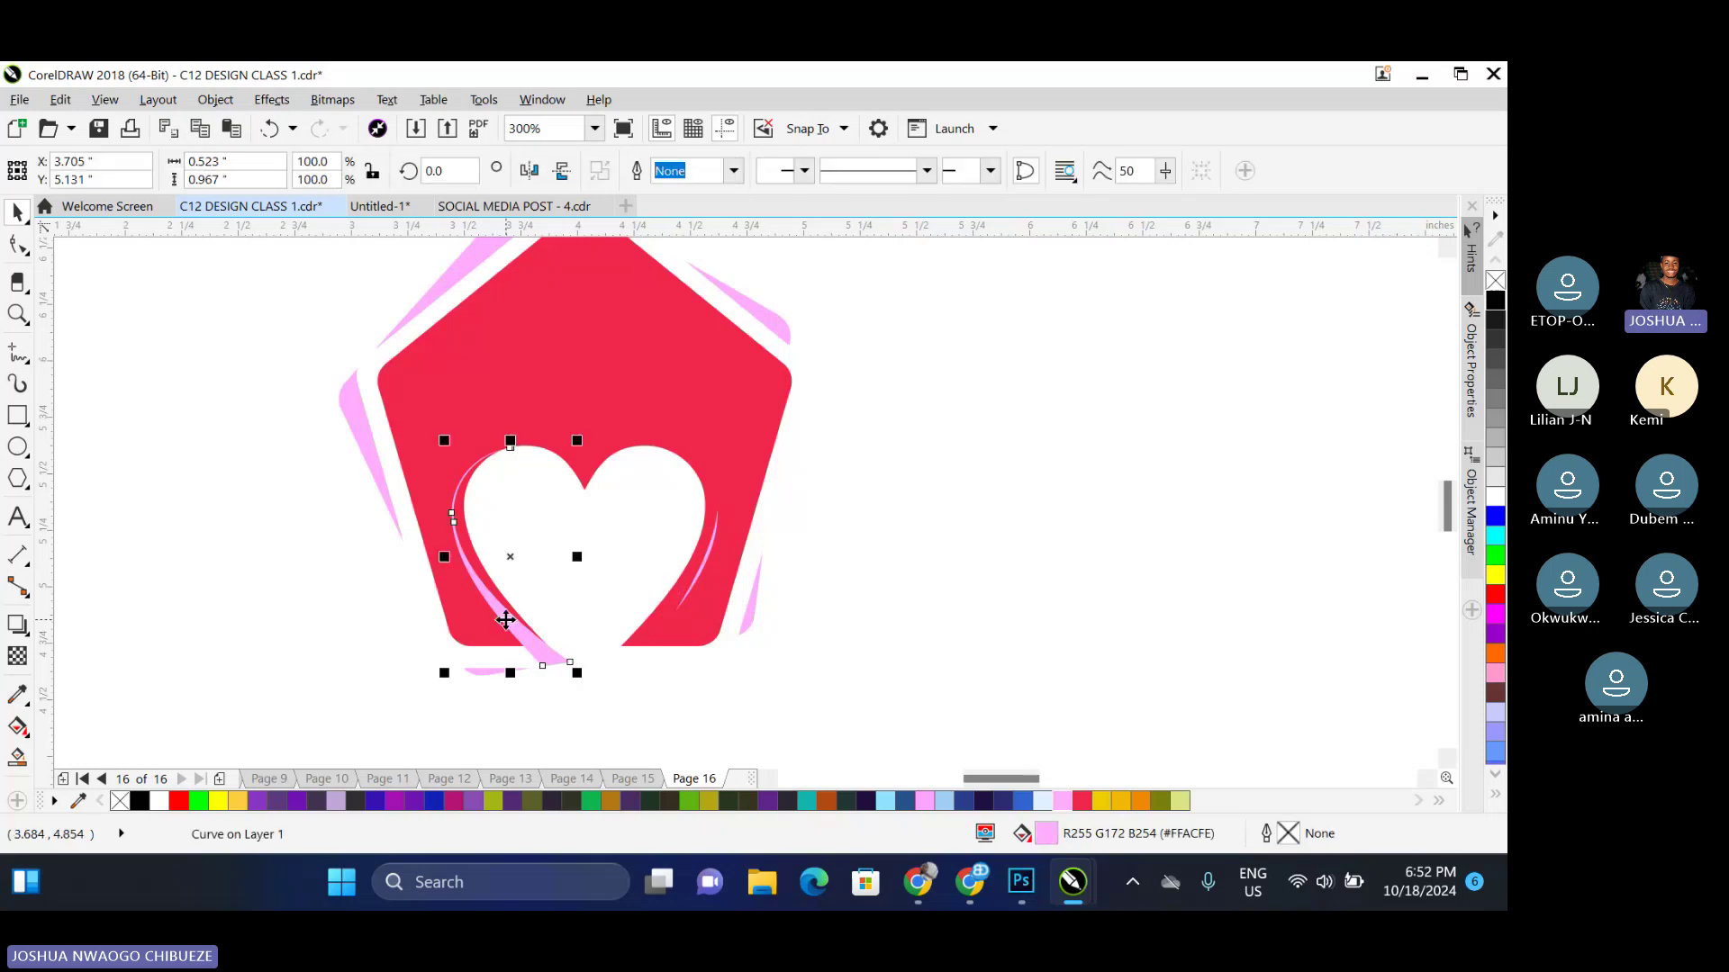
pyautogui.keyDown('shift'); pyautogui.click(510, 423); pyautogui.keyUp('shift')
pyautogui.click(795, 171)
pyautogui.click(652, 576)
pyautogui.scroll(-1, 652, 576)
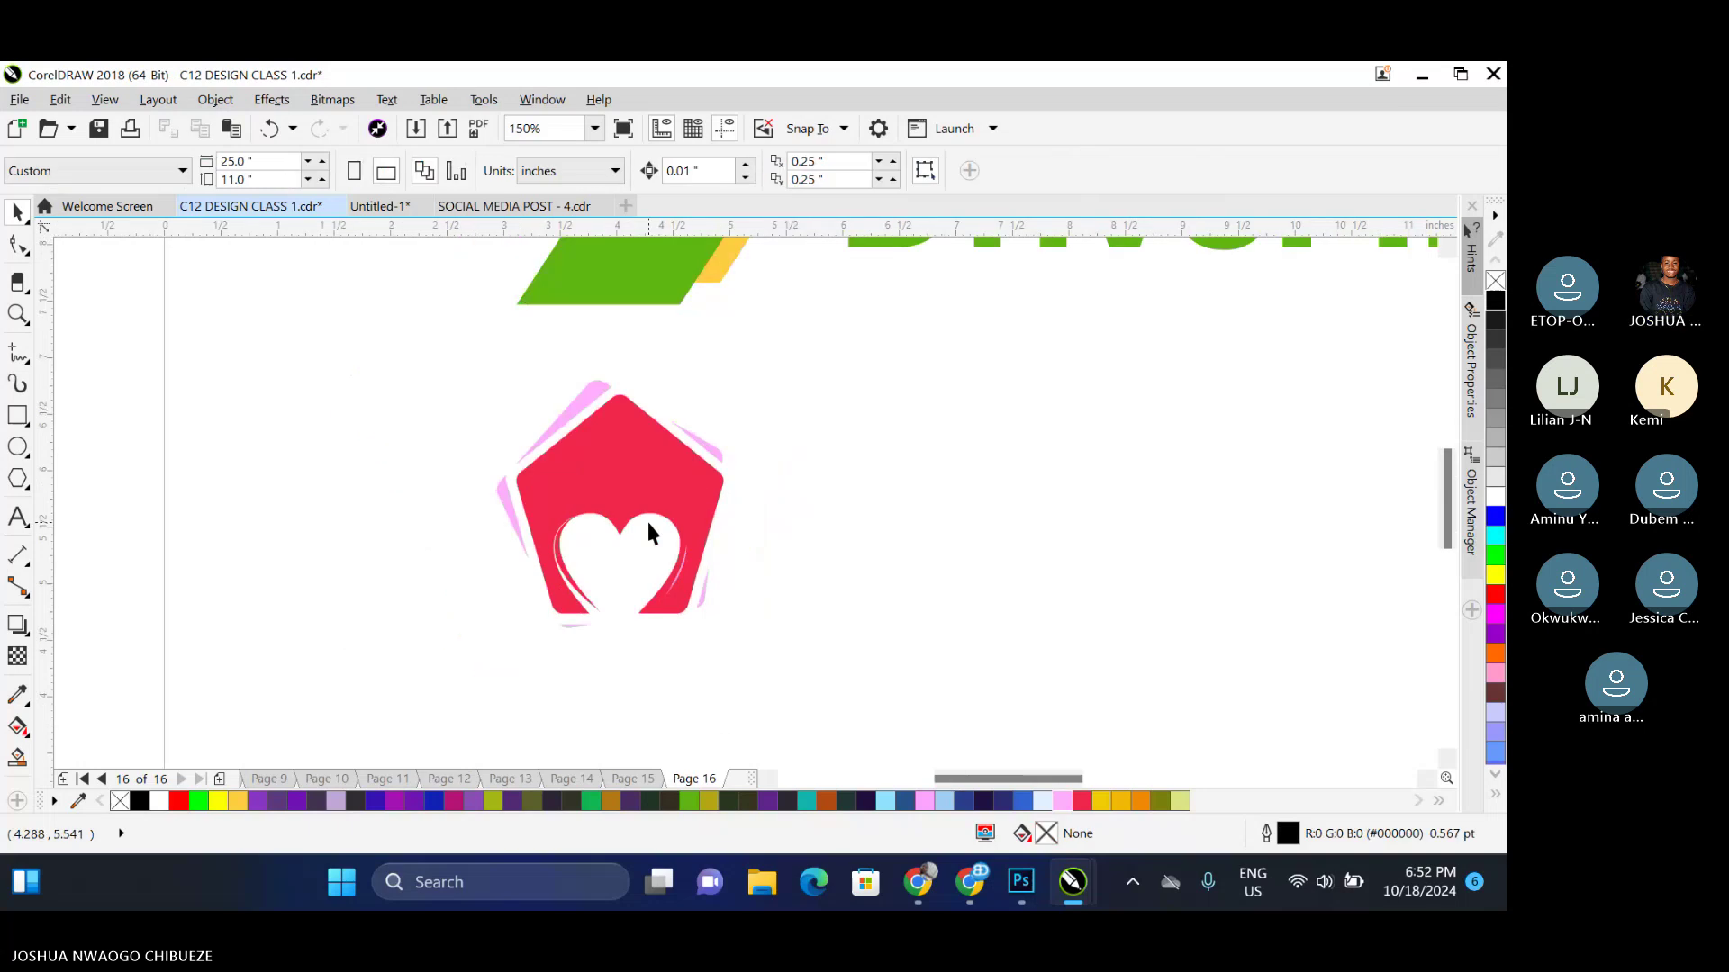
pyautogui.scroll(1, 646, 517)
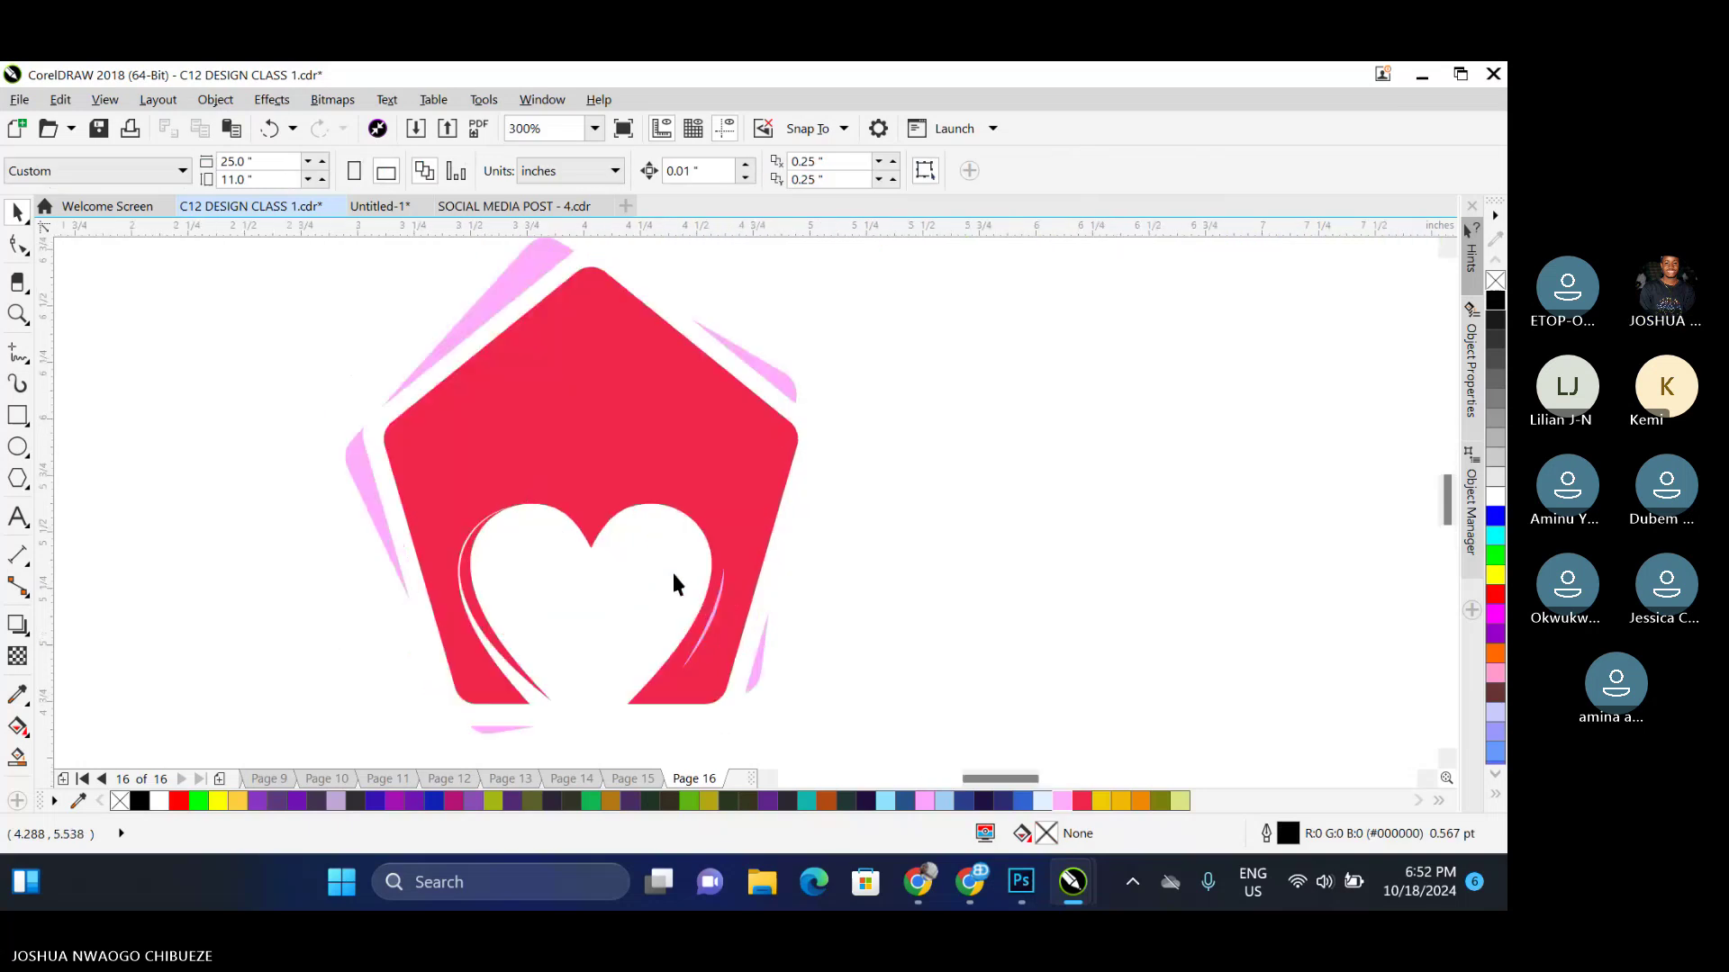
# Cut the pink sliver along the heart's right side out of the red symbol using Back Minus Front
pyautogui.click(711, 608)
pyautogui.keyDown('shift'); pyautogui.click(774, 423); pyautogui.keyUp('shift')
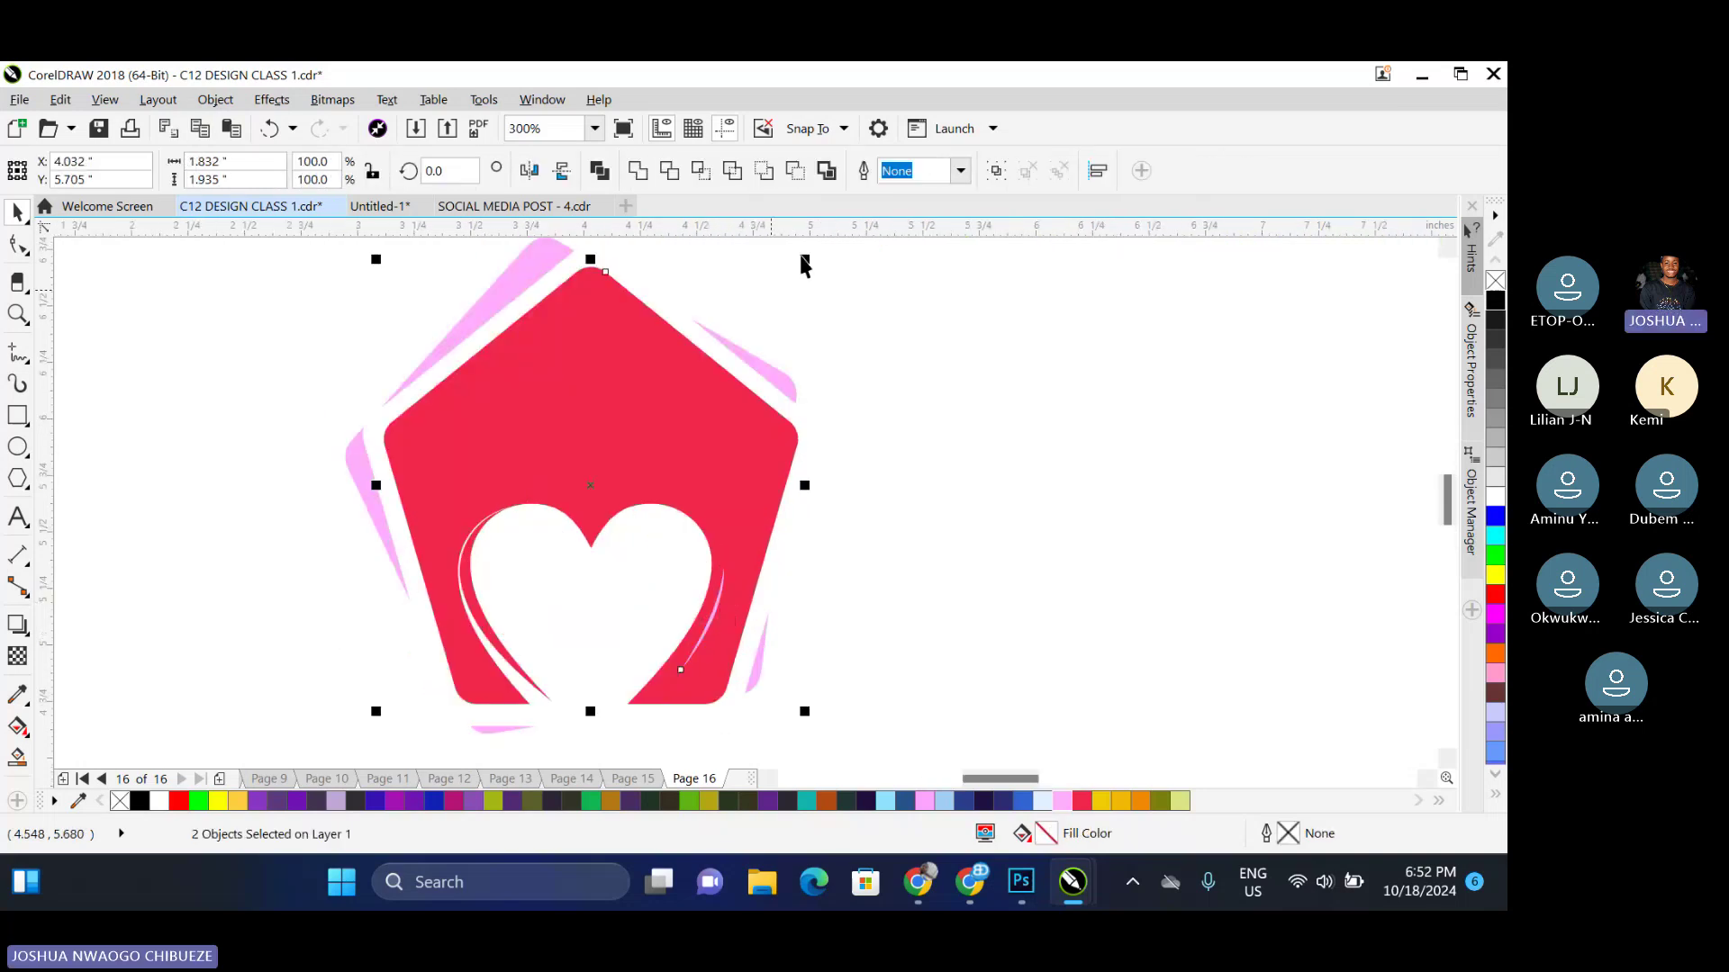
pyautogui.click(796, 171)
pyautogui.click(824, 358)
pyautogui.scroll(-1, 721, 584)
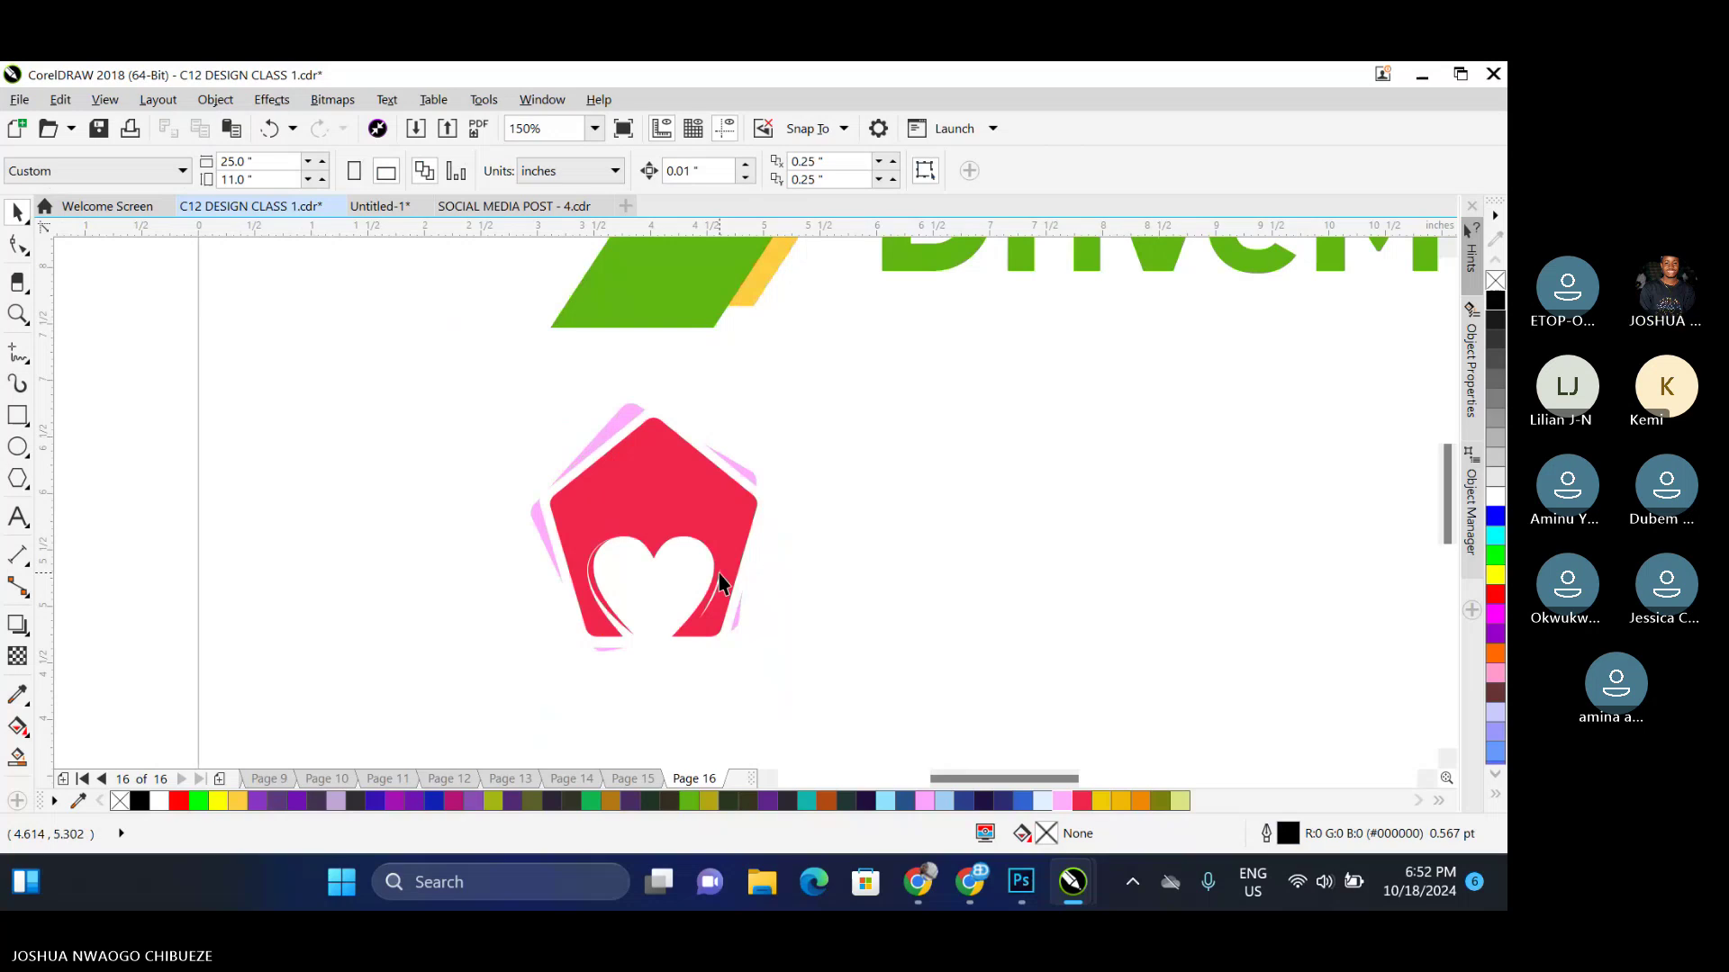
# Undo both sliver cuts in the red symbol, bringing back the pink slivers around the heart
pyautogui.scroll(-1, 726, 571)
pyautogui.scroll(2, 722, 548)
pyautogui.scroll(-1, 560, 502)
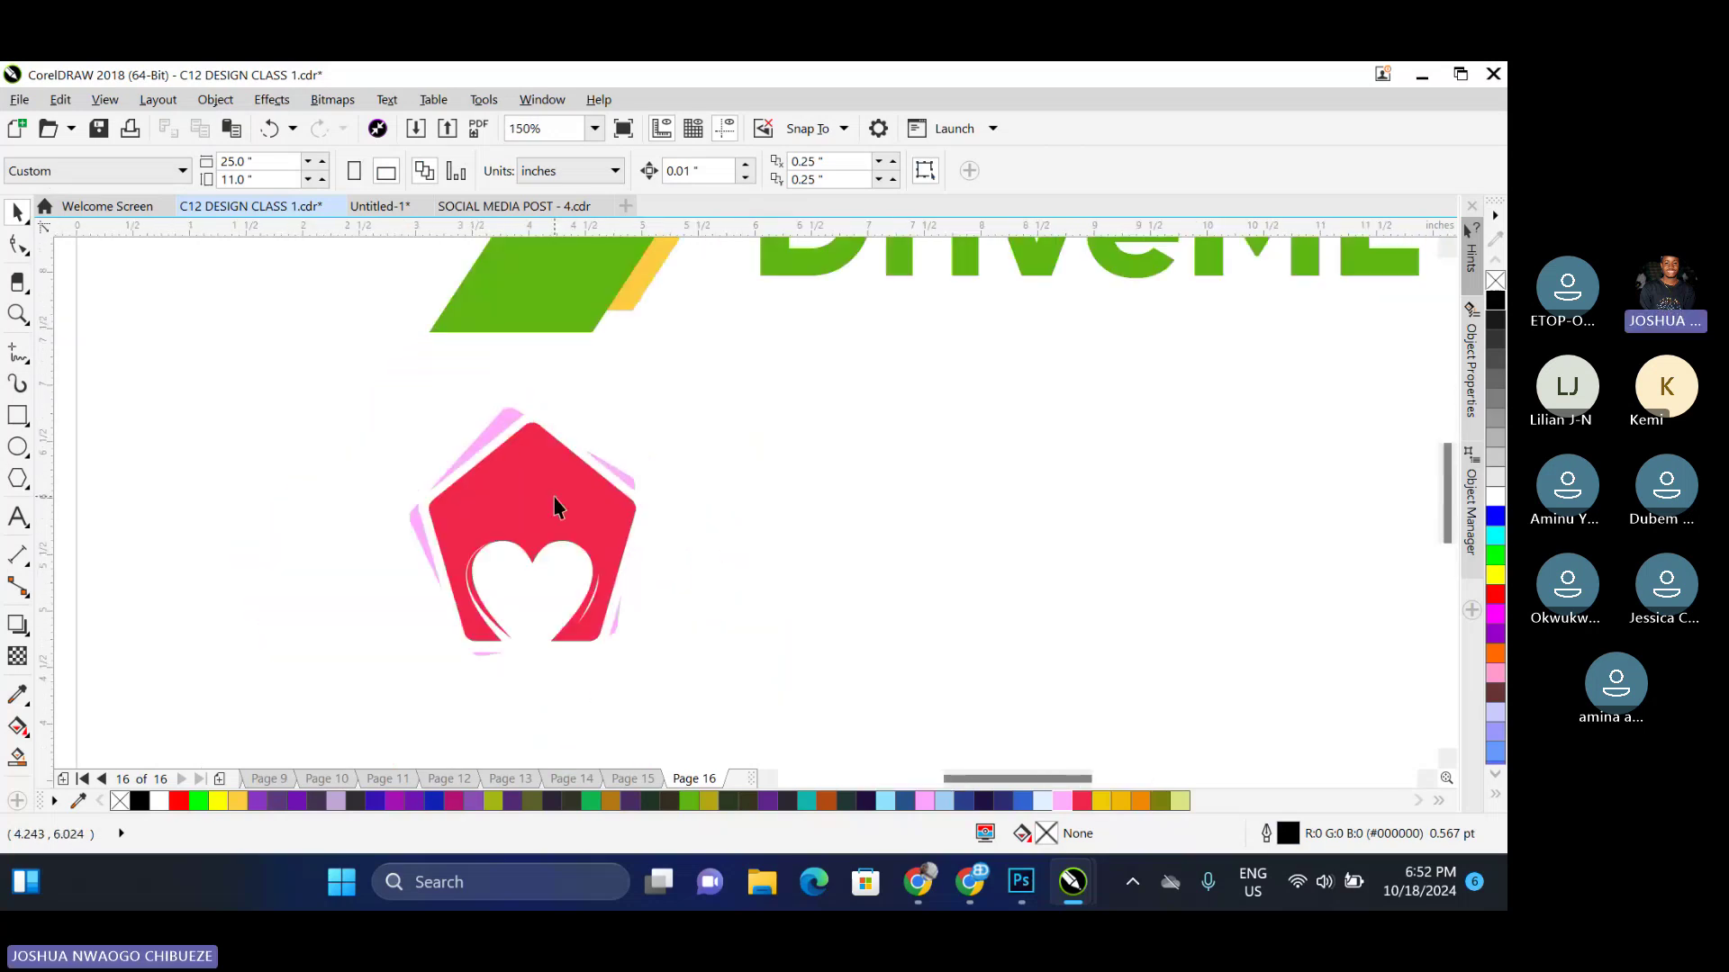
pyautogui.click(553, 500)
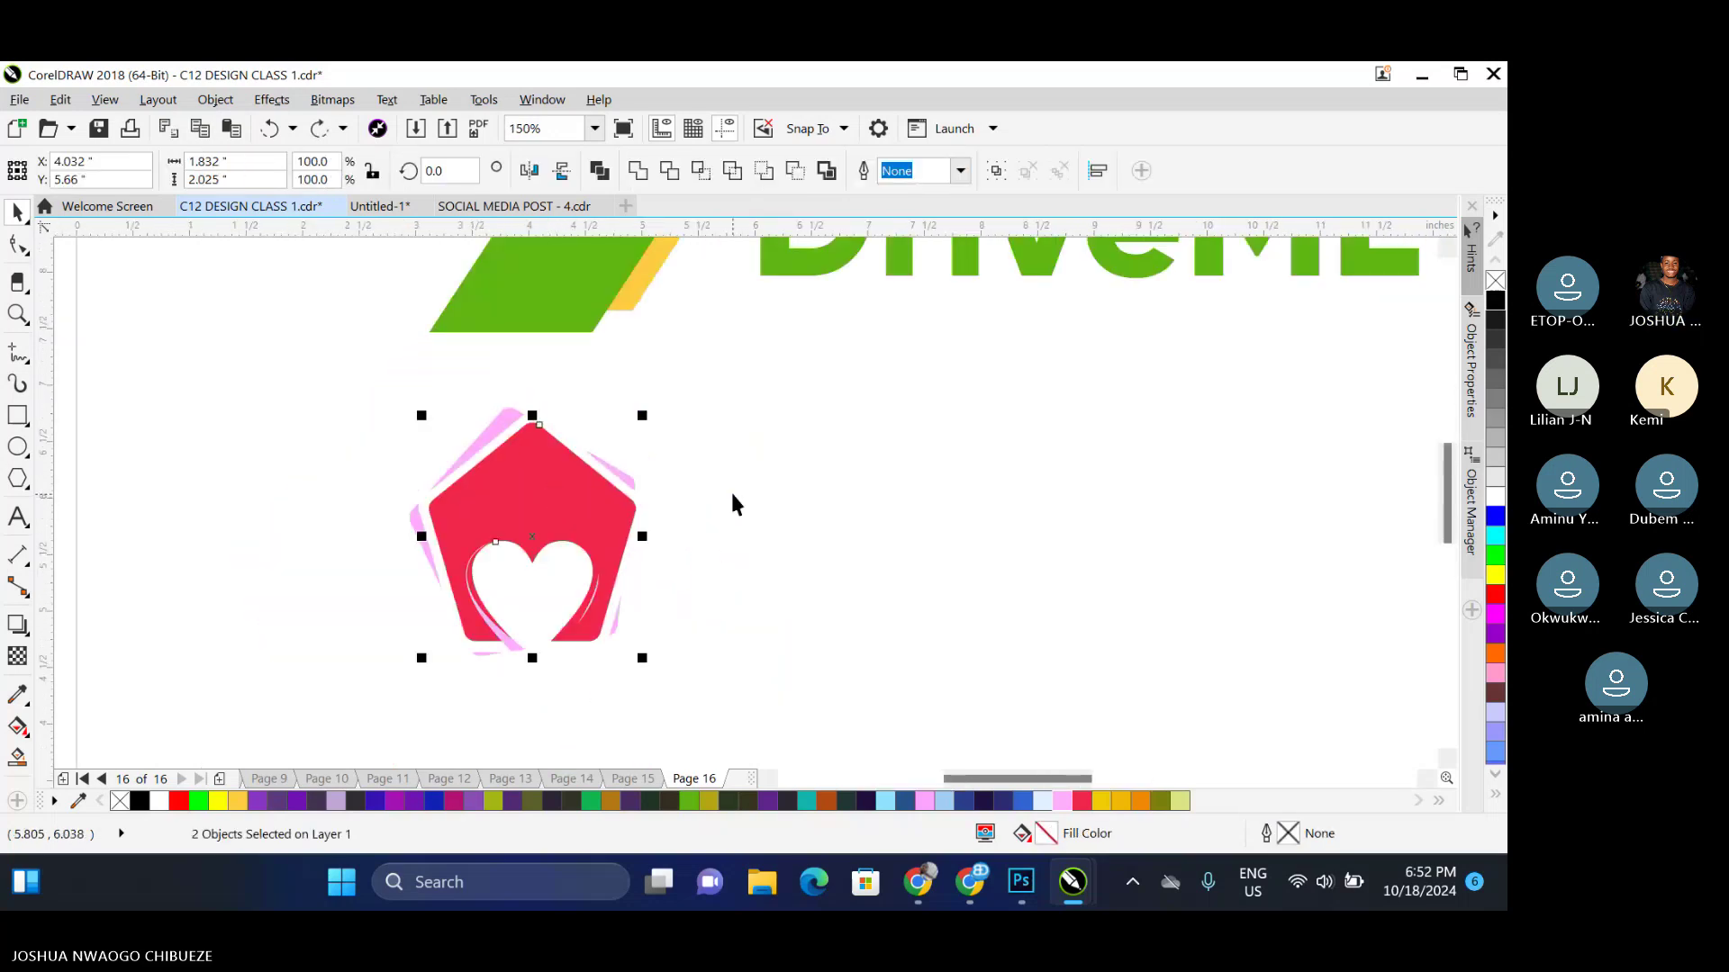
pyautogui.click(744, 466)
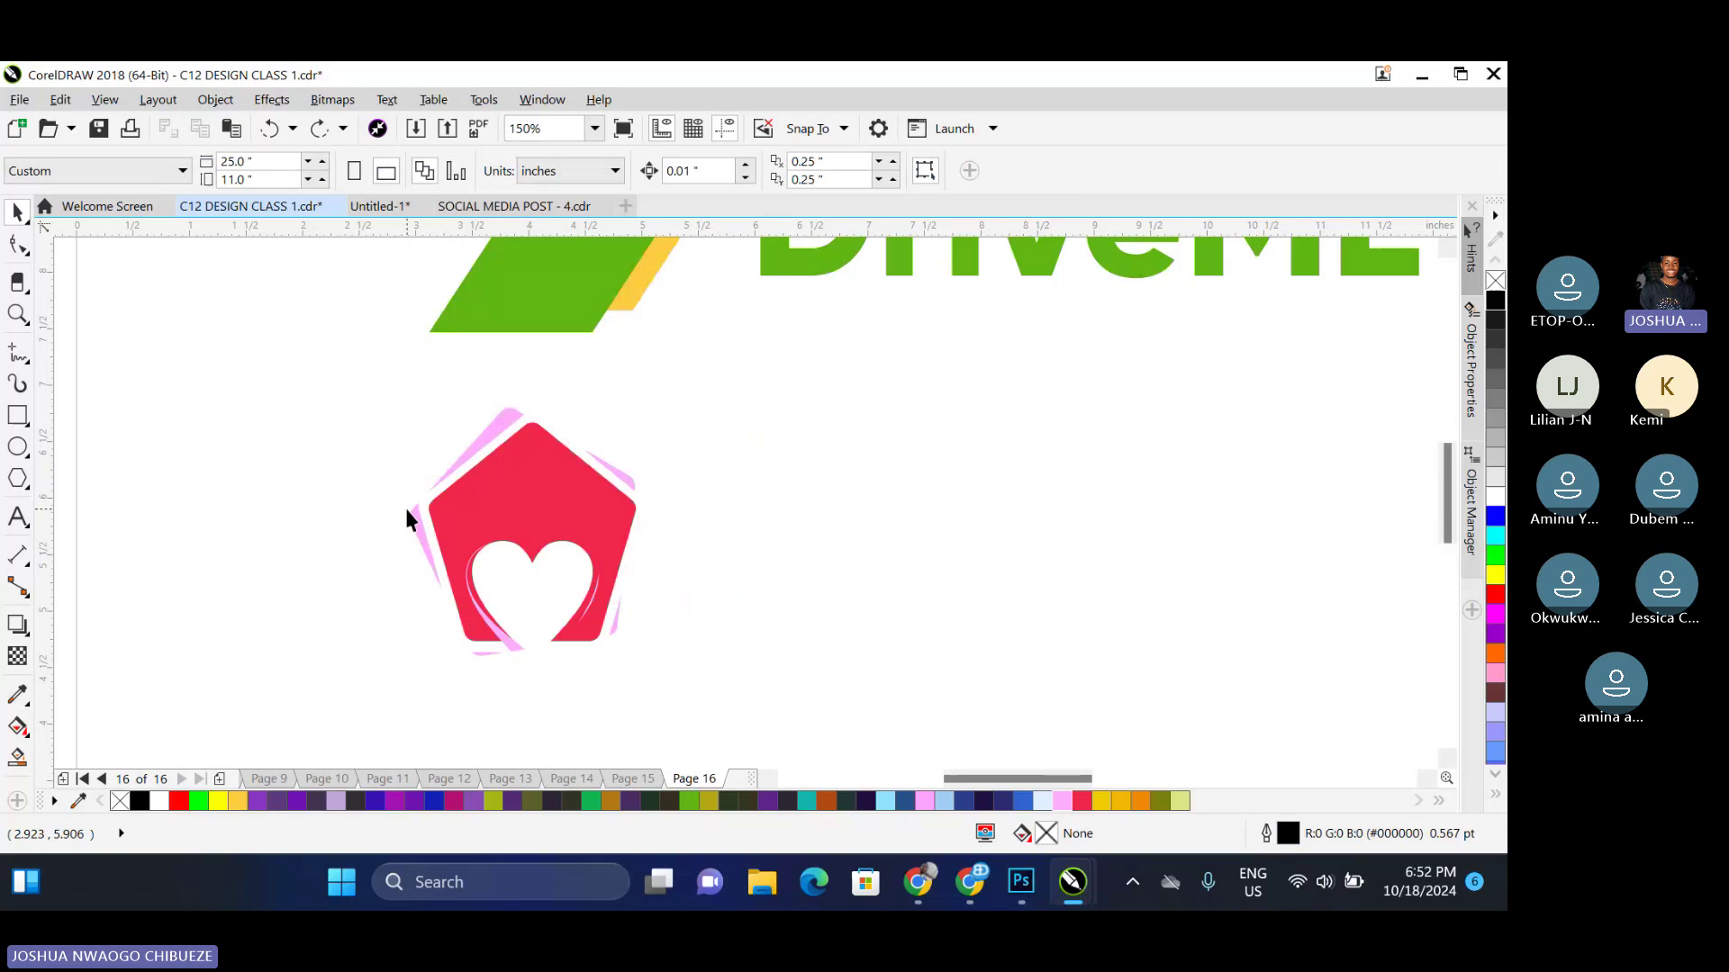
# Ungroup the DriveME logo into its symbol and text
pyautogui.scroll(-1, 406, 517)
pyautogui.scroll(1, 470, 501)
pyautogui.scroll(-1, 532, 482)
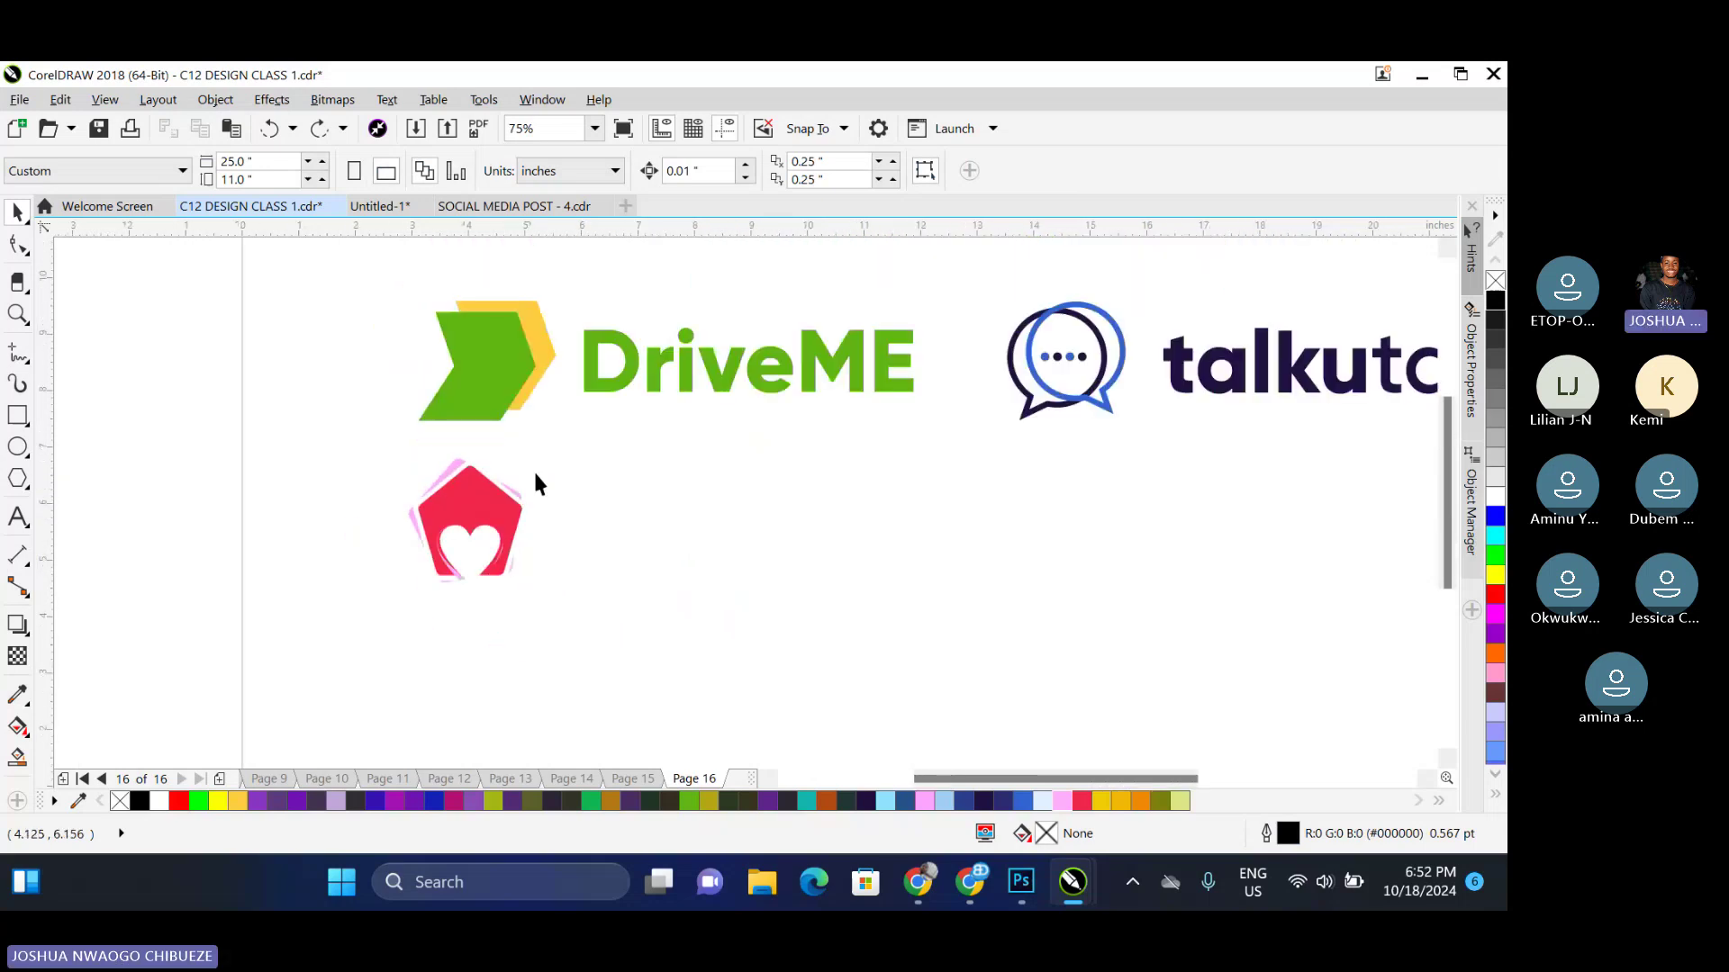
pyautogui.scroll(1, 590, 423)
pyautogui.click(579, 363)
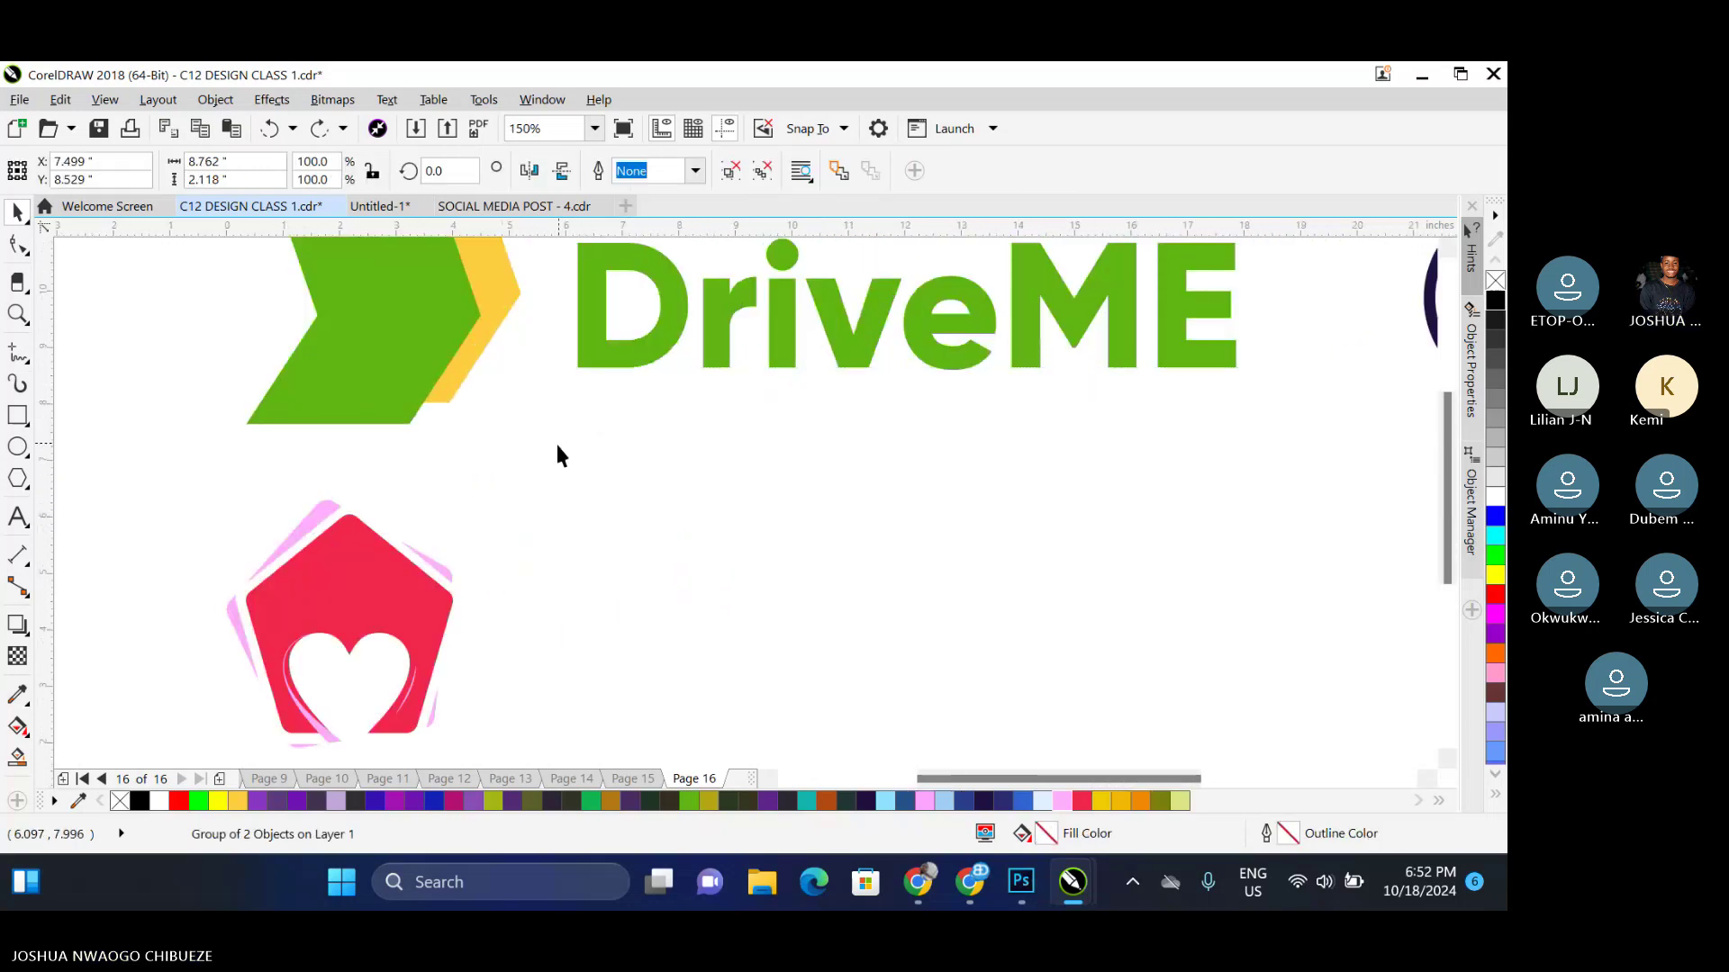
pyautogui.scroll(-1, 558, 441)
pyautogui.click(1185, 386)
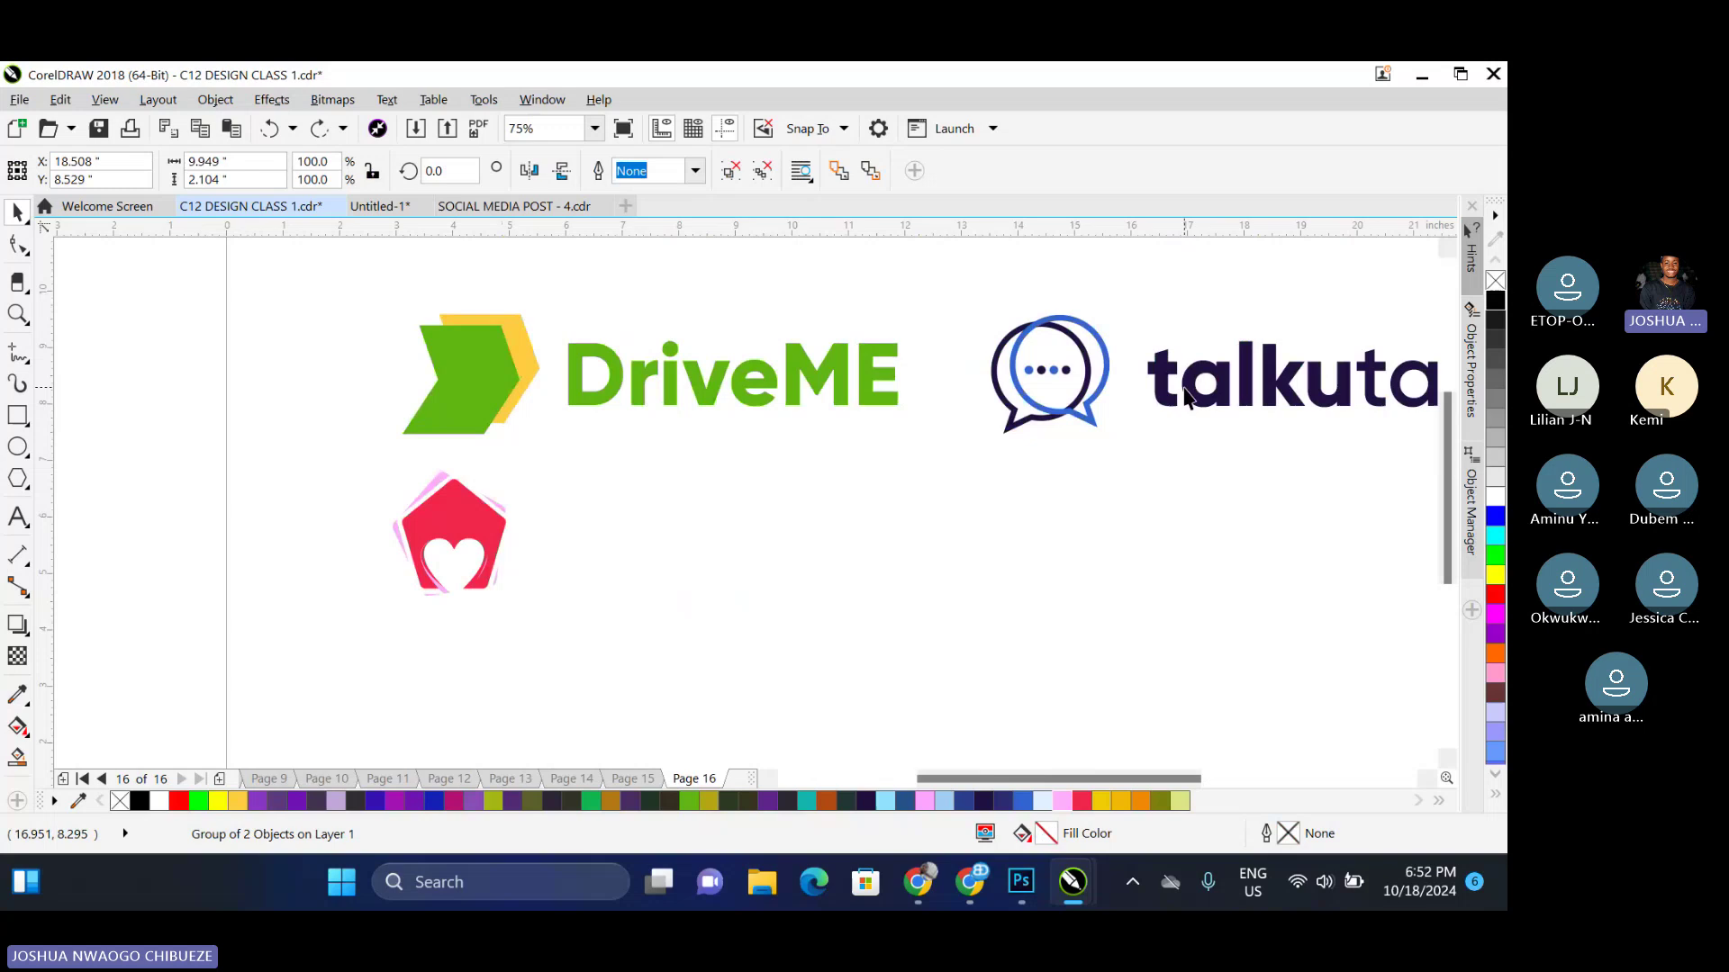
pyautogui.click(792, 387)
pyautogui.rightClick(787, 387)
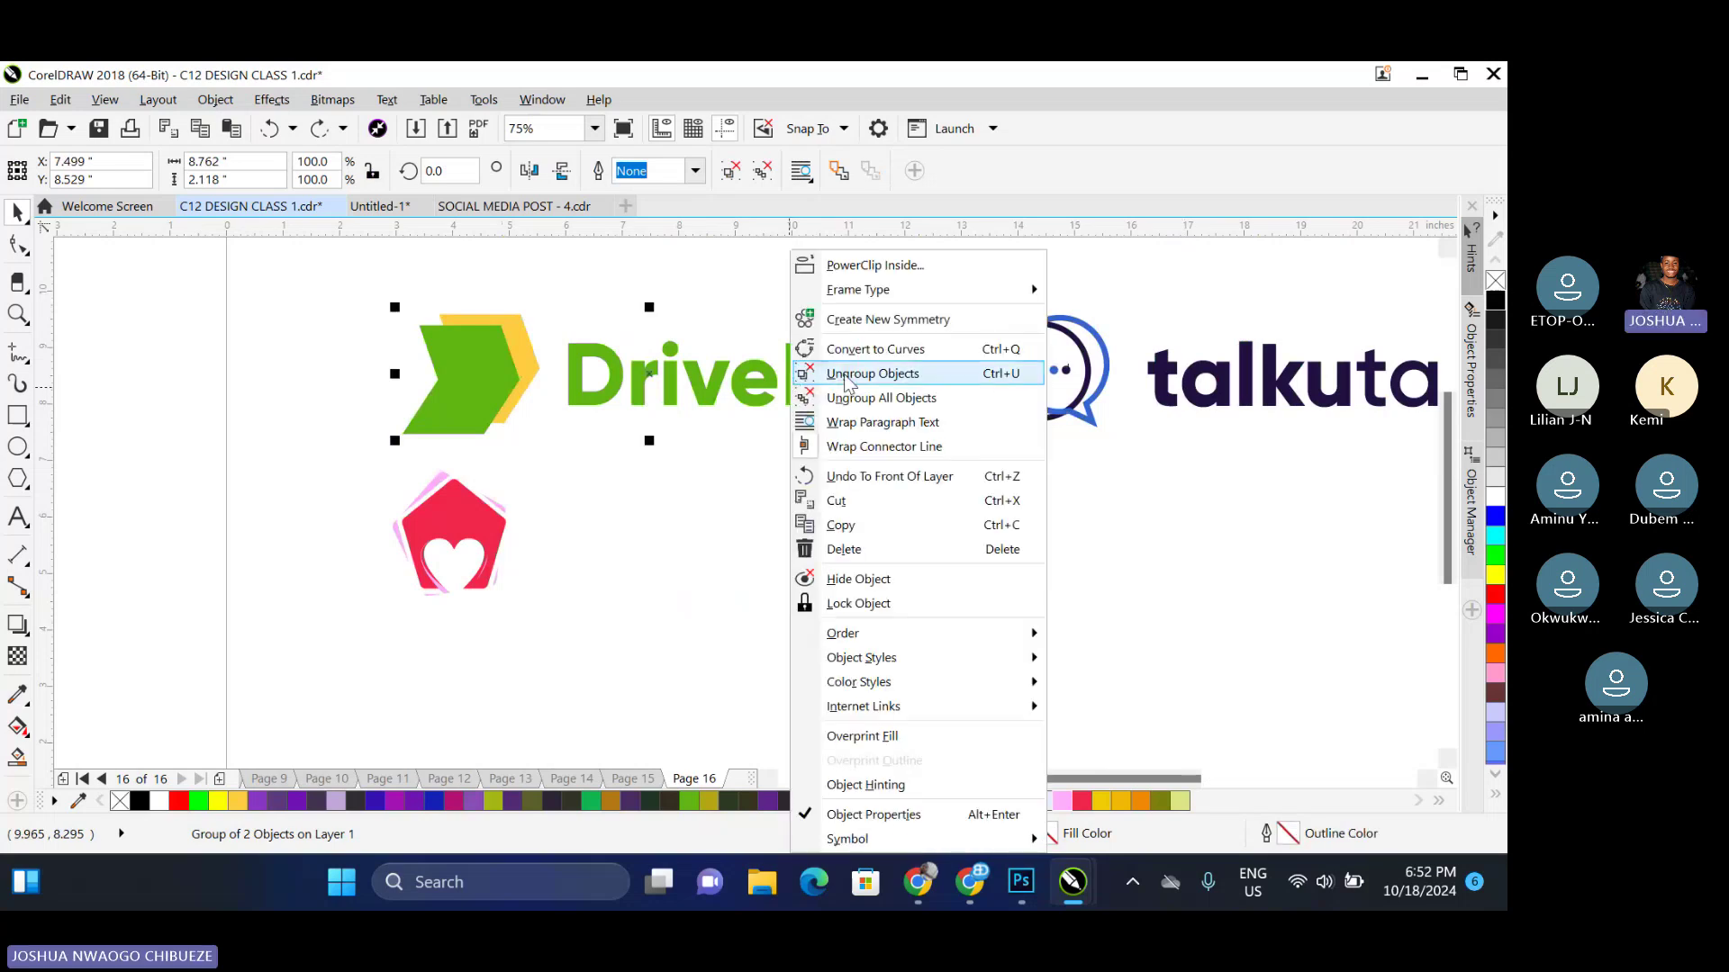
pyautogui.click(878, 371)
# Duplicate the DriveME text beside the red house symbol and change the copy's wording to LoveROOM
pyautogui.click(744, 387)
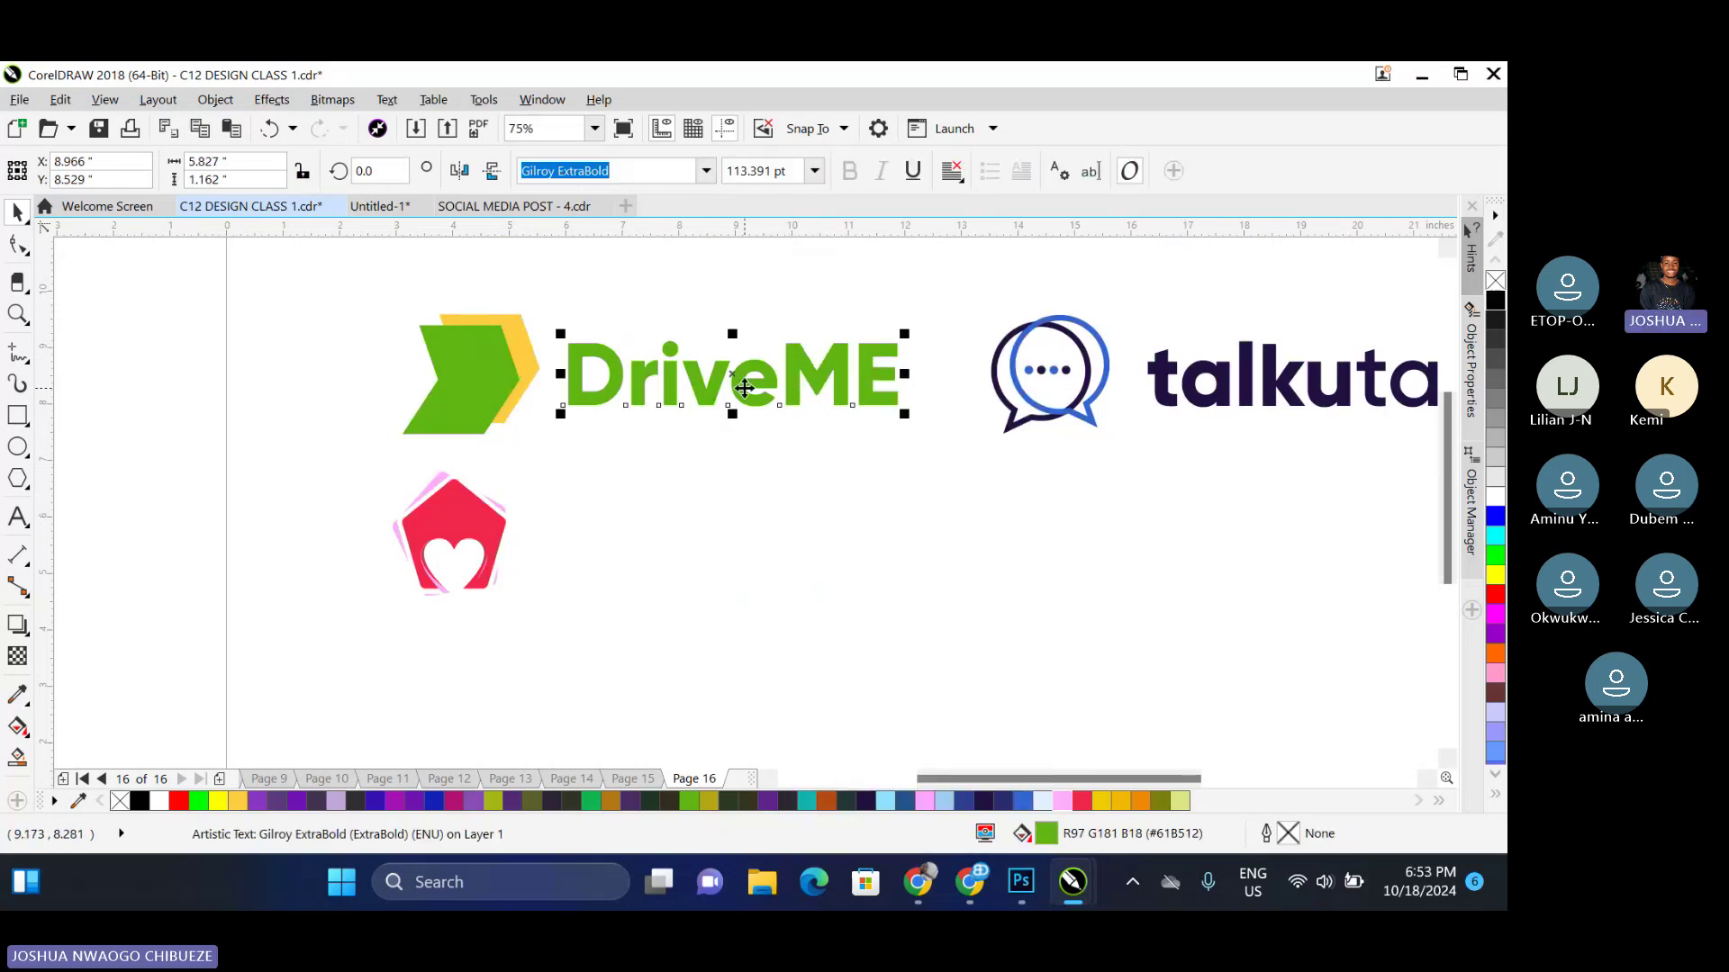
pyautogui.moveTo(744, 387); pyautogui.dragTo(740, 530)
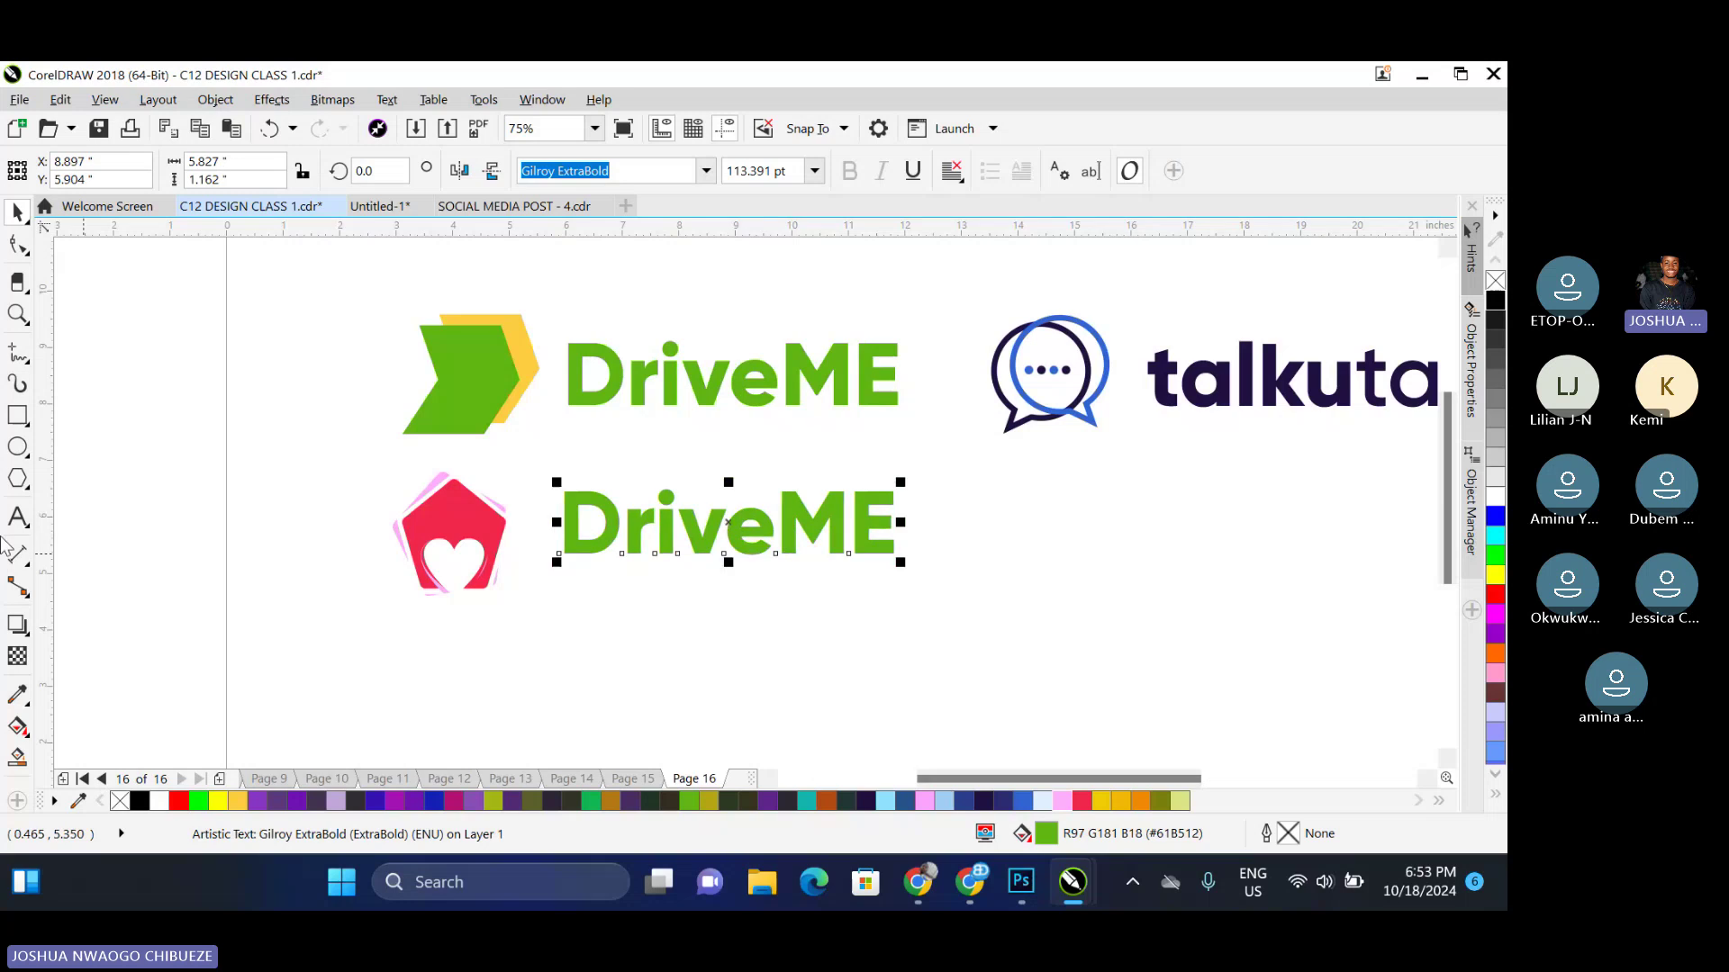
pyautogui.click(17, 522)
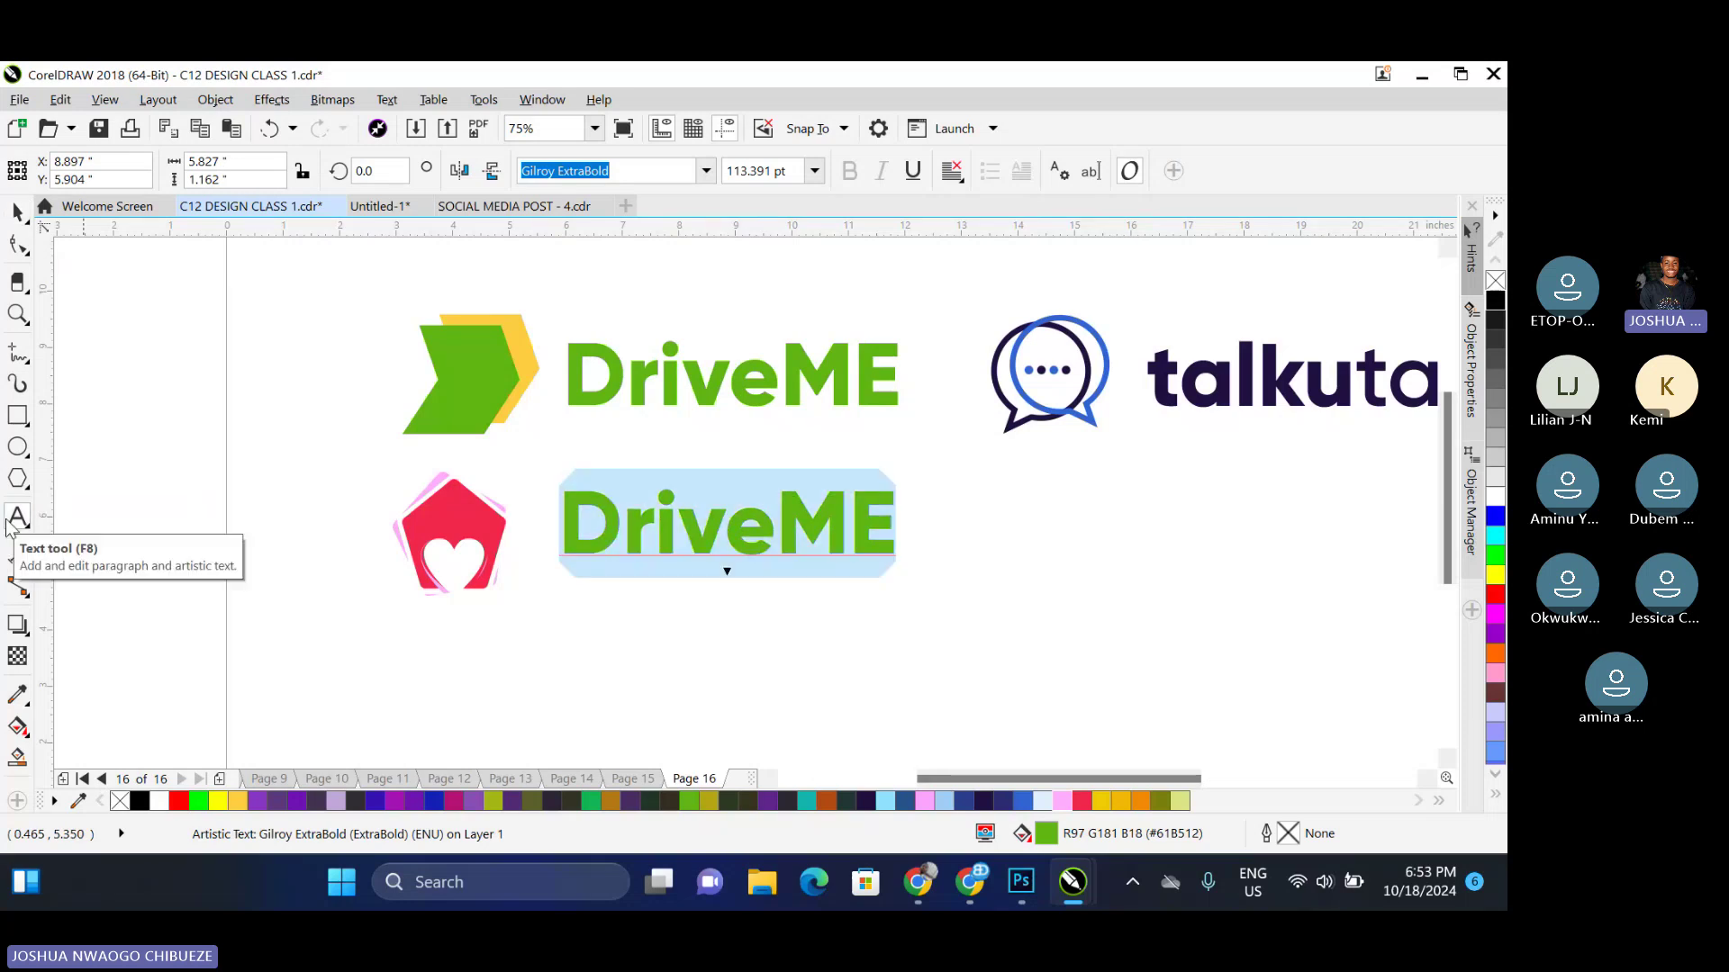
pyautogui.write('Loc')
pyautogui.press('BackSpace')
pyautogui.write('veROOM')
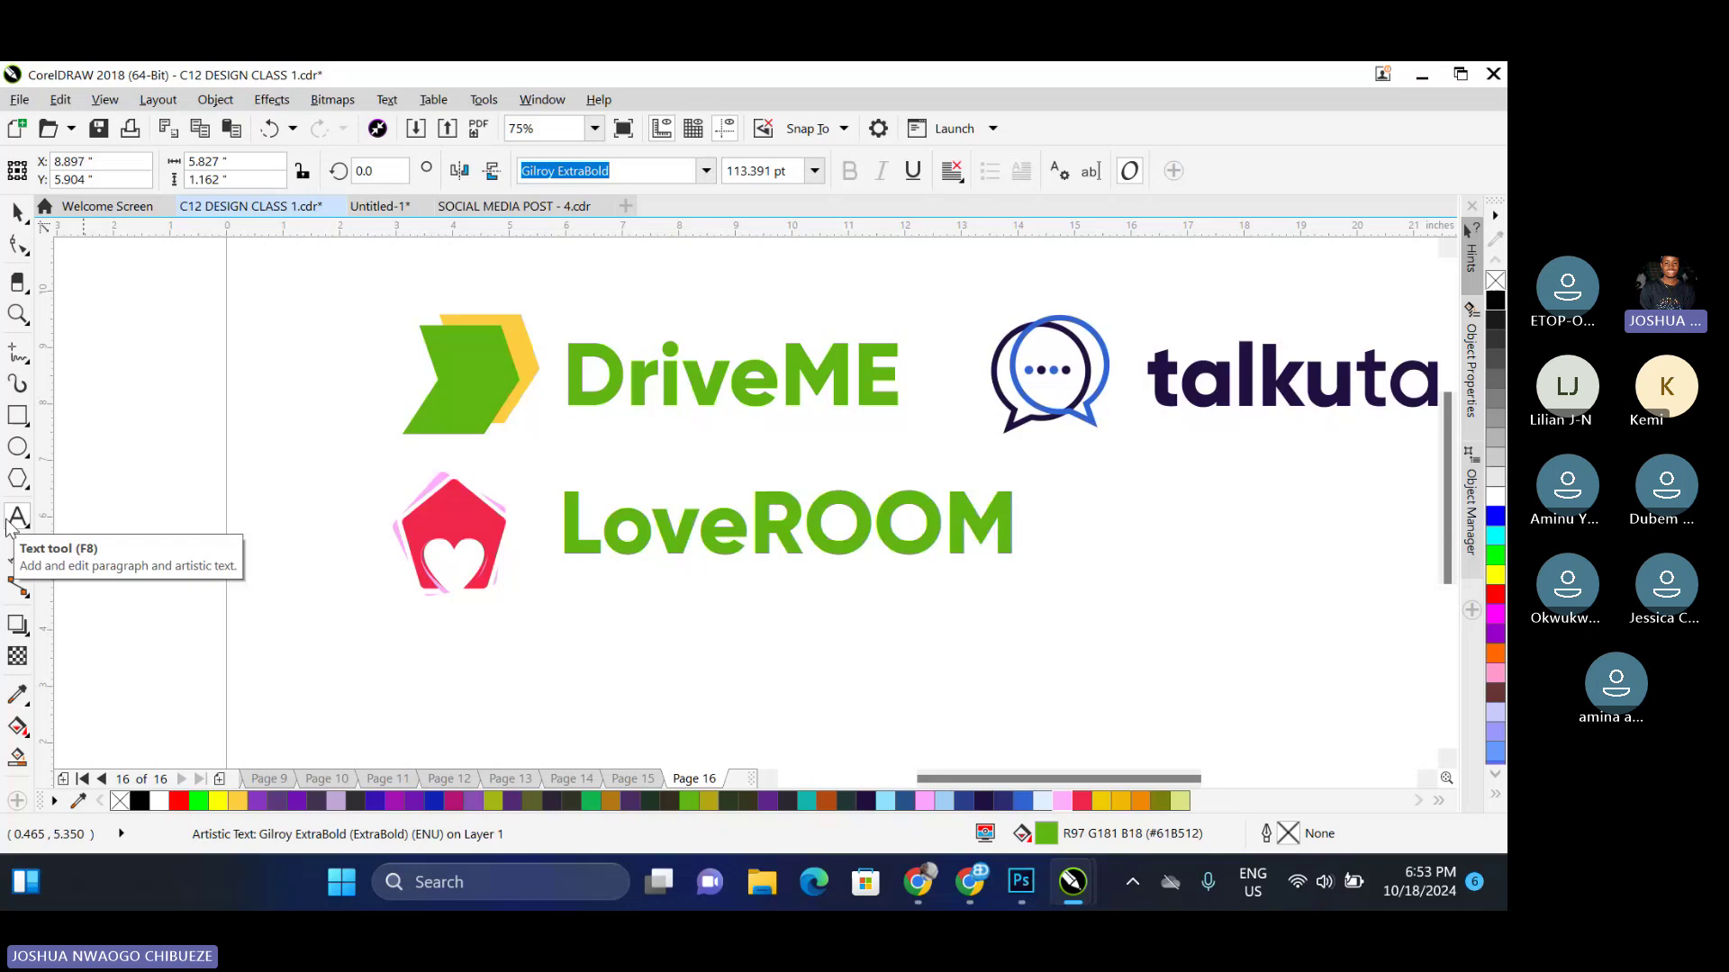
pyautogui.click(17, 211)
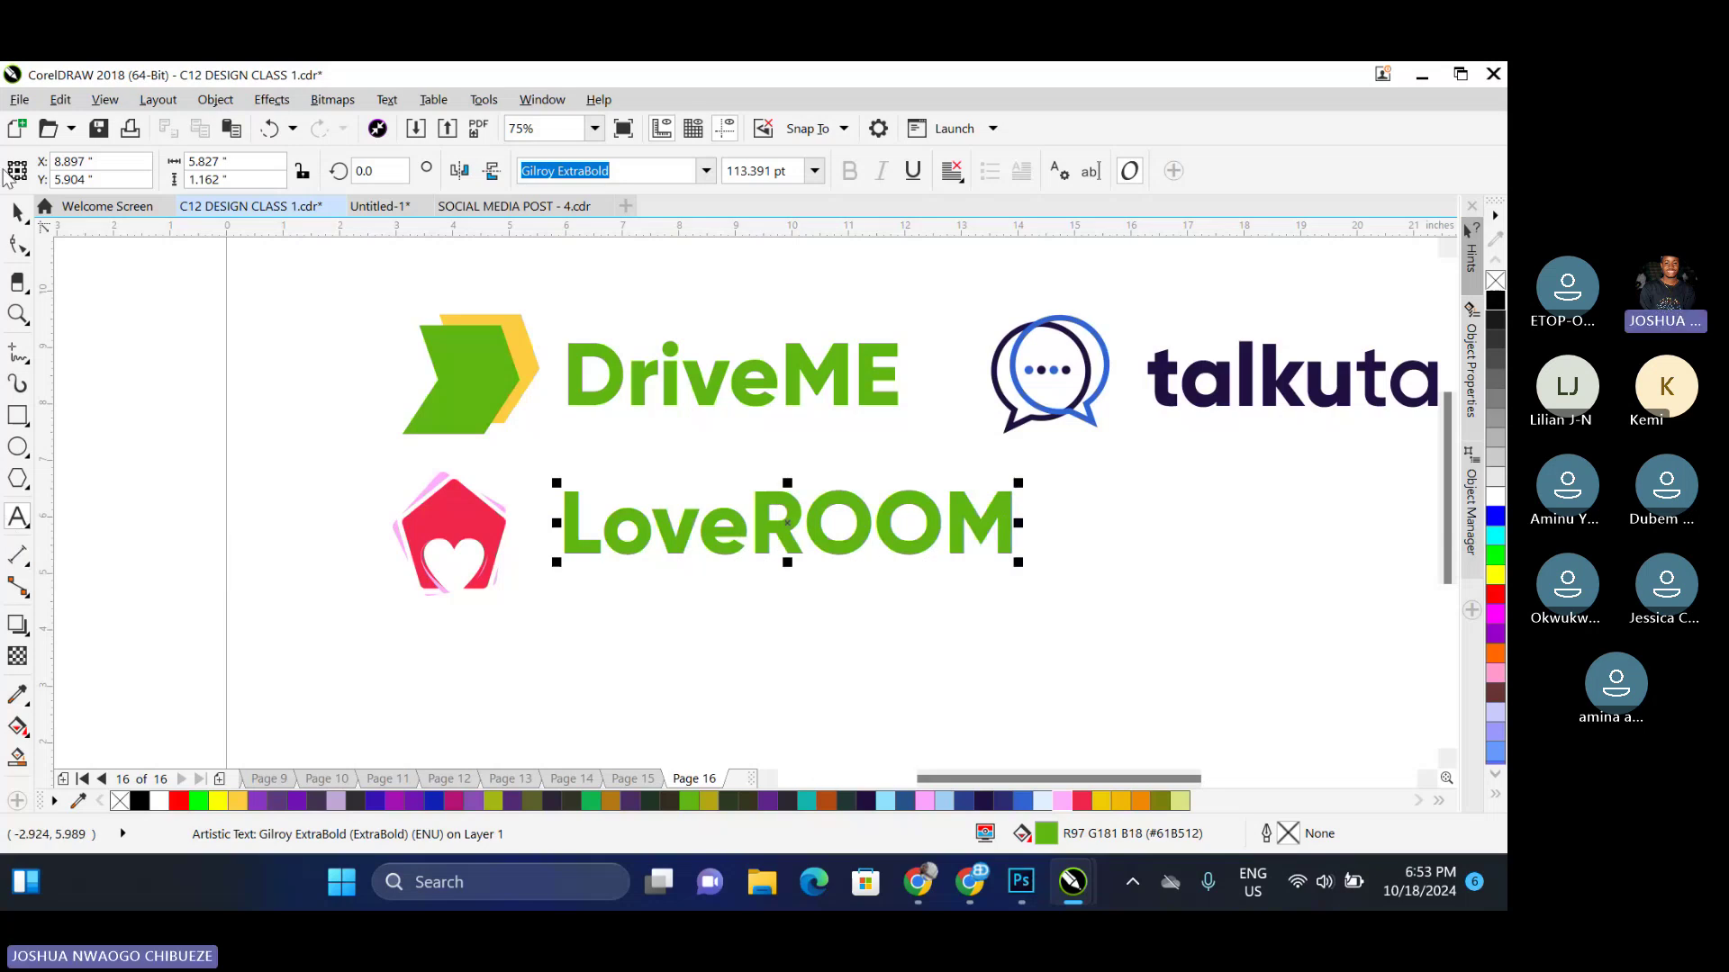
# Set the LoveROOM text in Gilroy-Medium and fill it with the symbol's red #F2274C
pyautogui.click(706, 171)
pyautogui.click(688, 344)
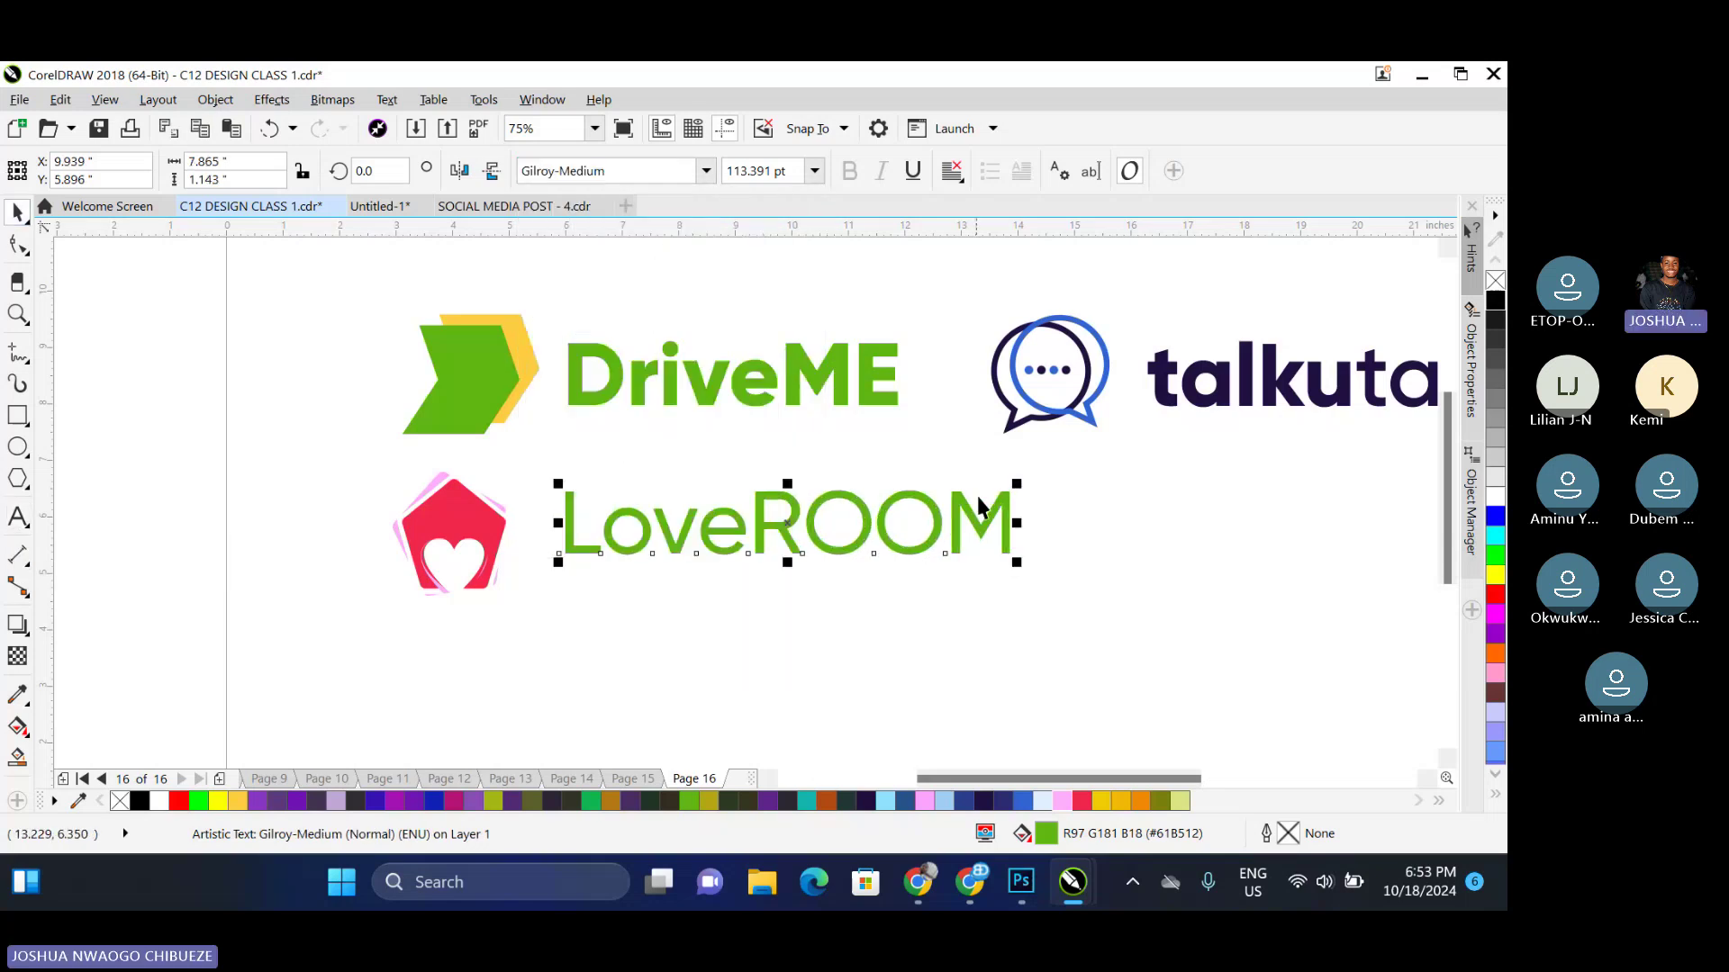
pyautogui.click(1082, 800)
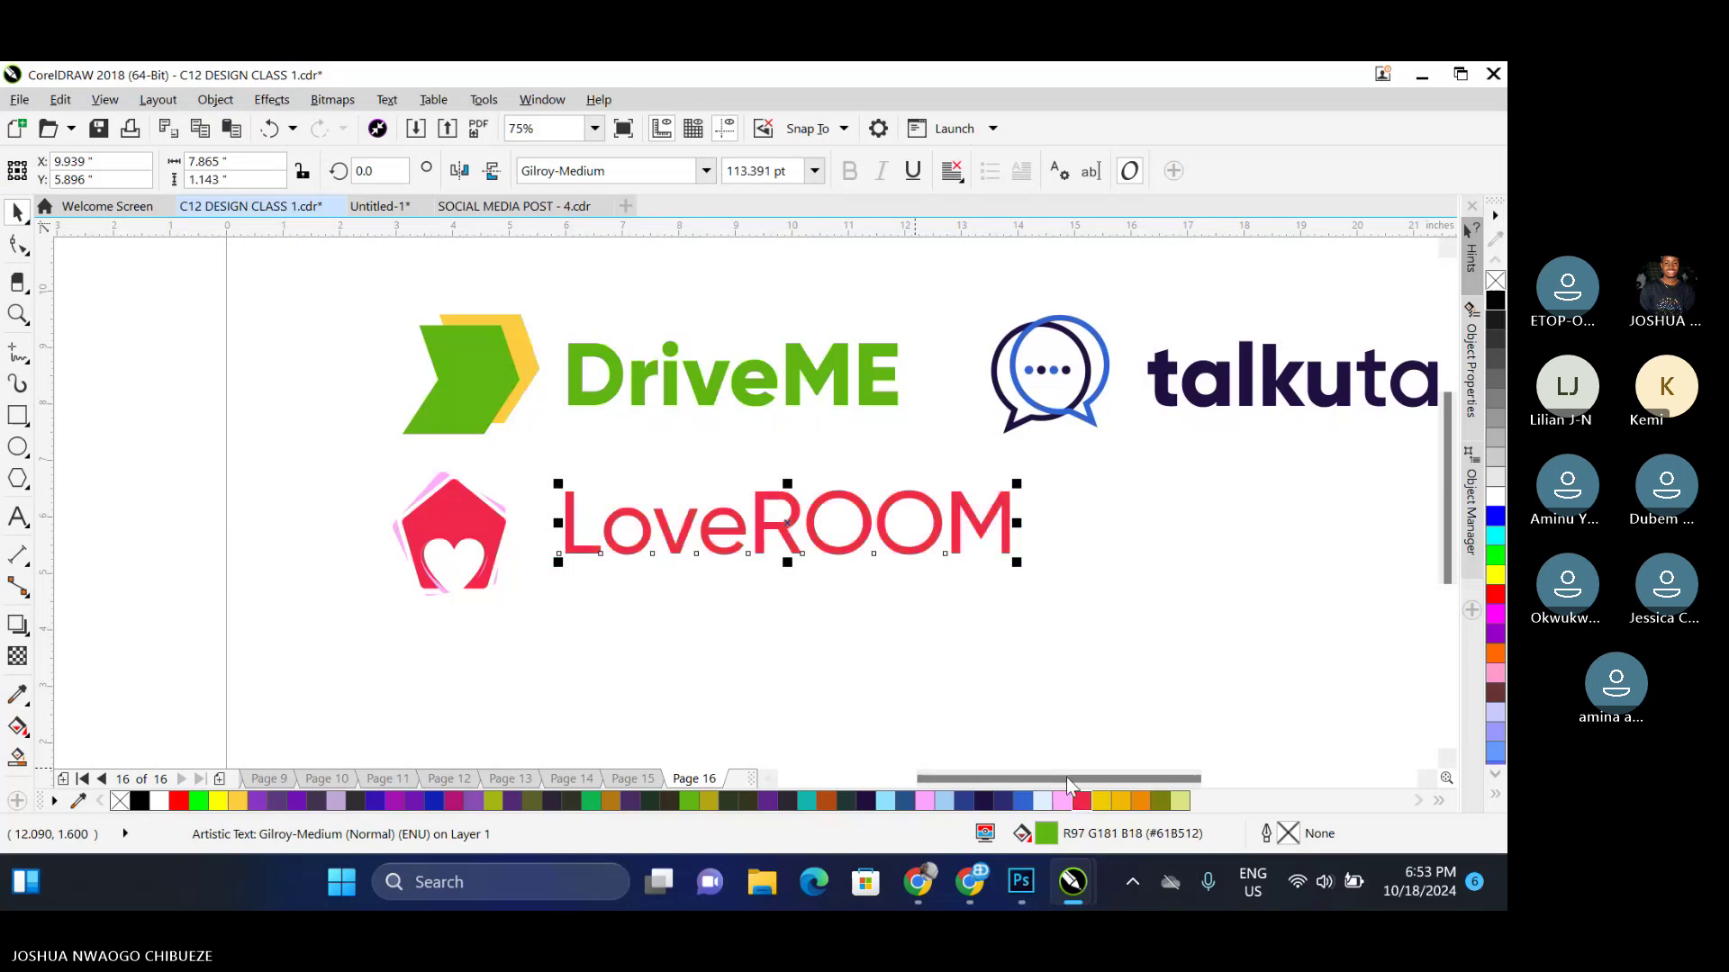
# Lower the LoveROOM text about 0.36 in and scale it down to about 6.64 in wide
pyautogui.moveTo(793, 541); pyautogui.dragTo(787, 558)
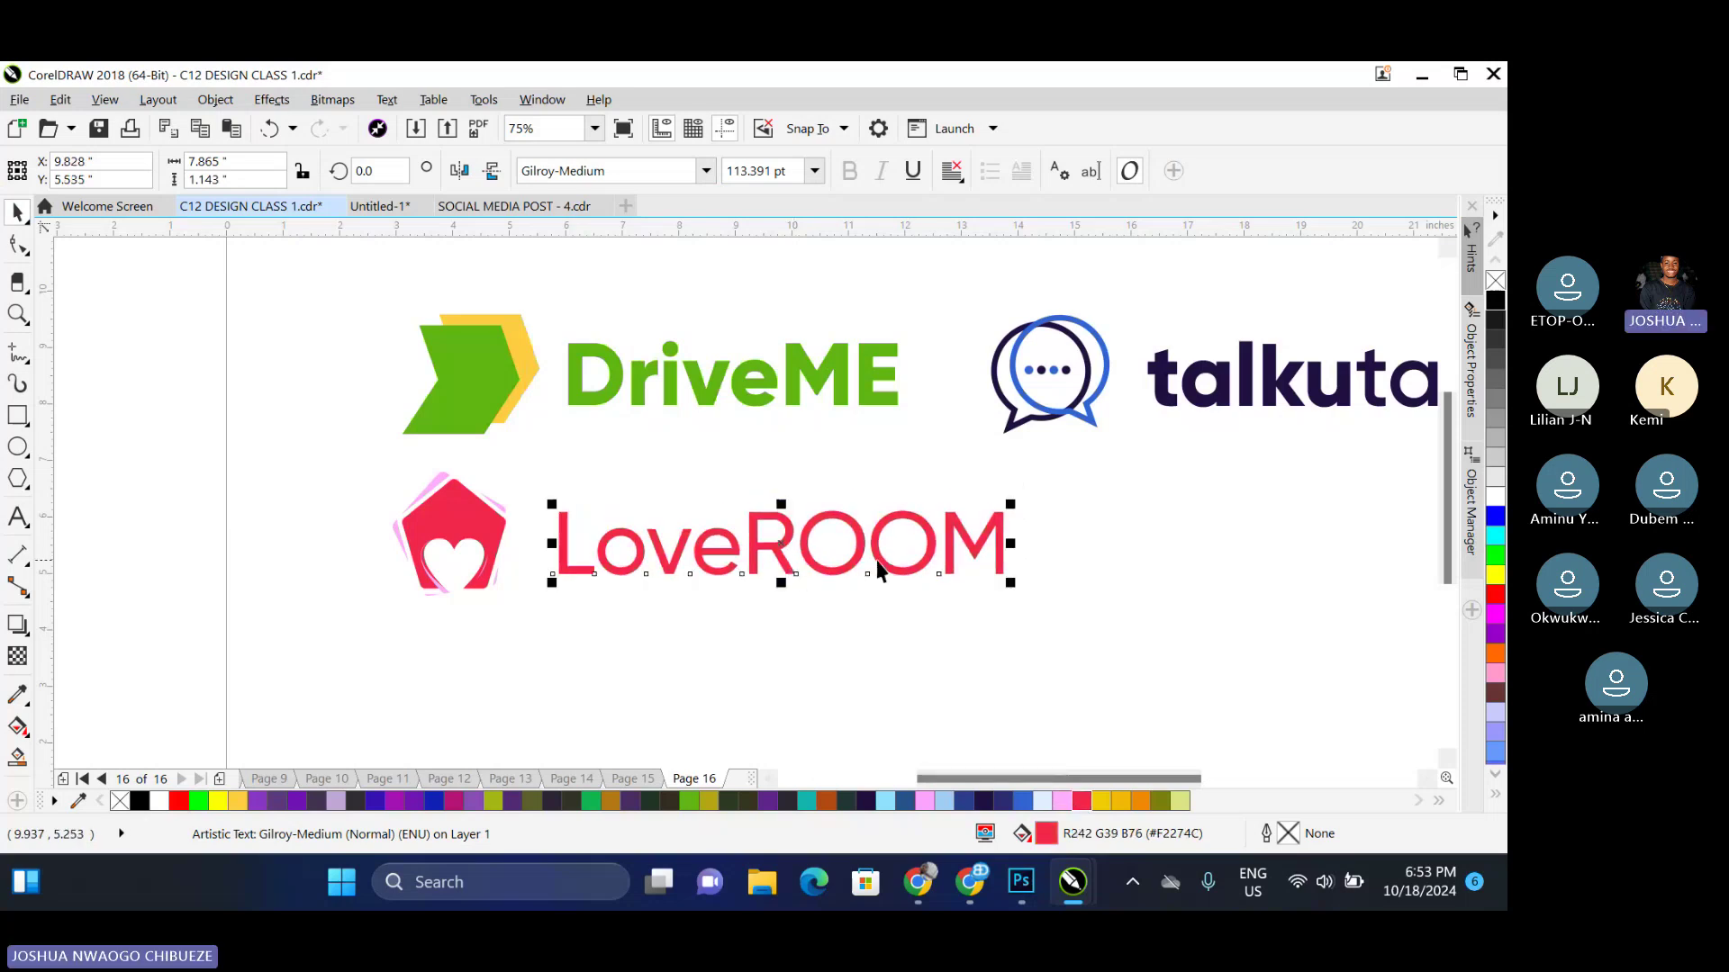
pyautogui.moveTo(1011, 575); pyautogui.dragTo(937, 597)
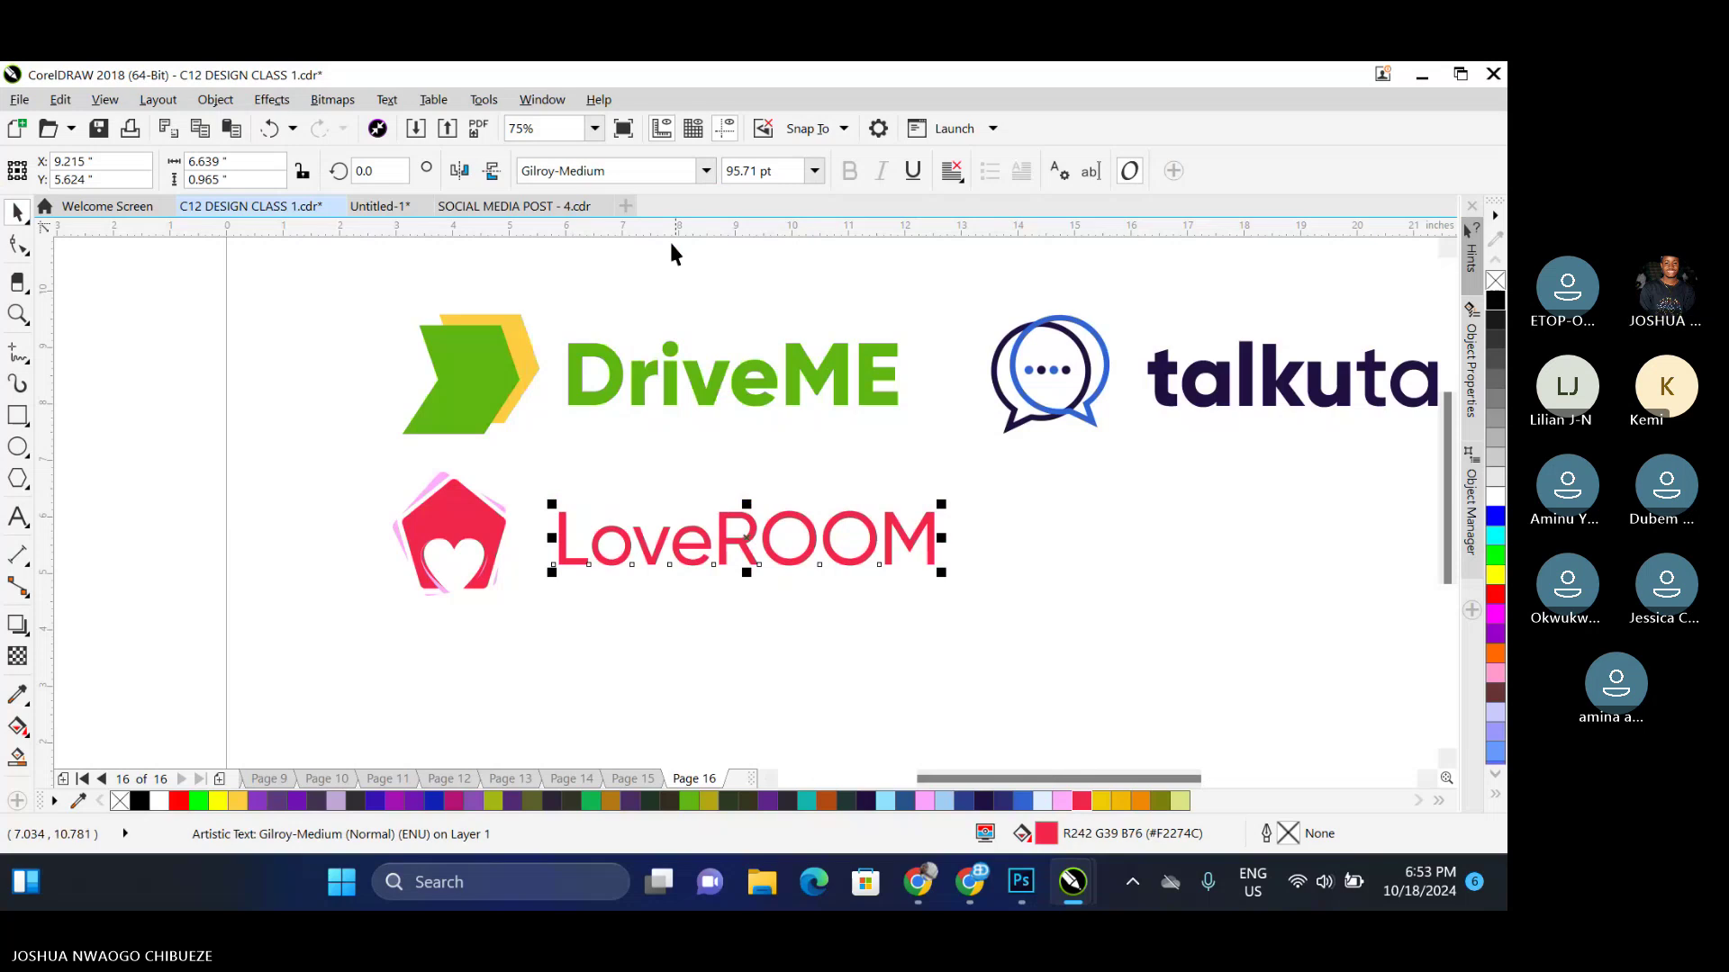
# Change the LoveROOM text's font to Galins
pyautogui.click(706, 175)
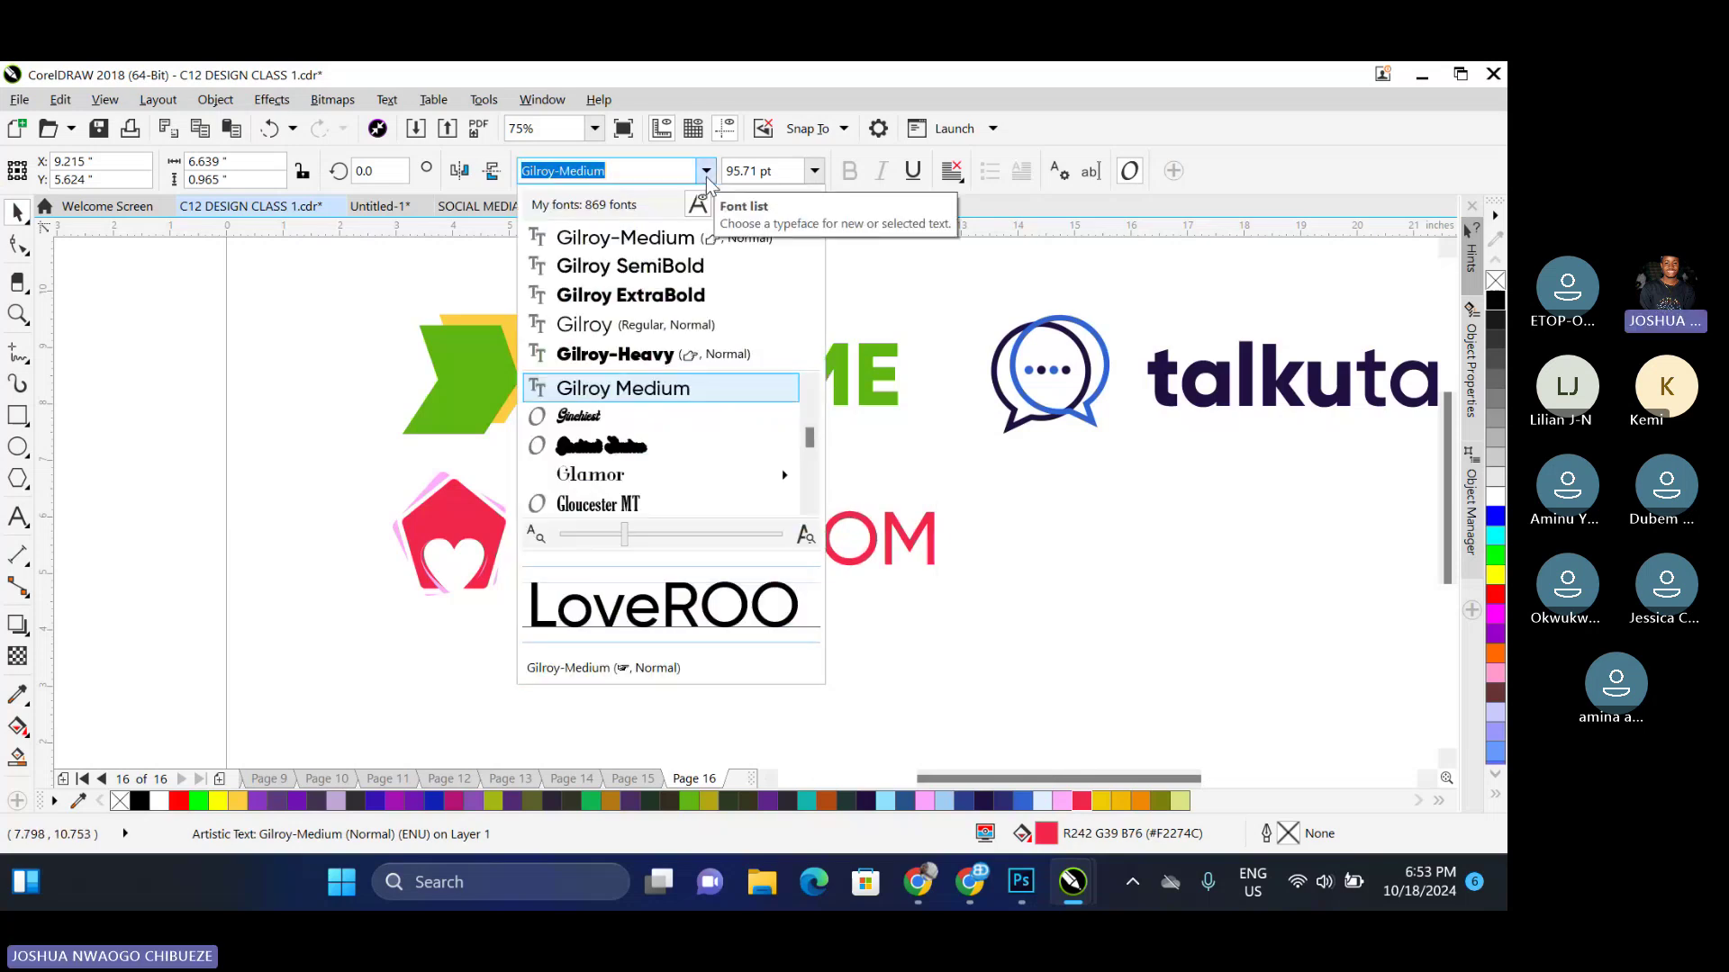
pyautogui.write('G')
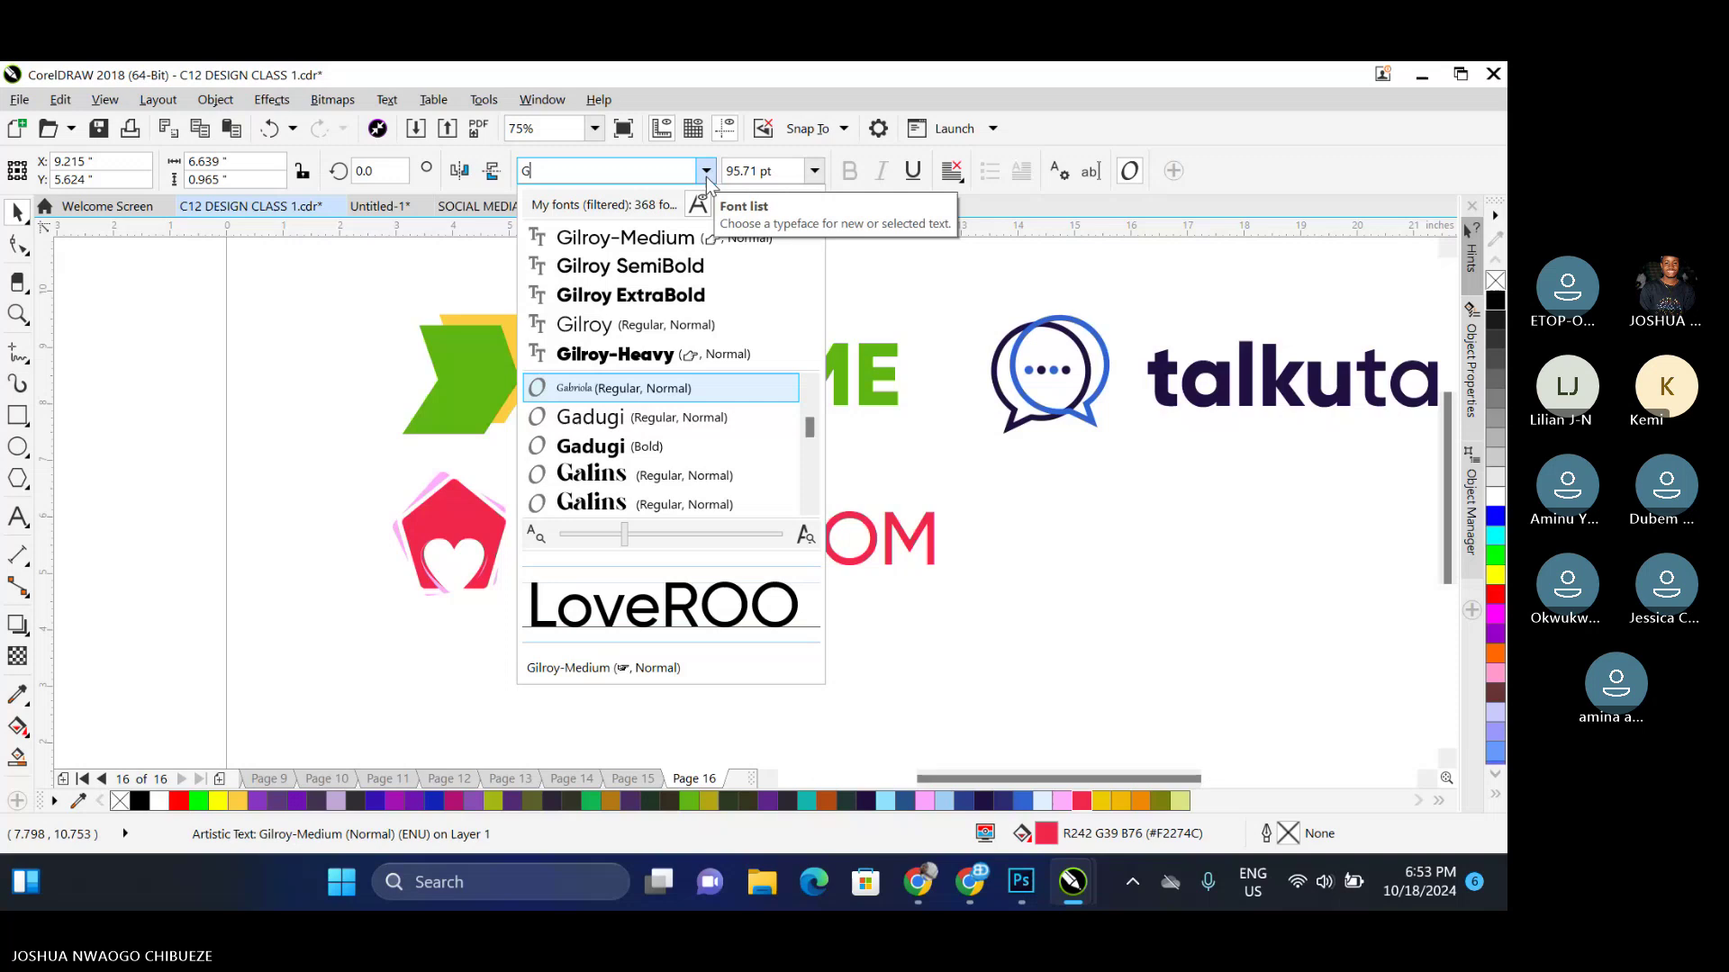
pyautogui.click(624, 478)
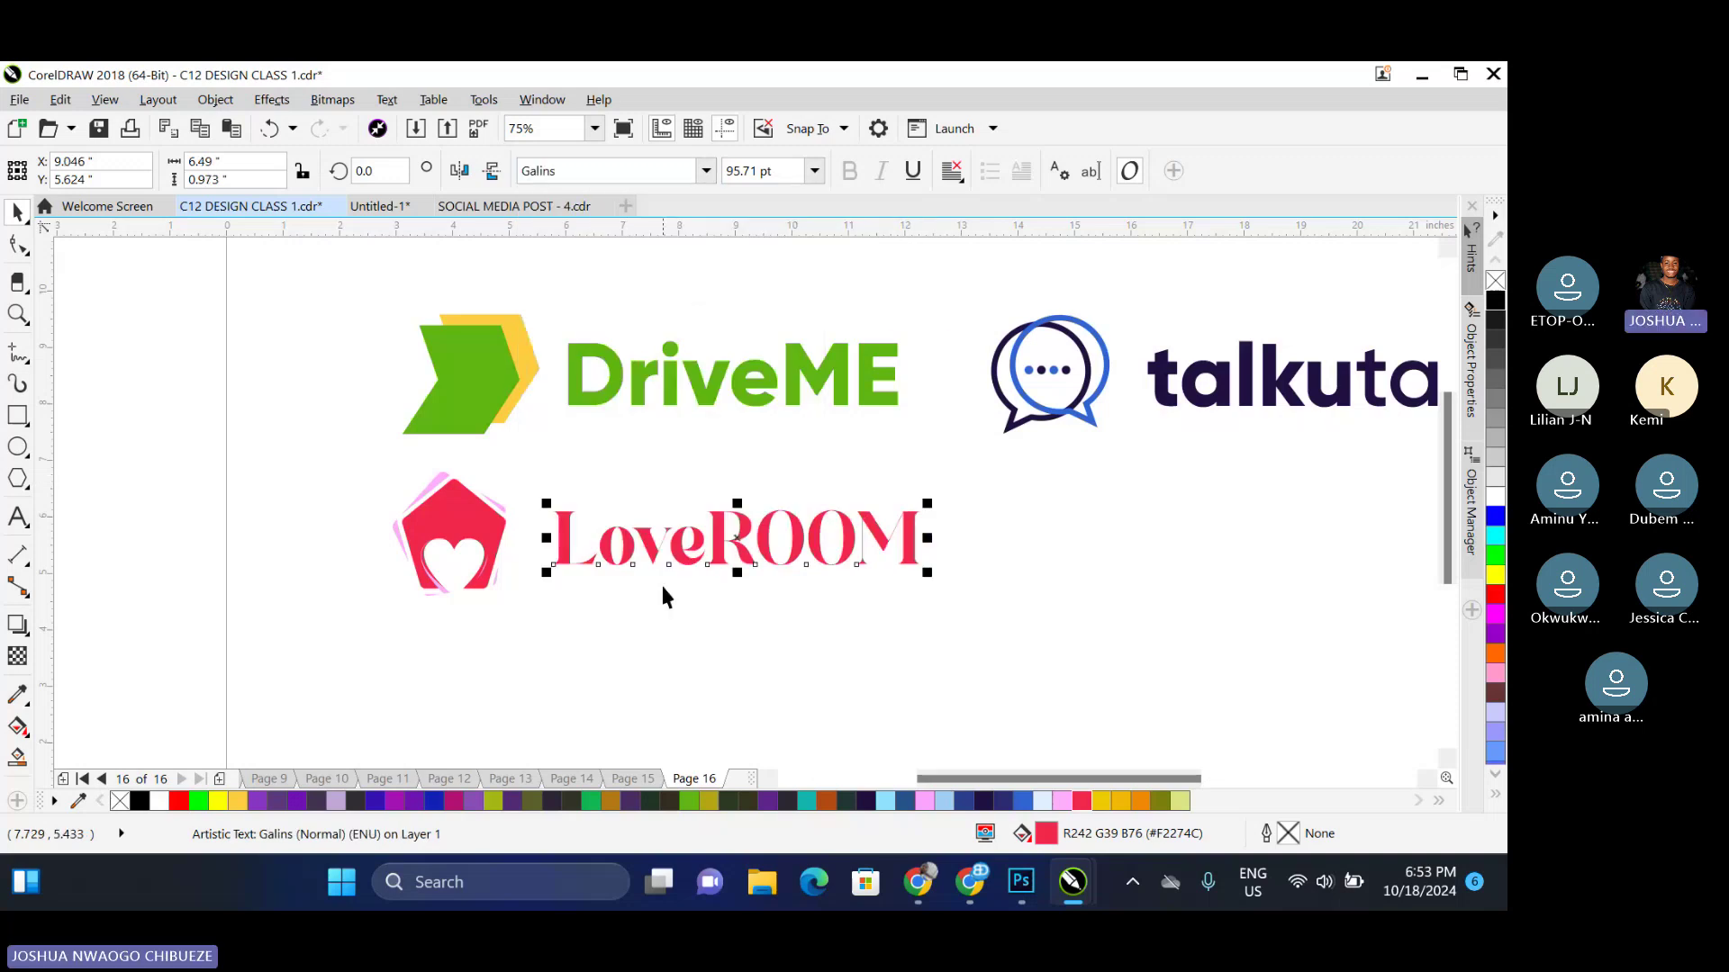
pyautogui.click(592, 582)
pyautogui.scroll(-1, 592, 581)
pyautogui.scroll(1, 638, 543)
# Try setting only the ROOM part of the LoveROOM text in Gilroy-Medium
pyautogui.click(636, 542)
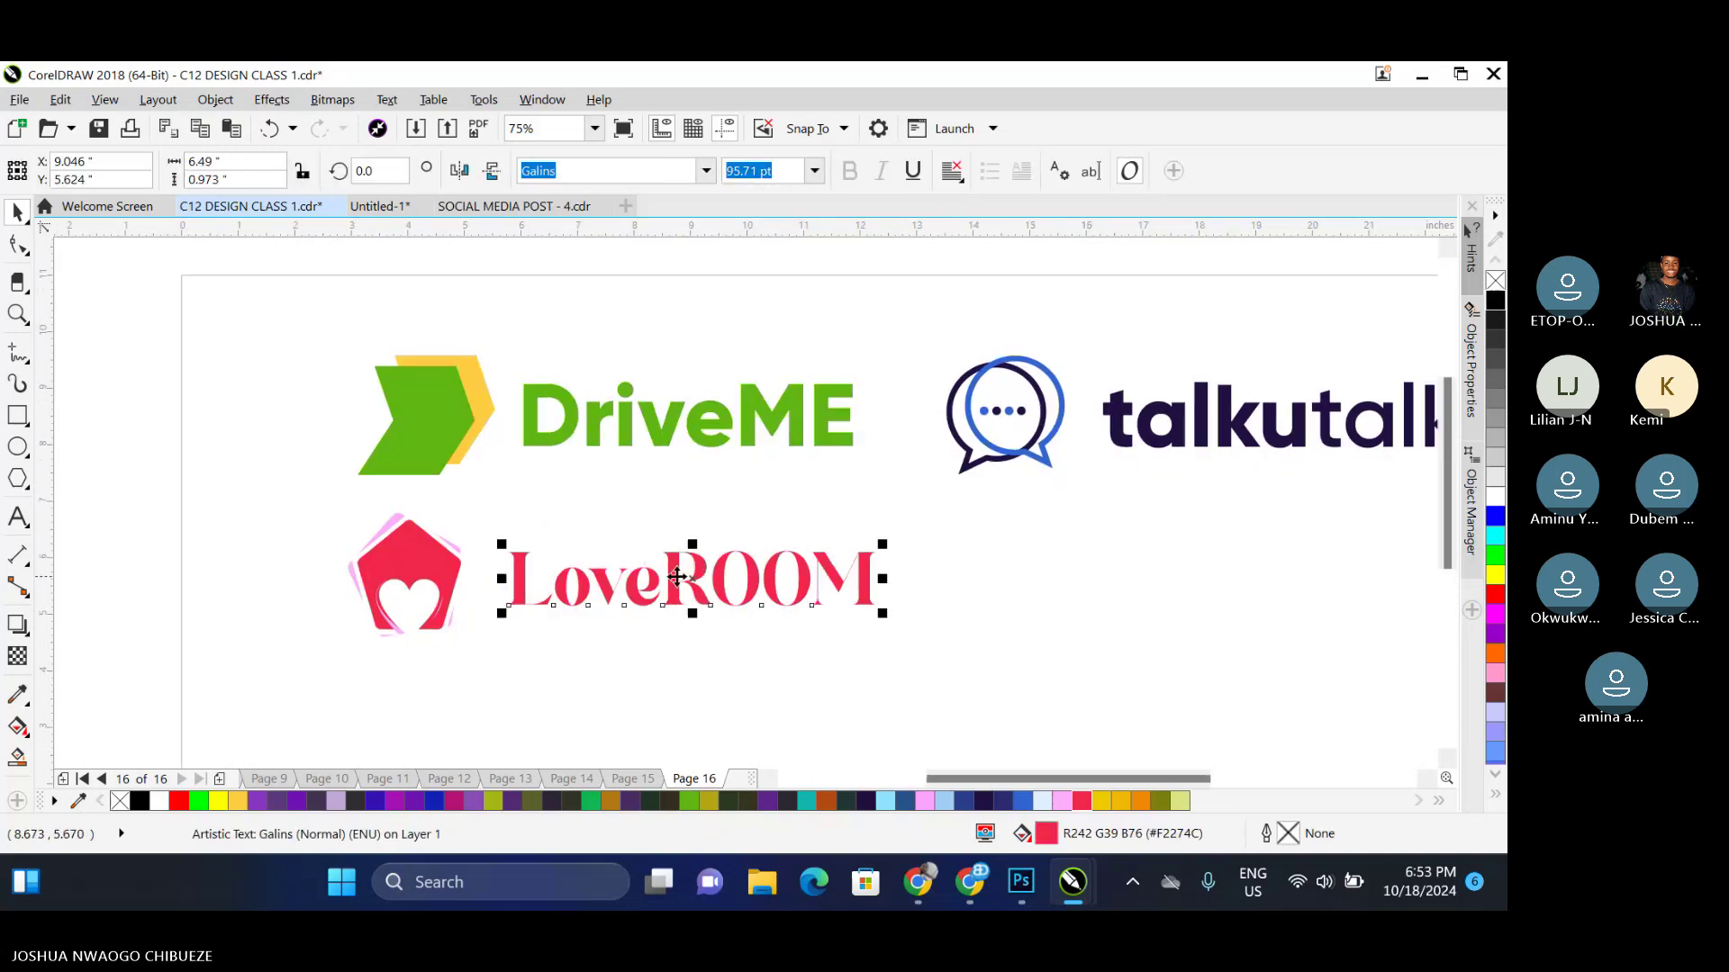
pyautogui.scroll(1, 635, 542)
pyautogui.doubleClick(701, 583)
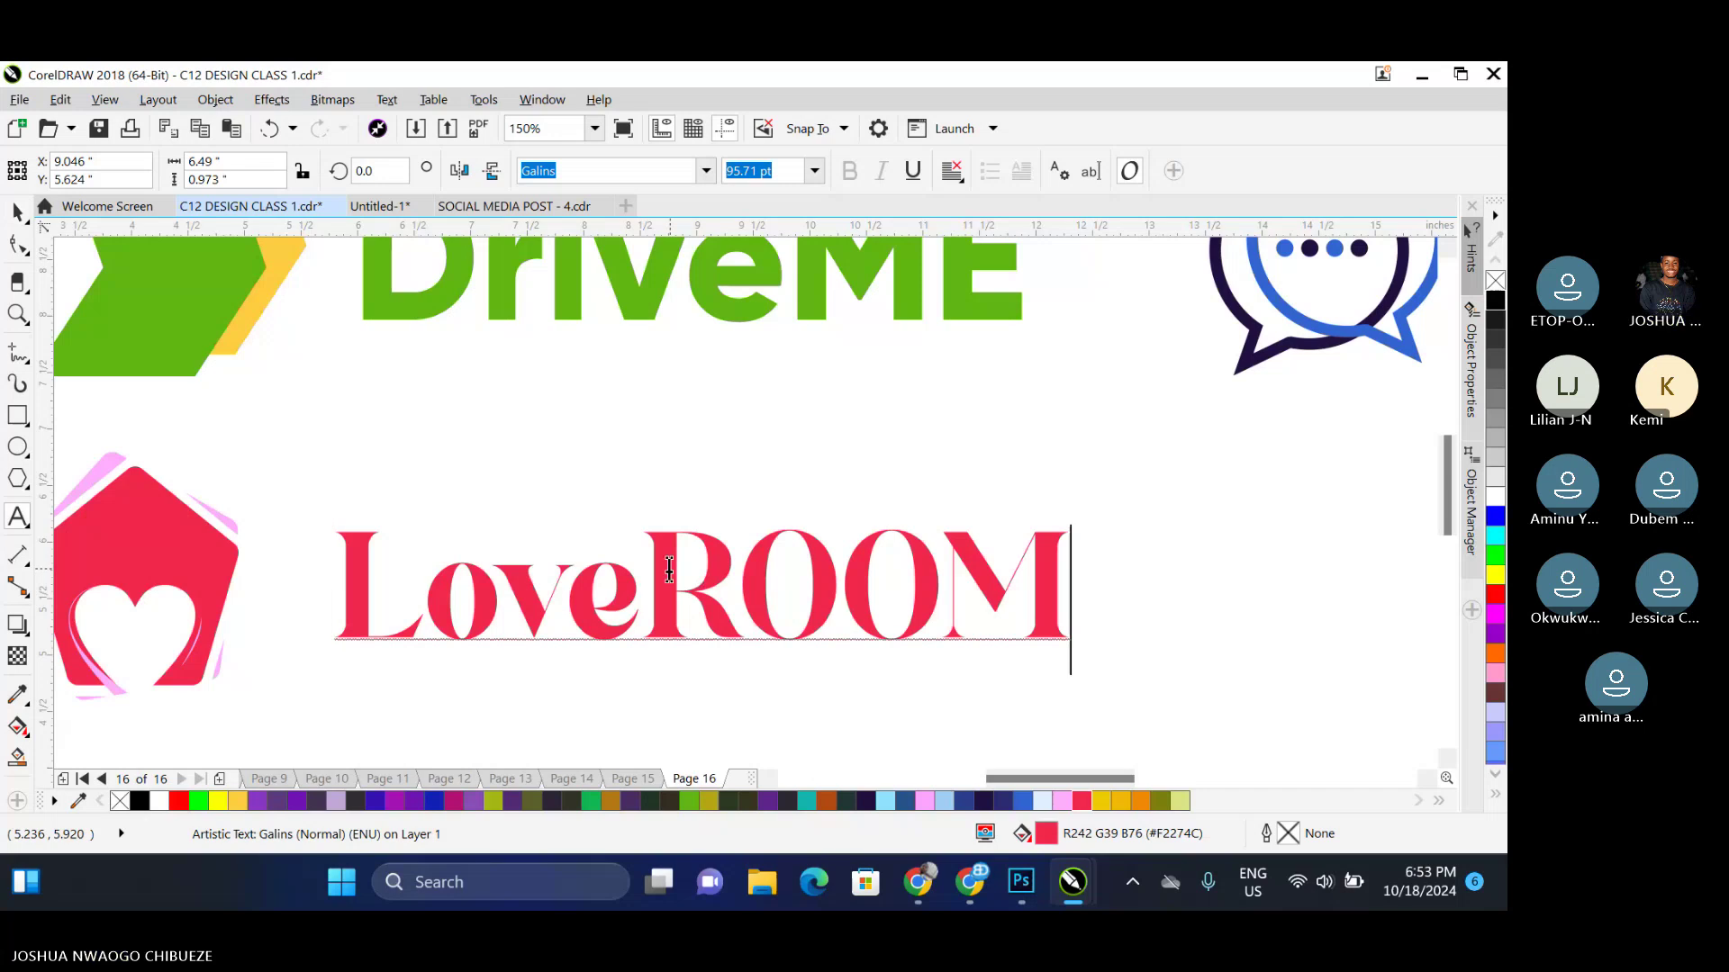
pyautogui.moveTo(644, 586); pyautogui.dragTo(840, 585)
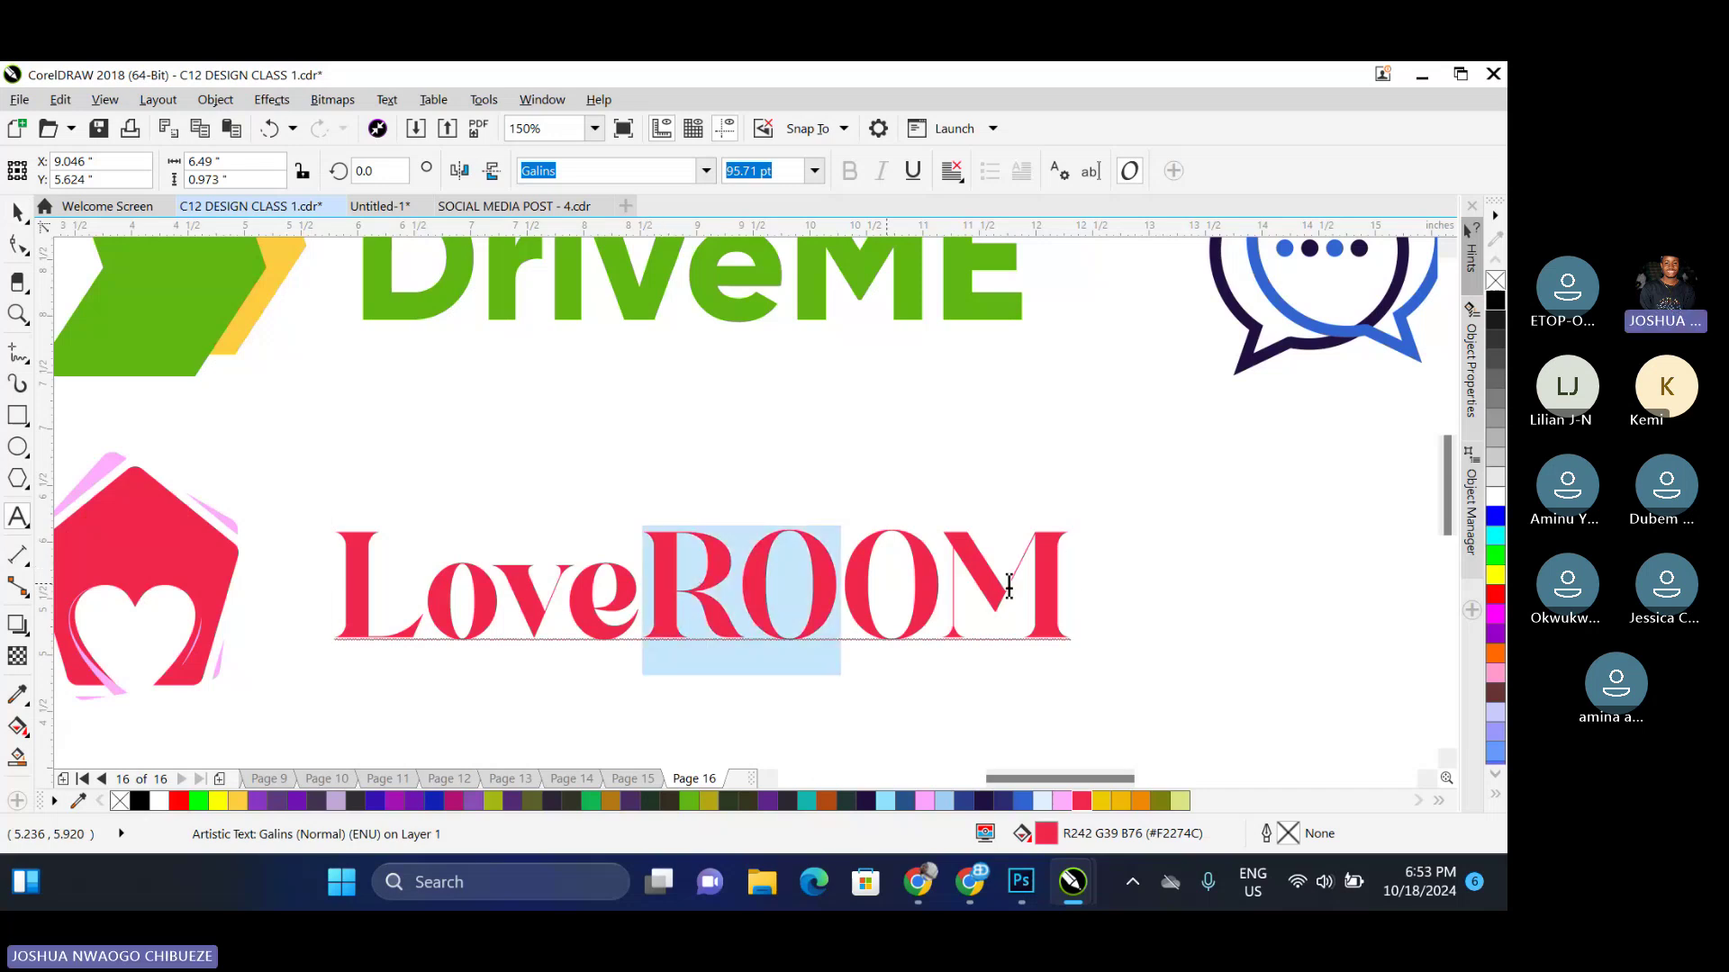
pyautogui.moveTo(1009, 586); pyautogui.dragTo(1096, 586)
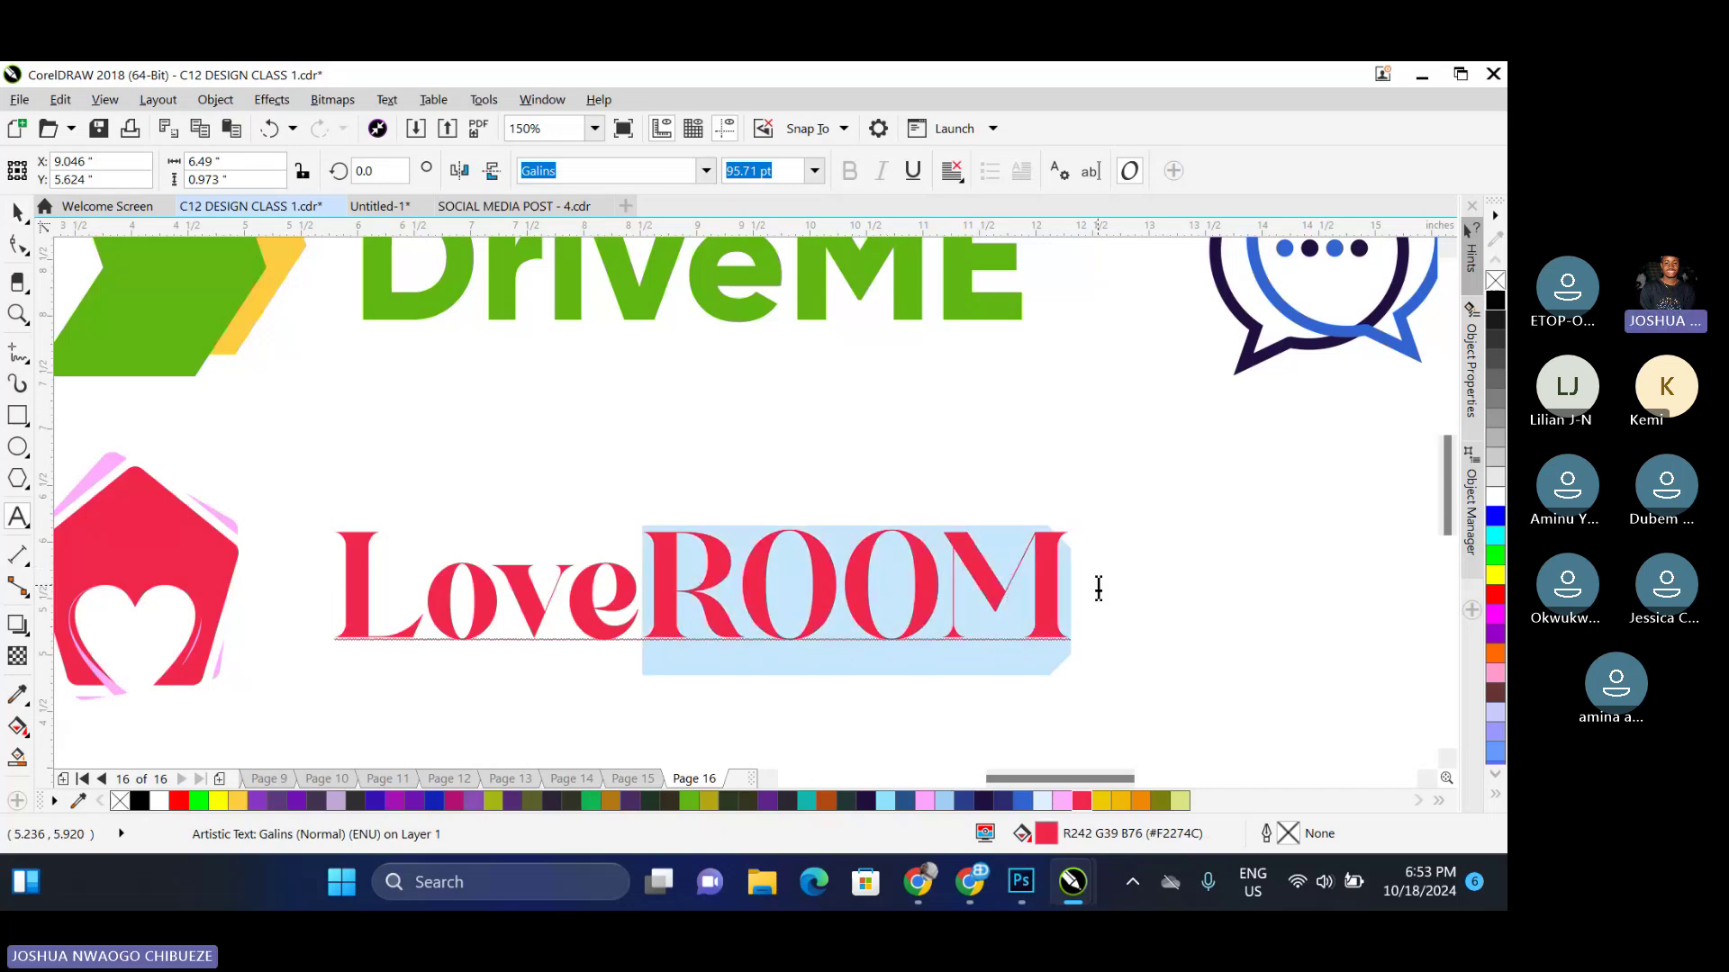
pyautogui.click(706, 171)
pyautogui.click(630, 262)
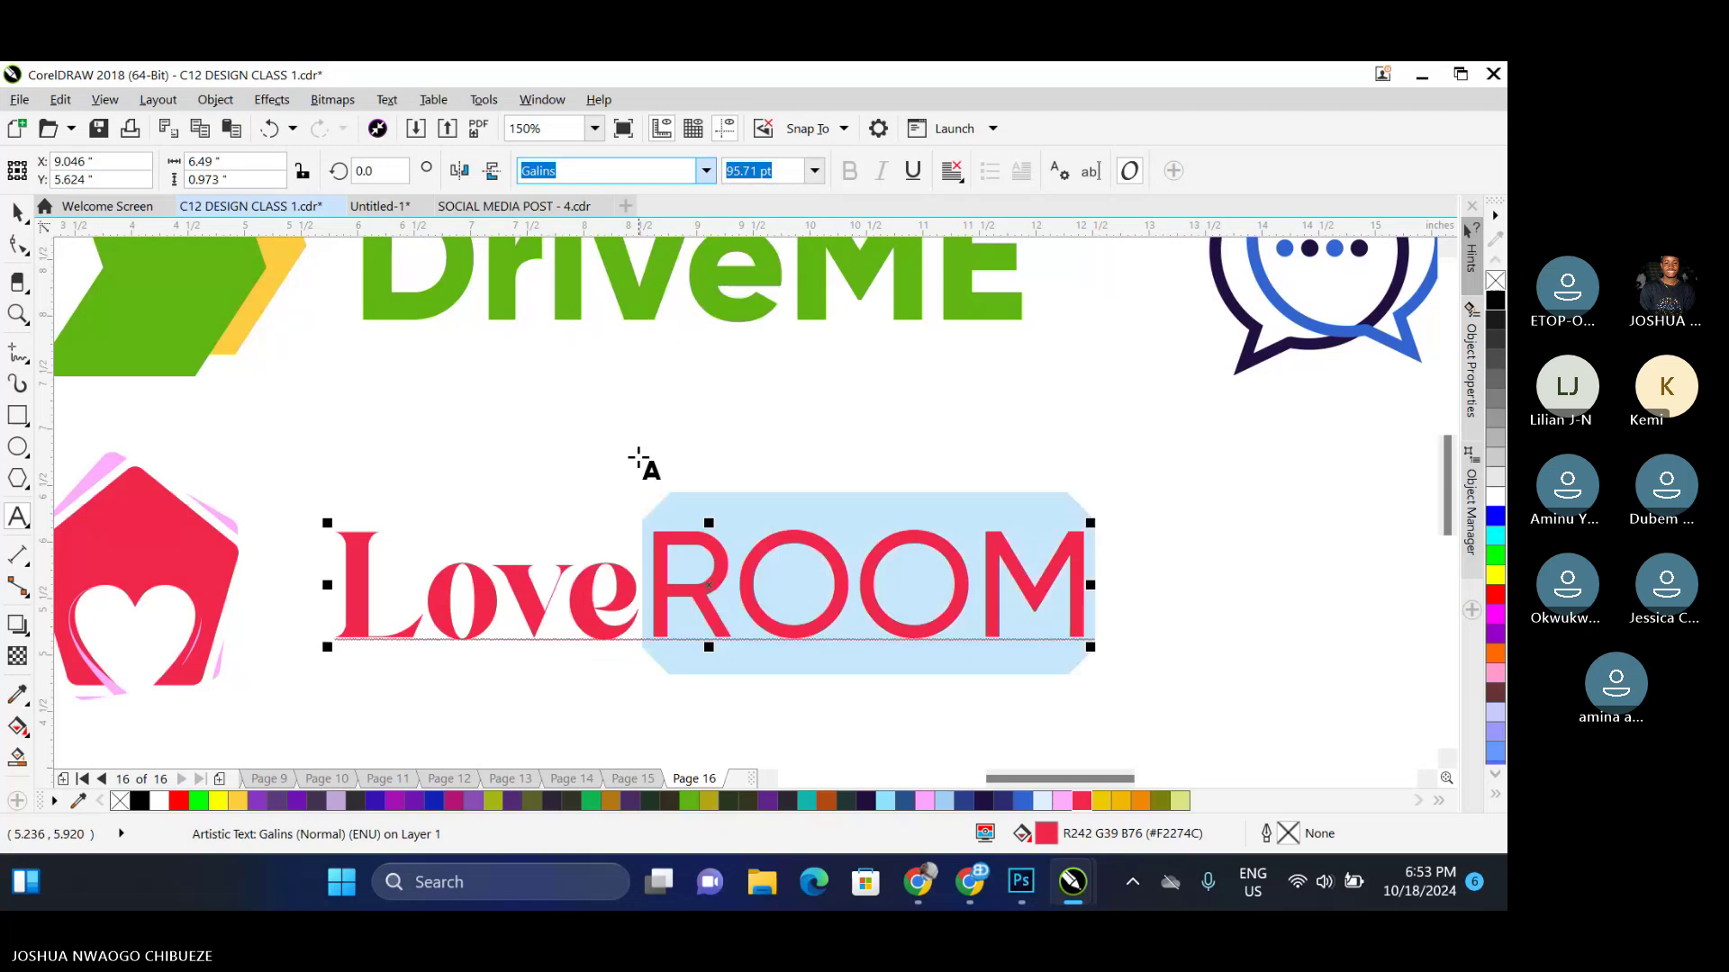
pyautogui.click(630, 457)
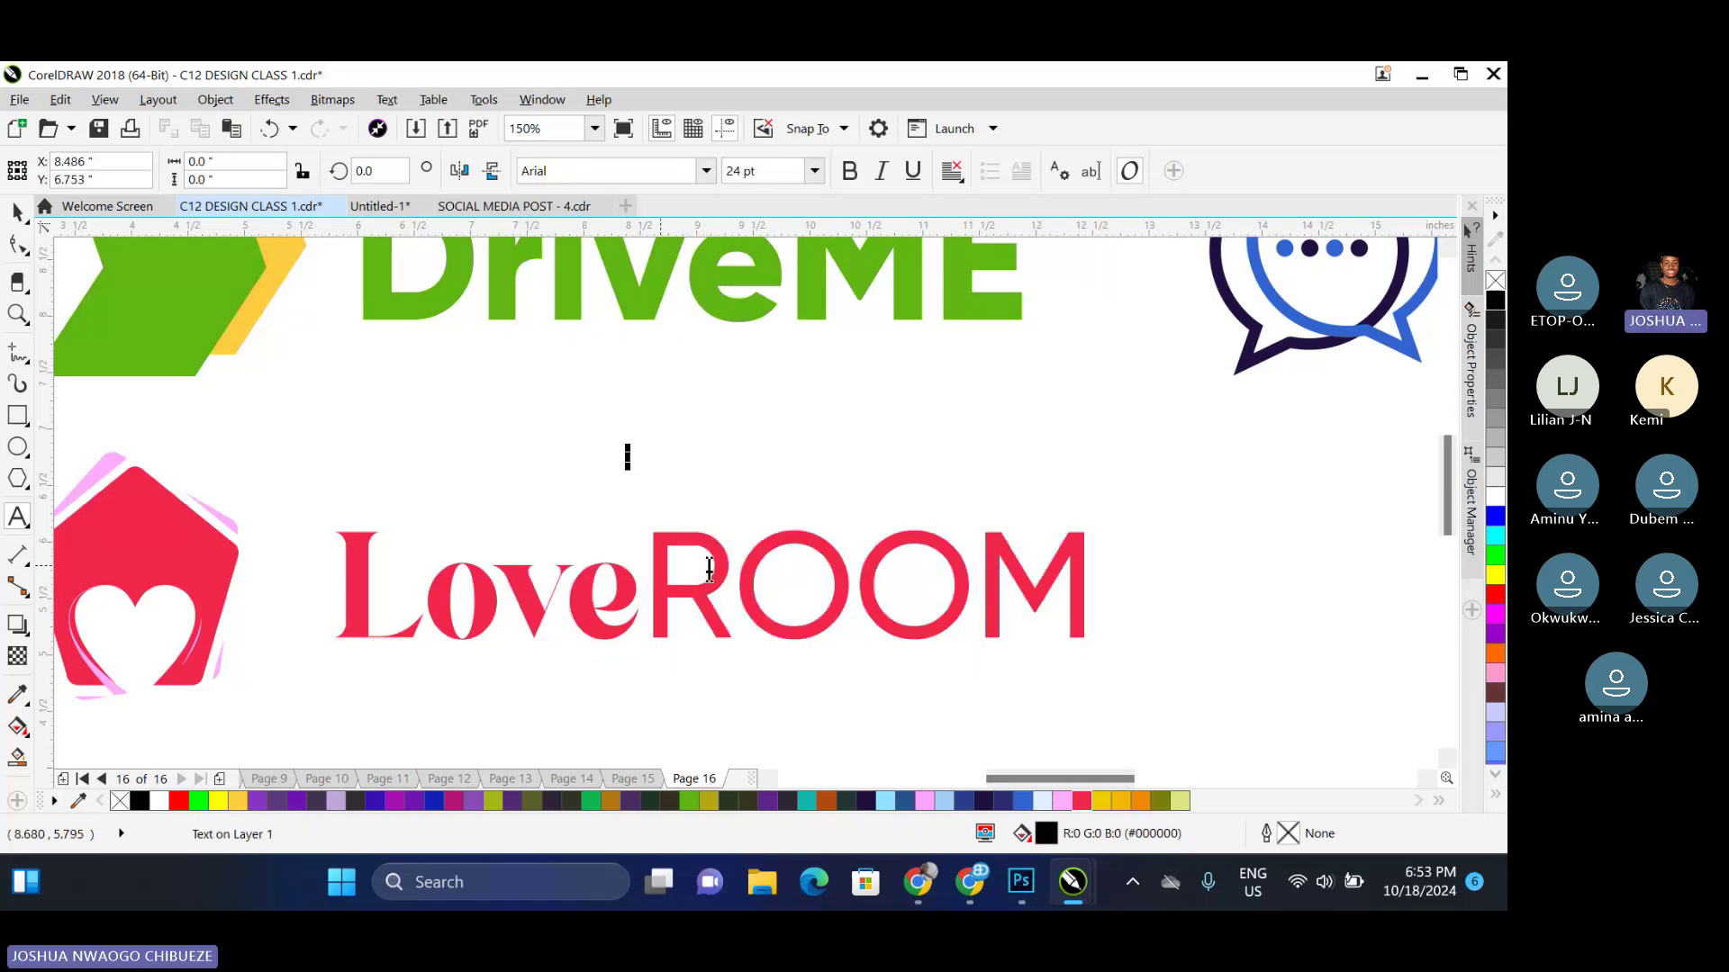
# Try the ROOM letters in Gilroy Italic and undo the change
pyautogui.moveTo(644, 581); pyautogui.dragTo(1092, 577)
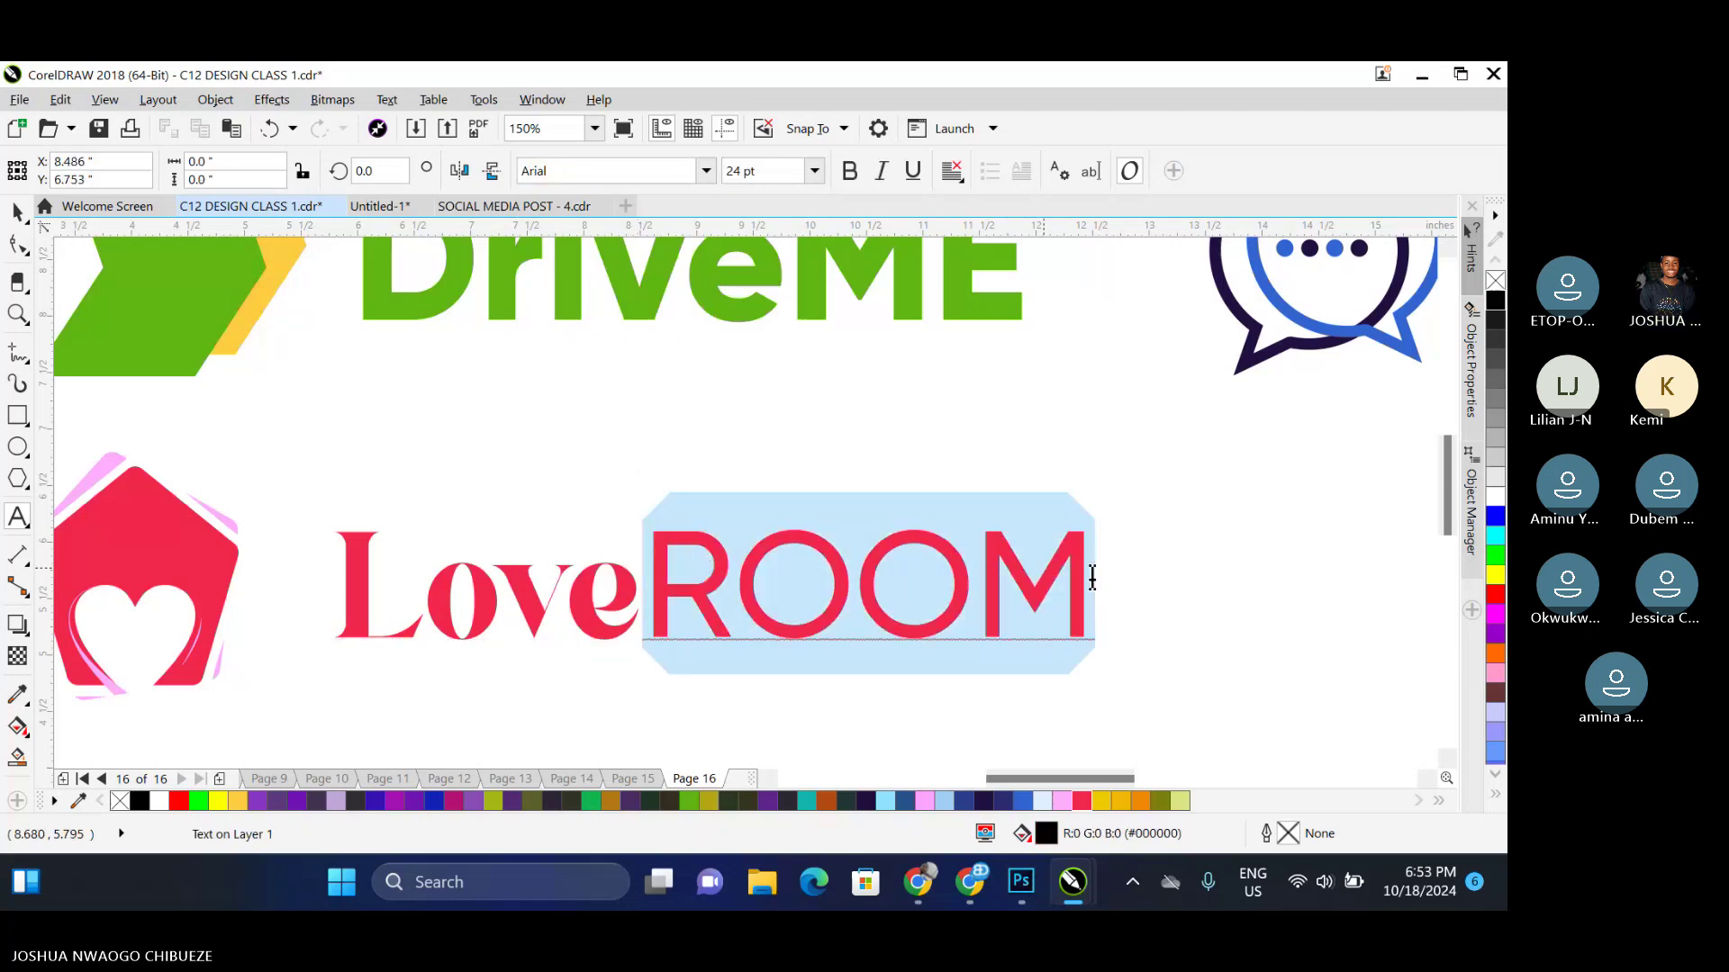
pyautogui.hotkey('ctrl', 'space')
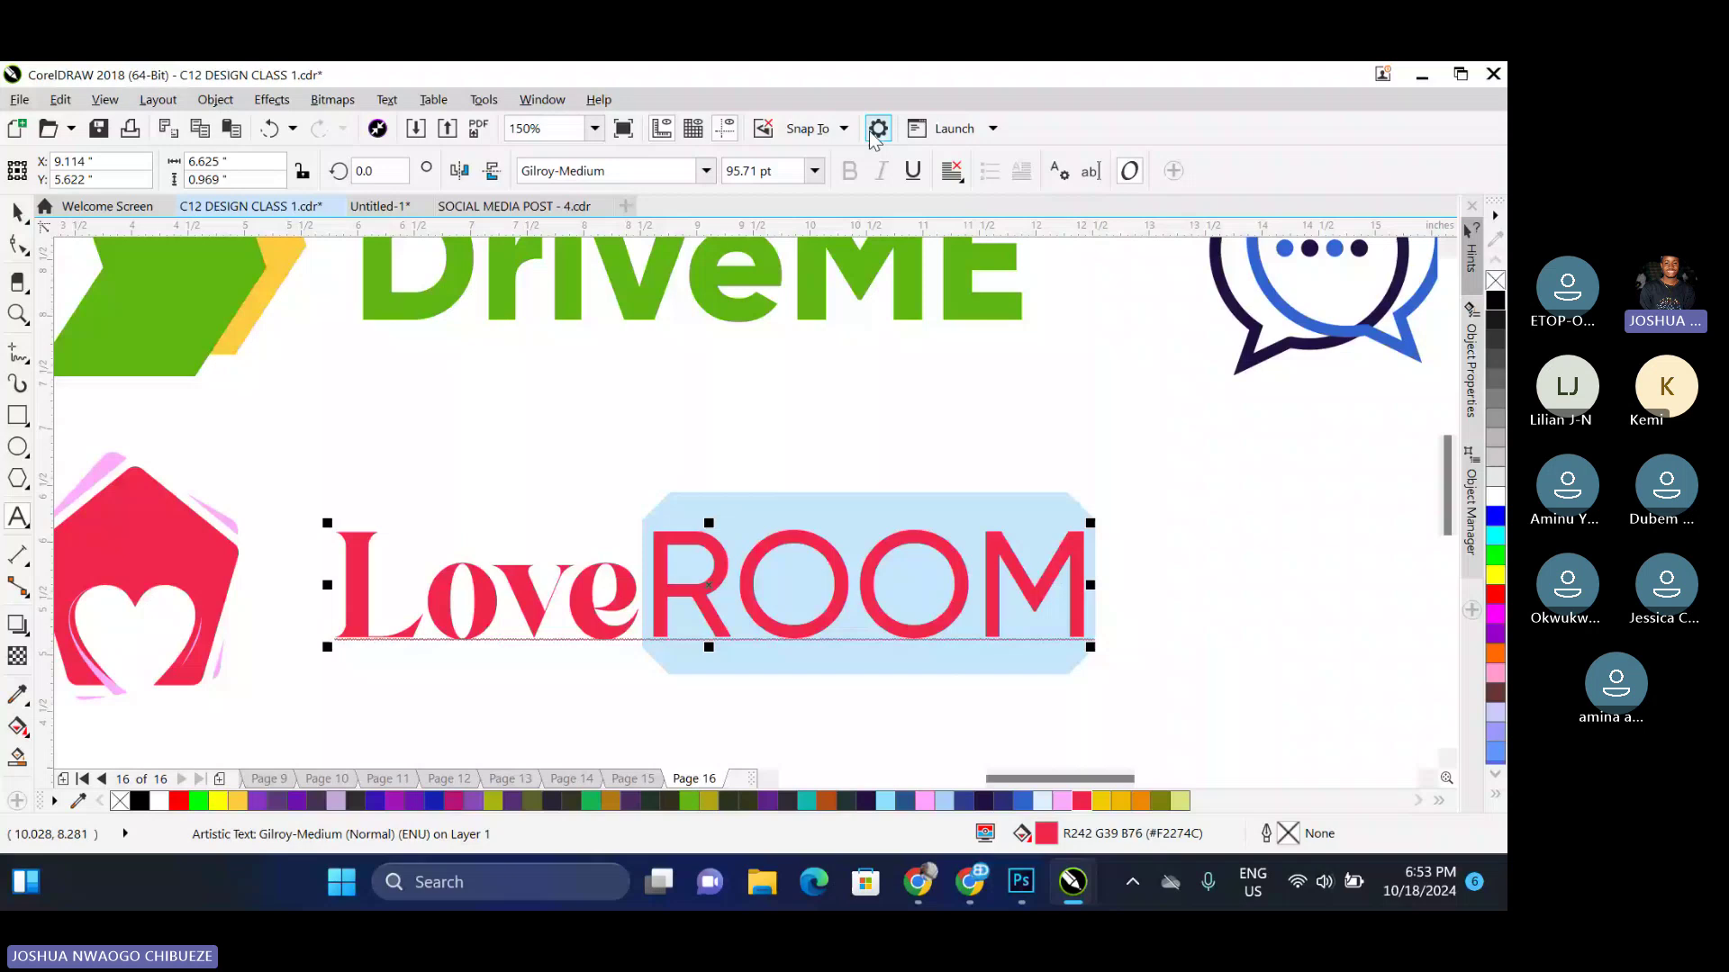
pyautogui.click(705, 170)
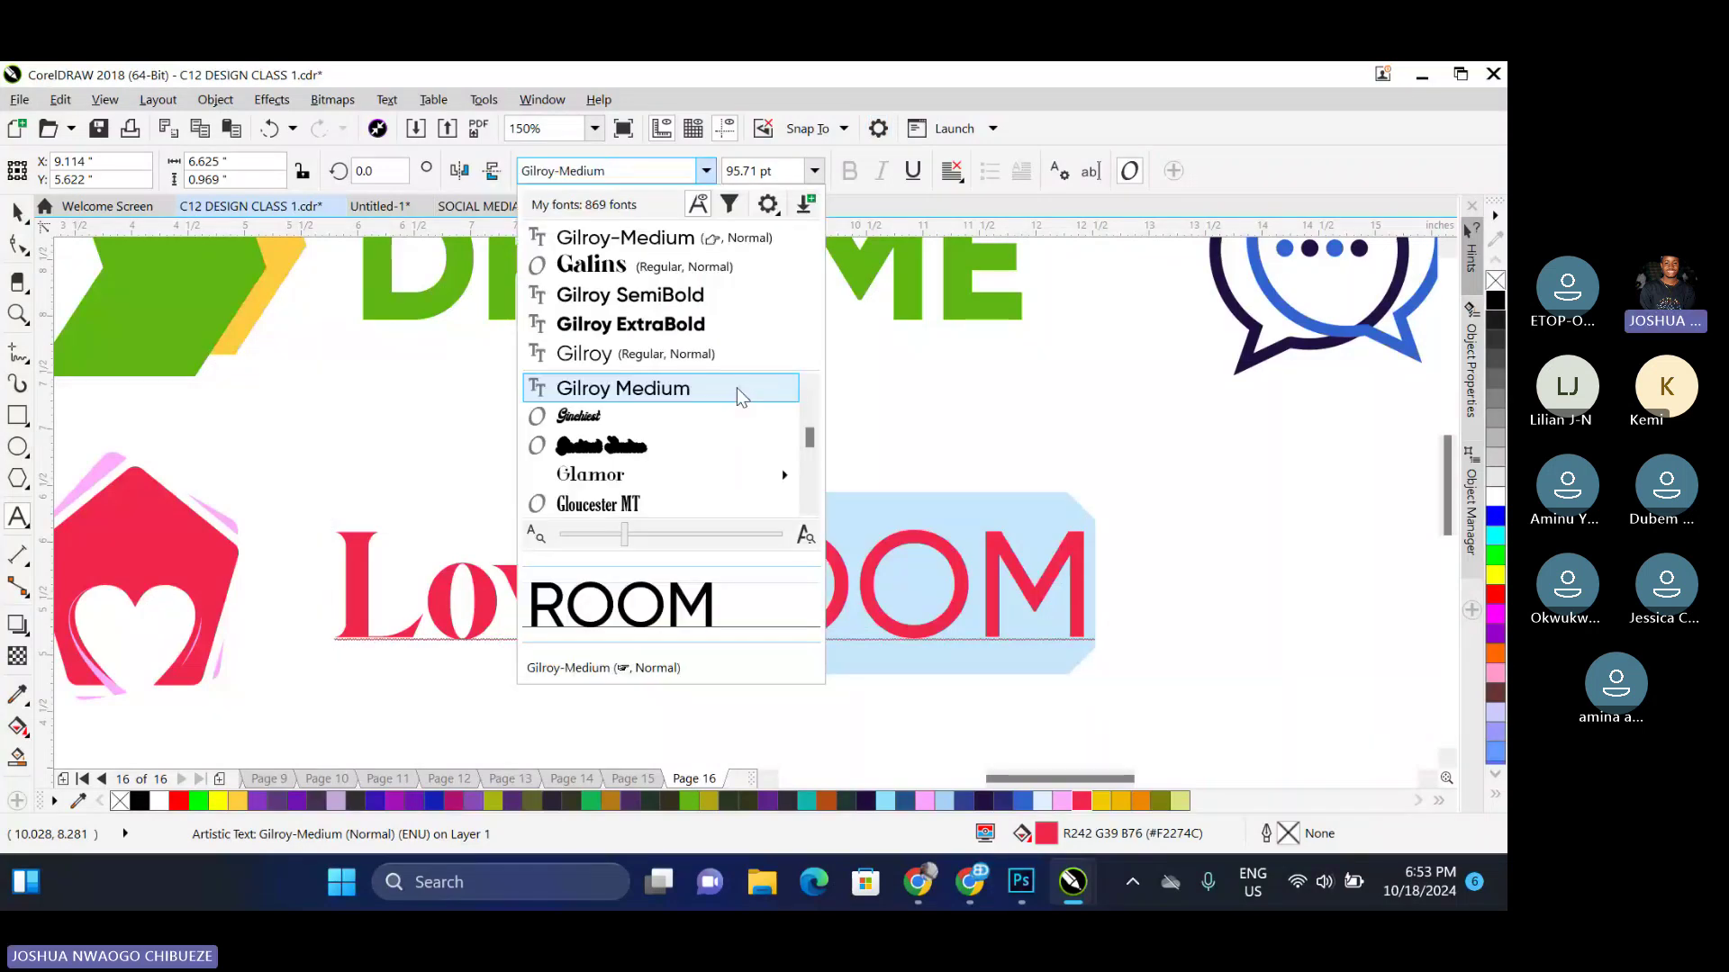
pyautogui.scroll(1, 736, 387)
pyautogui.moveTo(725, 423)
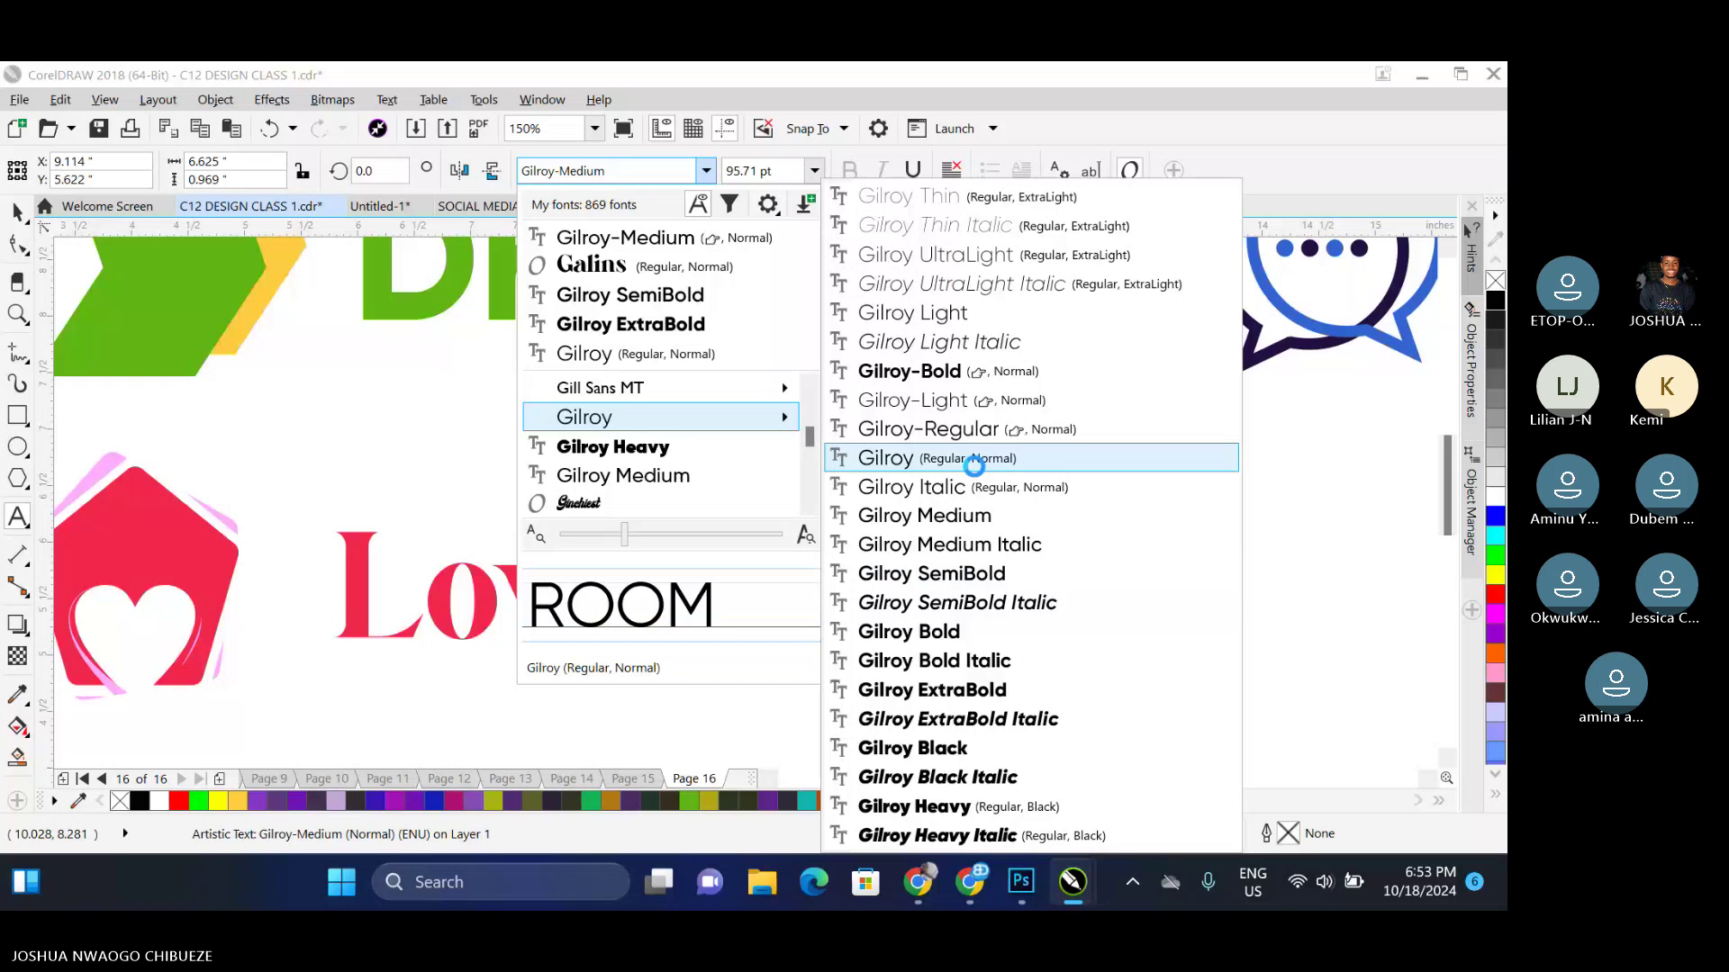
pyautogui.click(974, 464)
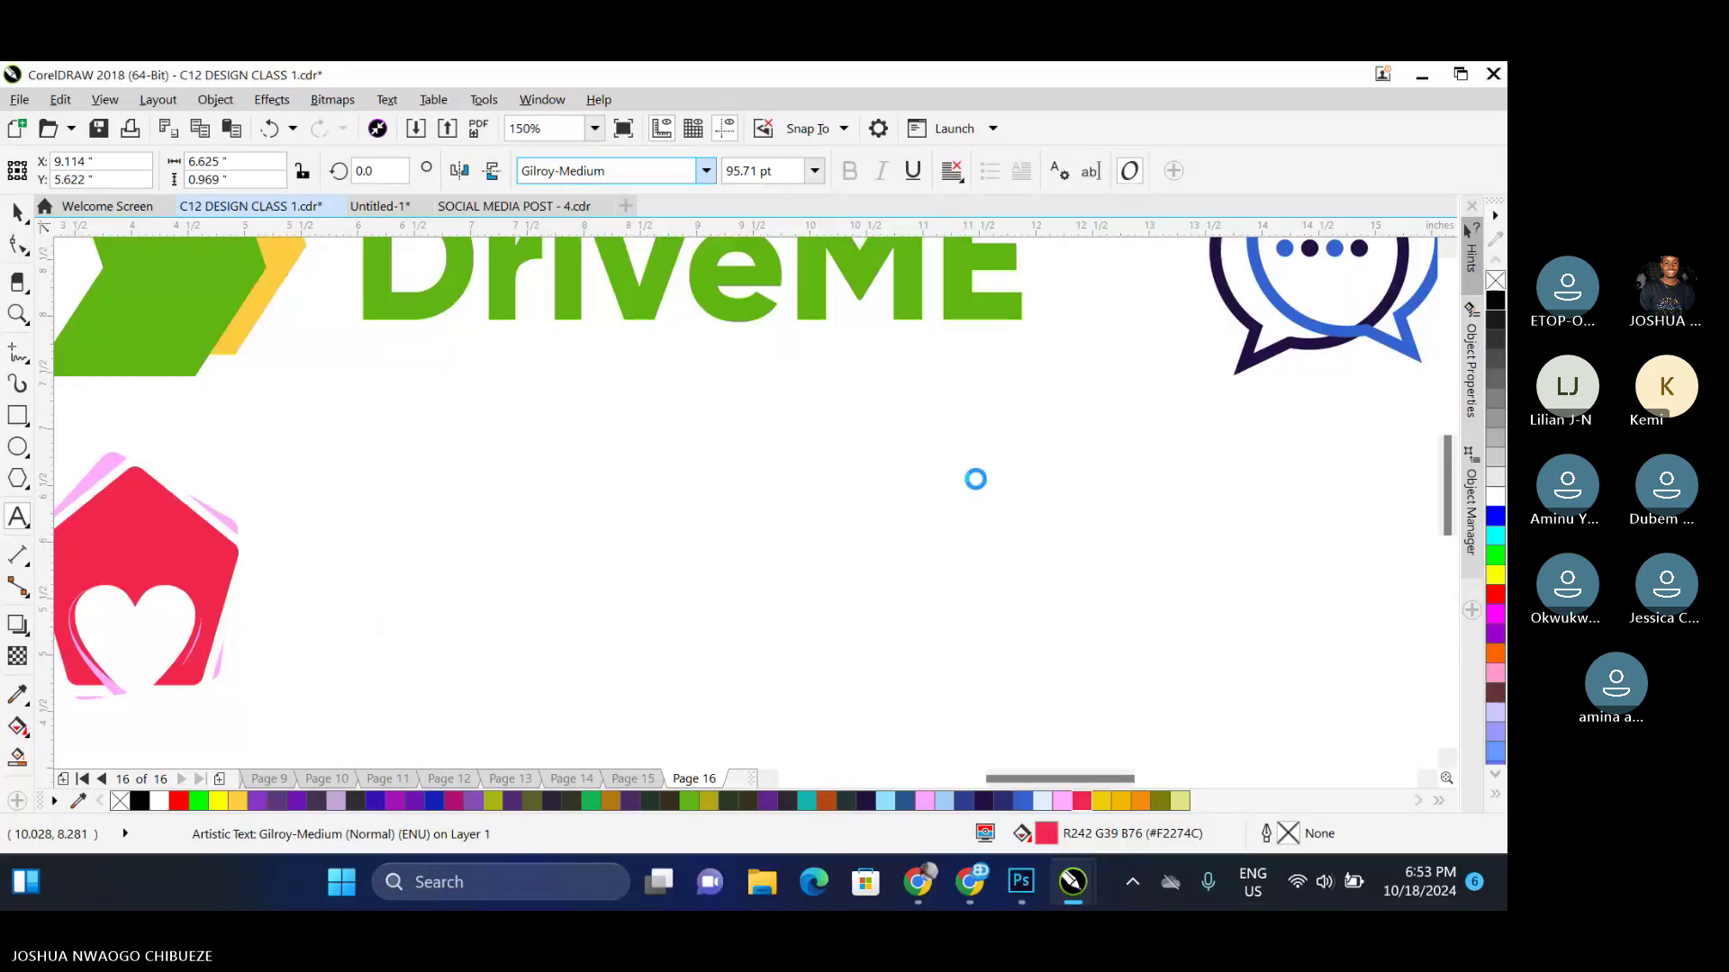
pyautogui.click(18, 215)
pyautogui.click(364, 458)
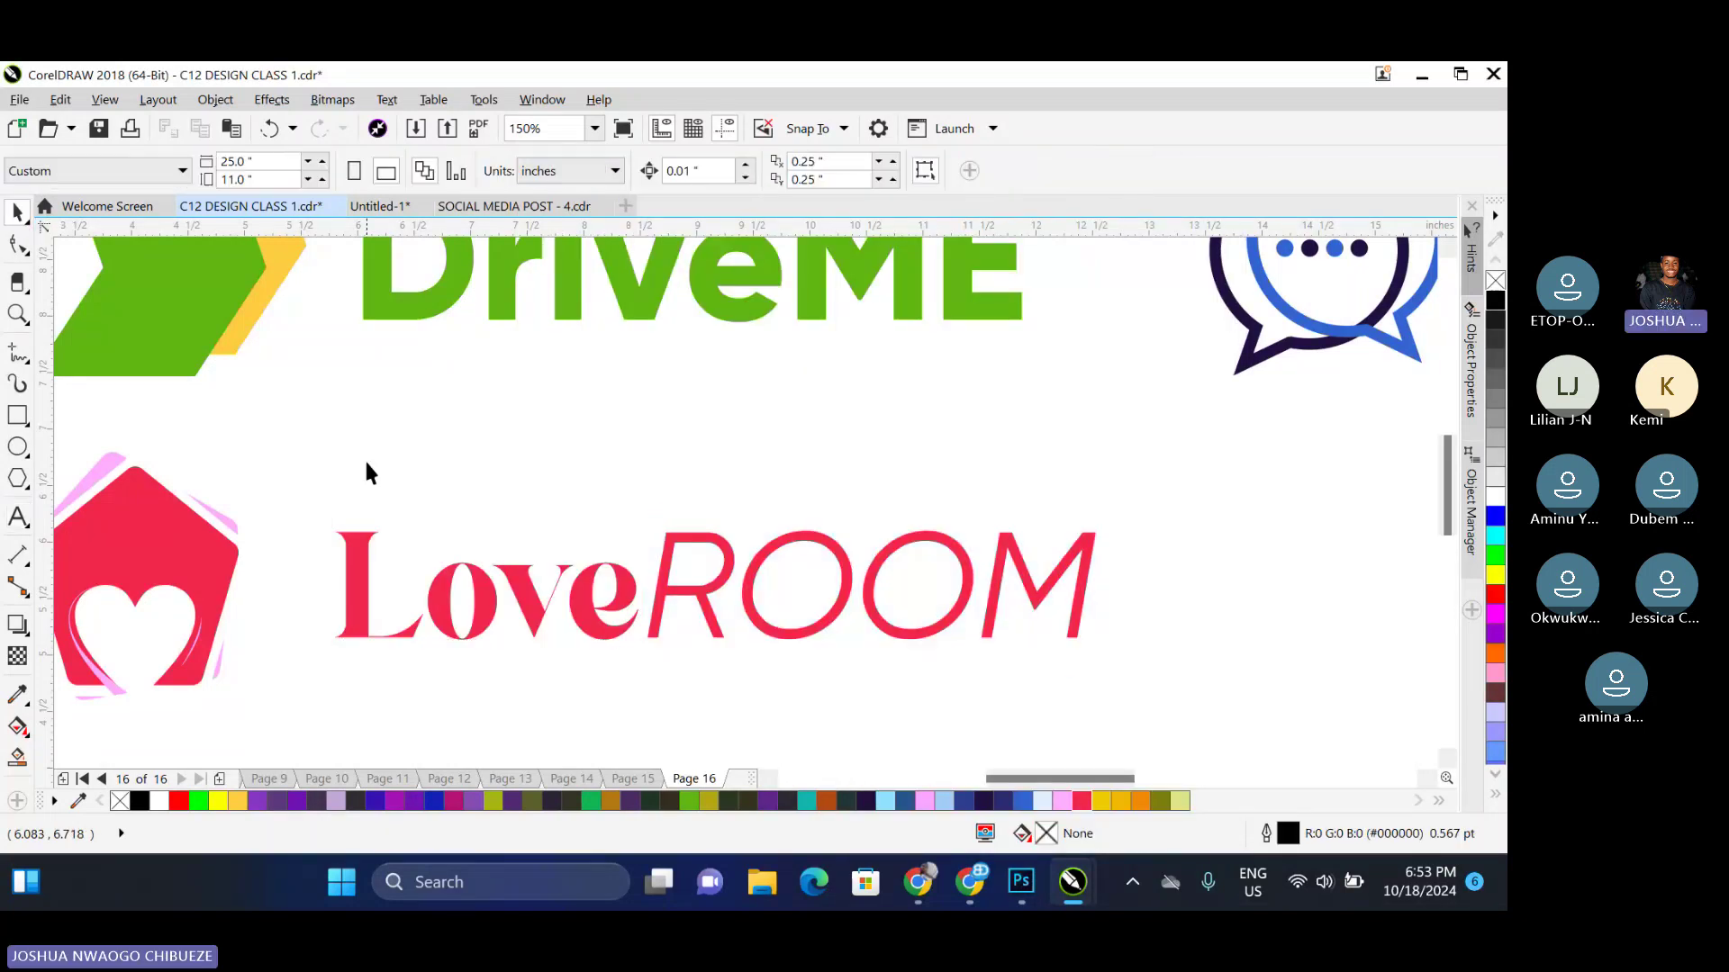
pyautogui.scroll(-2, 364, 458)
pyautogui.scroll(2, 373, 473)
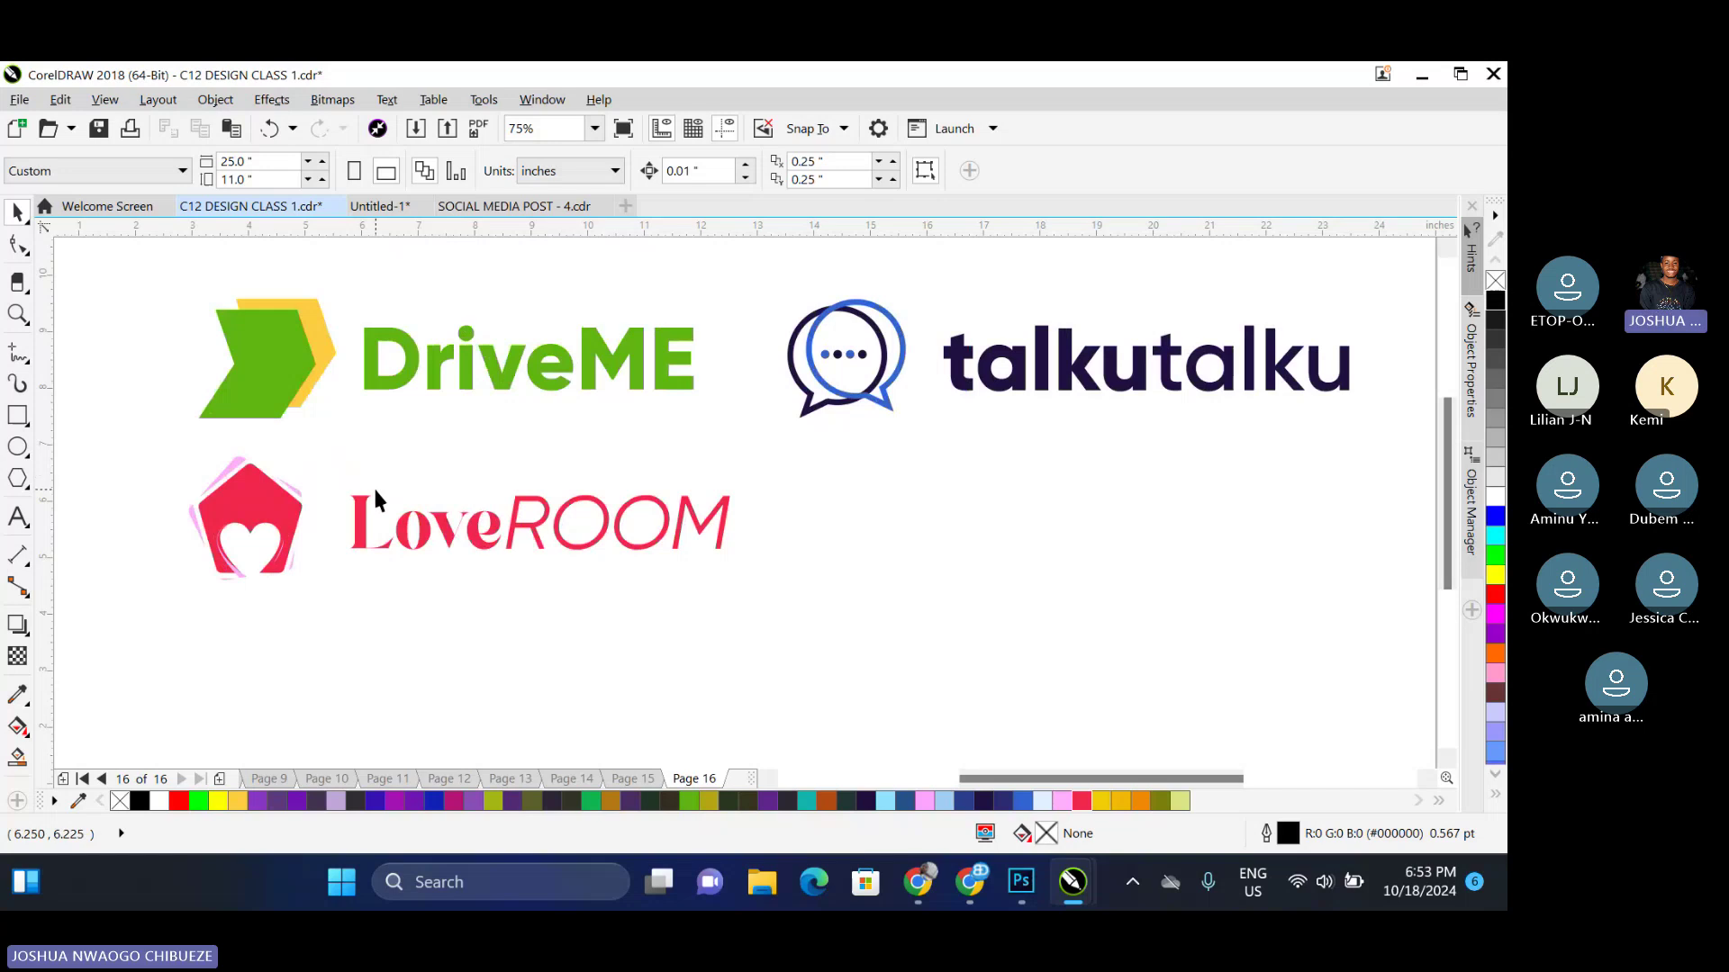
pyautogui.click(375, 495)
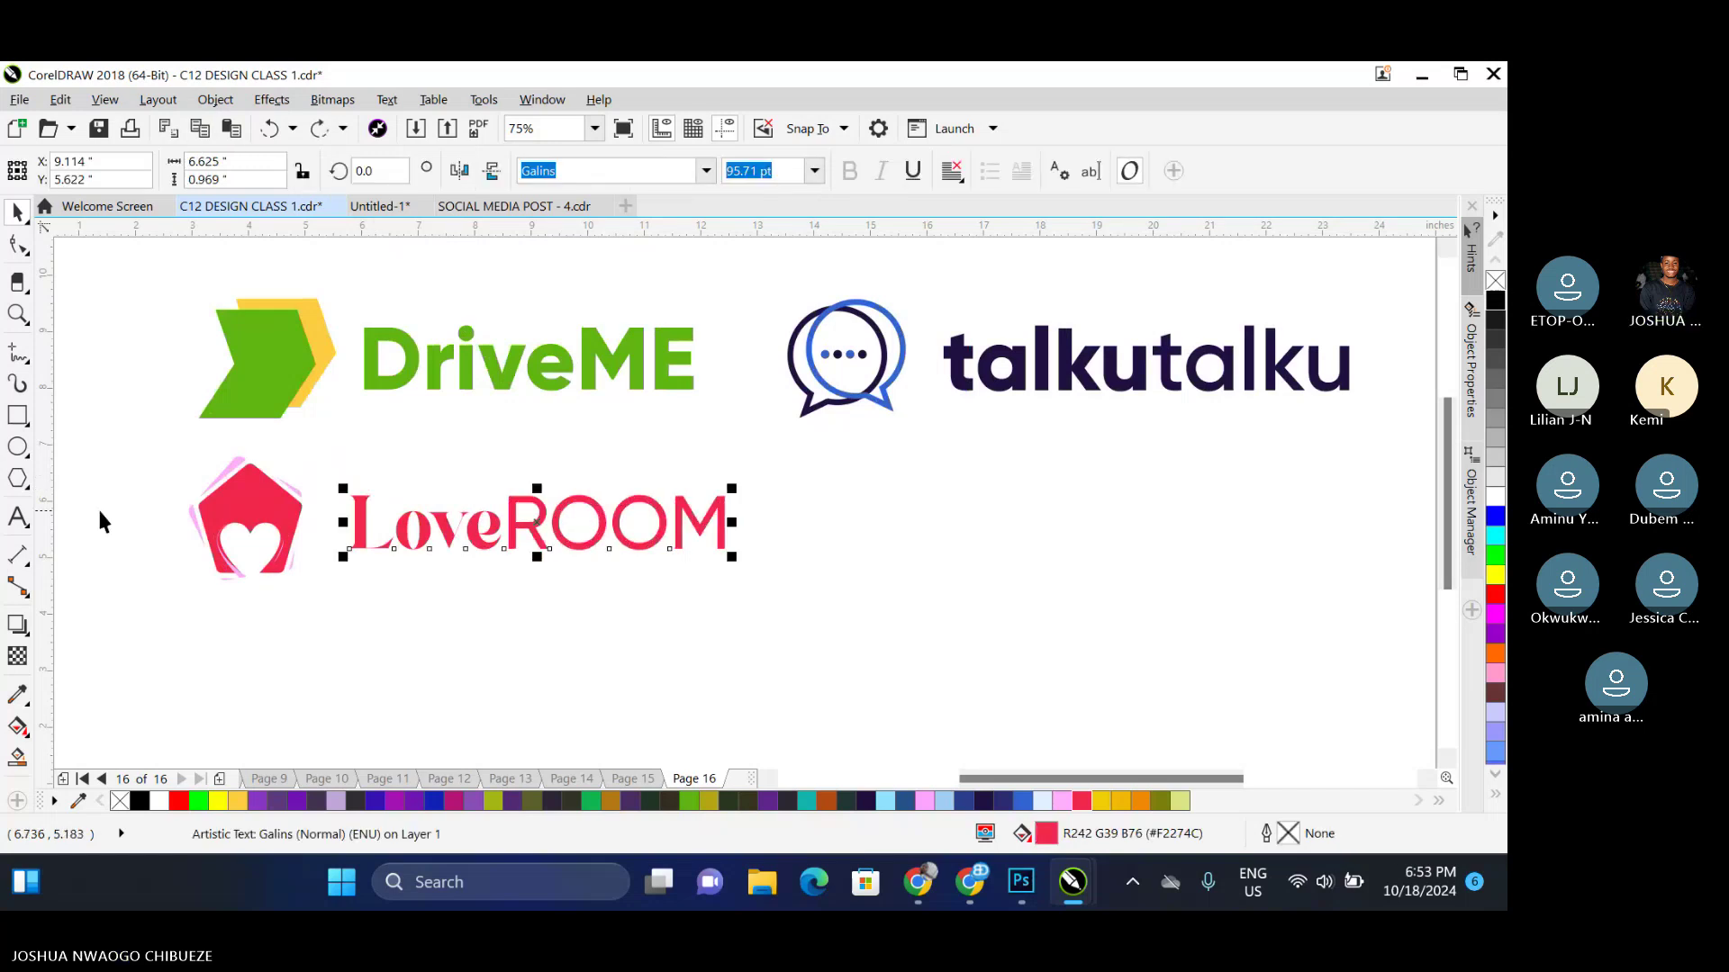
# Insert a space between Love and ROOM and break the text apart into two separate word objects
pyautogui.click(17, 516)
pyautogui.click(361, 515)
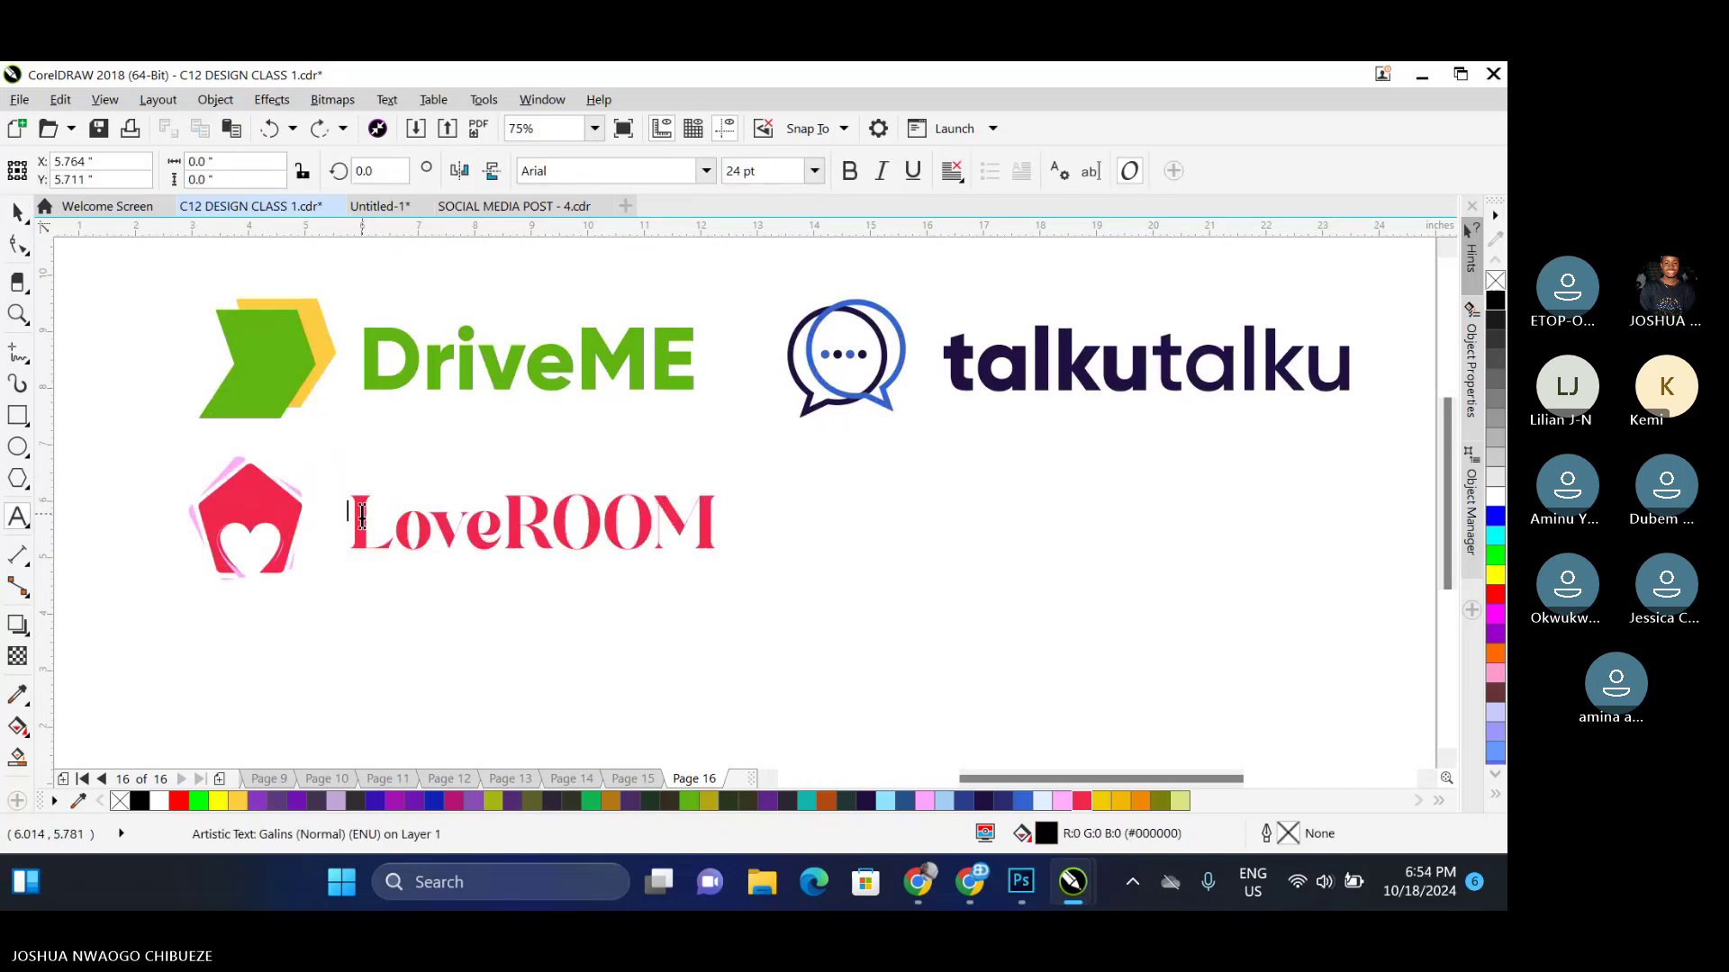
pyautogui.click(361, 515)
pyautogui.moveTo(361, 515); pyautogui.dragTo(508, 513)
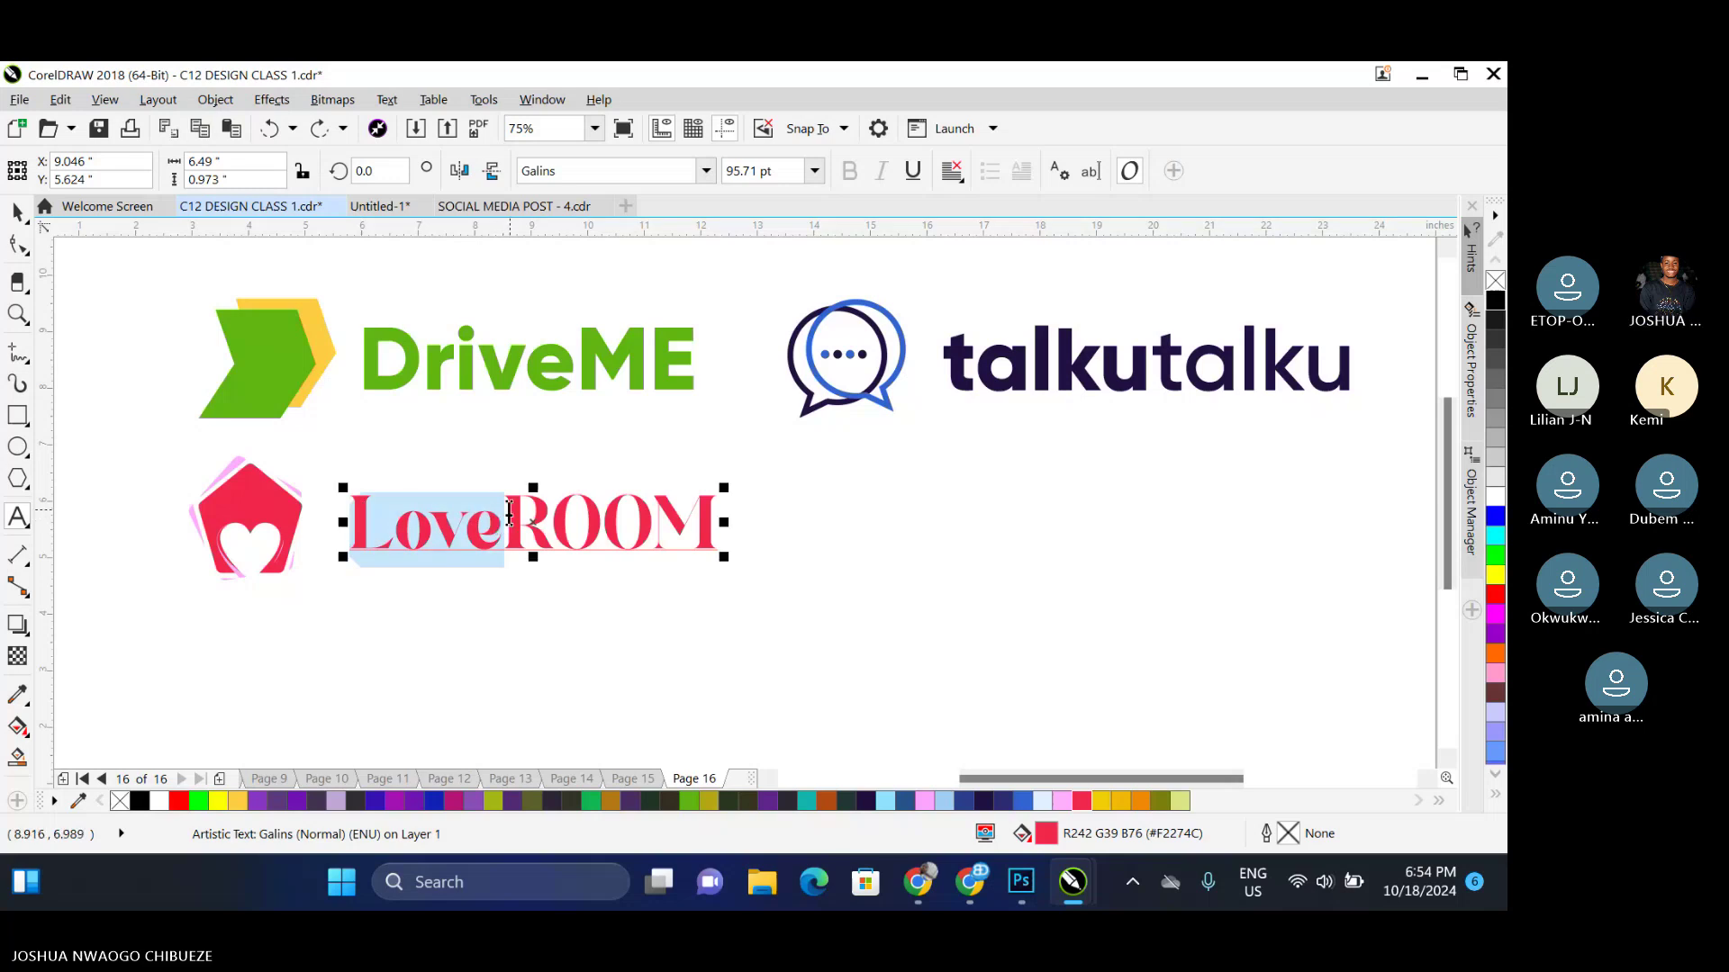
pyautogui.click(509, 513)
pyautogui.click(17, 211)
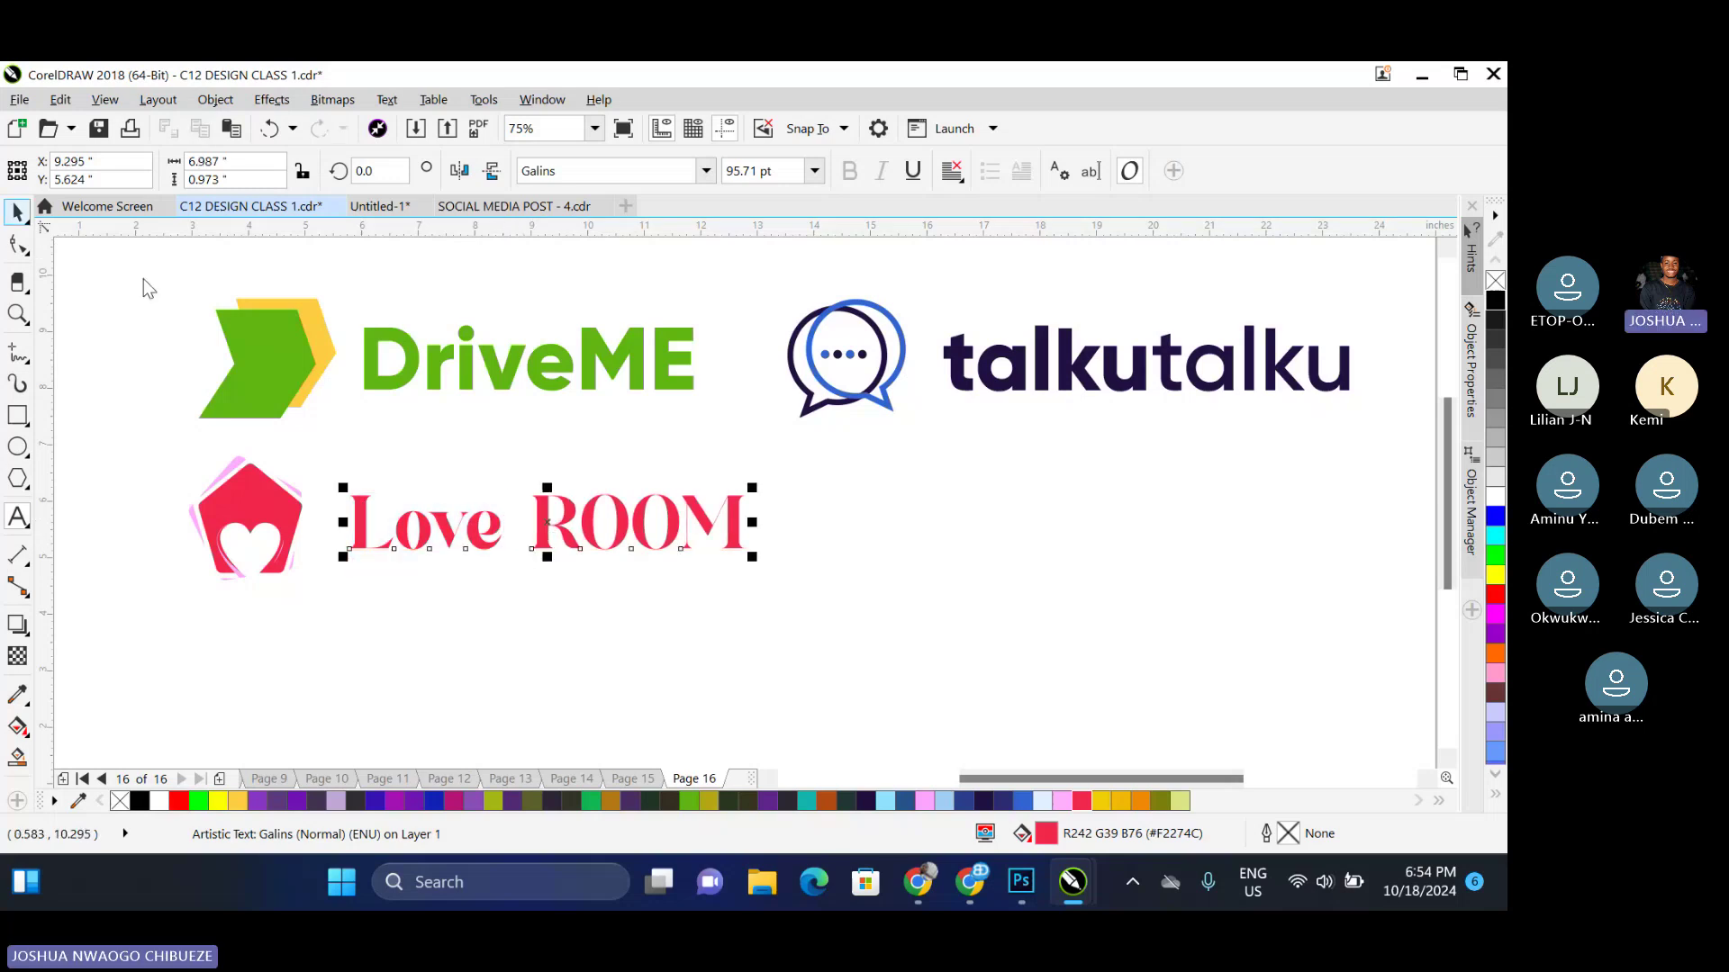
pyautogui.hotkey('ctrl', 'k')
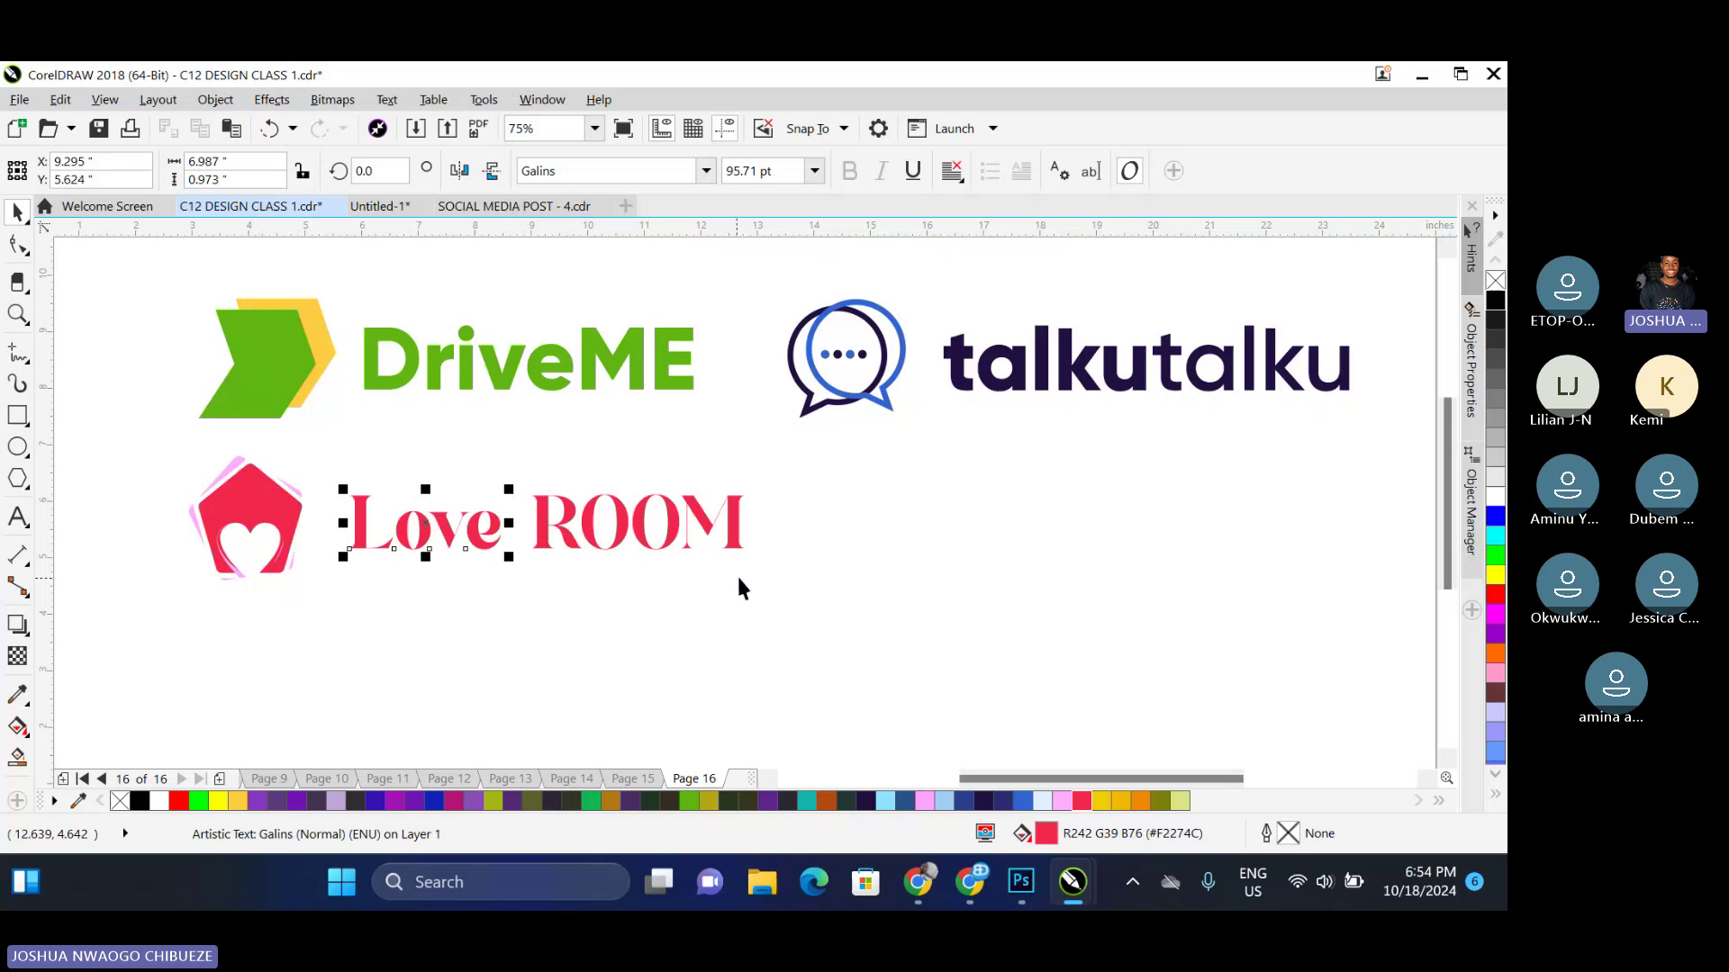
# Skew the word Love slightly to slant like italics and shift ROOM about 0.4 in left, close against it
pyautogui.scroll(2, 428, 509)
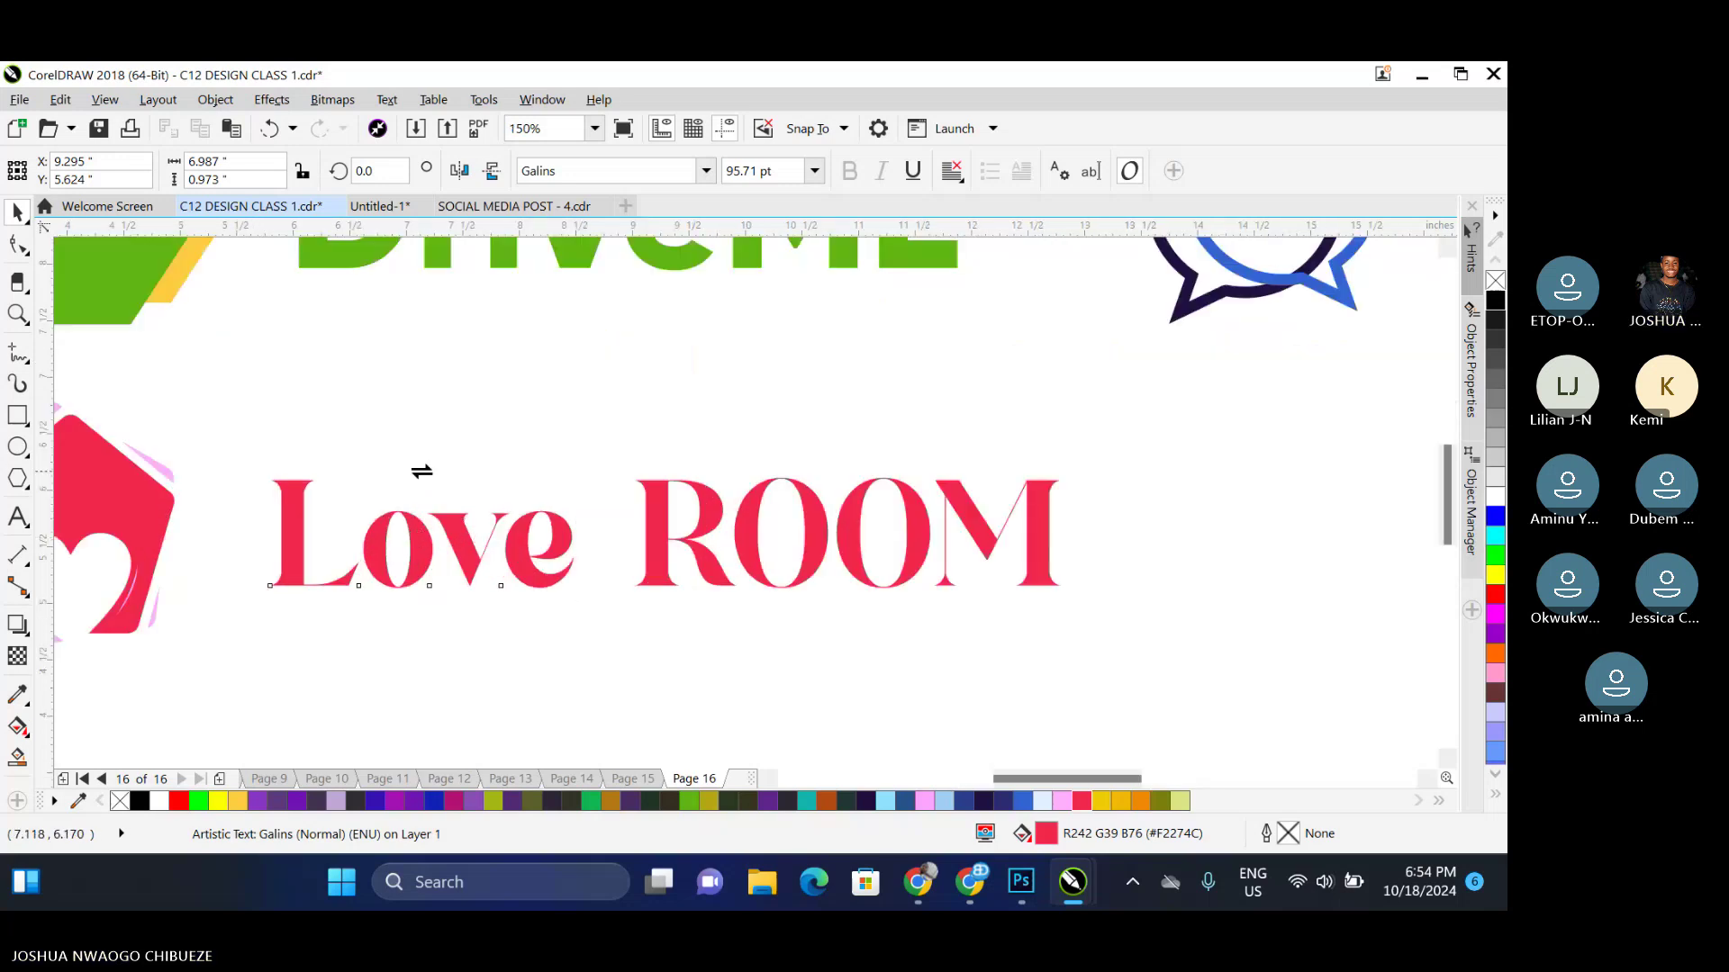
pyautogui.moveTo(422, 471); pyautogui.dragTo(436, 472)
pyautogui.click(645, 513)
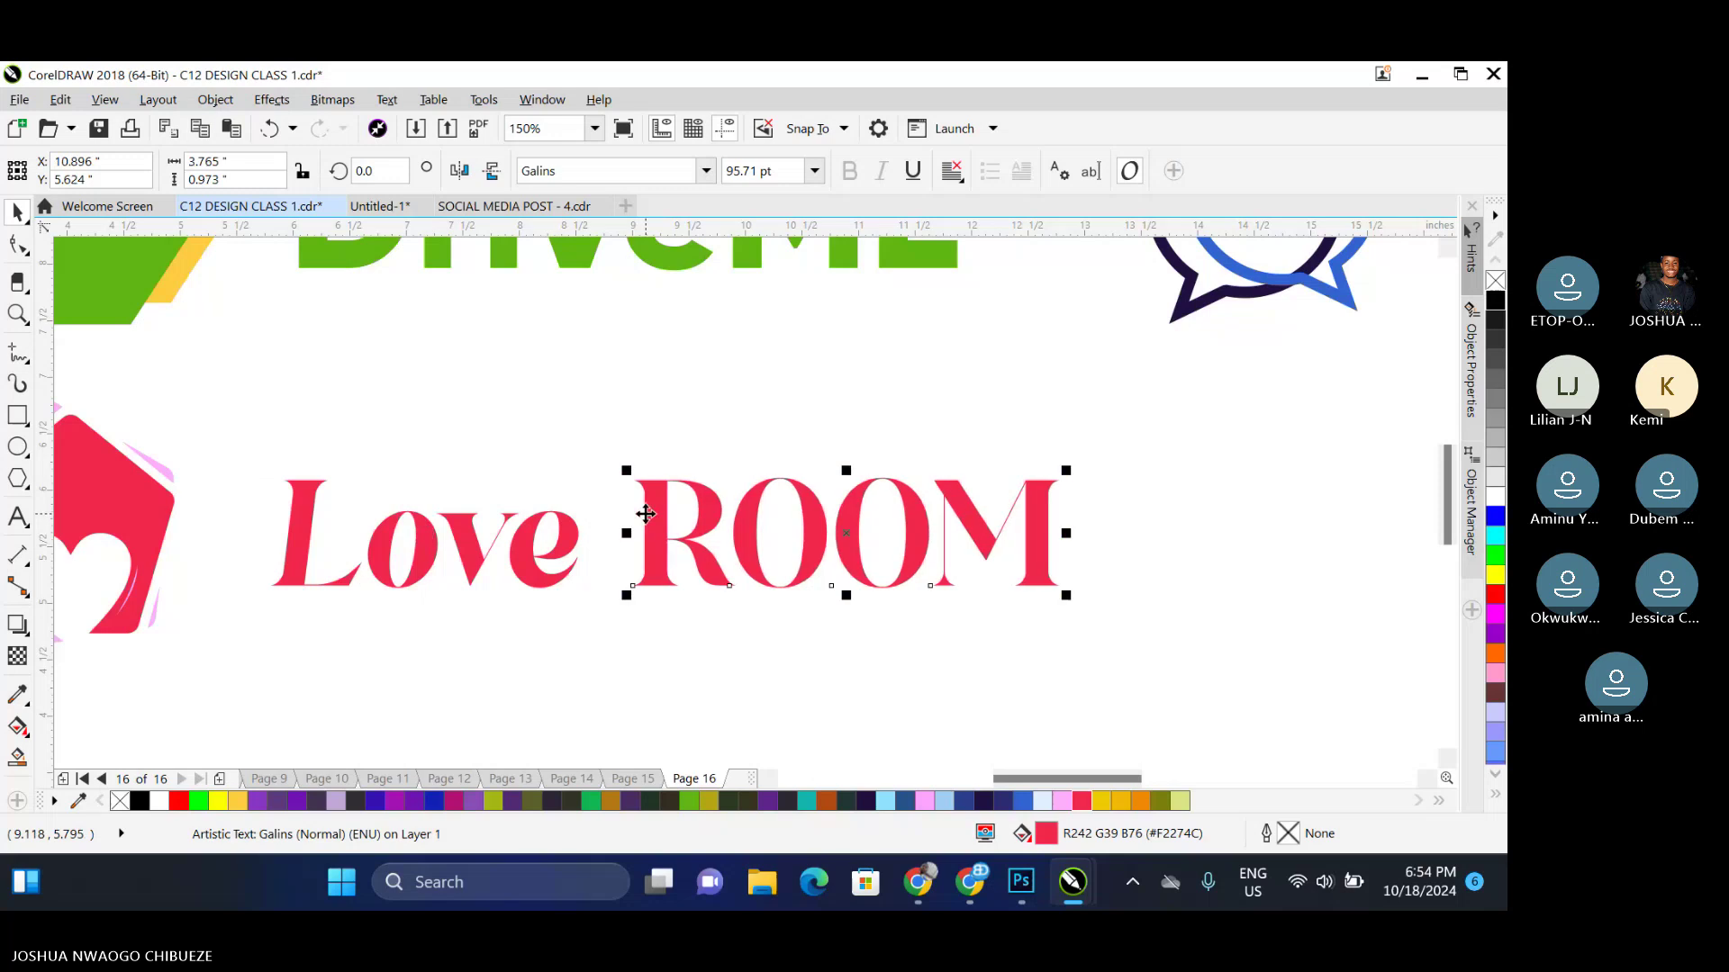
pyautogui.moveTo(646, 513)
pyautogui.mouseDown()
pyautogui.moveTo(608, 513)
pyautogui.moveTo(639, 513)
pyautogui.mouseUp()
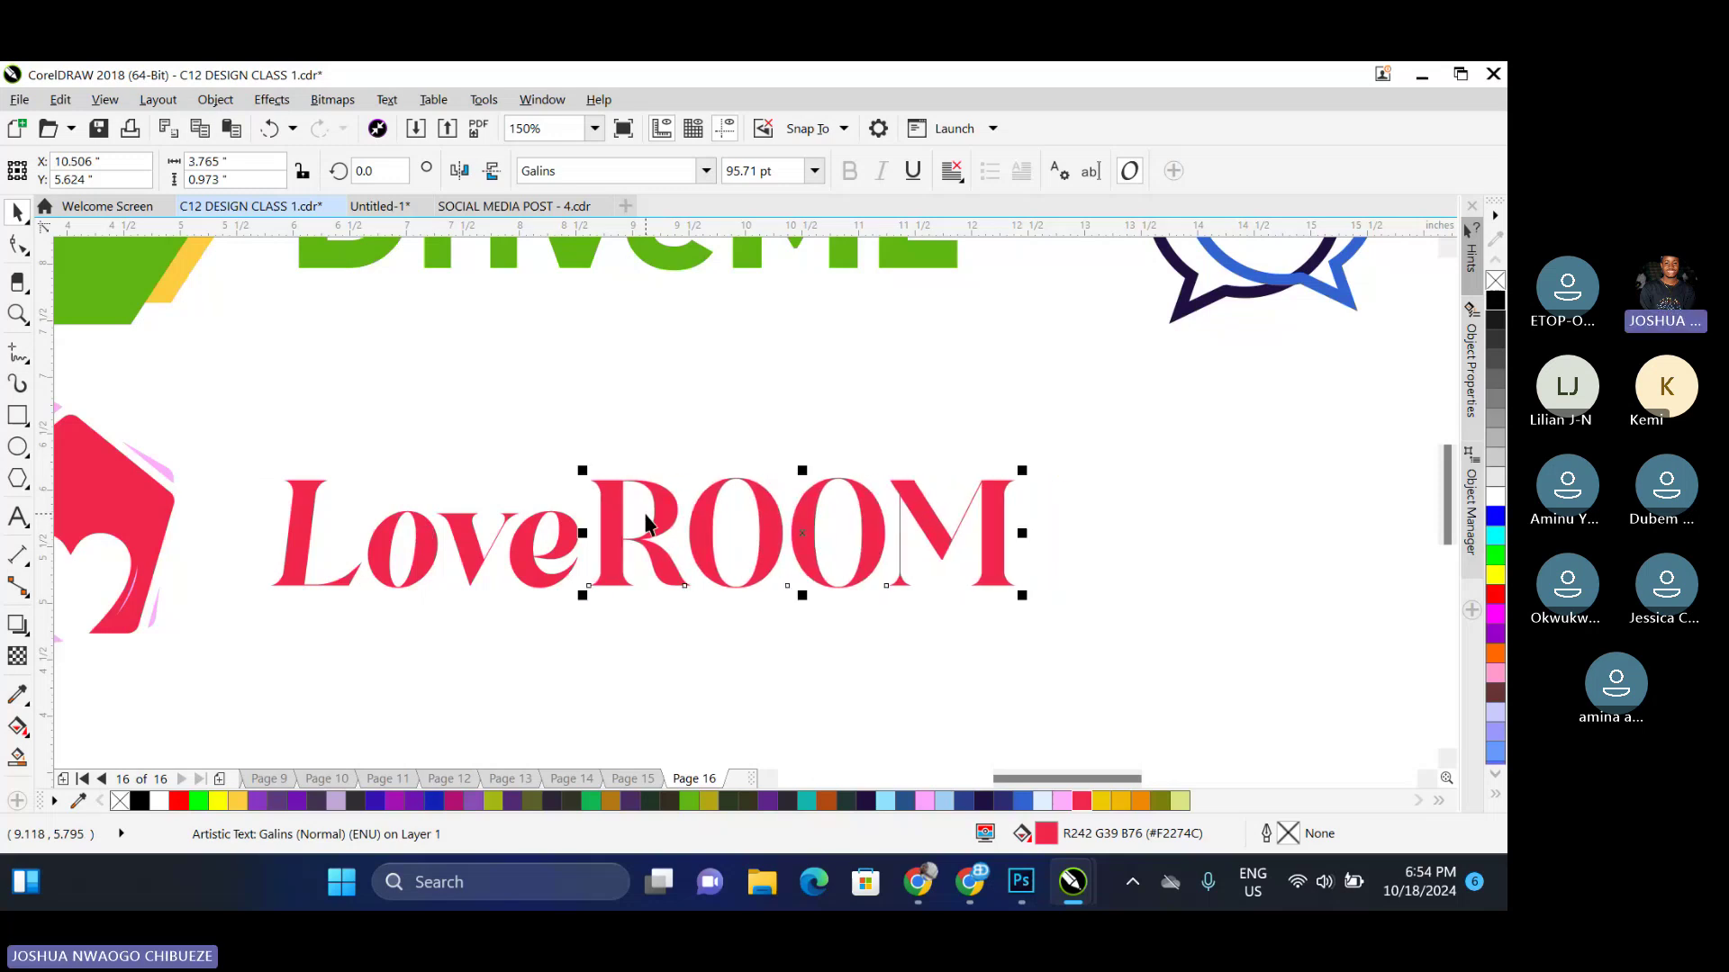
# Try filling the word ROOM with light pink #FFACFE, then undo the fill
pyautogui.click(1062, 800)
pyautogui.click(995, 707)
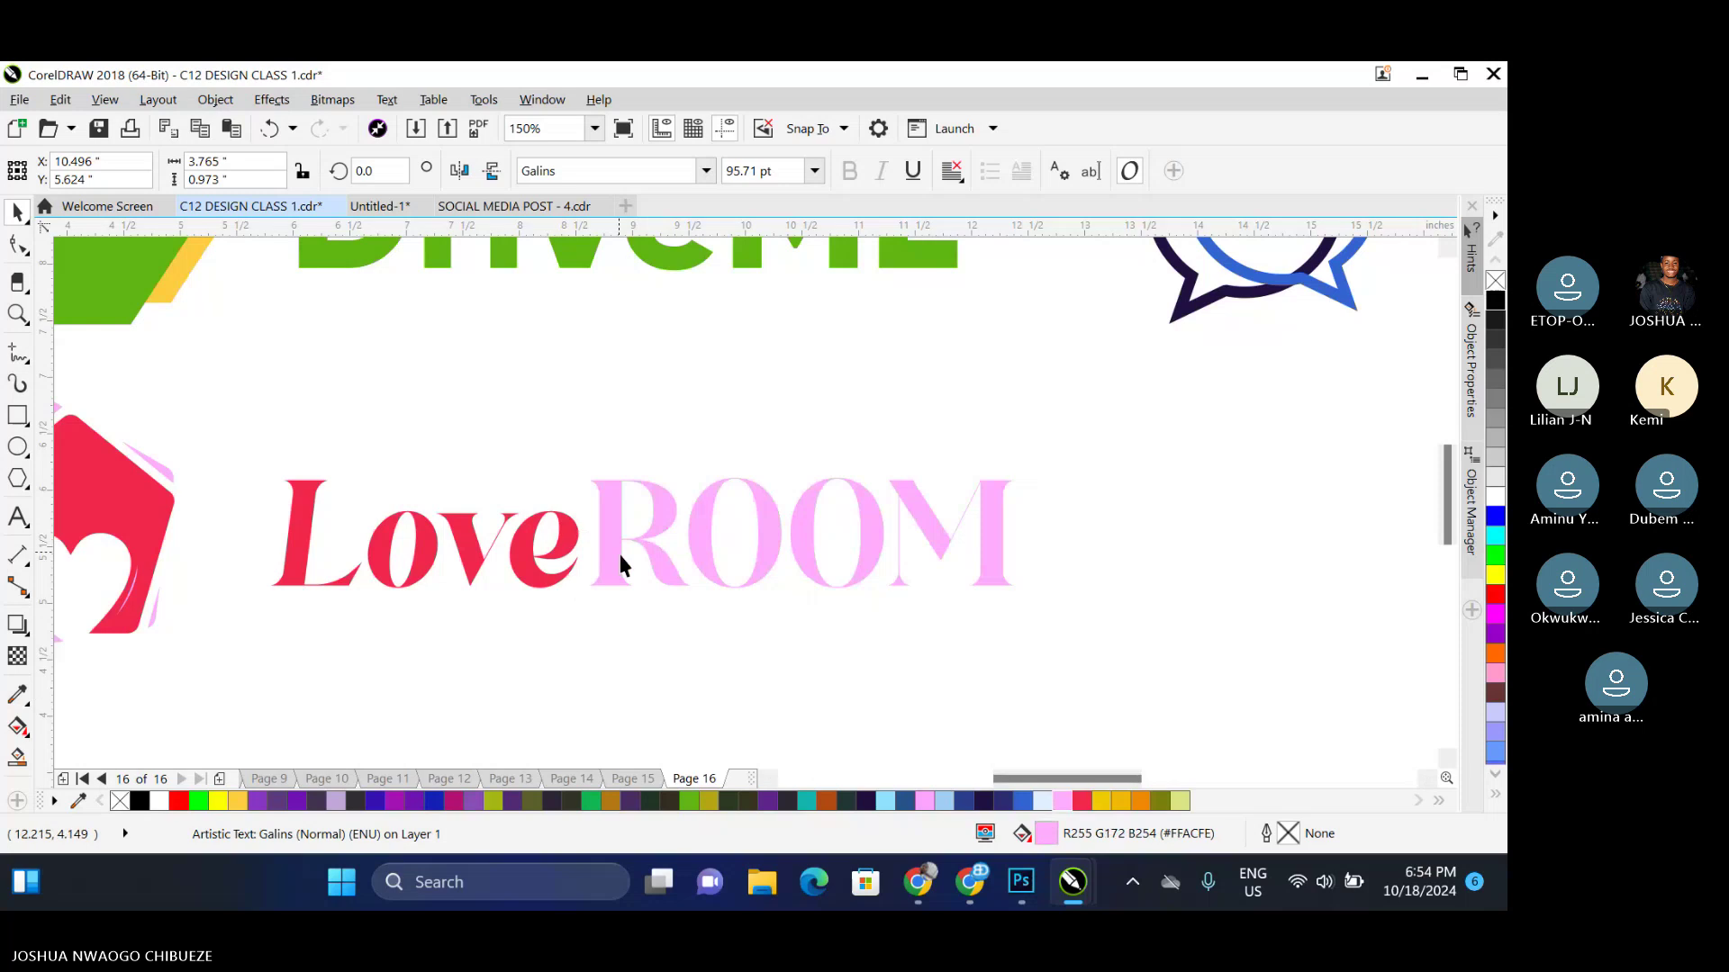
pyautogui.scroll(-2, 618, 549)
pyautogui.hotkey('ctrl', 'z')
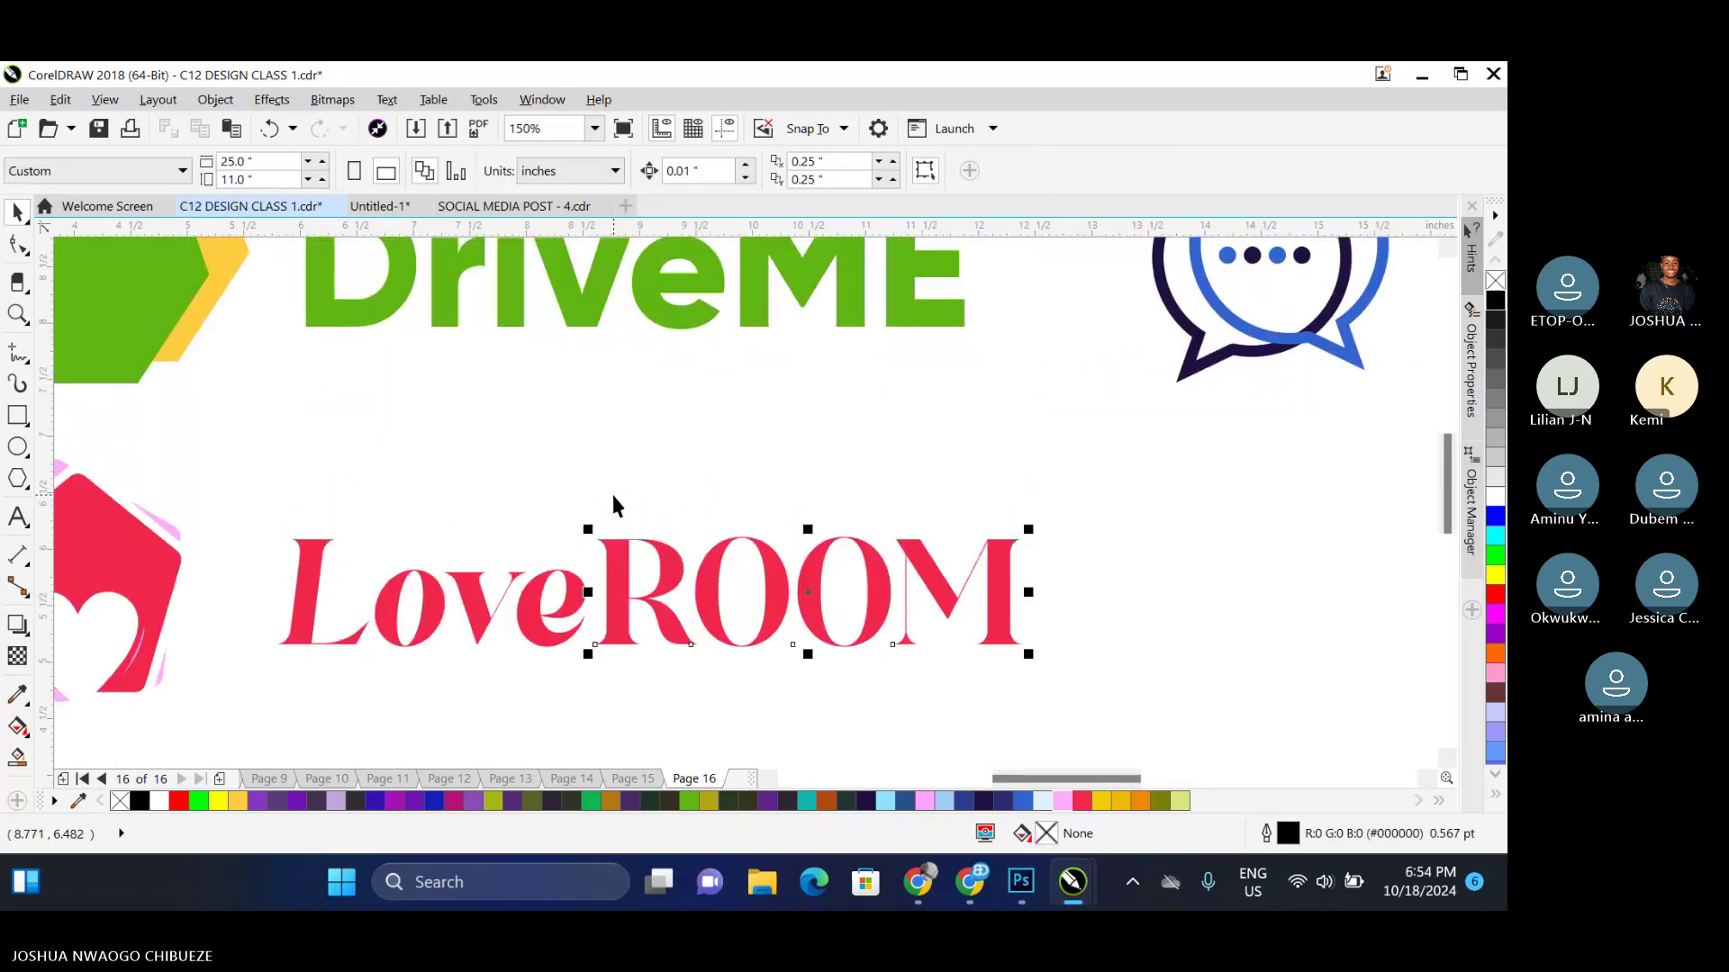
# Try filling both words, Love and ROOM, with black and undo the fill
pyautogui.keyDown('shift'); pyautogui.click(540, 585); pyautogui.keyUp('shift')
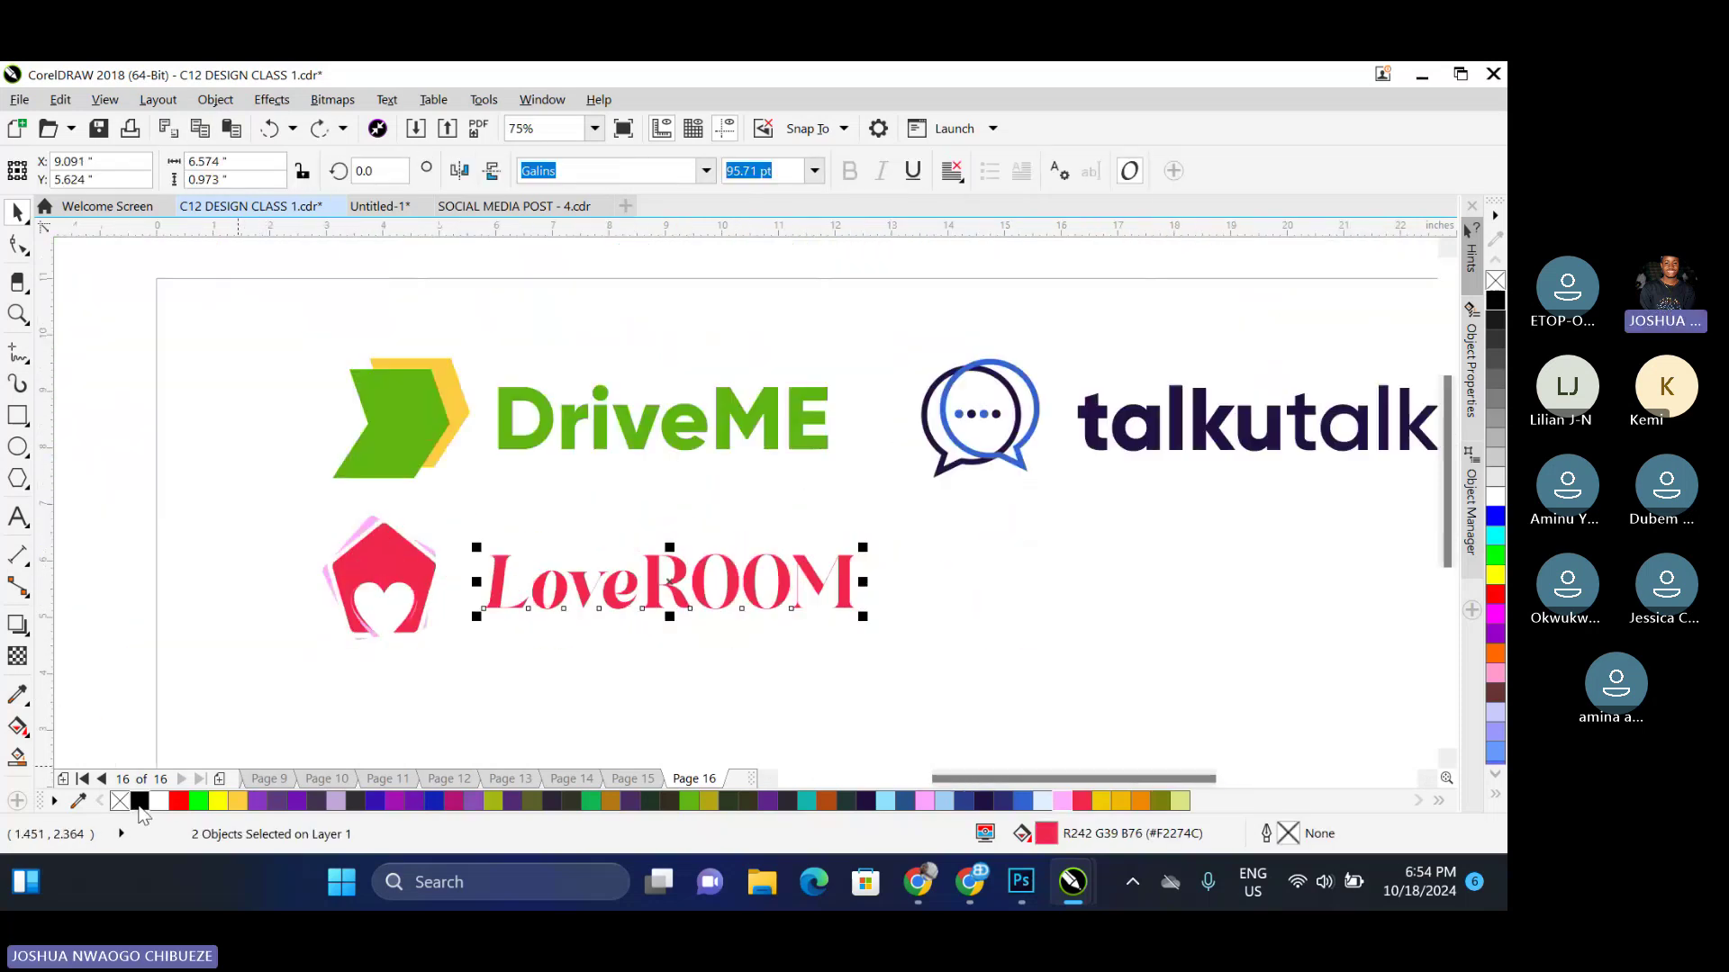
pyautogui.click(139, 801)
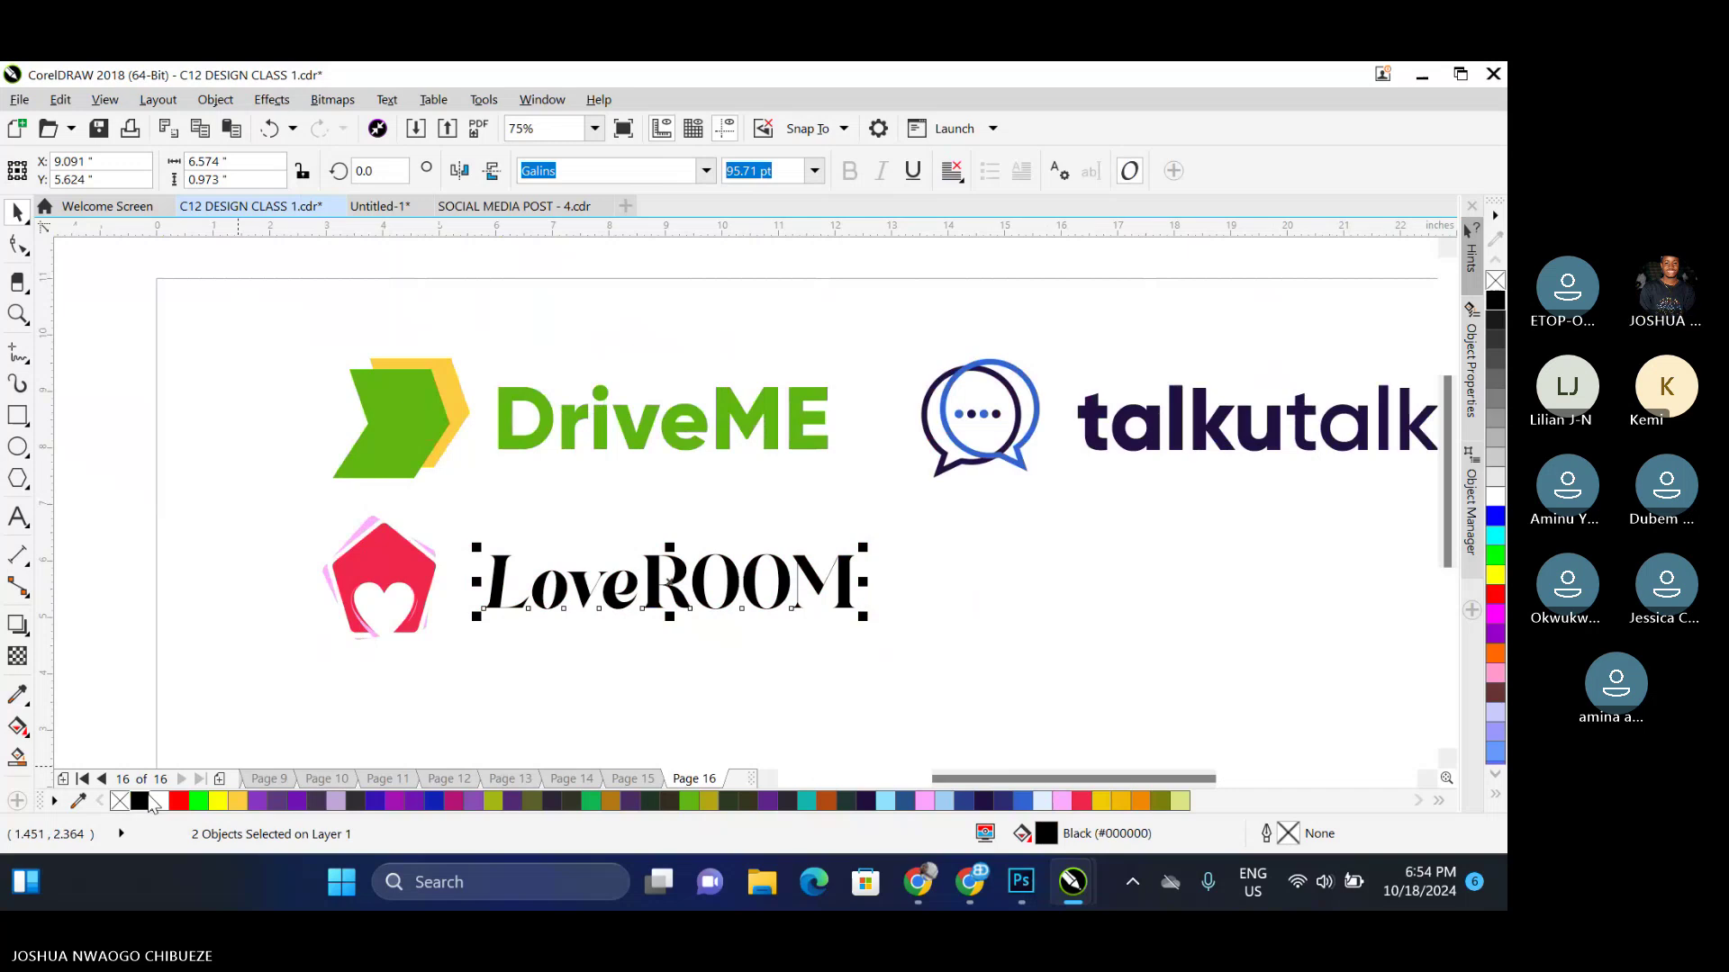
pyautogui.hotkey('ctrl', 'z')
pyautogui.click(662, 667)
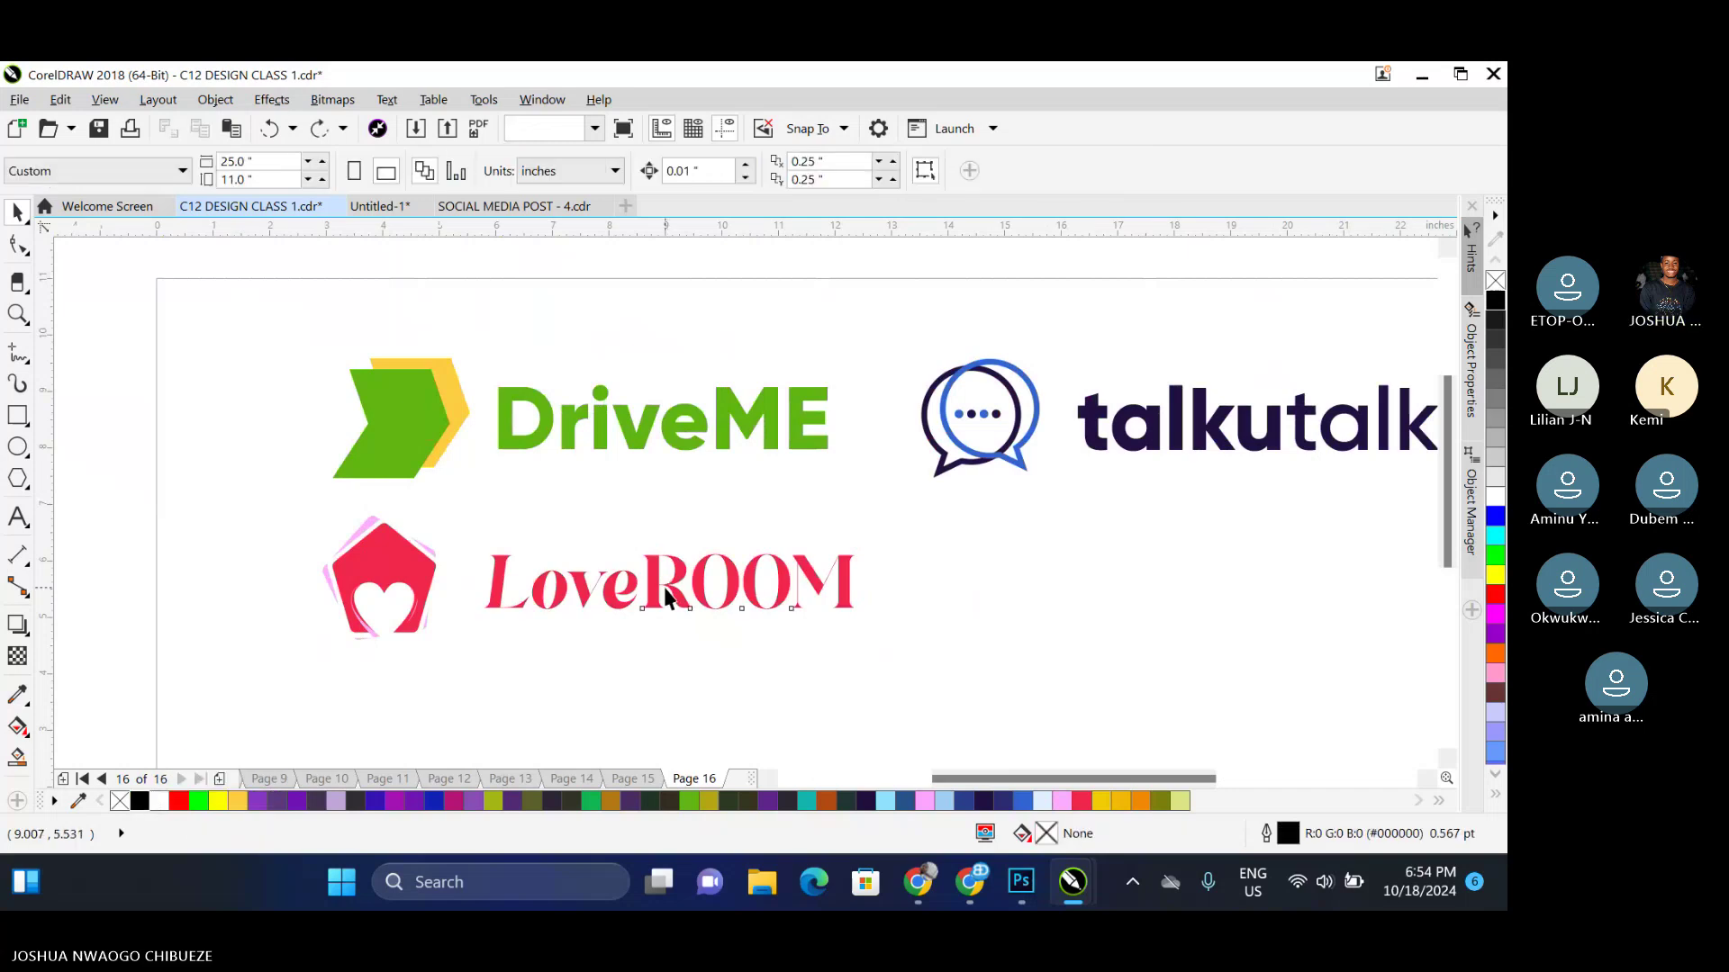
# Set the separate word ROOM in Gilroy-Medium
pyautogui.click(664, 598)
pyautogui.scroll(-2, 710, 182)
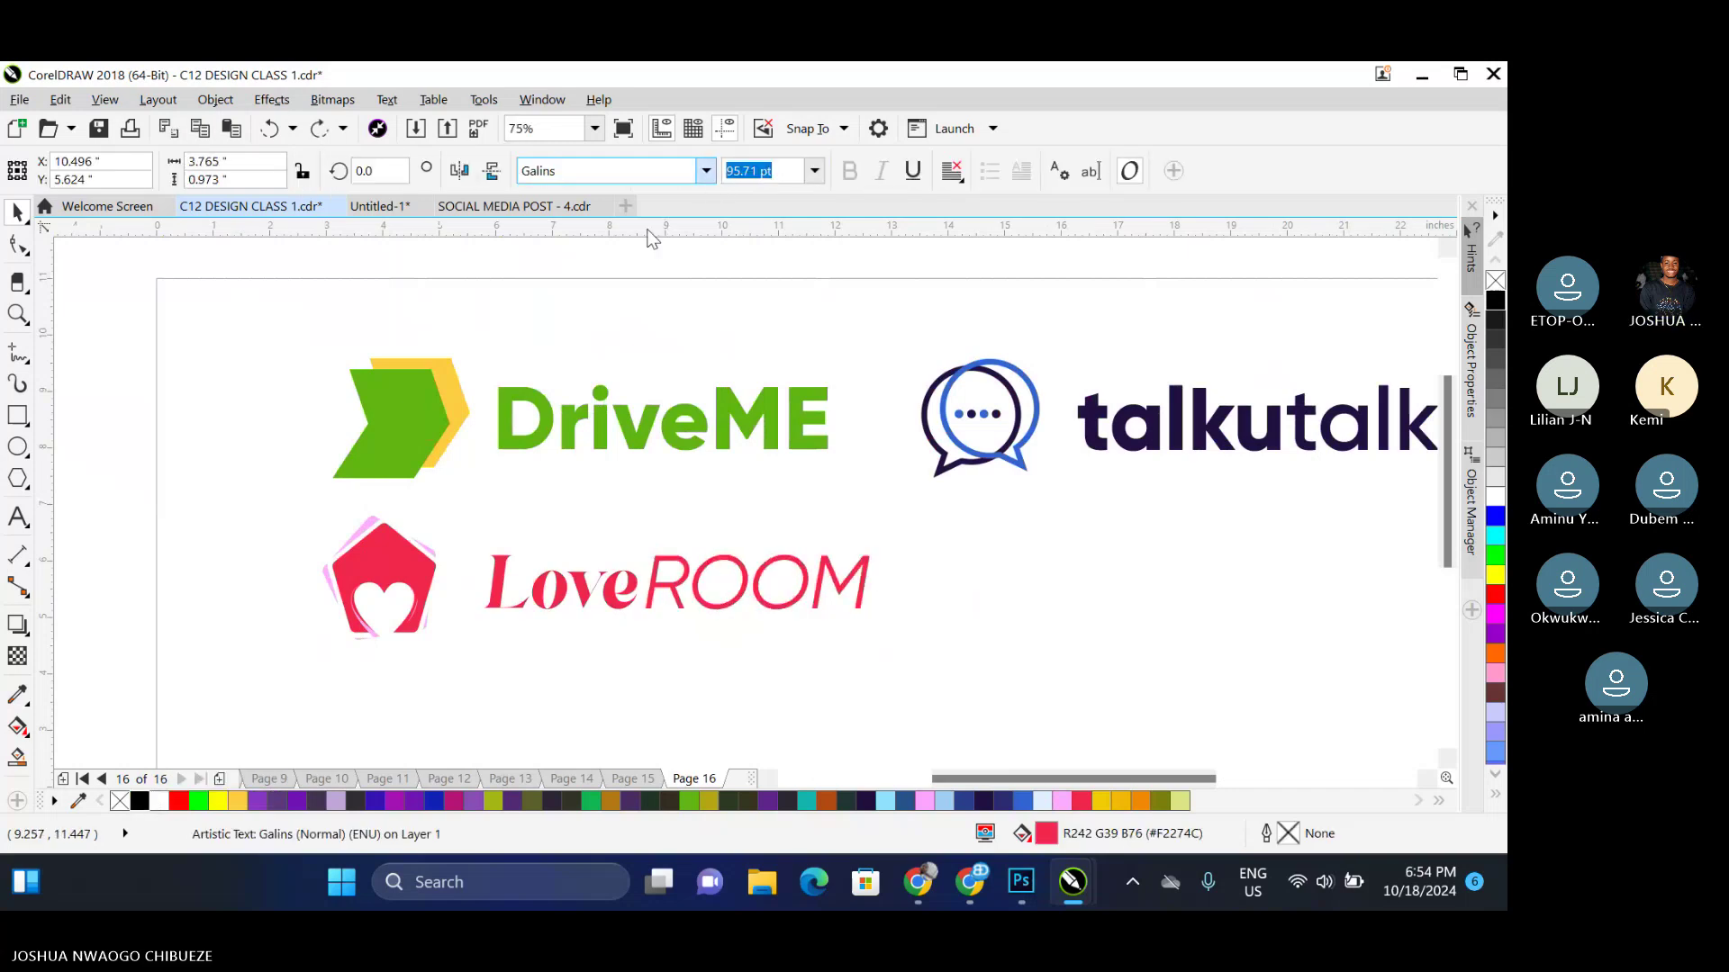
pyautogui.click(706, 170)
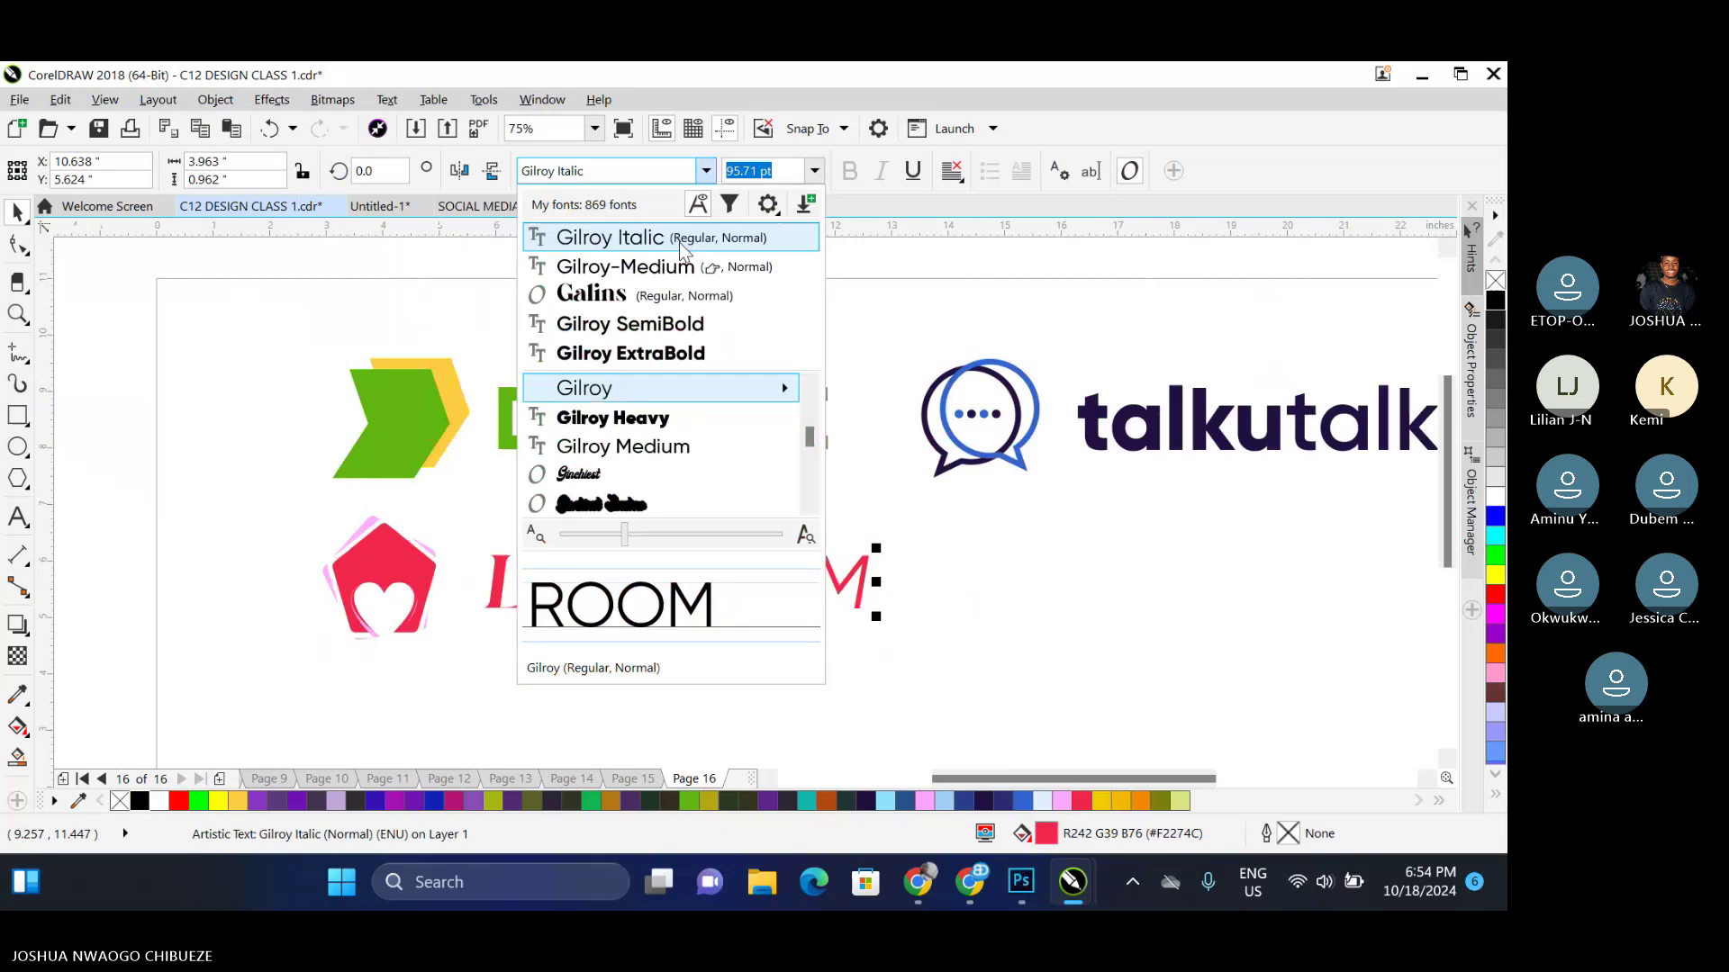
pyautogui.click(644, 266)
pyautogui.click(682, 689)
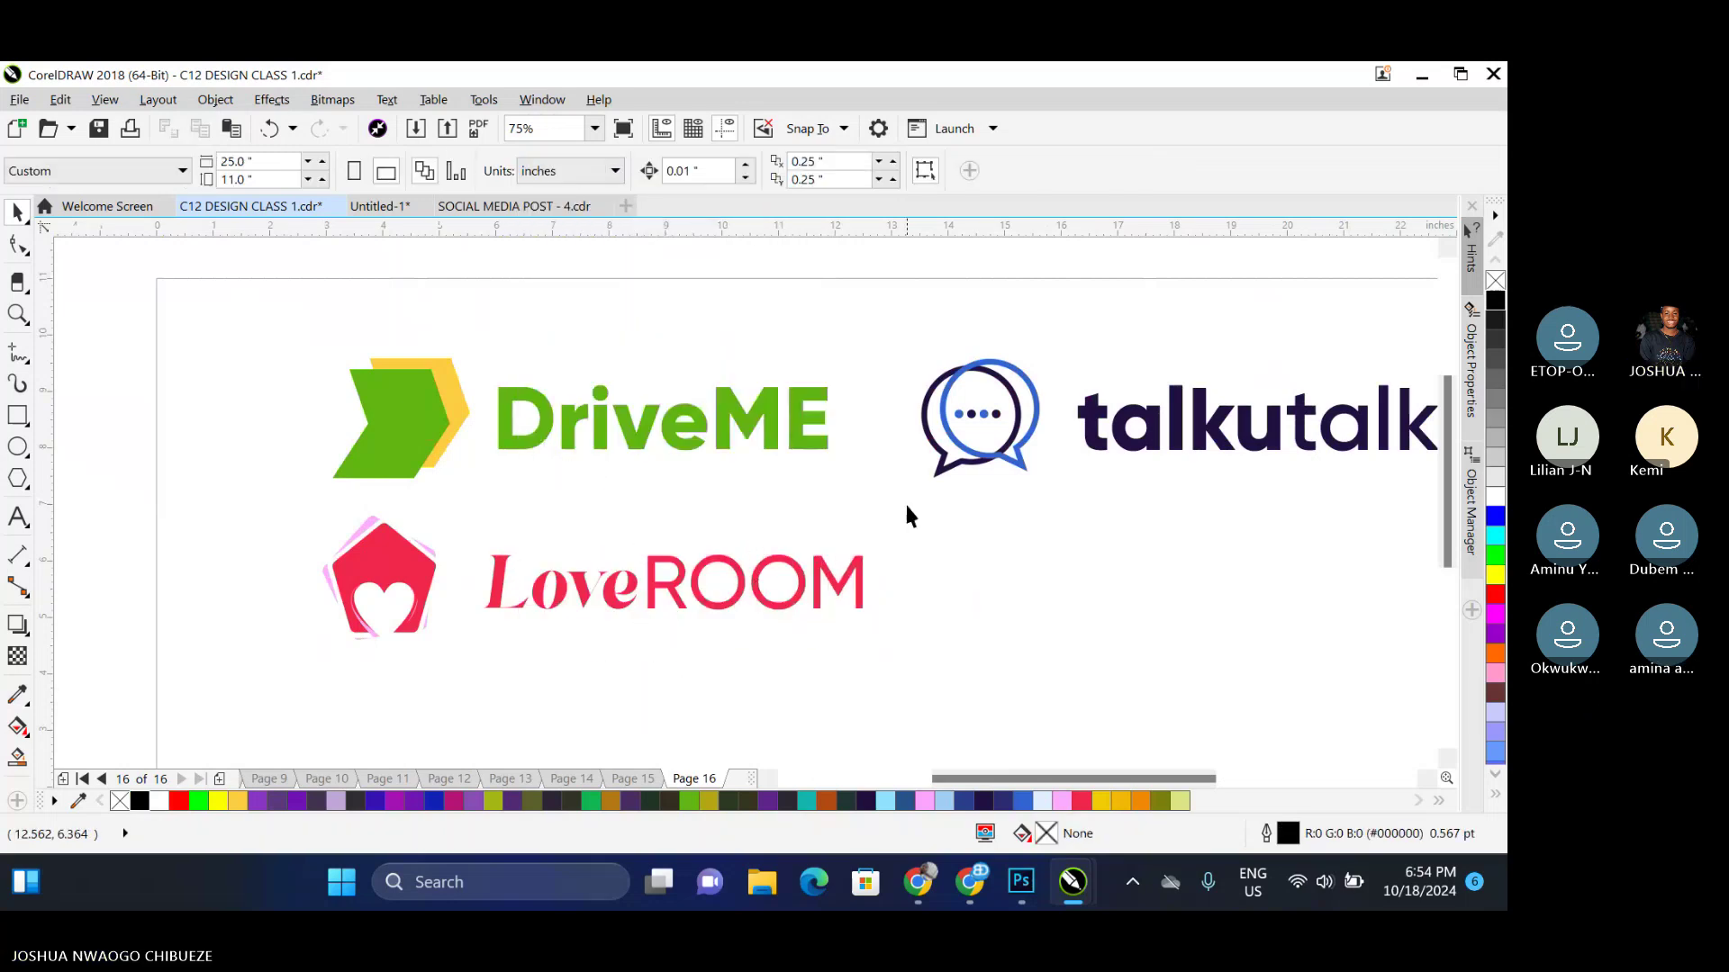
# Group the words Love and ROOM and scale the group down to about 6.09 in wide
pyautogui.click(479, 654)
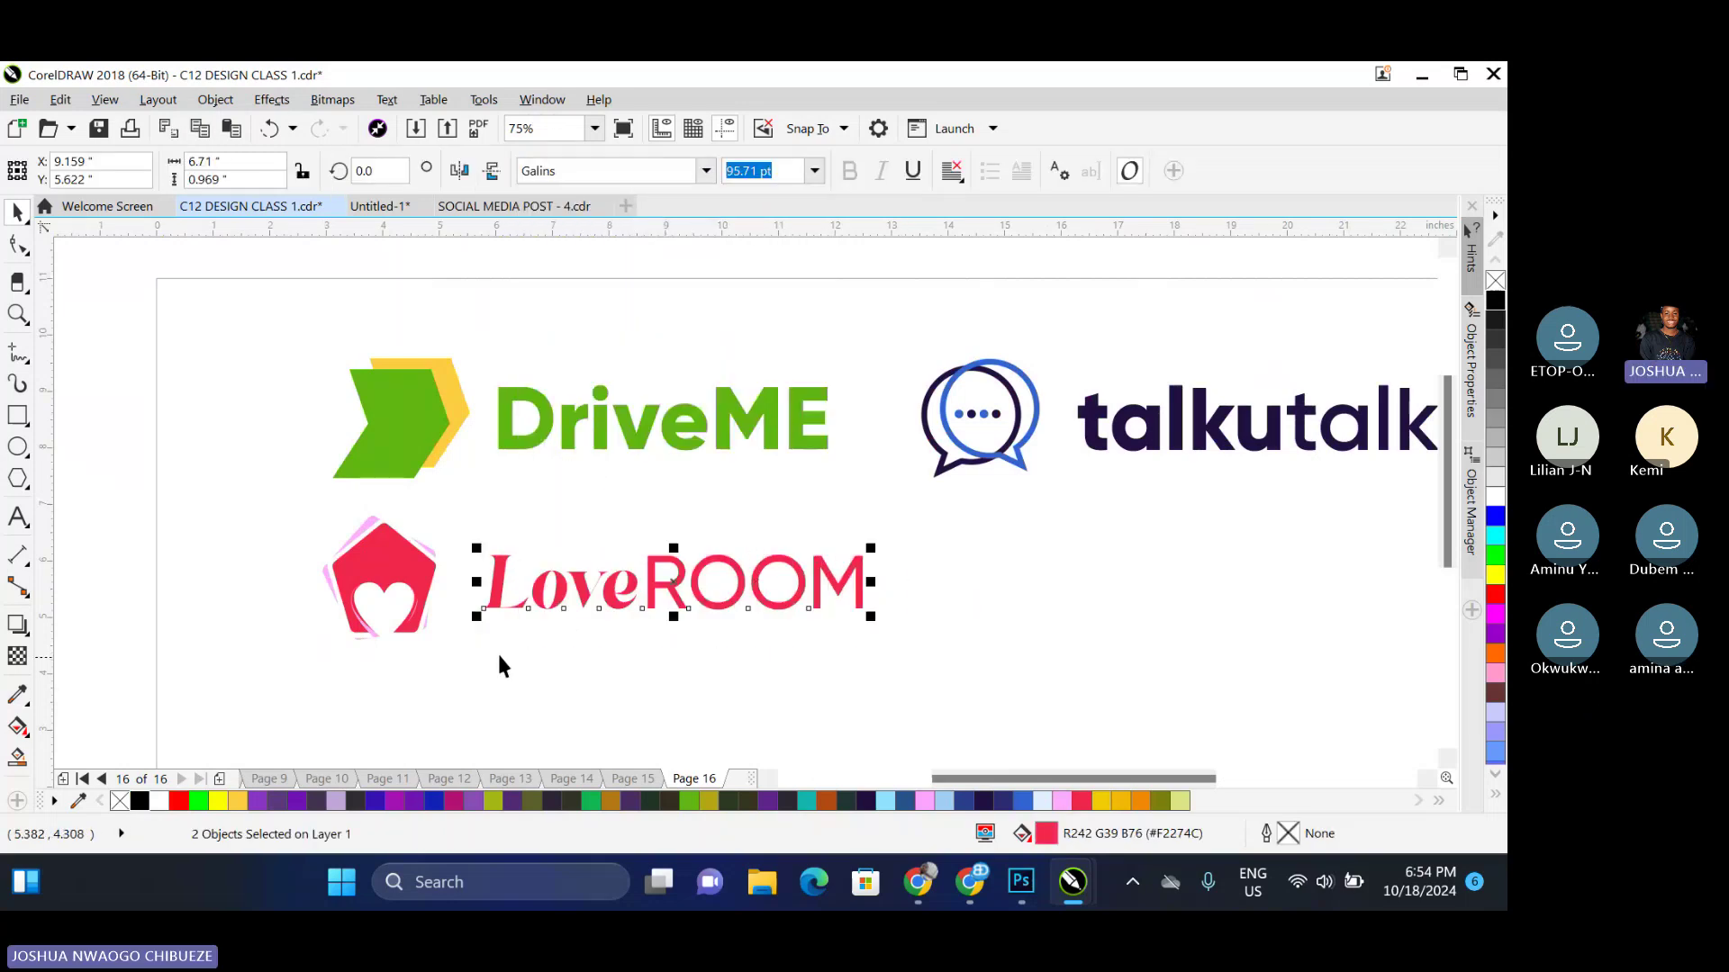
pyautogui.hotkey('ctrl', 'g')
pyautogui.moveTo(869, 552); pyautogui.dragTo(837, 553)
# Group the shapes of the red house symbol and rotate the group to about 355.6°
pyautogui.moveTo(261, 486); pyautogui.dragTo(451, 645)
pyautogui.hotkey('ctrl', 'g')
pyautogui.click(379, 577)
pyautogui.moveTo(442, 509); pyautogui.dragTo(448, 515)
pyautogui.click(503, 576)
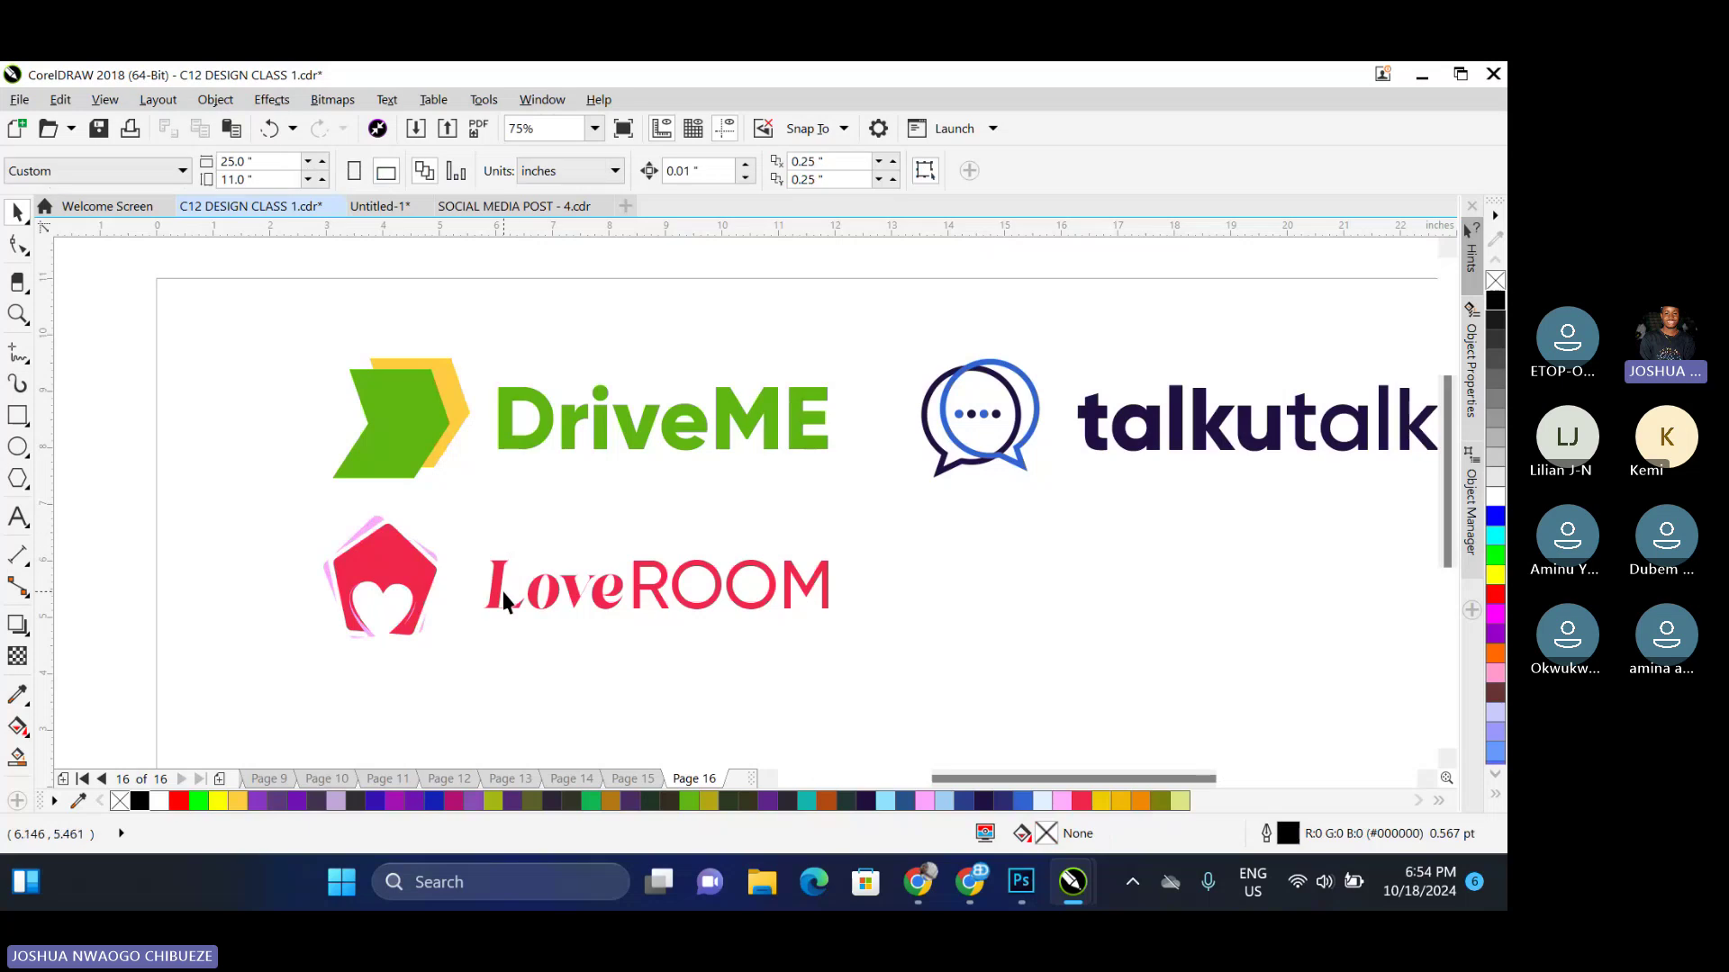
# Try aligning the house symbol with the LoveROOM text group along their horizontal centre line, then undo the alignment
pyautogui.click(501, 589)
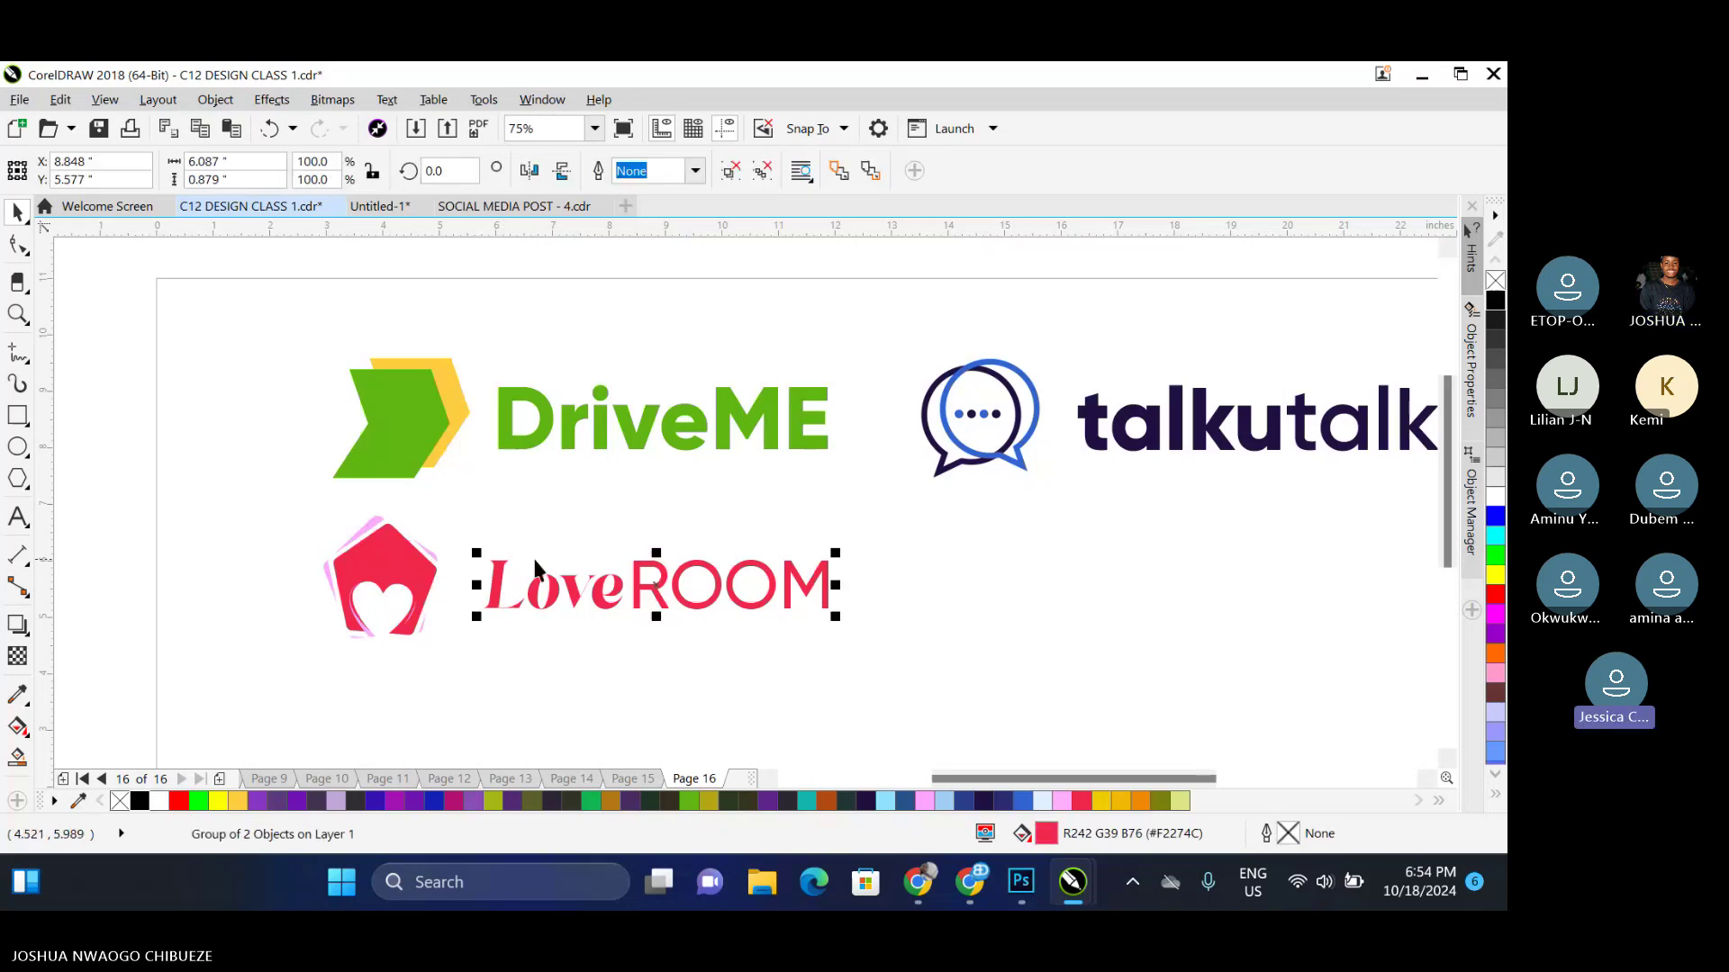
pyautogui.click(364, 548)
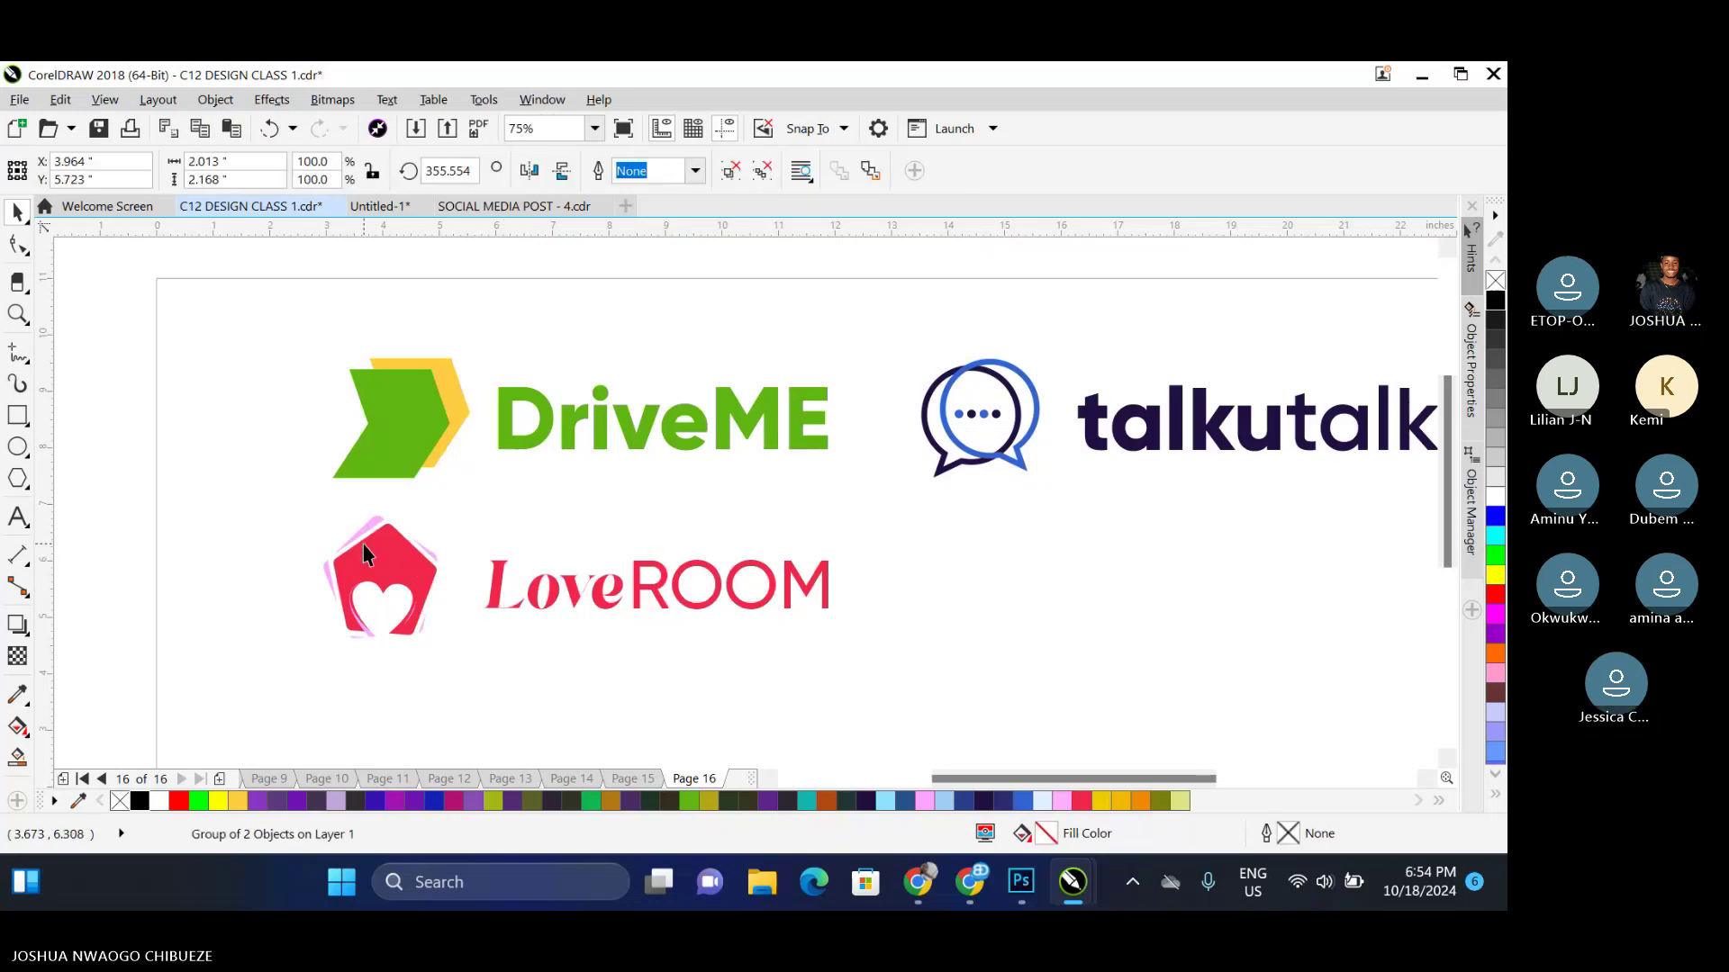
pyautogui.keyDown('shift'); pyautogui.click(503, 578); pyautogui.keyUp('shift')
pyautogui.press('e')
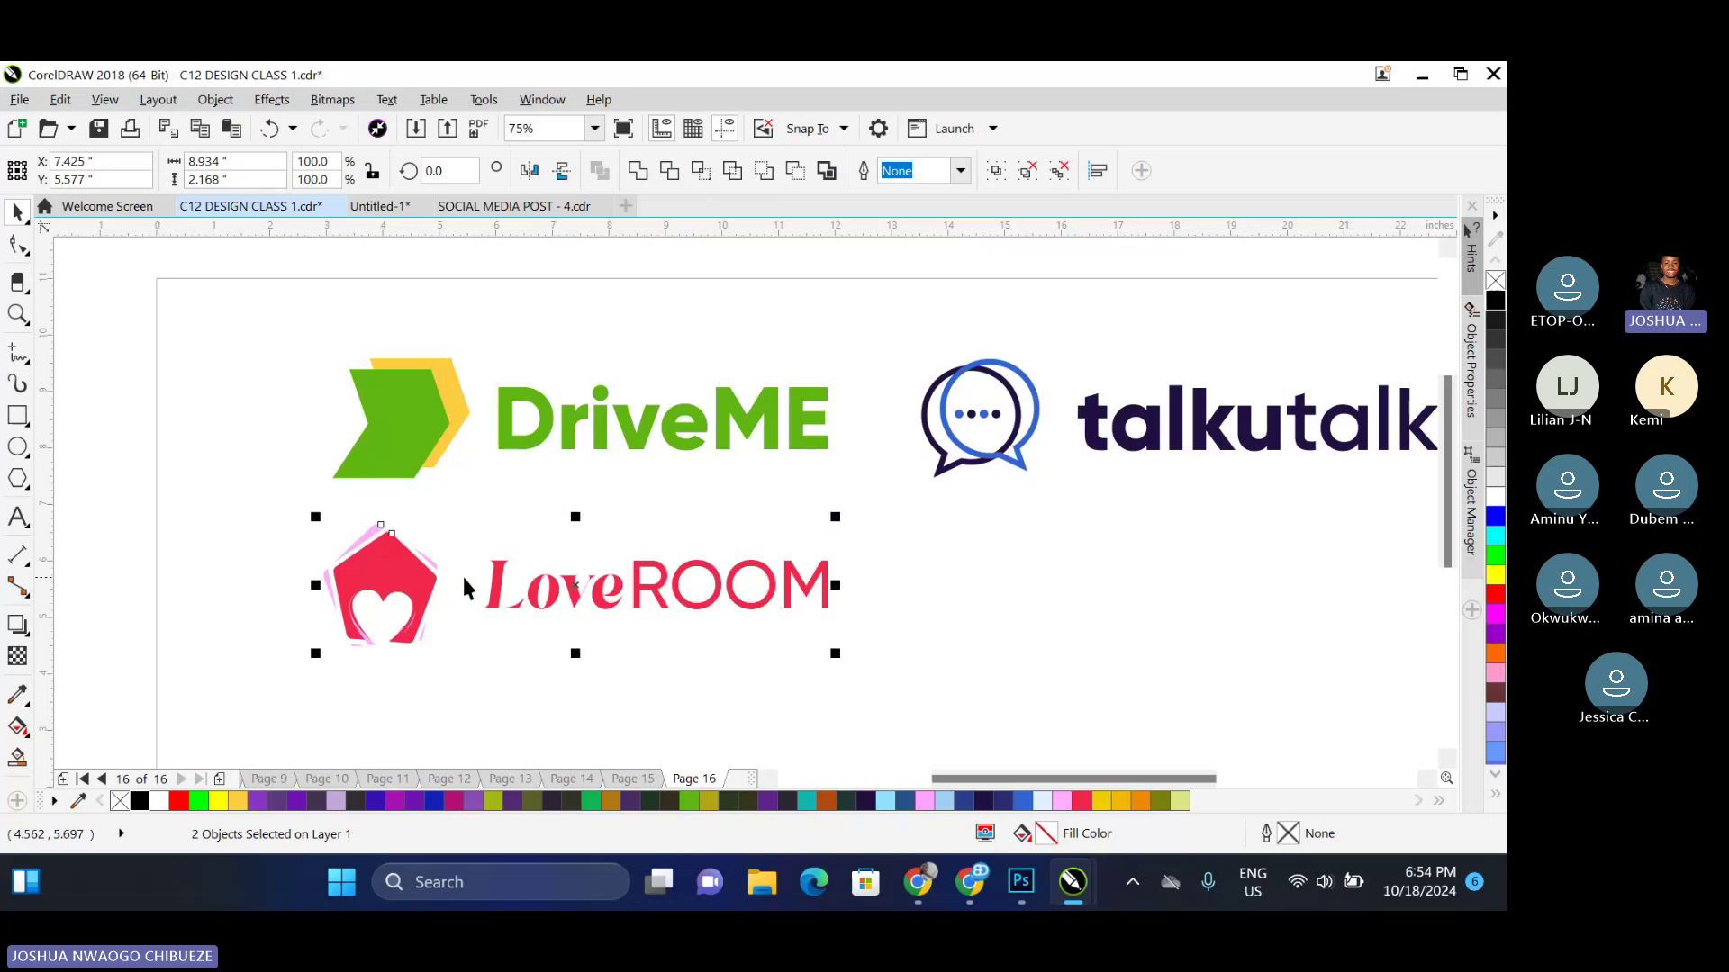
pyautogui.hotkey('ctrl', 'z')
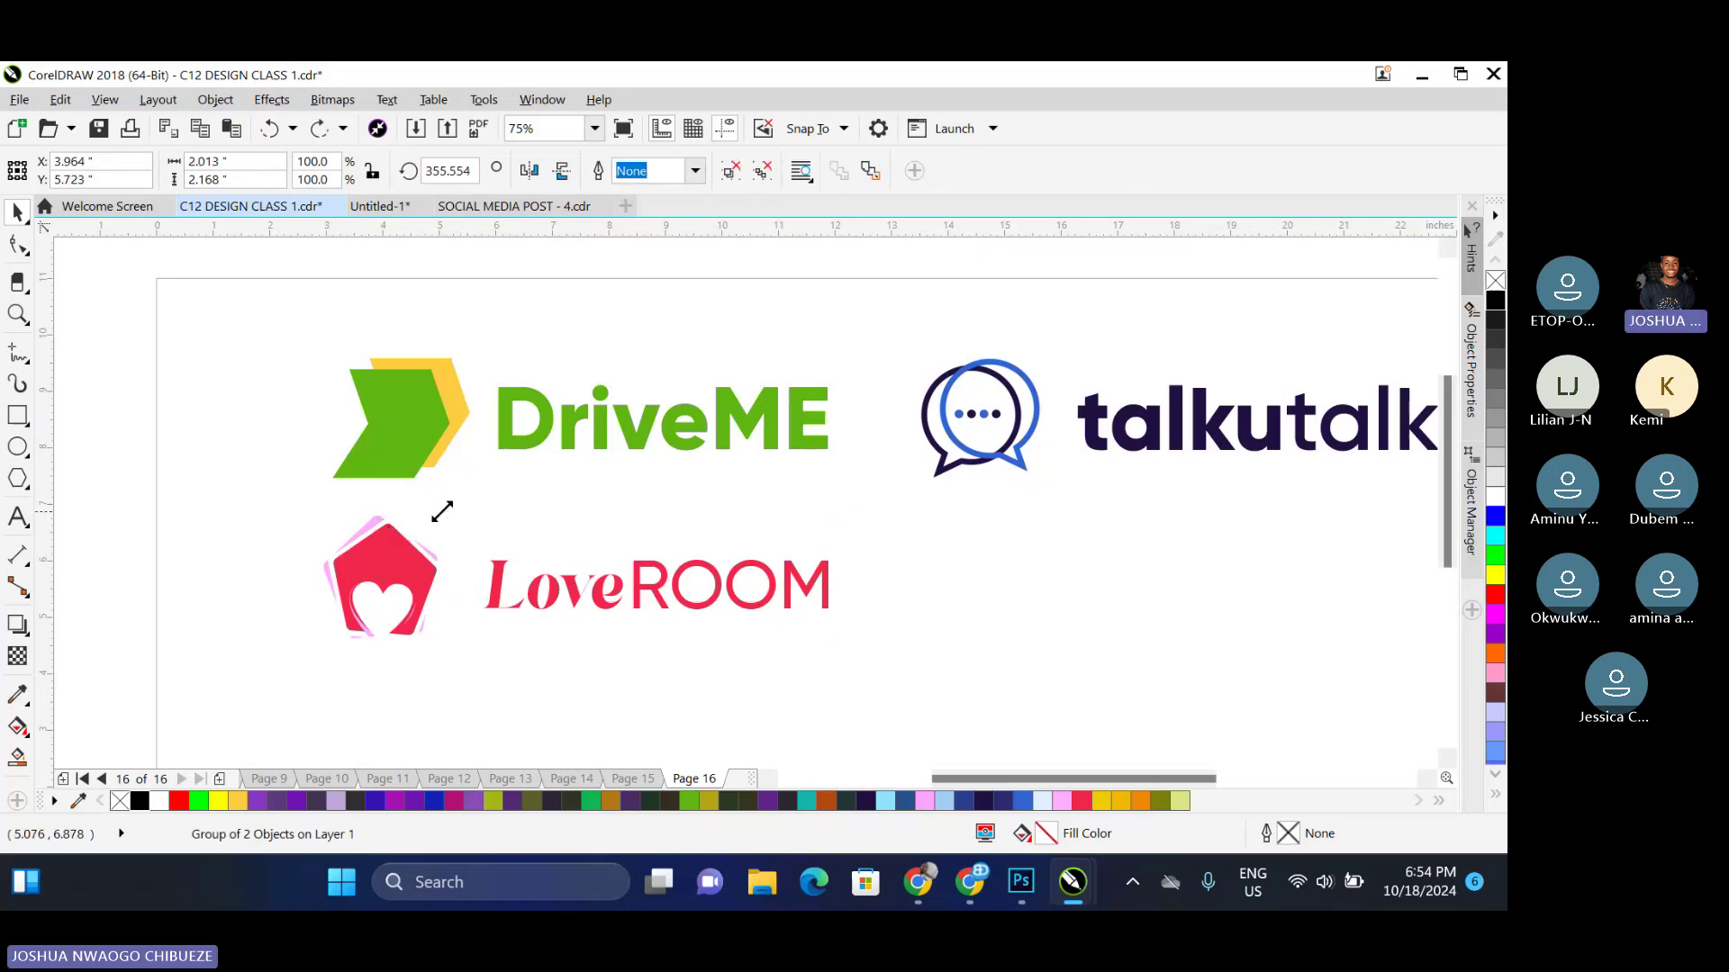
# Scale the red house symbol down slightly and shift the LoveROOM text group a little closer to it
pyautogui.moveTo(442, 511); pyautogui.dragTo(437, 518)
pyautogui.click(468, 593)
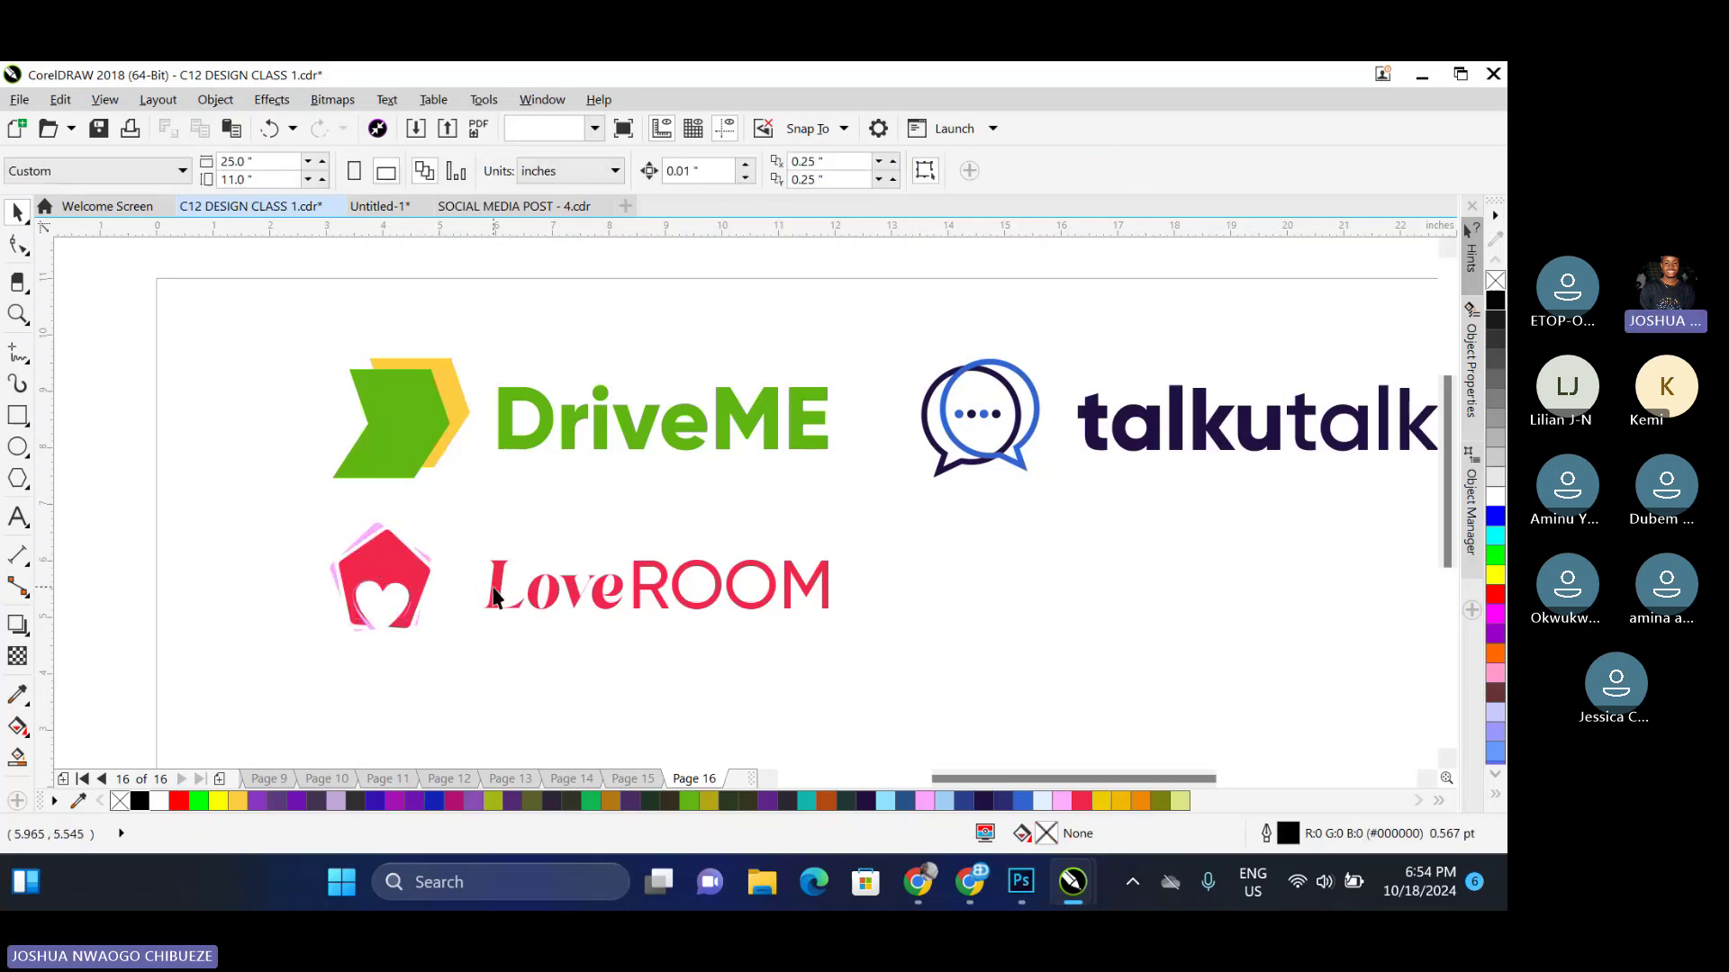
pyautogui.click(493, 594)
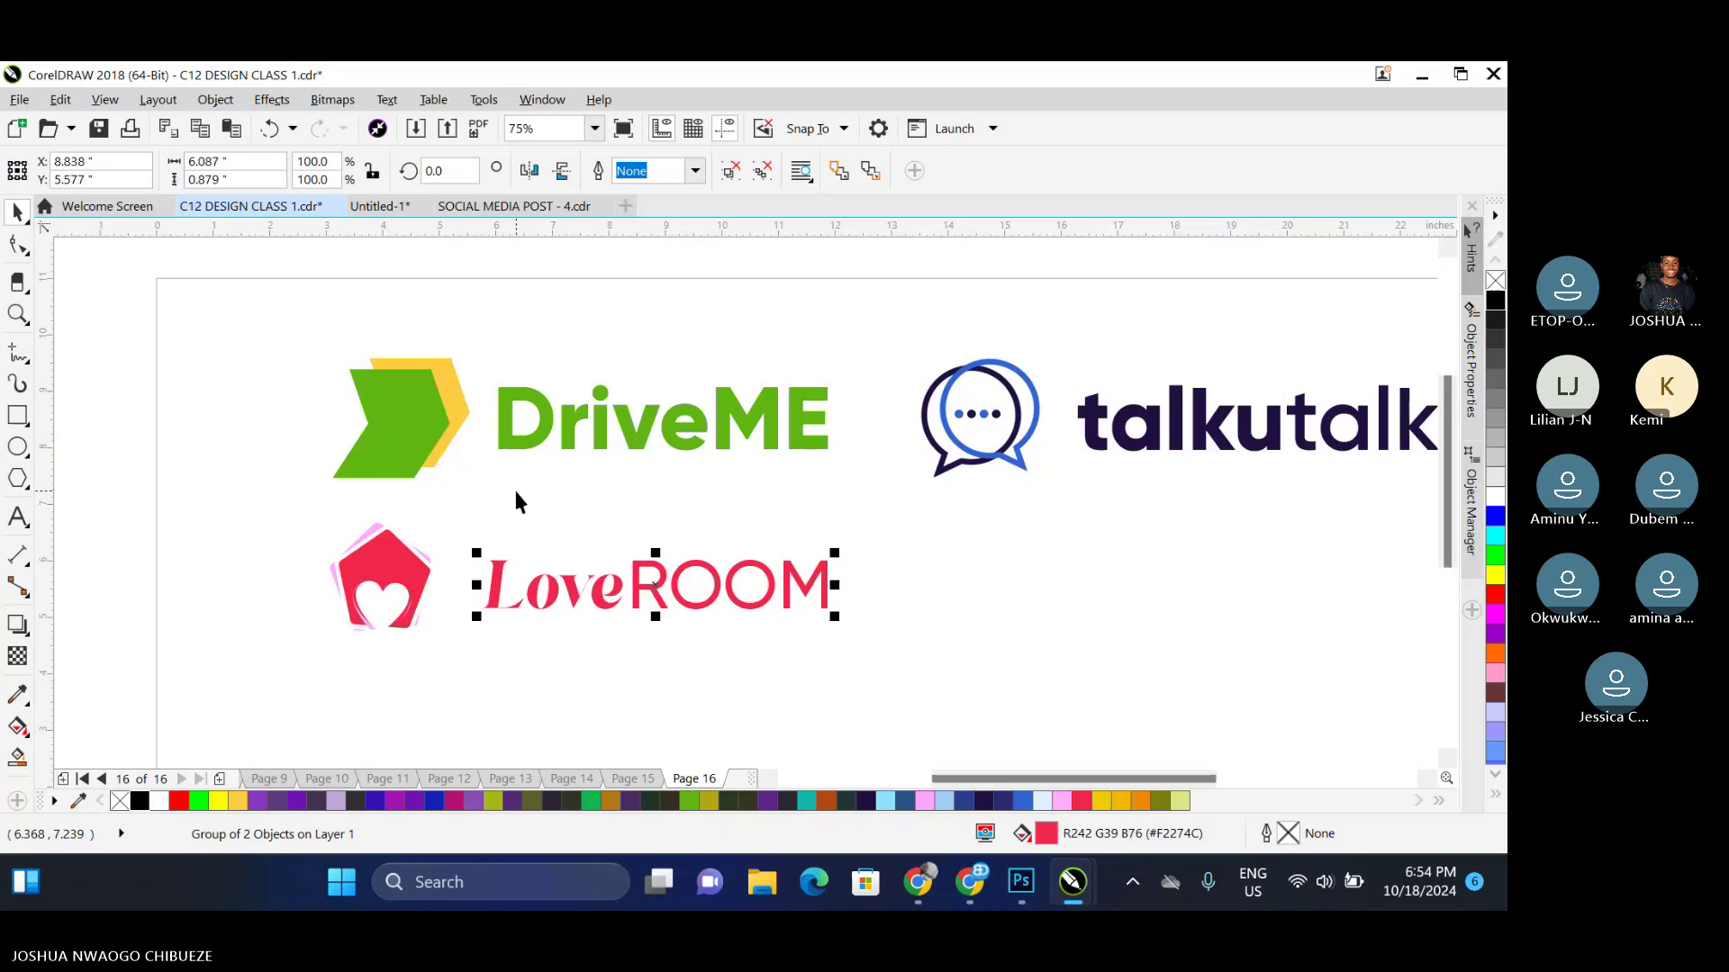
pyautogui.click(880, 512)
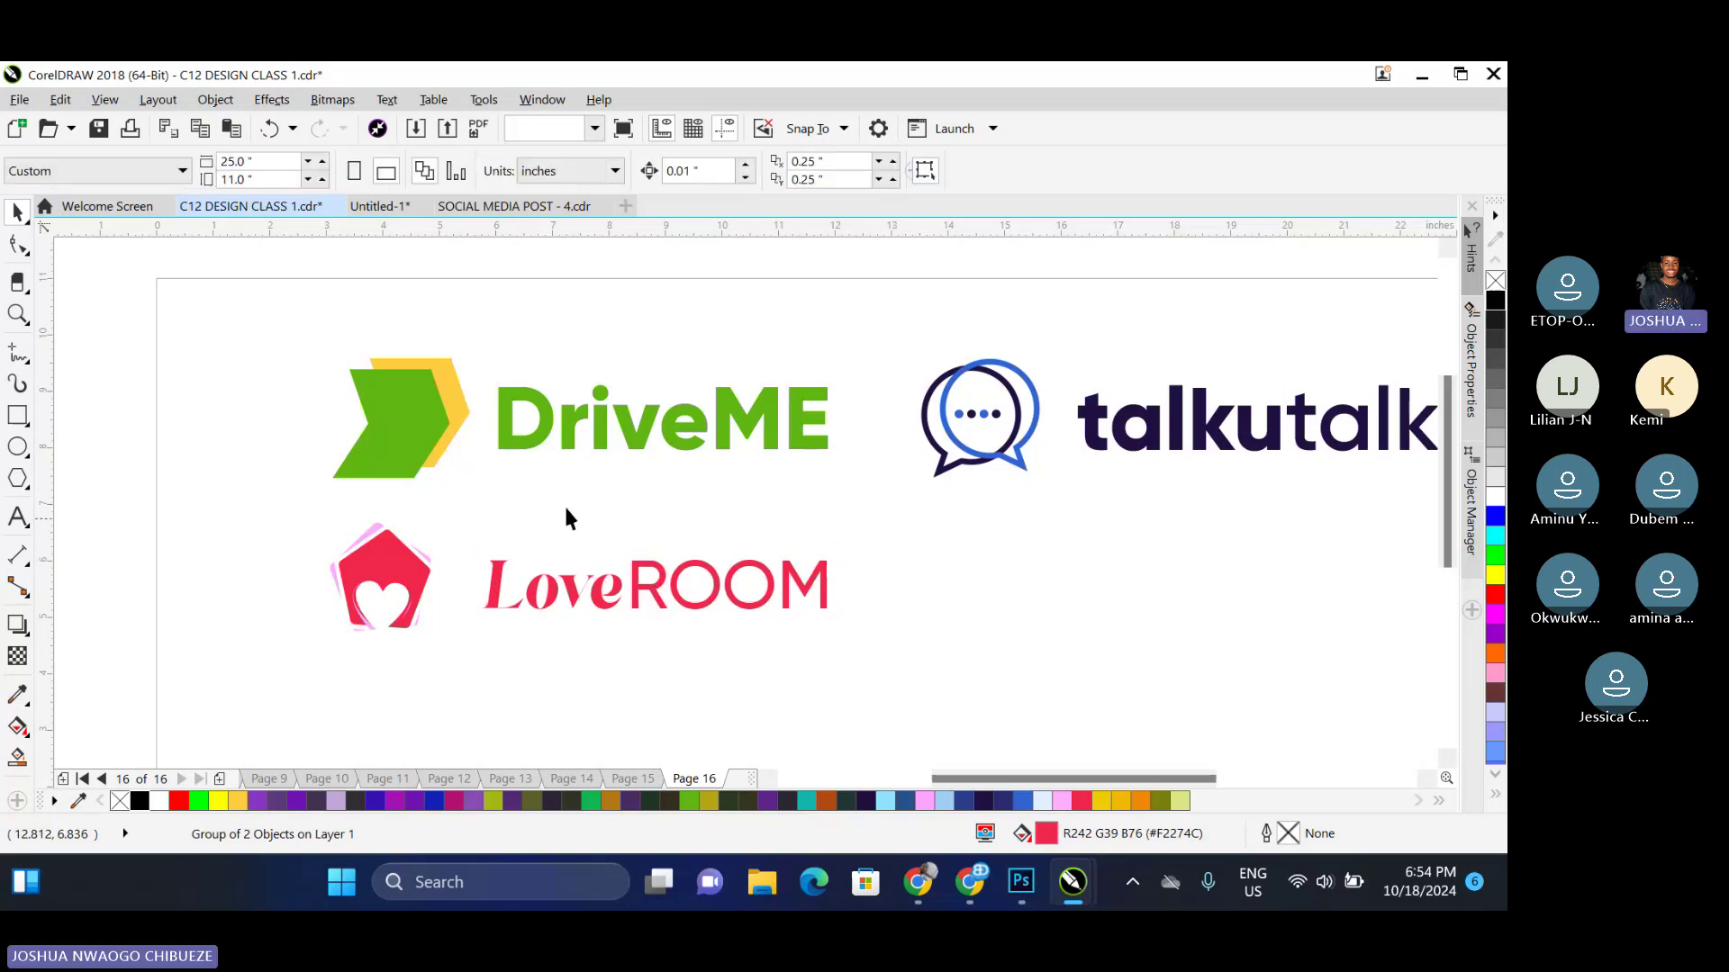
# Draw a rectangle about 2.13 by 1.65 in below the talkutalku speech-bubble symbol
pyautogui.scroll(-2, 549, 512)
pyautogui.scroll(2, 782, 485)
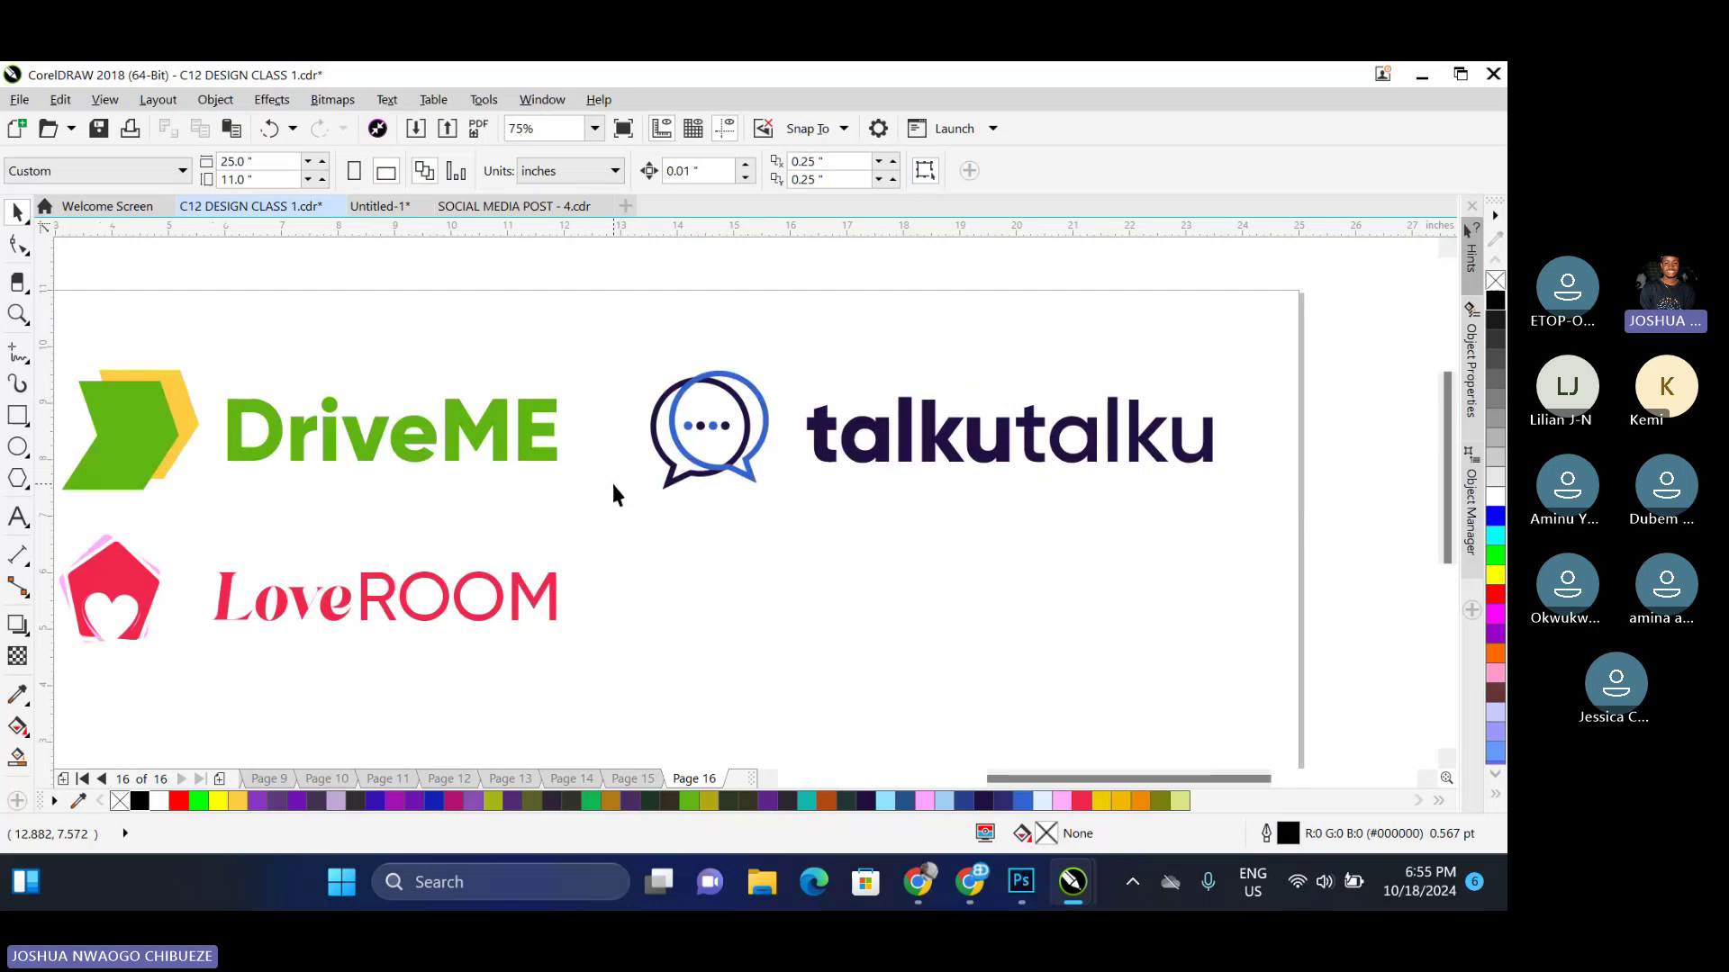
pyautogui.click(17, 417)
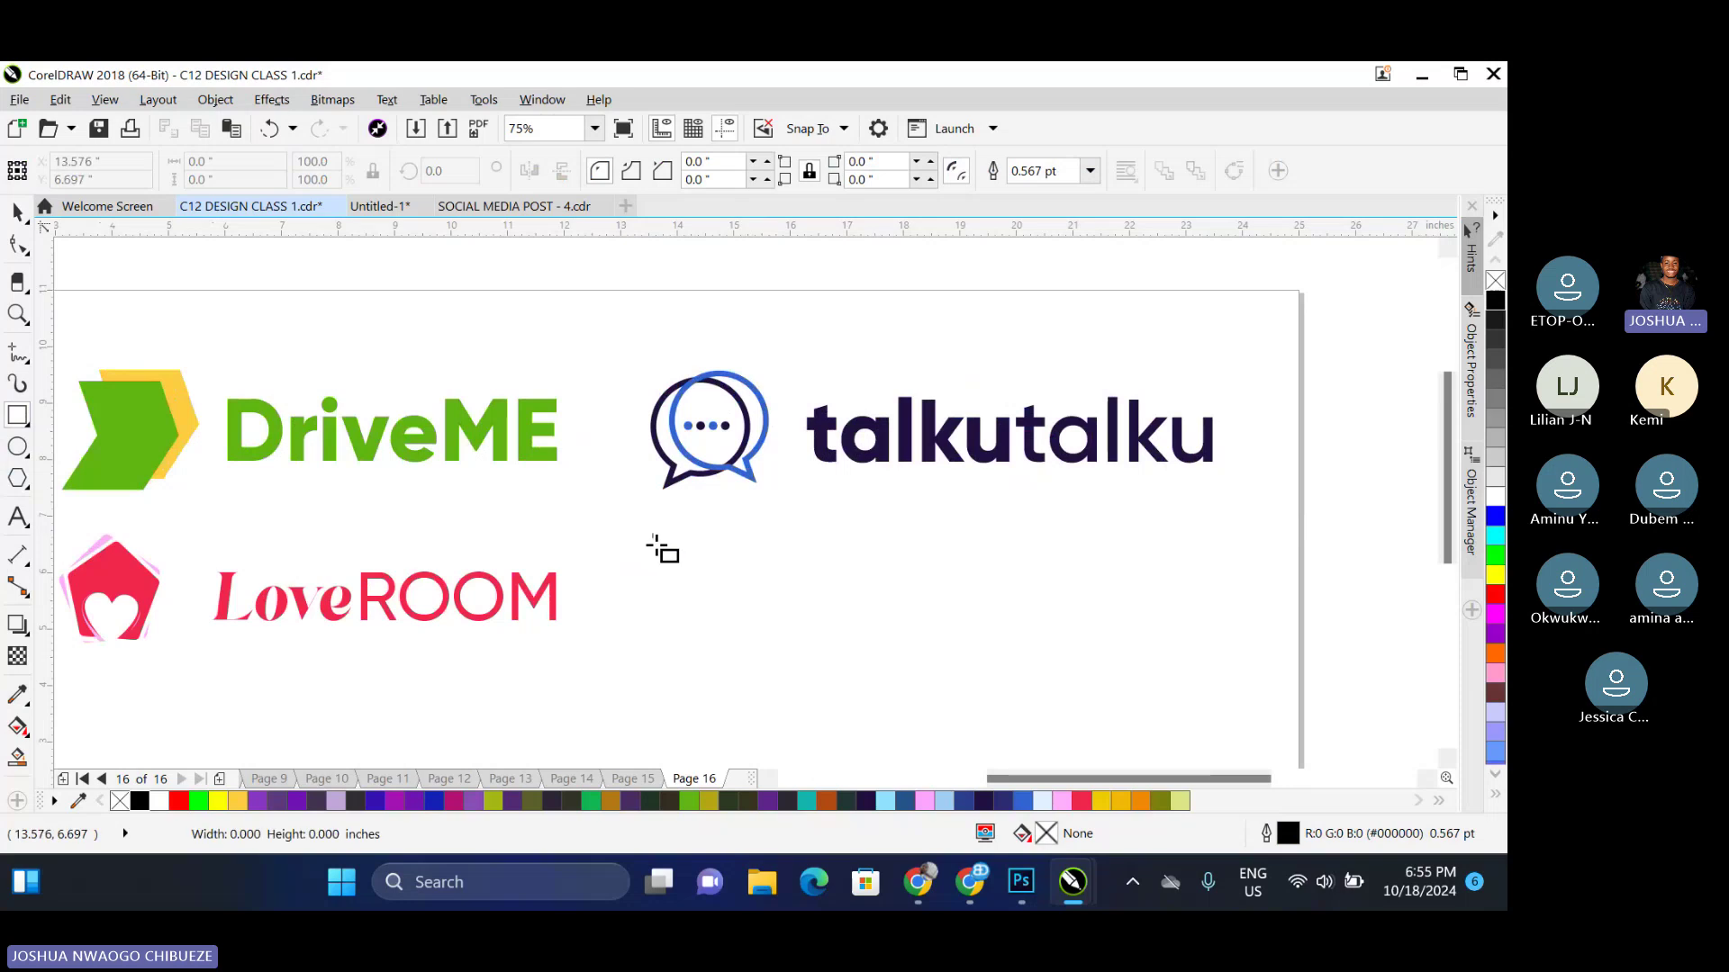
pyautogui.moveTo(652, 534); pyautogui.dragTo(773, 627)
pyautogui.click(17, 244)
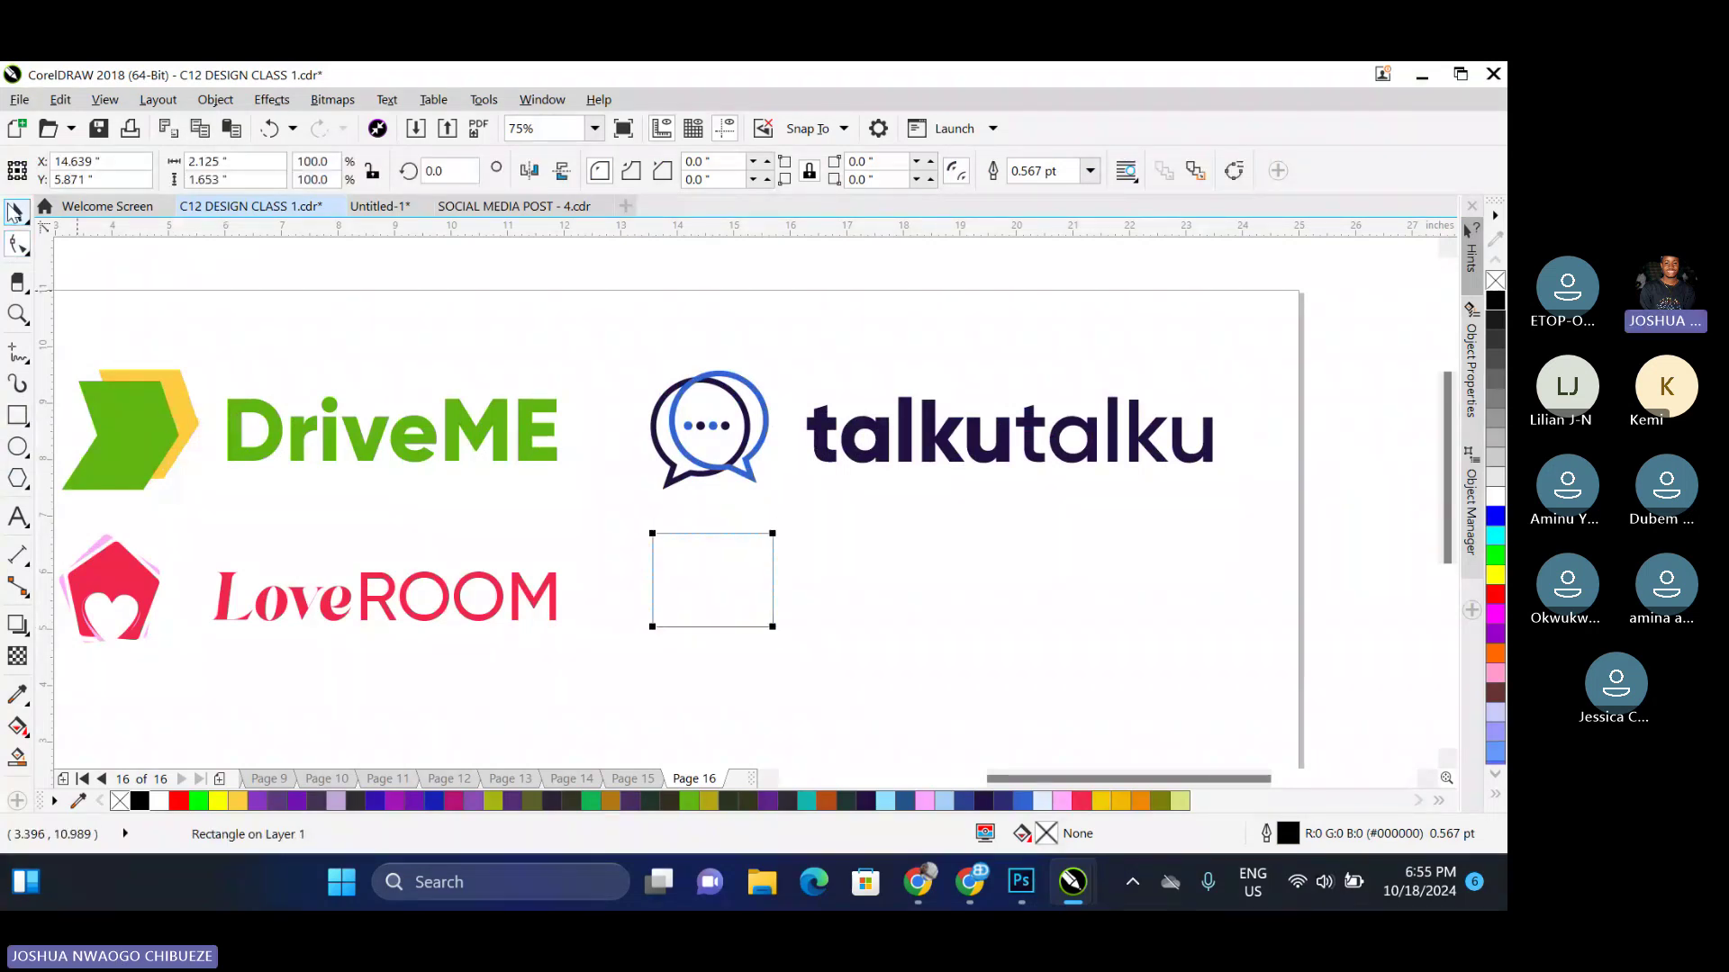
pyautogui.click(14, 211)
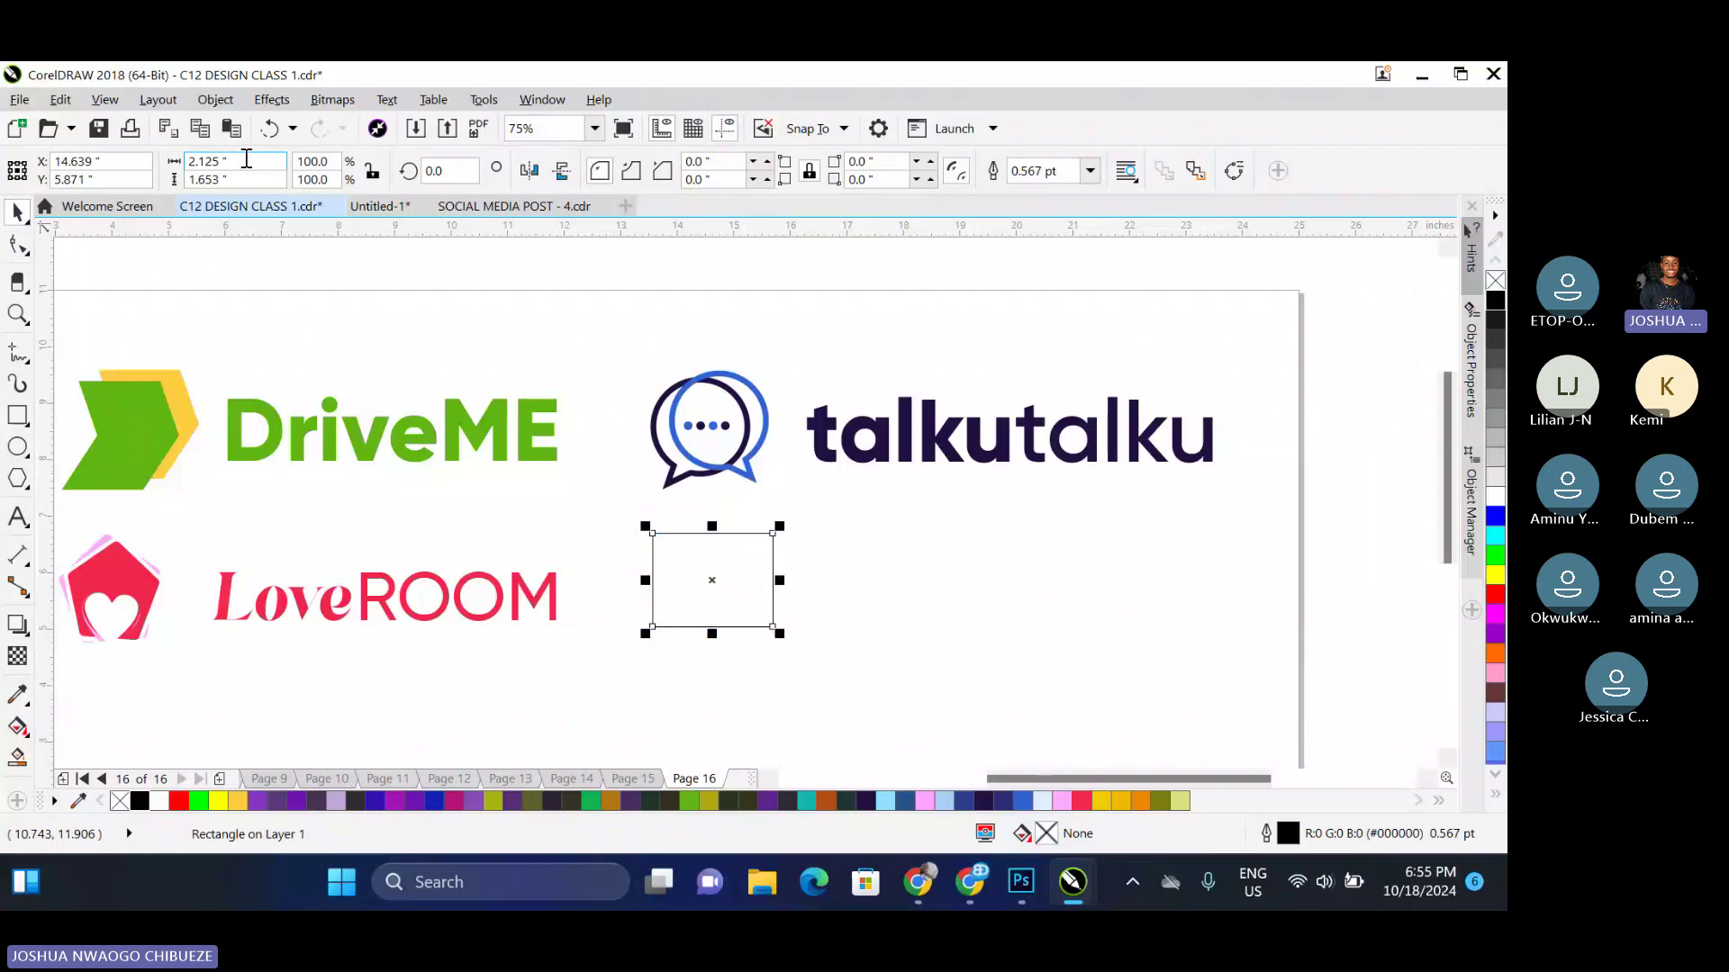
# Set the rectangle's size to 3 in wide and 2 in high
pyautogui.click(246, 158)
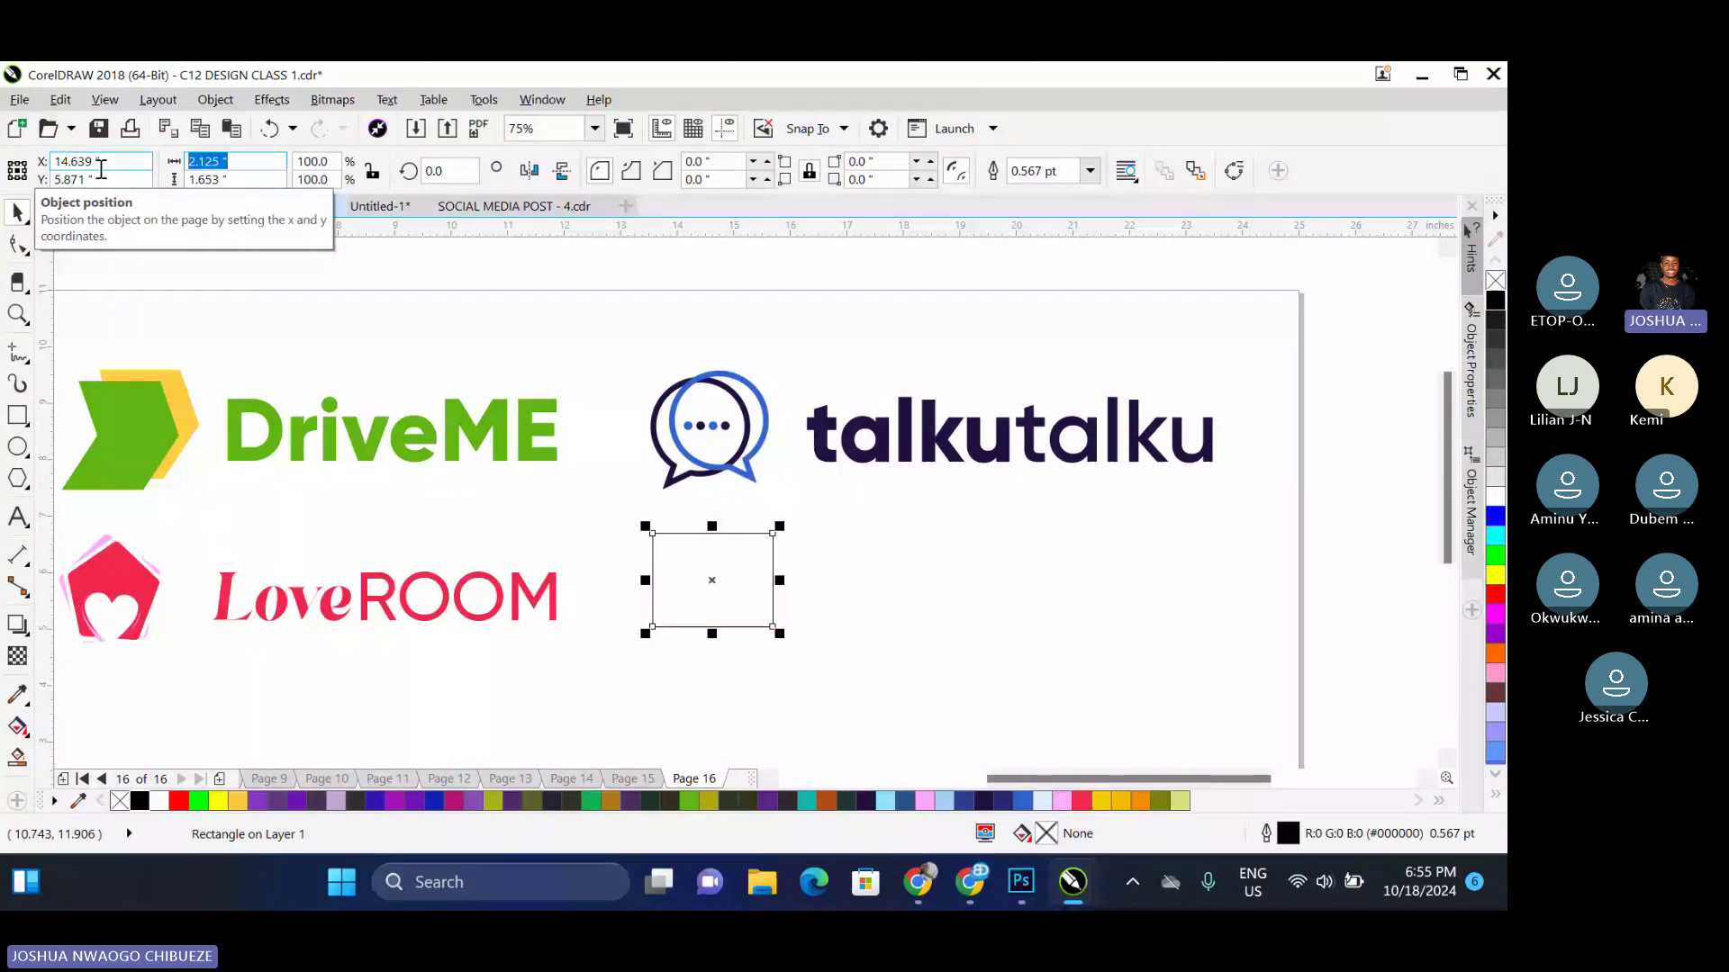
pyautogui.write('3')
pyautogui.press('Tab')
pyautogui.write('2')
pyautogui.press('Return')
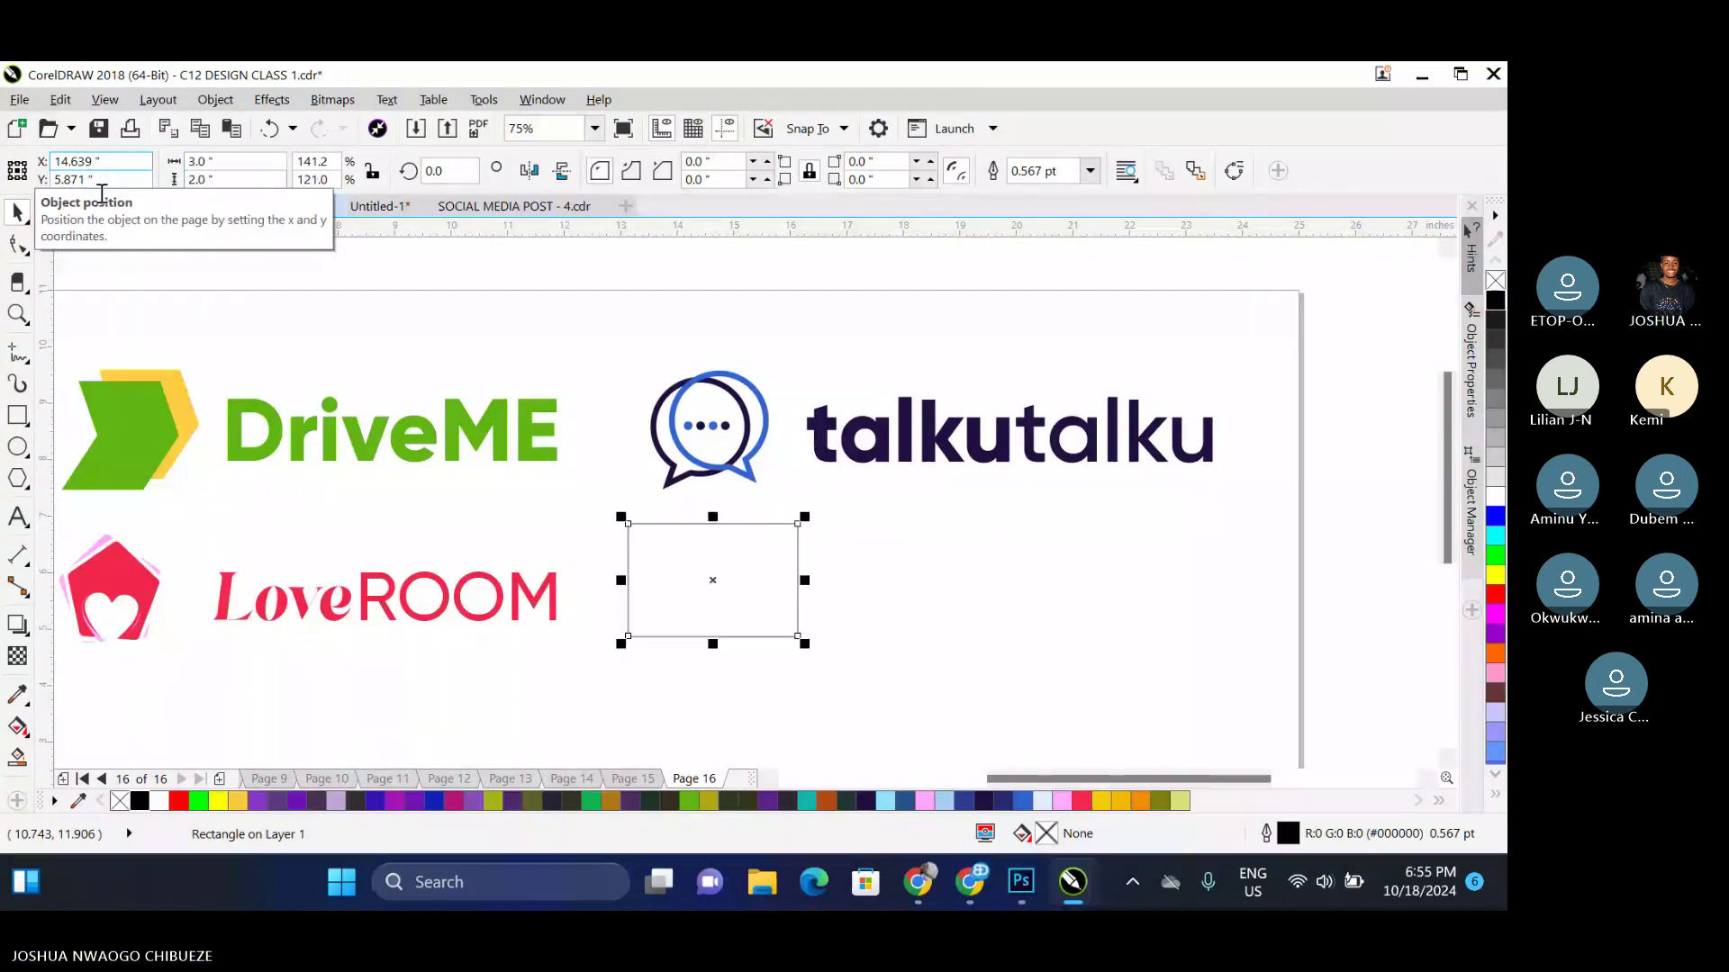
# Convert the rectangle to curves and pull a small V-shaped notch down into the middle of its upper edge
pyautogui.press('F10')
pyautogui.scroll(2, 731, 513)
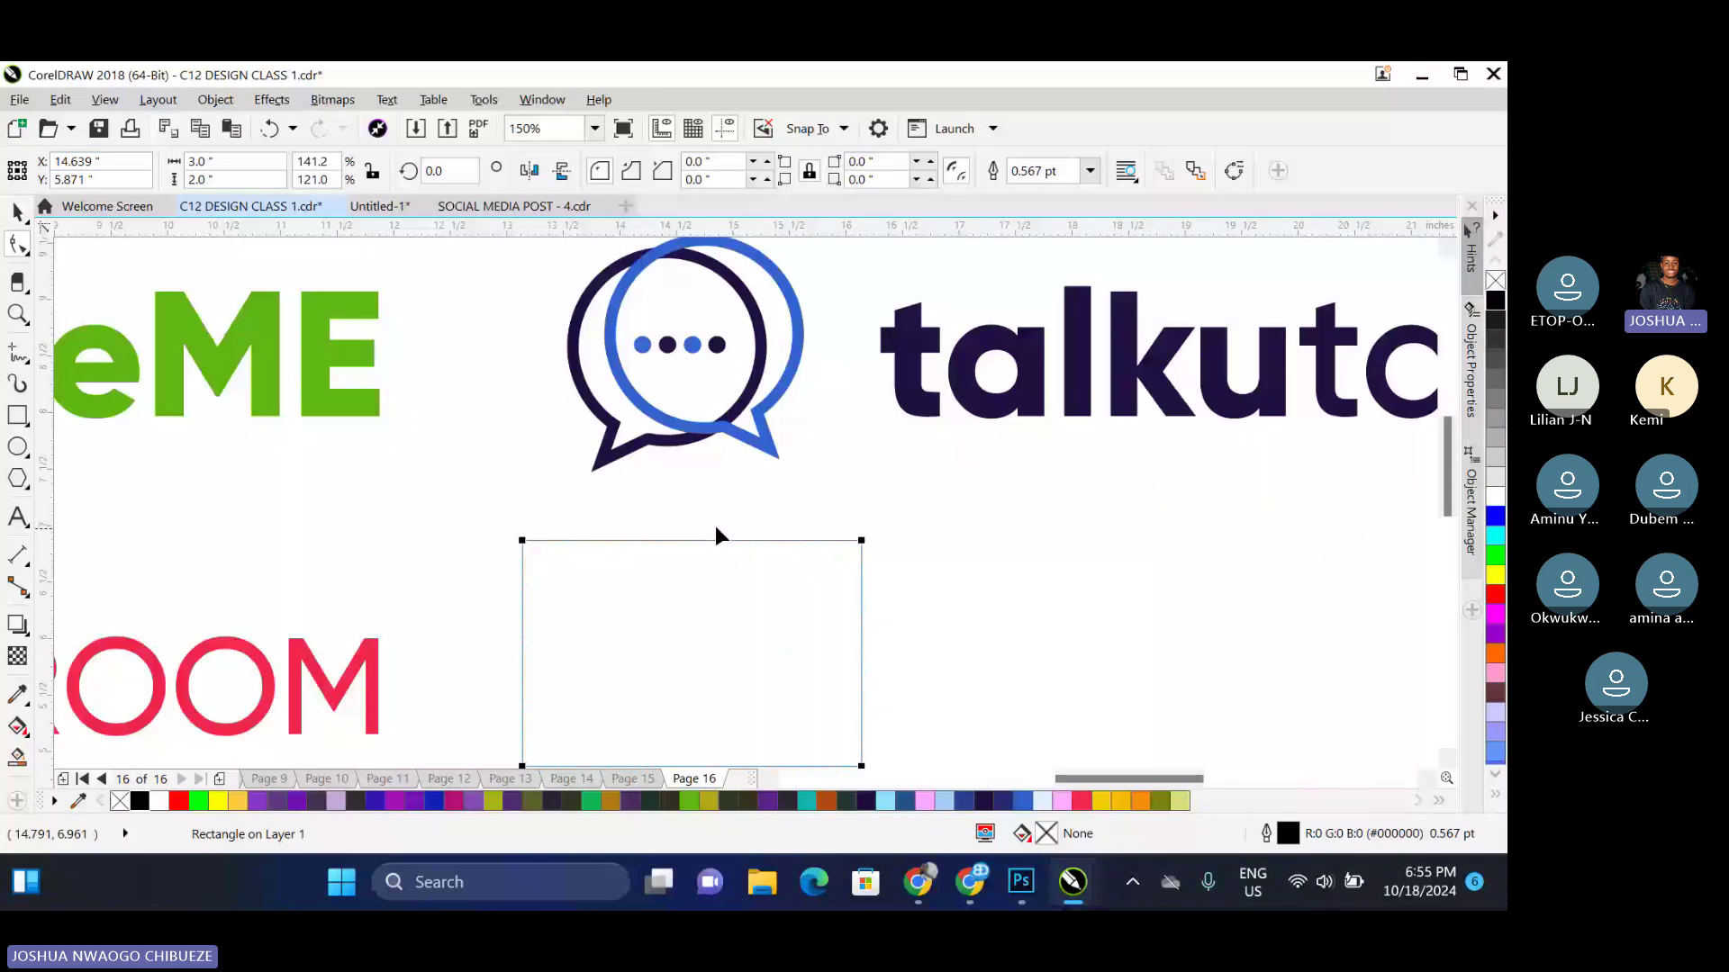
pyautogui.scroll(-2, 716, 536)
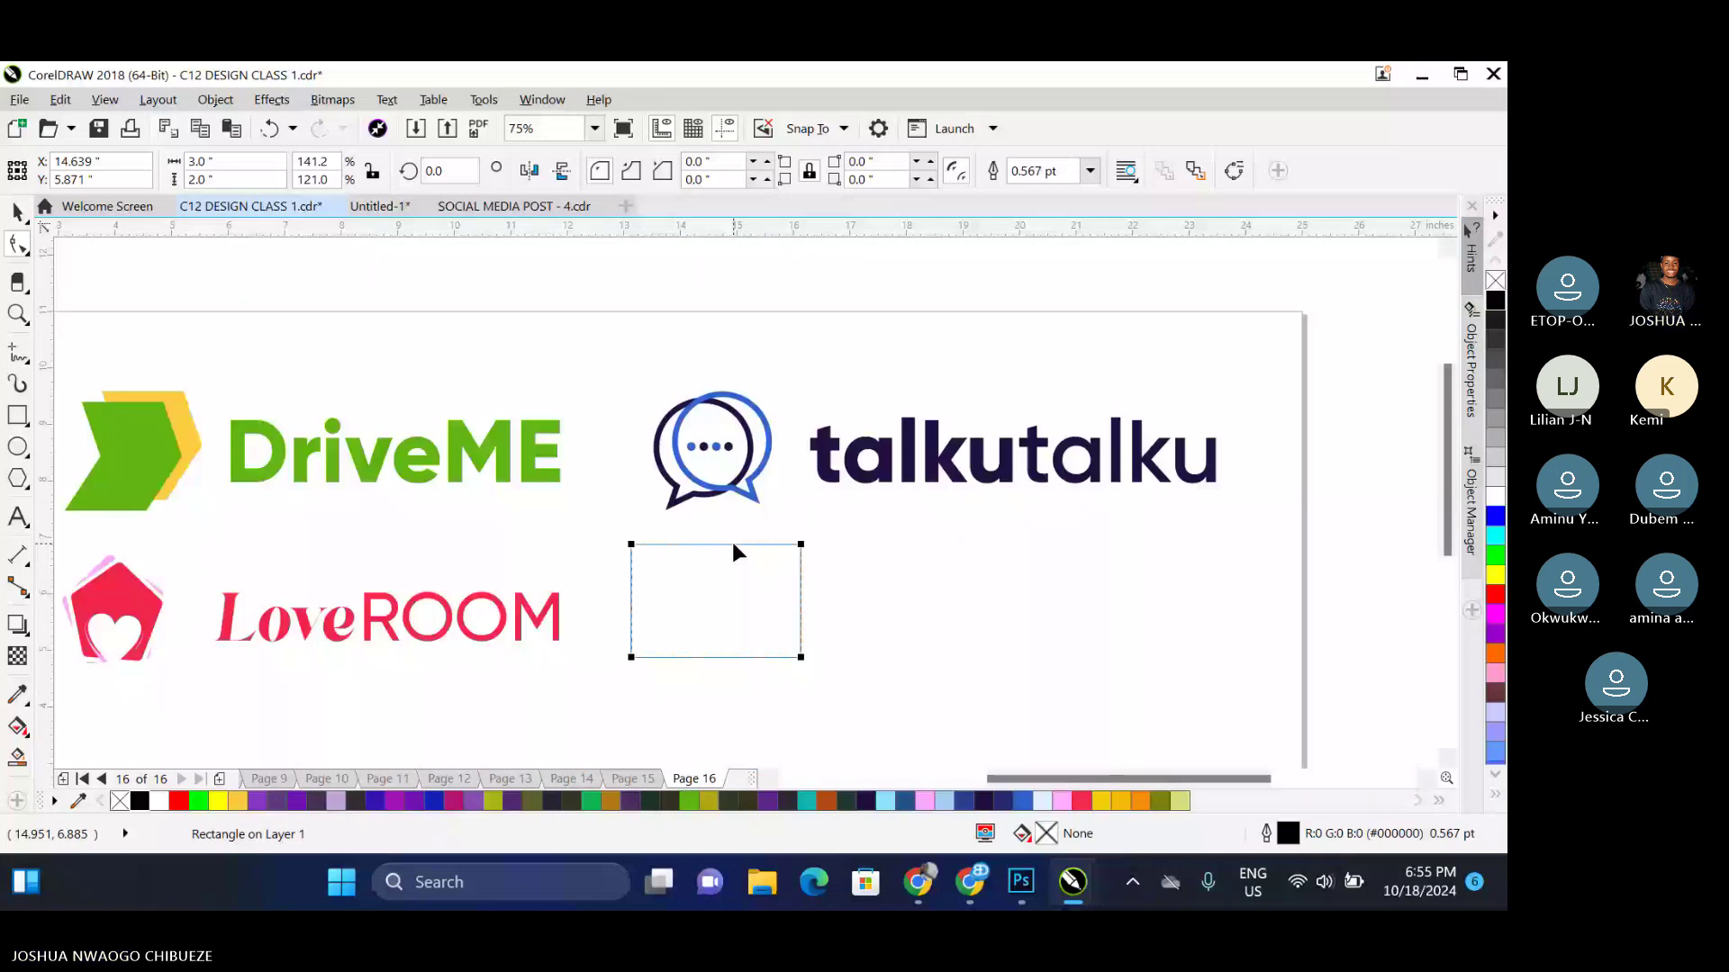
pyautogui.hotkey('ctrl', 'q')
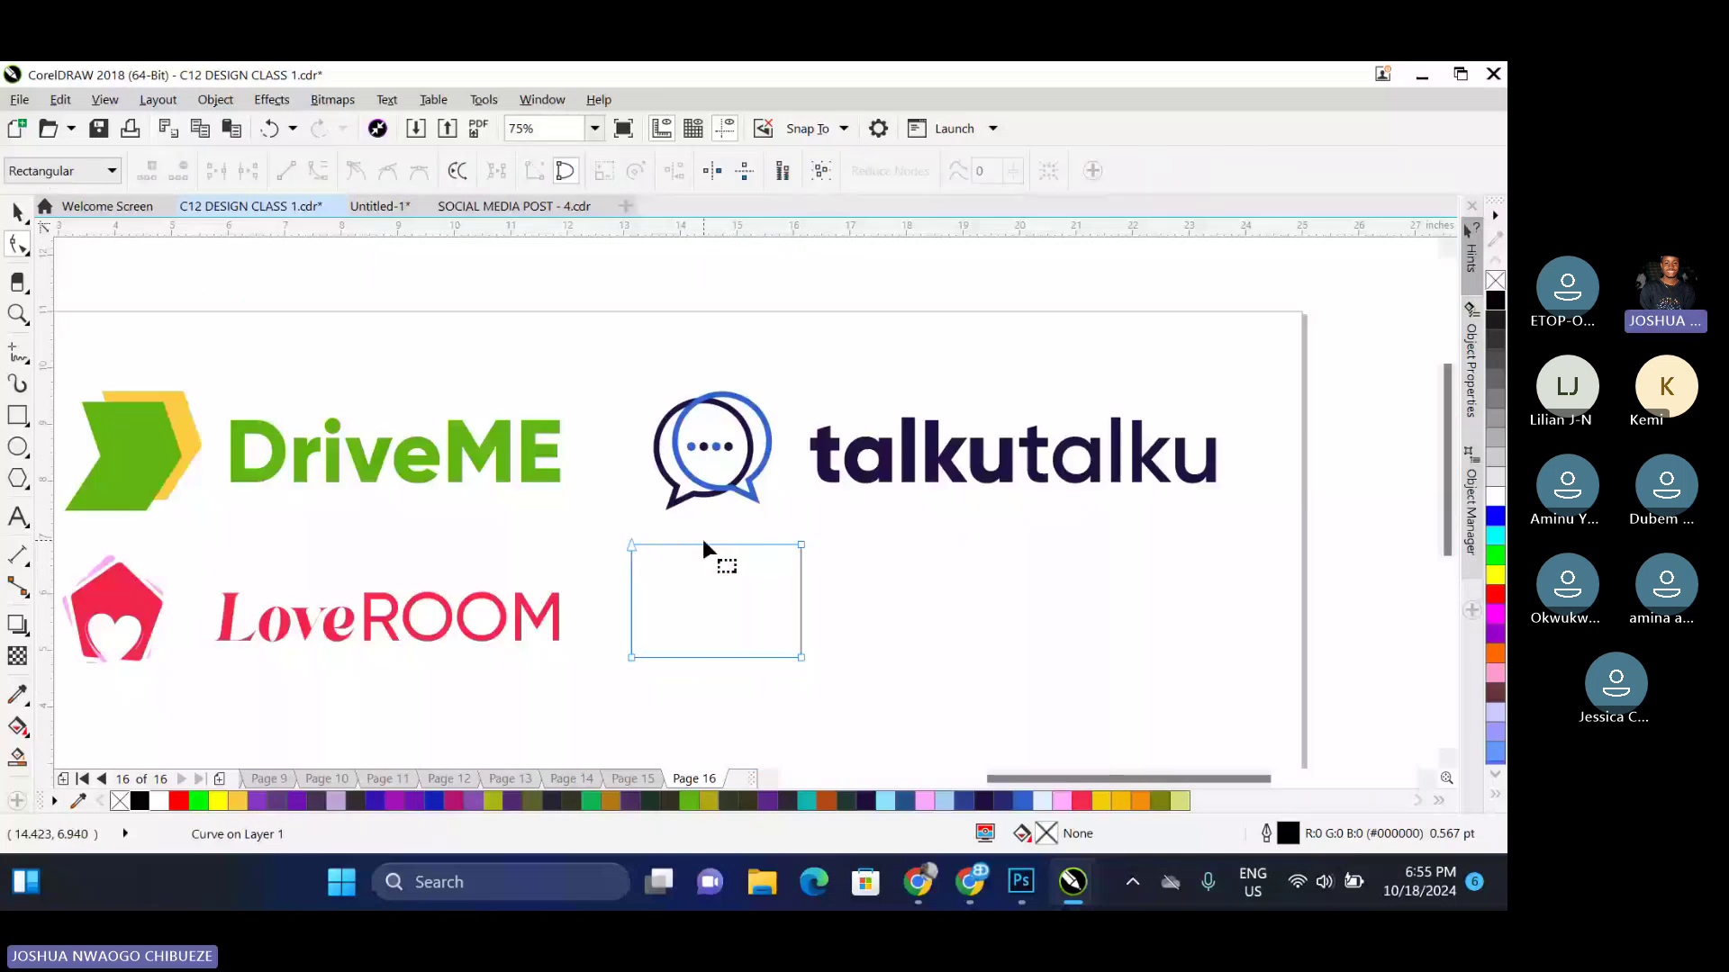
pyautogui.scroll(2, 703, 540)
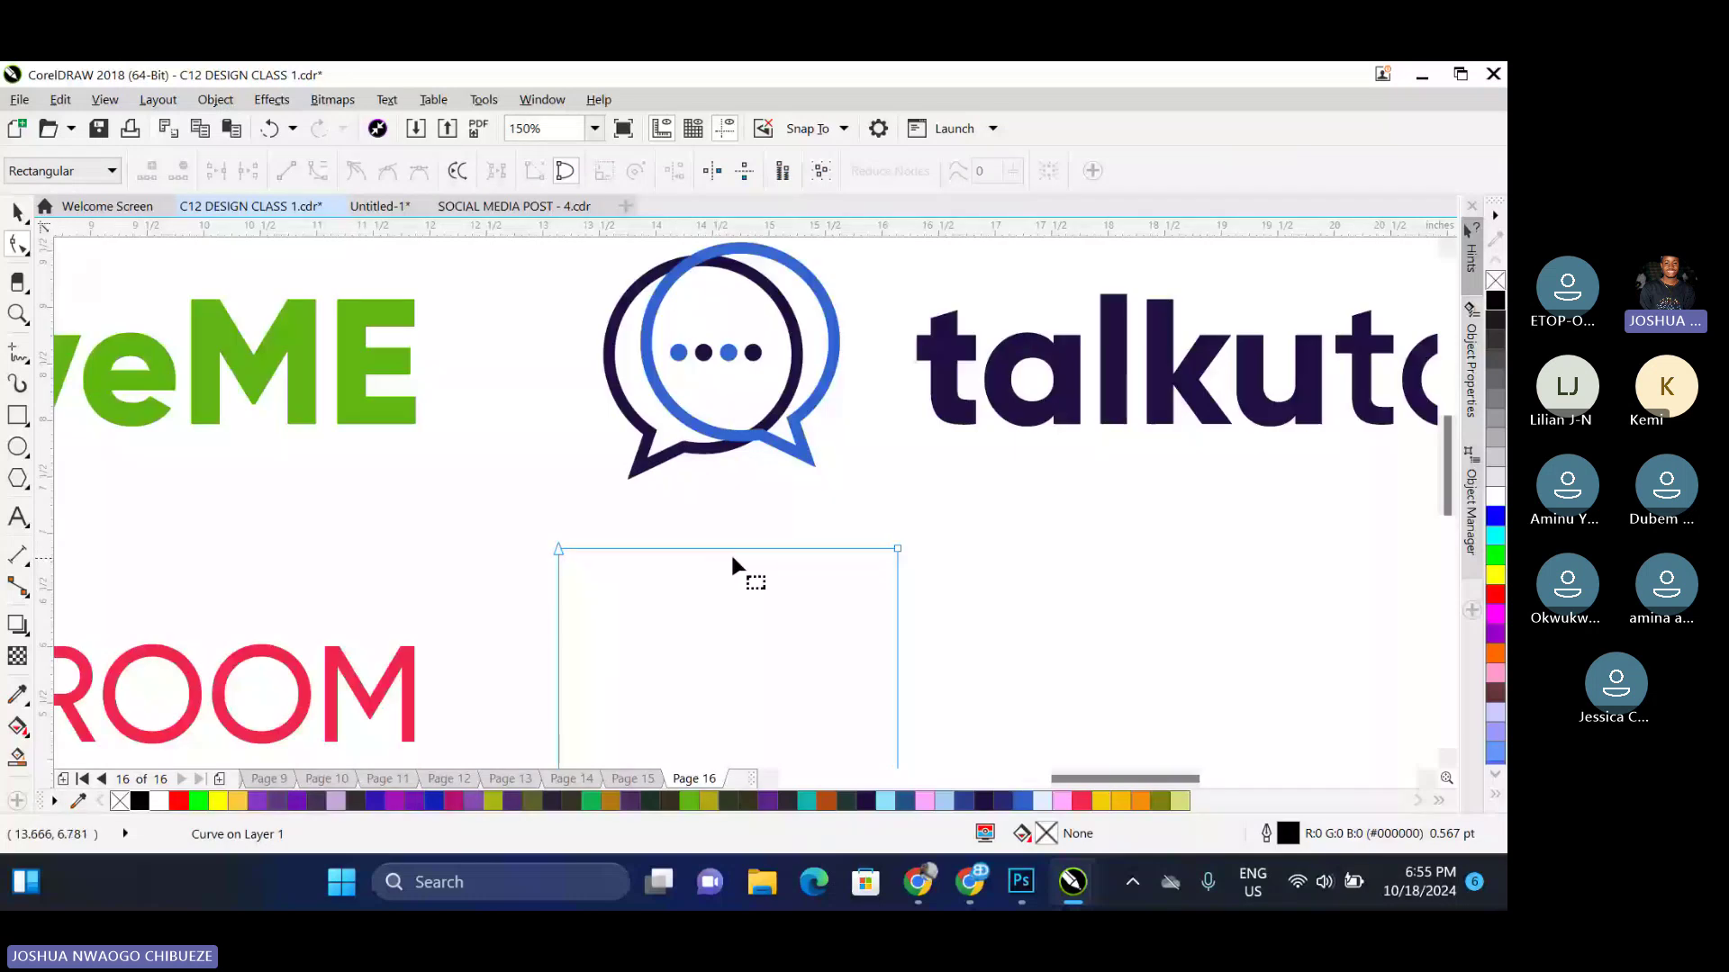
pyautogui.click(713, 549)
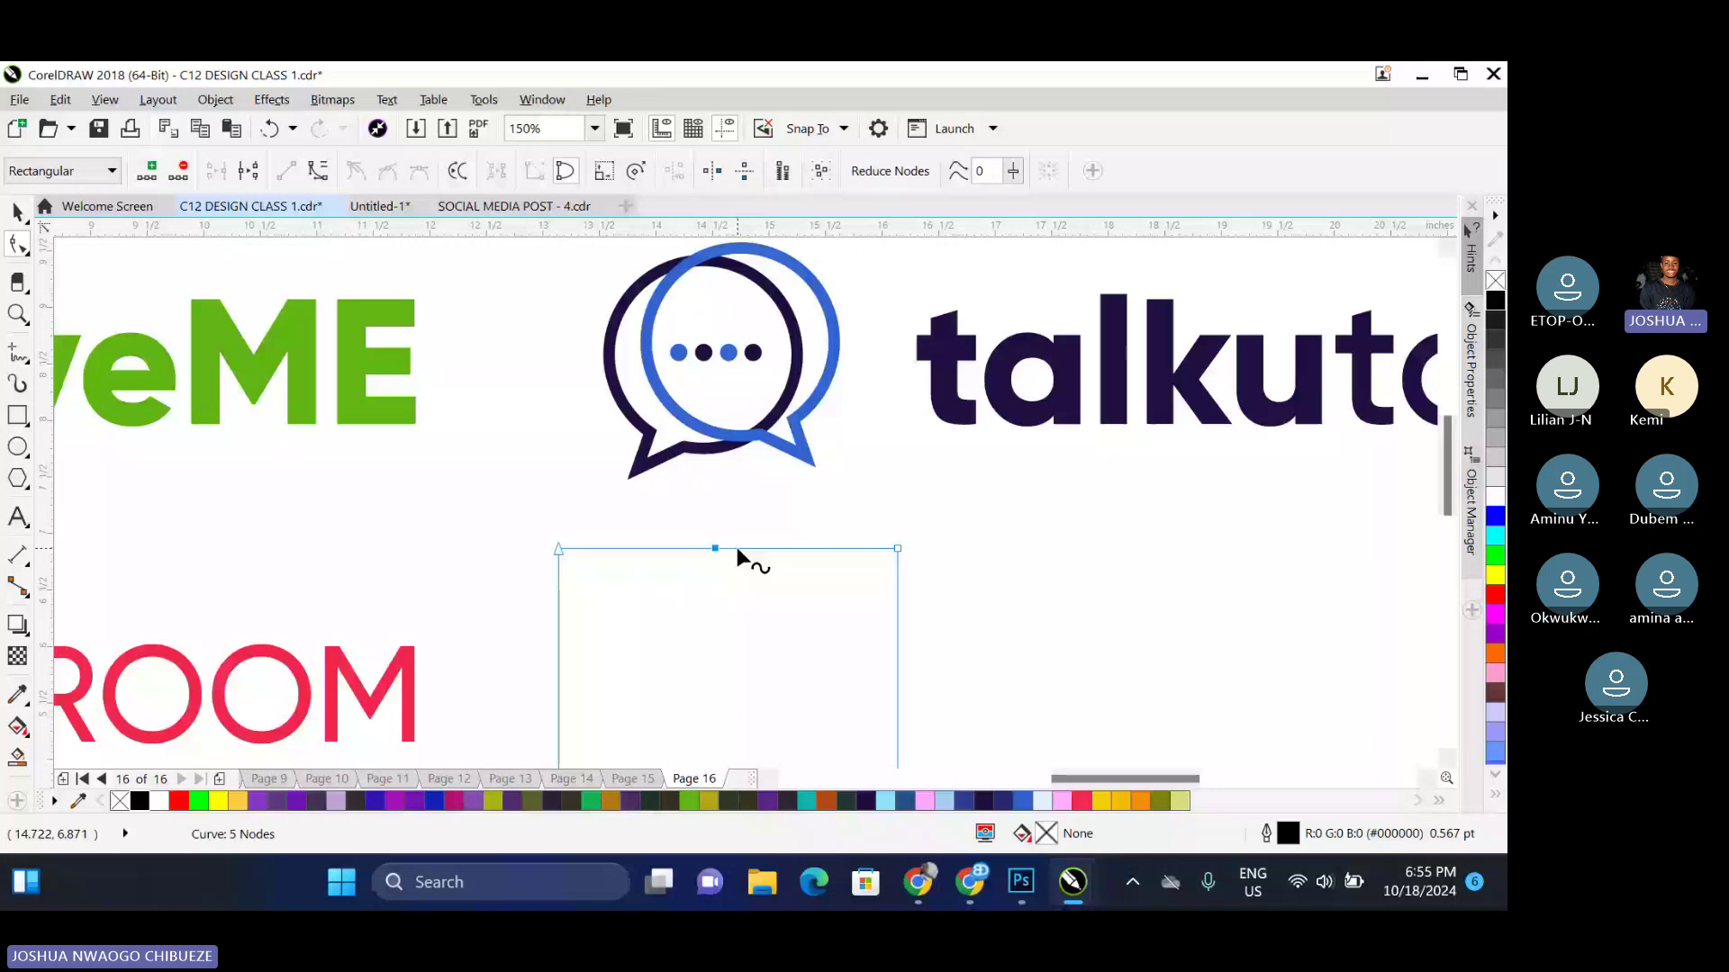
pyautogui.doubleClick(724, 548)
pyautogui.moveTo(725, 549); pyautogui.dragTo(727, 579)
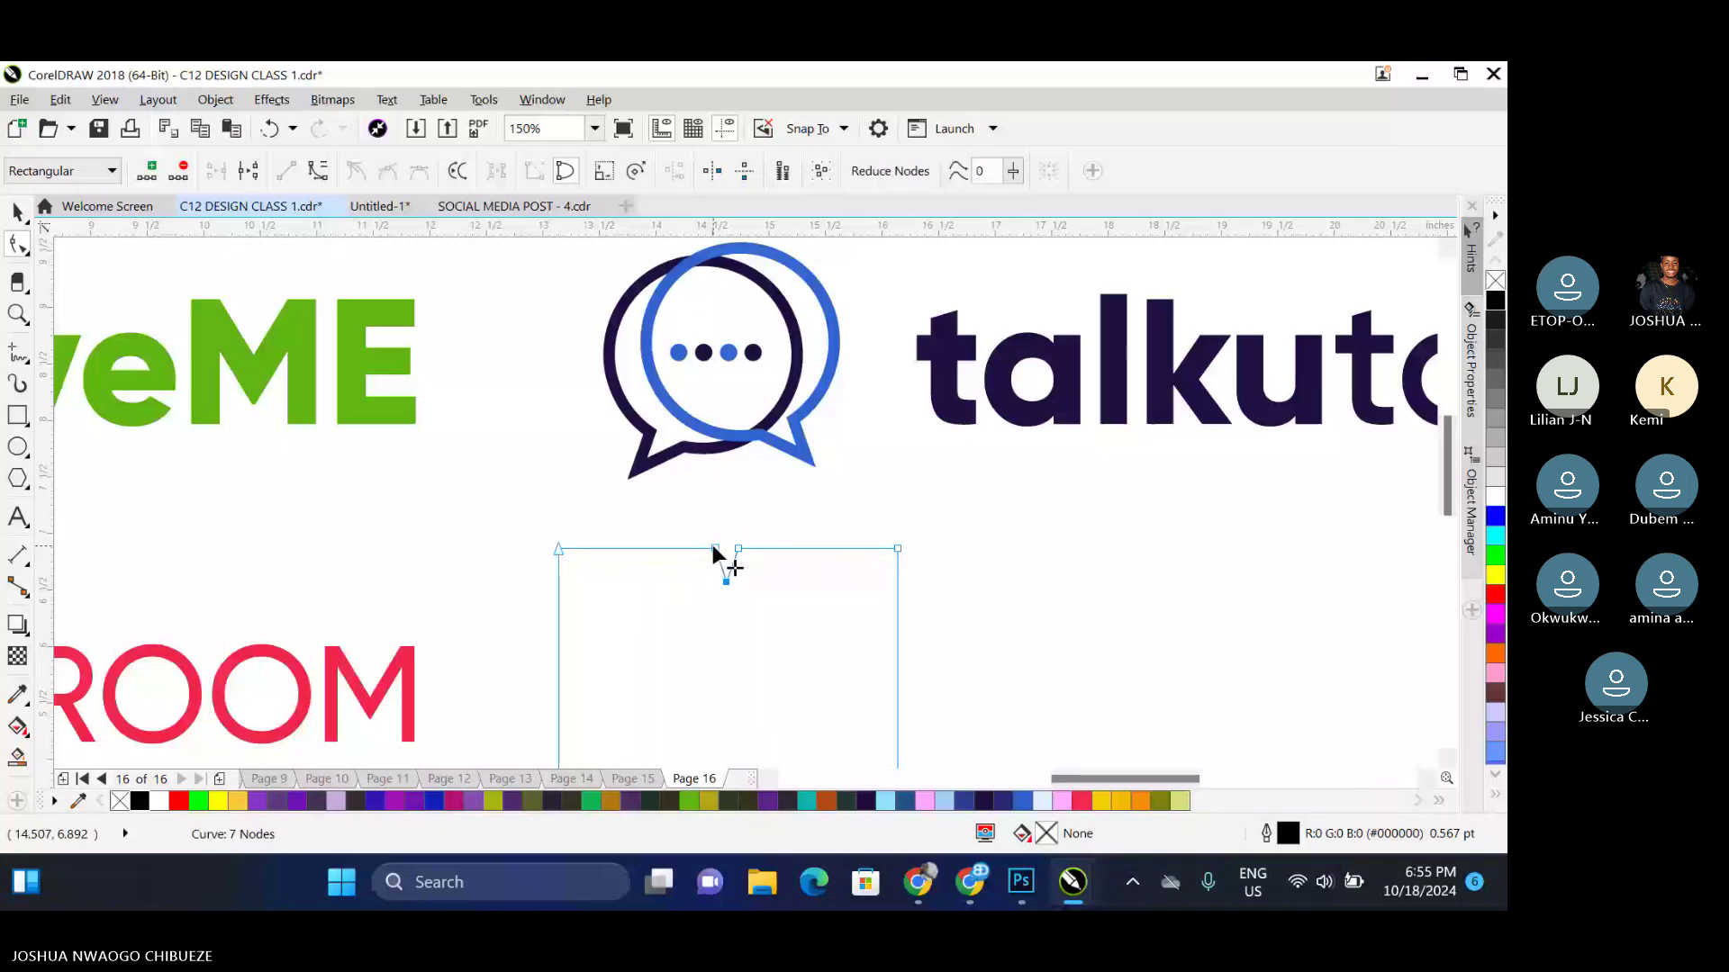
# Add nodes at the middle of the rectangle's lower edge and pull a matching V-shaped notch upward
pyautogui.scroll(-1, 713, 545)
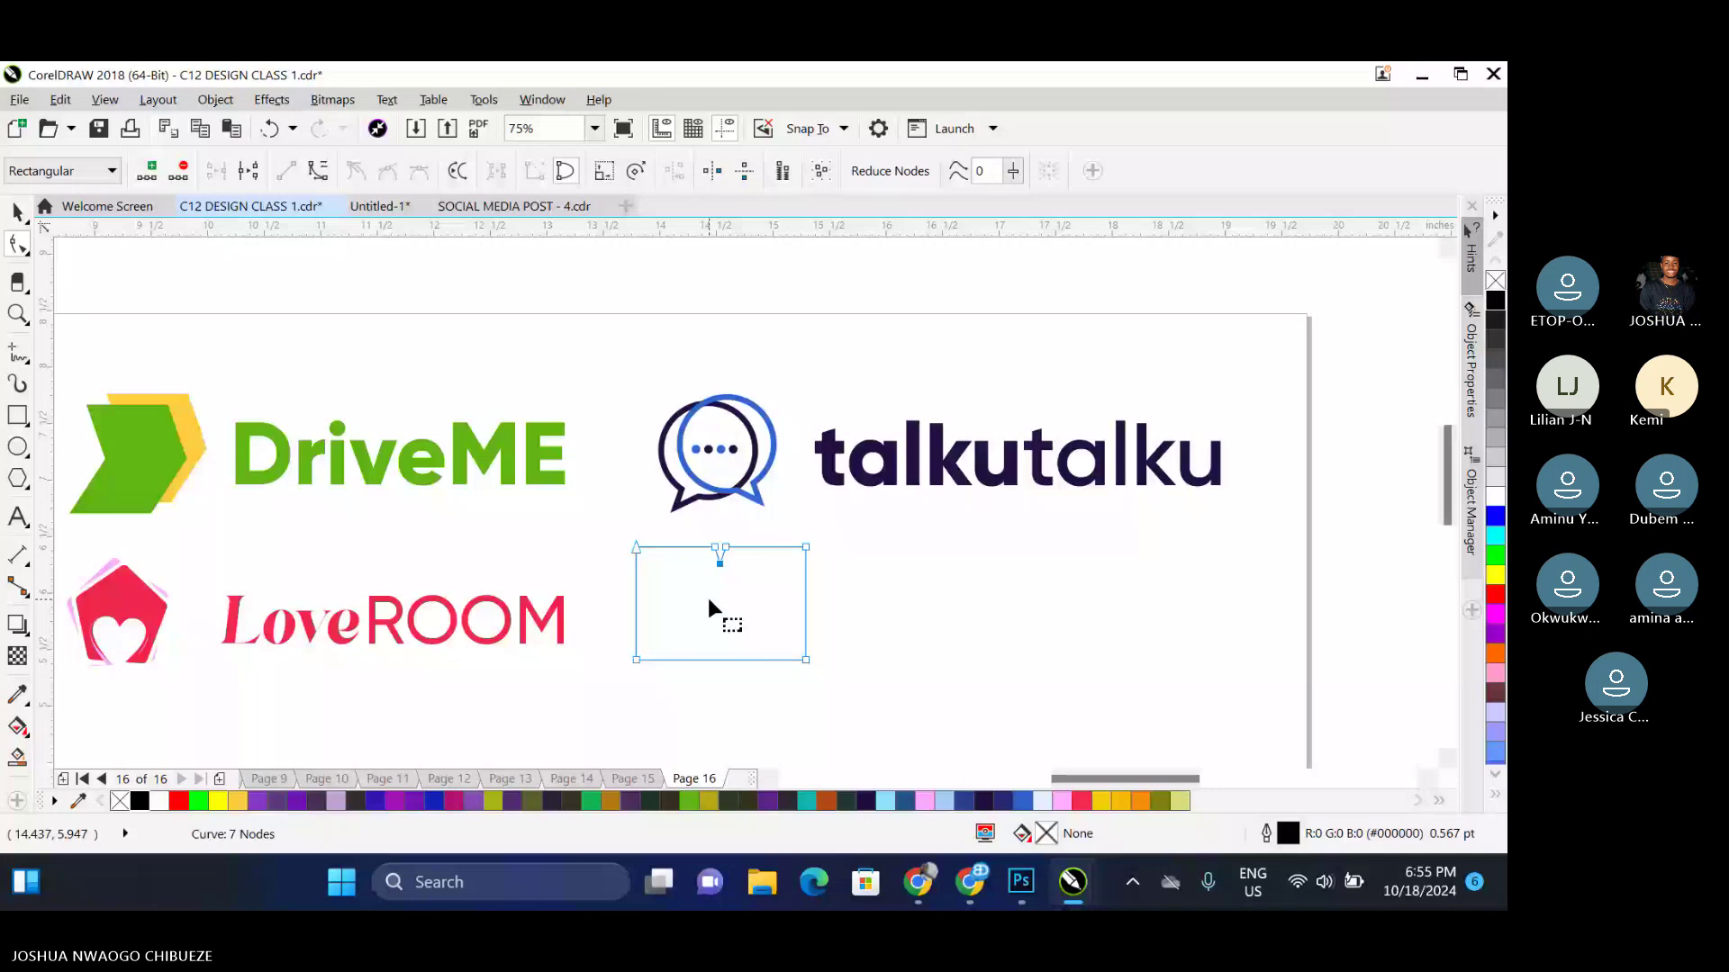
pyautogui.scroll(1, 707, 598)
pyautogui.doubleClick(733, 720)
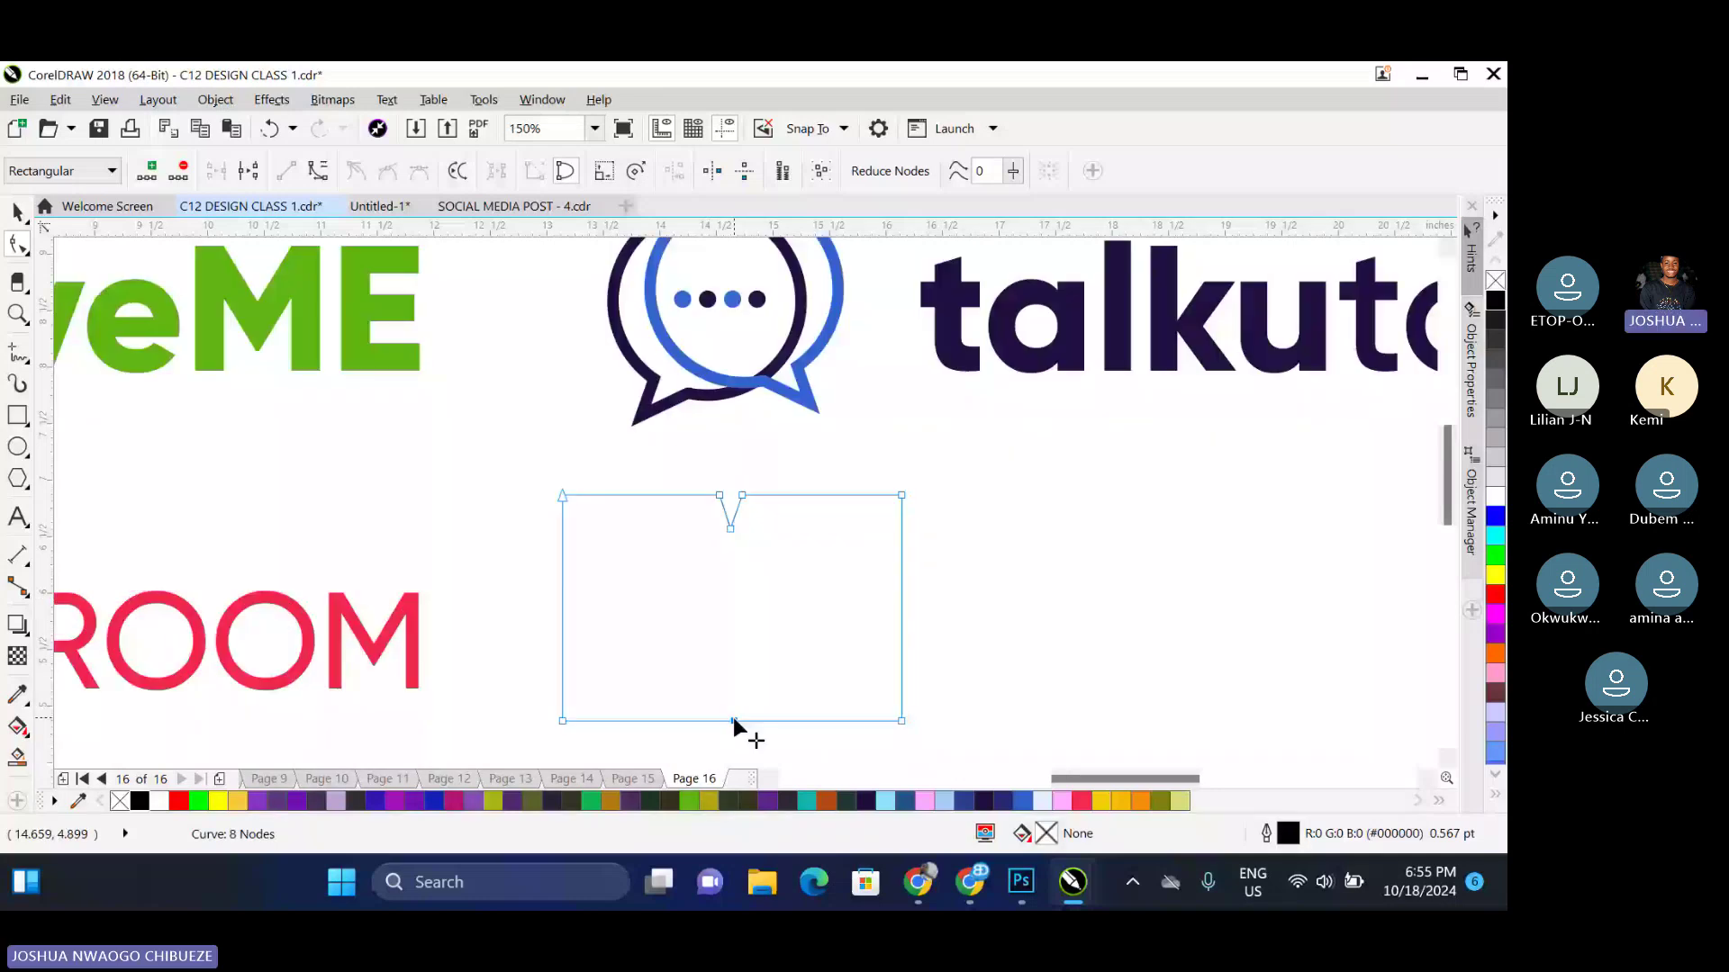
pyautogui.moveTo(733, 720); pyautogui.dragTo(733, 699)
pyautogui.press('space')
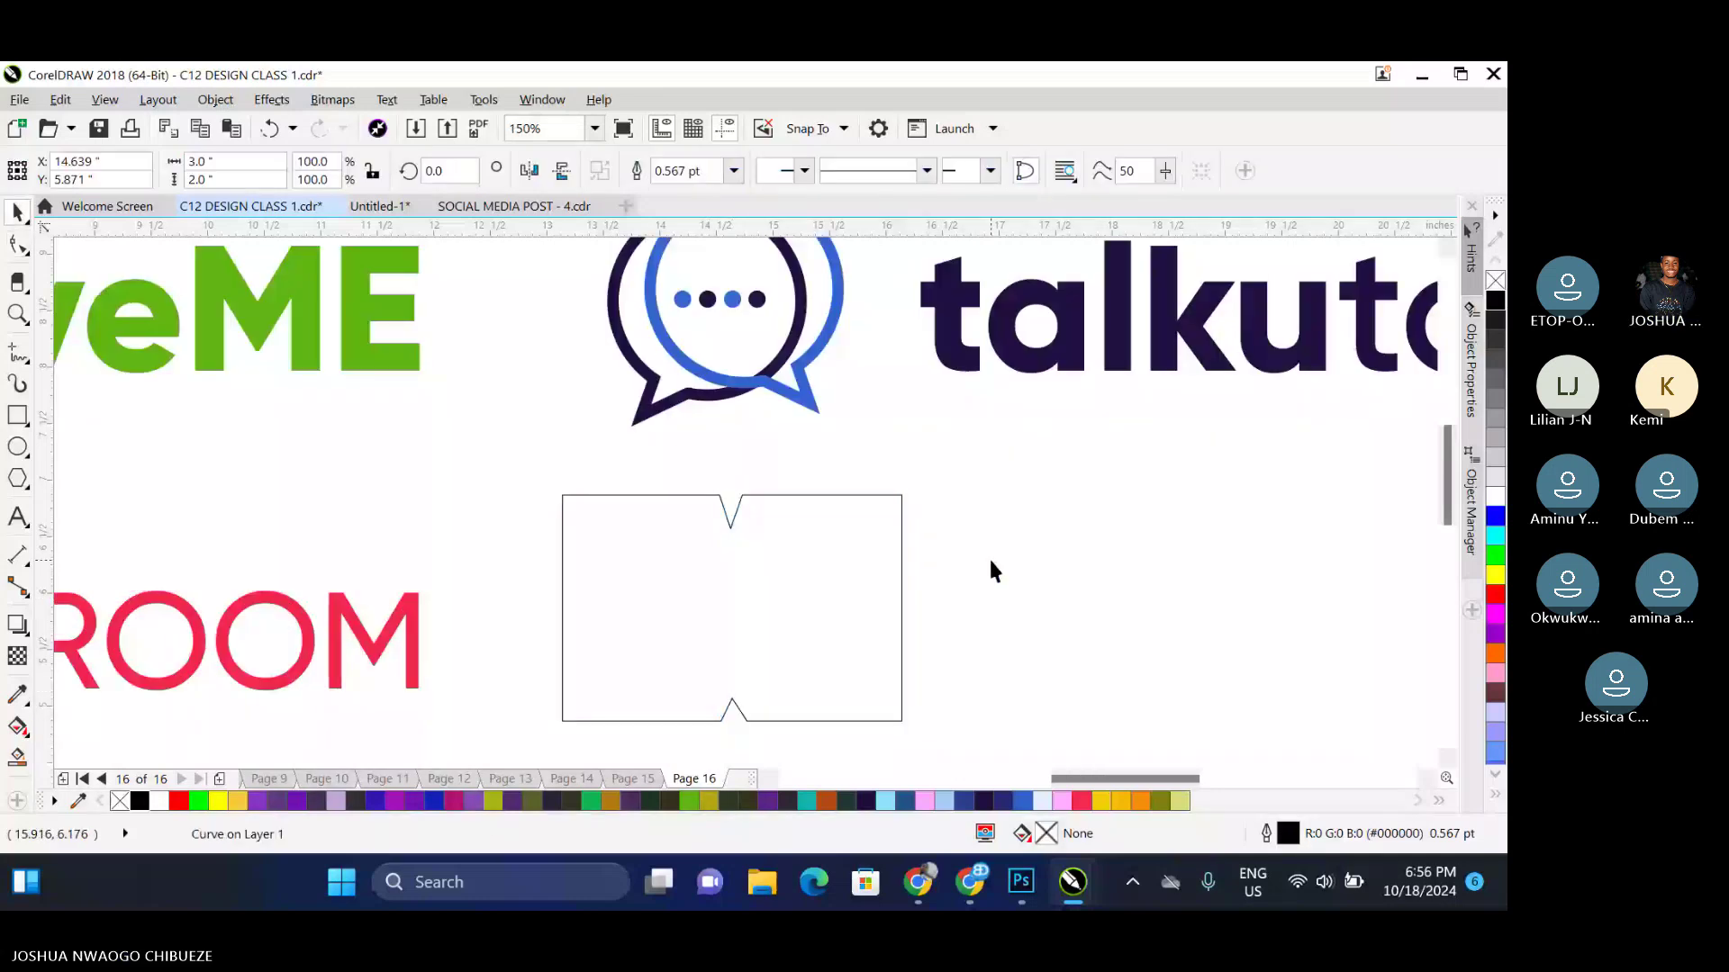
pyautogui.click(990, 561)
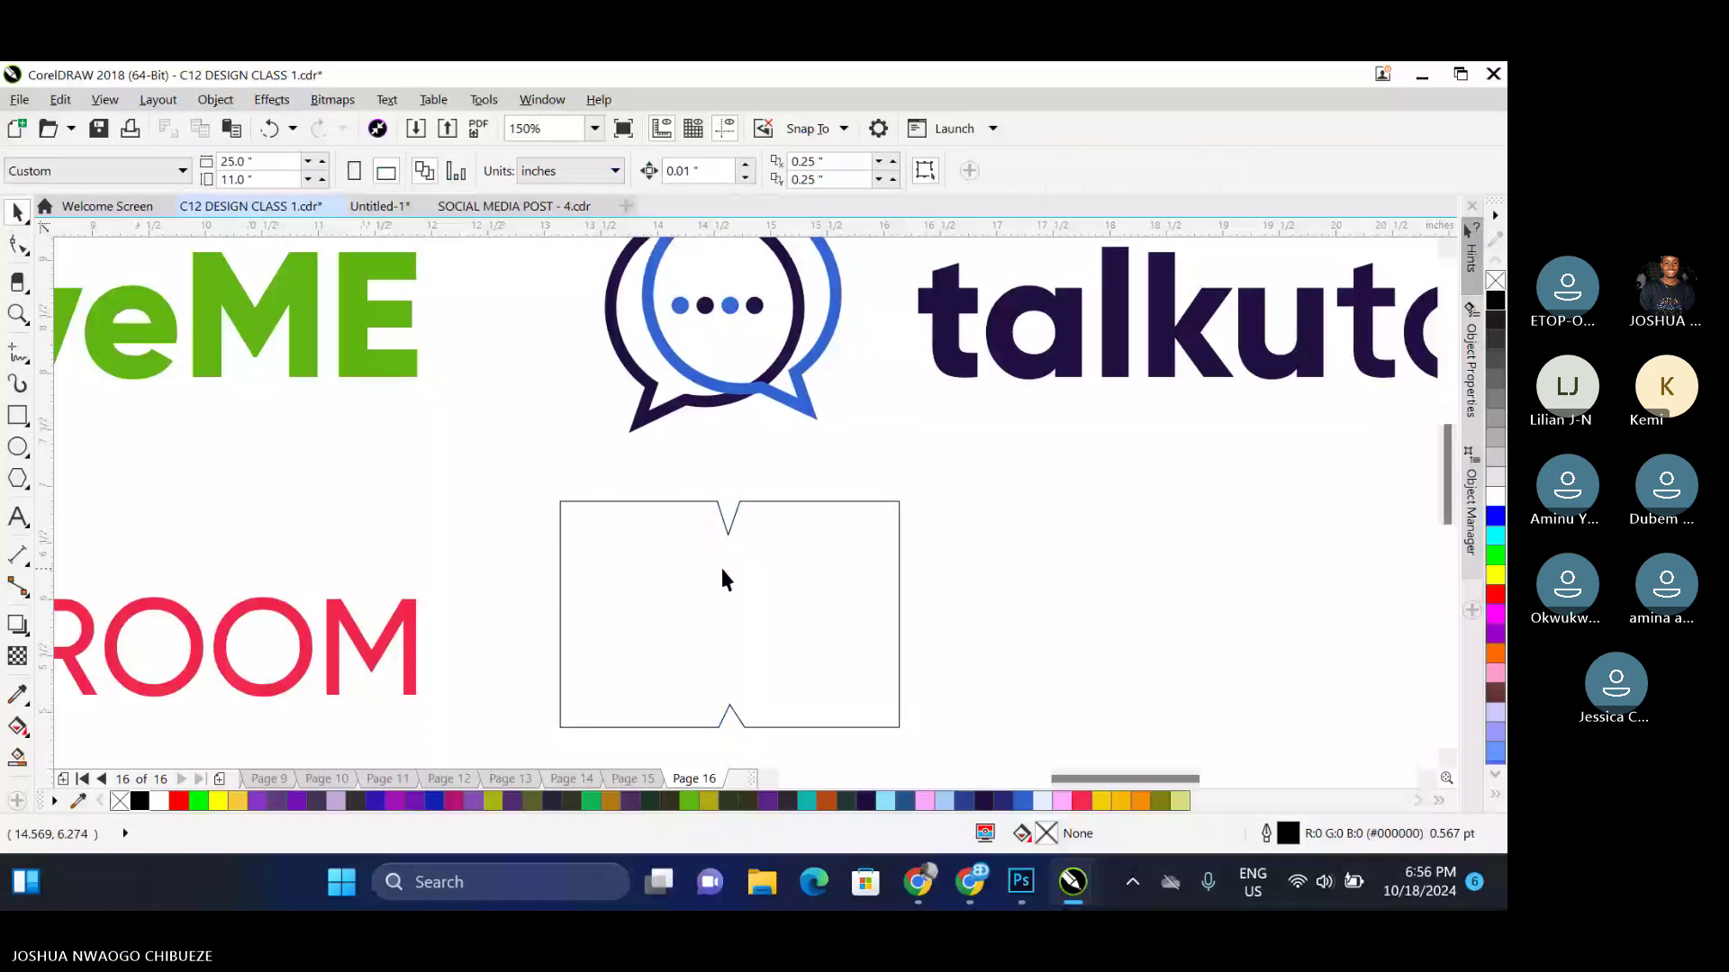
# Reshape the notched rectangle into an open book by moving its lower corners inward and raising its upper corners
pyautogui.scroll(-2, 724, 576)
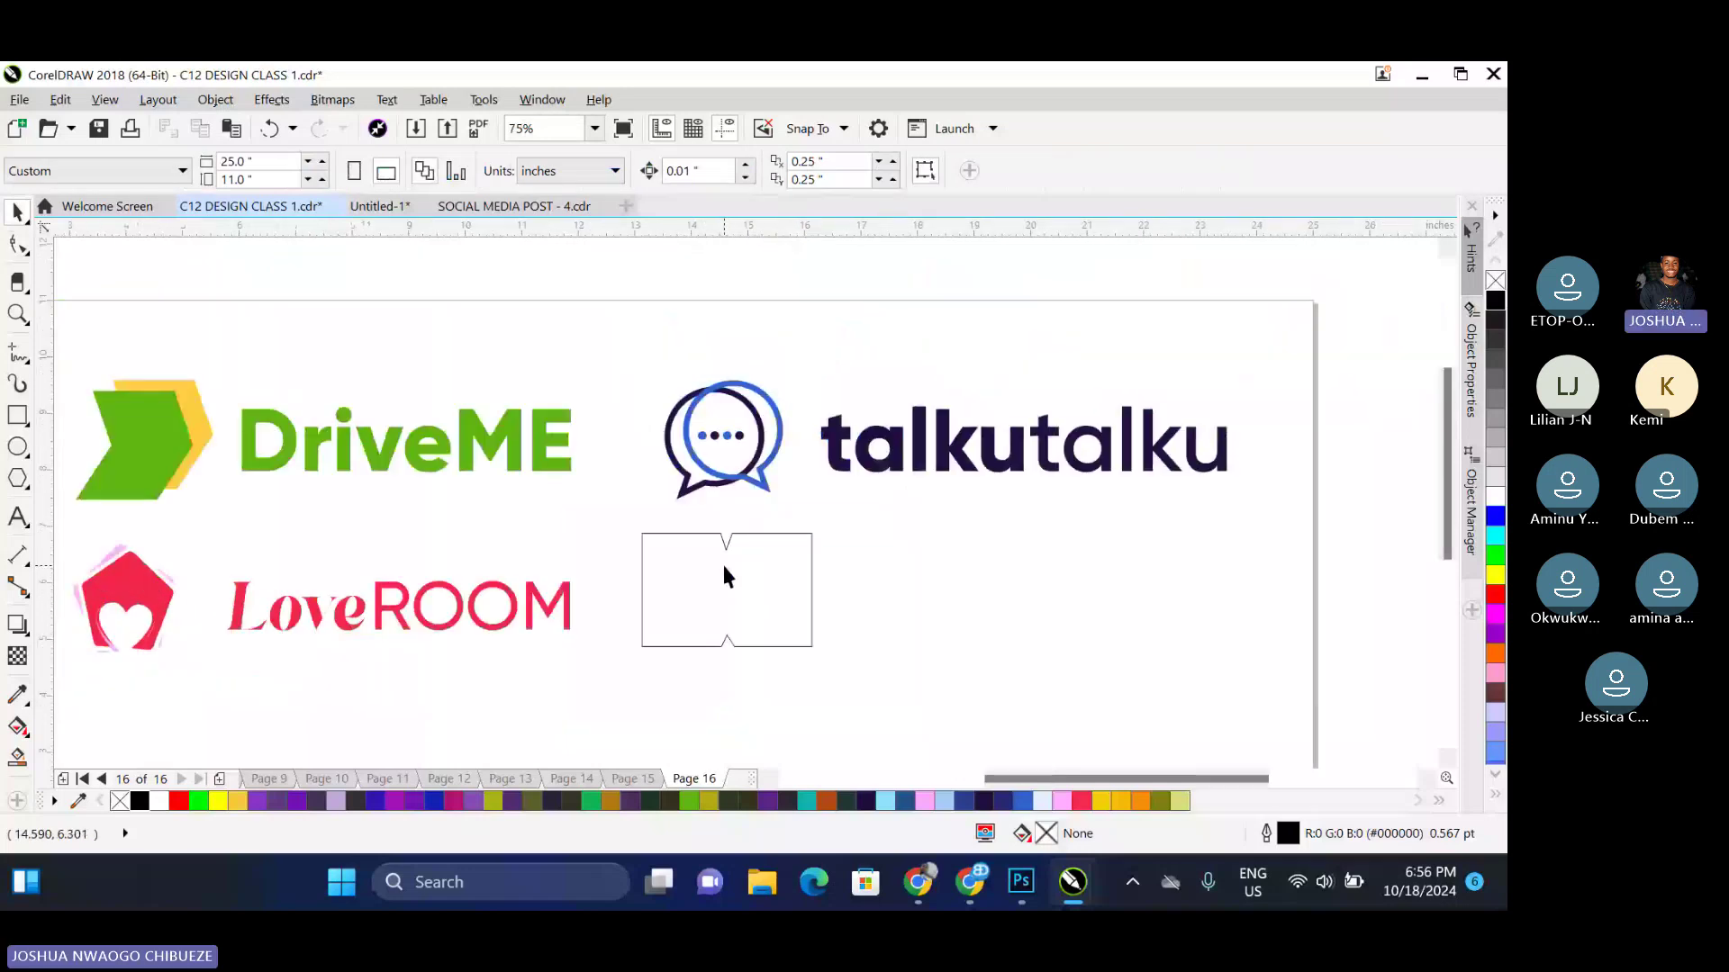
pyautogui.click(722, 566)
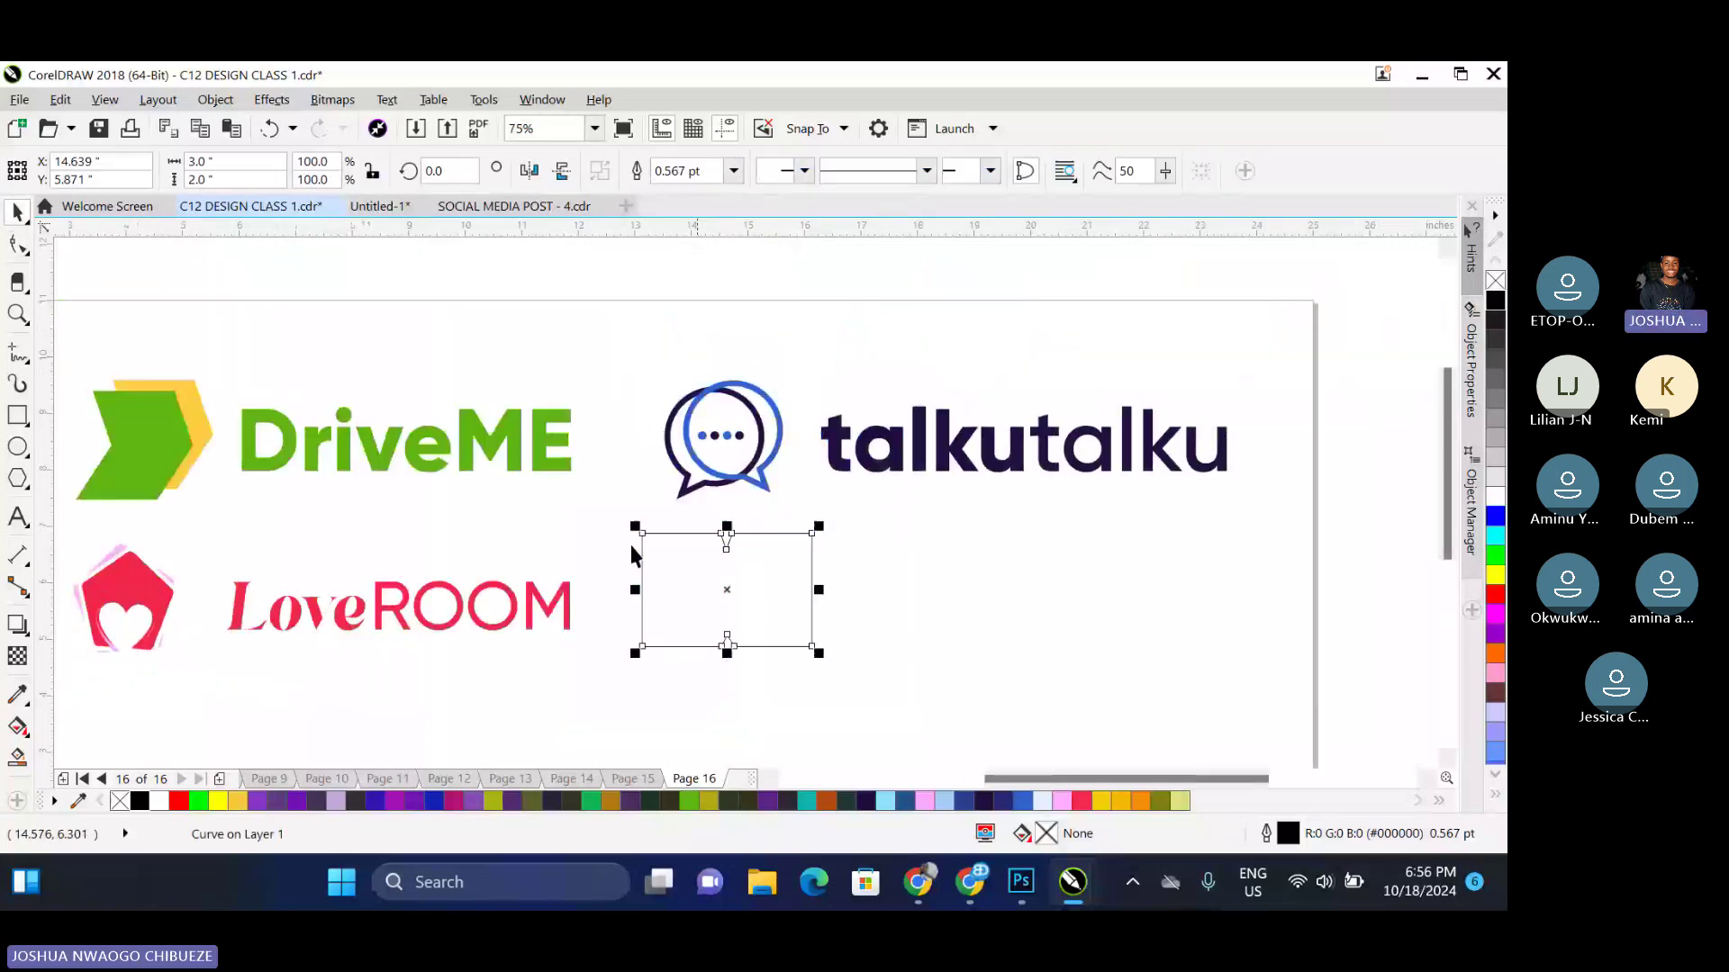
pyautogui.press('F10')
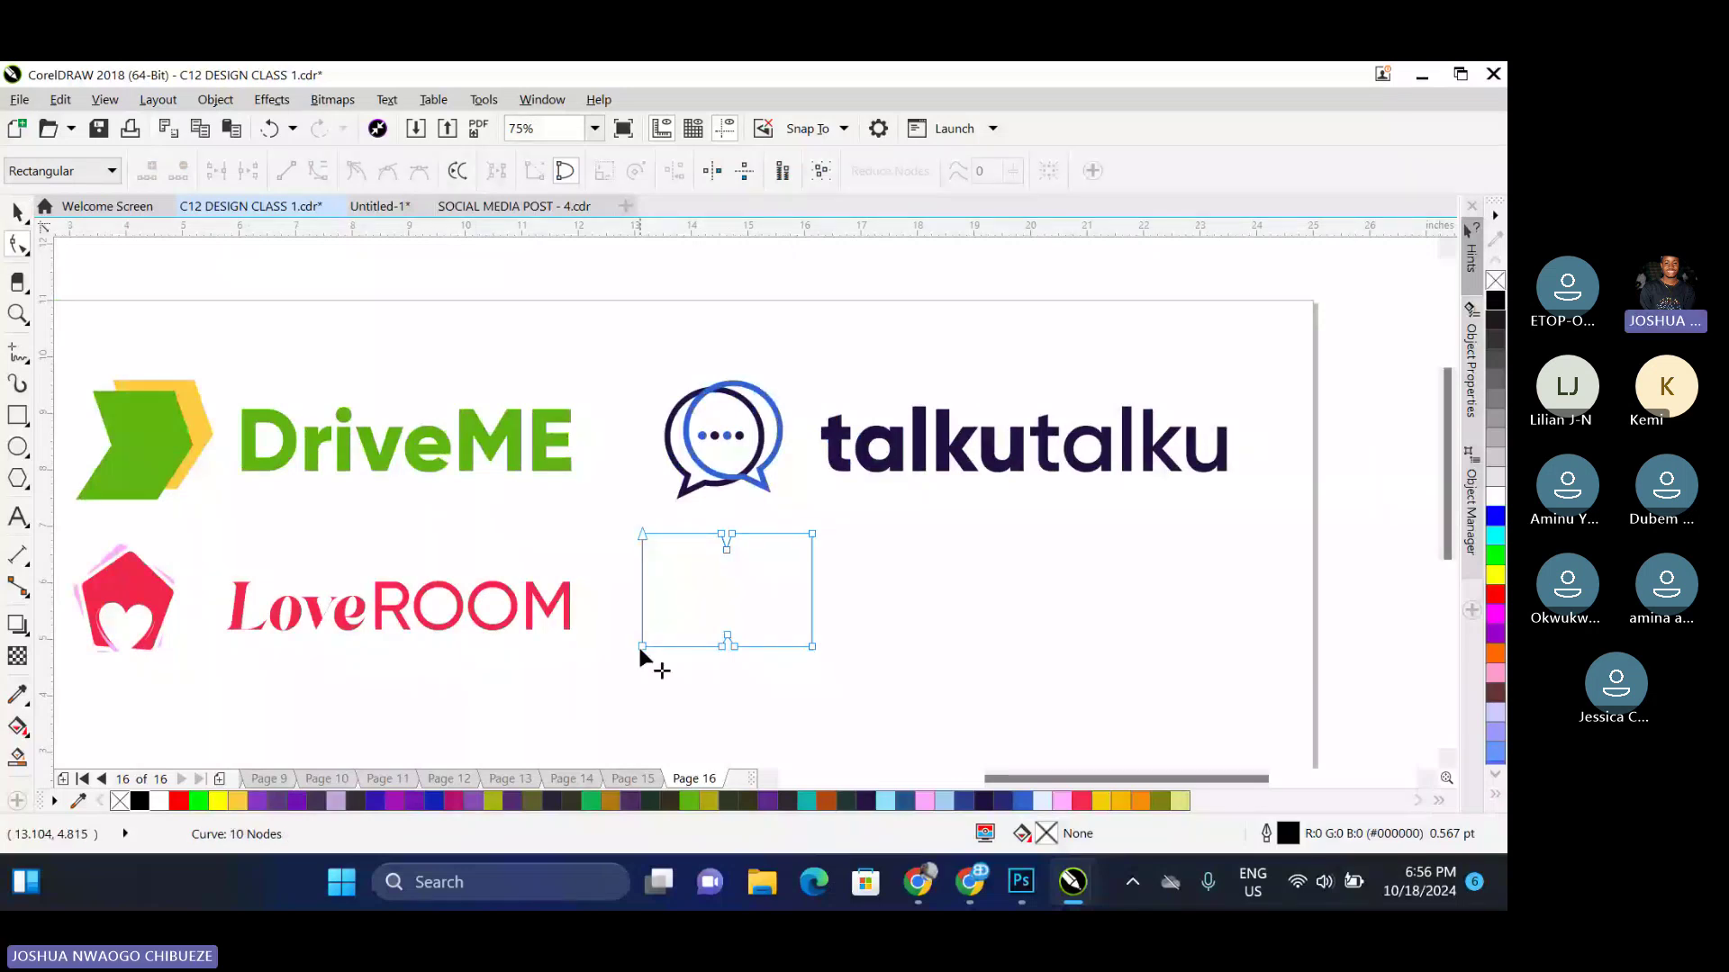
pyautogui.moveTo(639, 646); pyautogui.dragTo(657, 647)
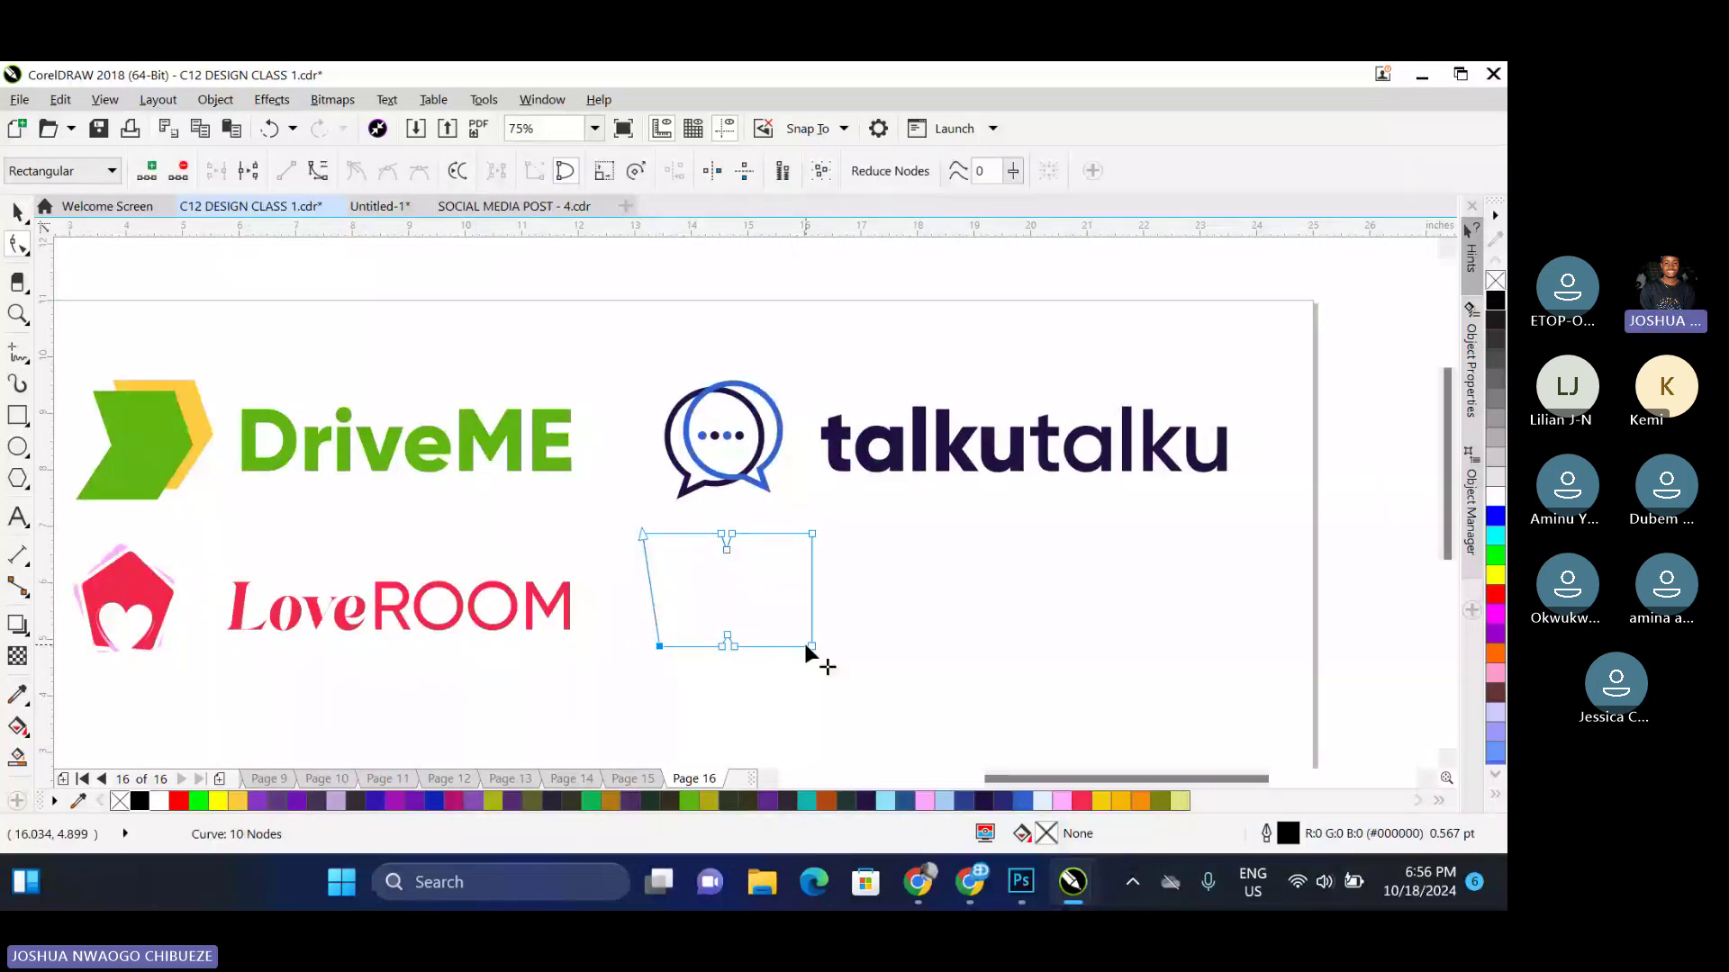
pyautogui.moveTo(805, 646); pyautogui.dragTo(779, 646)
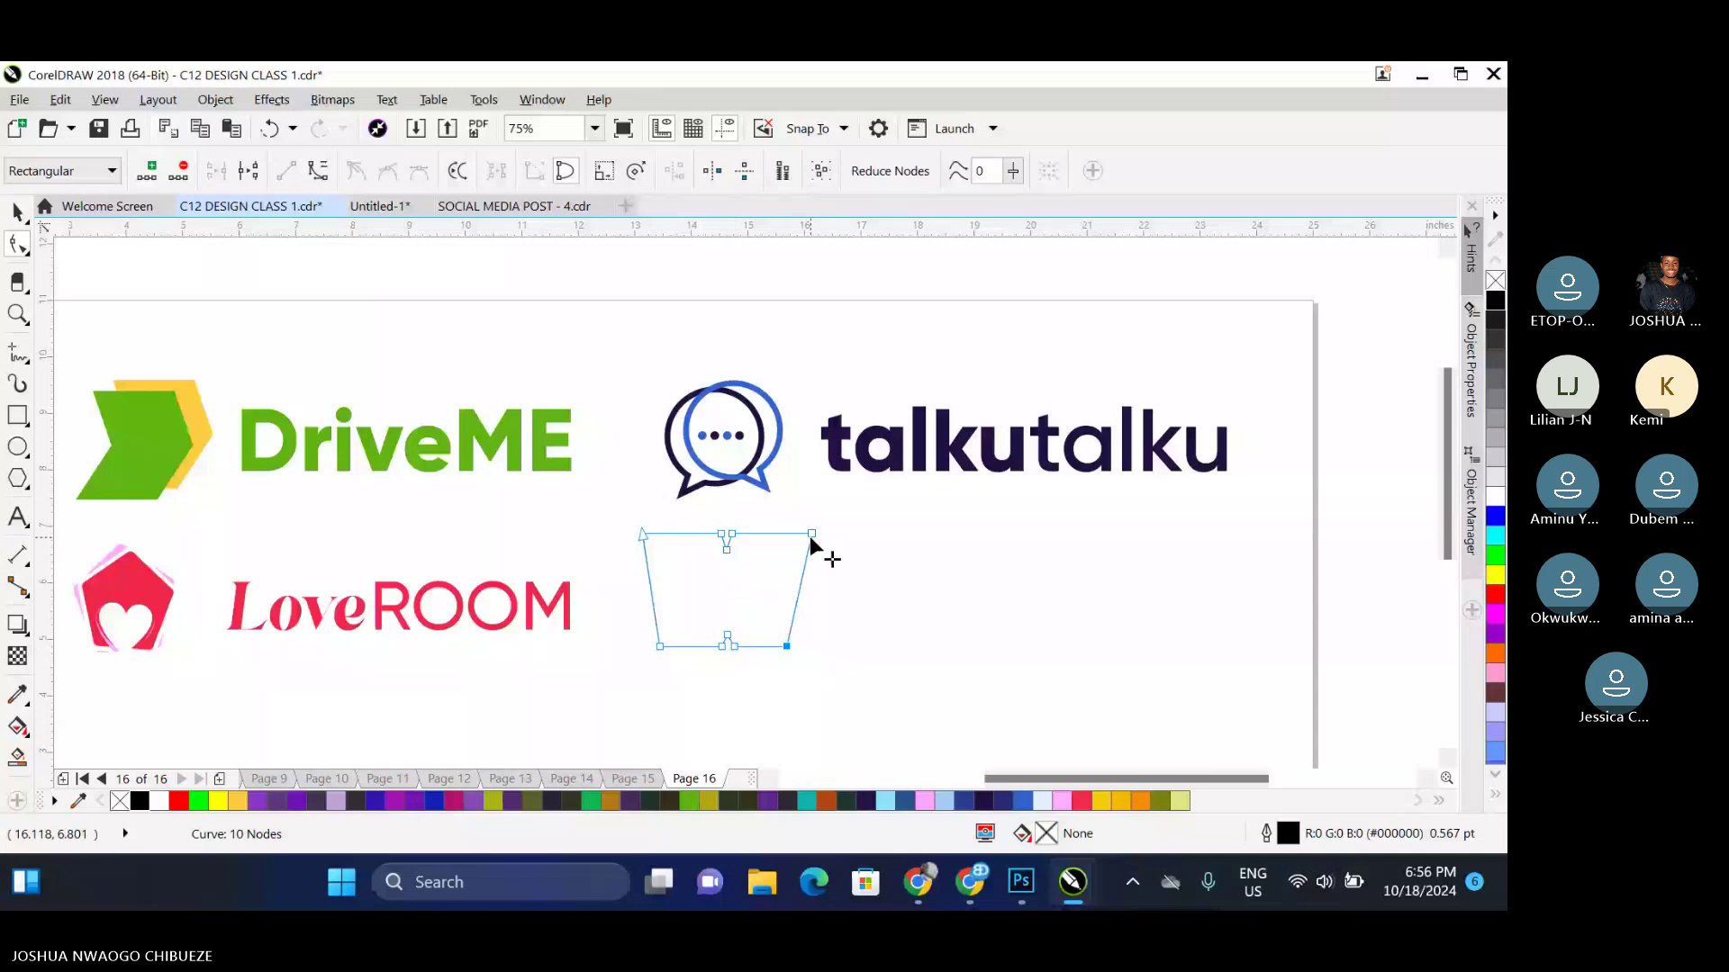
pyautogui.moveTo(810, 538); pyautogui.dragTo(804, 521)
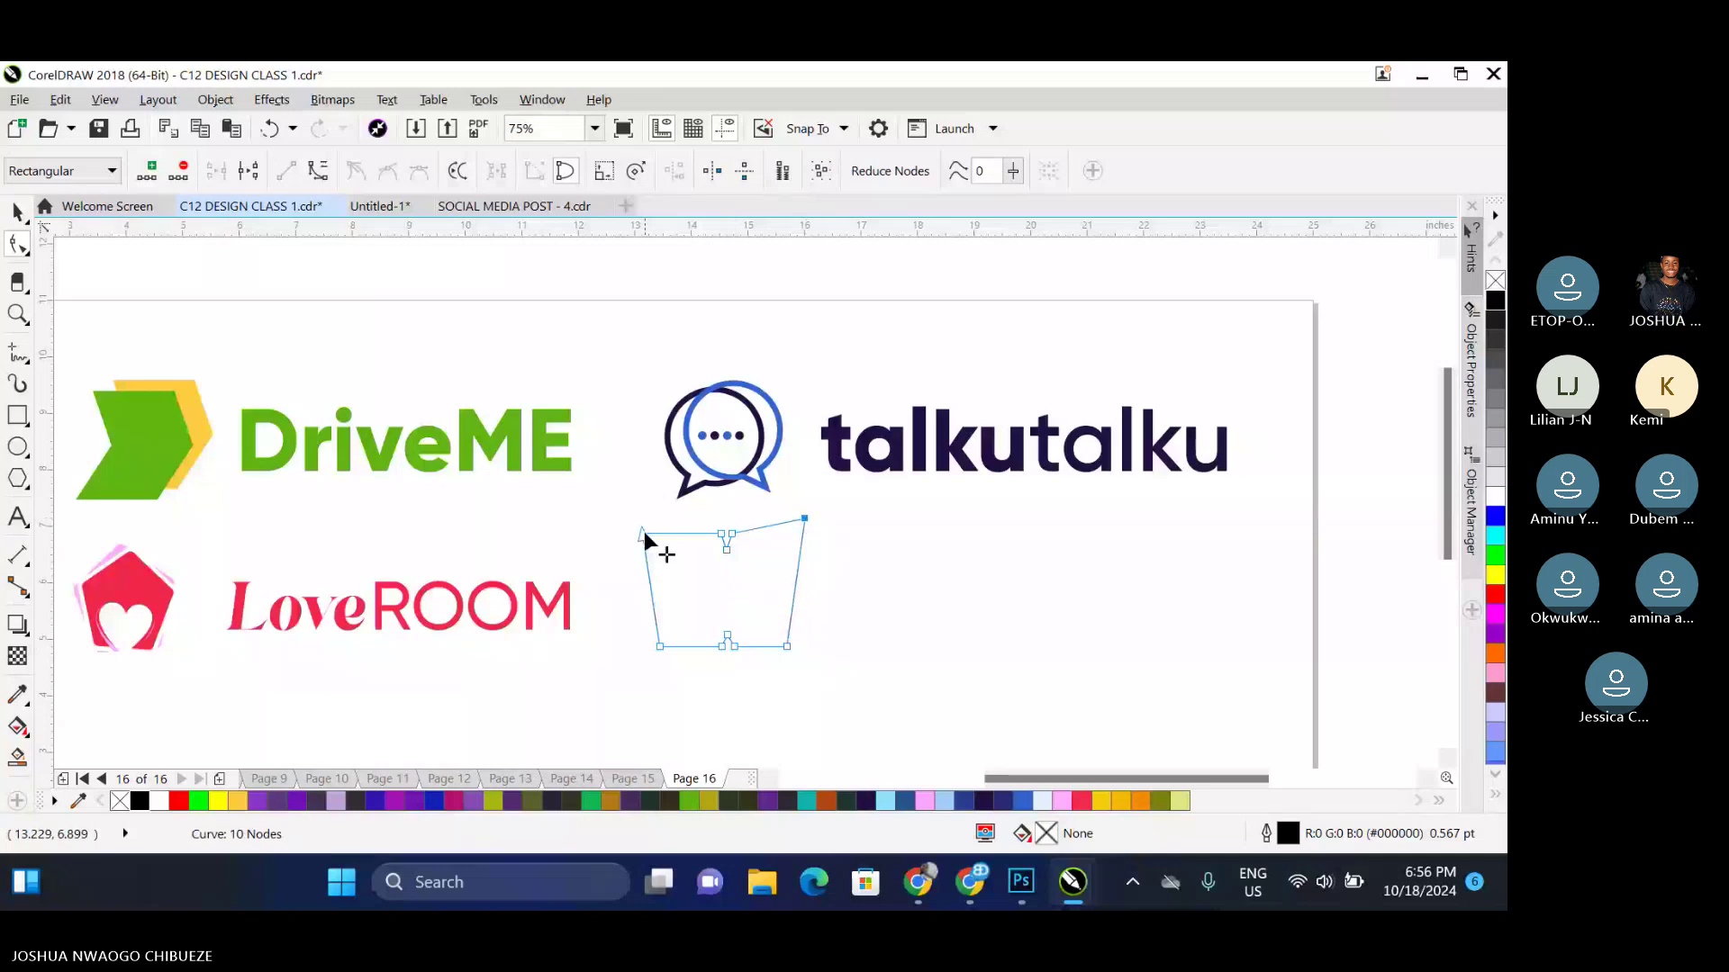
pyautogui.moveTo(644, 533); pyautogui.dragTo(641, 520)
pyautogui.press('space')
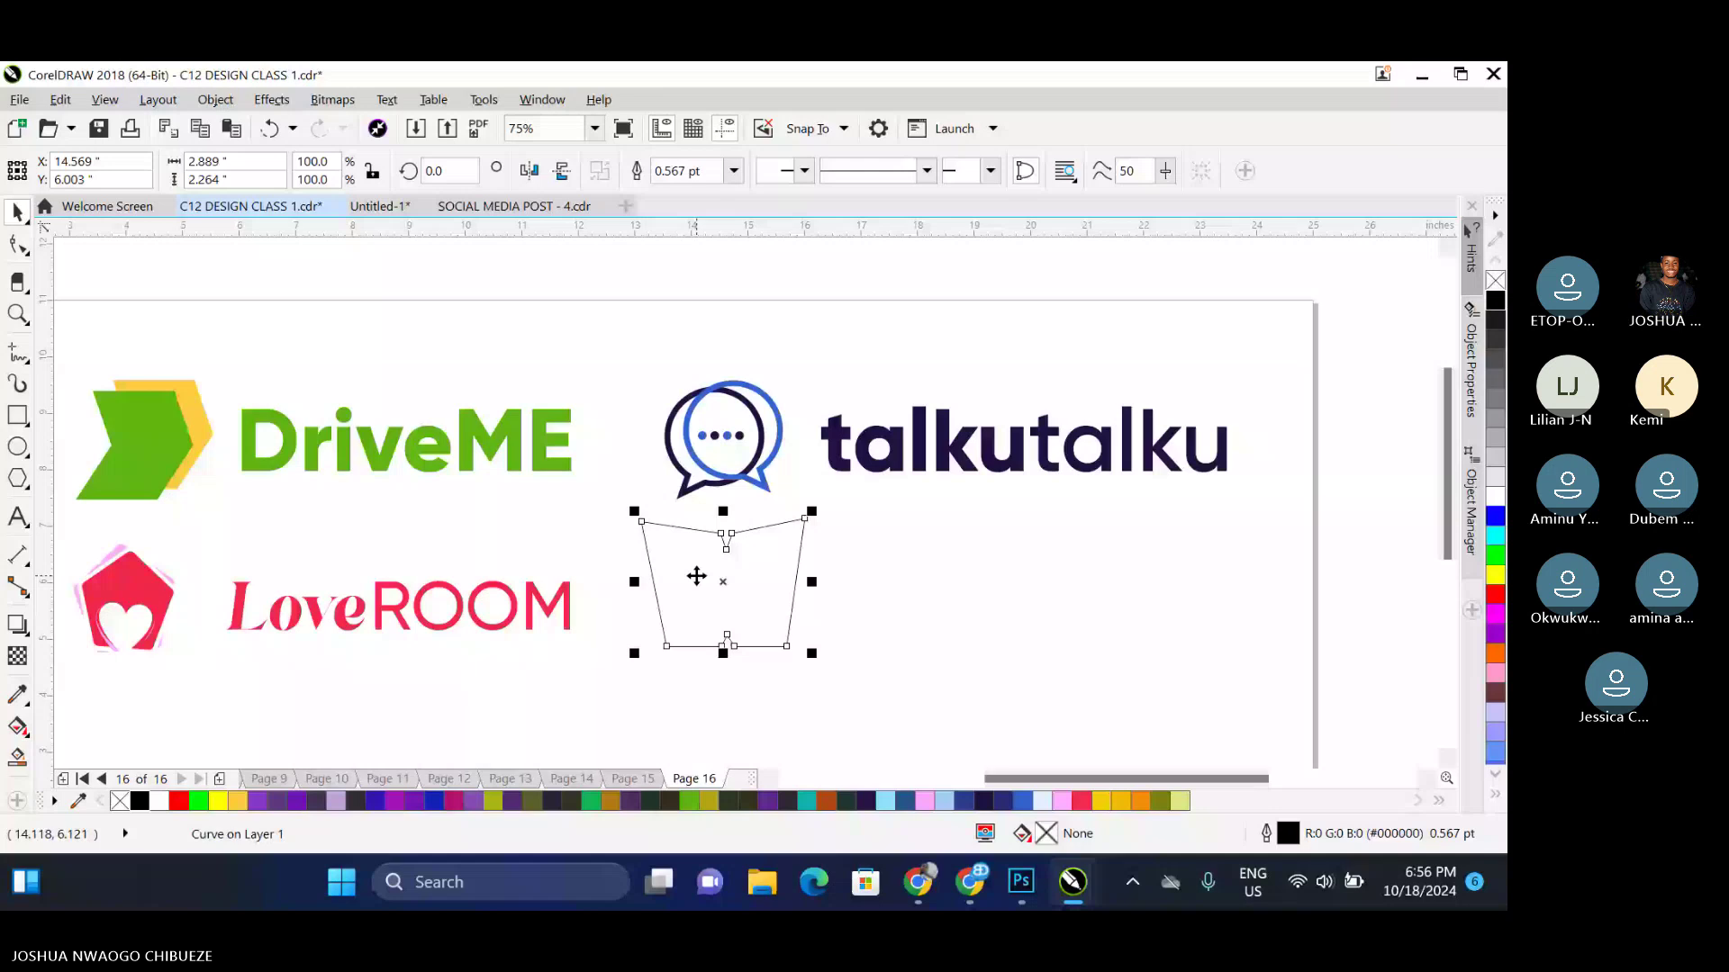
# Scale the book shape to about 90.3% and thicken its outline, trying 10 pt before setting it to 8 pt
pyautogui.click(734, 170)
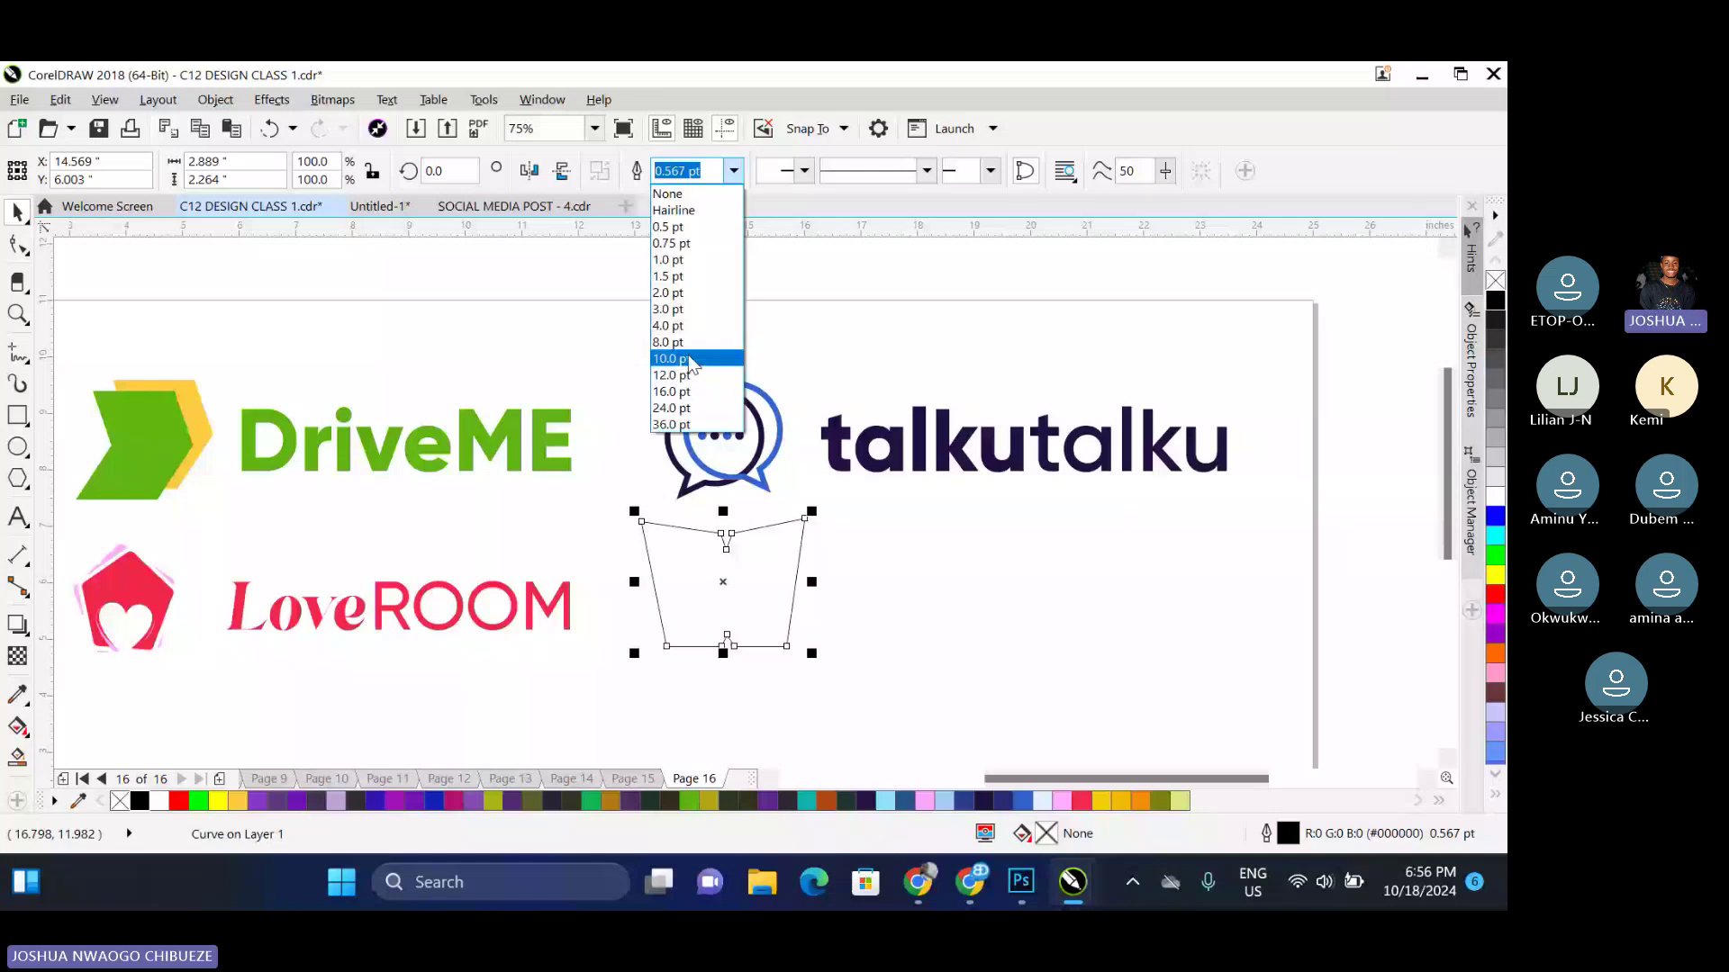
pyautogui.click(690, 360)
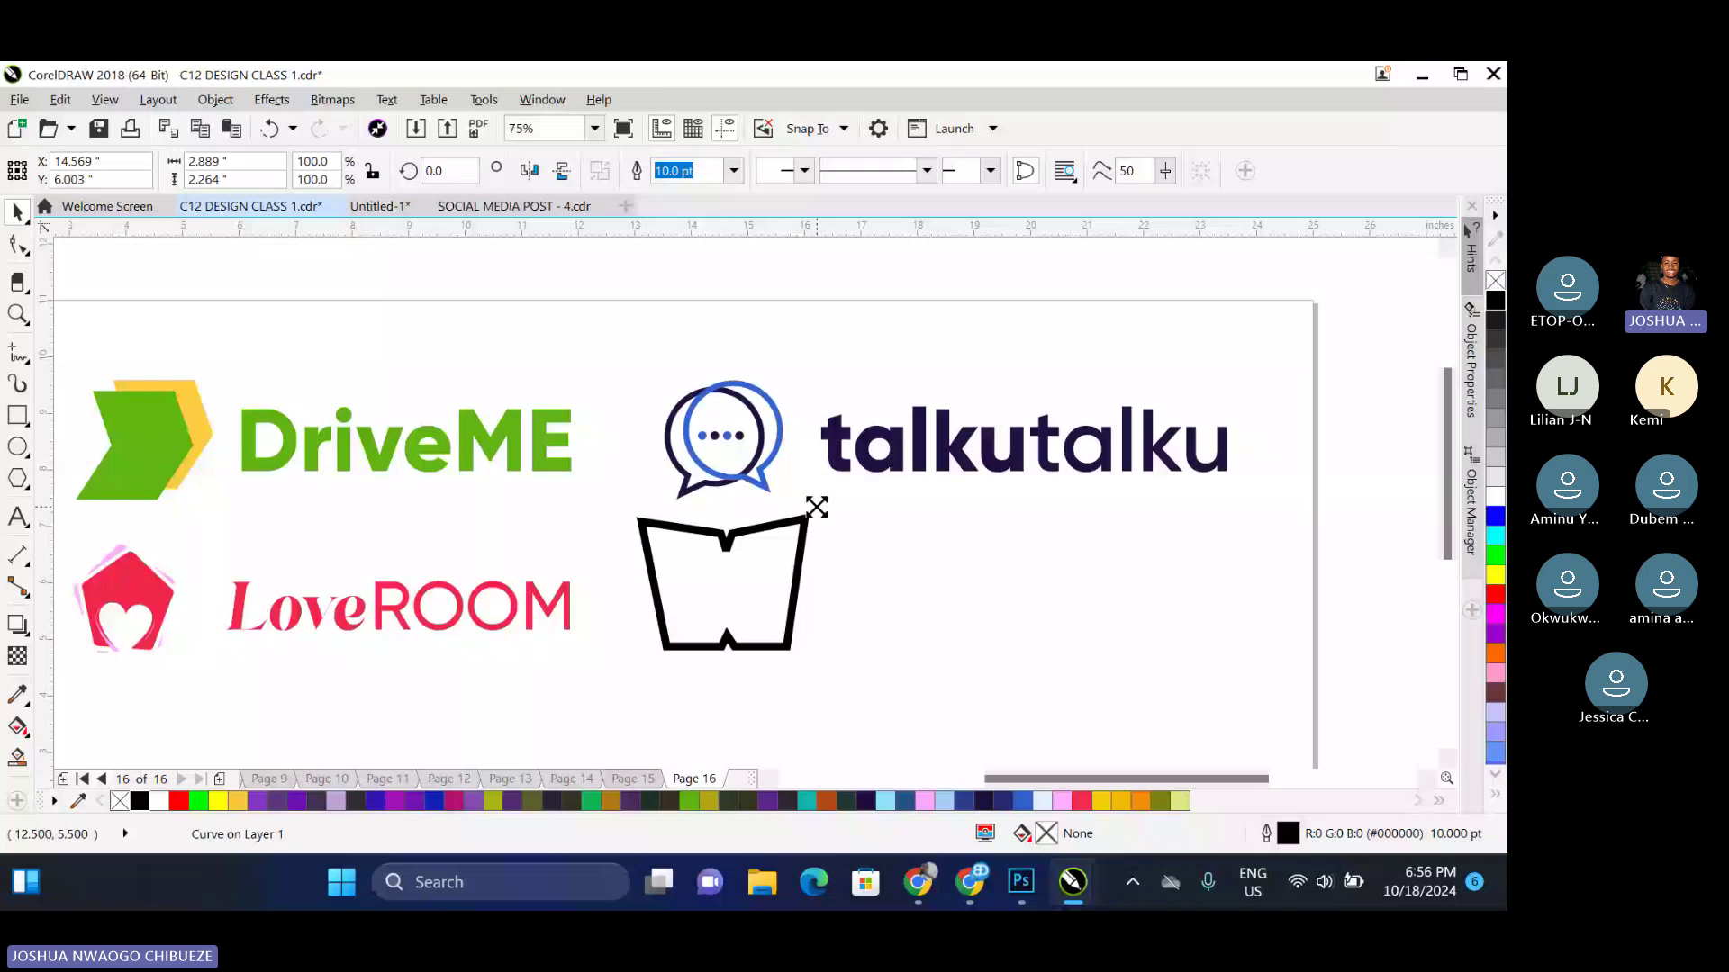
pyautogui.moveTo(816, 507); pyautogui.dragTo(762, 574)
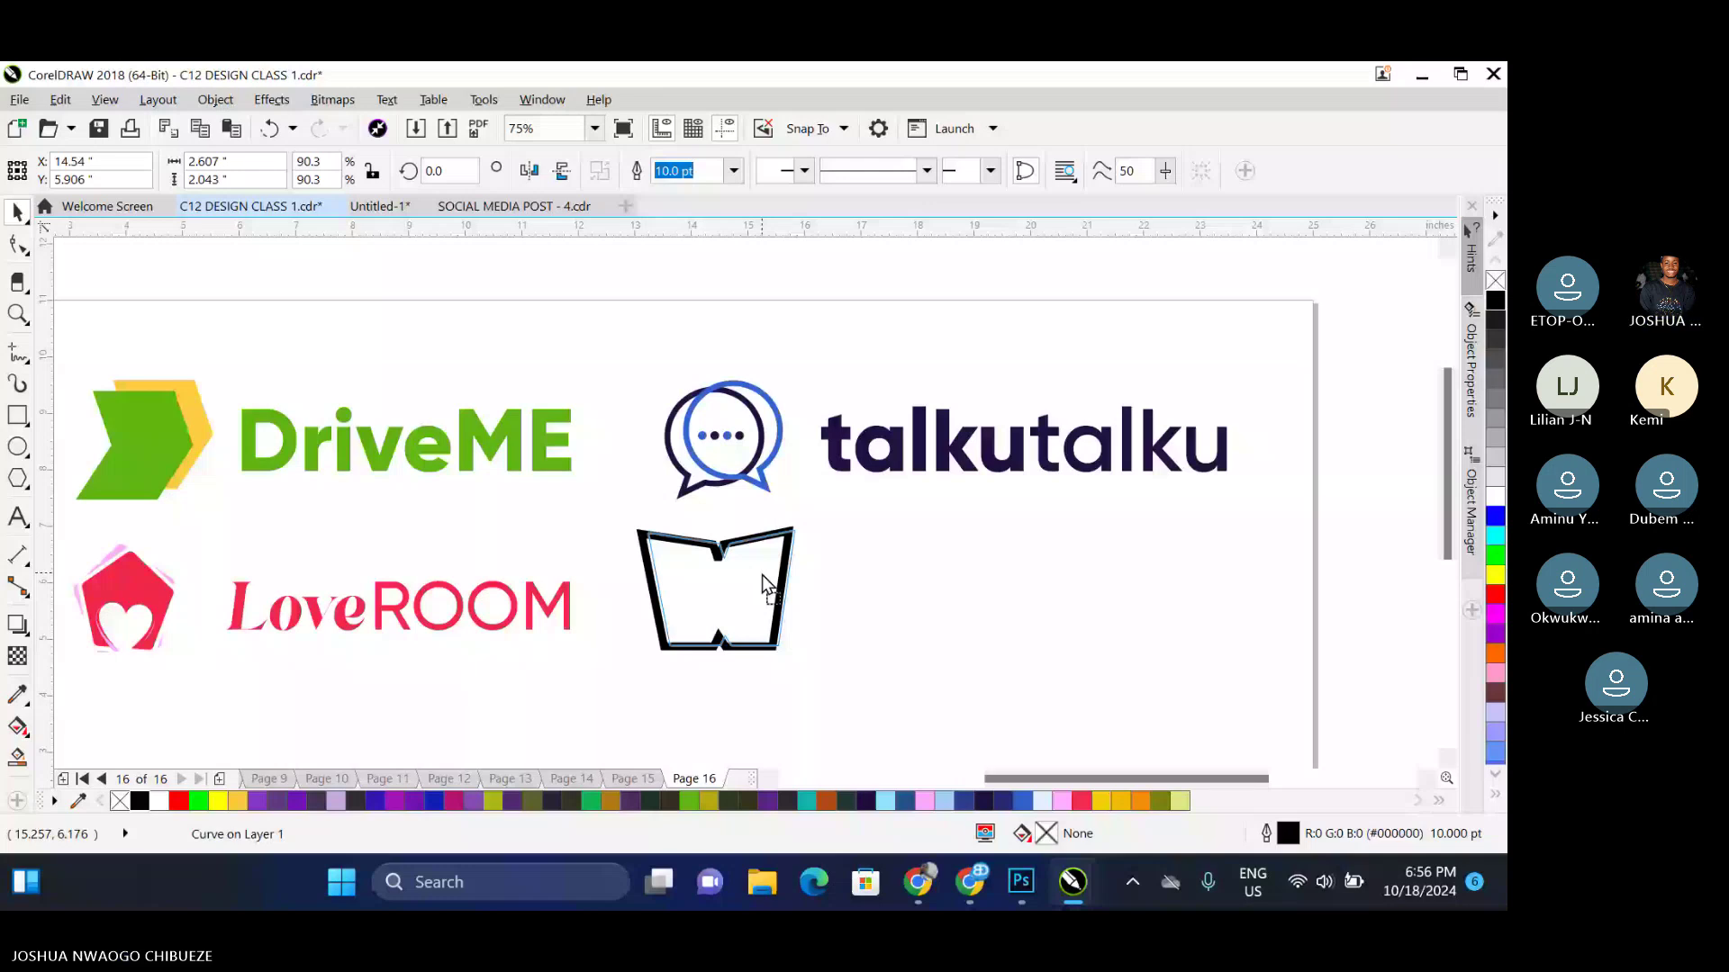
pyautogui.write('8')
pyautogui.press('Return')
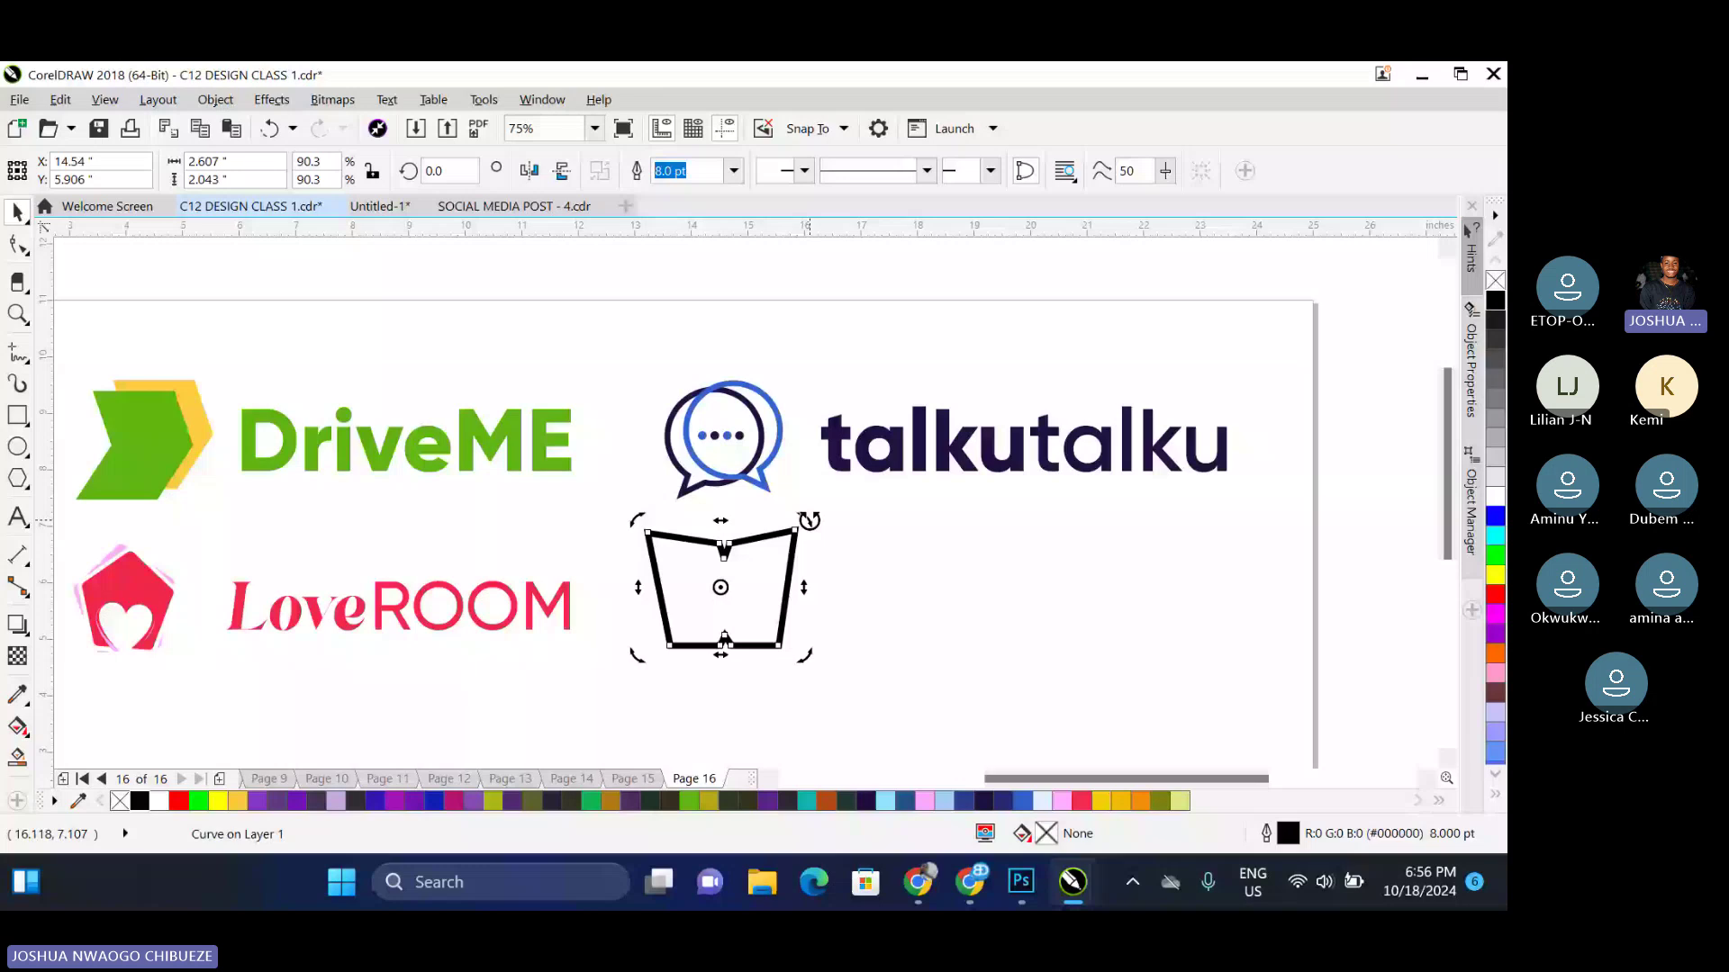
# Rotate the book shape to about 5.7° and duplicate it
pyautogui.moveTo(808, 521); pyautogui.dragTo(800, 511)
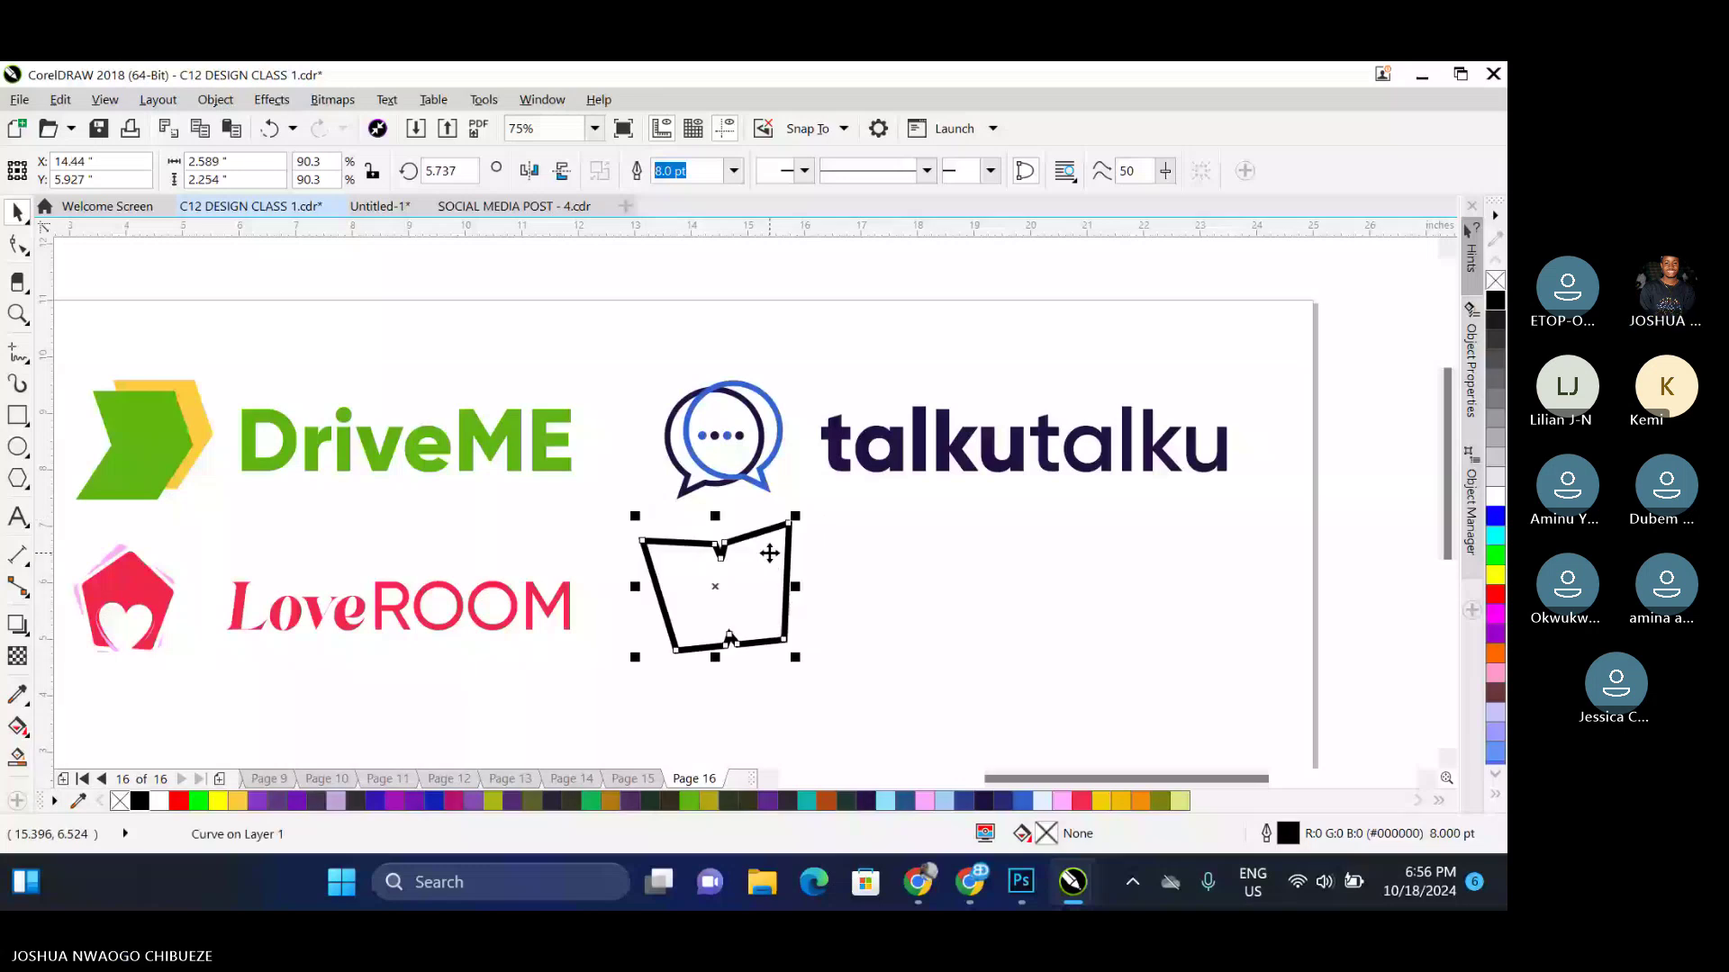
pyautogui.hotkey('ctrl', 'd')
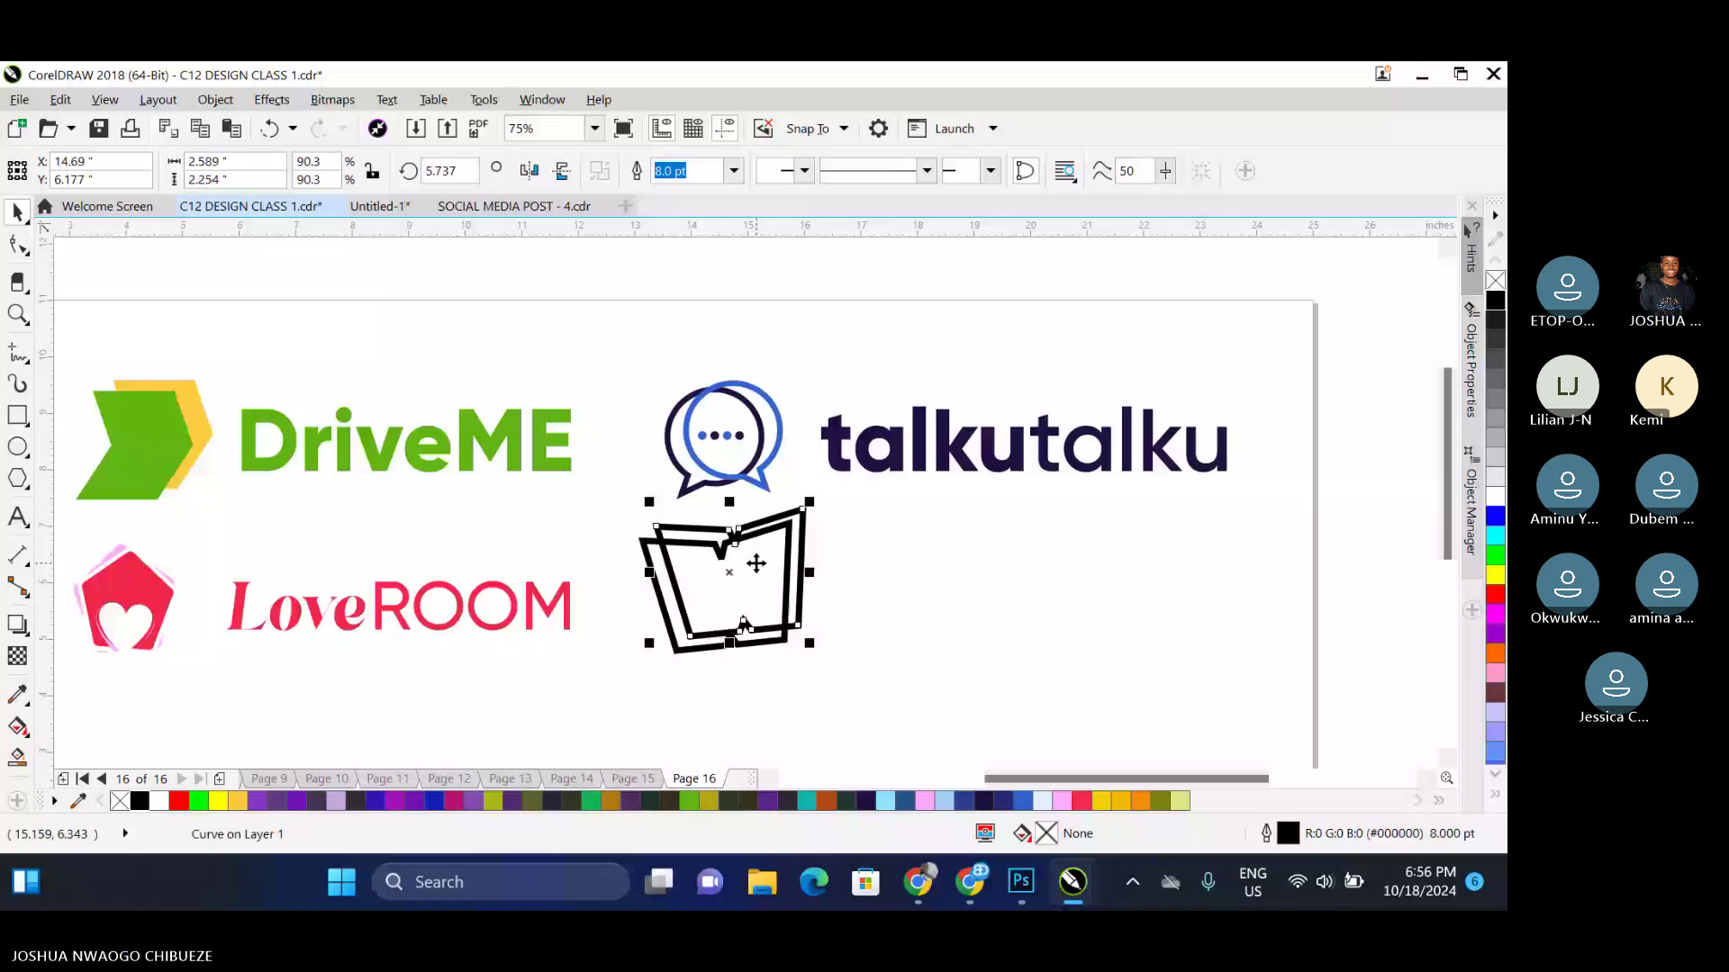
# Rotate the duplicated book to about 355.8° and overlay it on the original so their centre notches nearly meet
pyautogui.scroll(2, 760, 560)
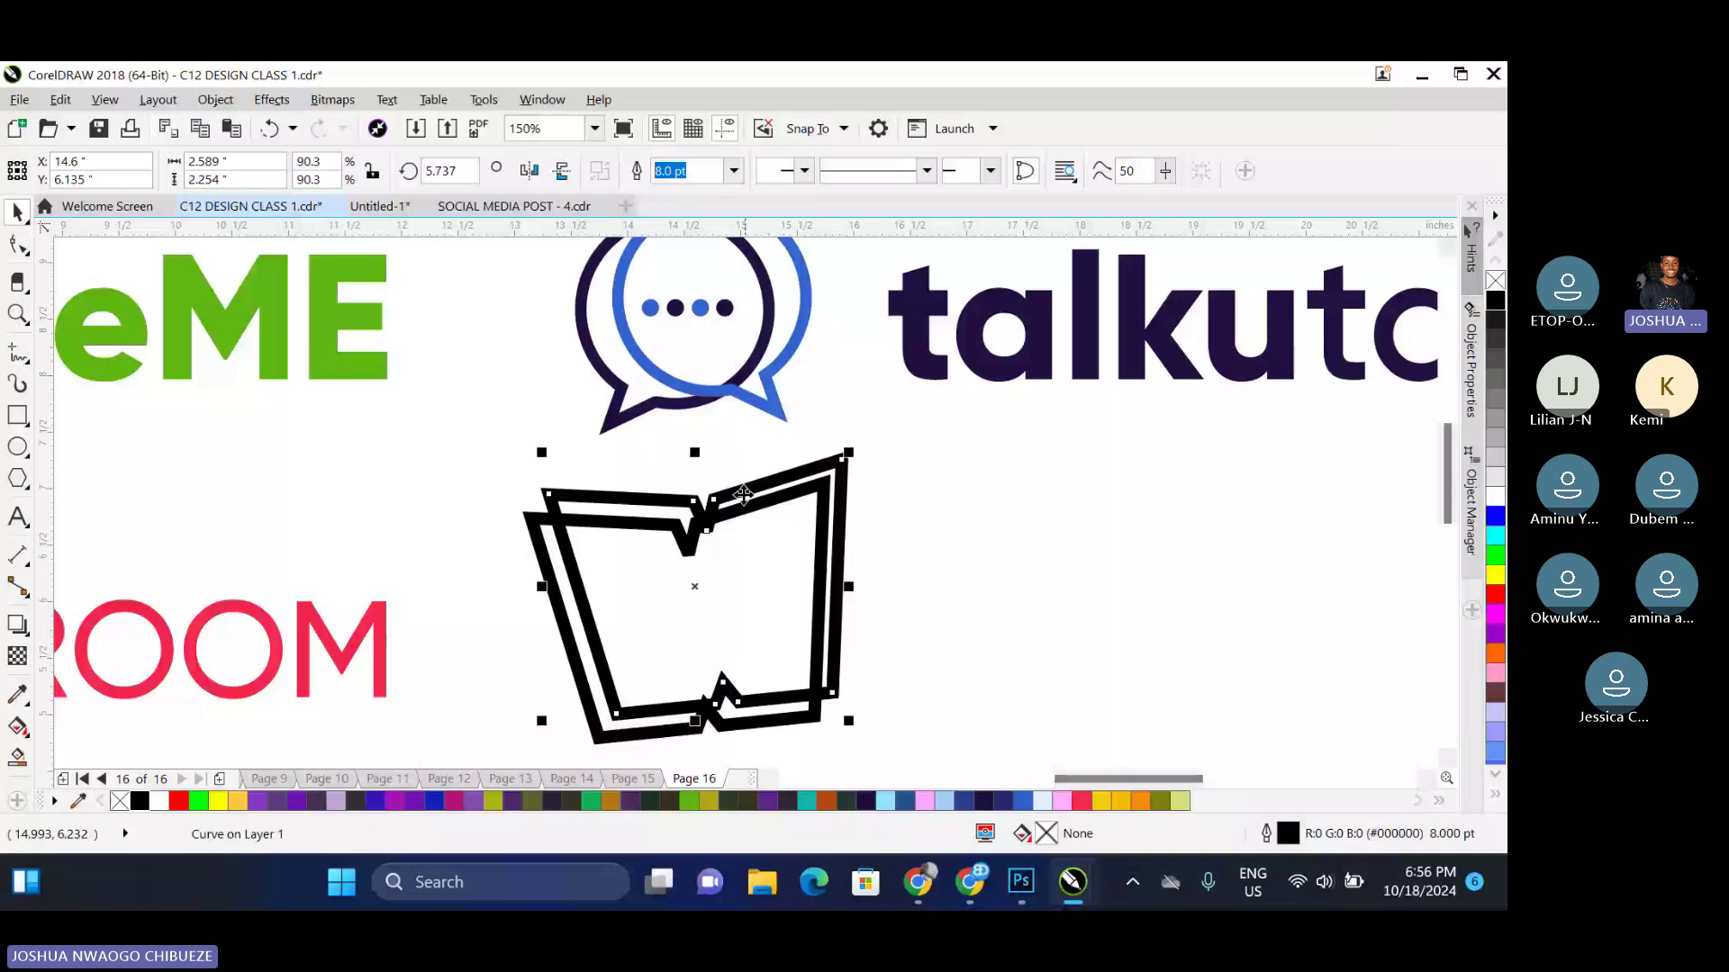
pyautogui.click(743, 493)
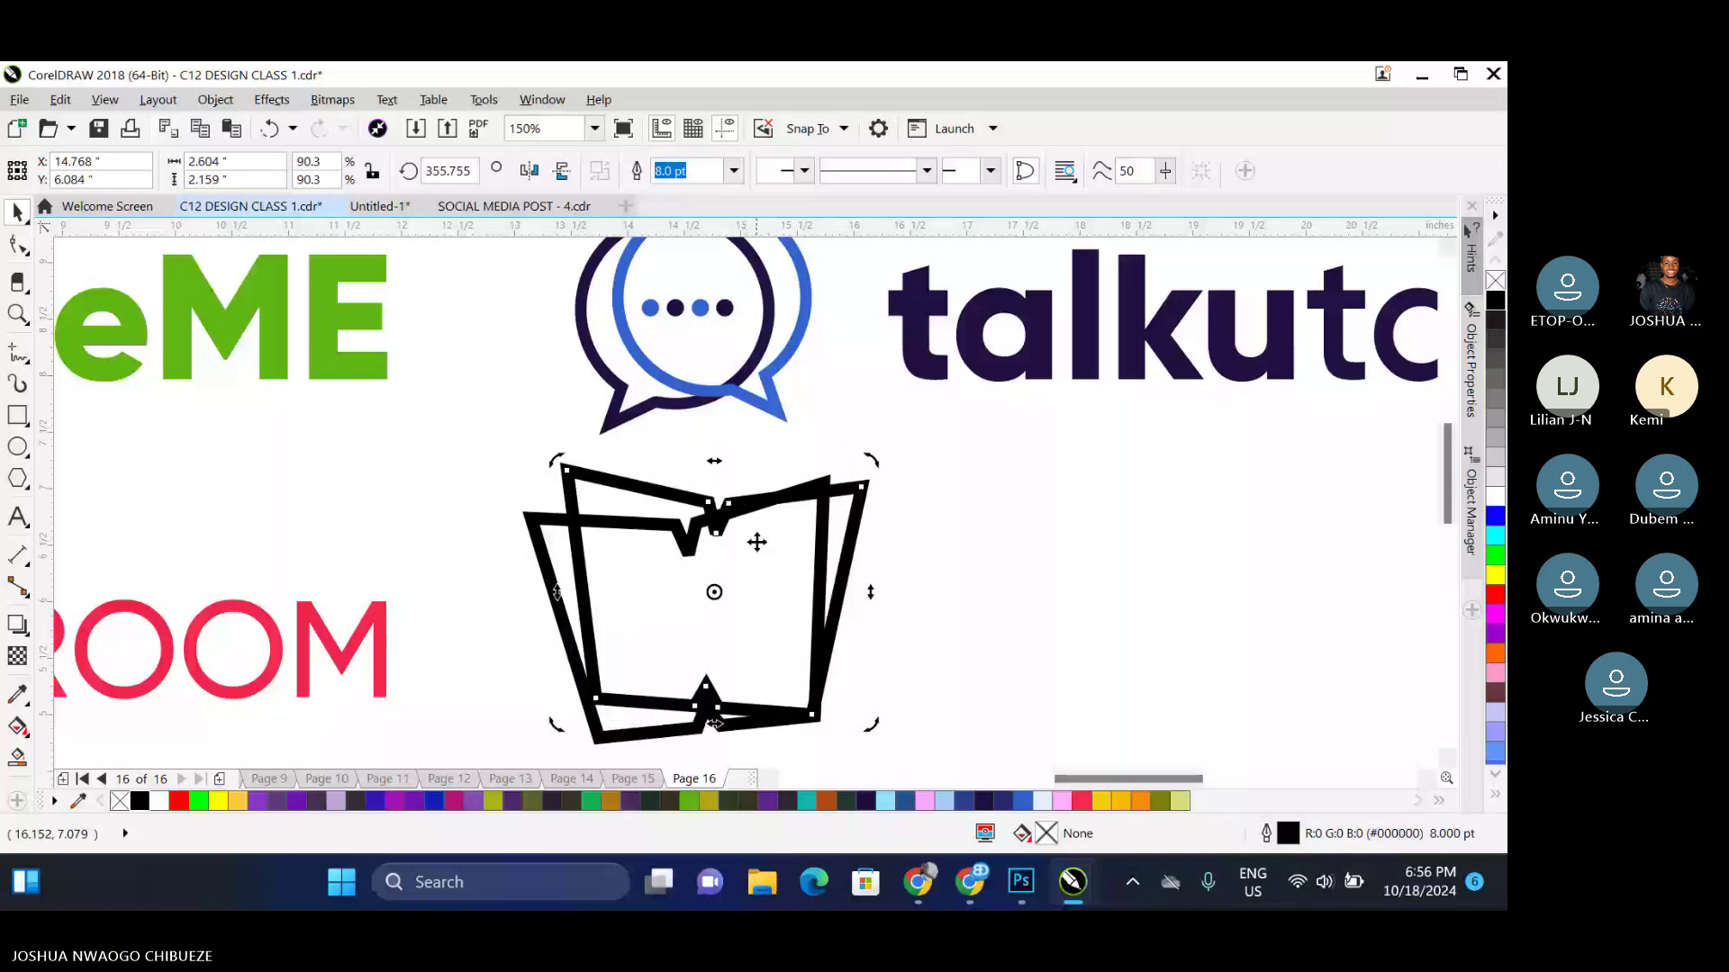
pyautogui.moveTo(756, 541); pyautogui.dragTo(745, 557)
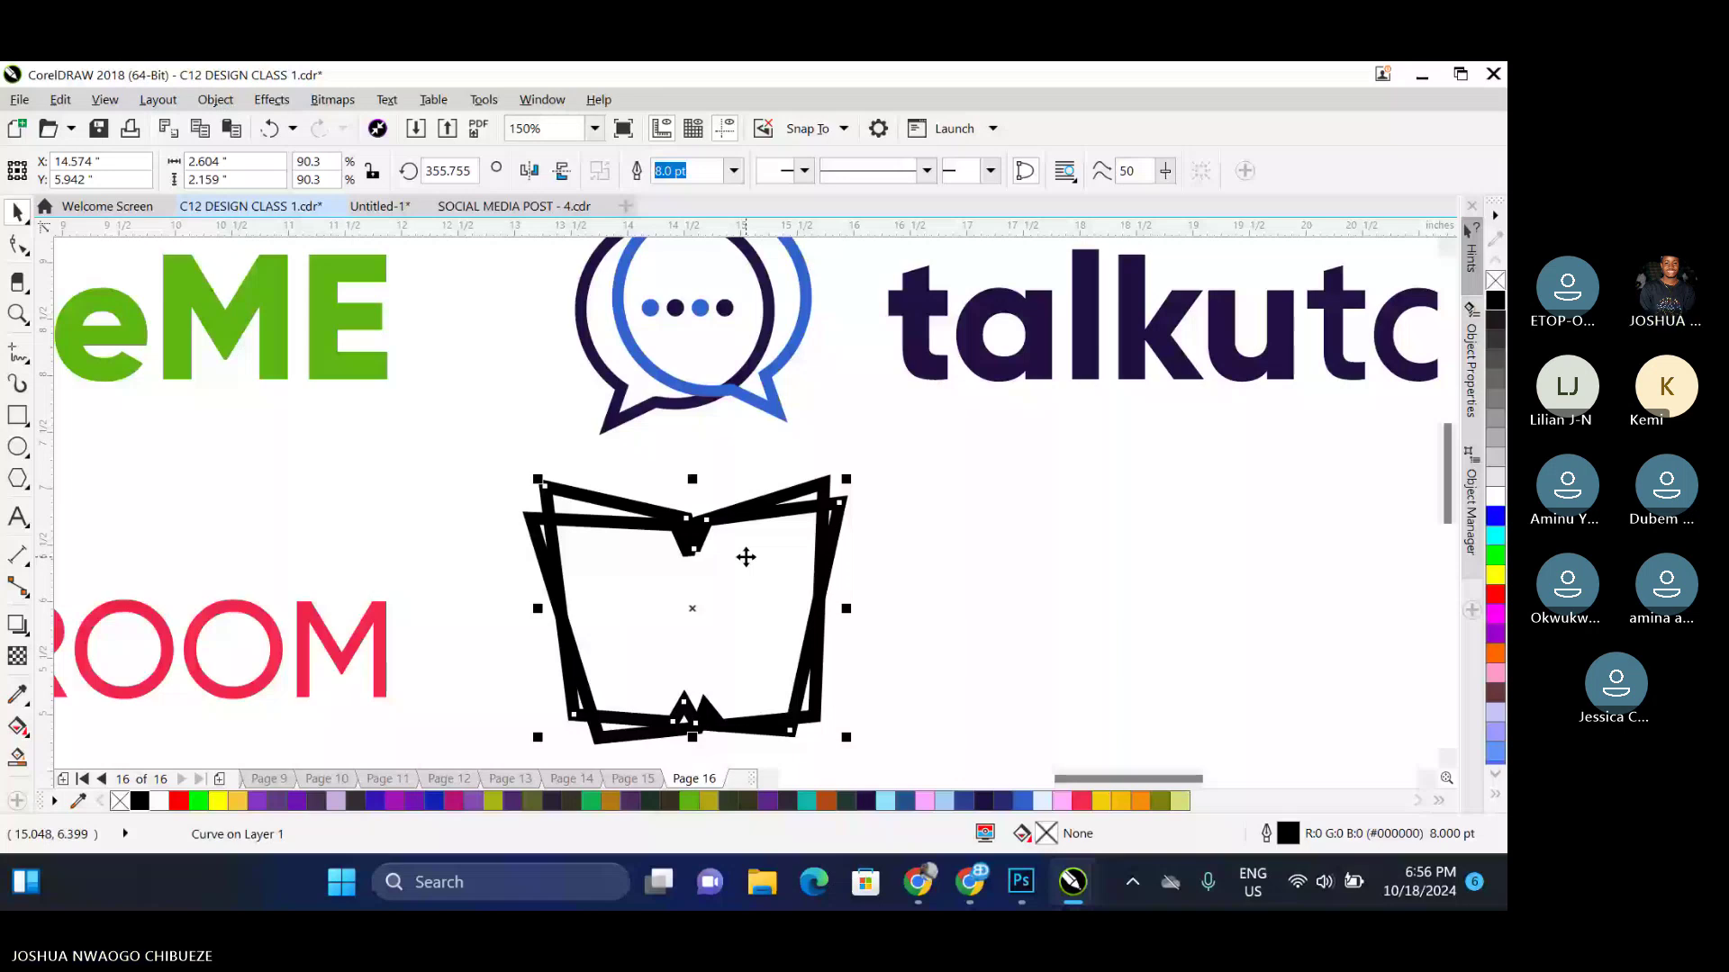
# Delete the duplicated book outline, keeping only the original book shape
pyautogui.press('Delete')
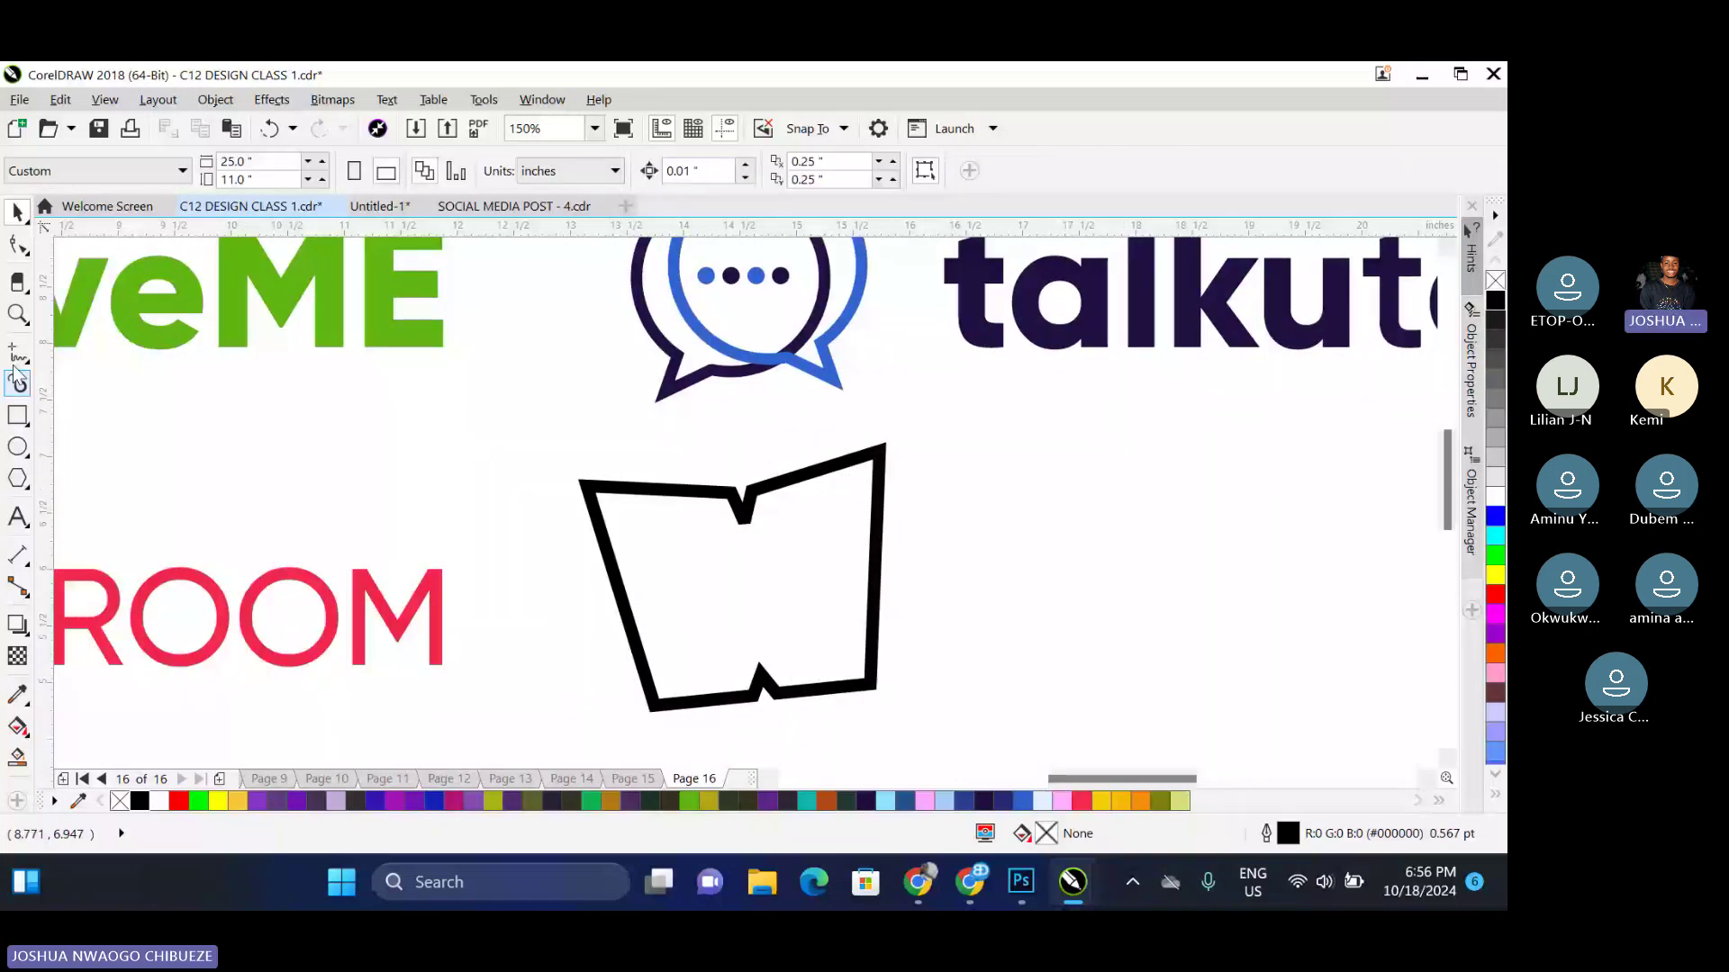
# Try thin freehand text lines across the book's left page, mirror them horizontally, and remove them
pyautogui.click(17, 353)
pyautogui.click(628, 538)
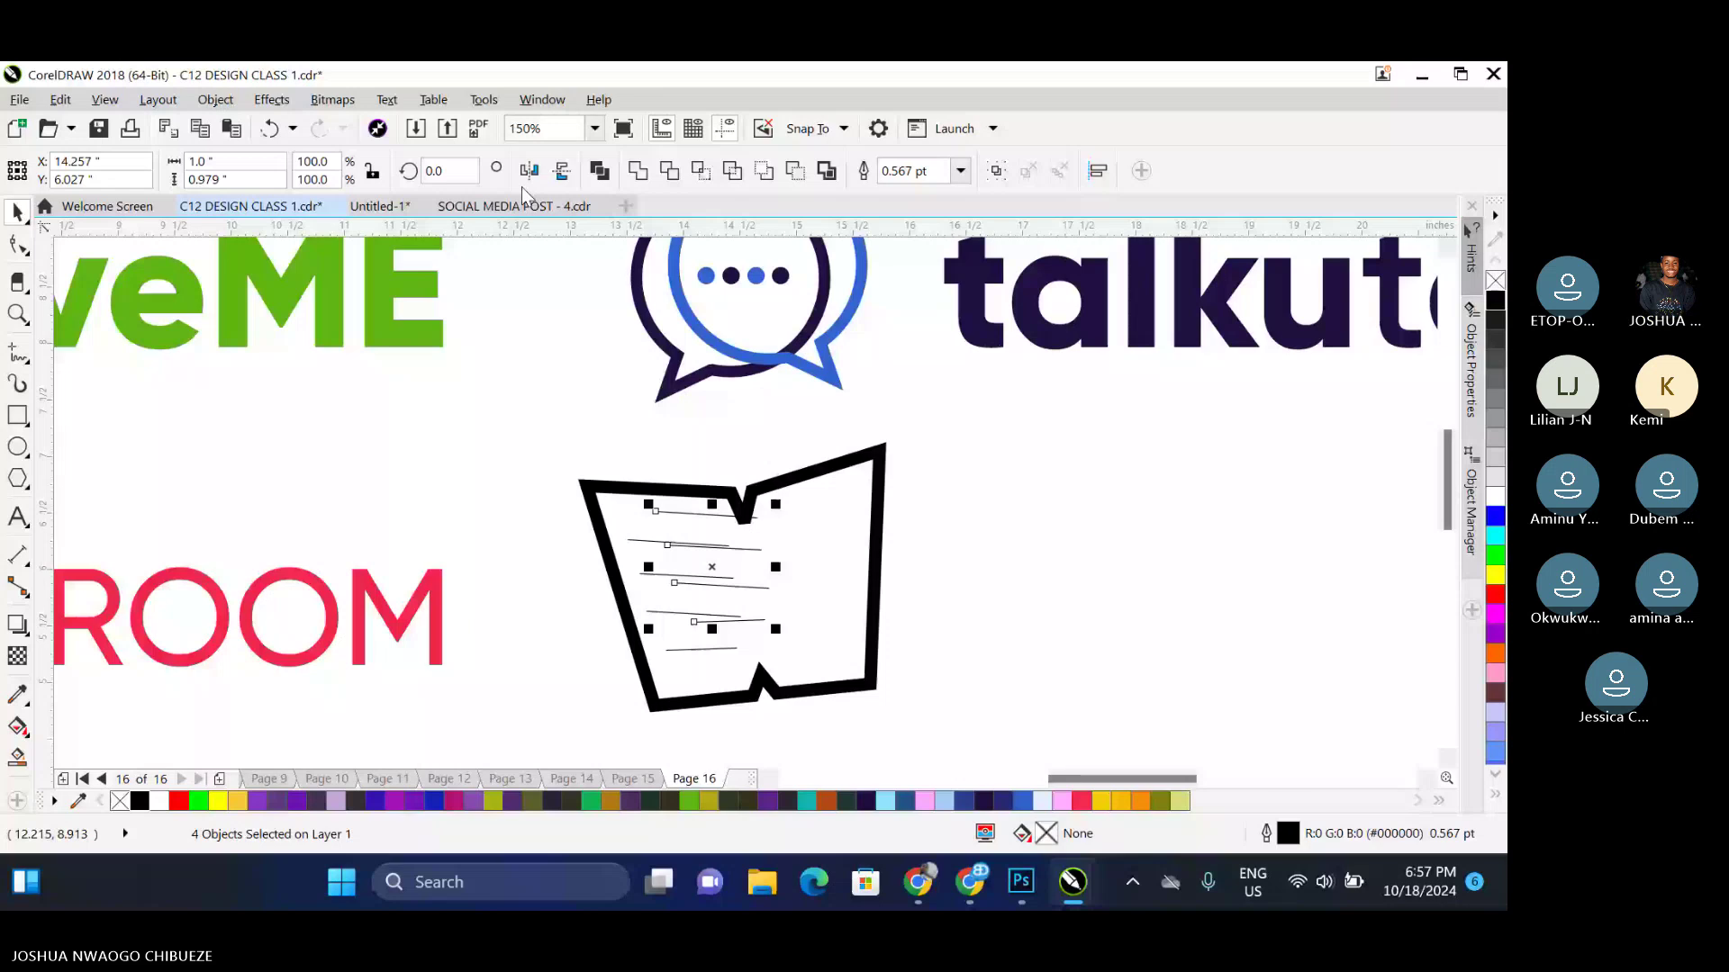
pyautogui.click(528, 171)
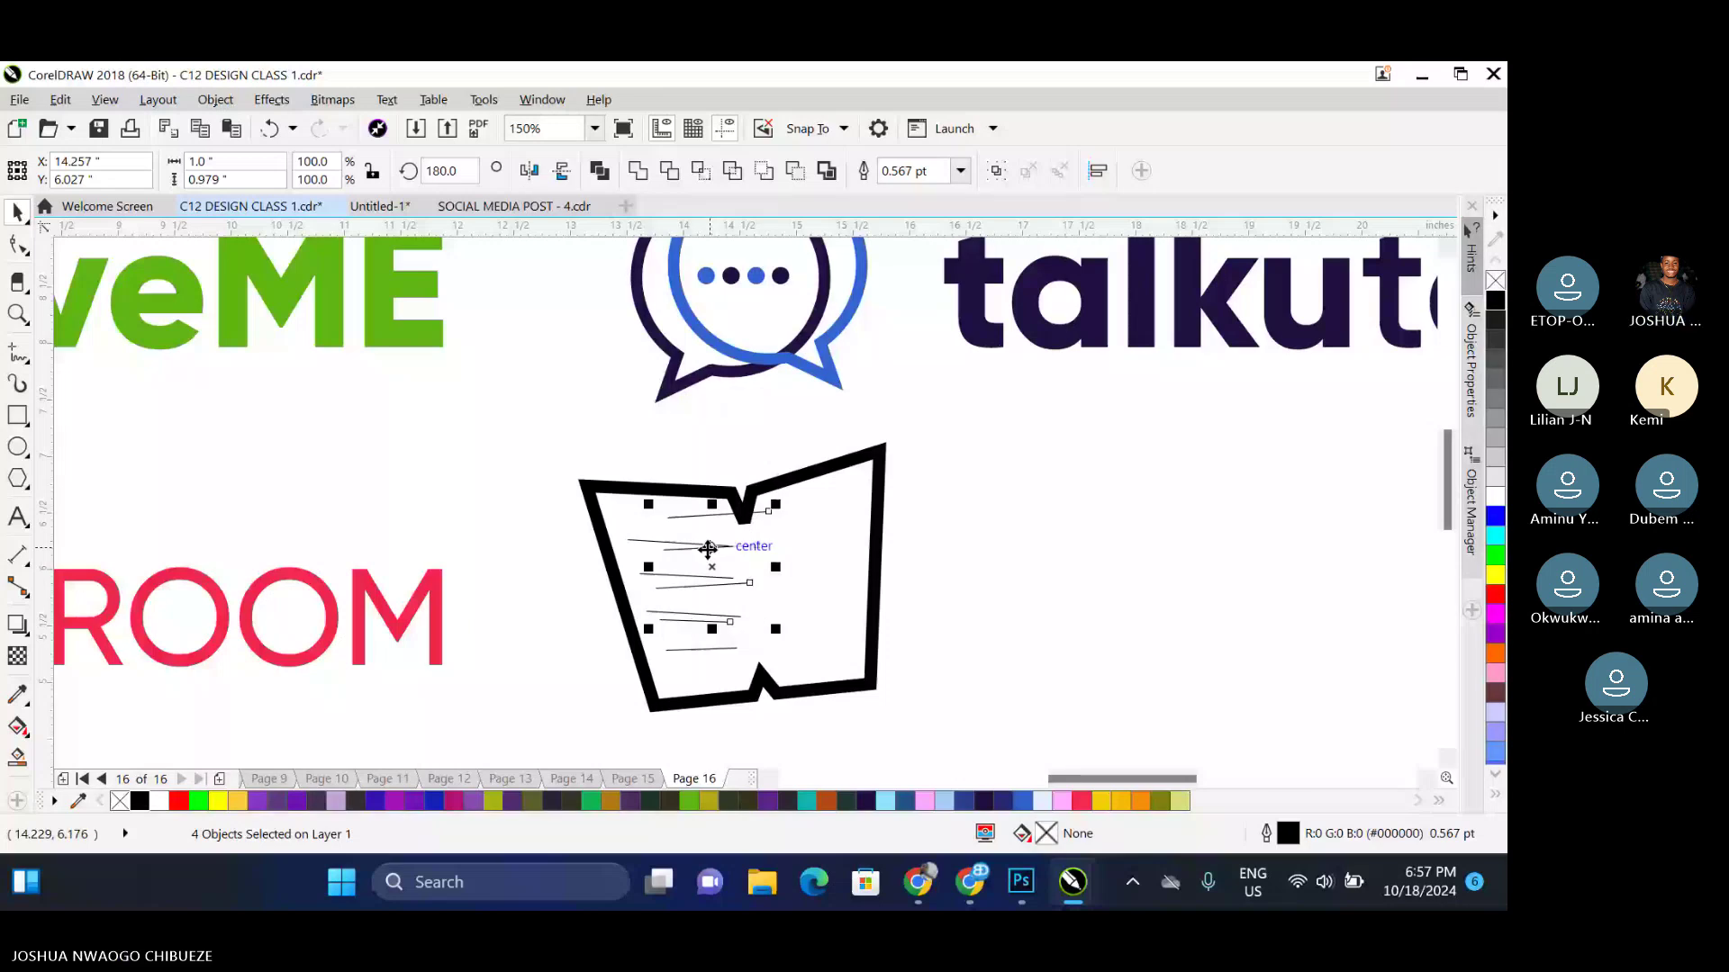
pyautogui.moveTo(524, 498); pyautogui.dragTo(777, 587)
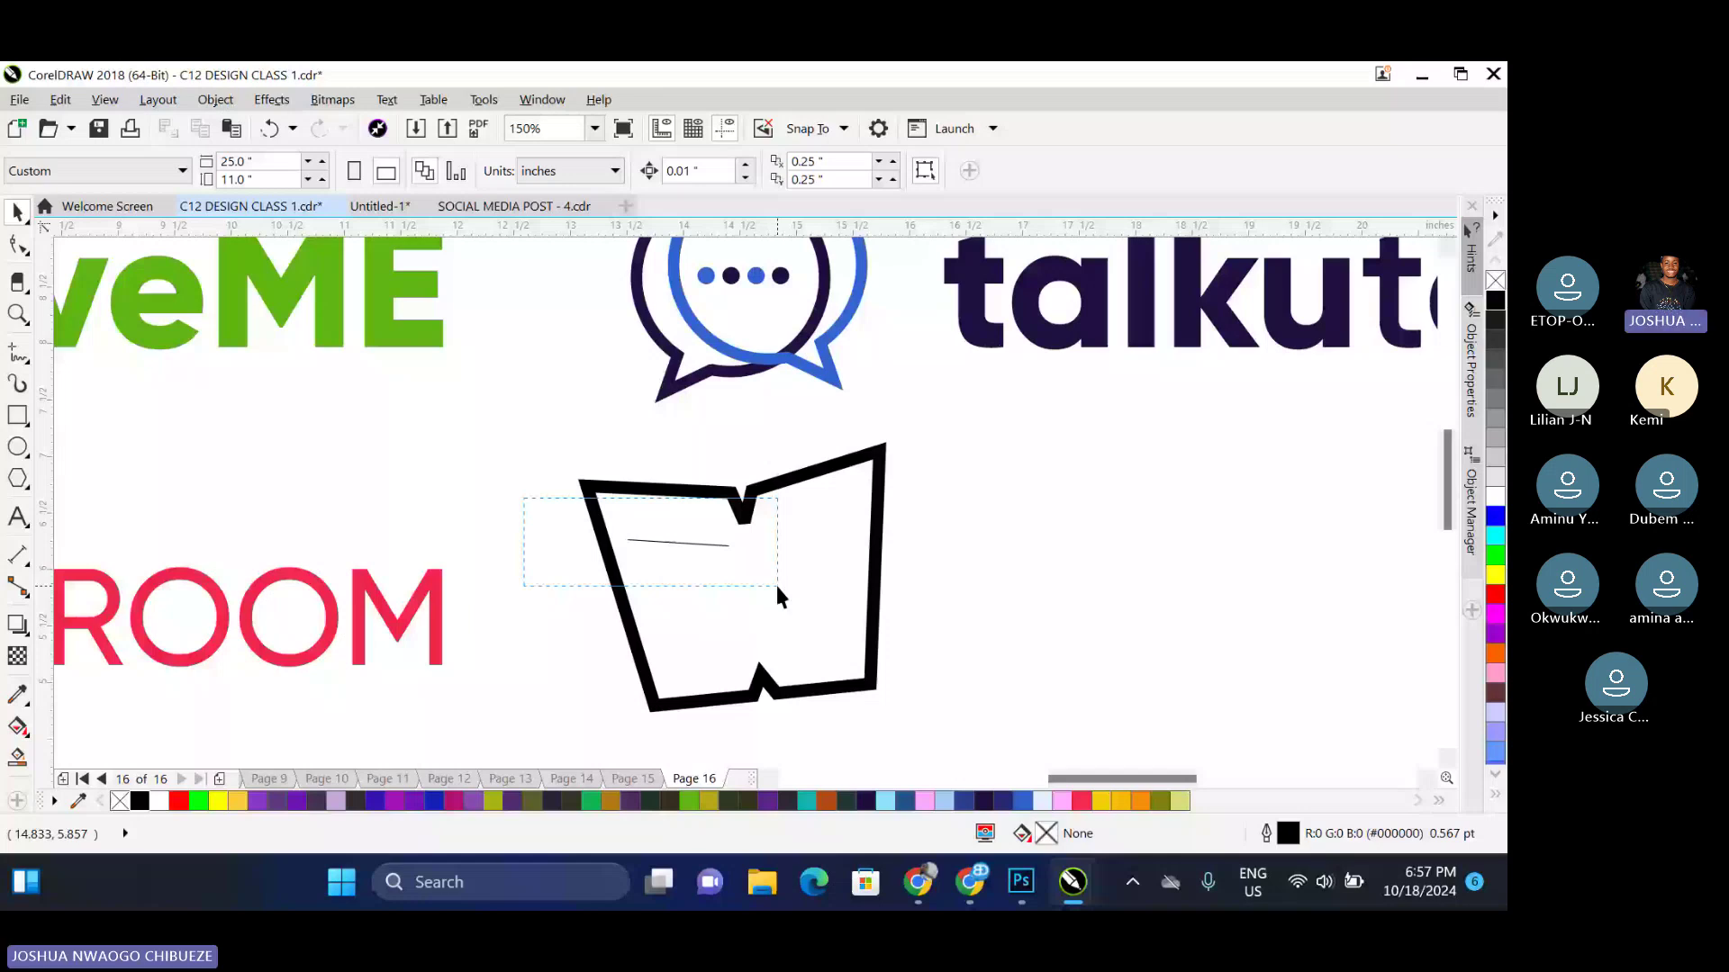
# Reshape the book by deepening its upper and lower centre notches and raising its two right corners, undoing a lower-left corner move
pyautogui.press('F10')
pyautogui.click(745, 551)
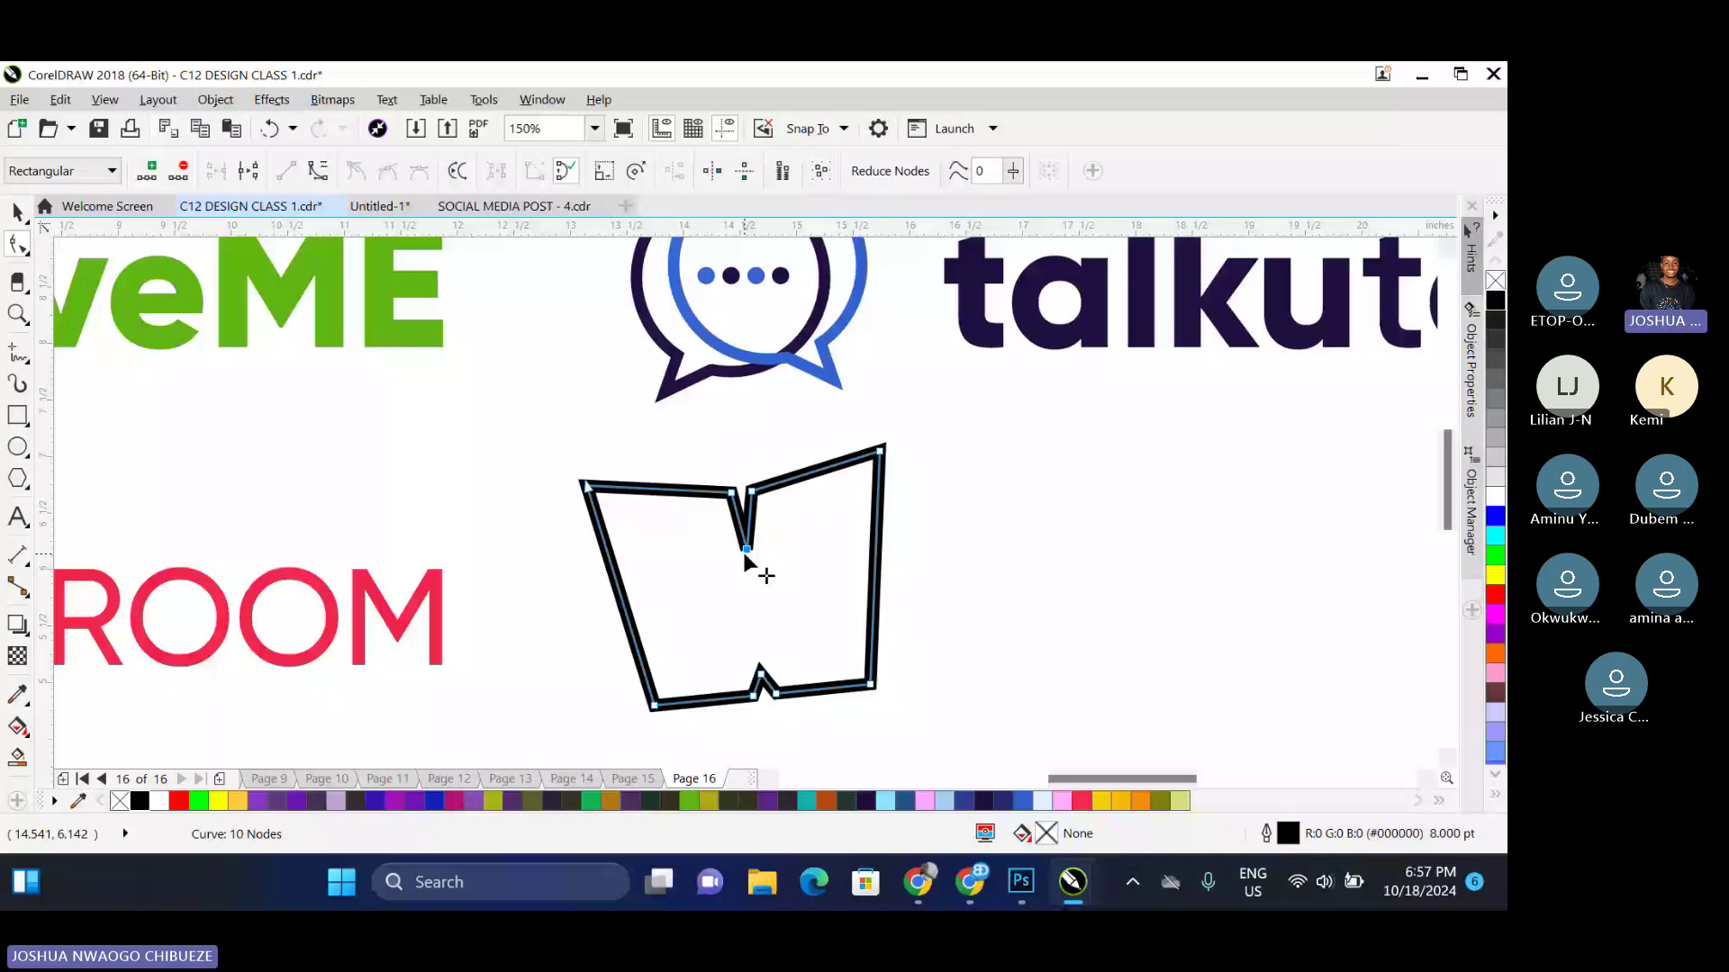
pyautogui.moveTo(655, 706); pyautogui.dragTo(634, 673)
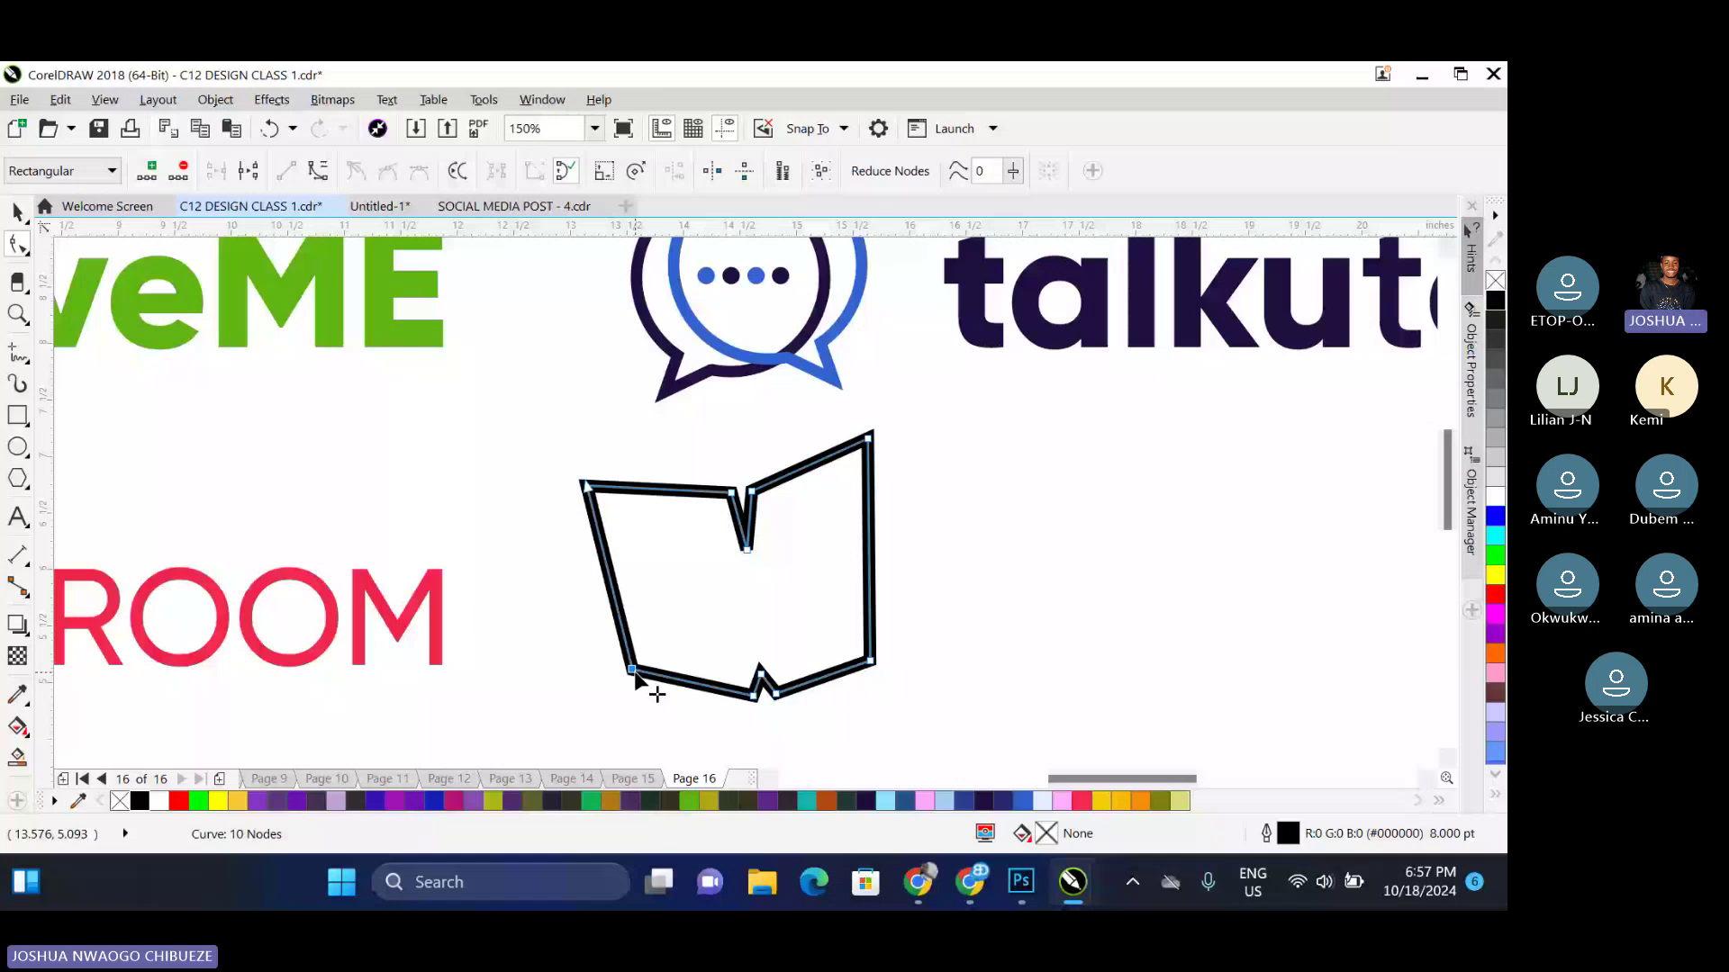
pyautogui.hotkey('ctrl', 'z')
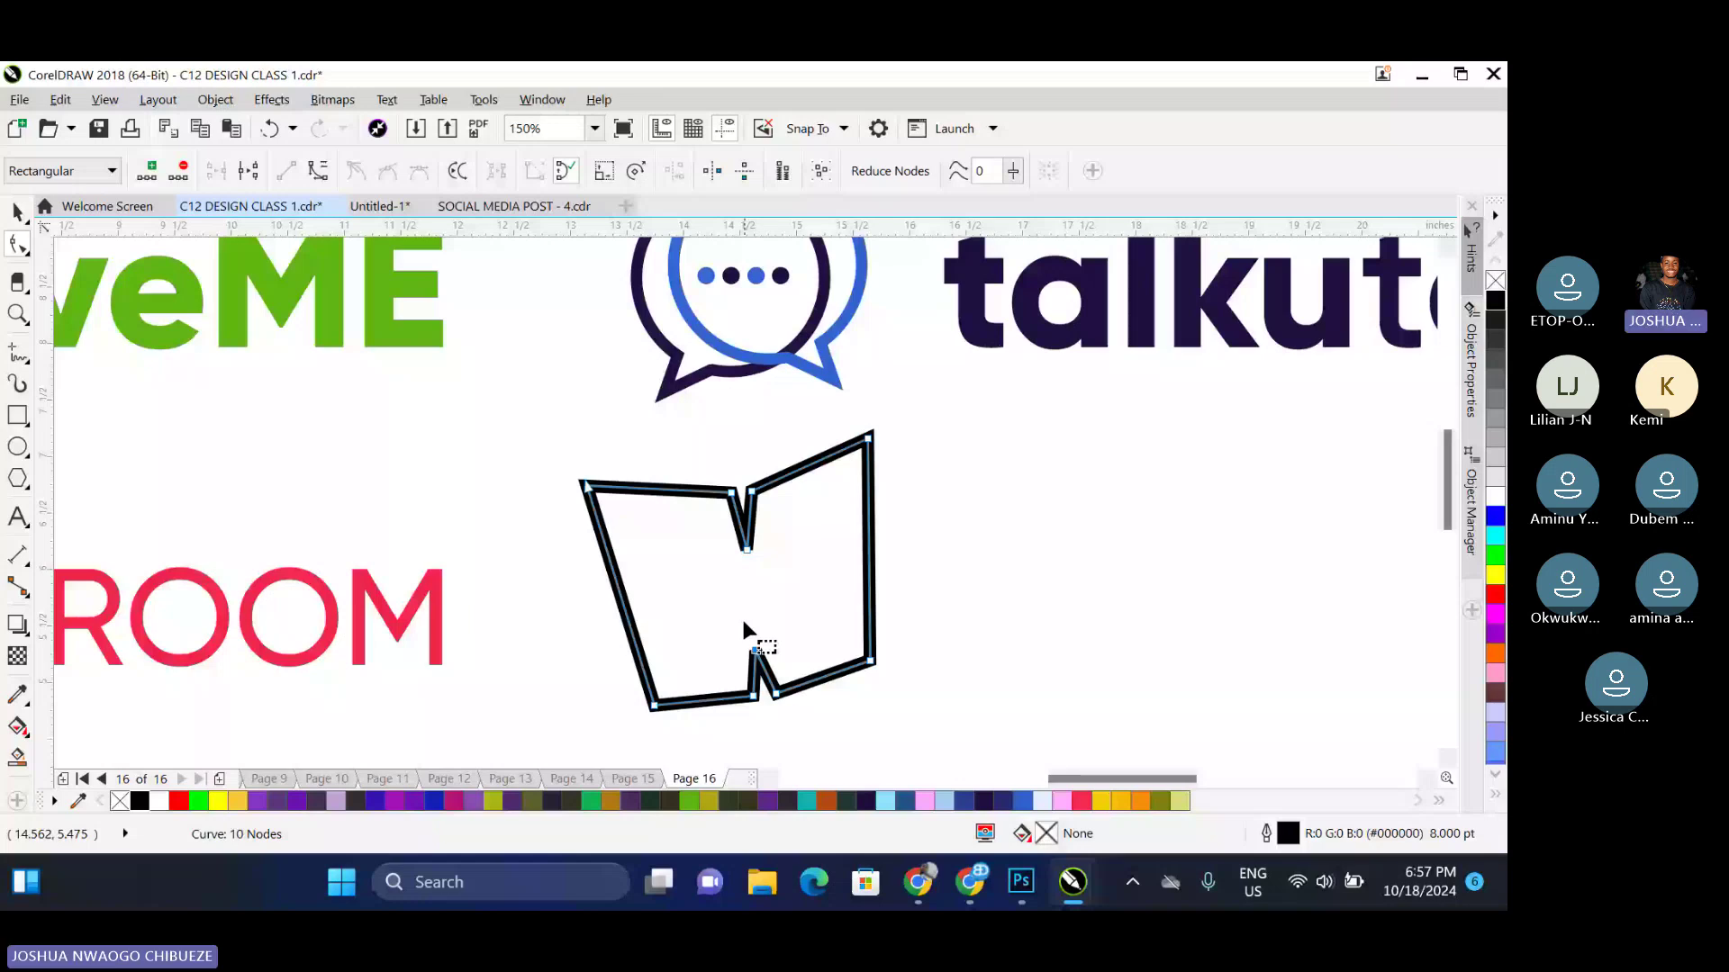
pyautogui.press('space')
pyautogui.press('F3')
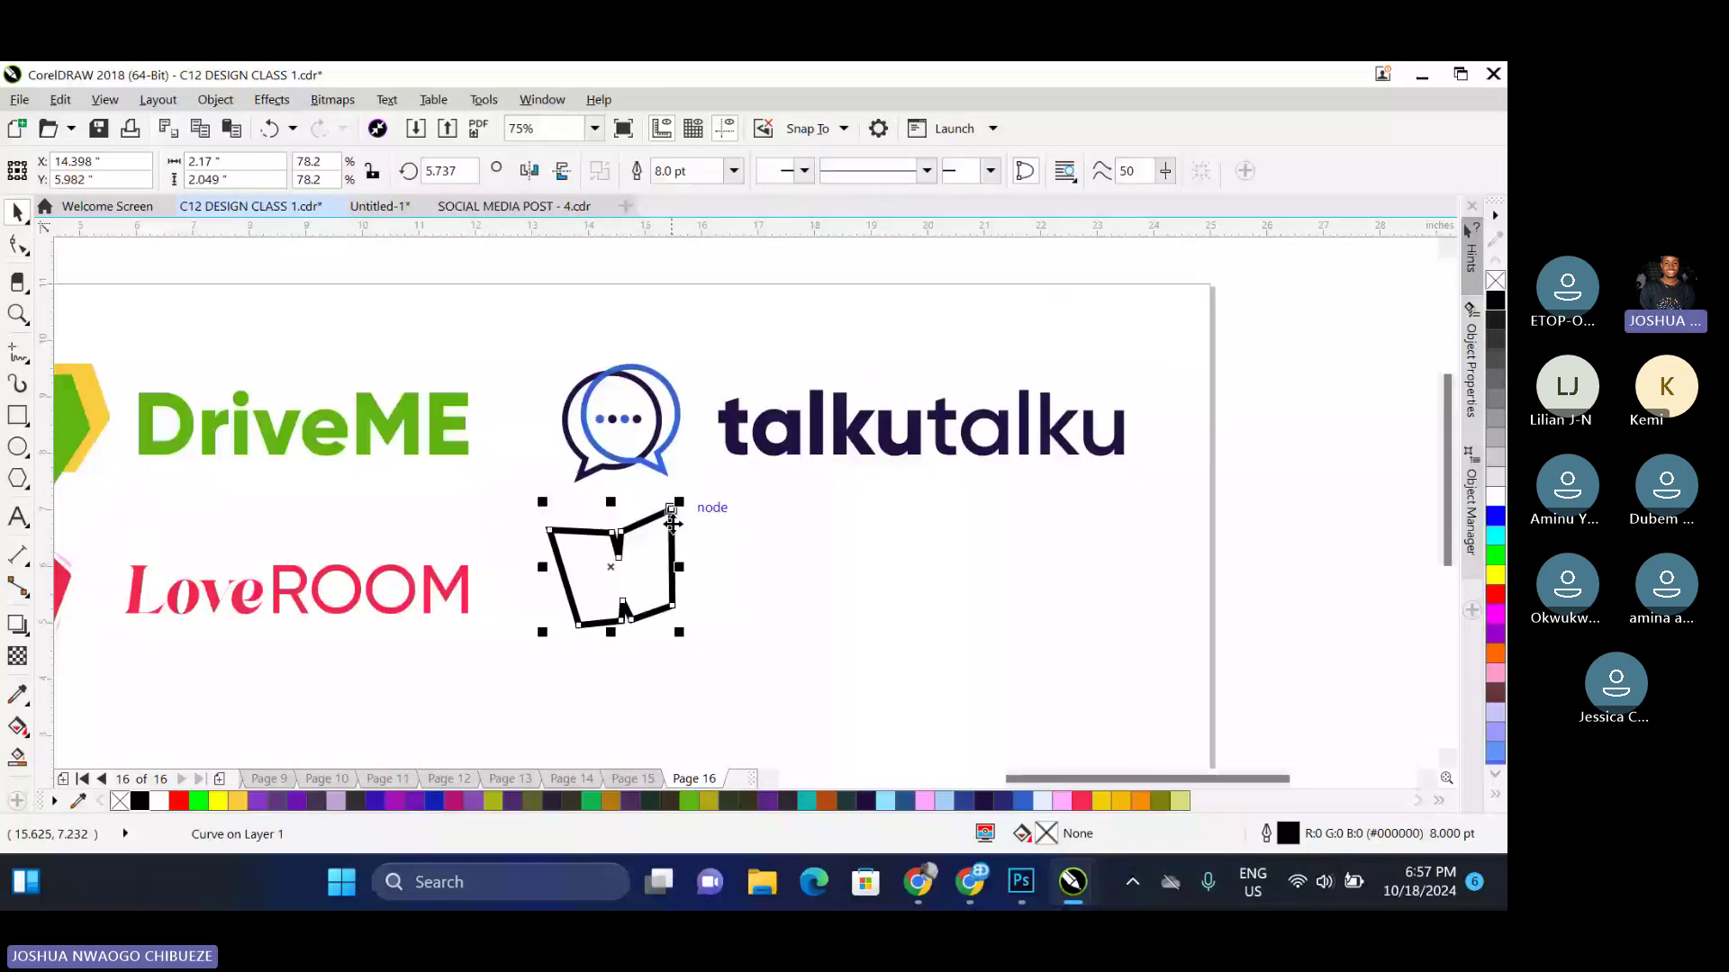
# Fill the book with blue, remove its outline, and offset a light blue #A3CDF5 duplicate slightly up and right behind it
pyautogui.scroll(1, 672, 523)
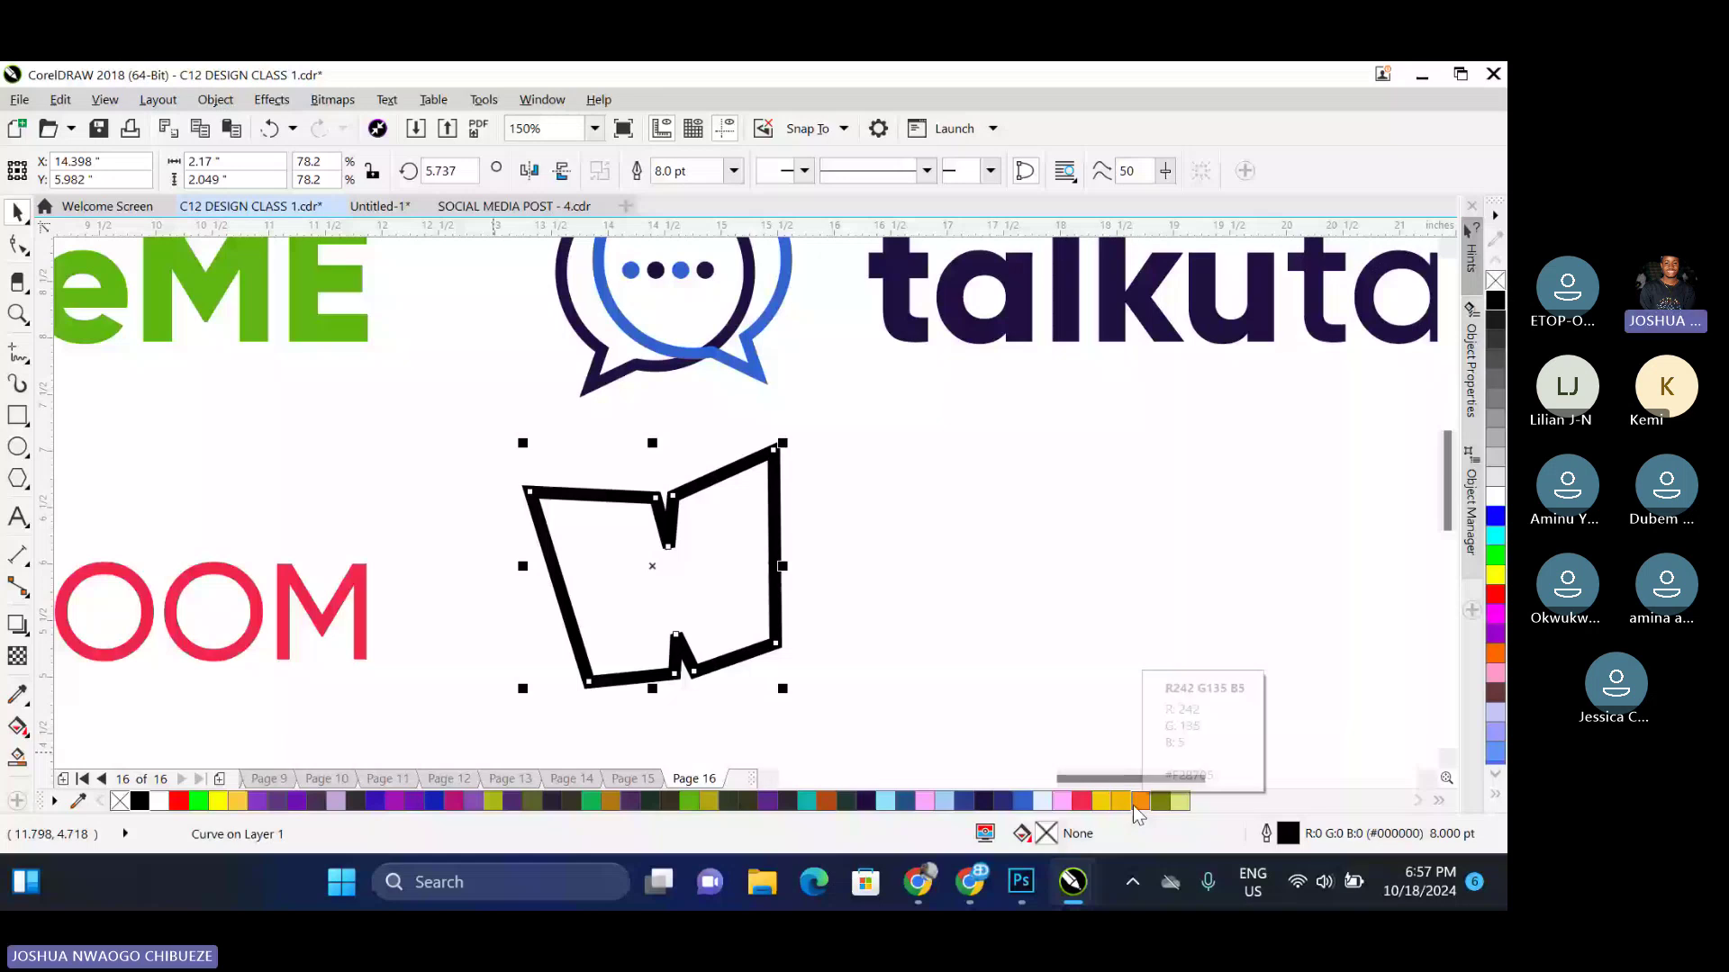
pyautogui.click(904, 801)
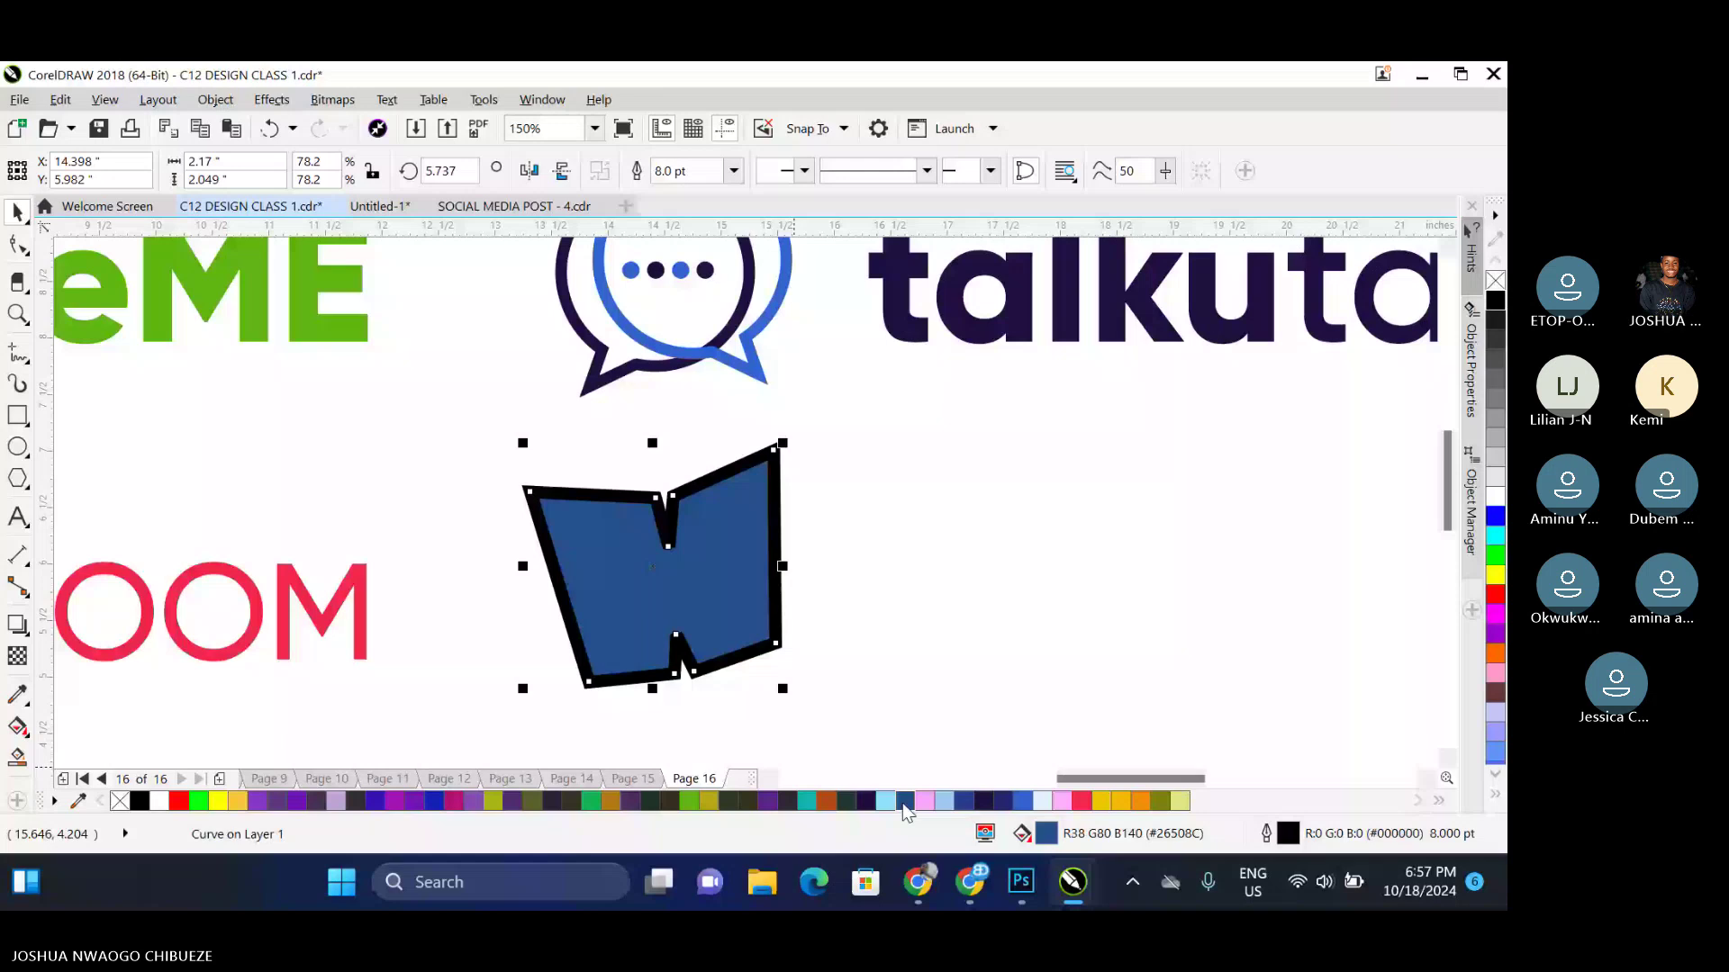
pyautogui.click(646, 564)
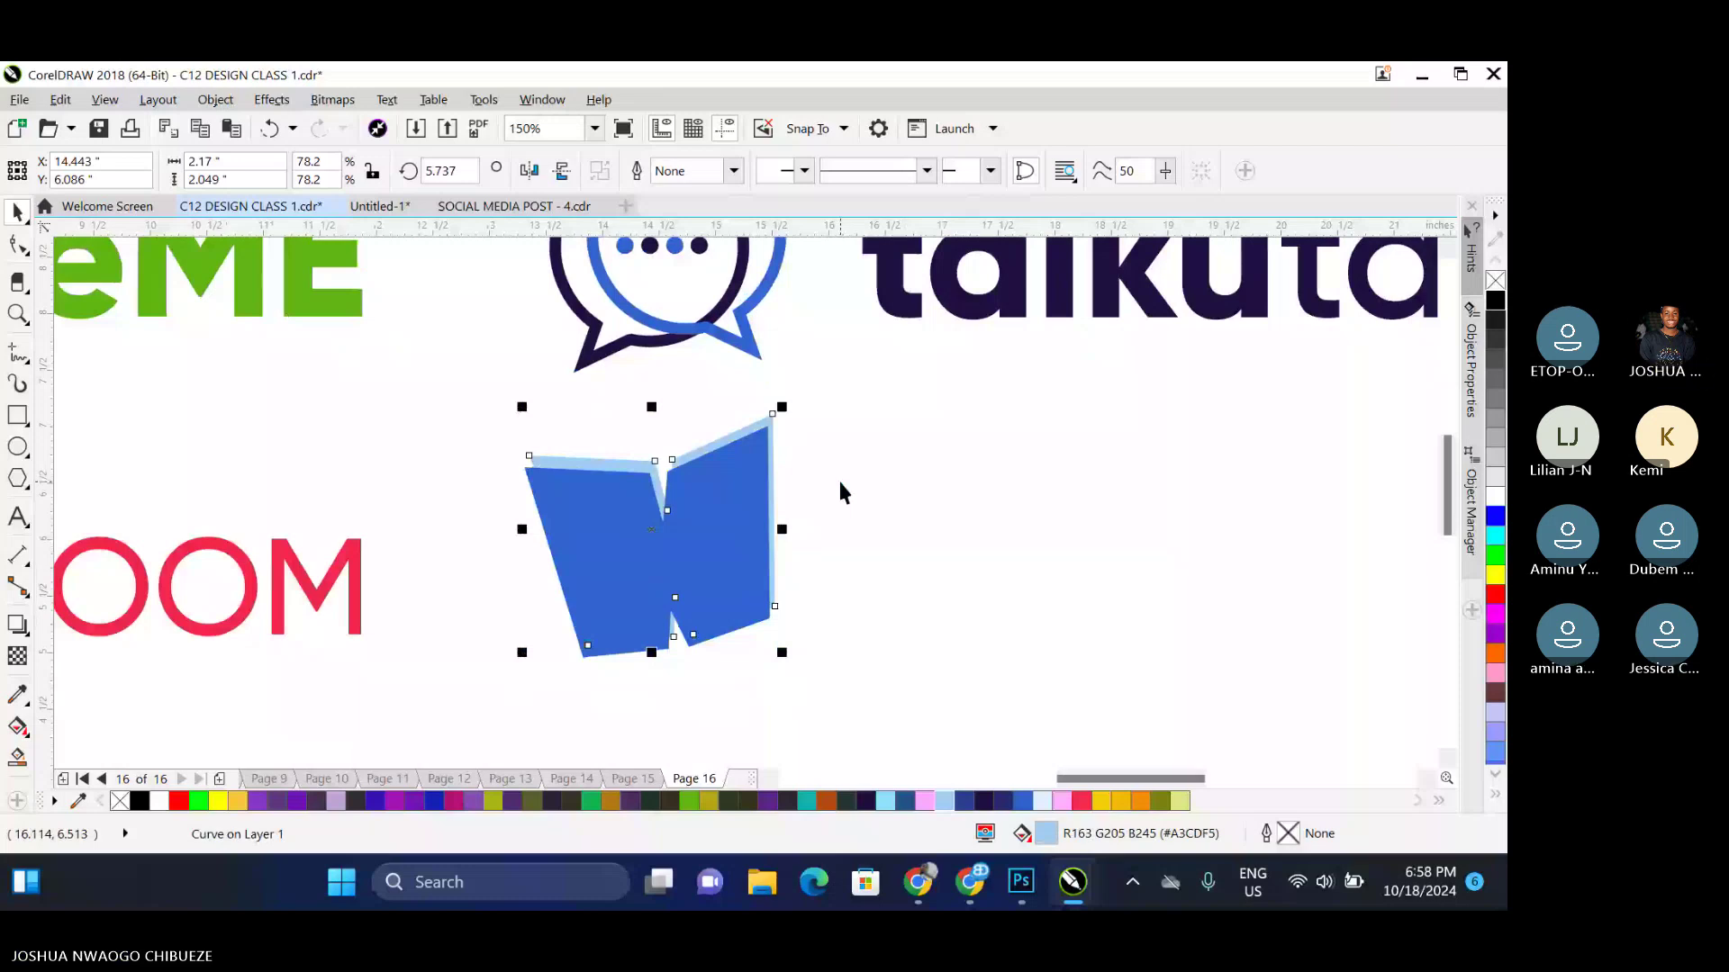
pyautogui.scroll(2, 758, 420)
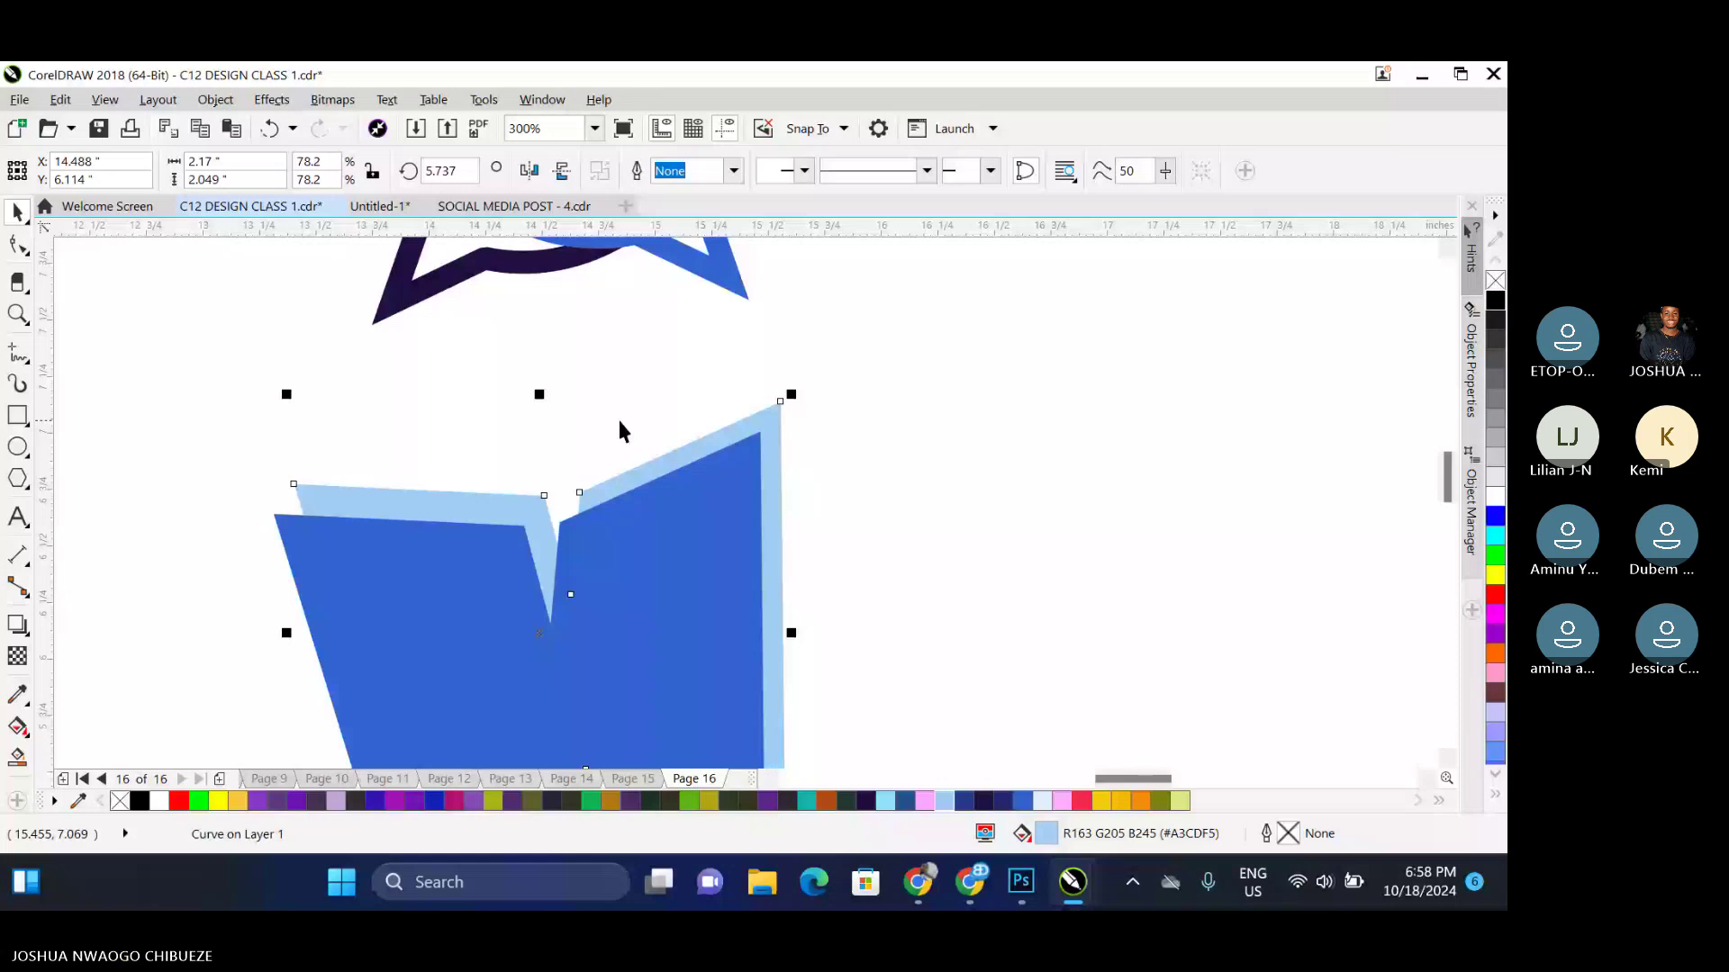
pyautogui.scroll(-2, 619, 421)
# Add the wordmark "BookClub" beside the book symbol in dark purple Gilroy ExtraBold, trying "Readers" first
pyautogui.click(827, 439)
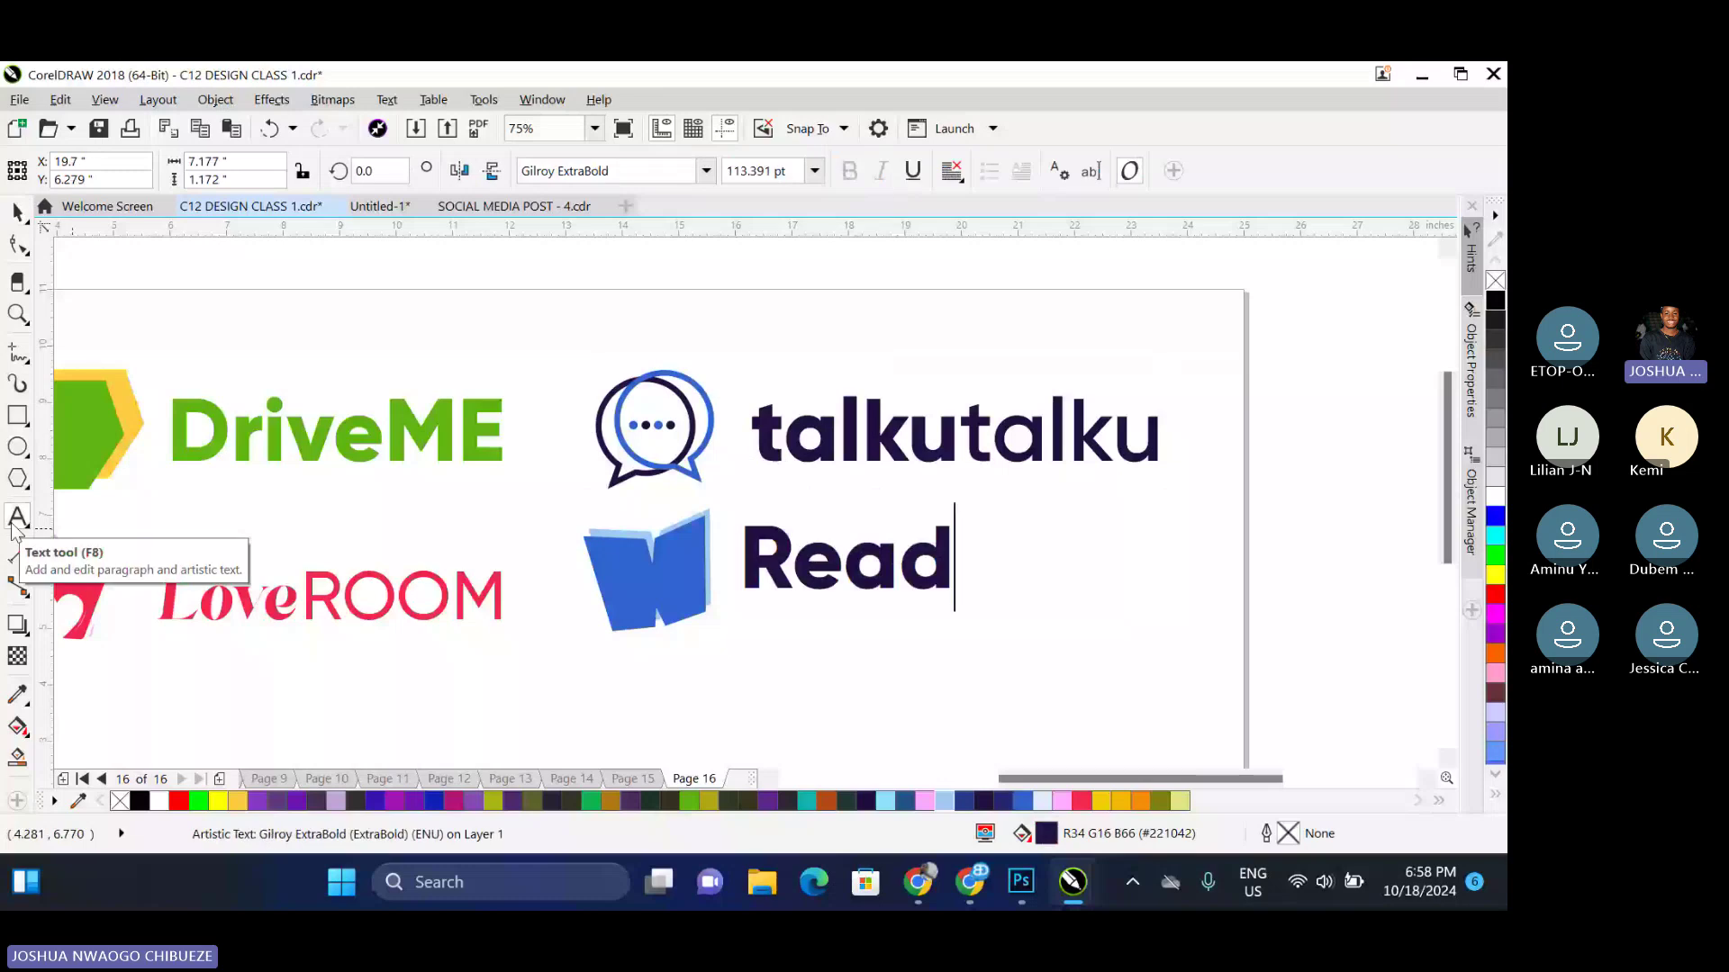
pyautogui.write('ers')
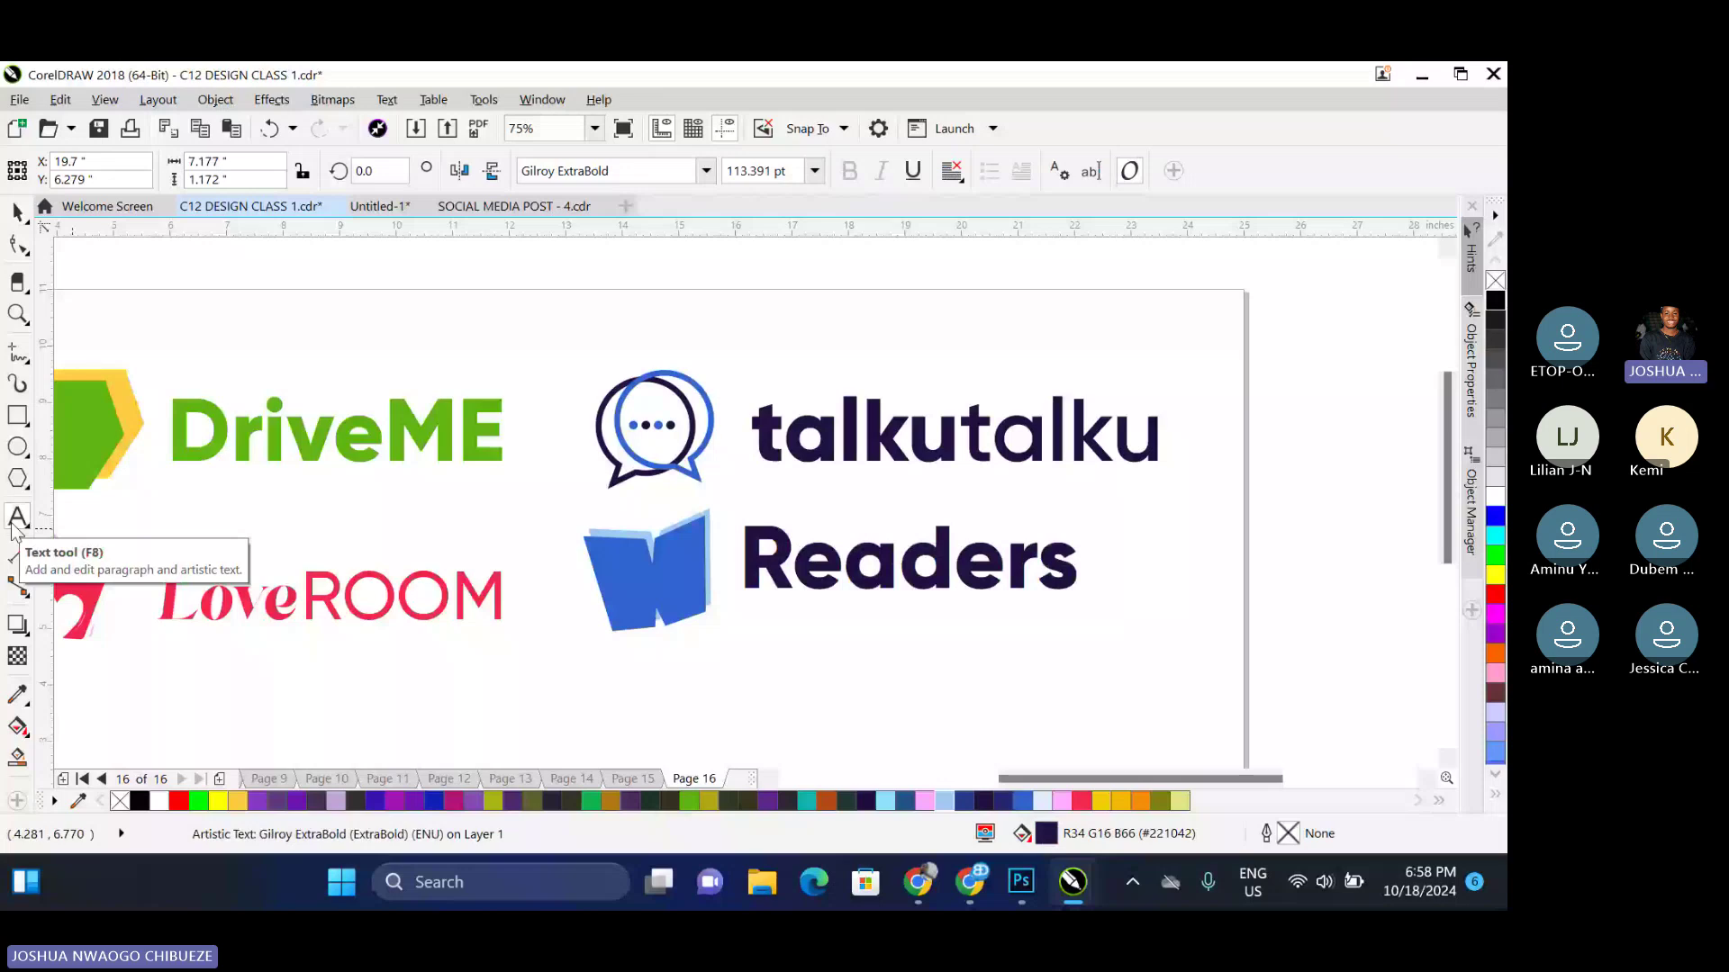
pyautogui.hotkey('ctrl', 'z')
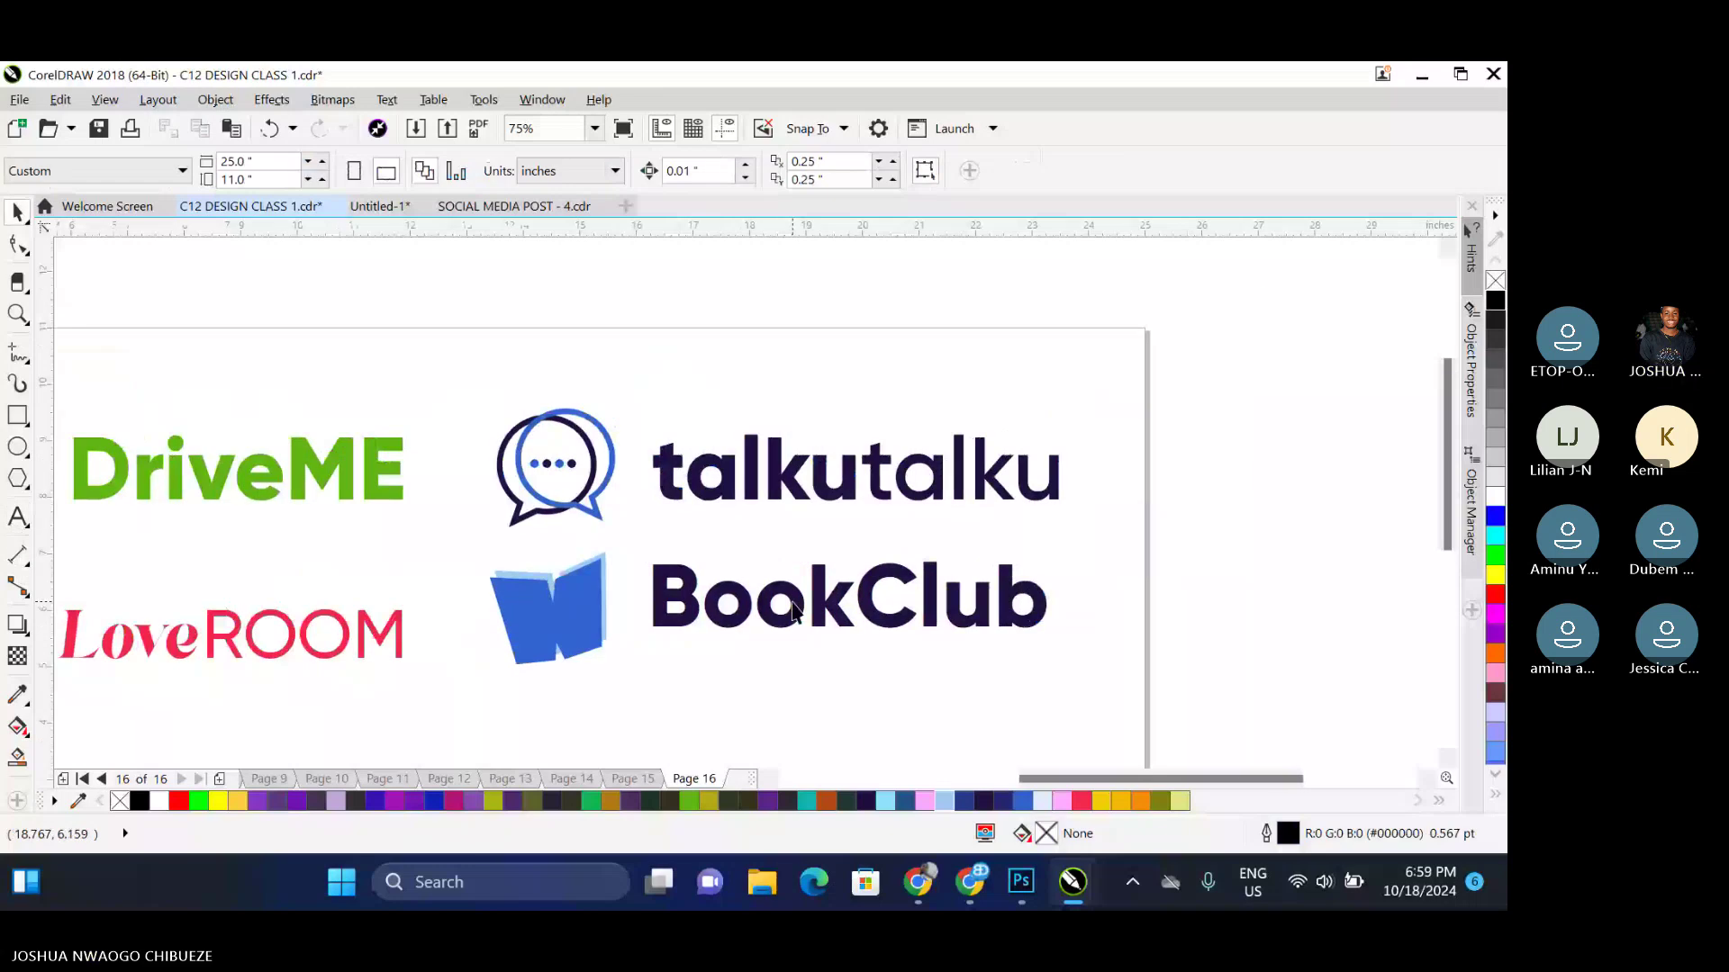
# Recolour the BookClub text to blue #3264D3, set it in Gilroy SemiBold after trying Gilroy Italic, and lower it slightly beside the book
pyautogui.click(793, 611)
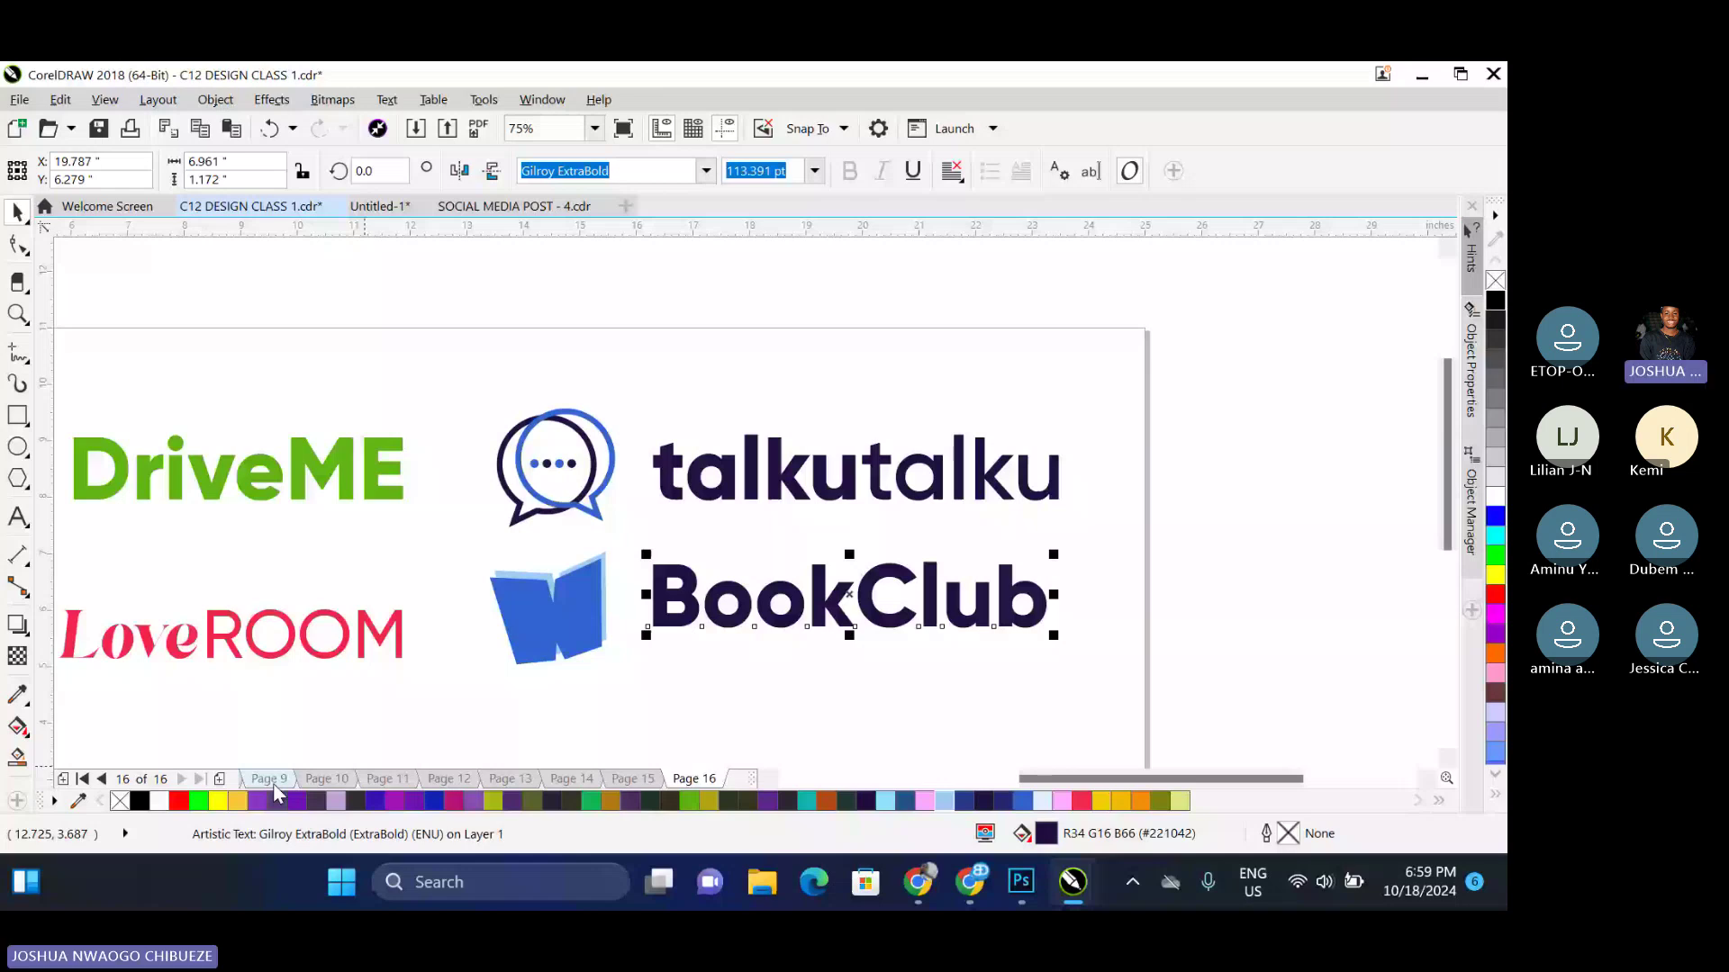
pyautogui.click(706, 171)
pyautogui.click(664, 263)
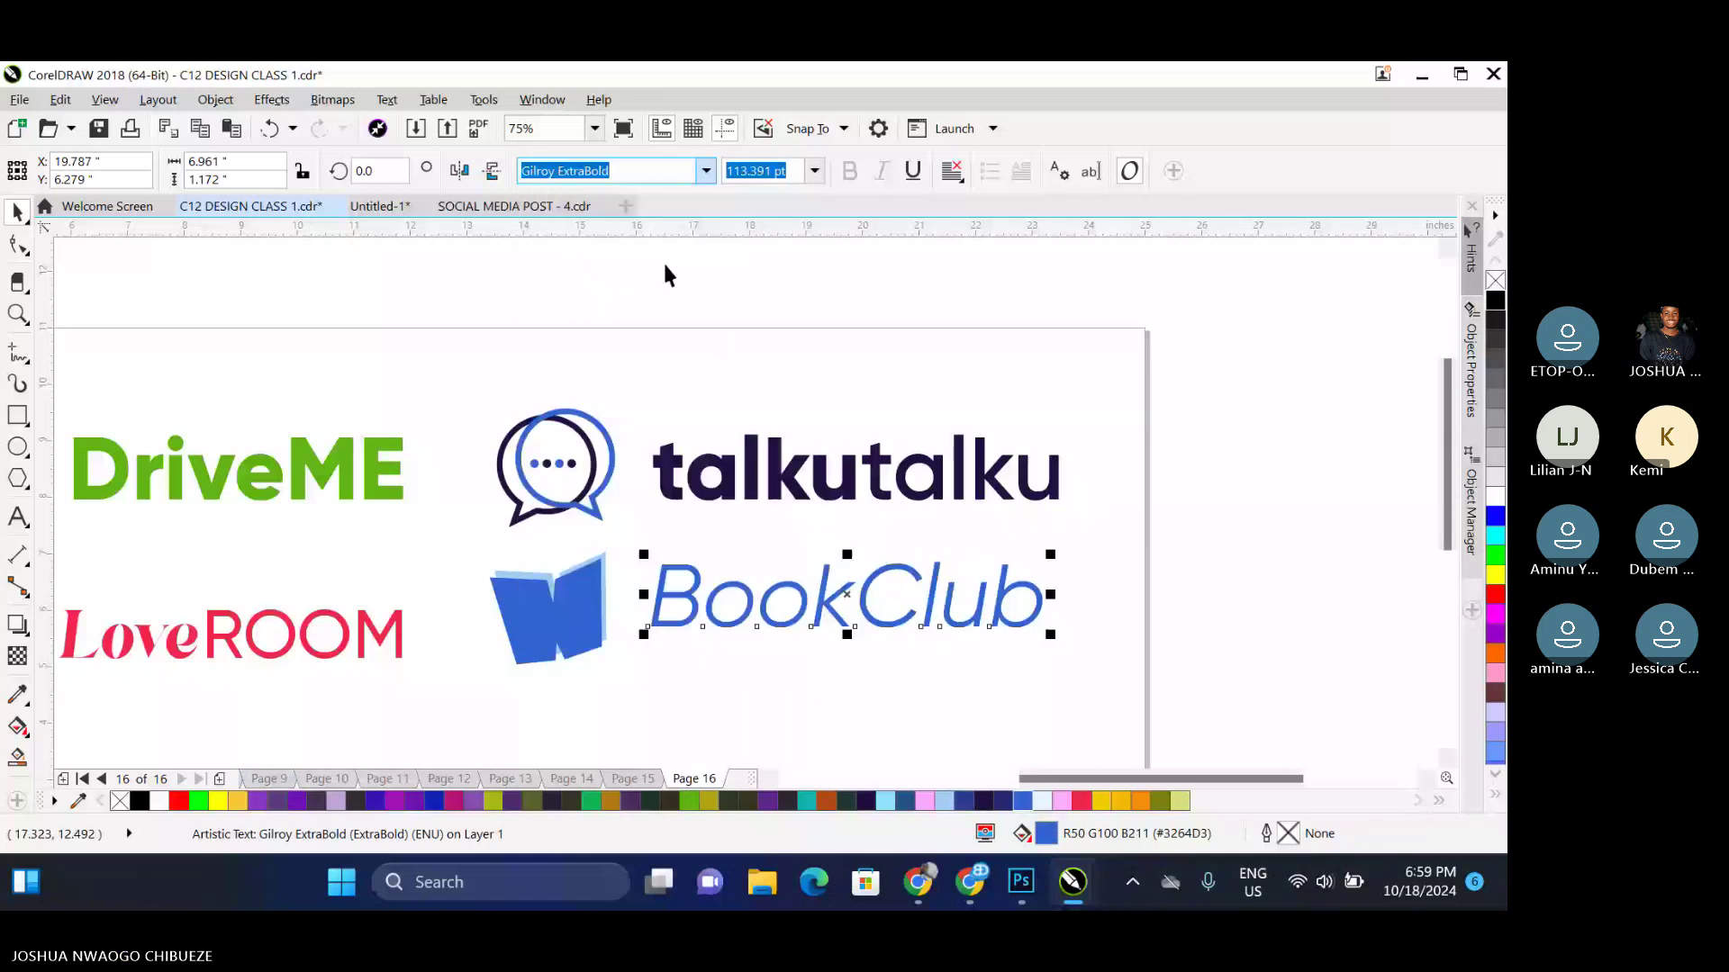
pyautogui.click(706, 171)
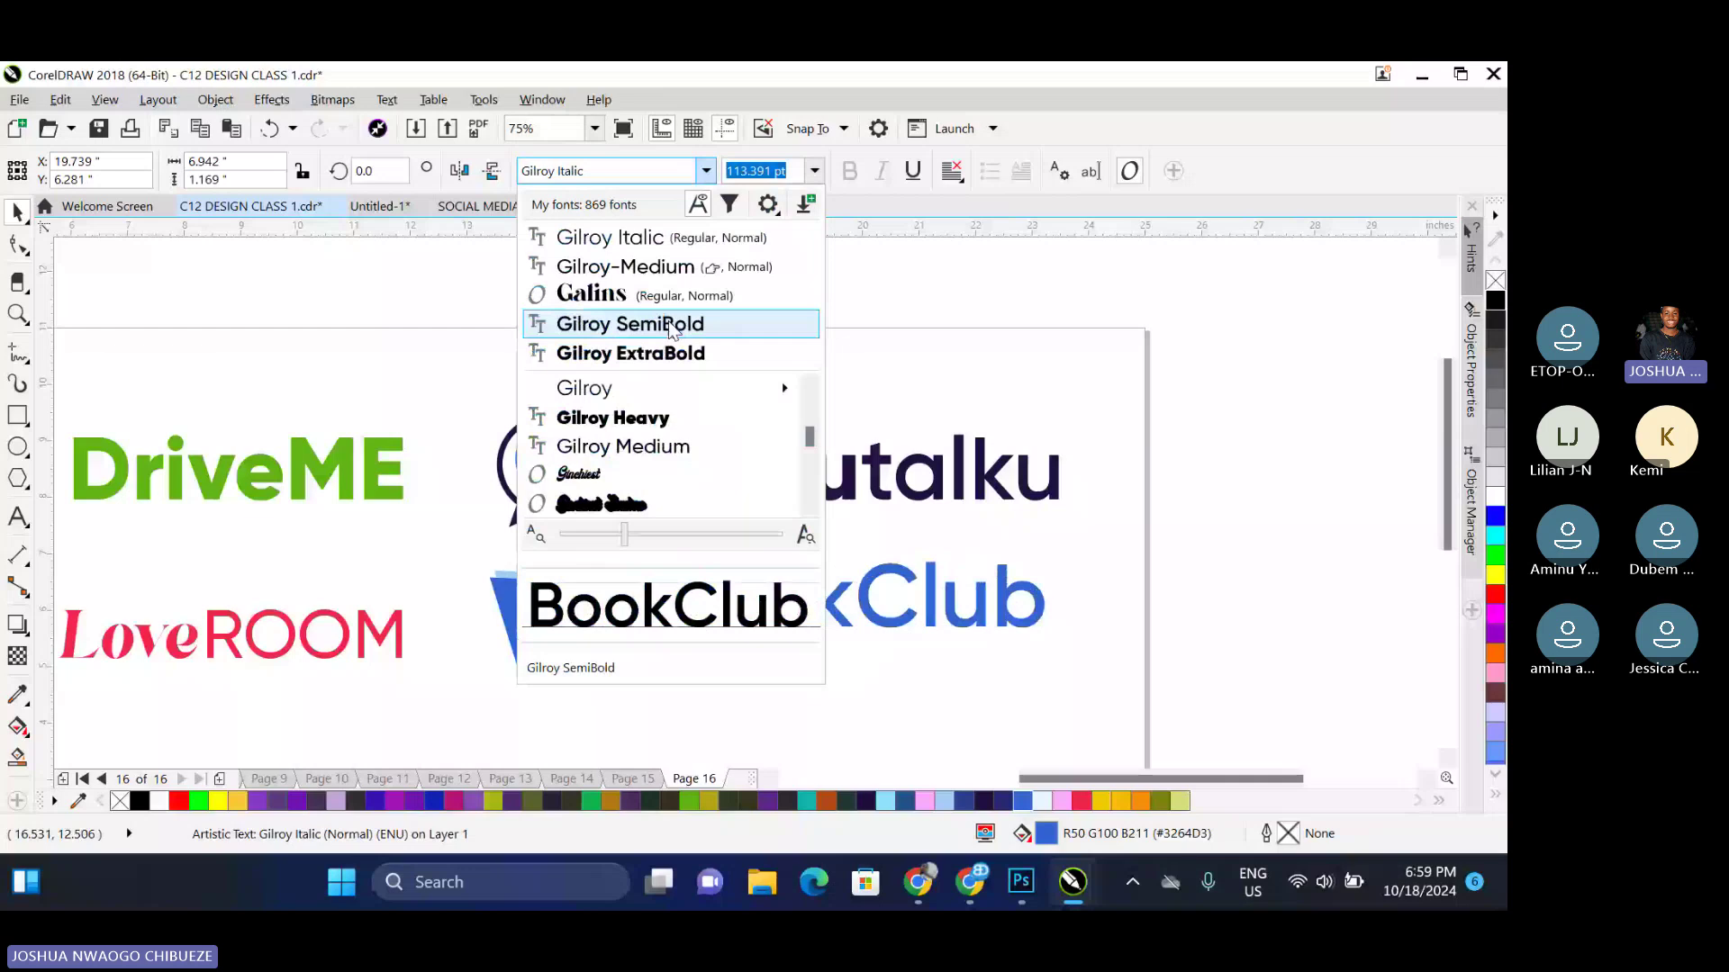
pyautogui.click(671, 325)
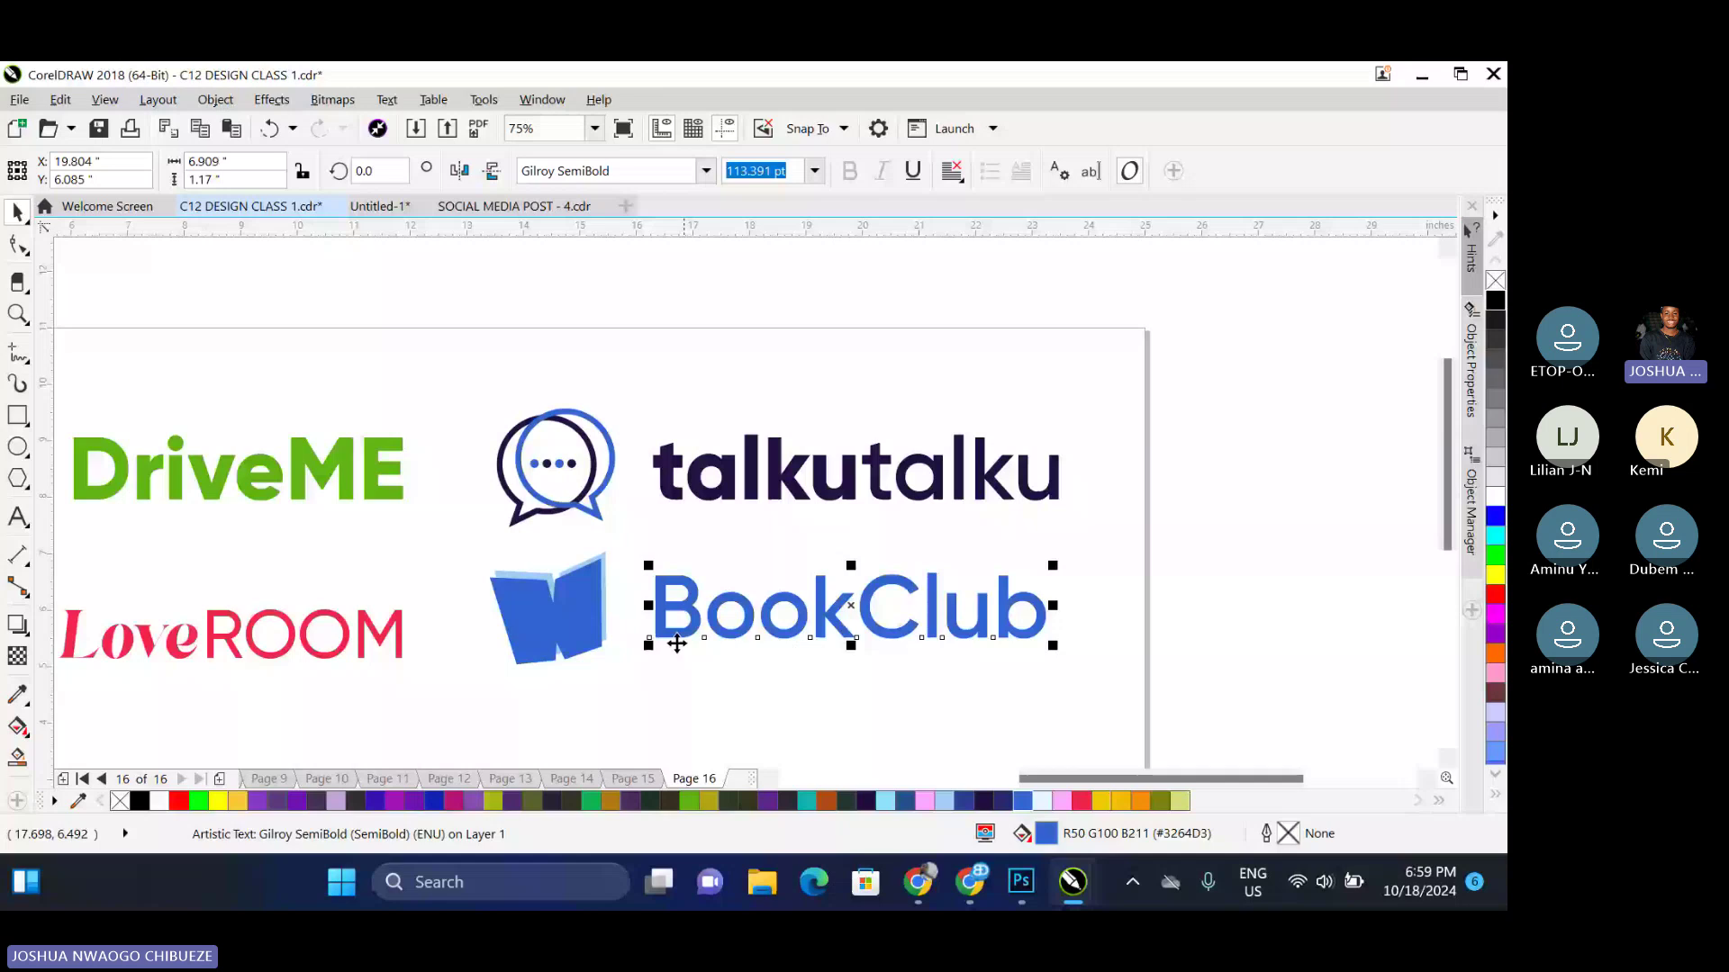
# Deselect the wordmark and preview the four logos in full screen
pyautogui.press('Escape')
pyautogui.click(581, 453)
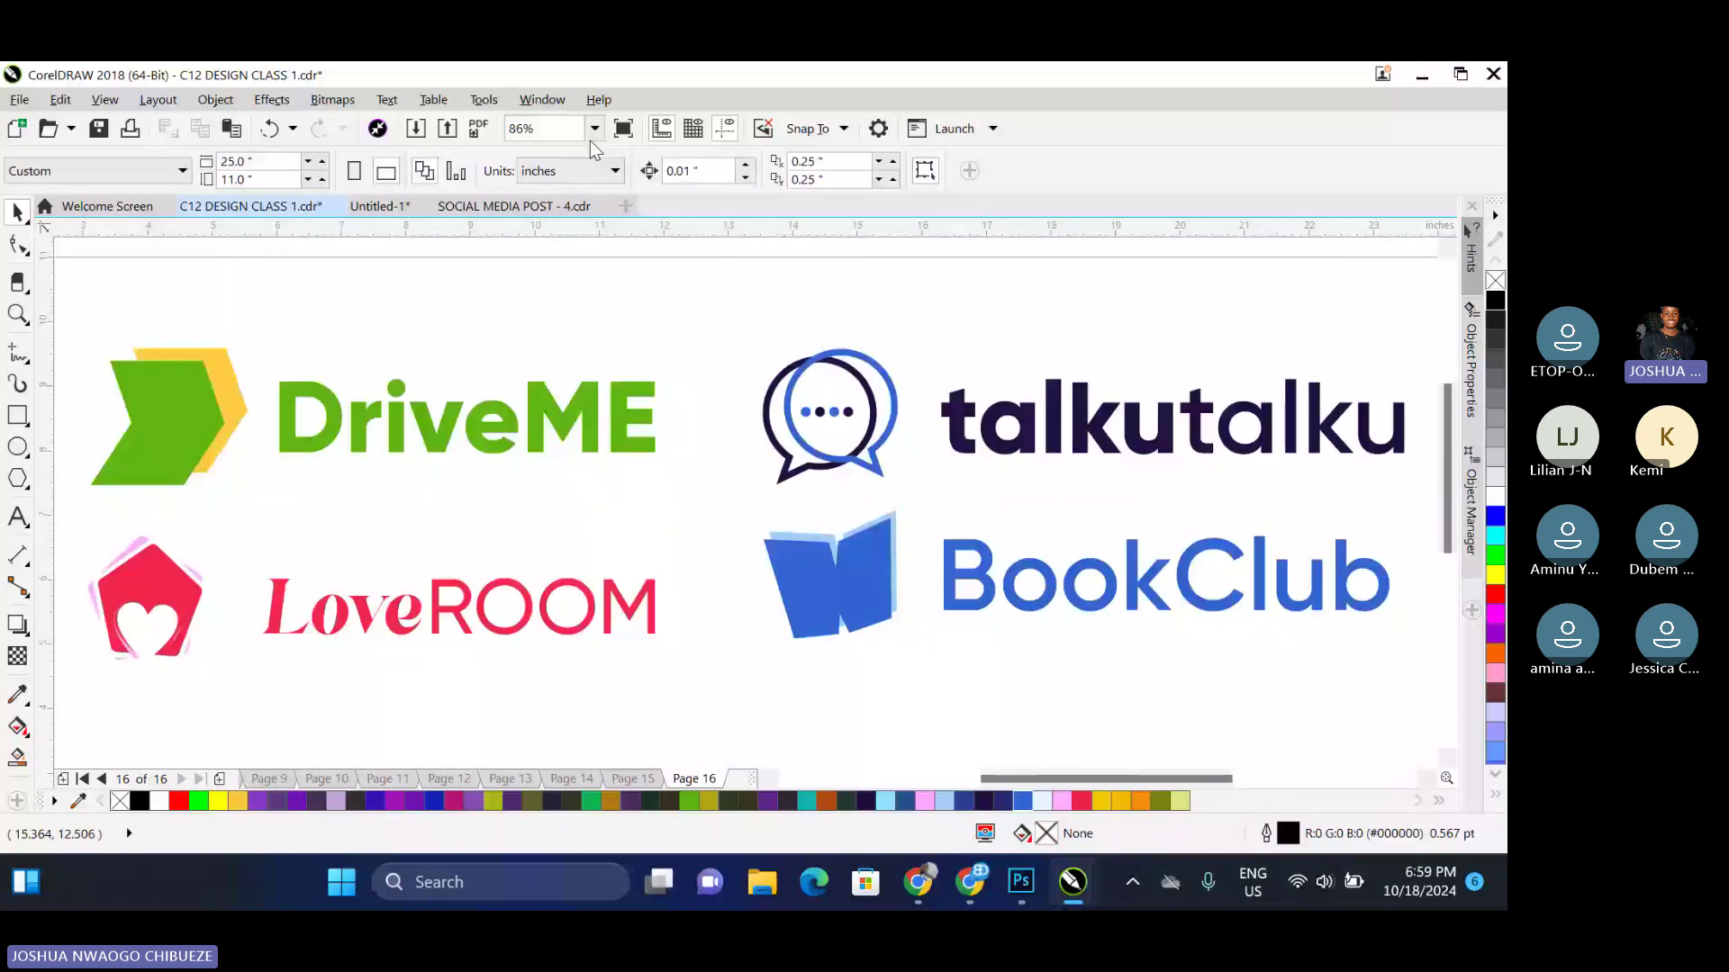
pyautogui.press('F9')
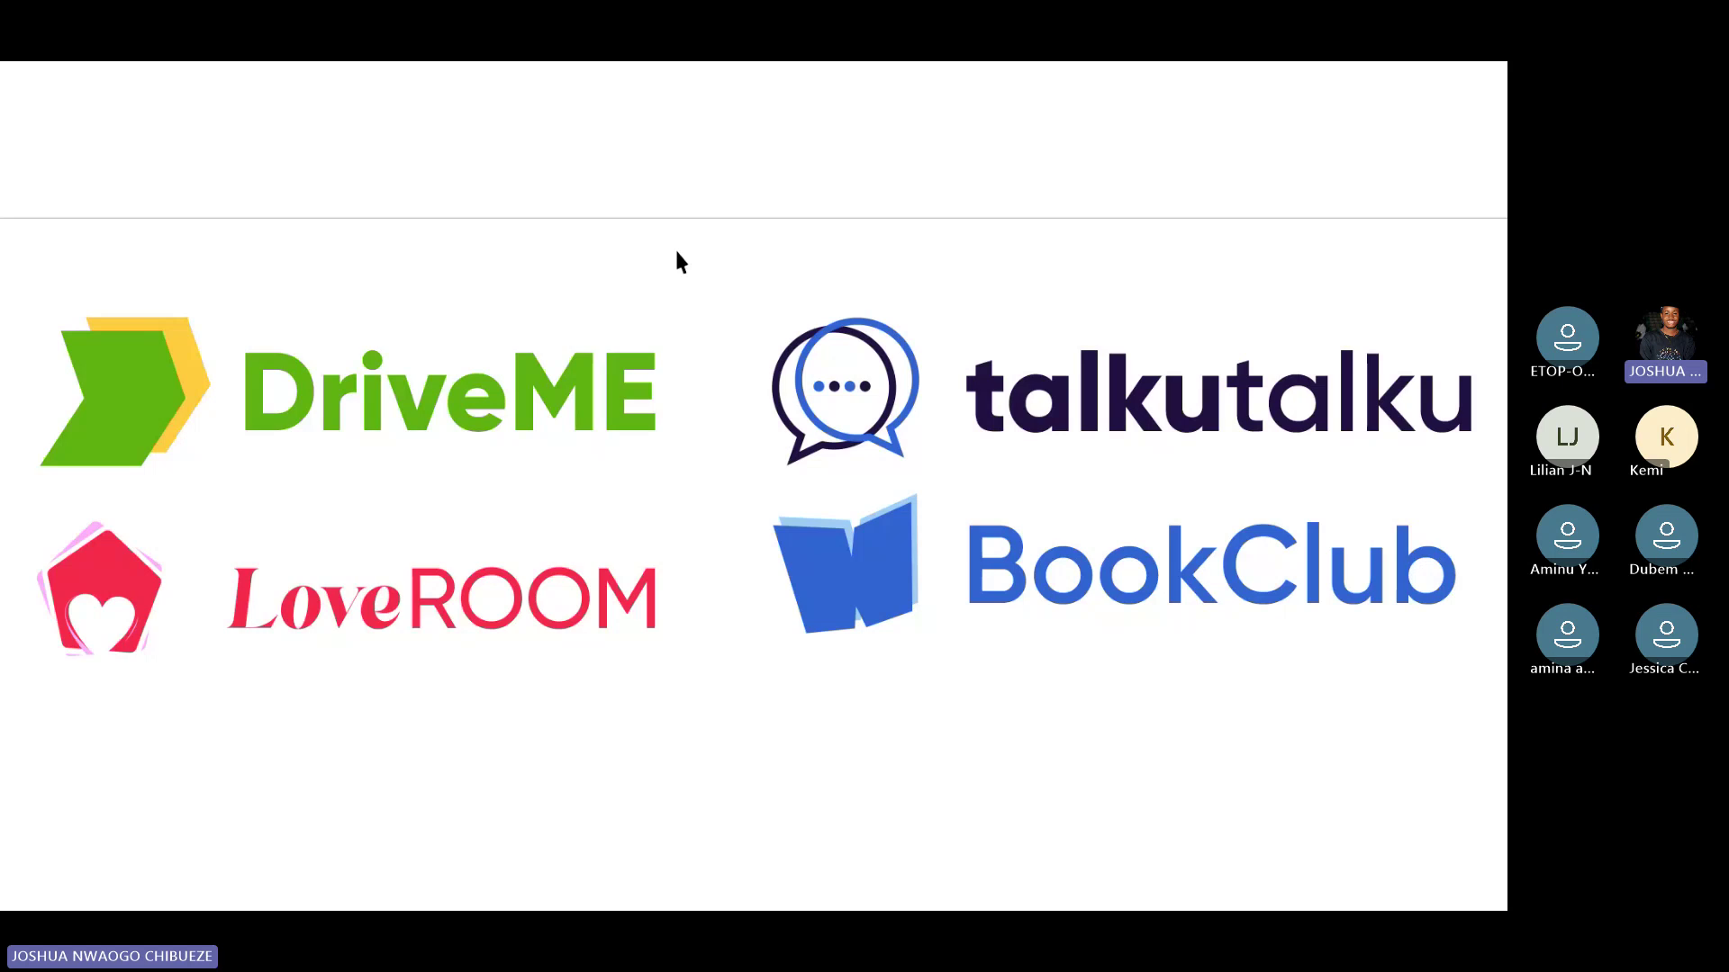
# Add the artistic text "Z" in the empty area below the LoveROOM logo
pyautogui.click(705, 353)
pyautogui.scroll(-3, 475, 343)
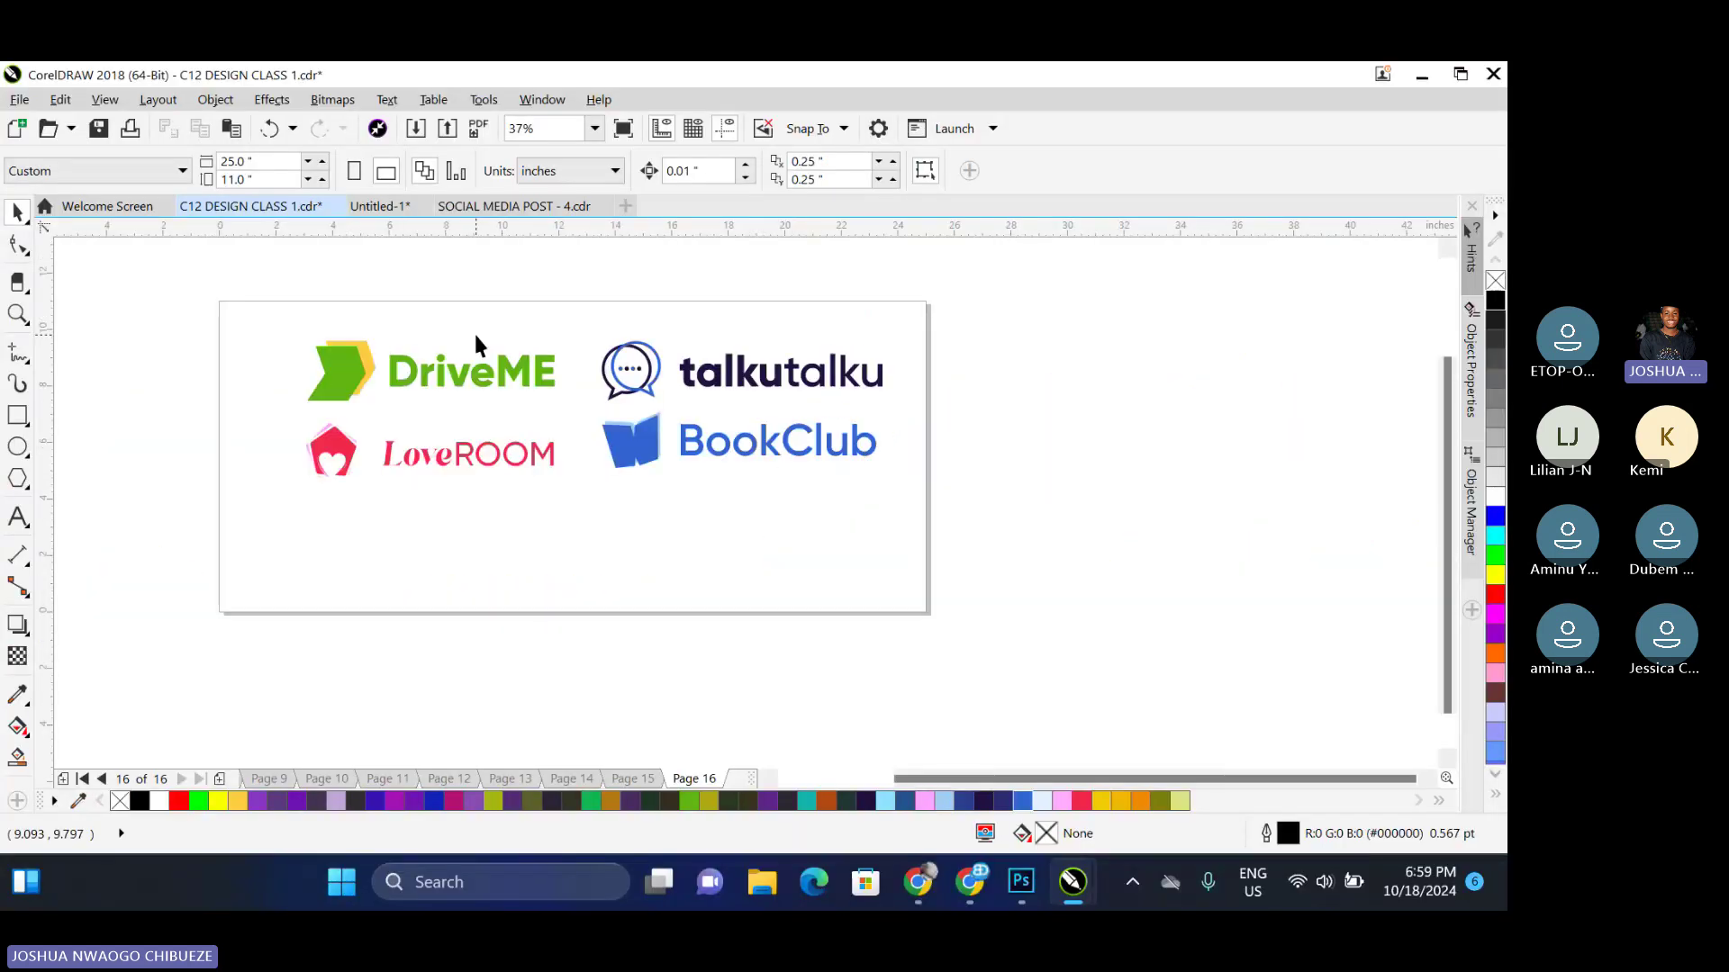
pyautogui.scroll(2, 648, 441)
pyautogui.scroll(-2, 648, 441)
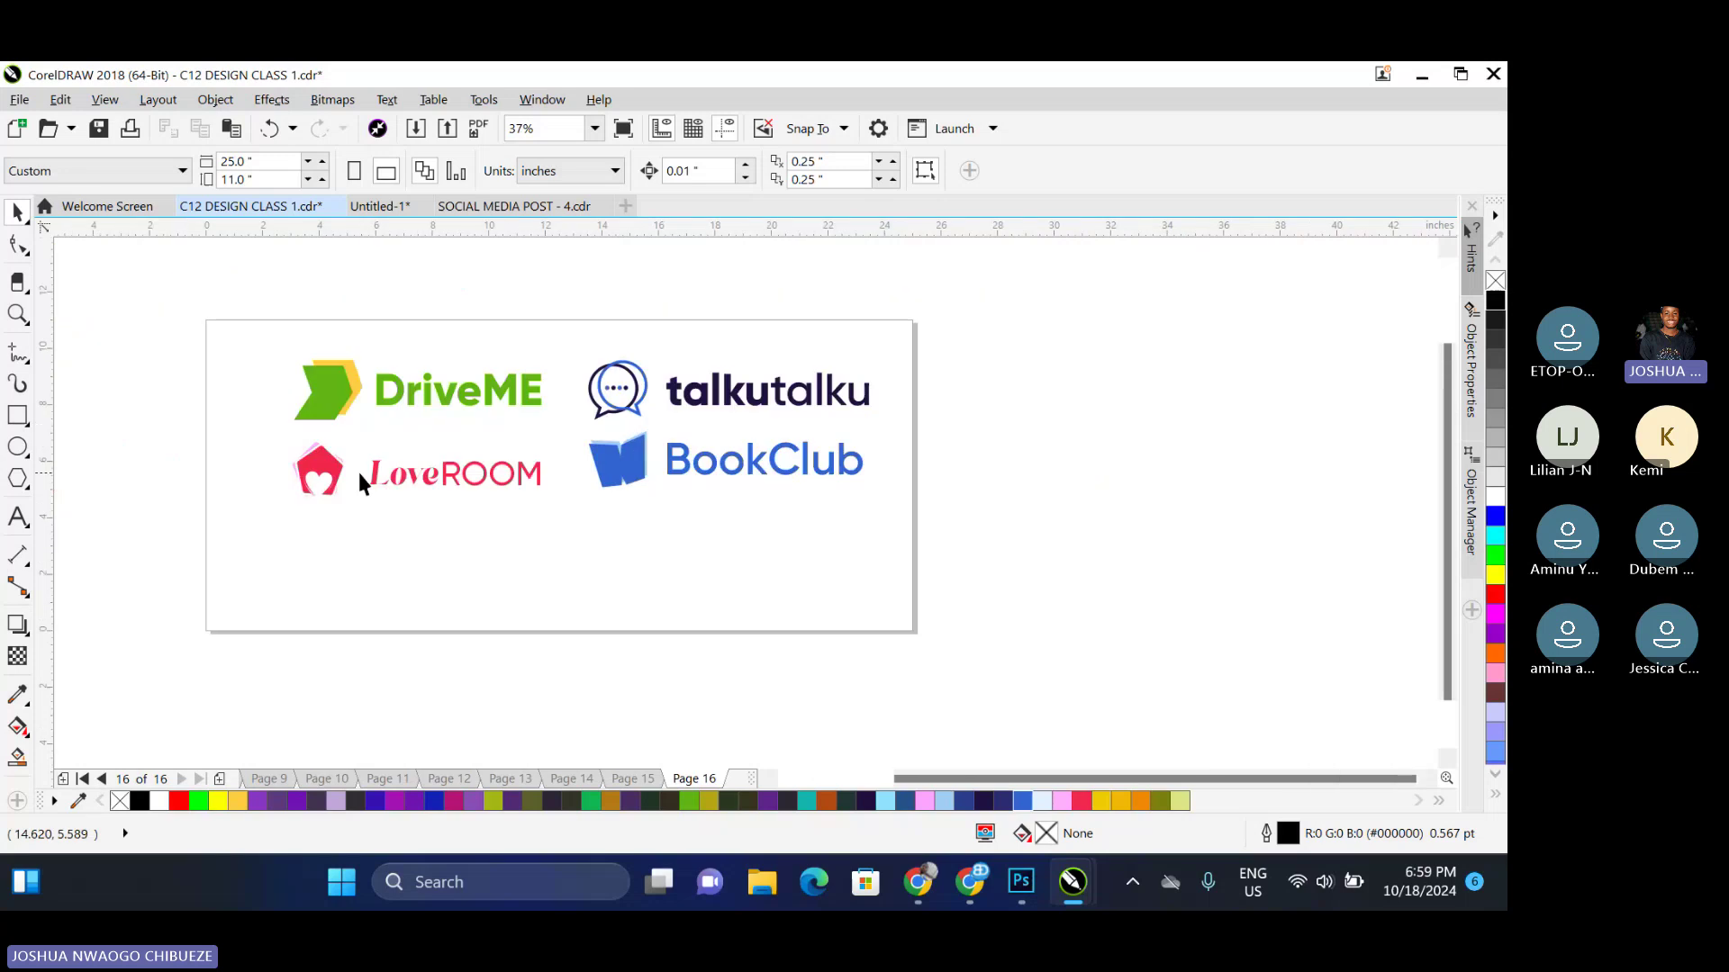
pyautogui.scroll(2, 385, 513)
pyautogui.press('F8')
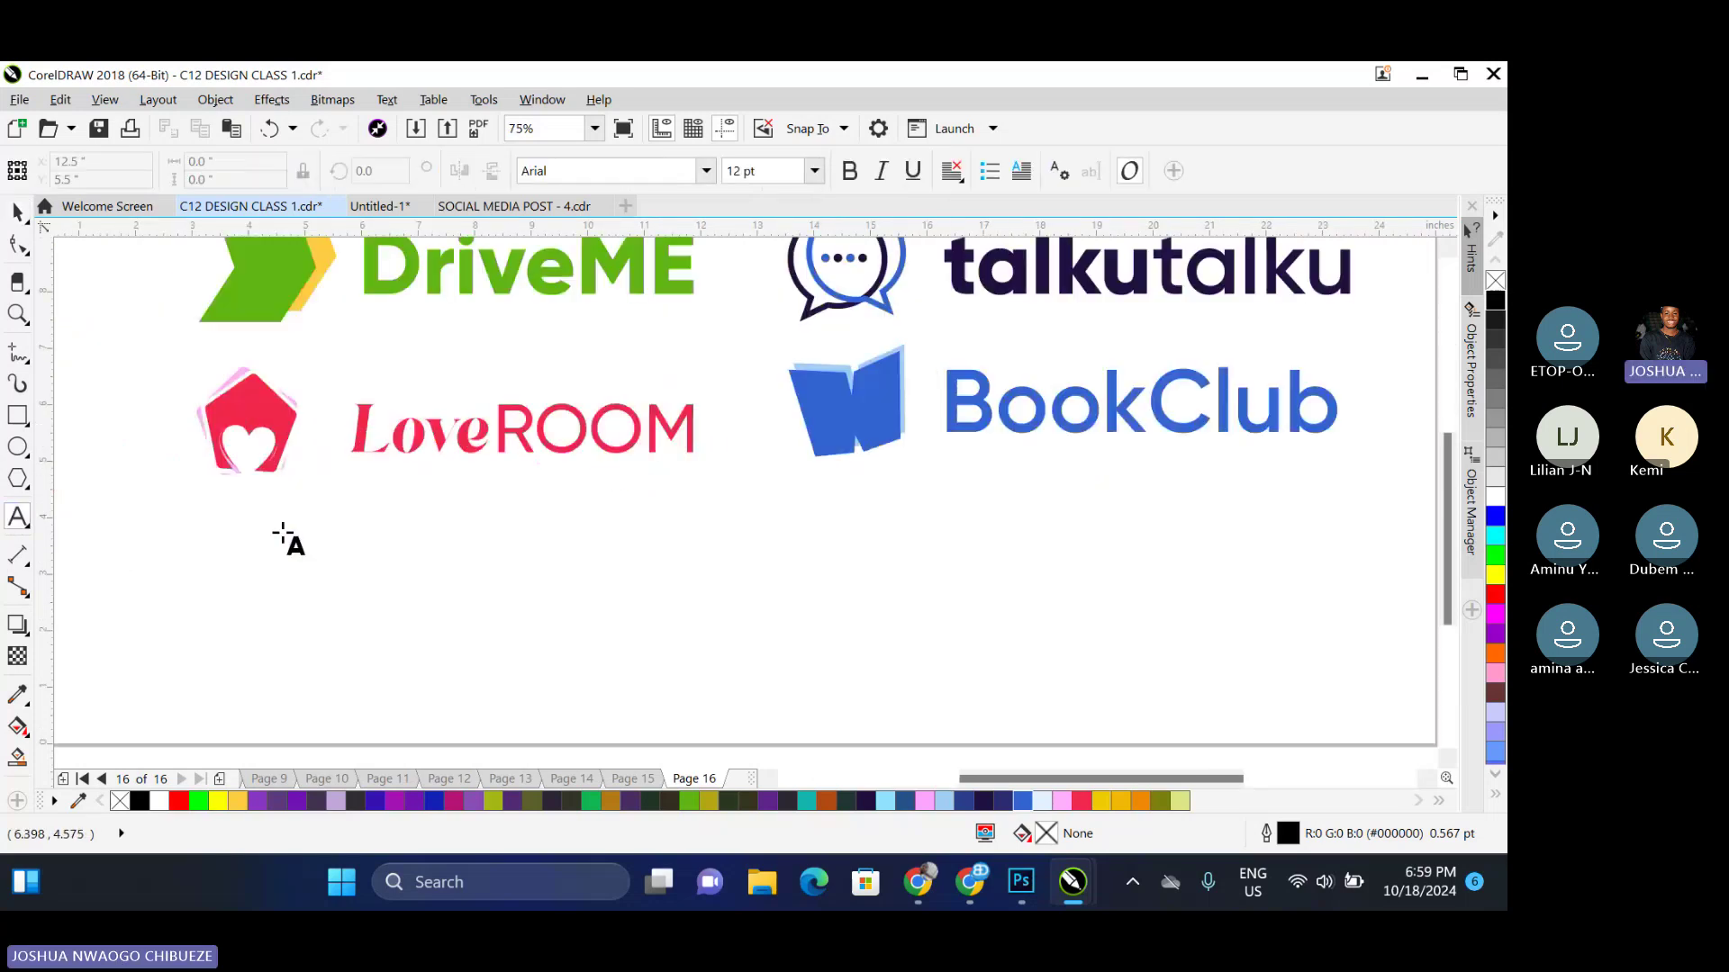
pyautogui.click(238, 571)
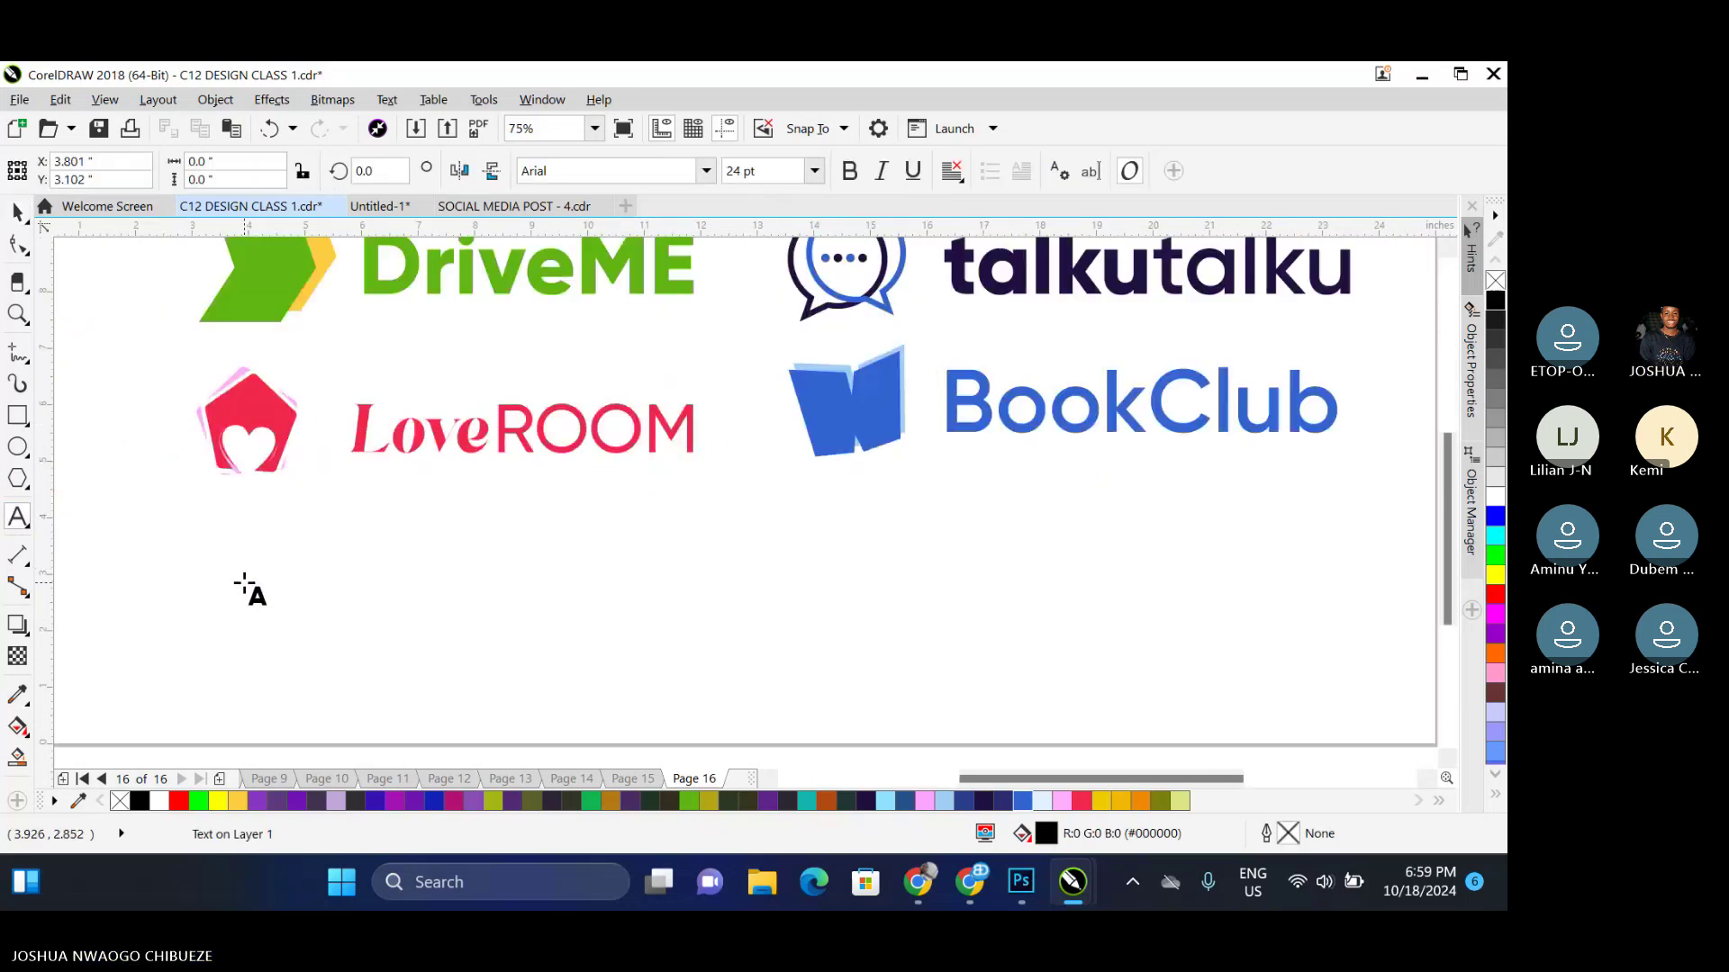
pyautogui.write('a')
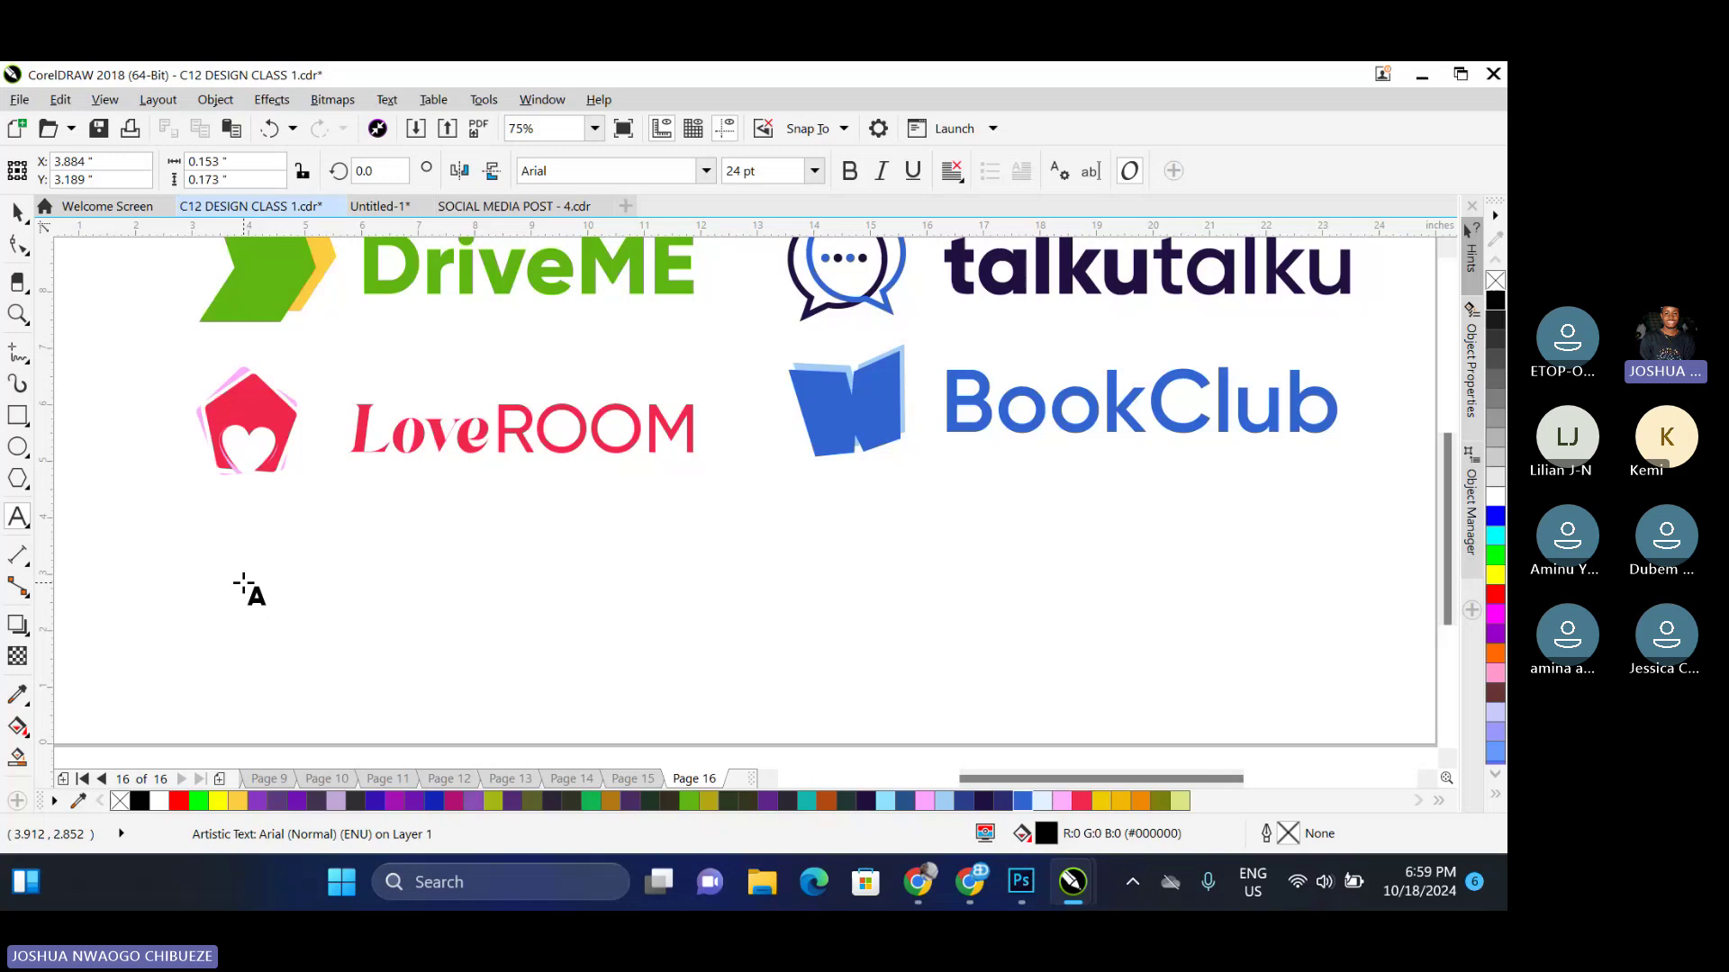
pyautogui.hotkey('ctrl', 'space')
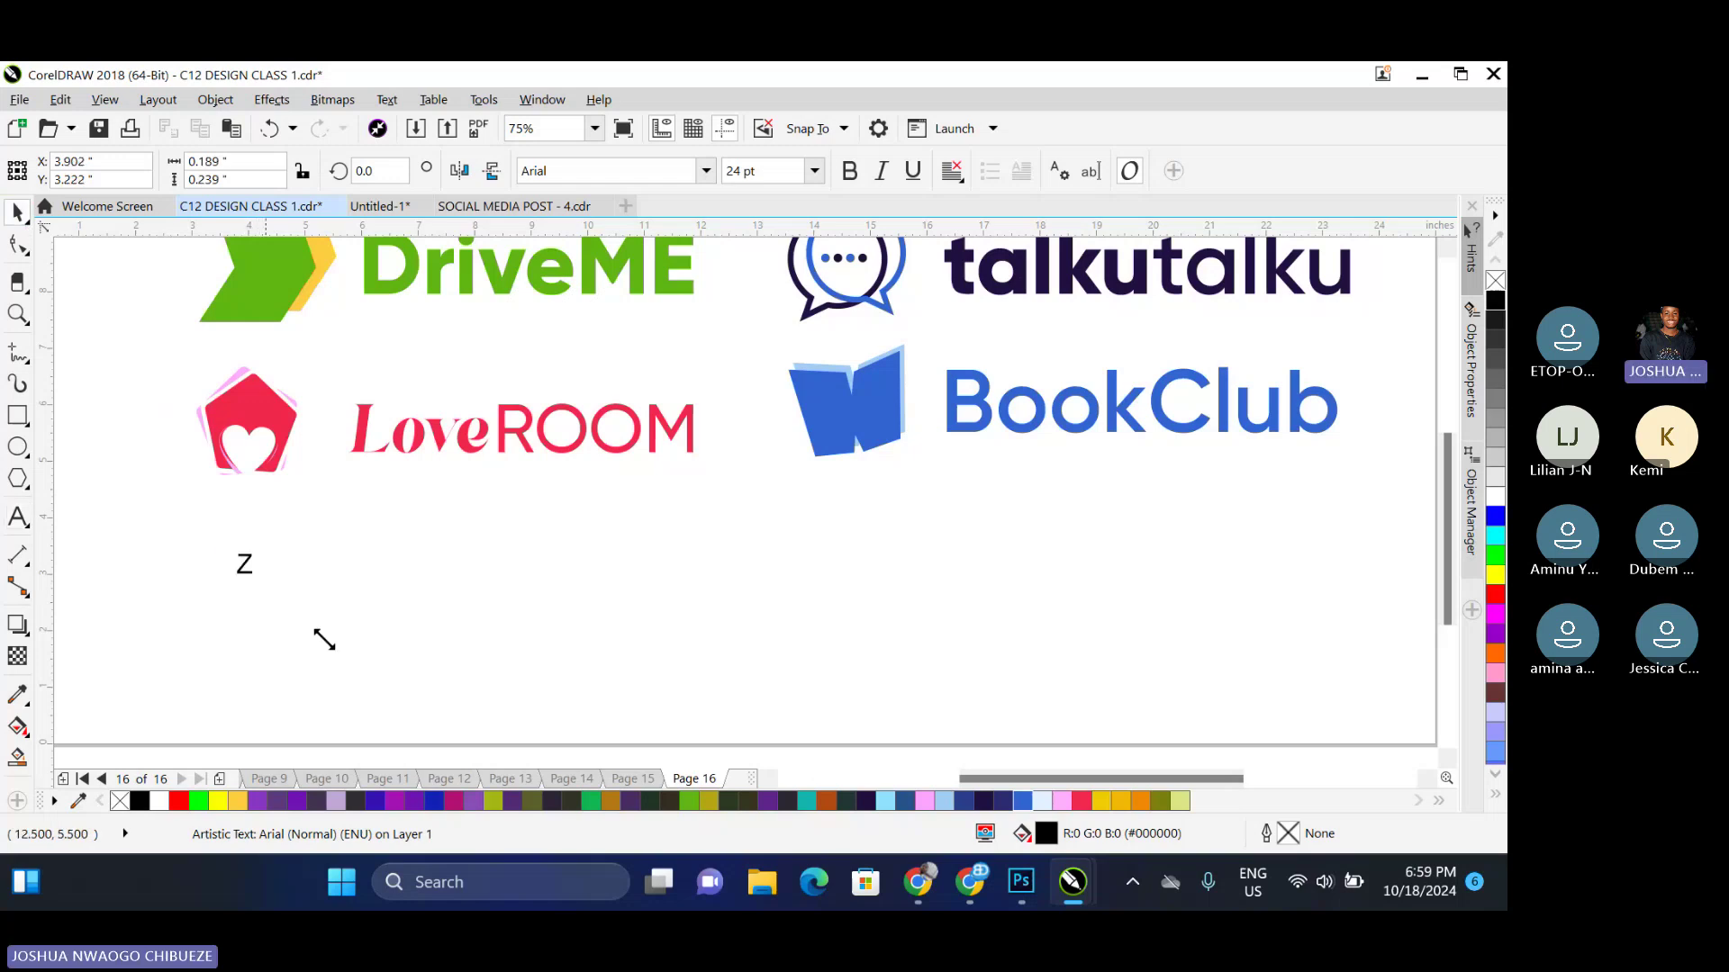
# Scale the Z up proportionally to about 245 pt and place it directly under the LoveROOM icon
pyautogui.moveTo(324, 640); pyautogui.dragTo(403, 705)
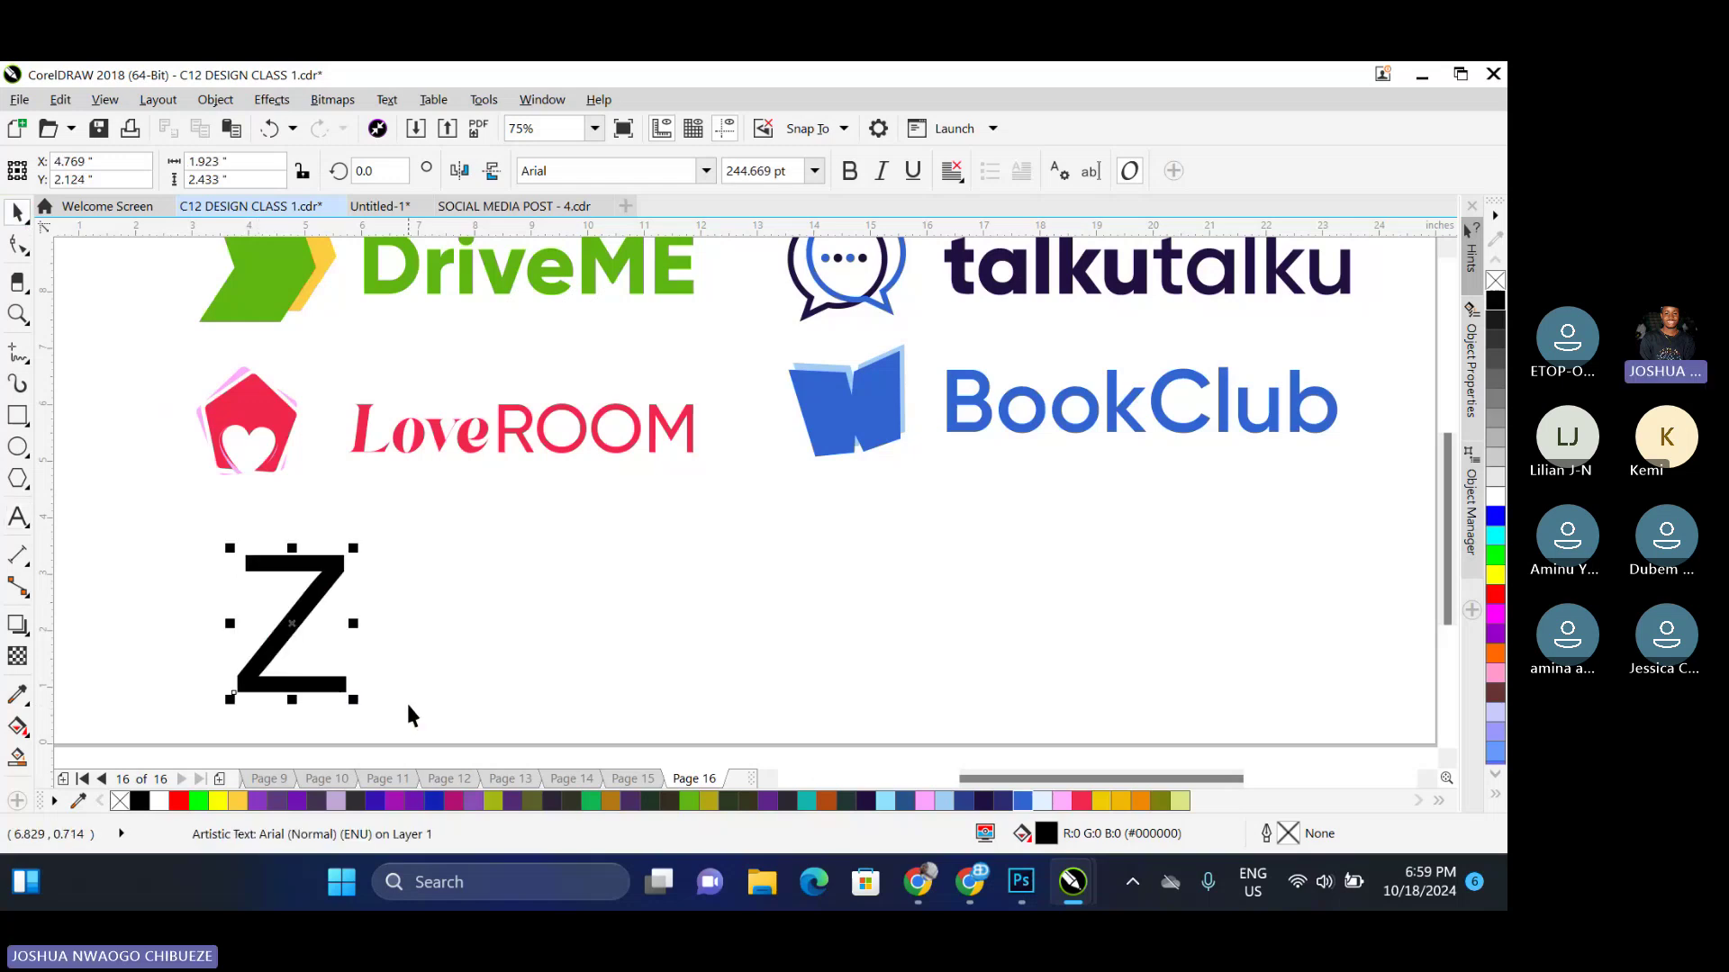
pyautogui.moveTo(291, 618); pyautogui.dragTo(269, 622)
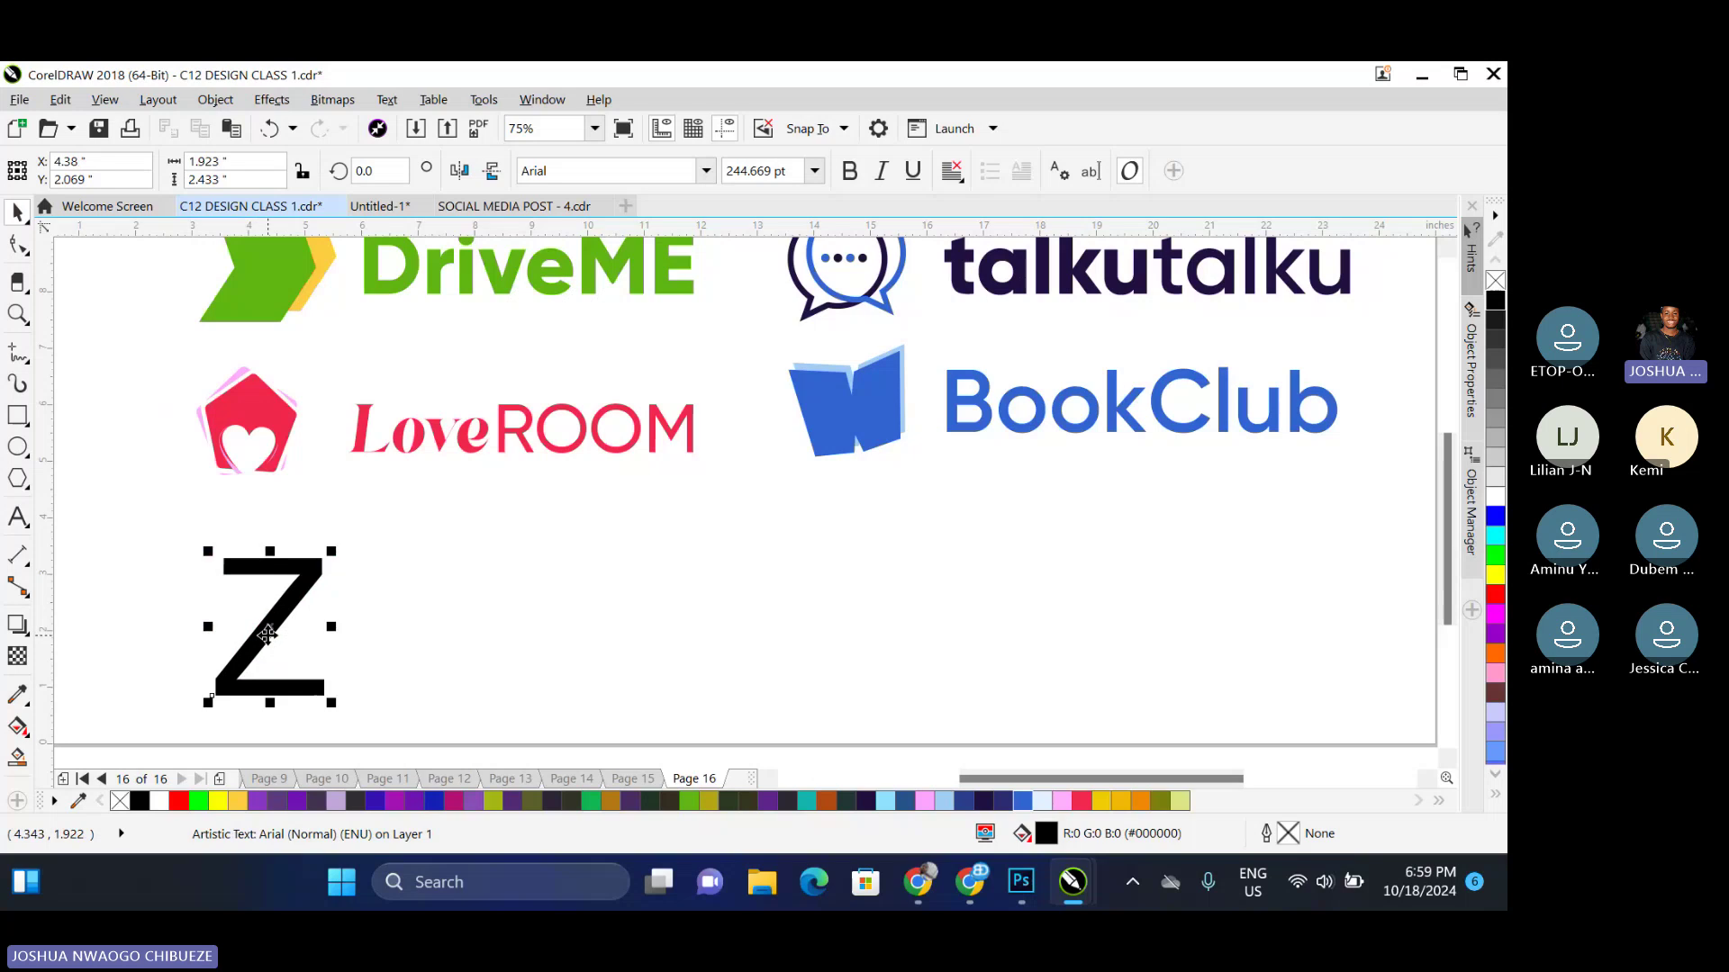
pyautogui.click(269, 623)
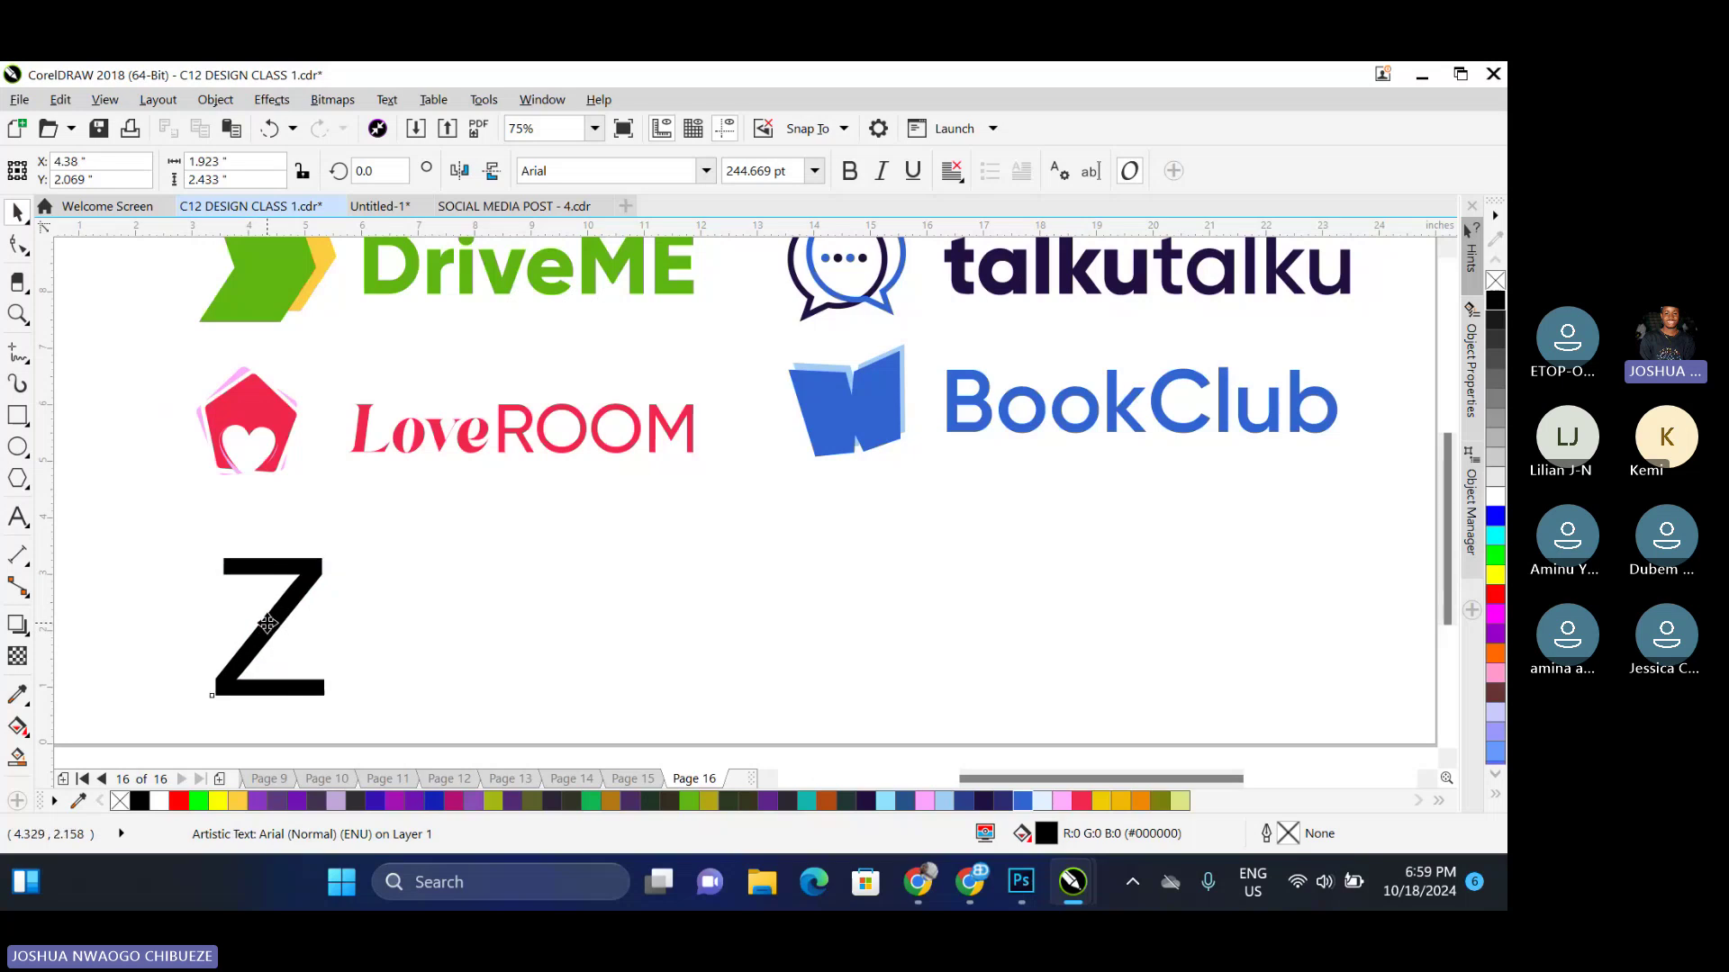
# Change the Z's font to Arial Black and set its size to 250 pt
pyautogui.click(705, 172)
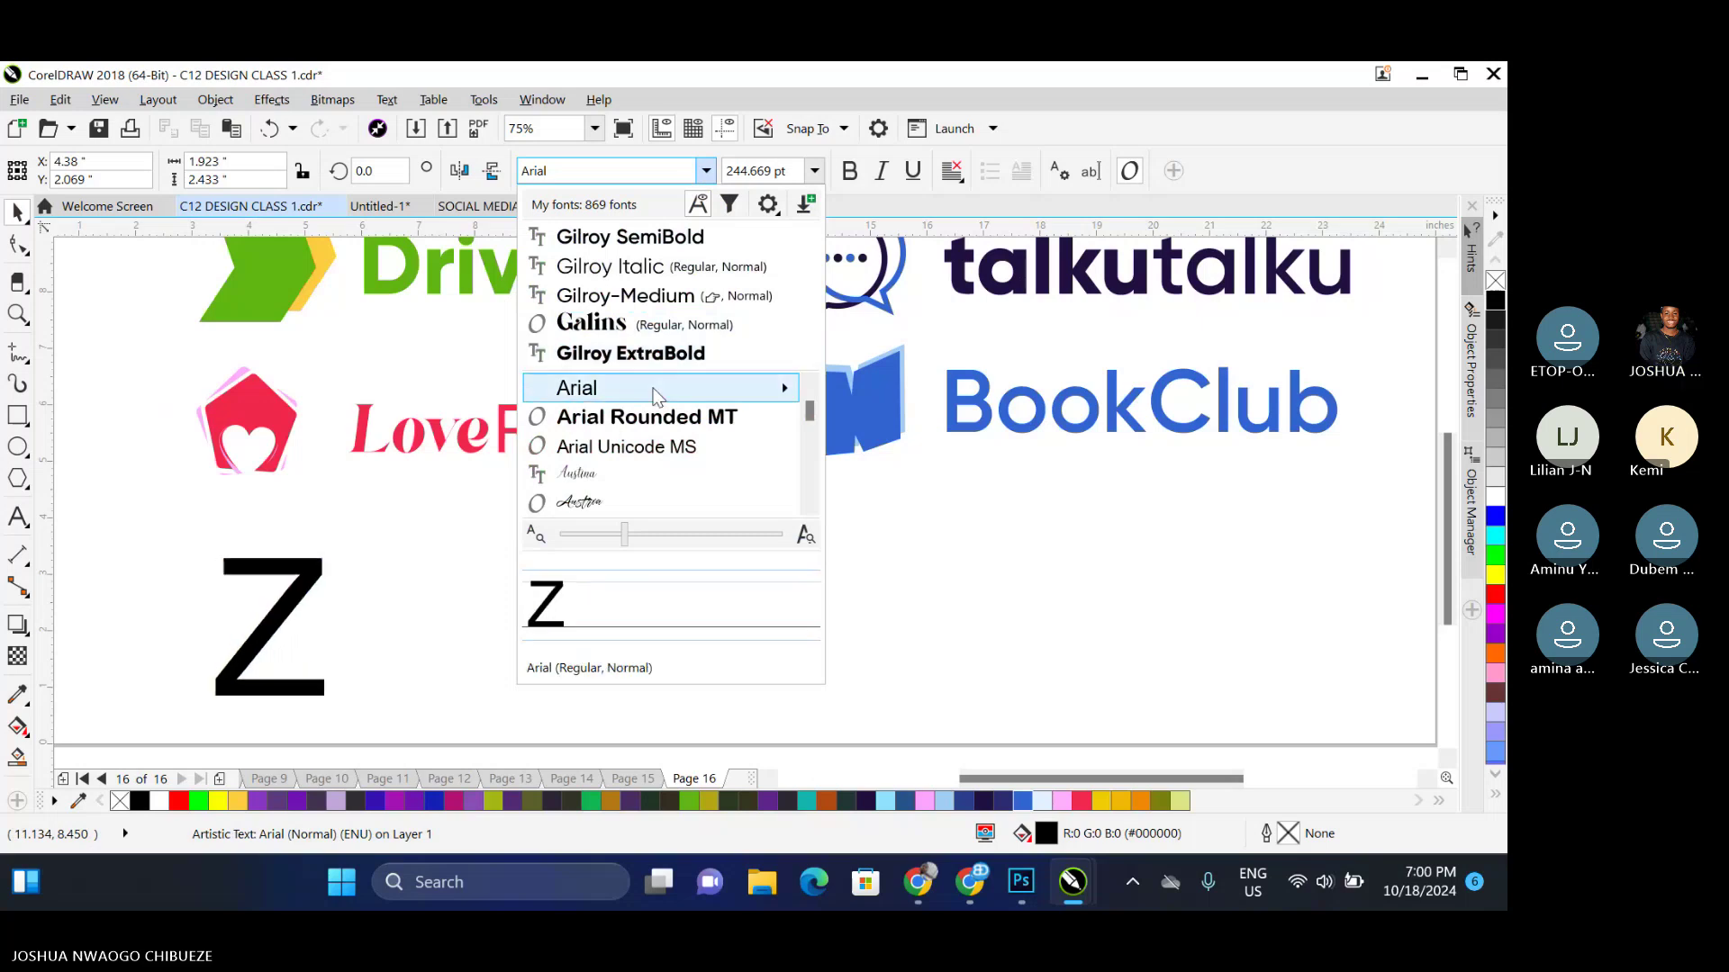
pyautogui.moveTo(654, 396)
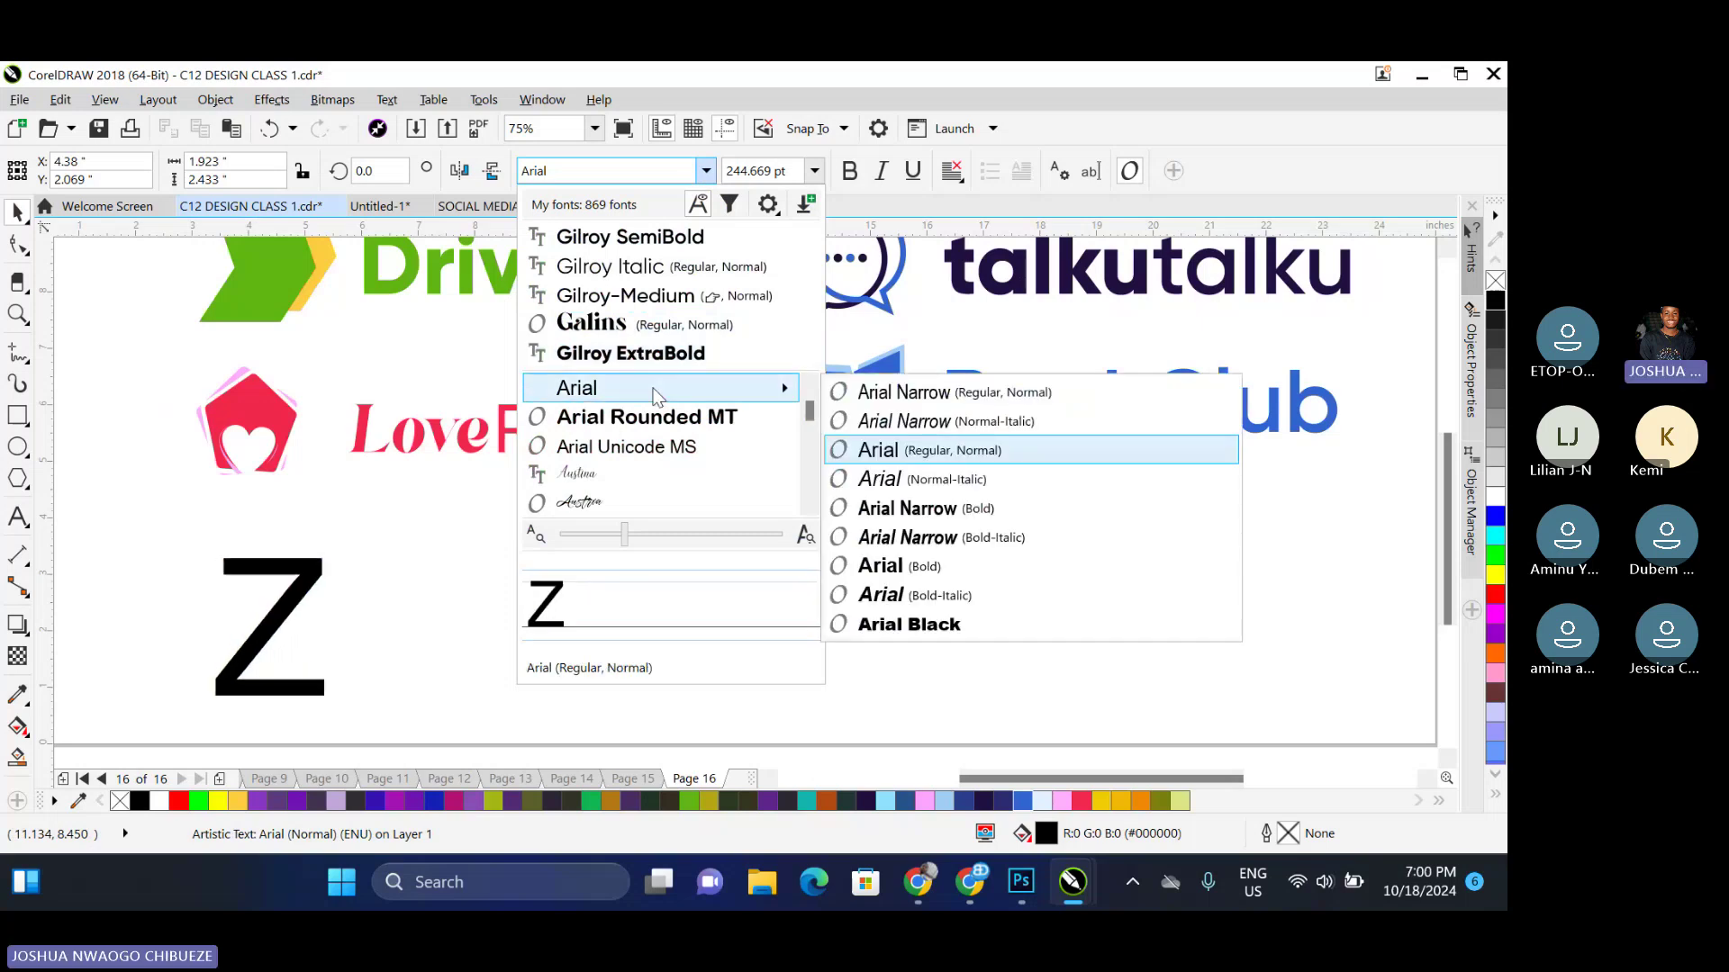
pyautogui.click(947, 638)
pyautogui.click(763, 171)
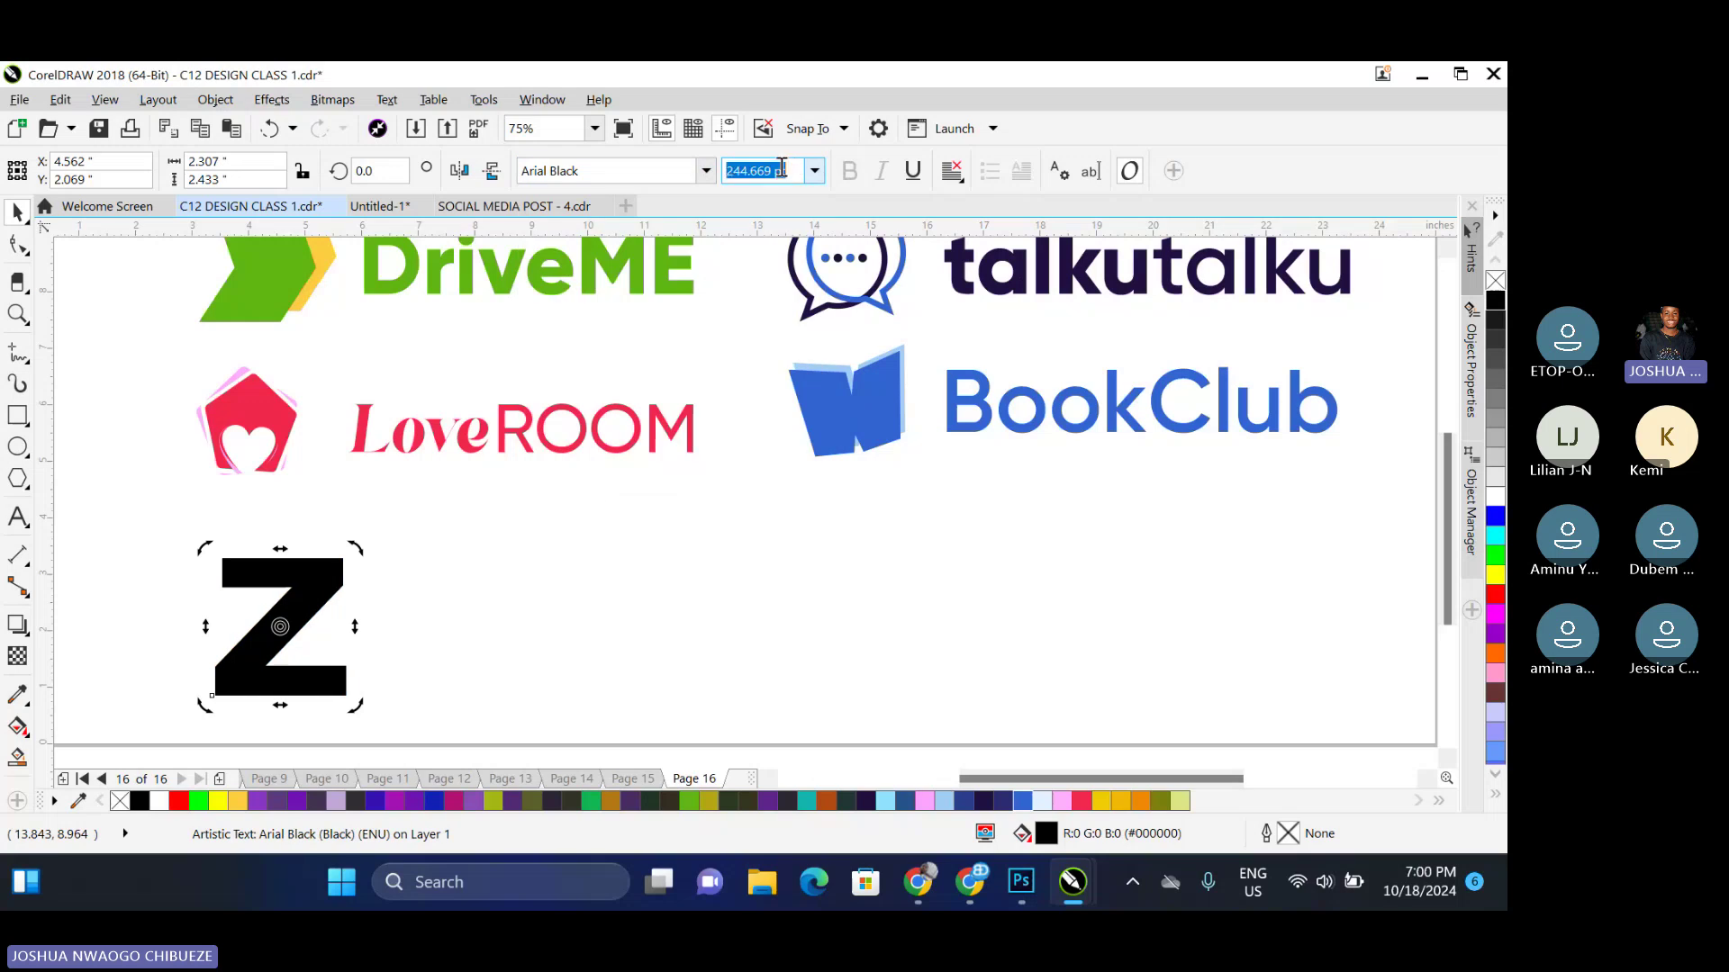
pyautogui.write('250')
pyautogui.press('Return')
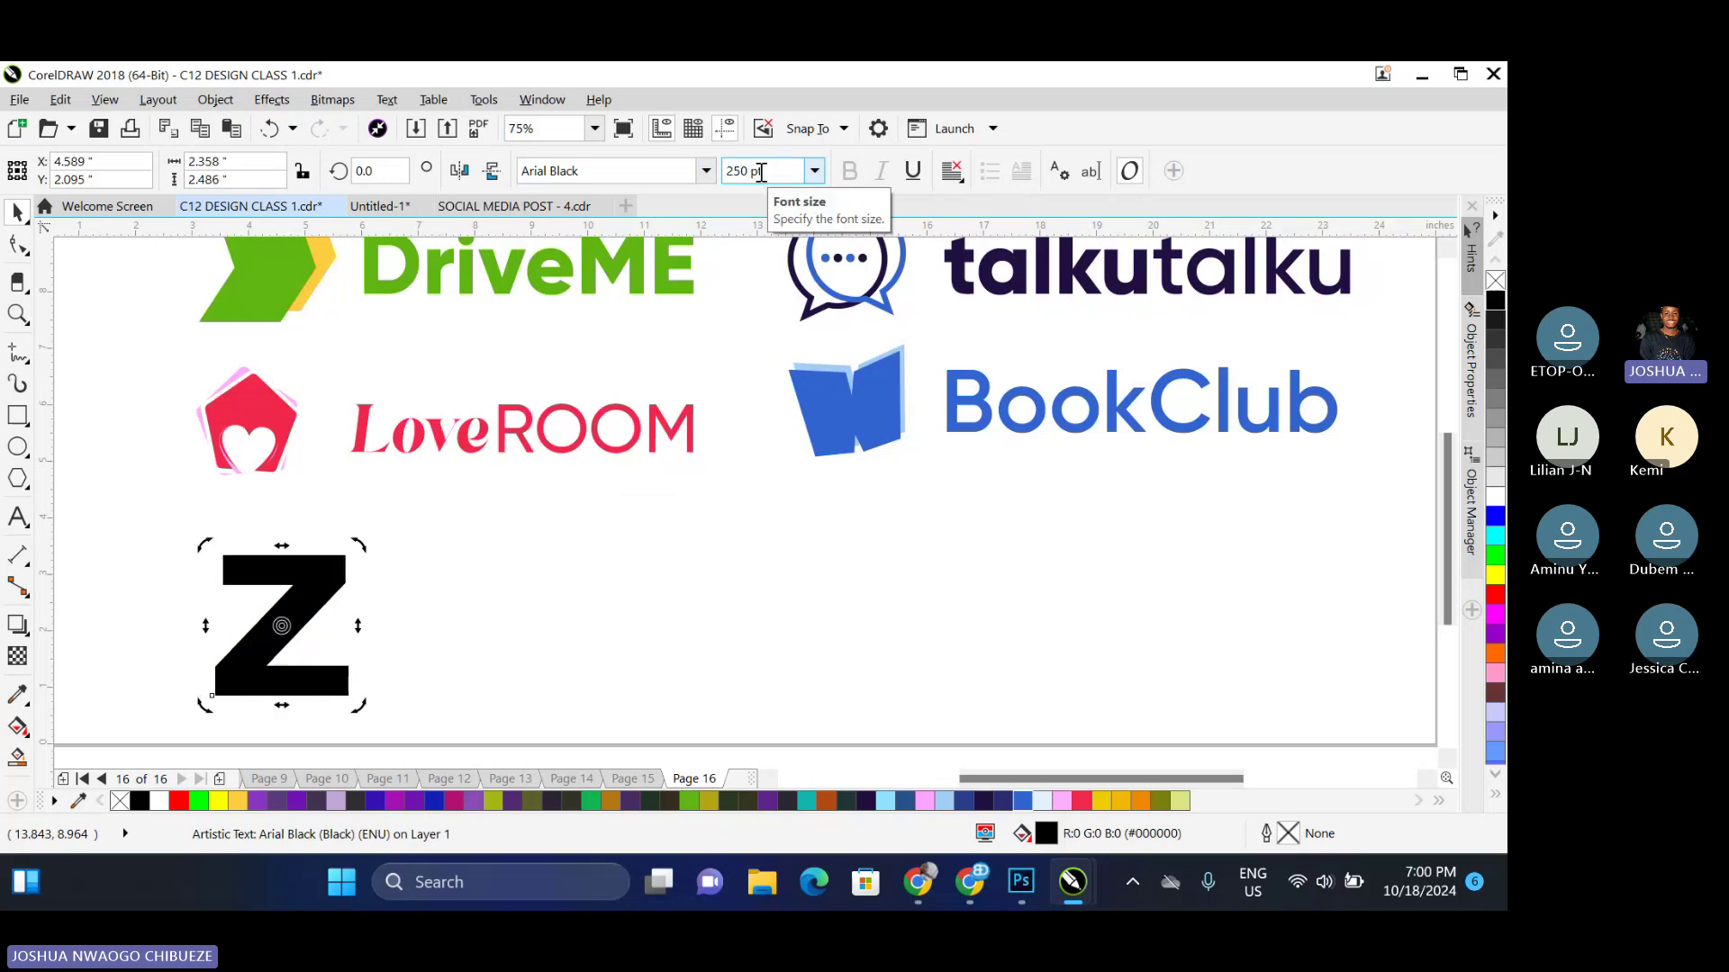
pyautogui.click(480, 632)
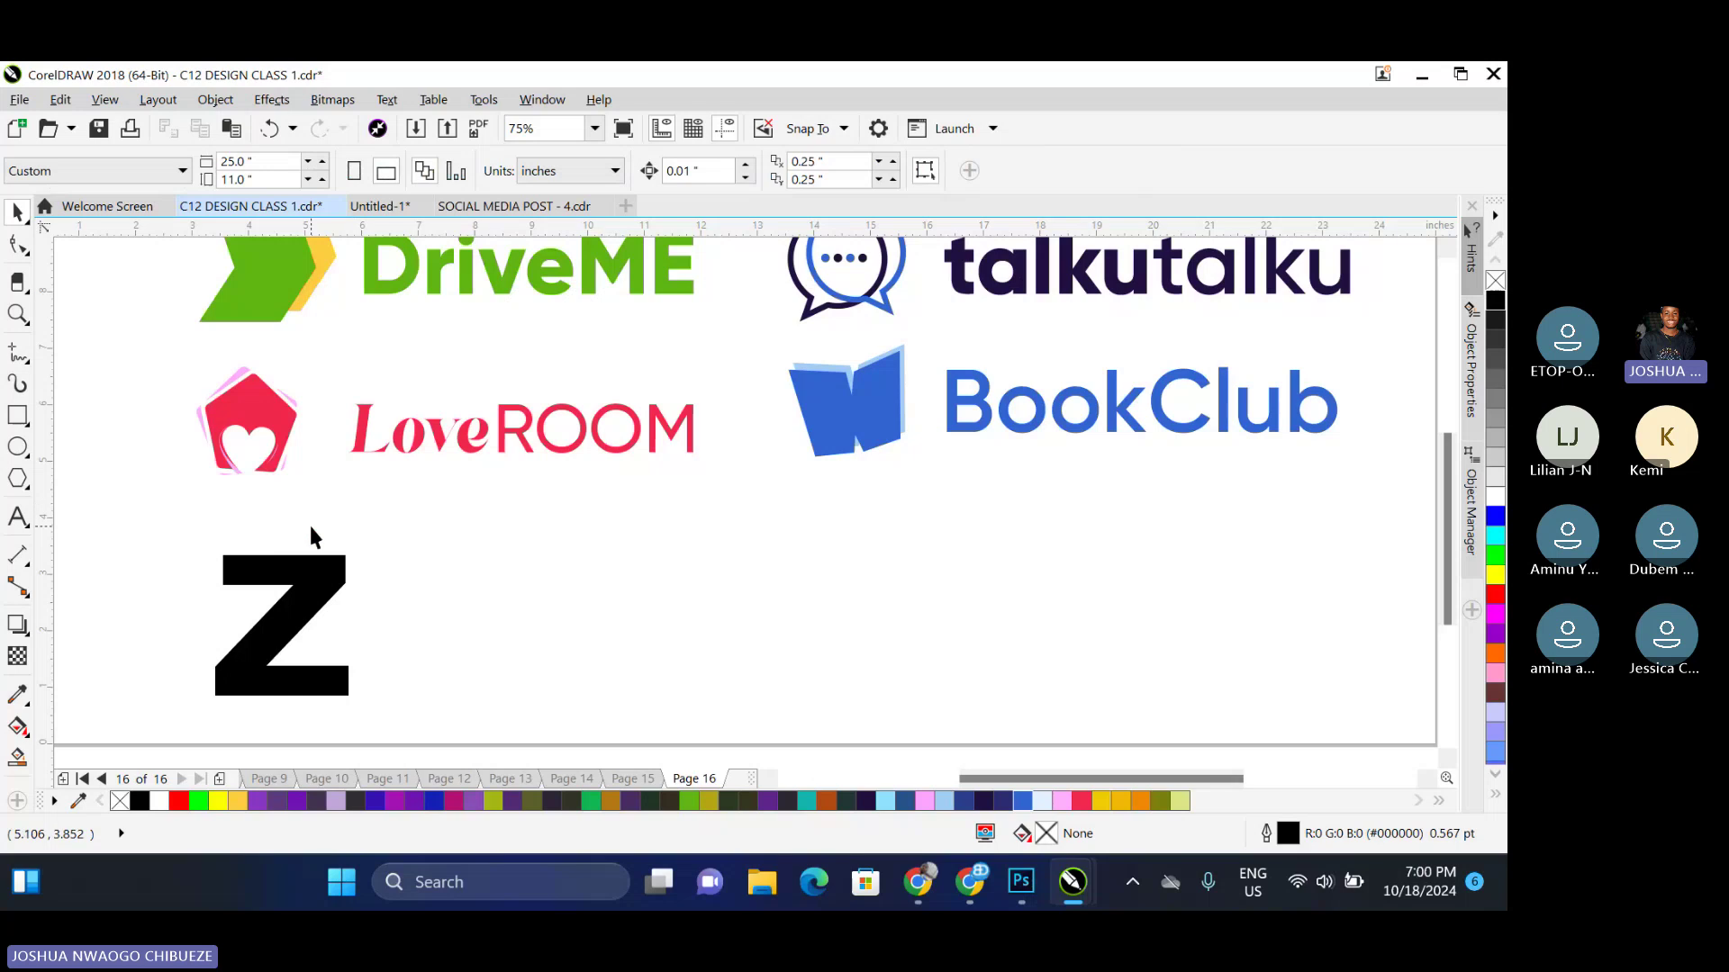
# Check the Teams meeting in Chrome, and return to the C12 DESIGN CLASS 1 drawing in CorelDRAW
pyautogui.click(937, 883)
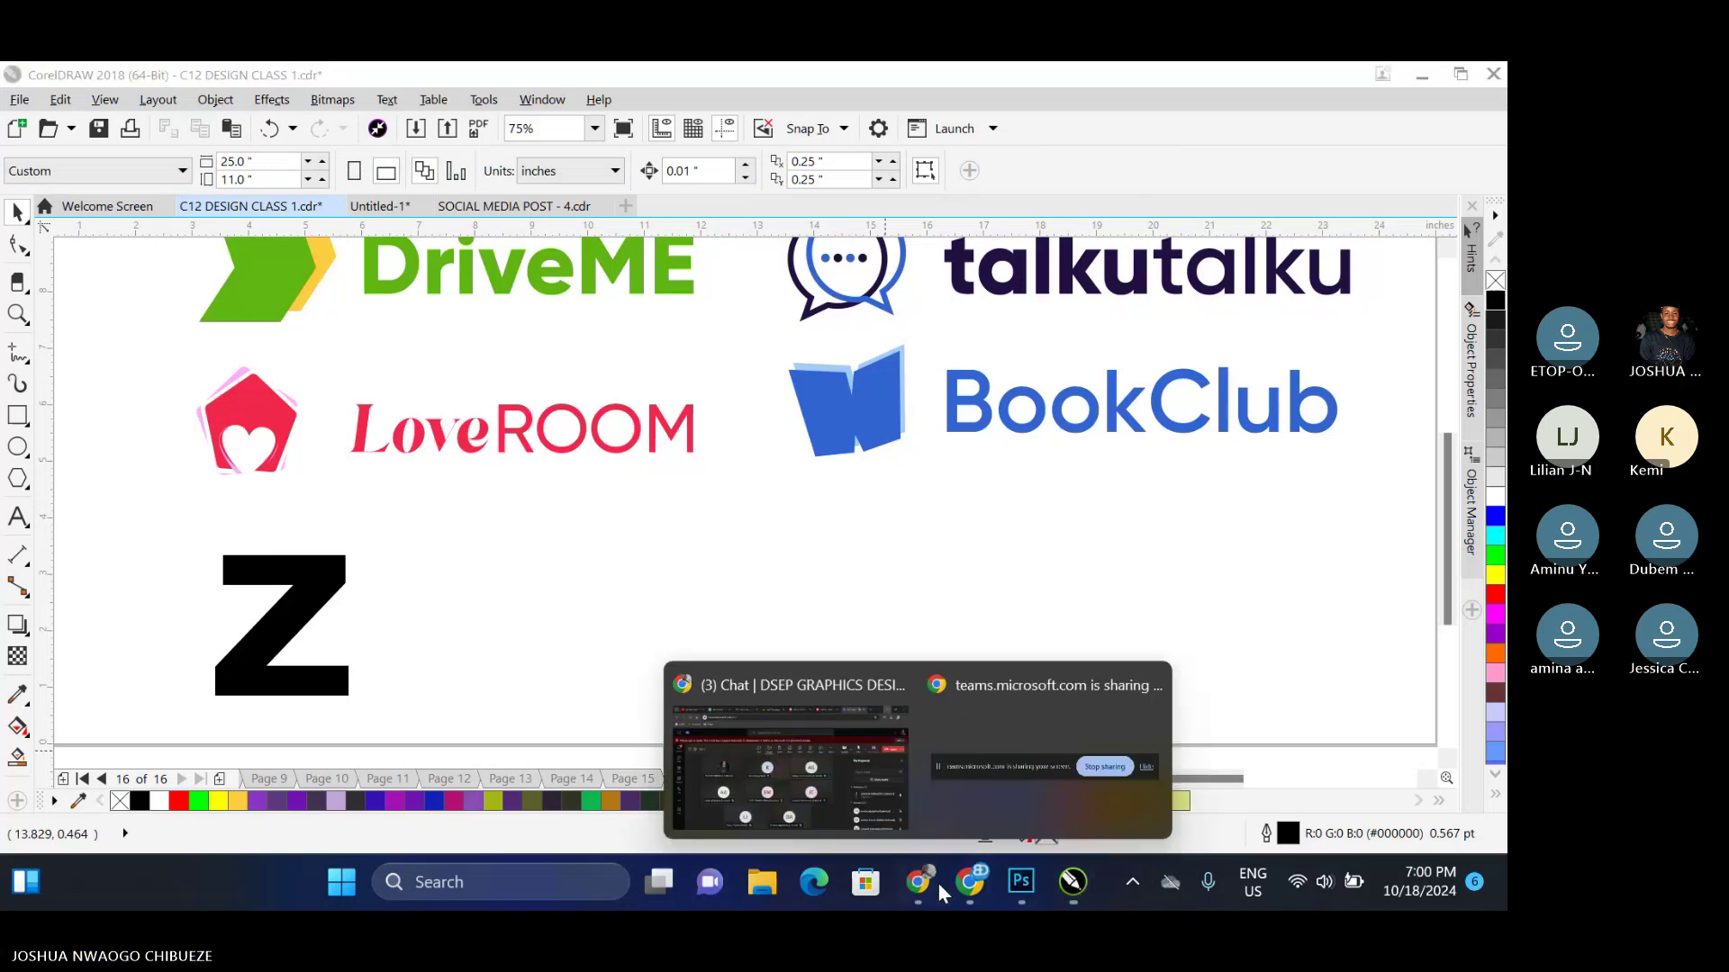
pyautogui.click(825, 771)
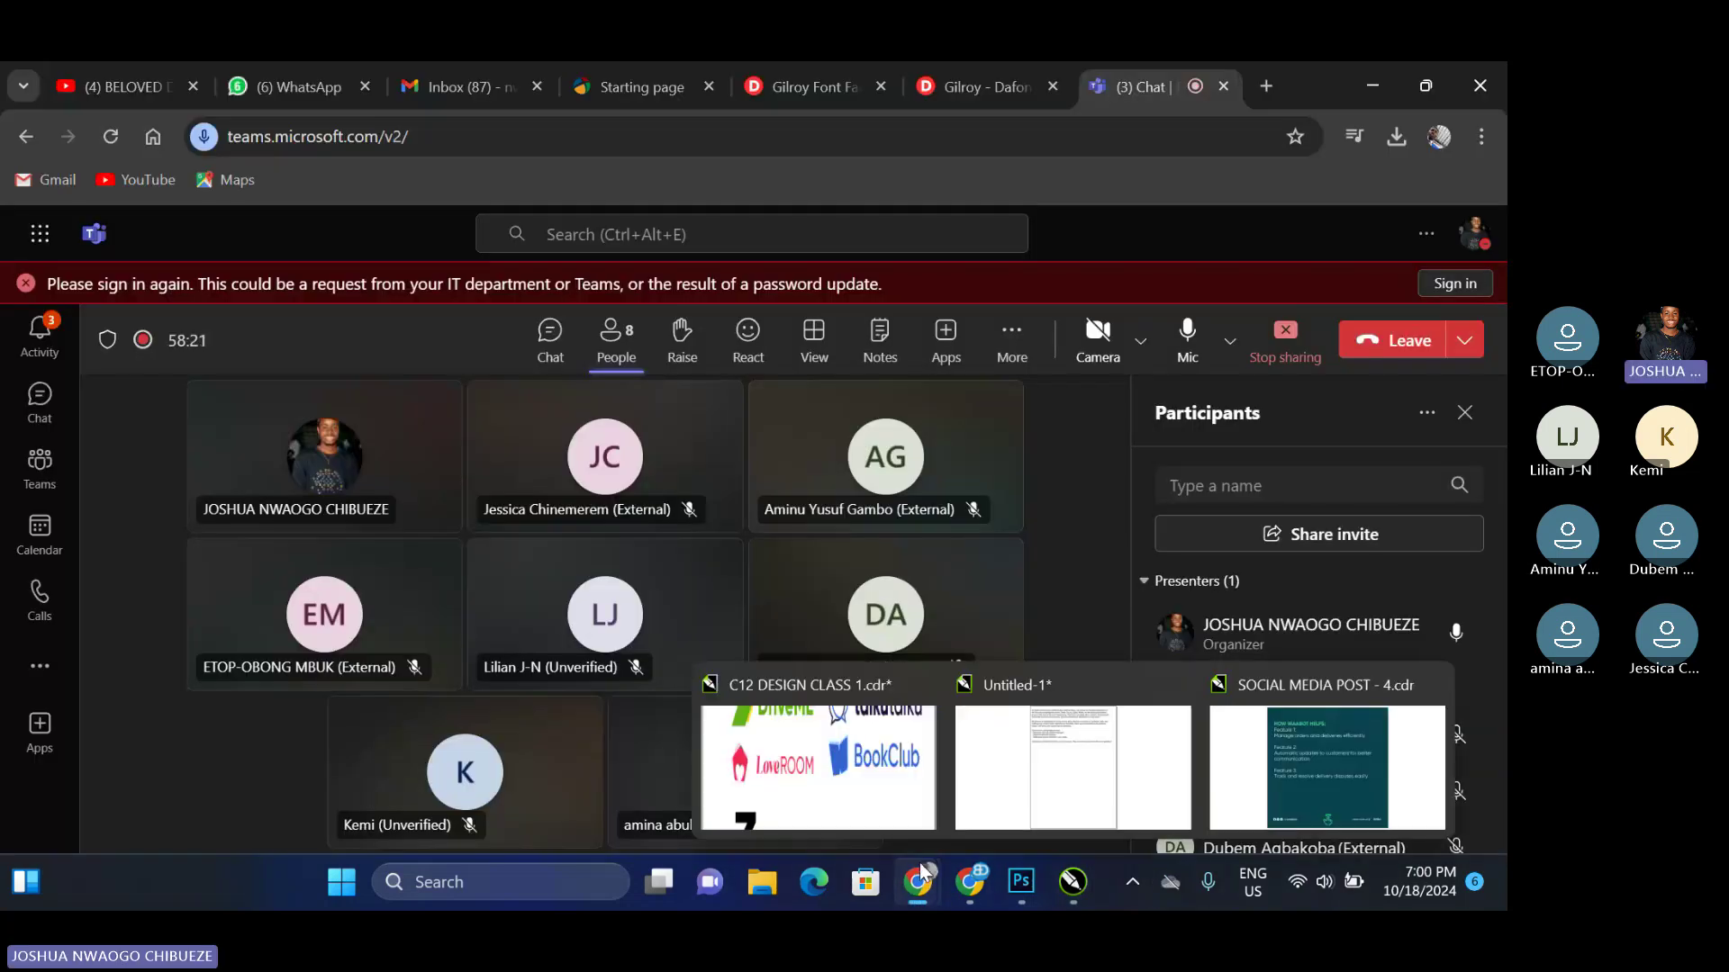
pyautogui.moveTo(1085, 887)
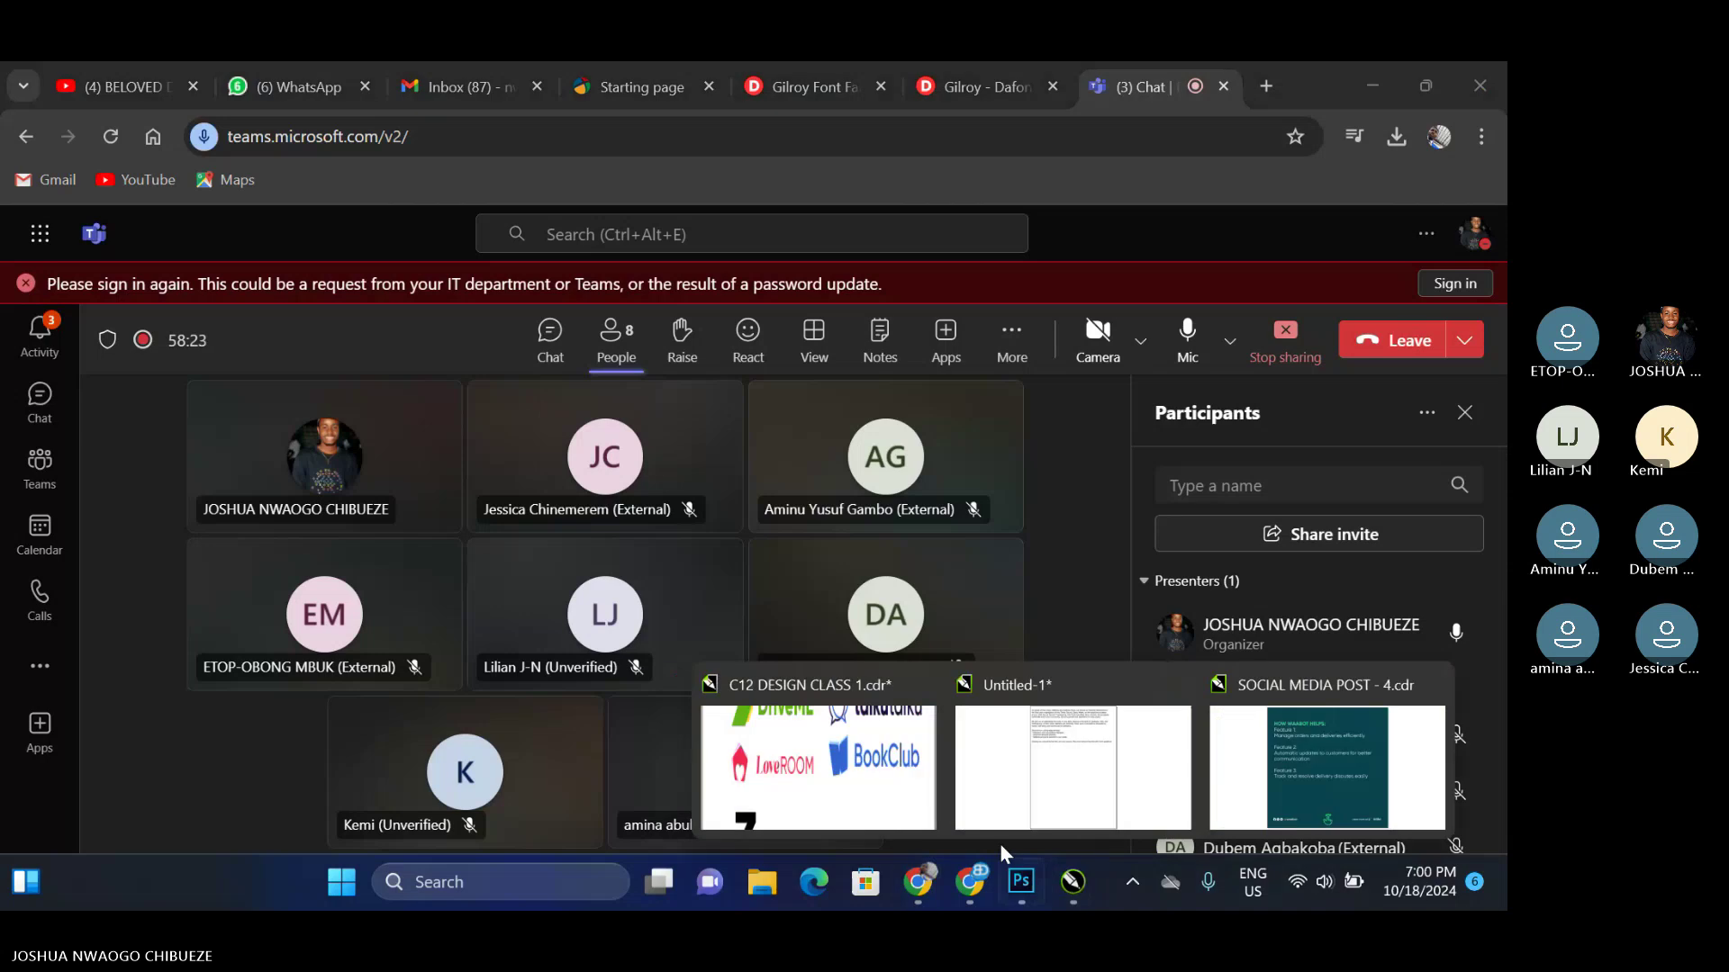
pyautogui.click(999, 842)
# Convert the Z text to curves and activate node editing with the Shape tool
pyautogui.click(281, 621)
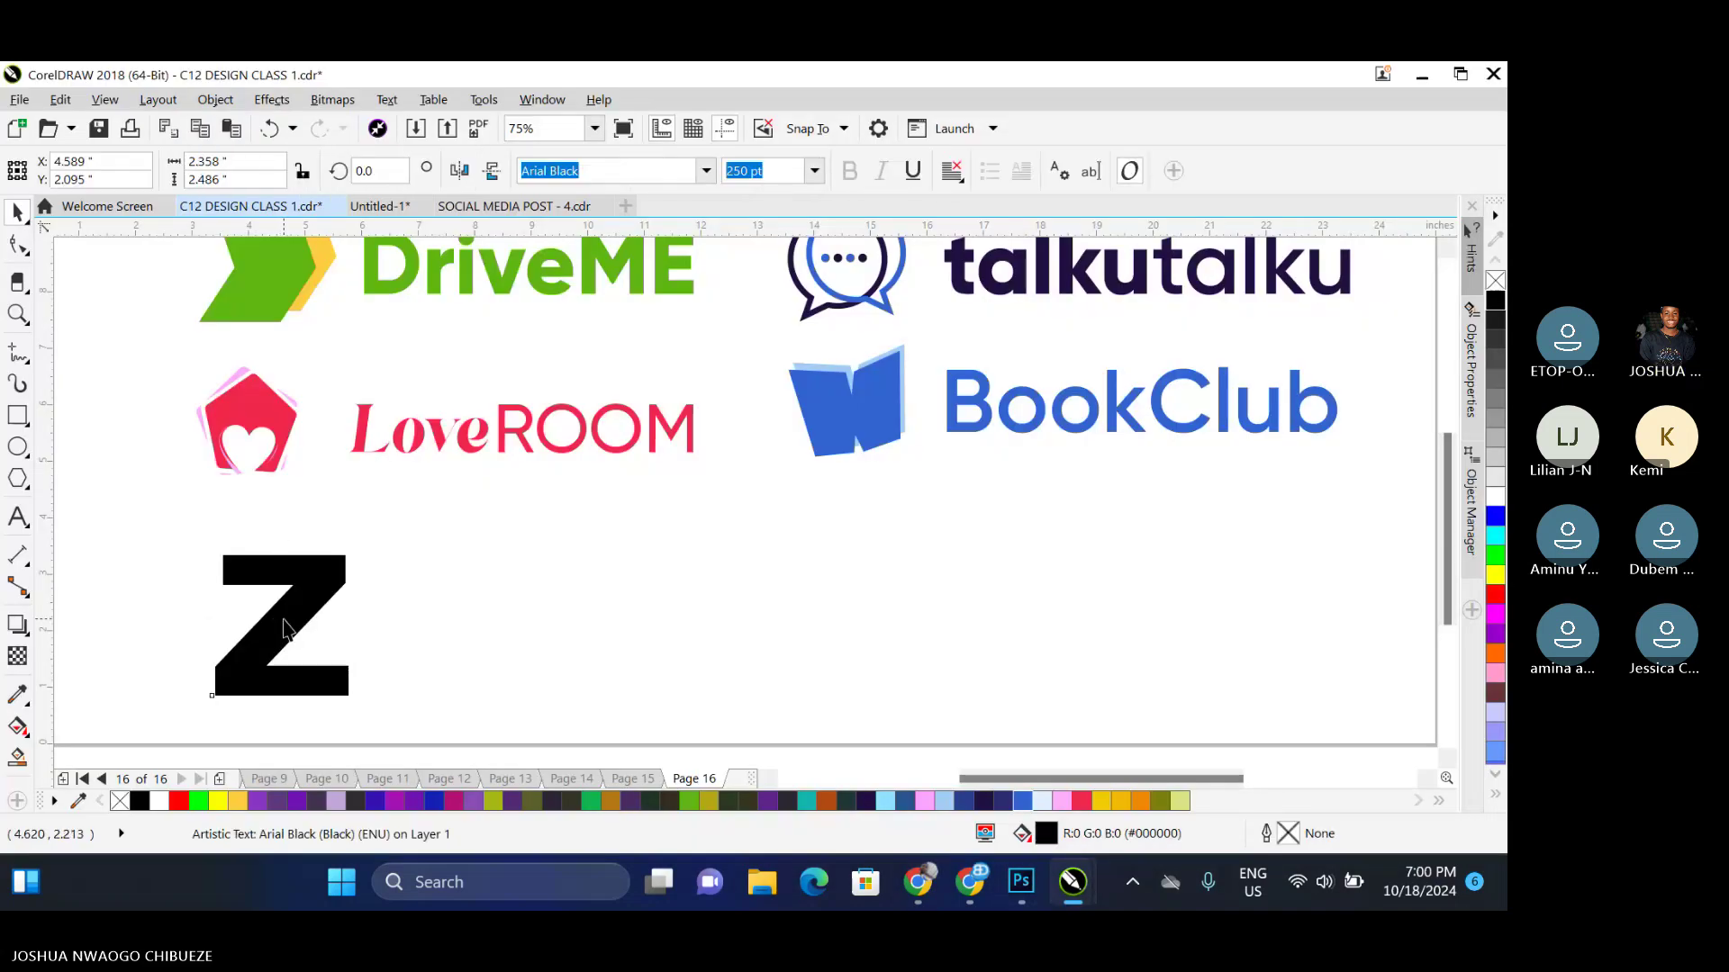
pyautogui.hotkey('ctrl', 'q')
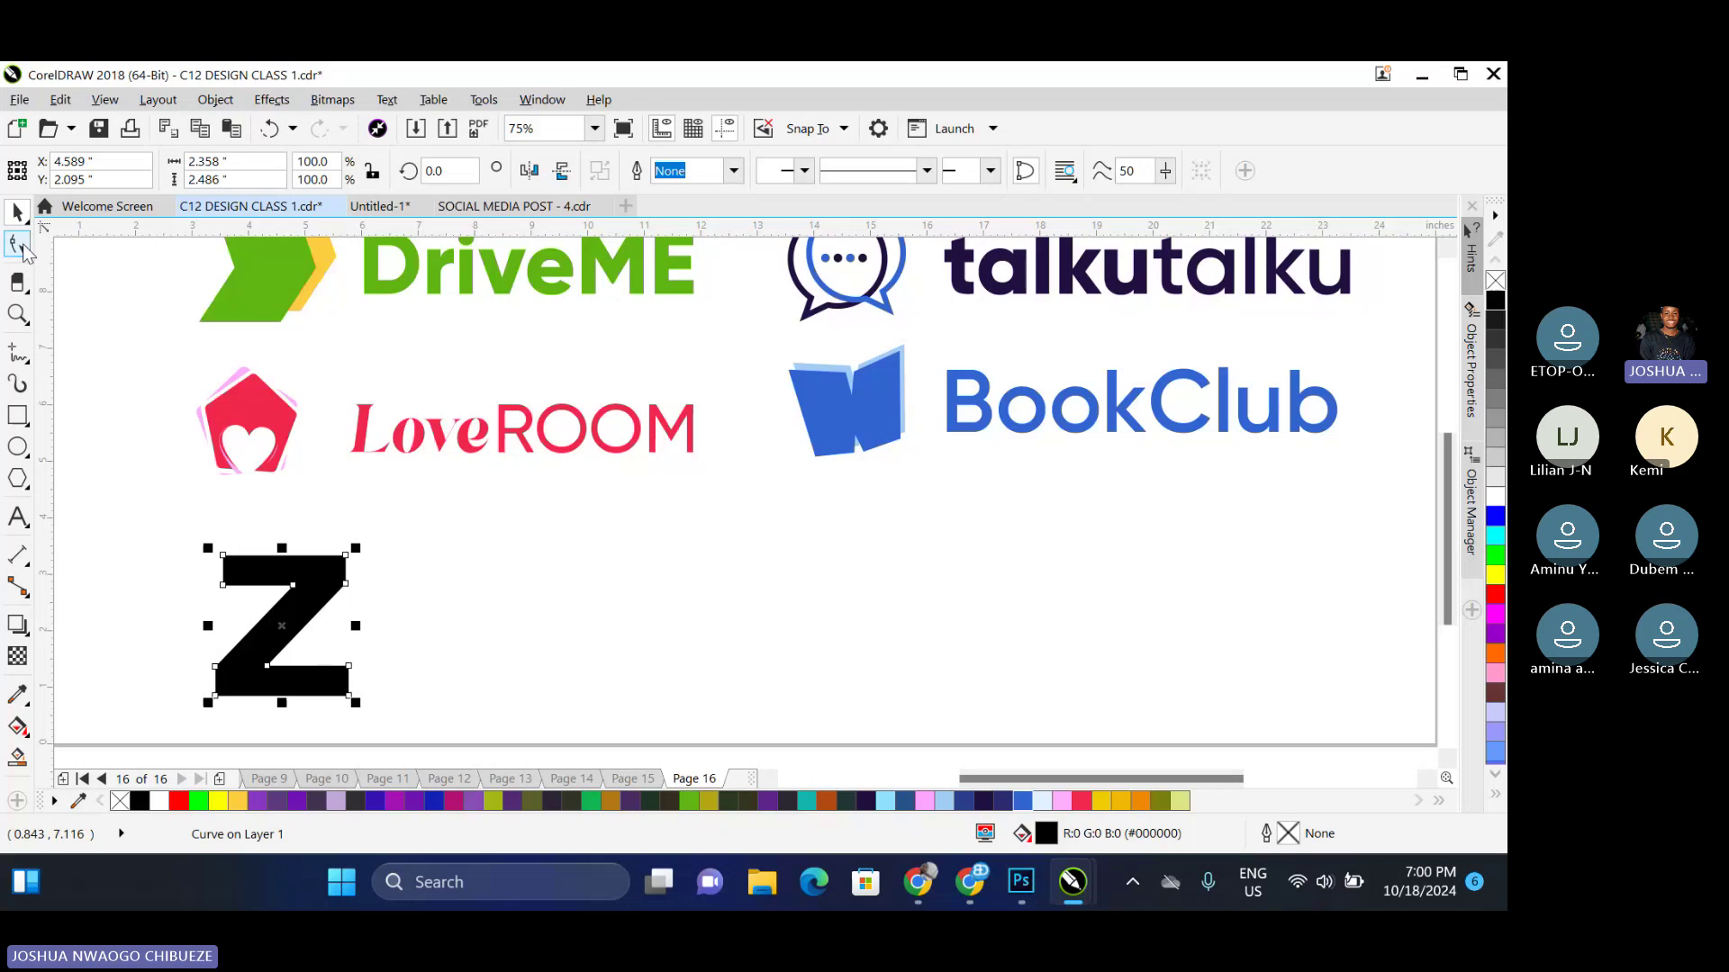
pyautogui.click(18, 244)
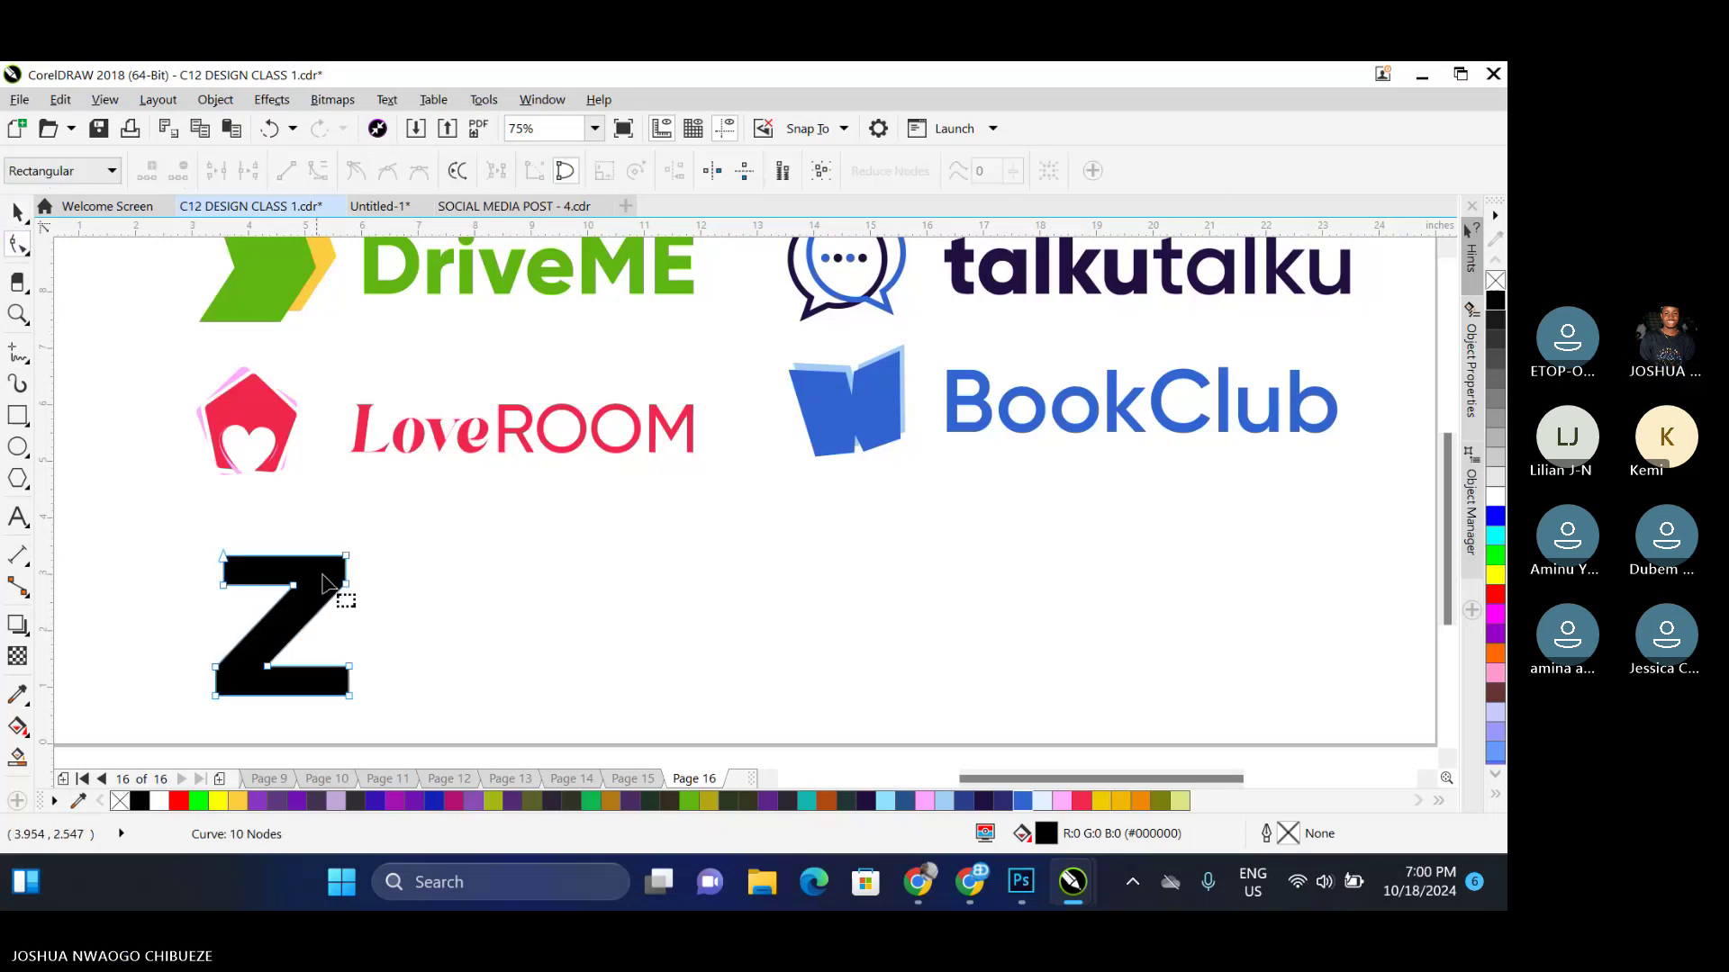
# Delete the Z's lower-bar nodes and the top bar's lower-right node, leaving the top bar with a tapered diagonal
pyautogui.scroll(1, 233, 673)
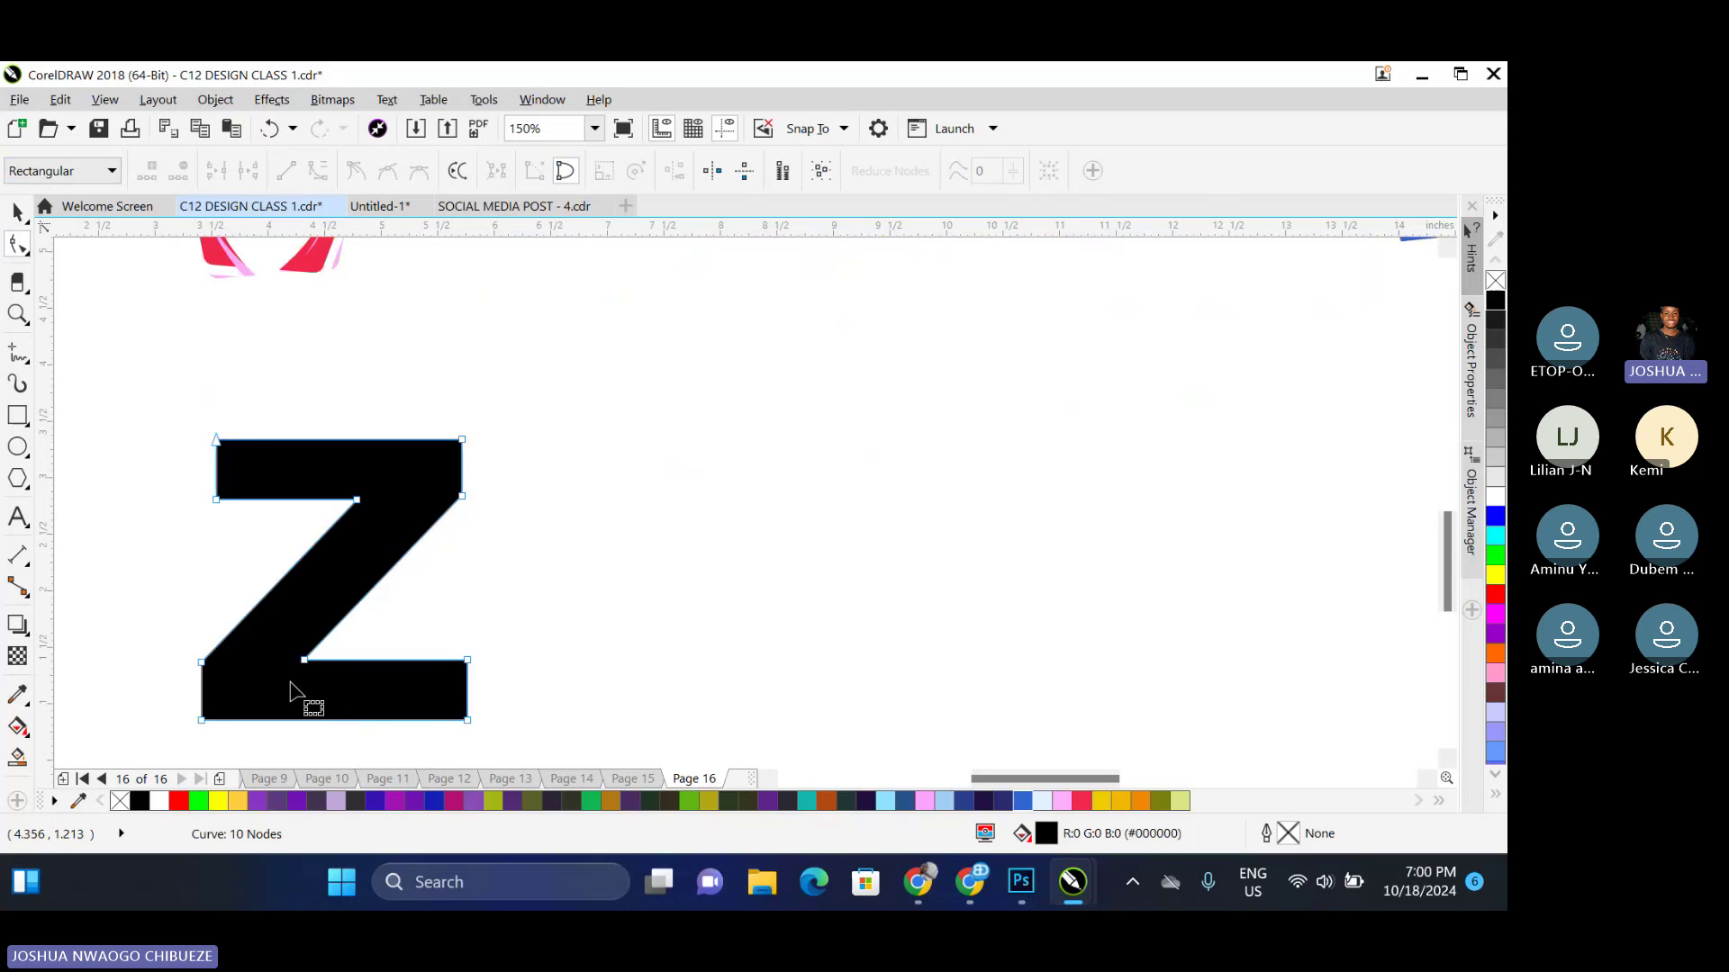
pyautogui.doubleClick(467, 660)
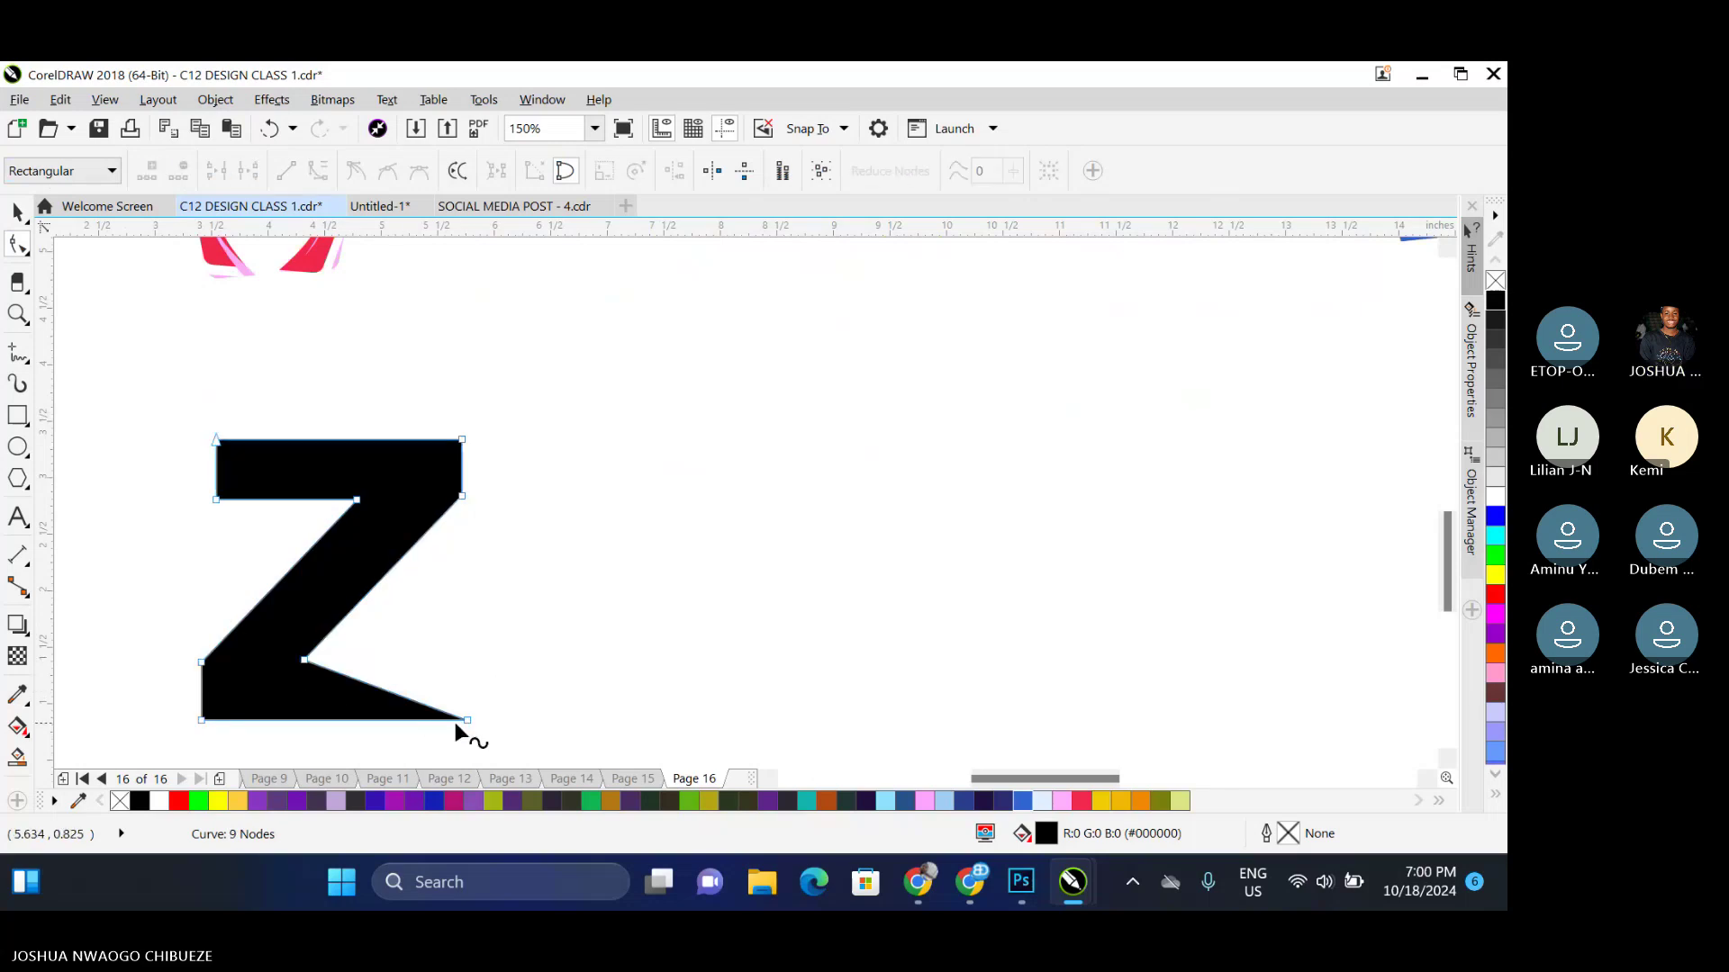
pyautogui.doubleClick(466, 719)
pyautogui.click(305, 659)
pyautogui.doubleClick(304, 659)
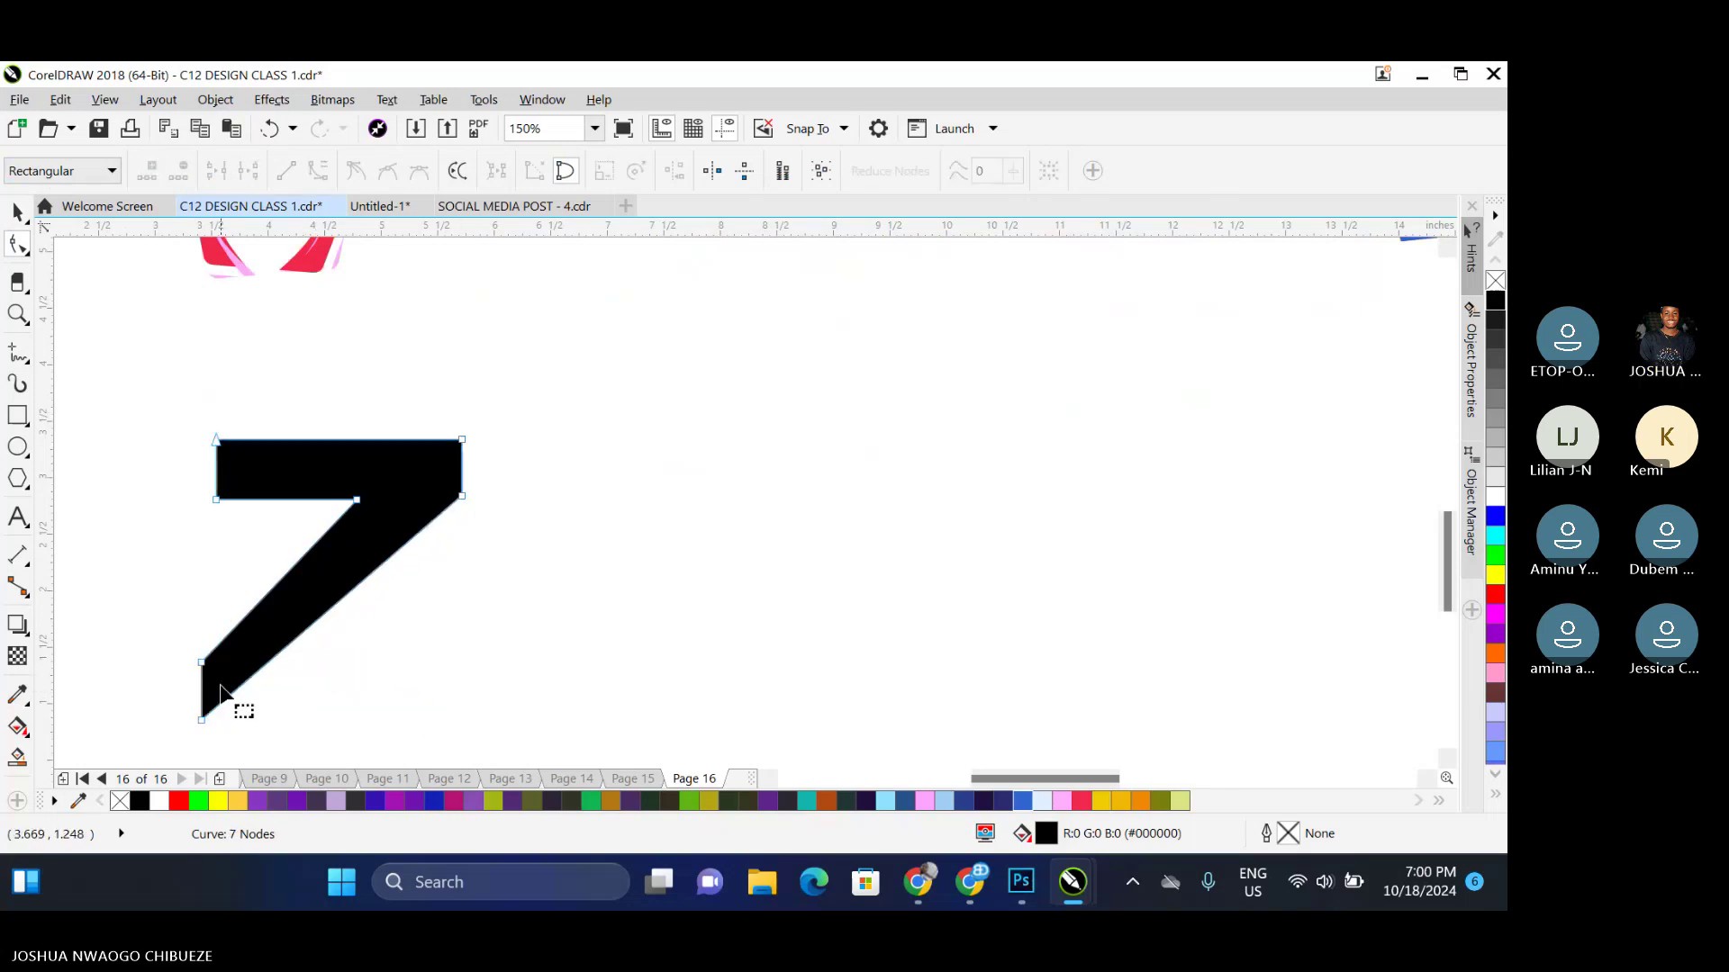
pyautogui.doubleClick(202, 718)
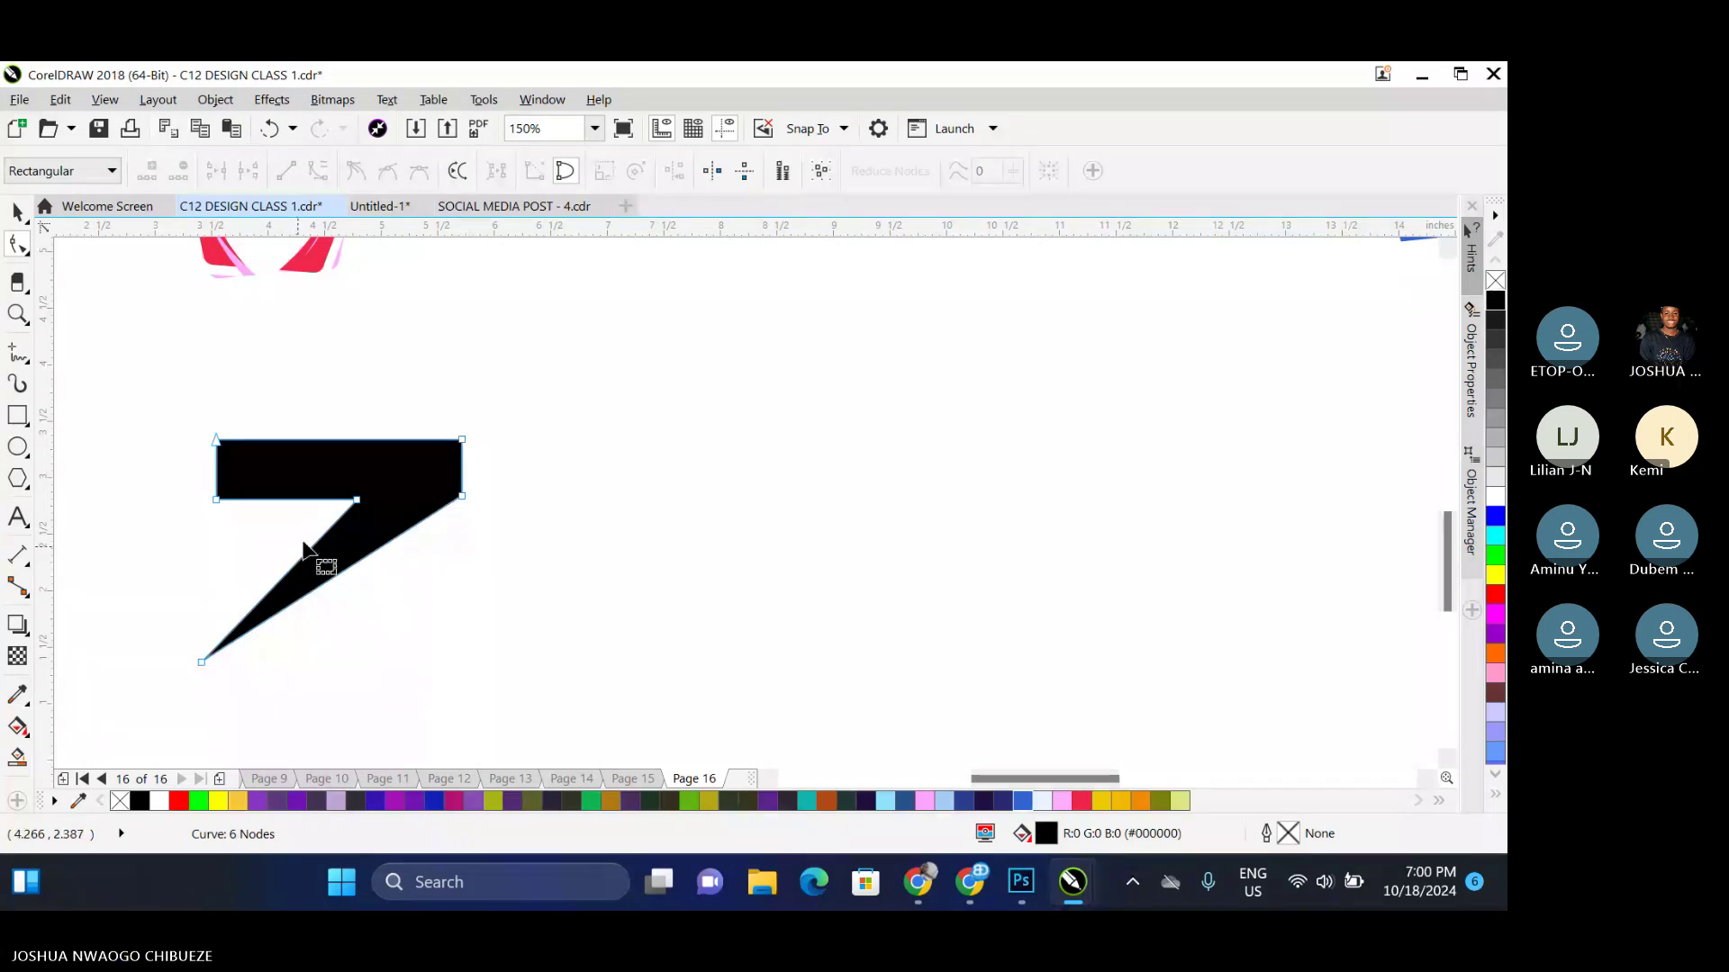
pyautogui.doubleClick(461, 495)
# Add a node on the top bar's underside near its left end, and pull the lower-left corner down and outward
pyautogui.scroll(3, 211, 487)
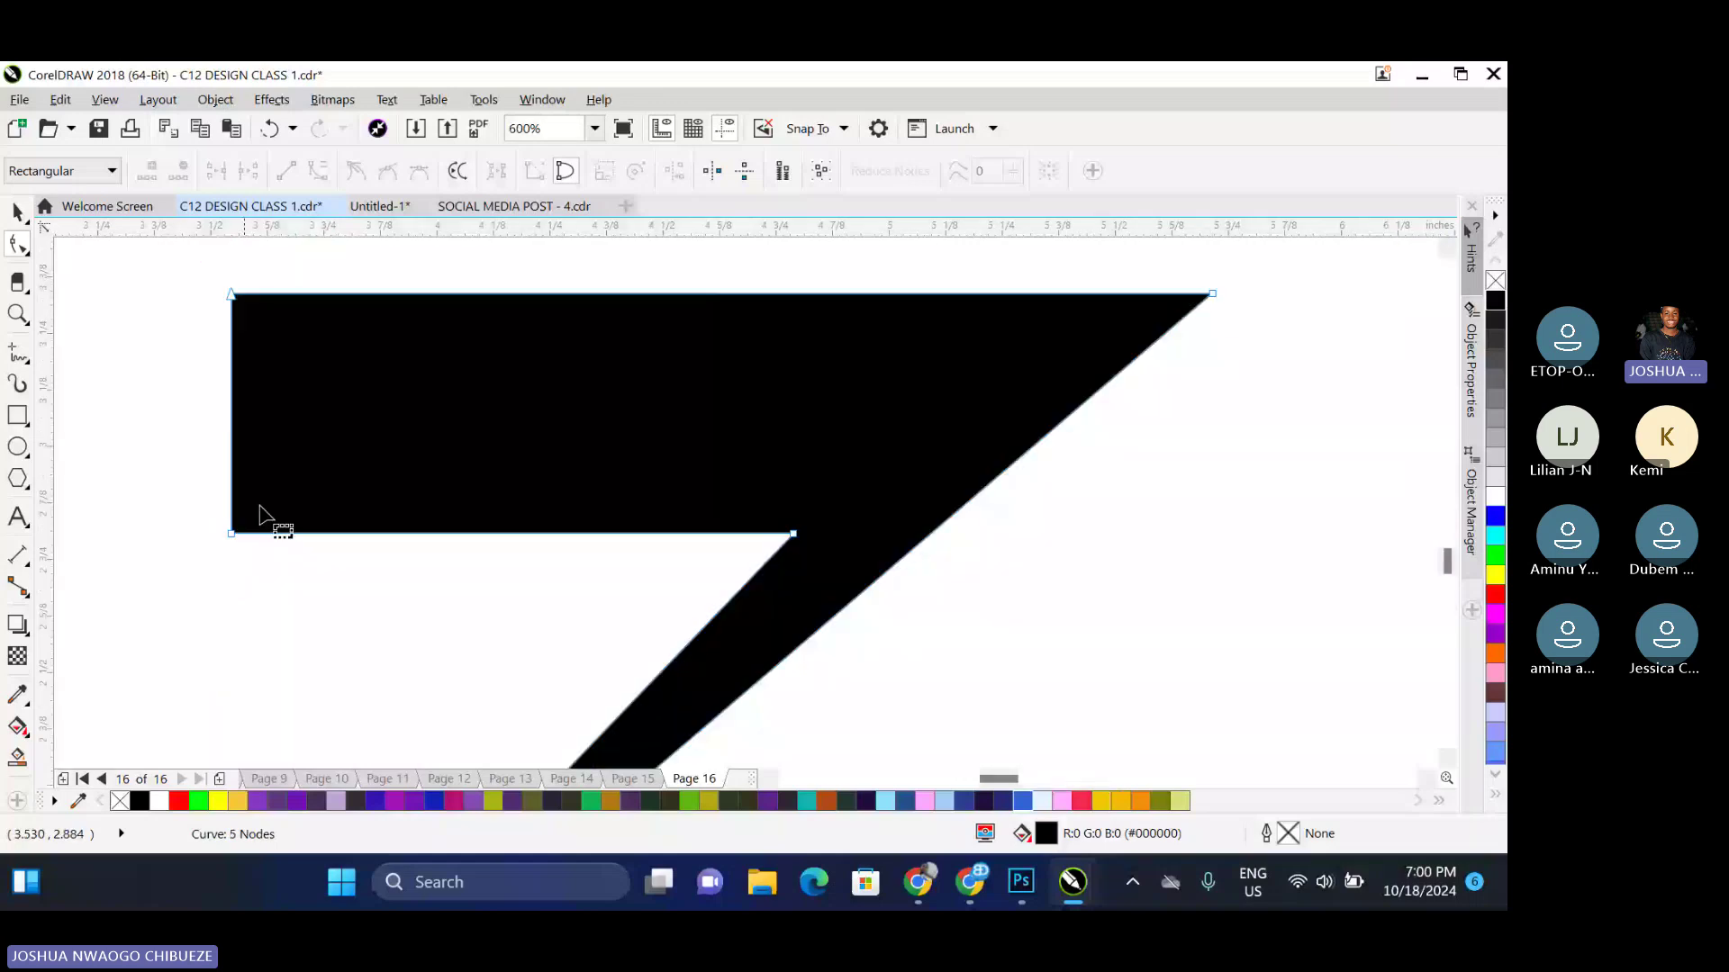
pyautogui.click(305, 532)
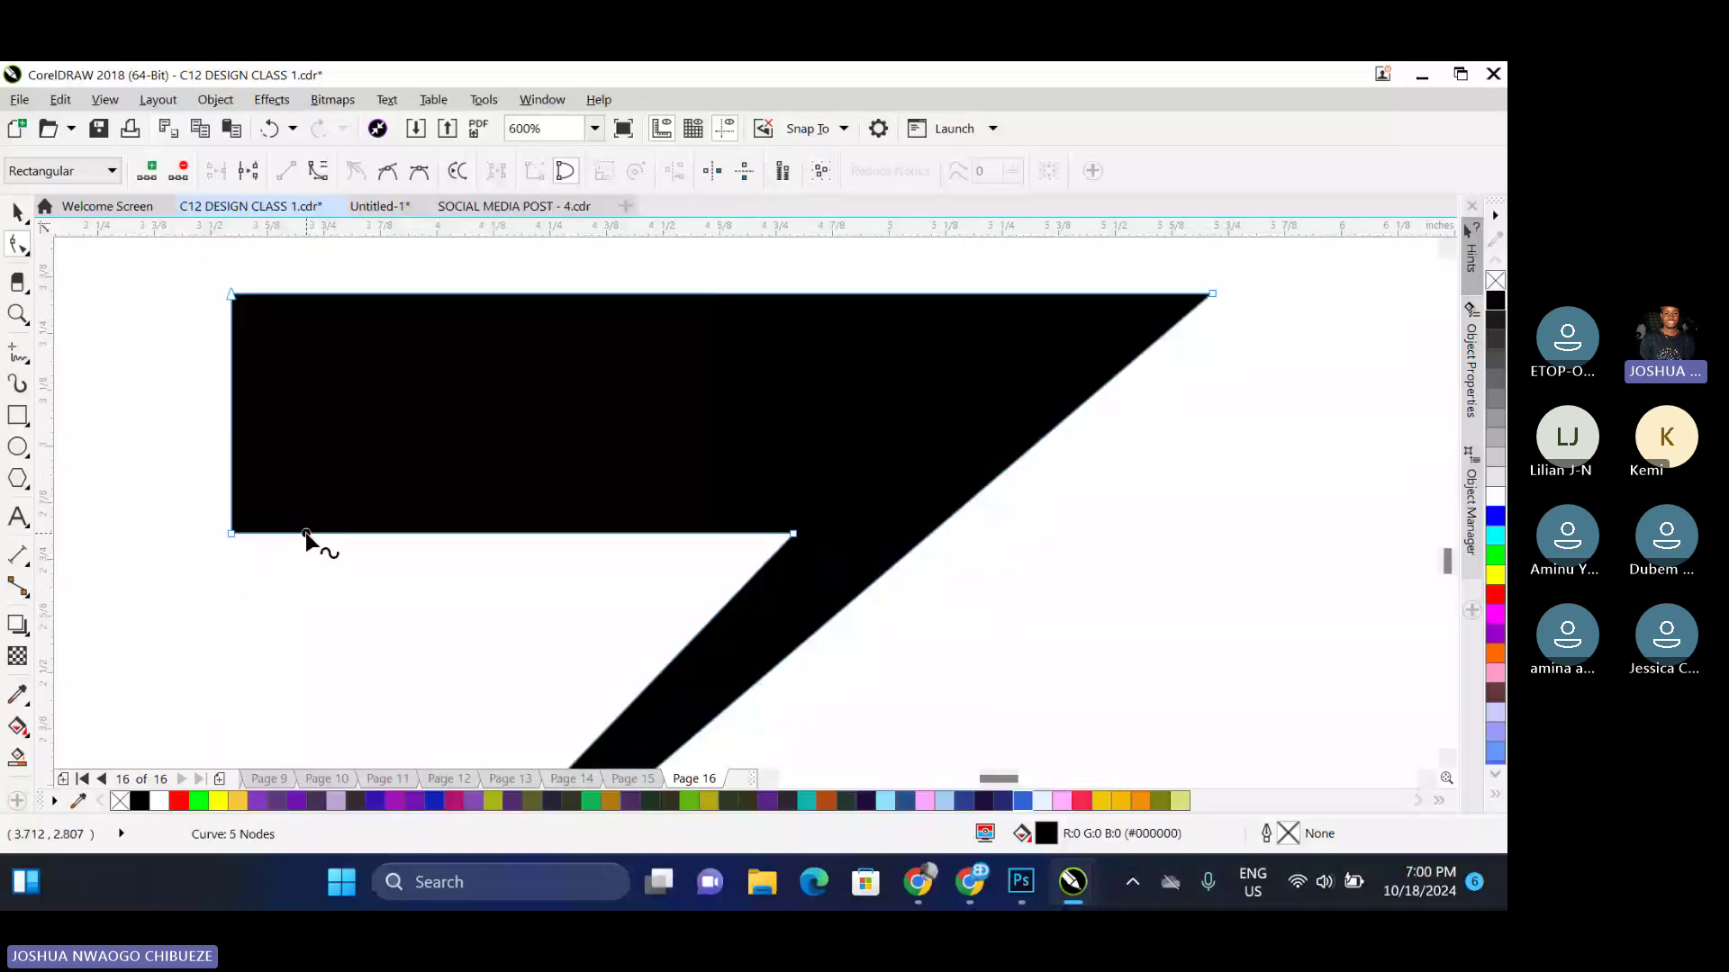
pyautogui.press('+')
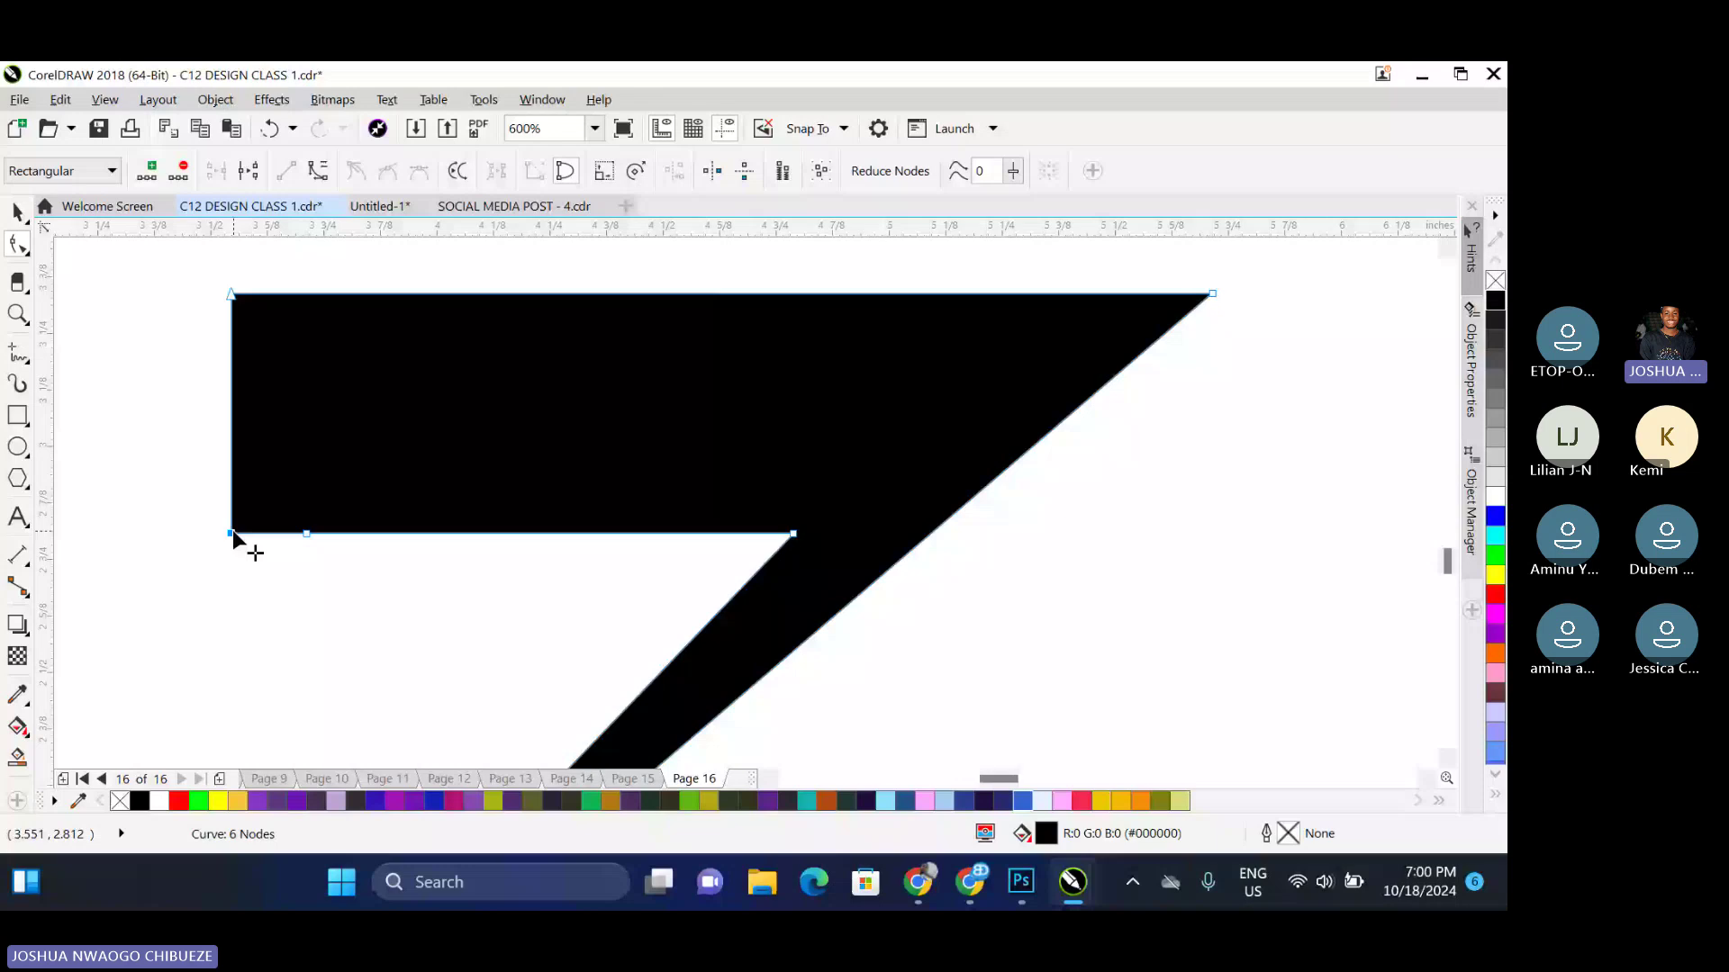
pyautogui.moveTo(232, 533); pyautogui.dragTo(205, 575)
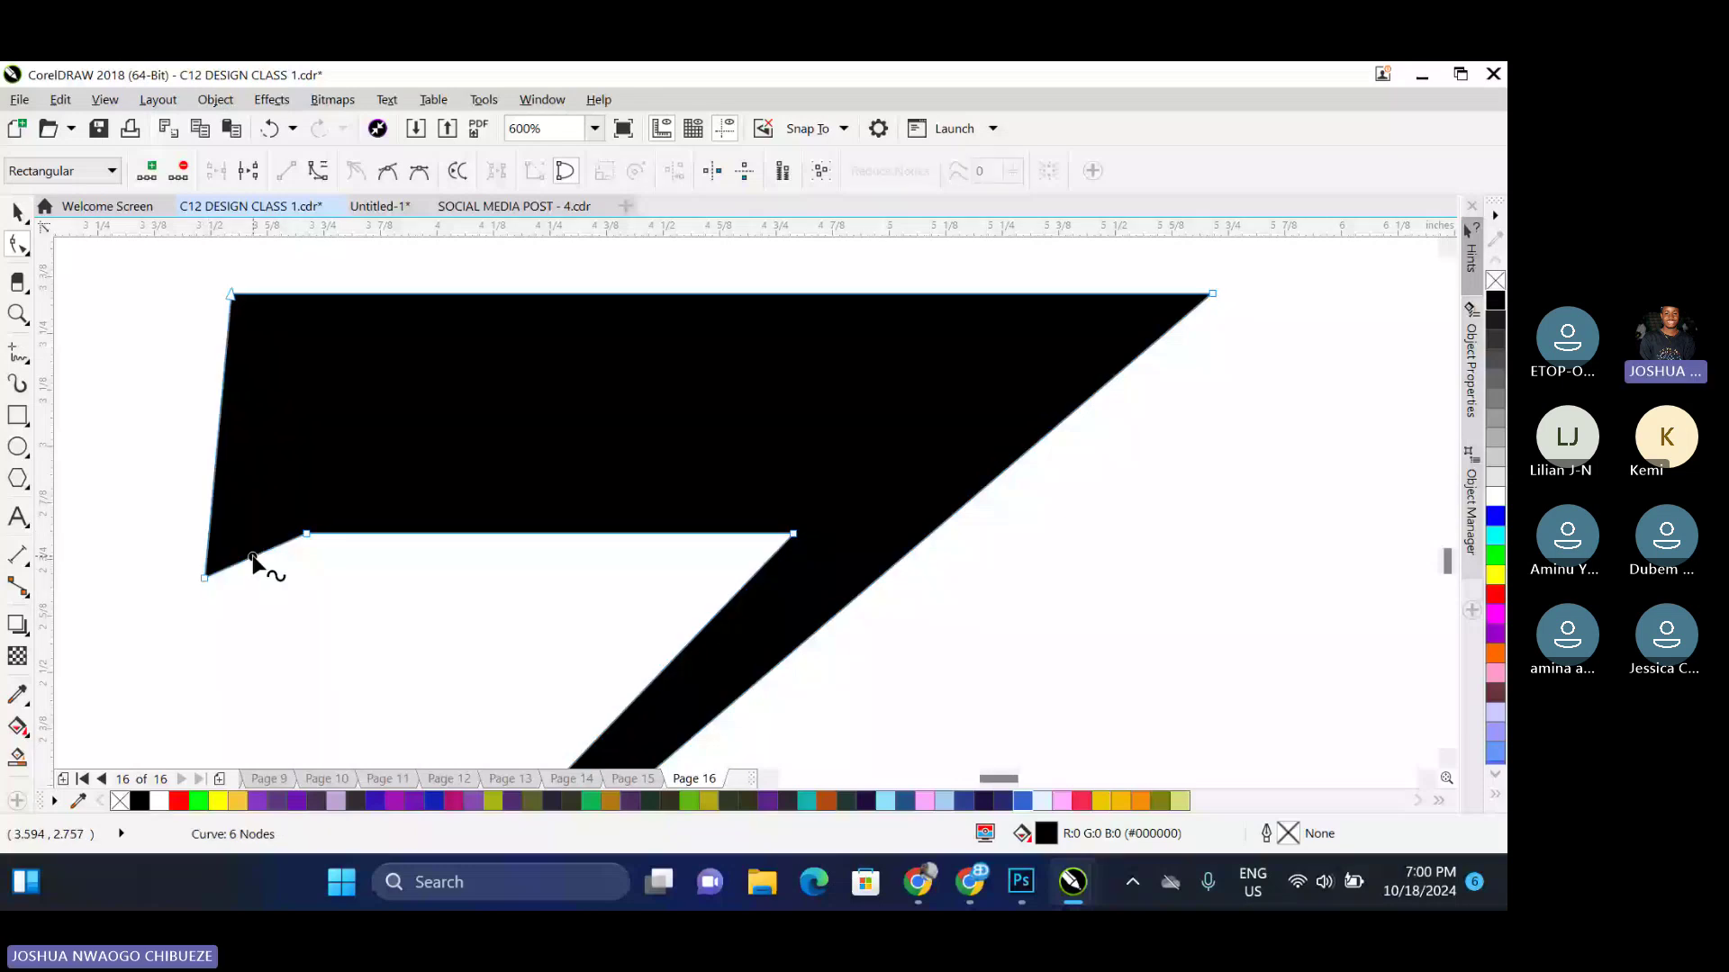
# Convert the short slanted segment at the bar's lower-left corner to a curve and bend it slightly upward
pyautogui.rightClick(253, 558)
pyautogui.click(270, 552)
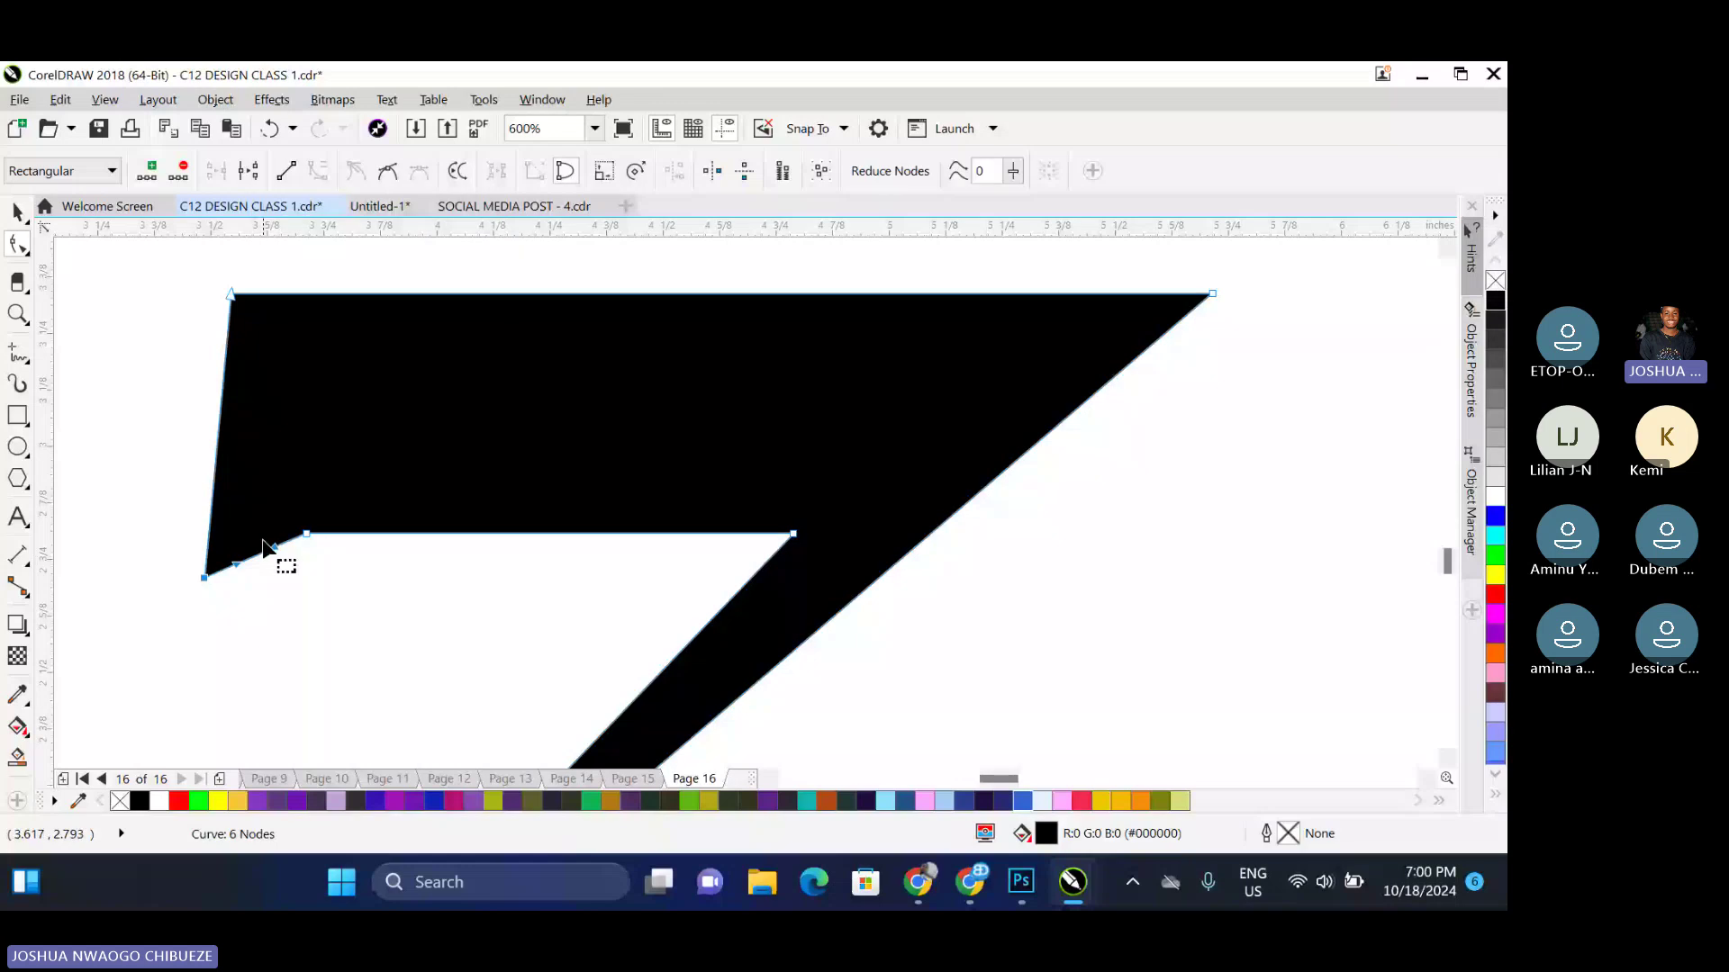
pyautogui.scroll(2, 256, 590)
pyautogui.moveTo(256, 590); pyautogui.dragTo(240, 566)
pyautogui.scroll(-1, 212, 513)
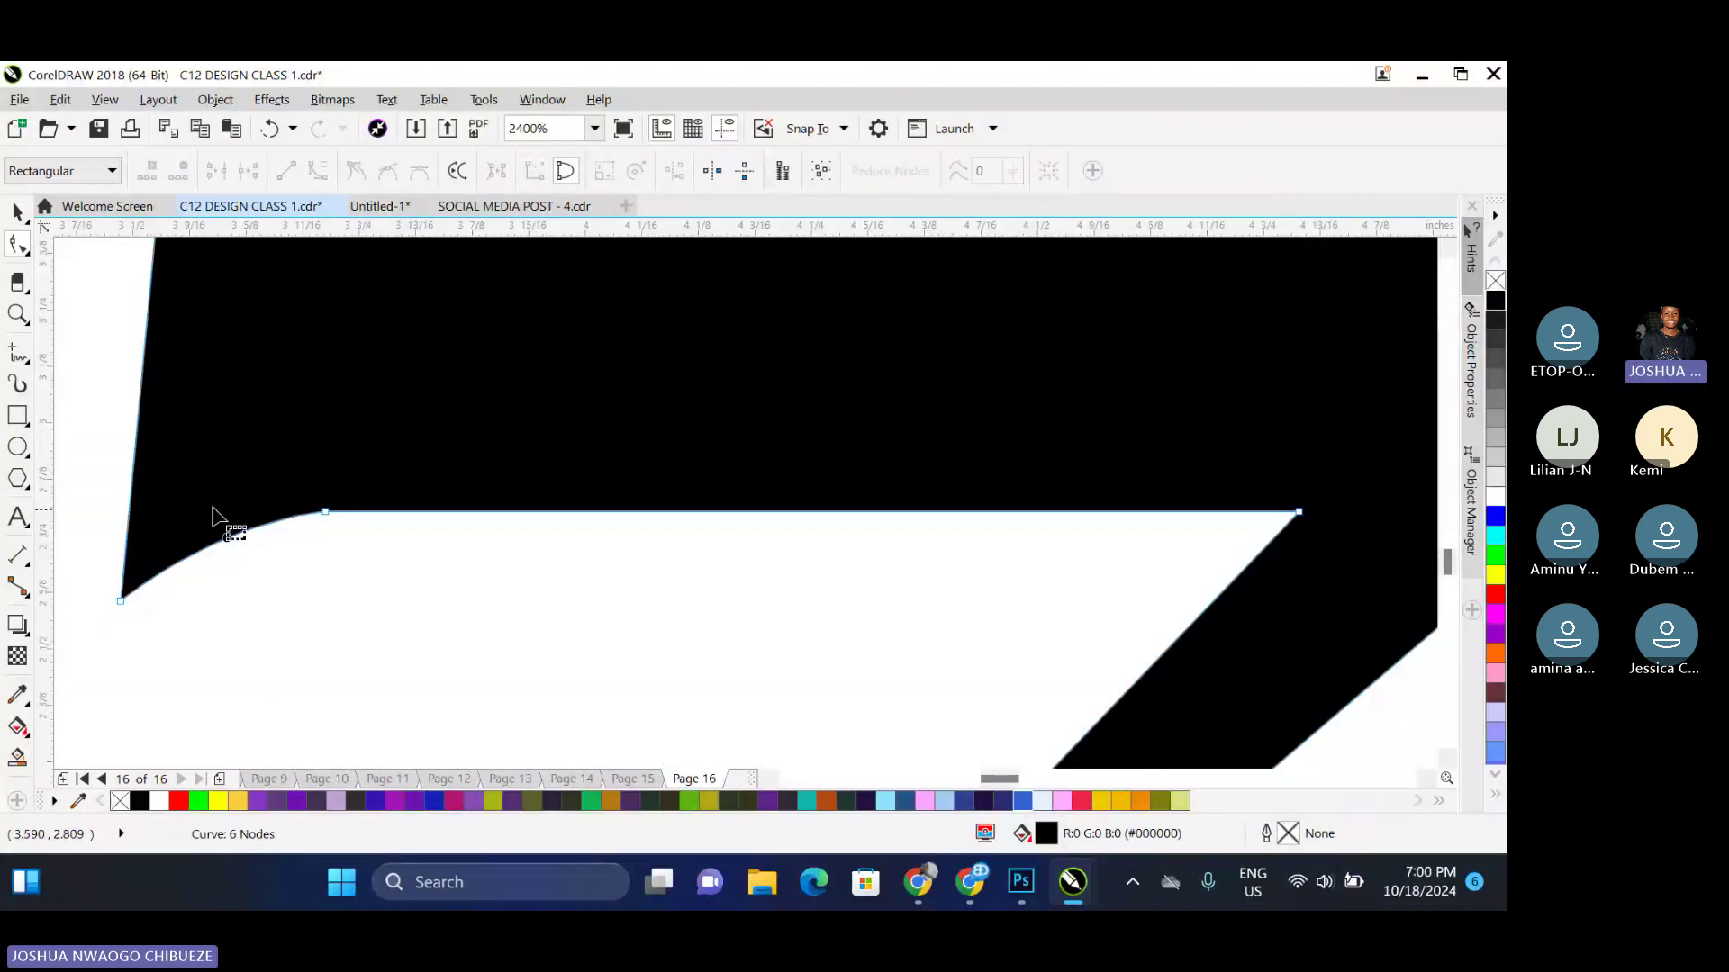
# Duplicate the edited half-Z shape, placing the copy below and to the right of the original
pyautogui.scroll(-3, 213, 513)
pyautogui.scroll(-1, 433, 379)
pyautogui.press('space')
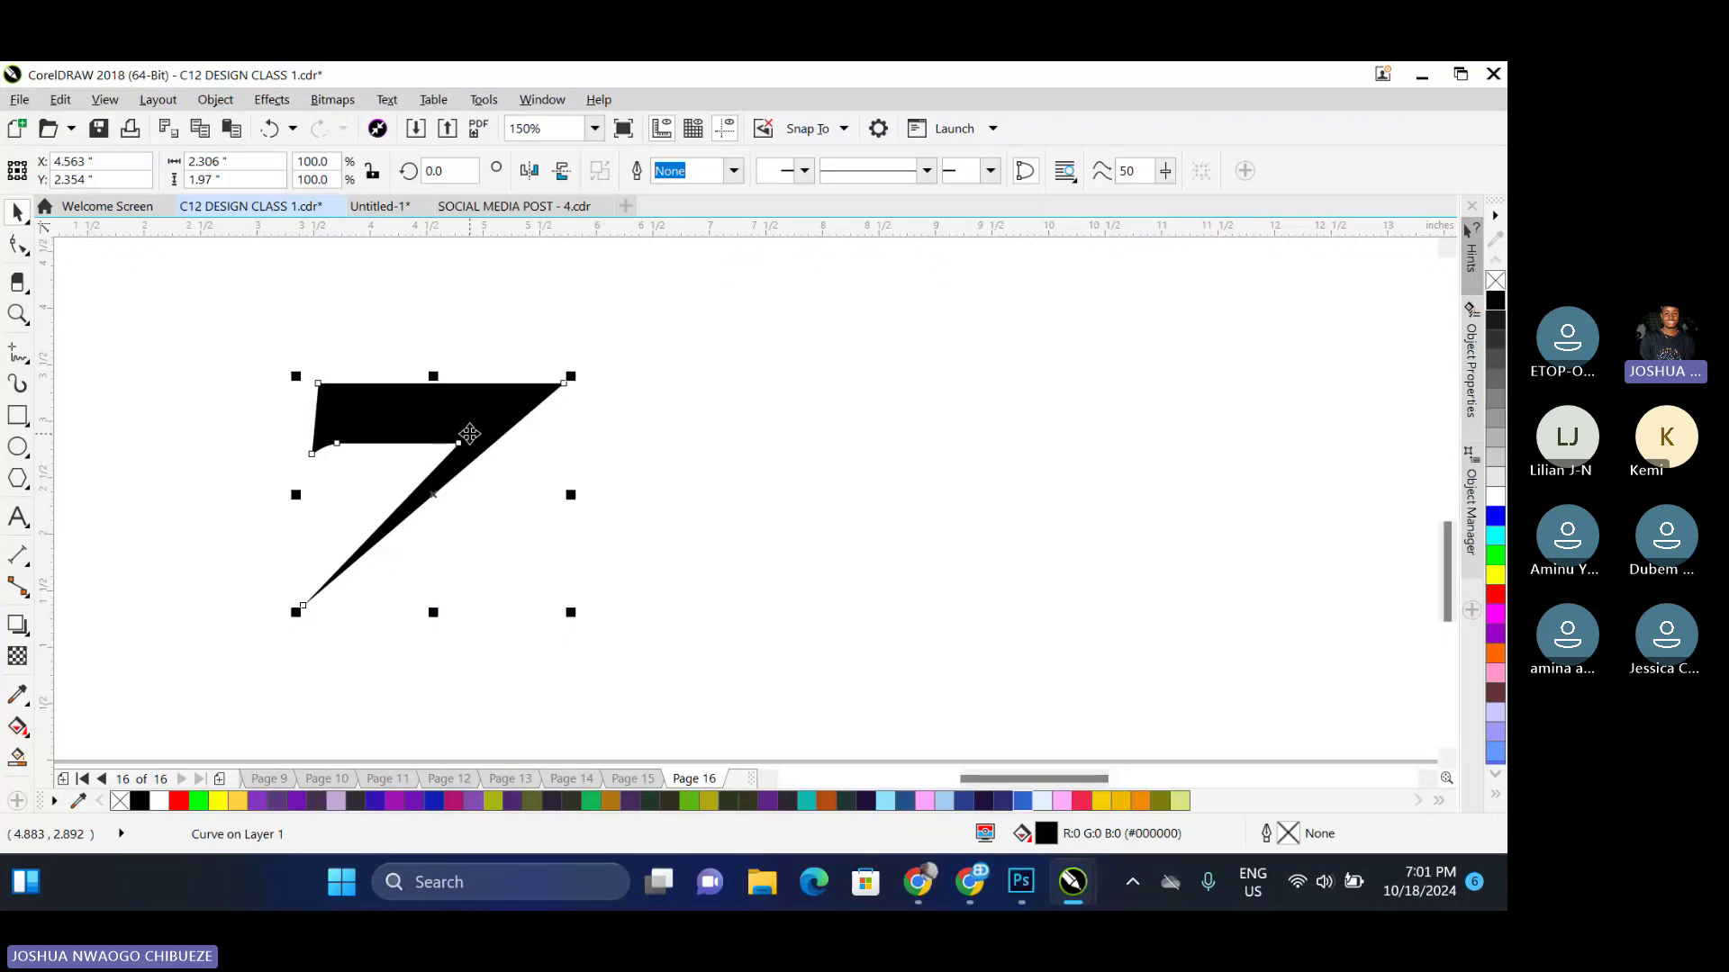
pyautogui.moveTo(445, 379); pyautogui.dragTo(618, 441)
pyautogui.rightClick(619, 441)
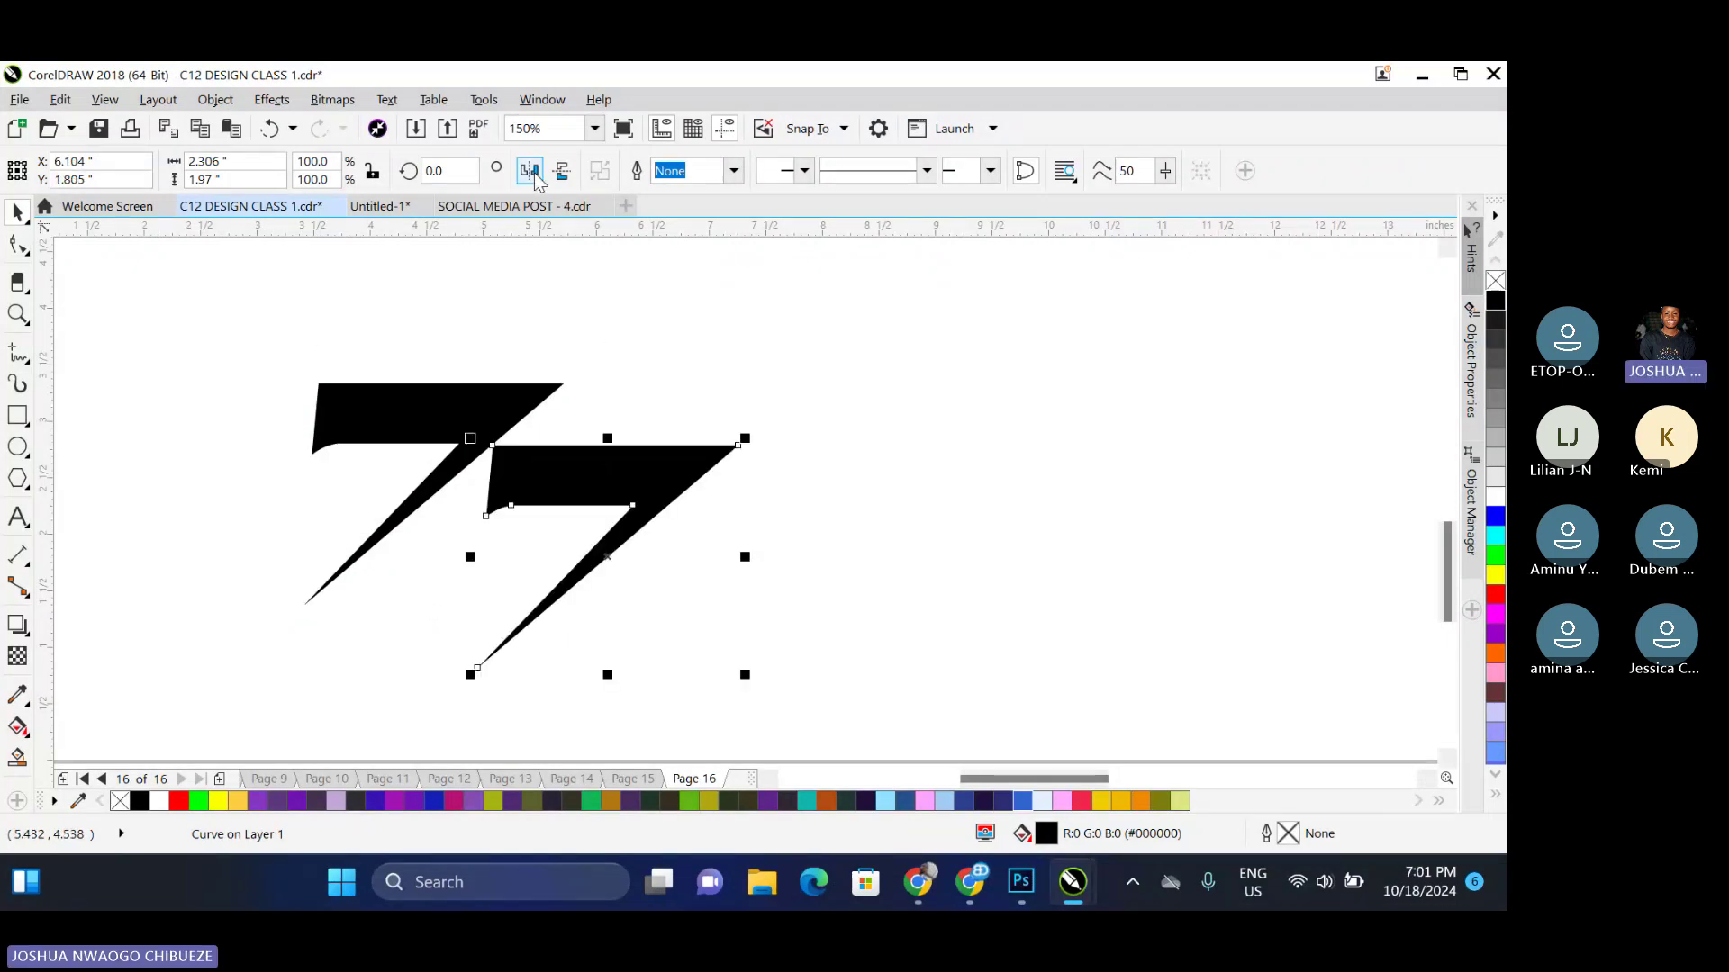
# Mirror the copy horizontally and vertically, and fit it below the original to form a Z with a diagonal gap
pyautogui.click(530, 170)
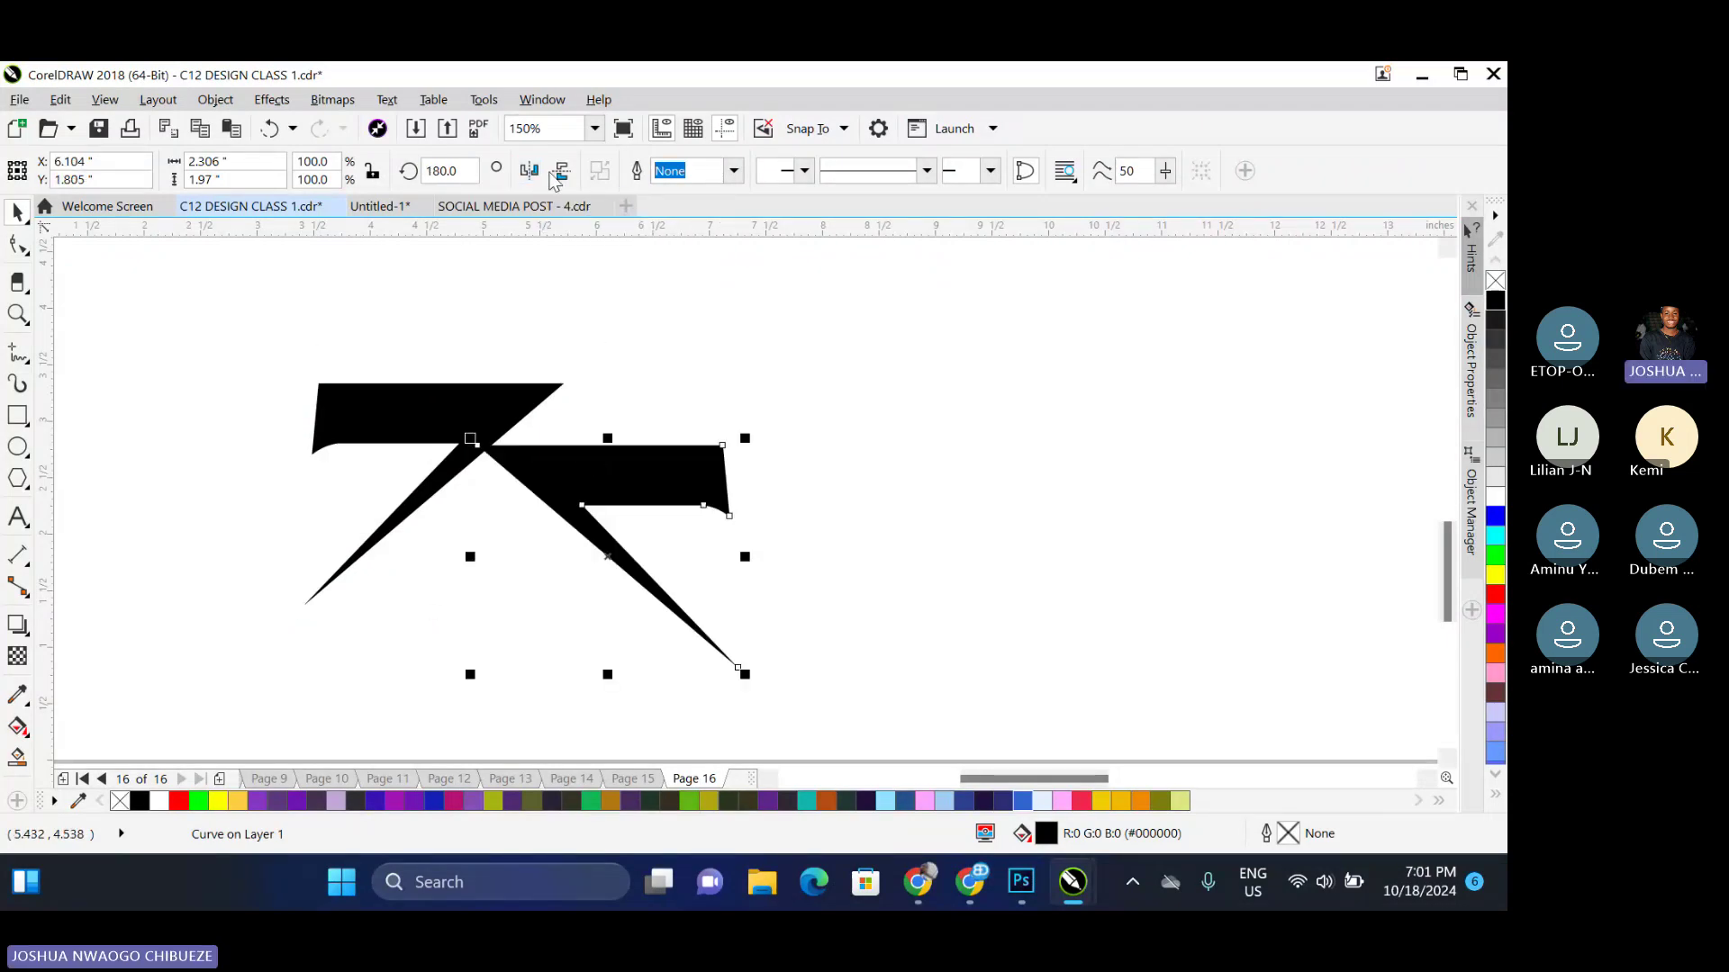
pyautogui.click(557, 174)
pyautogui.moveTo(569, 629); pyautogui.dragTo(371, 585)
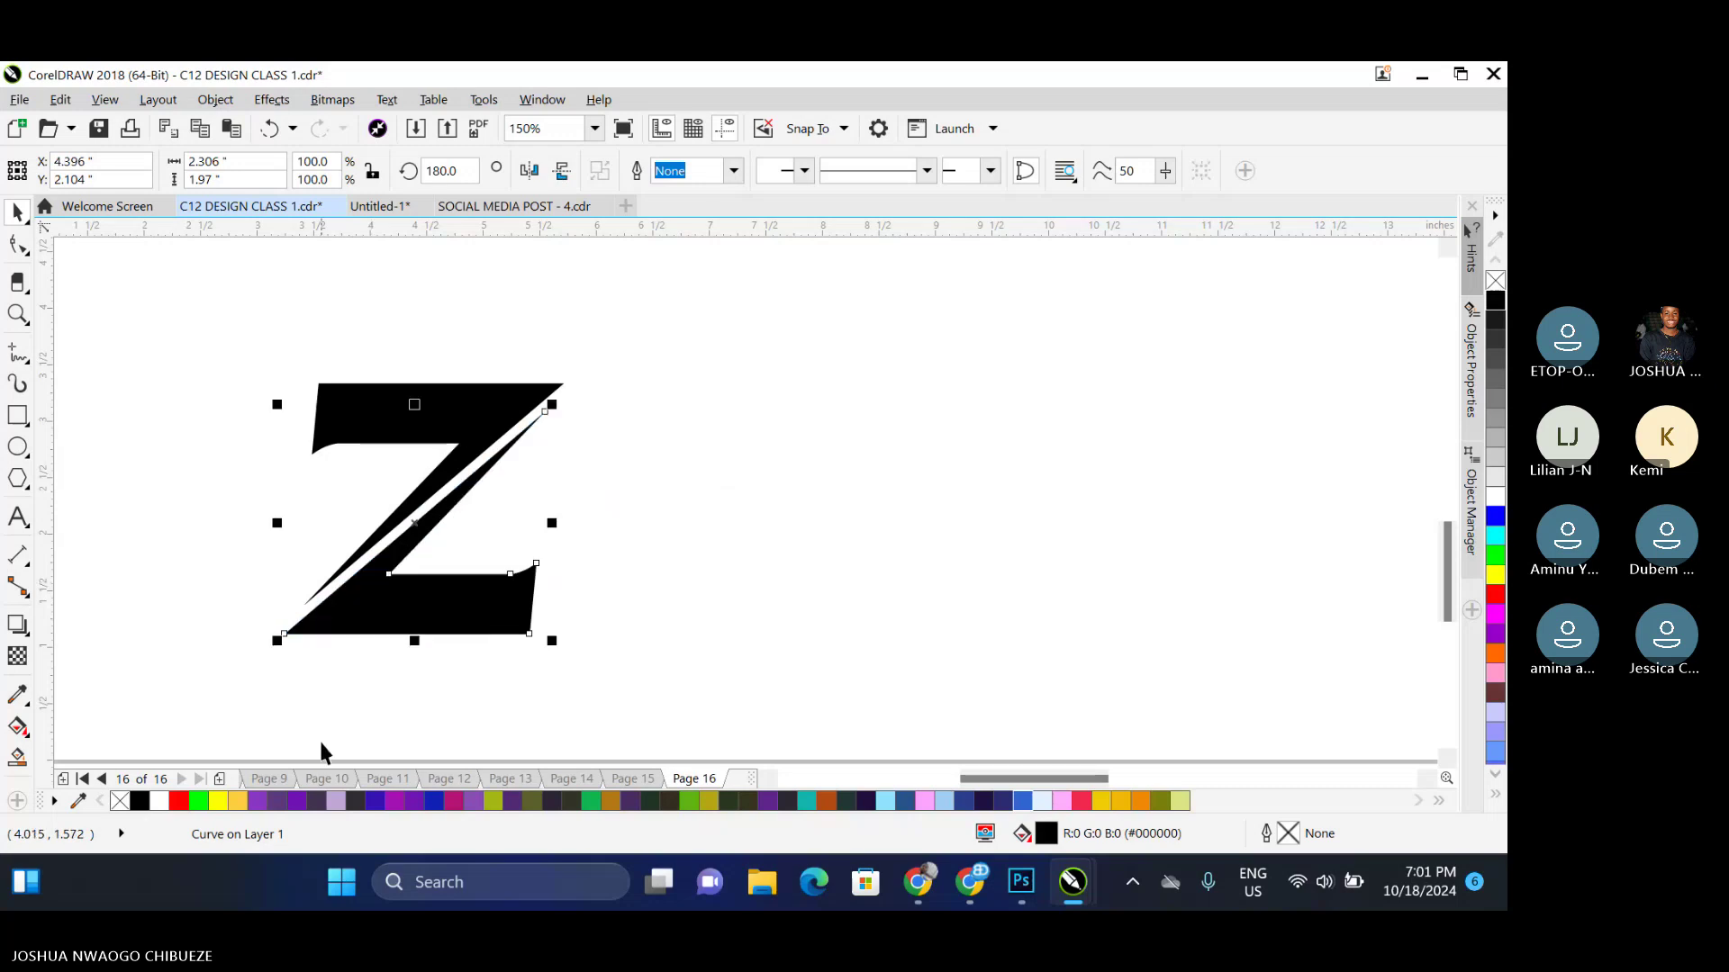
# Fill the lower half of the Z with red
pyautogui.click(178, 800)
pyautogui.scroll(-2, 342, 525)
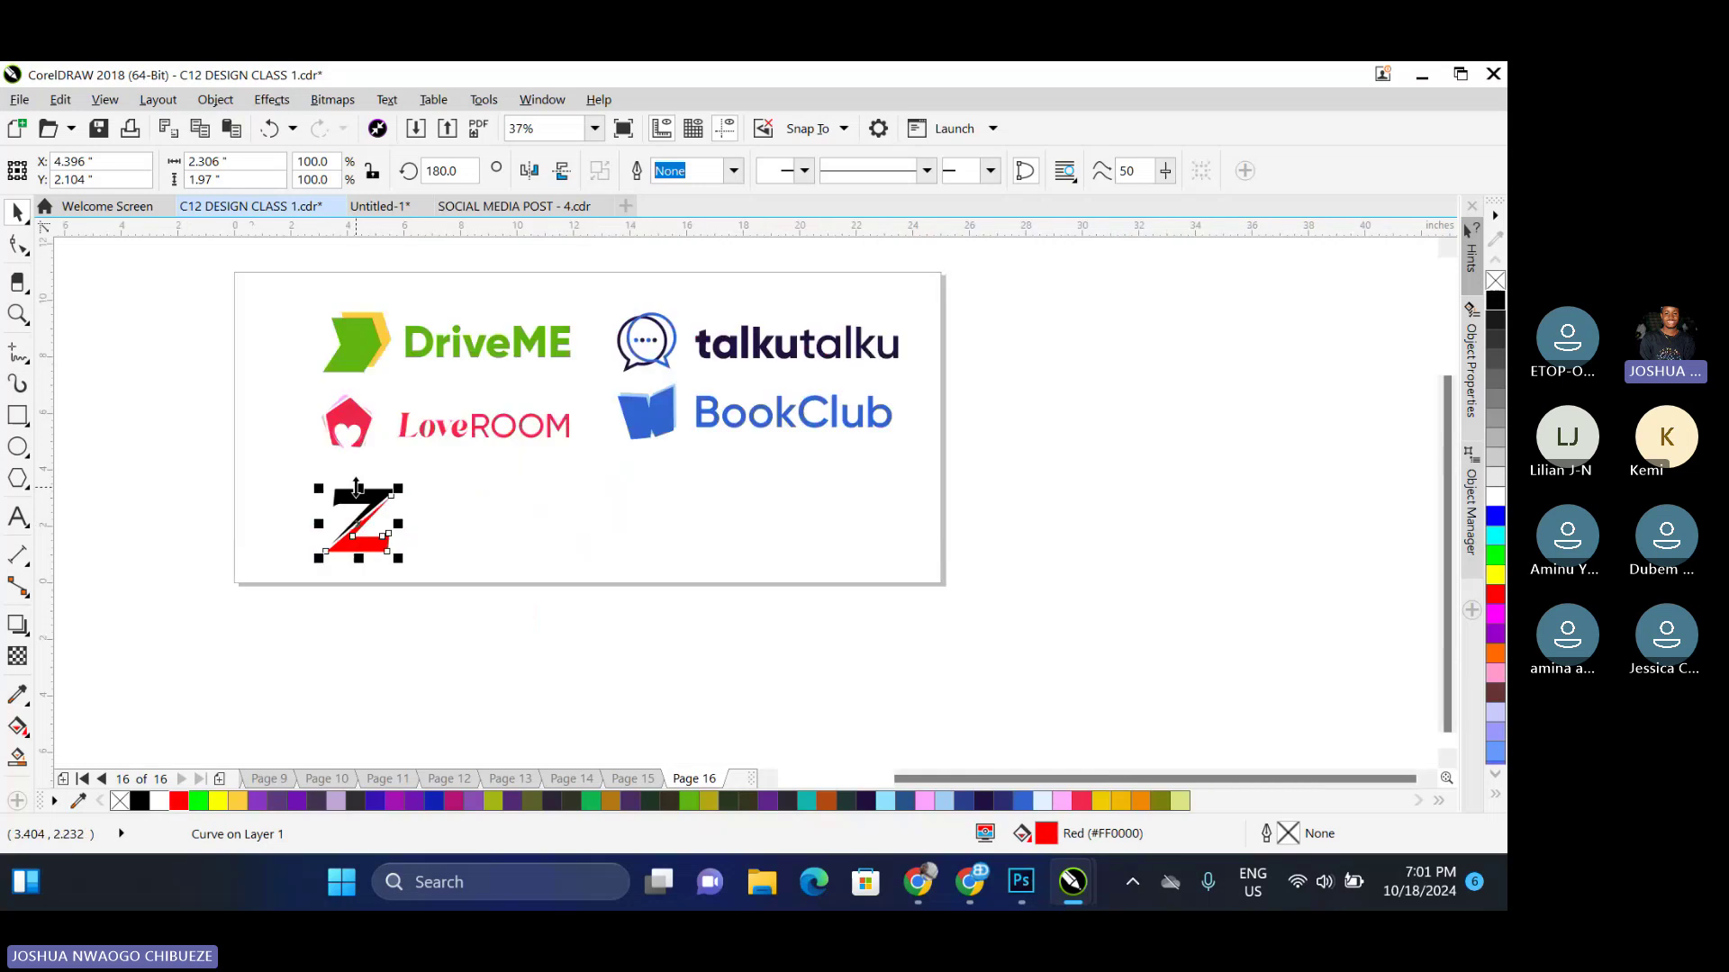
# Fill the upper half of the Z with grey and scale both halves down to about 1.56 by 1.40 inches
pyautogui.click(356, 511)
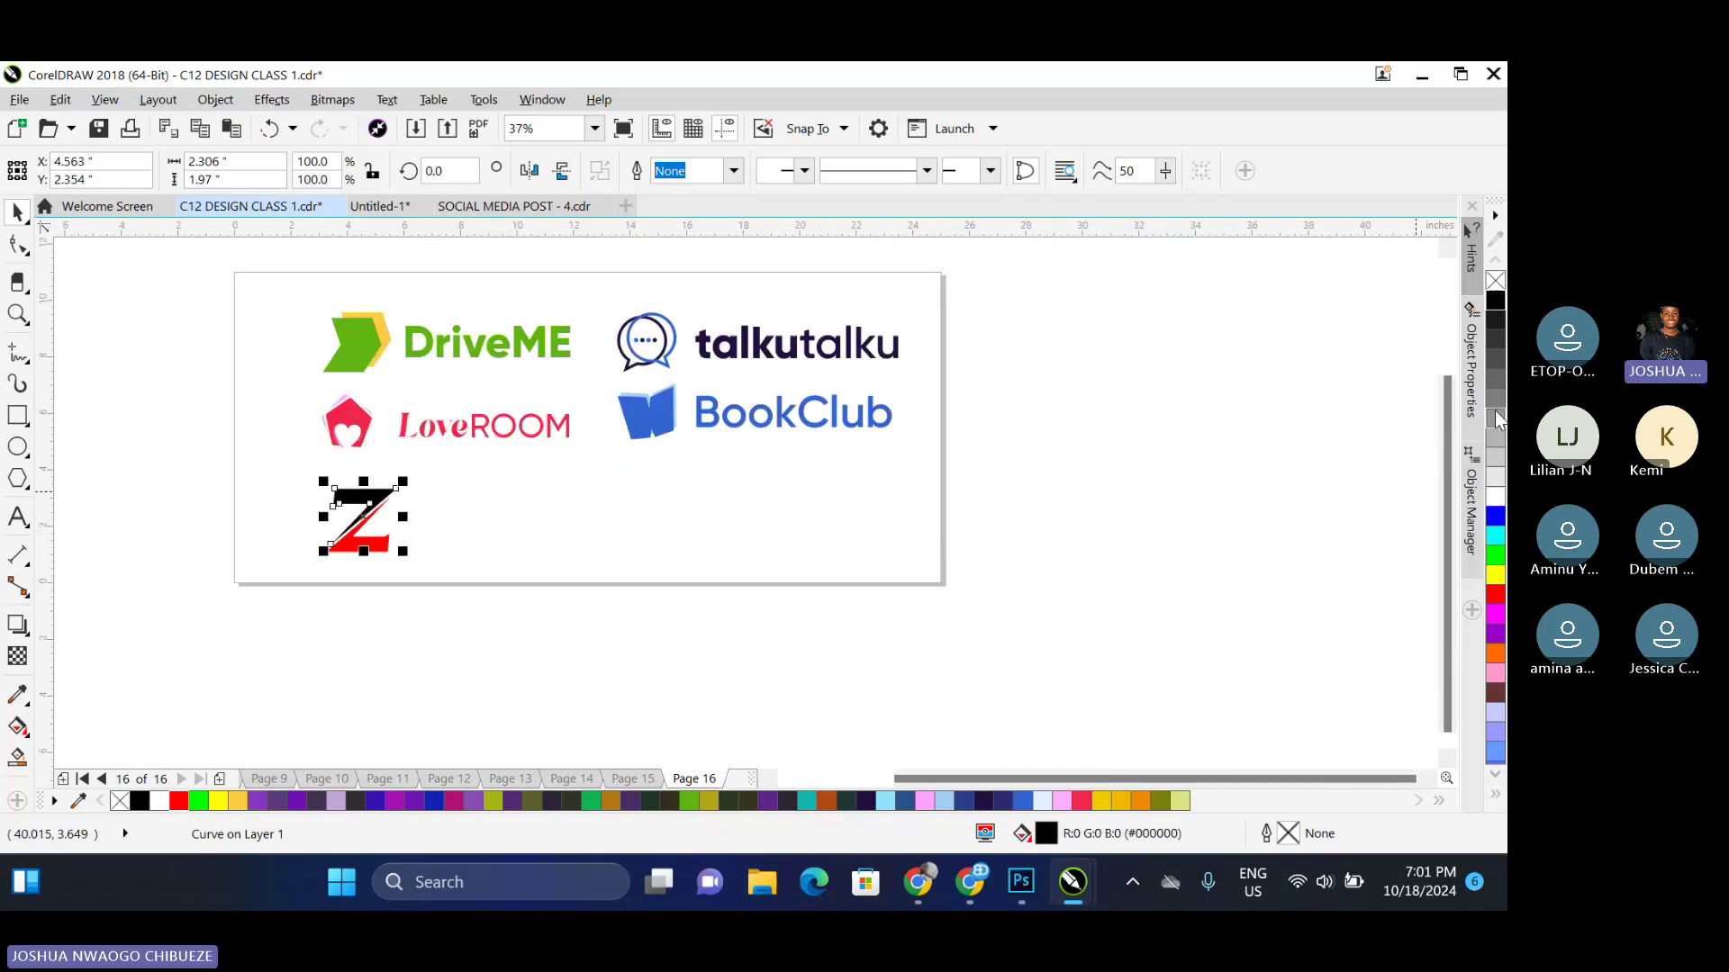
pyautogui.click(1496, 420)
pyautogui.scroll(2, 476, 621)
pyautogui.moveTo(476, 621); pyautogui.dragTo(476, 621)
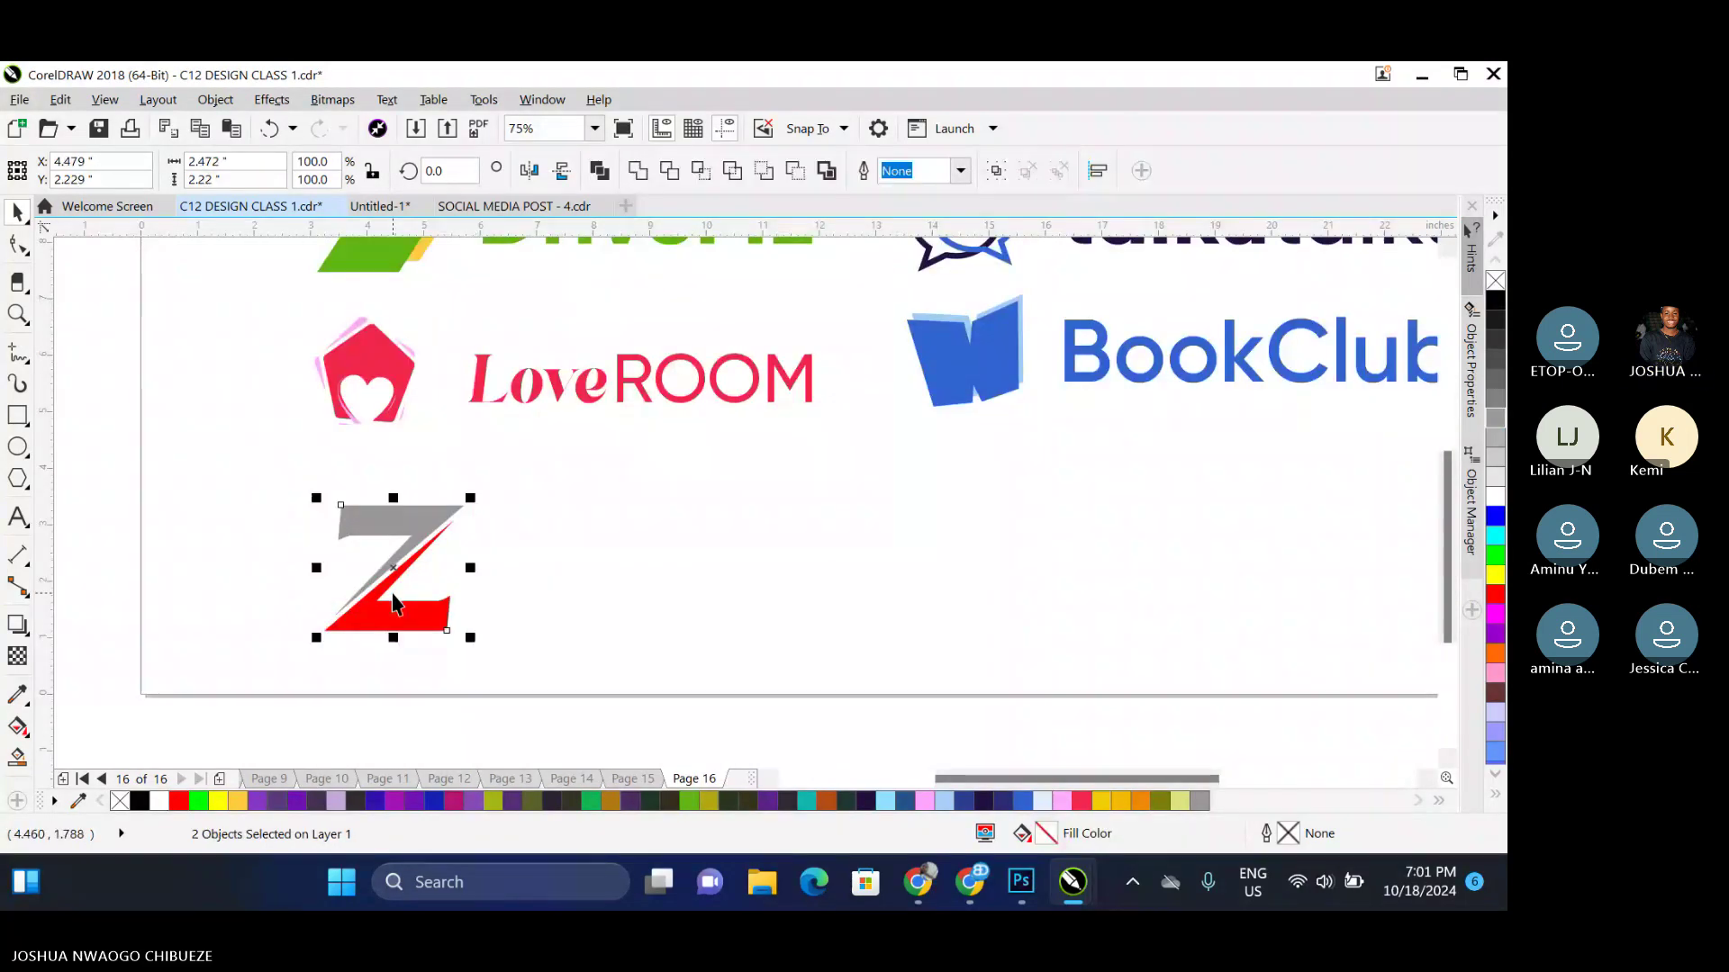
pyautogui.scroll(2, 393, 605)
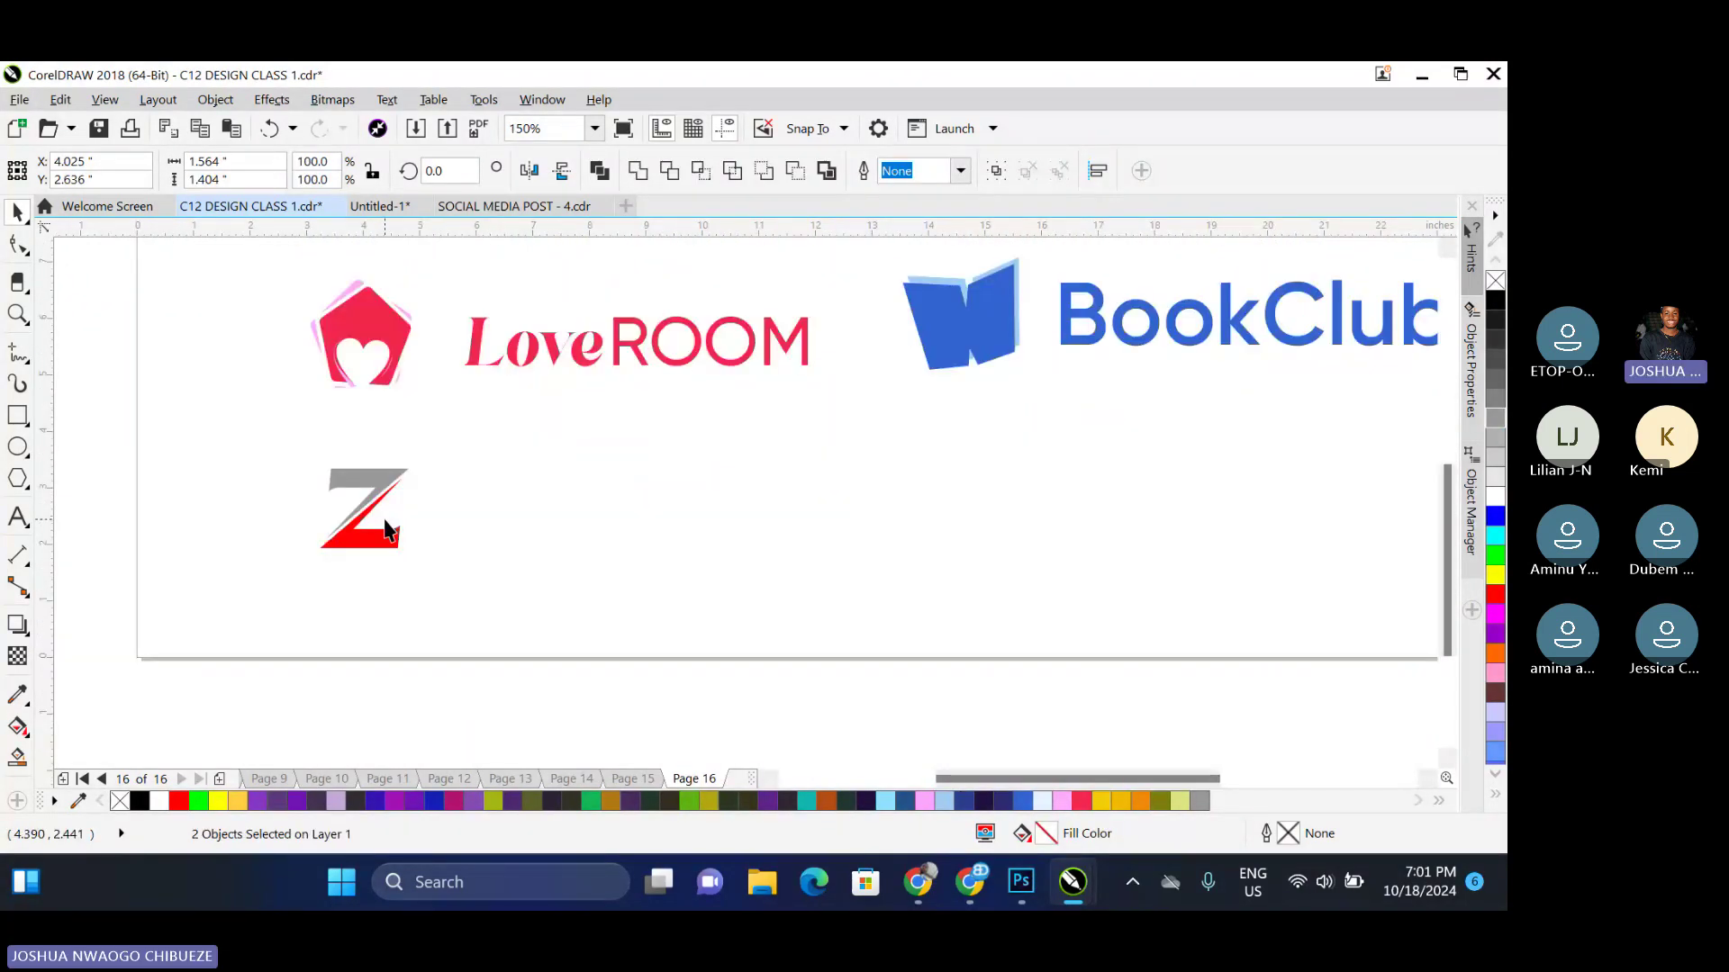
pyautogui.click(635, 423)
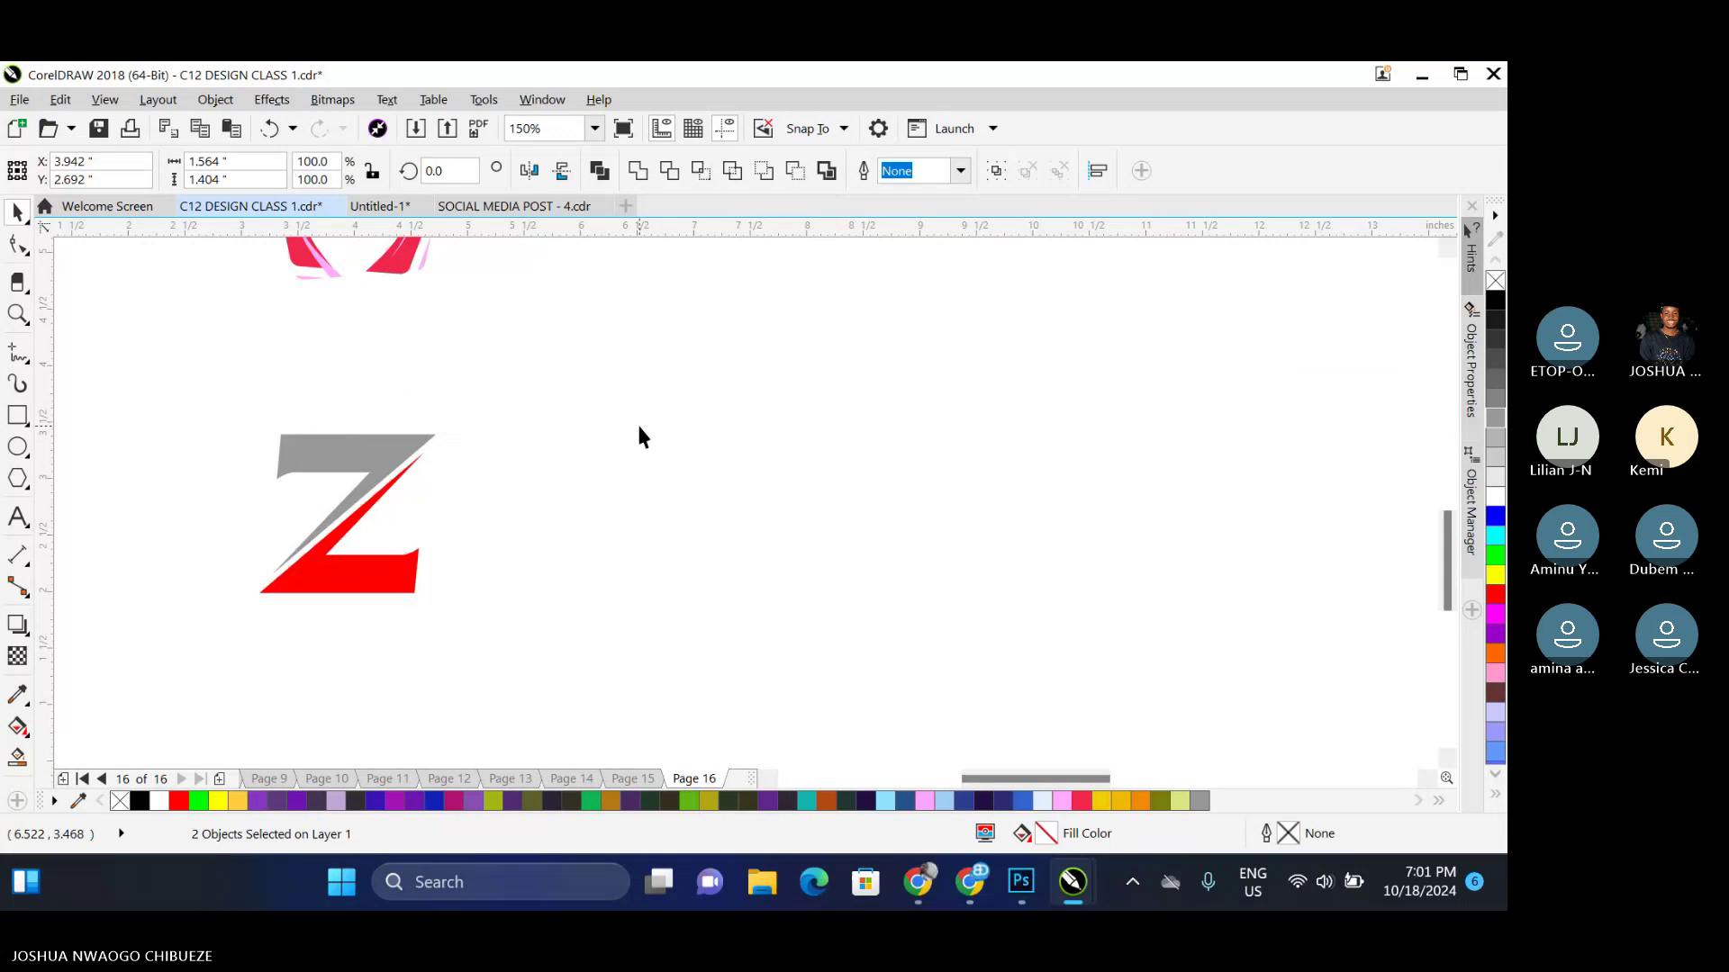
# Draw a rectangle about 1.54 by 1.17 inches beside the Z and convert it to curves
pyautogui.click(18, 415)
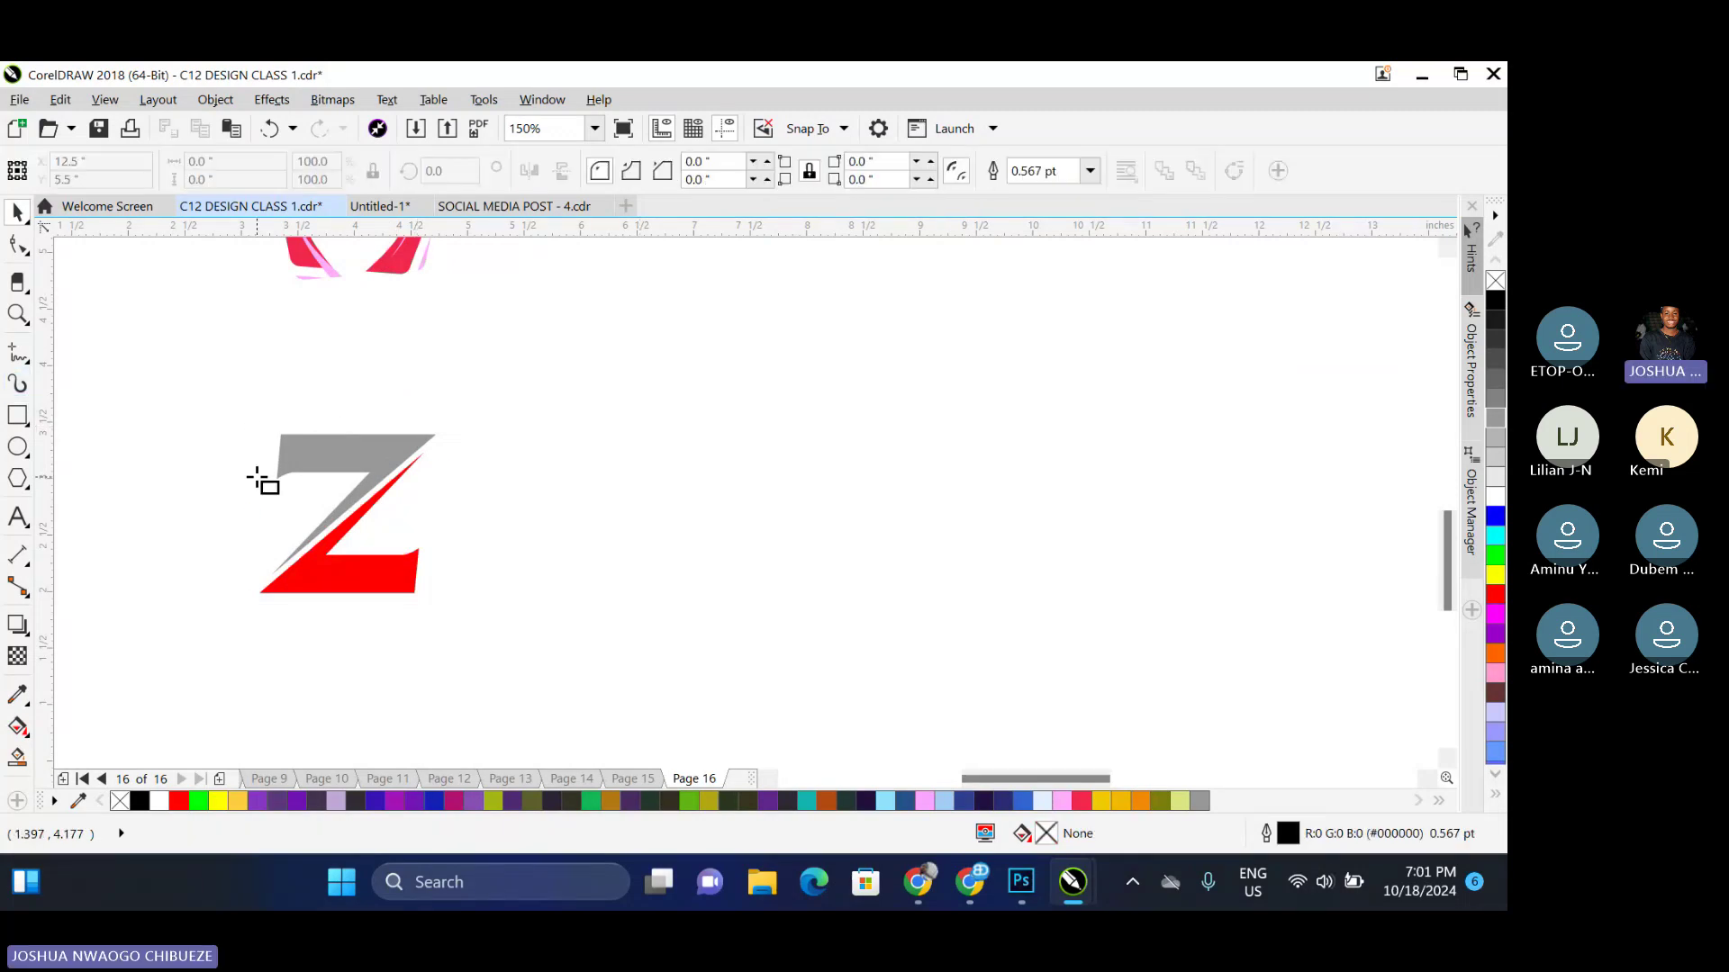
pyautogui.scroll(1, 432, 473)
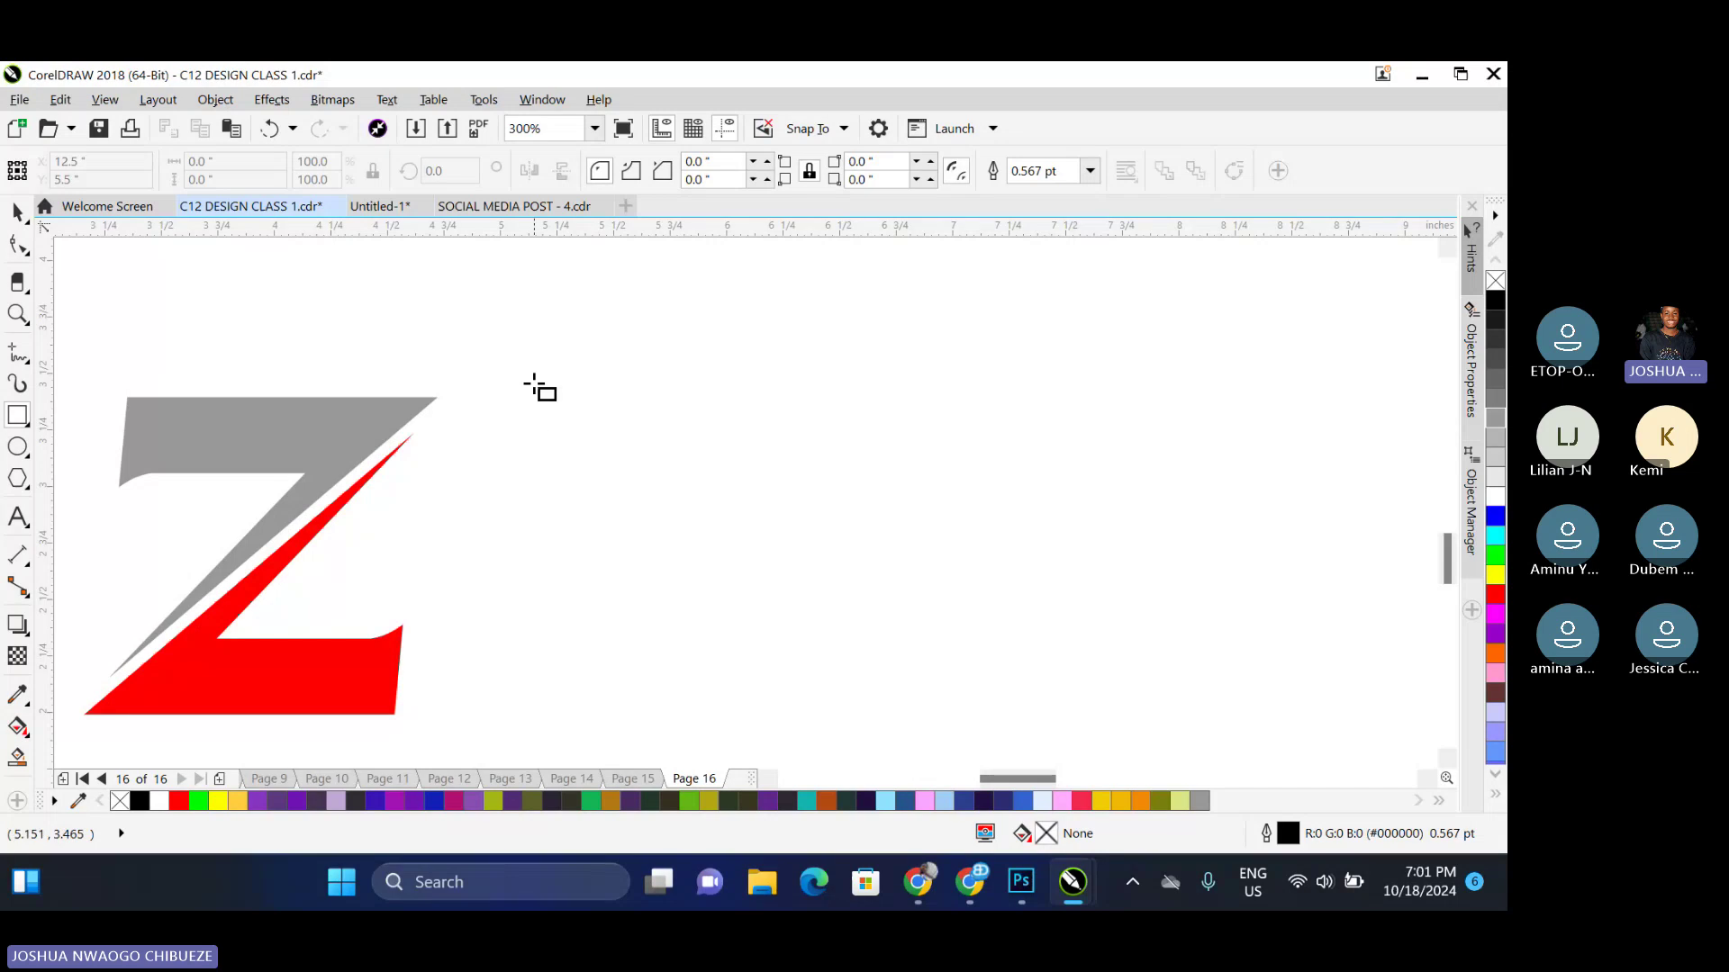
pyautogui.moveTo(533, 388)
pyautogui.mouseDown()
pyautogui.moveTo(841, 564)
pyautogui.moveTo(878, 649)
pyautogui.mouseUp()
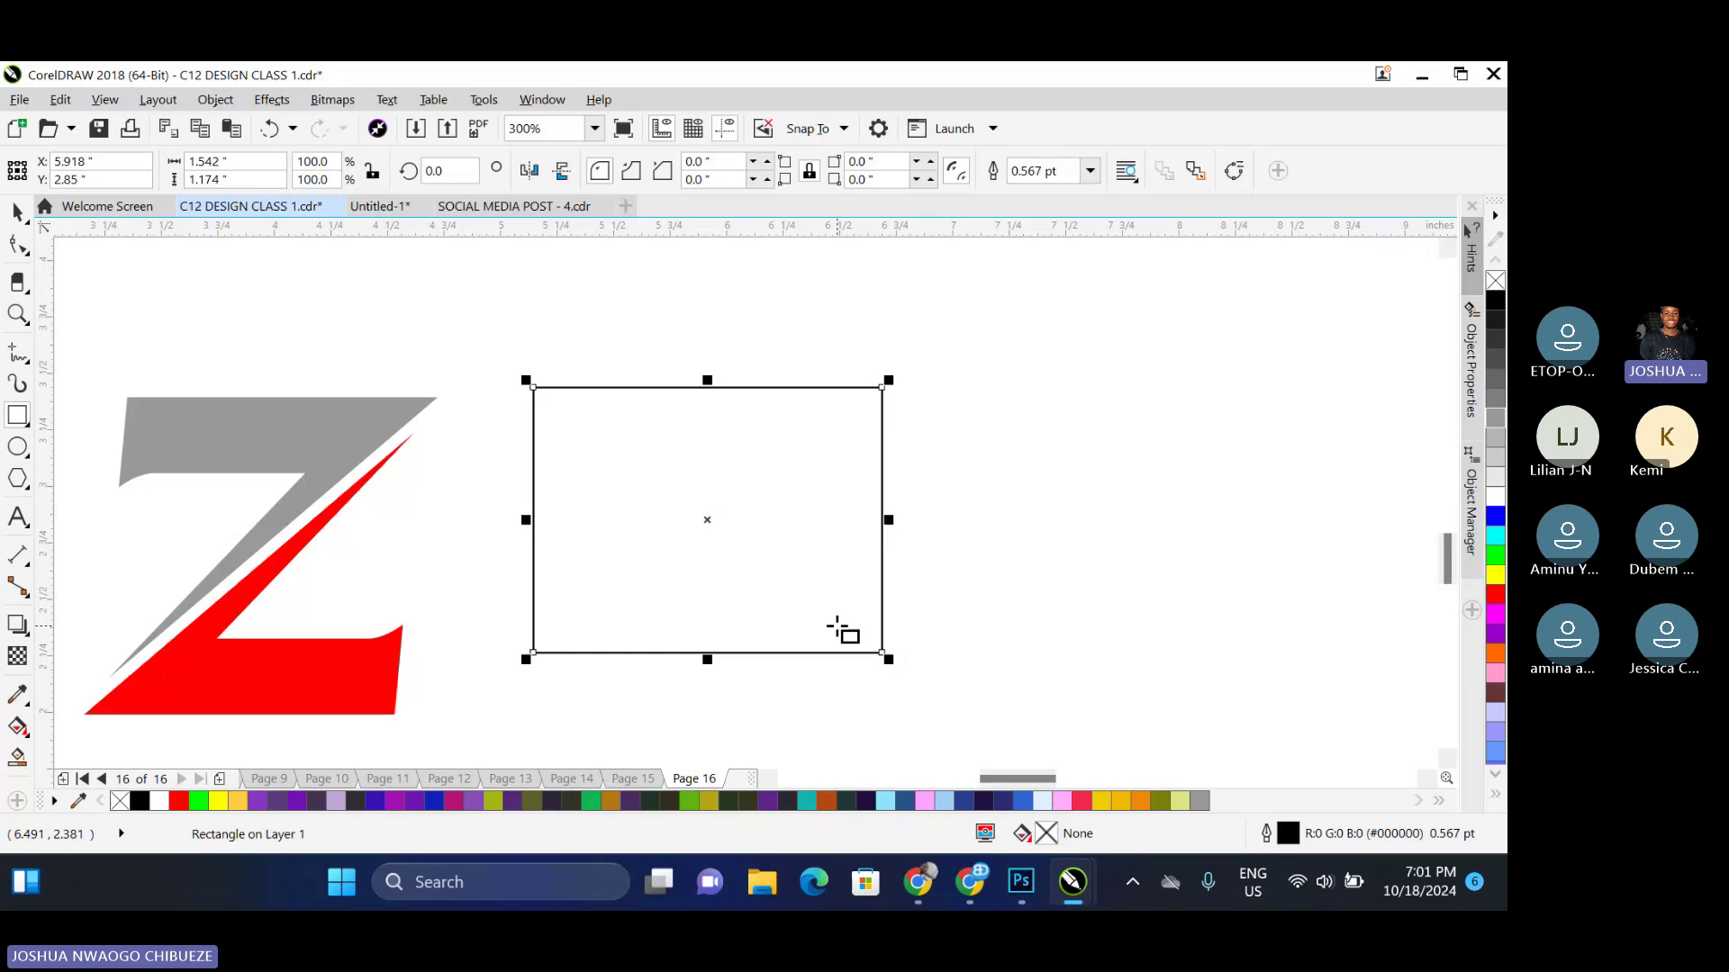
pyautogui.hotkey('ctrl', 'q')
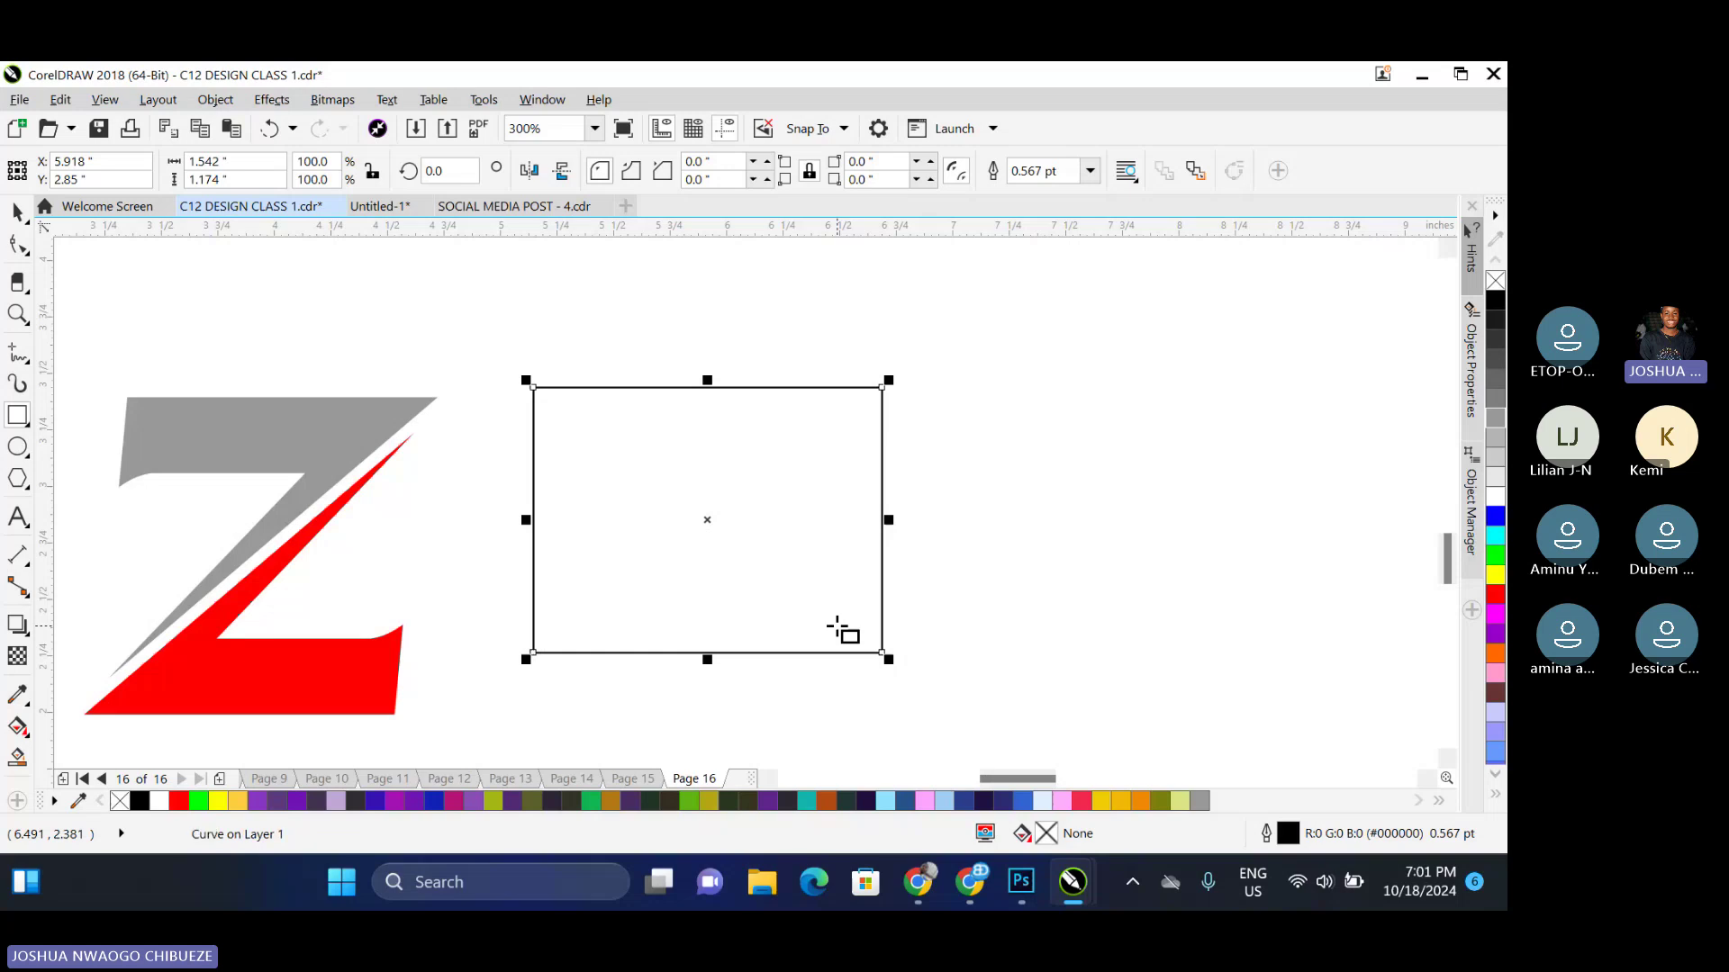
# Remove the rectangle's lower-right node to turn it into a triangle
pyautogui.click(18, 243)
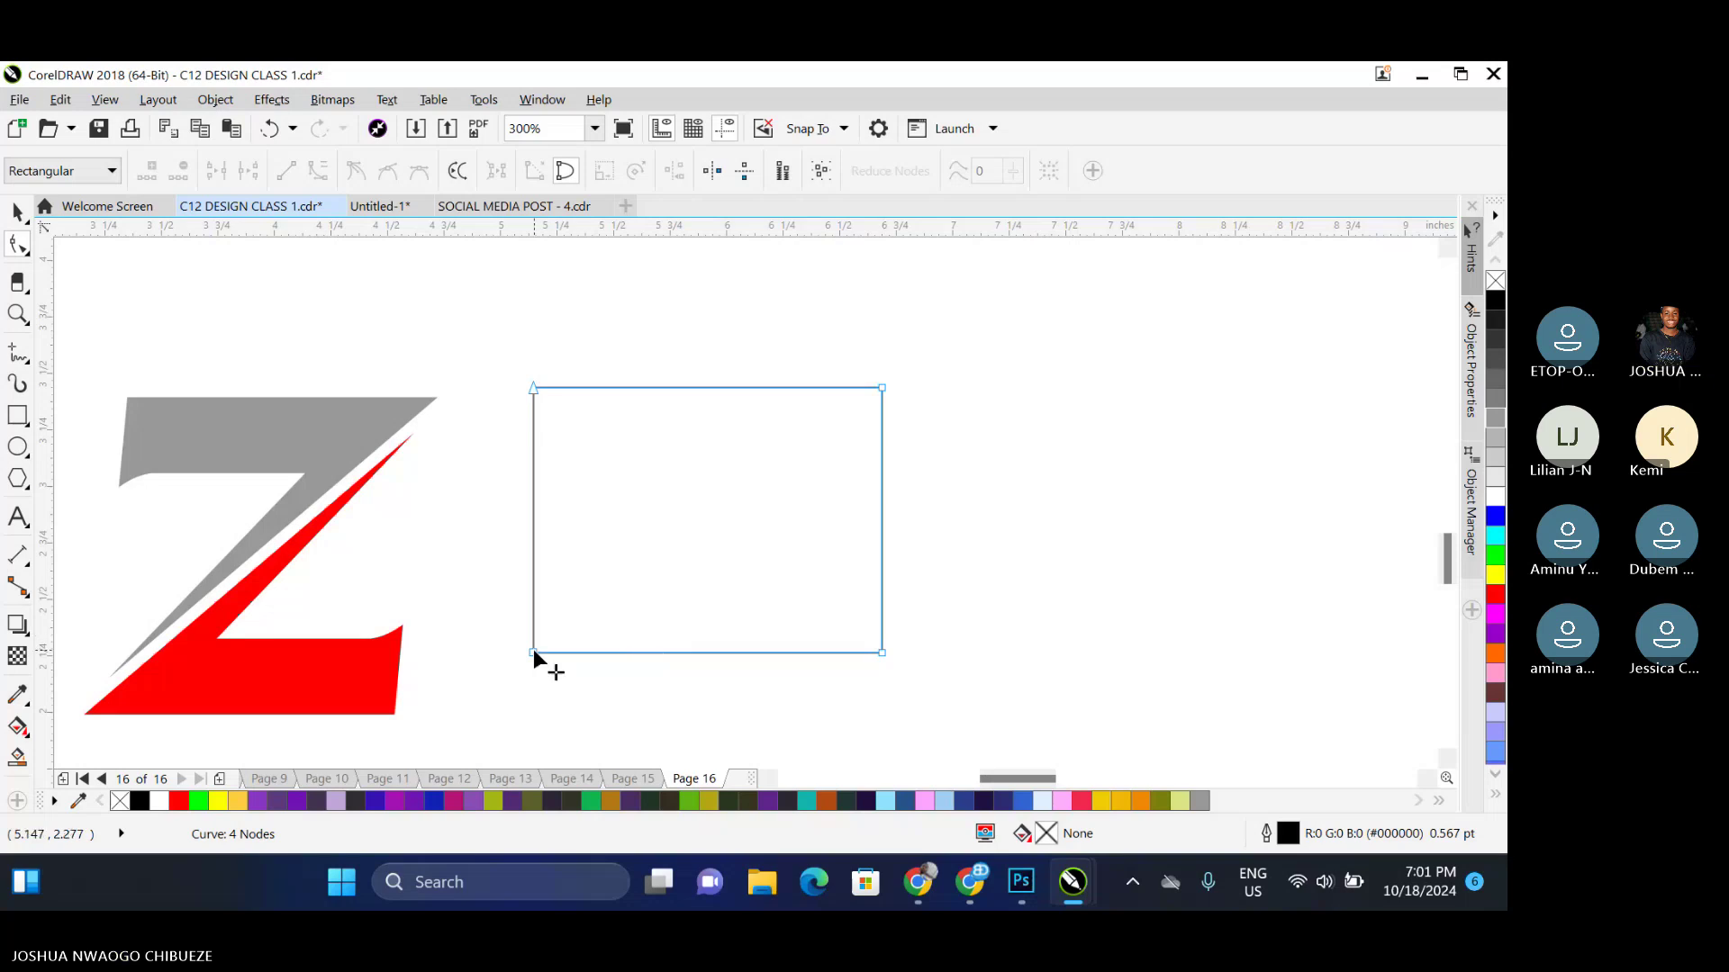
pyautogui.moveTo(533, 652)
pyautogui.mouseDown()
pyautogui.moveTo(610, 654)
pyautogui.moveTo(532, 652)
pyautogui.mouseUp()
pyautogui.doubleClick(881, 652)
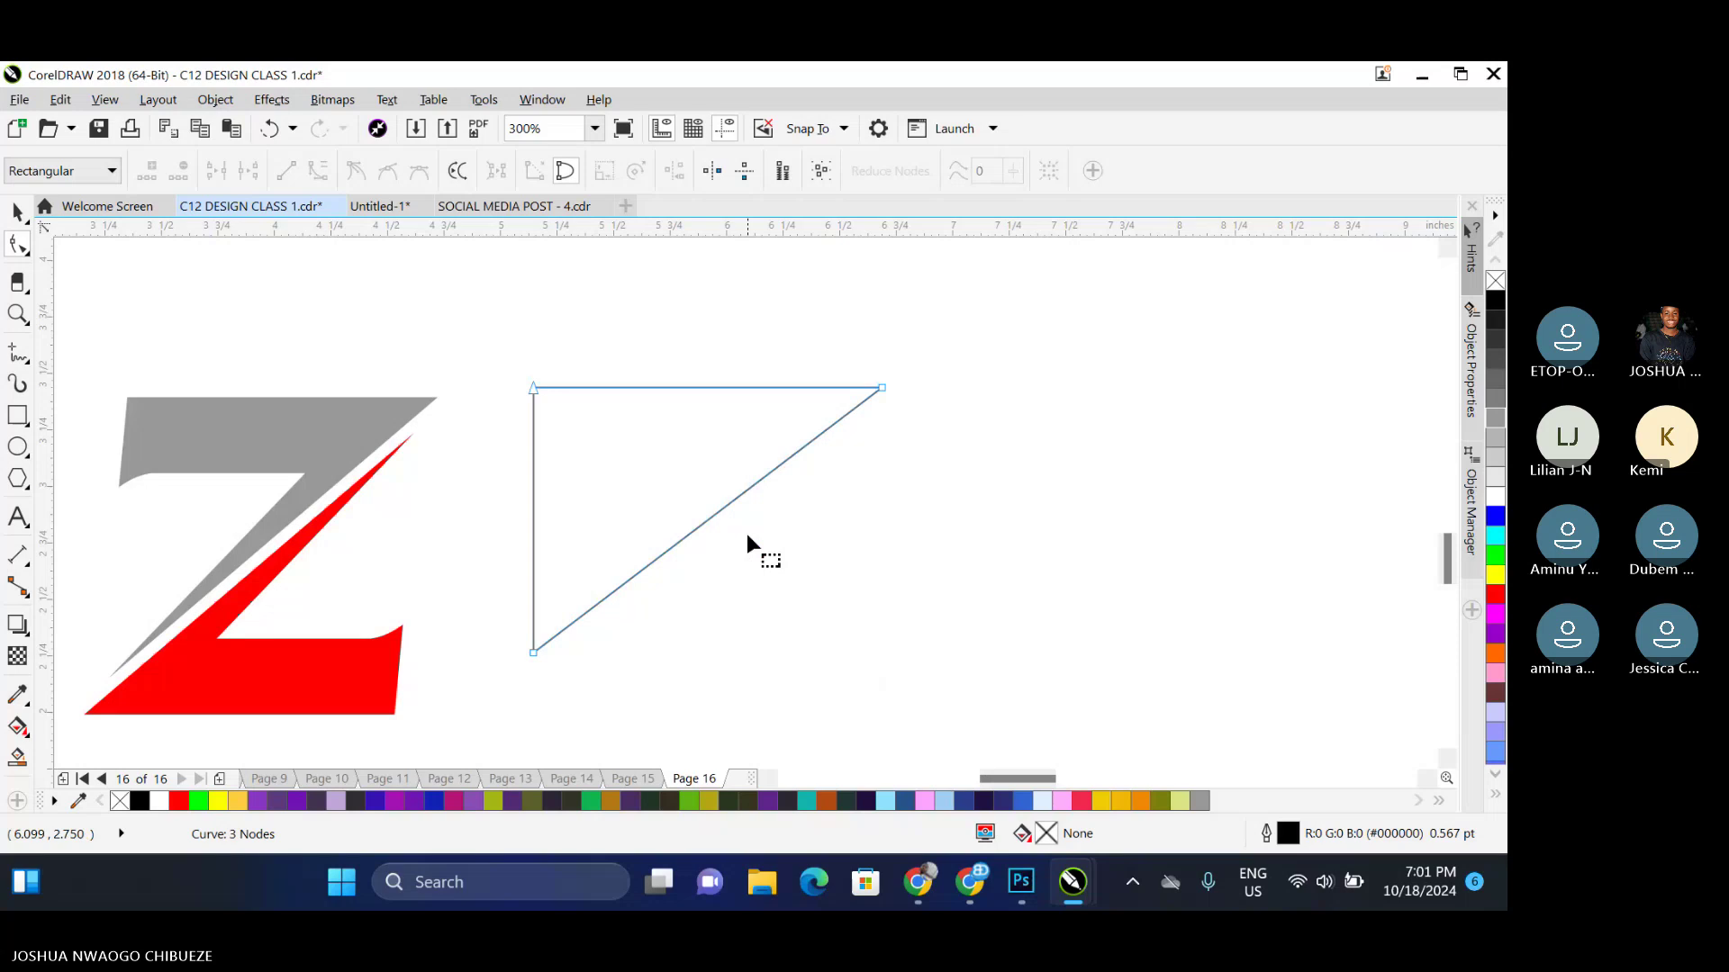
# Add two nodes on the triangle's left edge, pull the lower one inward and shift the top-left corner right to form a half-Z
pyautogui.doubleClick(532, 460)
pyautogui.doubleClick(532, 511)
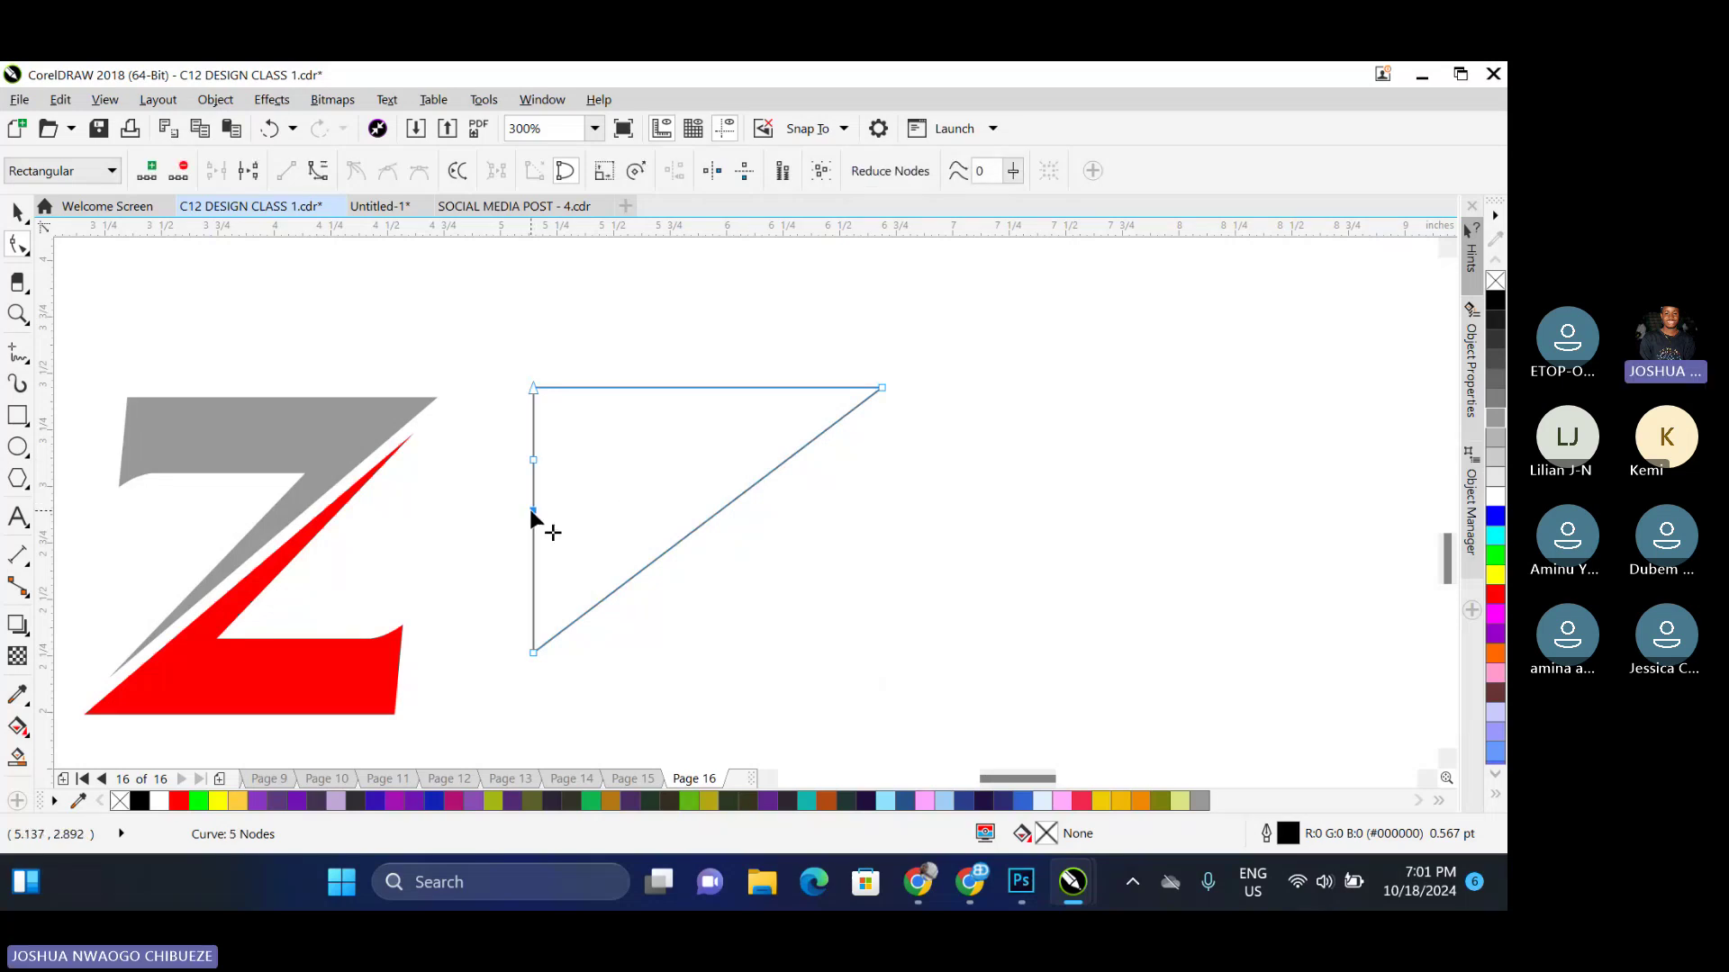
pyautogui.moveTo(533, 511); pyautogui.dragTo(743, 452)
pyautogui.moveTo(533, 389); pyautogui.dragTo(555, 392)
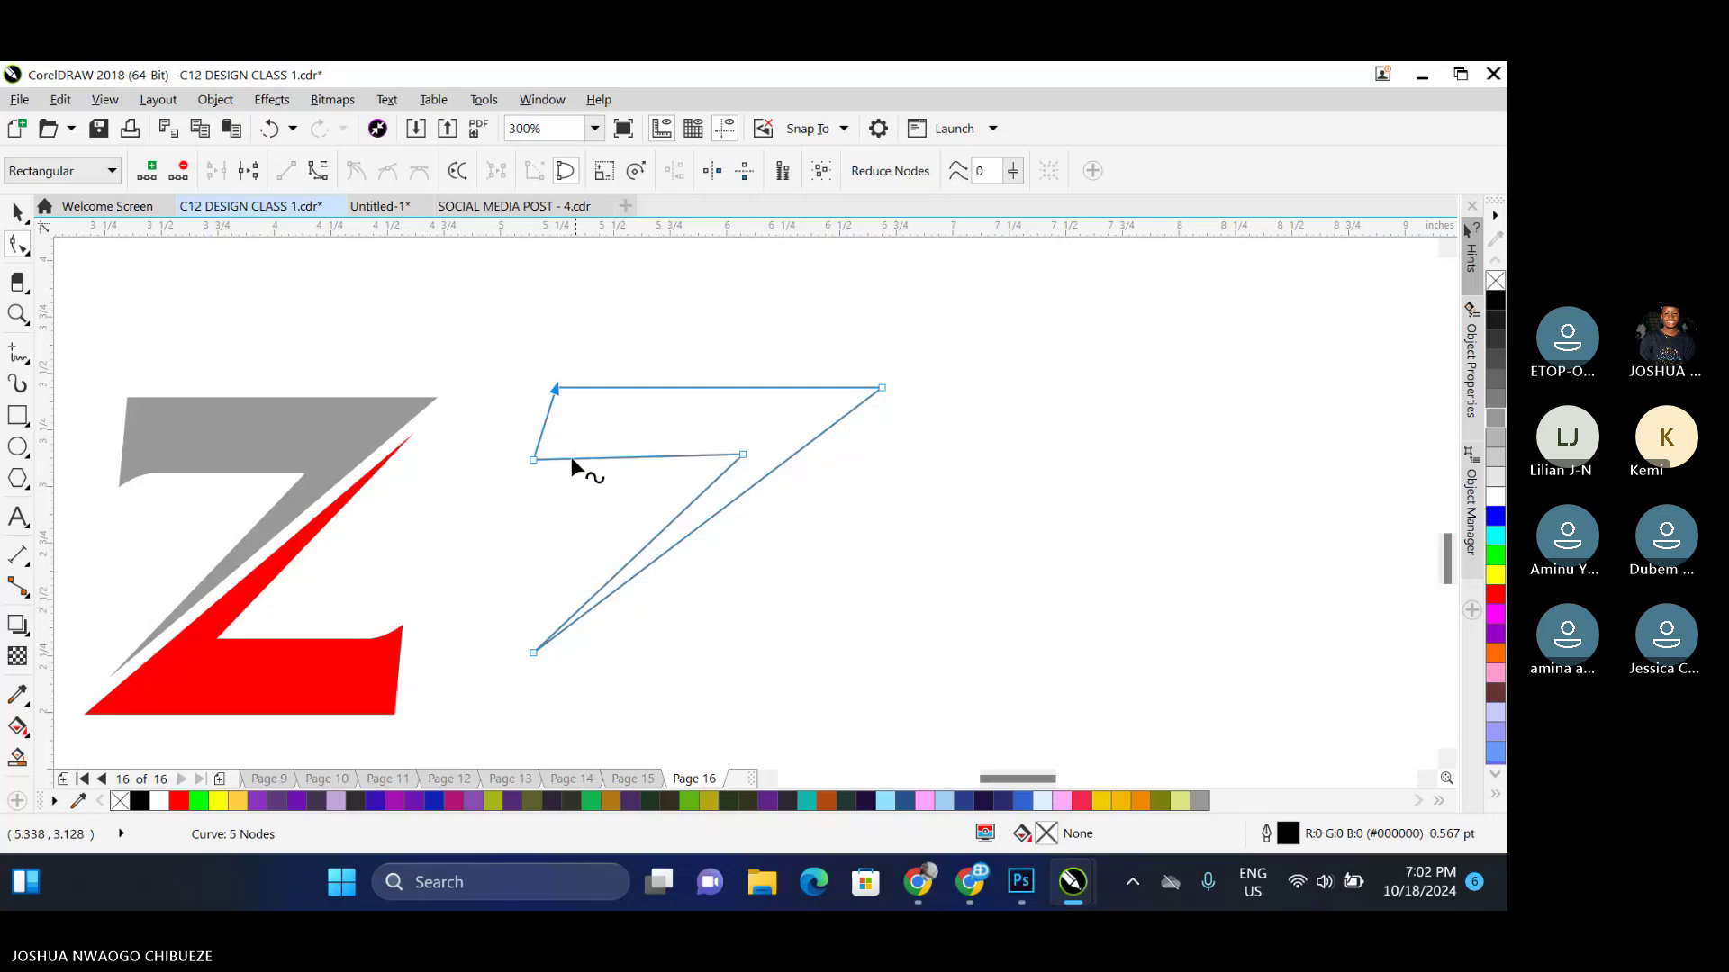
# Add a node near the left end of the bar's lower edge, lower the corner slightly, and bend the short segment into a curve
pyautogui.doubleClick(565, 458)
pyautogui.moveTo(533, 460); pyautogui.dragTo(532, 471)
pyautogui.scroll(3, 559, 455)
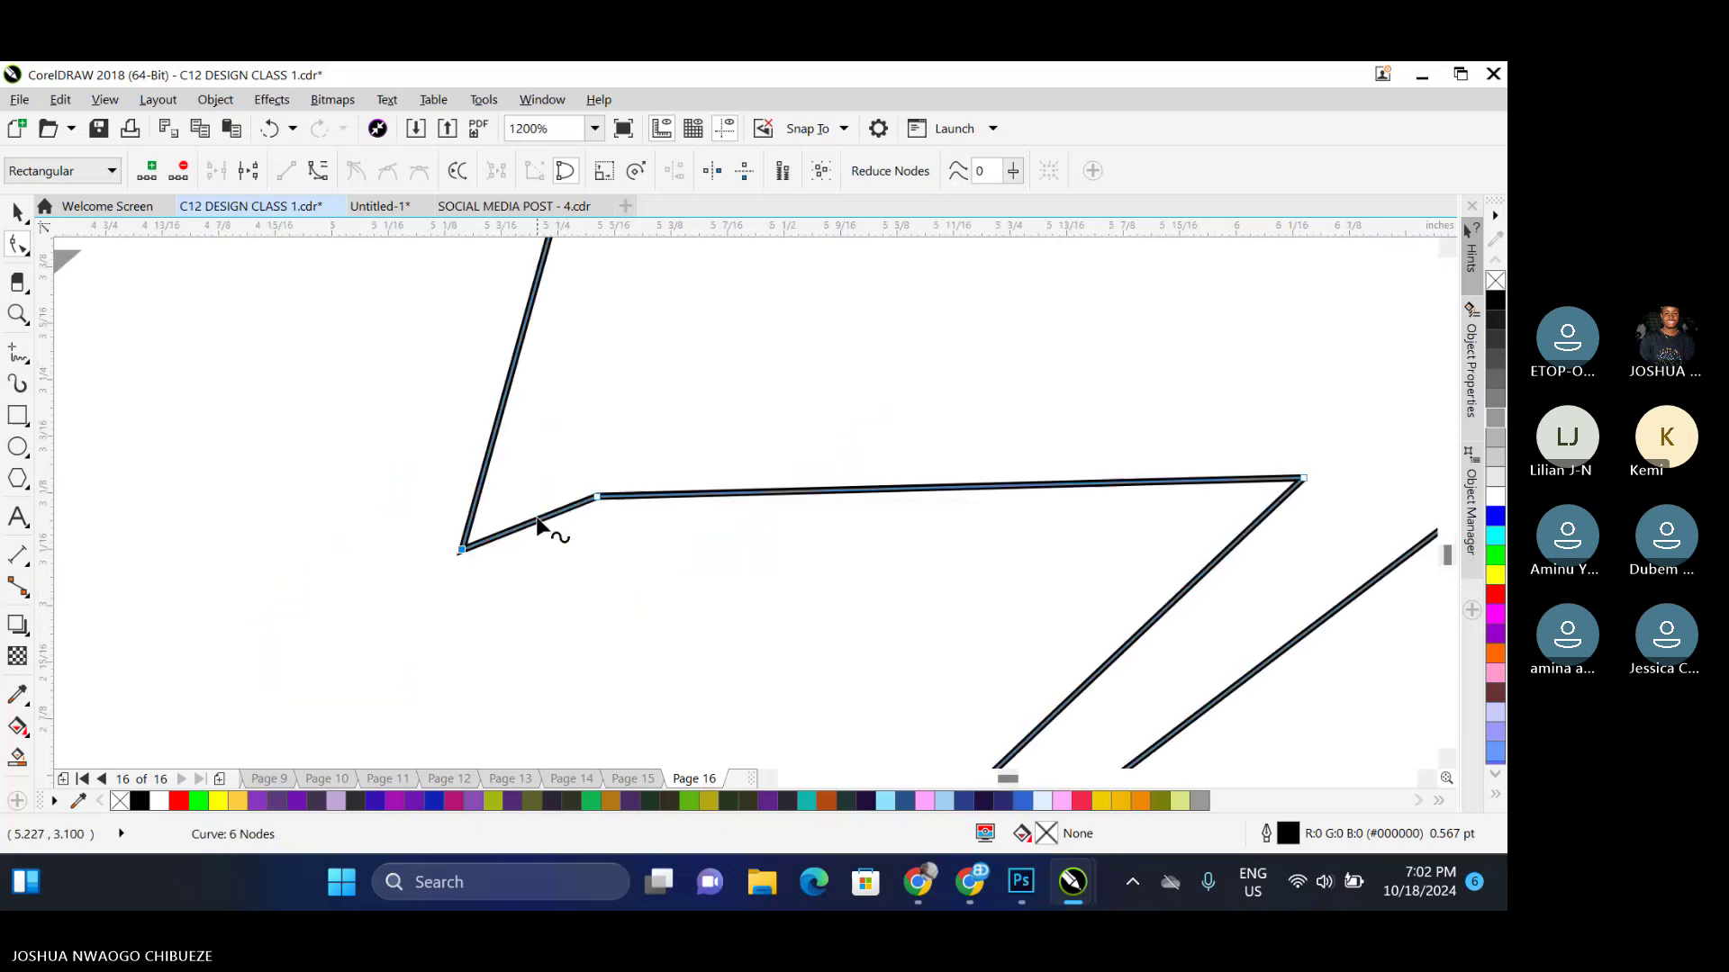
pyautogui.rightClick(538, 517)
pyautogui.click(601, 245)
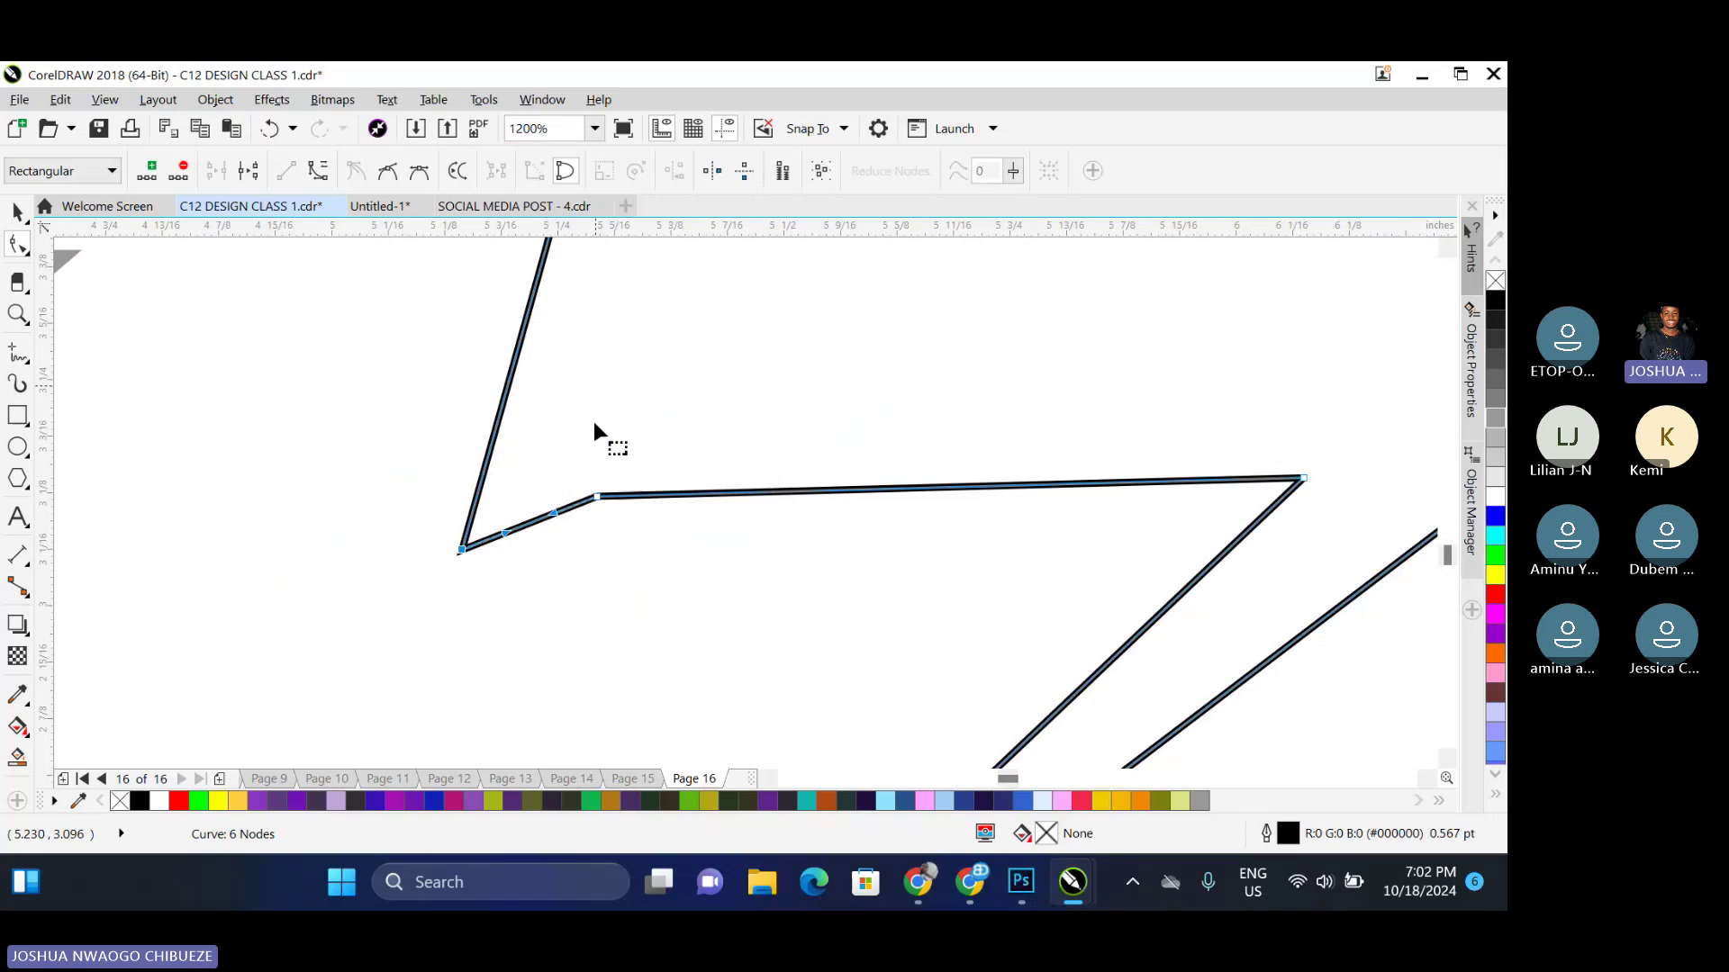
pyautogui.moveTo(598, 496); pyautogui.dragTo(630, 496)
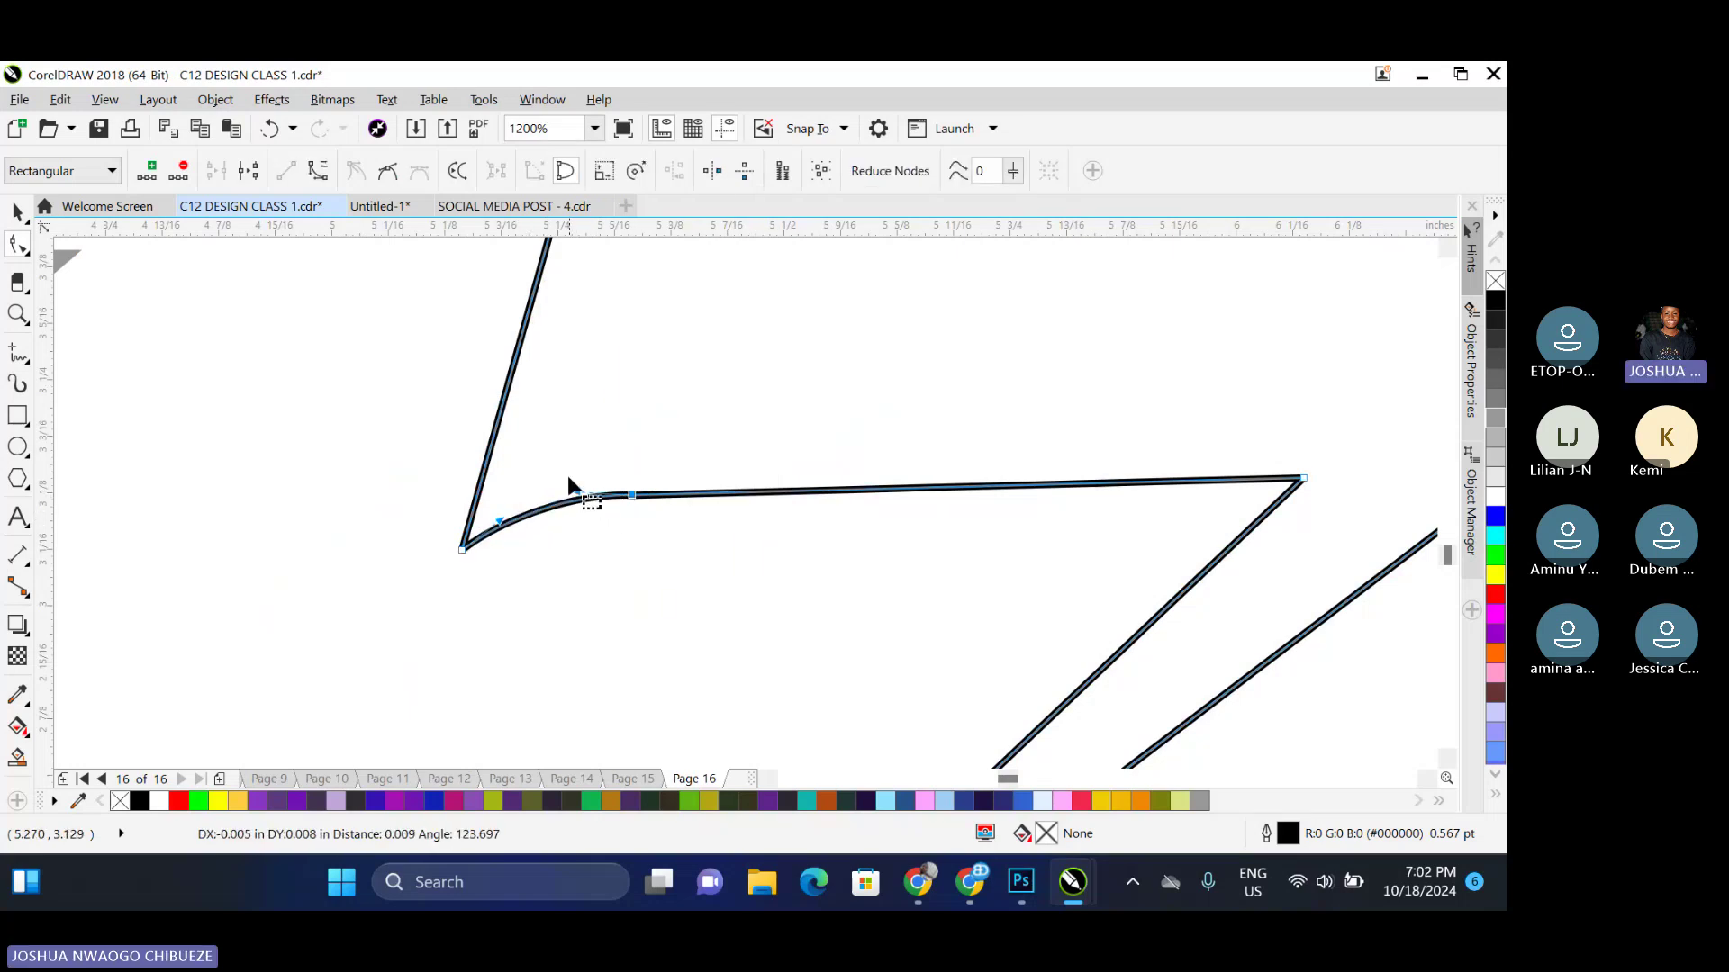
# Duplicate the outlined half-Z, mirror the copy horizontally and vertically, and fit it below the original to complete the Z
pyautogui.scroll(-5, 567, 476)
pyautogui.click(16, 212)
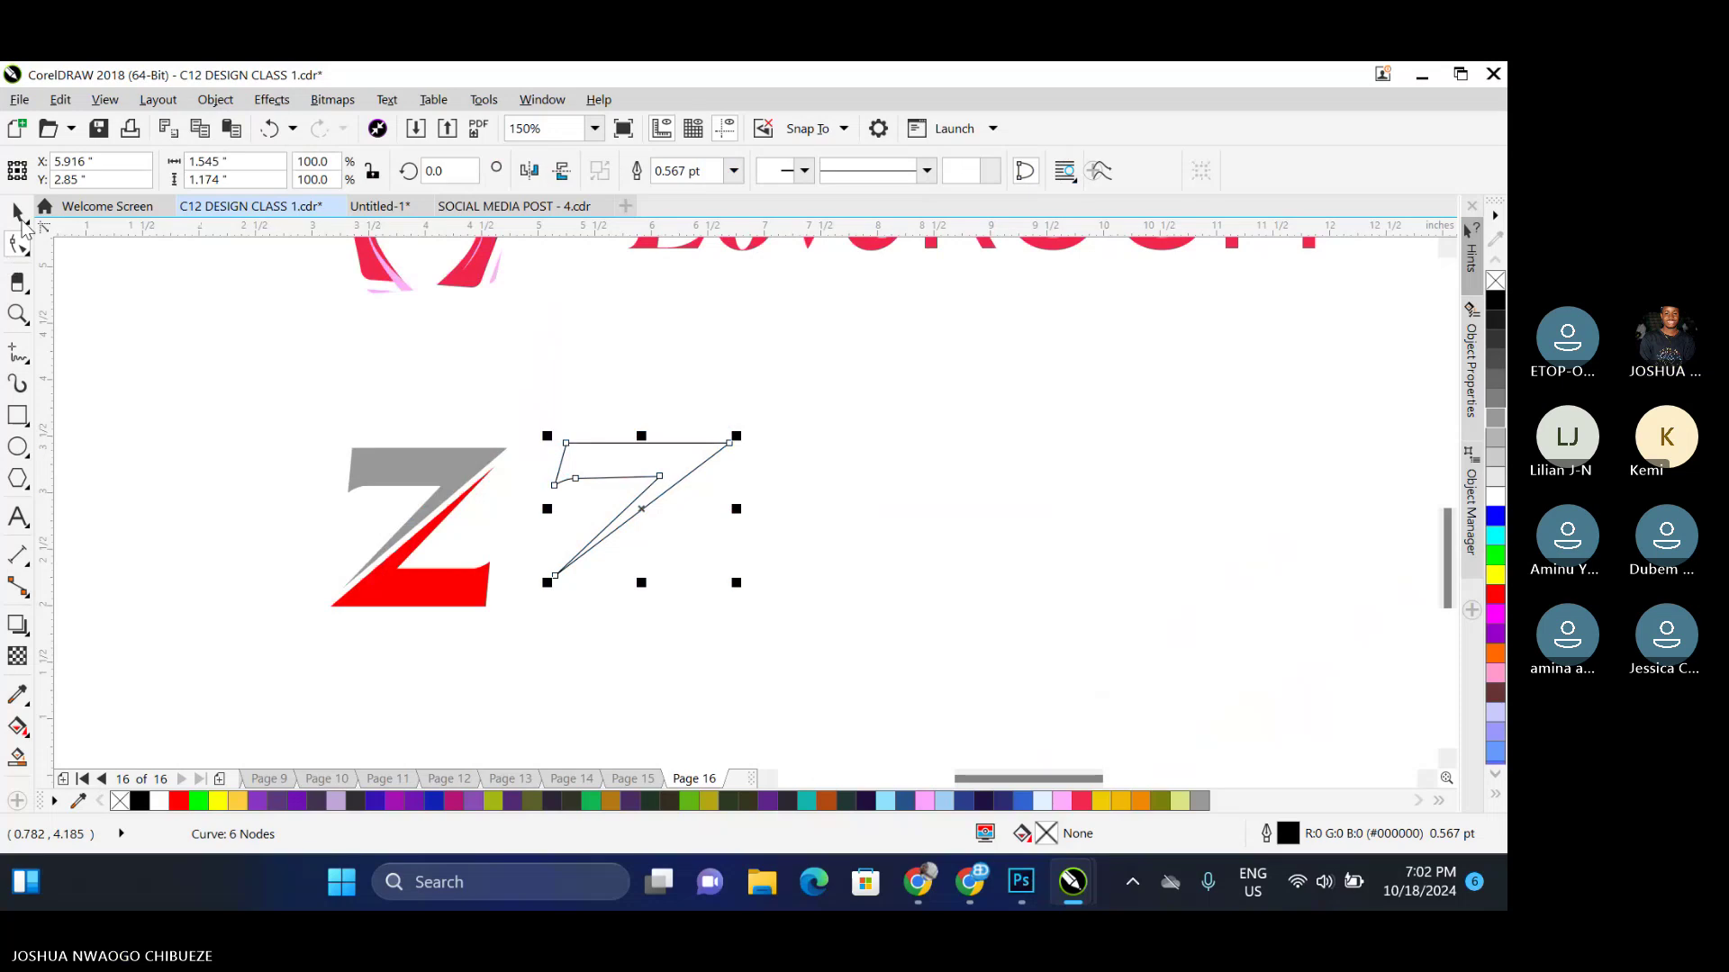
pyautogui.hotkey('ctrl', 'd')
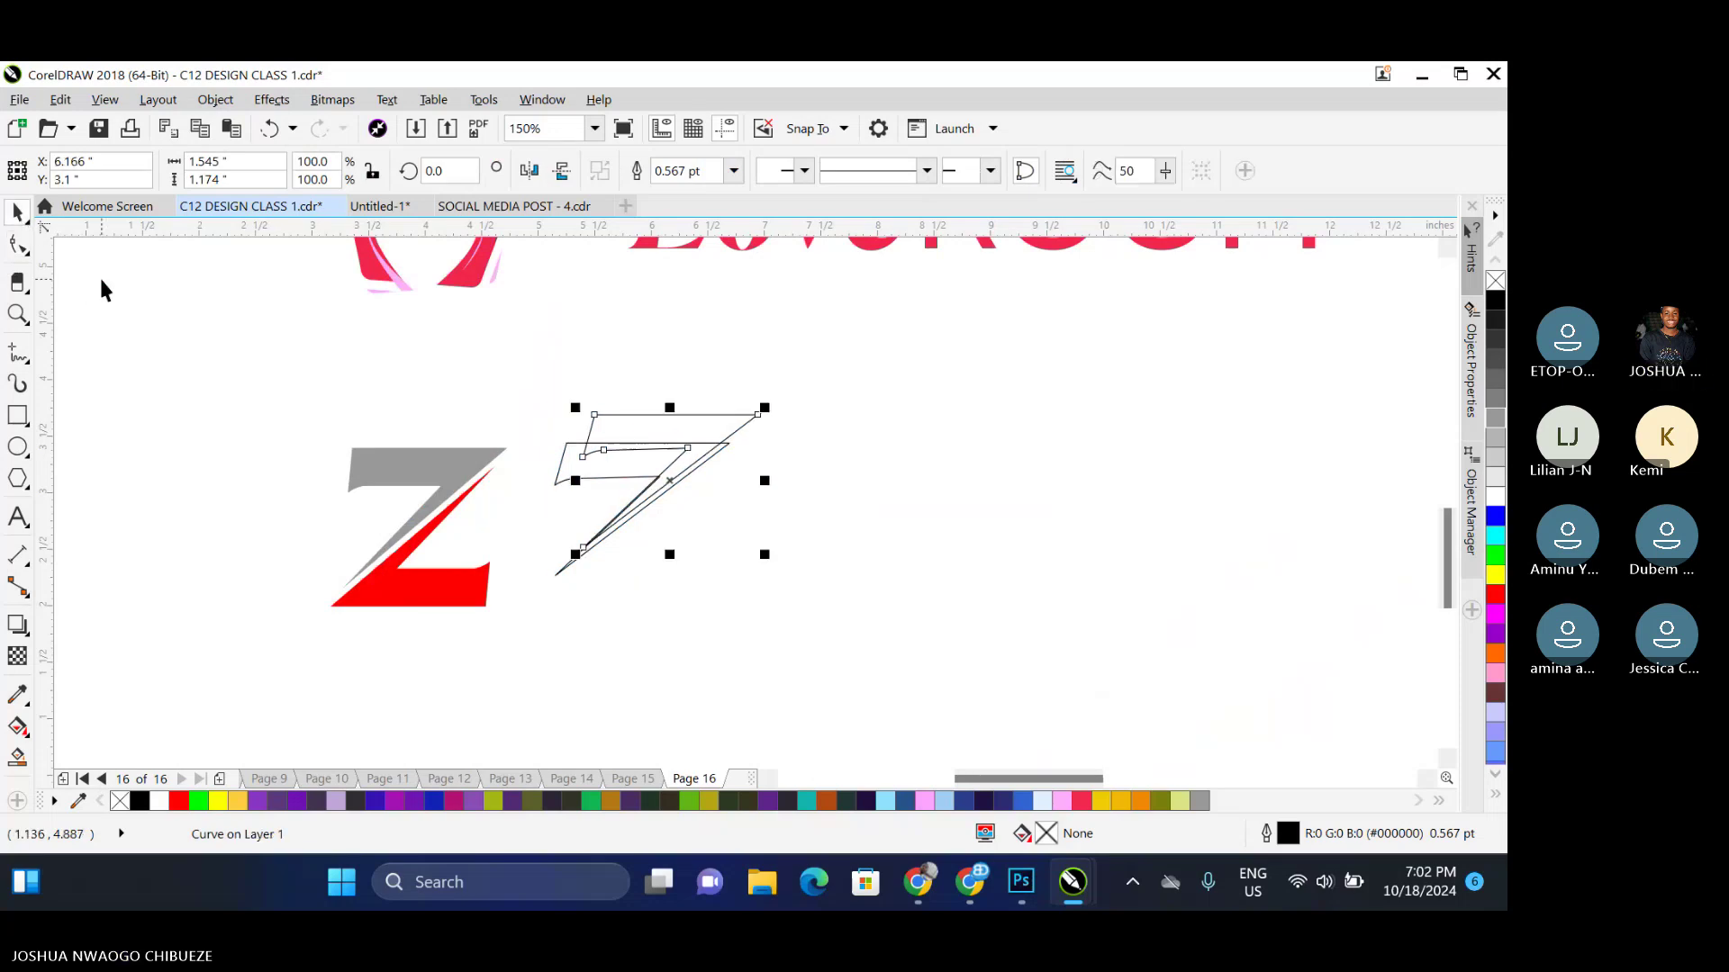
pyautogui.click(529, 170)
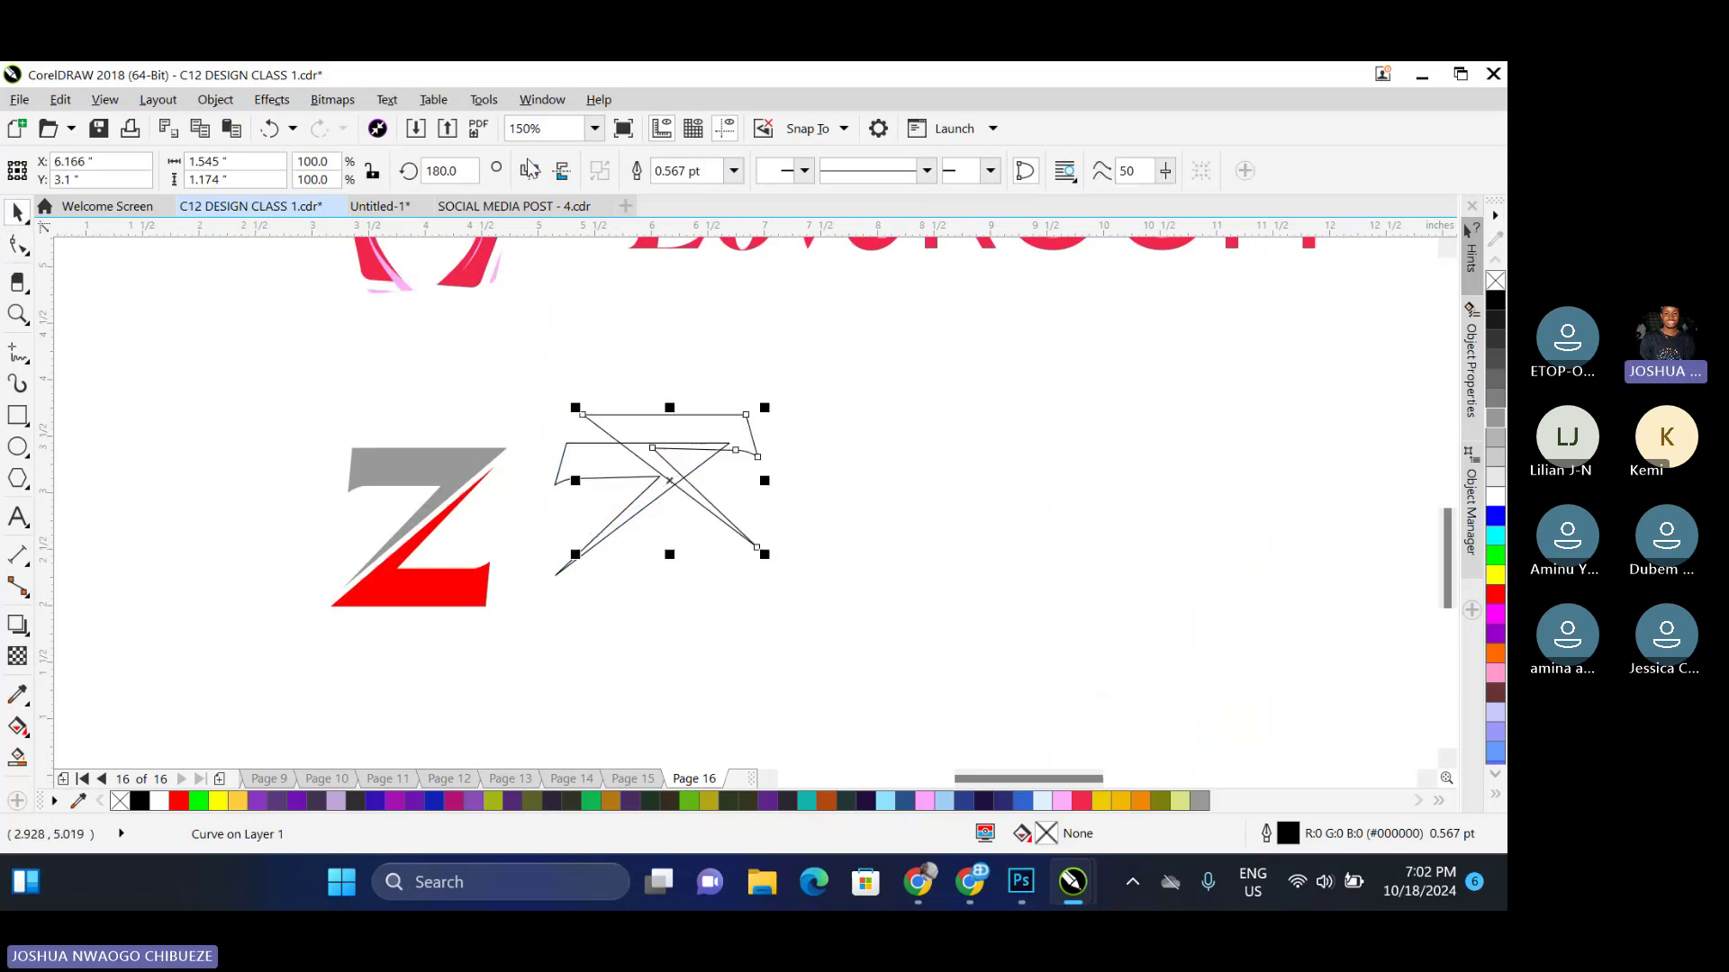
pyautogui.click(530, 170)
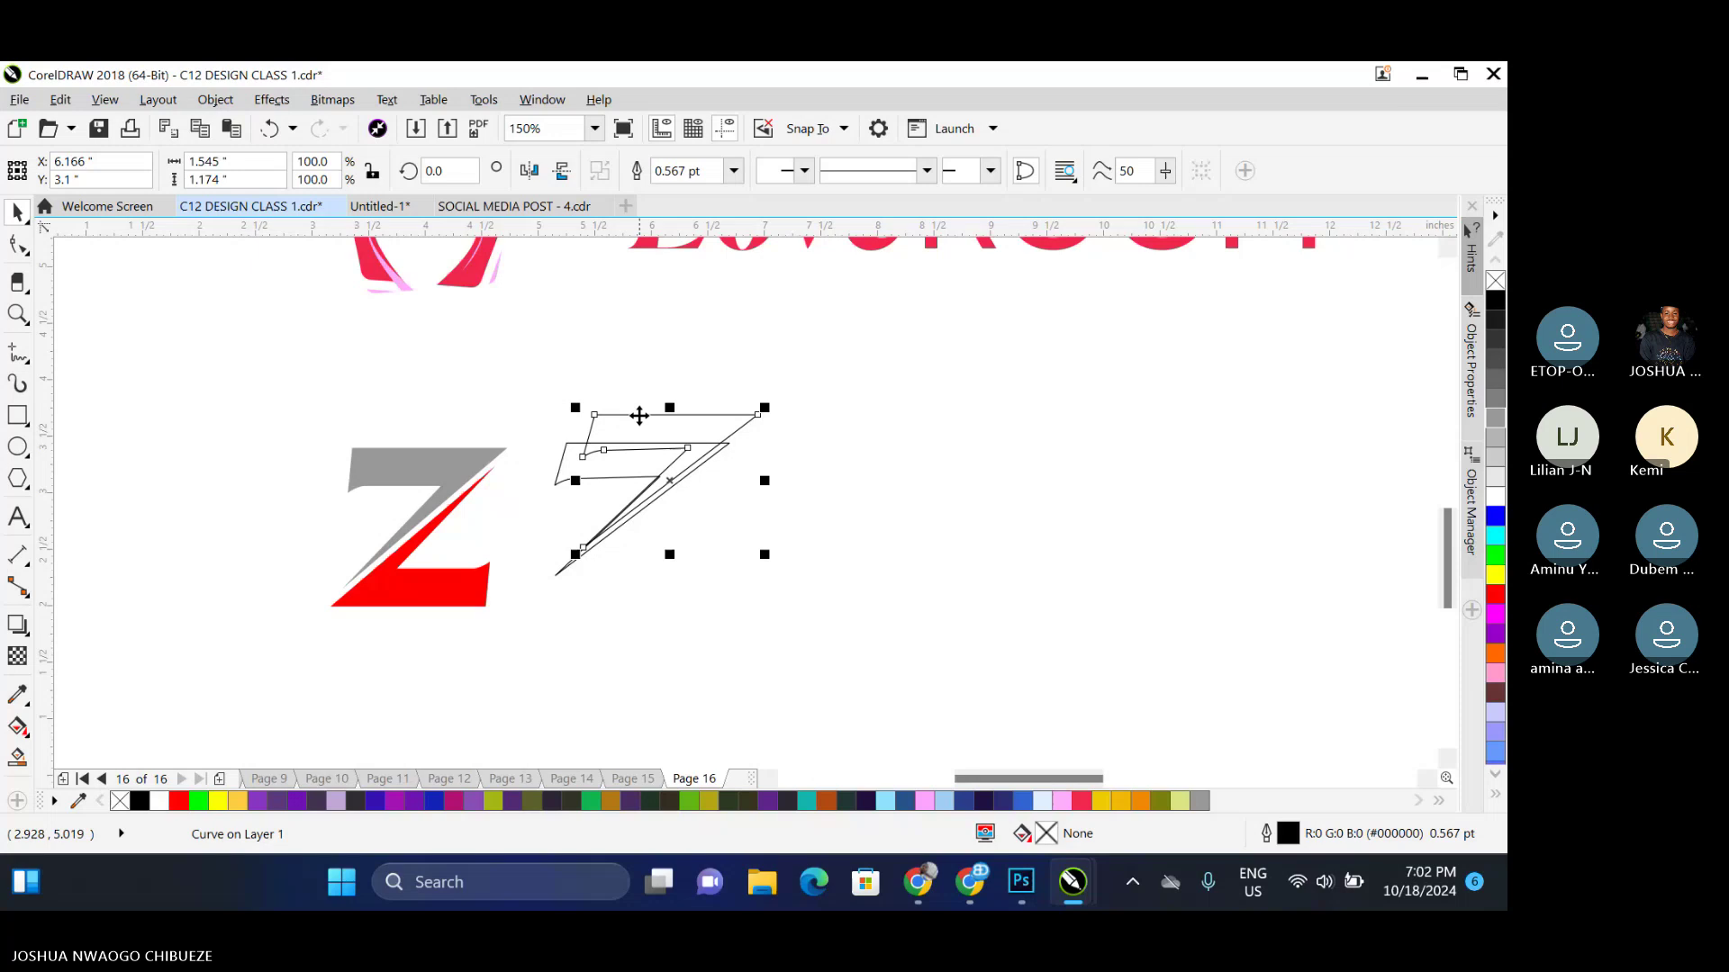
pyautogui.moveTo(639, 415); pyautogui.dragTo(672, 509)
pyautogui.click(530, 170)
pyautogui.click(562, 171)
pyautogui.moveTo(703, 575); pyautogui.dragTo(641, 531)
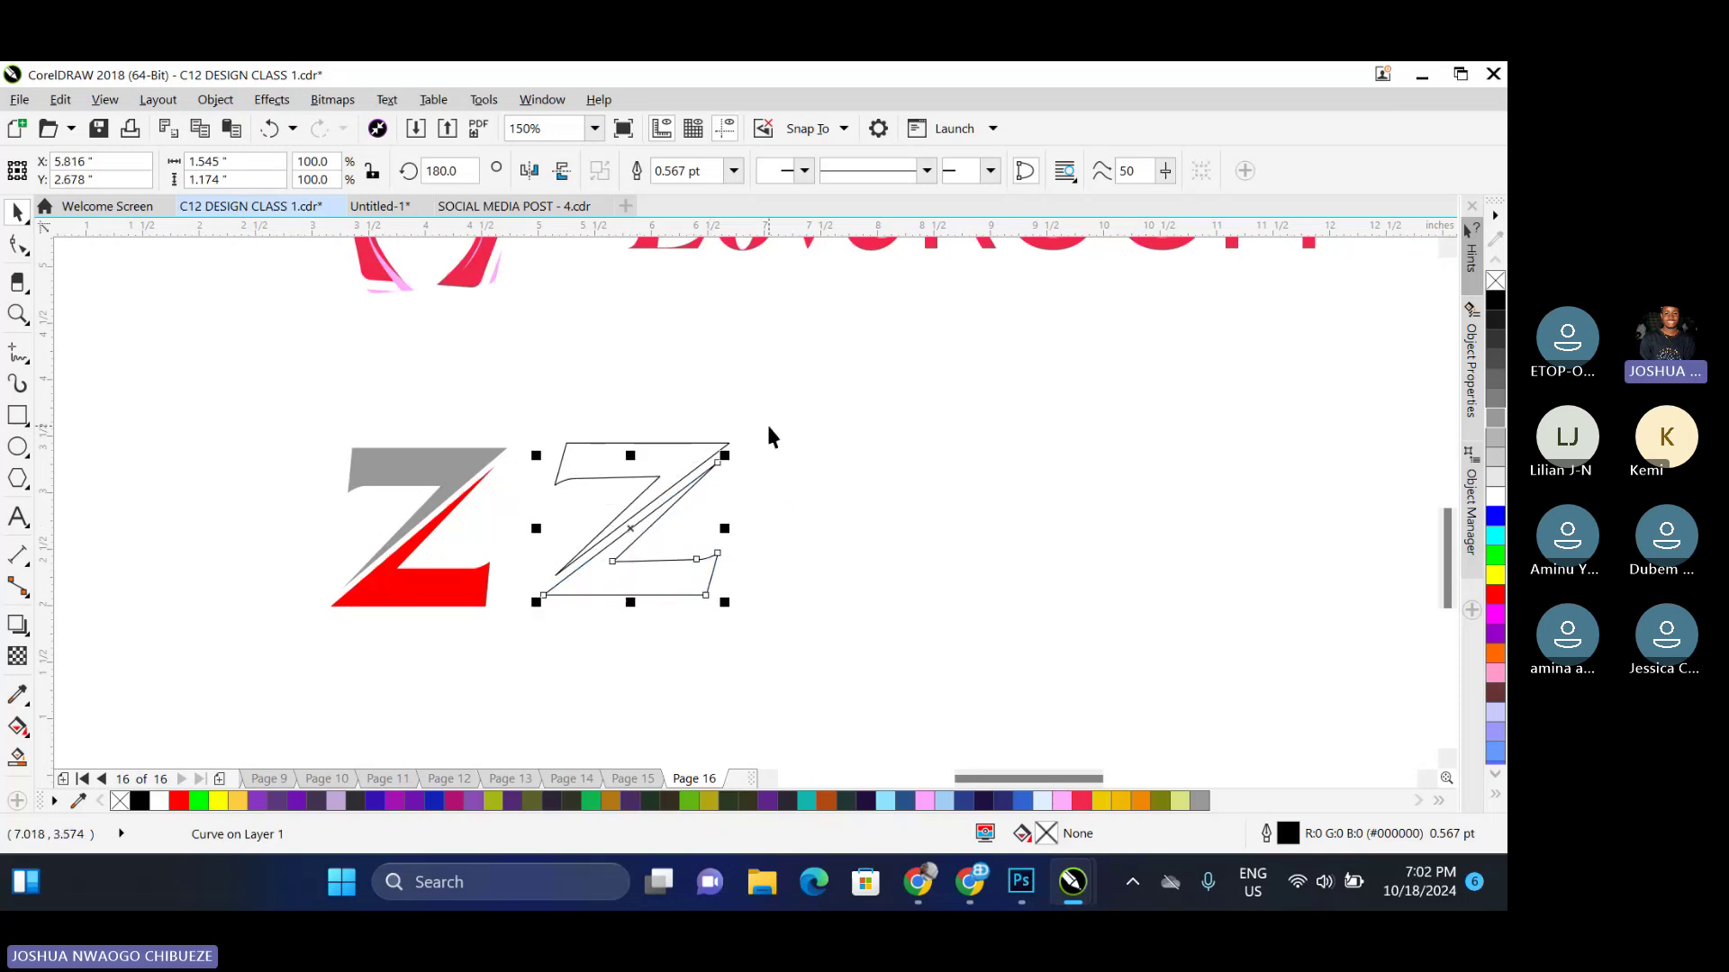
# Delete both halves of the outlined Z beside the grey and red one
pyautogui.moveTo(766, 421); pyautogui.dragTo(526, 621)
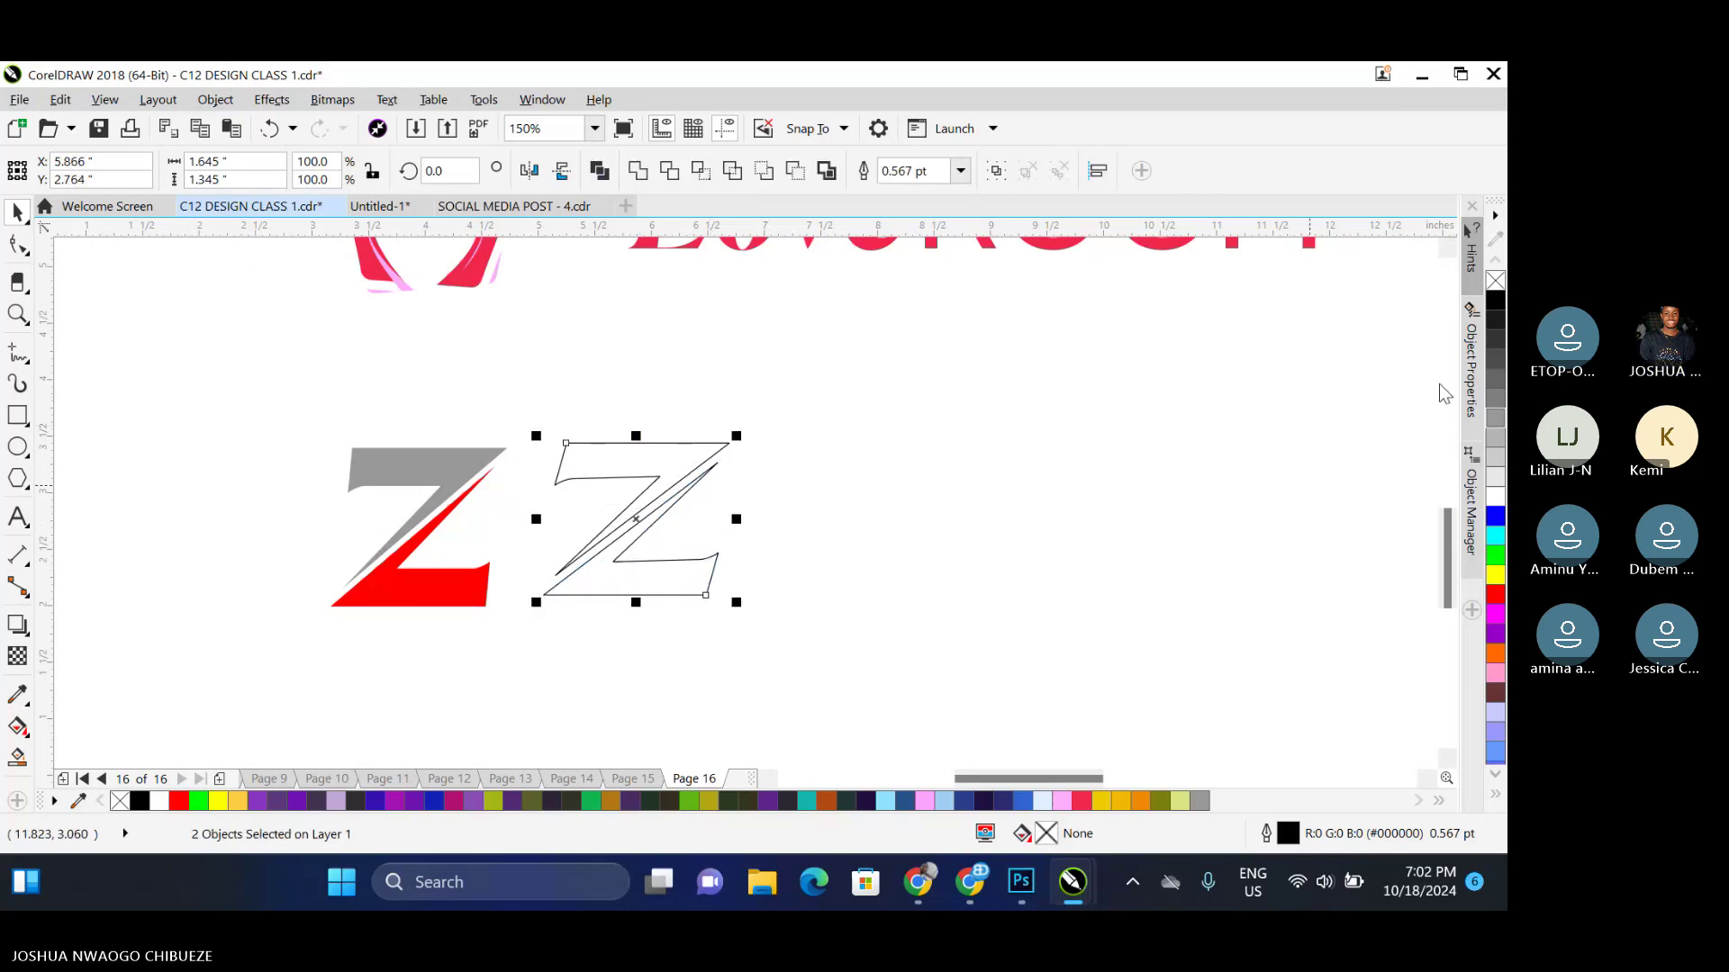
pyautogui.click(1495, 304)
pyautogui.click(507, 417)
pyautogui.moveTo(507, 422); pyautogui.dragTo(805, 655)
pyautogui.press('Delete')
# Draw a near-circular ellipse about 2.07 by 2.04 inches to the right of the Z and convert it to curves for node editing
pyautogui.click(16, 447)
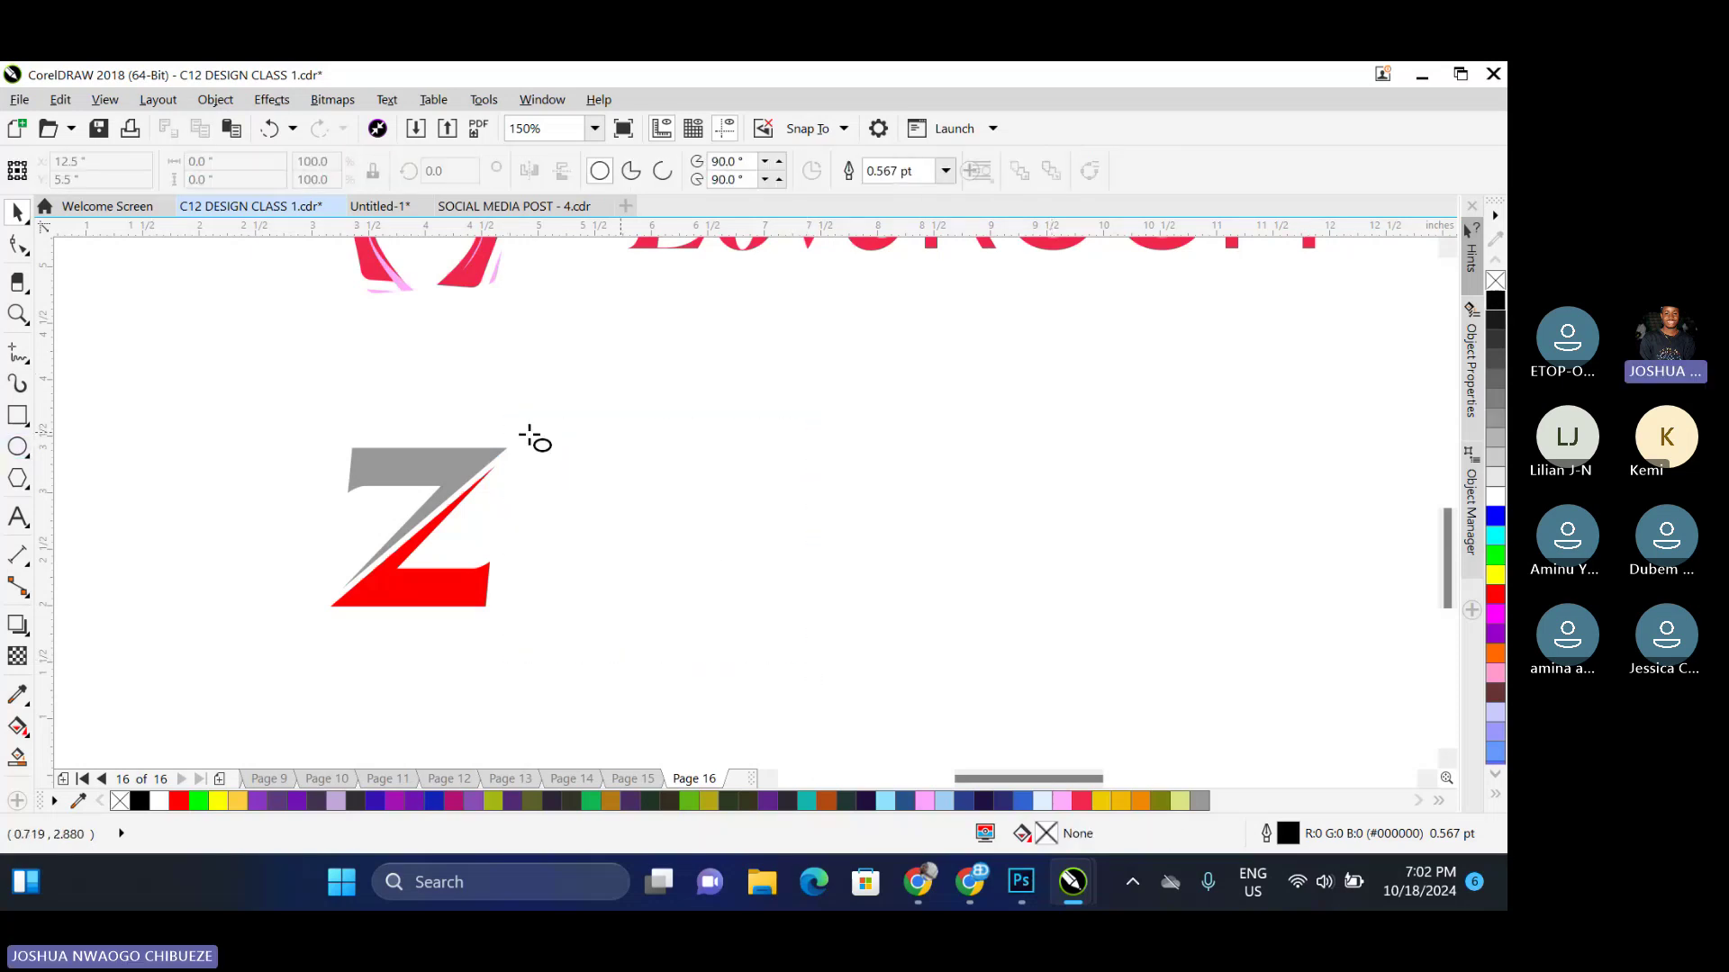
pyautogui.moveTo(615, 434); pyautogui.dragTo(848, 665)
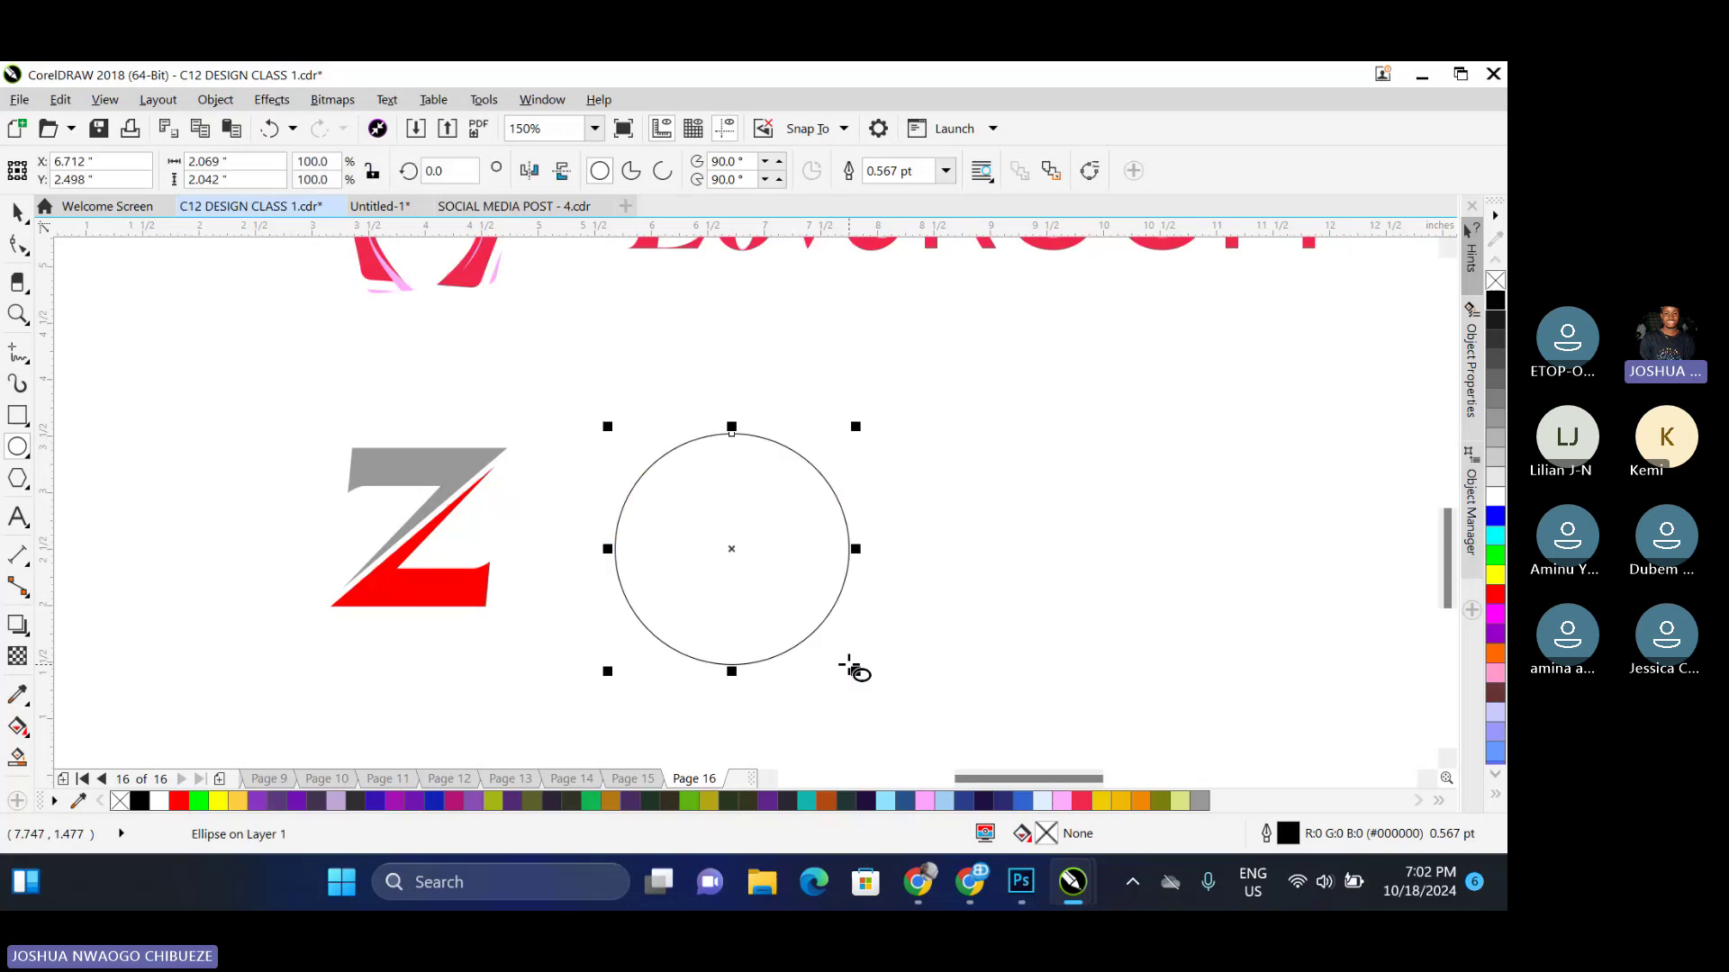
pyautogui.hotkey('ctrl', 'q')
pyautogui.press('F10')
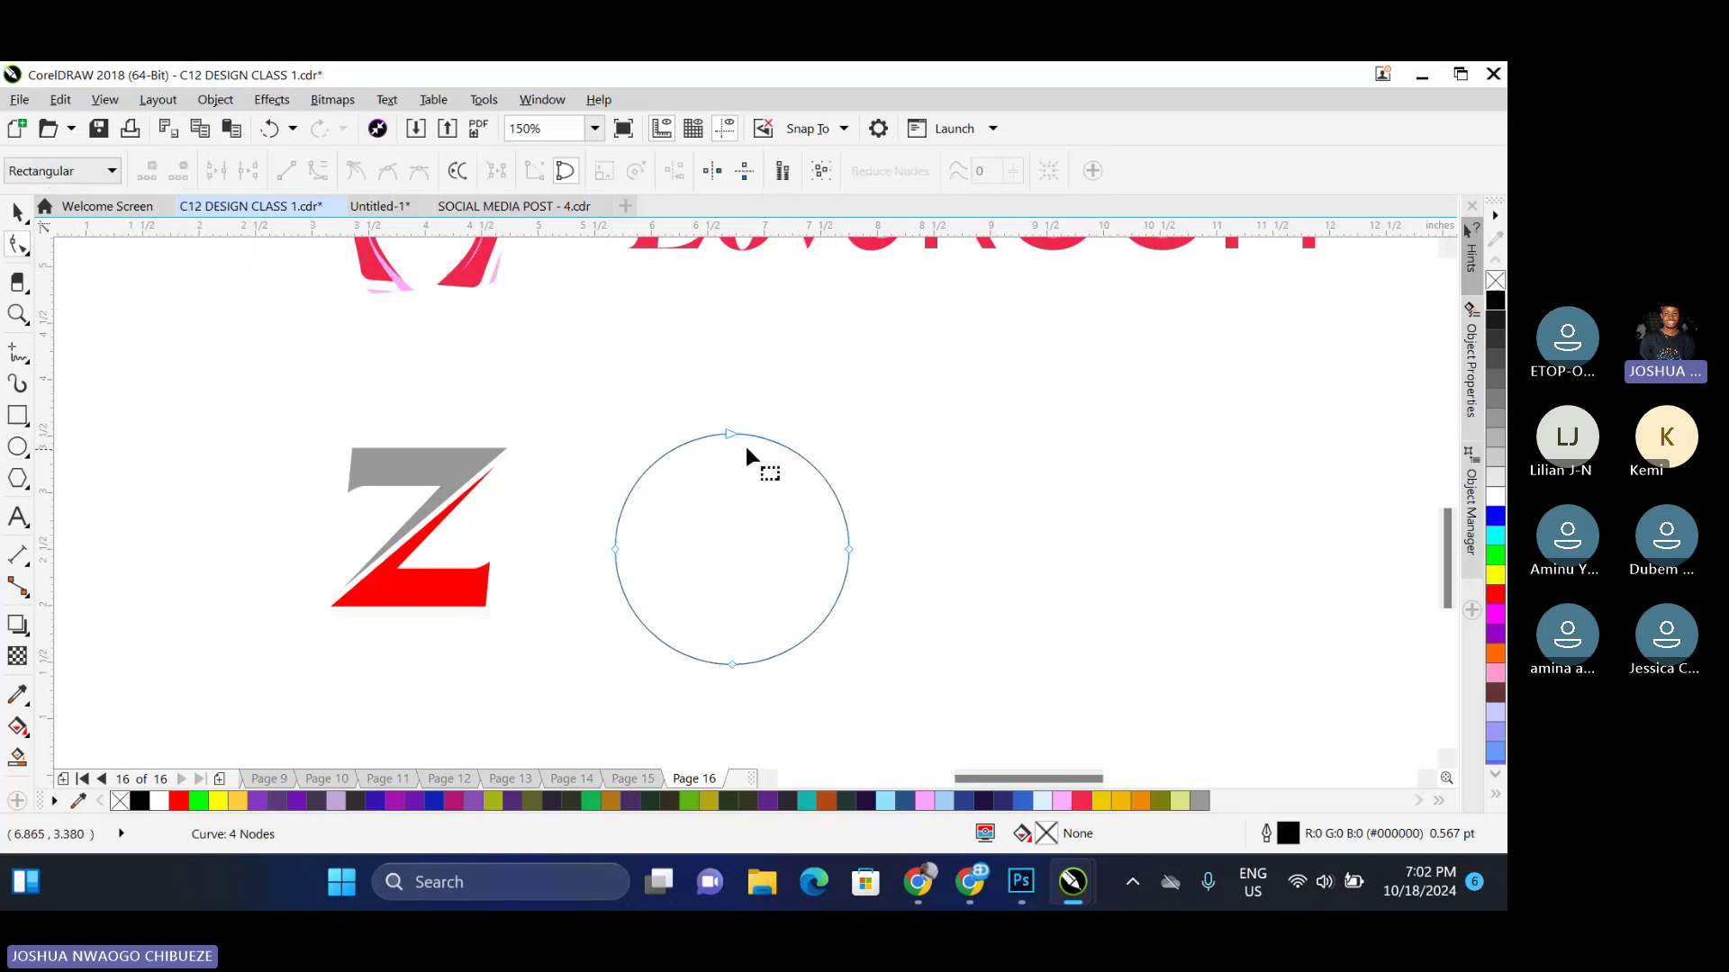
# Reposition the circle's top node and convert the two upper segments to straight lines meeting at it
pyautogui.moveTo(731, 434)
pyautogui.mouseDown()
pyautogui.moveTo(731, 515)
pyautogui.moveTo(730, 407)
pyautogui.mouseUp()
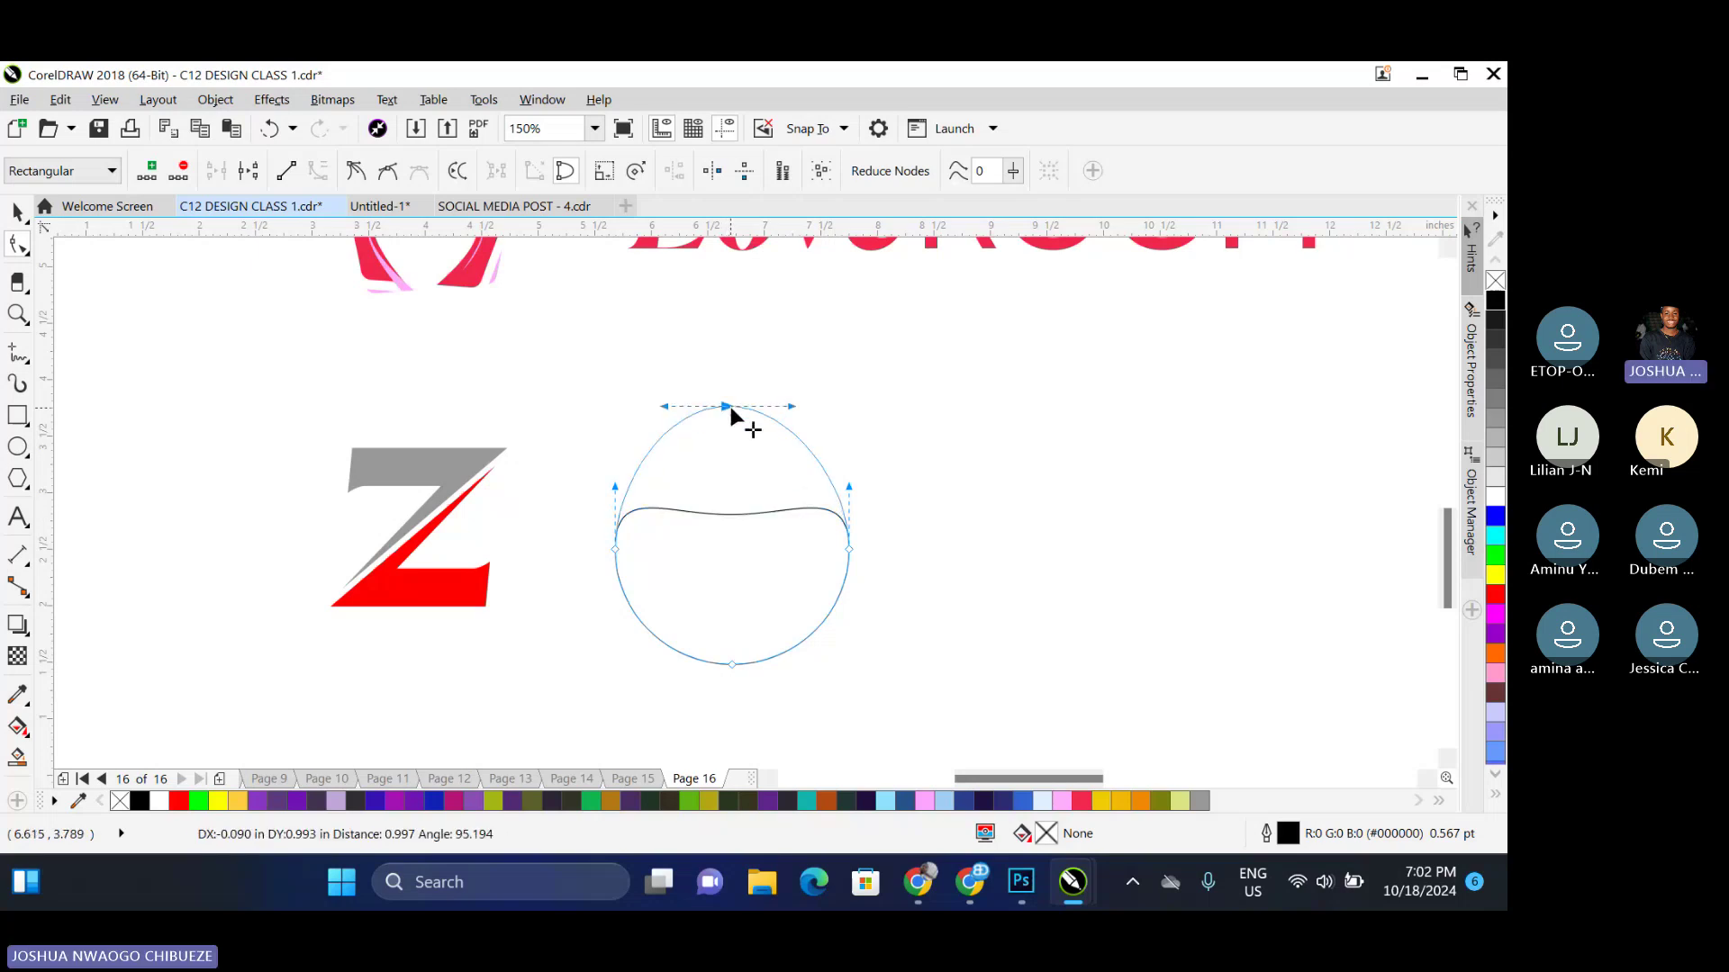
pyautogui.rightClick(729, 408)
pyautogui.click(786, 479)
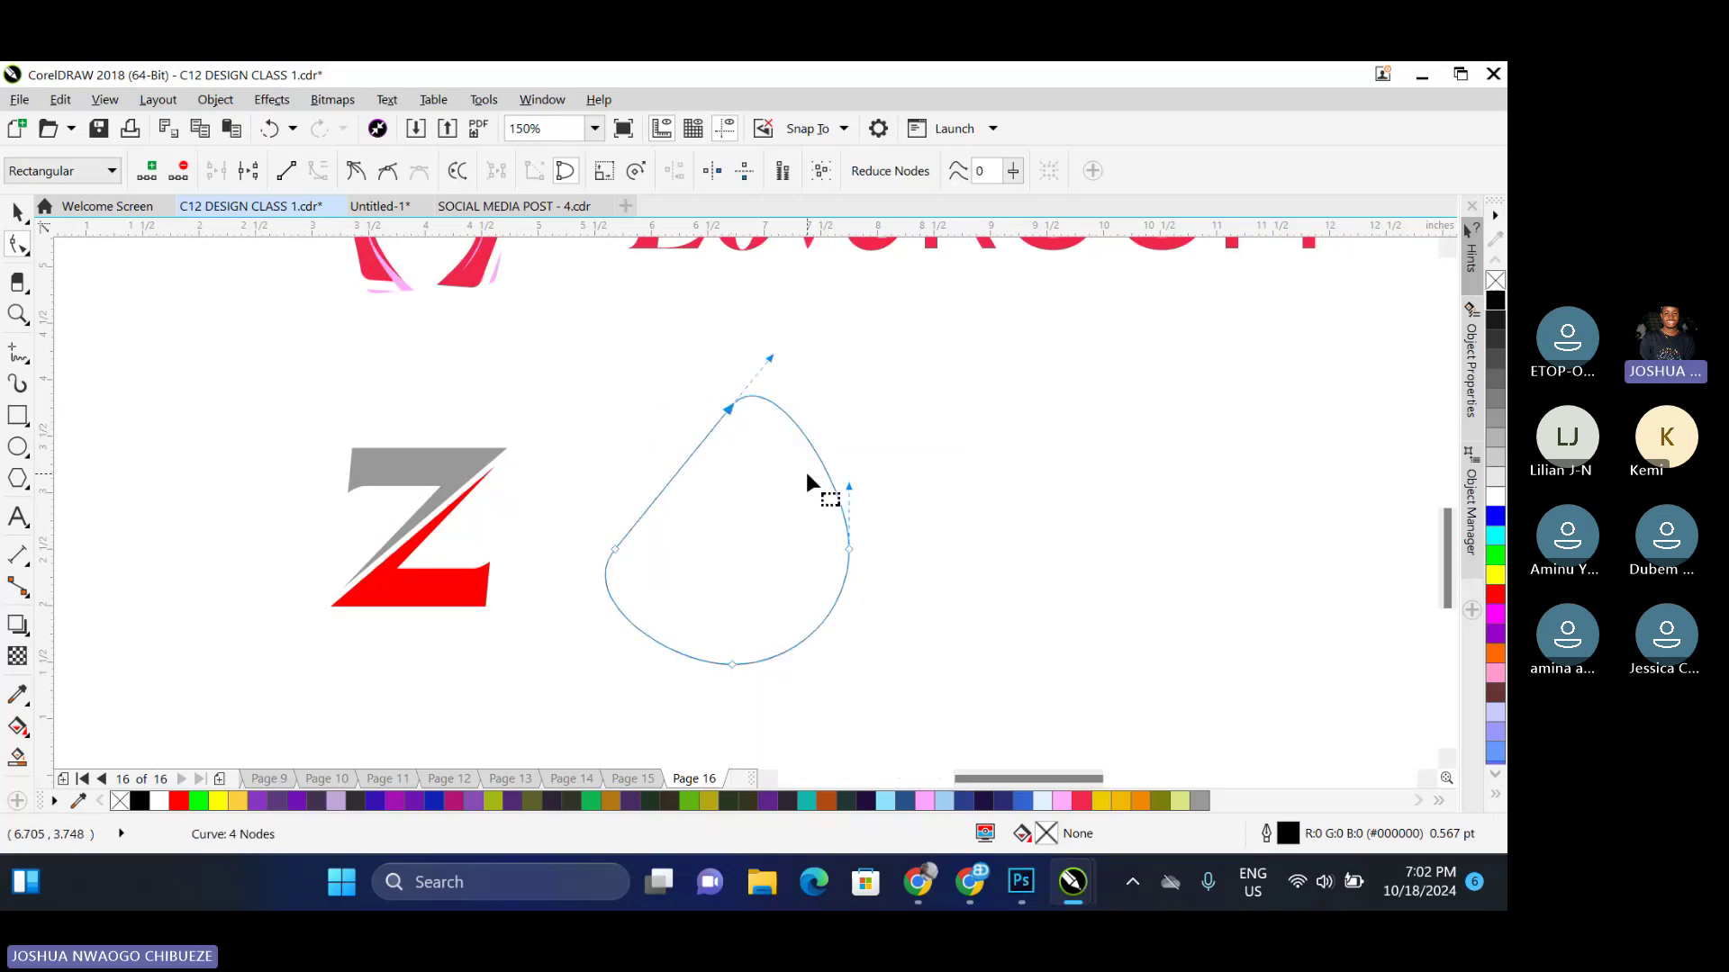
pyautogui.rightClick(848, 548)
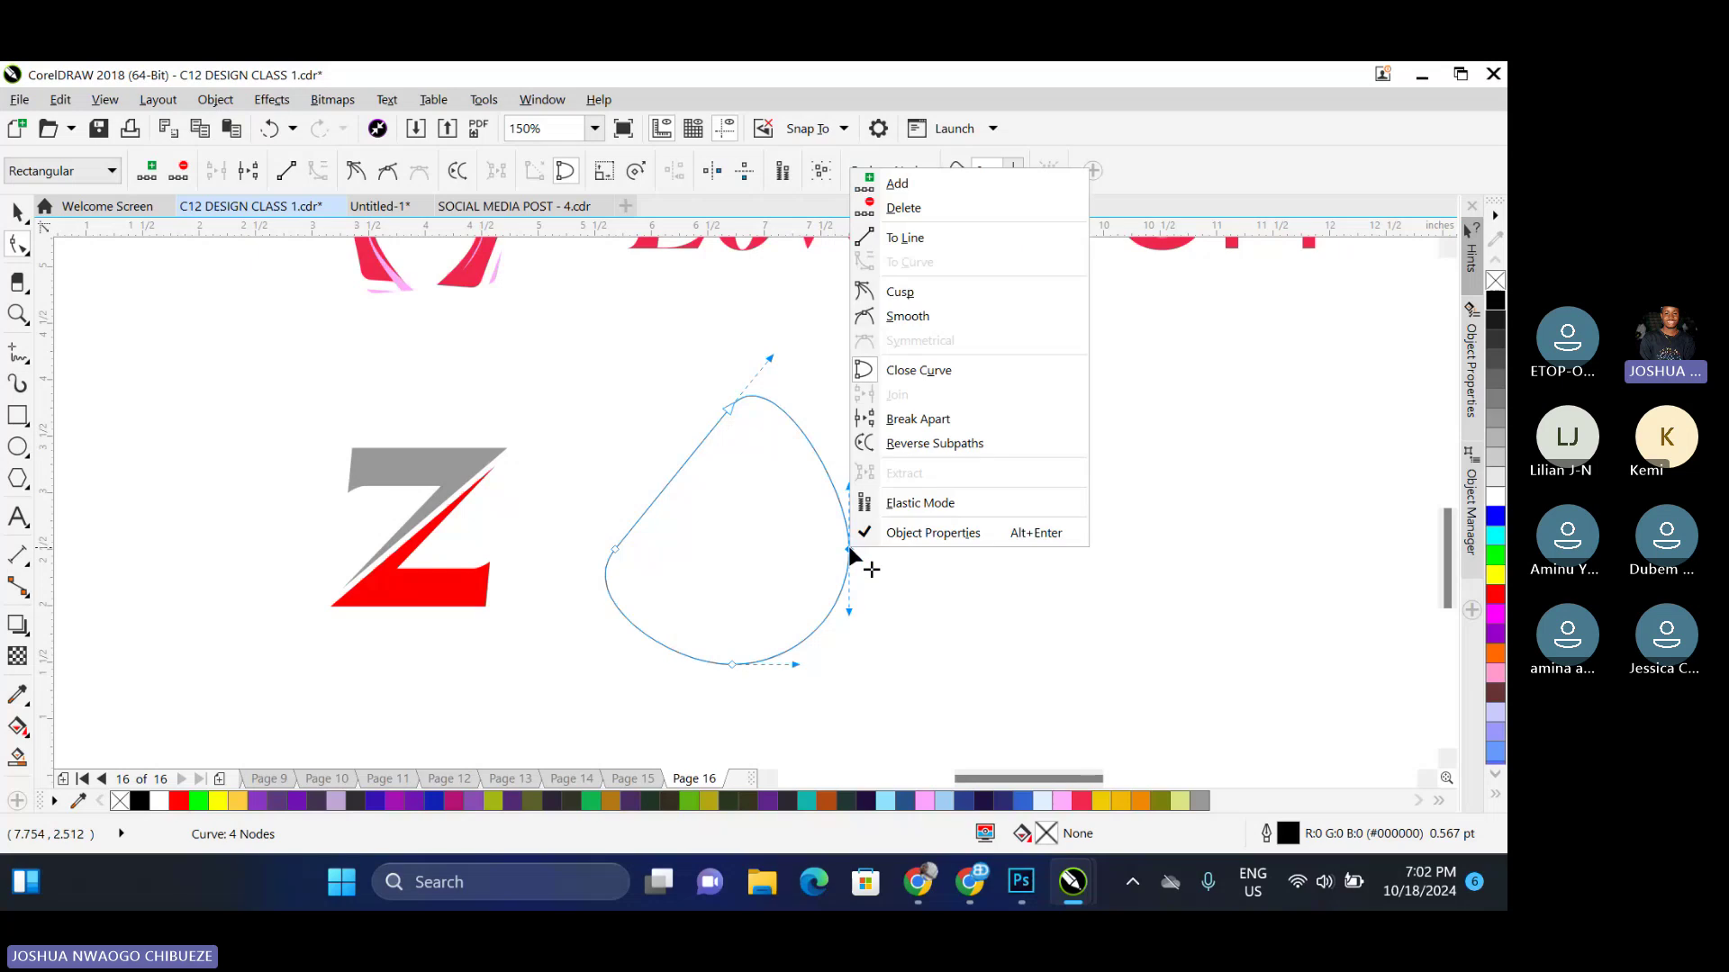
pyautogui.click(905, 237)
pyautogui.moveTo(729, 413); pyautogui.dragTo(732, 494)
# Move the shape's bottom node upward, and remove the reshaped circle from the page
pyautogui.rightClick(726, 664)
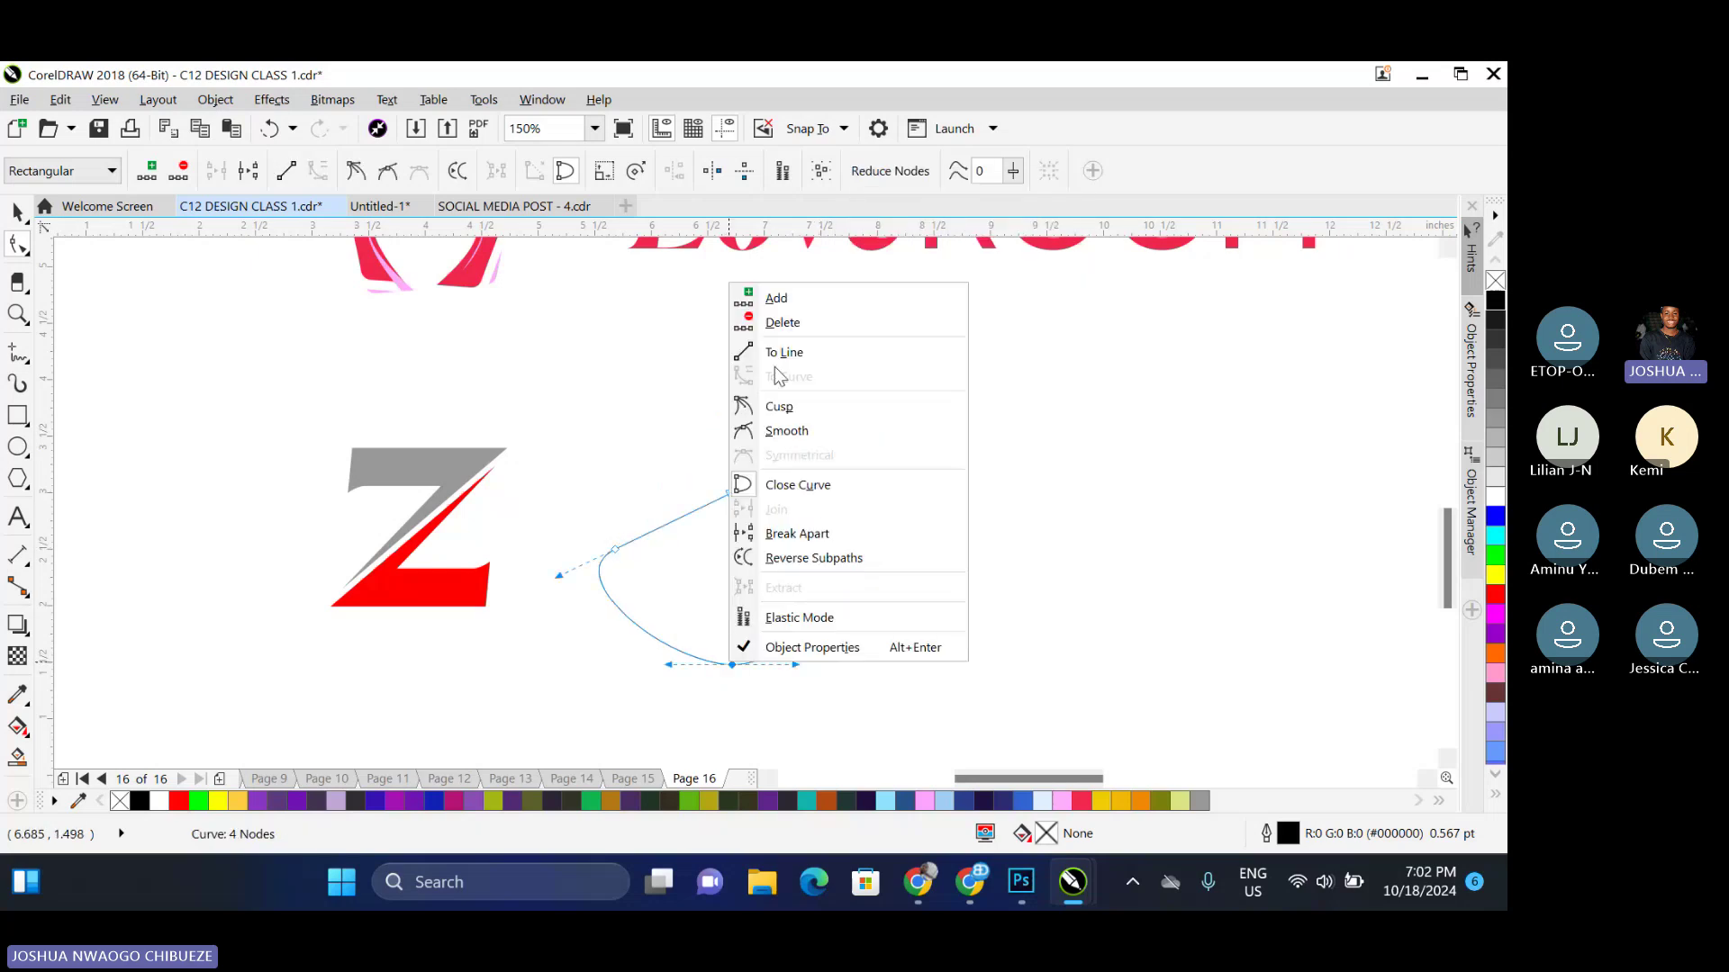
pyautogui.click(786, 376)
pyautogui.moveTo(736, 667); pyautogui.dragTo(708, 588)
pyautogui.click(15, 215)
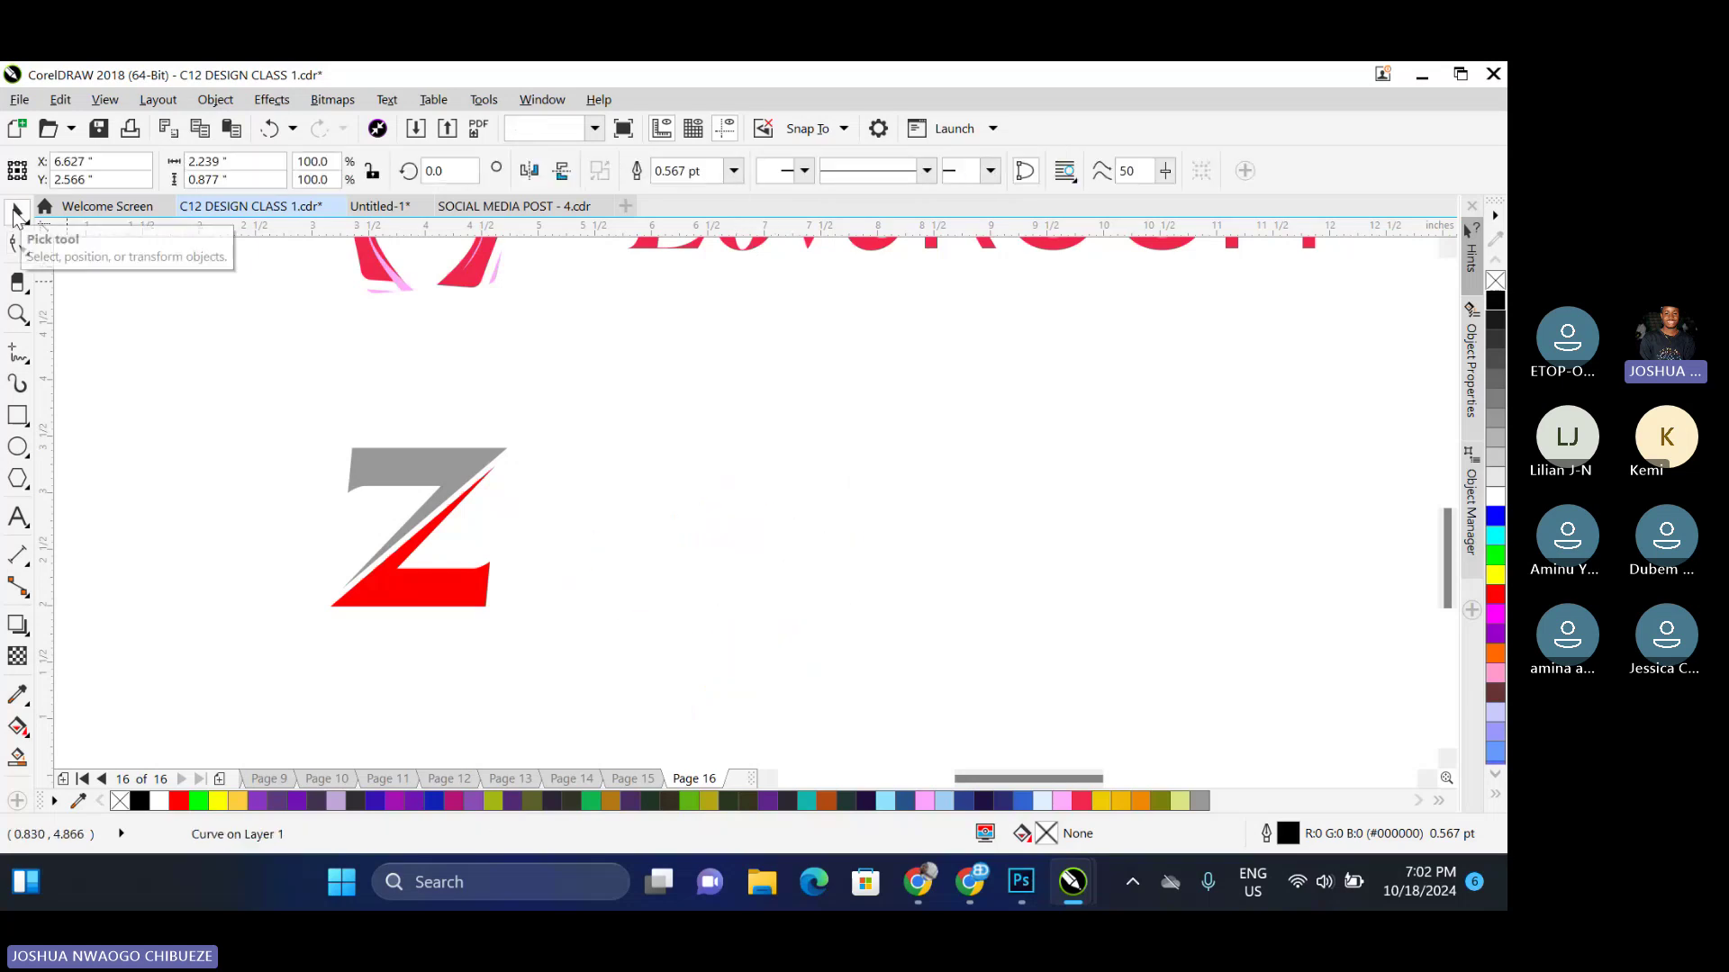
# Draw a circle to the right of the Z and set its width and height to 2 inches
pyautogui.click(17, 447)
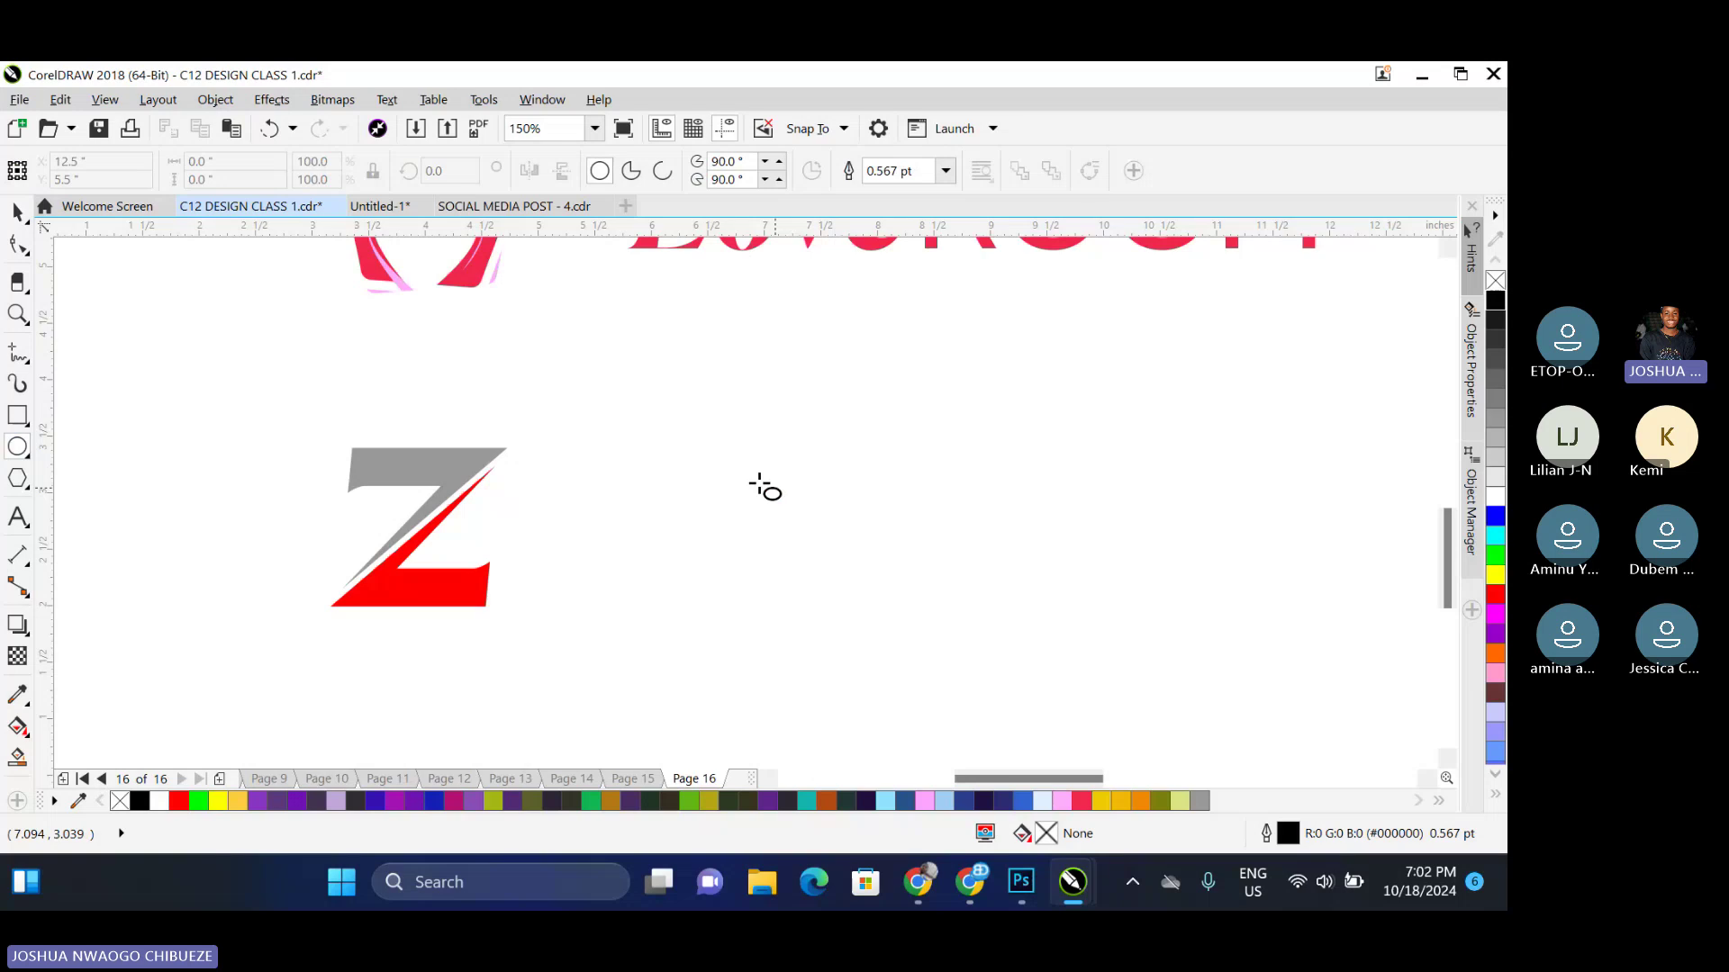
pyautogui.moveTo(622, 399); pyautogui.dragTo(864, 638)
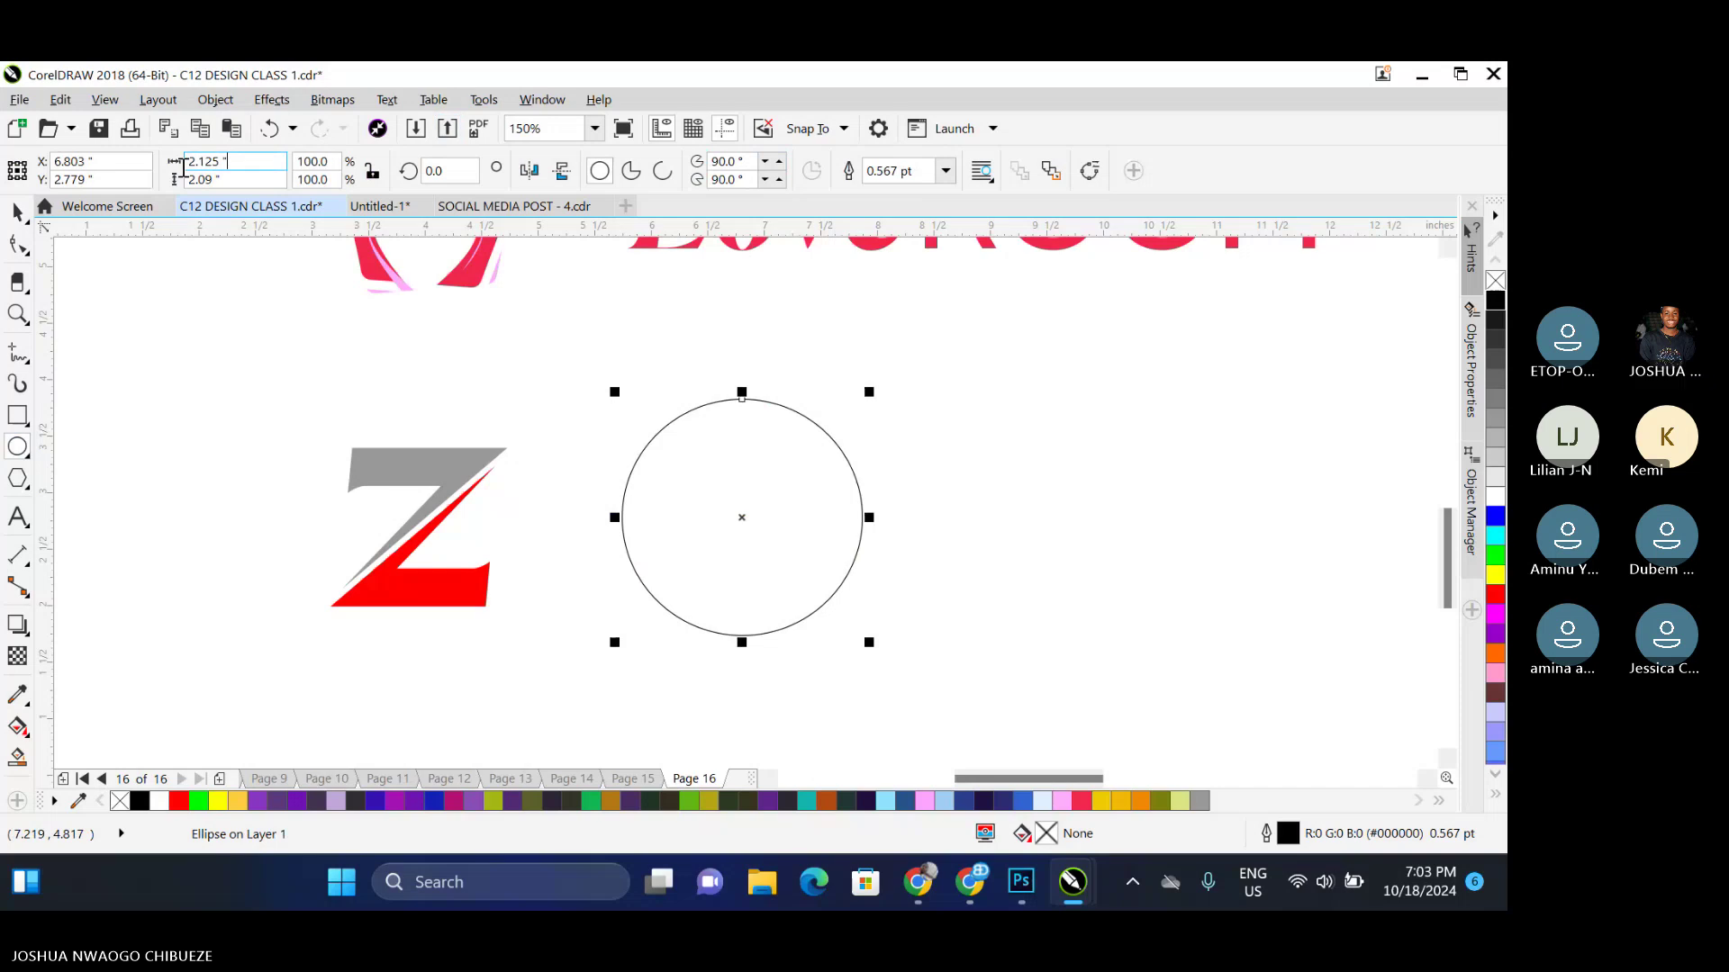
pyautogui.click(216, 162)
pyautogui.write('2')
pyautogui.press('Tab')
pyautogui.write('2')
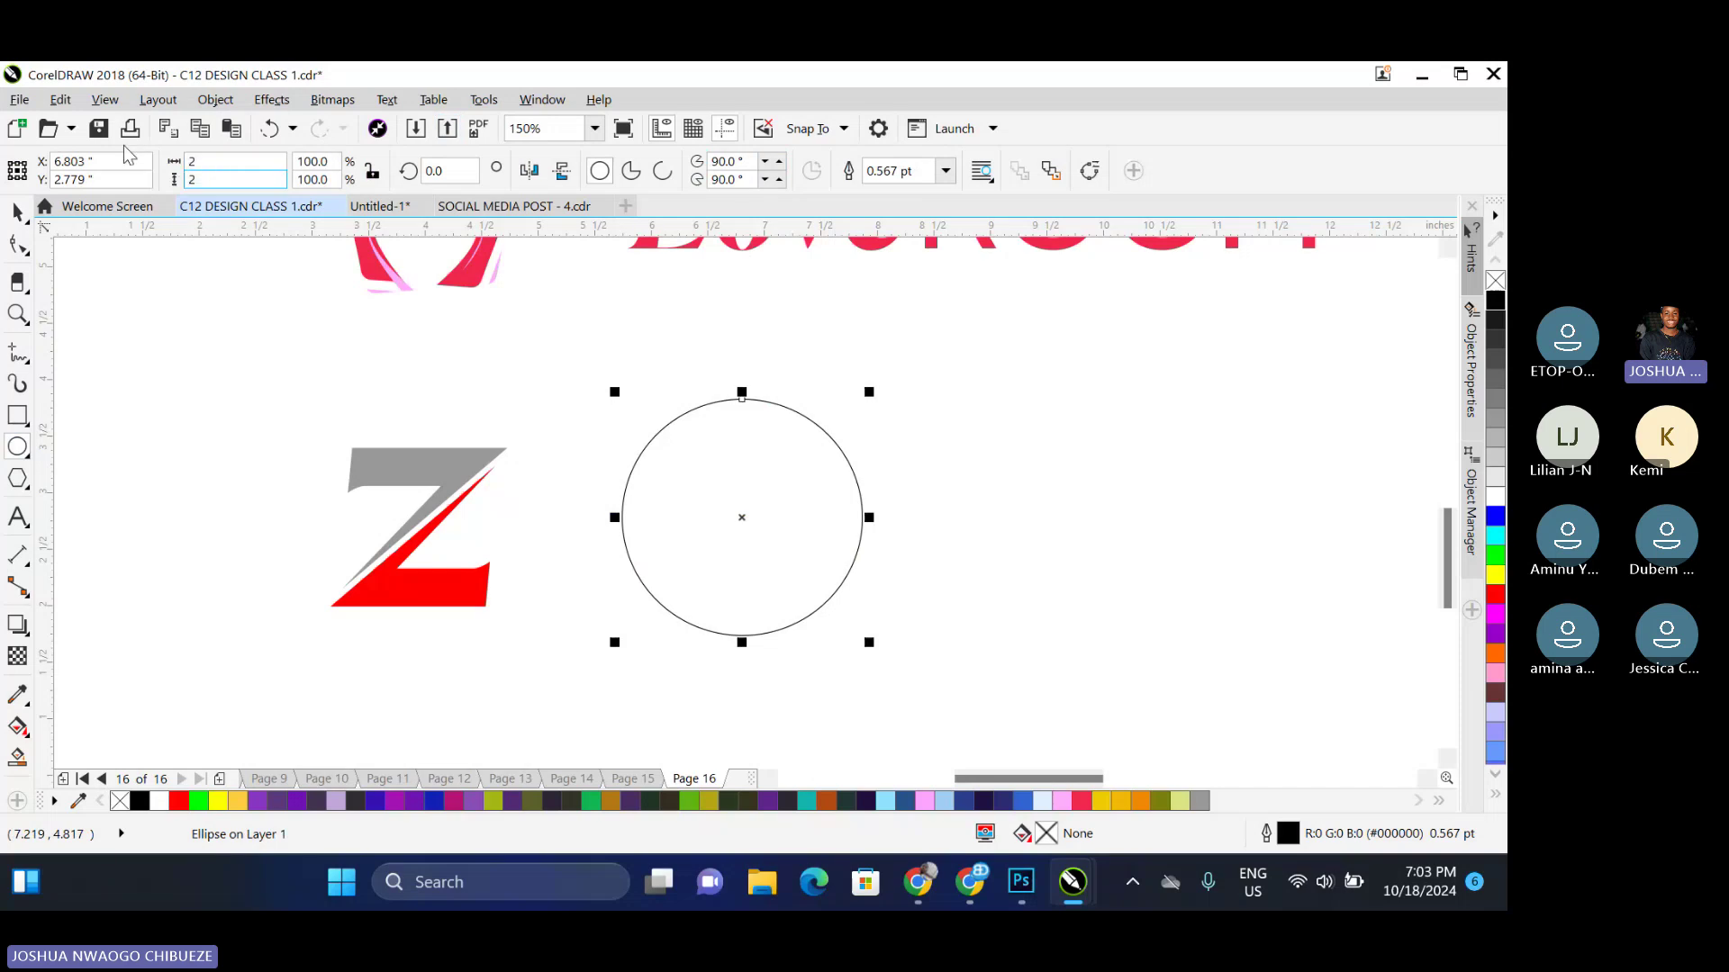
pyautogui.press('Return')
# Draw a horizontal rectangle about 2.74 by 0.72 inches across the circle and center the two shapes on each other
pyautogui.press('F6')
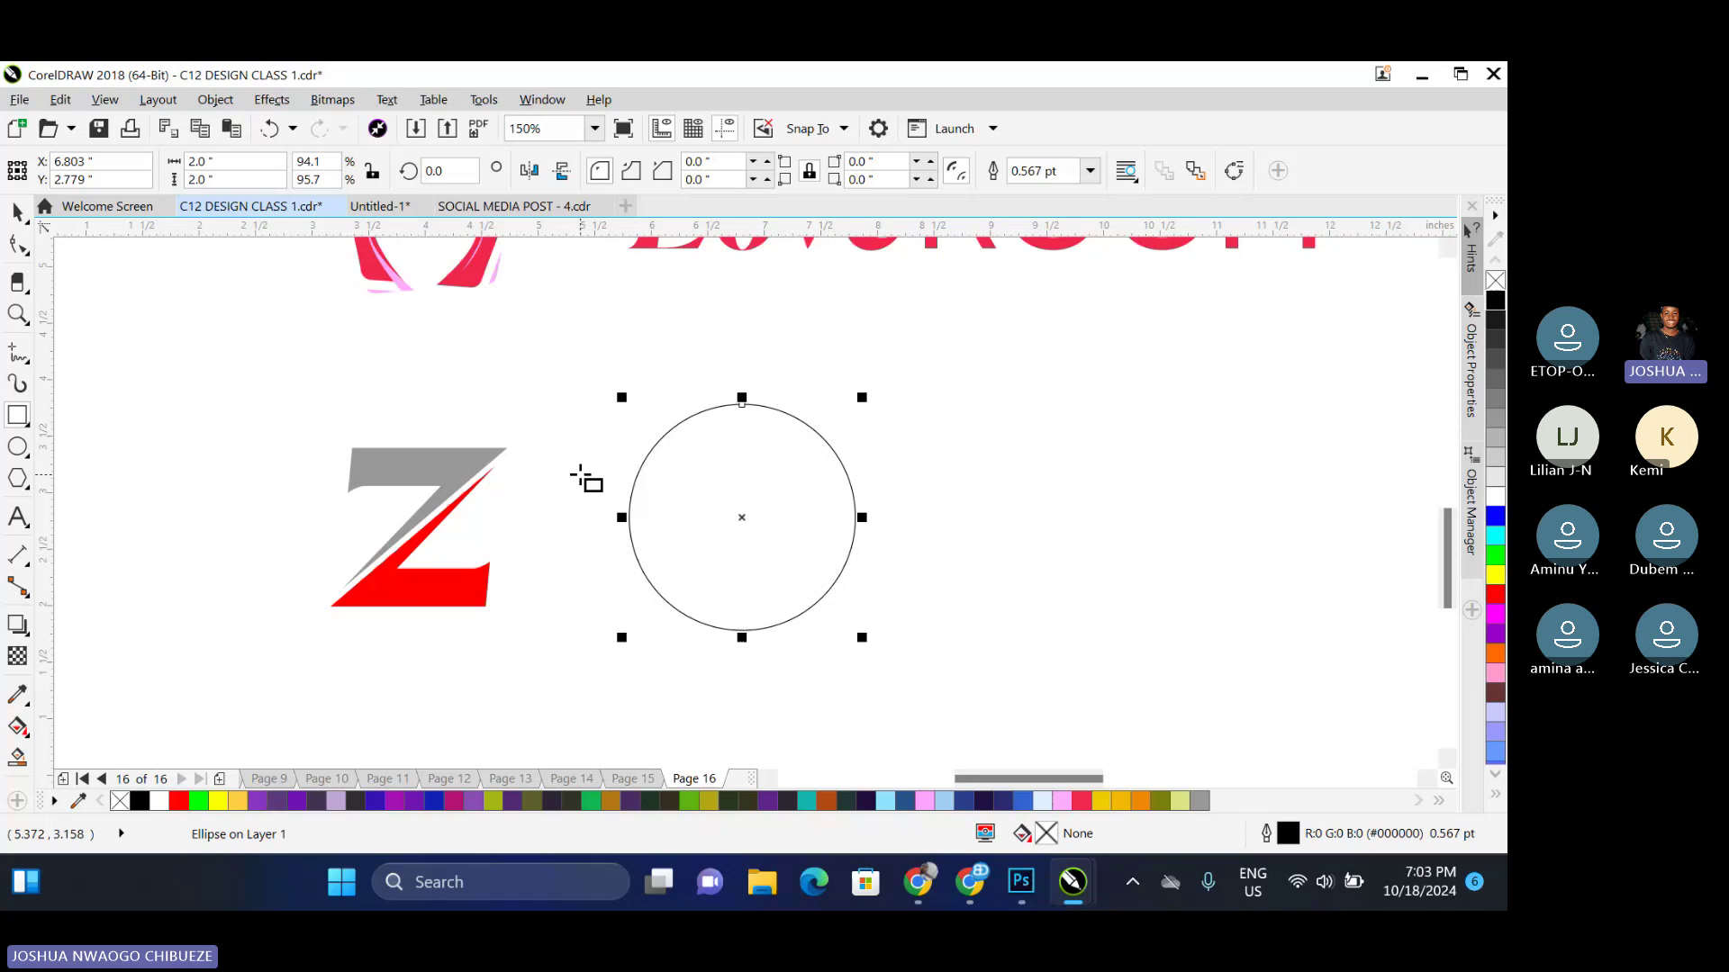
pyautogui.moveTo(578, 475); pyautogui.dragTo(891, 556)
pyautogui.press('space')
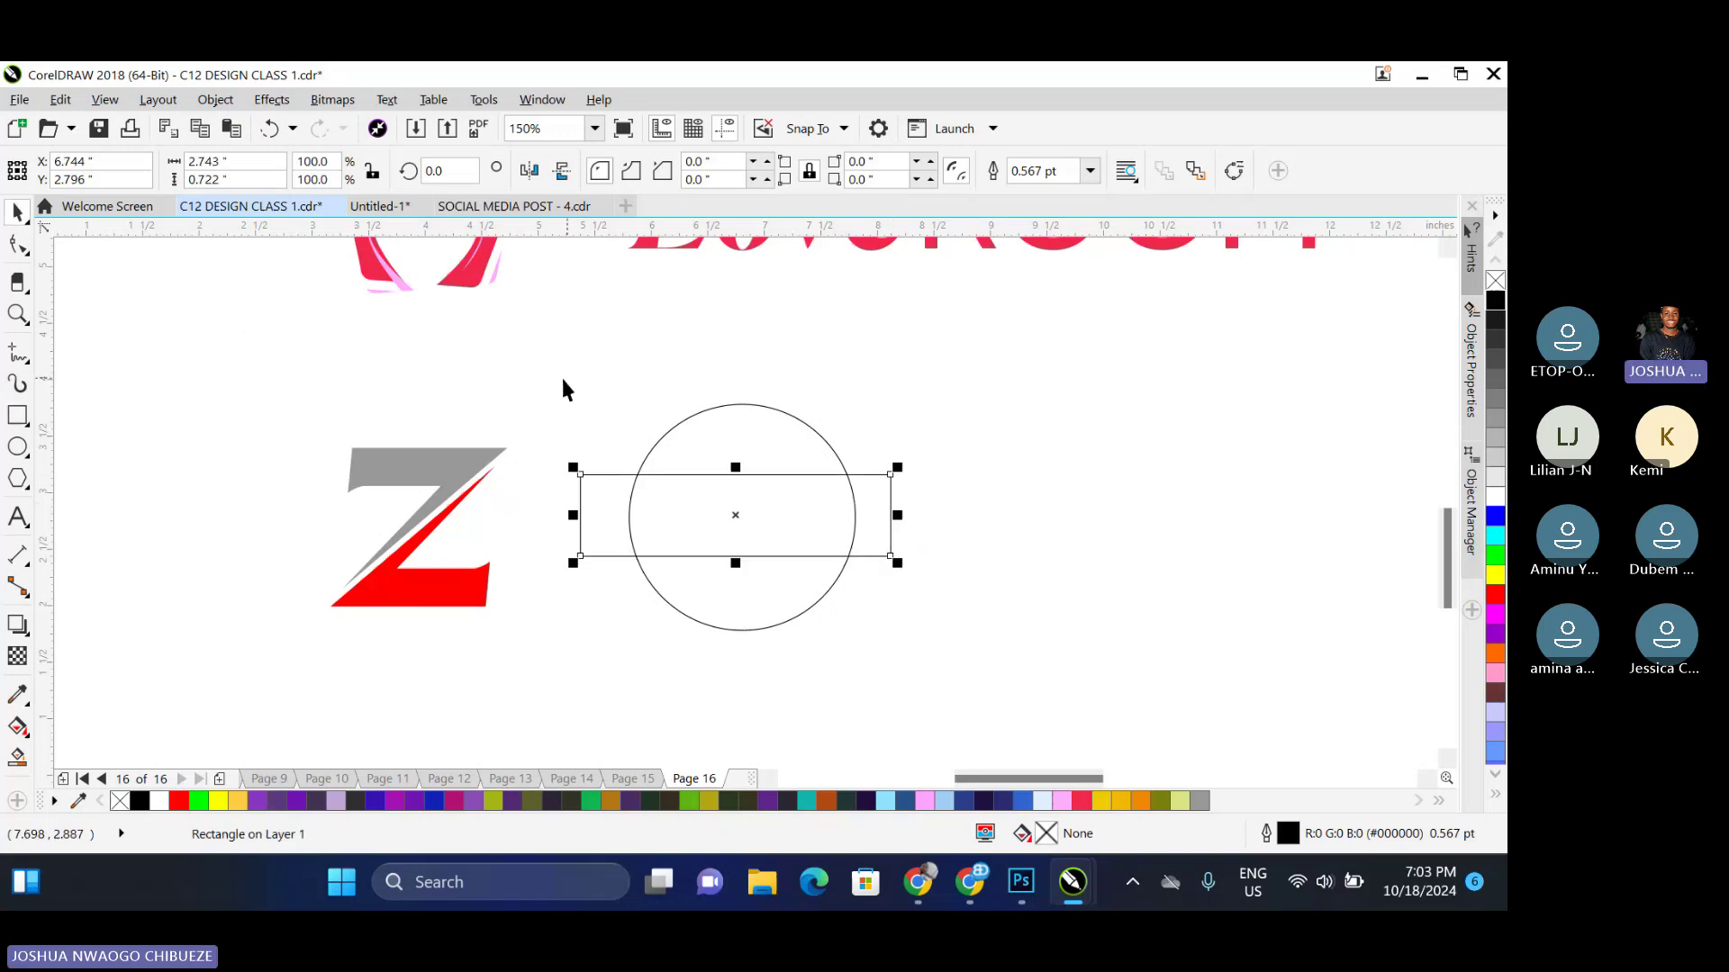
pyautogui.moveTo(565, 389); pyautogui.dragTo(1075, 666)
pyautogui.press('c')
pyautogui.press('e')
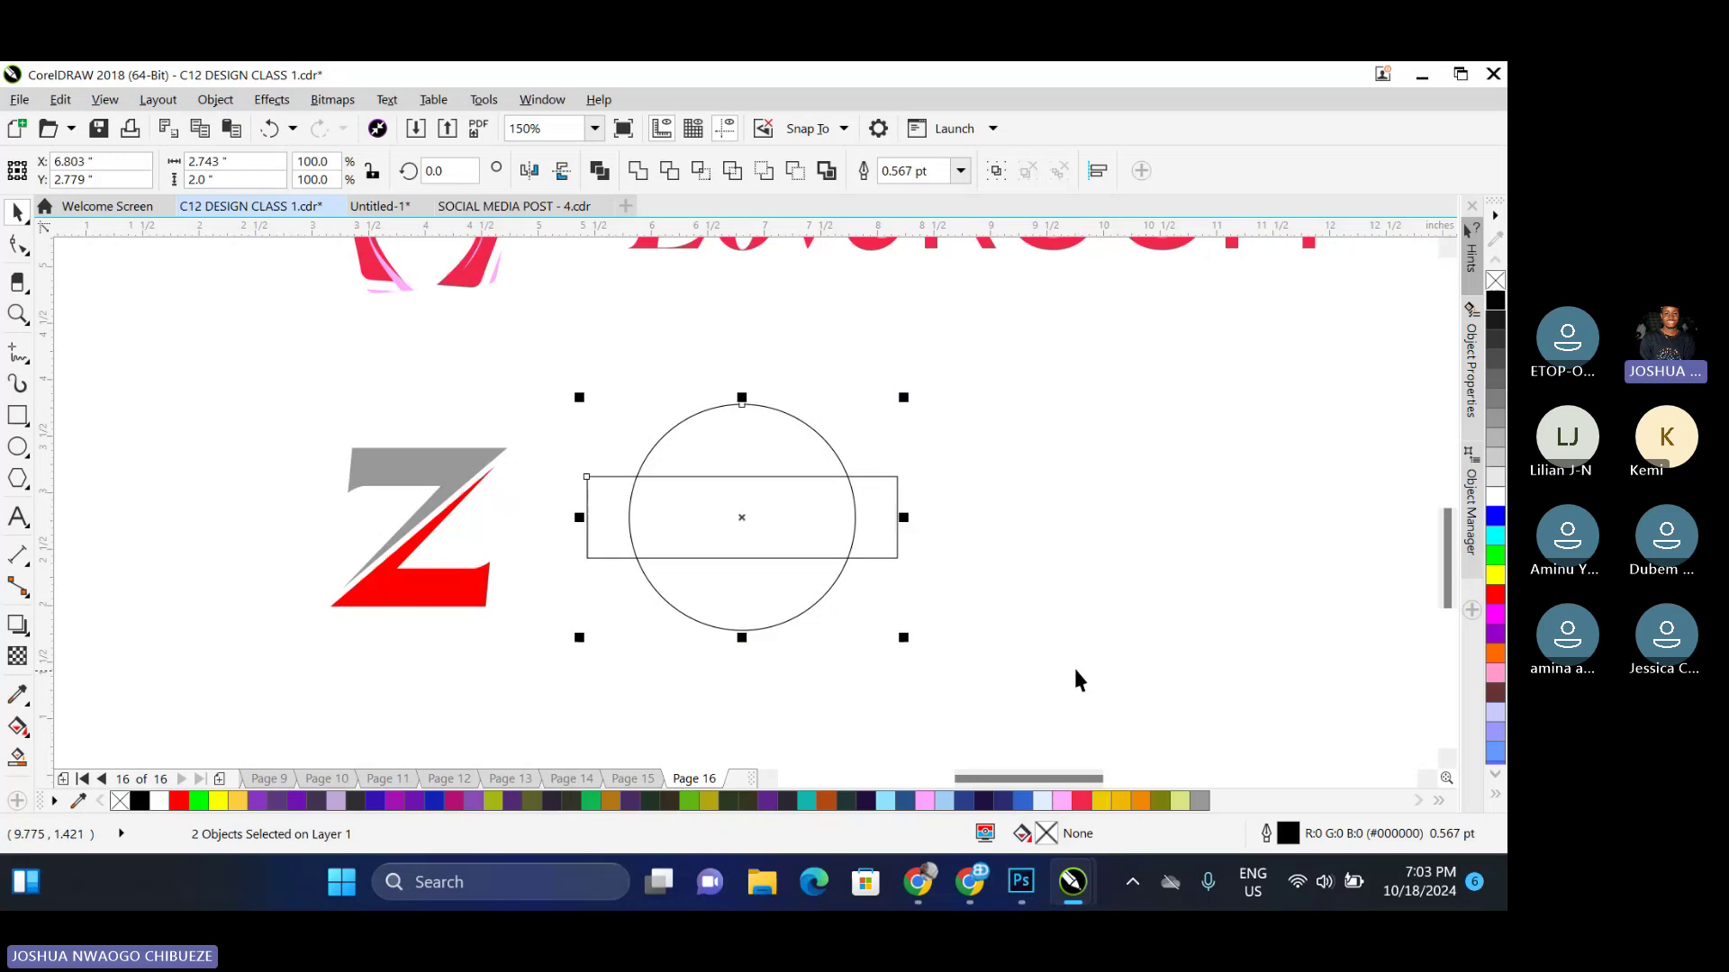
# Convert the rectangle across the circle to curves and reduce its height to 50 percent about its center
pyautogui.click(911, 430)
pyautogui.click(699, 476)
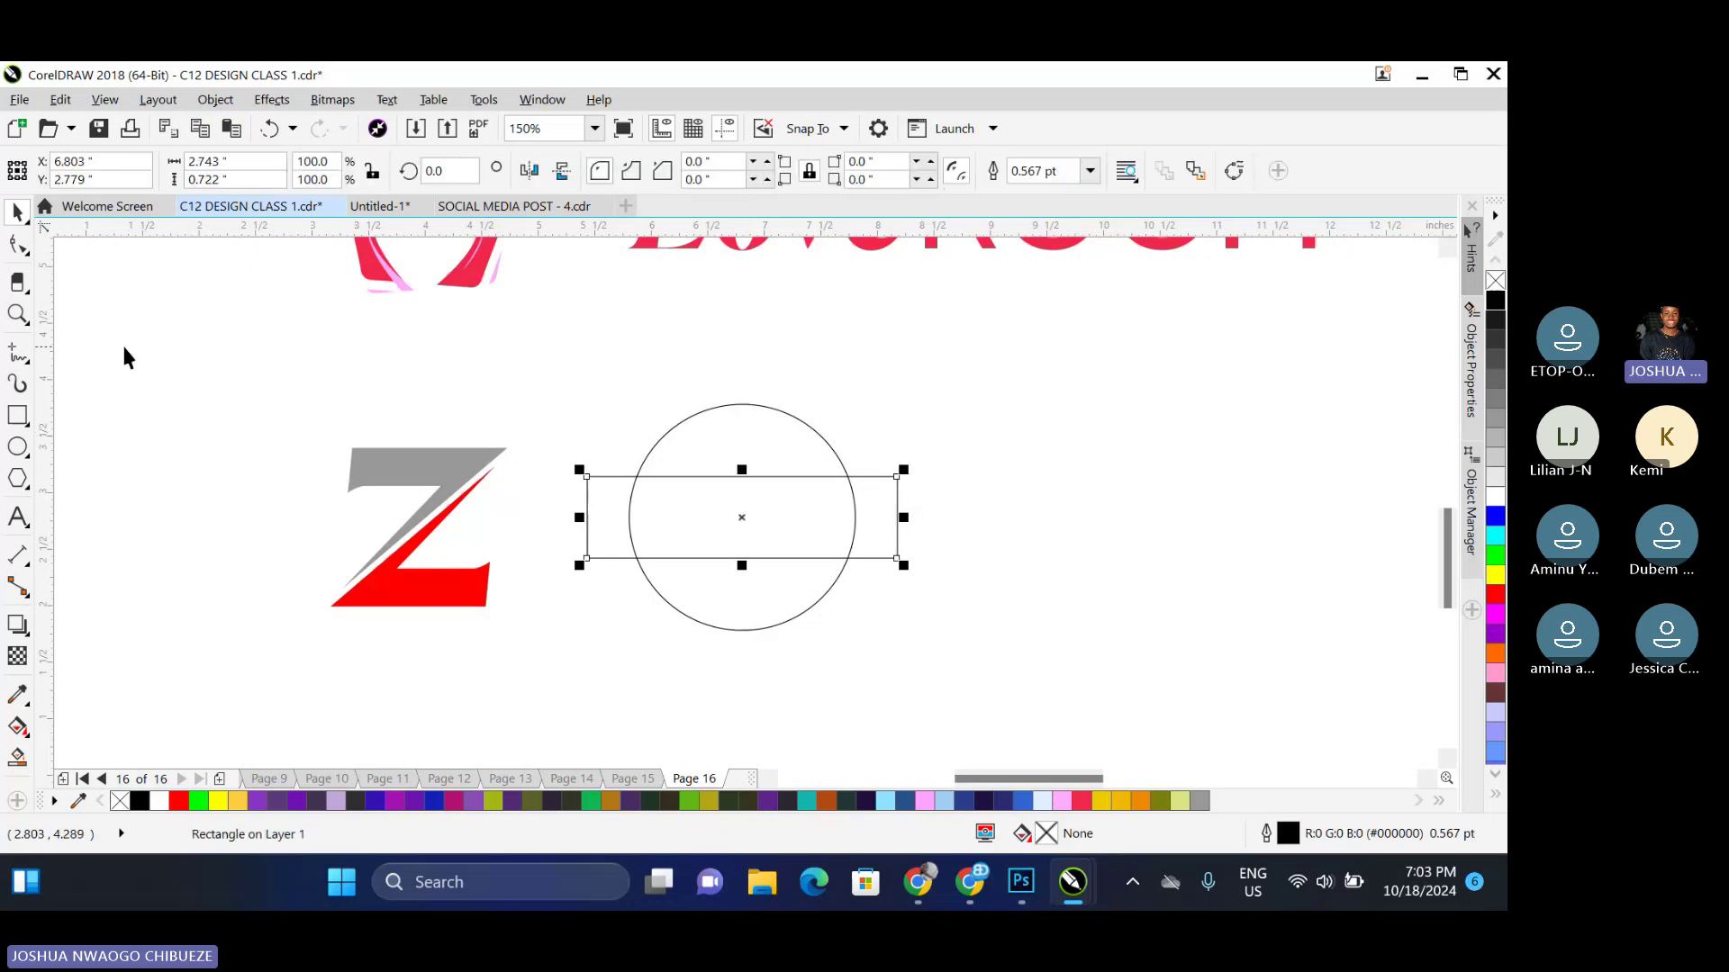
pyautogui.click(18, 243)
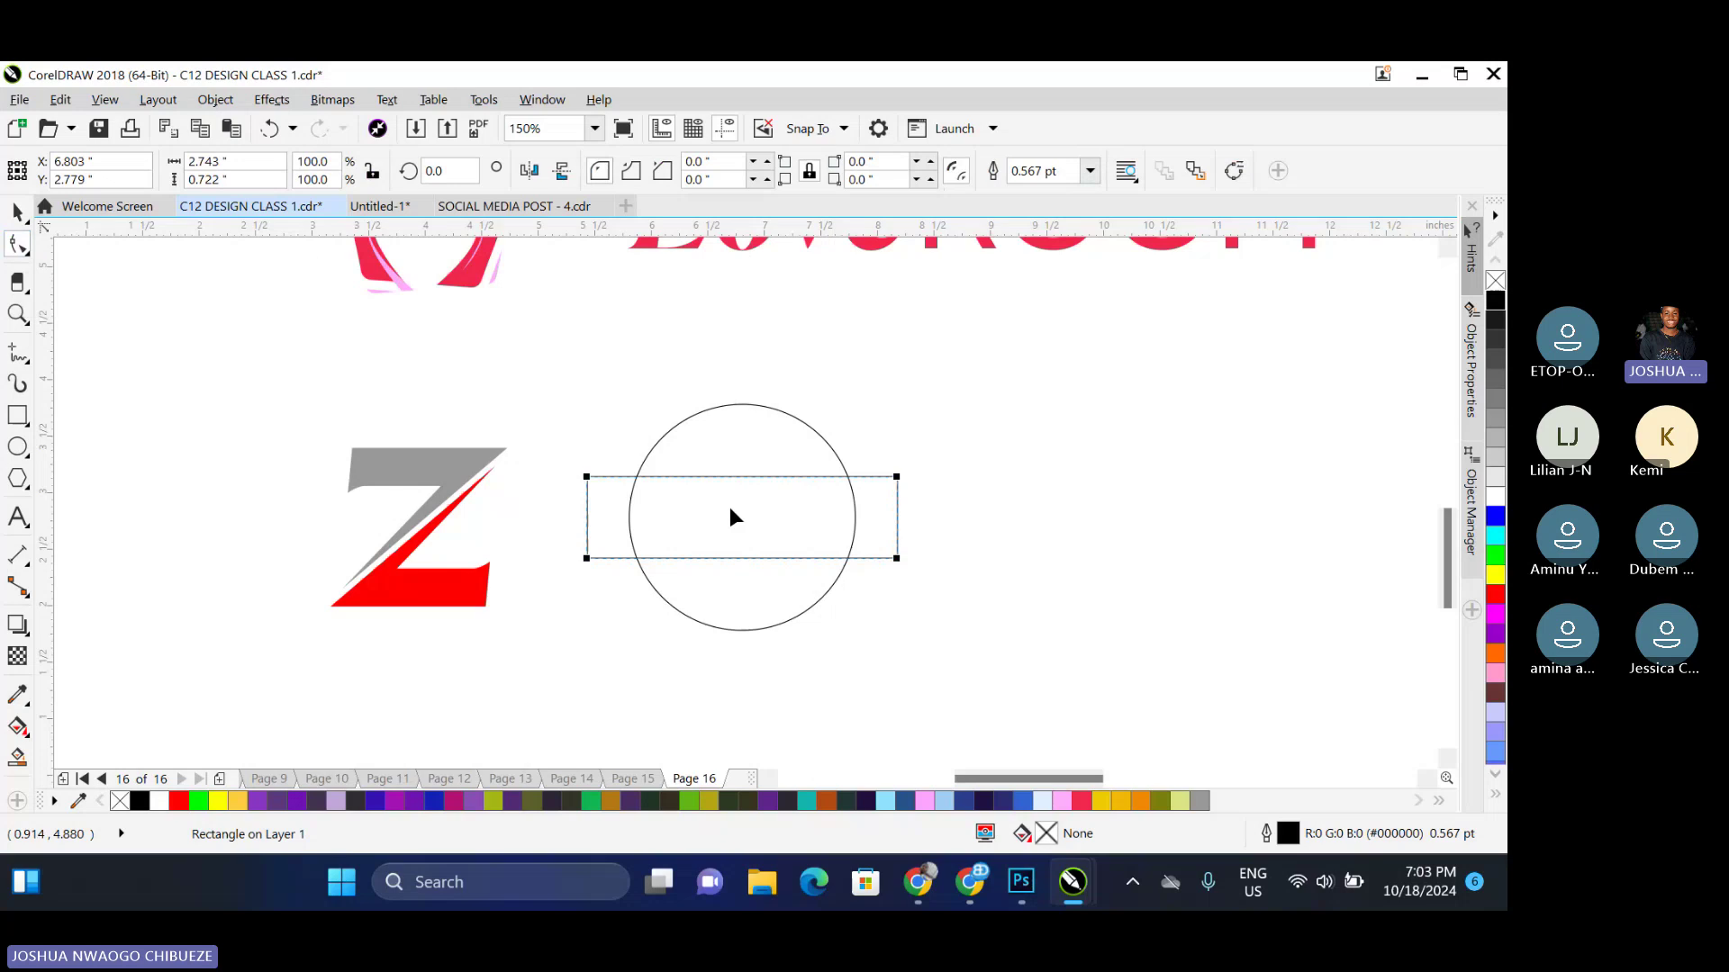
pyautogui.hotkey('ctrl', 'q')
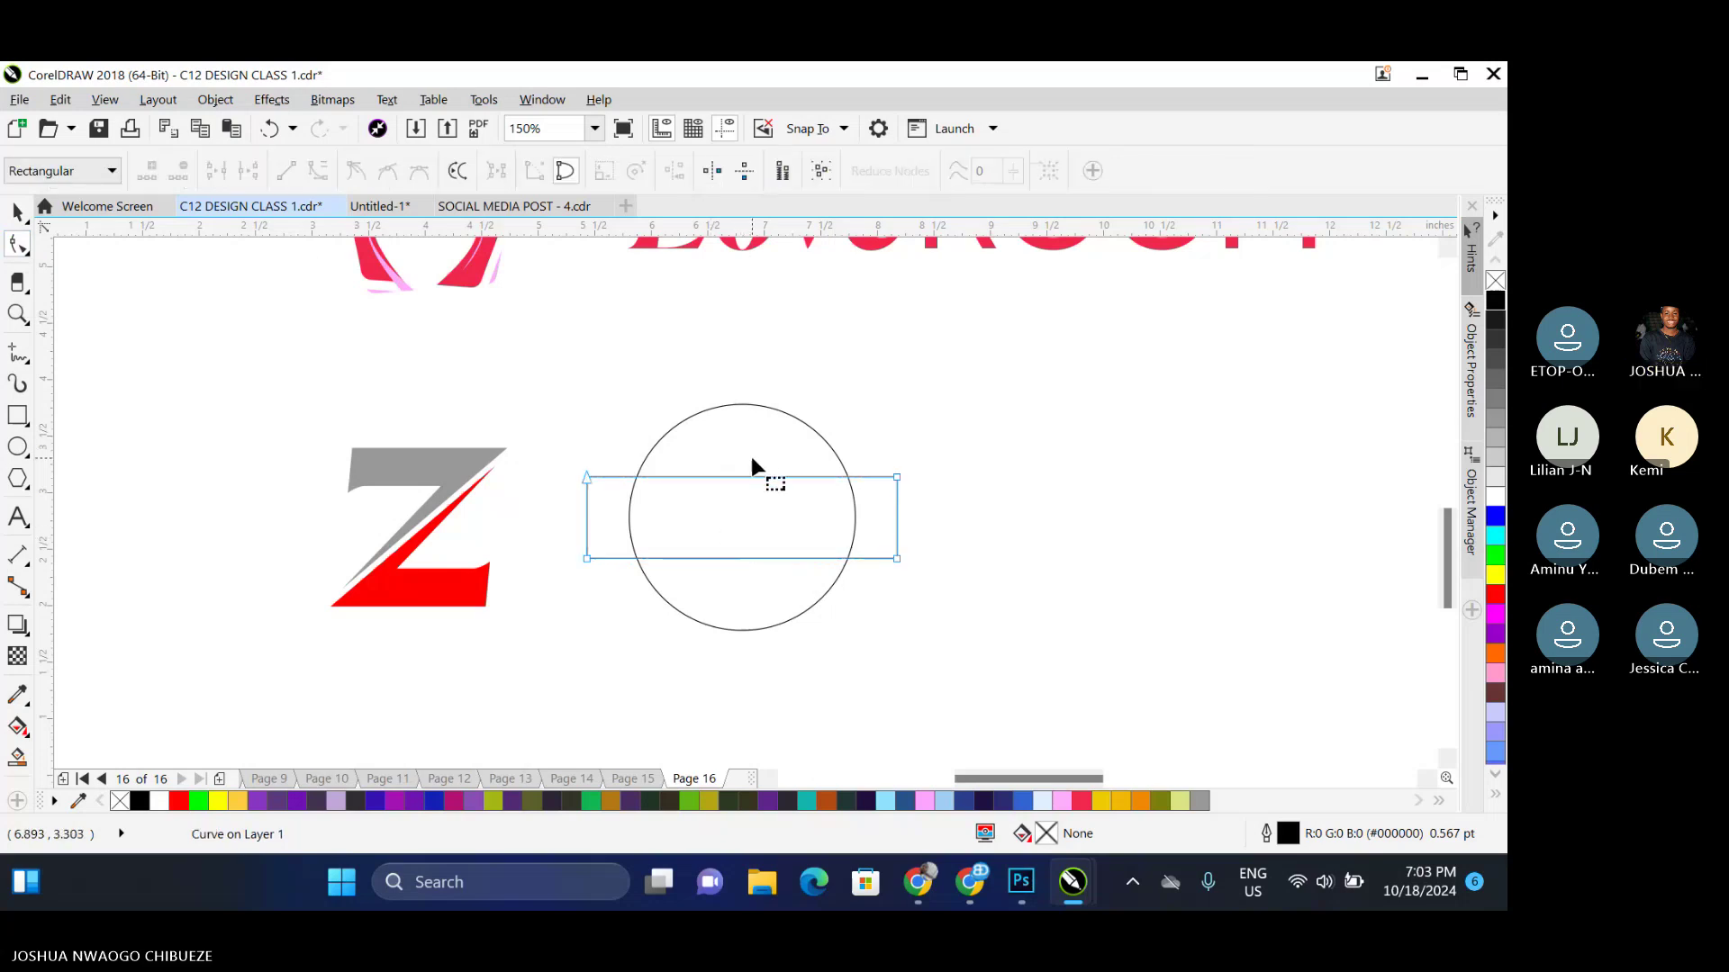
pyautogui.scroll(1, 751, 457)
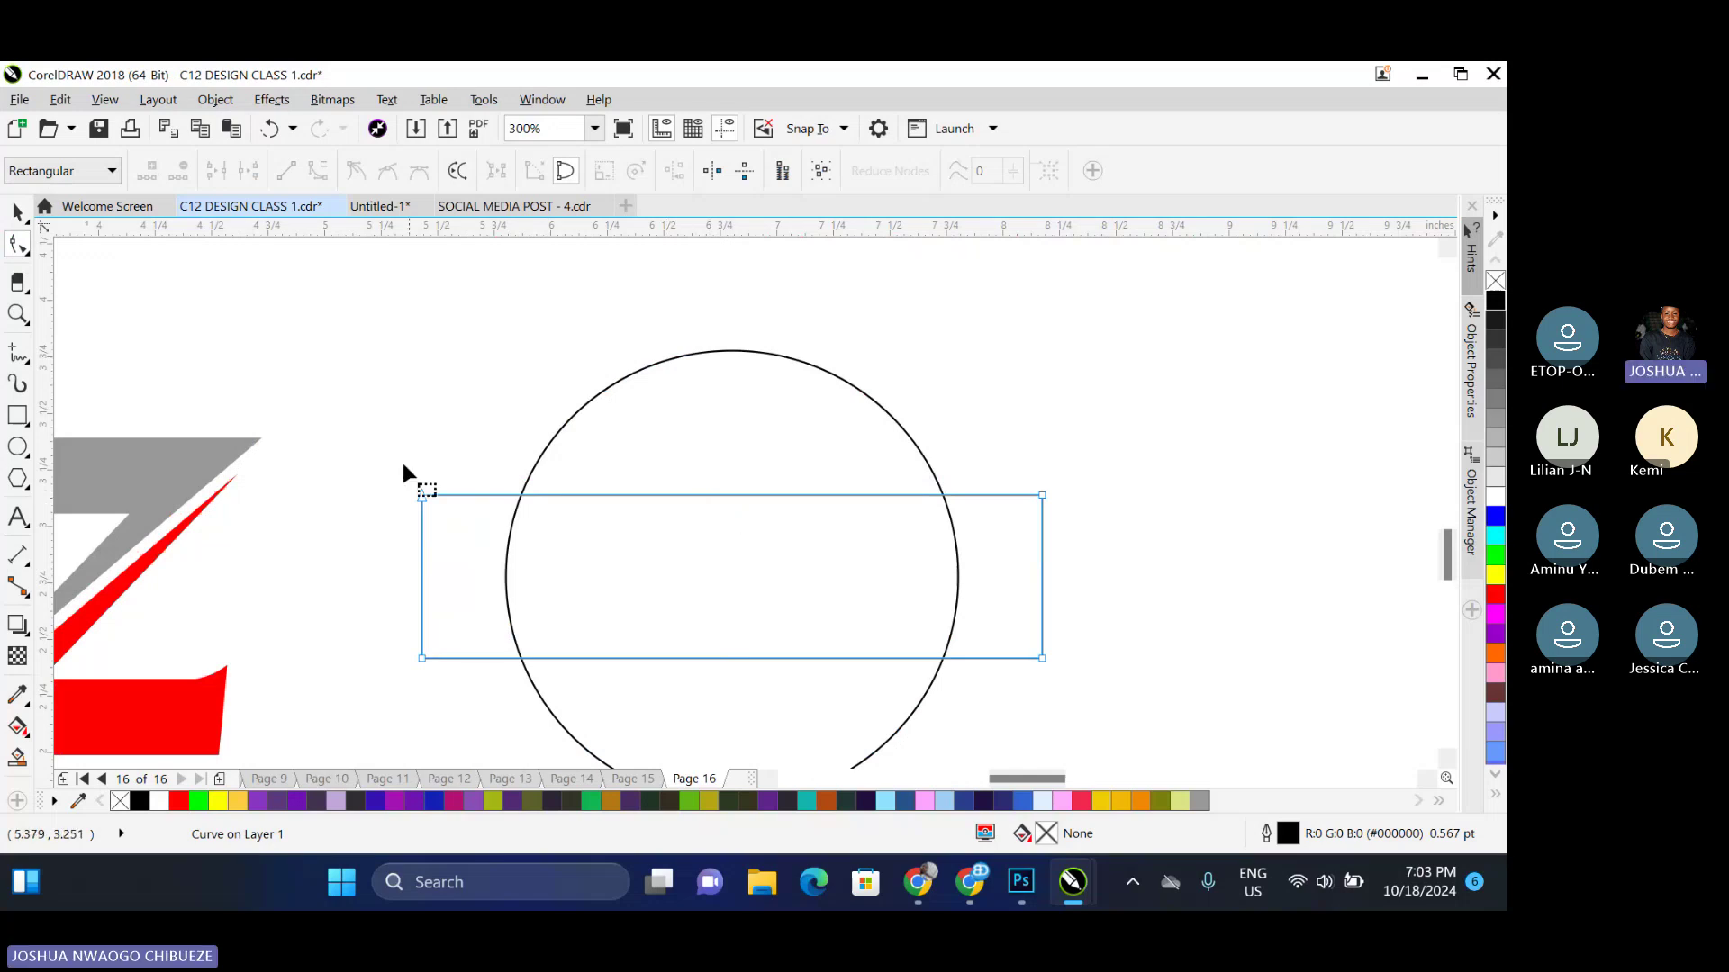
pyautogui.moveTo(367, 461); pyautogui.dragTo(1093, 548)
pyautogui.press('space')
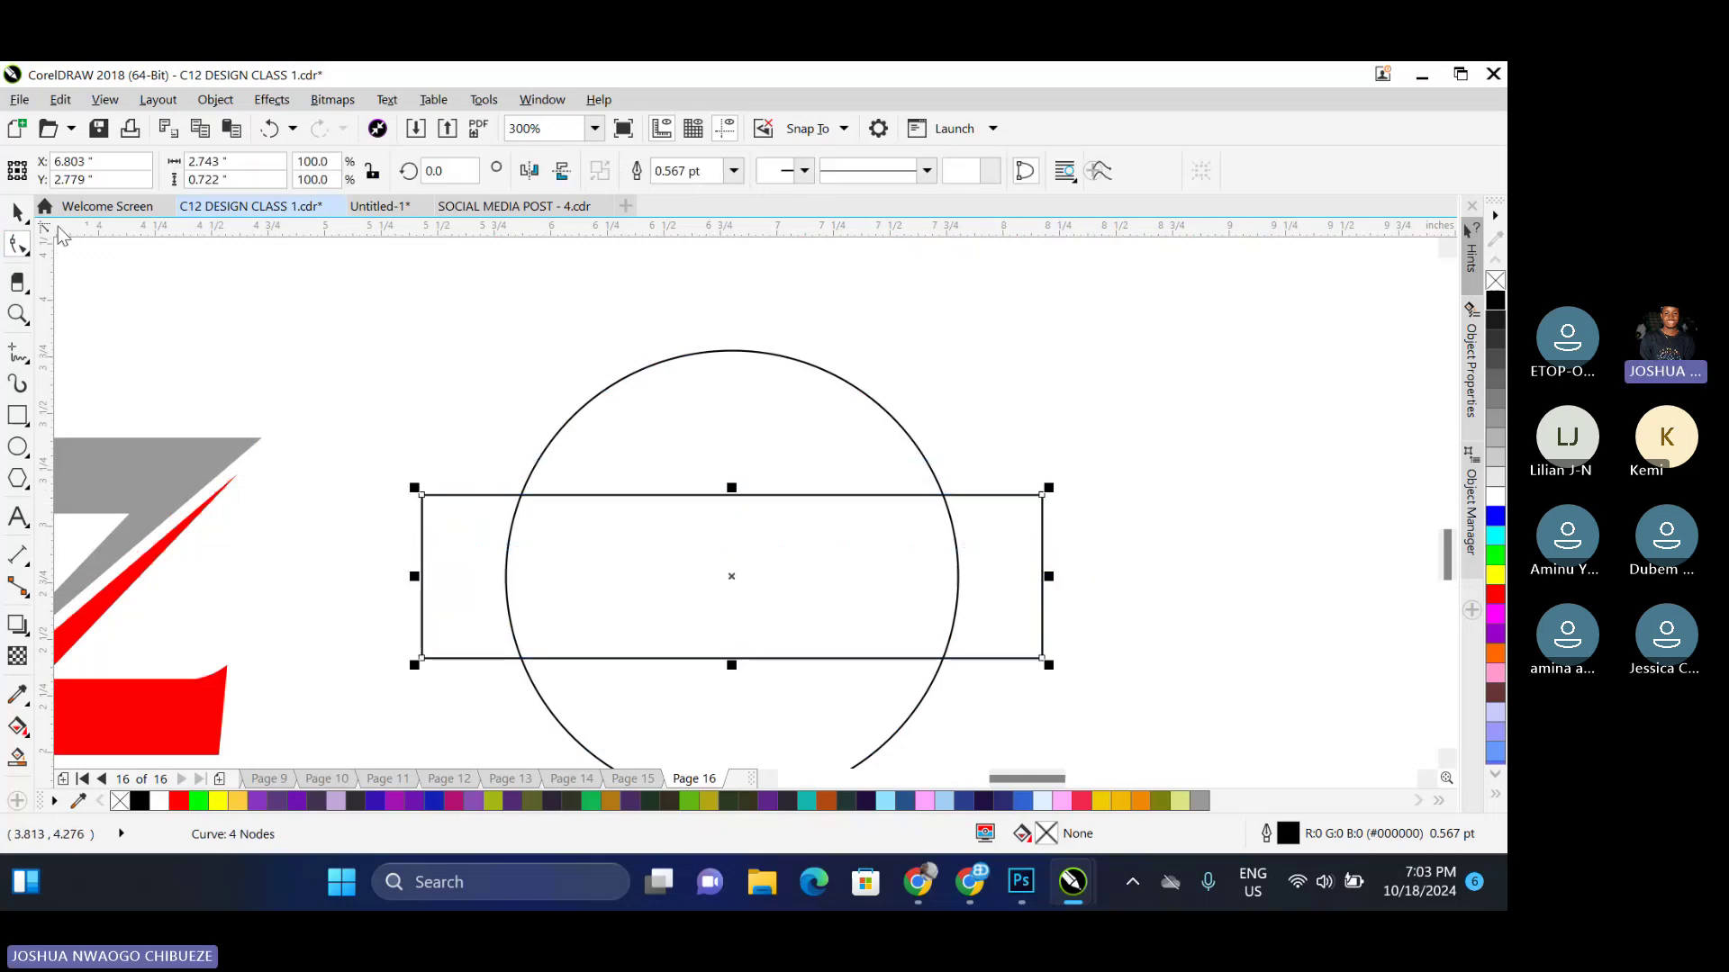
pyautogui.moveTo(731, 487); pyautogui.dragTo(731, 535)
pyautogui.press('space')
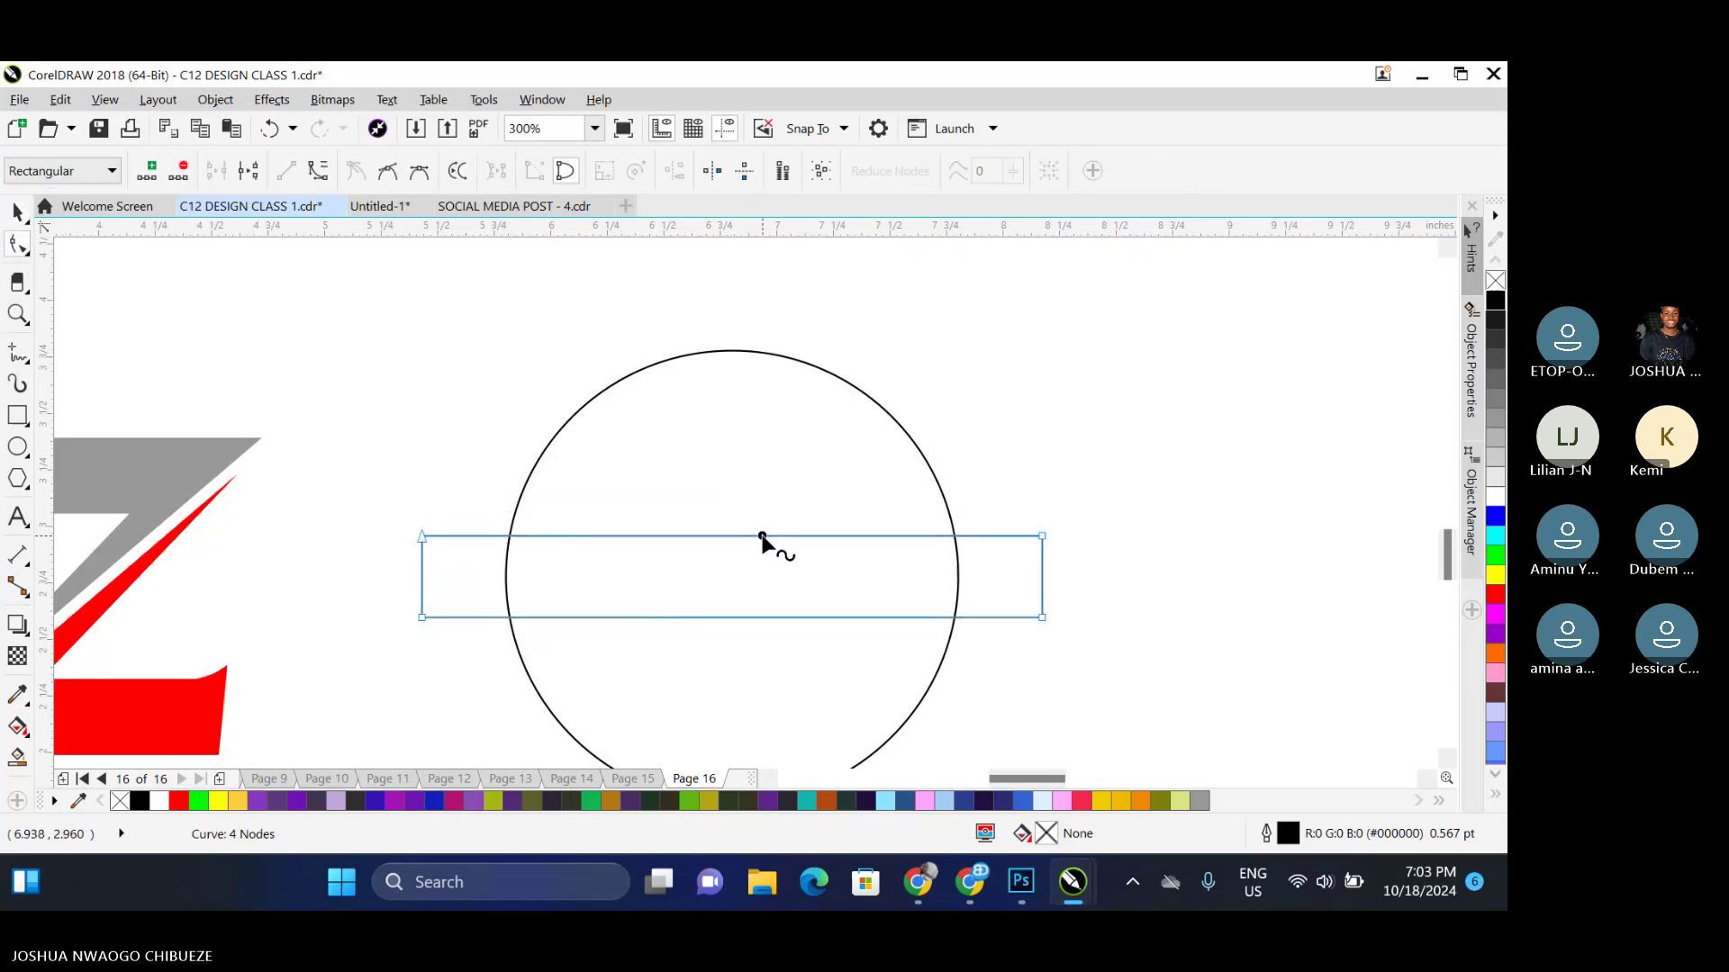
# Convert the band's upper edge to a curve and bend it into a wave, dipping at the left and rising at the right
pyautogui.rightClick(762, 535)
pyautogui.click(822, 251)
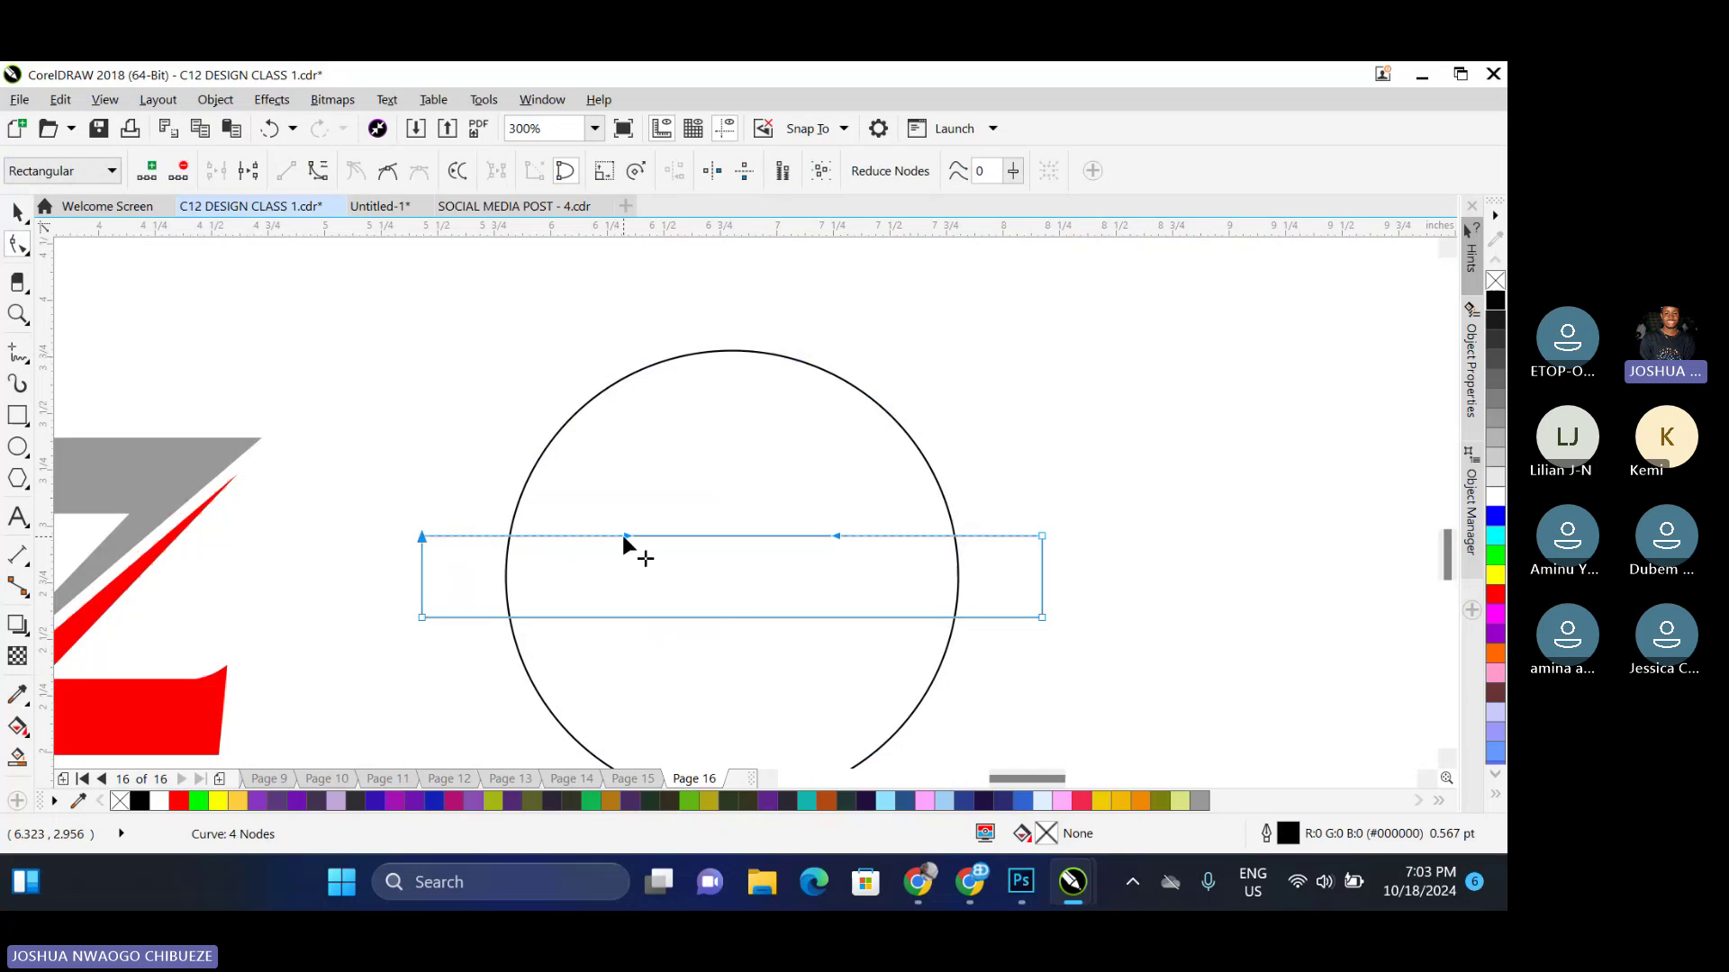
pyautogui.moveTo(623, 535); pyautogui.dragTo(636, 612)
pyautogui.moveTo(835, 535); pyautogui.dragTo(833, 487)
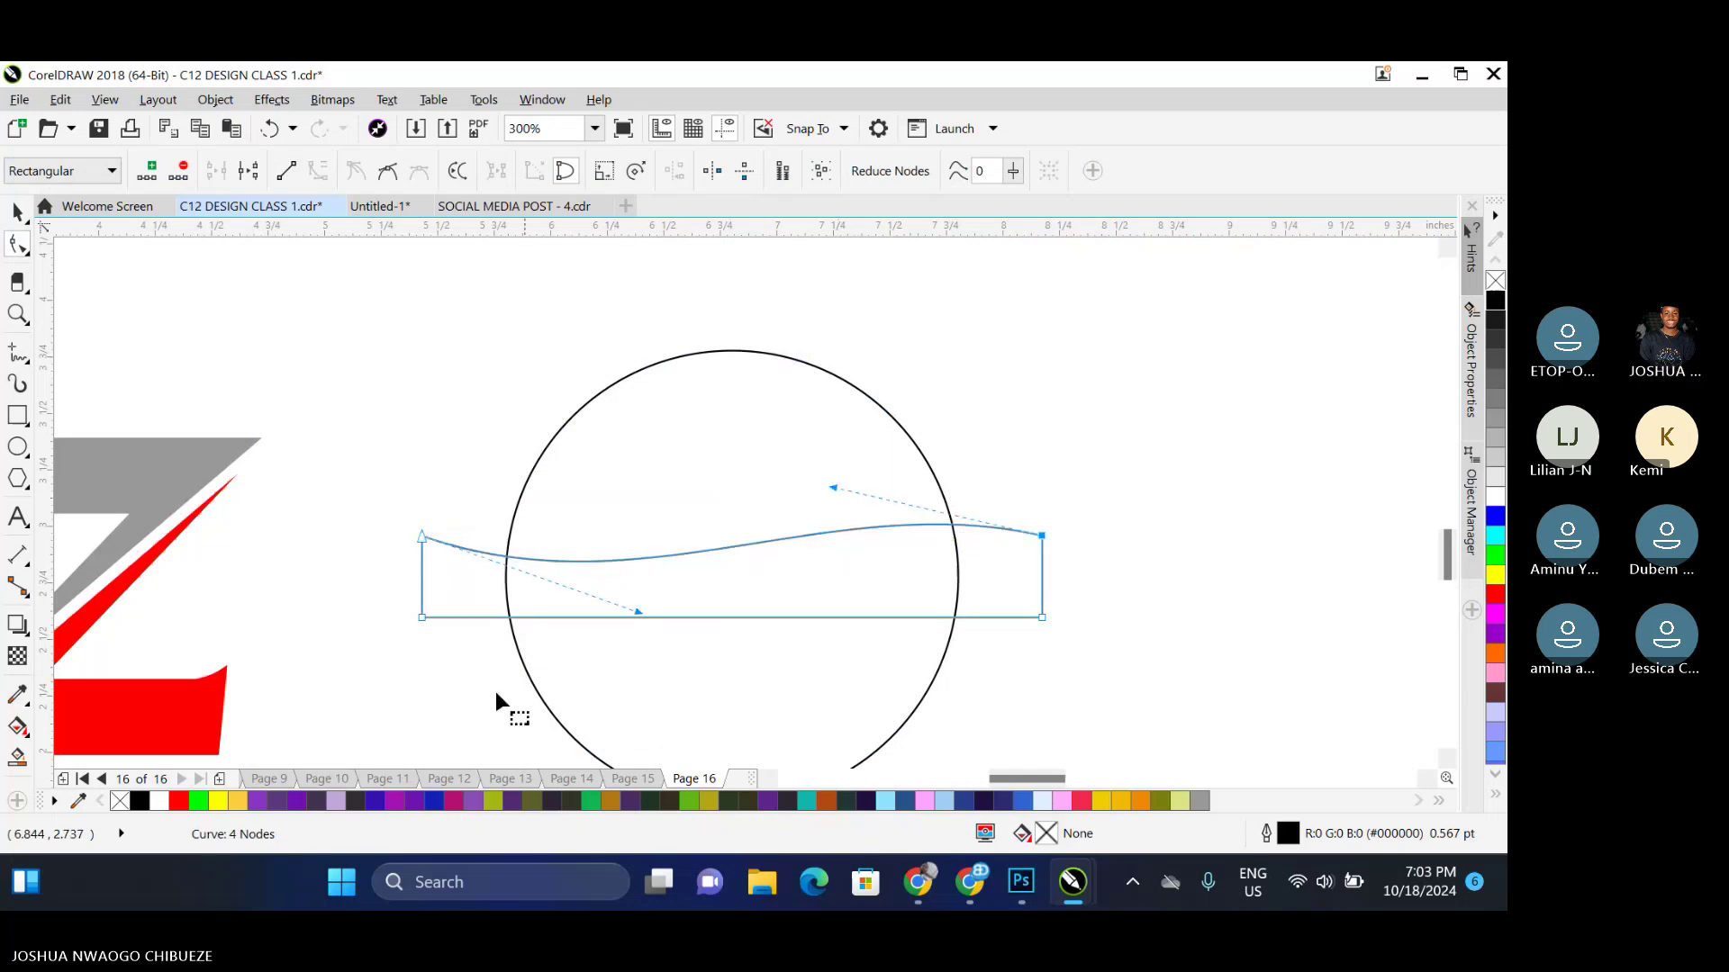
# Bend the band's lower edge into a pronounced wave that dips at the left and rises at the right
pyautogui.click(762, 618)
pyautogui.moveTo(628, 616); pyautogui.dragTo(859, 551)
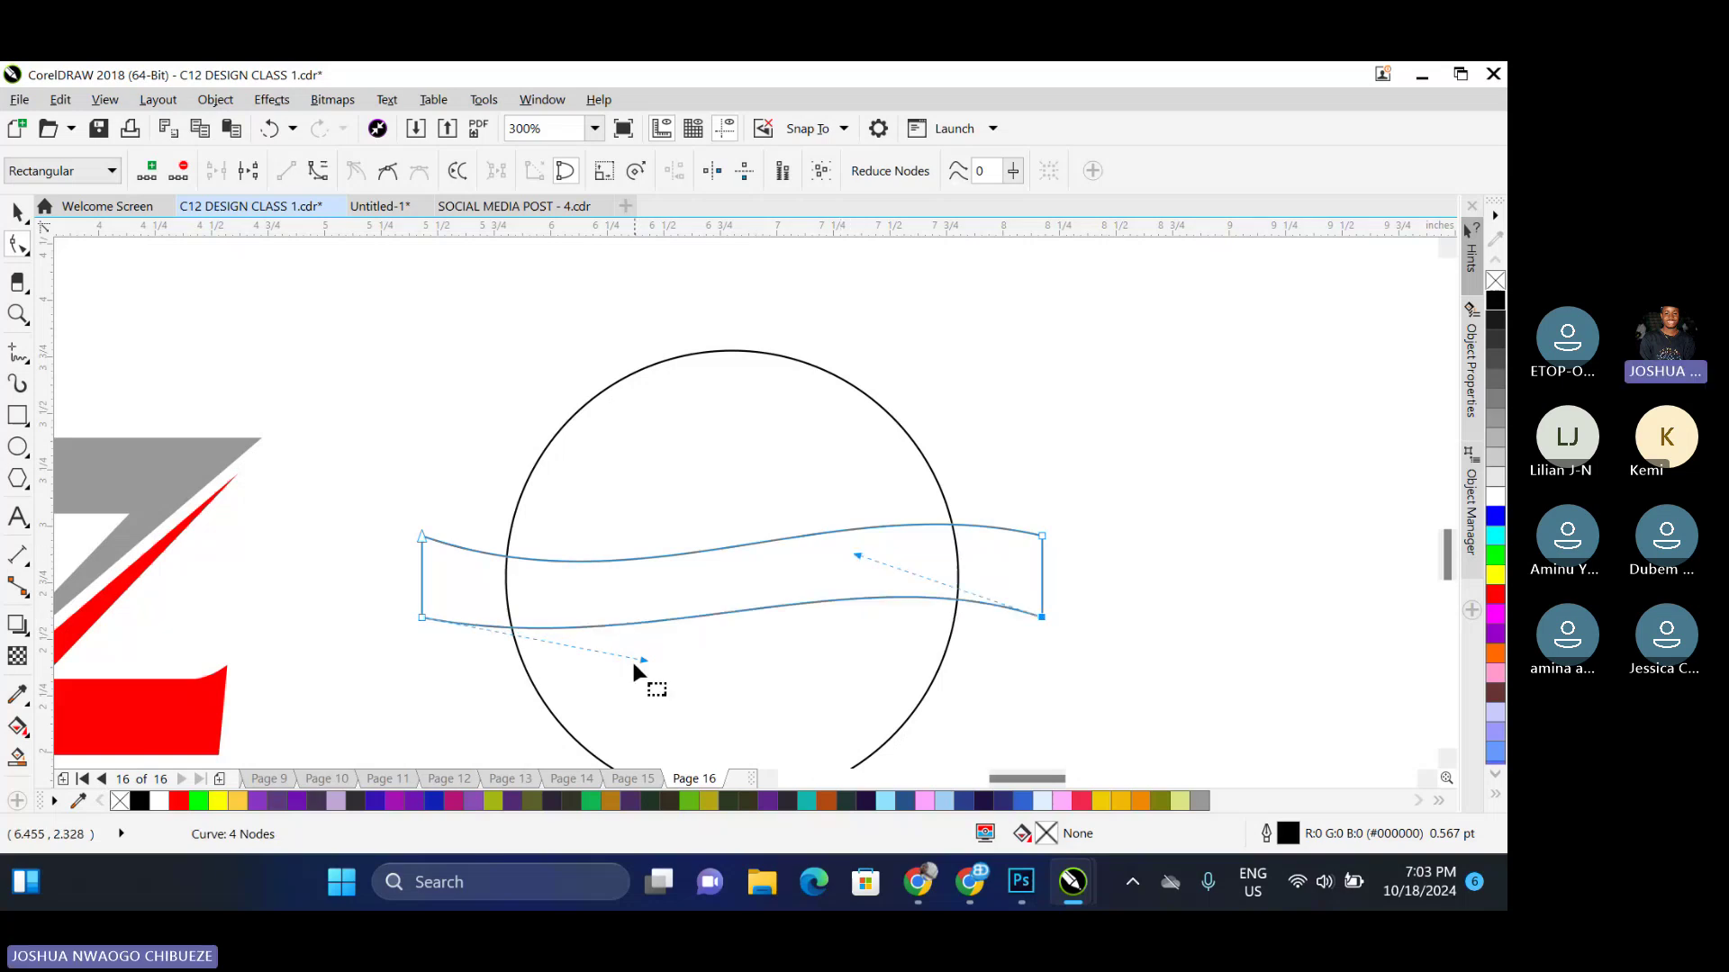
pyautogui.moveTo(641, 660); pyautogui.dragTo(657, 734)
pyautogui.moveTo(857, 555); pyautogui.dragTo(827, 445)
# Deepen the dip in the band's upper edge so it follows the wave of the lower edge
pyautogui.click(1040, 537)
pyautogui.moveTo(638, 610); pyautogui.dragTo(611, 682)
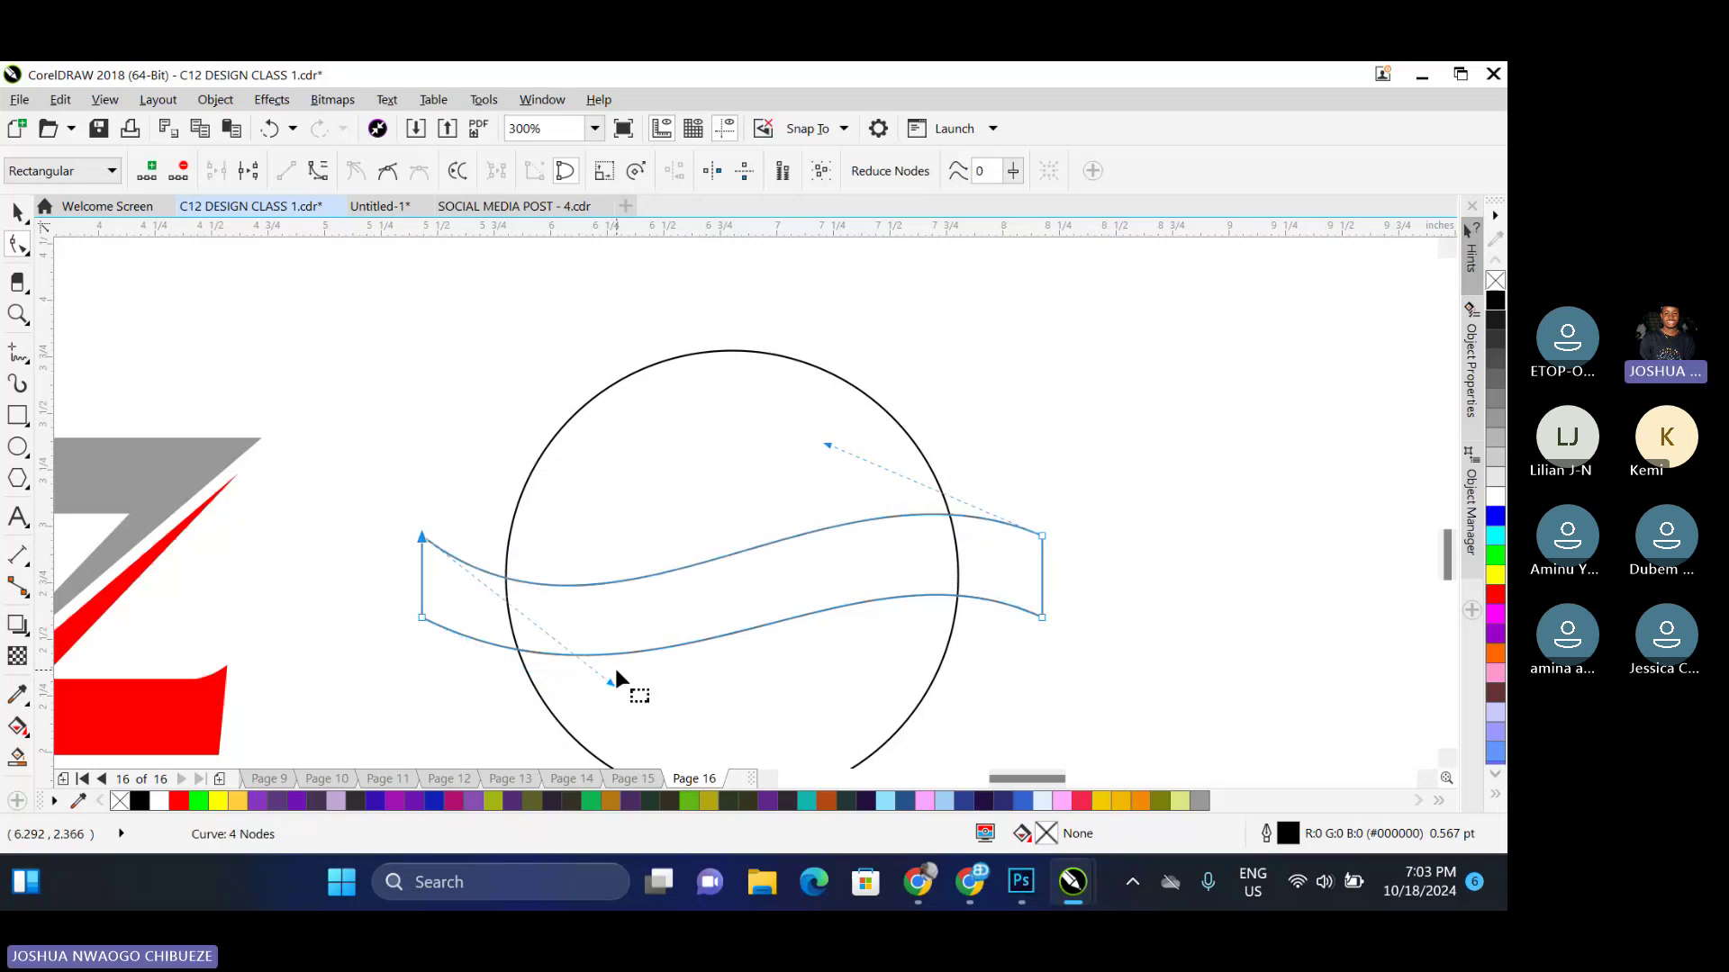
pyautogui.click(1042, 535)
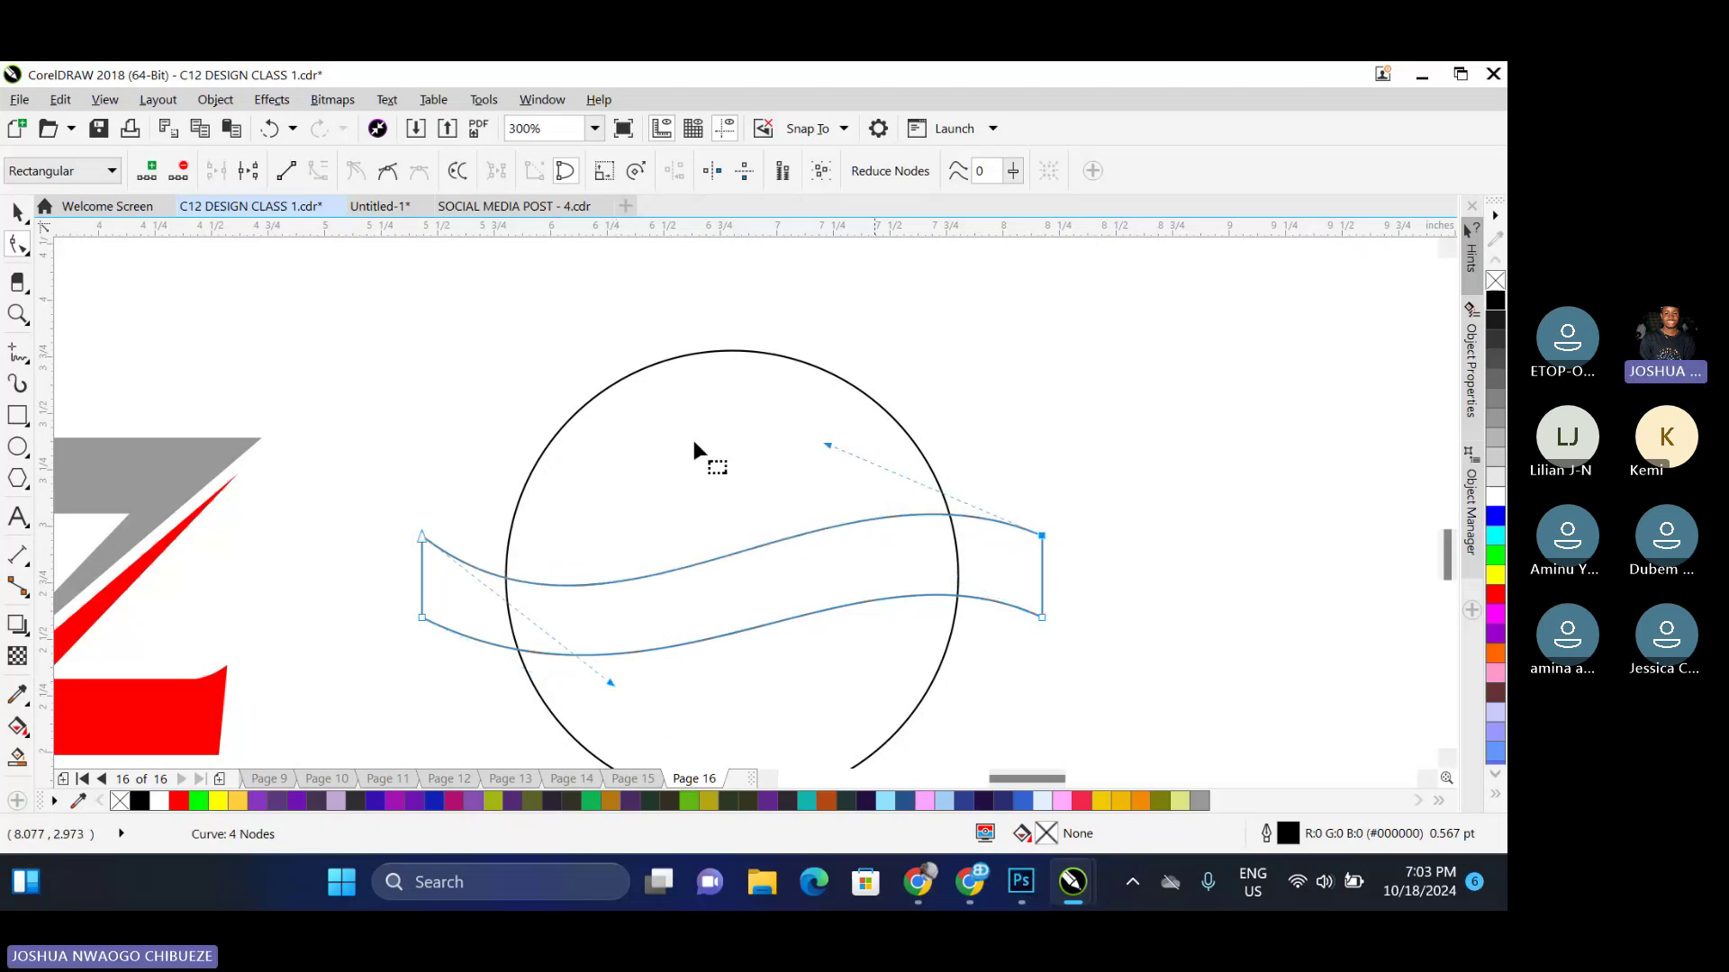
pyautogui.click(16, 214)
# Fill the circle with black and the wavy band with blue
pyautogui.scroll(-3, 829, 513)
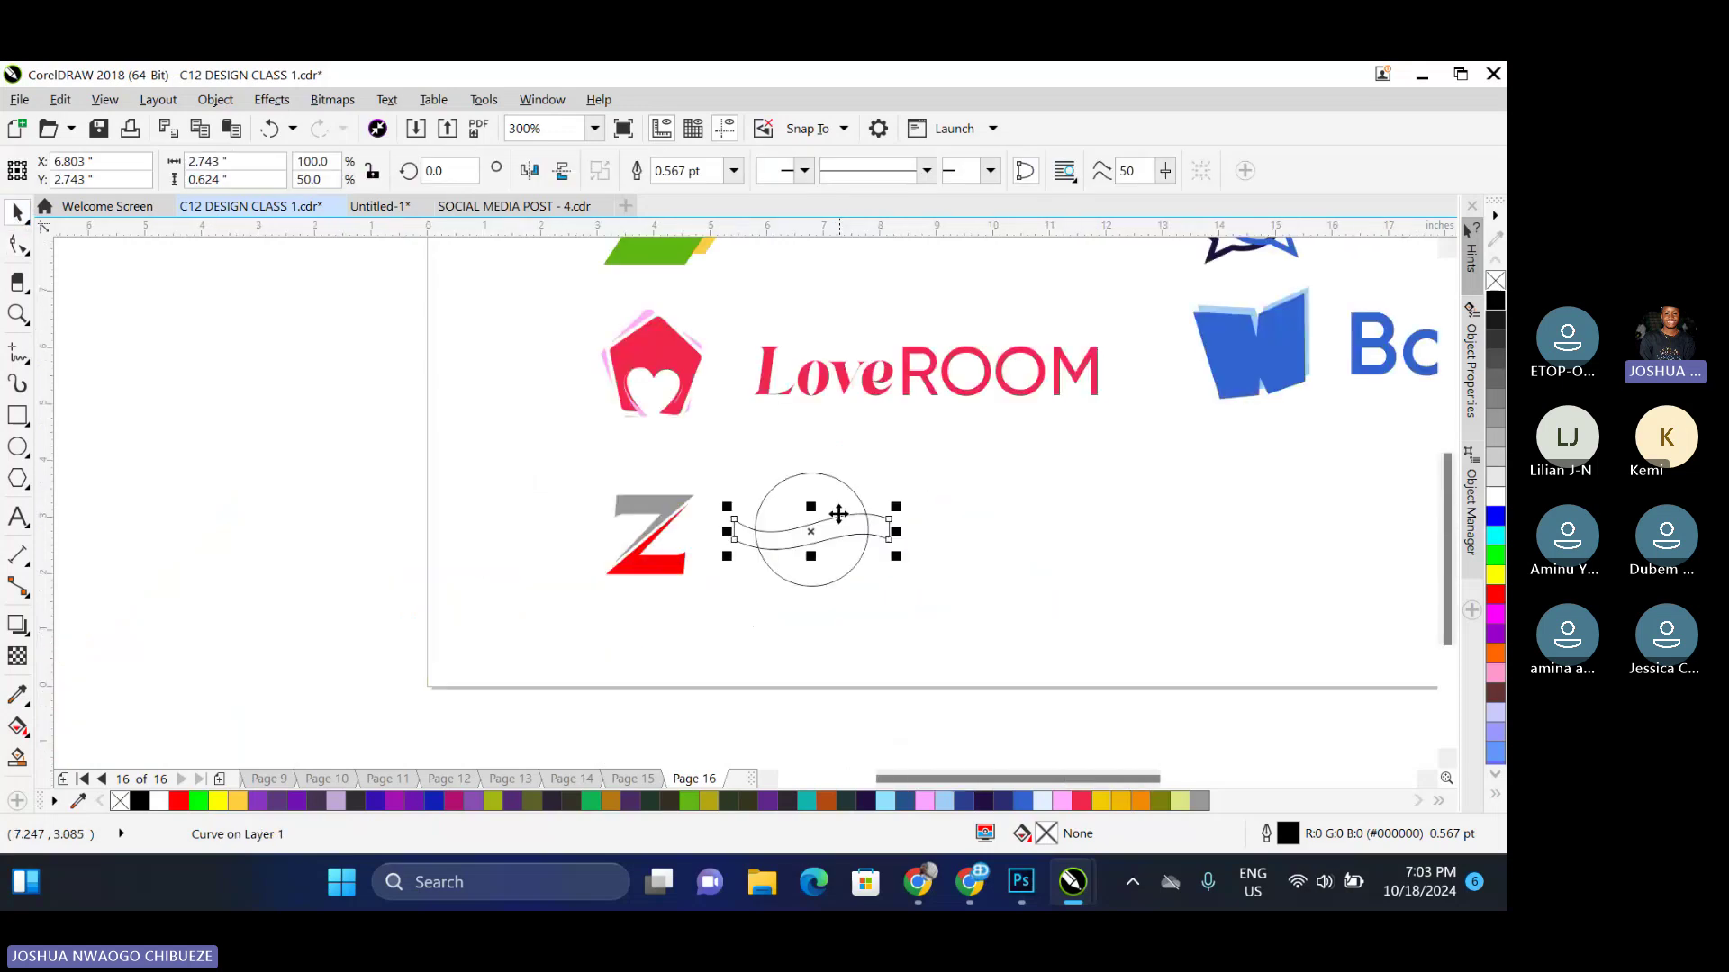
pyautogui.scroll(3, 838, 513)
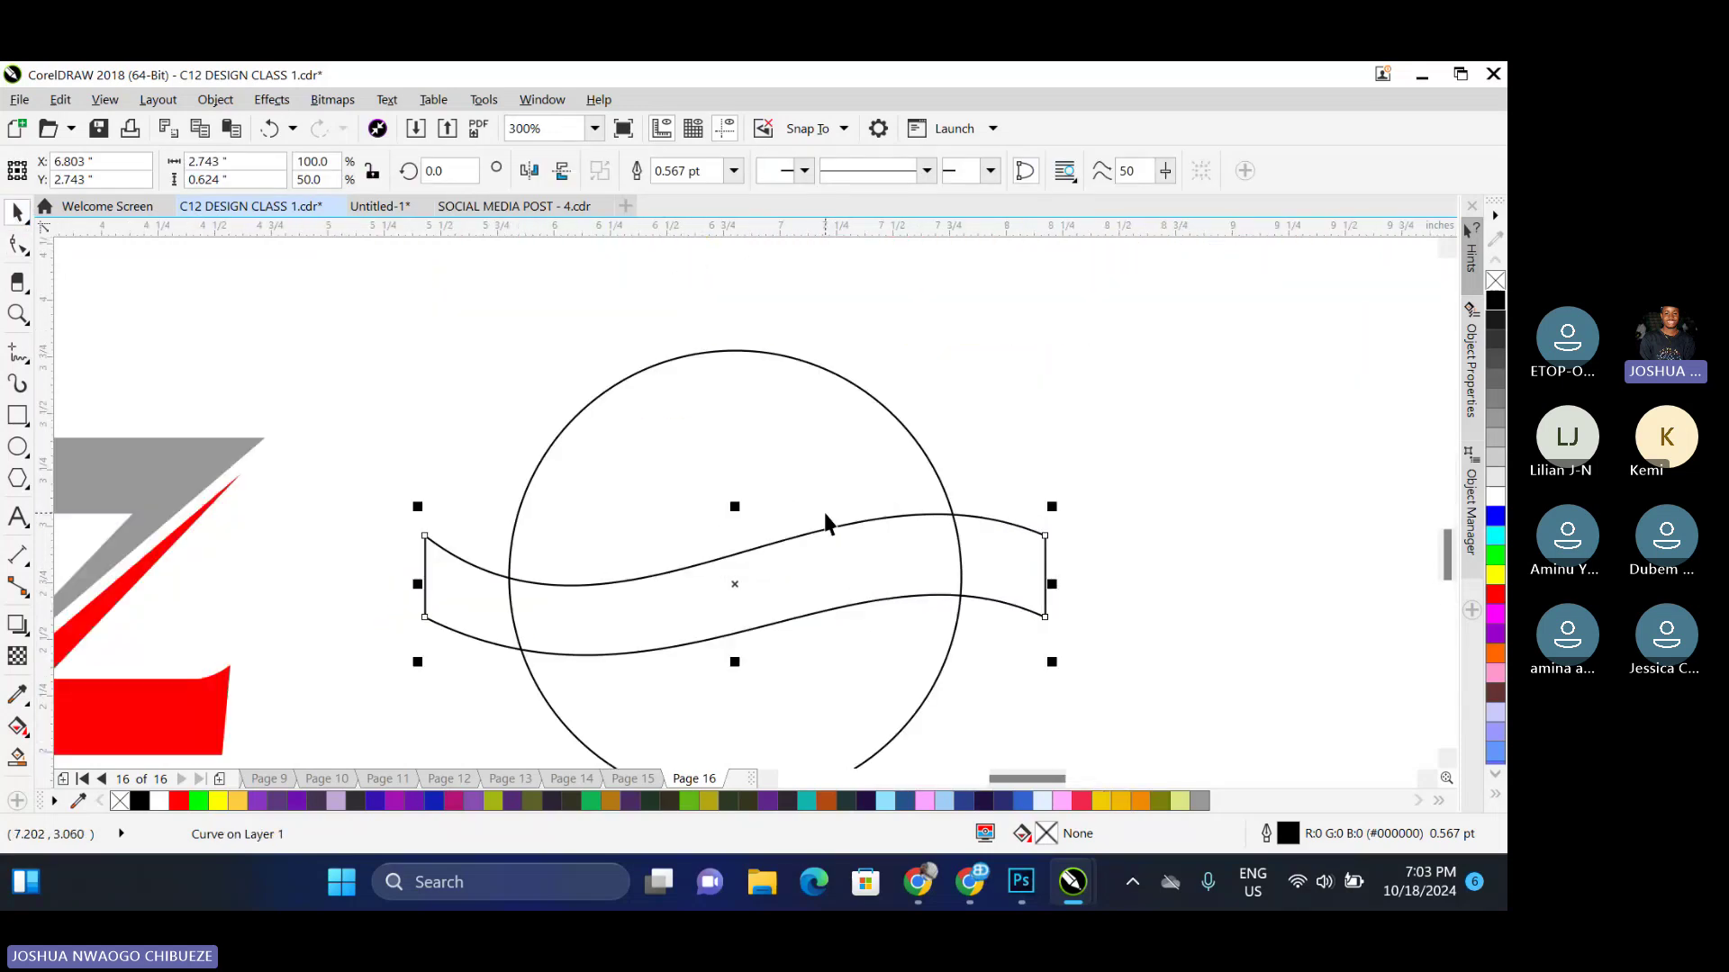
pyautogui.click(901, 425)
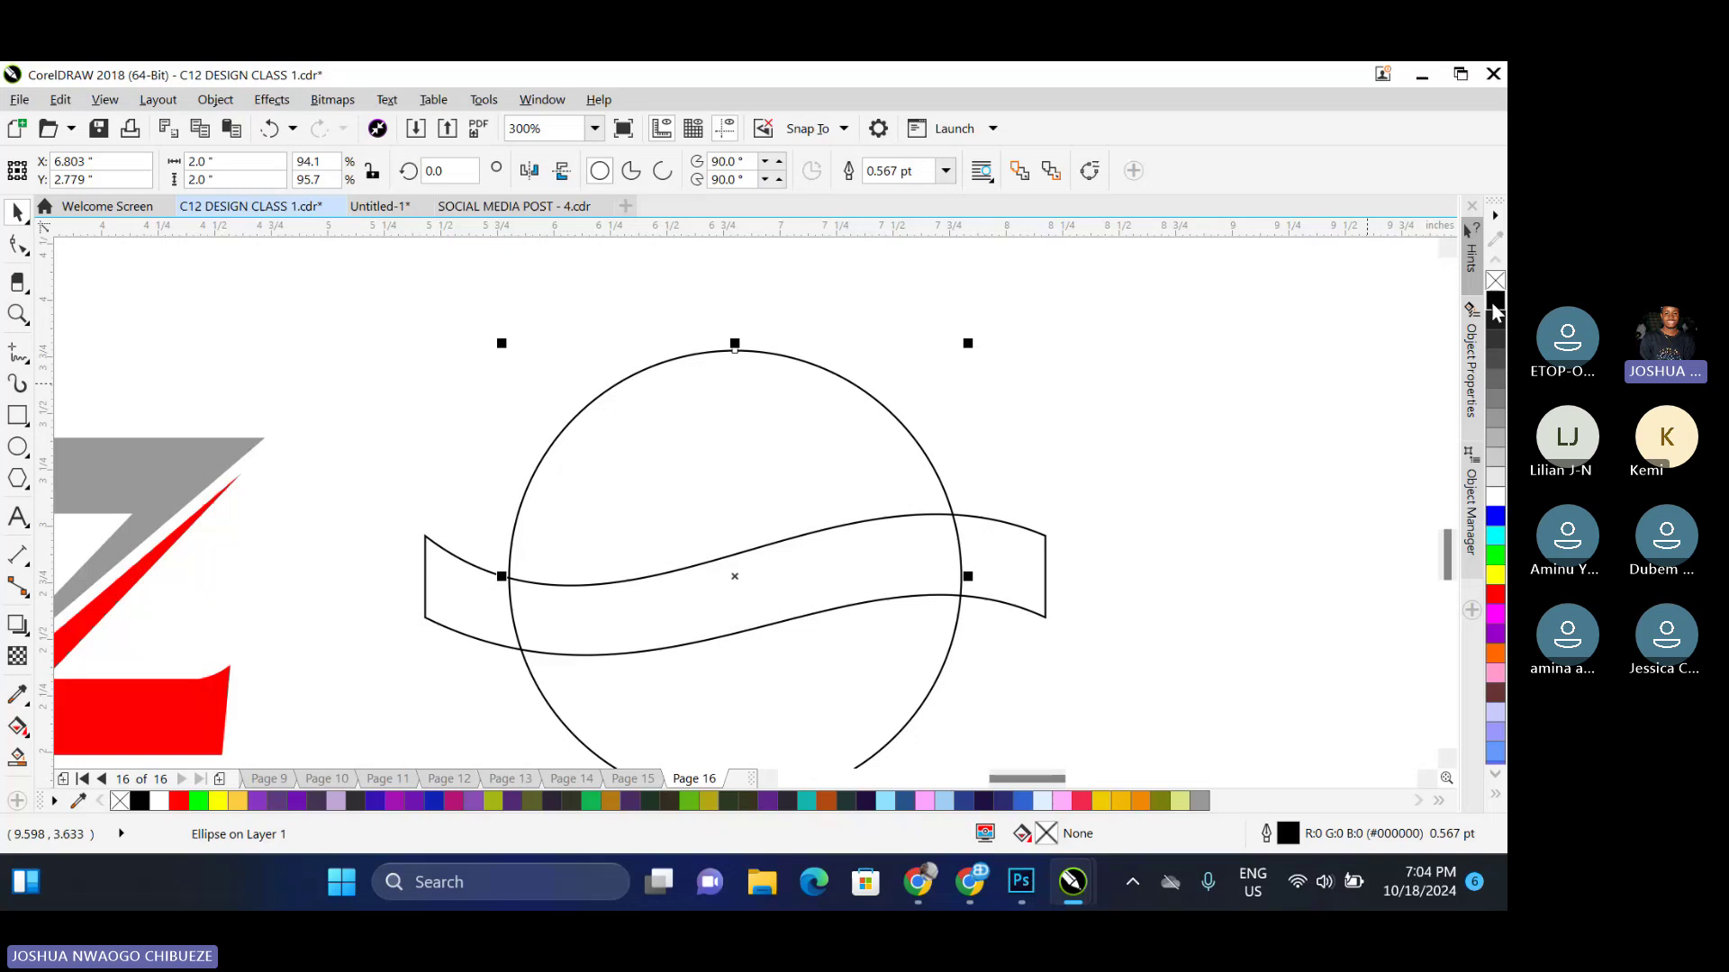
pyautogui.click(1495, 311)
pyautogui.click(571, 590)
pyautogui.click(1495, 515)
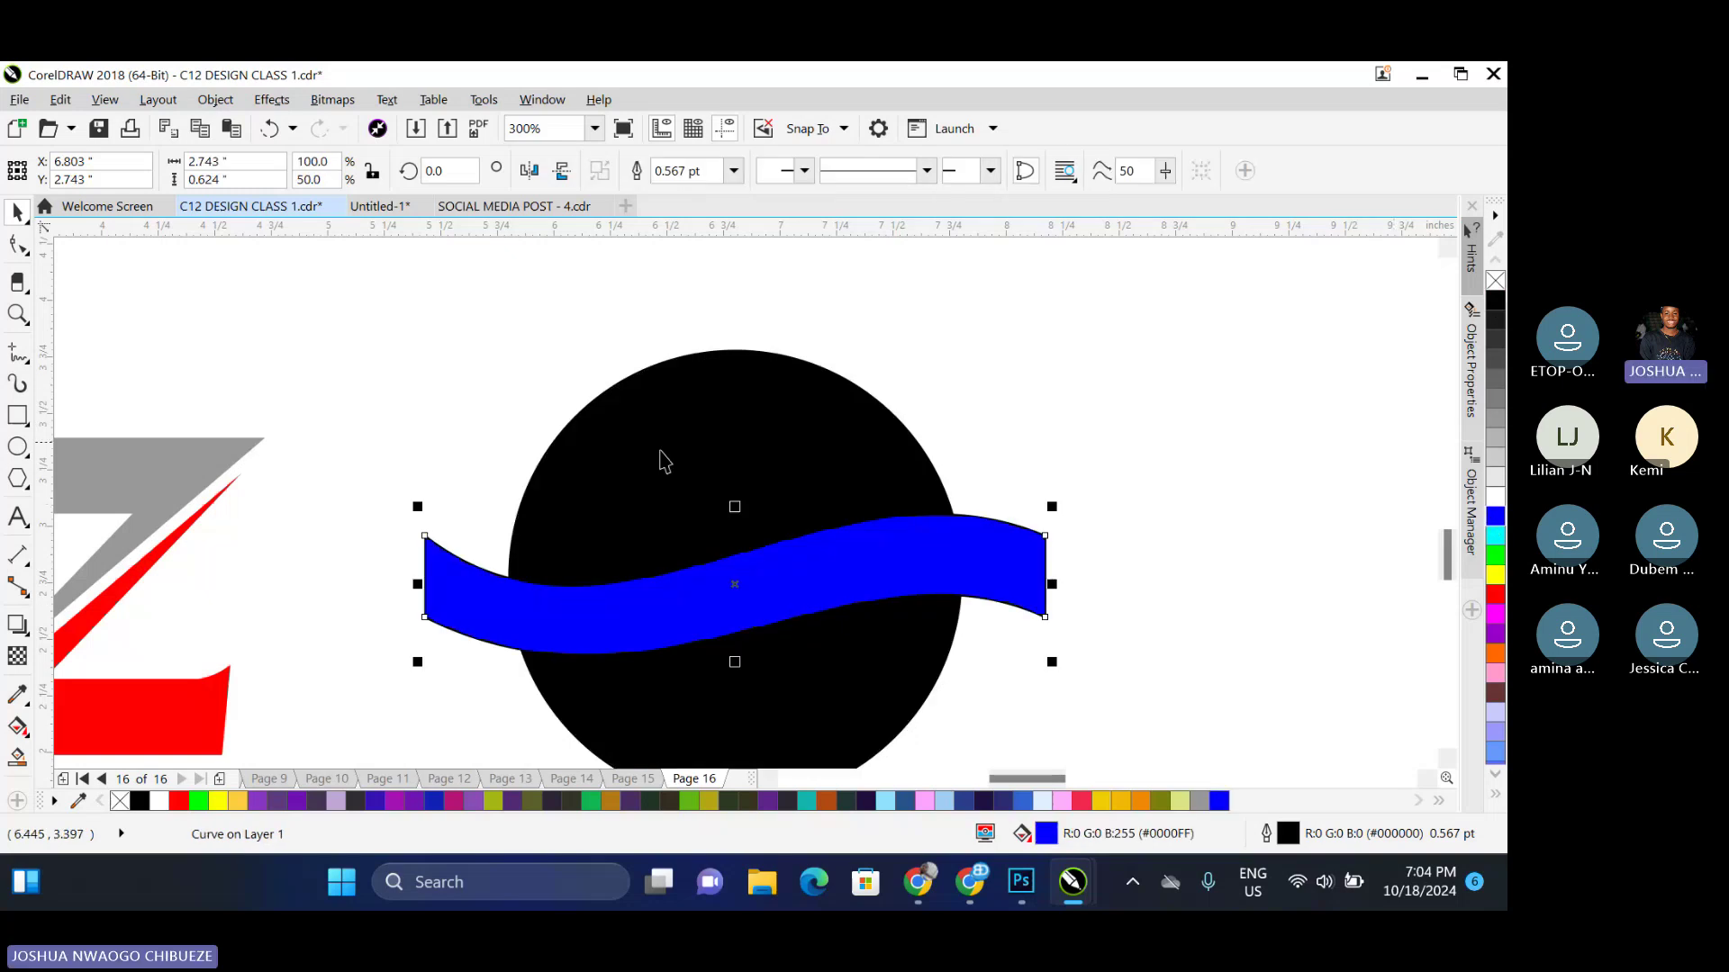
# Cut the wavy band out of the circle with Back Minus Front and break the resulting curve apart
pyautogui.keyDown('shift'); pyautogui.click(633, 498); pyautogui.keyUp('shift')
pyautogui.click(794, 171)
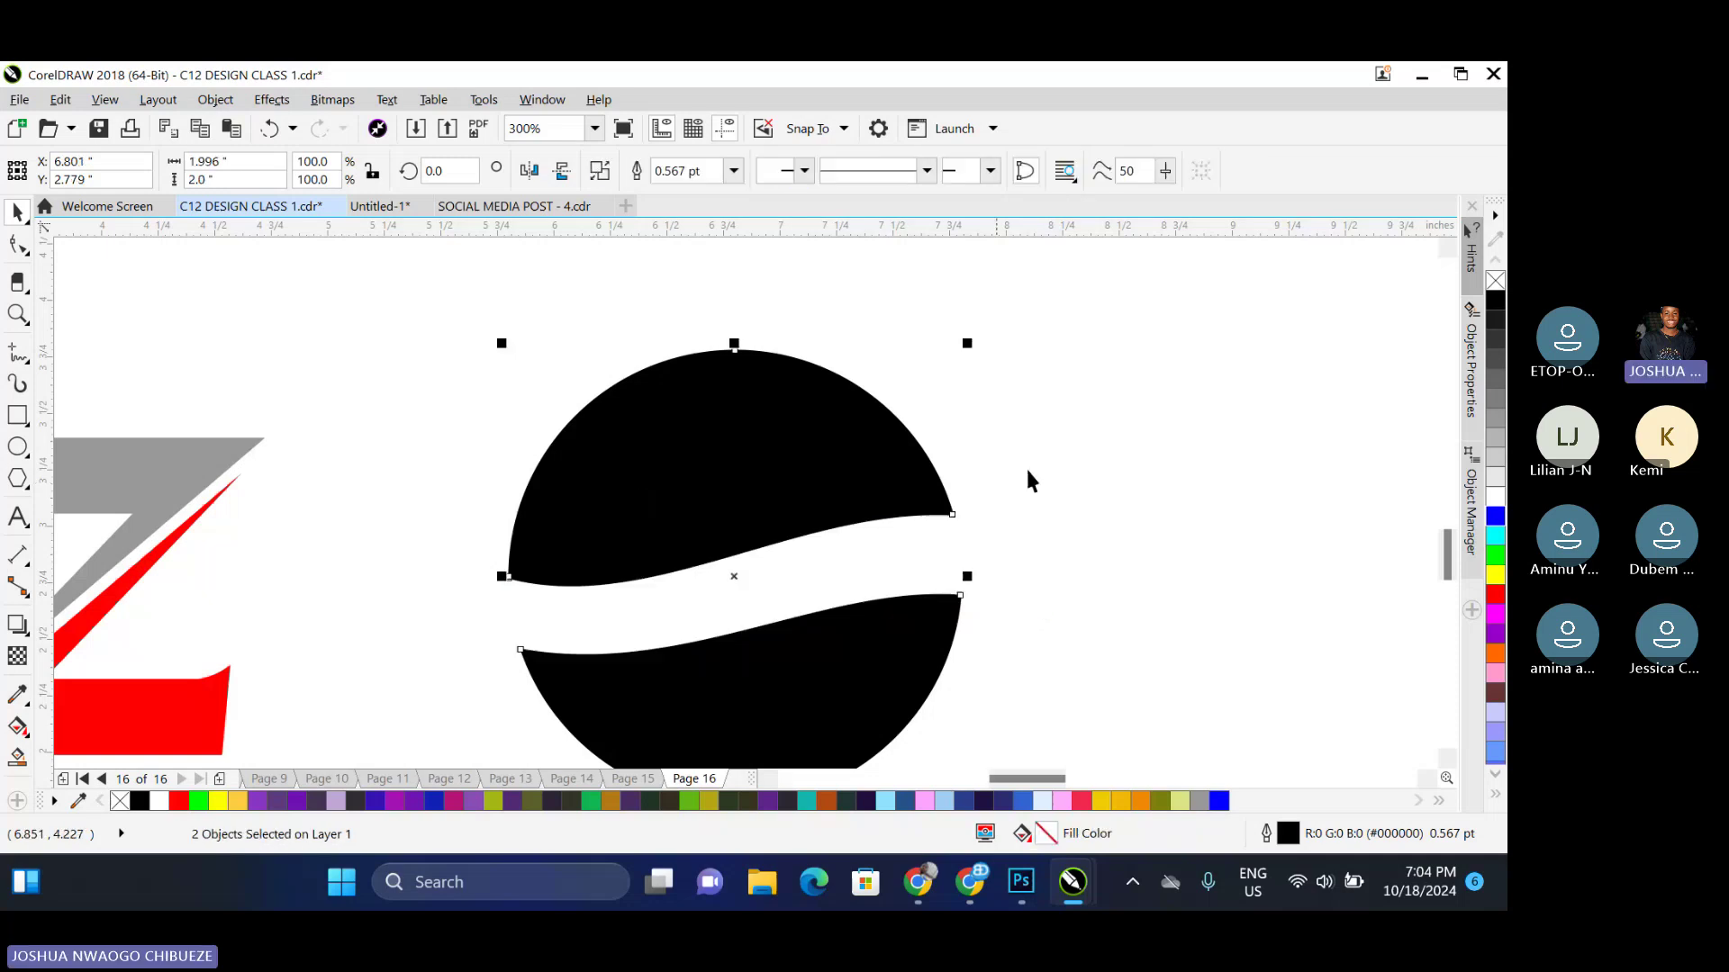
pyautogui.scroll(-2, 698, 522)
pyautogui.scroll(2, 687, 513)
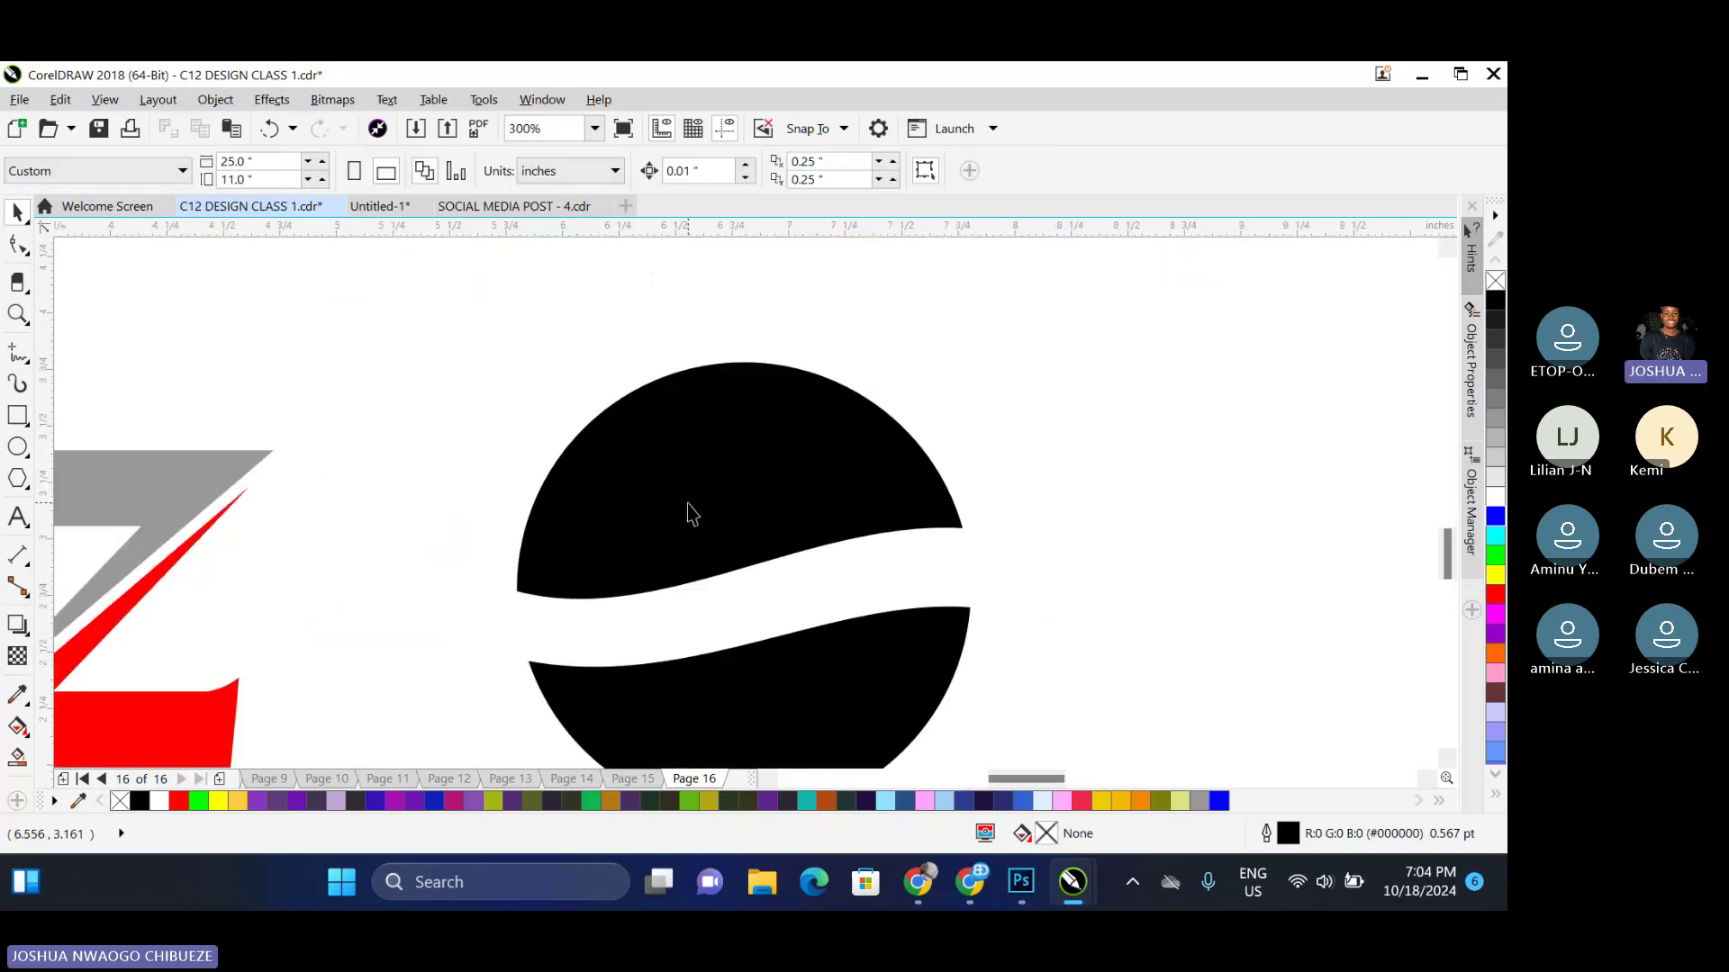
pyautogui.rightClick(688, 502)
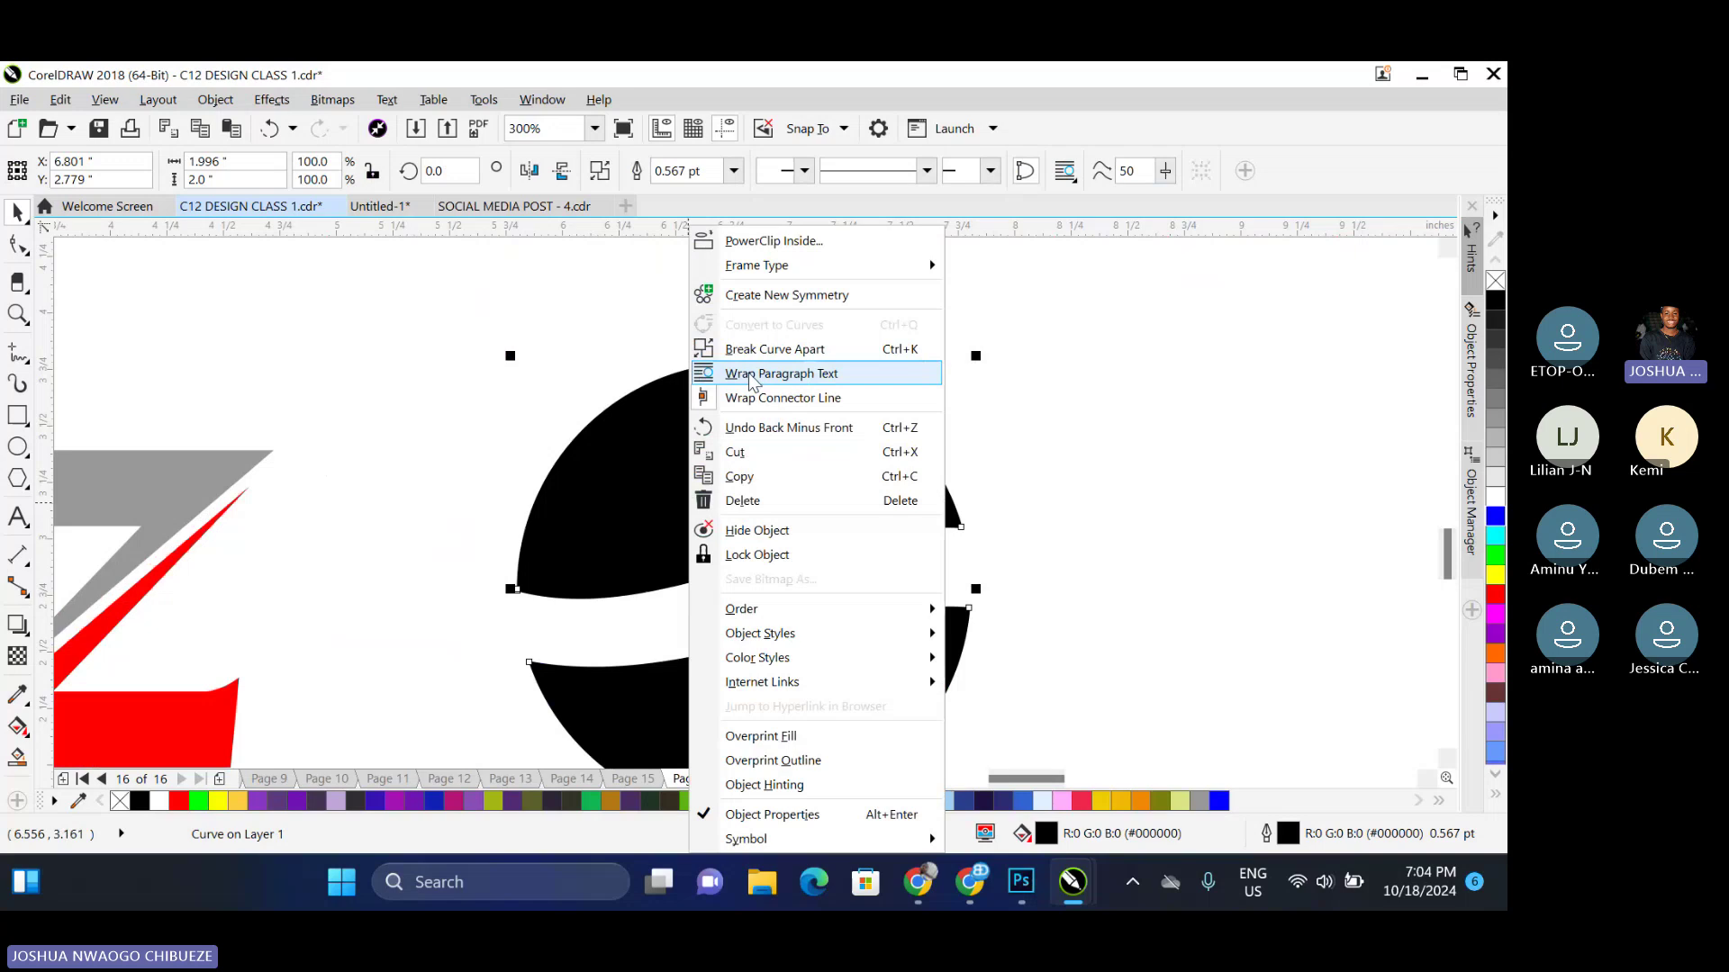
pyautogui.click(756, 351)
# Fill the upper part of the split circle with indigo blue and the lower part with red
pyautogui.click(768, 486)
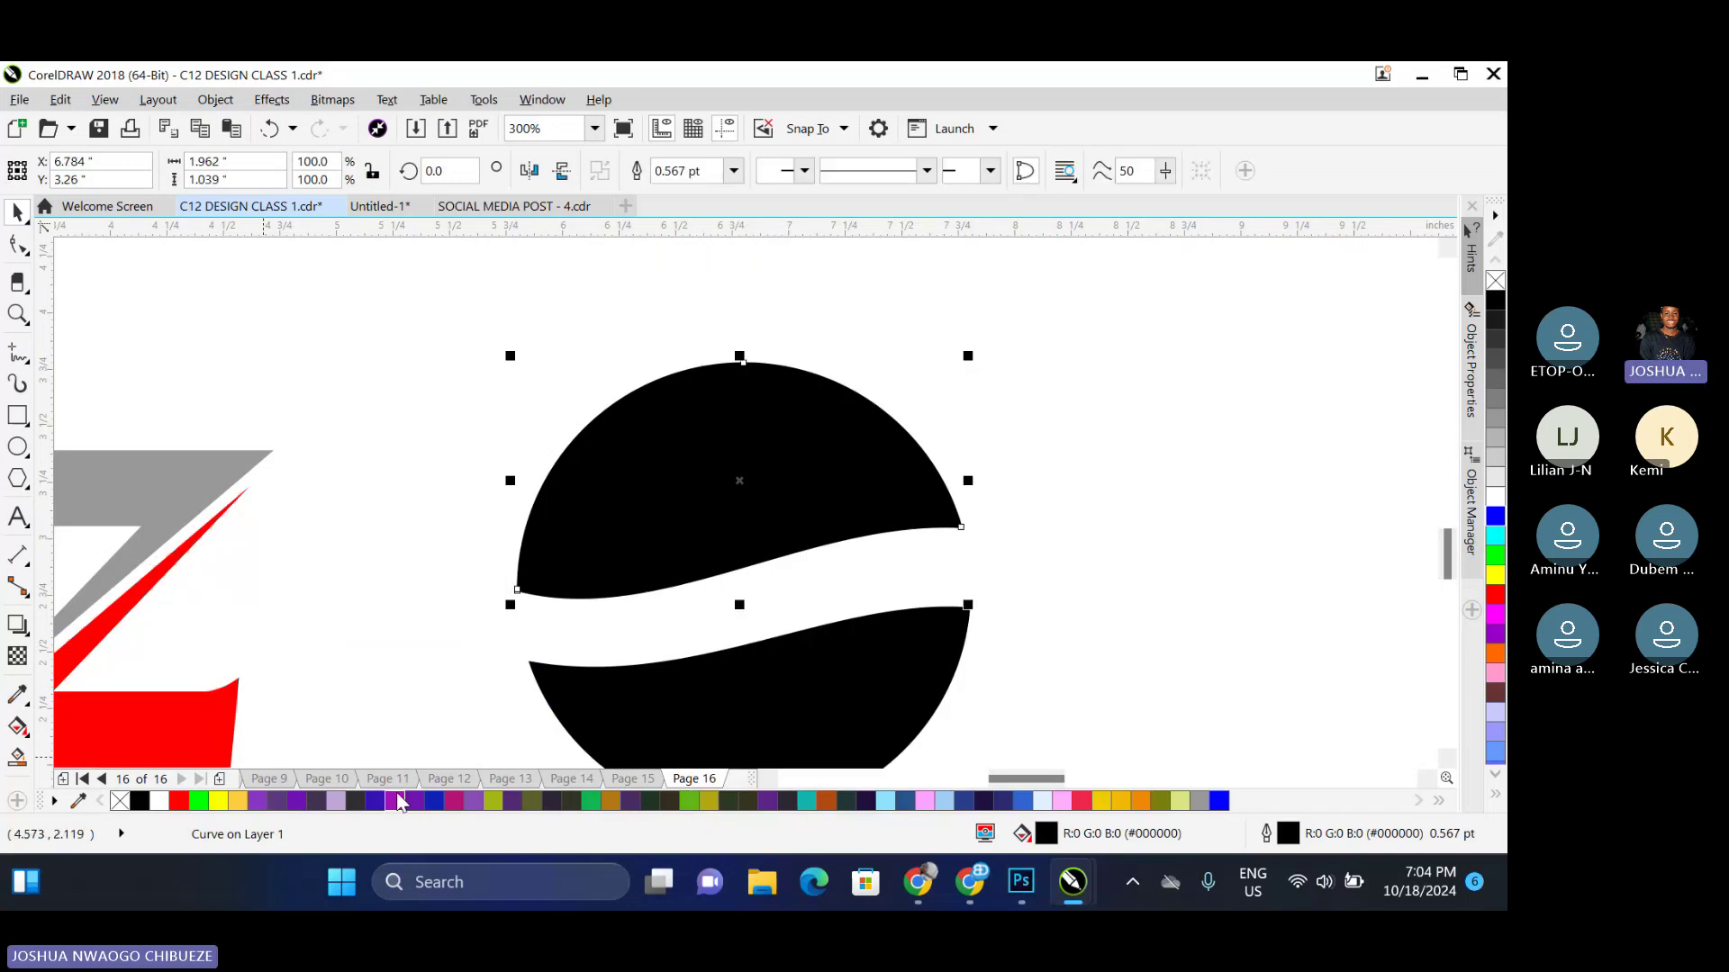
pyautogui.click(374, 804)
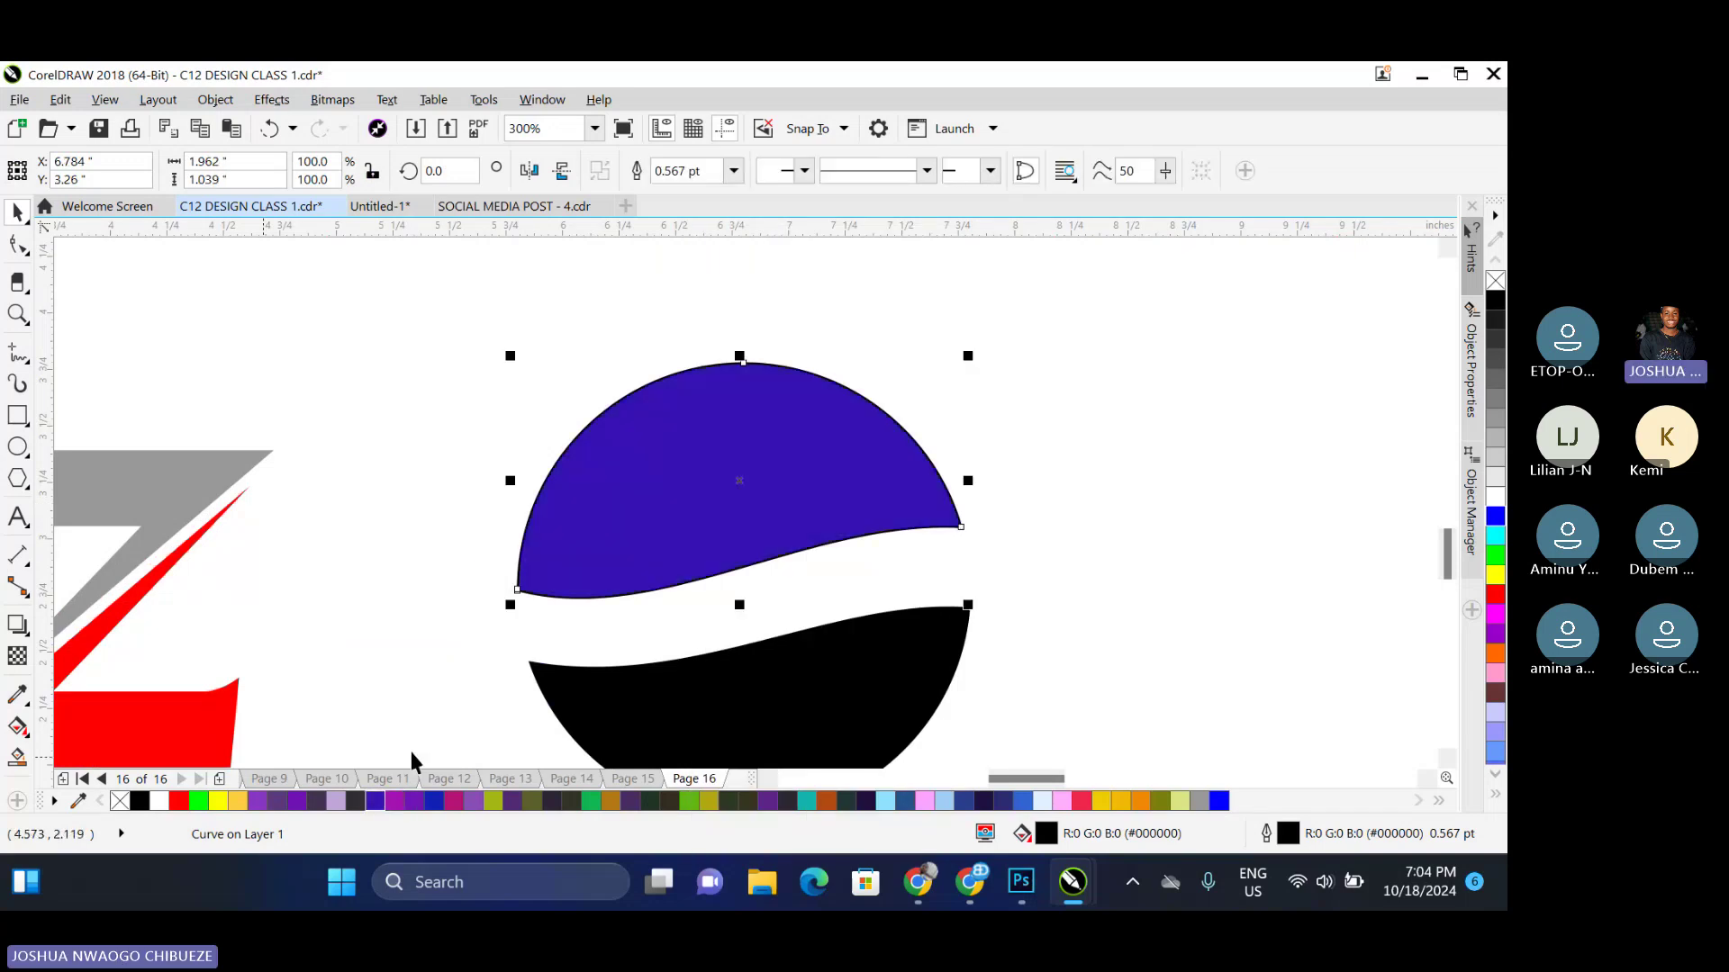
pyautogui.click(630, 711)
pyautogui.click(179, 802)
pyautogui.click(1267, 334)
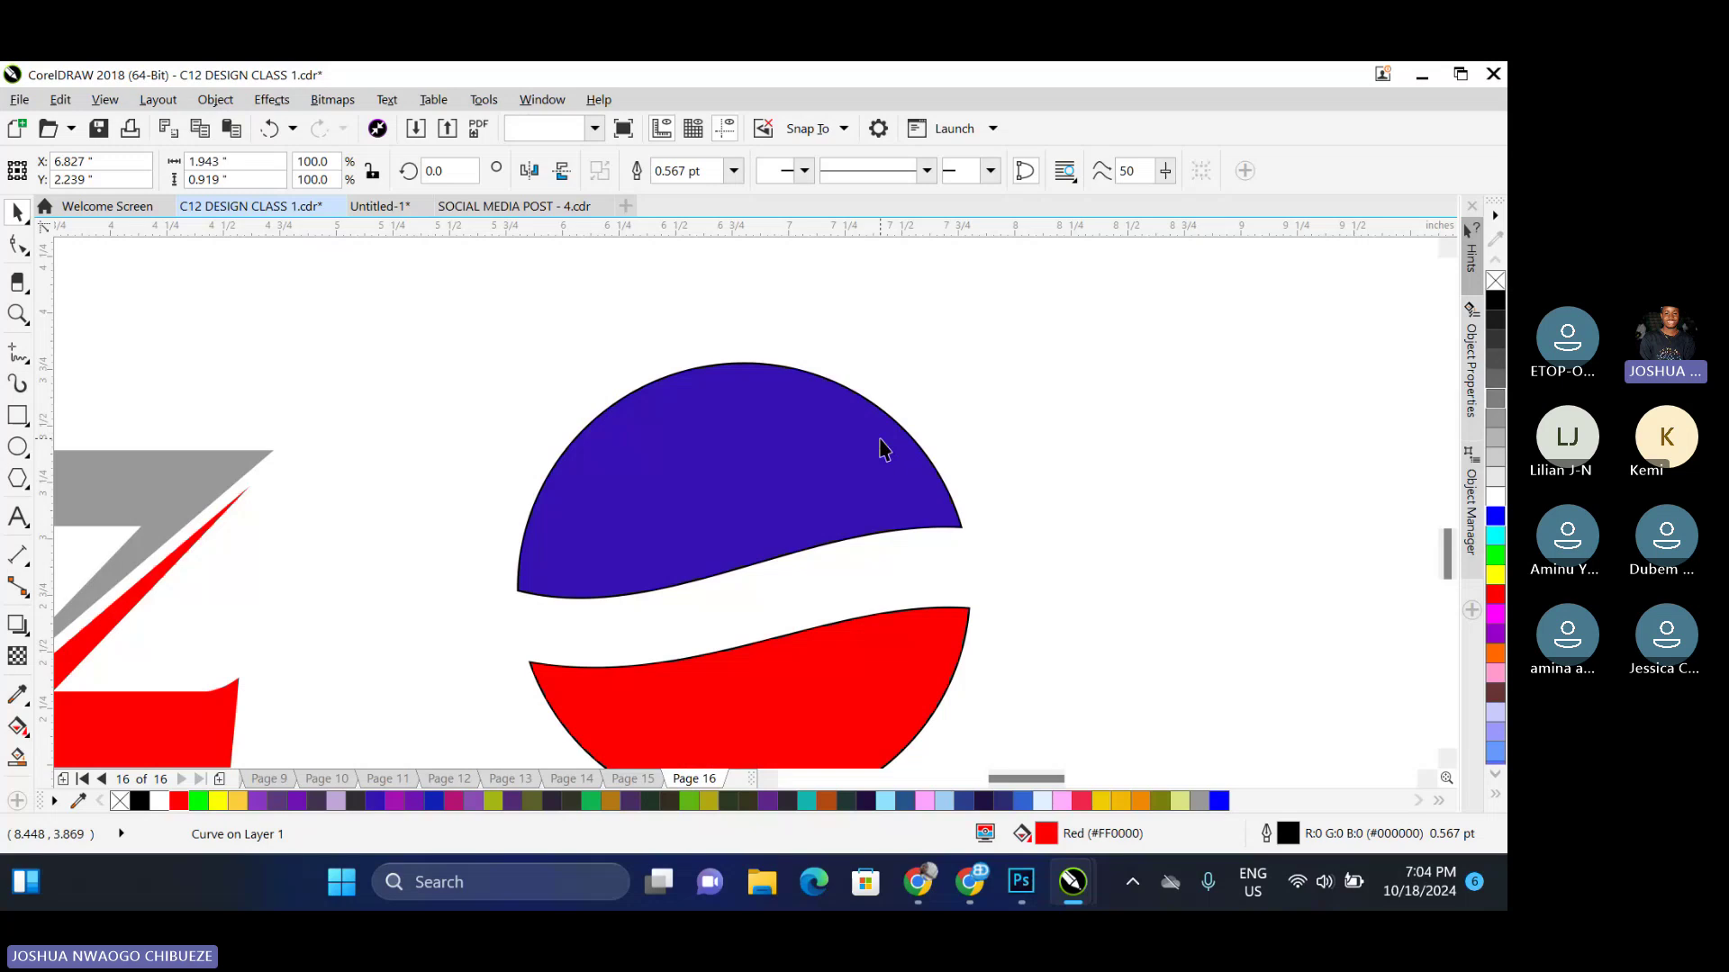
# Remove the outlines from both circle parts and scale them down together to about 1.65 inches wide
pyautogui.scroll(-3, 882, 448)
pyautogui.moveTo(957, 567); pyautogui.dragTo(769, 400)
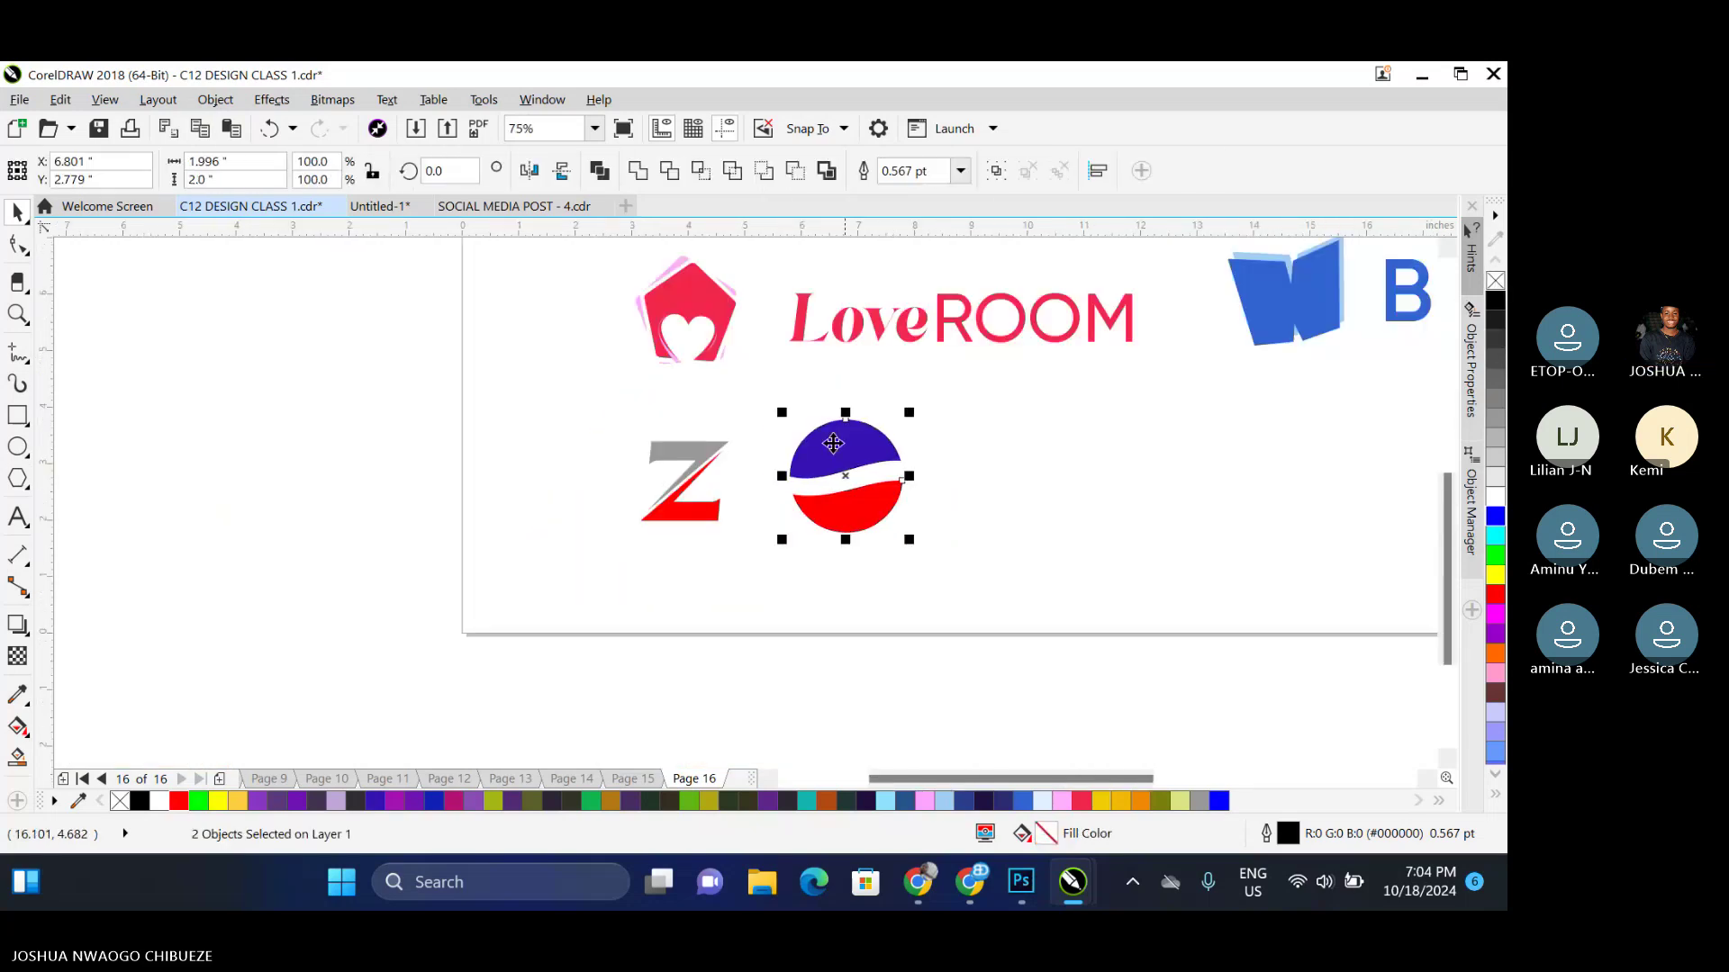
pyautogui.scroll(3, 830, 442)
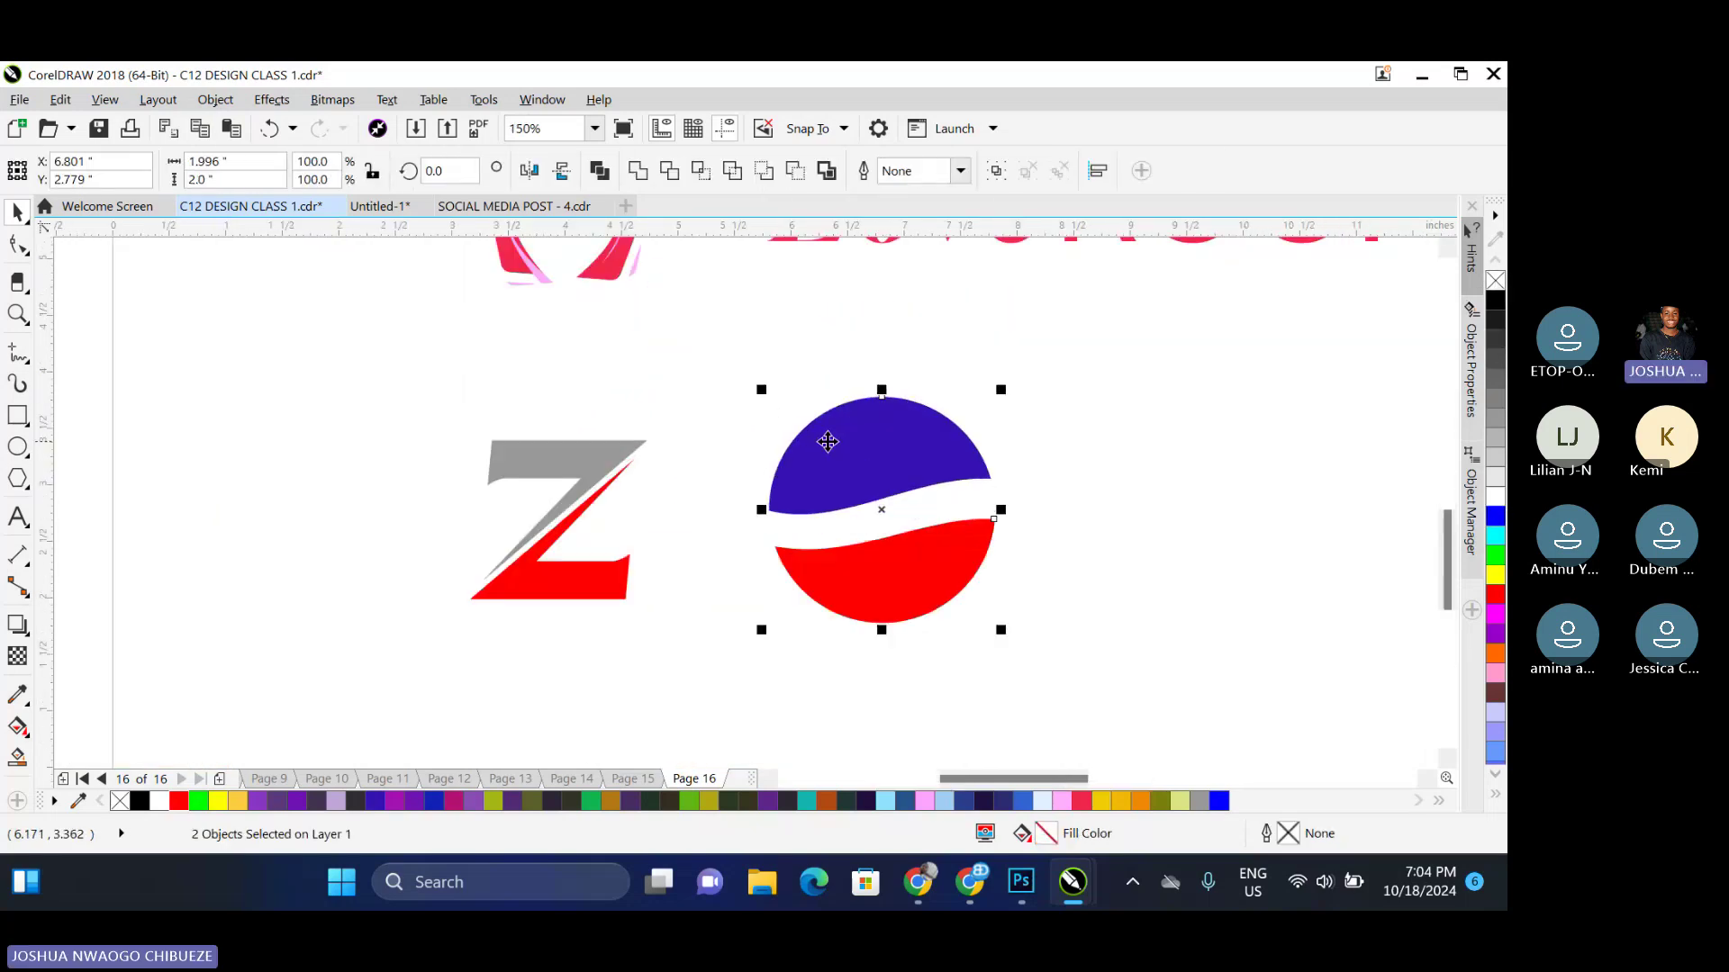
pyautogui.moveTo(996, 390); pyautogui.dragTo(961, 429)
# Group the two circle parts, move them slightly closer to the Z, and group the two Z pieces separately
pyautogui.hotkey('ctrl', 'g')
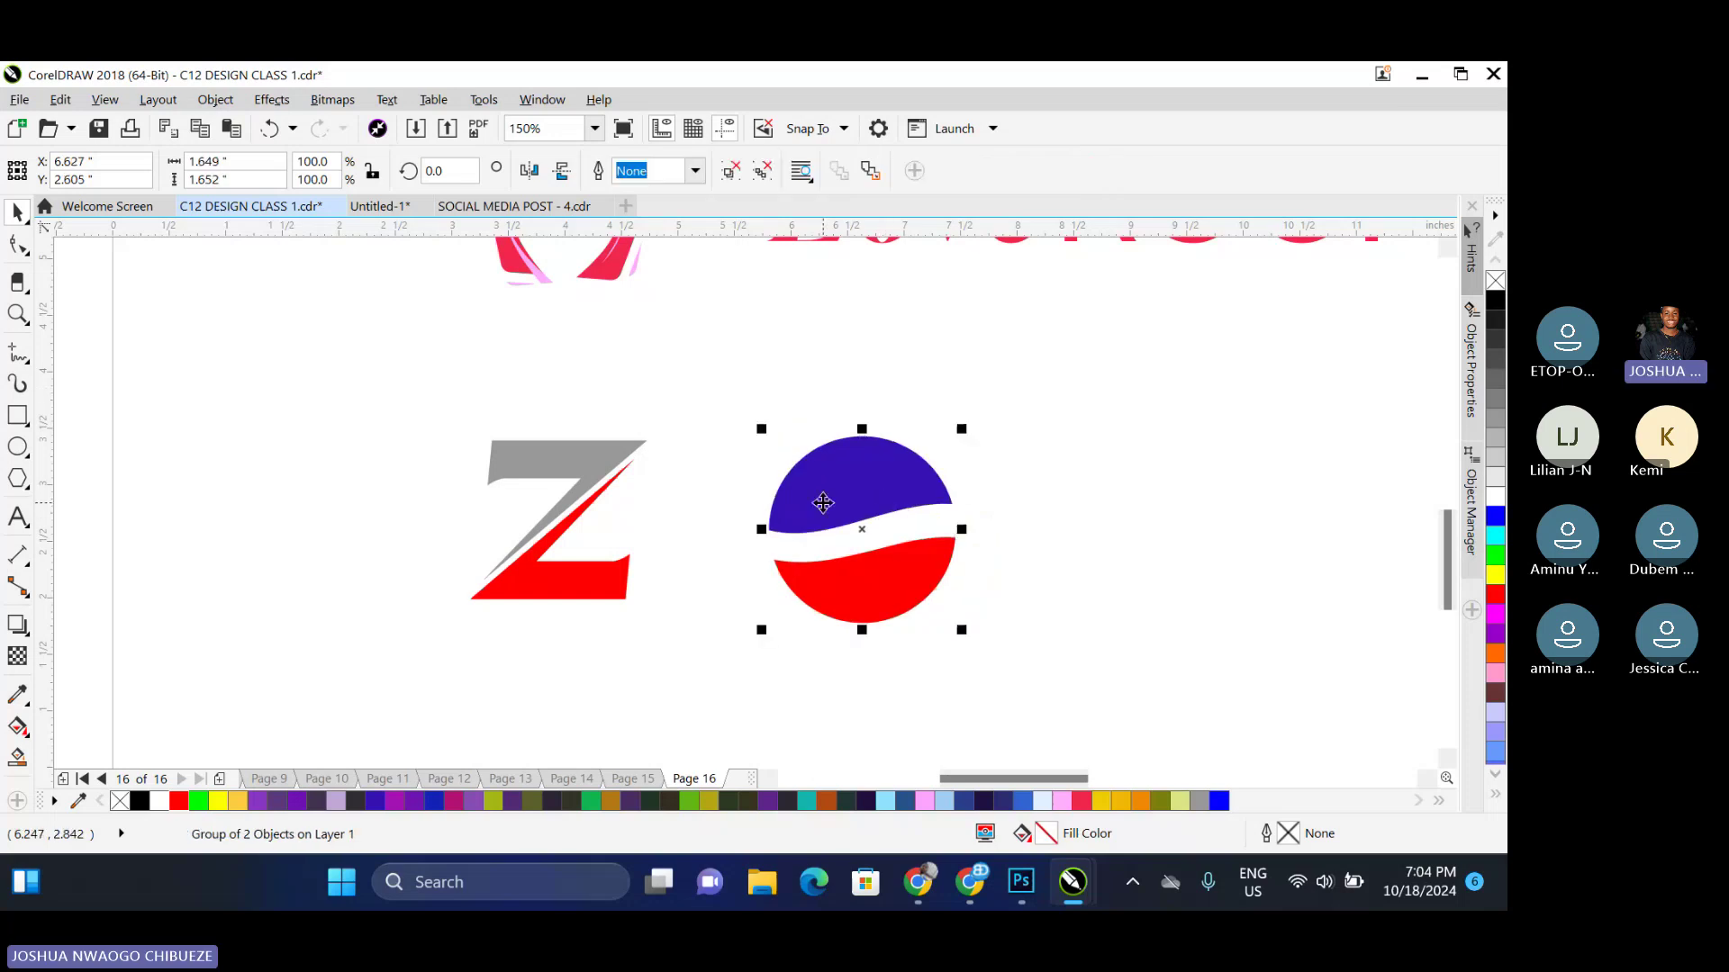
pyautogui.moveTo(823, 511); pyautogui.dragTo(809, 509)
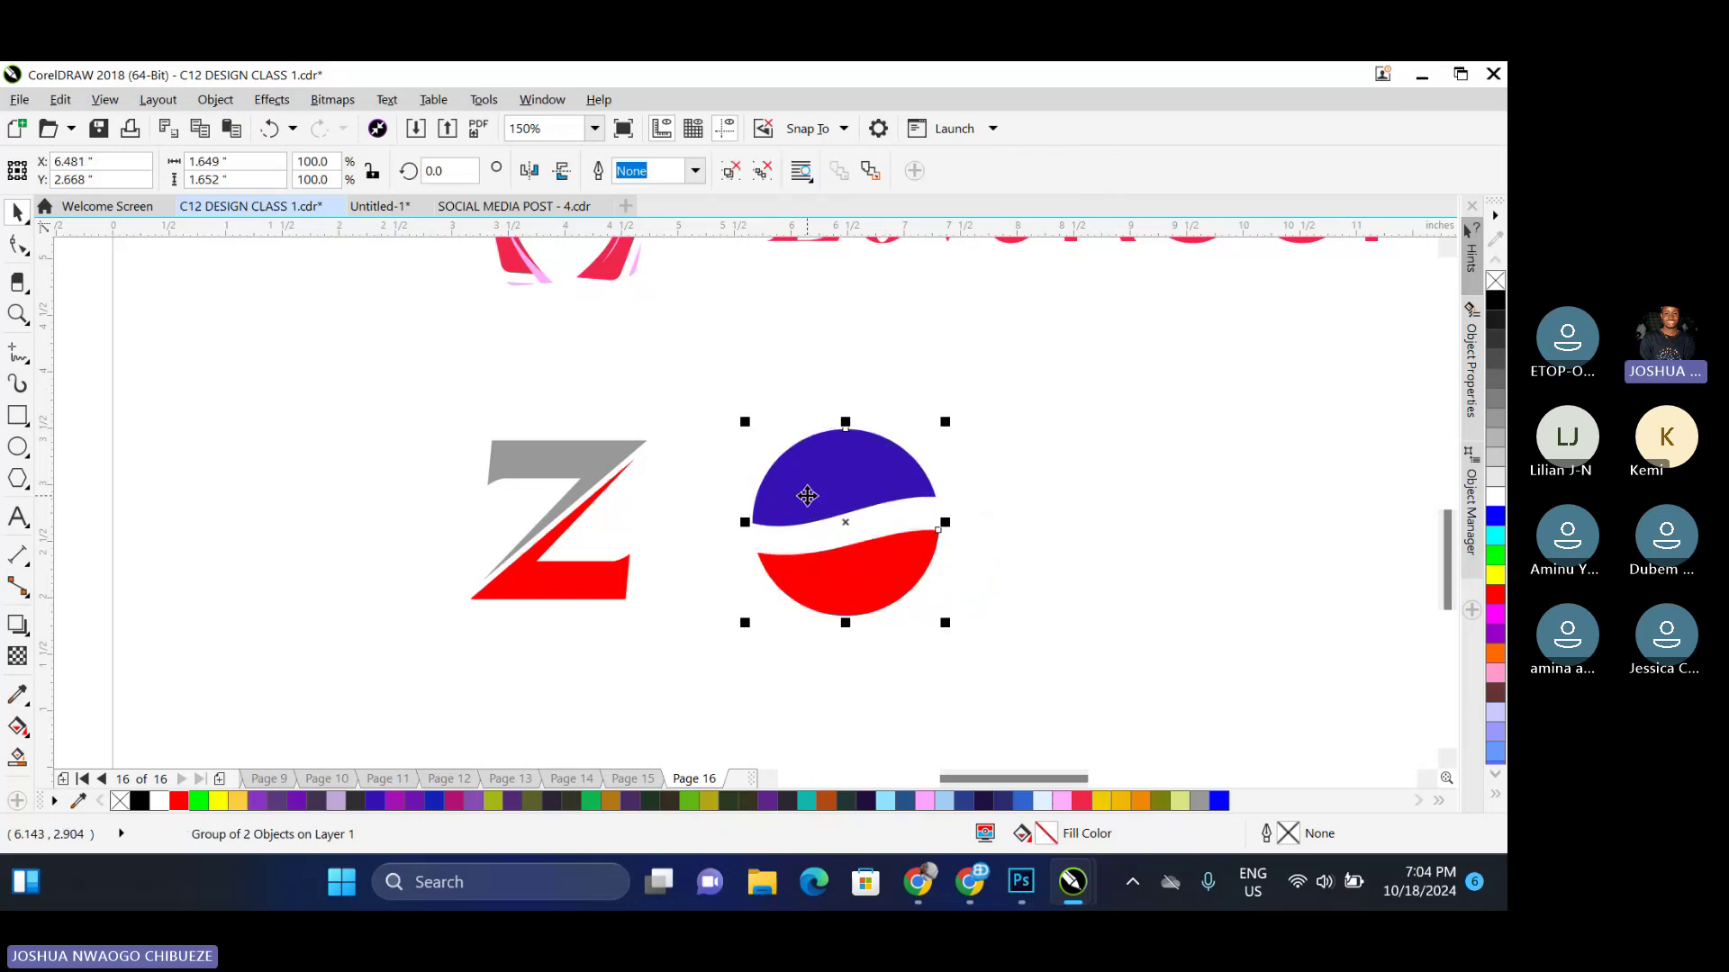
pyautogui.moveTo(424, 394); pyautogui.dragTo(704, 630)
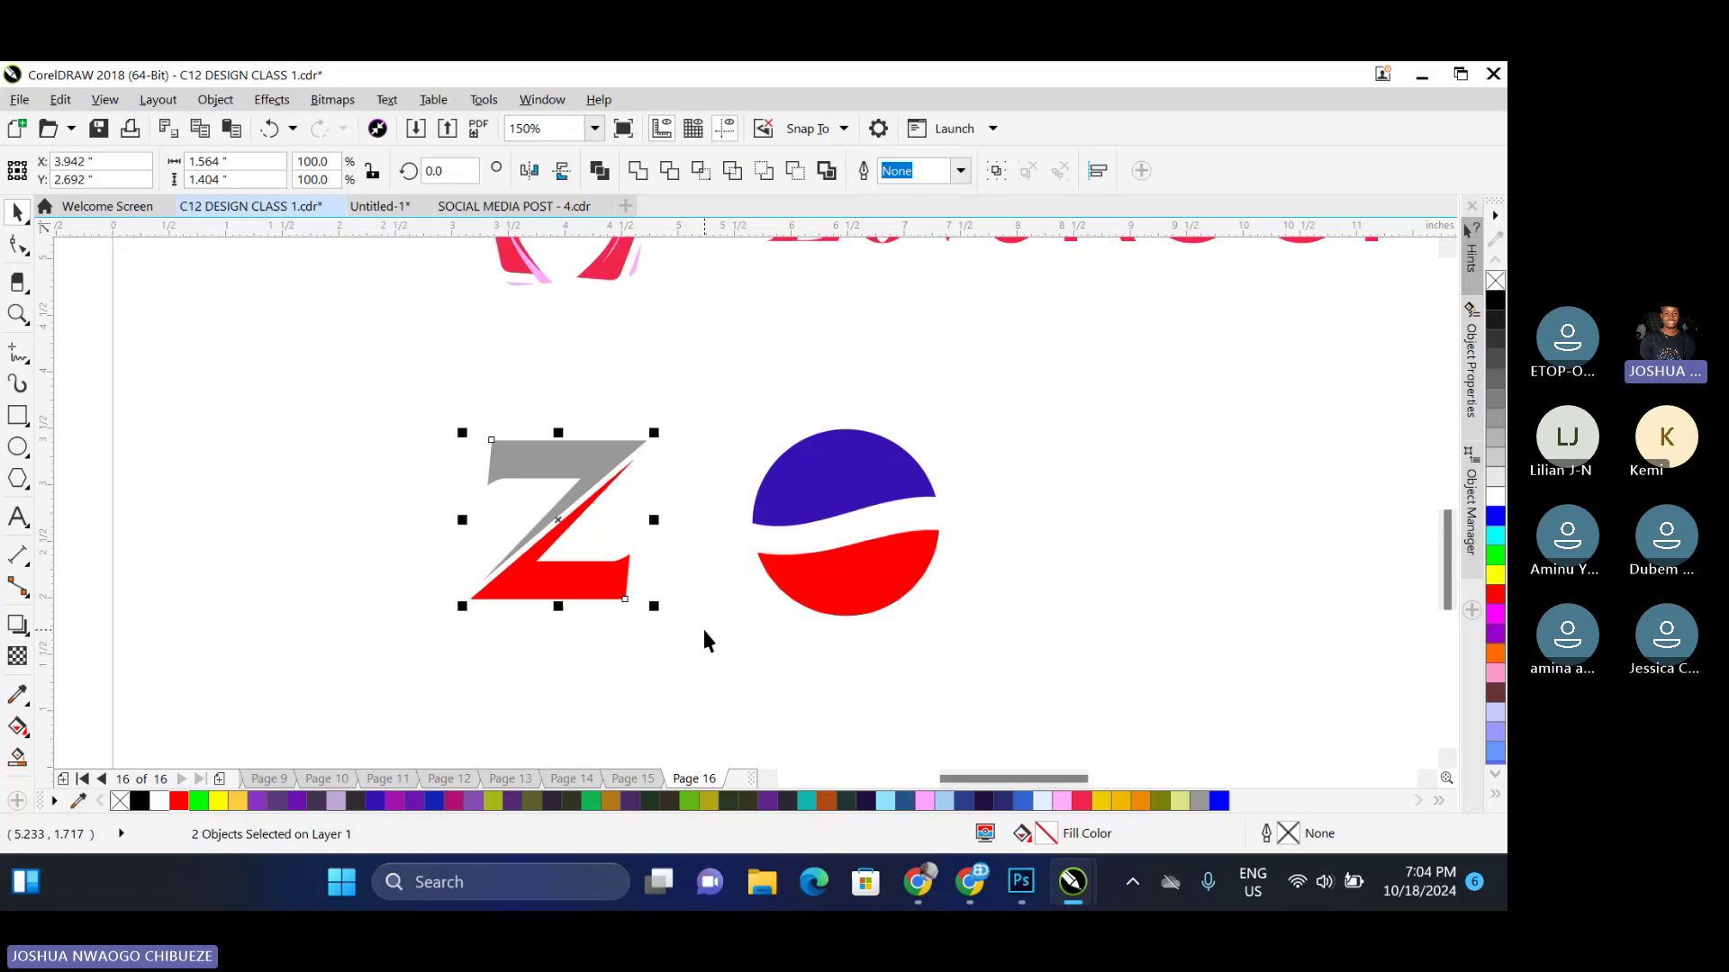
pyautogui.hotkey('ctrl', 'g')
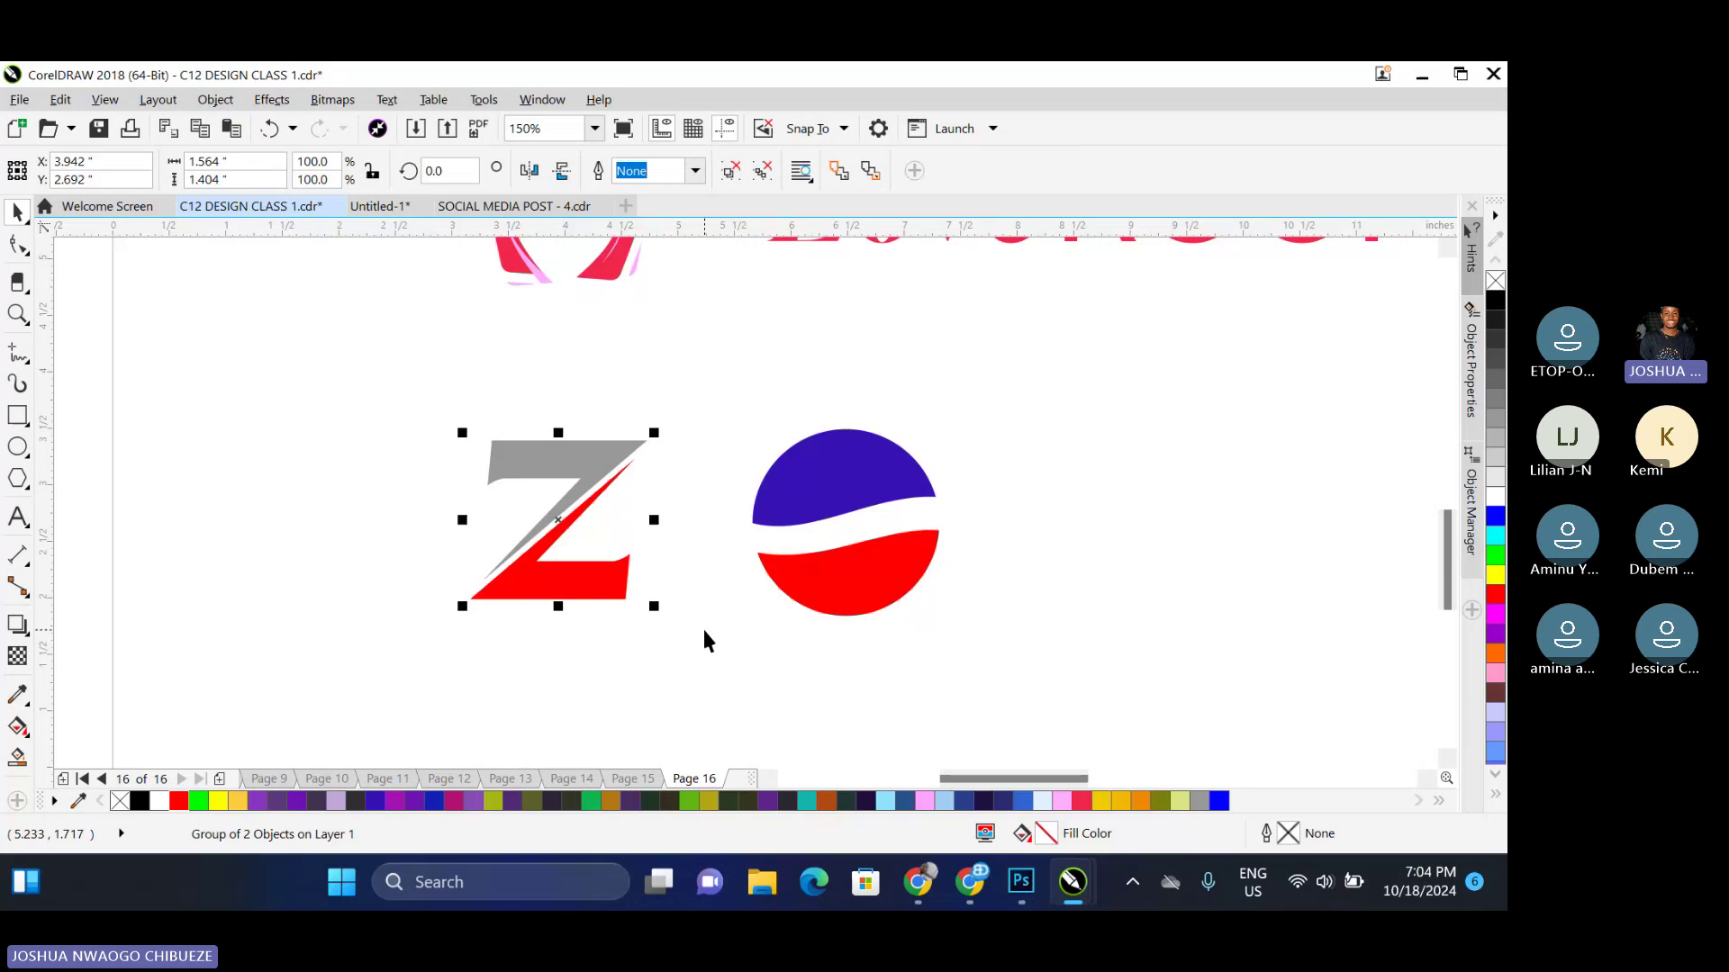
pyautogui.click(734, 431)
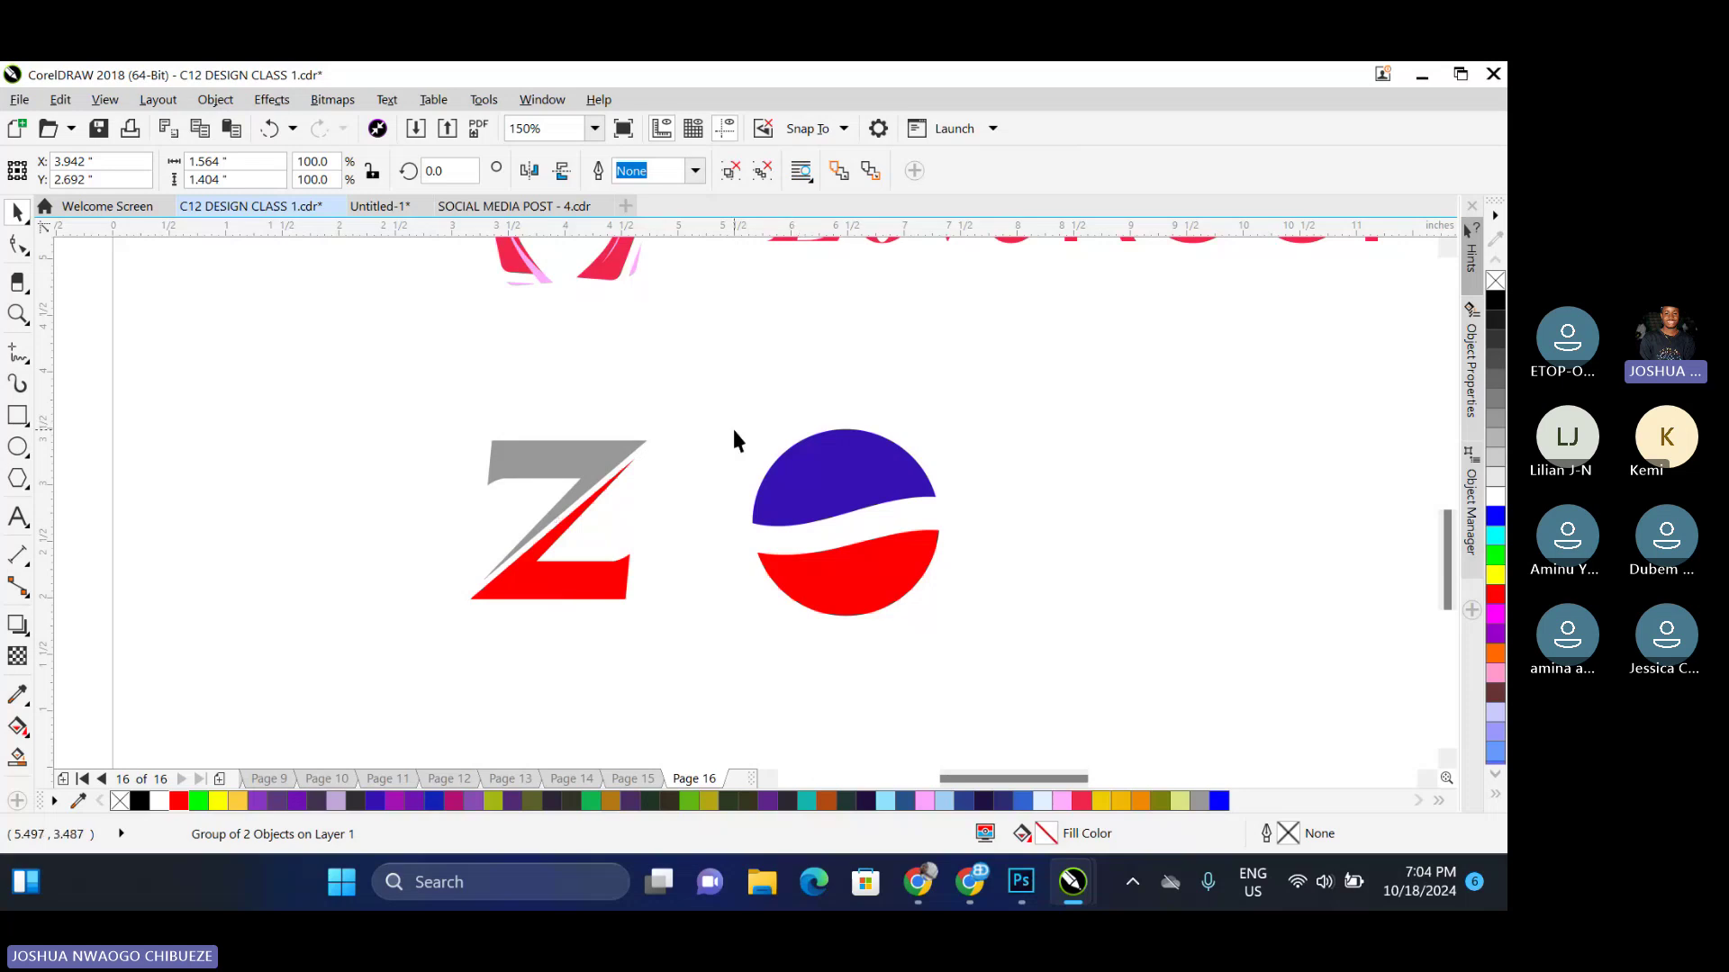
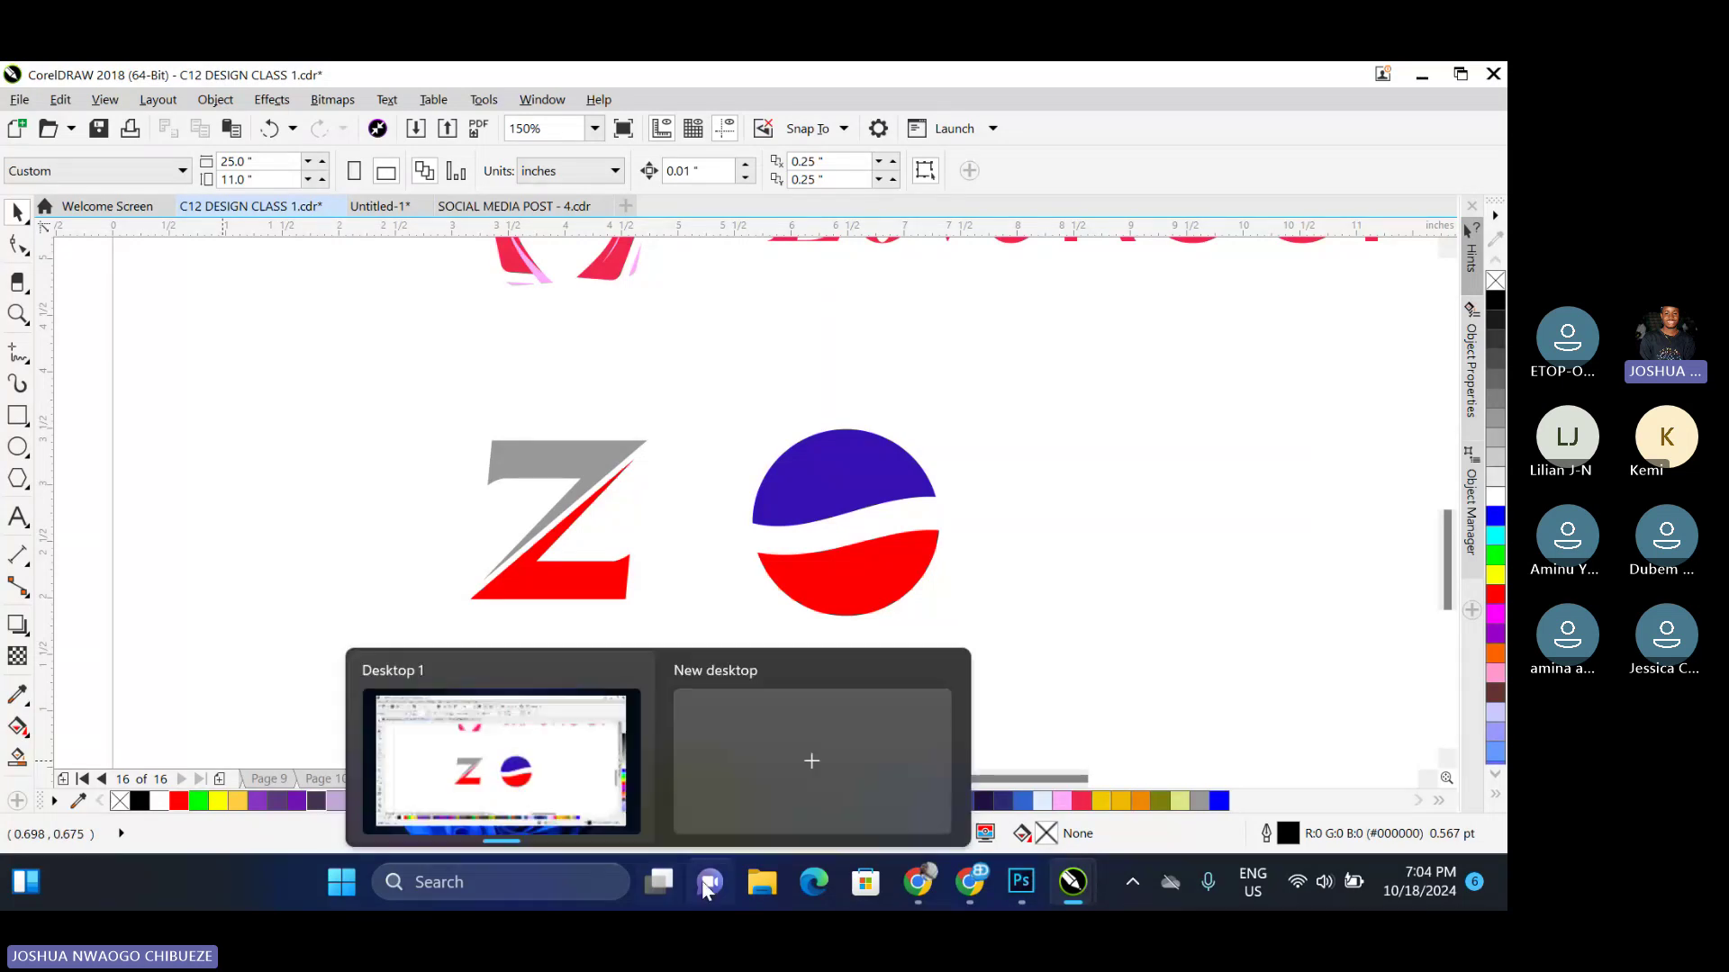
# Draw a circle beside the red and blue icon and set its width and height to 2 inches
pyautogui.scroll(-1, 533, 553)
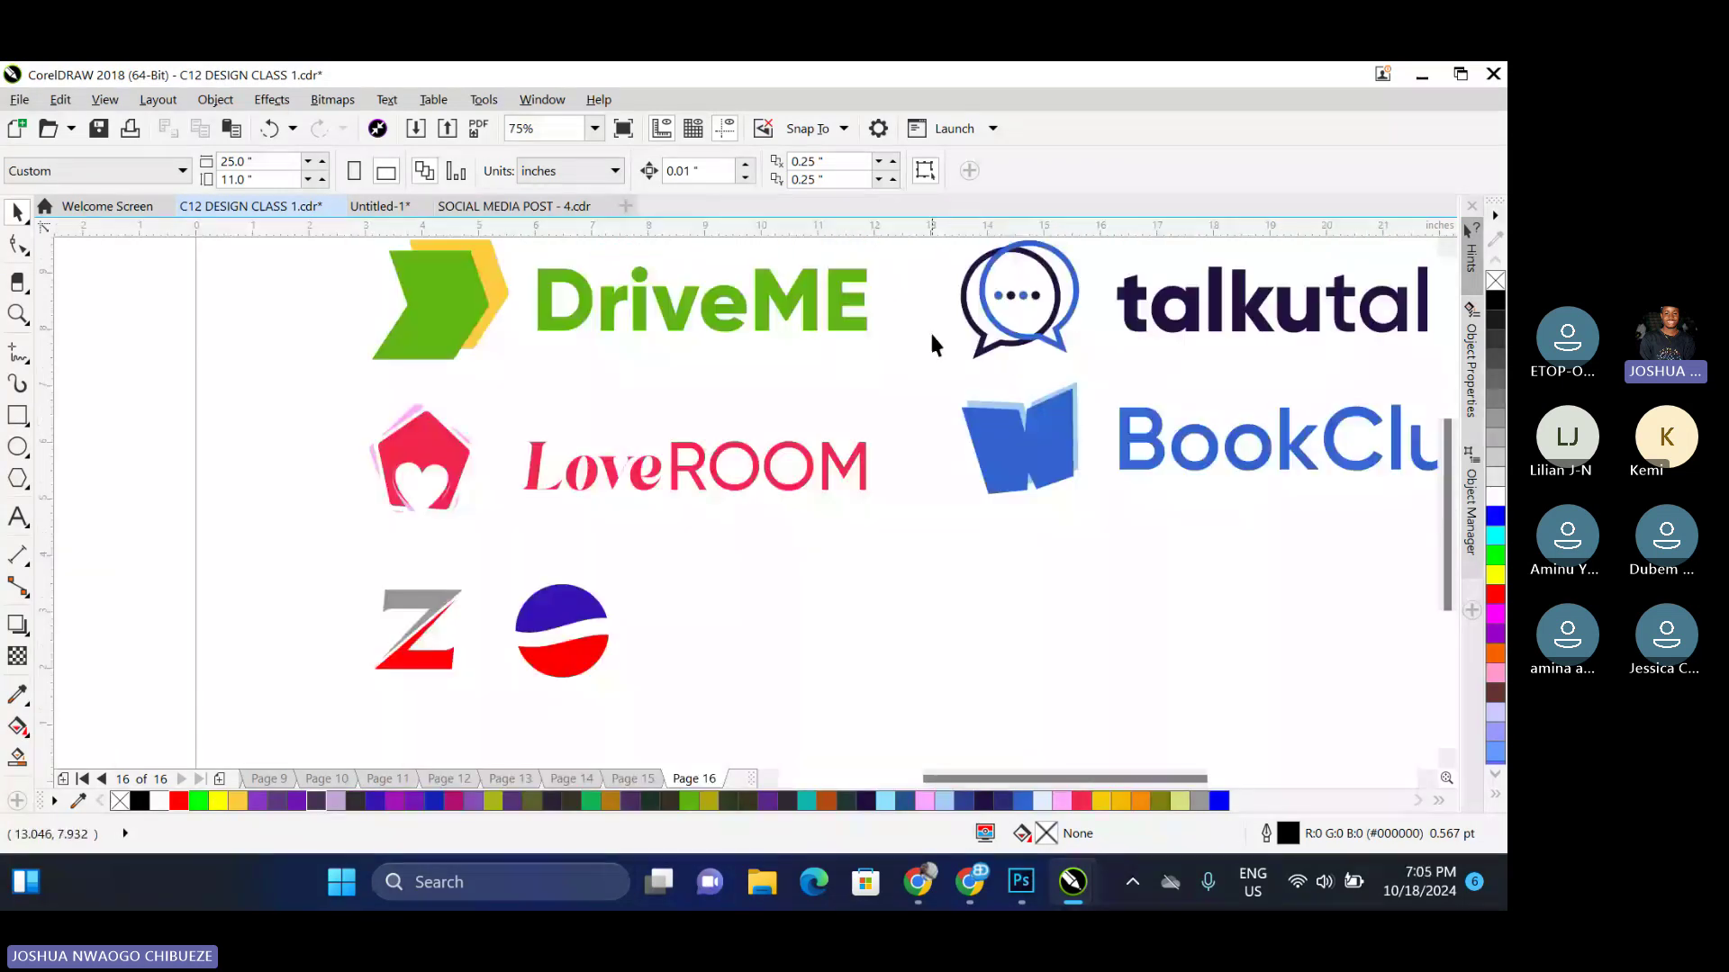
pyautogui.scroll(1, 807, 687)
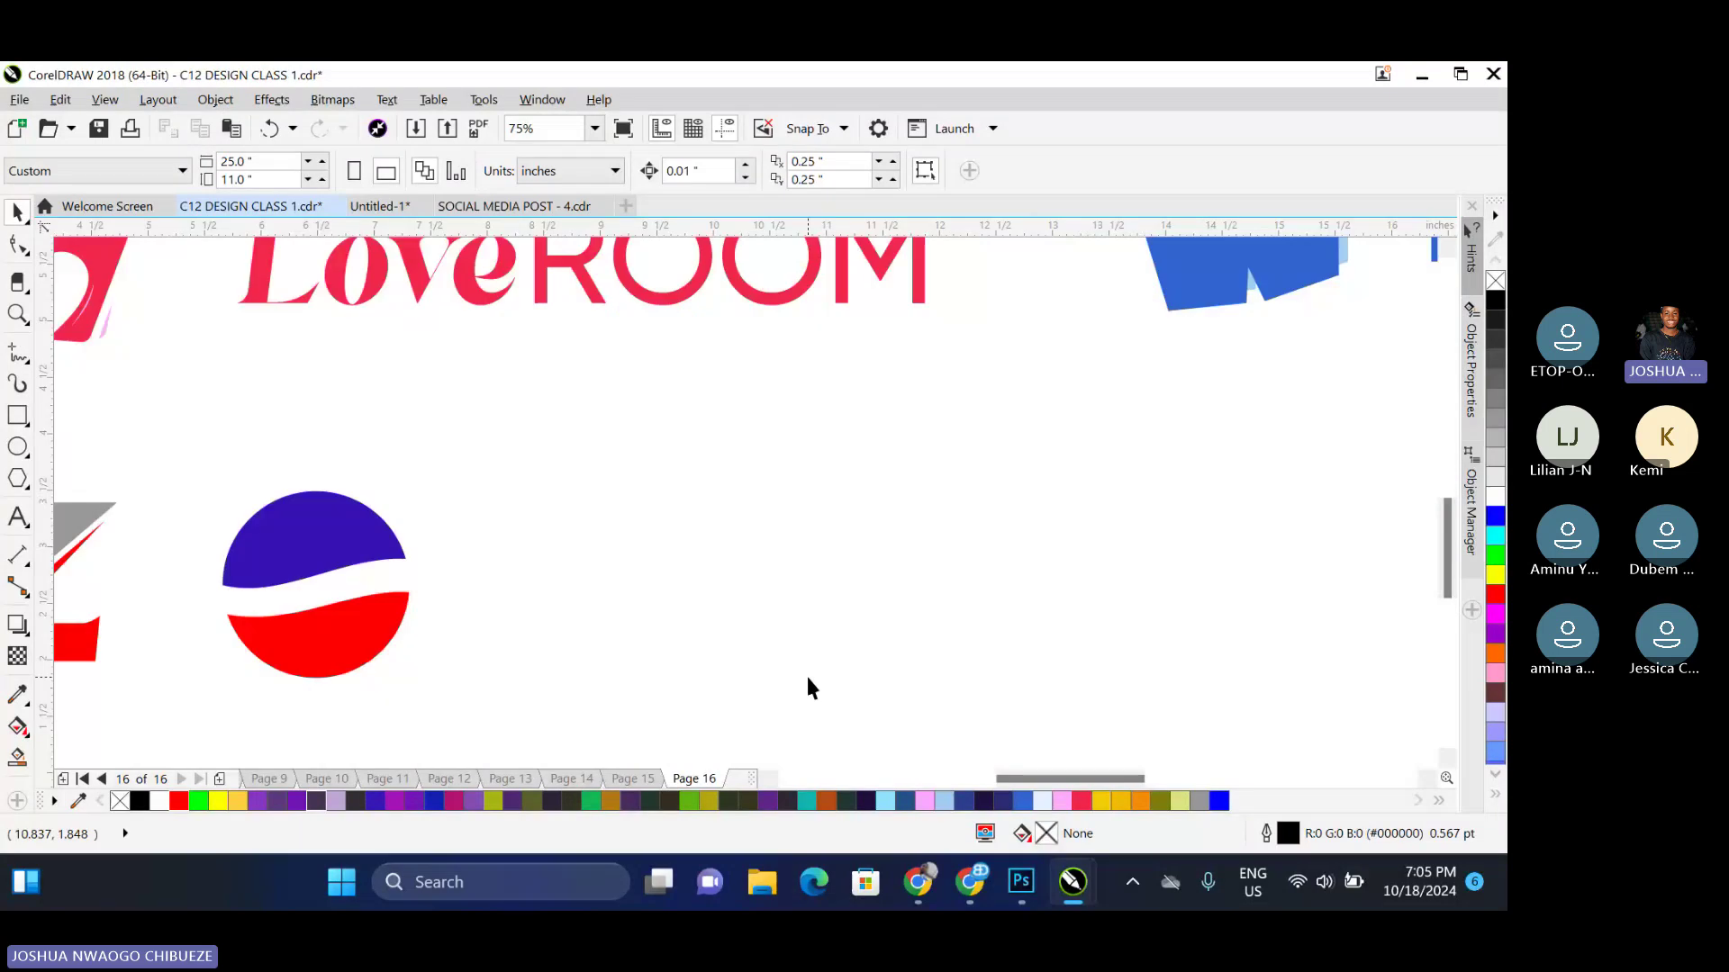
pyautogui.click(17, 447)
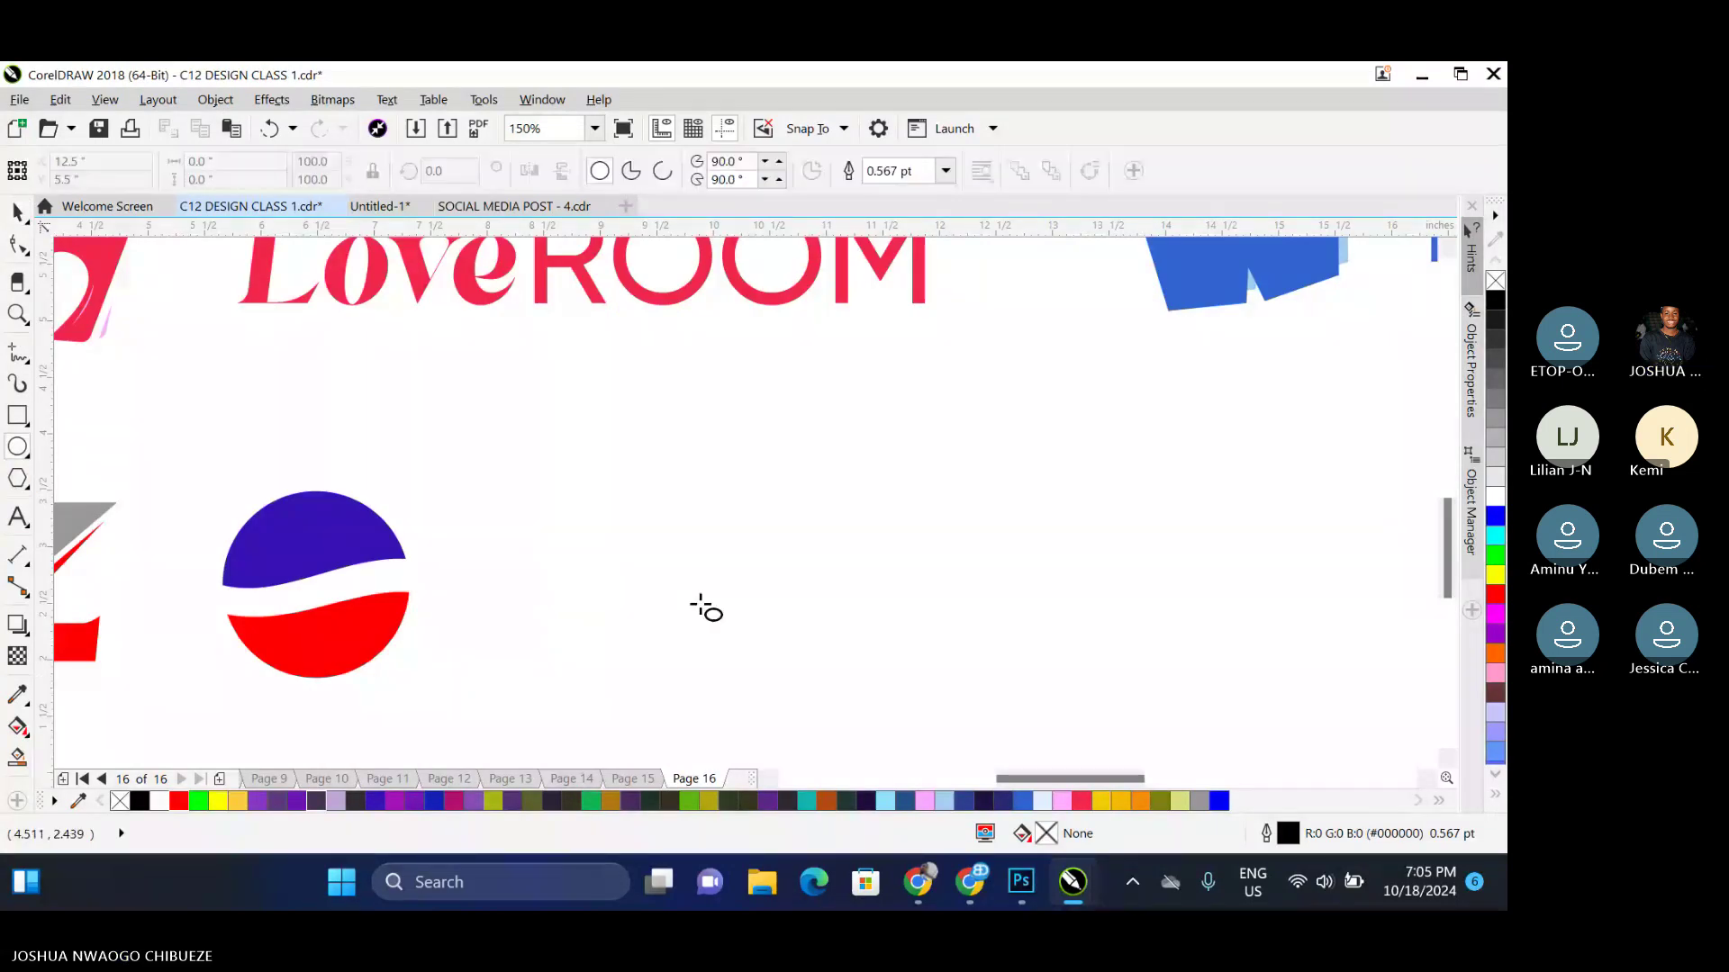
pyautogui.moveTo(558, 498); pyautogui.dragTo(729, 669)
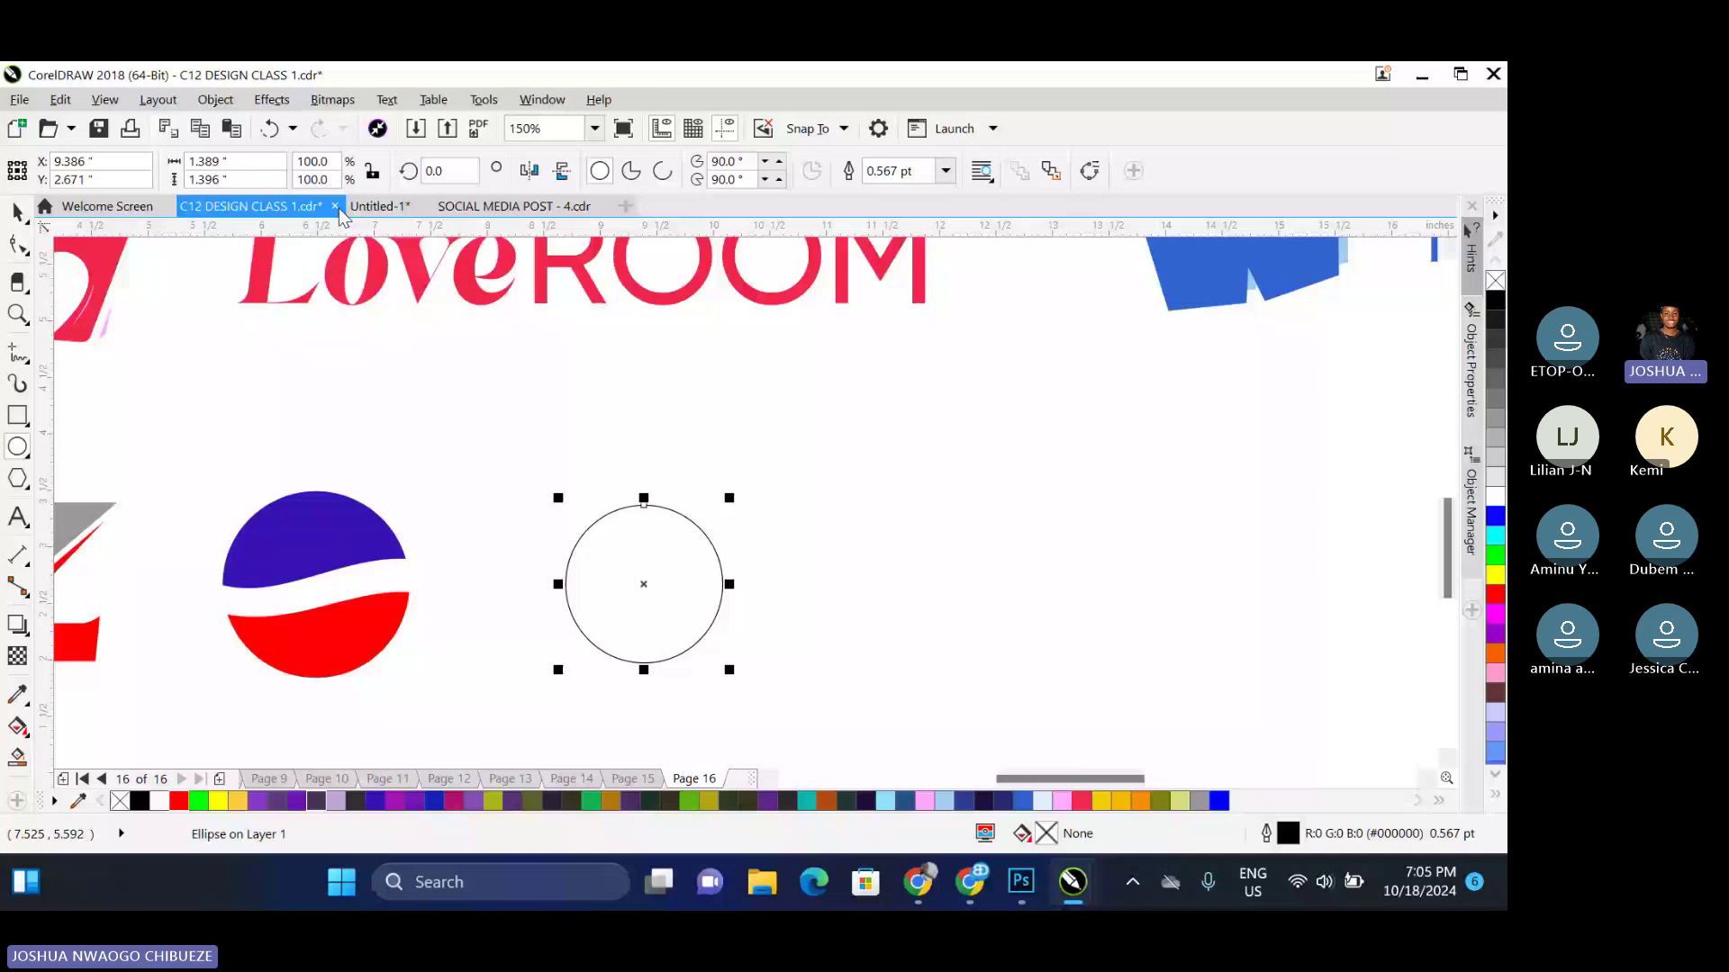
pyautogui.click(216, 161)
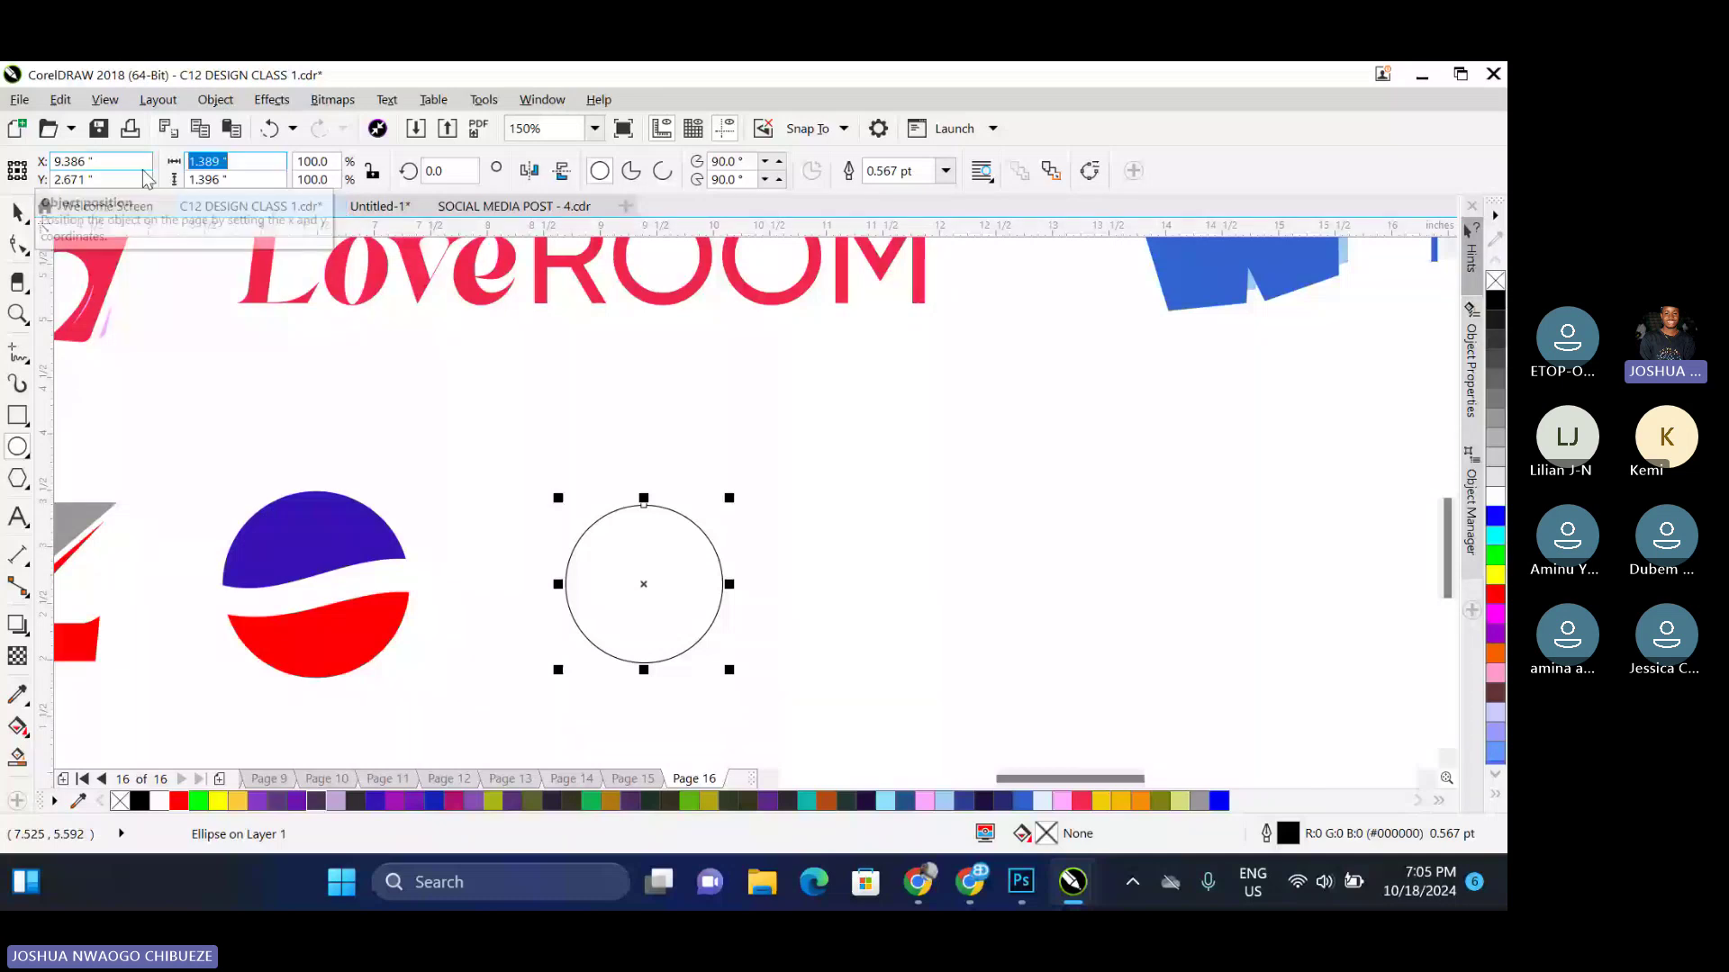
pyautogui.write('2')
pyautogui.press('Tab')
pyautogui.write('2')
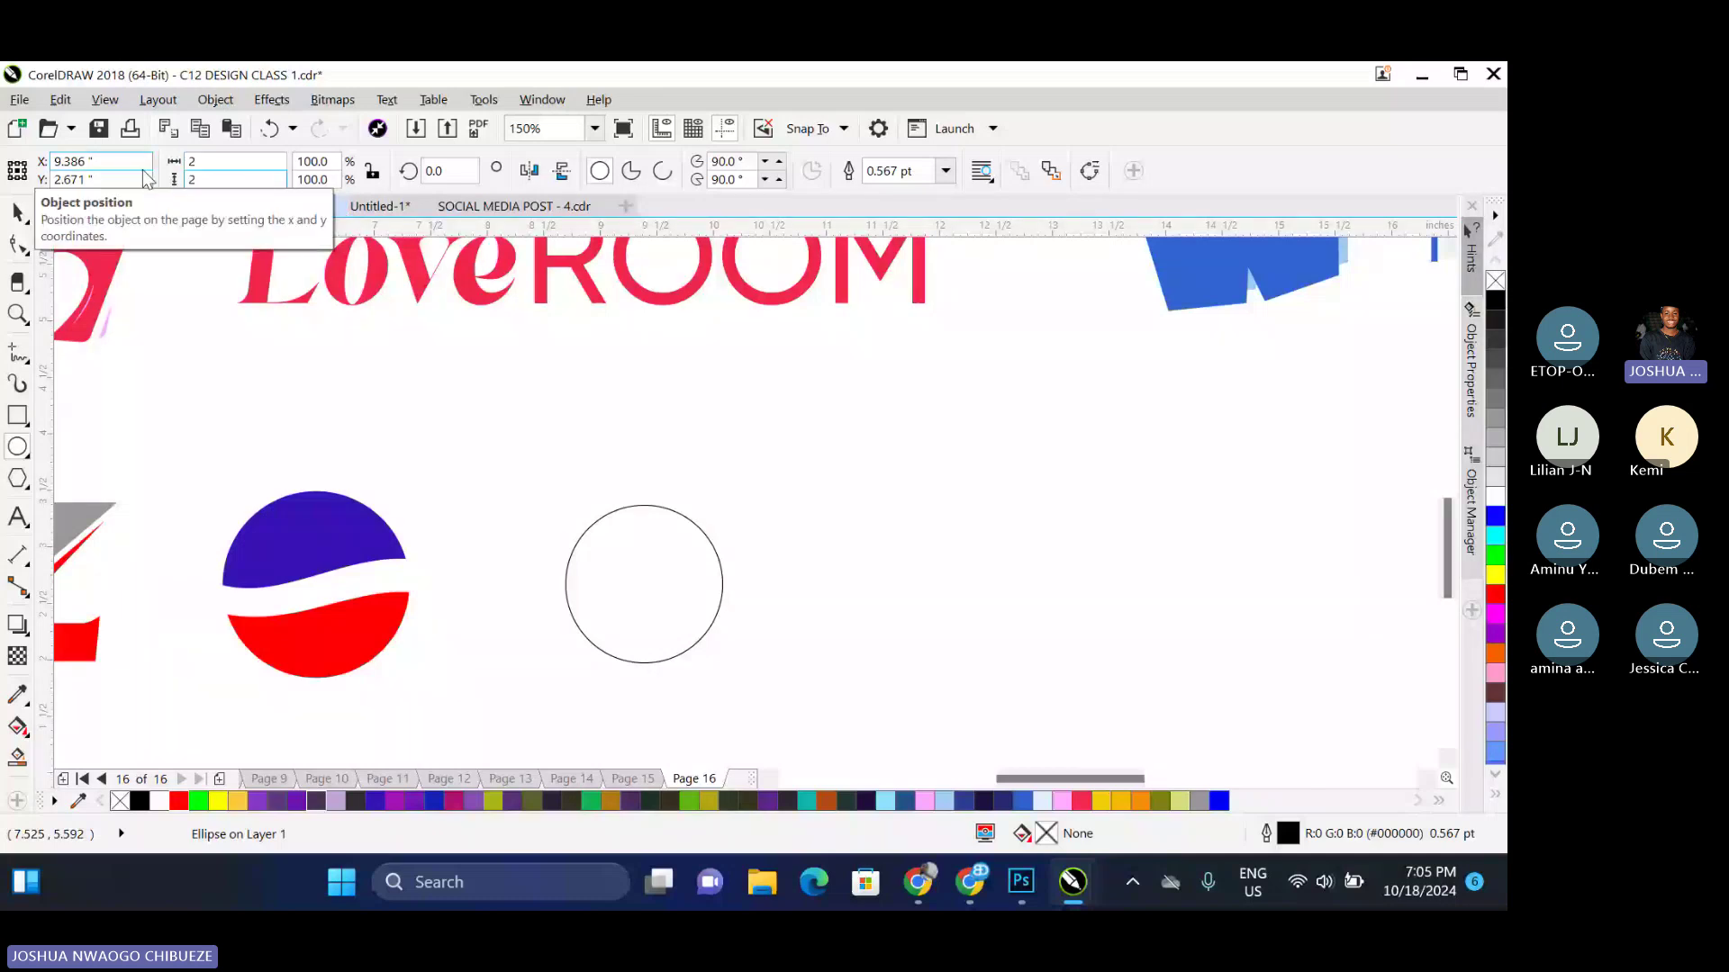
pyautogui.press('Return')
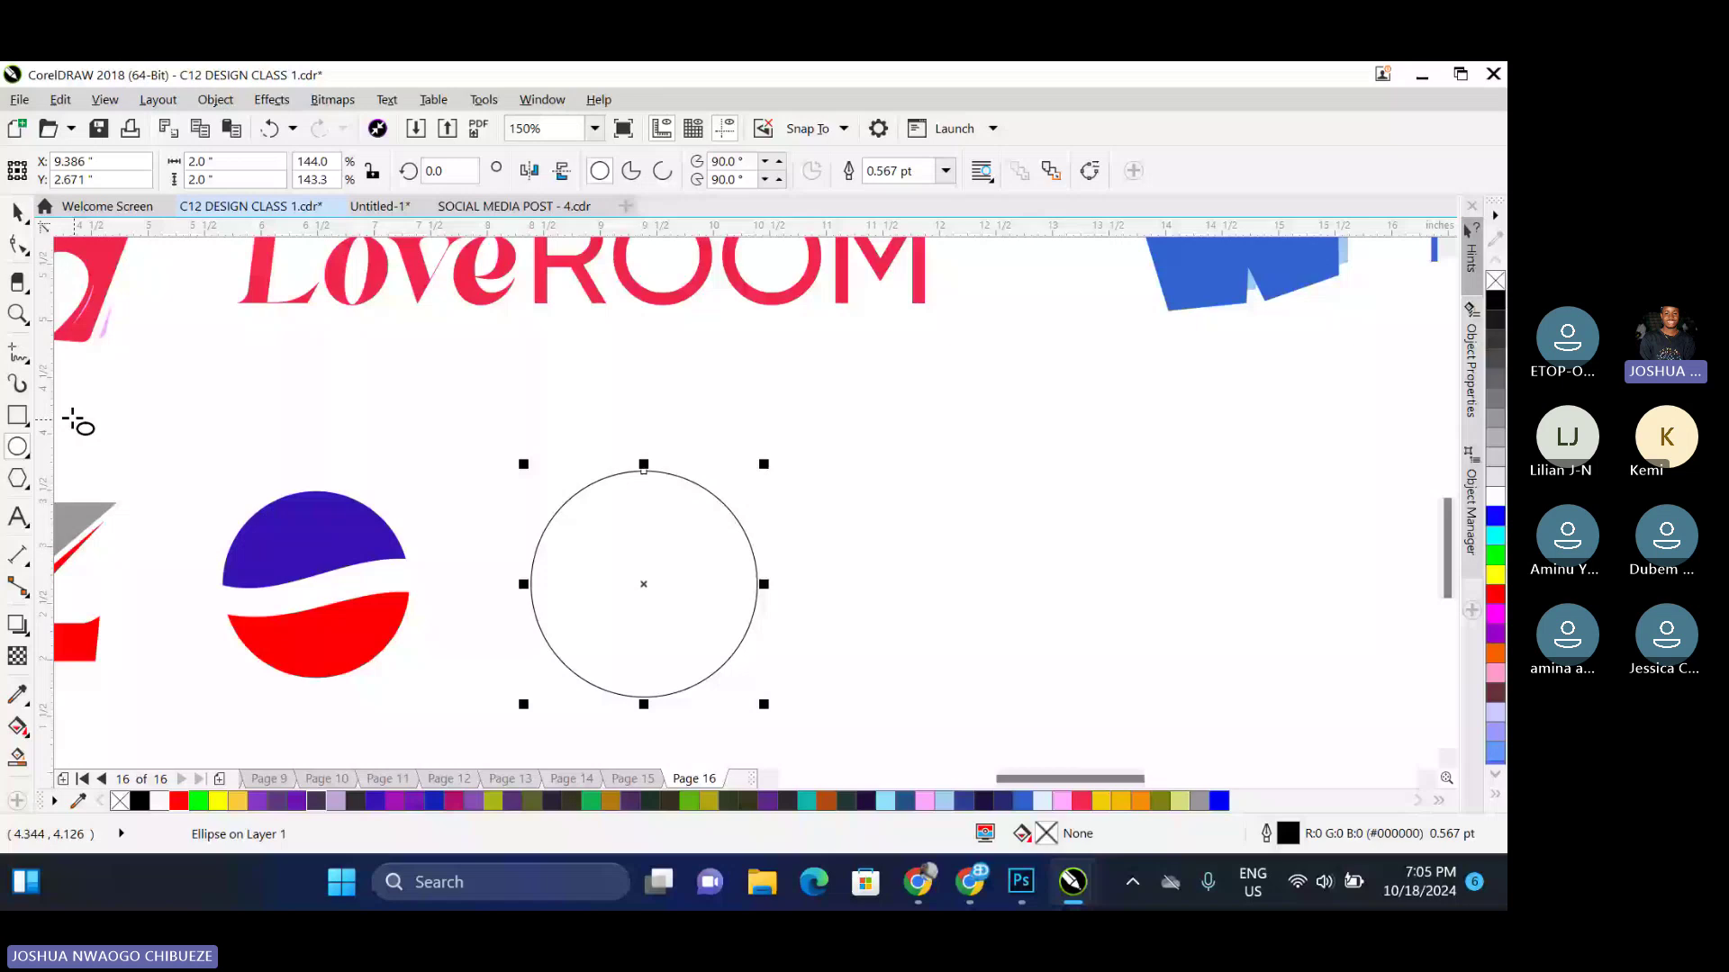
# Draw a 3-sided polygon about 1.11 × 0.98 inches and place it over the circle's lower-left edge
pyautogui.click(18, 478)
pyautogui.moveTo(806, 470); pyautogui.dragTo(958, 619)
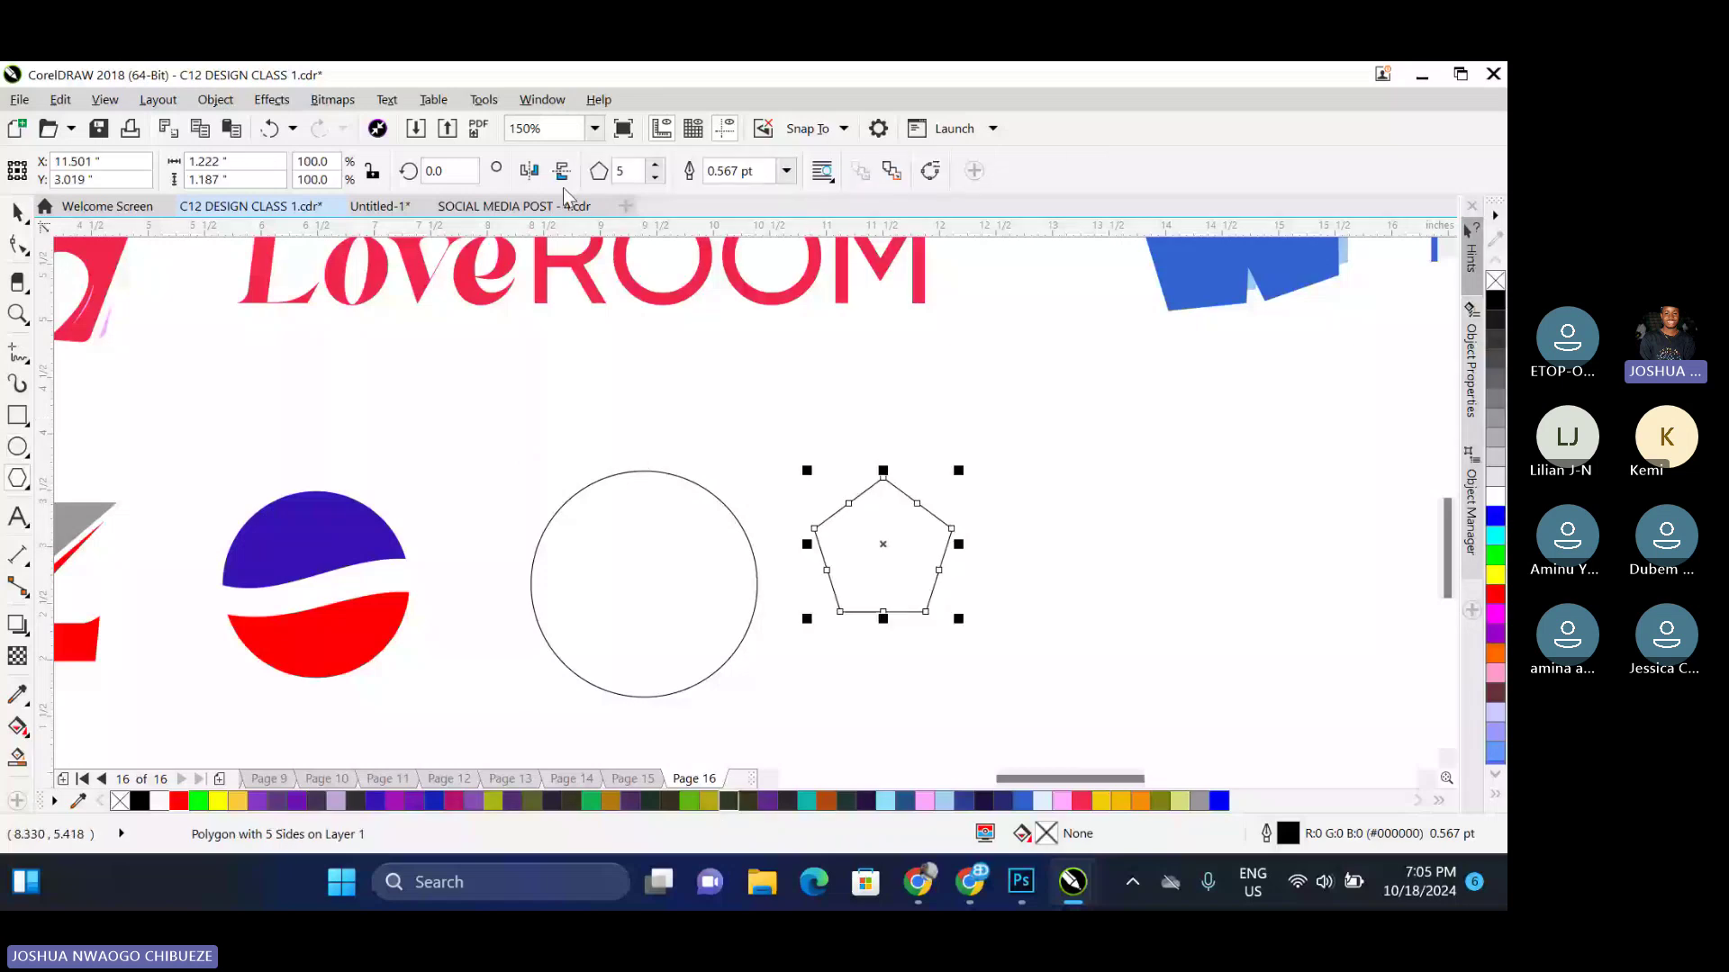
pyautogui.click(655, 177)
pyautogui.click(656, 178)
pyautogui.press('space')
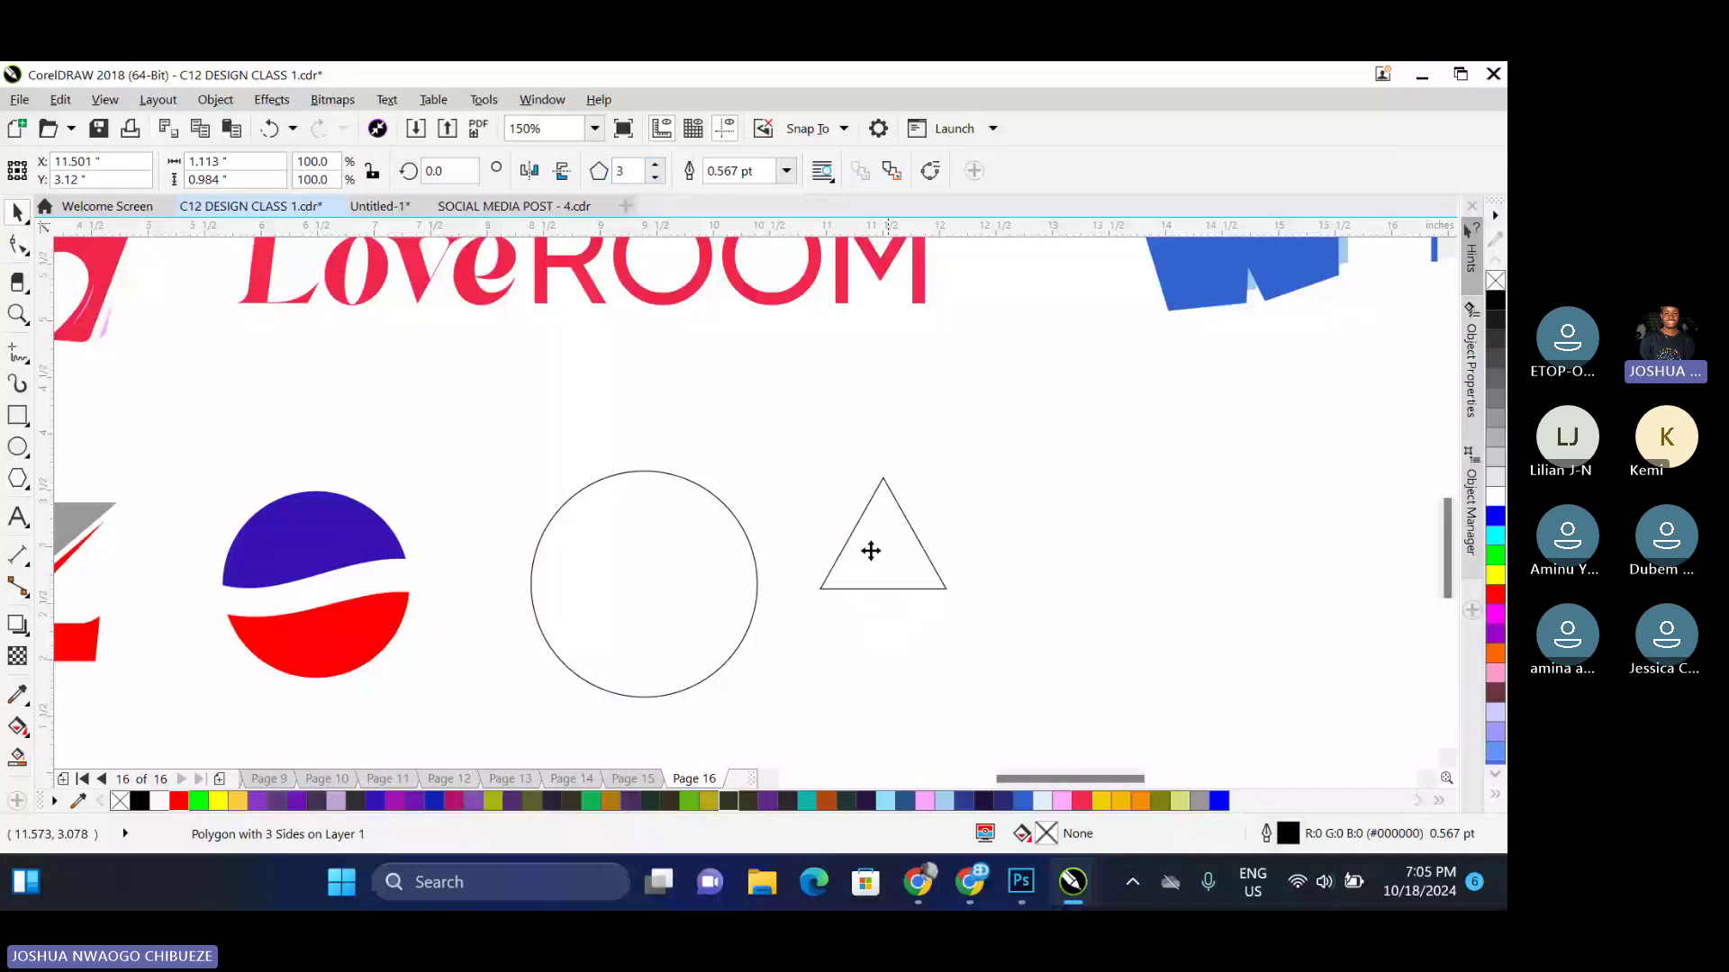
pyautogui.moveTo(871, 551); pyautogui.dragTo(589, 631)
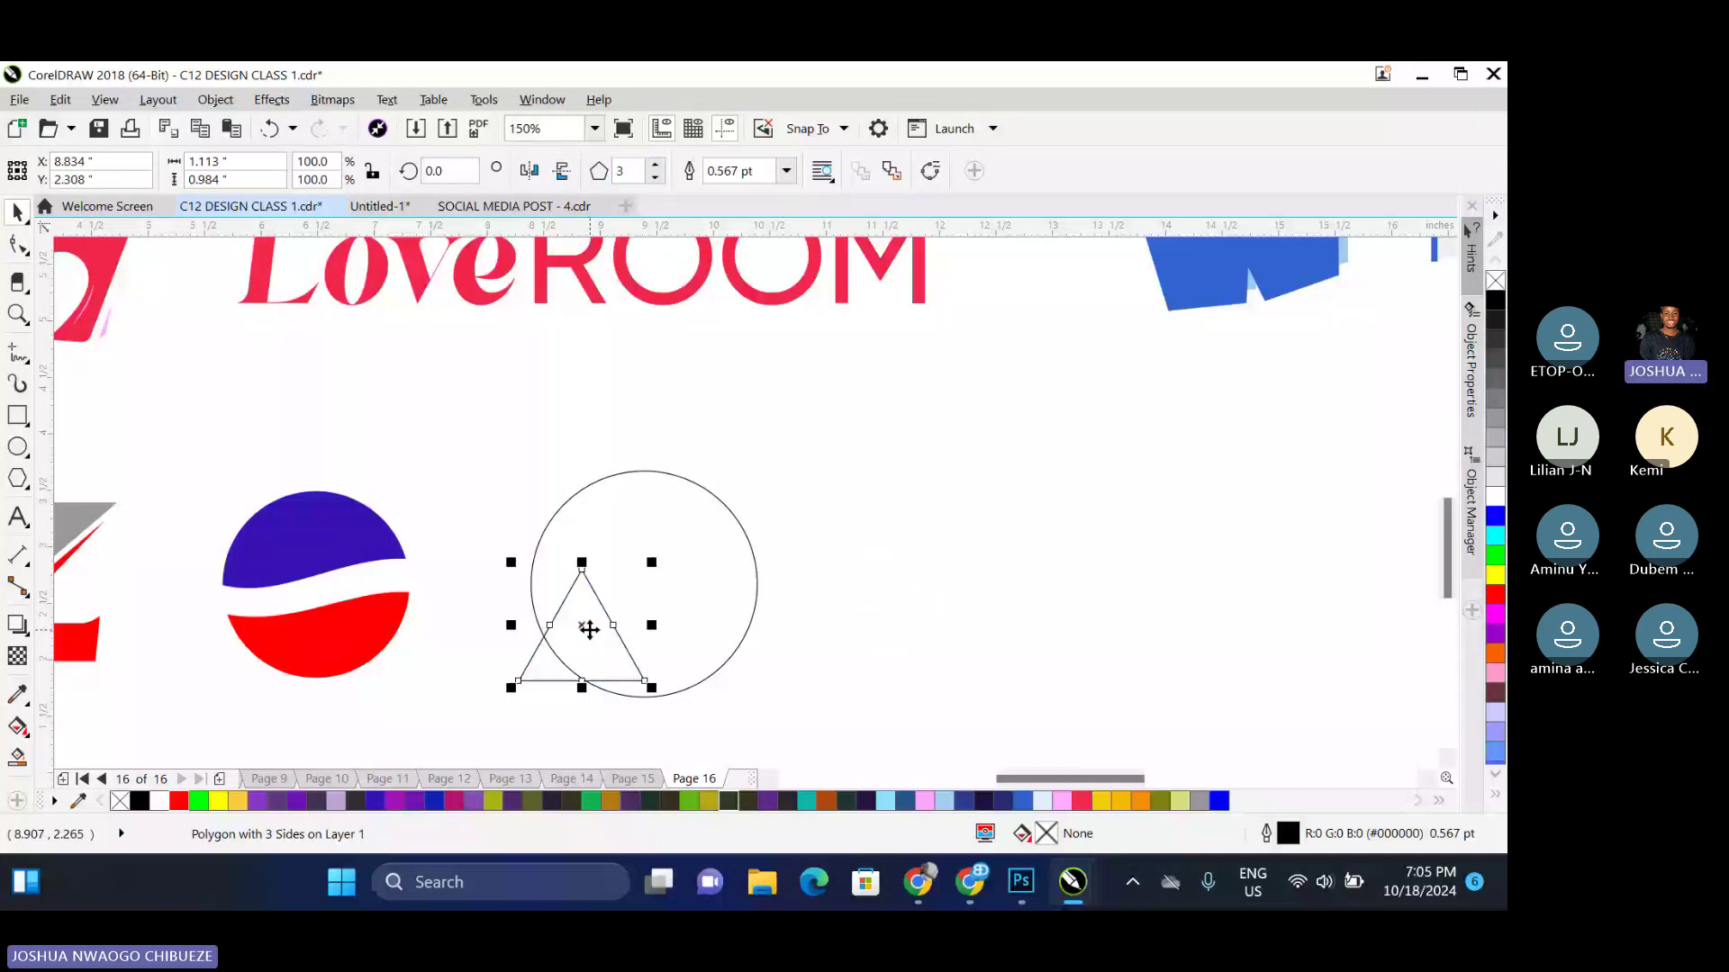
# Rotate the triangle so one corner points down and left outside the circle, and weld both shapes into a speech bubble
pyautogui.press('Escape')
pyautogui.click(589, 631)
pyautogui.moveTo(650, 563); pyautogui.dragTo(675, 586)
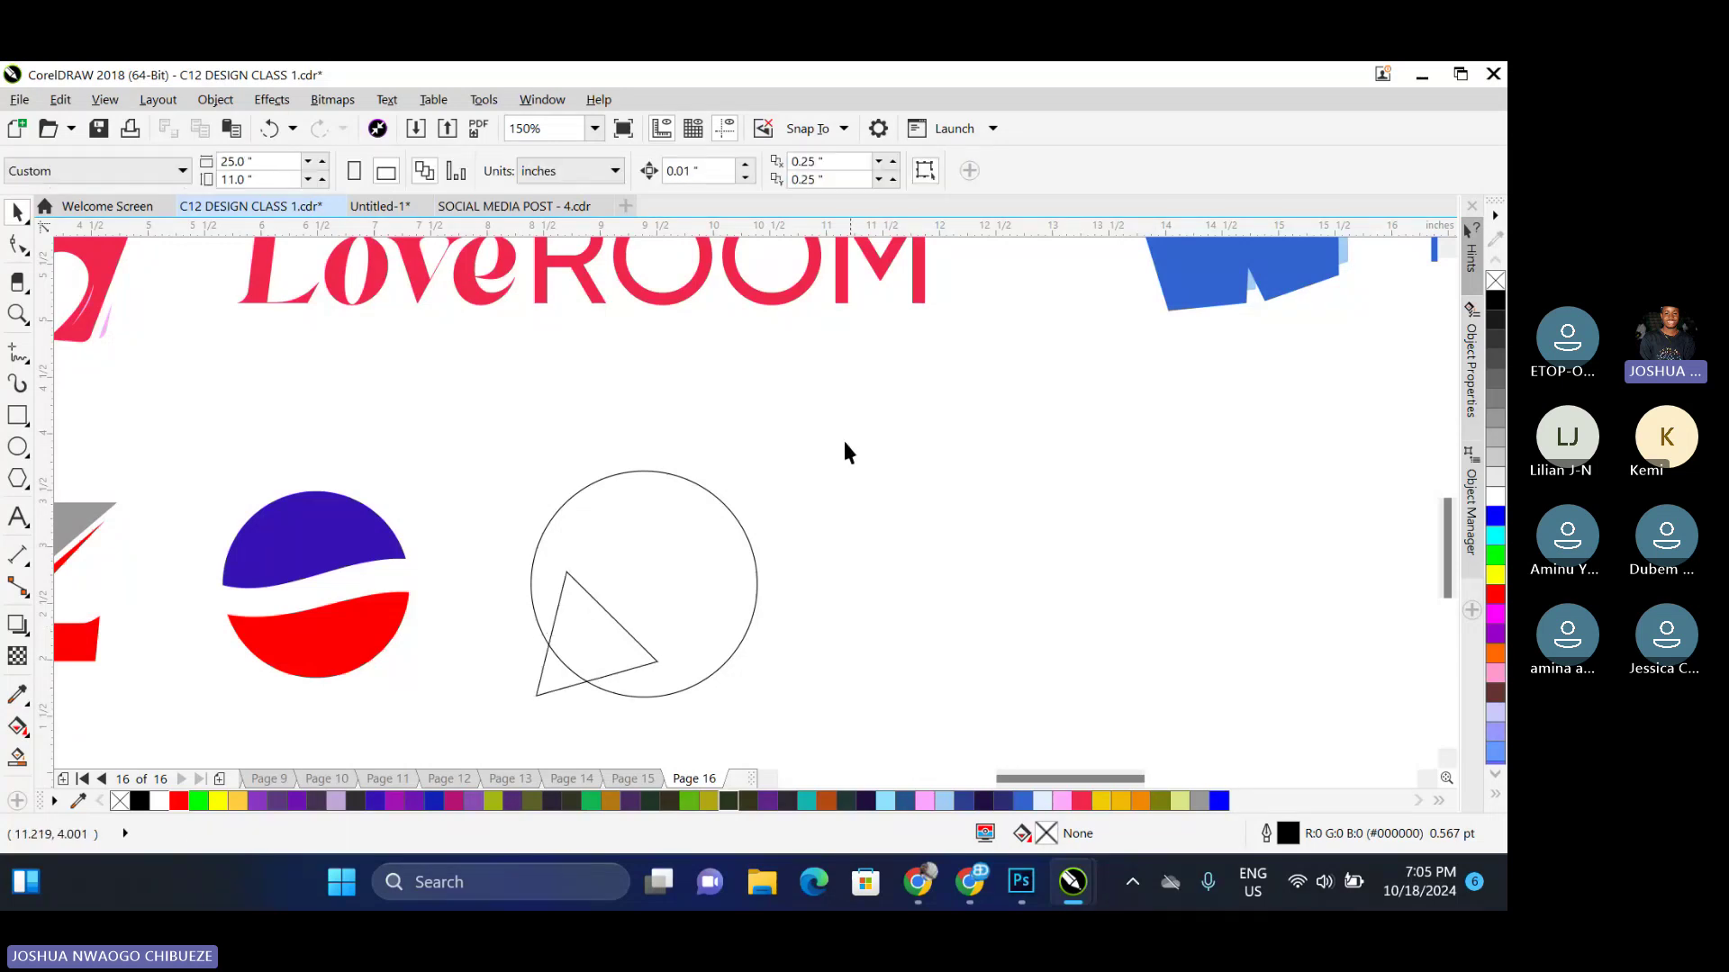
pyautogui.moveTo(846, 433); pyautogui.dragTo(493, 710)
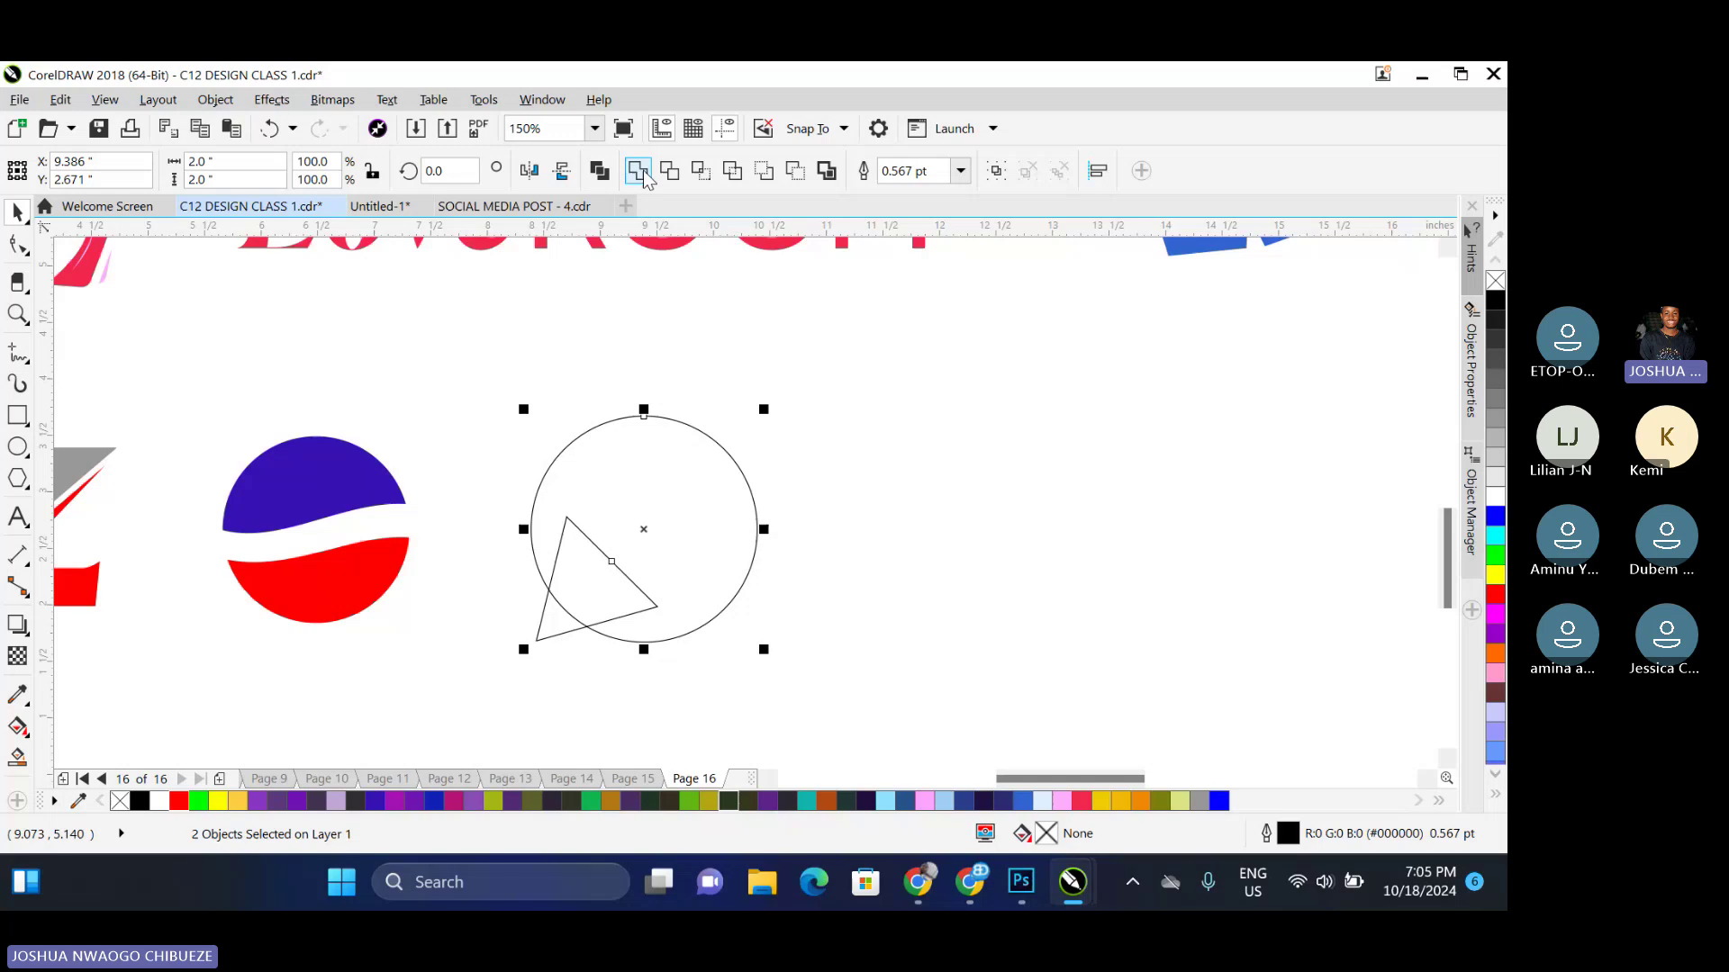
pyautogui.click(638, 171)
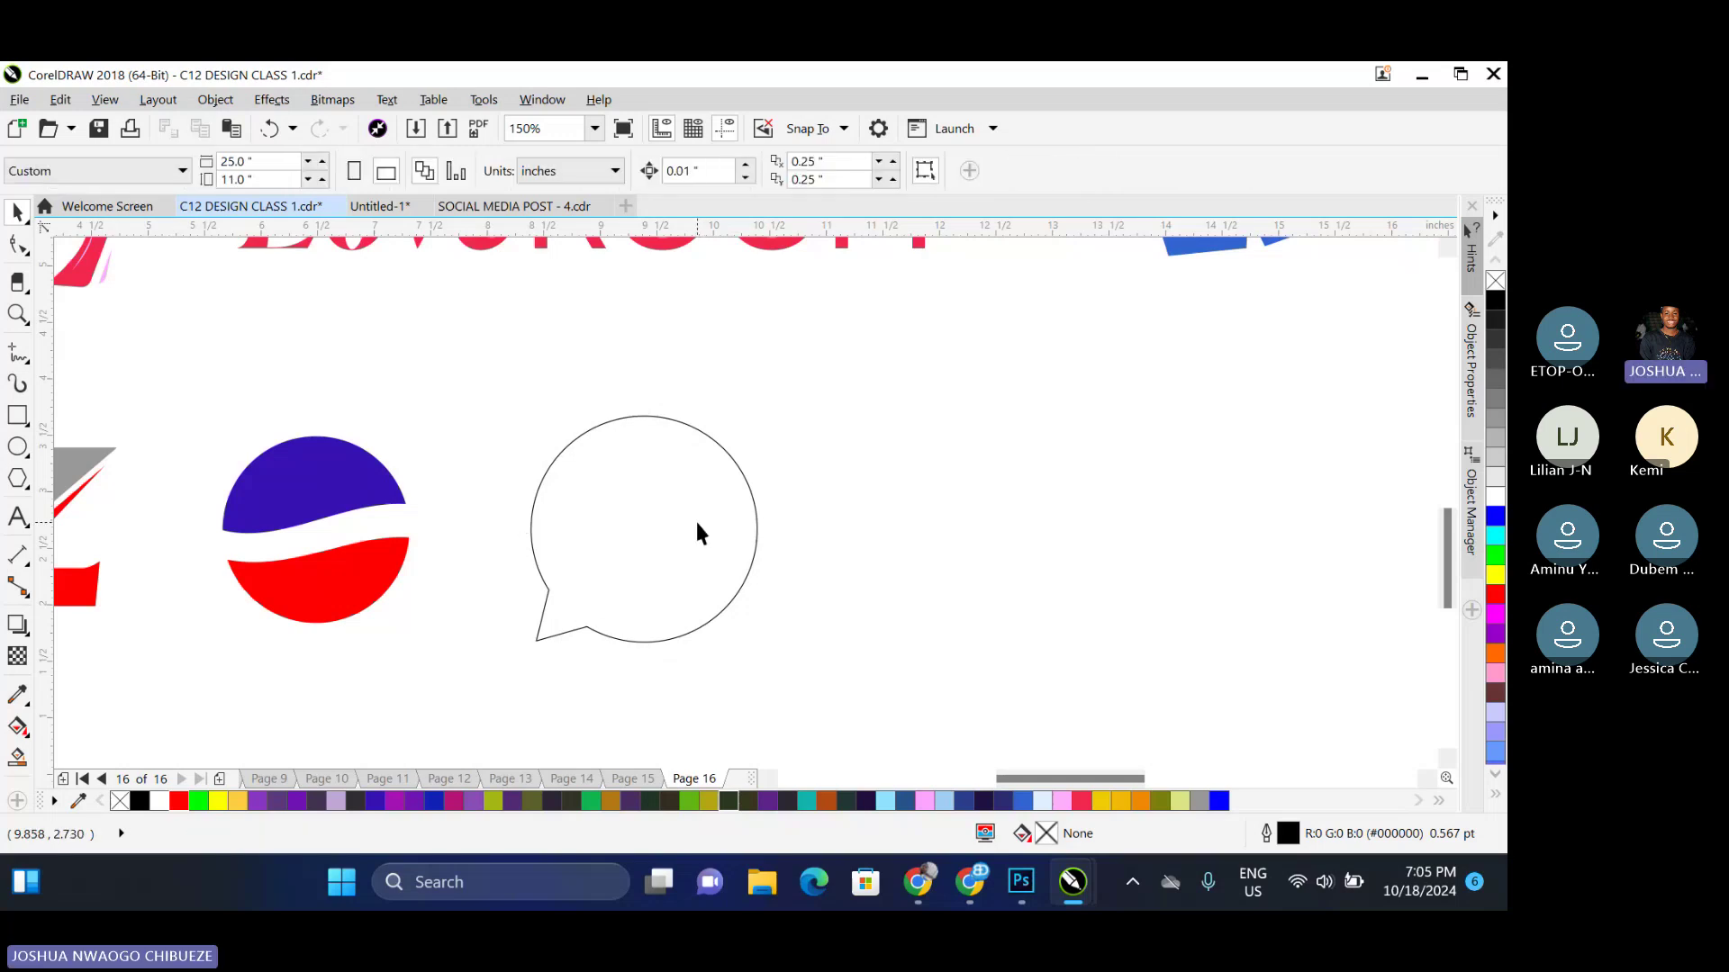
# Give the speech bubble a 10 pt outline with rounded corners and round line caps
pyautogui.click(697, 524)
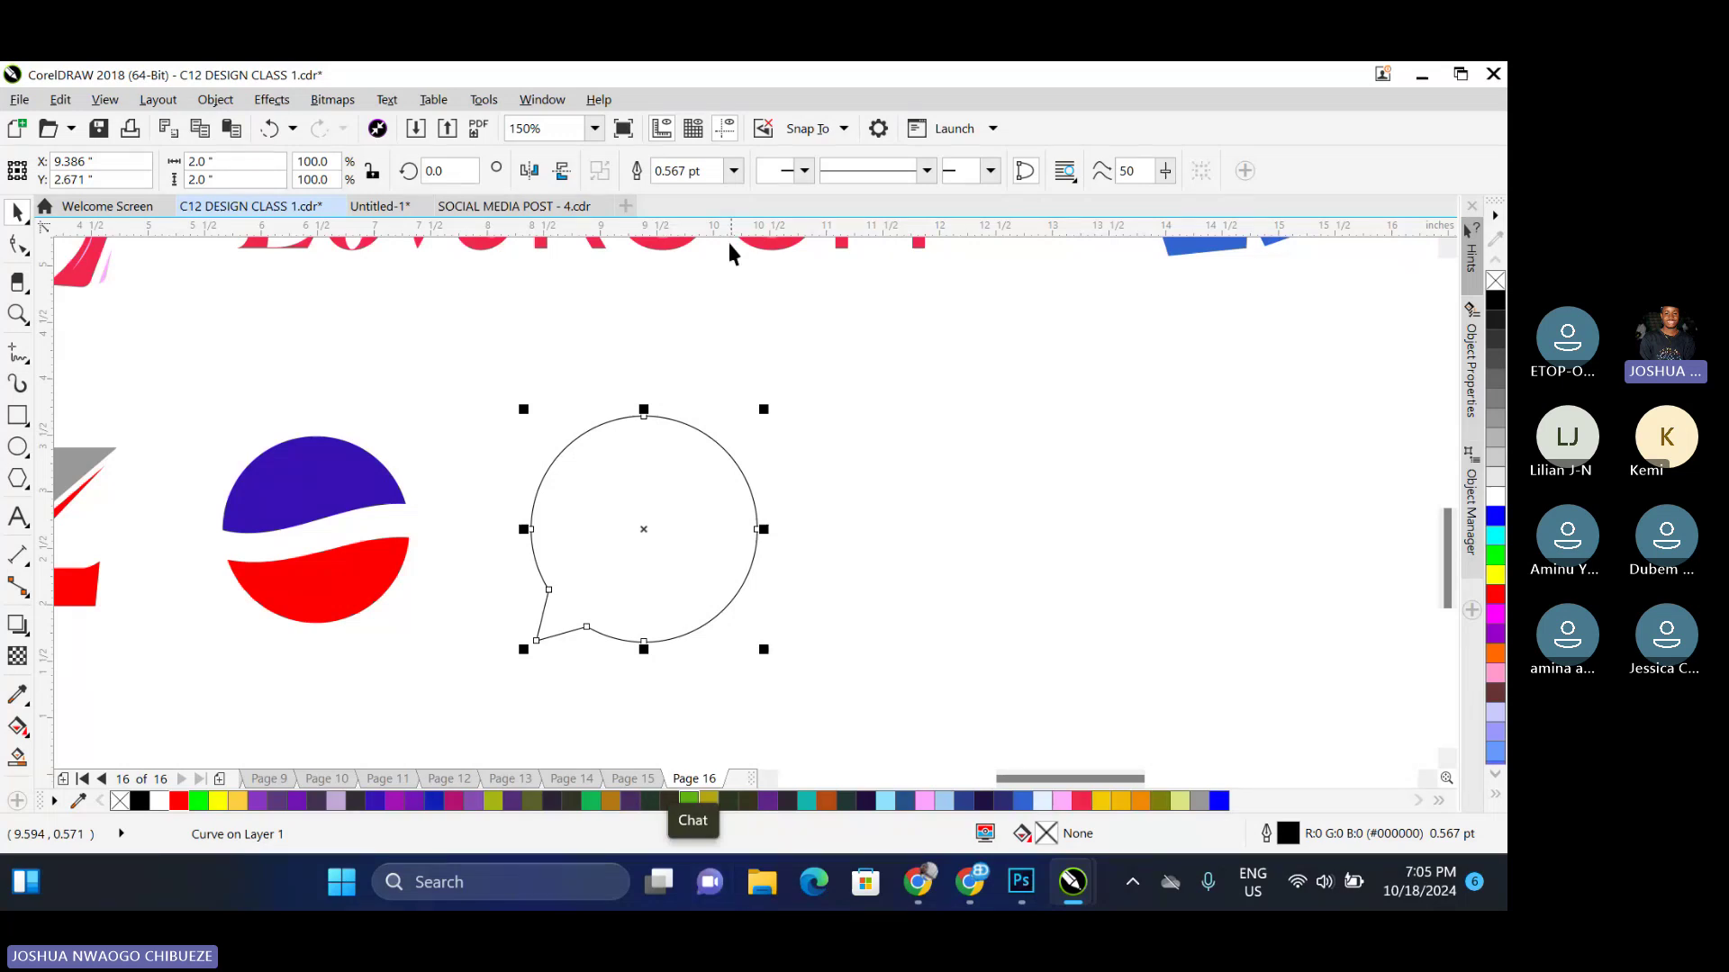
pyautogui.click(734, 171)
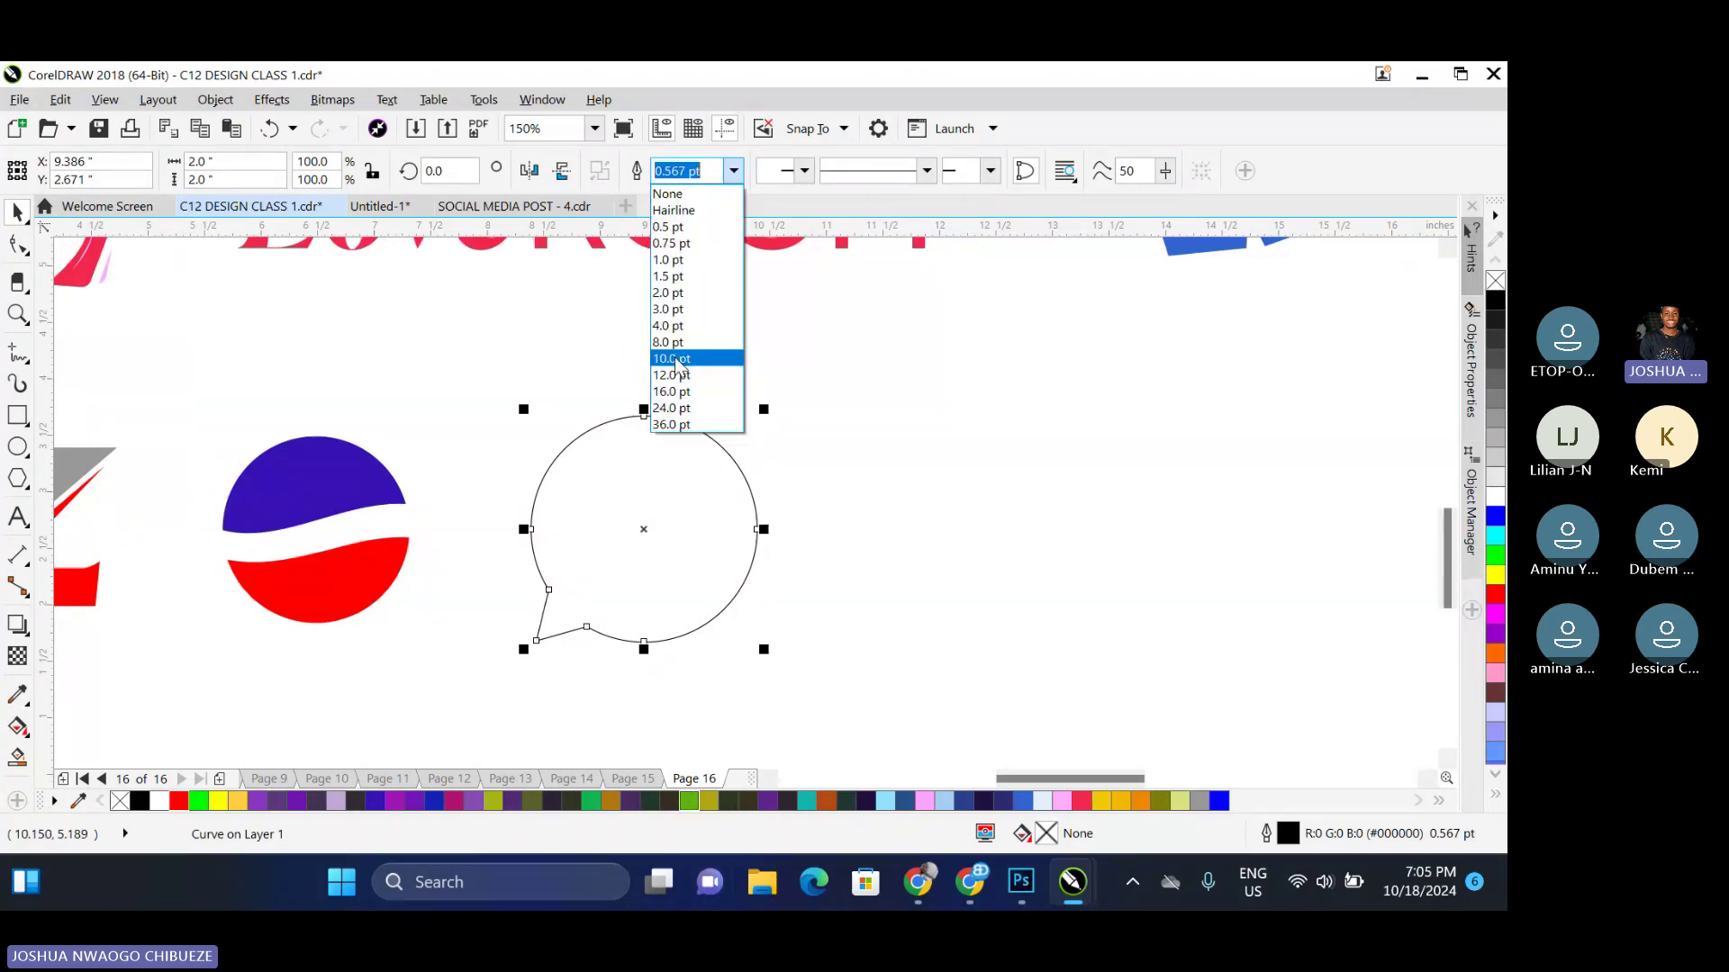
pyautogui.click(677, 359)
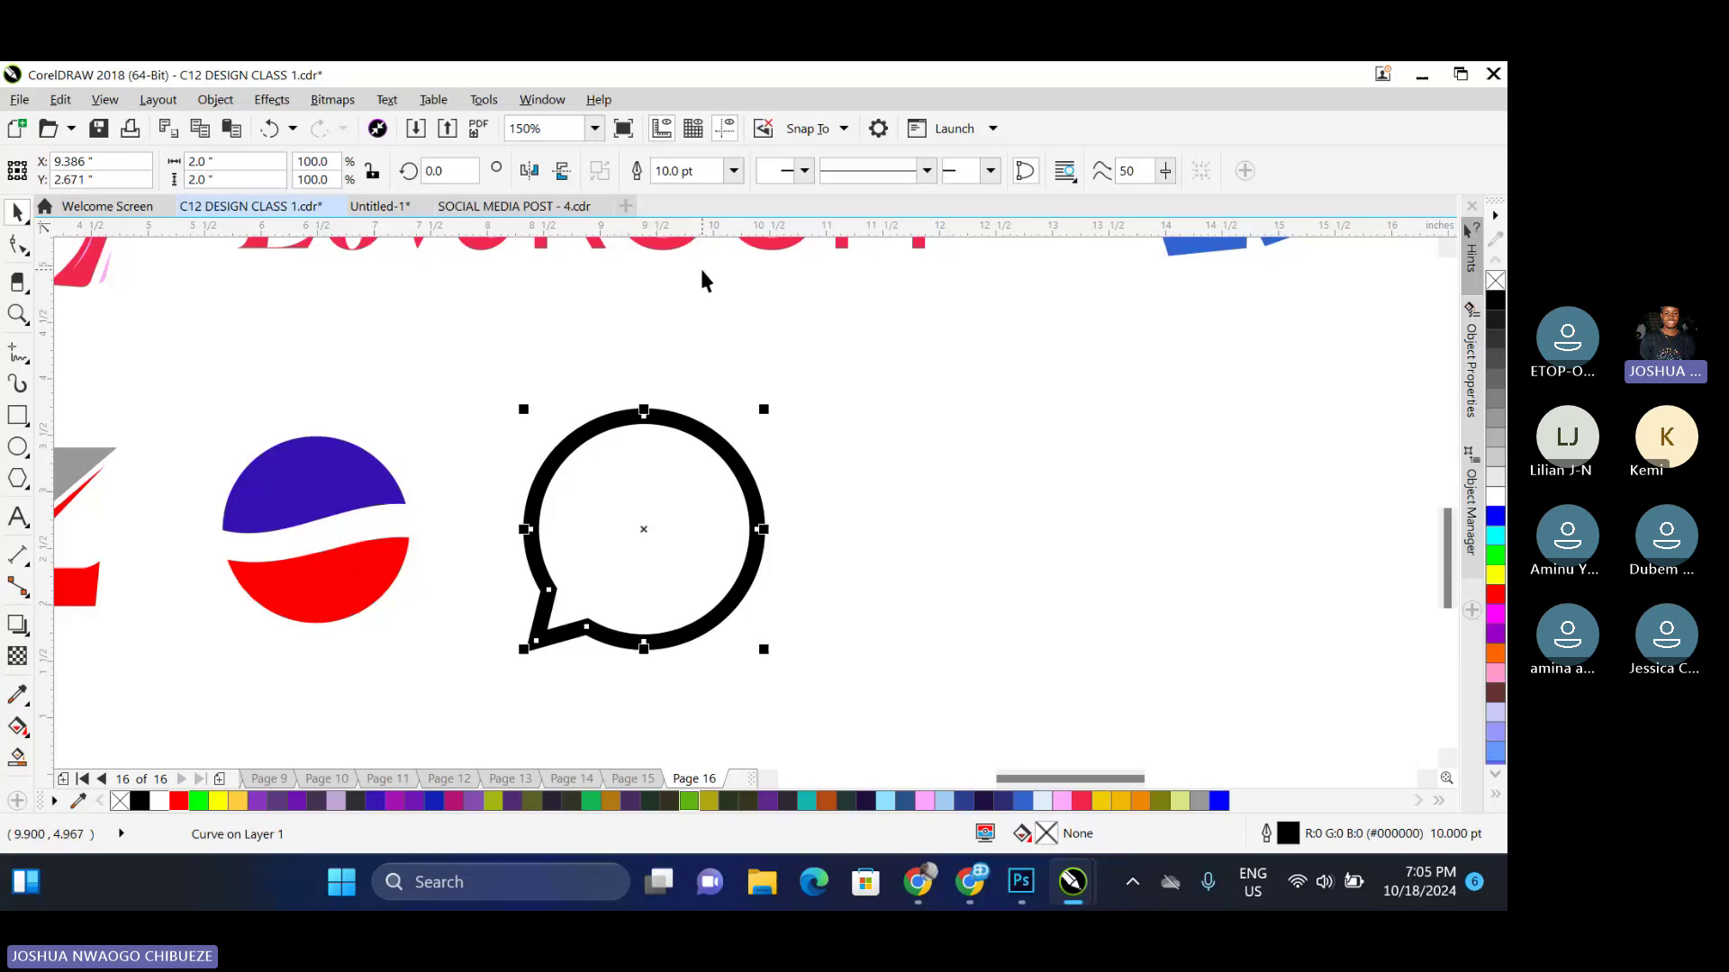
pyautogui.press('F12')
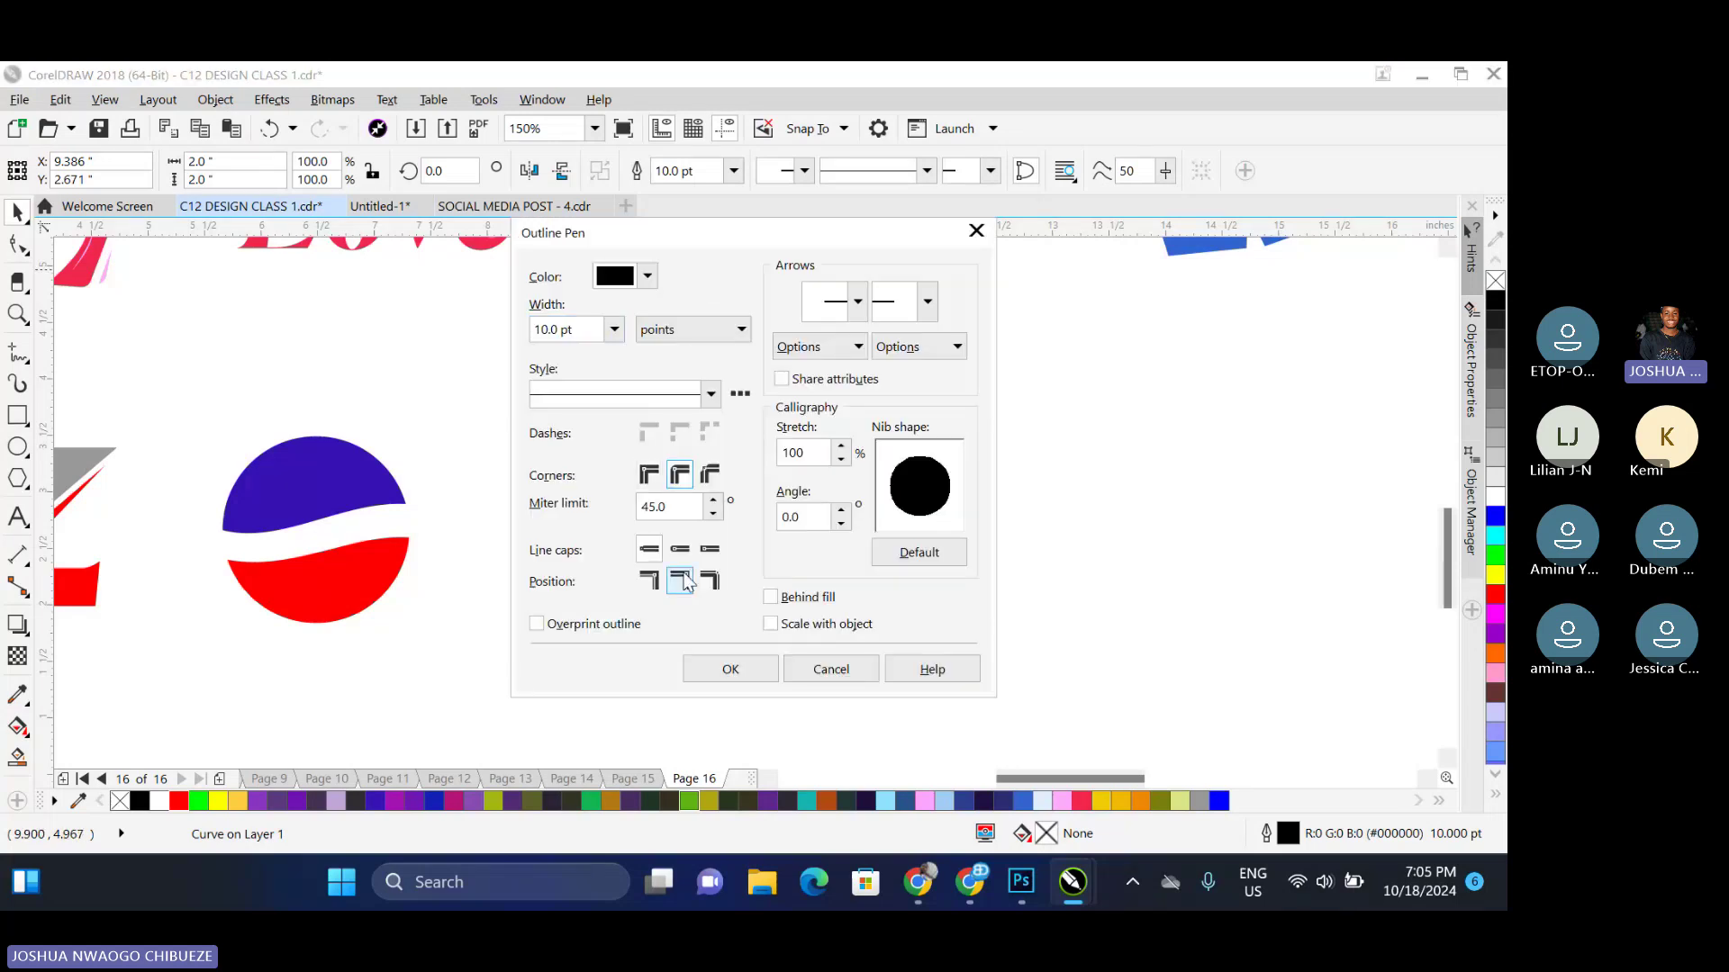
pyautogui.click(680, 551)
pyautogui.press('Return')
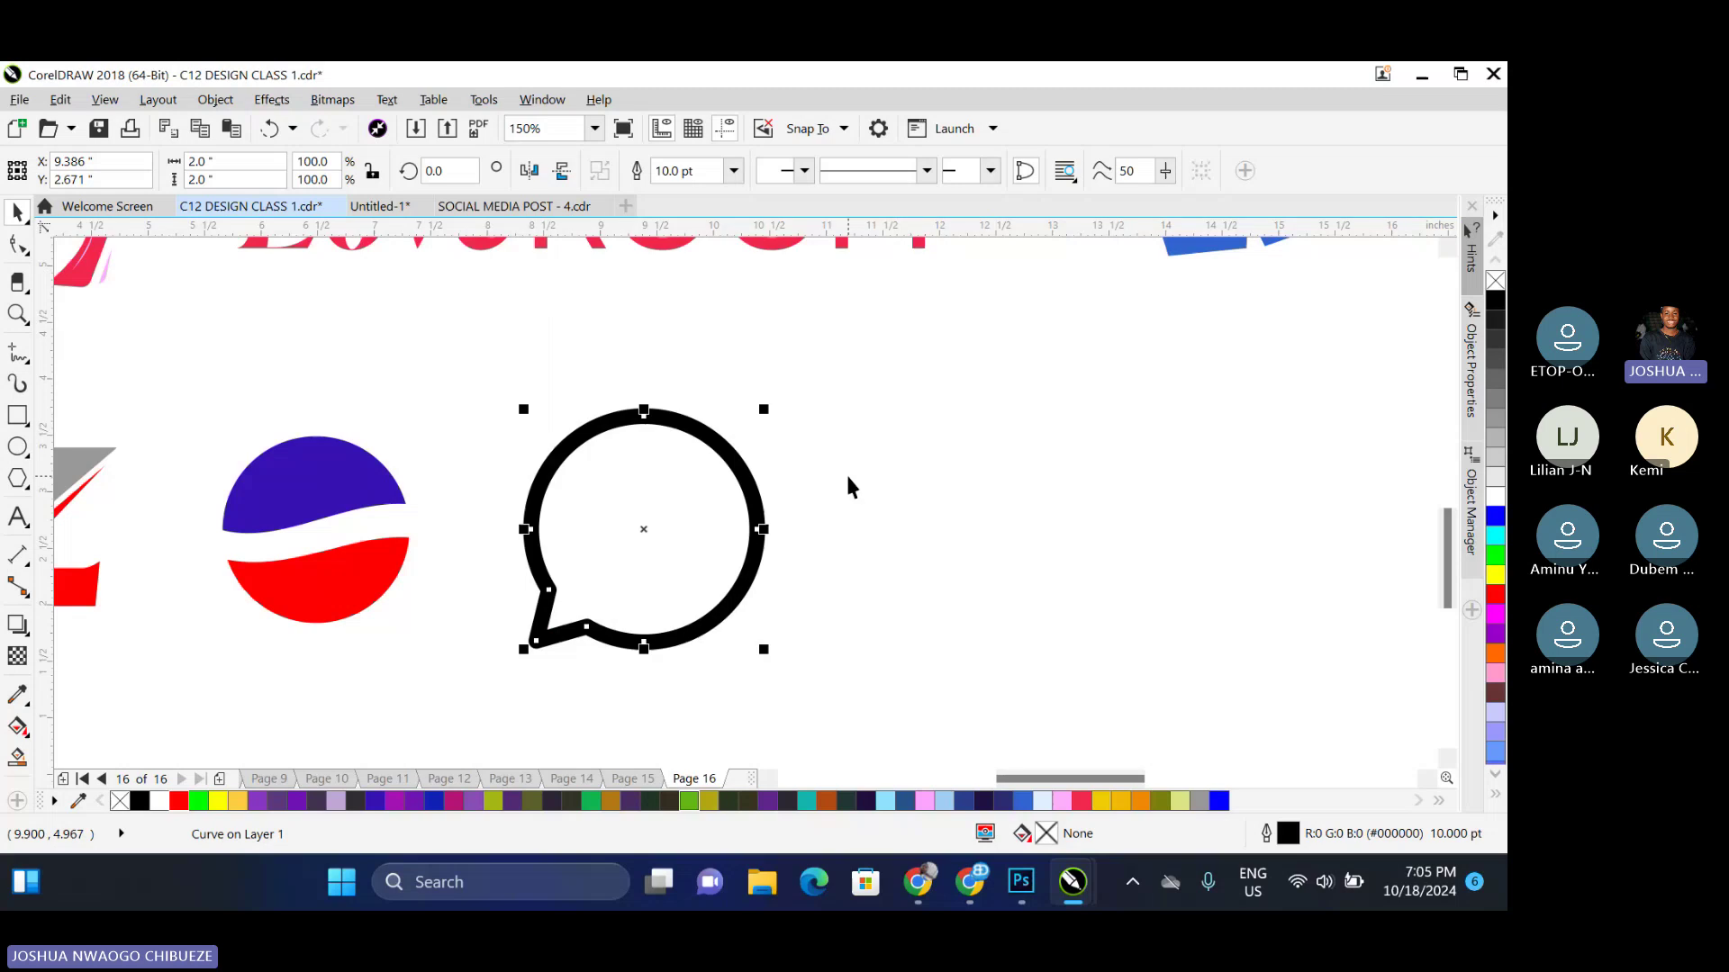
pyautogui.click(849, 486)
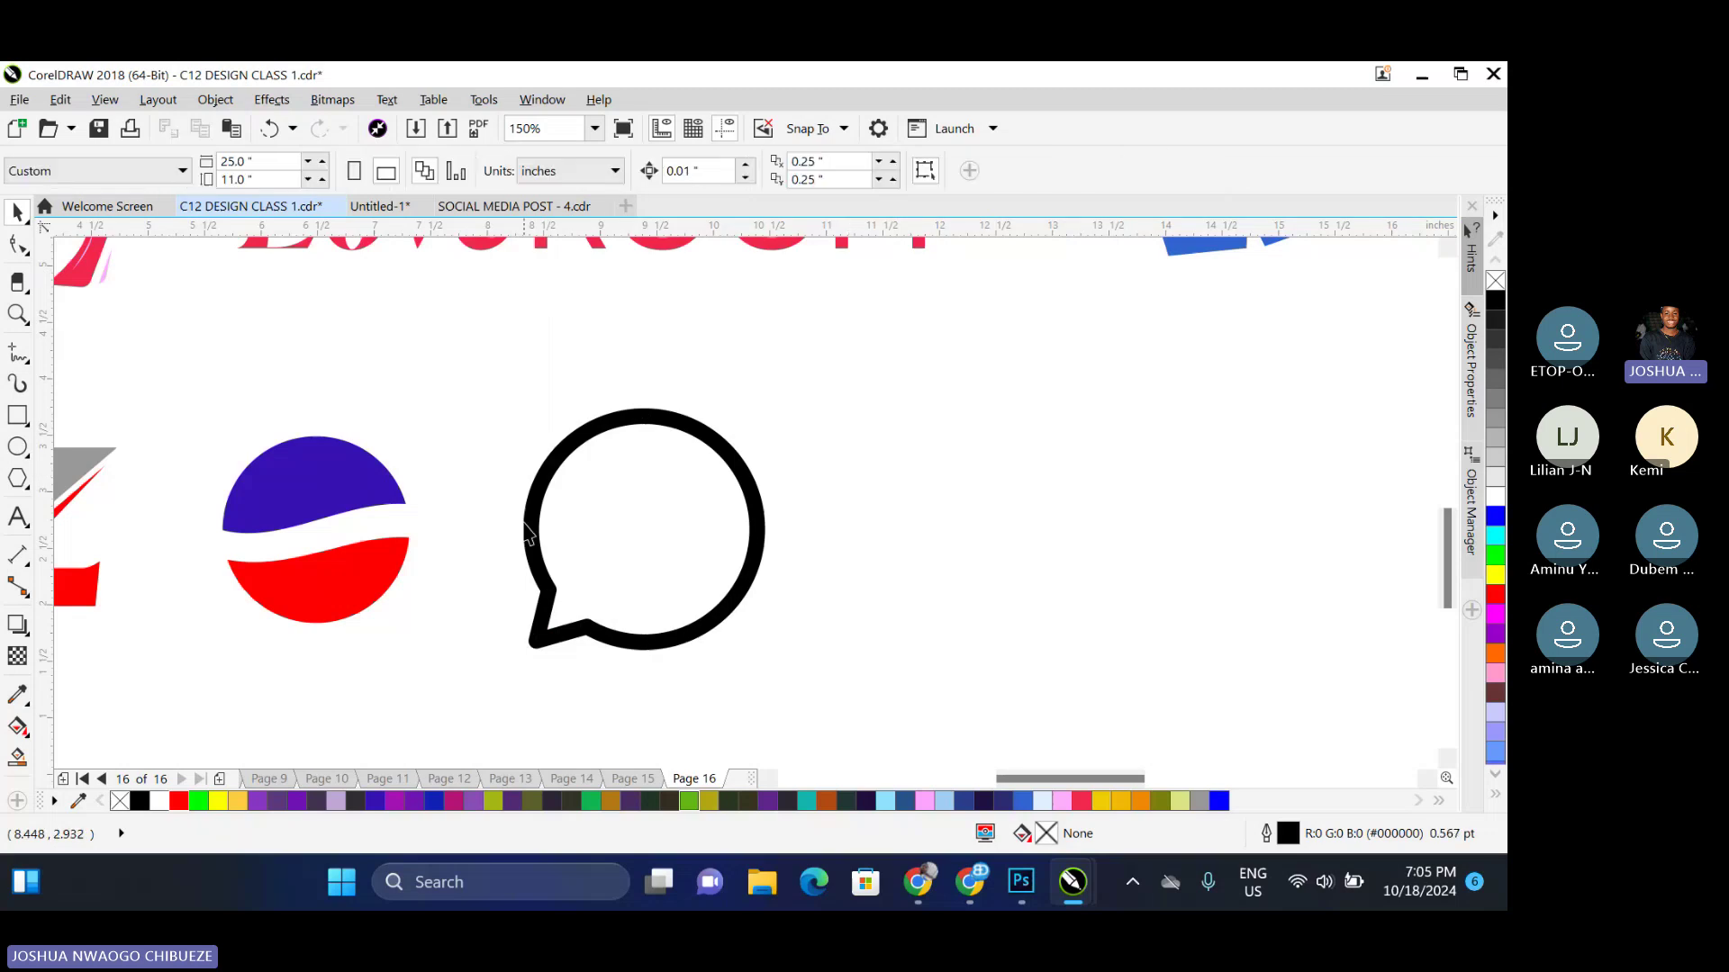
# Convert the speech bubble's outline to an object and shift it slightly down and to the left
pyautogui.click(528, 533)
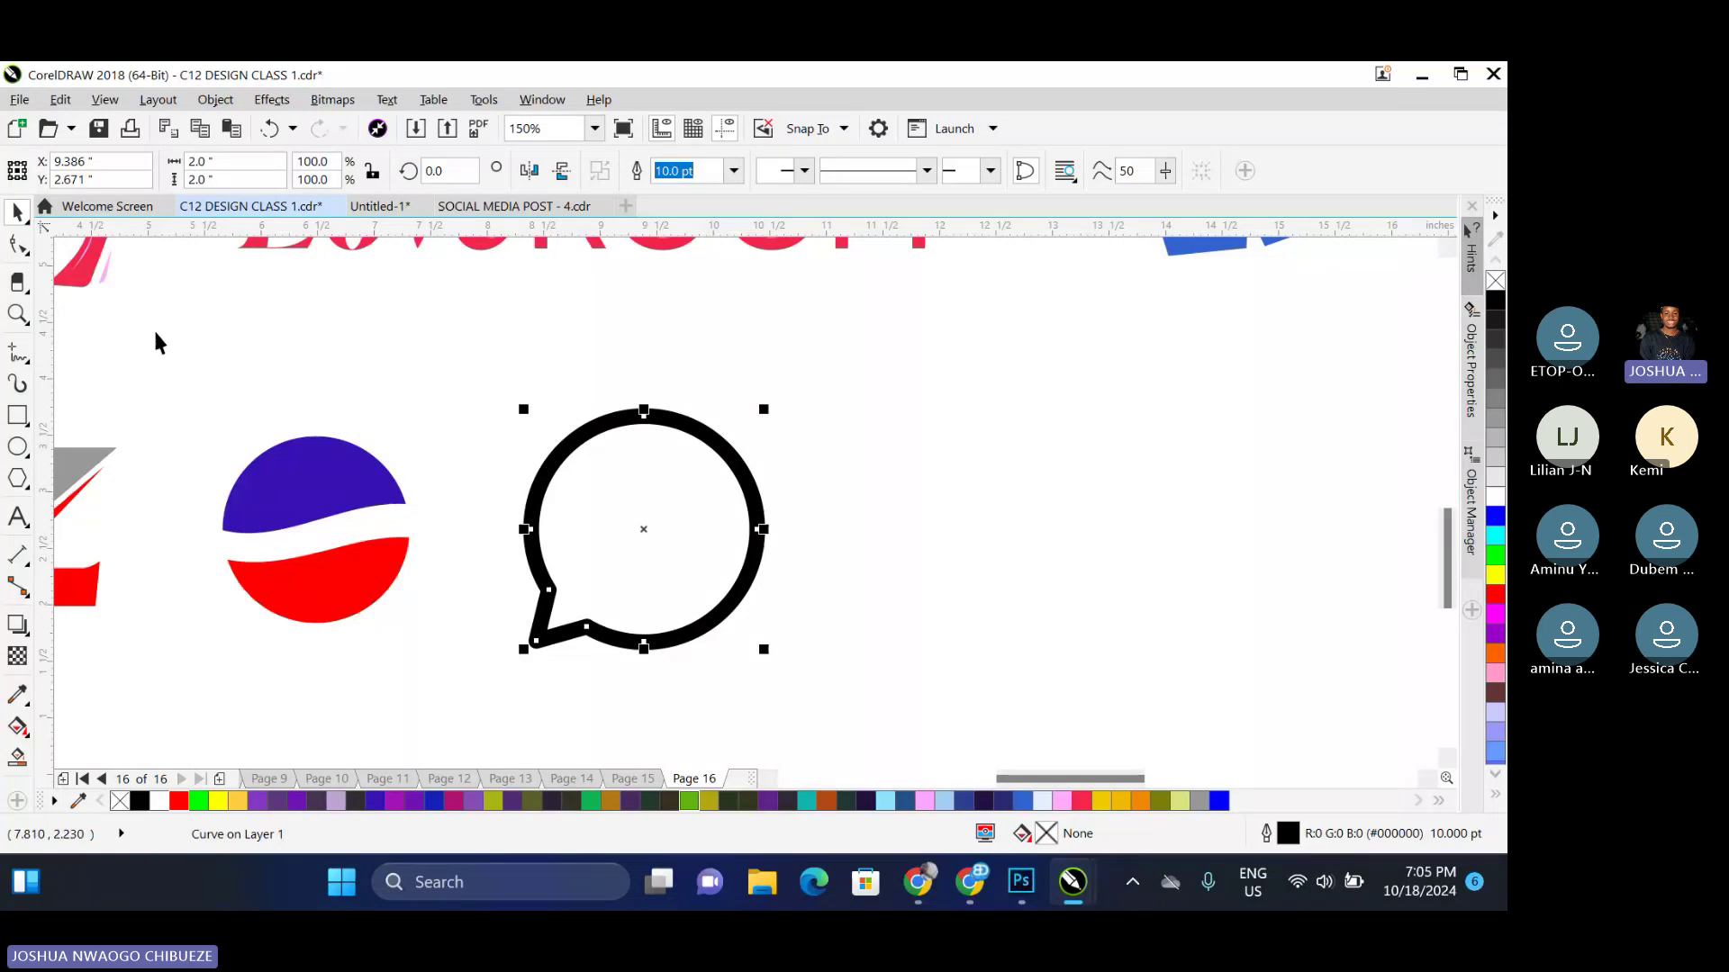
pyautogui.click(215, 100)
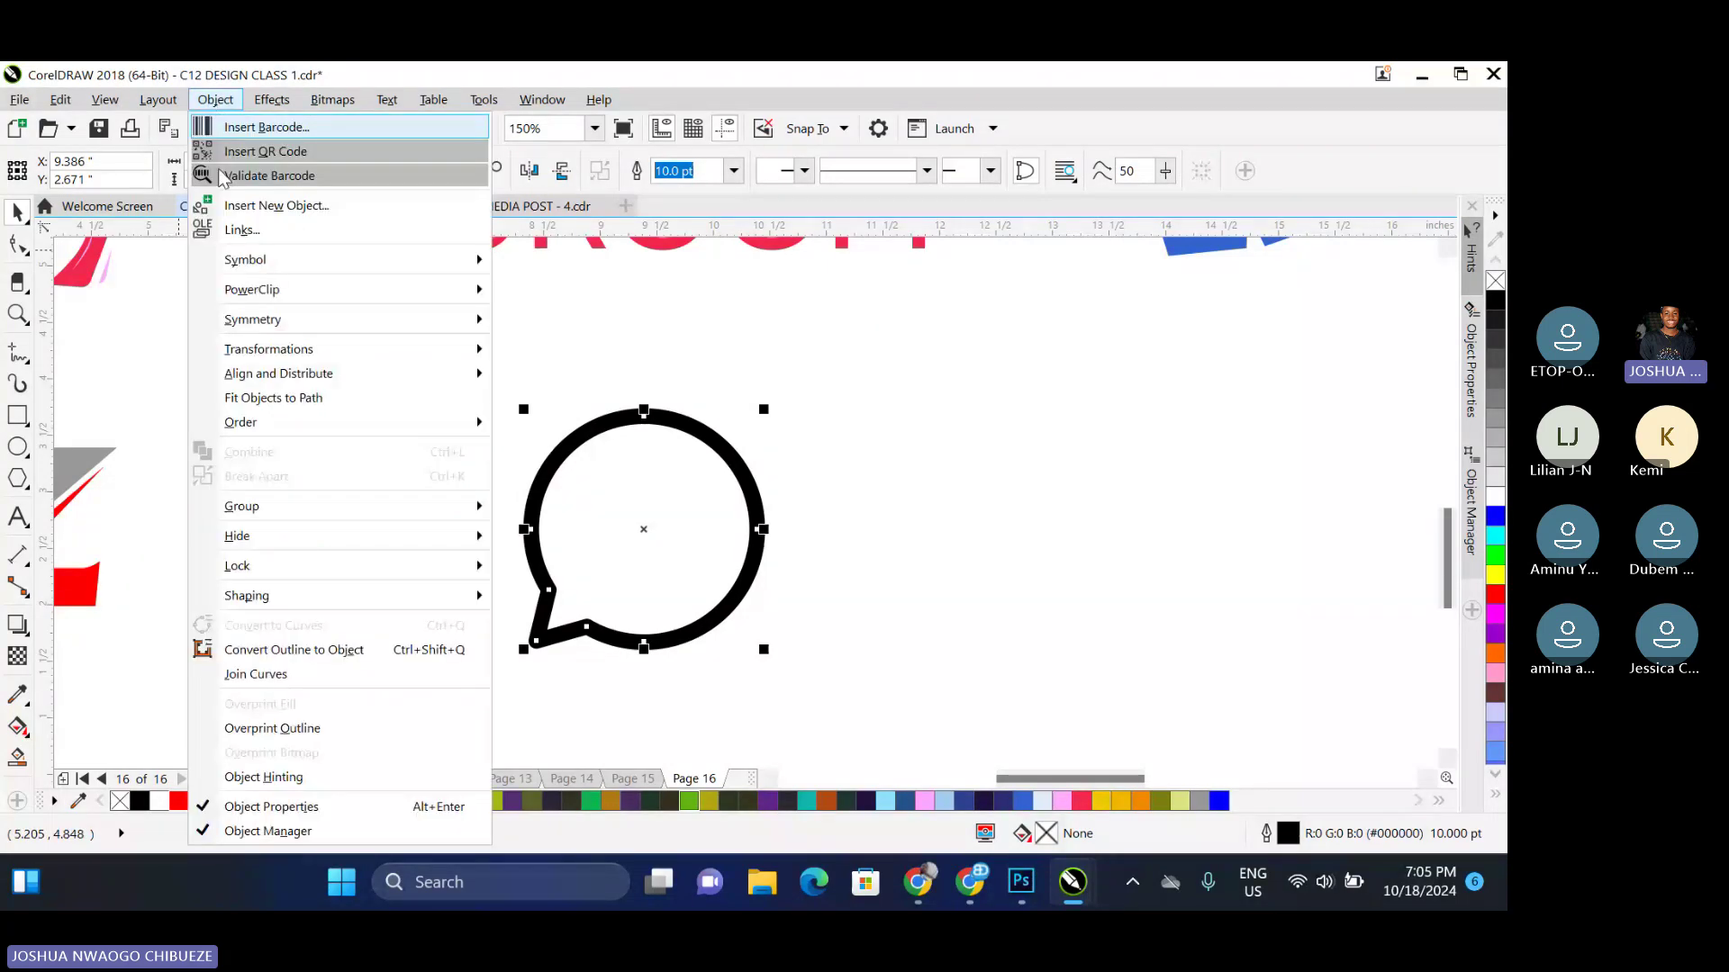
pyautogui.click(361, 648)
pyautogui.moveTo(559, 420); pyautogui.dragTo(552, 455)
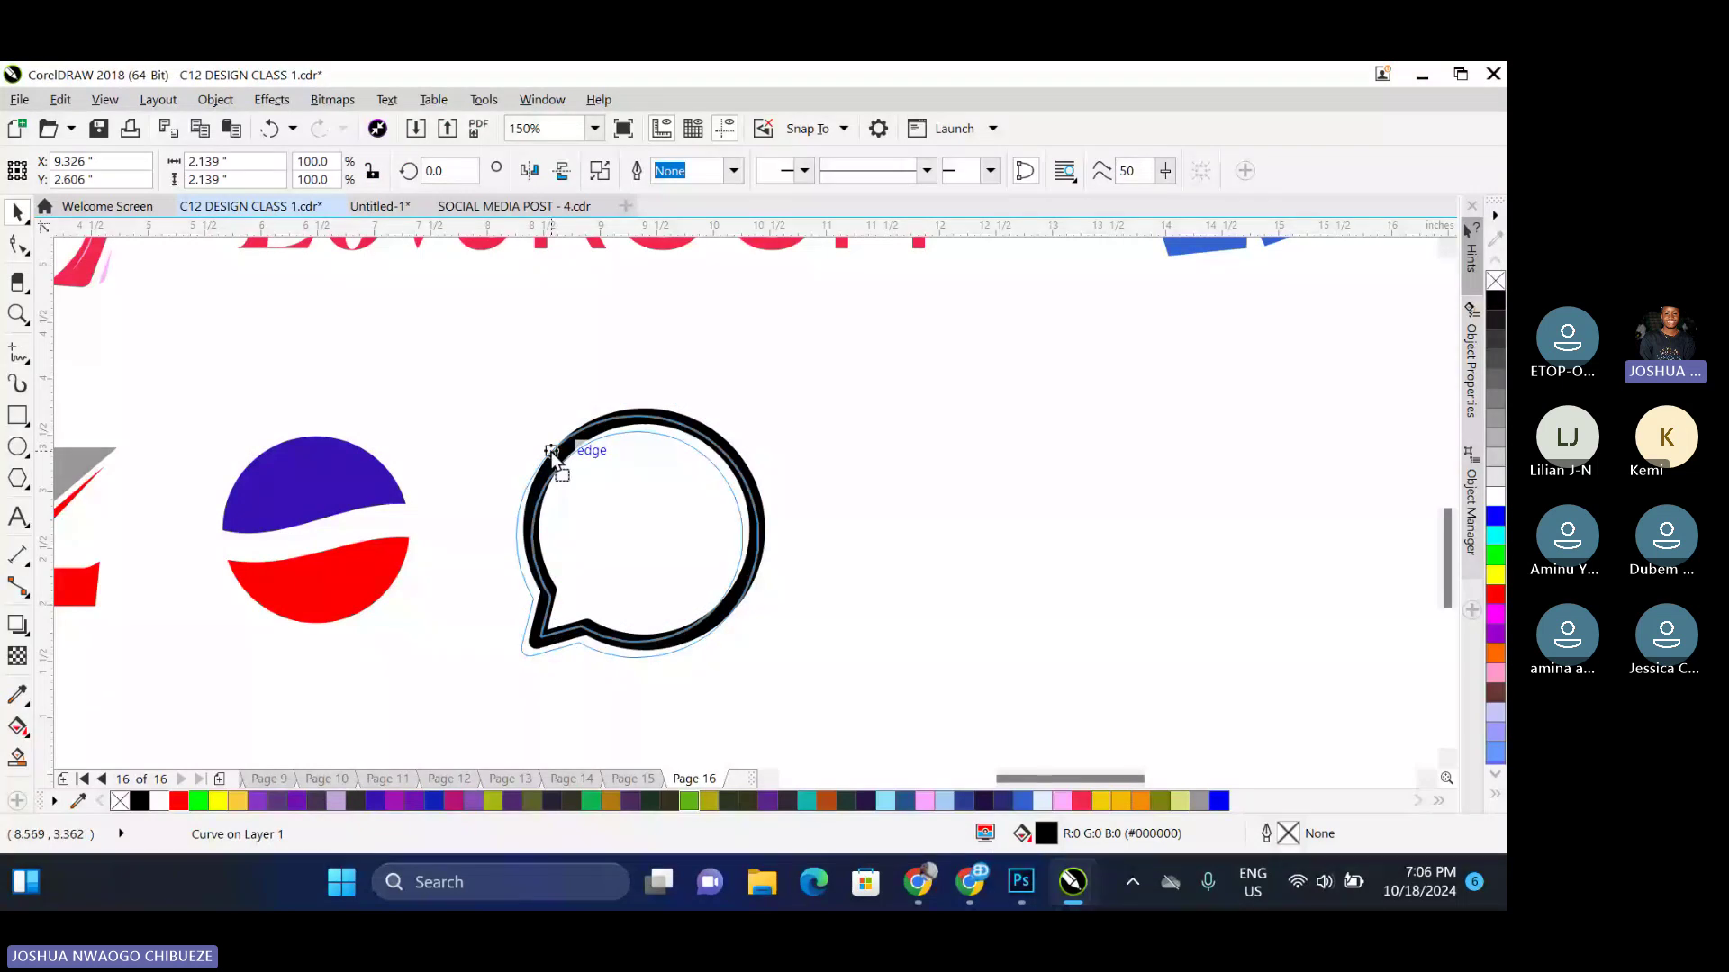
pyautogui.moveTo(552, 454); pyautogui.dragTo(554, 452)
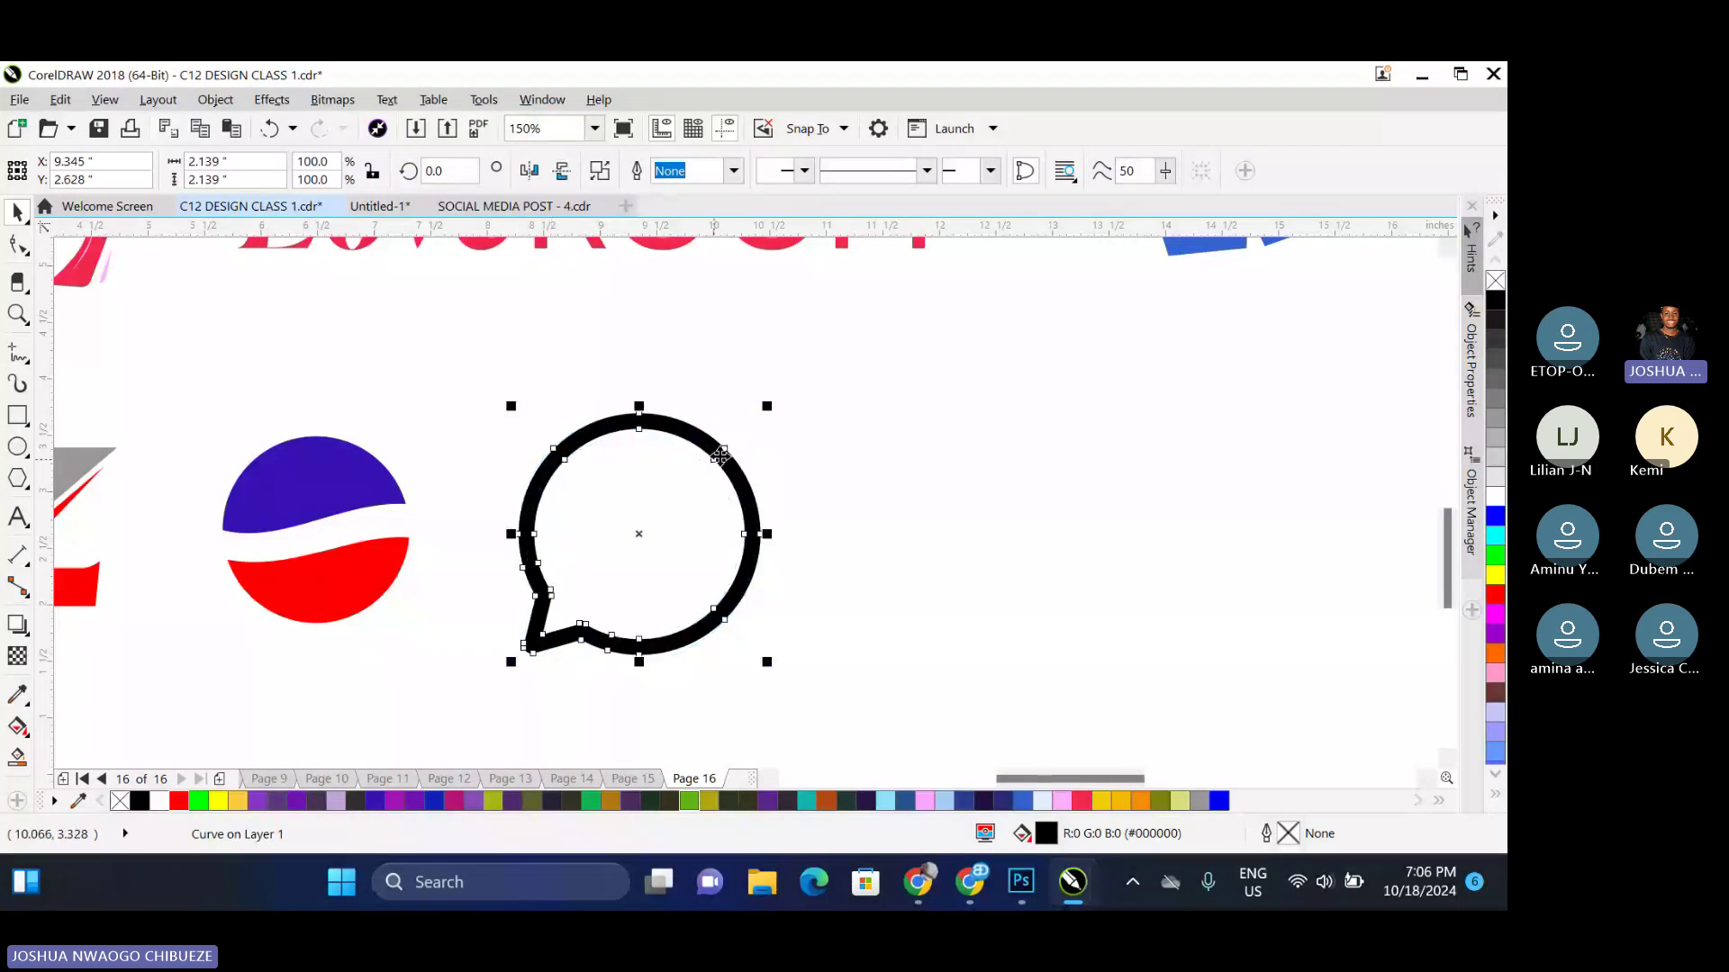
pyautogui.click(719, 455)
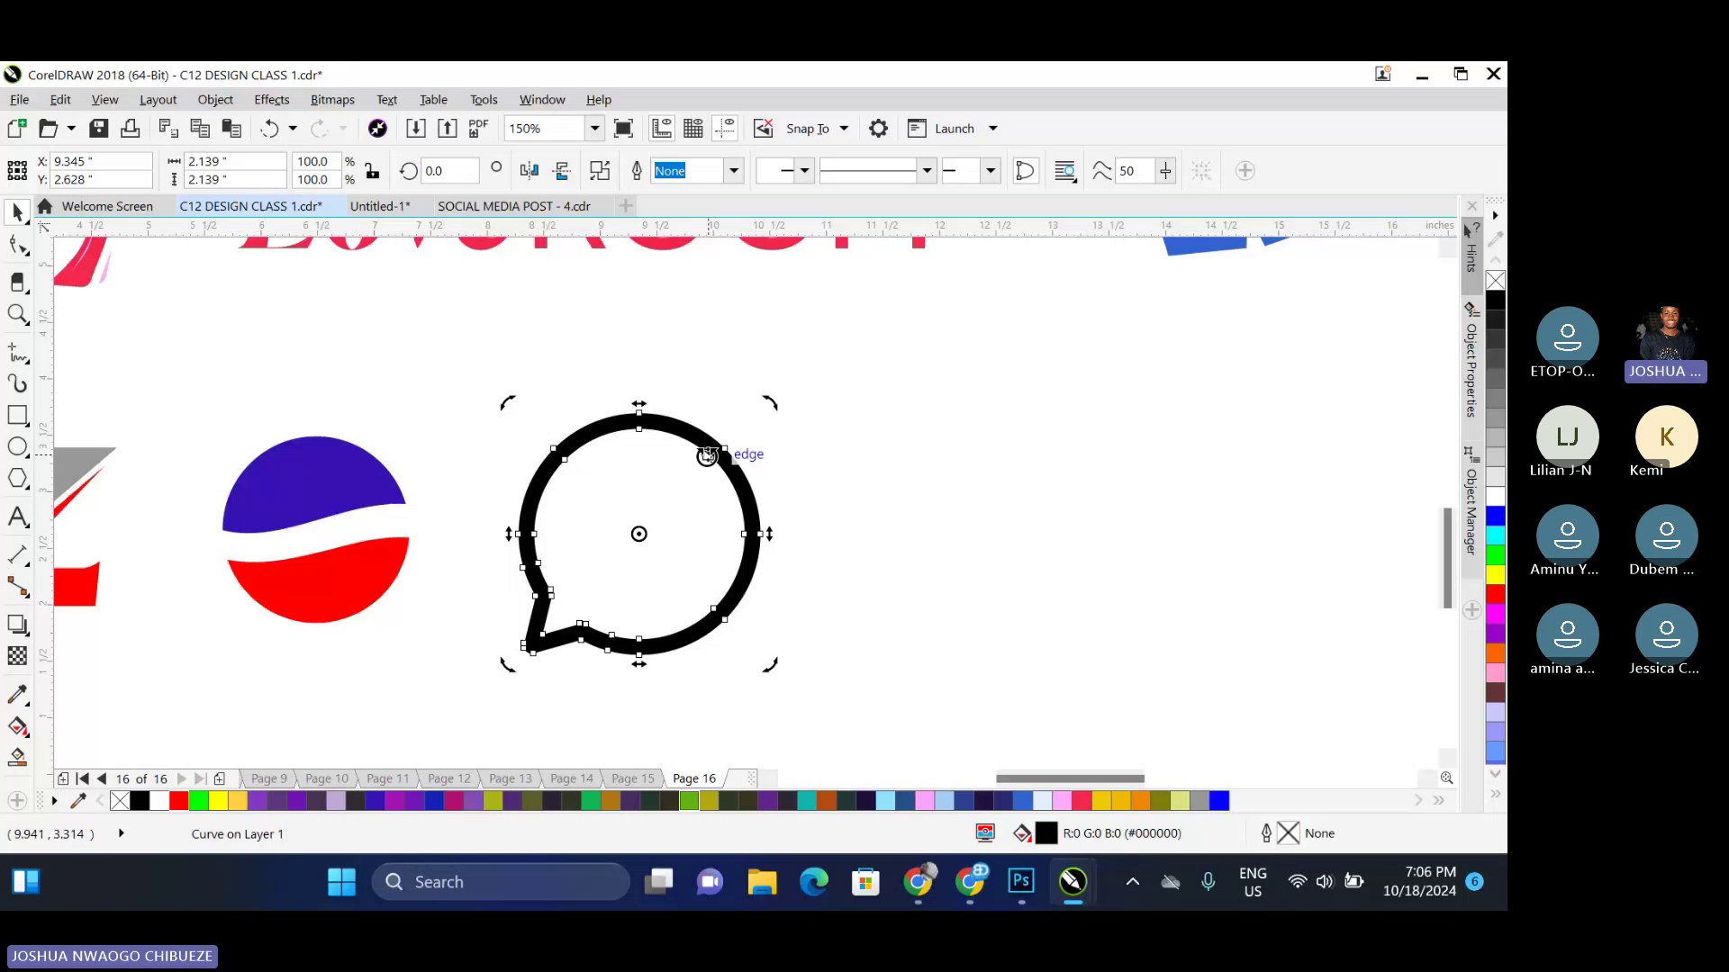
# Break the bubble outline apart, delete the smaller inner shape, and place the larger rounded bubble beside the red and blue icon
pyautogui.rightClick(707, 457)
pyautogui.click(818, 350)
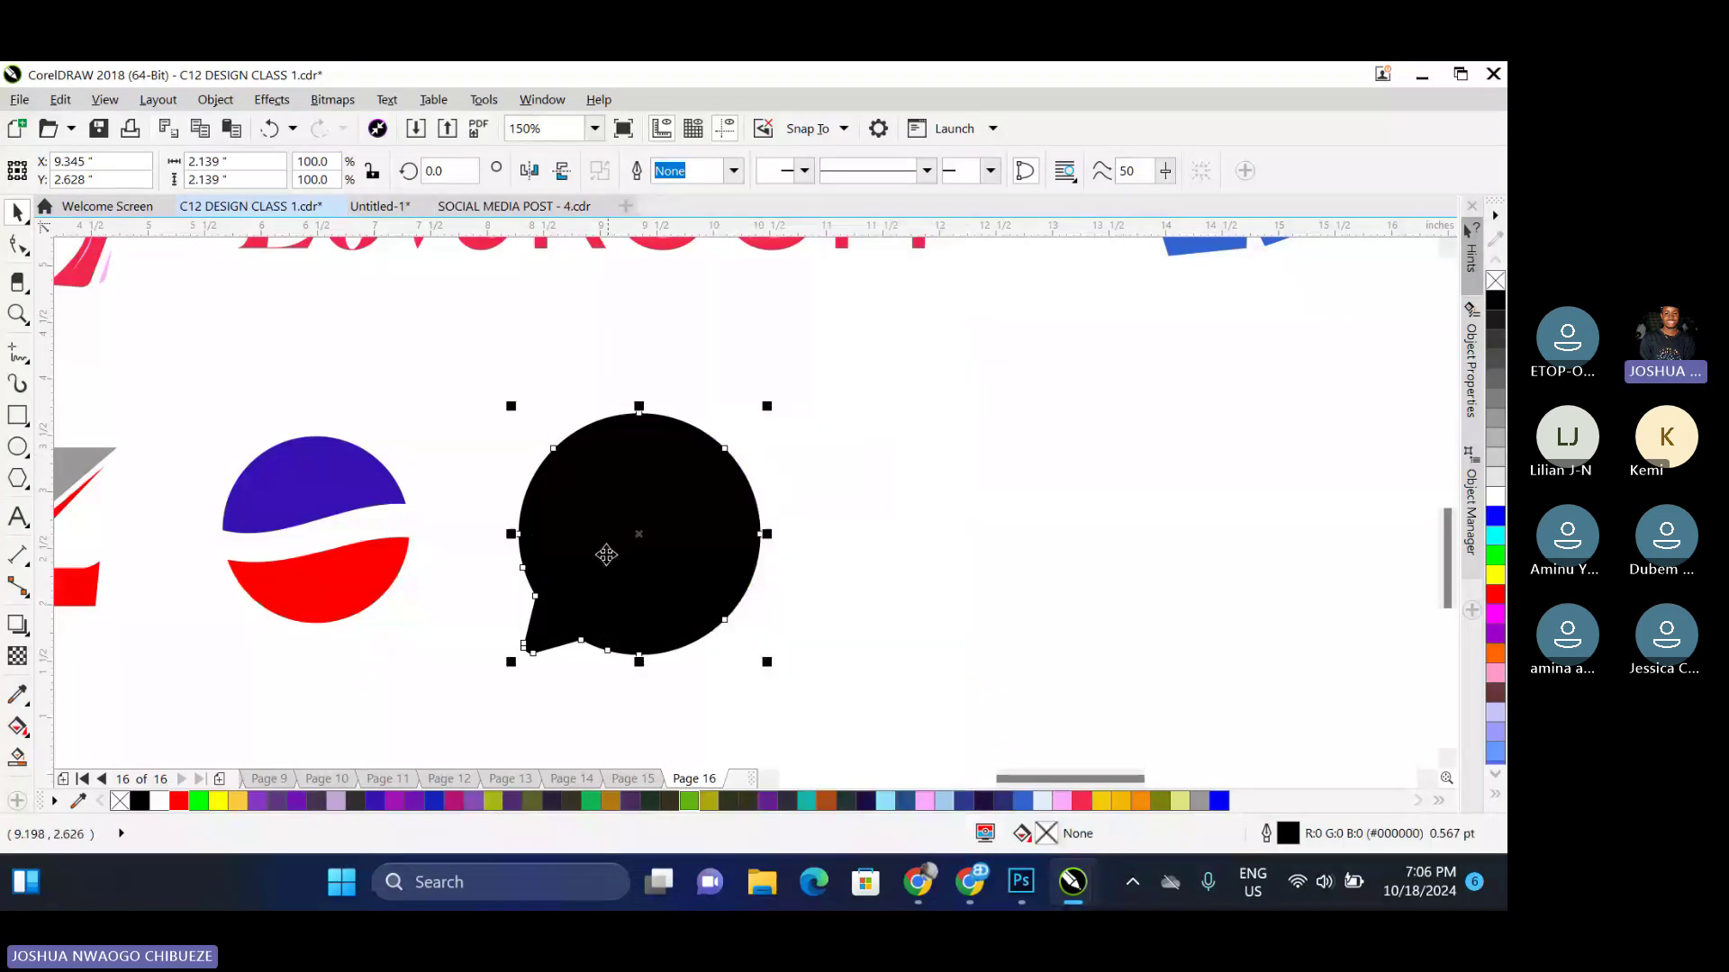
pyautogui.moveTo(606, 554); pyautogui.dragTo(925, 567)
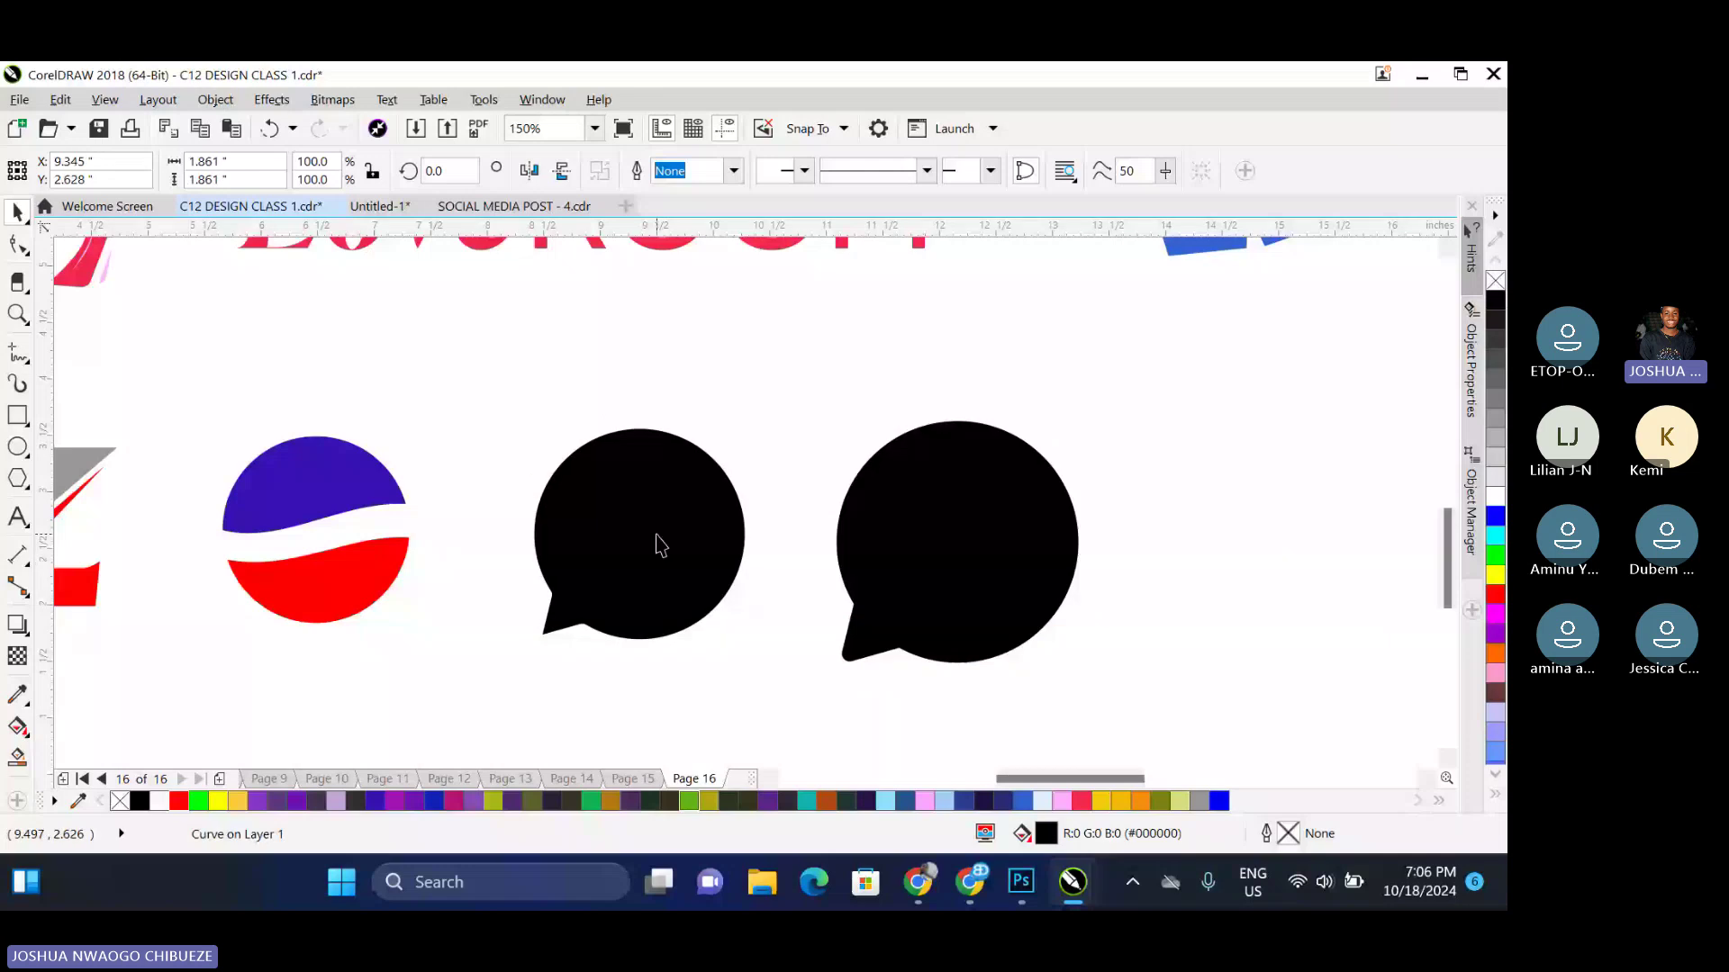
pyautogui.click(659, 545)
pyautogui.press('Delete')
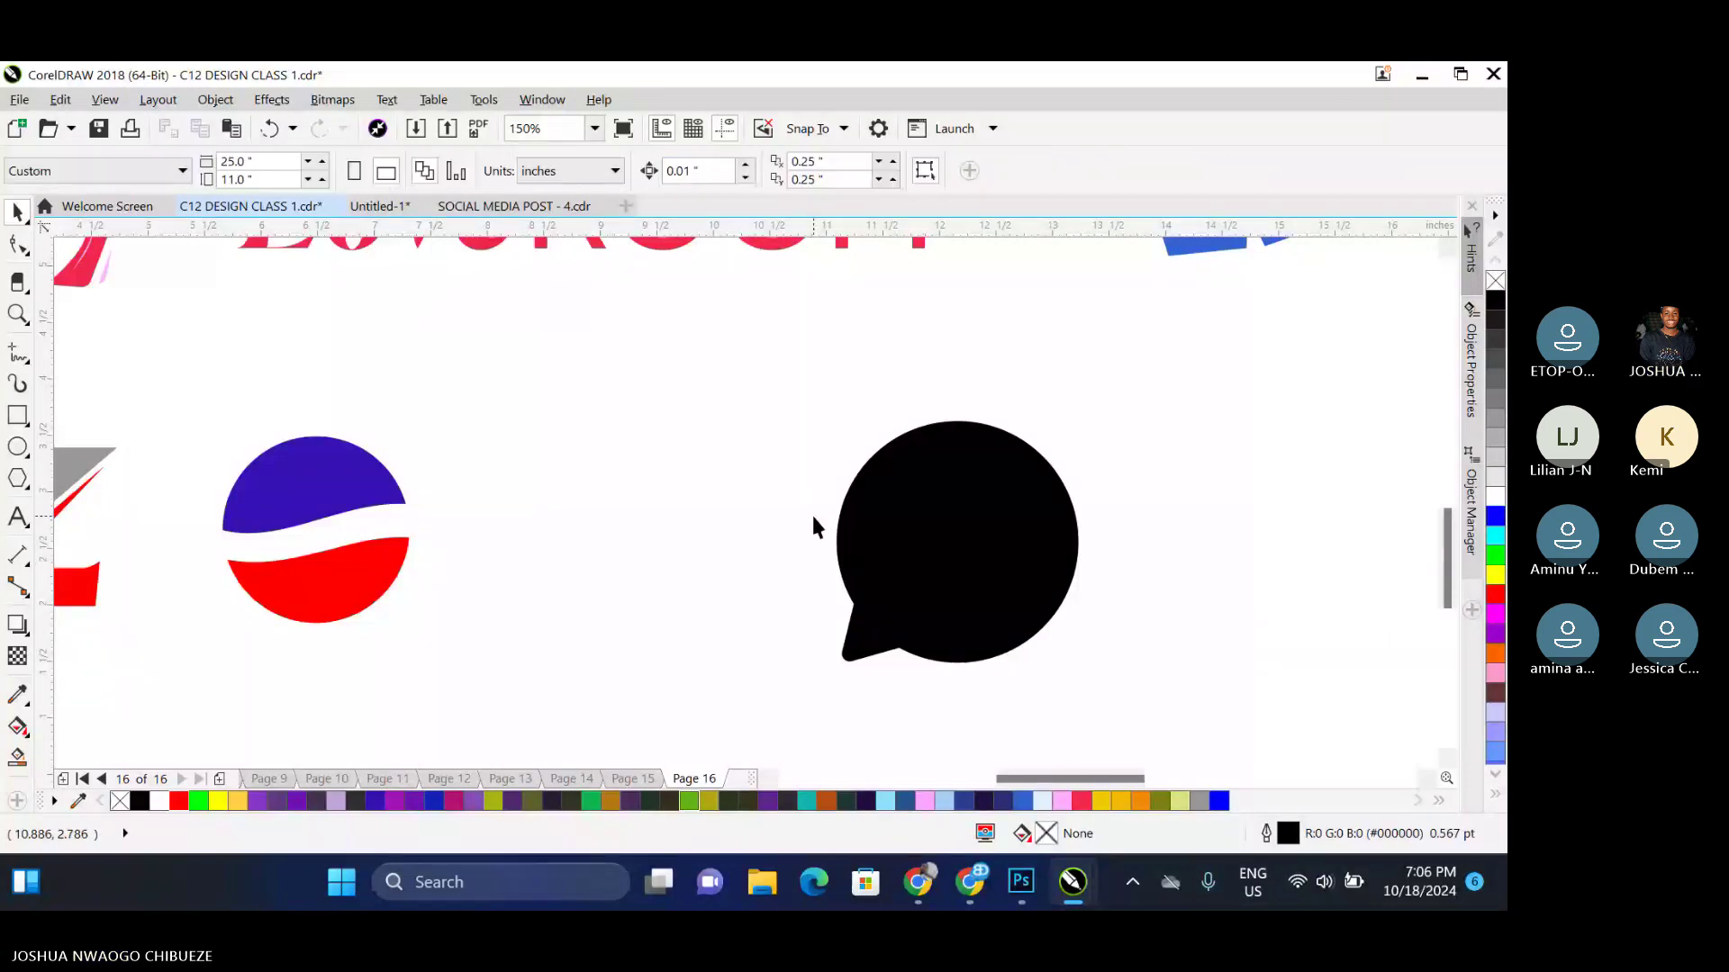
pyautogui.moveTo(927, 543); pyautogui.dragTo(636, 529)
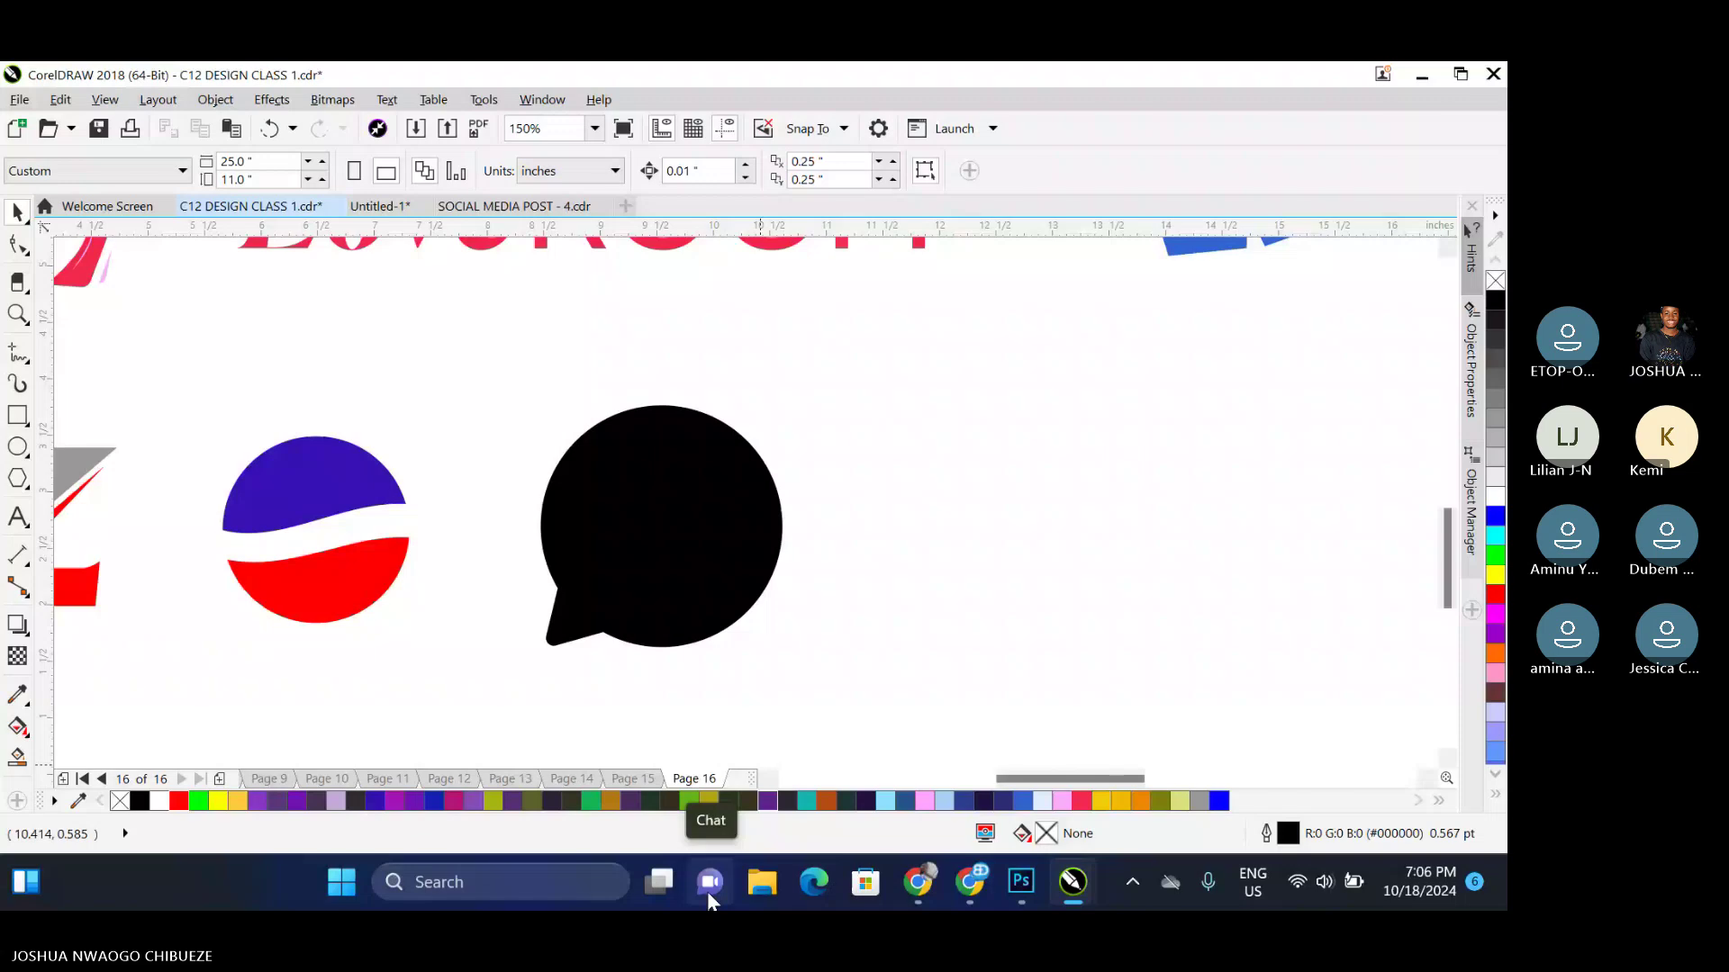
# Add a white, outline-free rectangle about 0.875 × 0.813 inches with 0.079-inch rounded corners inside the black bubble
pyautogui.press('F6')
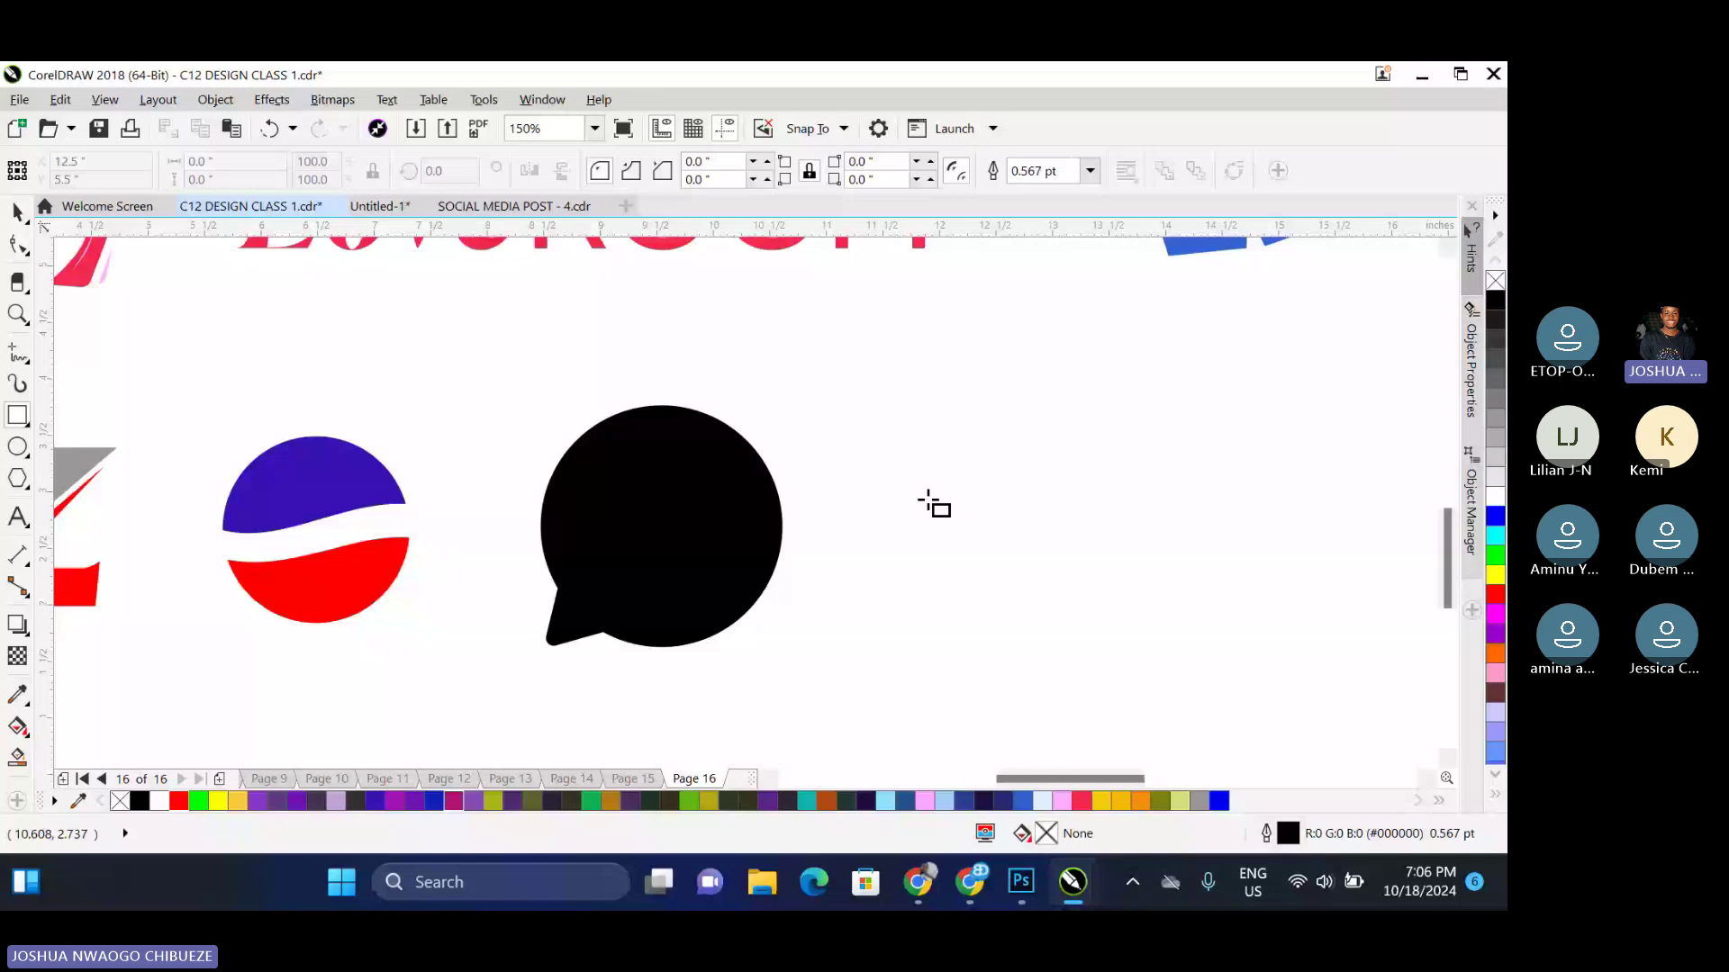
pyautogui.hotkey('ctrl', 'v')
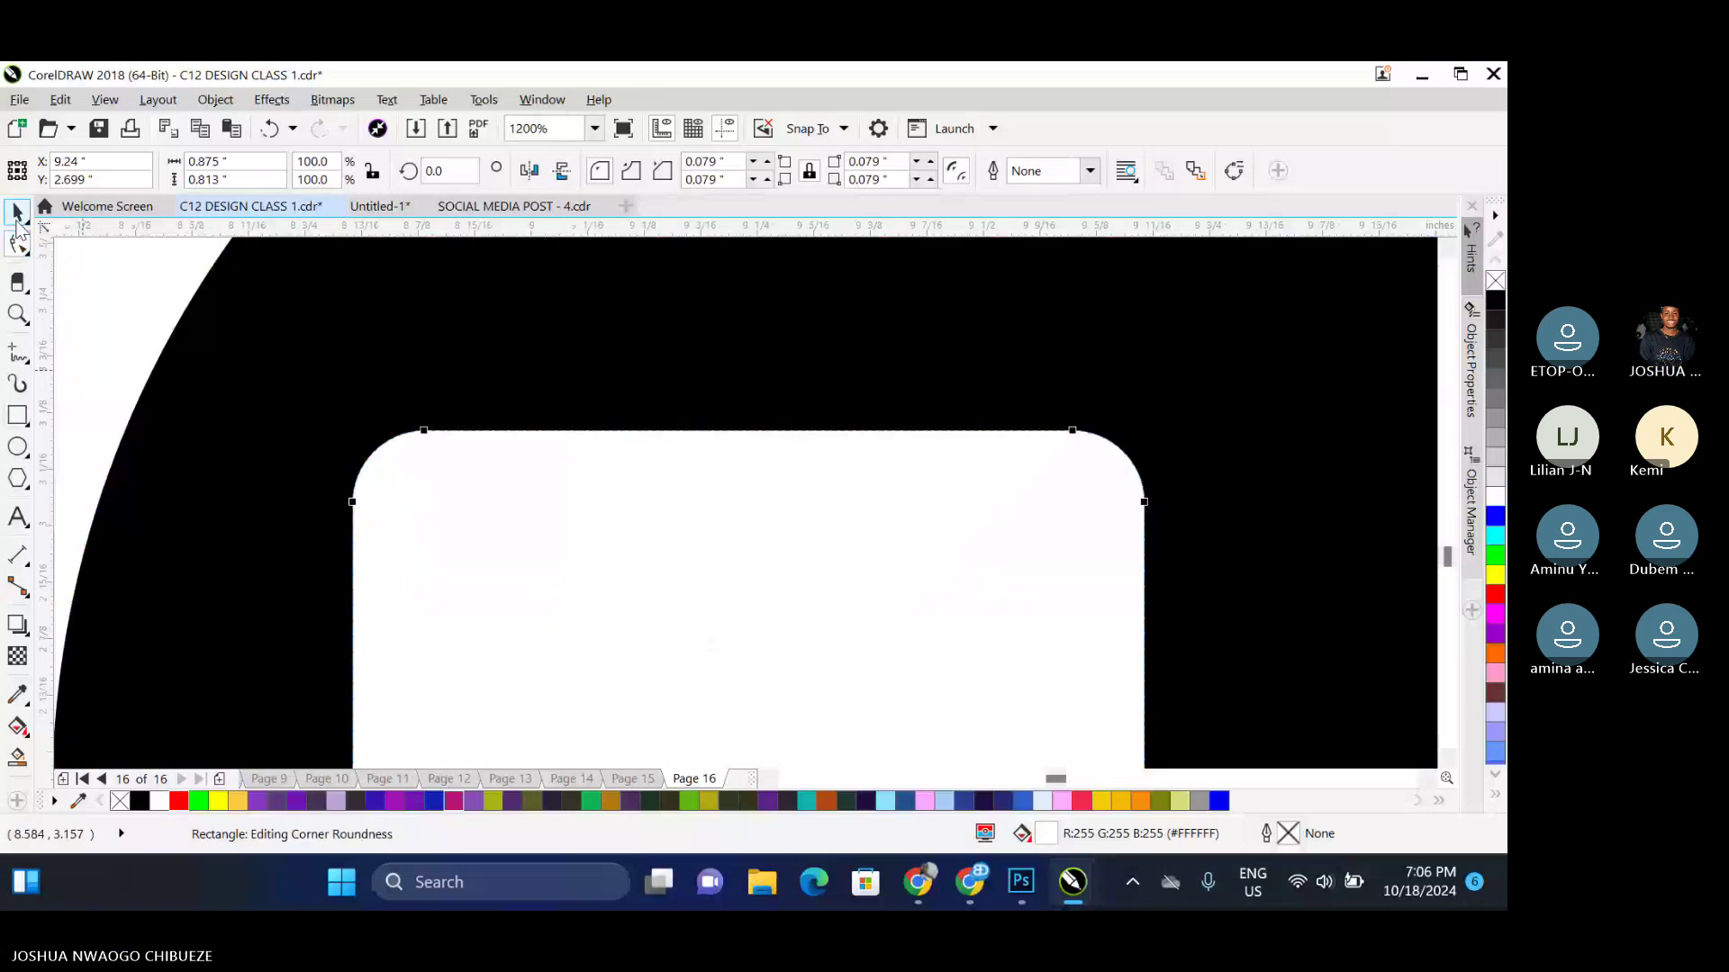
pyautogui.click(16, 215)
pyautogui.scroll(-9, 878, 439)
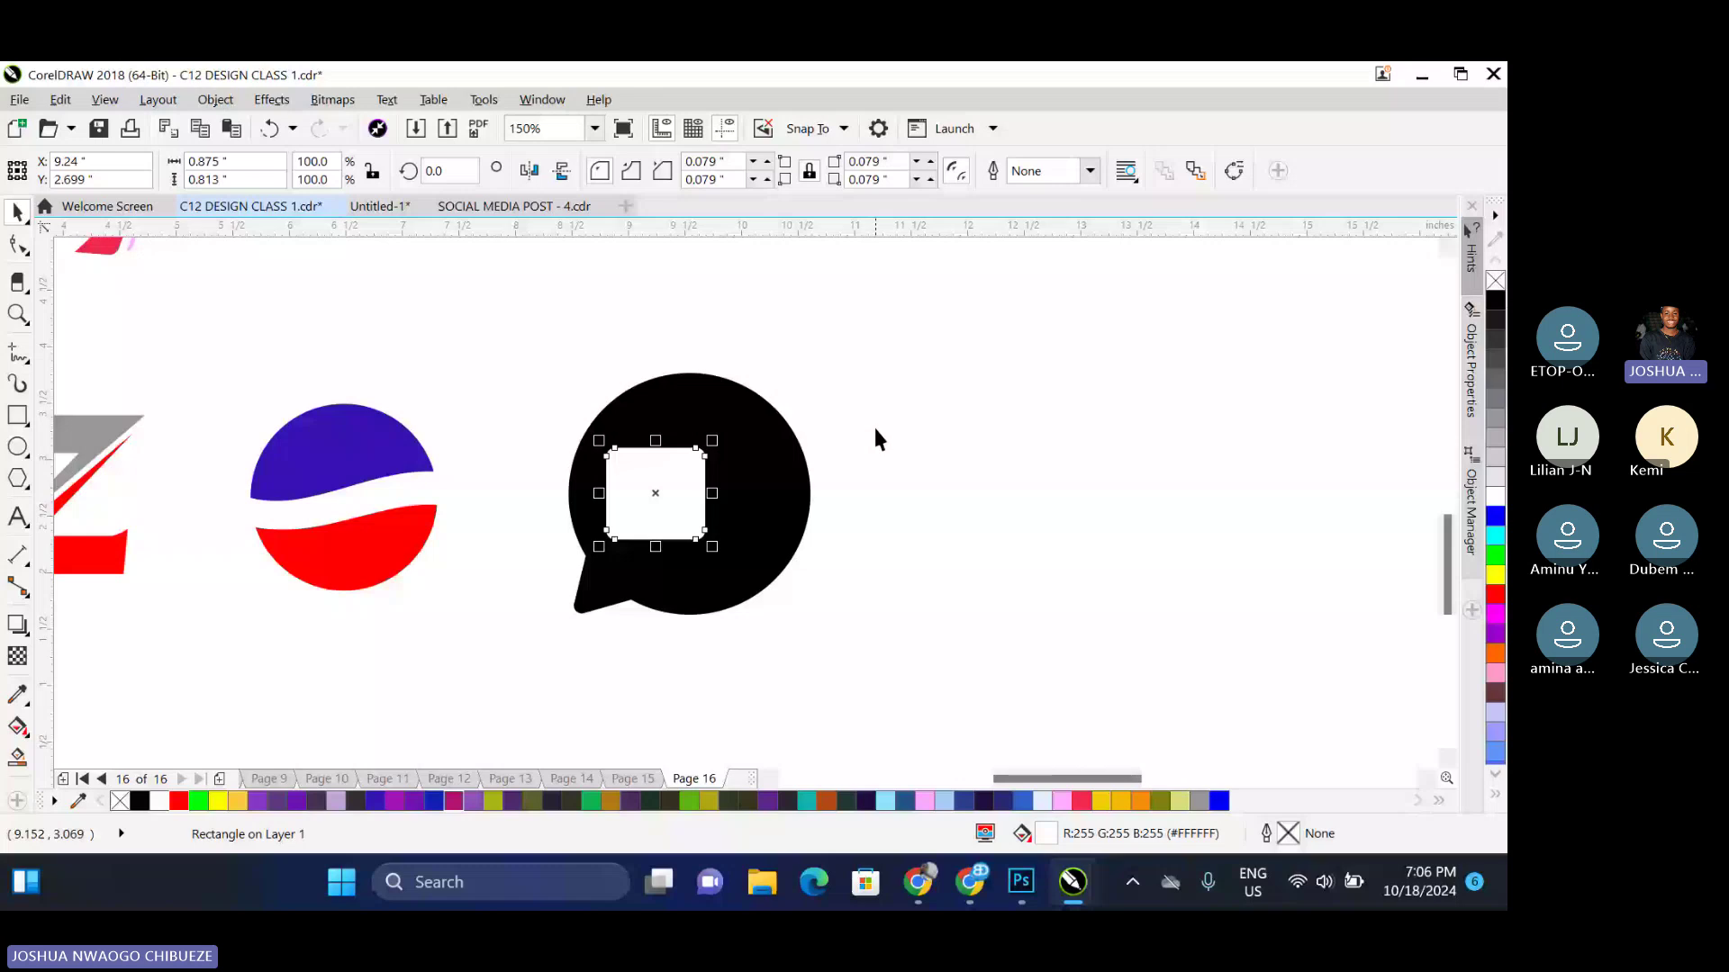
# Draw a triangle beside the speech bubble, overlap its upper part with a rectangle, and subtract the rectangle to leave a trapezoid
pyautogui.scroll(3, 876, 432)
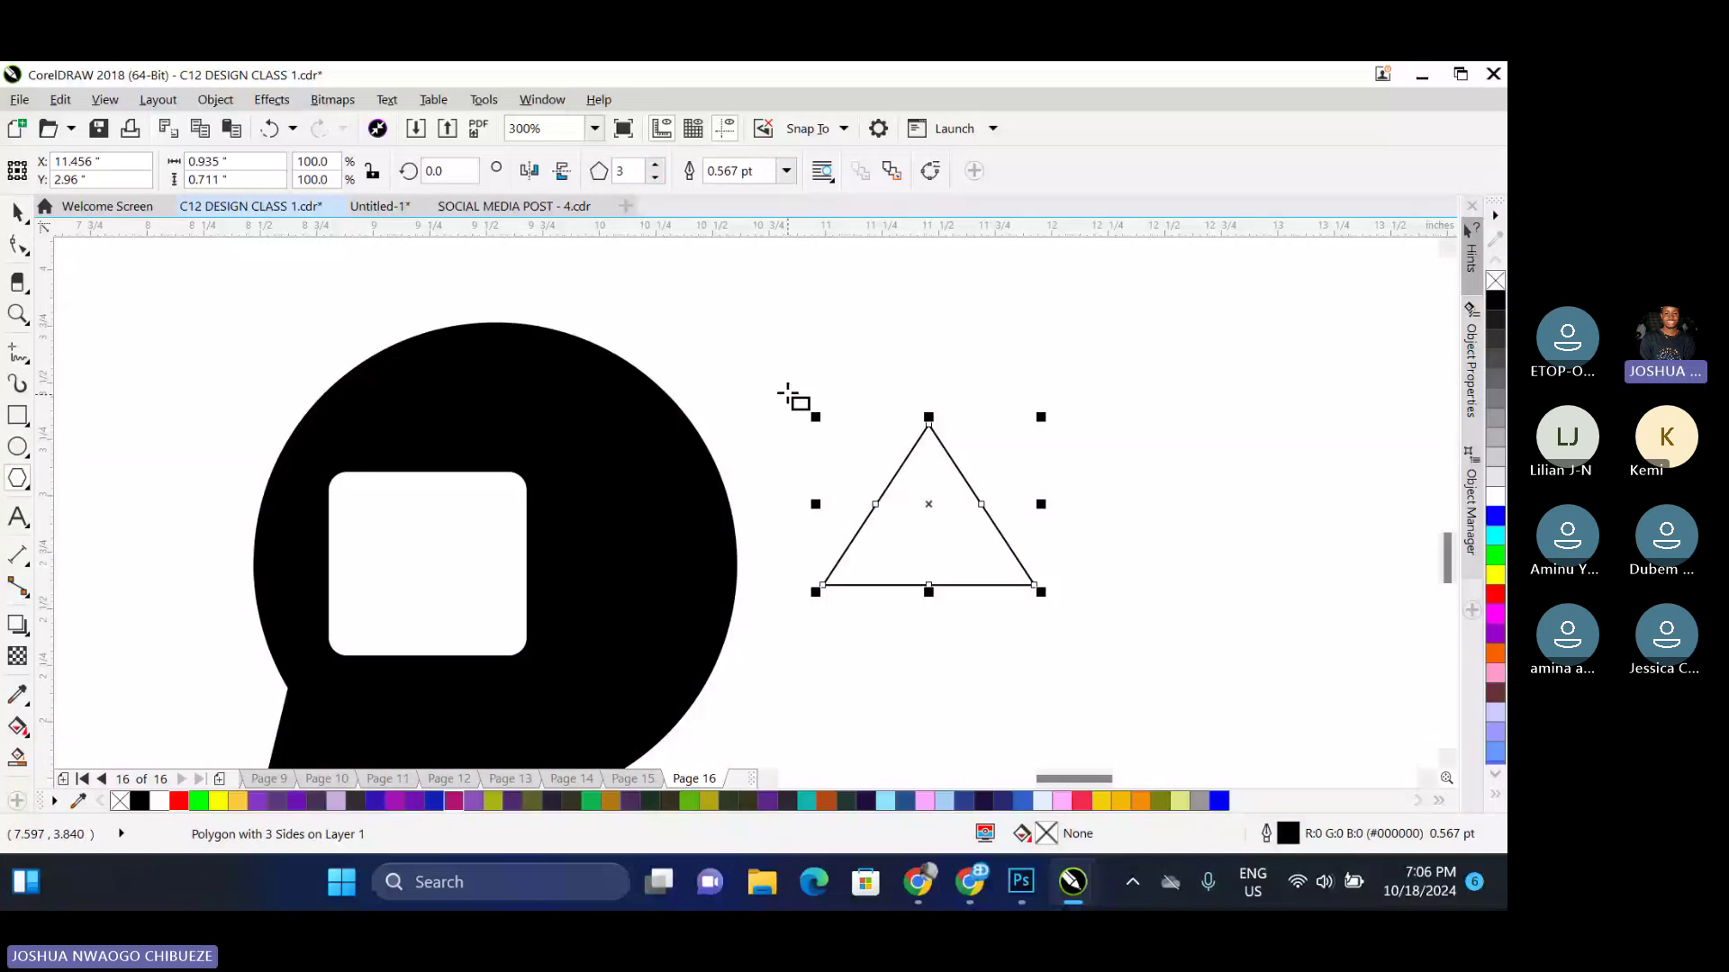
pyautogui.moveTo(788, 389); pyautogui.dragTo(1078, 541)
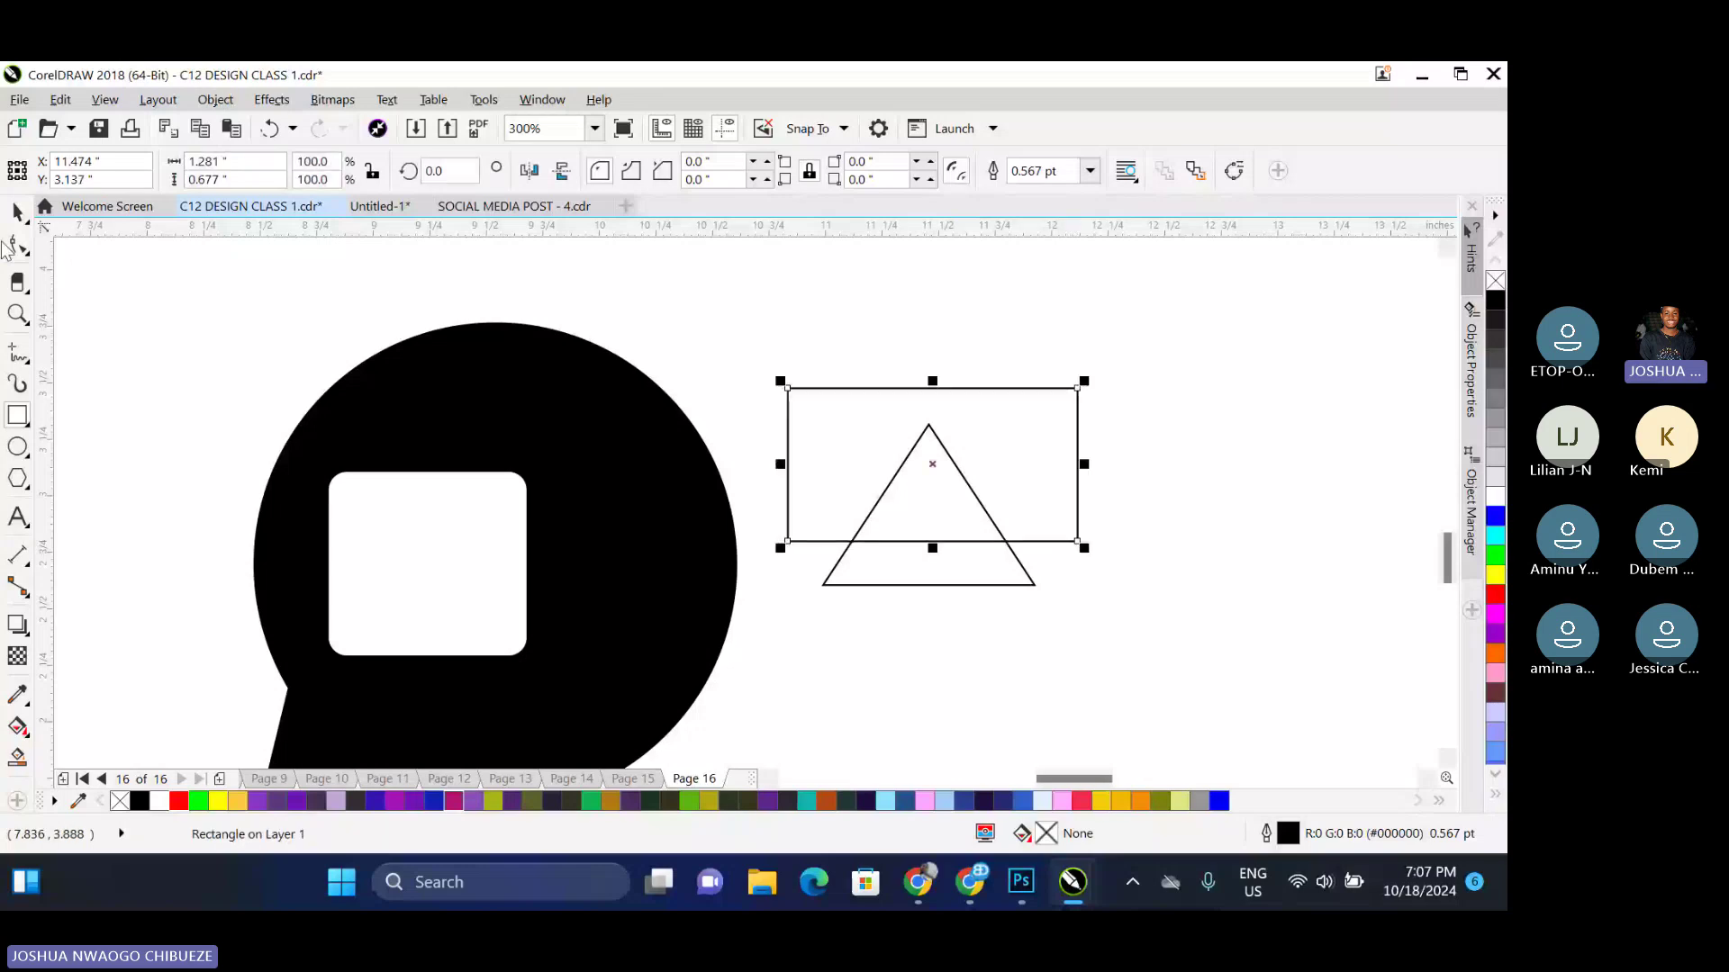
pyautogui.press('space')
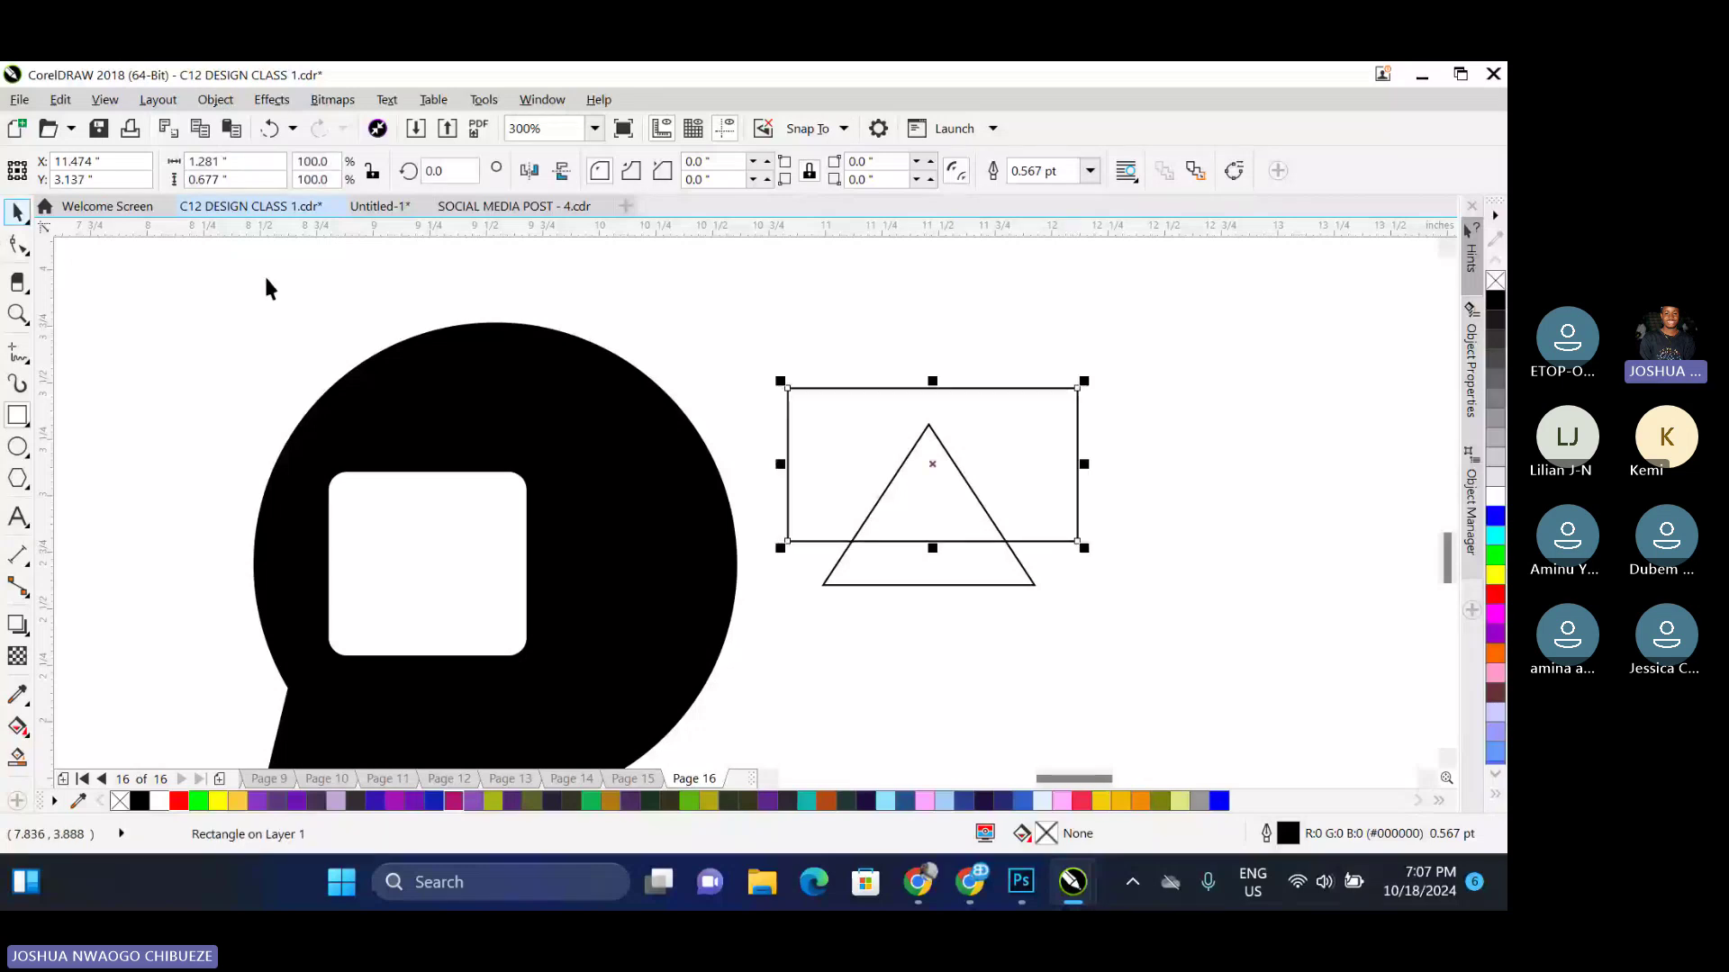
pyautogui.keyDown('shift'); pyautogui.click(947, 577); pyautogui.keyUp('shift')
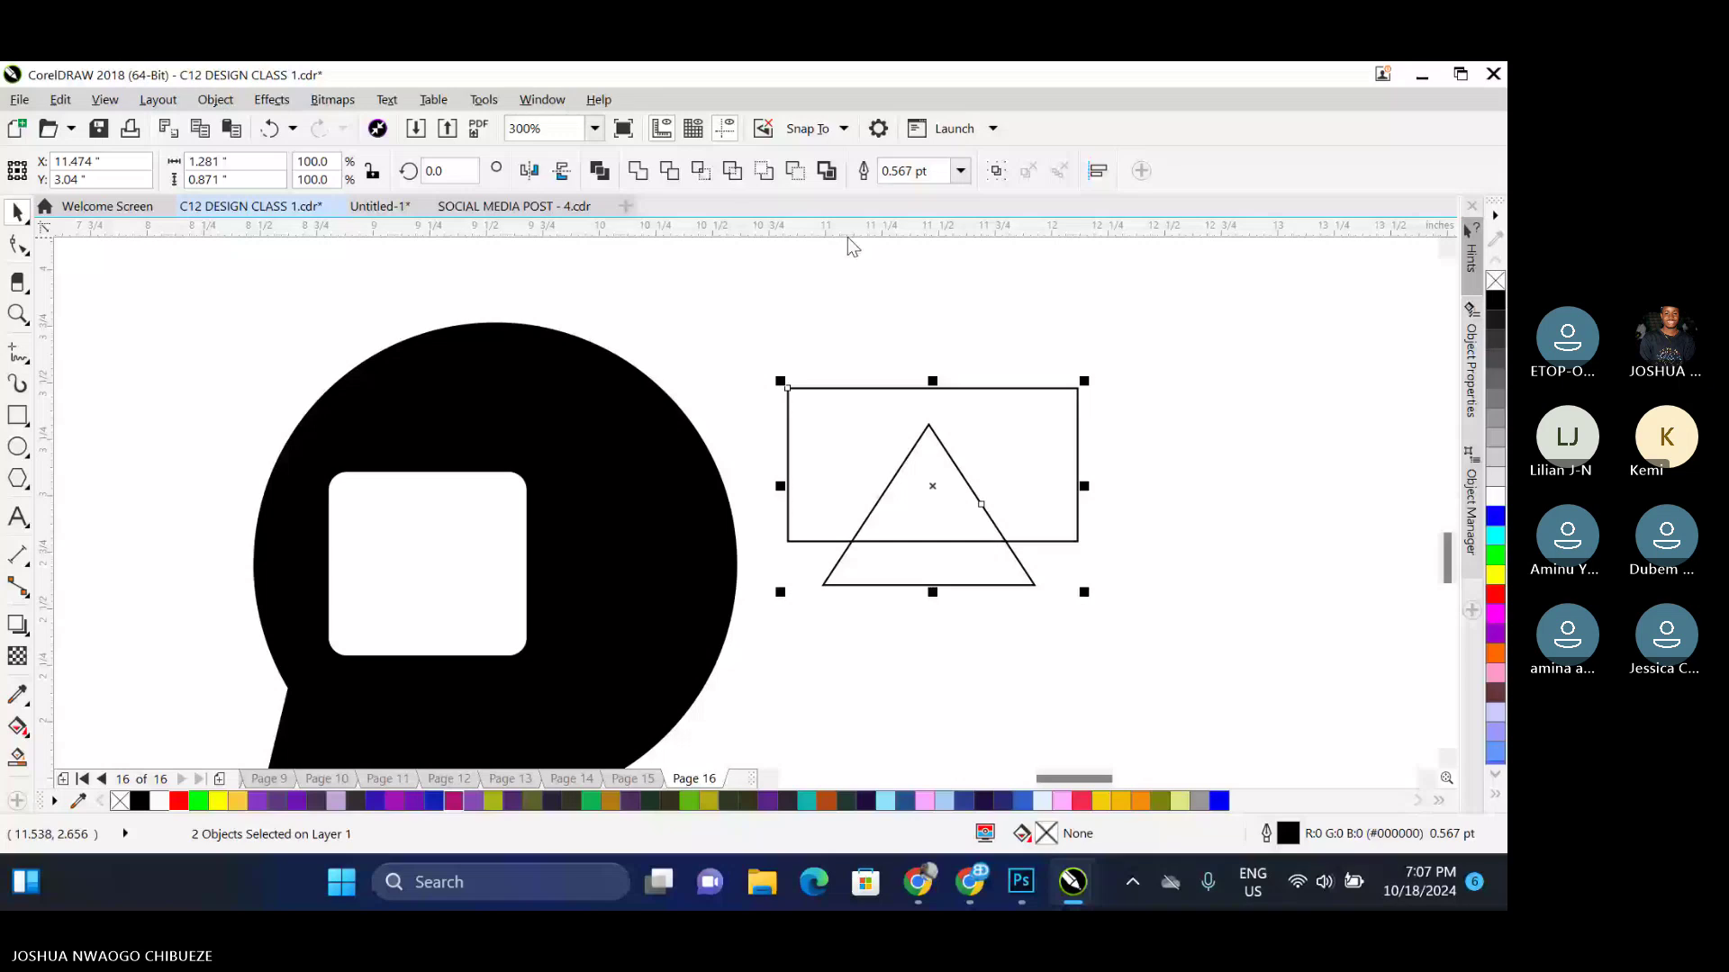
pyautogui.click(795, 170)
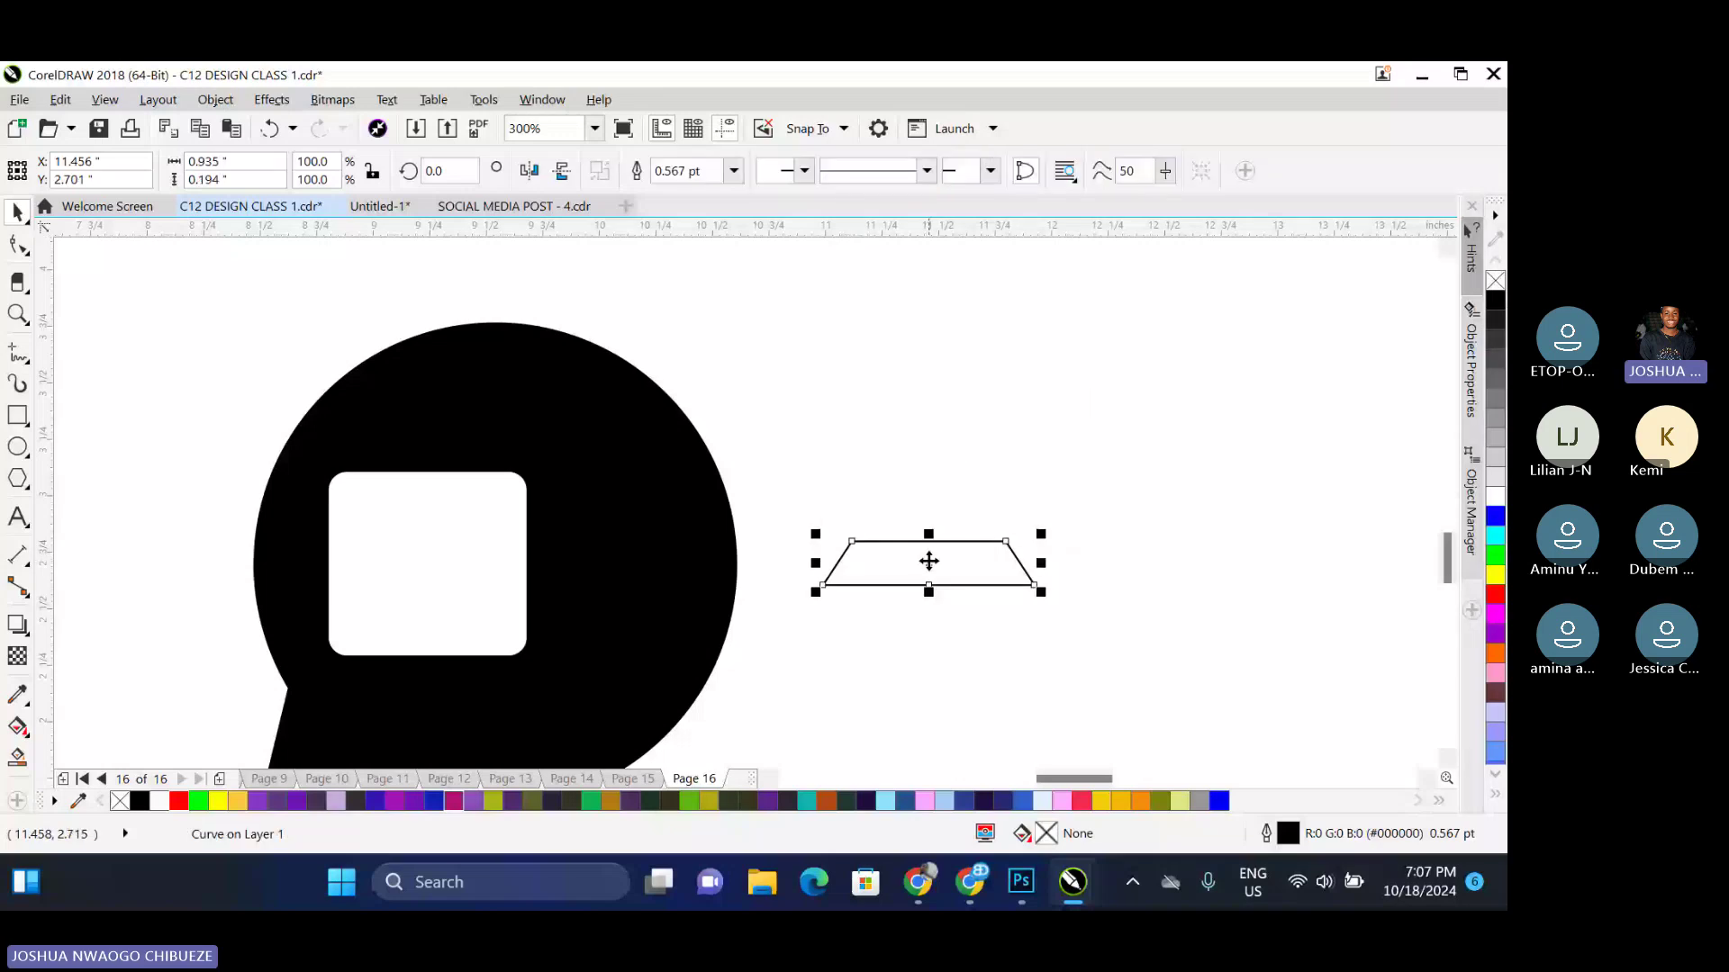
# Narrow the trapezoid to about 0.633 inches wide, rotate it 90 degrees, and place it just right of the white rounded rectangle
pyautogui.moveTo(1041, 563); pyautogui.dragTo(973, 562)
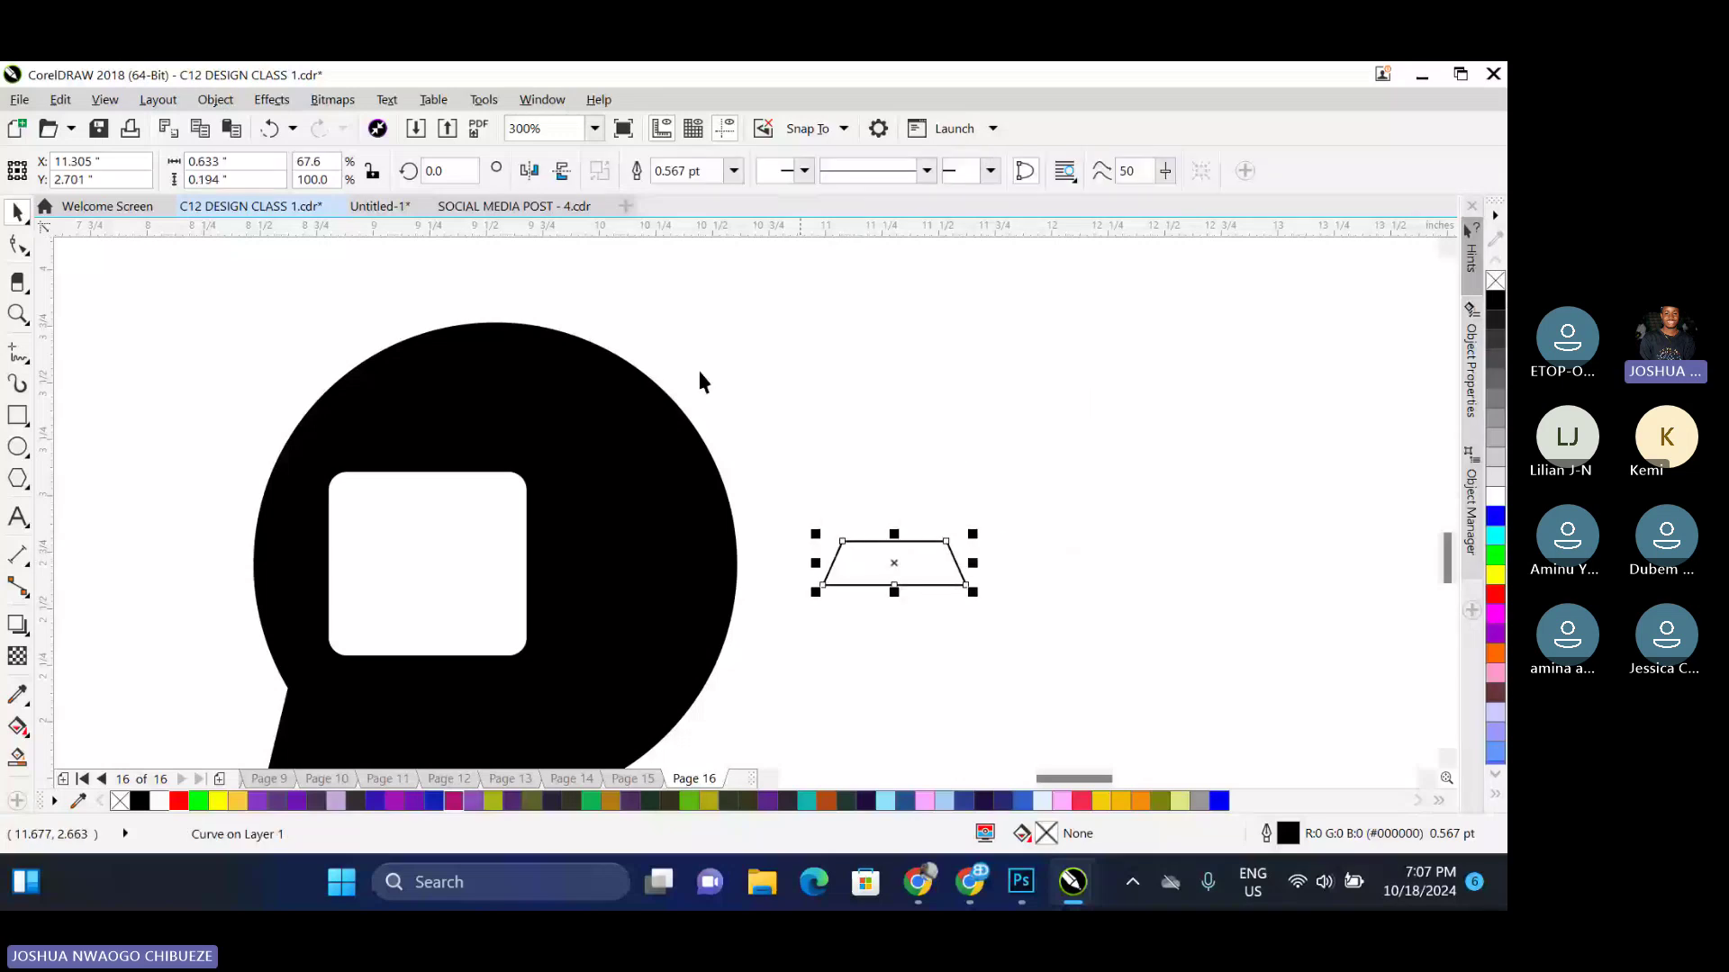
pyautogui.click(447, 170)
pyautogui.write('9')
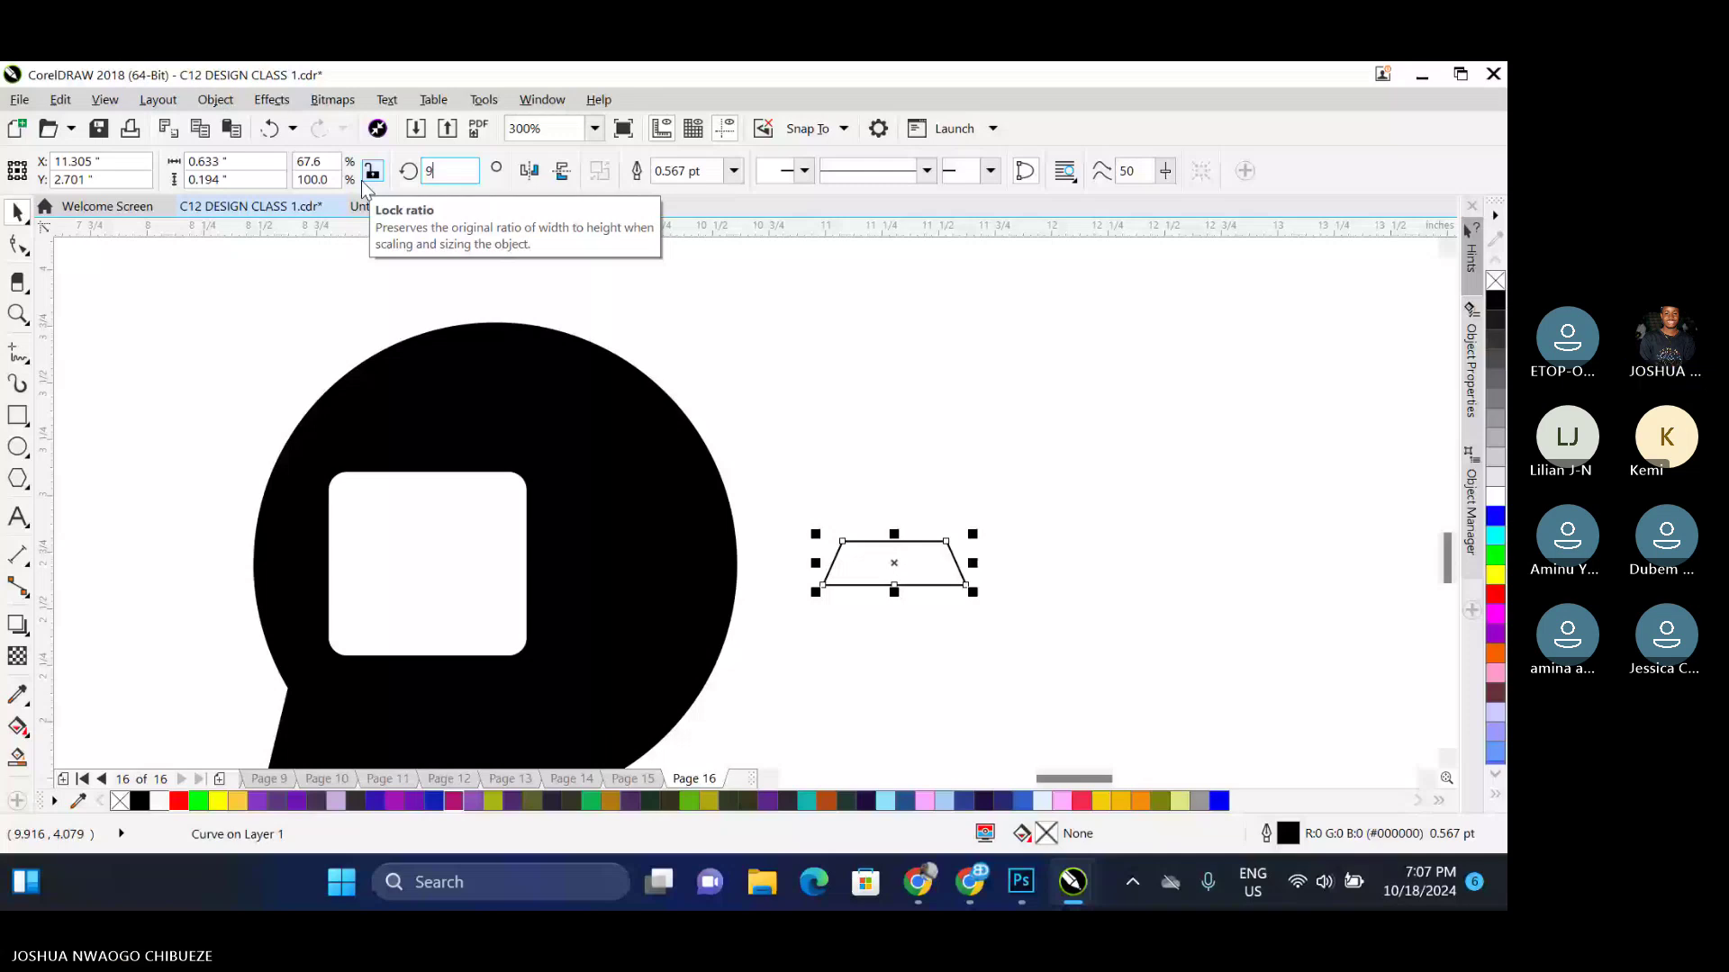
pyautogui.write('0')
pyautogui.press('Return')
pyautogui.moveTo(891, 576); pyautogui.dragTo(580, 565)
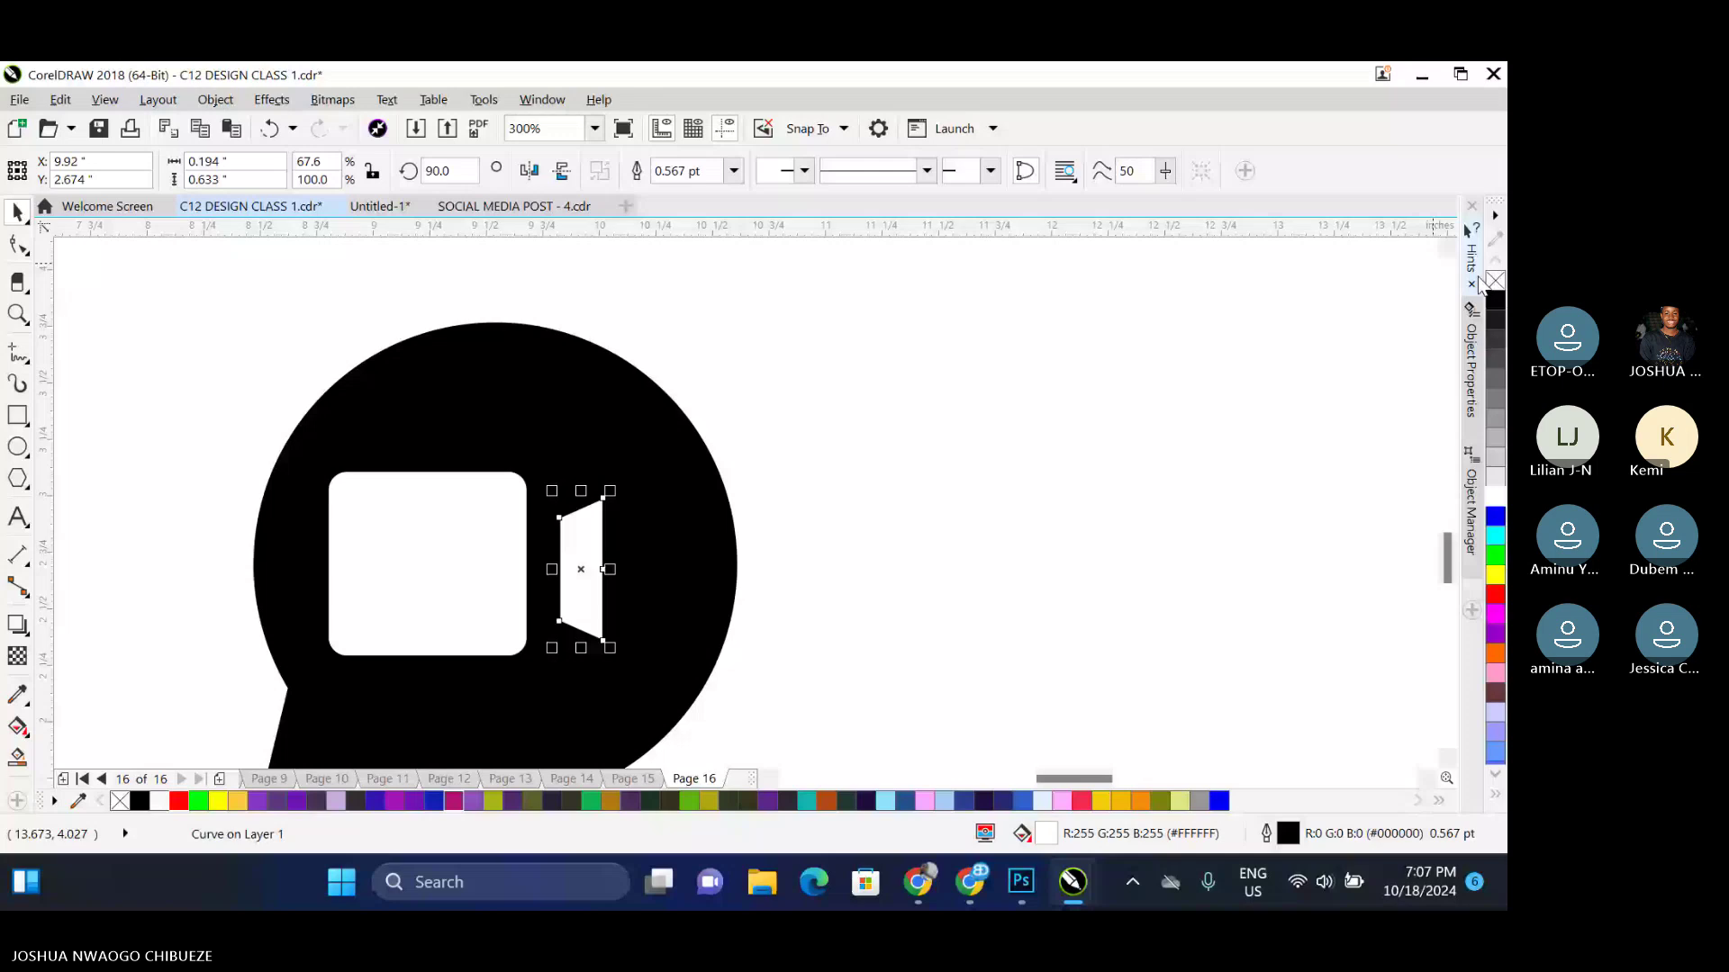
# Make the trapezoid white without an outline and line it up vertically with the white rounded rectangle
pyautogui.rightClick(1494, 280)
pyautogui.moveTo(577, 546); pyautogui.dragTo(565, 539)
pyautogui.moveTo(866, 391); pyautogui.dragTo(386, 646)
# Give the trapezoid an 8 pt white outline with rounded corners
pyautogui.click(734, 170)
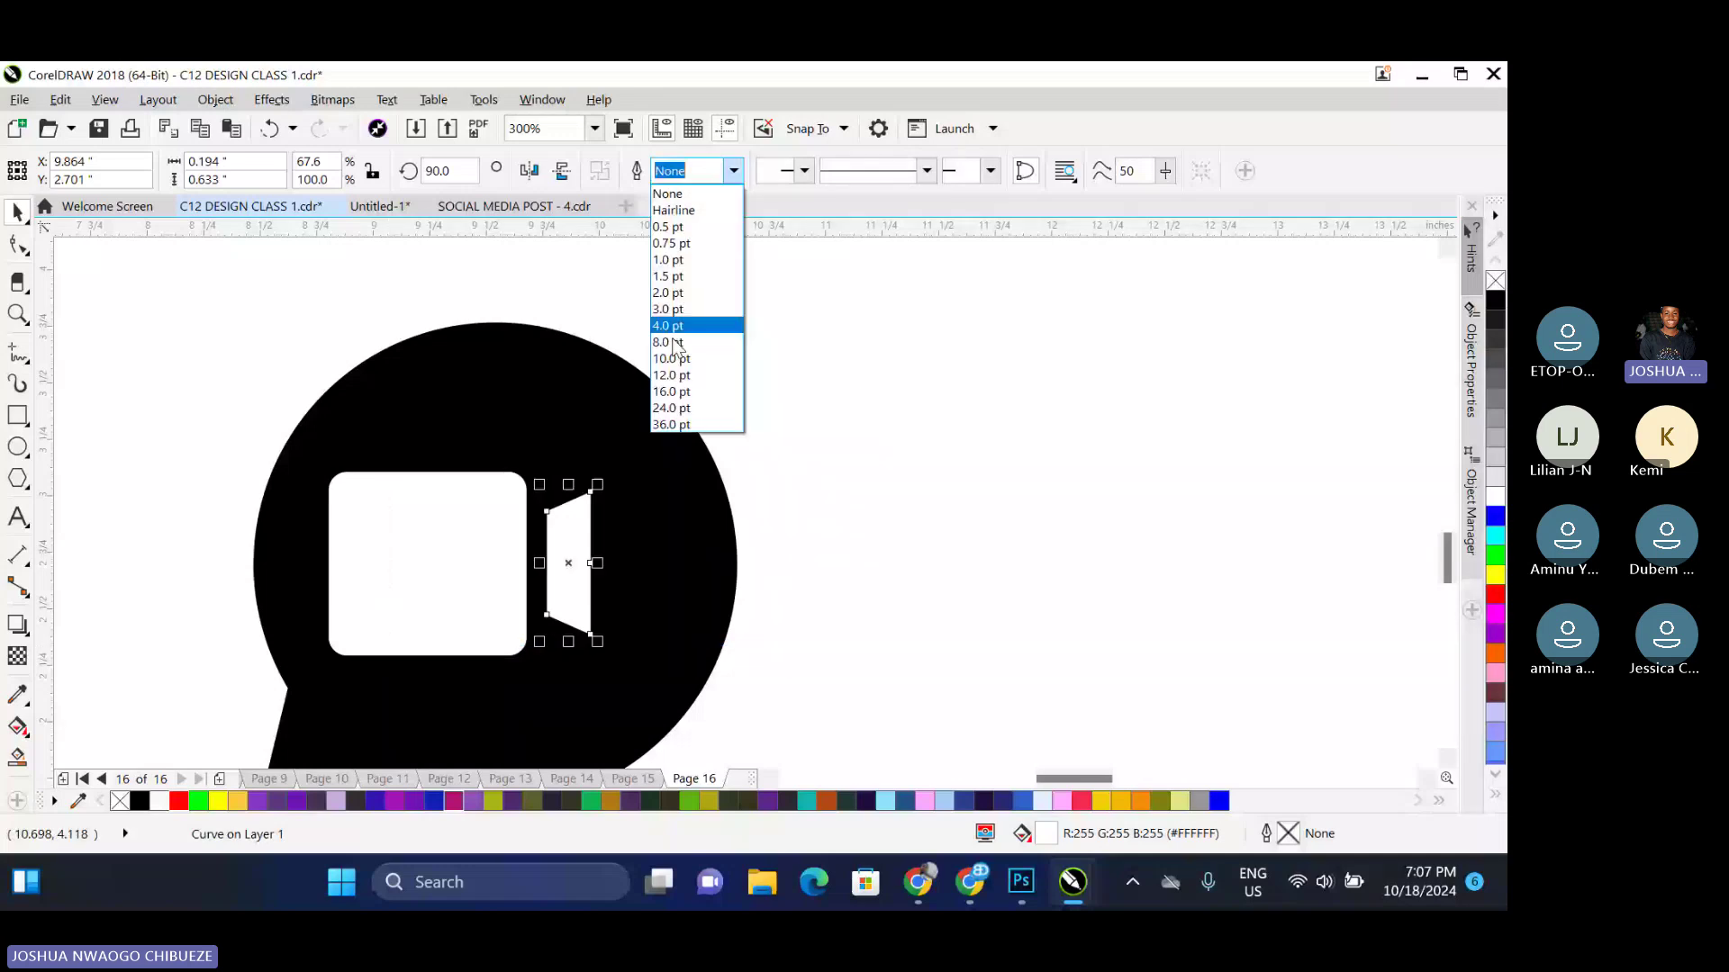
pyautogui.click(670, 342)
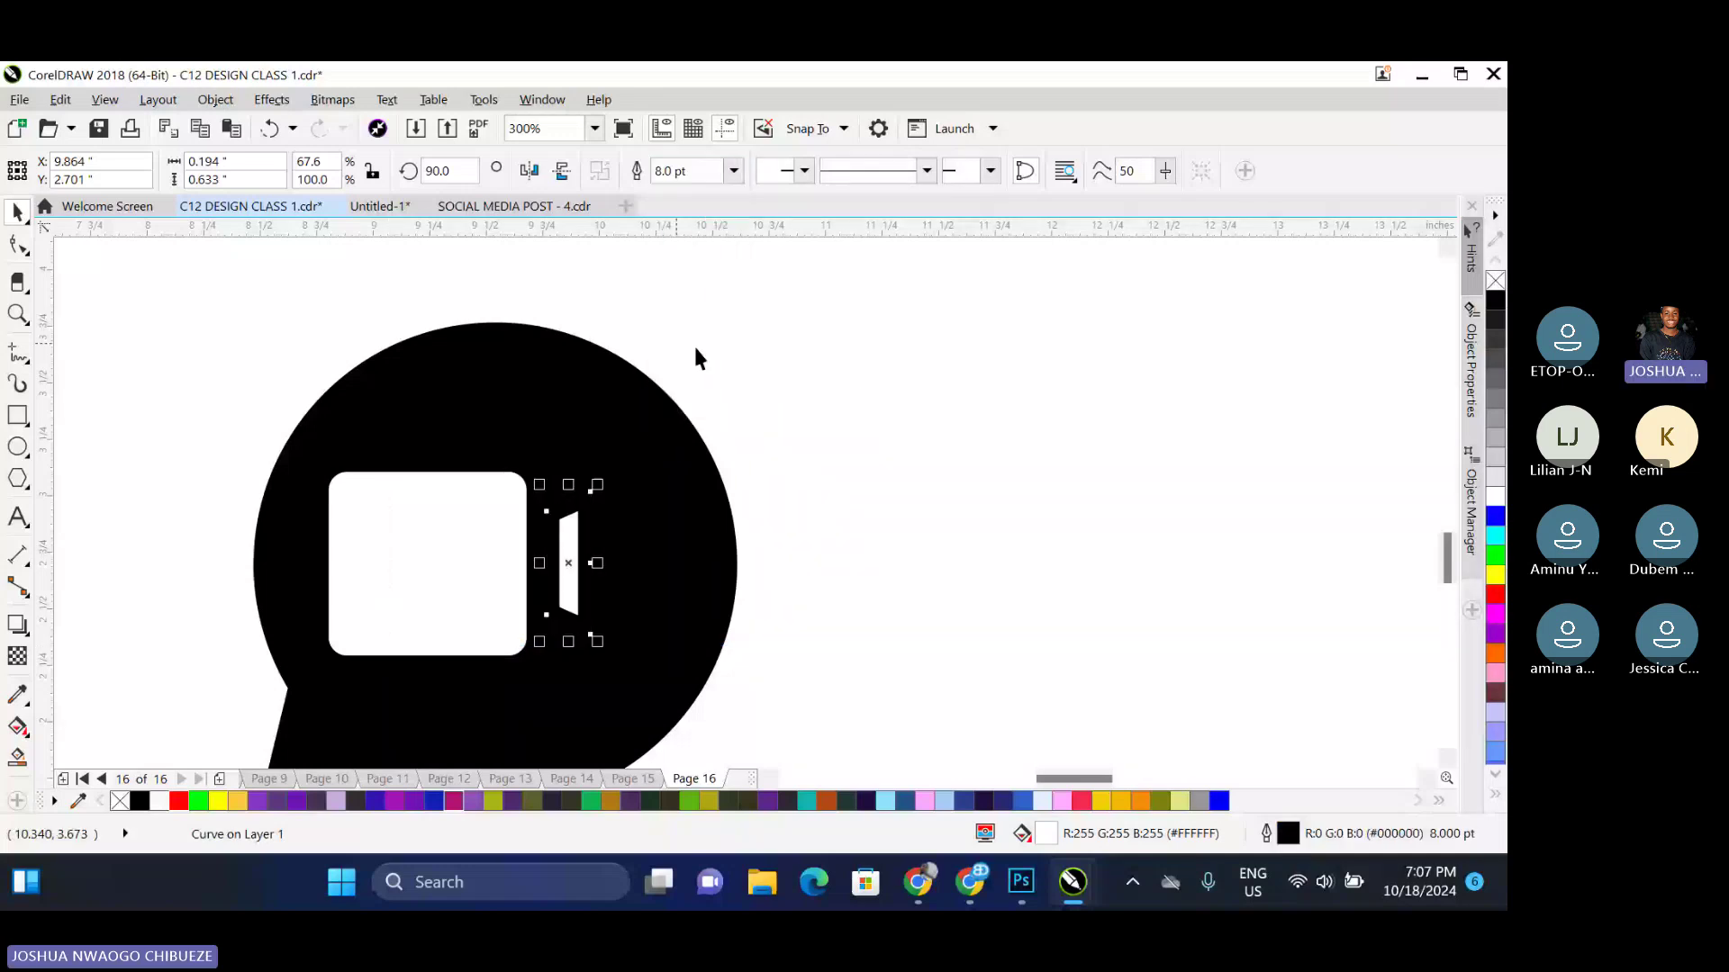
pyautogui.press('F12')
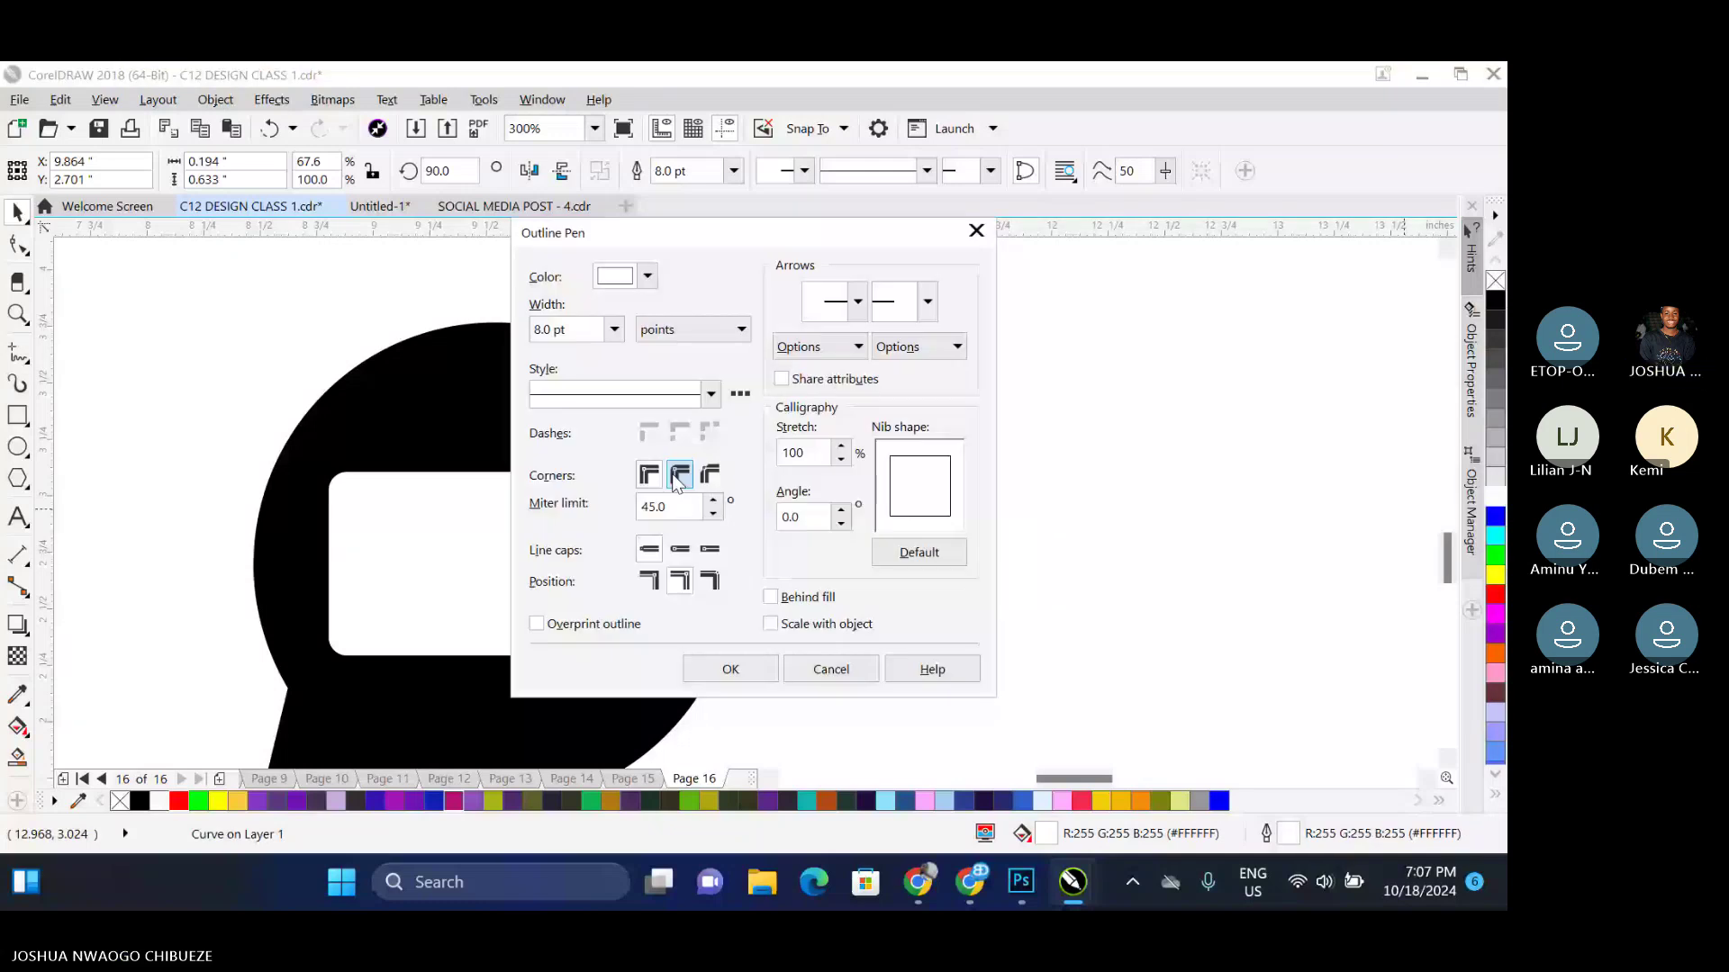
pyautogui.press('Return')
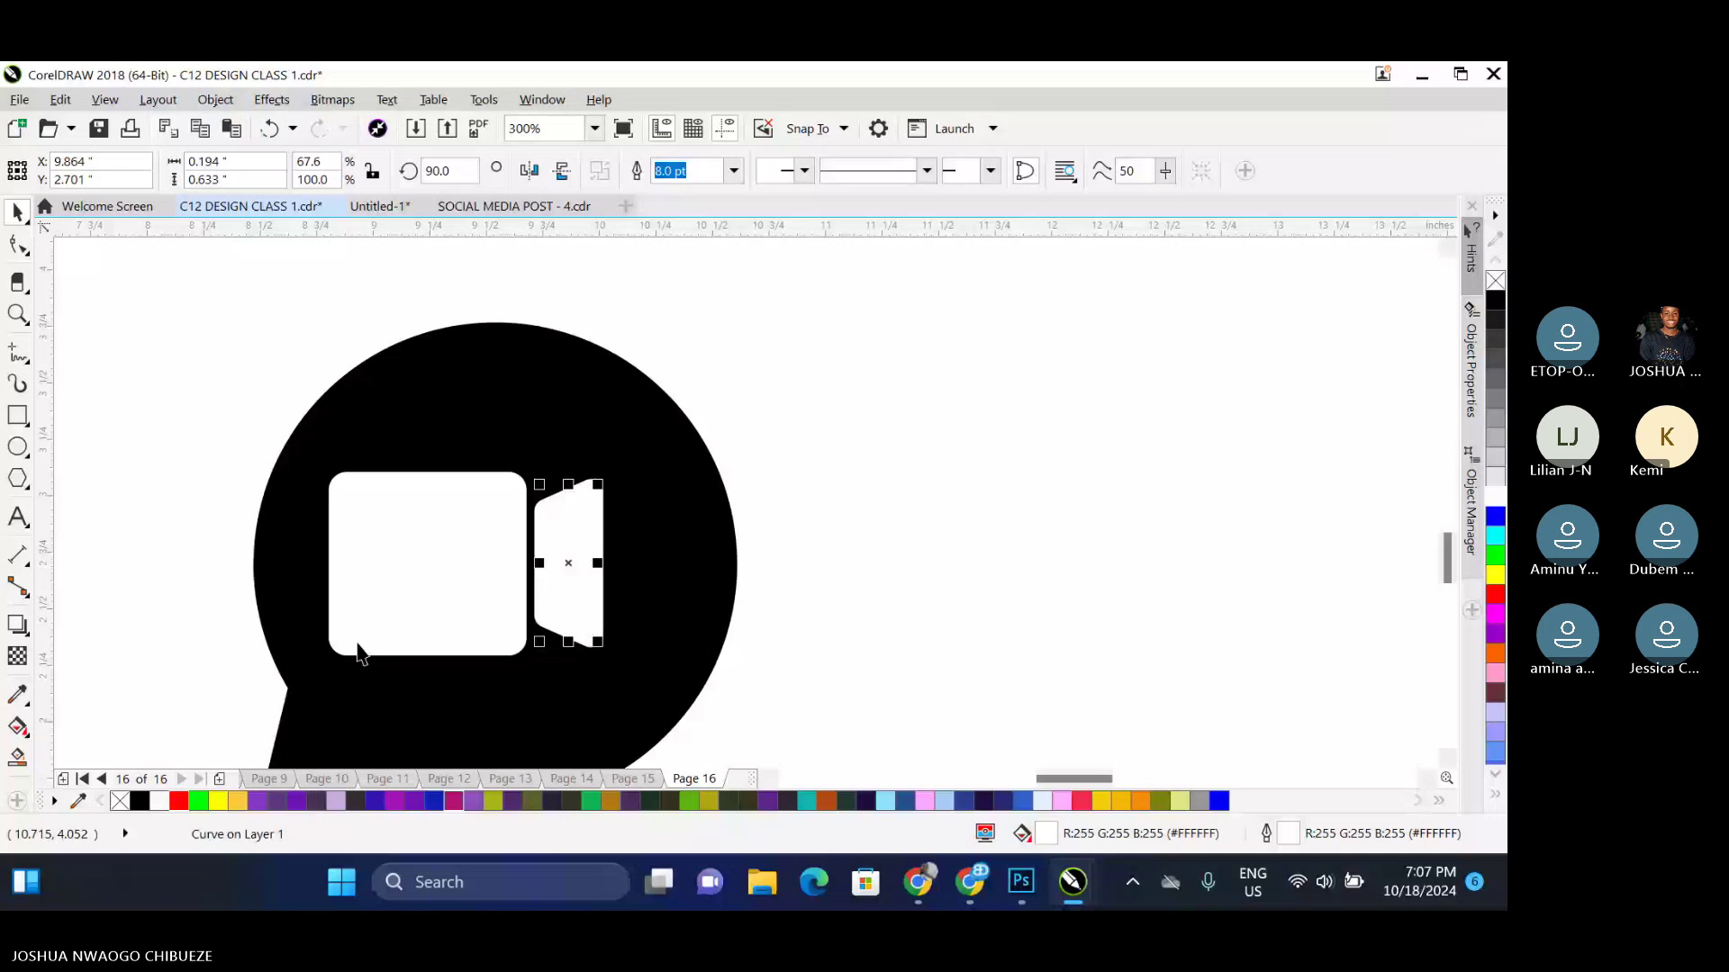
pyautogui.moveTo(688, 549); pyautogui.dragTo(675, 550)
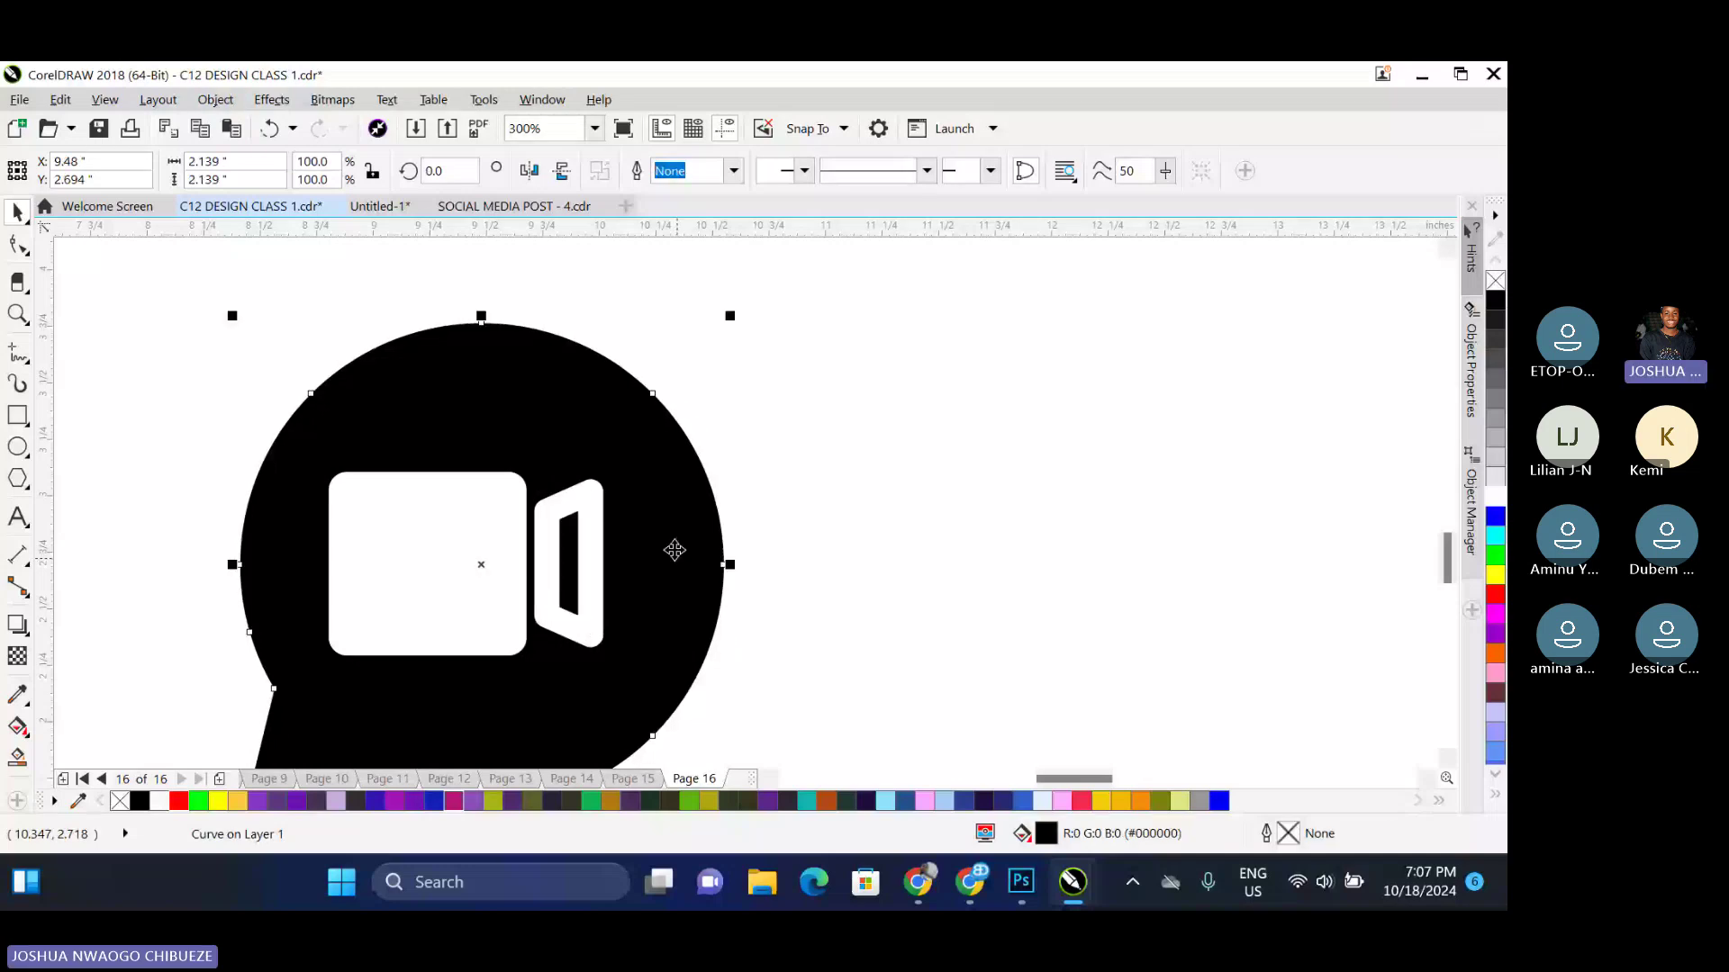
pyautogui.hotkey('ctrl', 'z')
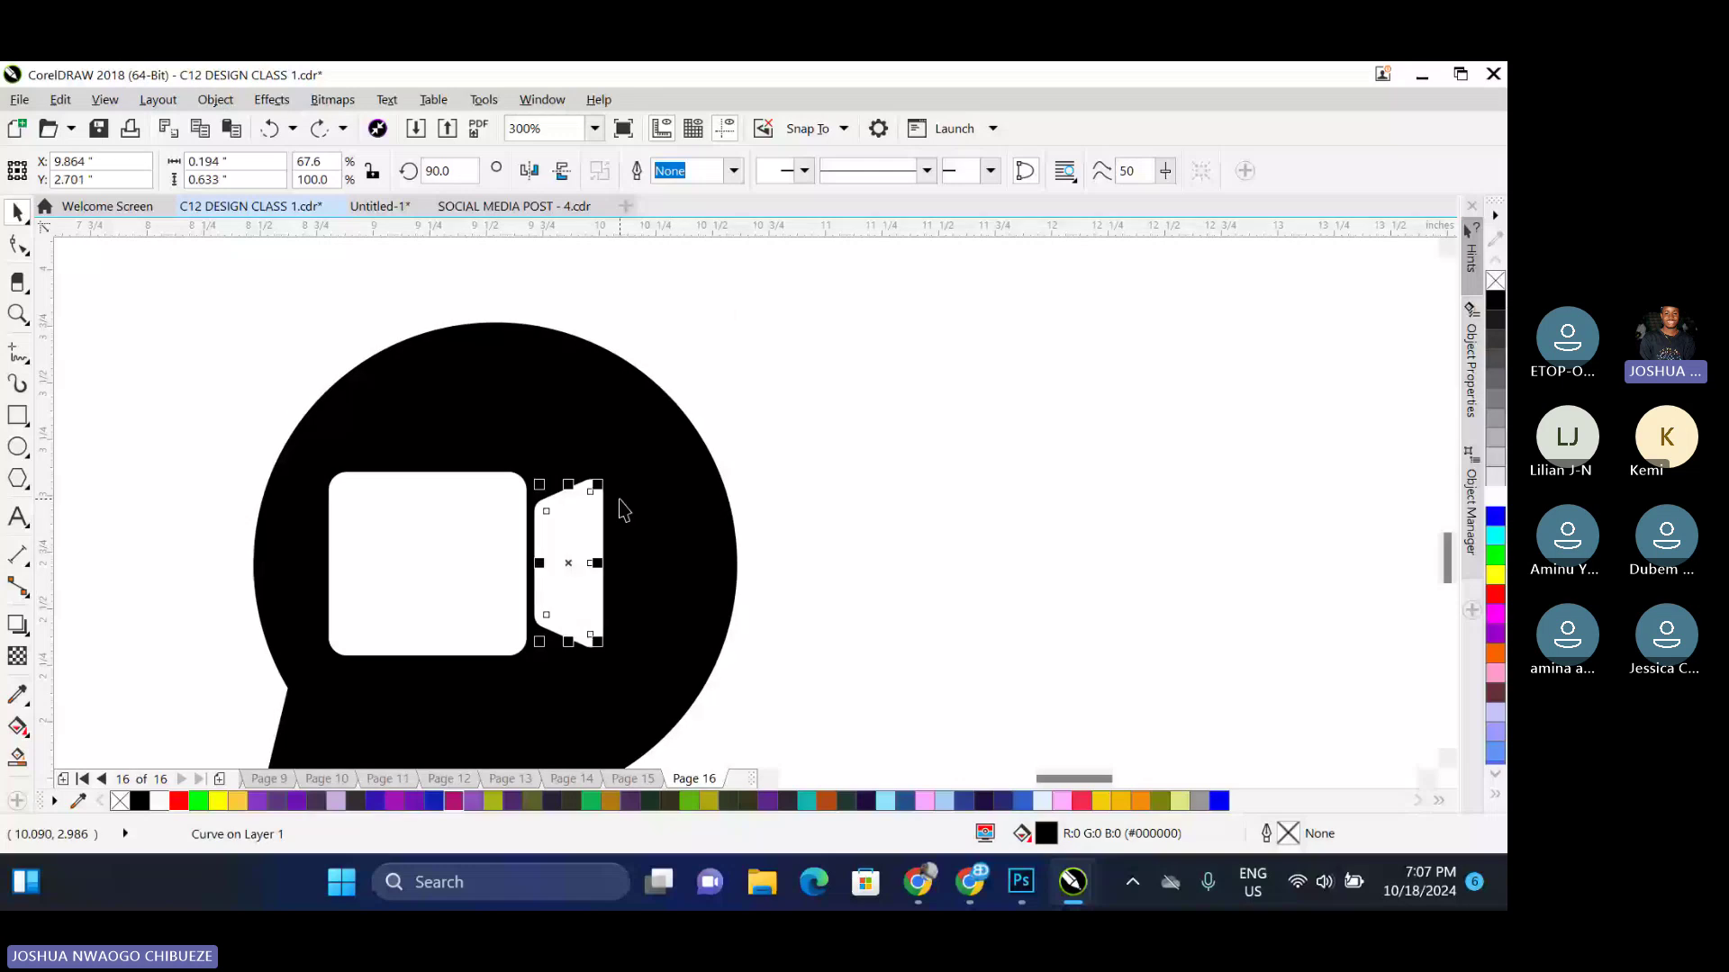
# Centre the white camera symbol inside the black speech bubble
pyautogui.click(475, 487)
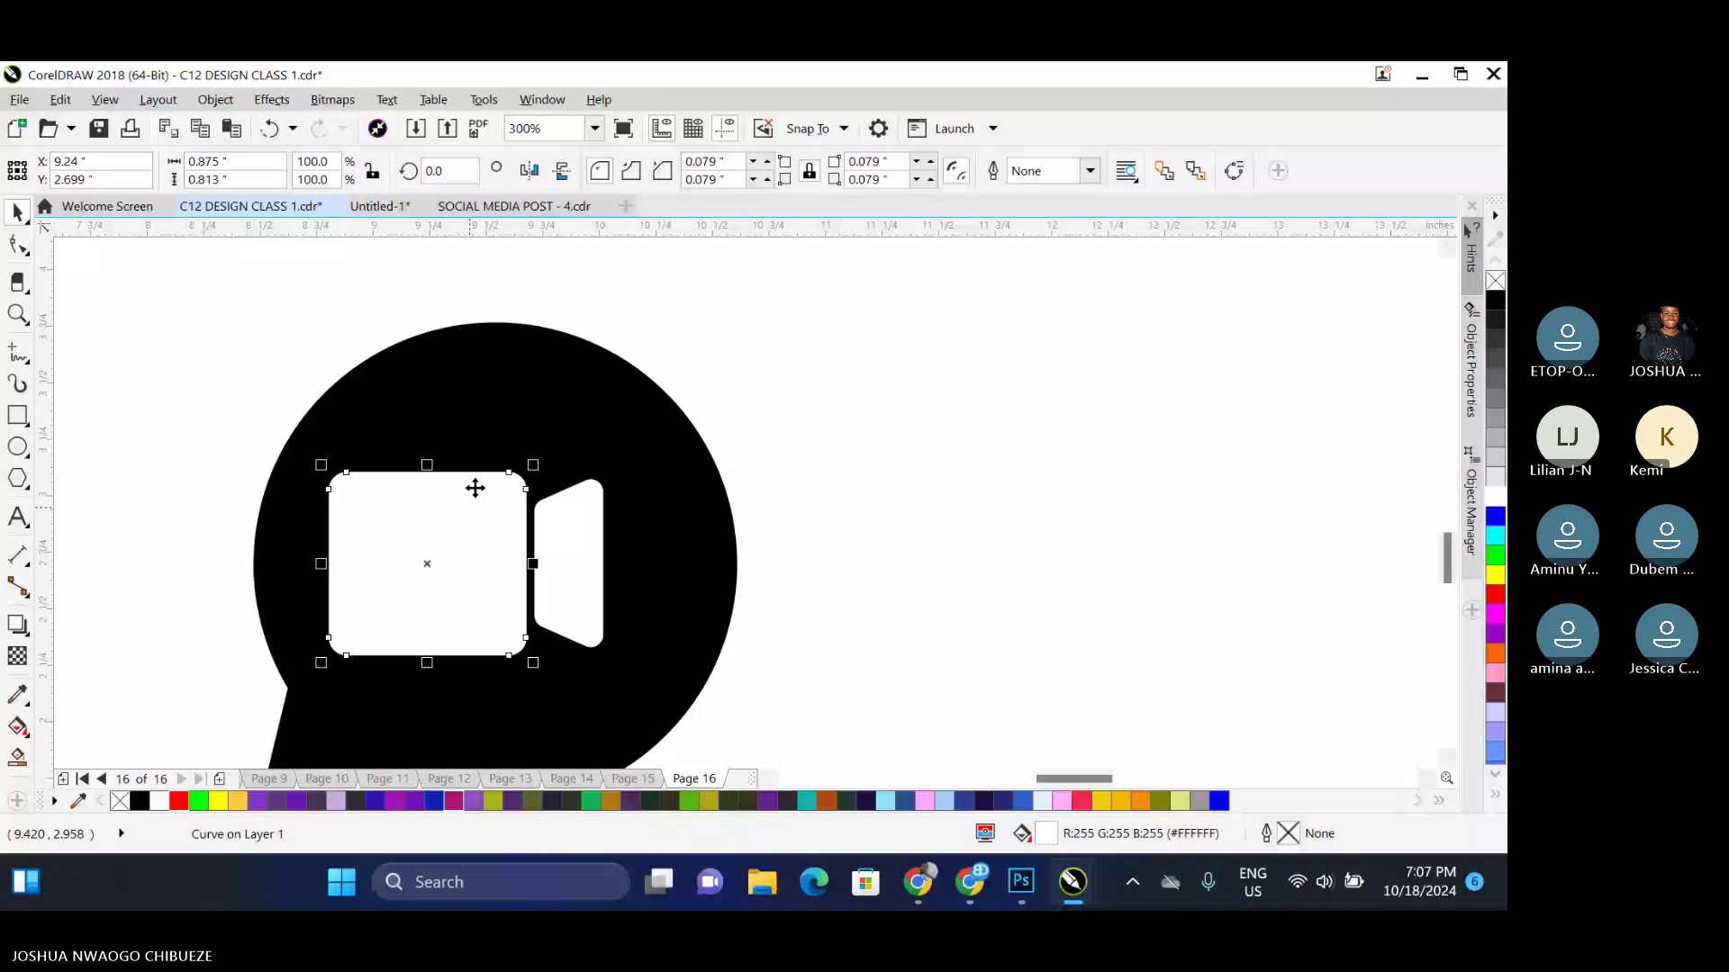
pyautogui.keyDown('shift'); pyautogui.click(486, 452); pyautogui.keyUp('shift')
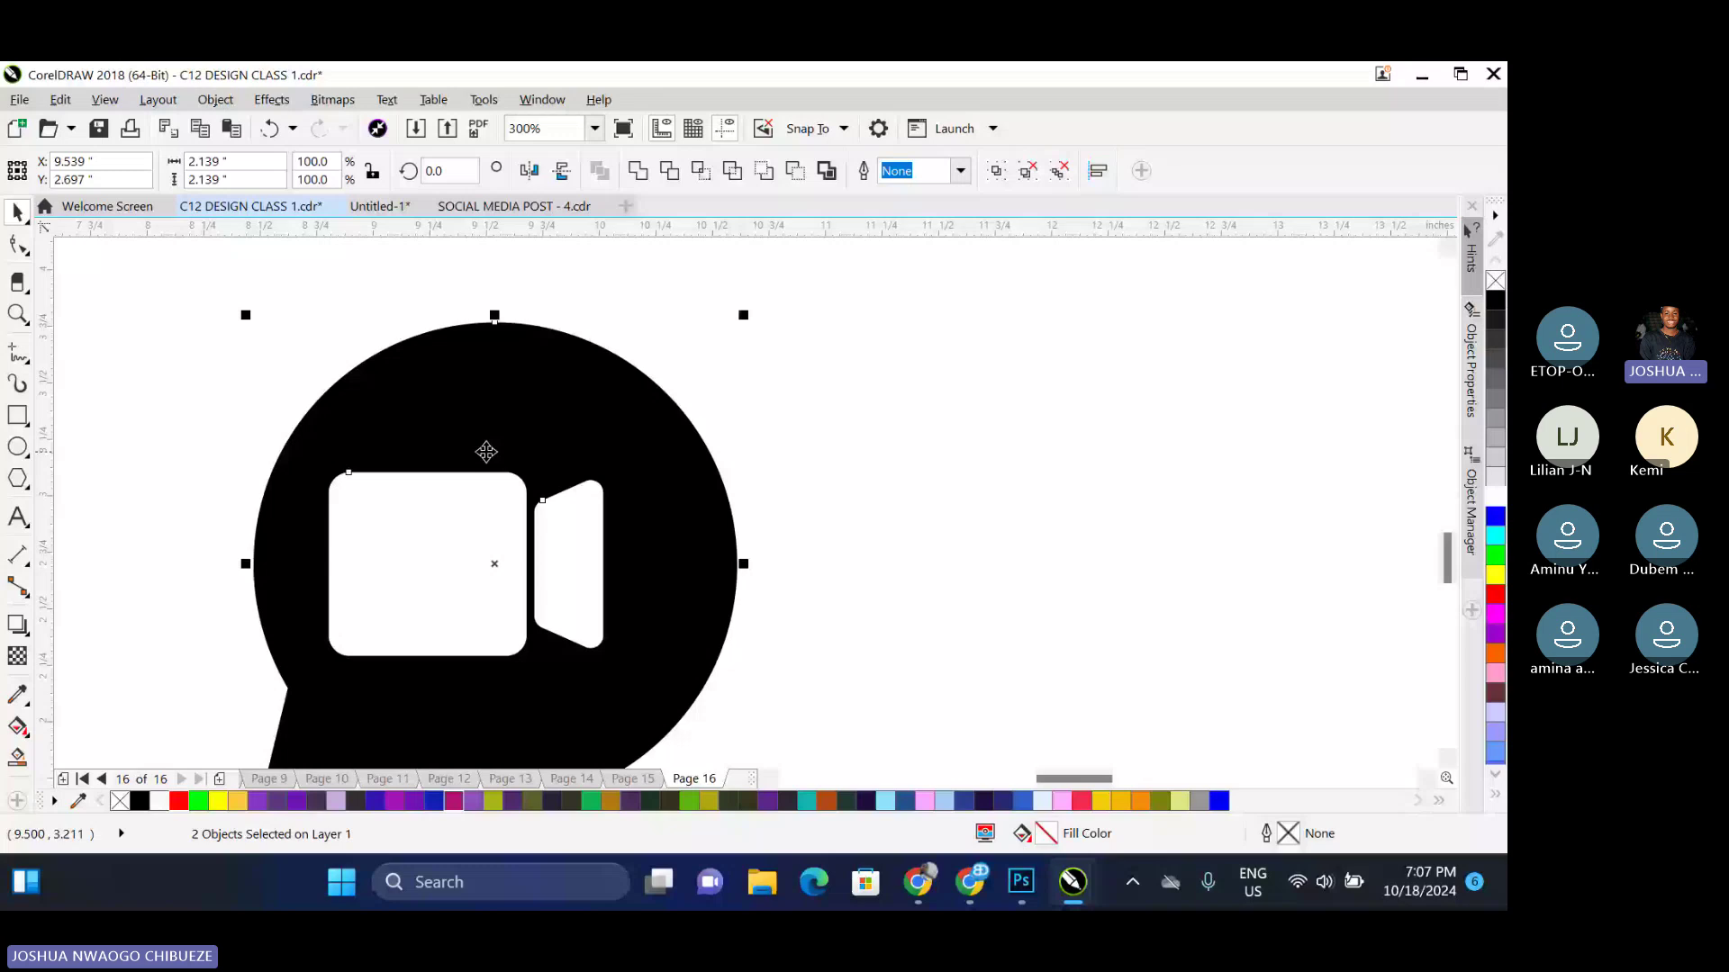
pyautogui.scroll(-2, 723, 459)
pyautogui.click(723, 459)
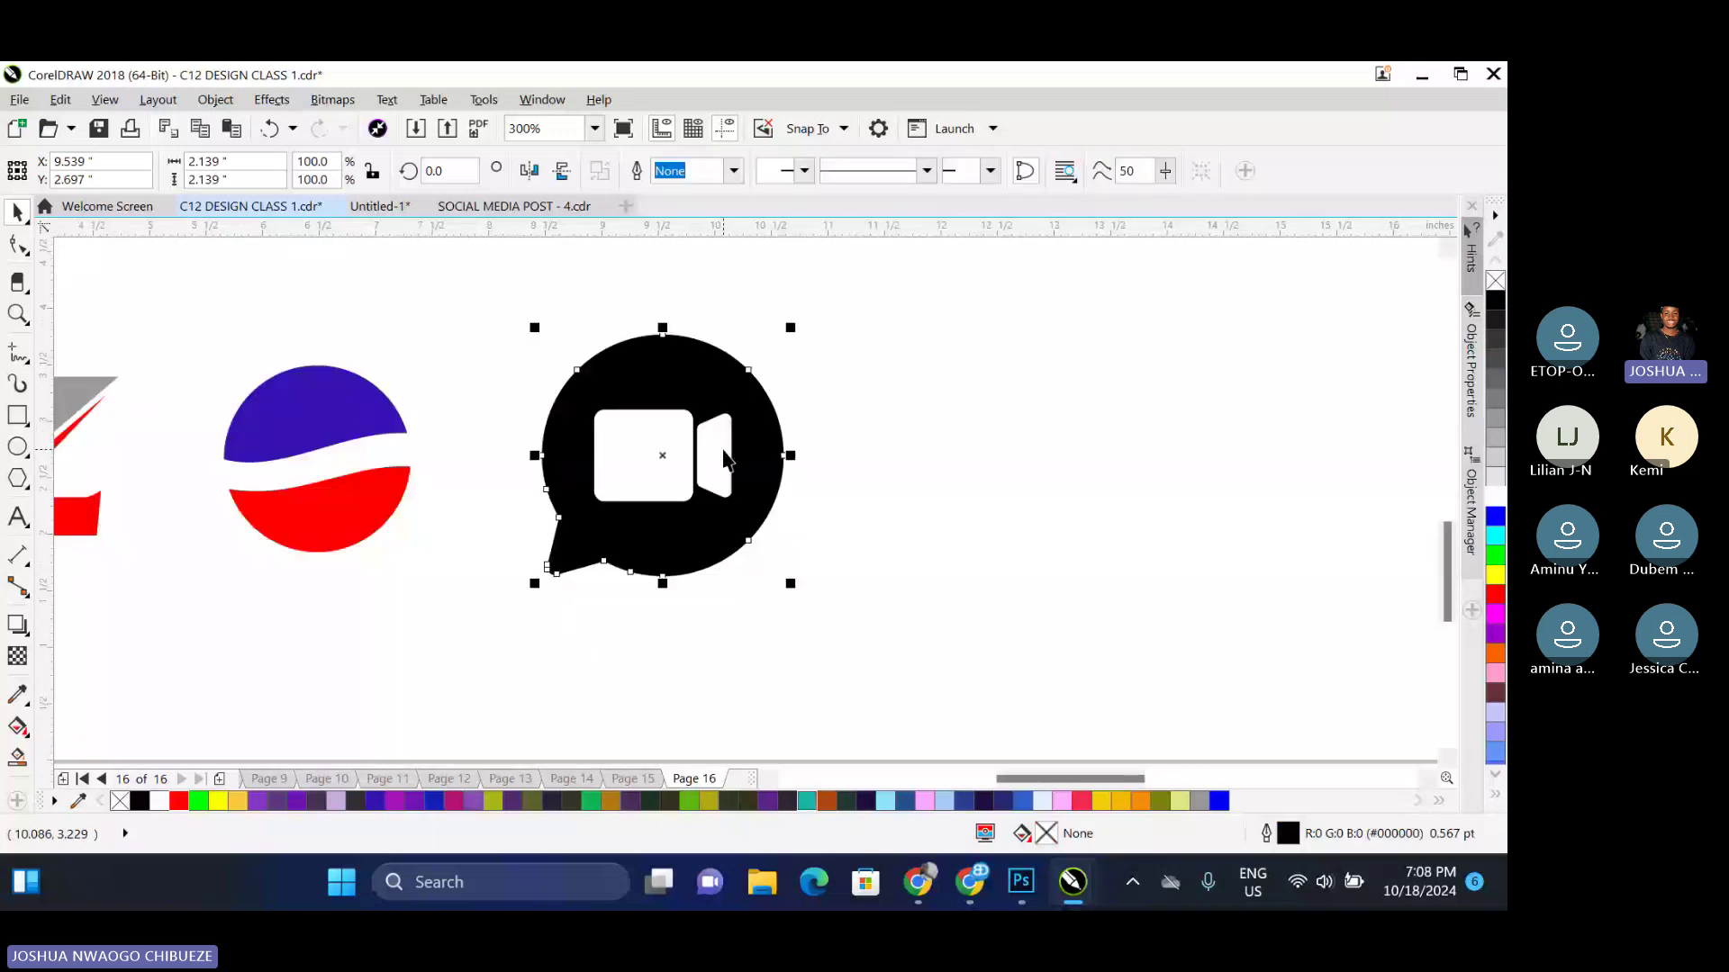
# Preview the fountain, vector pattern, bitmap pattern, texture and PostScript fills on the speech bubble, and cancel the fill edit
pyautogui.scroll(-1, 723, 449)
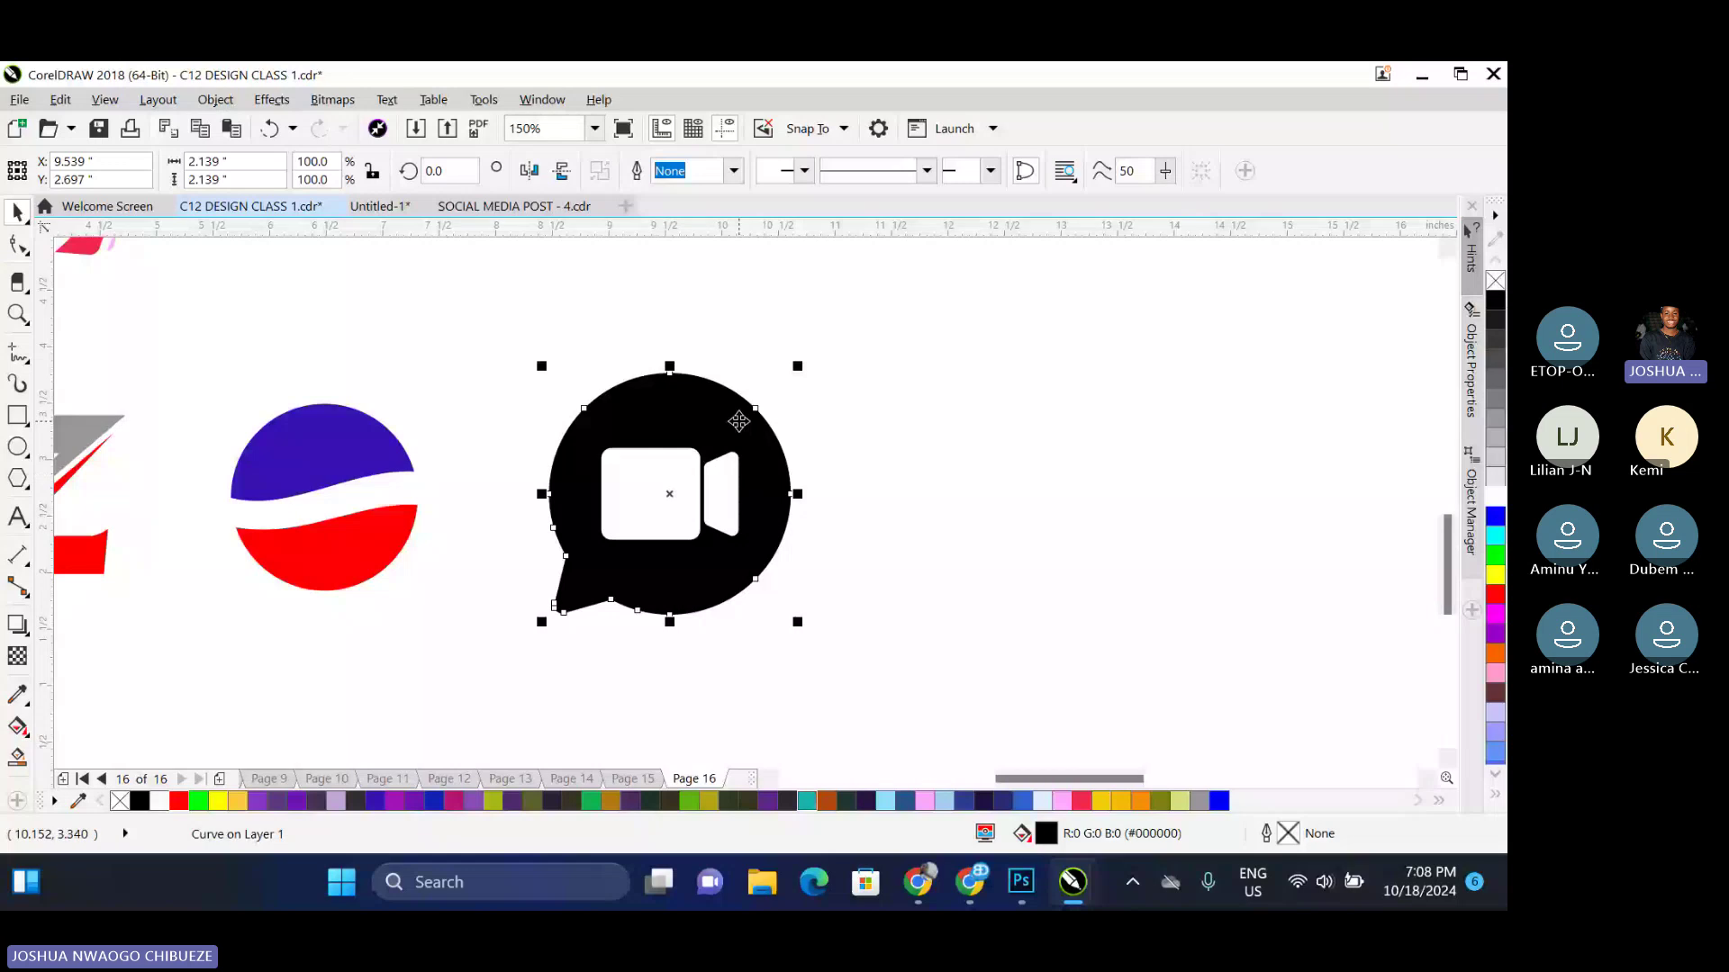
pyautogui.press('F11')
pyautogui.moveTo(682, 251); pyautogui.dragTo(1262, 242)
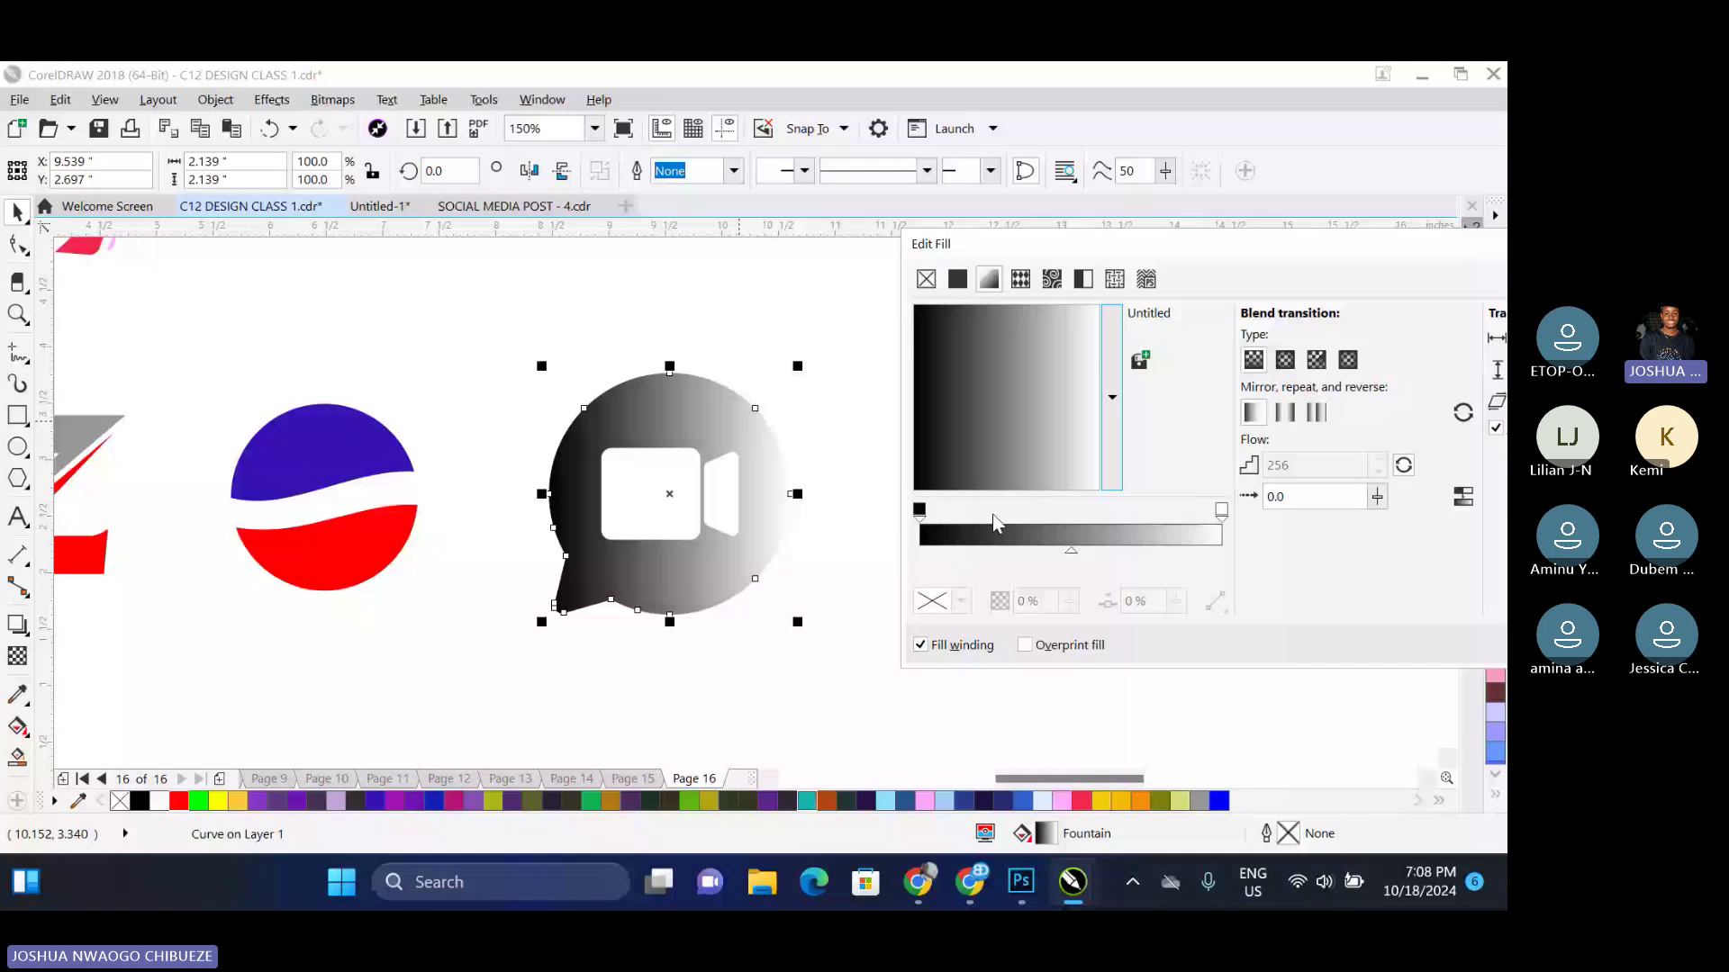
pyautogui.click(957, 280)
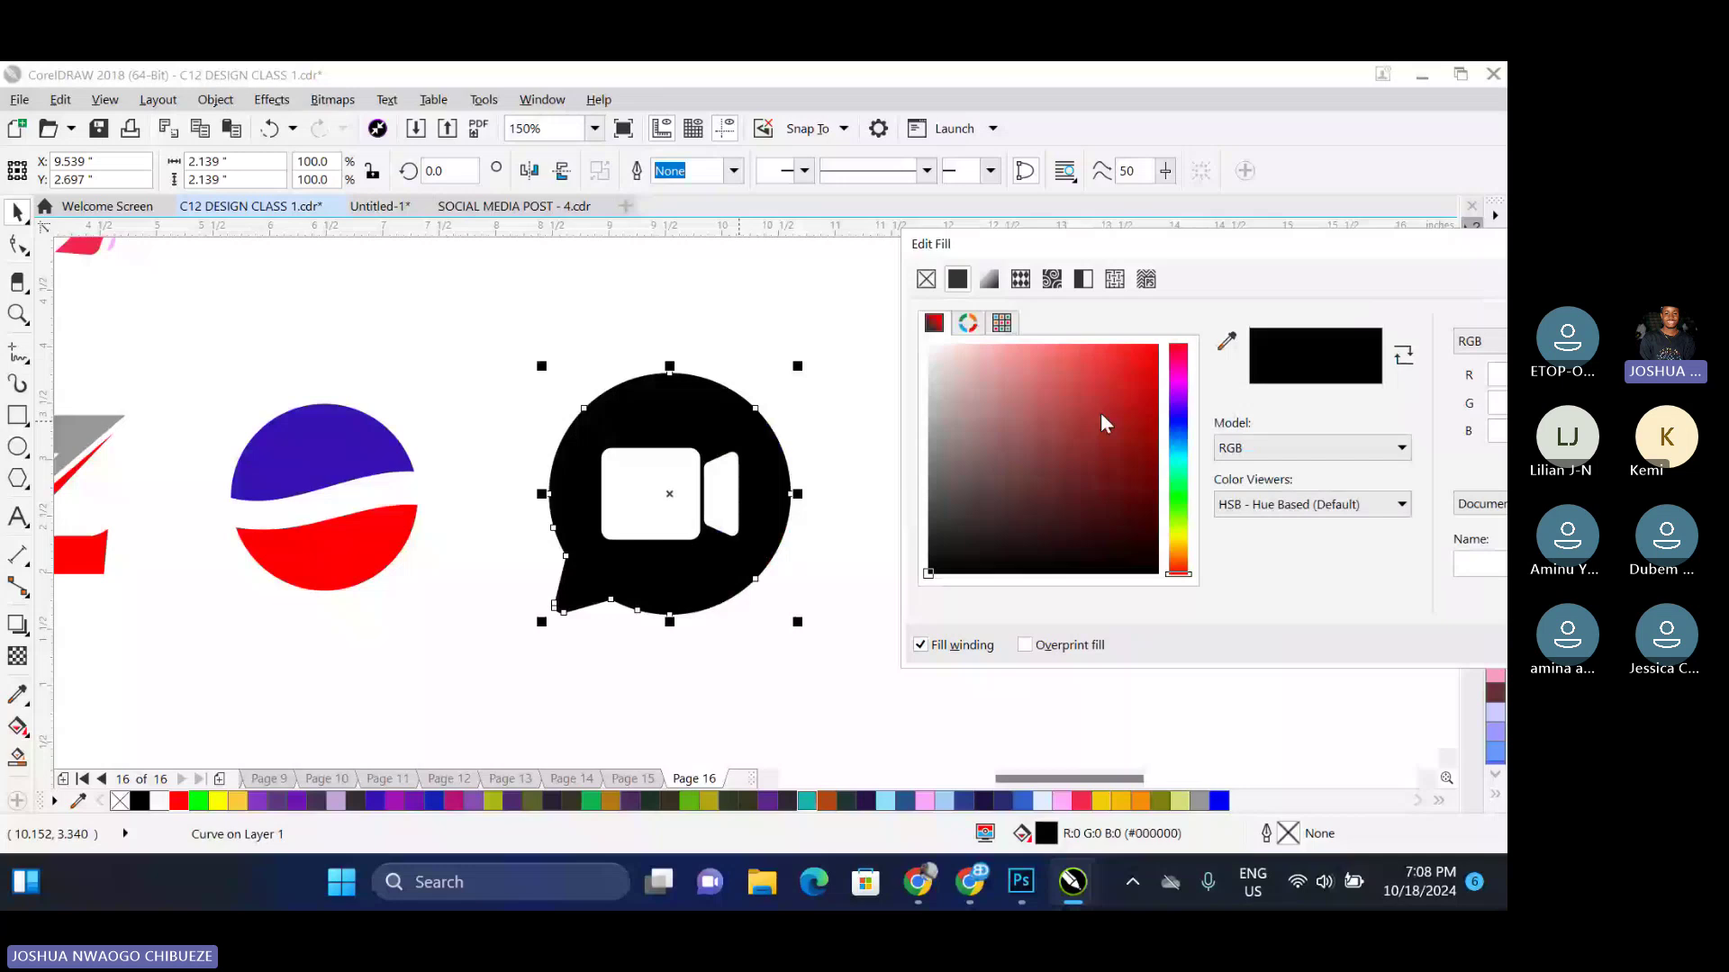
pyautogui.click(988, 280)
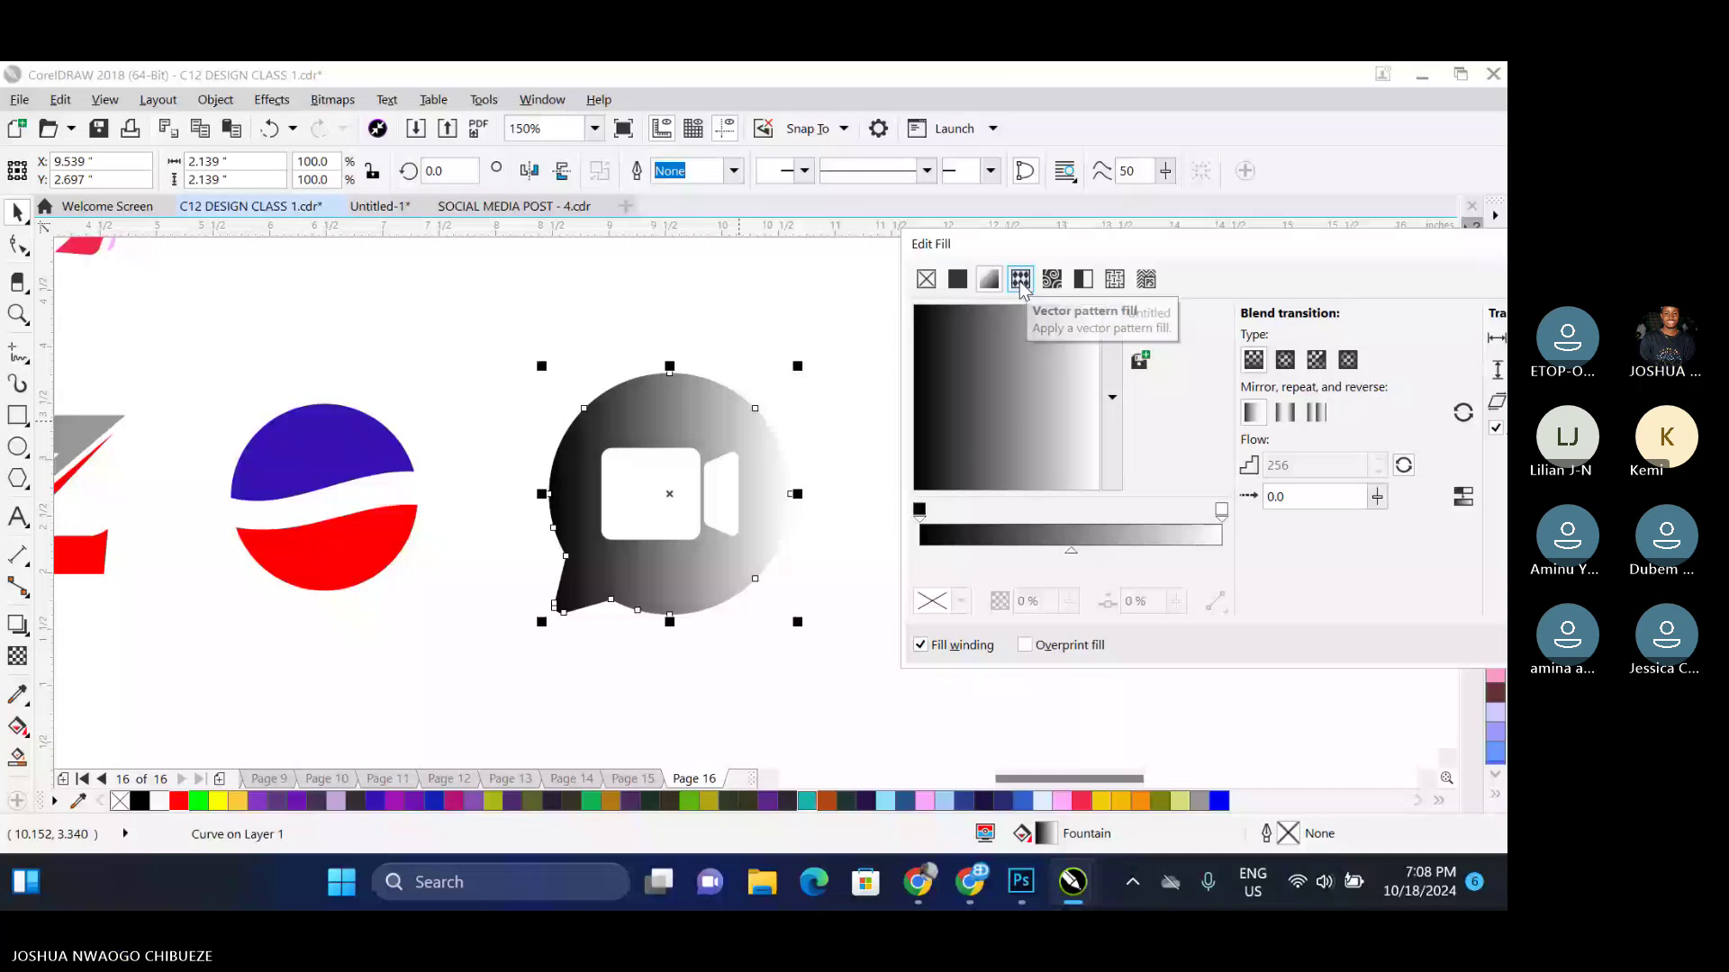
pyautogui.click(1020, 282)
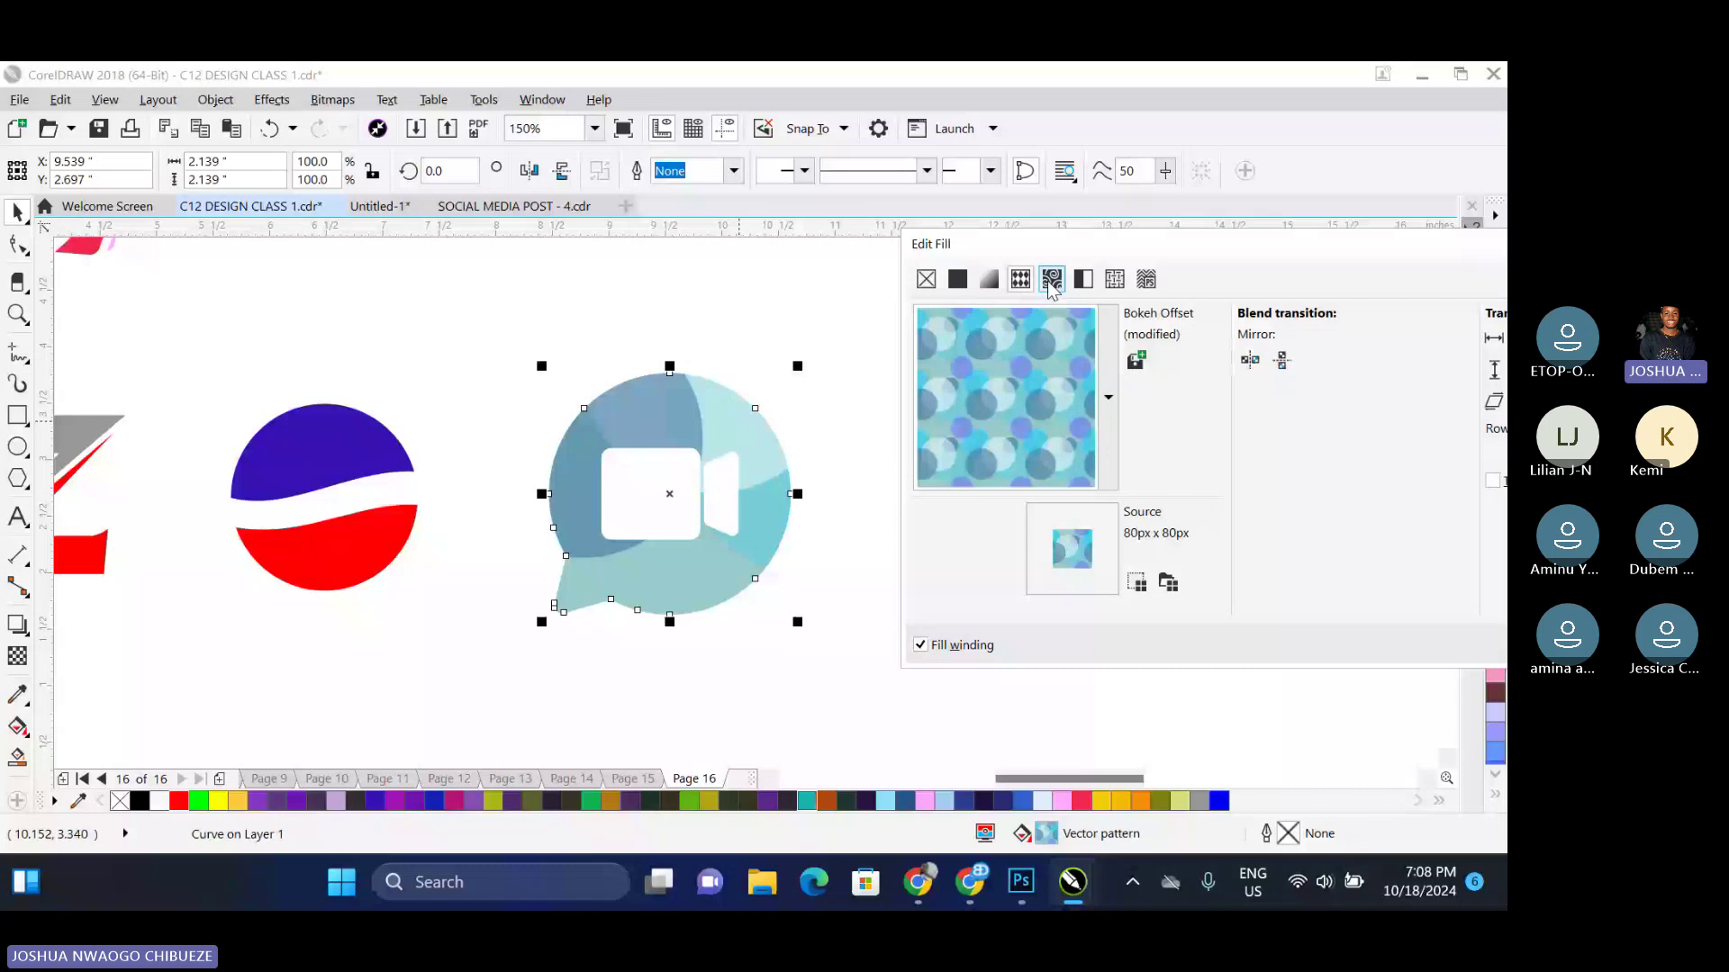
pyautogui.click(1052, 281)
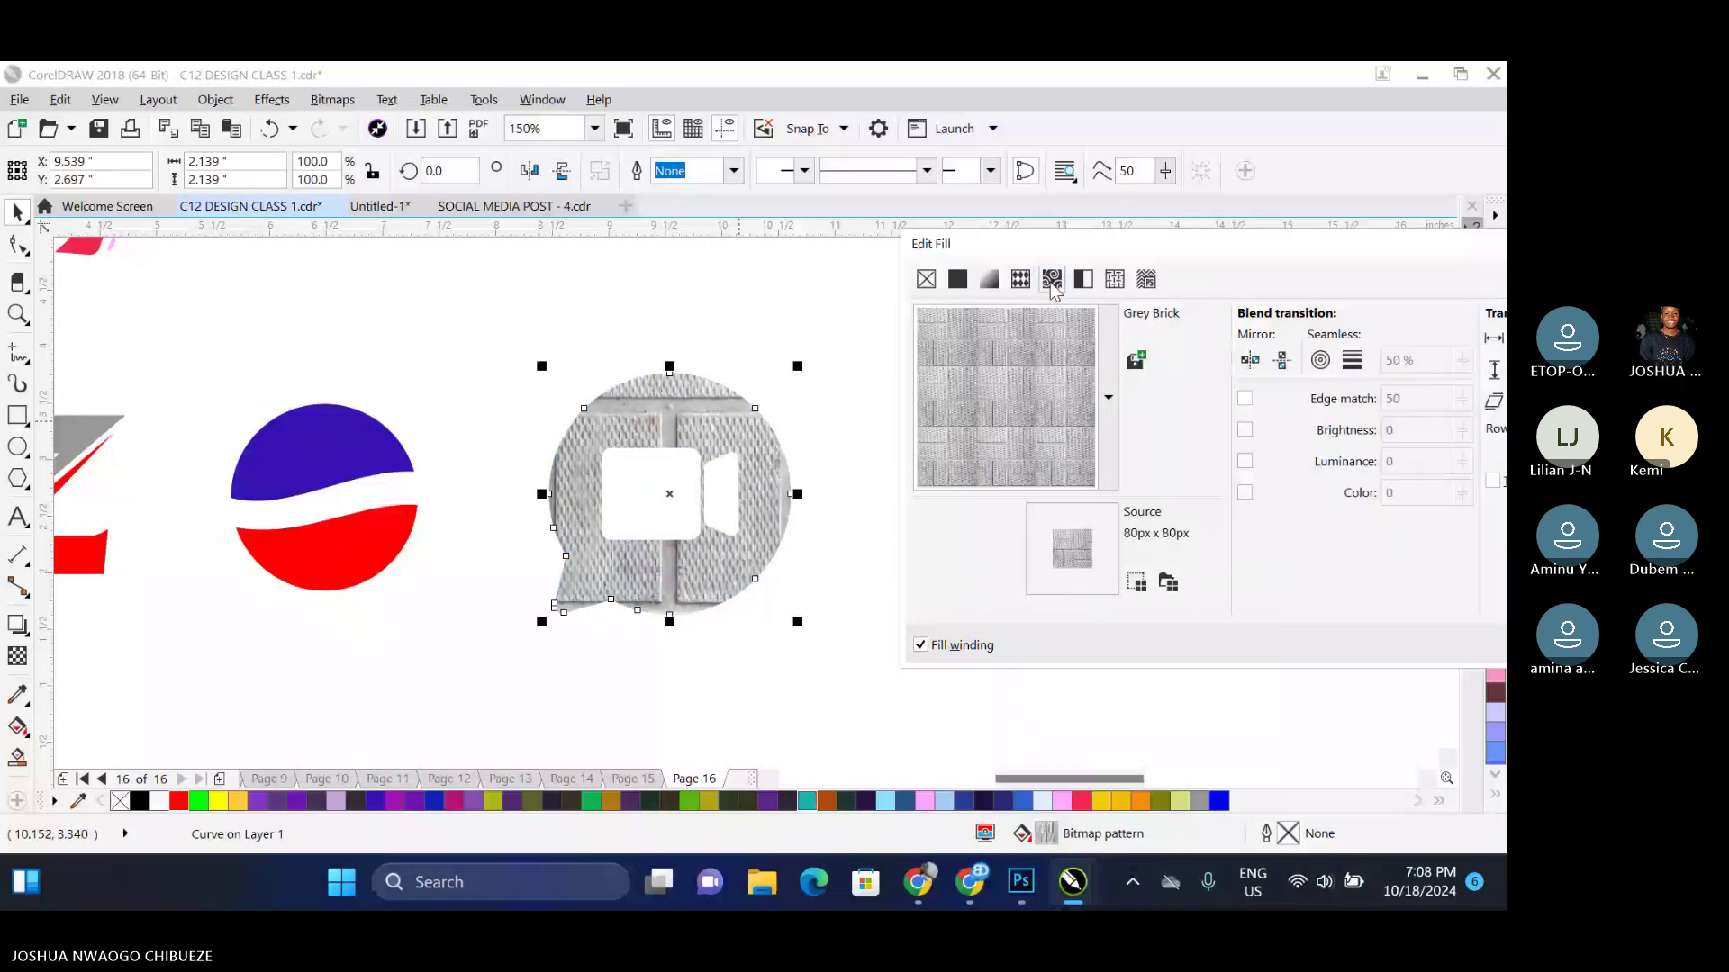
pyautogui.click(1146, 283)
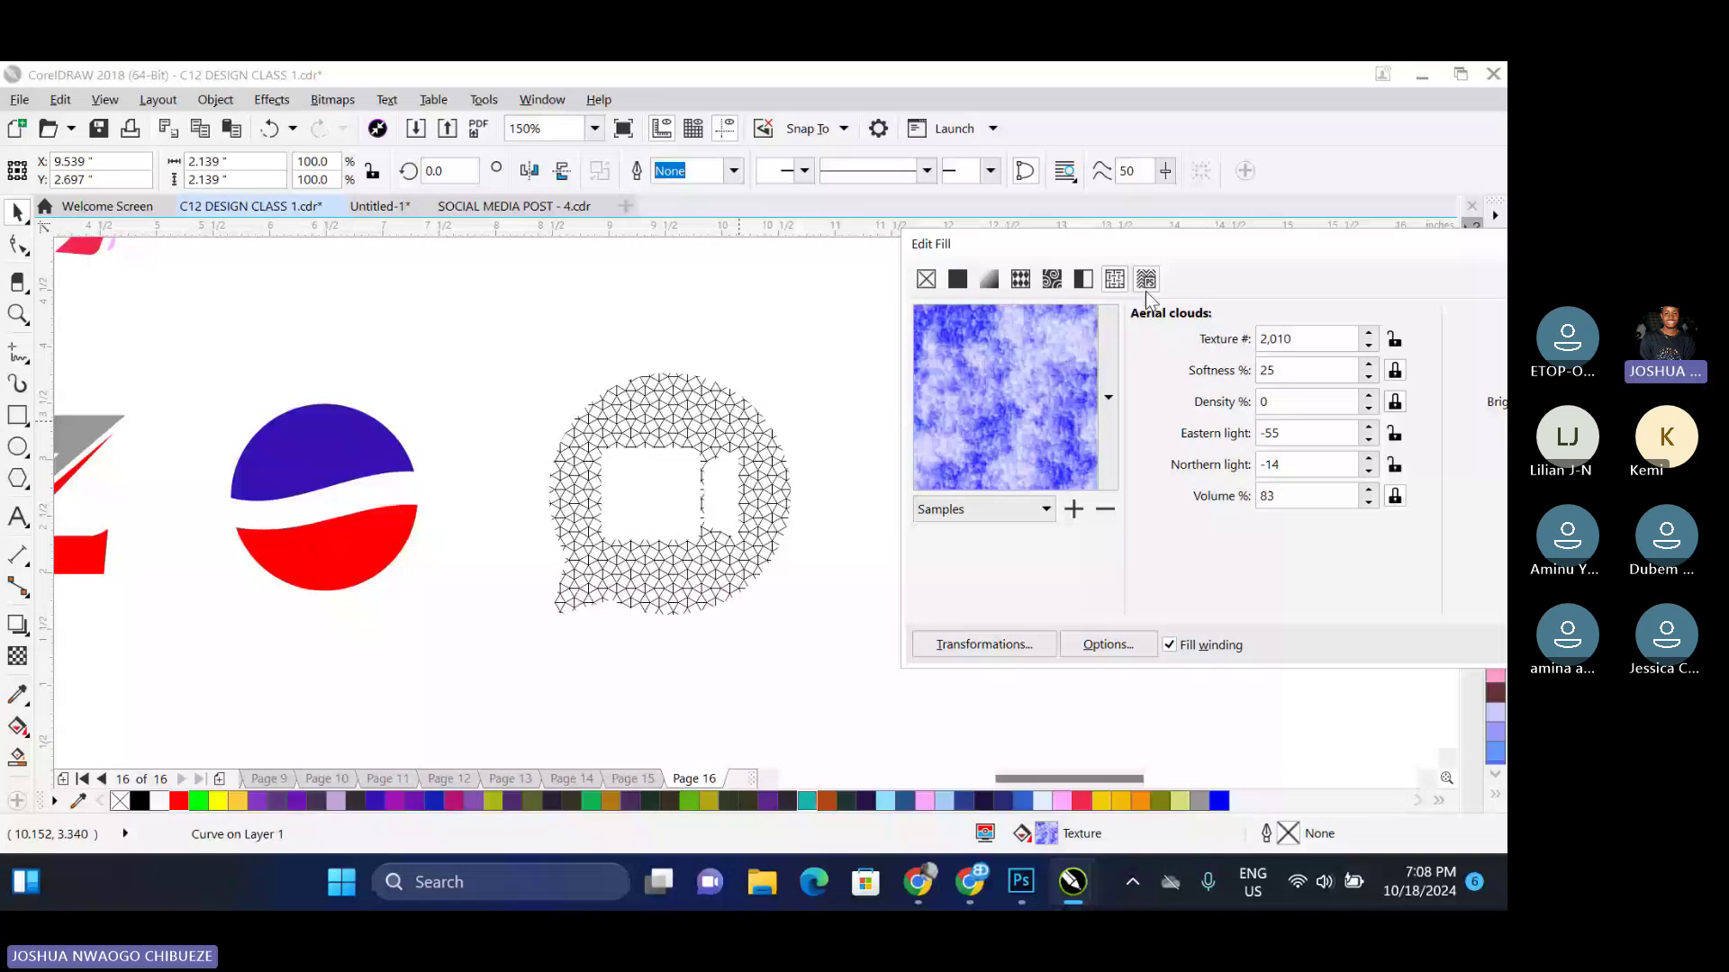
pyautogui.click(990, 280)
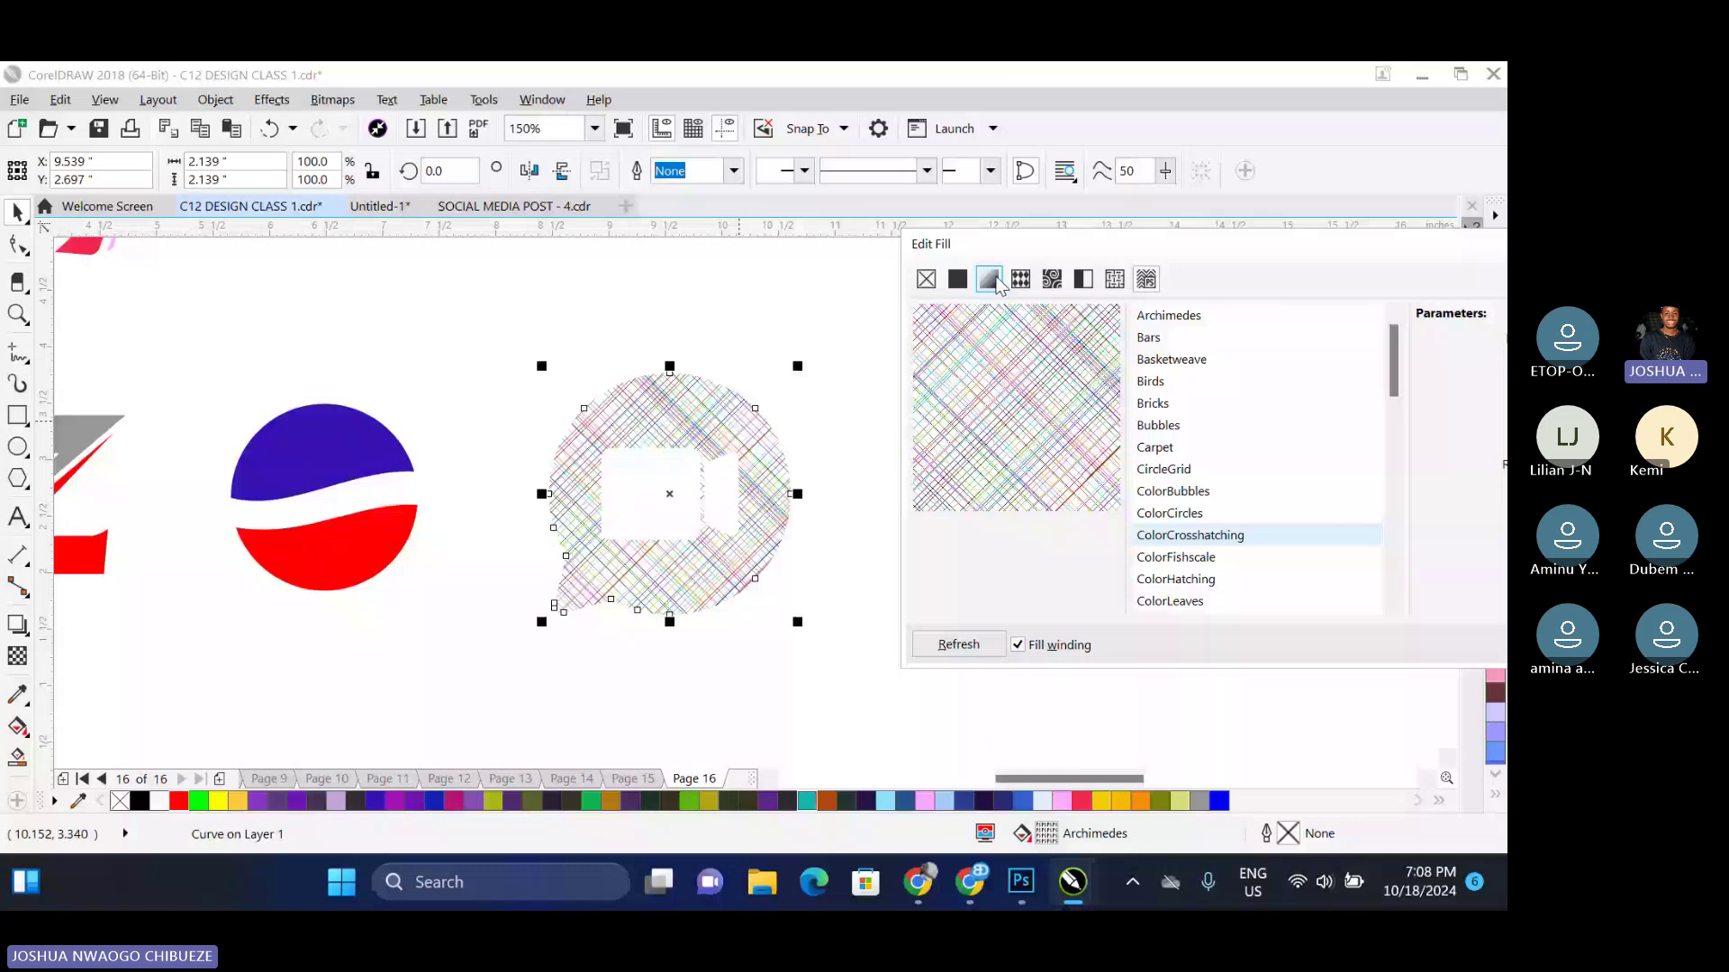
pyautogui.press('Escape')
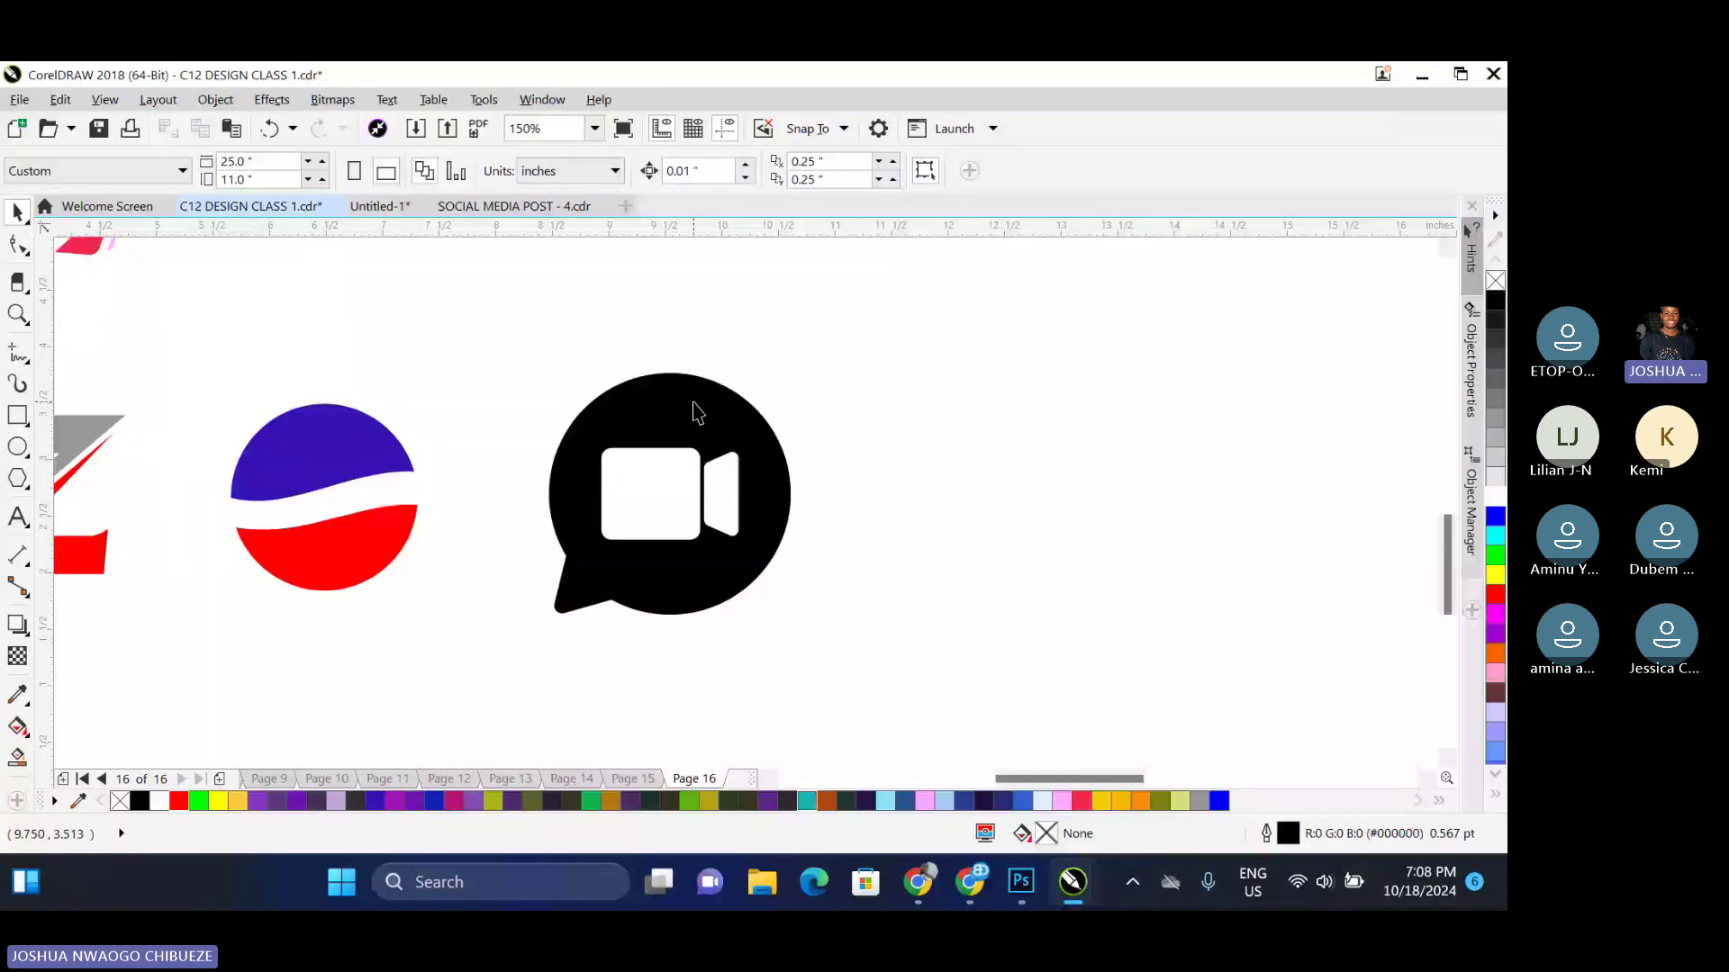
# Try a vector pattern fill with yellow and black diagonal stripes on the speech bubble, and undo the striped preset
pyautogui.click(697, 413)
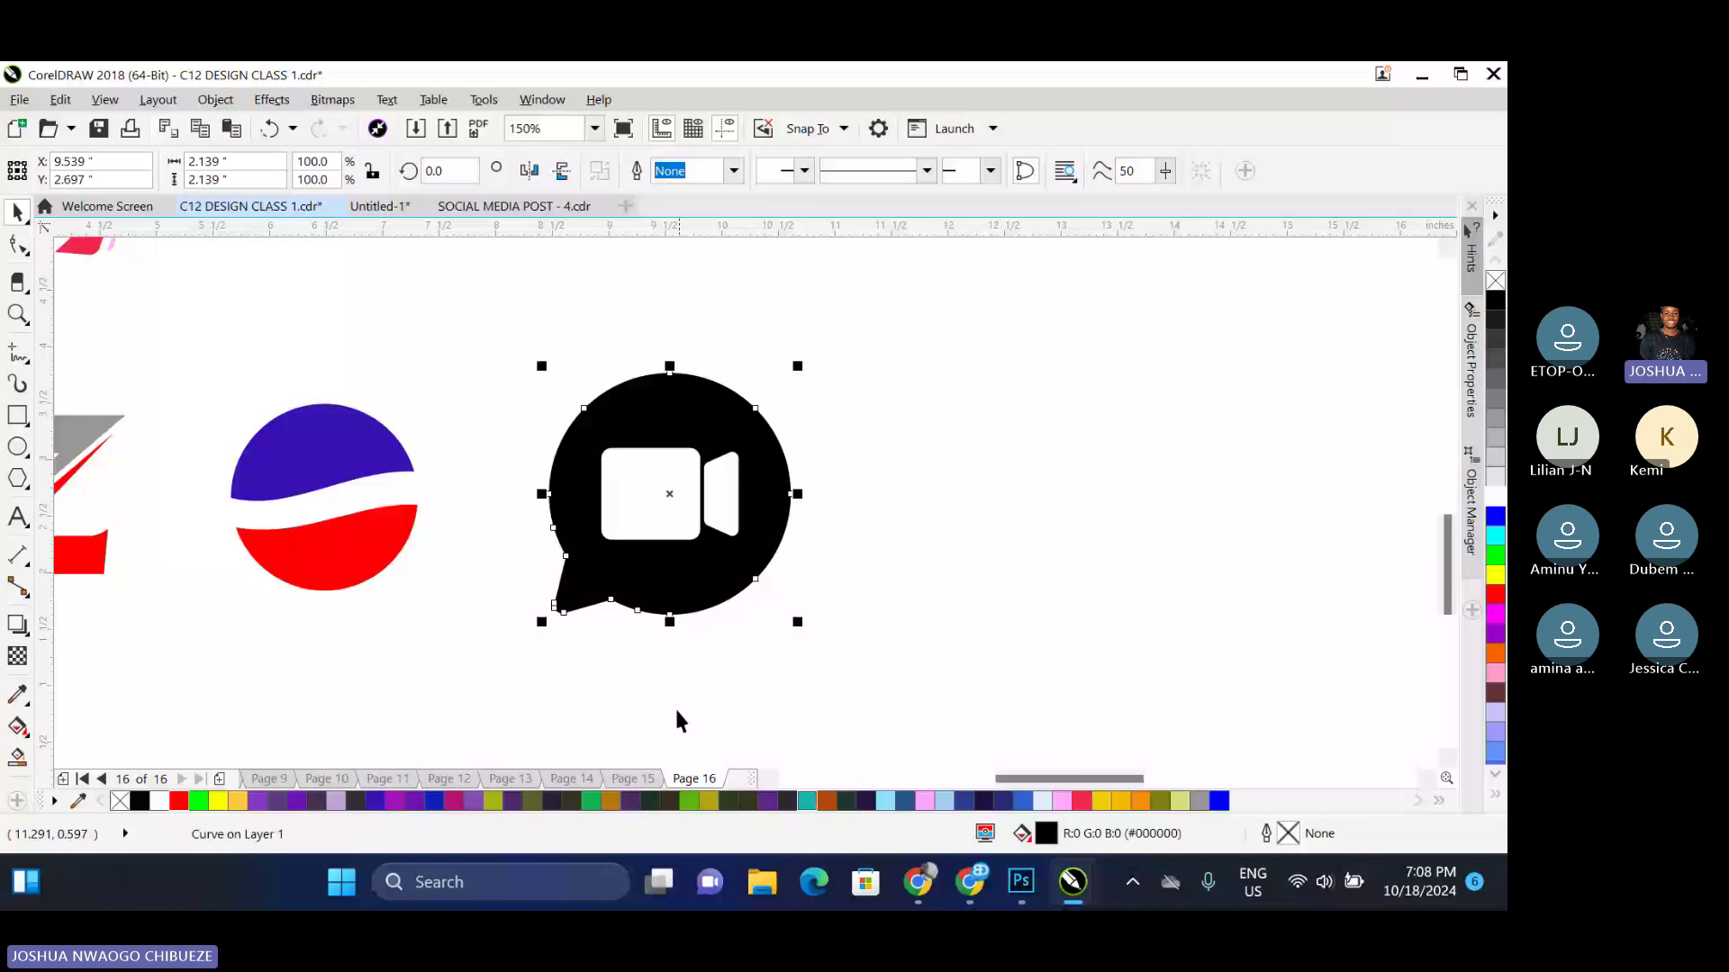
pyautogui.click(16, 726)
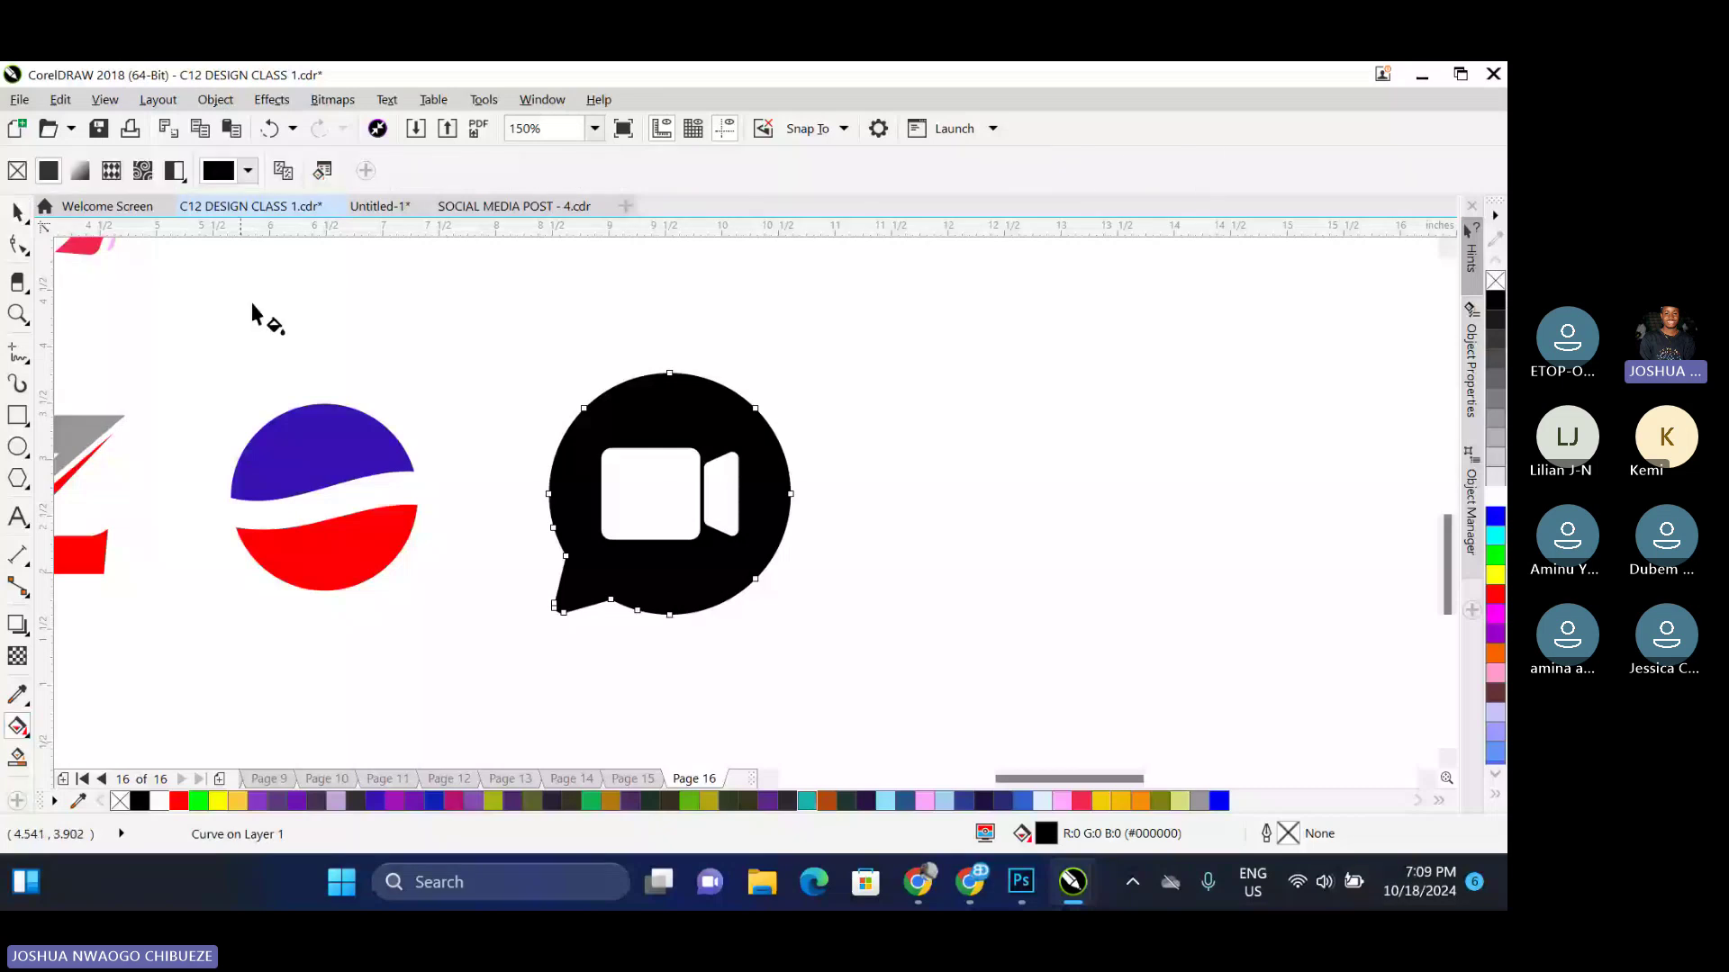
pyautogui.click(110, 173)
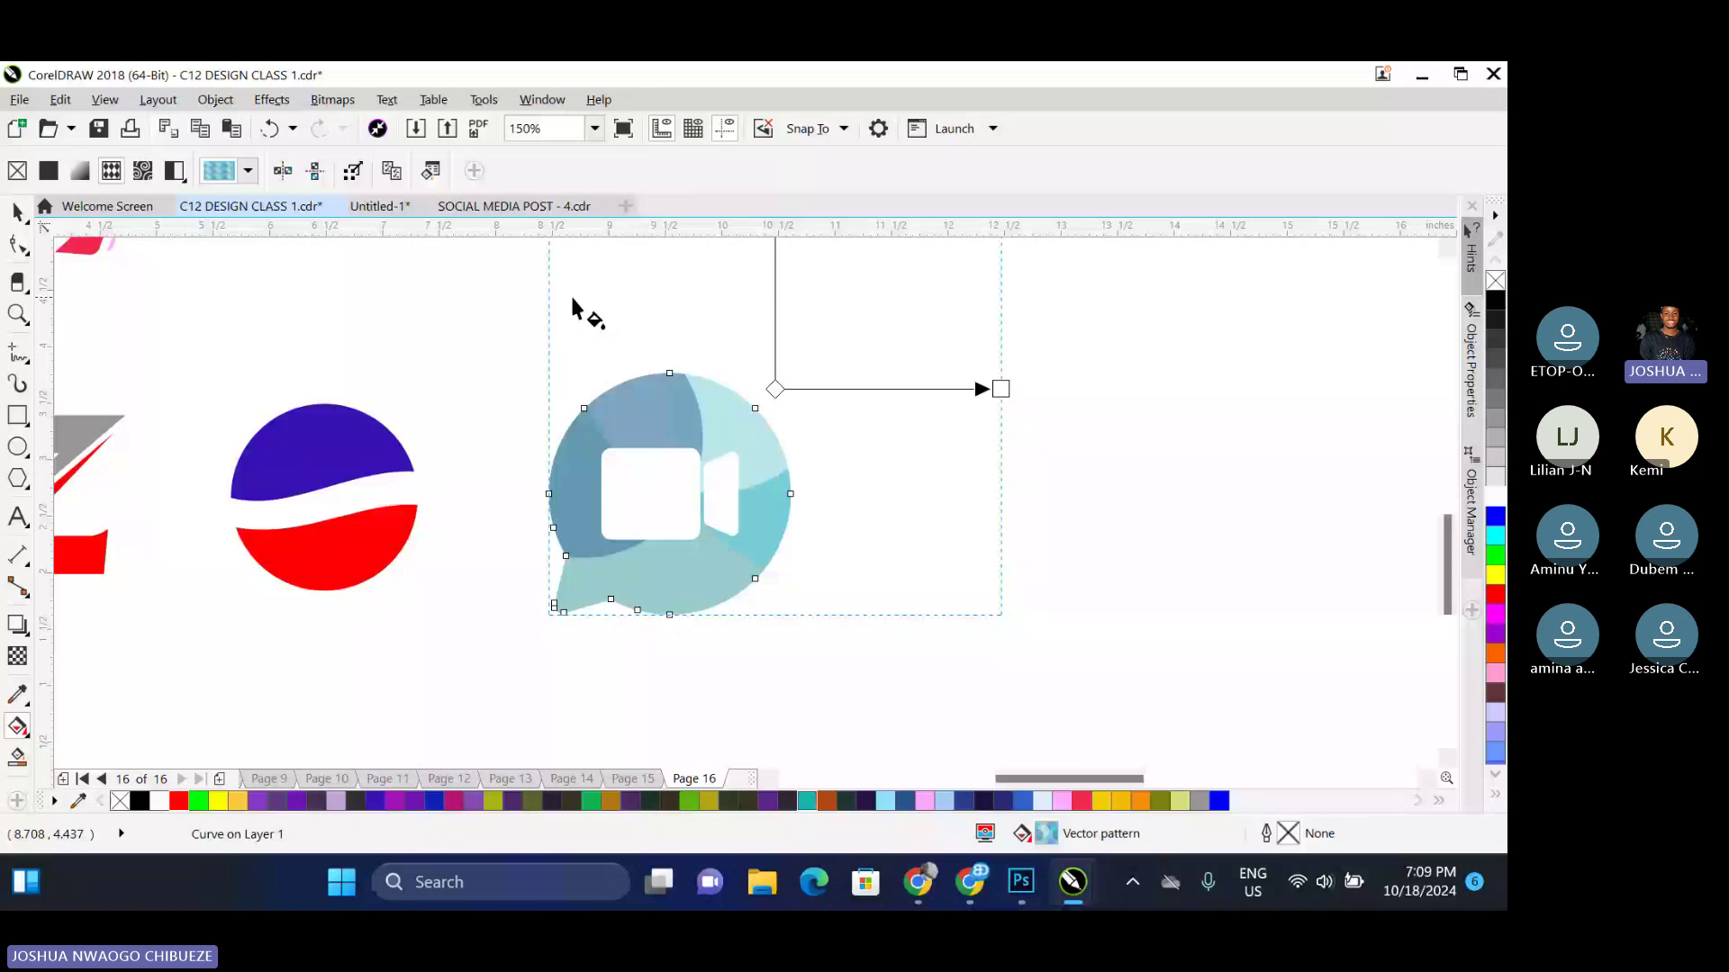
pyautogui.click(247, 170)
pyautogui.click(233, 285)
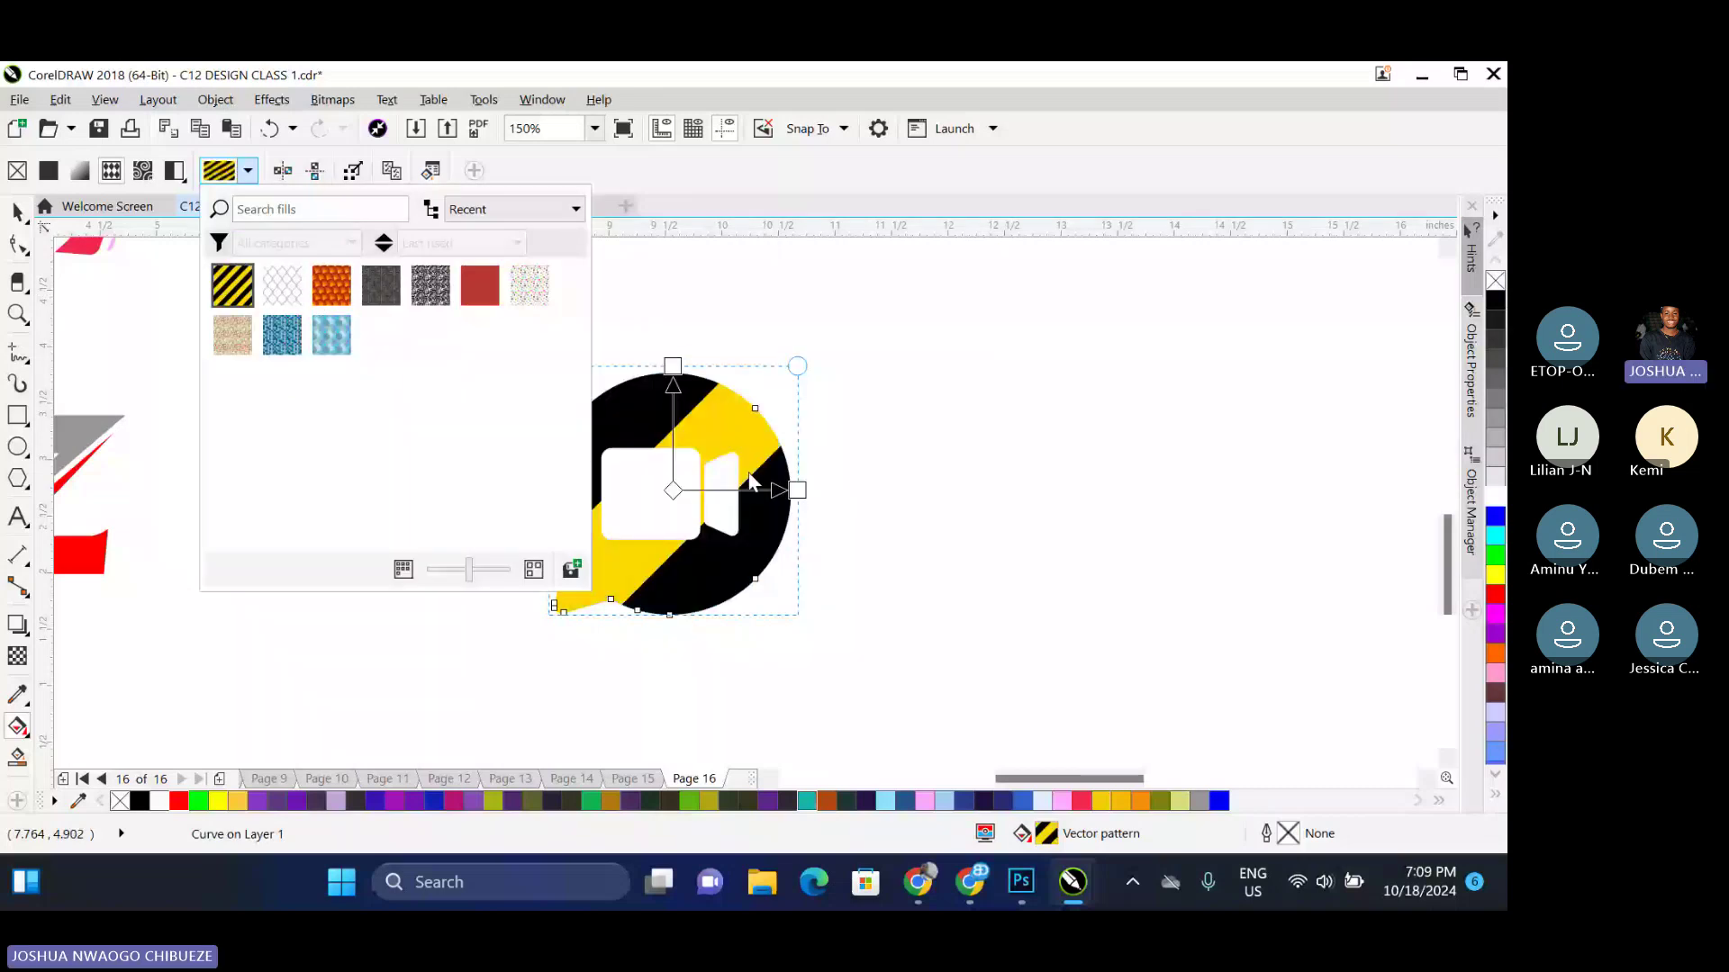
pyautogui.hotkey('ctrl', 'z')
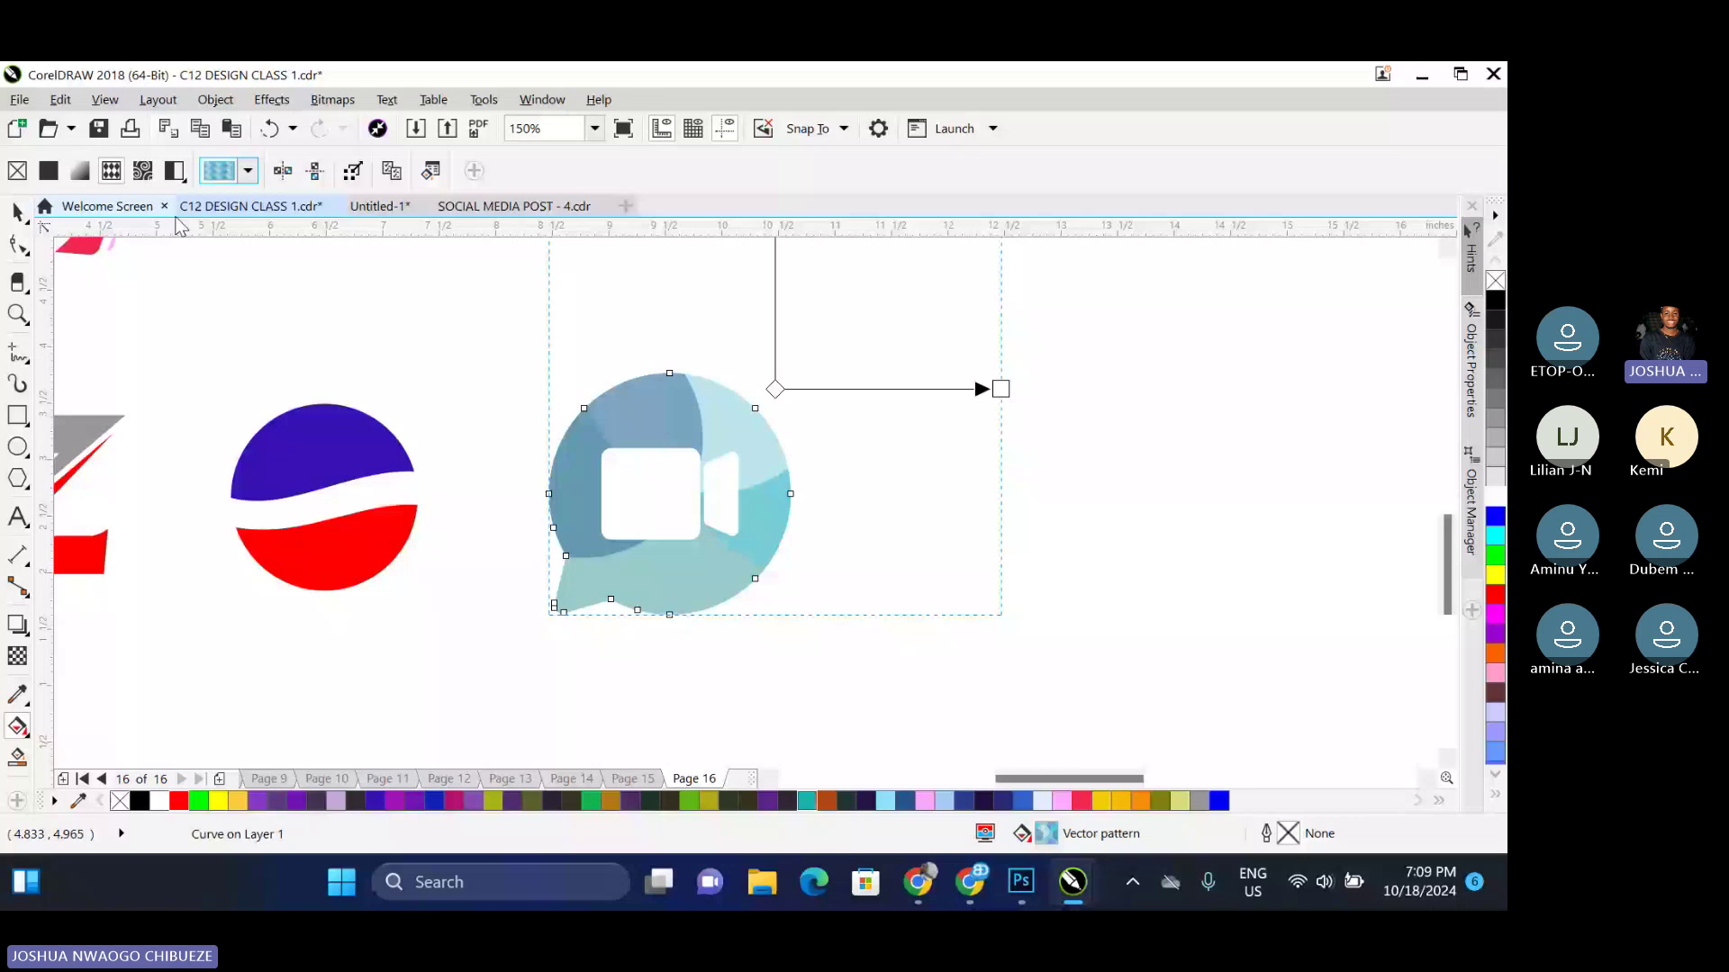
# Try the green ripple and pale blue fountain fill presets on the speech bubble, and undo these fills
pyautogui.click(80, 171)
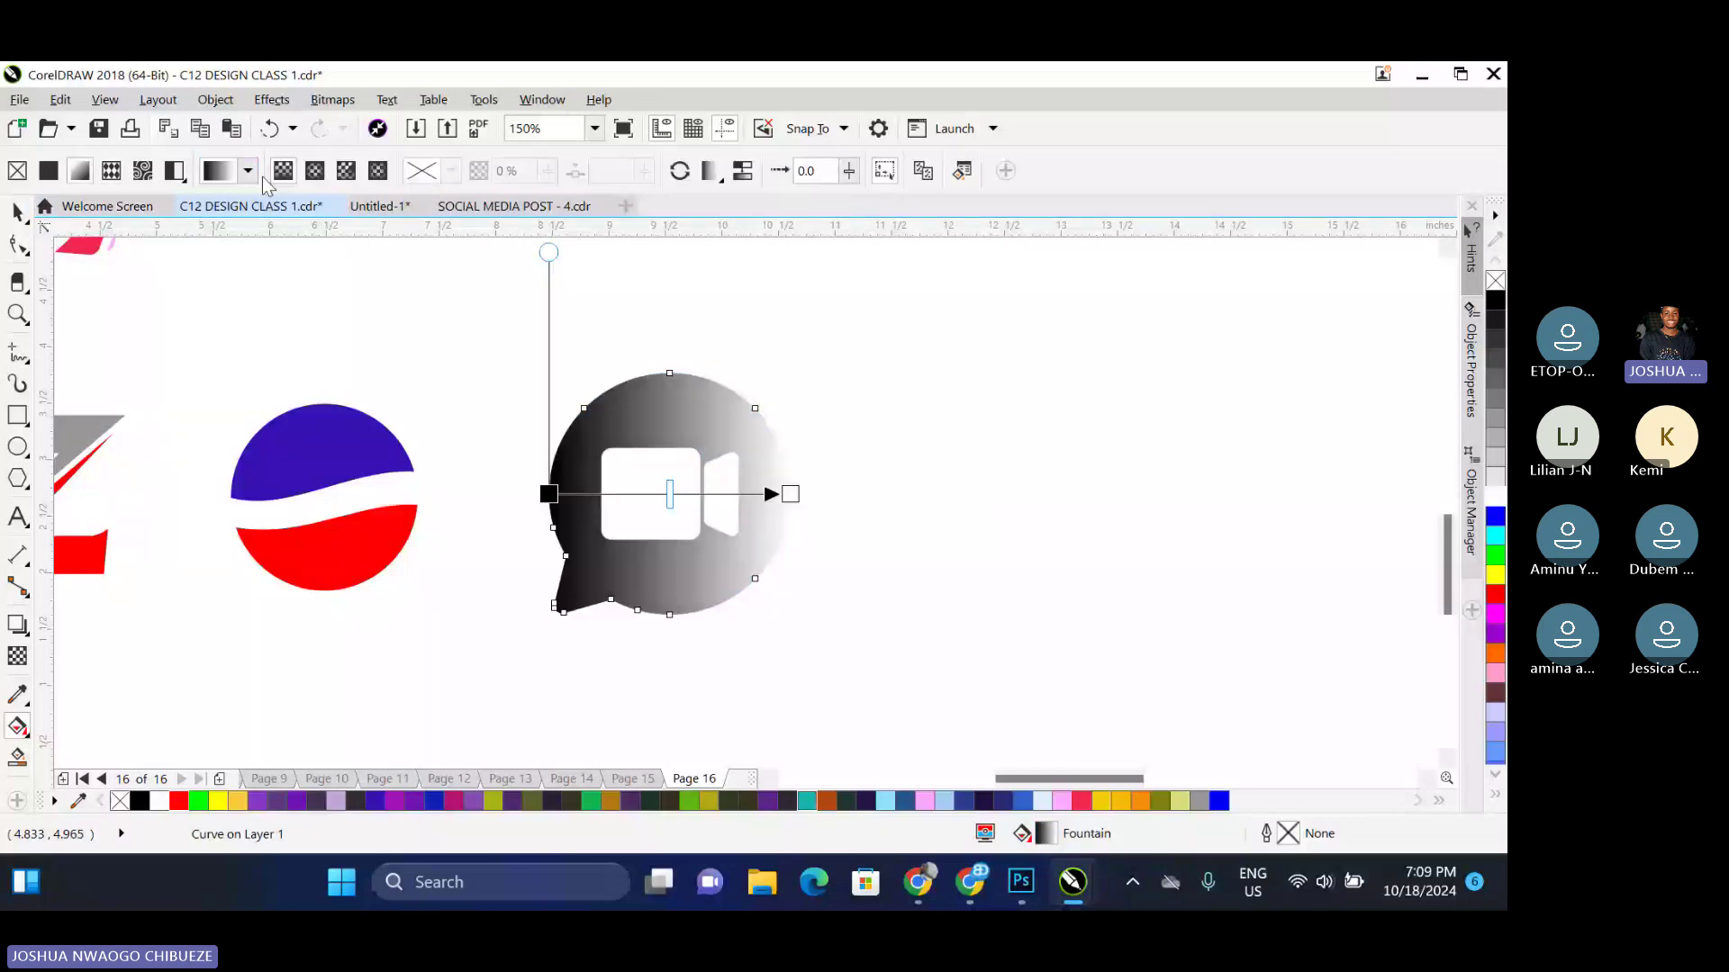
pyautogui.click(247, 170)
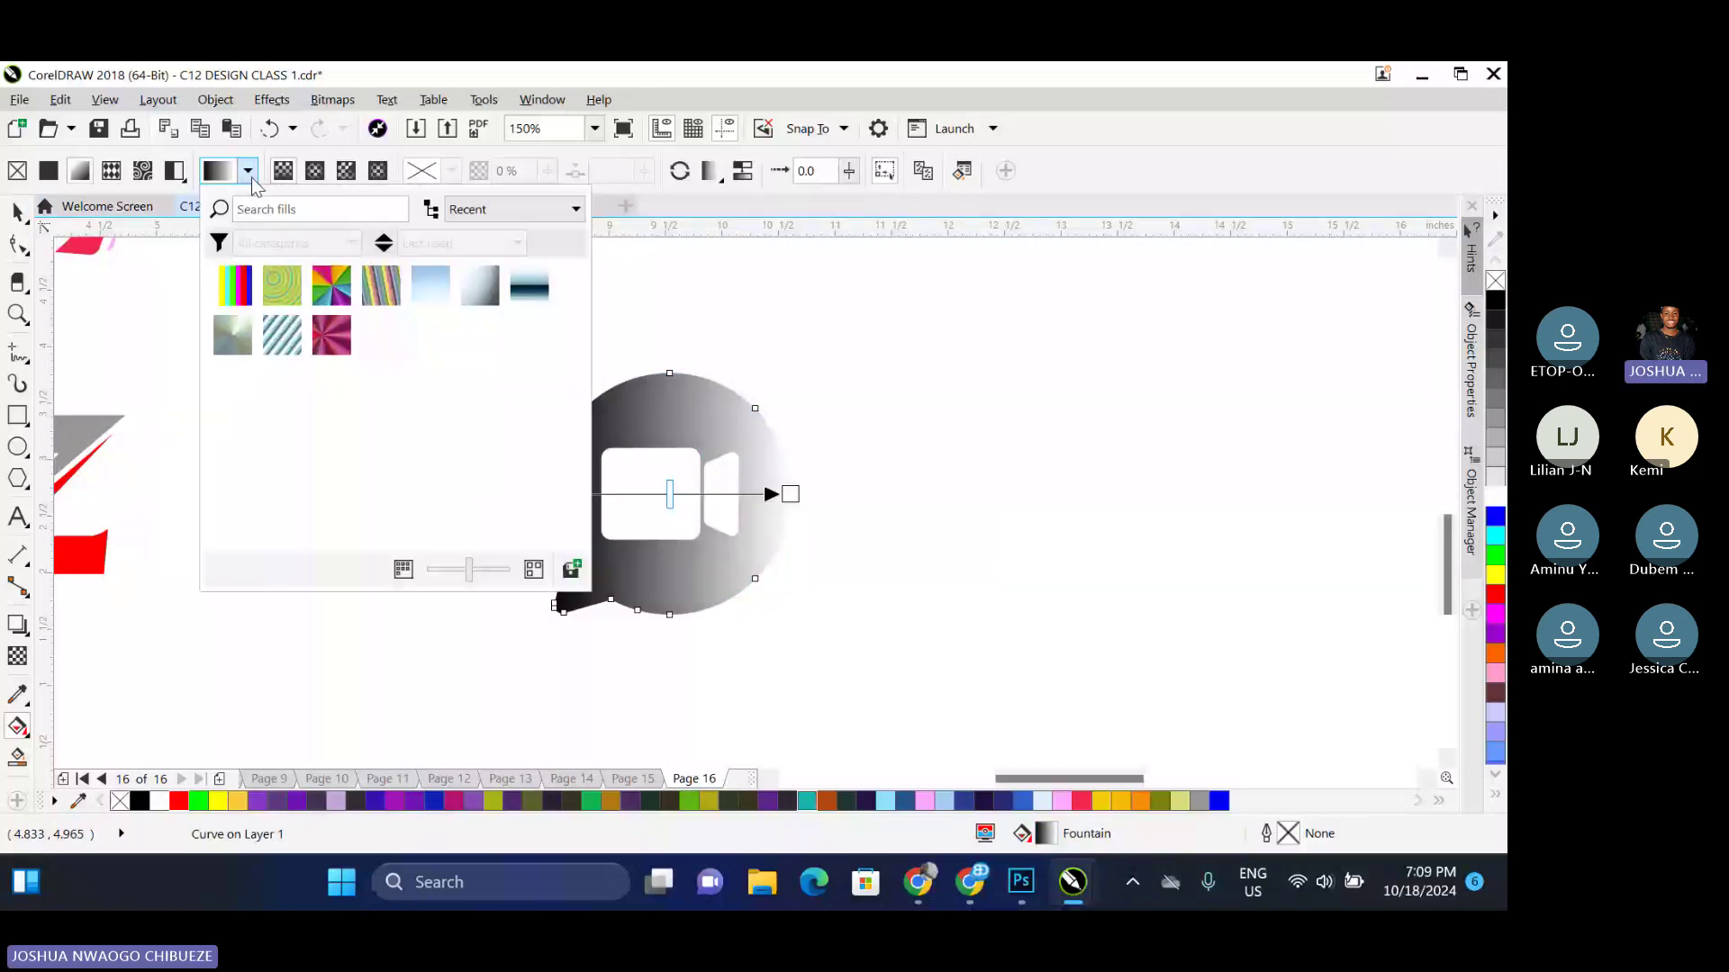
pyautogui.click(290, 297)
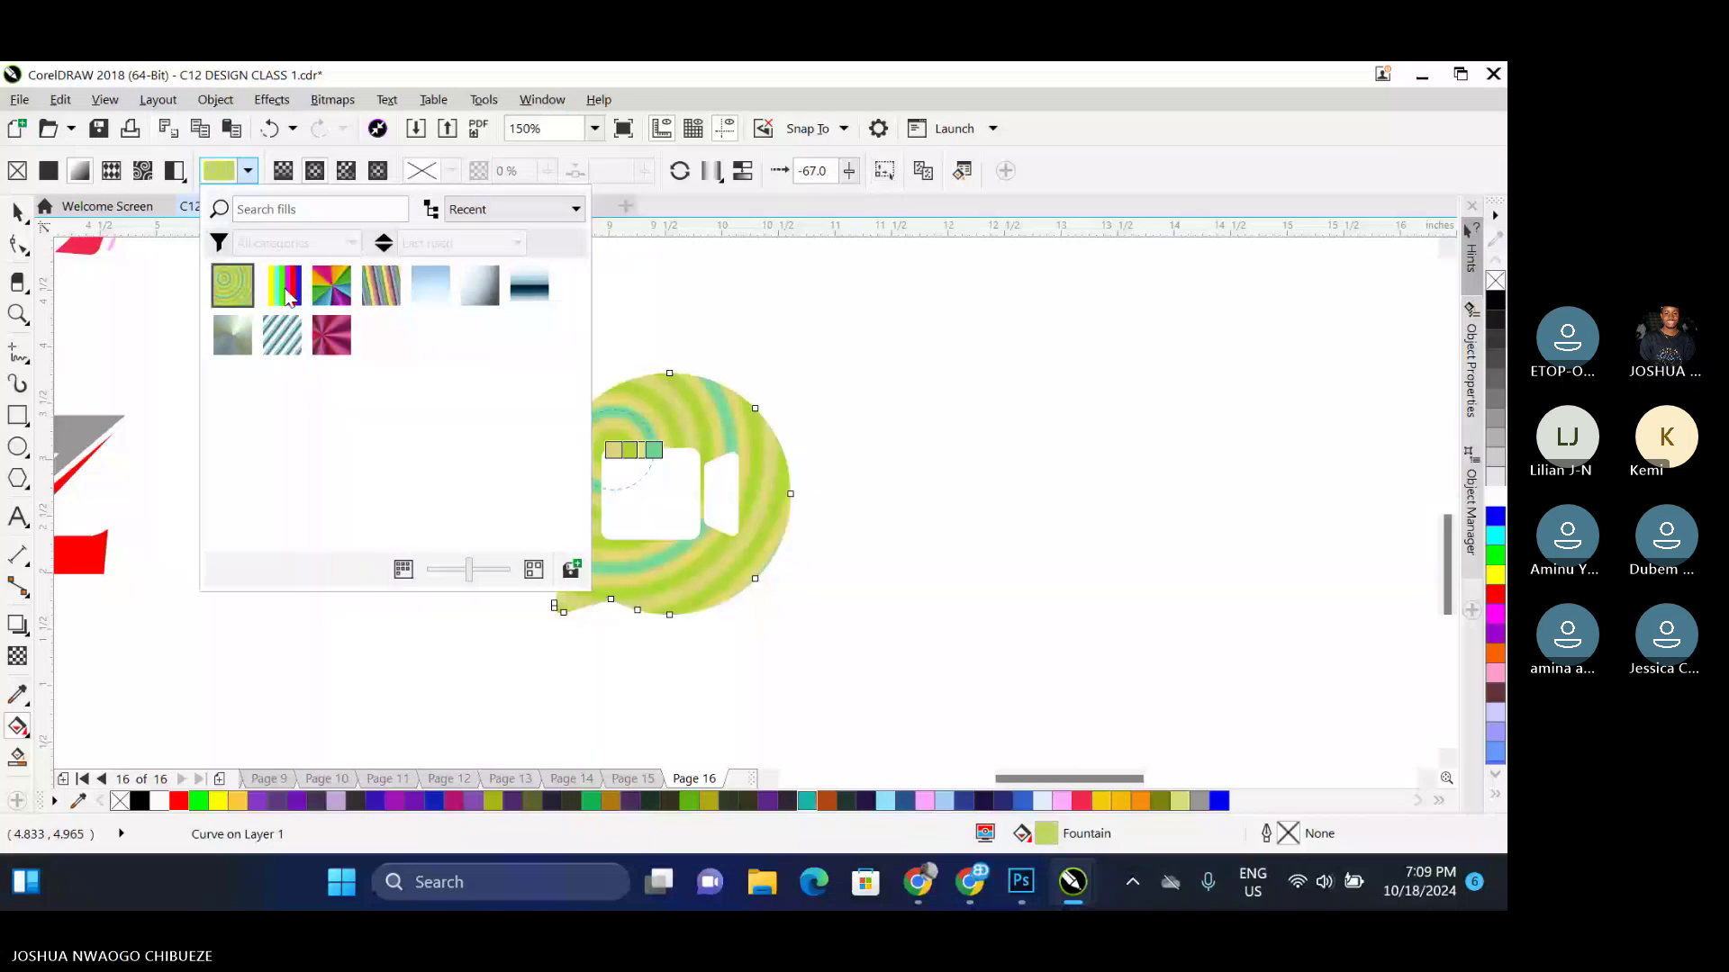
pyautogui.click(537, 303)
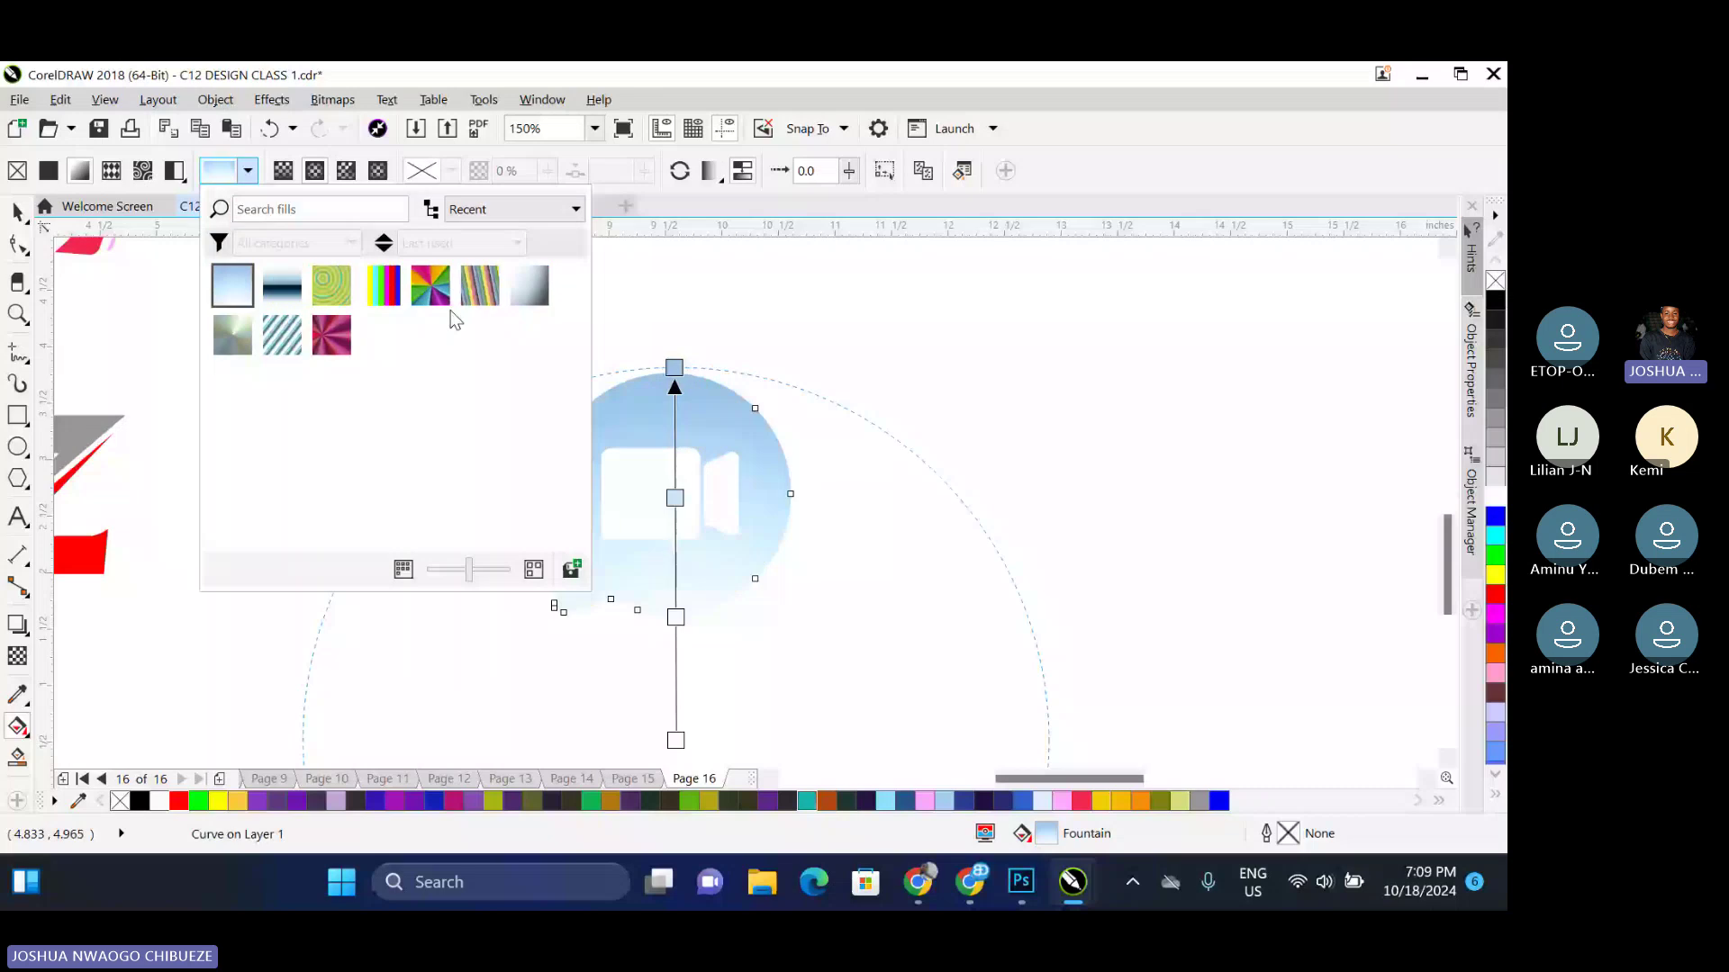
pyautogui.click(752, 309)
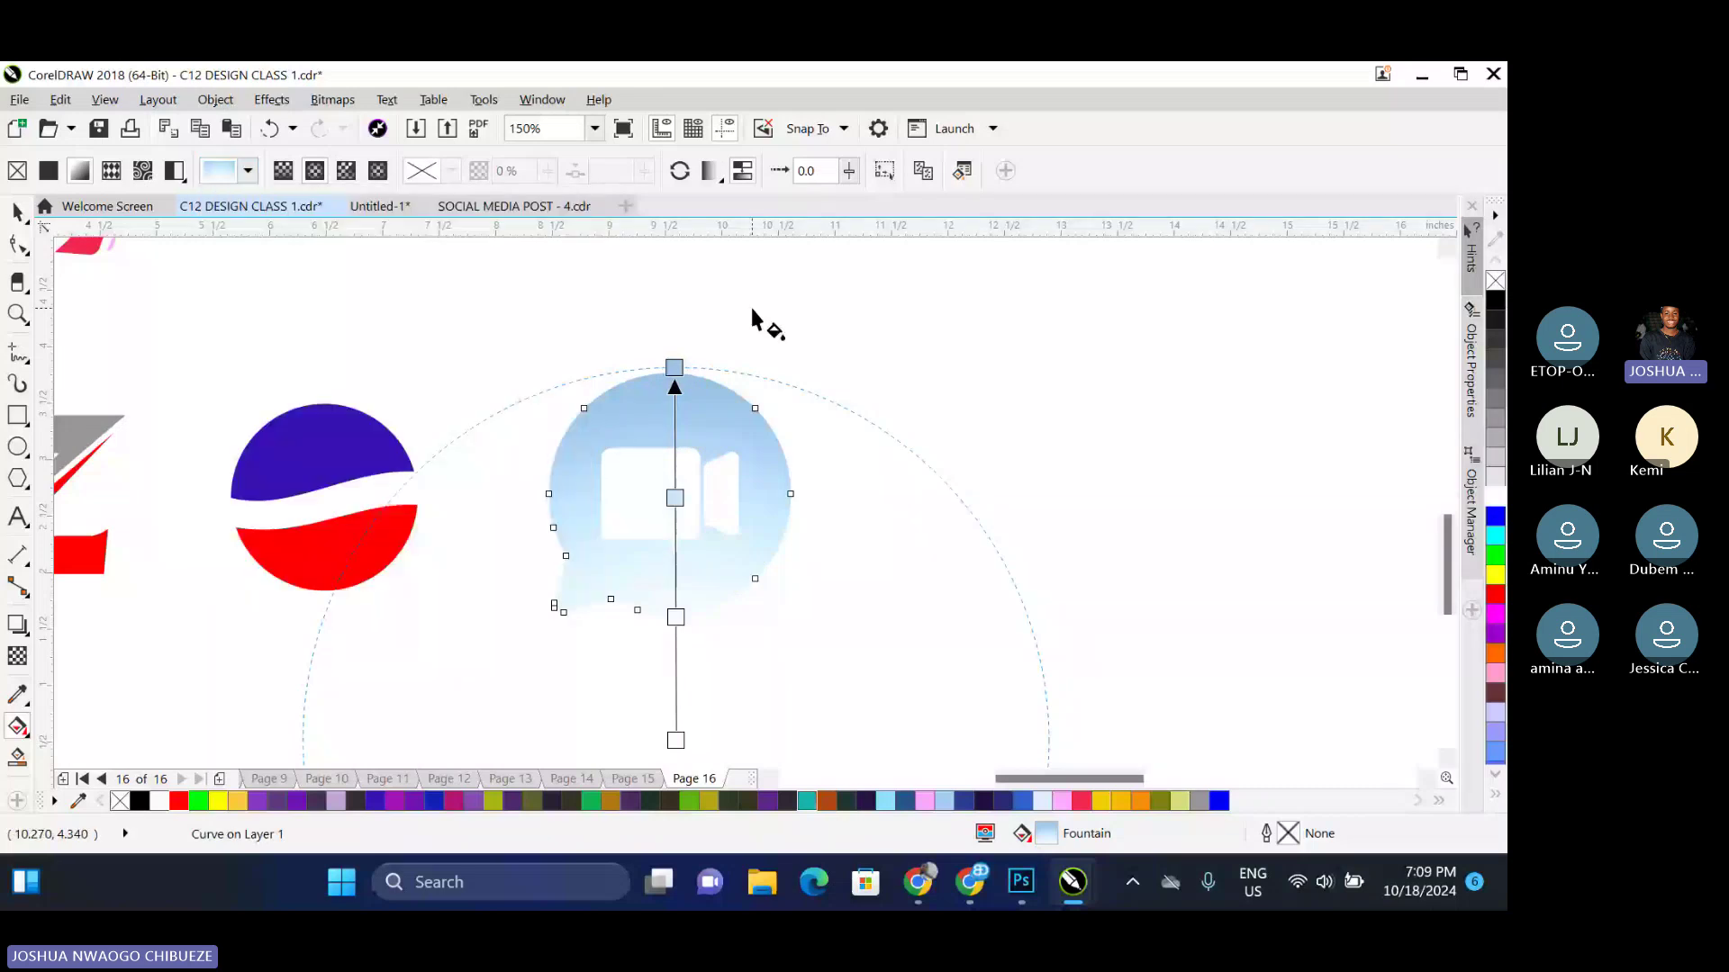
pyautogui.hotkey('ctrl', 'z')
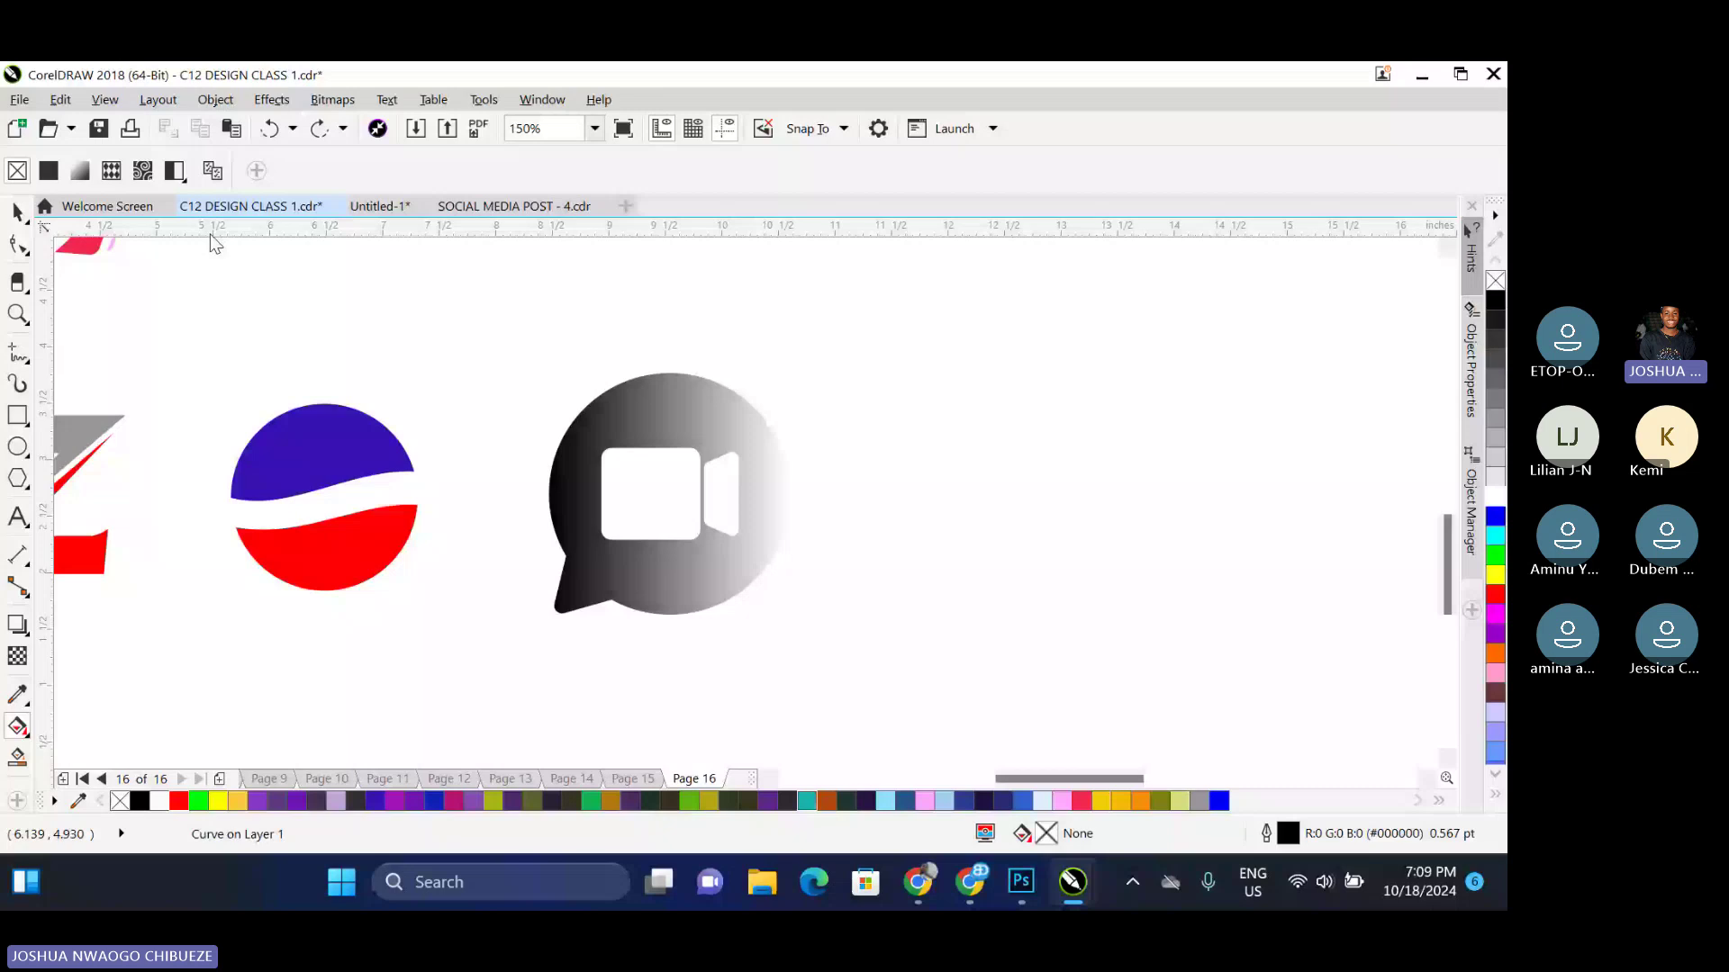
pyautogui.hotkey('ctrl', 'z')
pyautogui.hotkey('ctrl', 'z')
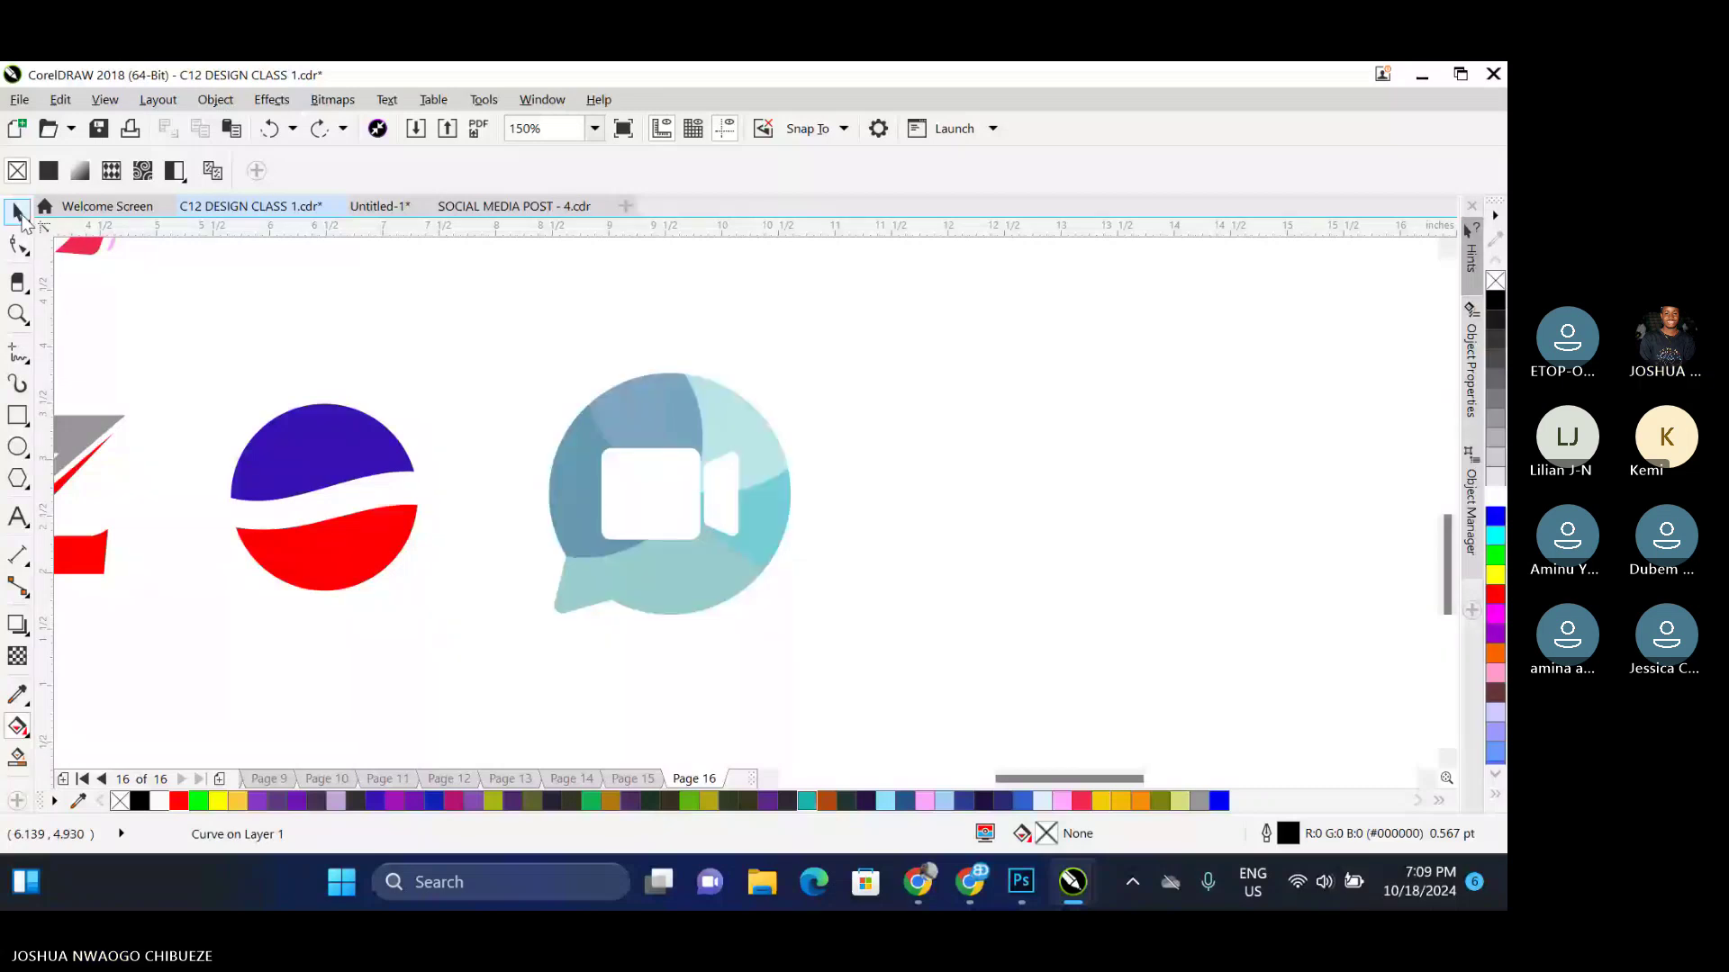
# Open the speech bubble's fill as a black-to-white fountain fill for editing, and add three intermediate colour nodes
pyautogui.click(731, 401)
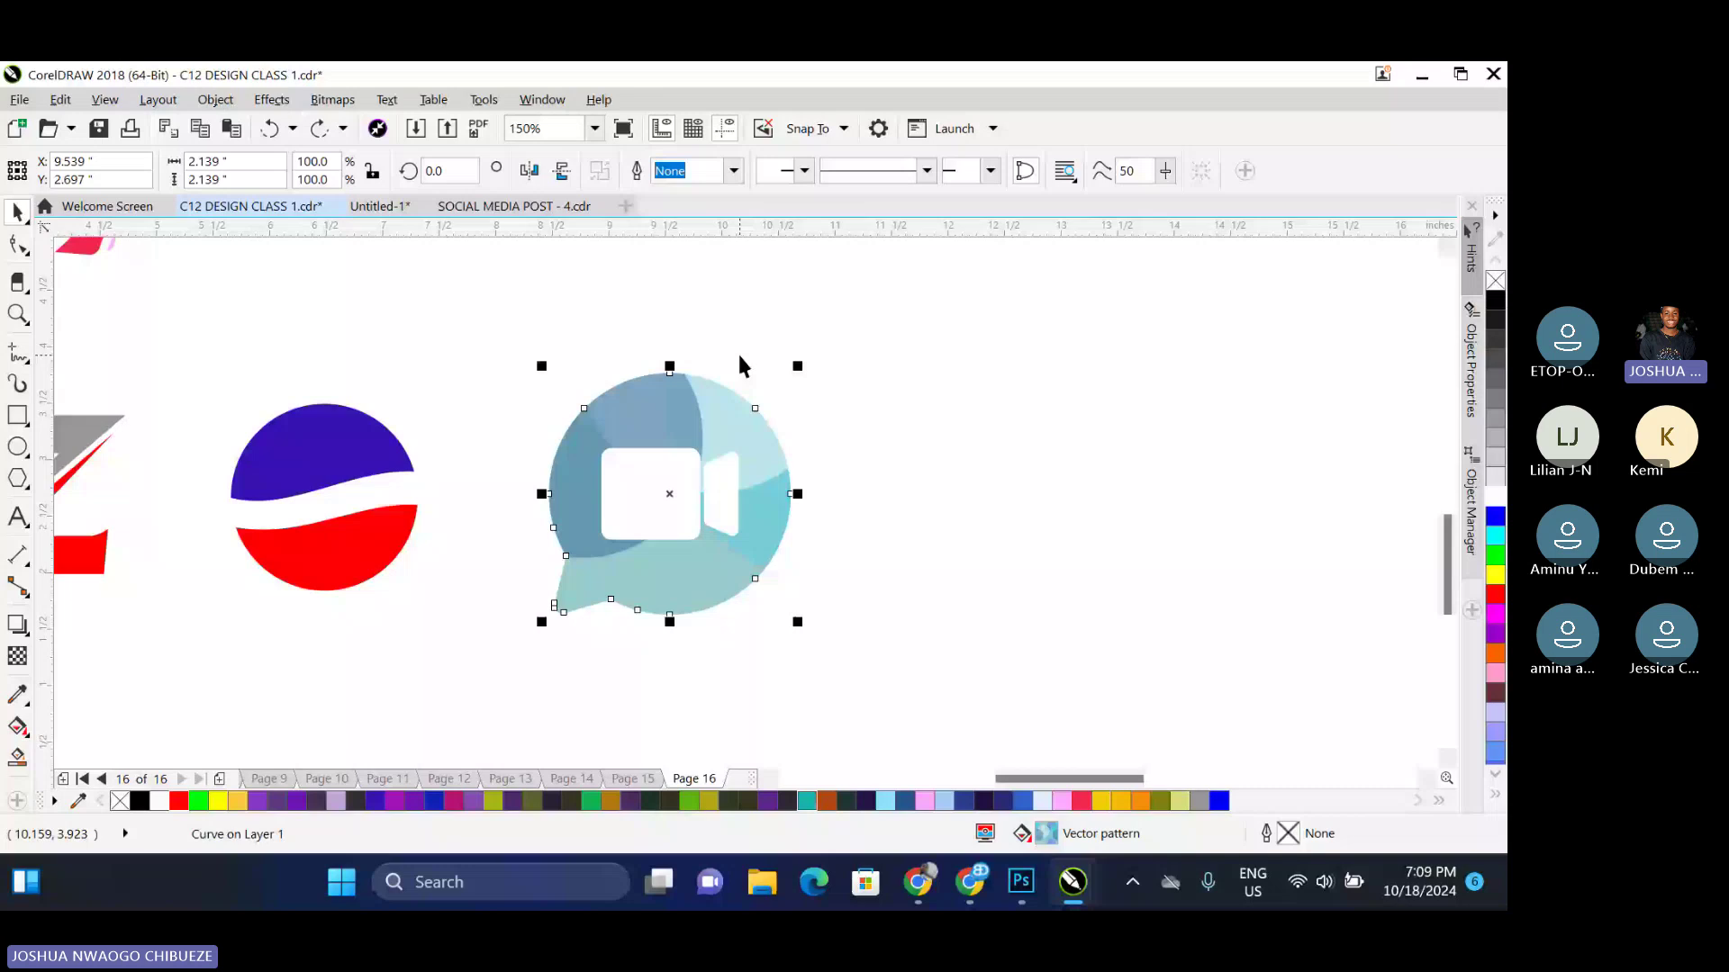
pyautogui.press('F11')
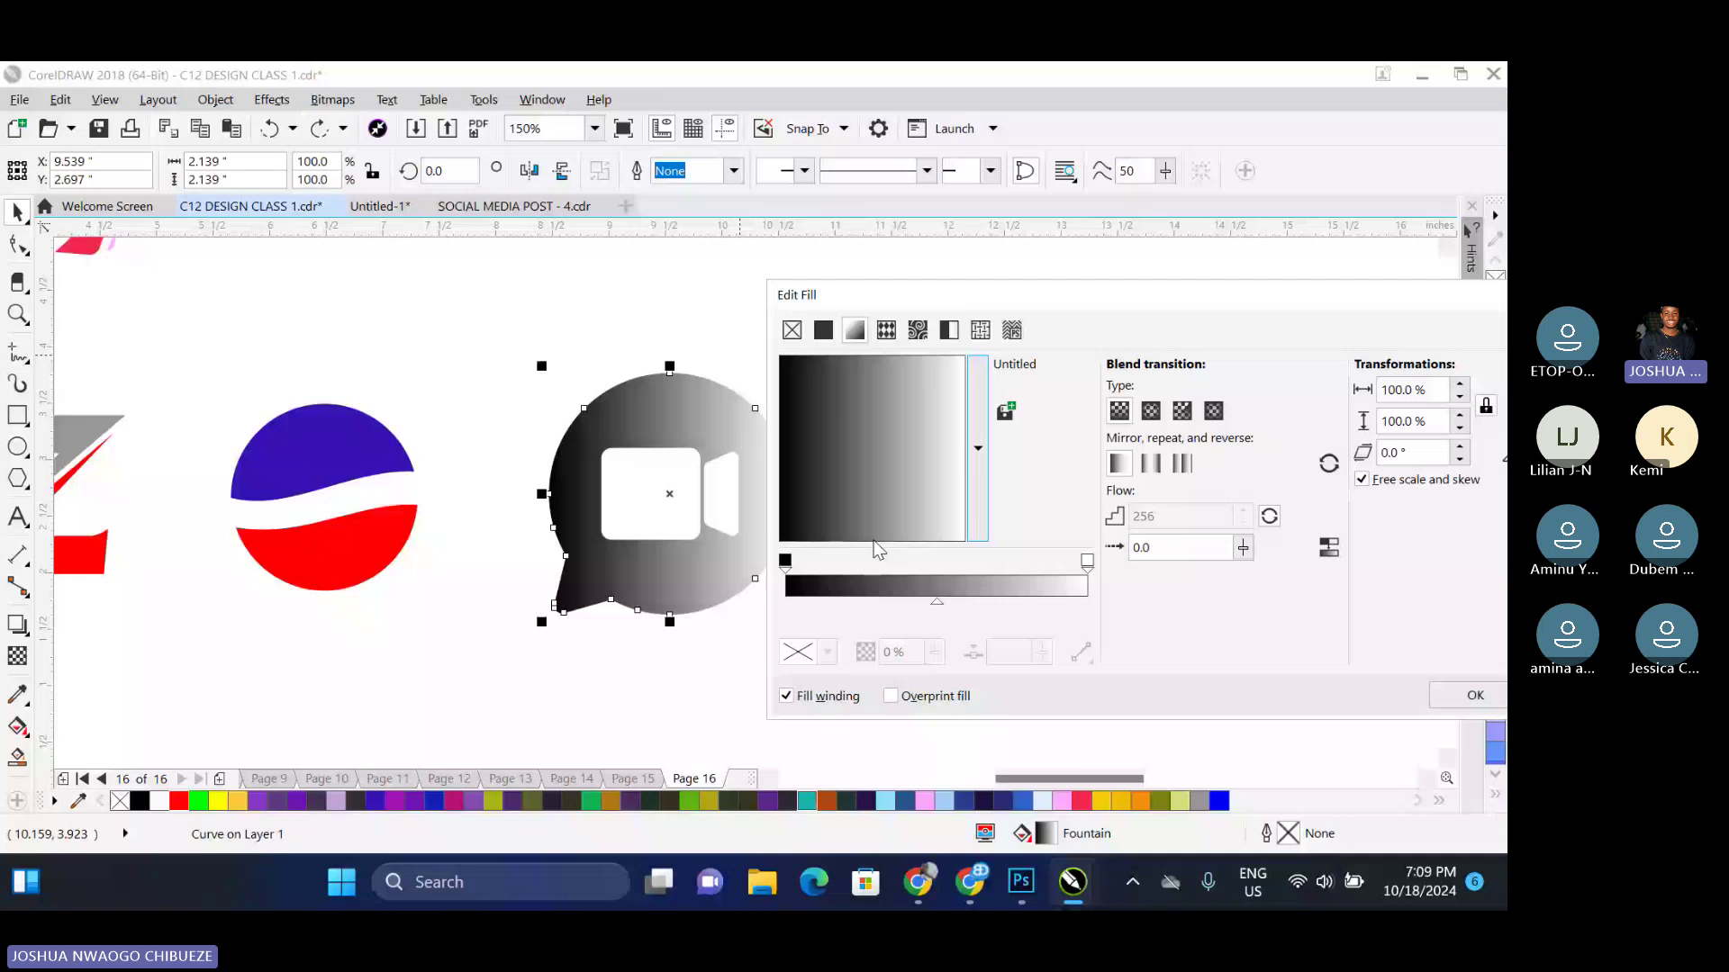
pyautogui.doubleClick(864, 584)
pyautogui.doubleClick(1024, 583)
pyautogui.doubleClick(935, 583)
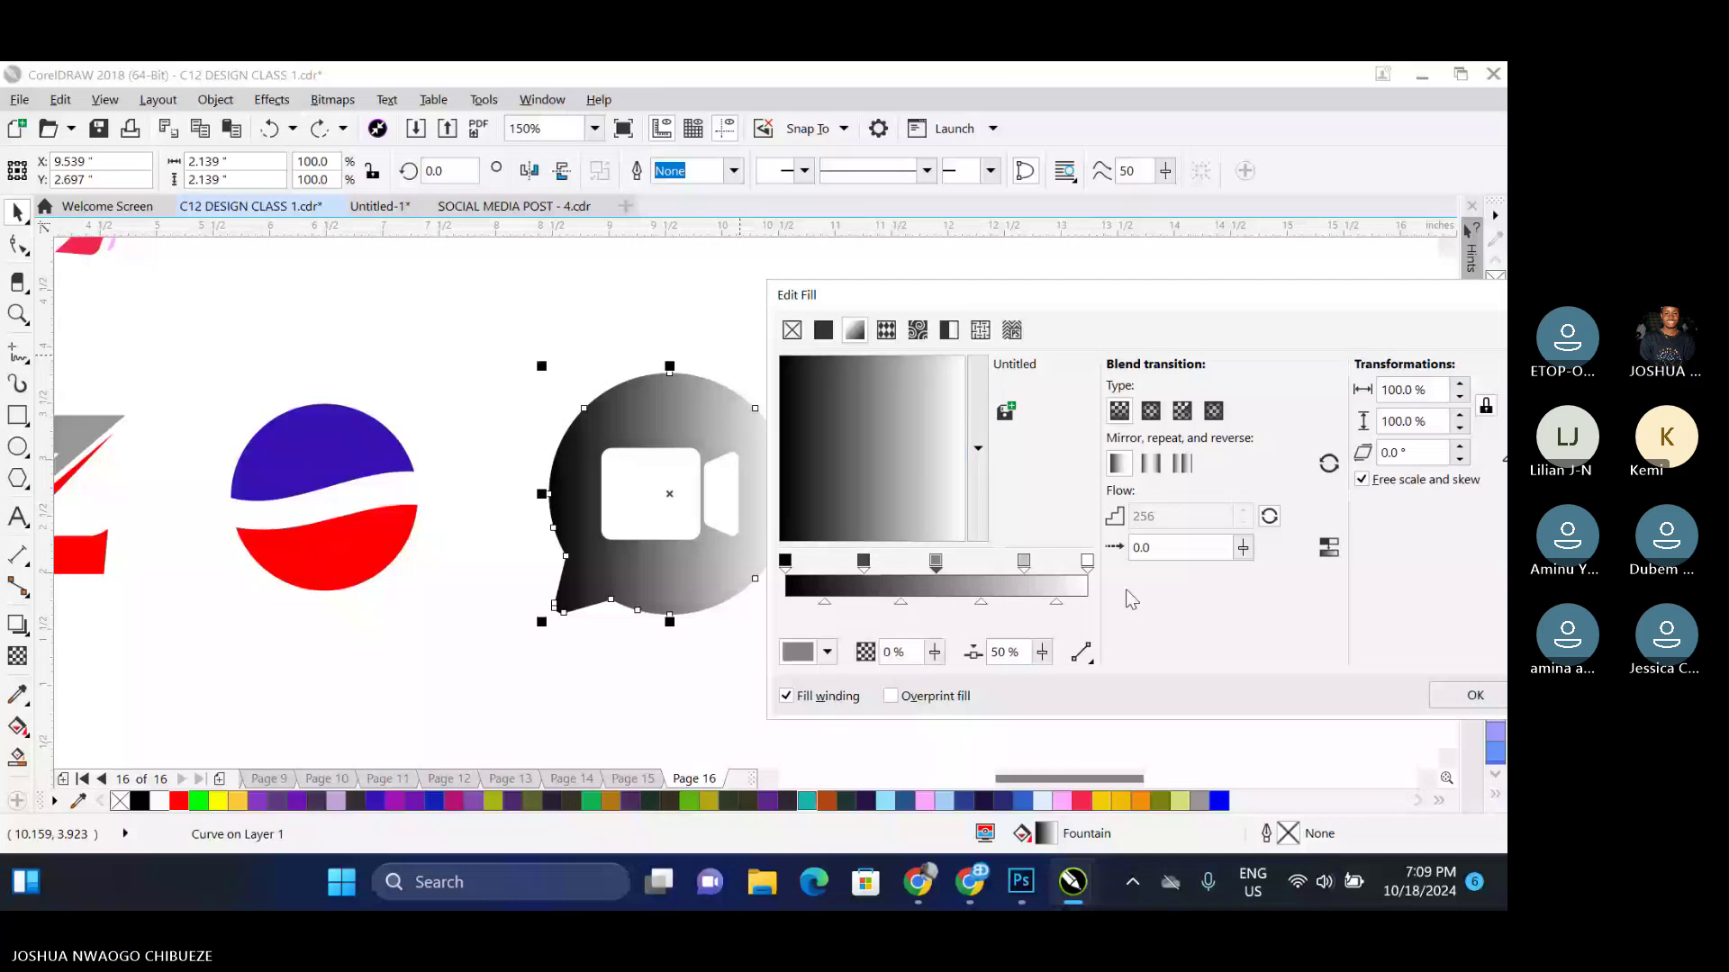
# Remove the three intermediate colour nodes from the gradient, keeping only its start and end nodes
pyautogui.click(860, 563)
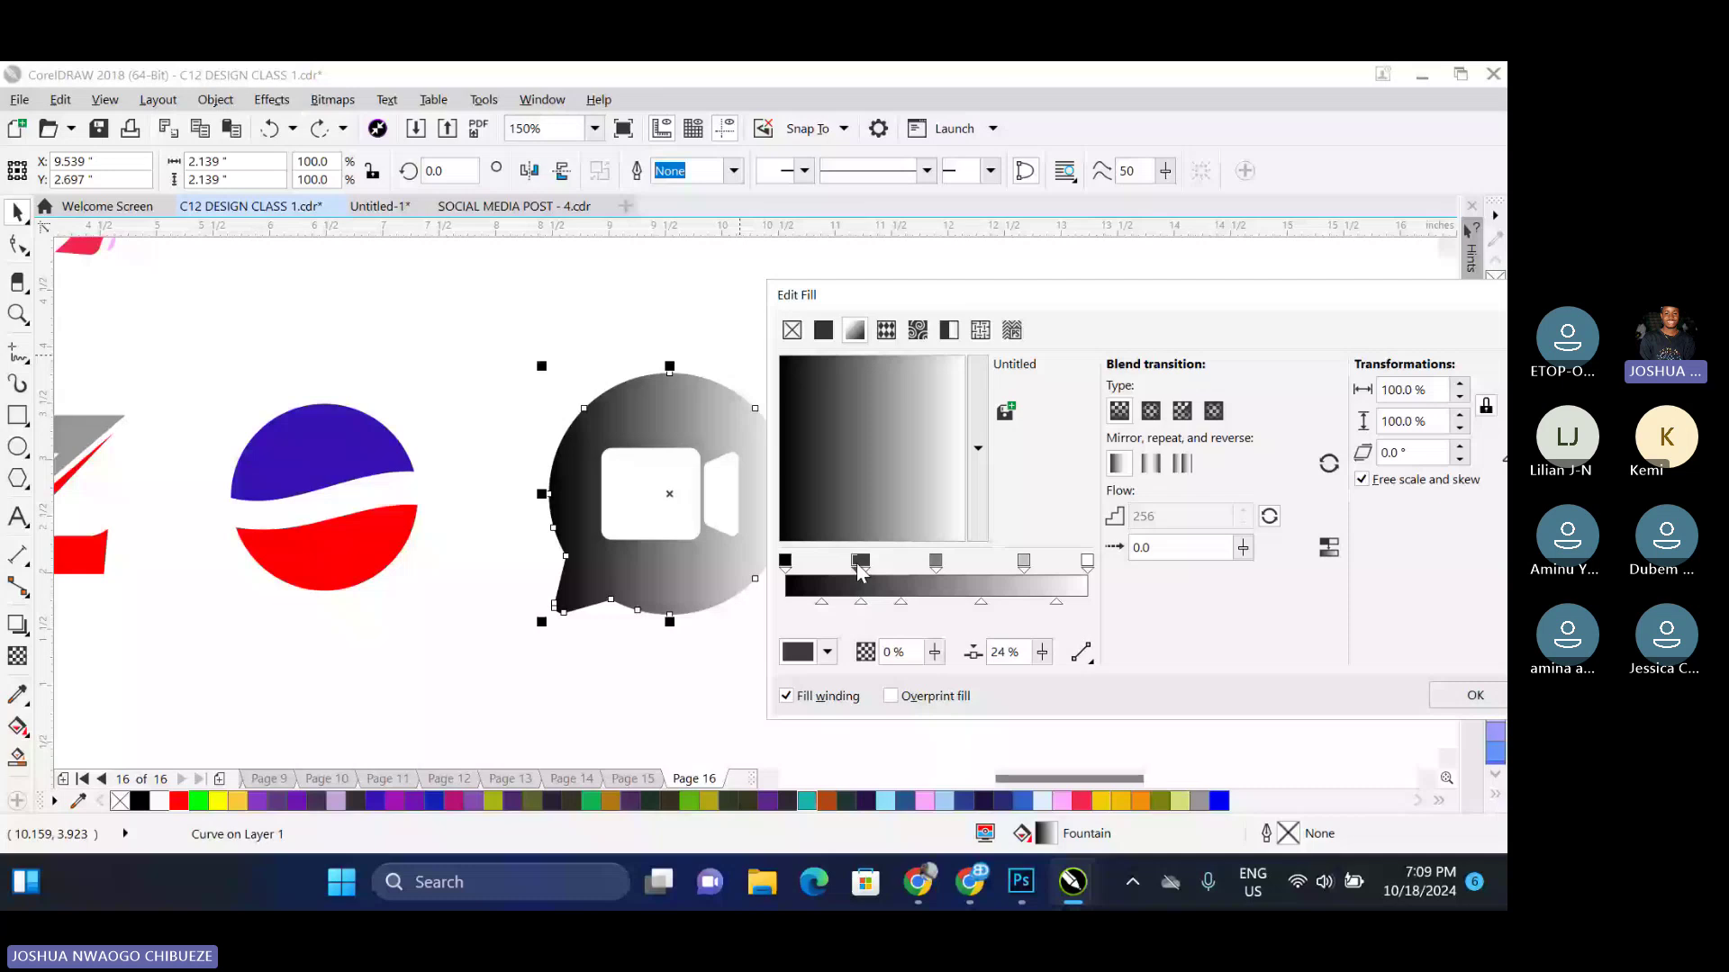
pyautogui.click(860, 565)
pyautogui.doubleClick(858, 561)
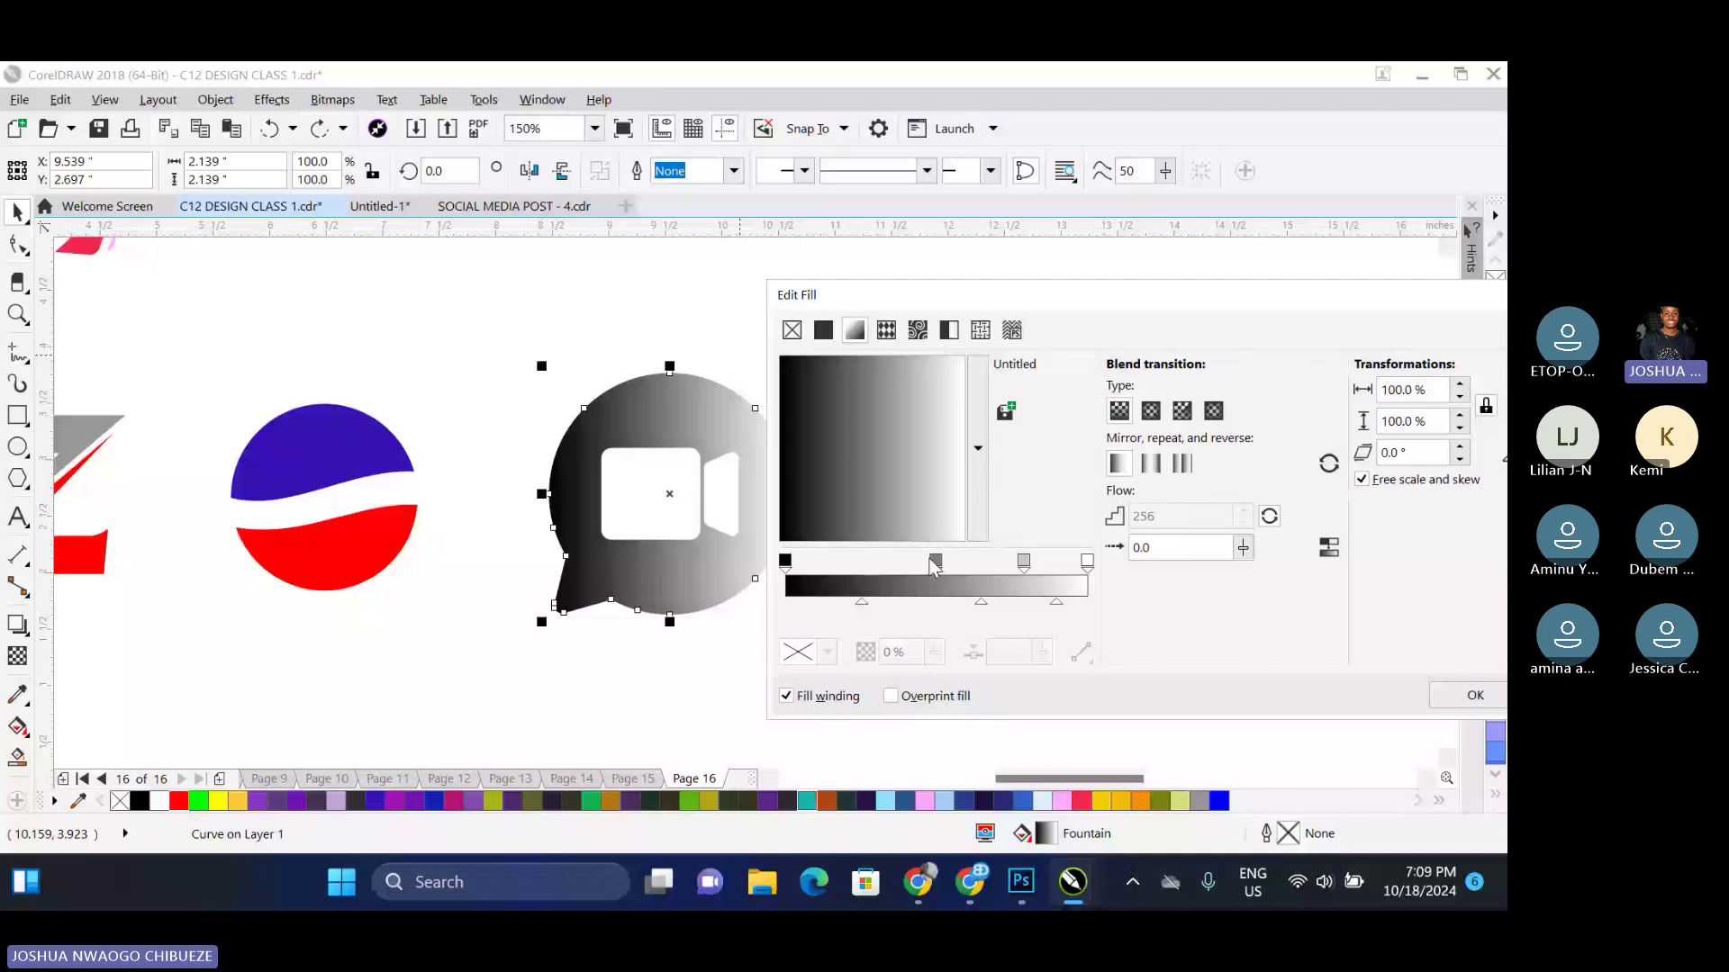
pyautogui.doubleClick(935, 562)
pyautogui.doubleClick(1023, 562)
# Set the gradient's start node colour to #8F6563 using the RGB colour model
pyautogui.click(786, 561)
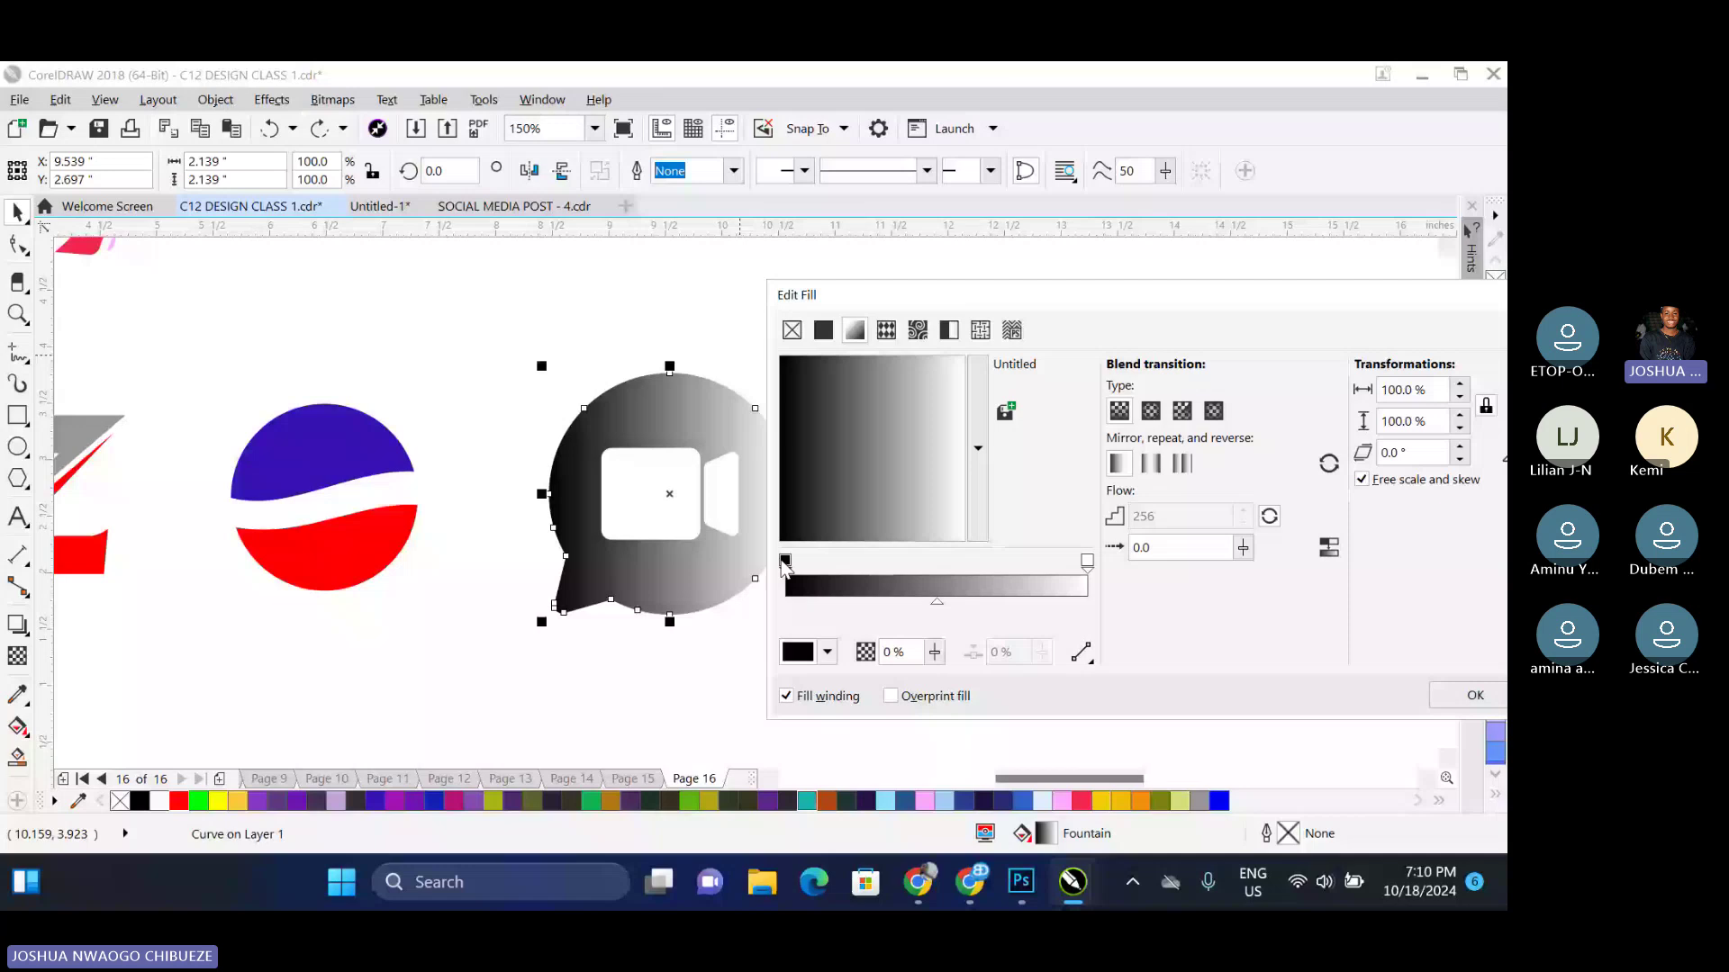
pyautogui.click(1087, 561)
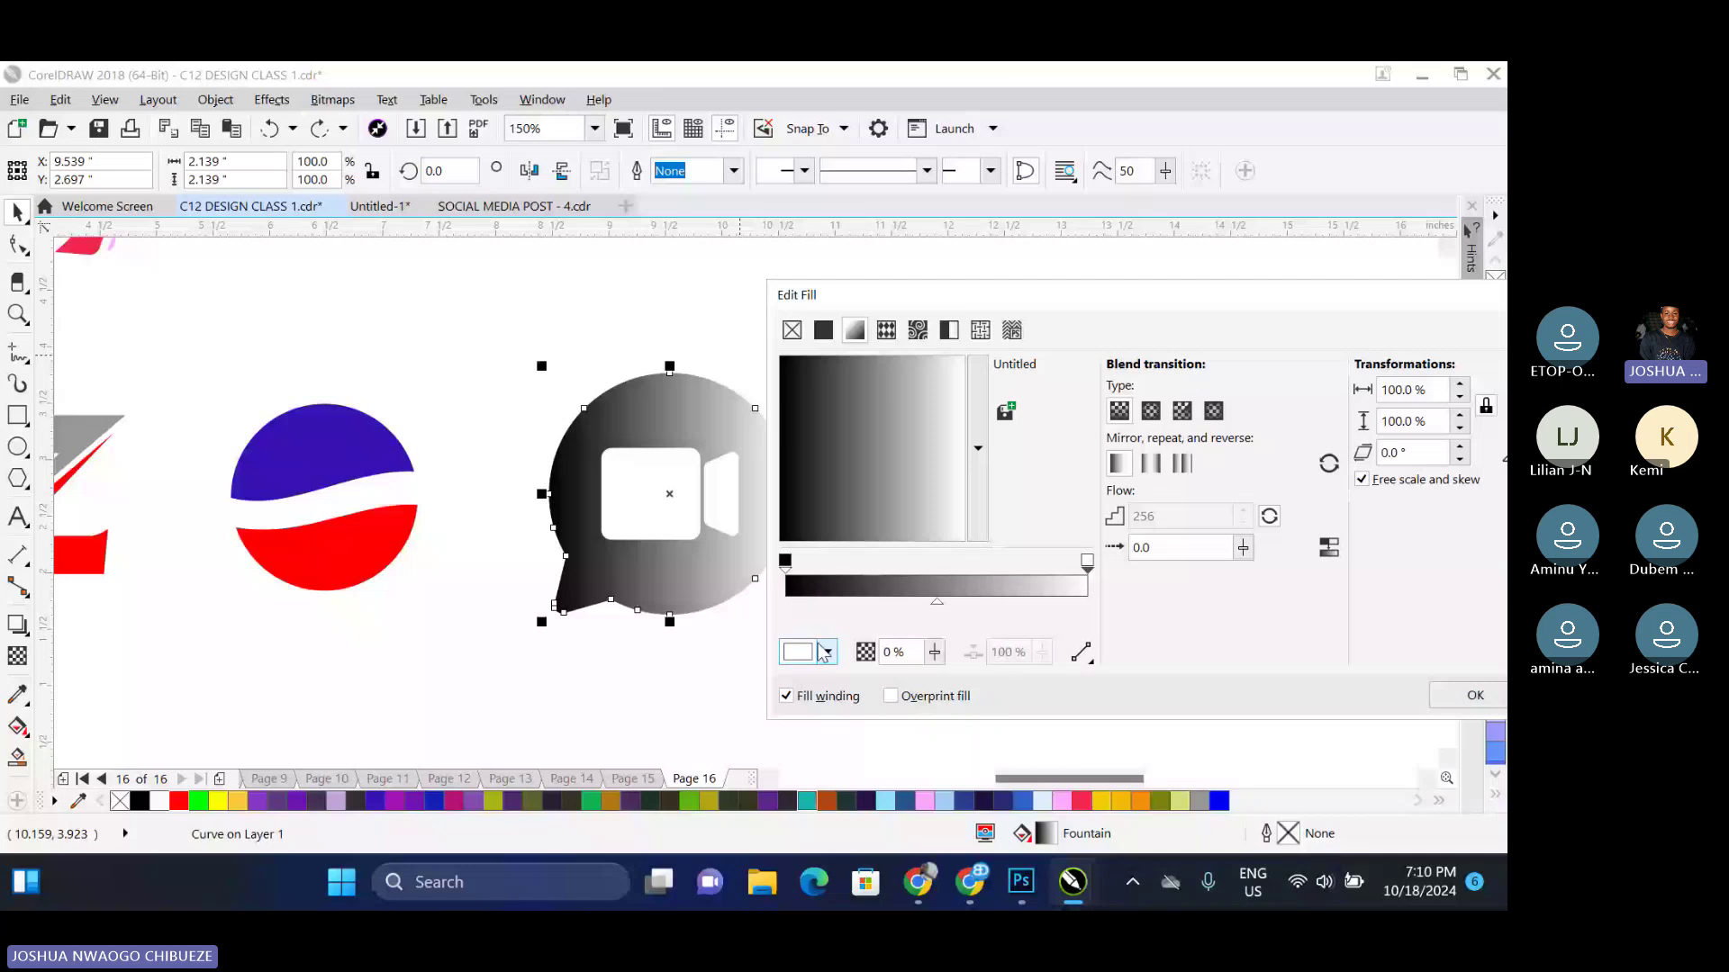
pyautogui.click(785, 561)
pyautogui.click(830, 654)
pyautogui.click(840, 510)
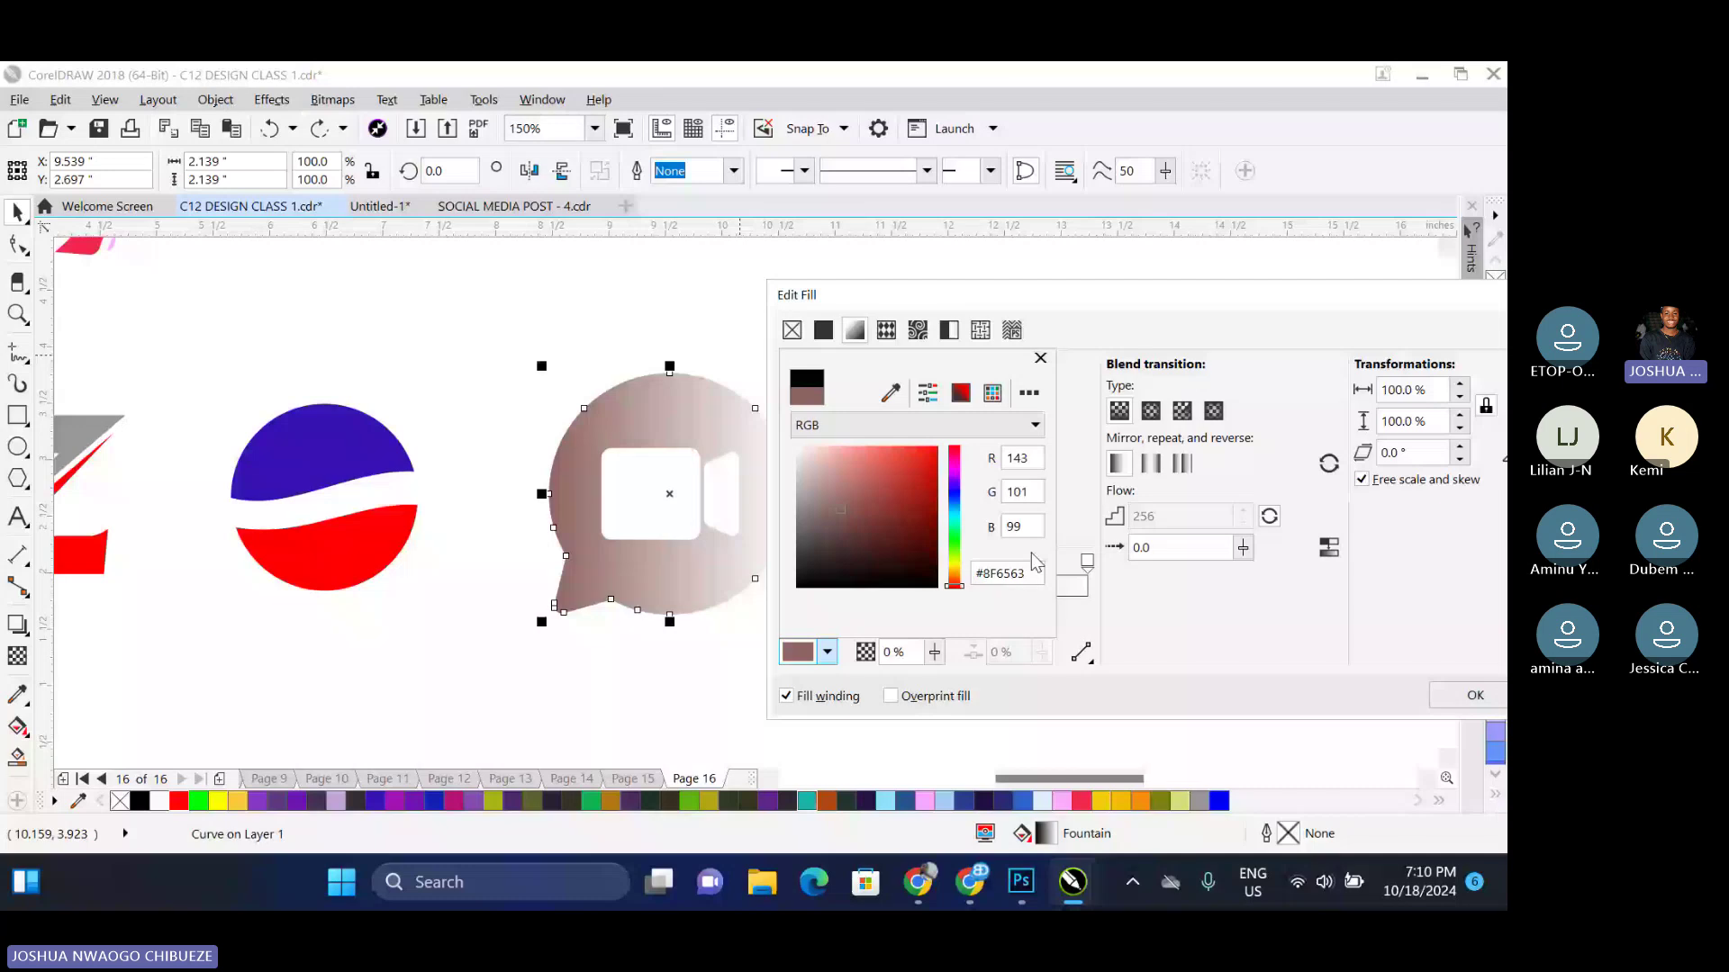
pyautogui.click(909, 425)
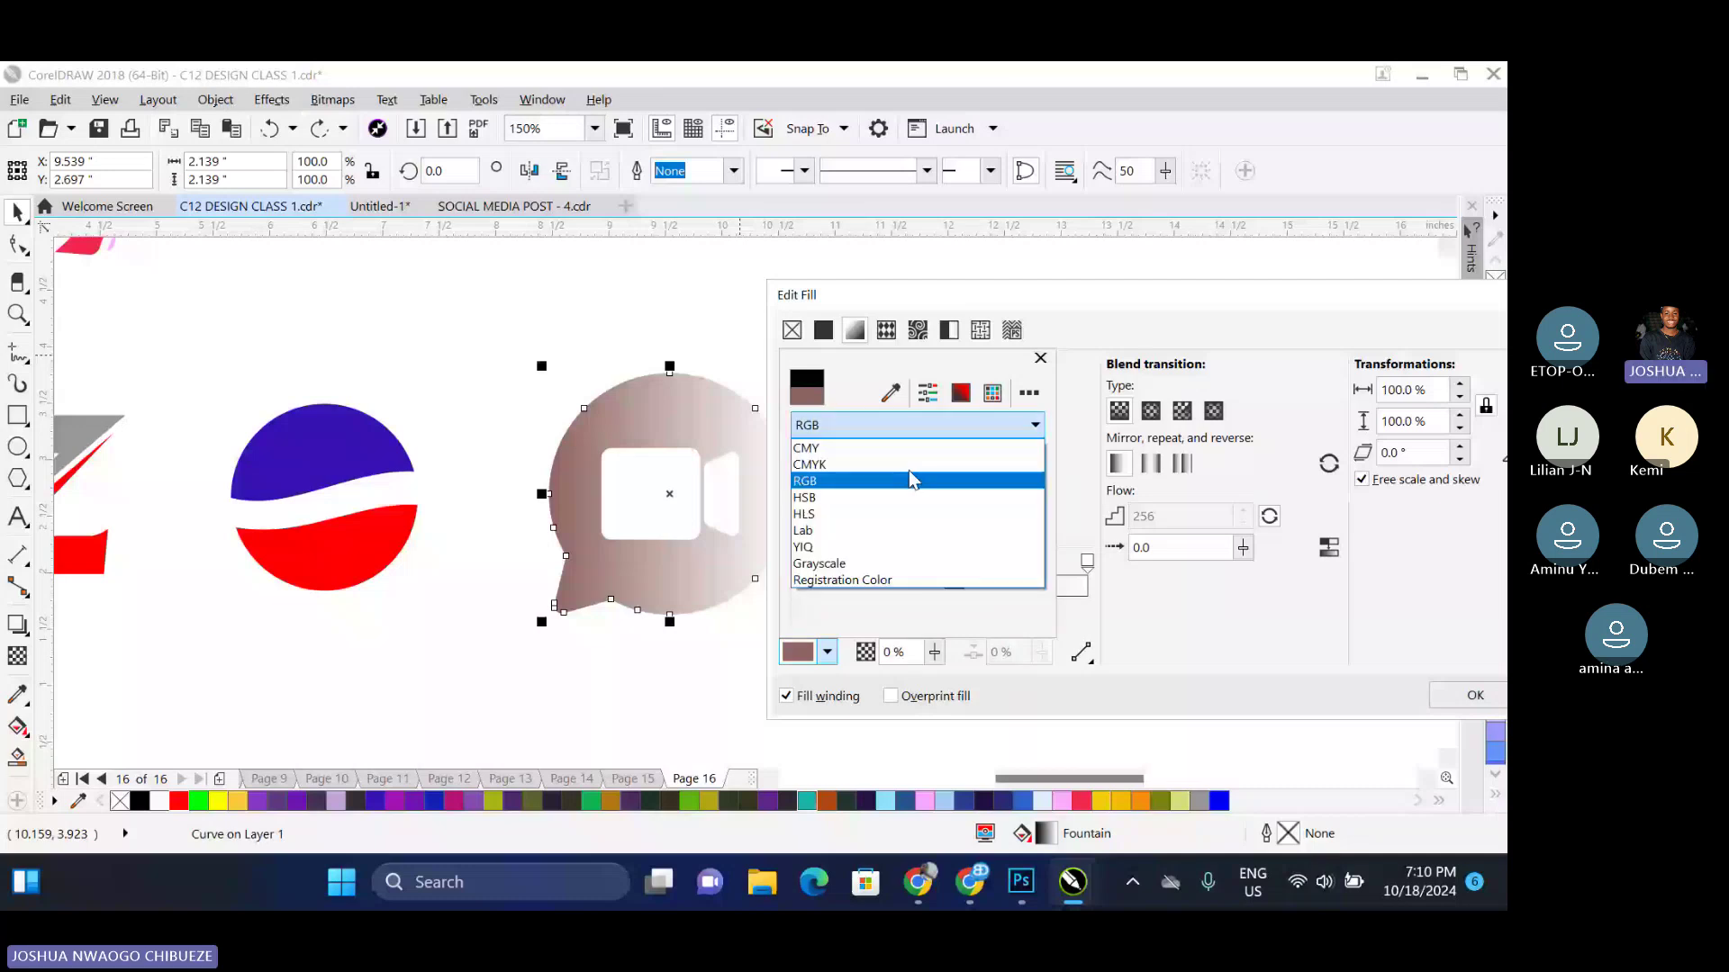
pyautogui.click(911, 477)
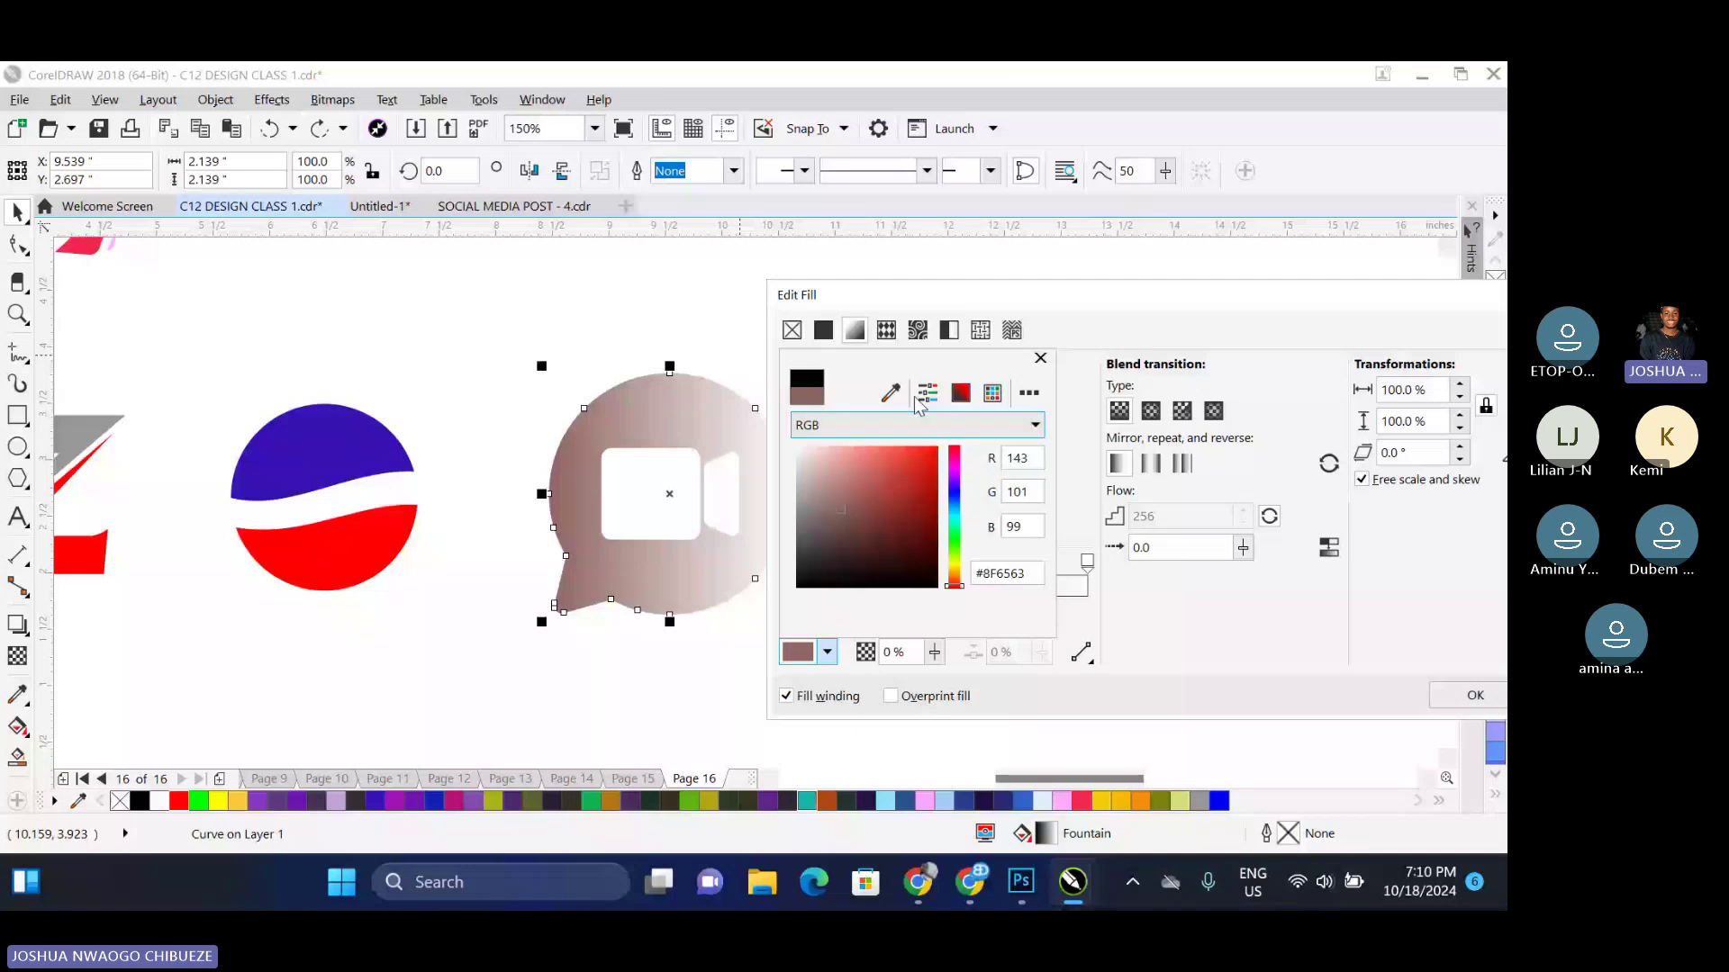
# Try start node colour #356F63 by adjusting its red and green values, and try a PANTONE solid coated grey
pyautogui.click(927, 393)
pyautogui.moveTo(914, 457); pyautogui.dragTo(848, 458)
pyautogui.moveTo(883, 492); pyautogui.dragTo(898, 492)
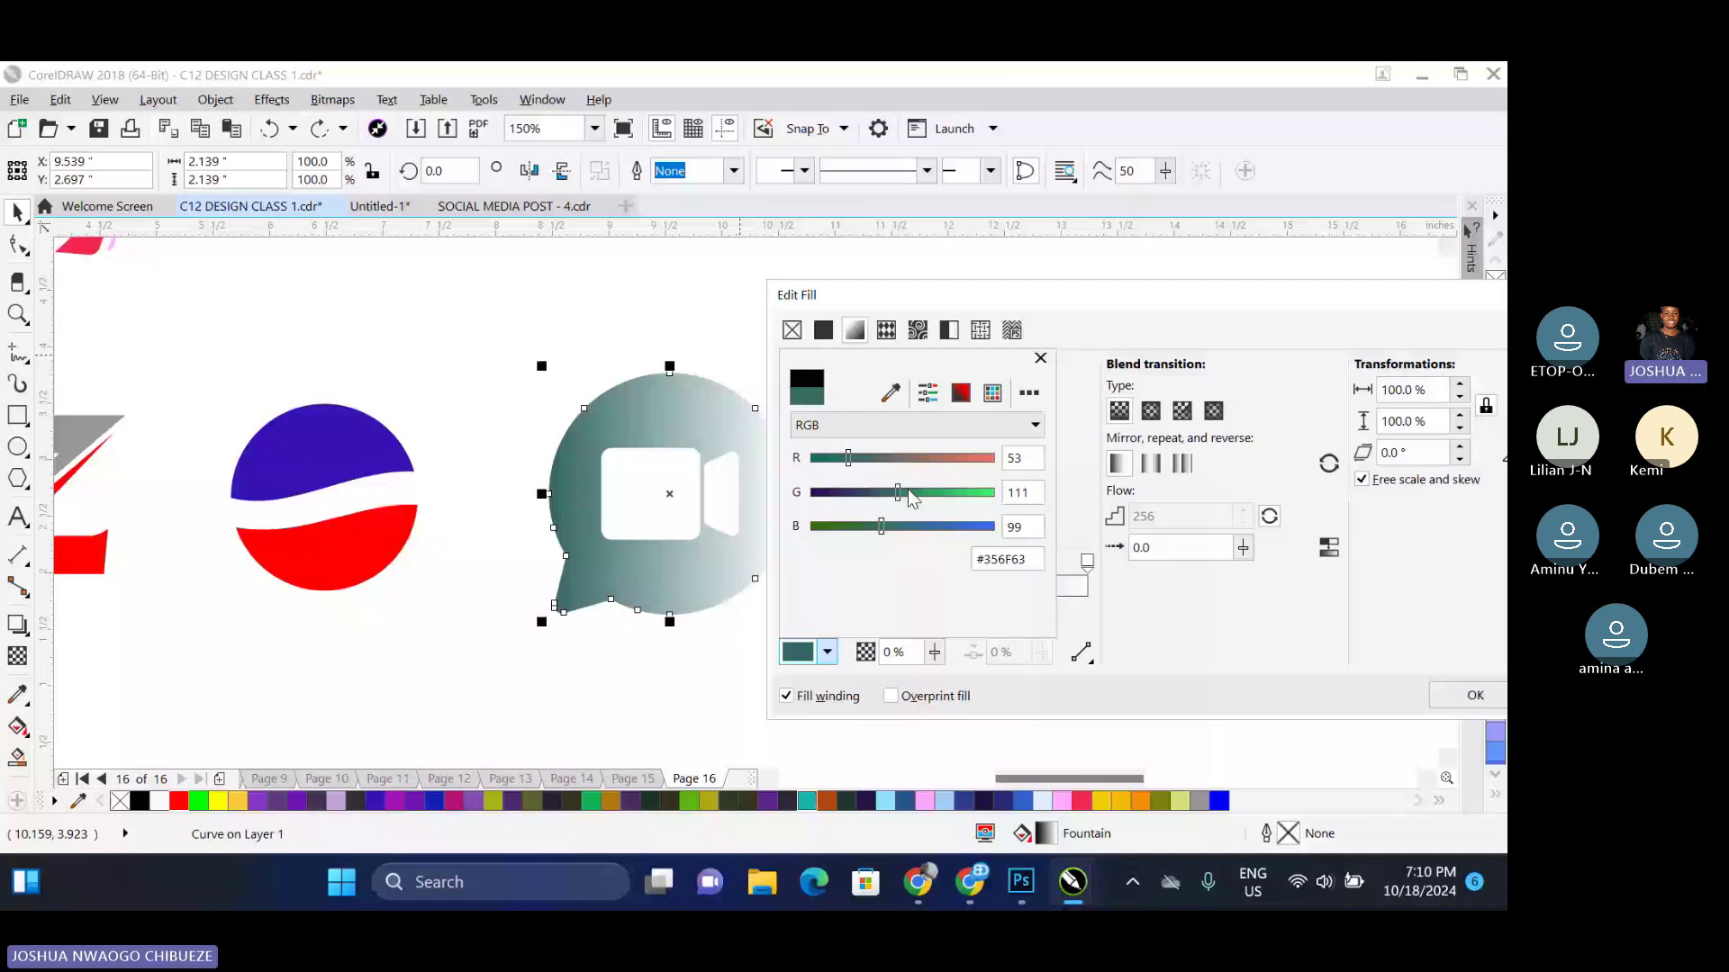
pyautogui.click(993, 392)
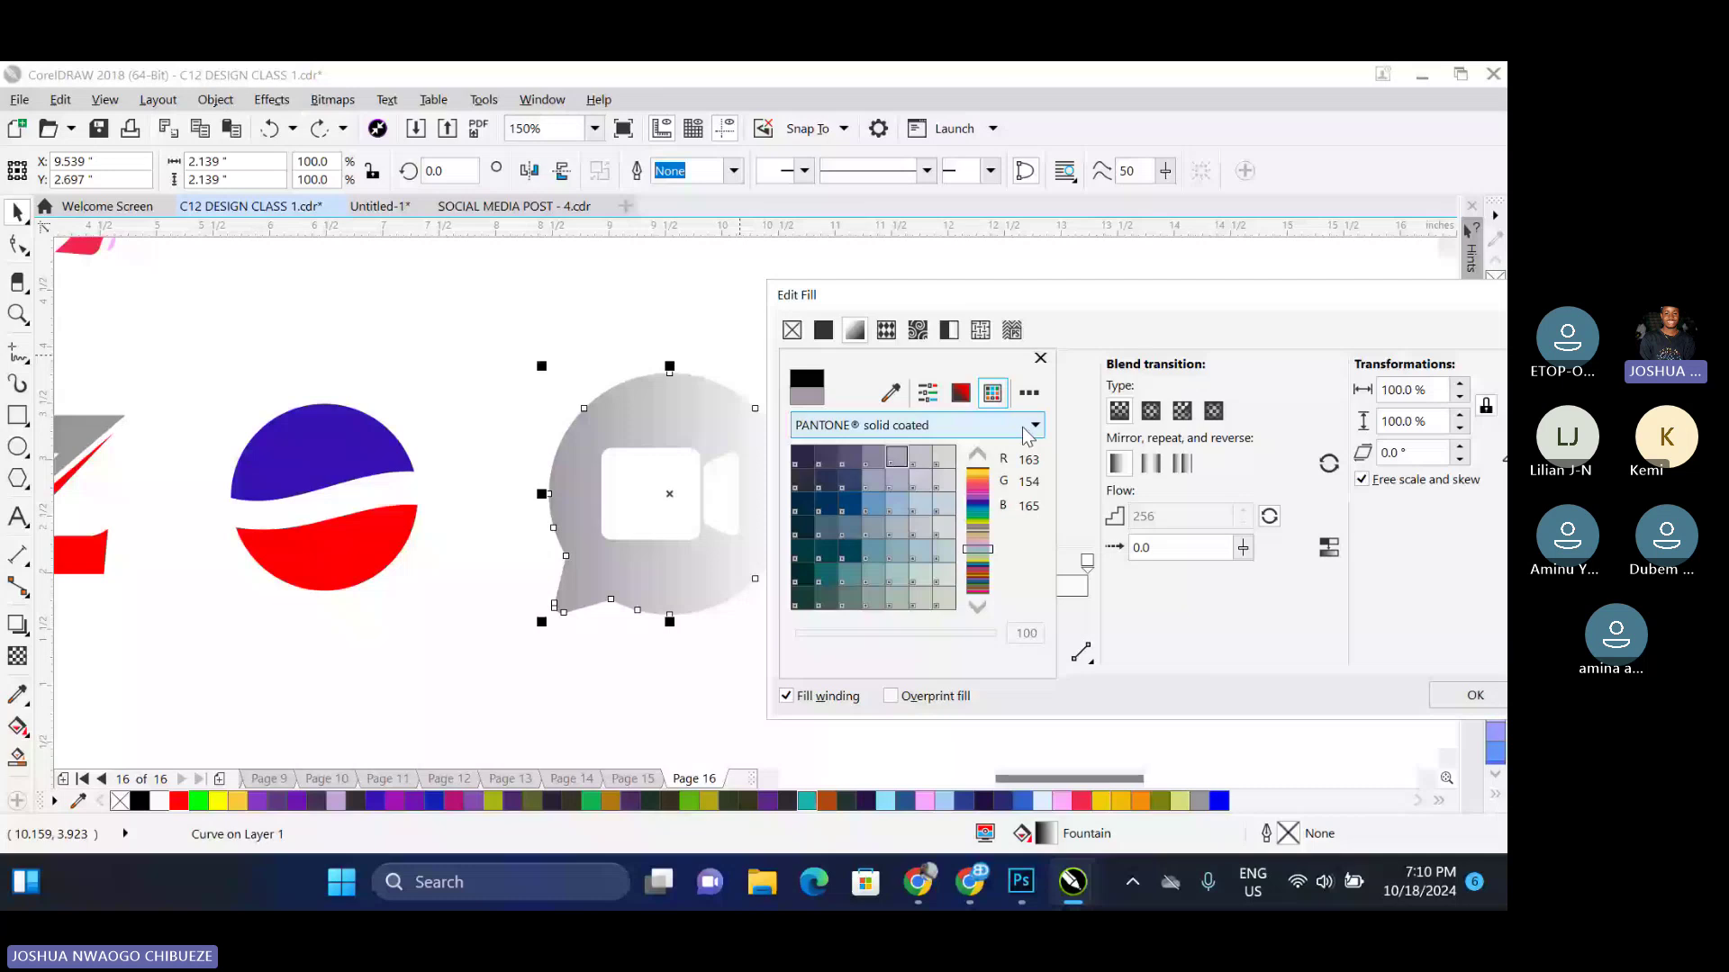
# Sample purple-blue shades from the taskbar's video chat icon for the gradient's start node, a new middle node at 51 %, and the end node
pyautogui.click(890, 393)
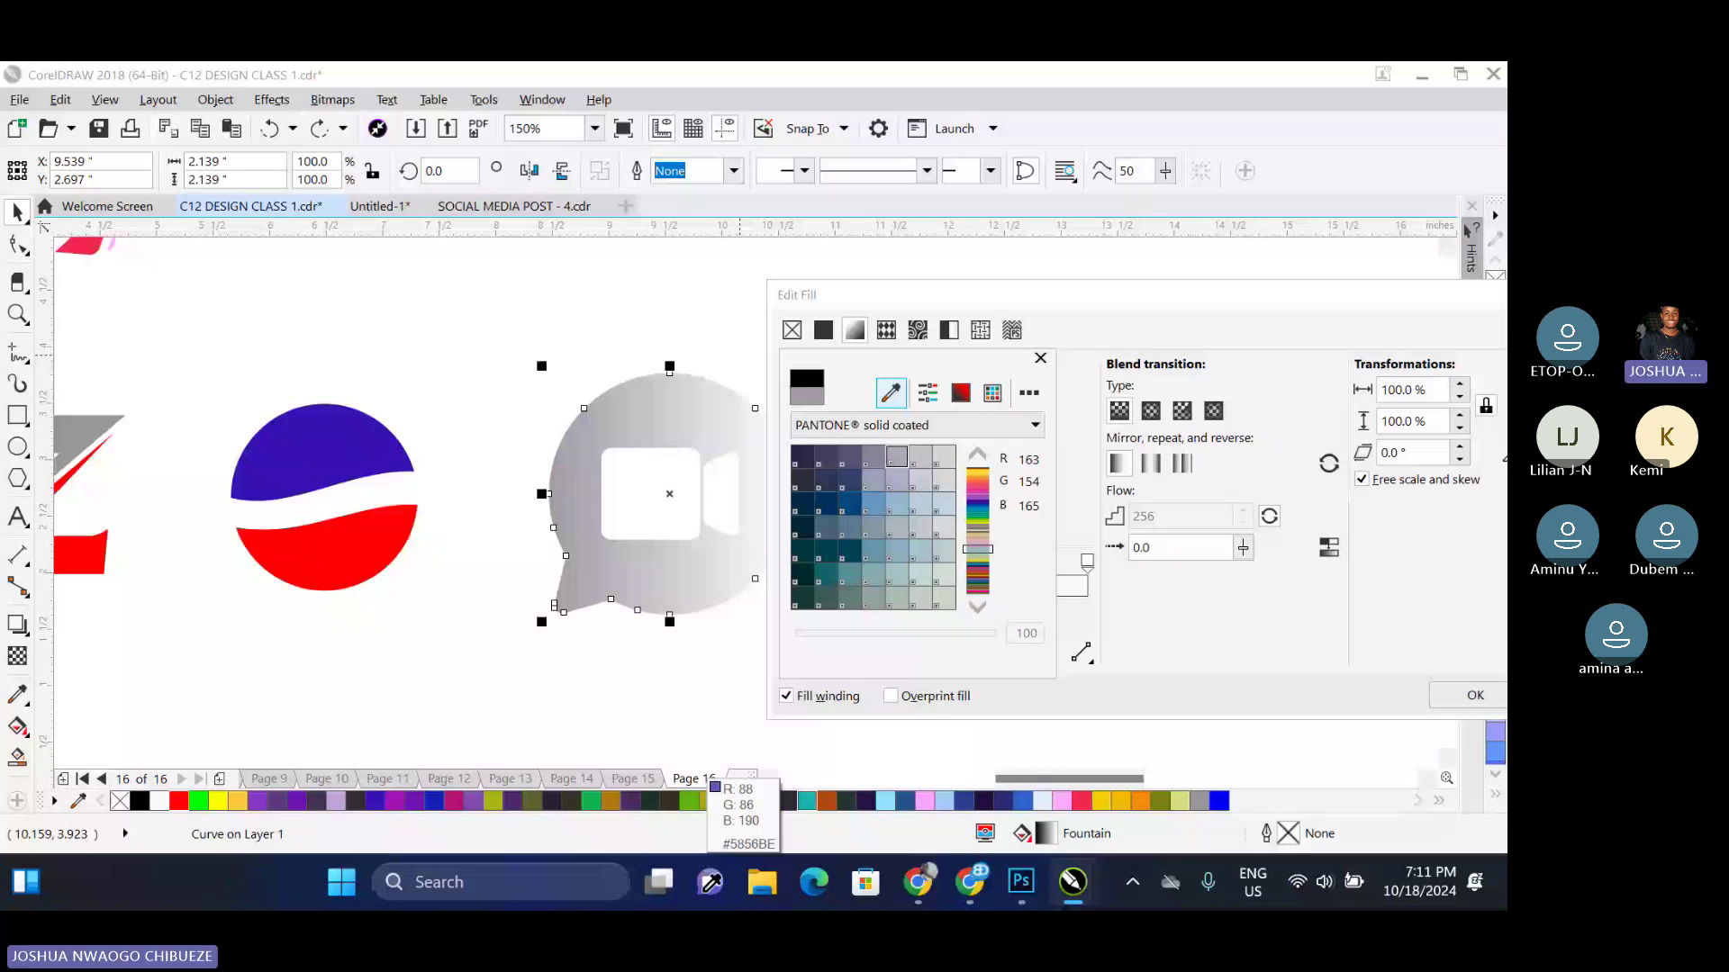
pyautogui.click(707, 782)
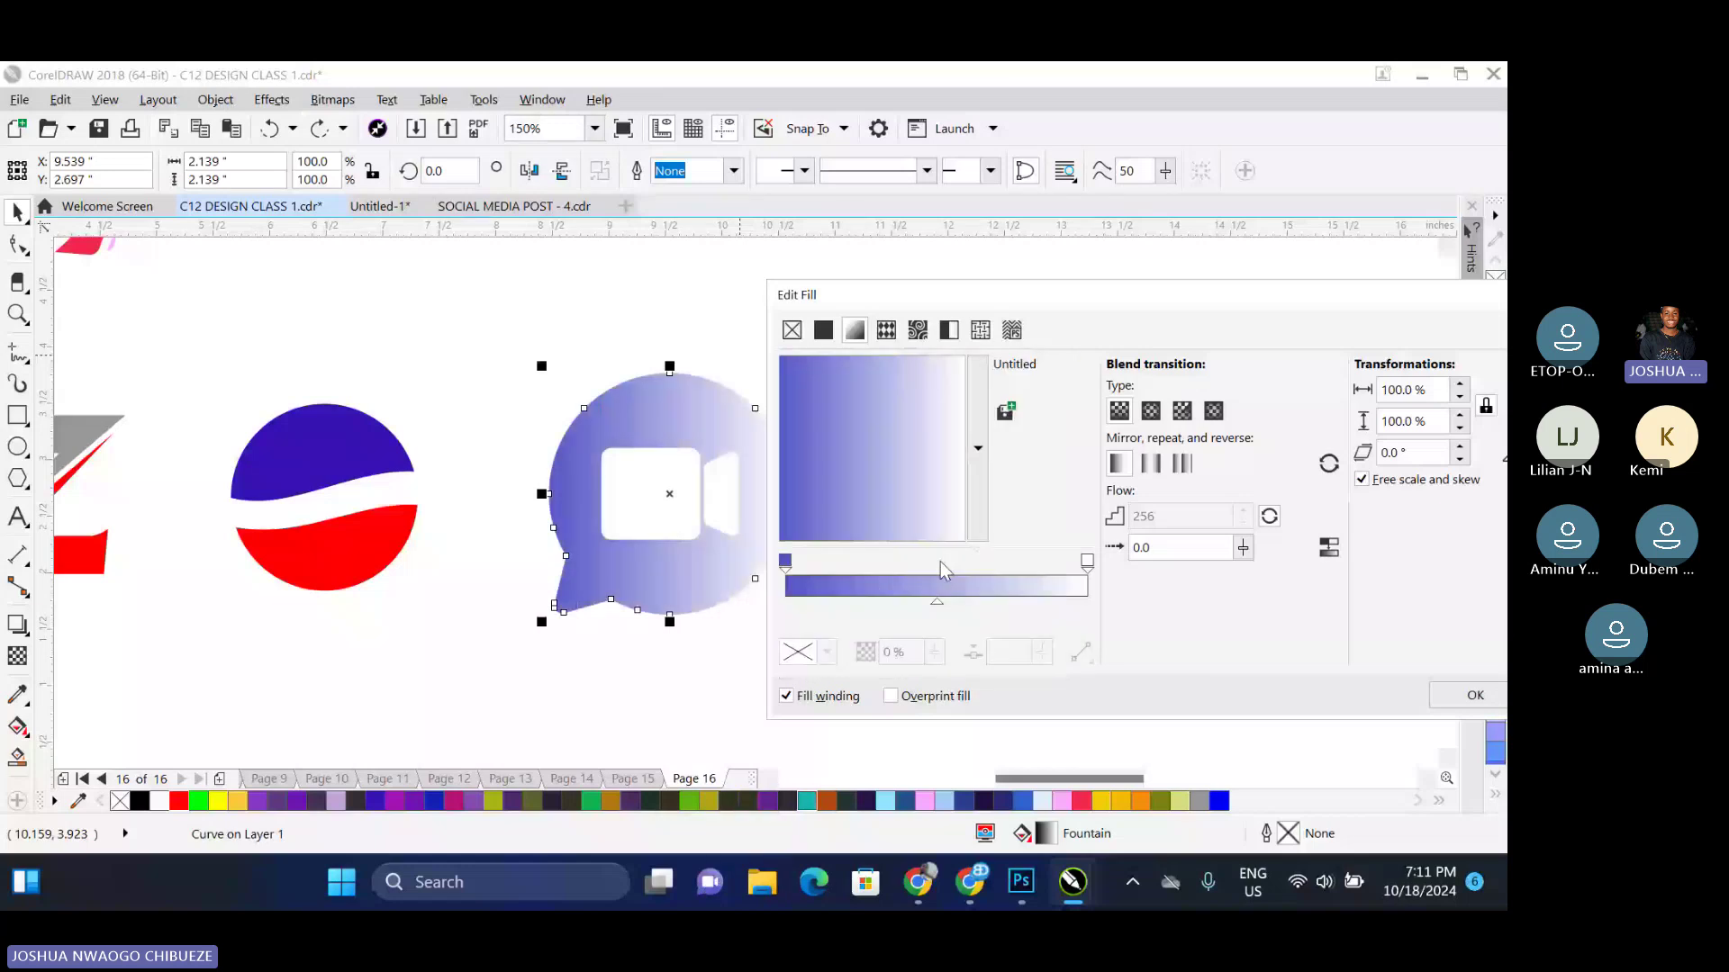
pyautogui.doubleClick(943, 569)
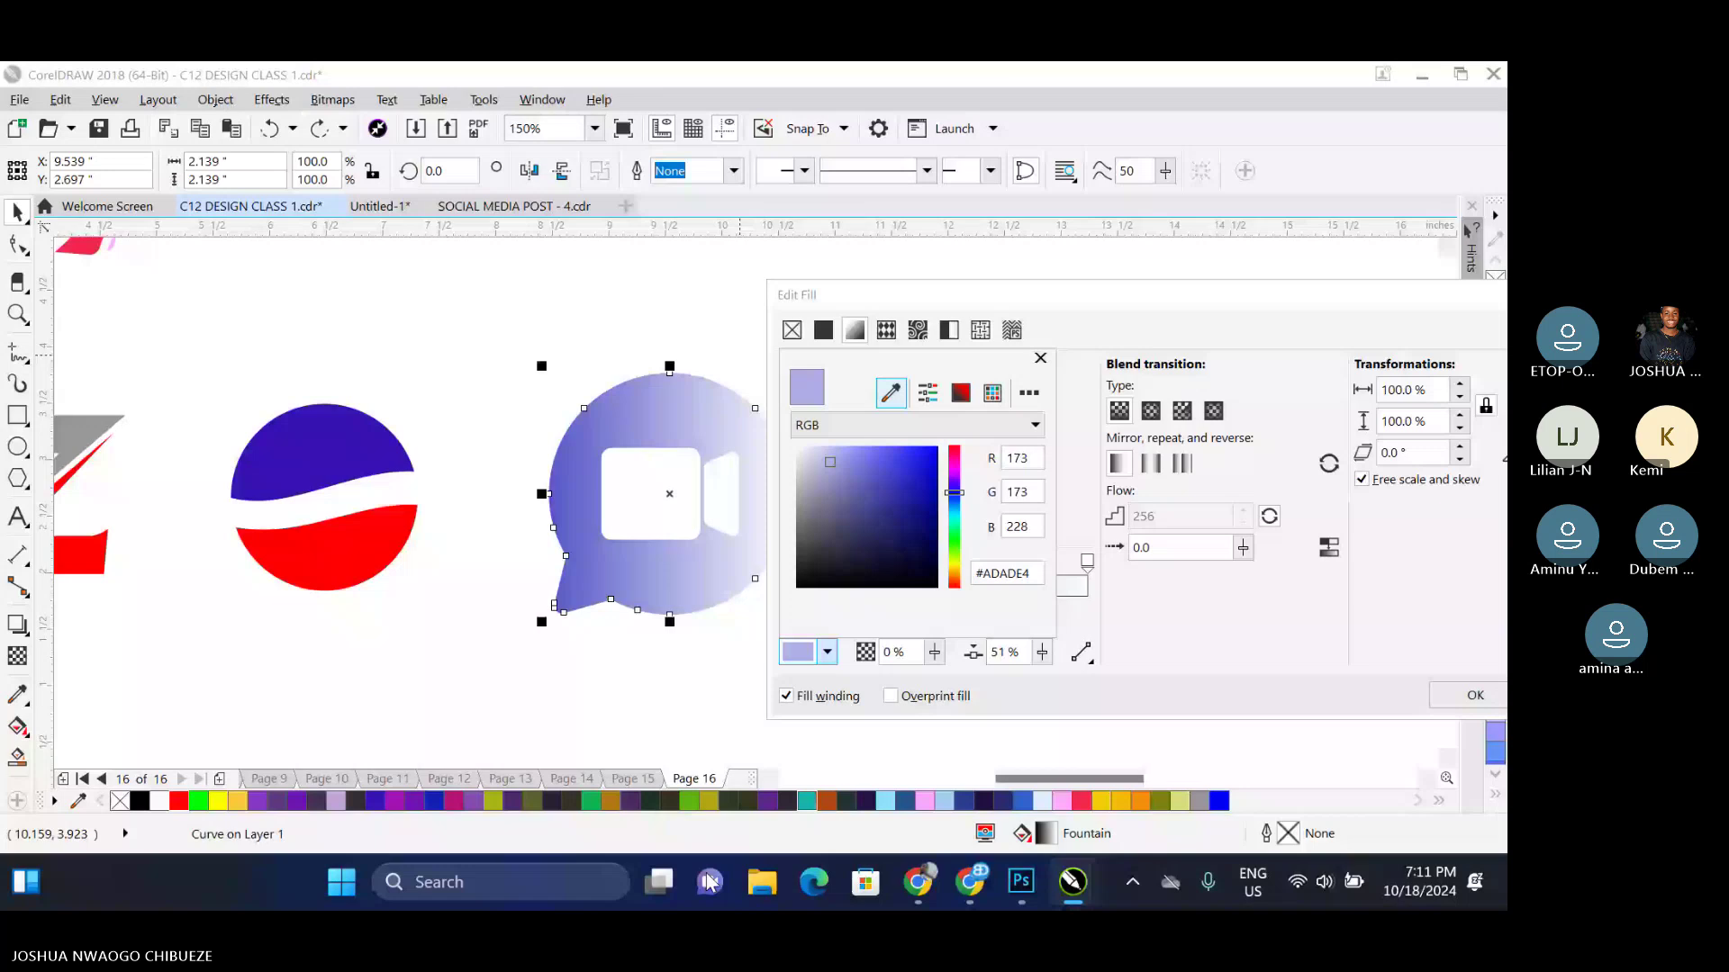
pyautogui.click(827, 654)
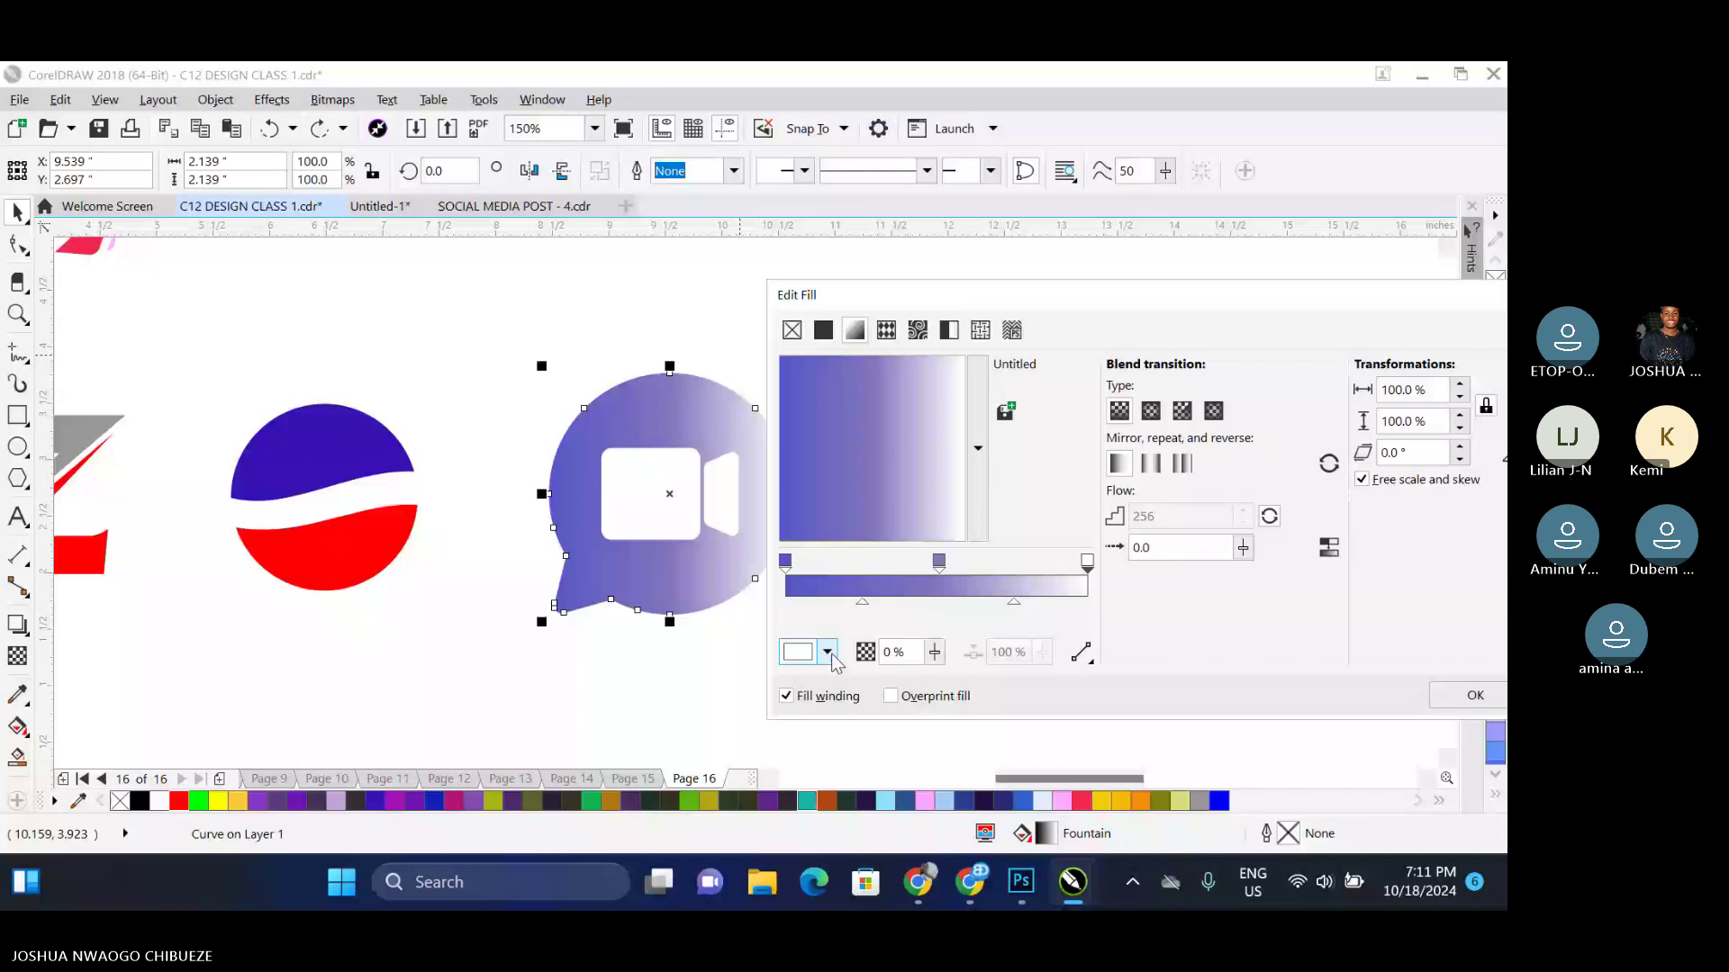
pyautogui.click(830, 654)
pyautogui.click(1212, 632)
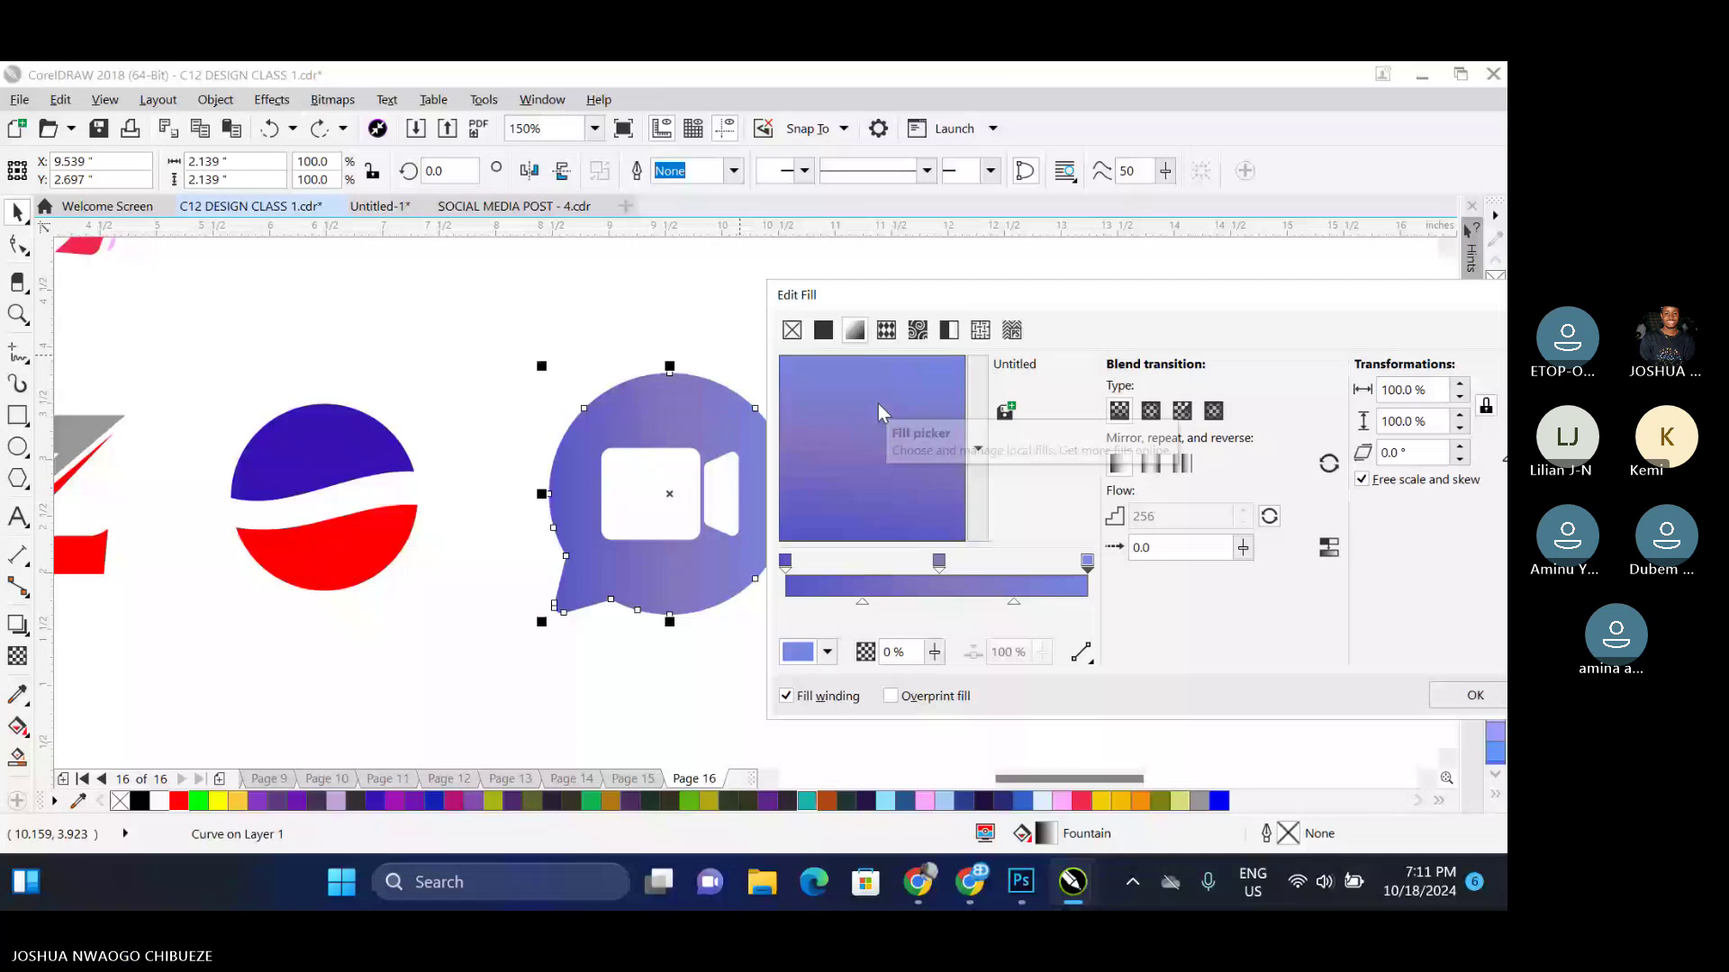
# Set the gradient's first midpoint to 37 %, preview other blend types before returning to linear, and apply the diagonal fill to the speech bubble
pyautogui.moveTo(862, 601); pyautogui.dragTo(842, 602)
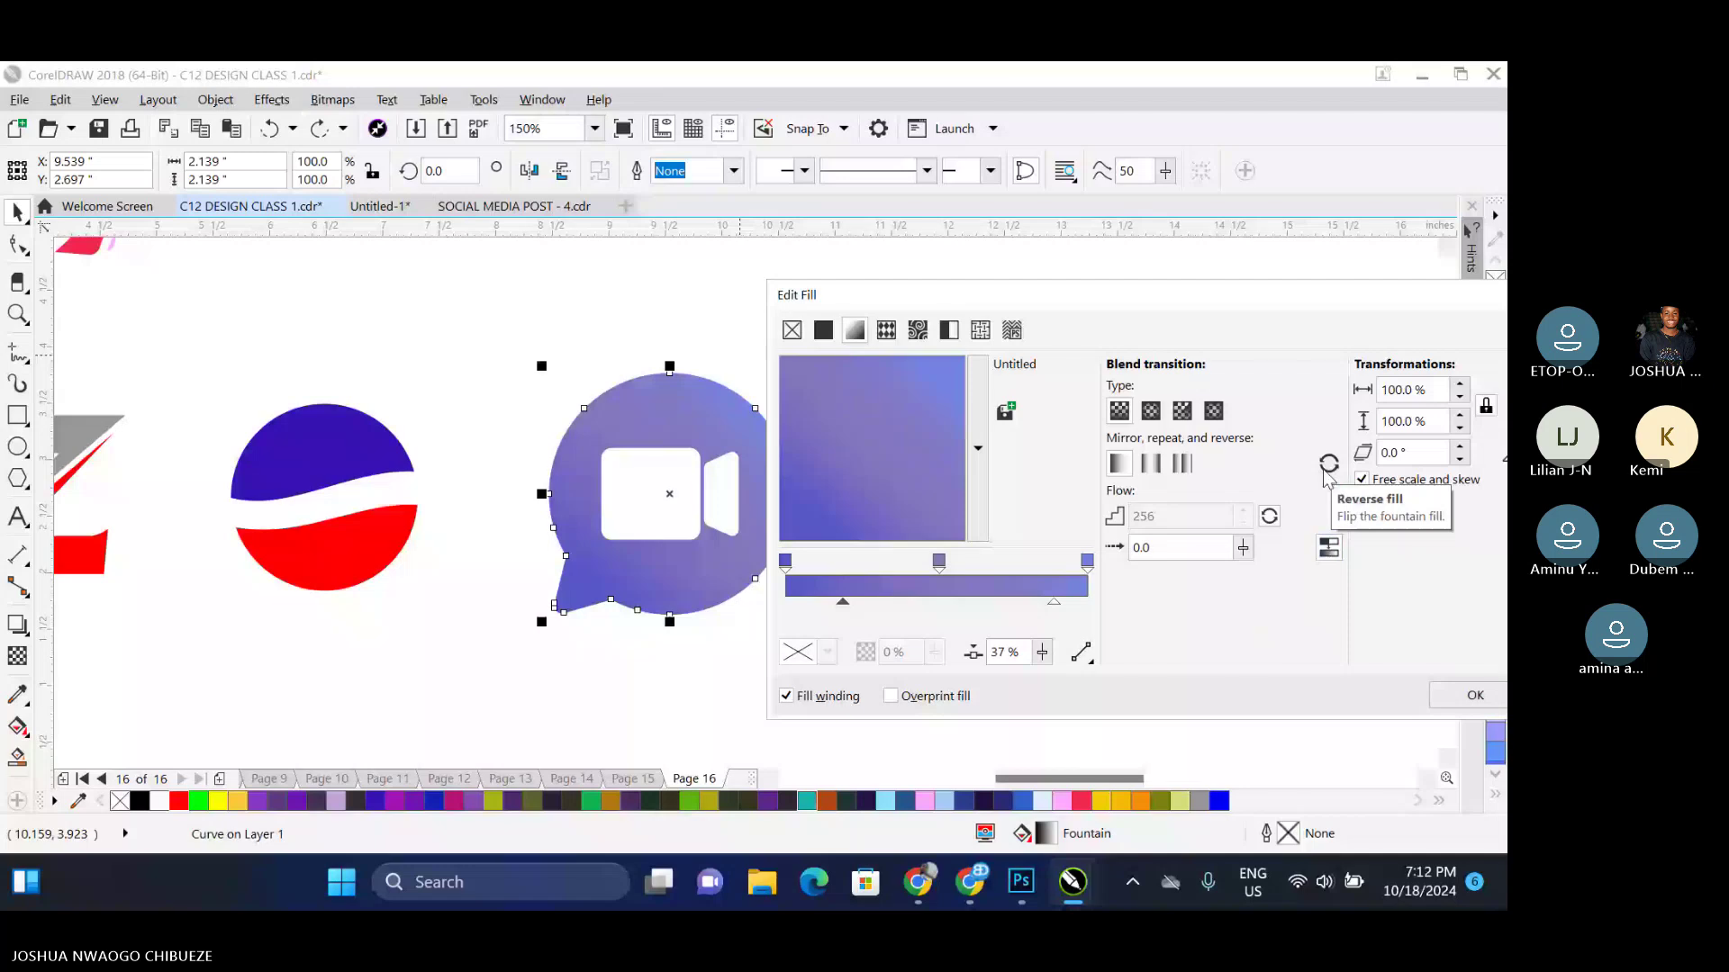
pyautogui.click(1151, 411)
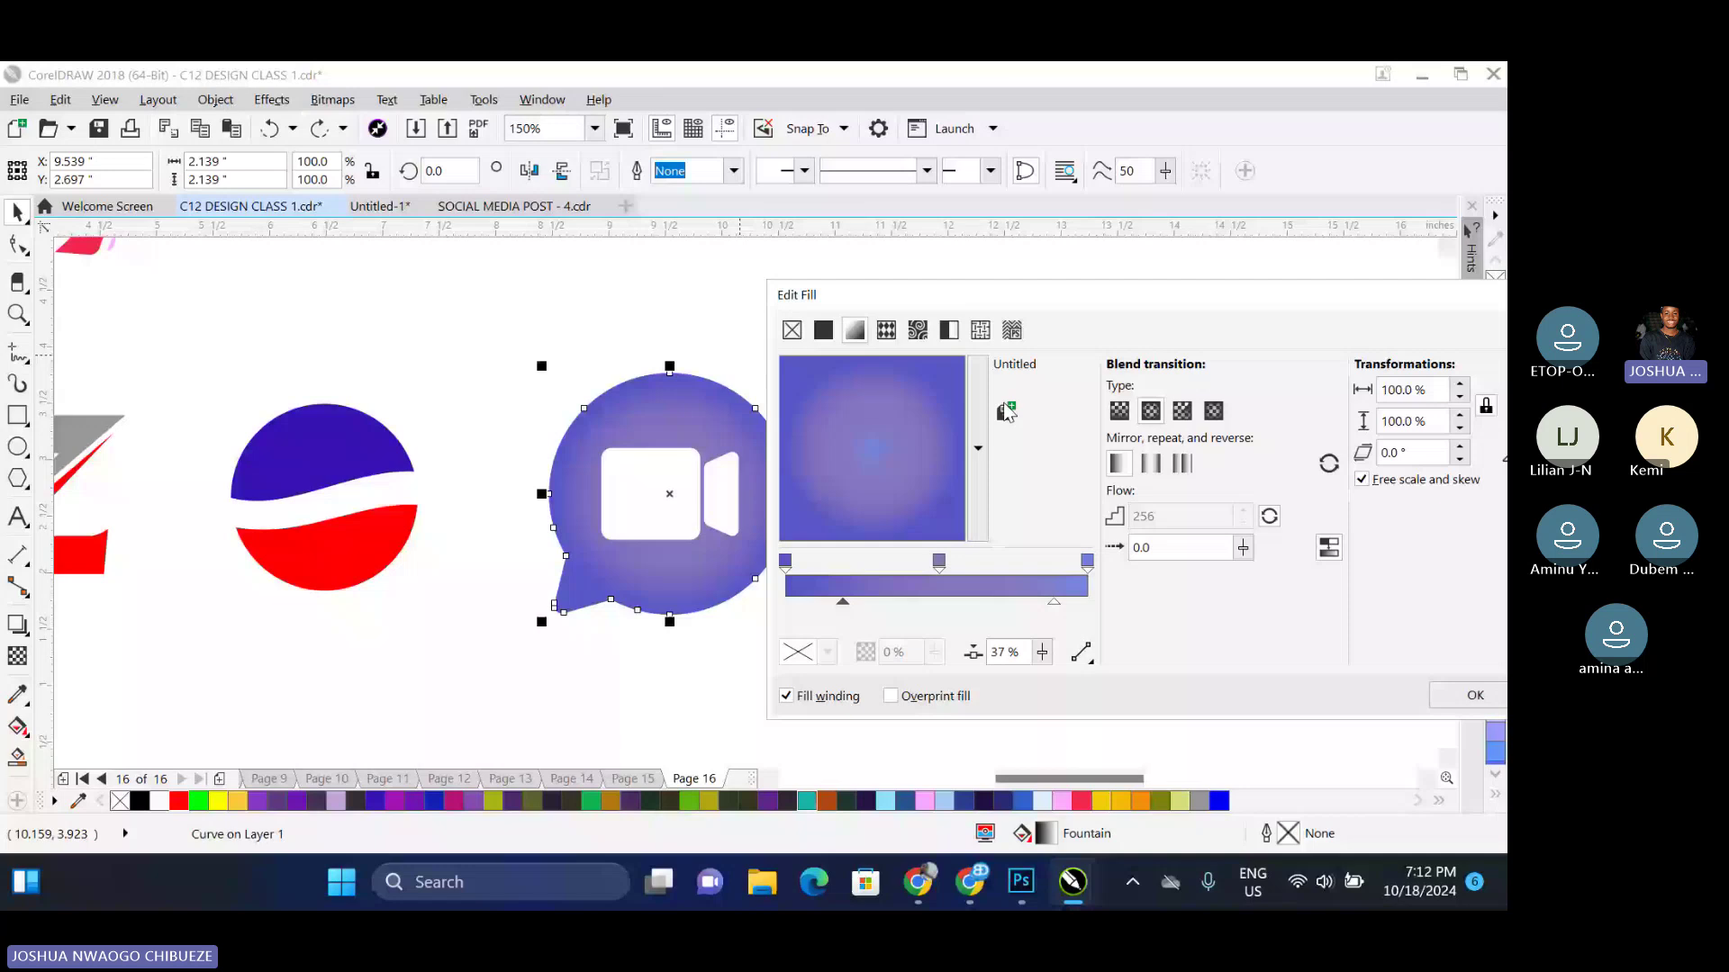
pyautogui.click(1118, 412)
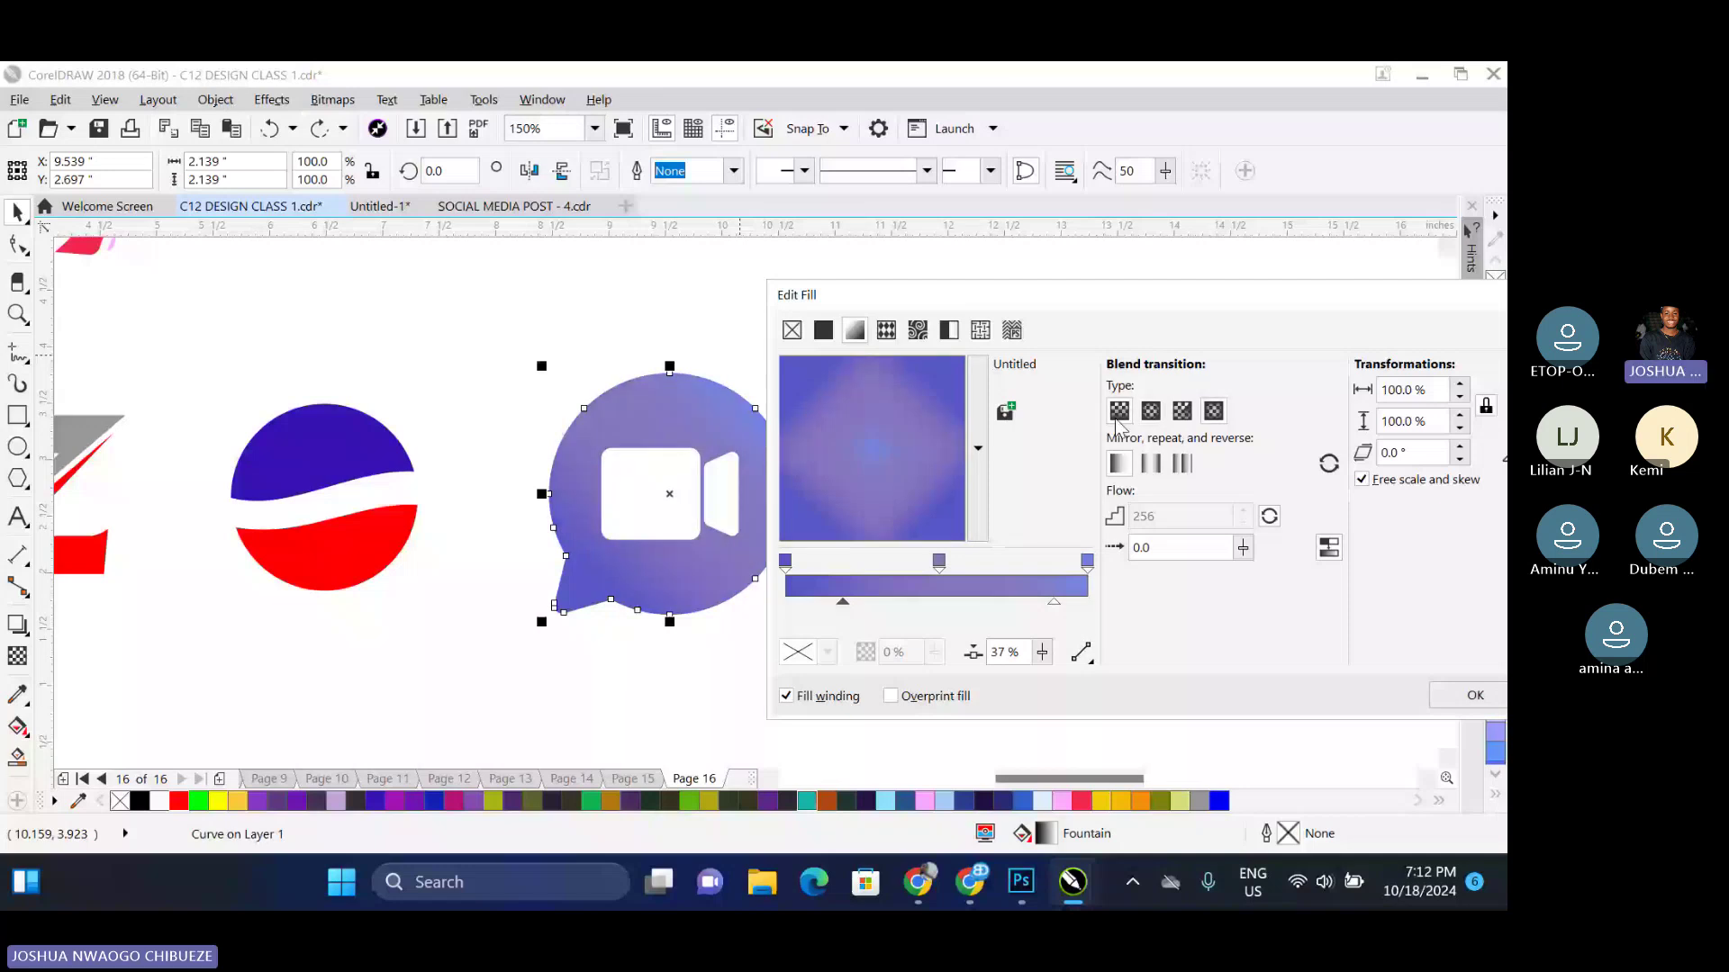
pyautogui.click(1150, 462)
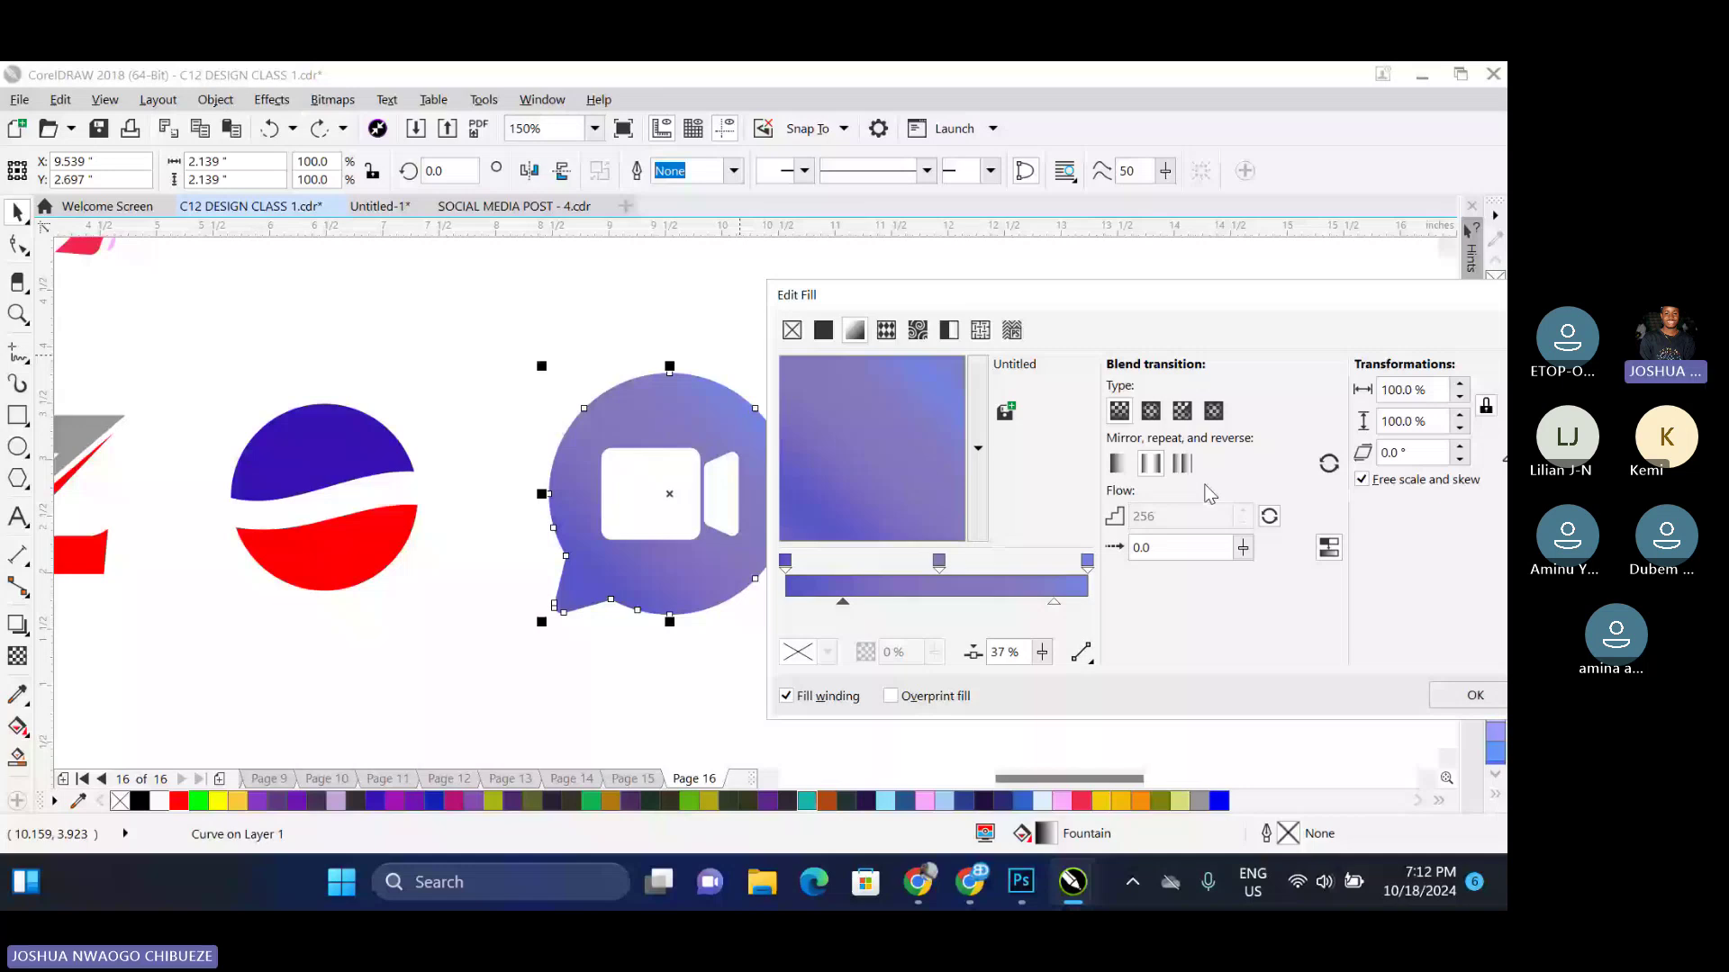
pyautogui.moveTo(1171, 301); pyautogui.dragTo(1069, 306)
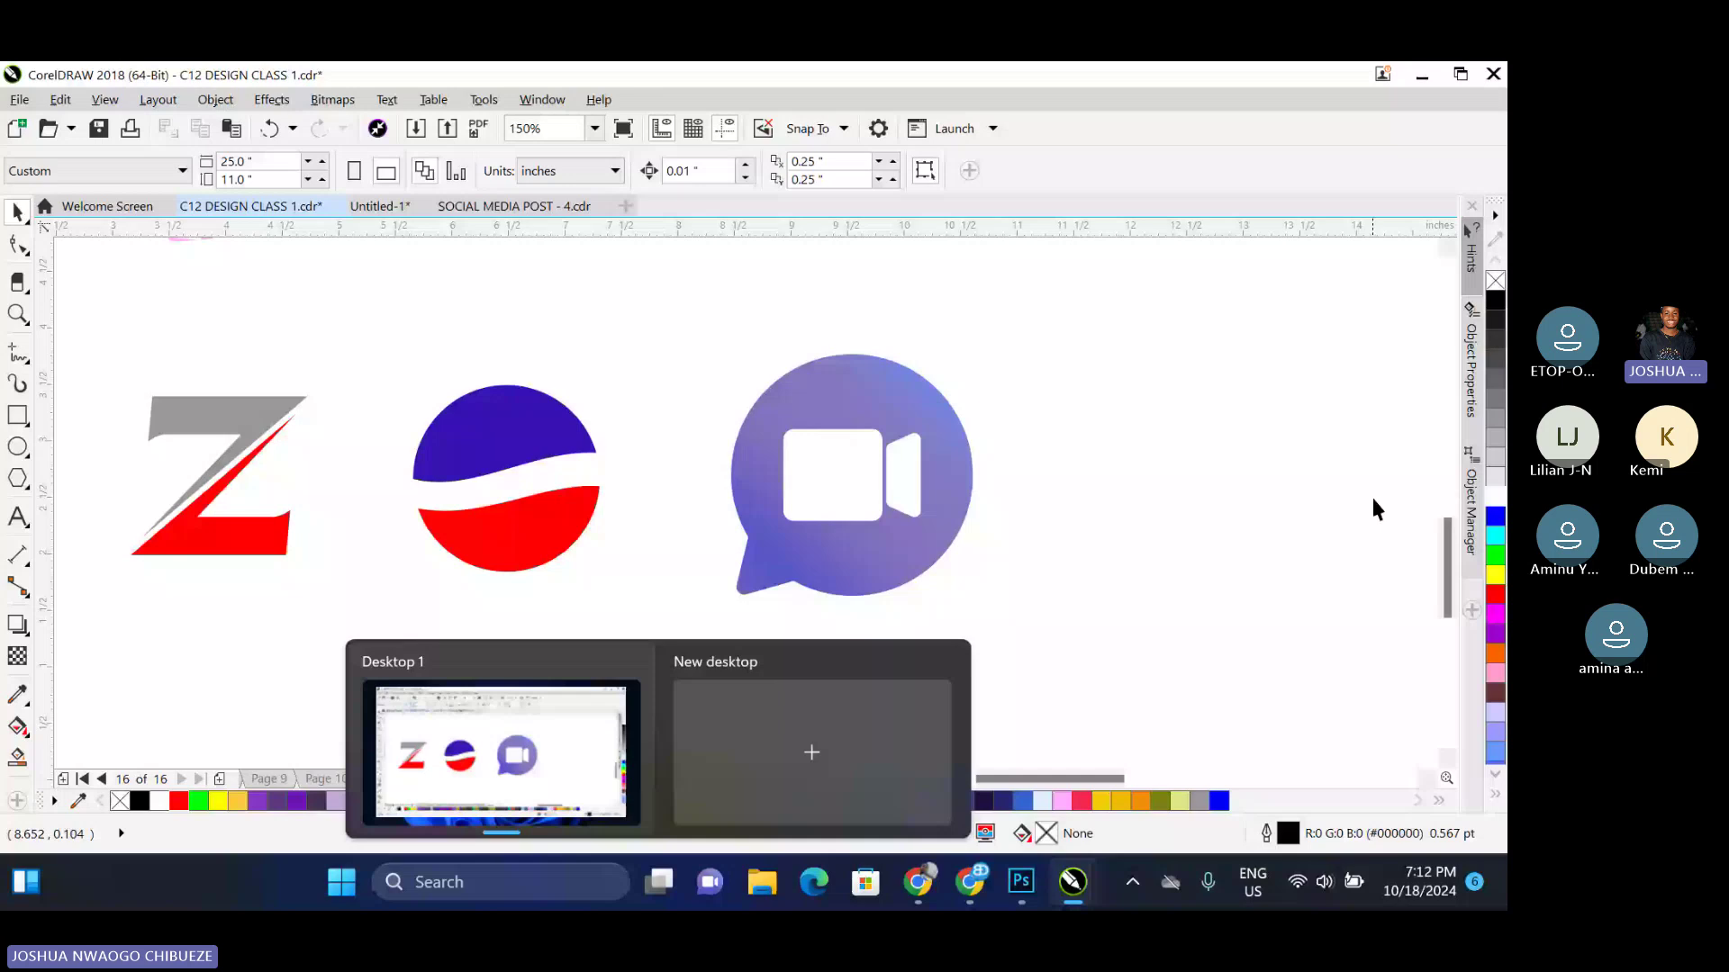
pyautogui.click(1373, 499)
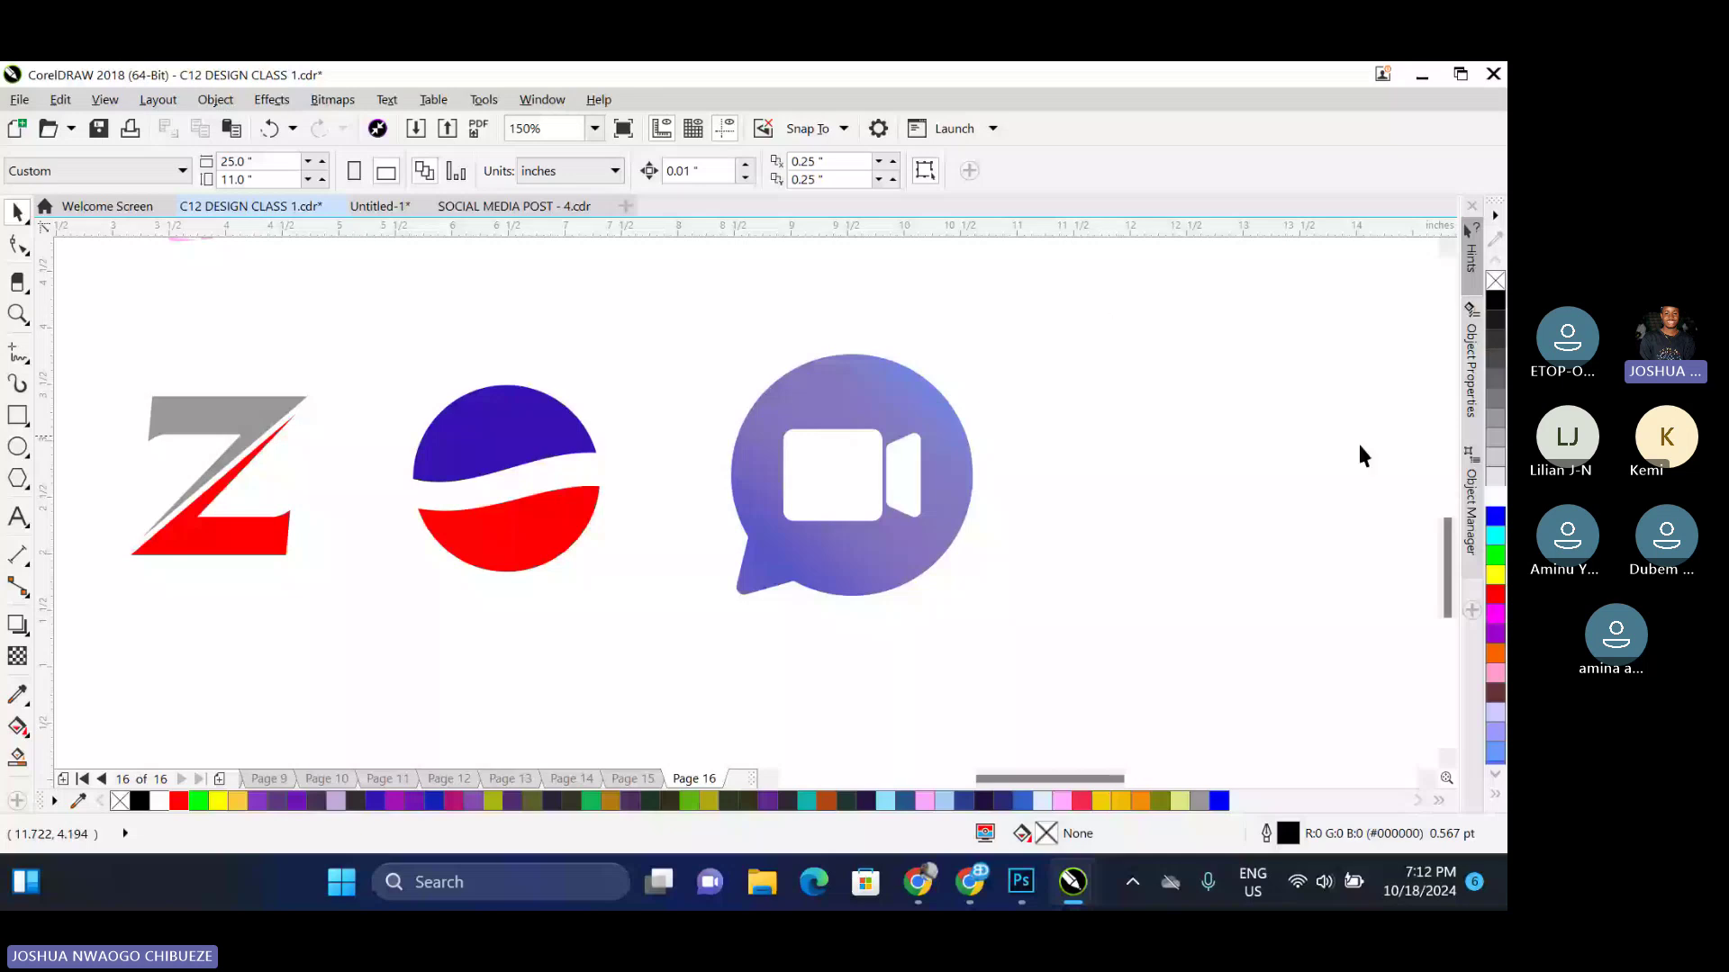
# Delete the Z logo, the blue-and-red circle logo and the speech bubble icon below the LoveROOM logo
pyautogui.scroll(-2, 759, 611)
pyautogui.moveTo(387, 464); pyautogui.dragTo(655, 549)
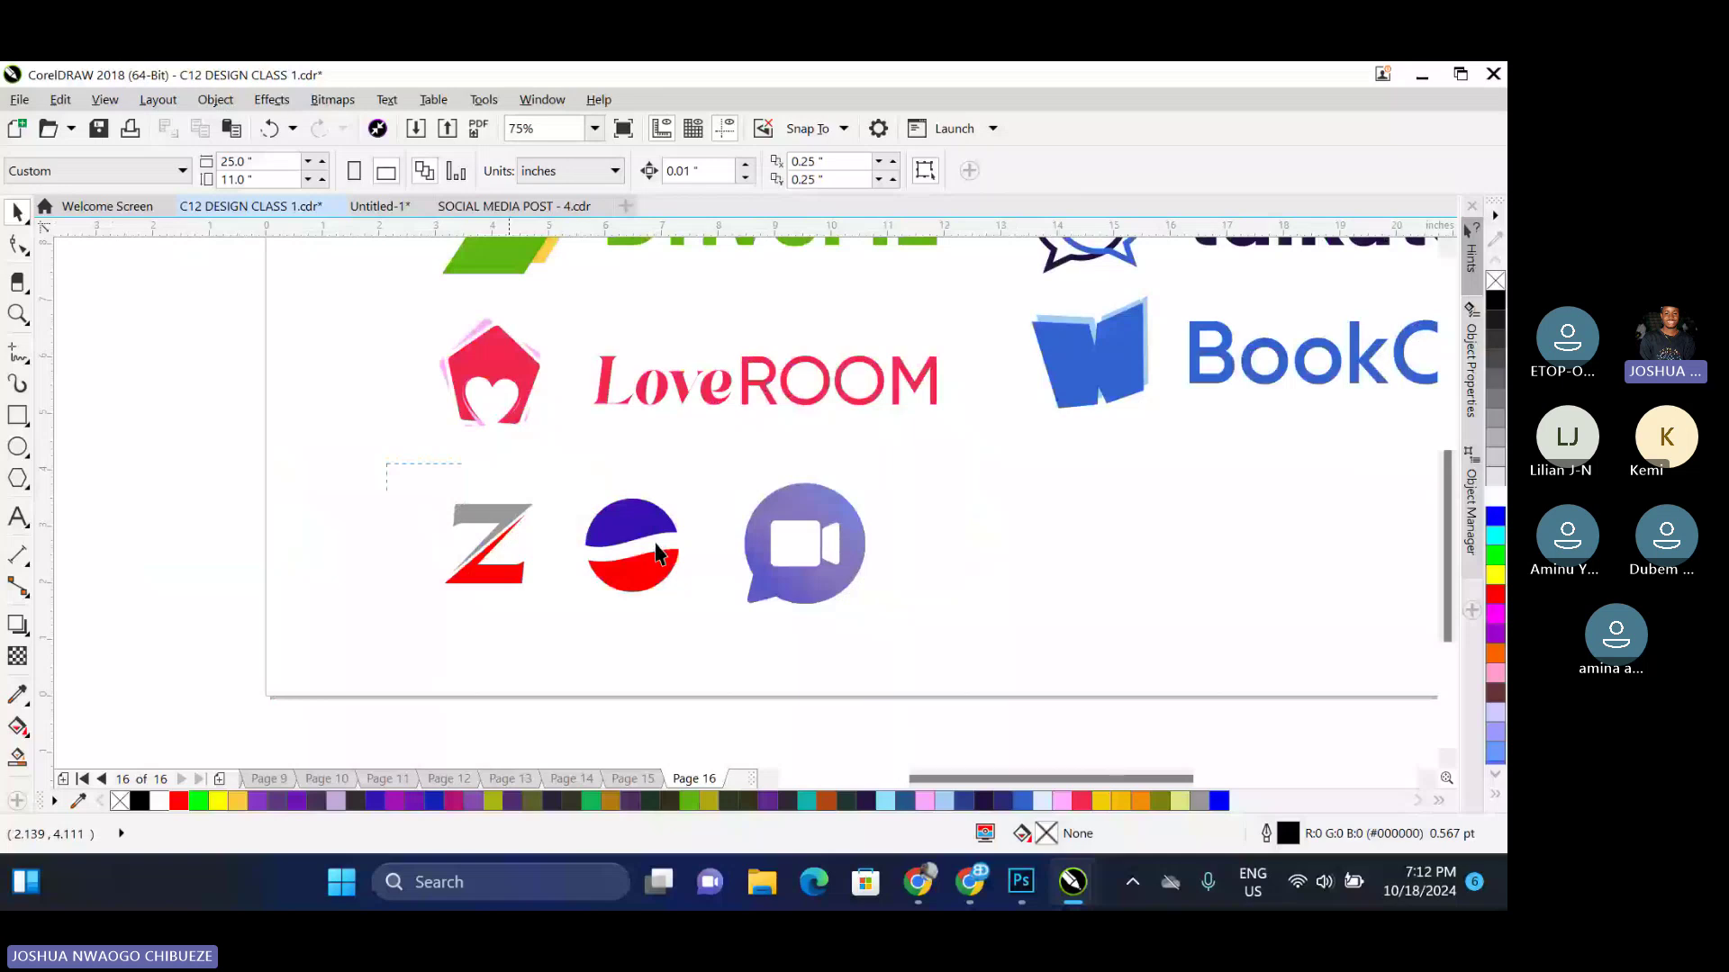
pyautogui.moveTo(655, 550); pyautogui.dragTo(1031, 650)
pyautogui.press('Delete')
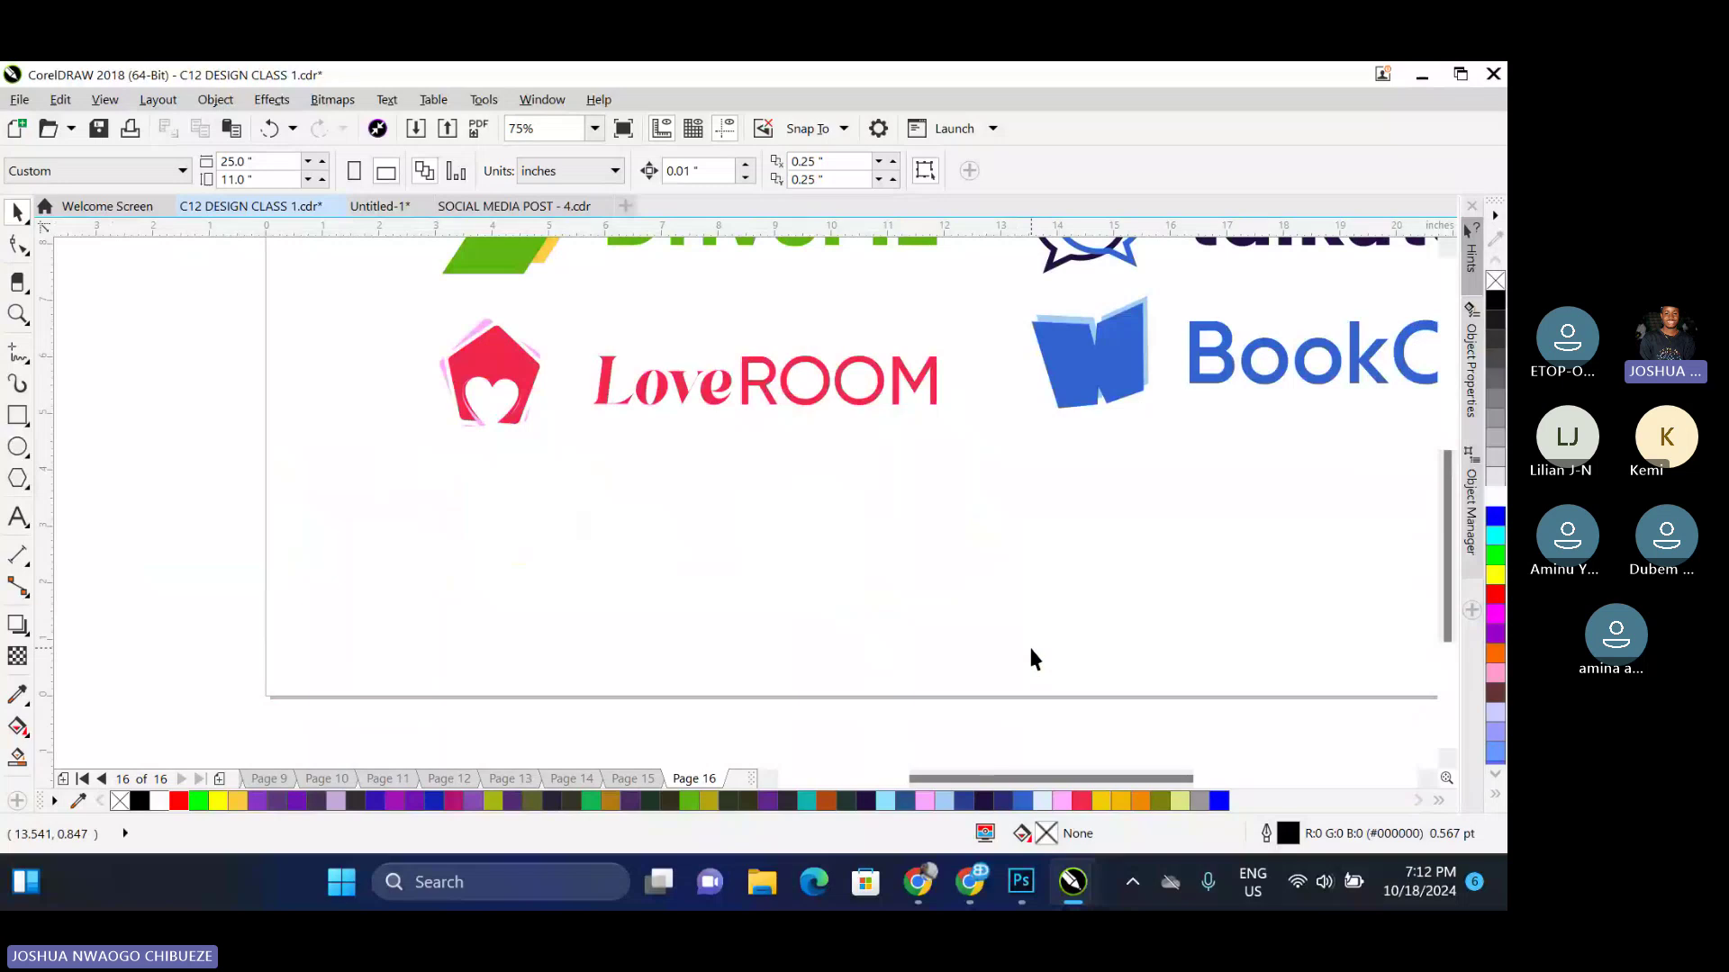
# Centre the DriveME, talkutalku, LoveROOM and BookClub logos together on the page
pyautogui.click(594, 129)
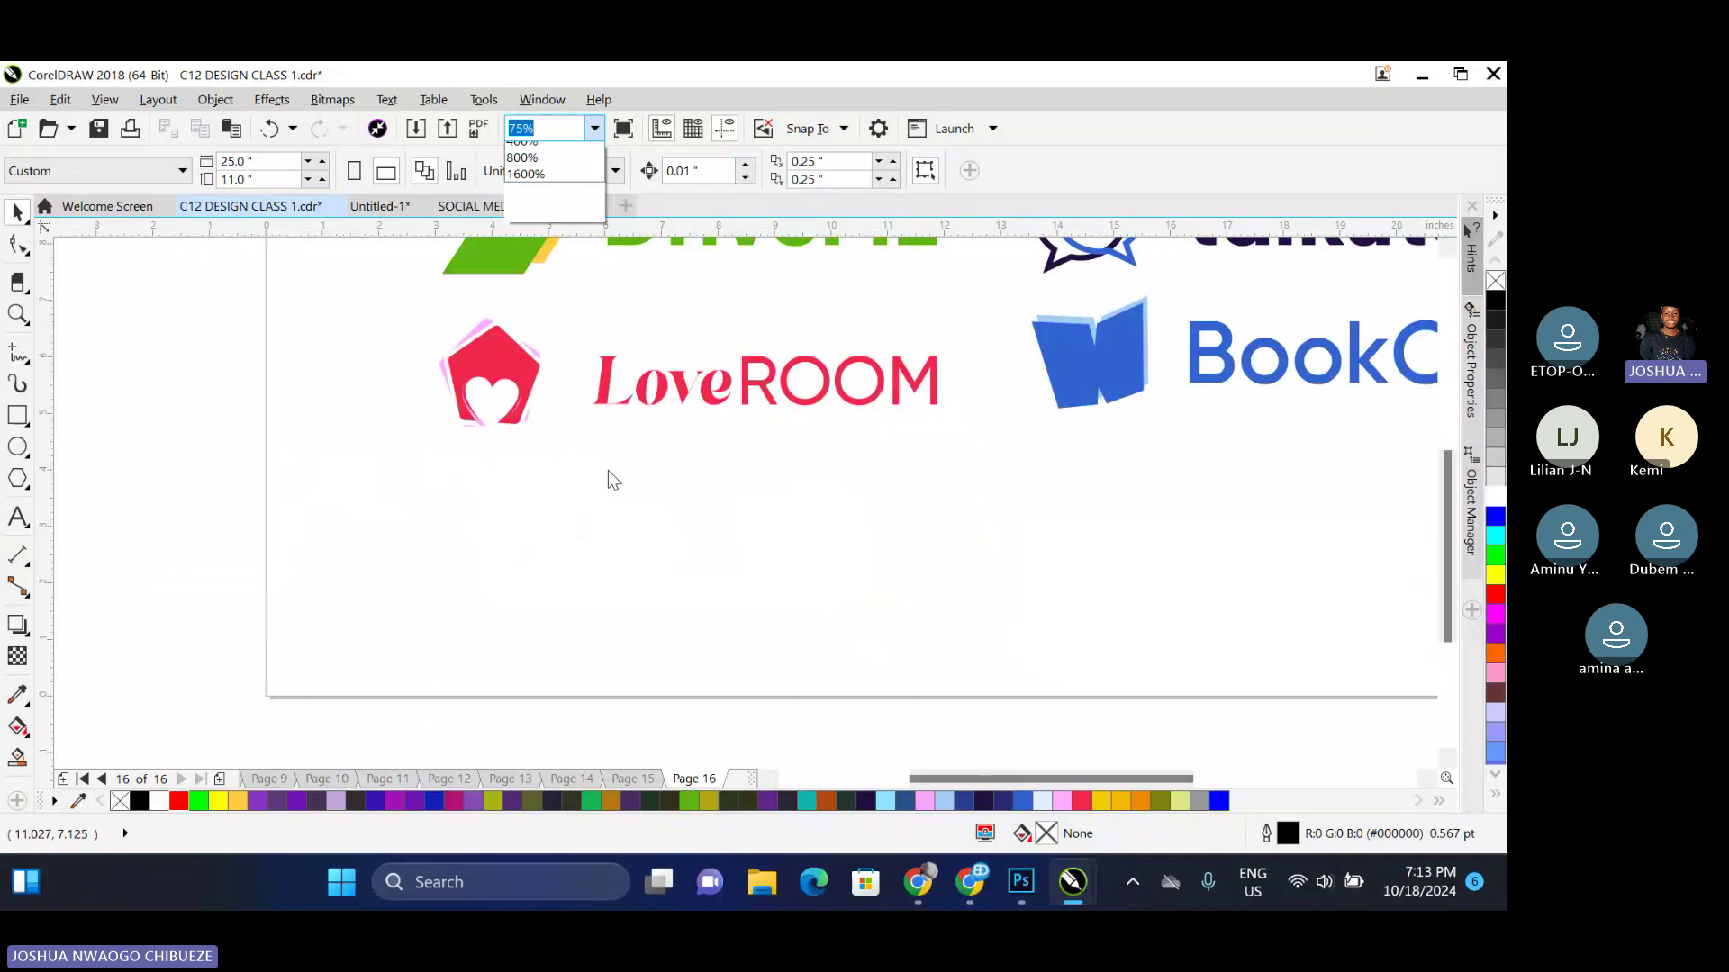
pyautogui.click(608, 471)
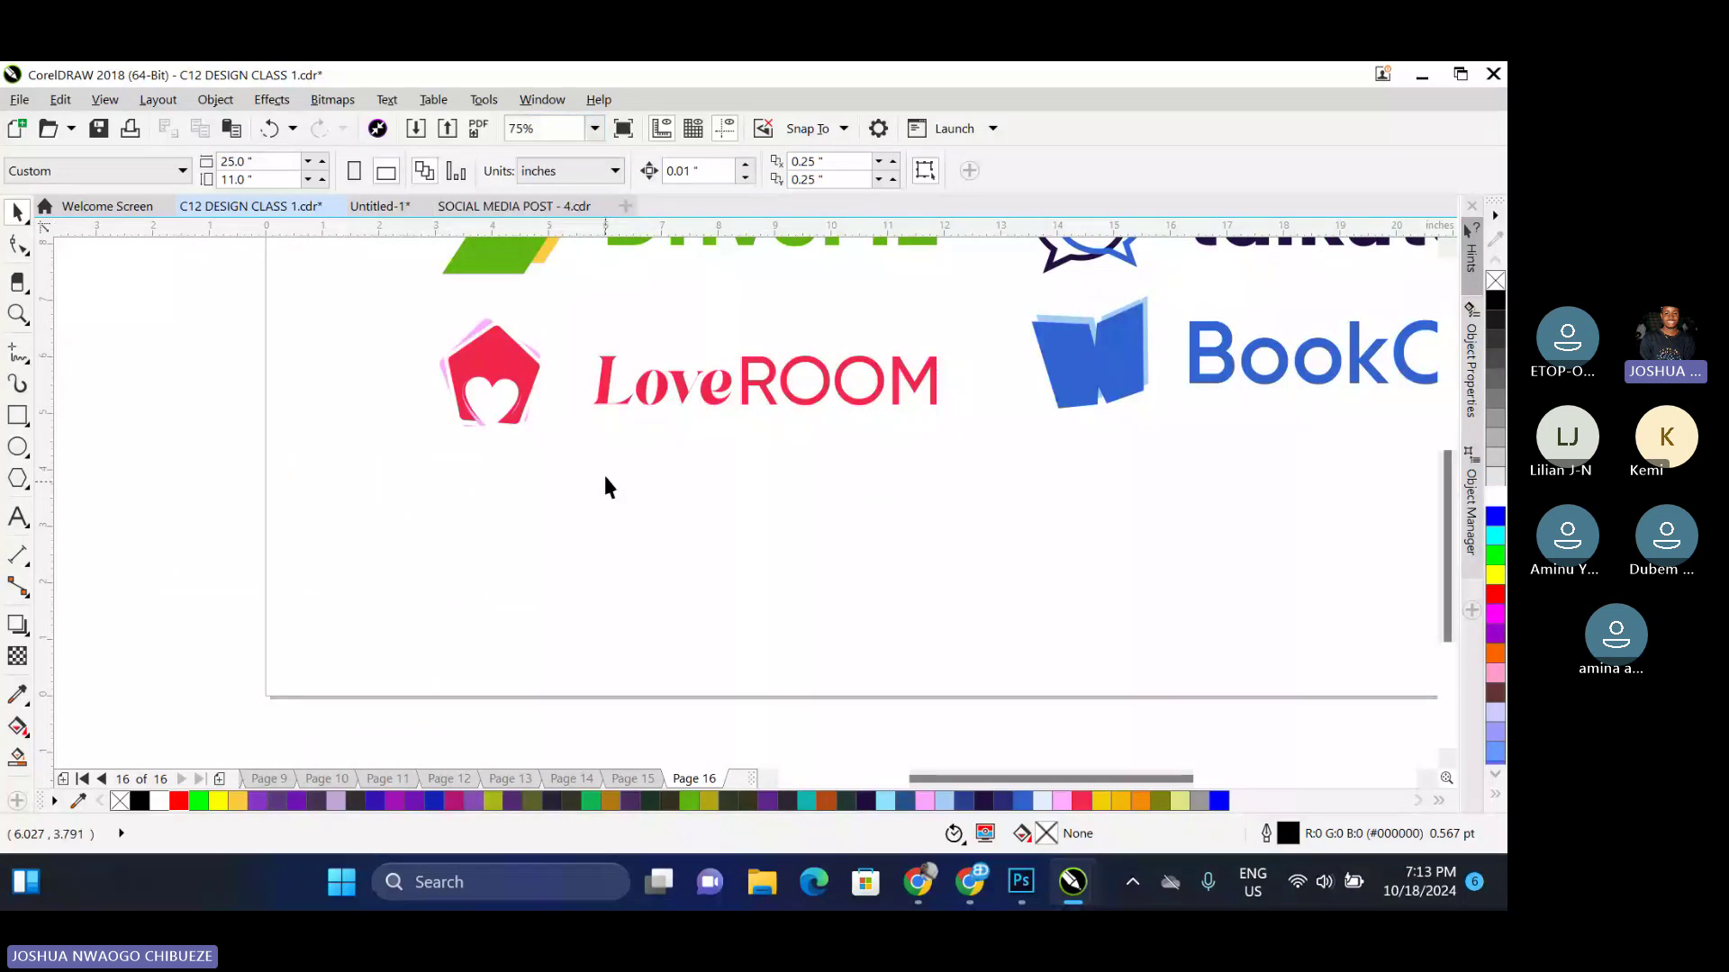
pyautogui.click(594, 129)
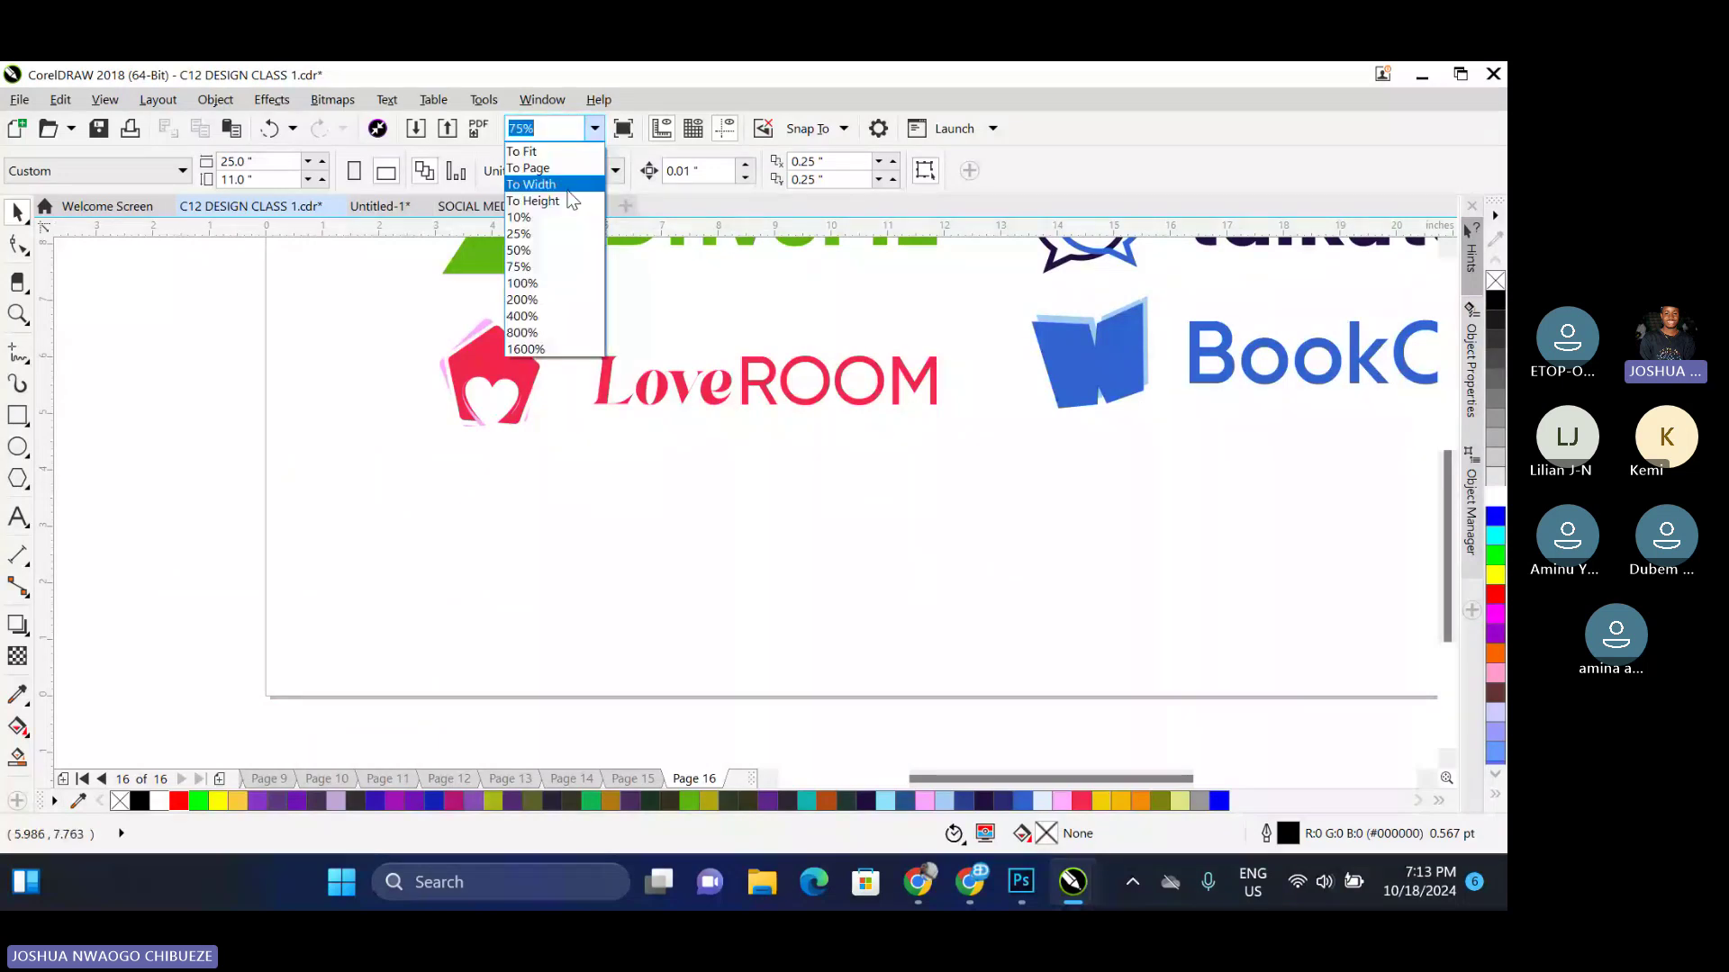
pyautogui.click(568, 185)
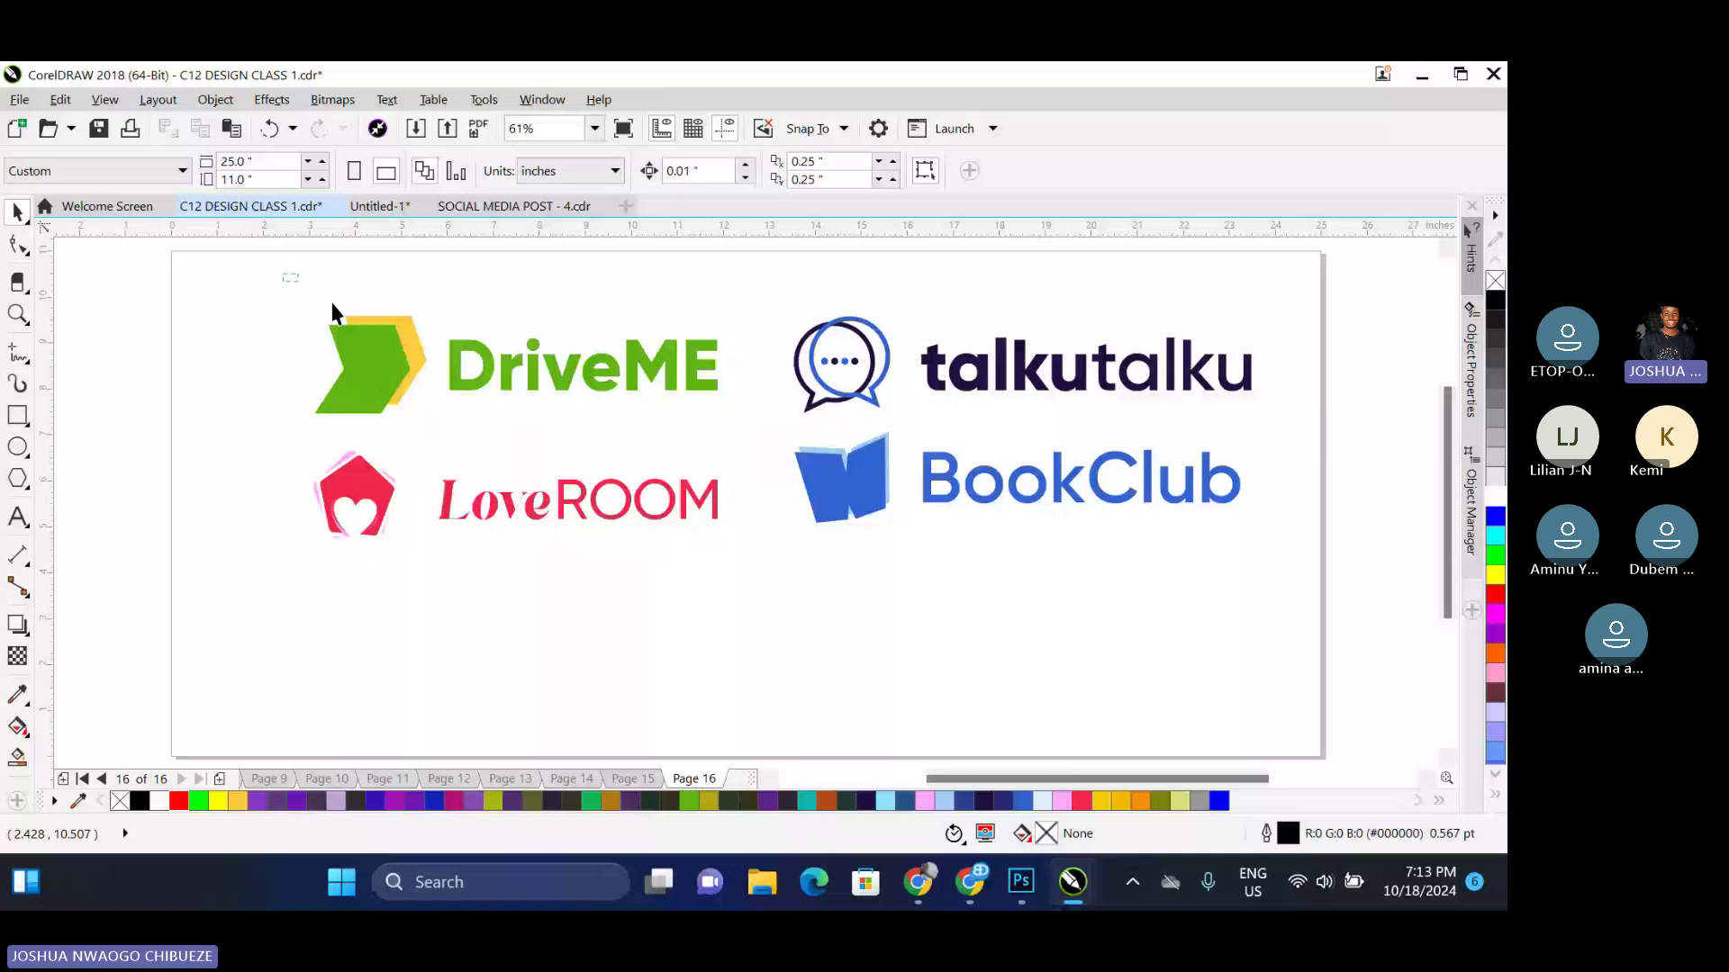
pyautogui.moveTo(332, 307); pyautogui.dragTo(1323, 575)
pyautogui.press('p')
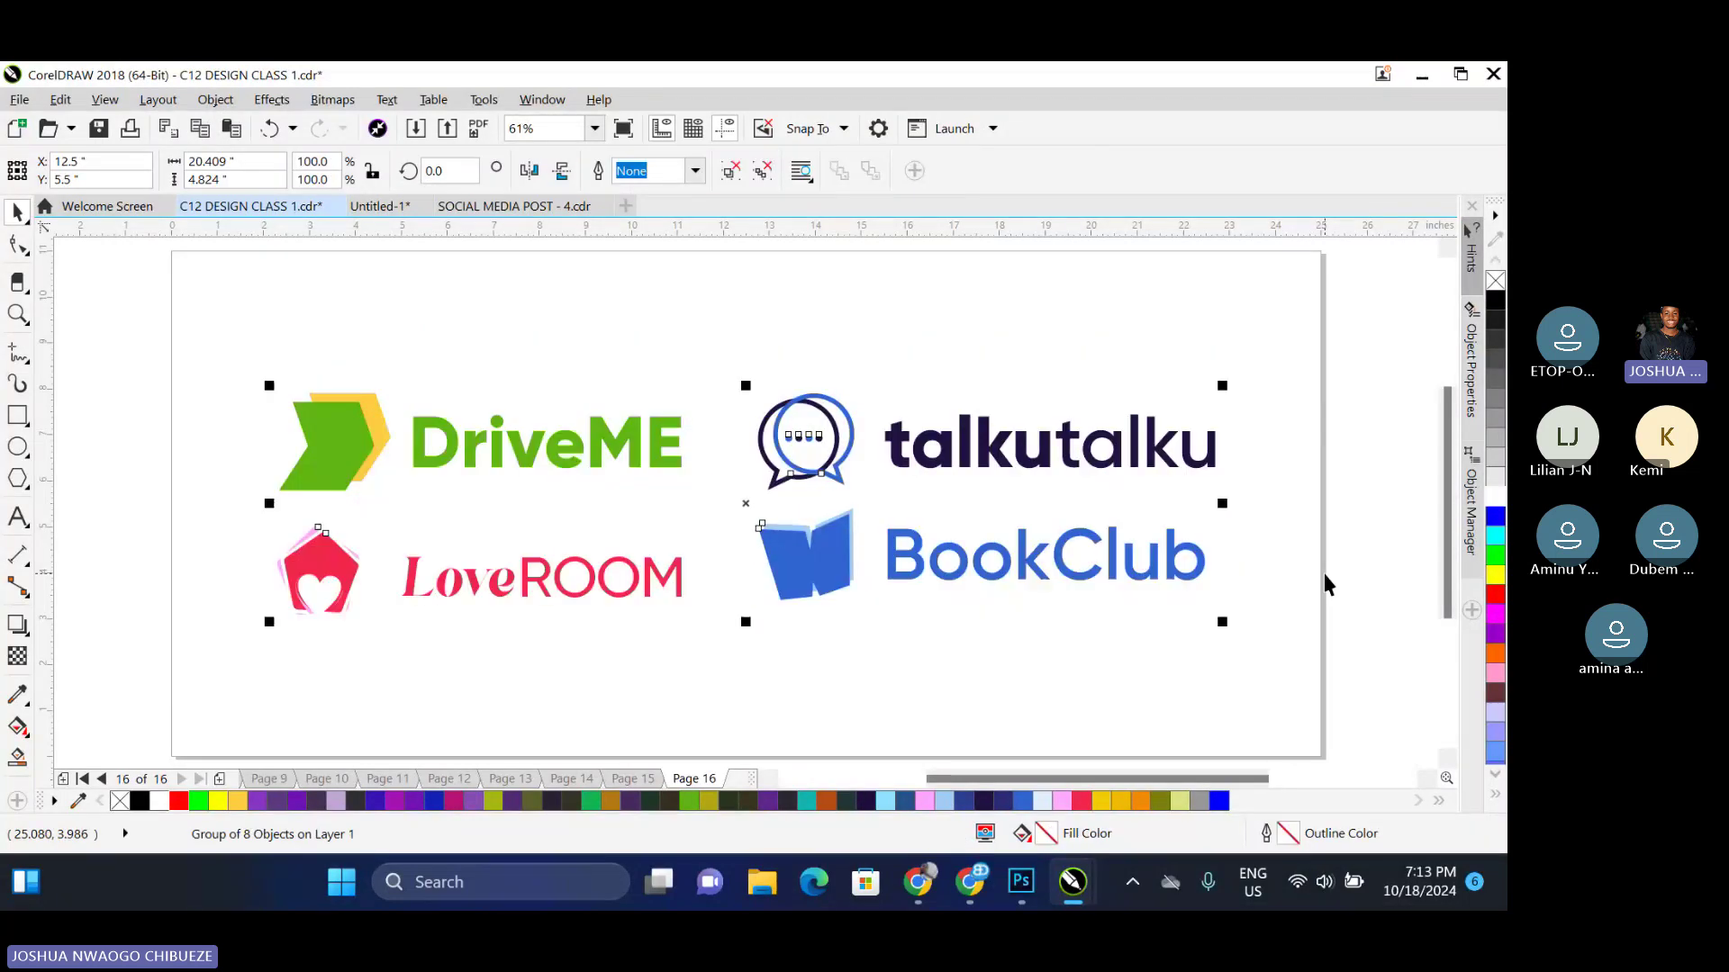
pyautogui.click(1324, 574)
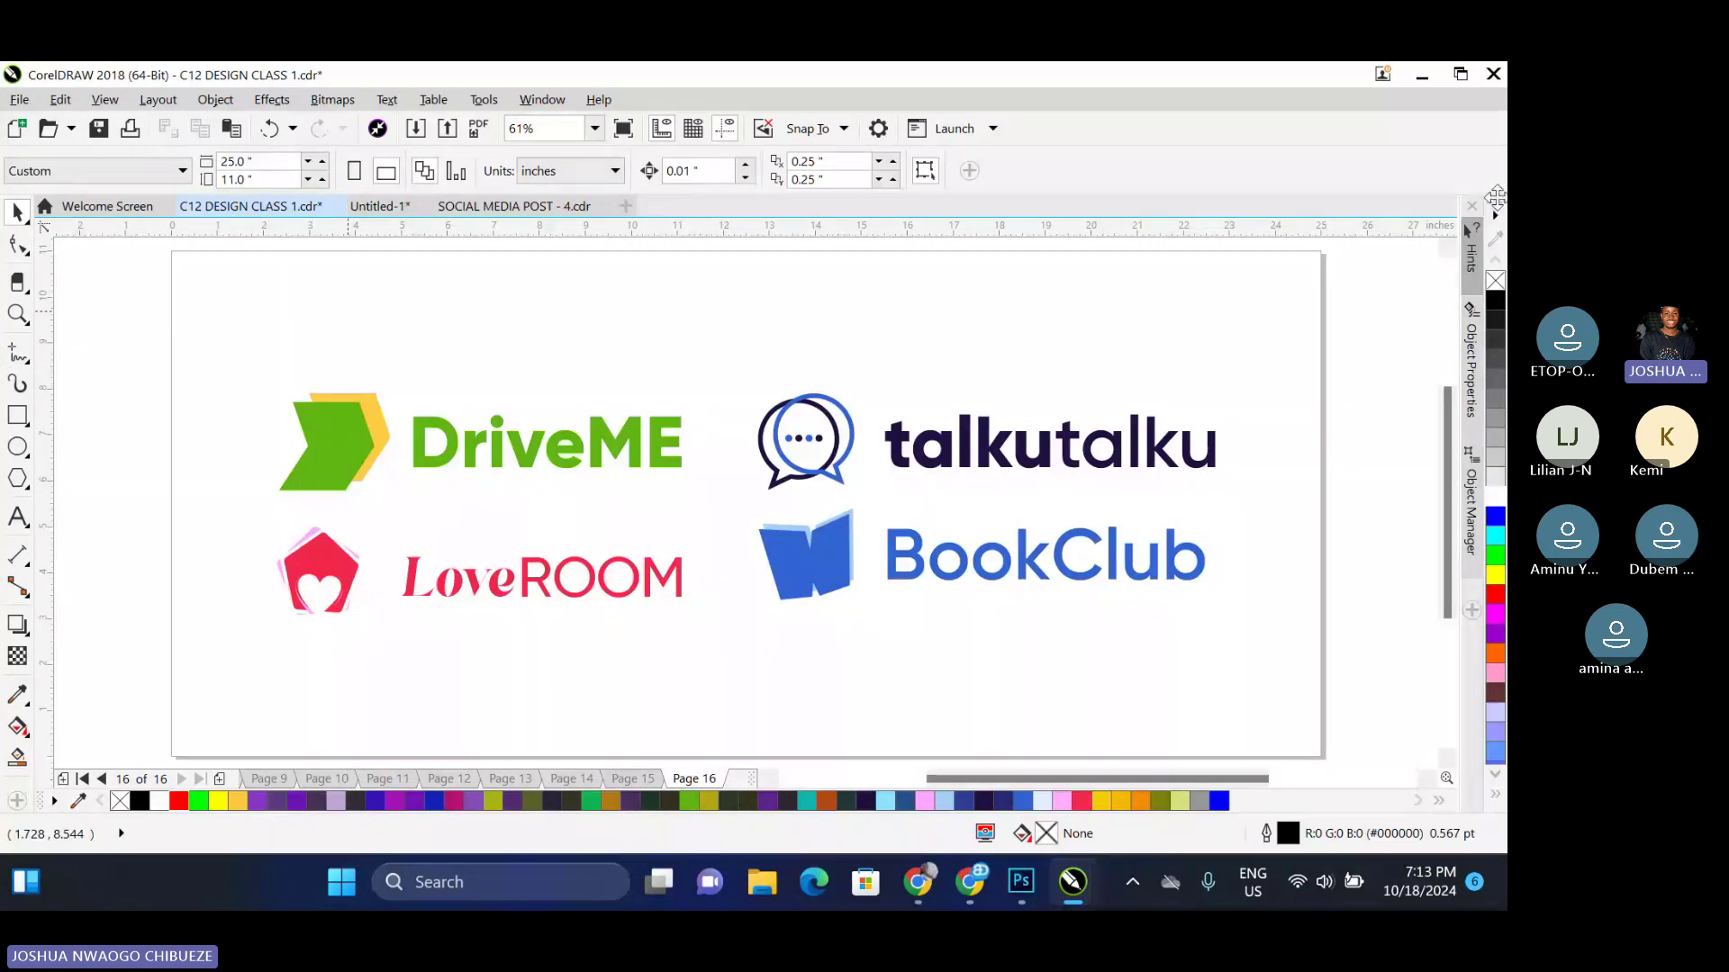
# Undock the default and document colour palettes into floating palettes, and dock the document palette back in its place
pyautogui.moveTo(1496, 196); pyautogui.dragTo(1243, 200)
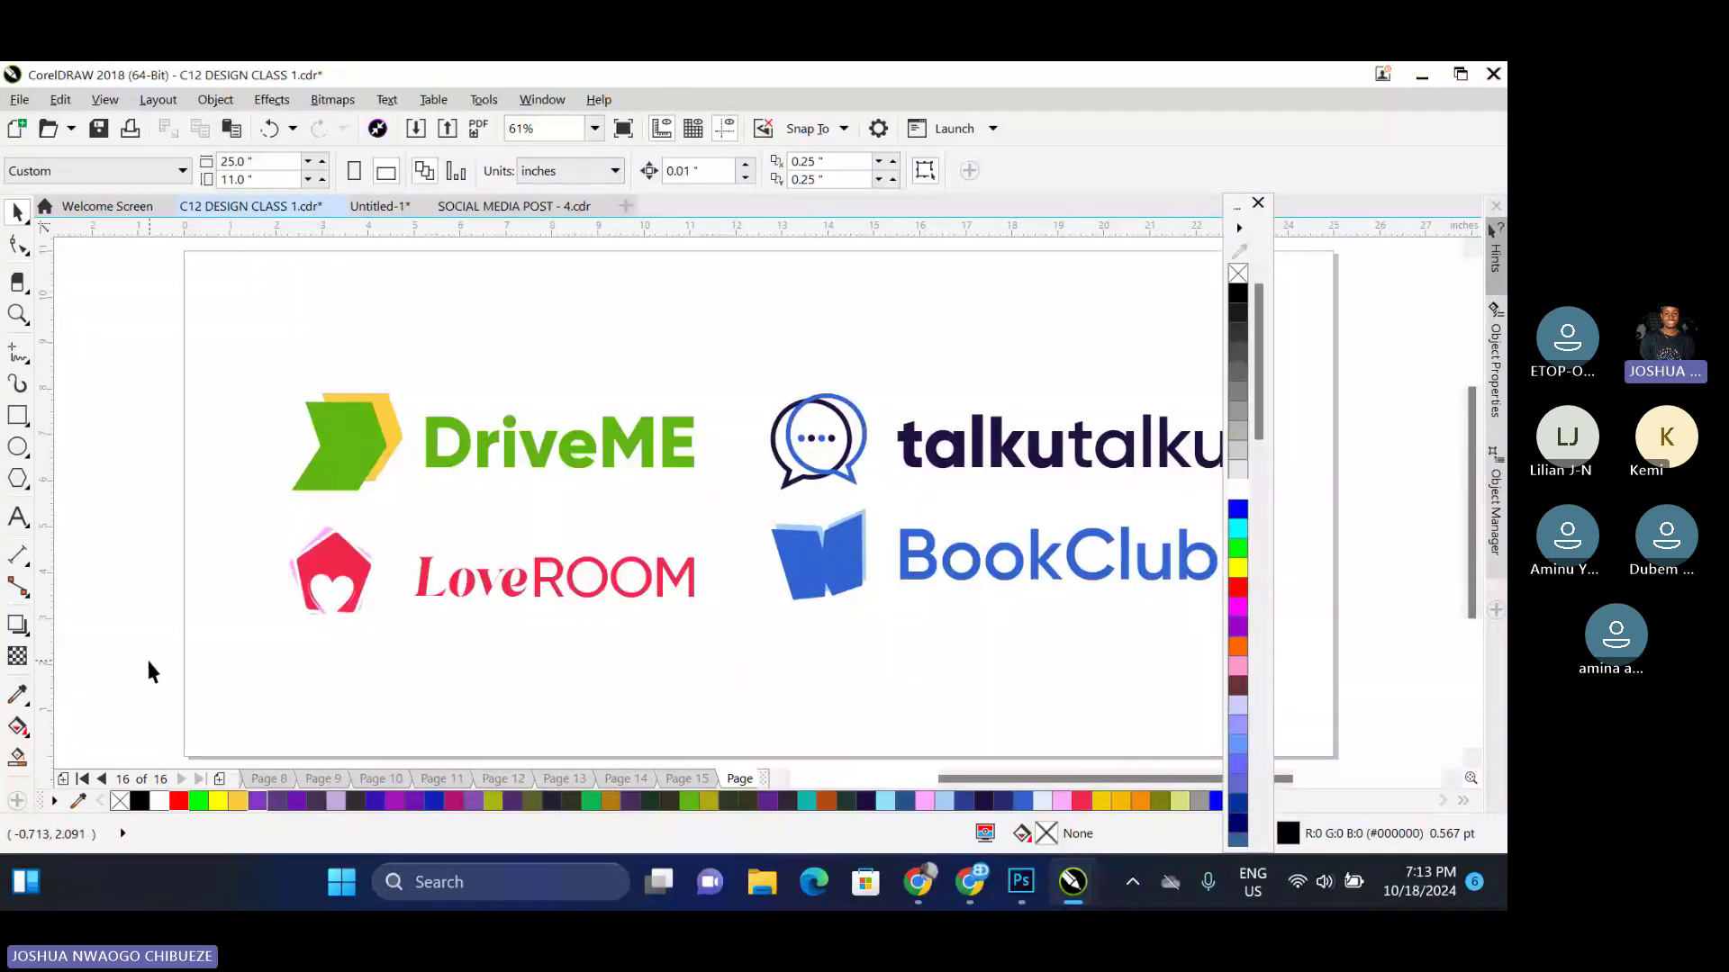
pyautogui.moveTo(152, 802); pyautogui.dragTo(141, 718)
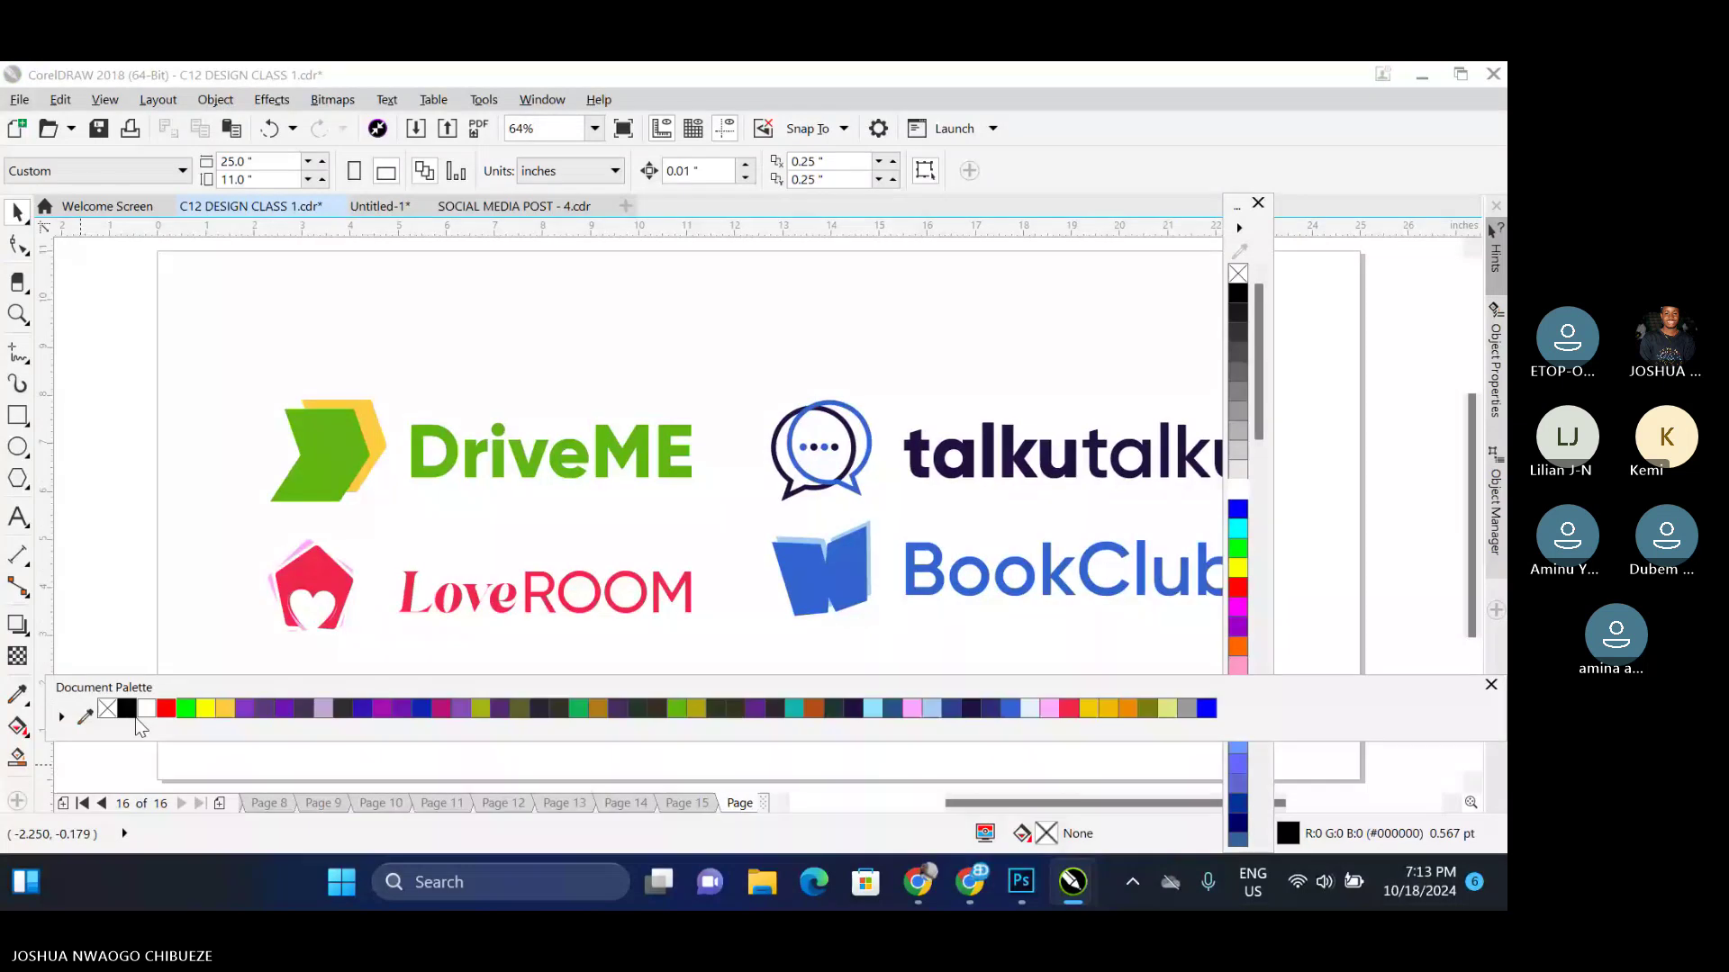
pyautogui.moveTo(63, 675); pyautogui.dragTo(52, 811)
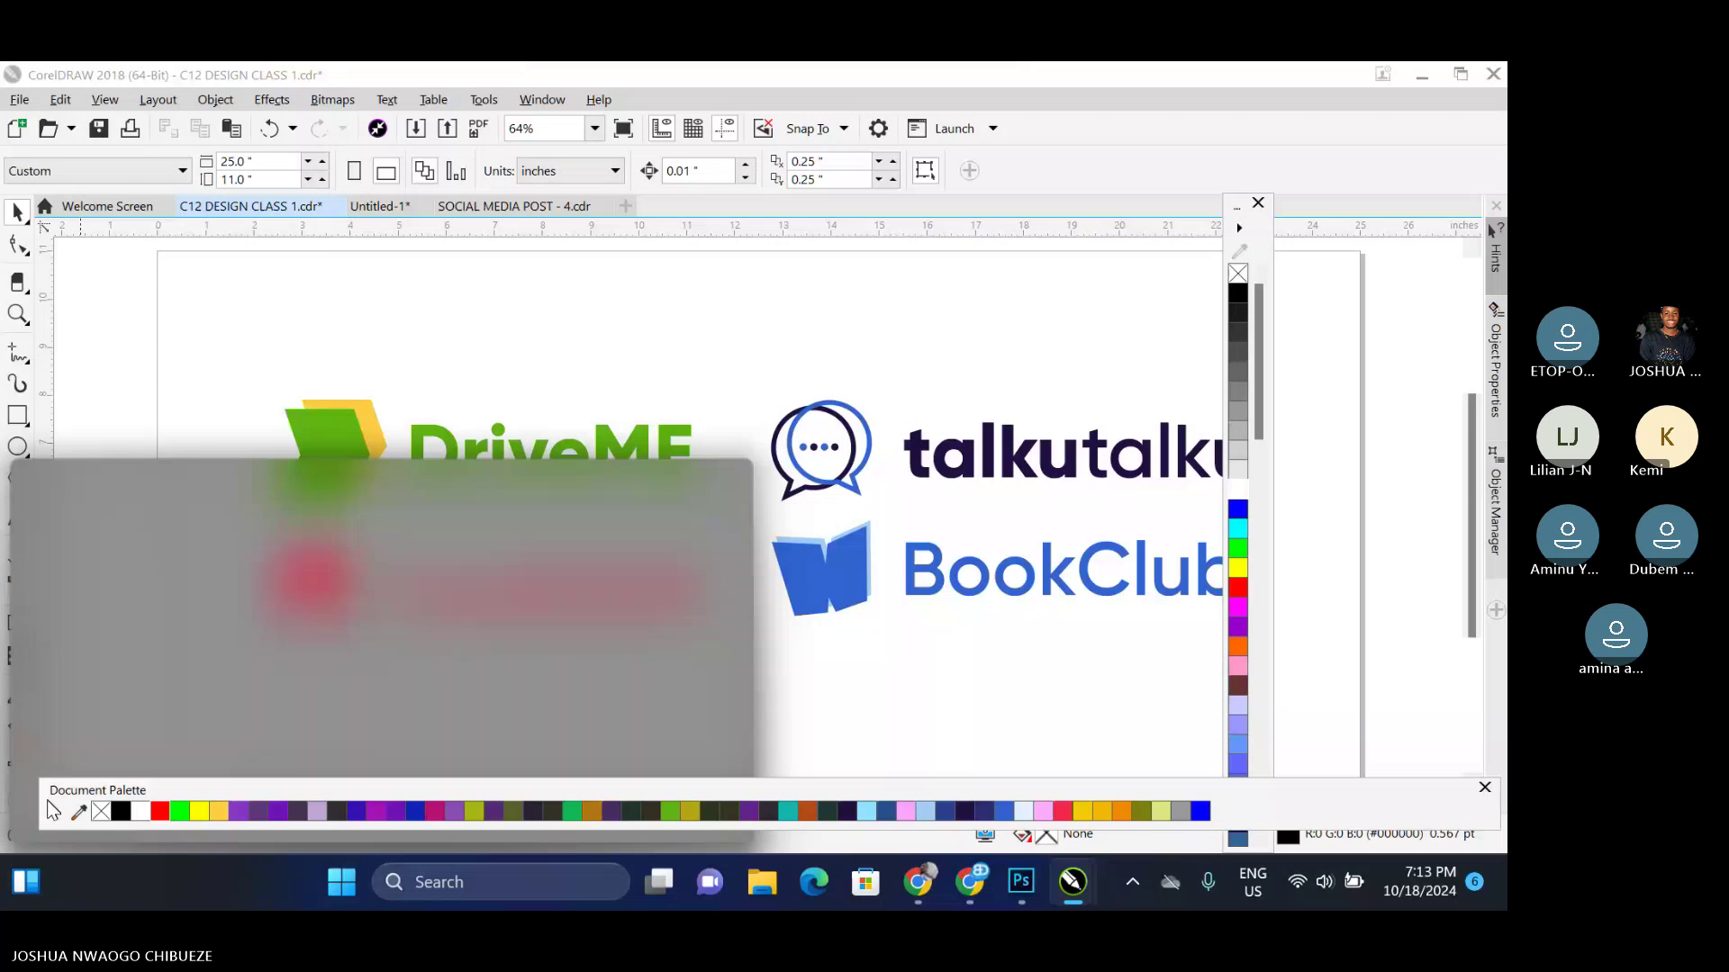
pyautogui.moveTo(52, 811); pyautogui.dragTo(108, 824)
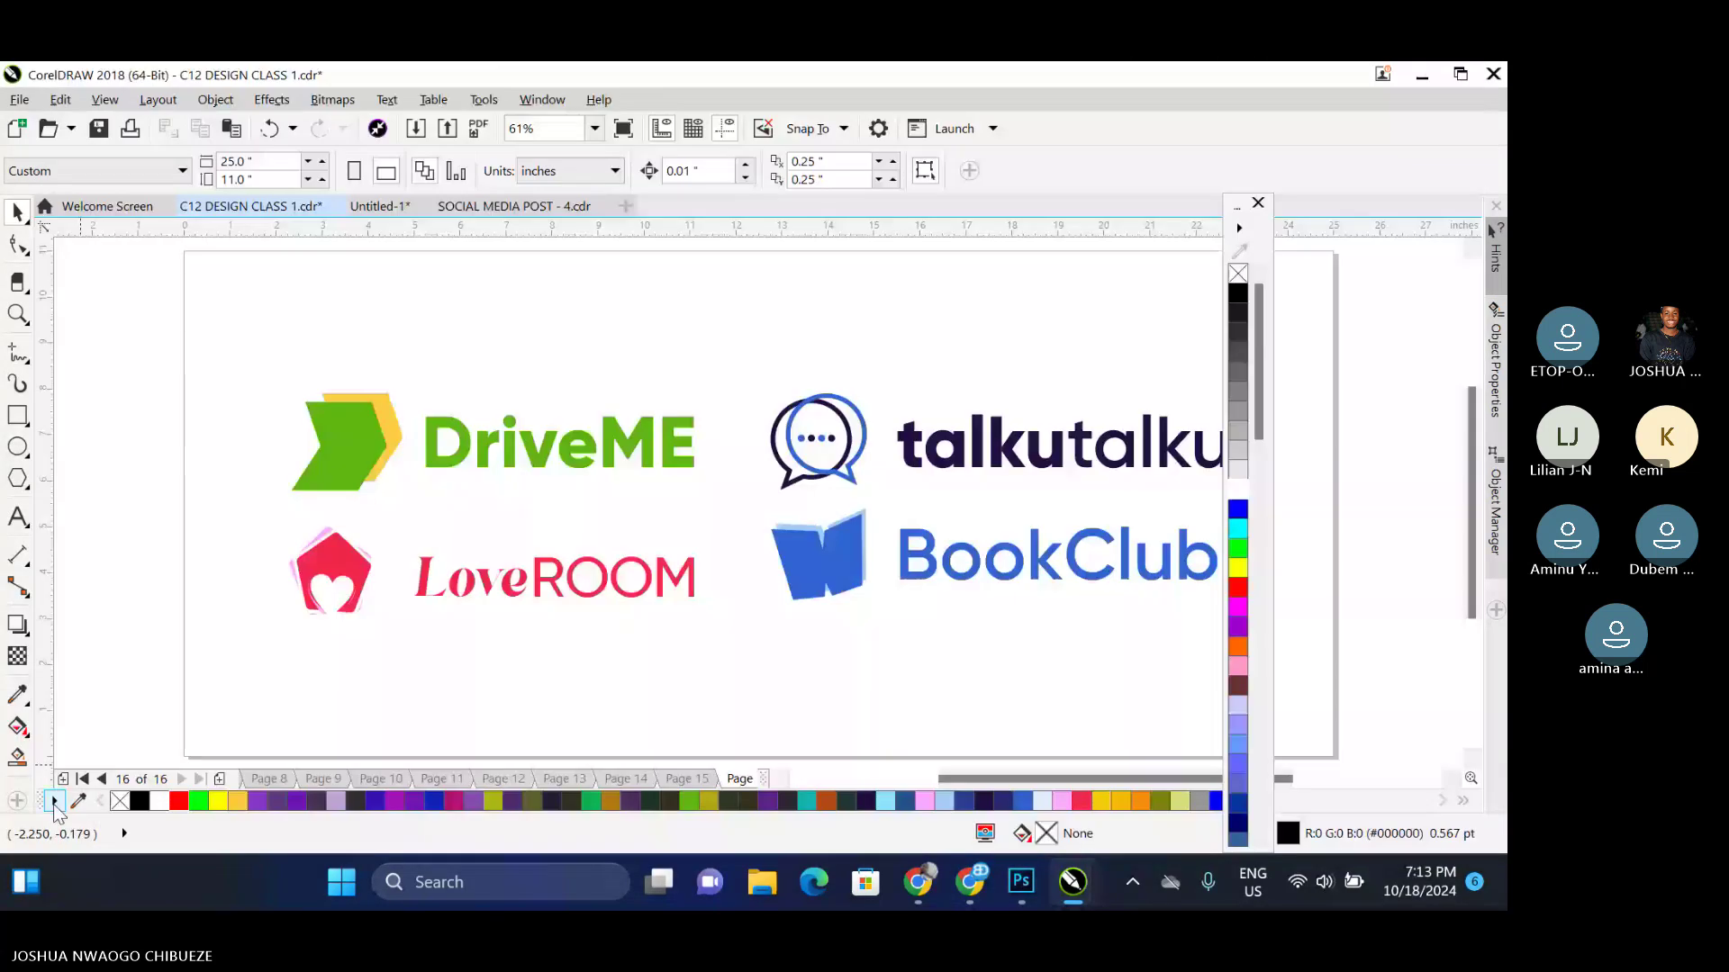
# Close the floating Default Palette and return to the C12 DESIGN CLASS 1.cdr document in CorelDRAW
pyautogui.moveTo(1247, 205); pyautogui.dragTo(1497, 216)
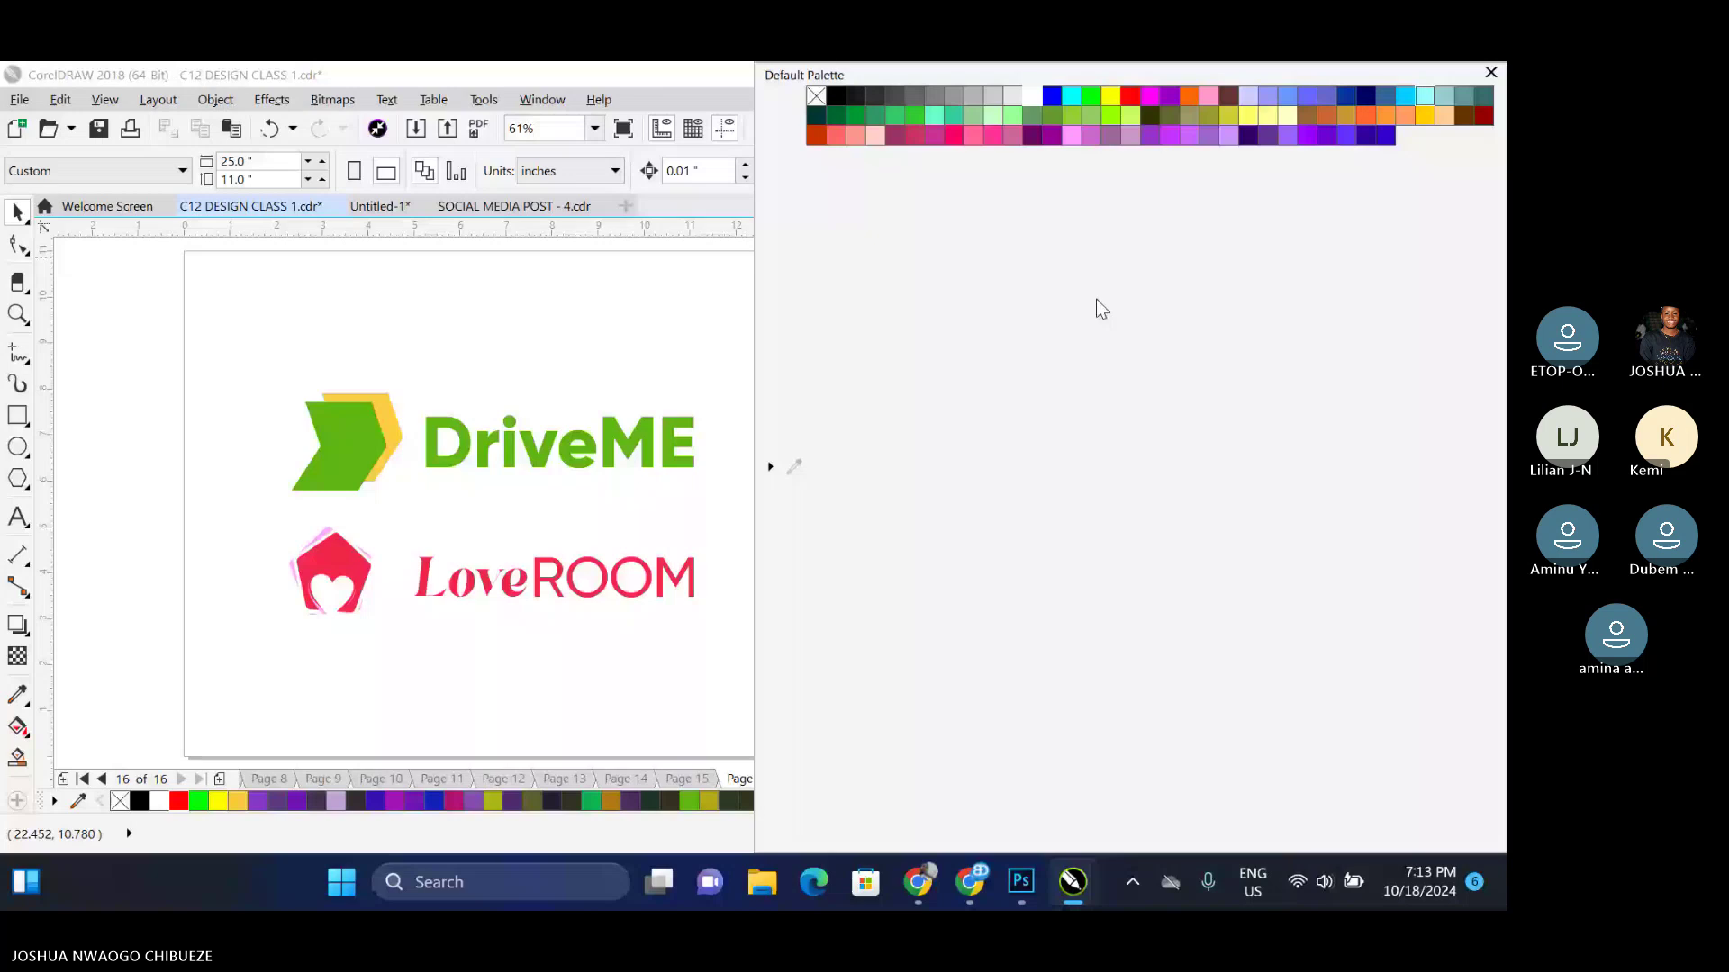
pyautogui.click(771, 468)
pyautogui.click(1492, 68)
pyautogui.click(1492, 71)
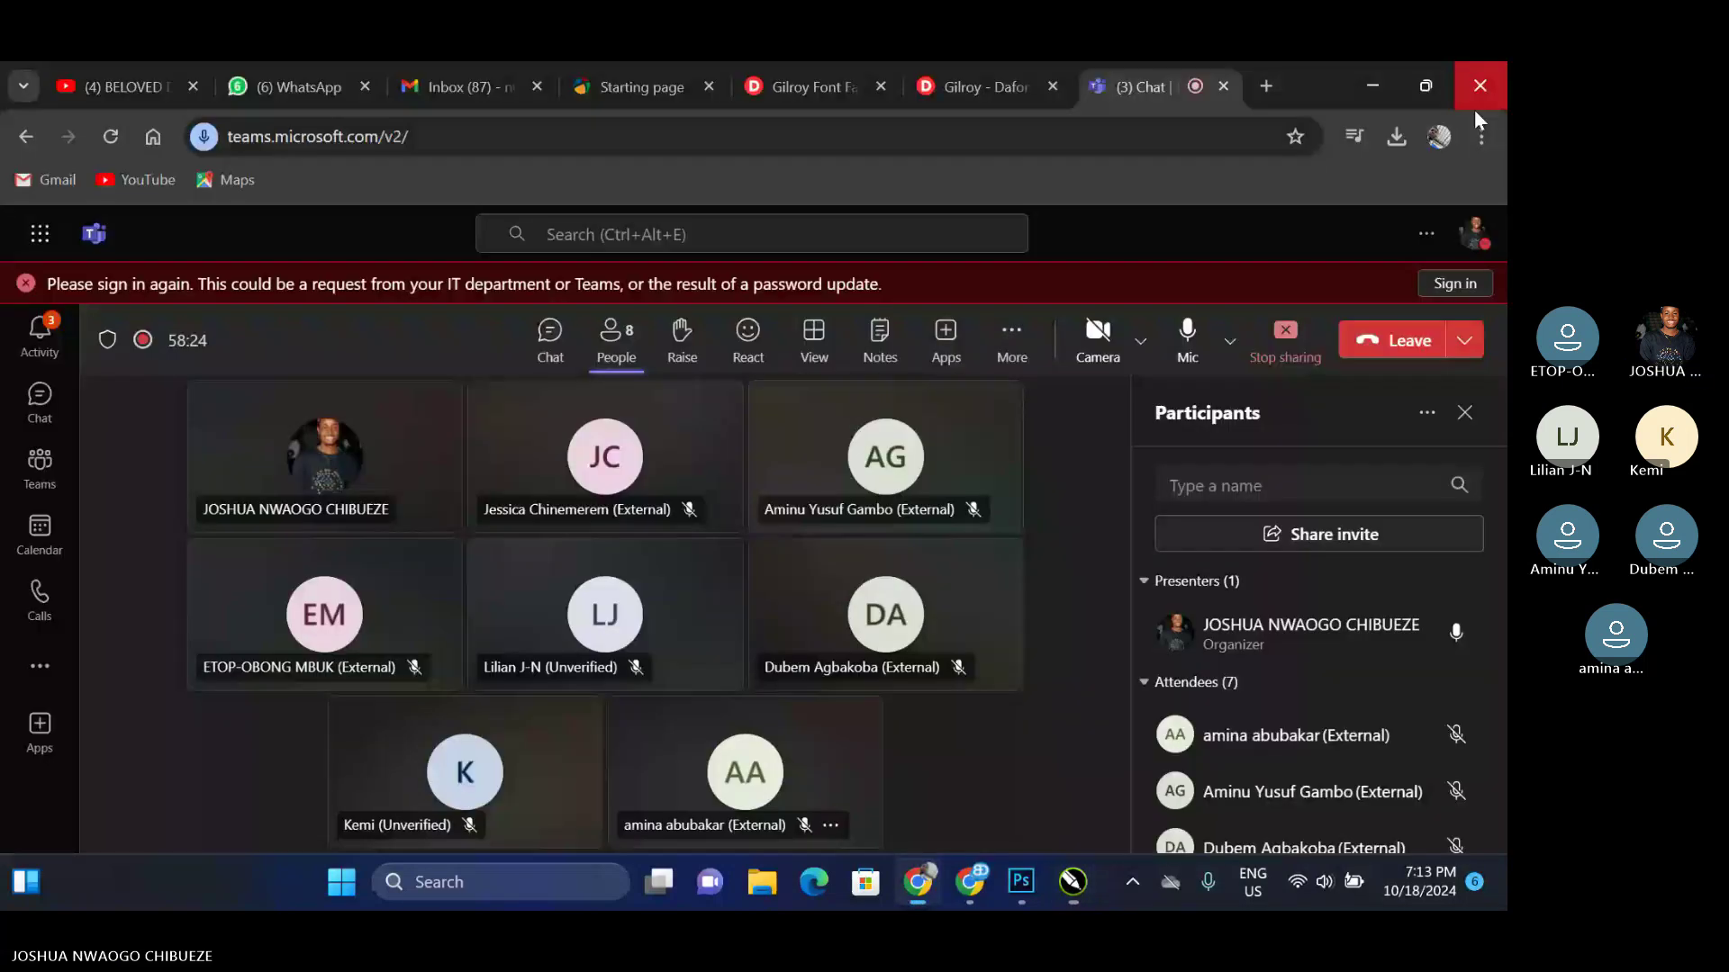
pyautogui.moveTo(1072, 881)
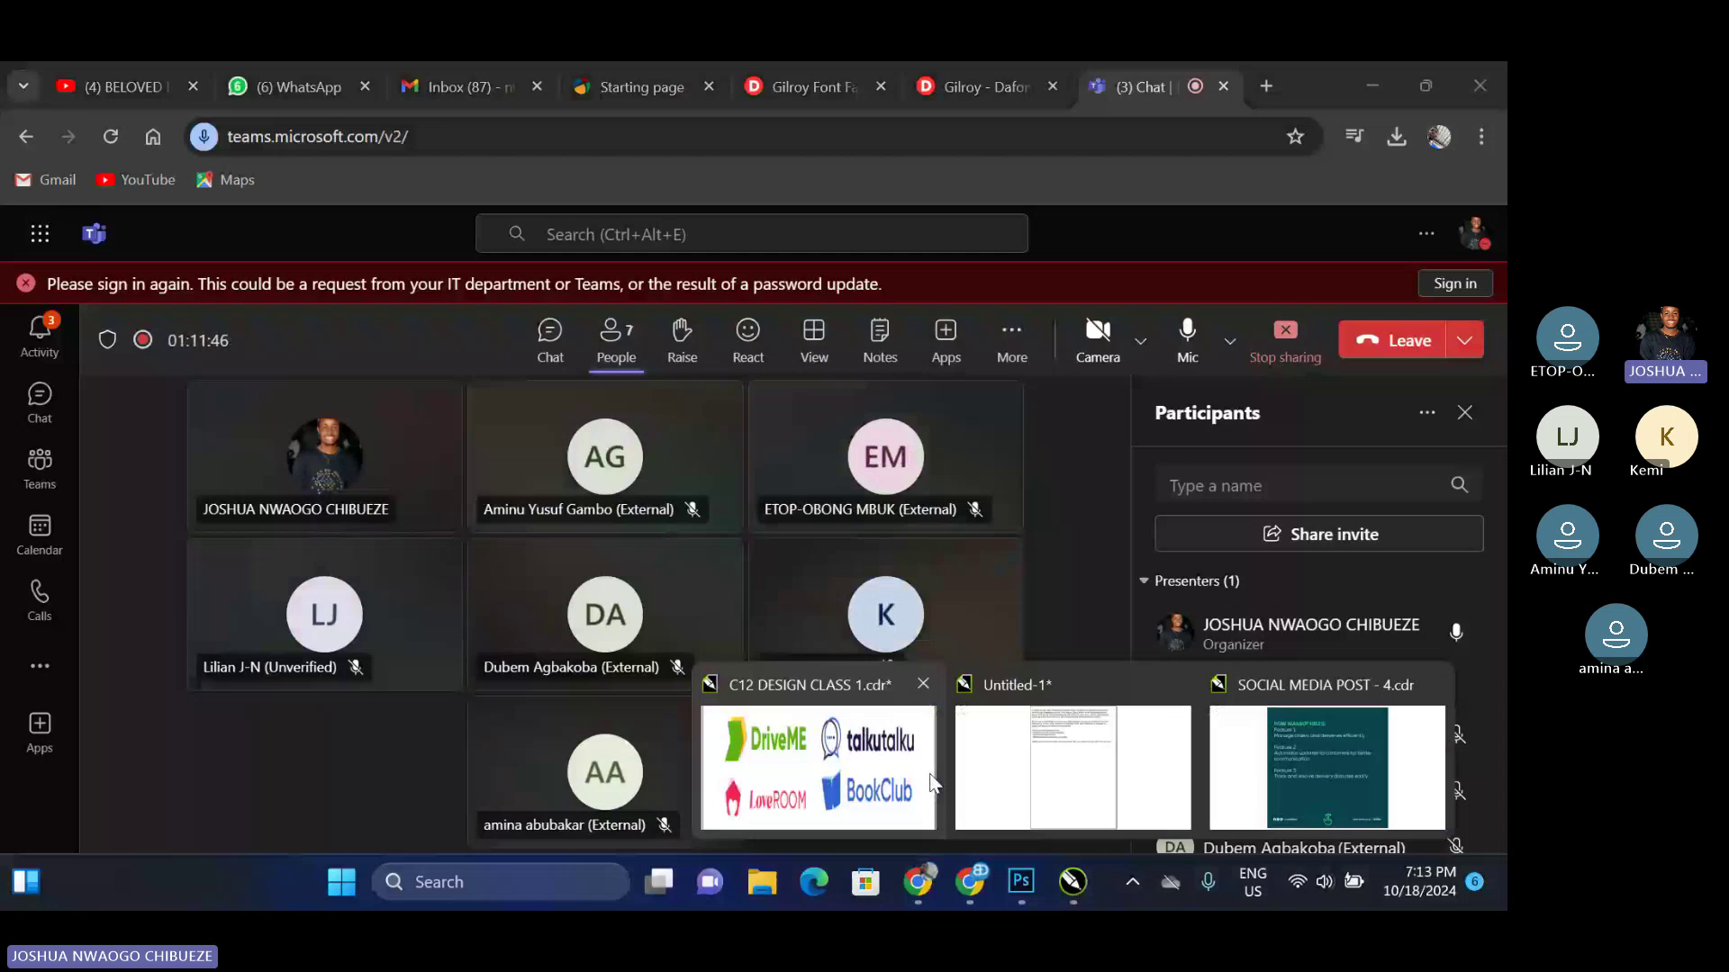
pyautogui.click(932, 783)
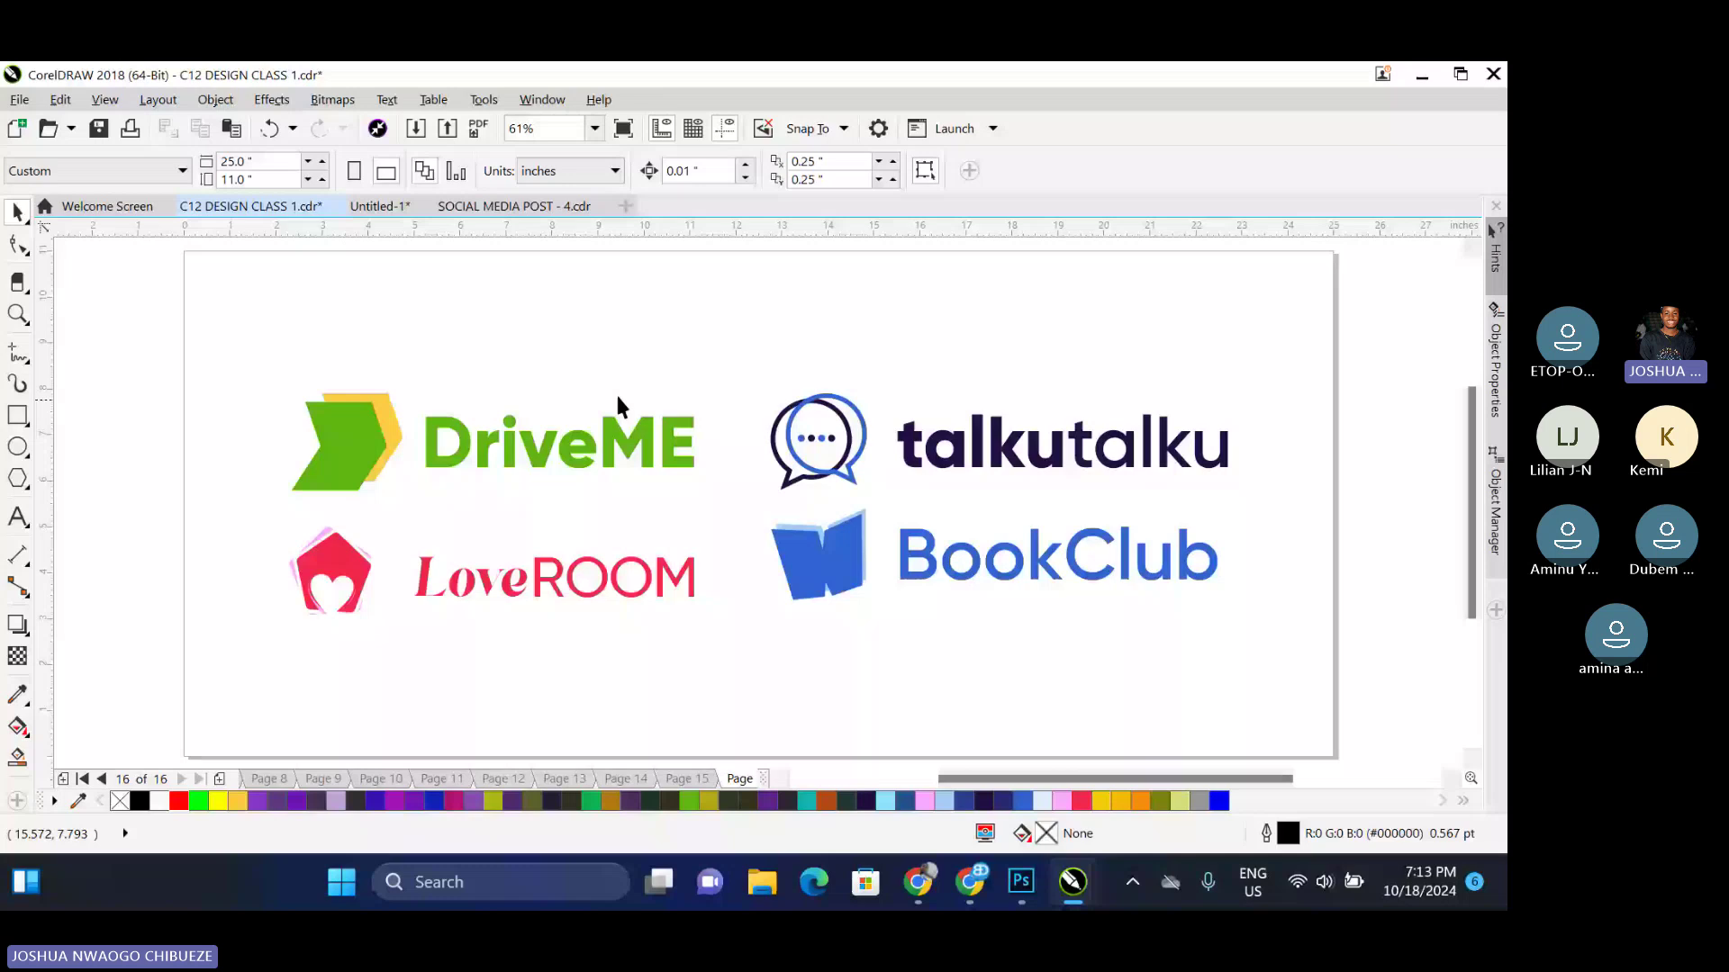
# Display the RGB Palette and the CMYK Palette beside the drawing area
pyautogui.rightClick(283, 304)
pyautogui.moveTo(405, 342)
pyautogui.moveTo(622, 369)
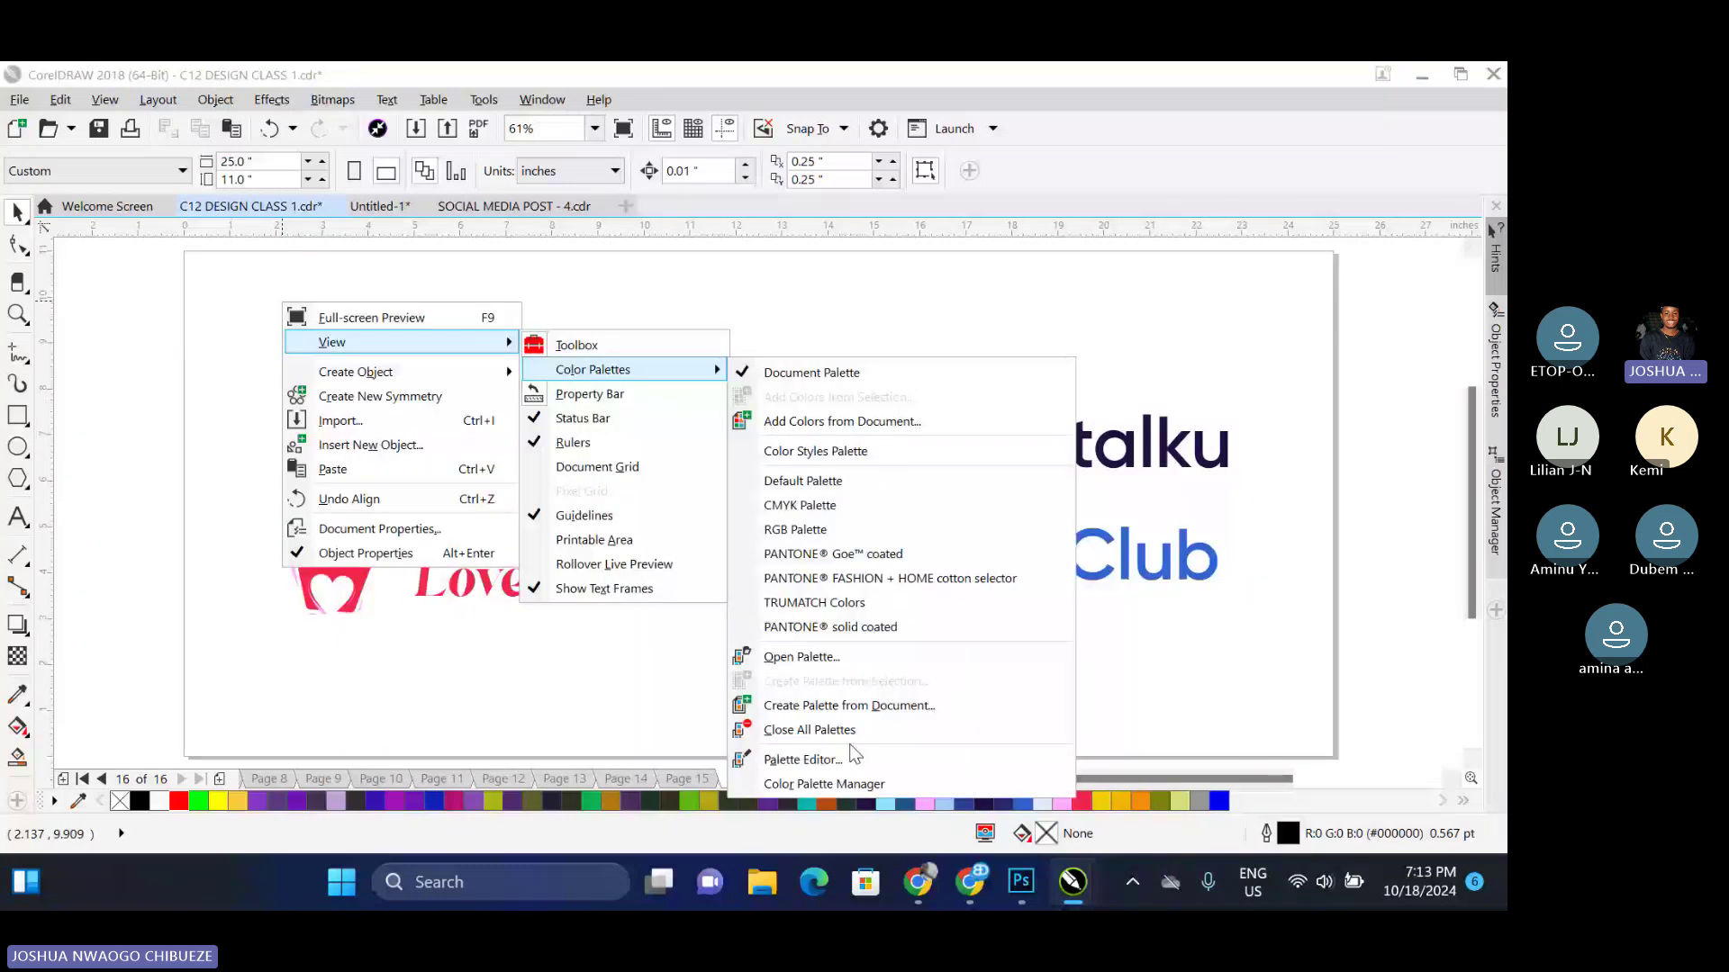
pyautogui.click(795, 529)
pyautogui.rightClick(757, 281)
pyautogui.moveTo(804, 319)
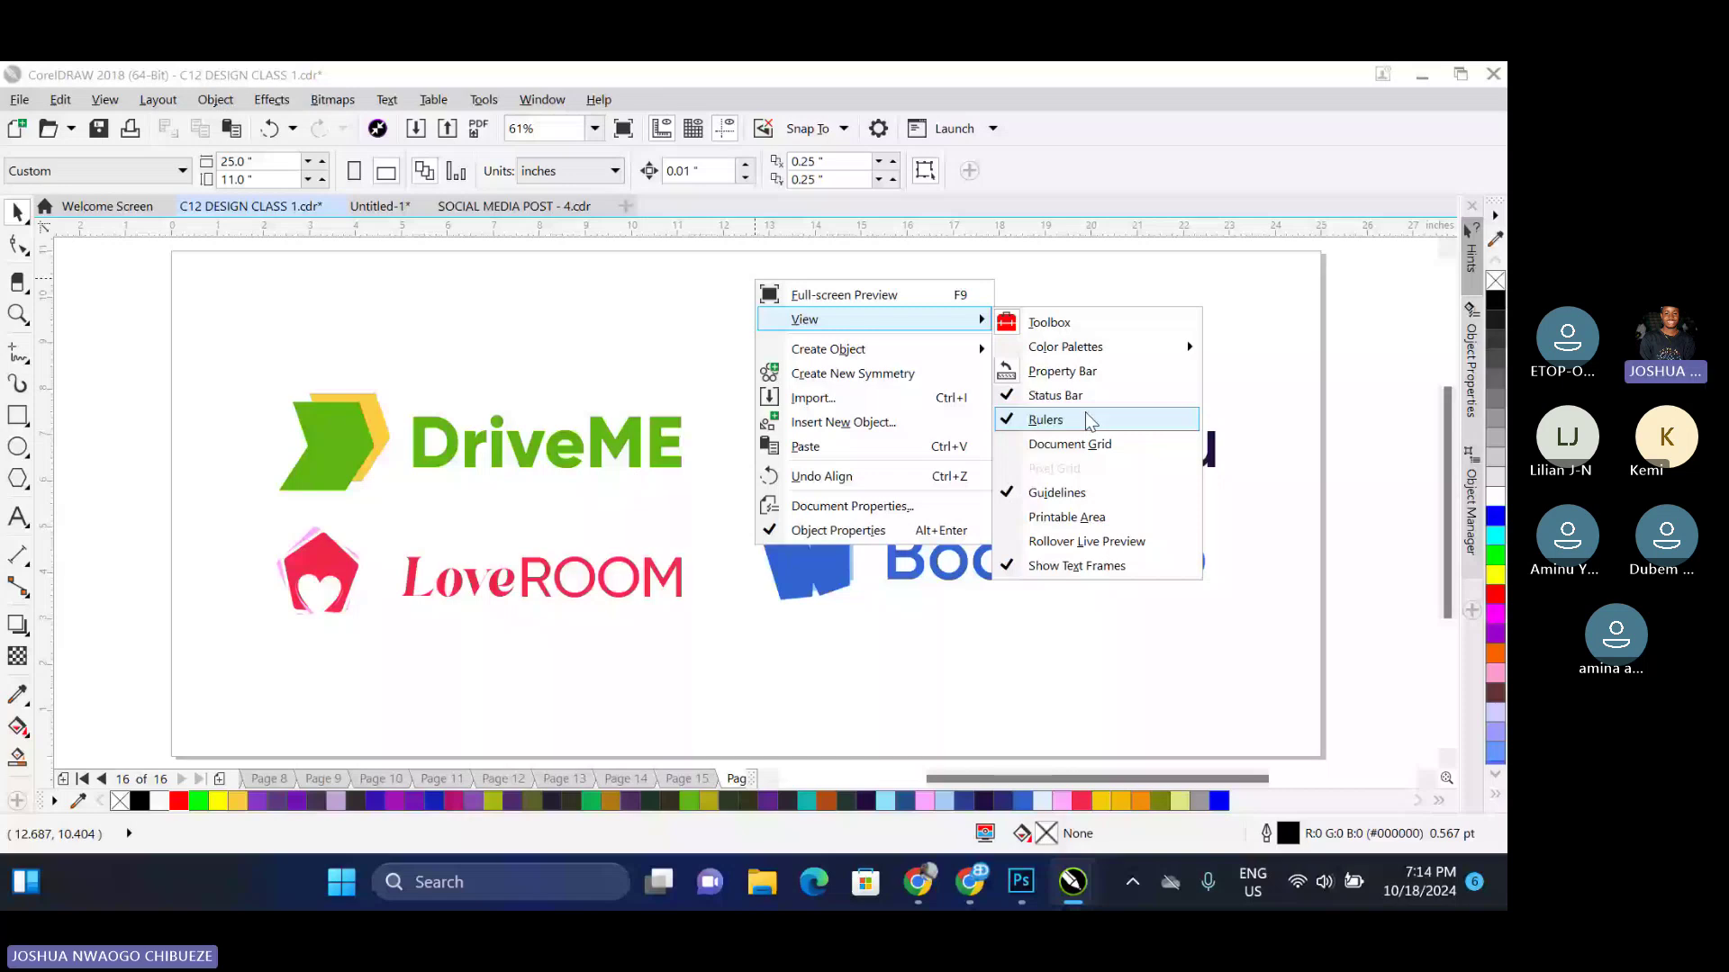
pyautogui.click(1283, 396)
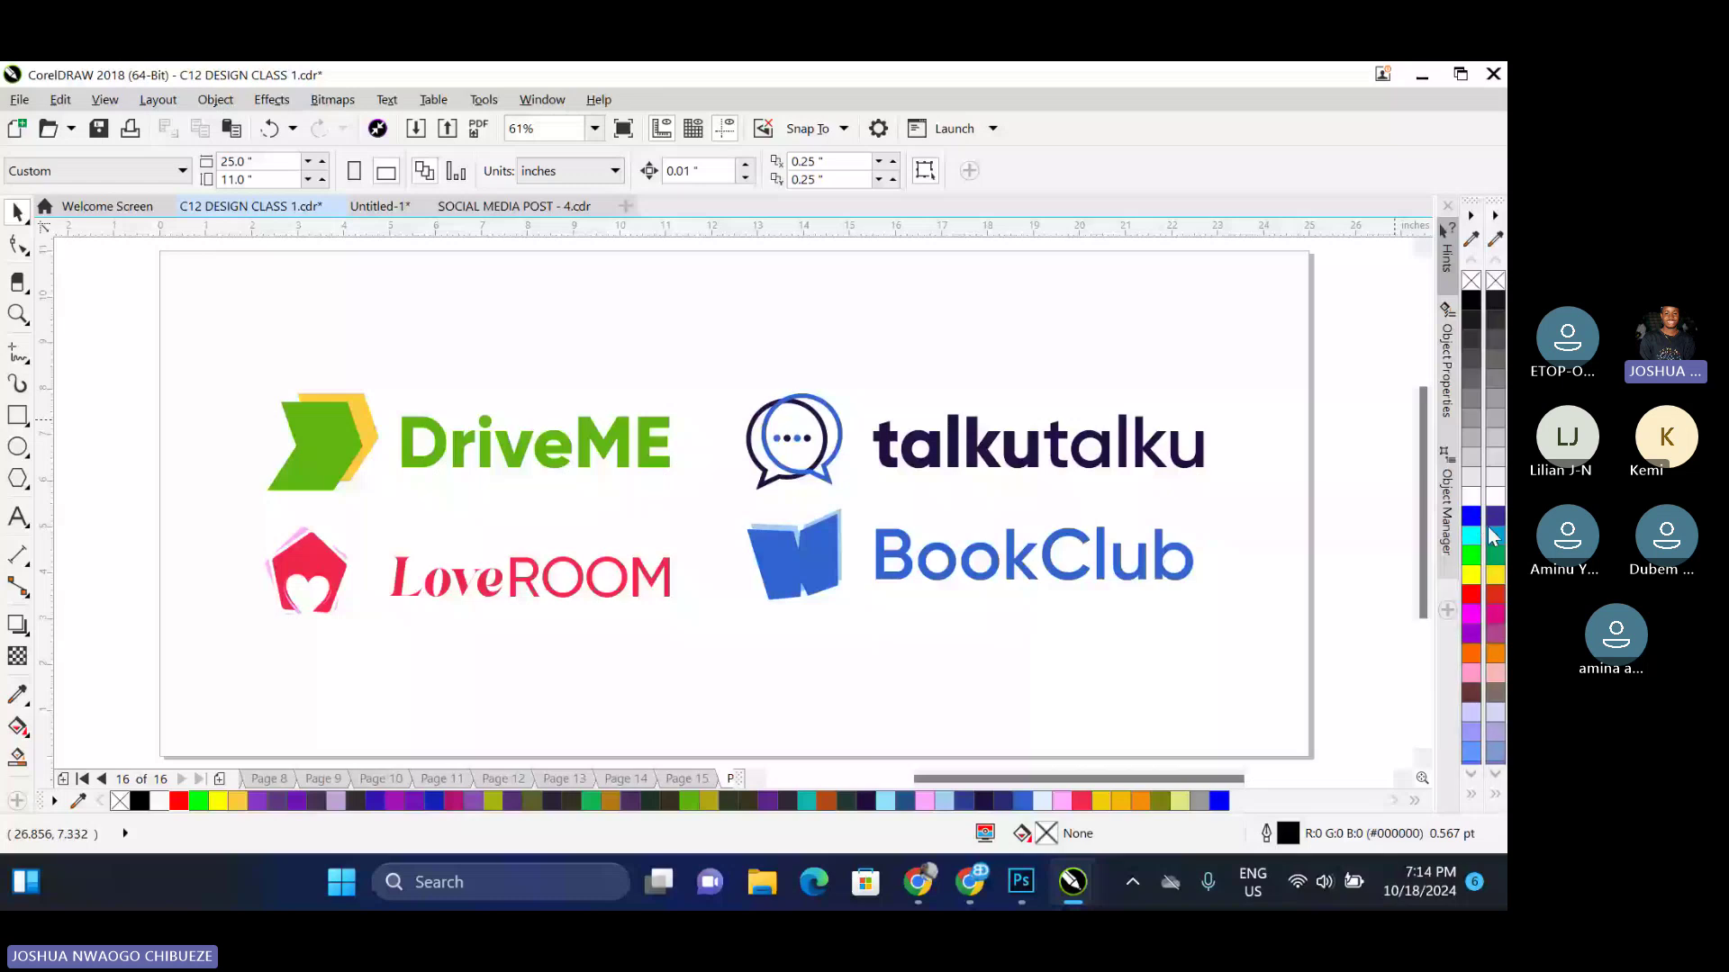
# Display the PANTONE solid coated colour palette
pyautogui.rightClick(486, 342)
pyautogui.moveTo(819, 405)
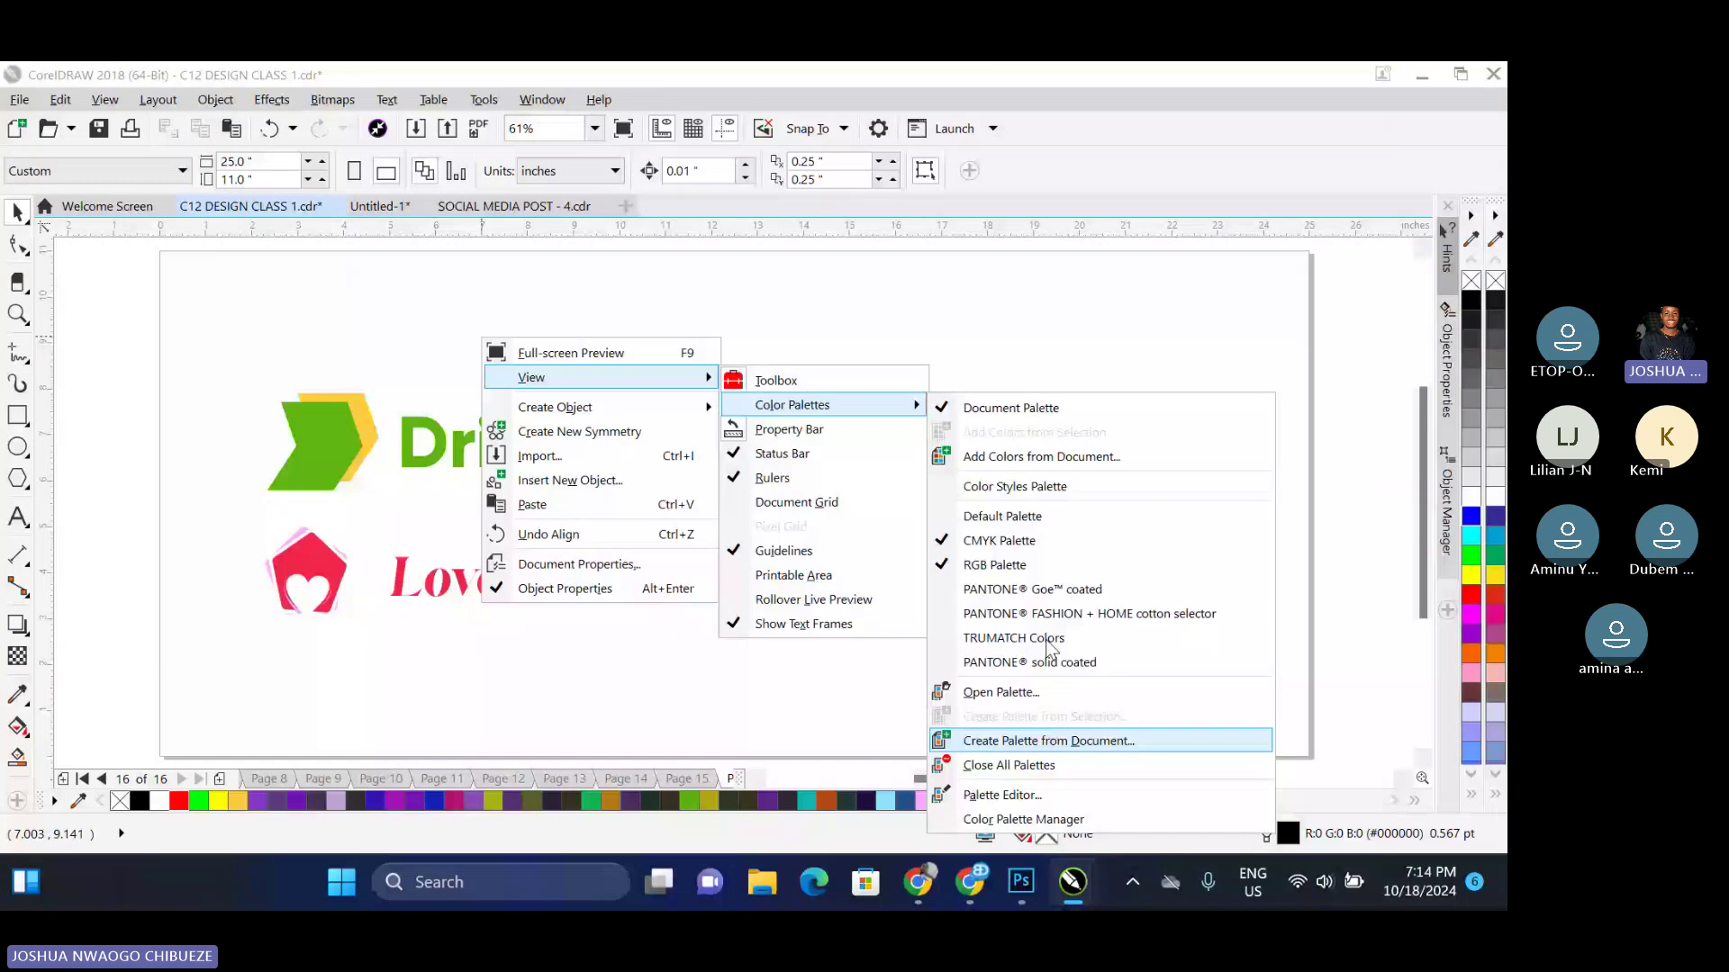
pyautogui.click(1046, 639)
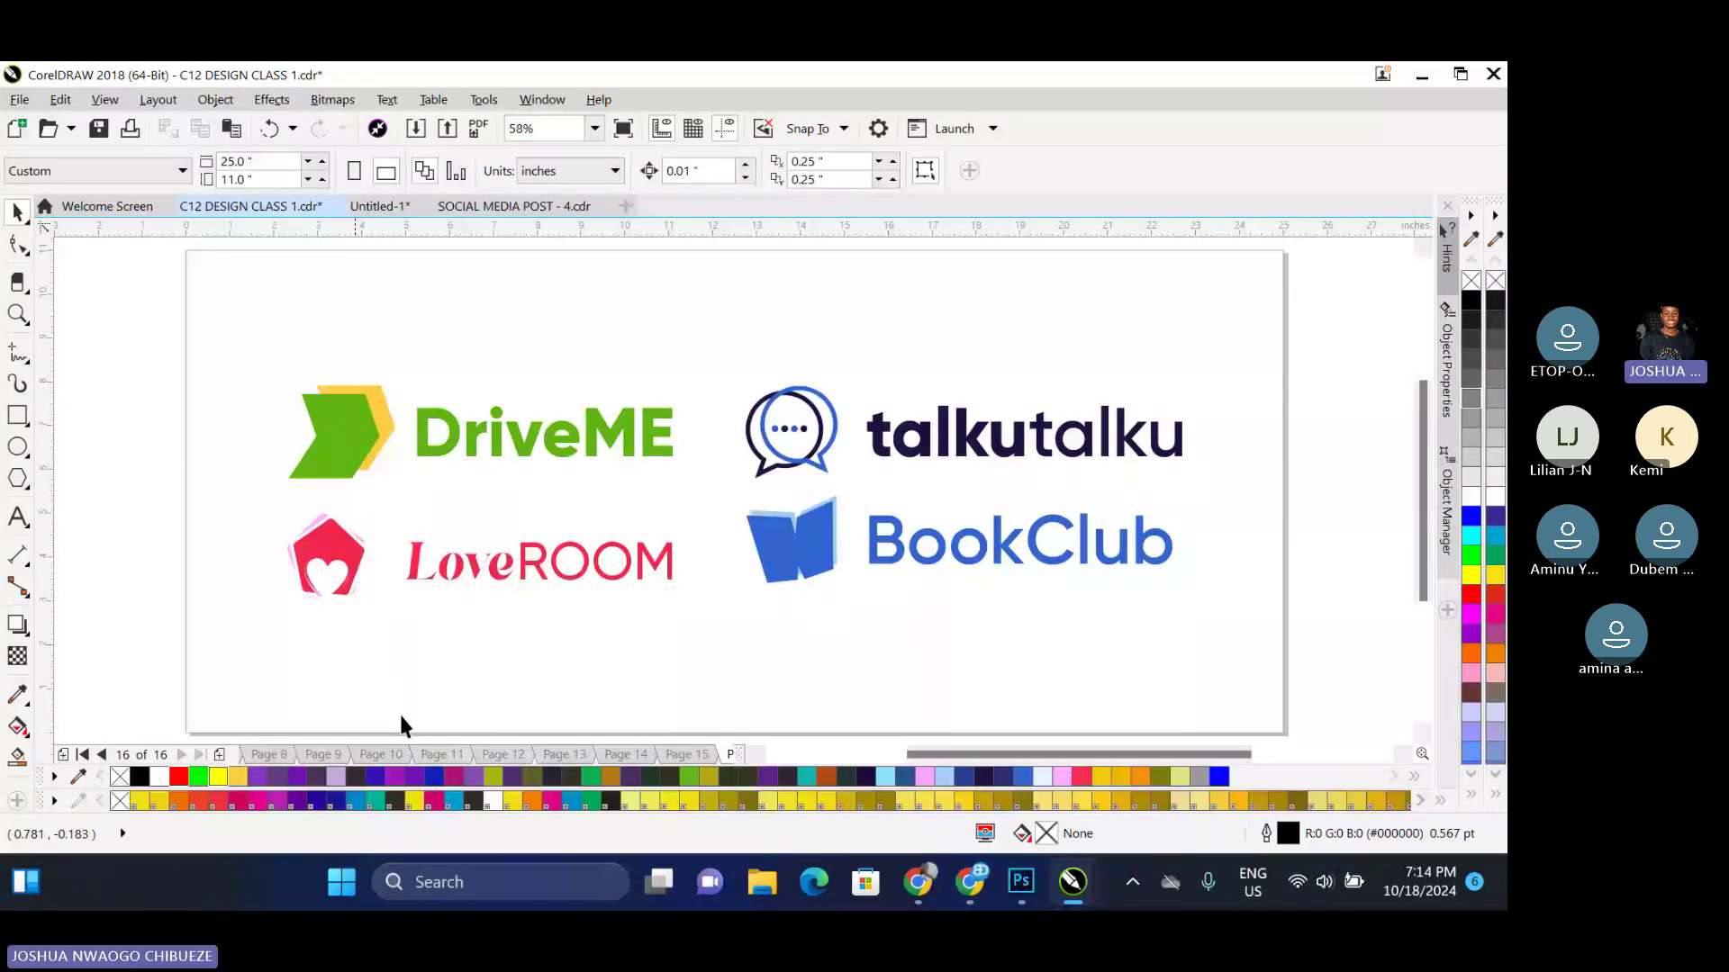
# Display the PANTONE Goe coated palette and dock it horizontally between the property bar and the document tabs
pyautogui.rightClick(1272, 326)
pyautogui.moveTo(1317, 361)
pyautogui.moveTo(1133, 388)
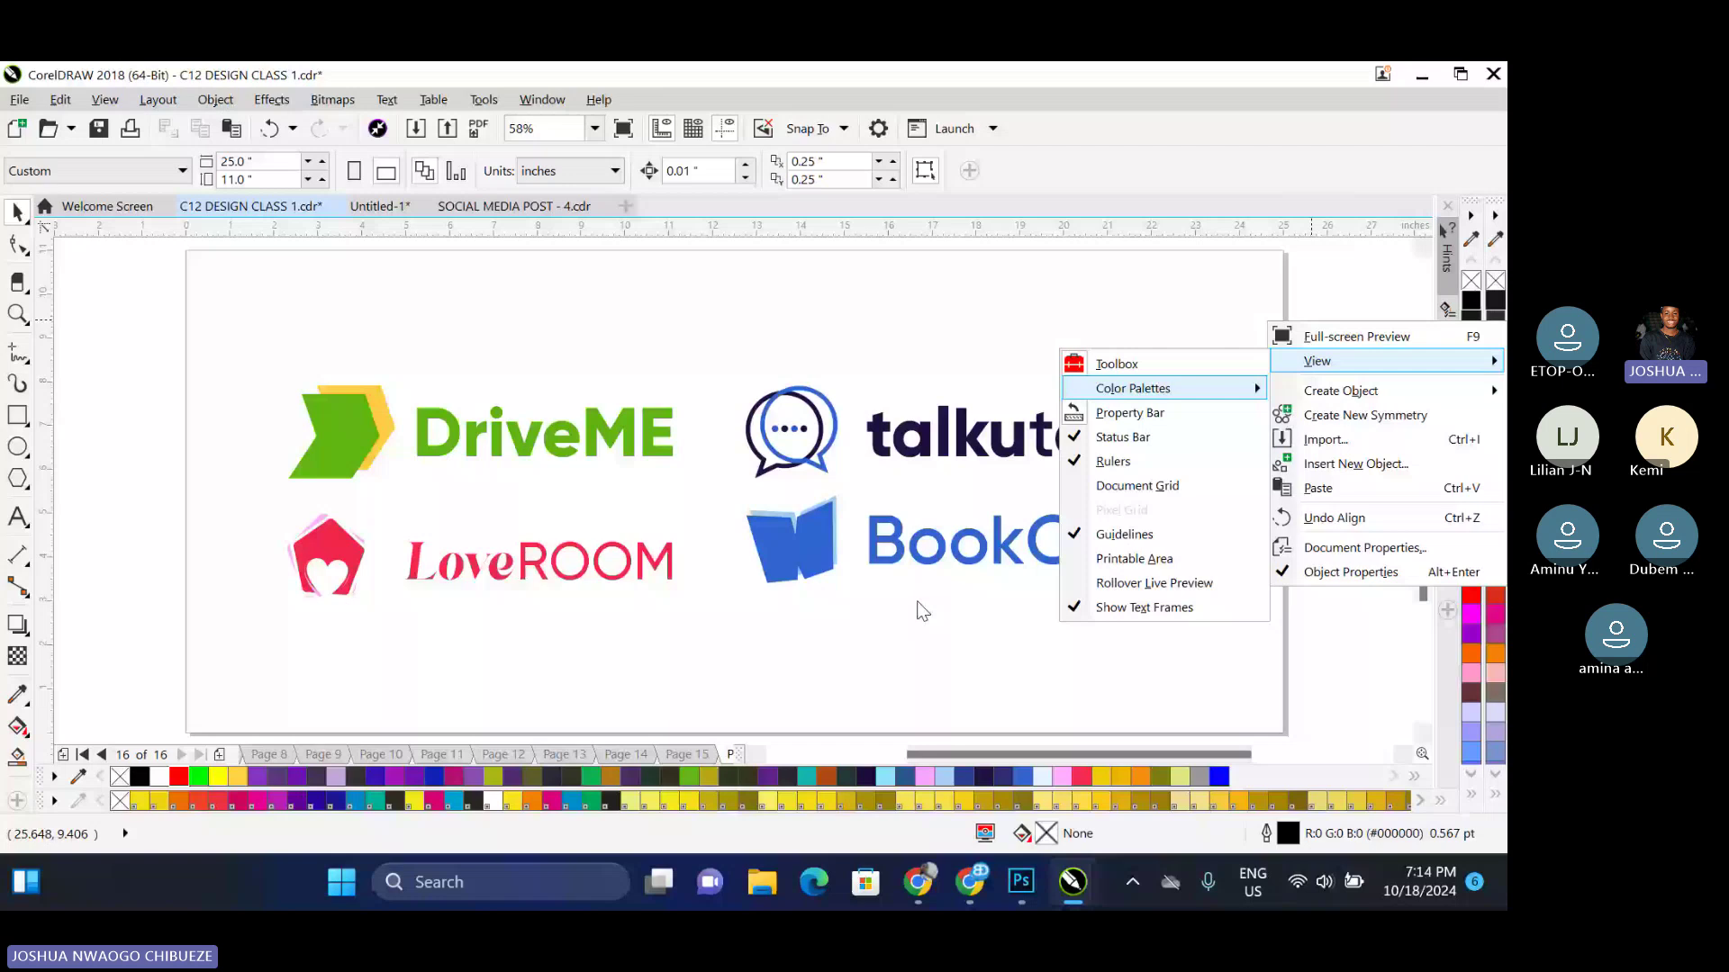
pyautogui.click(922, 612)
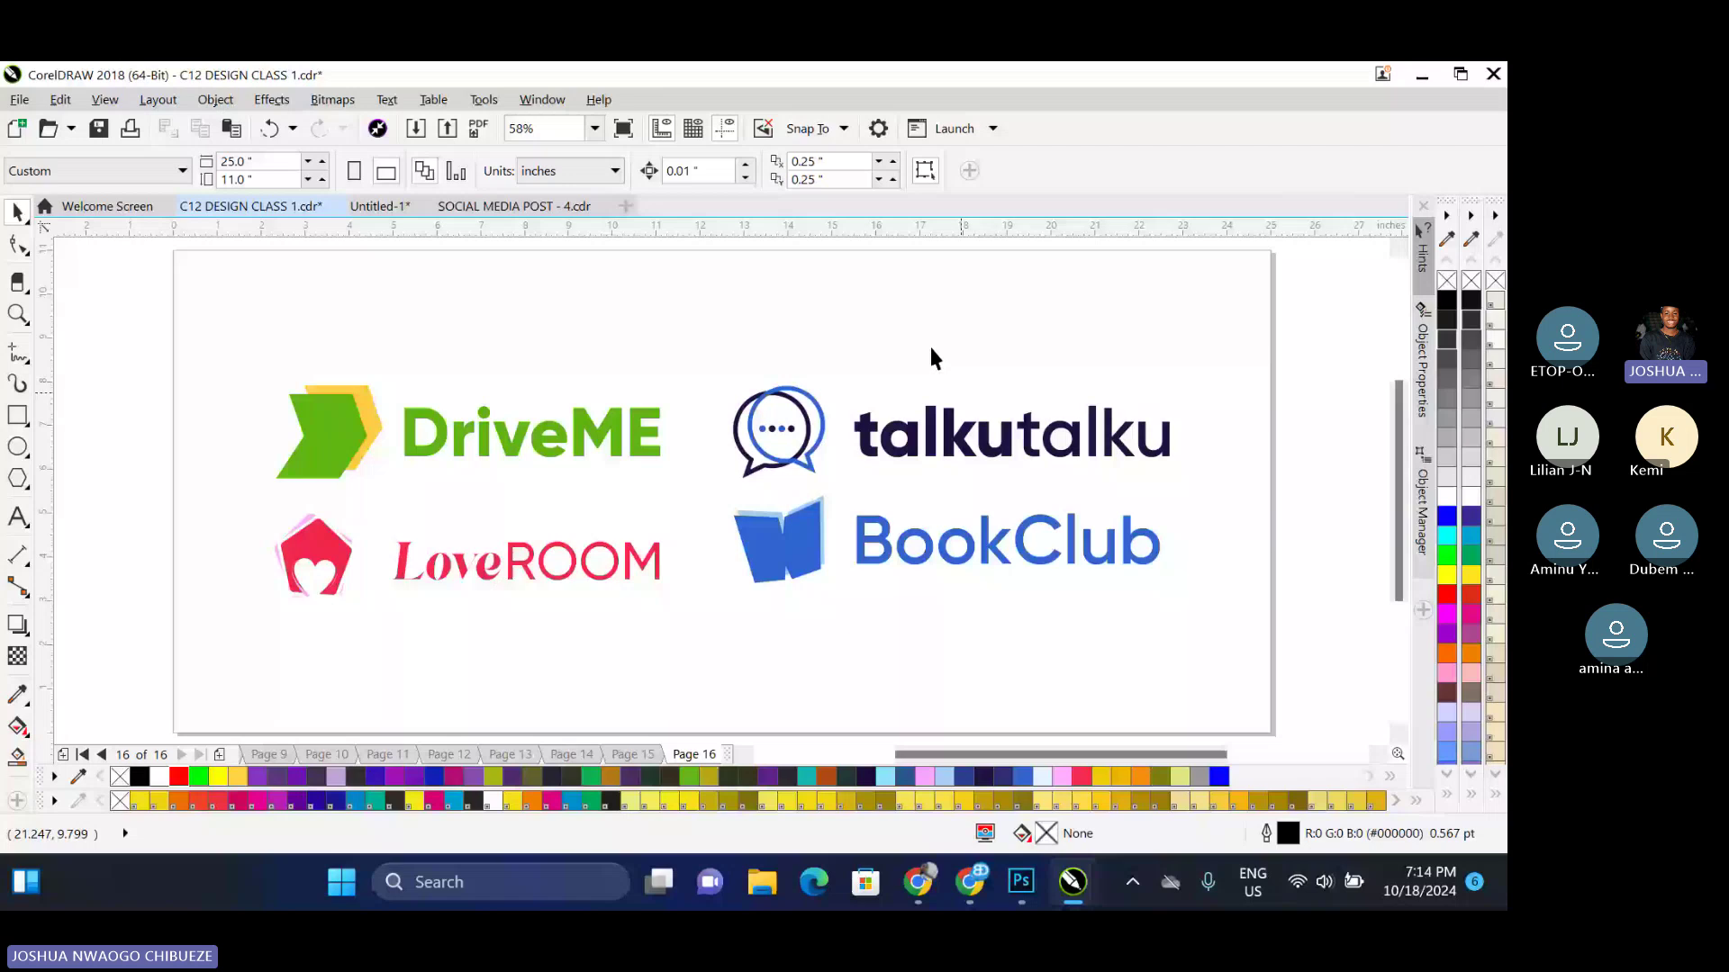
pyautogui.rightClick(931, 351)
pyautogui.moveTo(979, 373)
pyautogui.moveTo(1240, 401)
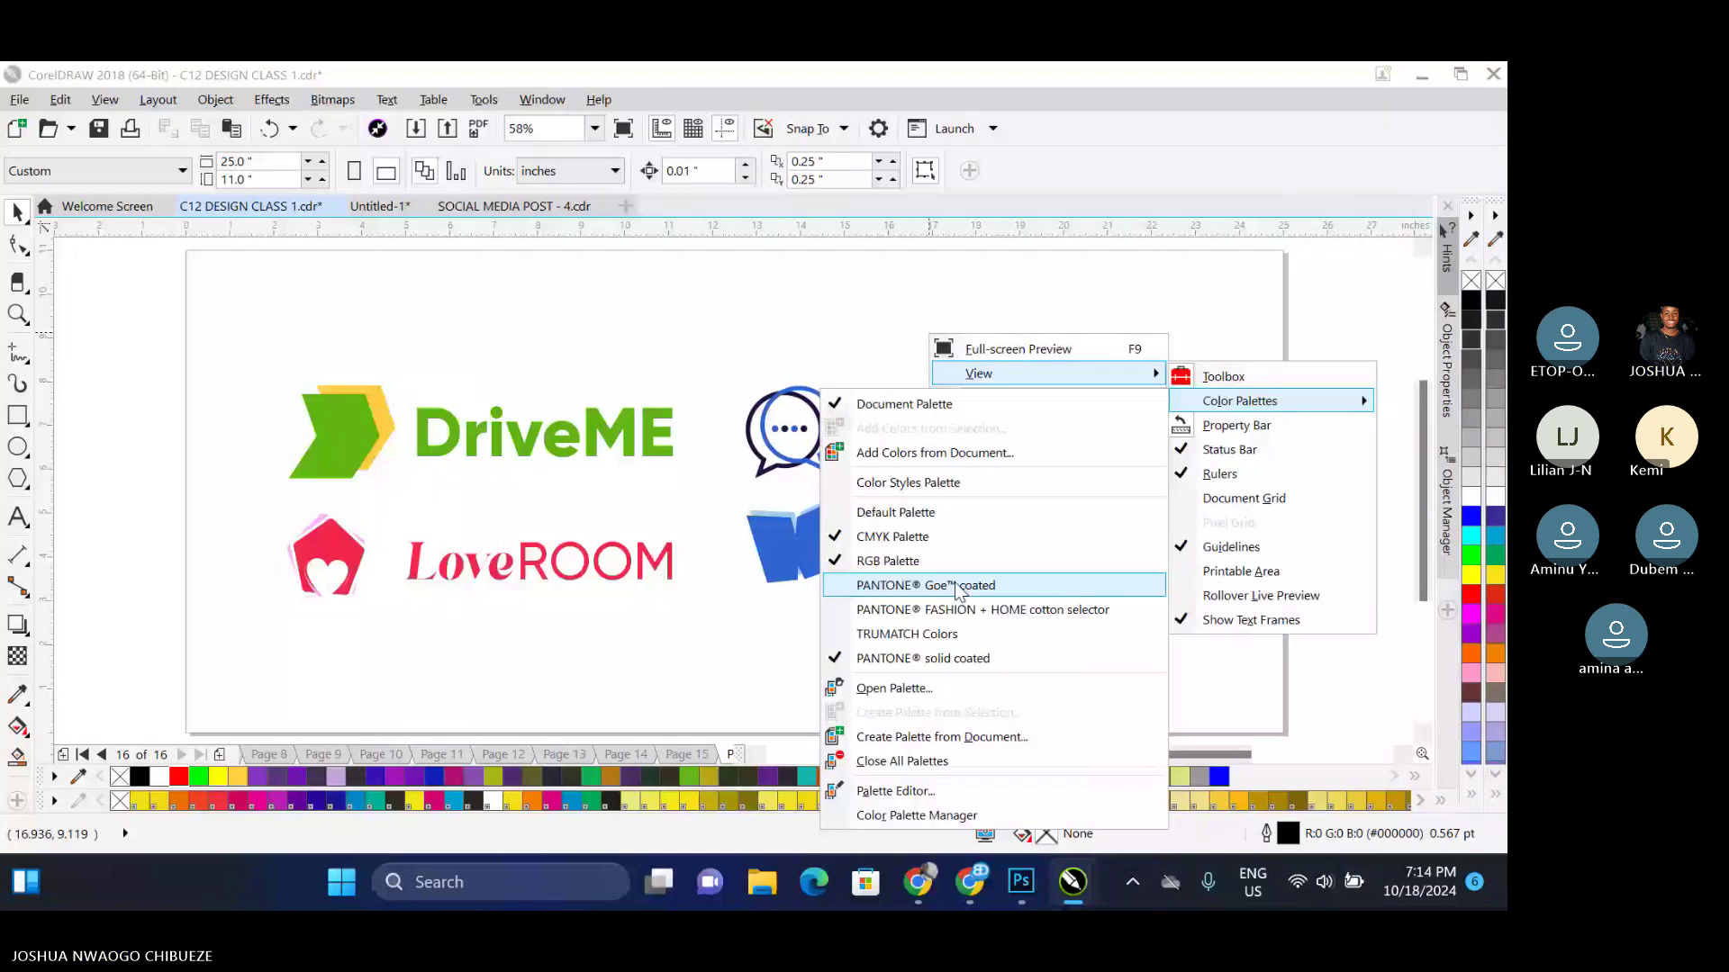
pyautogui.click(956, 586)
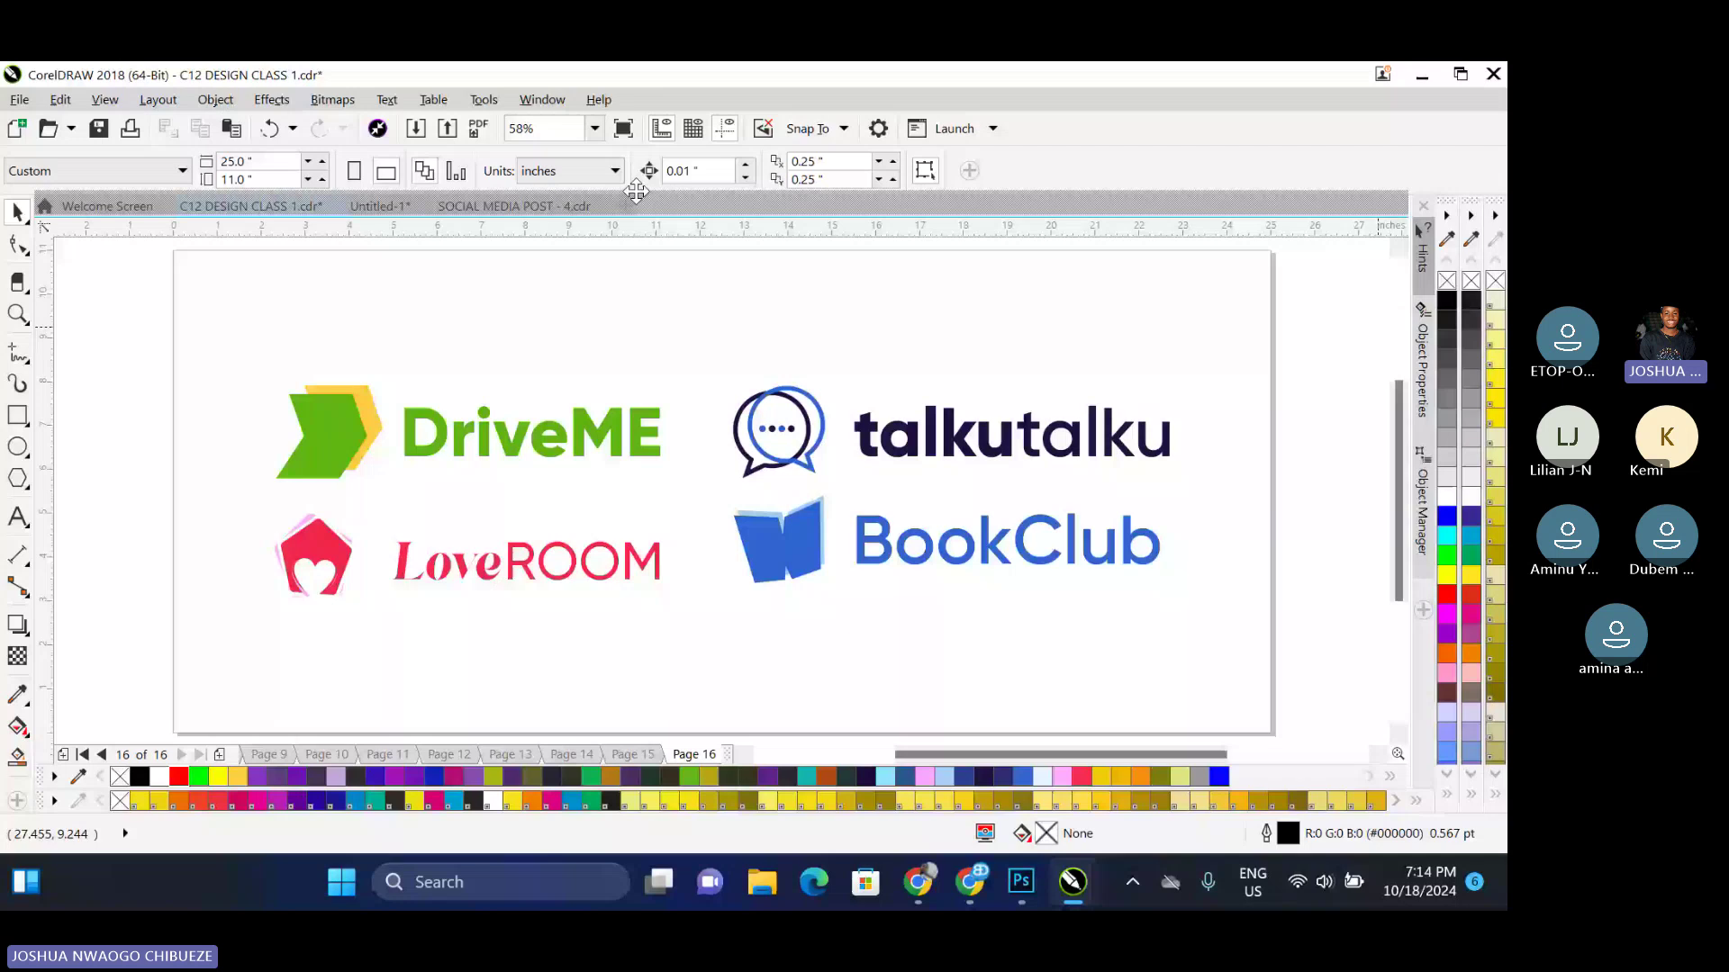
pyautogui.moveTo(636, 191); pyautogui.dragTo(636, 199)
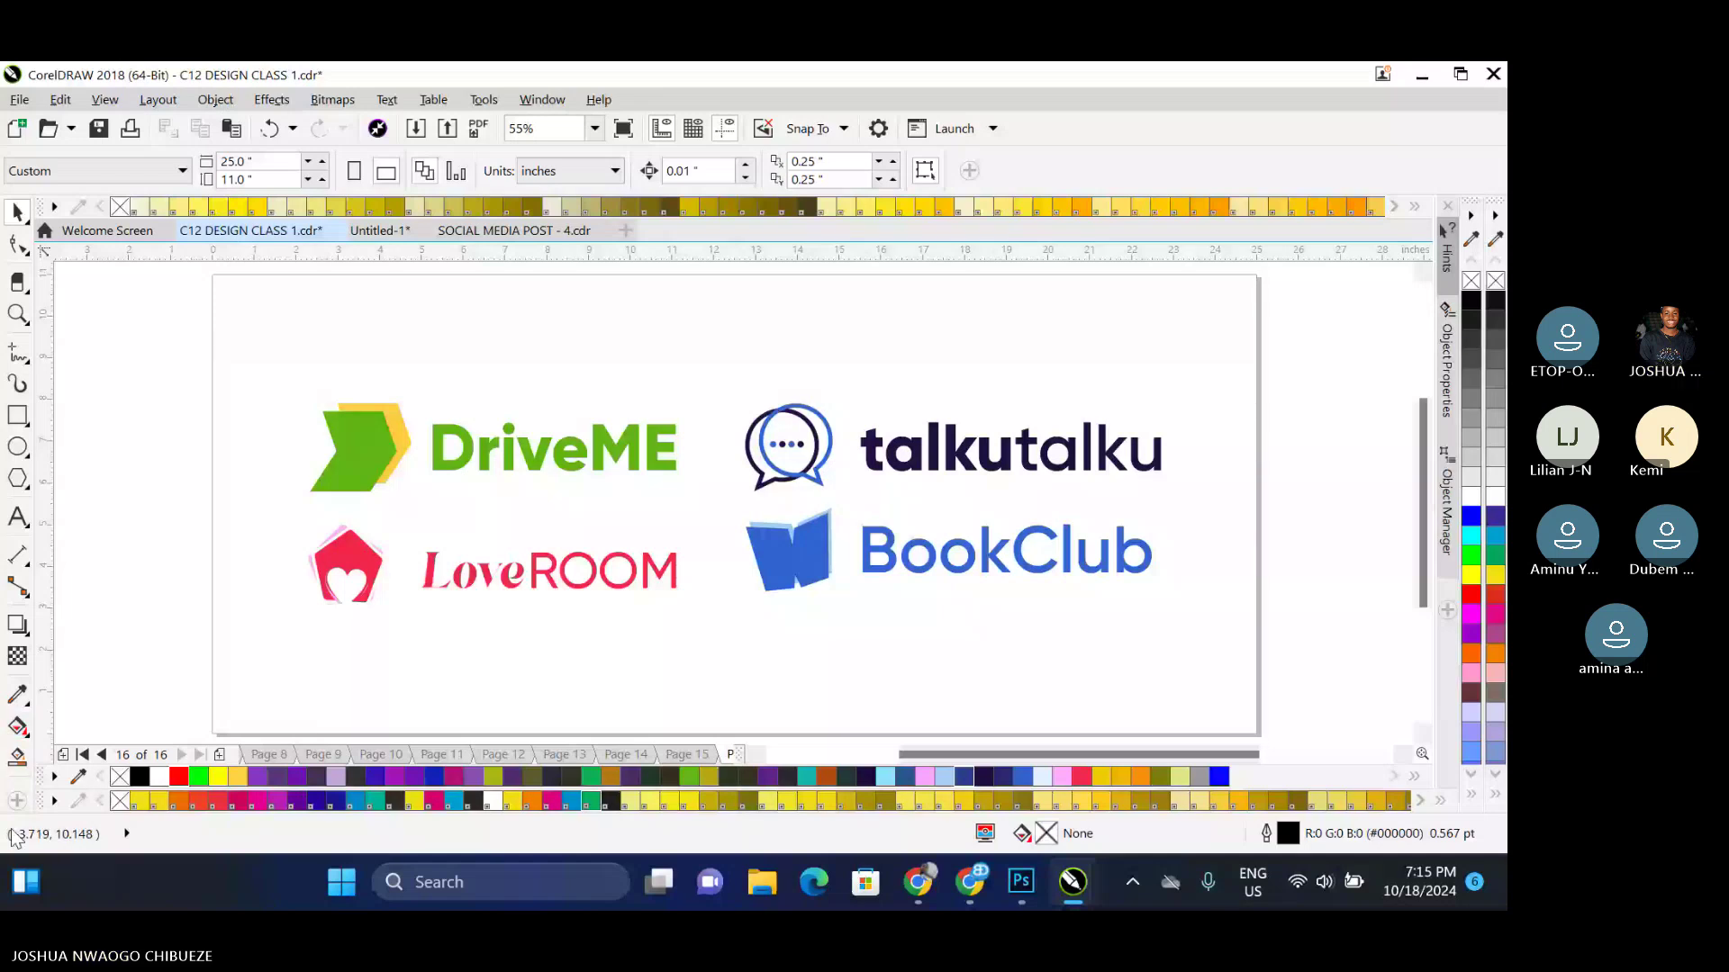
# Examine the toolbox's list of available tools and the Command Bars and Commands customization options, and close the options without changes
pyautogui.click(16, 800)
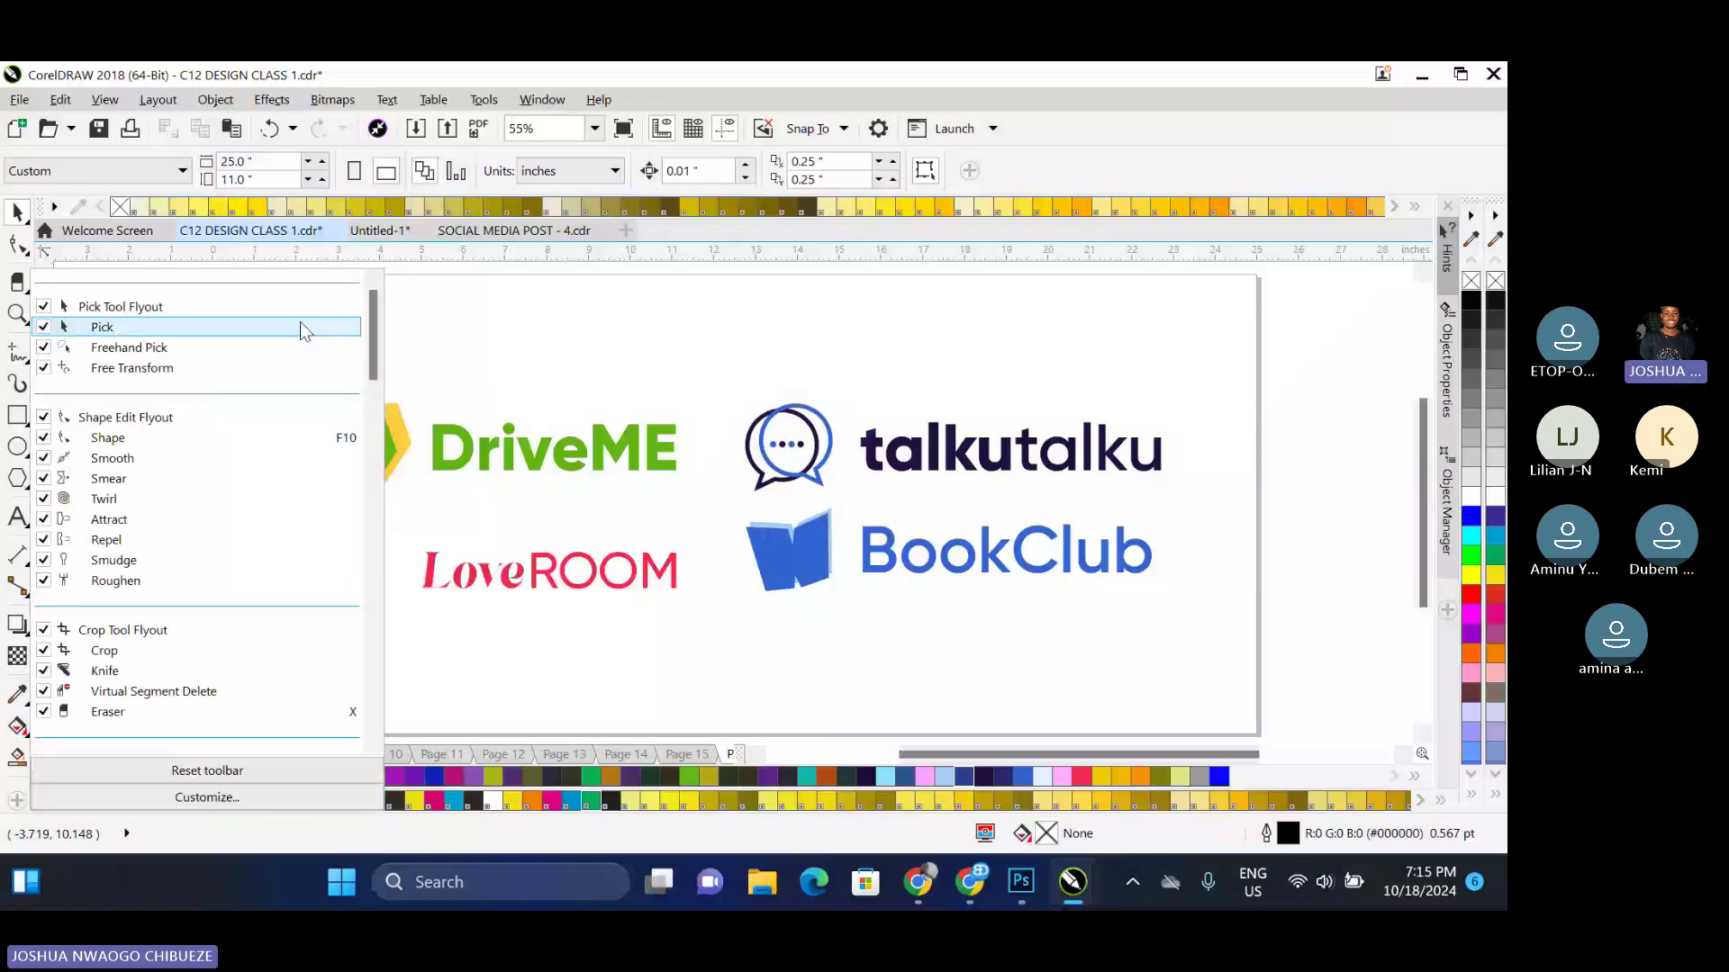
pyautogui.moveTo(372, 365); pyautogui.dragTo(340, 738)
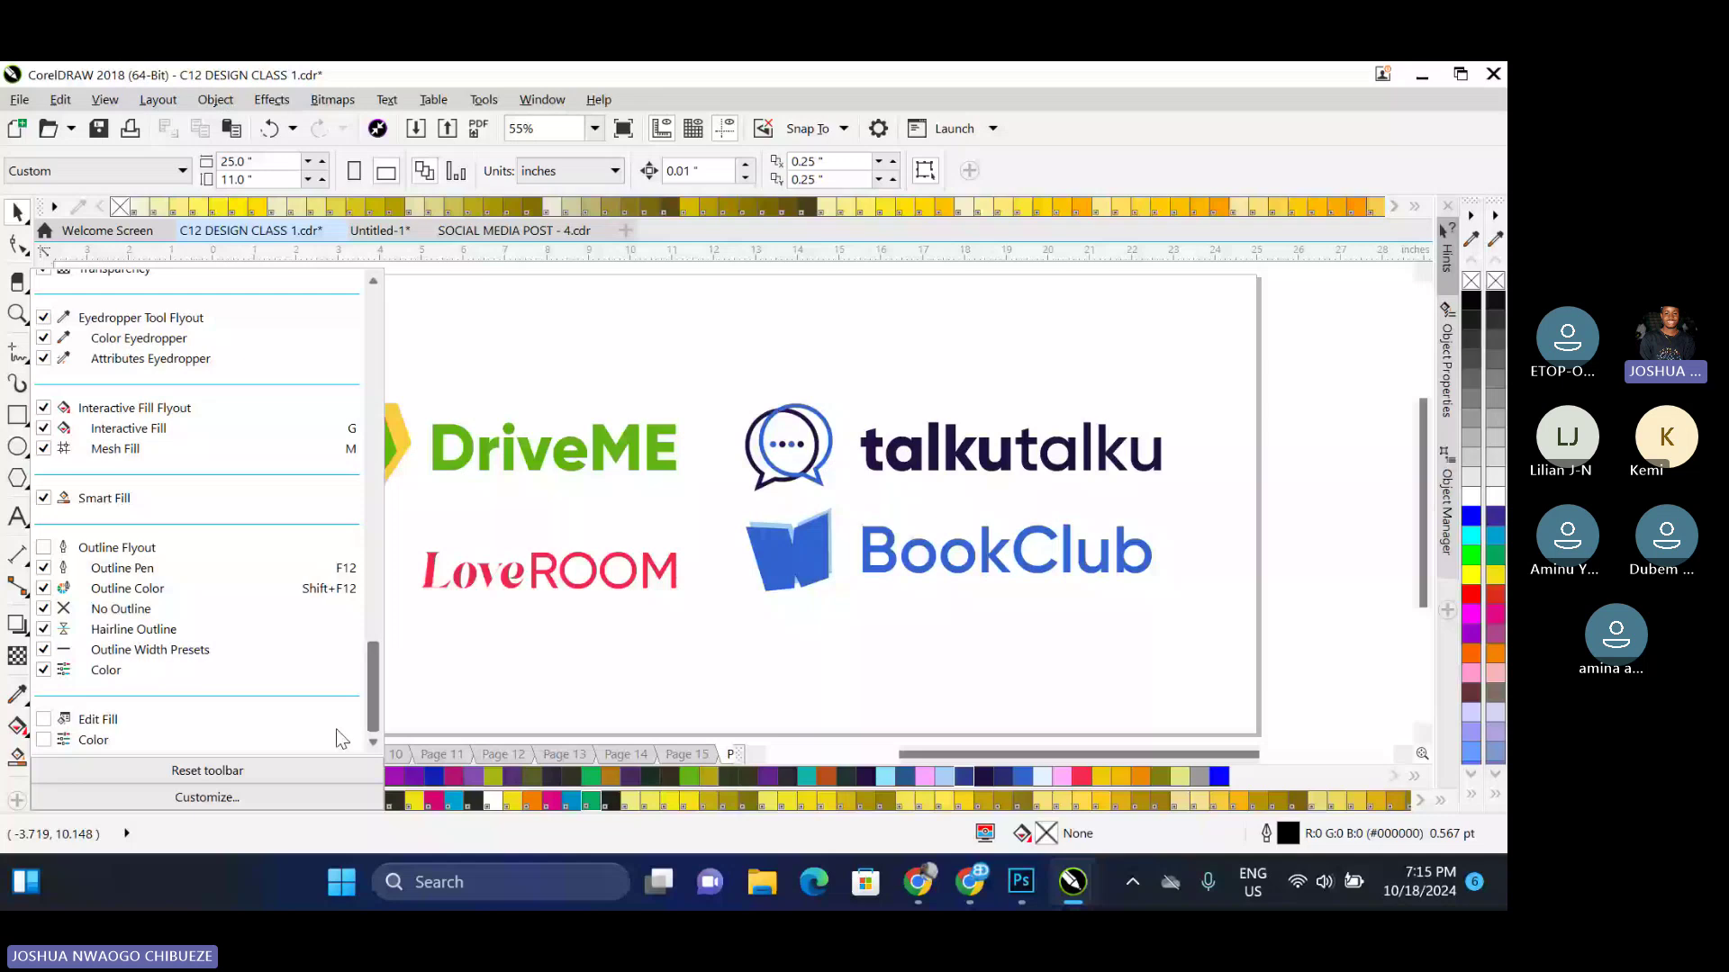
pyautogui.click(225, 799)
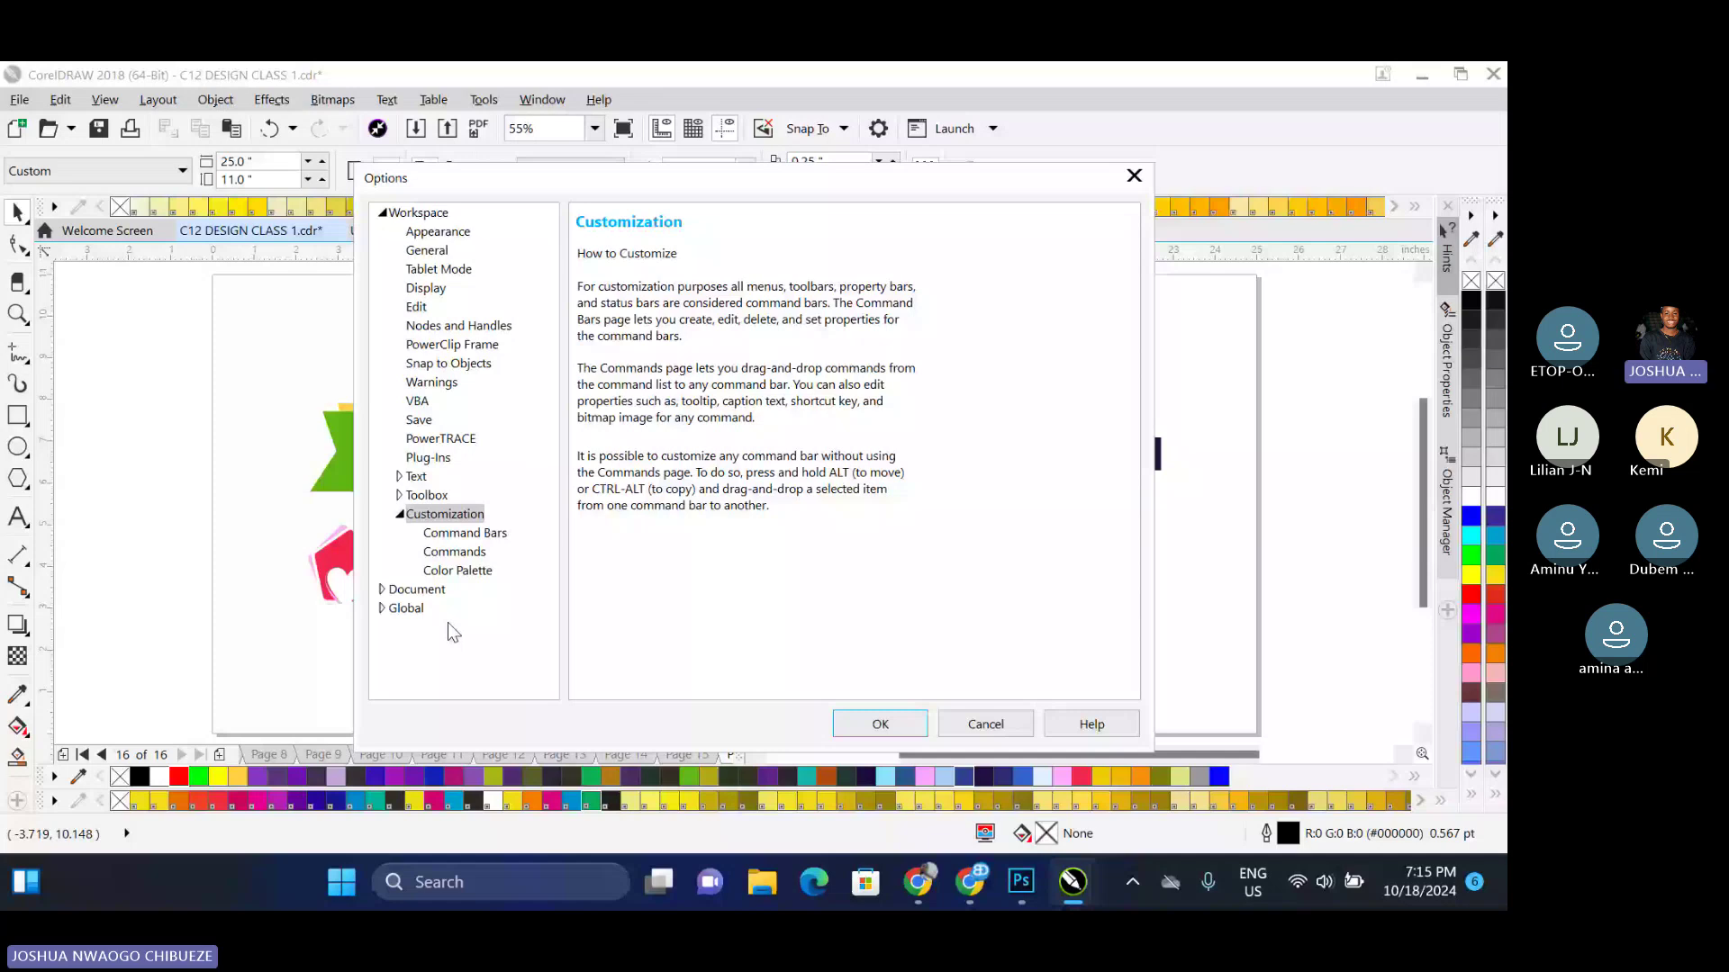
pyautogui.click(459, 533)
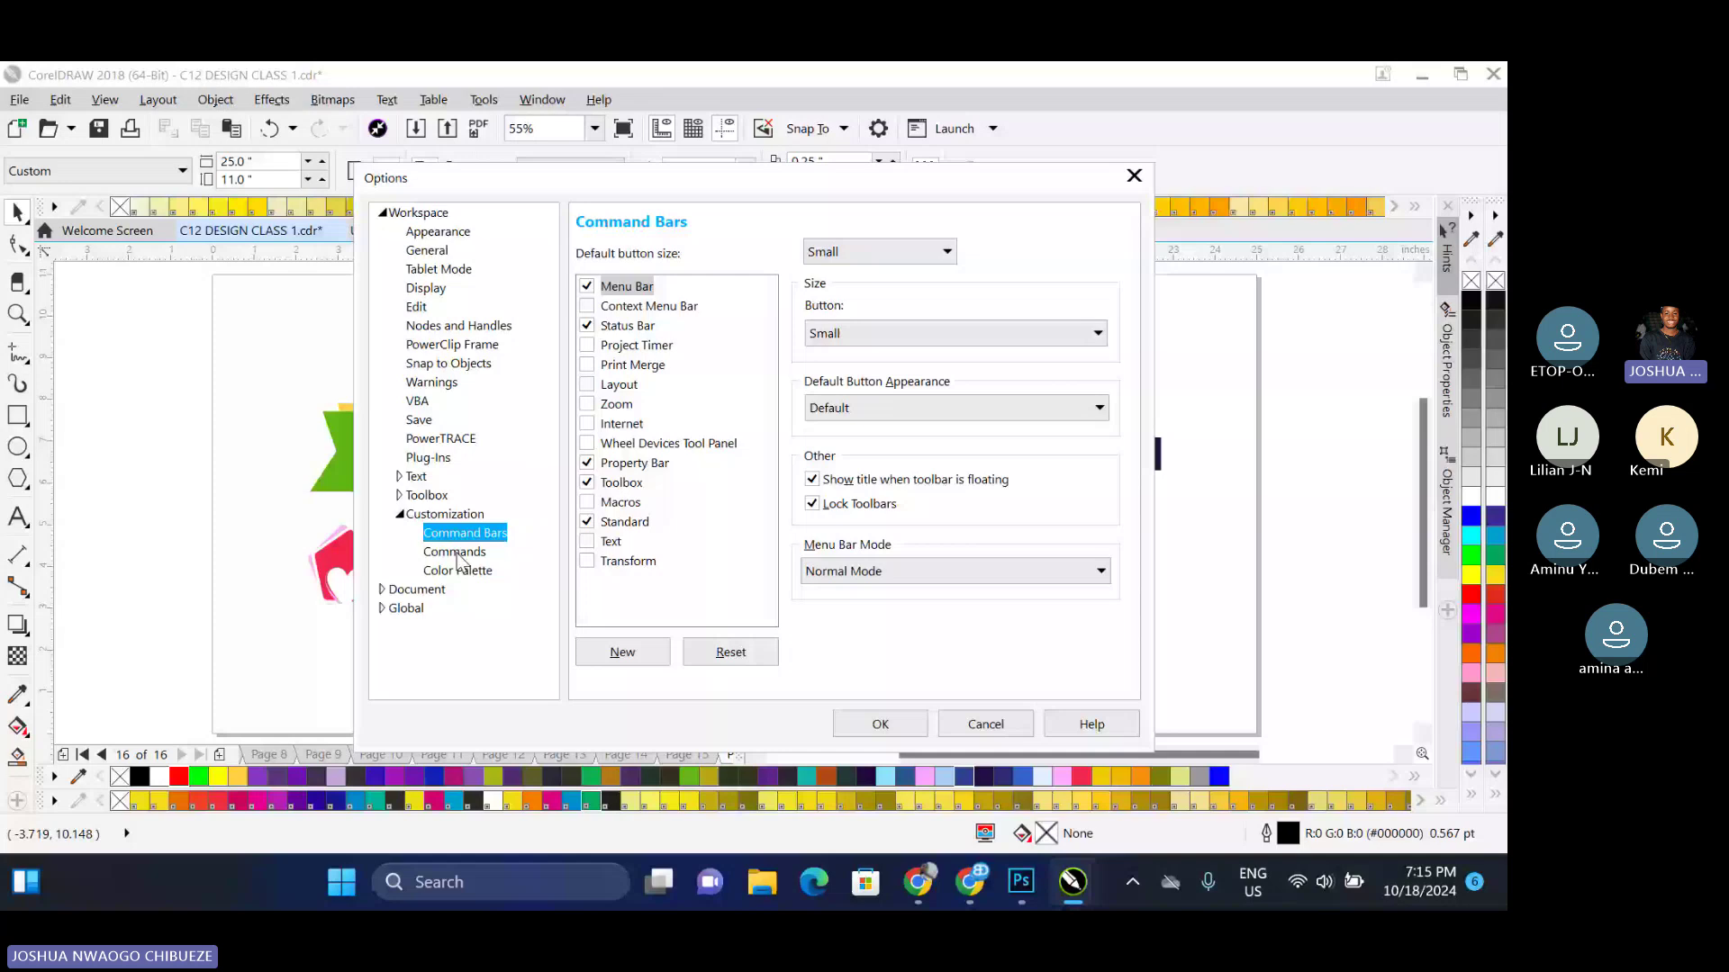
pyautogui.click(455, 553)
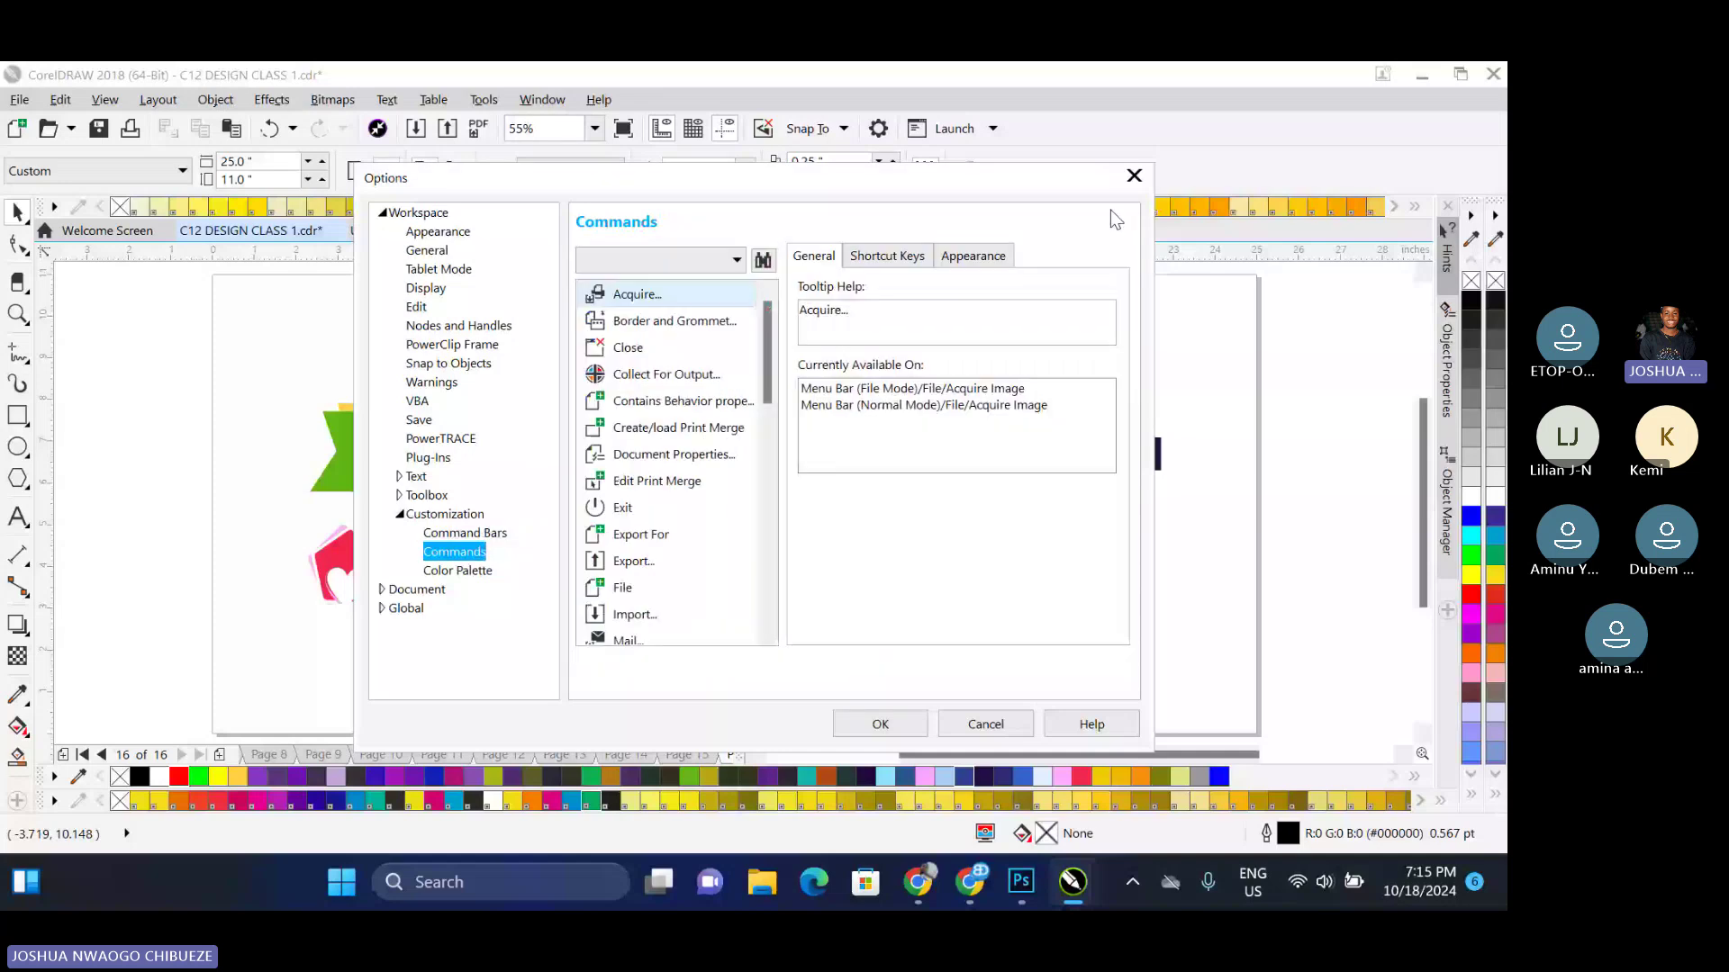
pyautogui.click(1133, 175)
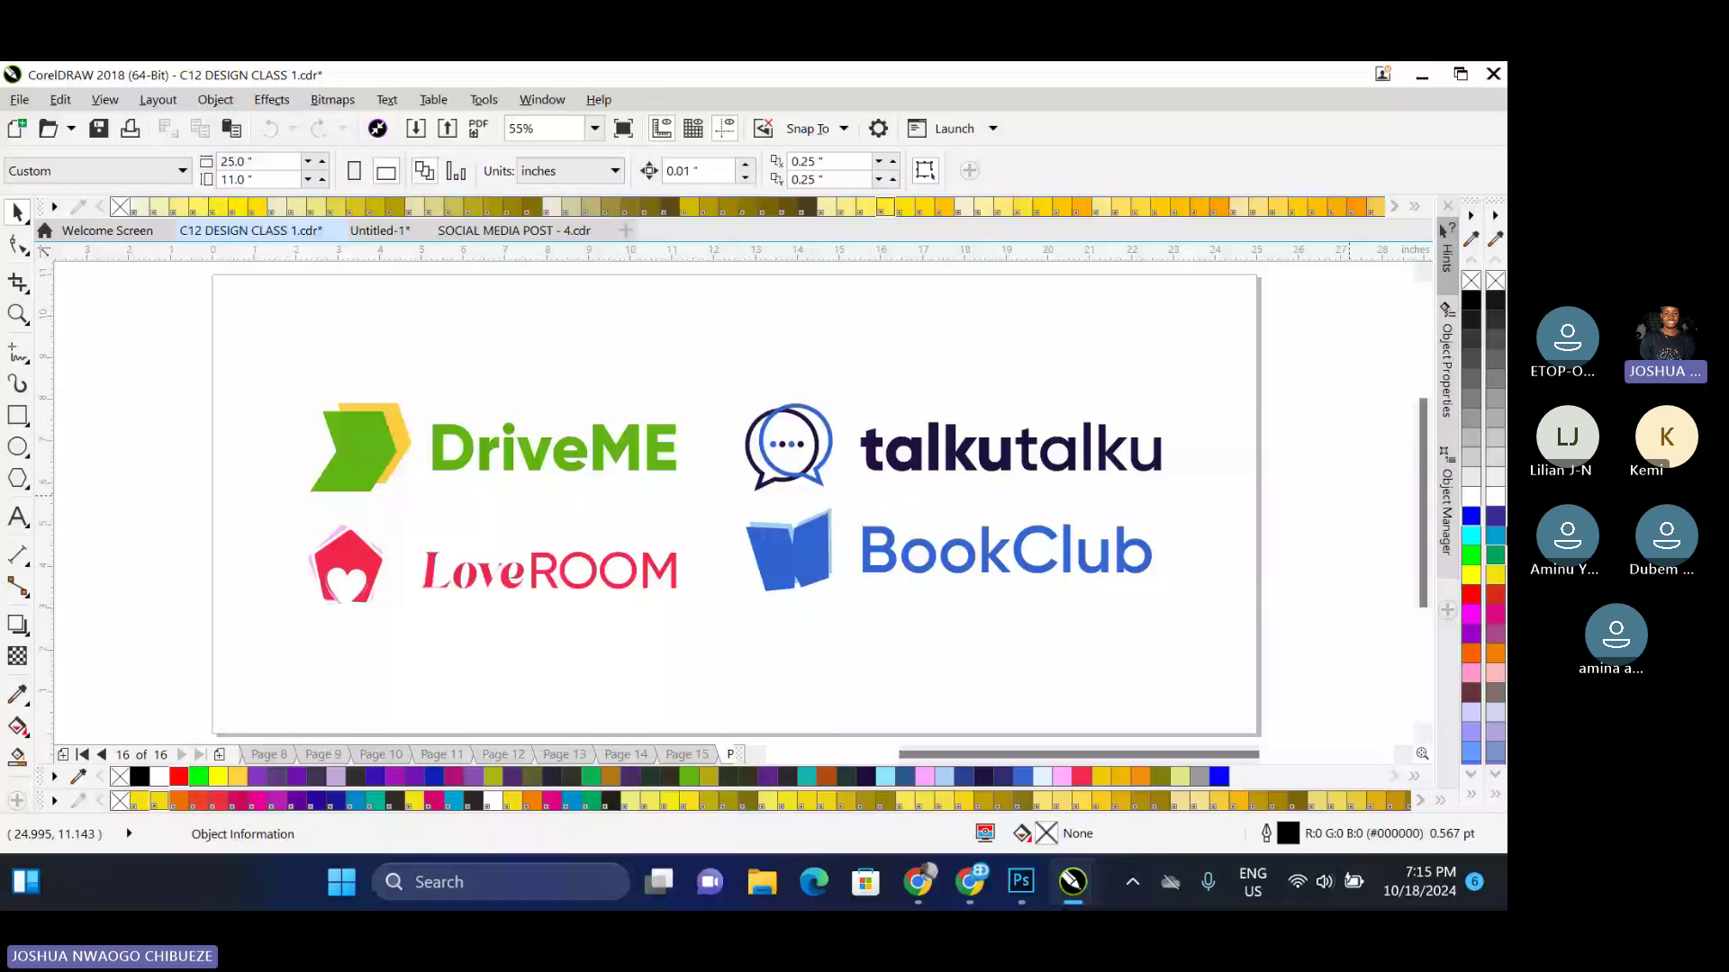
# Set the workspace appearance theme to Dark in the application options
pyautogui.hotkey('ctrl', 'j')
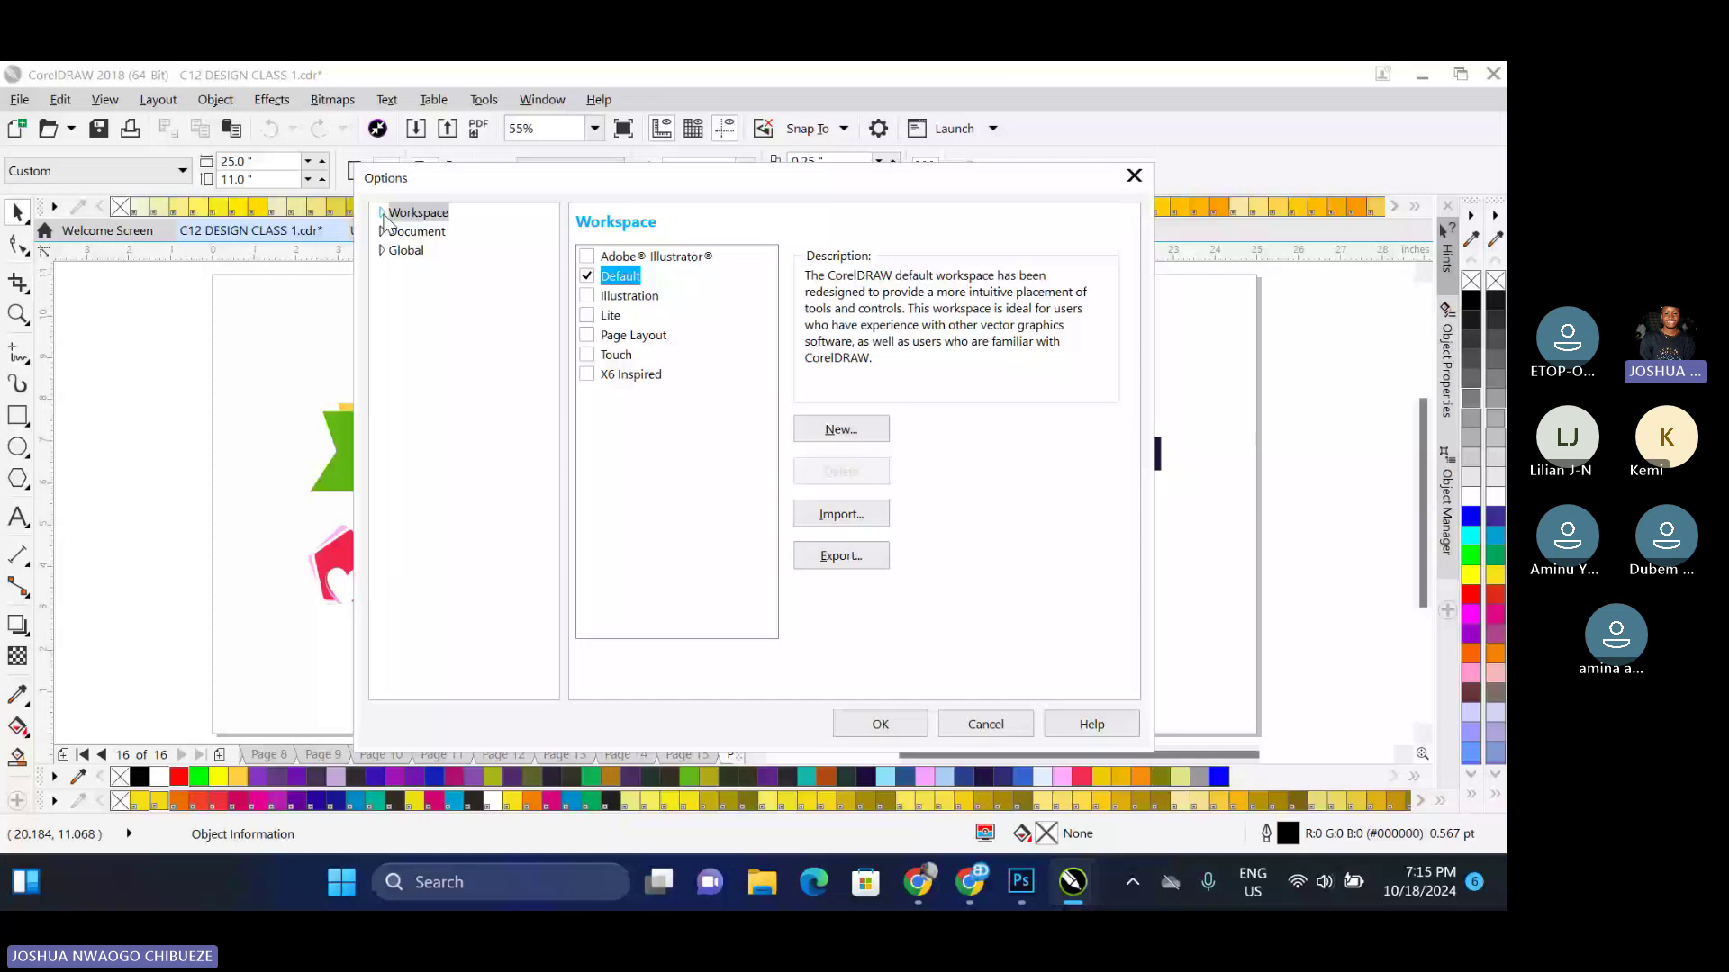
pyautogui.click(383, 214)
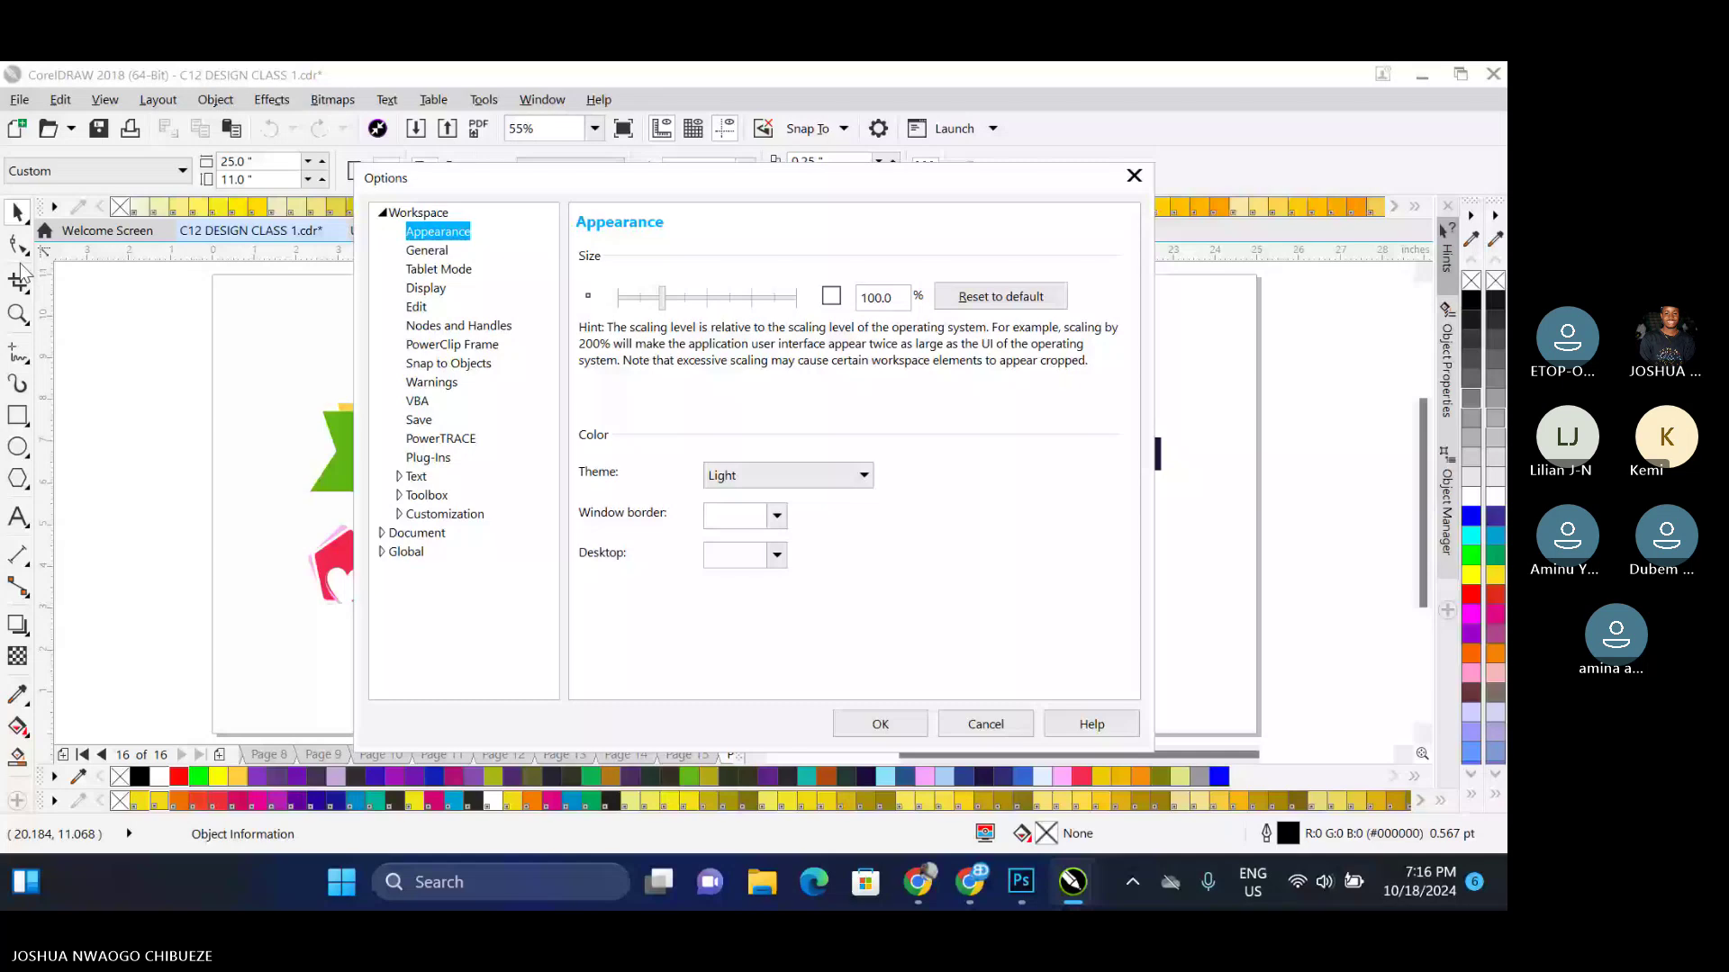
pyautogui.click(788, 474)
pyautogui.click(774, 515)
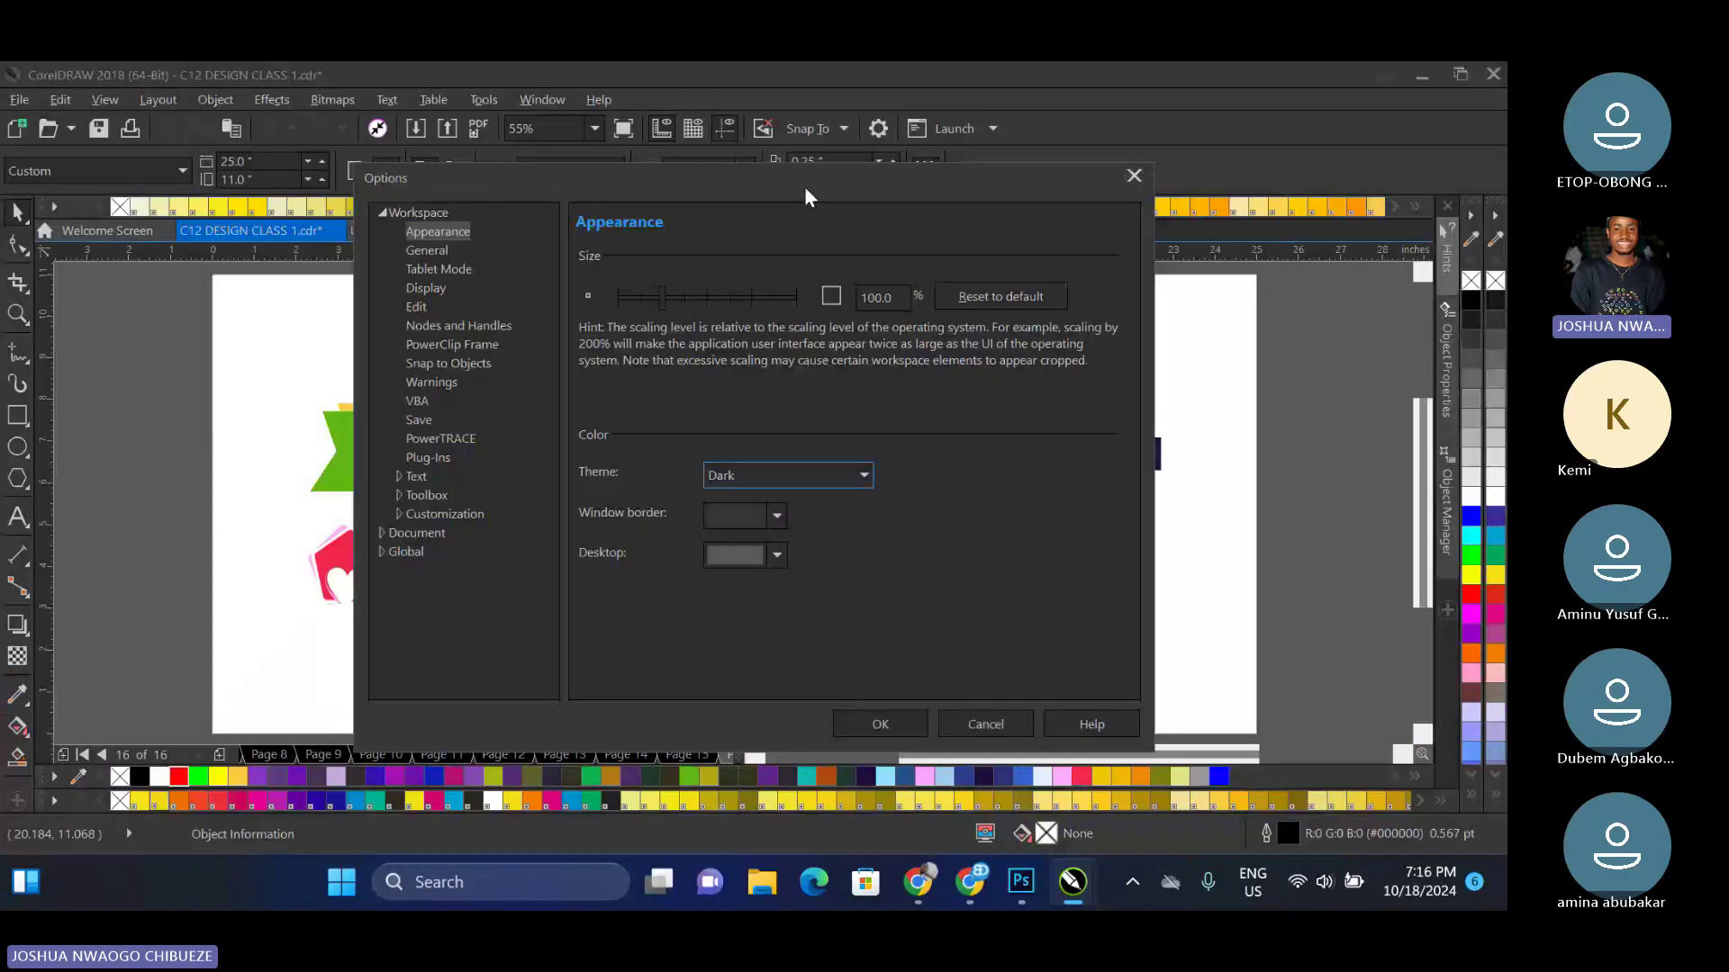
pyautogui.moveTo(807, 191); pyautogui.dragTo(839, 509)
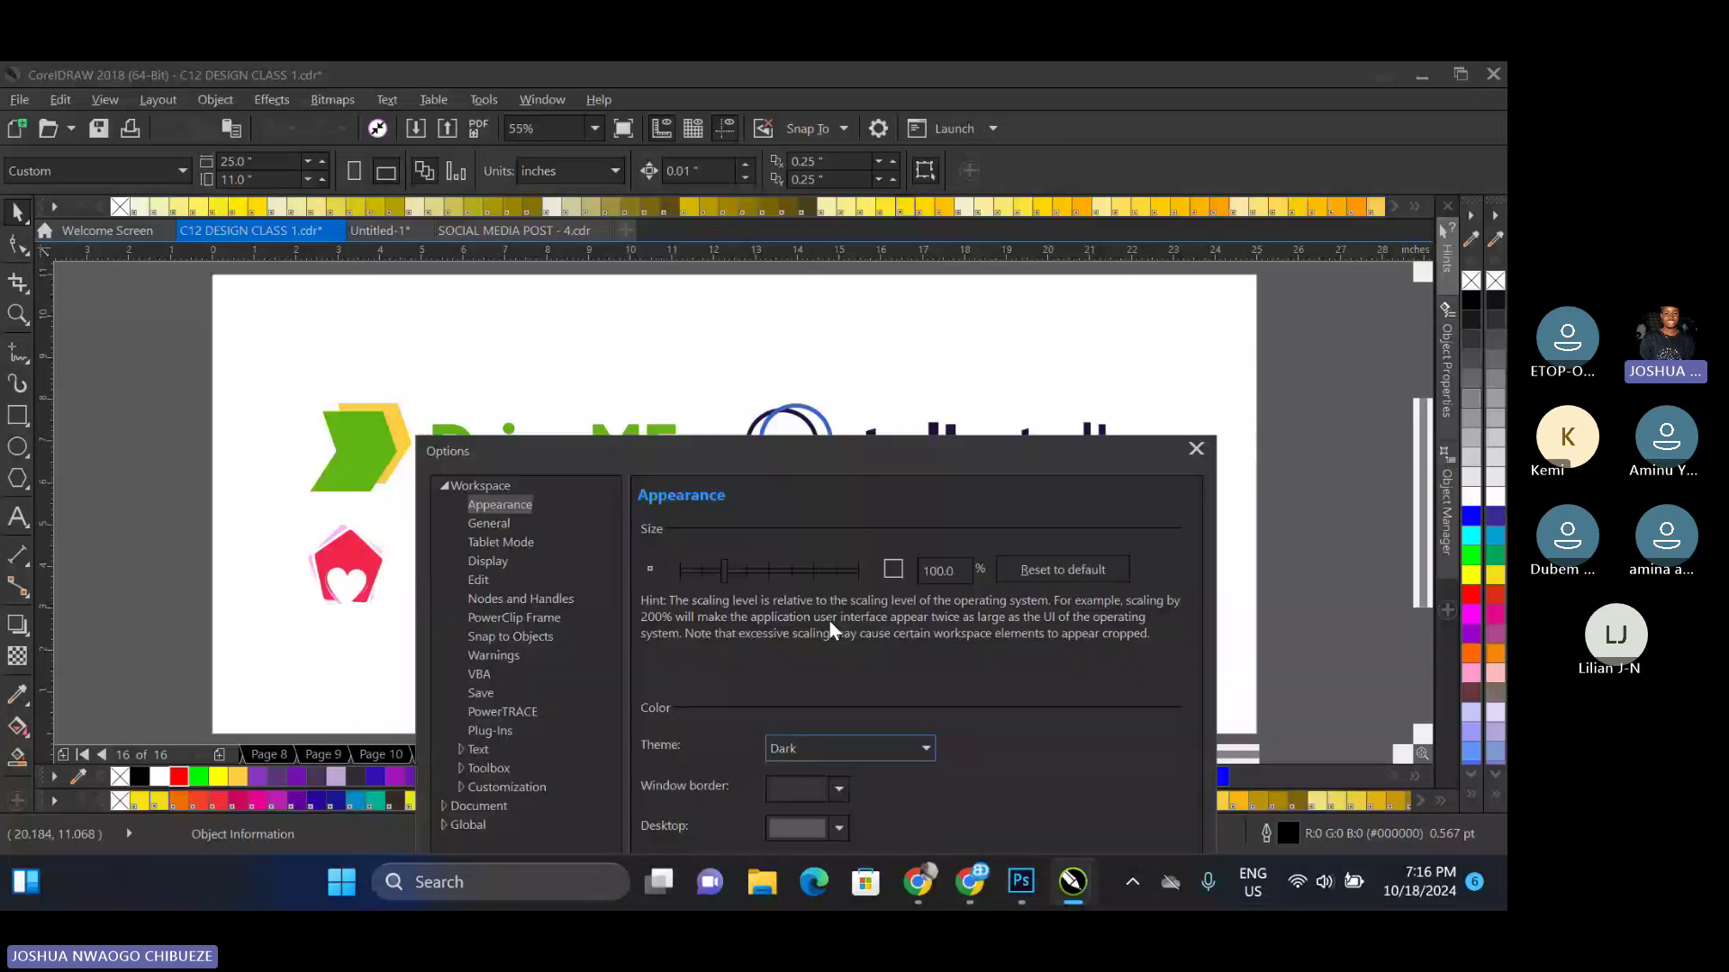
pyautogui.moveTo(833, 457); pyautogui.dragTo(695, 205)
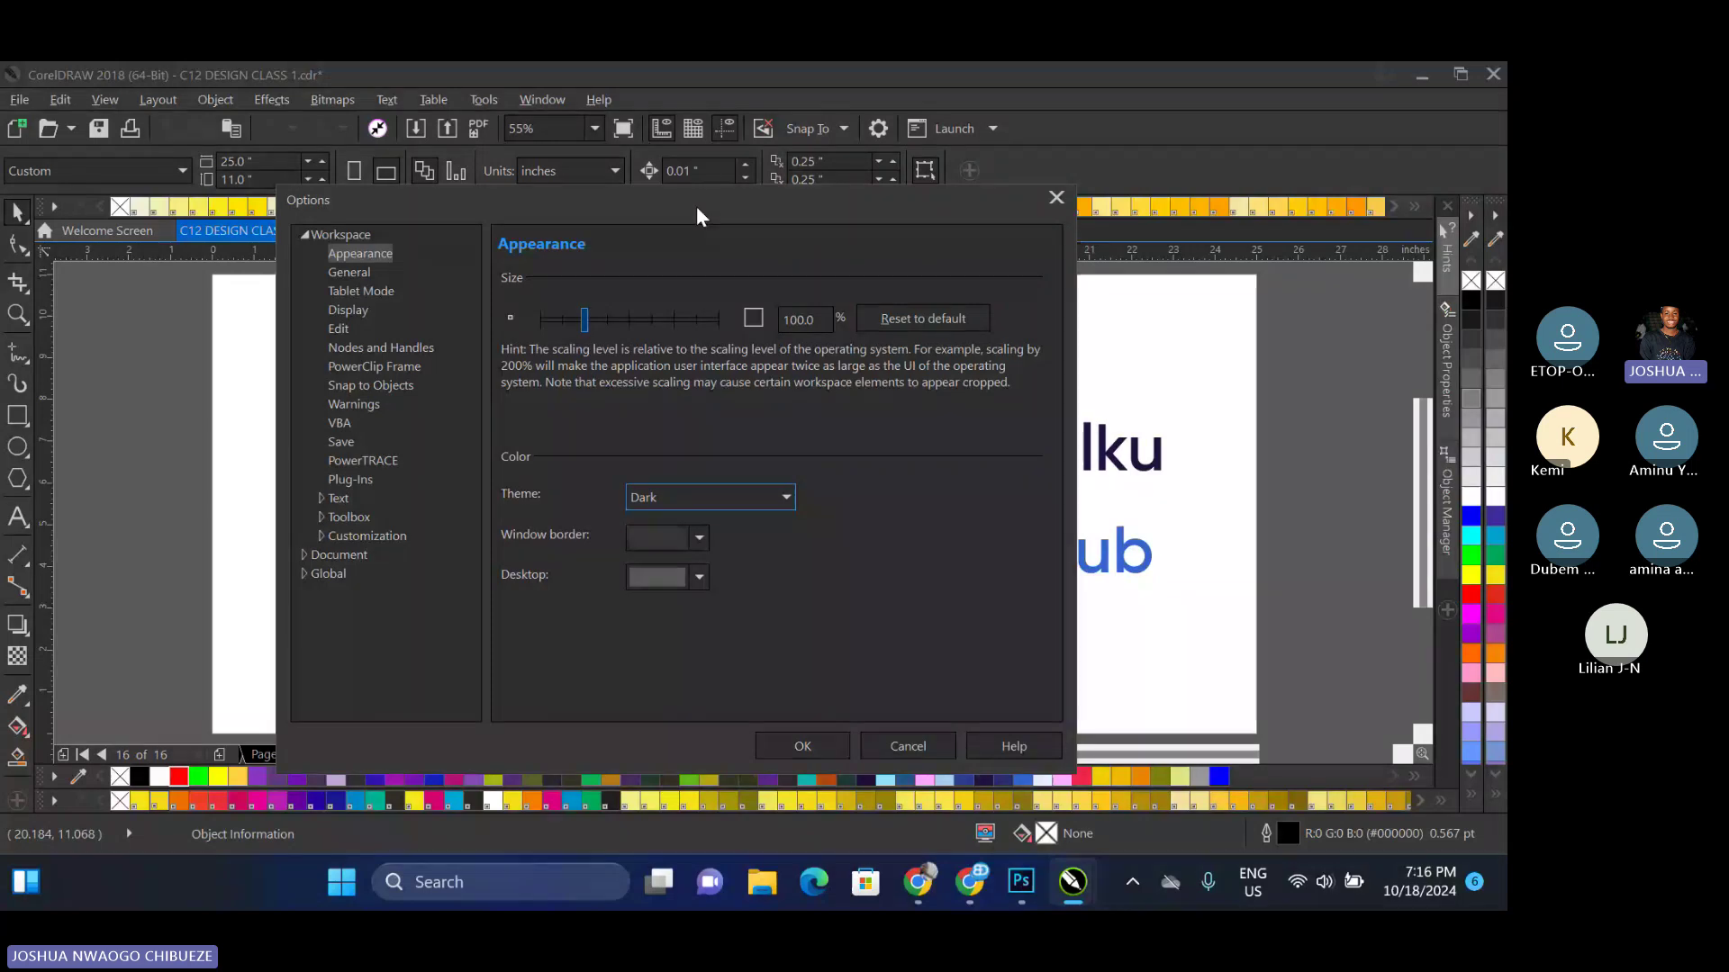
pyautogui.click(792, 508)
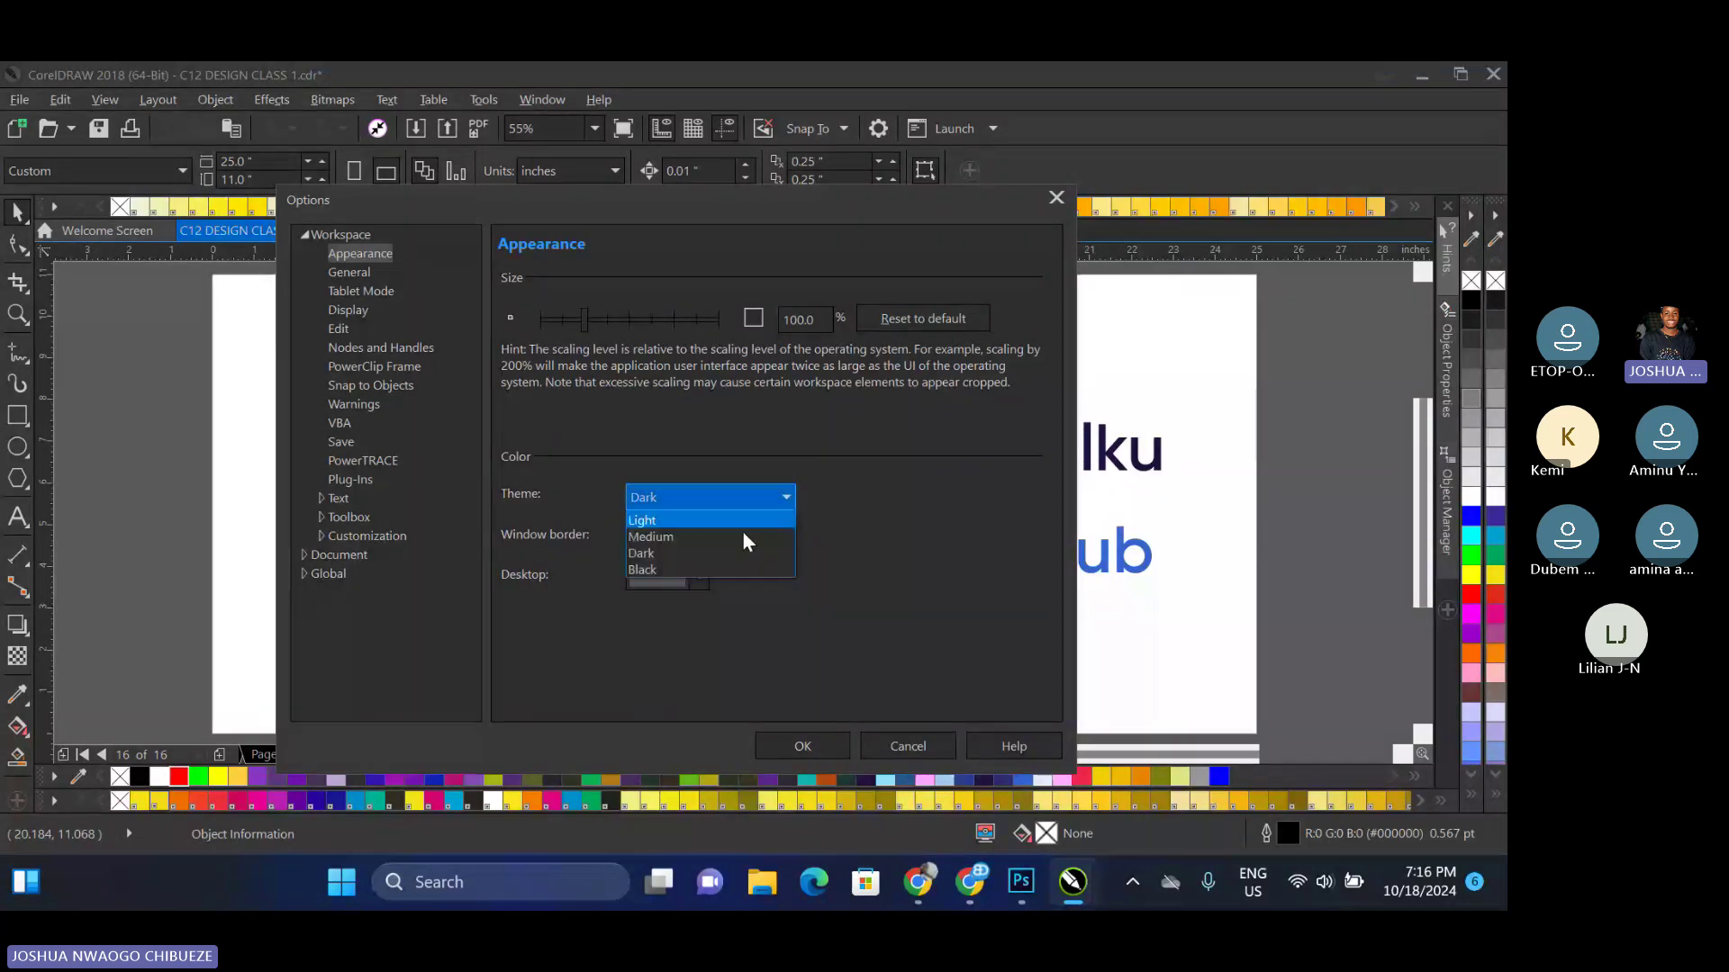
pyautogui.click(866, 506)
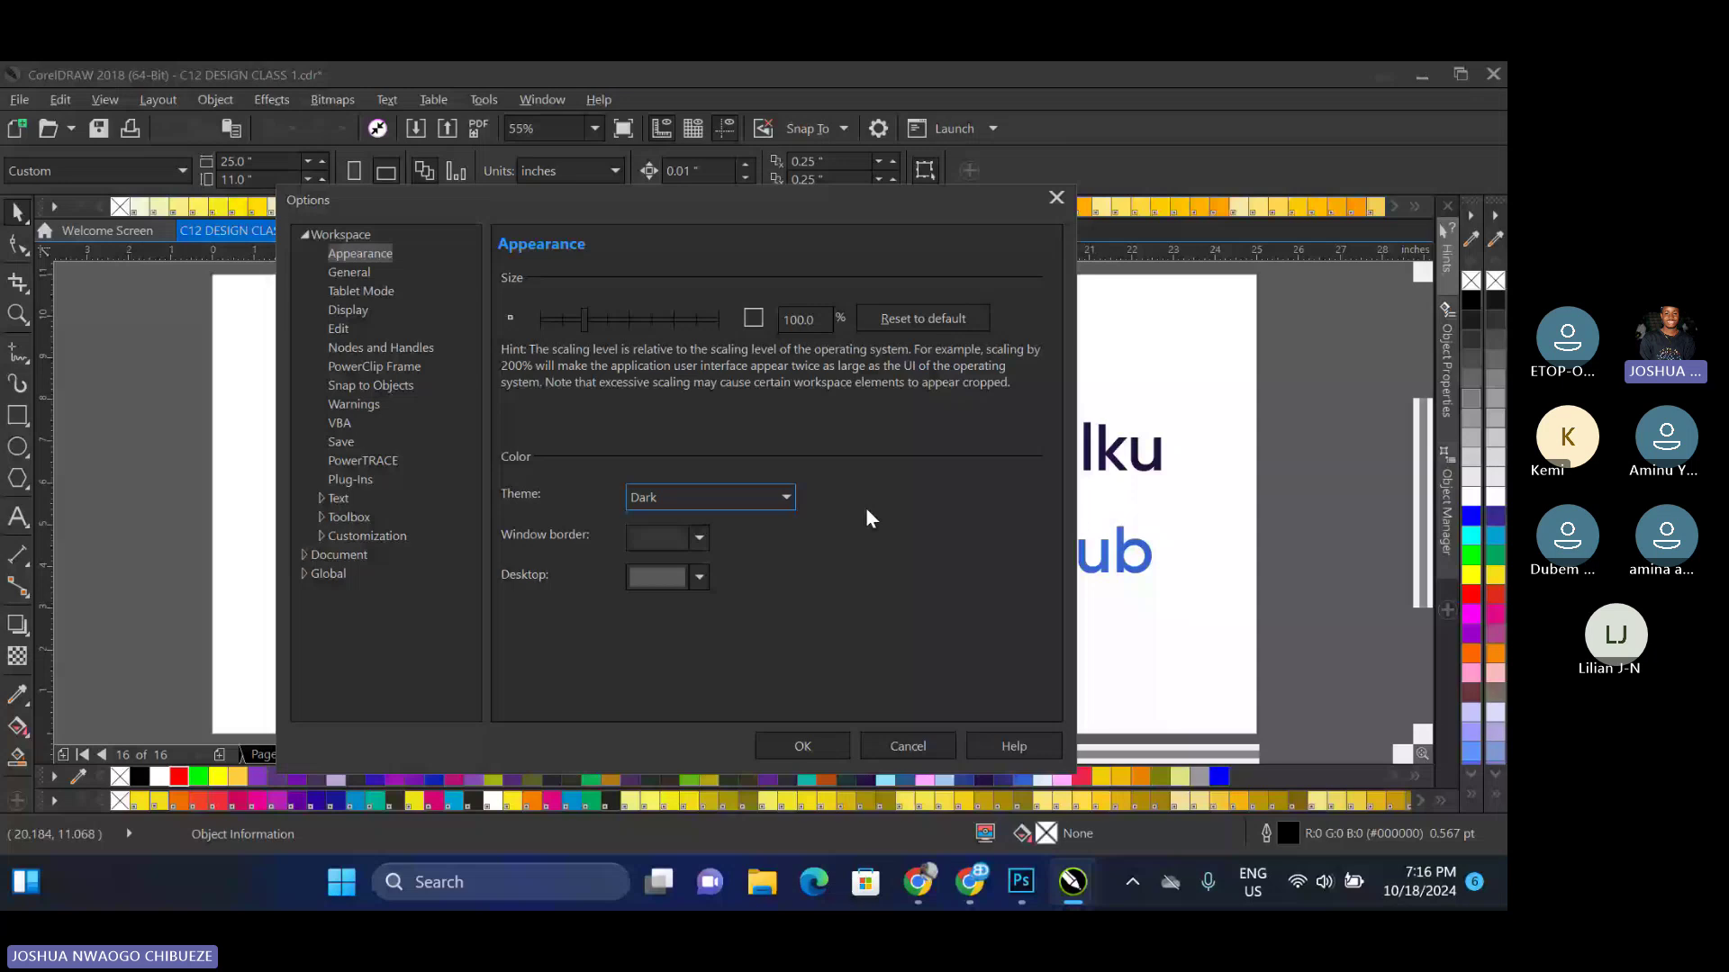
# Try out different window border colors in the appearance settings, ending on an olive green
pyautogui.click(697, 541)
pyautogui.click(756, 699)
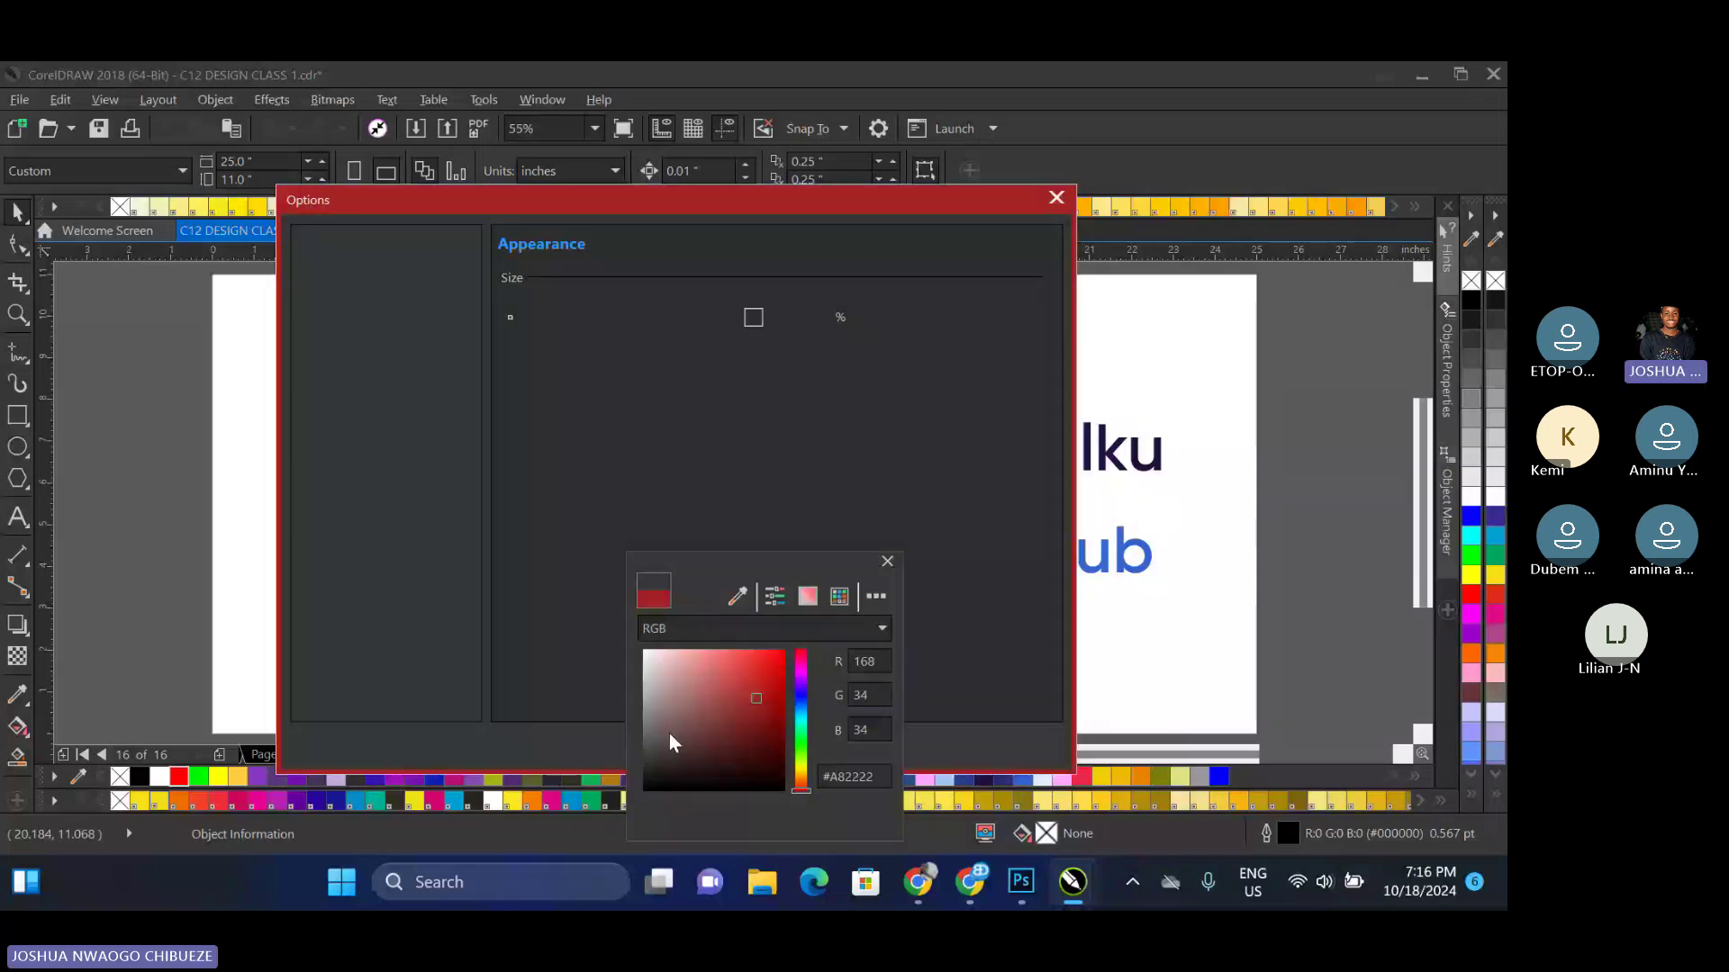
pyautogui.click(707, 744)
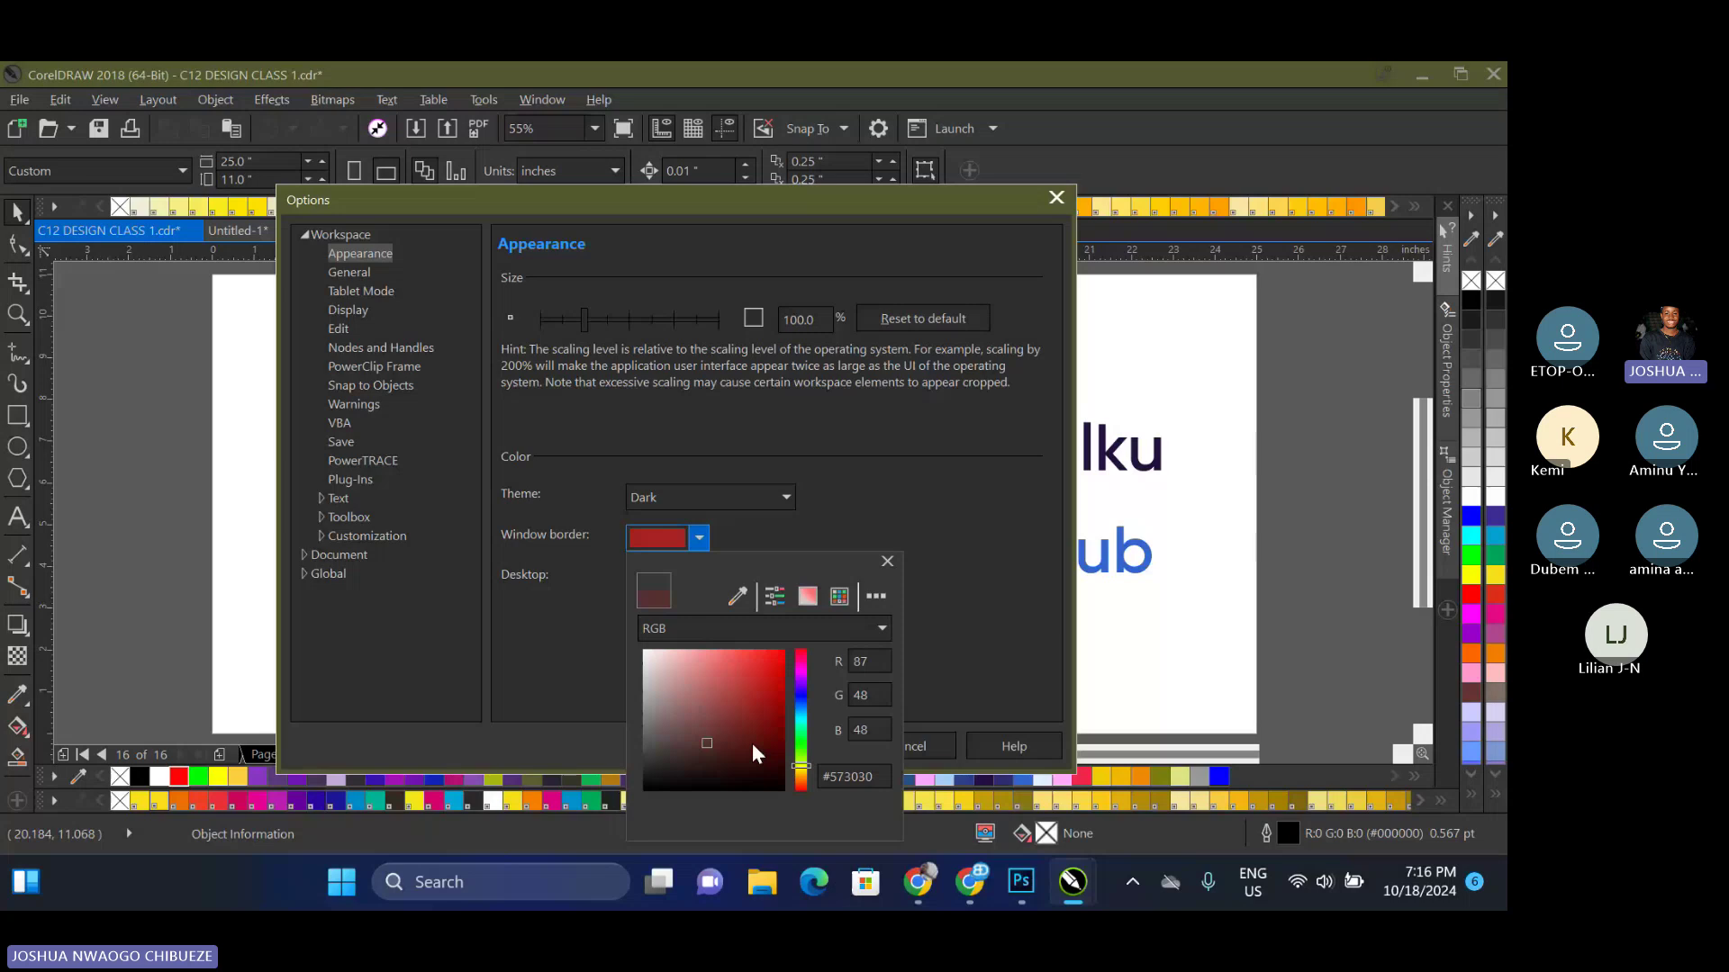
pyautogui.click(700, 540)
# Try a dark green desktop color in the appearance settings, then a pale green, #B9D4C2
pyautogui.click(700, 577)
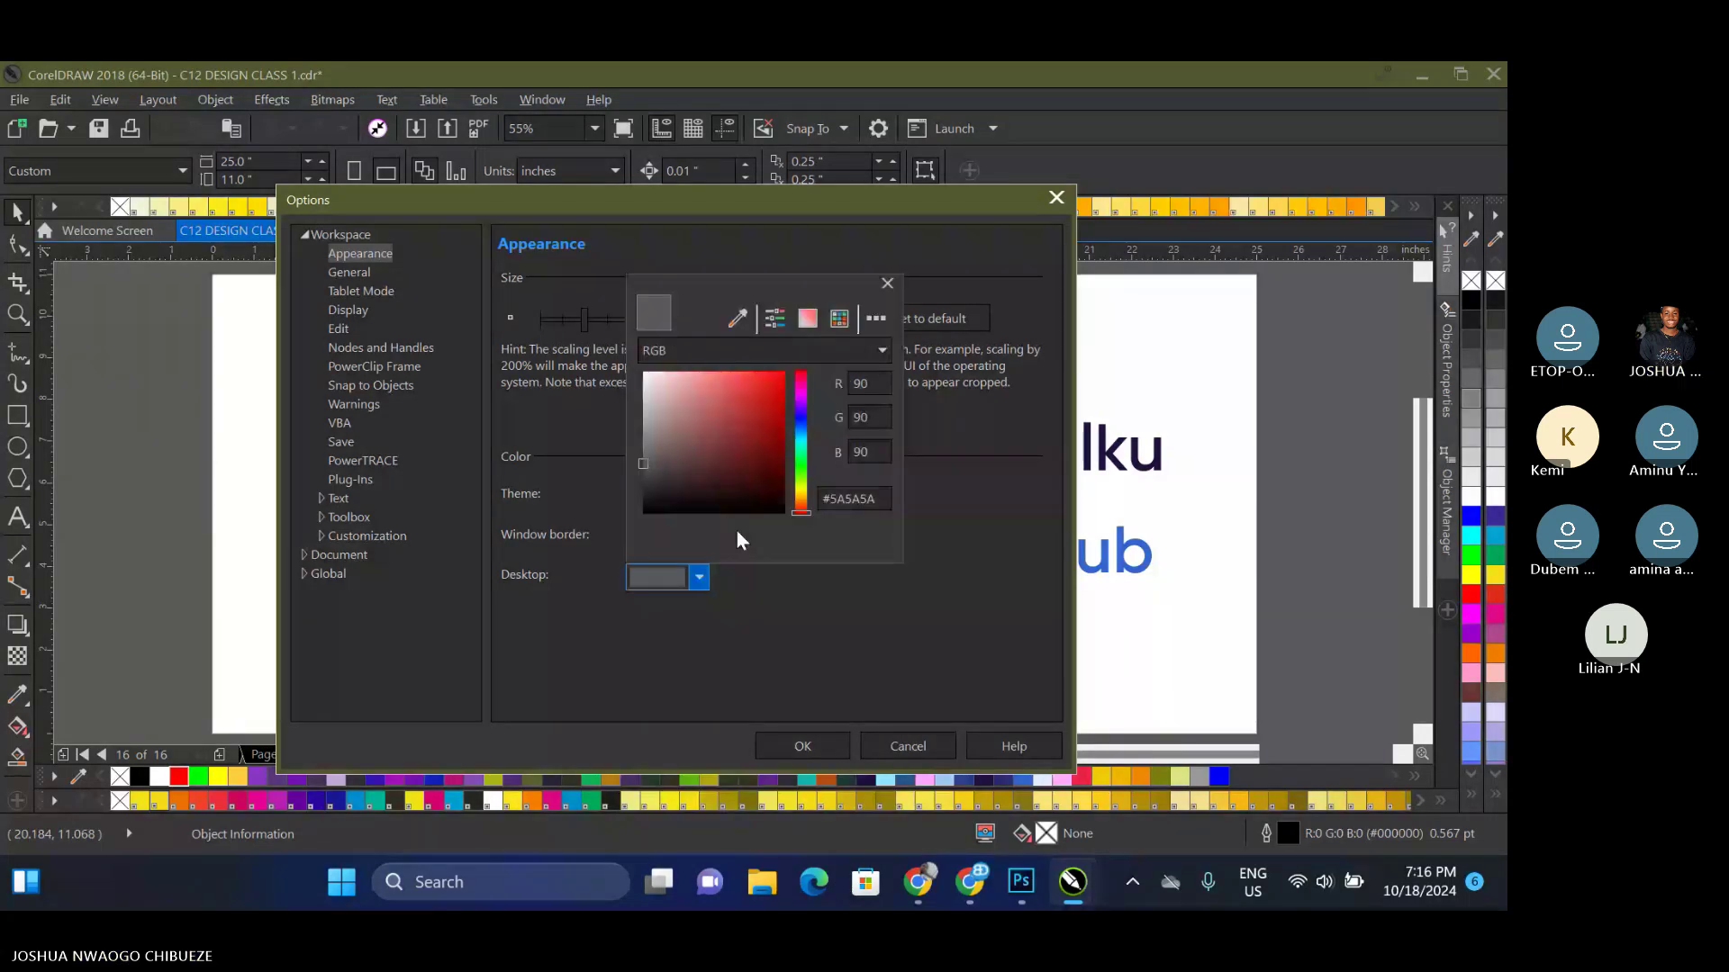
pyautogui.click(800, 457)
pyautogui.click(720, 468)
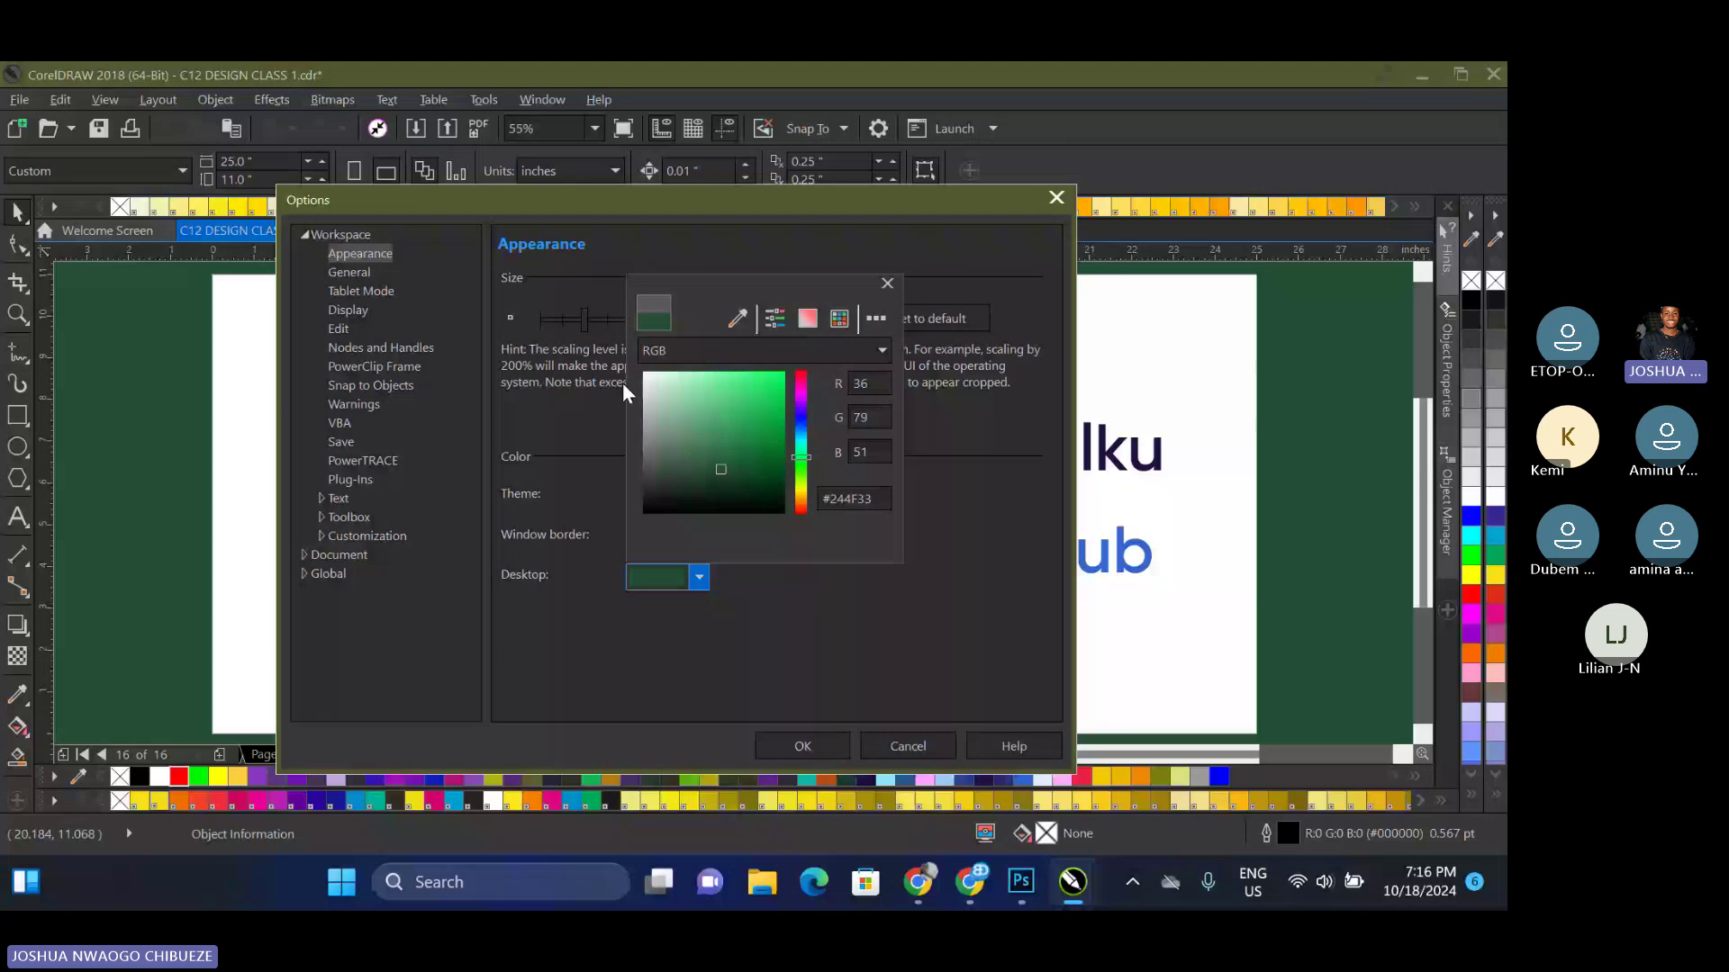
pyautogui.click(661, 394)
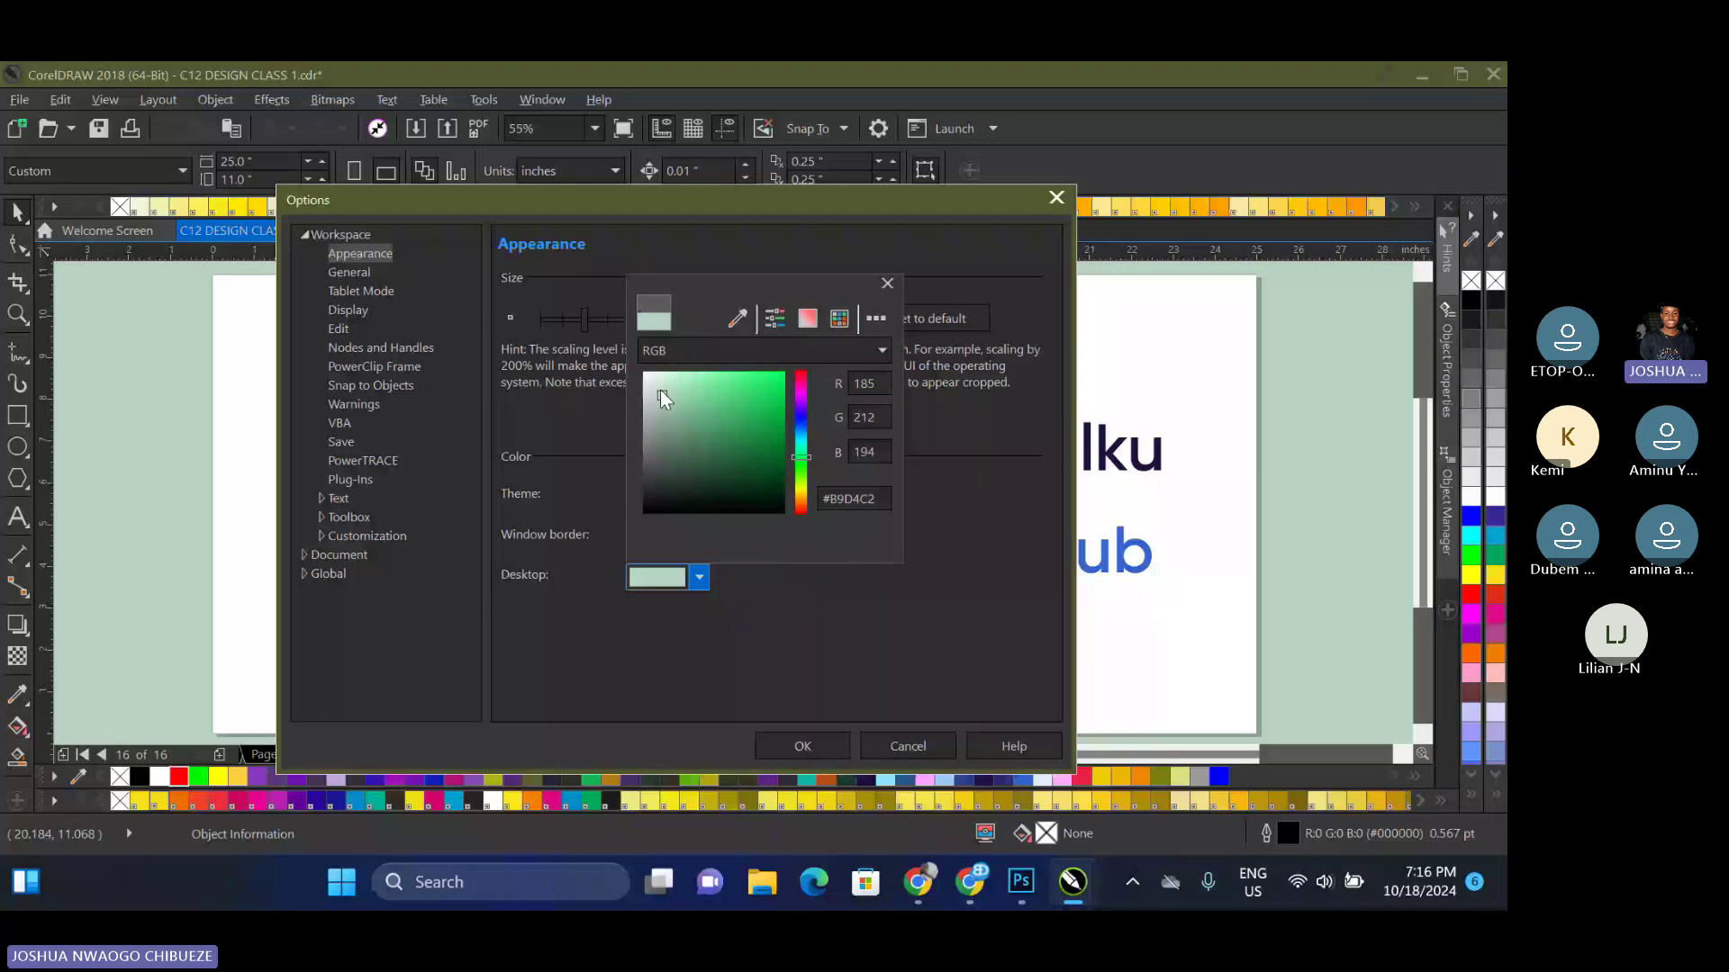
pyautogui.click(886, 284)
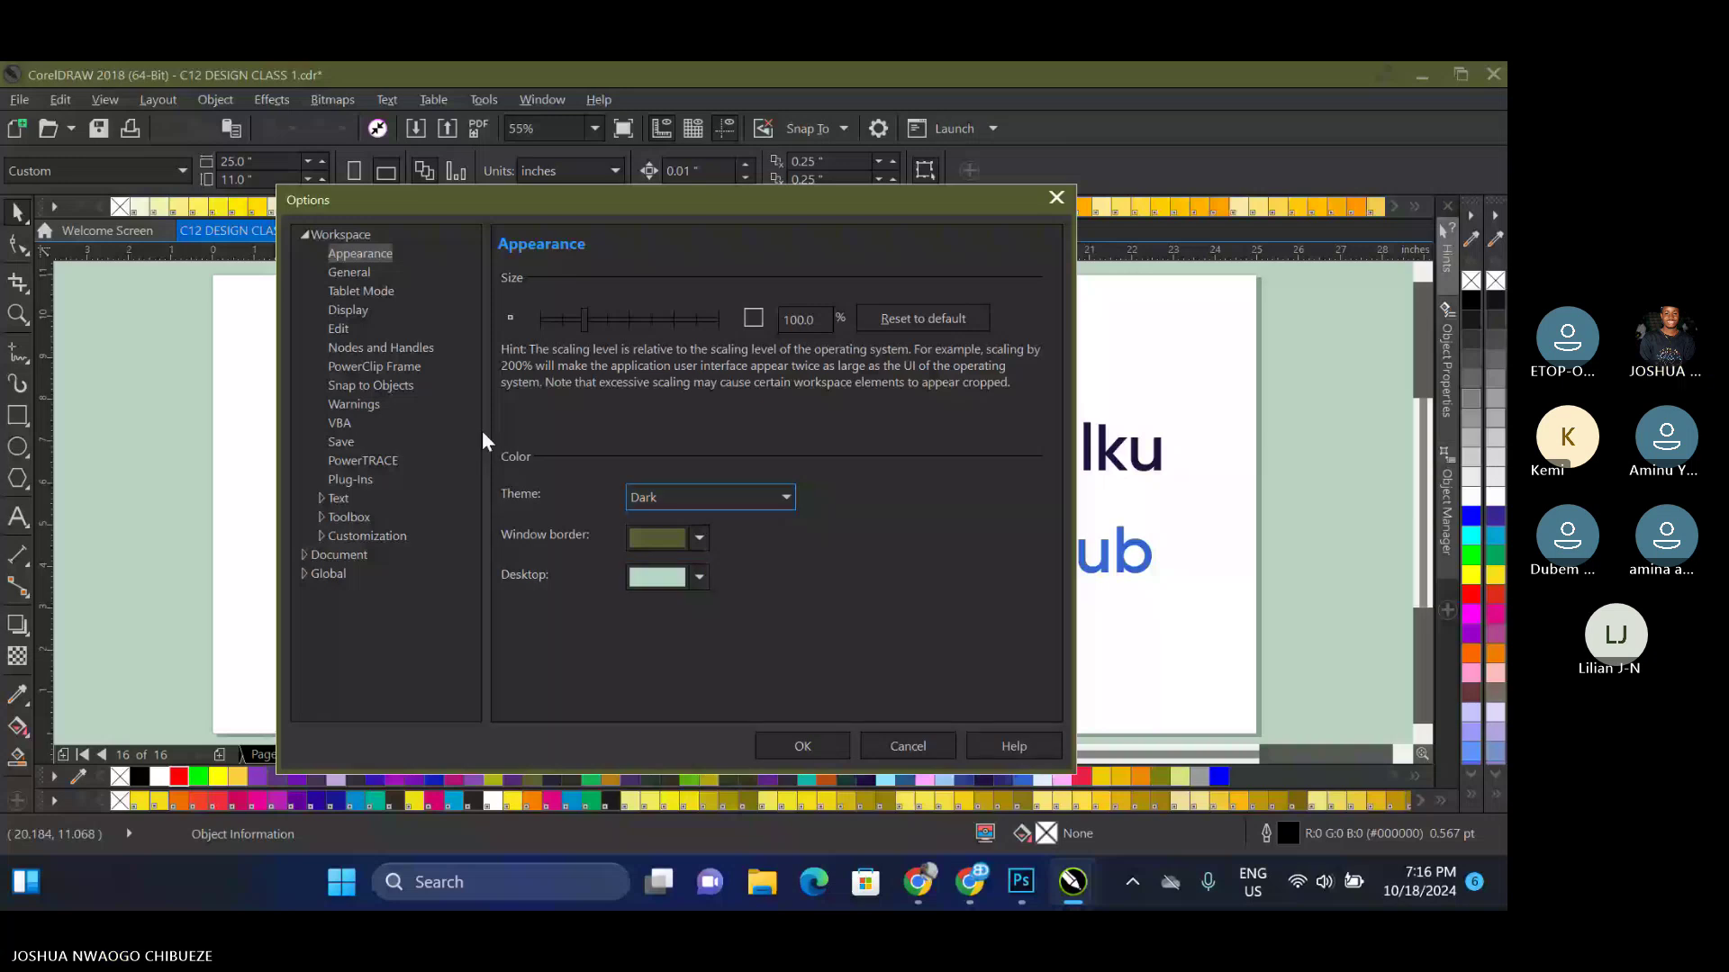
# Try the Black interface theme and switch back to the Dark theme
pyautogui.press('Down')
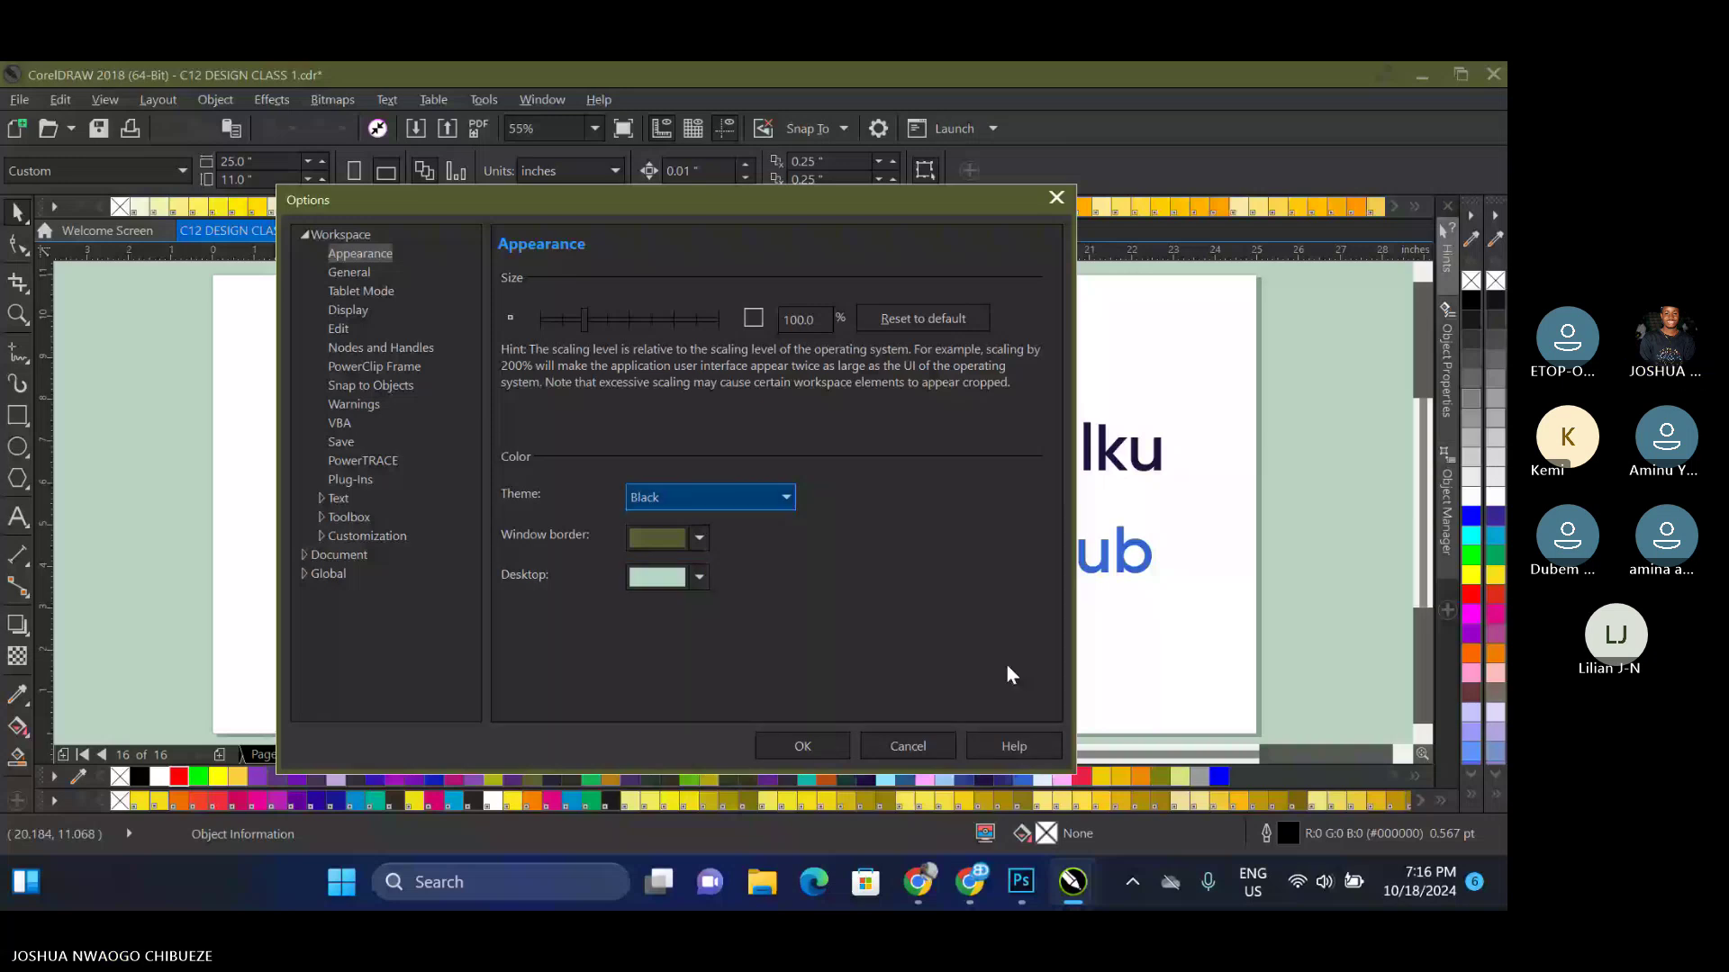
pyautogui.click(692, 497)
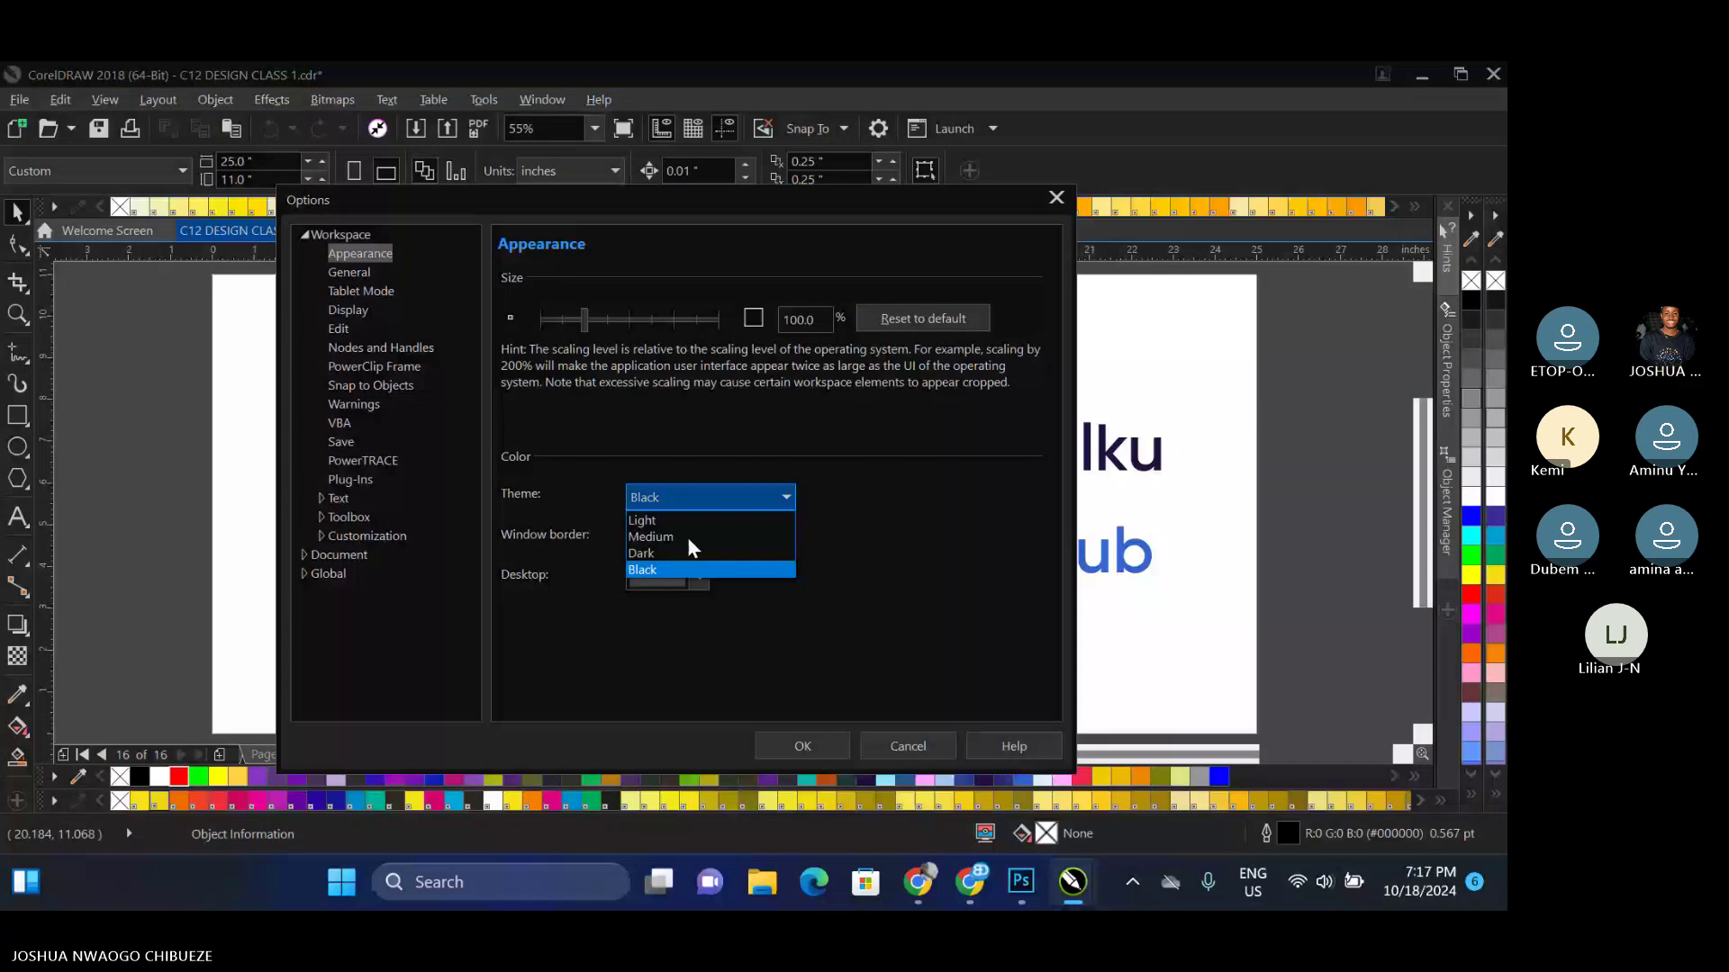
pyautogui.click(688, 553)
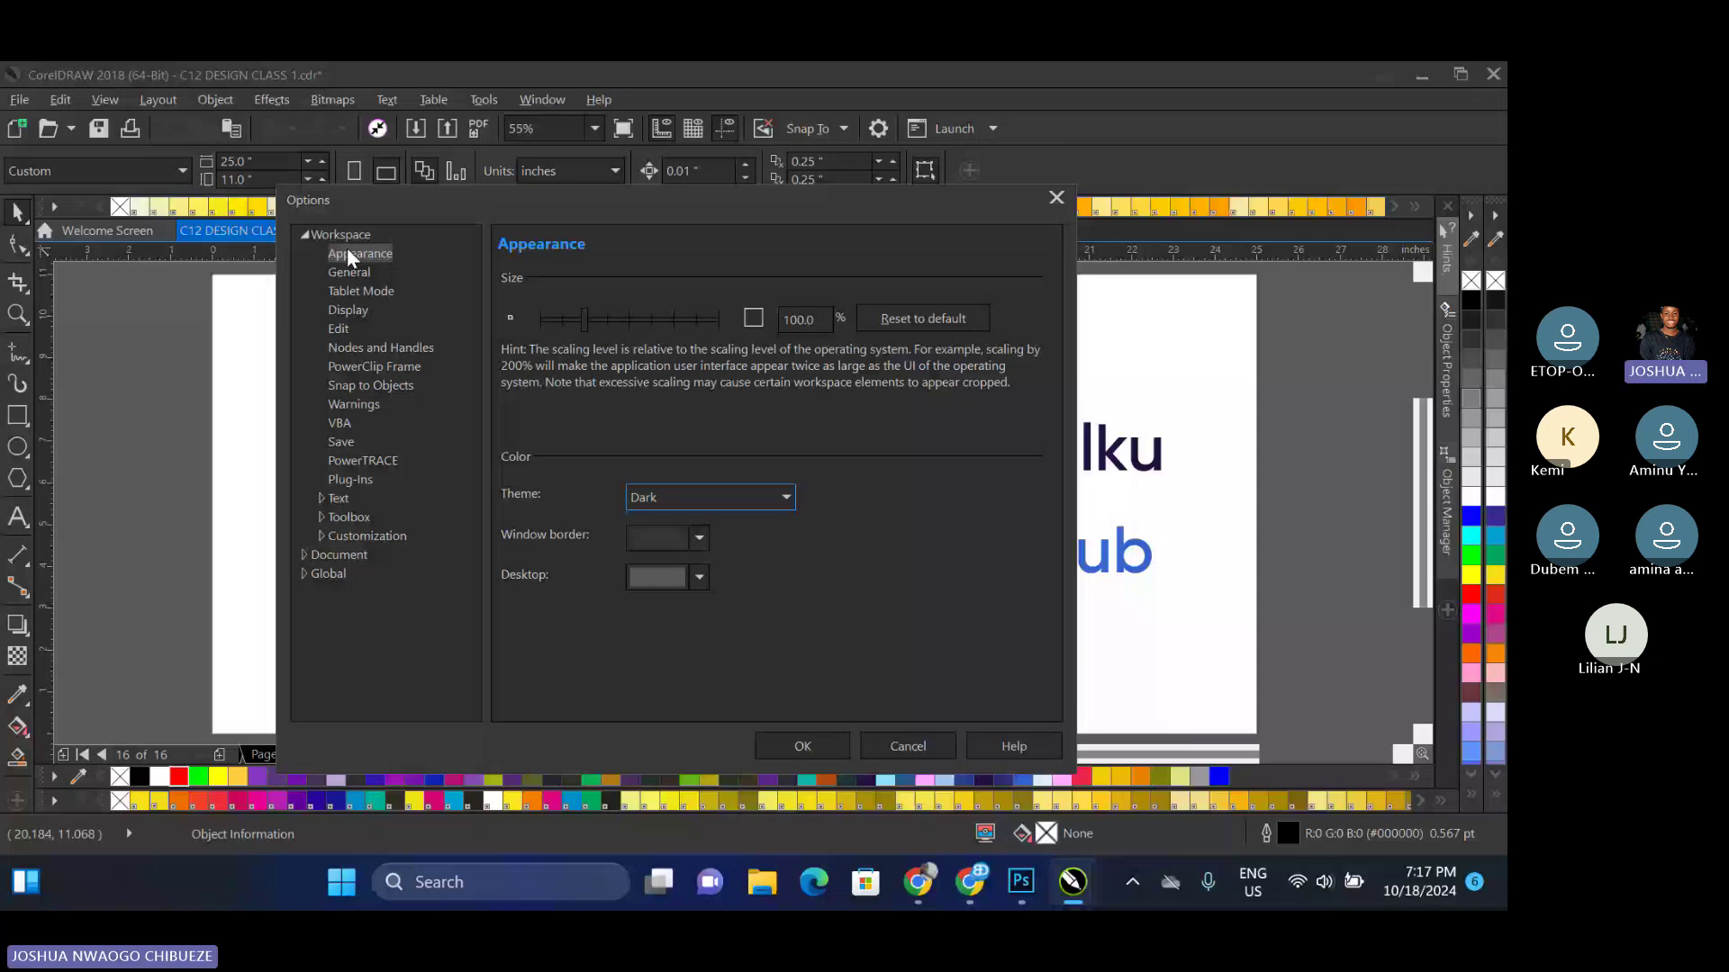
# Review the General, Tablet Mode, Display and PowerTRACE options, and accept the options with the Dark theme
pyautogui.click(349, 272)
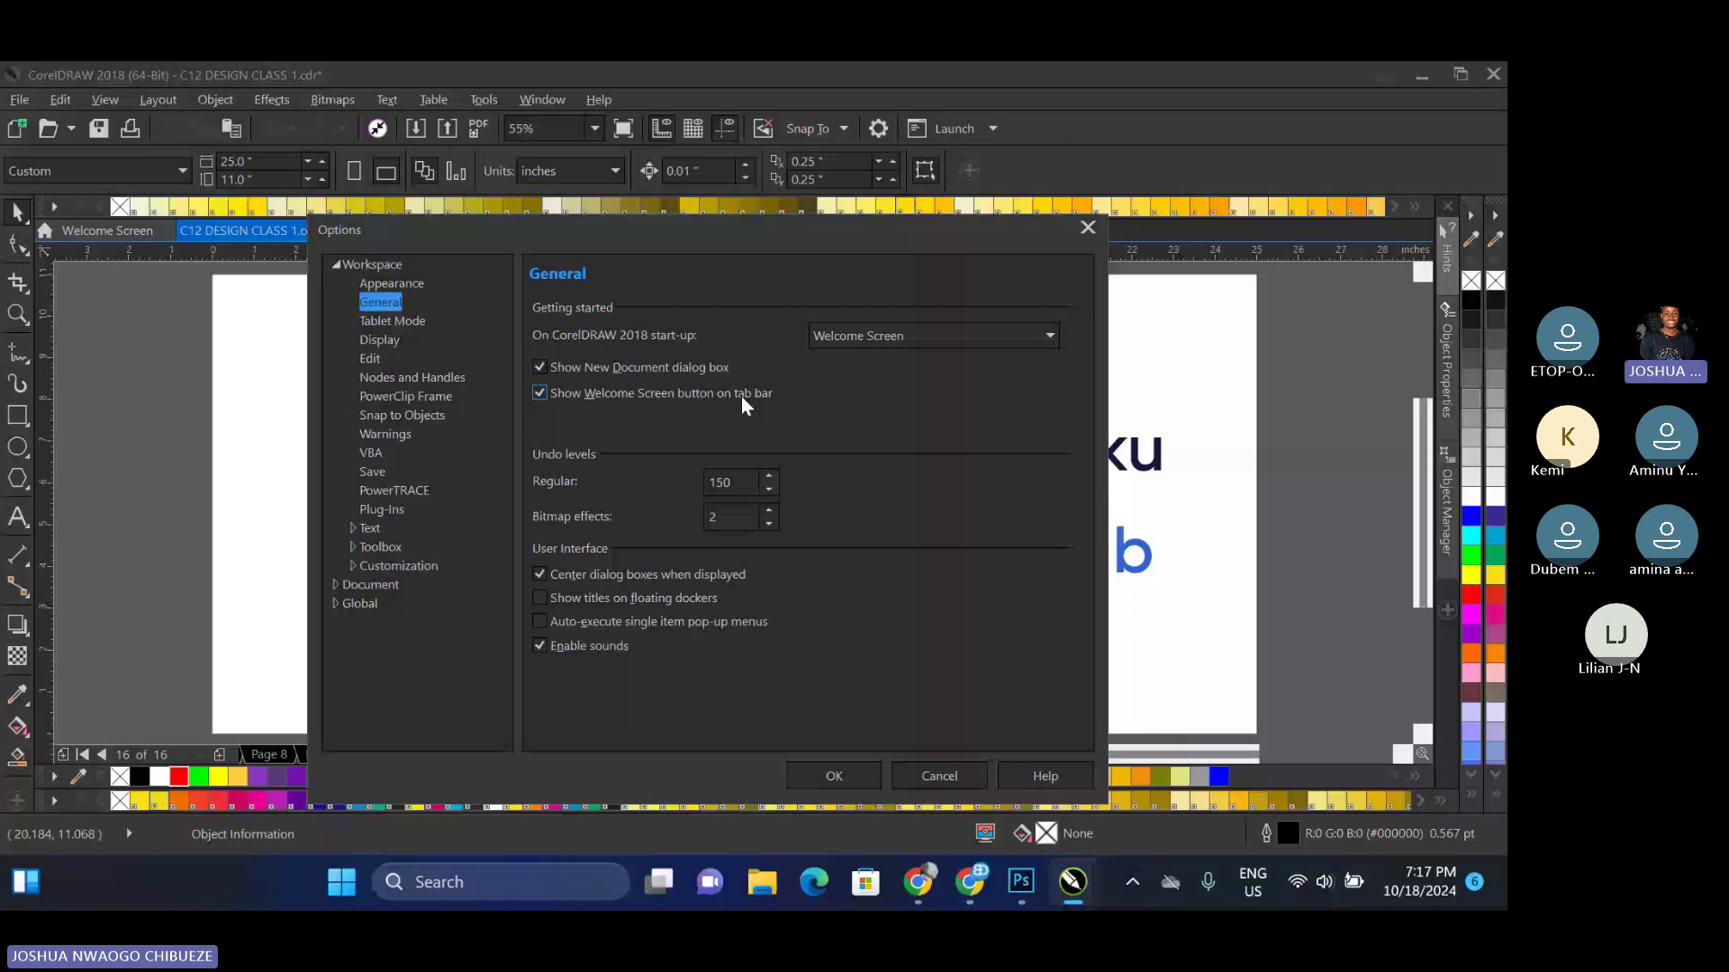
pyautogui.click(392, 321)
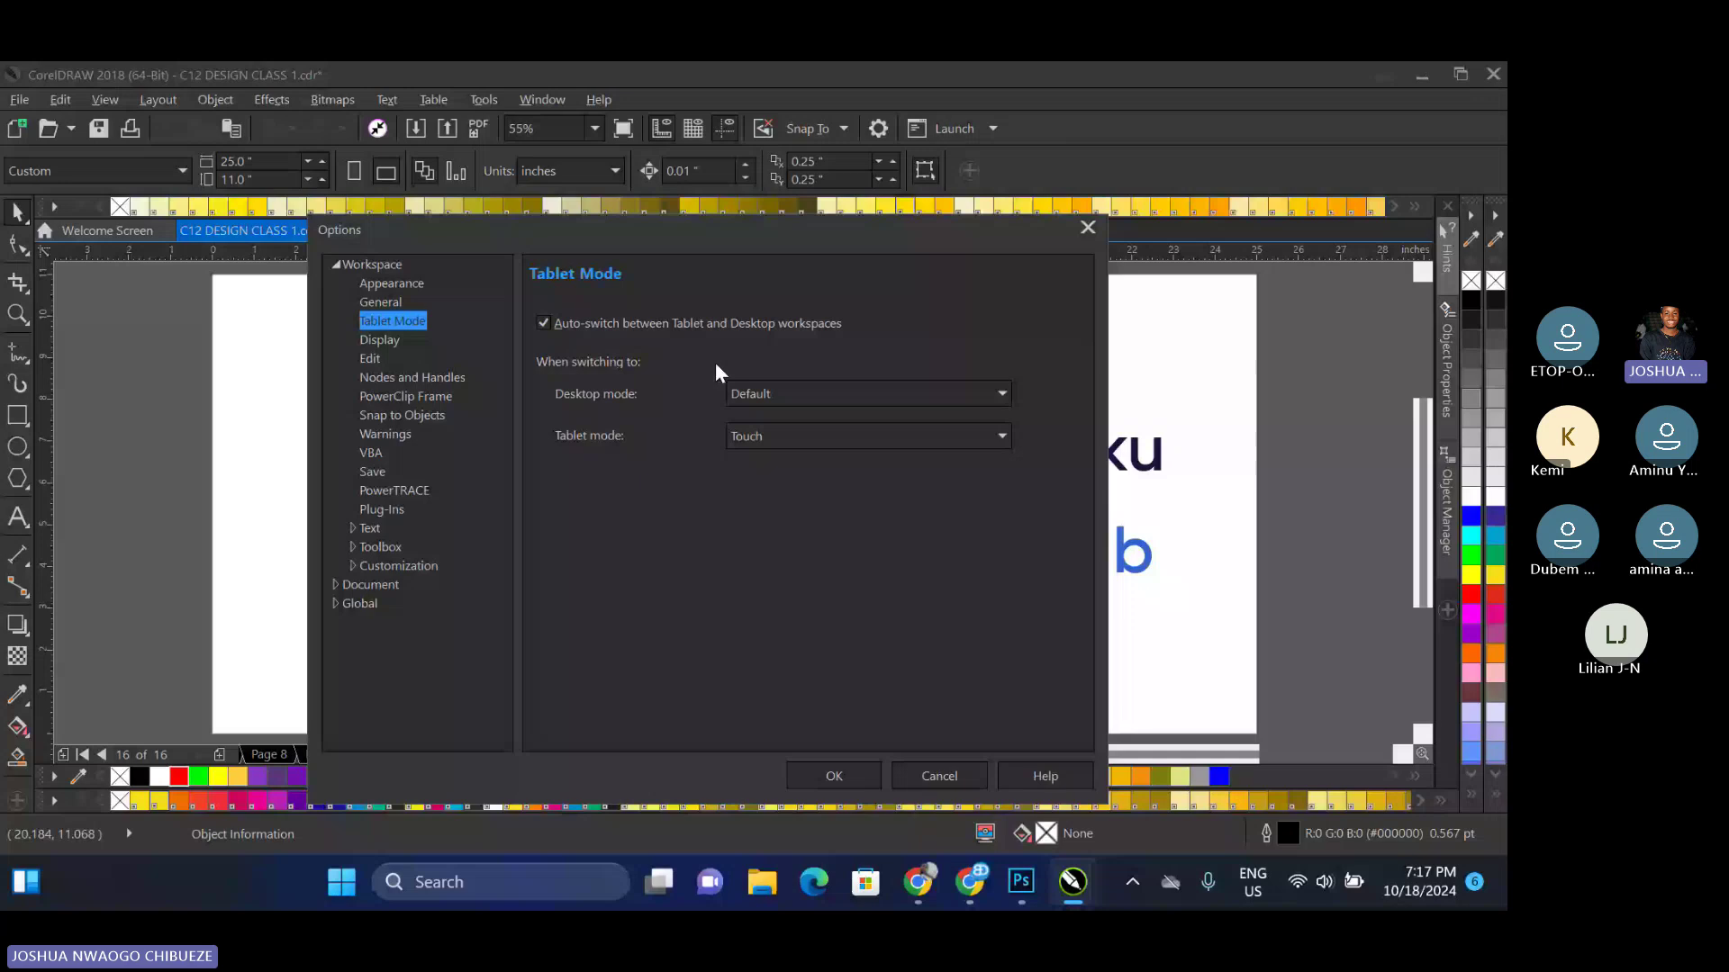
pyautogui.click(388, 338)
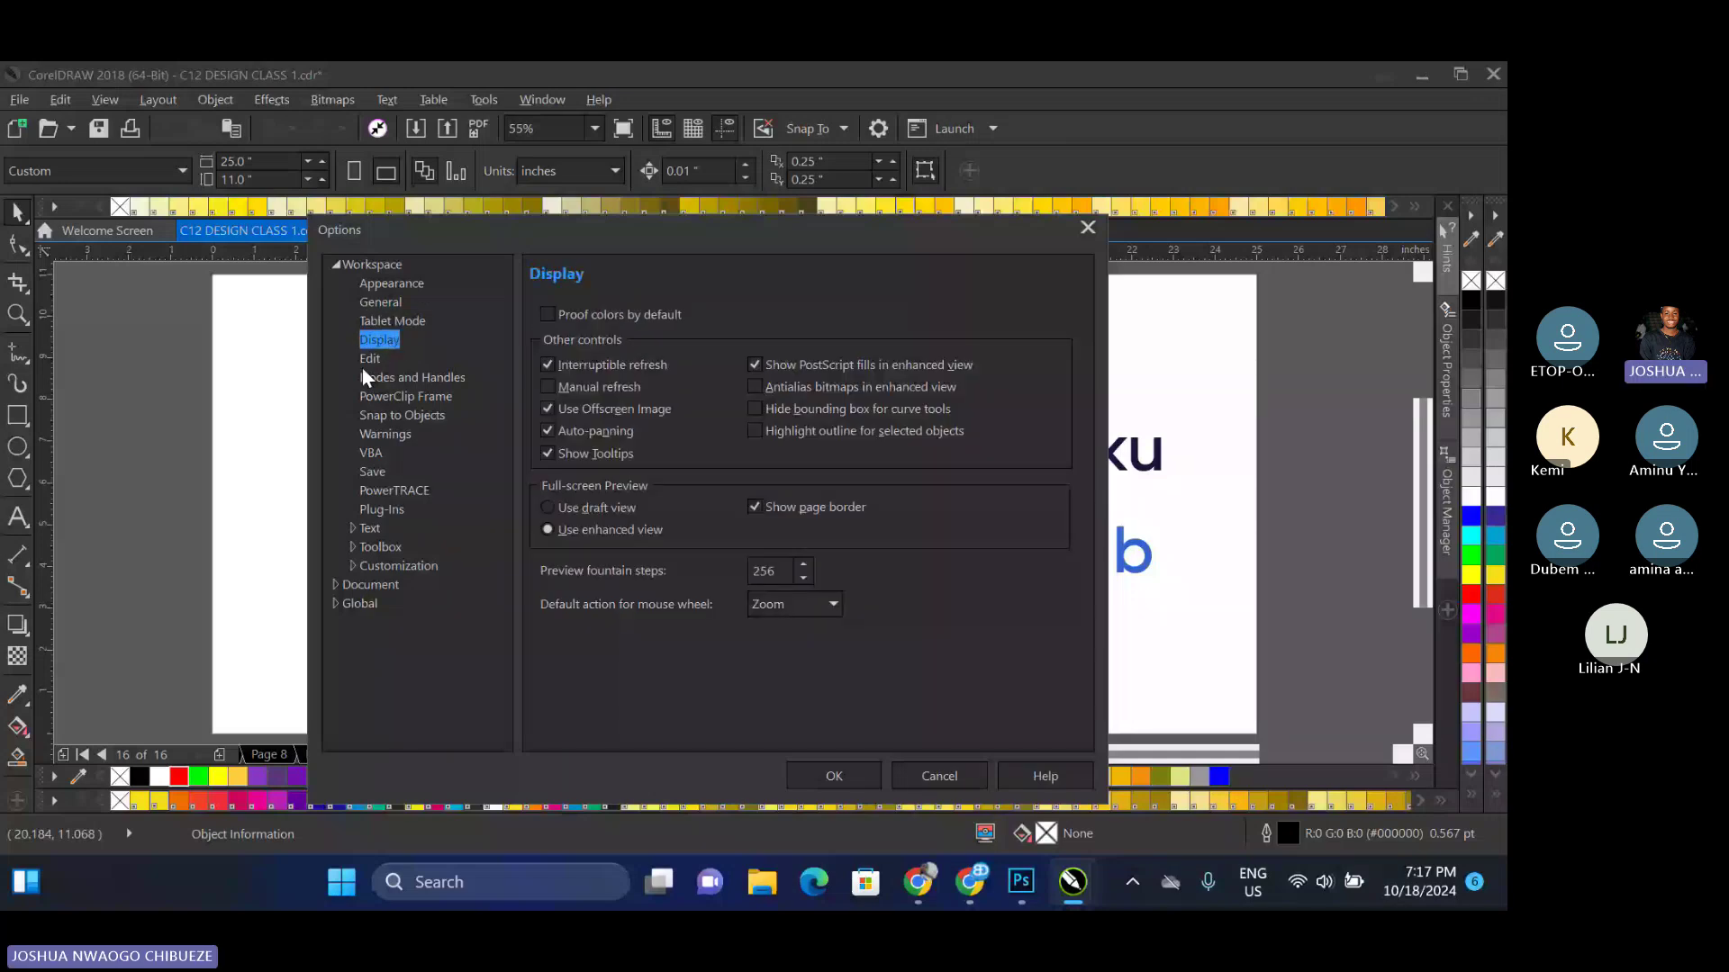
pyautogui.click(389, 490)
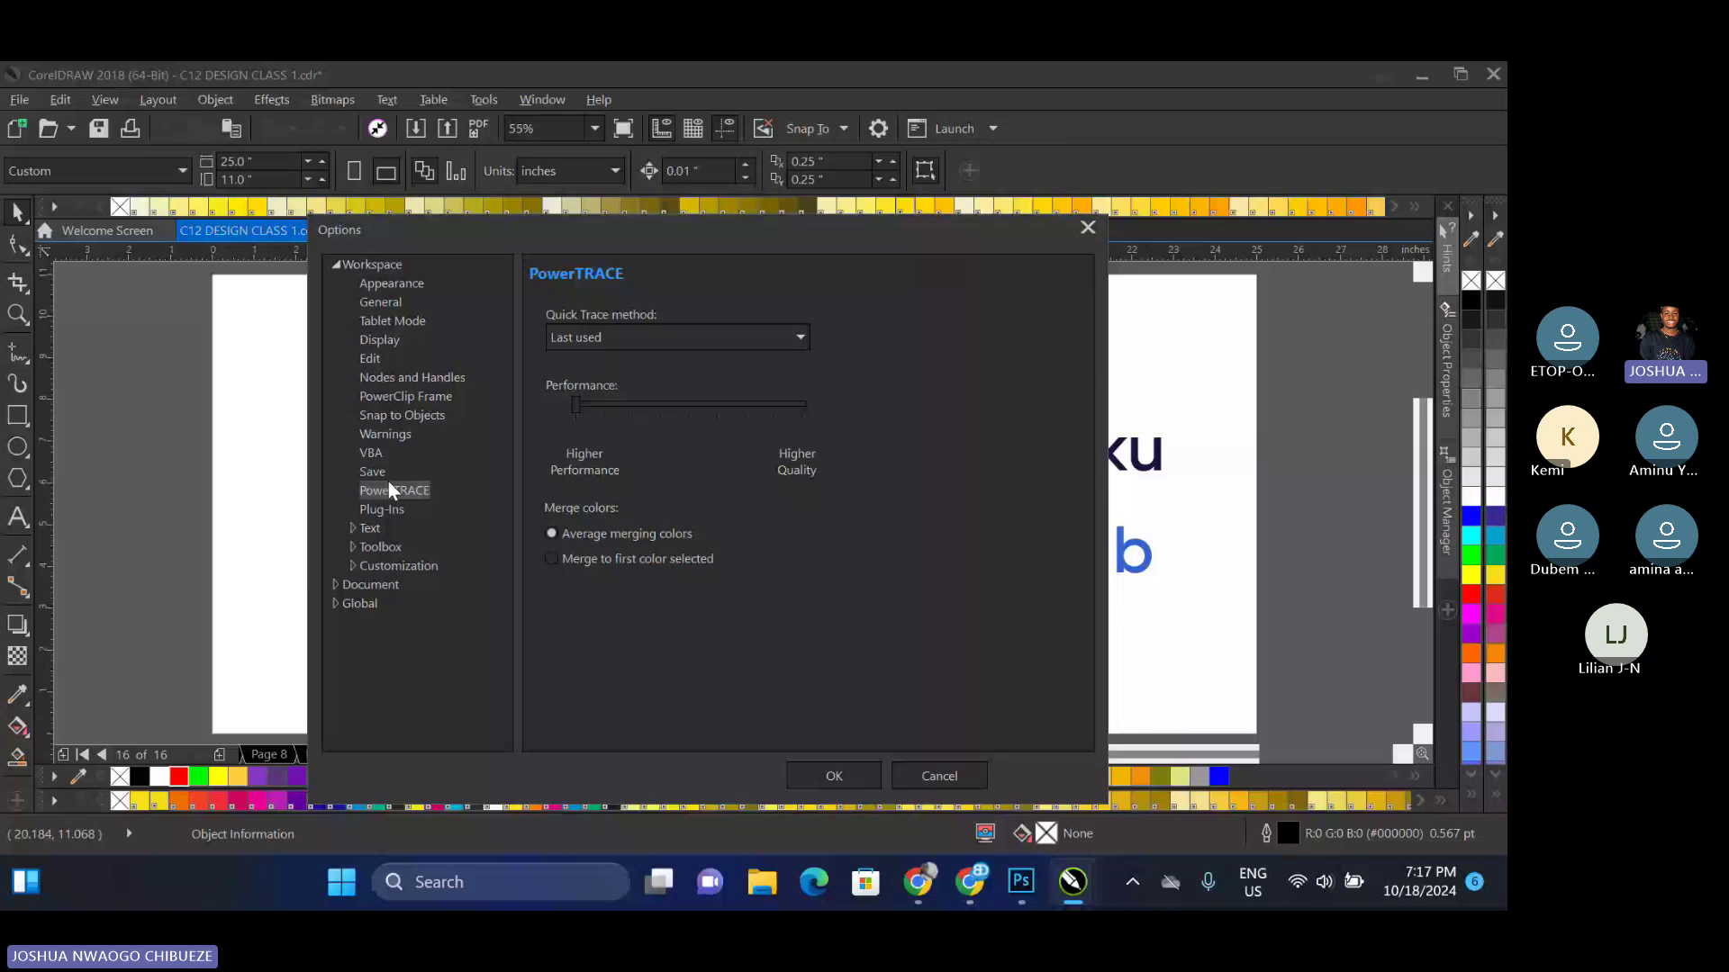
pyautogui.click(794, 768)
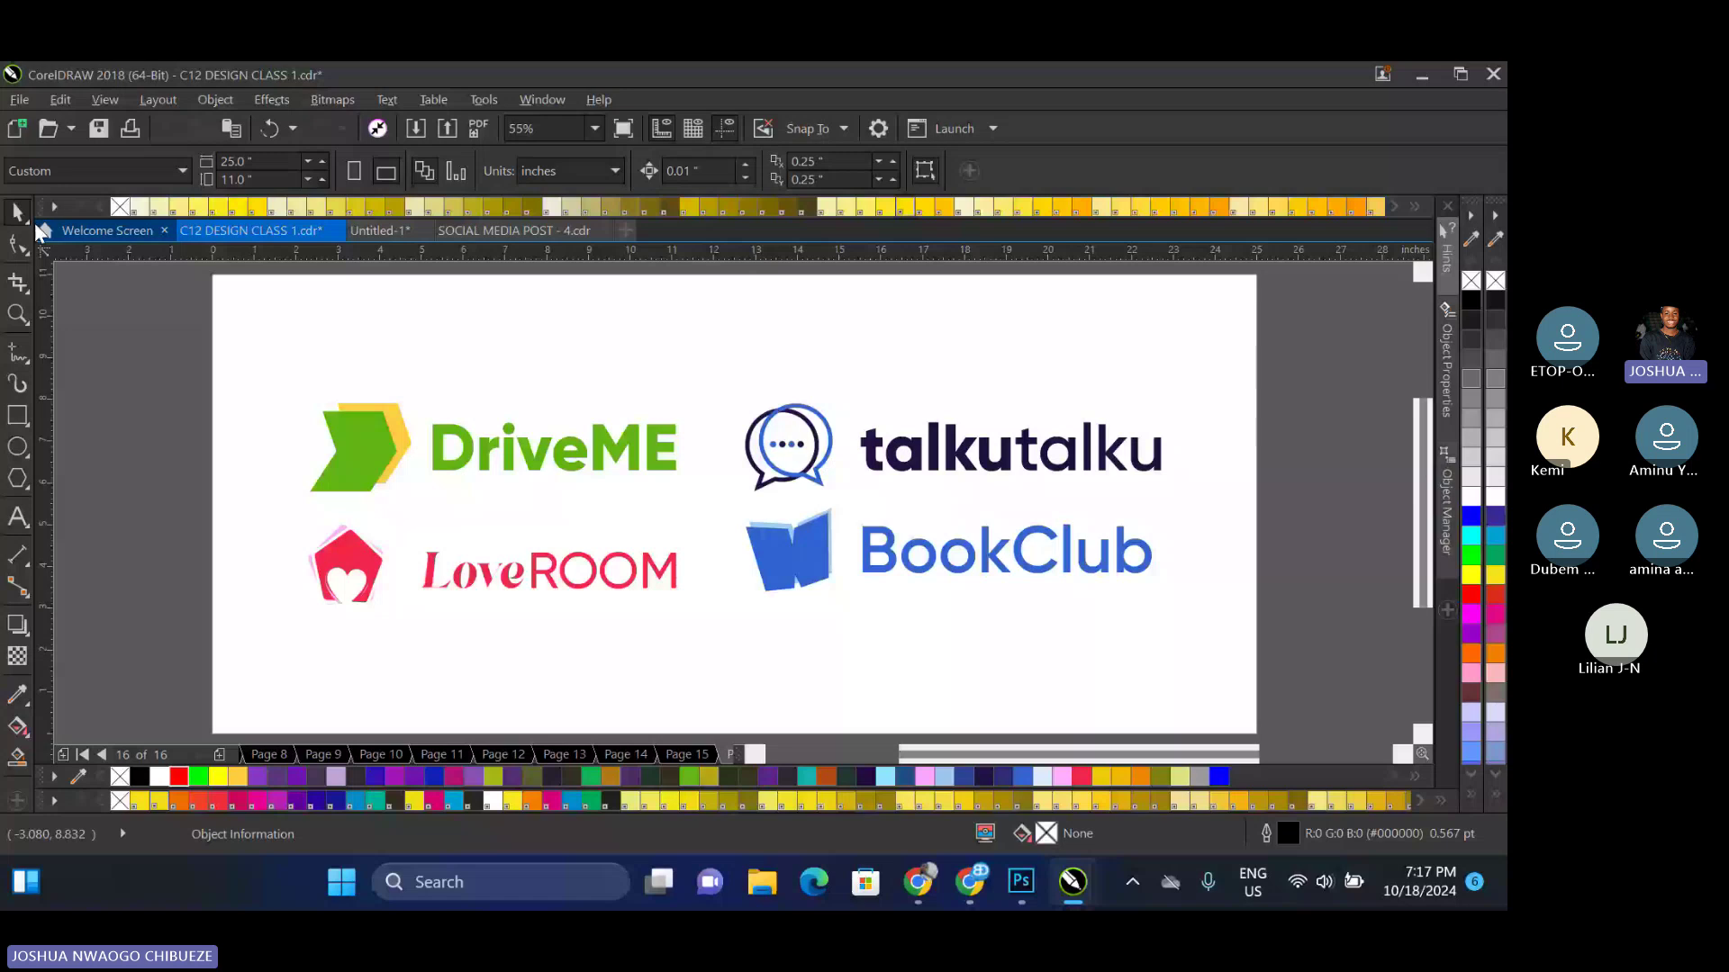
# Examine the available workspaces, including the Specialty ones, without switching from the Default workspace
pyautogui.click(542, 99)
pyautogui.moveTo(630, 356)
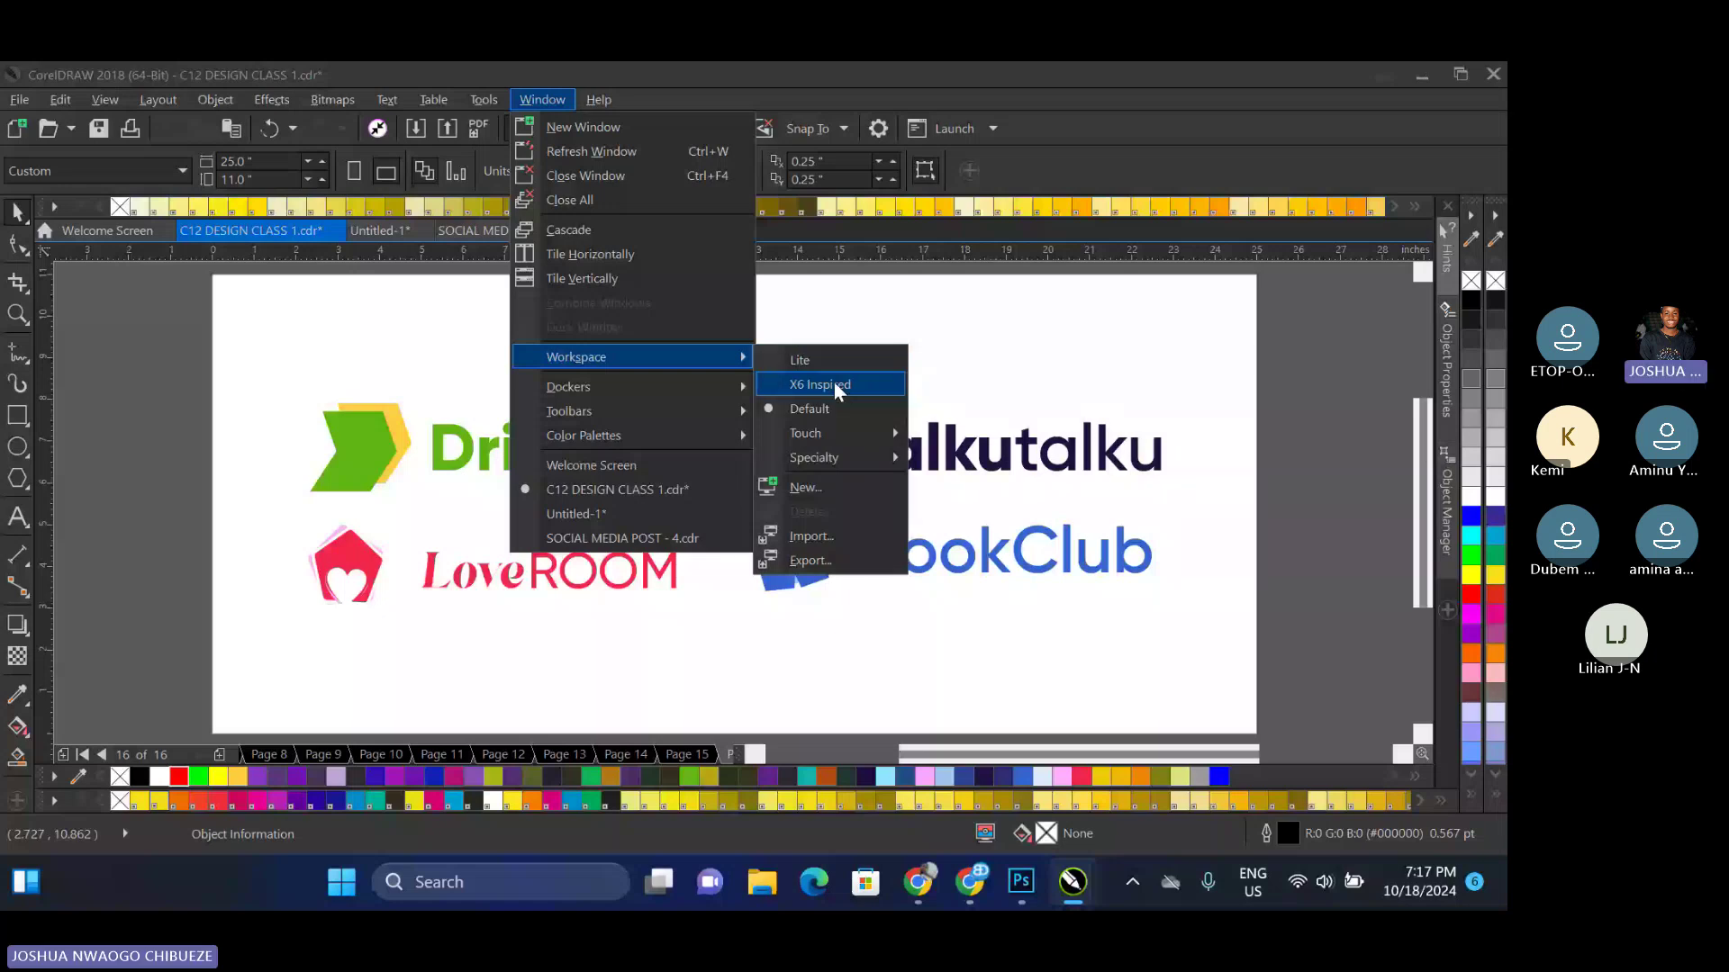
pyautogui.moveTo(879, 443)
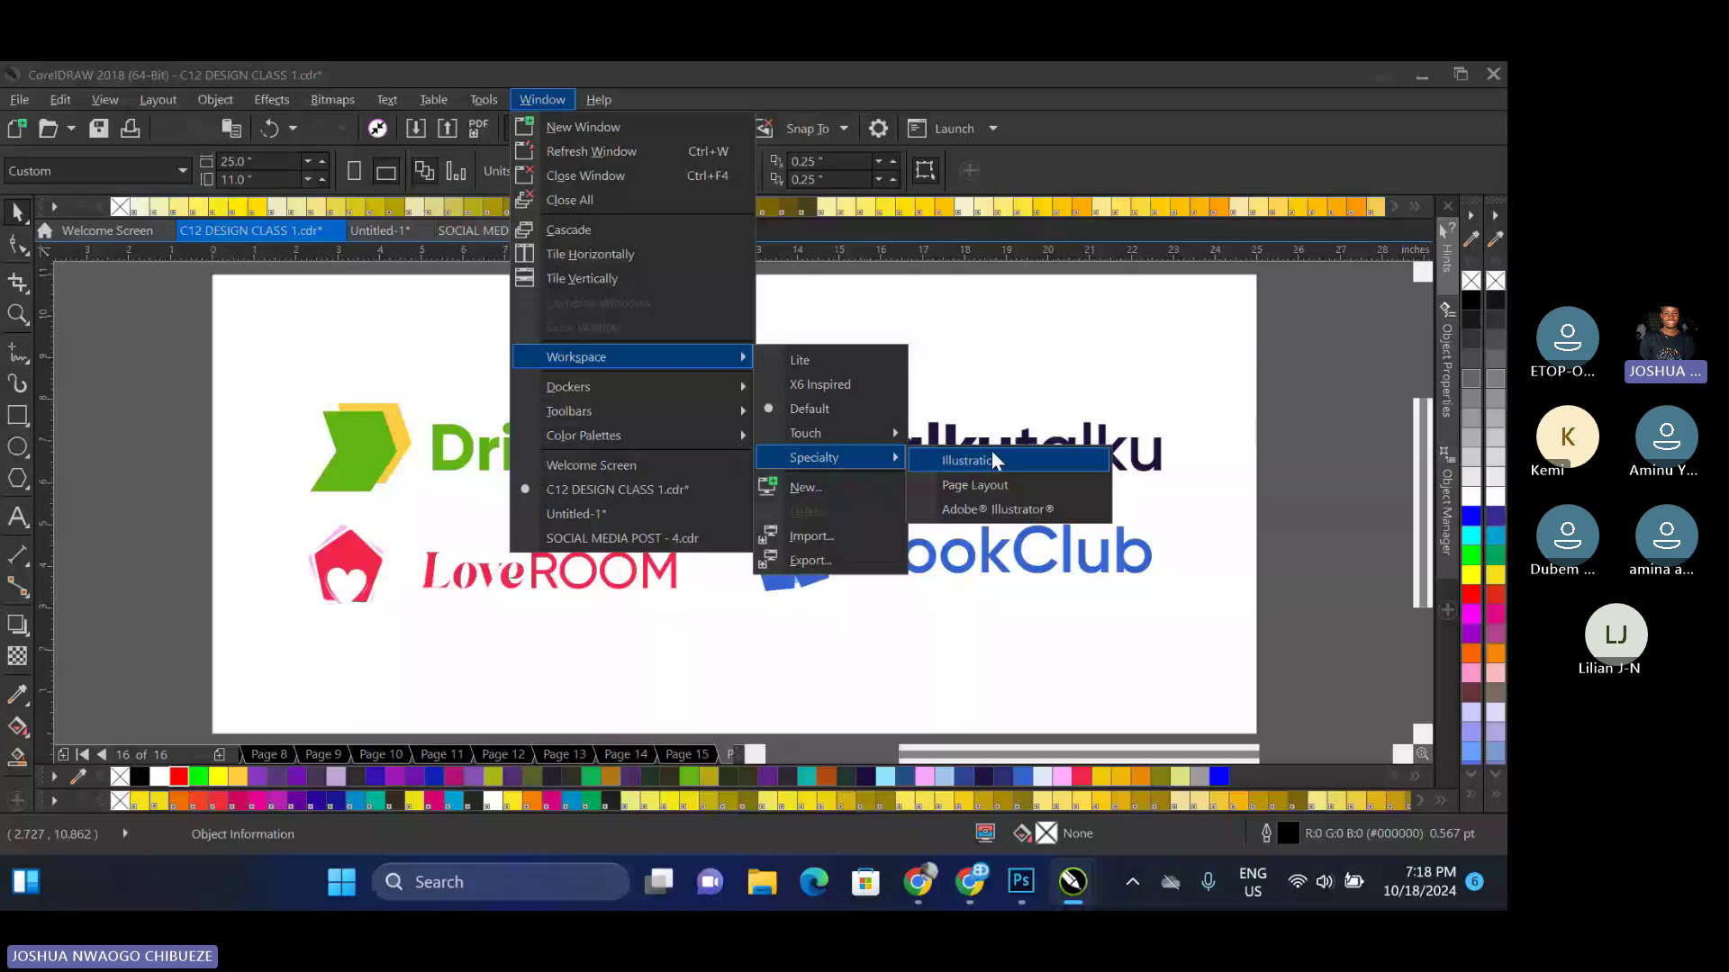
pyautogui.click(777, 374)
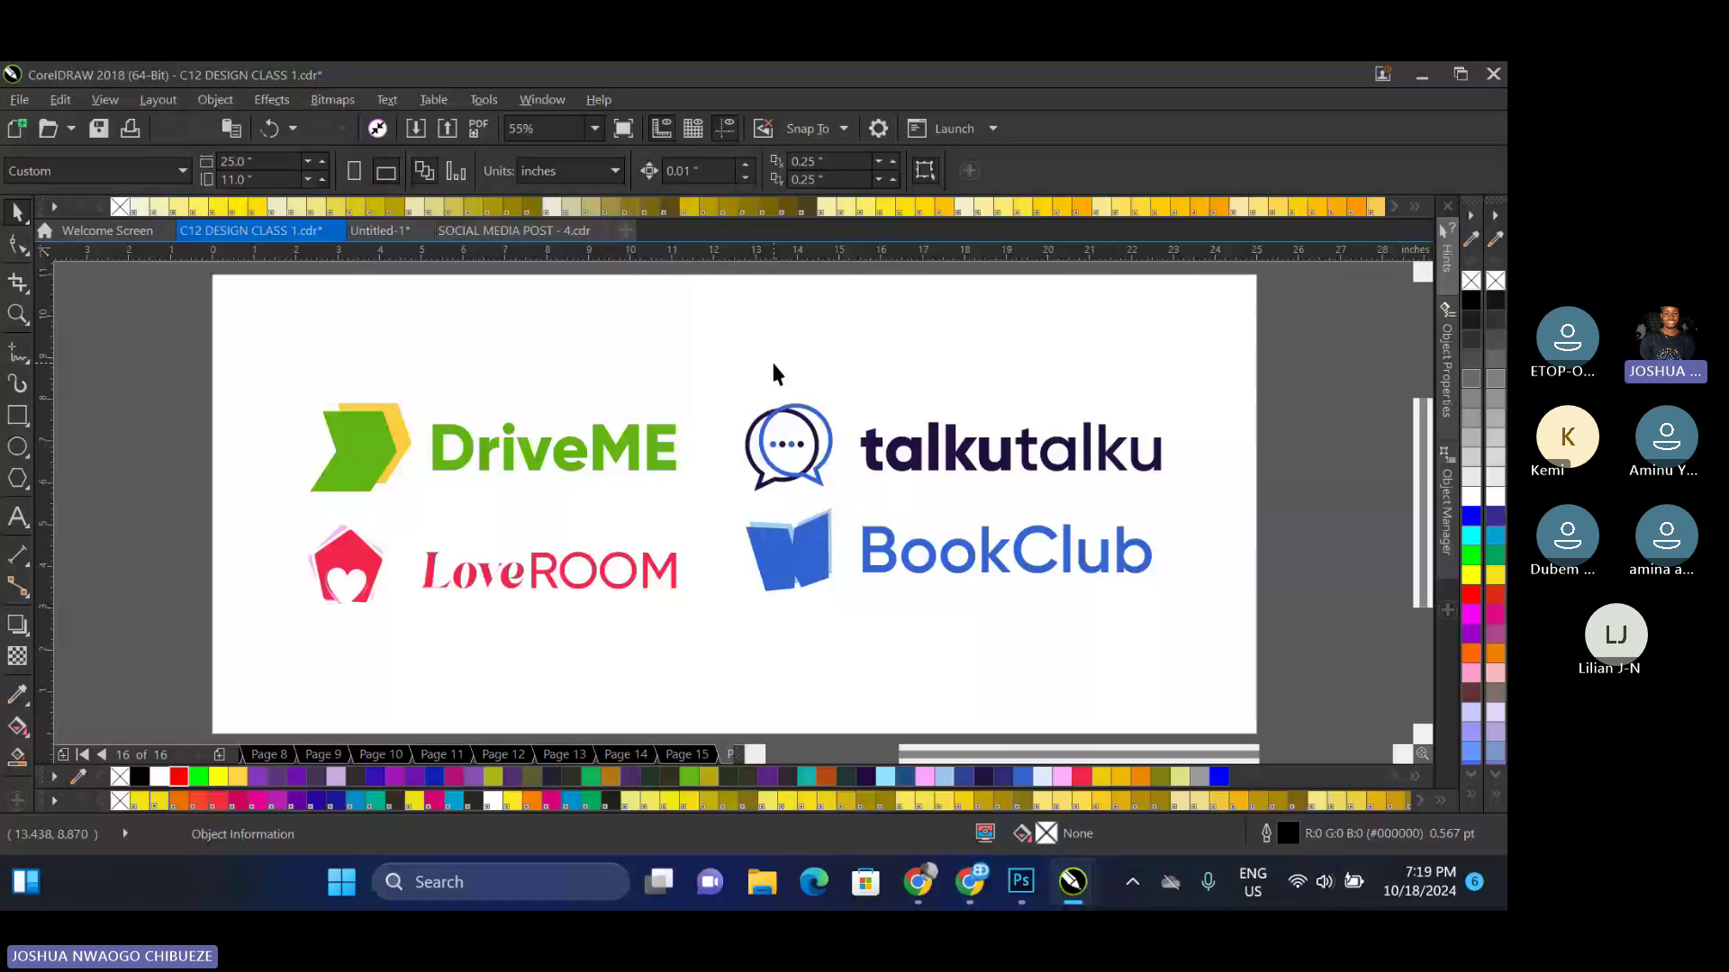
# Switch to WhatsApp Web in Chrome and open the full member list of the DSEP Graphics Design C12B group
pyautogui.moveTo(917, 889)
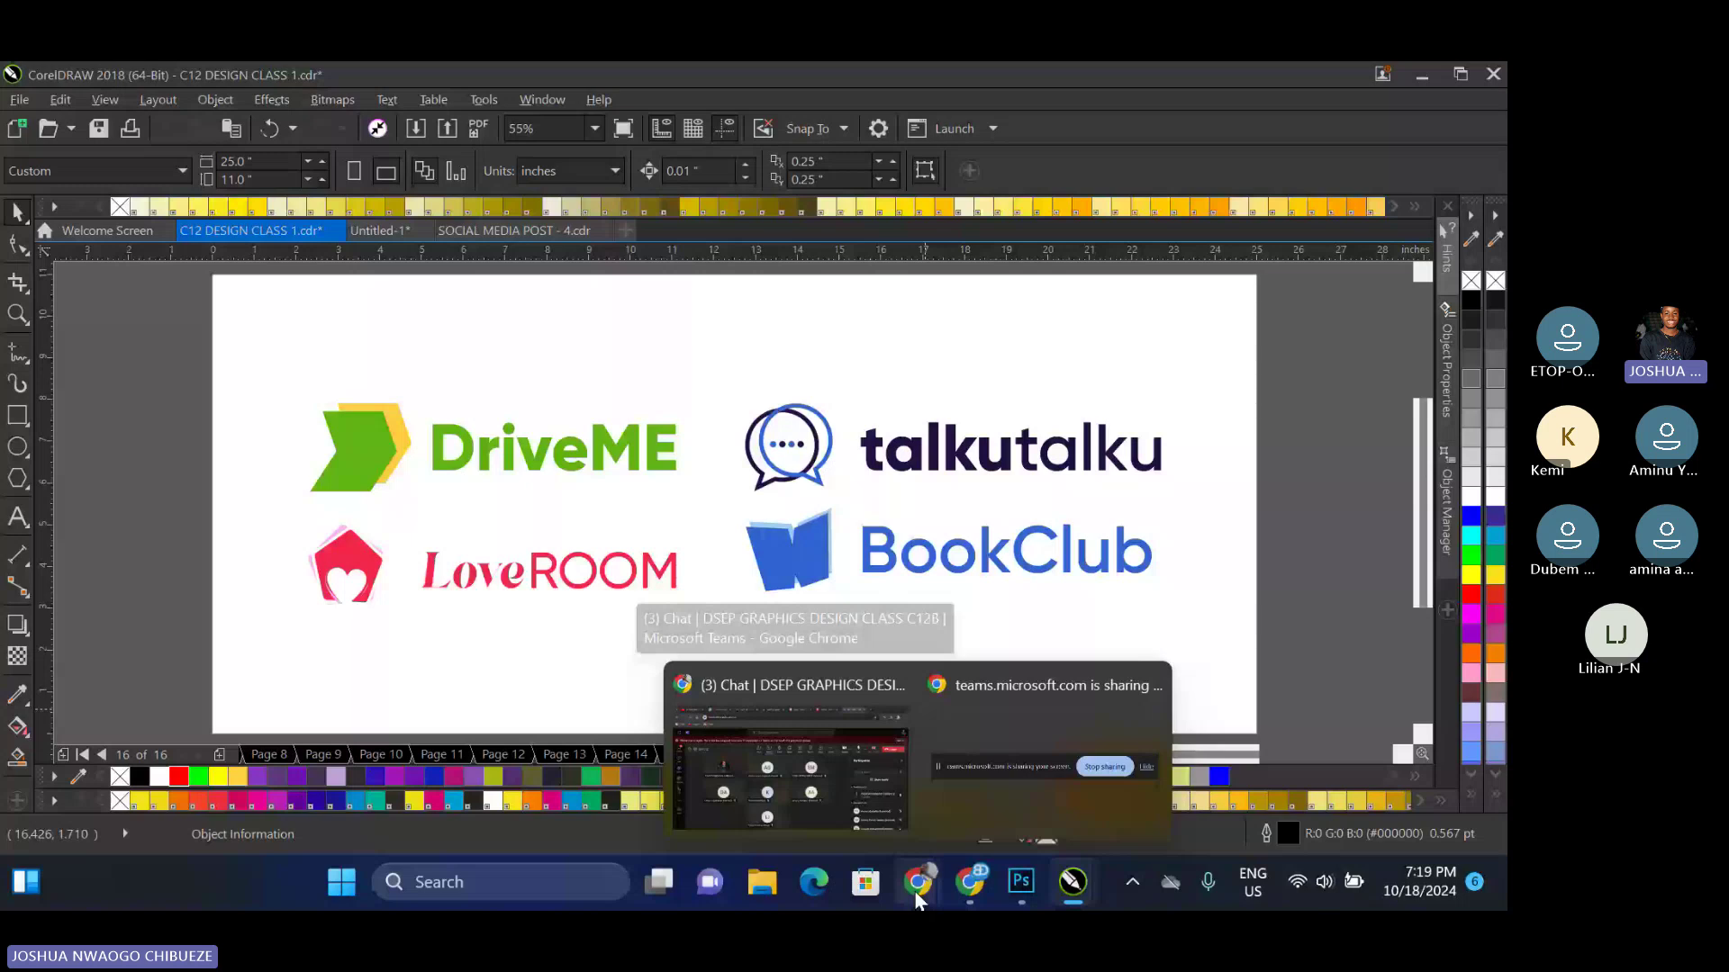
pyautogui.click(915, 889)
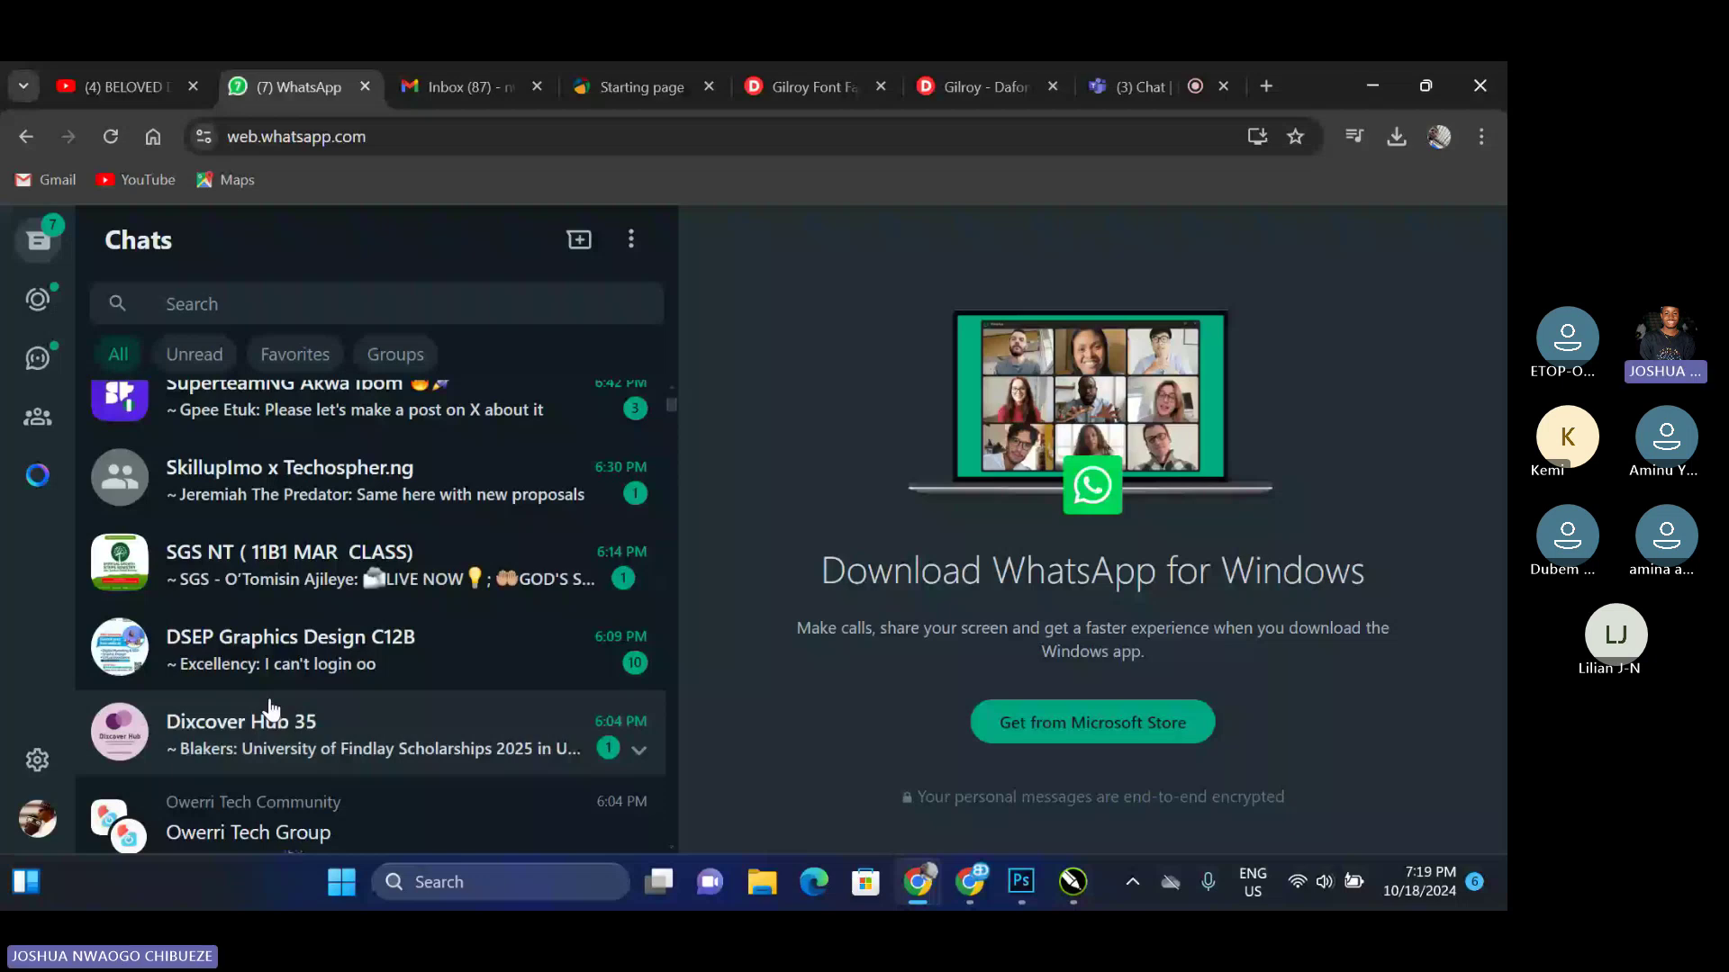
pyautogui.click(271, 667)
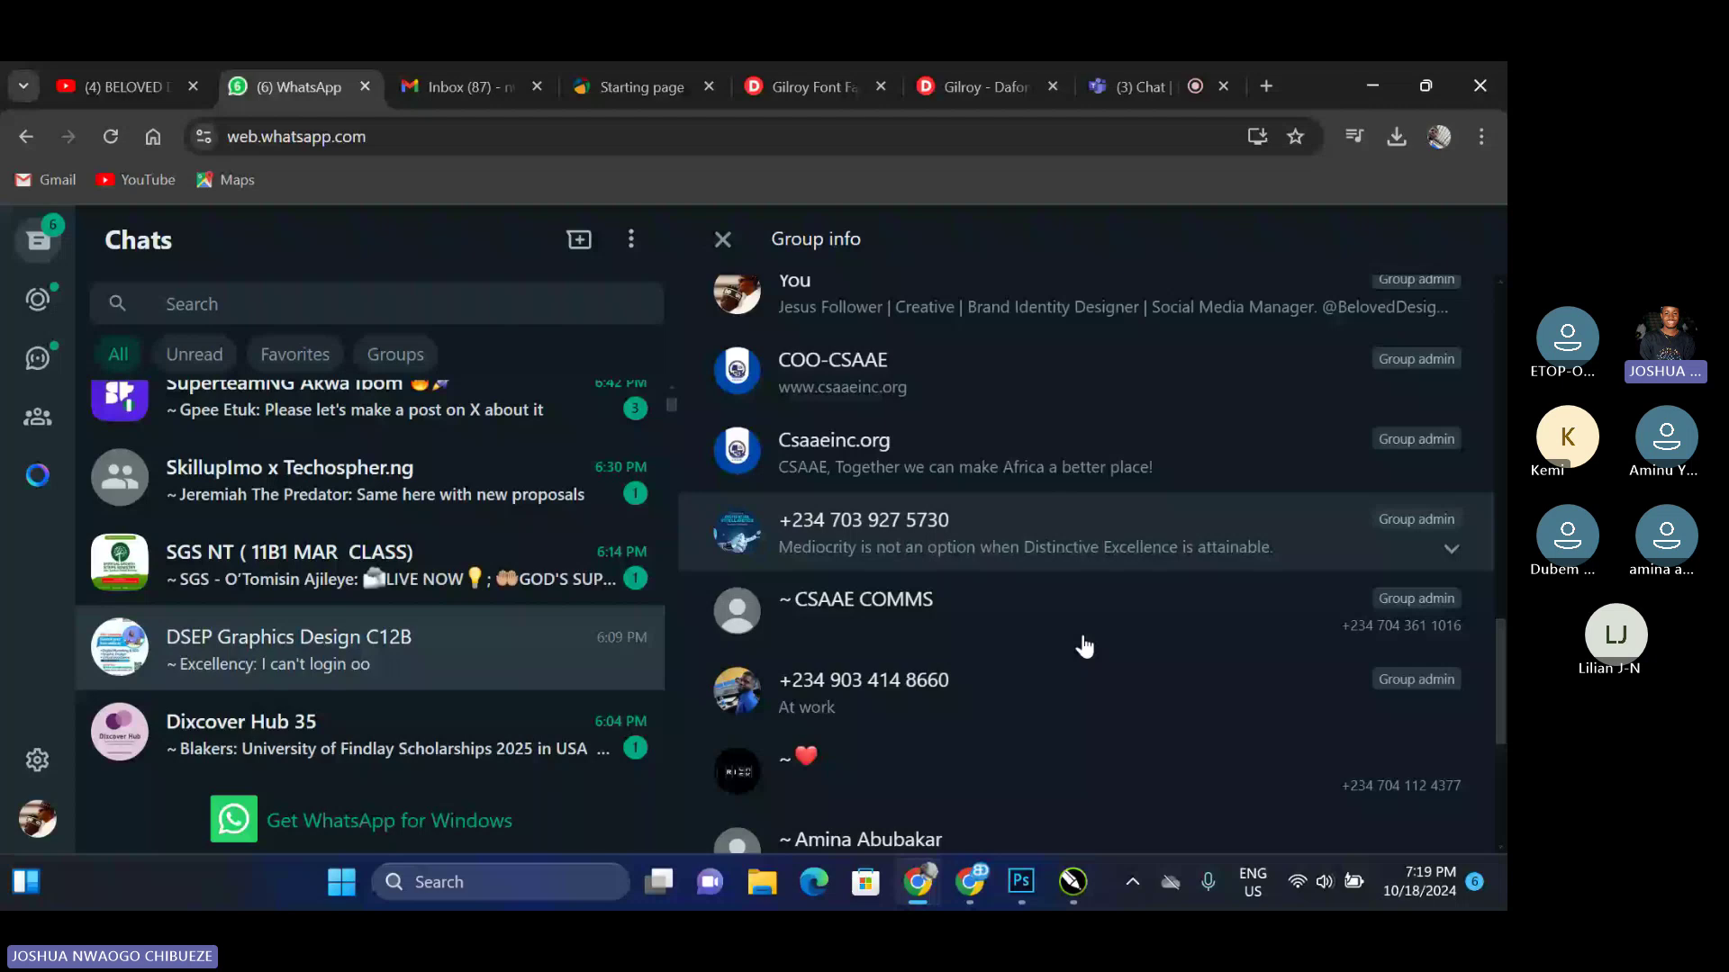
pyautogui.scroll(-4, 1084, 647)
pyautogui.click(790, 653)
# Find the group member with the cartoon avatar on a blue circle and open their profile picture full size
pyautogui.scroll(-10, 791, 654)
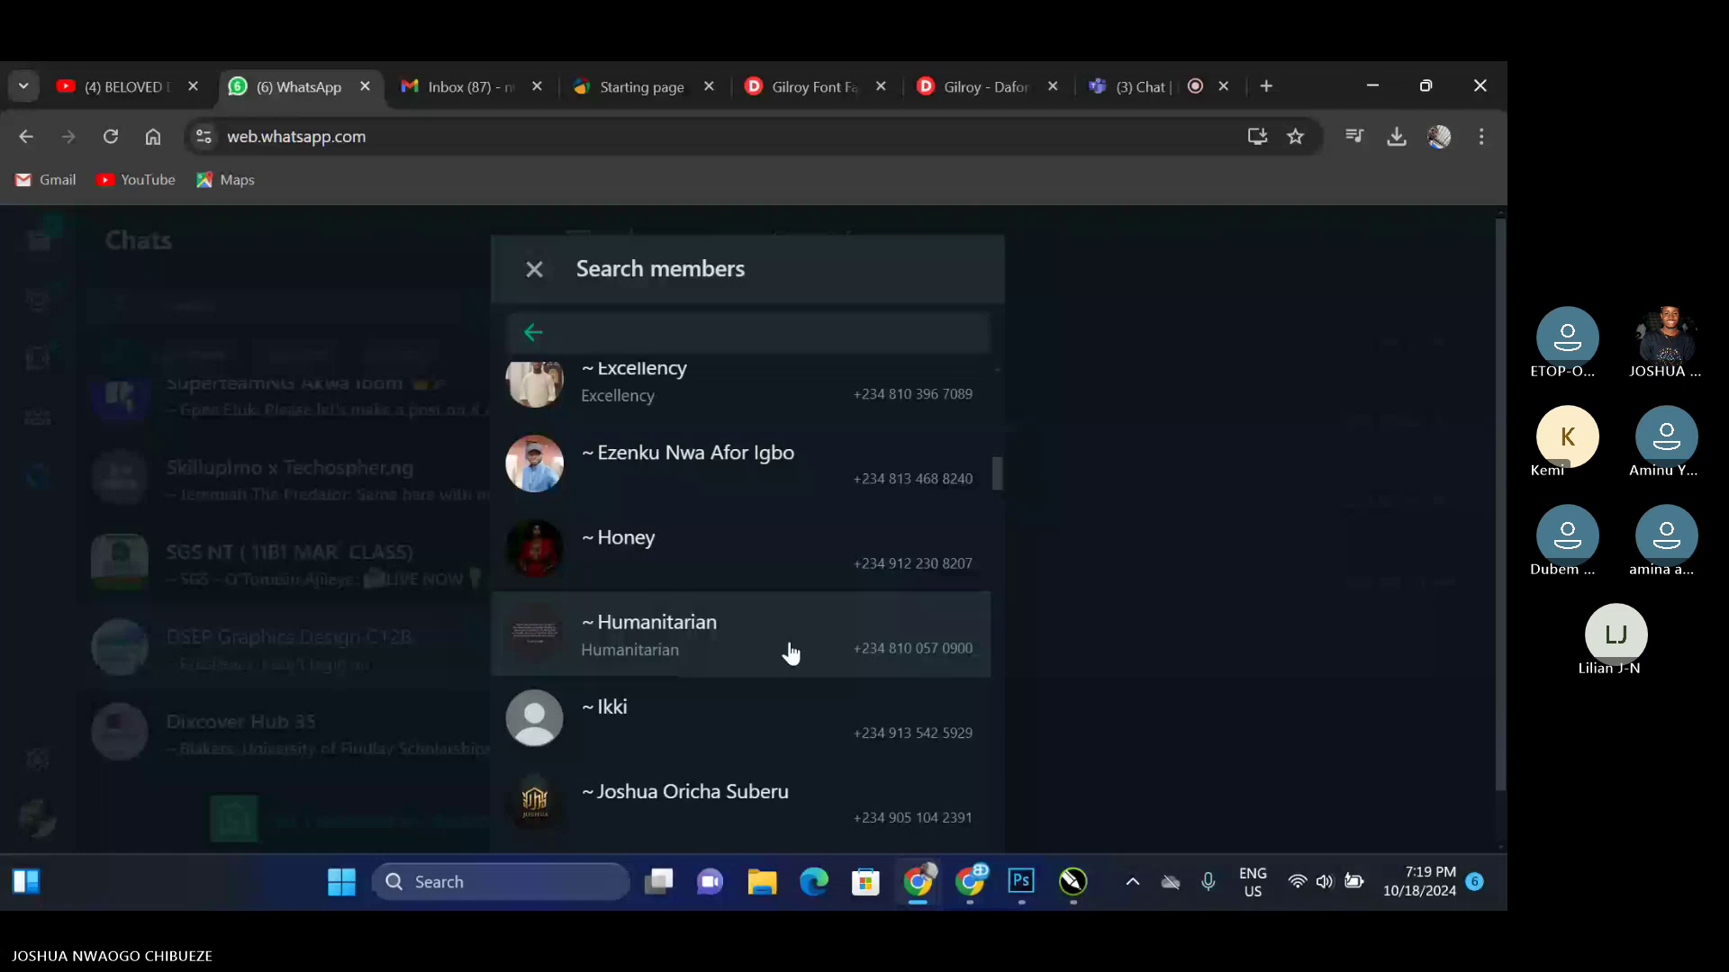
pyautogui.scroll(-4, 790, 654)
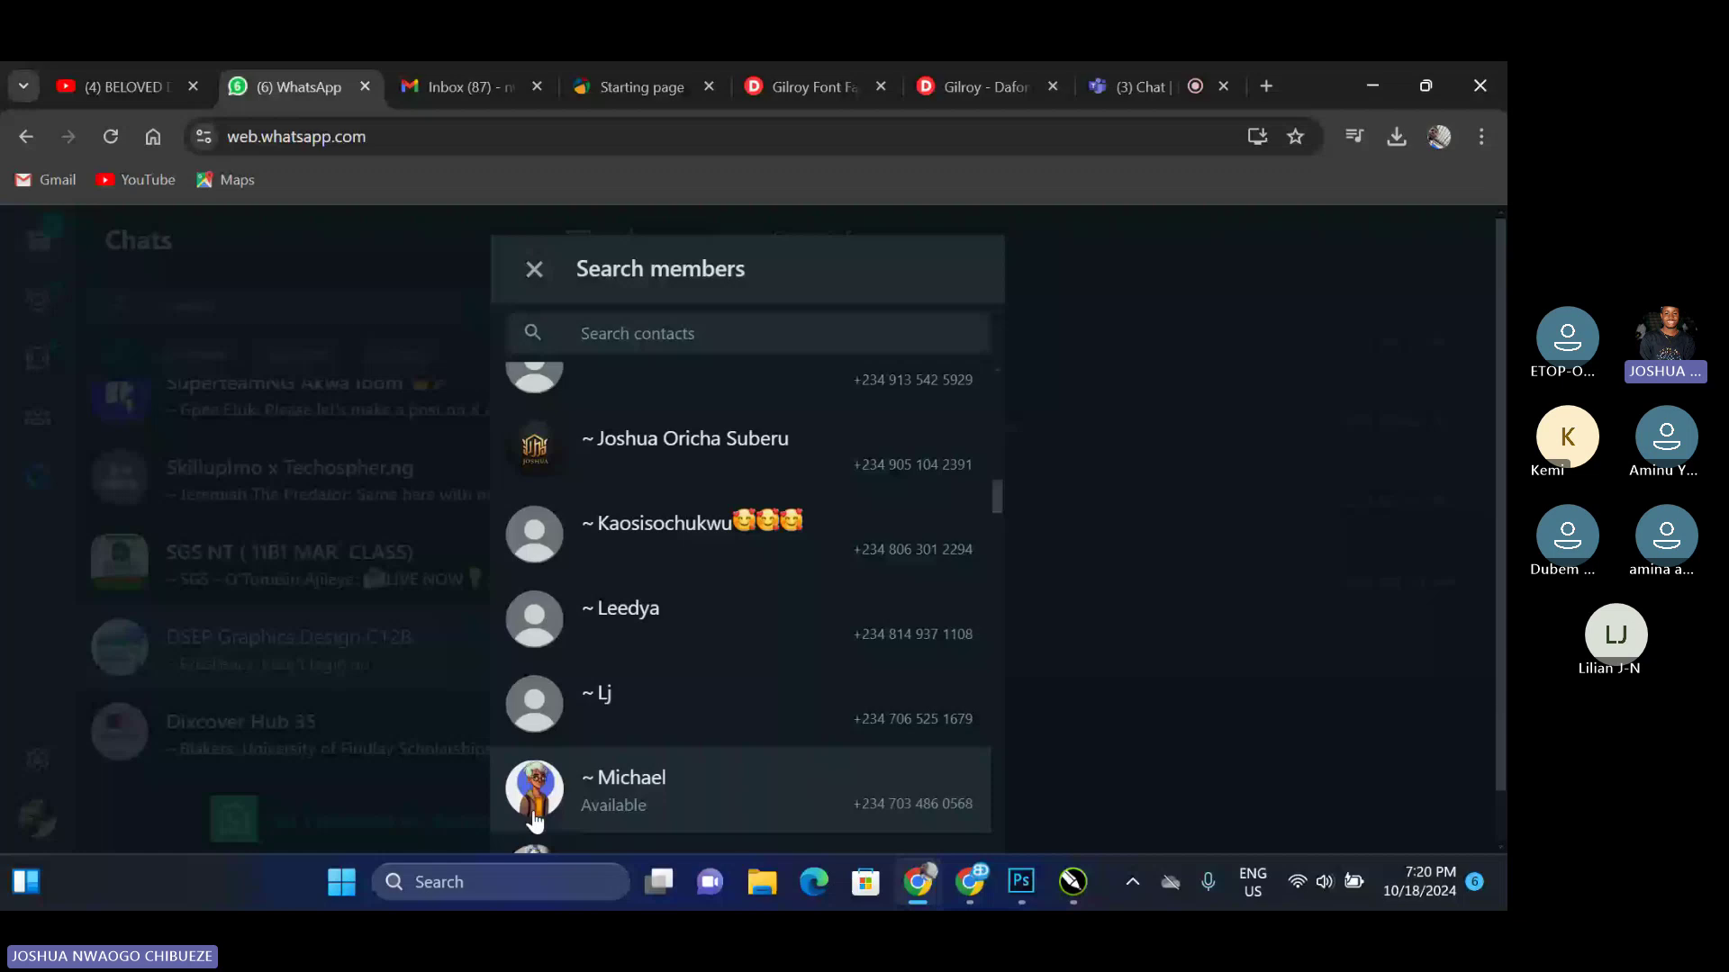
pyautogui.click(535, 821)
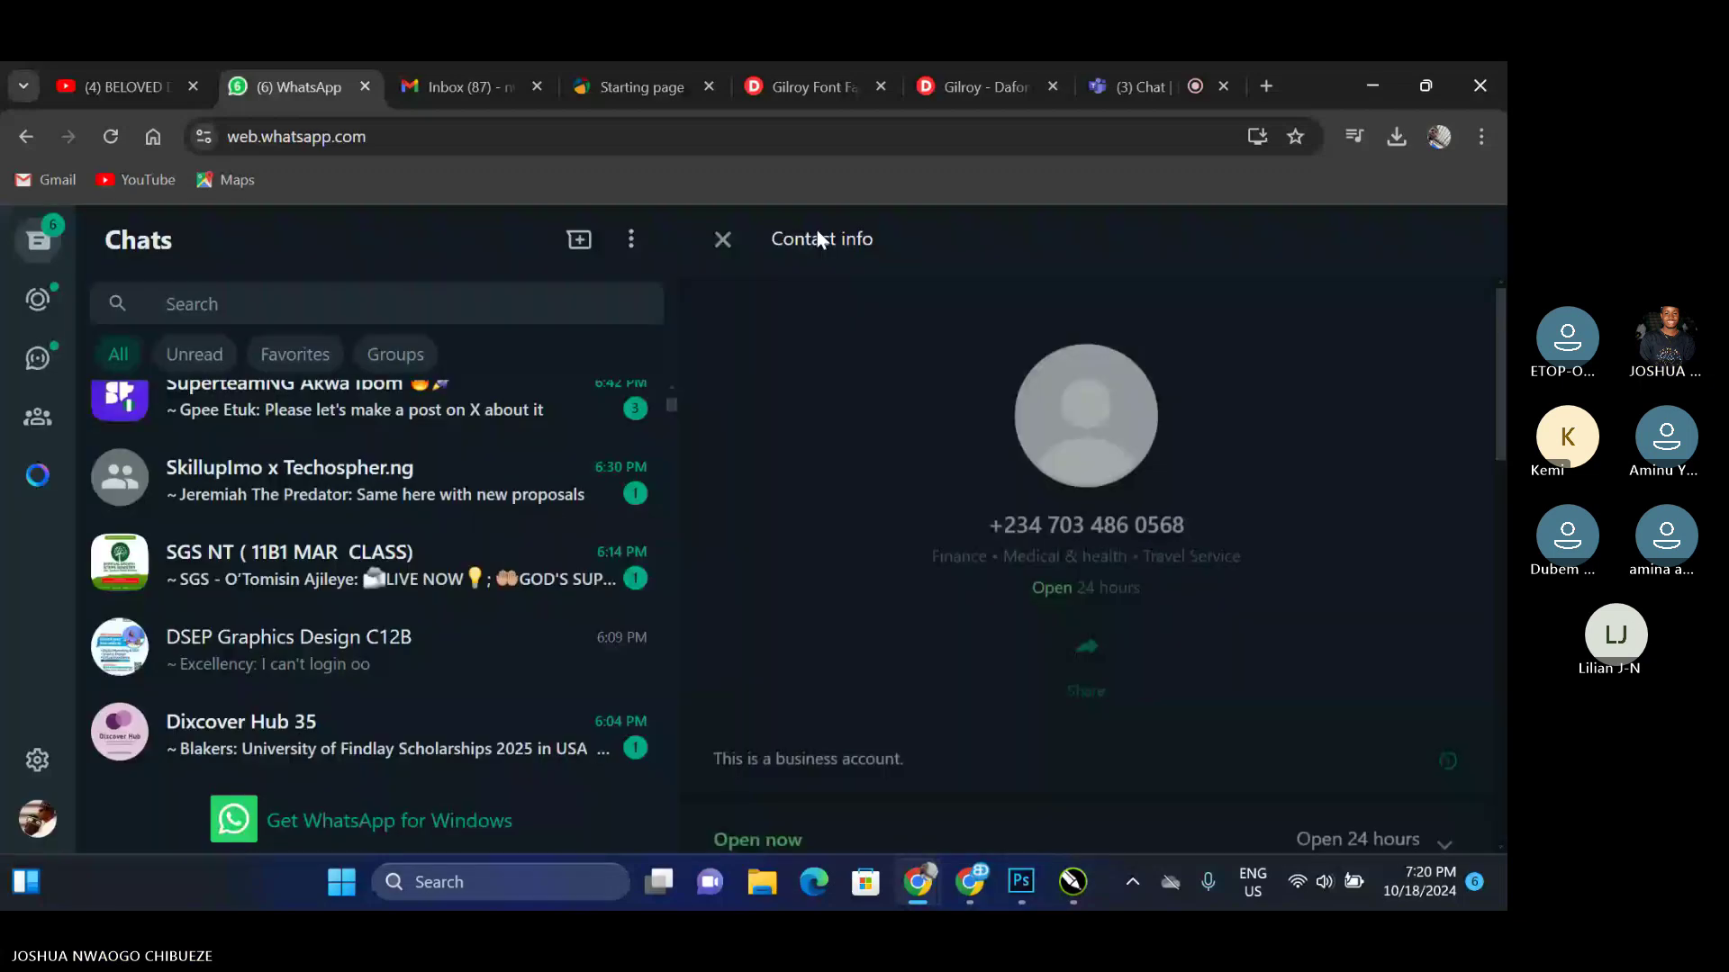
pyautogui.click(1059, 441)
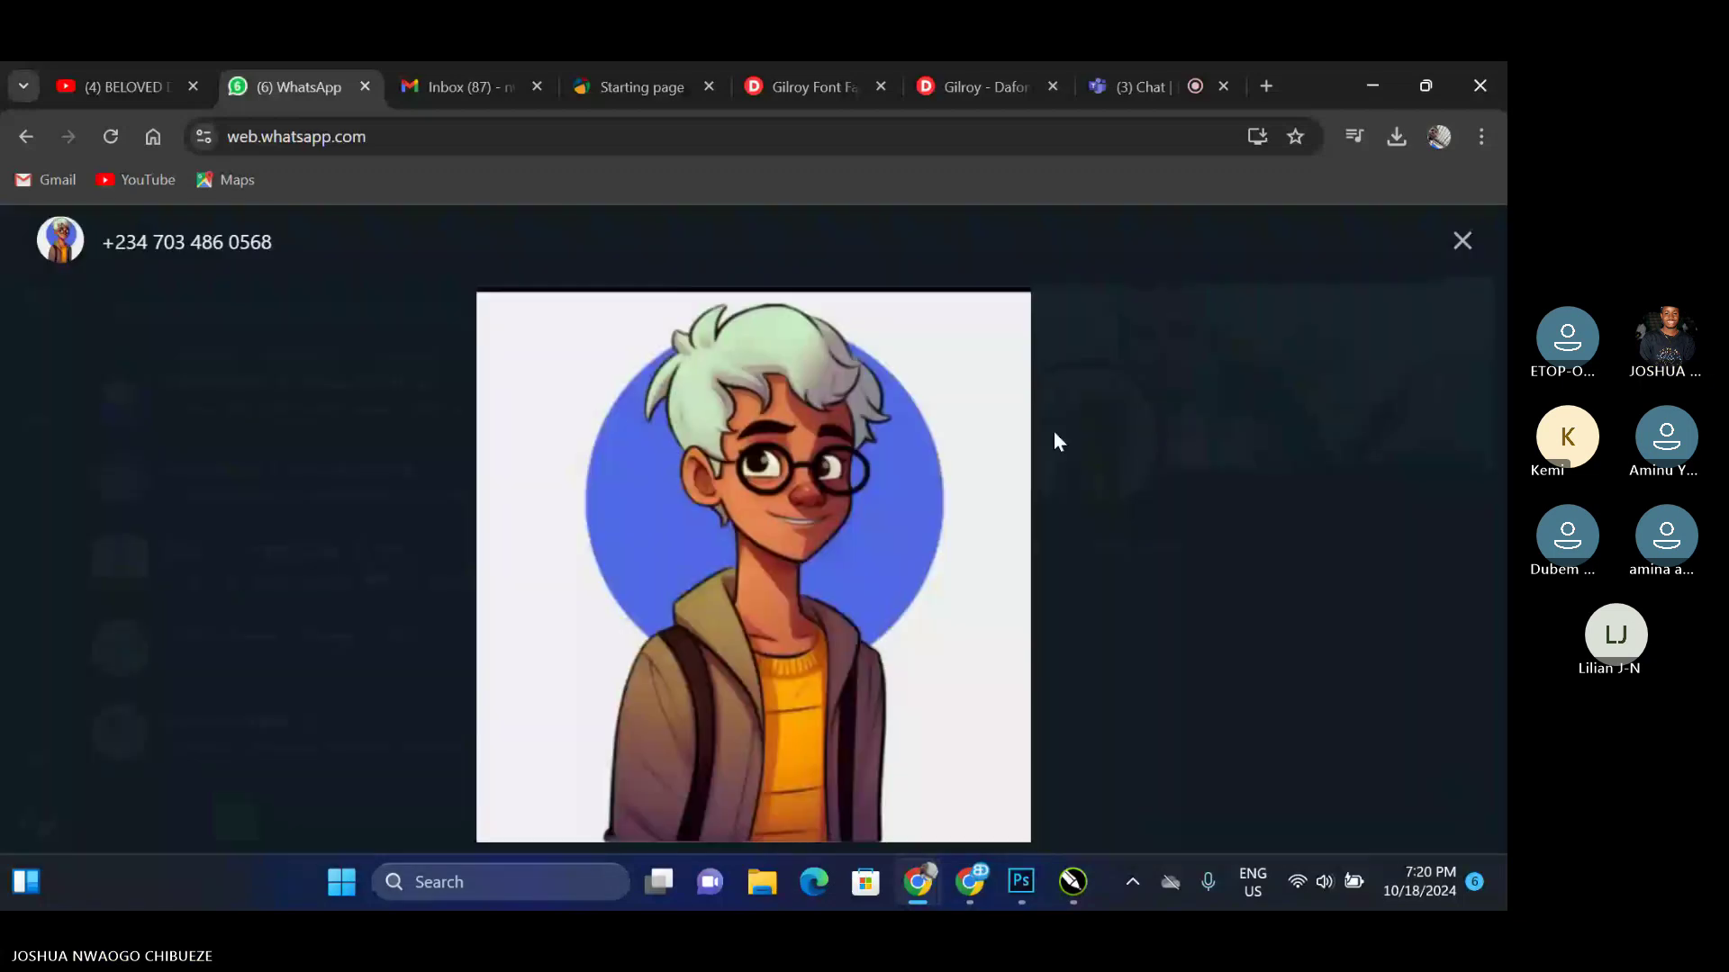
# Copy the cartoon profile picture and paste it onto the blank page 17 of the CorelDRAW document
pyautogui.rightClick(872, 450)
pyautogui.click(894, 511)
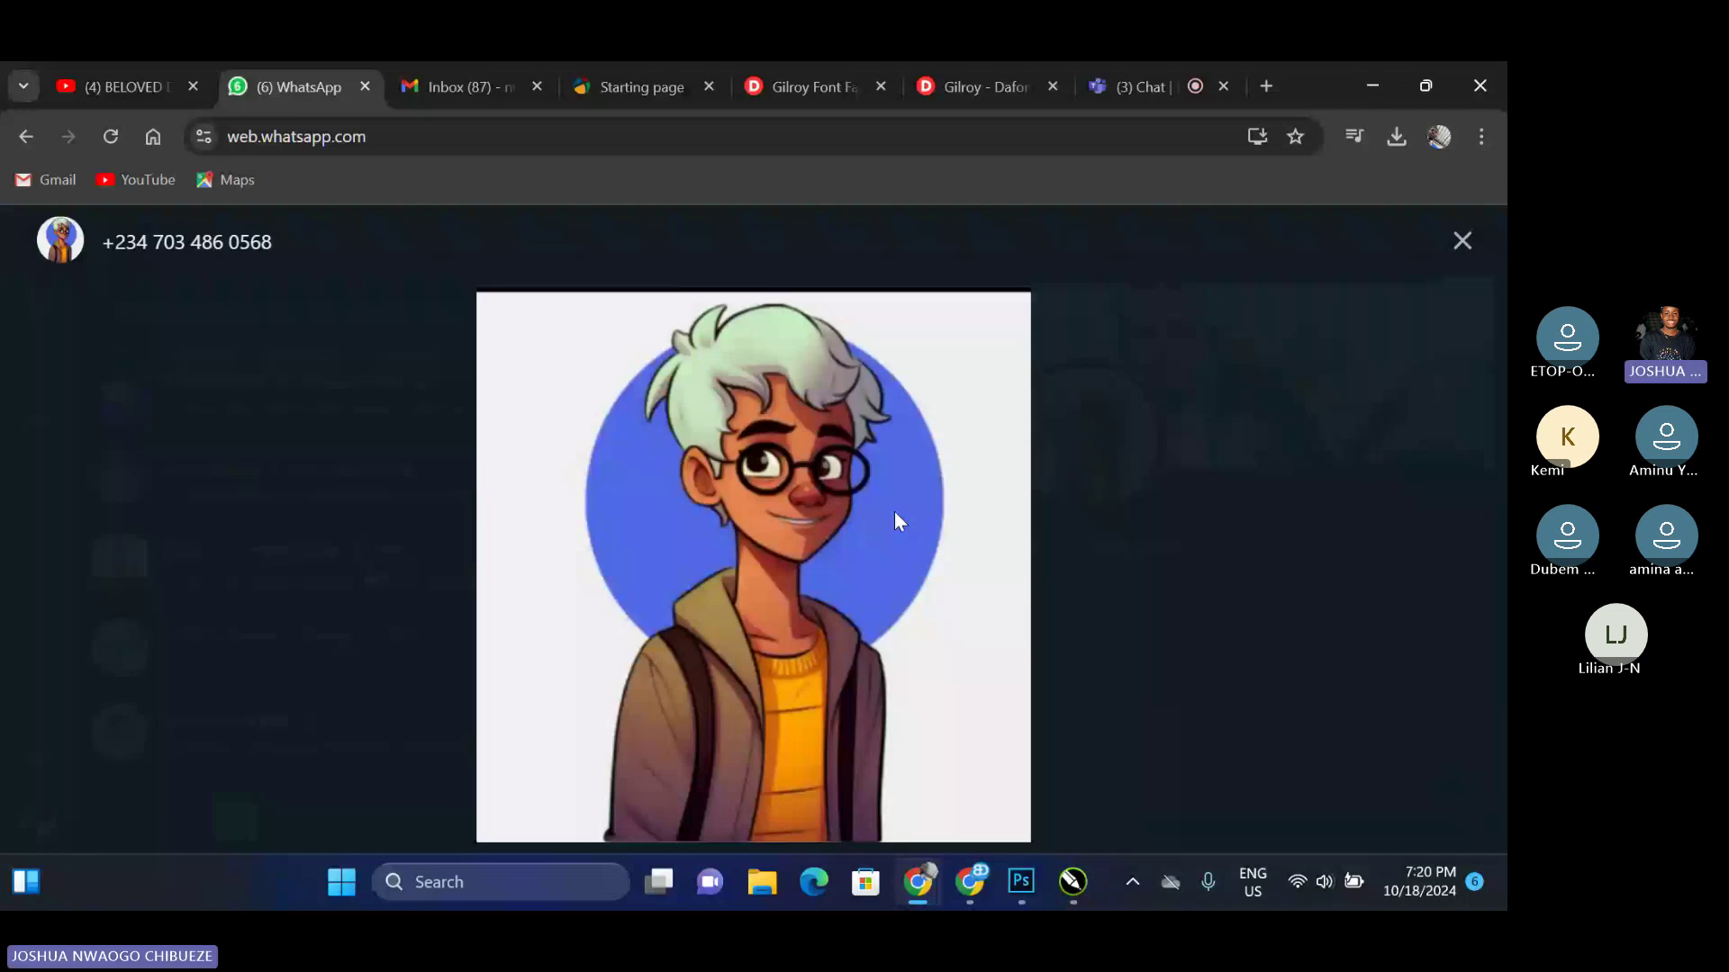
pyautogui.rightClick(729, 443)
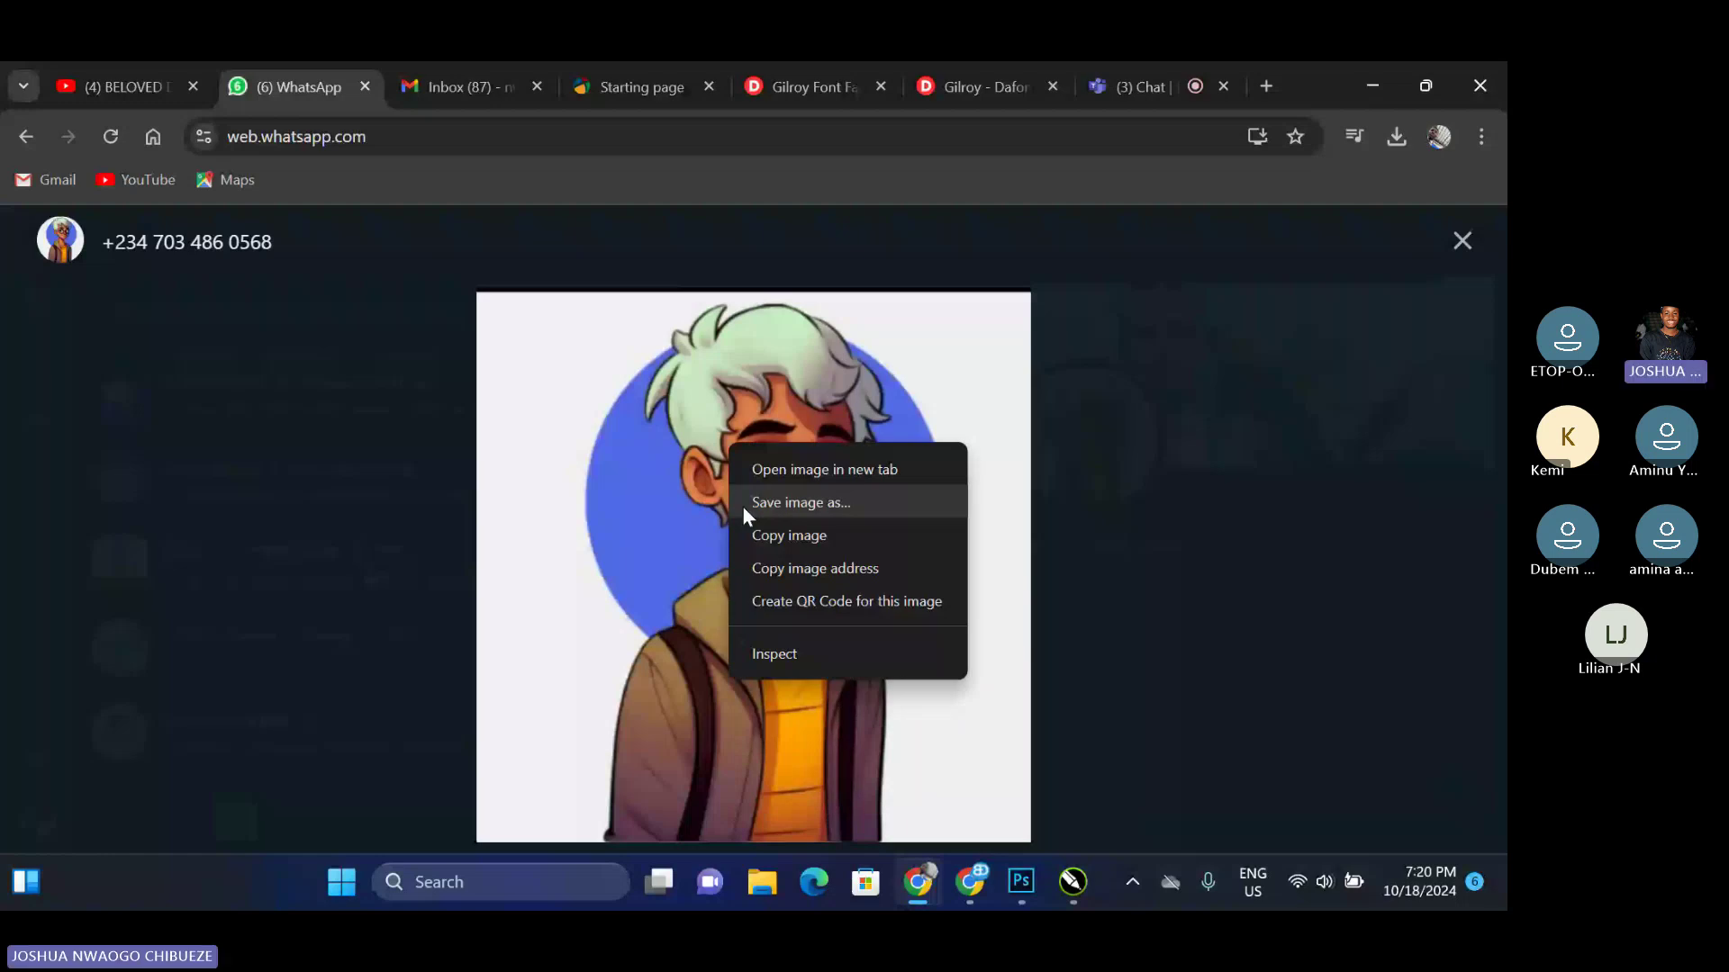
pyautogui.hotkey('alt', 'Tab')
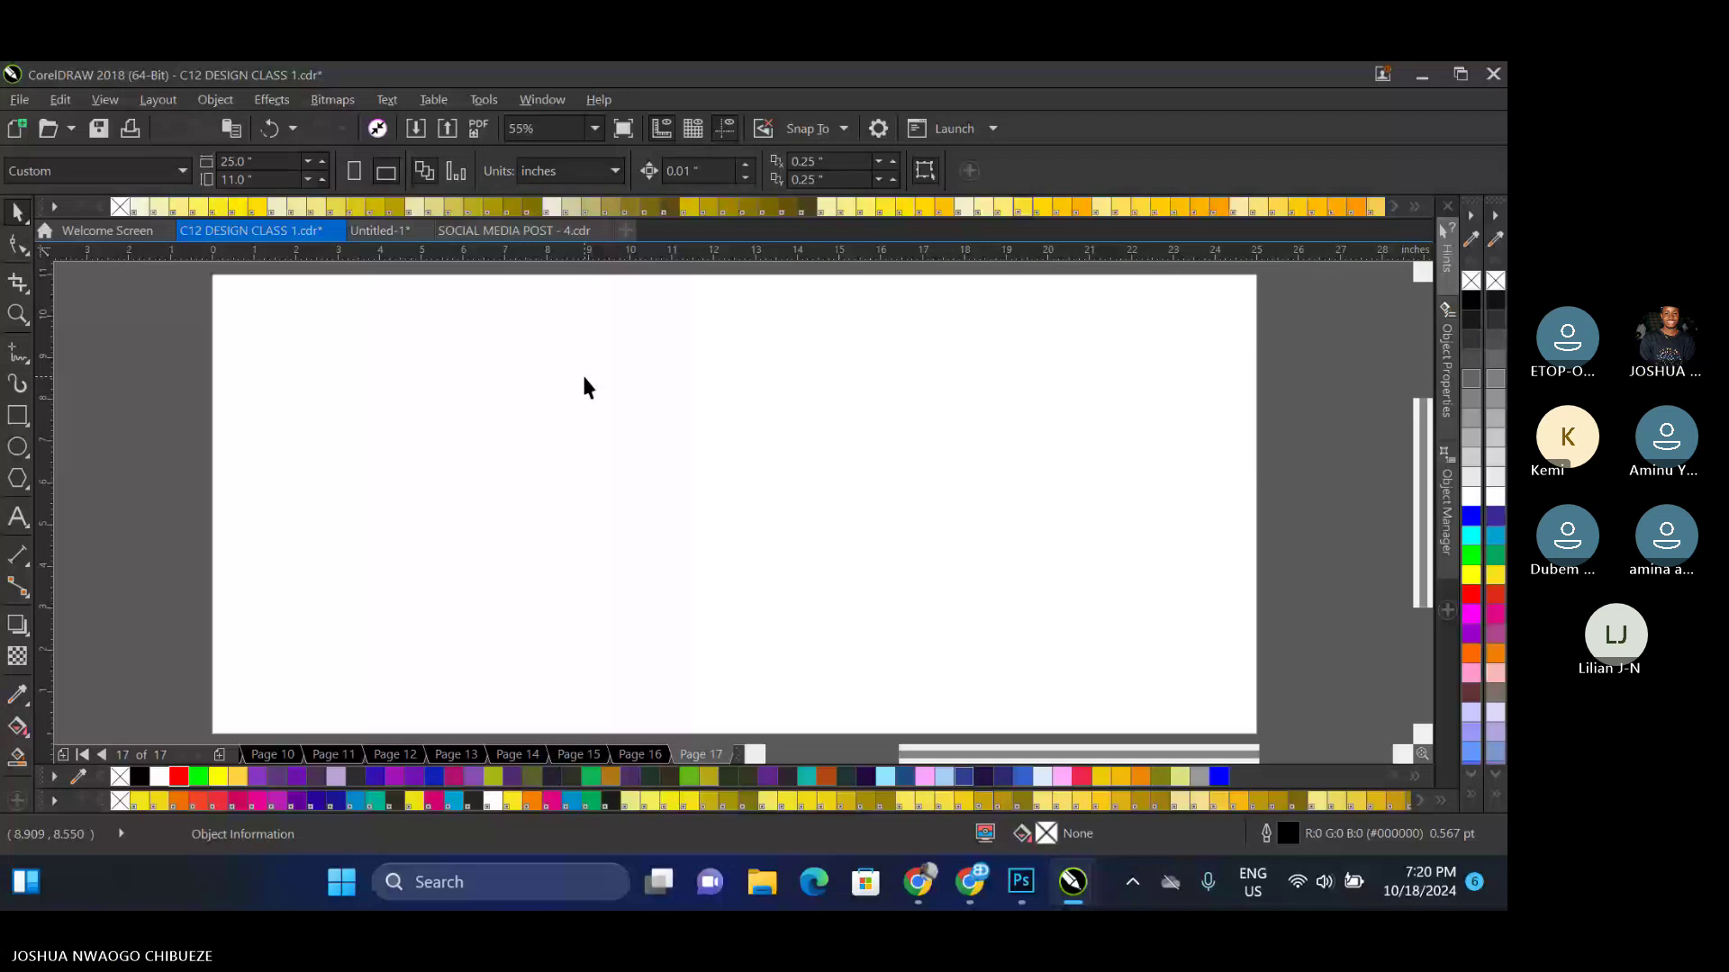
pyautogui.hotkey('ctrl', 'v')
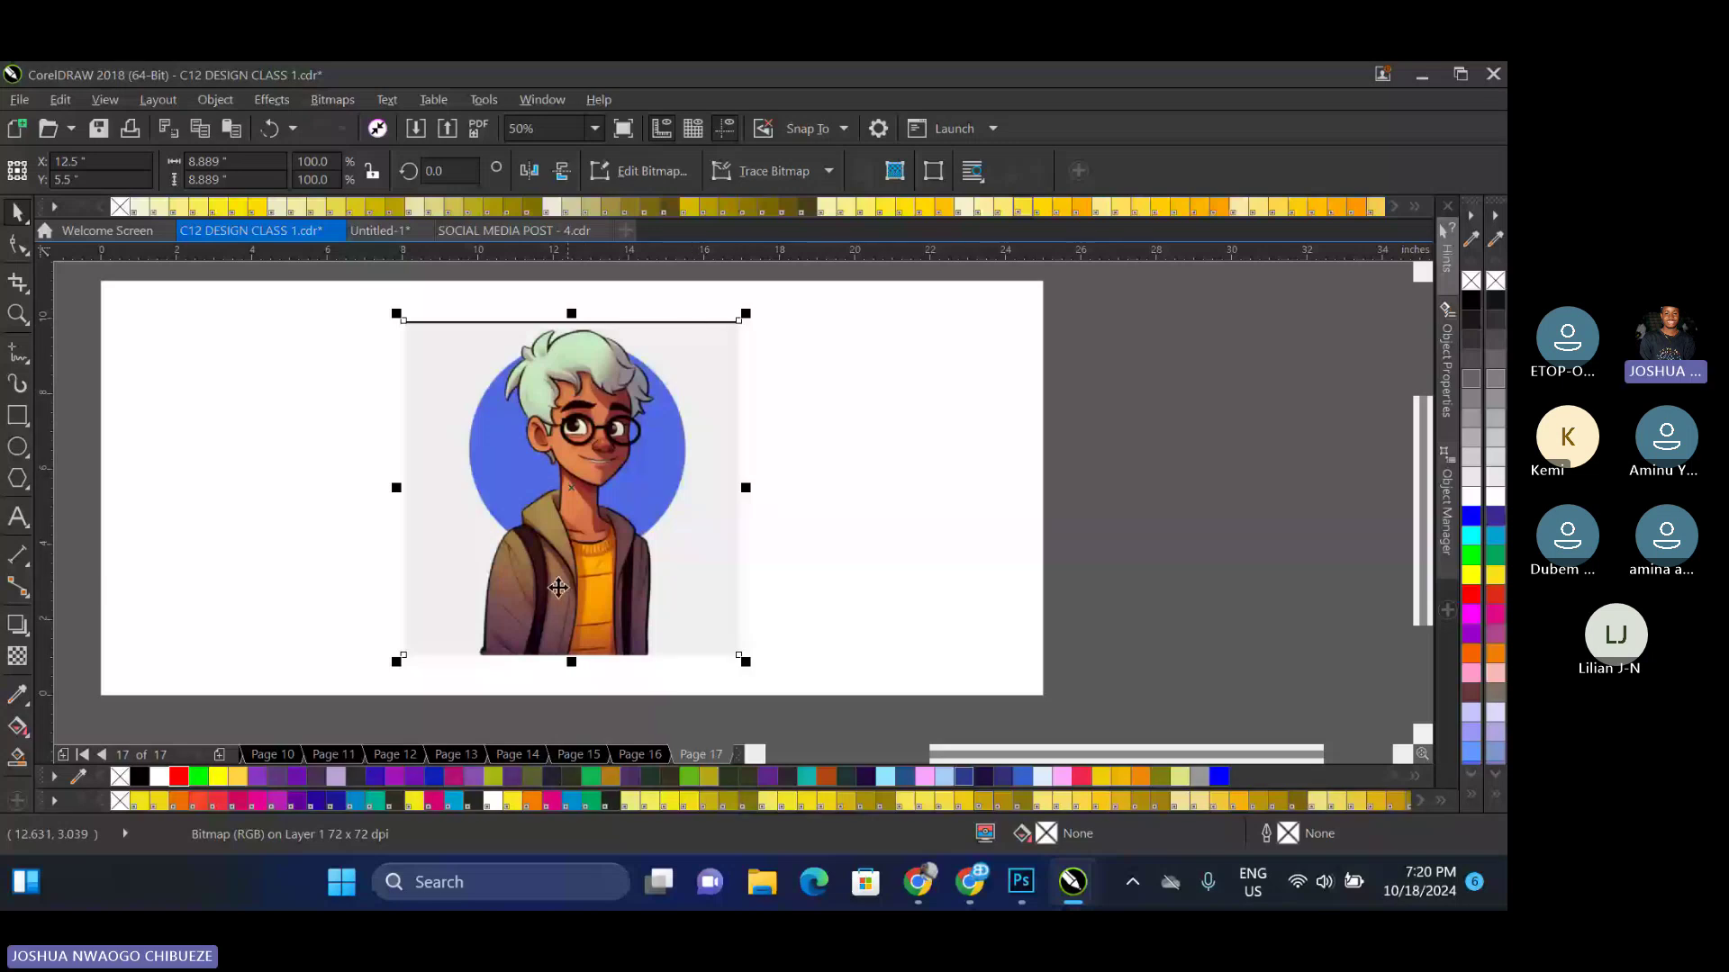
# Draw a rectangle about 3.98 by 2.75 inches around the cartoon character's hair on page 17
pyautogui.scroll(3, 558, 587)
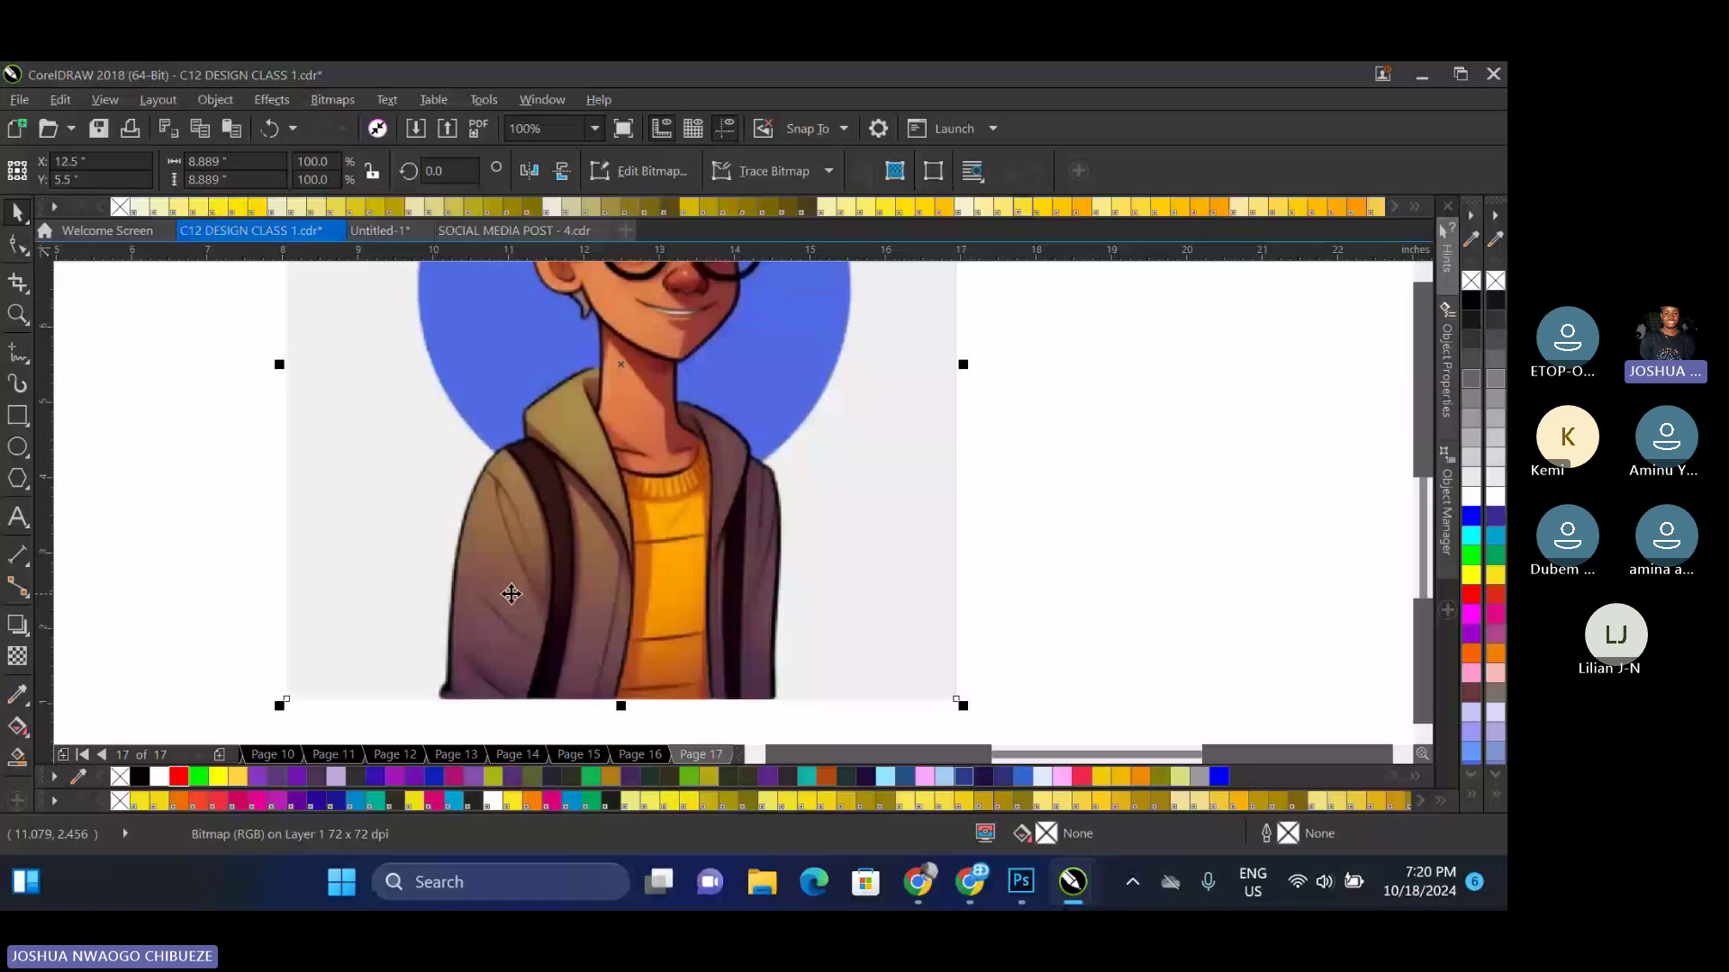
pyautogui.scroll(3, 490, 349)
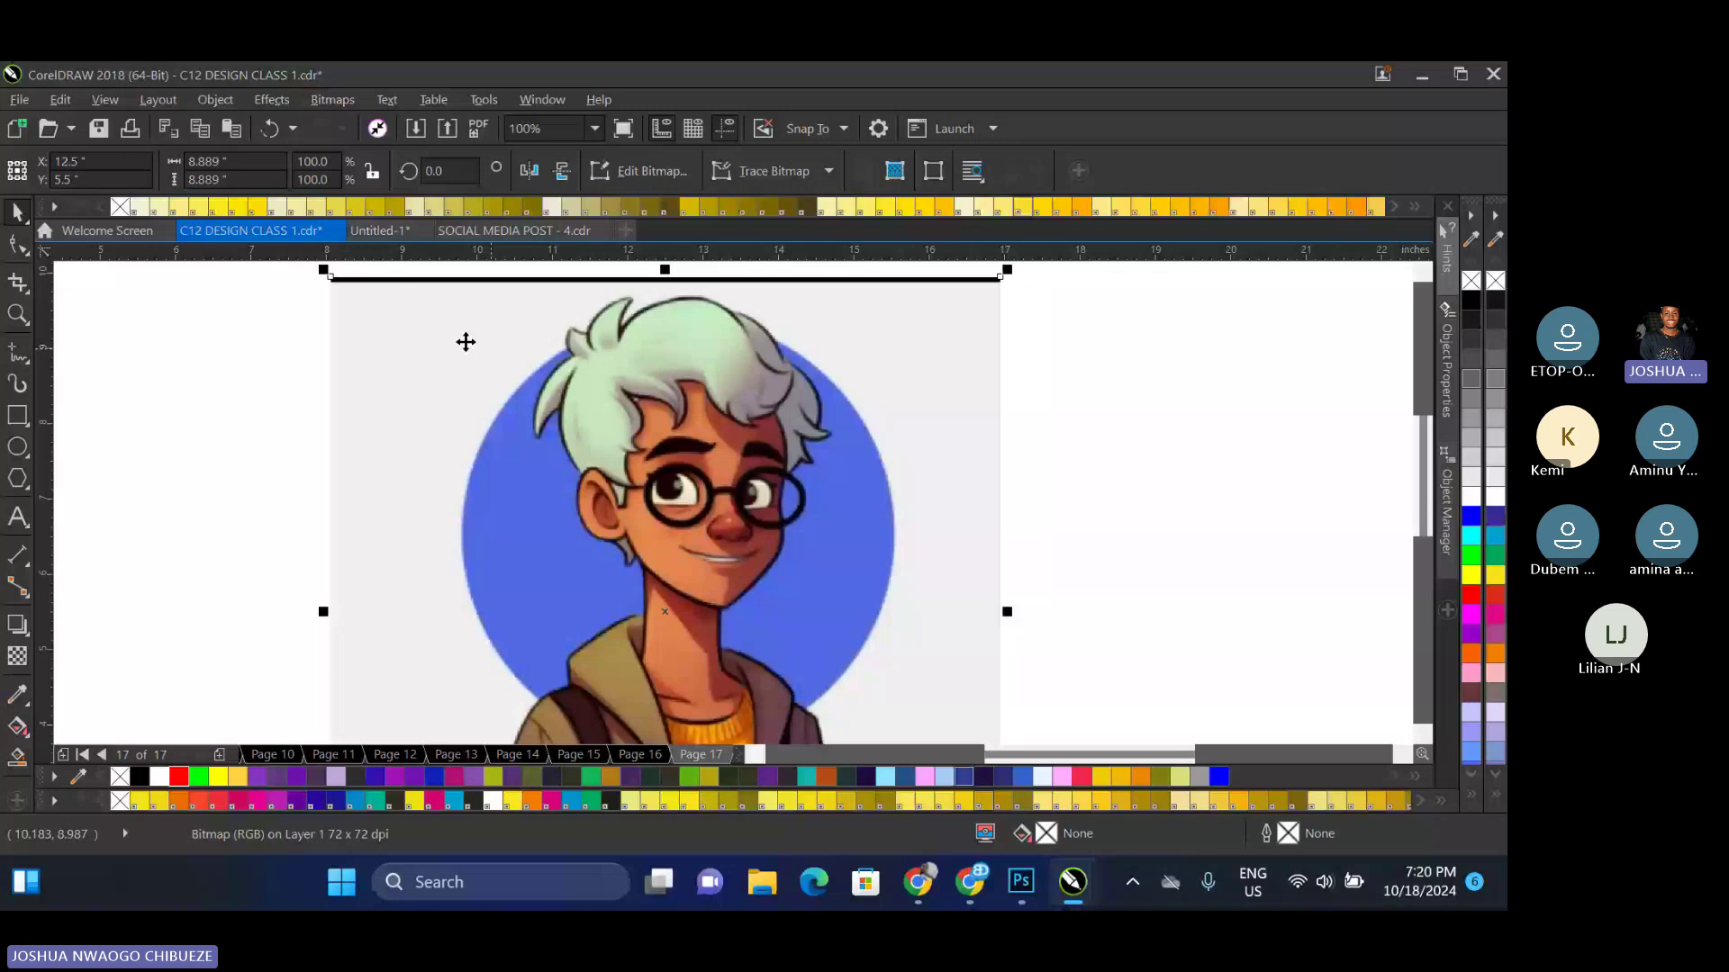
pyautogui.scroll(-2, 773, 446)
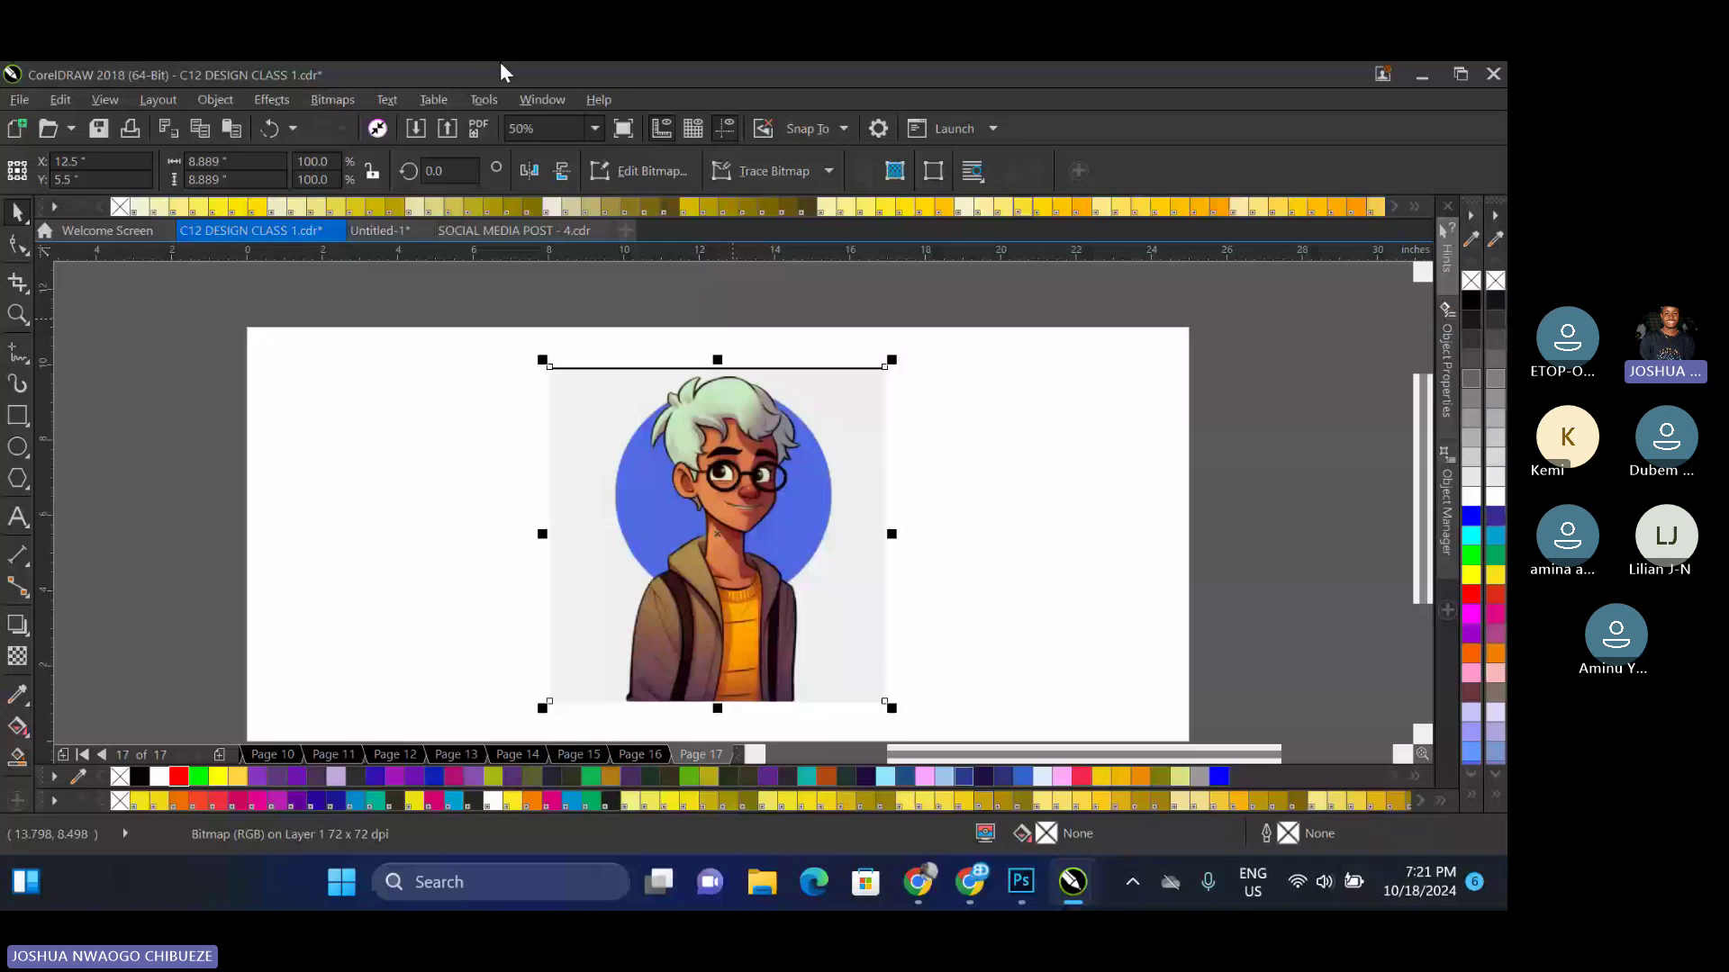
pyautogui.click(899, 380)
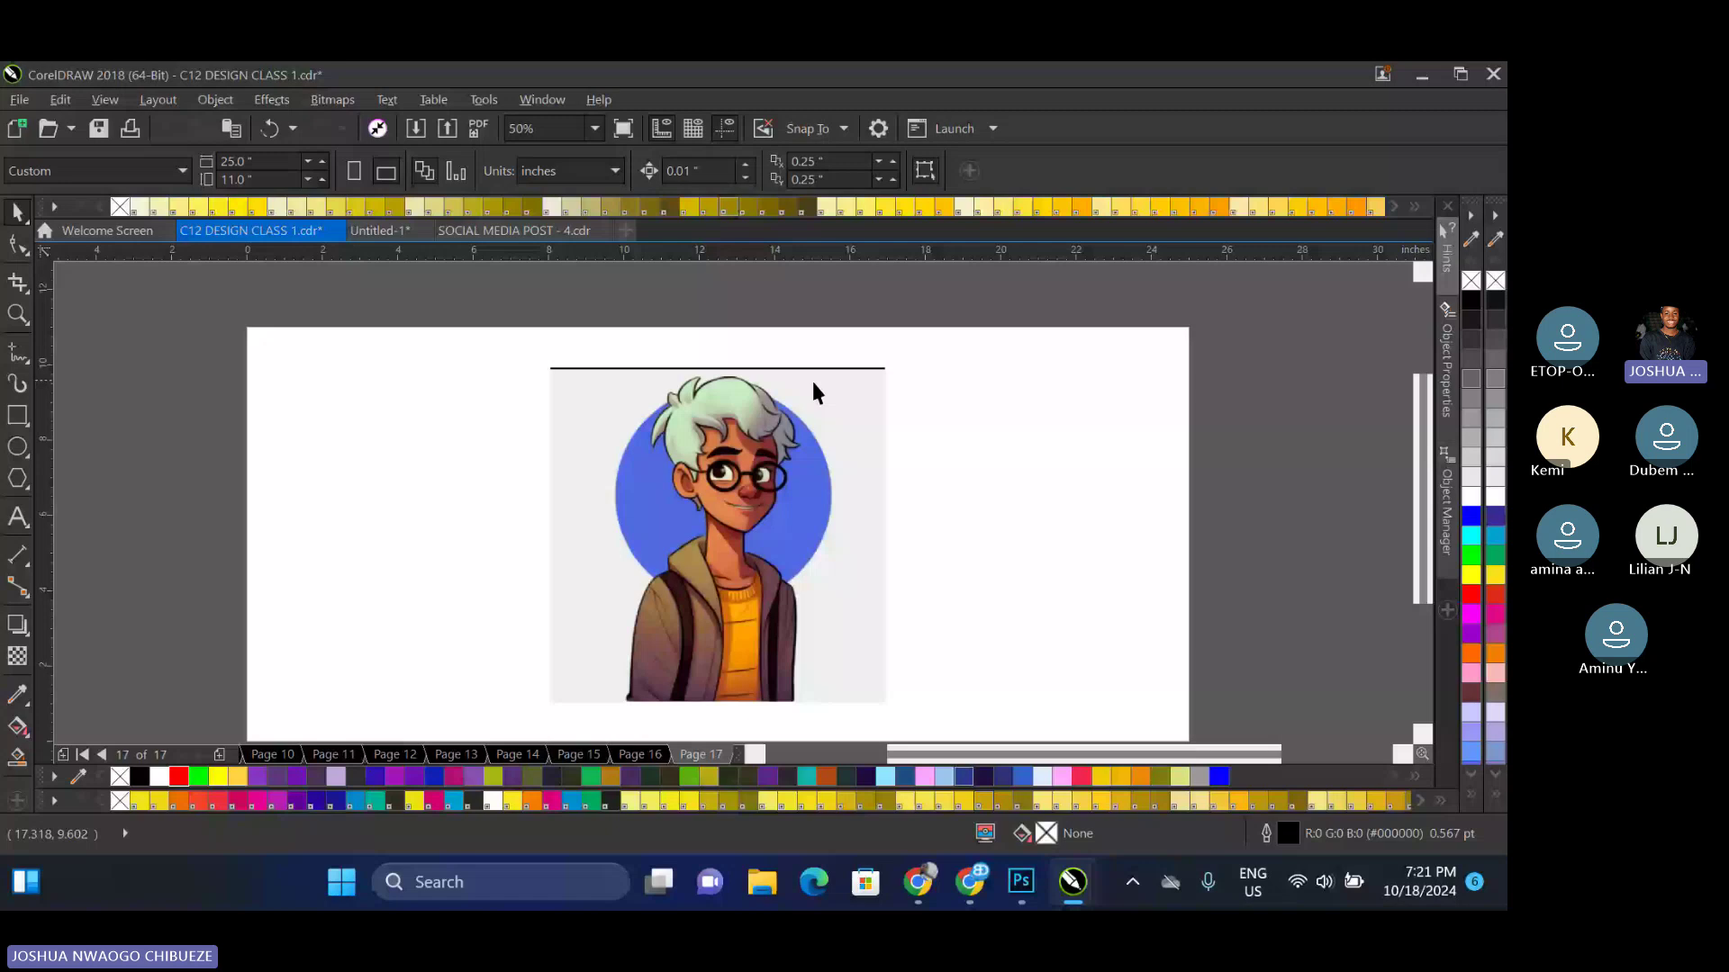
pyautogui.scroll(2, 810, 388)
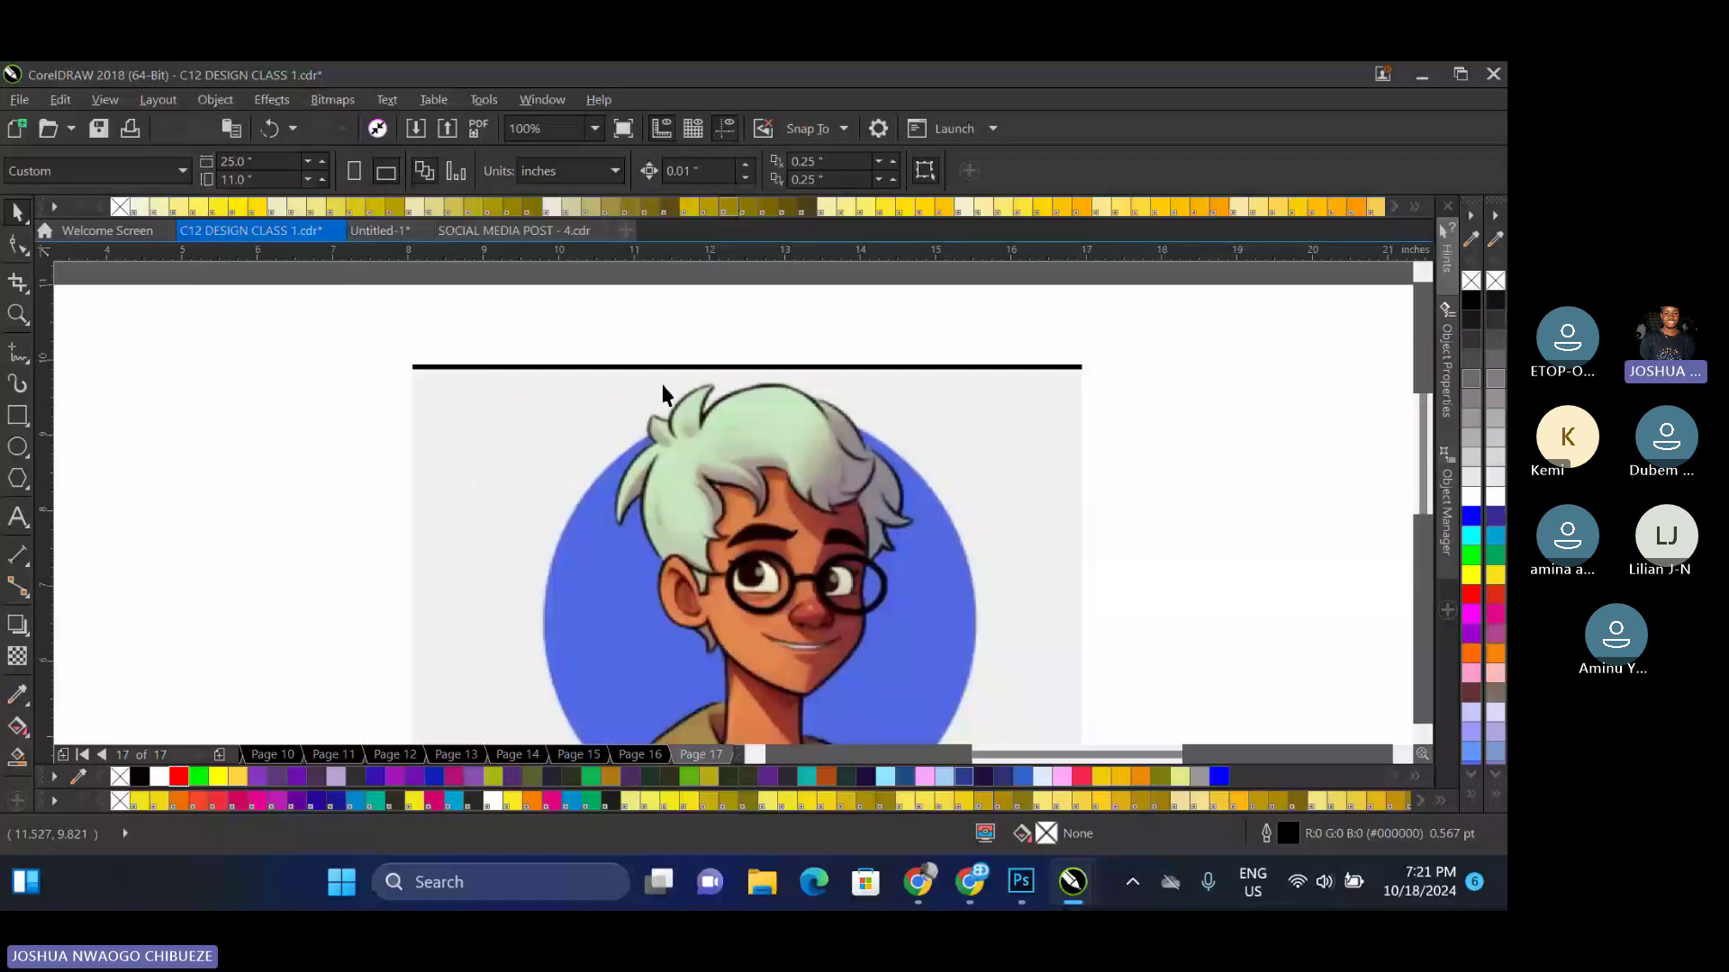
pyautogui.moveTo(593, 413); pyautogui.dragTo(577, 359)
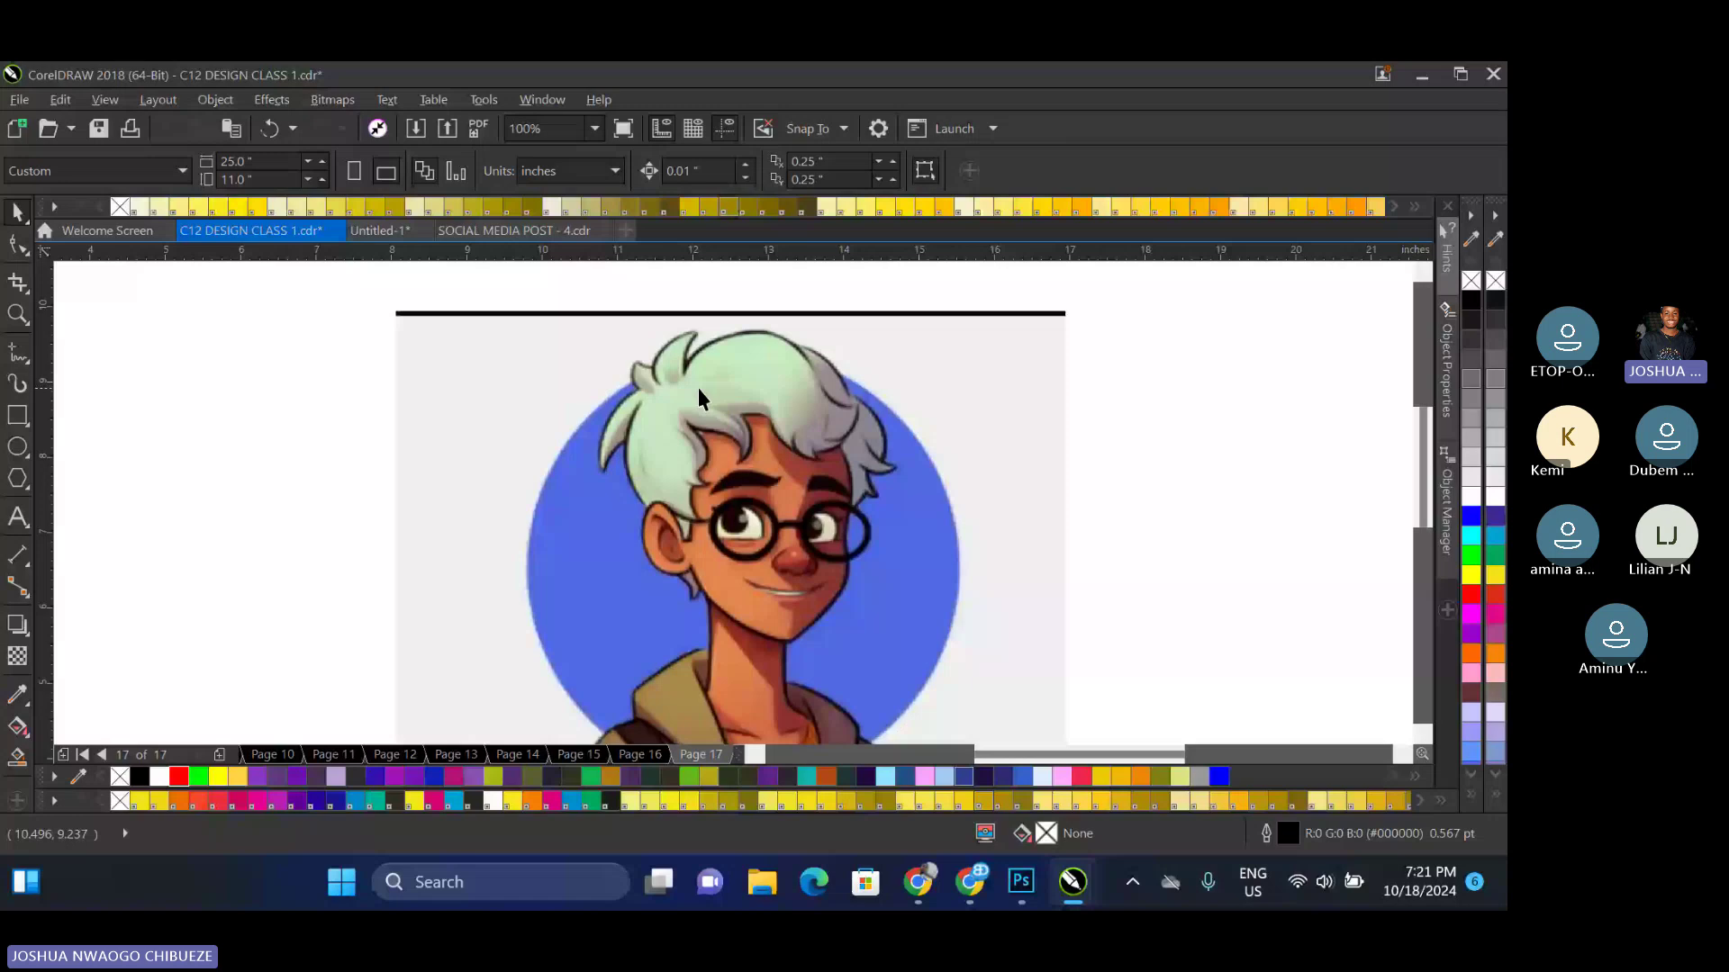
pyautogui.scroll(2, 698, 396)
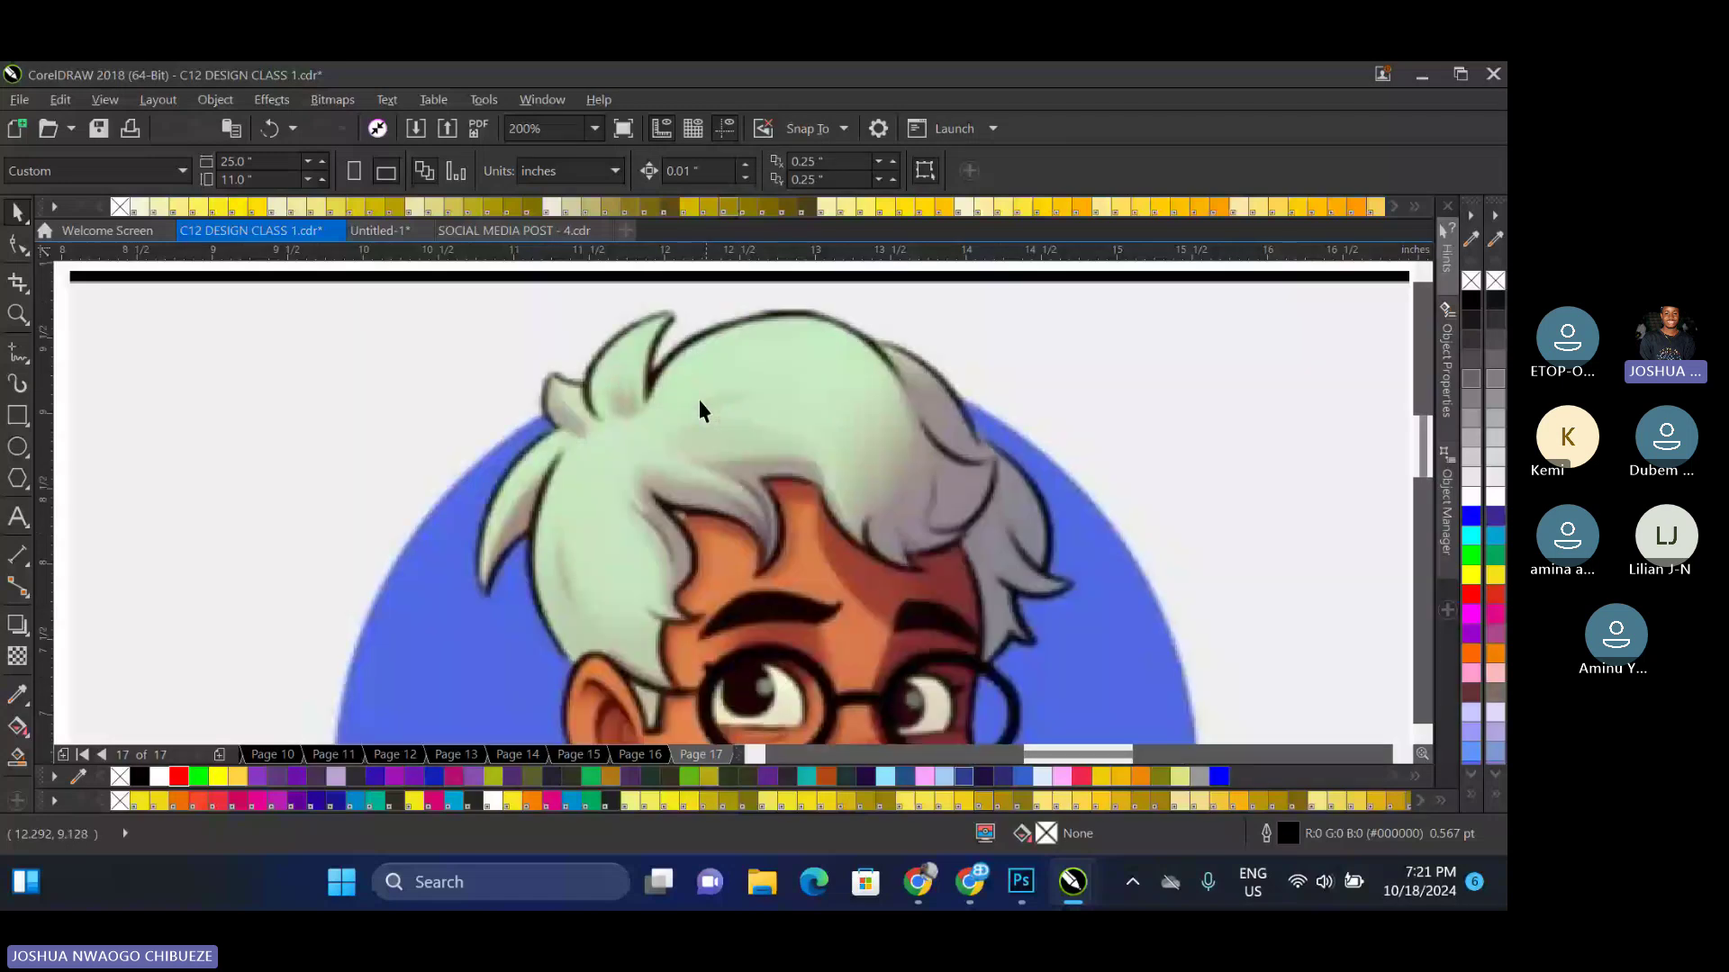
pyautogui.click(29, 425)
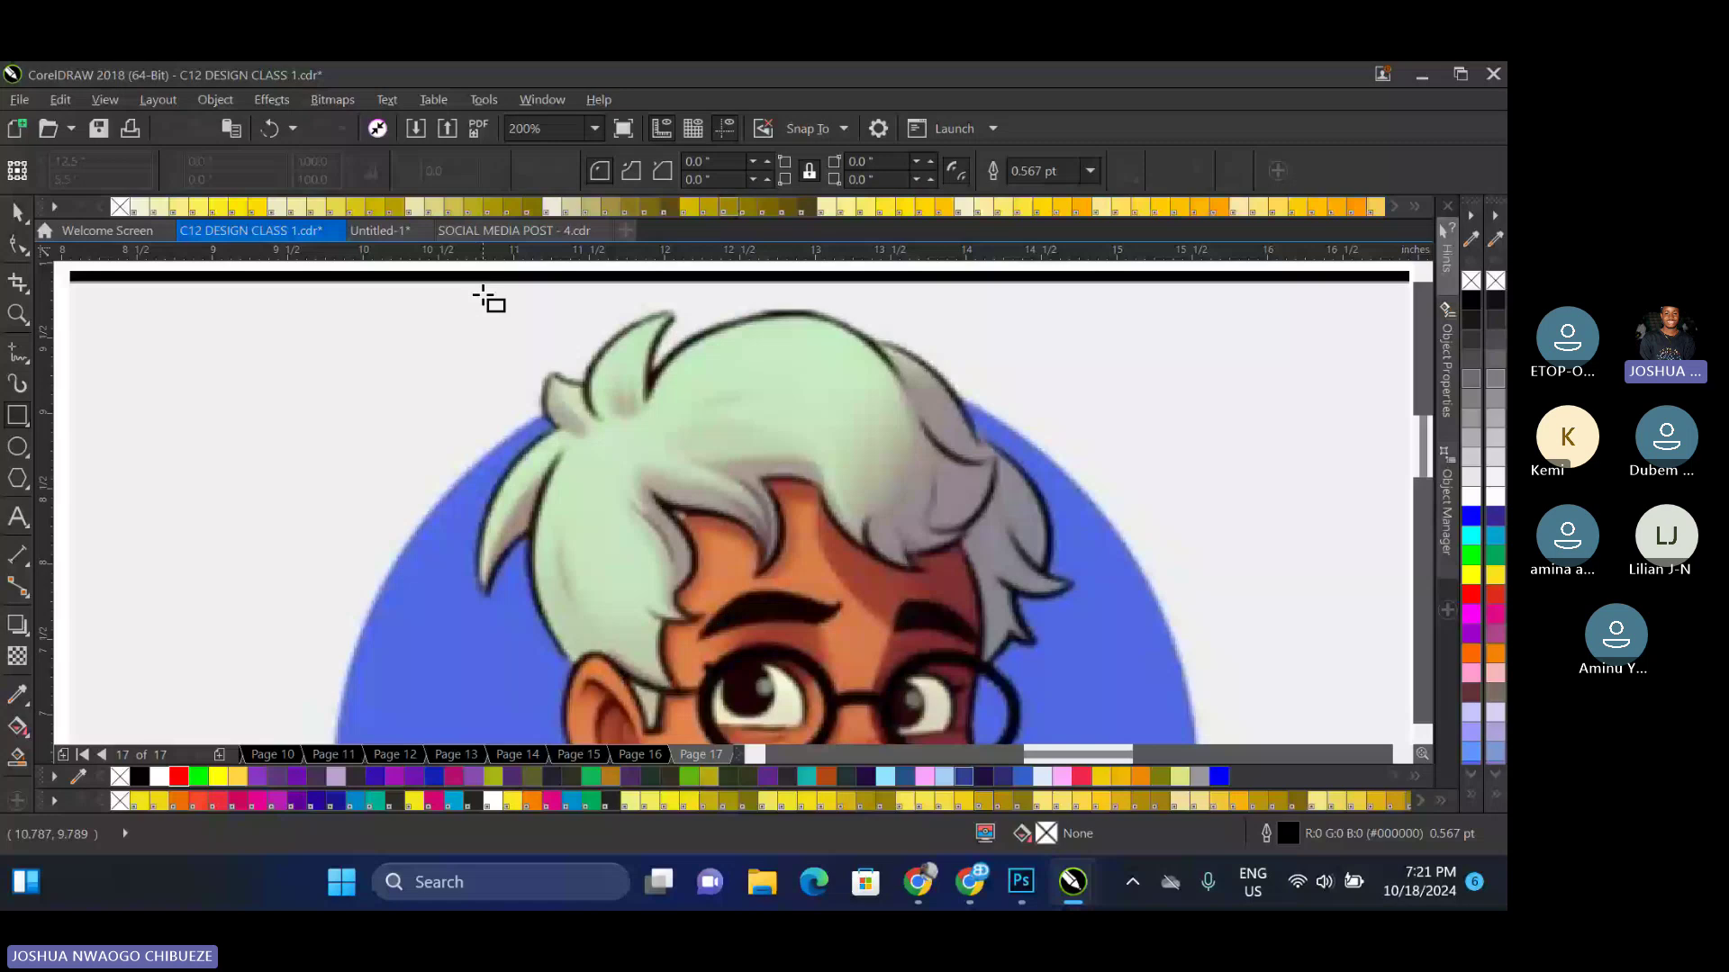
pyautogui.moveTo(485, 298); pyautogui.dragTo(1063, 711)
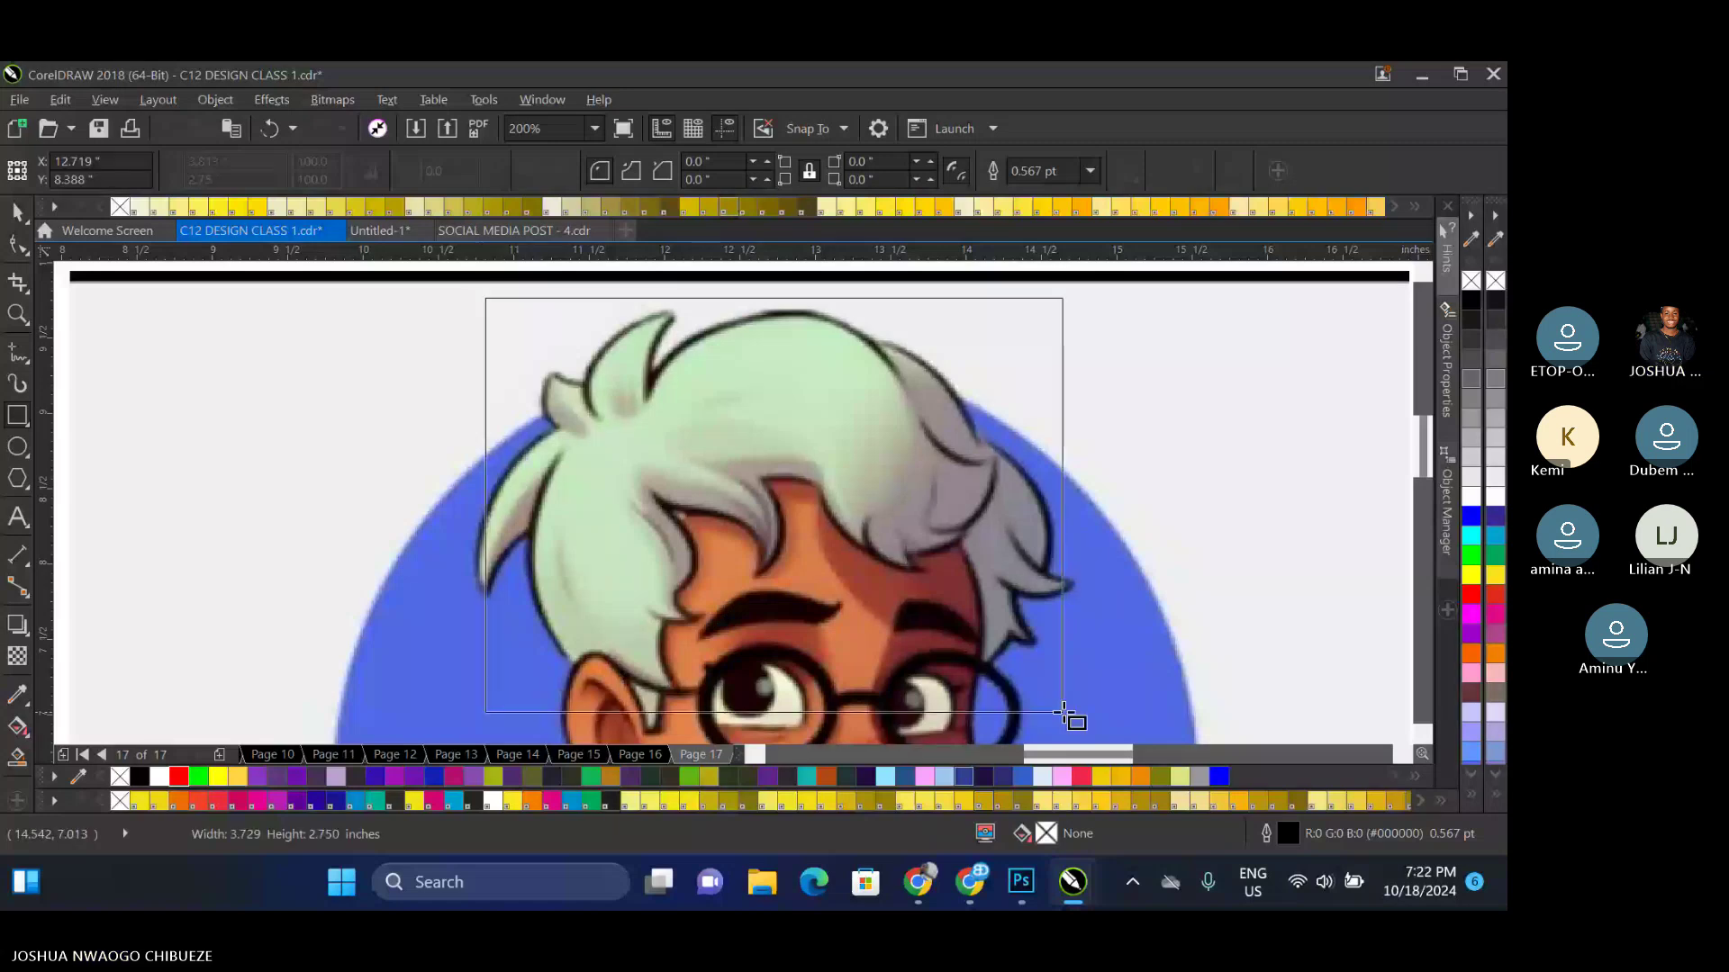
pyautogui.moveTo(1064, 711); pyautogui.dragTo(1072, 711)
pyautogui.press('space')
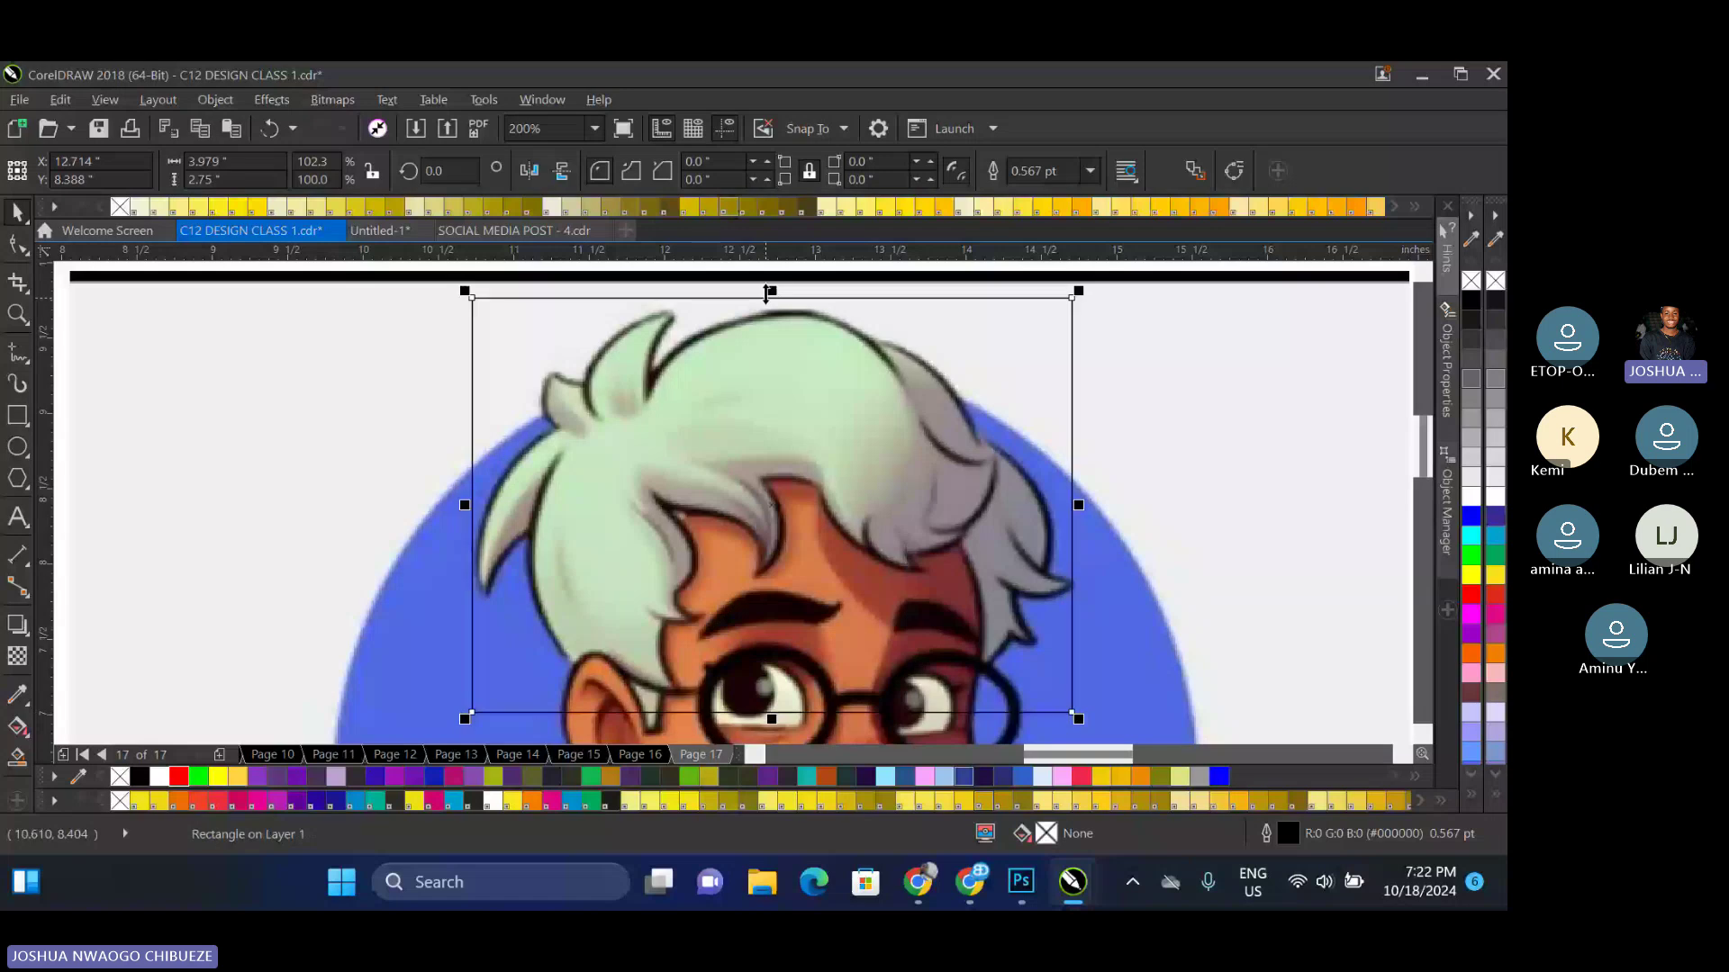
# Fit the rectangle's upper and lower edges to the hair, making it about 2.81 inches high
pyautogui.moveTo(767, 292); pyautogui.dragTo(784, 311)
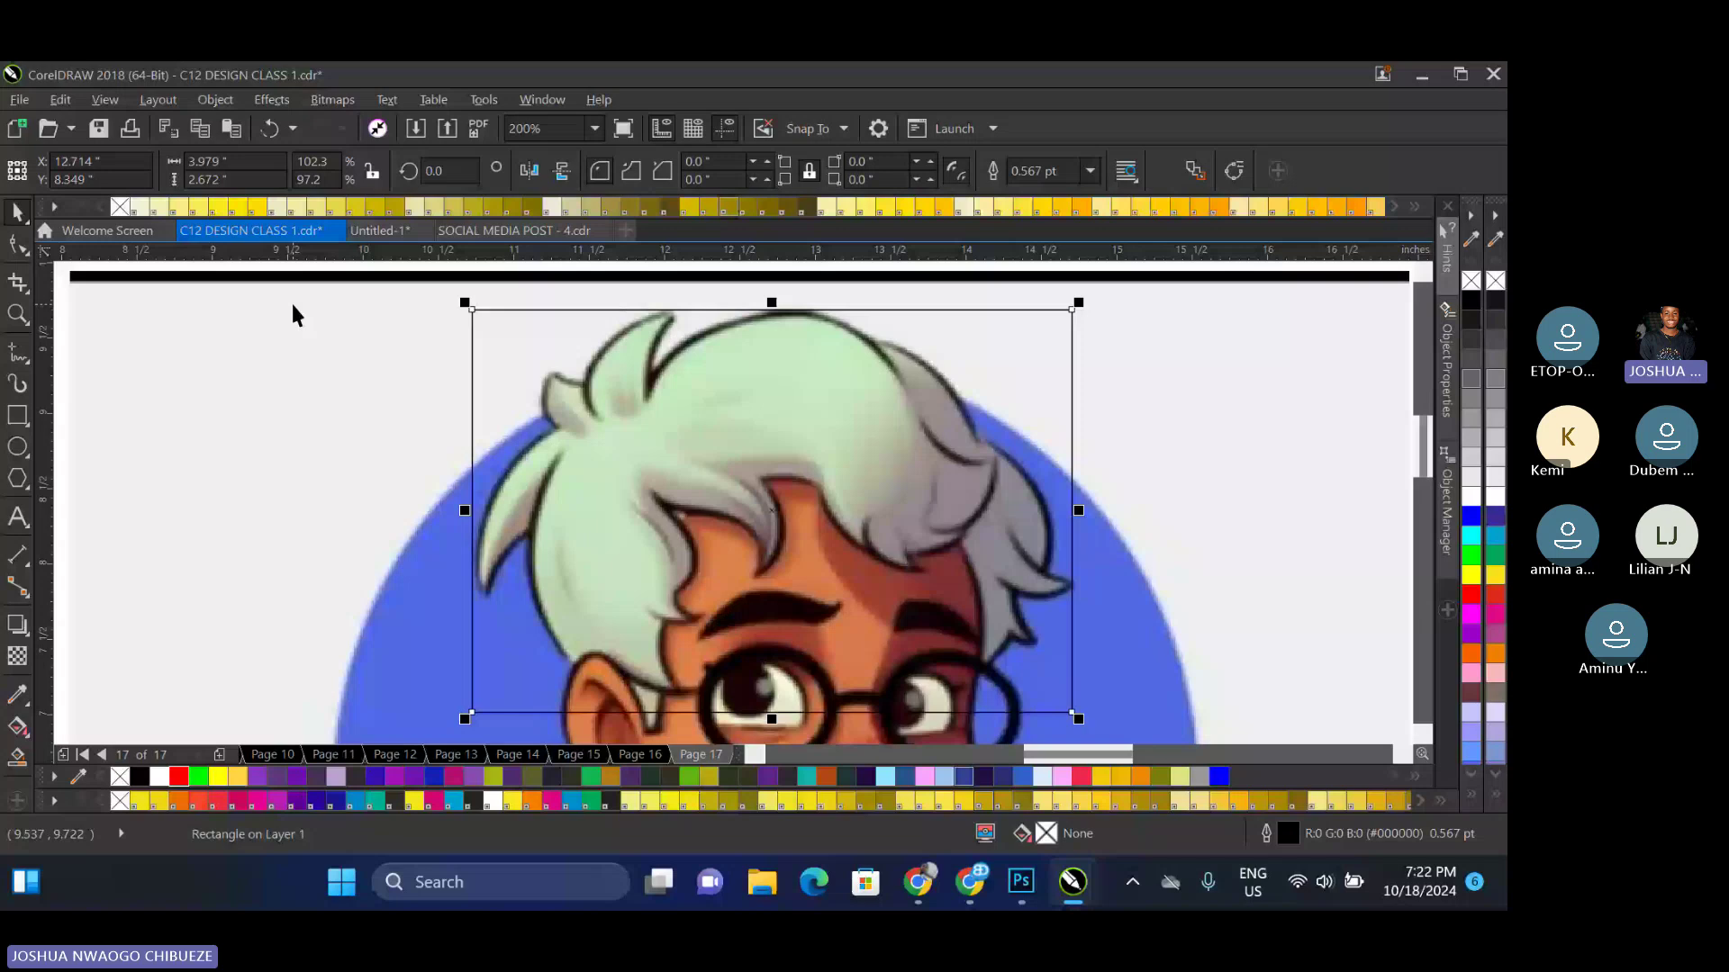
pyautogui.moveTo(772, 719); pyautogui.dragTo(800, 641)
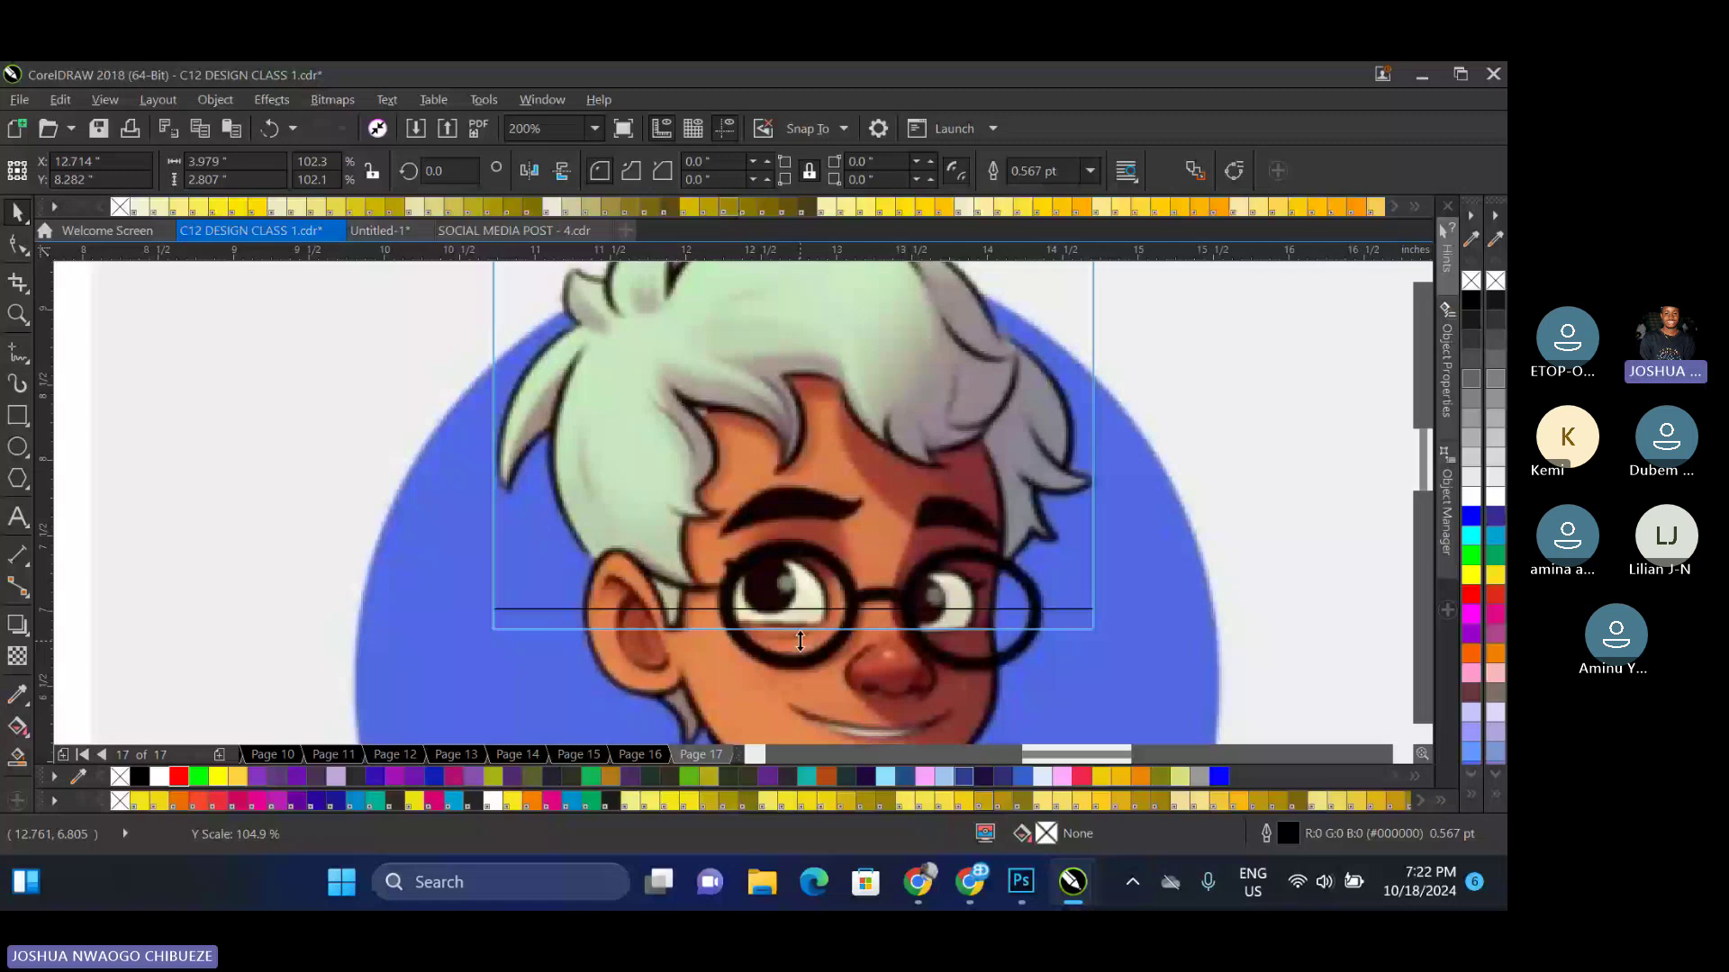
pyautogui.moveTo(800, 641); pyautogui.dragTo(801, 643)
# Convert the rectangle to curves and replace its two upper corner nodes with nodes at the crown and both sides of the hair
pyautogui.press('F10')
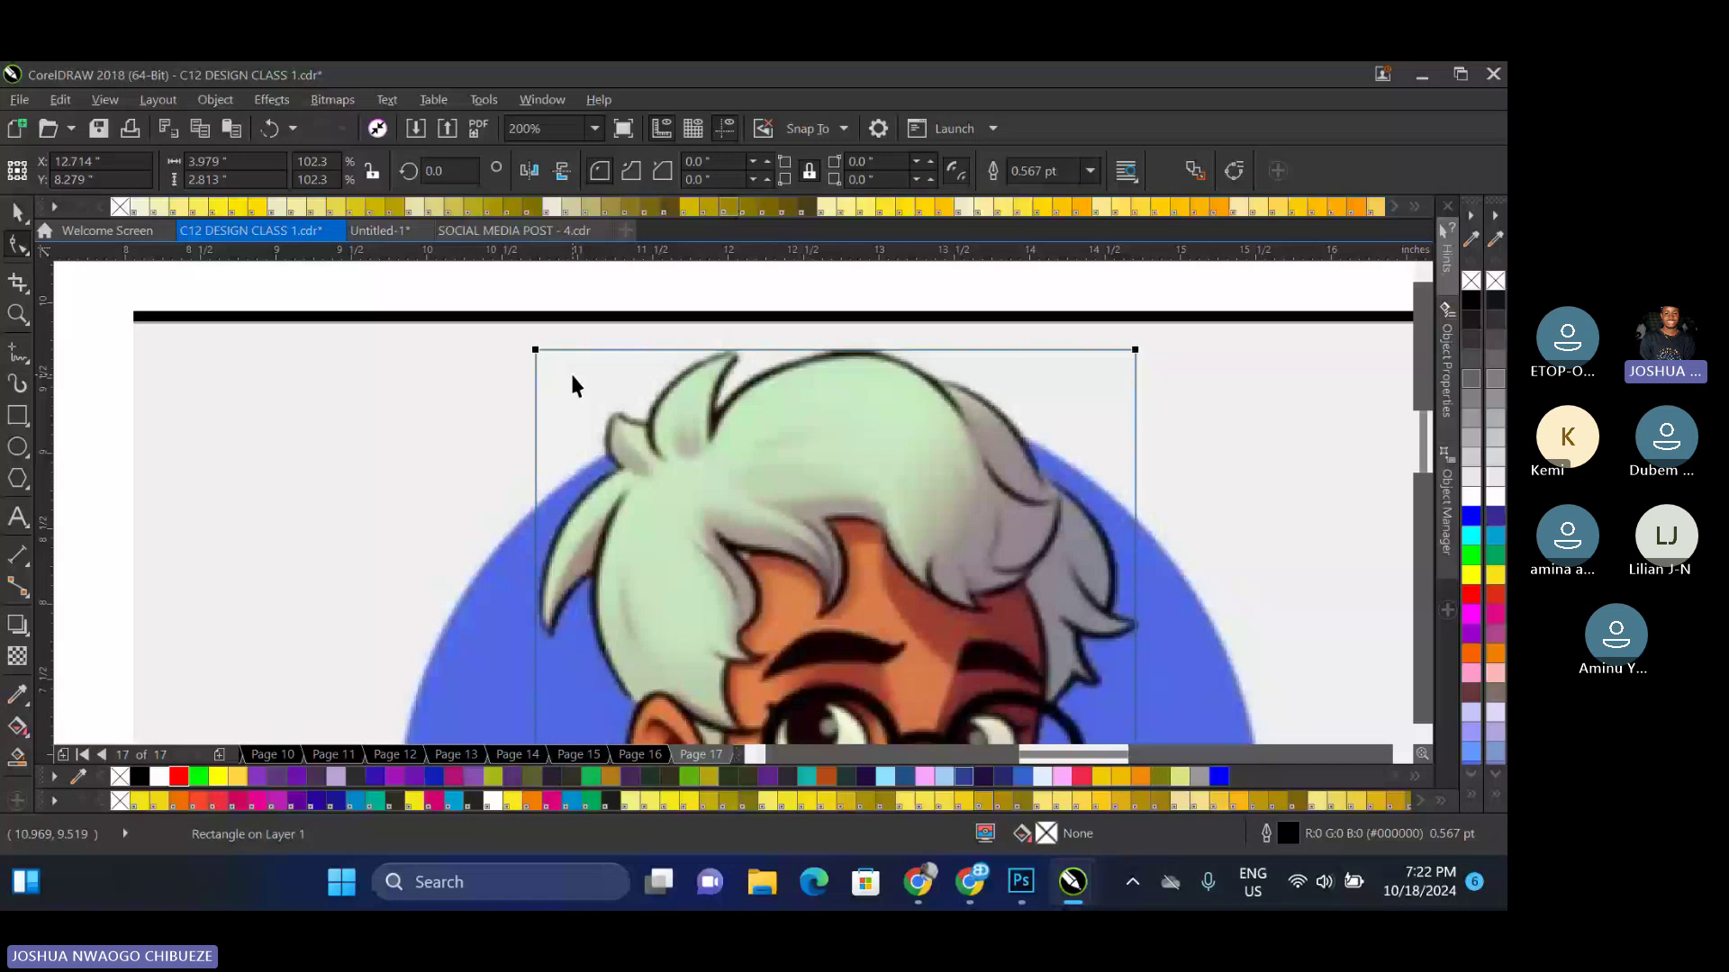
pyautogui.hotkey('ctrl', 'q')
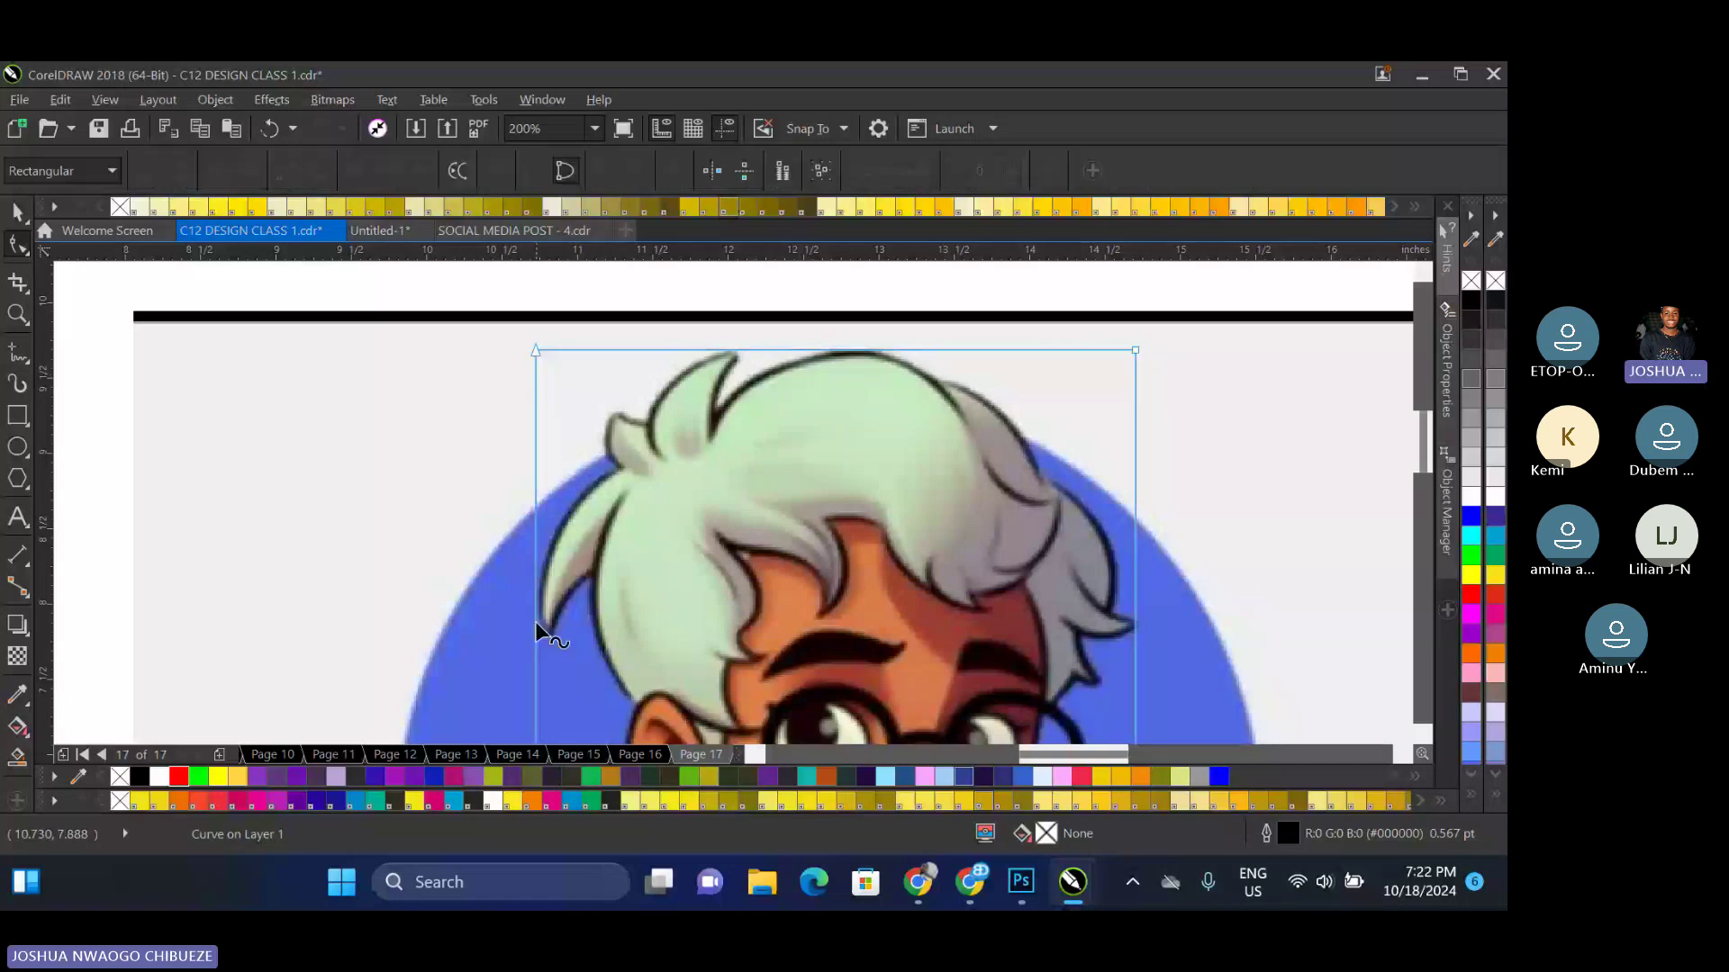
pyautogui.doubleClick(535, 622)
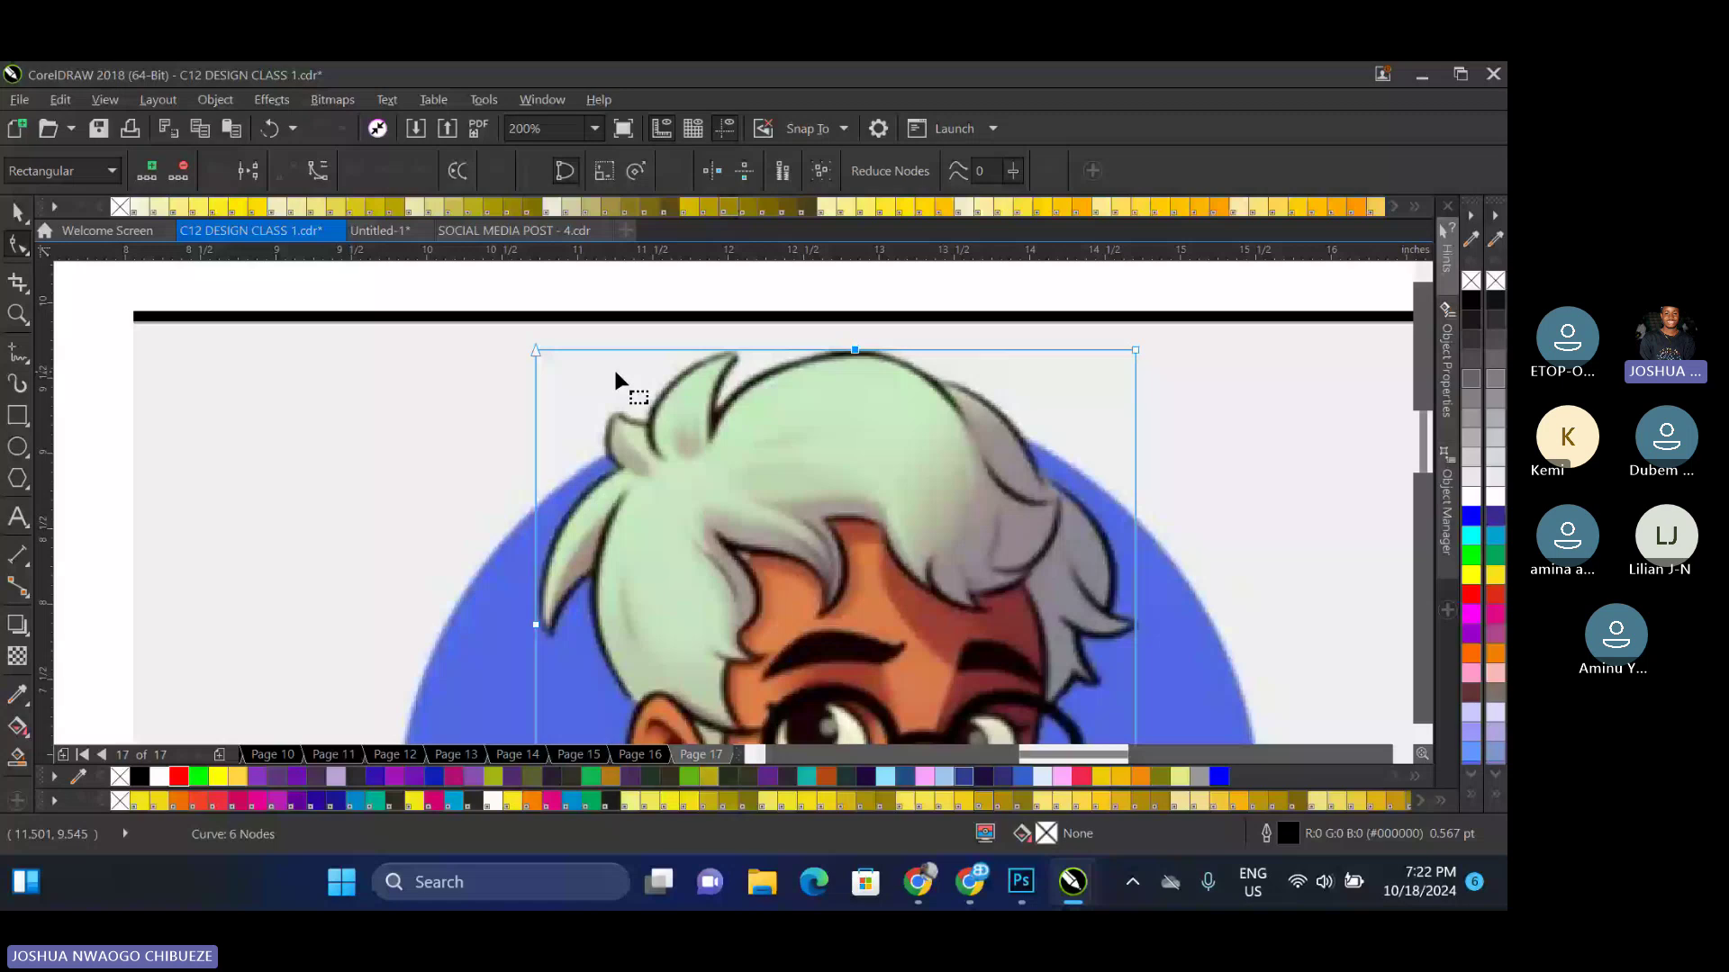
pyautogui.doubleClick(533, 349)
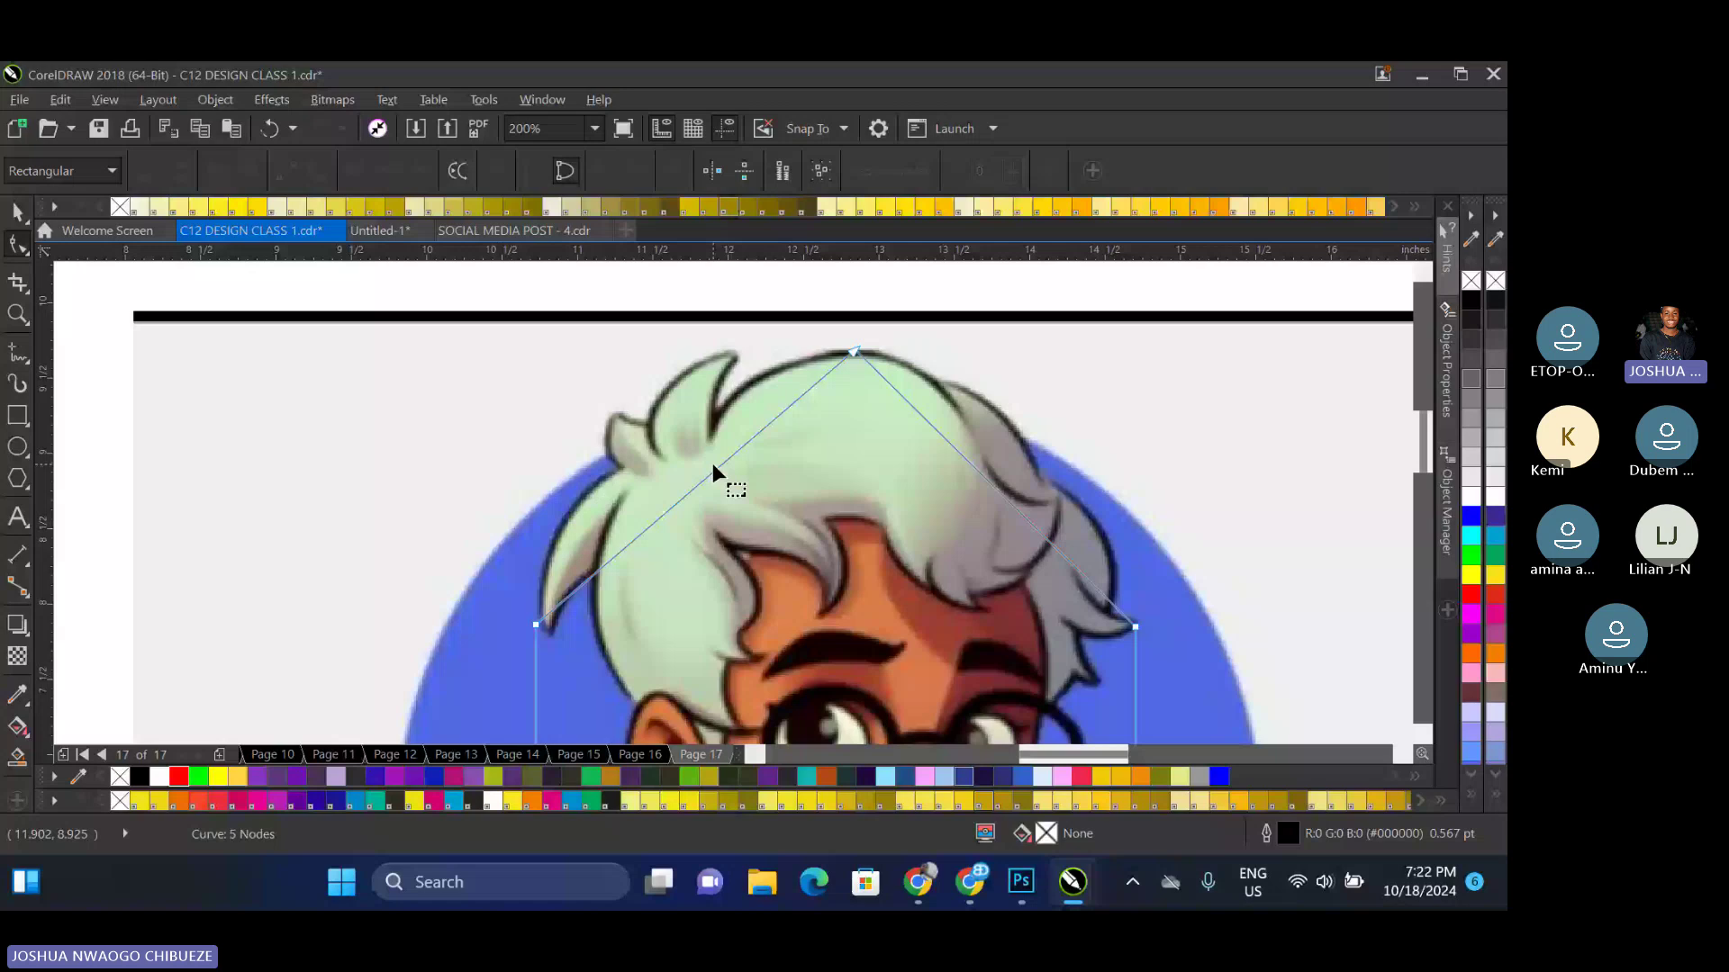
# Add and position nodes along the upper-left hair outline, from the notch beside the crown over the tufts to the left tip
pyautogui.moveTo(711, 463); pyautogui.dragTo(710, 430)
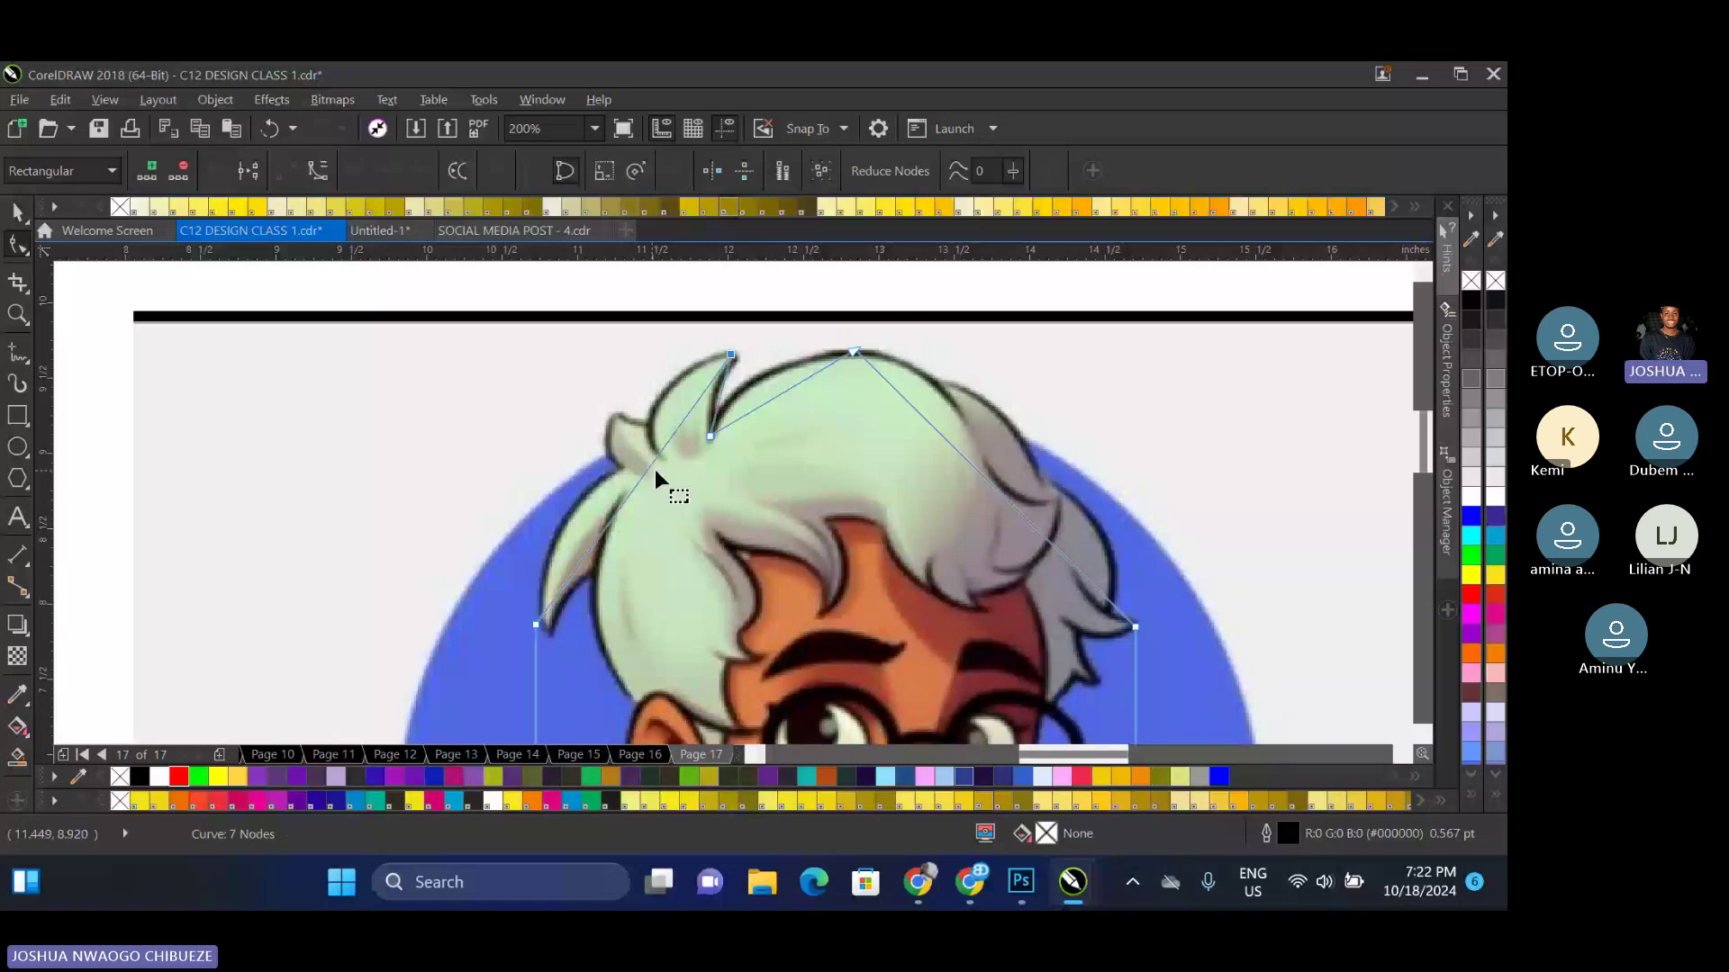
pyautogui.doubleClick(657, 452)
pyautogui.moveTo(657, 451); pyautogui.dragTo(616, 414)
pyautogui.doubleClick(620, 472)
pyautogui.moveTo(585, 495); pyautogui.dragTo(621, 470)
pyautogui.moveTo(538, 624); pyautogui.dragTo(549, 632)
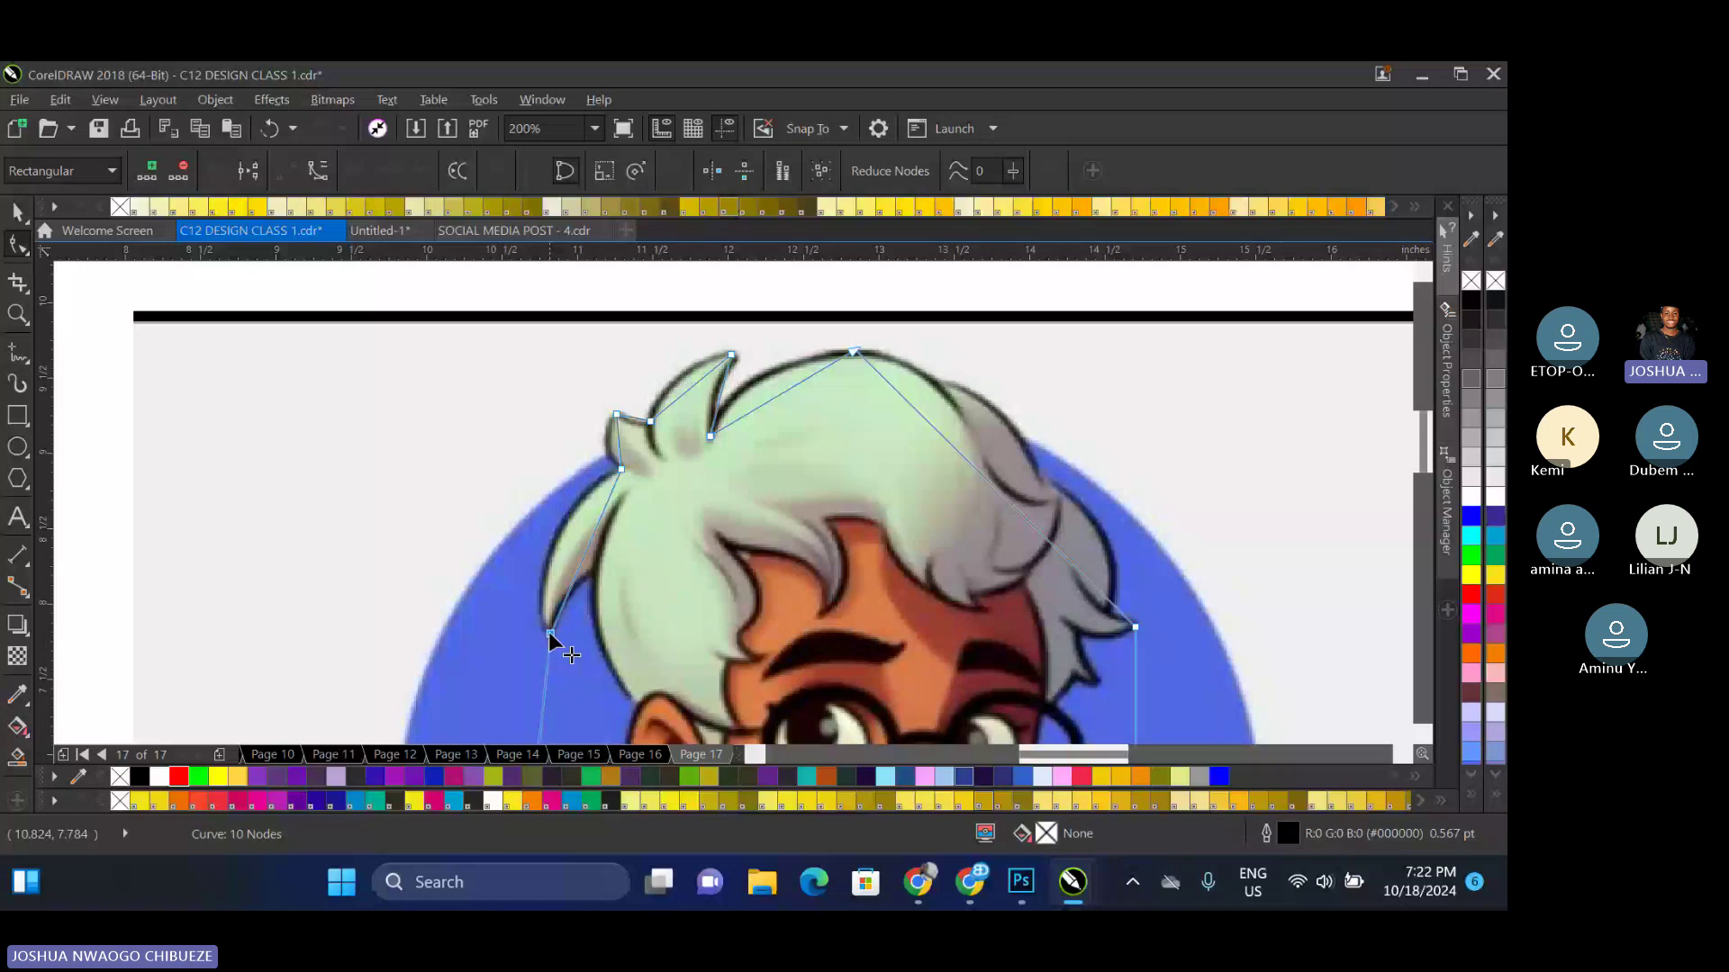
# Trace the back of the hair with a new node above the left tip and move the lower-left corner node to the ear
pyautogui.doubleClick(545, 673)
pyautogui.moveTo(545, 672); pyautogui.dragTo(605, 581)
pyautogui.scroll(-1, 601, 564)
pyautogui.moveTo(567, 668); pyautogui.dragTo(625, 634)
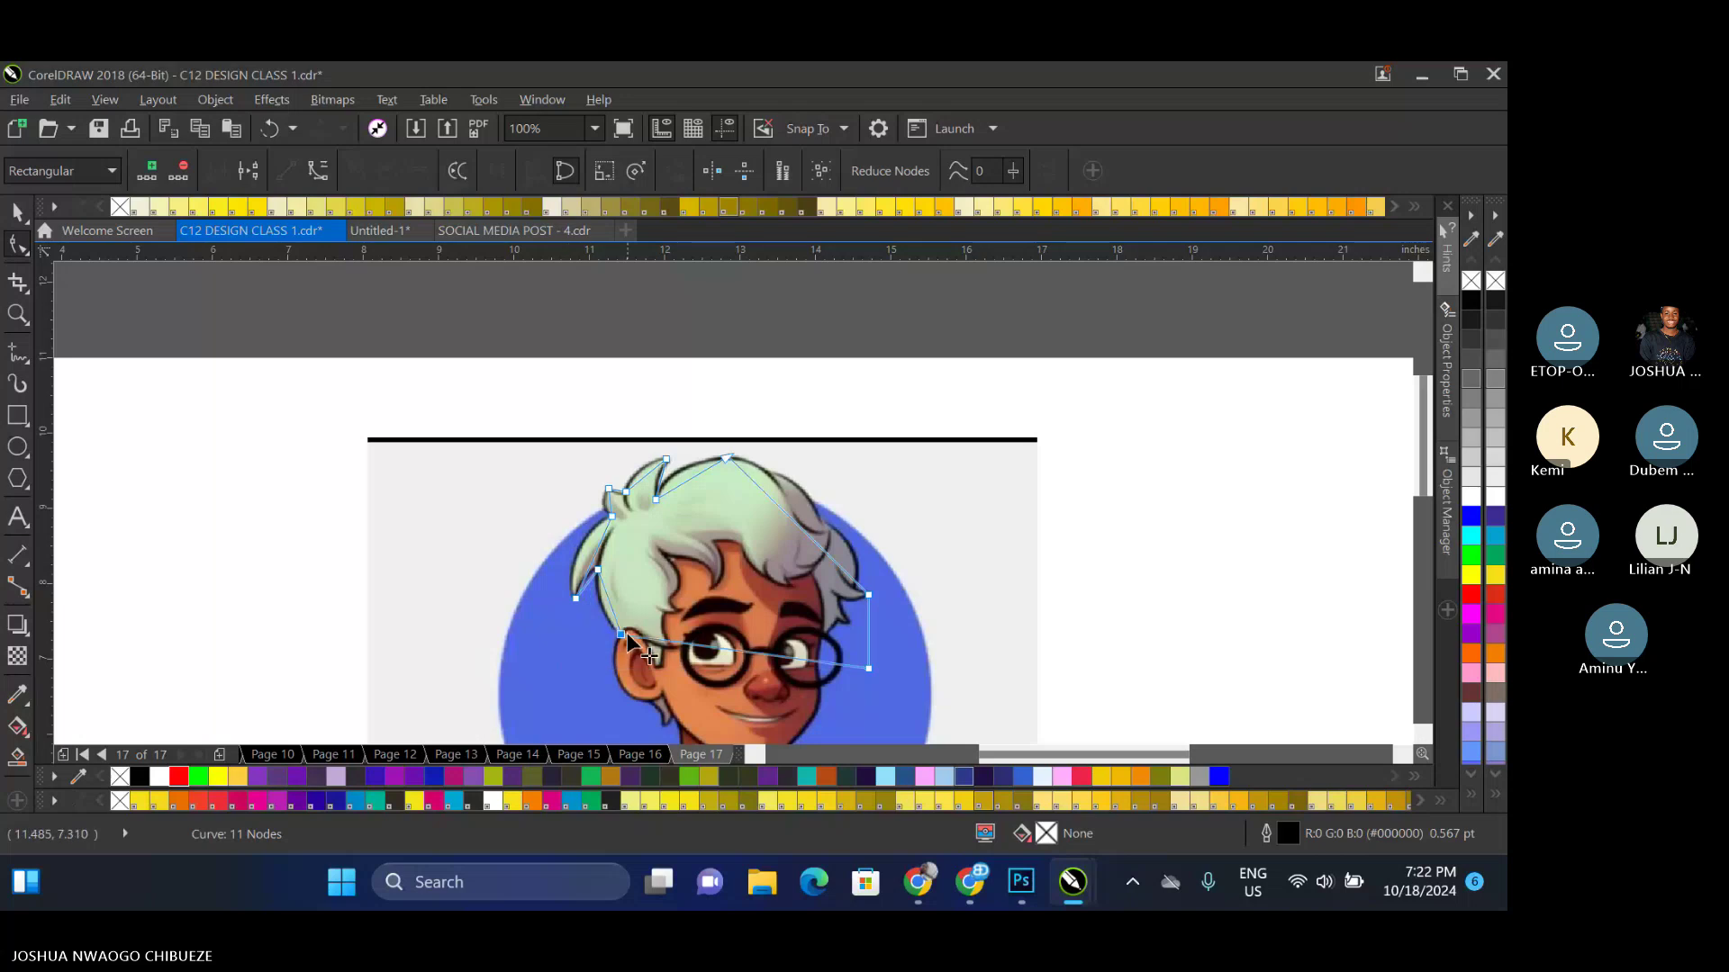
# Trace the sideburn beside the ear by adding and placing nodes around its tip and up to the temple
pyautogui.scroll(1, 628, 635)
pyautogui.scroll(1, 698, 641)
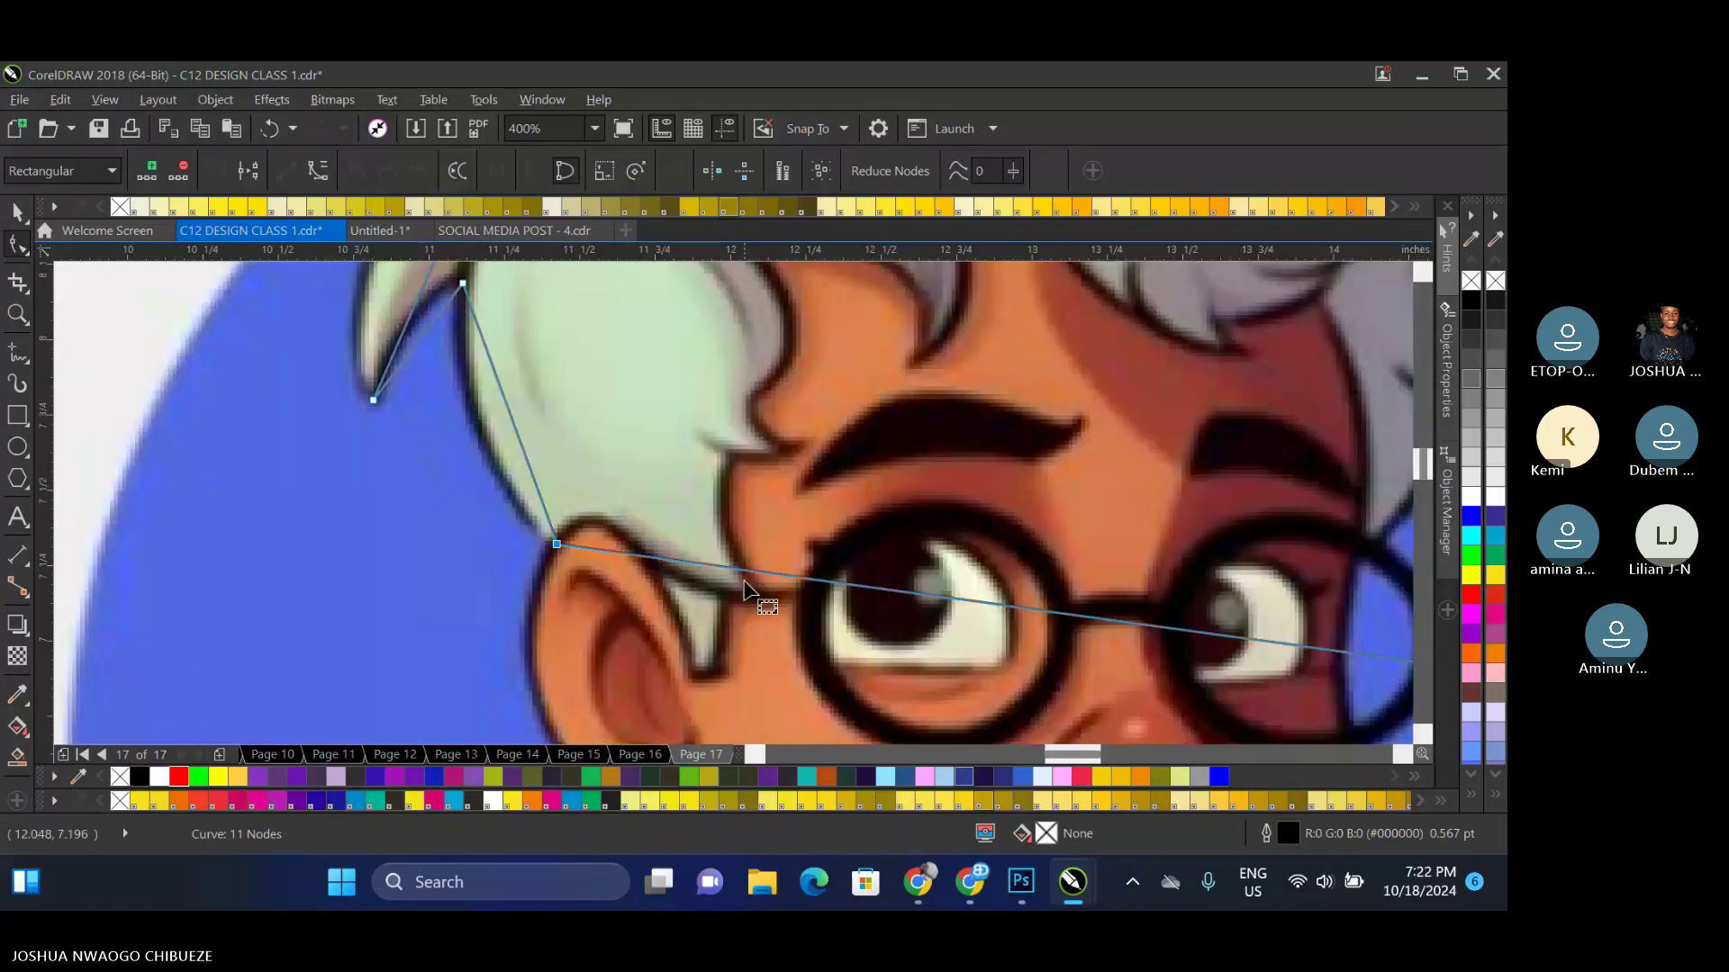
pyautogui.doubleClick(744, 590)
pyautogui.moveTo(744, 590); pyautogui.dragTo(717, 664)
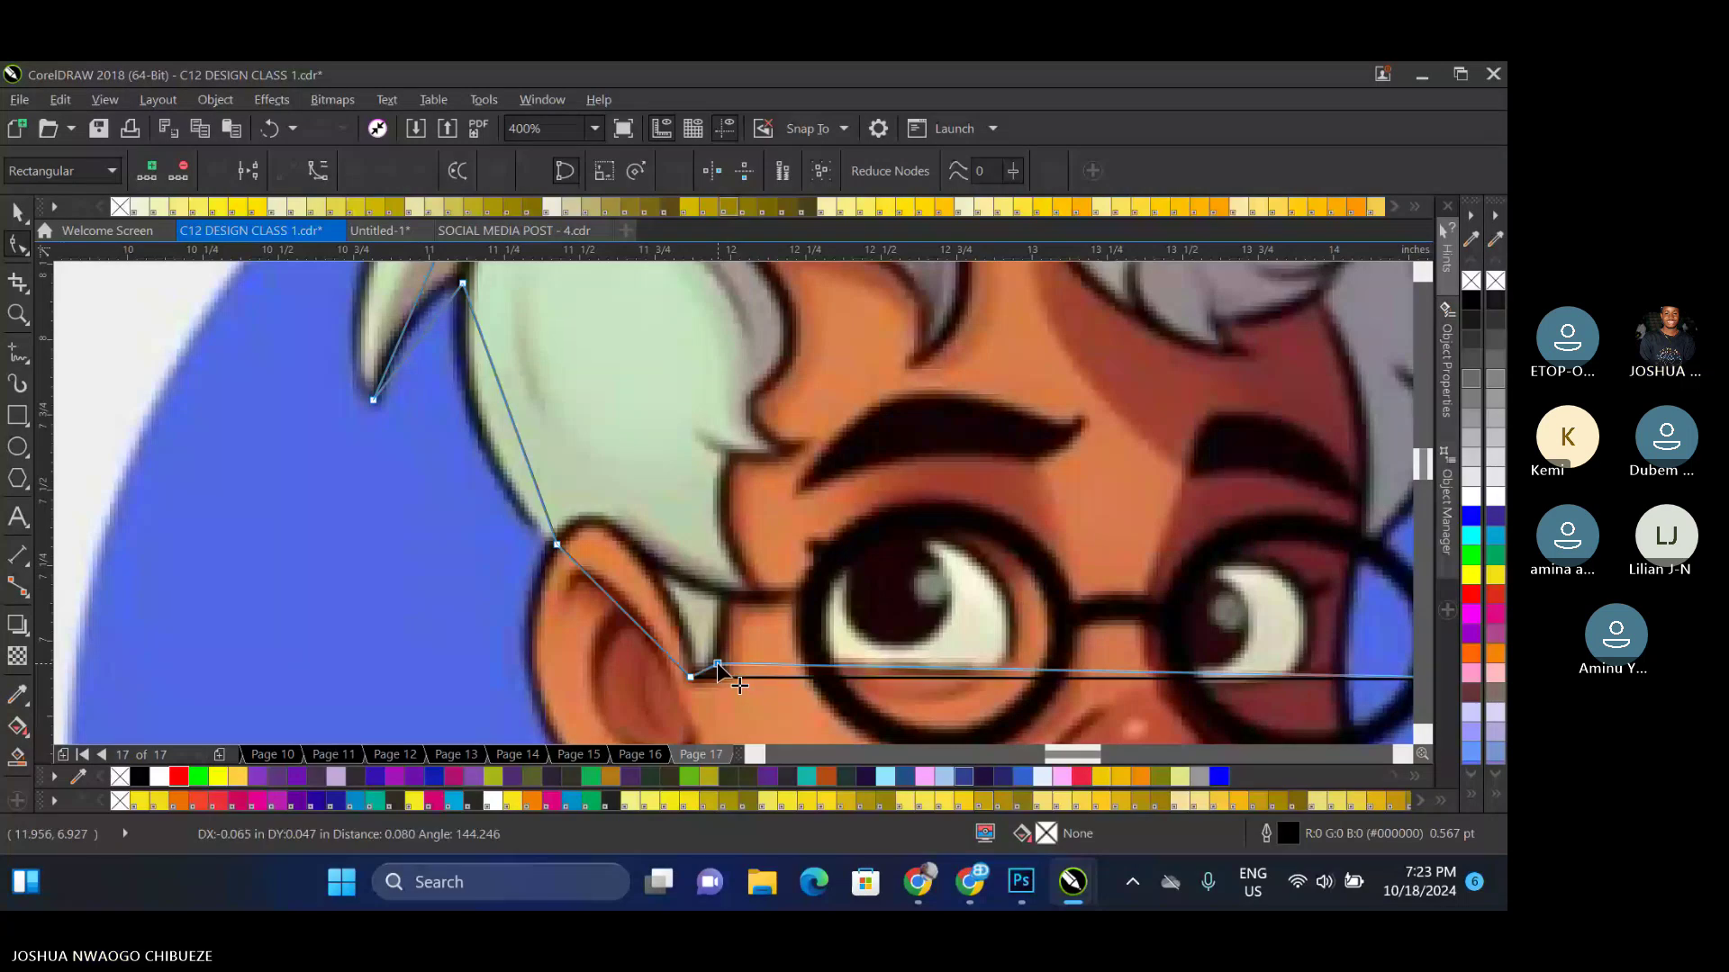
pyautogui.doubleClick(763, 665)
pyautogui.moveTo(763, 665); pyautogui.dragTo(722, 600)
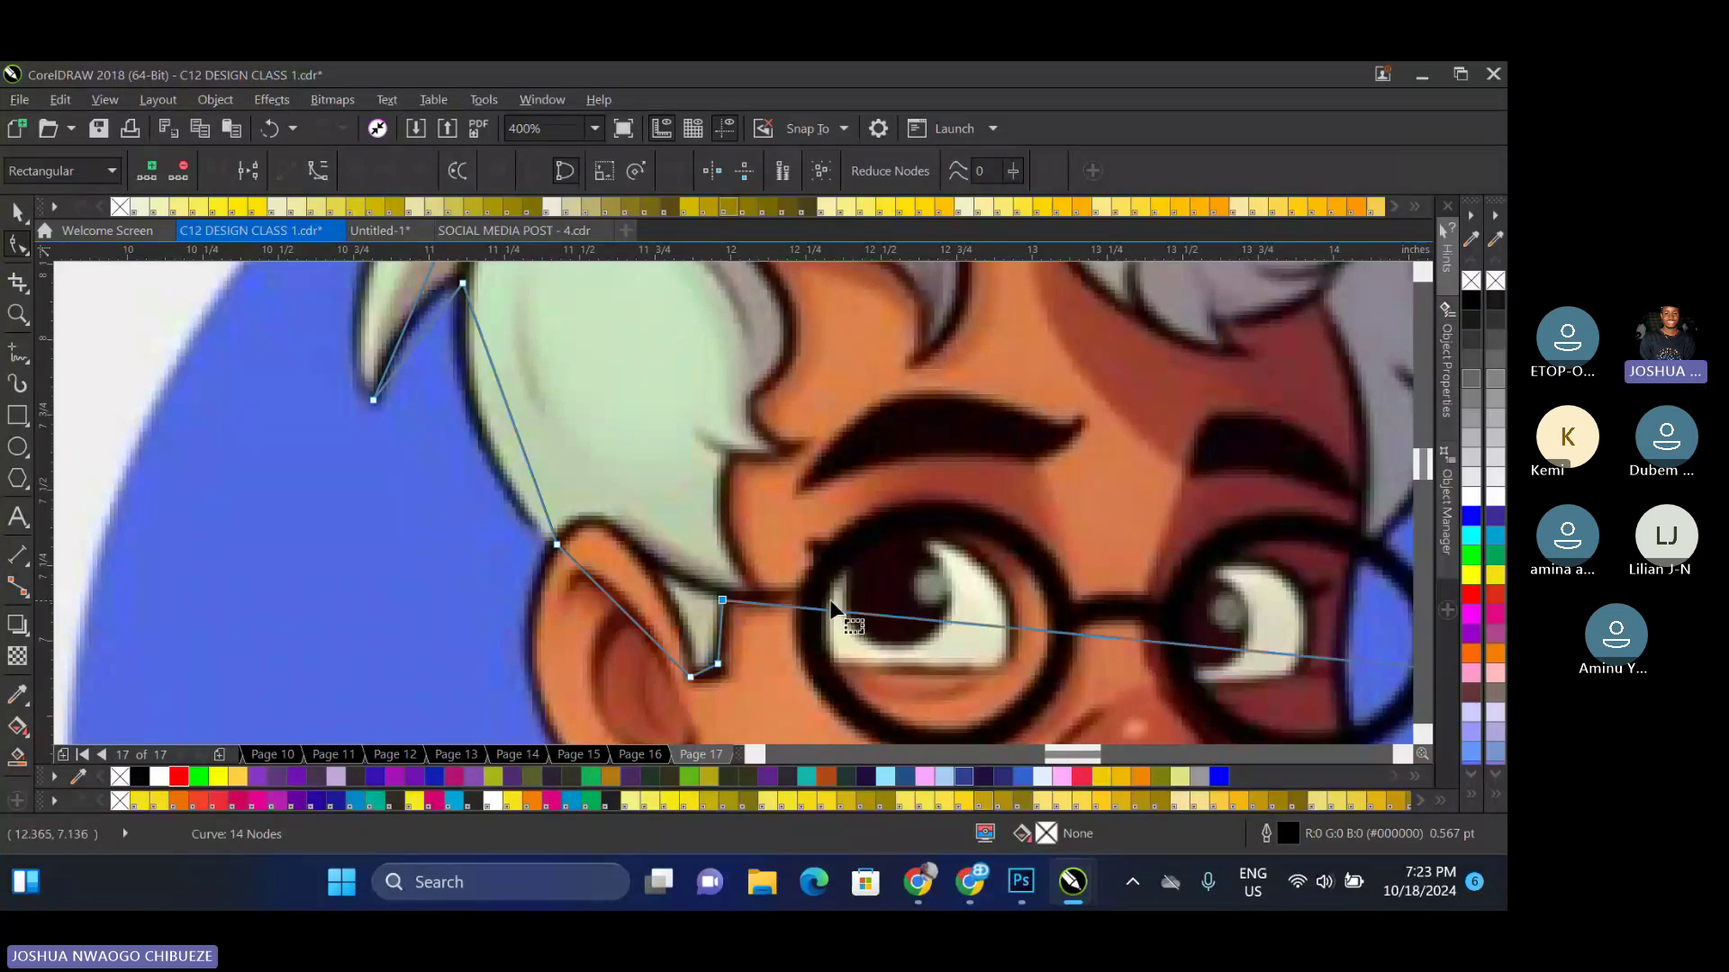
pyautogui.moveTo(830, 605); pyautogui.dragTo(727, 458)
pyautogui.doubleClick(799, 606)
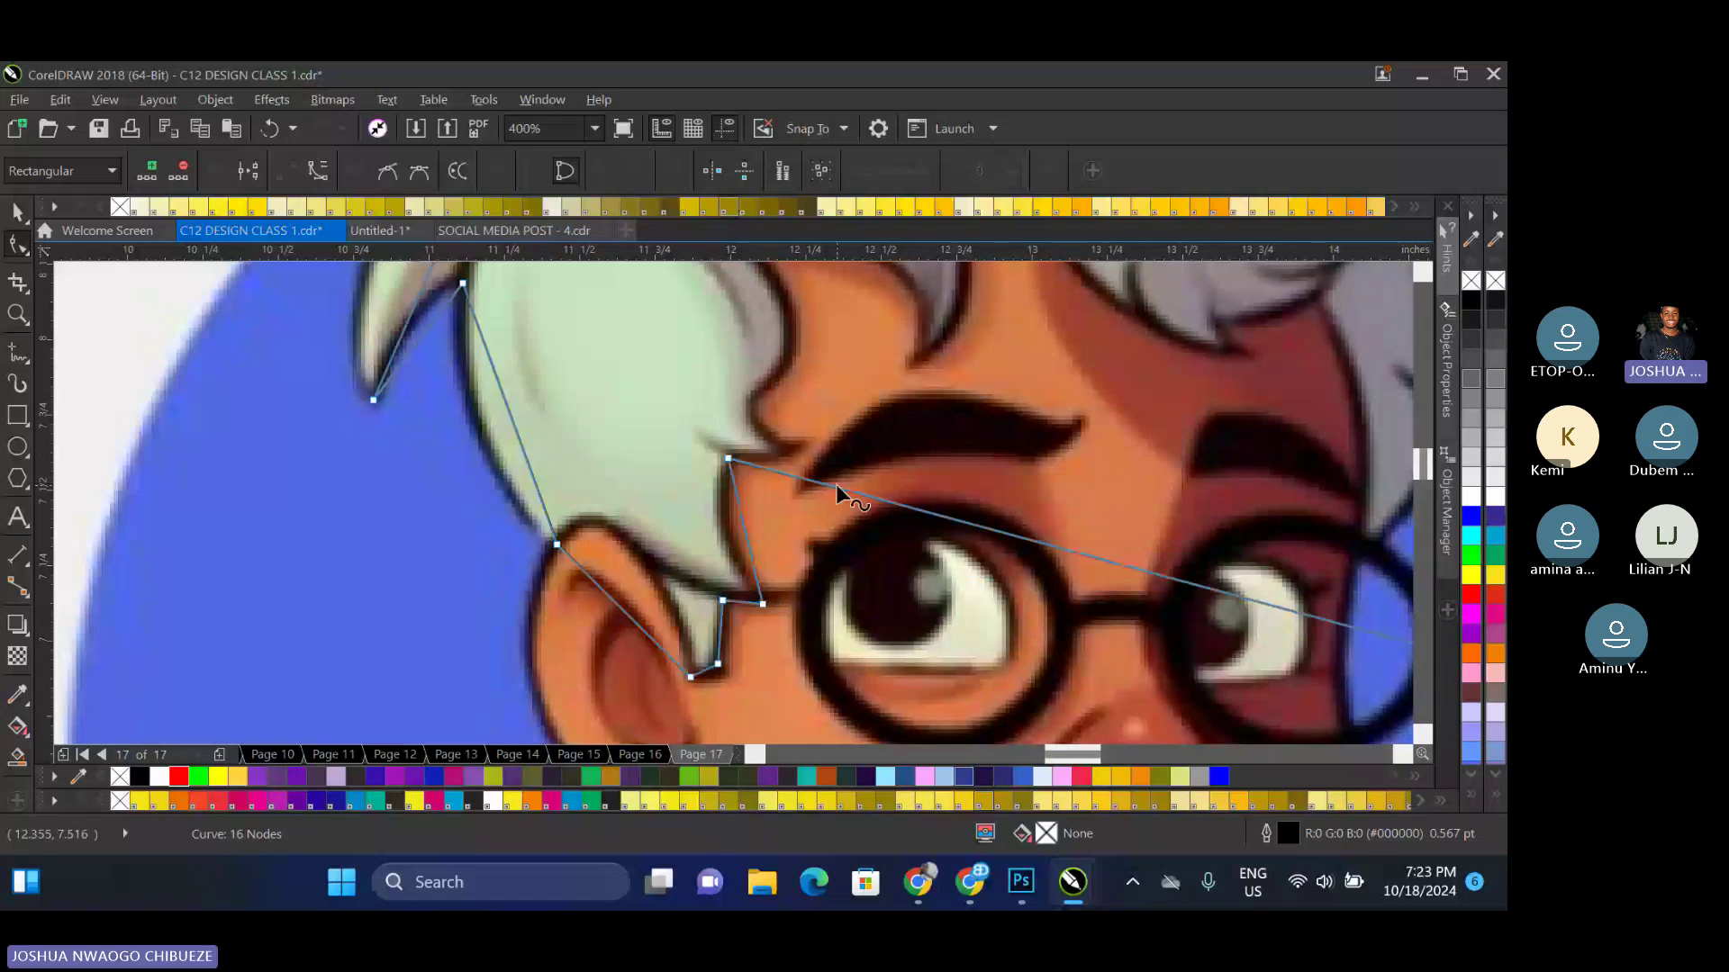
# Continue the hair outline with nodes from the temple along the left fringe to the peak of the forehead
pyautogui.moveTo(836, 485); pyautogui.dragTo(764, 391)
pyautogui.scroll(-2, 764, 391)
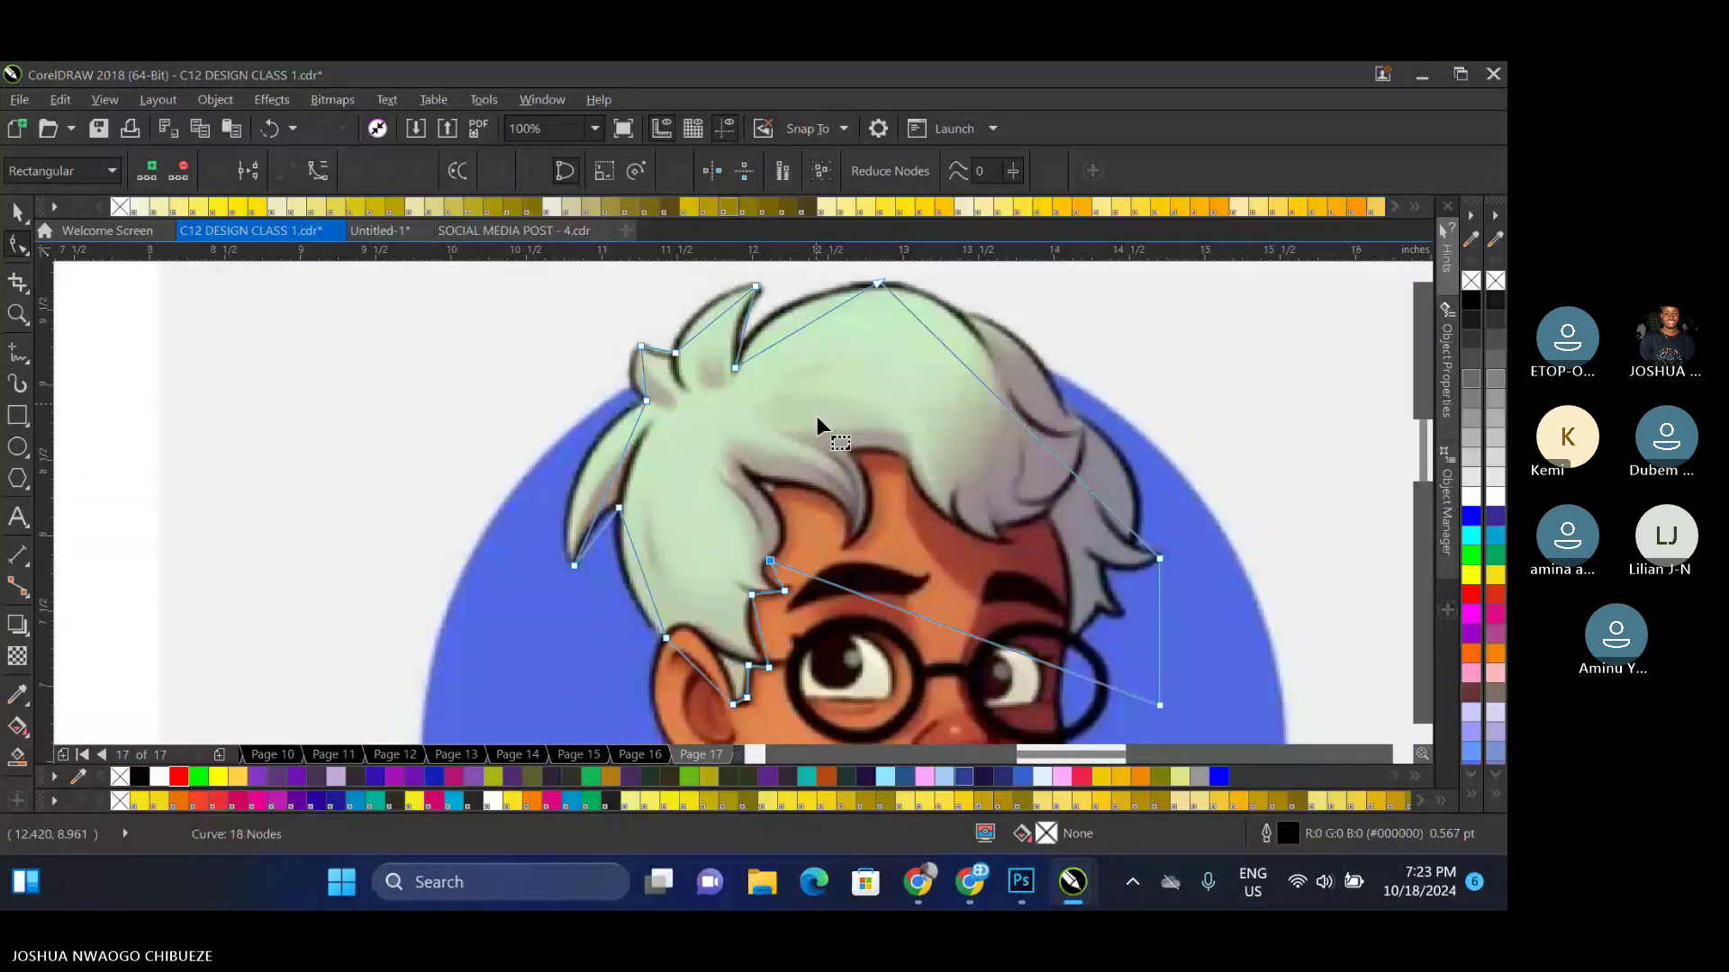
pyautogui.moveTo(842, 587); pyautogui.dragTo(748, 466)
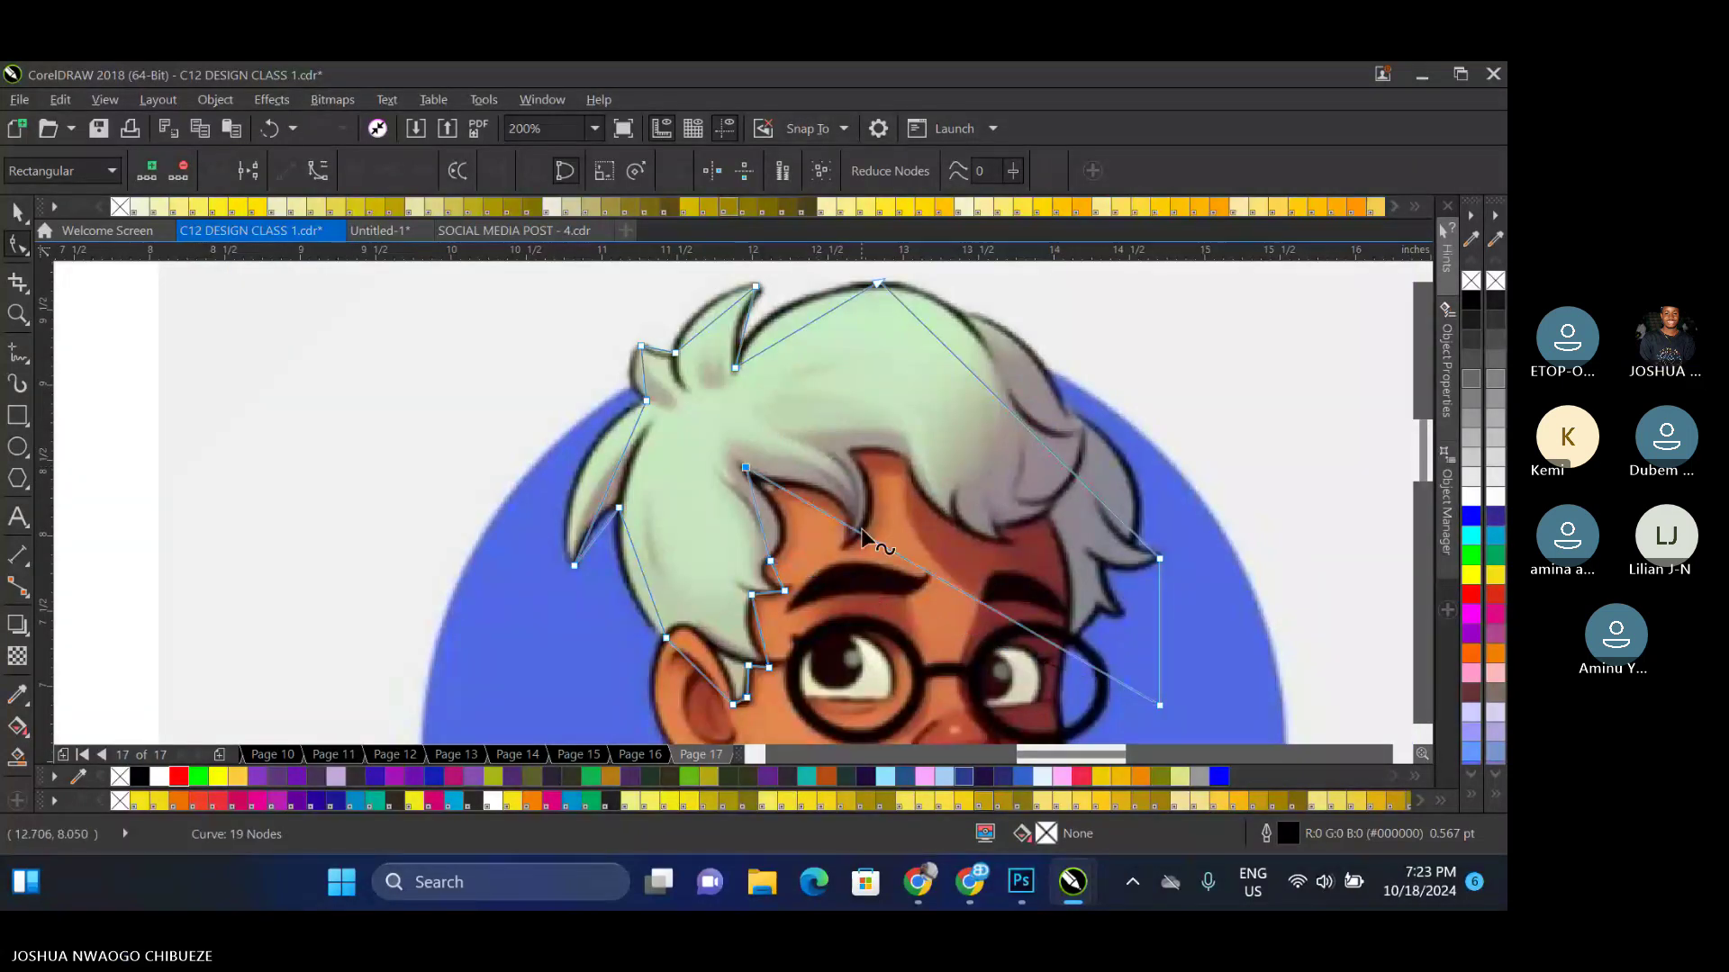
pyautogui.moveTo(859, 532); pyautogui.dragTo(852, 453)
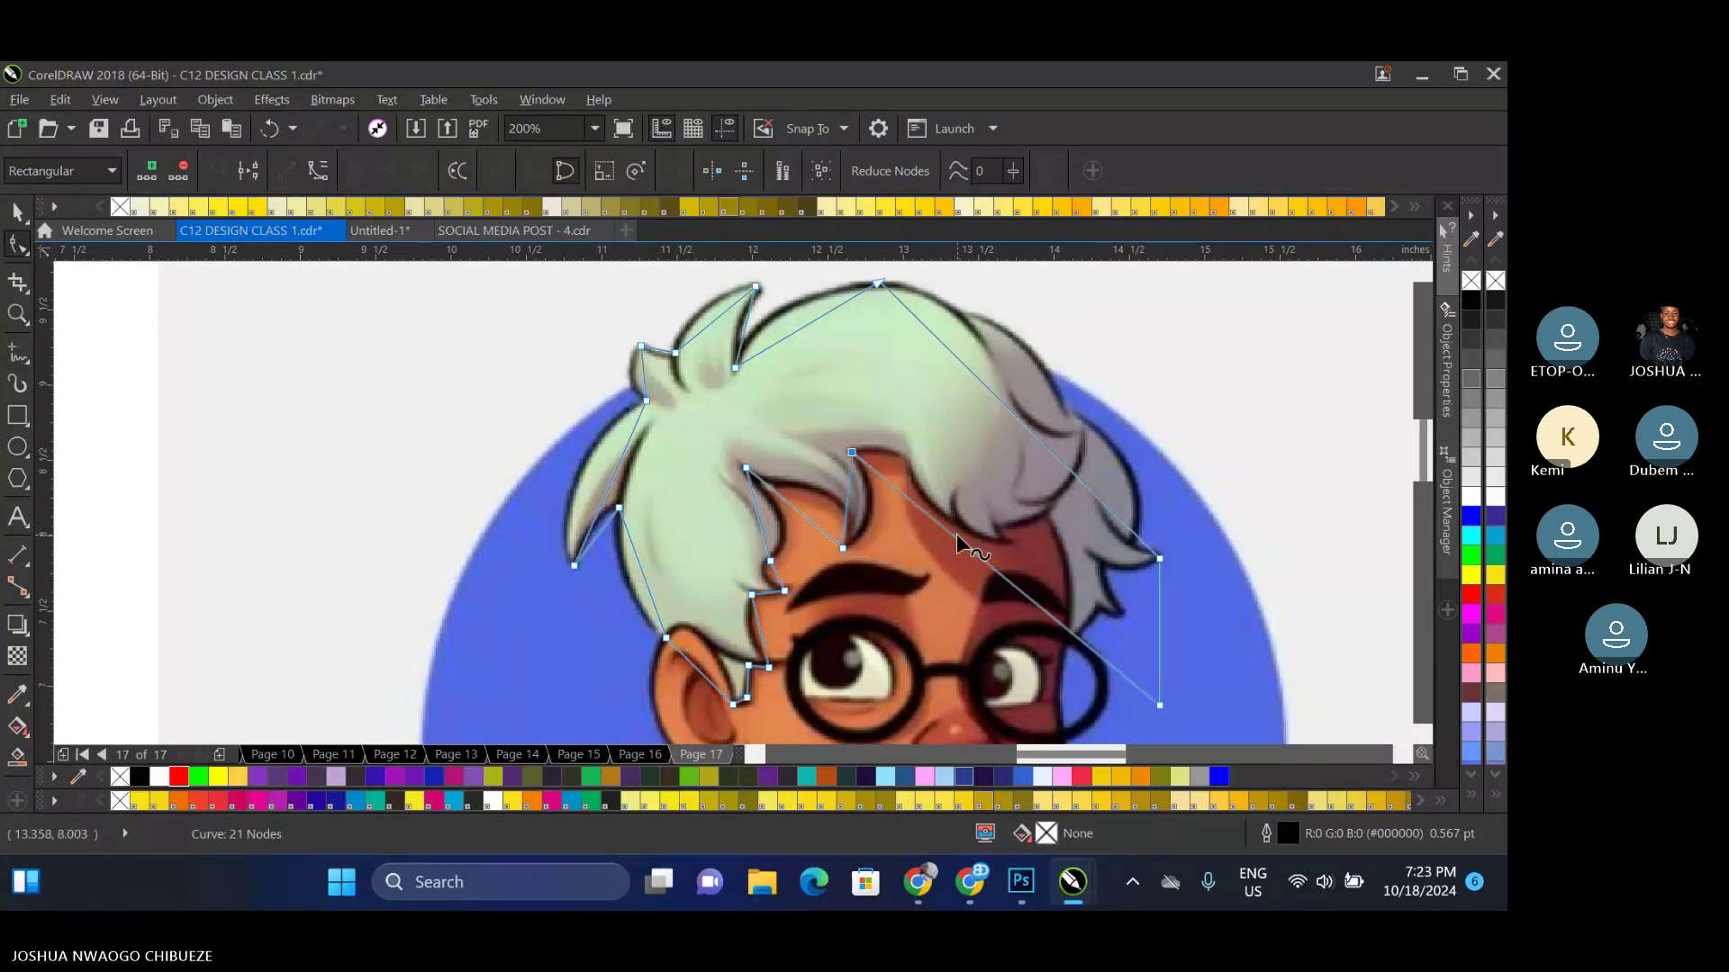
# Add and position nodes along the lower edge of the right fringe, following its small points above the right eyebrow
pyautogui.moveTo(956, 533); pyautogui.dragTo(947, 519)
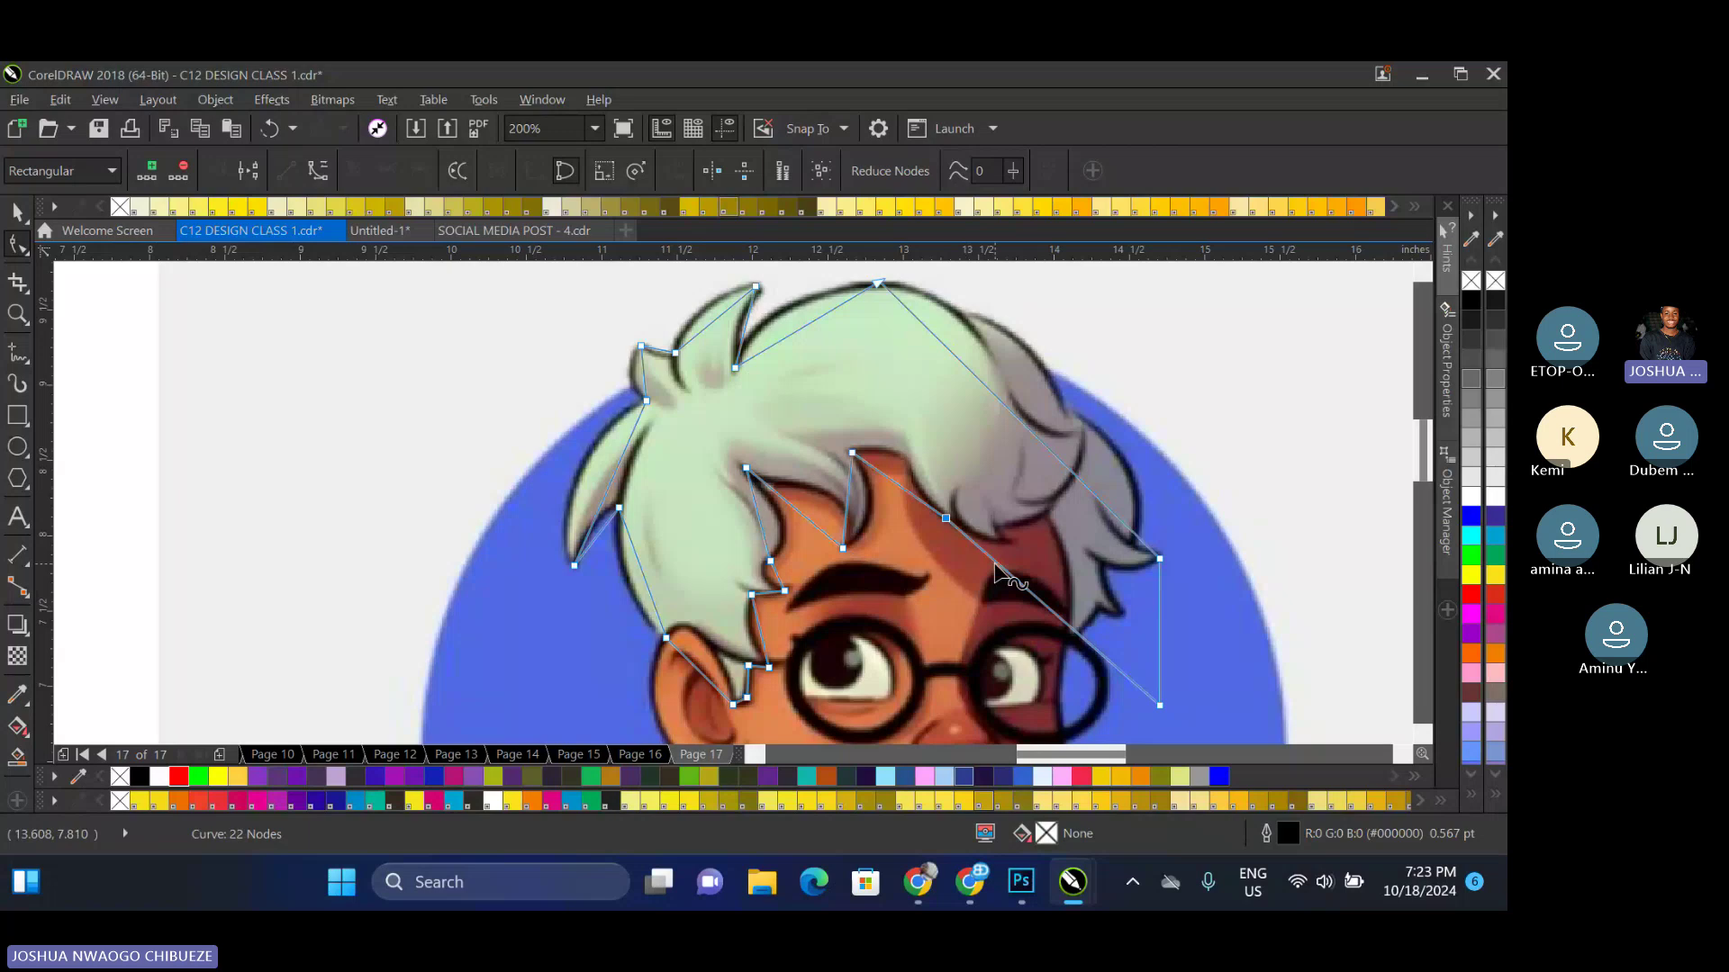
pyautogui.doubleClick(995, 564)
pyautogui.moveTo(996, 563); pyautogui.dragTo(1001, 524)
pyautogui.doubleClick(998, 537)
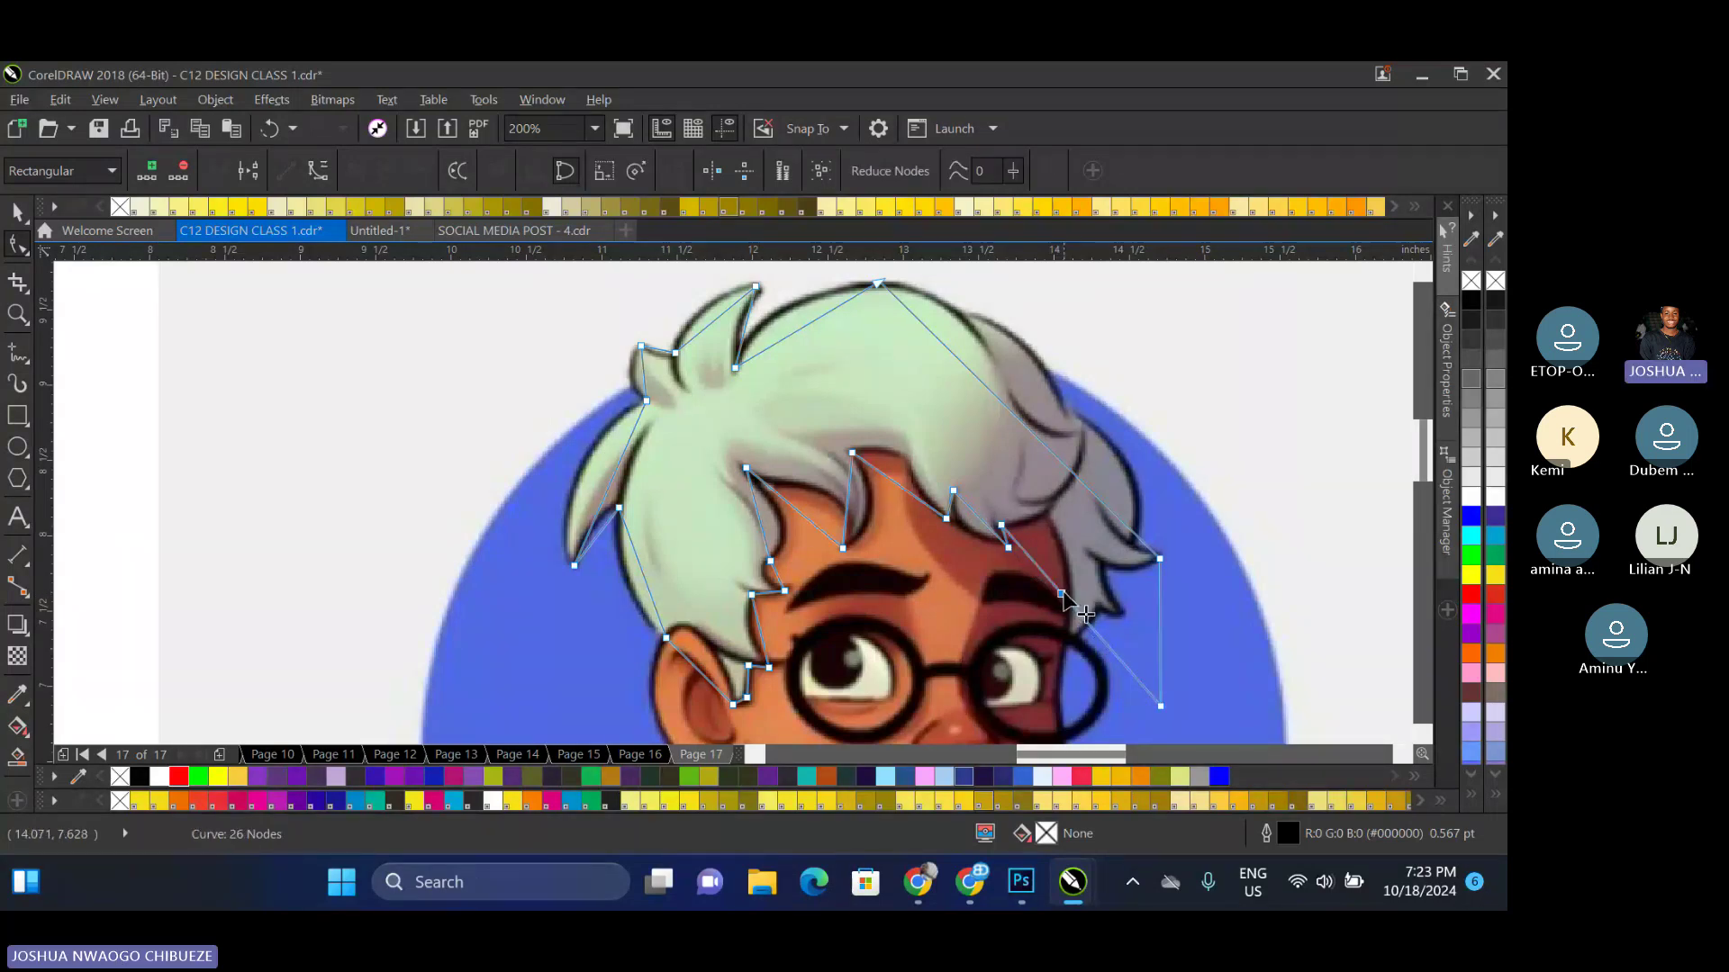
pyautogui.moveTo(1050, 569); pyautogui.dragTo(1052, 509)
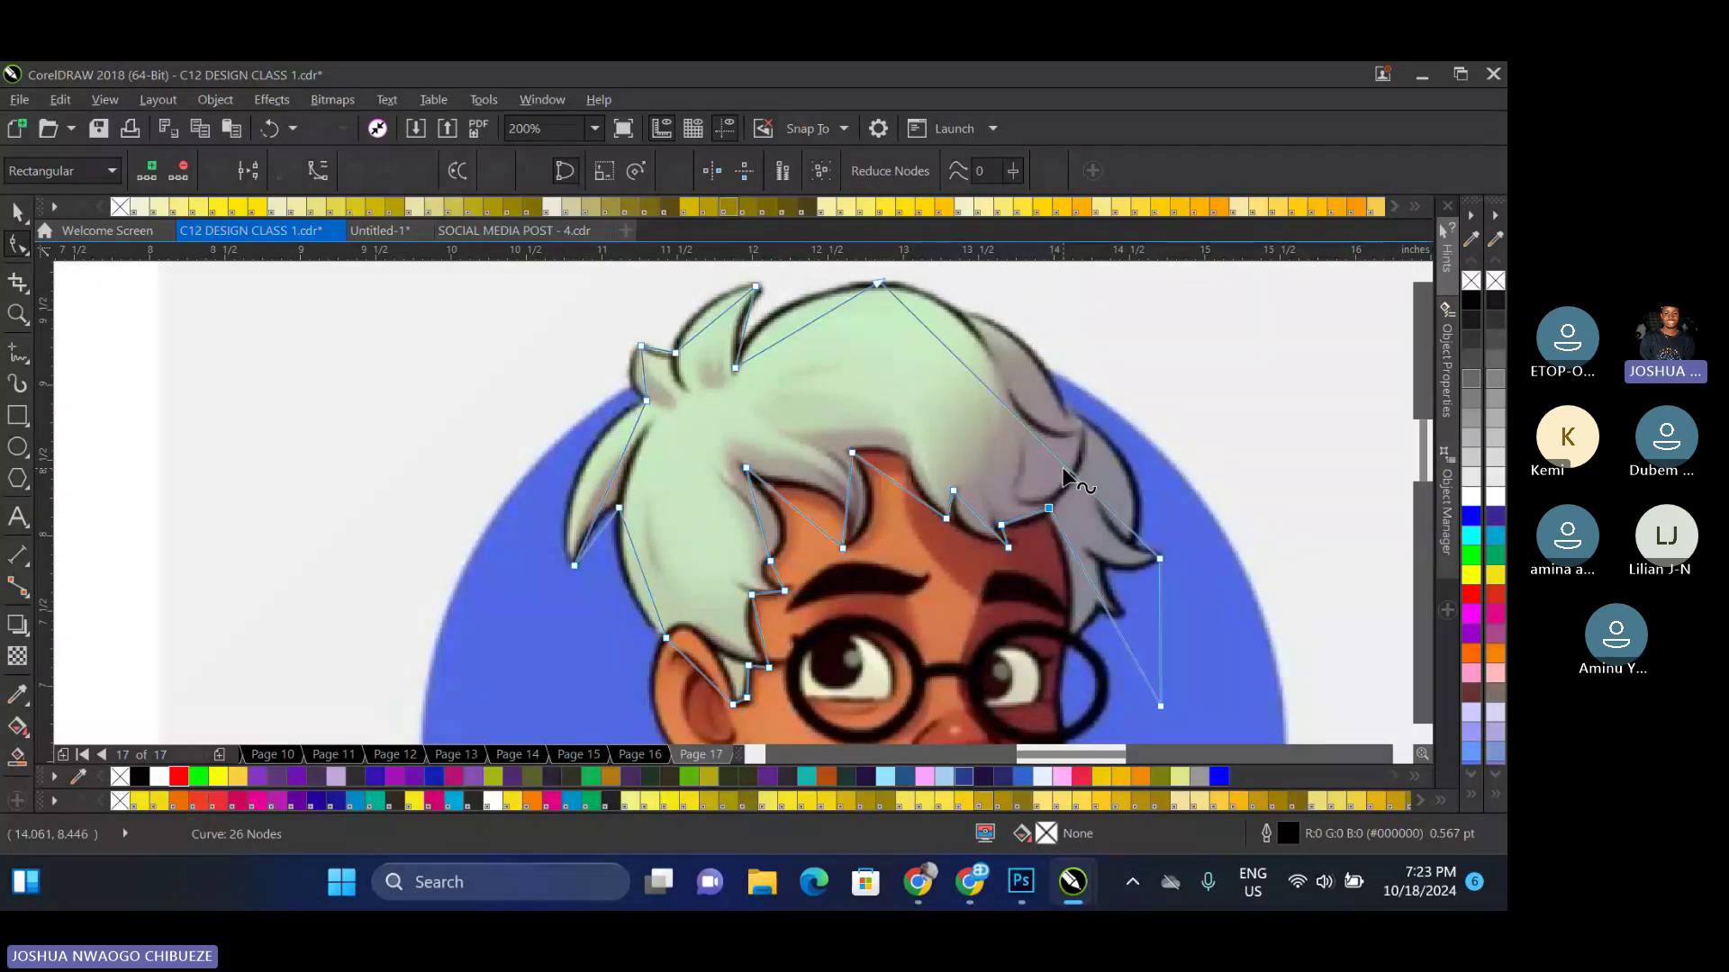
# Add nodes on the outline's upper-right side and right inner hairline, and move the lower-right corner node onto the hair's edge
pyautogui.doubleClick(986, 355)
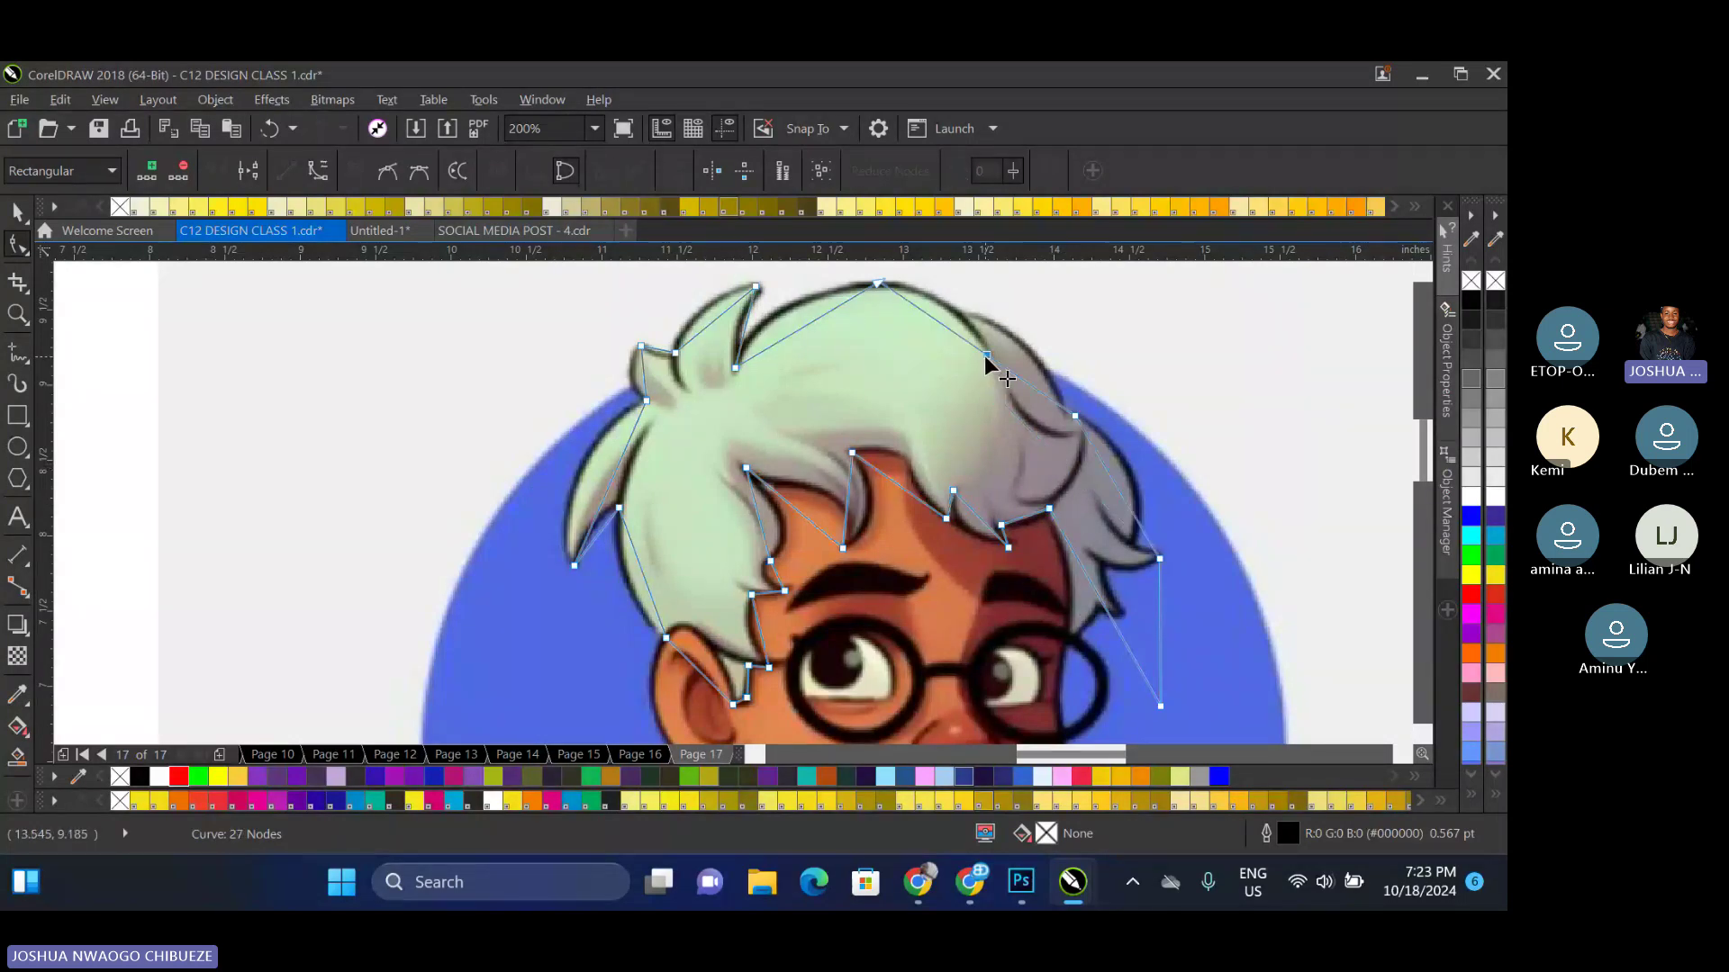
pyautogui.moveTo(984, 356); pyautogui.dragTo(965, 313)
pyautogui.doubleClick(1083, 565)
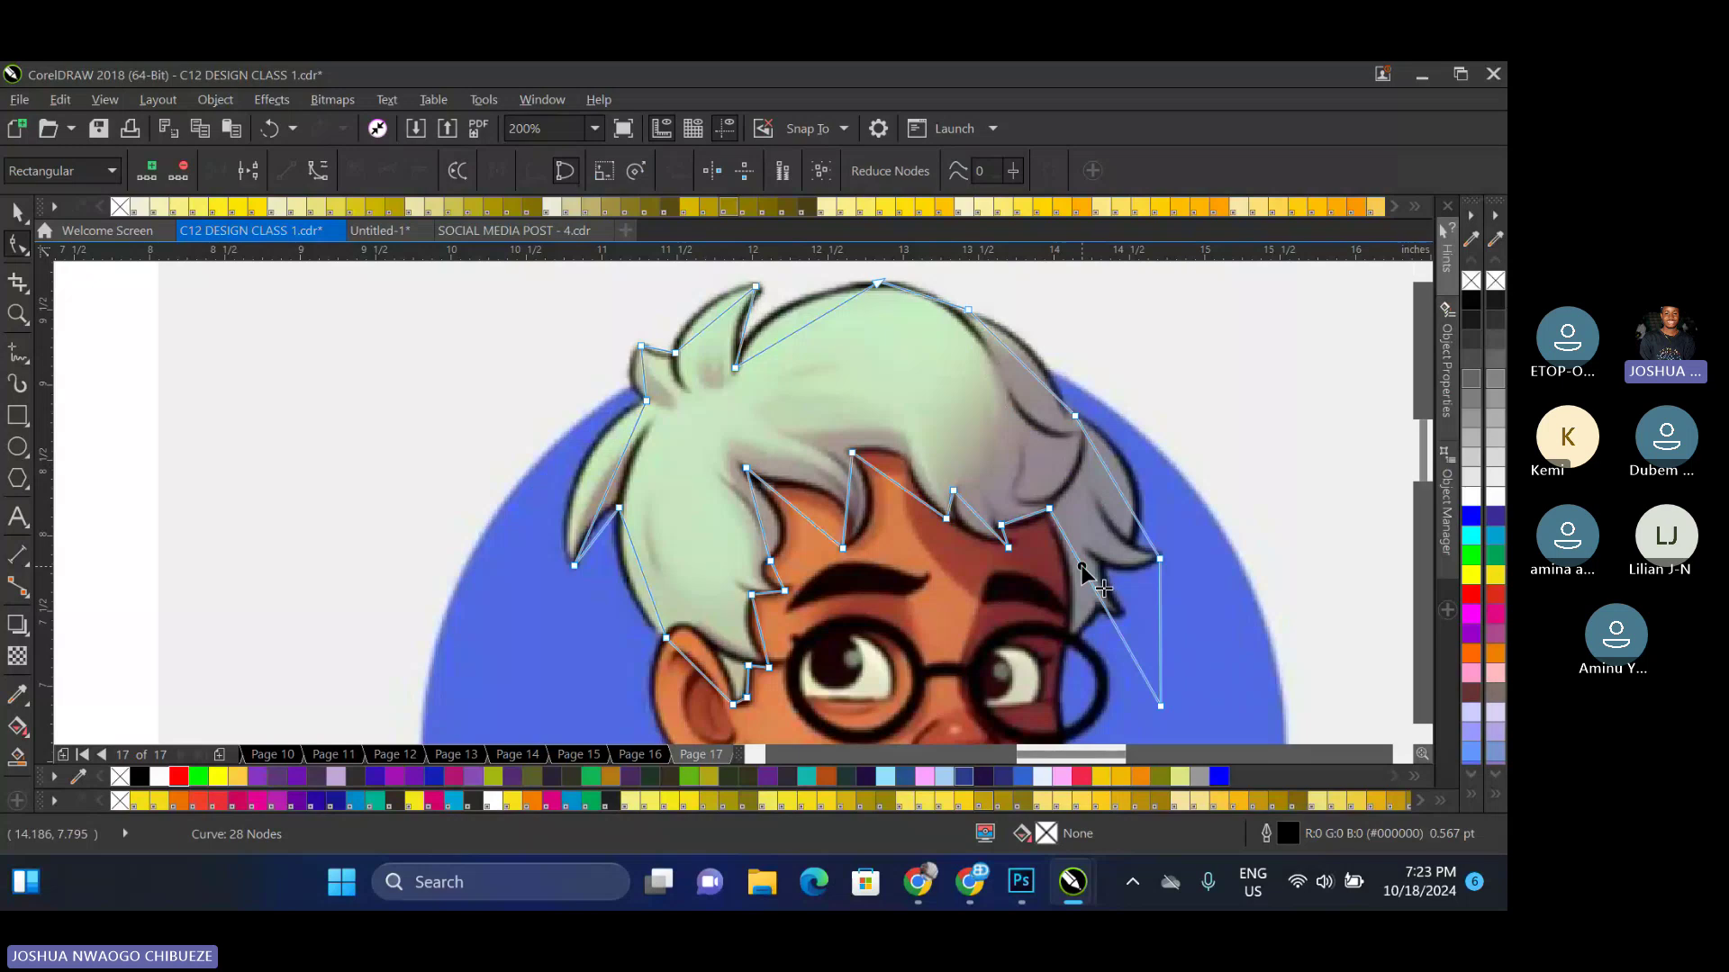
pyautogui.moveTo(1082, 565); pyautogui.dragTo(1072, 647)
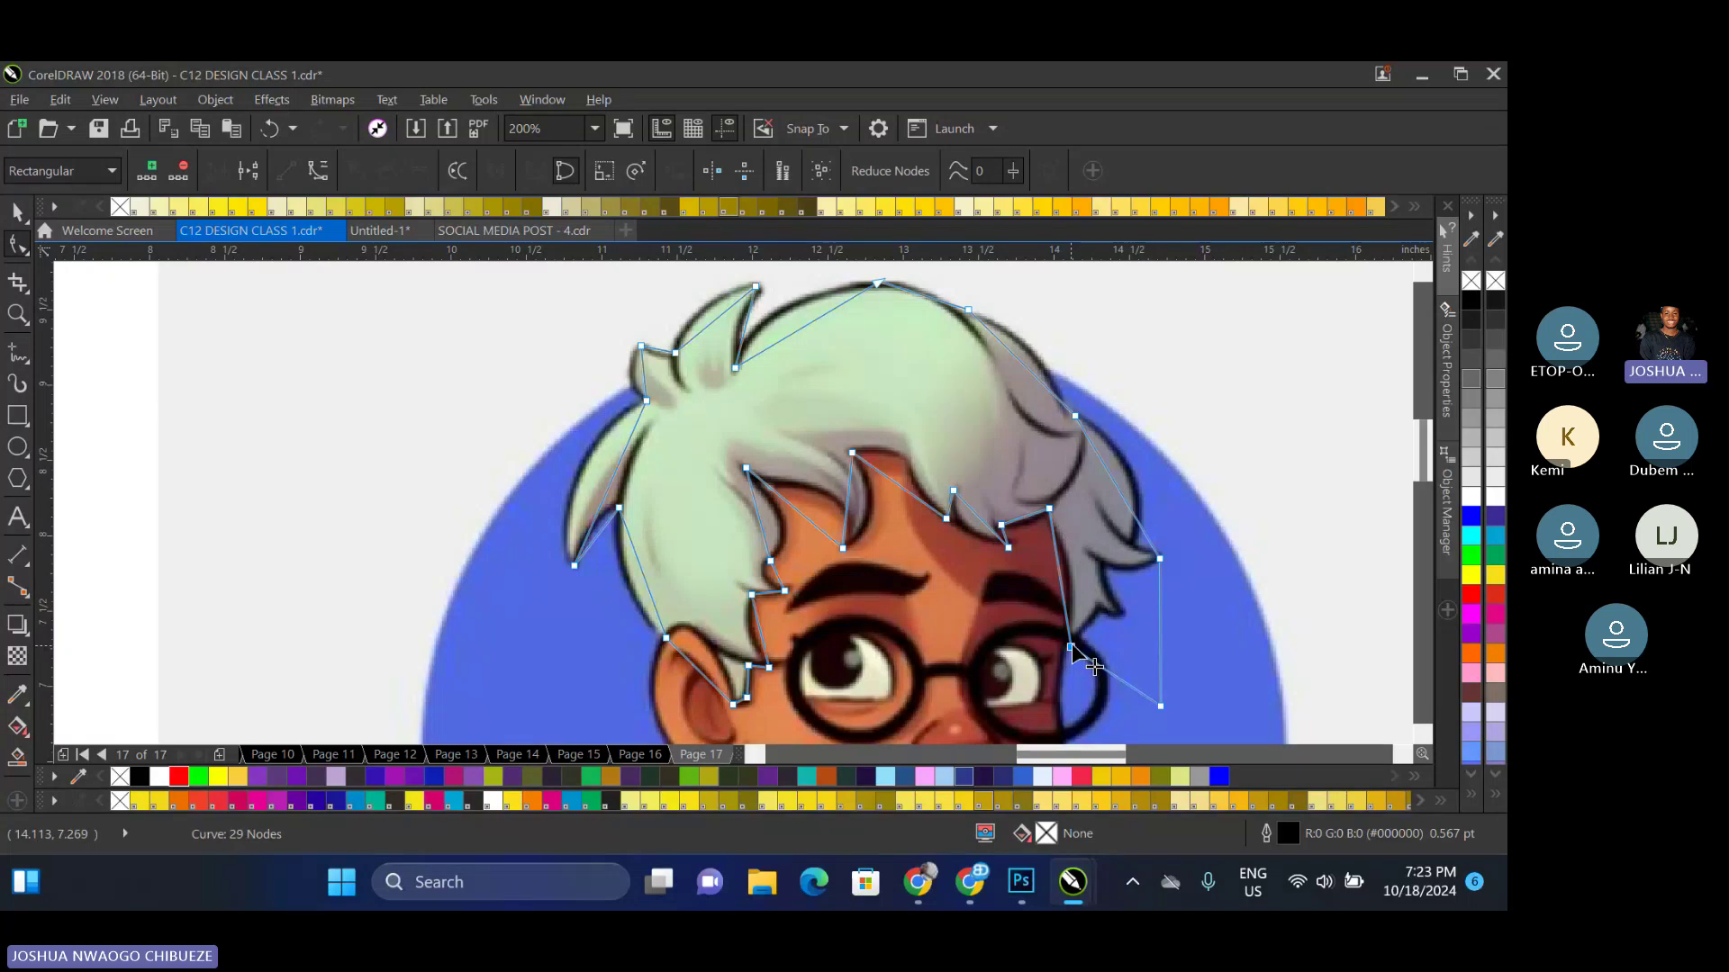
pyautogui.moveTo(1160, 705); pyautogui.dragTo(1088, 717)
# Shape the notch between the two pointed hair tips on the right side with two added nodes
pyautogui.scroll(4, 1134, 594)
pyautogui.doubleClick(1165, 593)
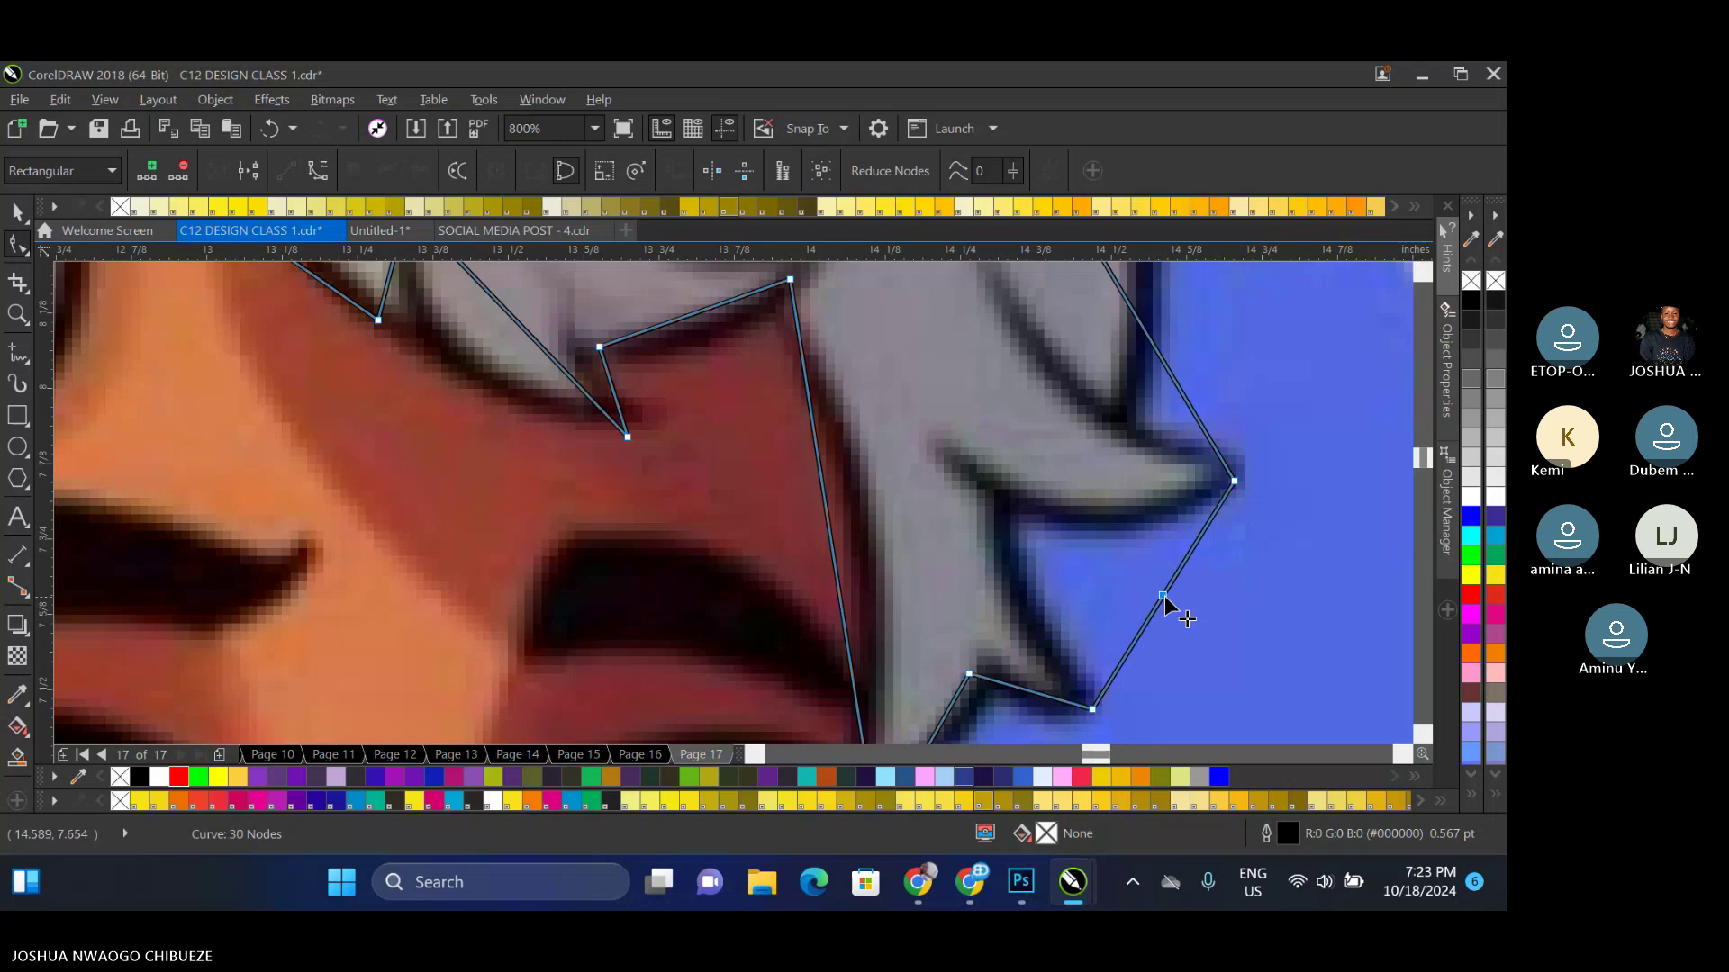
pyautogui.moveTo(1165, 592); pyautogui.dragTo(1071, 528)
pyautogui.doubleClick(1073, 472)
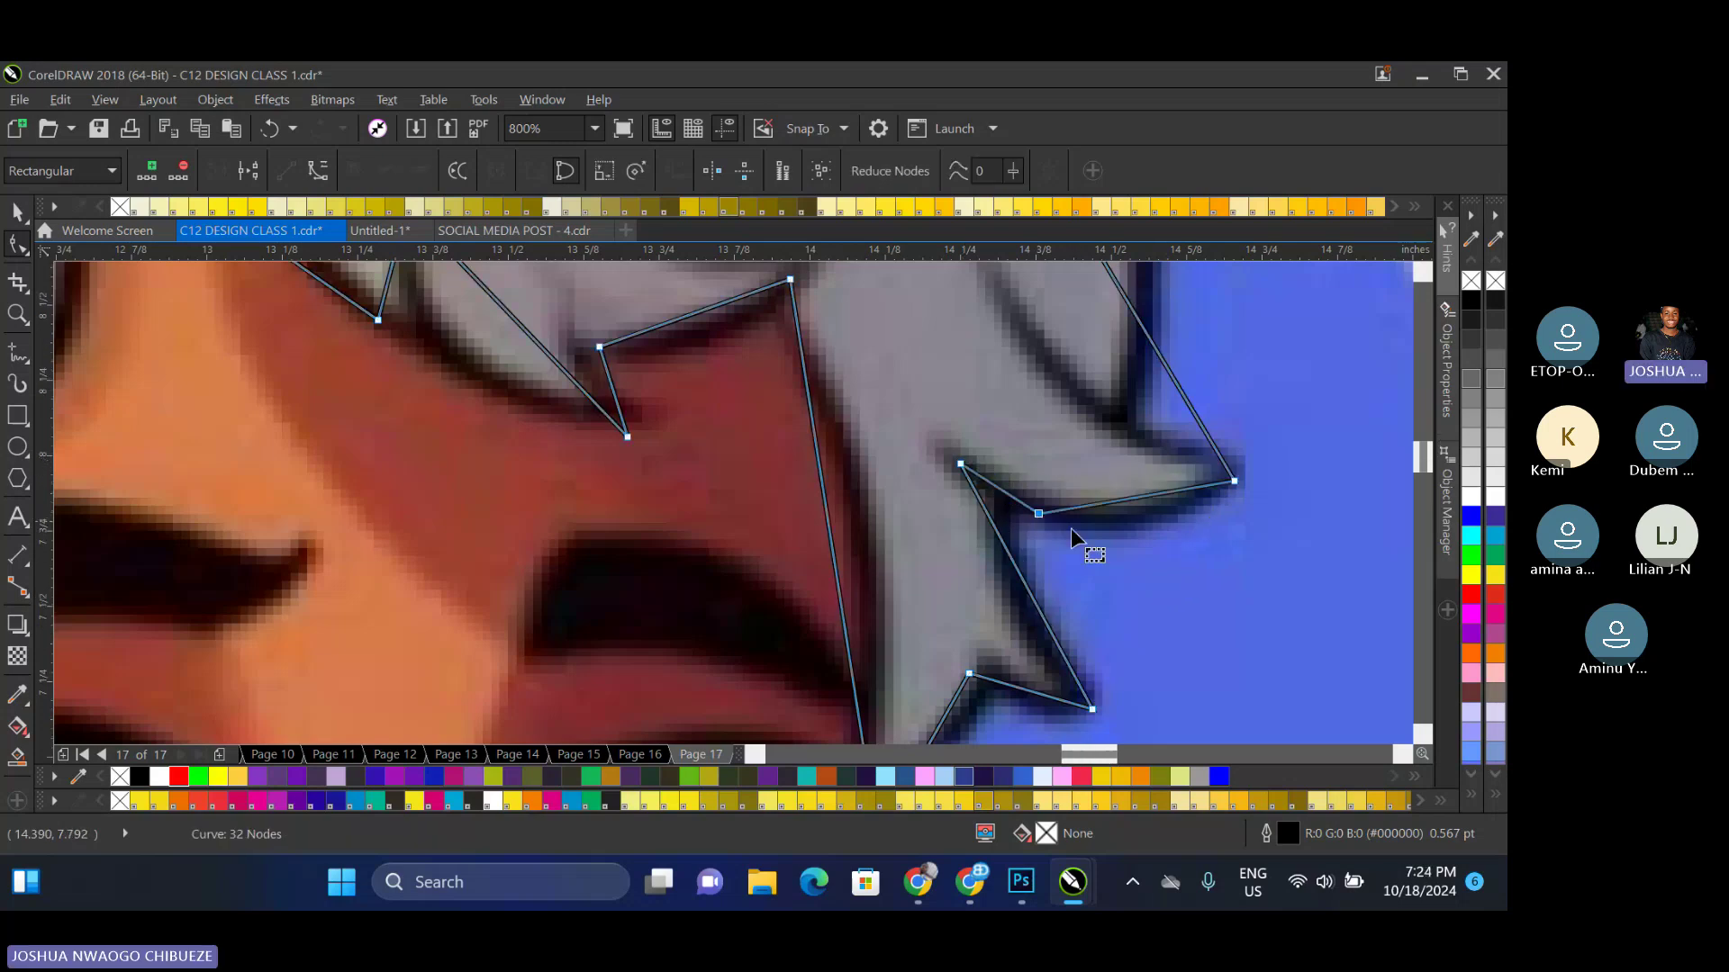
pyautogui.scroll(-4, 1116, 463)
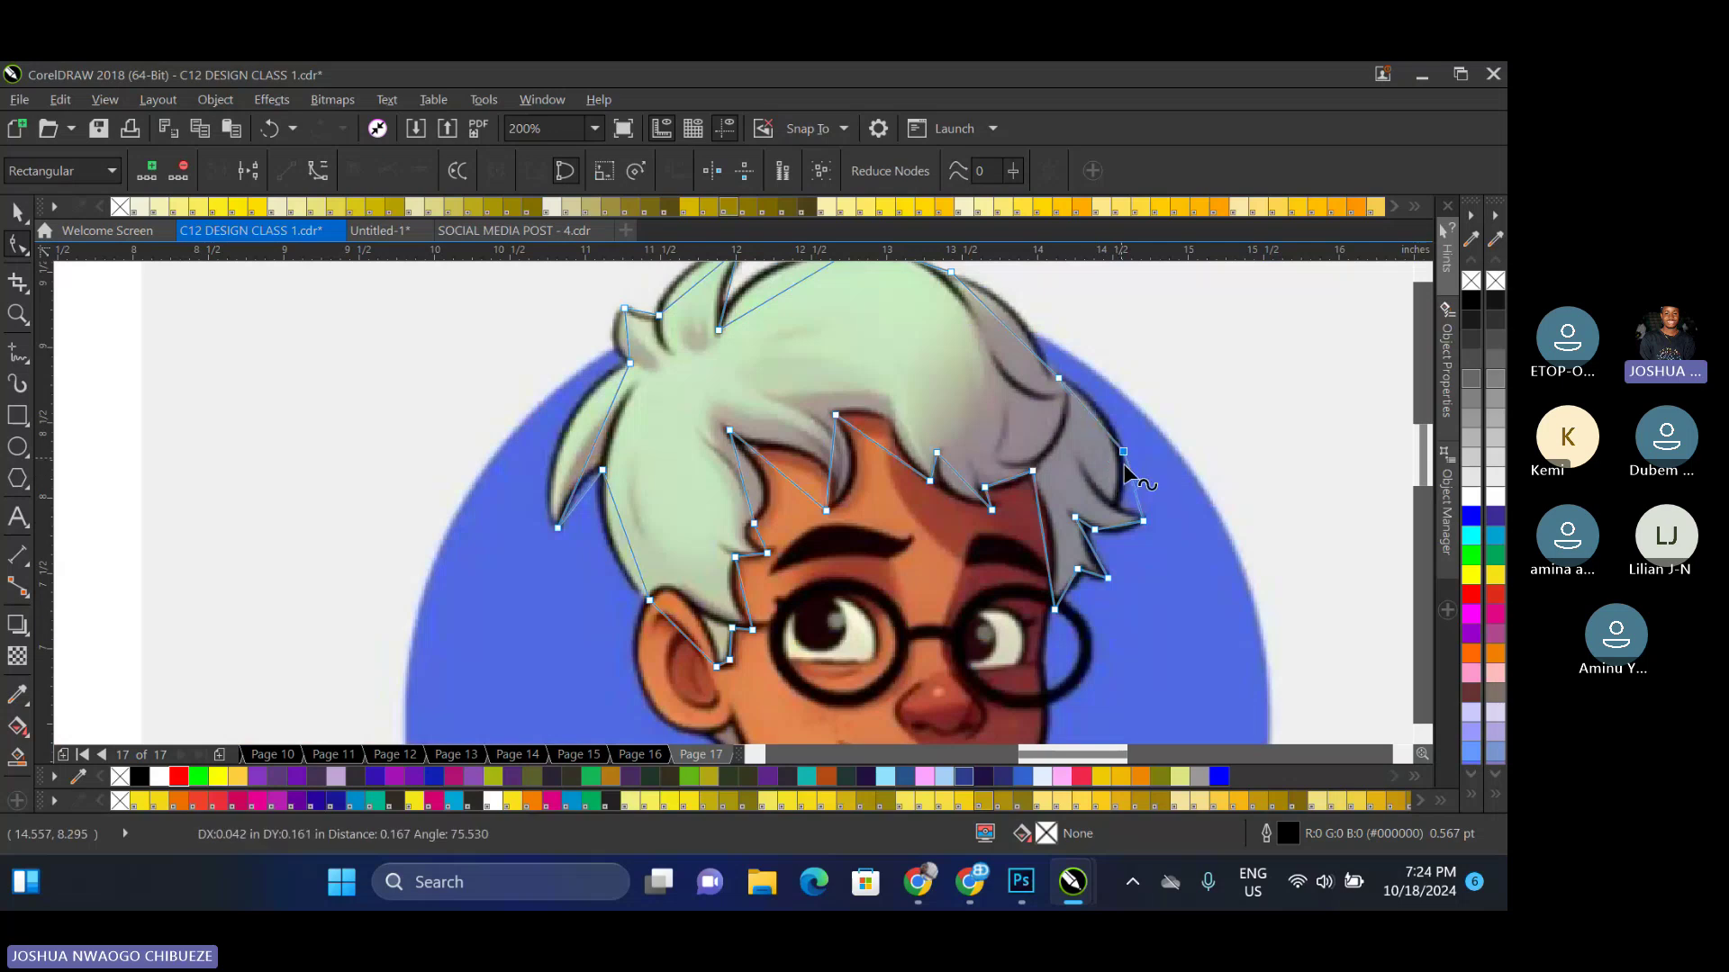
# Add a node on the hair's outer right side and place it on the edge just above the pointed tip
pyautogui.doubleClick(1122, 451)
pyautogui.moveTo(1133, 493); pyautogui.dragTo(1115, 511)
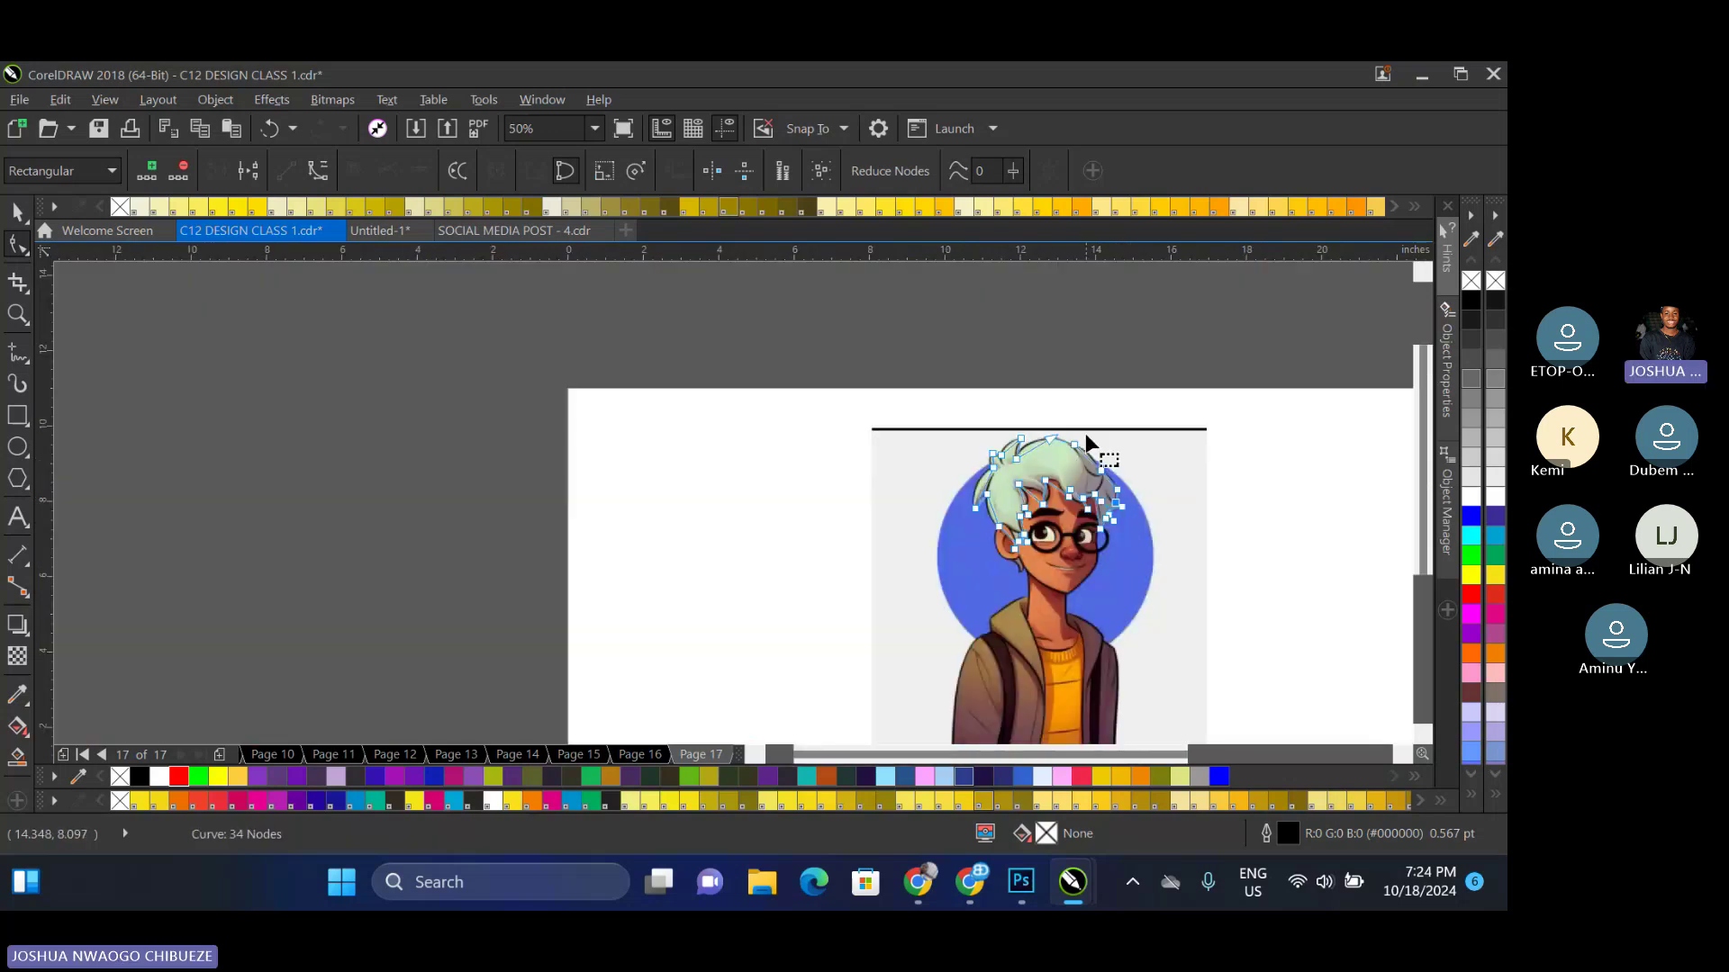
# Convert the outer edge of the pointed left tuft to a curve and adjust its handles to follow the dark hairline
pyautogui.scroll(-4, 1114, 509)
pyautogui.scroll(6, 1006, 490)
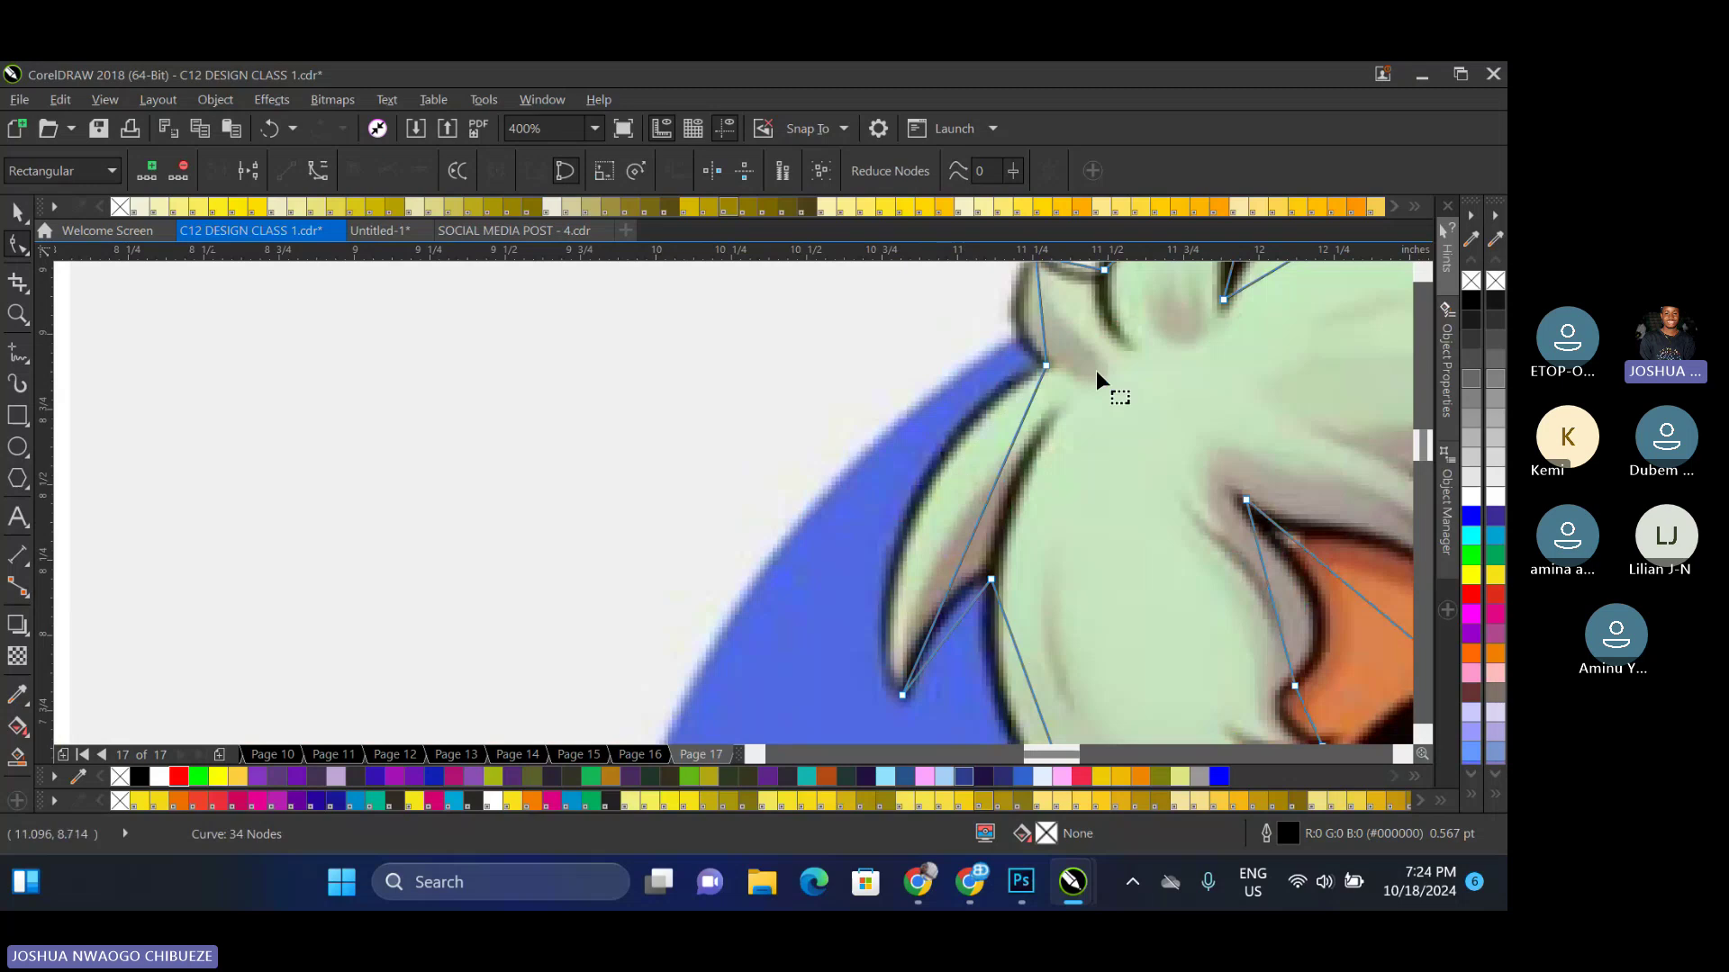
pyautogui.click(987, 494)
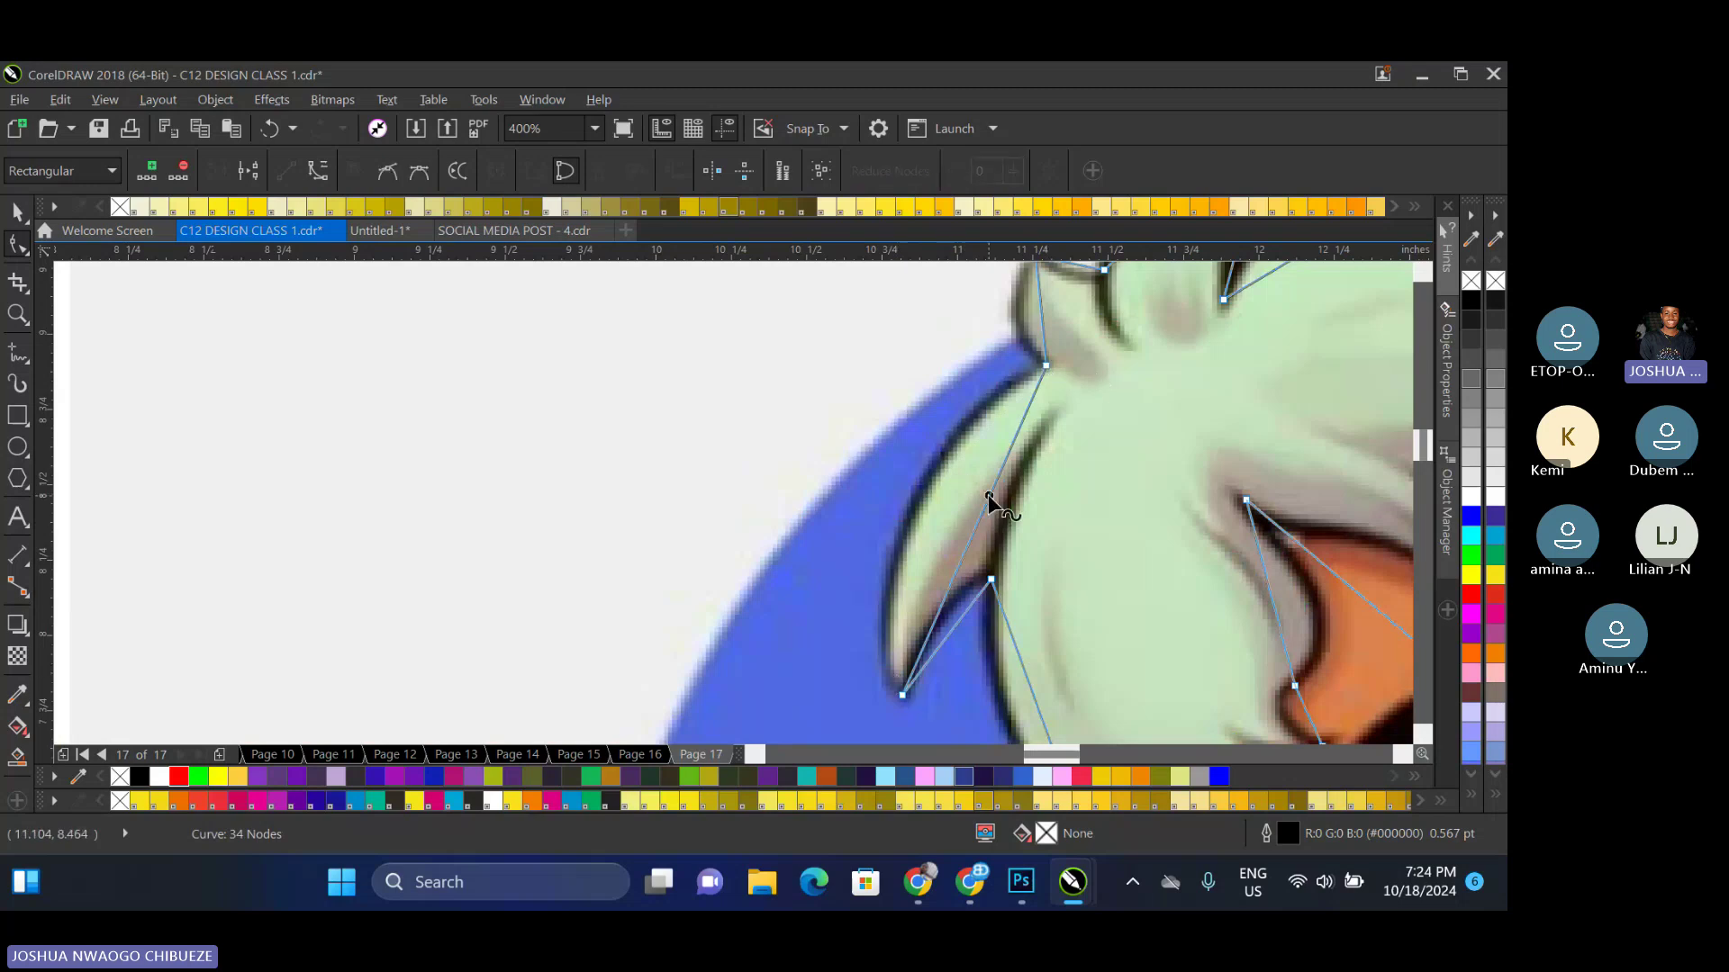
pyautogui.rightClick(987, 495)
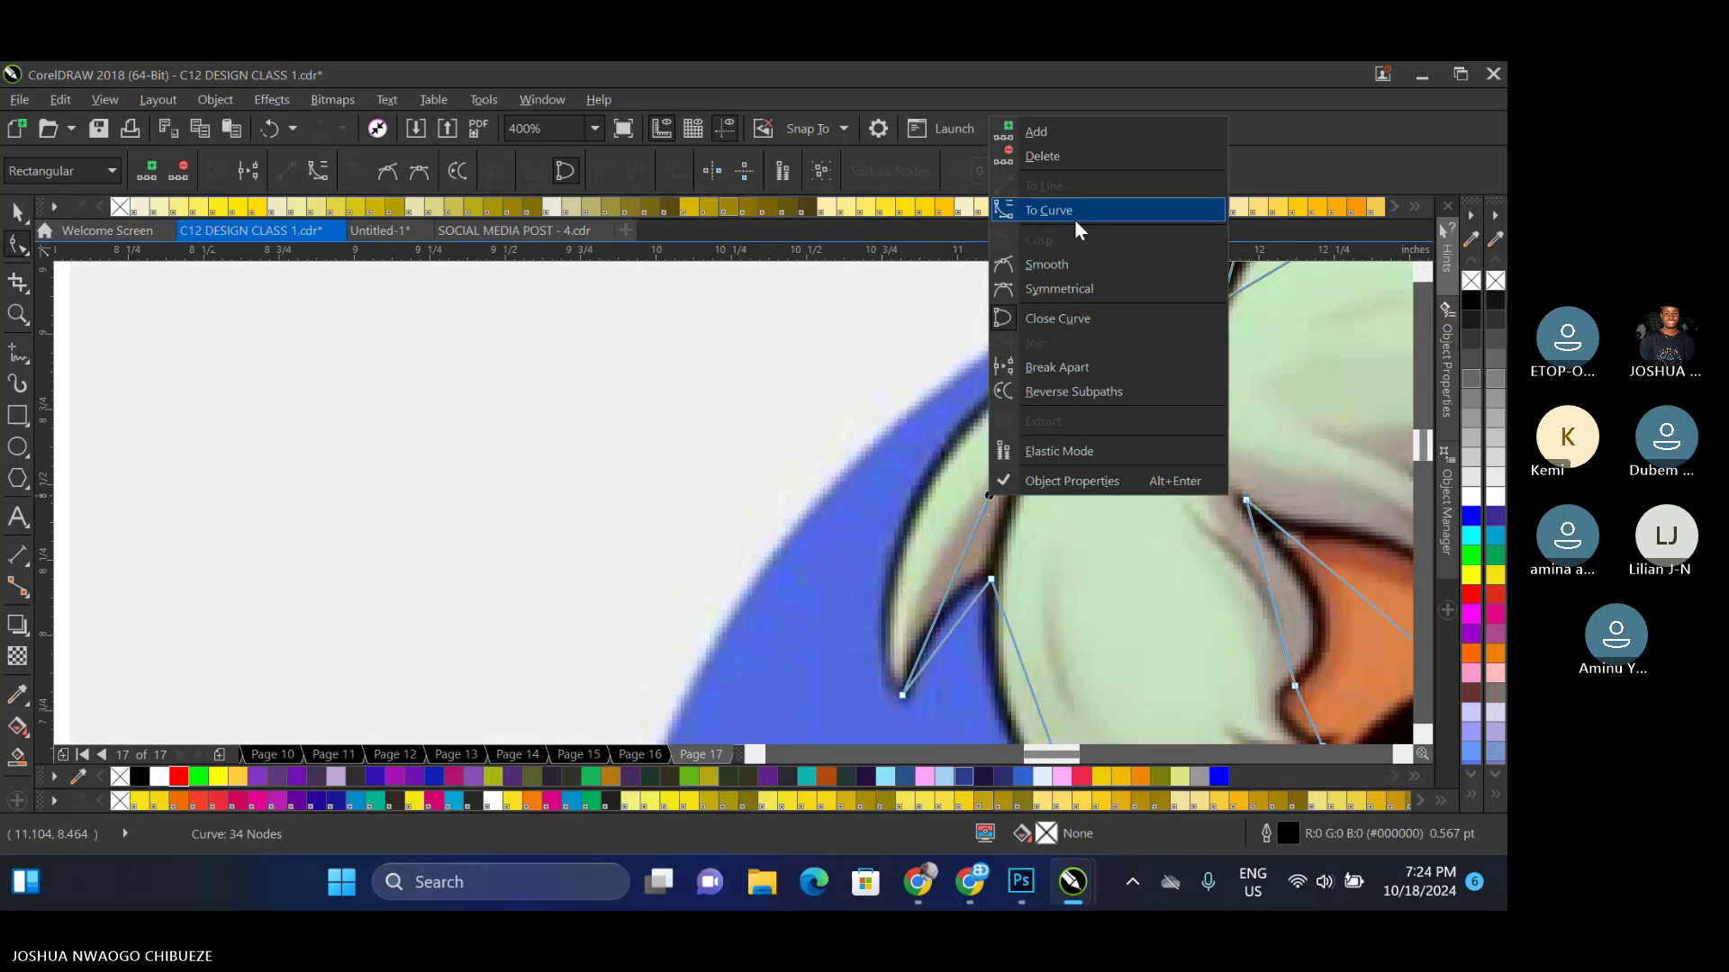
pyautogui.click(1074, 219)
pyautogui.moveTo(983, 529); pyautogui.dragTo(931, 517)
pyautogui.click(904, 694)
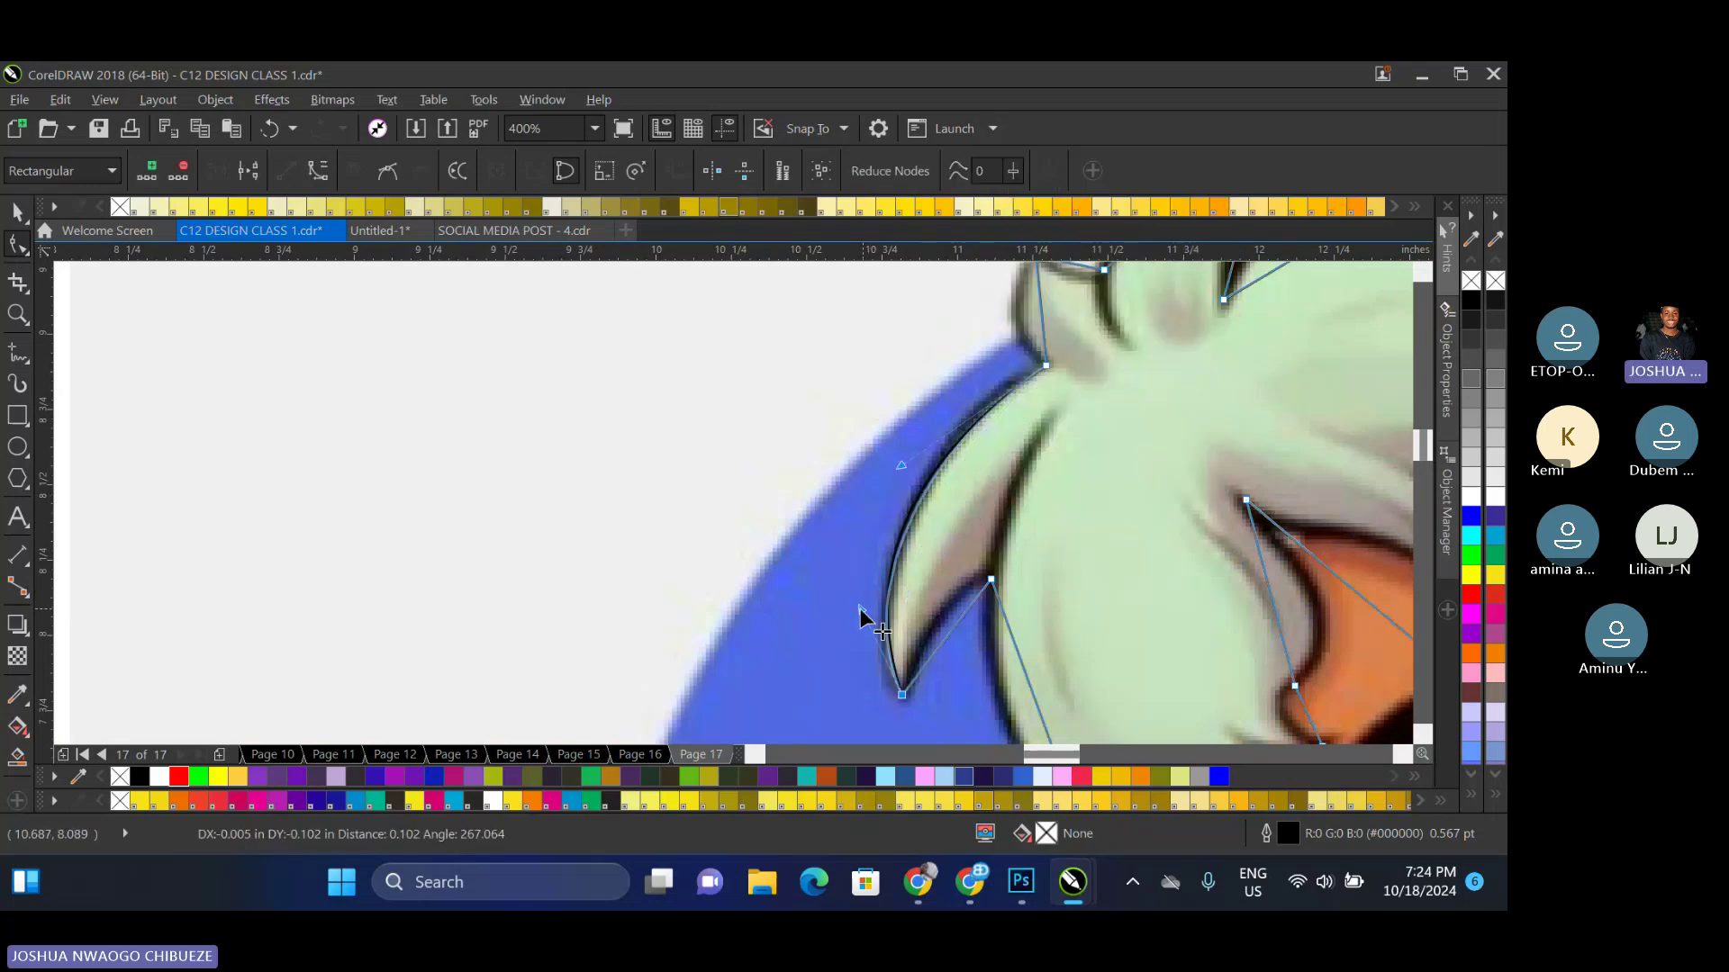
pyautogui.moveTo(860, 609); pyautogui.dragTo(853, 619)
pyautogui.moveTo(901, 465); pyautogui.dragTo(905, 448)
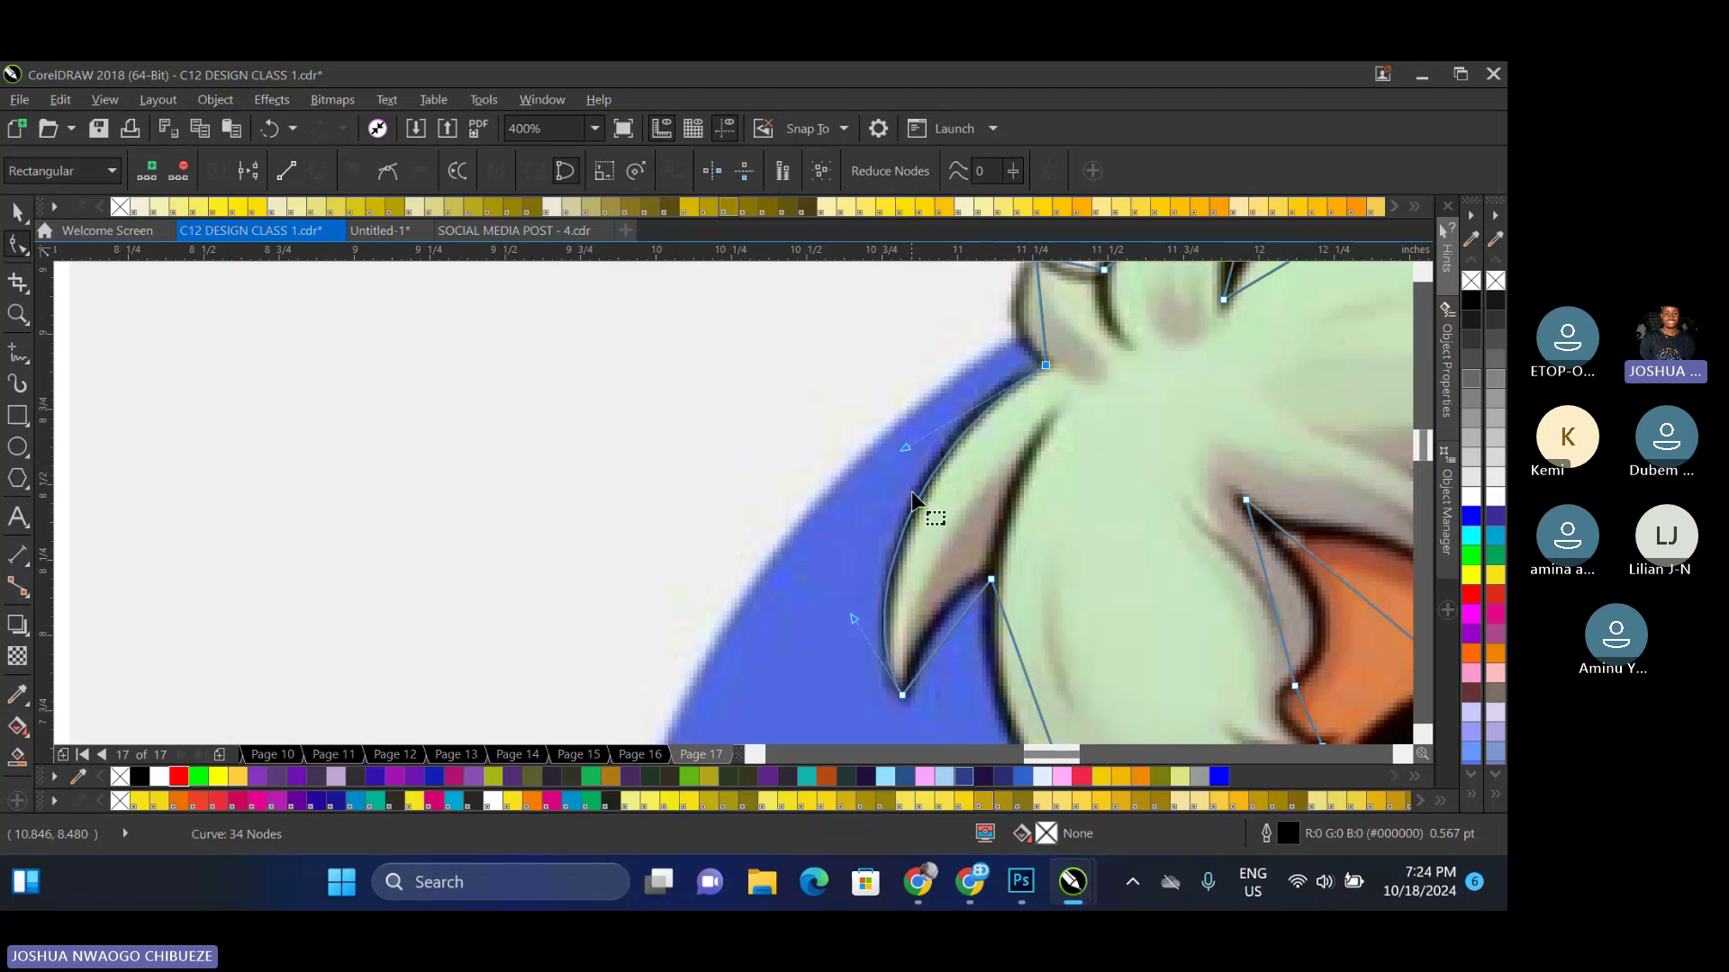
# Convert the lower inner edge of the pointed left tuft to a curve and bend it along the drawing
pyautogui.rightClick(958, 624)
pyautogui.click(1035, 348)
pyautogui.moveTo(949, 635); pyautogui.dragTo(940, 609)
# Convert the left edge of the small upper-left tuft to a curve and bend it outward onto the hairline
pyautogui.scroll(-3, 930, 553)
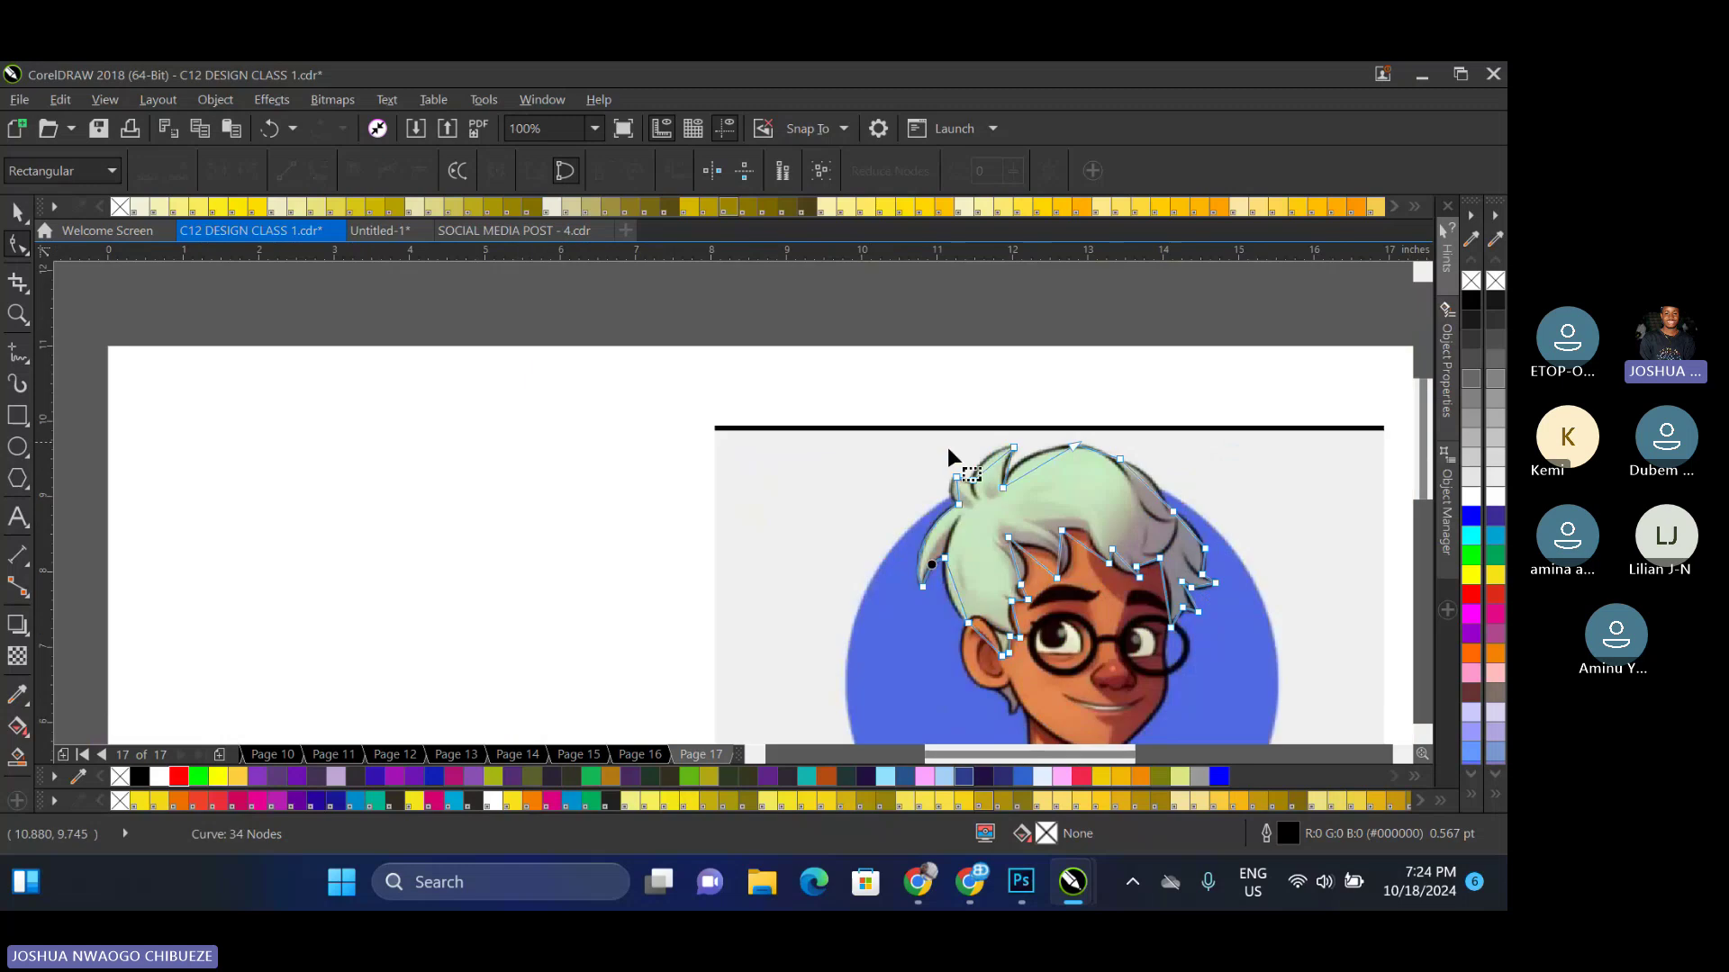
pyautogui.scroll(3, 948, 538)
pyautogui.click(944, 538)
pyautogui.rightClick(947, 538)
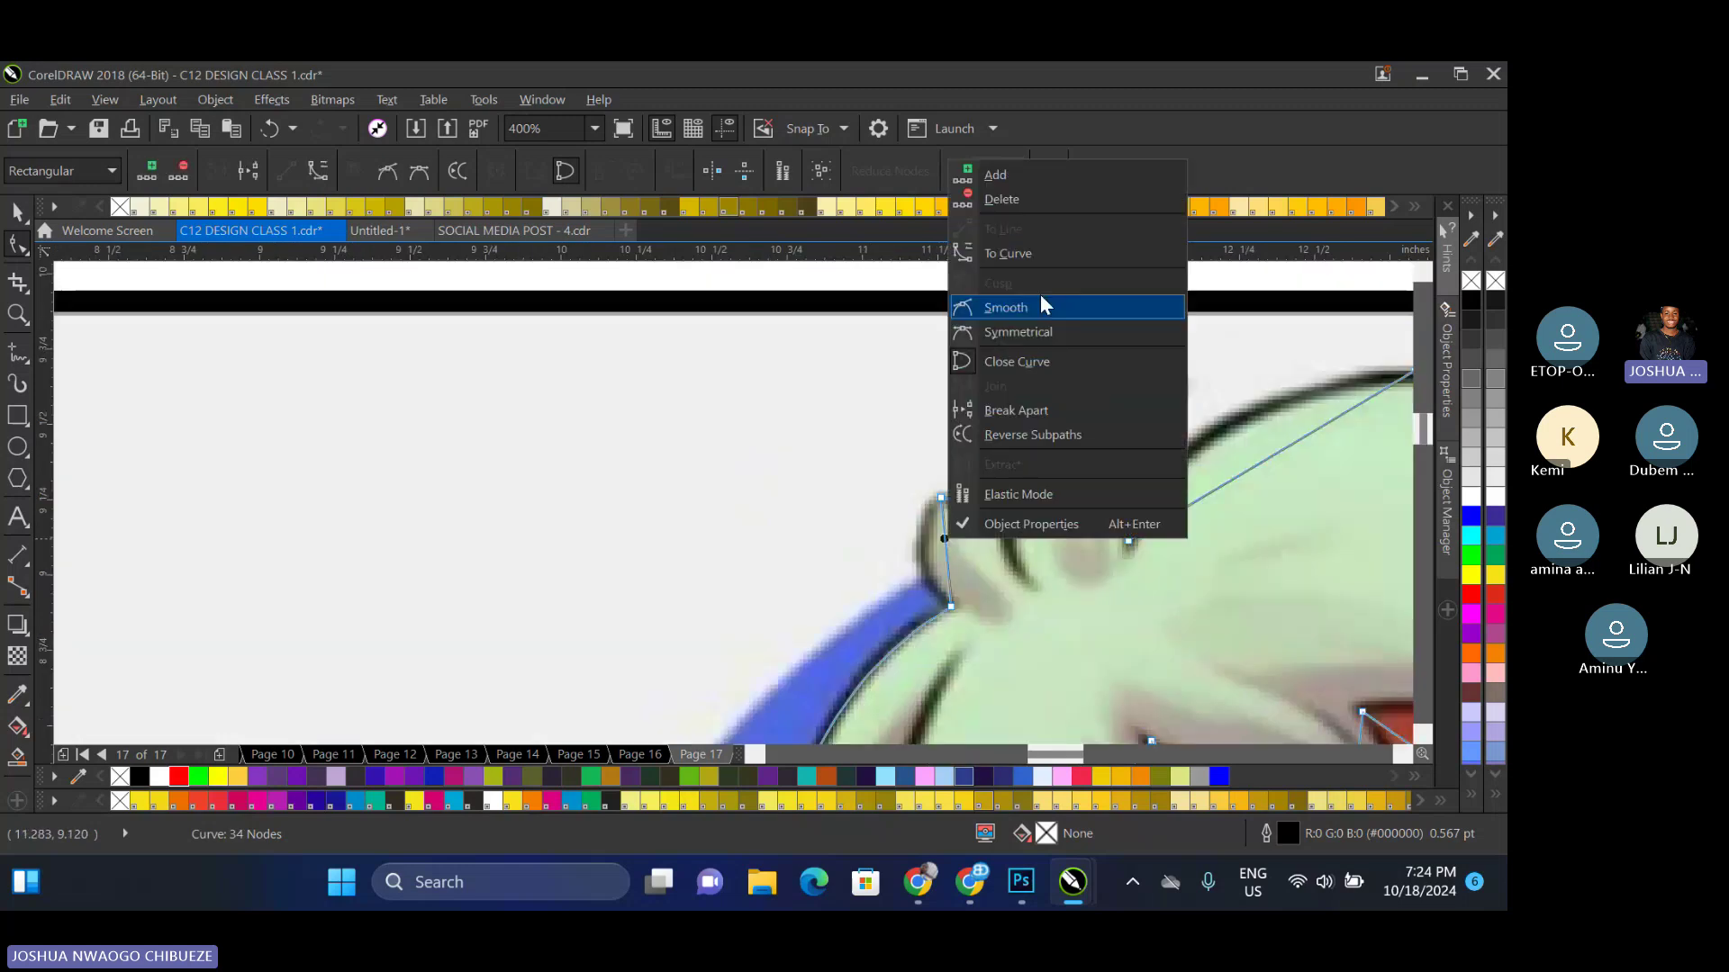
pyautogui.click(1030, 258)
pyautogui.moveTo(943, 551); pyautogui.dragTo(923, 558)
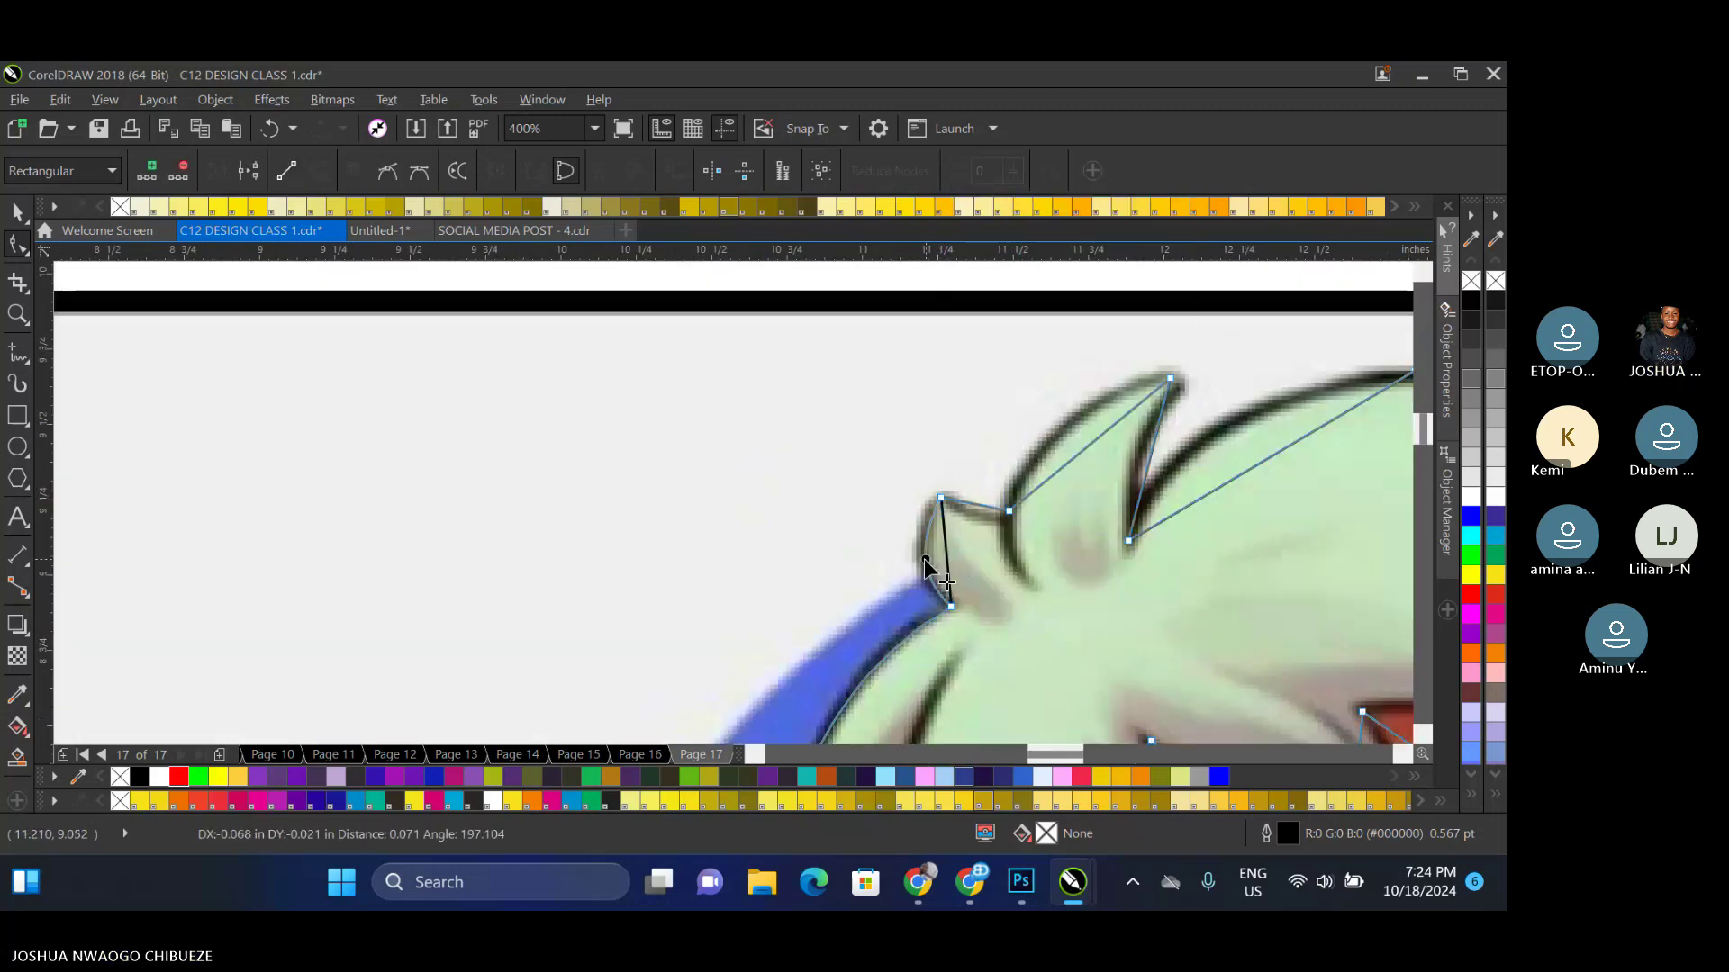
# Convert the short top edge of the small upper-left tuft to a curve and bow it downward along the hair
pyautogui.scroll(2, 991, 505)
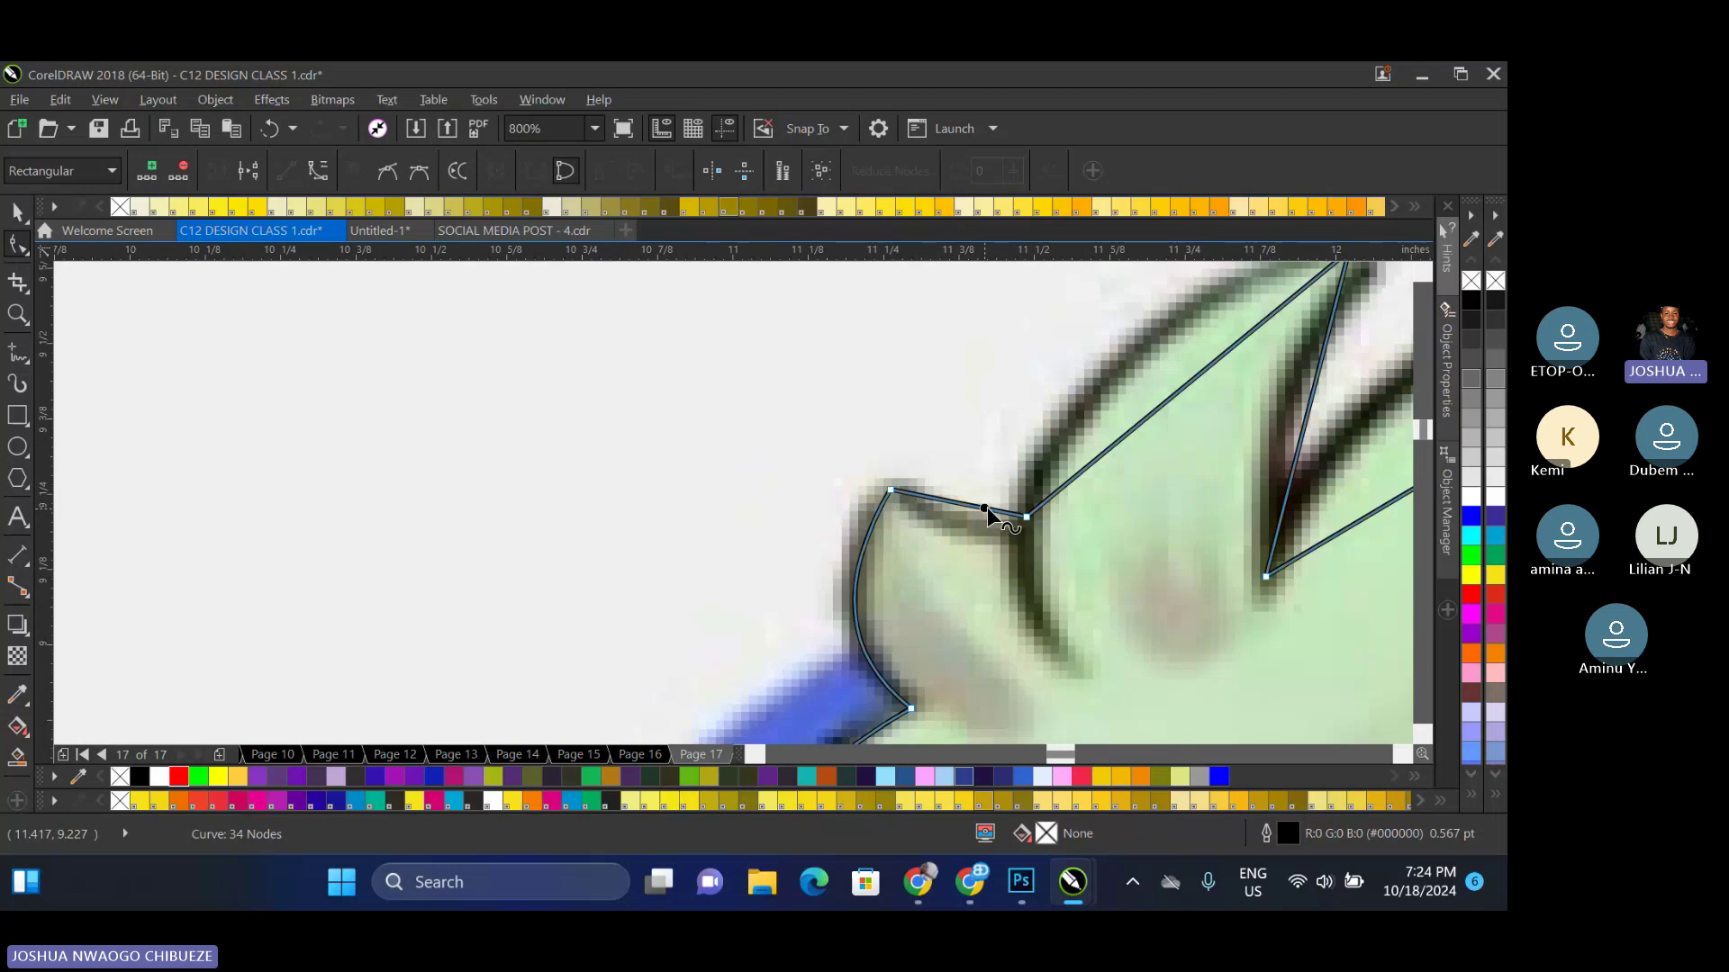
pyautogui.rightClick(986, 509)
pyautogui.click(1089, 240)
pyautogui.moveTo(971, 505); pyautogui.dragTo(1009, 525)
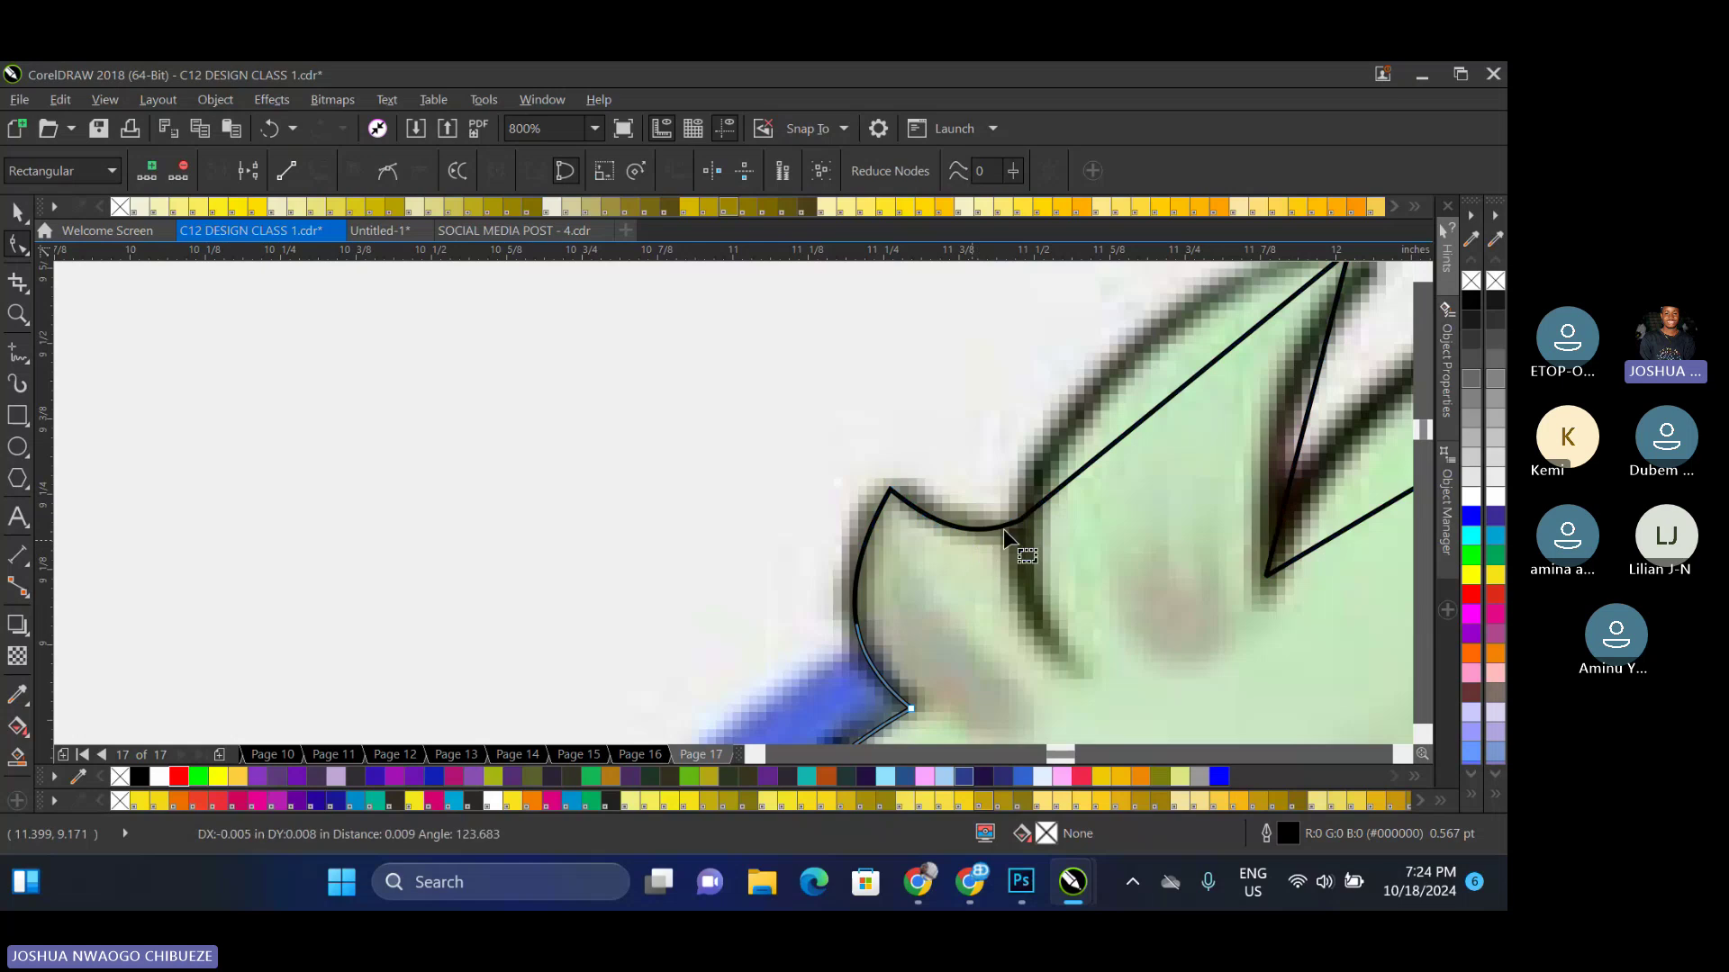
# Convert the outer edge of the tall tuft to a curve and bow it up onto the dark hairline
pyautogui.scroll(-1, 1028, 573)
pyautogui.scroll(1, 1152, 440)
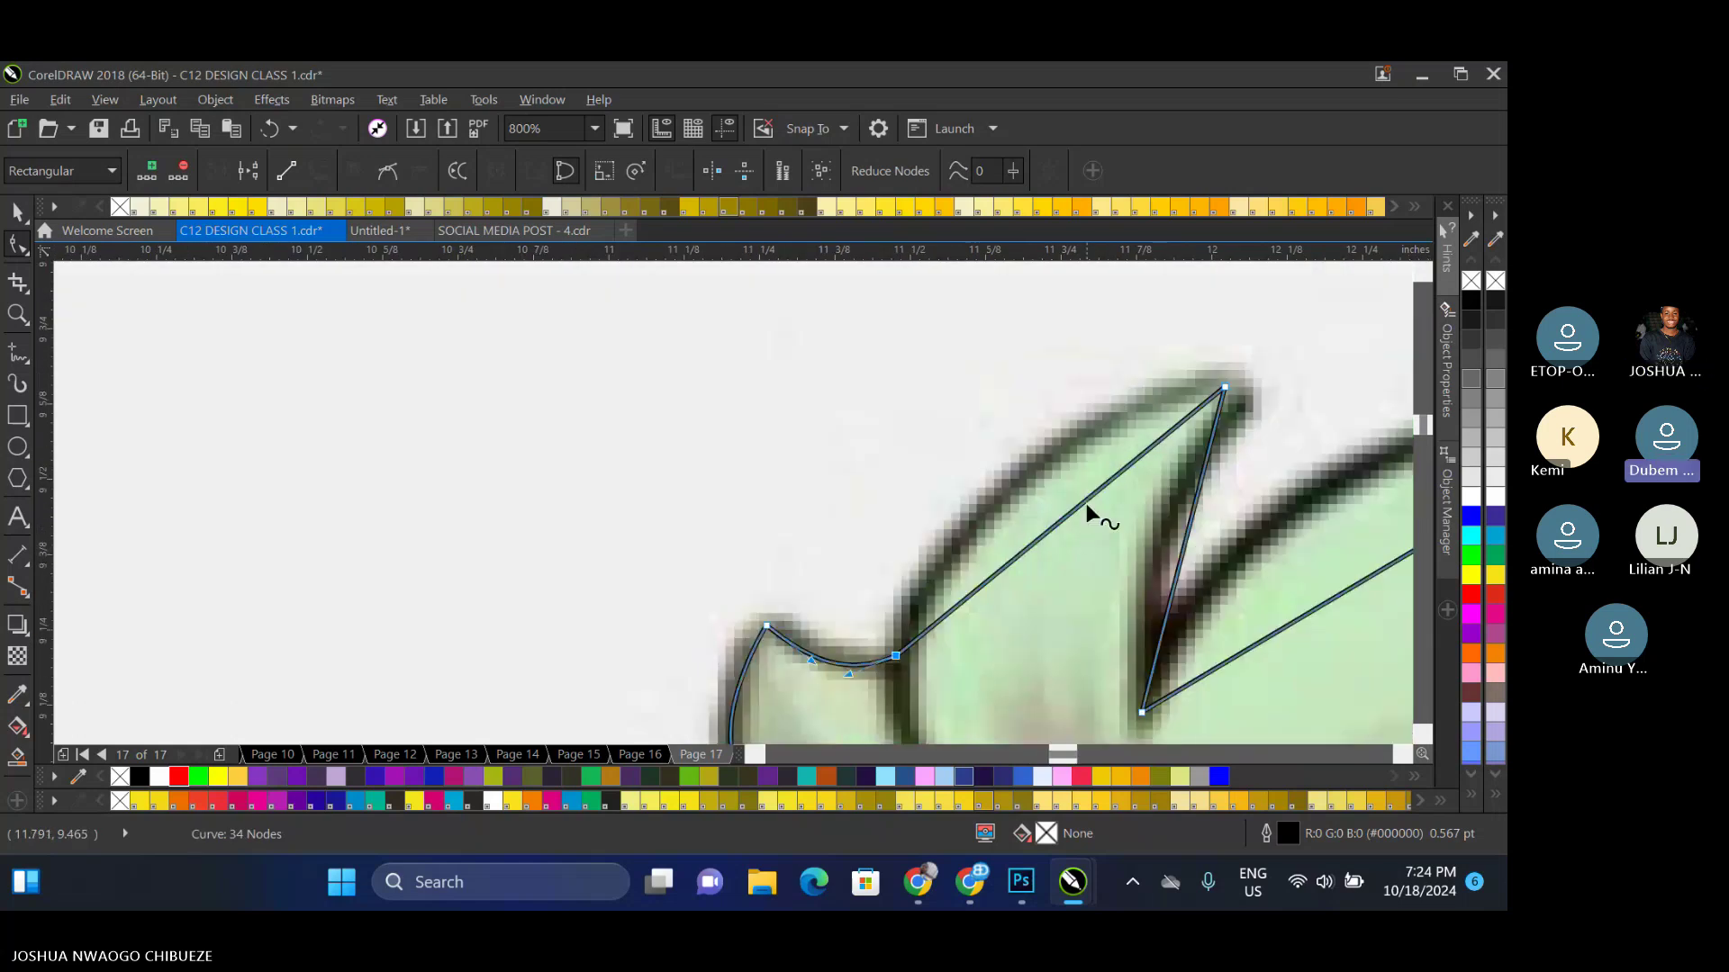
pyautogui.rightClick(1082, 504)
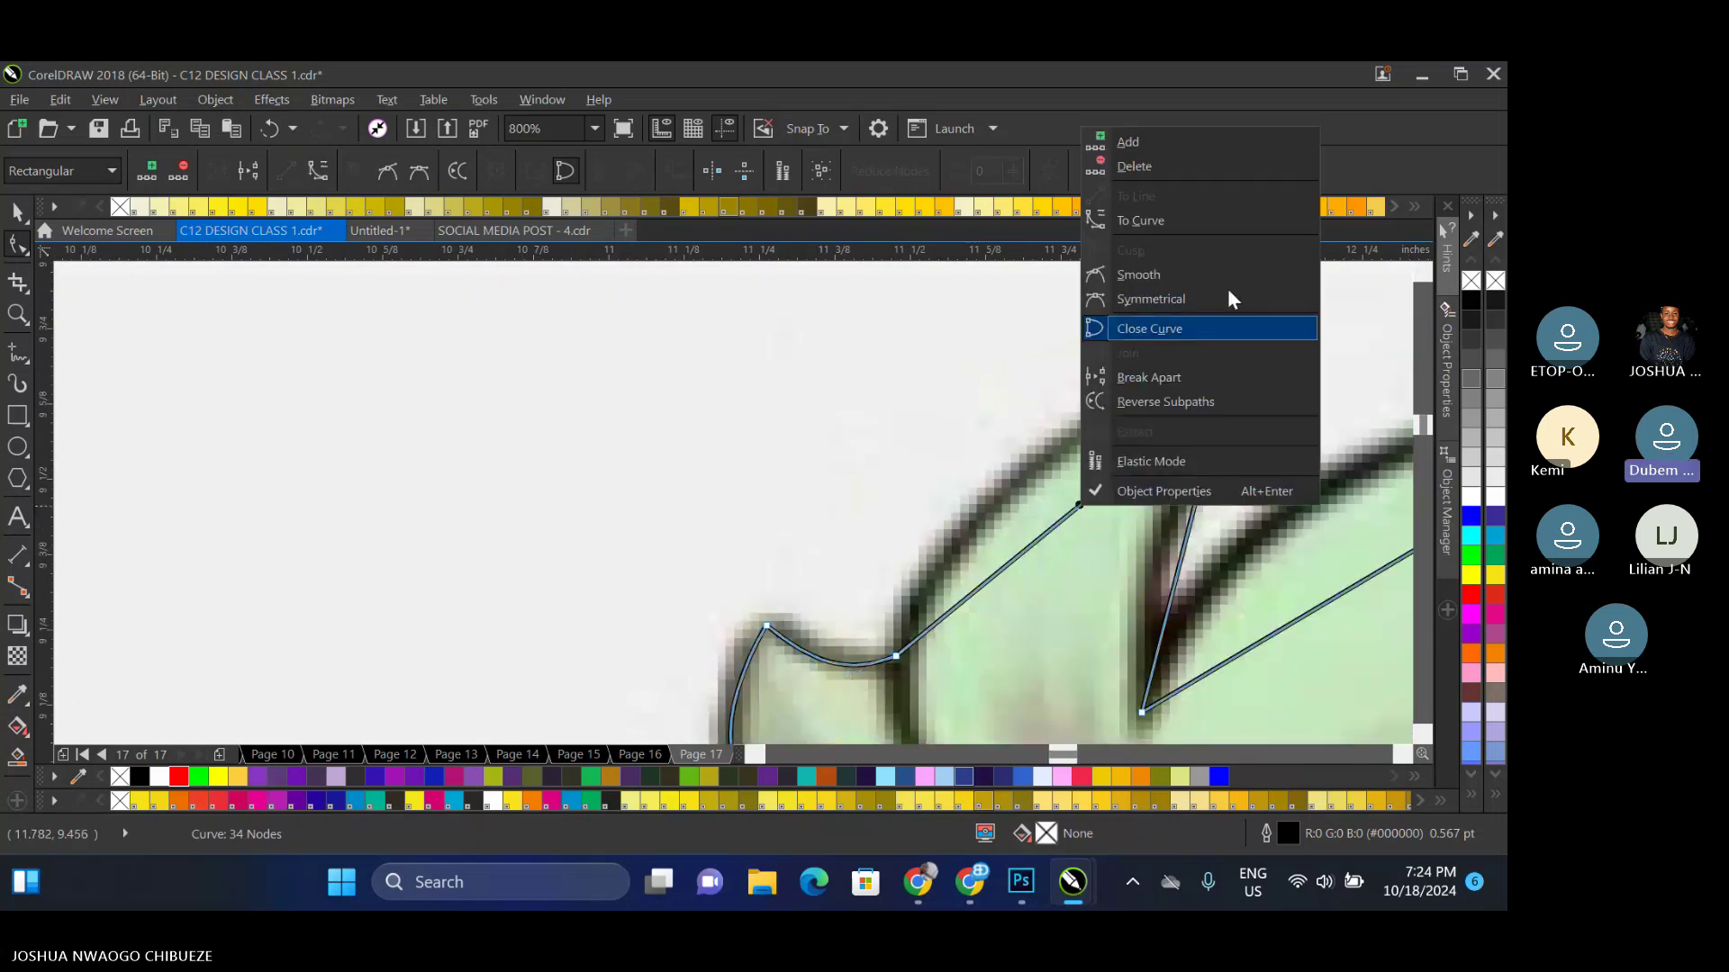
pyautogui.click(1207, 220)
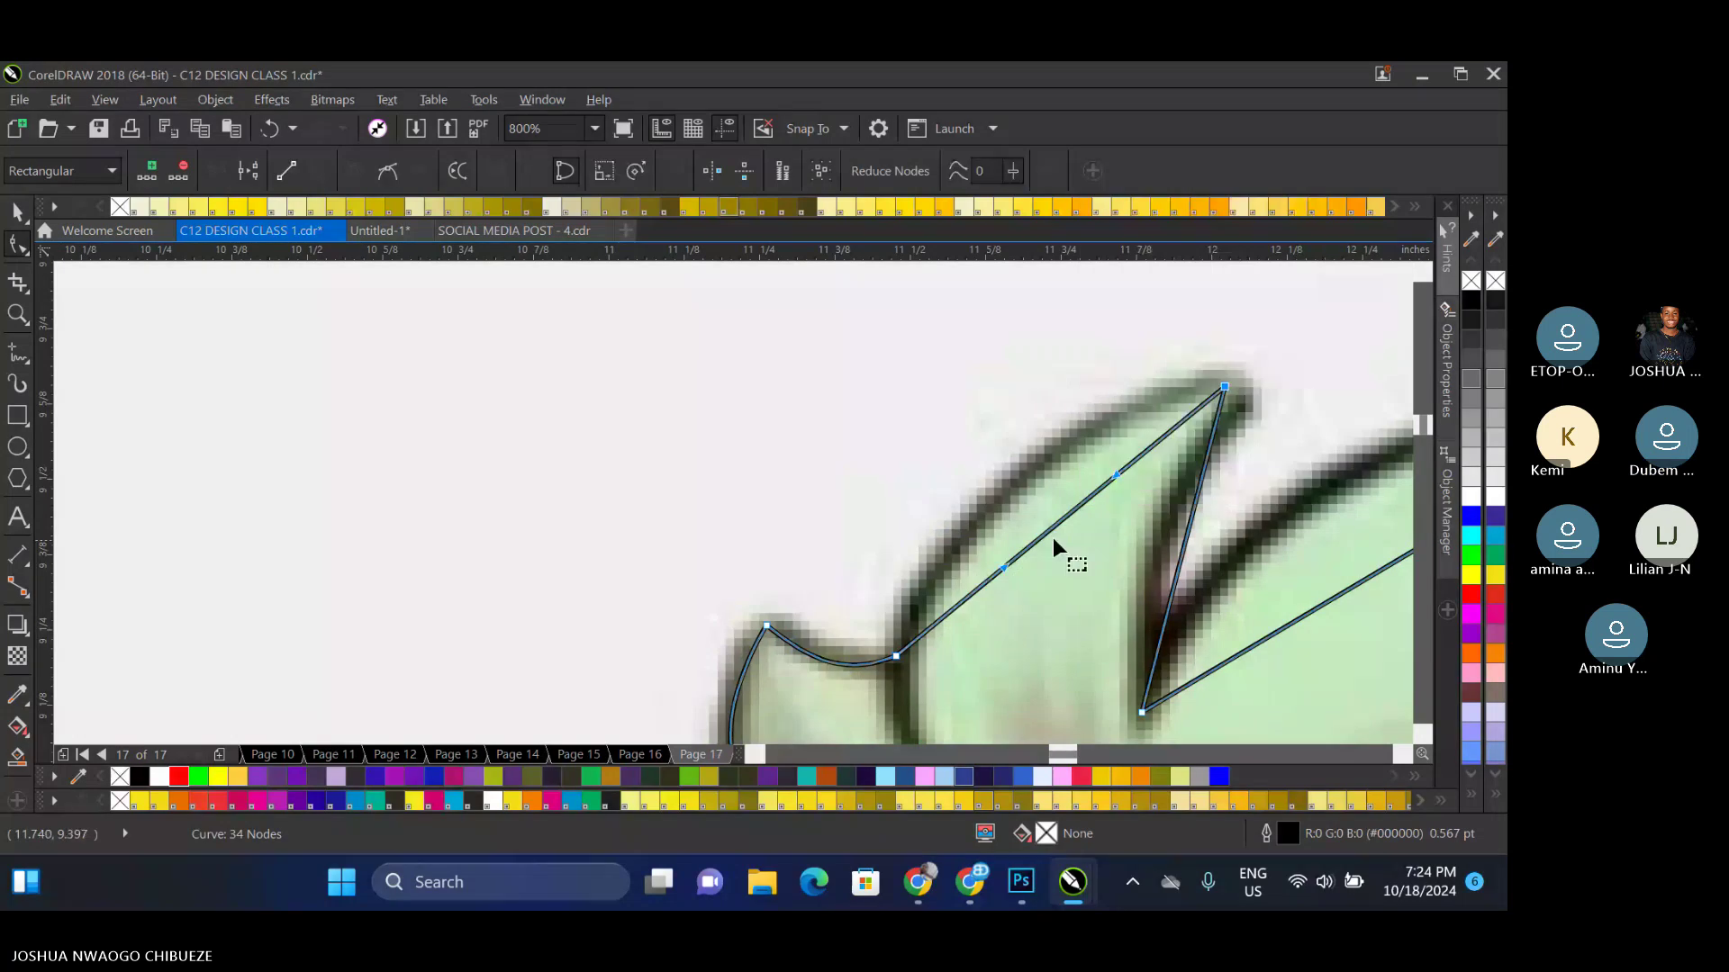
pyautogui.moveTo(1052, 538); pyautogui.dragTo(1013, 490)
# Convert the inner right edge of the tall tuft to a curve and bend it inward along the notch
pyautogui.rightClick(1188, 522)
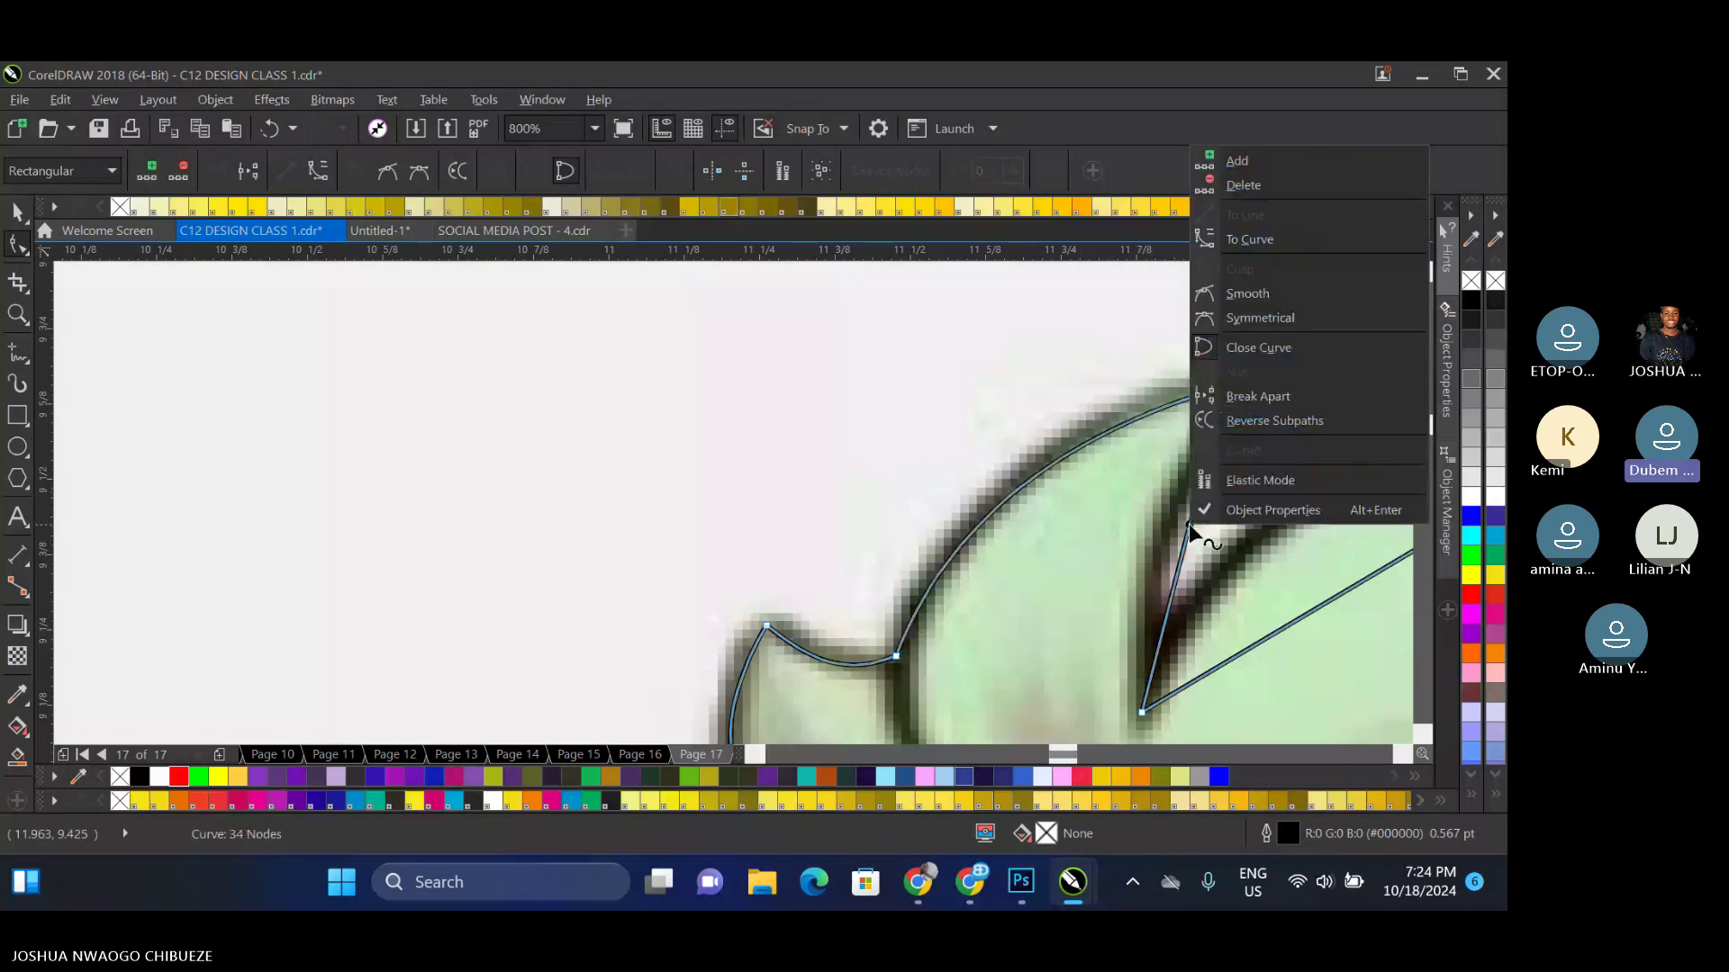
pyautogui.click(1278, 262)
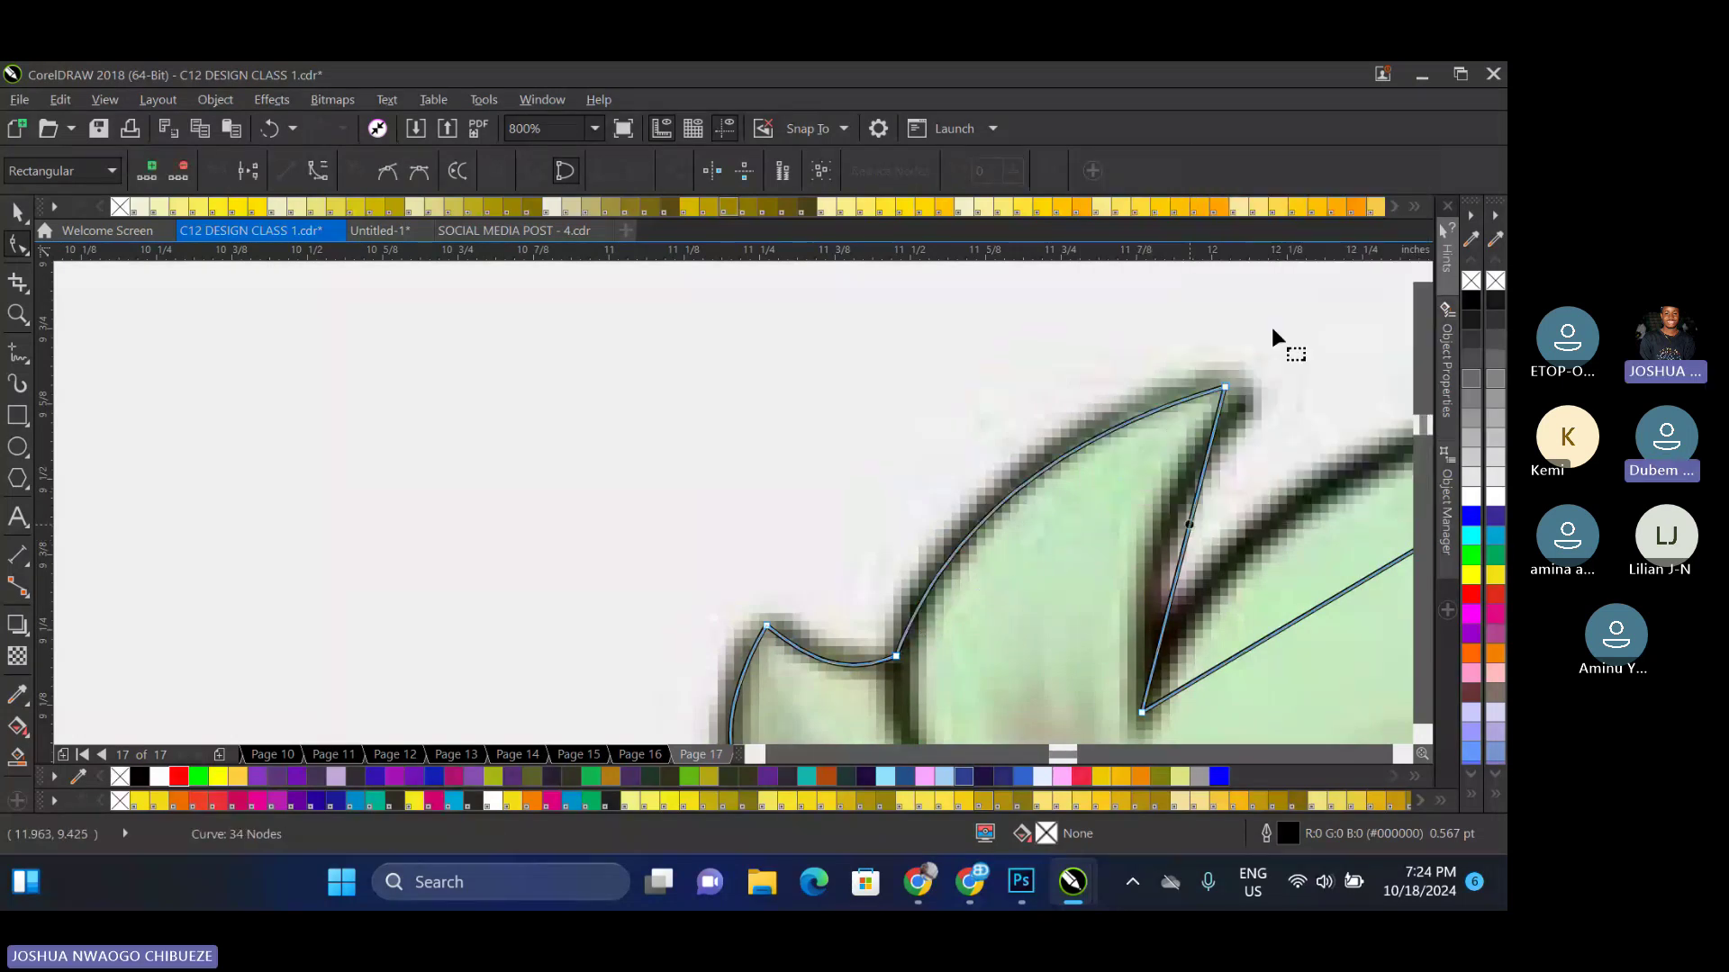
pyautogui.moveTo(1174, 535); pyautogui.dragTo(1175, 537)
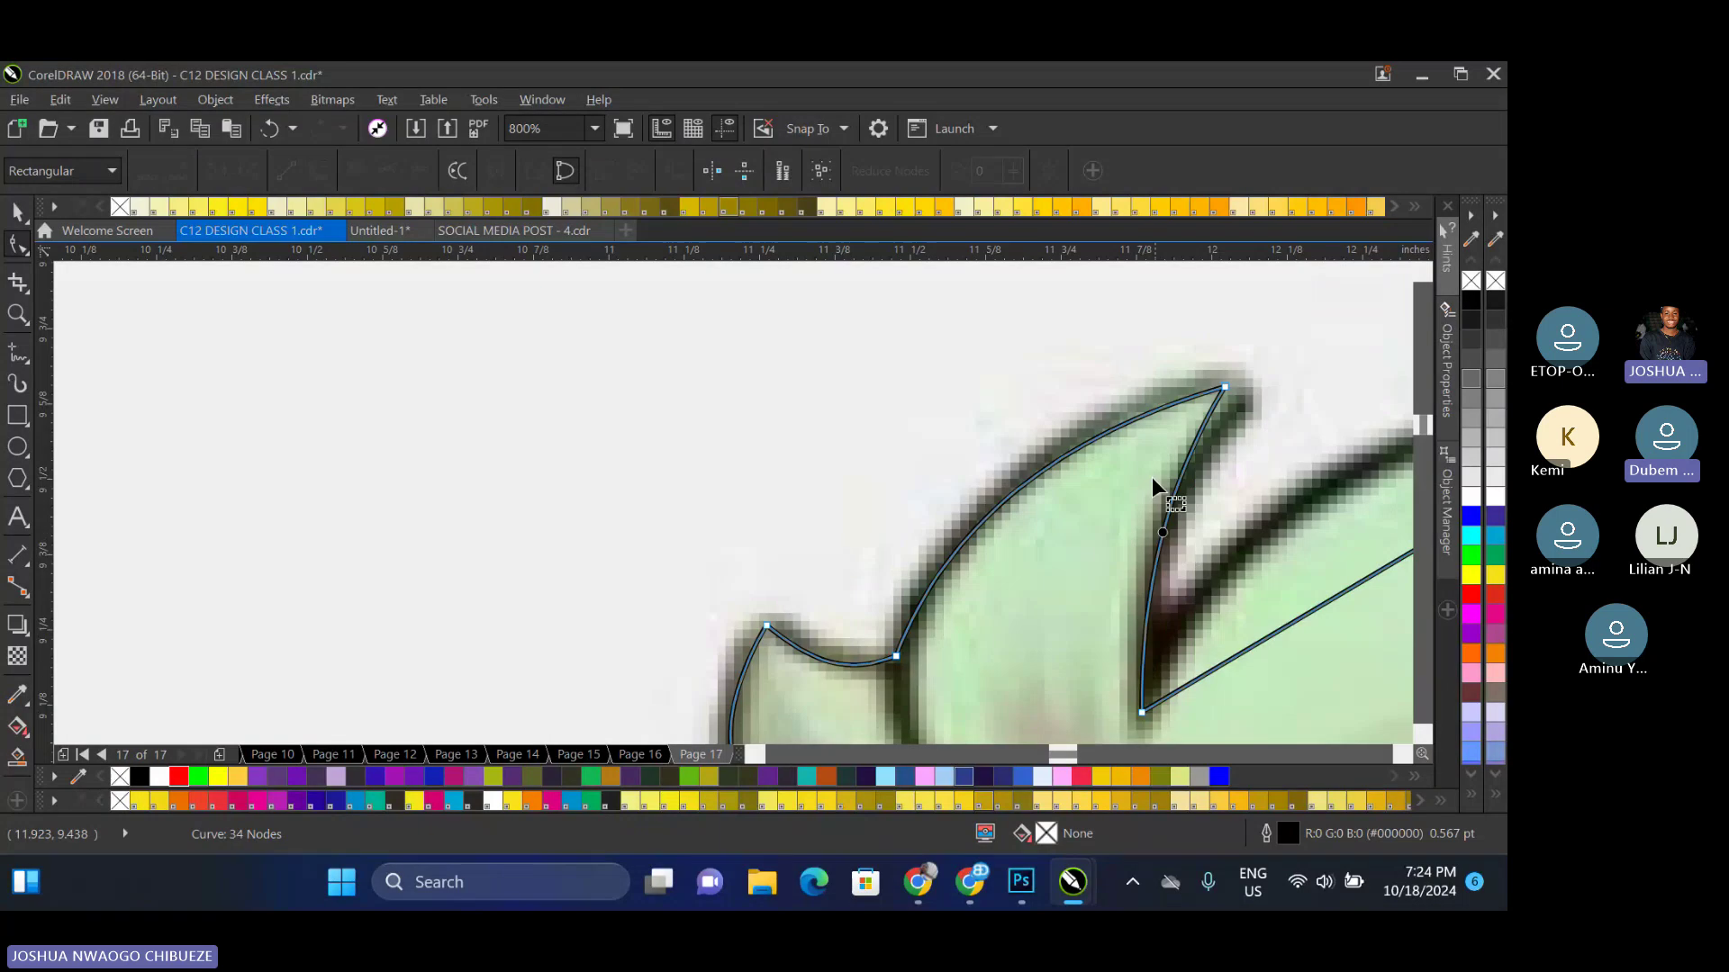
# Shift the crown's top node slightly right, then curve the segment between it and the tall tuft's notch along the hairline
pyautogui.scroll(-3, 1152, 477)
pyautogui.scroll(3, 1320, 486)
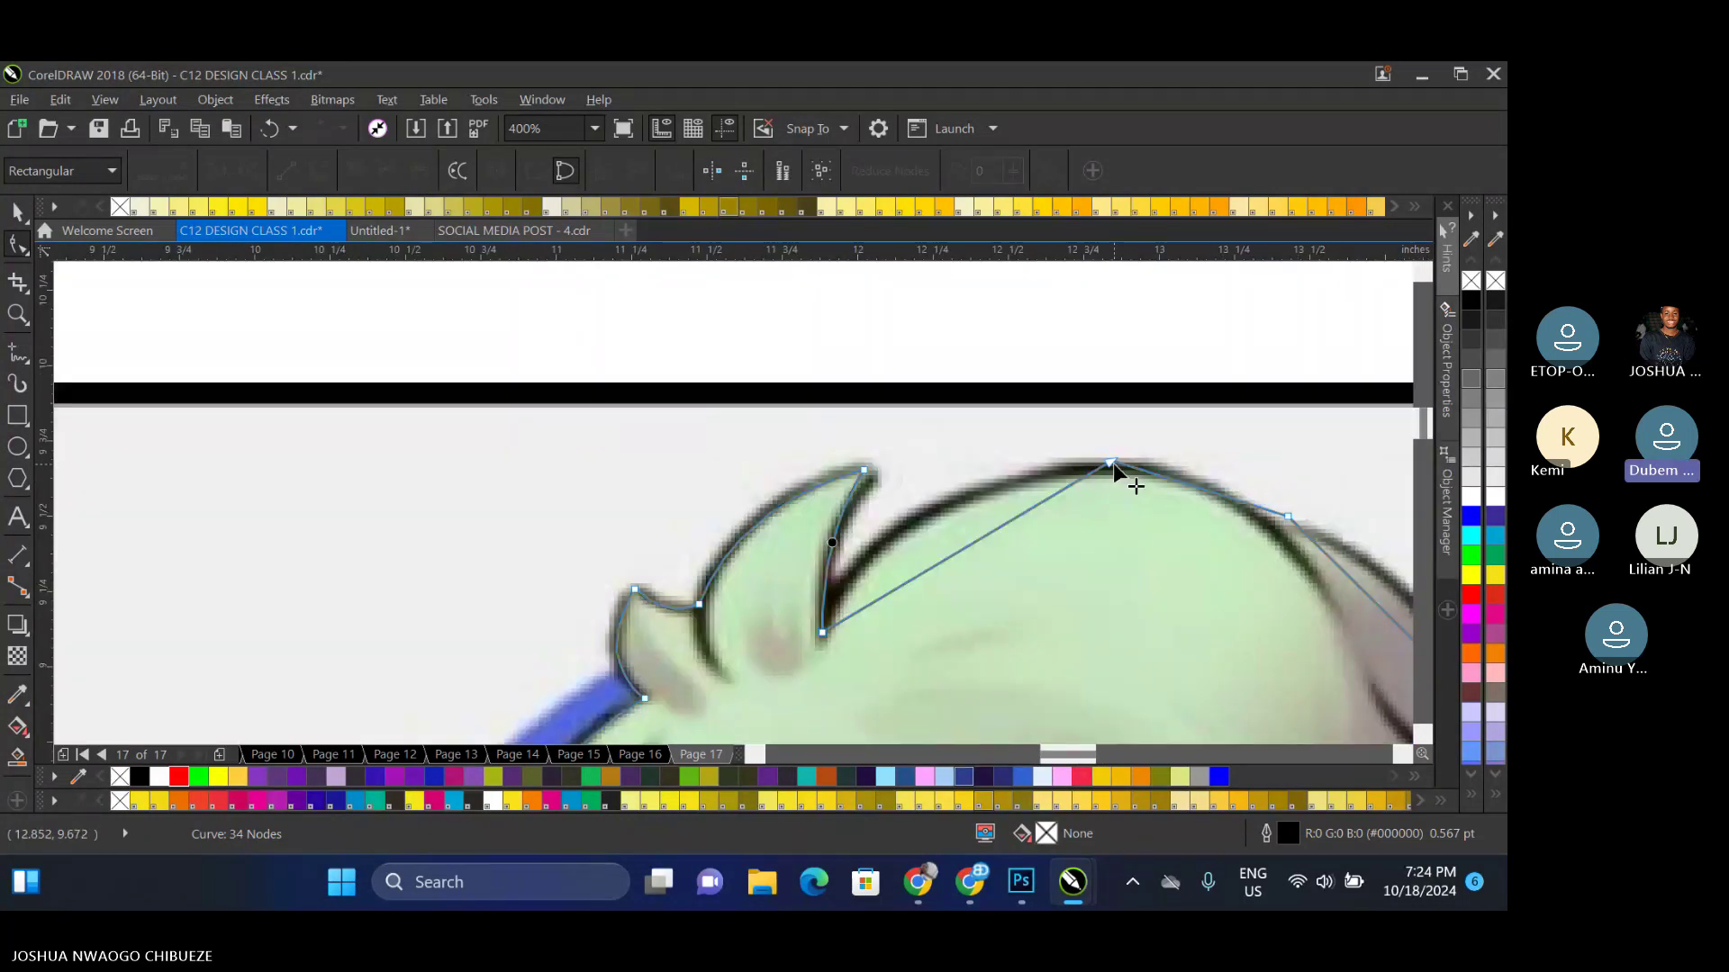
pyautogui.moveTo(1113, 463); pyautogui.dragTo(1141, 465)
pyautogui.scroll(-2, 1024, 456)
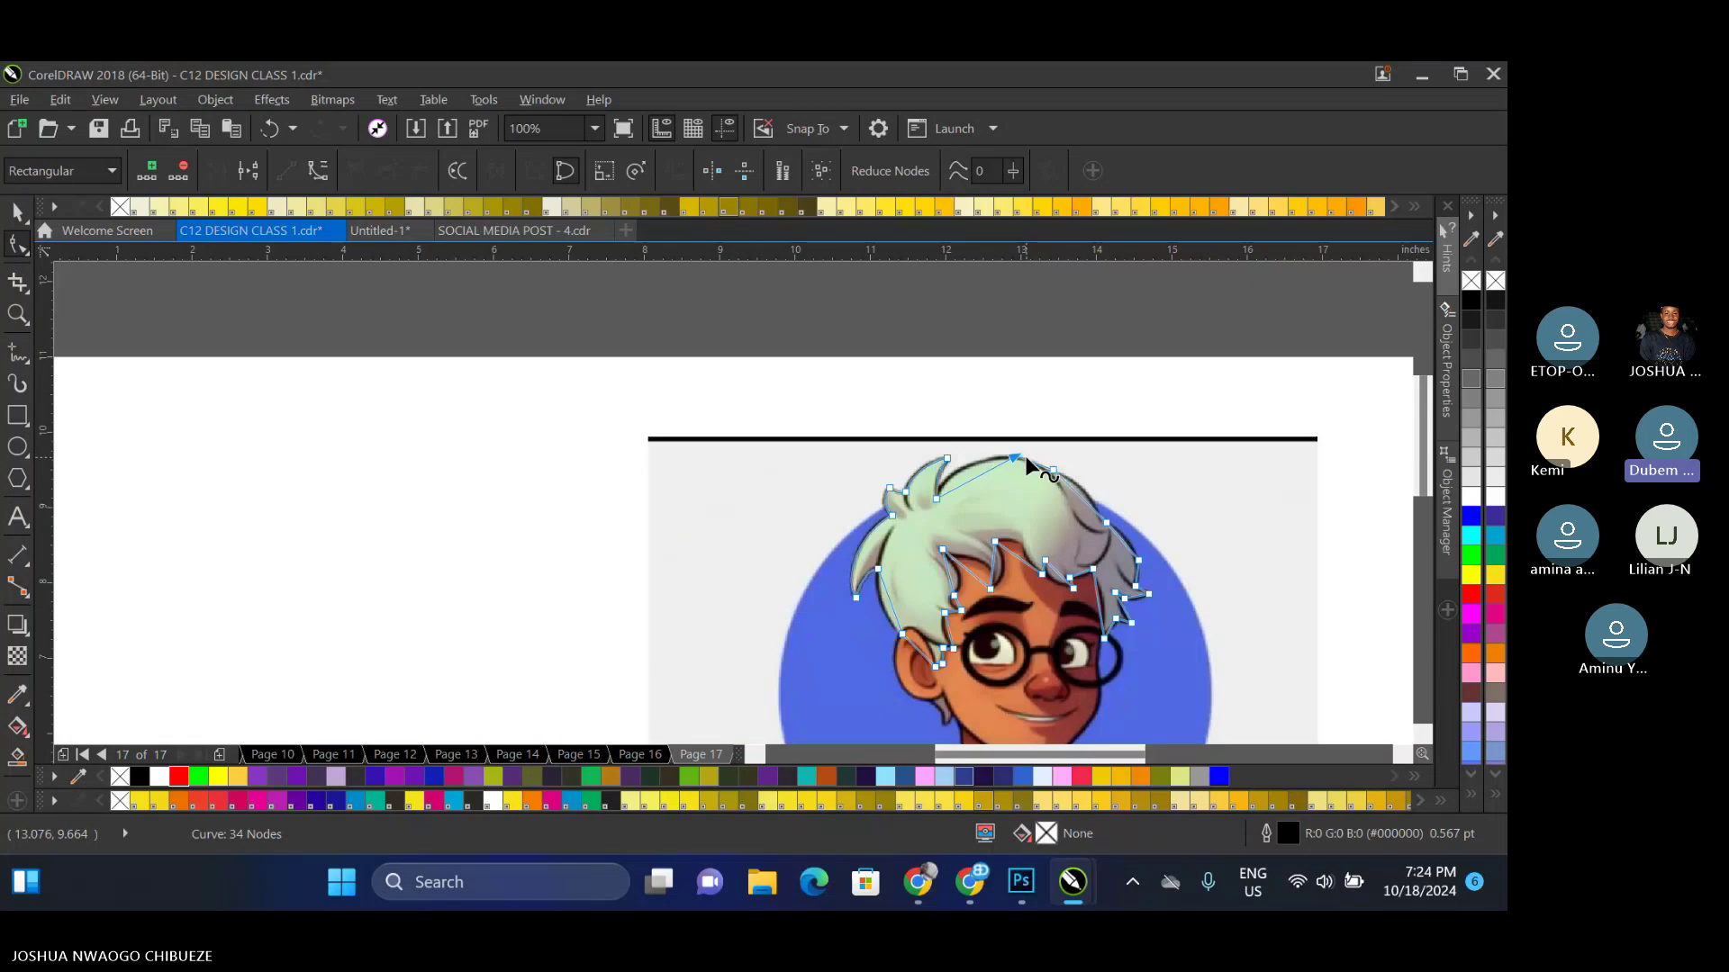
pyautogui.scroll(1, 1024, 456)
pyautogui.scroll(1, 974, 472)
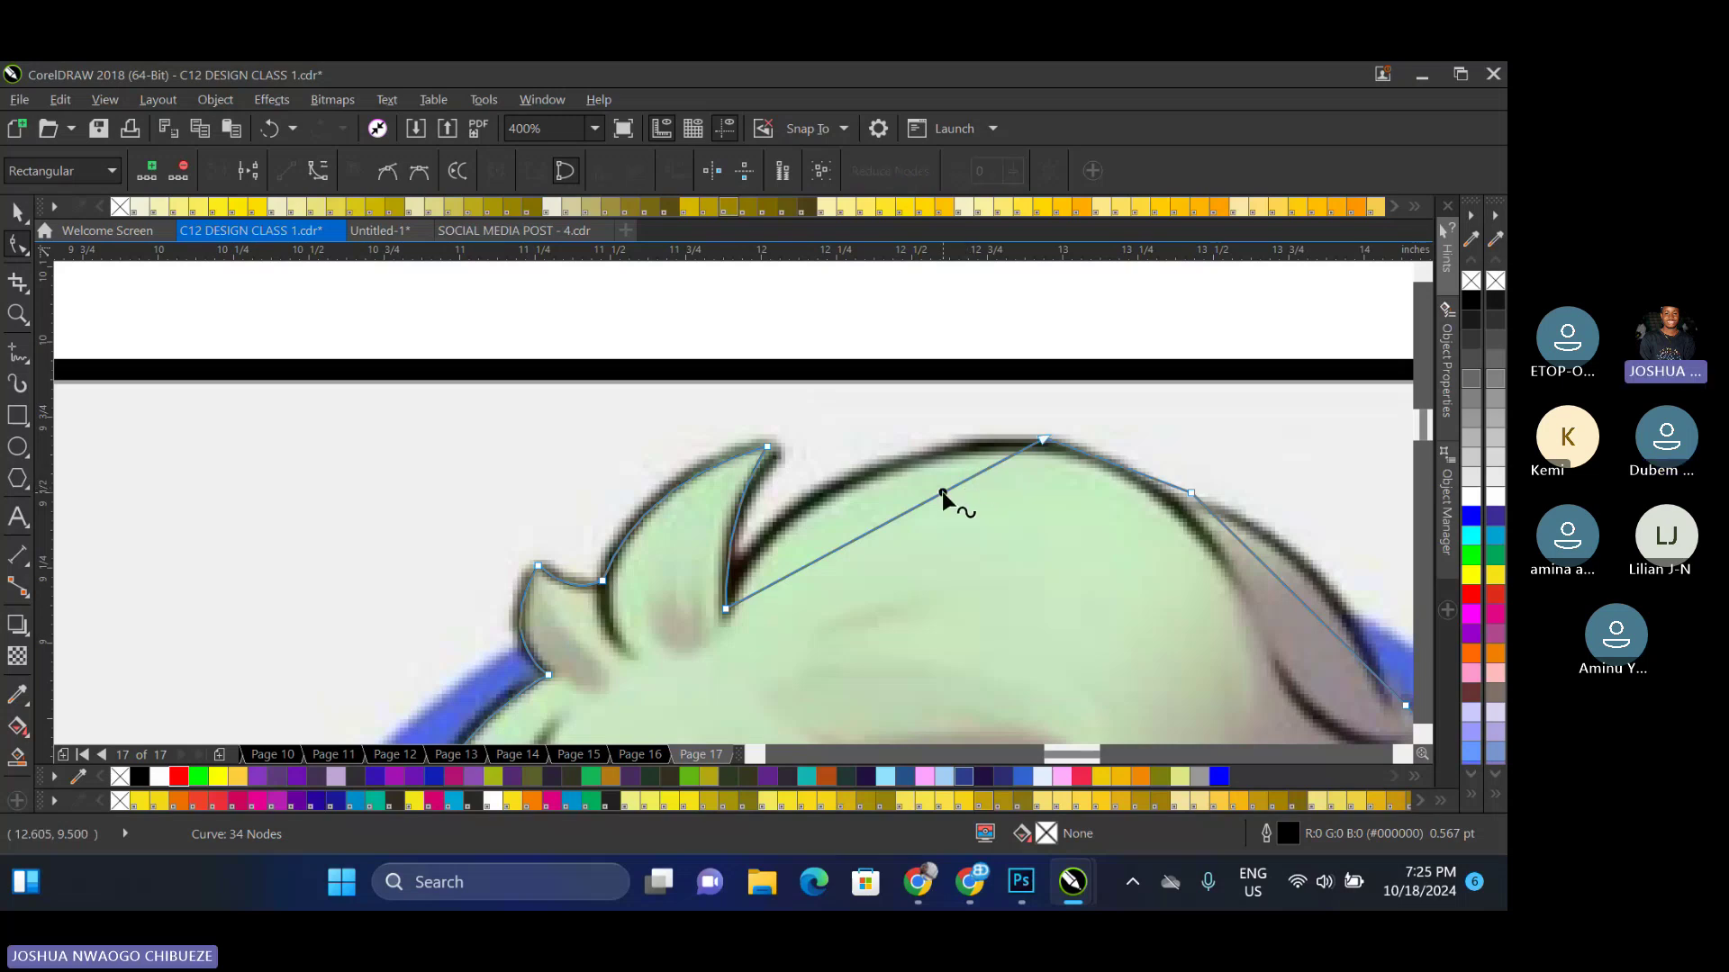
pyautogui.rightClick(941, 491)
pyautogui.click(1000, 209)
pyautogui.moveTo(850, 515); pyautogui.dragTo(836, 483)
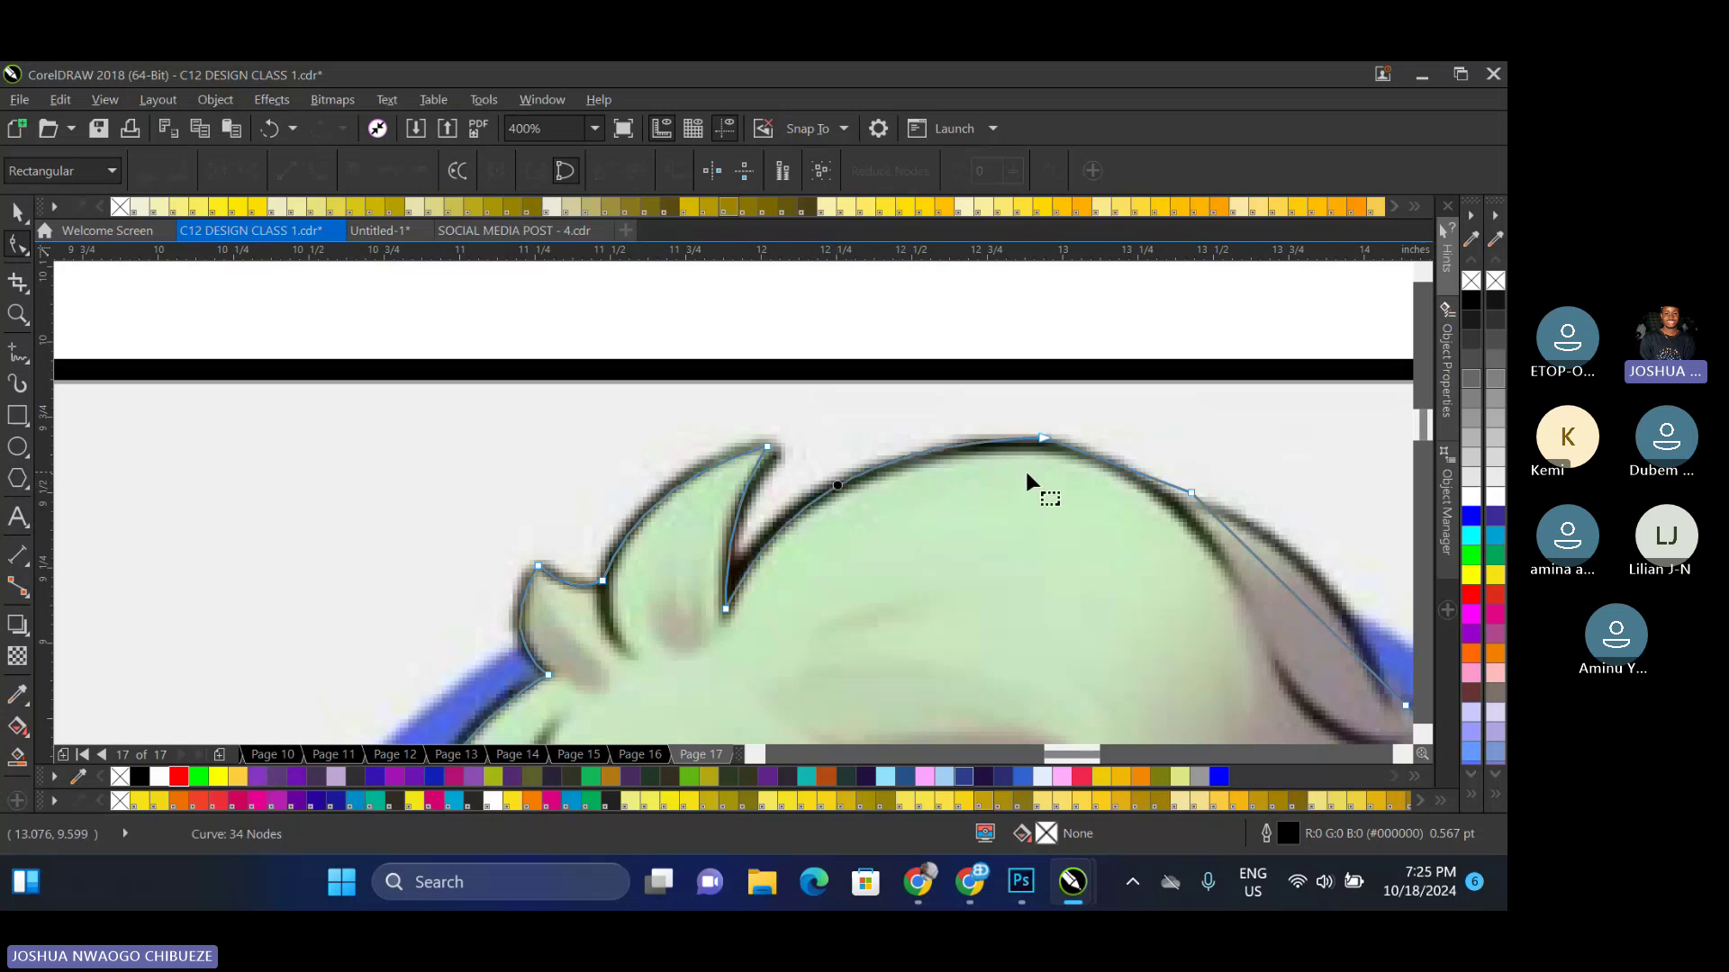
# Move the node right of the crown down along the main hair mass and curve the segment leading to it
pyautogui.scroll(-2, 1025, 471)
pyautogui.scroll(2, 1098, 497)
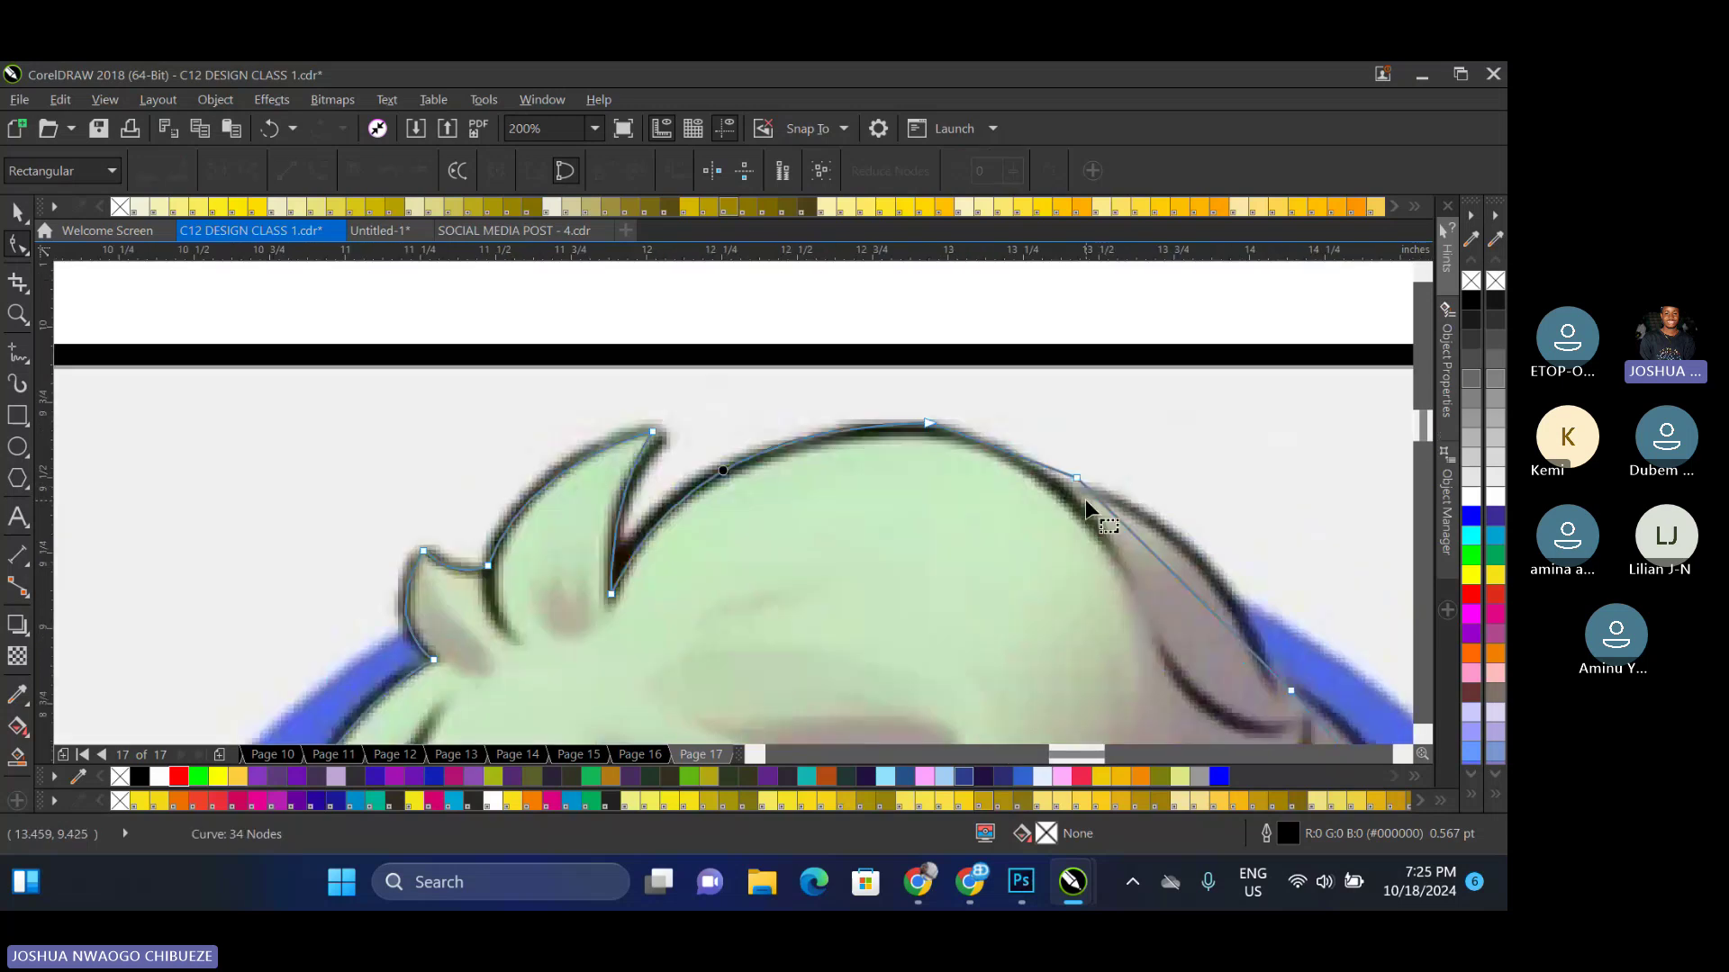
pyautogui.moveTo(1078, 477); pyautogui.dragTo(1117, 557)
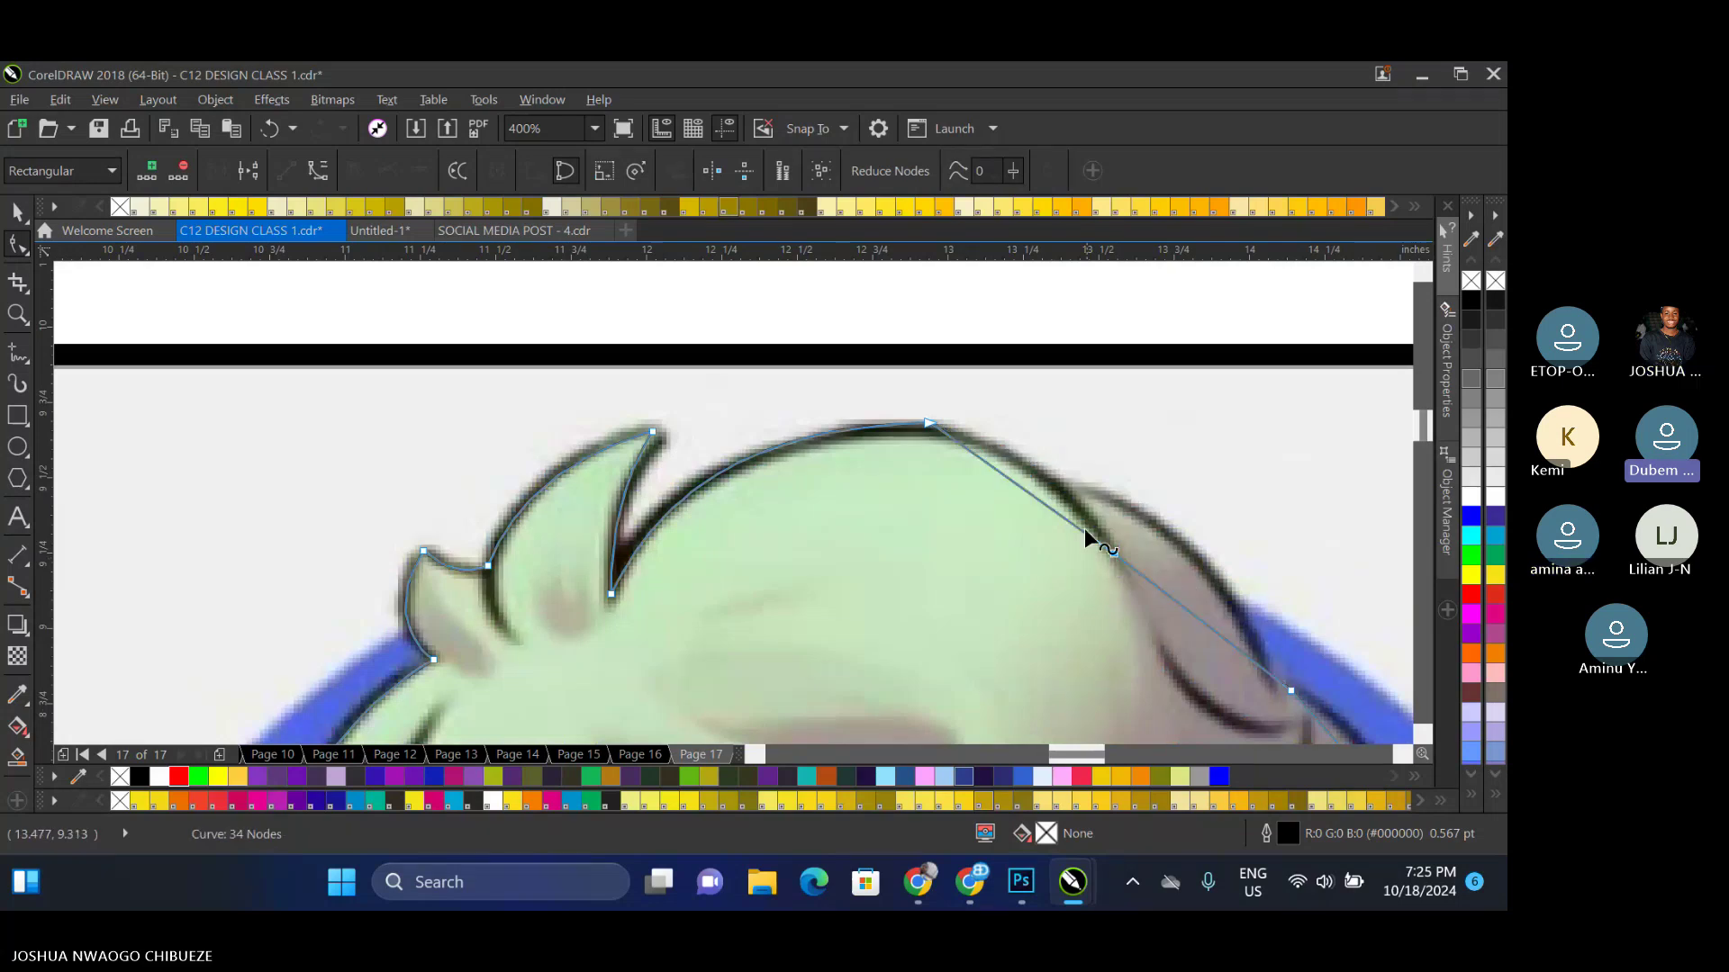
pyautogui.click(1047, 512)
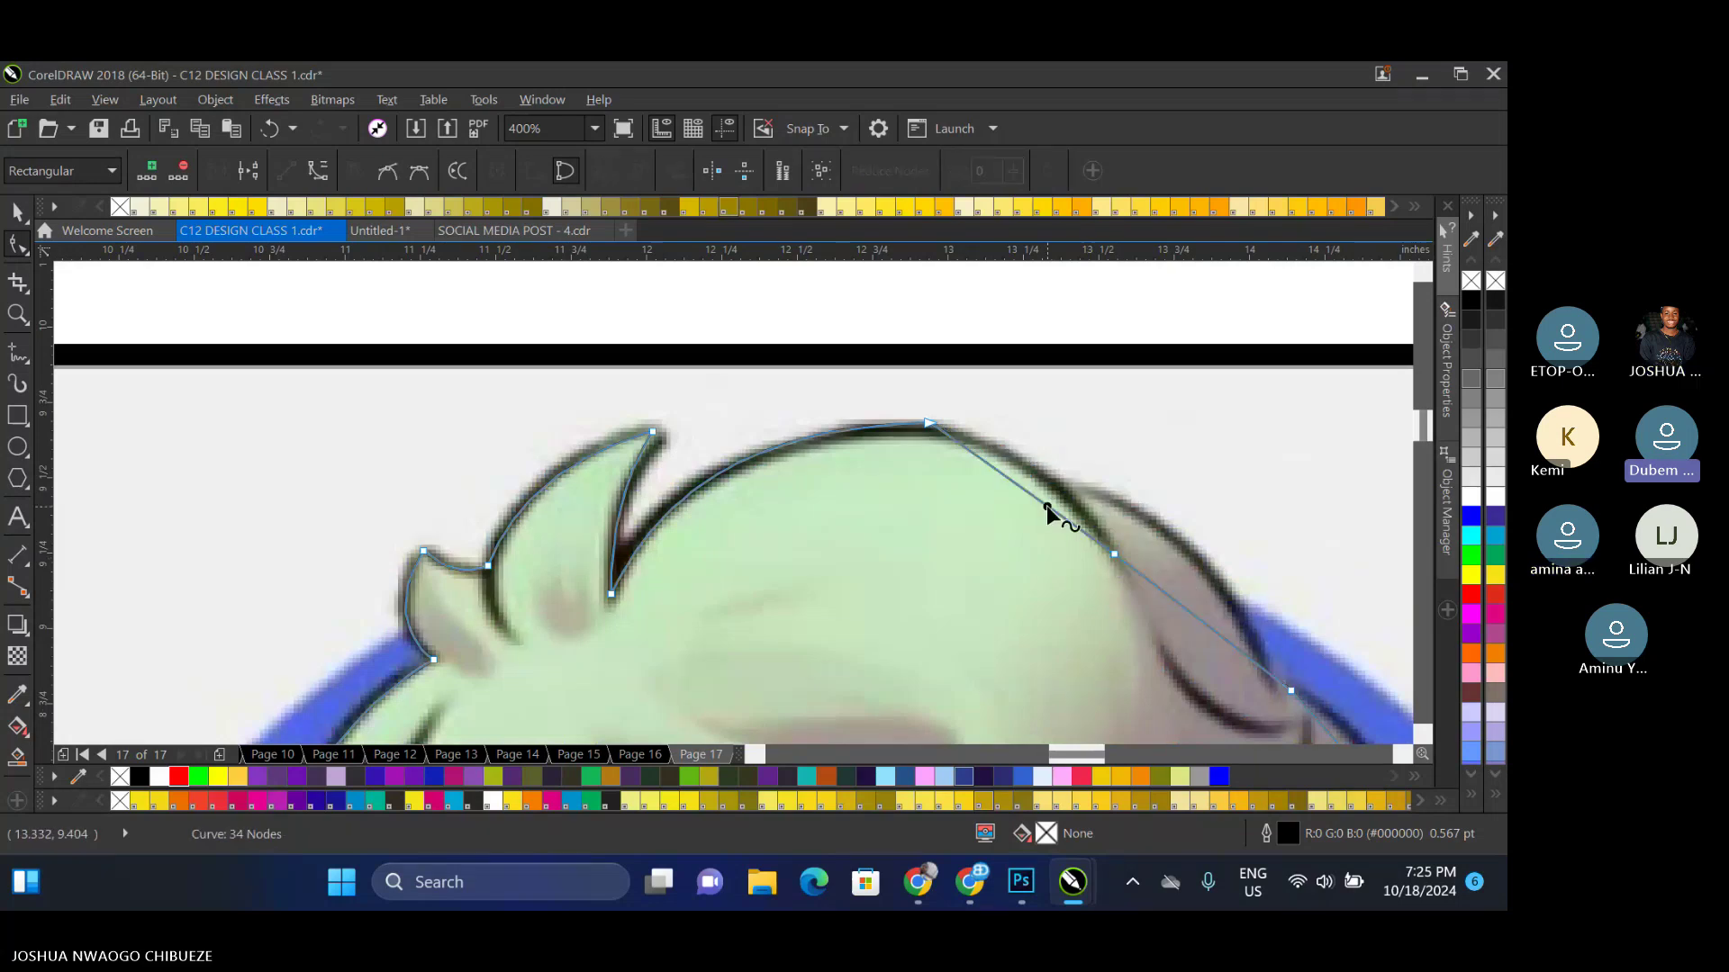
pyautogui.moveTo(1047, 511); pyautogui.dragTo(1028, 465)
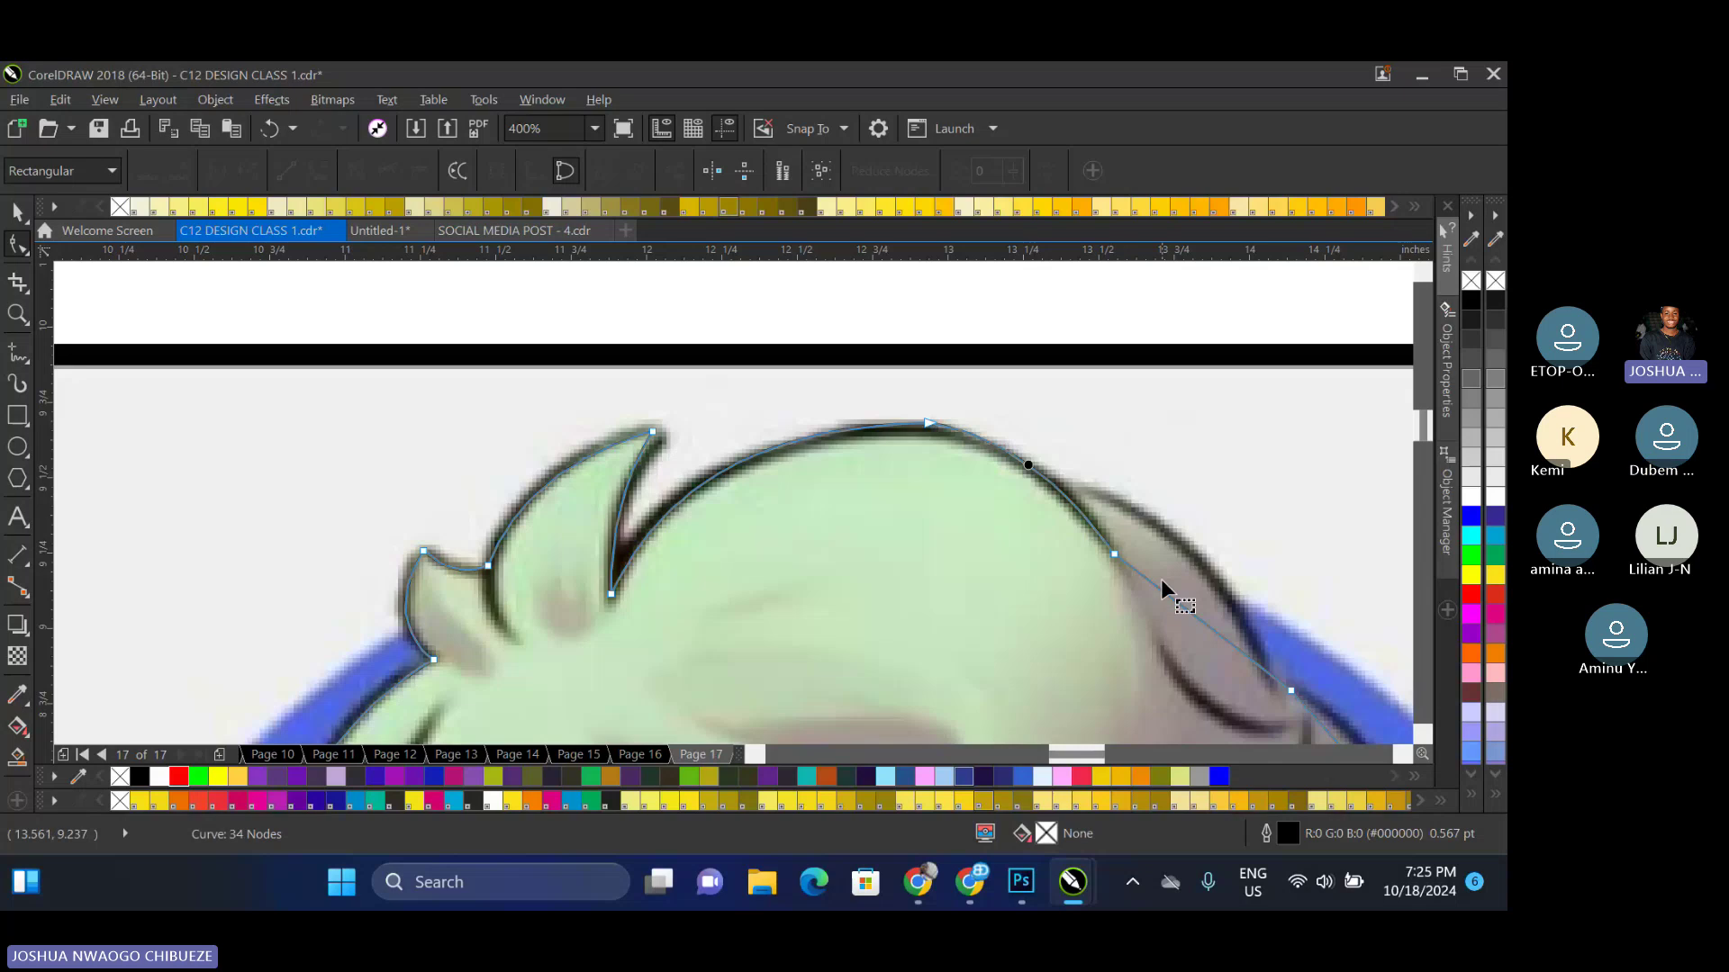
# Add a node where the grey right lock meets the crown and curve the following segment along the lock's outer edge
pyautogui.click(1212, 634)
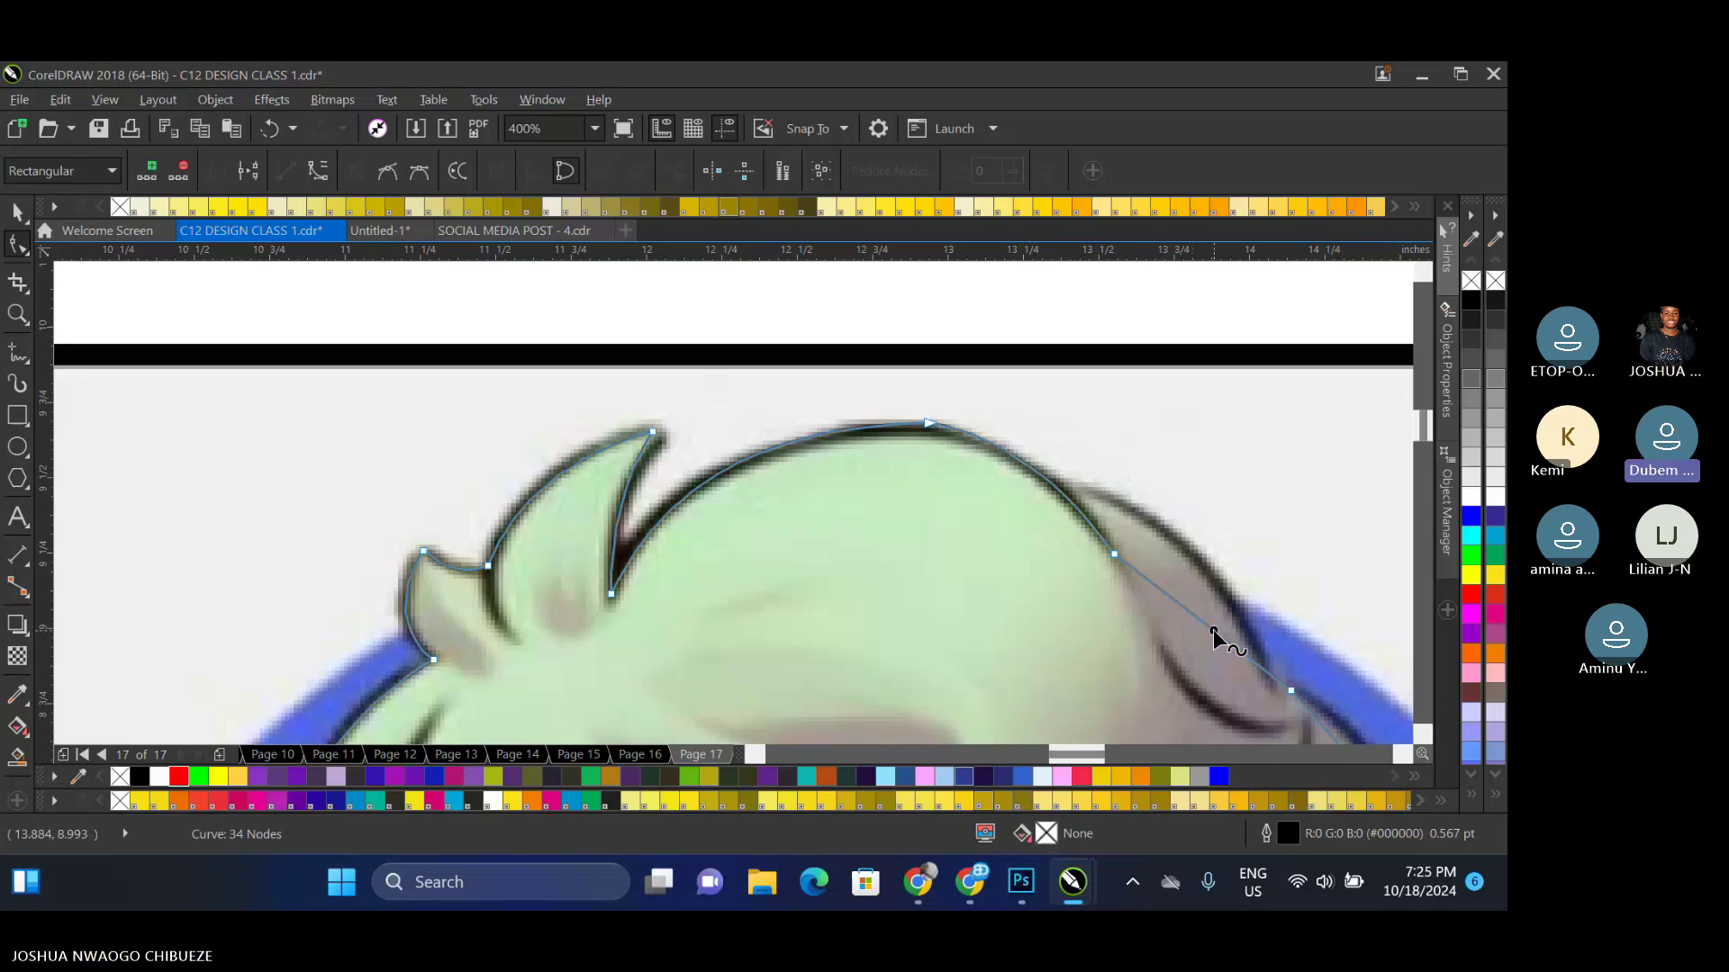
pyautogui.moveTo(1213, 629); pyautogui.dragTo(1085, 490)
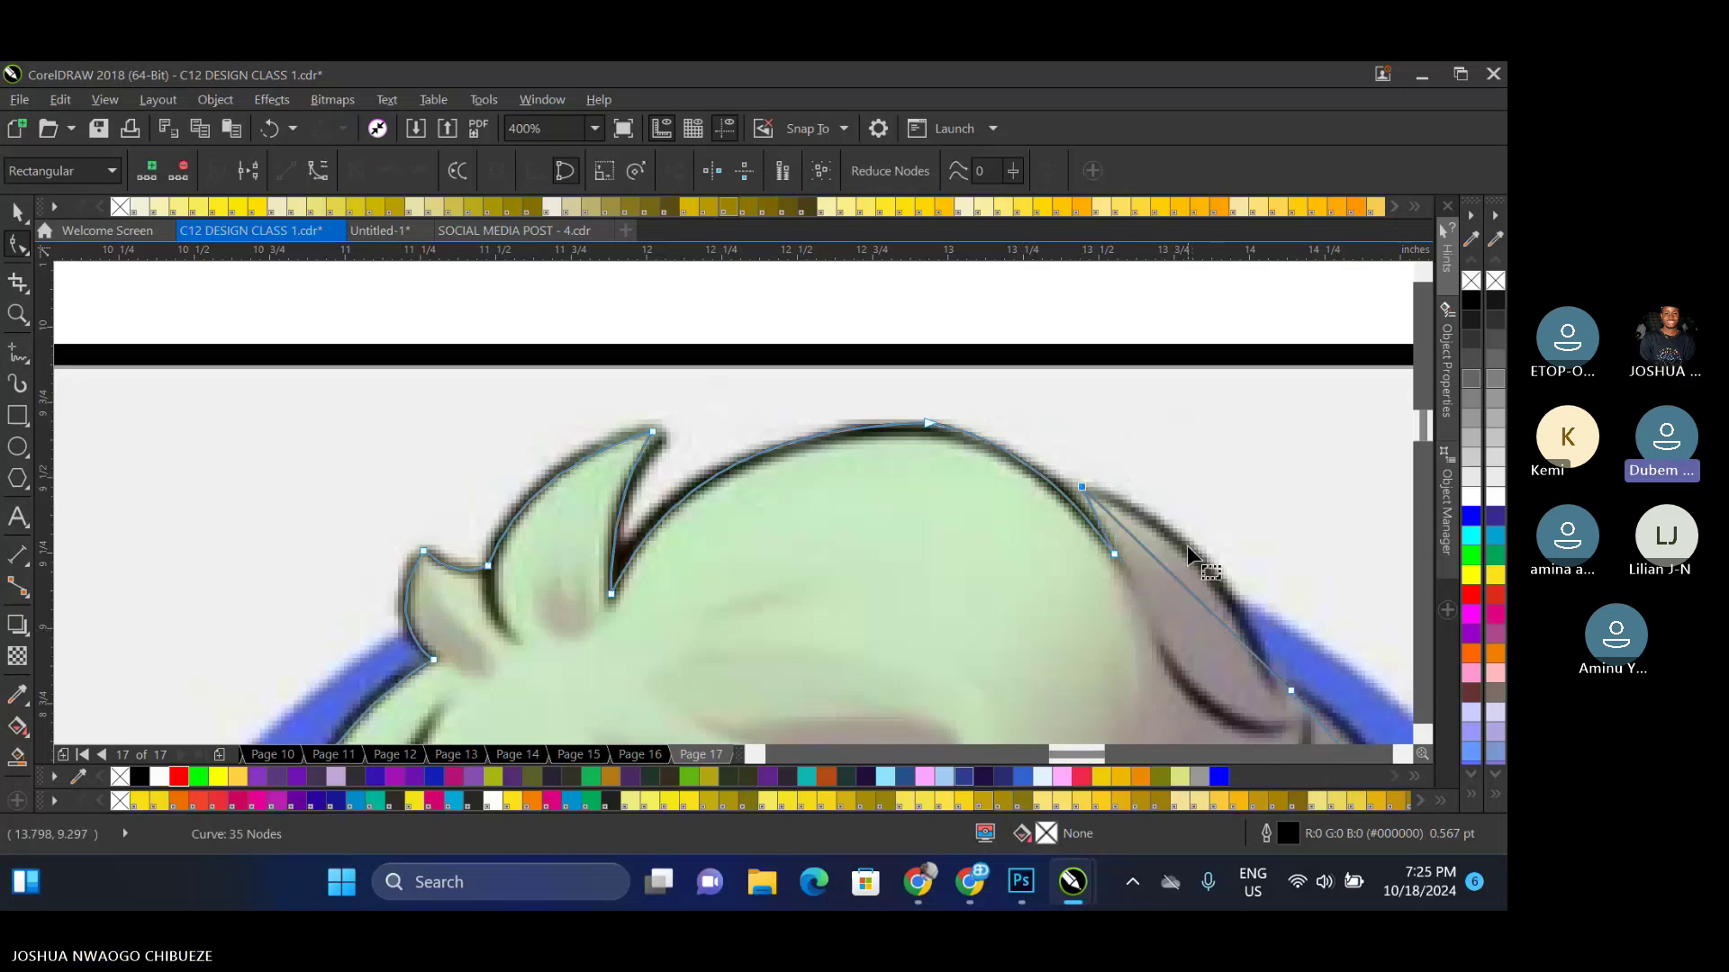
pyautogui.click(1184, 582)
pyautogui.rightClick(1185, 583)
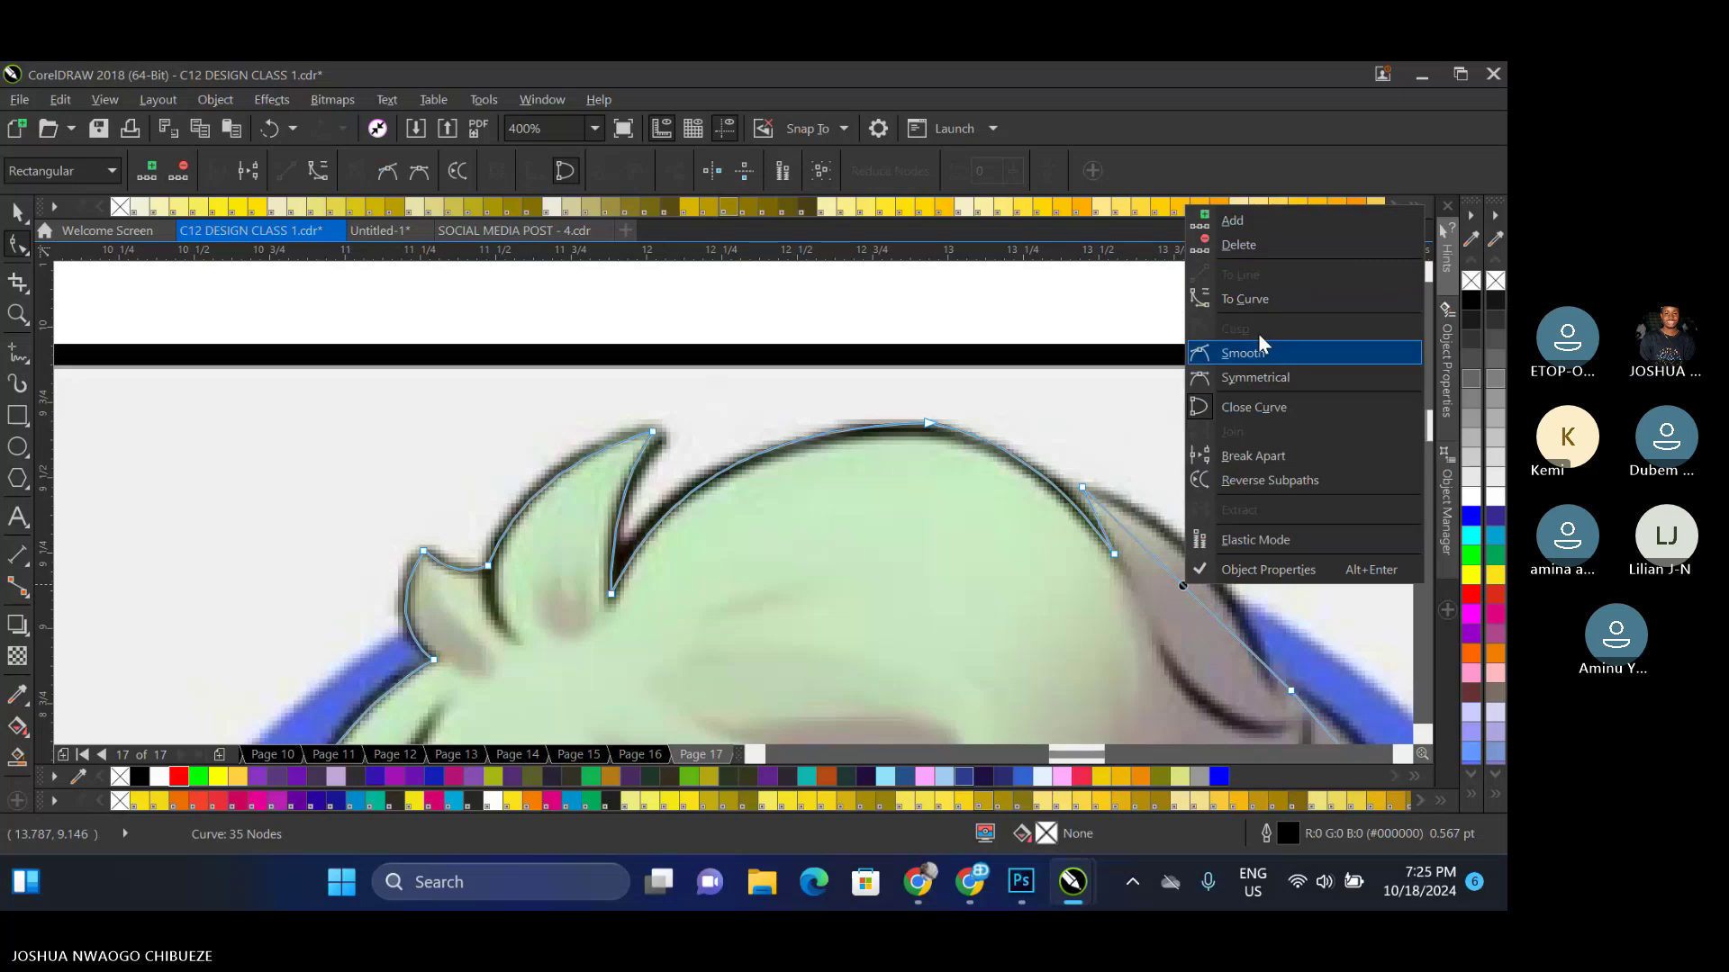
pyautogui.click(1257, 333)
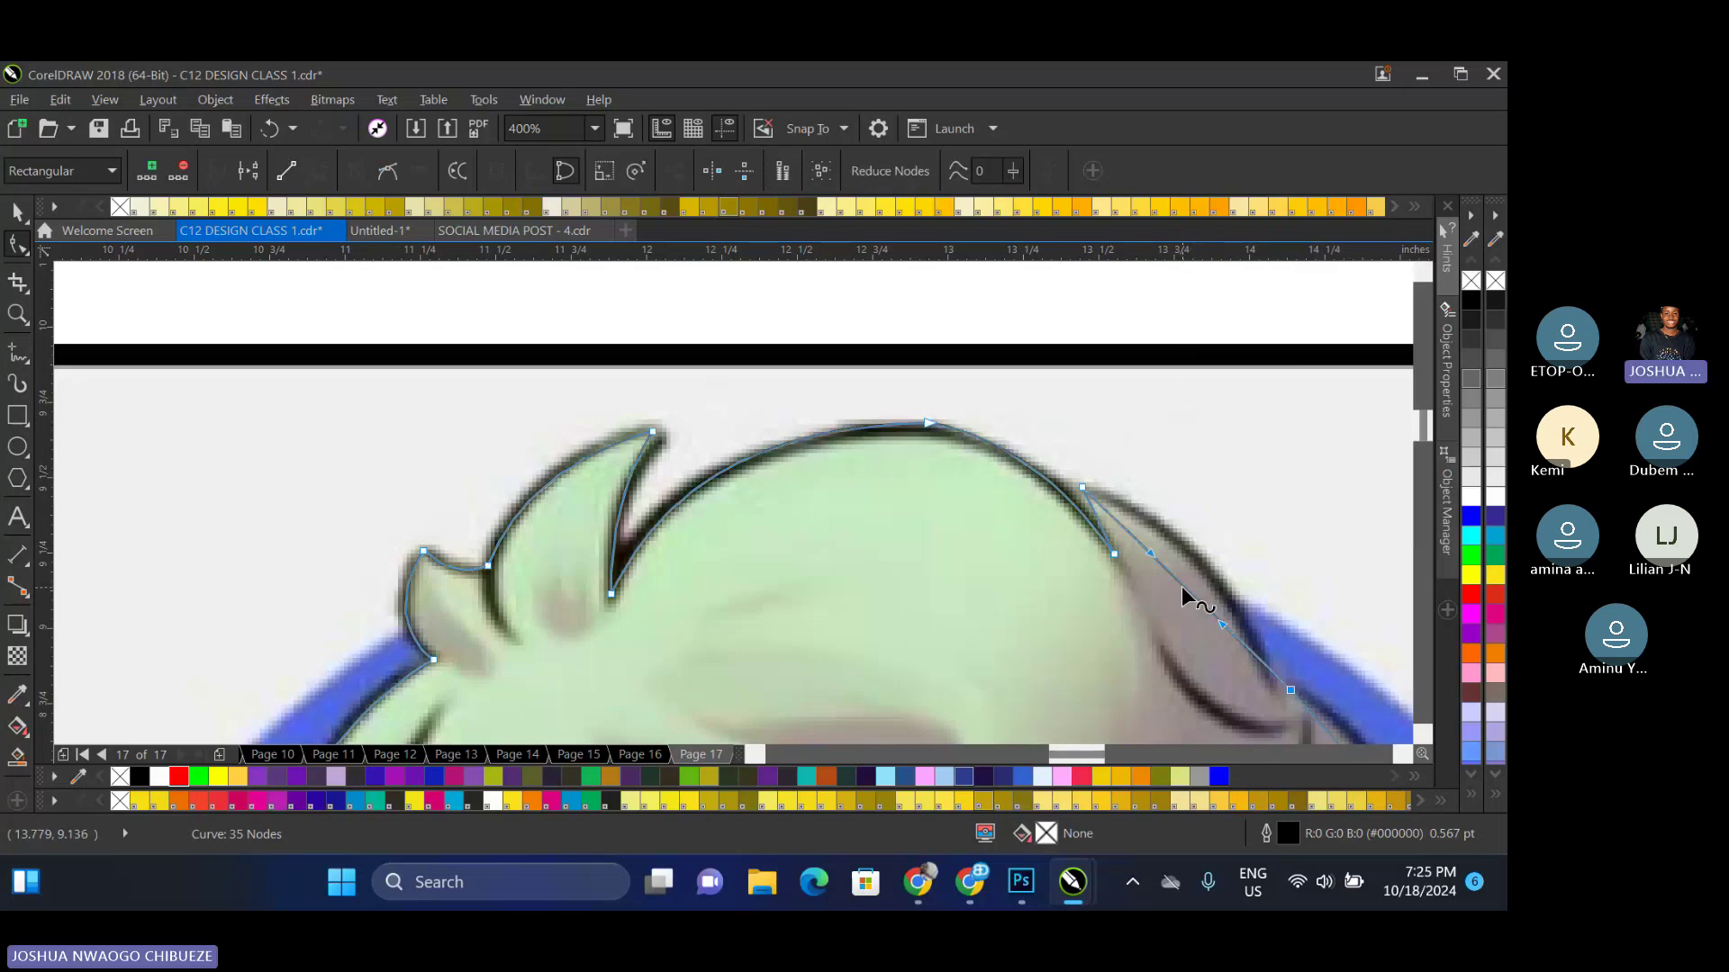
pyautogui.moveTo(1181, 586); pyautogui.dragTo(1186, 552)
pyautogui.moveTo(1059, 471); pyautogui.dragTo(1071, 477)
# Refine the grey right lock's outer curve by adjusting the handle of its lower end node
pyautogui.scroll(-1, 1071, 477)
pyautogui.scroll(3, 1111, 495)
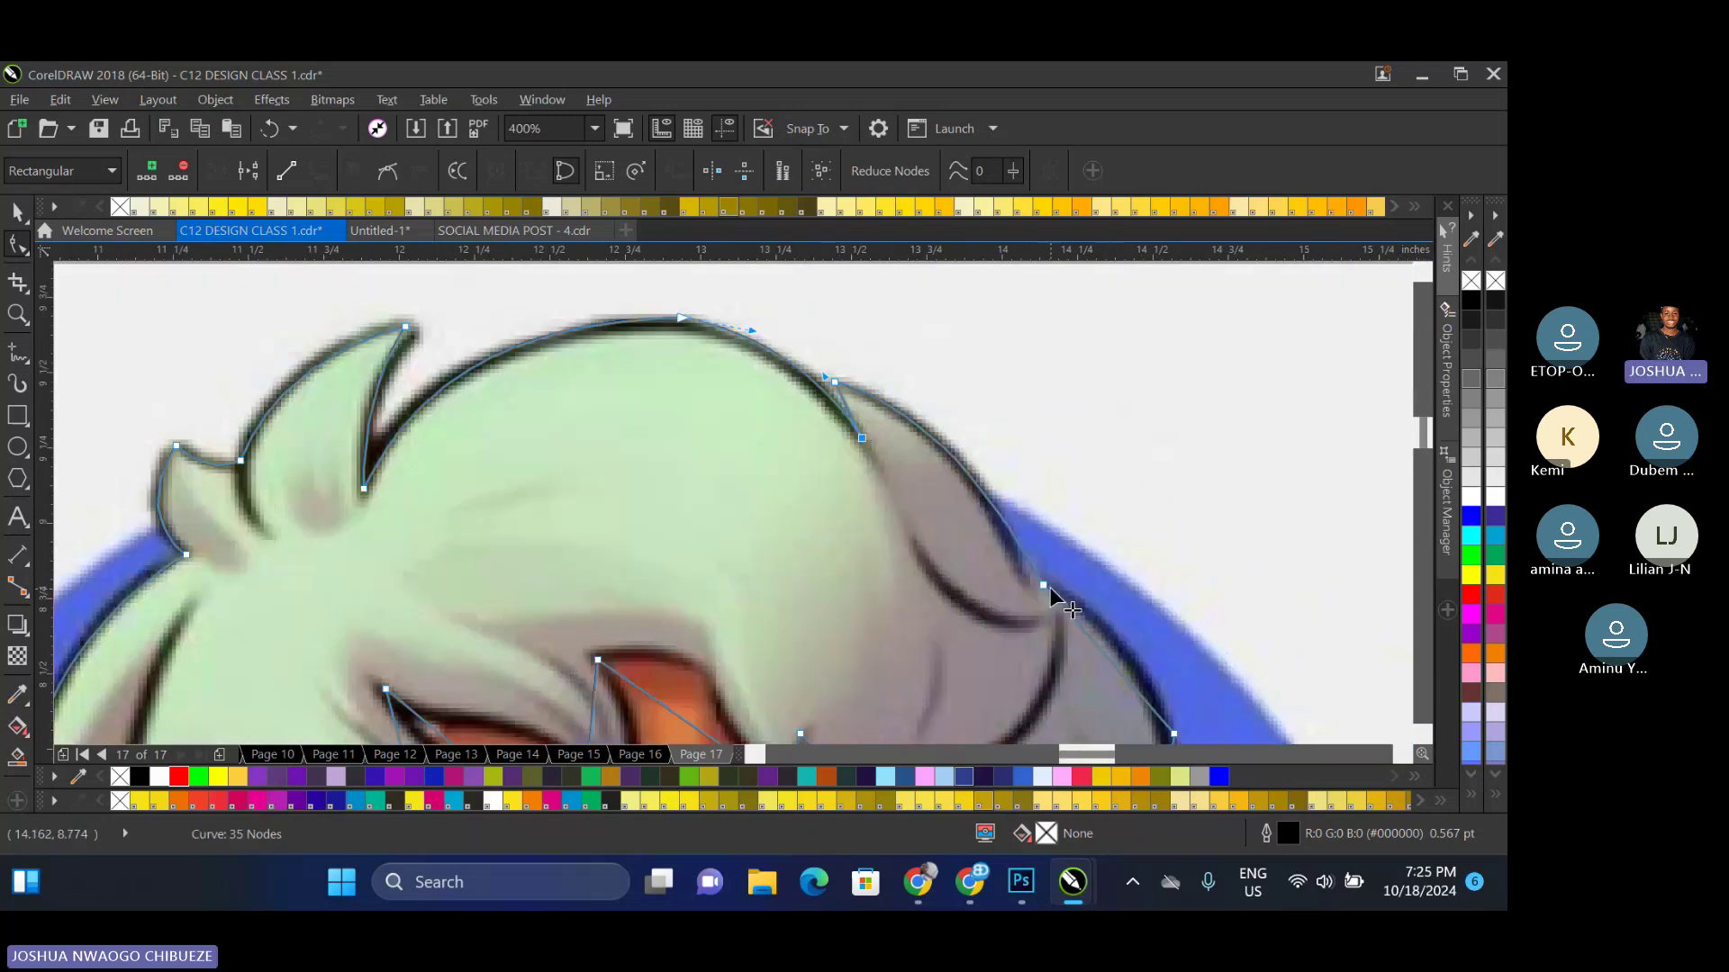
pyautogui.click(1045, 586)
pyautogui.scroll(-2, 965, 537)
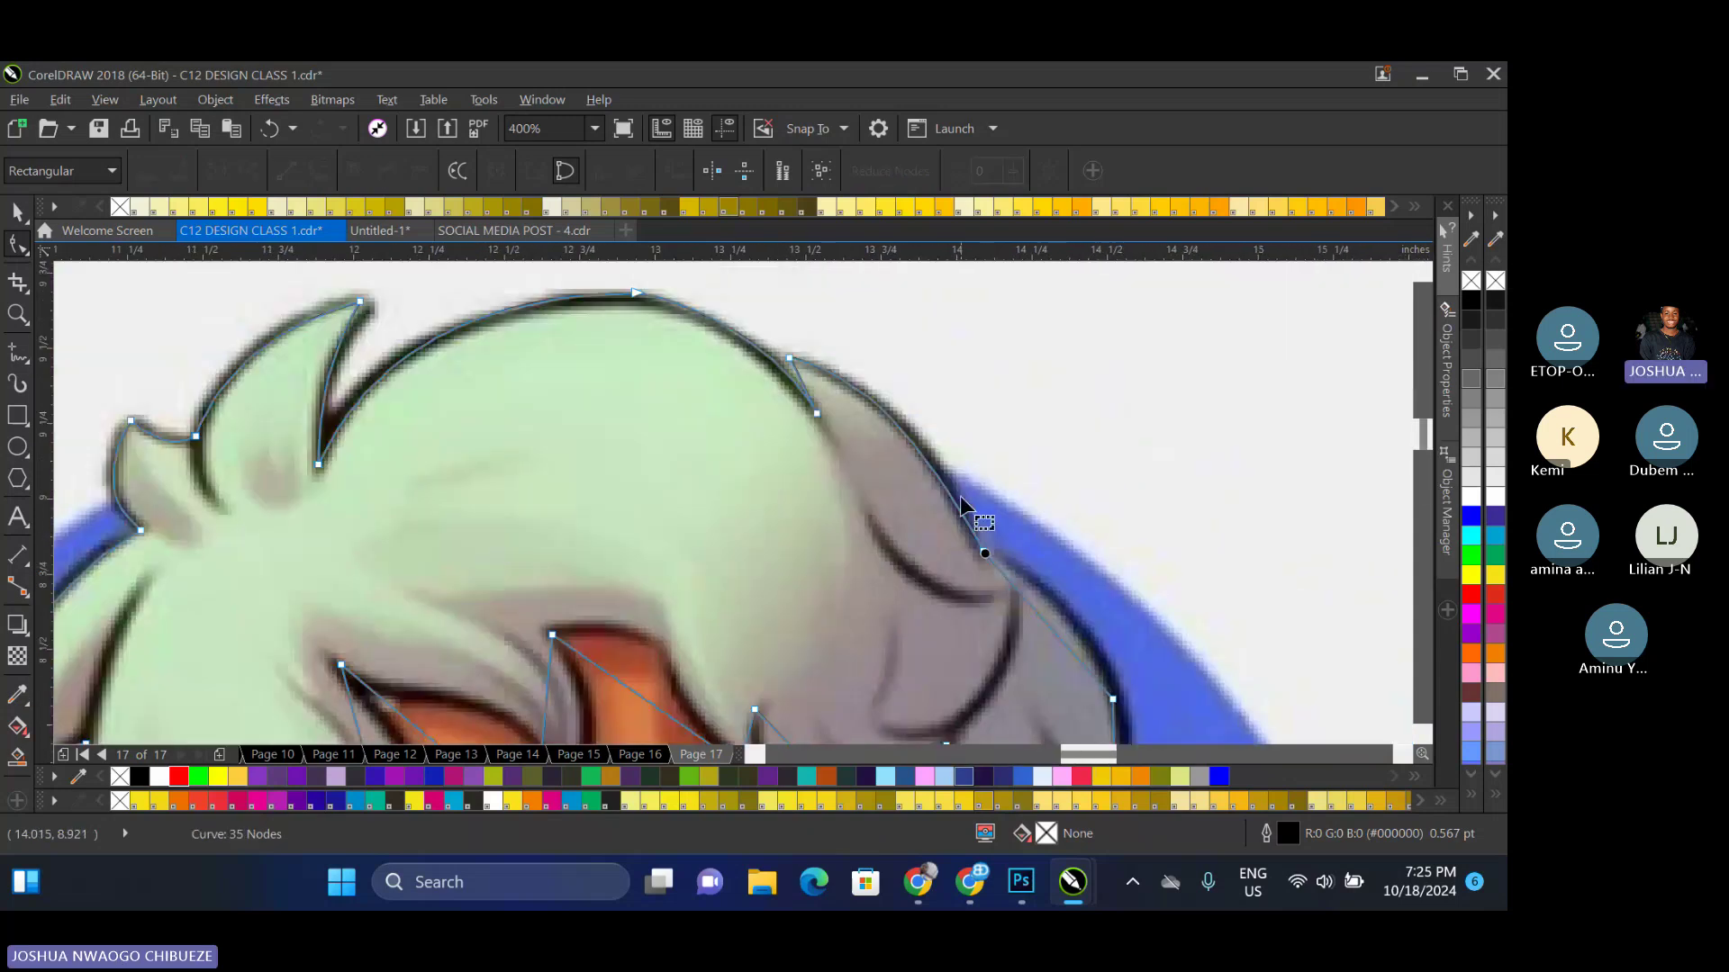
pyautogui.click(986, 551)
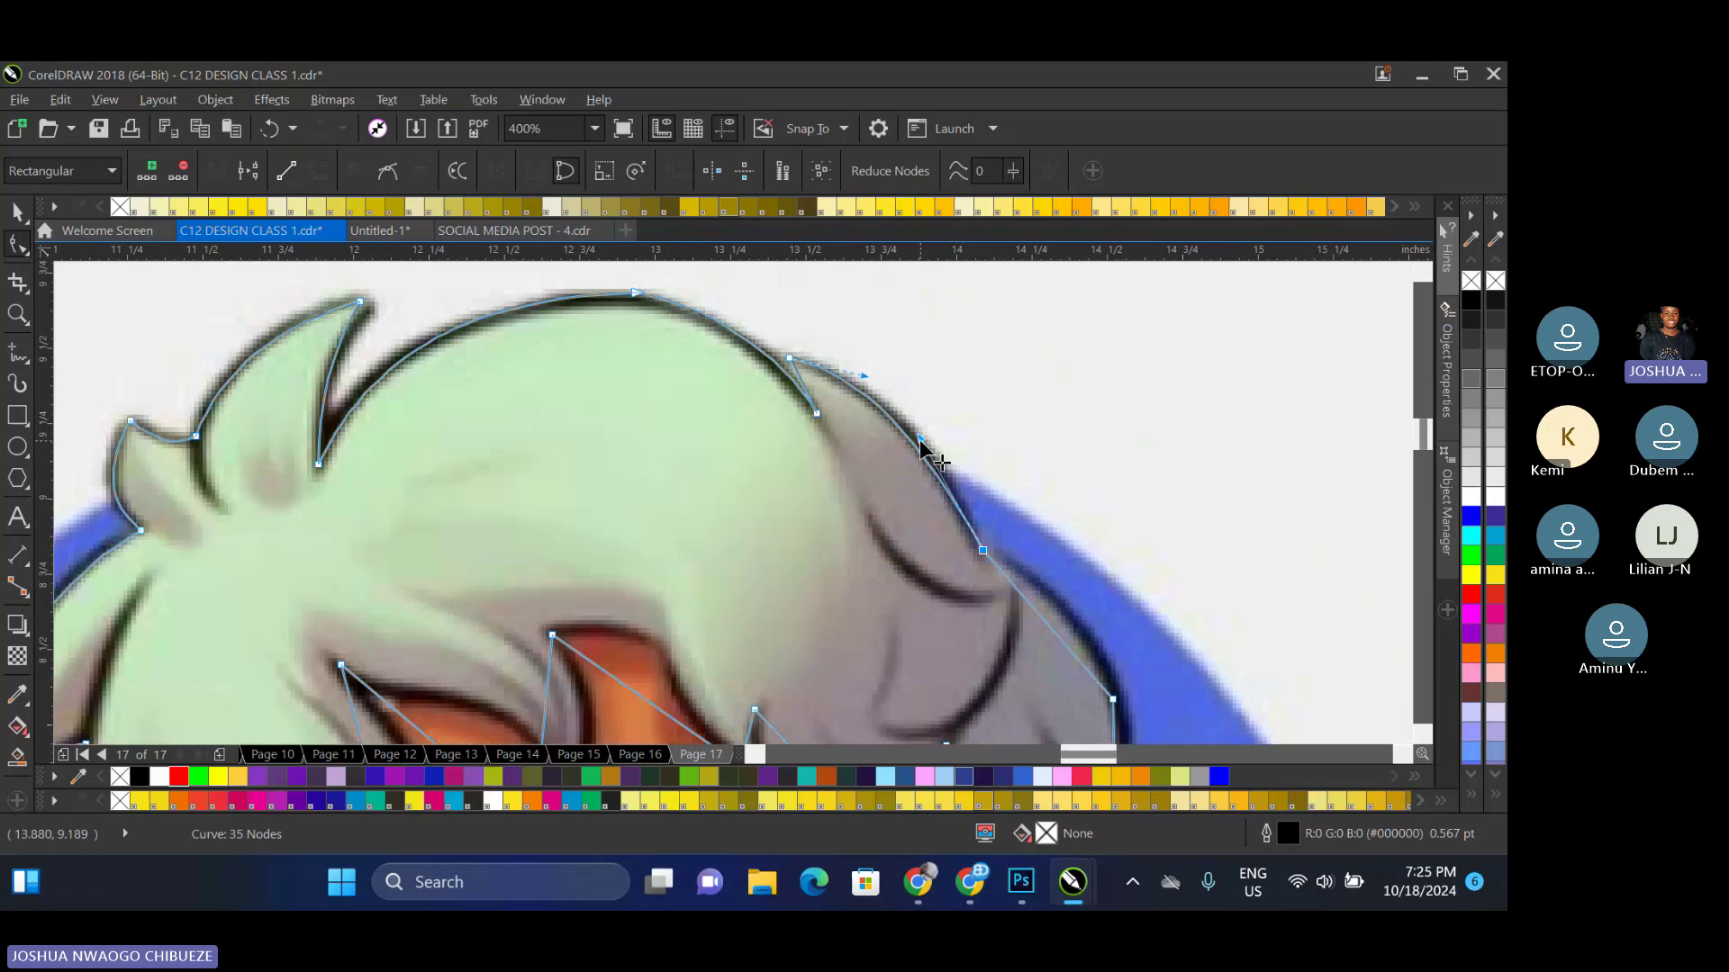
pyautogui.moveTo(953, 451); pyautogui.dragTo(969, 430)
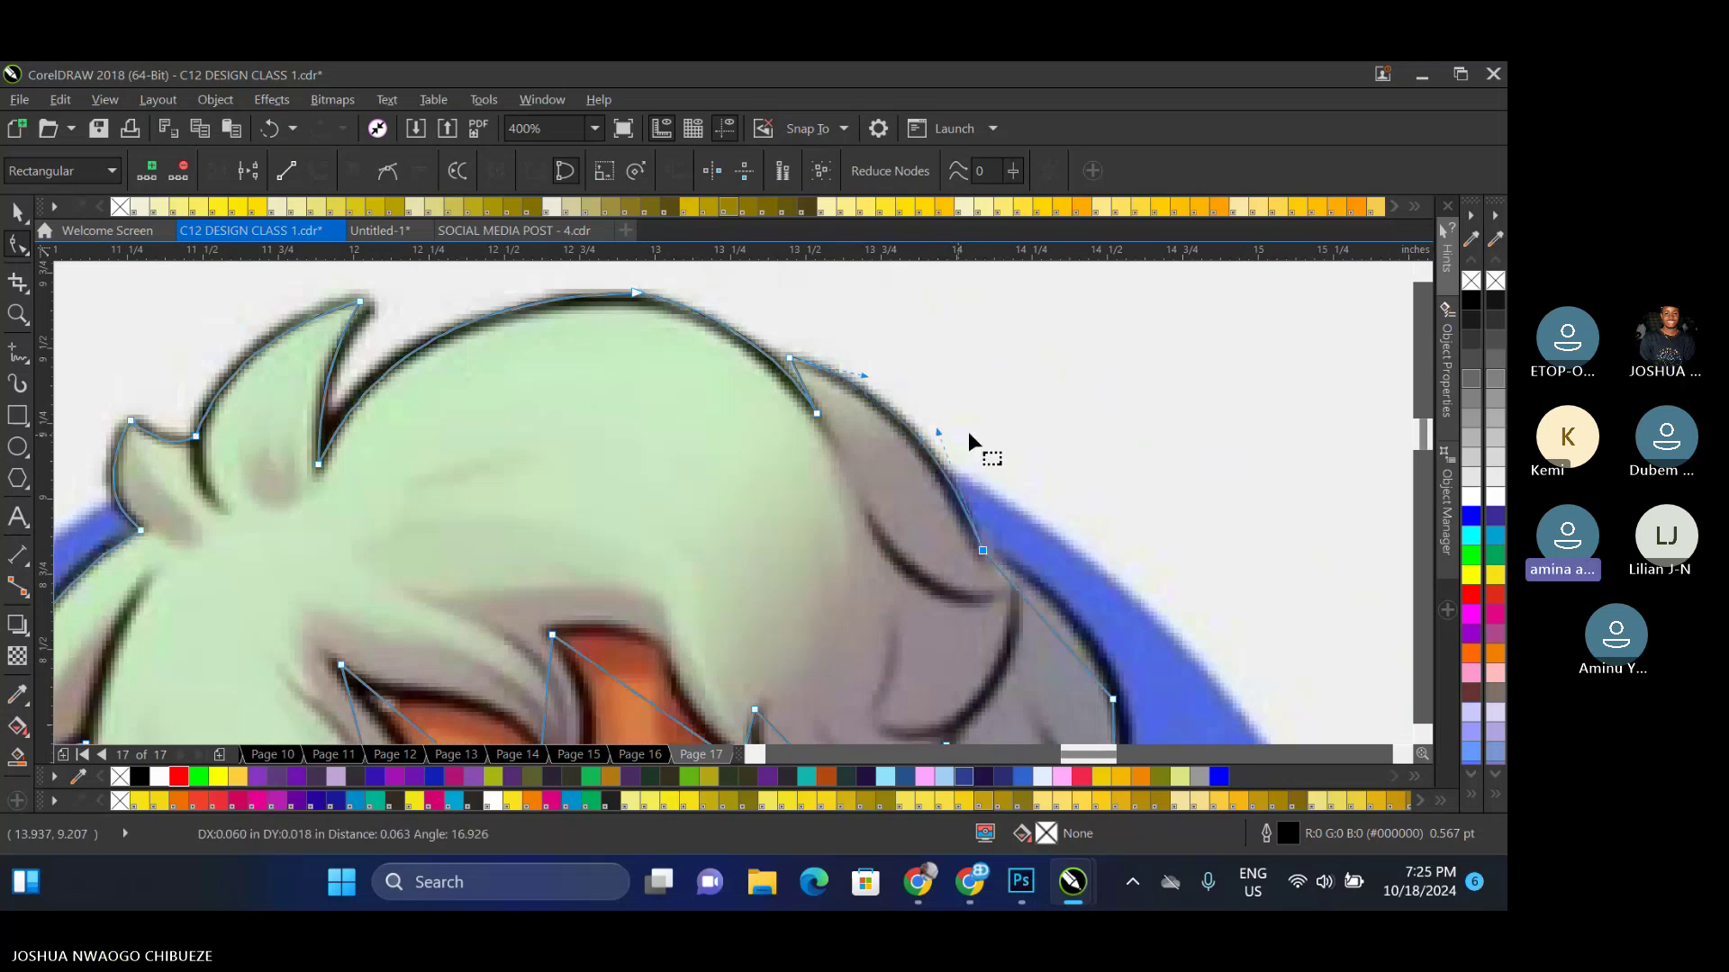
# Remove the extra node on the lowest outer right lock and bow the remaining segment out onto the hair's edge
pyautogui.scroll(-1, 968, 430)
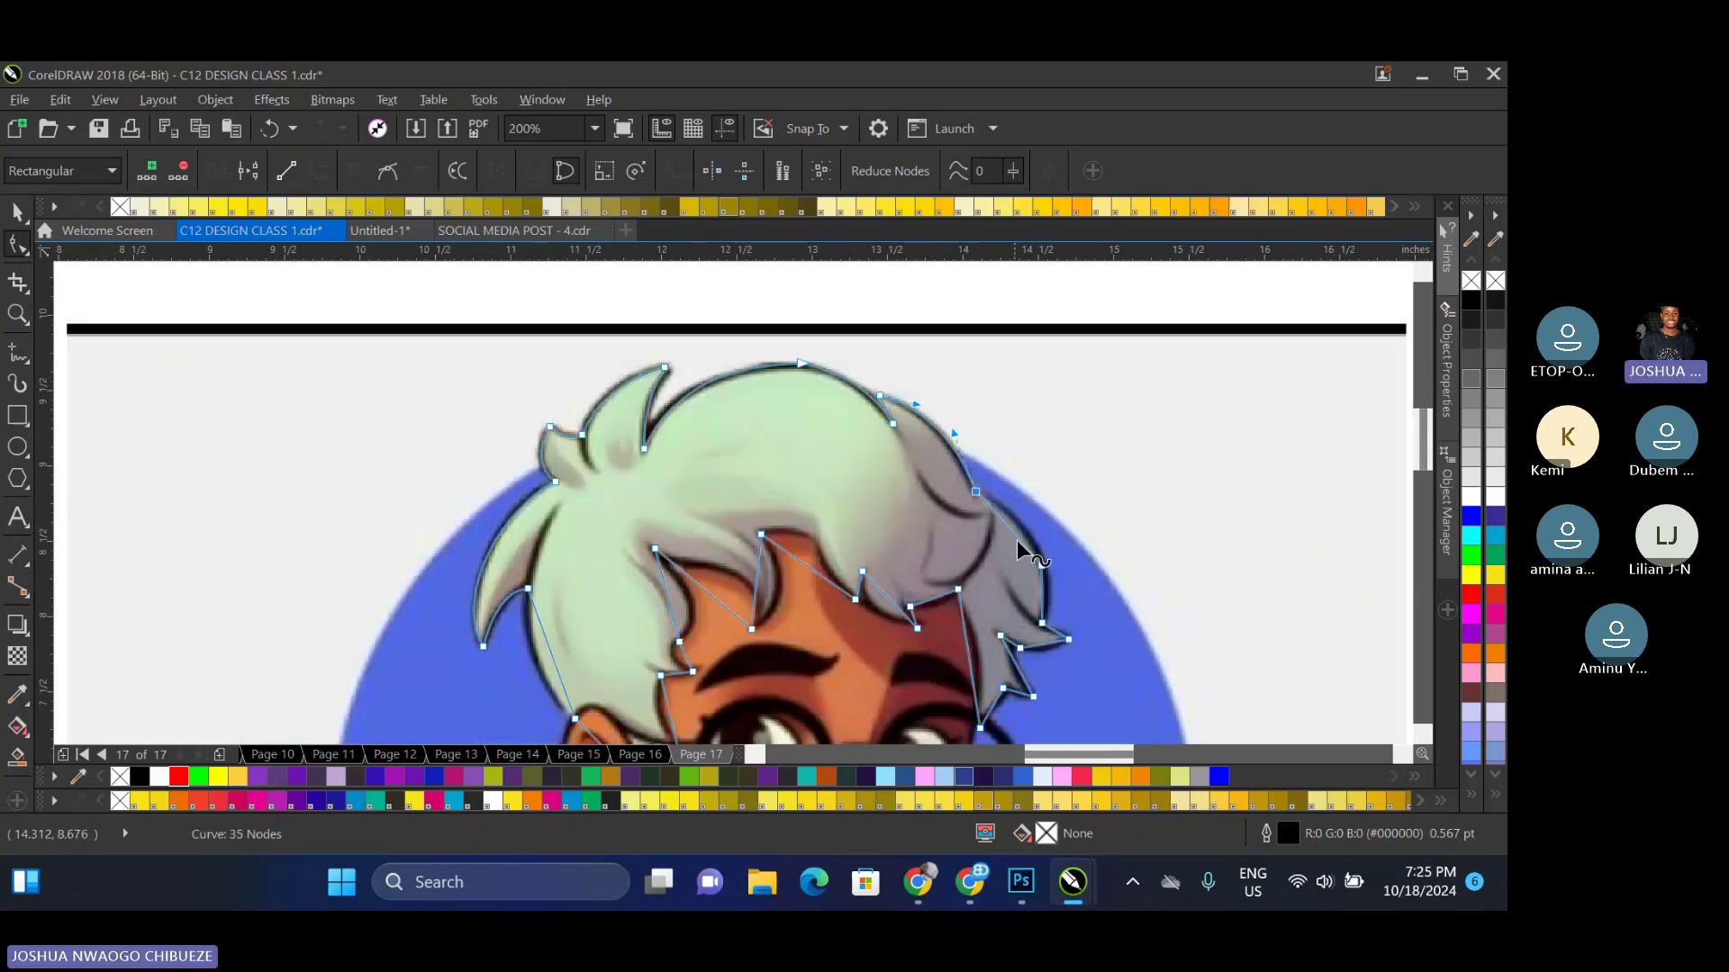
pyautogui.scroll(1, 1017, 540)
pyautogui.click(974, 575)
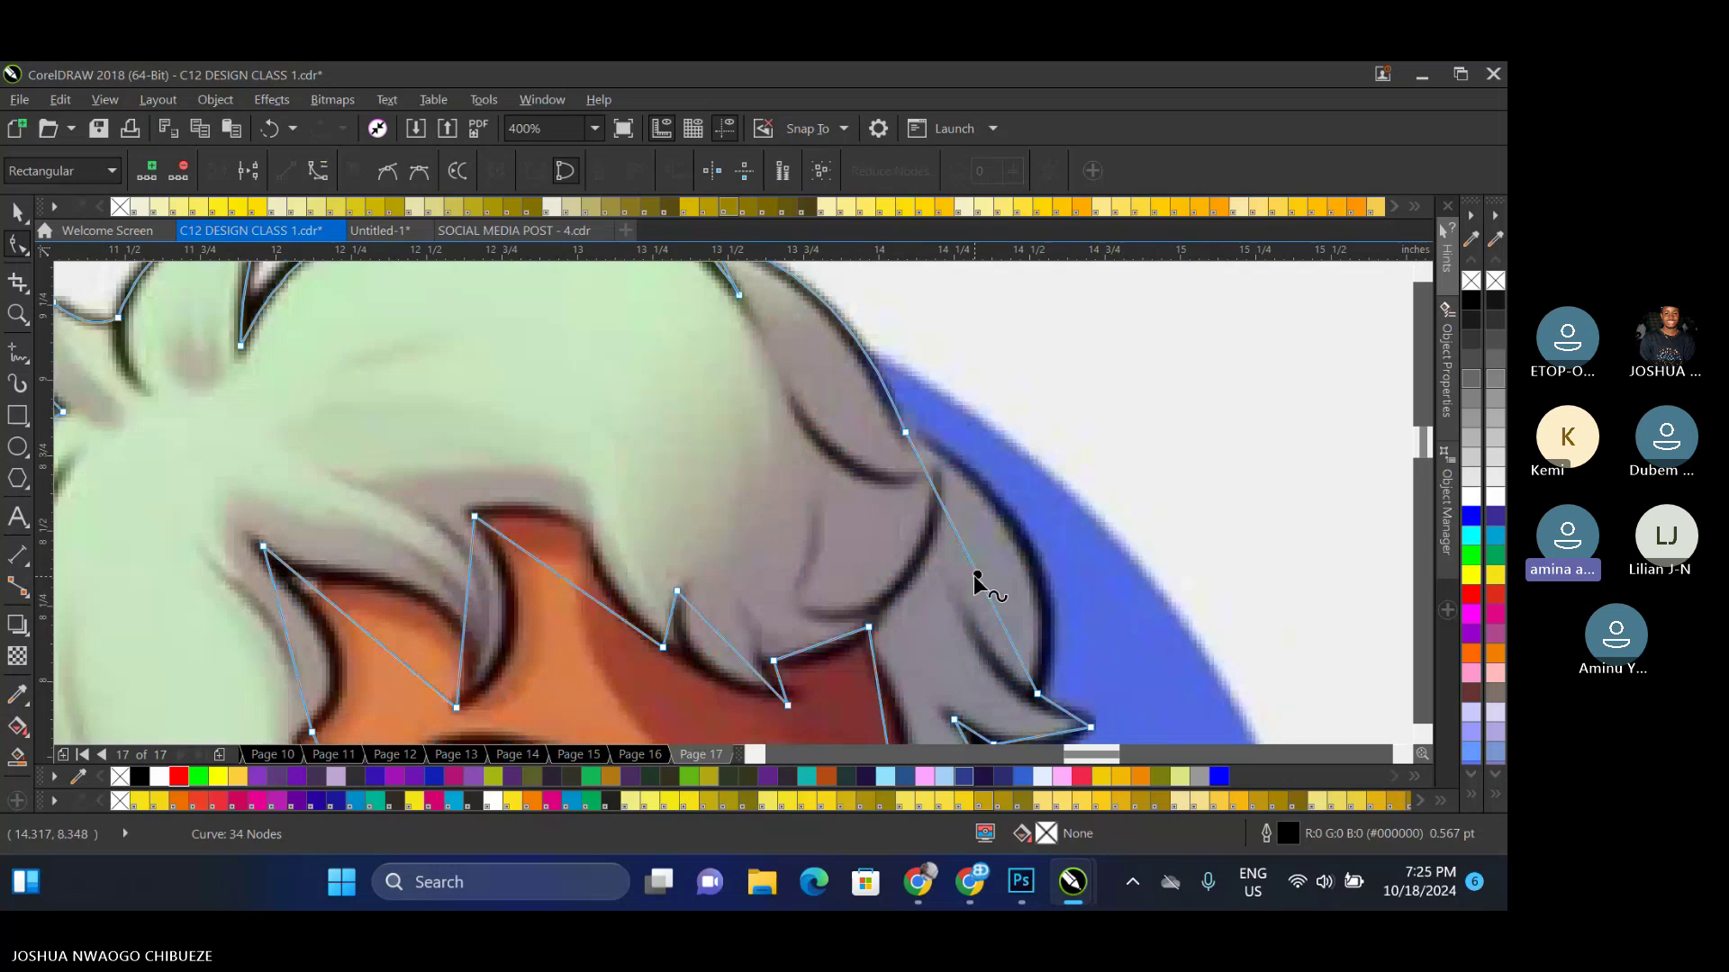
pyautogui.moveTo(974, 575); pyautogui.dragTo(1025, 545)
# Convert the lower edge of the right side's upper pointed tip to a curve and bow it downward onto the outline
pyautogui.scroll(-1, 1025, 546)
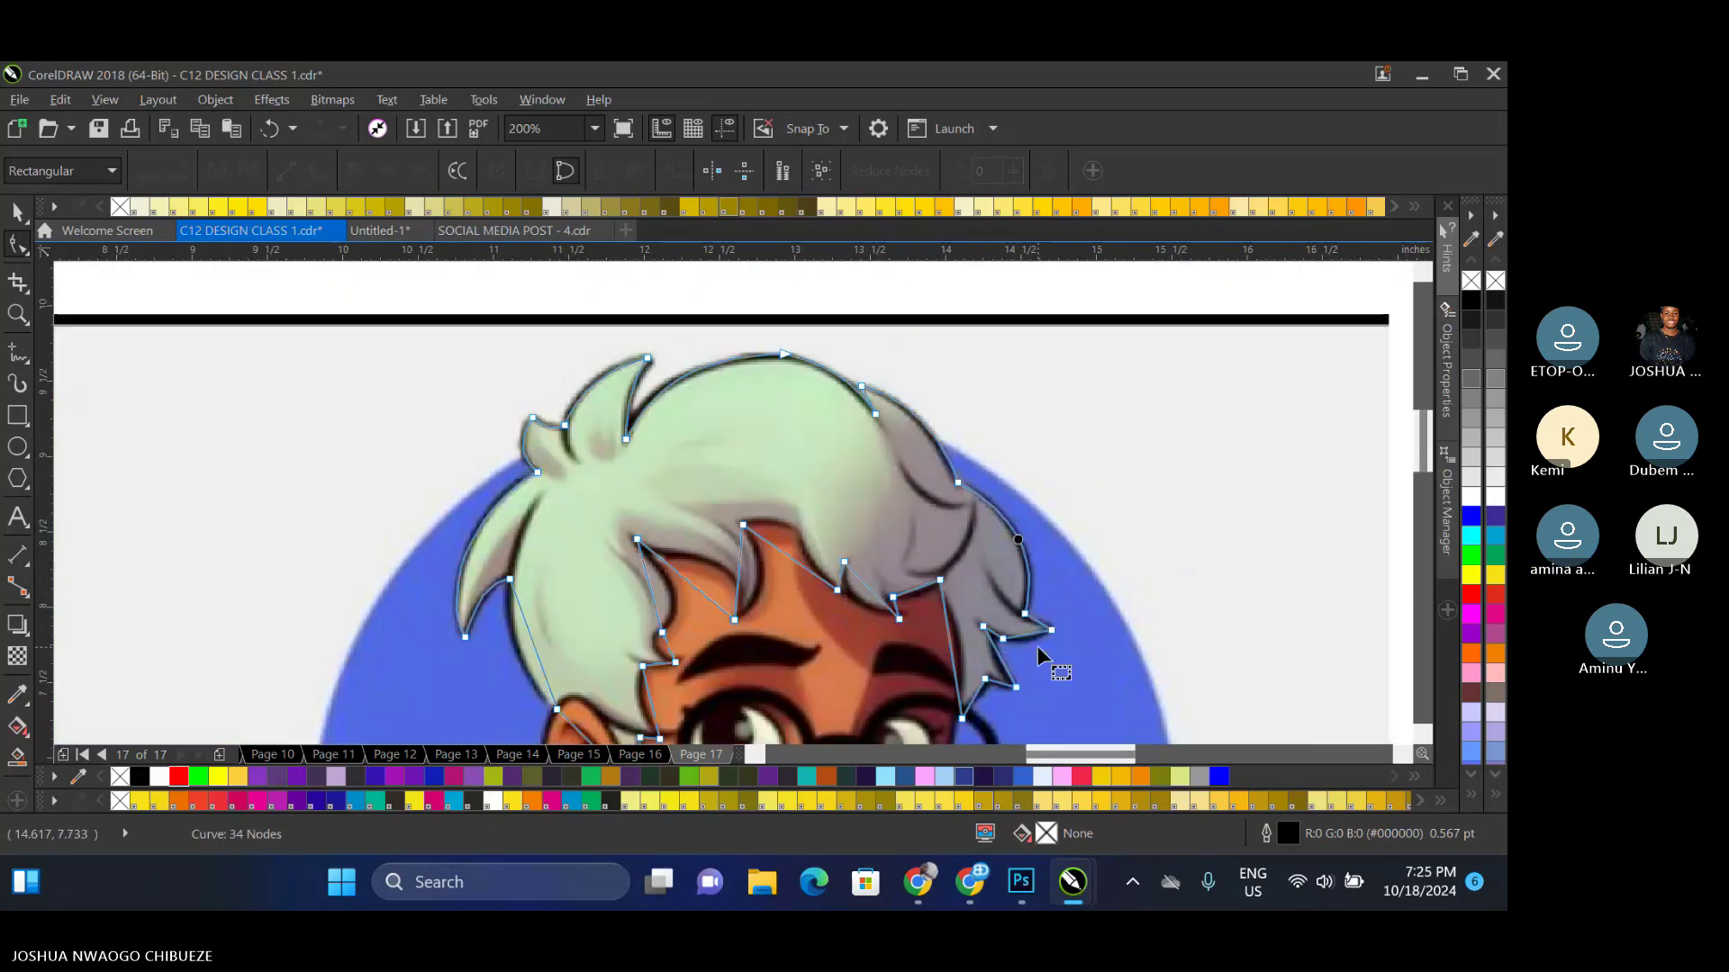
pyautogui.scroll(1, 1037, 645)
pyautogui.click(1021, 621)
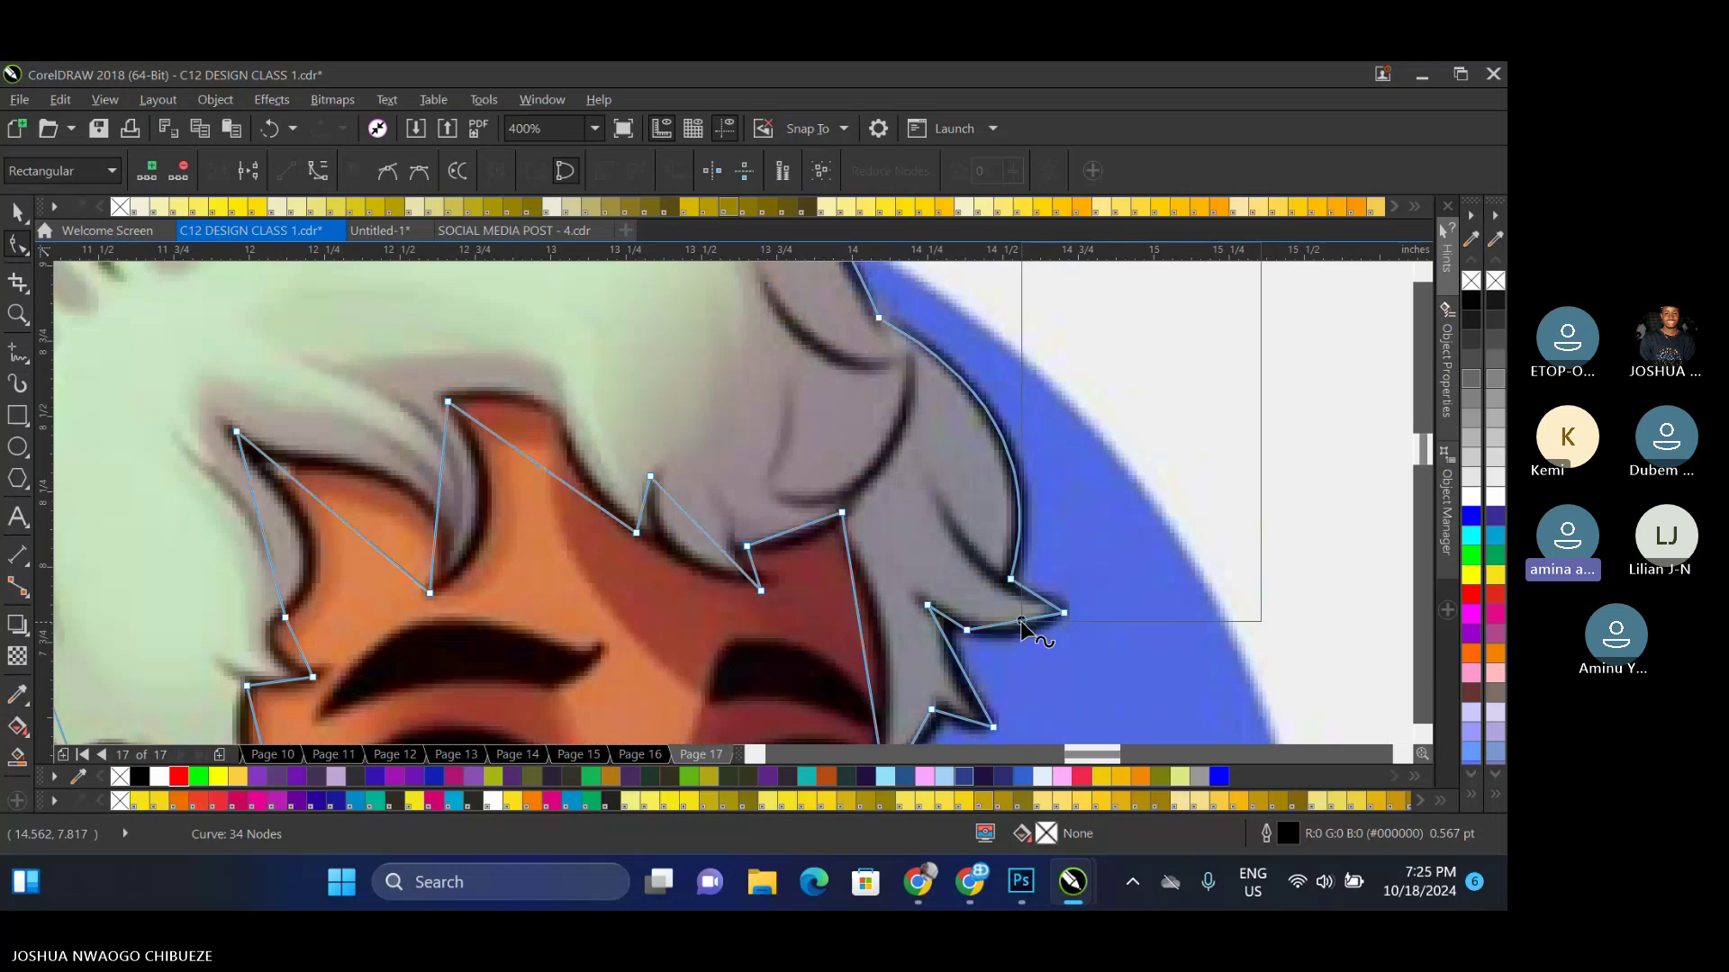
pyautogui.rightClick(1020, 623)
pyautogui.click(1071, 344)
pyautogui.scroll(1, 1040, 632)
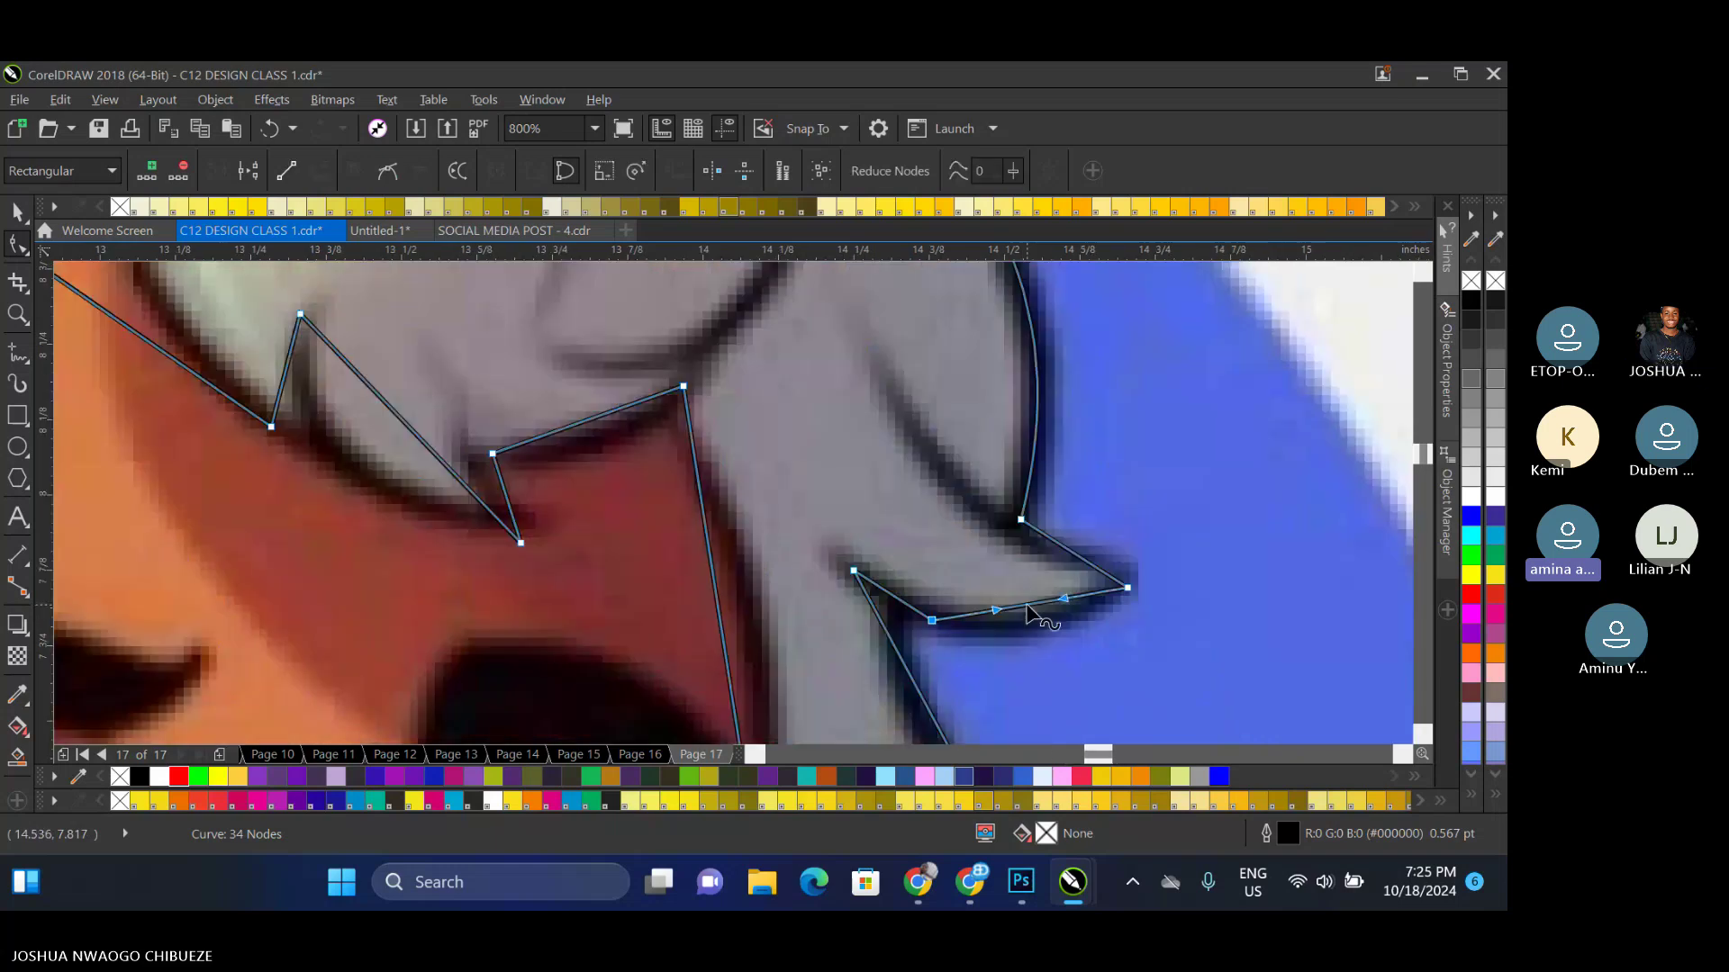
pyautogui.moveTo(1027, 605); pyautogui.dragTo(1037, 628)
# Convert the short upper edge of the same right-hand pointed tip to a curve
pyautogui.rightClick(1078, 558)
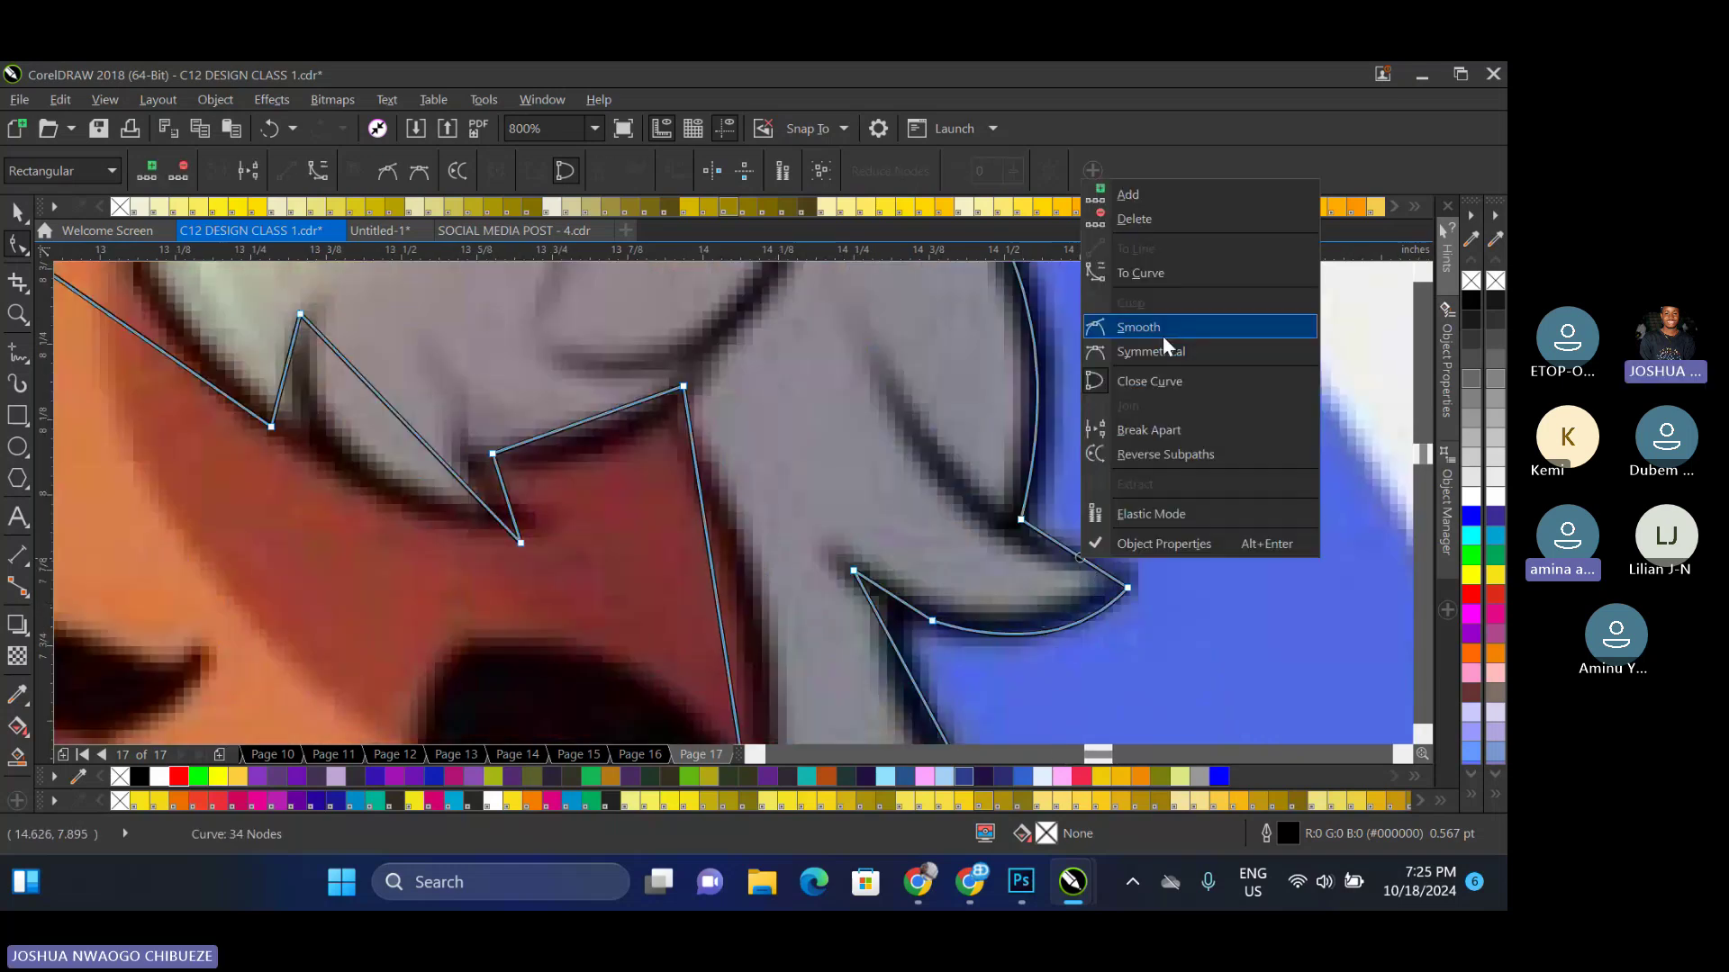
# Convert the outline segment above the rightmost hair tip to a curve and bend it along the drawn hair edge
pyautogui.click(1139, 273)
pyautogui.moveTo(1072, 551); pyautogui.dragTo(1055, 560)
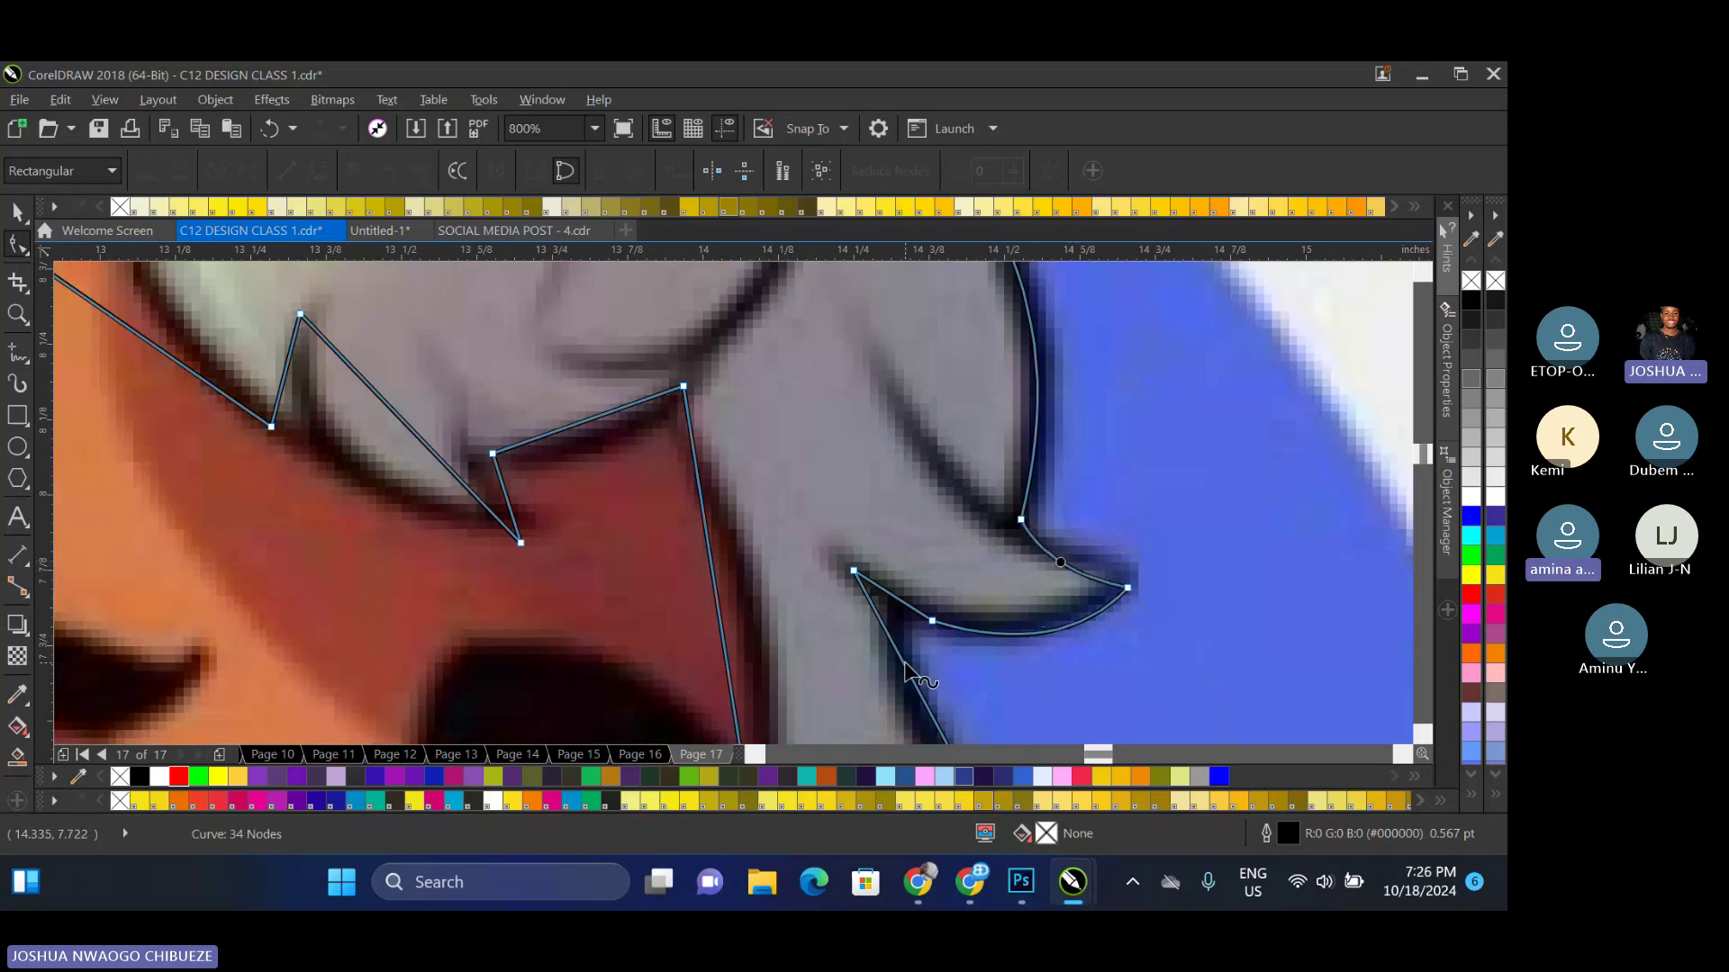
pyautogui.scroll(-2, 904, 683)
pyautogui.scroll(-1, 904, 683)
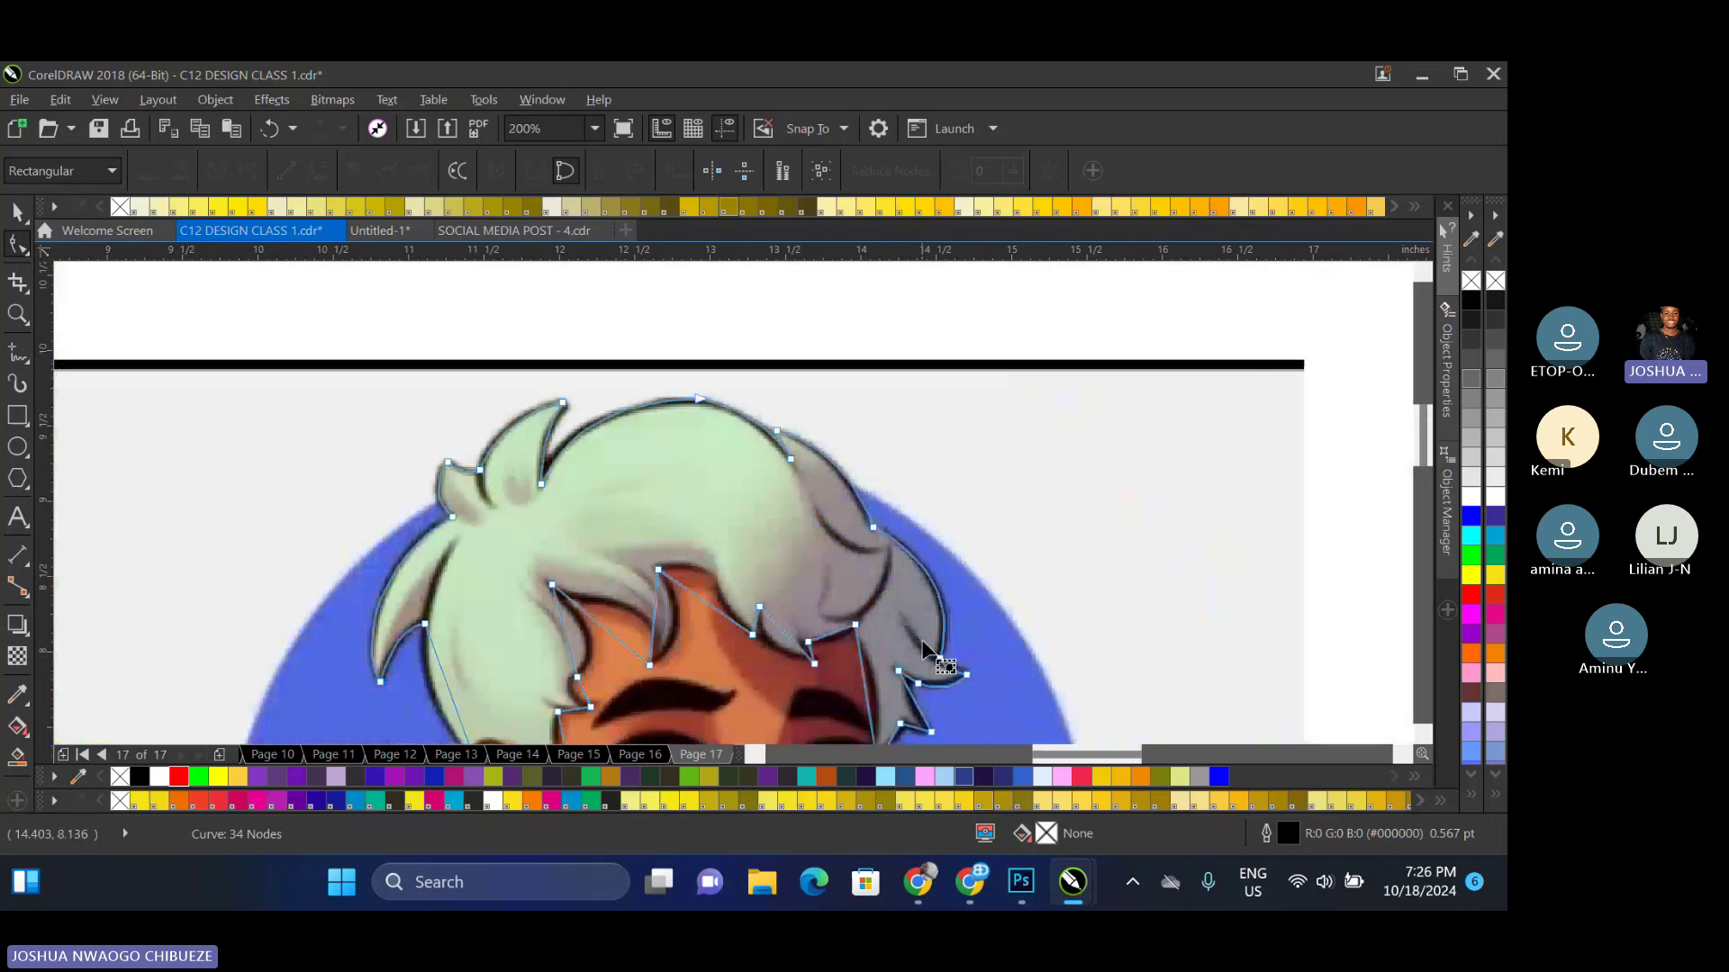
# Reposition the notch node below the rightmost hair tip and bend the segment beneath it along the lower spike's edge
pyautogui.scroll(5, 925, 483)
pyautogui.scroll(-1, 926, 484)
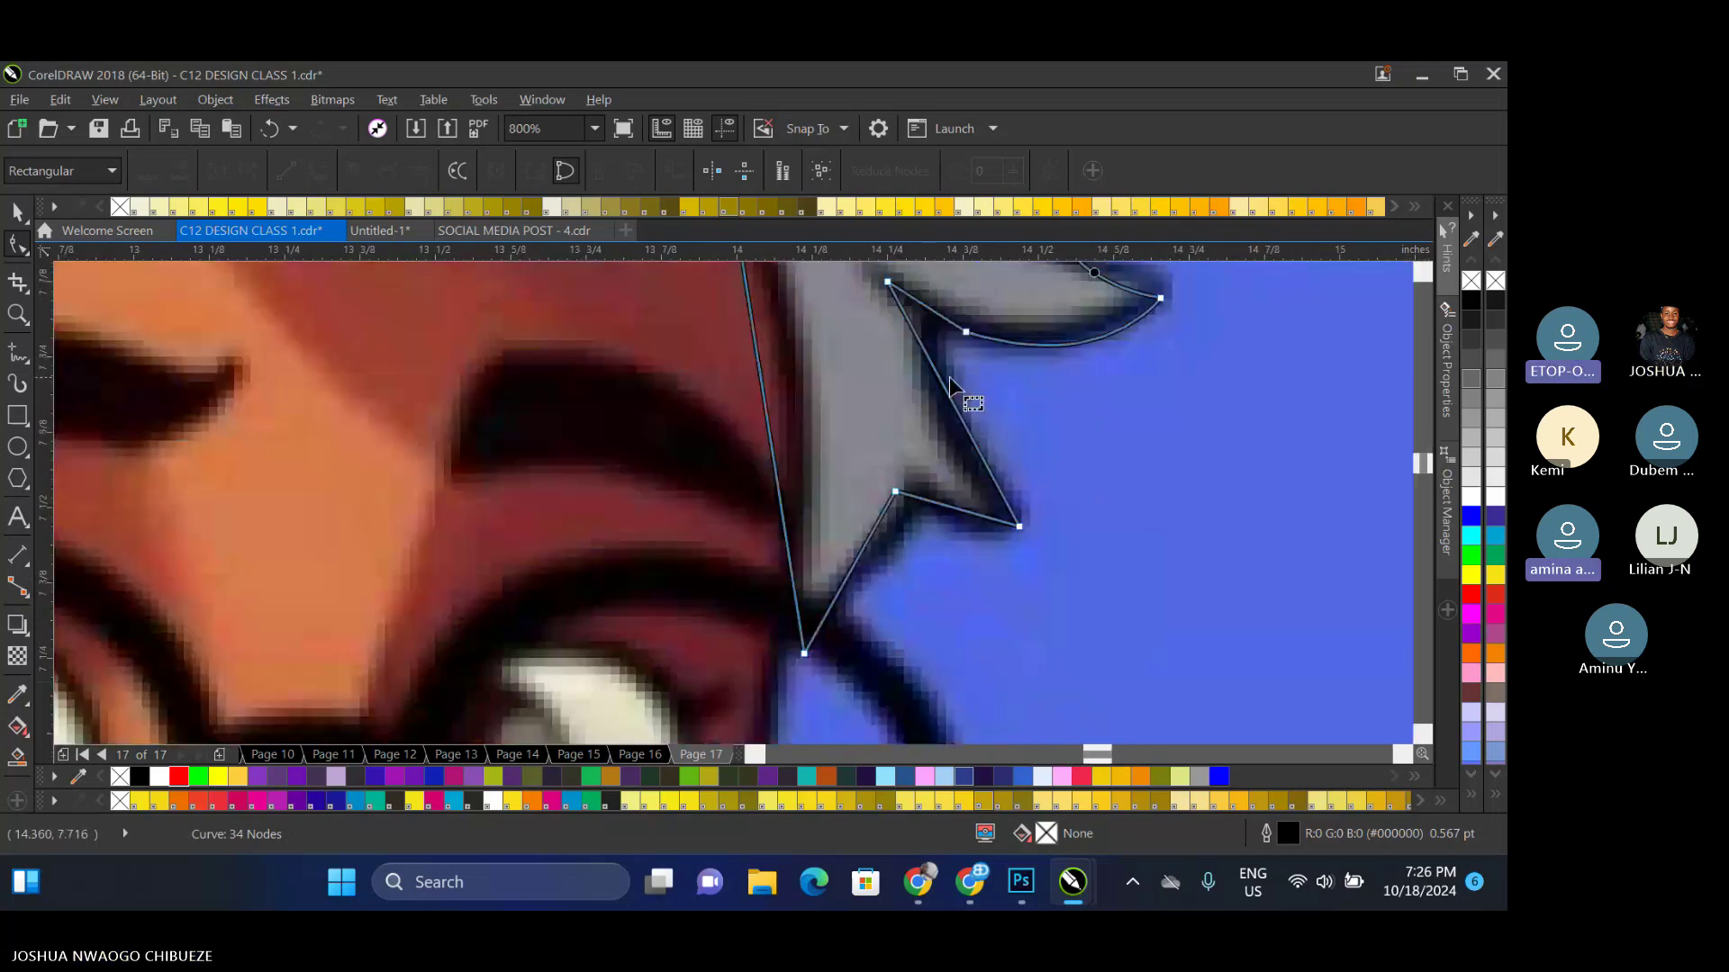
pyautogui.moveTo(888, 282); pyautogui.dragTo(895, 277)
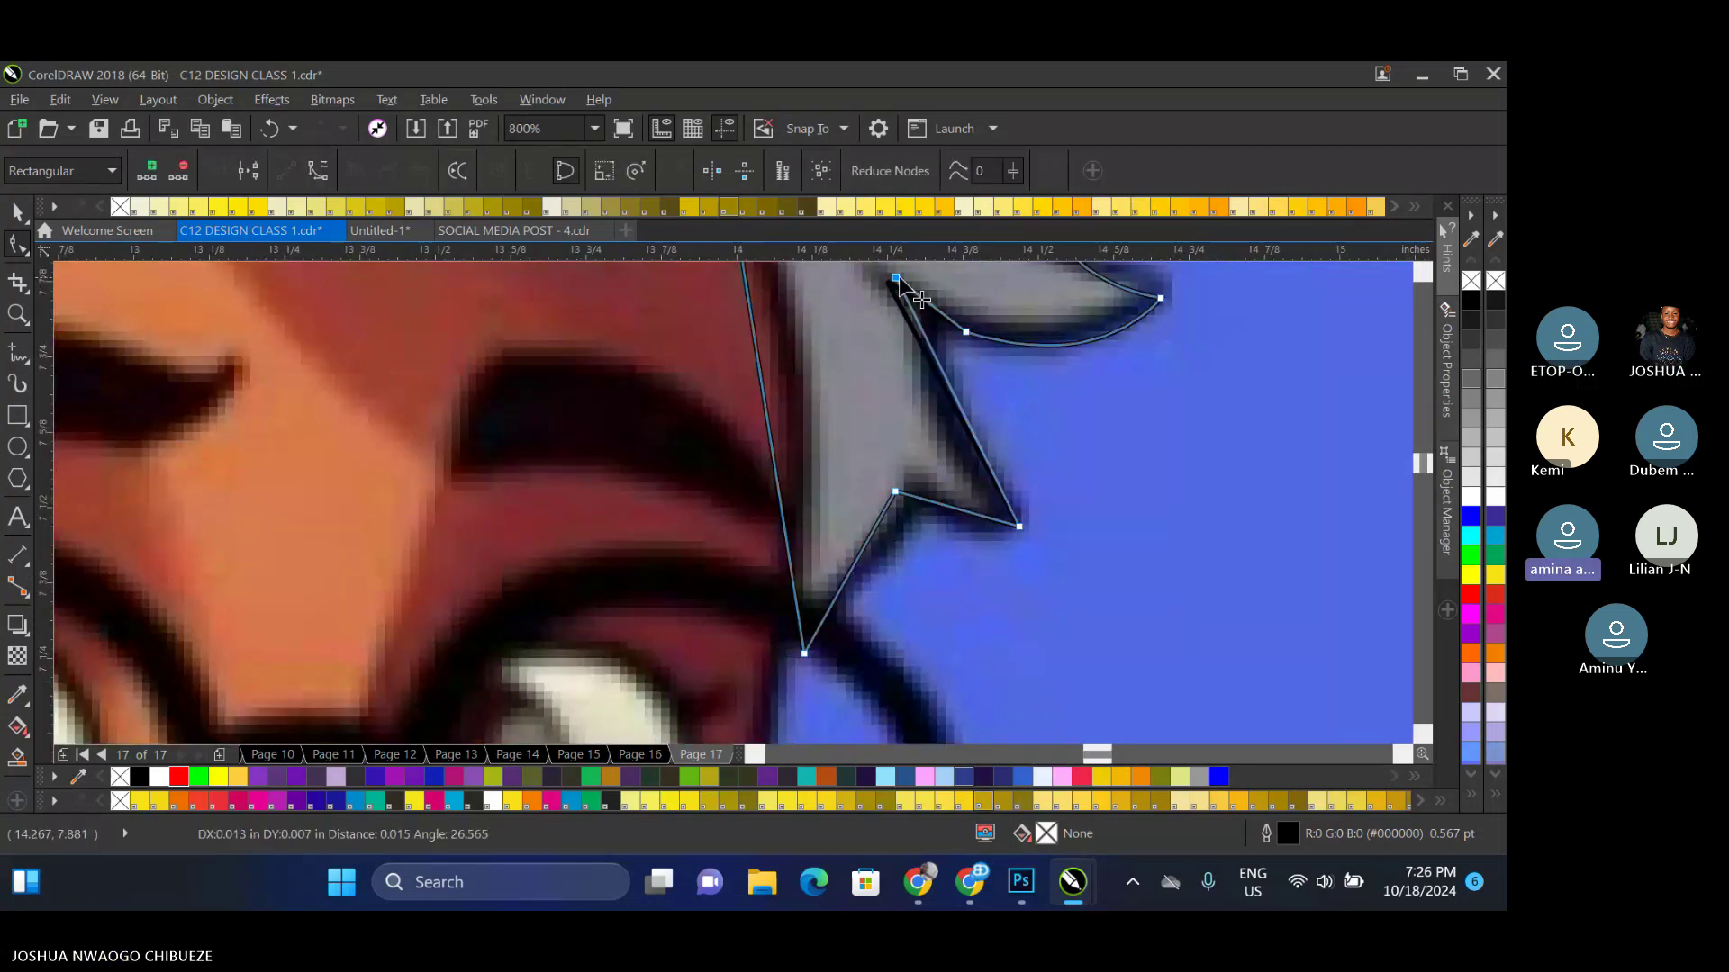
pyautogui.moveTo(966, 419); pyautogui.dragTo(943, 419)
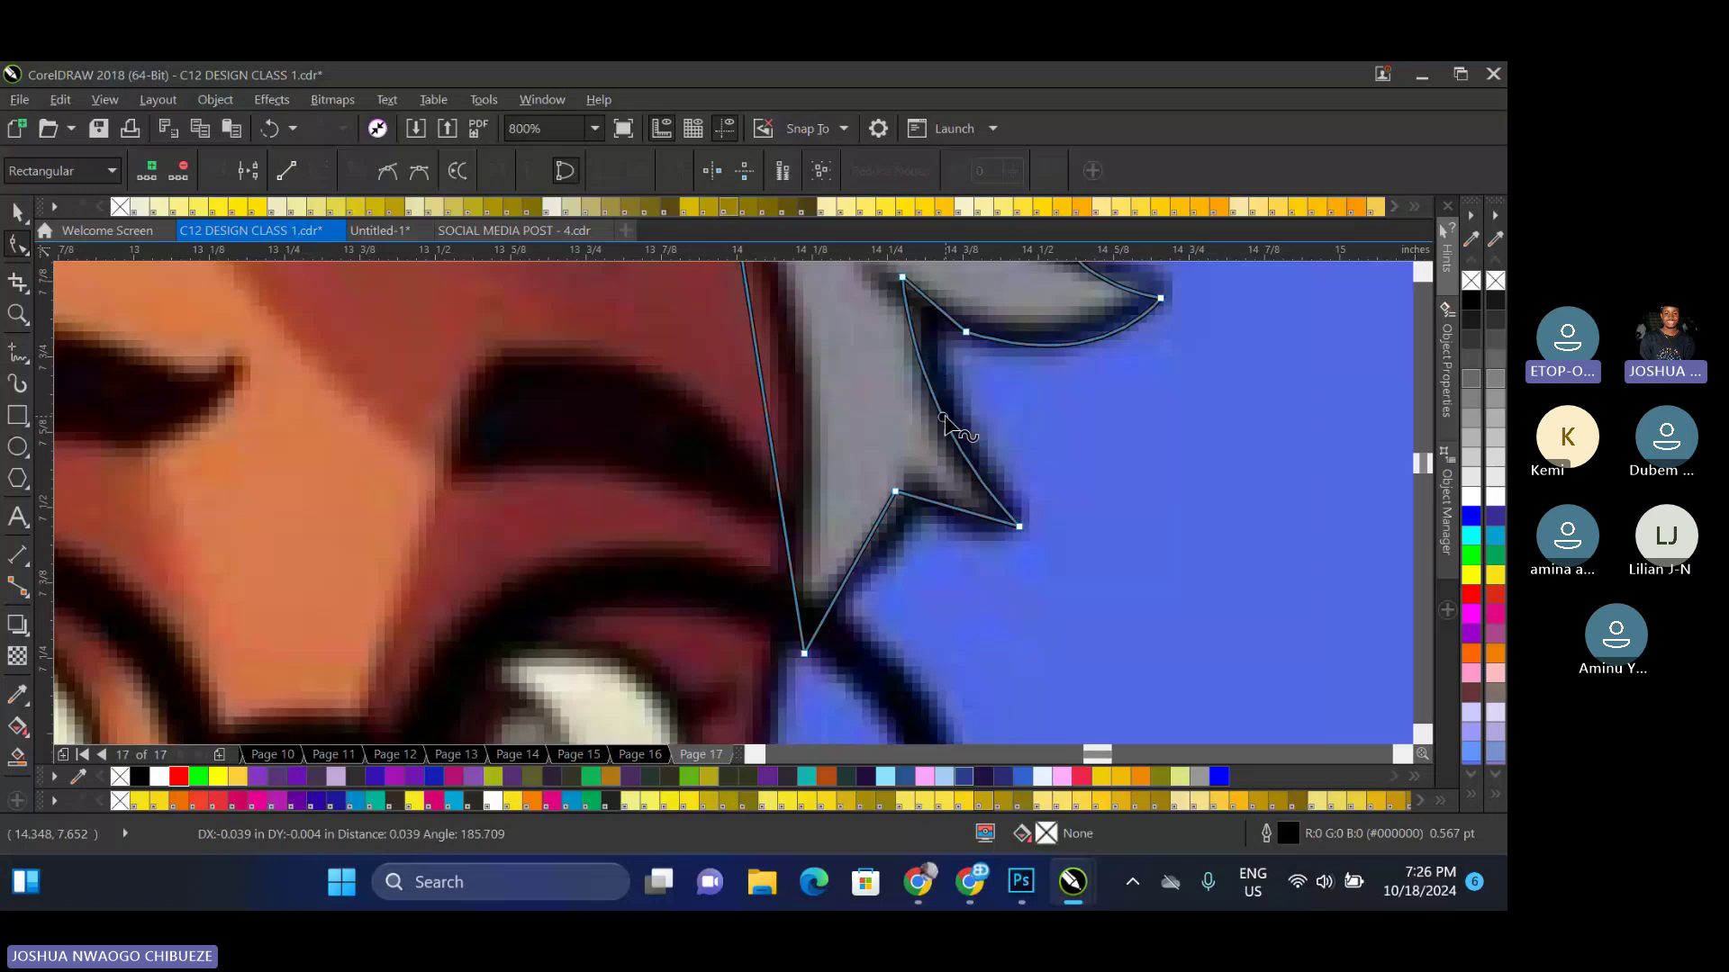
pyautogui.scroll(-2, 941, 423)
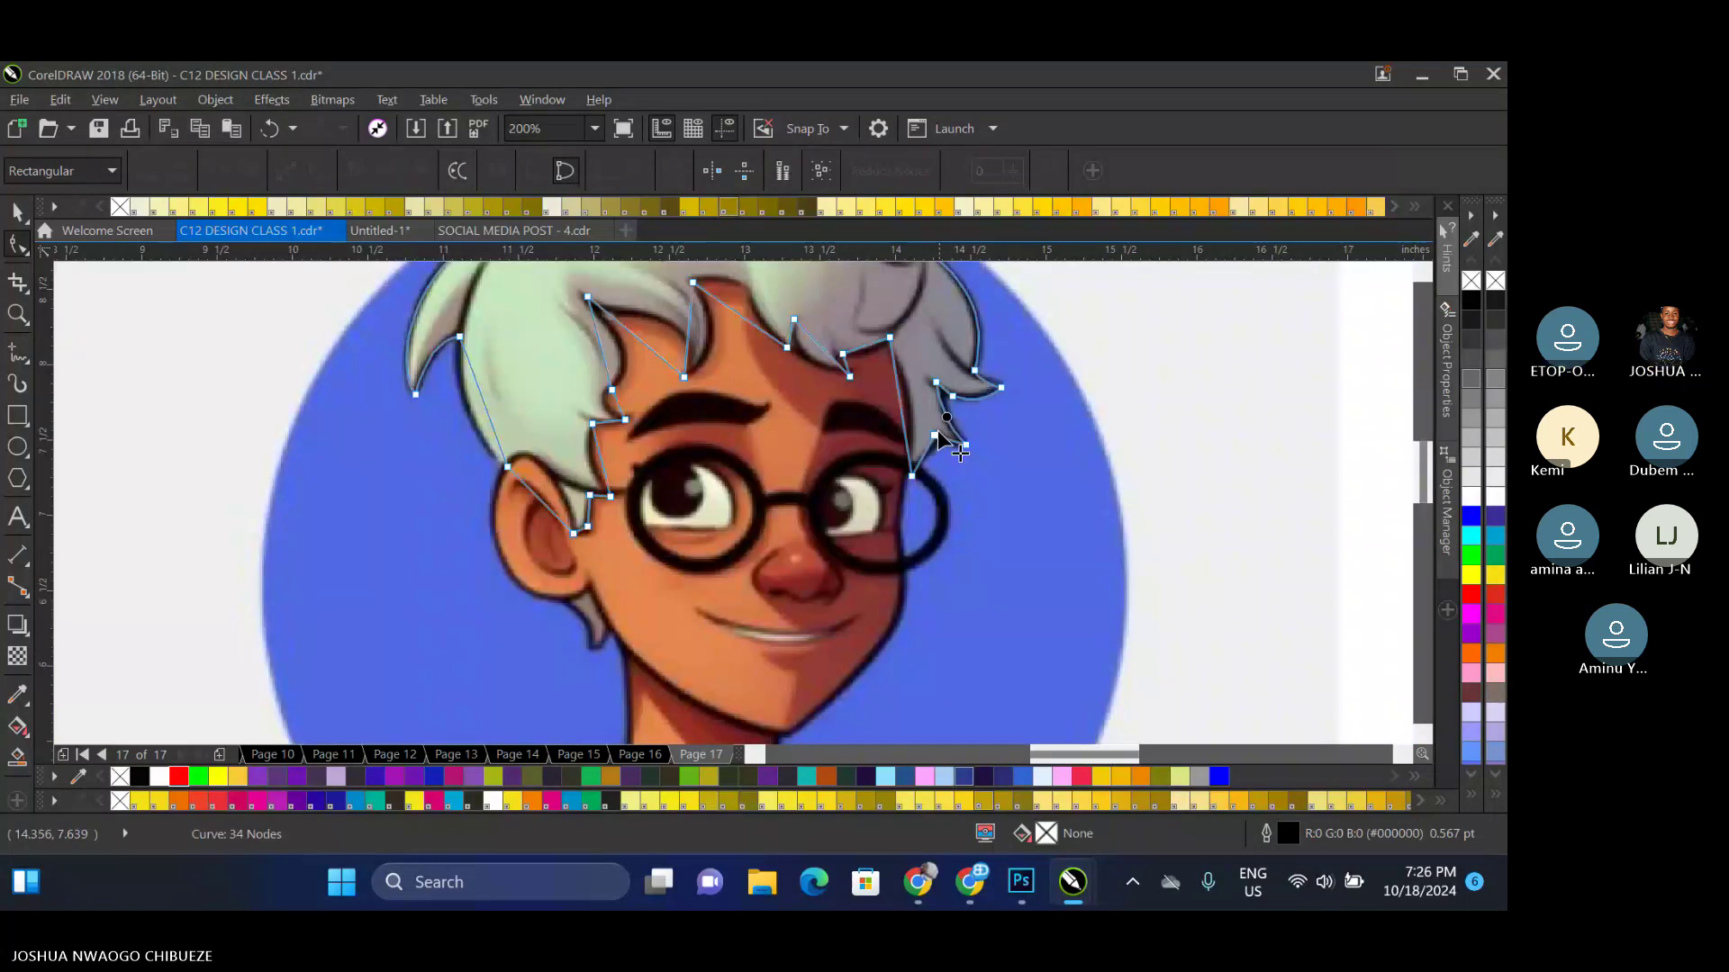
# Move the outline's node at the right lens of the glasses onto the hair end and curve the short segment above it
pyautogui.scroll(1, 937, 431)
pyautogui.click(951, 434)
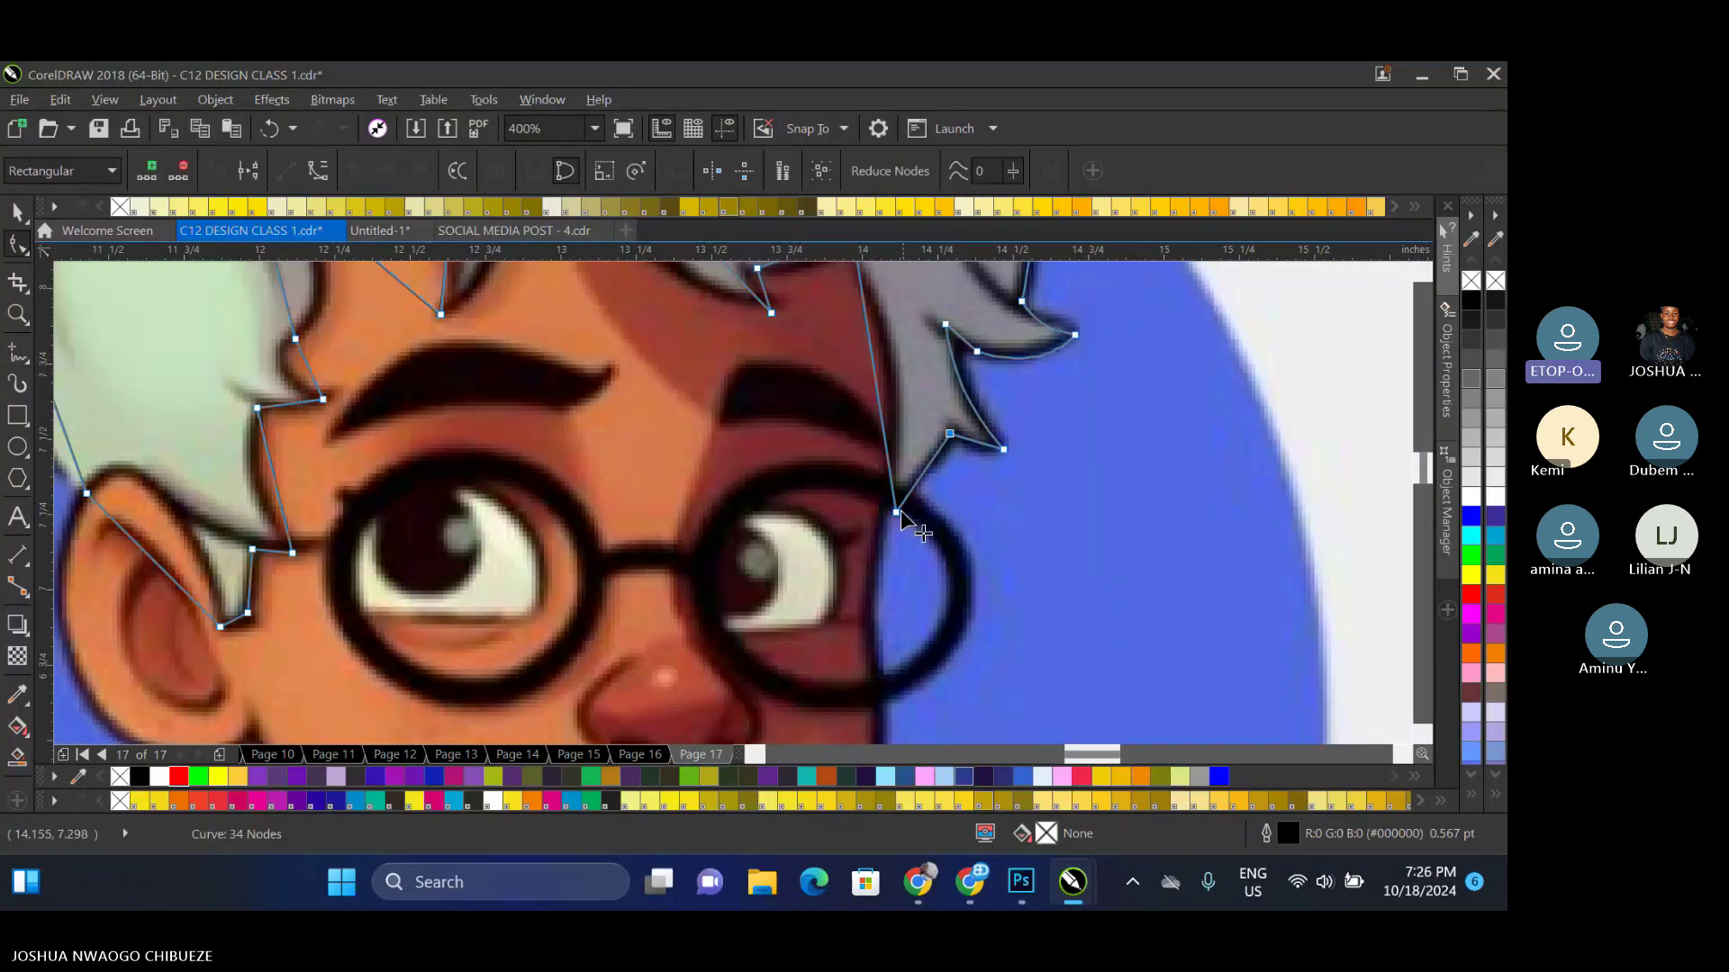
pyautogui.moveTo(900, 510); pyautogui.dragTo(904, 500)
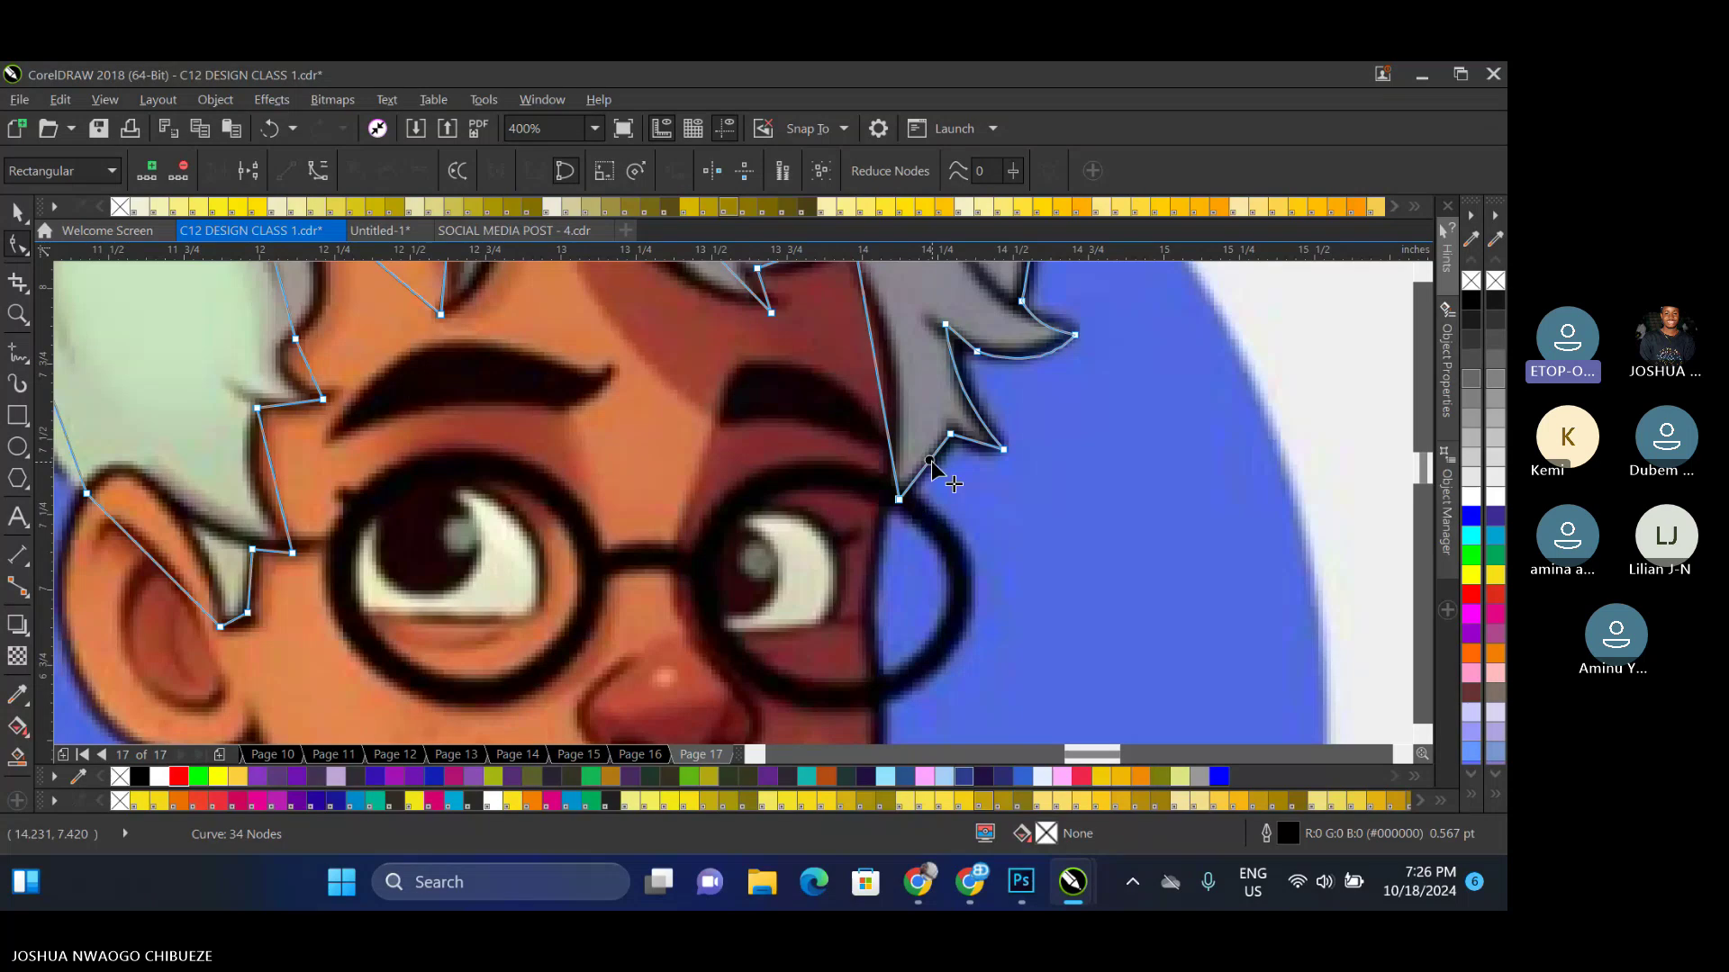
pyautogui.click(929, 461)
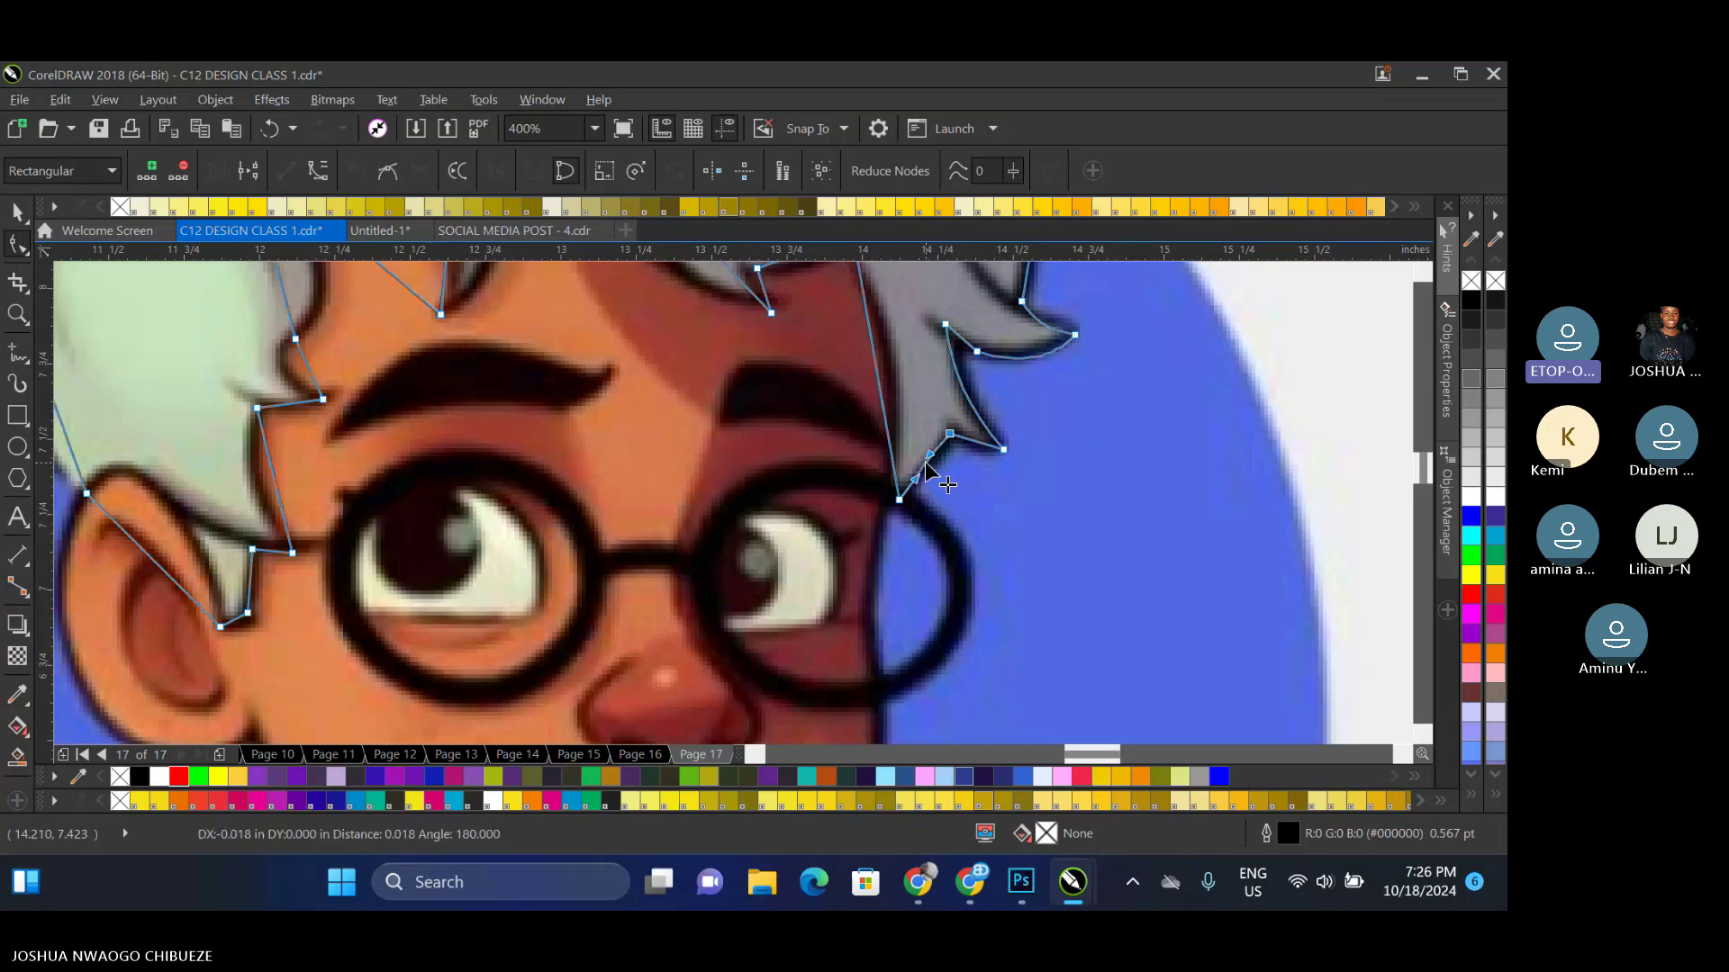
pyautogui.moveTo(917, 477); pyautogui.dragTo(908, 474)
pyautogui.scroll(-3, 908, 475)
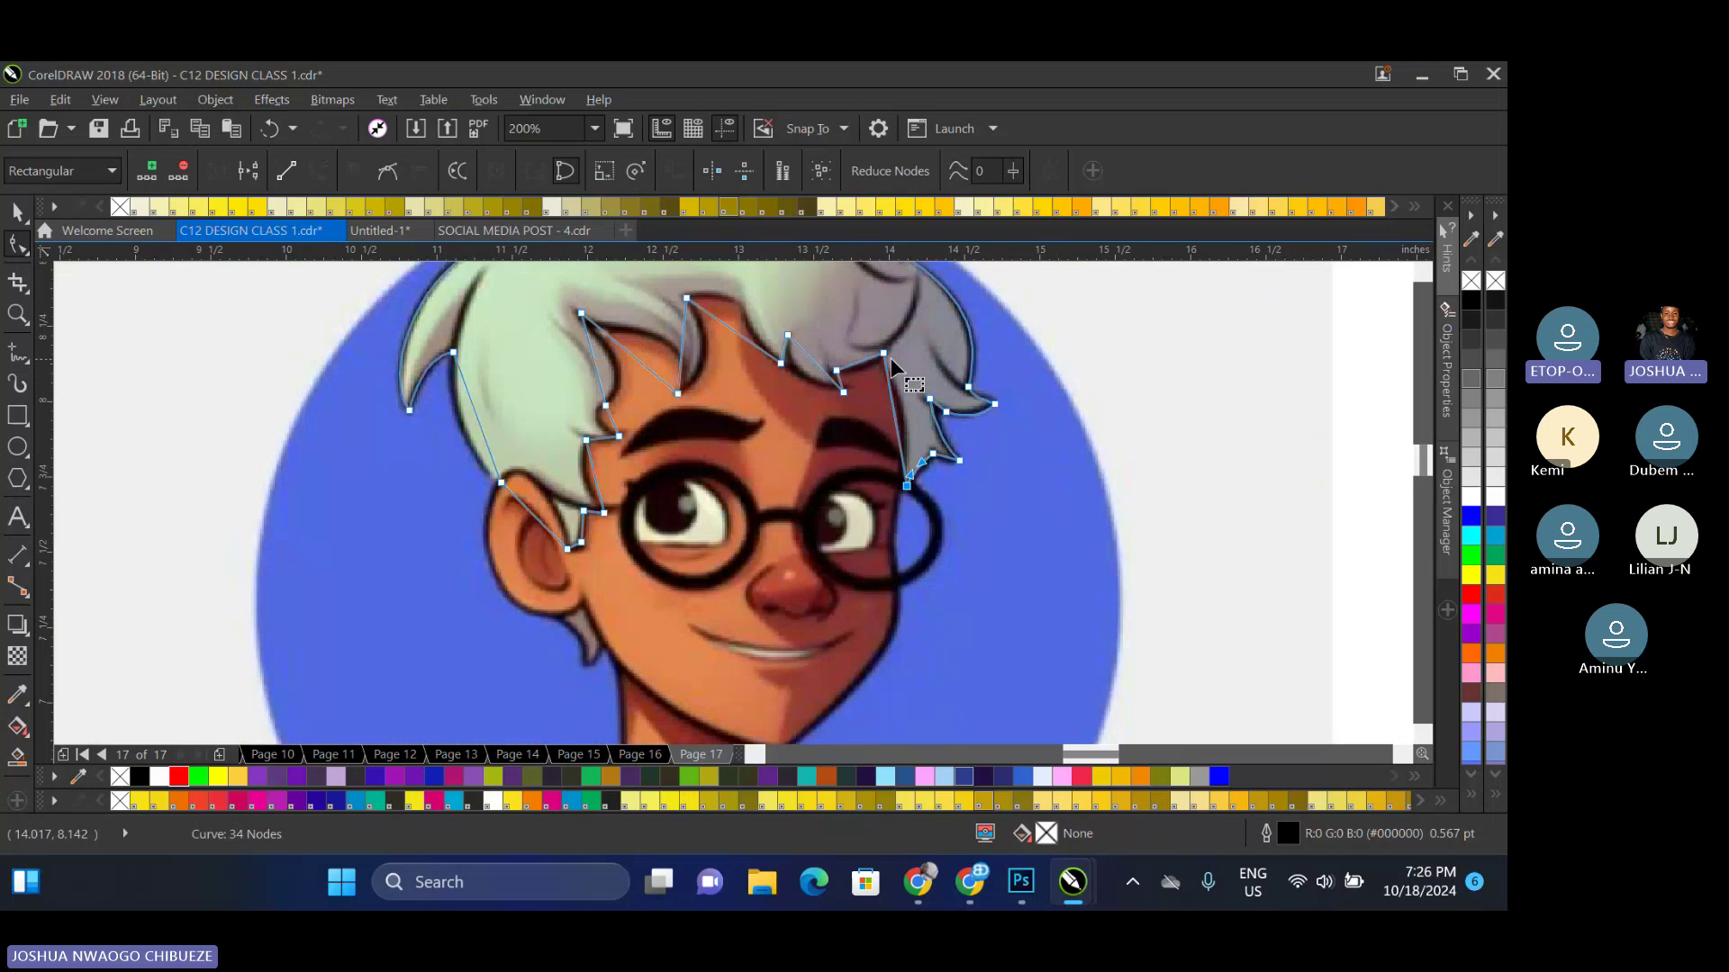
# Convert the straight segment between the forehead's right side and the hair to a curve and bend it along the hairline
pyautogui.scroll(3, 890, 358)
pyautogui.click(894, 451)
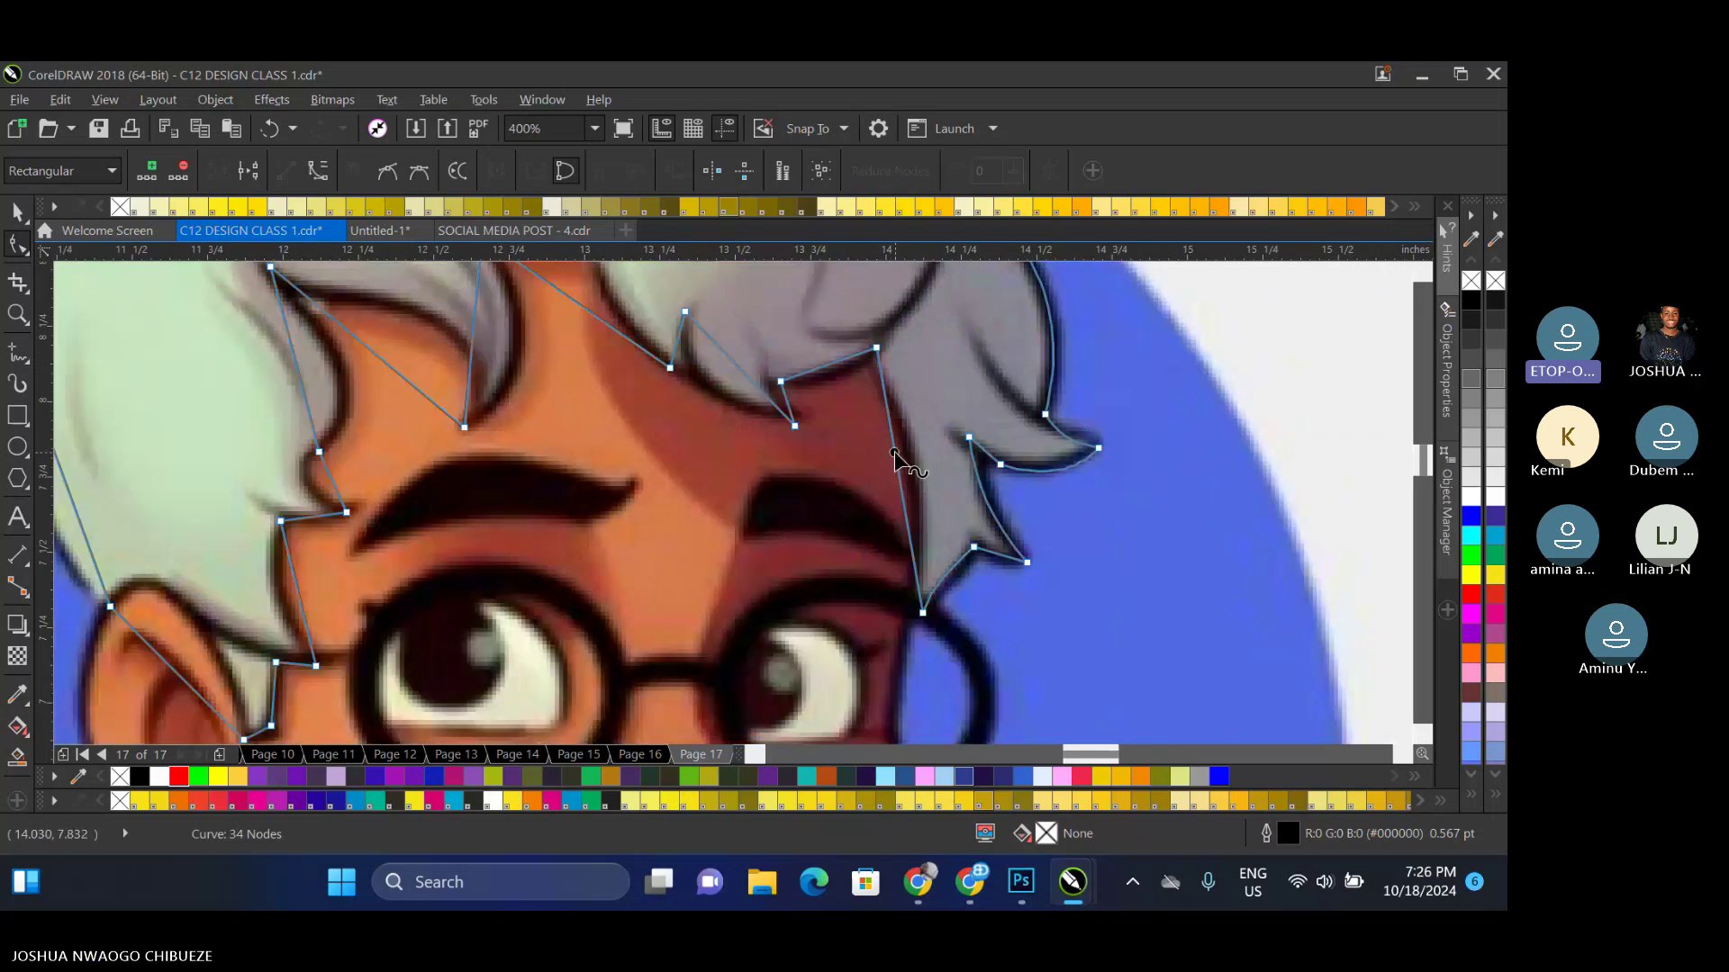
pyautogui.rightClick(894, 451)
pyautogui.click(964, 546)
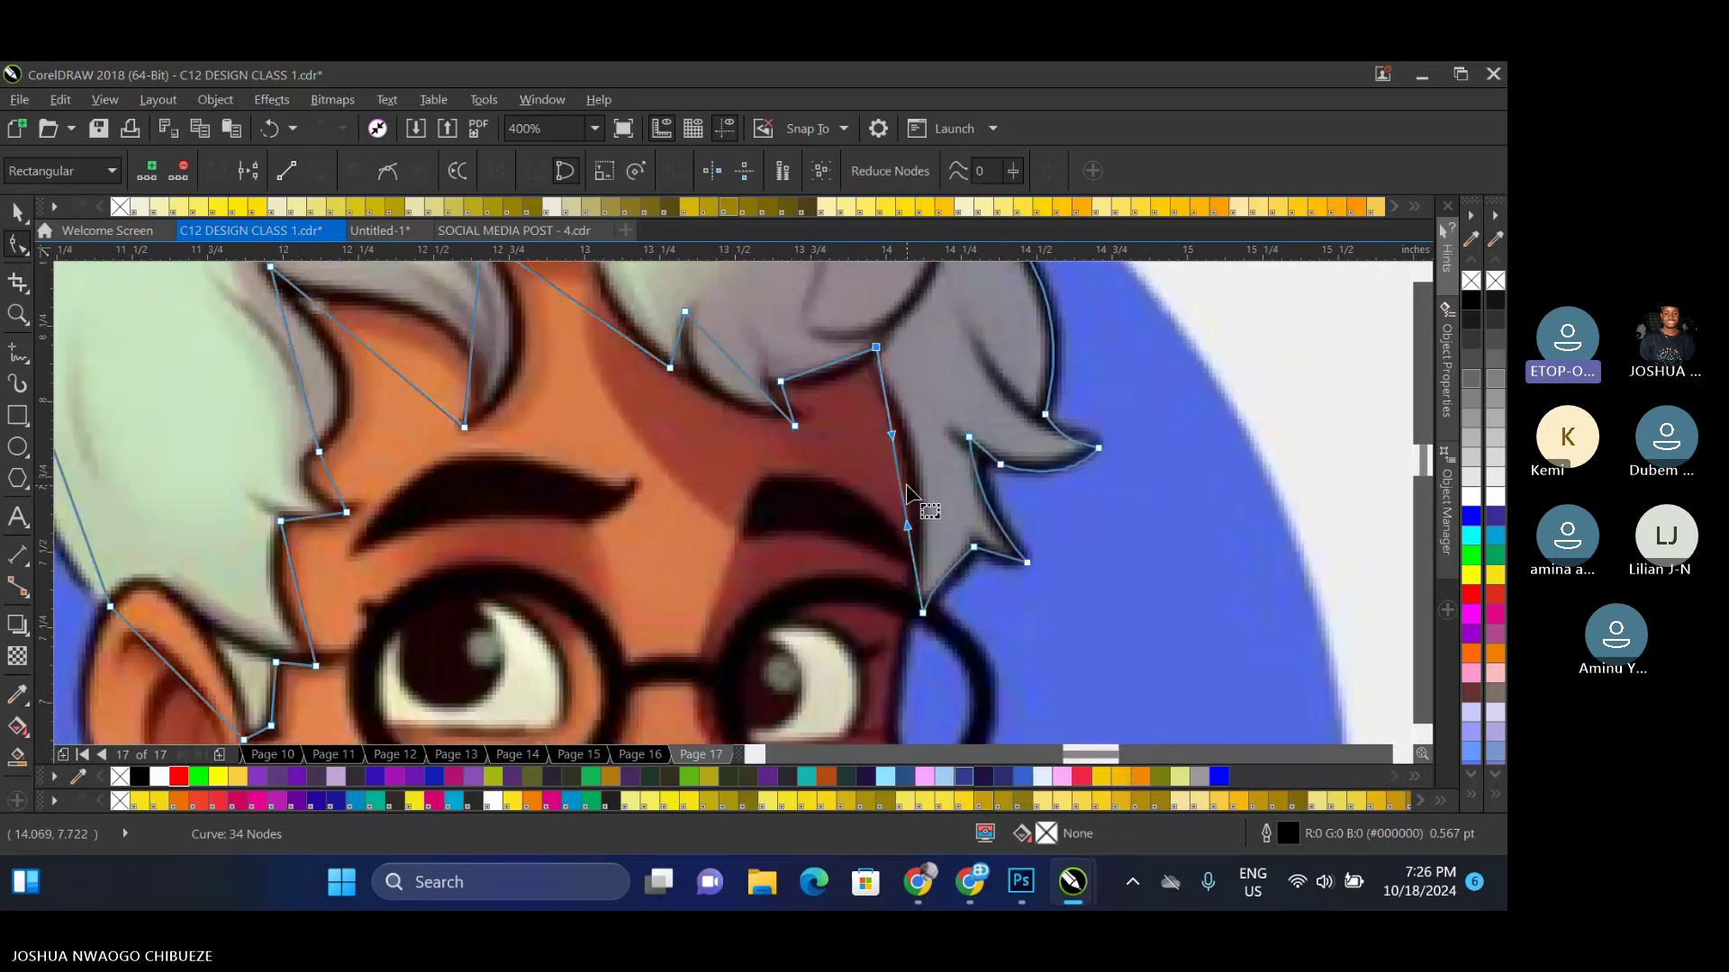
pyautogui.moveTo(899, 482); pyautogui.dragTo(914, 475)
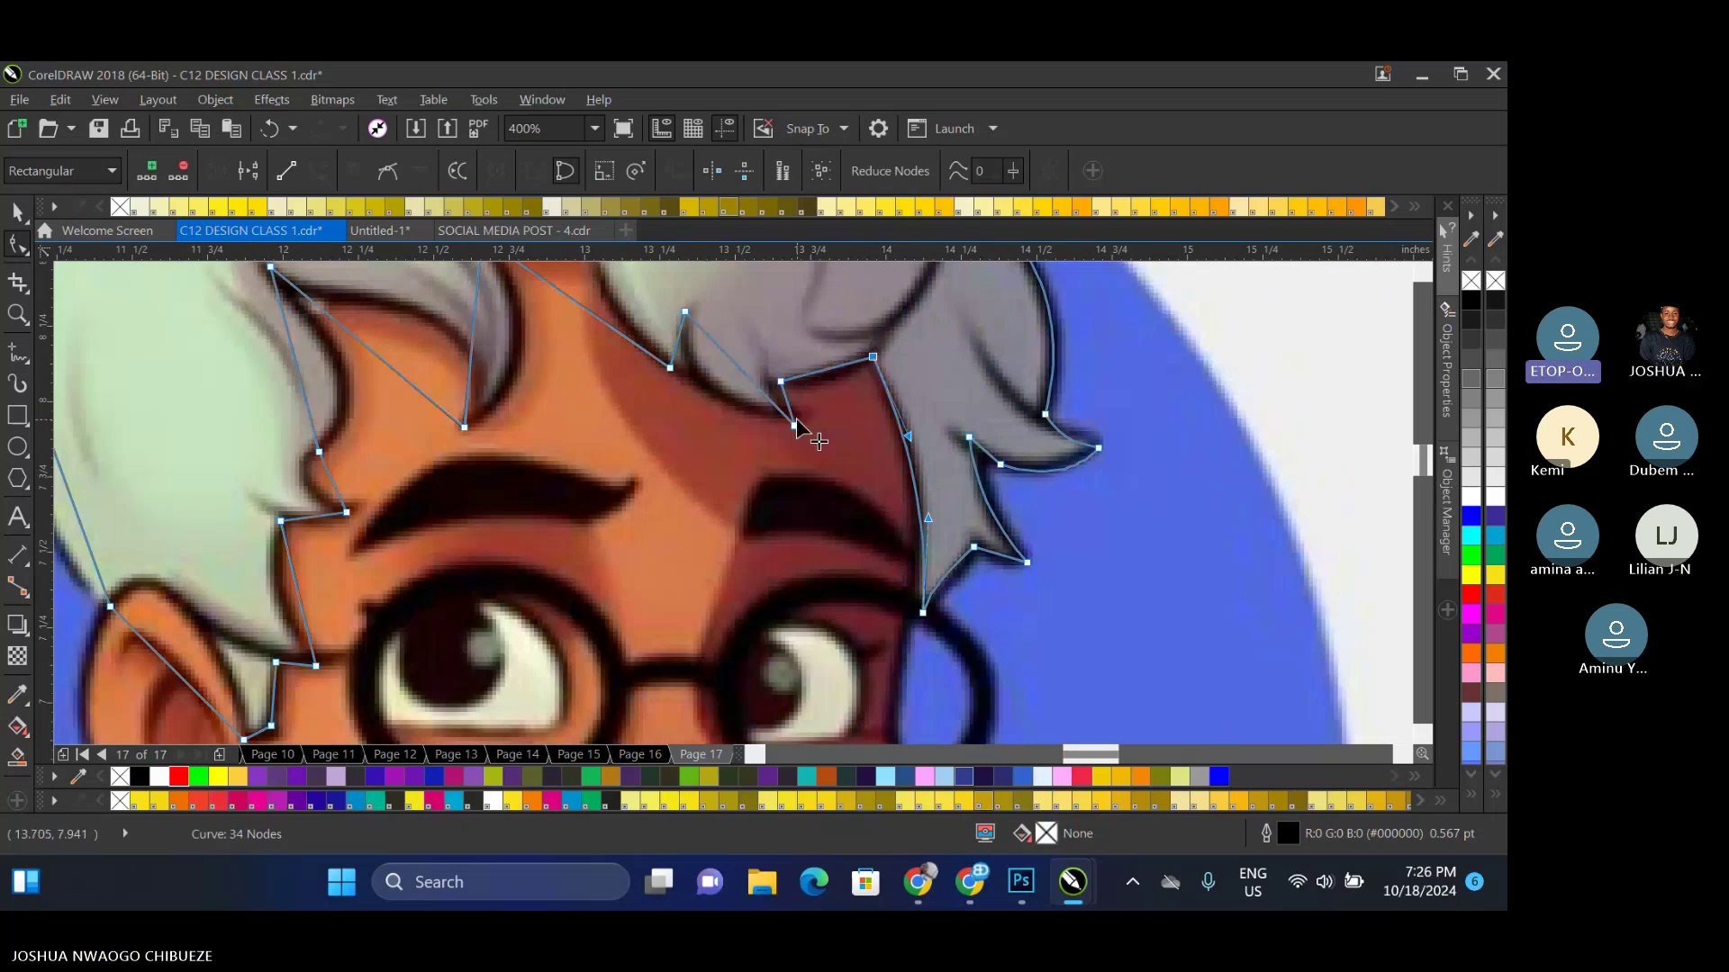
# Adjust the notch nodes above the right eyebrow and curve the segment from the notch to the temple along the fringe
pyautogui.moveTo(794, 424); pyautogui.dragTo(768, 423)
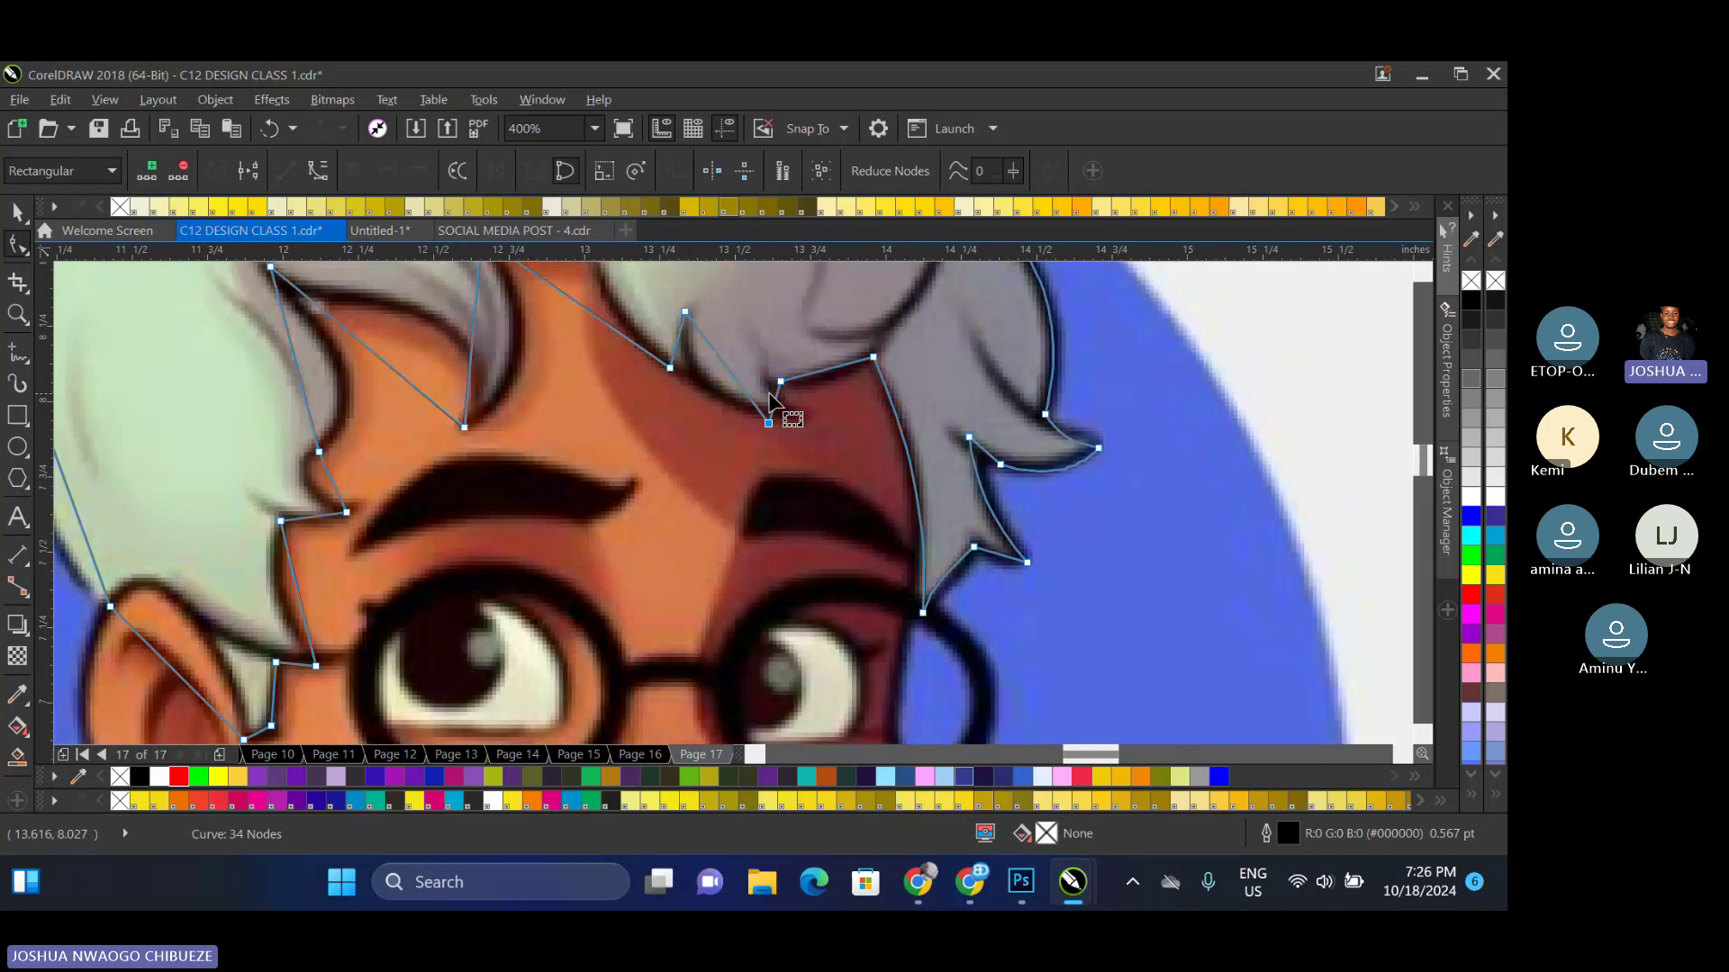
pyautogui.scroll(2, 770, 378)
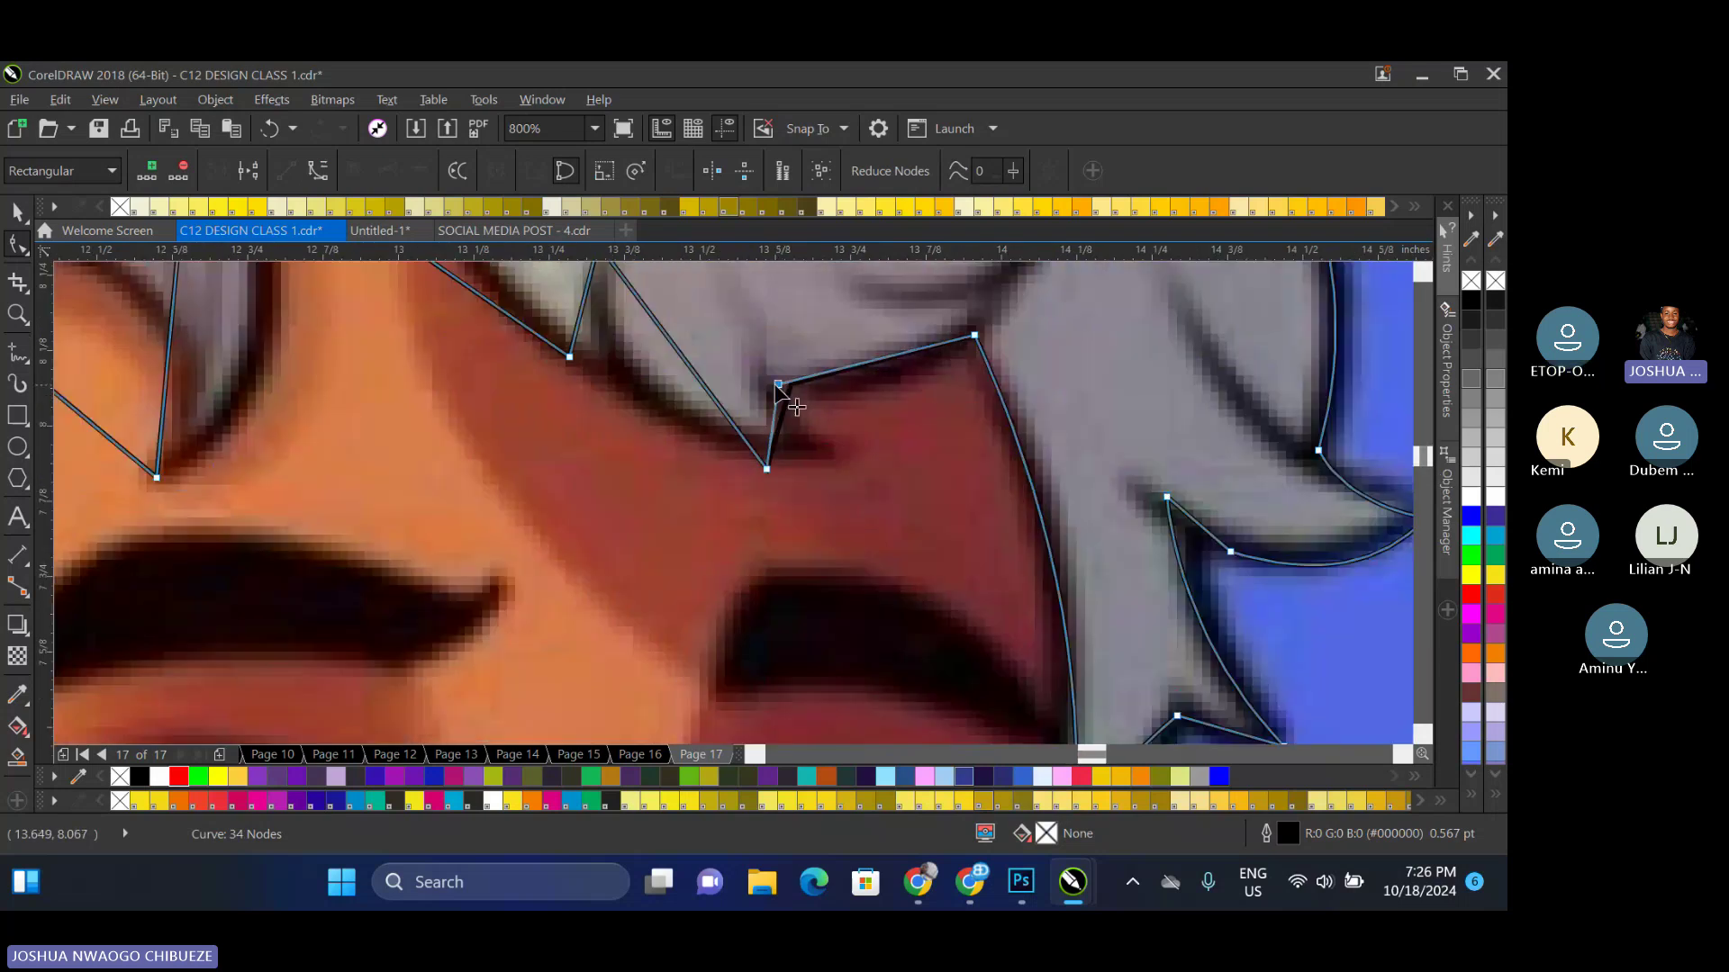
pyautogui.rightClick(854, 370)
pyautogui.click(925, 482)
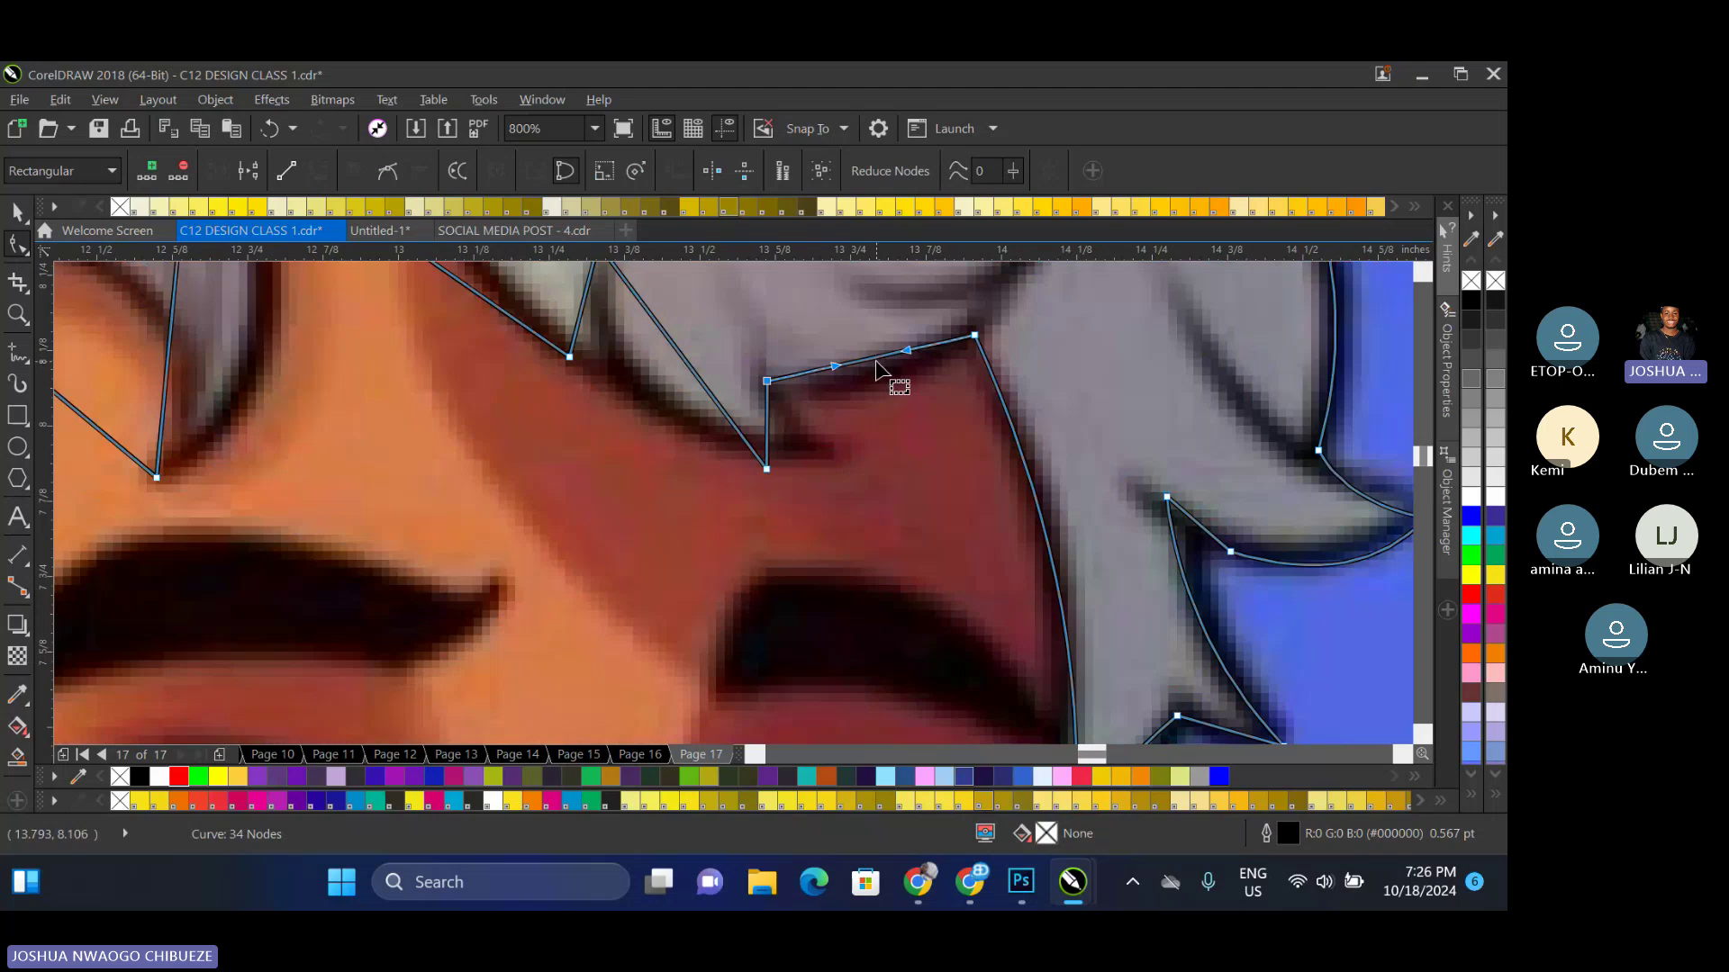
pyautogui.moveTo(879, 366); pyautogui.dragTo(879, 375)
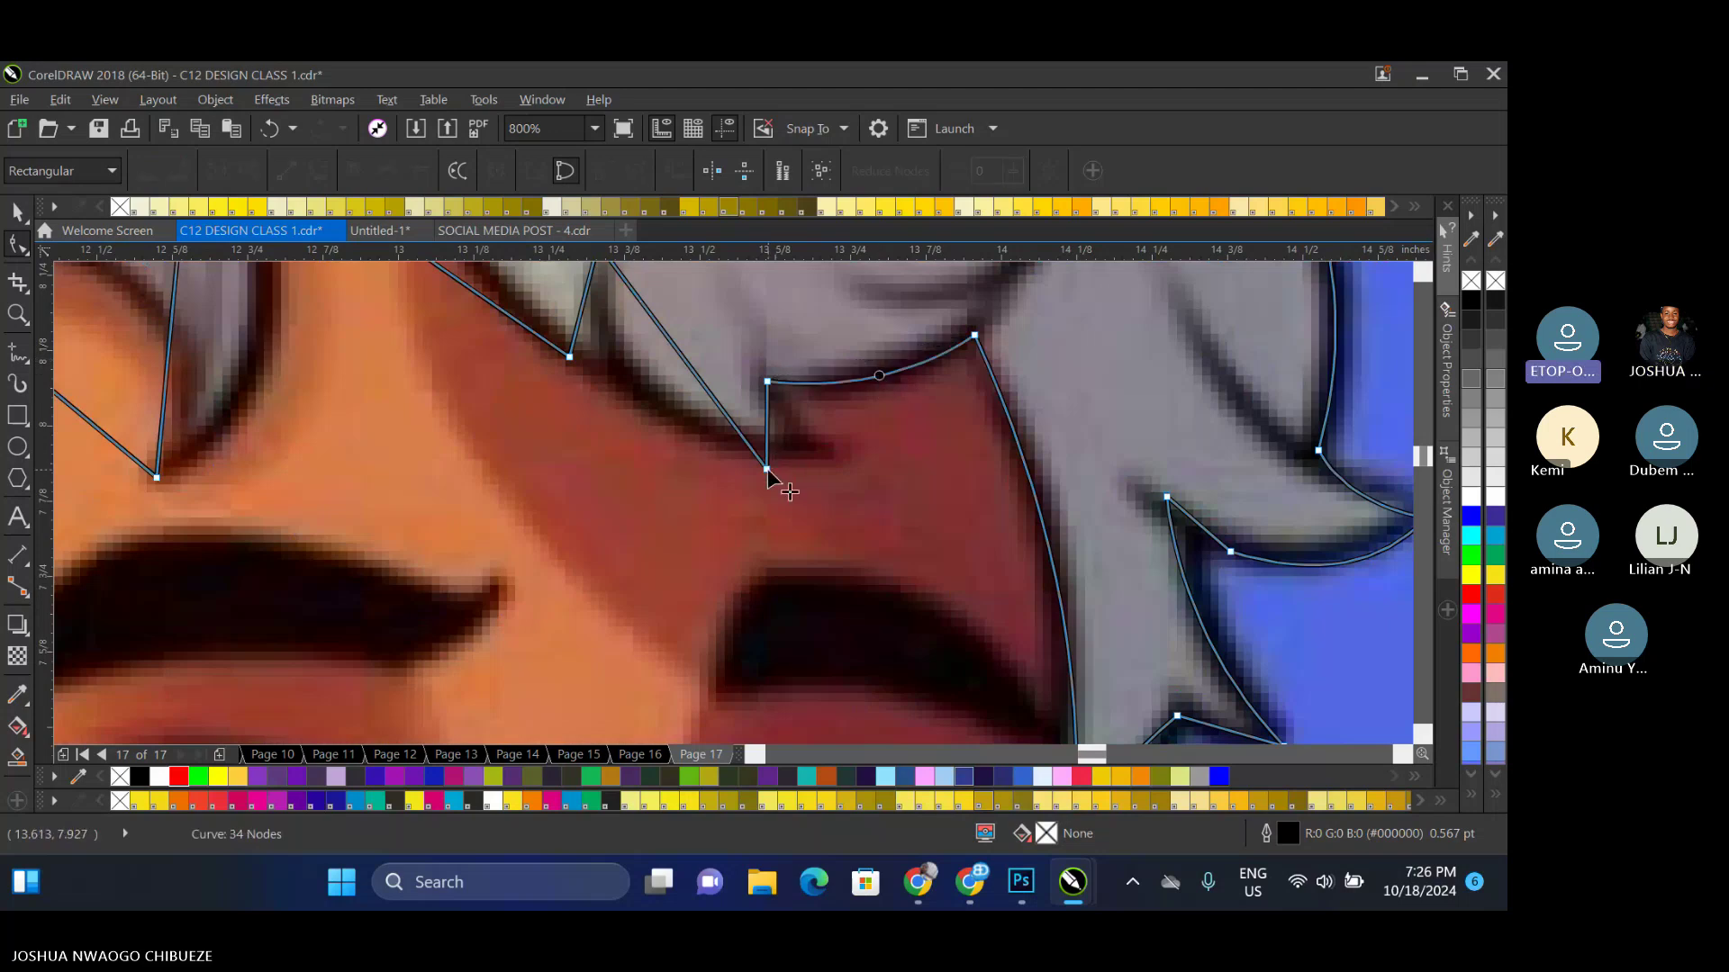
# Move the fringe tip node above the right eyebrow onto the drawn tip and curve the adjoining long segment along the lock
pyautogui.moveTo(767, 468); pyautogui.dragTo(827, 450)
pyautogui.click(717, 348)
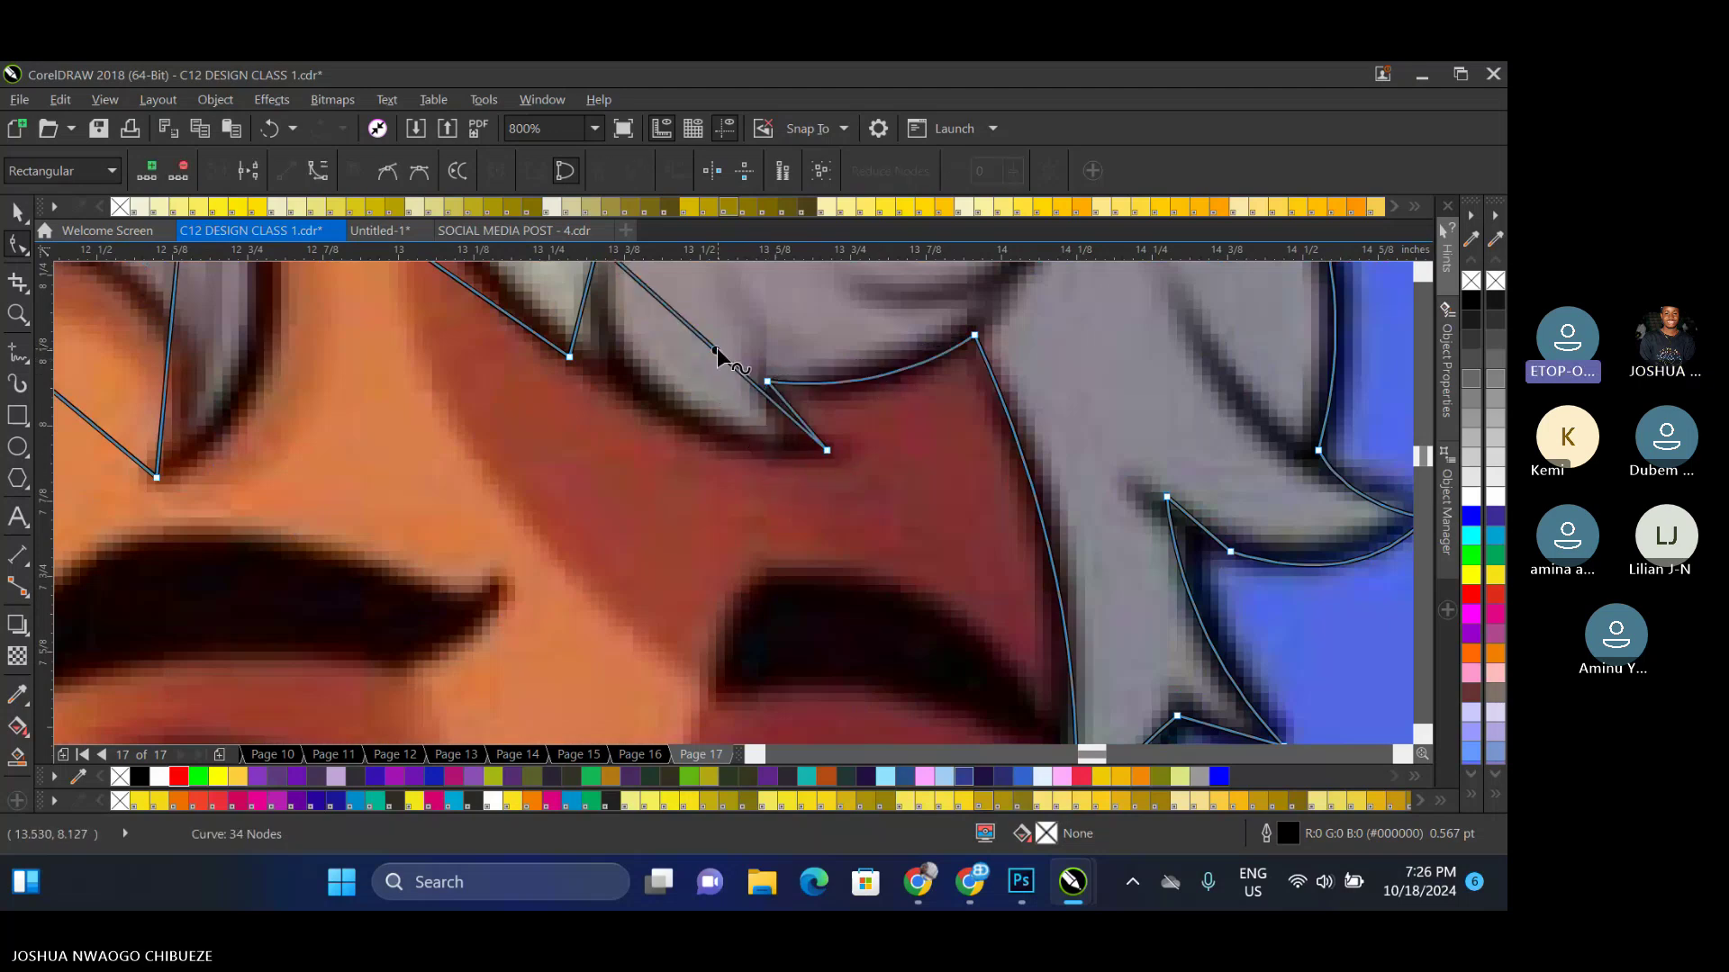
pyautogui.rightClick(717, 348)
pyautogui.click(760, 443)
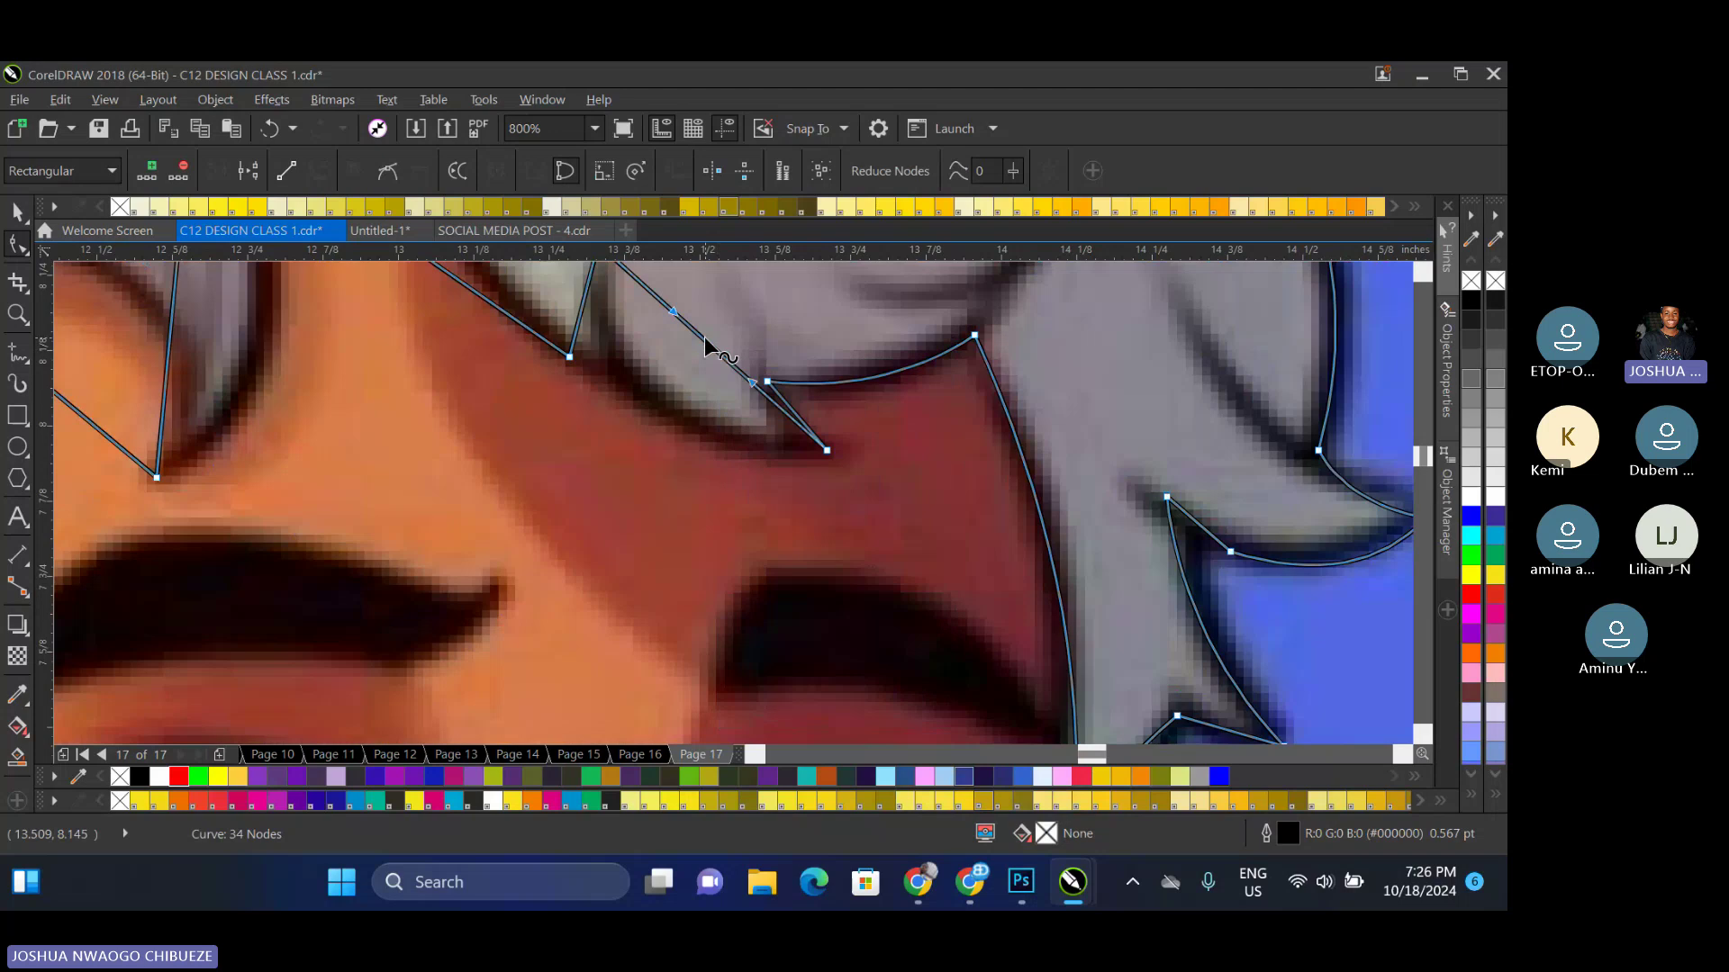
pyautogui.moveTo(704, 337); pyautogui.dragTo(612, 349)
# Add a node where the central fringe leaves the top of the forehead and curve the segment down to the fringe's notch
pyautogui.scroll(-3, 671, 416)
pyautogui.scroll(3, 667, 409)
pyautogui.click(619, 418)
pyautogui.scroll(-3, 635, 382)
pyautogui.scroll(2, 577, 330)
pyautogui.doubleClick(581, 388)
pyautogui.rightClick(645, 389)
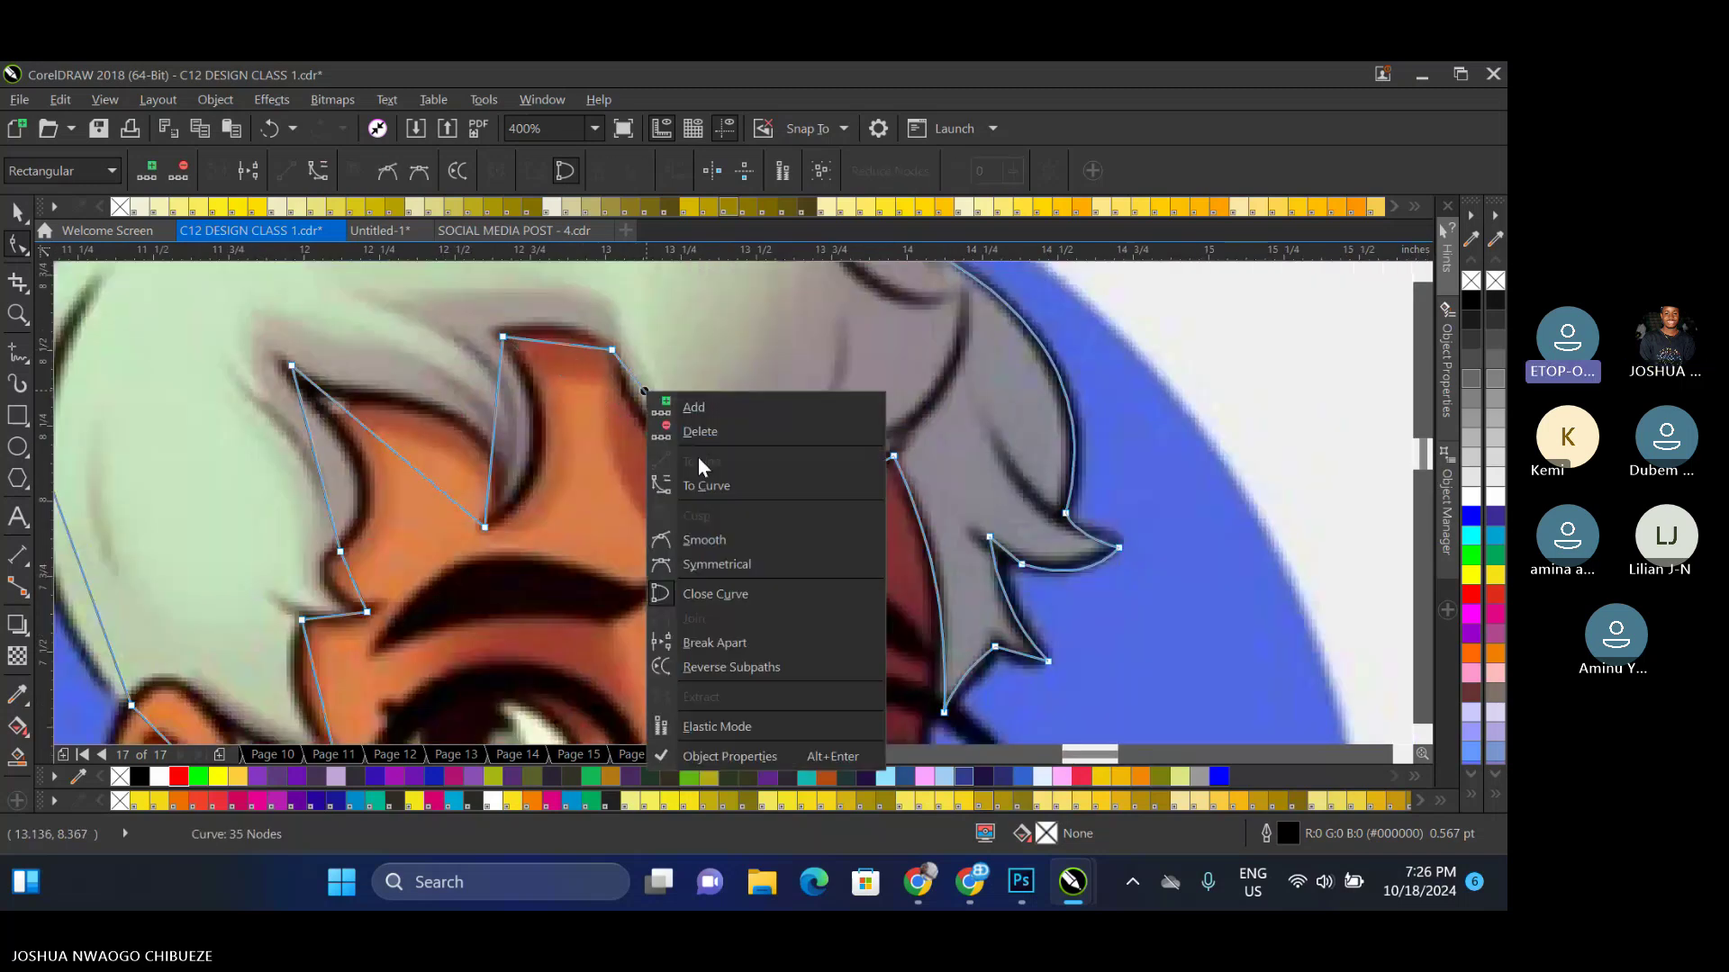
pyautogui.click(699, 457)
pyautogui.moveTo(660, 409); pyautogui.dragTo(653, 414)
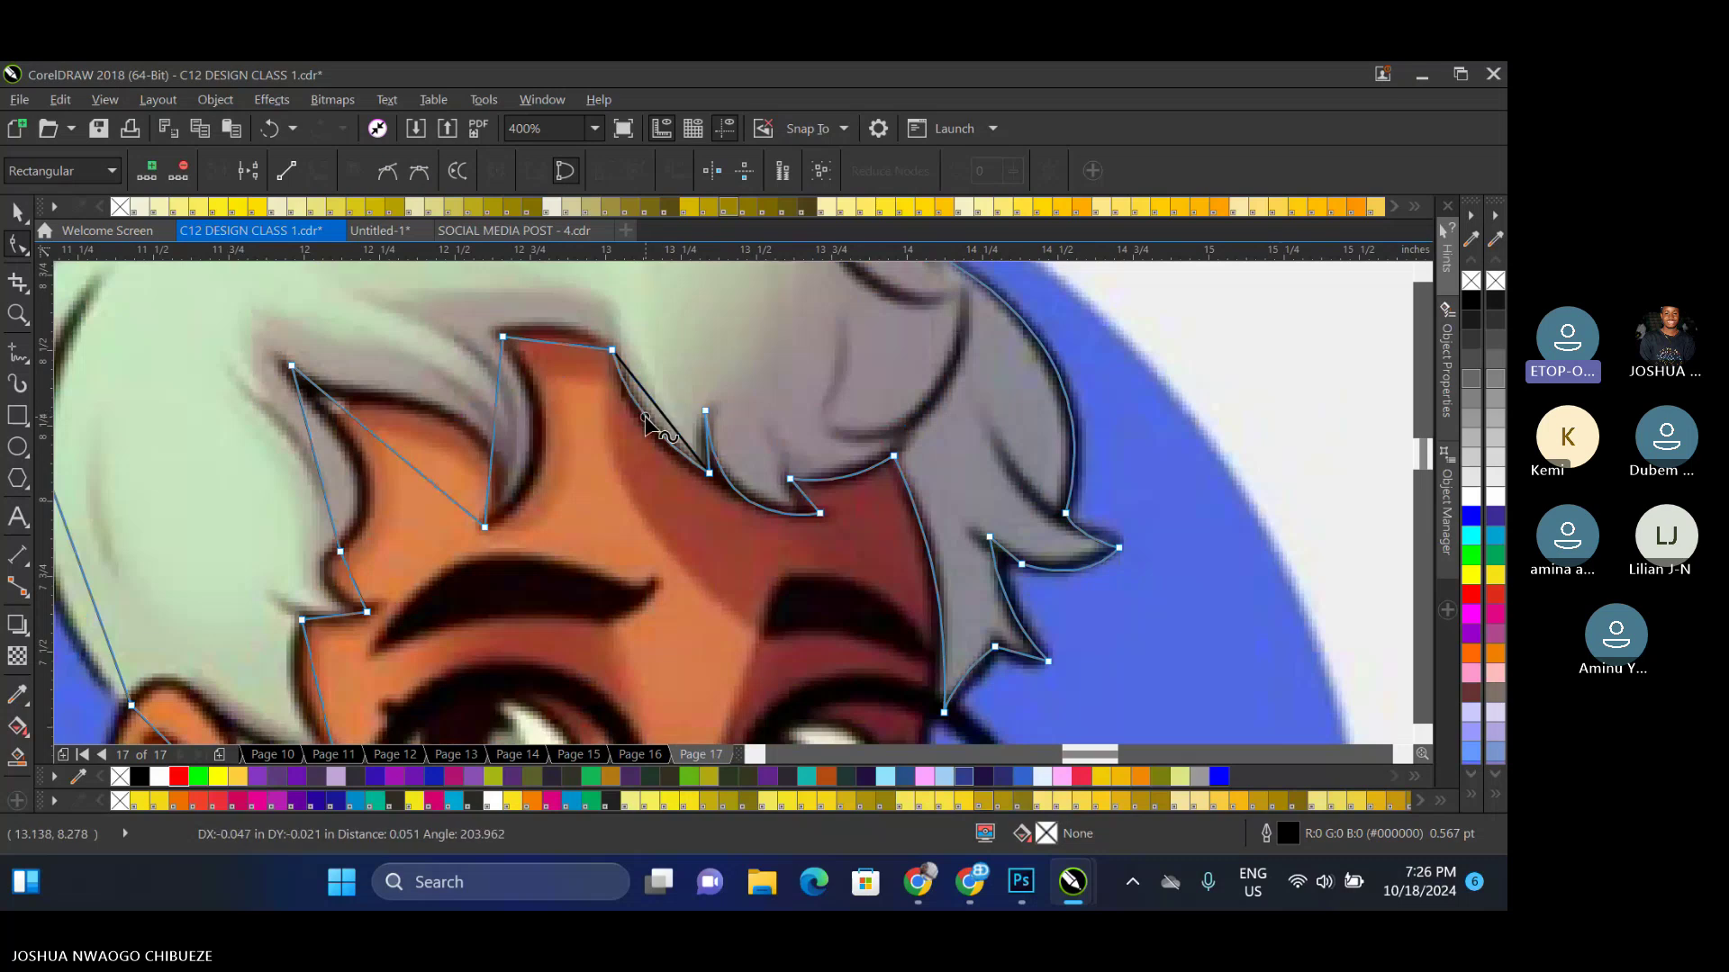
pyautogui.click(576, 357)
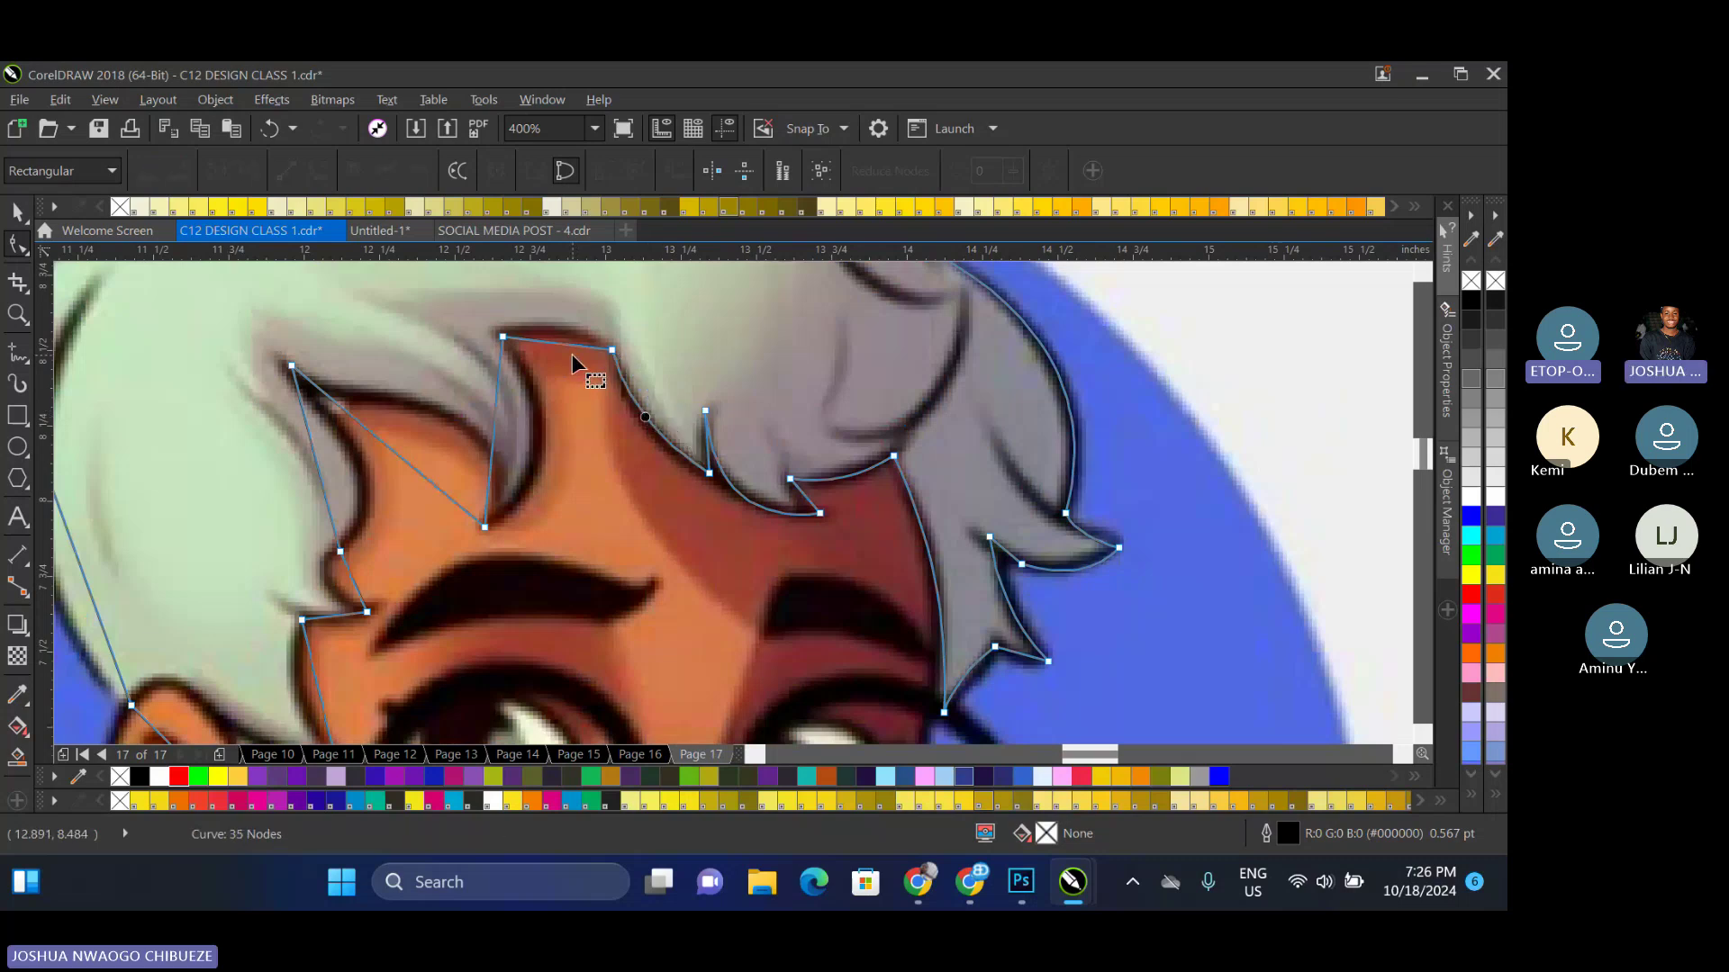
# Move the corner node at the top of the forehead opening into place and arch the segment beside it along the hairline
pyautogui.scroll(2, 537, 329)
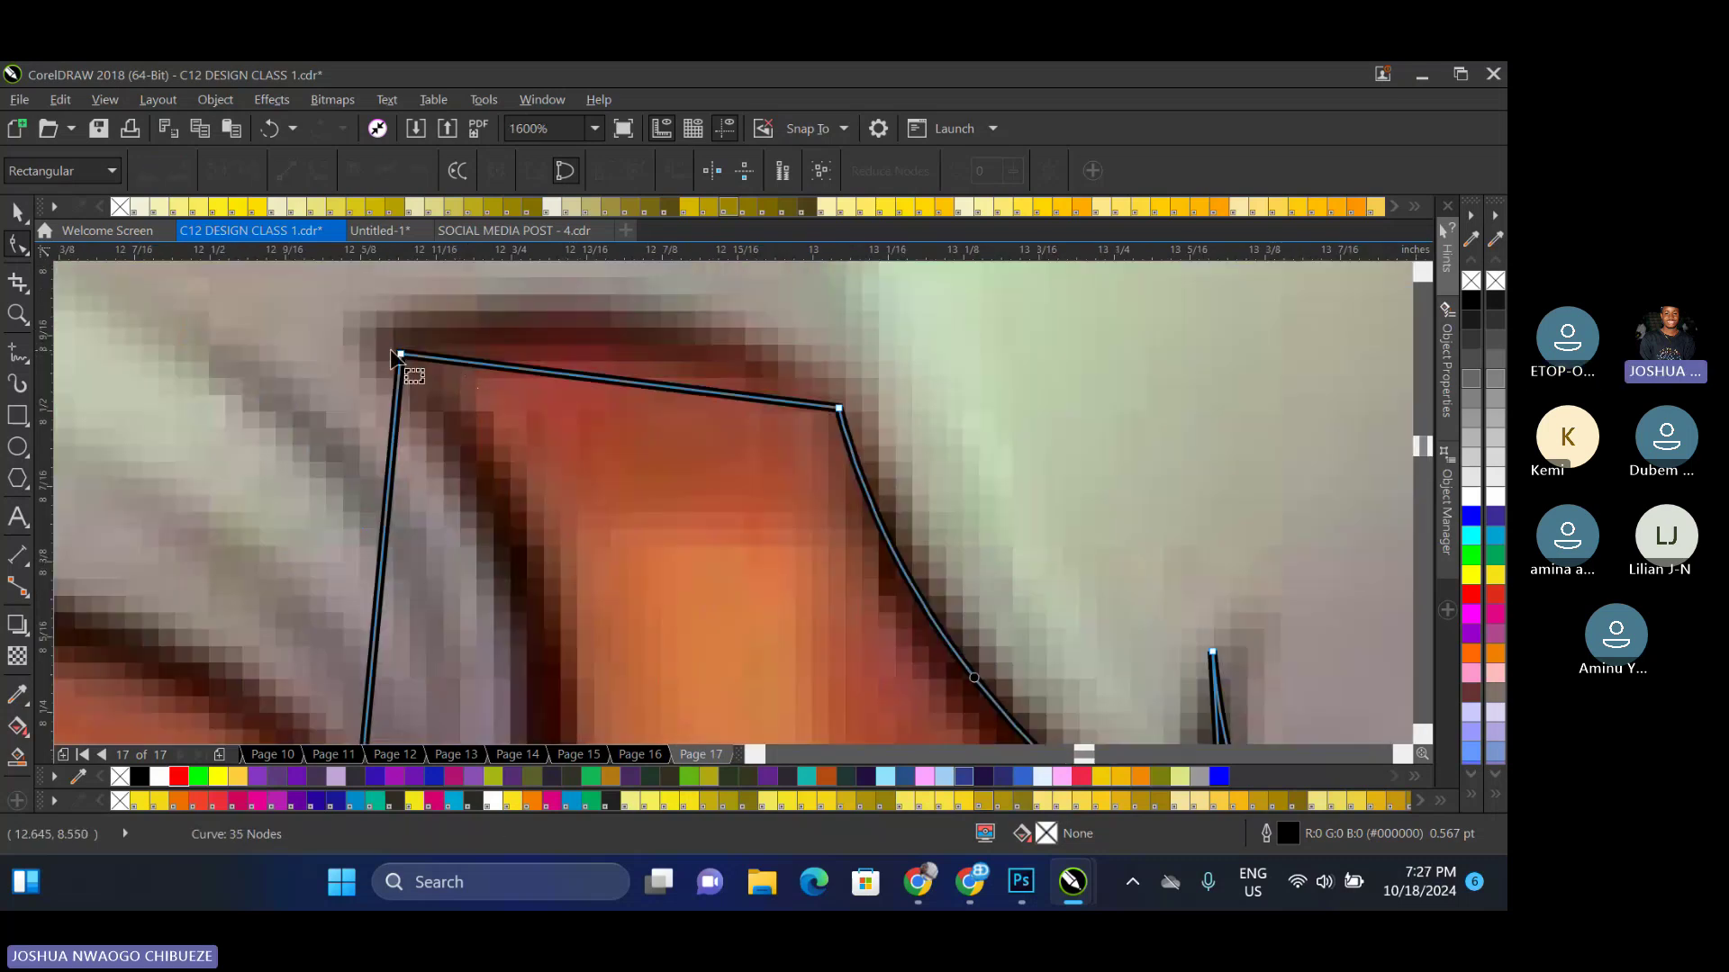
pyautogui.moveTo(391, 353); pyautogui.dragTo(383, 349)
pyautogui.rightClick(556, 370)
pyautogui.click(612, 472)
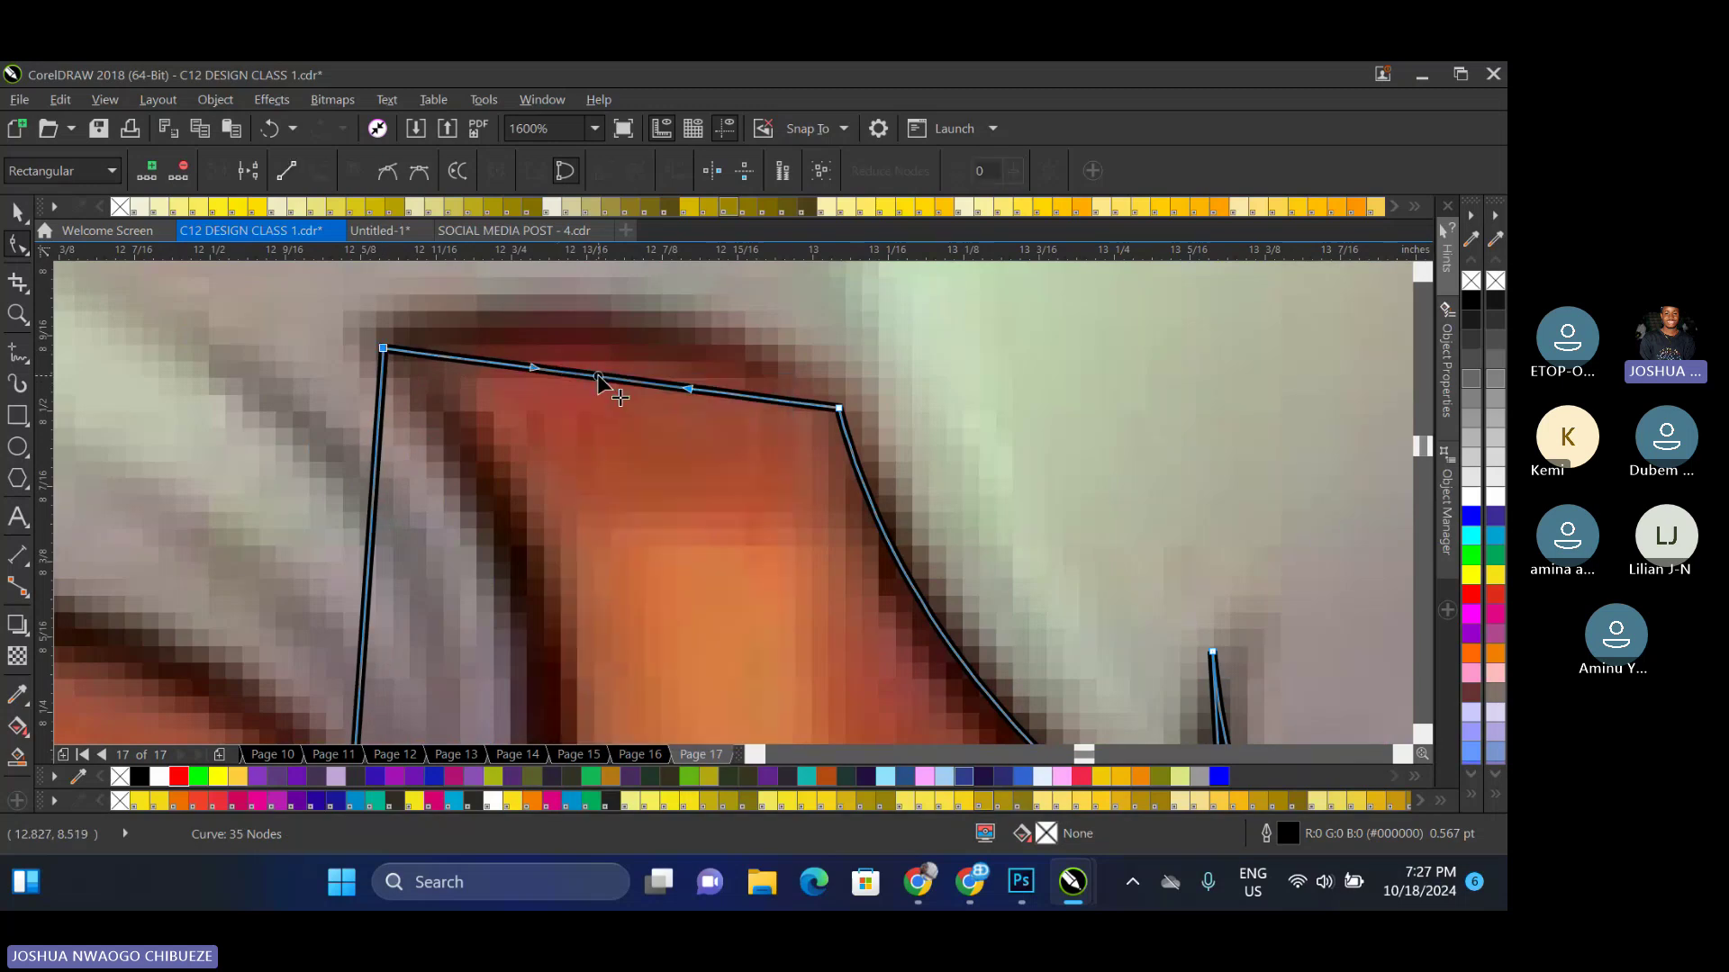
pyautogui.moveTo(597, 377); pyautogui.dragTo(596, 331)
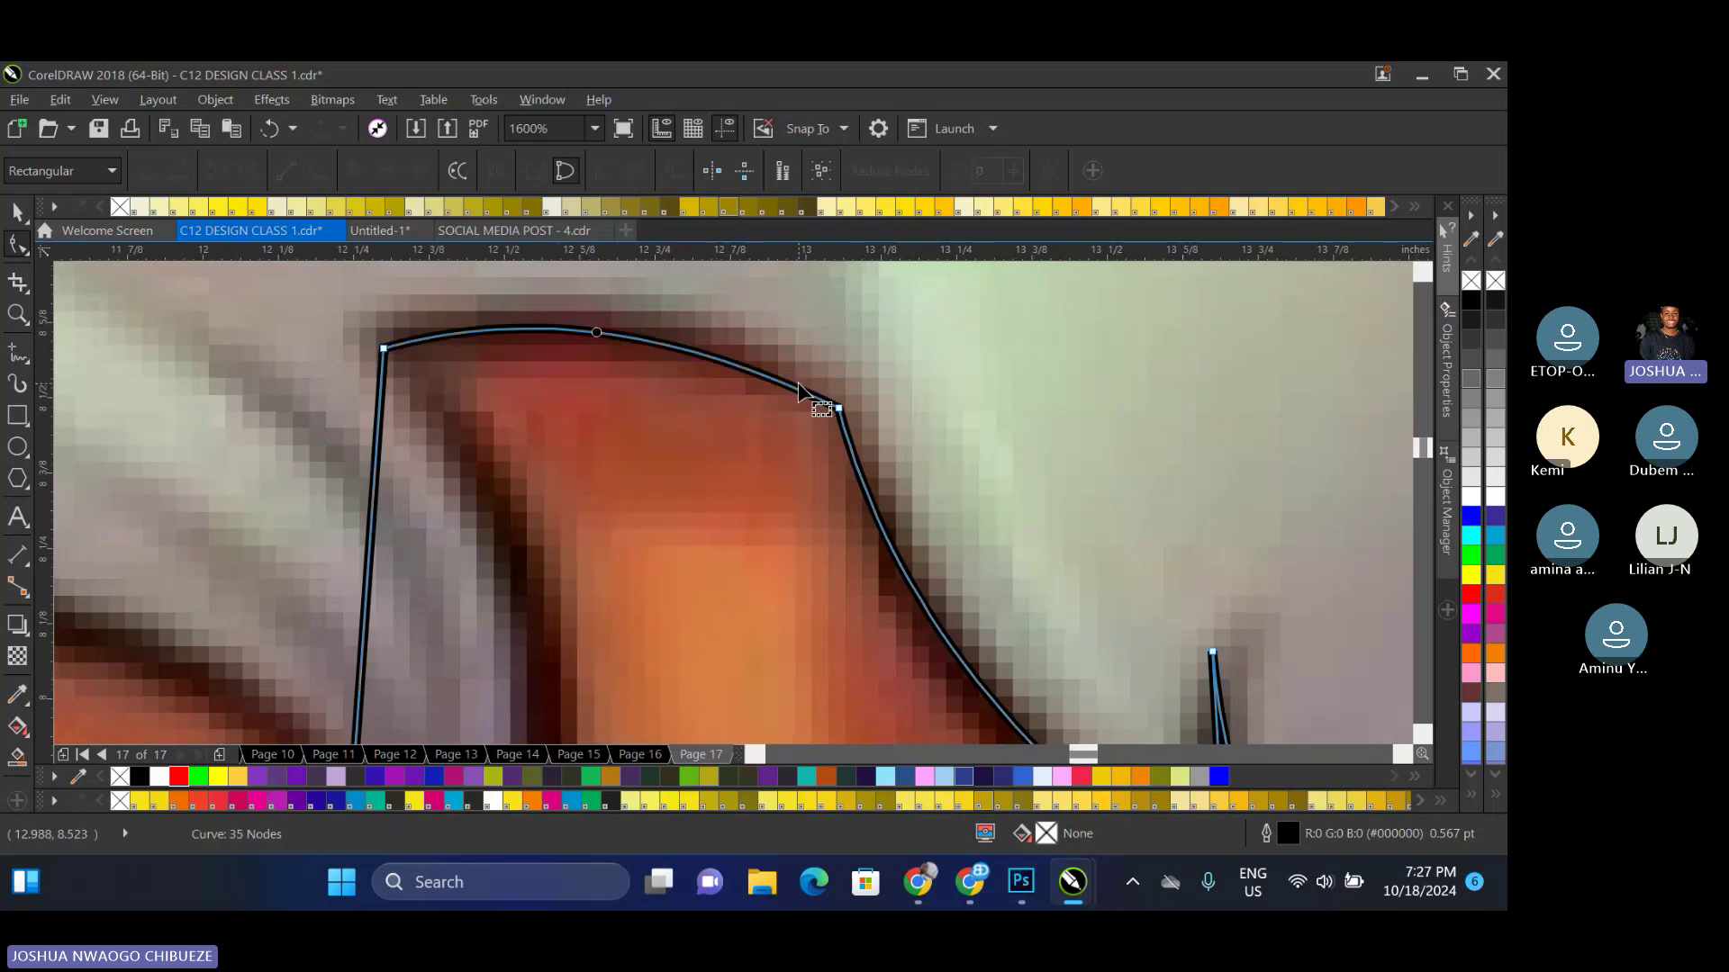
# Convert the straight segment on the right side of the pointed forehead lock to a curve and bend it outward along the lock
pyautogui.scroll(-3, 798, 381)
pyautogui.rightClick(689, 418)
pyautogui.click(737, 511)
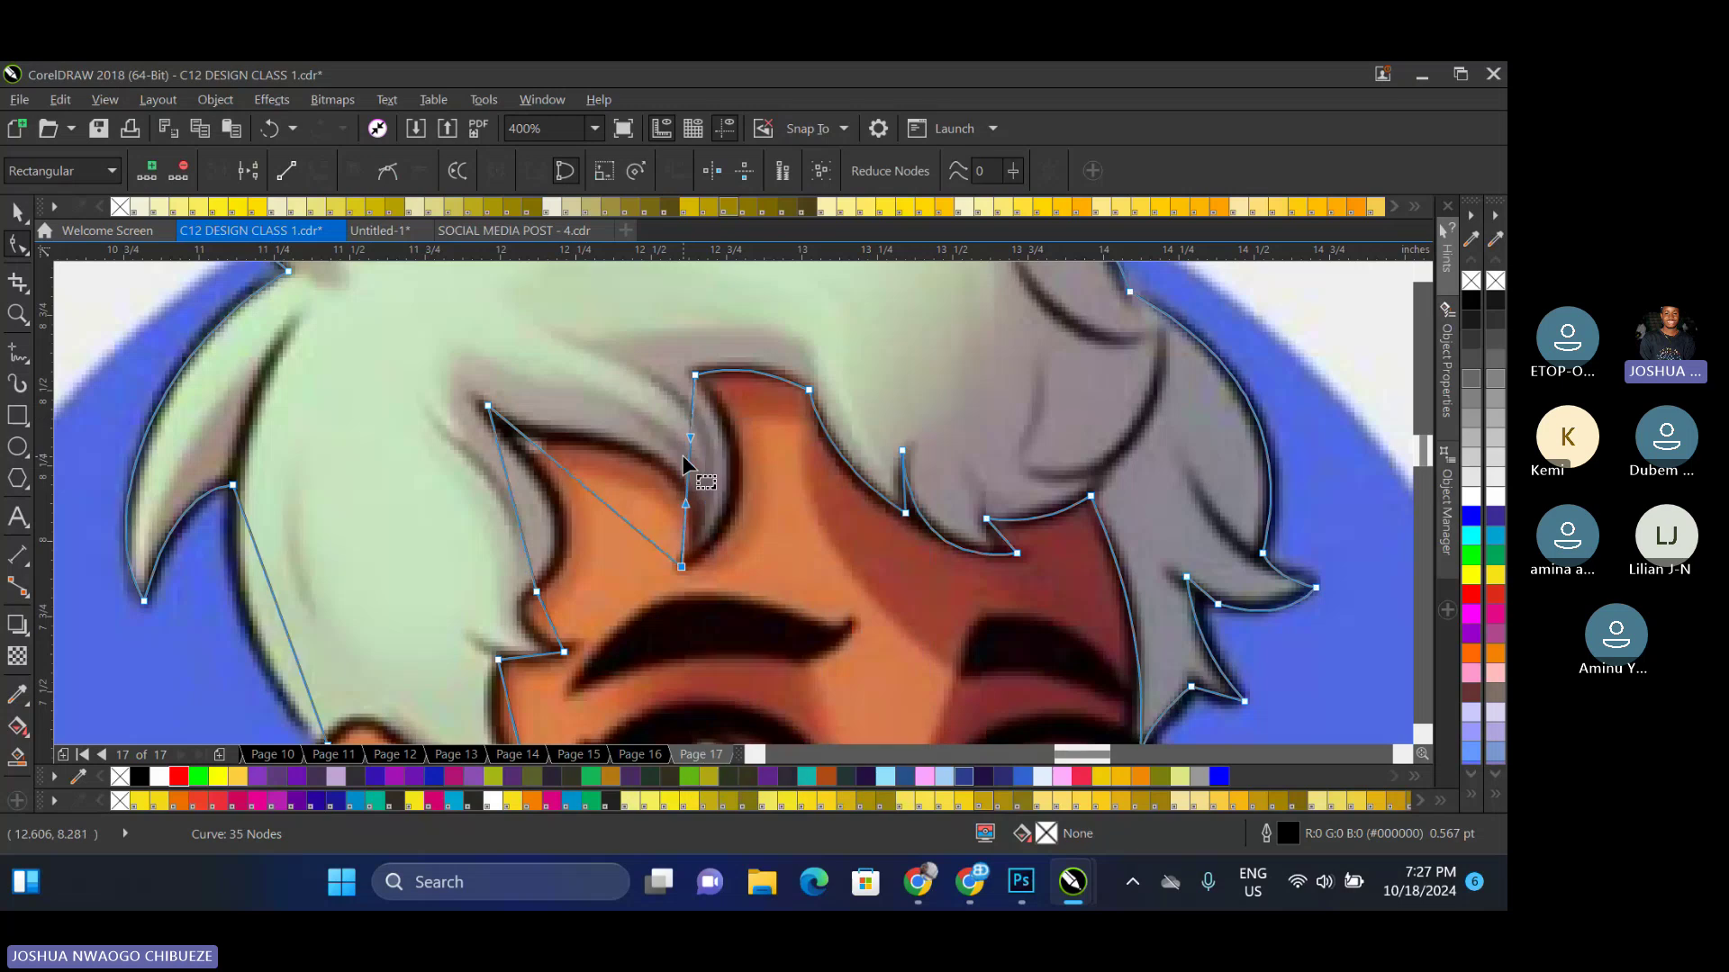
pyautogui.moveTo(689, 466); pyautogui.dragTo(731, 478)
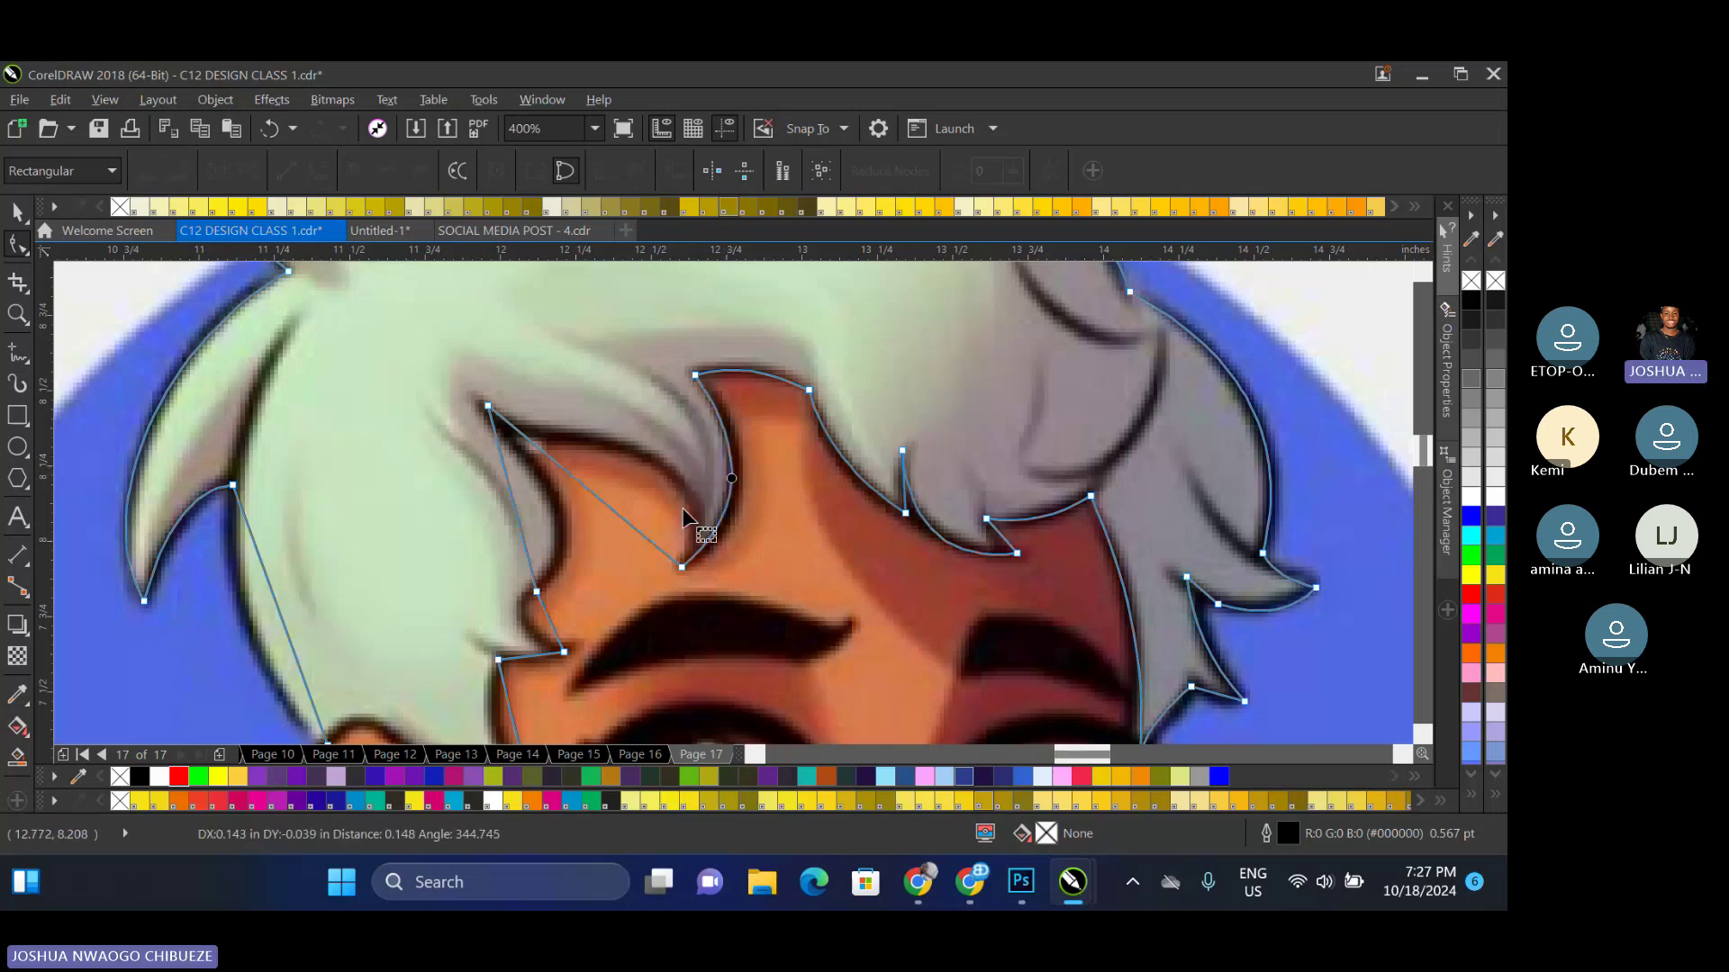
# Curve the underside segment of the pointed forehead lock and fine-tune its corner node and handles to follow the drawn edge
pyautogui.rightClick(597, 493)
pyautogui.click(681, 213)
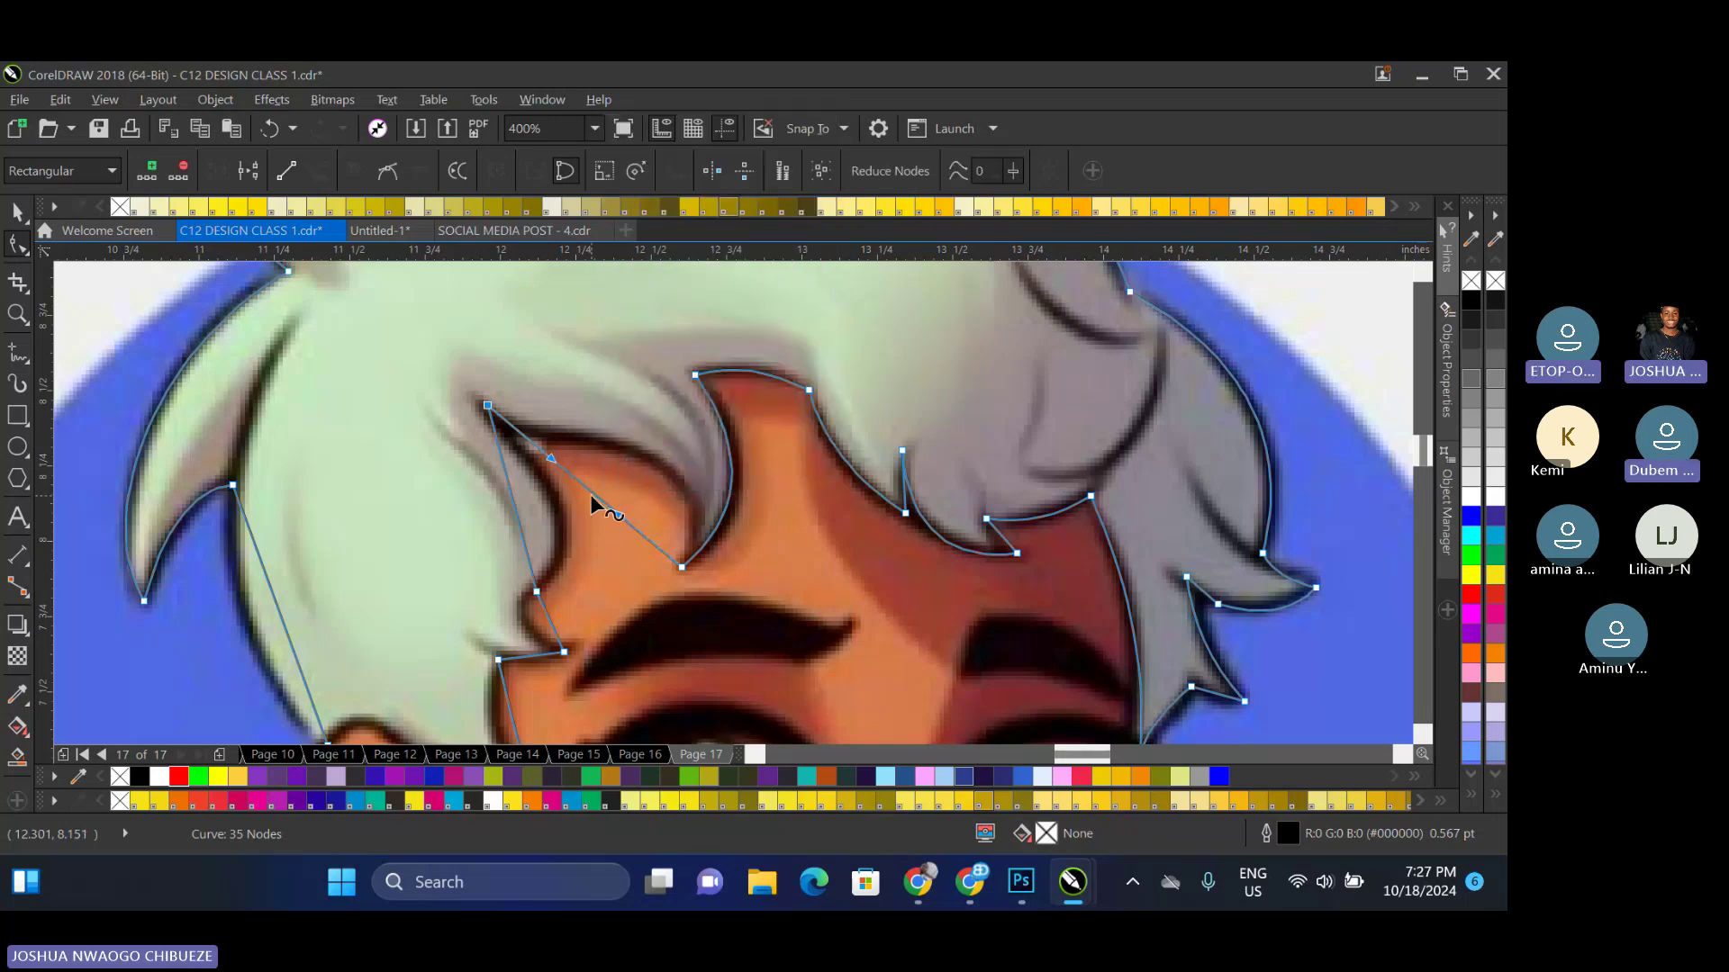
pyautogui.moveTo(591, 494); pyautogui.dragTo(674, 470)
pyautogui.moveTo(487, 410); pyautogui.dragTo(492, 420)
pyautogui.moveTo(644, 438); pyautogui.dragTo(615, 438)
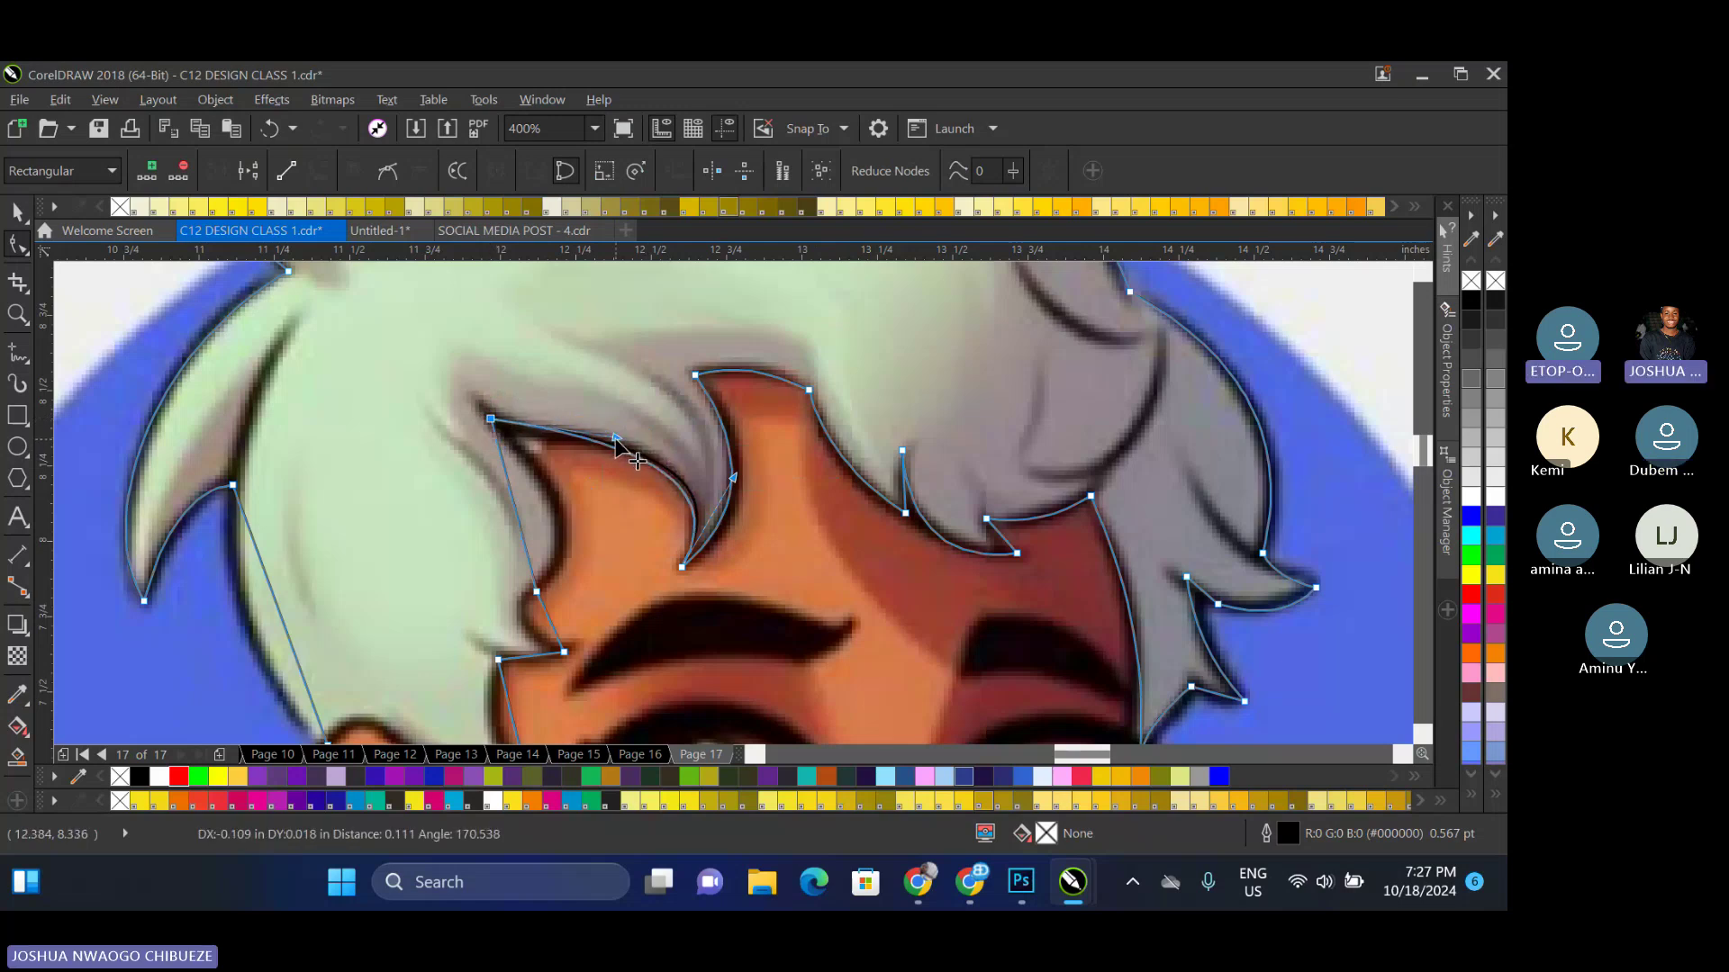
pyautogui.click(723, 475)
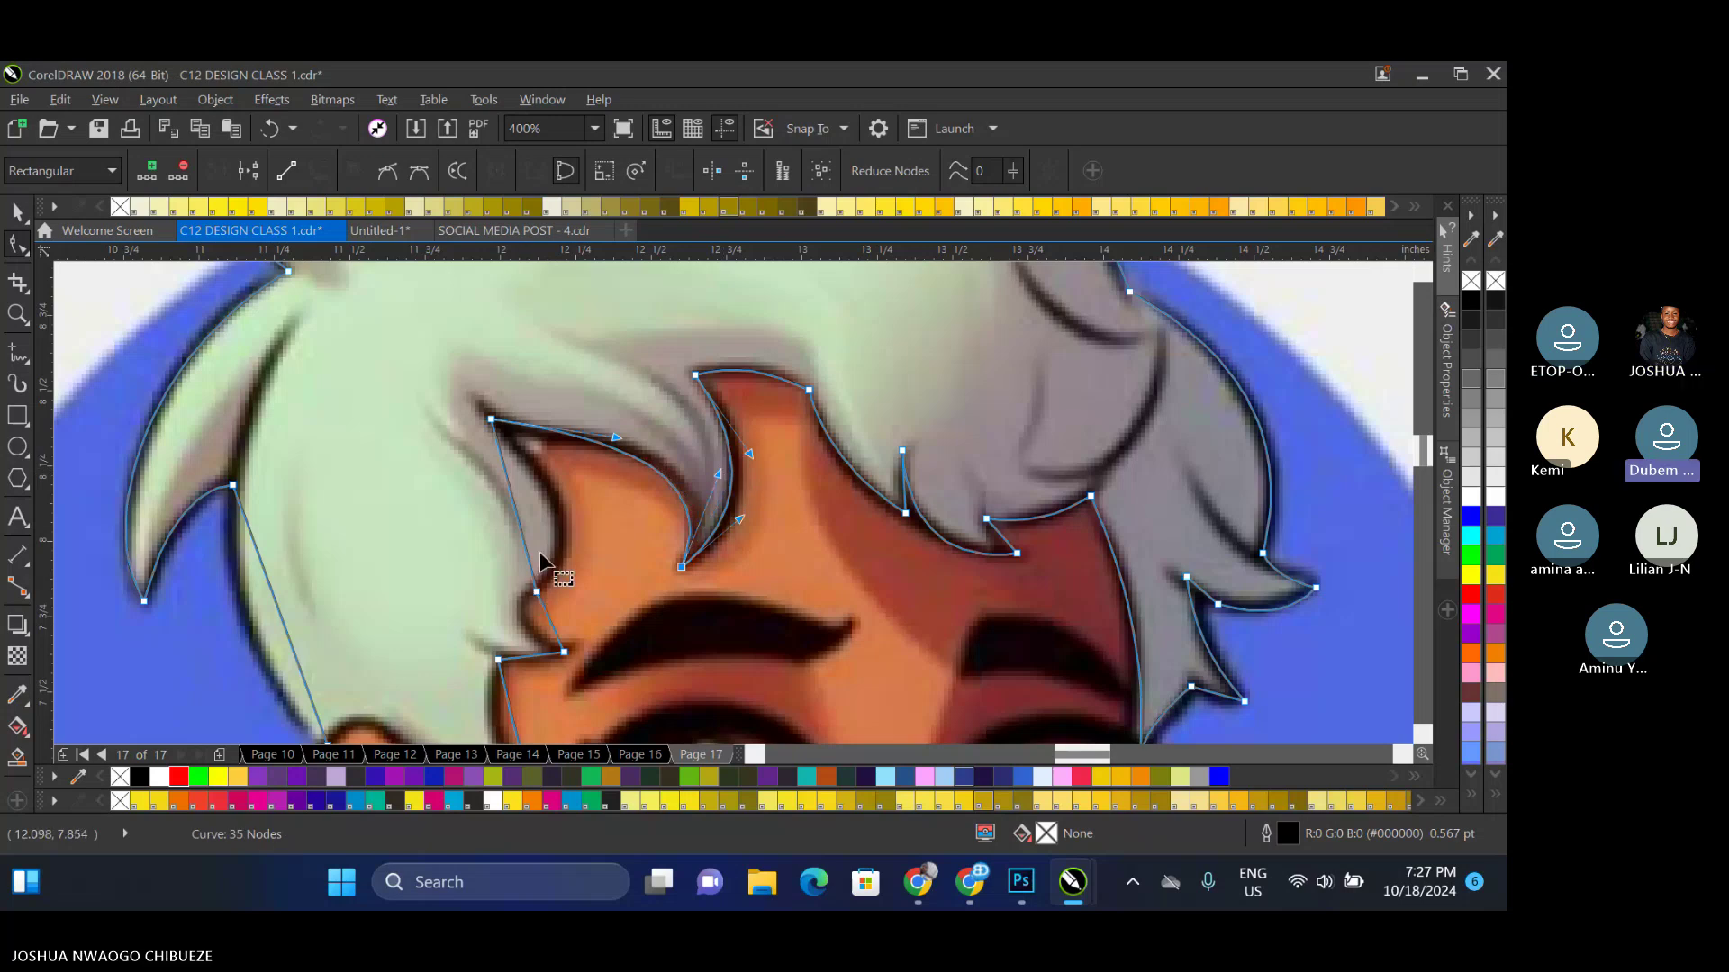
# Convert the segment along the left fringe lock to a curve and bend it out to the lock's drawn edge
pyautogui.rightClick(519, 505)
pyautogui.click(579, 224)
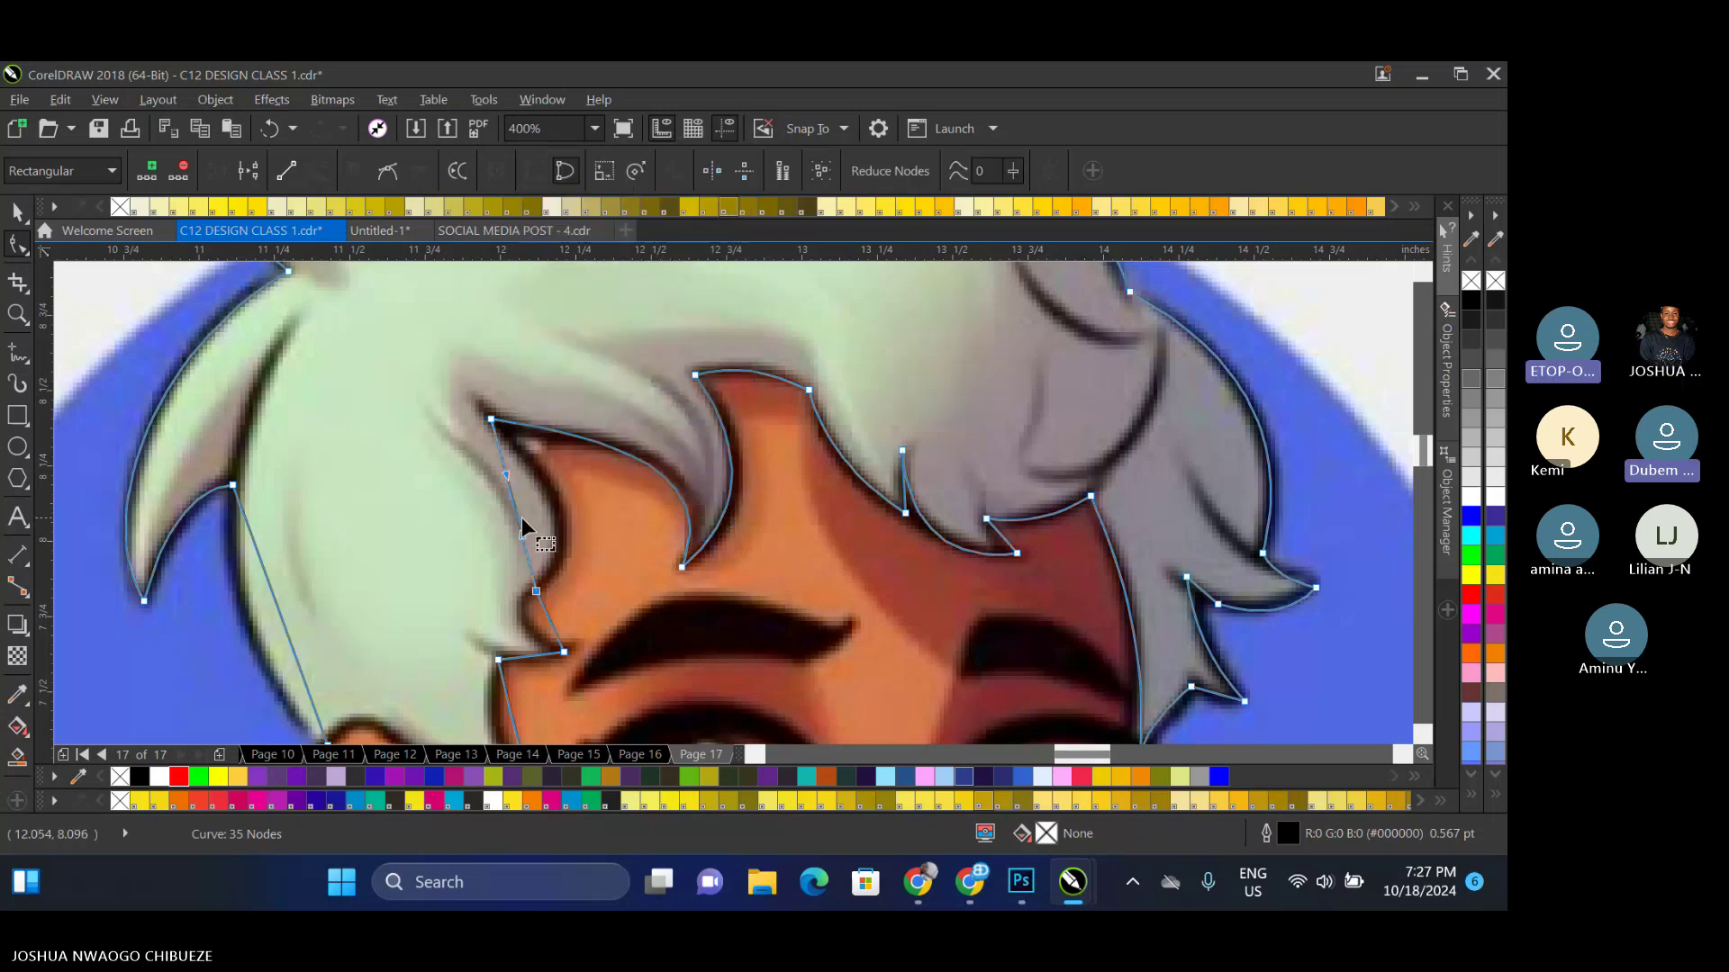
pyautogui.moveTo(515, 514); pyautogui.dragTo(557, 510)
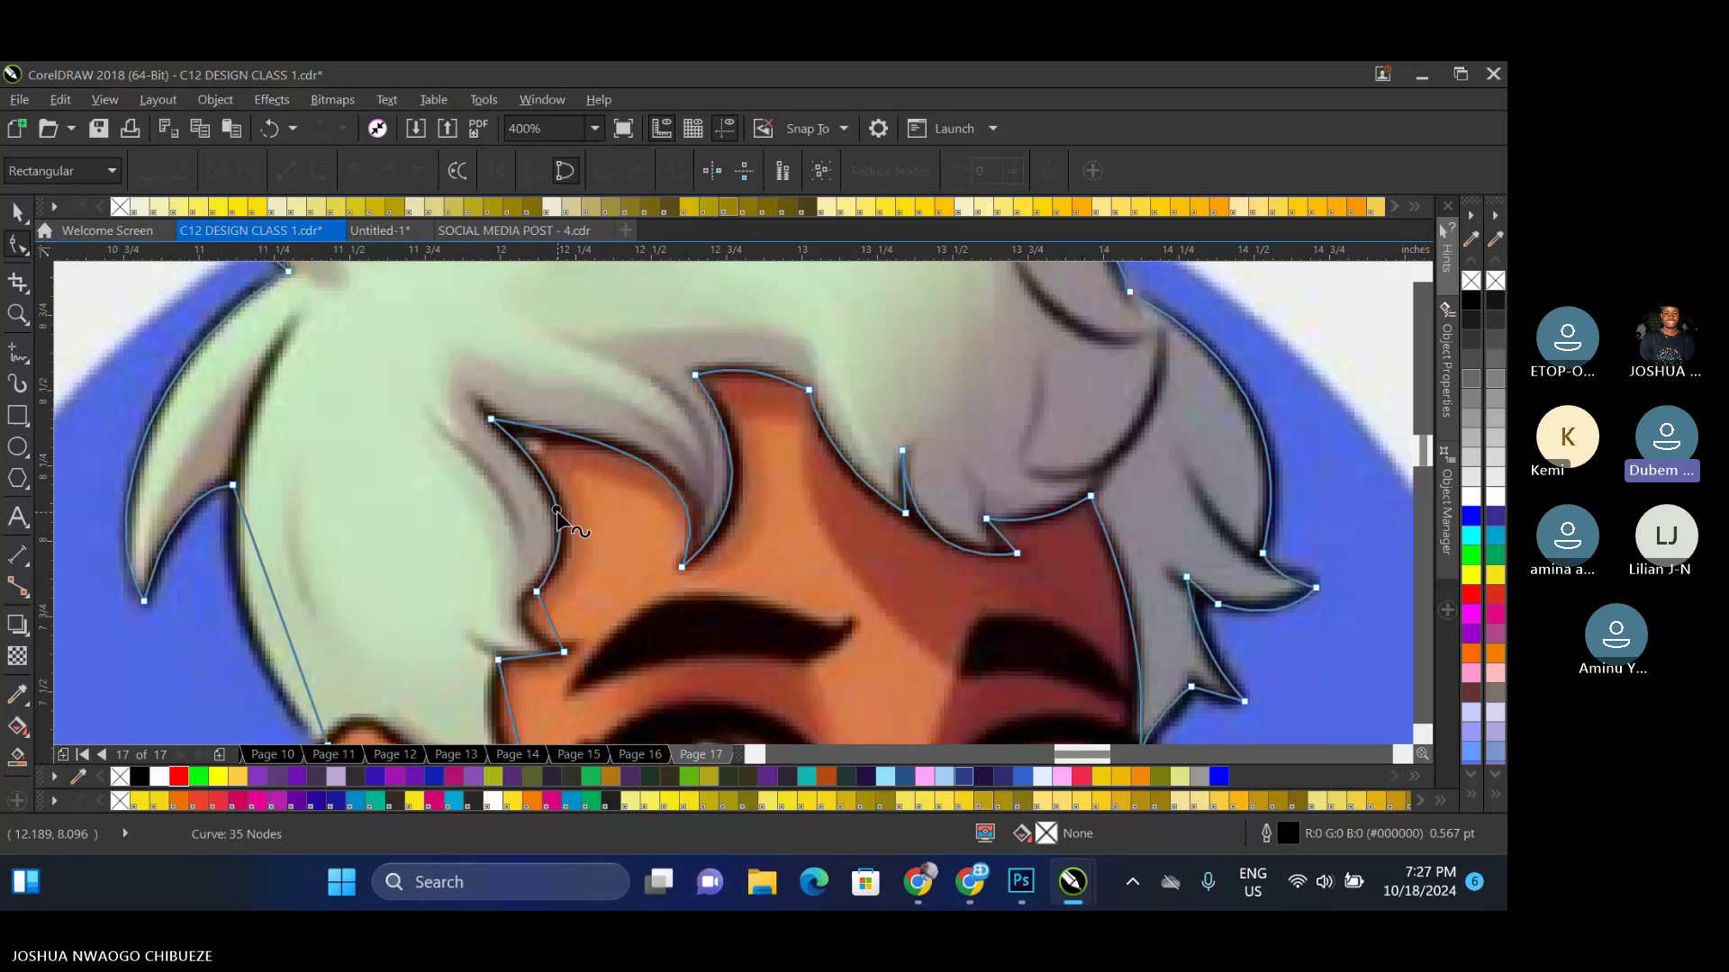
# Convert the short straight segment below the left fringe lock to a curve and bend it inward along the drawn hair edge
pyautogui.scroll(-4, 557, 511)
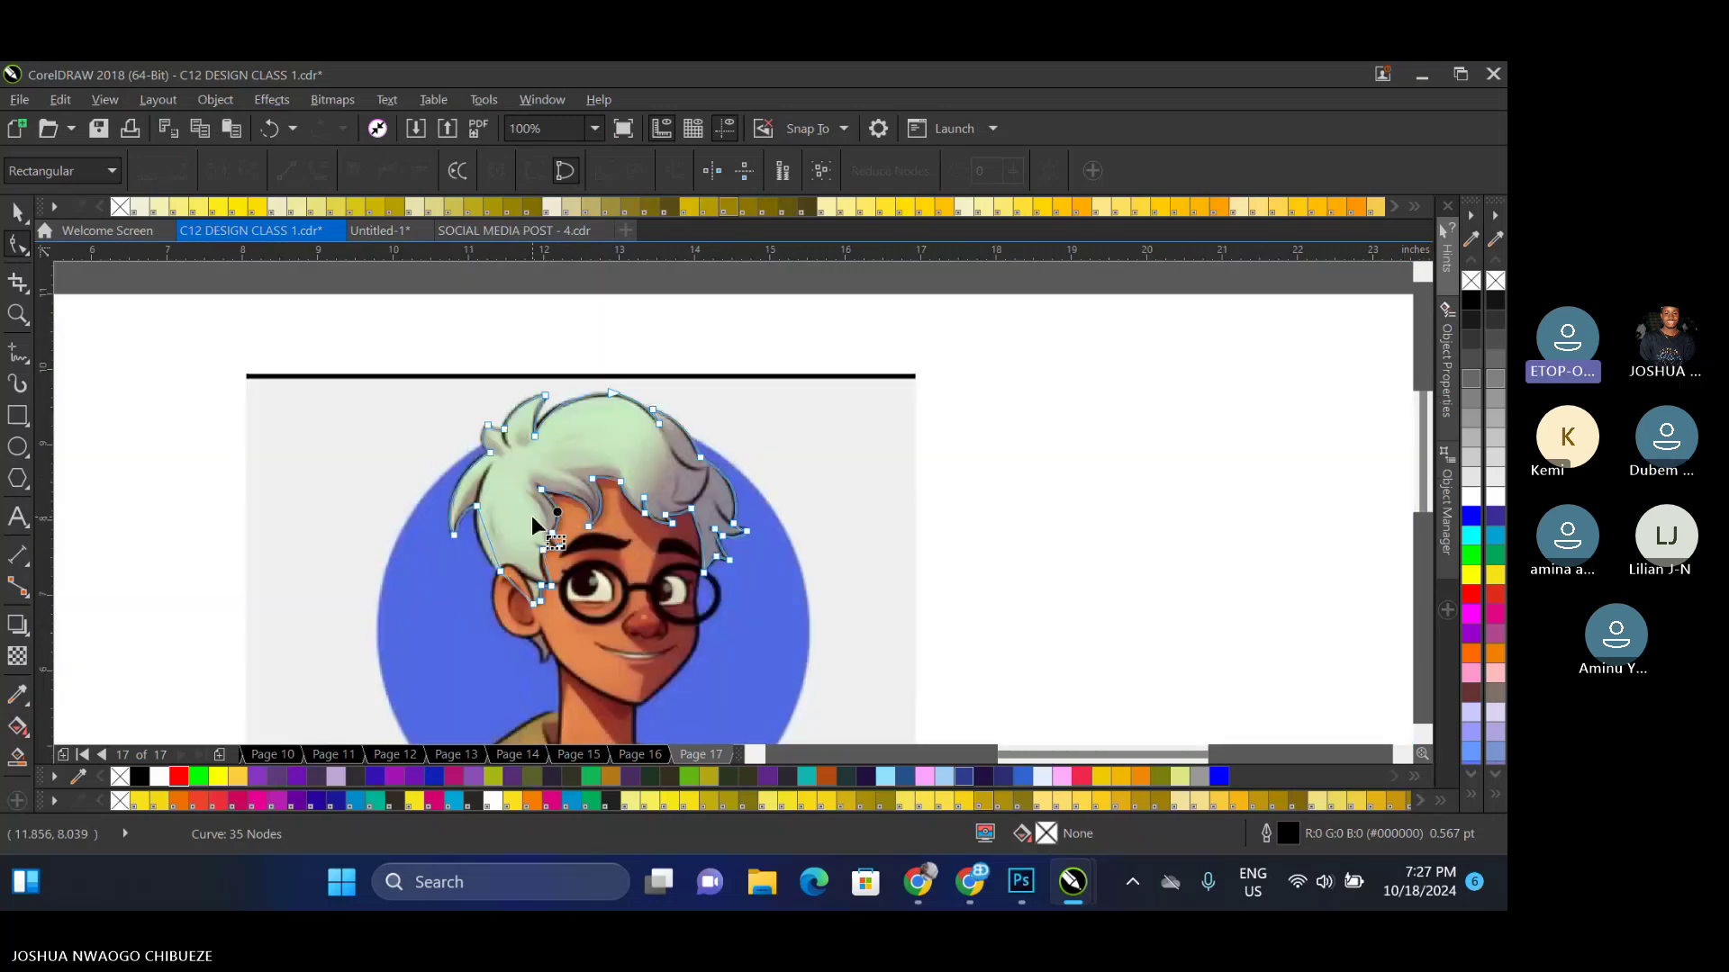
pyautogui.scroll(1, 531, 516)
pyautogui.scroll(2, 547, 623)
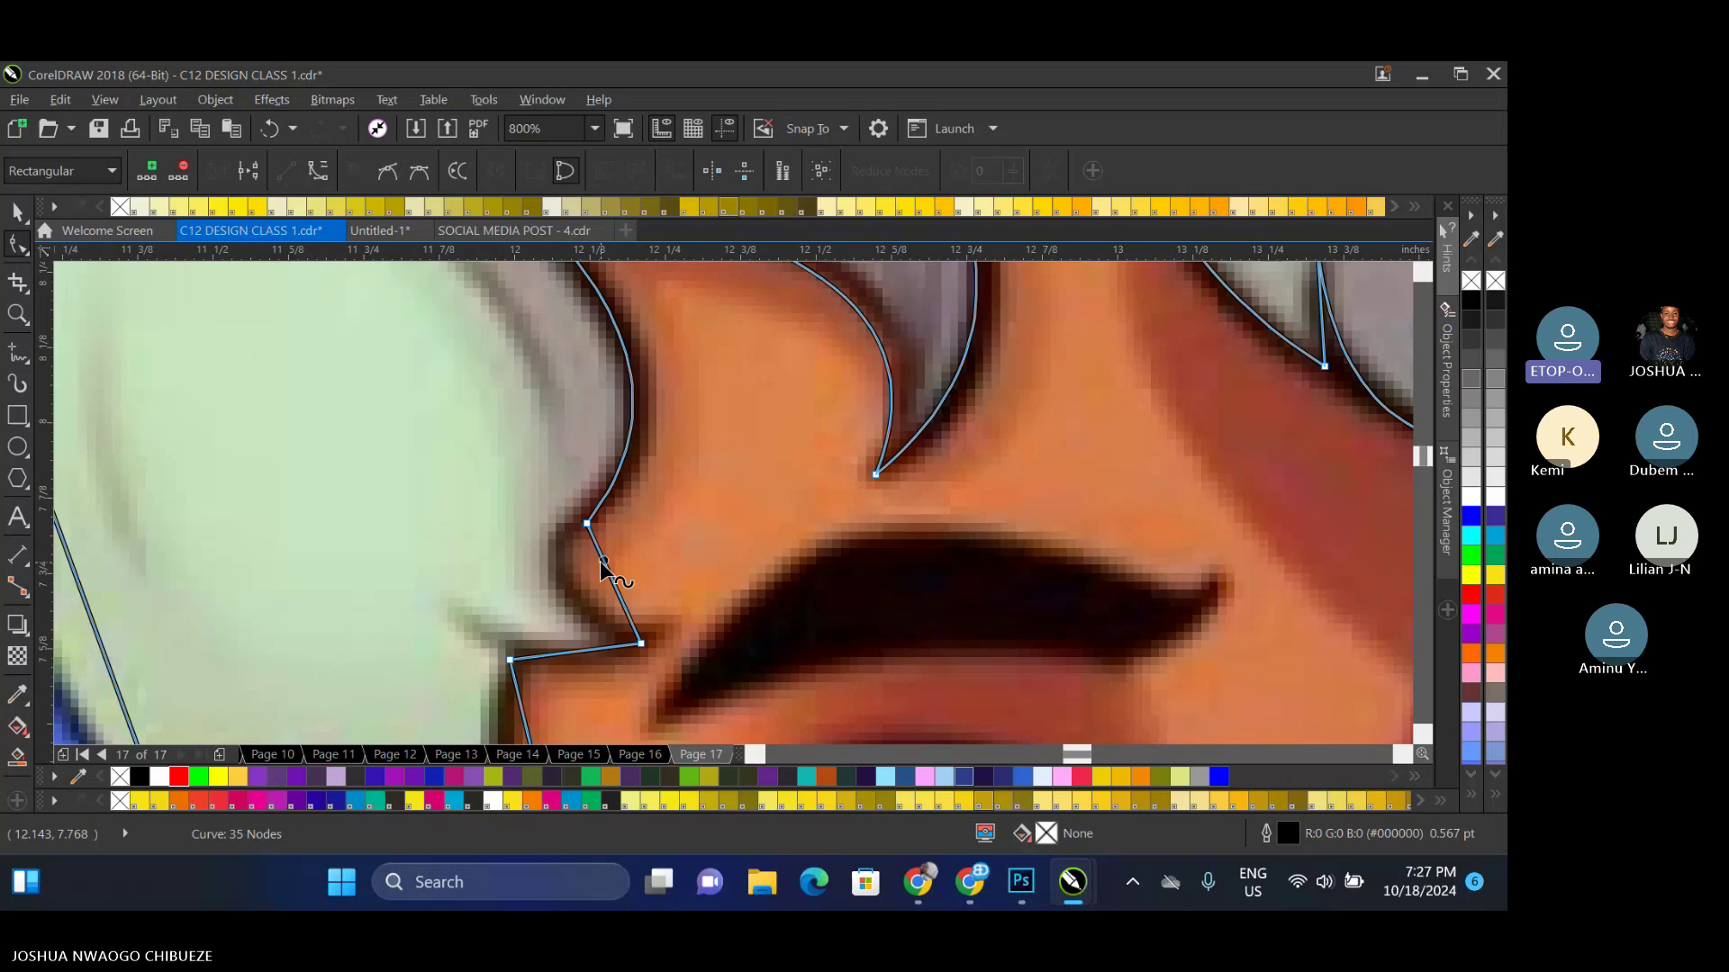
pyautogui.rightClick(600, 560)
pyautogui.click(667, 276)
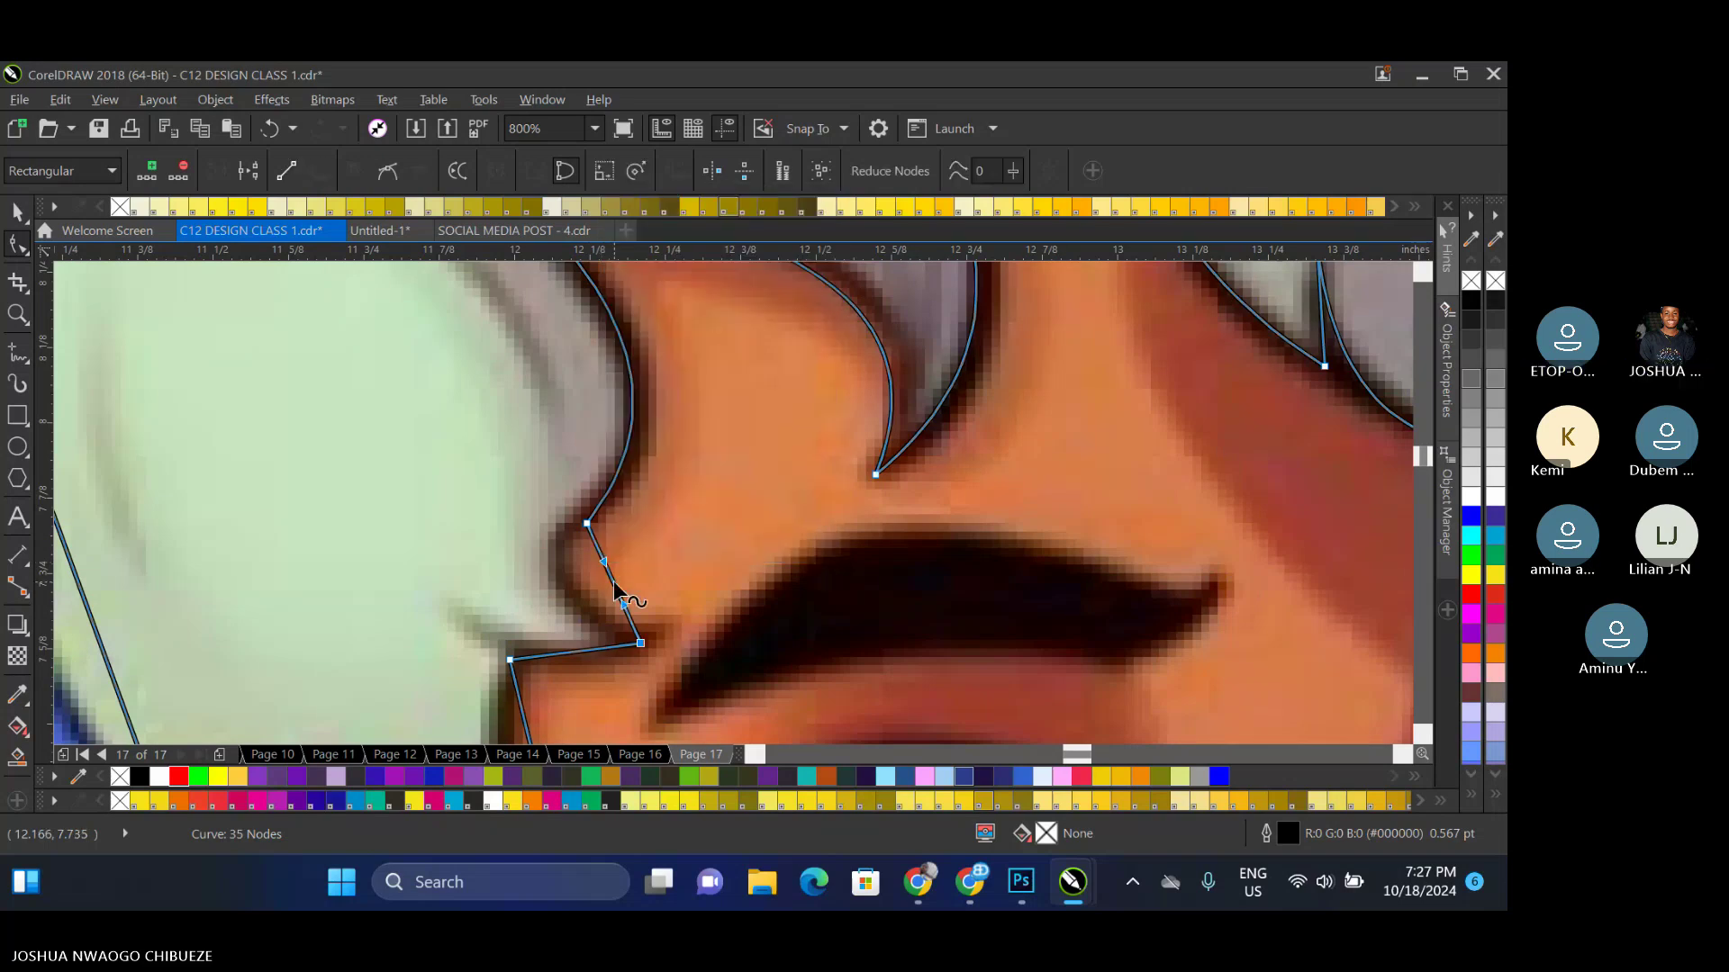
pyautogui.moveTo(613, 581); pyautogui.dragTo(569, 589)
# Curve the segment along the front edge of the sideburn and move the sideburn tip's corner node slightly down to the drawn tip
pyautogui.scroll(-1, 583, 527)
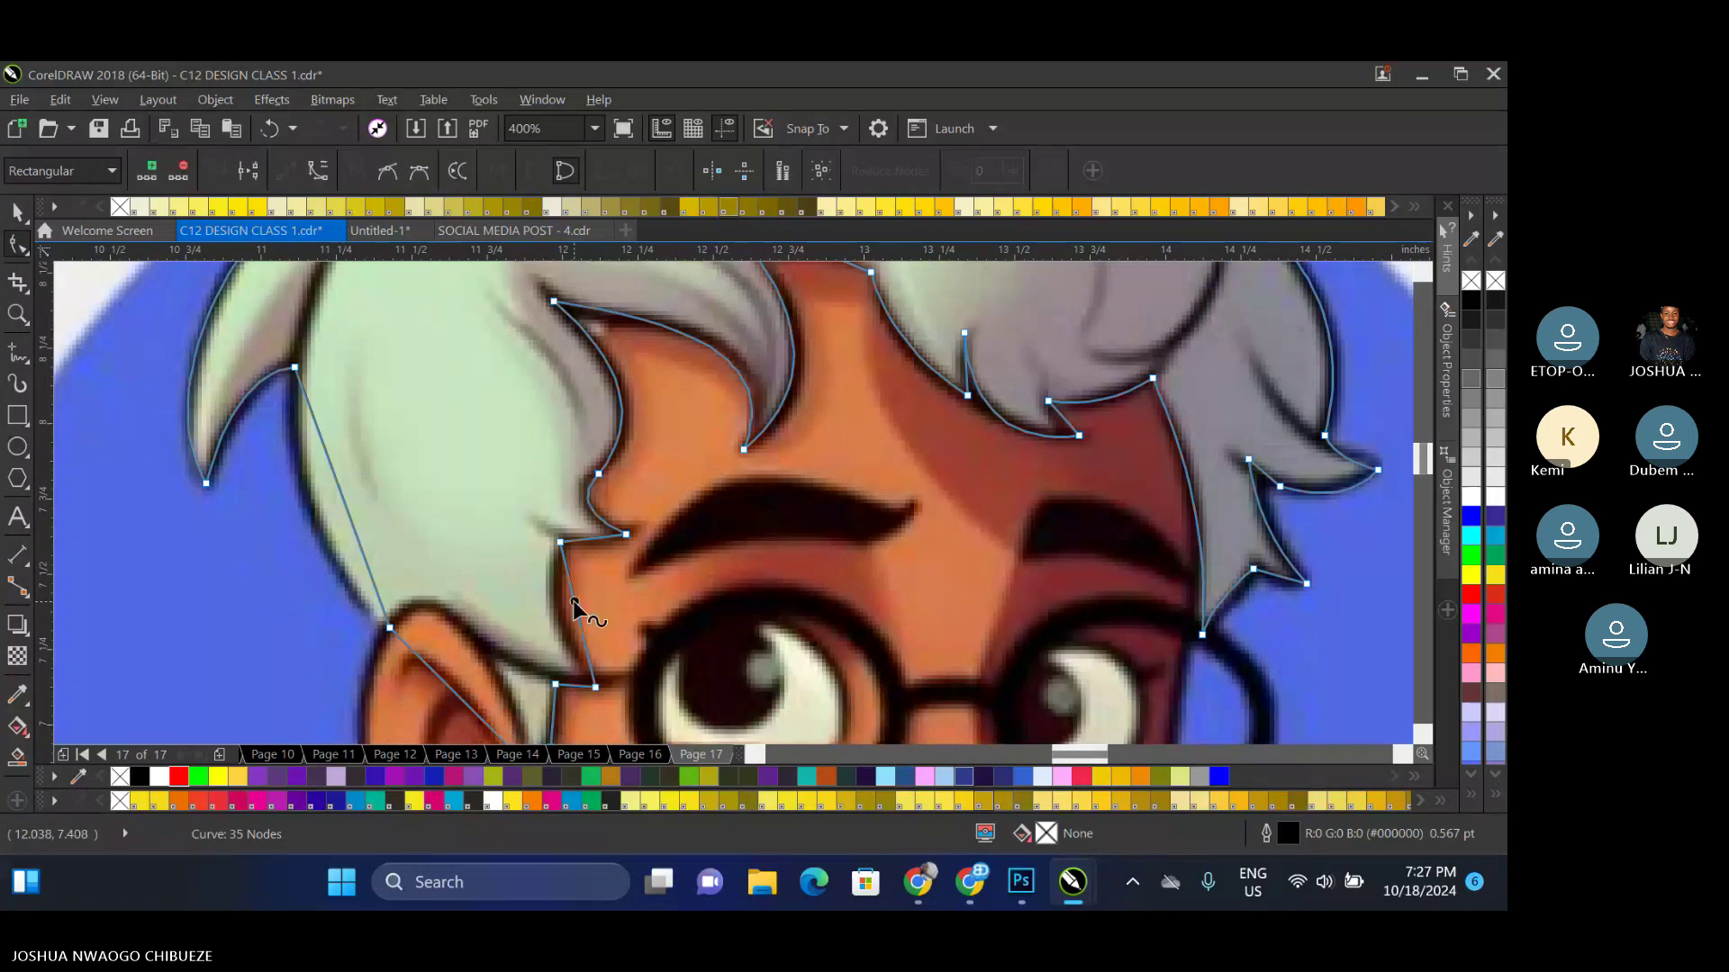
pyautogui.rightClick(572, 601)
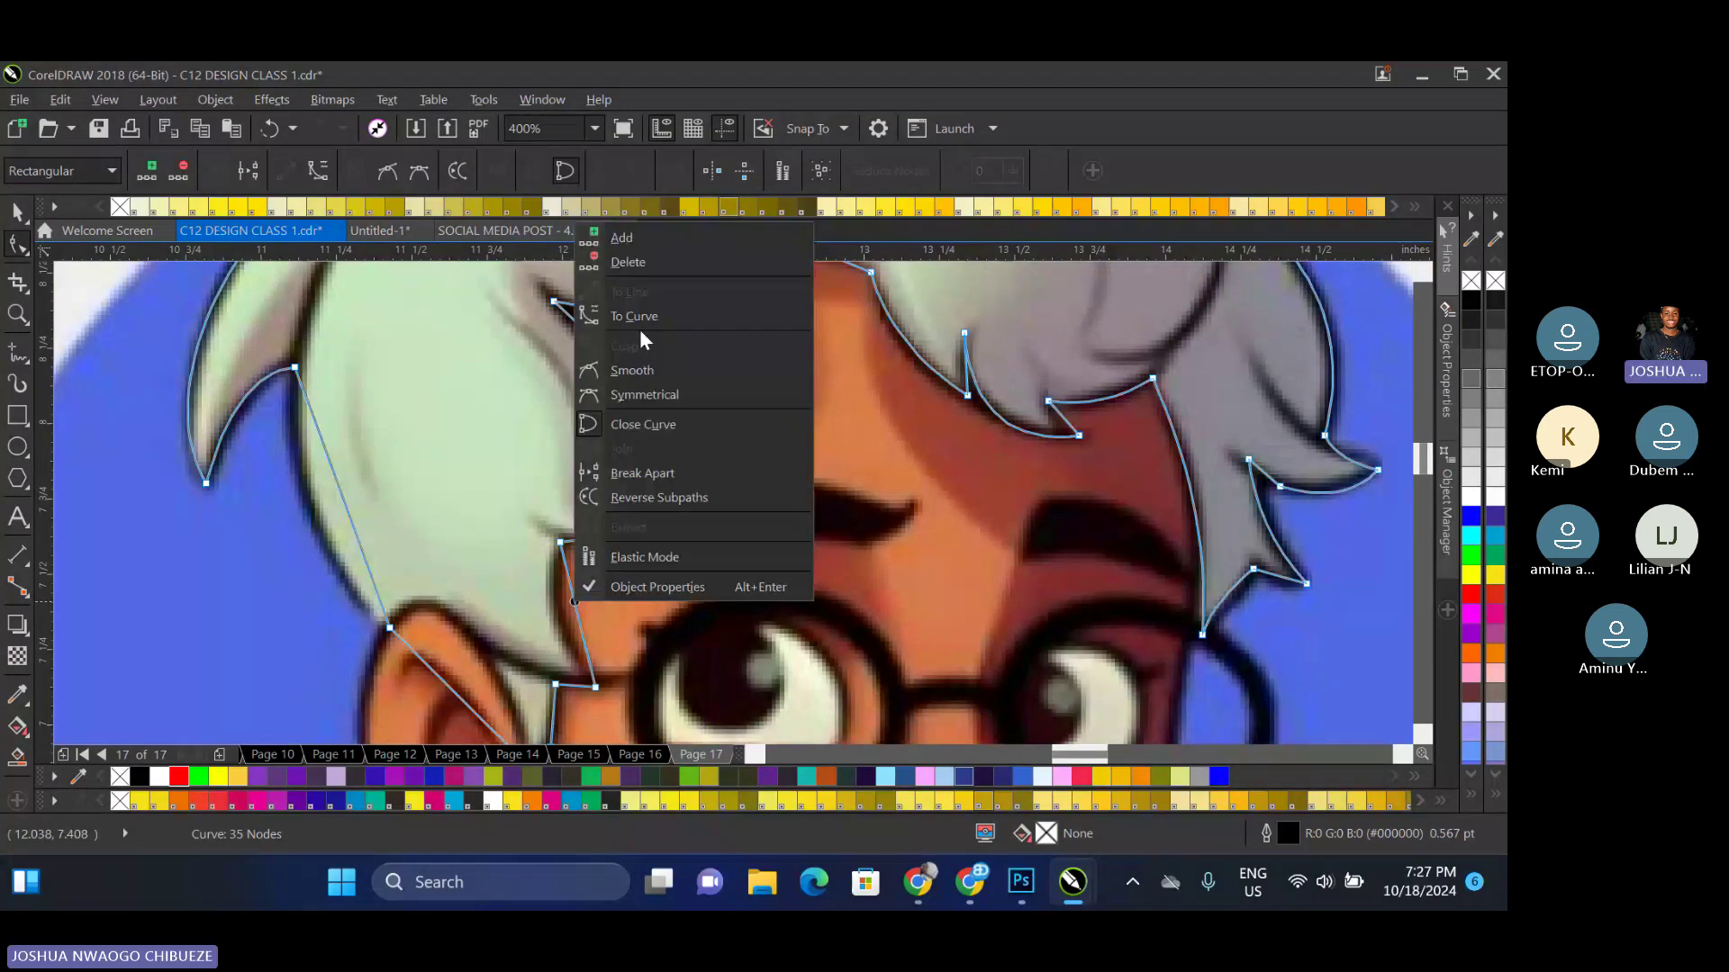
pyautogui.click(637, 320)
pyautogui.moveTo(576, 612); pyautogui.dragTo(556, 615)
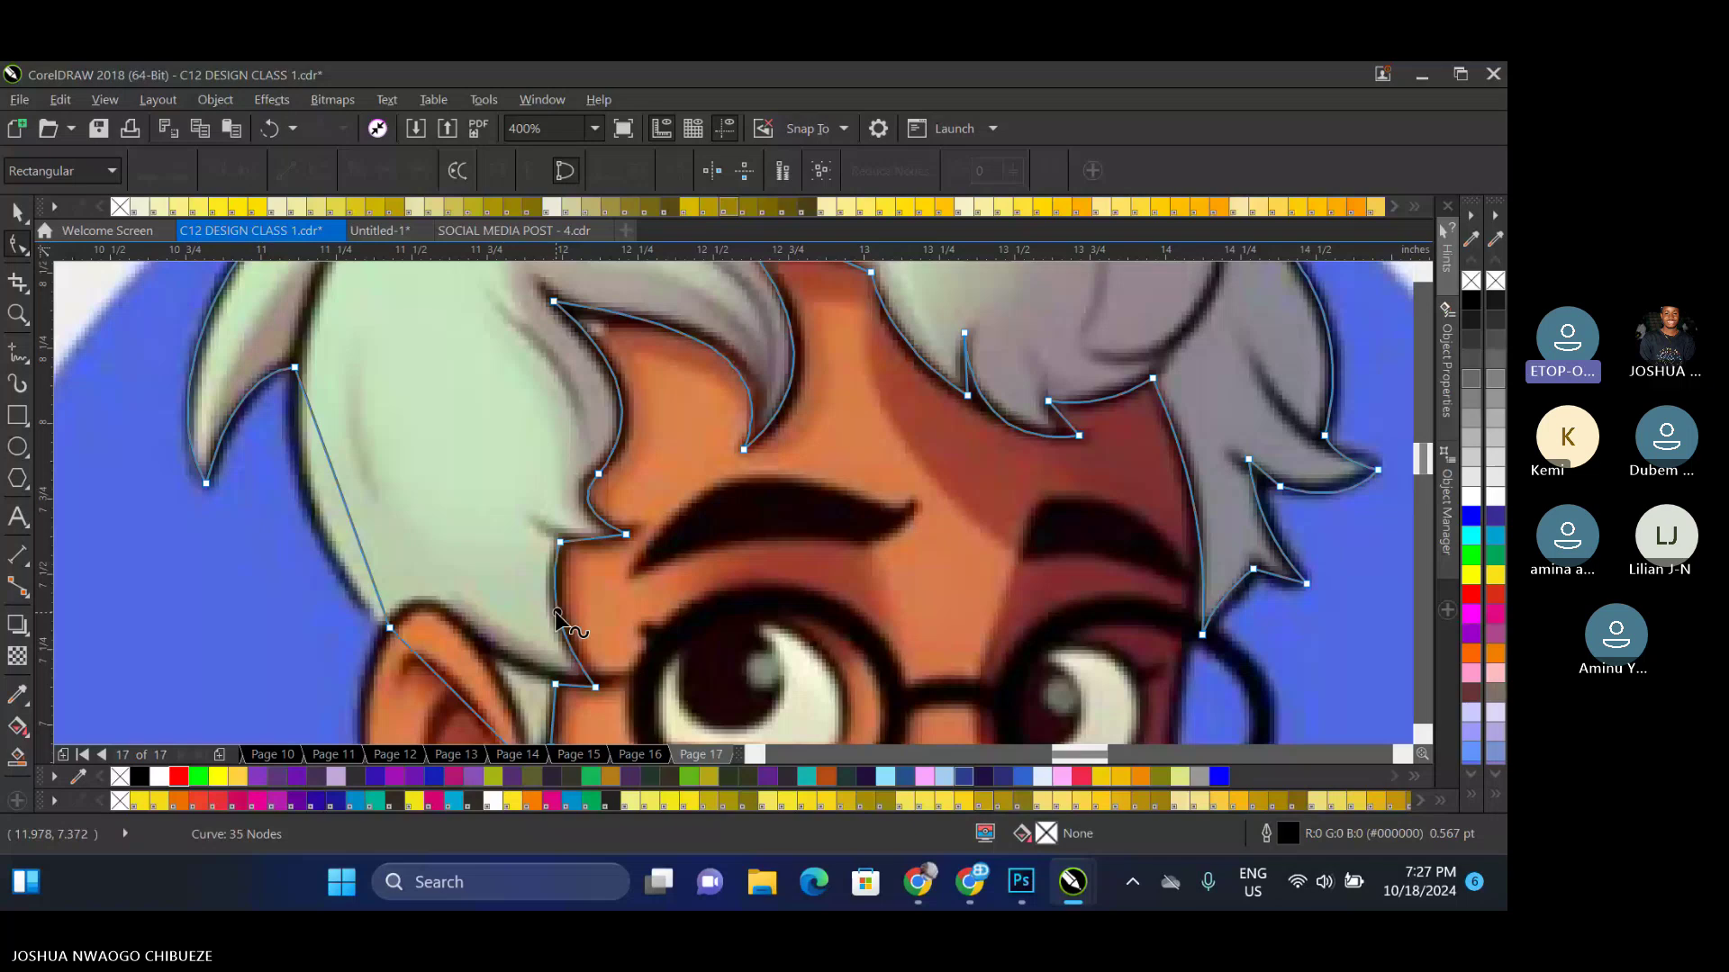
pyautogui.click(557, 613)
pyautogui.scroll(2, 560, 693)
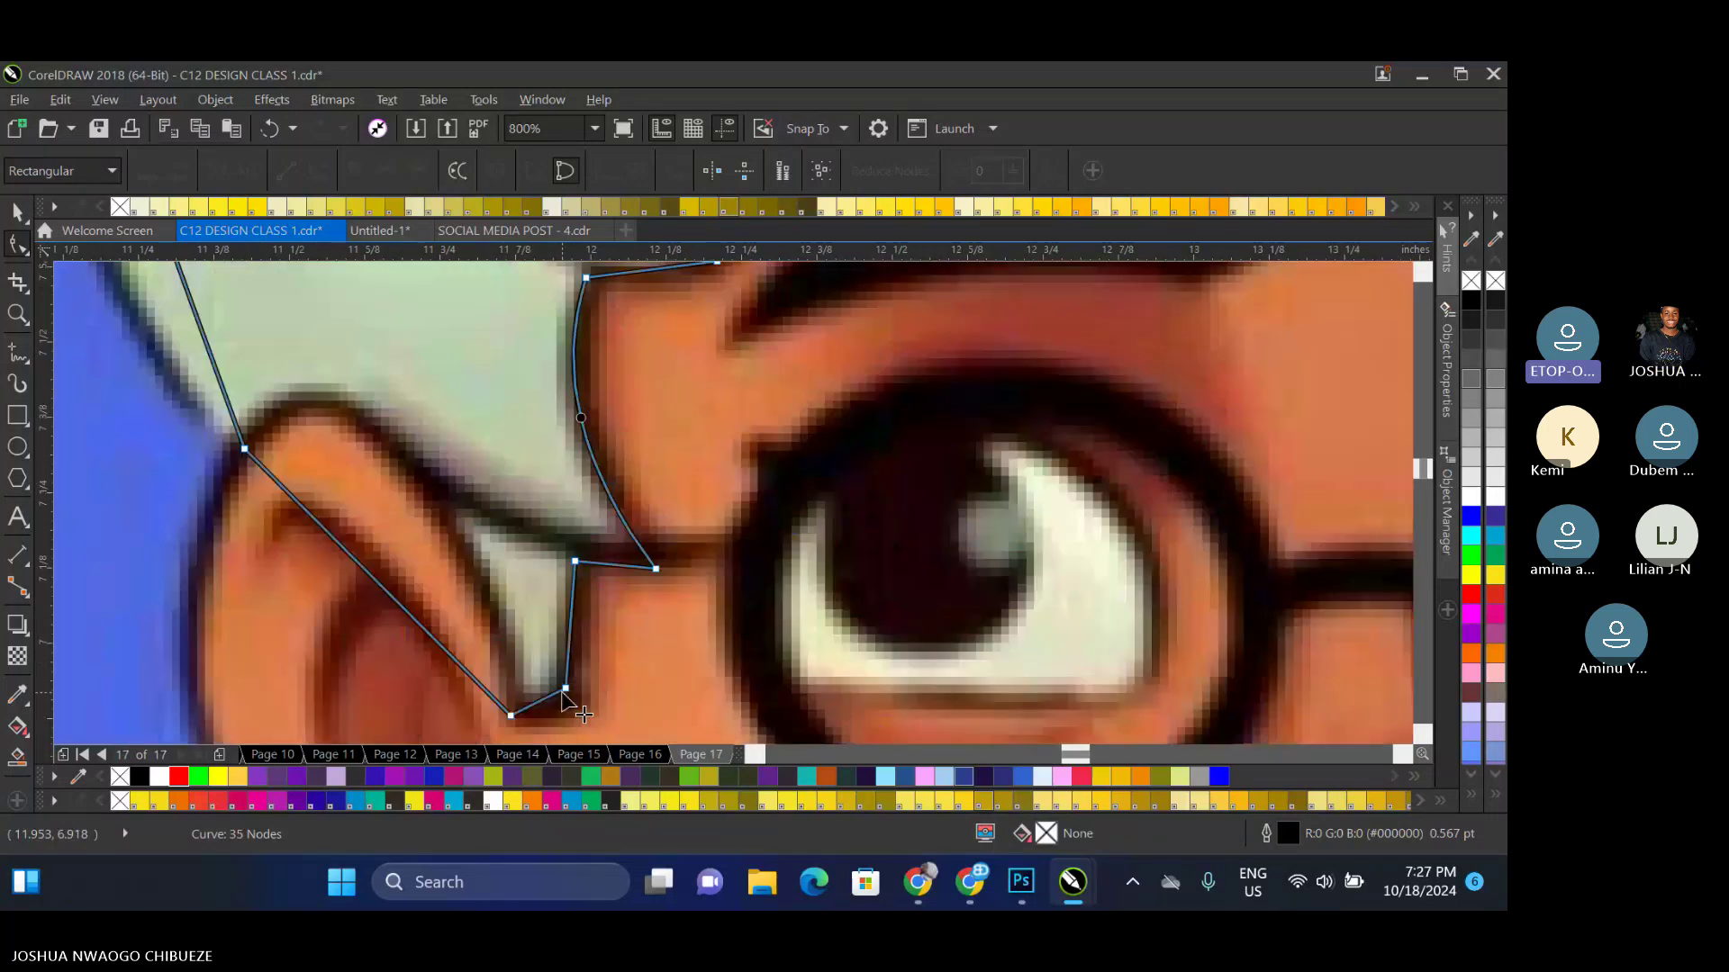
pyautogui.moveTo(564, 691); pyautogui.dragTo(567, 708)
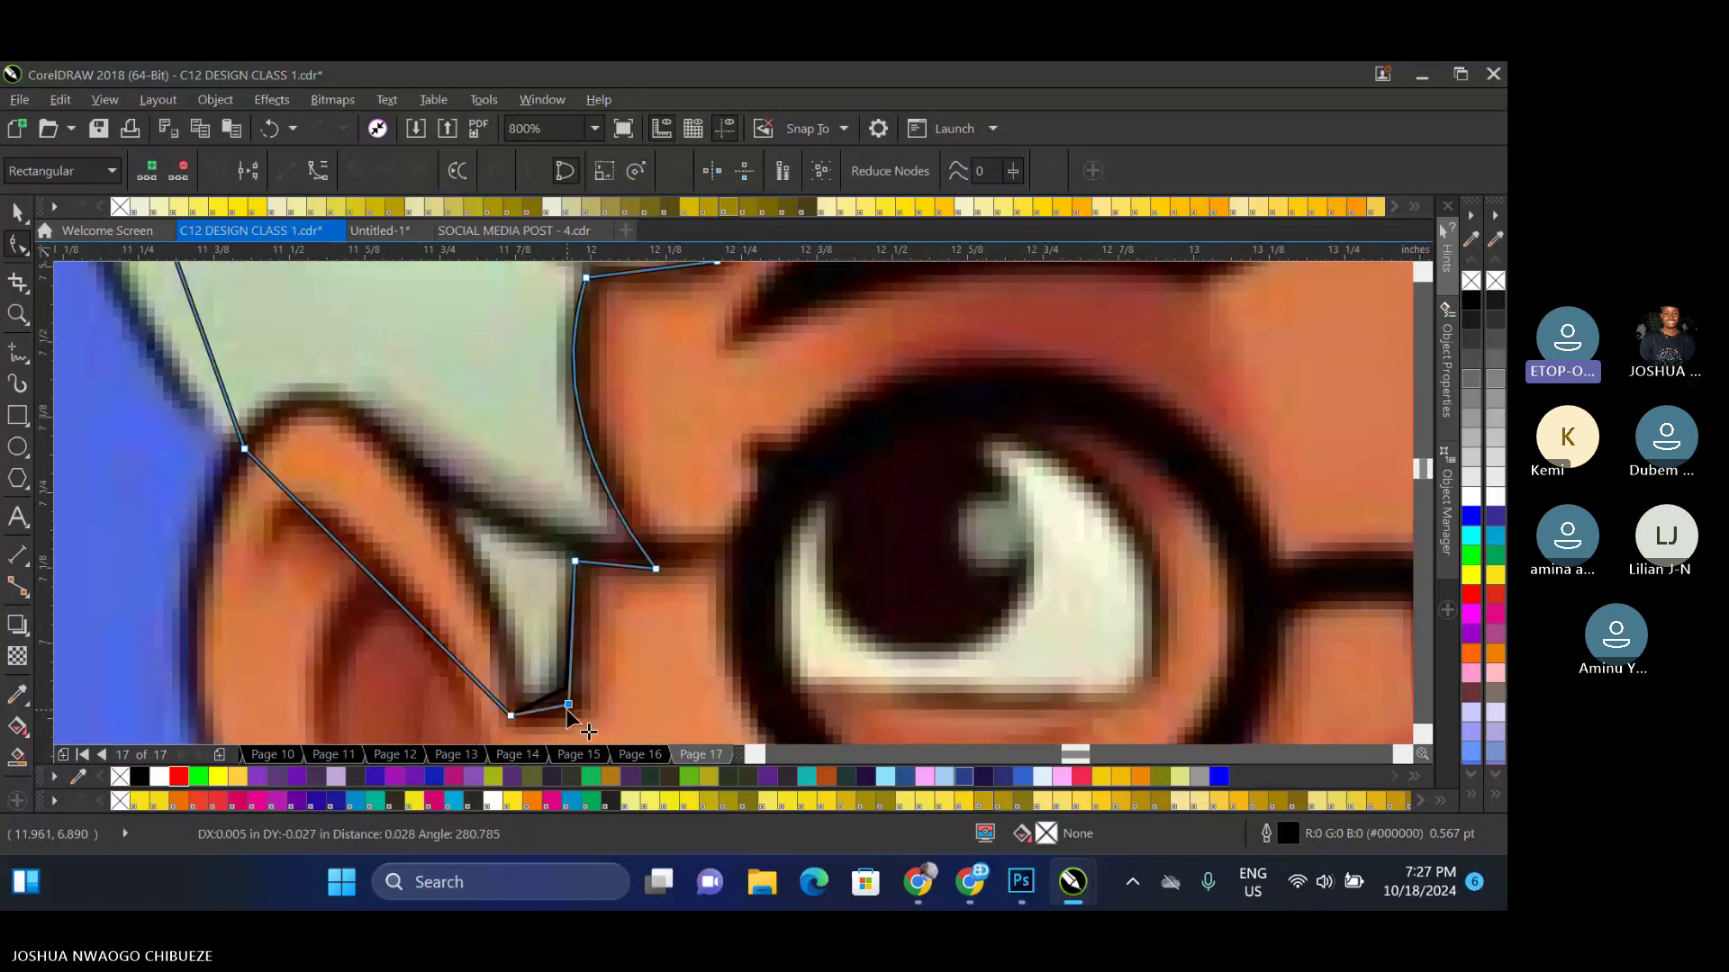
# Add a node where the sideburn meets the ear and curve the segment below it along the ear's edge
pyautogui.doubleClick(322, 529)
pyautogui.moveTo(323, 530); pyautogui.dragTo(452, 515)
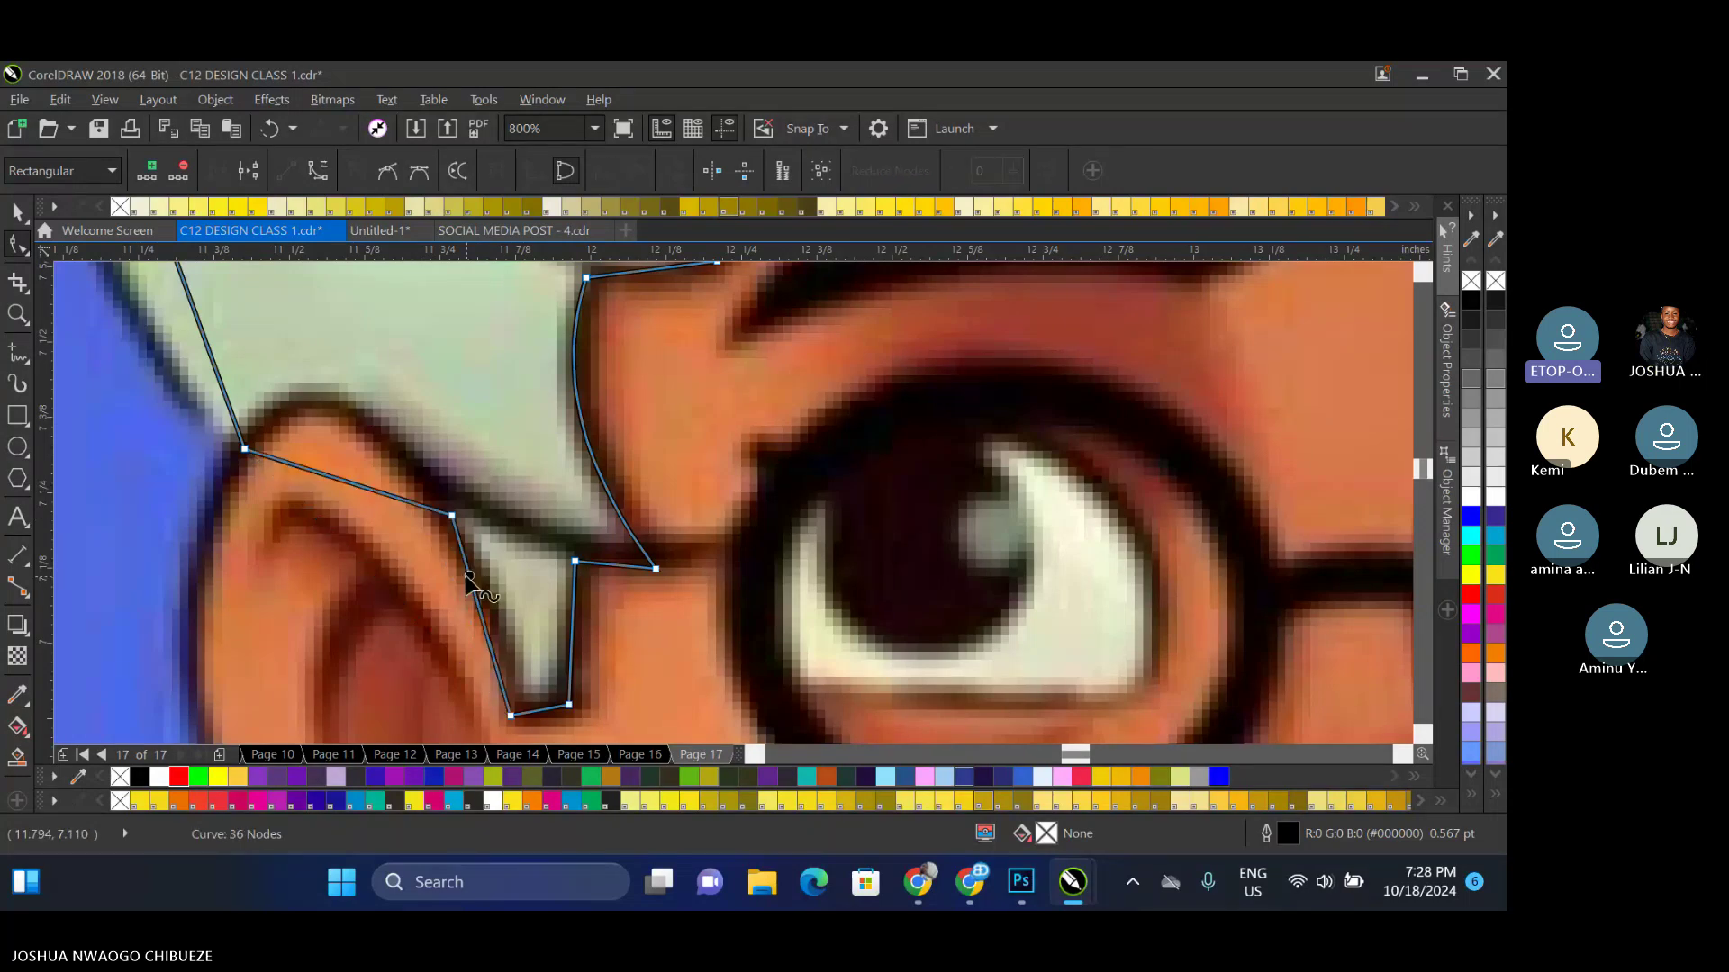
pyautogui.rightClick(468, 576)
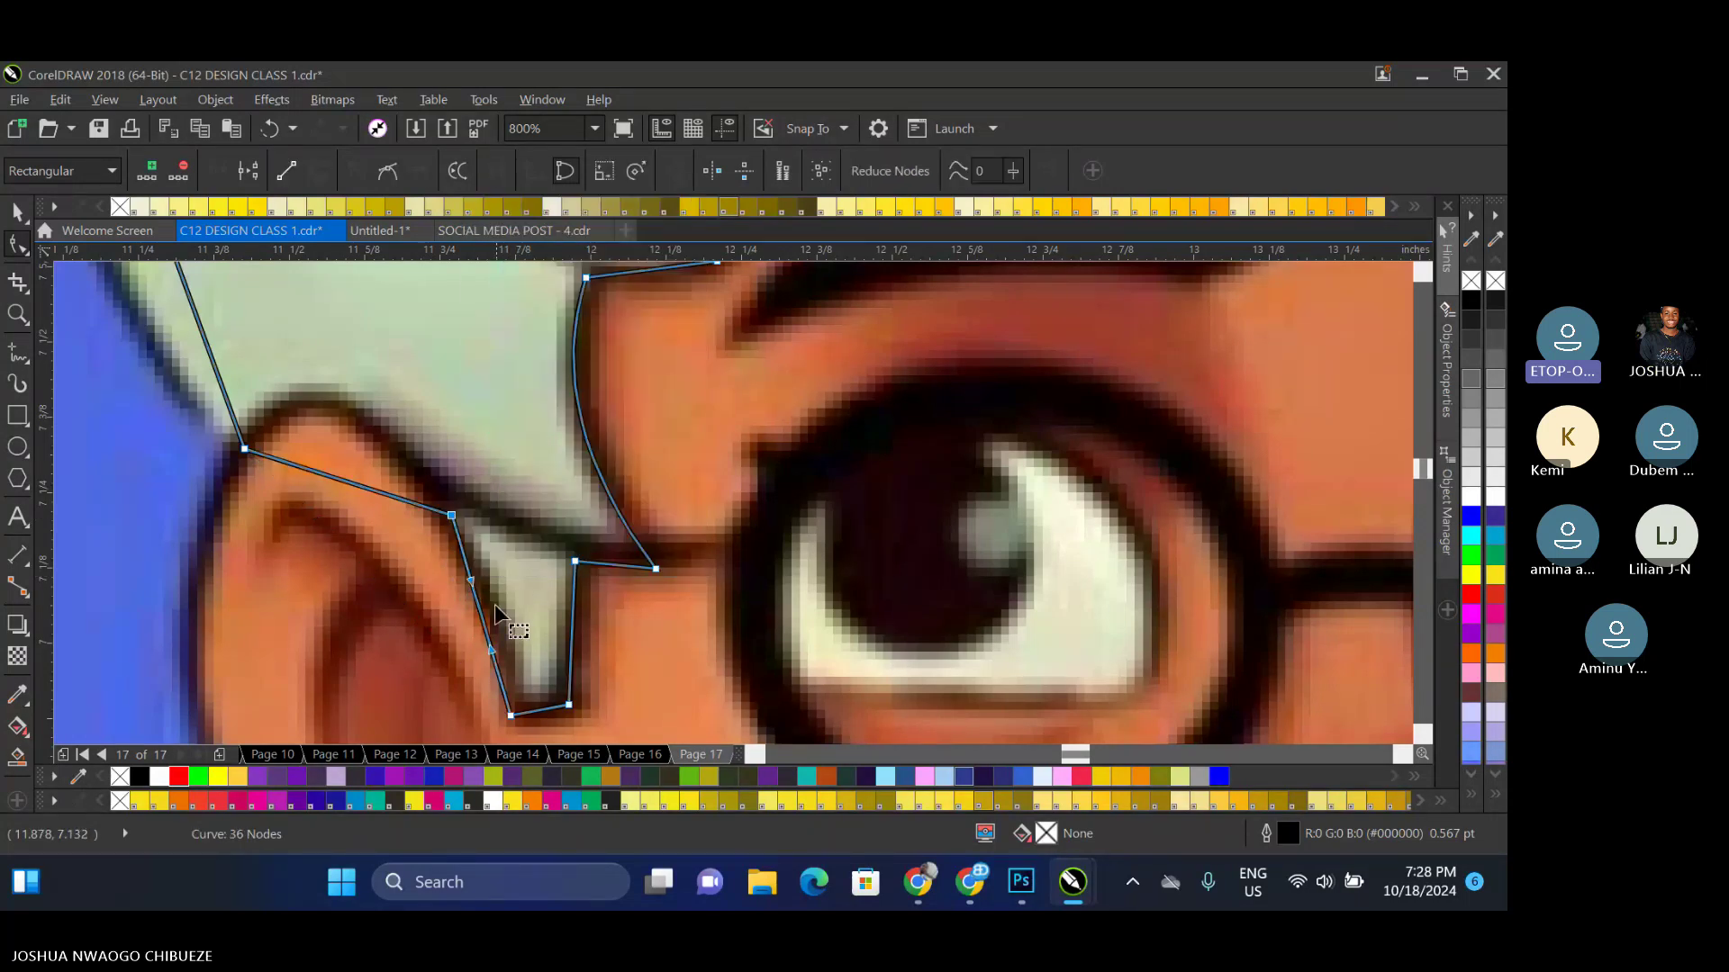
pyautogui.moveTo(496, 605); pyautogui.dragTo(496, 616)
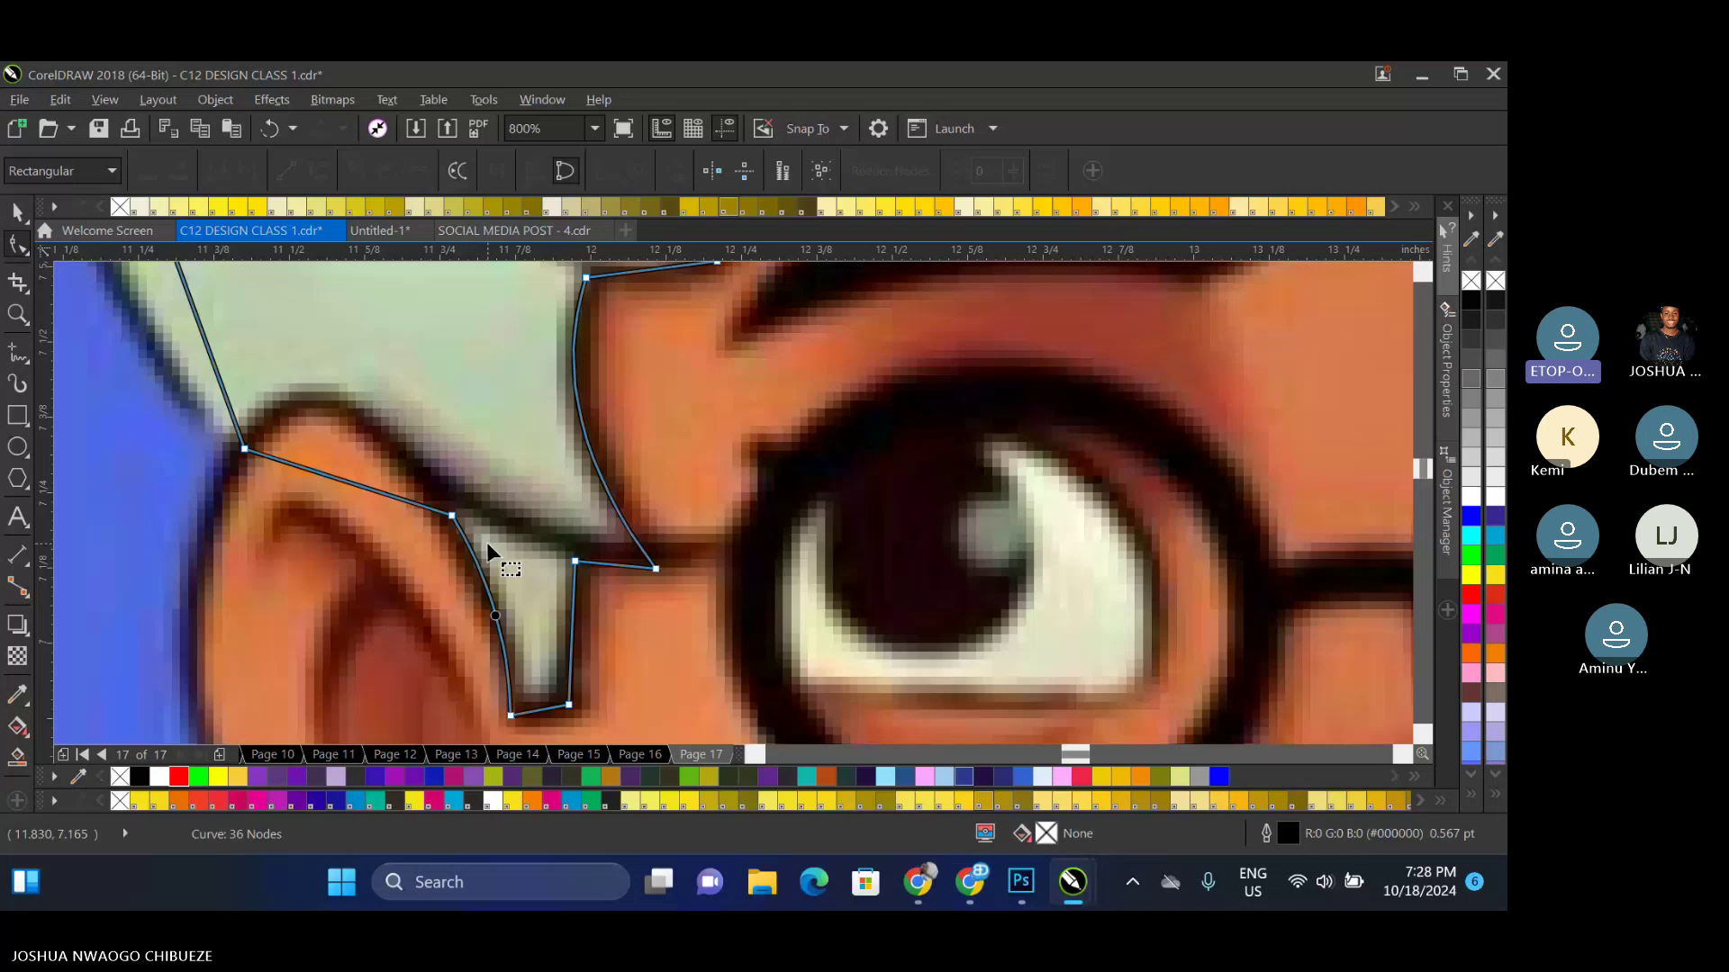
# Switch to Chrome and open the "COREL DRAW 2018 FILE" email in the Gmail inbox
pyautogui.click(970, 881)
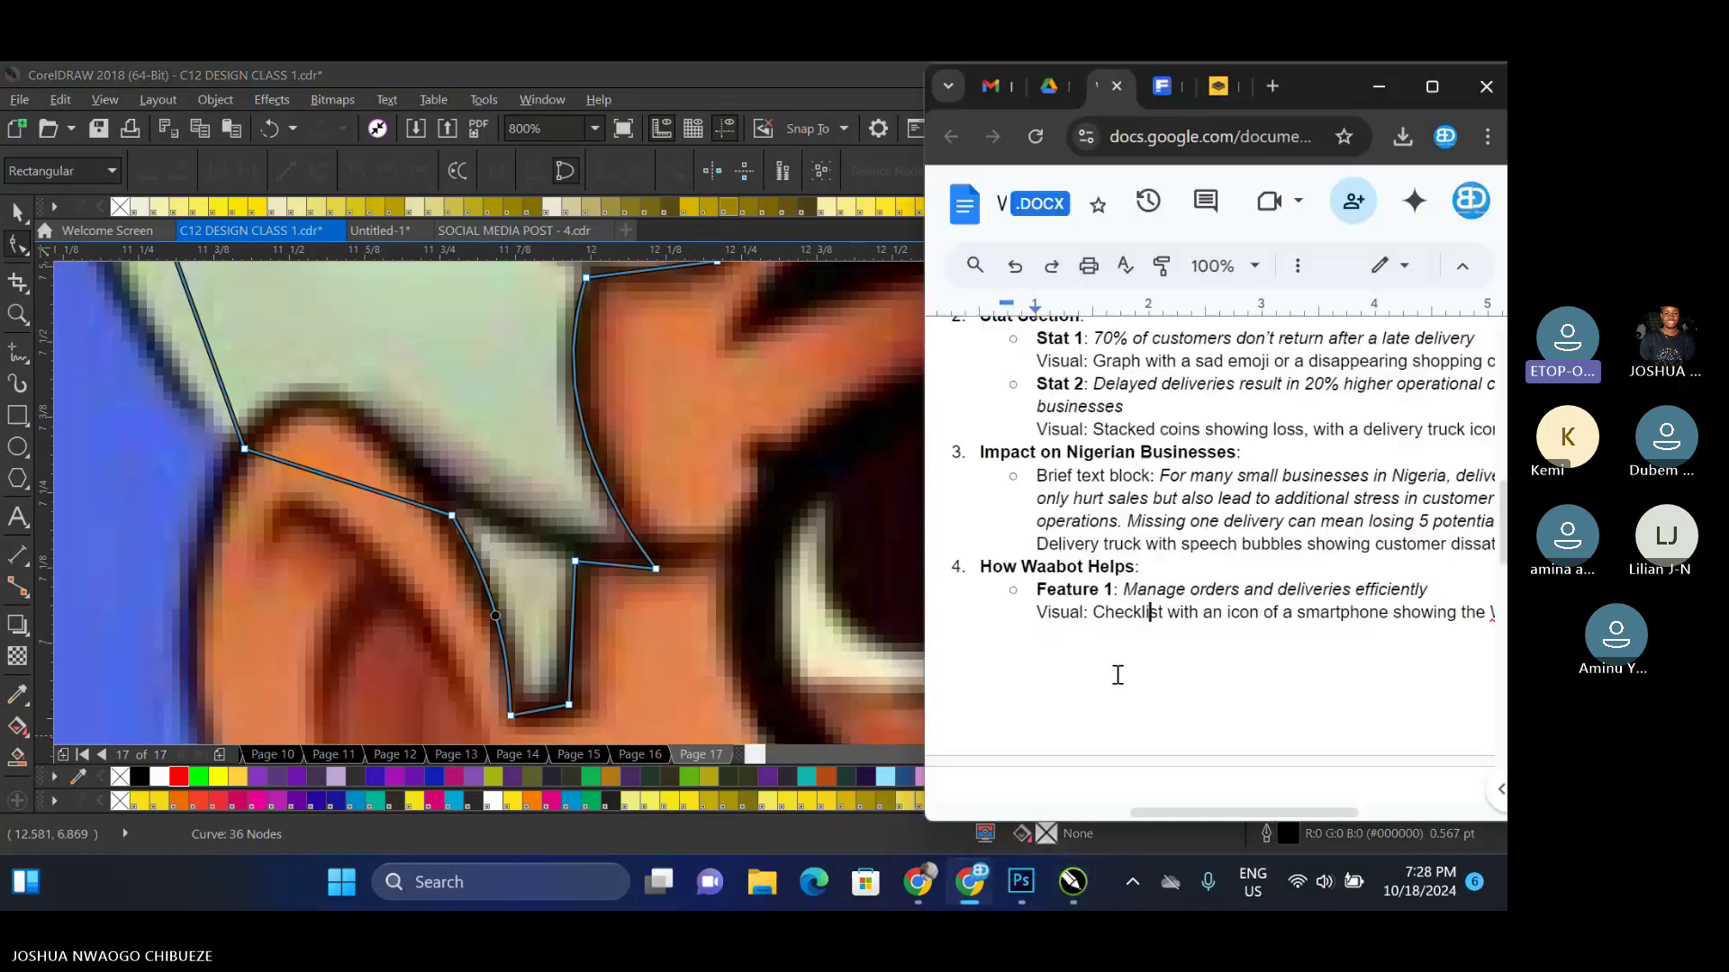
pyautogui.click(1432, 86)
pyautogui.click(138, 87)
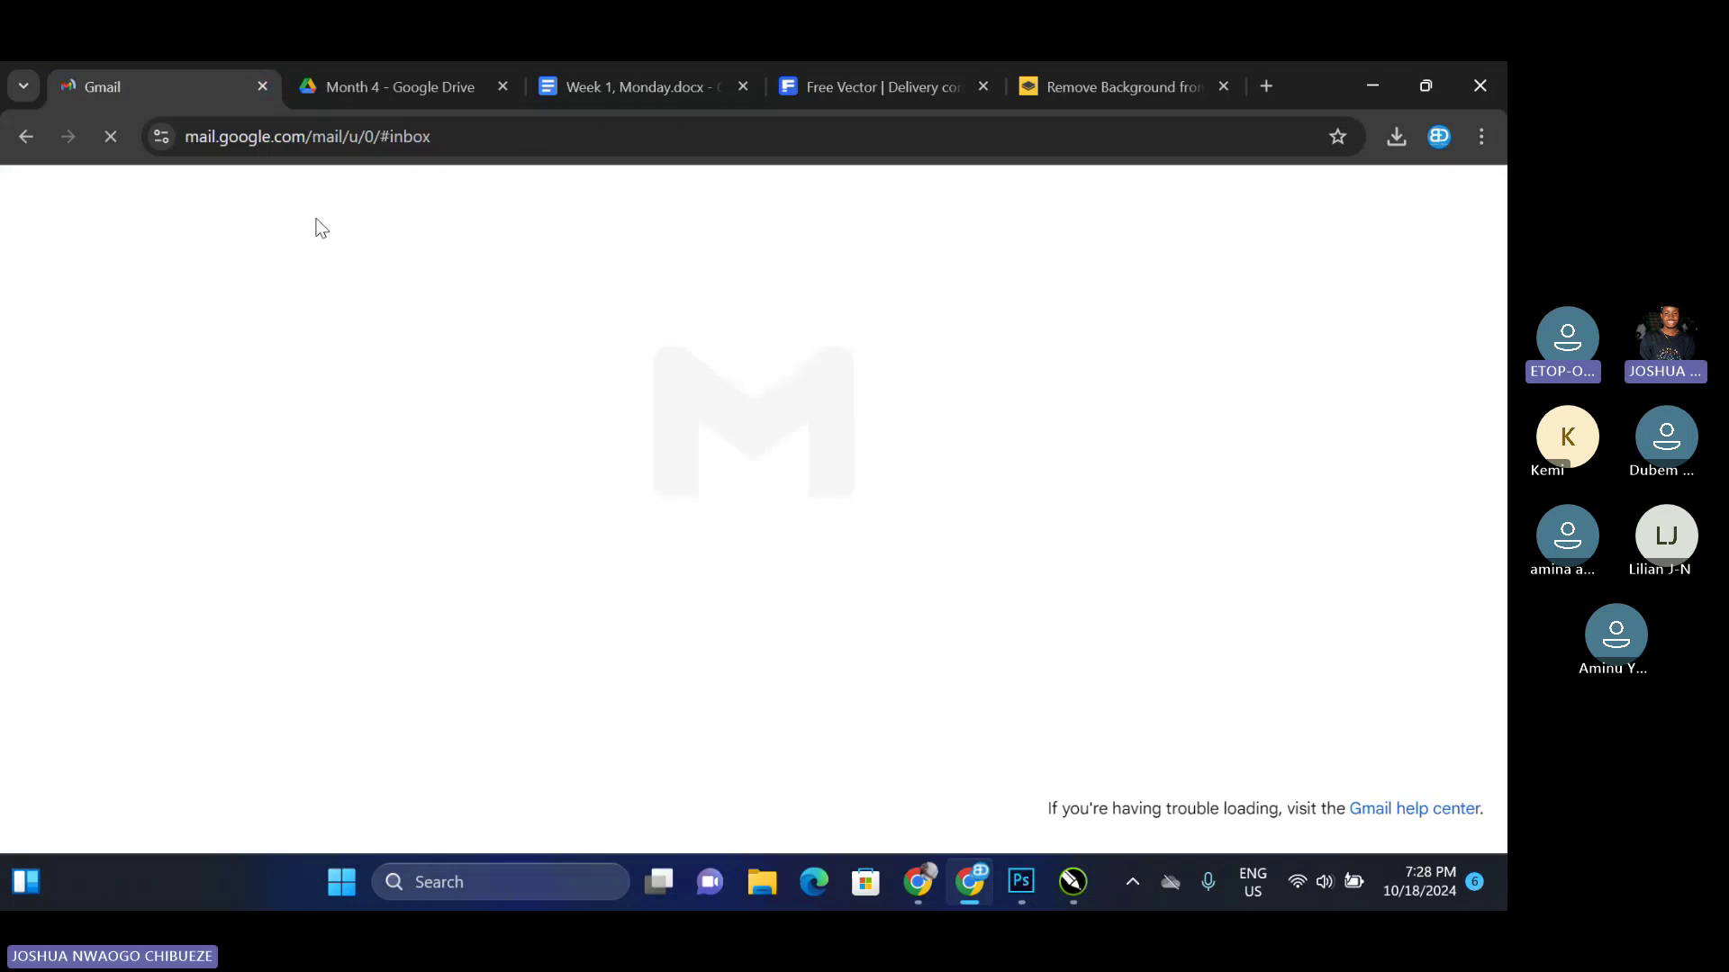
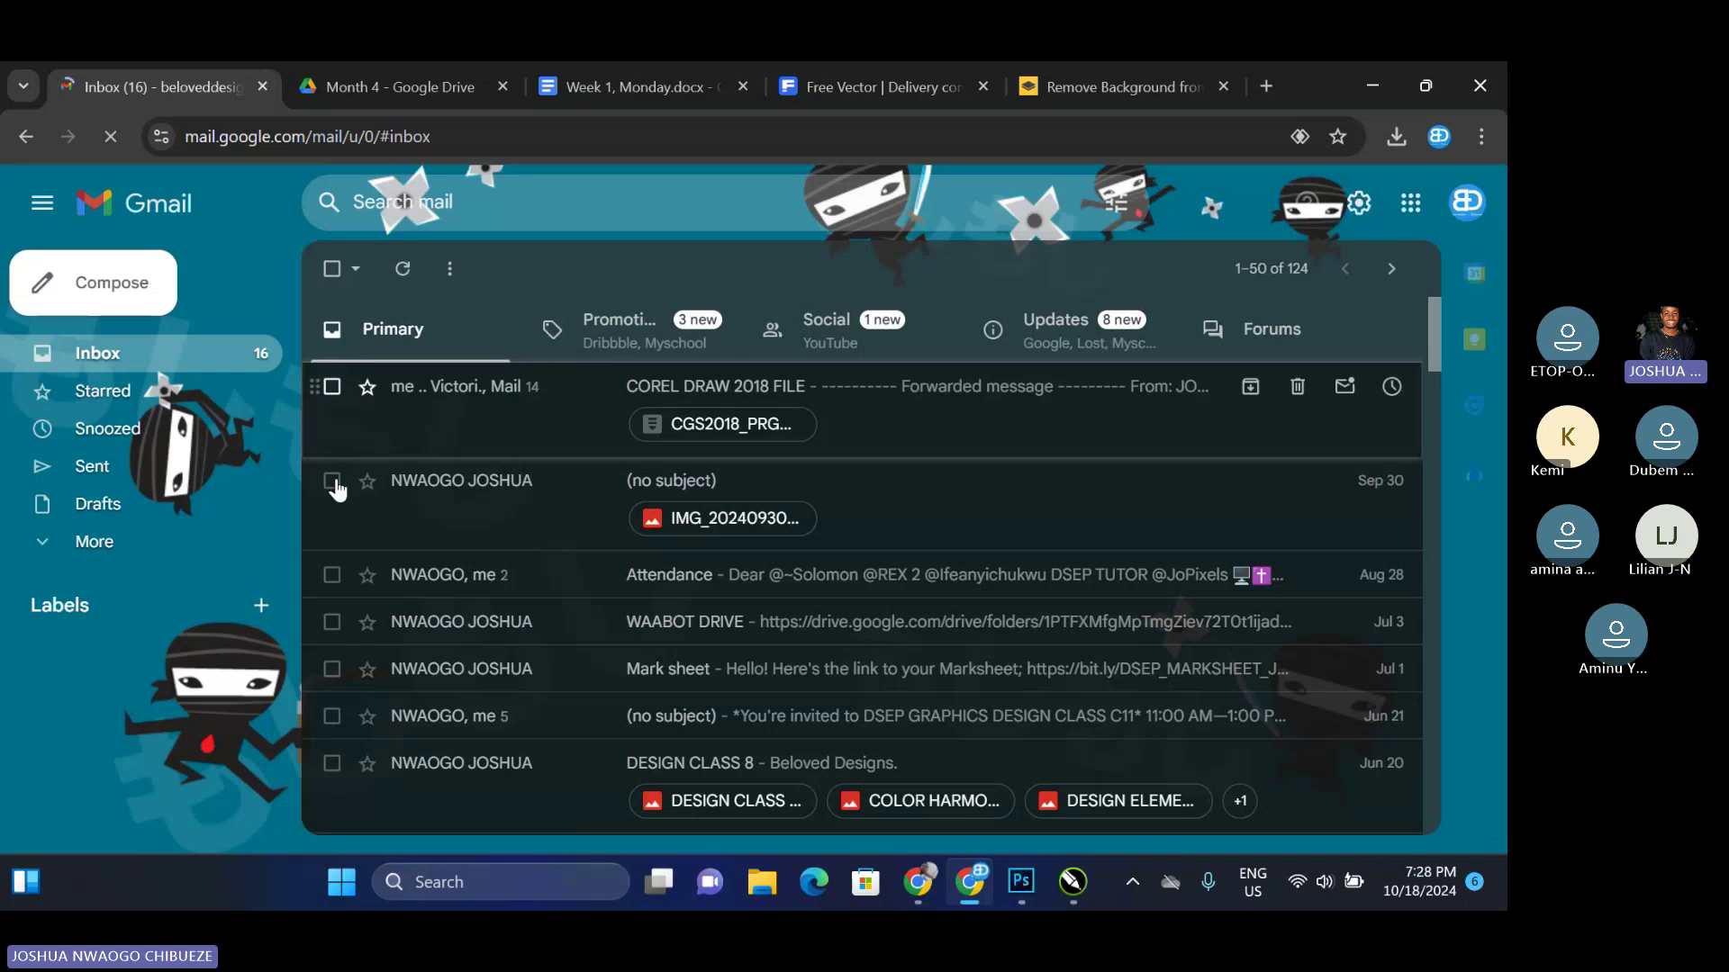
pyautogui.click(858, 444)
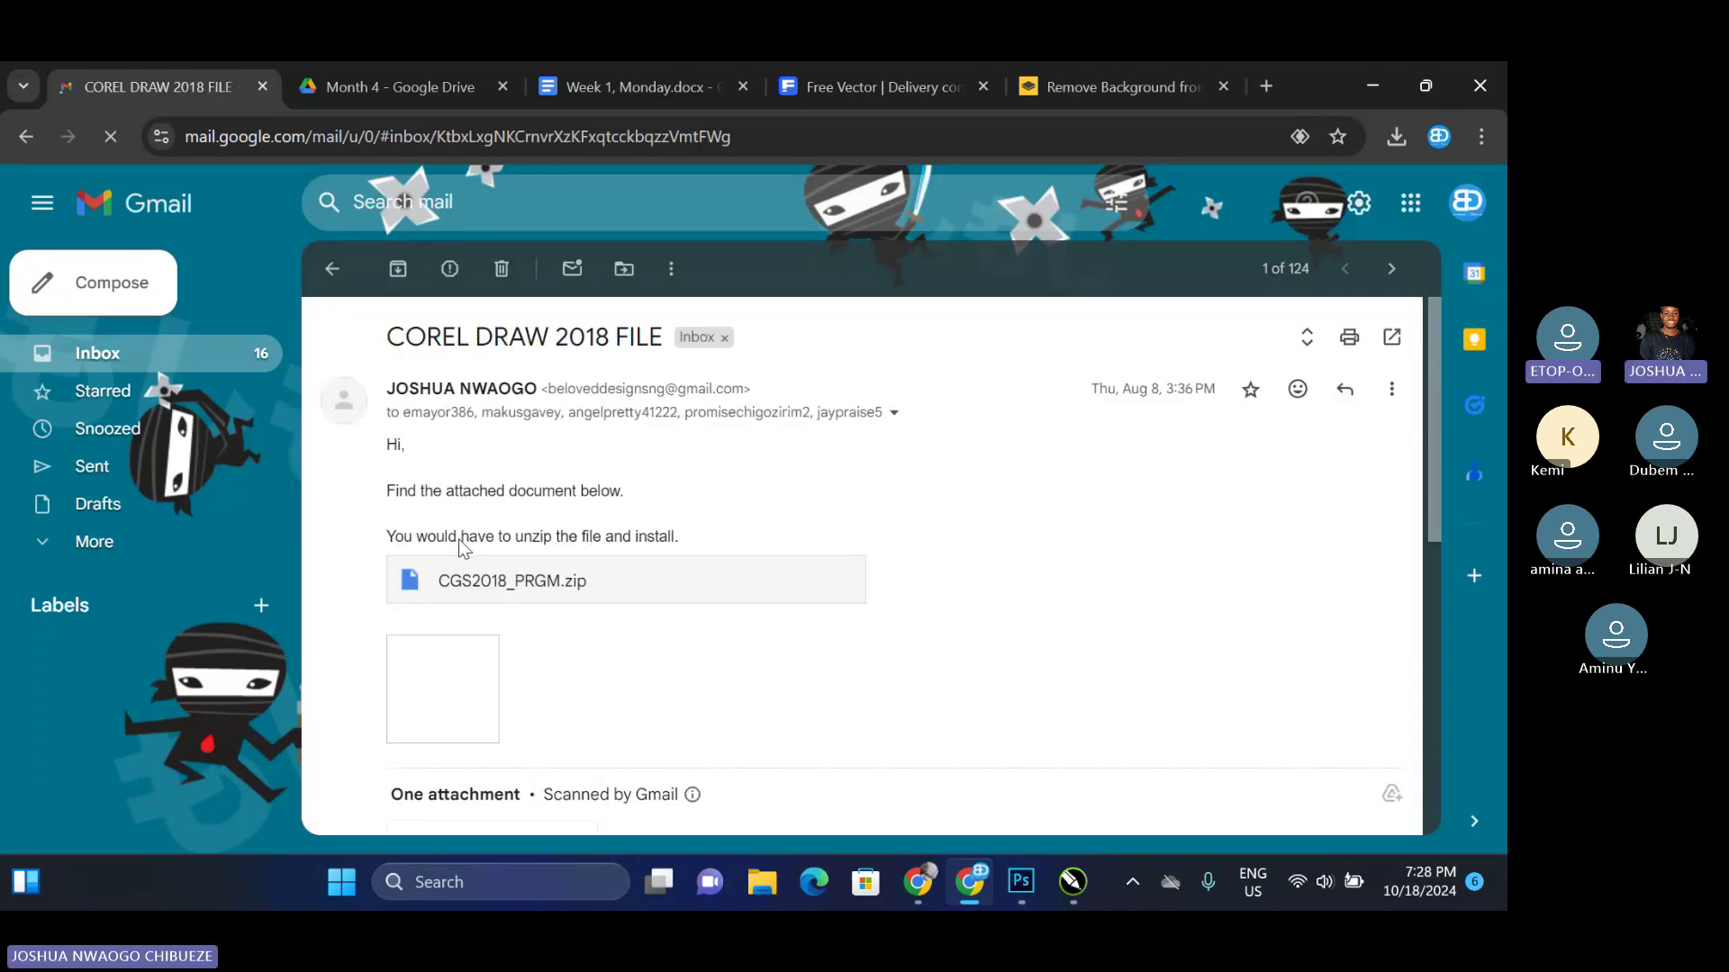
# Download the linked CGS2018_PRGM.zip from Google Drive, continuing without a virus scan
pyautogui.click(497, 583)
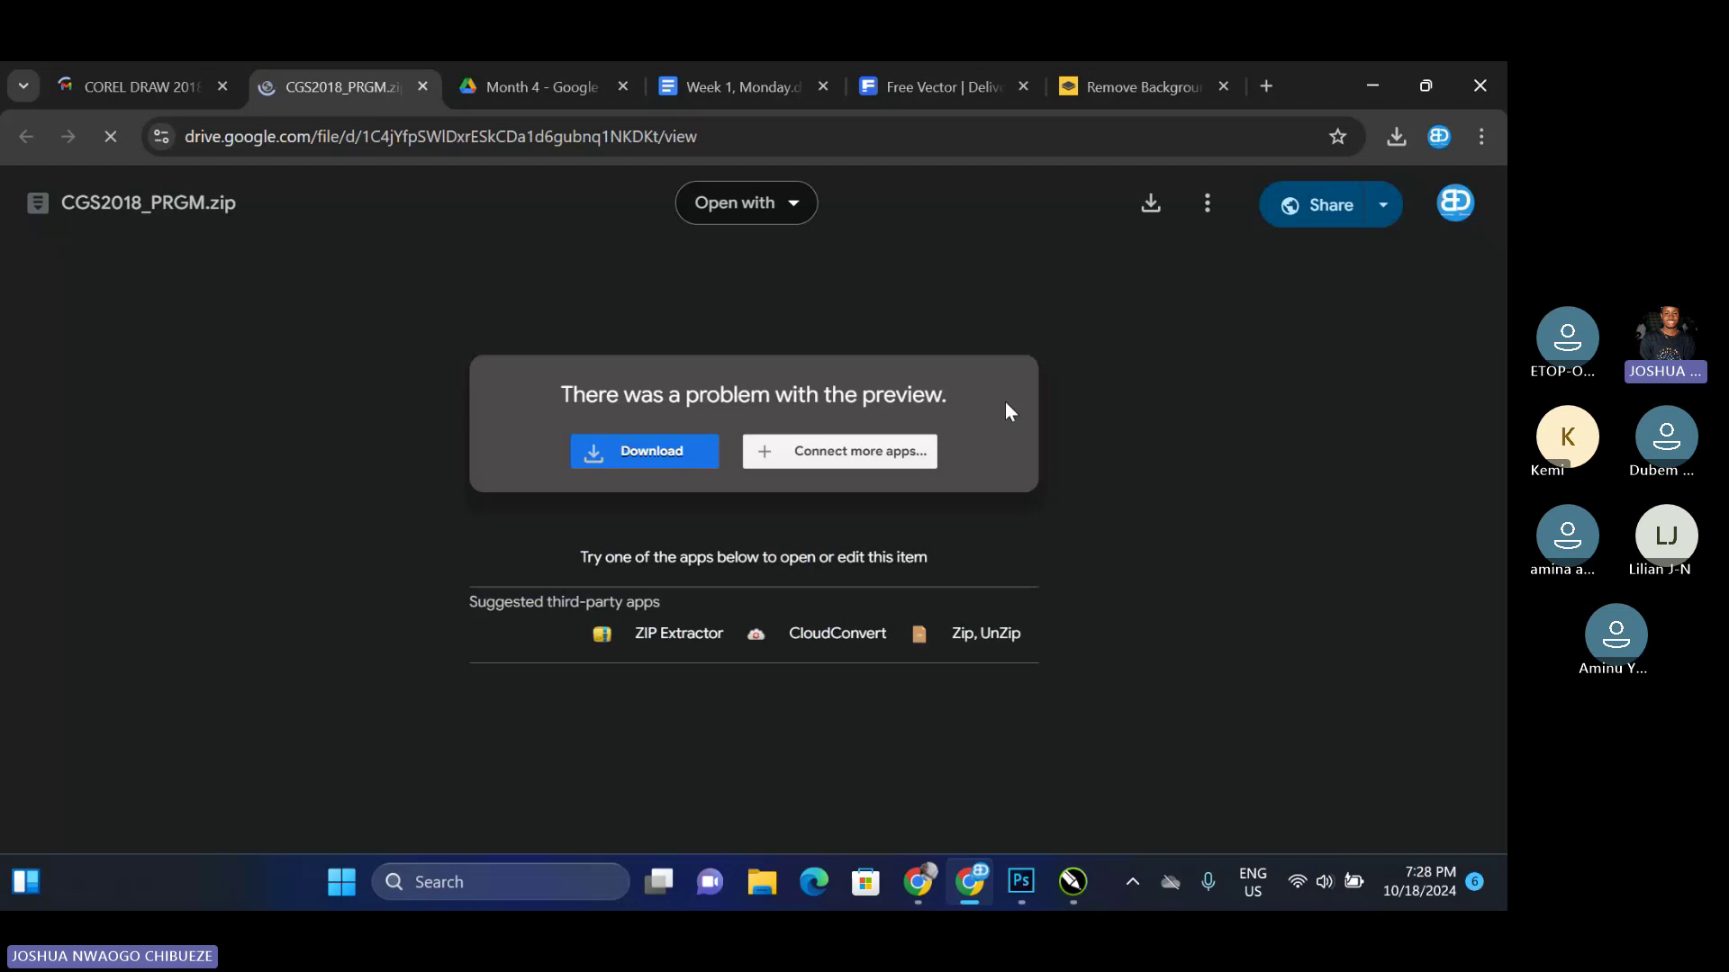
pyautogui.click(653, 462)
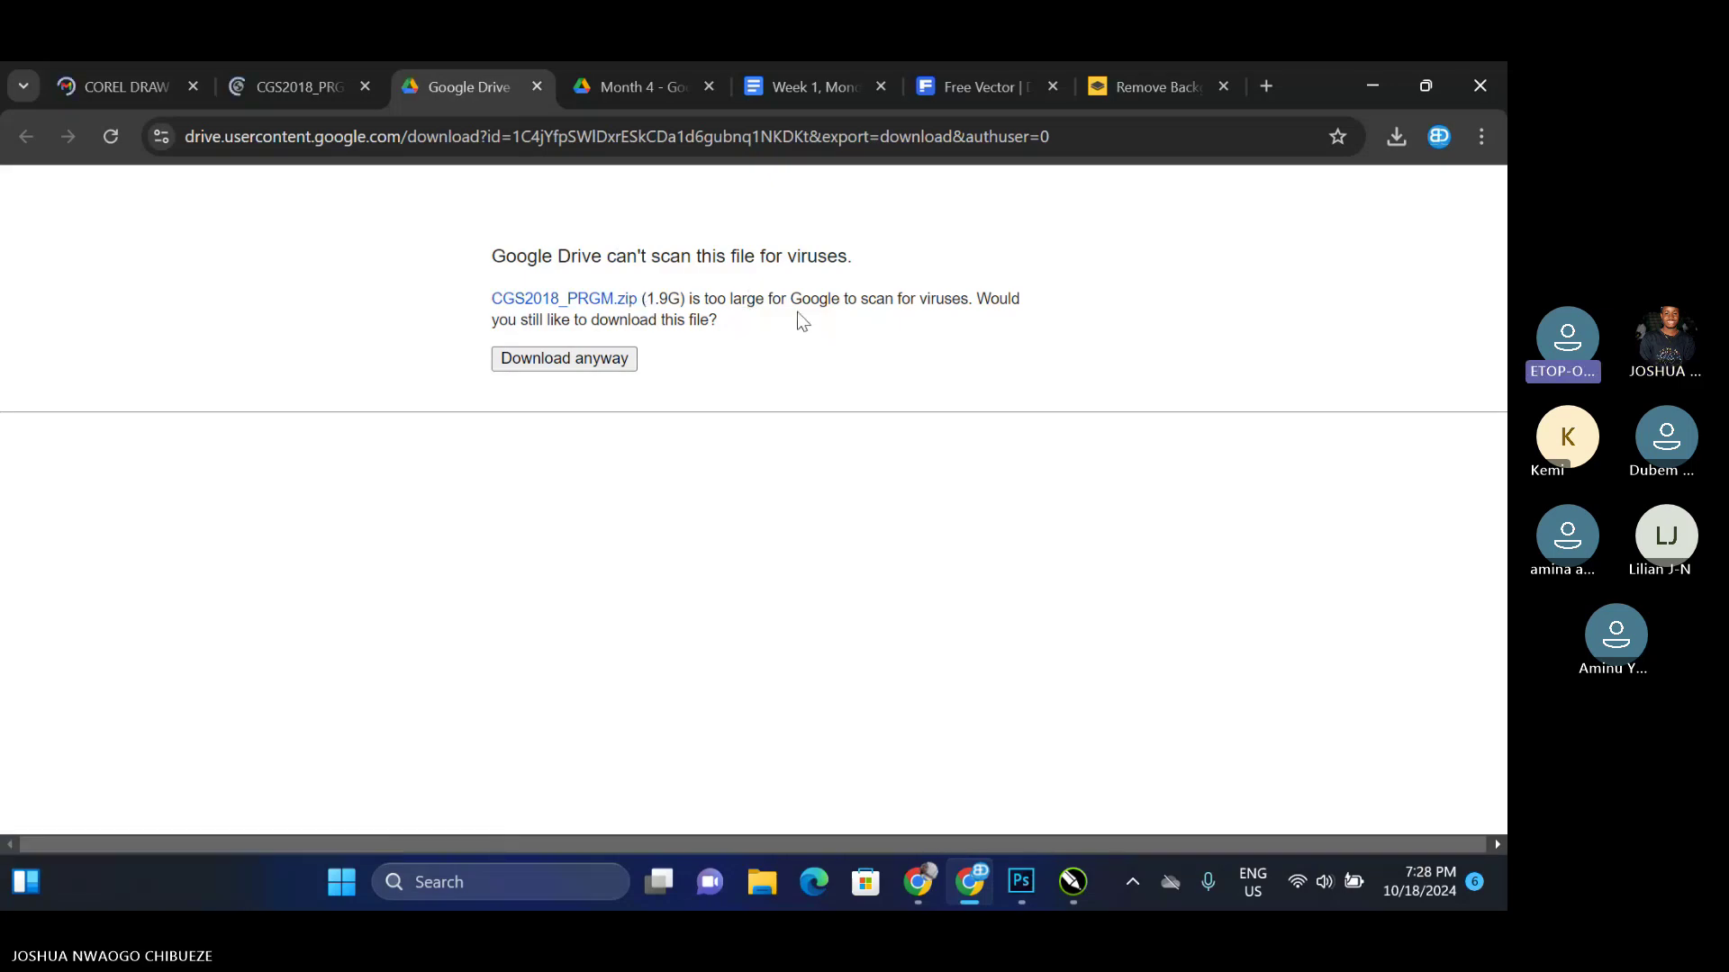
pyautogui.click(602, 364)
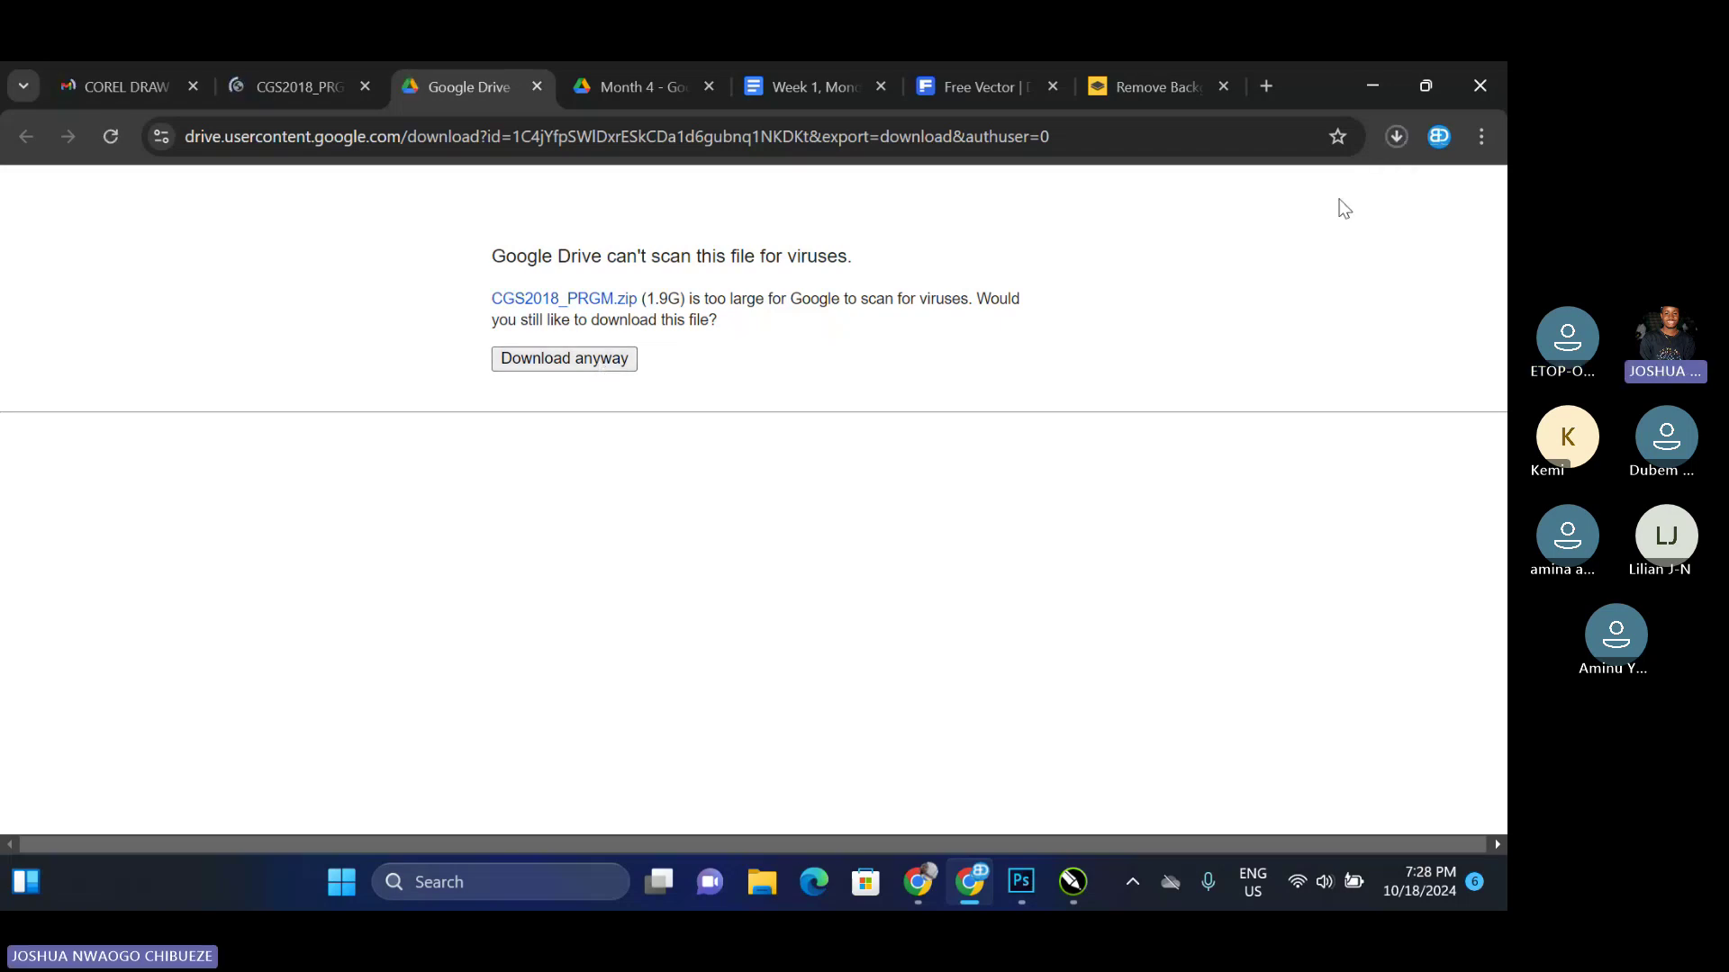
# Check the progress of the CGS2018_PRGM.zip download, revisit the file's Drive page and return to CorelDRAW
pyautogui.click(1396, 136)
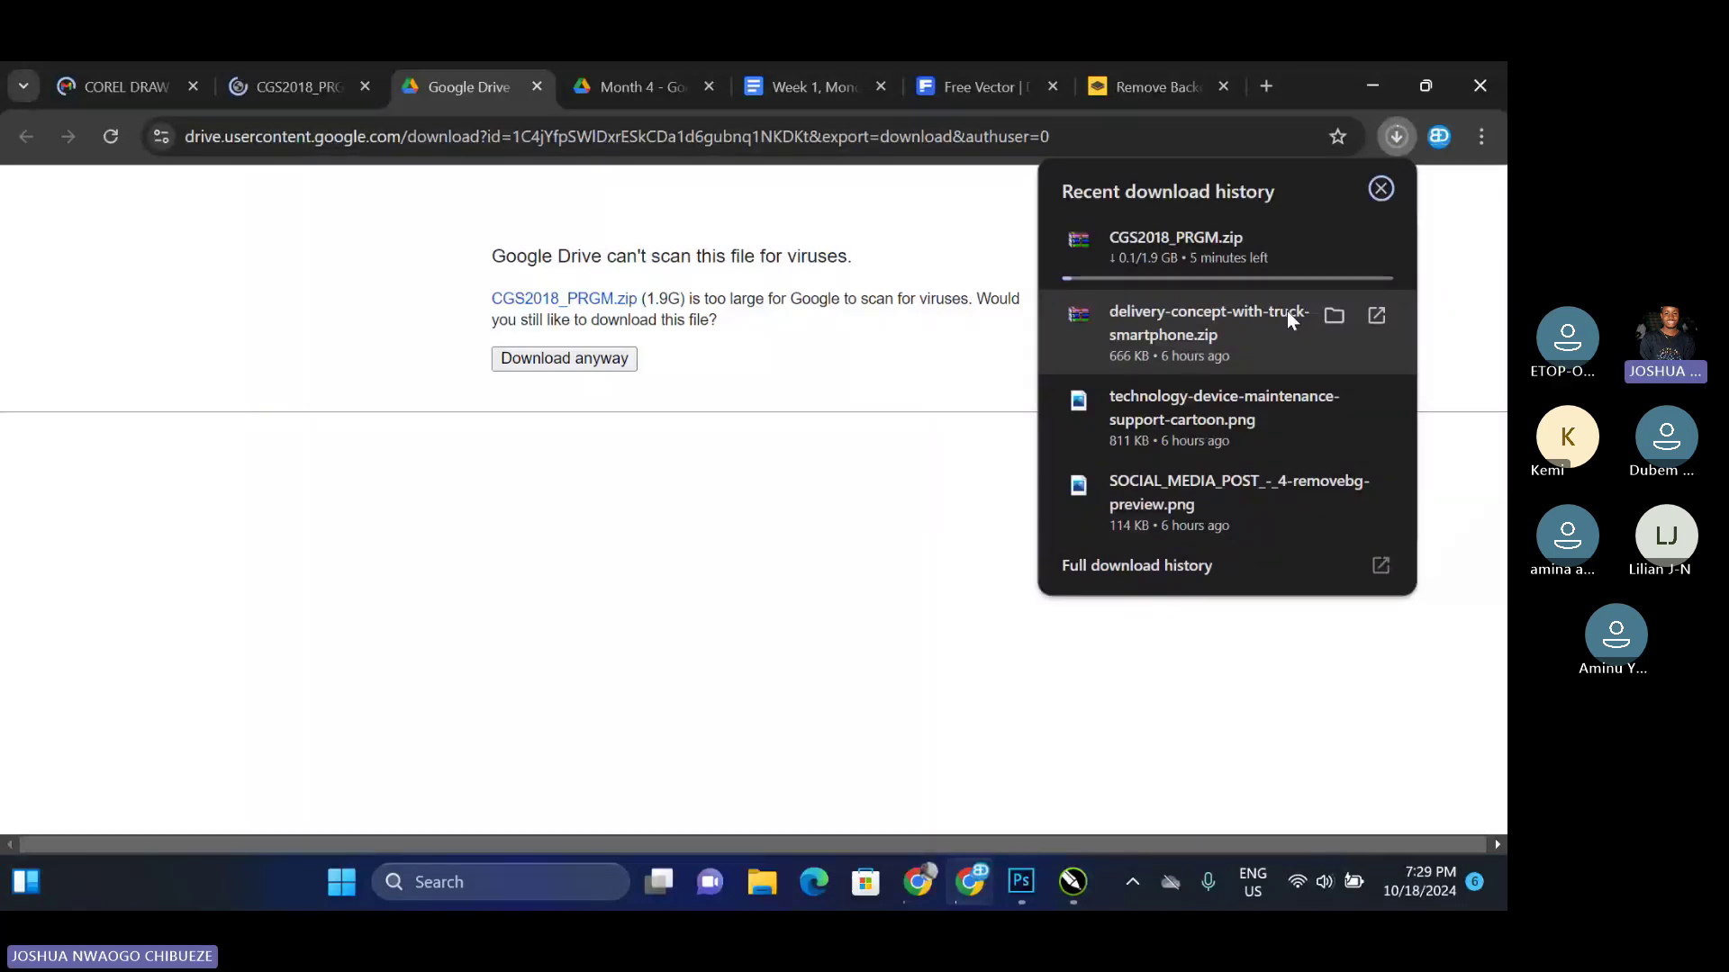
pyautogui.click(698, 480)
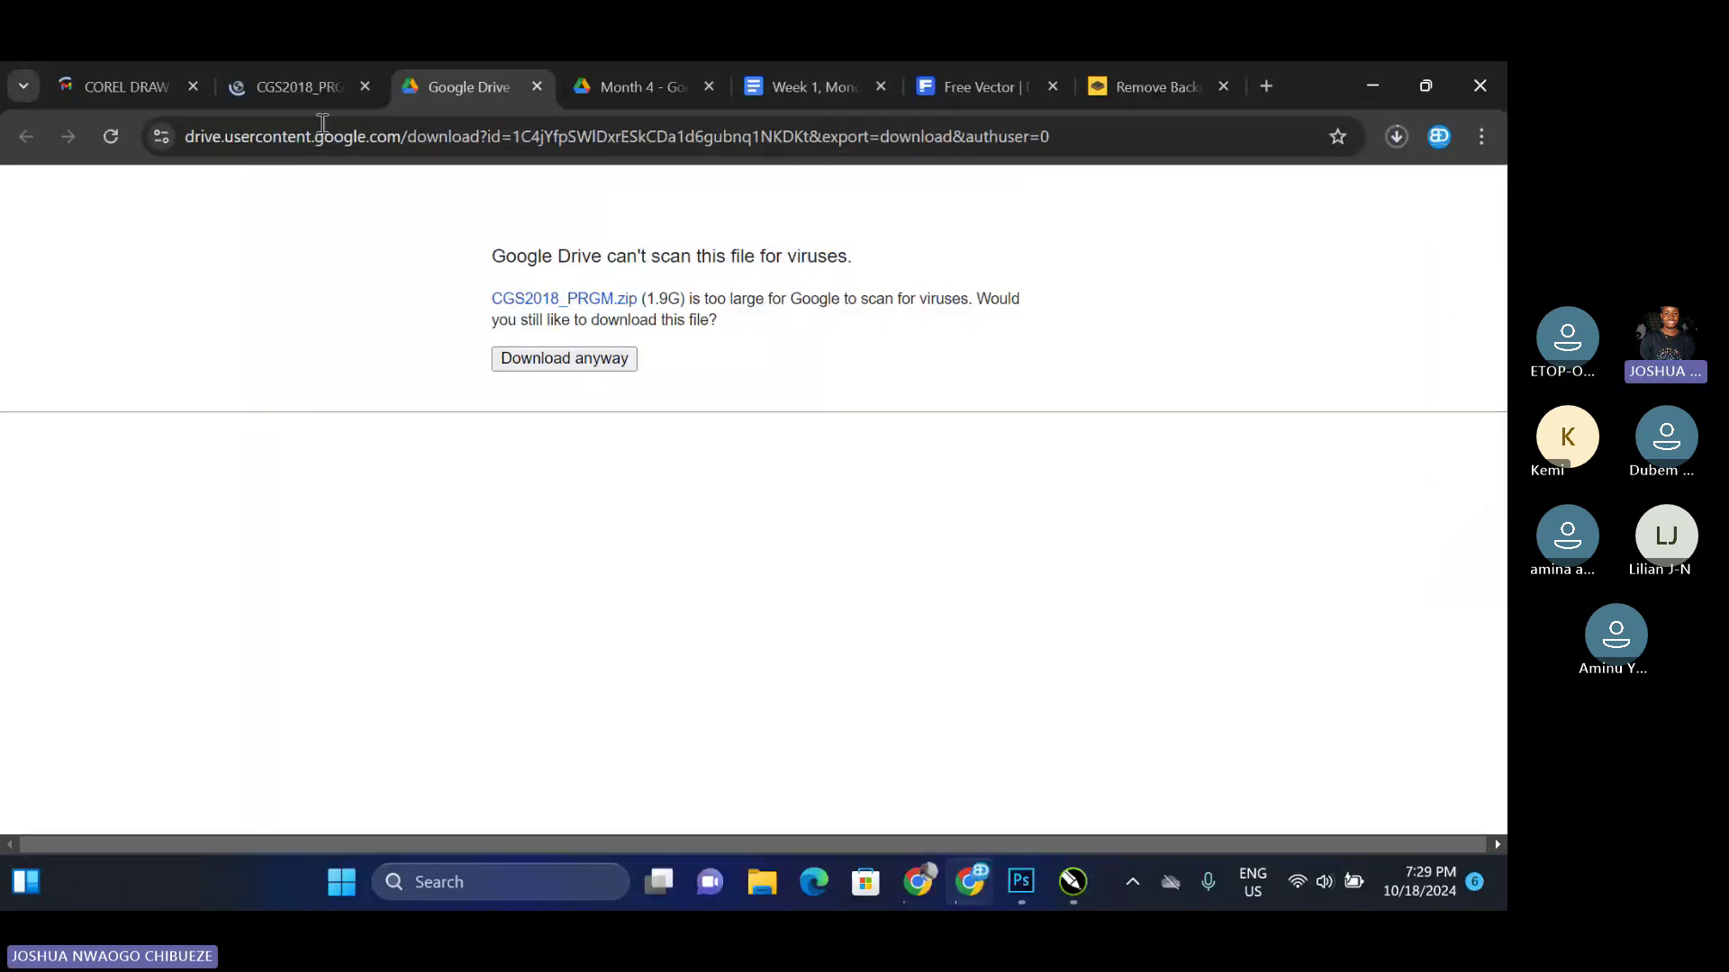
pyautogui.click(306, 87)
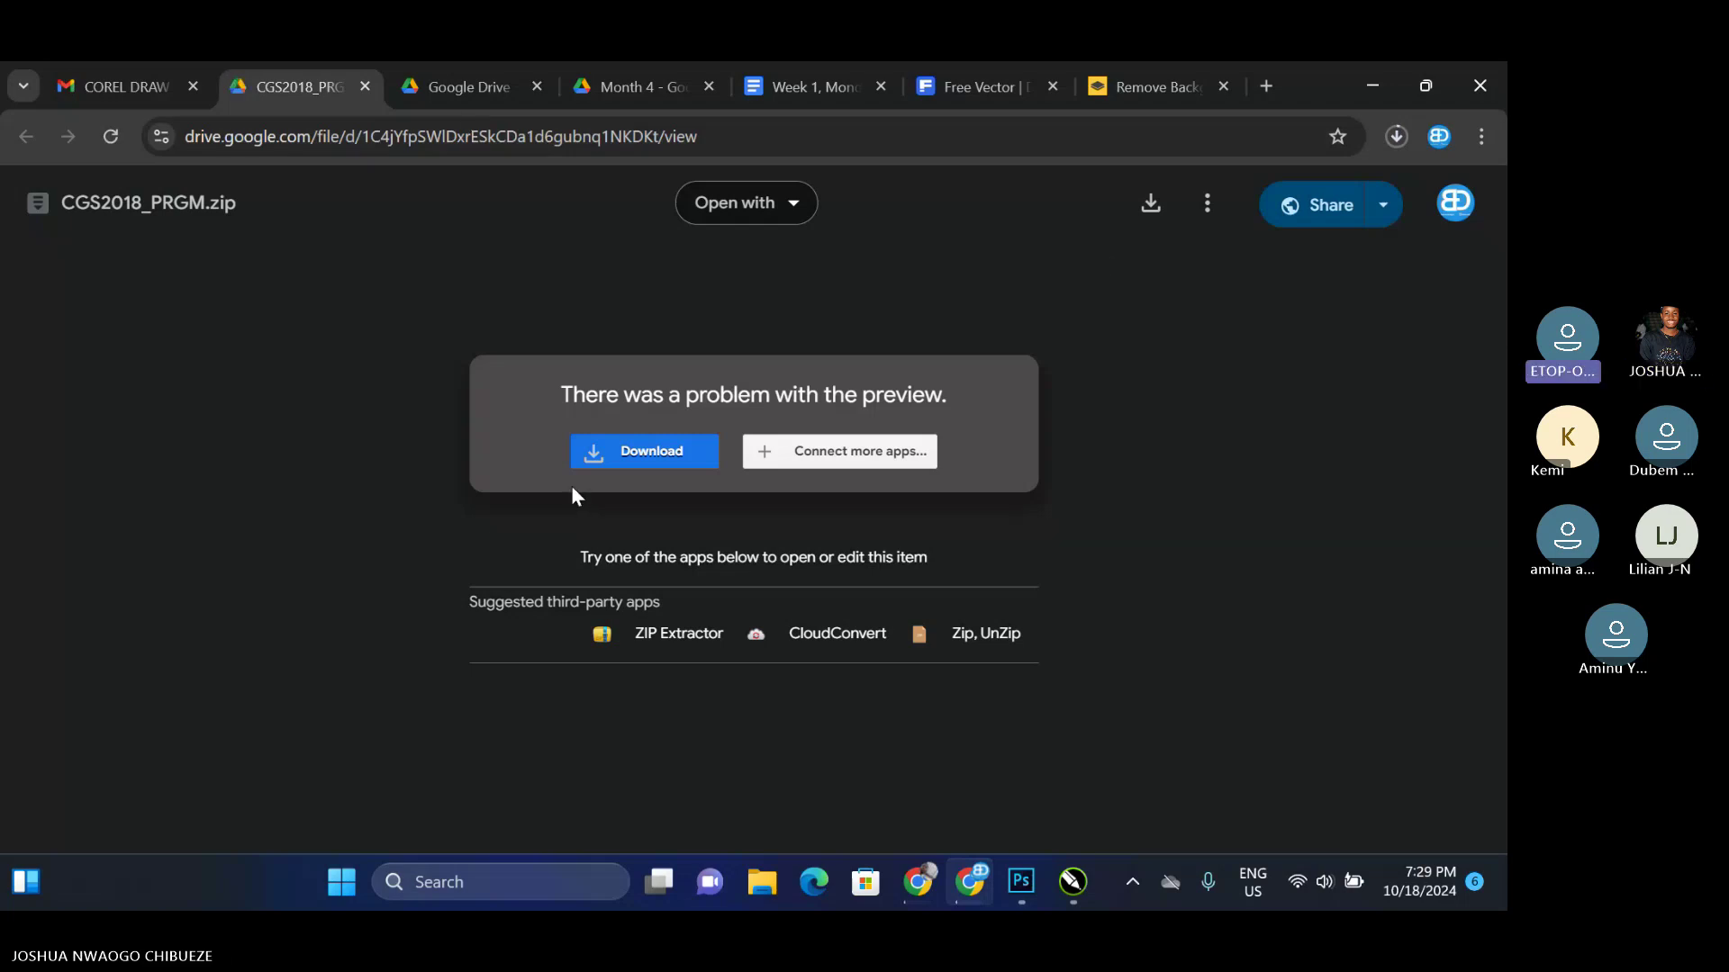
pyautogui.click(1372, 87)
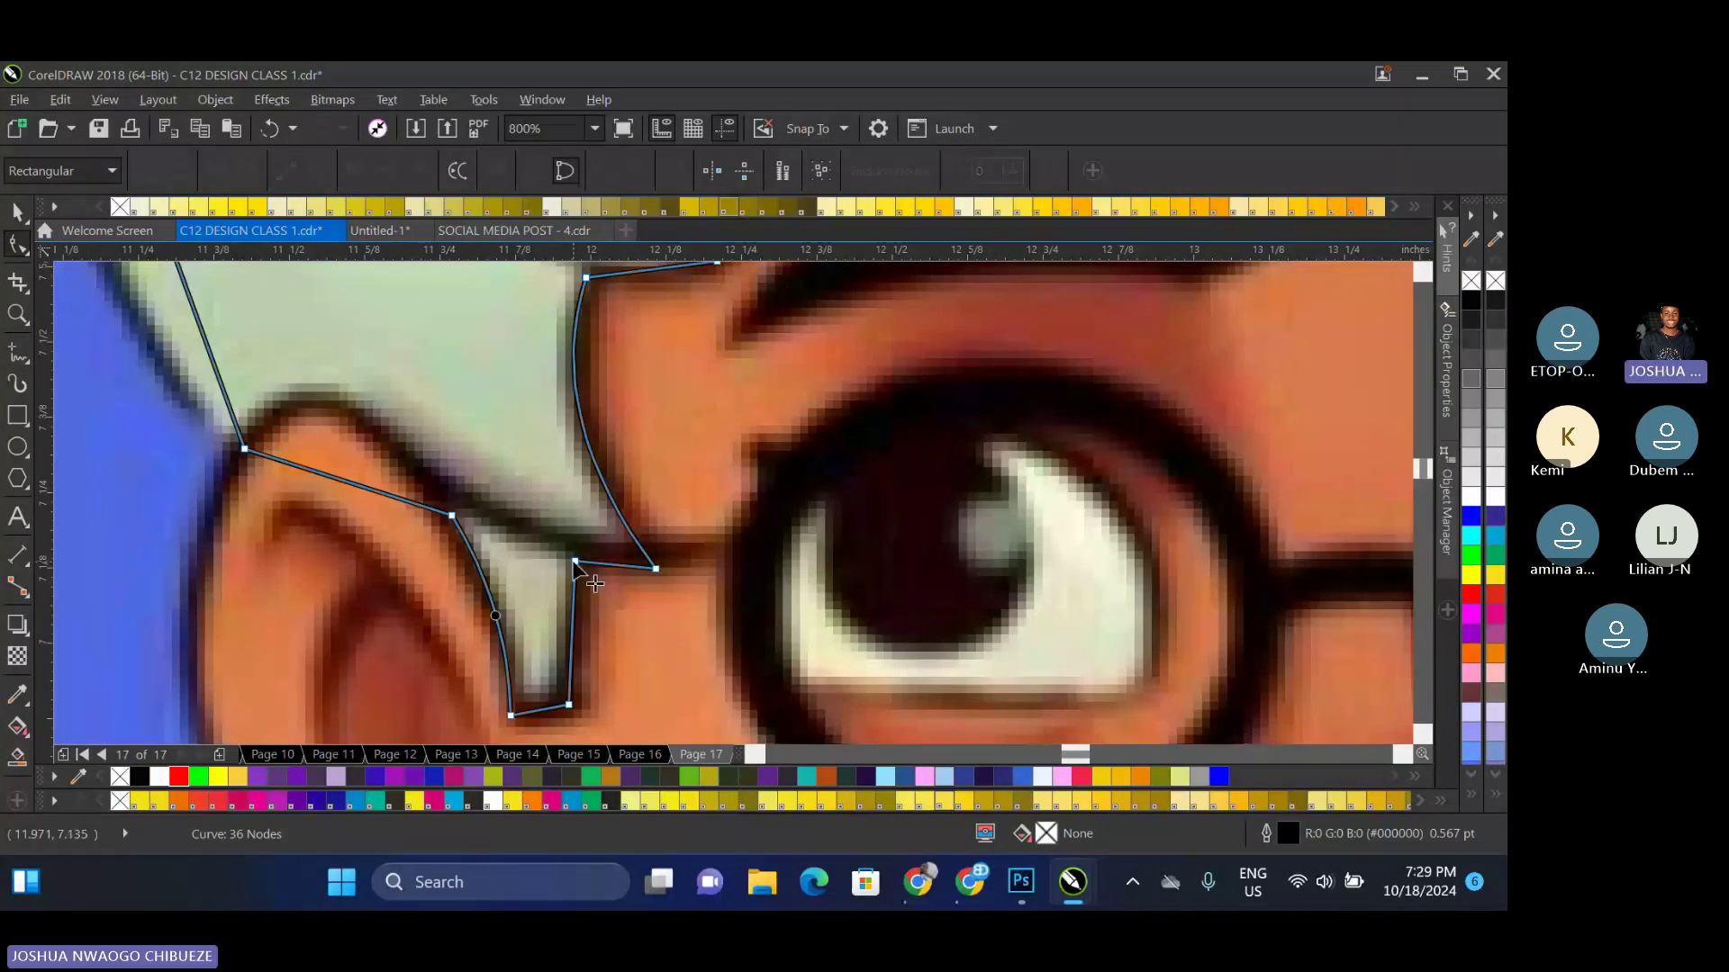
# Nudge the inner corner node above the sideburn into place and curve the straight segment over the top of the ear
pyautogui.moveTo(575, 562); pyautogui.dragTo(570, 551)
pyautogui.scroll(-1, 509, 565)
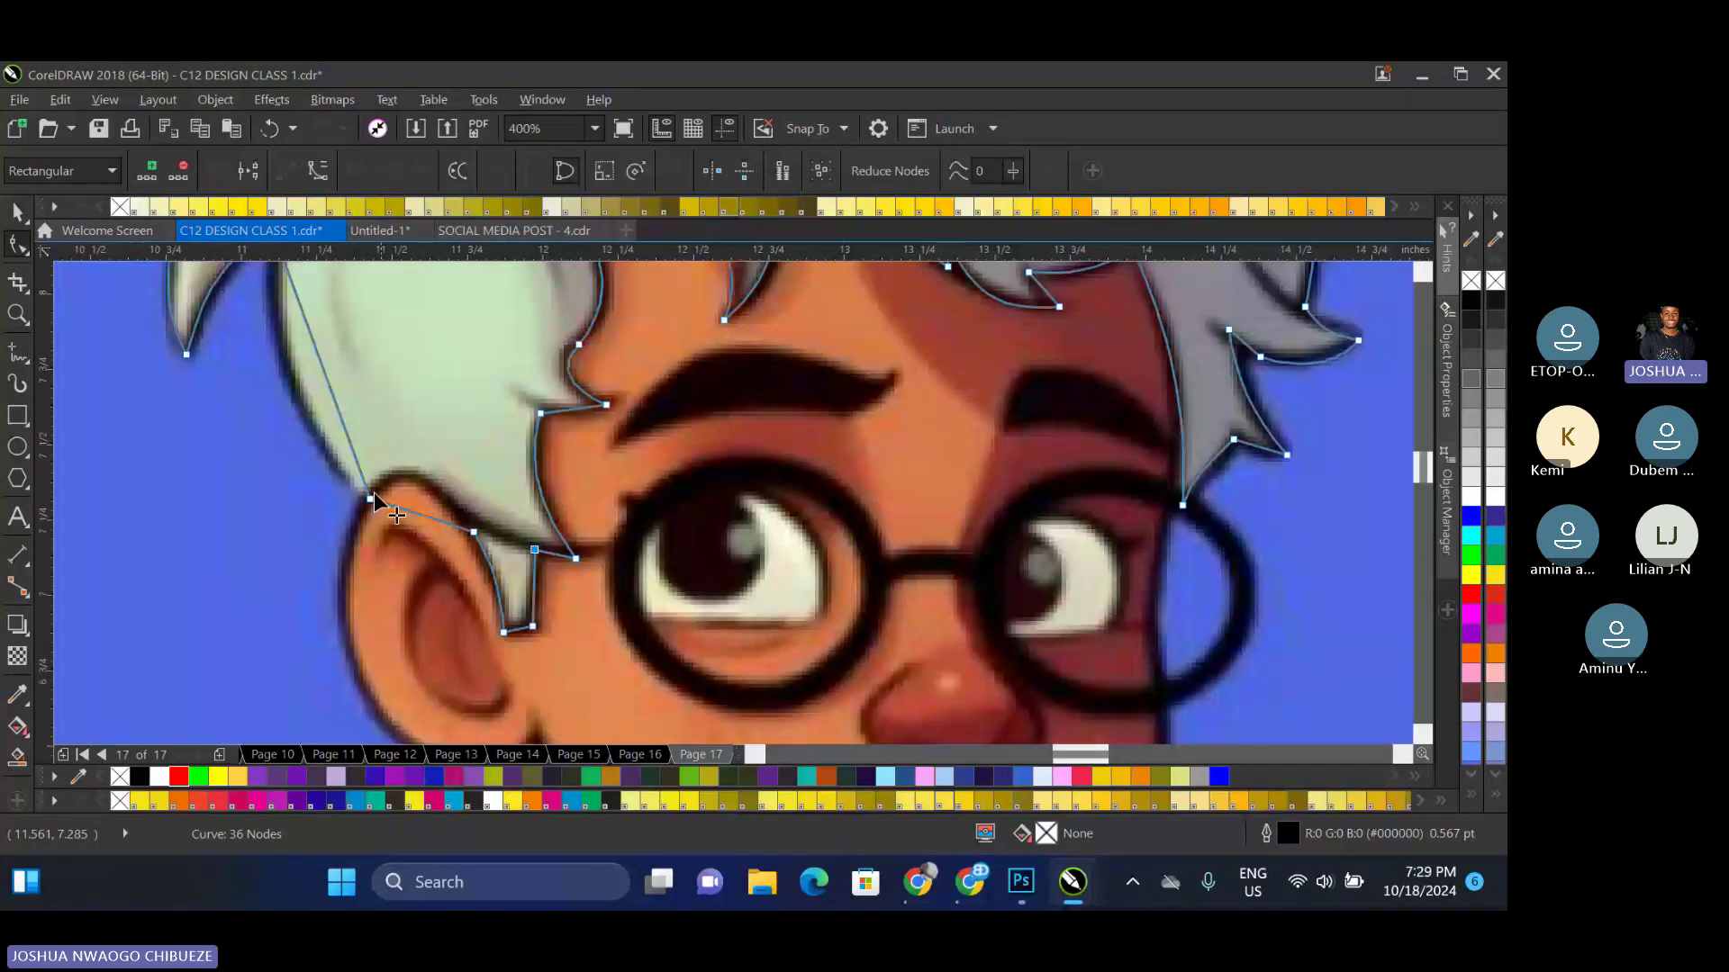
pyautogui.scroll(1, 319, 483)
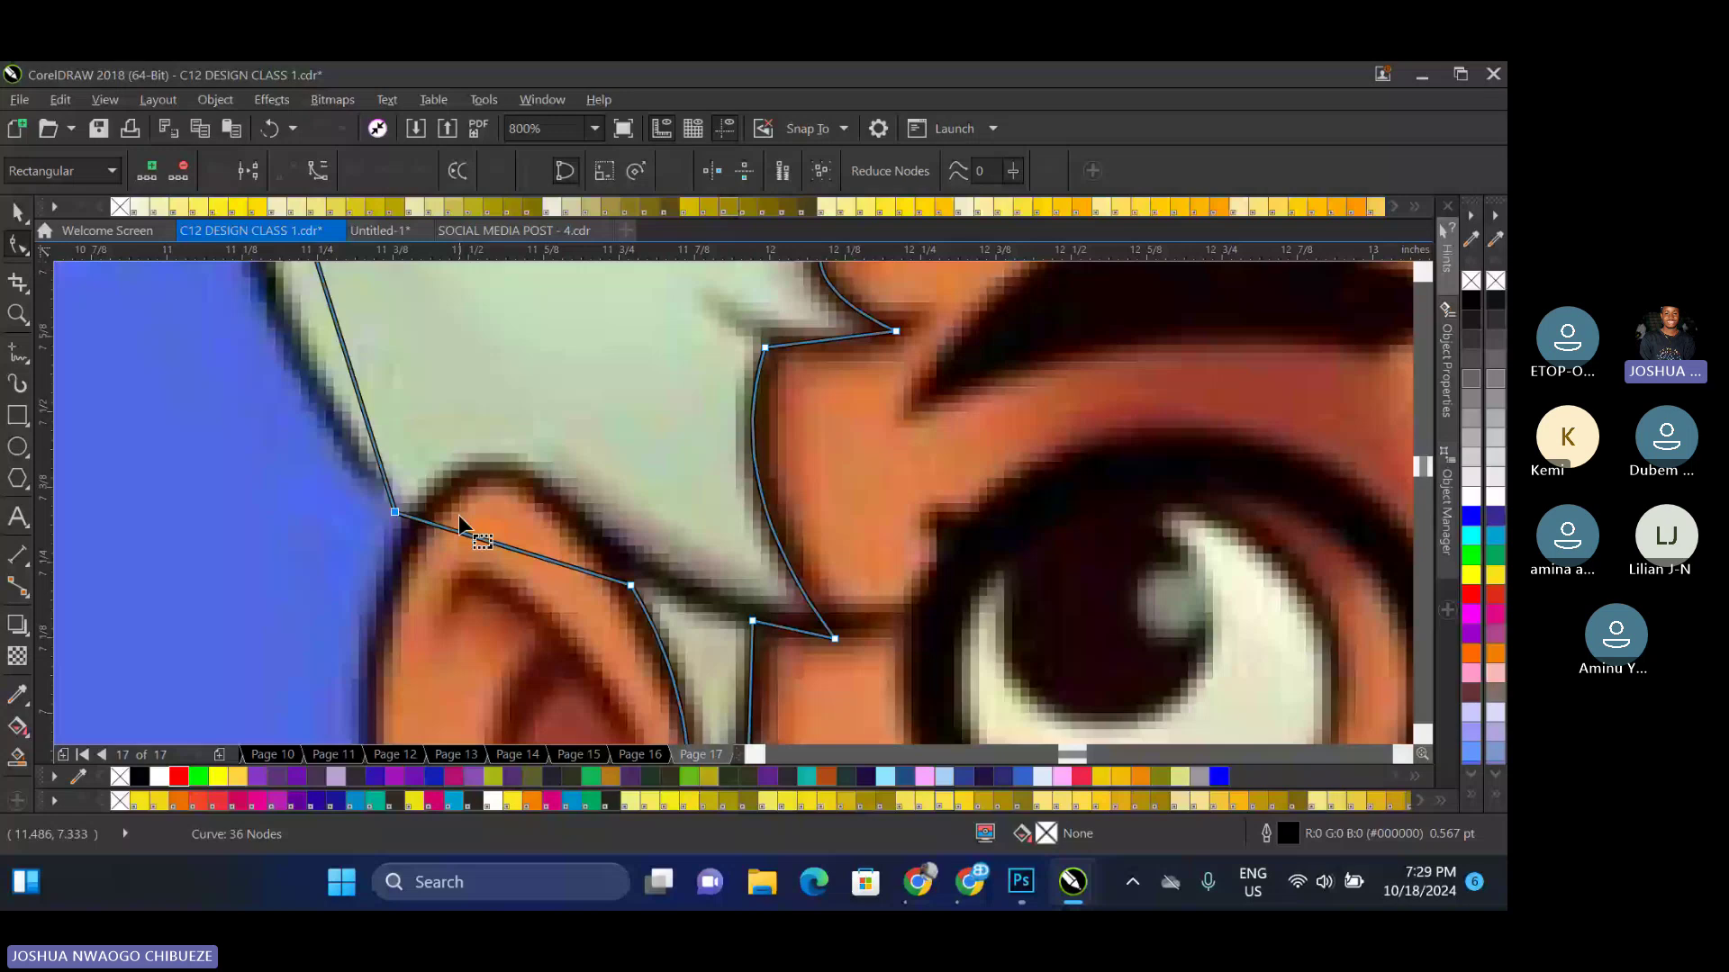
pyautogui.rightClick(475, 538)
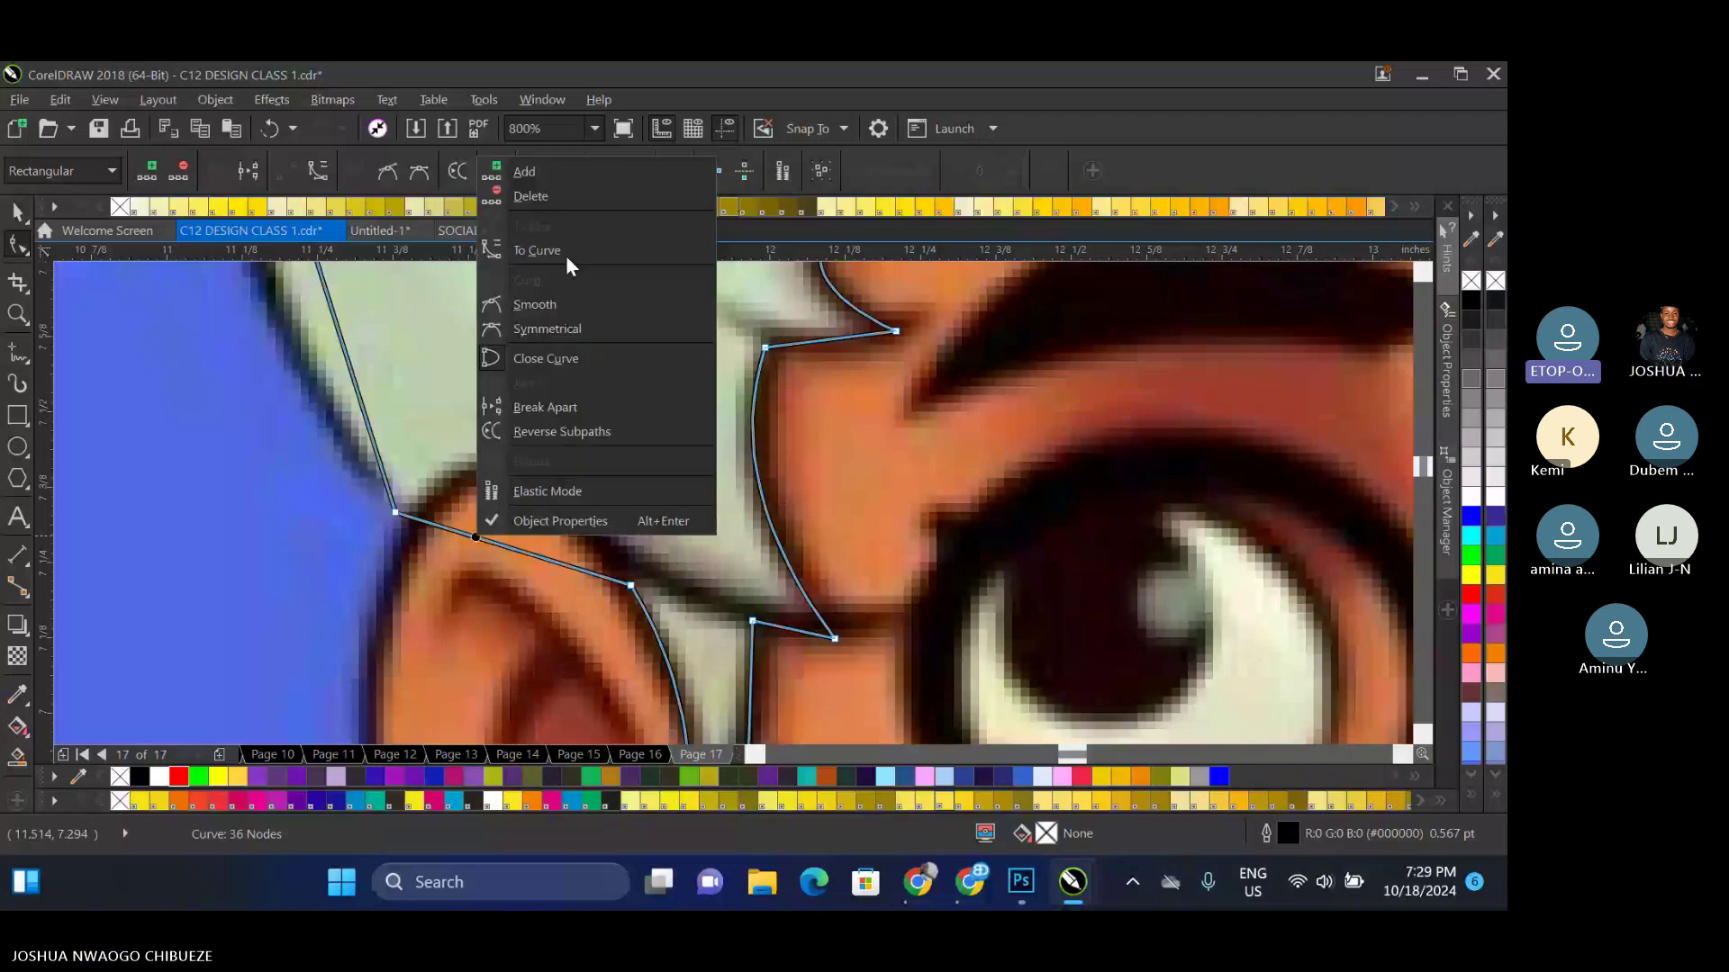
pyautogui.click(567, 256)
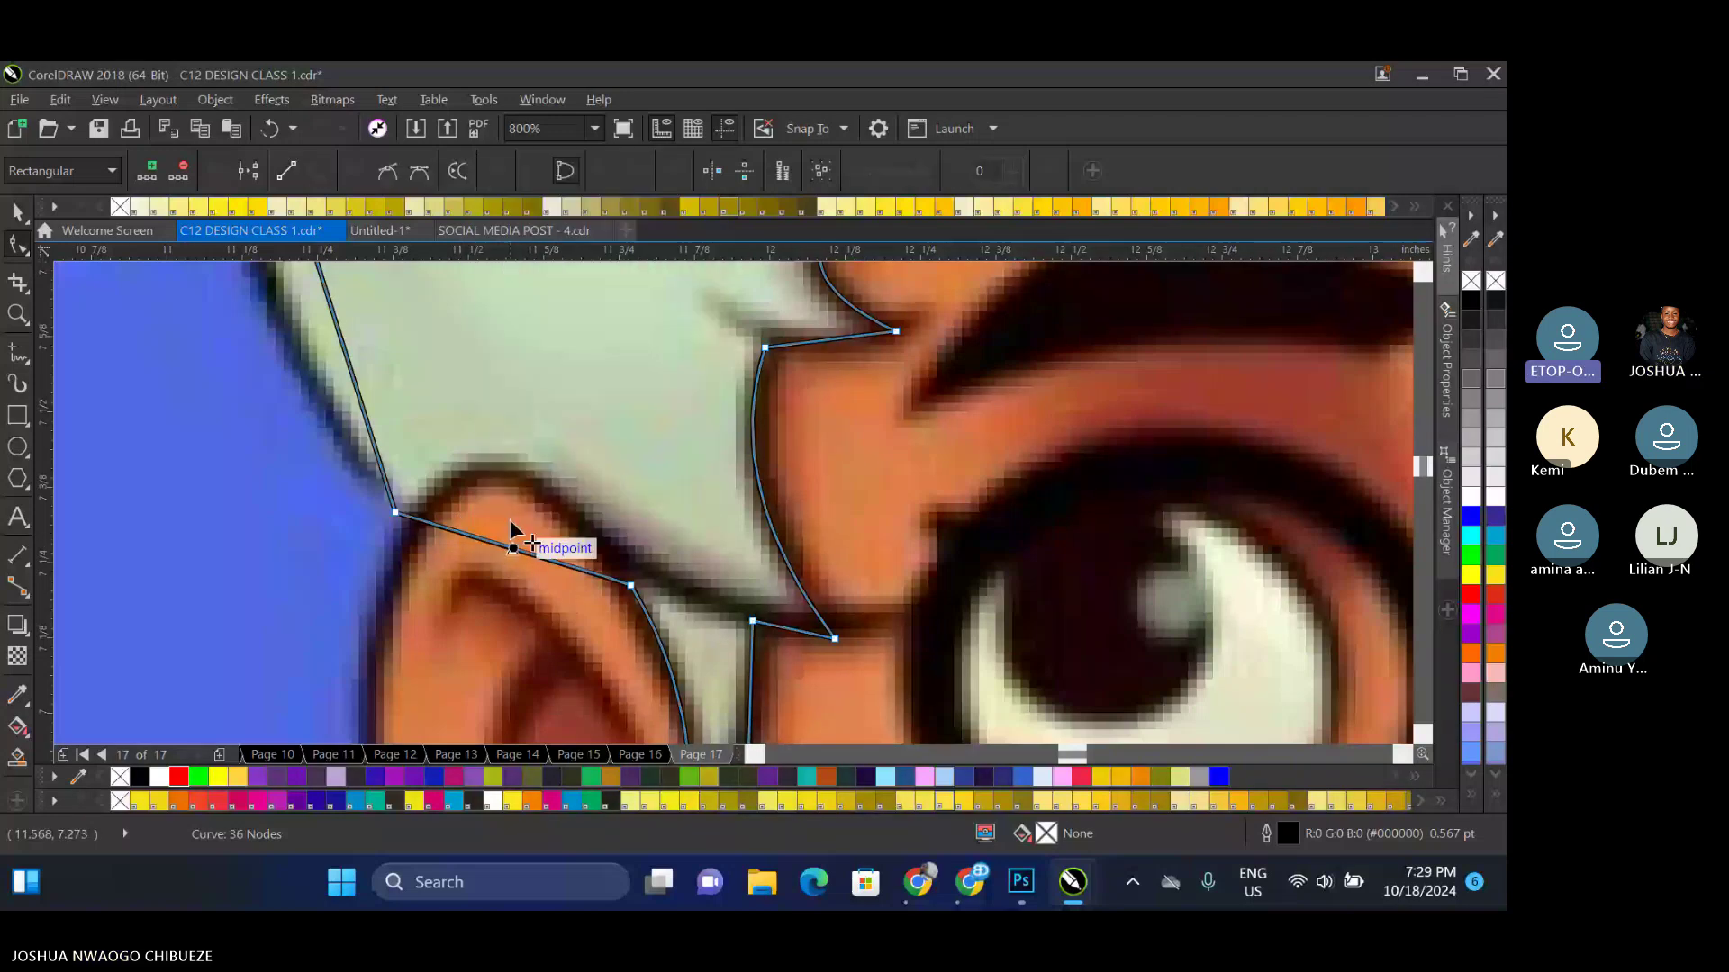
pyautogui.moveTo(510, 523); pyautogui.dragTo(512, 458)
# Convert the straight segment at the back of the hair above the ear to a curve and bend it outward to the drawn edge
pyautogui.scroll(-3, 452, 388)
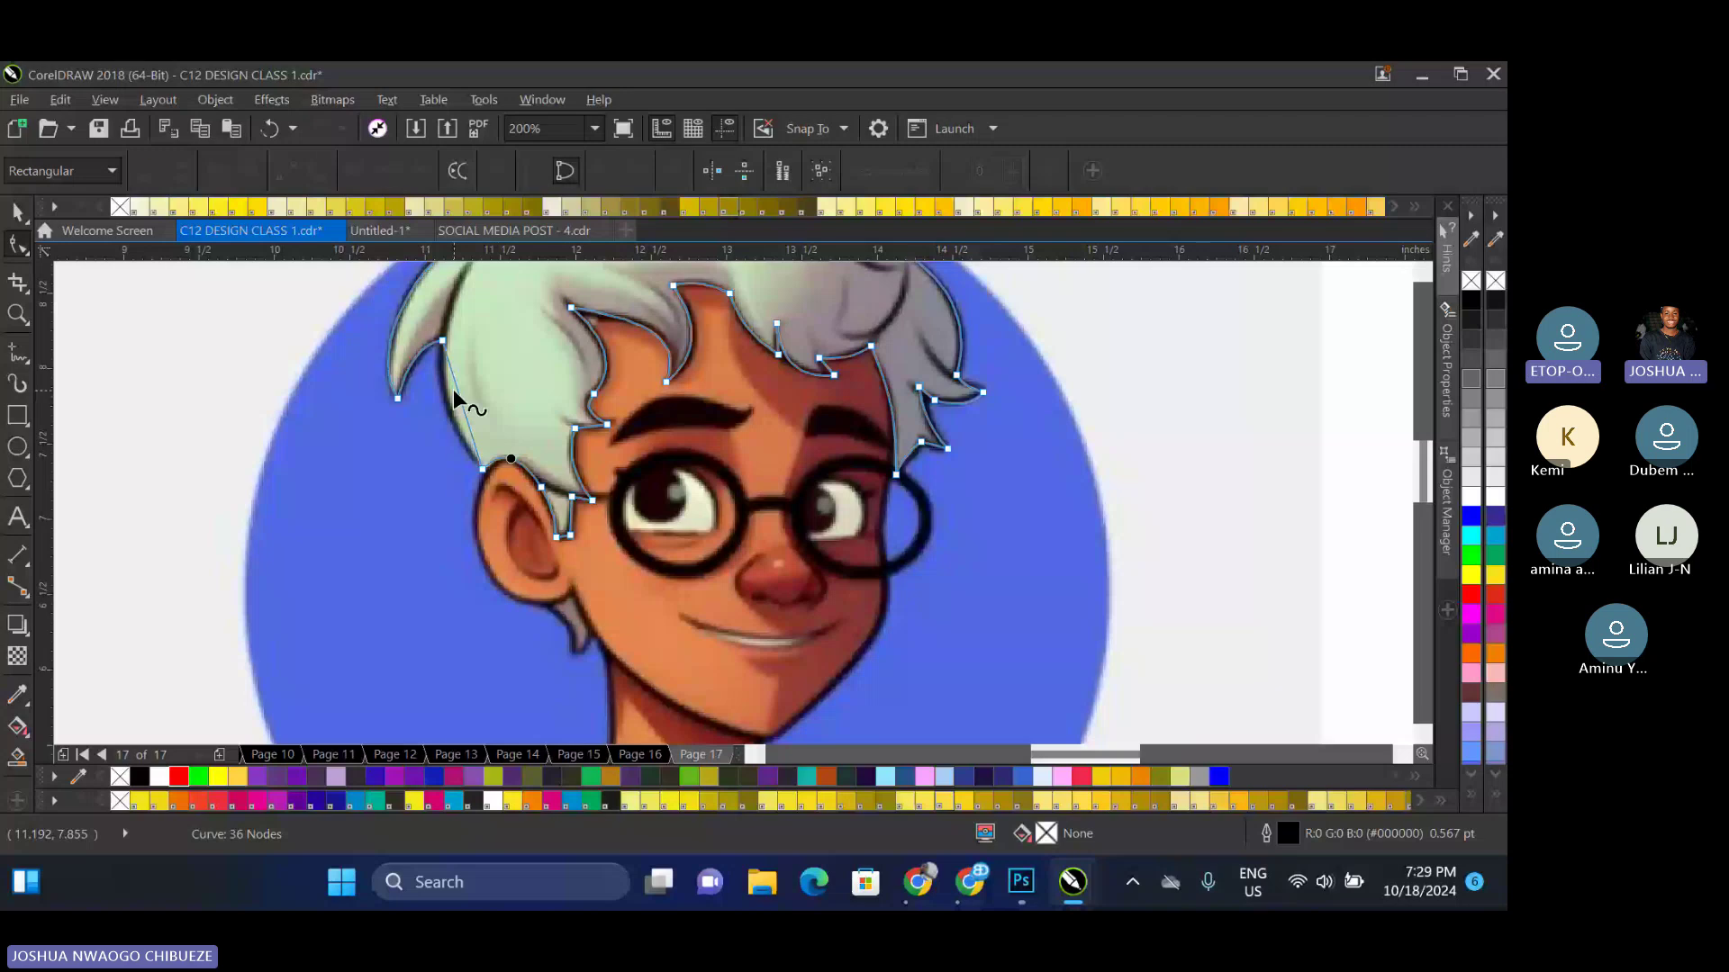
pyautogui.rightClick(453, 389)
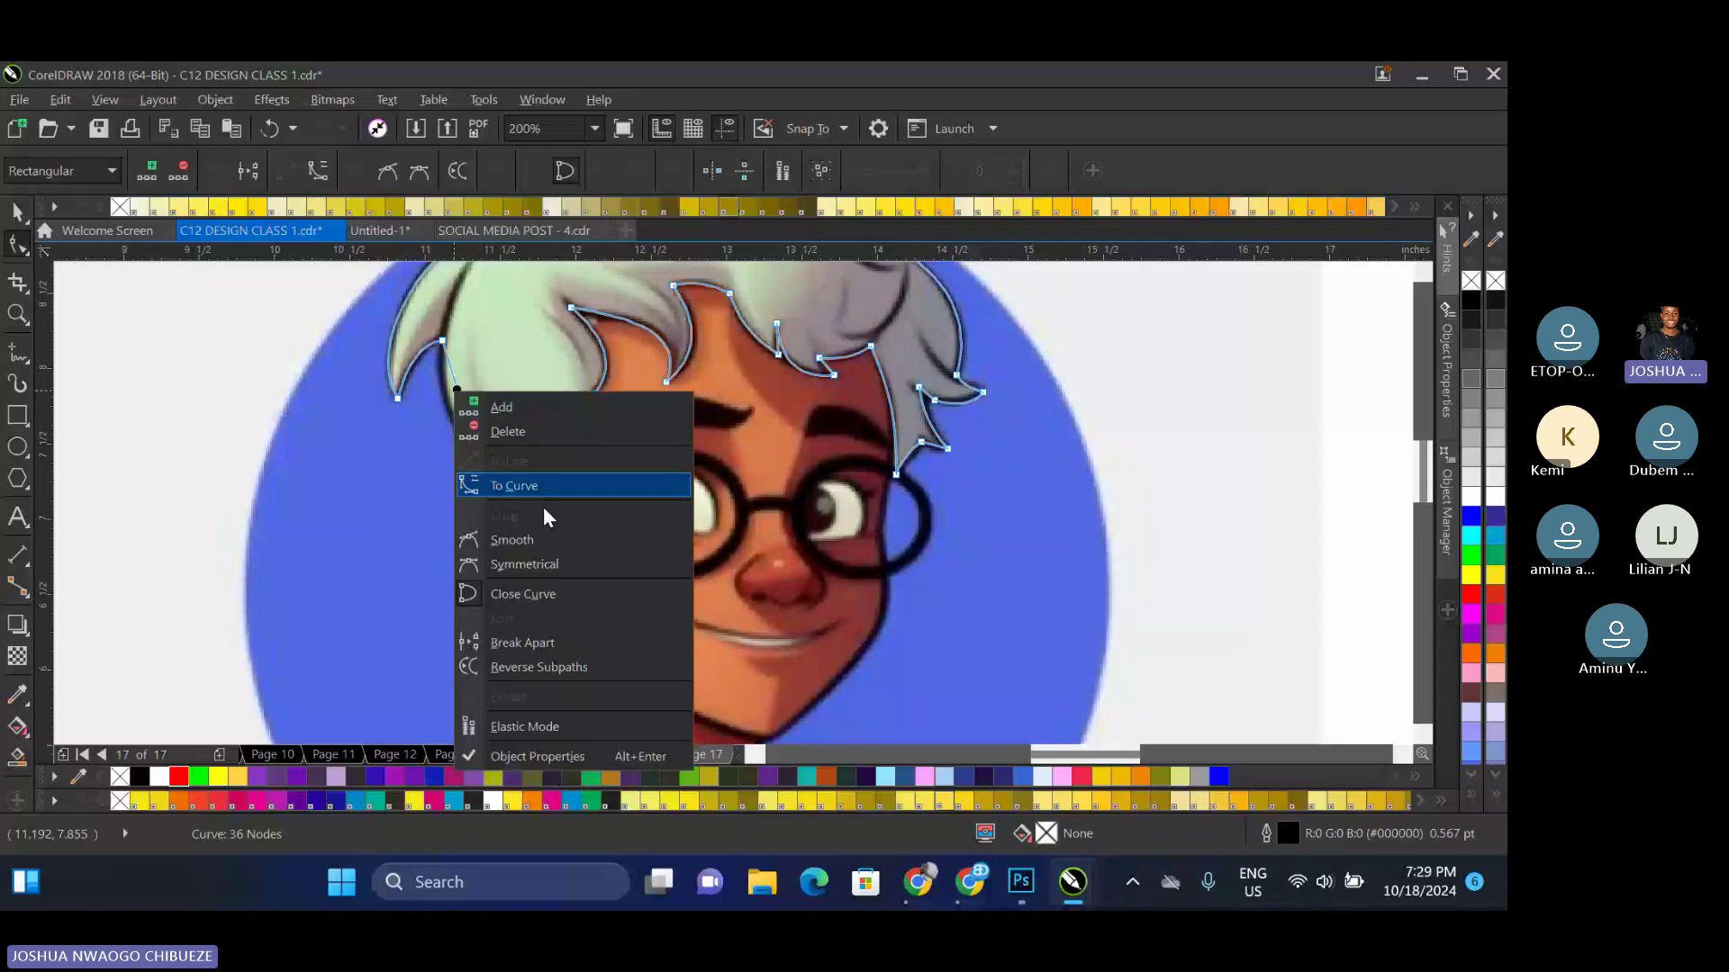
pyautogui.click(536, 487)
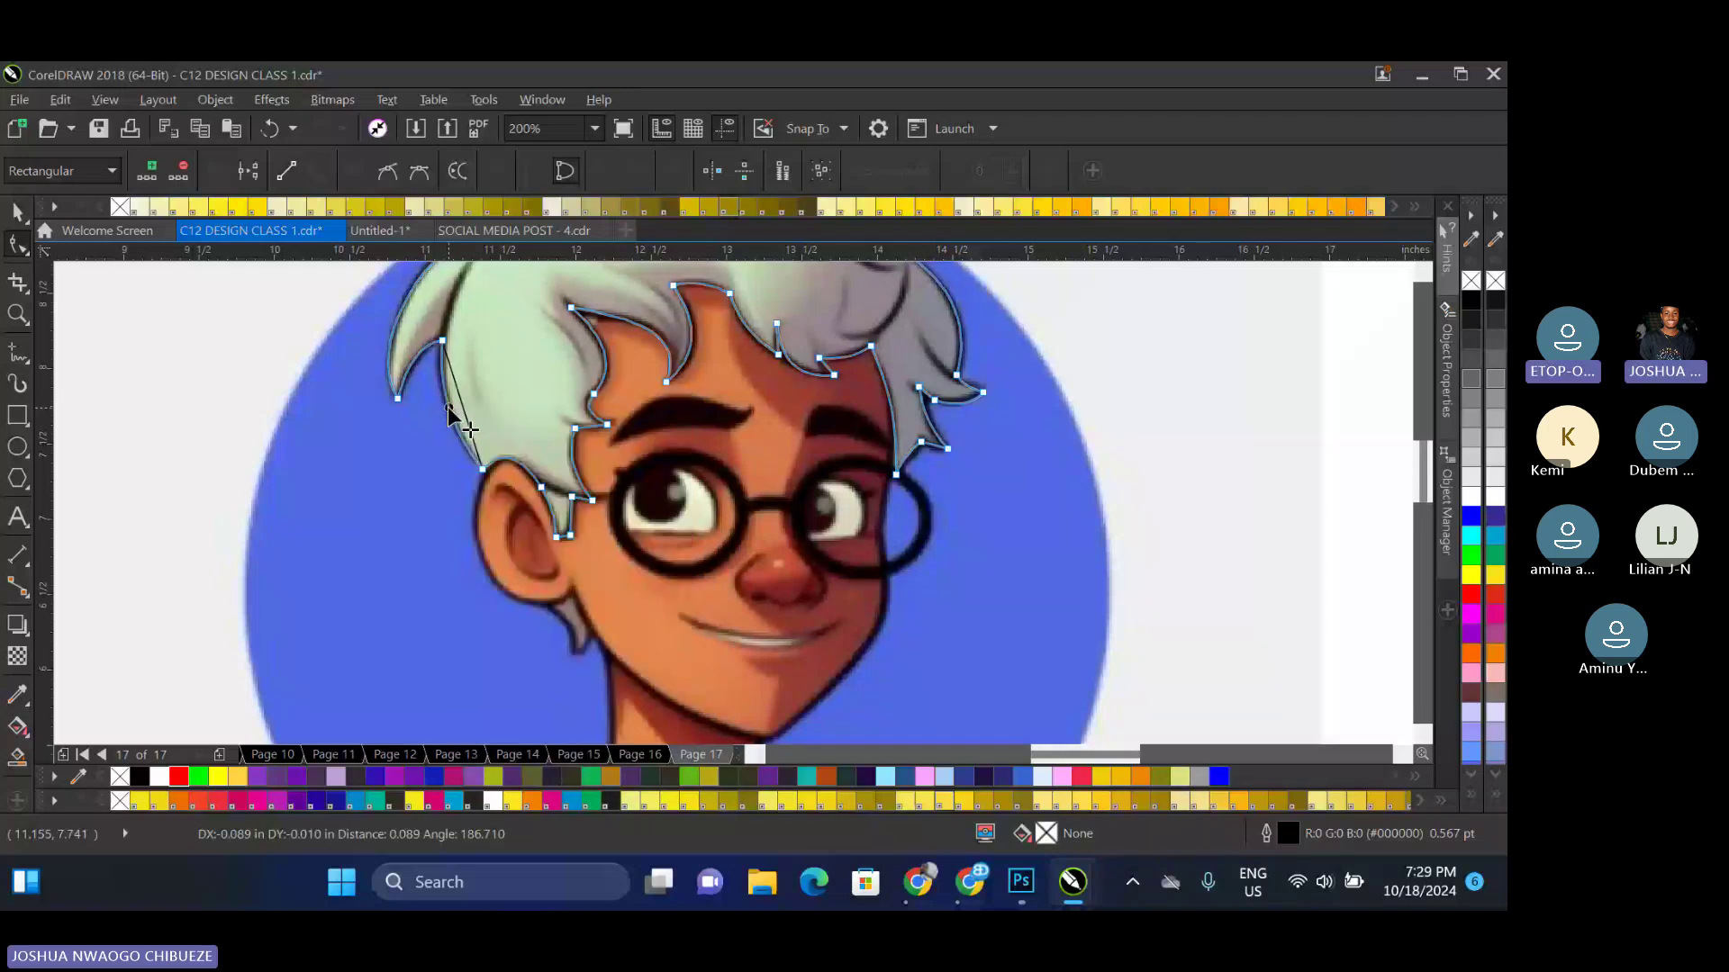
pyautogui.moveTo(461, 405); pyautogui.dragTo(446, 407)
# Finish node editing, select the traced hair curve and give it a 4.0 pt purple outline
pyautogui.scroll(-2, 706, 458)
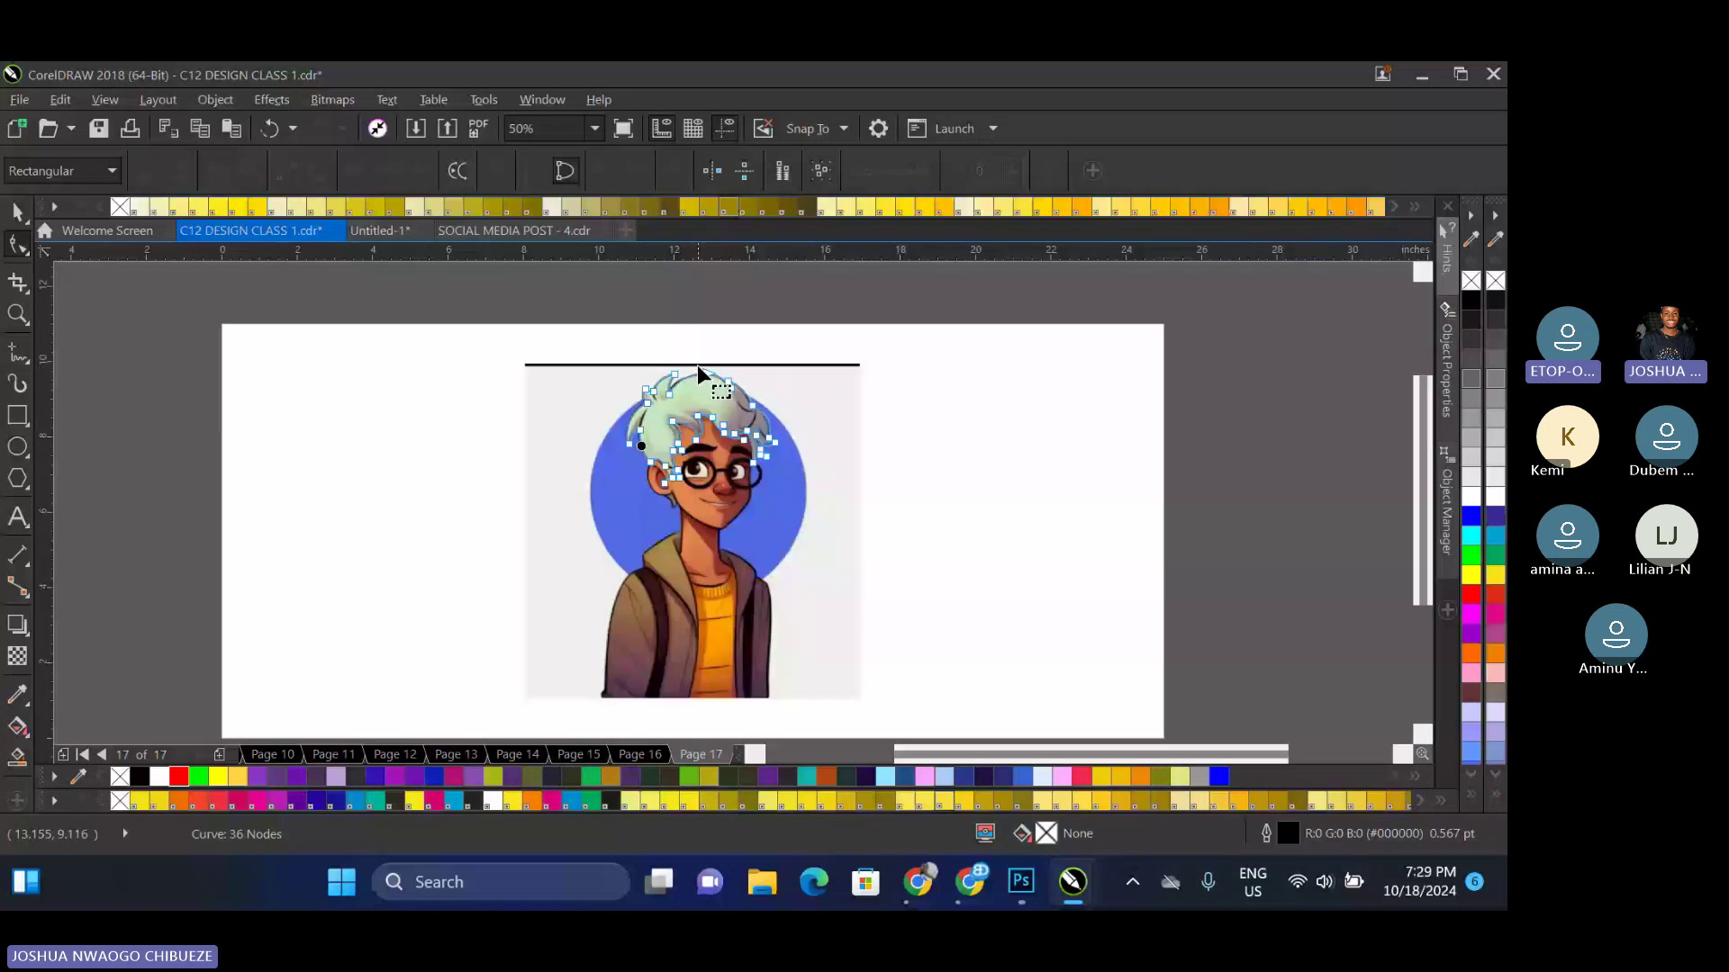
pyautogui.scroll(2, 698, 370)
pyautogui.press('space')
pyautogui.press('Escape')
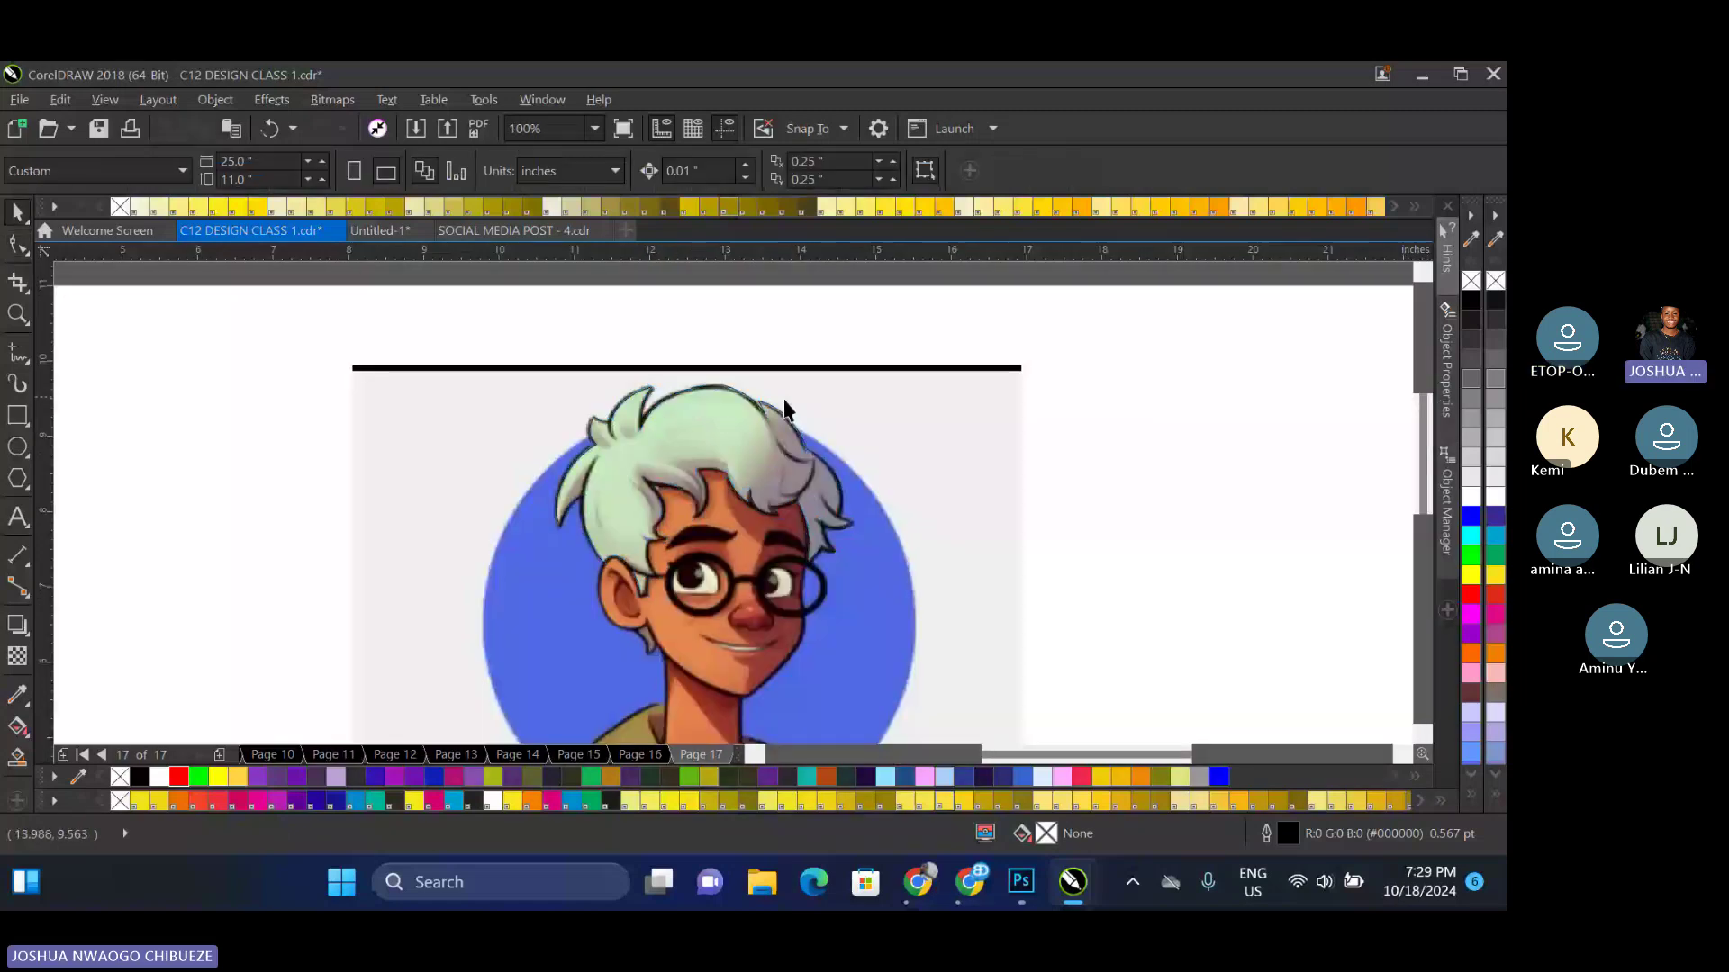
pyautogui.click(784, 410)
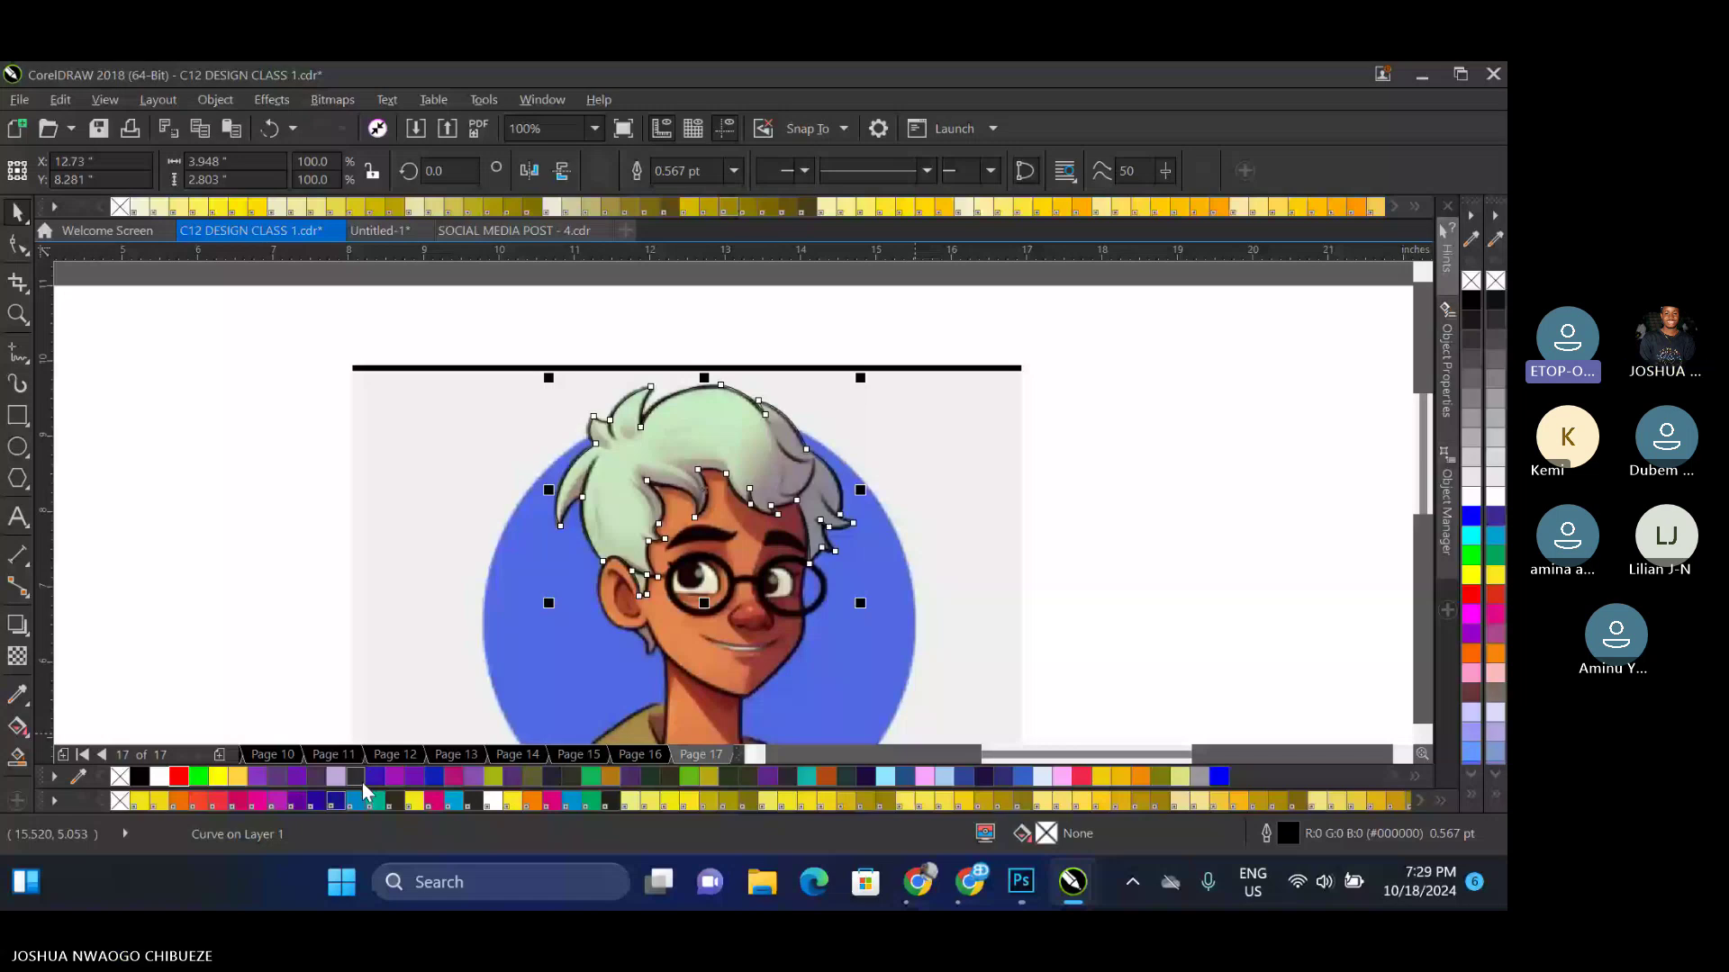
pyautogui.rightClick(394, 776)
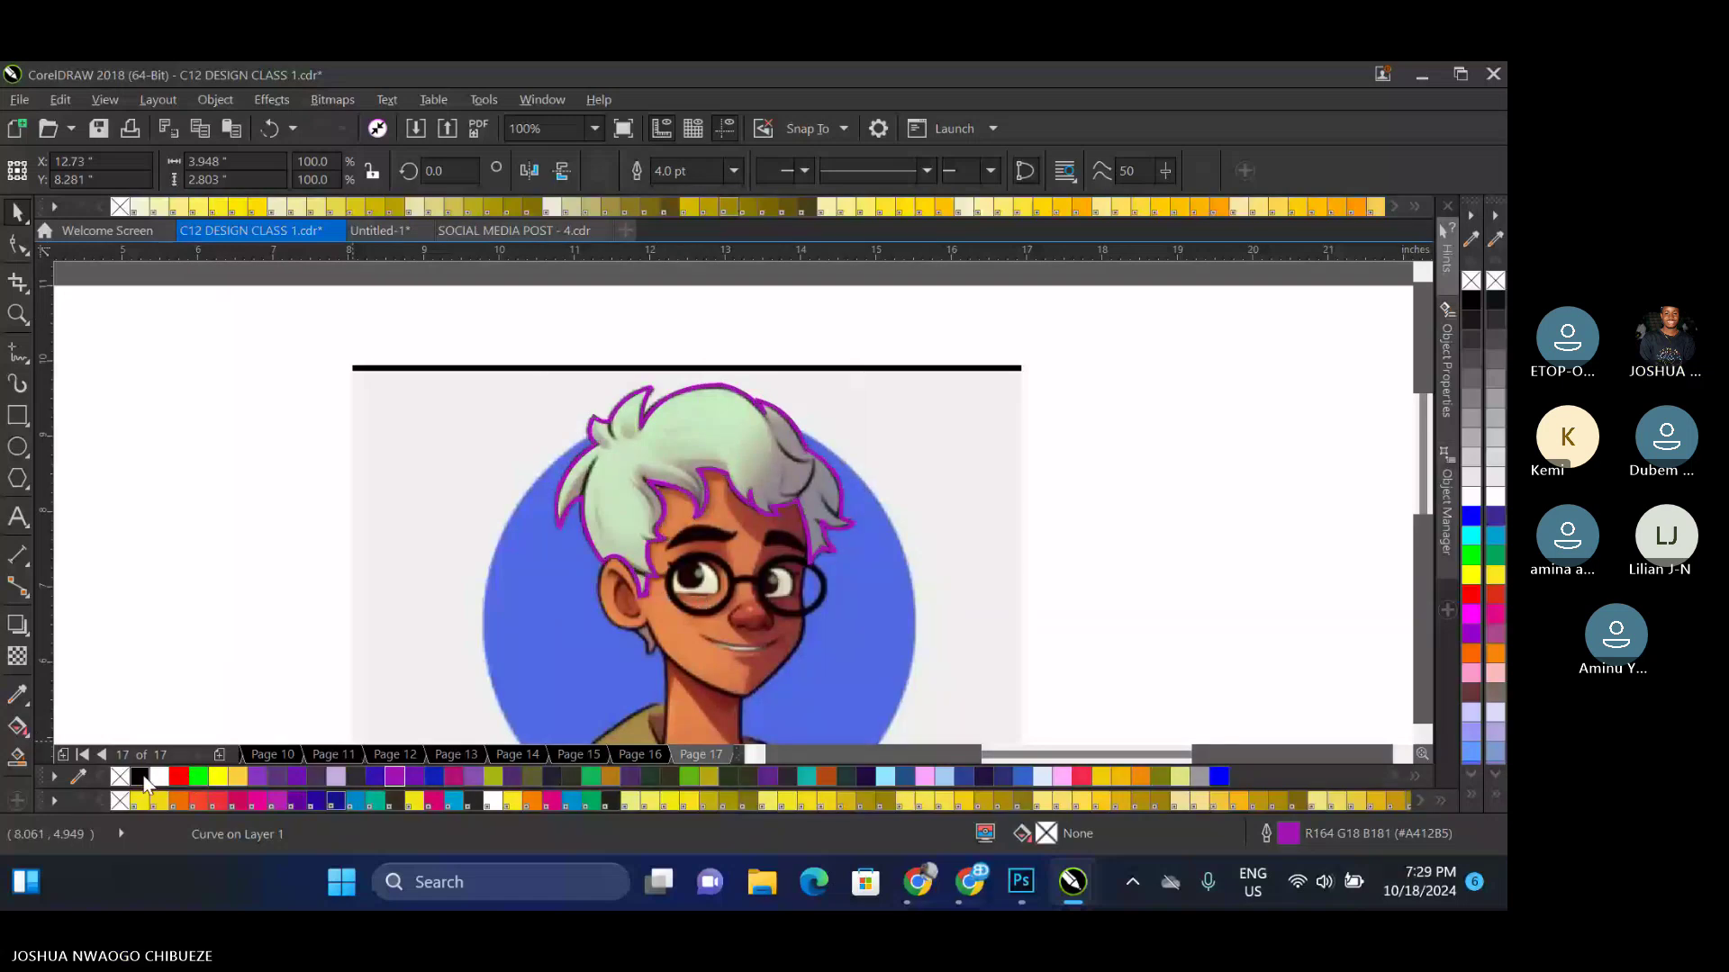
# Recolour the hair curve's outline black, deselect it and inspect the traced hair against the drawing
pyautogui.press('Escape')
pyautogui.scroll(2, 693, 500)
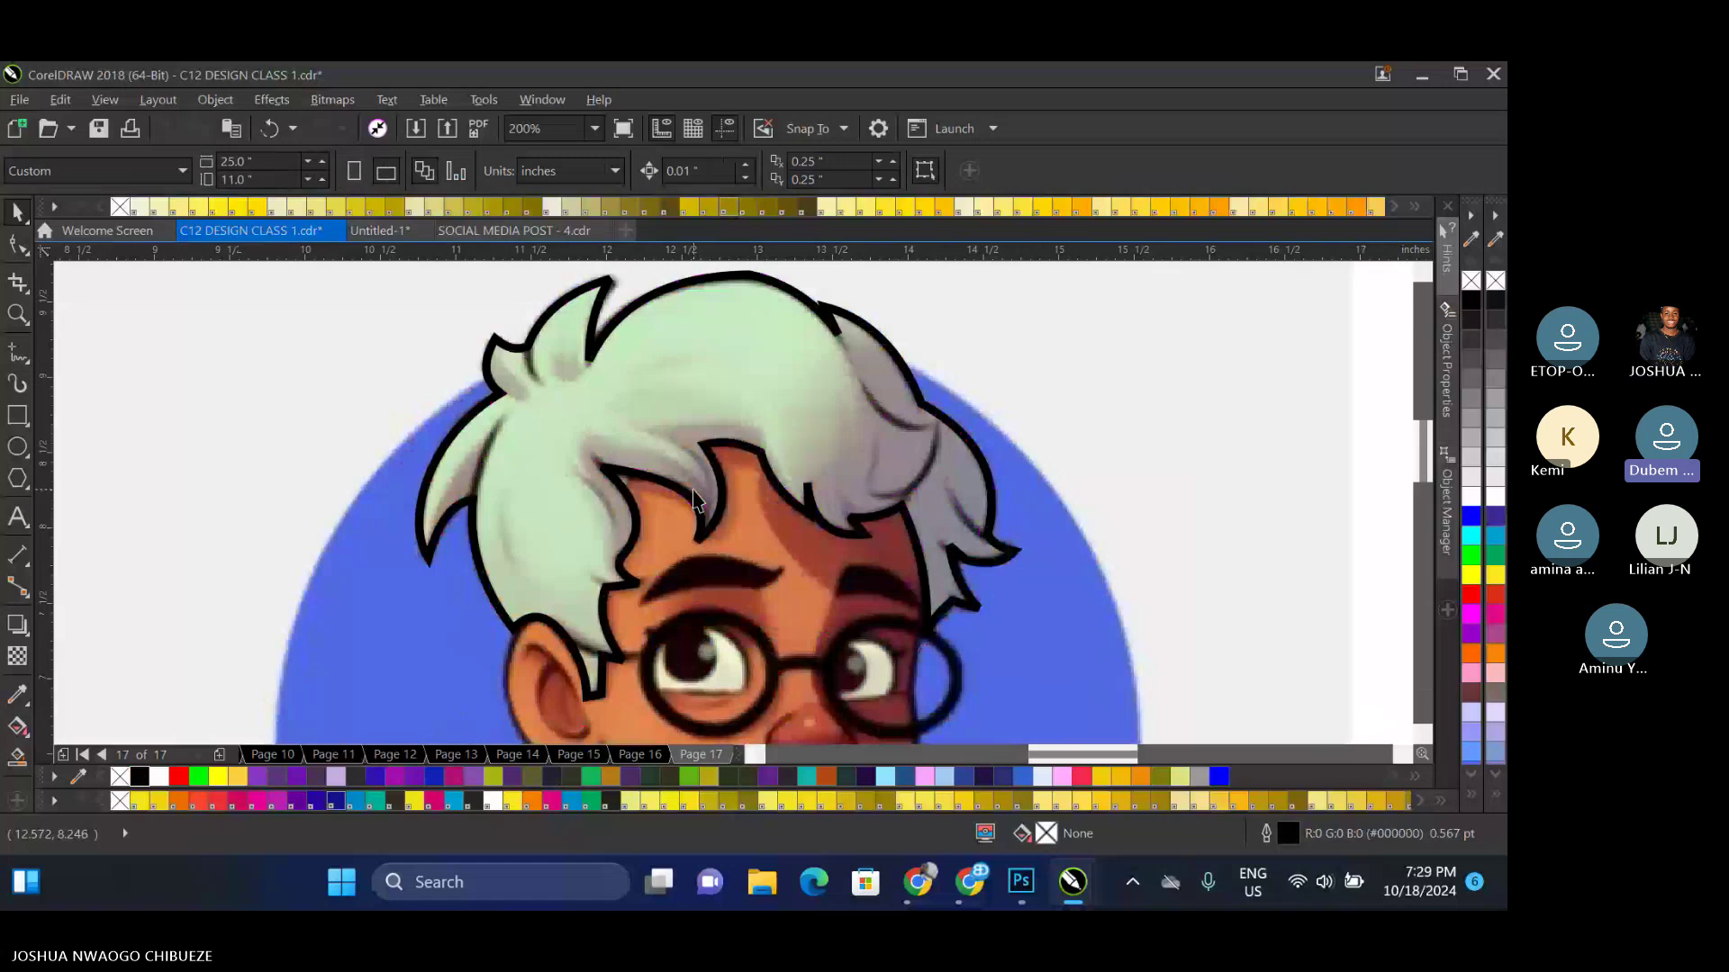
pyautogui.scroll(-2, 780, 369)
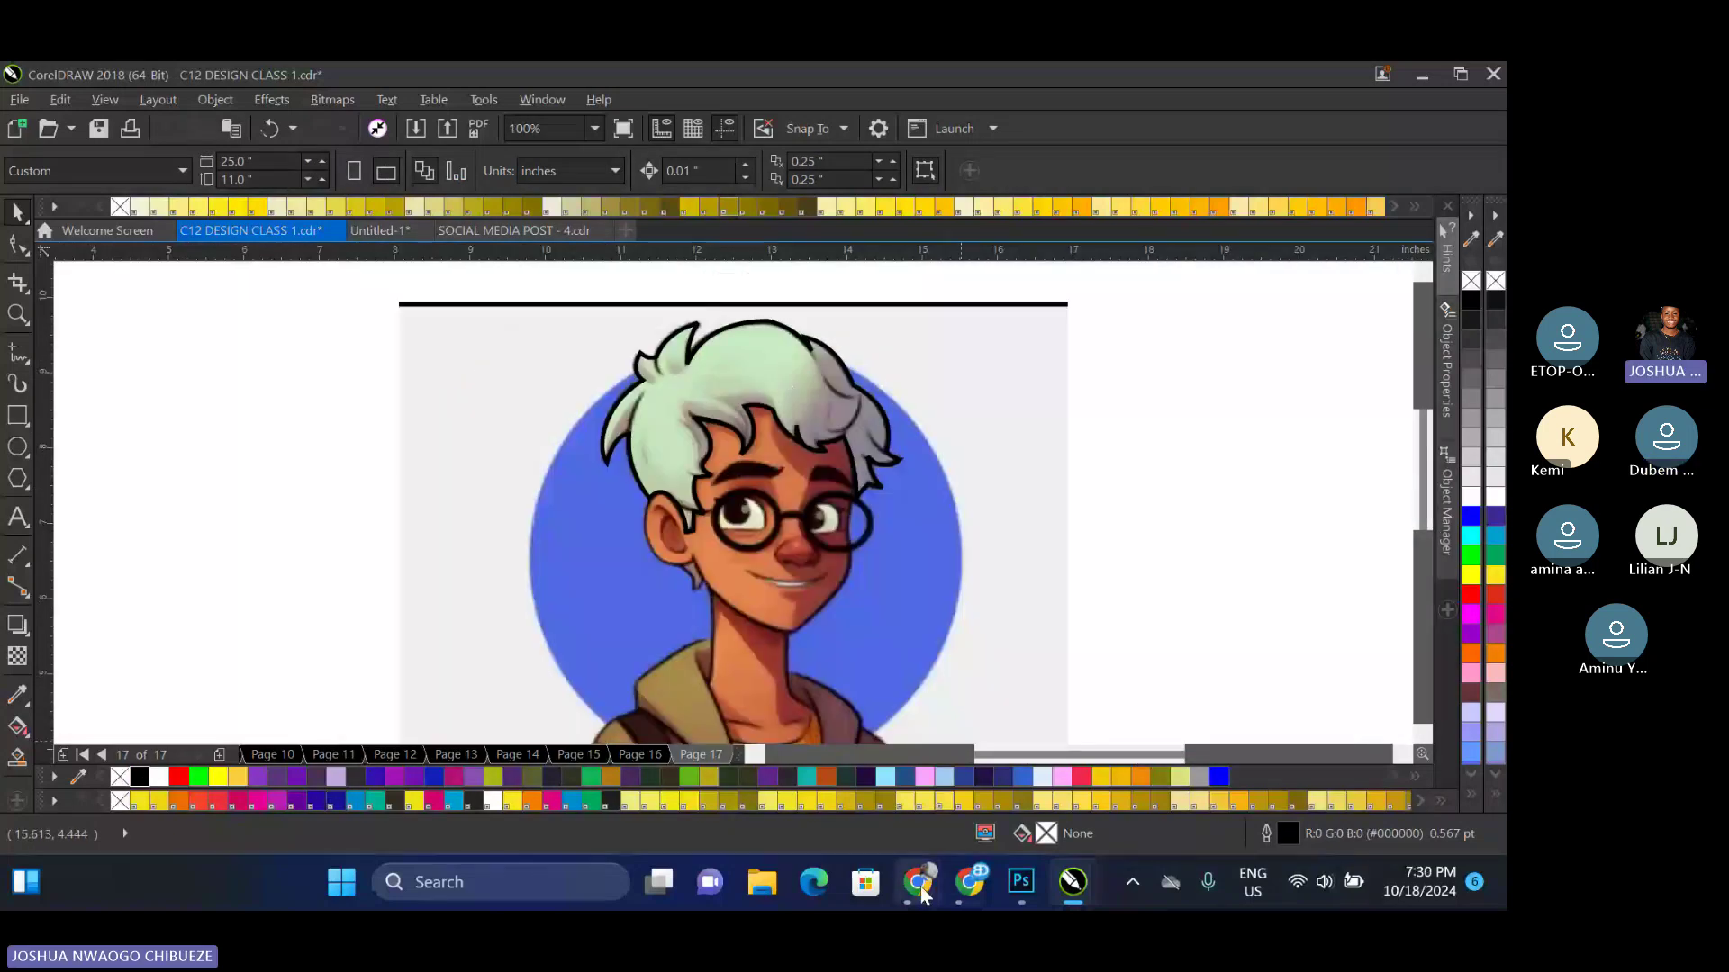
# Switch to the Chrome window with the Teams class meeting and bring up its chat
pyautogui.moveTo(923, 894)
pyautogui.click(882, 775)
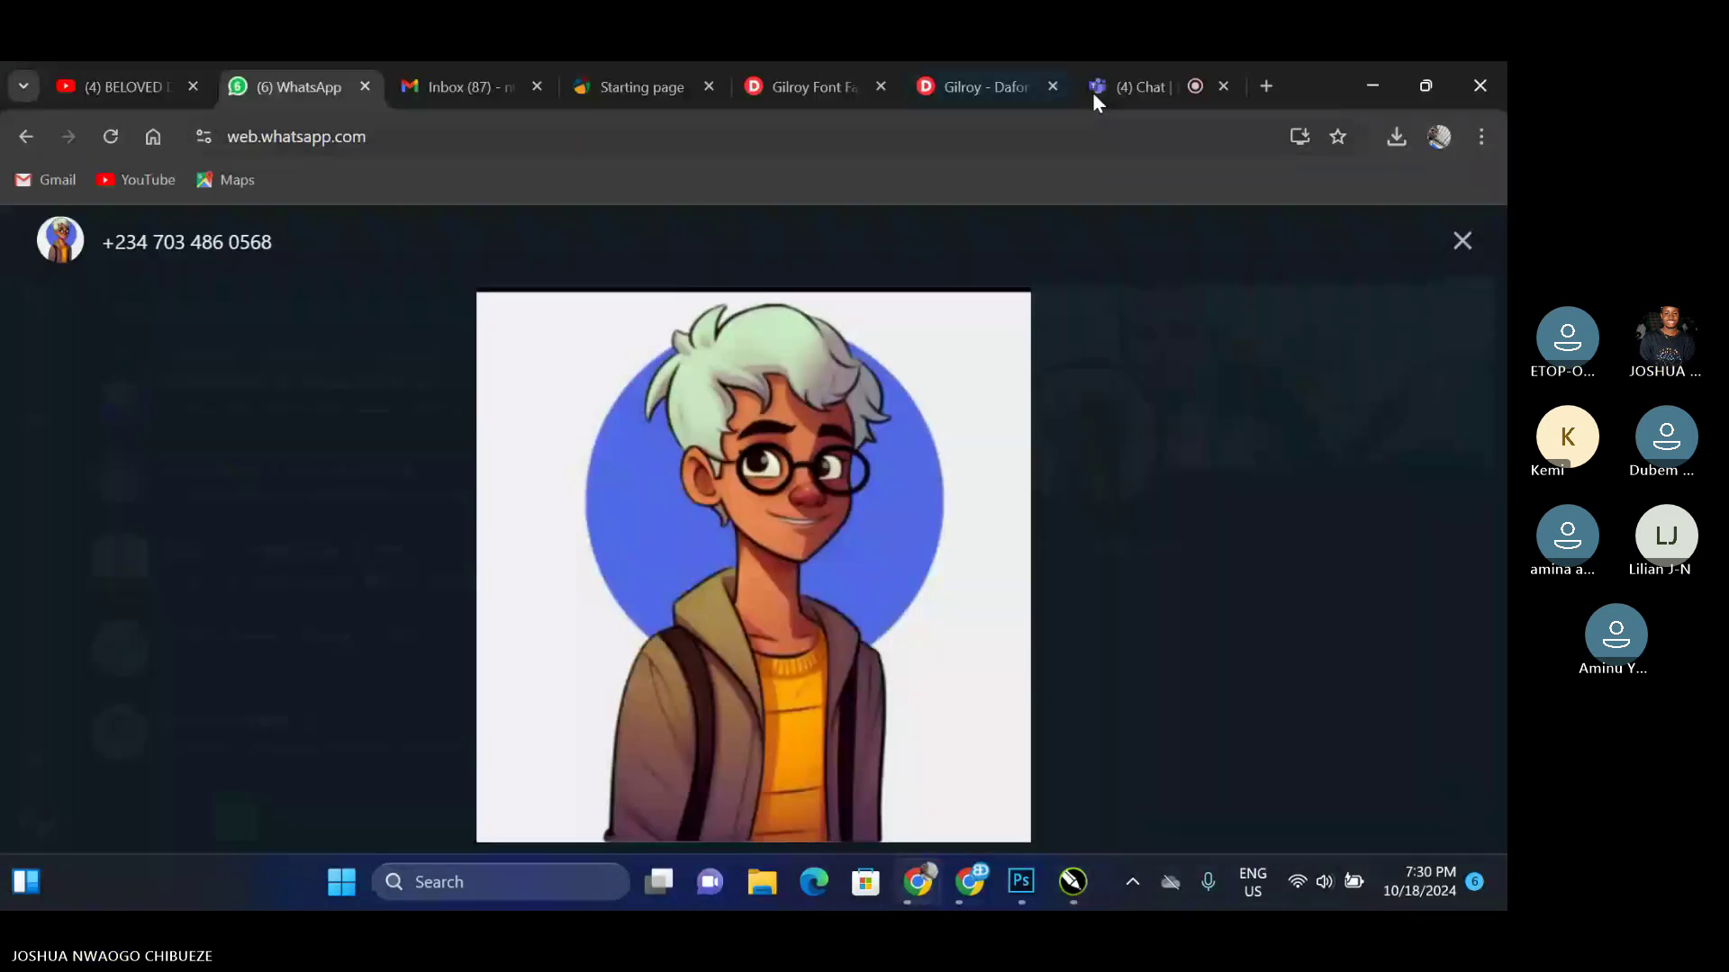
pyautogui.click(1093, 92)
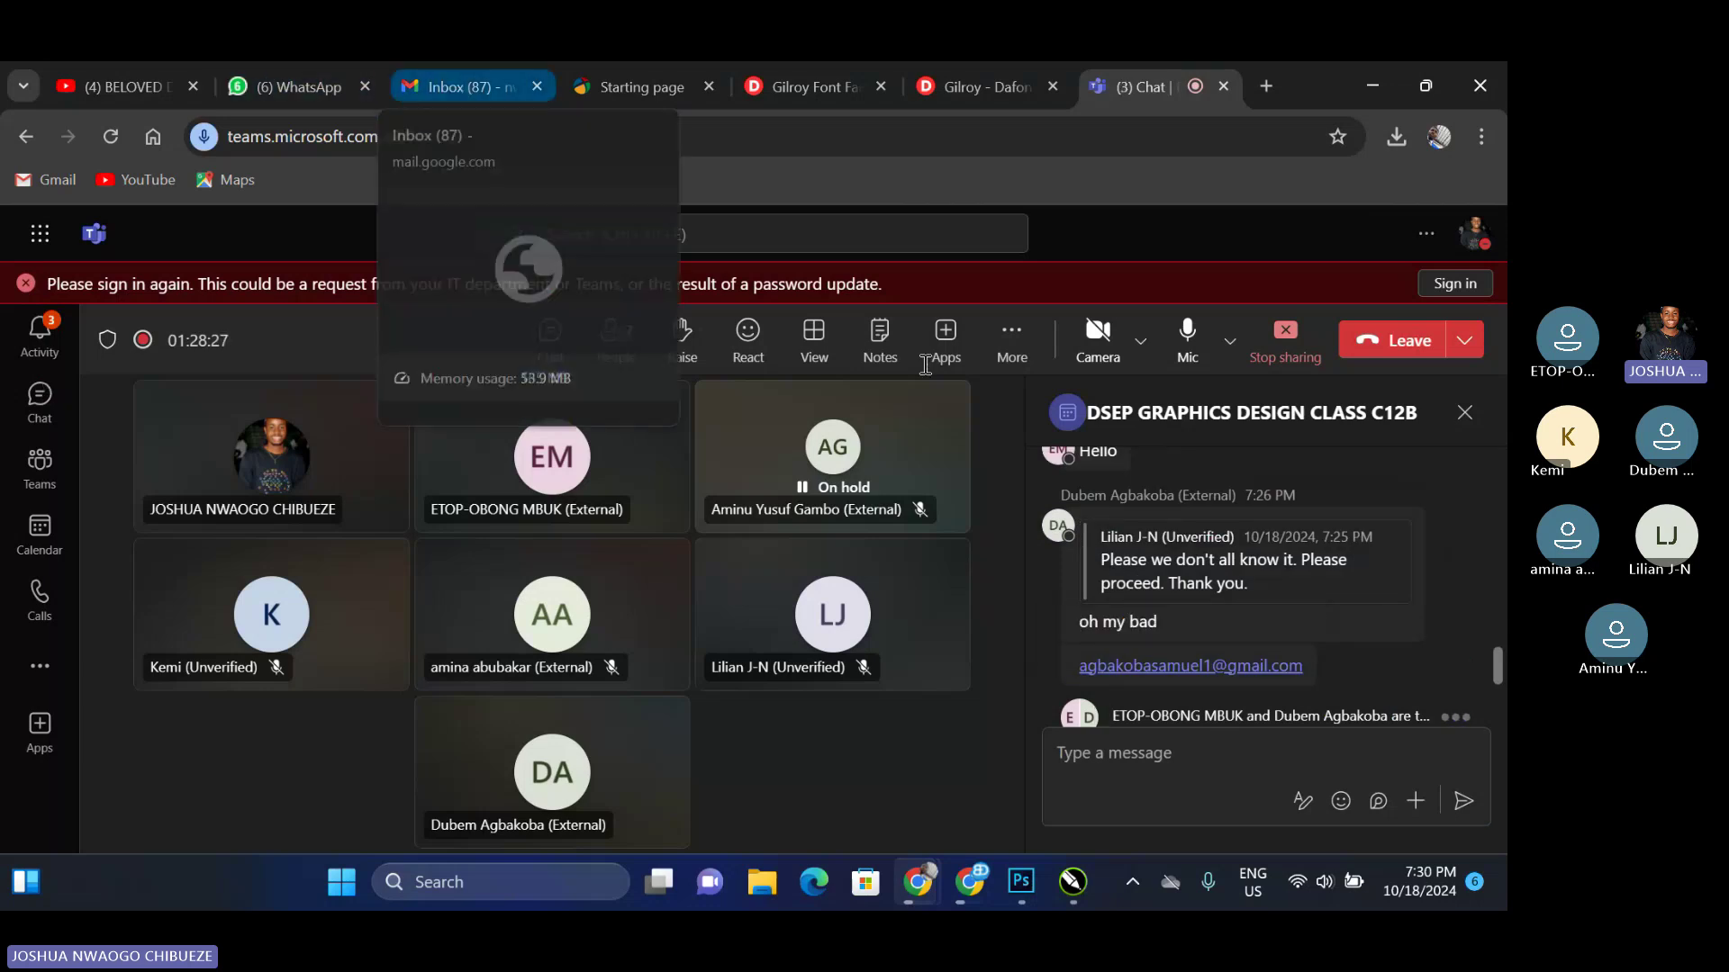
# Switch to Gmail in the other Chrome window and start forwarding the COREL DRAW 2018 FILE message with CGS2018_PRGM.zip attached
pyautogui.moveTo(1072, 866)
pyautogui.click(970, 882)
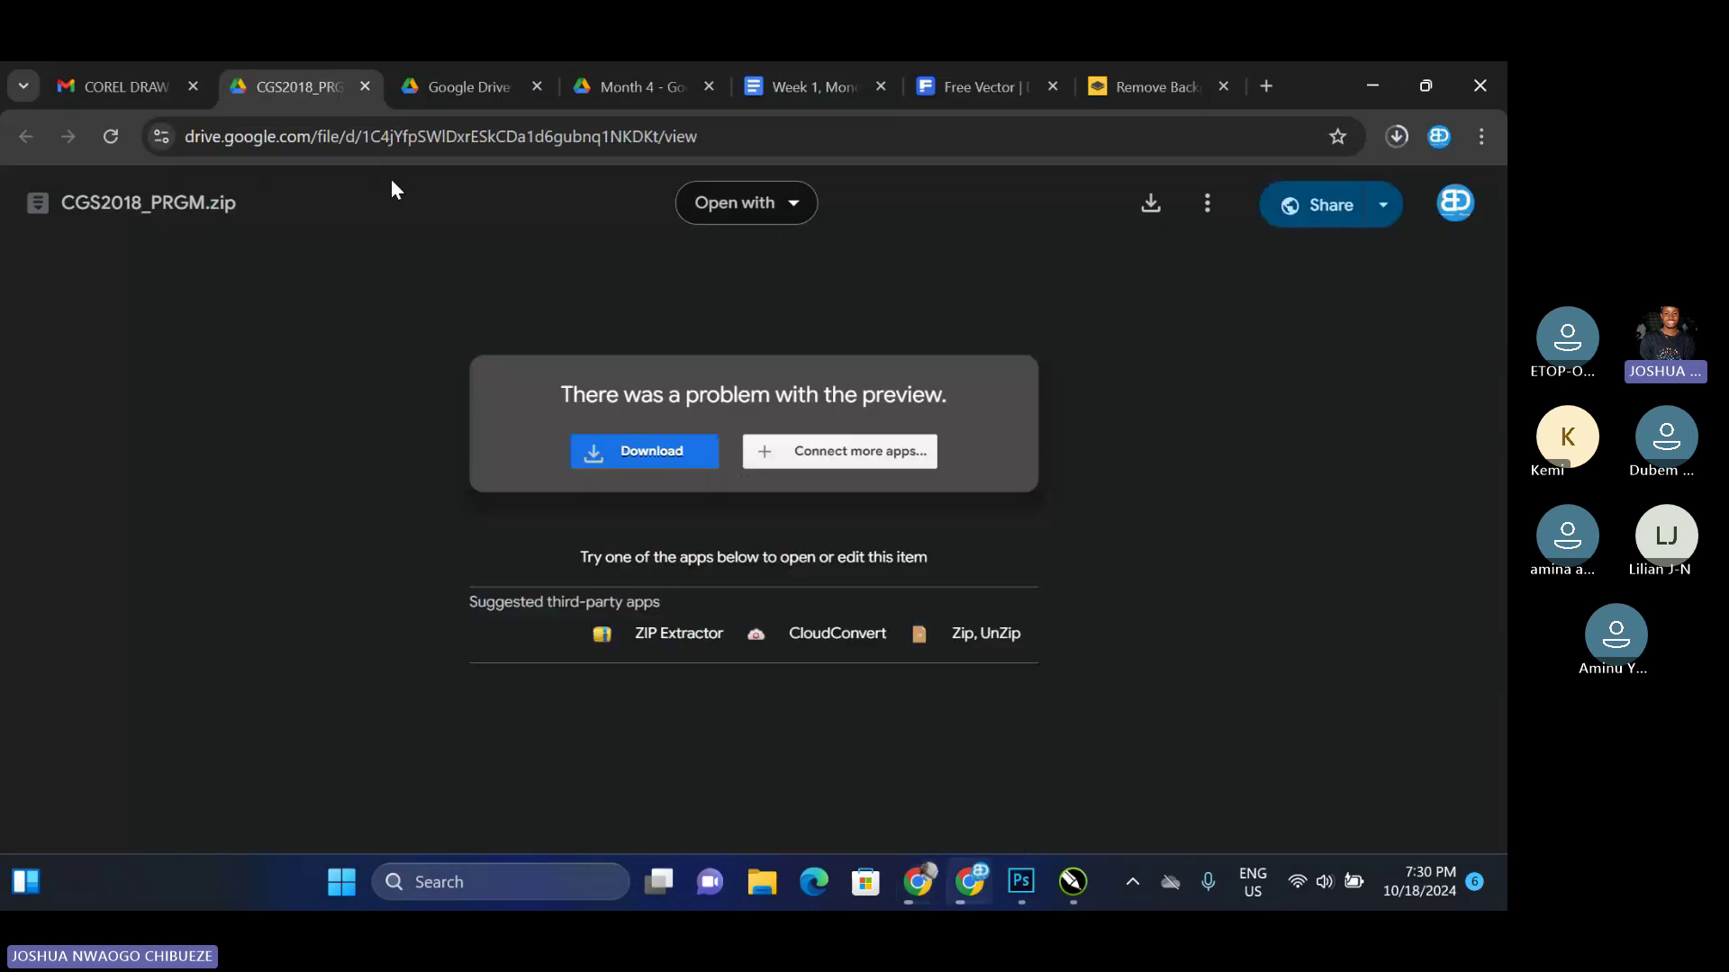
pyautogui.click(122, 85)
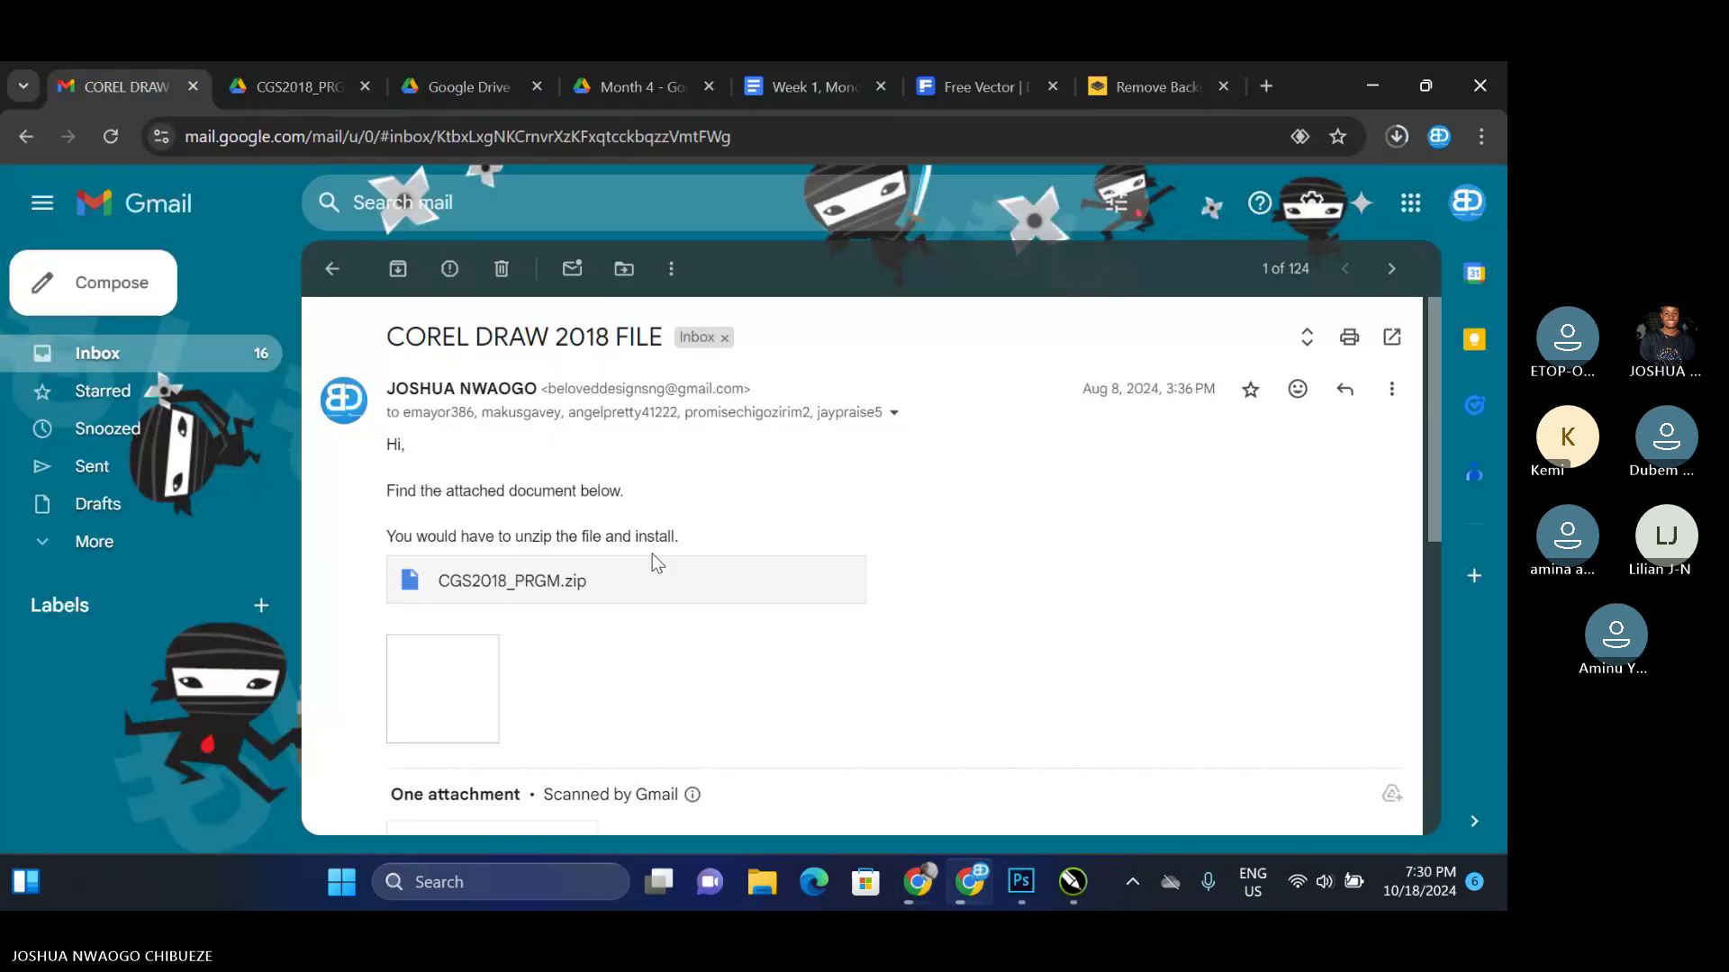
pyautogui.click(1391, 388)
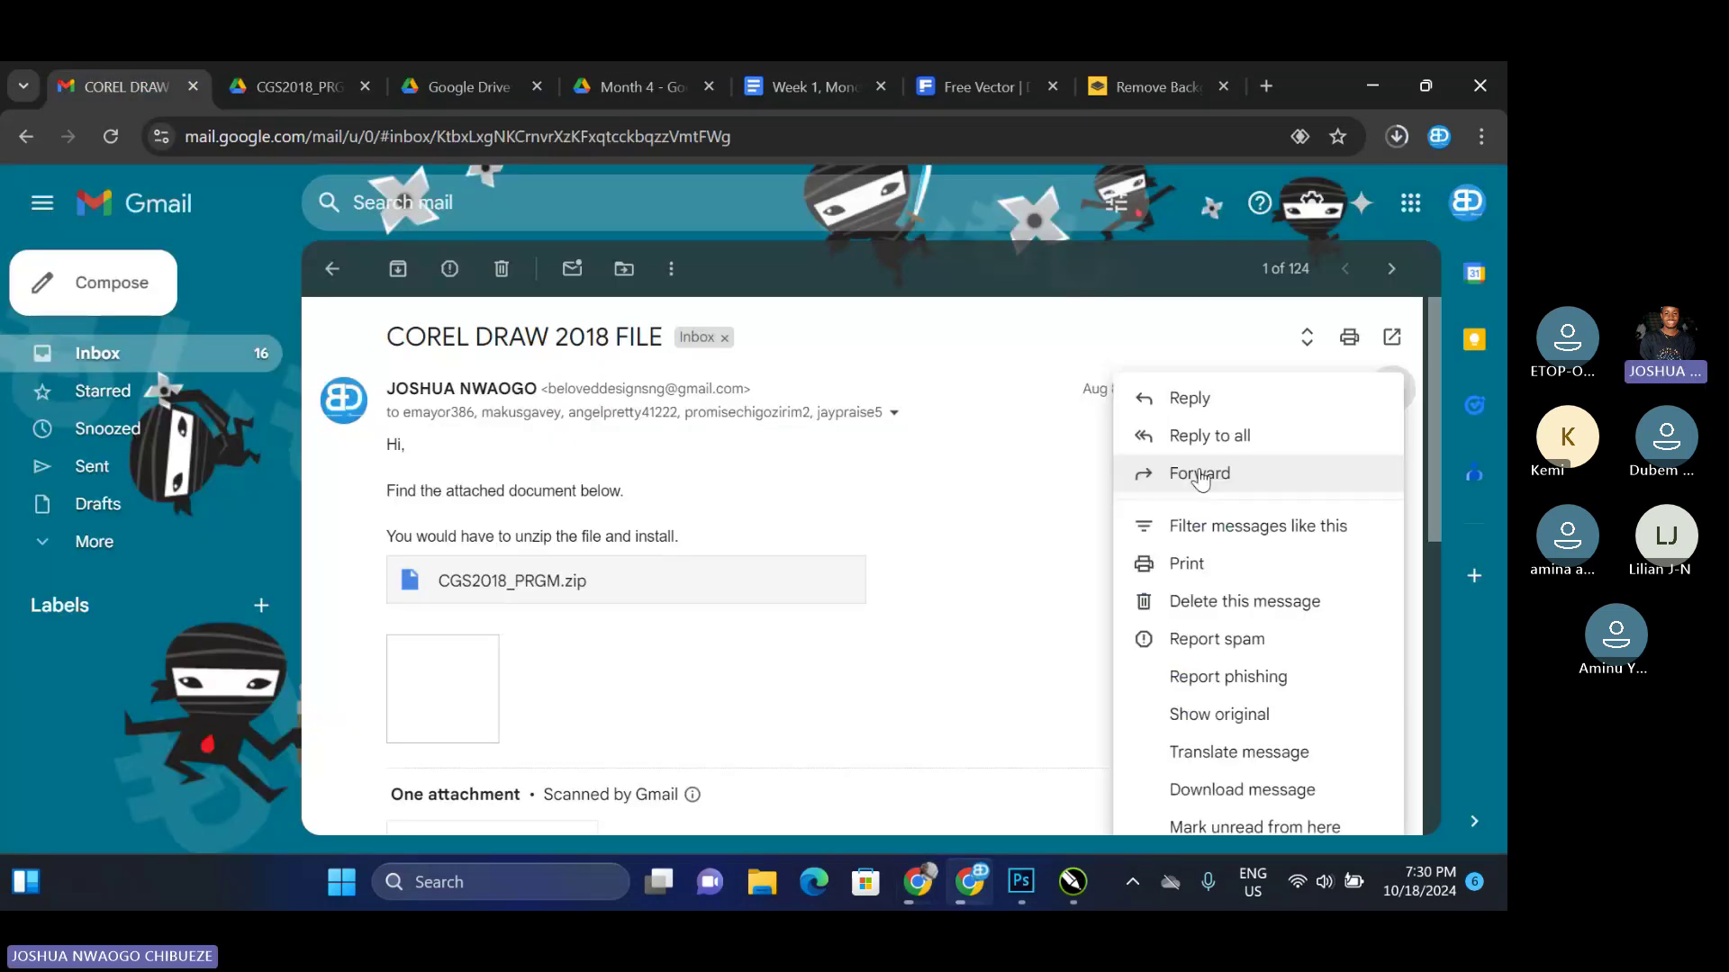
pyautogui.click(1200, 474)
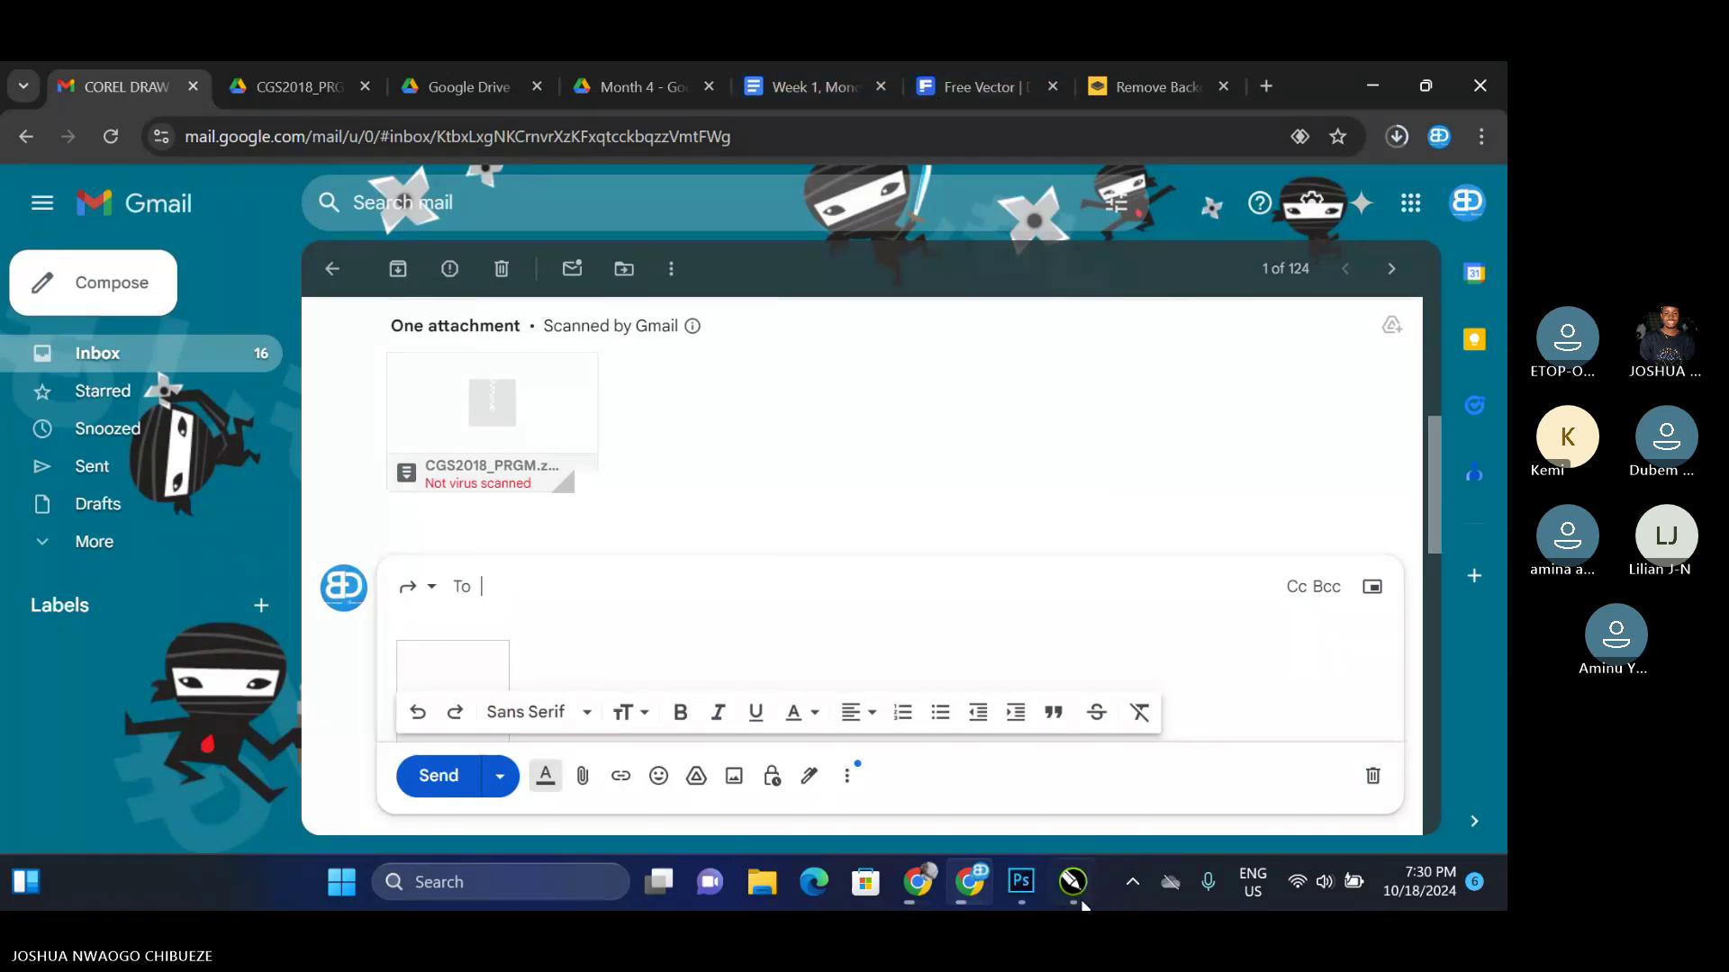
# Copy the first participant's e-mail address from the Teams chat and add it as recipient of the forwarded Gmail message
pyautogui.moveTo(969, 882)
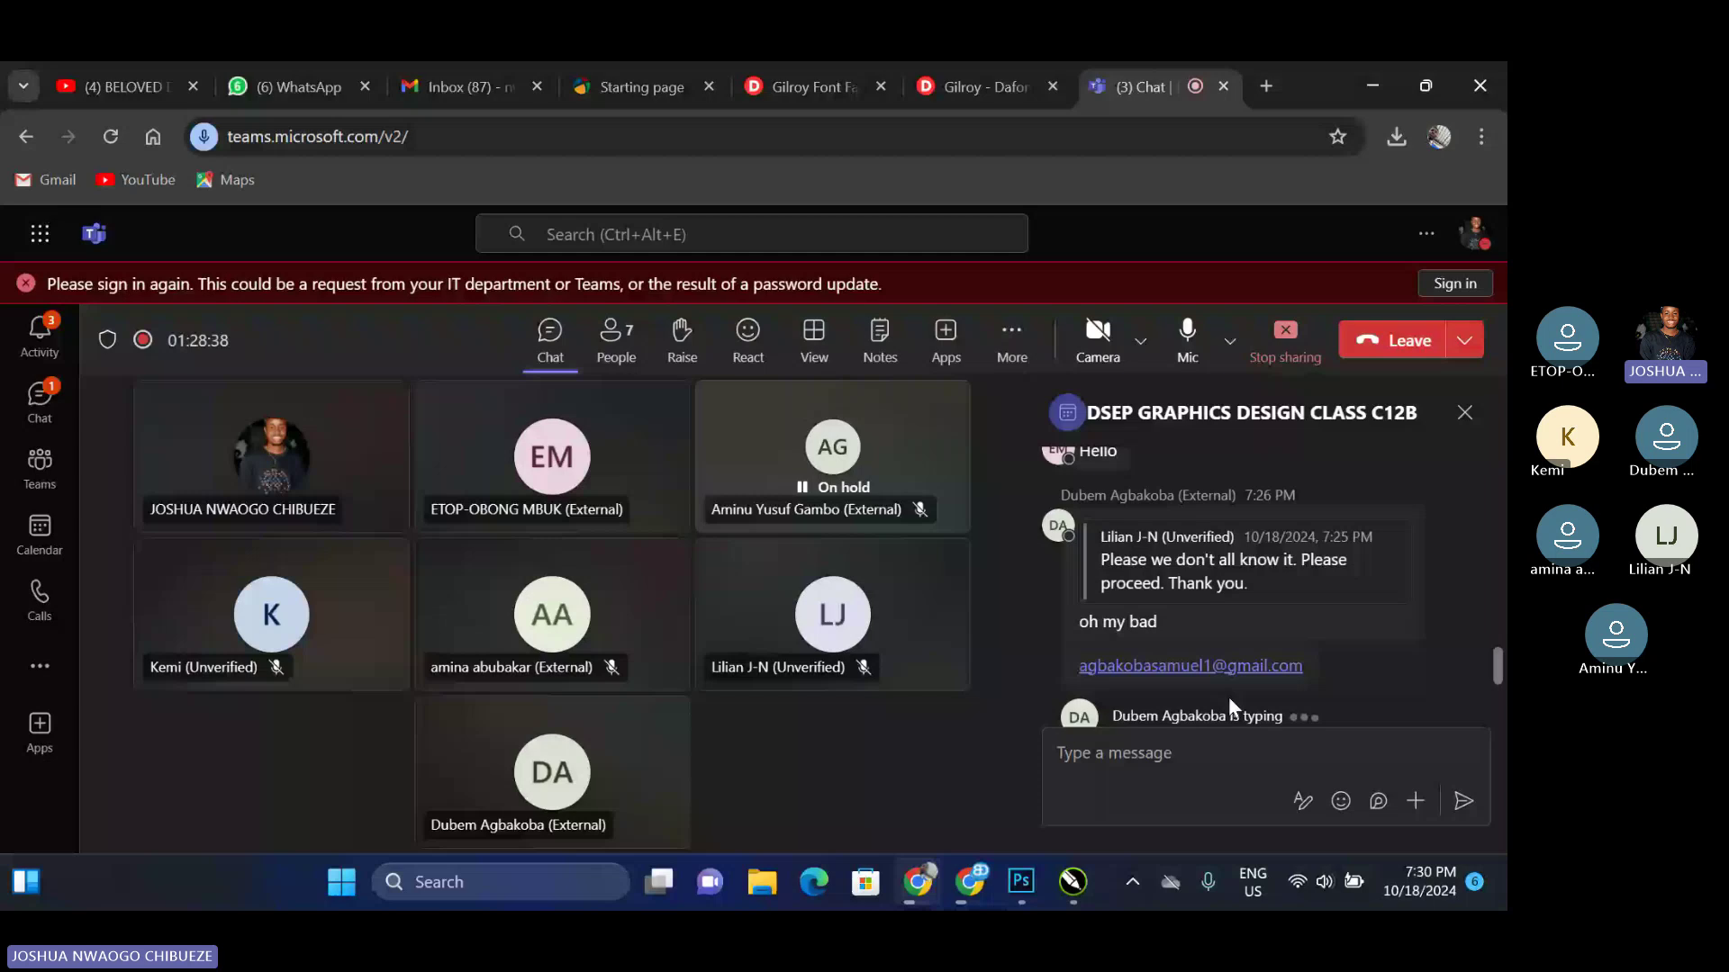
pyautogui.click(828, 779)
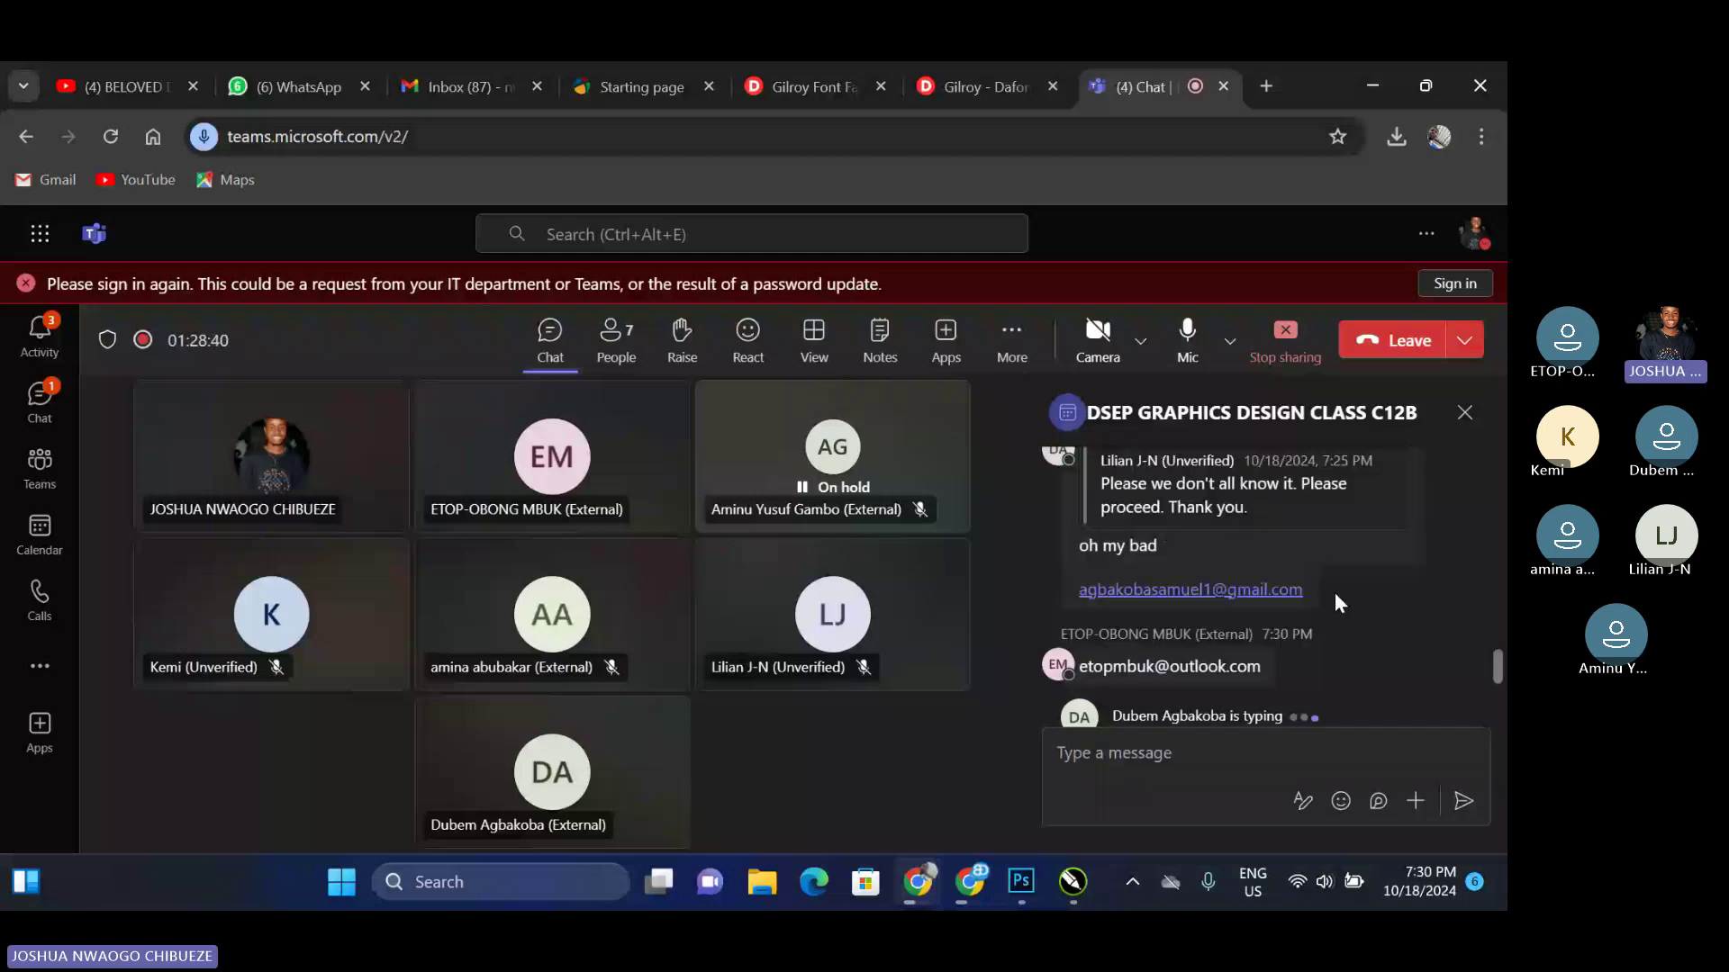
pyautogui.moveTo(1321, 587); pyautogui.dragTo(1075, 587)
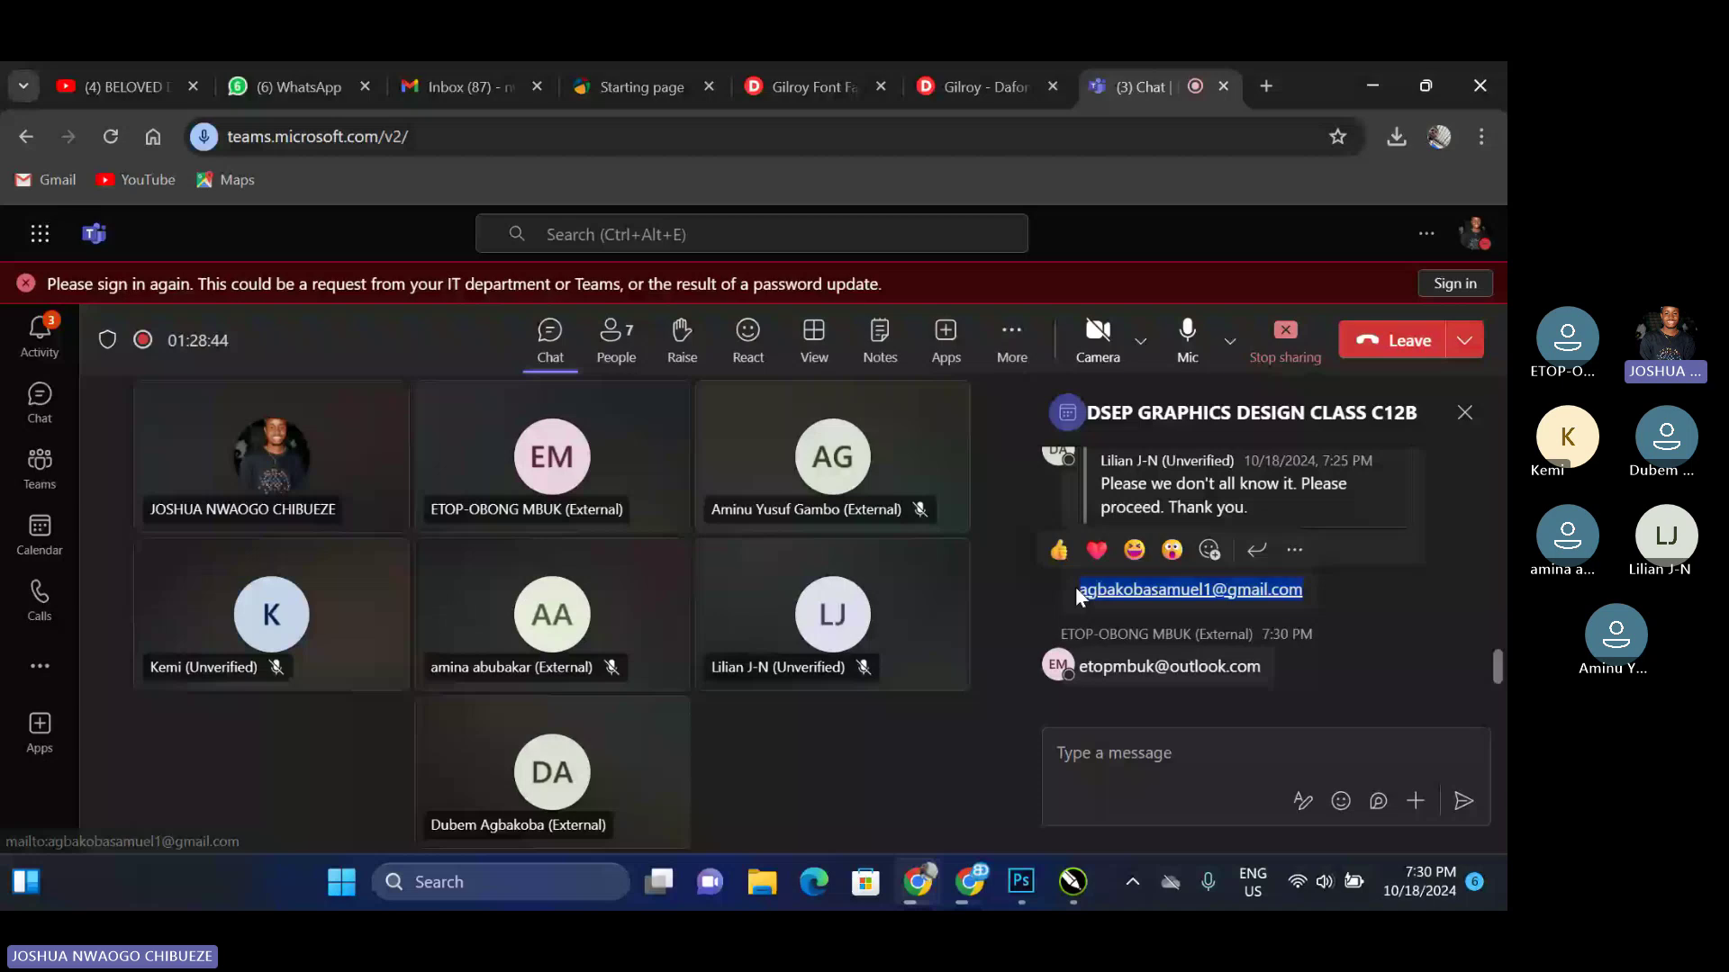
pyautogui.click(951, 880)
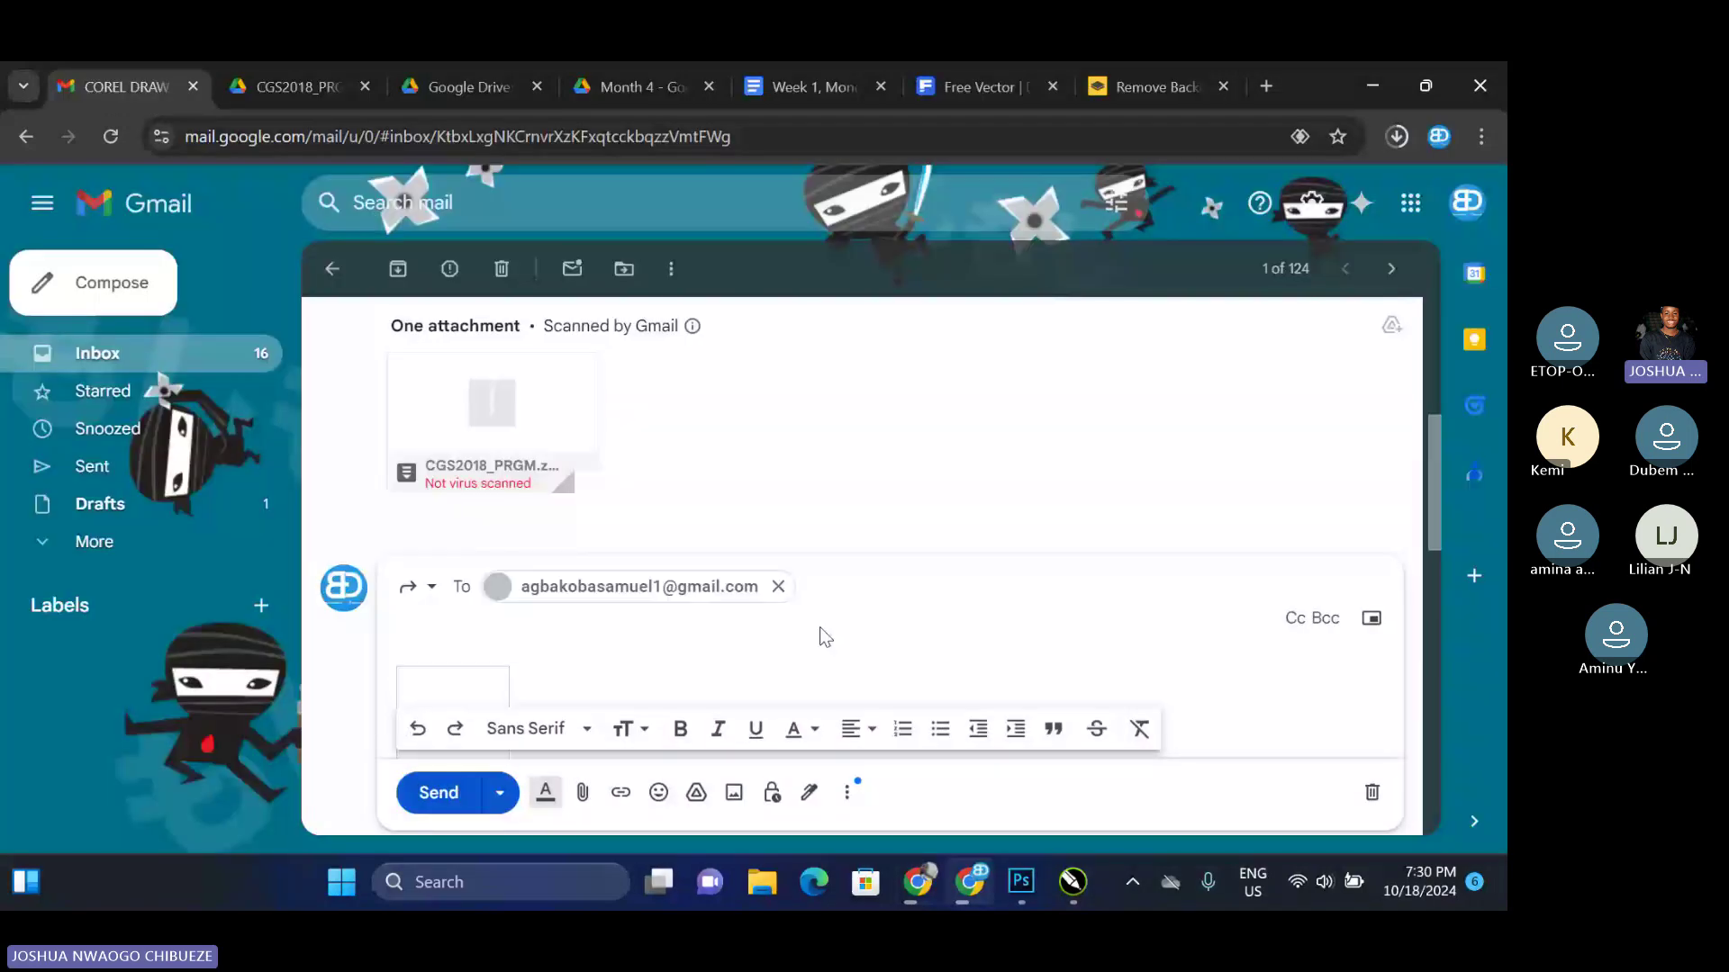
# Add the second participant's e-mail address from the Teams chat as a recipient, and send the forward, checking its sent copy
pyautogui.click(916, 883)
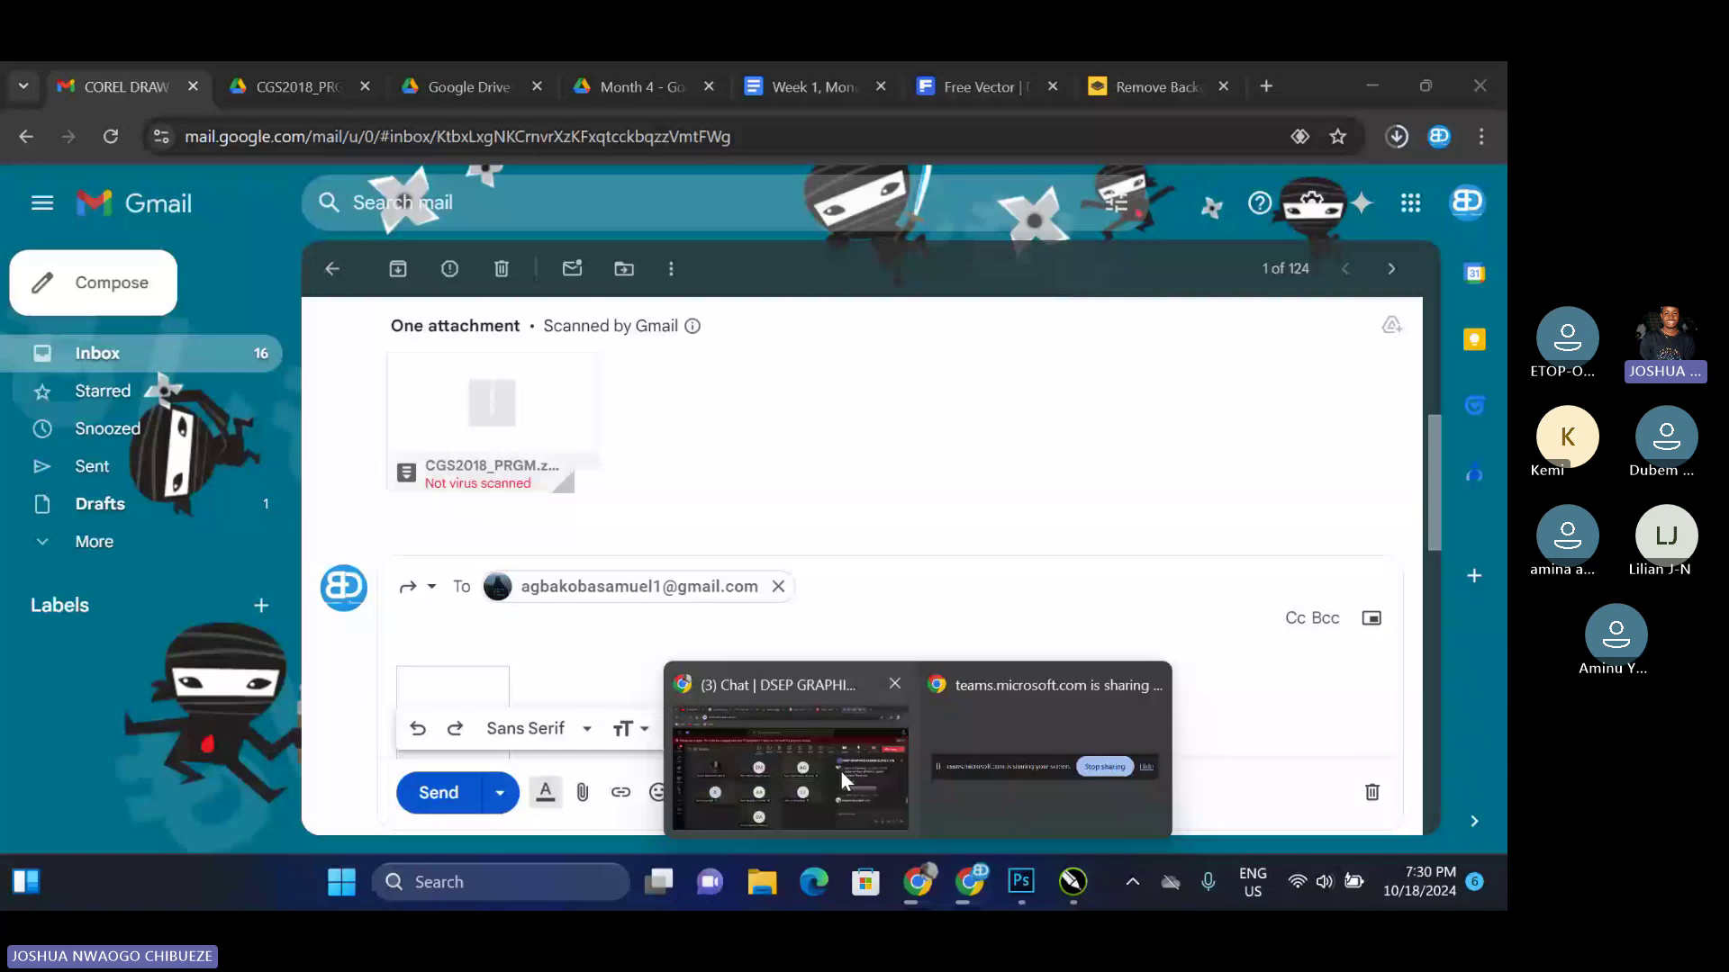
pyautogui.click(840, 770)
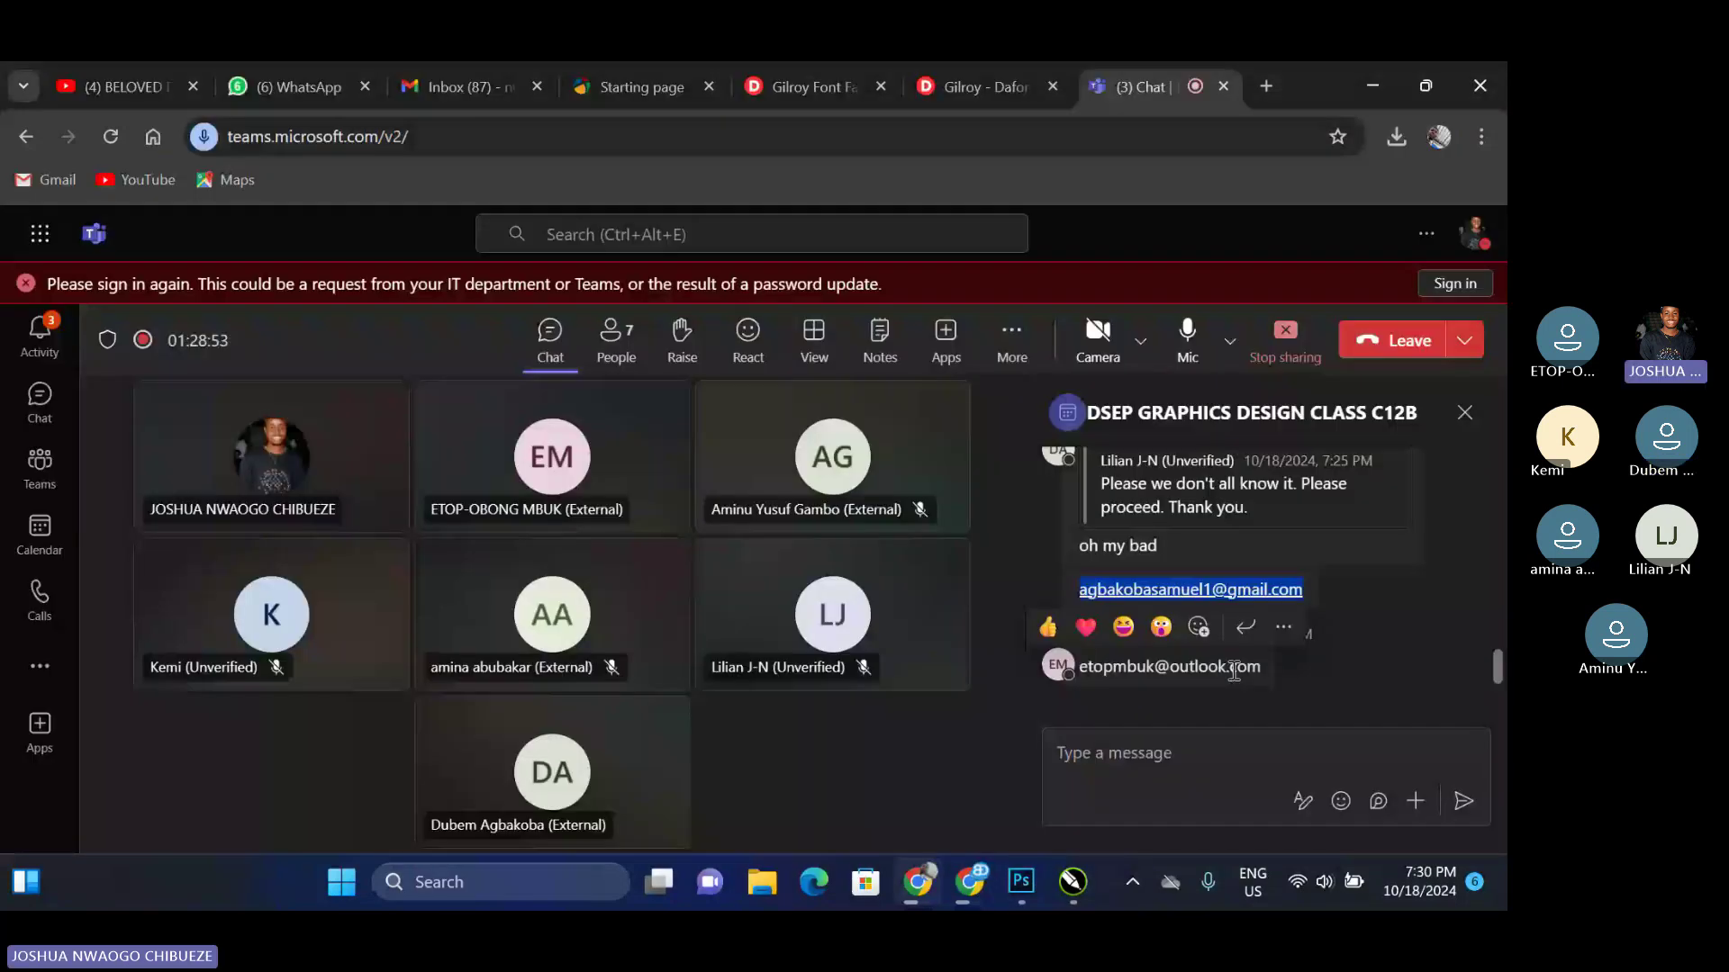
pyautogui.moveTo(1233, 672); pyautogui.dragTo(1080, 671)
pyautogui.hotkey('ctrl', 'c')
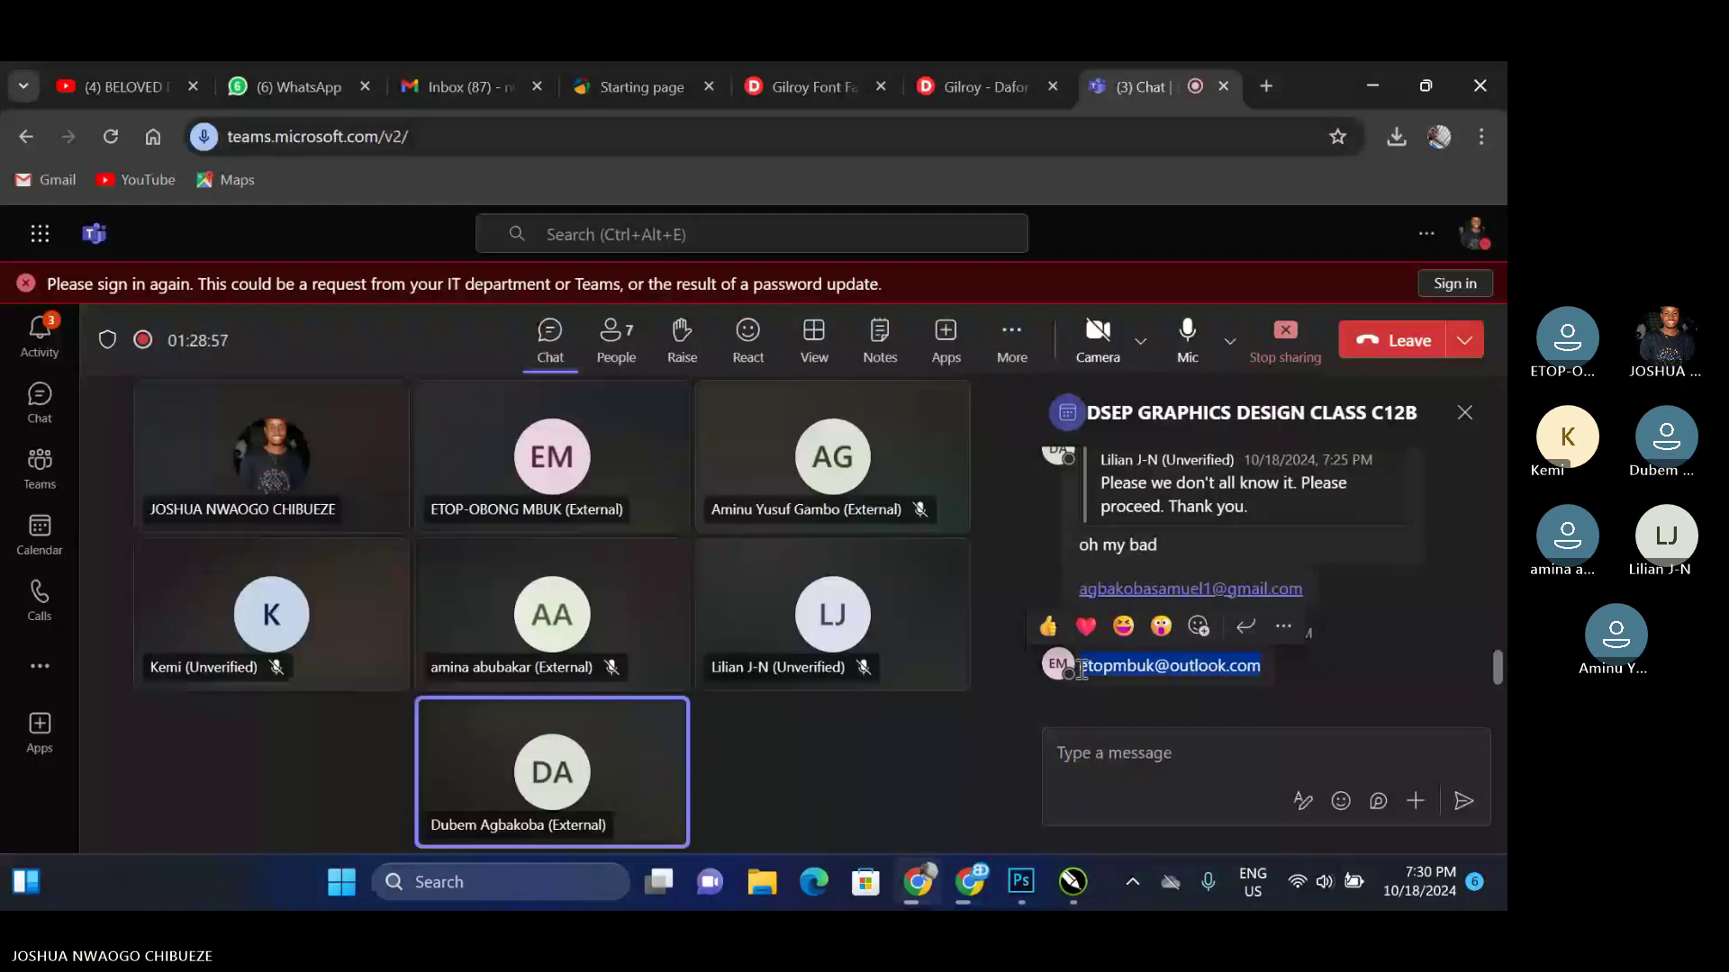
pyautogui.moveTo(991, 875)
pyautogui.click(1319, 756)
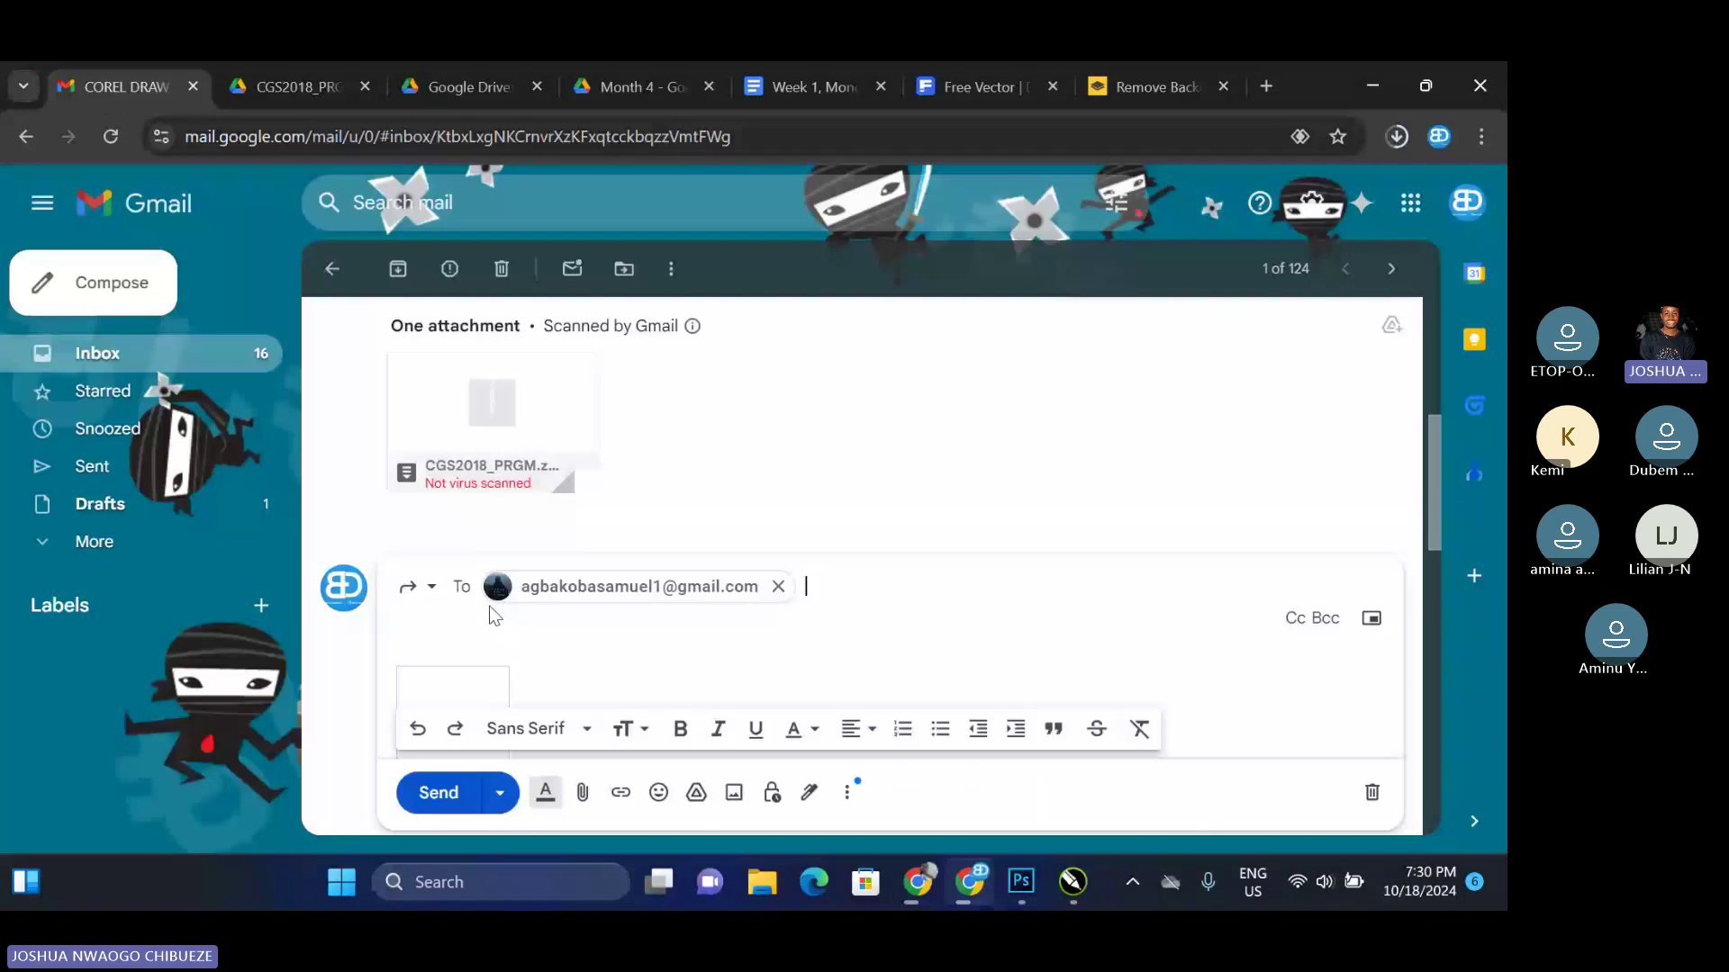
pyautogui.hotkey('ctrl', 'v')
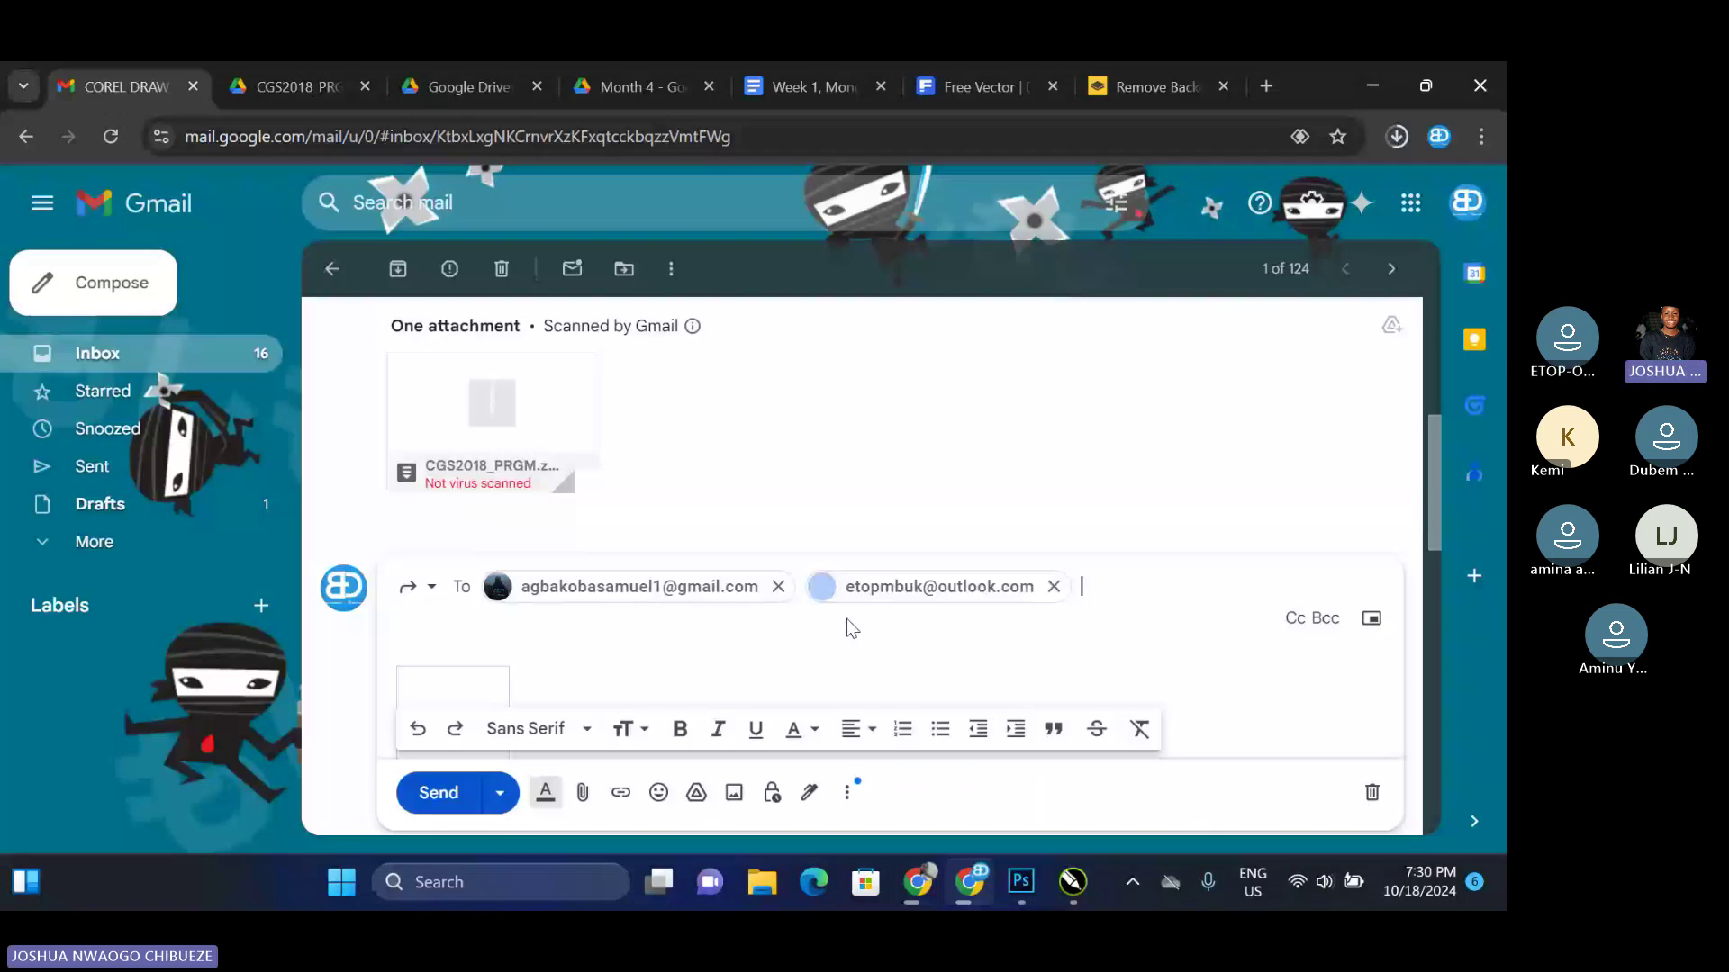
pyautogui.hotkey('ctrl', 'Return')
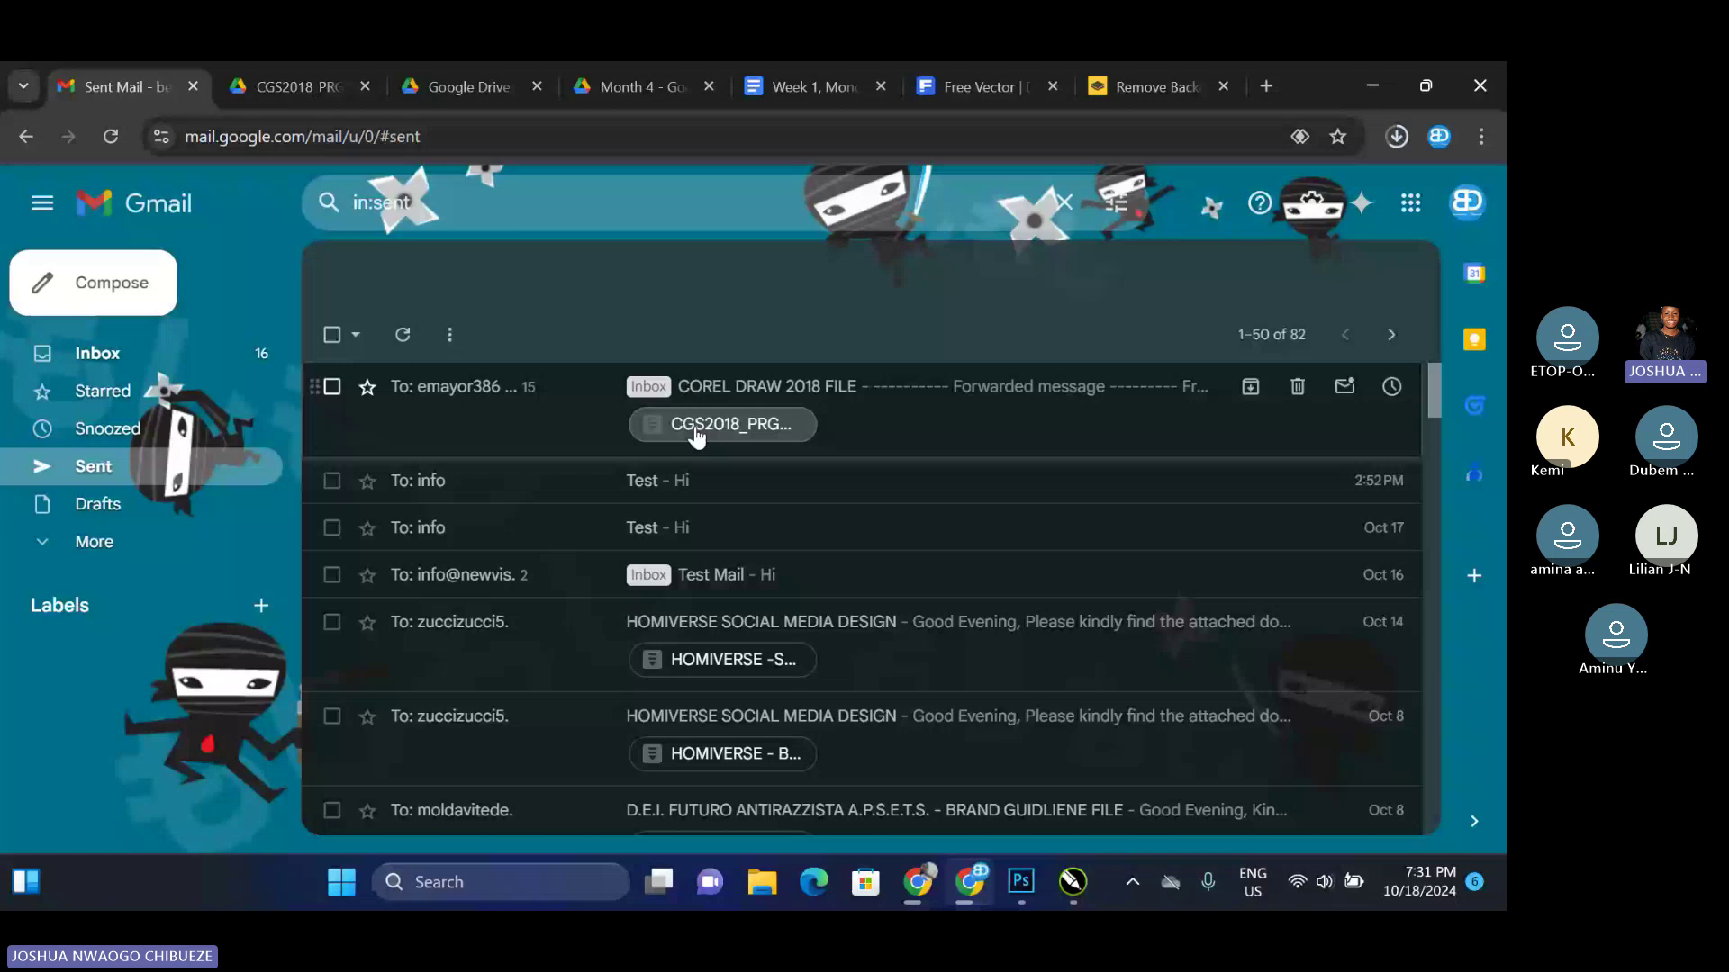
pyautogui.click(697, 436)
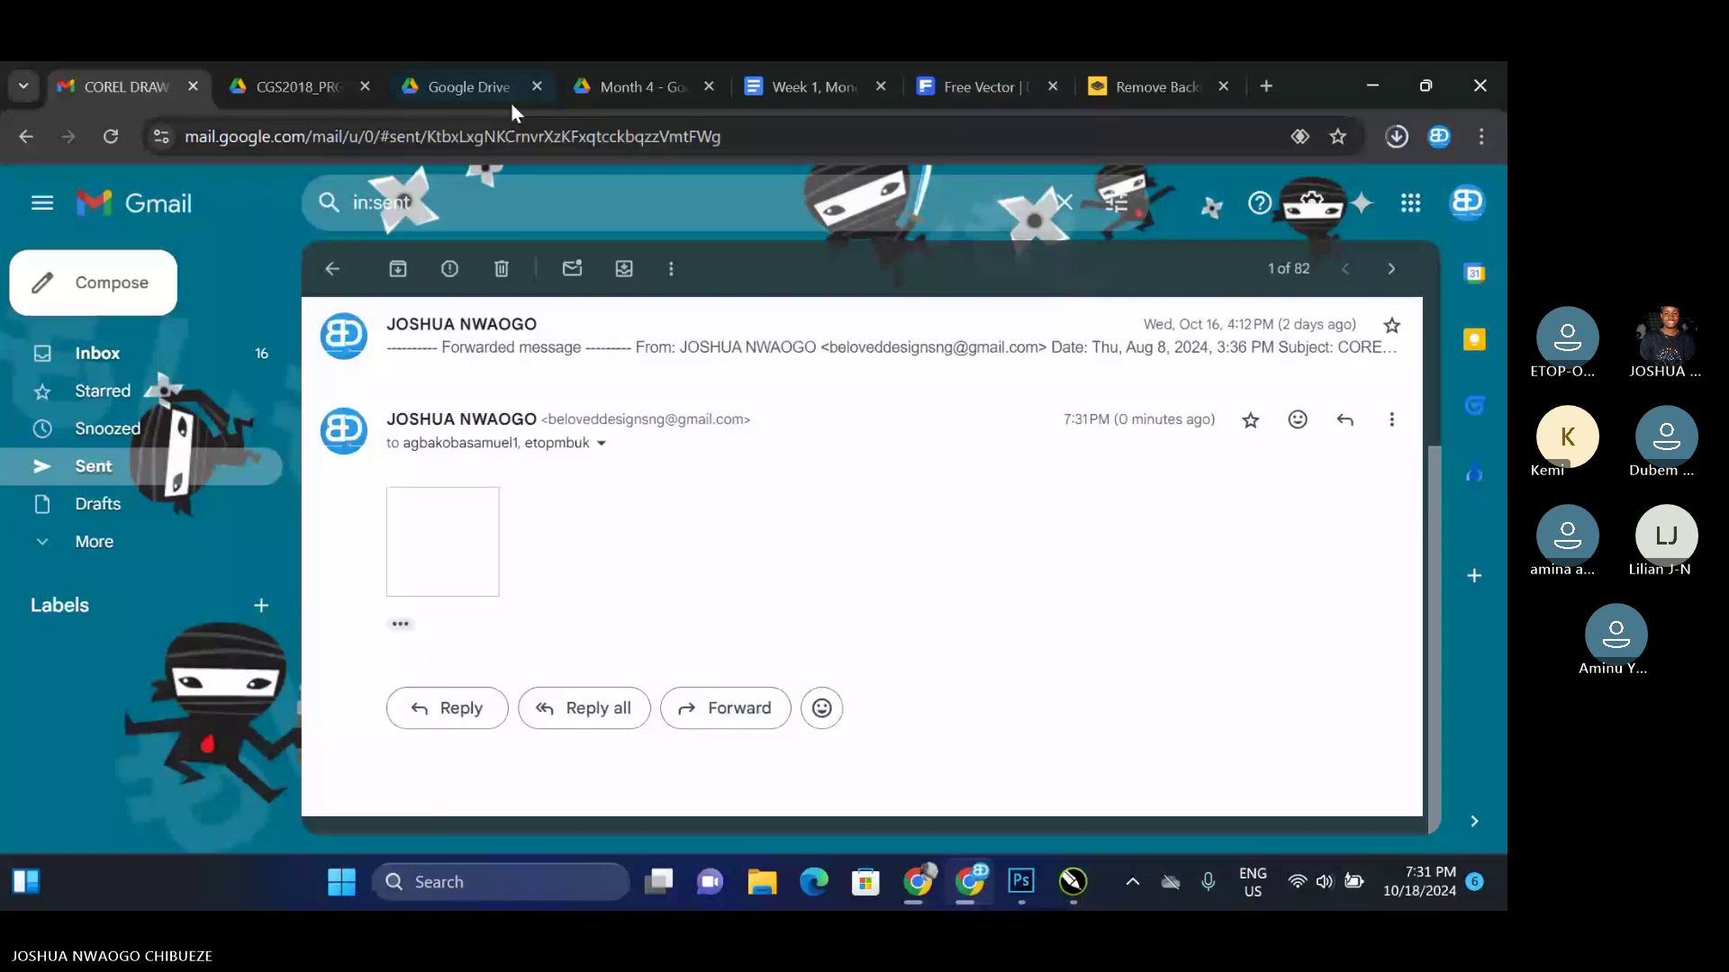
# Switch back to CorelDRAW and draw a rectangle about 2.96 by 3.04 inches over the character's face
pyautogui.hotkey('alt', 'Tab')
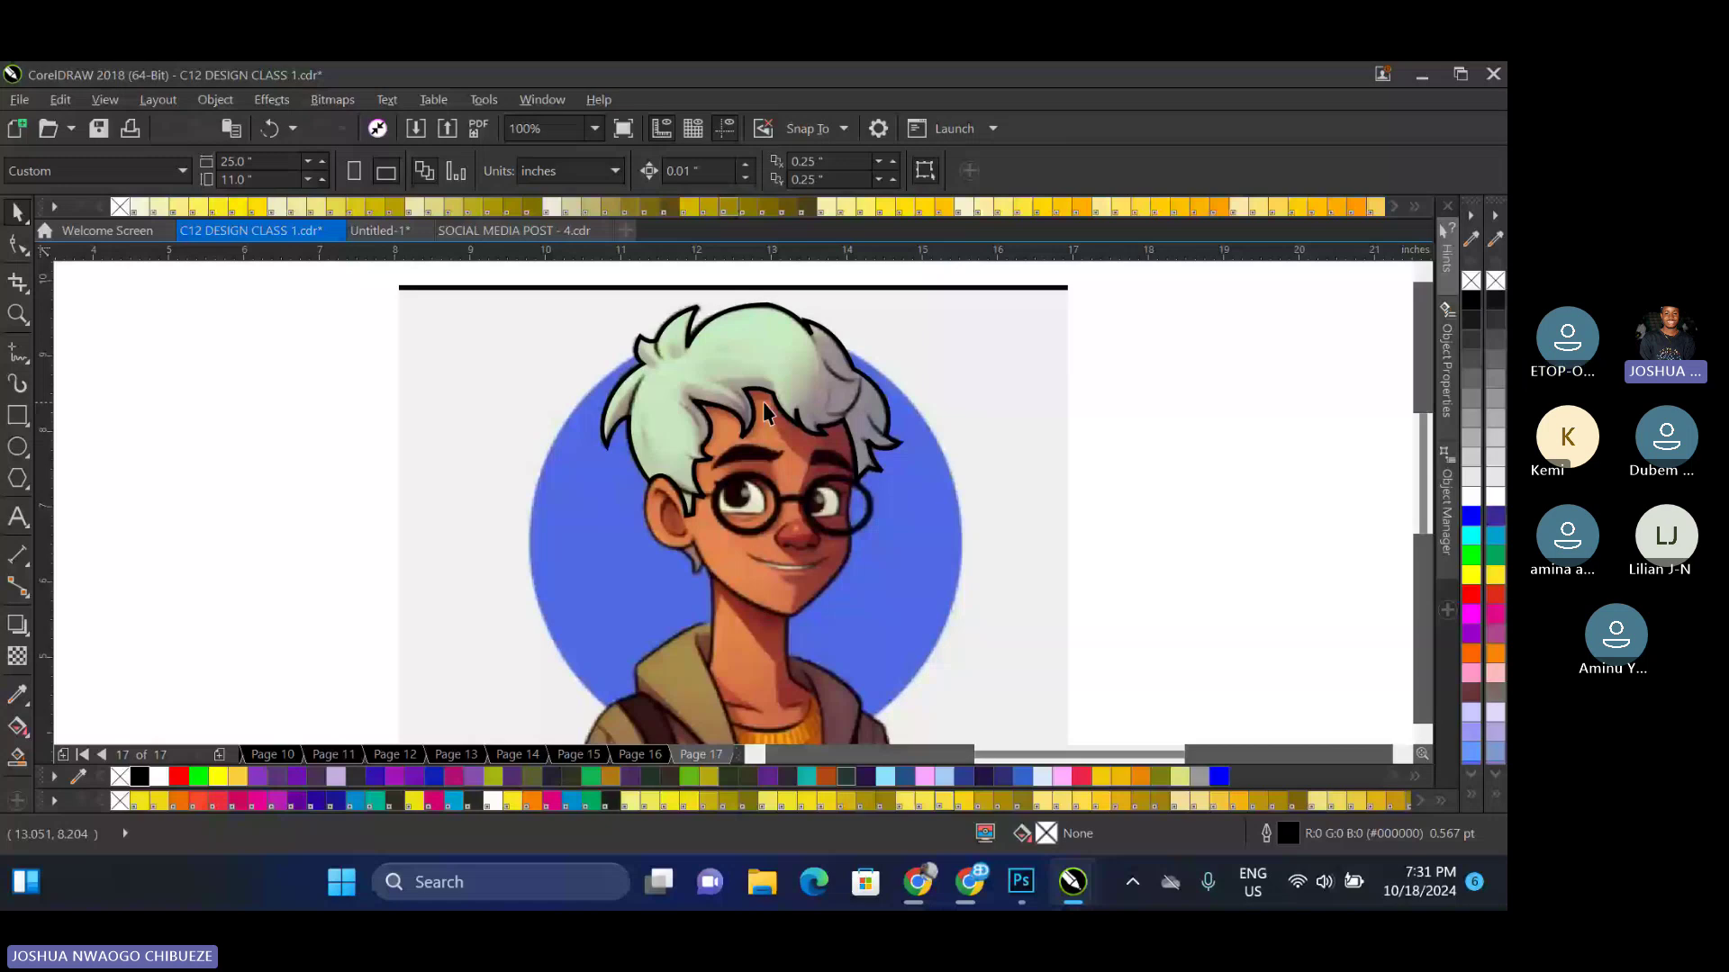
pyautogui.scroll(2, 763, 401)
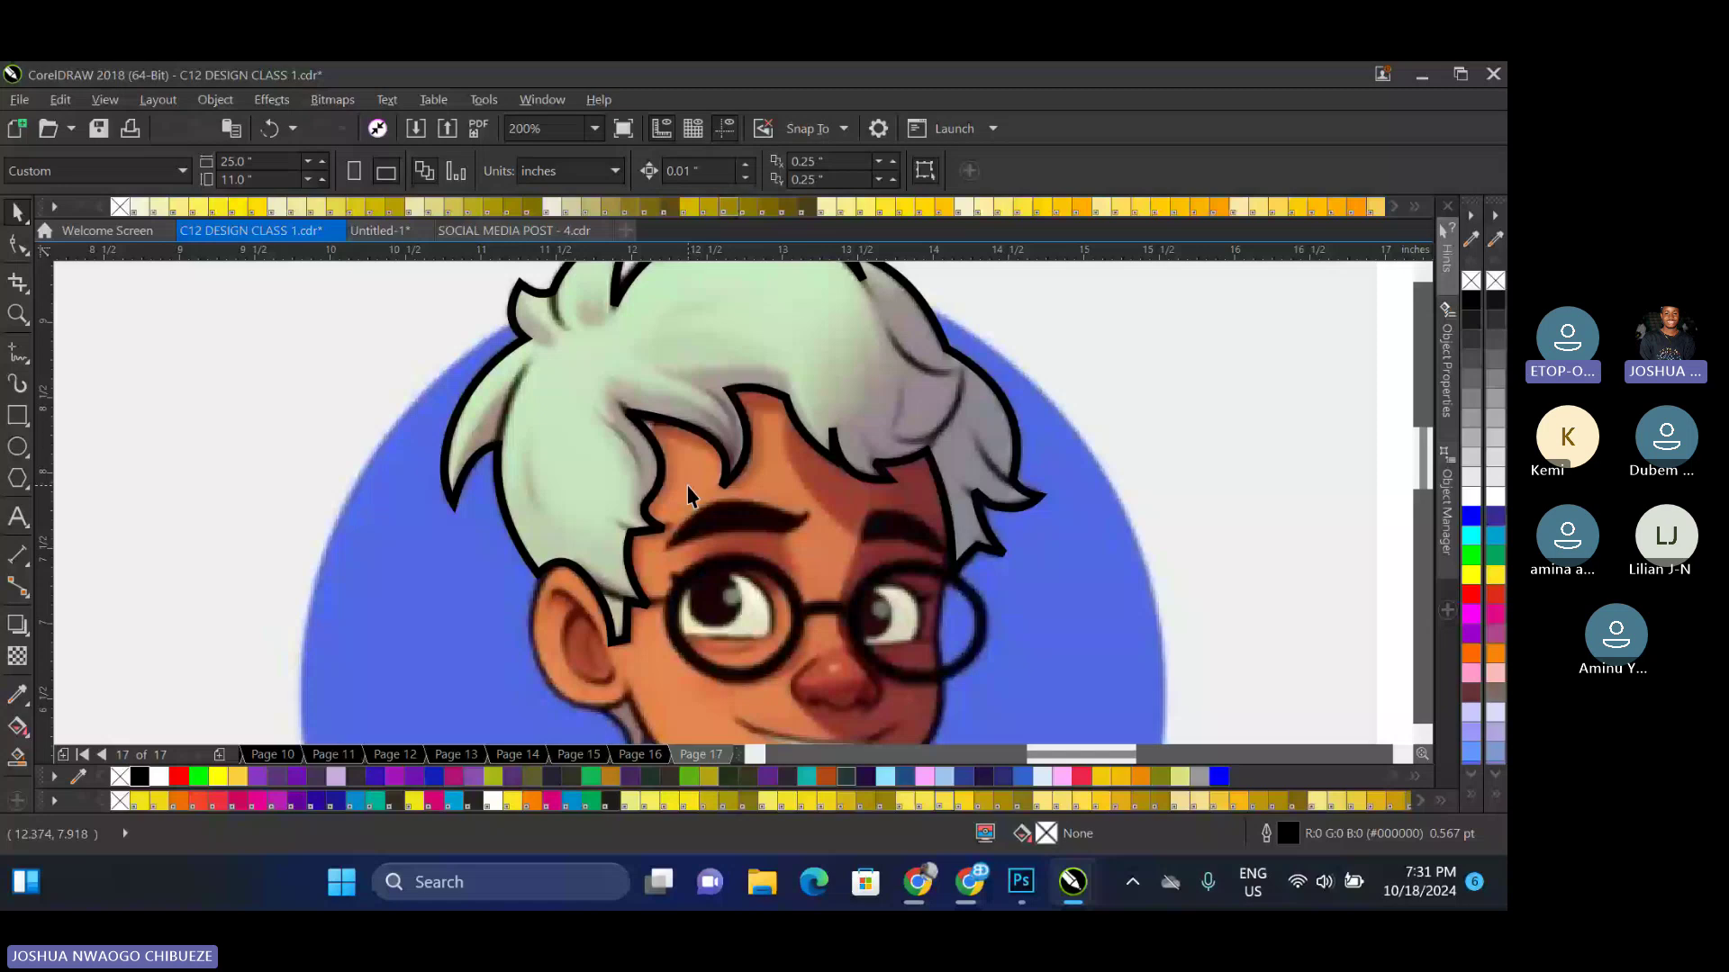
pyautogui.scroll(-1, 687, 494)
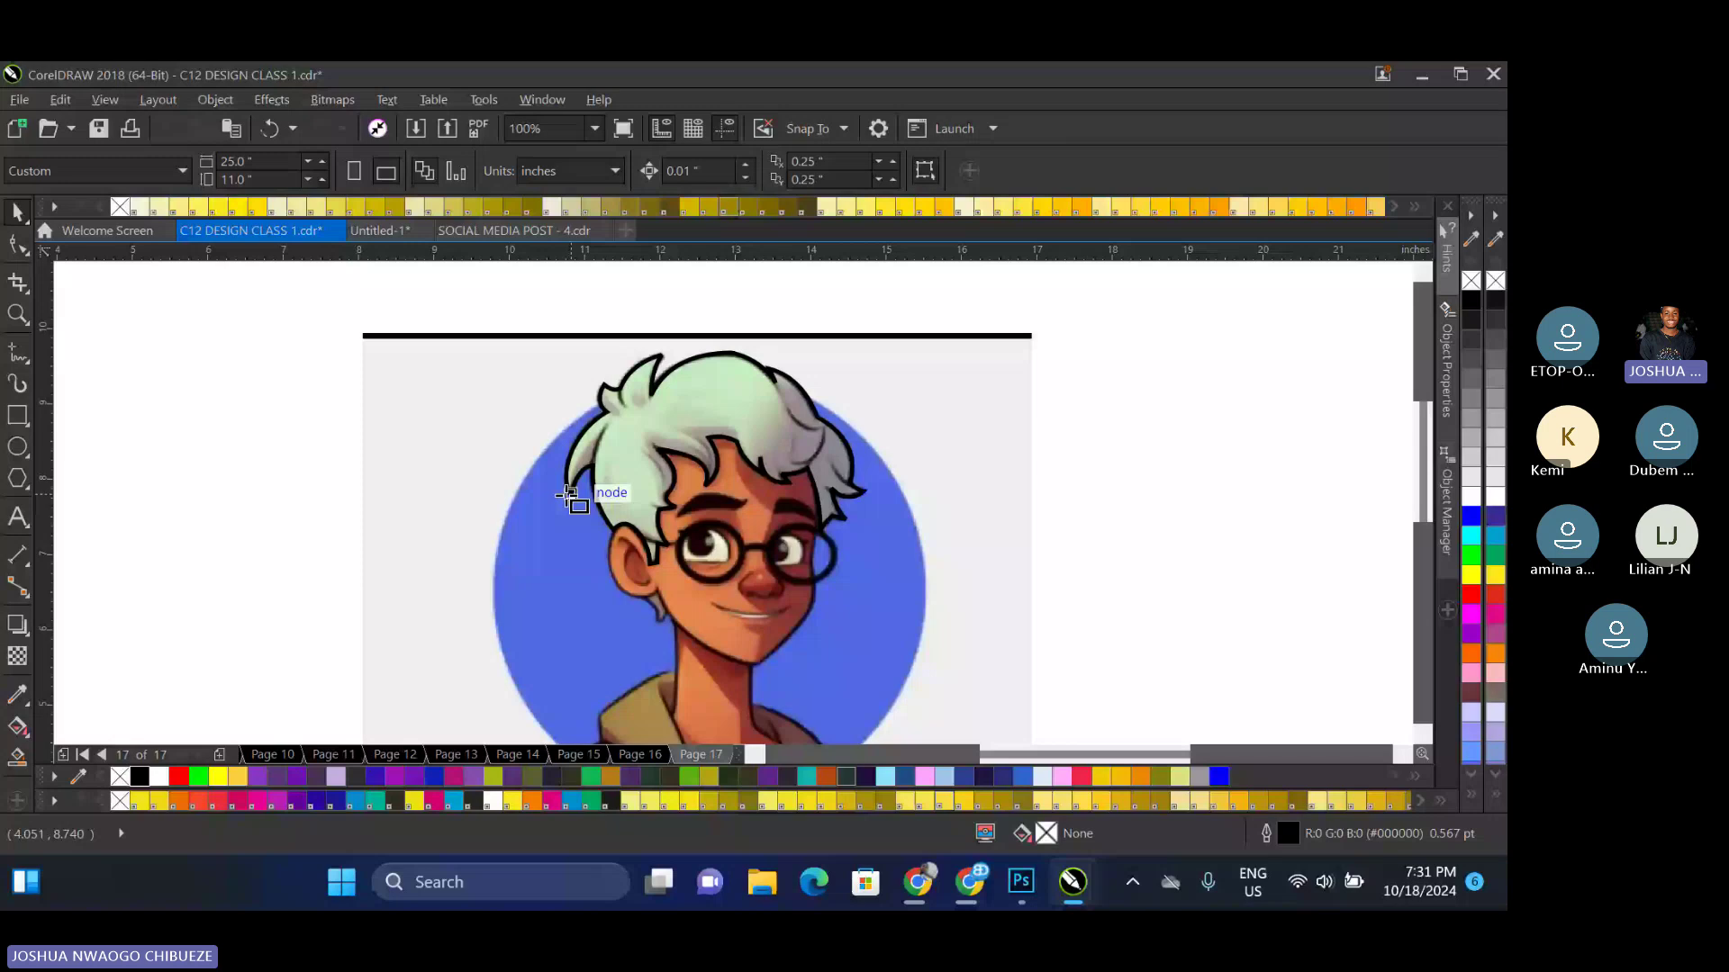
pyautogui.moveTo(597, 440)
pyautogui.mouseDown()
pyautogui.moveTo(684, 580)
pyautogui.moveTo(820, 669)
pyautogui.mouseUp()
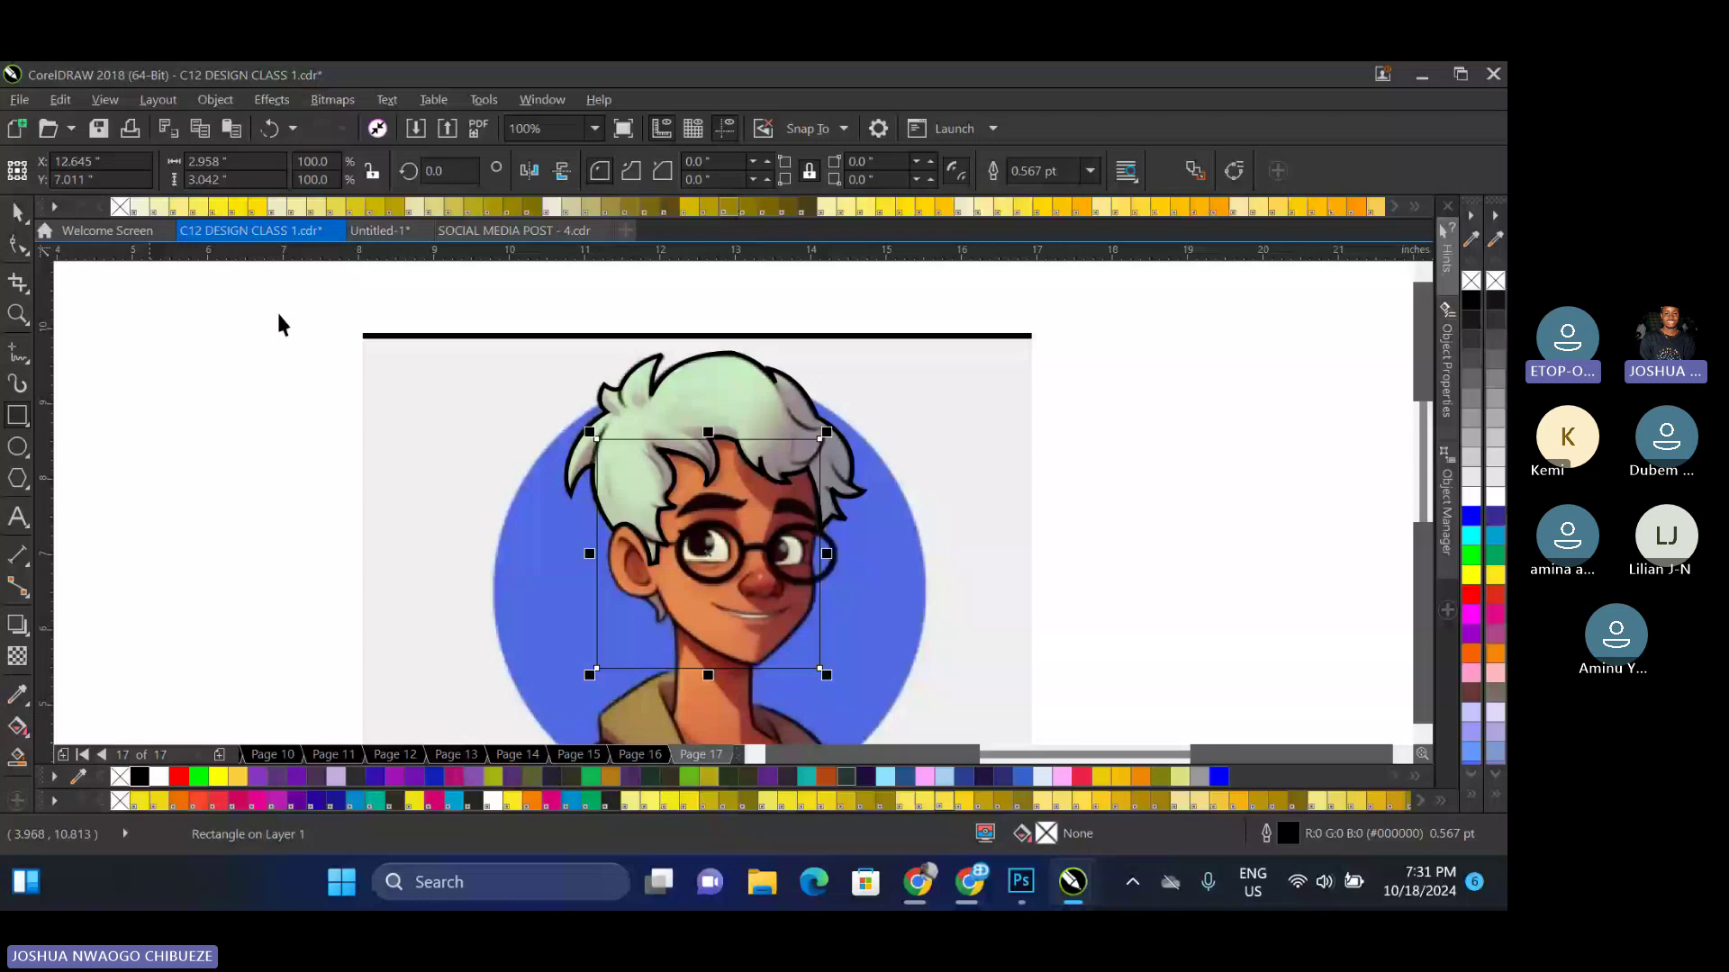
# Fill the face rectangle with brown-orange (#B54B12) behind the hair and fill the hair curve with black
pyautogui.click(694, 393)
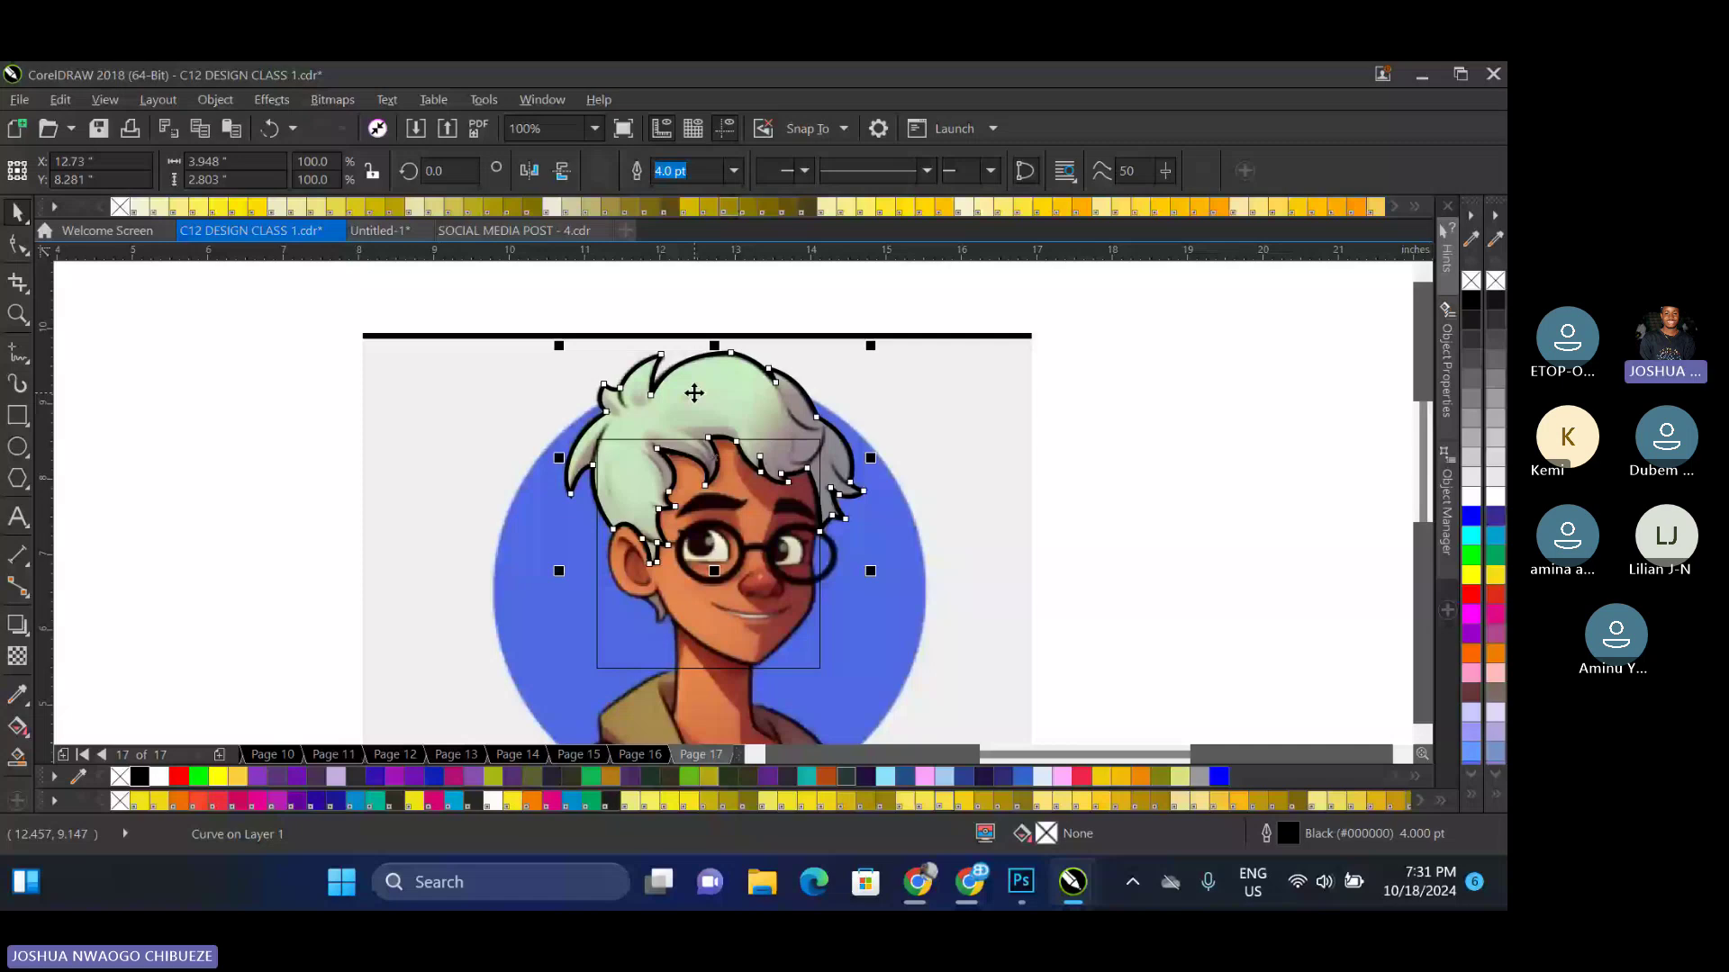
pyautogui.hotkey('ctrl', 'z')
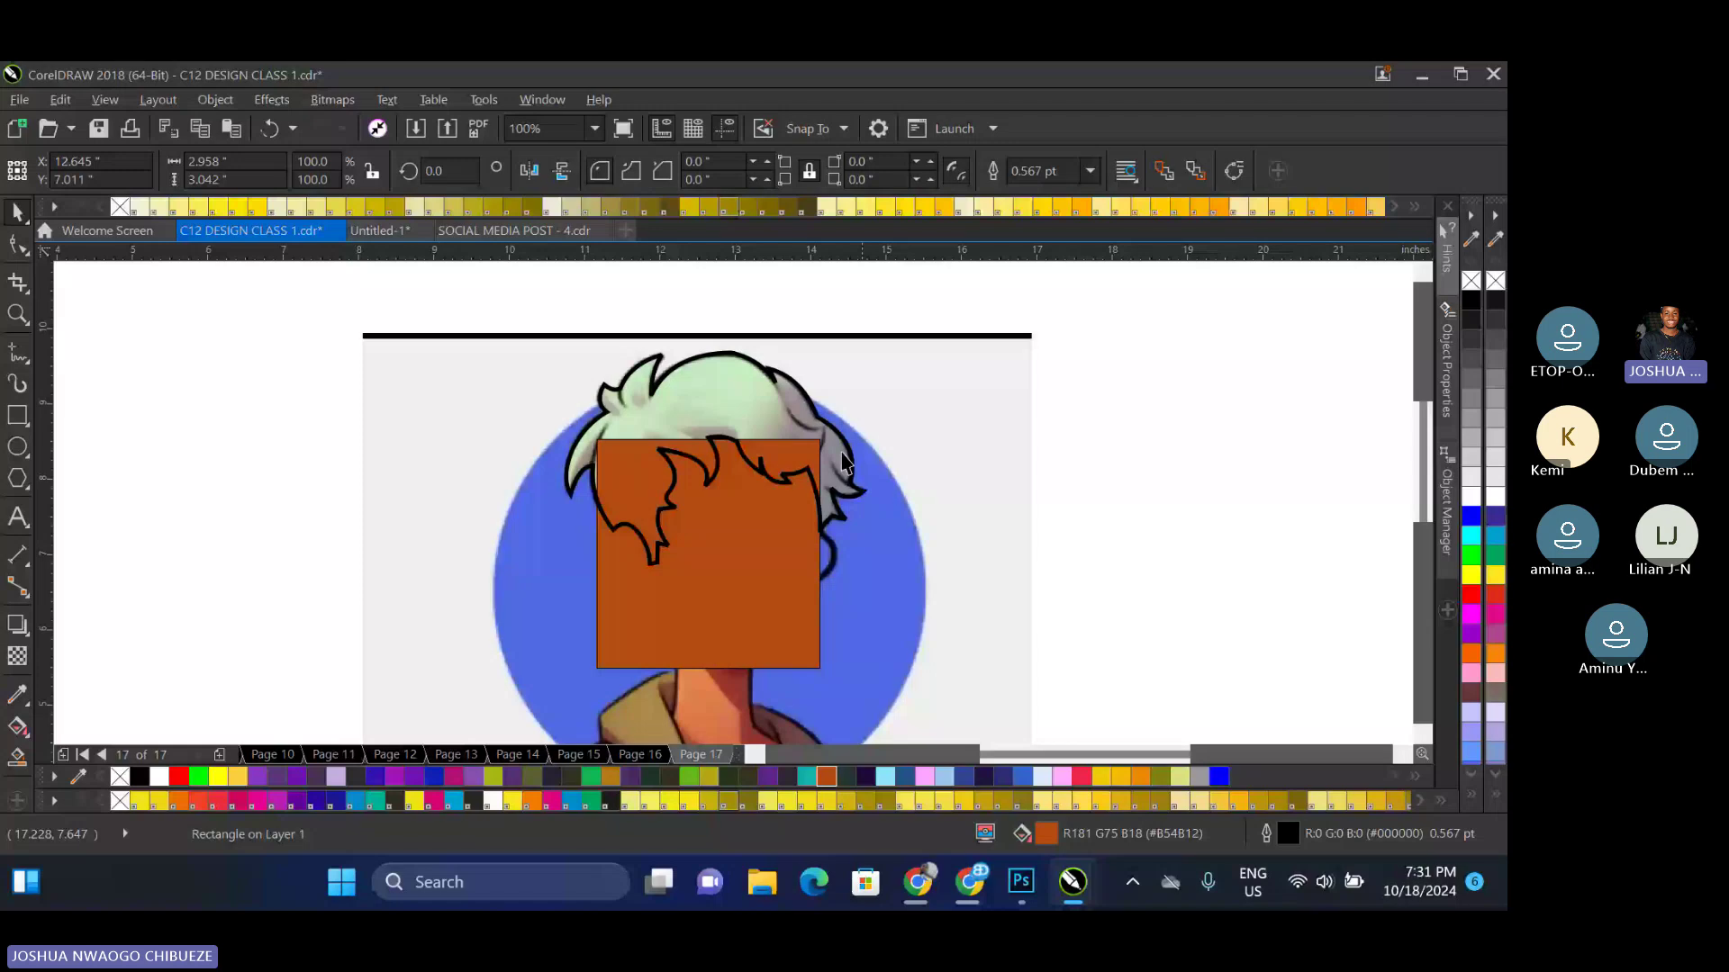
pyautogui.click(849, 462)
pyautogui.click(140, 776)
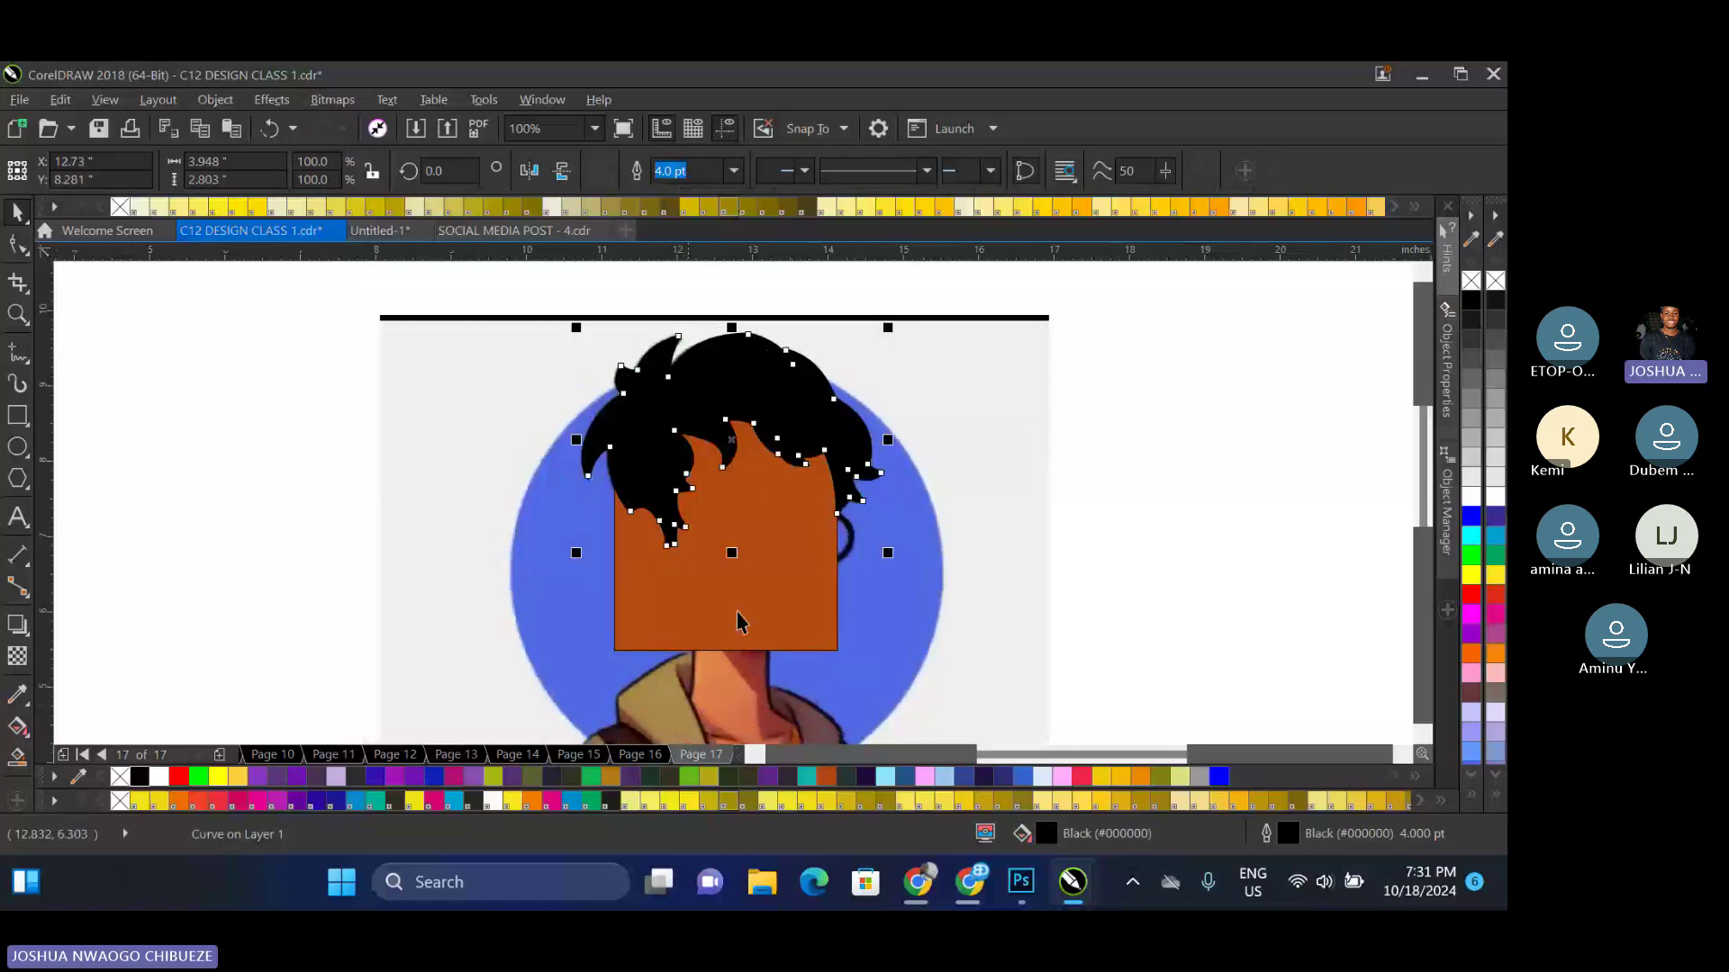
# Trim the face rectangle with the hair curve and move the cut shape out beside the character
pyautogui.press('Escape')
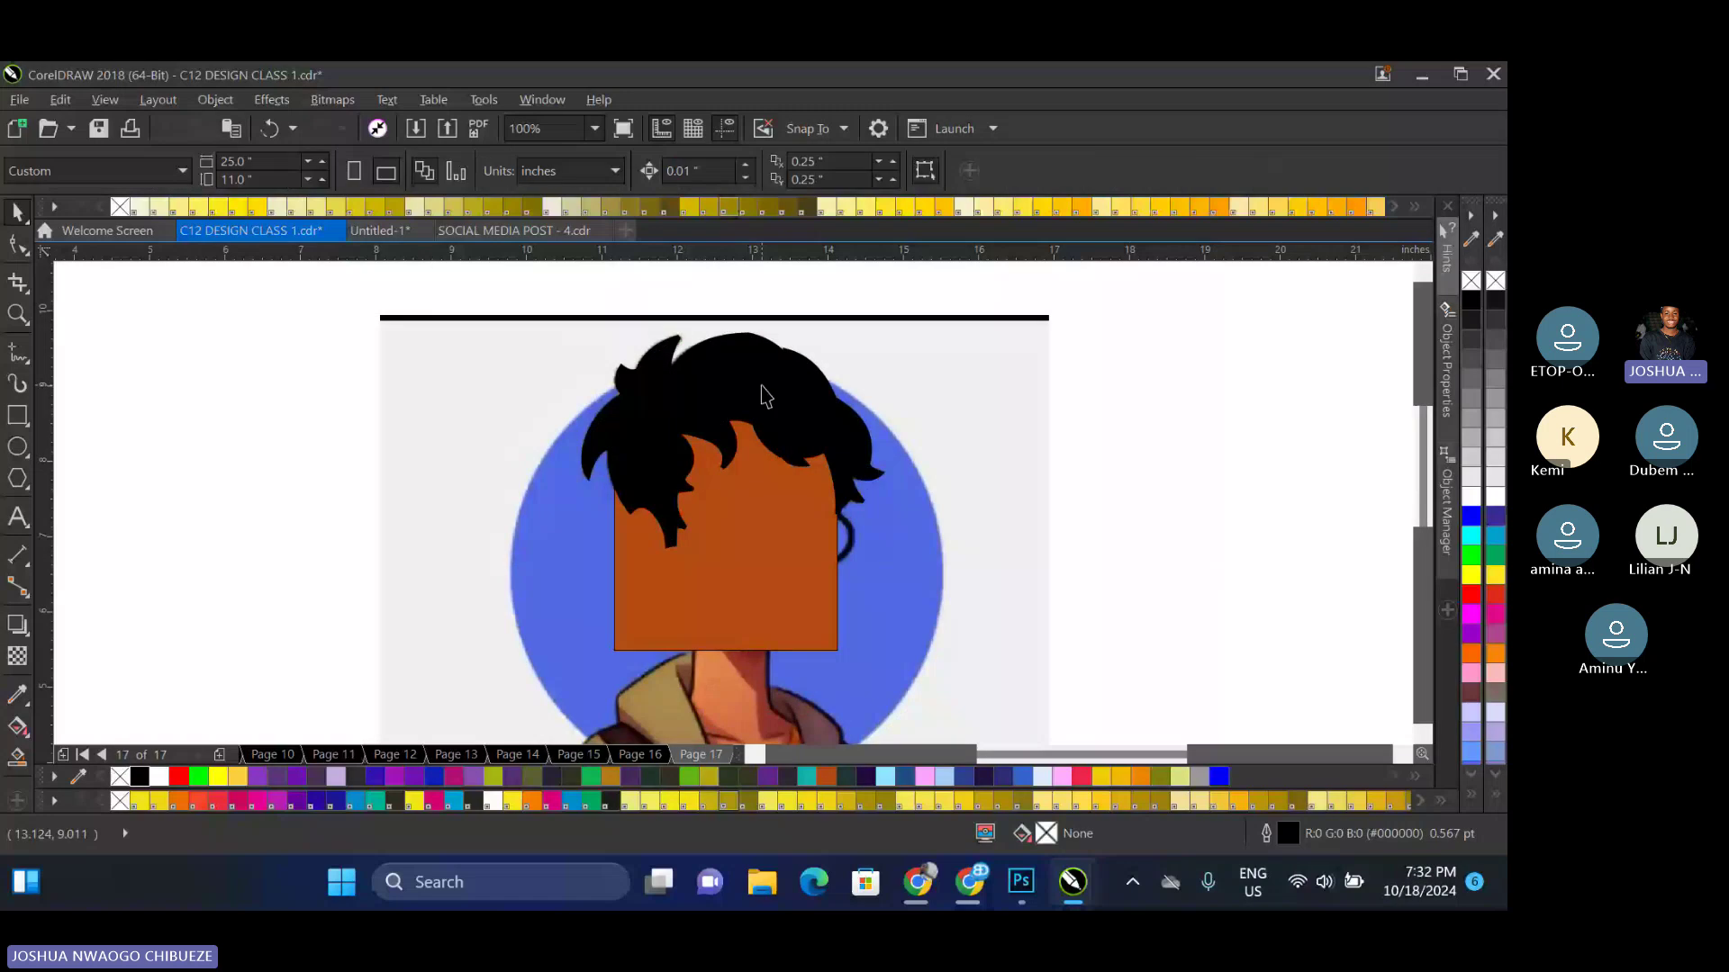
pyautogui.click(767, 396)
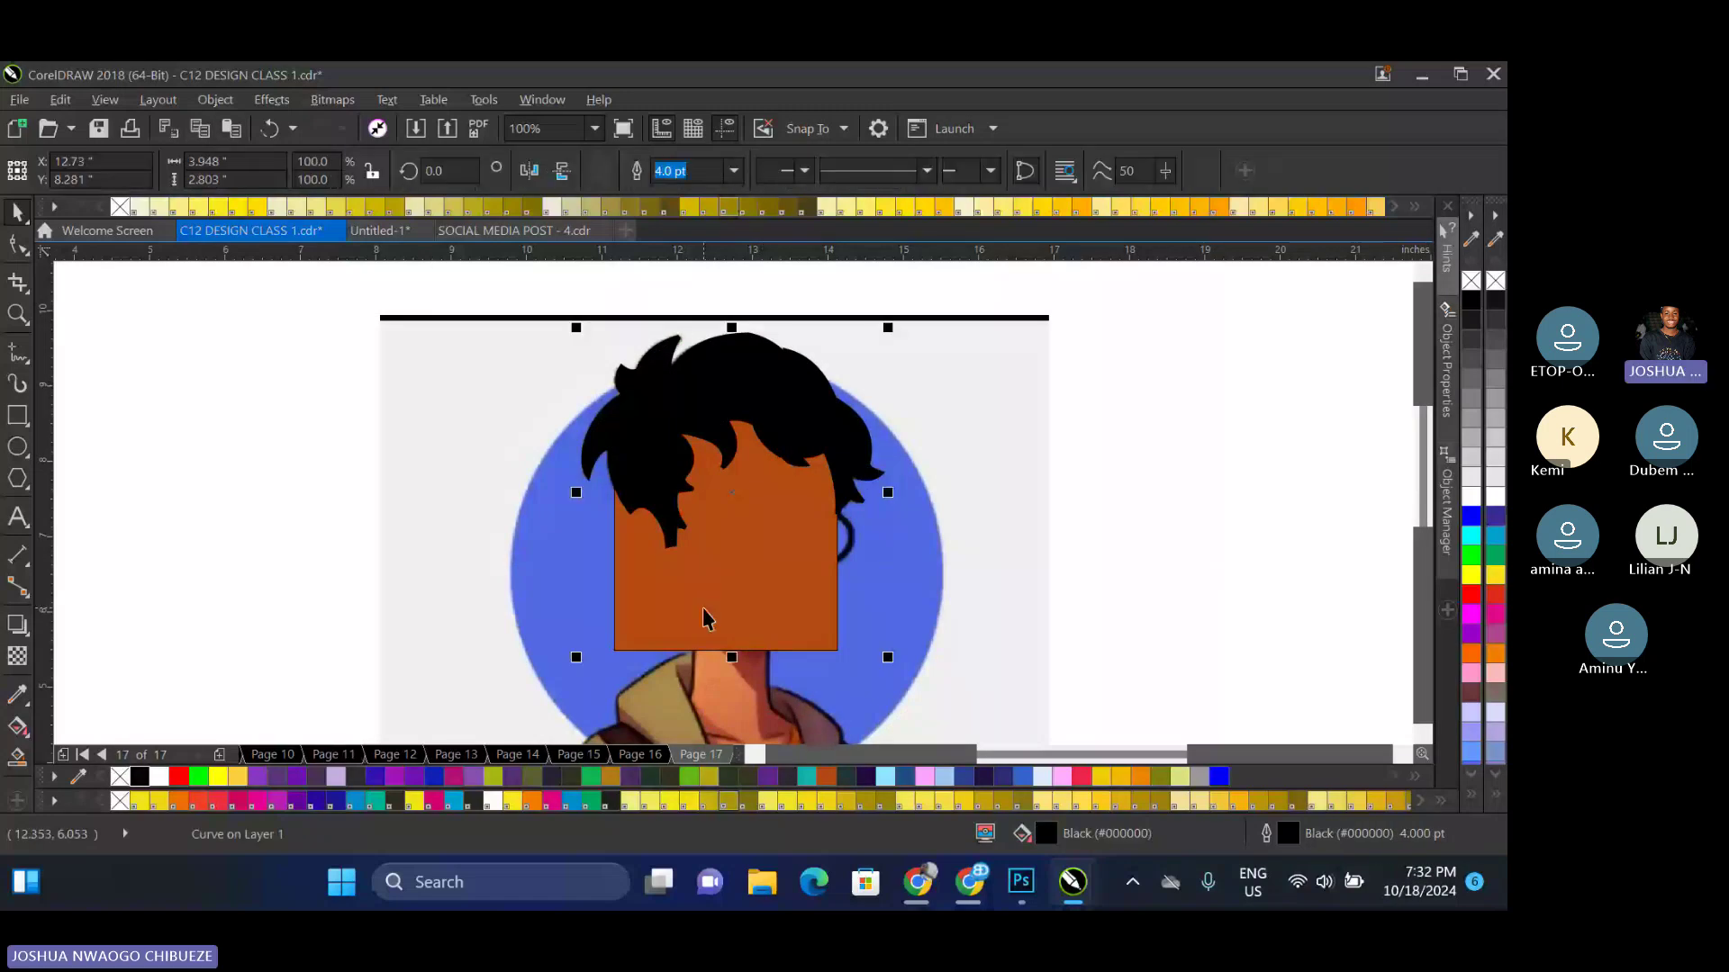
pyautogui.press('Escape')
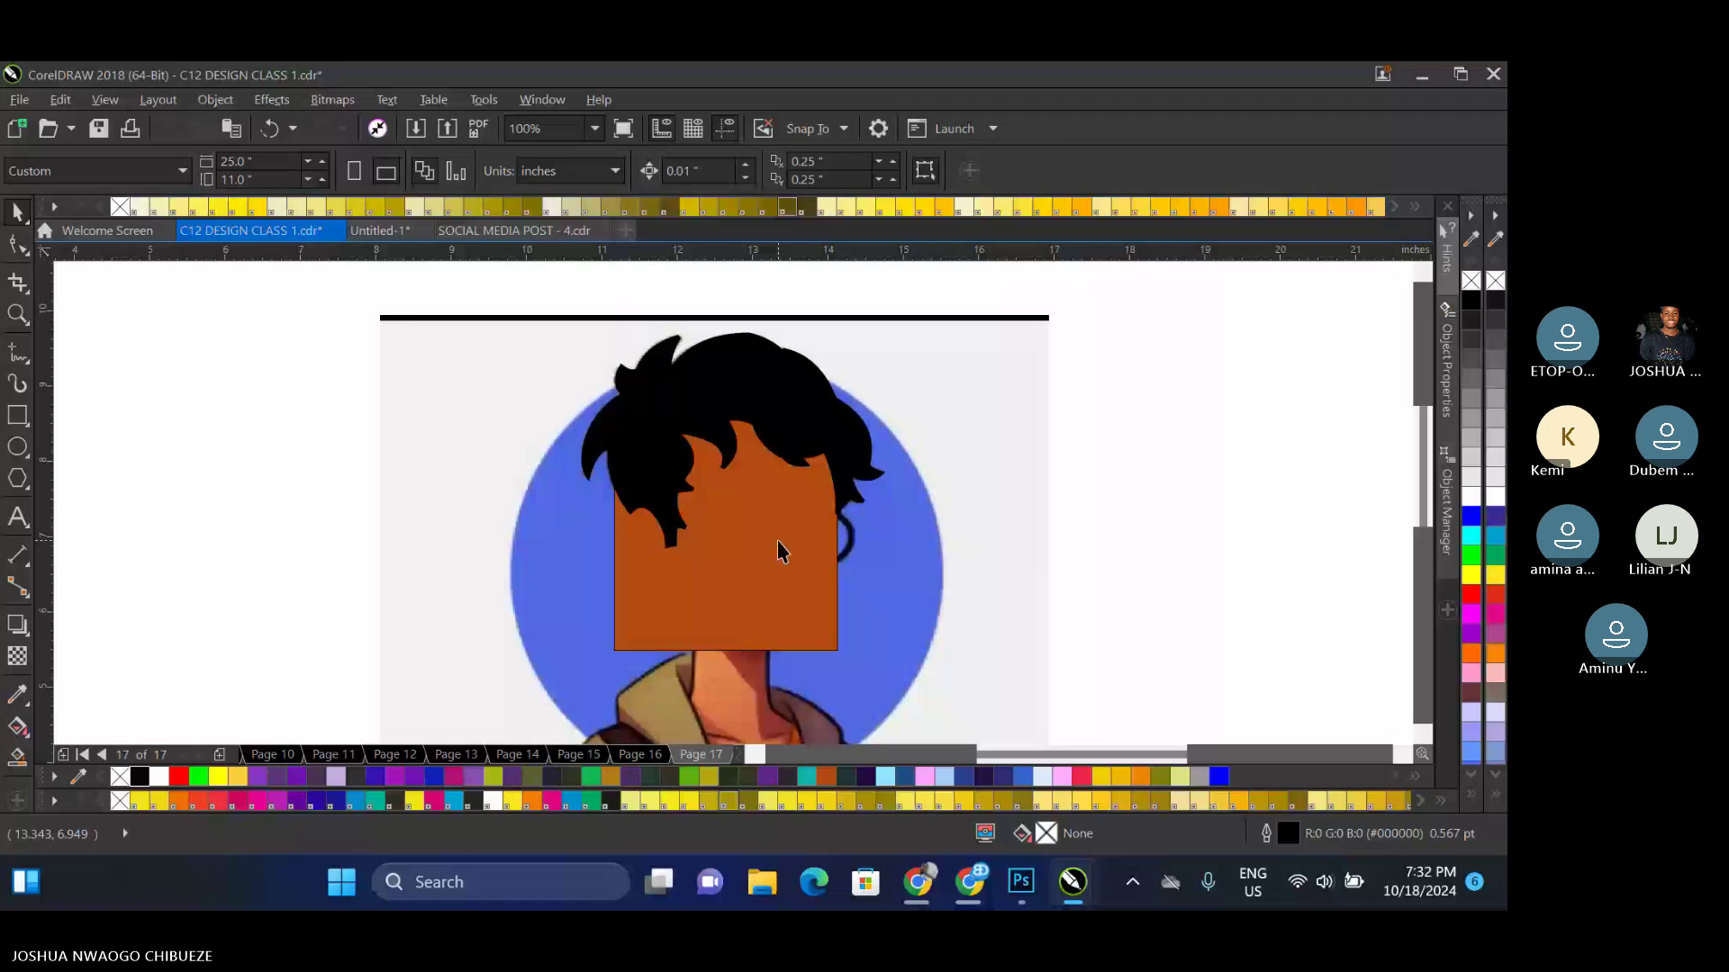
pyautogui.moveTo(777, 543); pyautogui.dragTo(1043, 576)
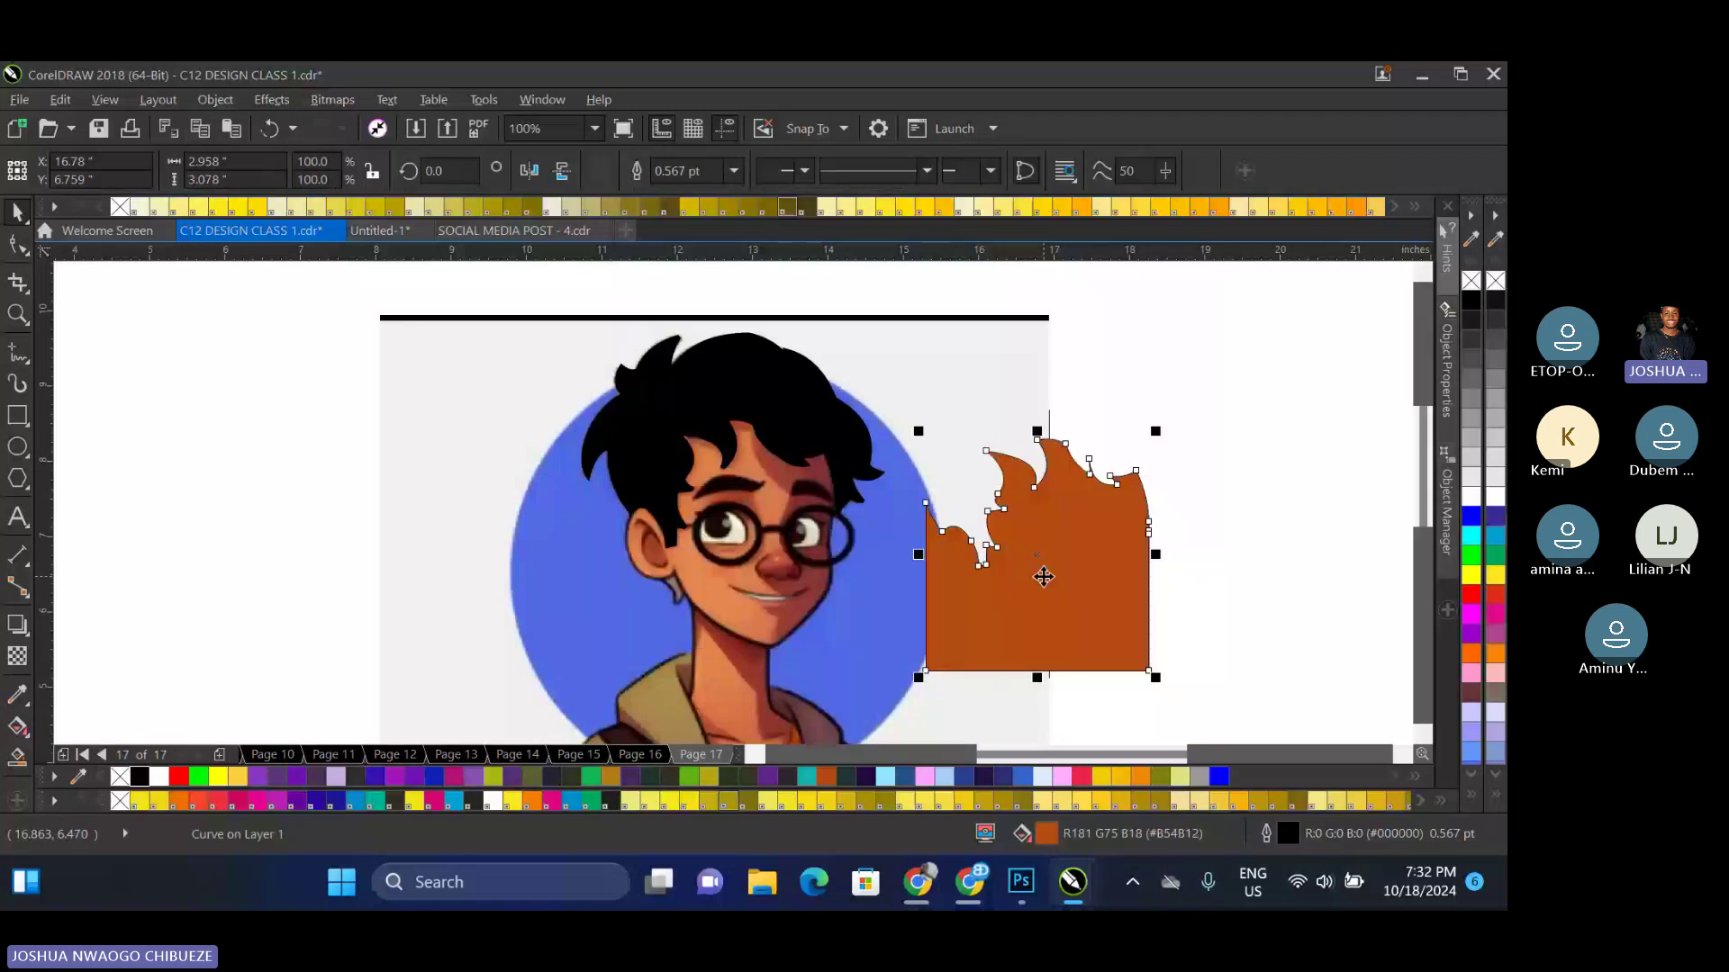
# Undo the move and the trim of the face shape
pyautogui.hotkey('ctrl', 'z')
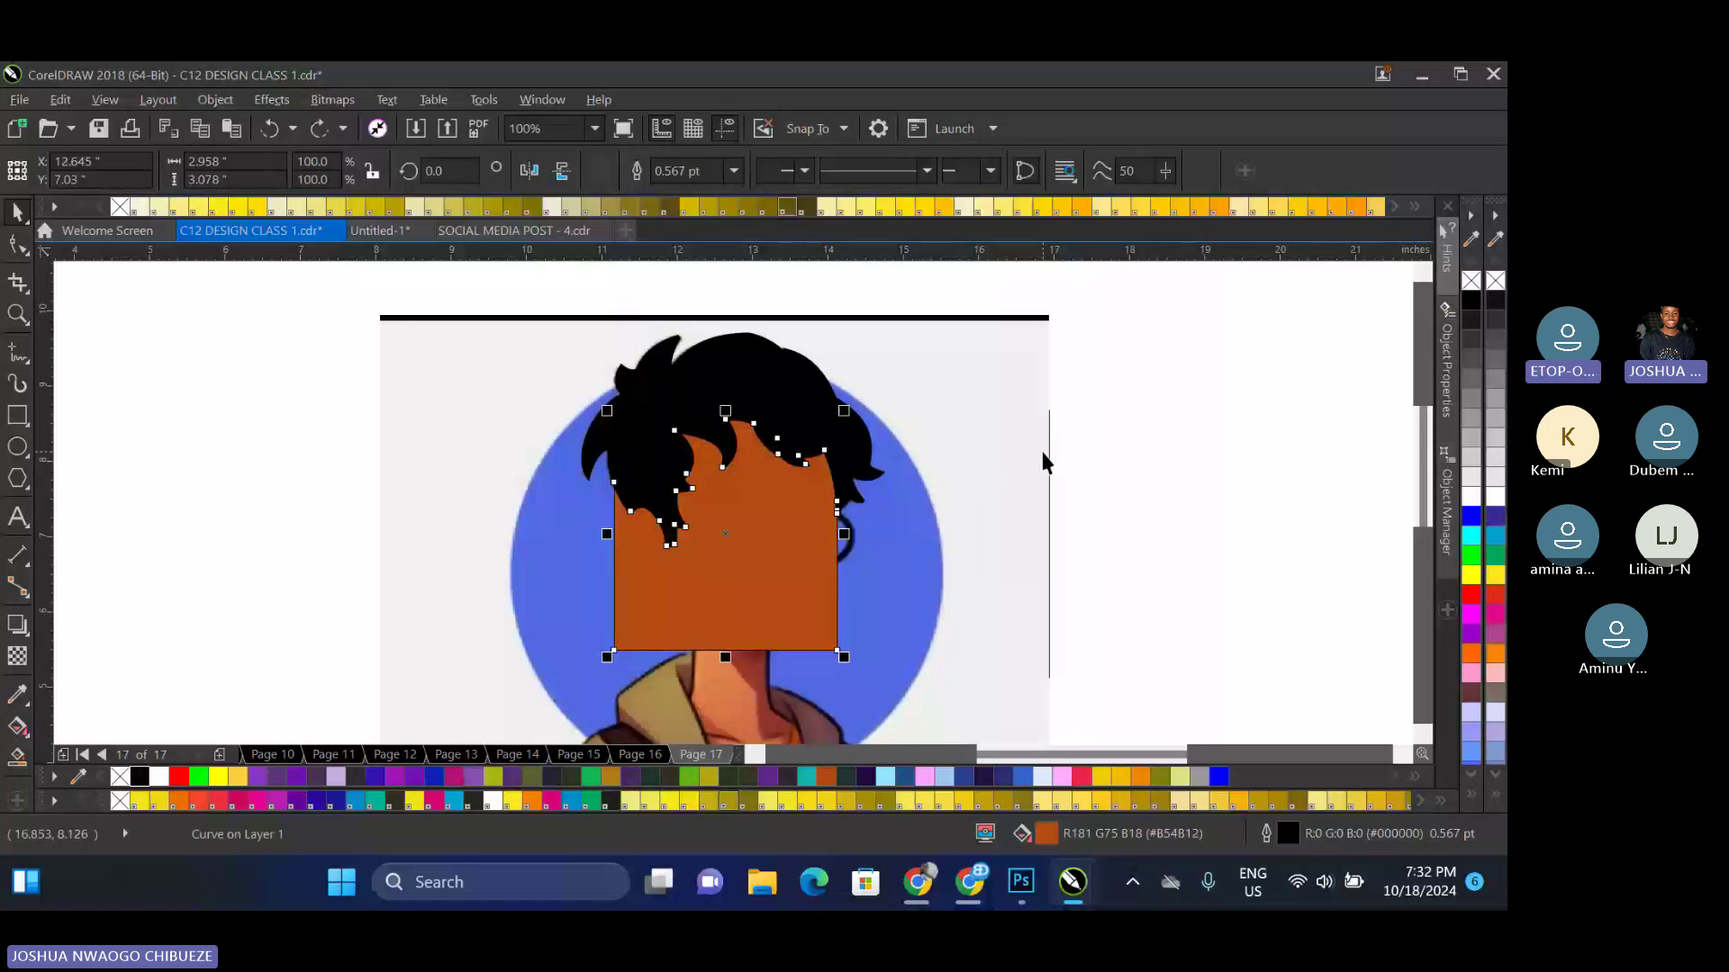
pyautogui.hotkey('ctrl', 'z')
pyautogui.hotkey('ctrl', 'z')
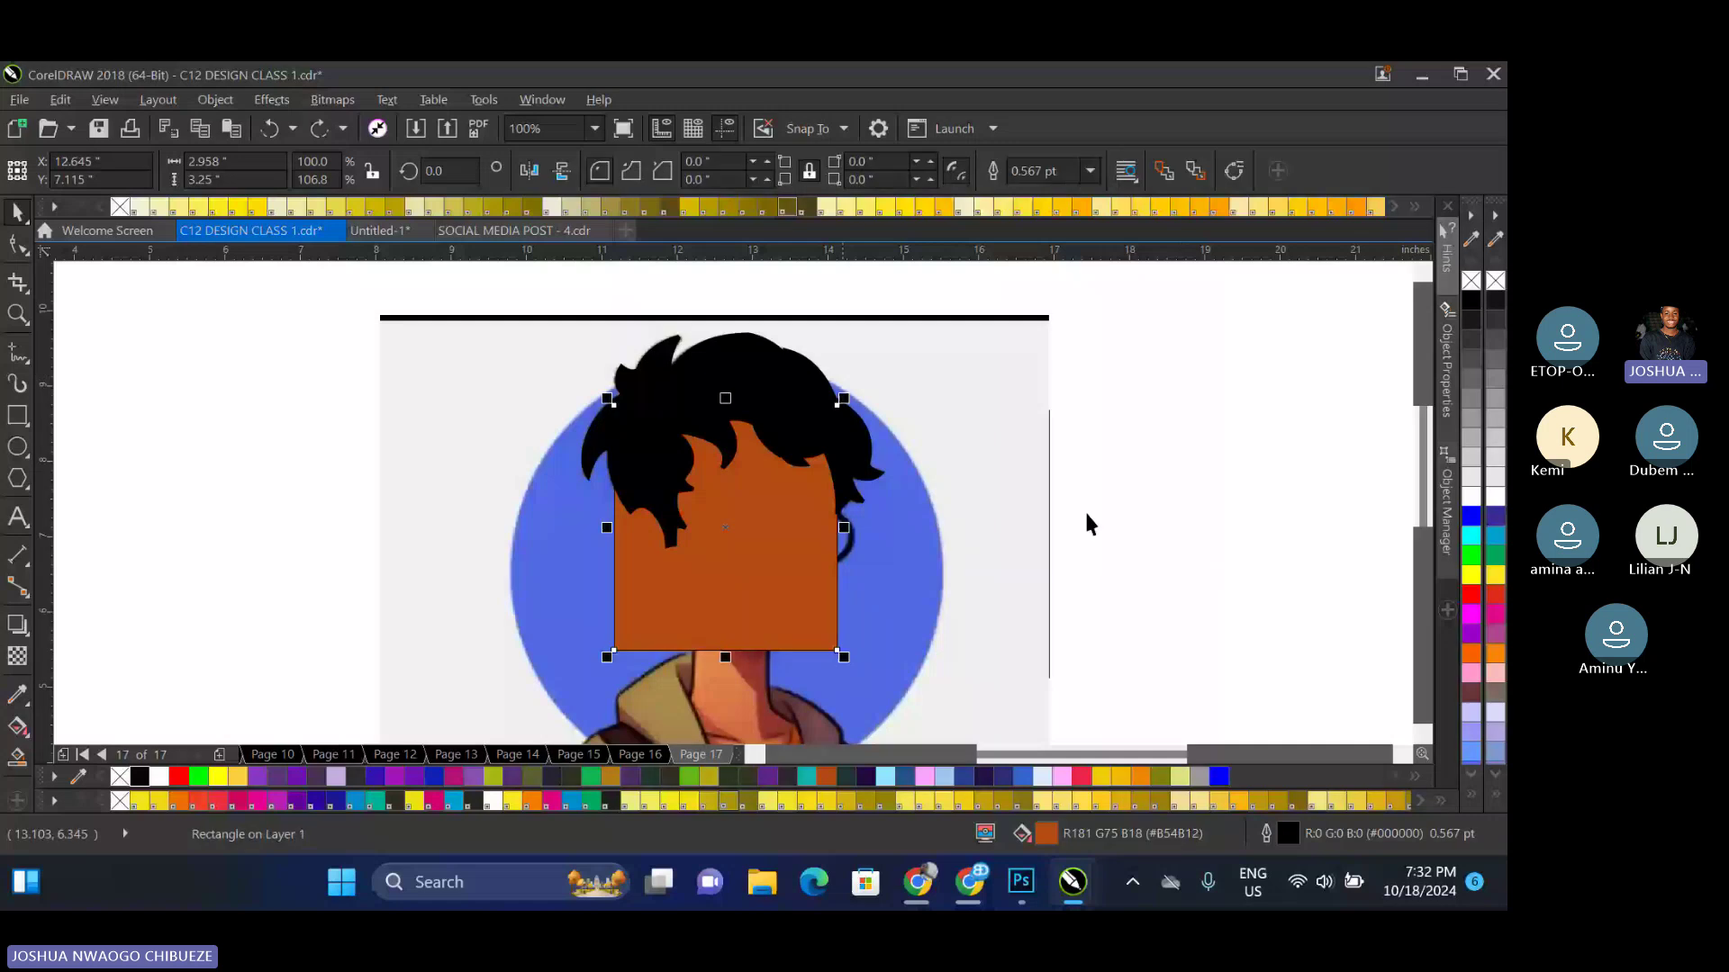
# Remove the fills from the face rectangle and the hair curve, leaving the rectangle selected with the Pick tool
pyautogui.click(1471, 281)
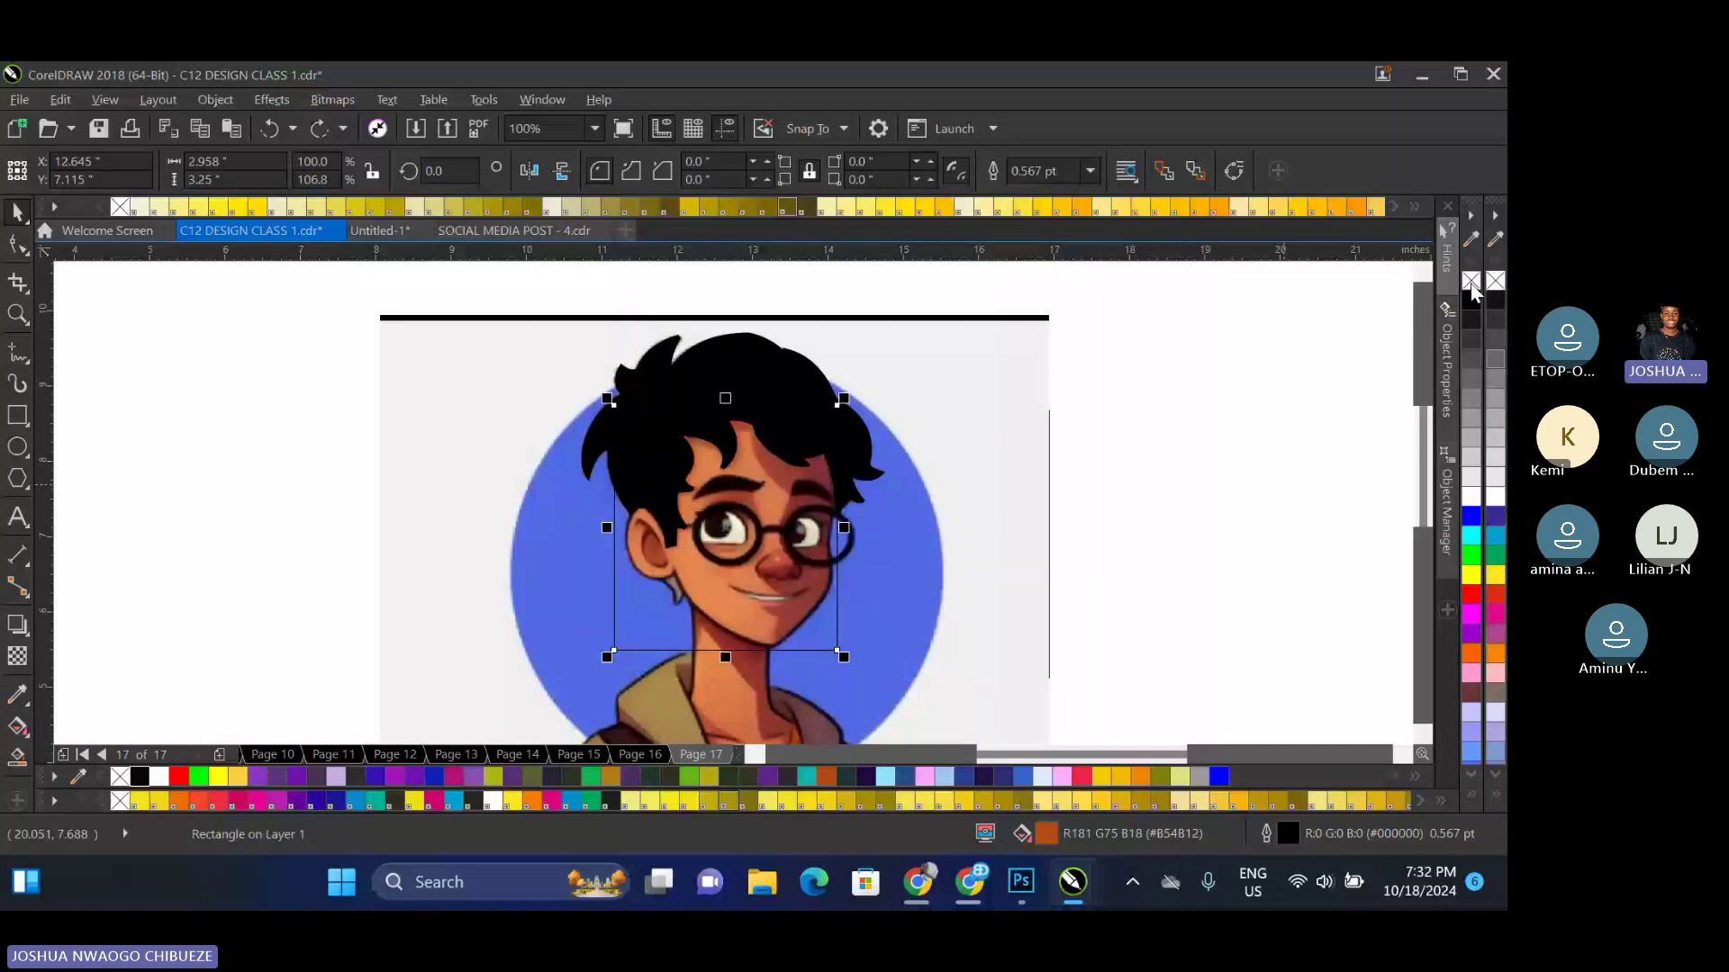
pyautogui.click(1186, 320)
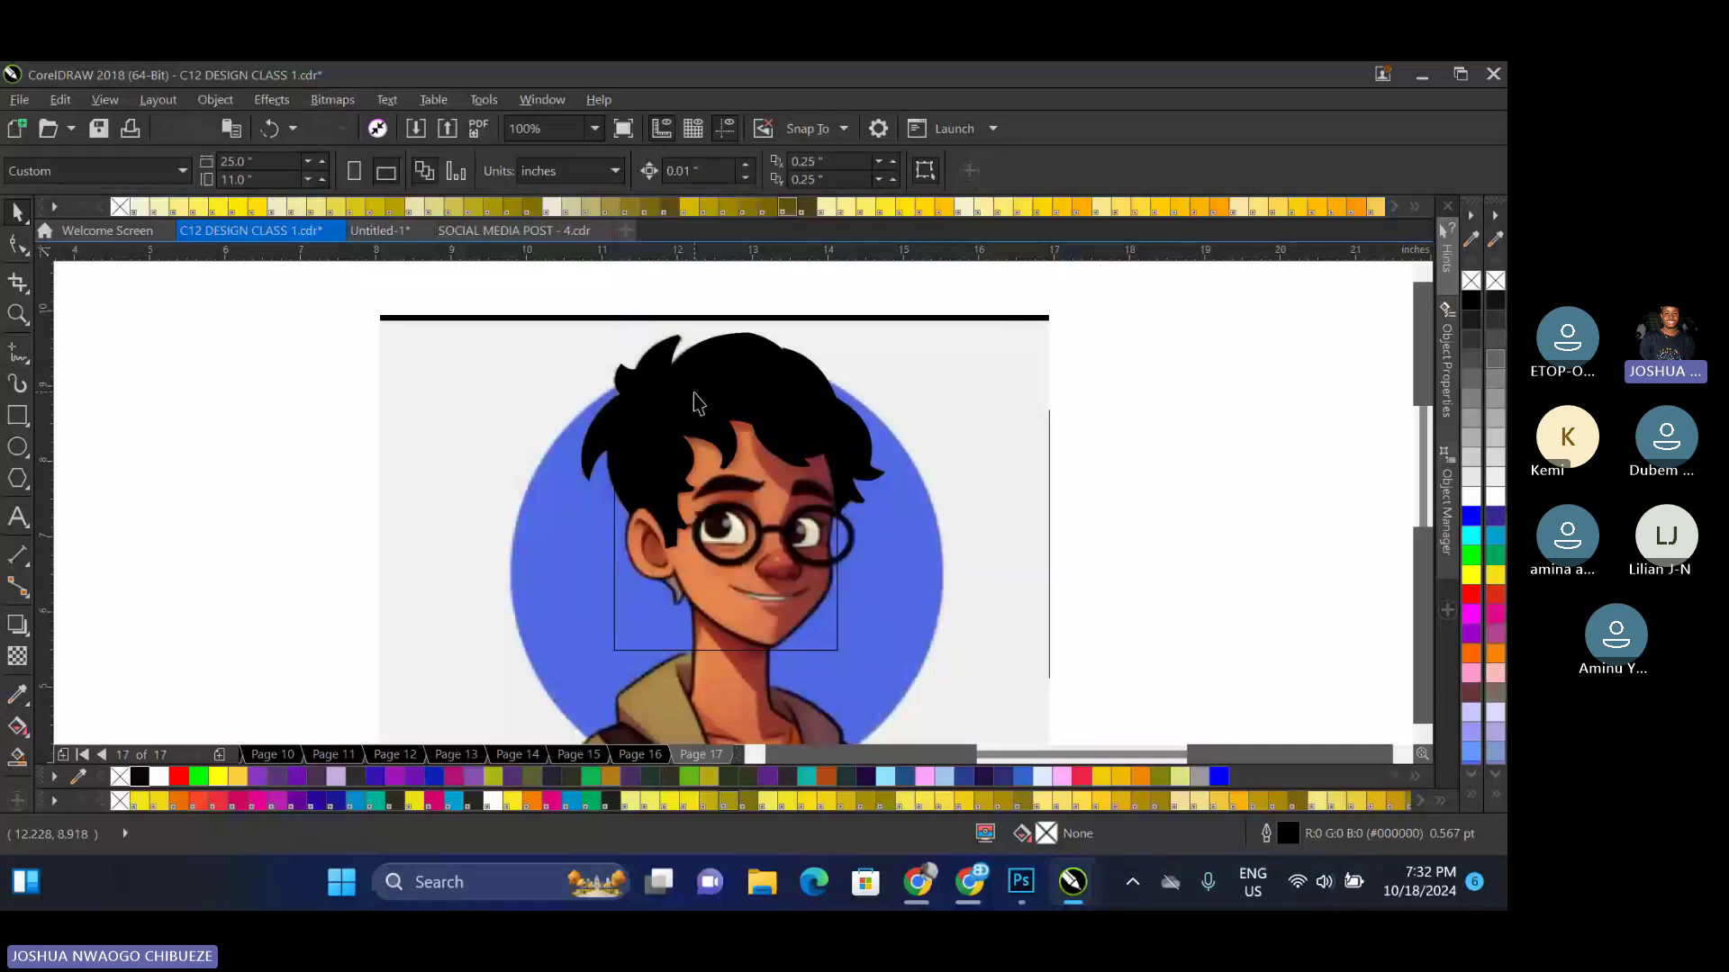
pyautogui.click(695, 402)
pyautogui.scroll(2, 679, 562)
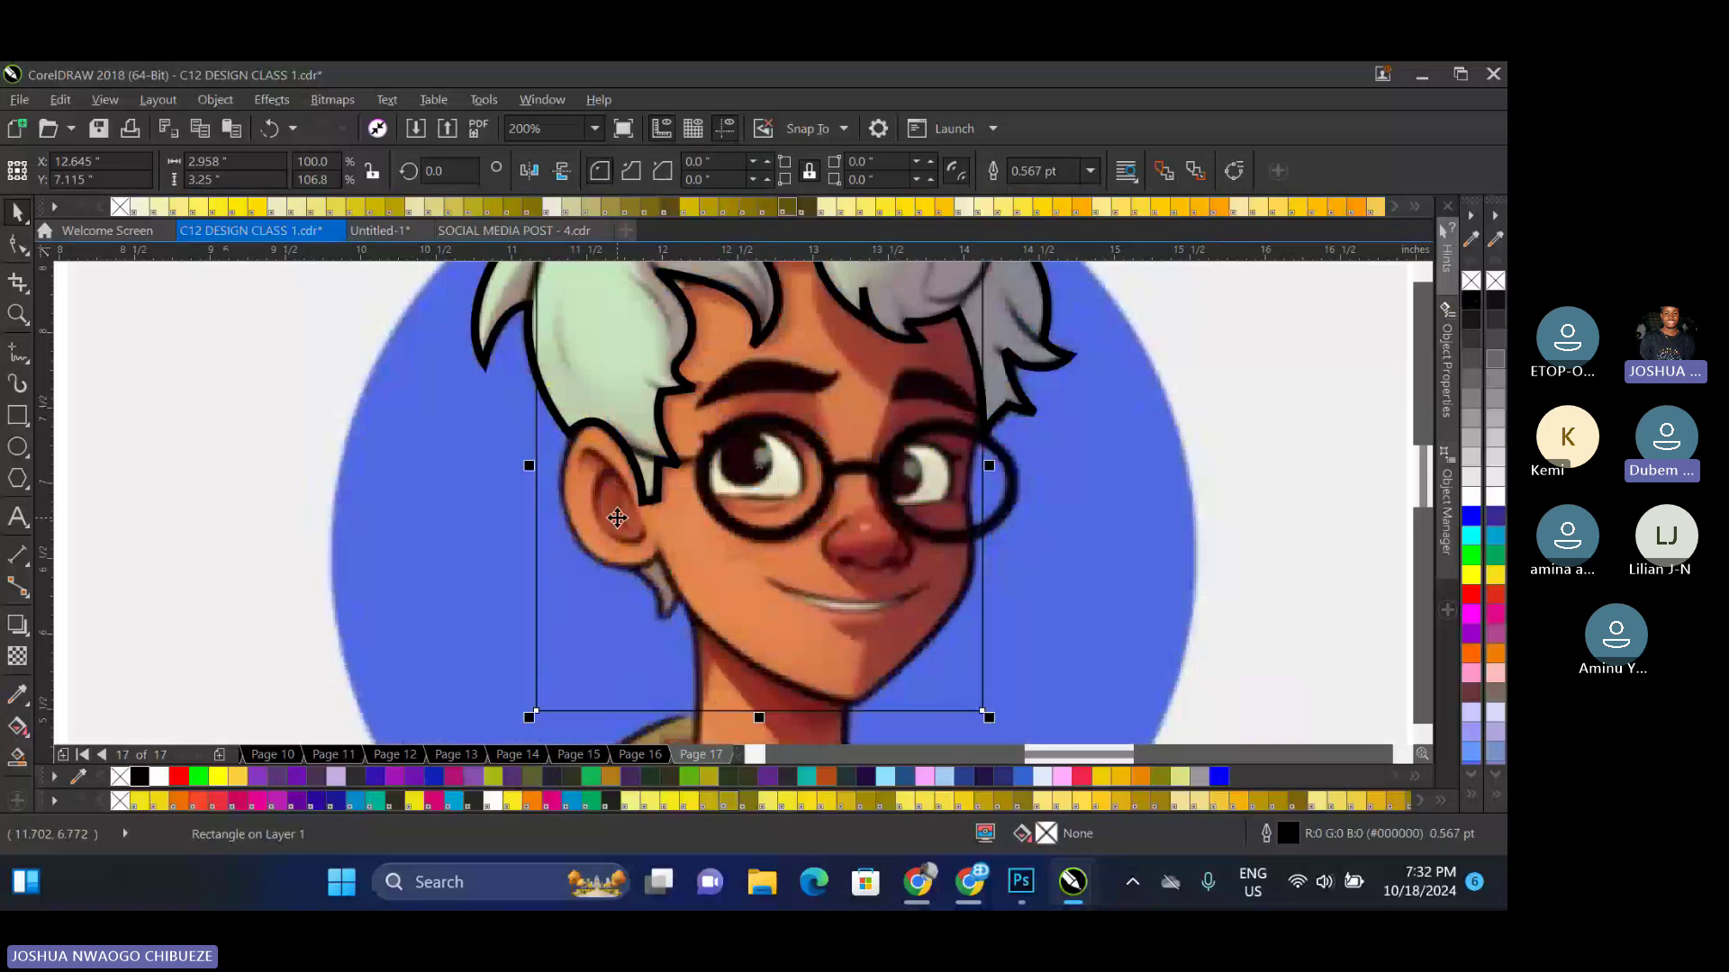
pyautogui.press('F10')
pyautogui.scroll(-2, 589, 548)
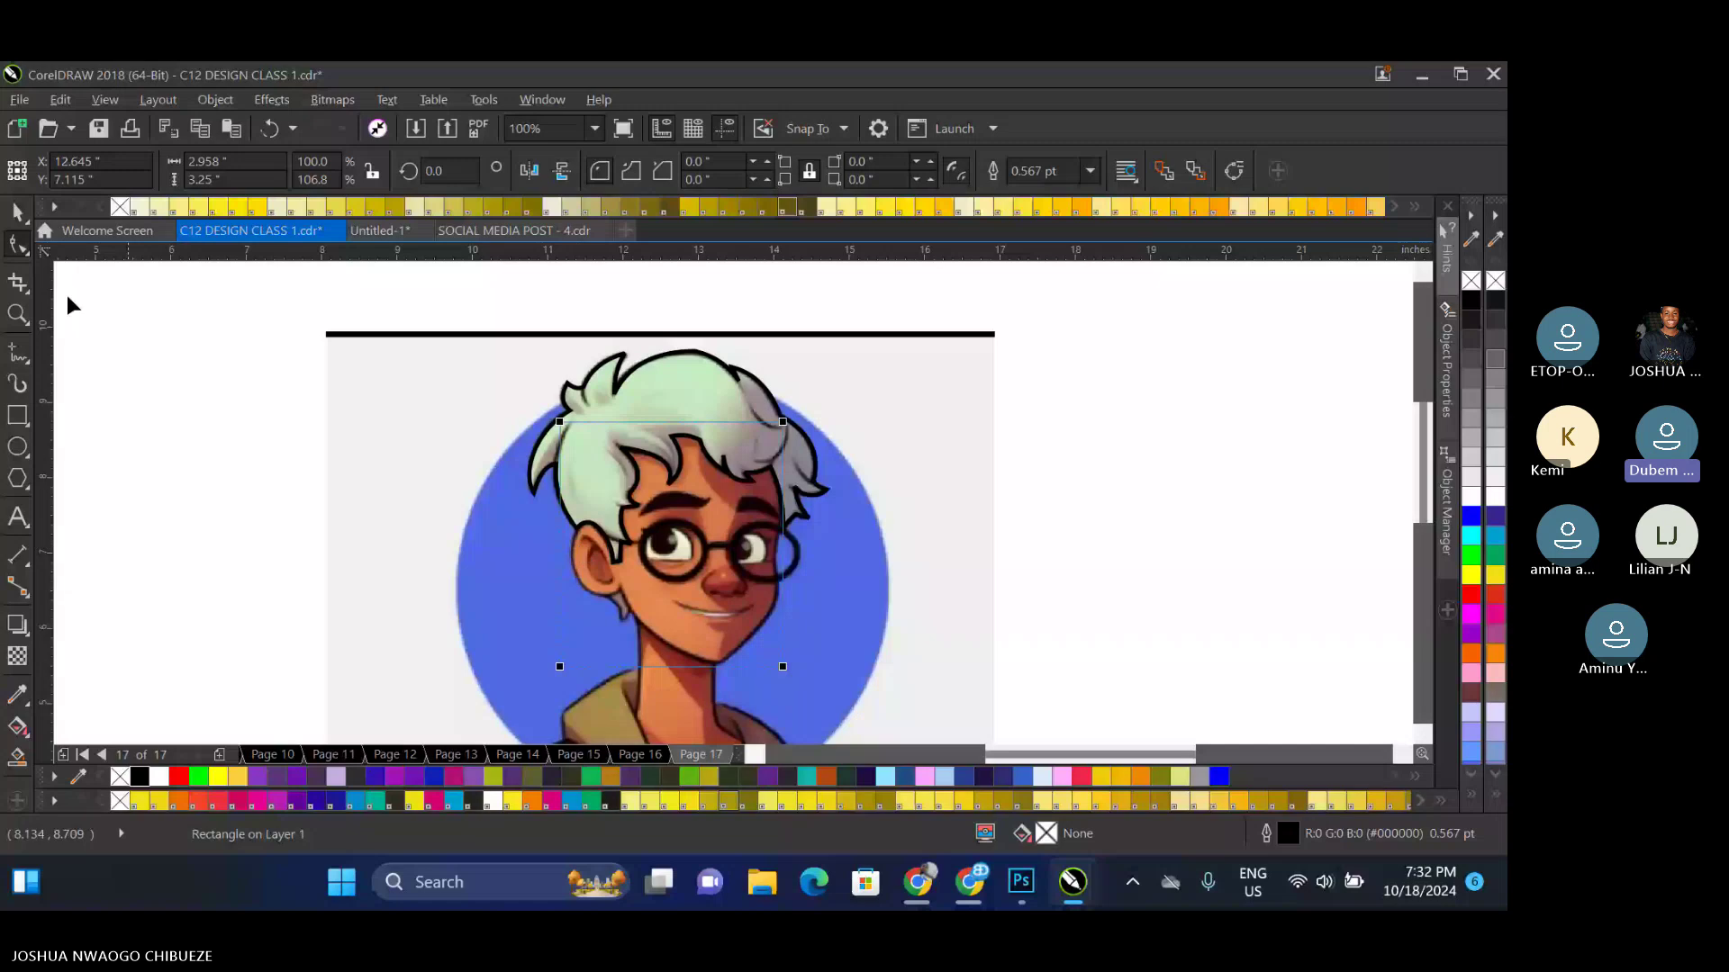
pyautogui.click(15, 221)
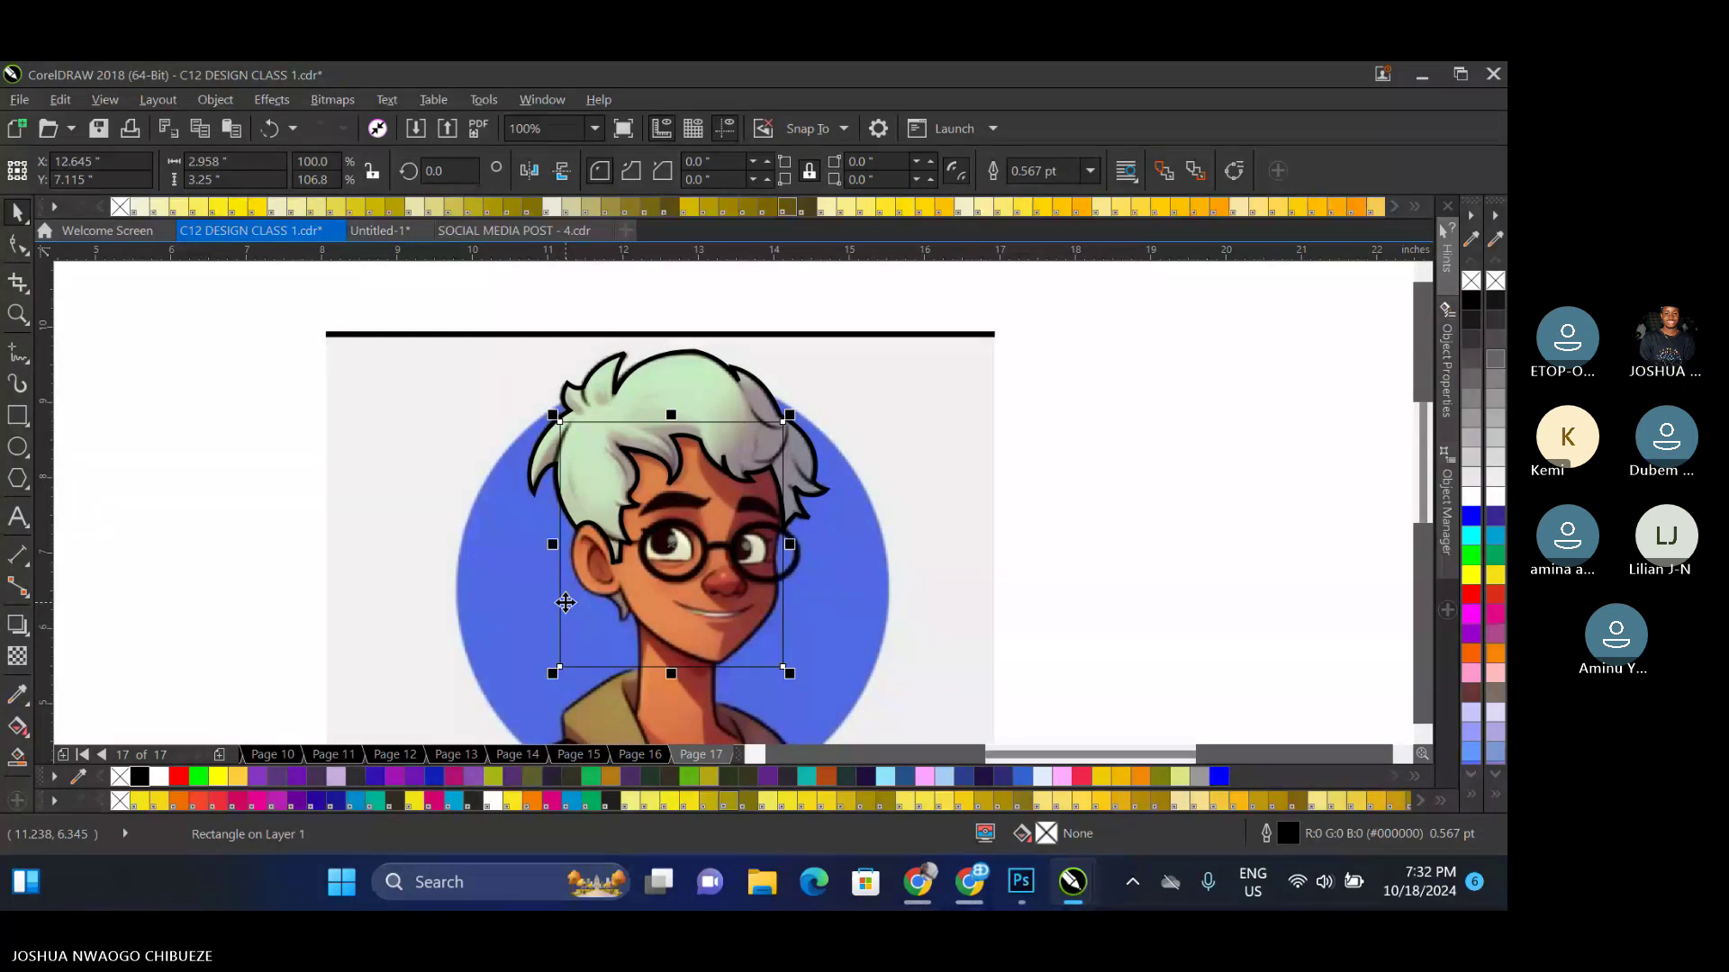
# Convert the face rectangle to curves and move its upper ear-side corner node to where the hair meets the ear
pyautogui.click(171, 485)
pyautogui.scroll(1, 597, 557)
pyautogui.click(518, 505)
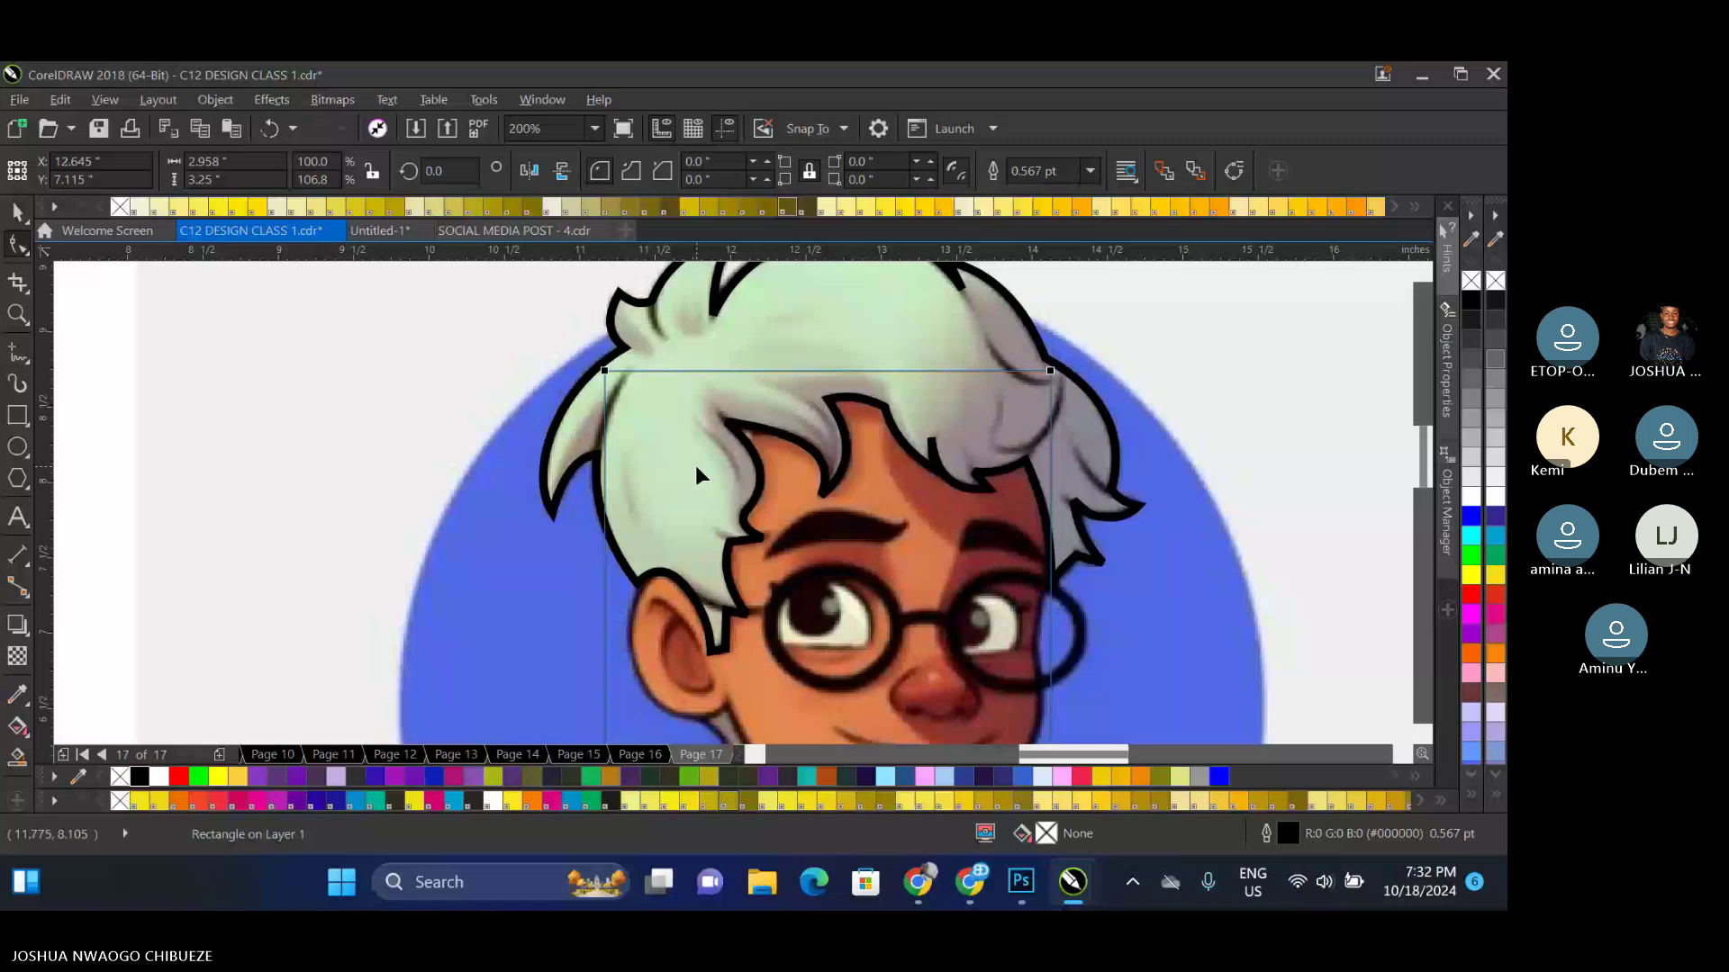
pyautogui.hotkey('ctrl', 'q')
pyautogui.moveTo(604, 370); pyautogui.dragTo(637, 583)
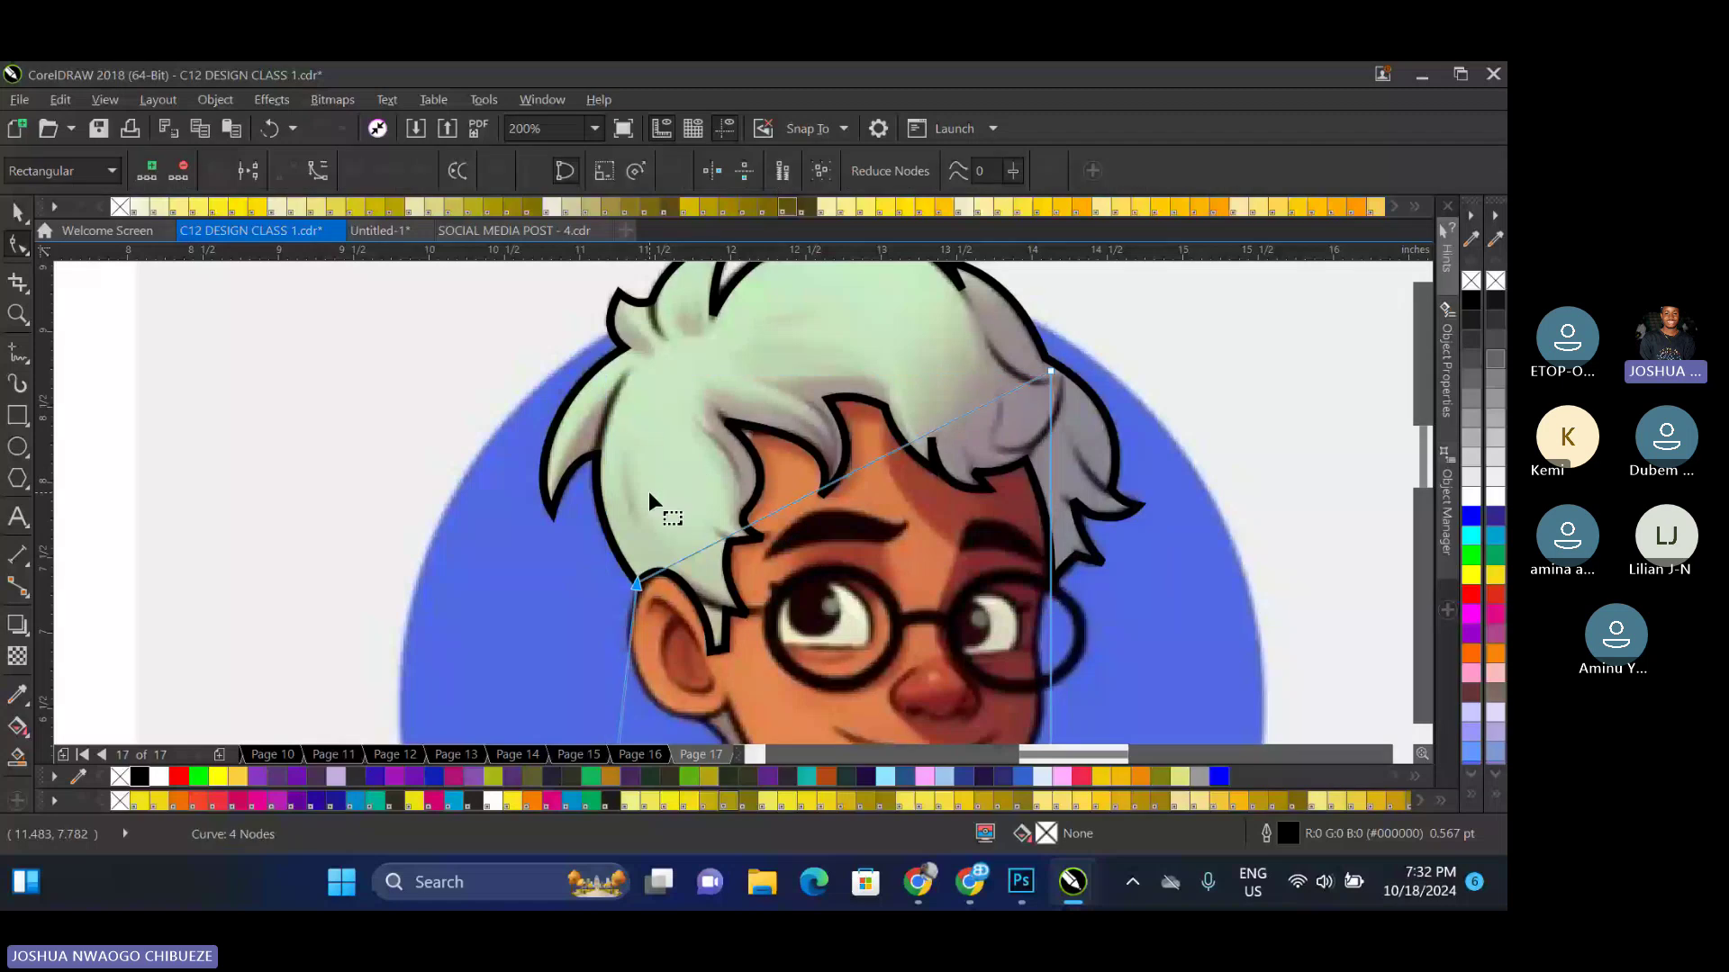
# Fit the face outline's nodes to the ear and jaw, adding a node on the far edge beside the glasses
pyautogui.scroll(-2, 648, 492)
pyautogui.scroll(2, 635, 576)
pyautogui.moveTo(645, 612); pyautogui.dragTo(767, 454)
pyautogui.moveTo(1074, 611); pyautogui.dragTo(964, 603)
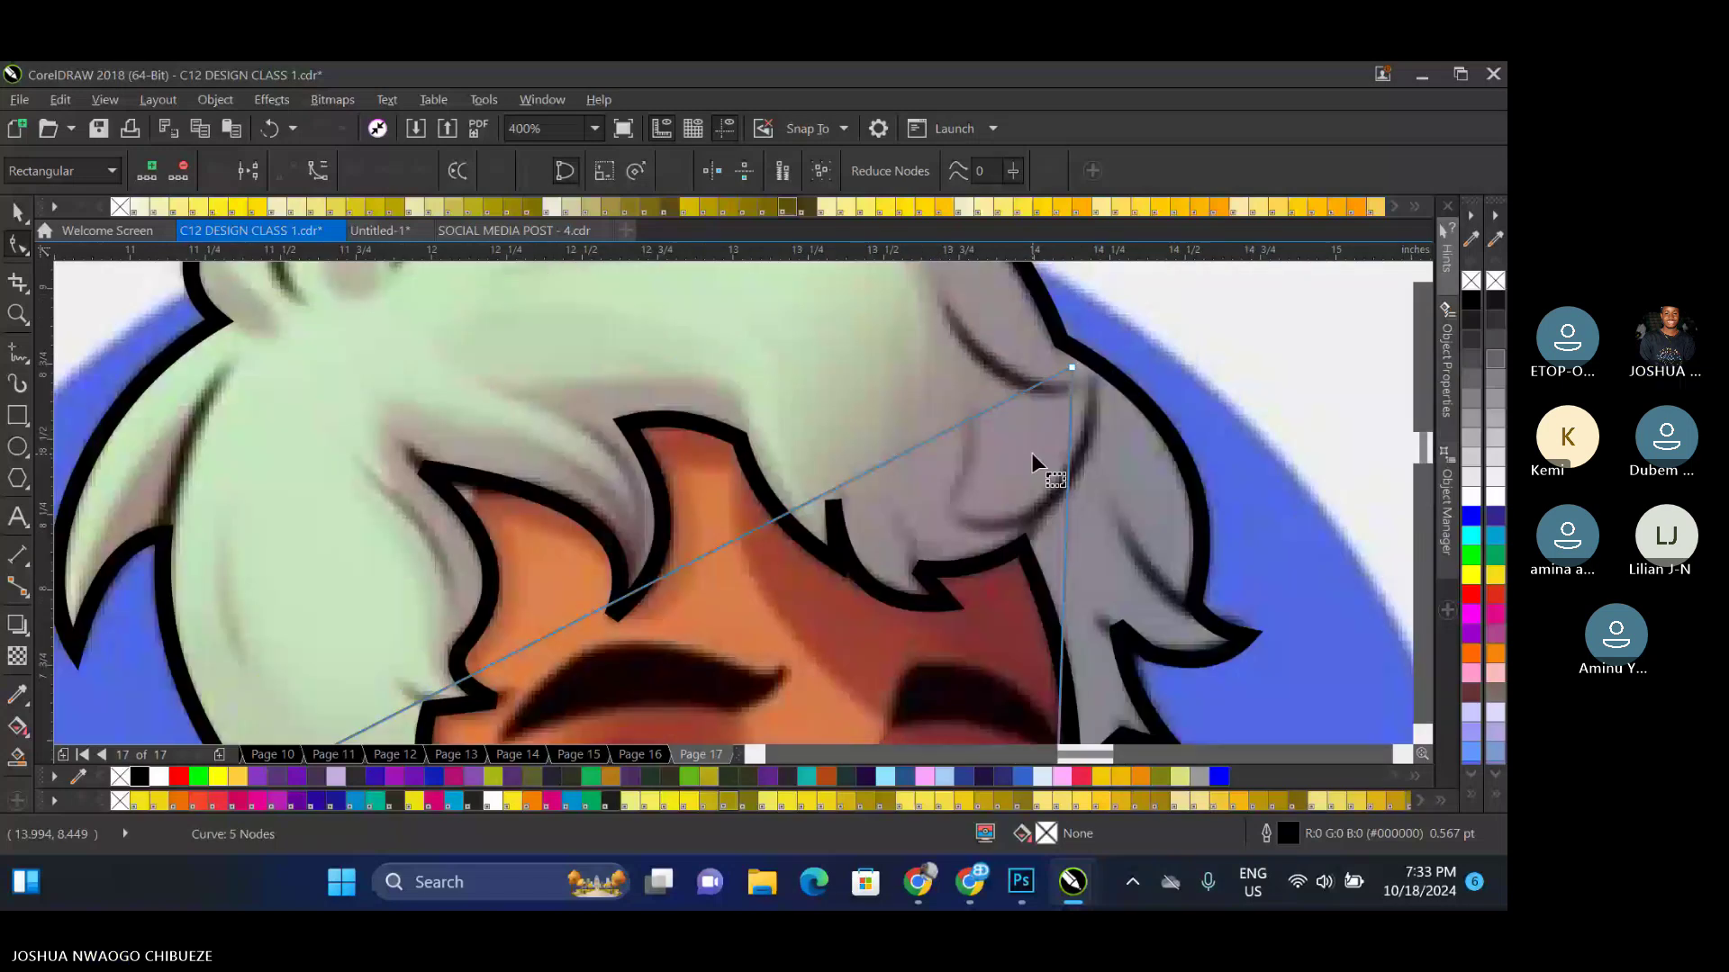
pyautogui.scroll(-2, 1031, 452)
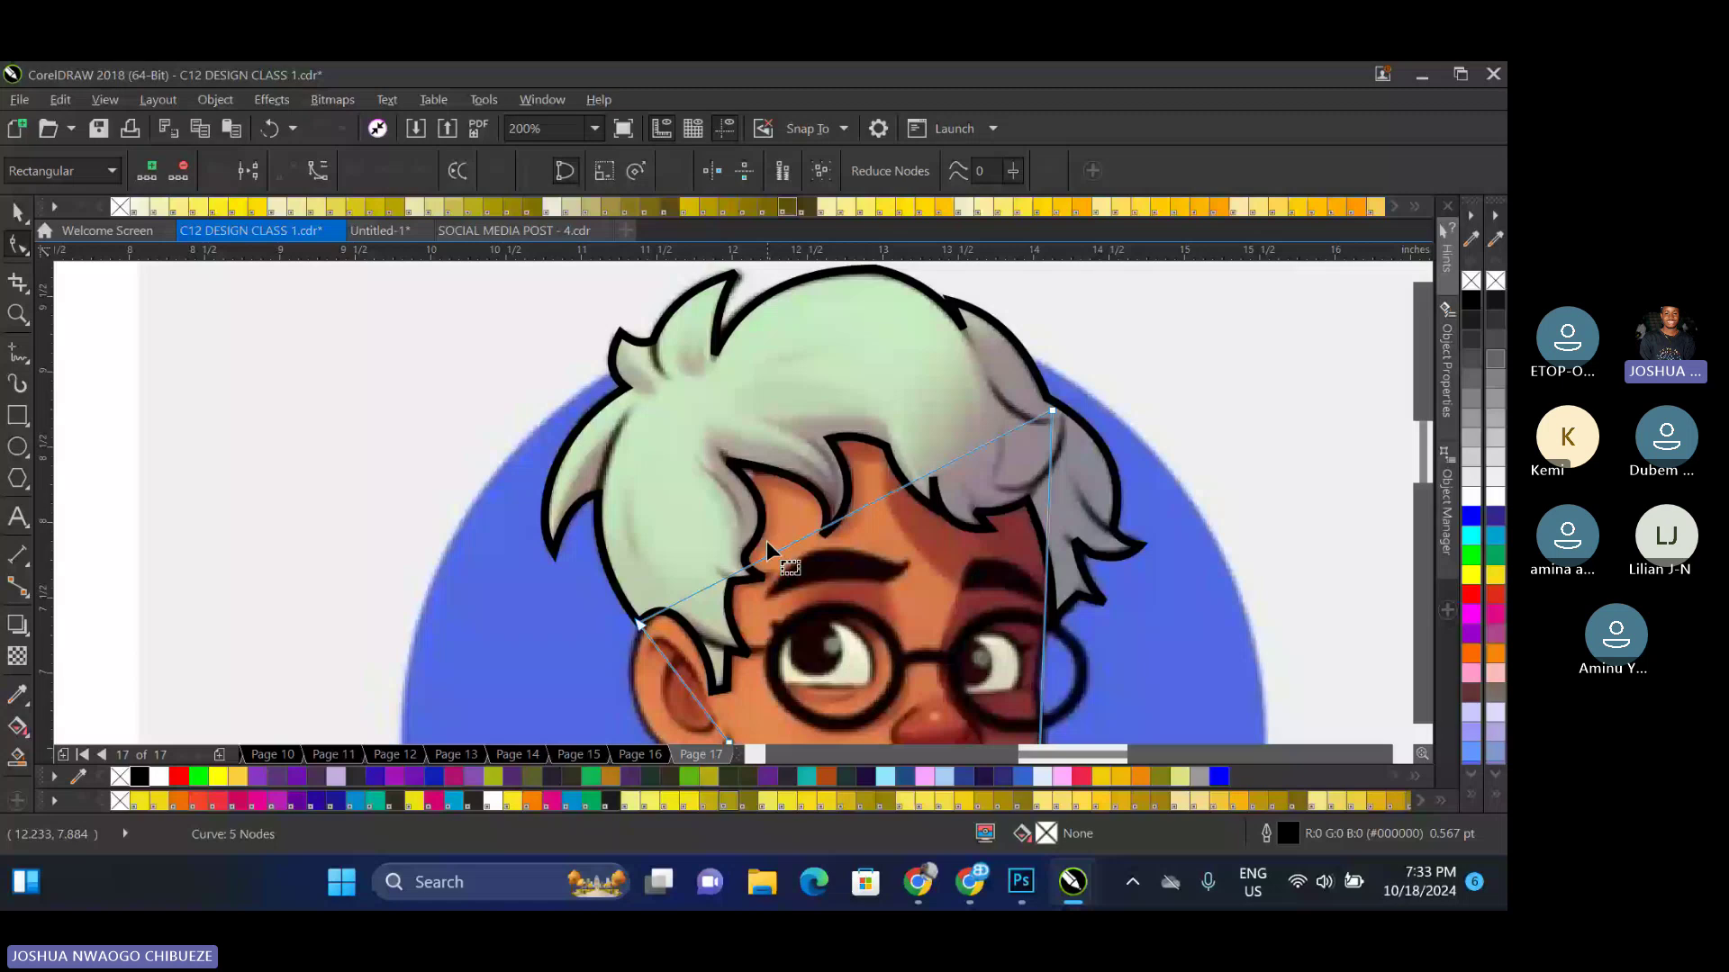
pyautogui.scroll(2, 765, 542)
pyautogui.doubleClick(834, 549)
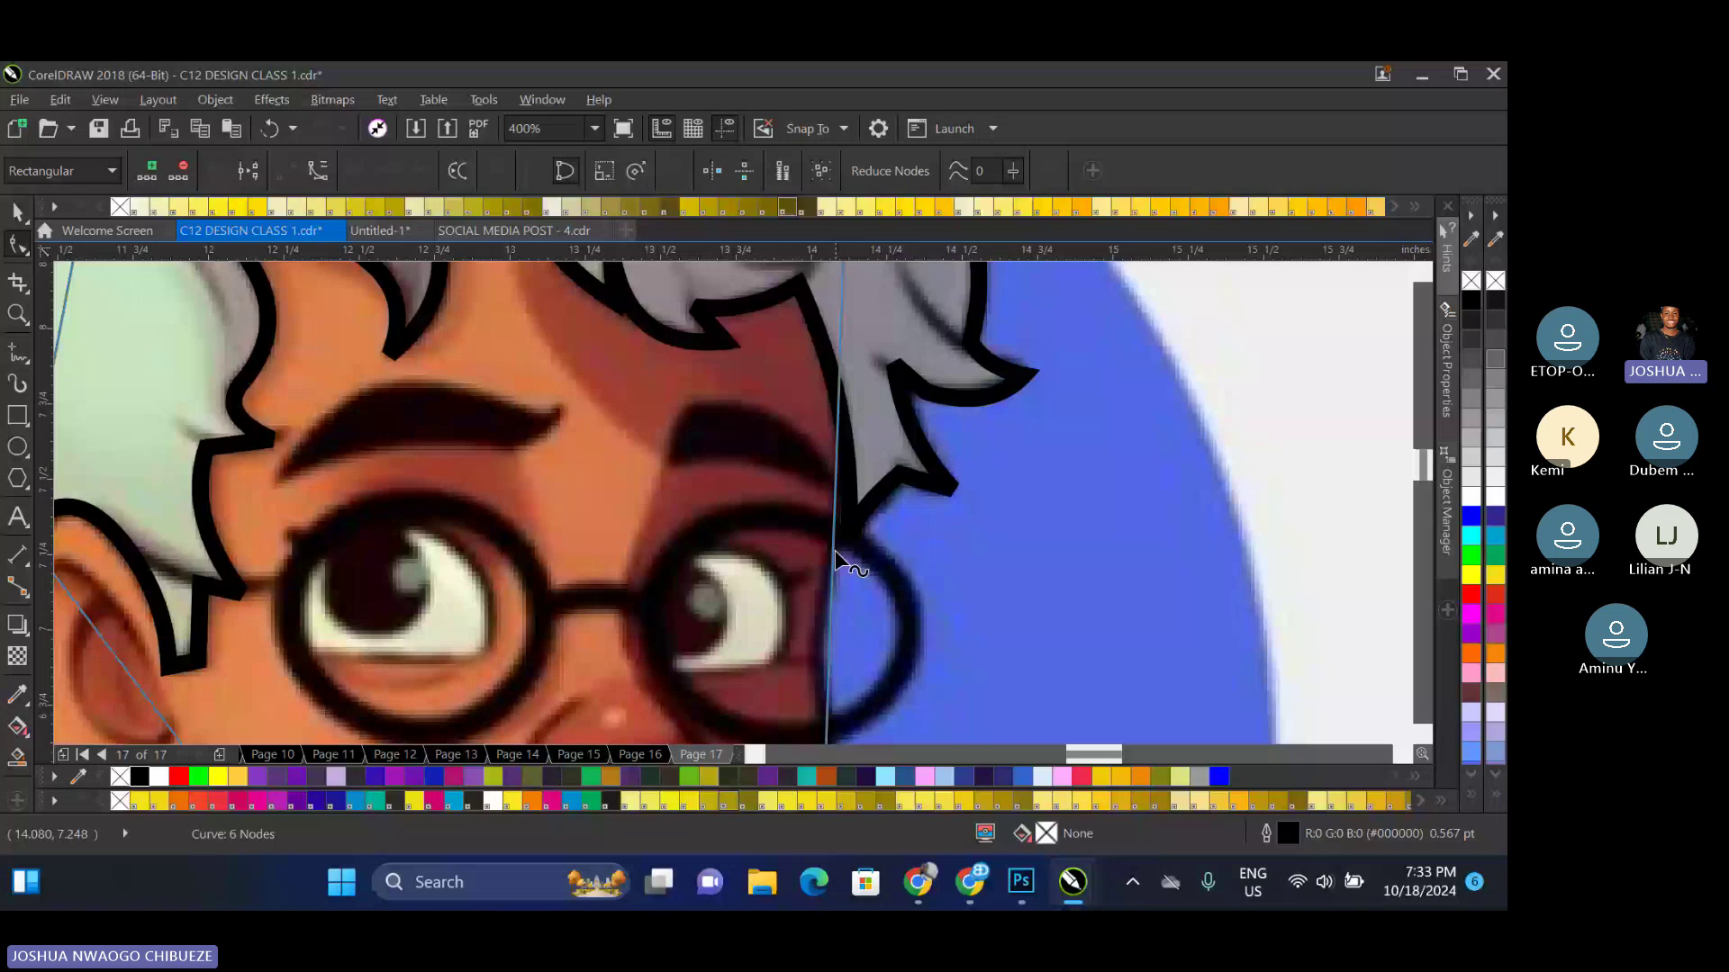
# Convert the face outline's segment beside the ear to a curve and bend it around the ear
pyautogui.hscroll(-5, 834, 549)
pyautogui.rightClick(631, 457)
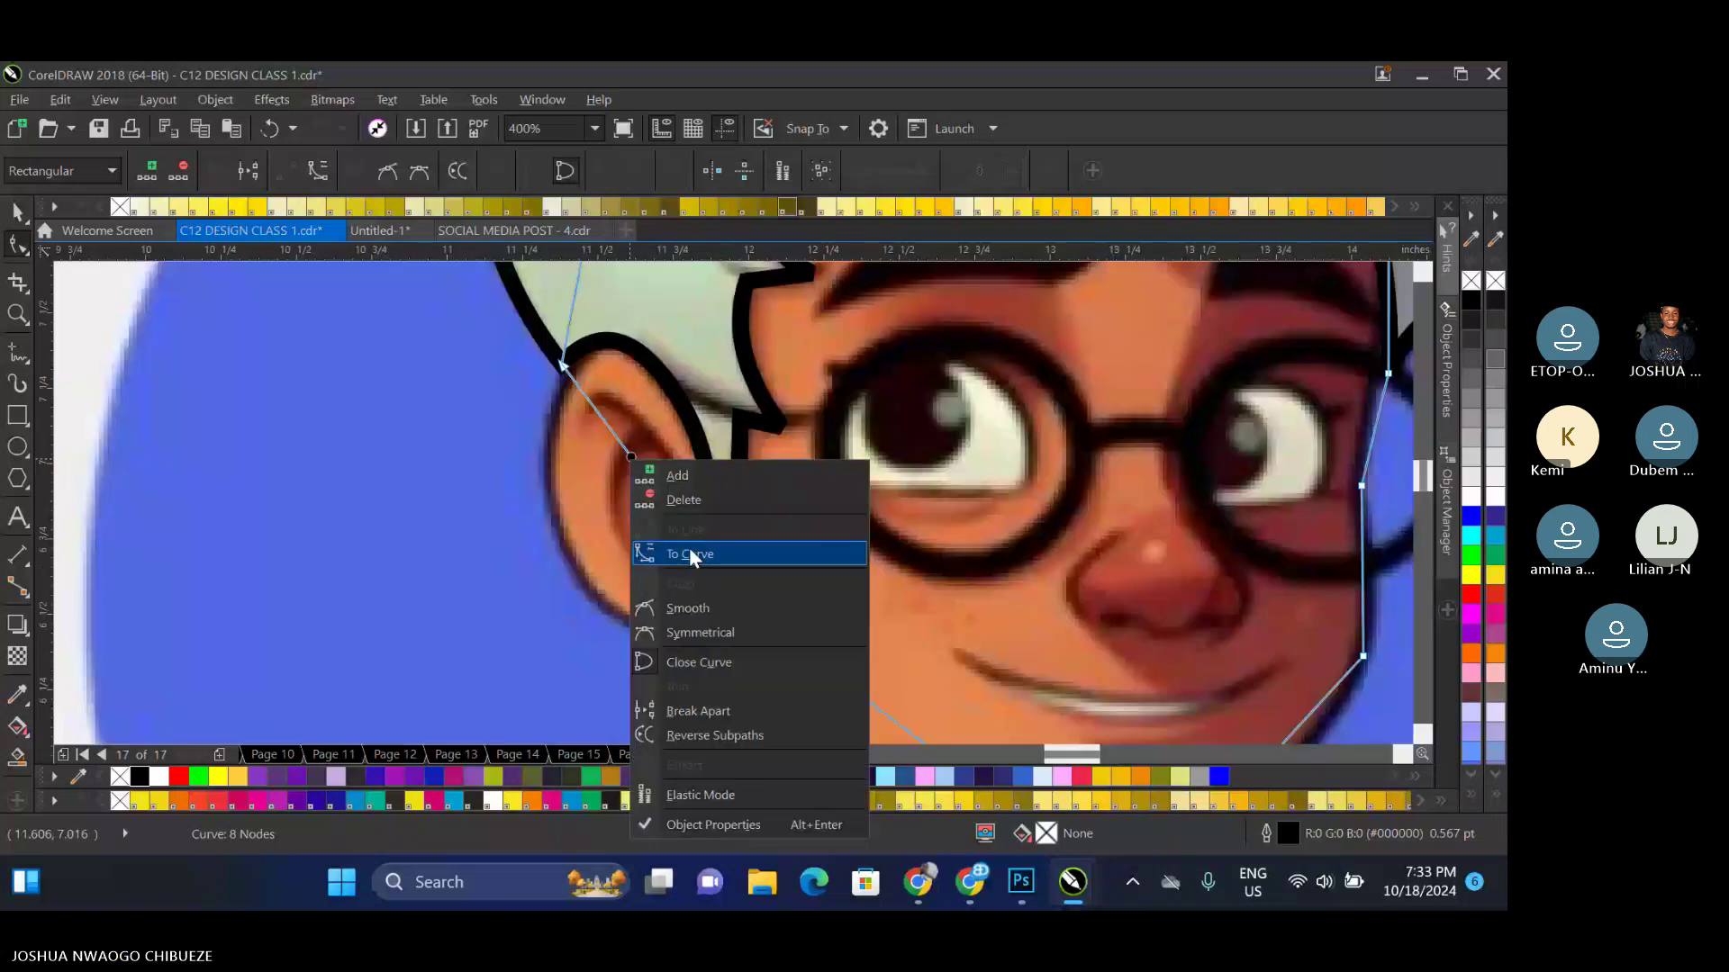
pyautogui.click(690, 554)
pyautogui.moveTo(699, 548); pyautogui.dragTo(596, 685)
pyautogui.scroll(-2, 583, 641)
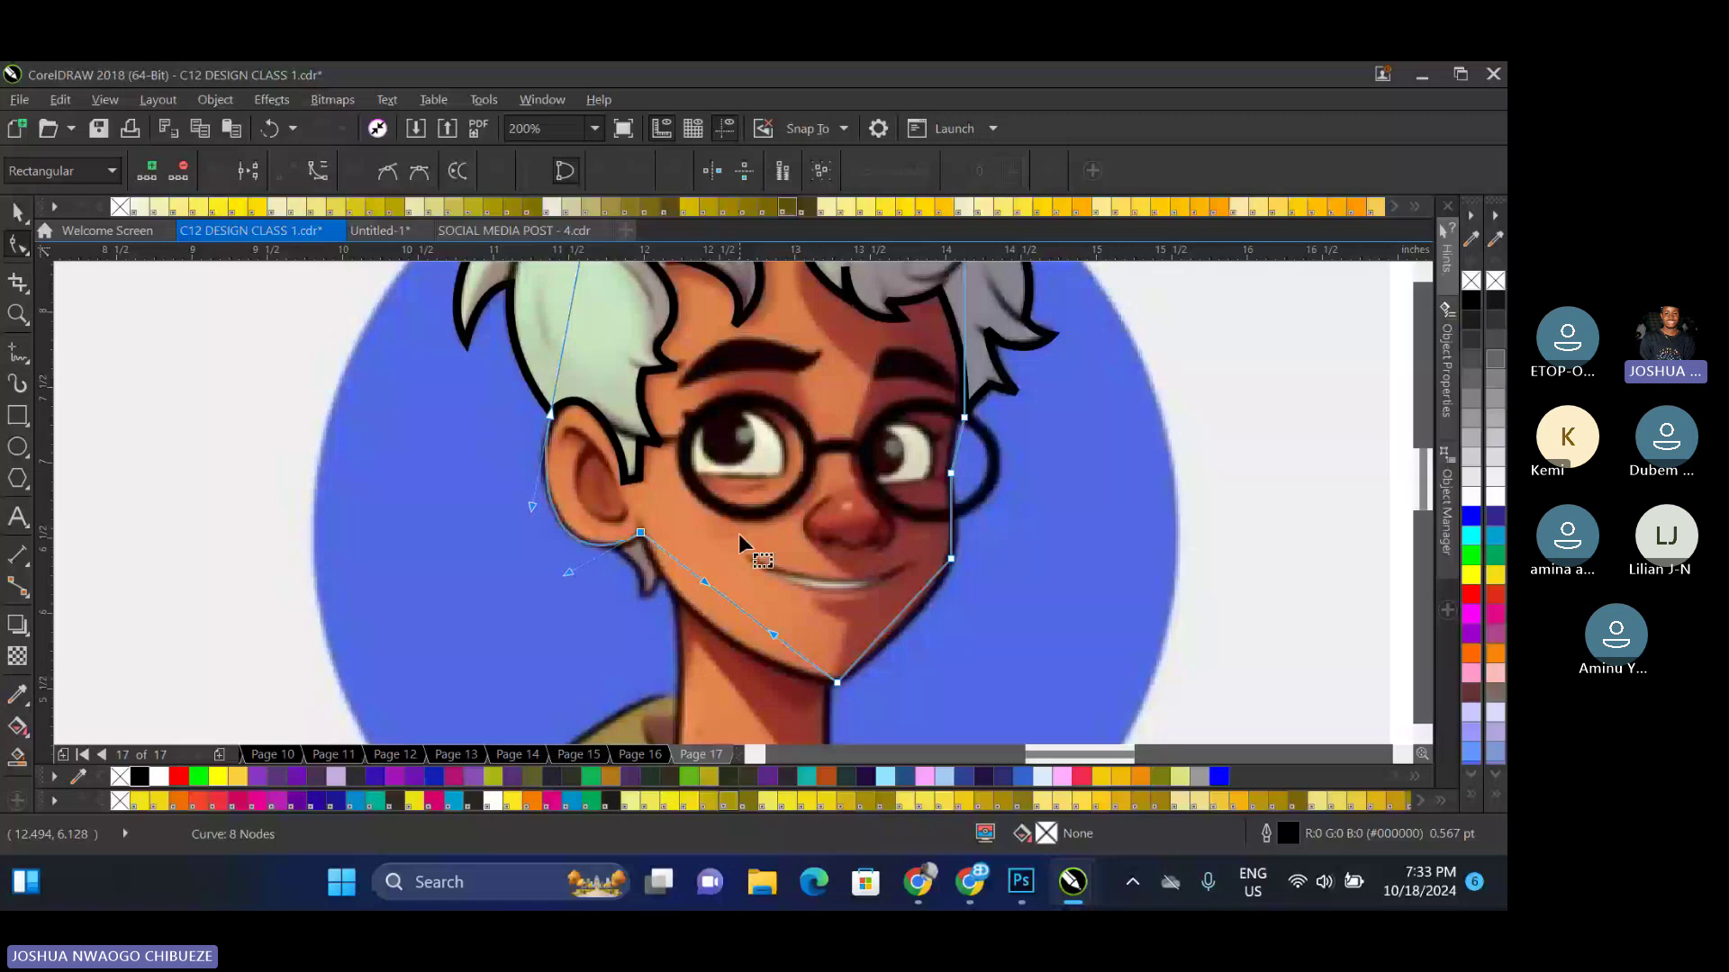
# Bend the face outline's segments along the jaw from the ear to the chin and from the chin to the far cheek
pyautogui.click(731, 610)
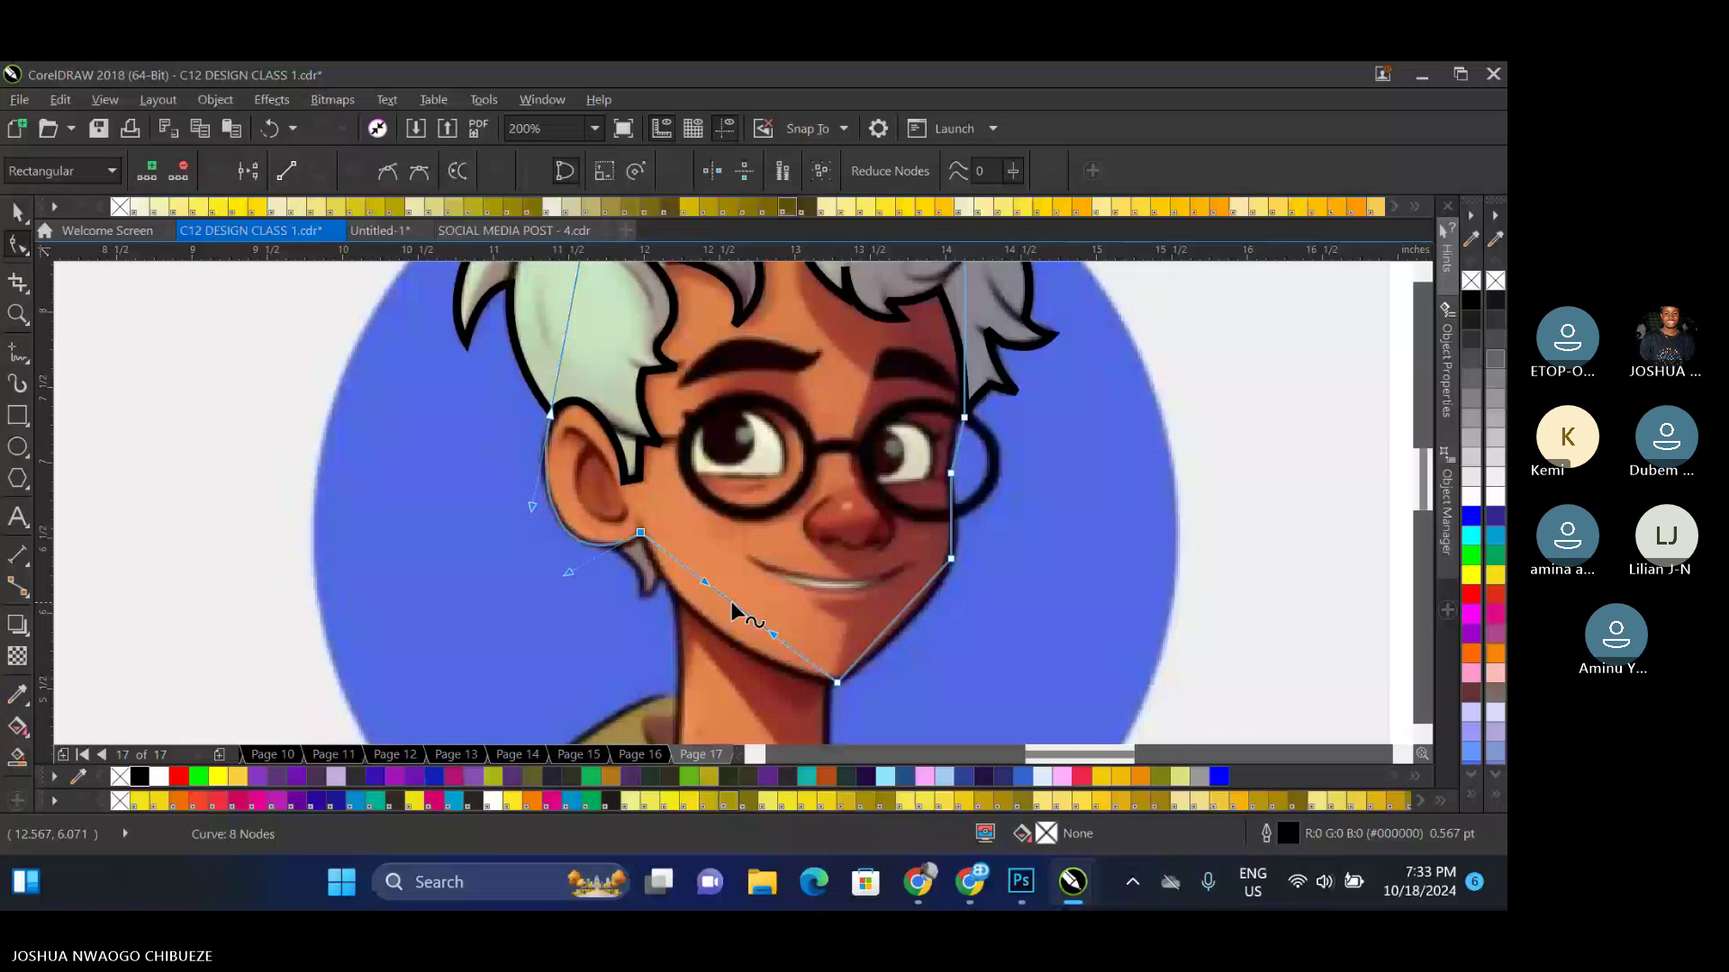
pyautogui.click(923, 591)
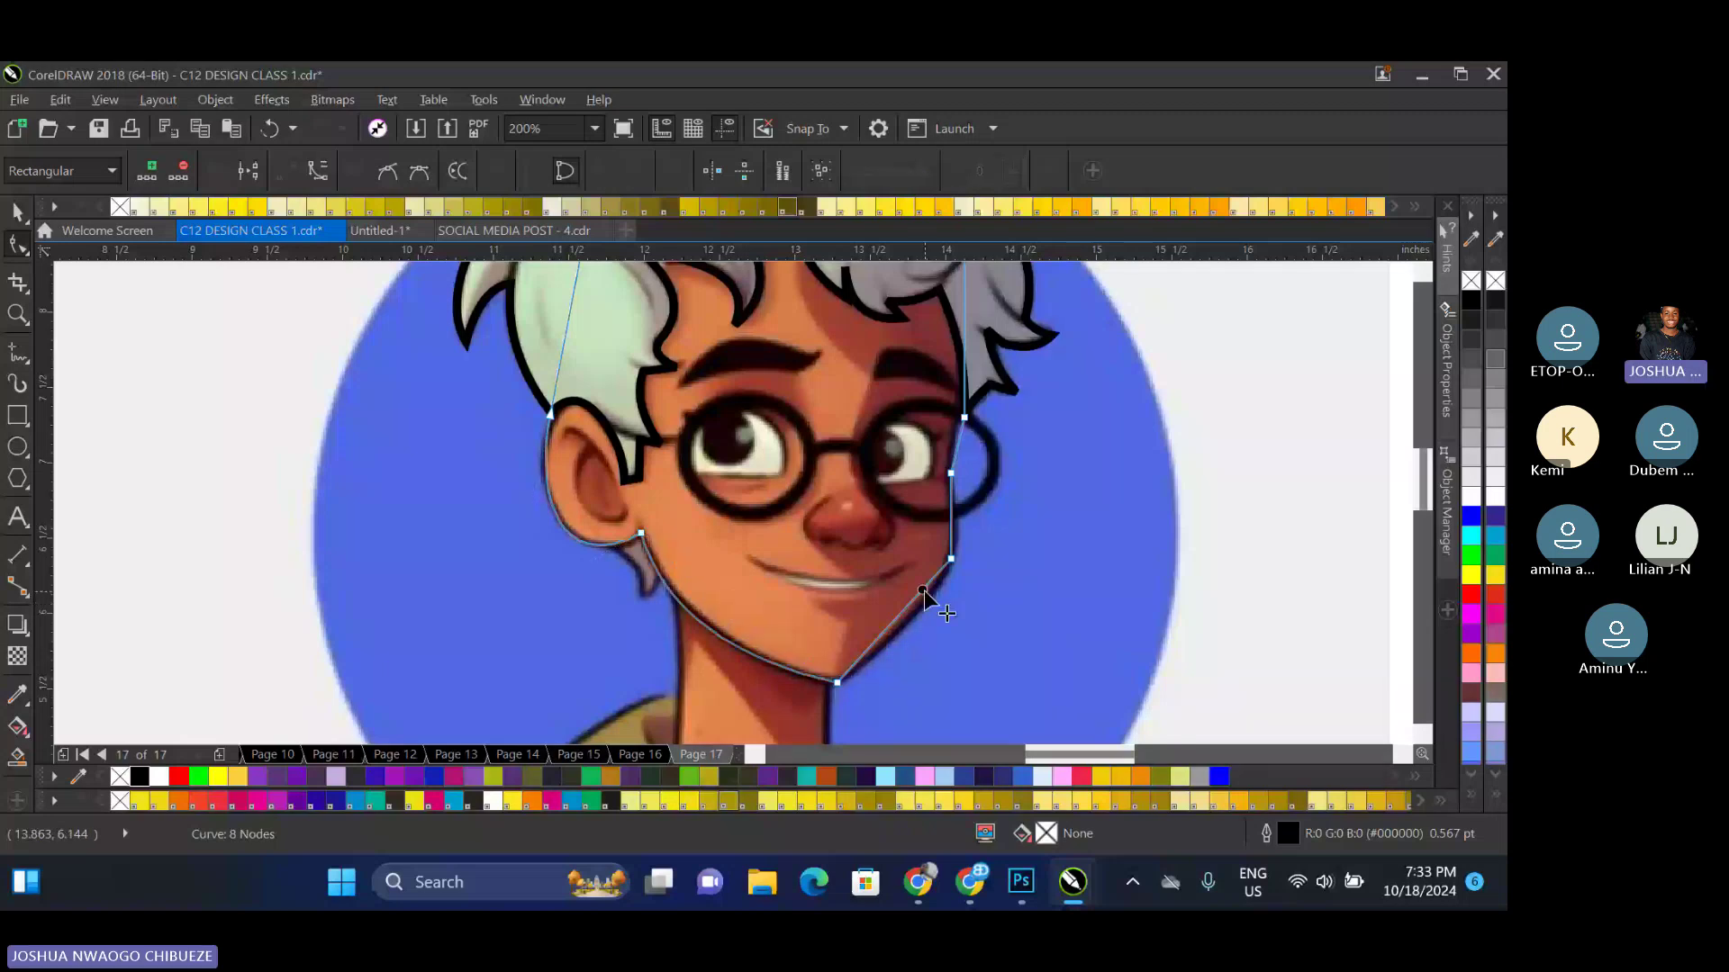
pyautogui.rightClick(924, 590)
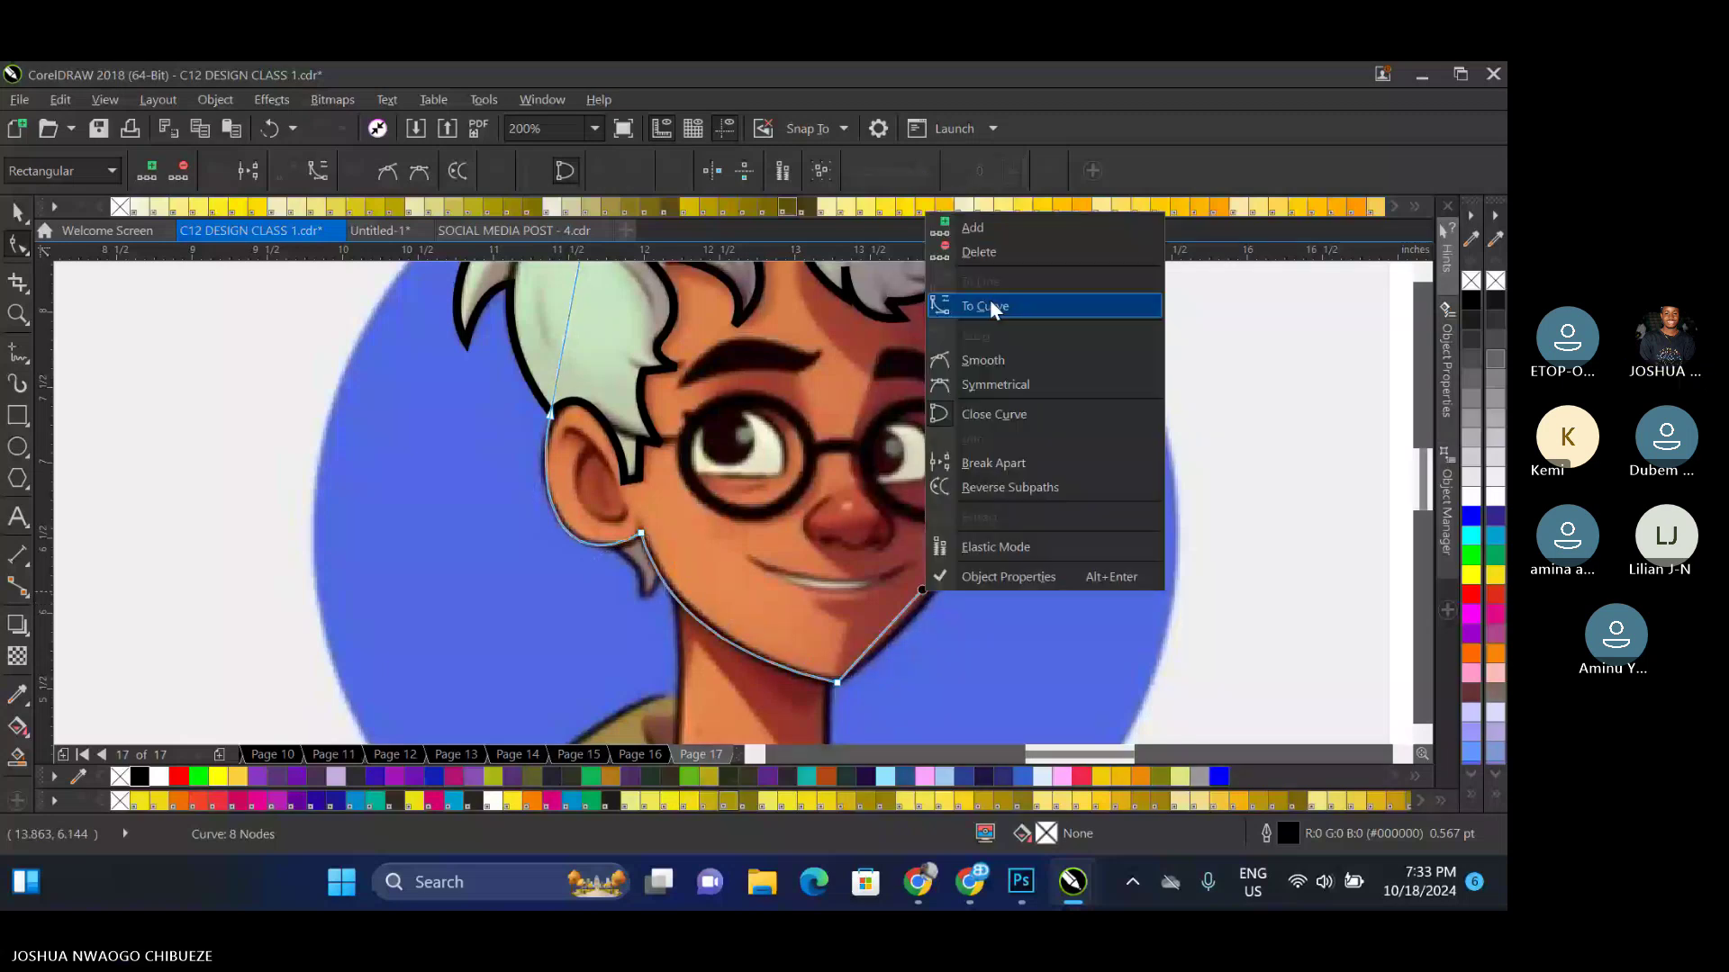
pyautogui.click(991, 306)
pyautogui.scroll(1, 913, 626)
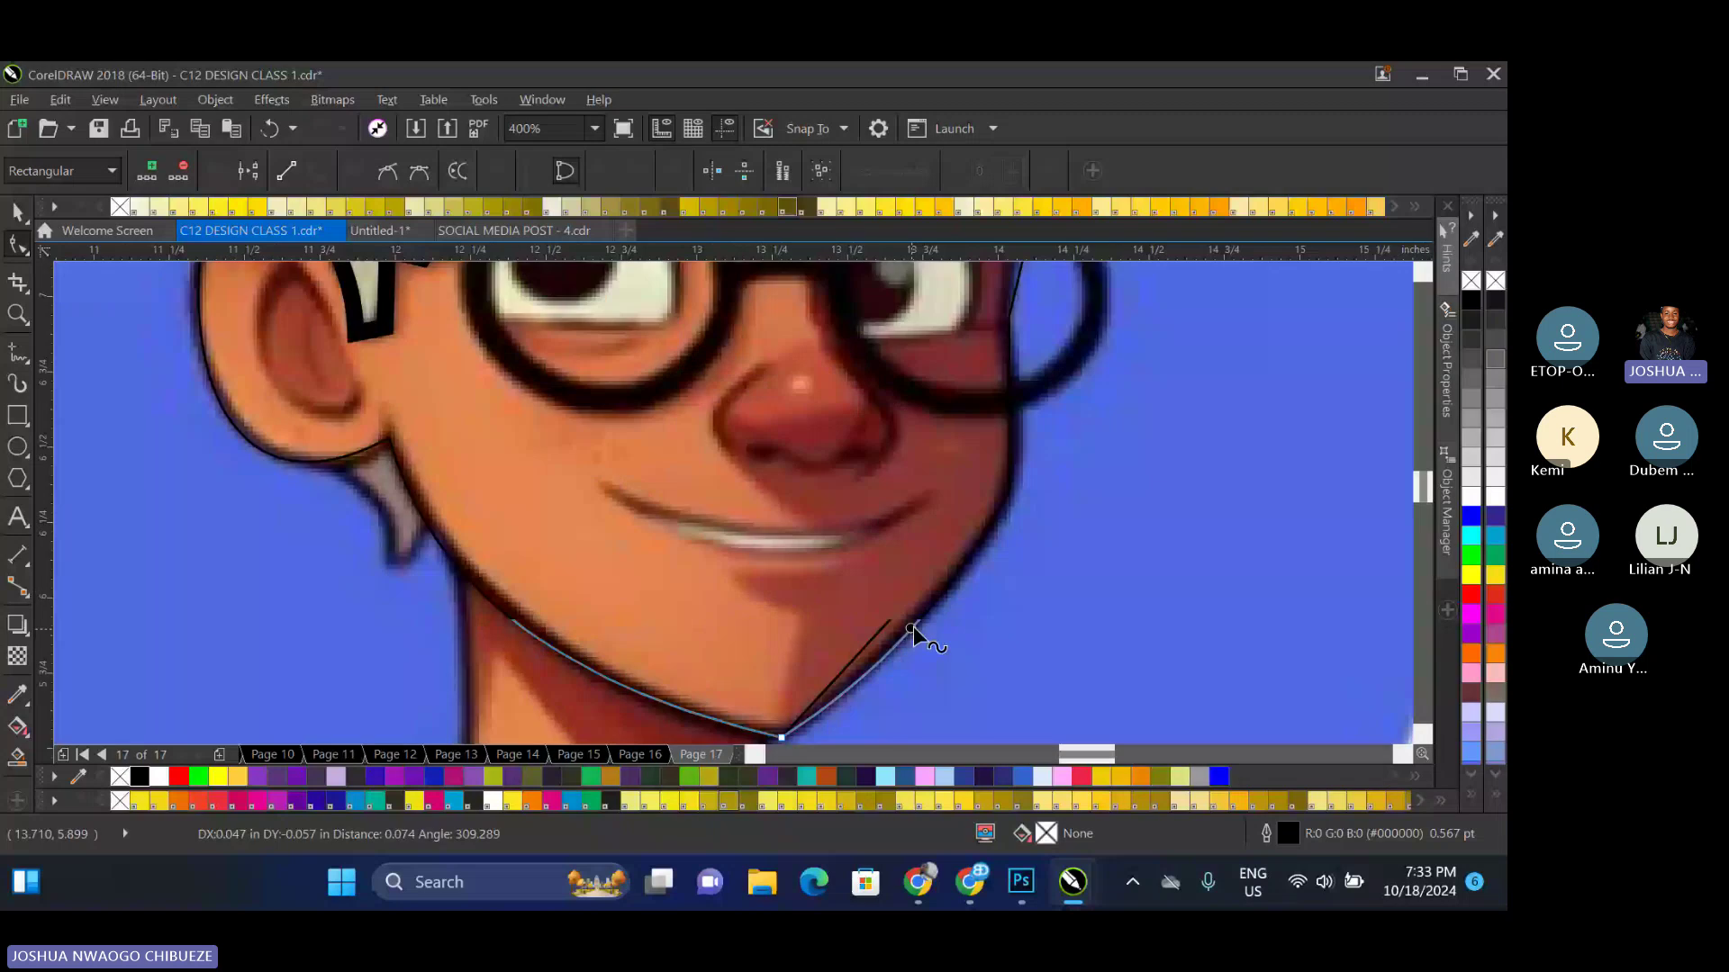
pyautogui.scroll(-1, 992, 441)
pyautogui.scroll(1, 991, 440)
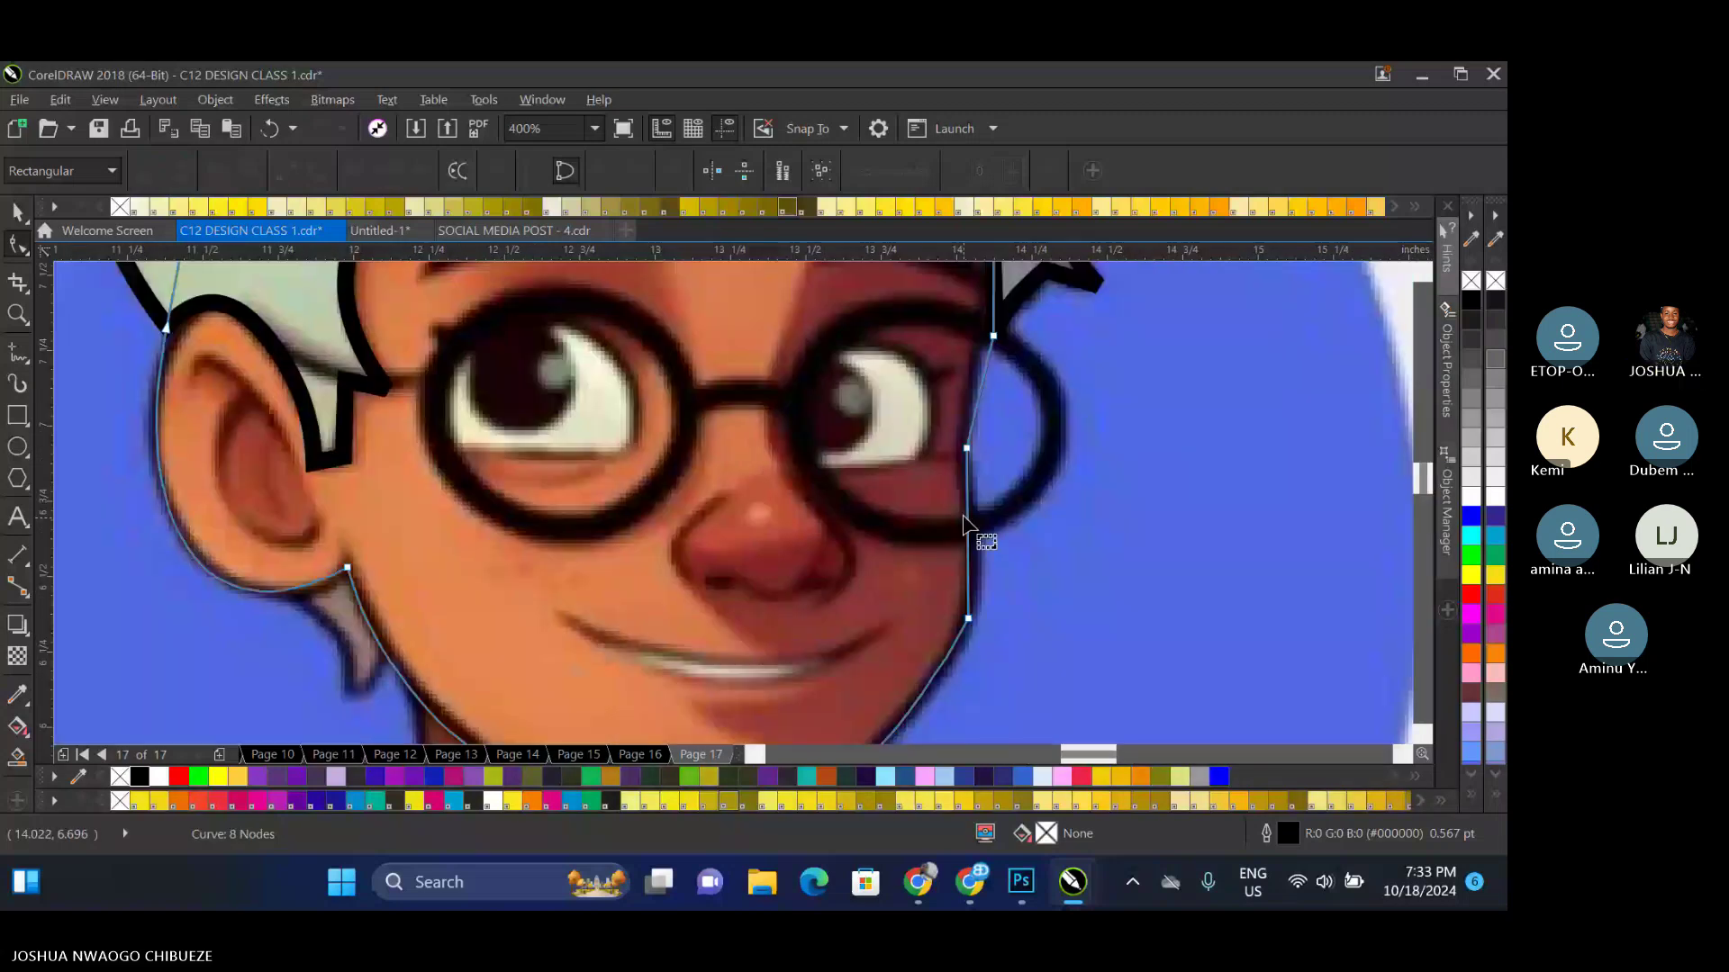
# Curve the face outline along the far cheek and behind the glasses, and raise the node at the edge of the glasses slightly
pyautogui.click(964, 515)
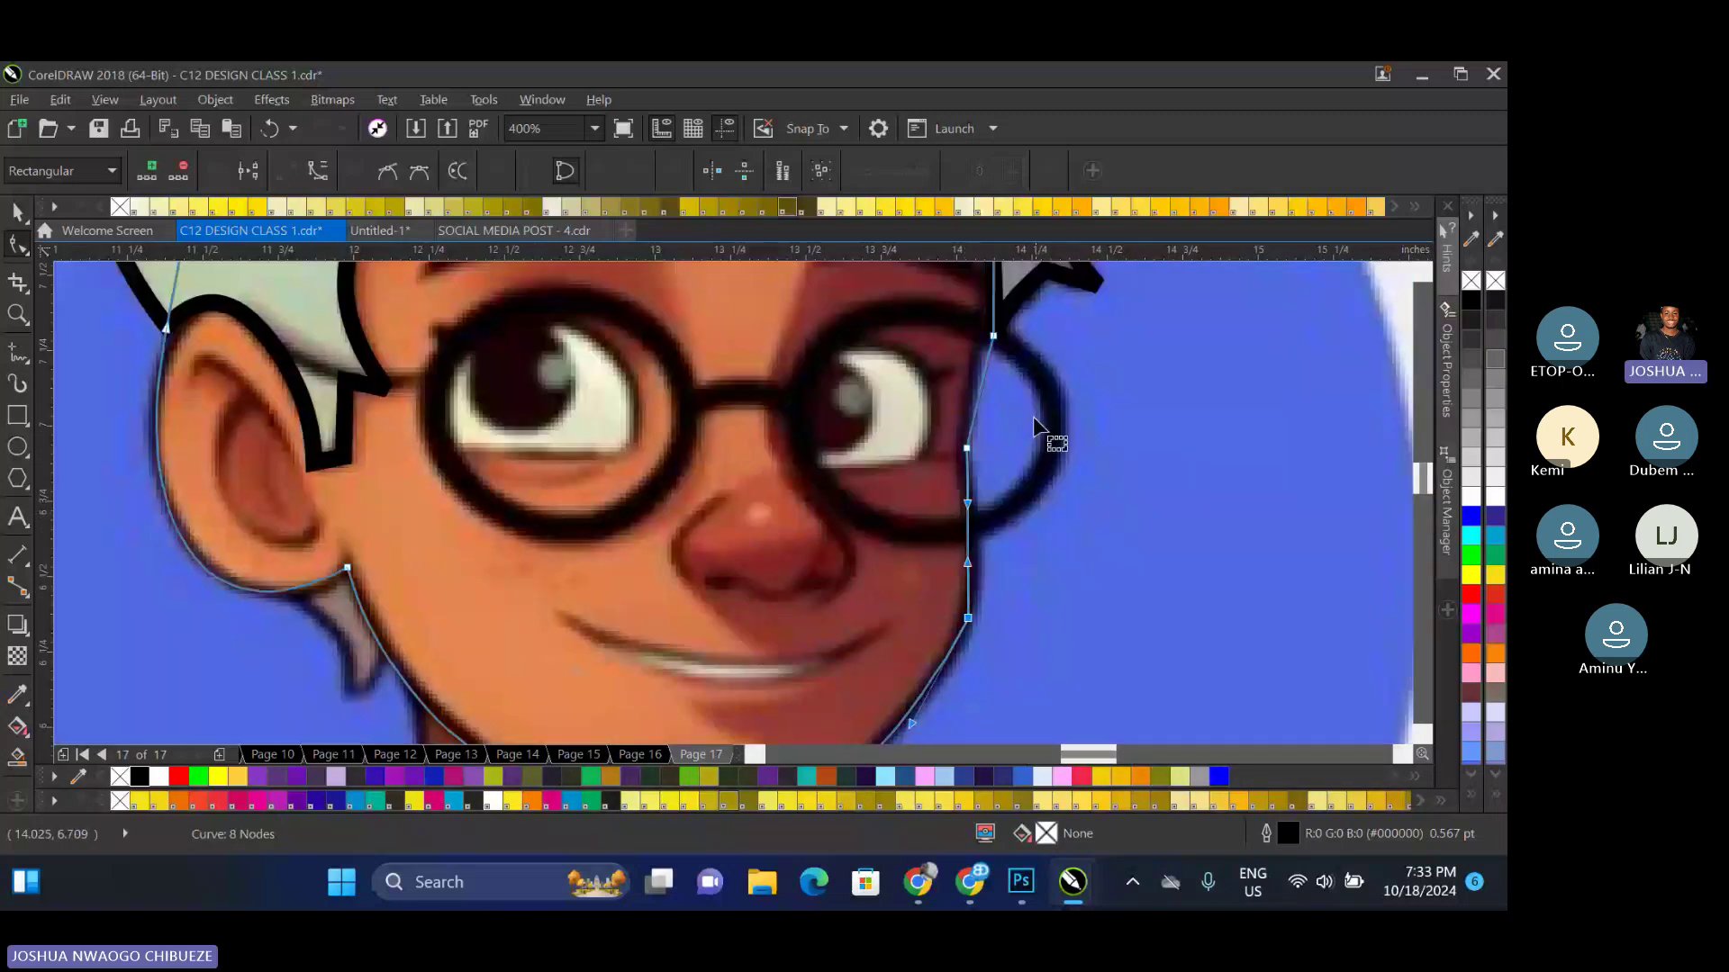
pyautogui.click(969, 538)
pyautogui.click(967, 535)
pyautogui.rightClick(967, 432)
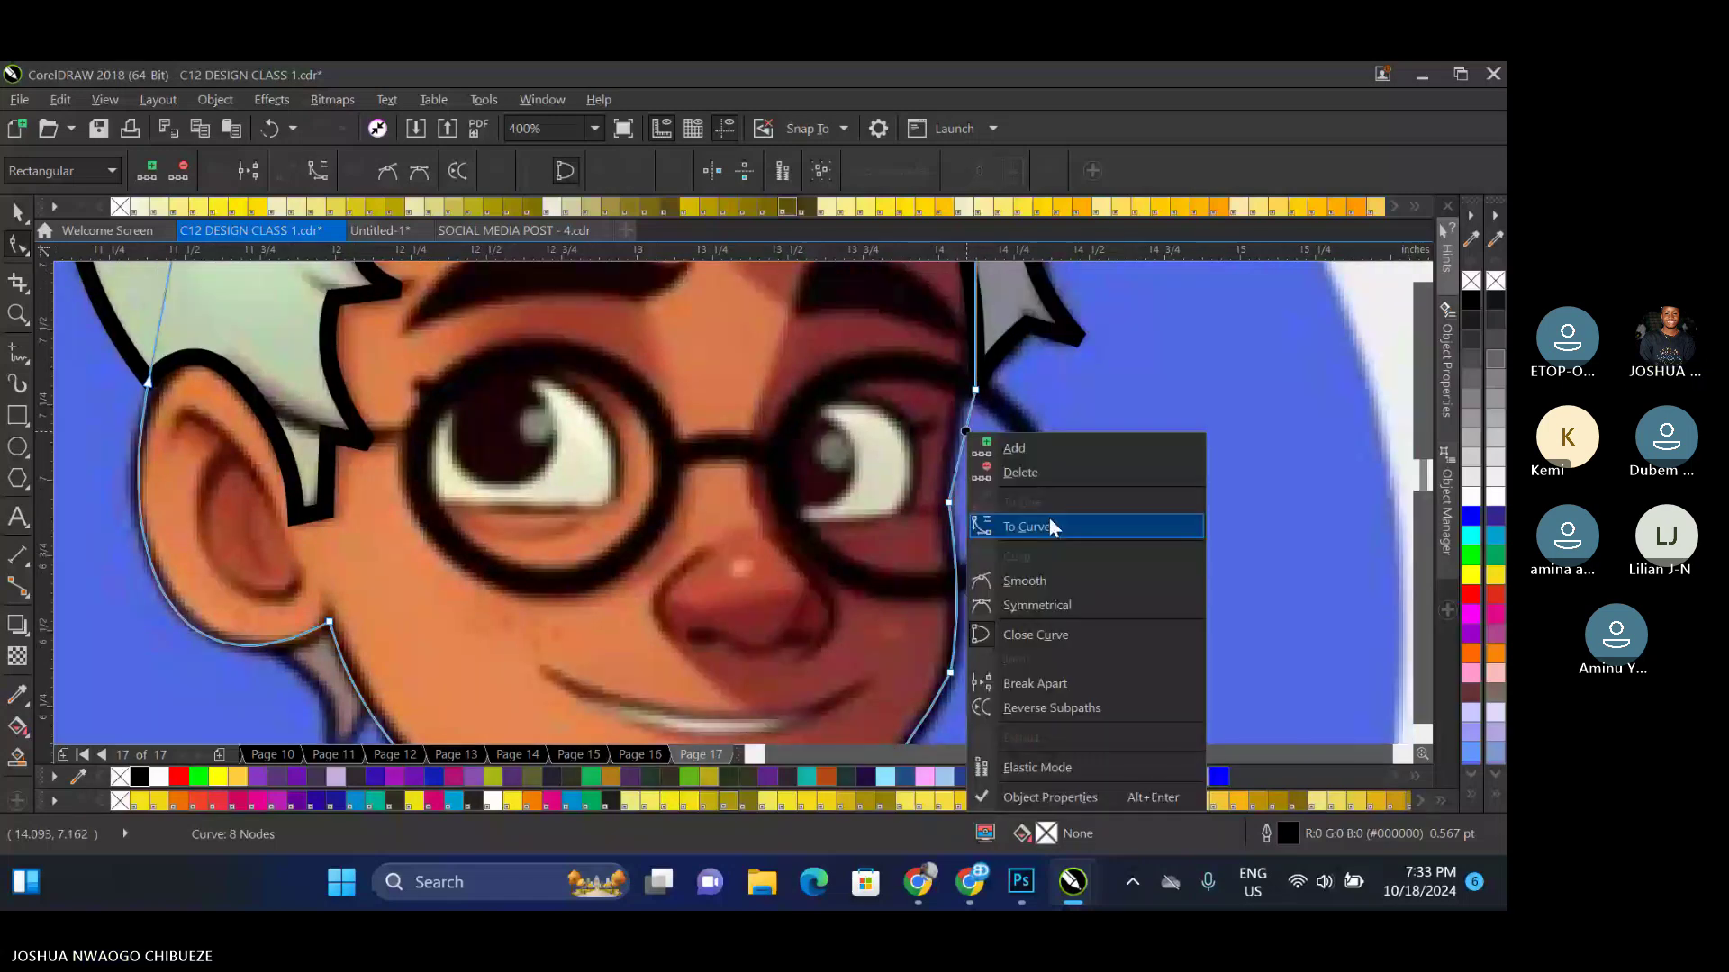
pyautogui.click(1050, 522)
pyautogui.scroll(3, 966, 423)
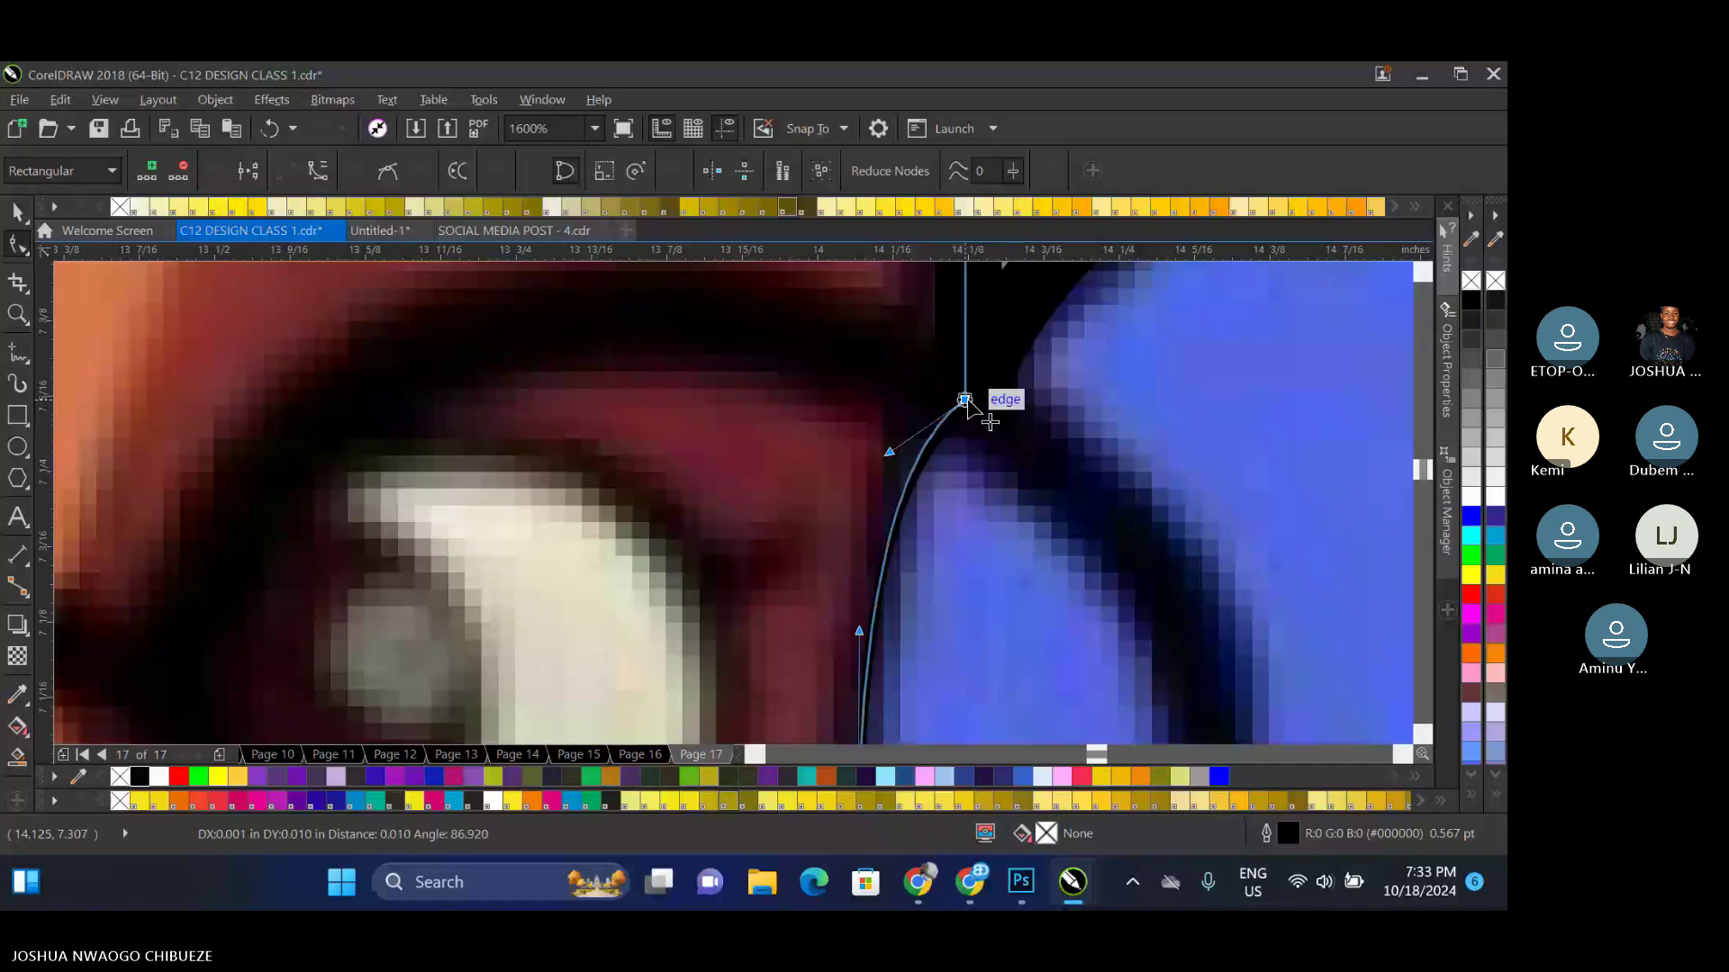
pyautogui.moveTo(968, 403); pyautogui.dragTo(966, 384)
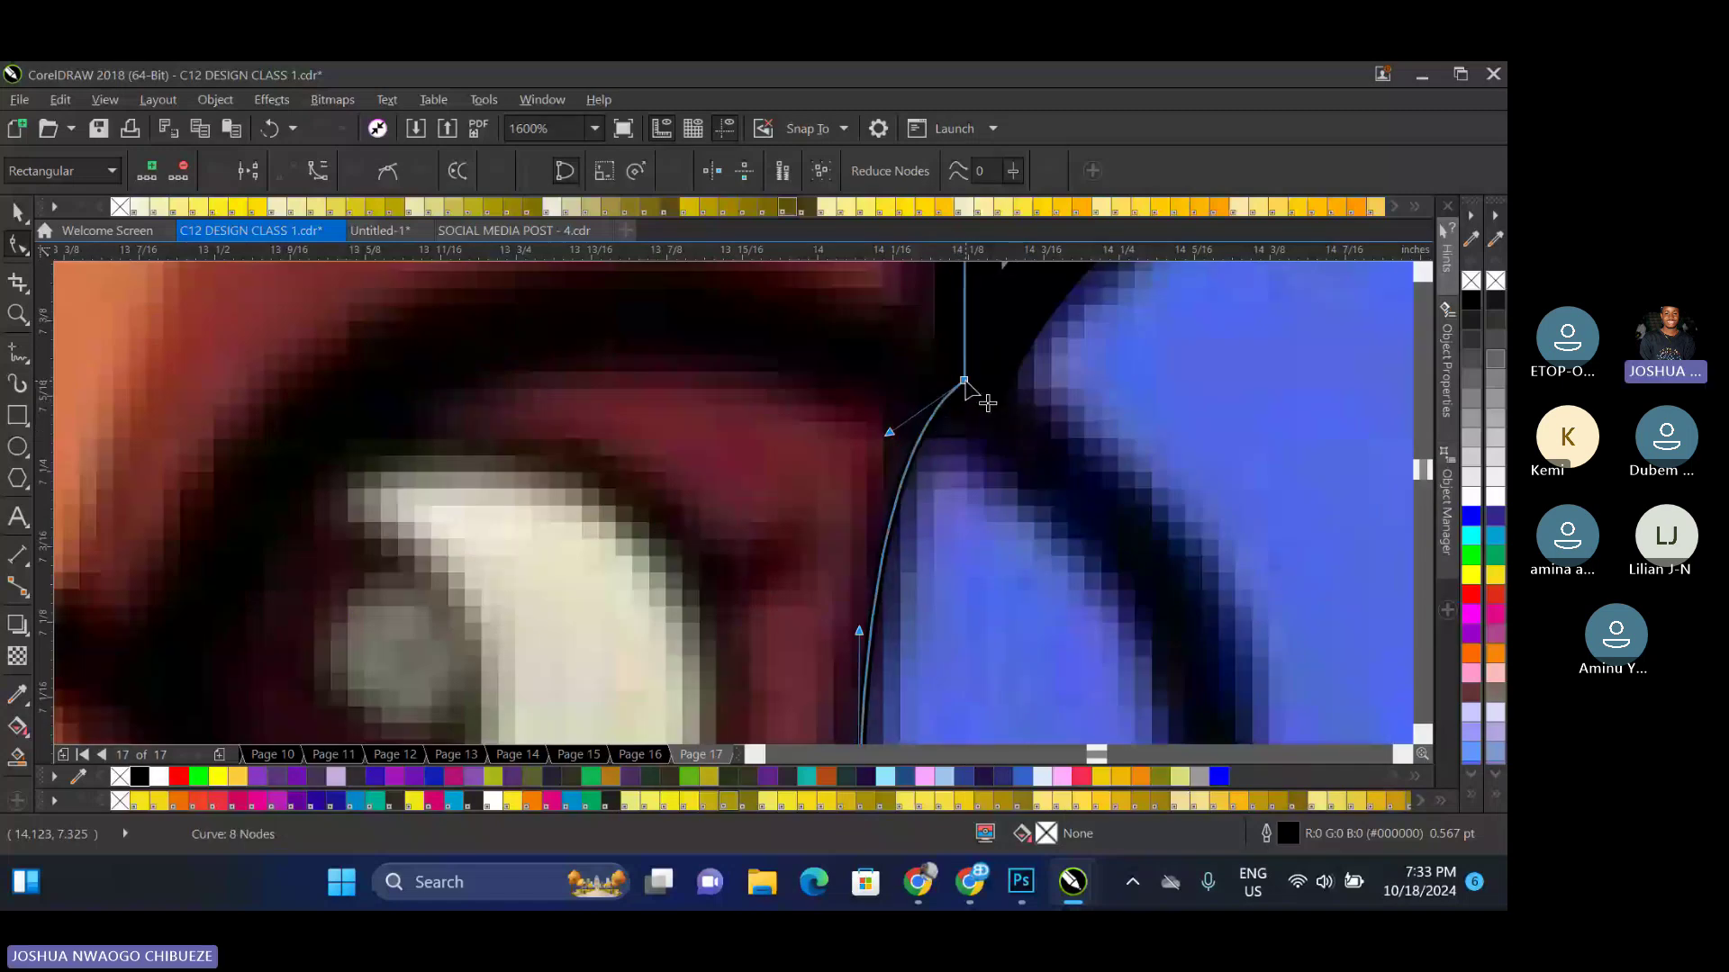
pyautogui.scroll(-4, 964, 382)
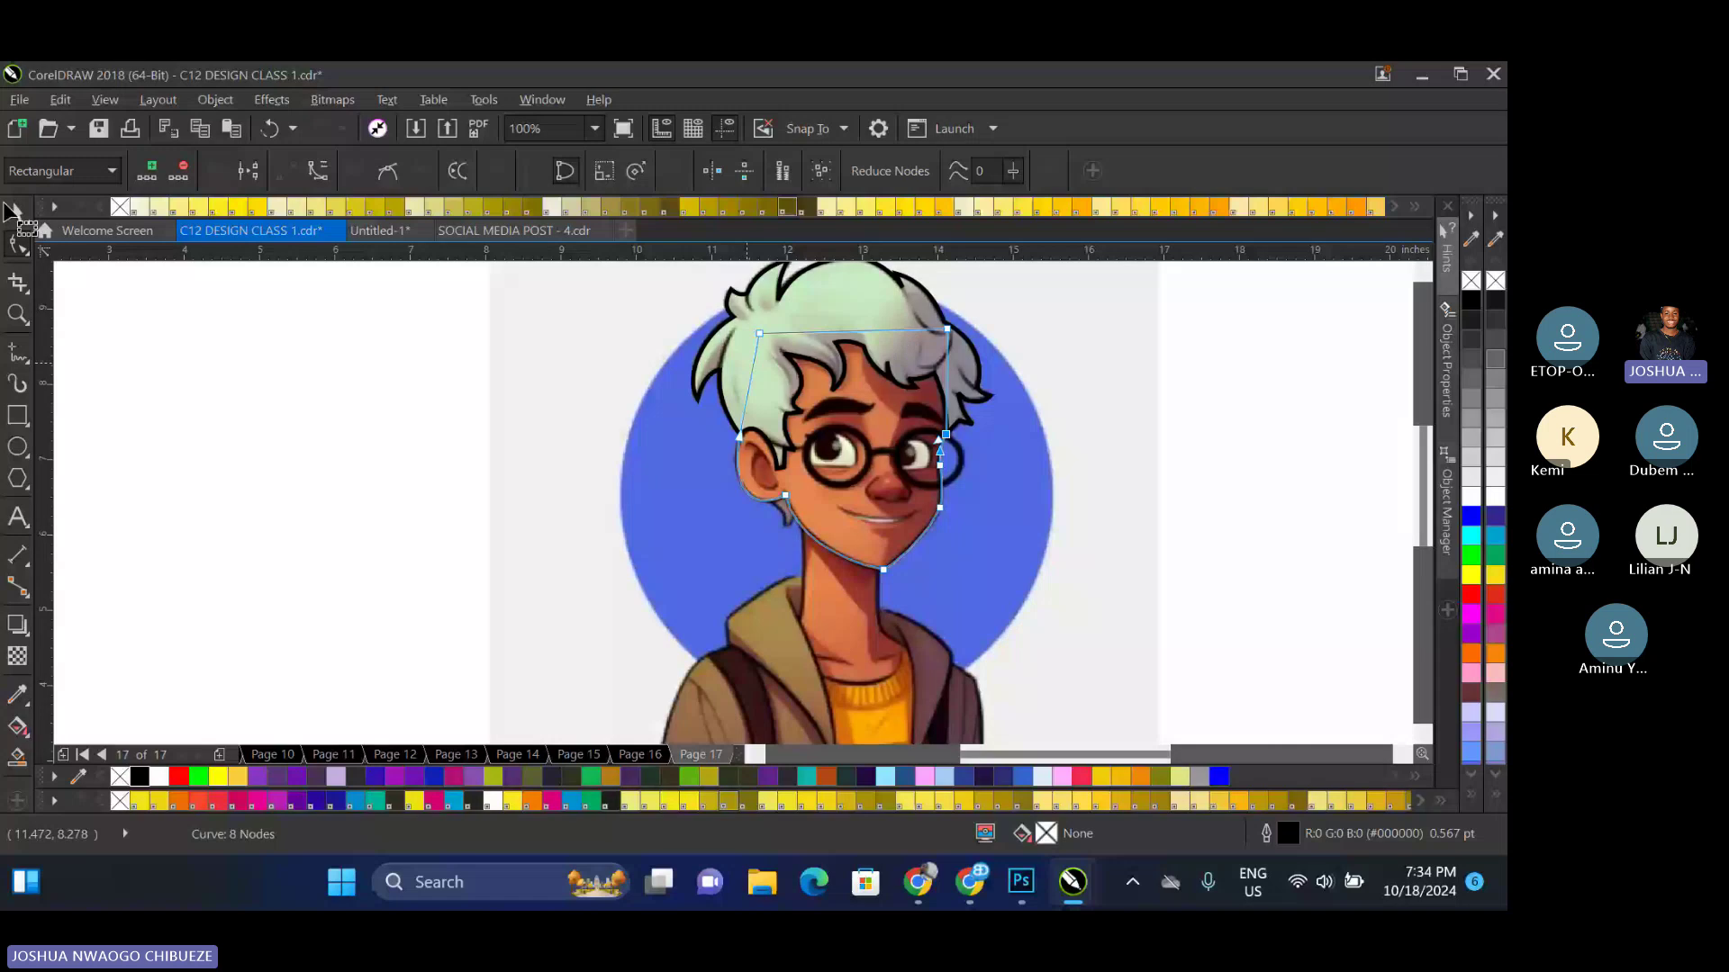
# Draw a rectangle about 0.91 by 0.26 inches over the eyebrow nearer the visible ear
pyautogui.scroll(1, 850, 332)
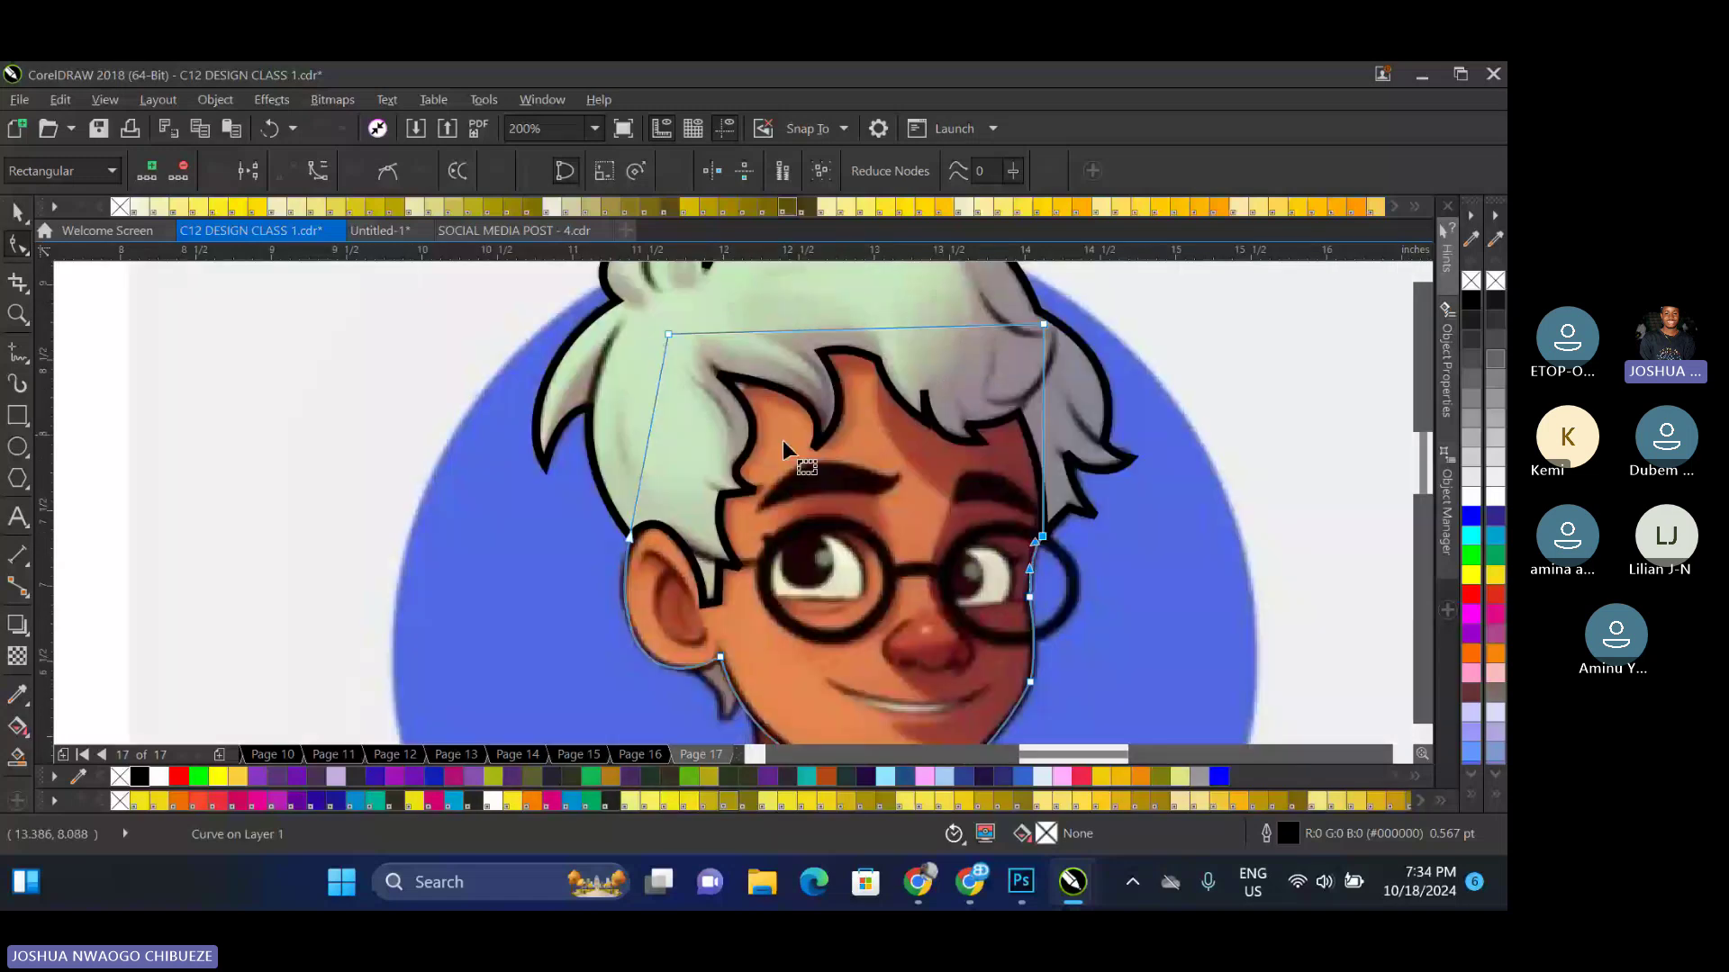
pyautogui.click(16, 418)
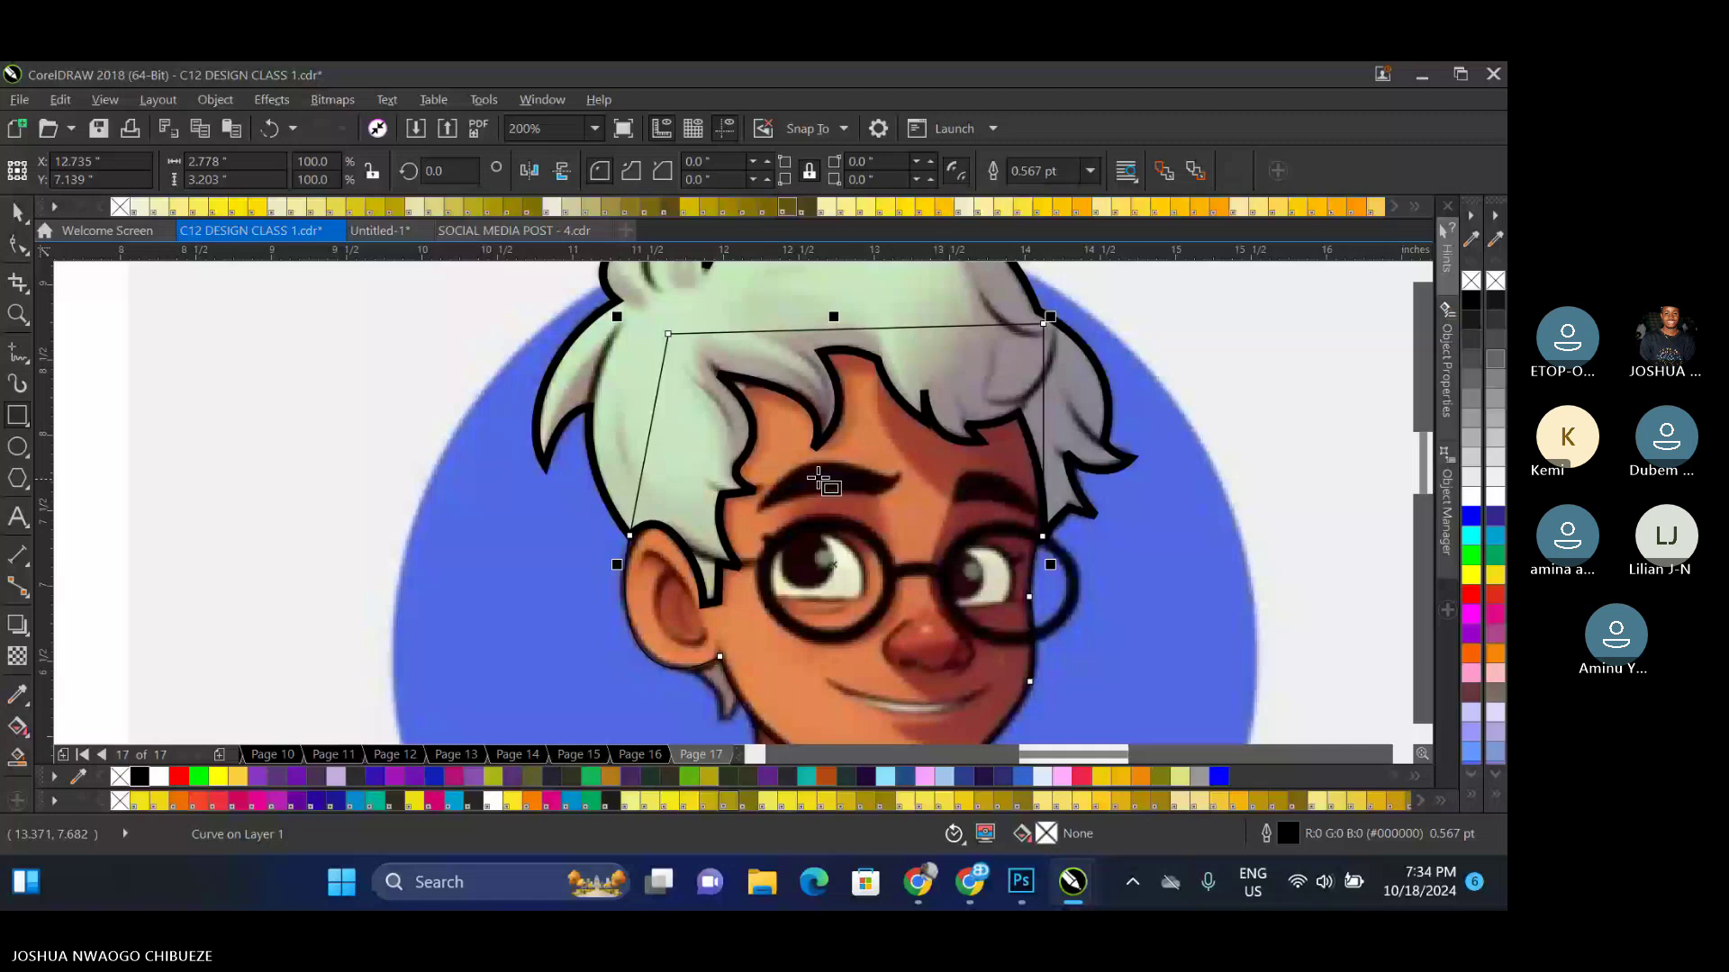
pyautogui.scroll(1, 819, 480)
pyautogui.moveTo(712, 442); pyautogui.dragTo(985, 518)
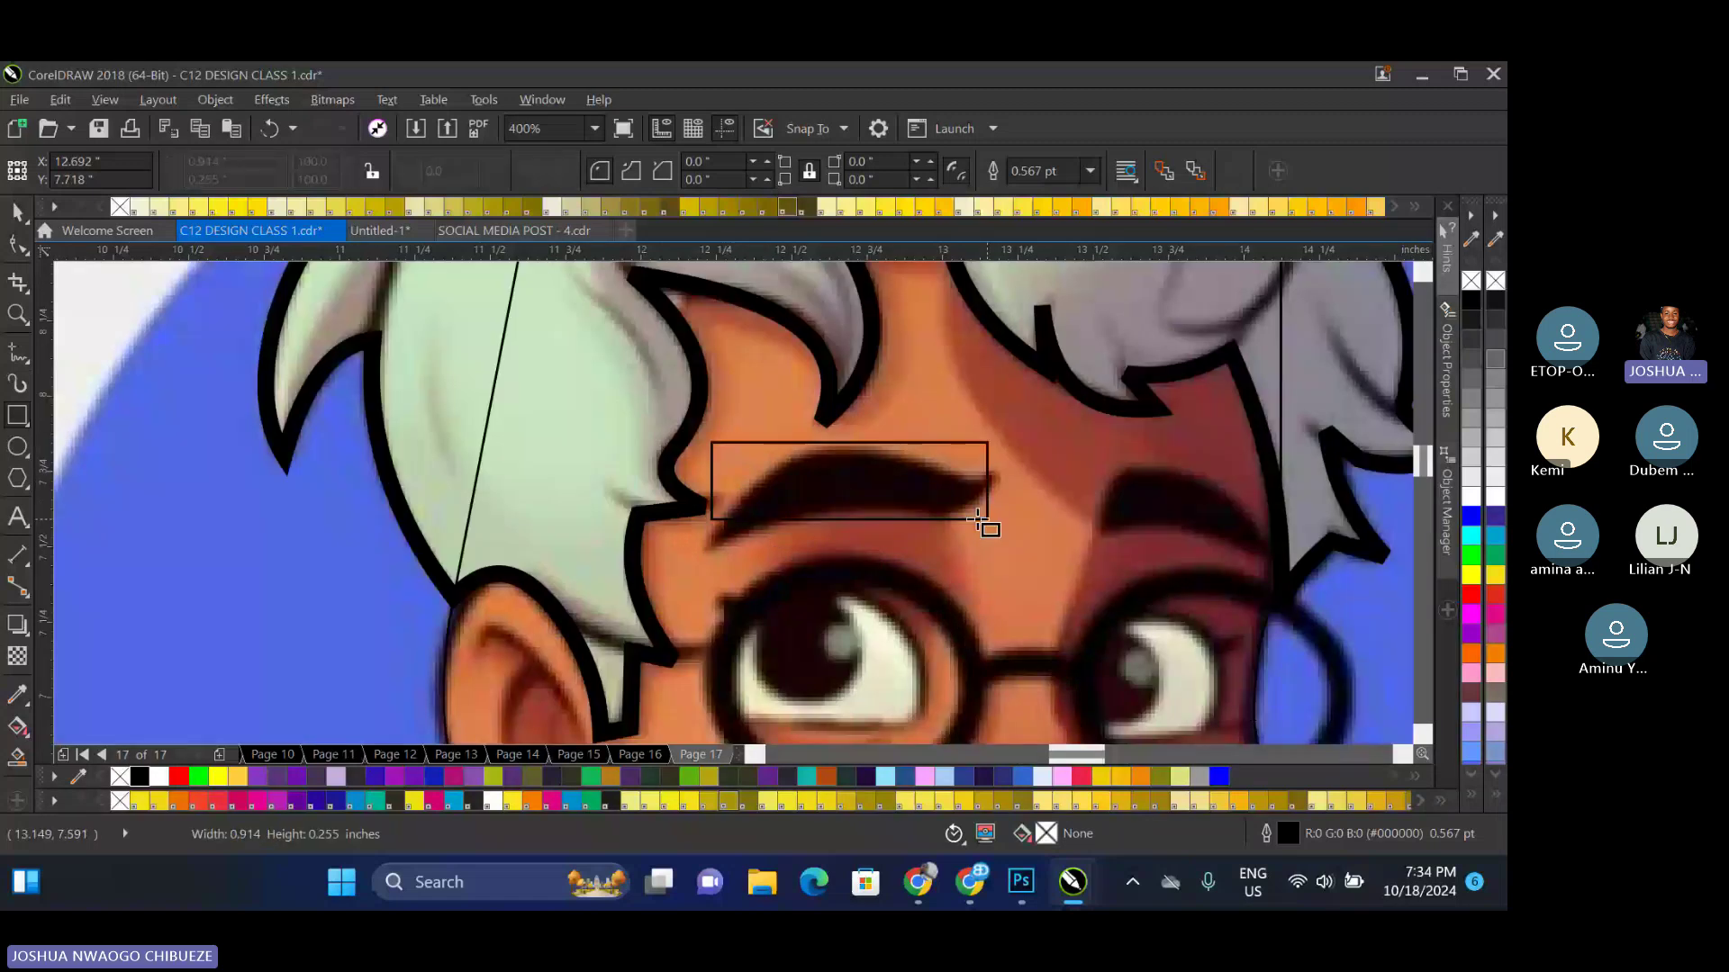
pyautogui.scroll(-2, 979, 519)
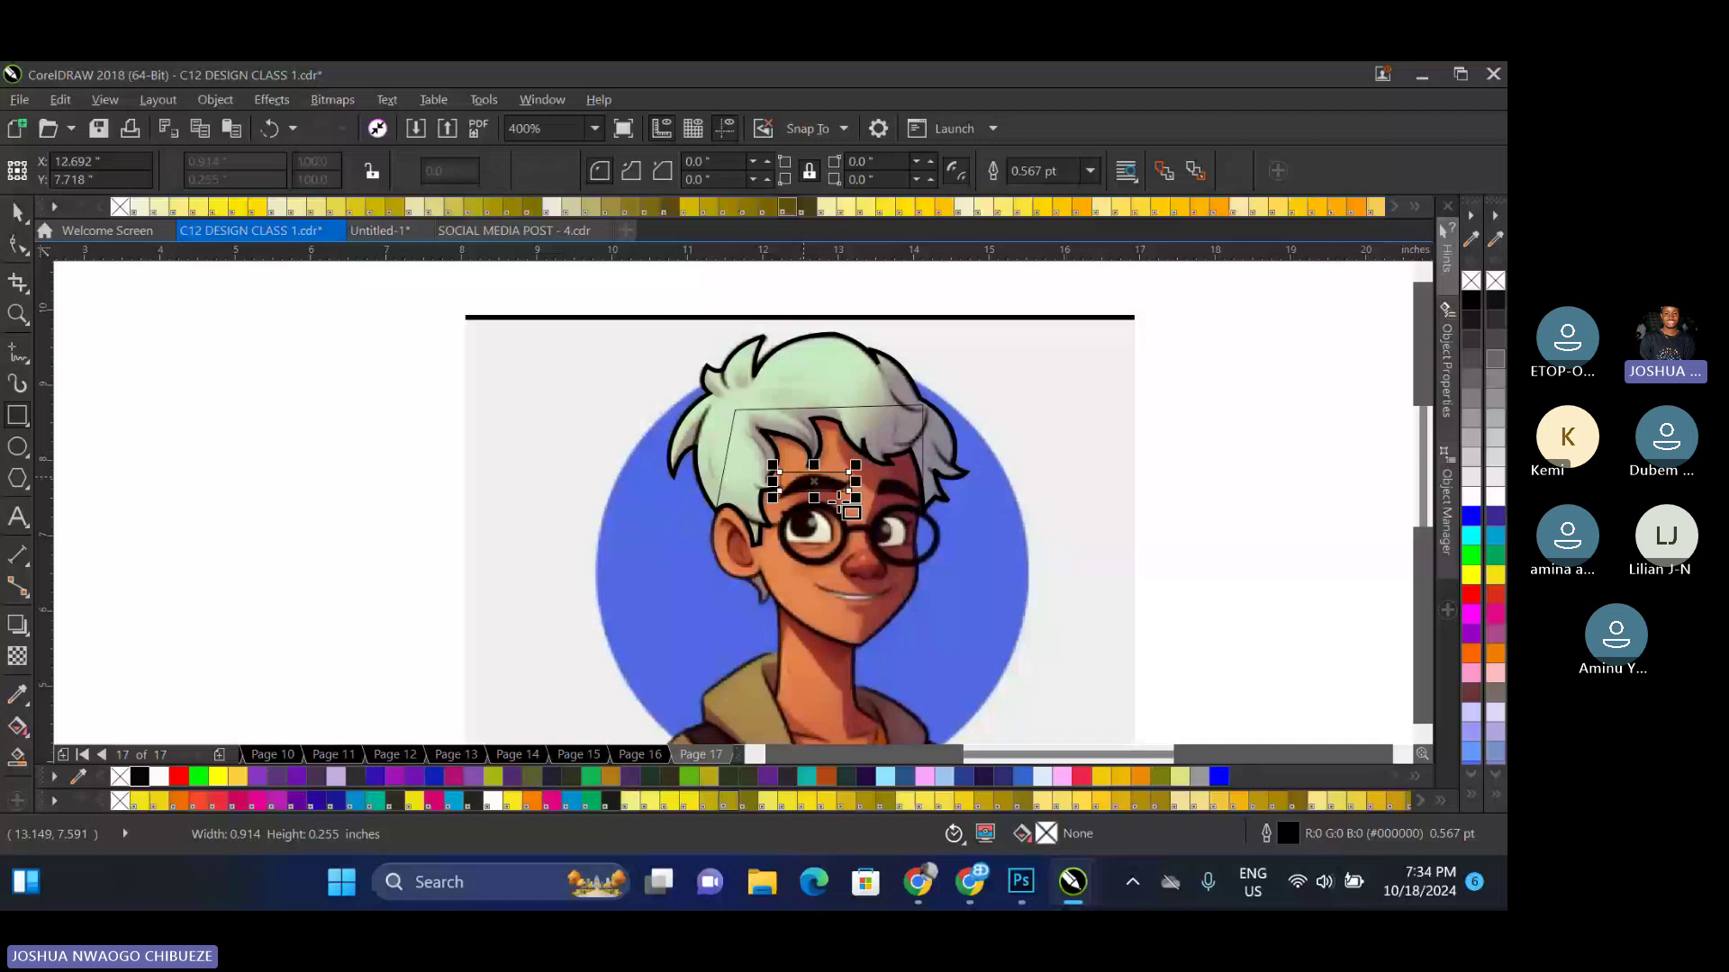
pyautogui.scroll(2, 843, 491)
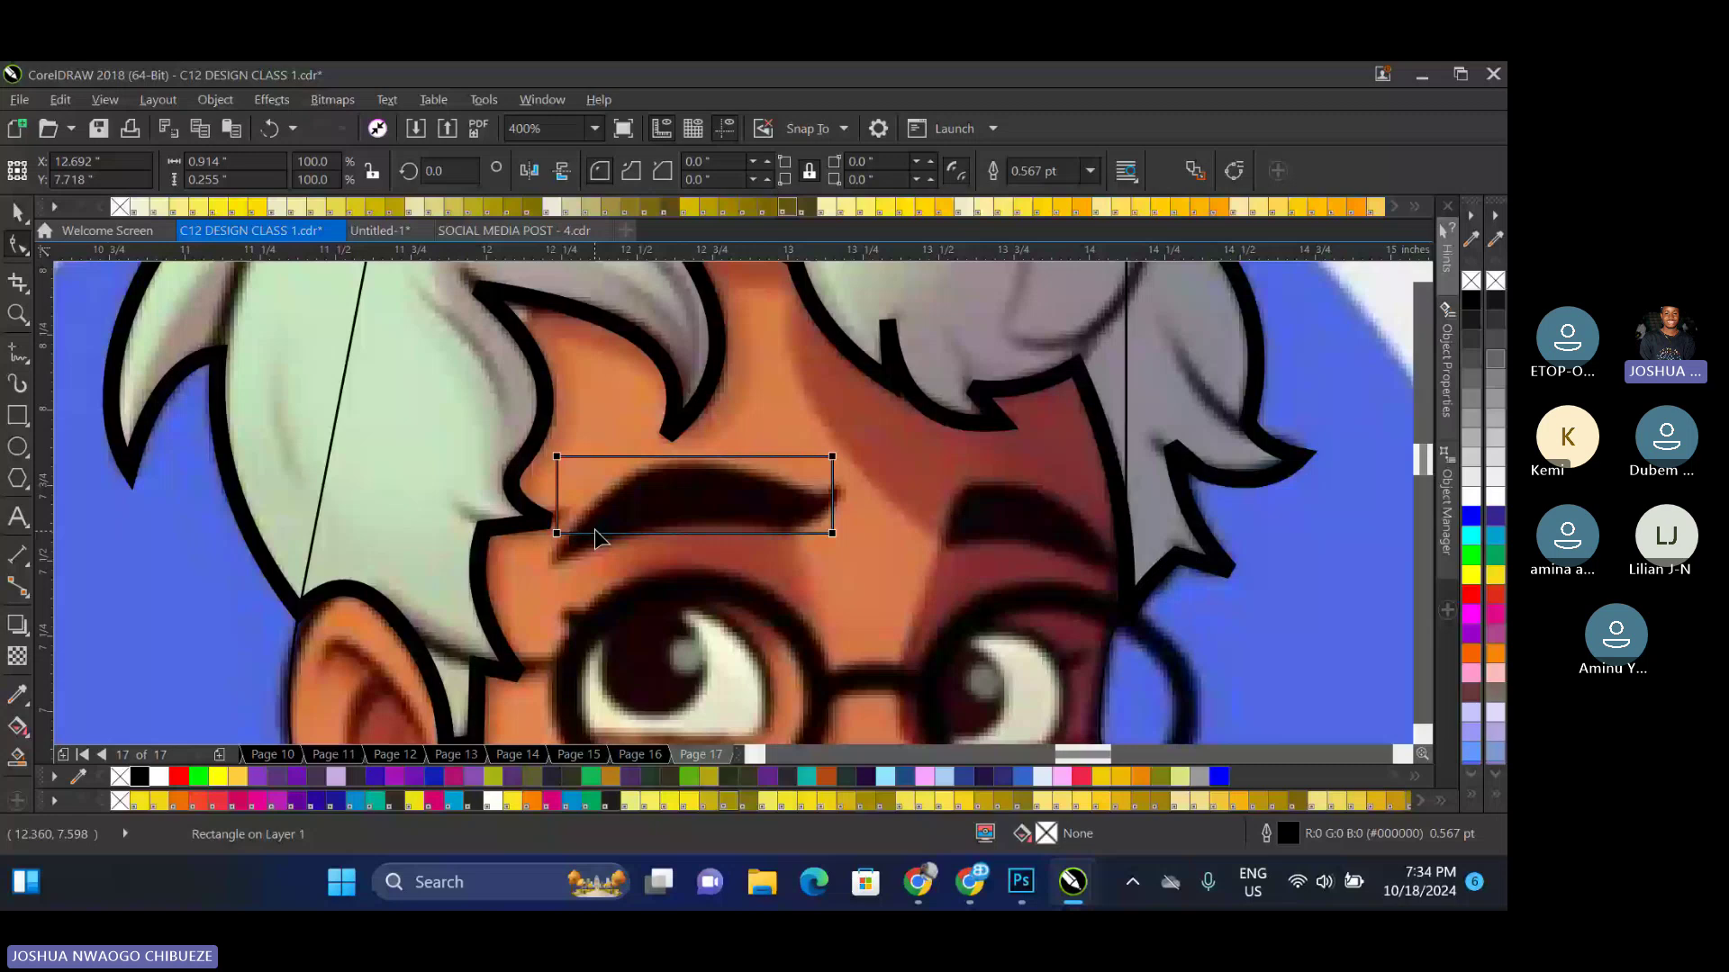
# Convert the eyebrow rectangle to curves and fit its outer corner nodes and edge to the eyebrow's outer tip and arch
pyautogui.hotkey('ctrl', 'q')
pyautogui.moveTo(556, 534); pyautogui.dragTo(551, 565)
pyautogui.scroll(1, 561, 550)
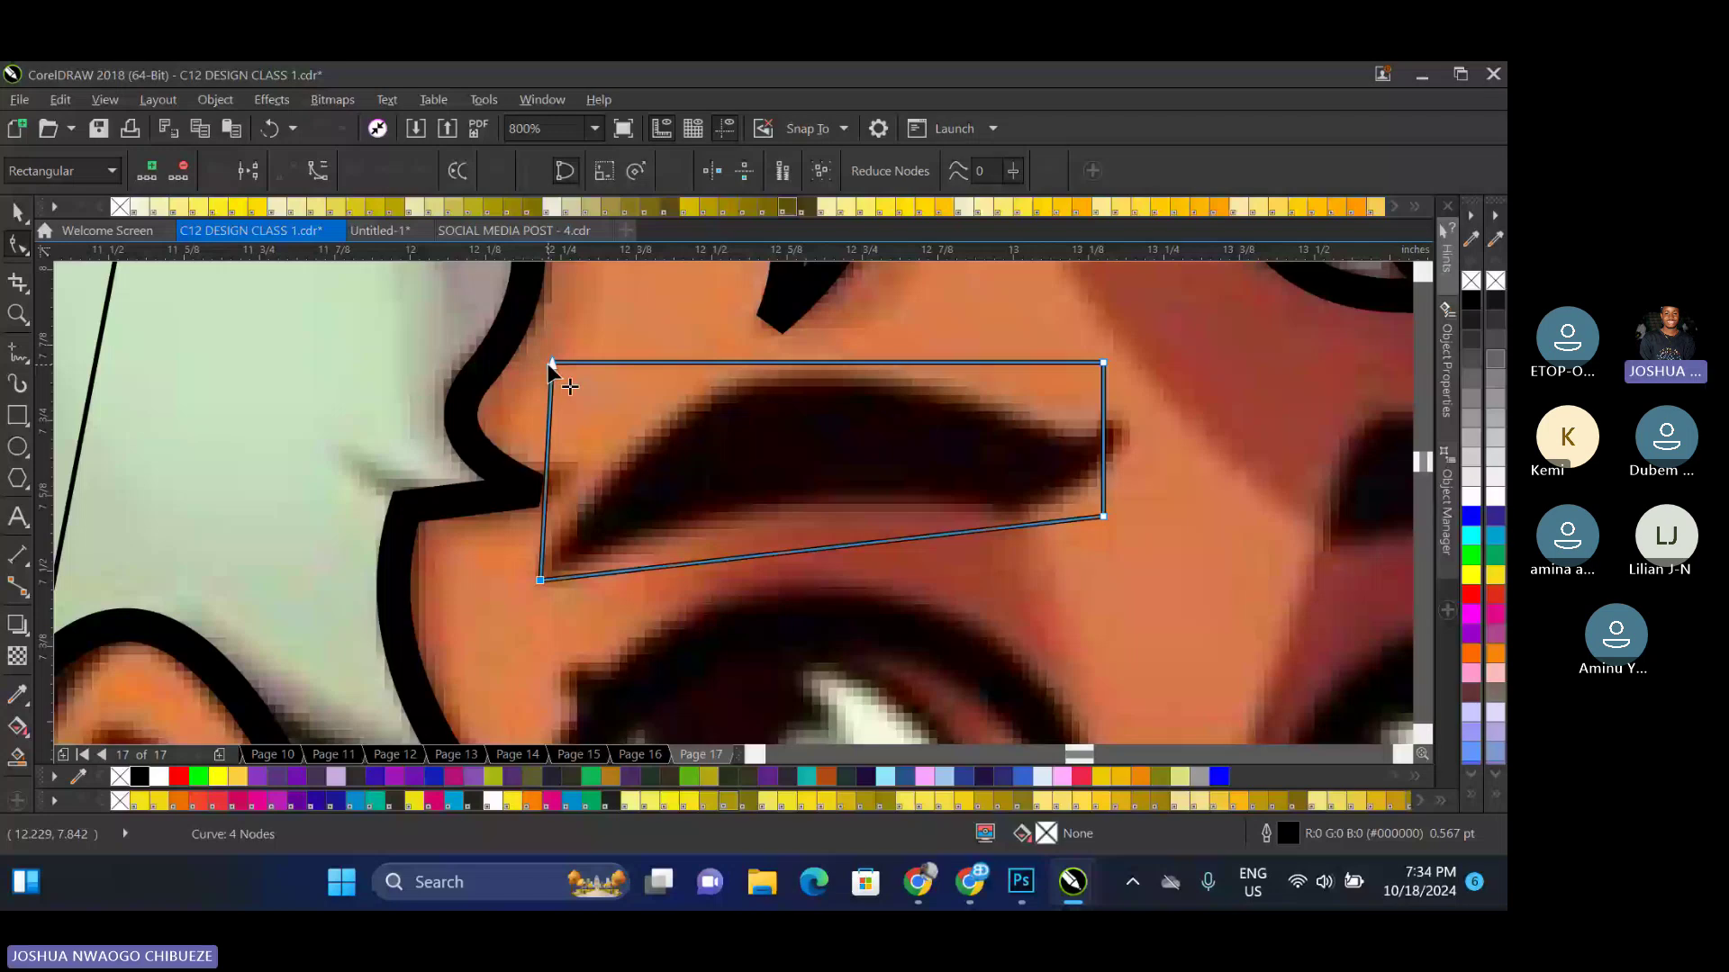
pyautogui.moveTo(551, 362); pyautogui.dragTo(774, 382)
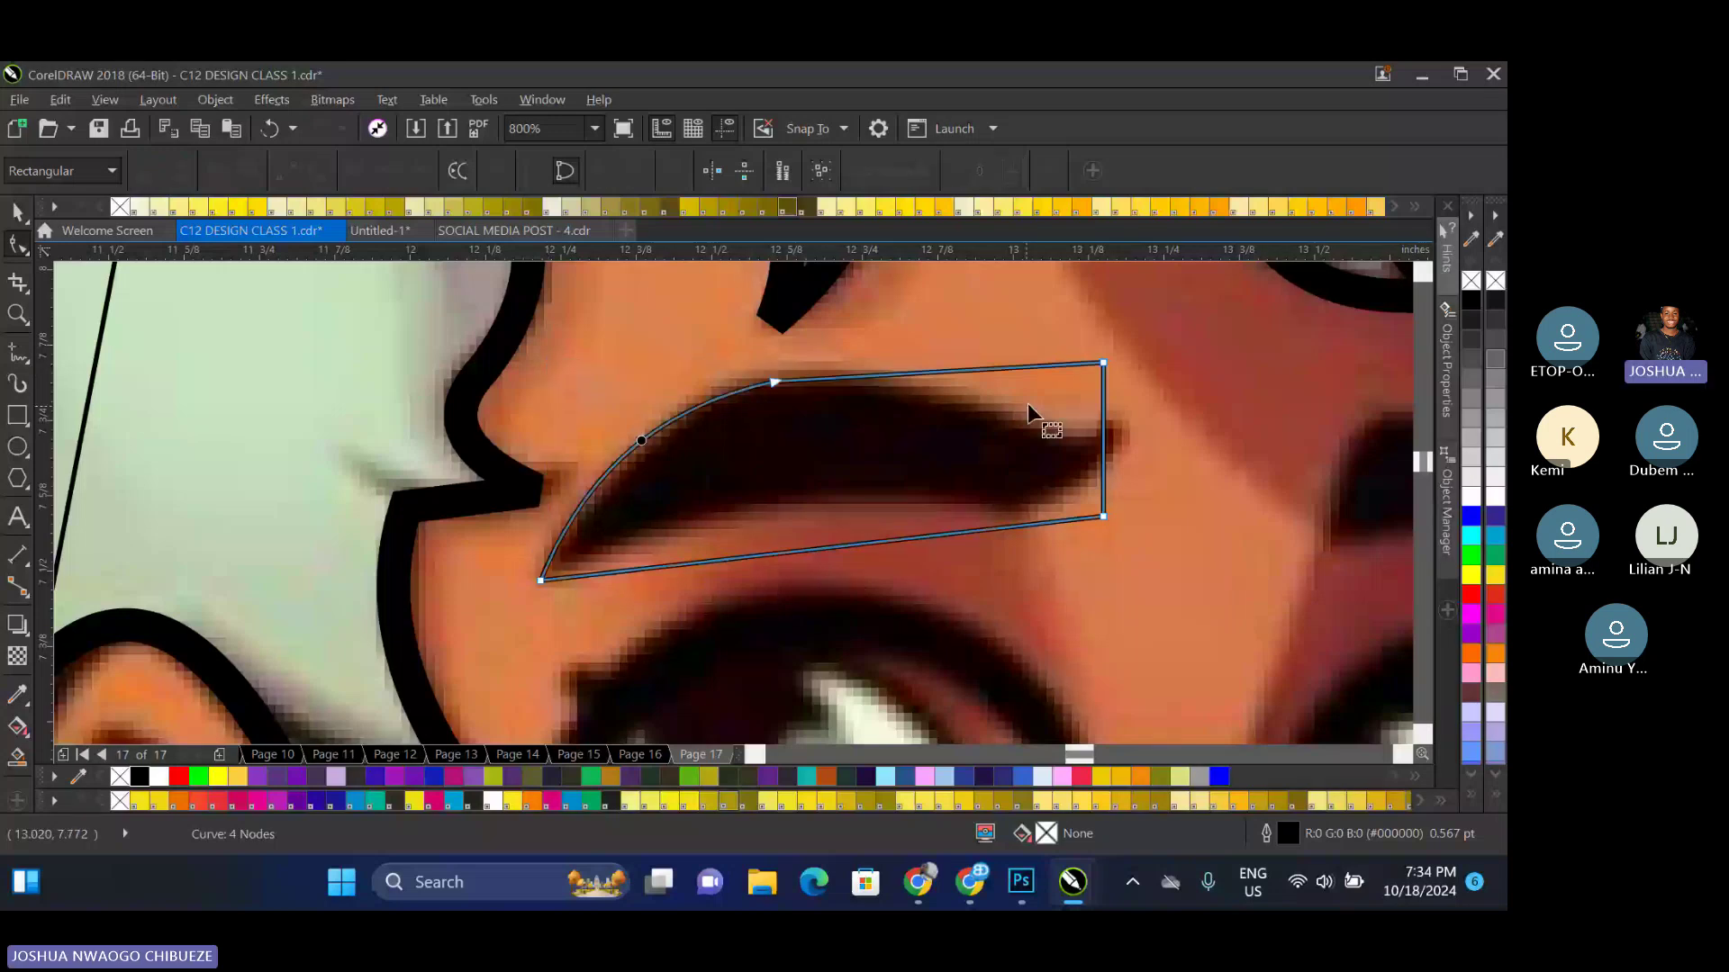
# Move the eyebrow shape's upper inner corner to the brow's inner tip and curve the upper edge along the brow
pyautogui.moveTo(1103, 363); pyautogui.dragTo(1124, 419)
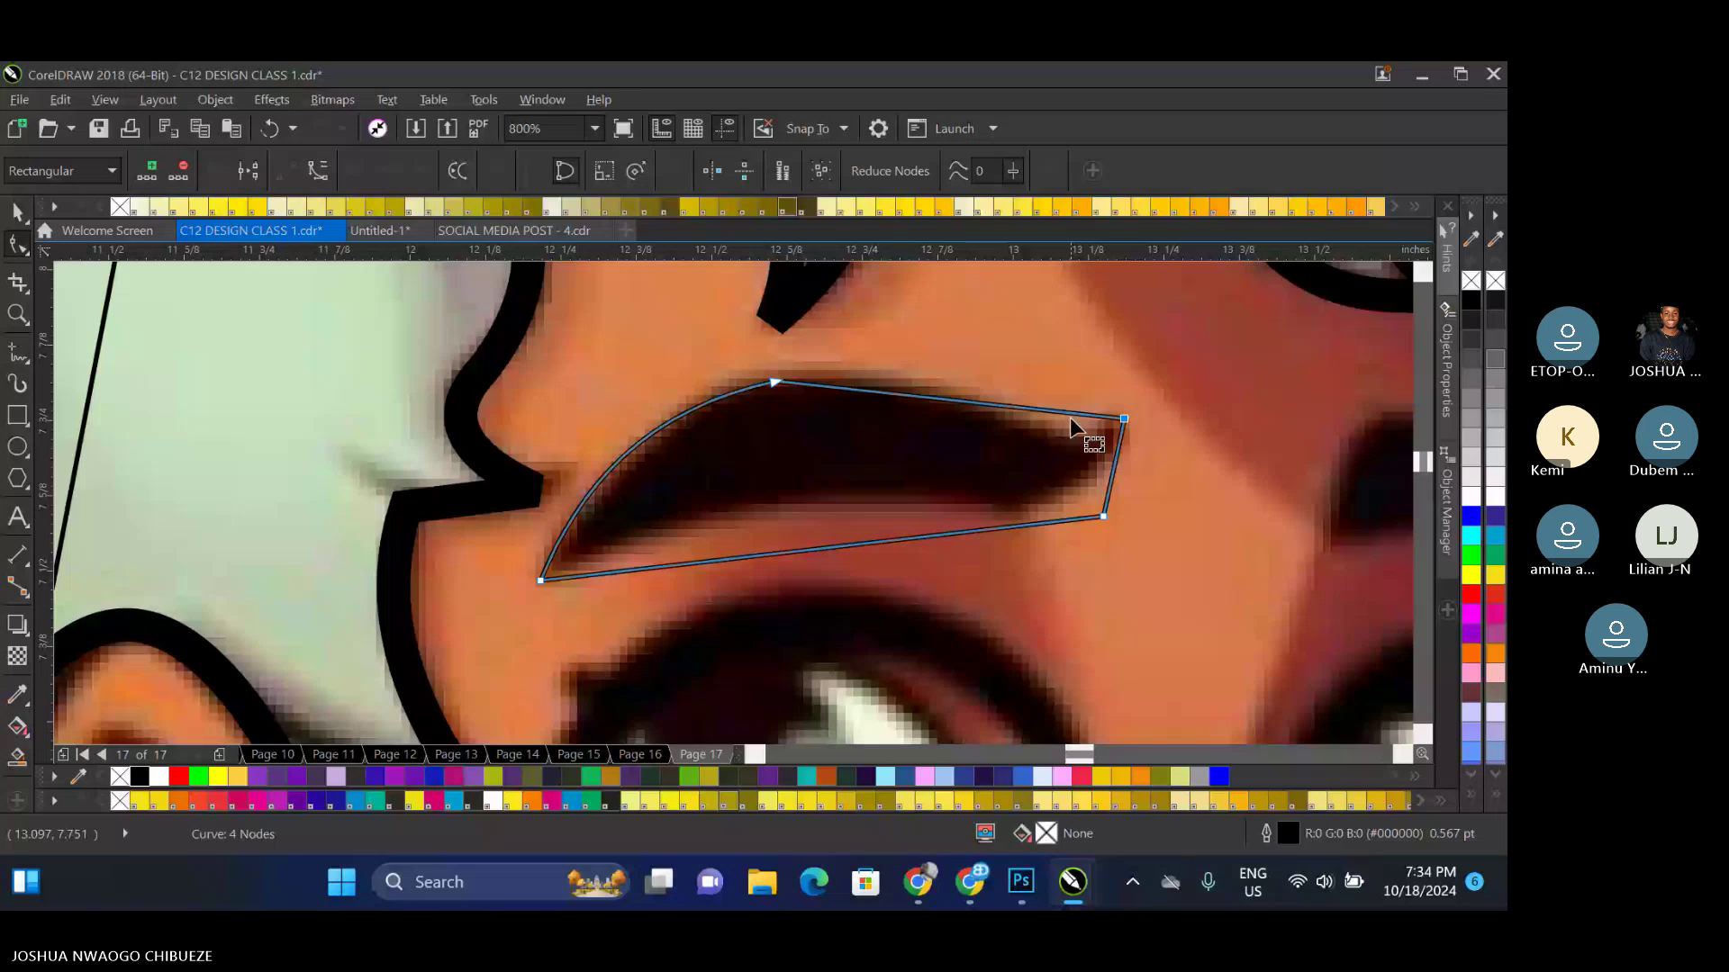
pyautogui.click(1068, 413)
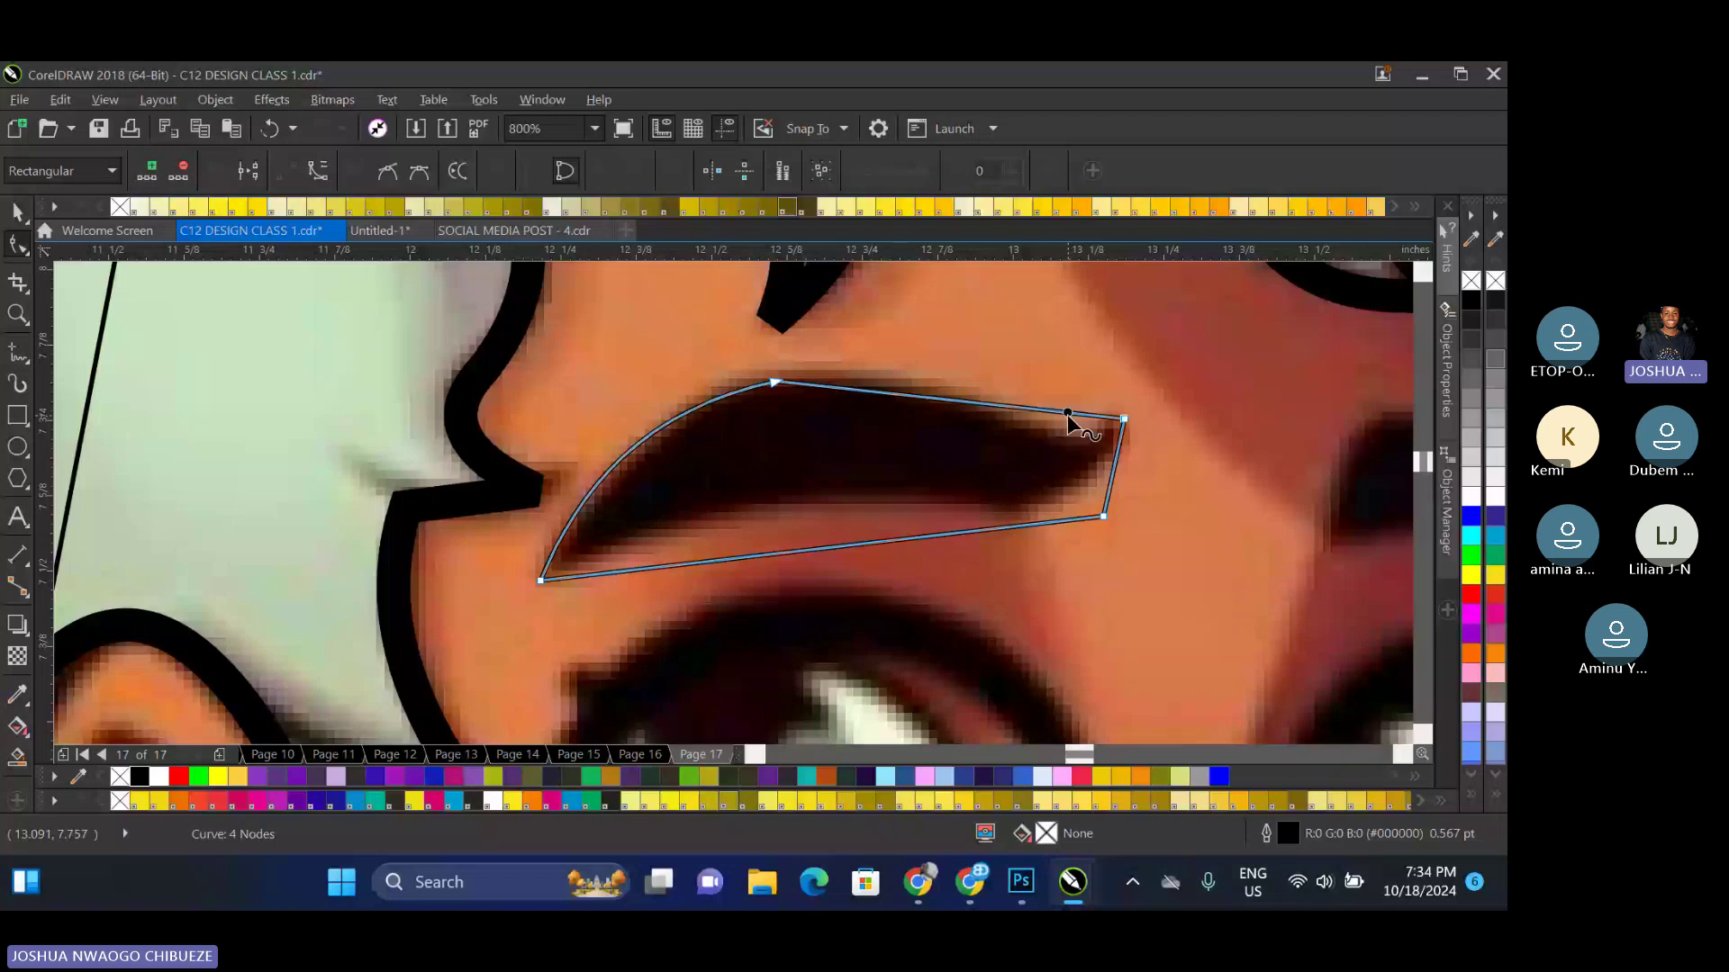
pyautogui.rightClick(1068, 415)
pyautogui.click(1127, 511)
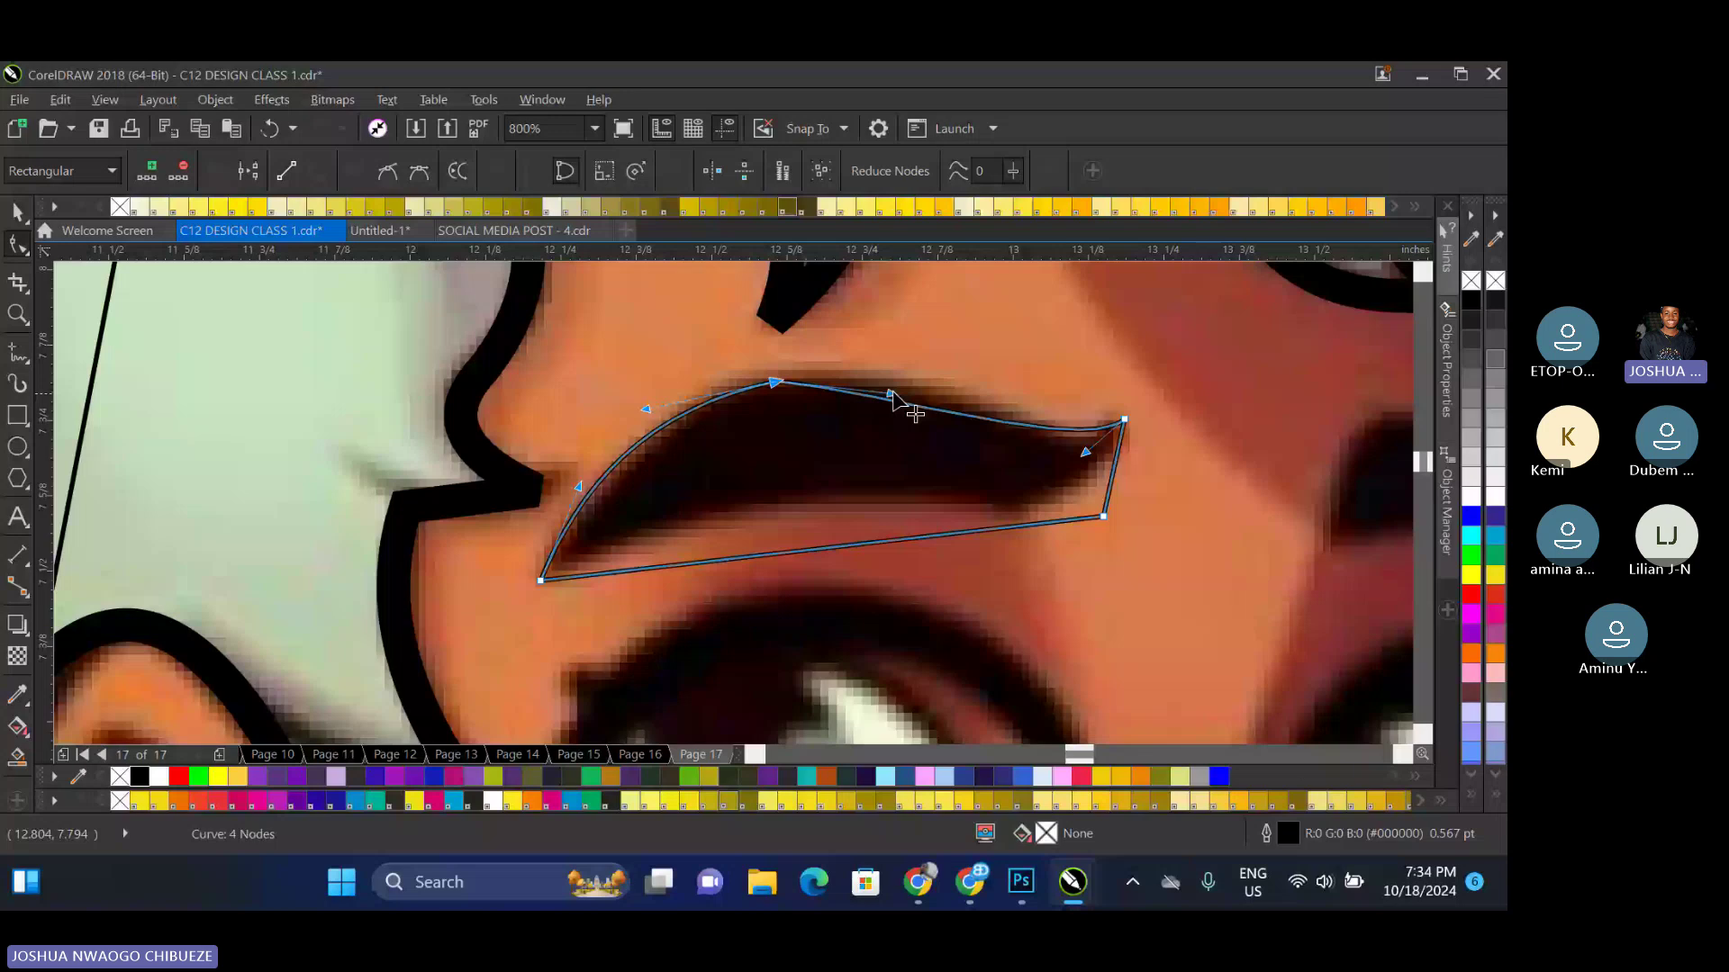
# Move the eyebrow shape's lower inner node inward and bend the lower and inner edges to match the brow
pyautogui.moveTo(1104, 517); pyautogui.dragTo(1020, 513)
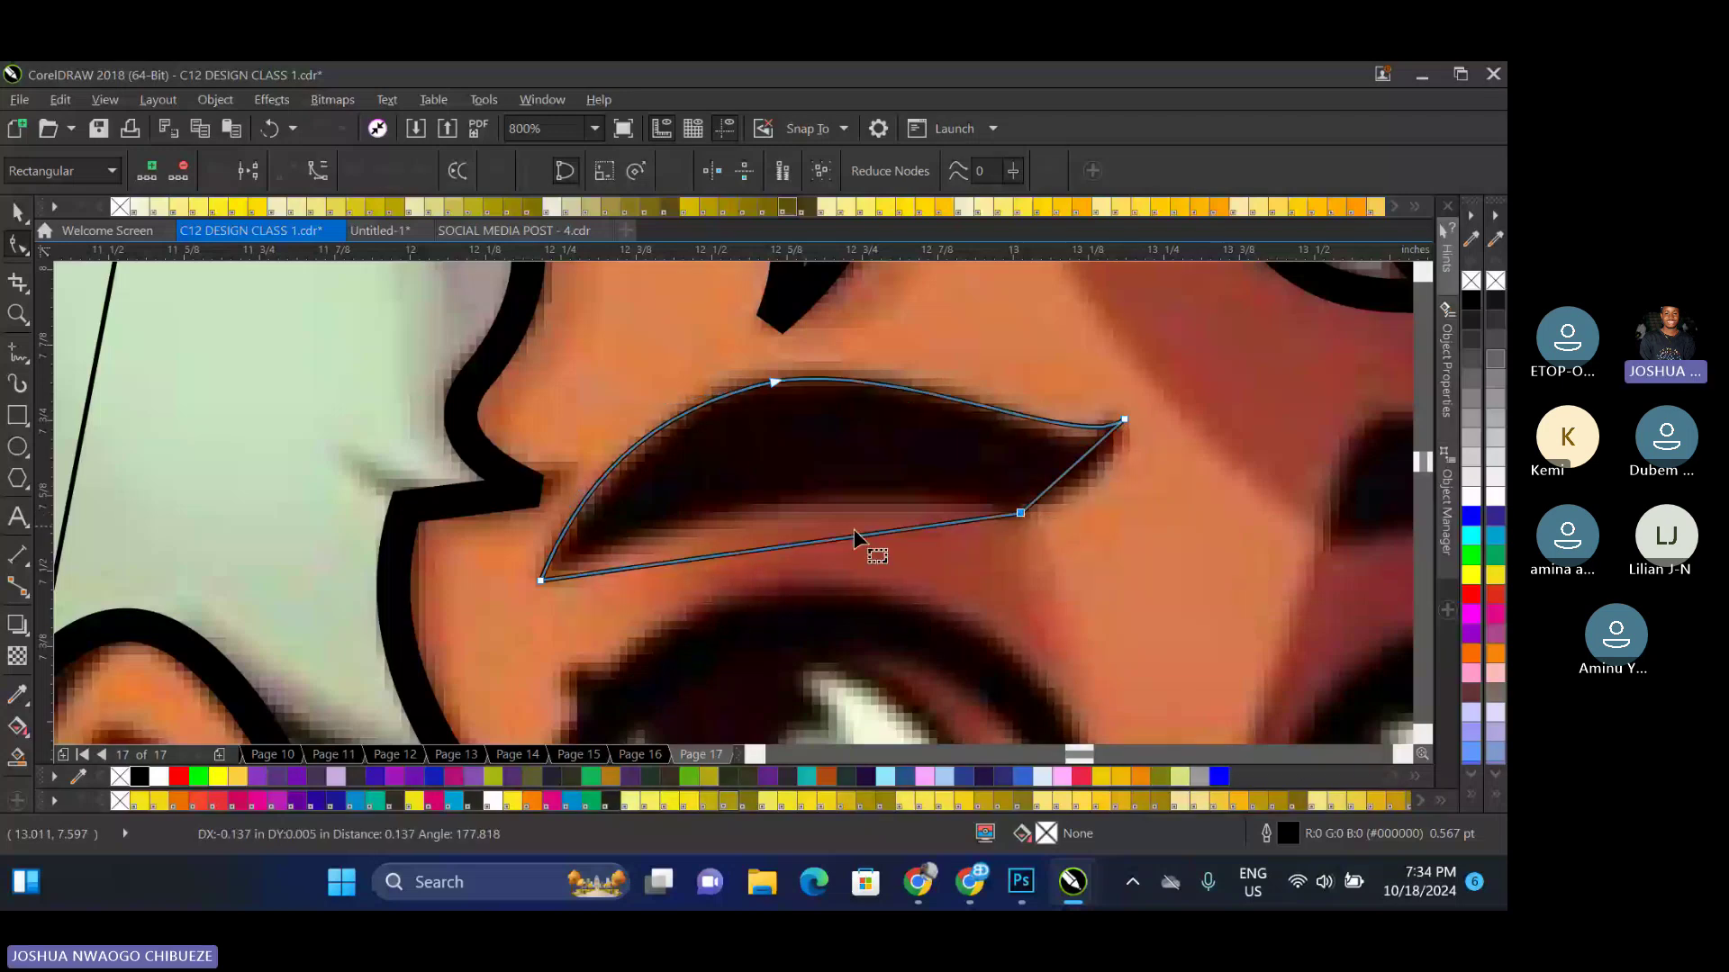
pyautogui.click(799, 540)
pyautogui.moveTo(800, 541); pyautogui.dragTo(781, 495)
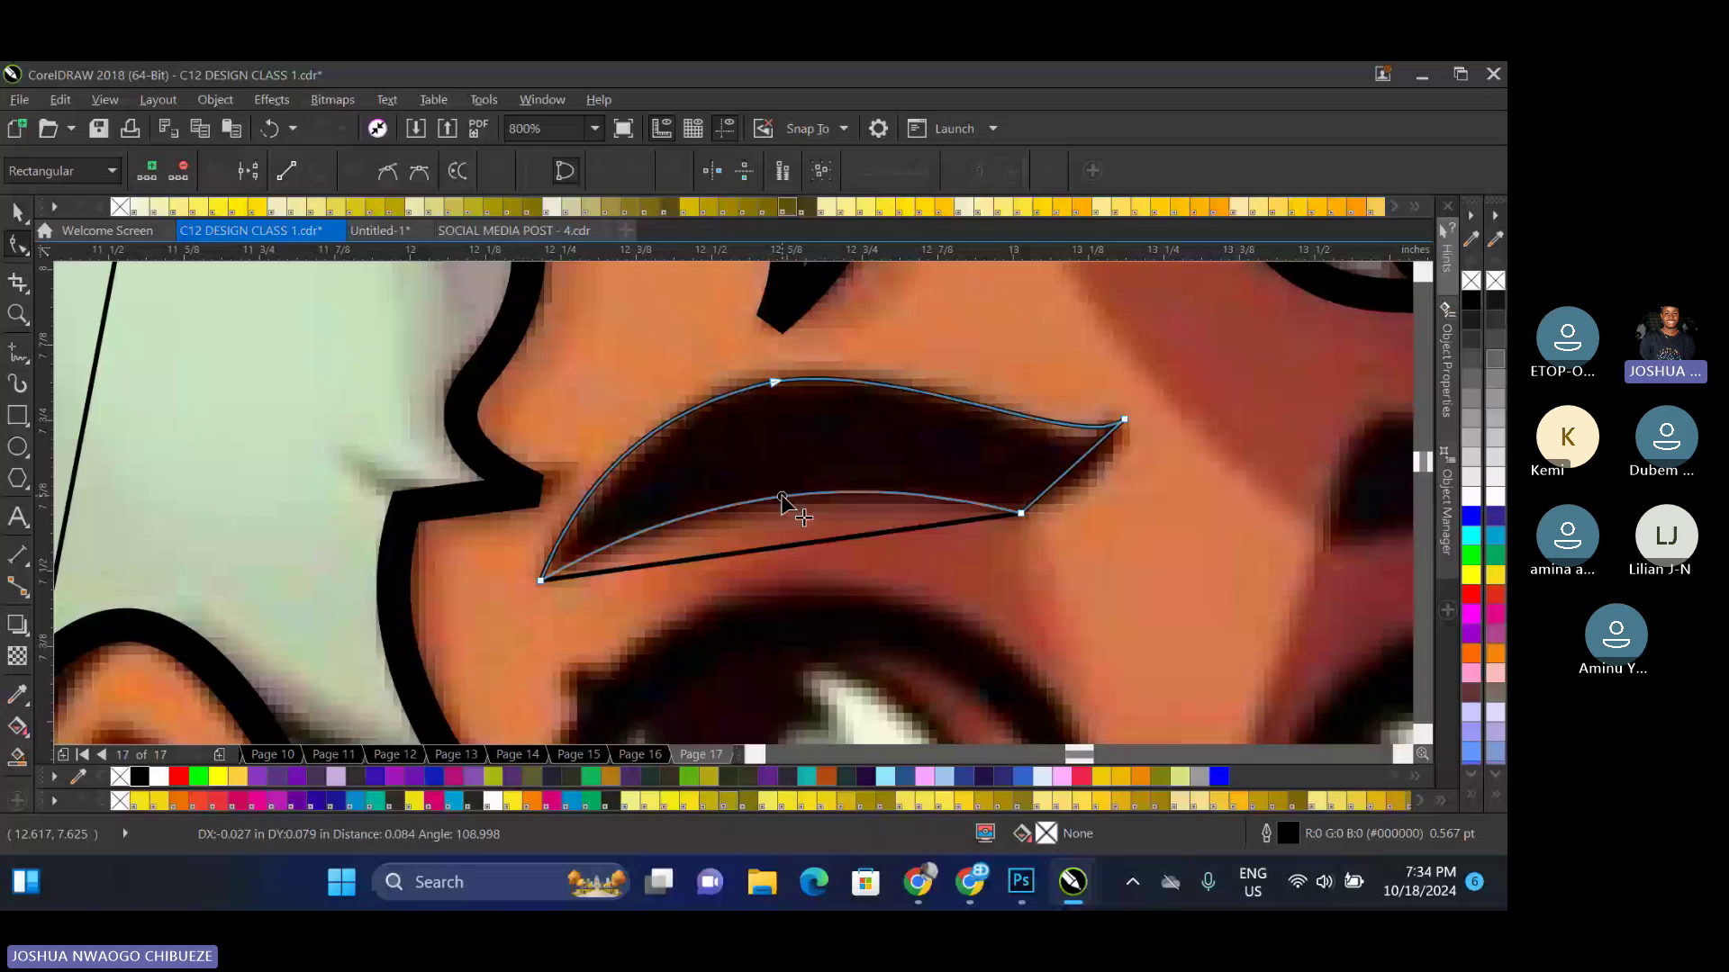
pyautogui.moveTo(781, 494); pyautogui.dragTo(781, 494)
pyautogui.moveTo(1073, 467); pyautogui.dragTo(1084, 482)
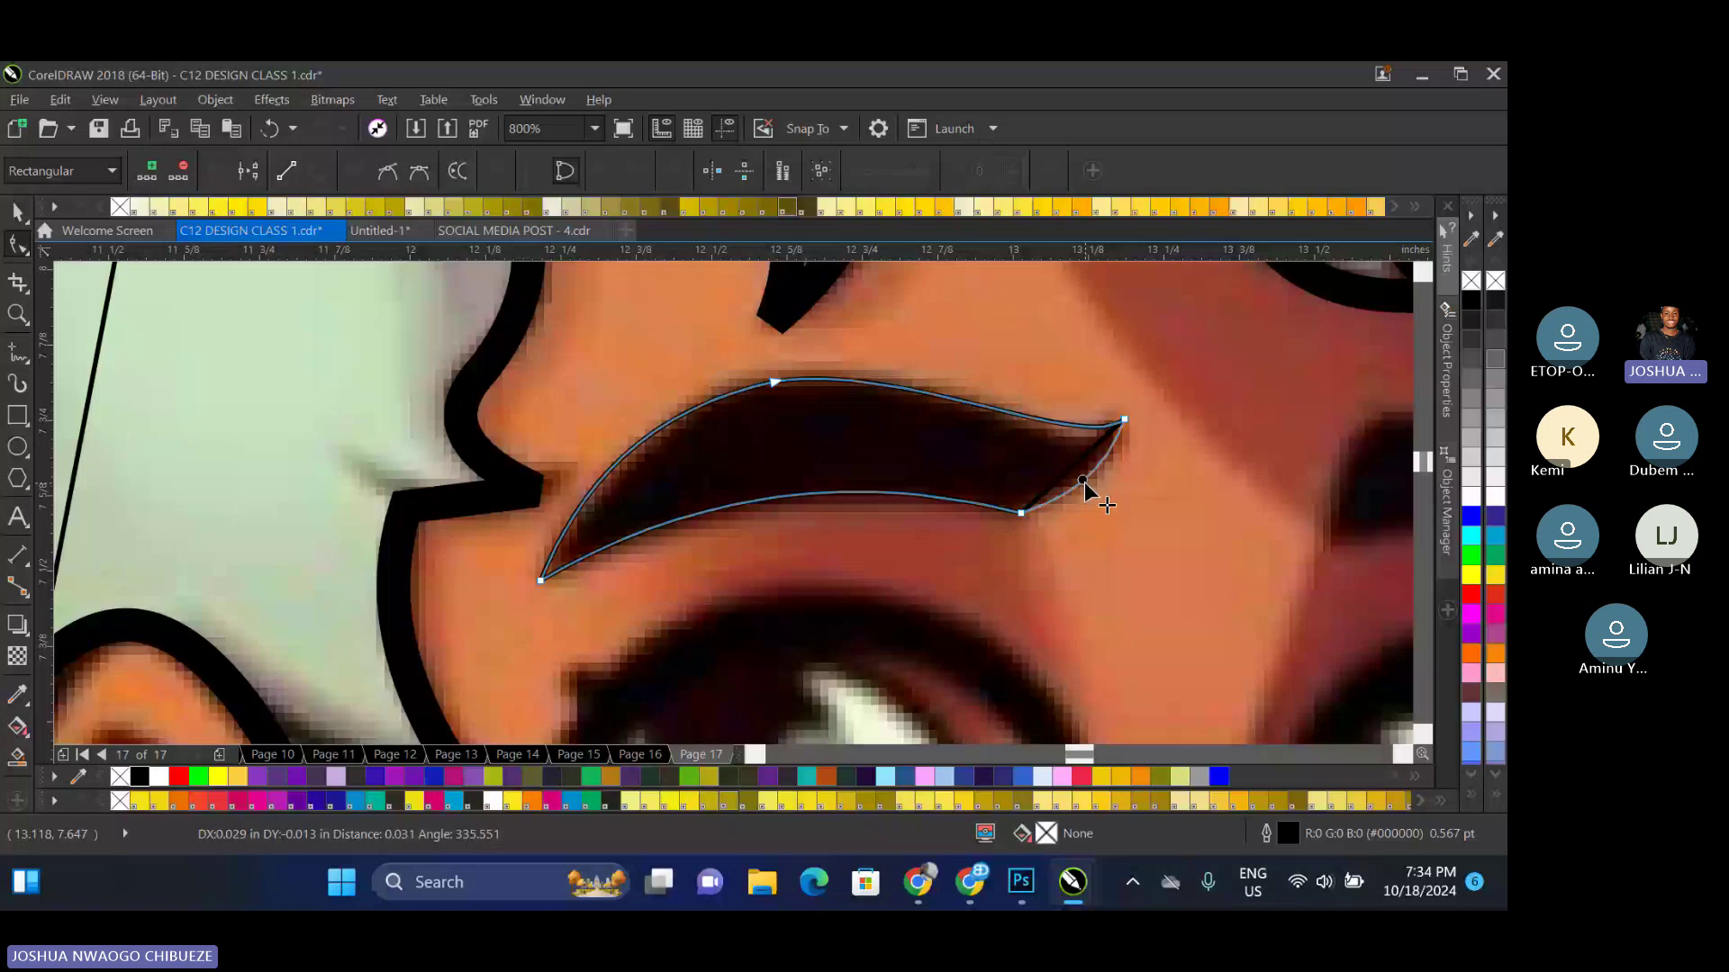
pyautogui.moveTo(1084, 482); pyautogui.dragTo(1084, 482)
# Draw a rectangle about 0.47 by 0.29 inches over the other, shaded eyebrow
pyautogui.moveTo(1156, 434); pyautogui.dragTo(419, 387)
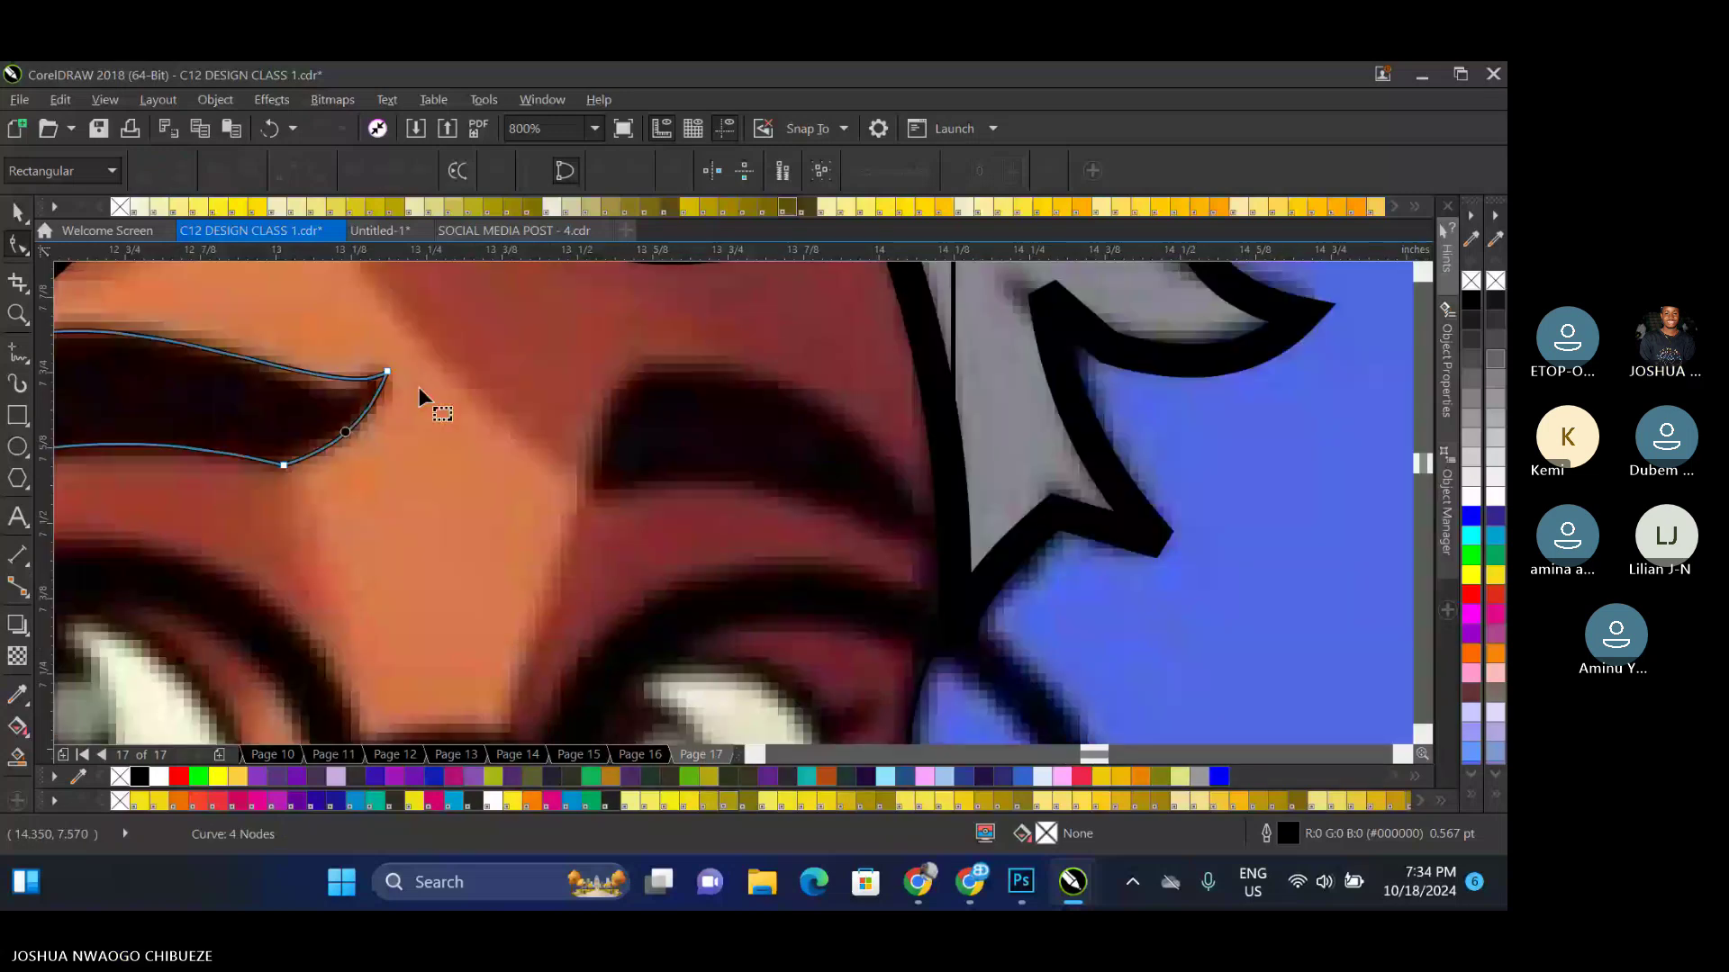
pyautogui.press('space')
pyautogui.moveTo(625, 363); pyautogui.dragTo(874, 541)
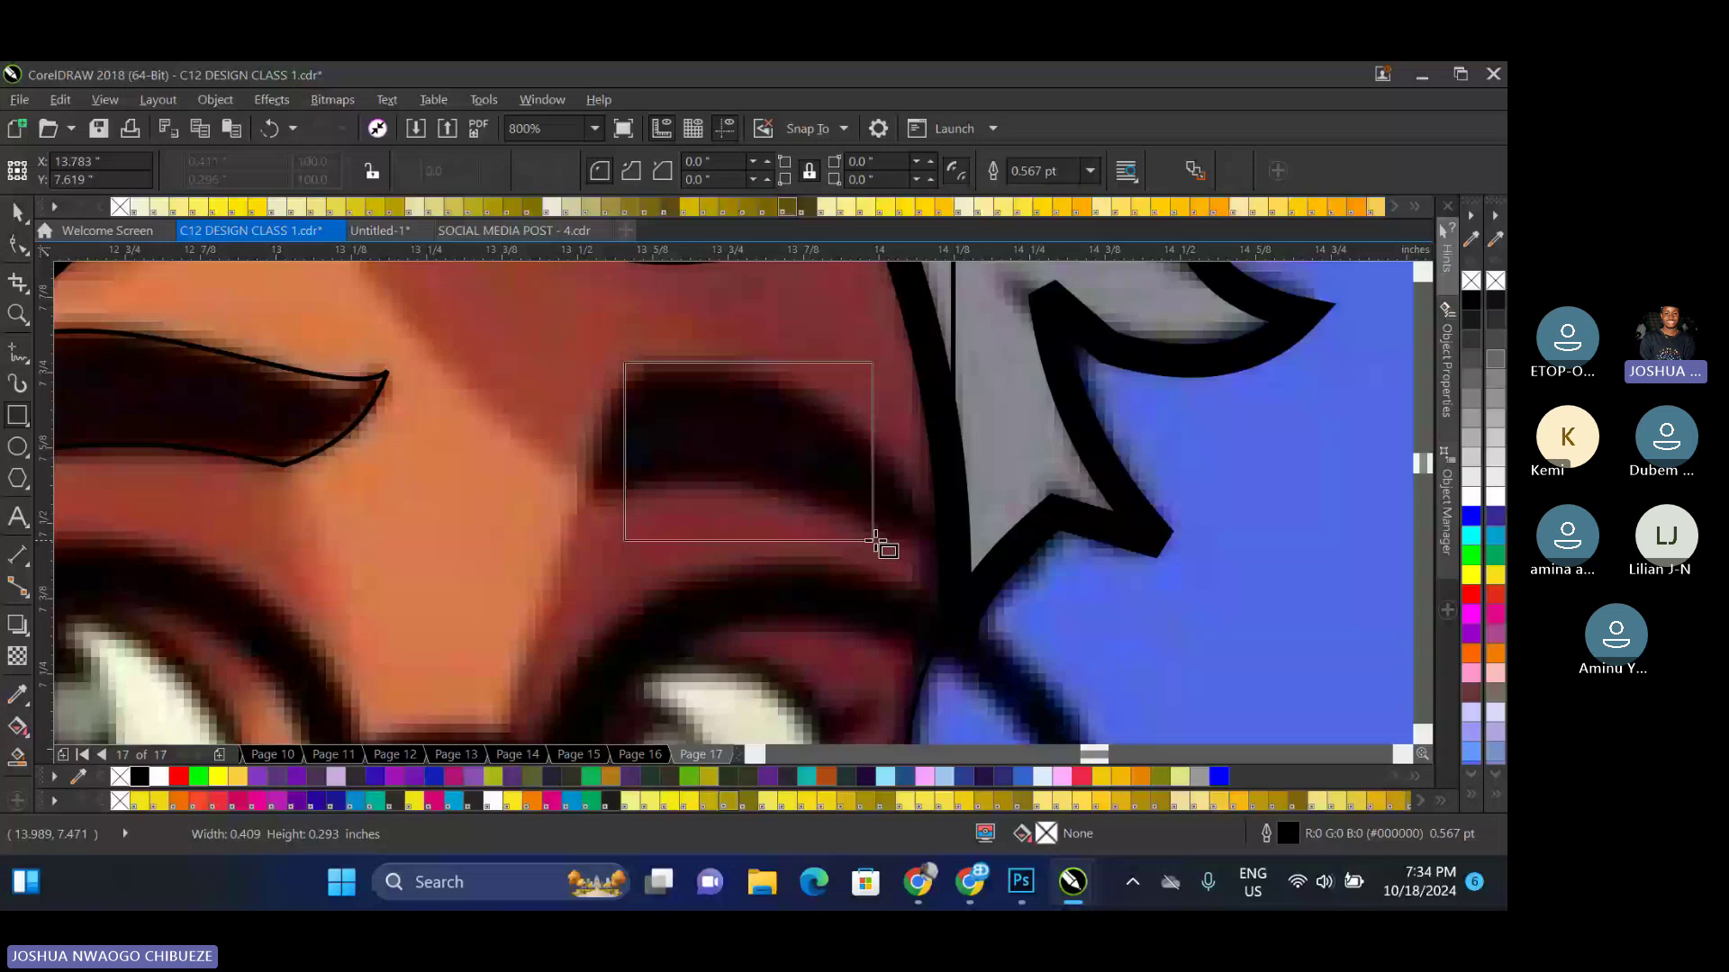
pyautogui.moveTo(873, 540); pyautogui.dragTo(873, 540)
# Reshape the shaded eyebrow's rectangle as a curve, moving its lower inner node to the brow and deleting its upper outer node
pyautogui.press('space')
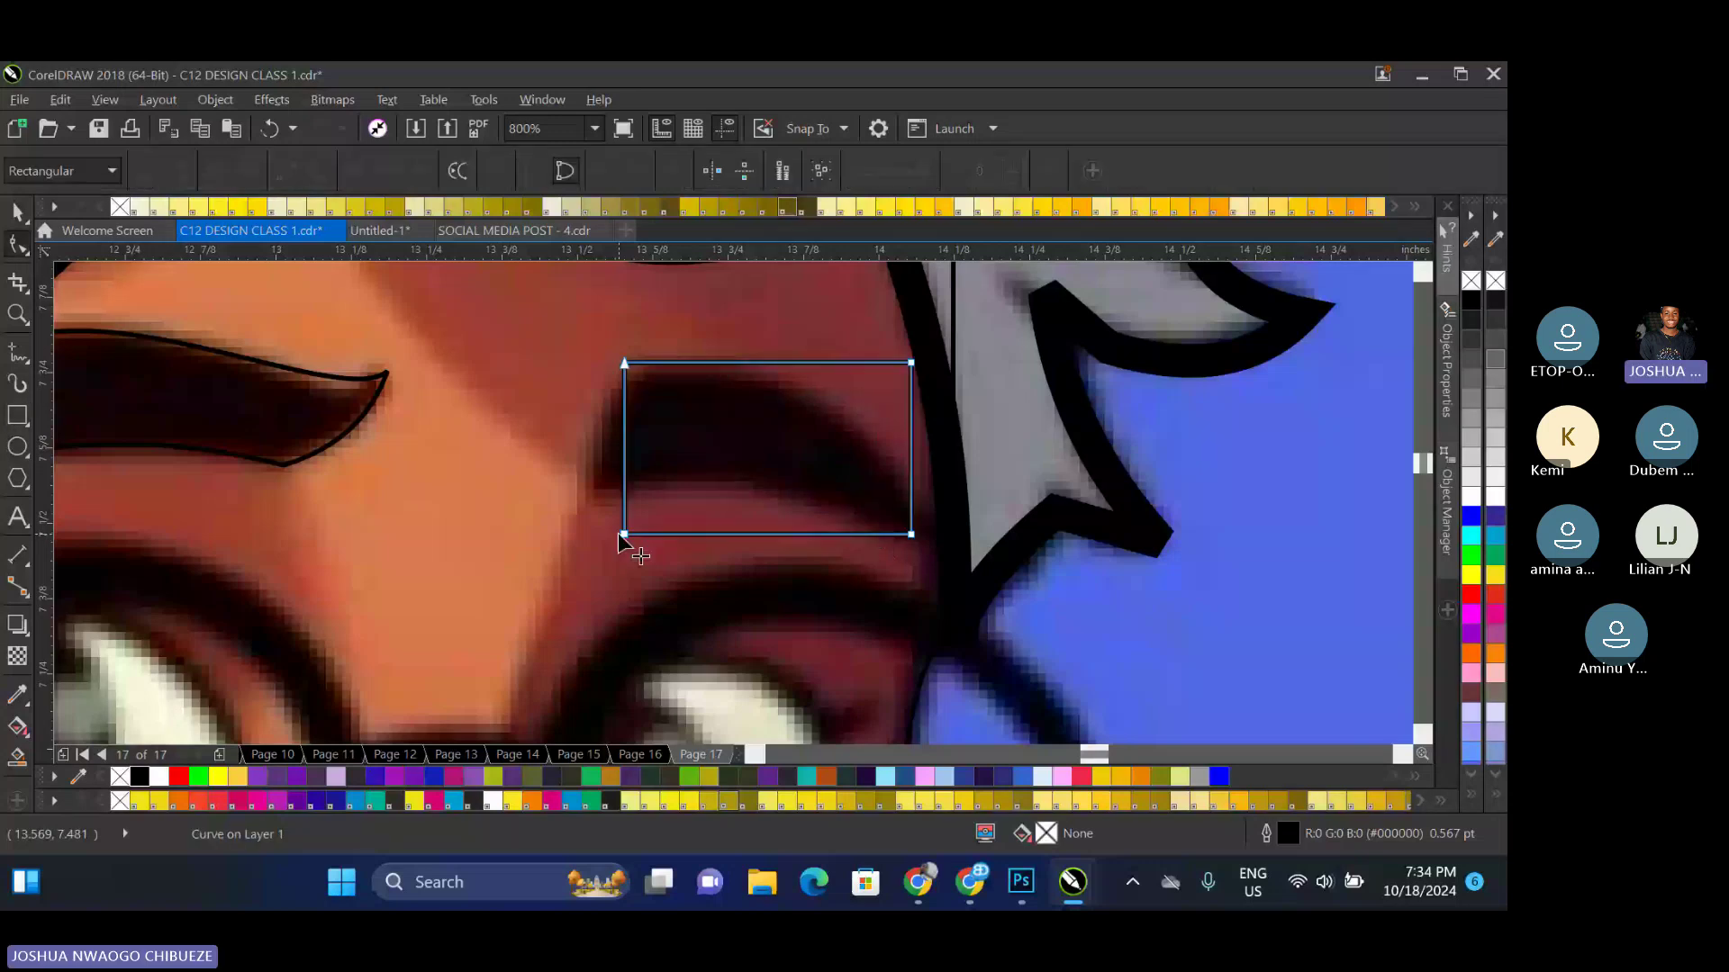
pyautogui.moveTo(624, 535); pyautogui.dragTo(596, 487)
pyautogui.doubleClick(911, 363)
# Bow the shaded eyebrow shape's upper edge outward and its lower edge upward to follow the brow
pyautogui.click(788, 460)
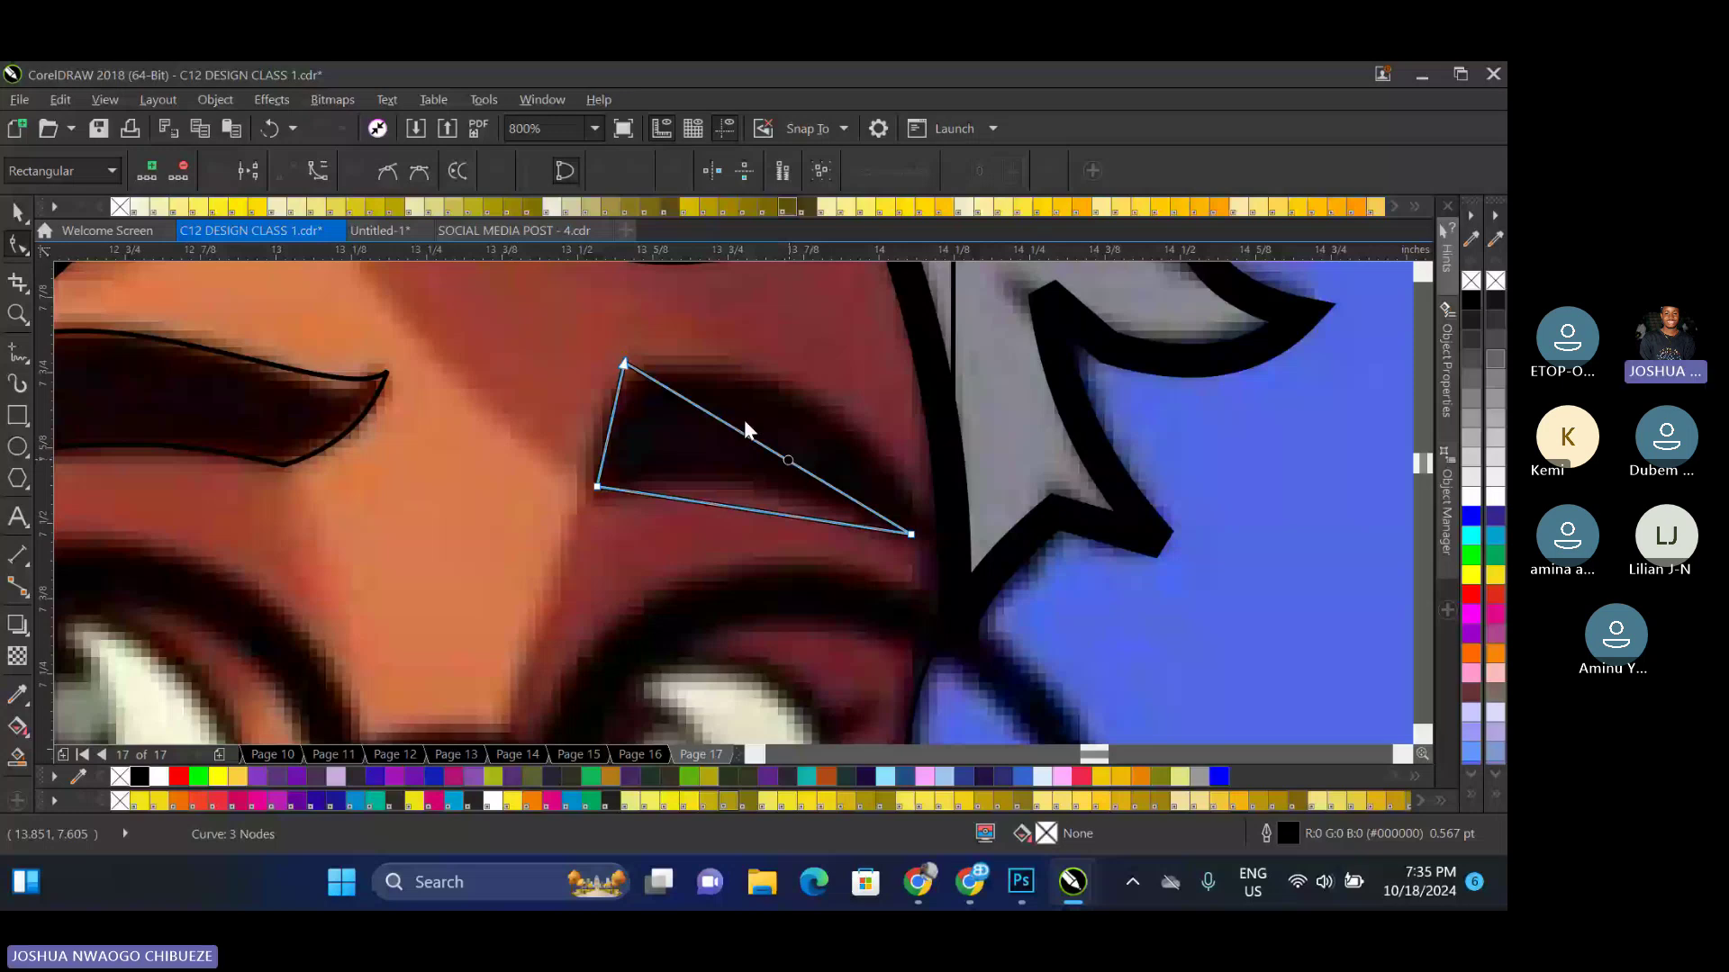
pyautogui.click(744, 422)
pyautogui.moveTo(787, 460); pyautogui.dragTo(830, 410)
pyautogui.rightClick(775, 512)
pyautogui.click(731, 467)
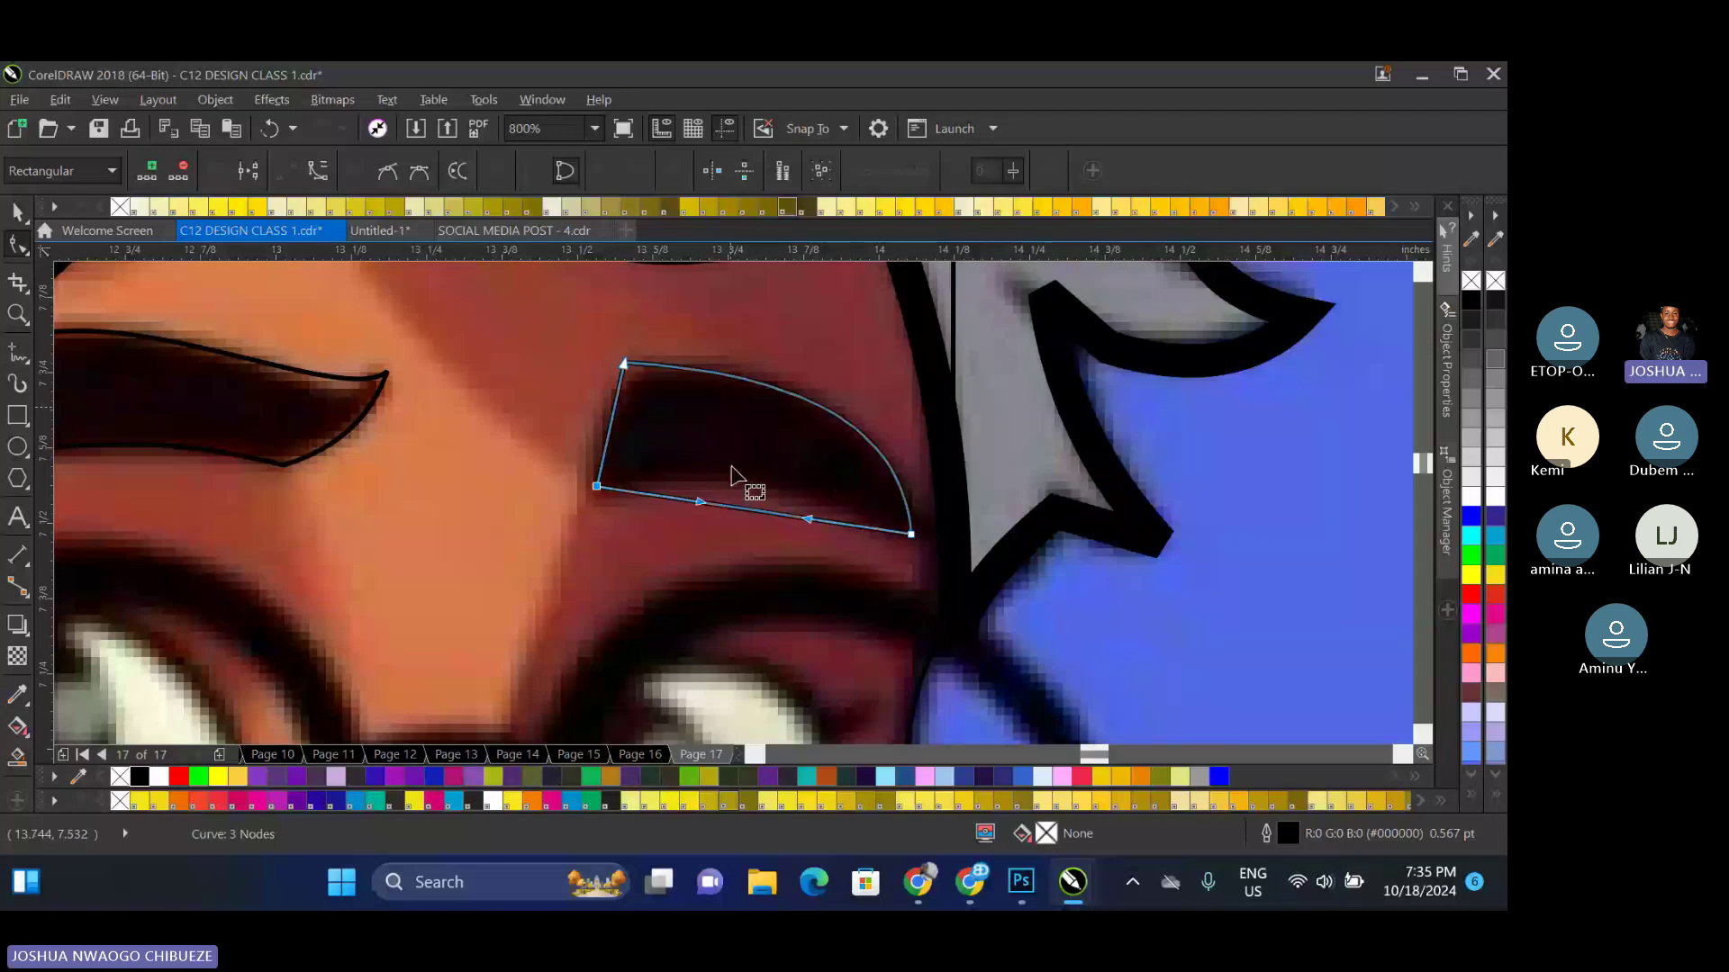
pyautogui.moveTo(754, 510); pyautogui.dragTo(756, 482)
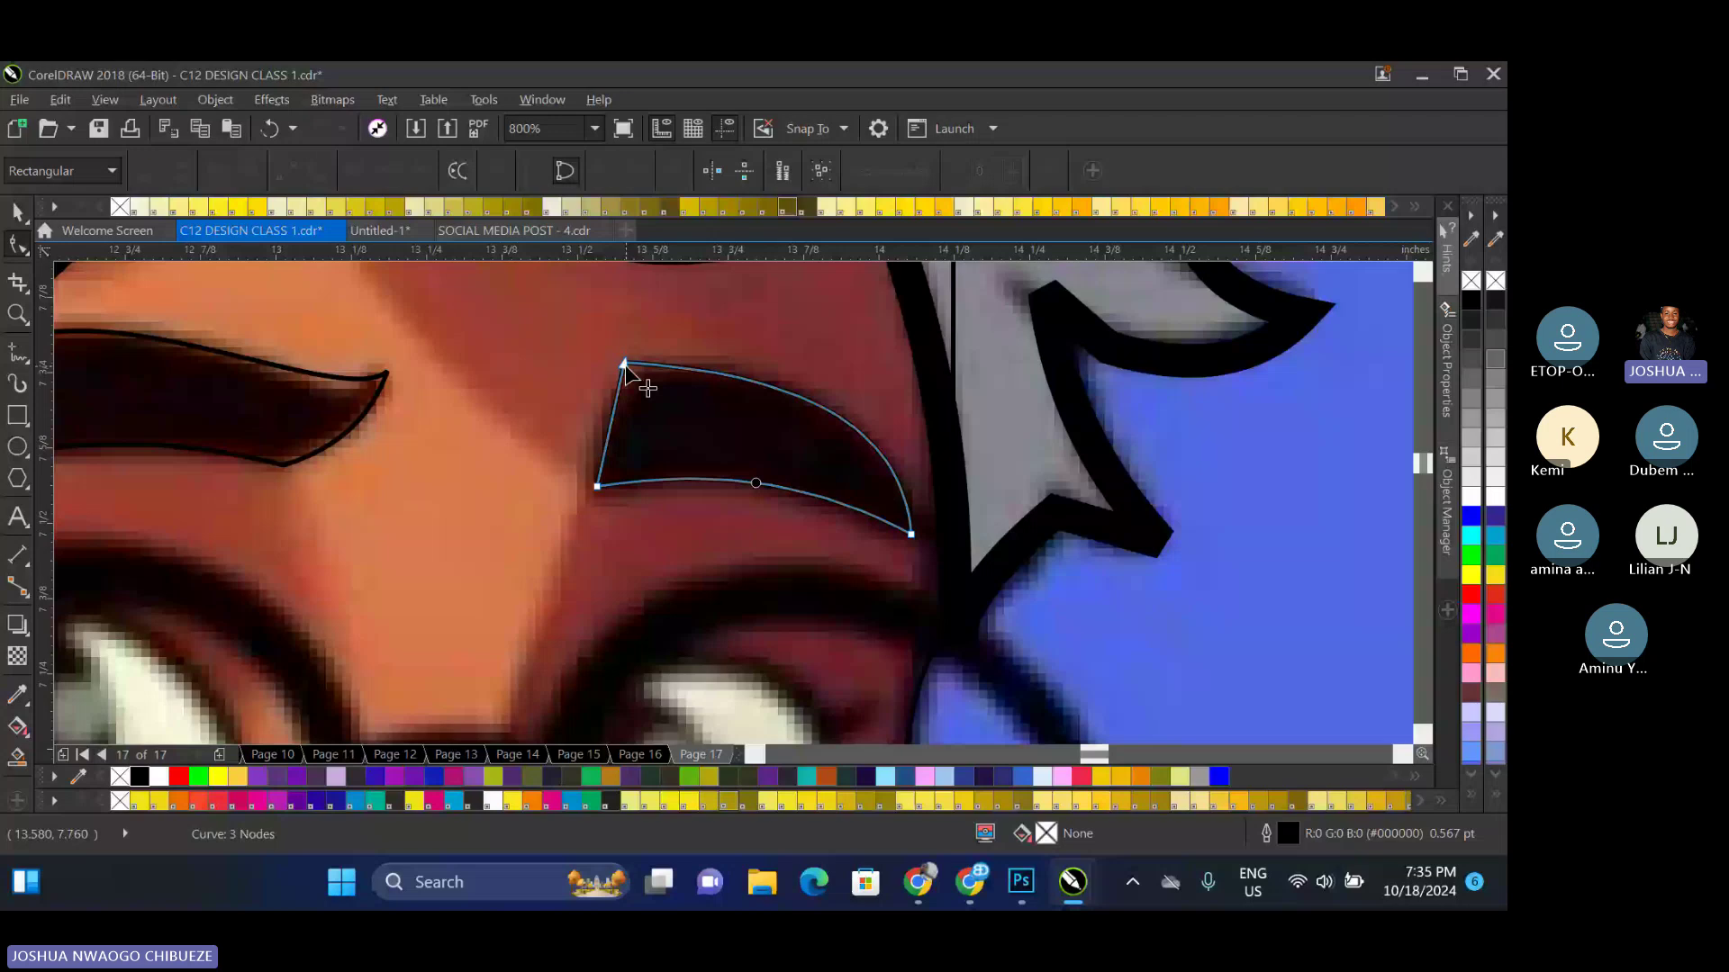
# Lower the shaded eyebrow shape's upper inner node slightly and adjust its handle so the upper edge follows the brow
pyautogui.moveTo(625, 367); pyautogui.dragTo(792, 368)
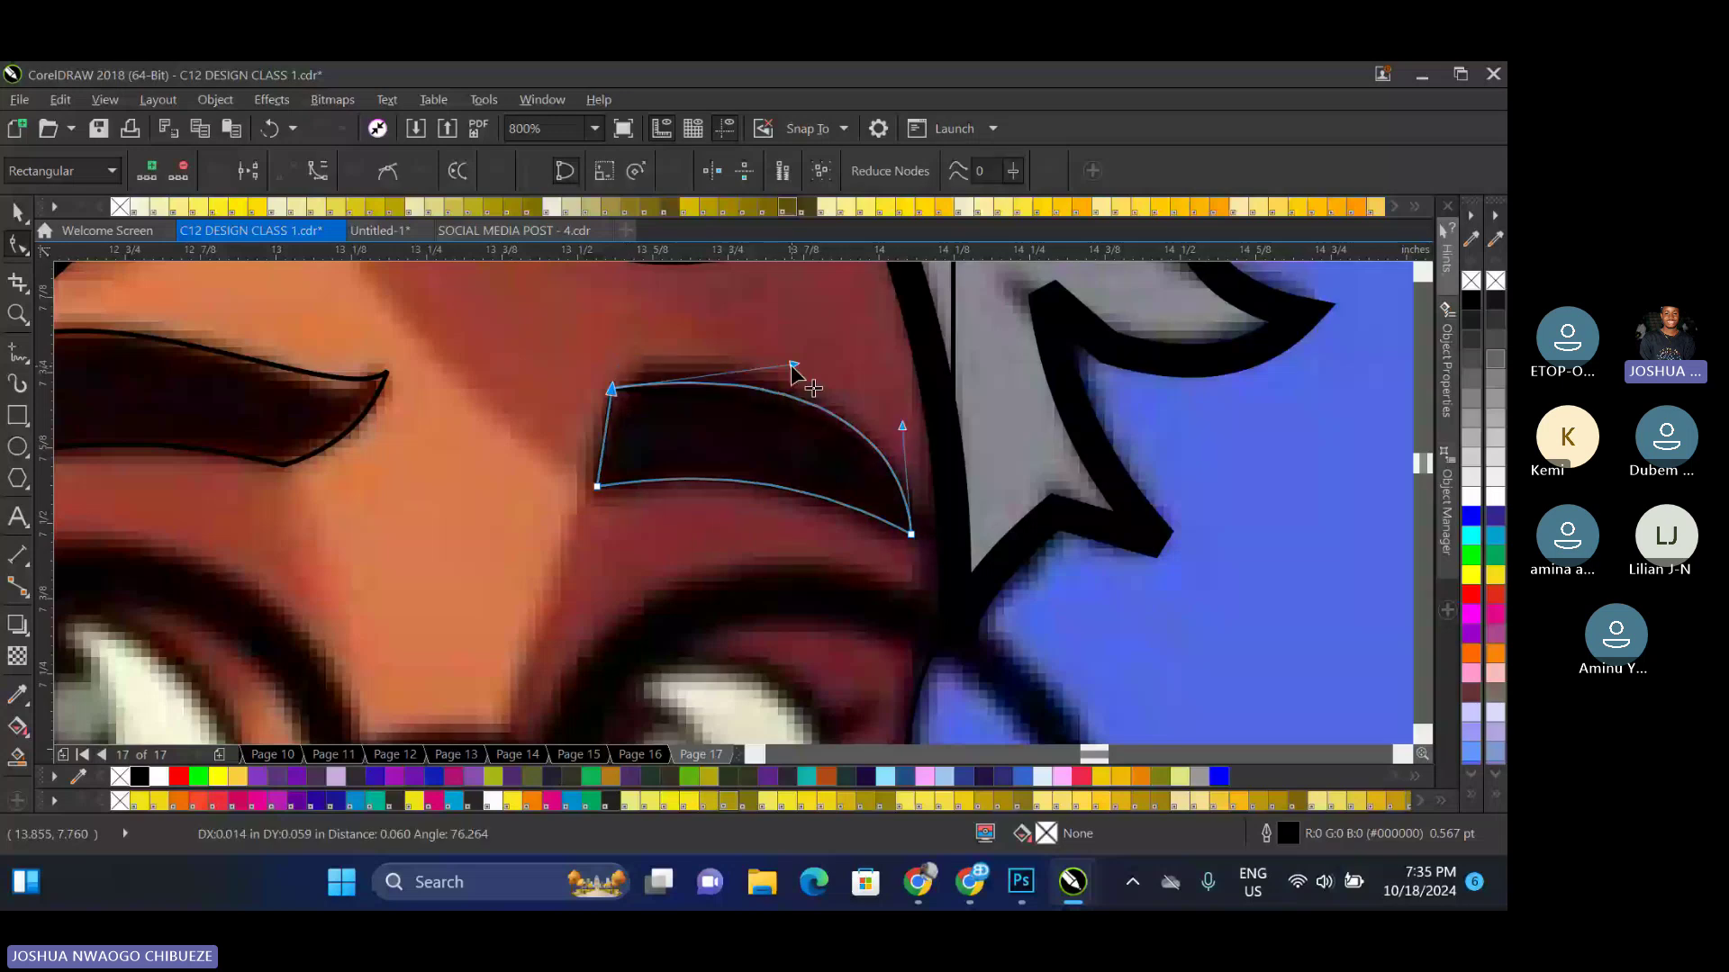
pyautogui.scroll(-3, 790, 364)
pyautogui.press('space')
pyautogui.scroll(-1, 601, 458)
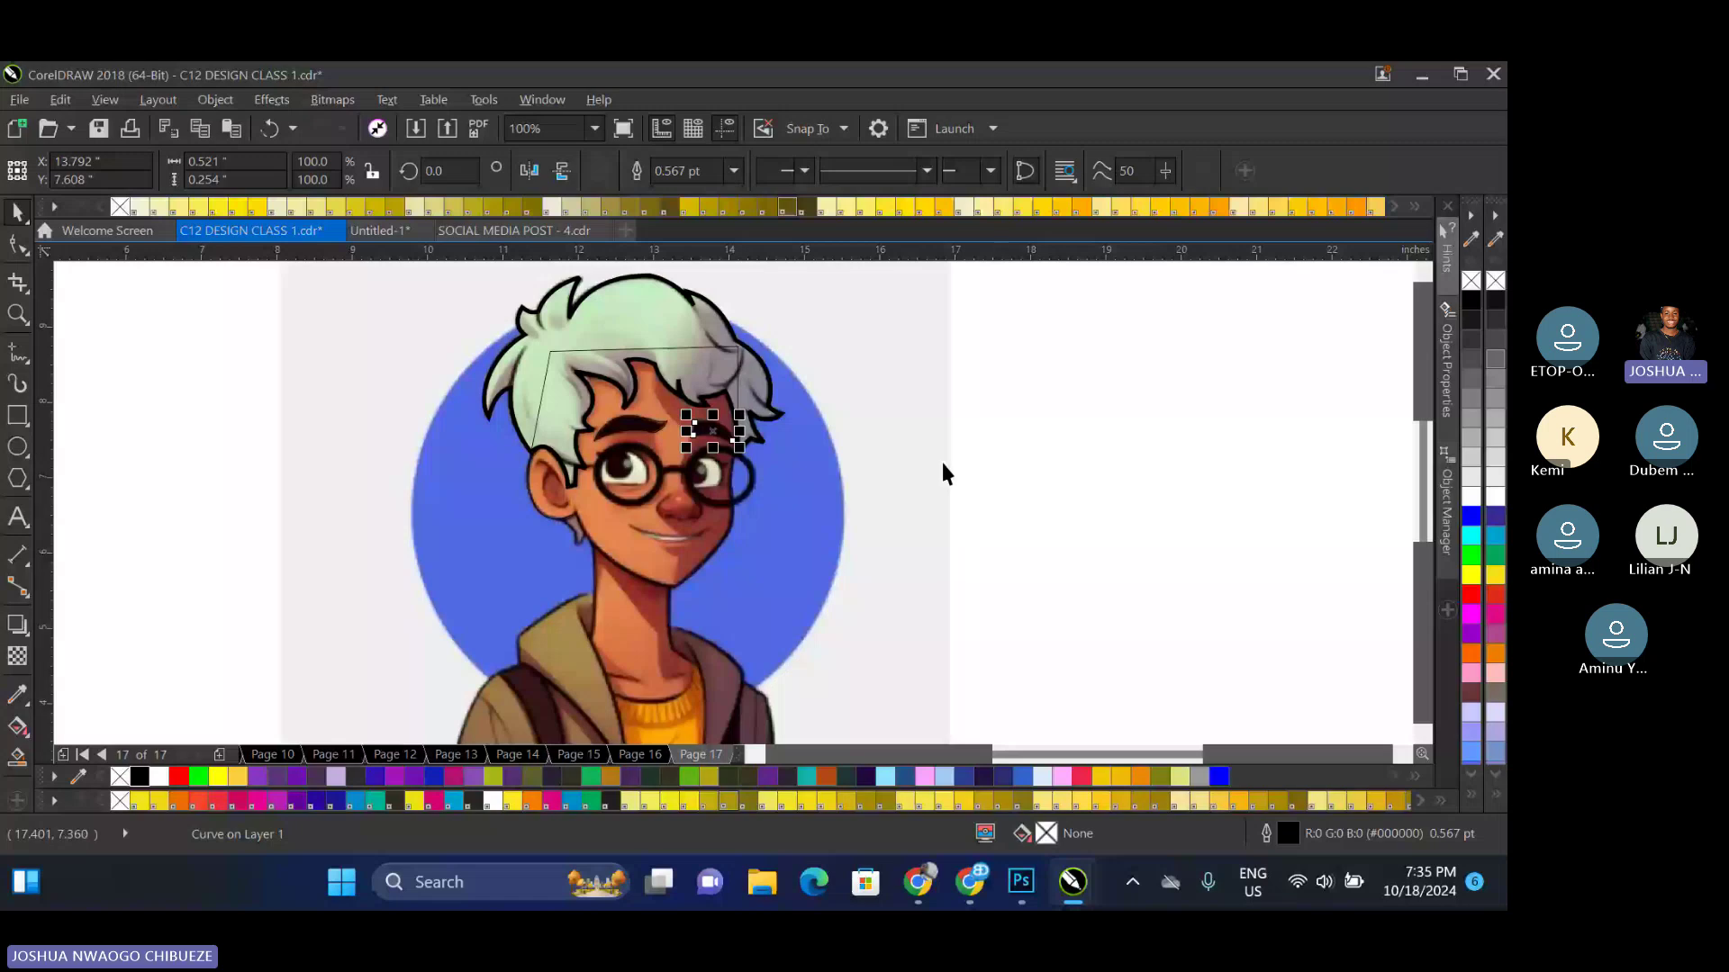
# Draw an ellipse around the glasses lens over the unshaded eye and stretch it to about 0.92 by 0.85 inches
pyautogui.scroll(1, 641, 456)
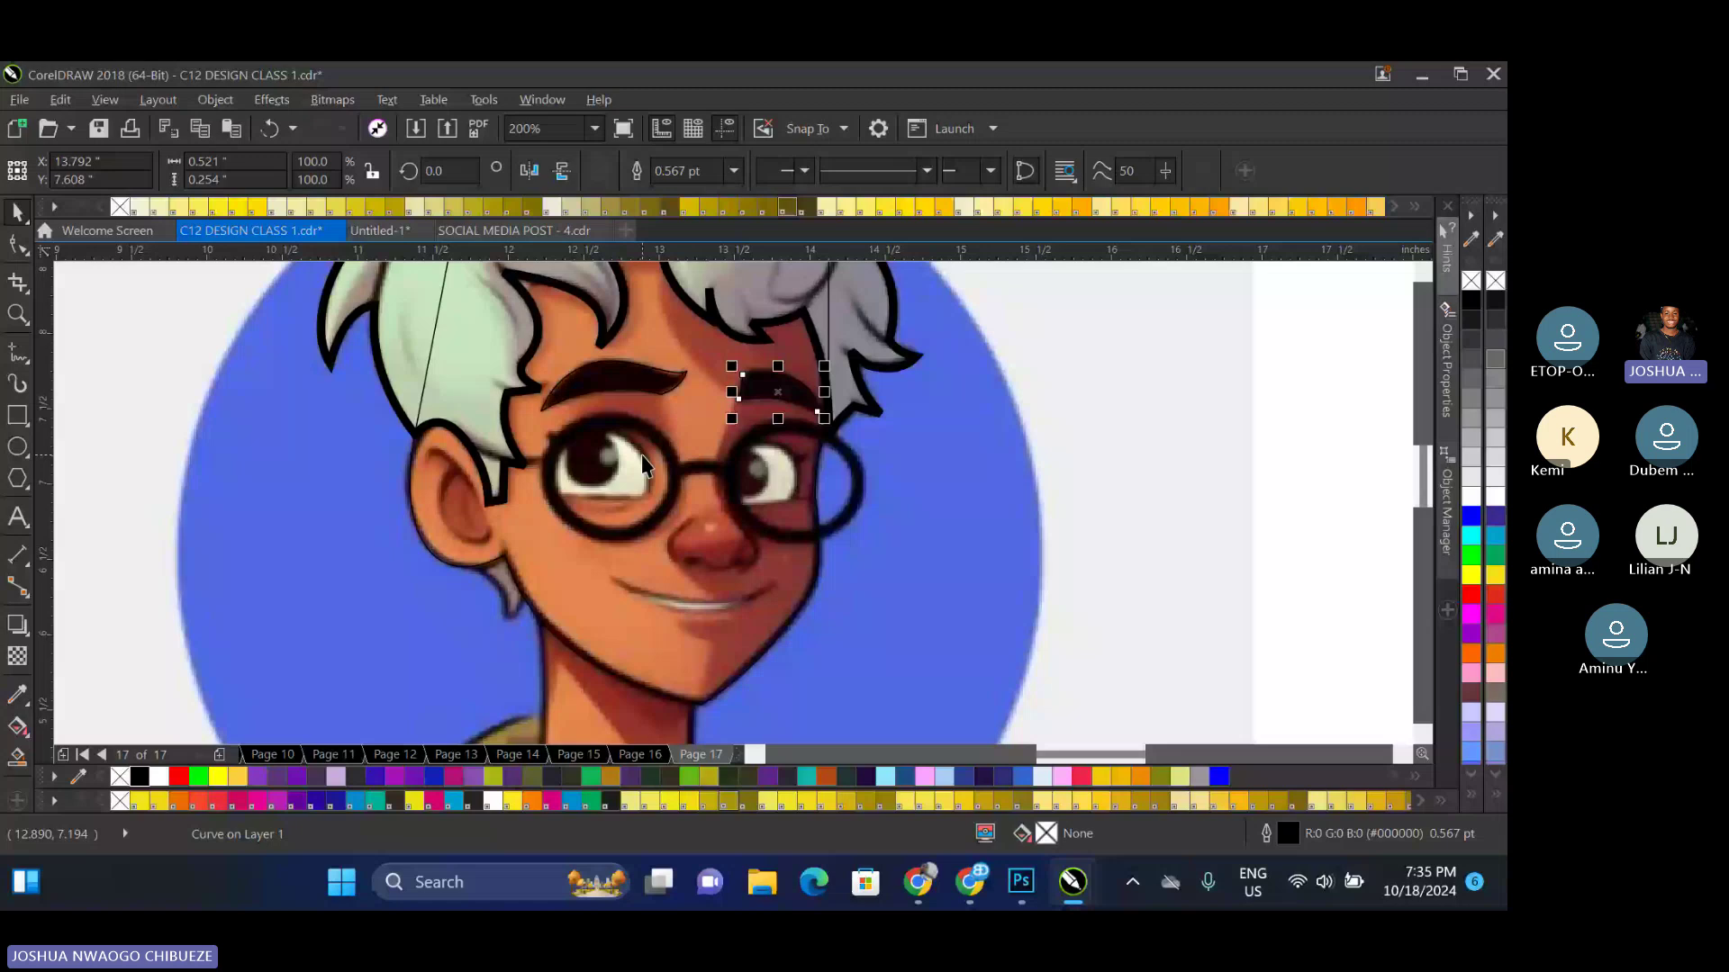
pyautogui.scroll(1, 641, 456)
pyautogui.press('F7')
pyautogui.moveTo(438, 457); pyautogui.dragTo(623, 656)
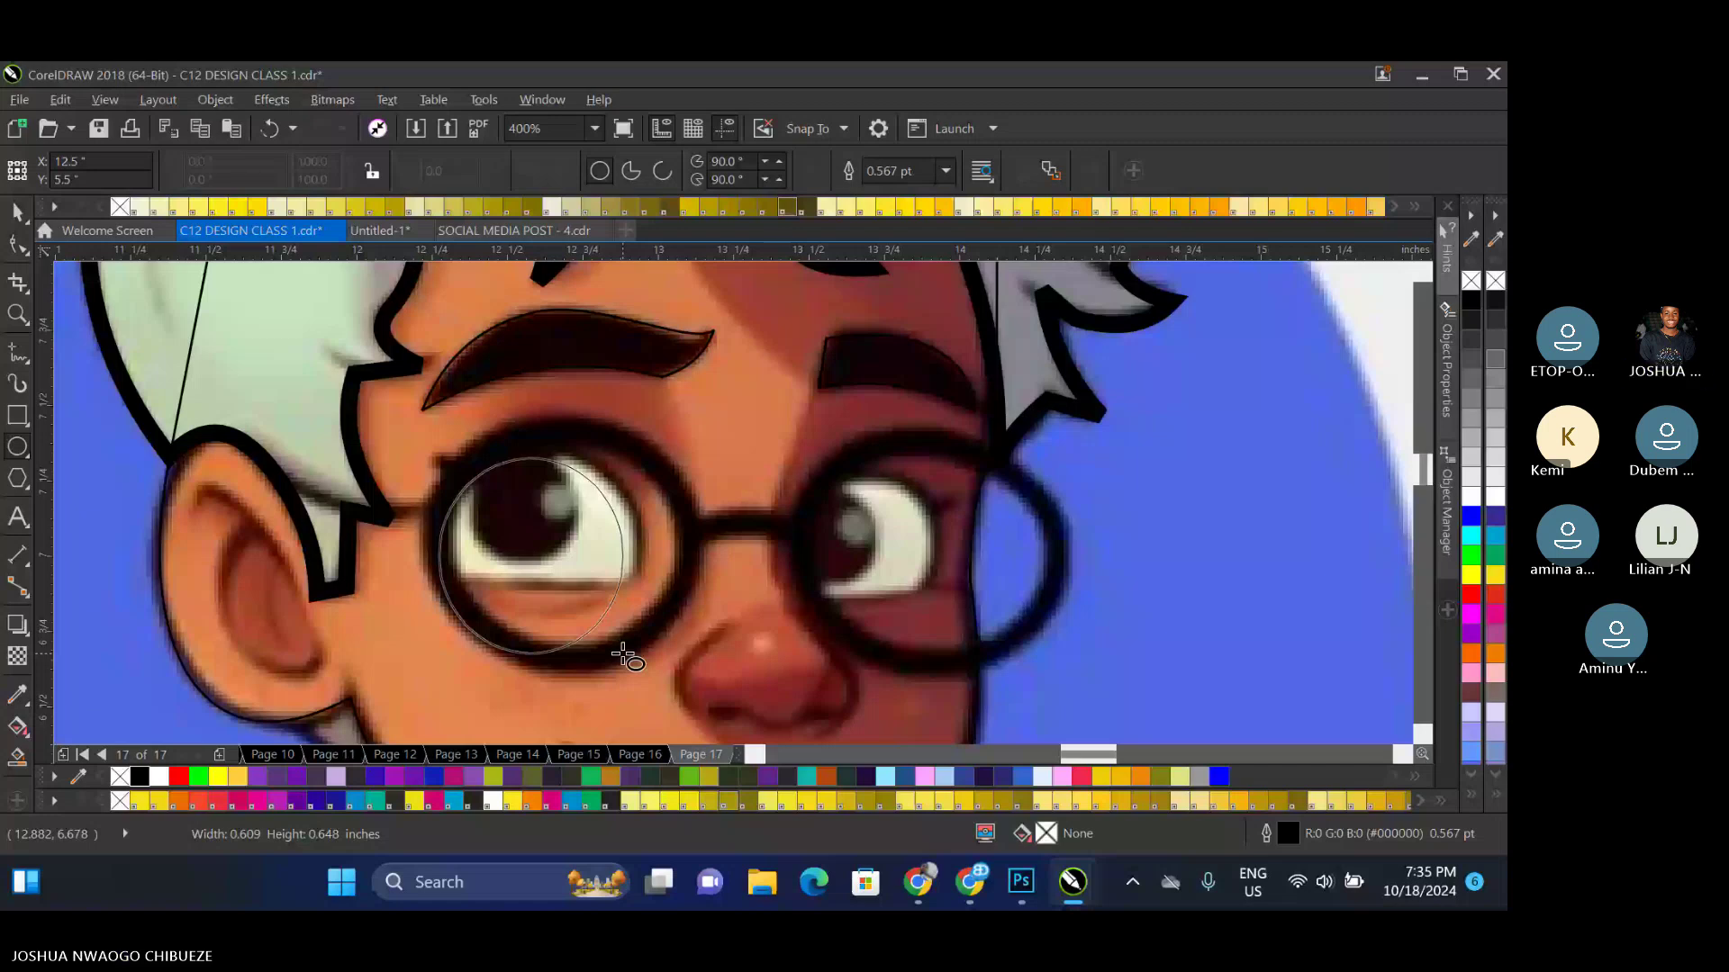
pyautogui.moveTo(623, 654); pyautogui.dragTo(683, 678)
pyautogui.press('space')
pyautogui.moveTo(561, 450); pyautogui.dragTo(561, 408)
pyautogui.moveTo(430, 546); pyautogui.dragTo(406, 546)
pyautogui.moveTo(692, 543); pyautogui.dragTo(703, 543)
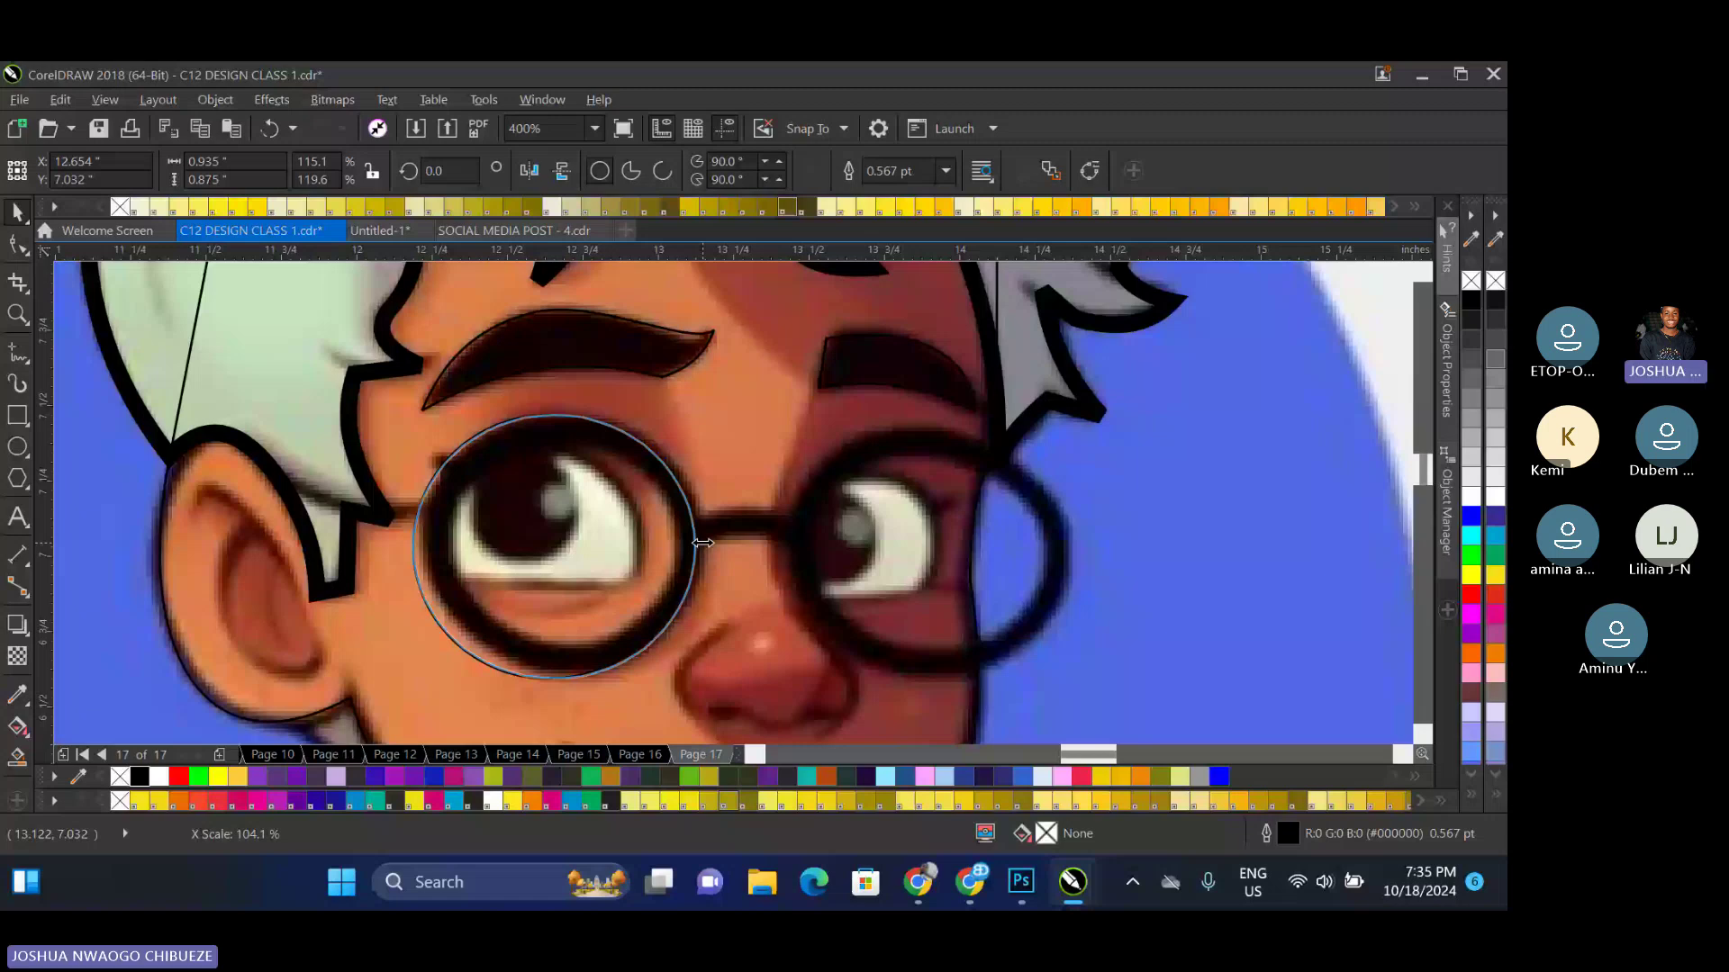
pyautogui.moveTo(703, 543); pyautogui.dragTo(705, 542)
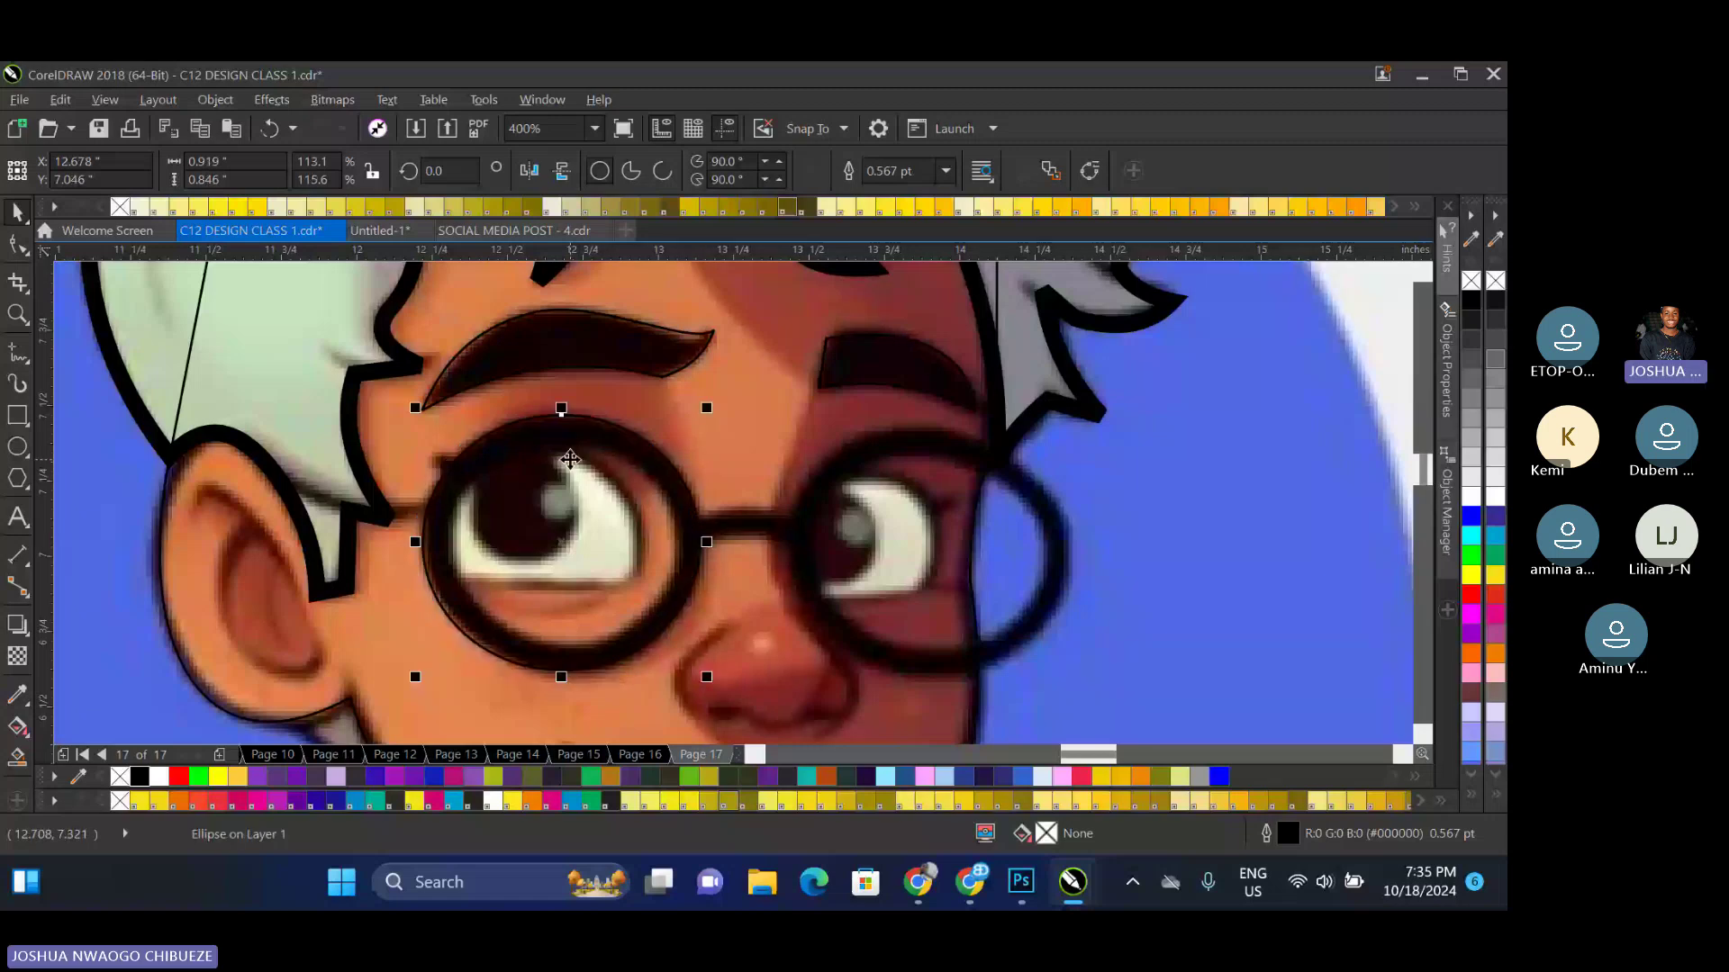
# Give the lens ellipse an 8 pt outline and shrink it about its centre to about 0.85 by 0.78 inches
pyautogui.scroll(-1, 570, 460)
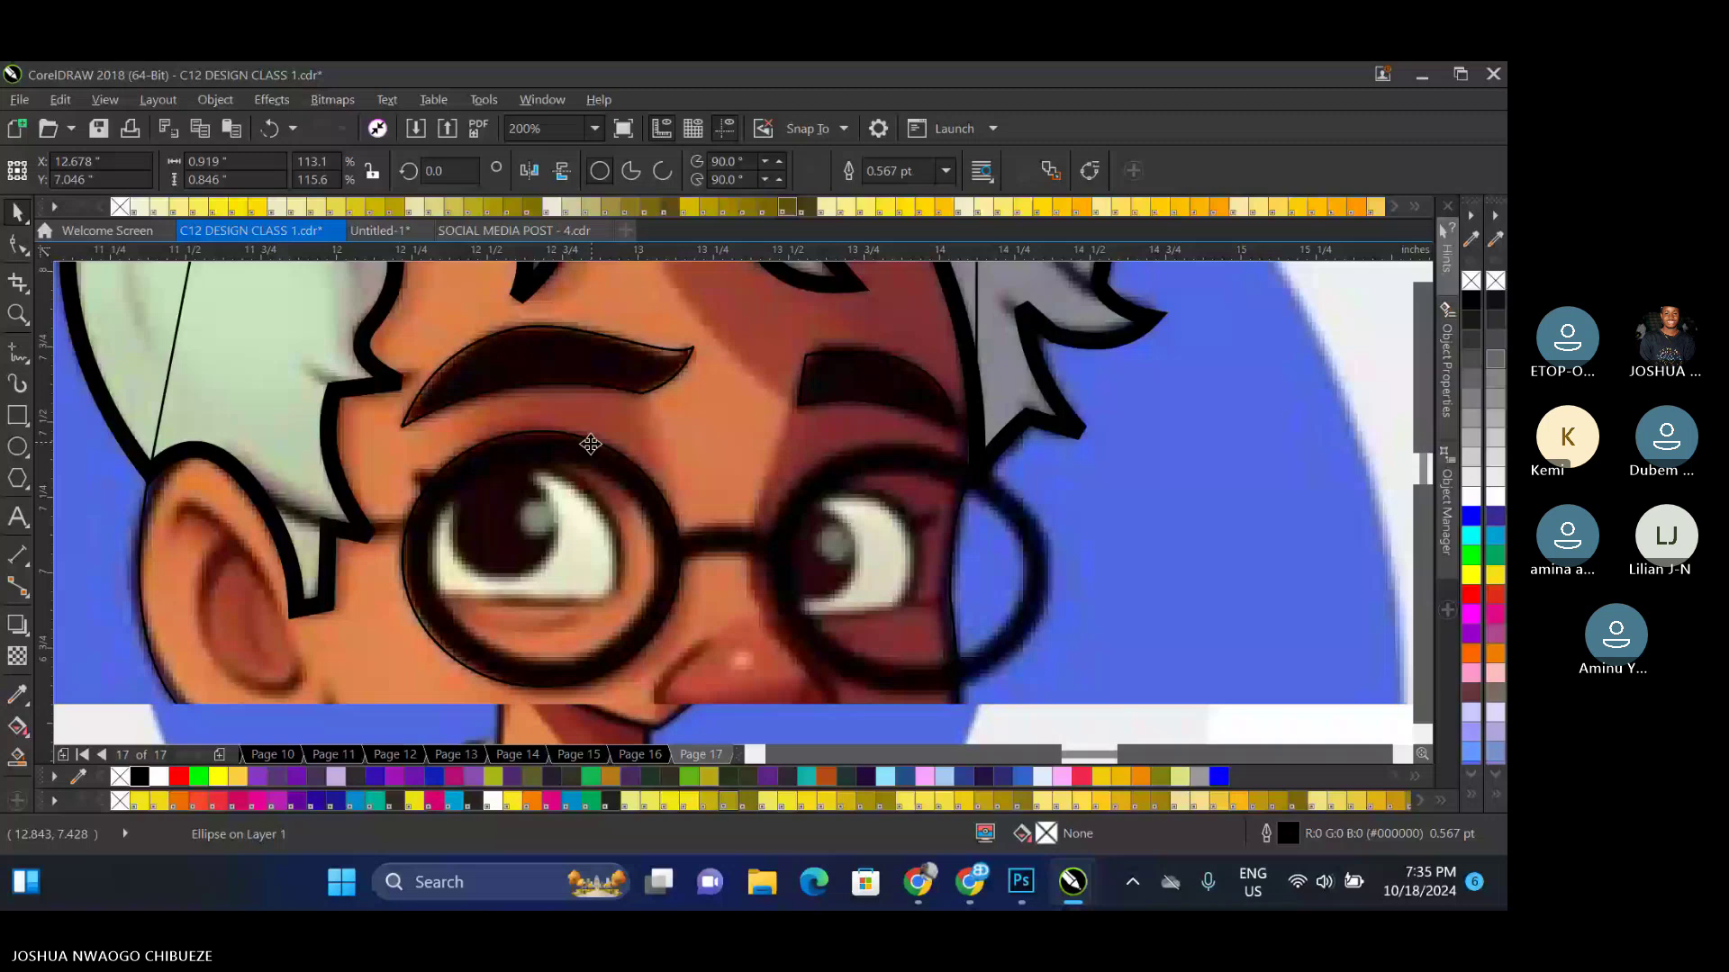
pyautogui.scroll(1, 589, 444)
pyautogui.click(945, 171)
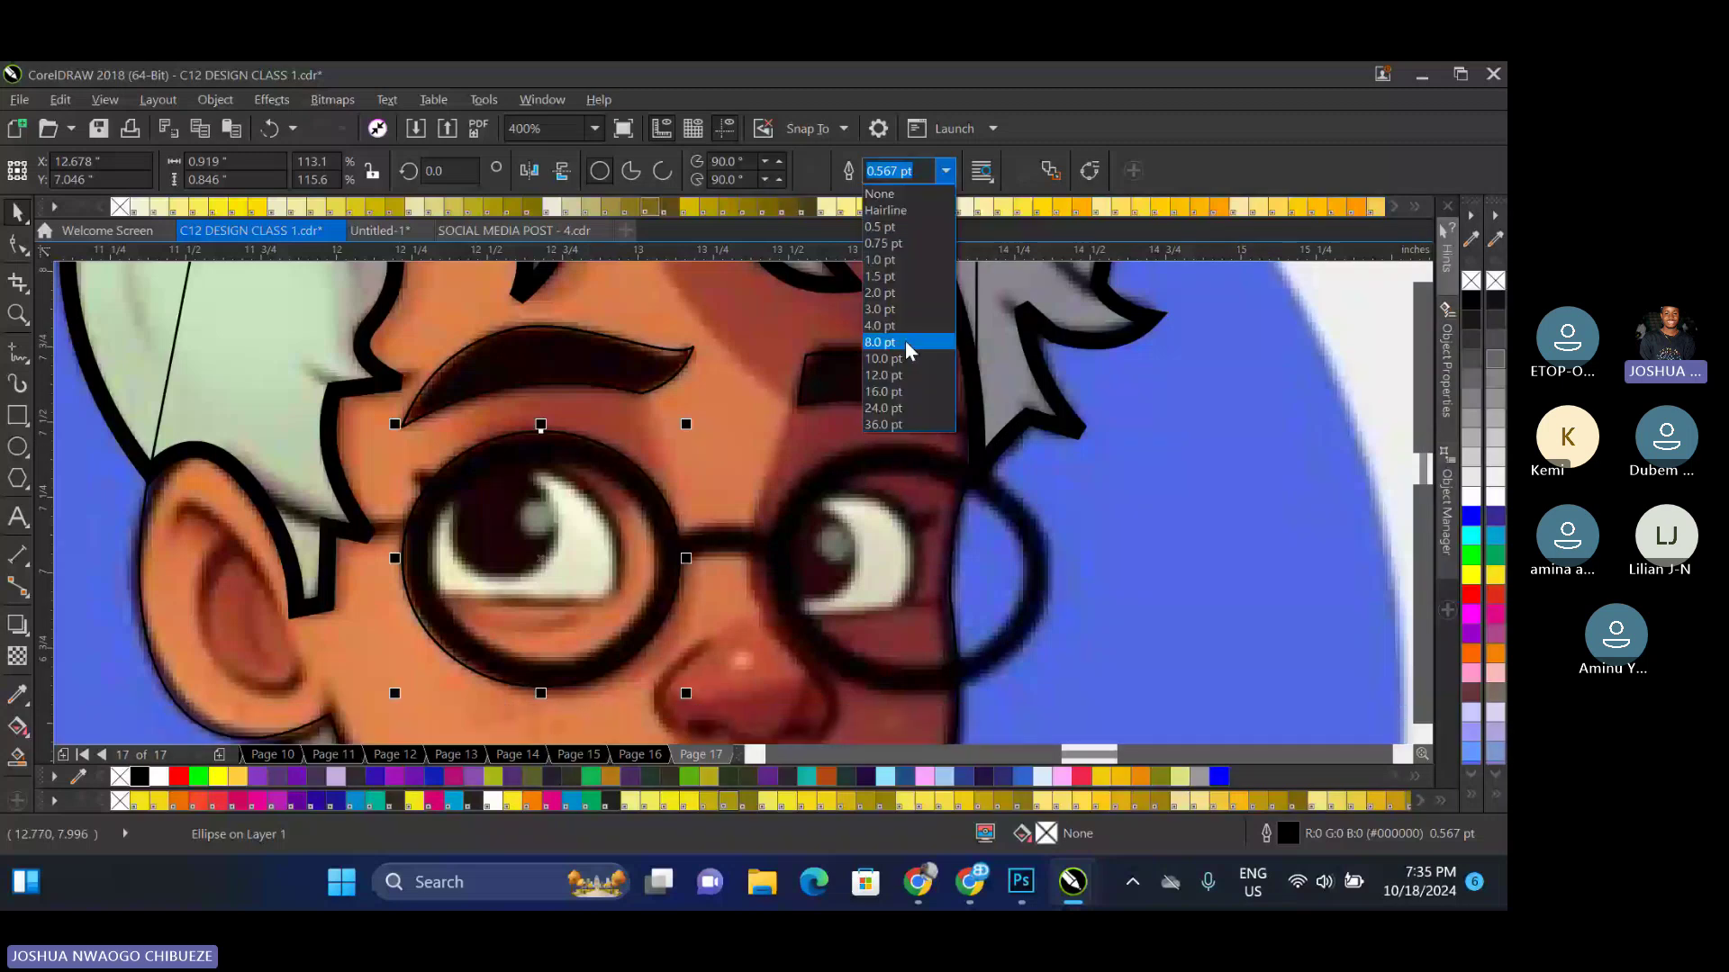
pyautogui.click(909, 350)
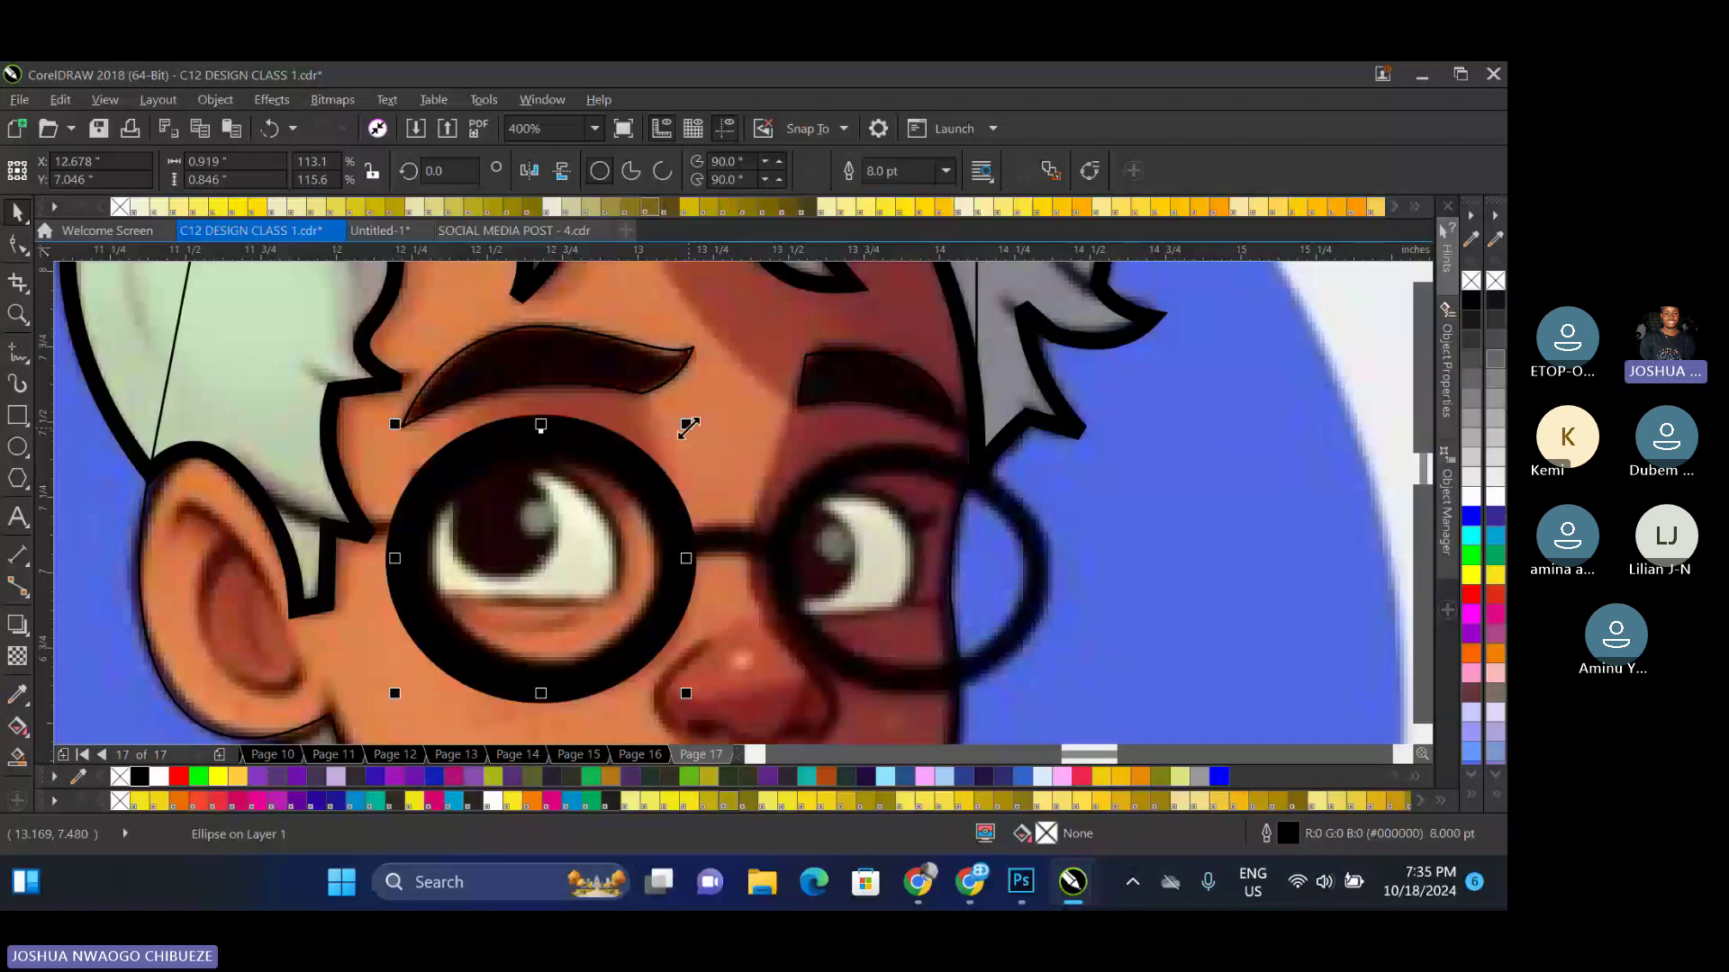
pyautogui.moveTo(688, 428); pyautogui.dragTo(678, 433)
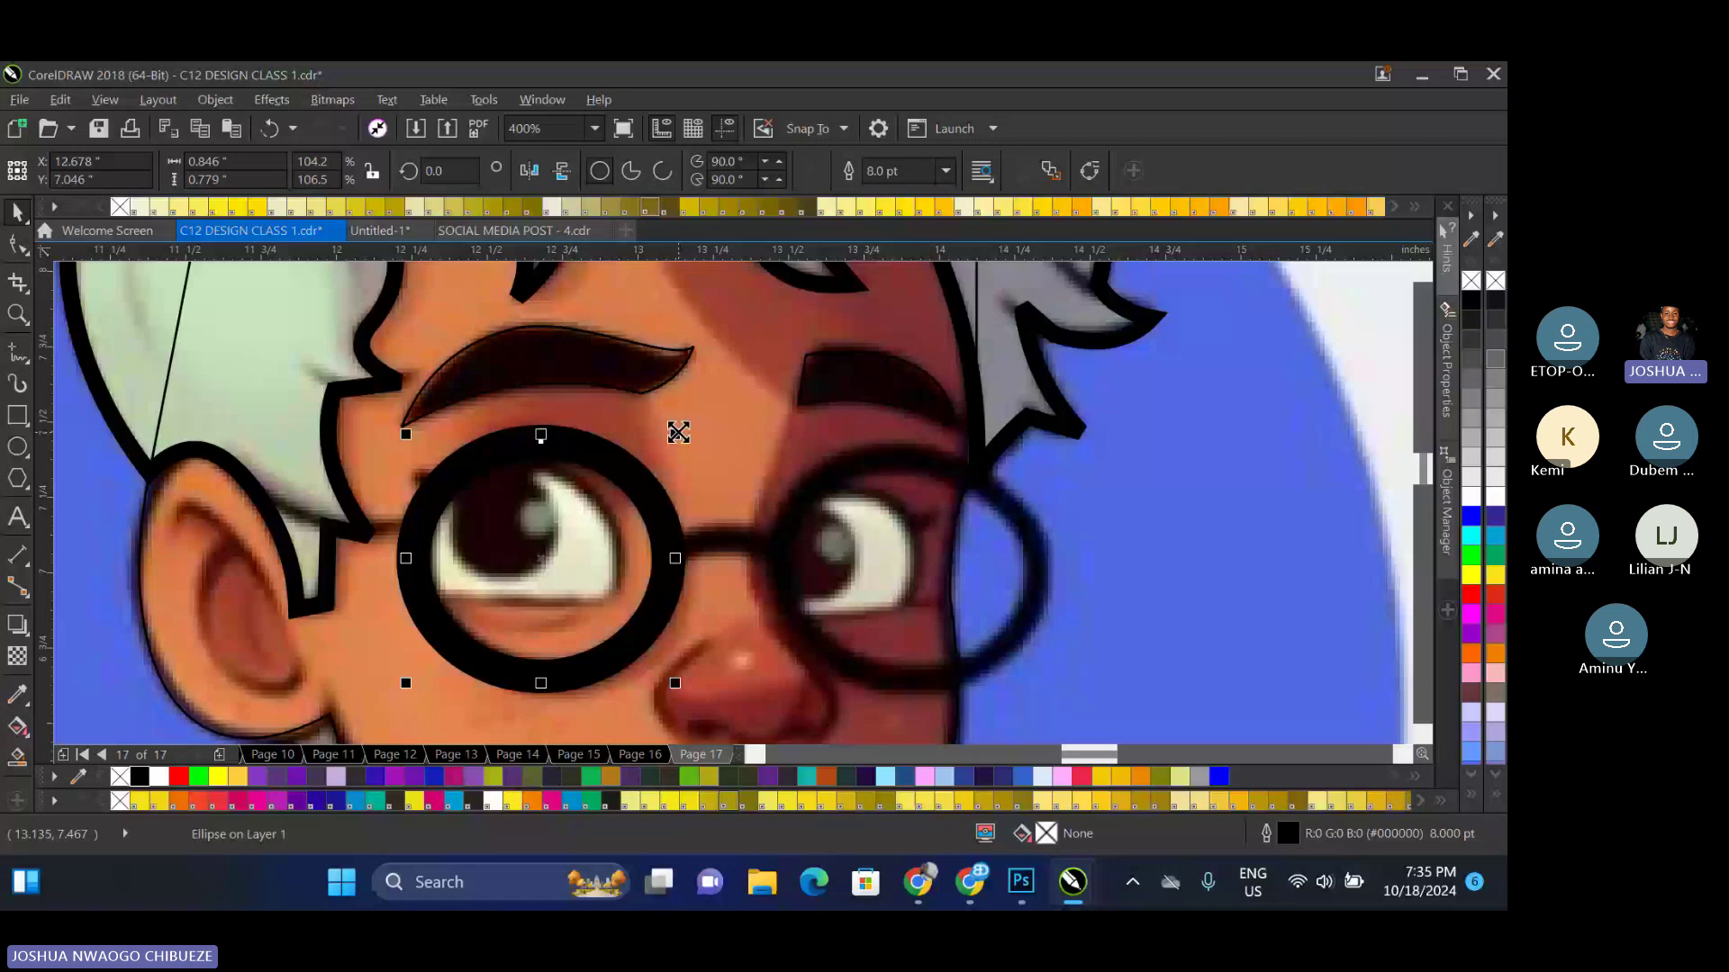
# Duplicate the lens ring over the shaded eye's lens and resize the copy to about 0.86 by 0.73 inches
pyautogui.moveTo(668, 578); pyautogui.dragTo(1033, 585)
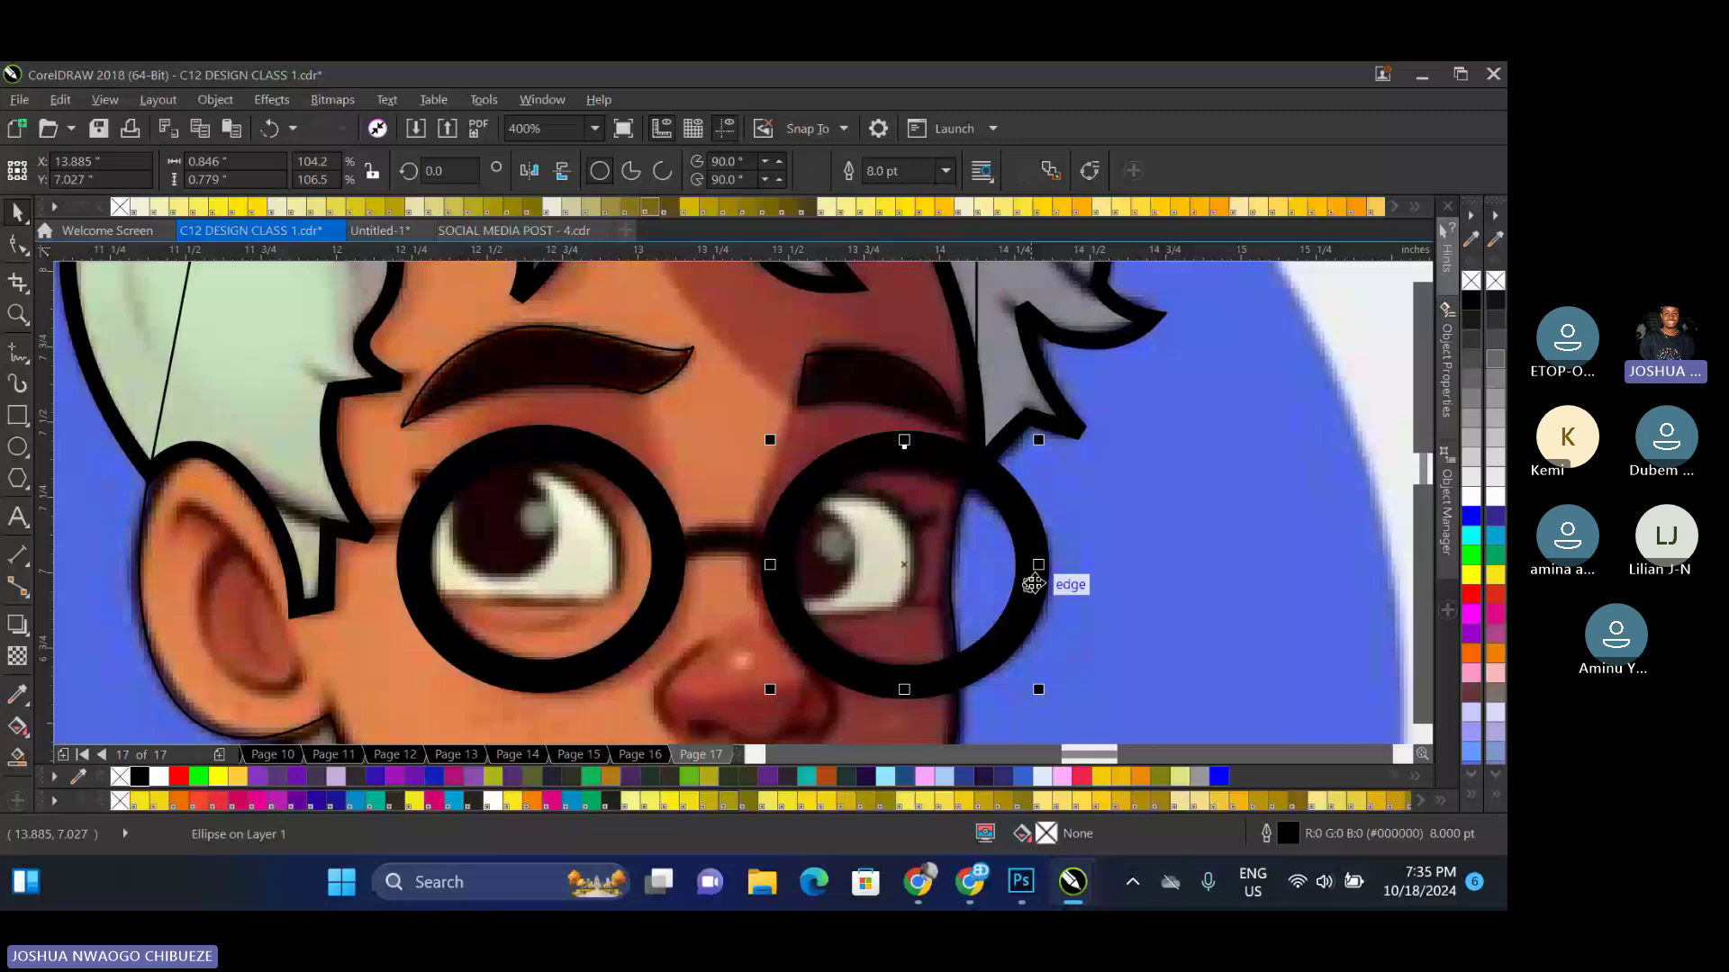
pyautogui.moveTo(1032, 584); pyautogui.dragTo(1055, 573)
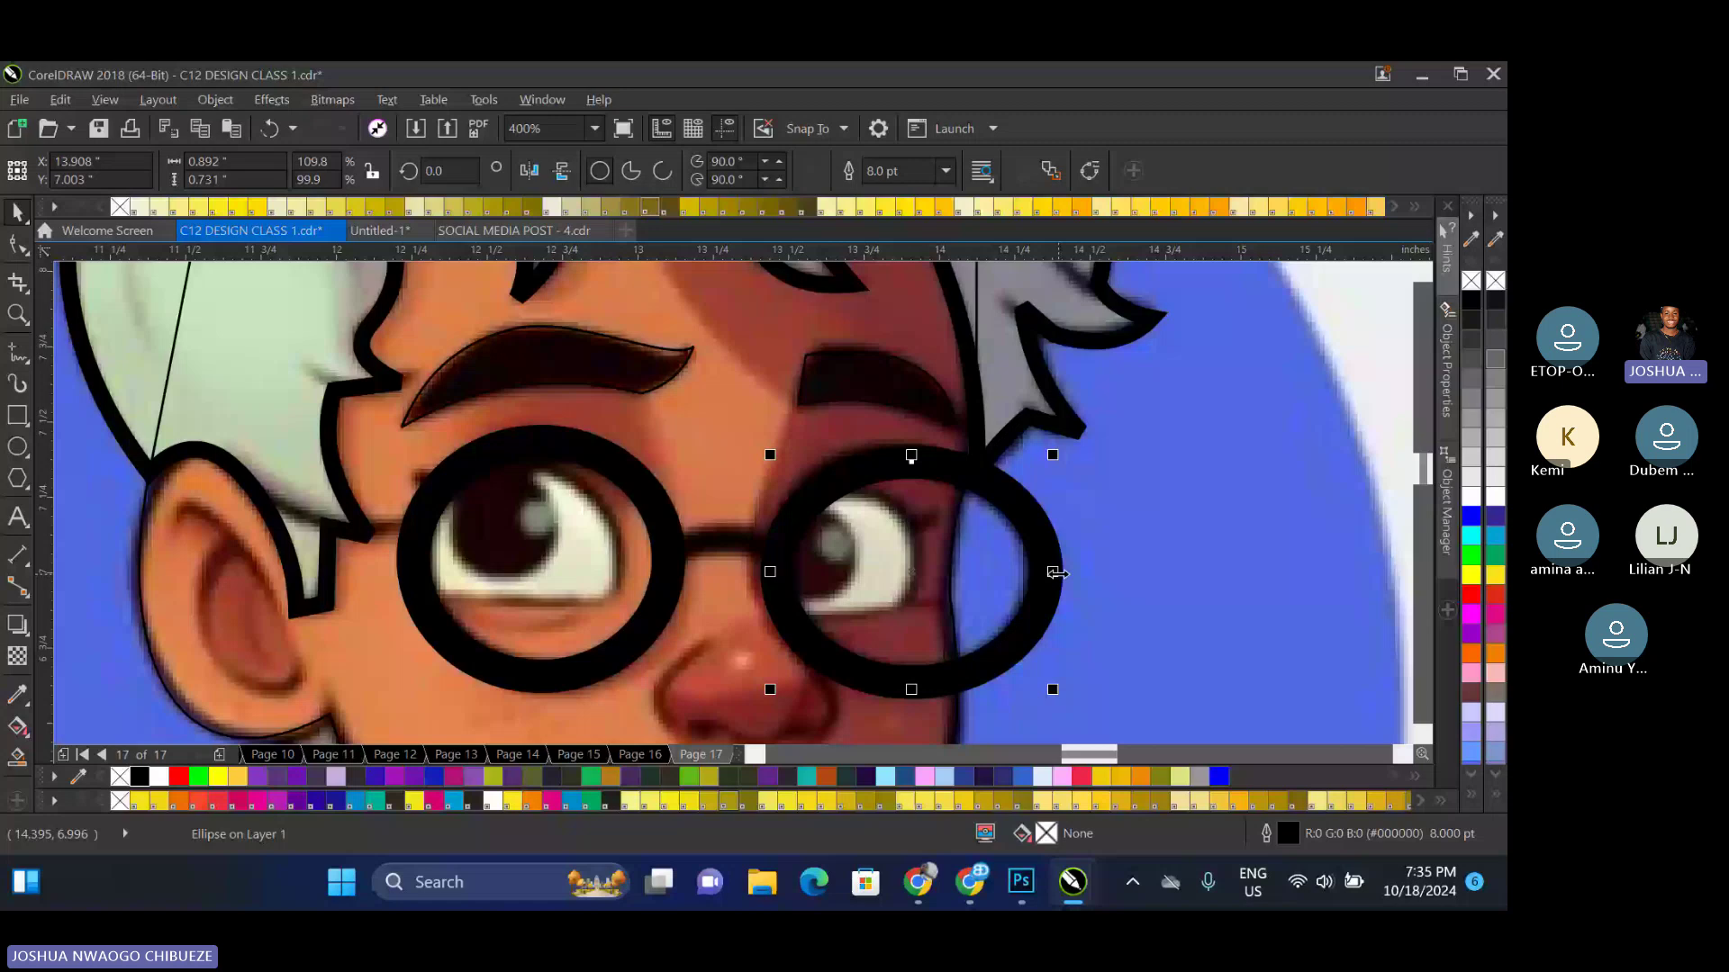
pyautogui.hotkey('ctrl', 'z')
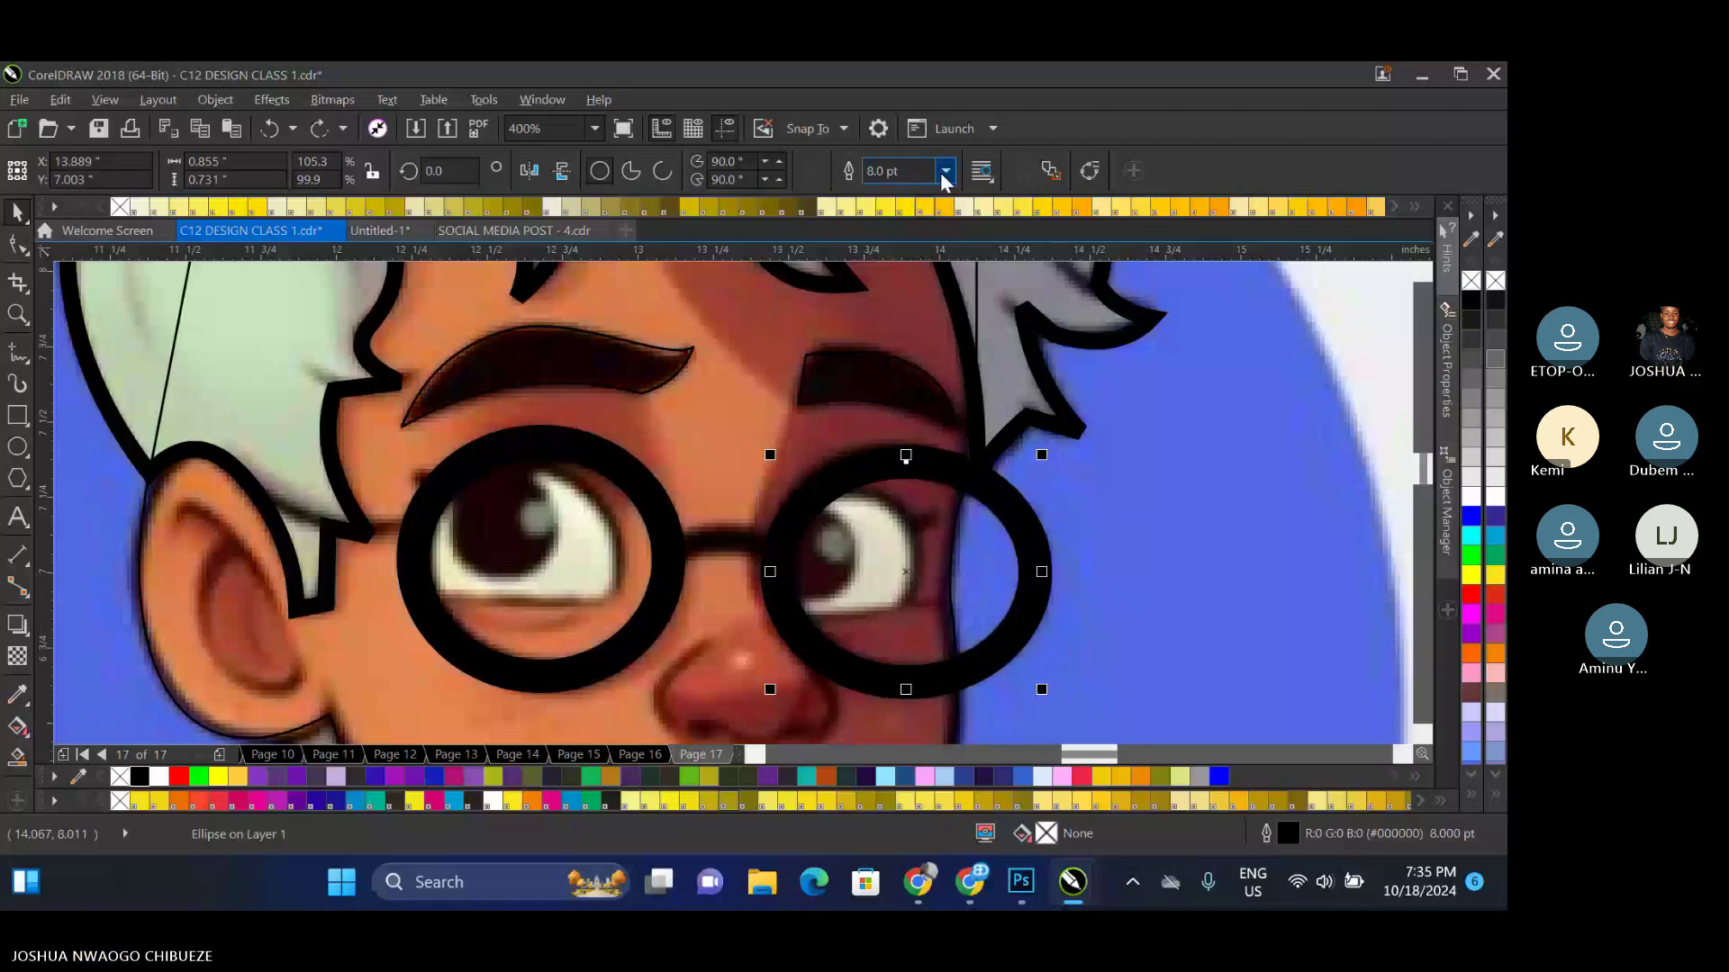
# Reduce the outline width of both lens rings to 5 pt, trying 6 pt first on the shaded eye's ring
pyautogui.click(945, 173)
pyautogui.click(896, 297)
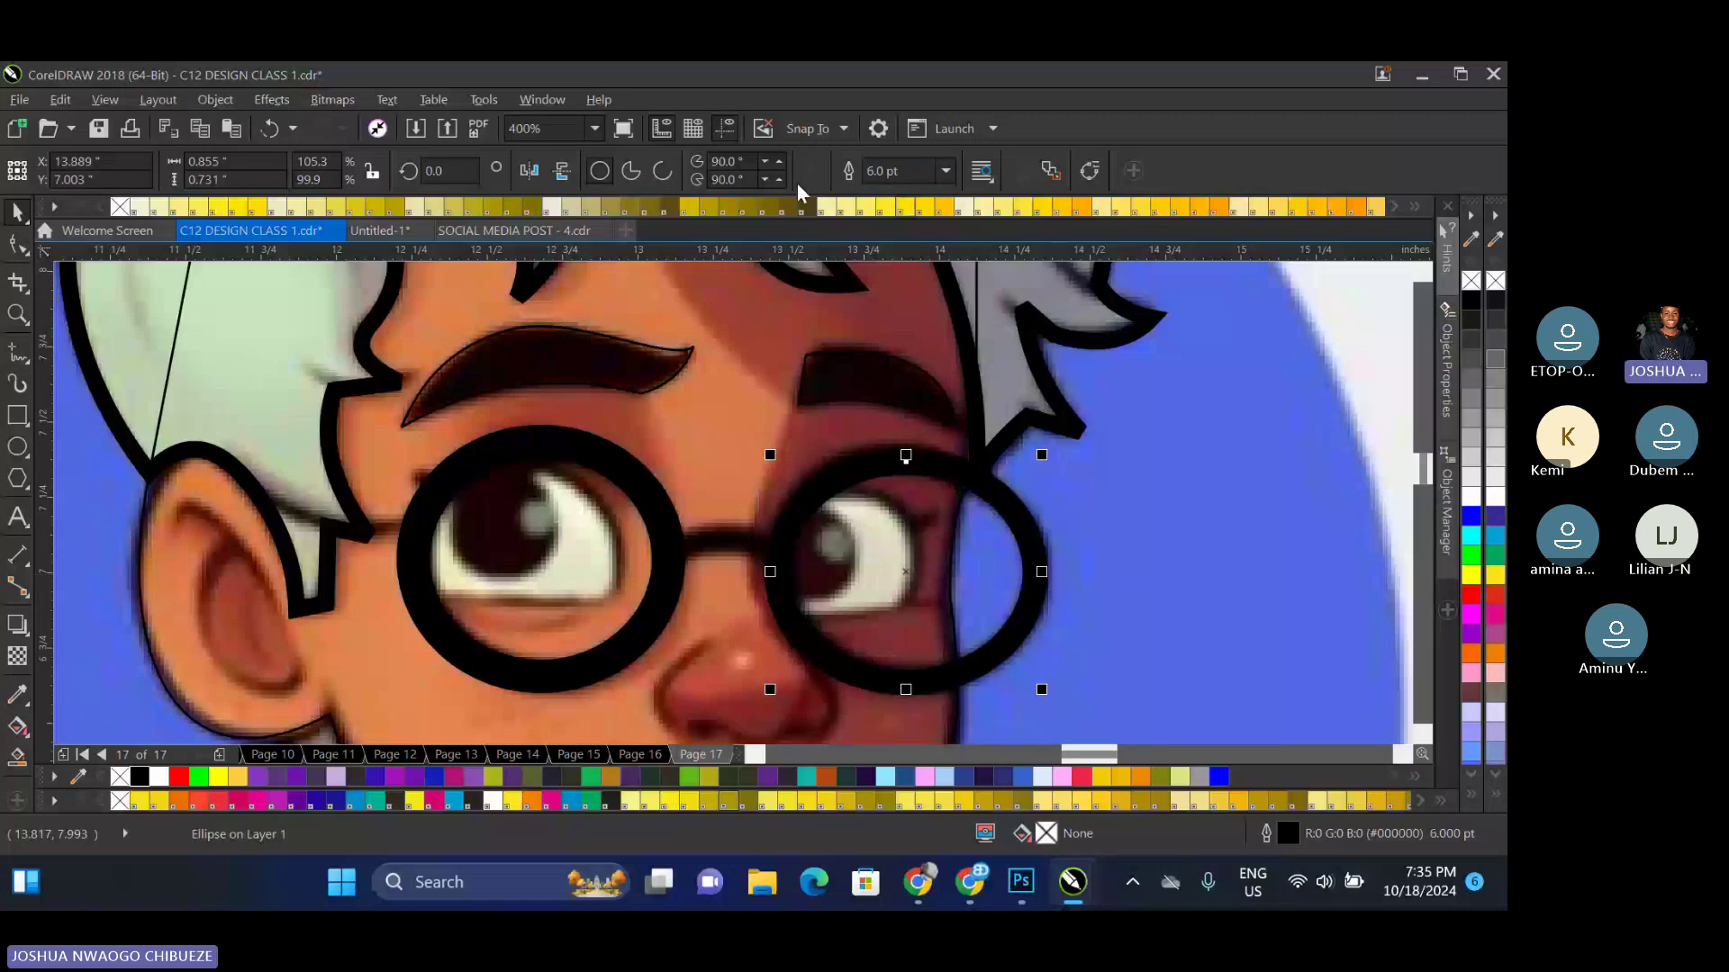
pyautogui.click(624, 489)
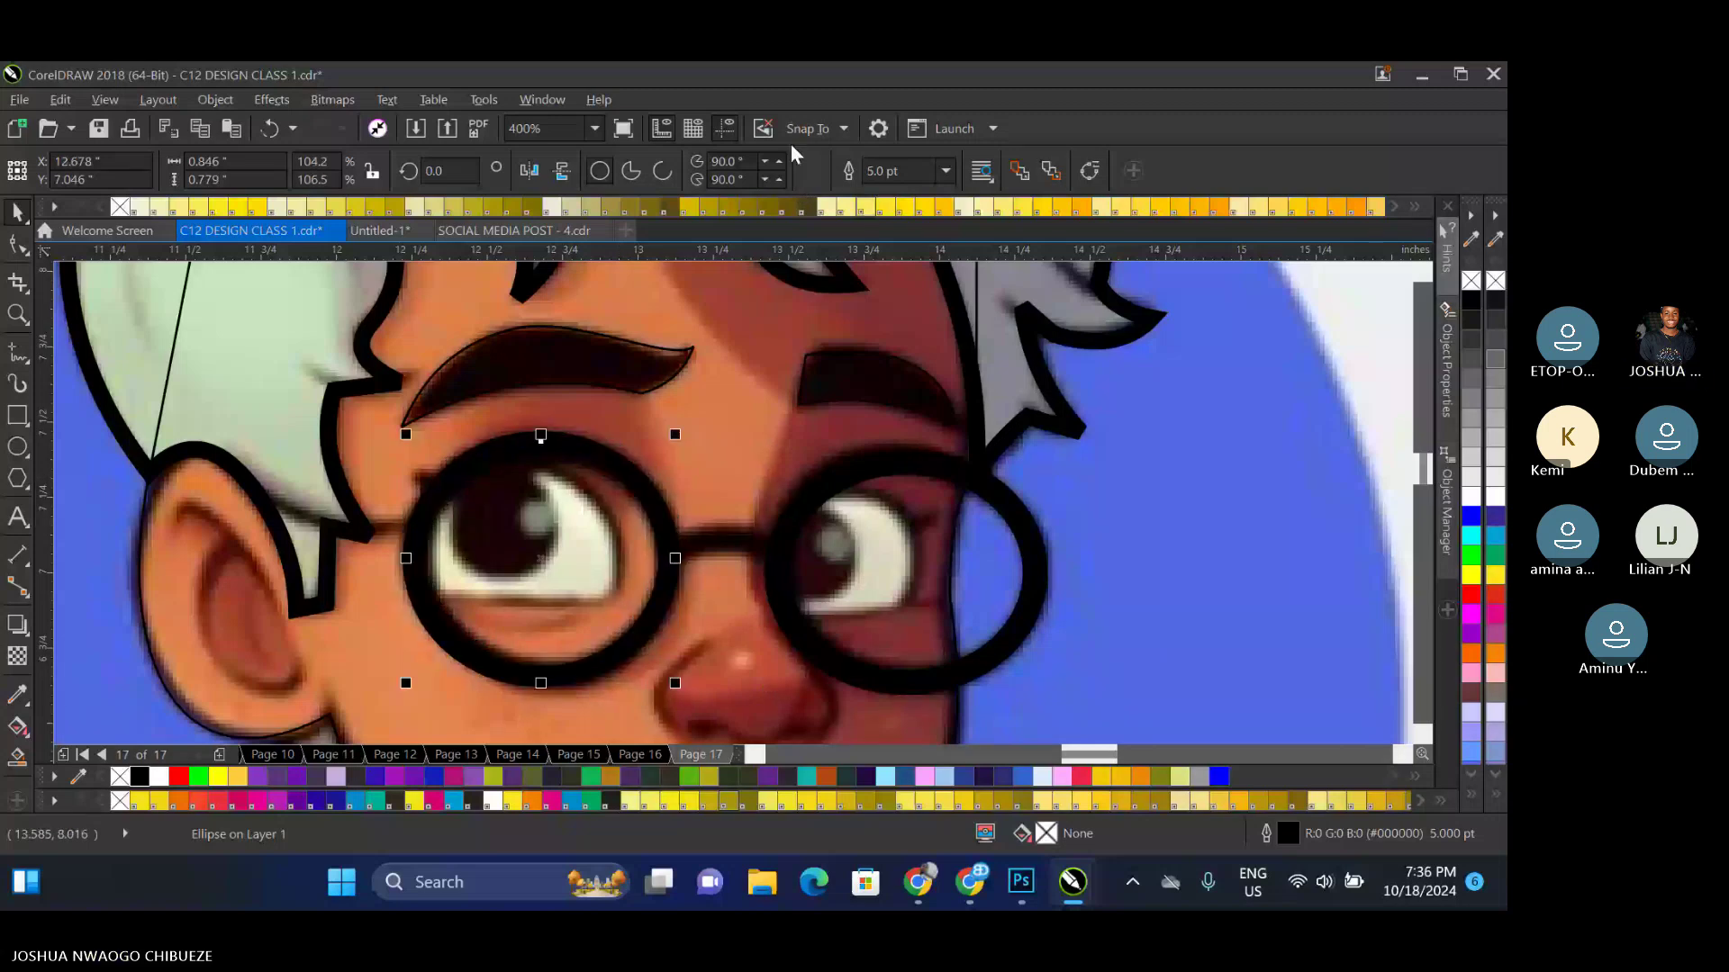
pyautogui.click(826, 479)
pyautogui.moveTo(903, 171); pyautogui.dragTo(776, 187)
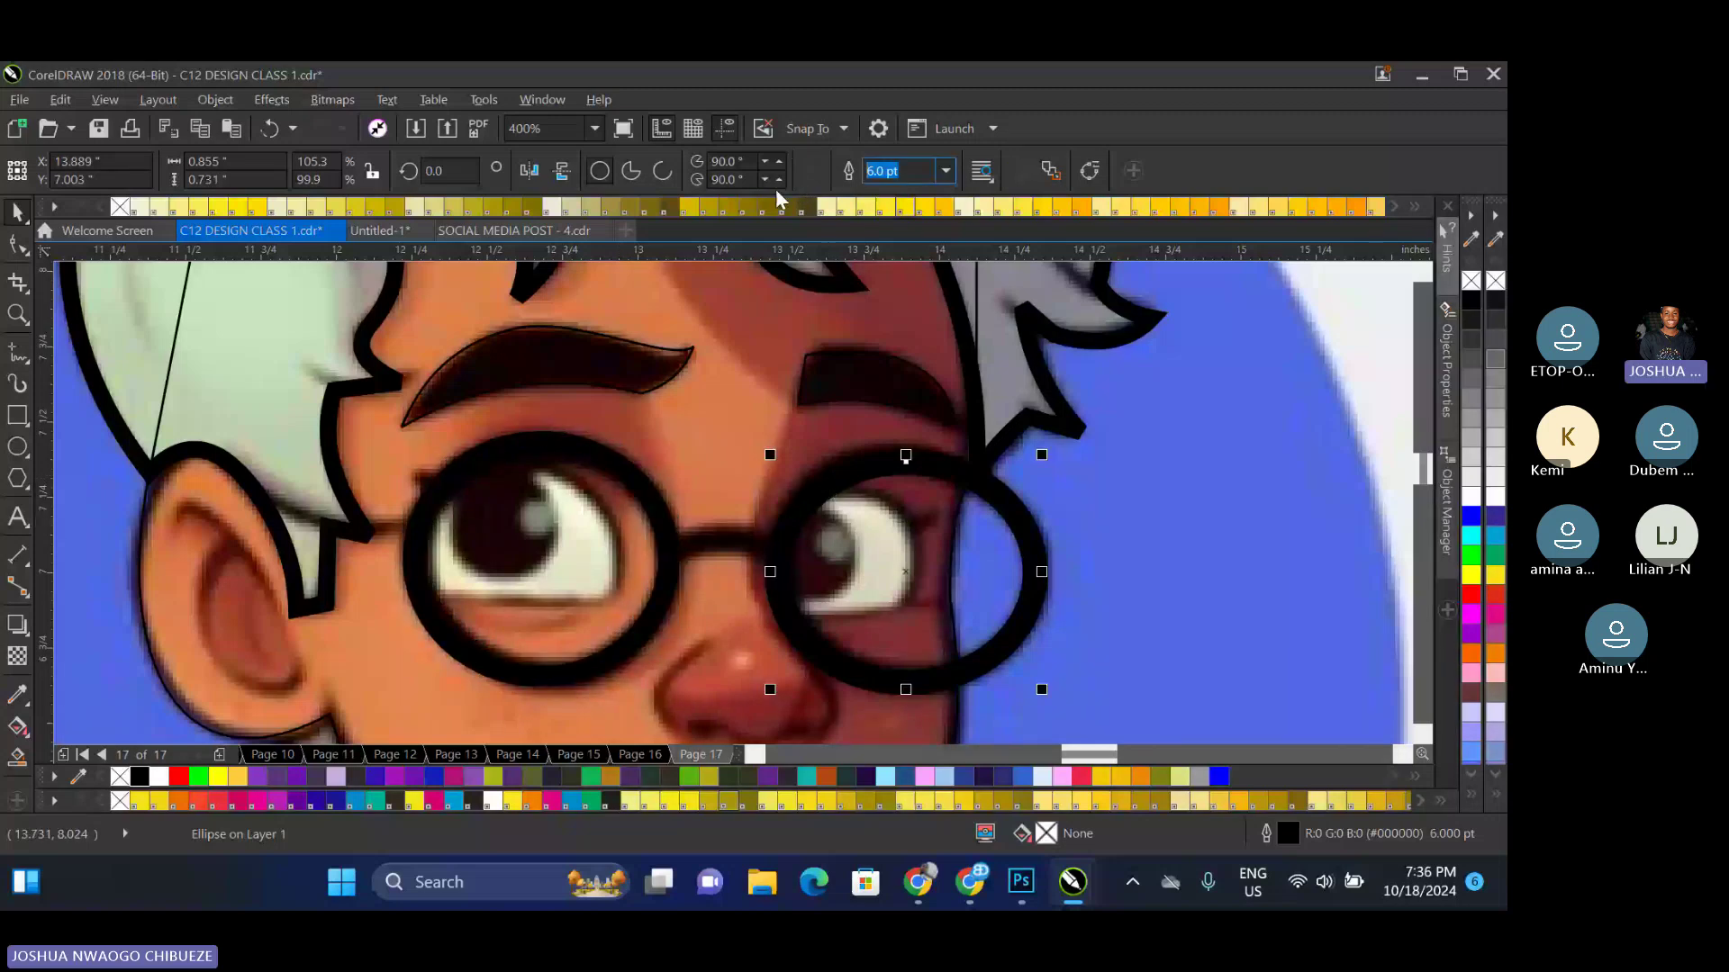
pyautogui.write('5')
pyautogui.press('Return')
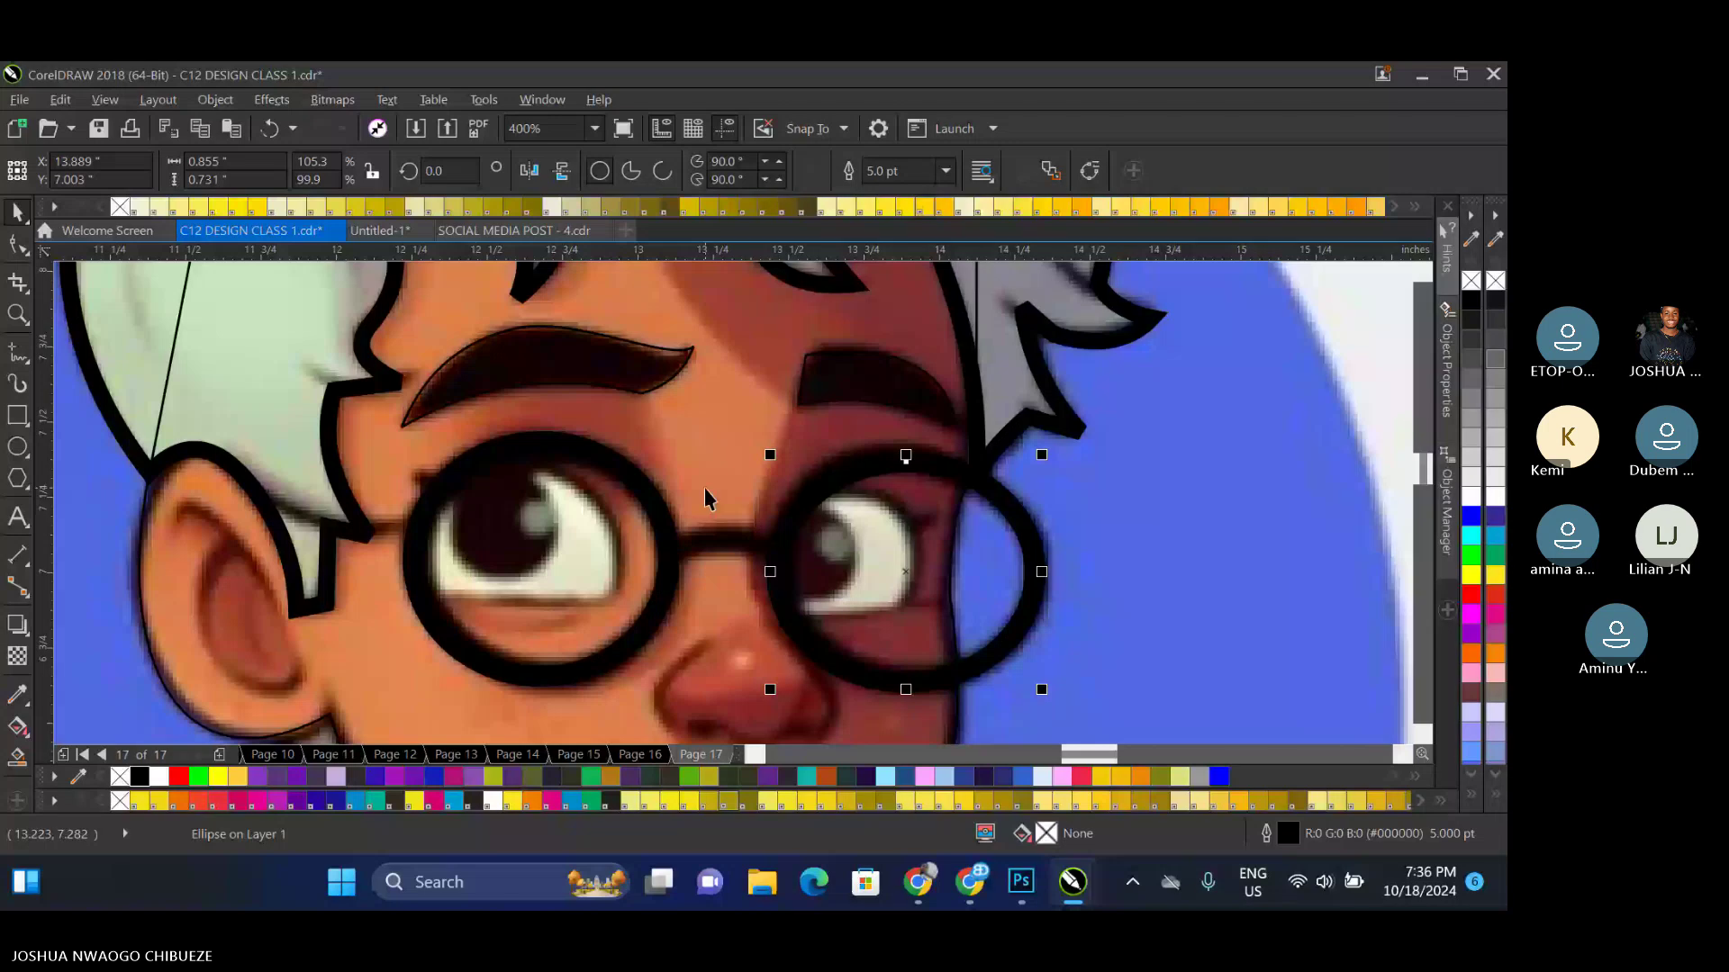
# Draw a rectangle about 0.65 inches wide over the unshaded eye inside its lens and convert it to curves
pyautogui.scroll(-2, 630, 513)
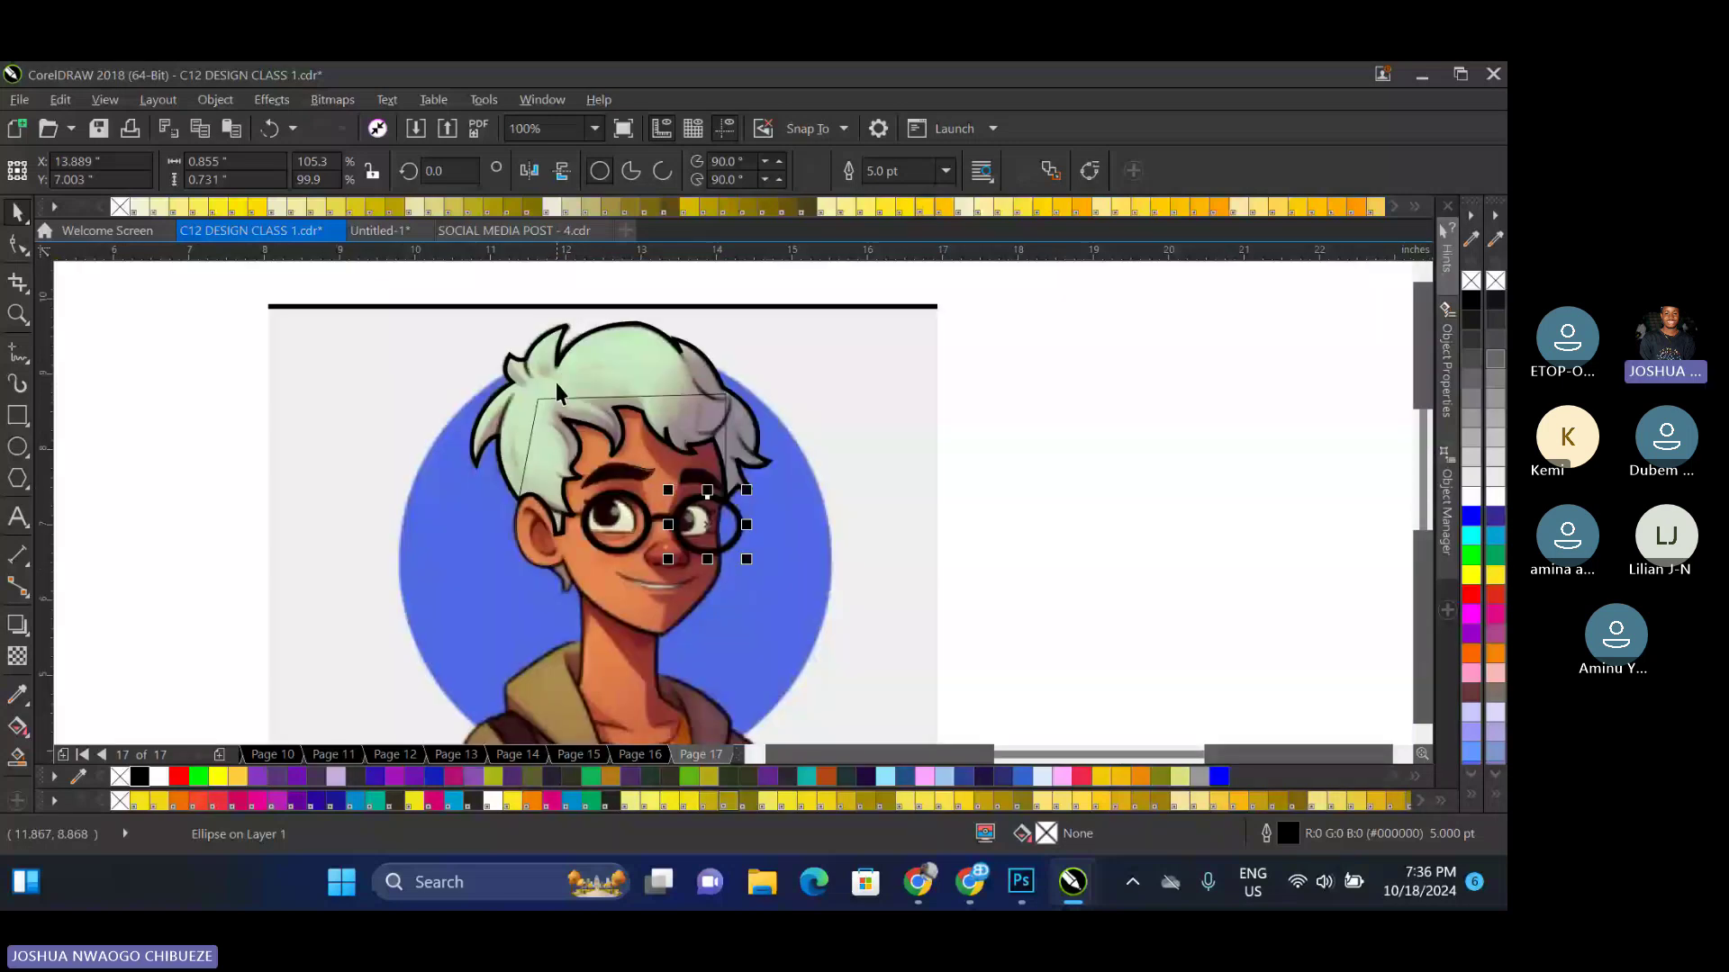
pyautogui.scroll(2, 556, 384)
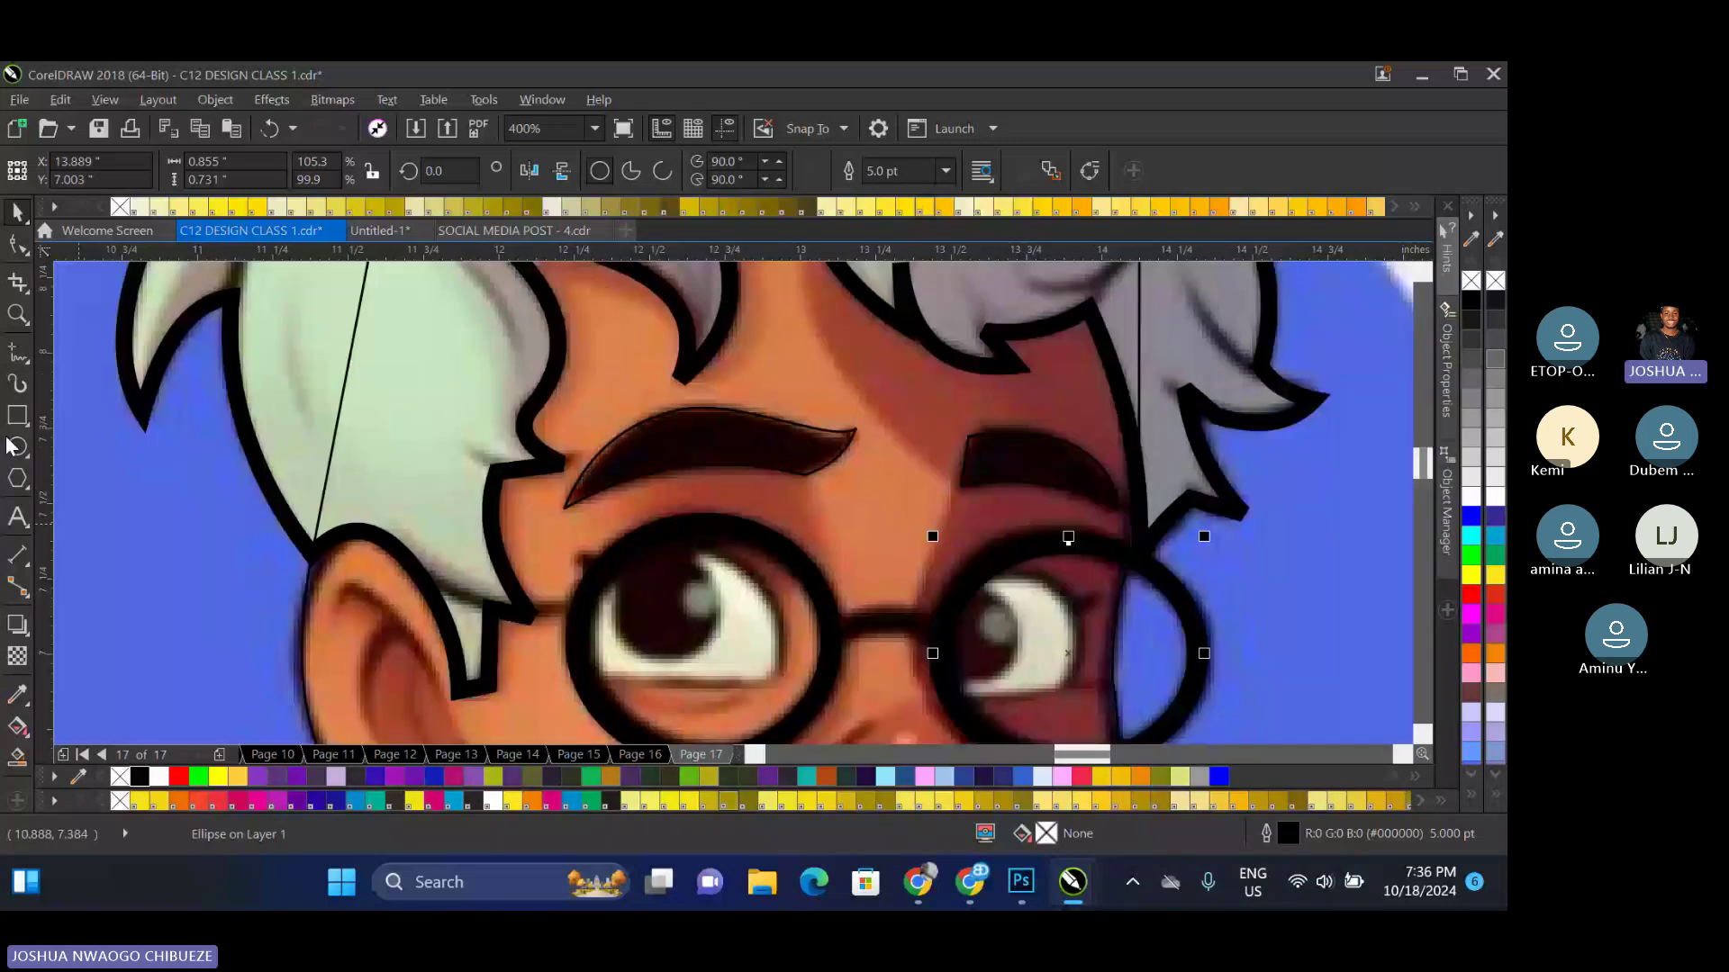
pyautogui.click(17, 416)
pyautogui.scroll(1, 706, 727)
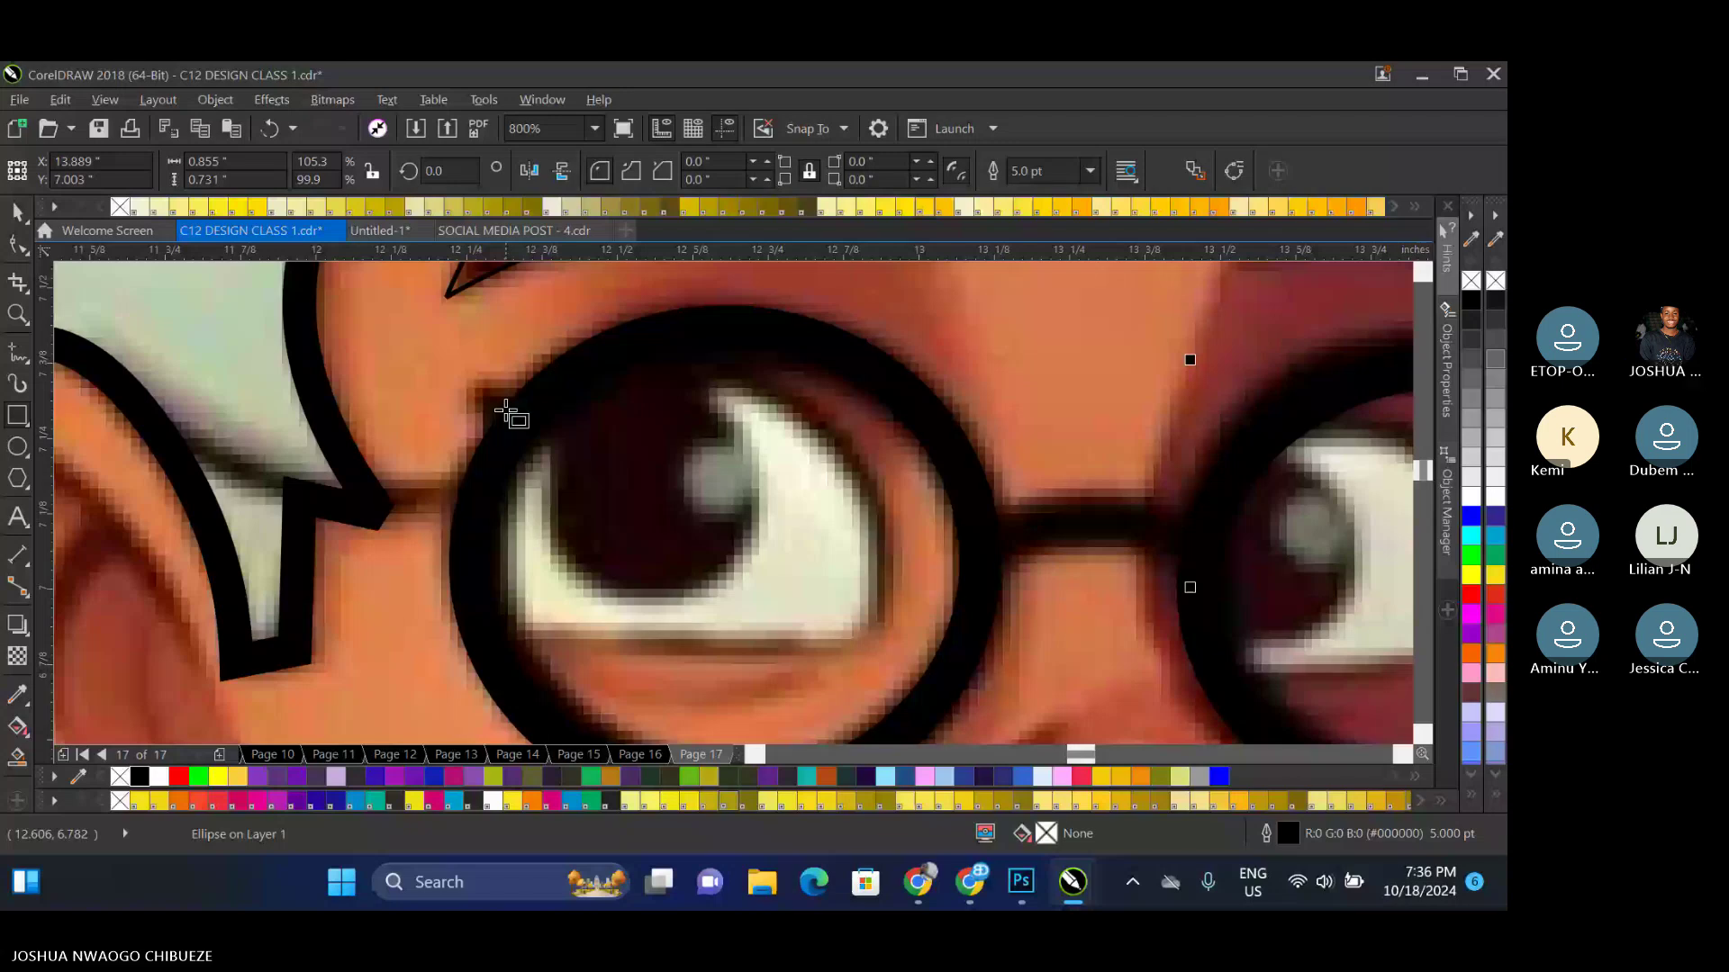
pyautogui.moveTo(489, 391); pyautogui.dragTo(882, 646)
pyautogui.hotkey('ctrl', 'q')
pyautogui.press('F10')
# Shape the eye outline's top with a raised middle node, lowered upper corners and a curved upper inner edge
pyautogui.moveTo(720, 392); pyautogui.dragTo(709, 351)
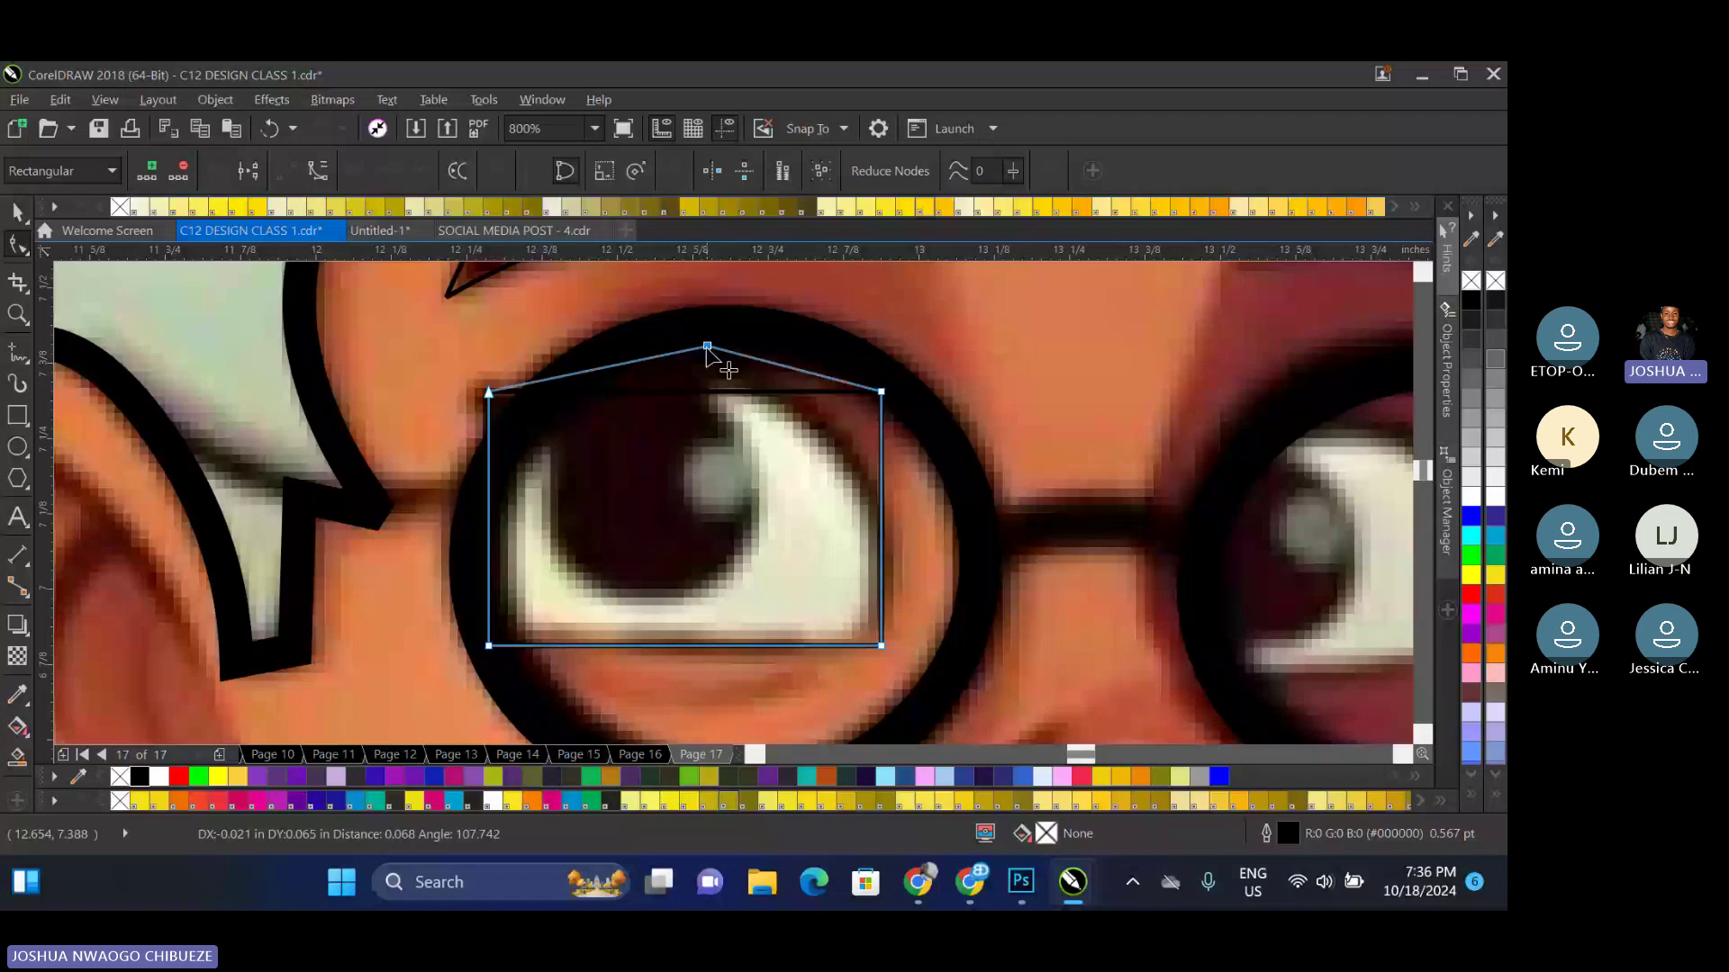
pyautogui.moveTo(706, 350); pyautogui.dragTo(706, 346)
pyautogui.moveTo(881, 391); pyautogui.dragTo(881, 515)
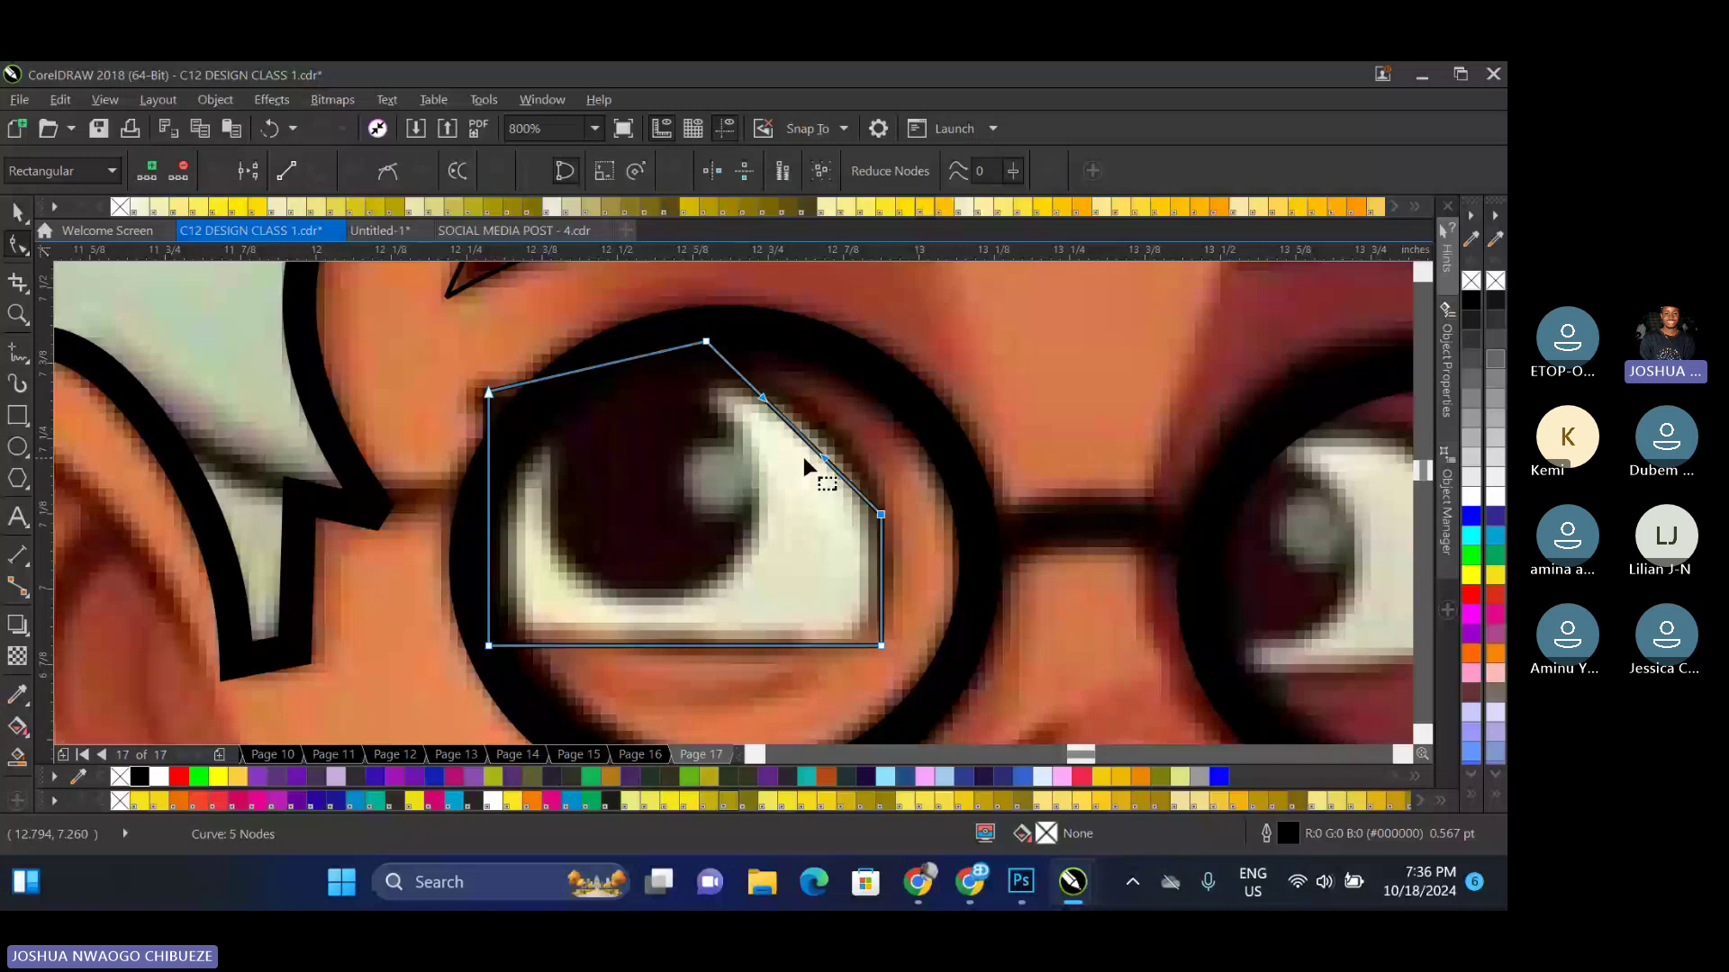
pyautogui.moveTo(797, 437); pyautogui.dragTo(825, 418)
pyautogui.moveTo(489, 393); pyautogui.dragTo(503, 436)
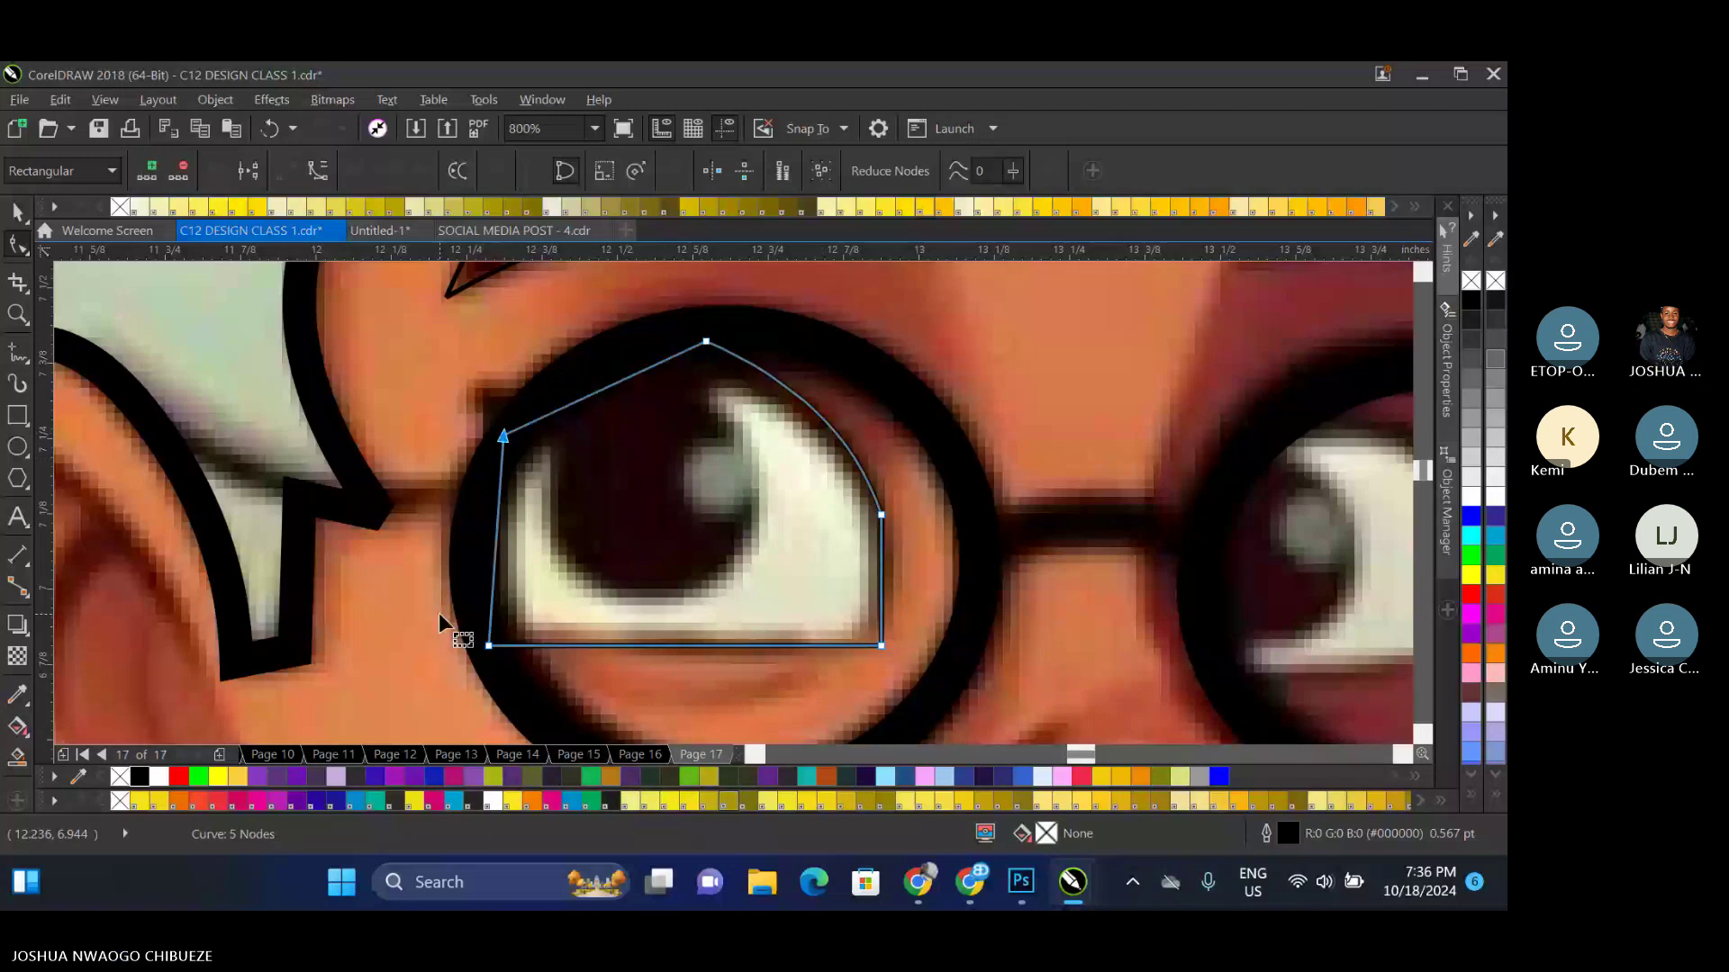
# Replace the eye outline's lower inner corner with two nodes and bow the segment between them into a rounded corner
pyautogui.moveTo(439, 613); pyautogui.dragTo(879, 656)
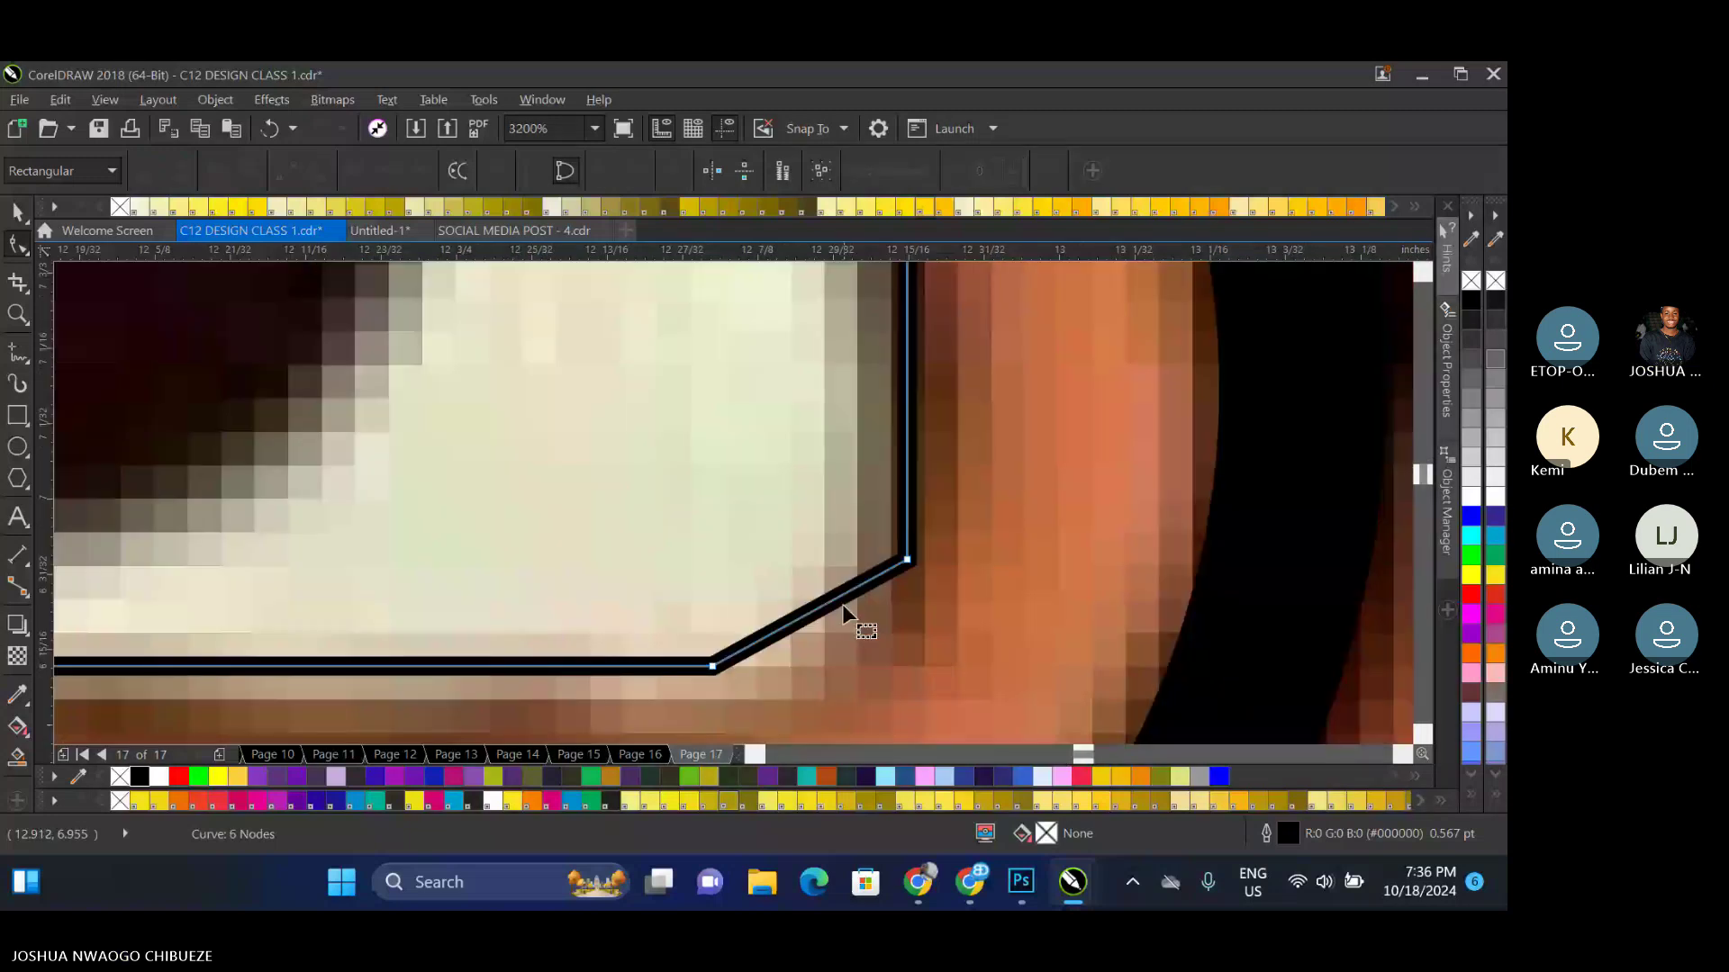
pyautogui.rightClick(843, 605)
pyautogui.click(891, 313)
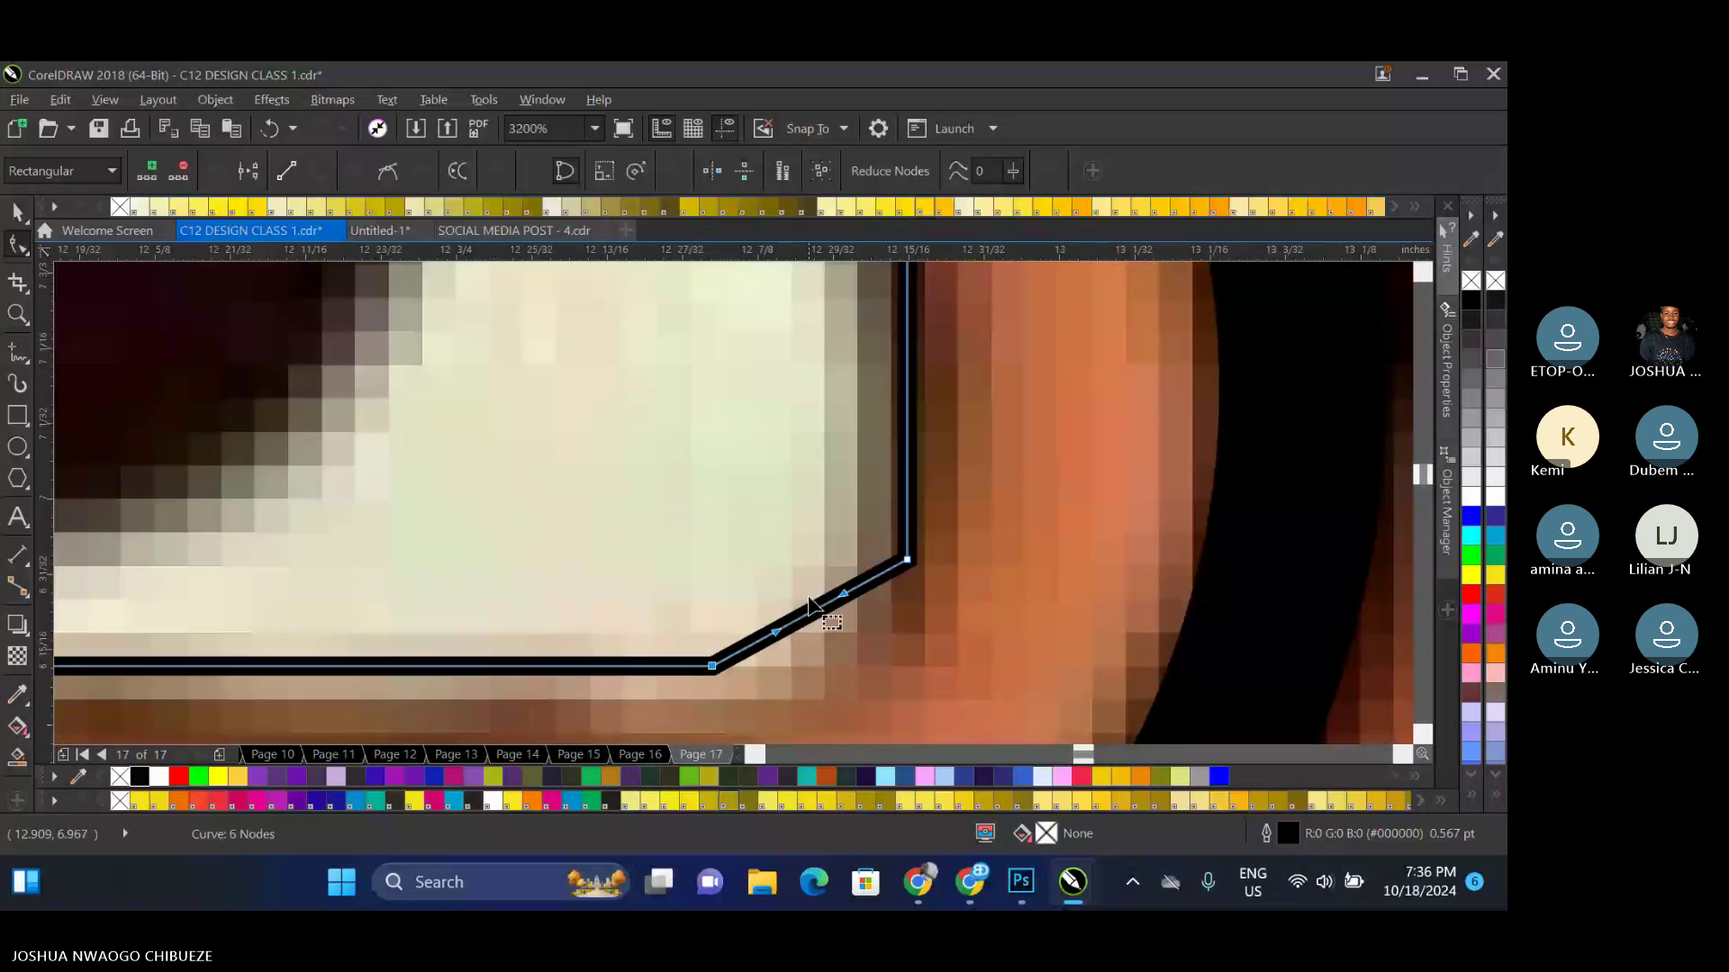
pyautogui.moveTo(811, 609); pyautogui.dragTo(835, 650)
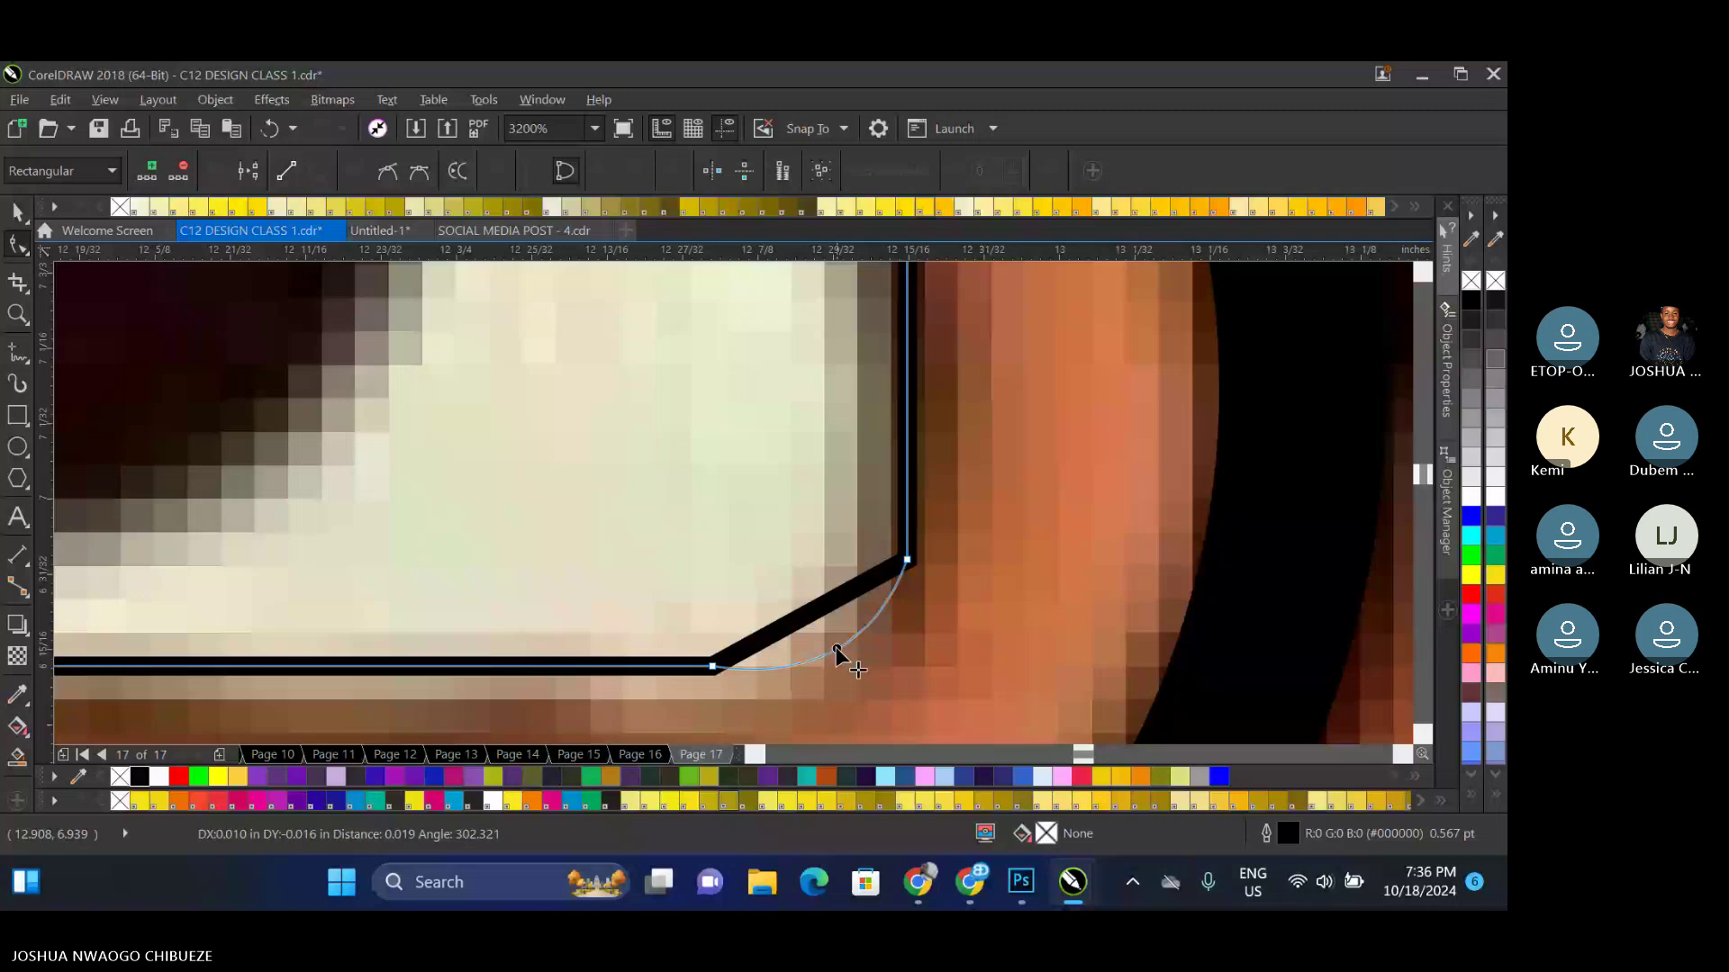
pyautogui.scroll(-2, 835, 650)
# Try deleting the rounded corner's bottom-edge node, restore it, and nudge it slightly down along the eye's lower line
pyautogui.doubleClick(793, 612)
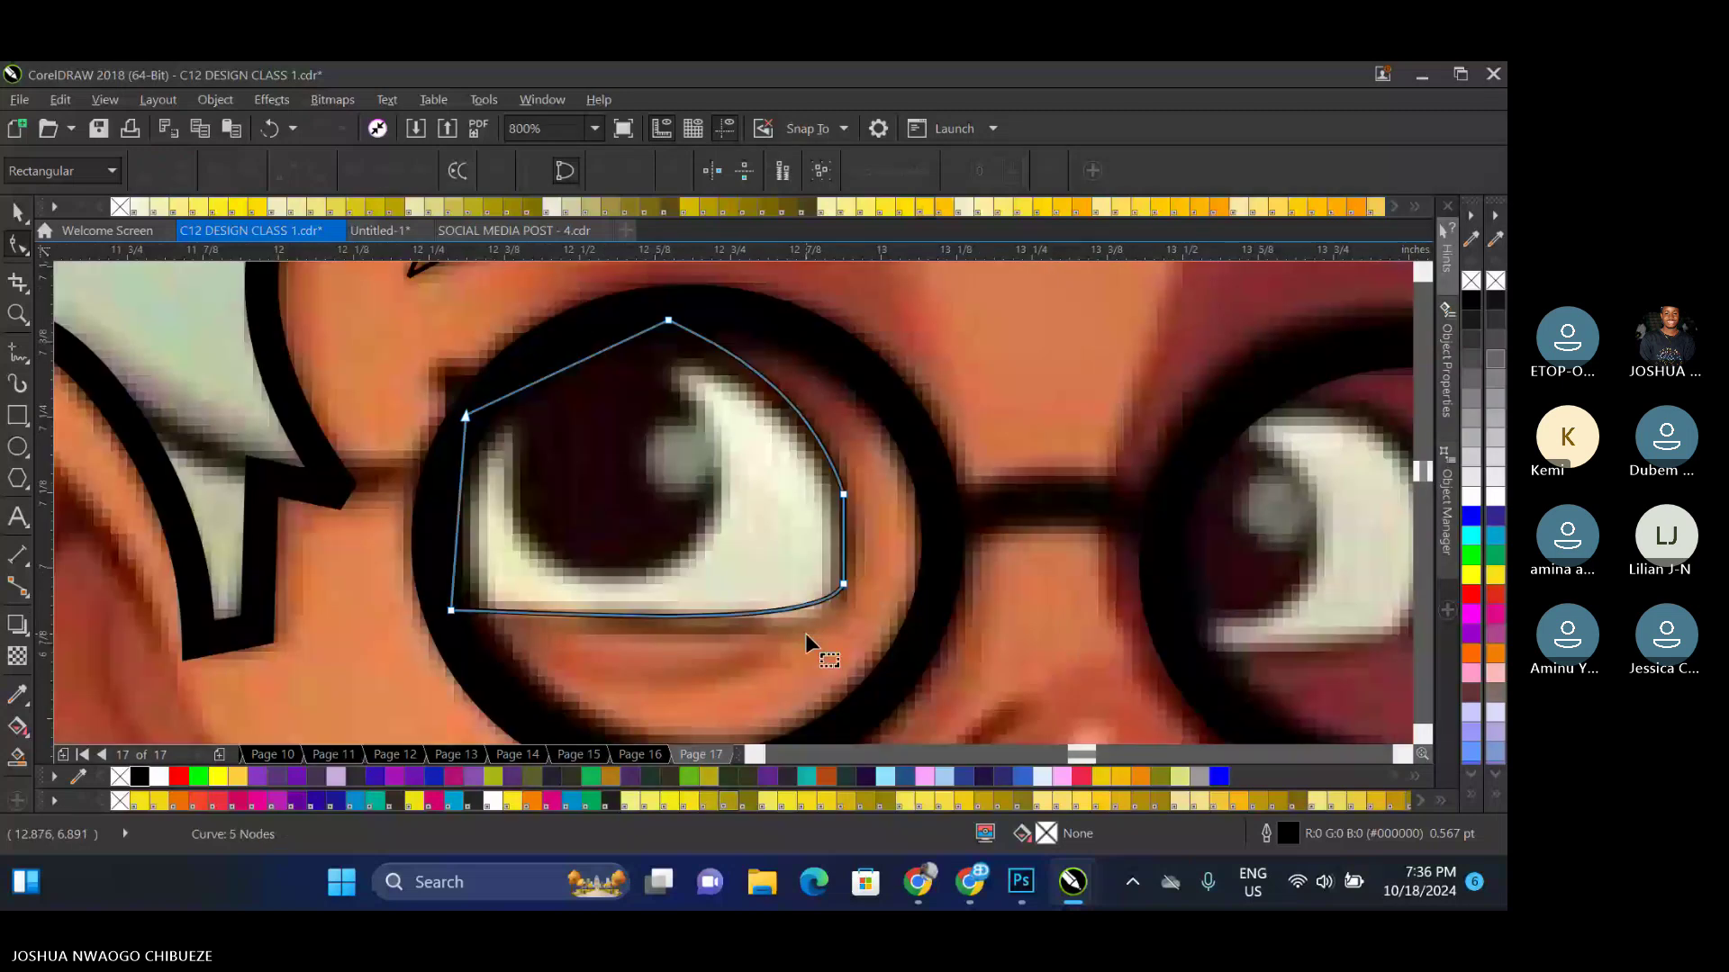
pyautogui.hotkey('ctrl', 'z')
pyautogui.scroll(1, 794, 613)
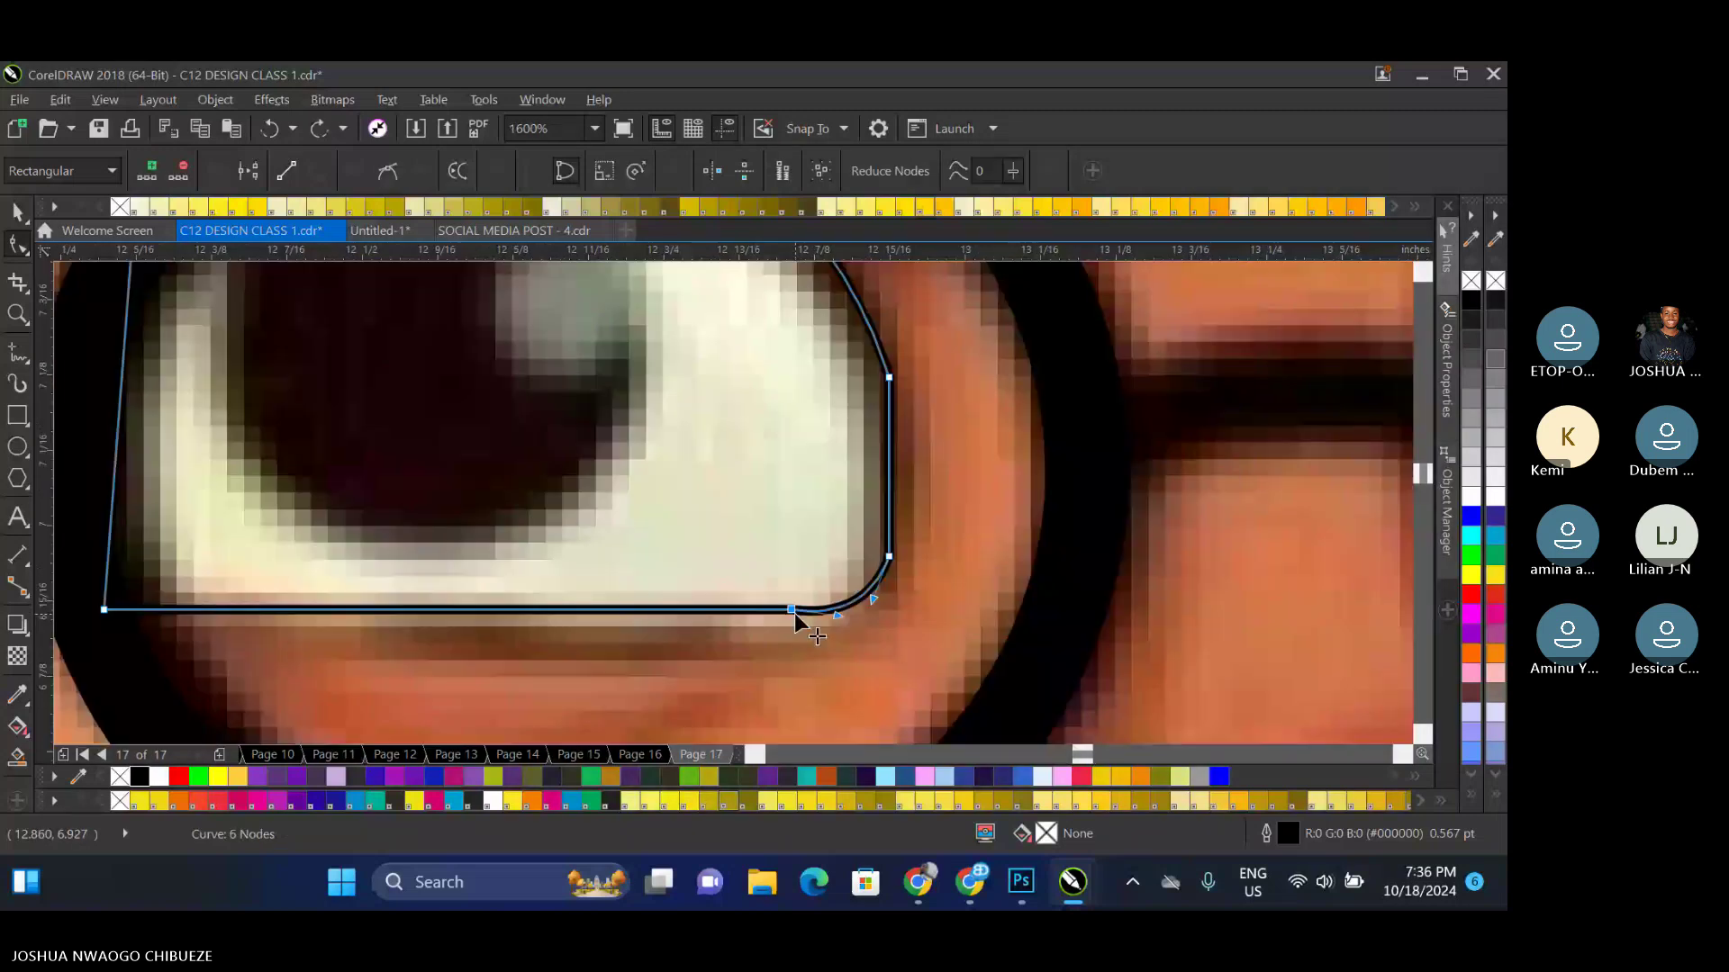
pyautogui.moveTo(794, 613); pyautogui.dragTo(798, 623)
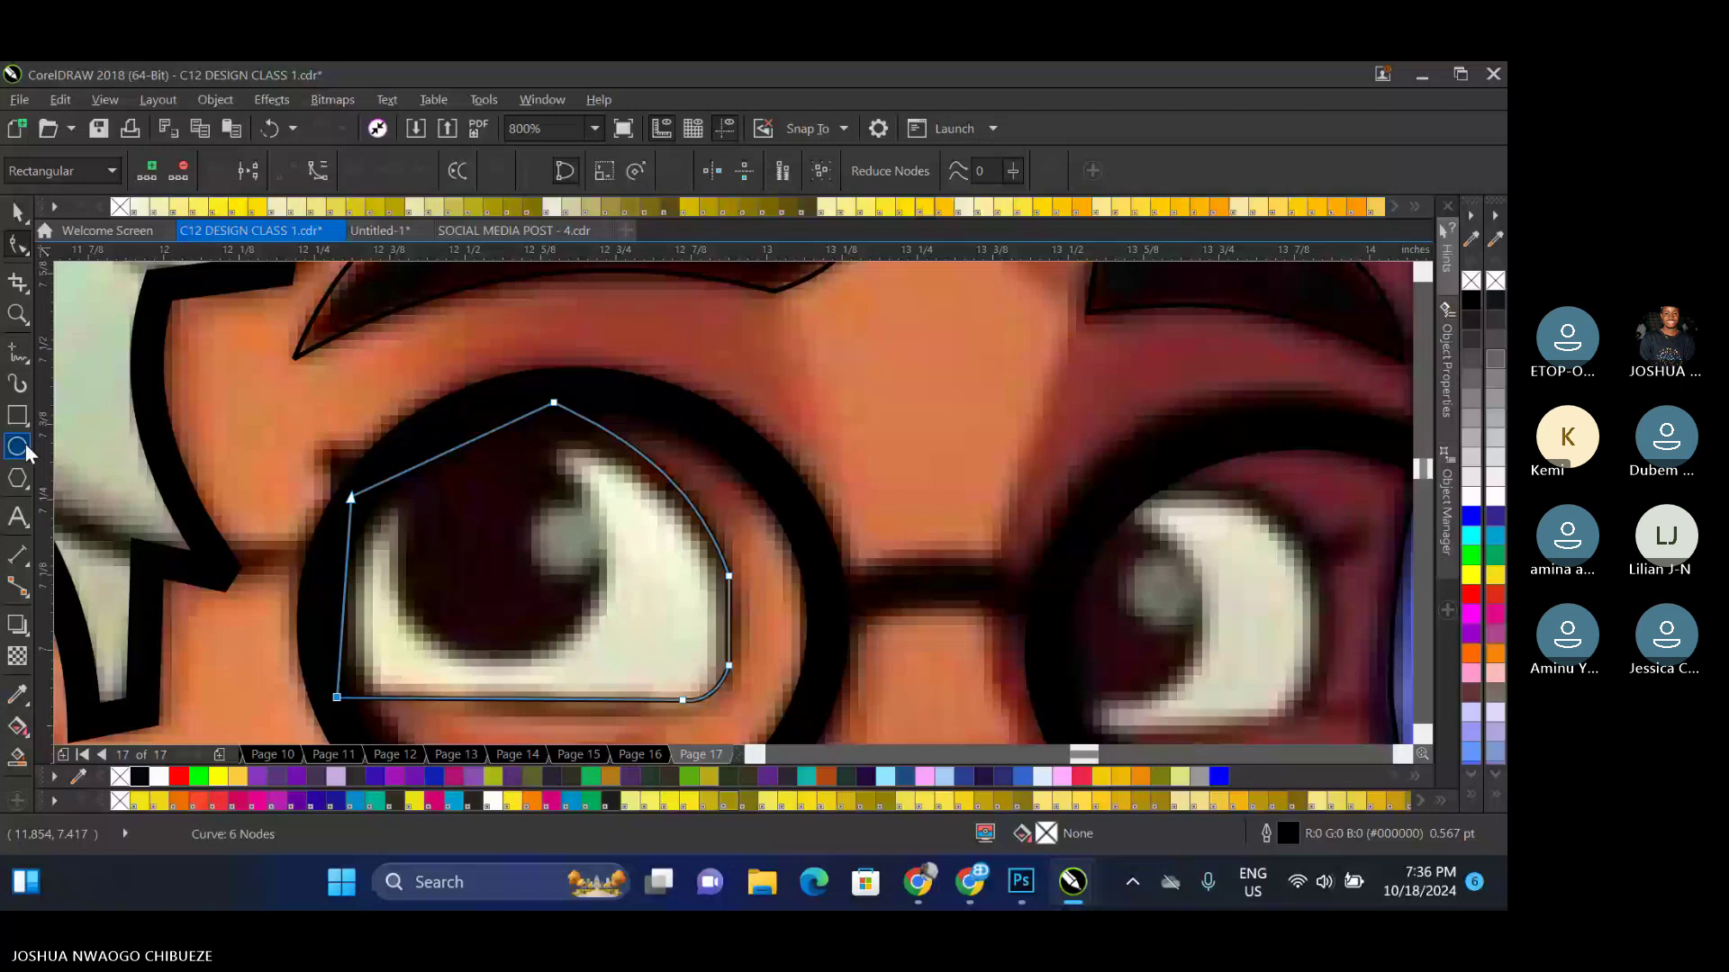
# Draw an ellipse about 0.36 by 0.33 inches over the unshaded eye's iris and stretch its height to about 0.35 inches
pyautogui.click(25, 445)
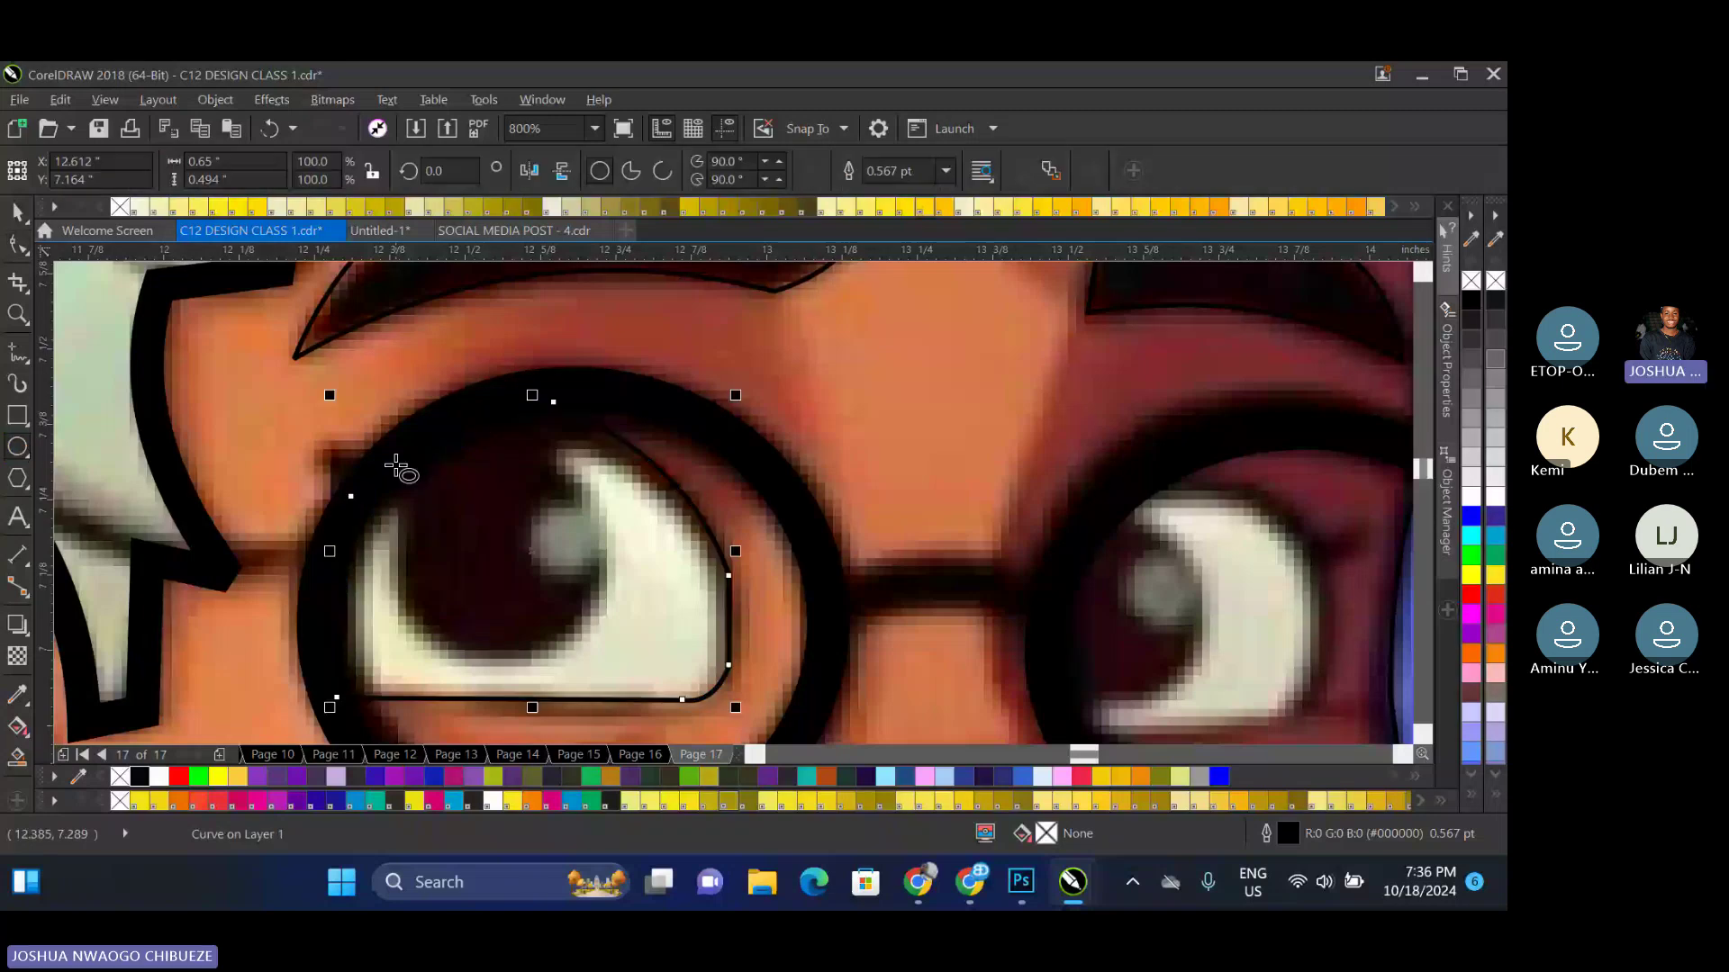
pyautogui.moveTo(389, 451); pyautogui.dragTo(618, 666)
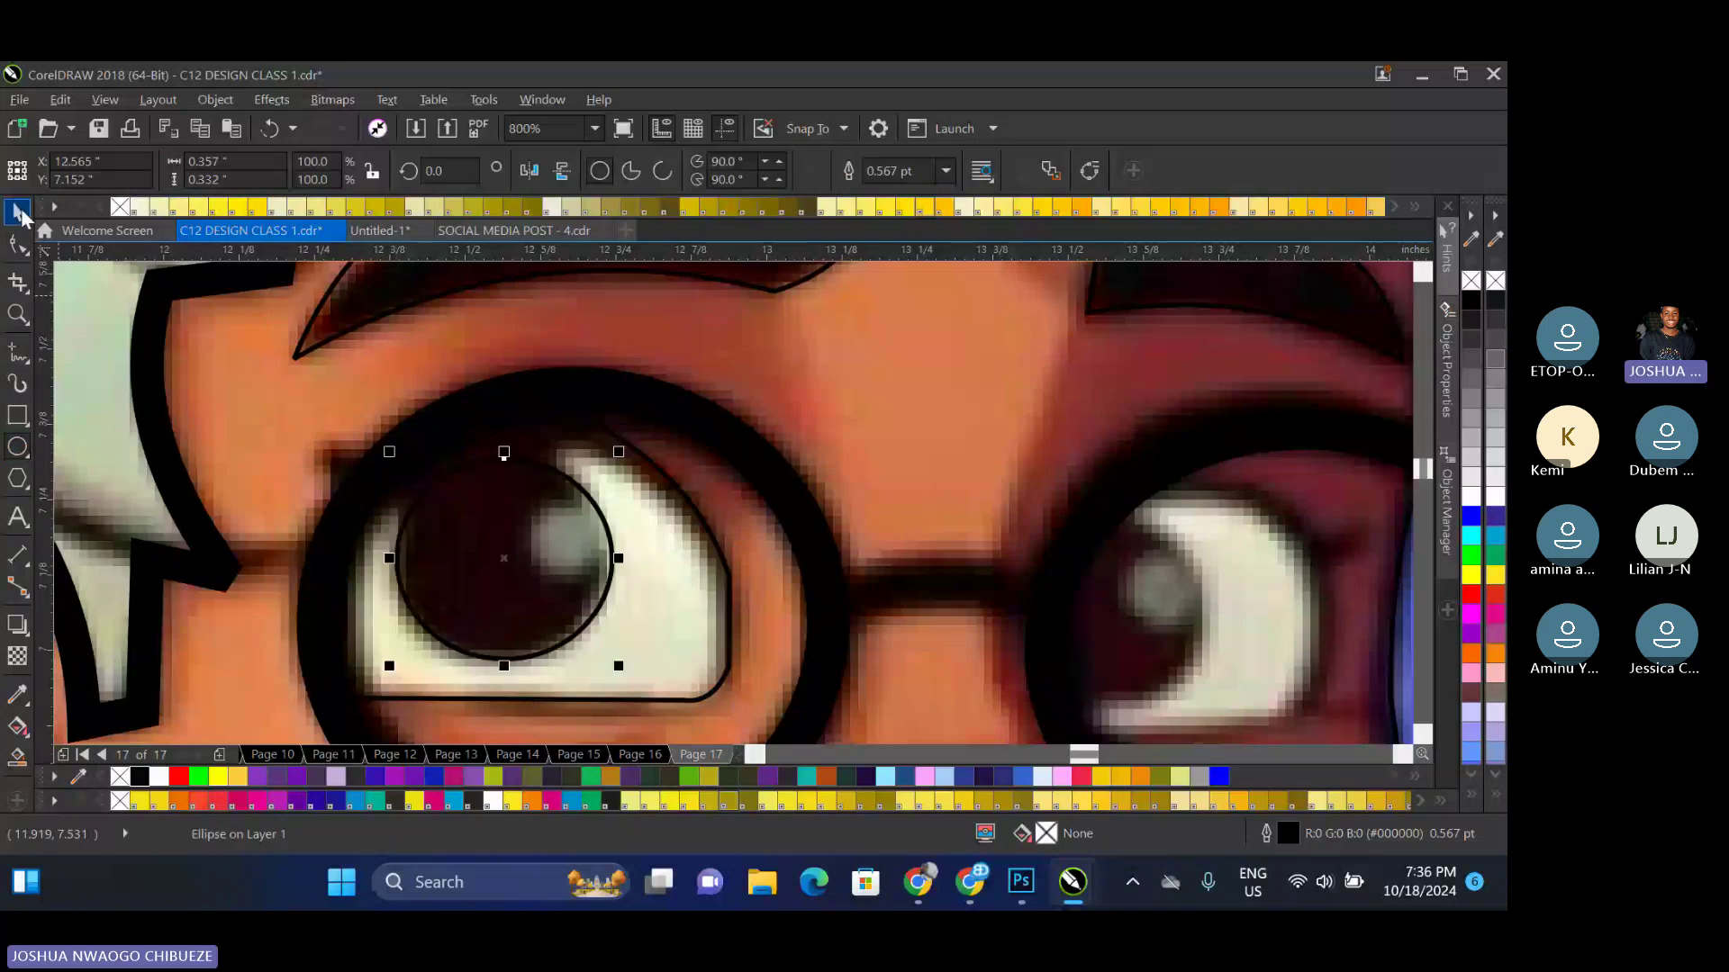
pyautogui.click(20, 213)
pyautogui.moveTo(503, 451); pyautogui.dragTo(504, 444)
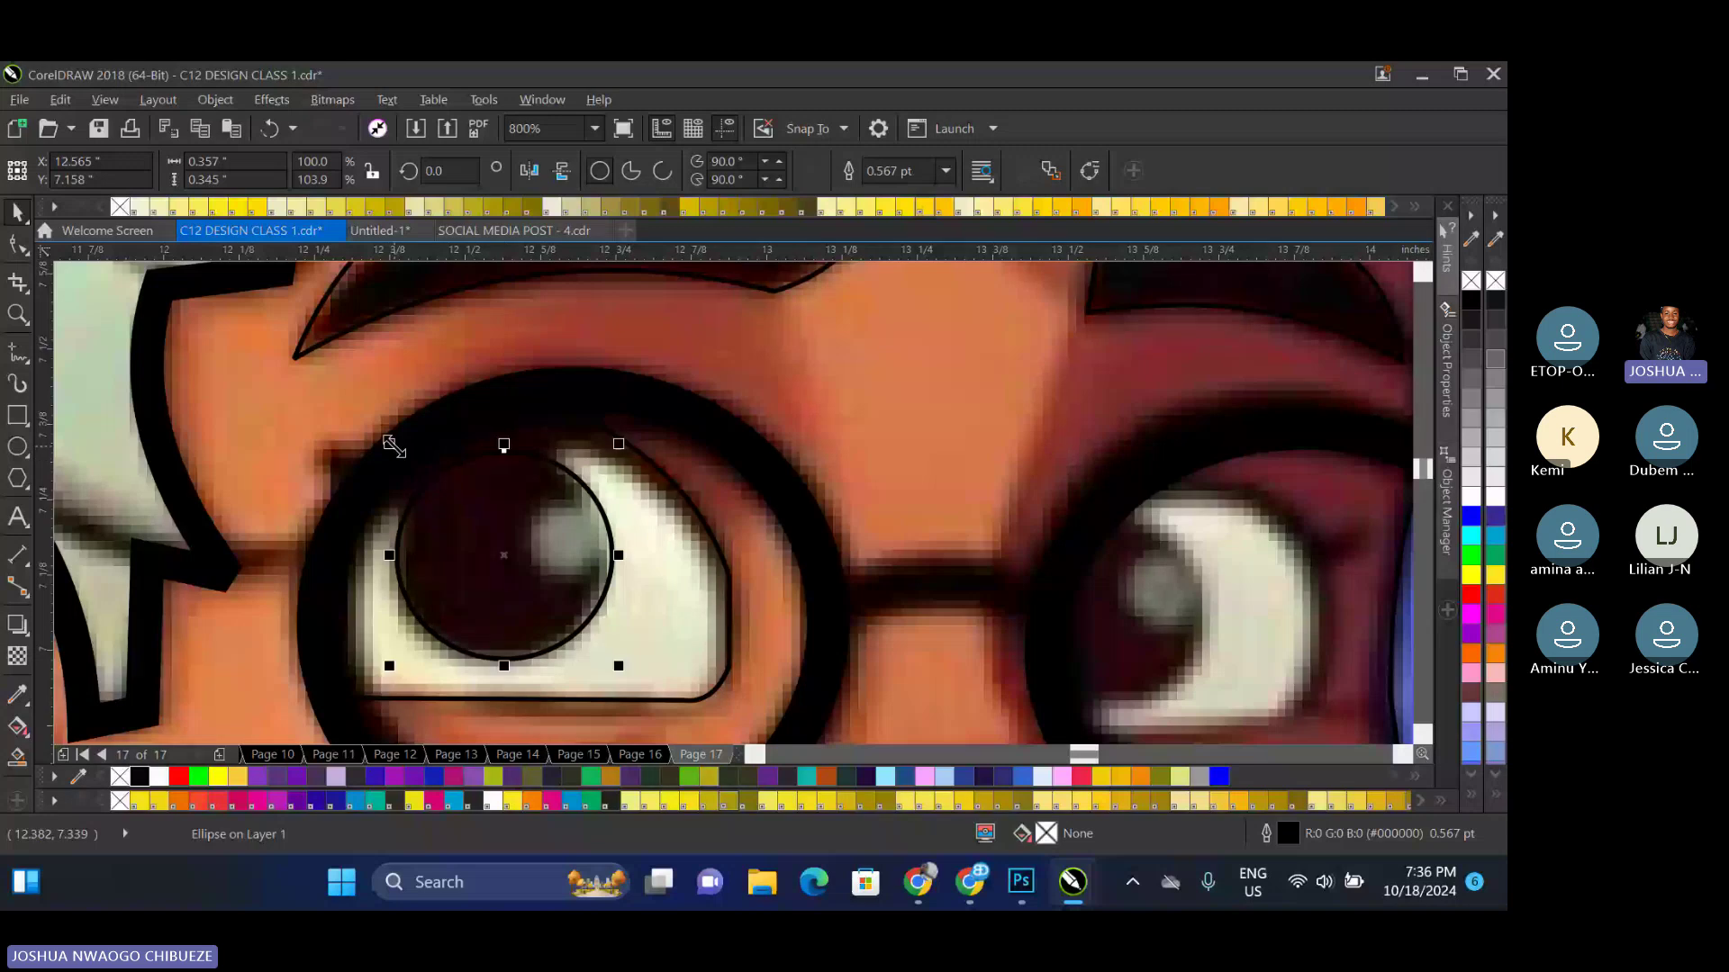
# Stretch the iris ellipse slightly, duplicate it, and fit the copy over the eye's highlight at about 0.13 by 0.12 inches
pyautogui.moveTo(394, 447); pyautogui.dragTo(387, 440)
pyautogui.hotkey('ctrl', 'd')
pyautogui.moveTo(769, 287); pyautogui.dragTo(643, 450)
pyautogui.moveTo(569, 482); pyautogui.dragTo(573, 542)
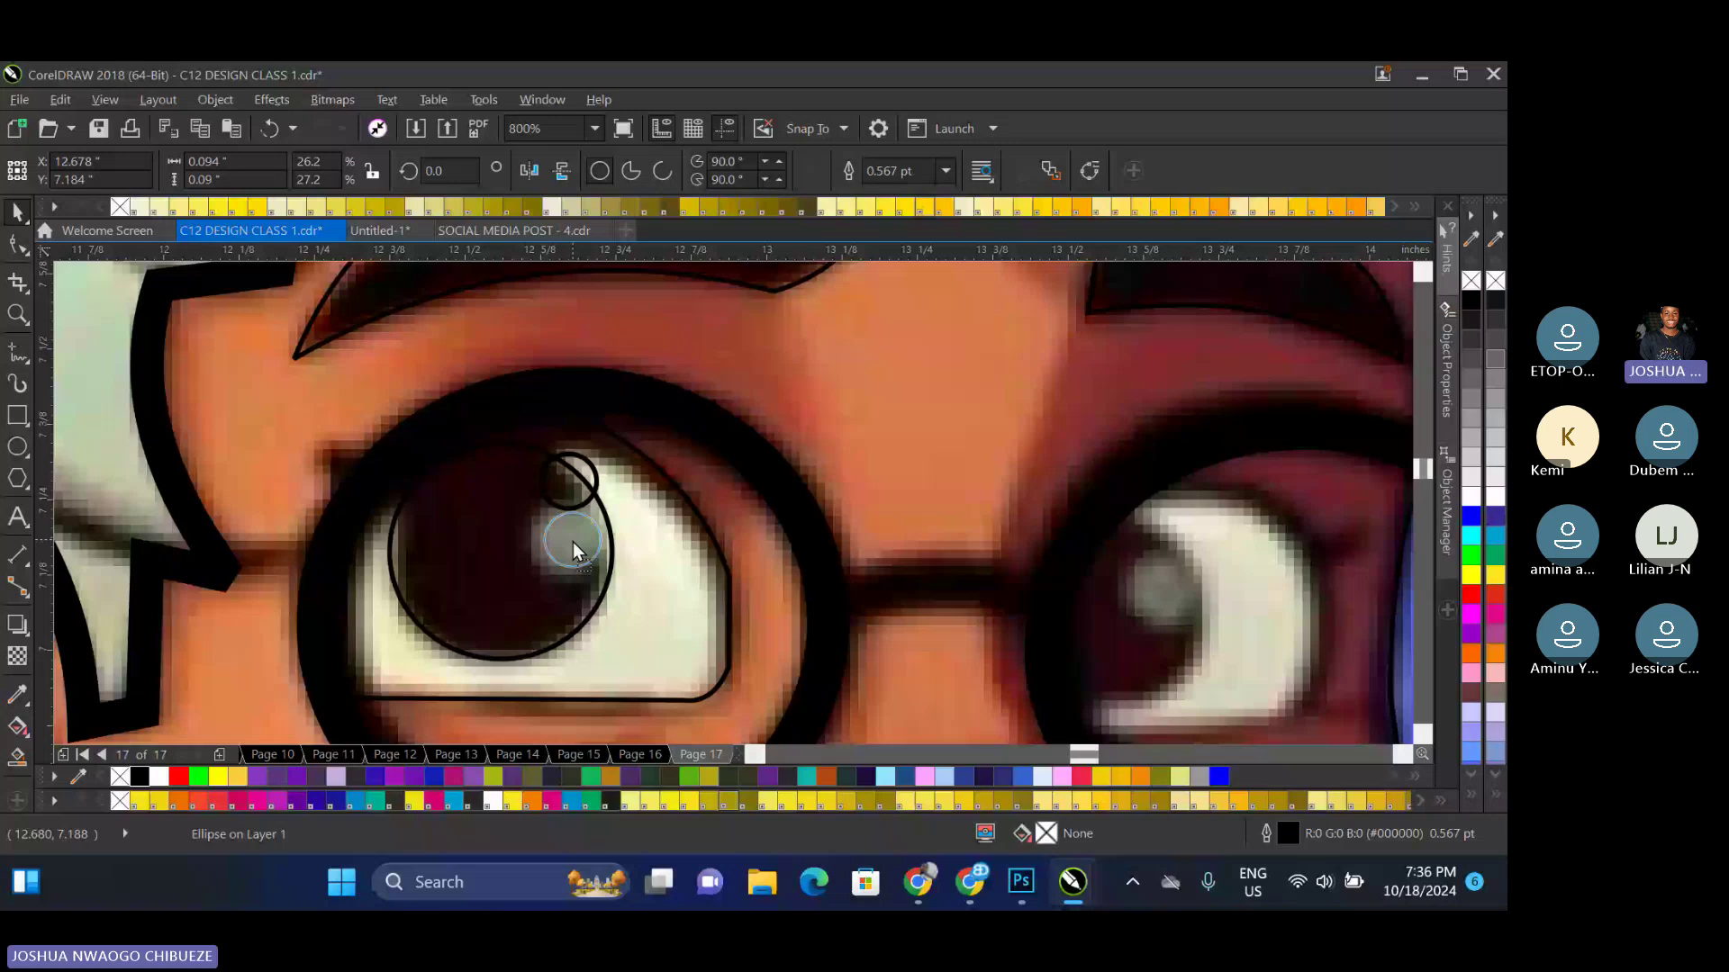
pyautogui.scroll(-4, 572, 542)
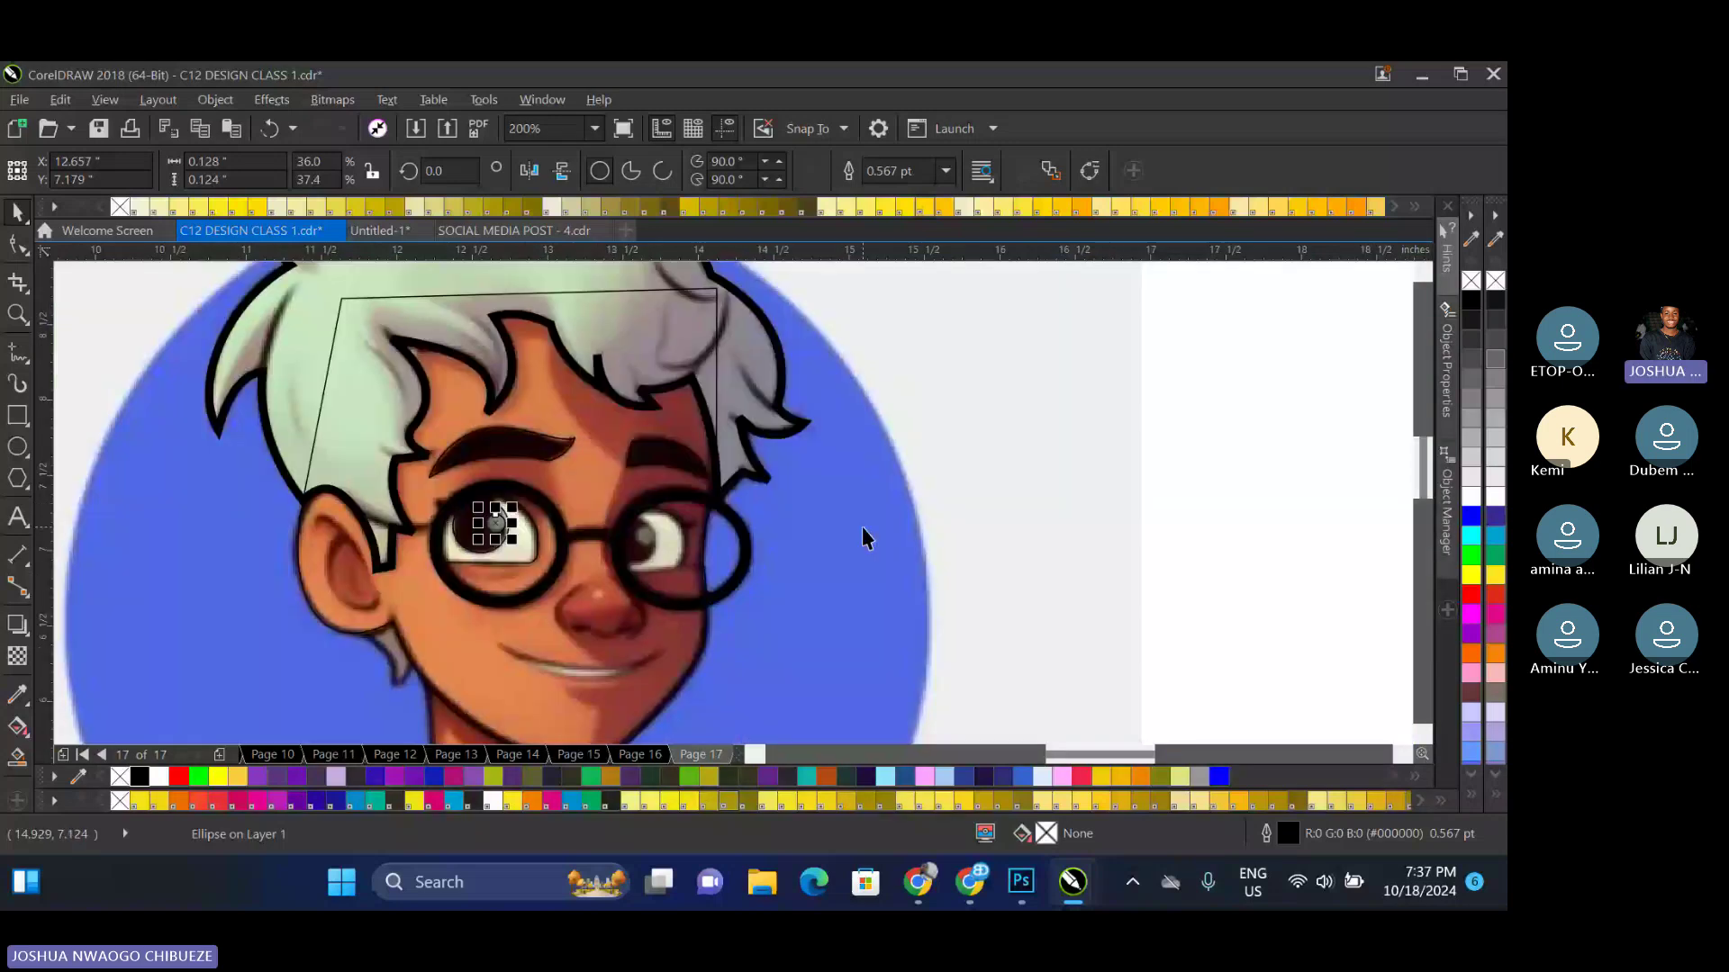
# Duplicate the finished eye outline and place the copy over the shaded eye
pyautogui.scroll(2, 862, 527)
pyautogui.click(233, 549)
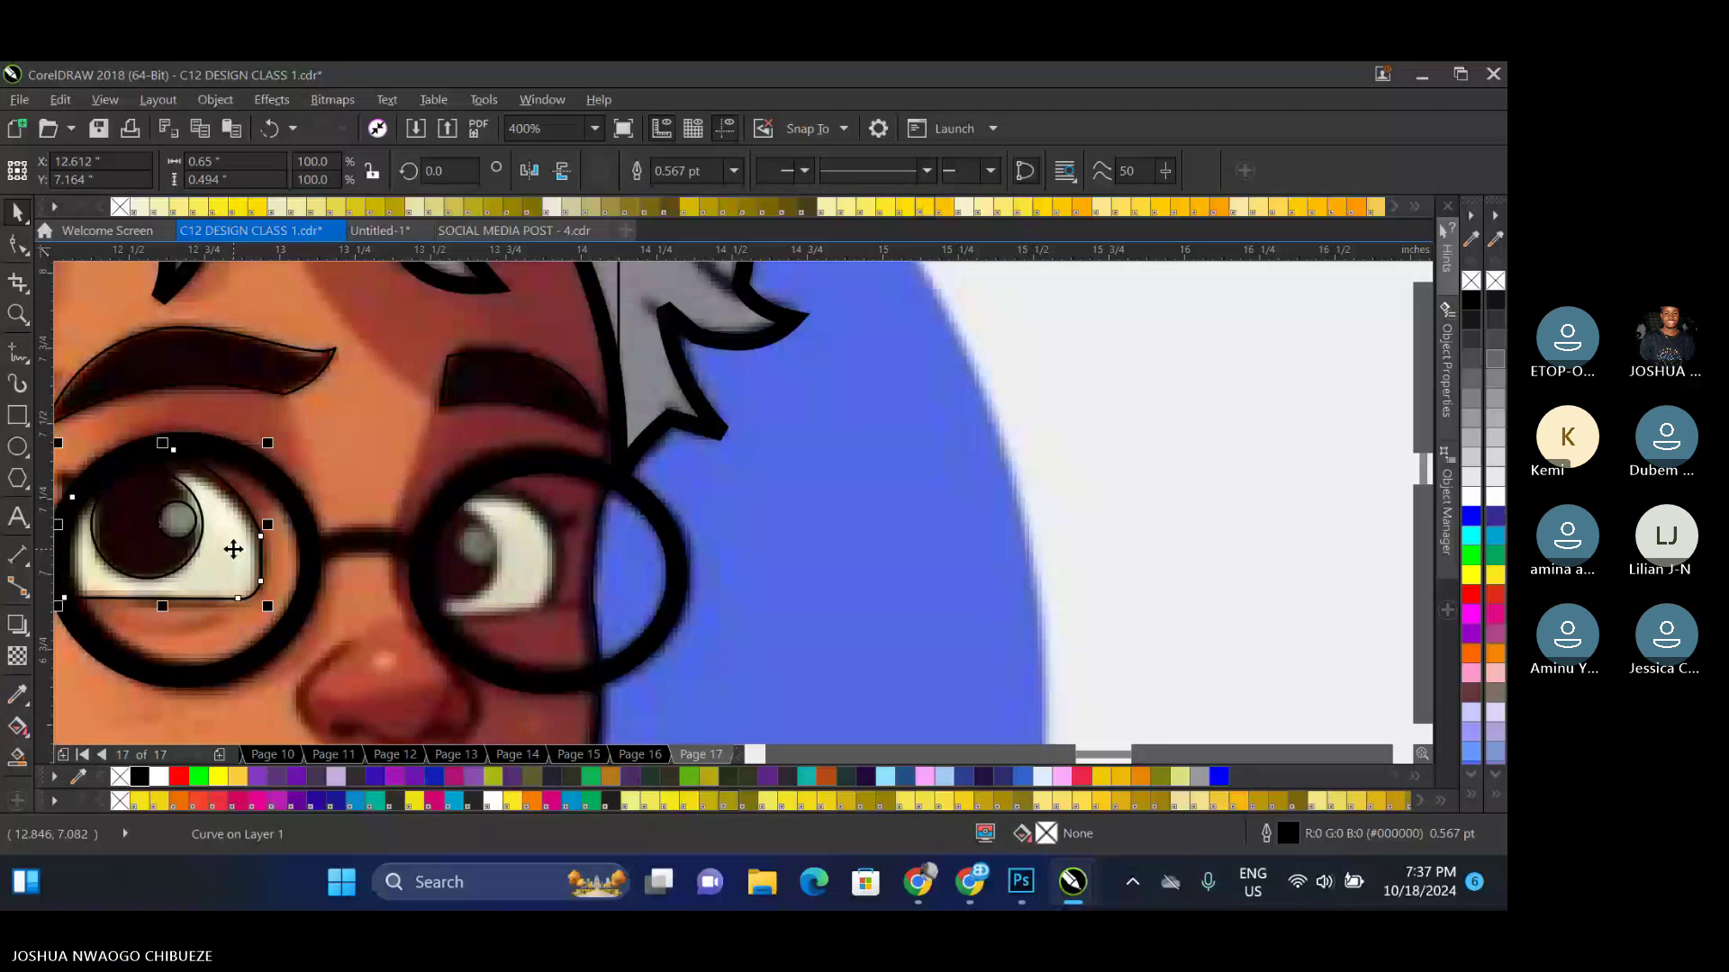
pyautogui.hotkey('ctrl', 'd')
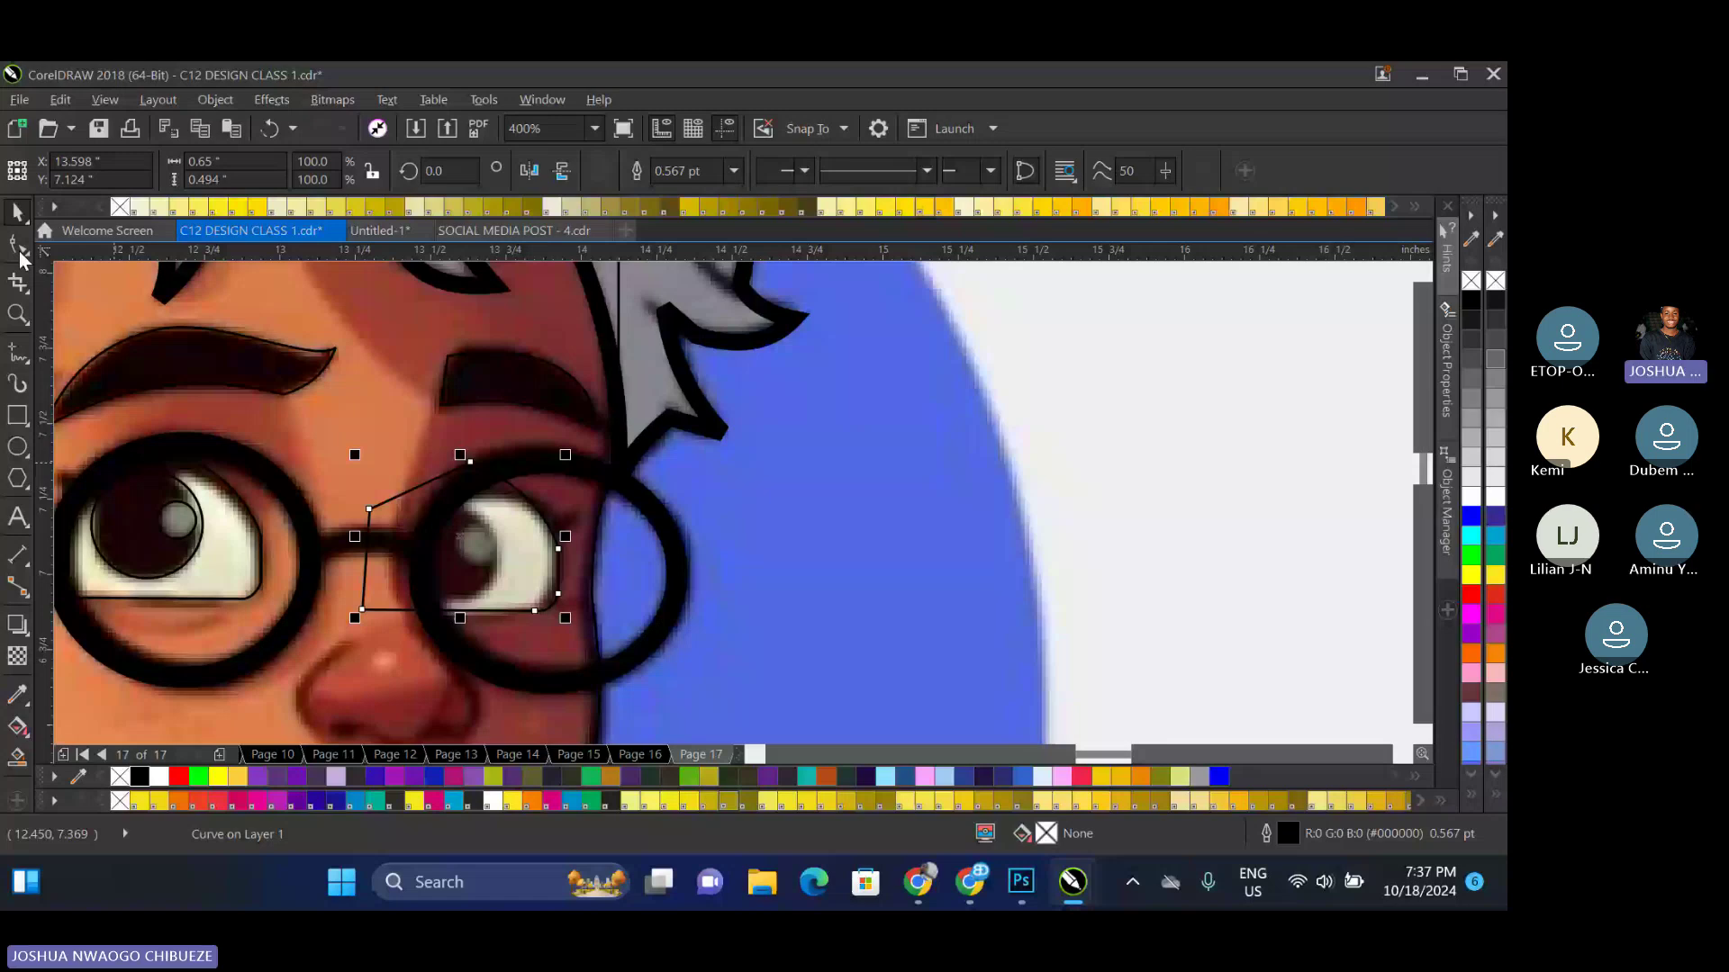
# Fit the copied outline to the shaded eye by lowering its upper nodes, smoothing the outer curve and adding a node on the bottom edge
pyautogui.click(19, 247)
pyautogui.scroll(2, 468, 463)
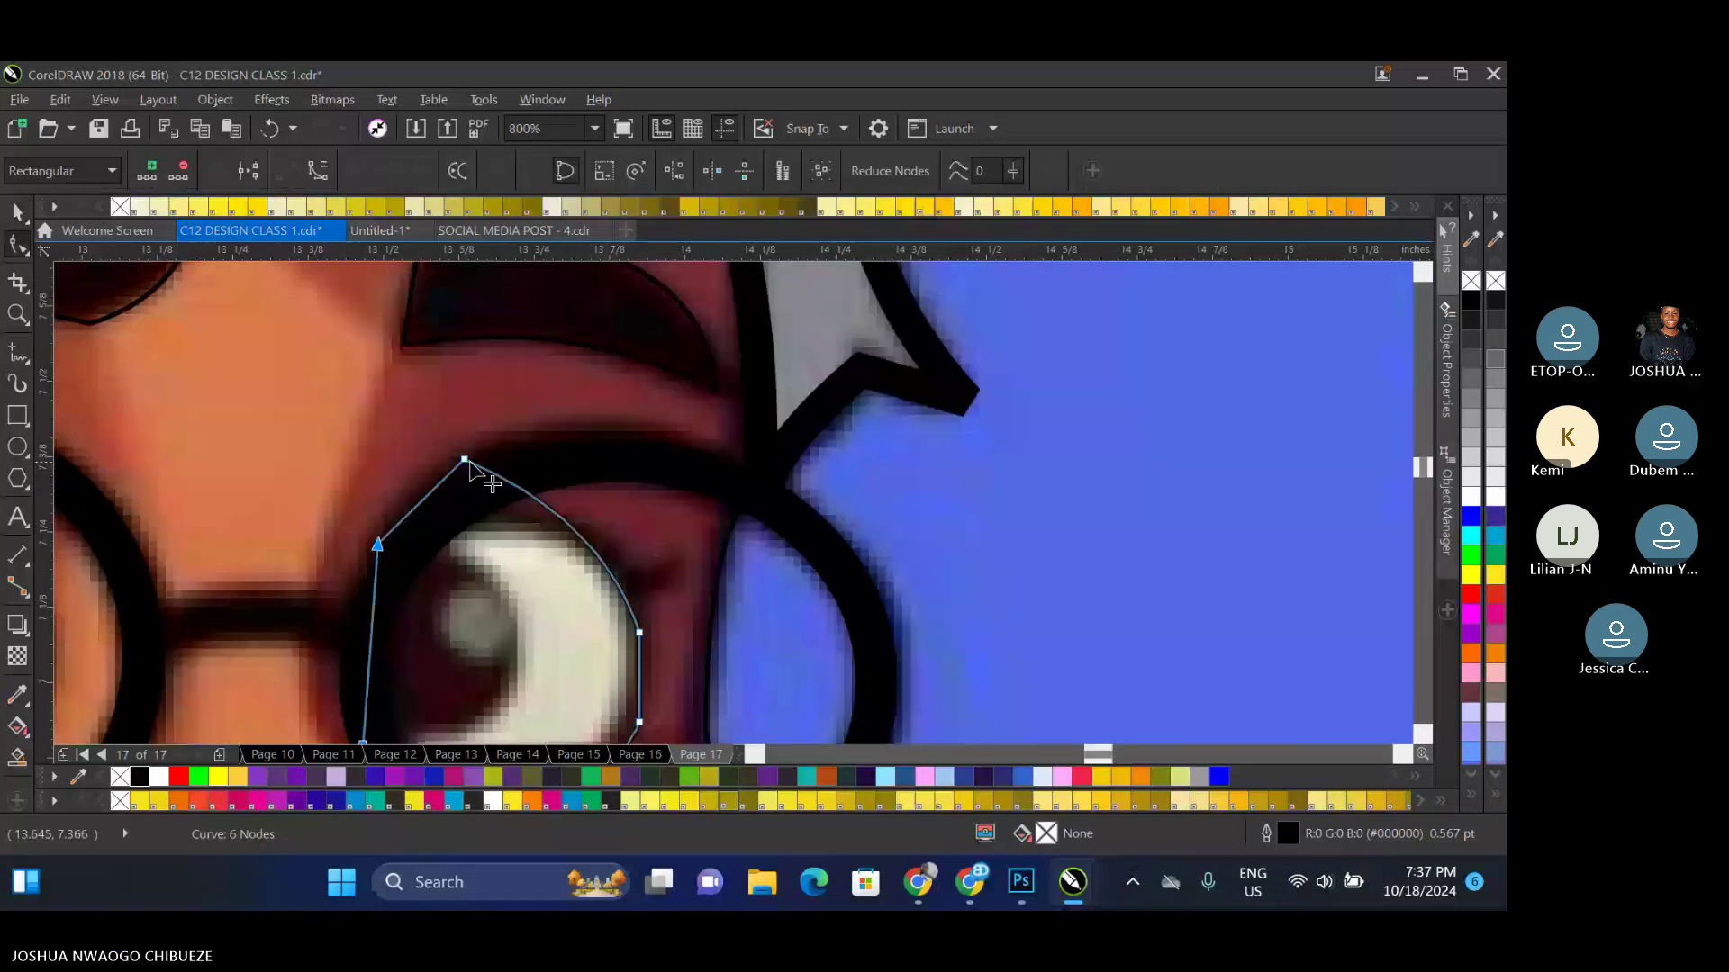
pyautogui.moveTo(465, 460); pyautogui.dragTo(477, 498)
pyautogui.moveTo(378, 544); pyautogui.dragTo(392, 548)
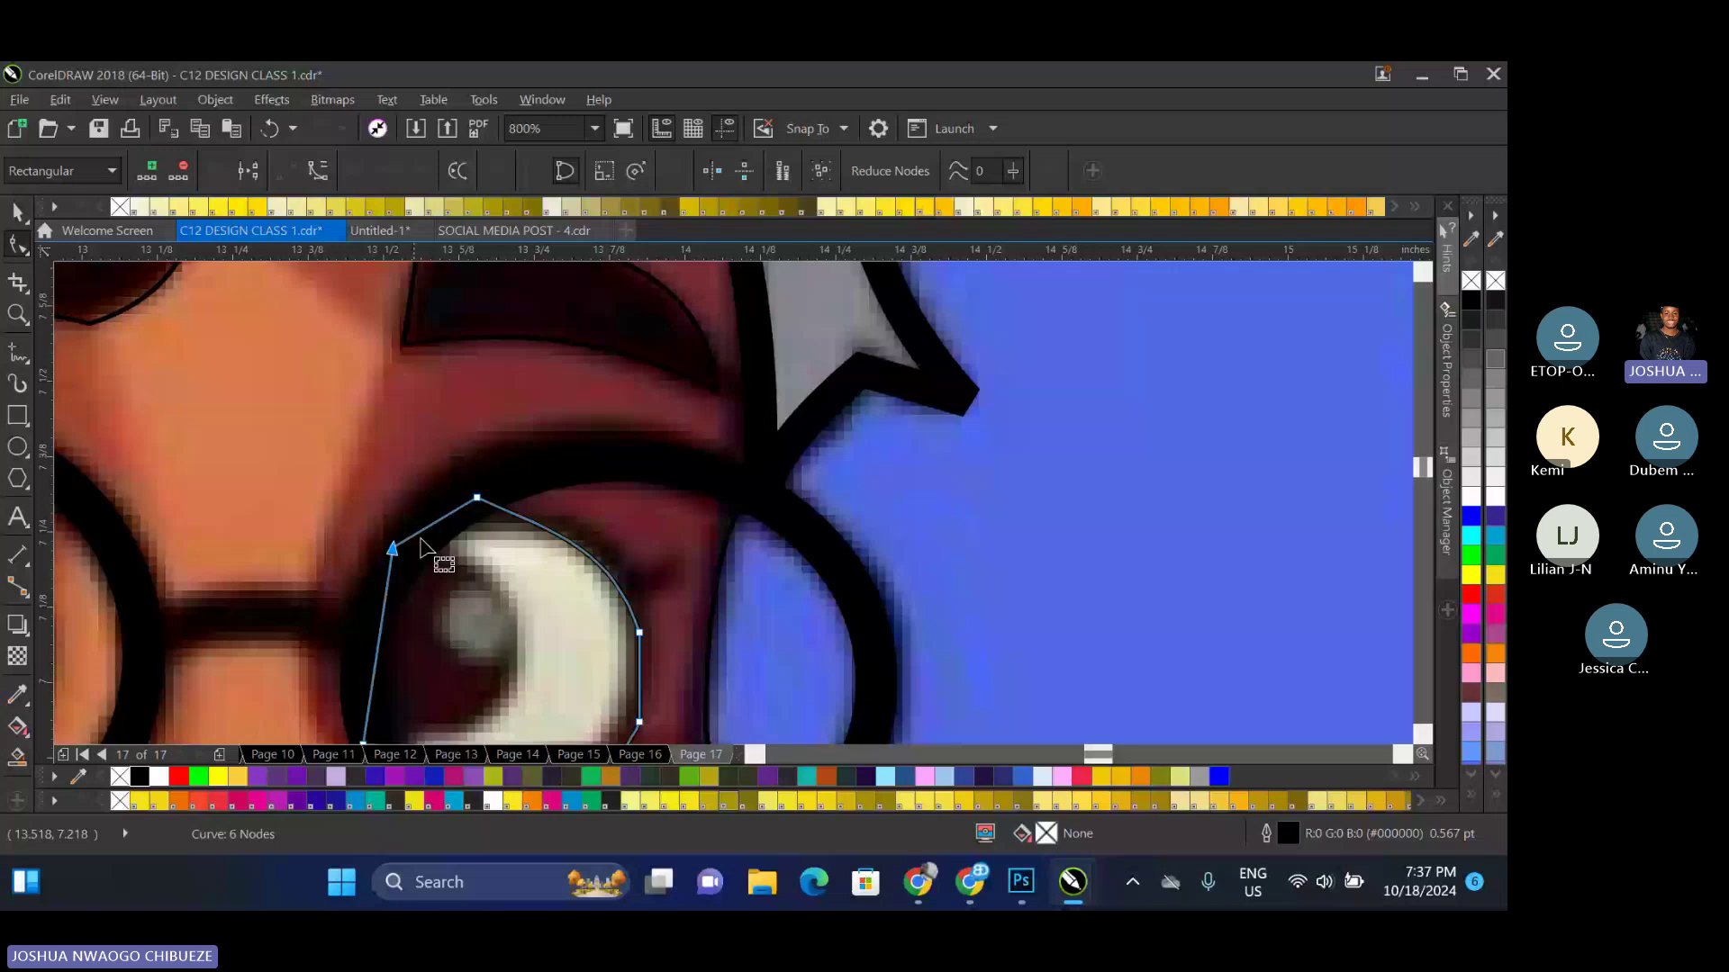
pyautogui.click(547, 543)
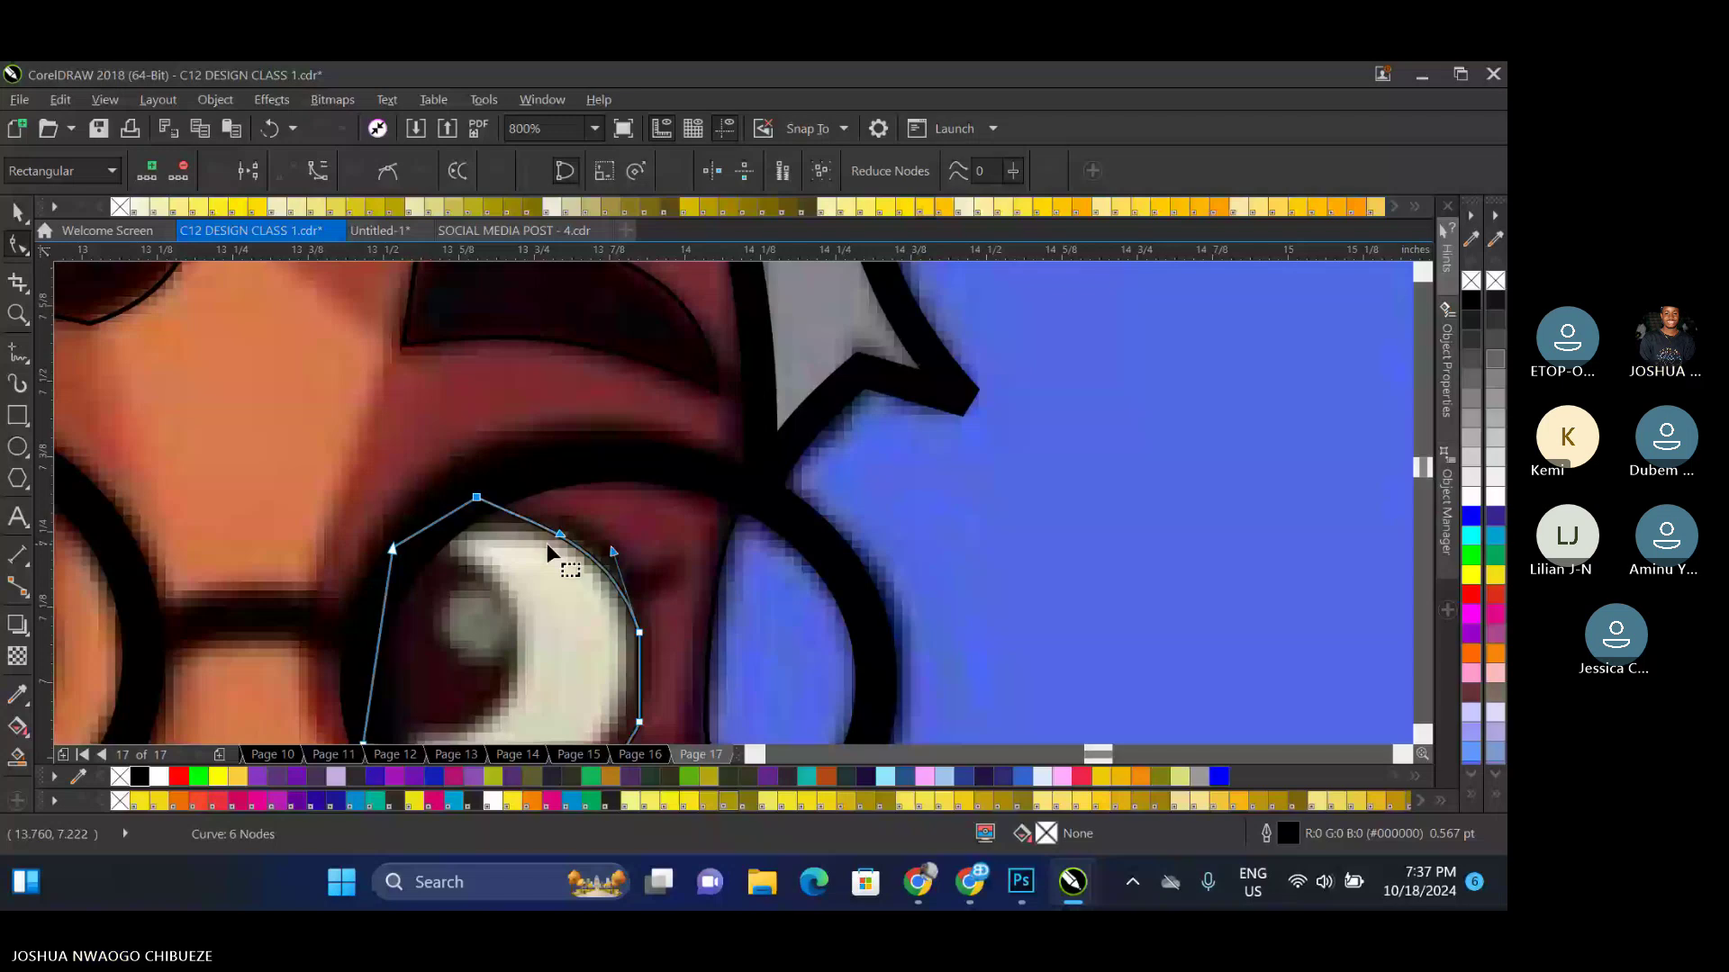
pyautogui.scroll(-3, 547, 543)
pyautogui.doubleClick(449, 538)
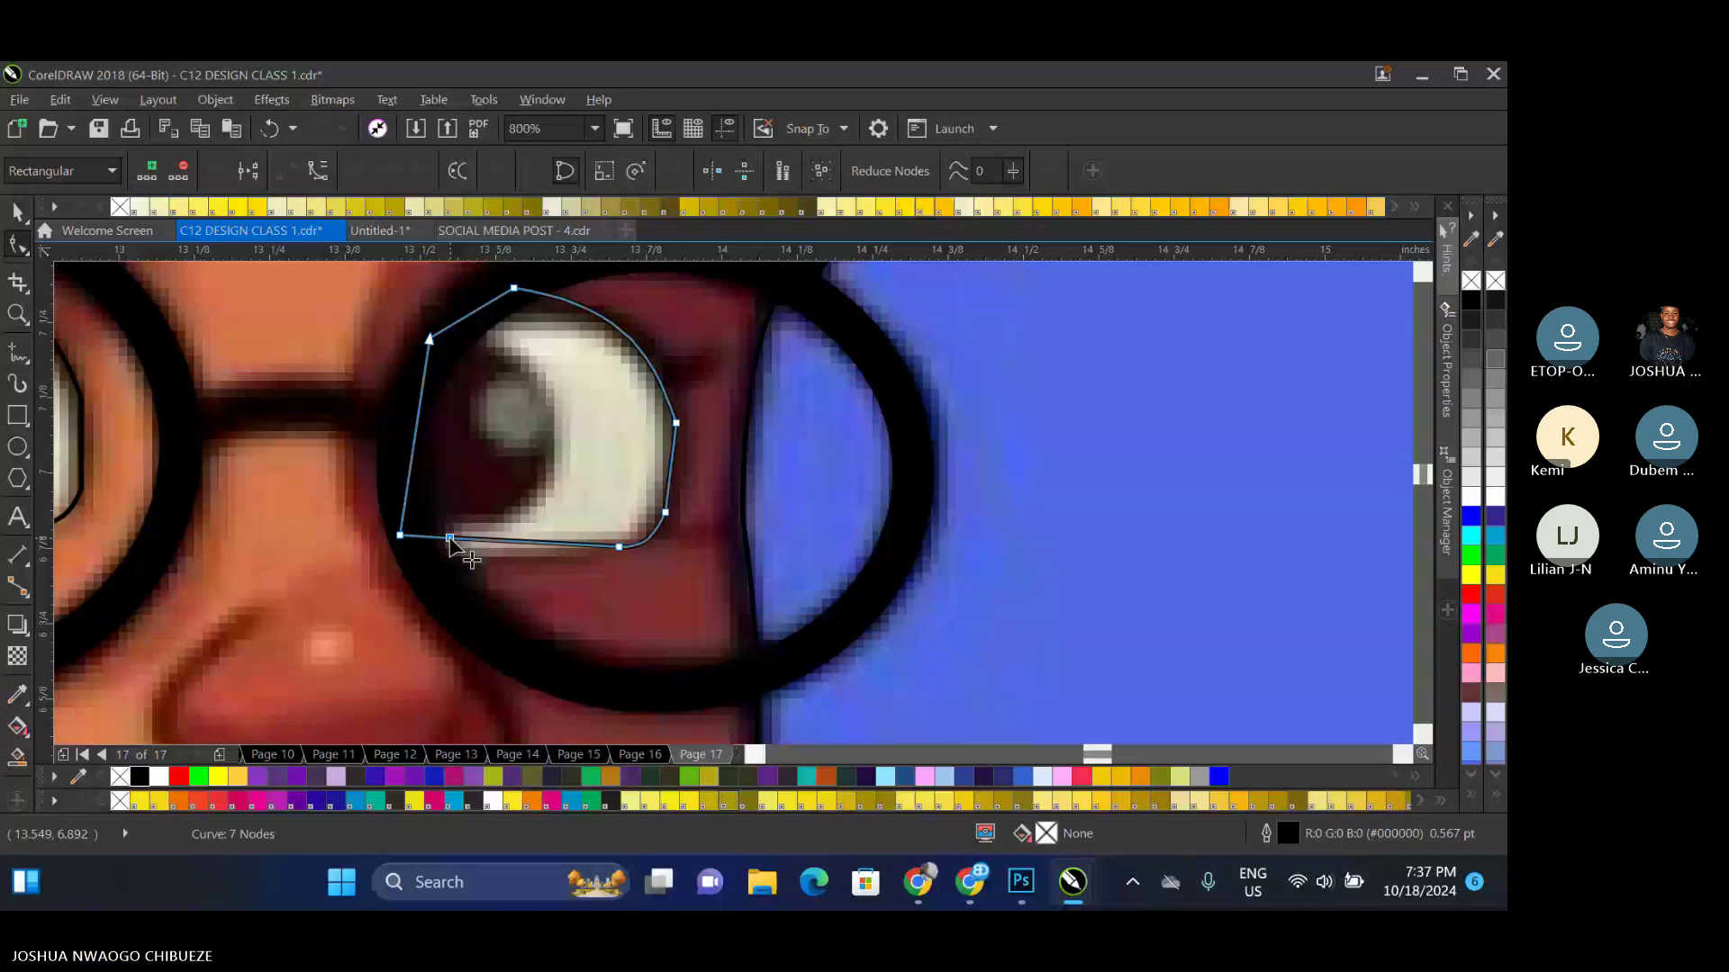
pyautogui.press('space')
pyautogui.scroll(-1, 585, 616)
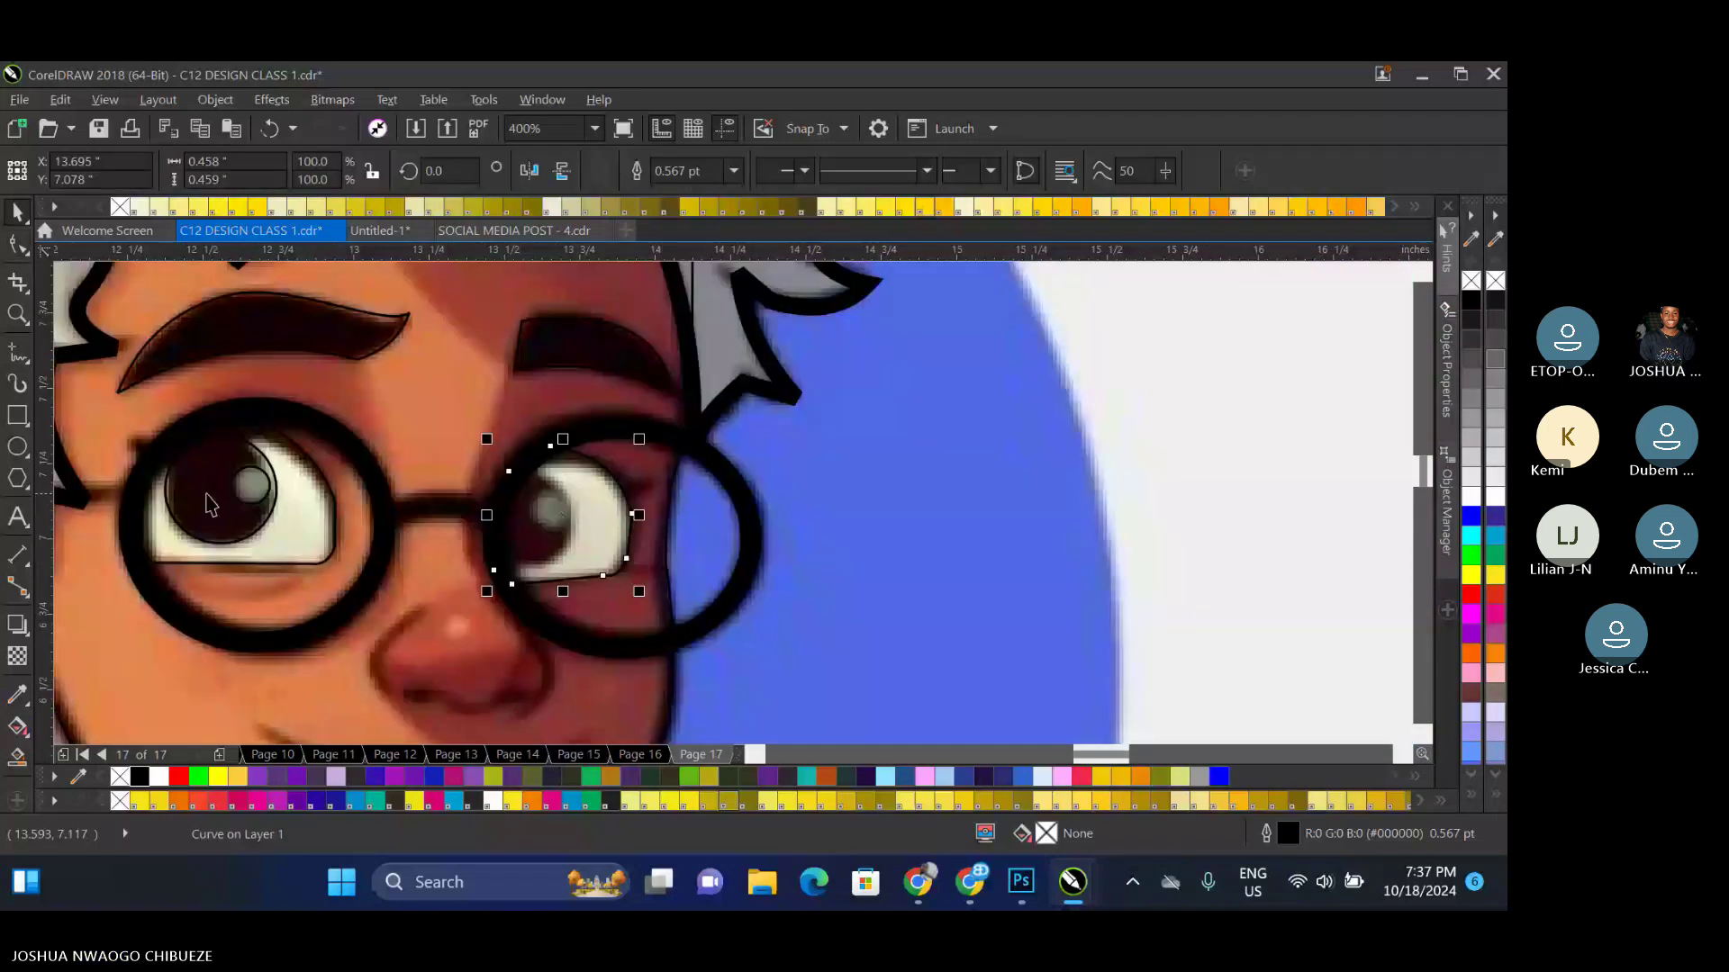
# Copy the iris and highlight ellipses onto the shaded eye and resize the copied iris to about 0.26 by 0.32 inches
pyautogui.keyDown('shift'); pyautogui.click(208, 504); pyautogui.keyUp('shift')
pyautogui.moveTo(209, 504); pyautogui.dragTo(537, 537)
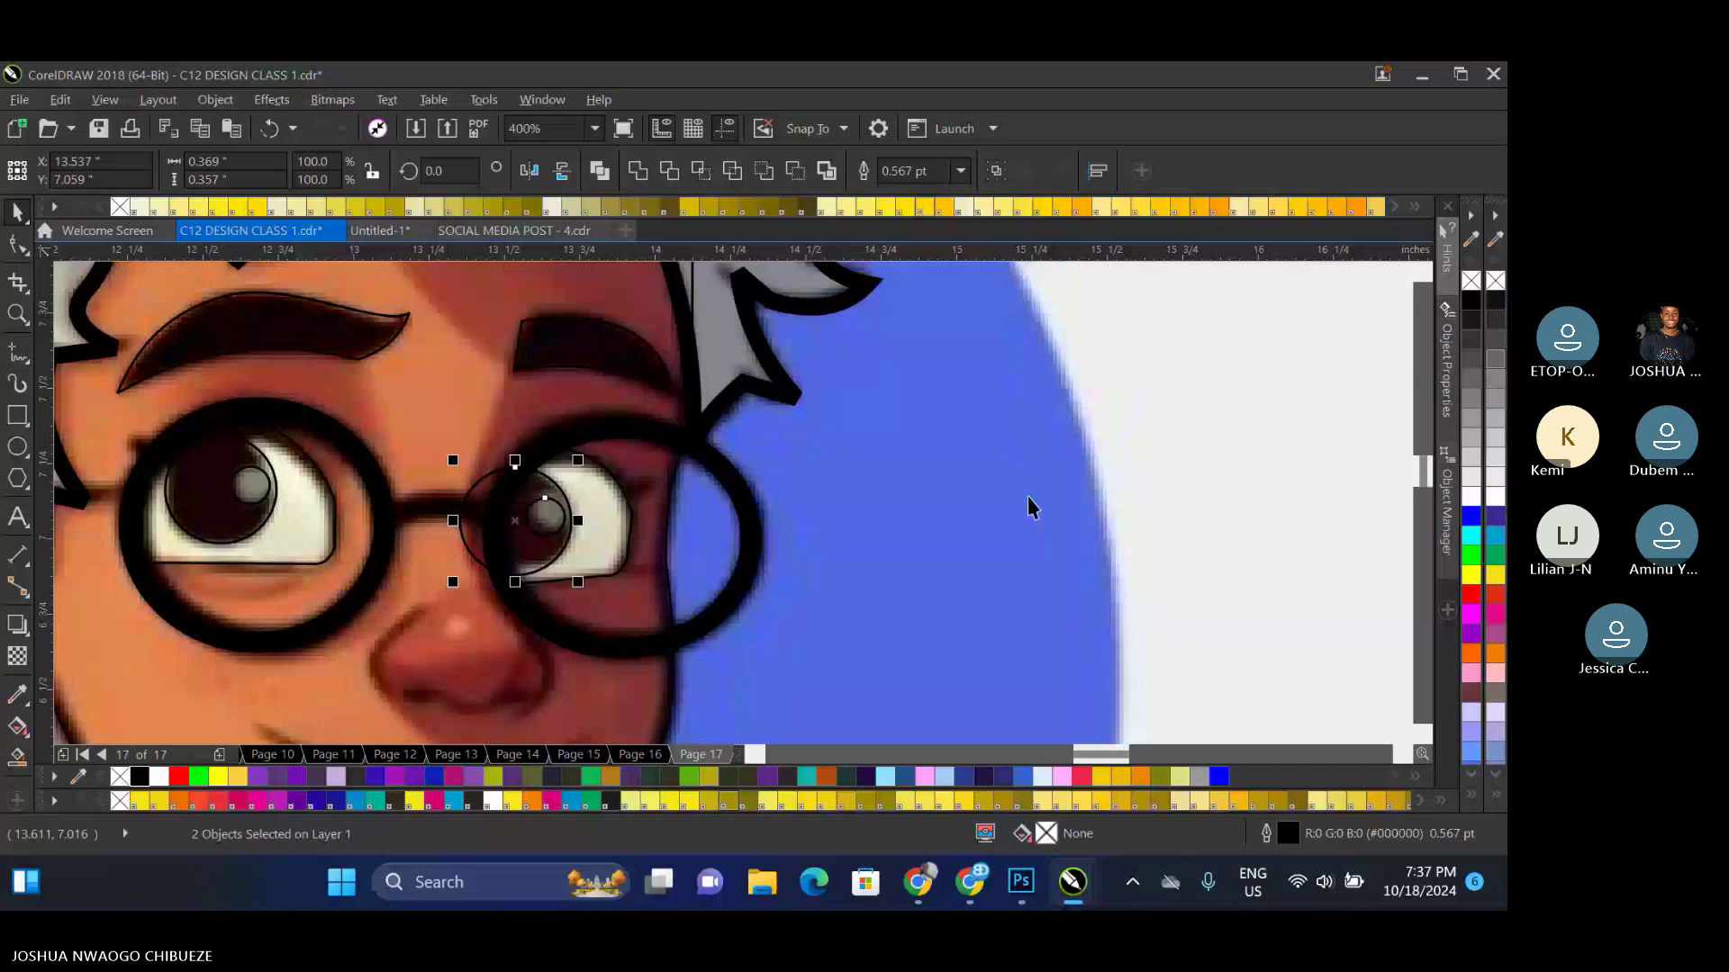
pyautogui.scroll(2, 507, 502)
pyautogui.click(612, 343)
pyautogui.moveTo(612, 343); pyautogui.dragTo(630, 358)
pyautogui.scroll(-1, 625, 341)
pyautogui.moveTo(621, 565); pyautogui.dragTo(622, 548)
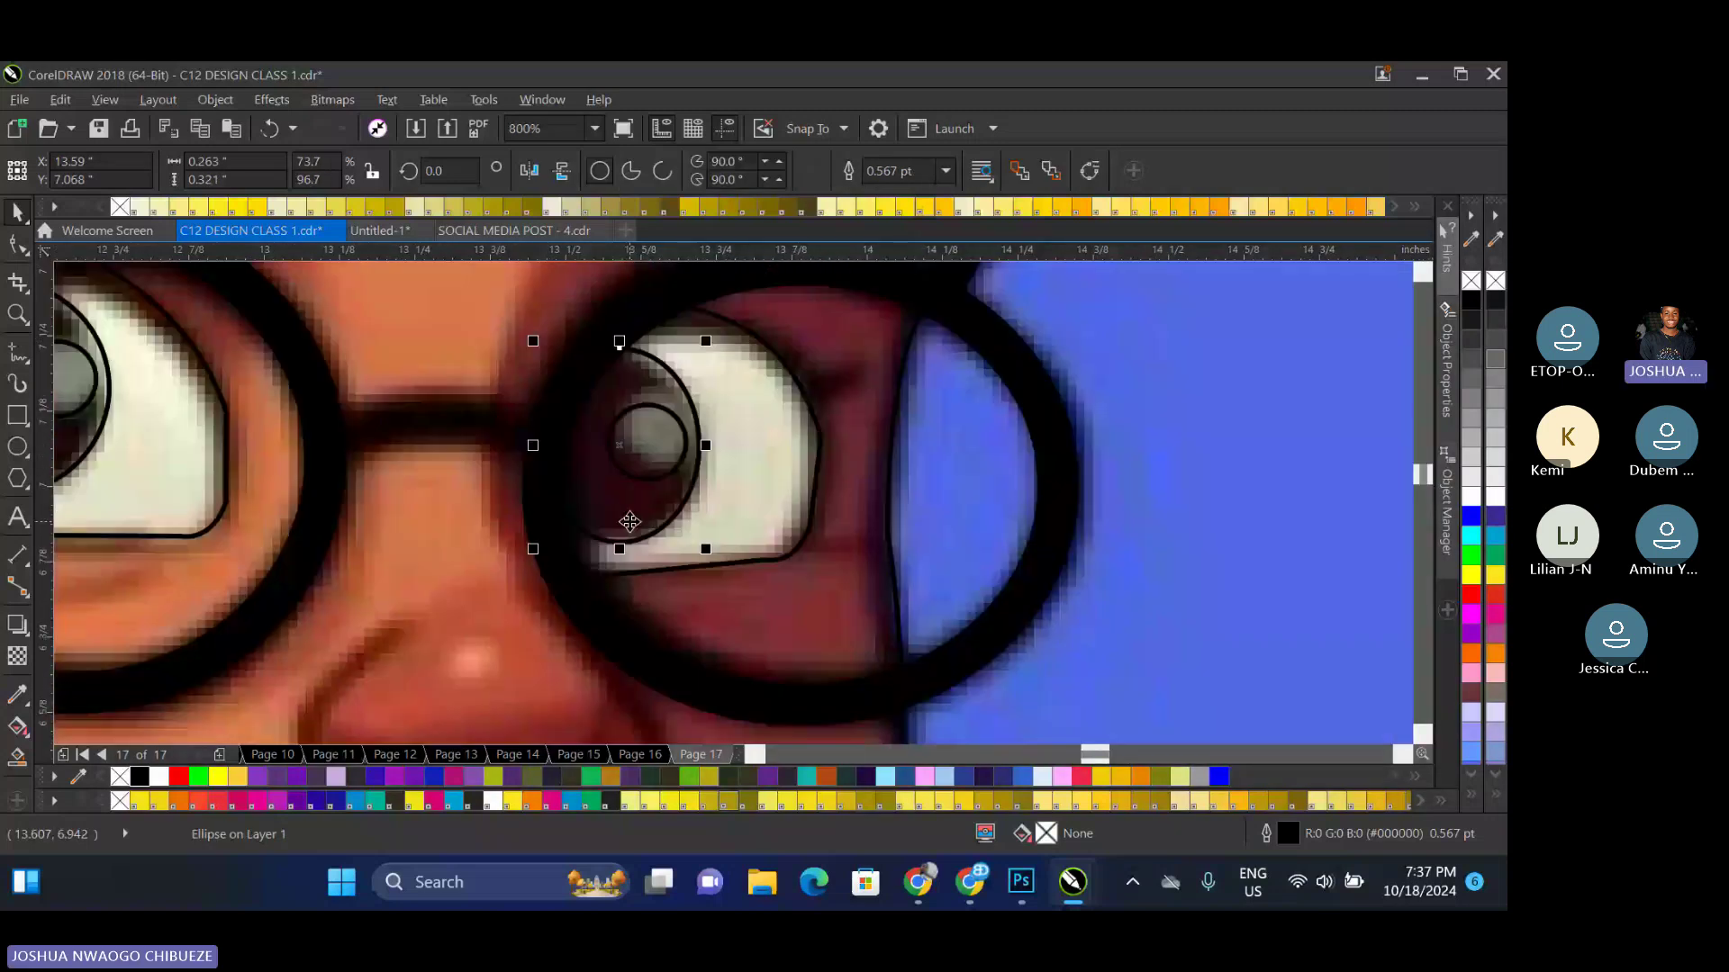
pyautogui.scroll(-2, 629, 521)
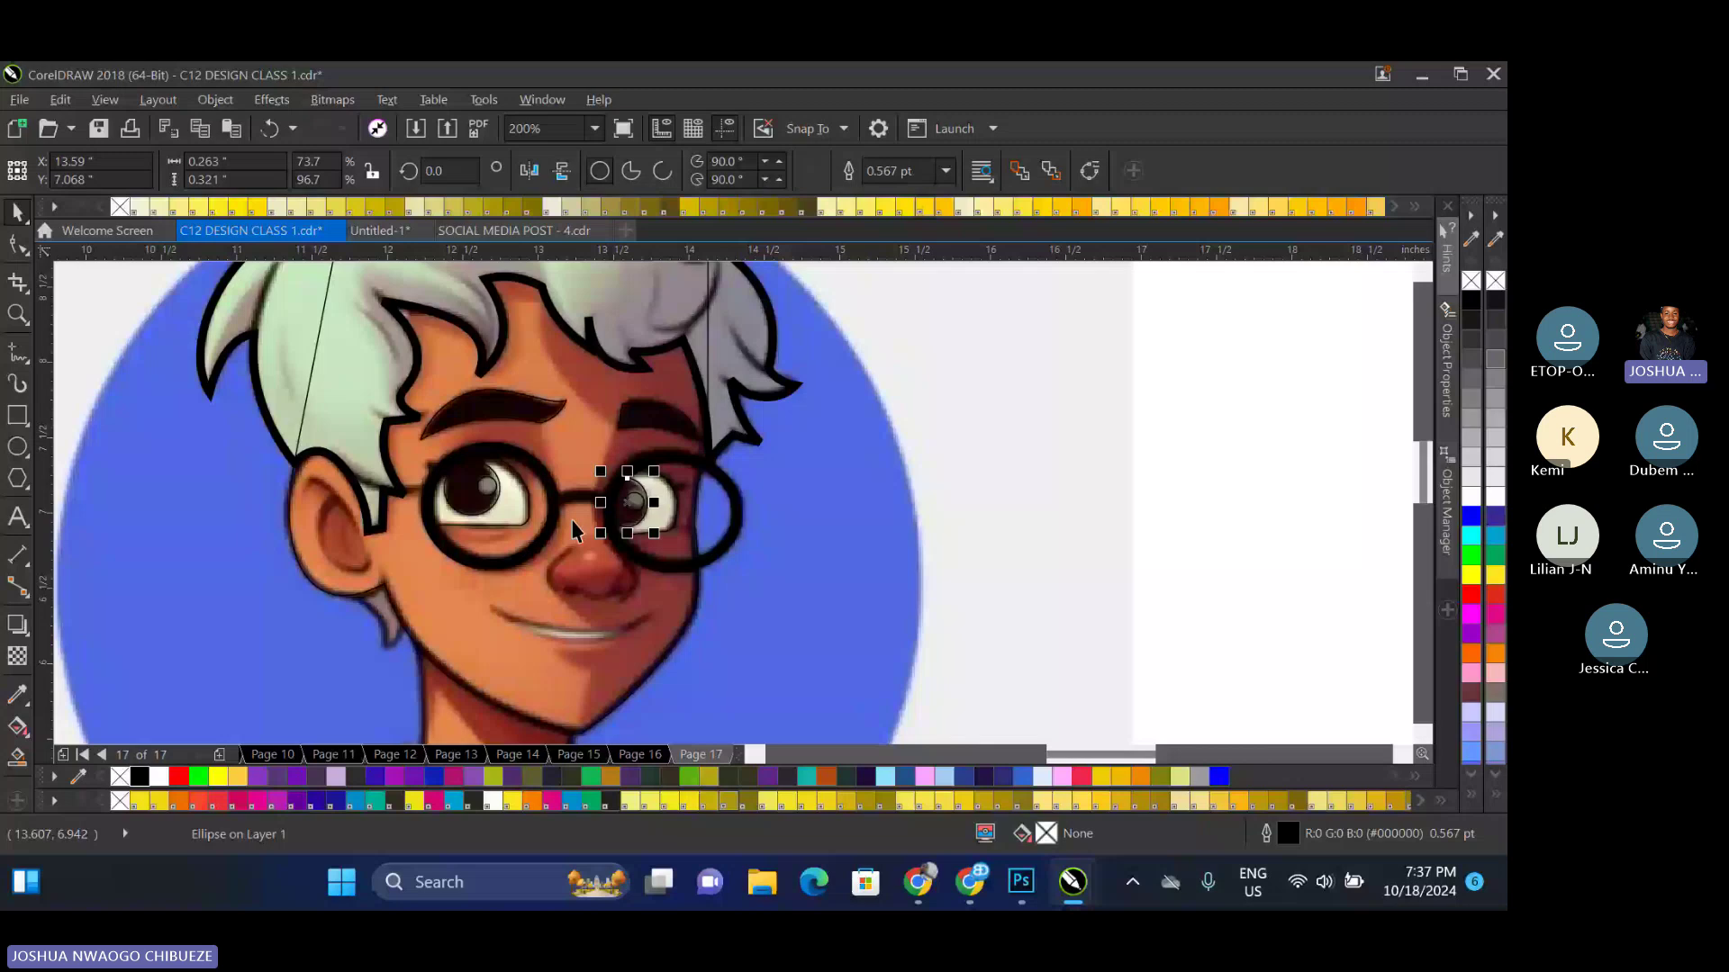
# Draw a slightly arched bridge line about 0.34 inches wide between the two lenses and set its outline width to 5 pt
pyautogui.scroll(3, 618, 492)
pyautogui.press('F5')
pyautogui.moveTo(300, 497); pyautogui.dragTo(717, 517)
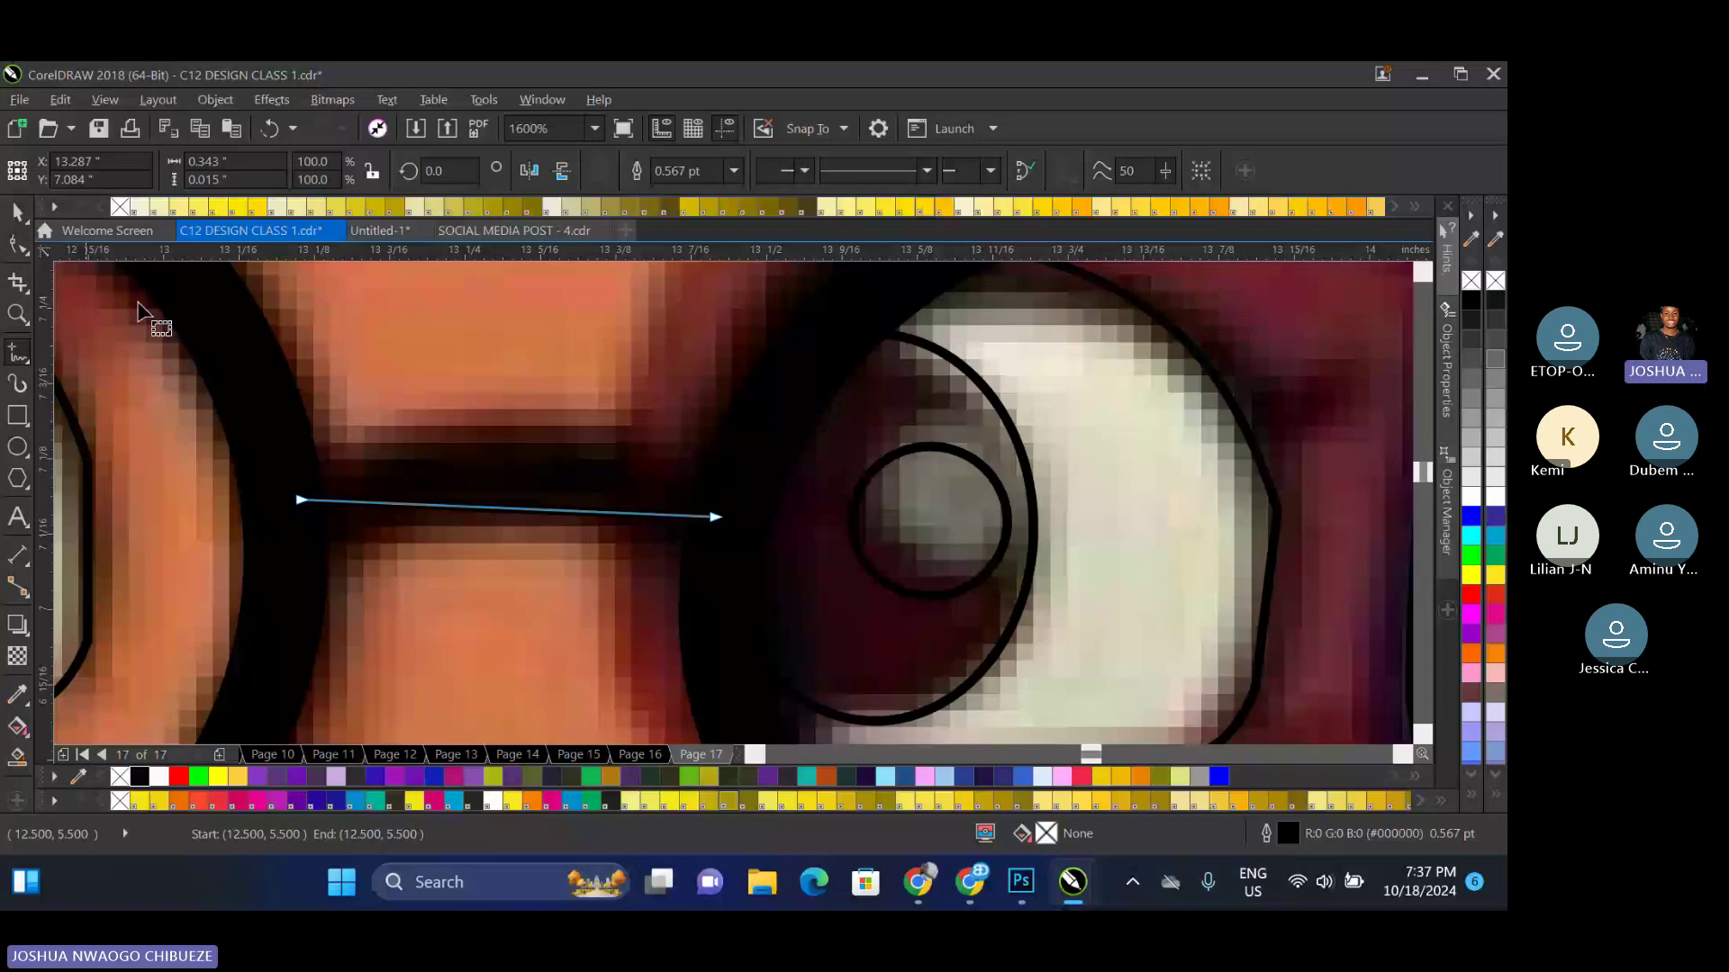
pyautogui.press('space')
pyautogui.click(735, 179)
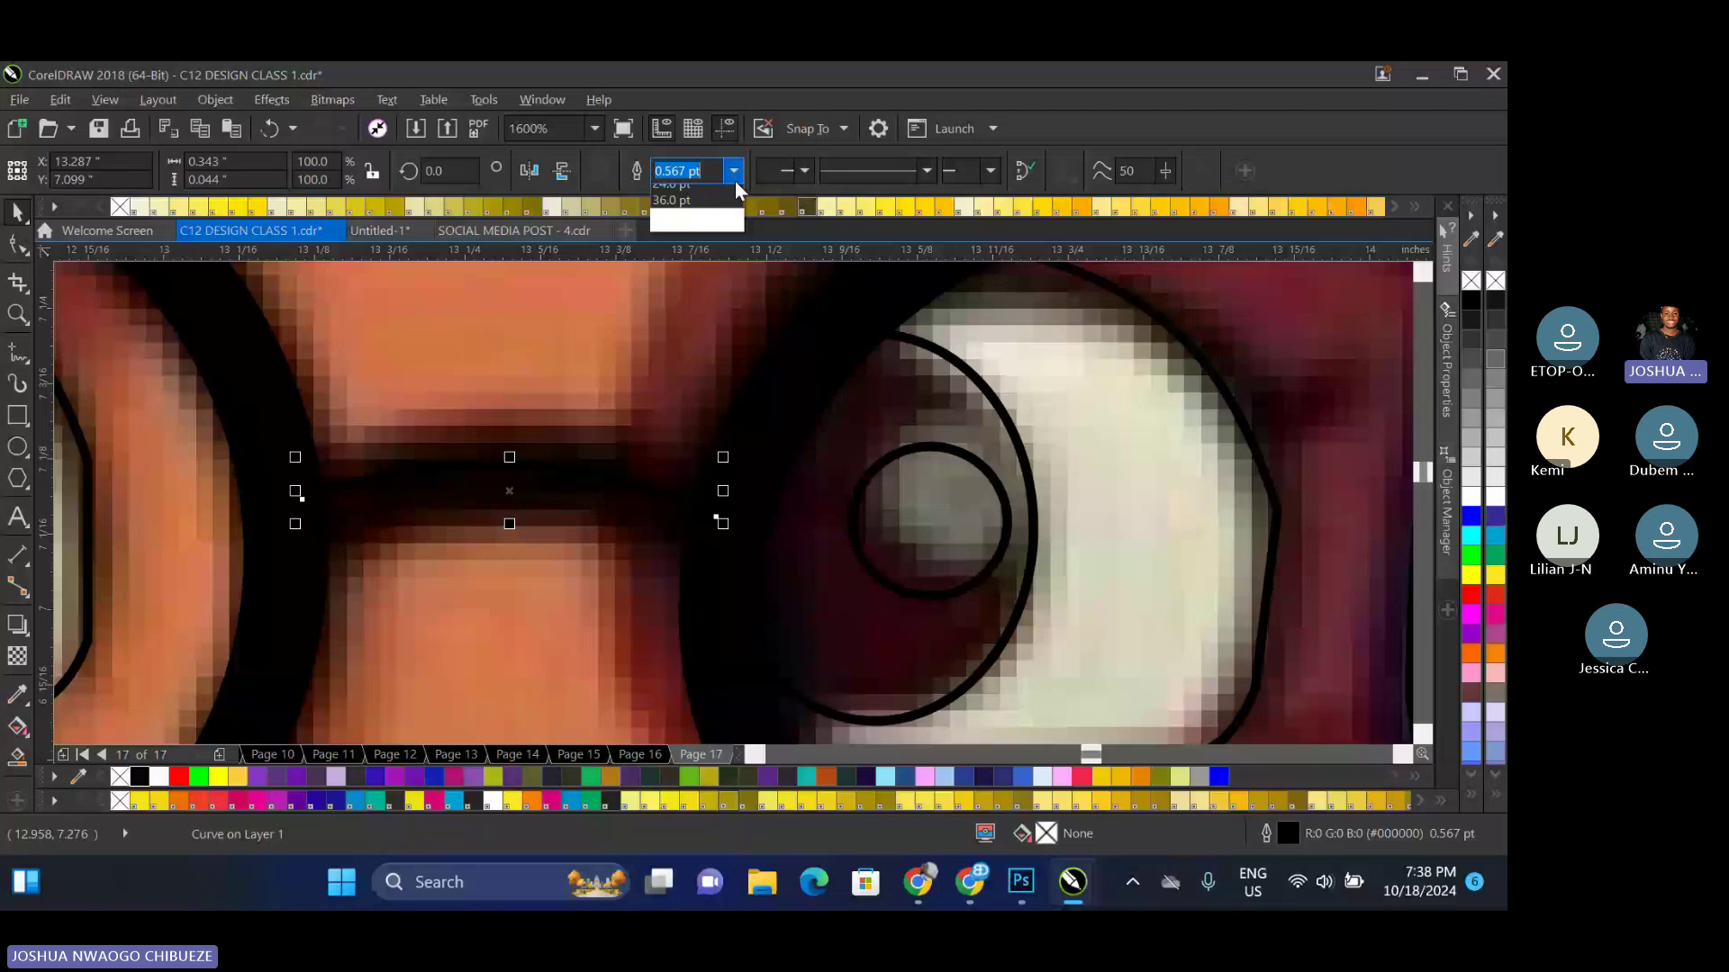
pyautogui.click(673, 348)
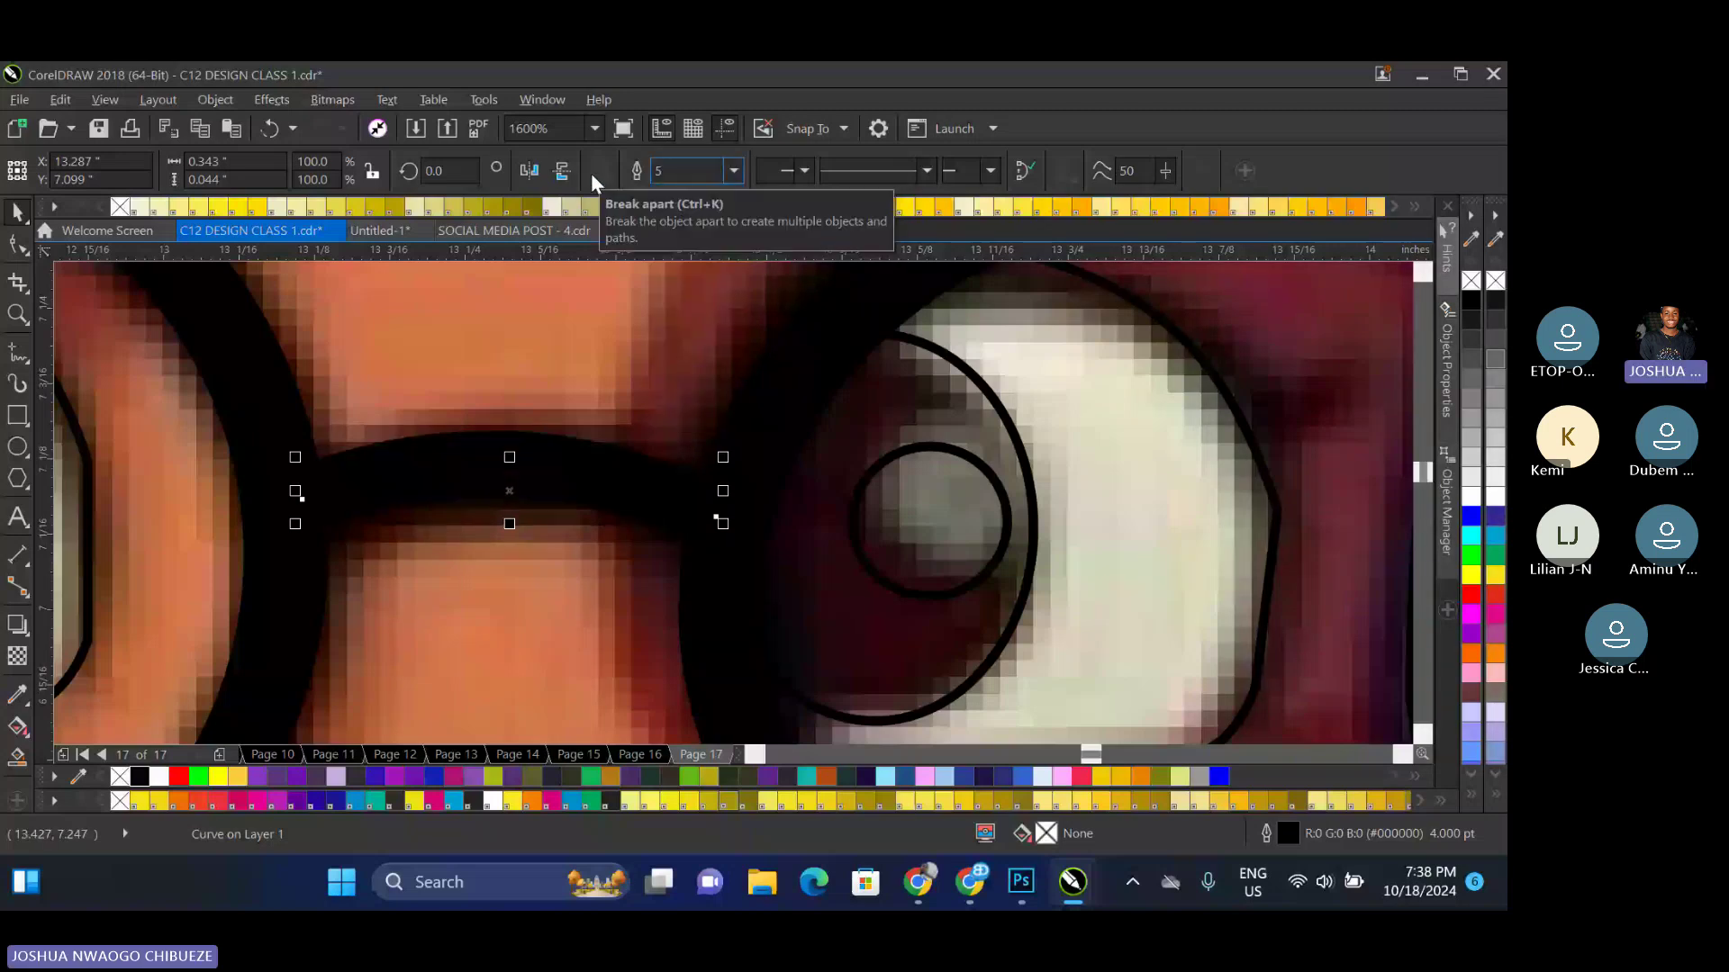
pyautogui.press('Return')
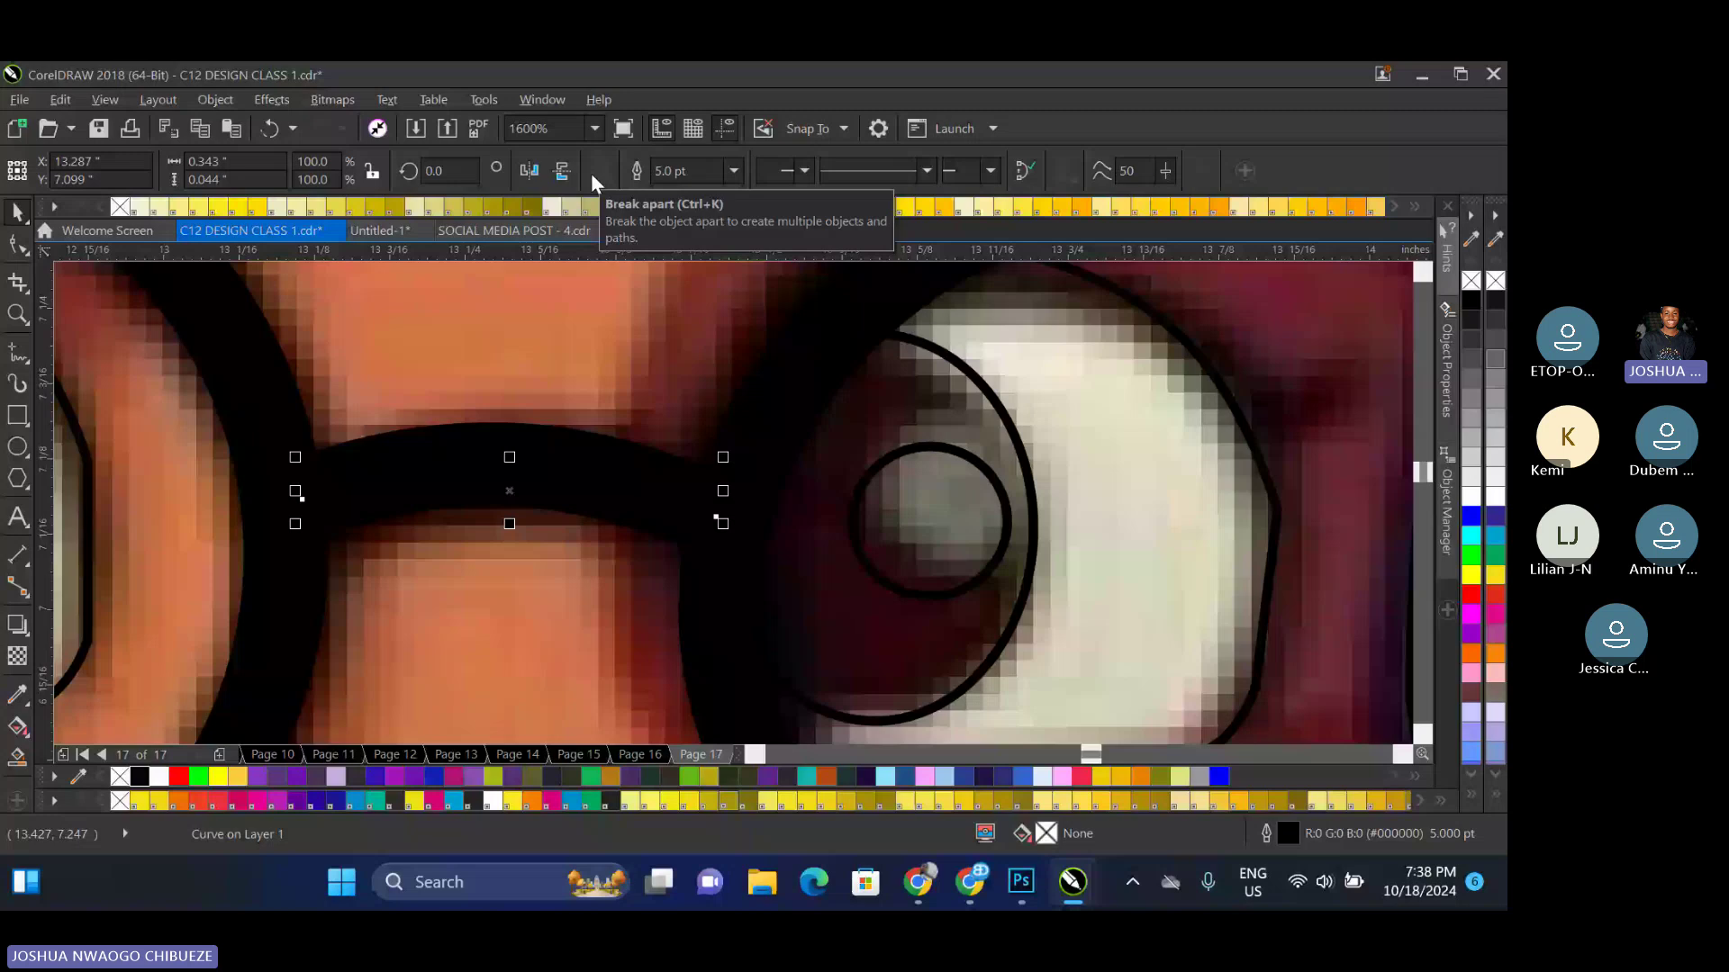
# Convert the outlines of both lens rings and the glasses bridge to objects
pyautogui.scroll(-2, 671, 559)
pyautogui.scroll(-3, 670, 560)
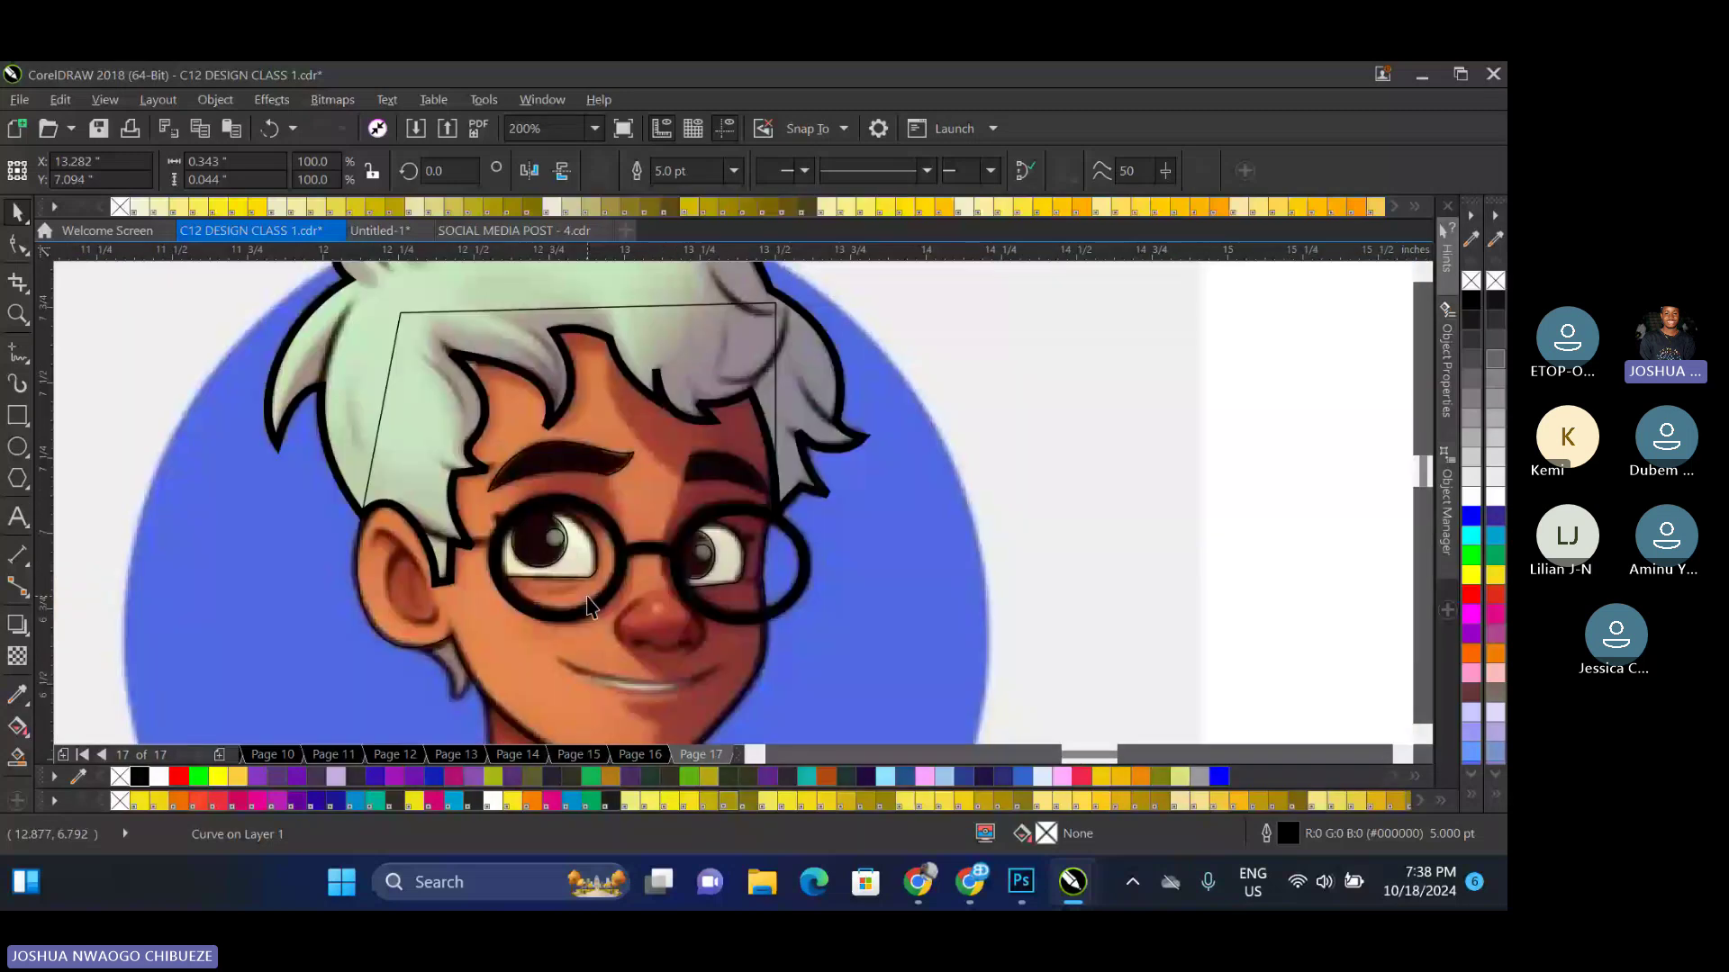
pyautogui.scroll(1, 590, 606)
pyautogui.click(215, 99)
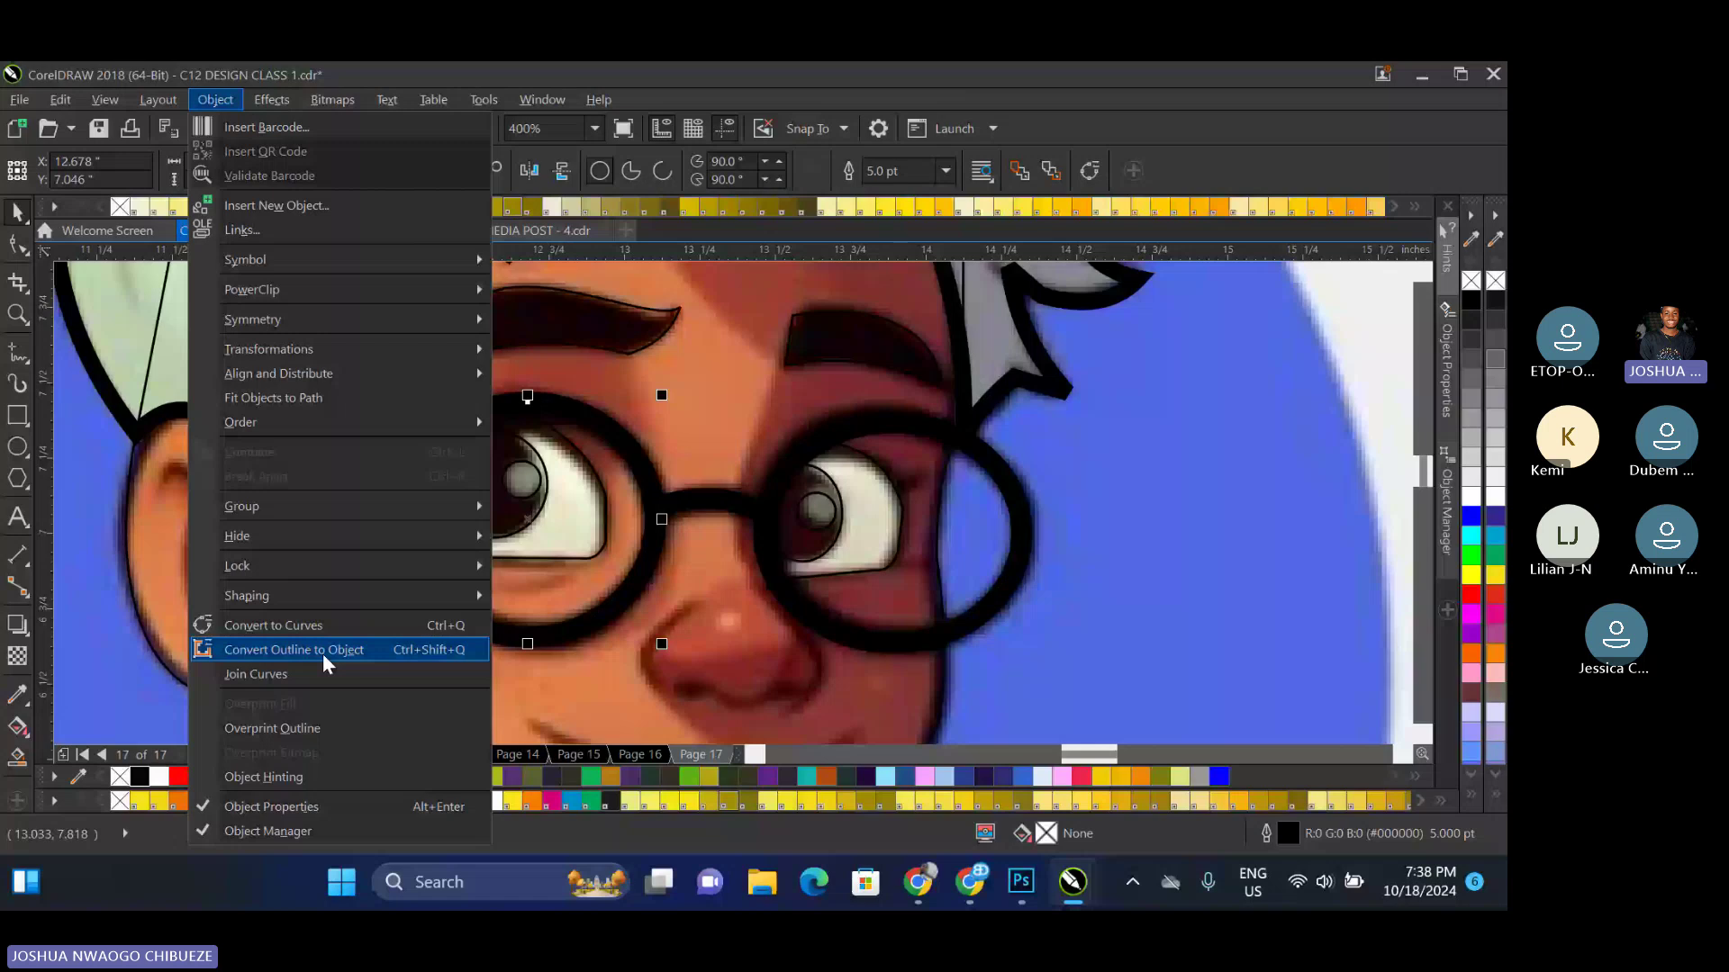
pyautogui.click(322, 650)
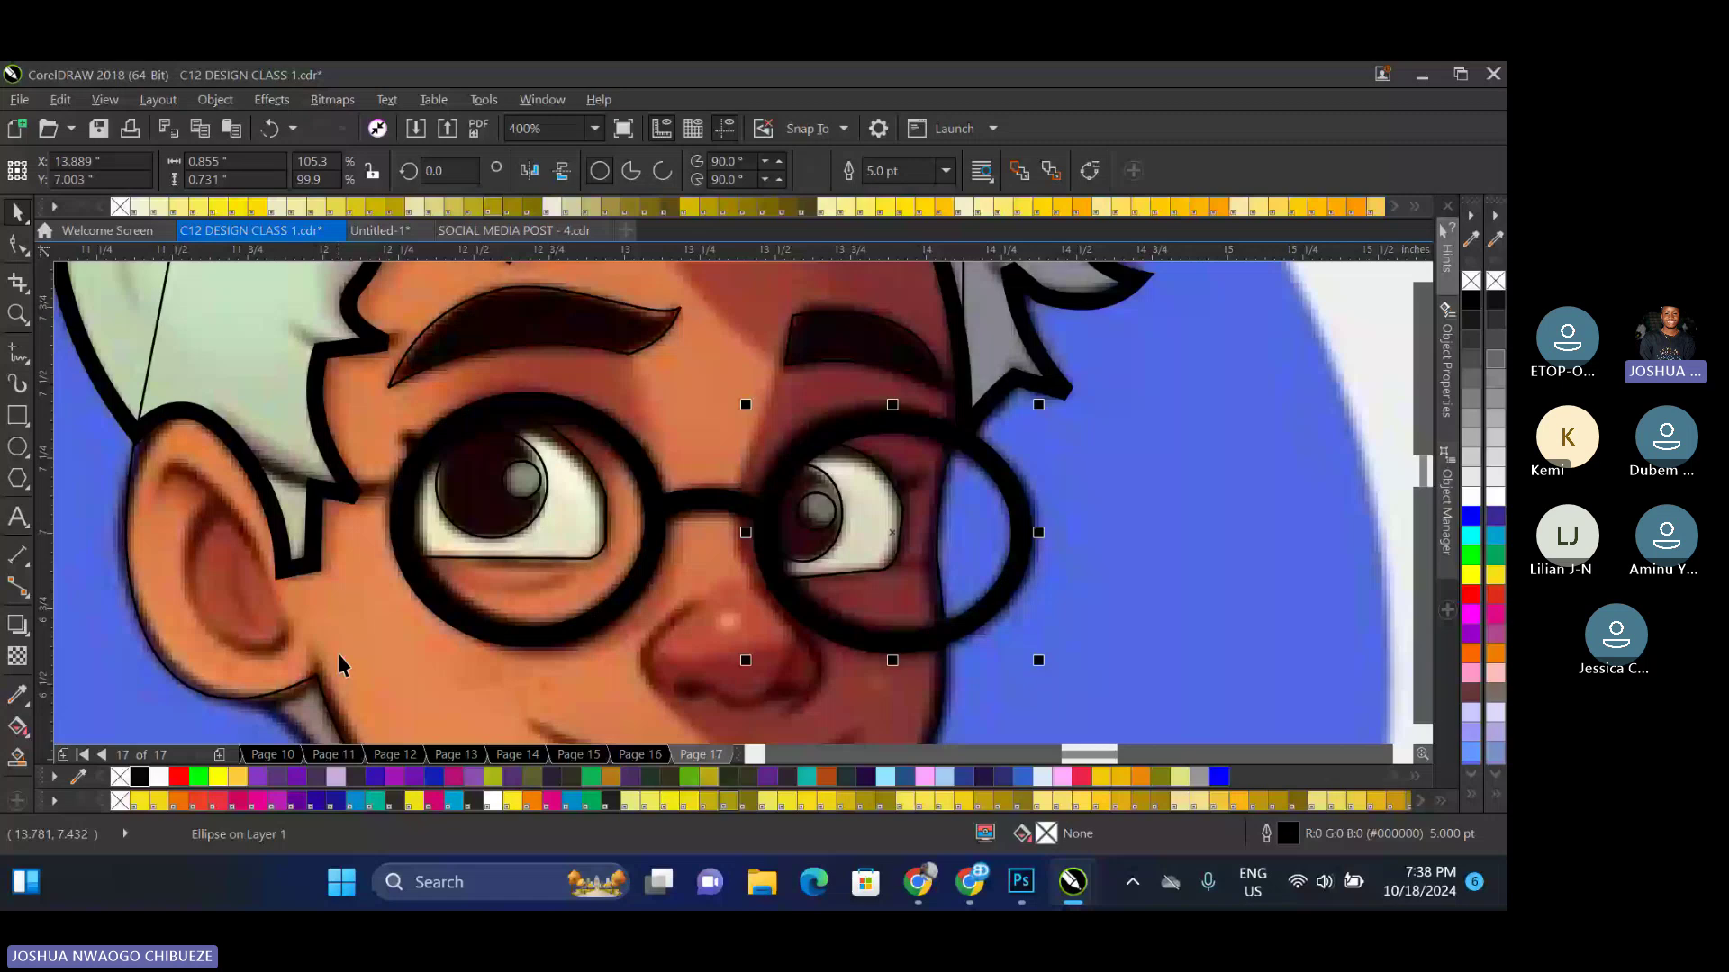
pyautogui.click(636, 459)
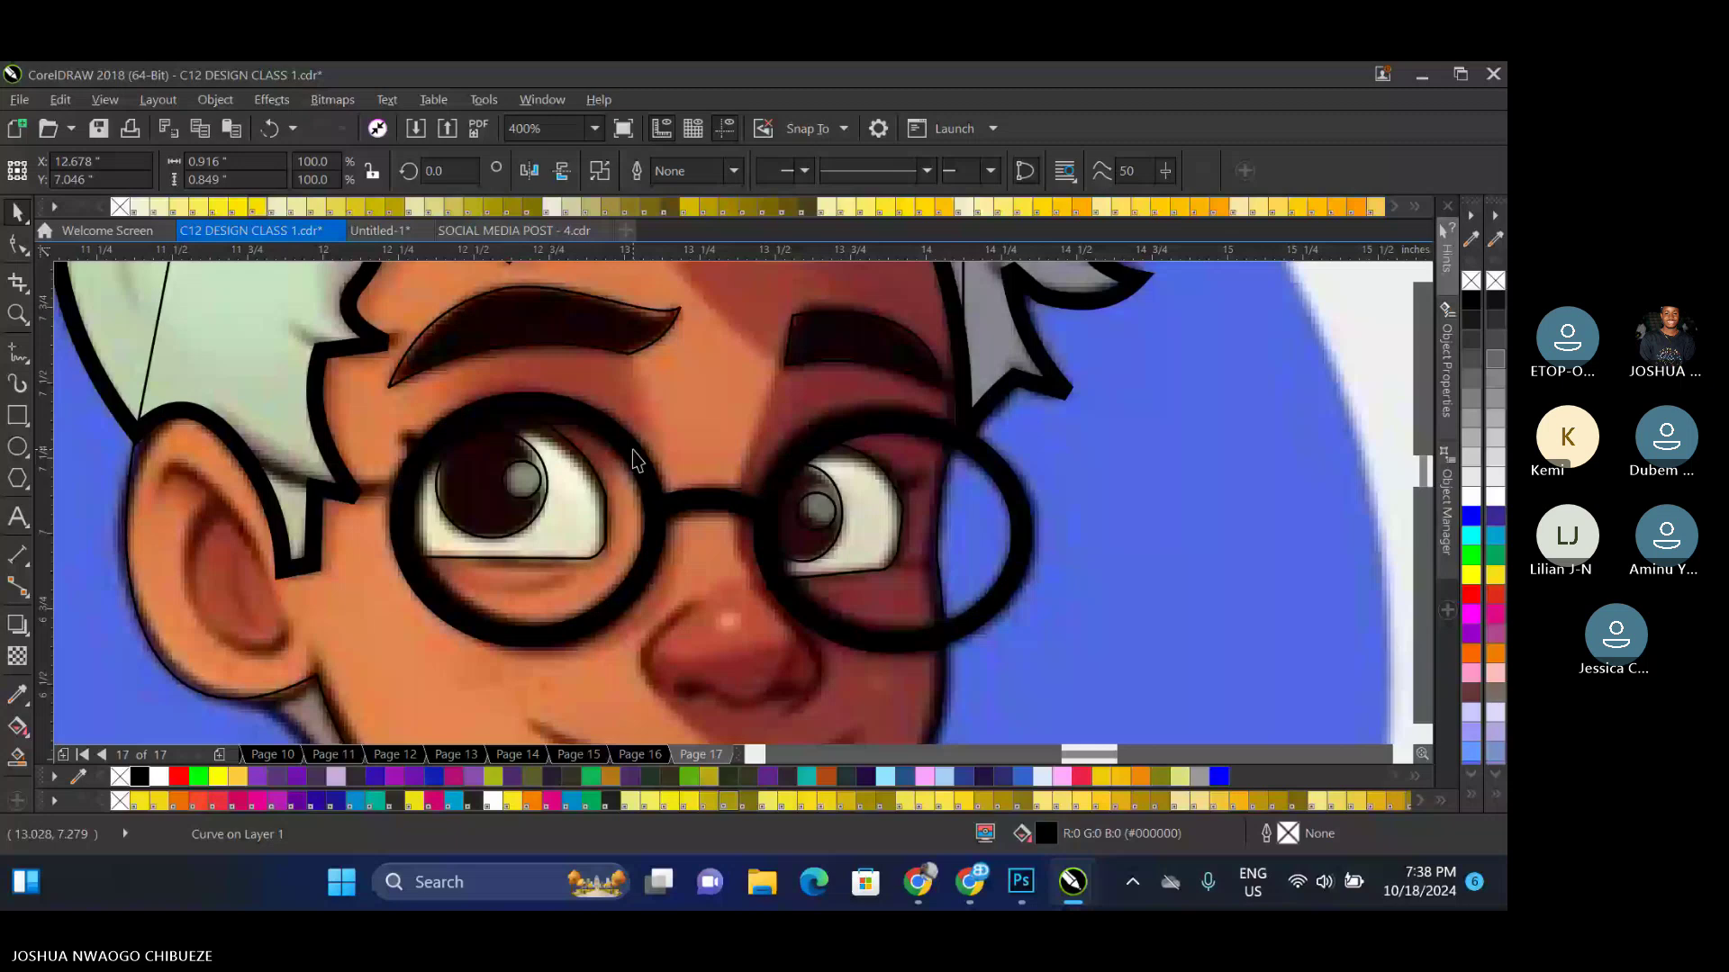
pyautogui.press('Tab')
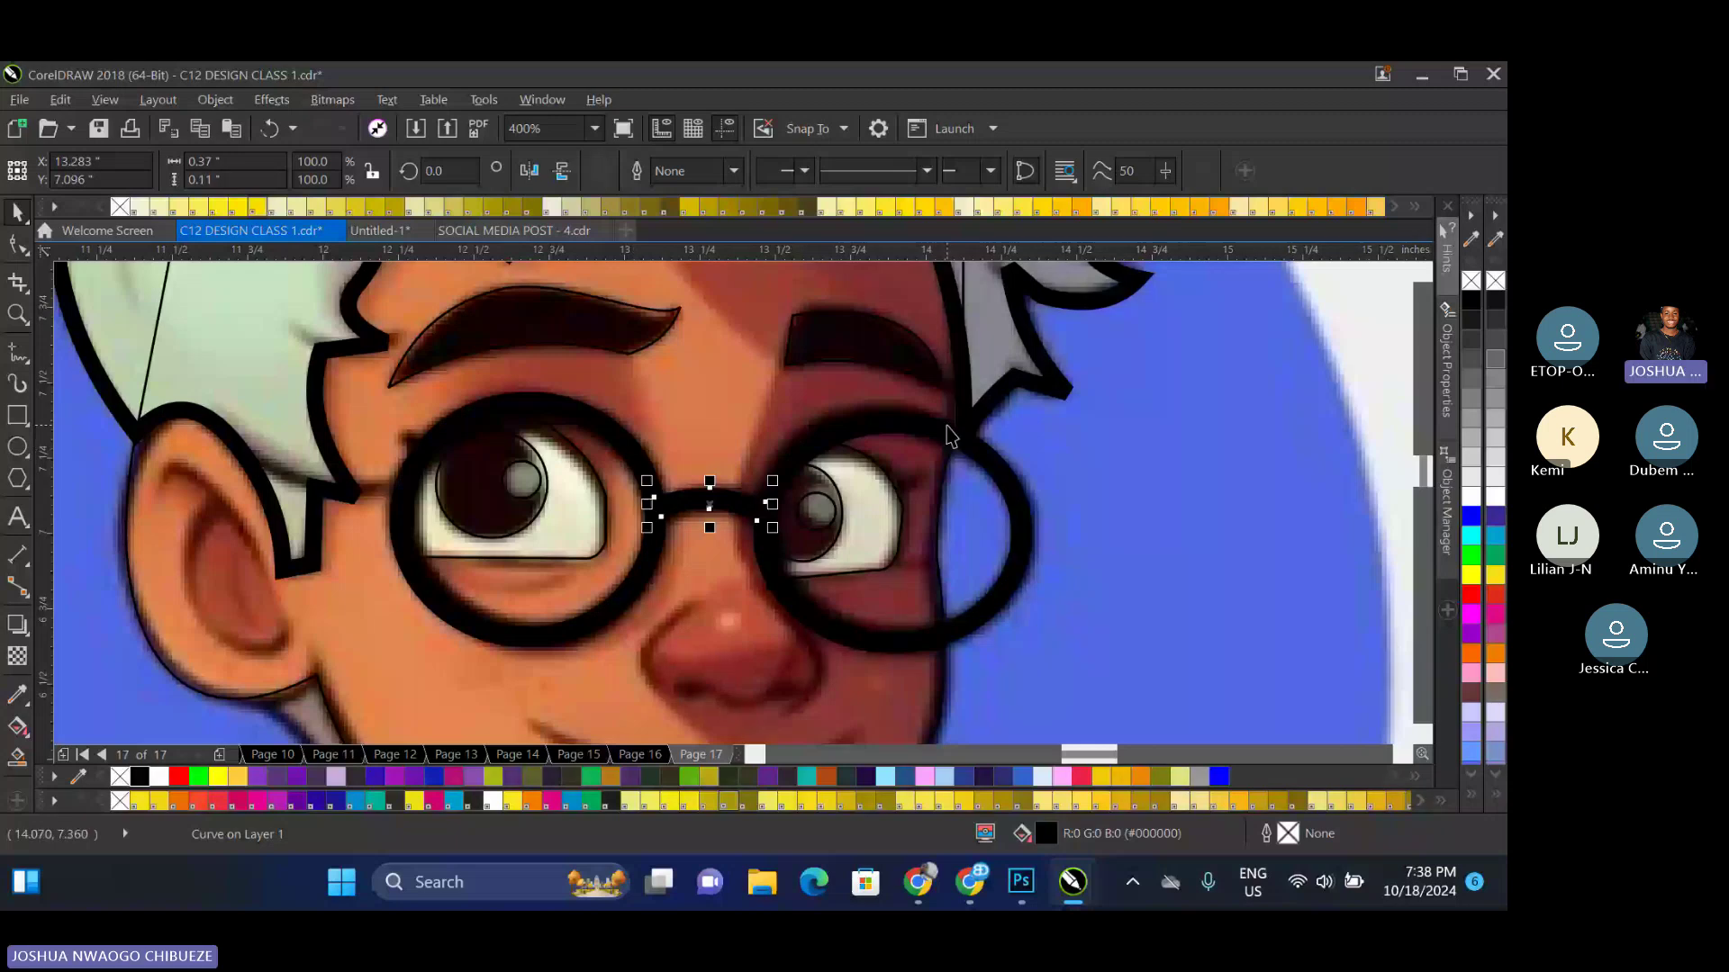
pyautogui.press('Tab')
# Merge the two lens rings and the bridge into a single frame shape and fill it with purple #542975
pyautogui.keyDown('shift'); pyautogui.click(691, 503); pyautogui.keyUp('shift')
pyautogui.keyDown('shift'); pyautogui.click(632, 463); pyautogui.keyUp('shift')
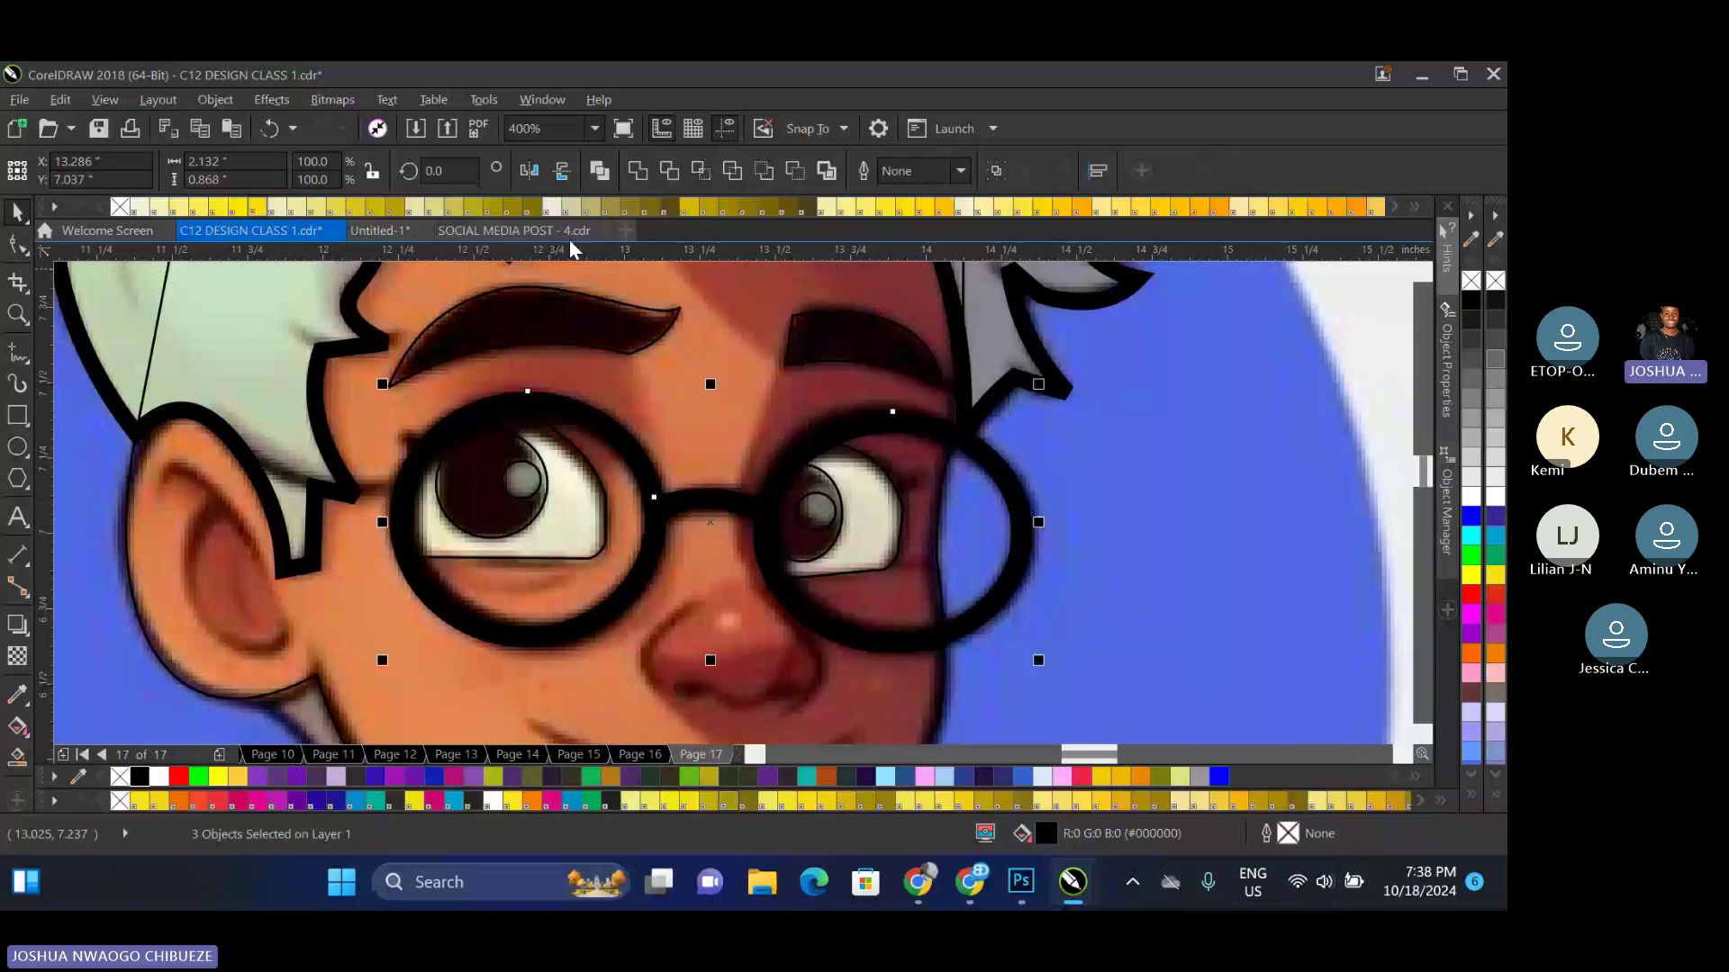
pyautogui.hotkey('ctrl', 'l')
pyautogui.scroll(-3, 677, 489)
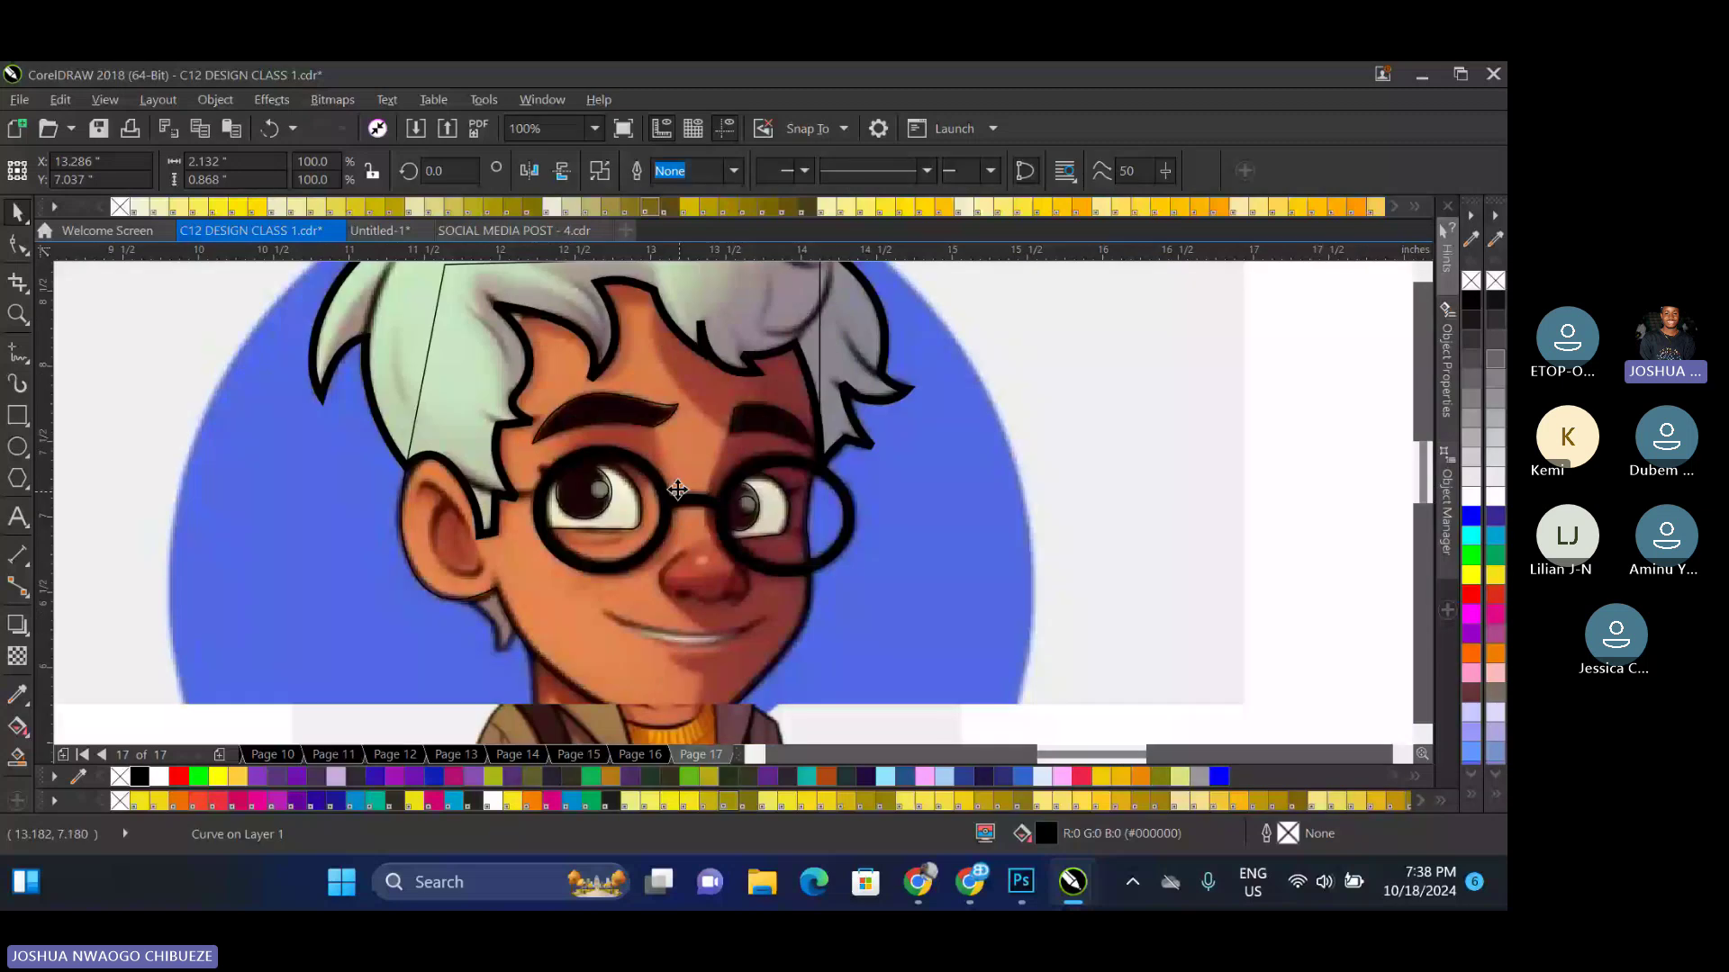
pyautogui.click(513, 774)
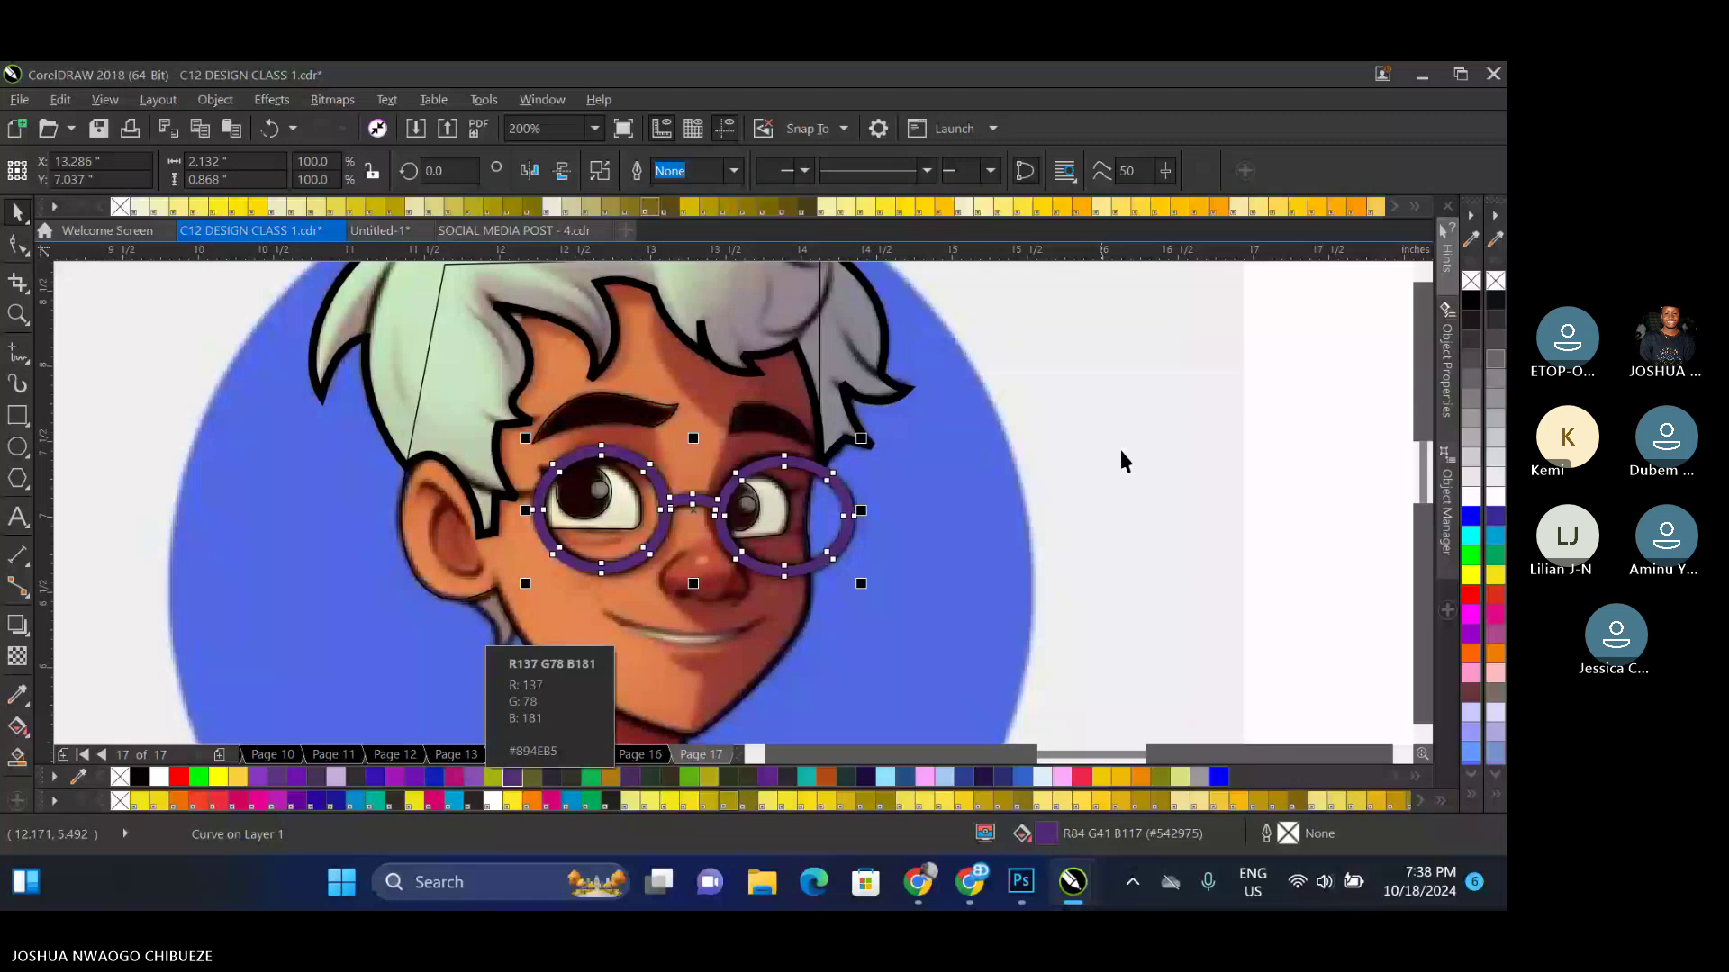
pyautogui.click(697, 518)
# Draw a closed triangle about 1.13 by 0.28 inches over the mouth, from corner to corner and down to the lower lip
pyautogui.scroll(2, 643, 486)
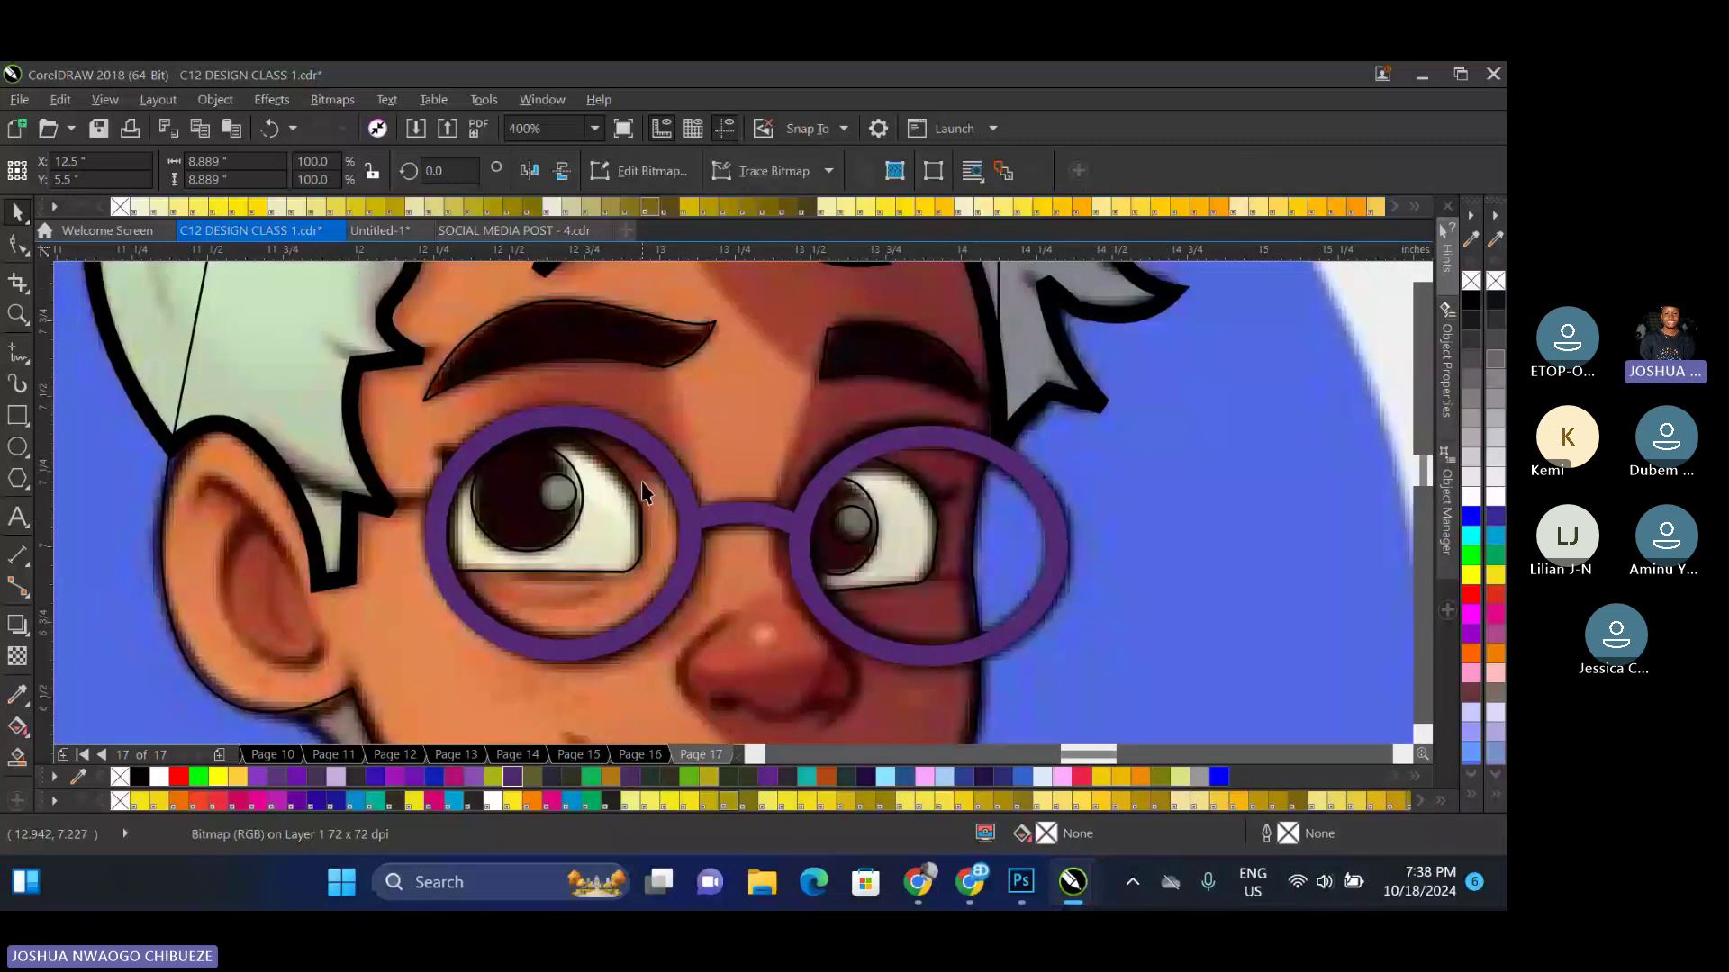
pyautogui.moveTo(642, 483); pyautogui.dragTo(551, 305)
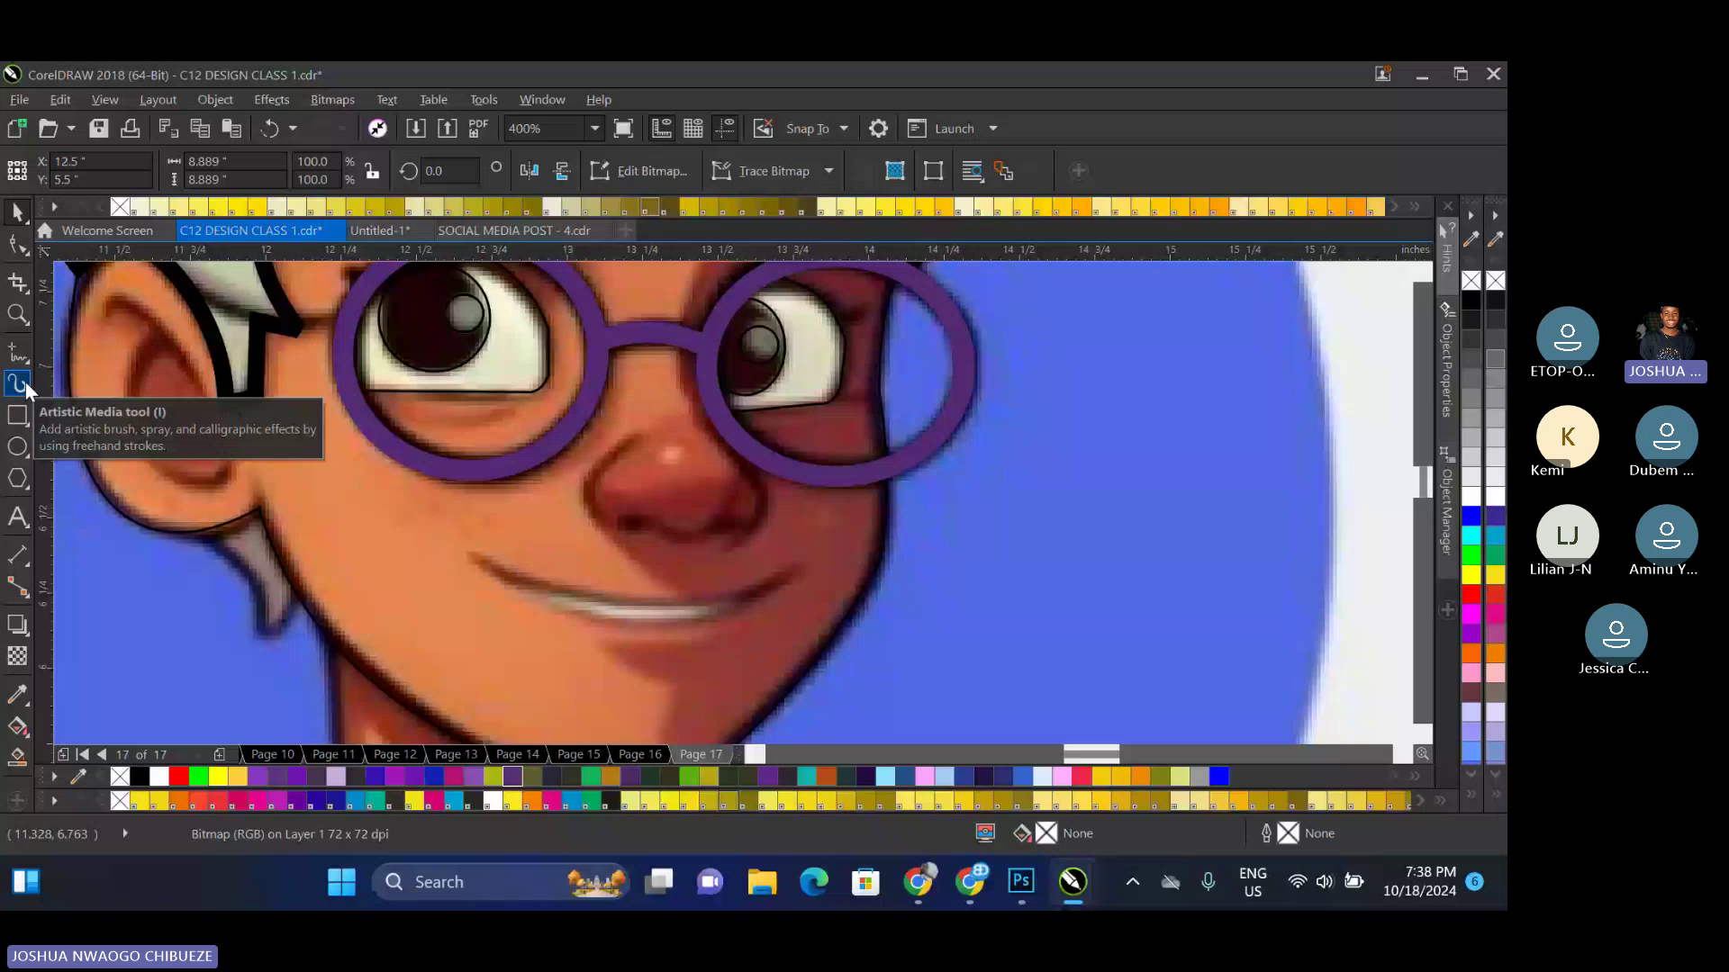
pyautogui.press('F5')
pyautogui.click(468, 548)
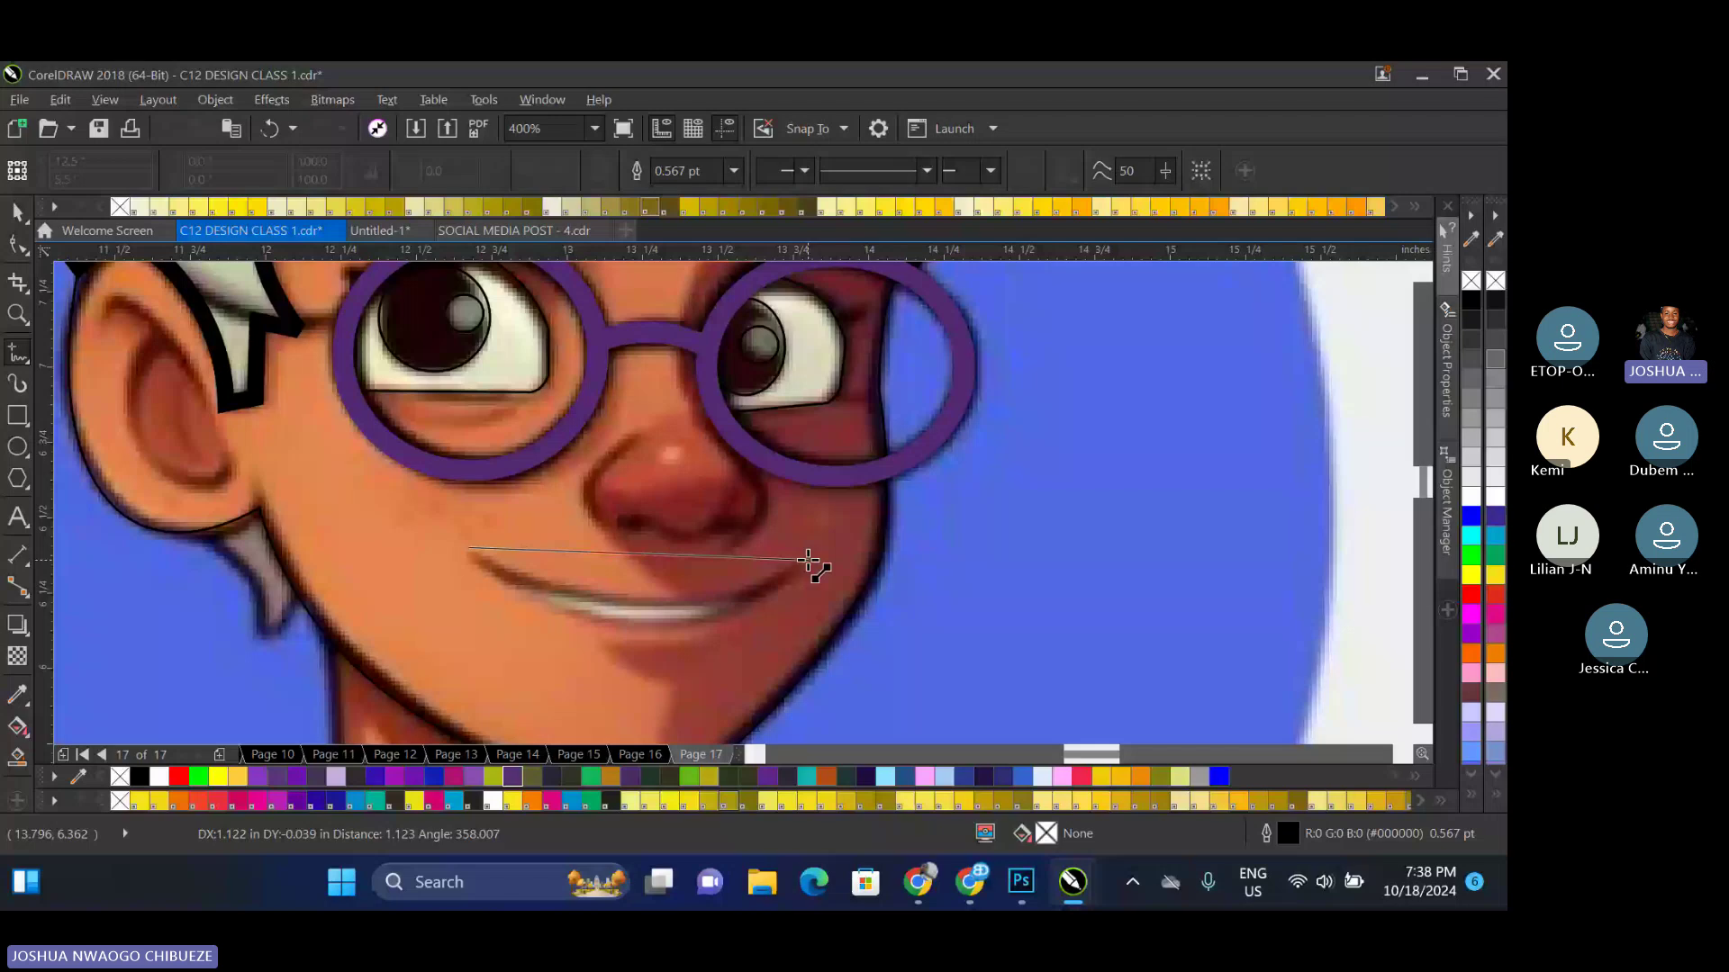
pyautogui.doubleClick(809, 560)
pyautogui.doubleClick(668, 630)
pyautogui.click(463, 543)
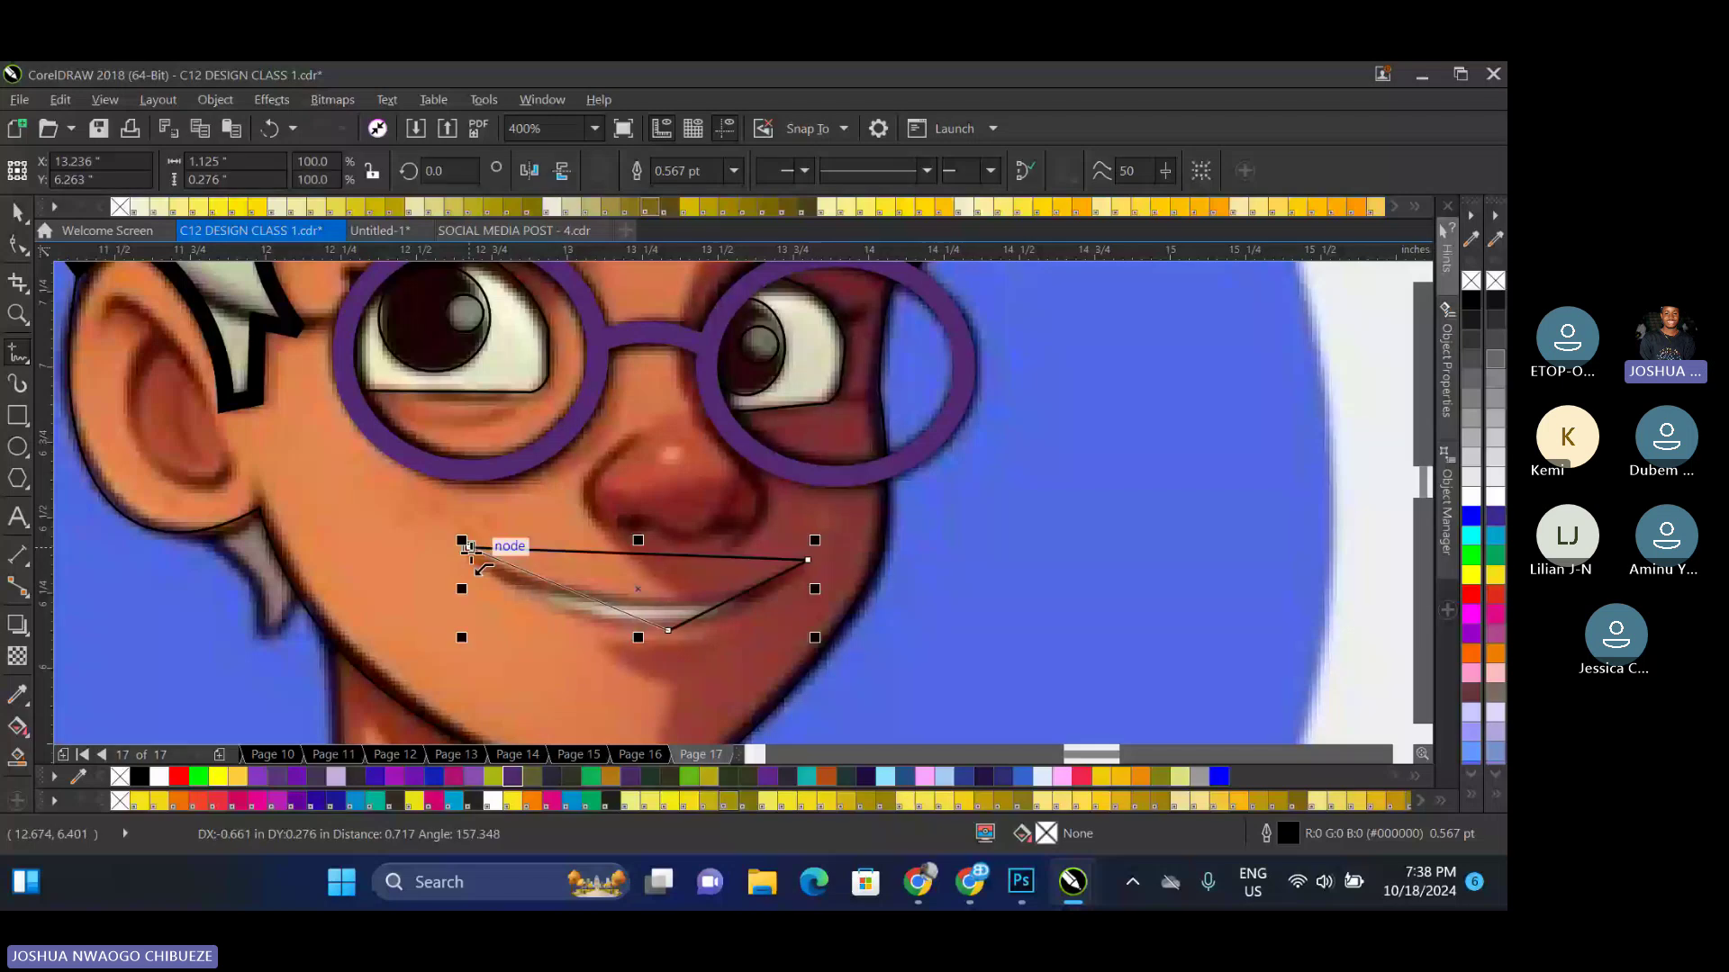
# Convert the mouth triangle's lower side to a curve bowed below the teeth and remove the bottom corner node
pyautogui.press('F10')
pyautogui.scroll(1, 614, 603)
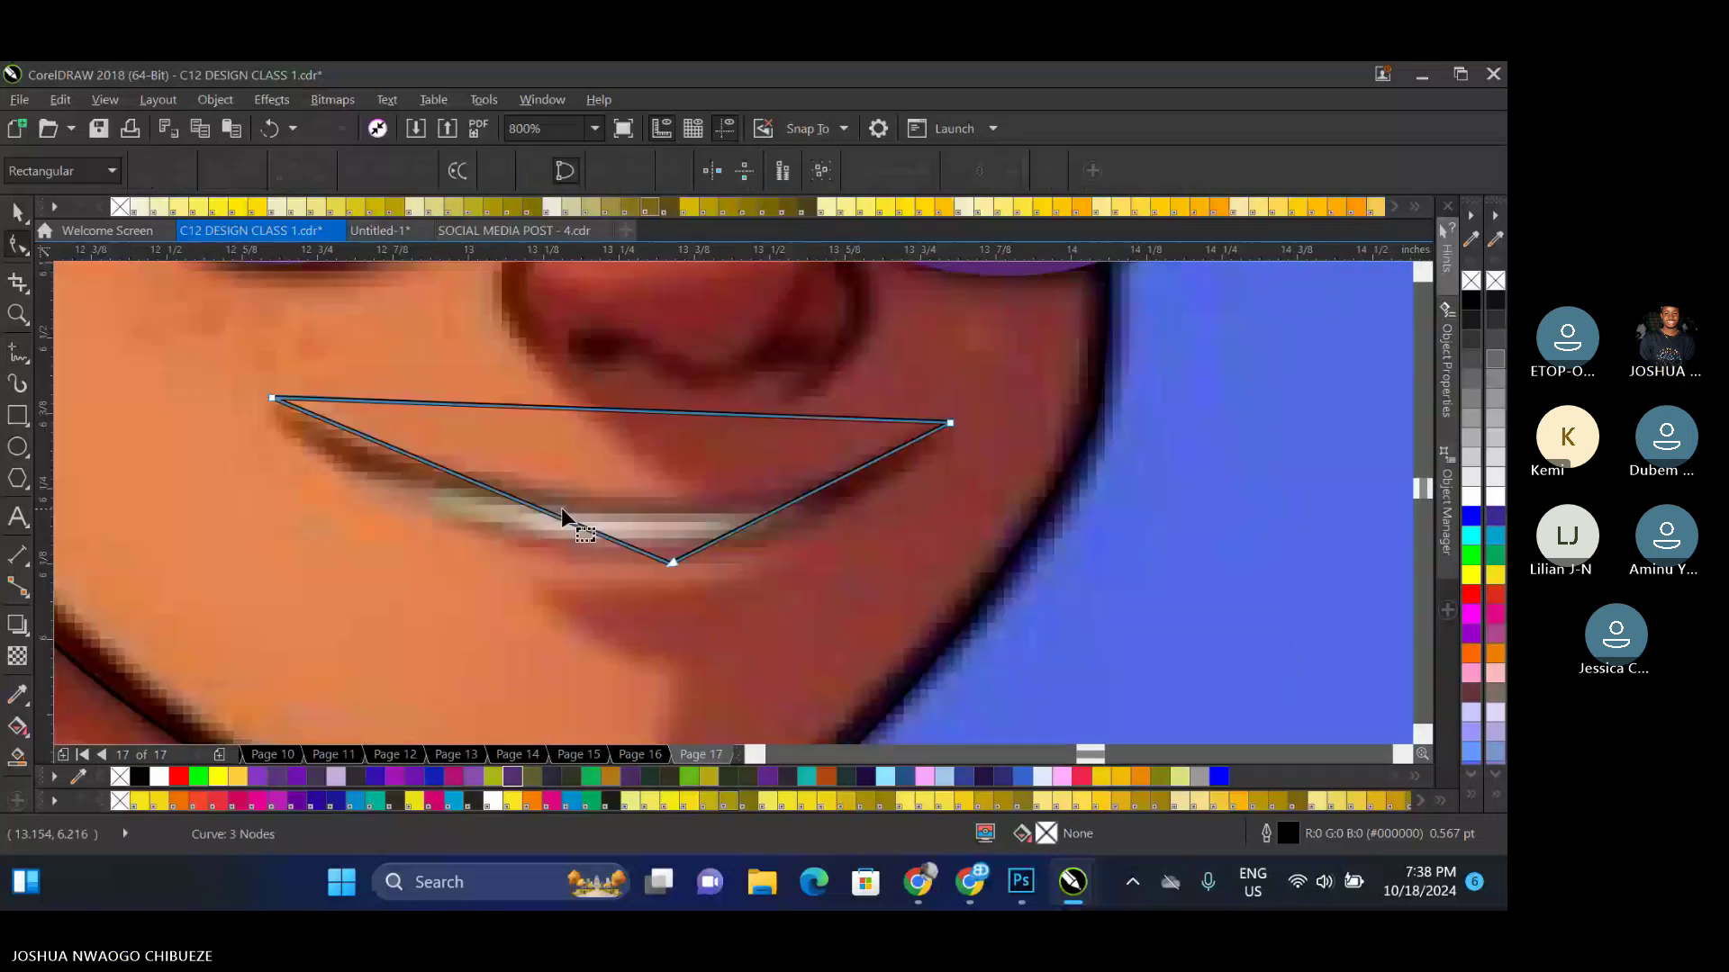
pyautogui.rightClick(573, 522)
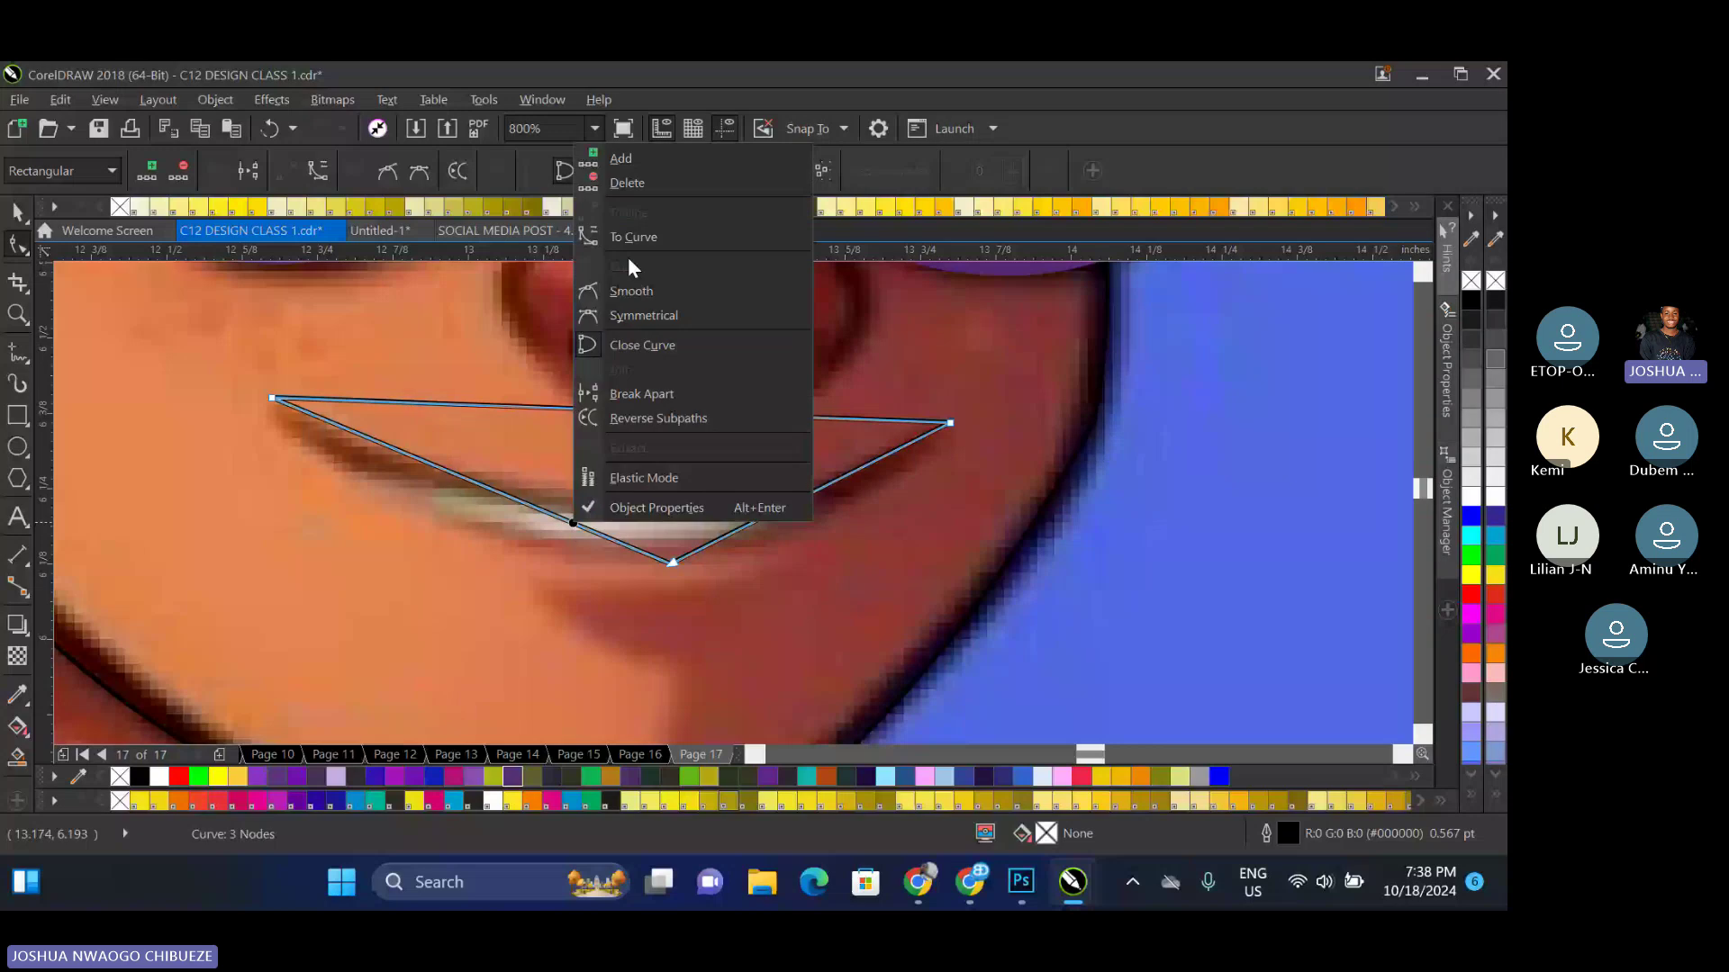
pyautogui.click(629, 255)
pyautogui.moveTo(501, 492); pyautogui.dragTo(504, 533)
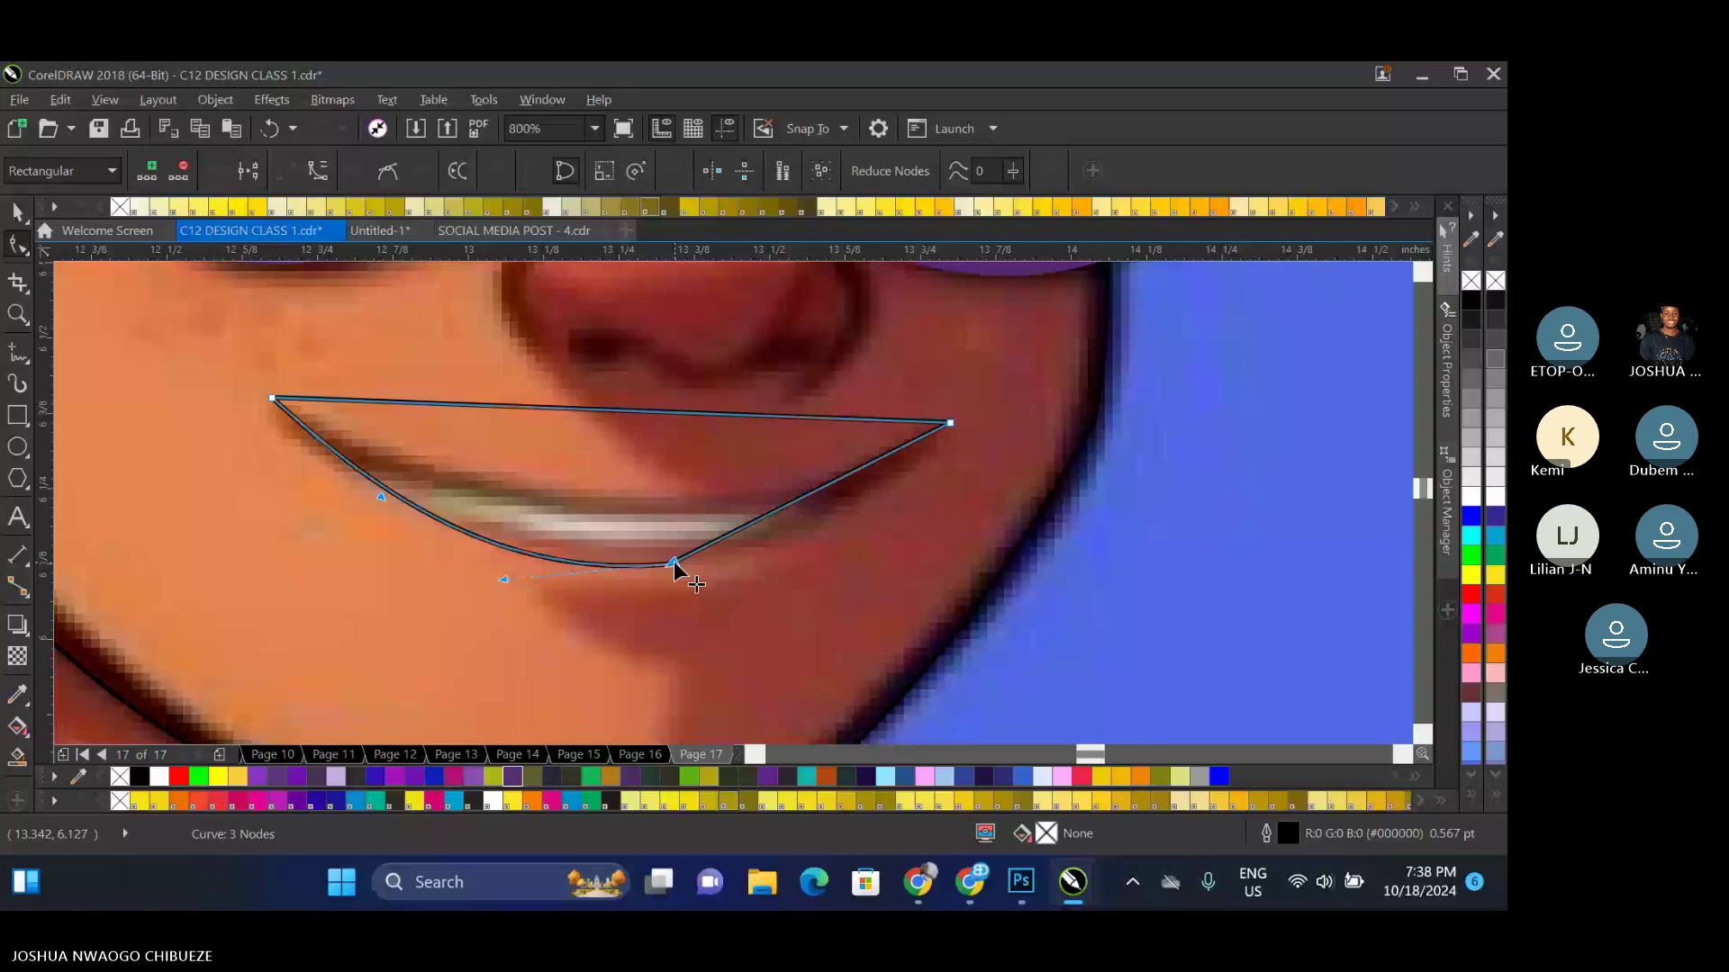
# Convert the mouth shape's straight top edge to a curve and bend it down along the upper edge of the teeth
pyautogui.rightClick(646, 412)
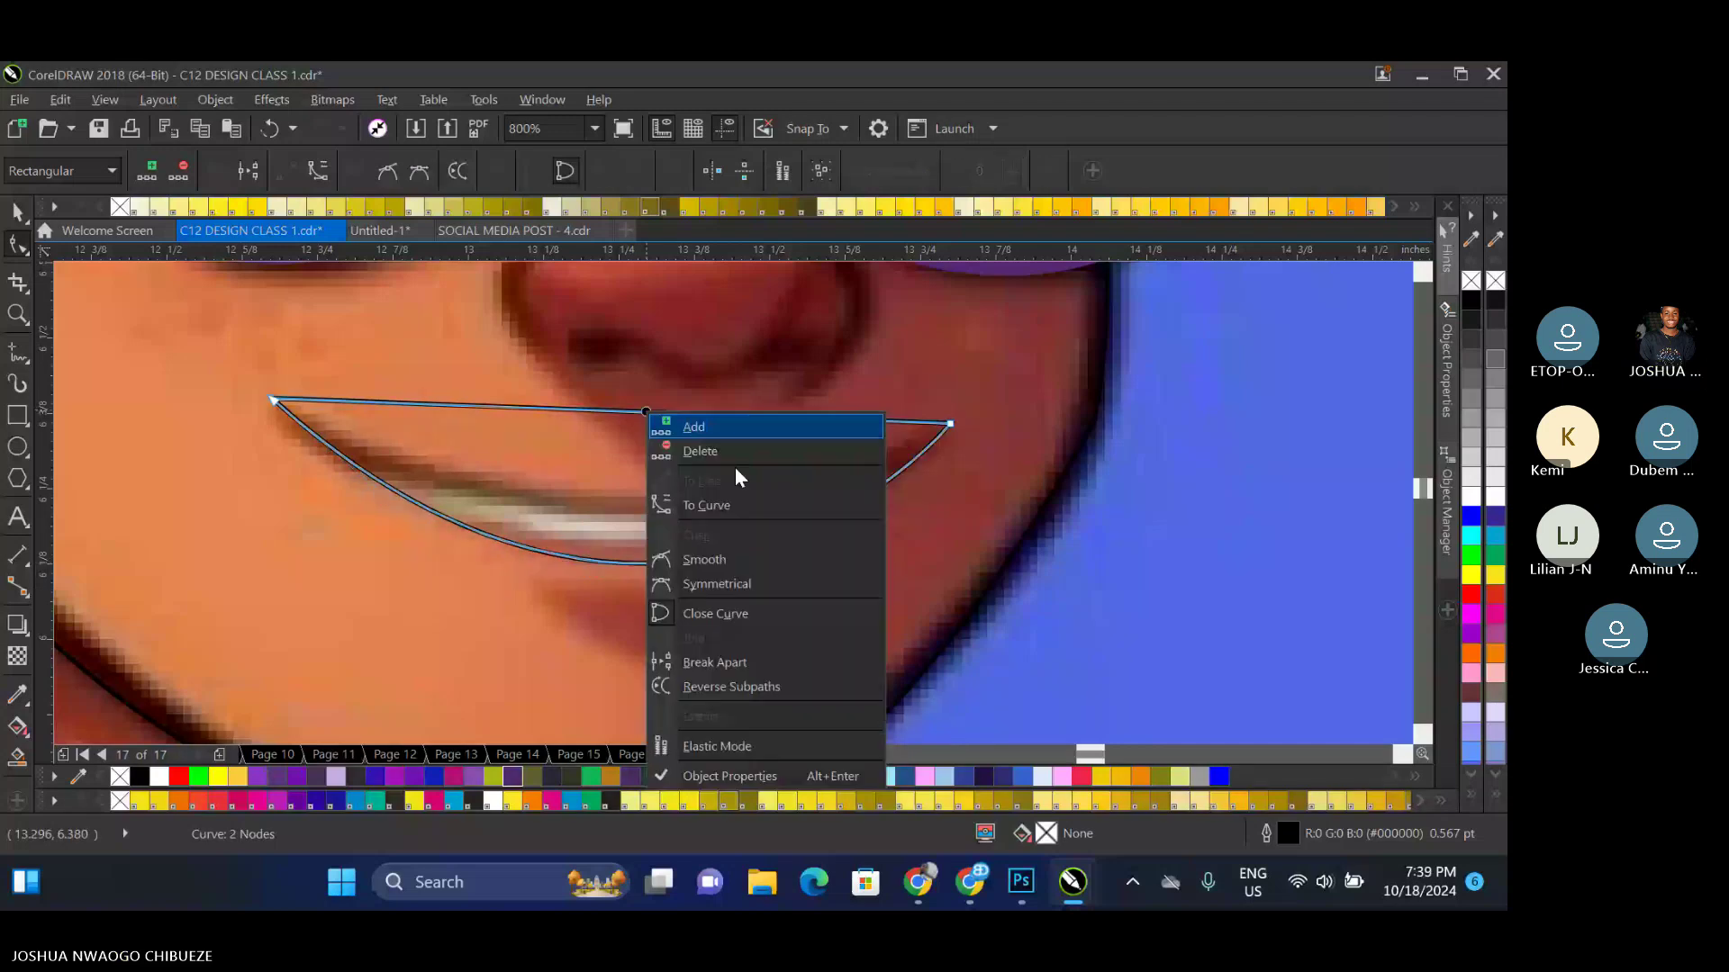
pyautogui.click(706, 505)
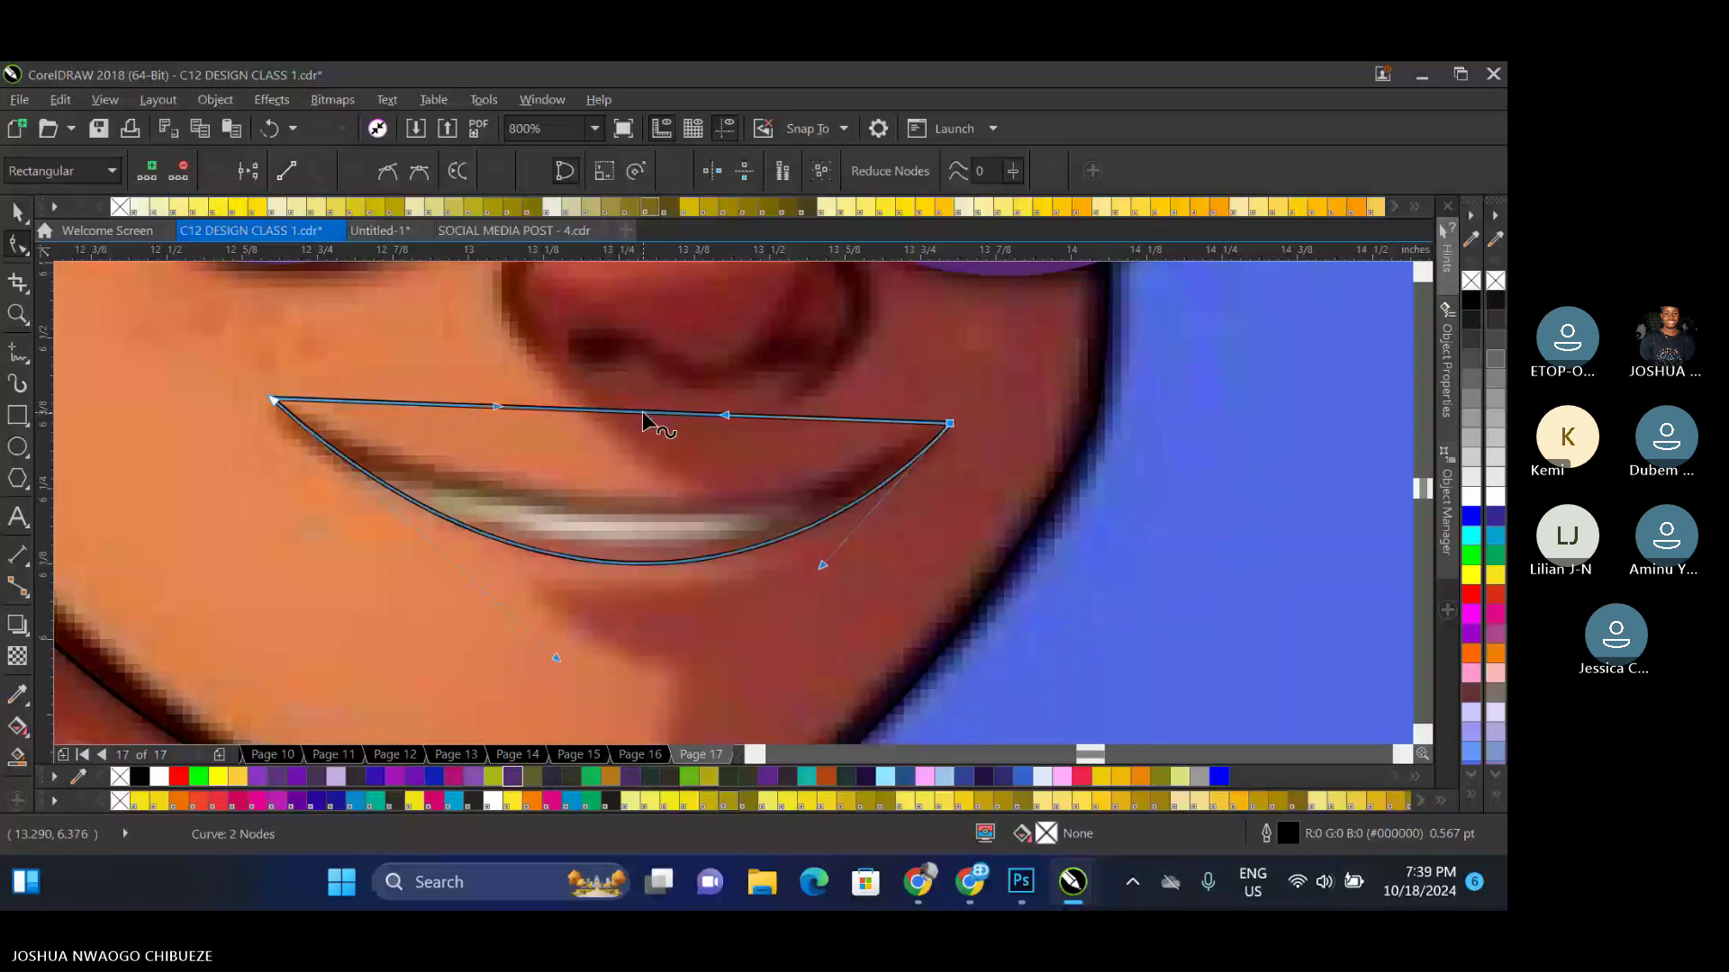
pyautogui.moveTo(643, 417); pyautogui.dragTo(637, 513)
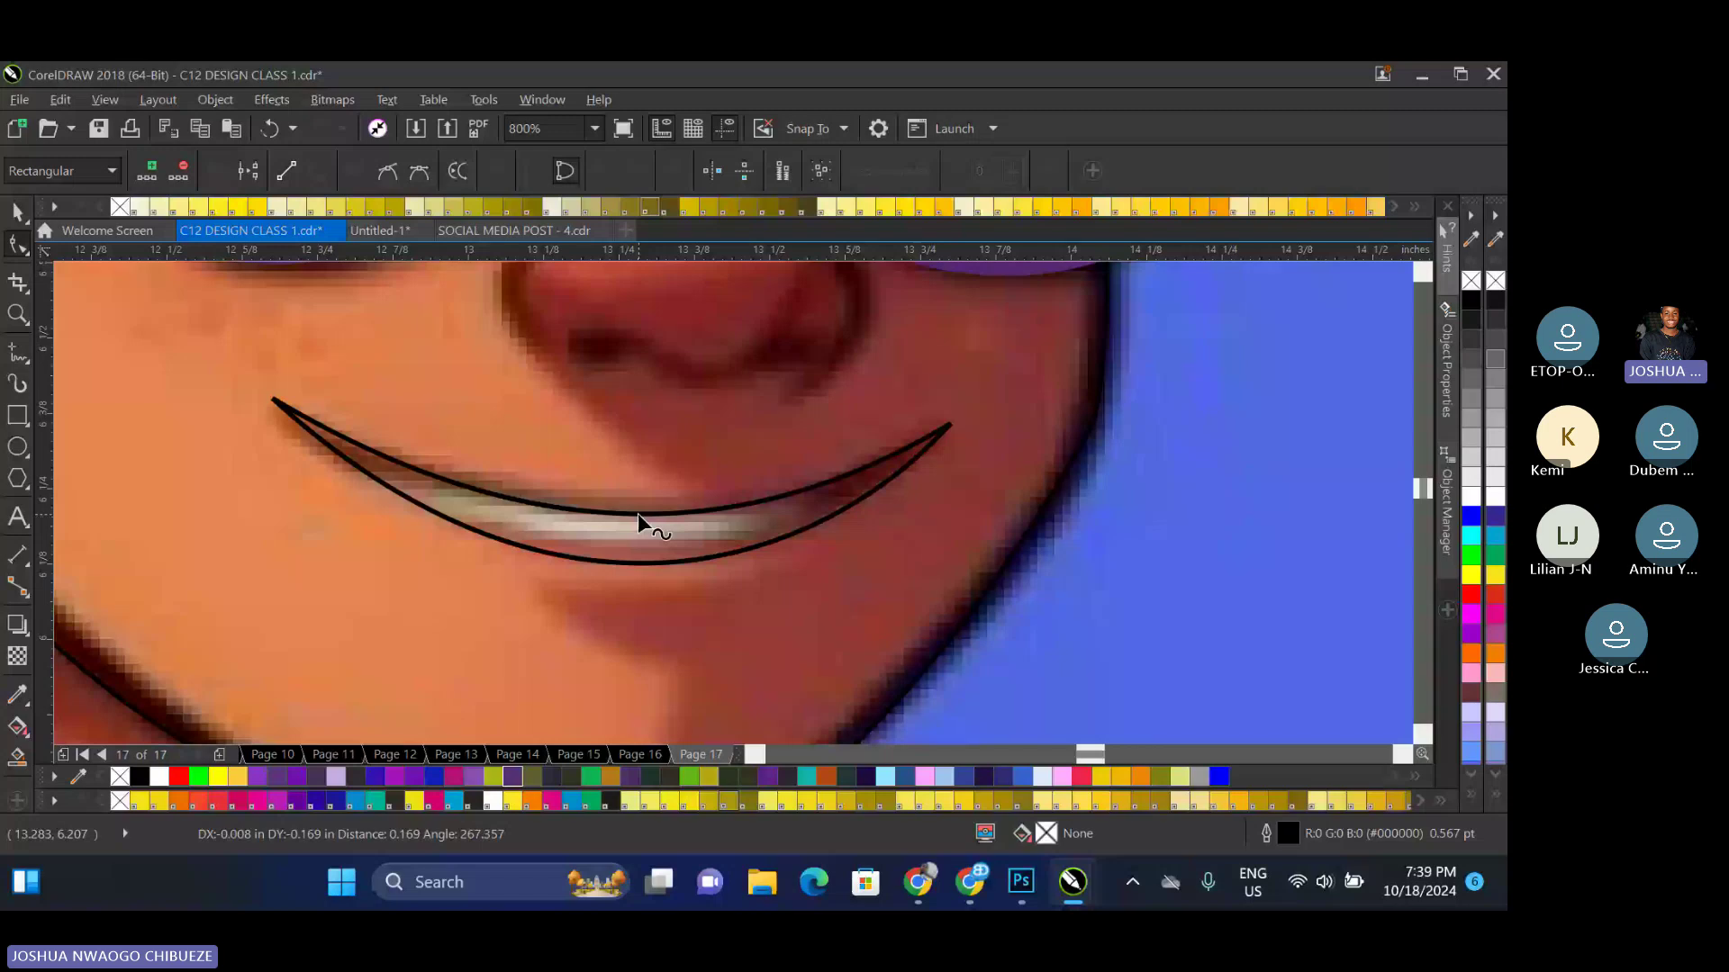
pyautogui.click(908, 429)
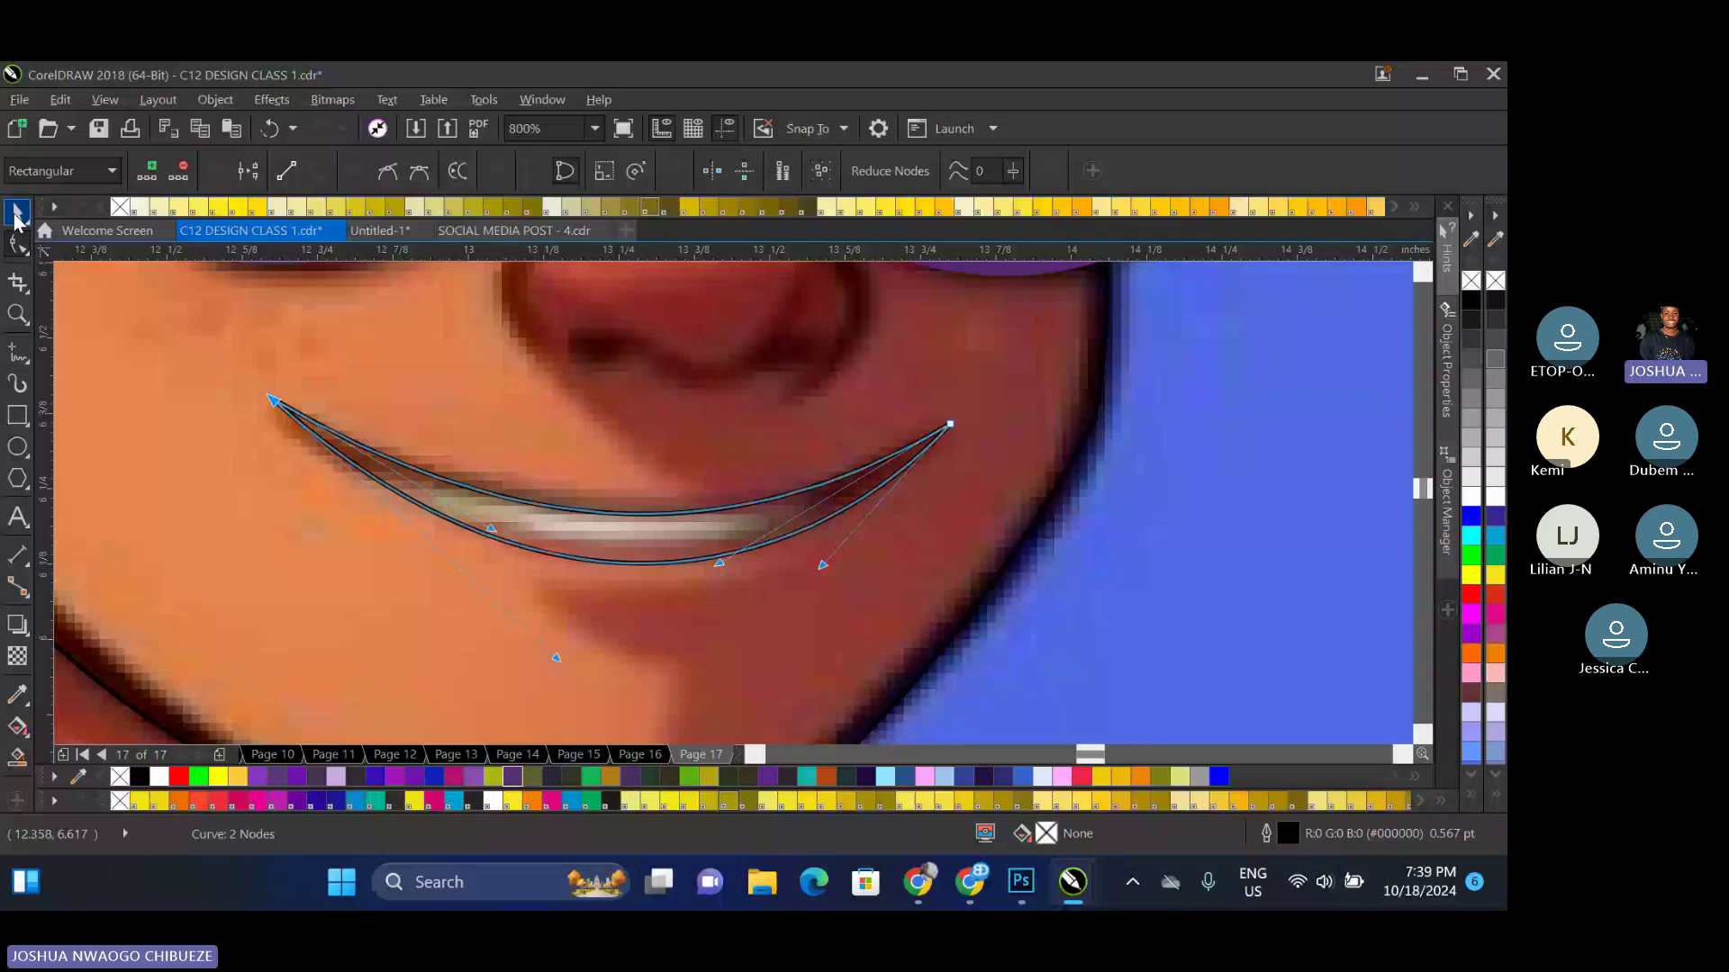
# Reshape the mouth outline's lower curve, raising it slightly to follow the lower edge of the teeth
pyautogui.click(15, 212)
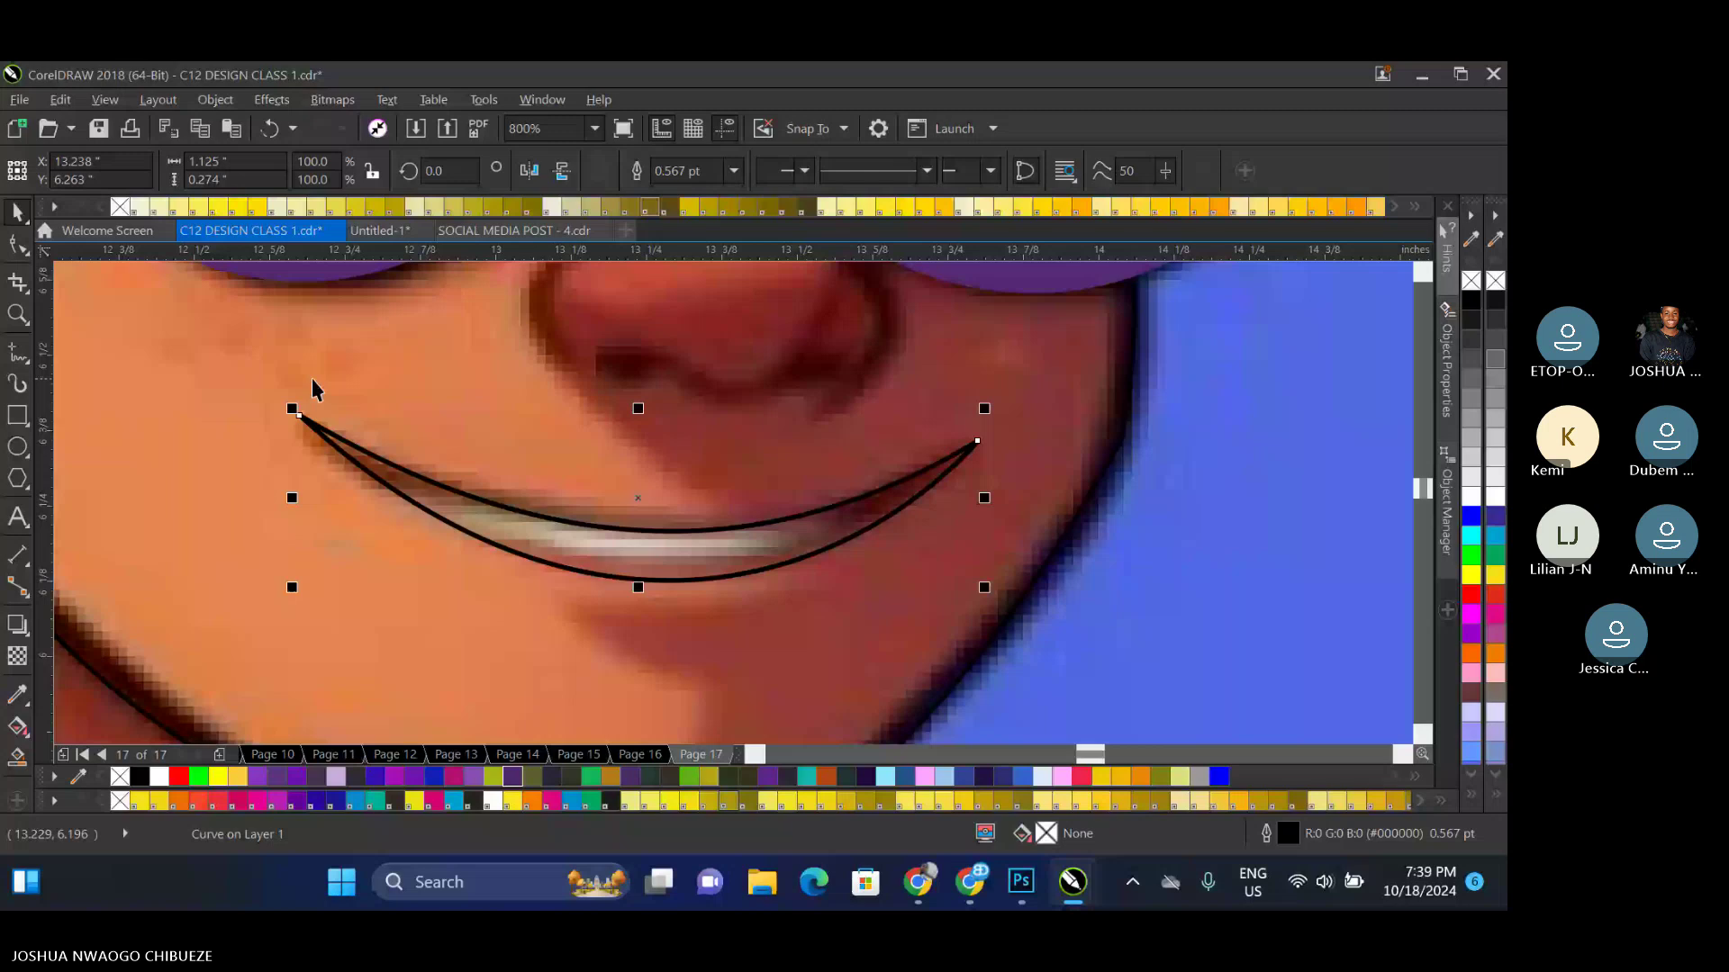
pyautogui.doubleClick(330, 446)
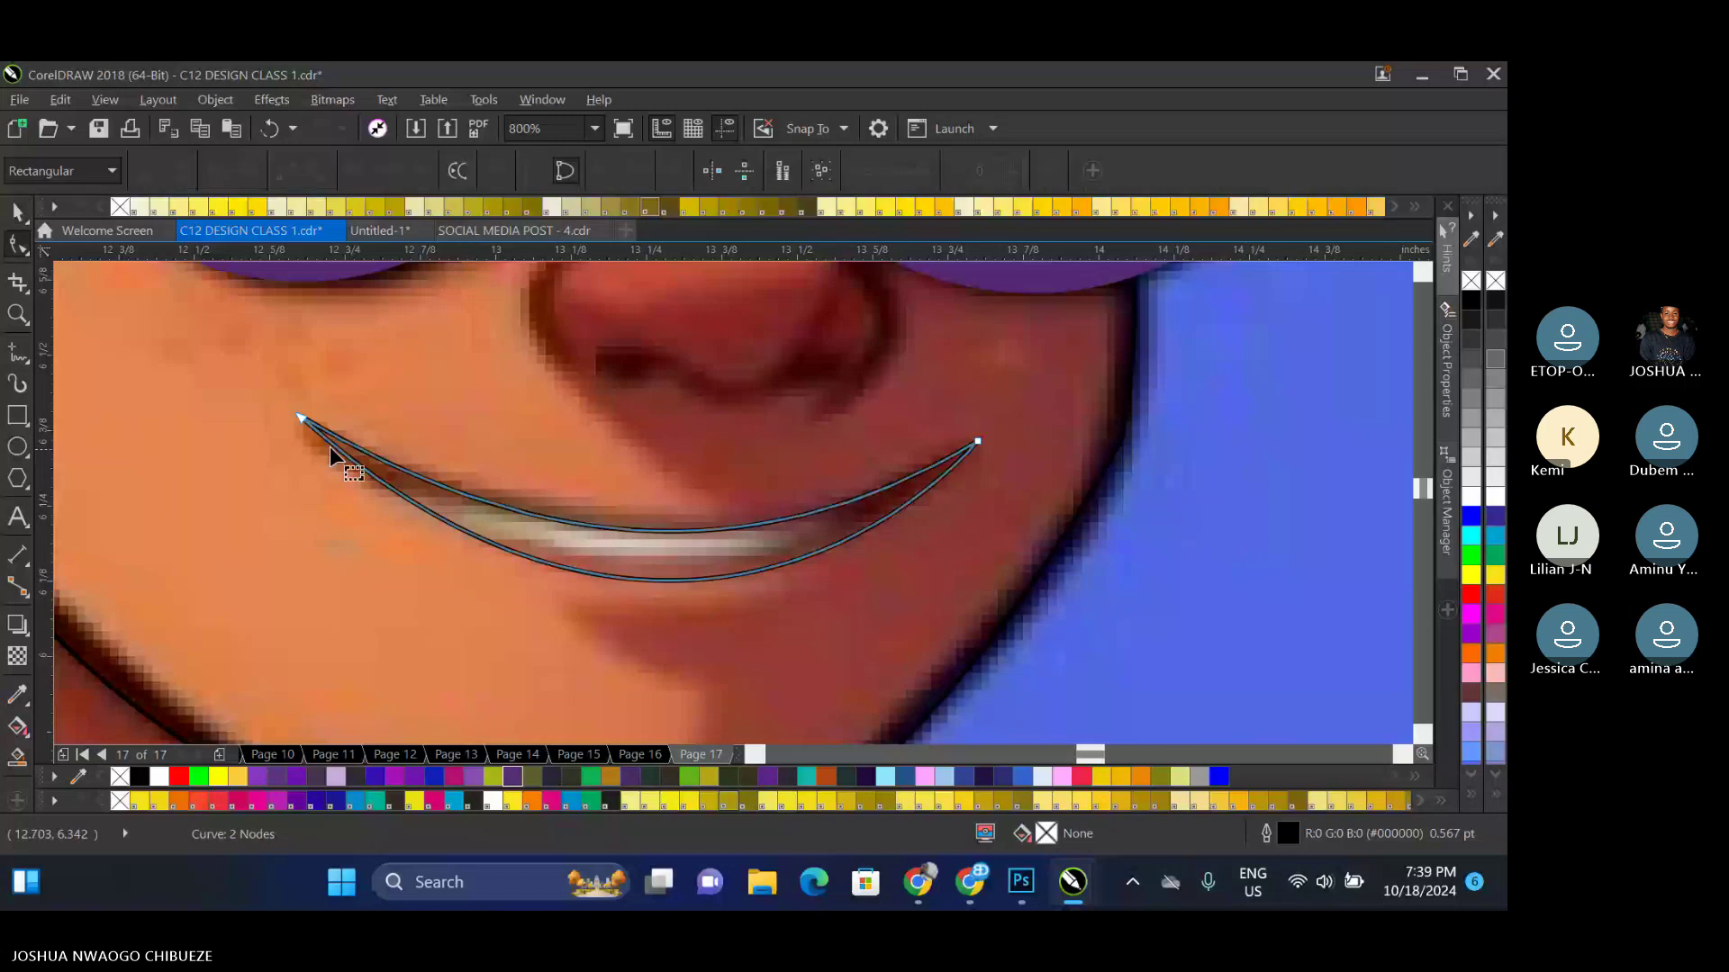
pyautogui.click(751, 581)
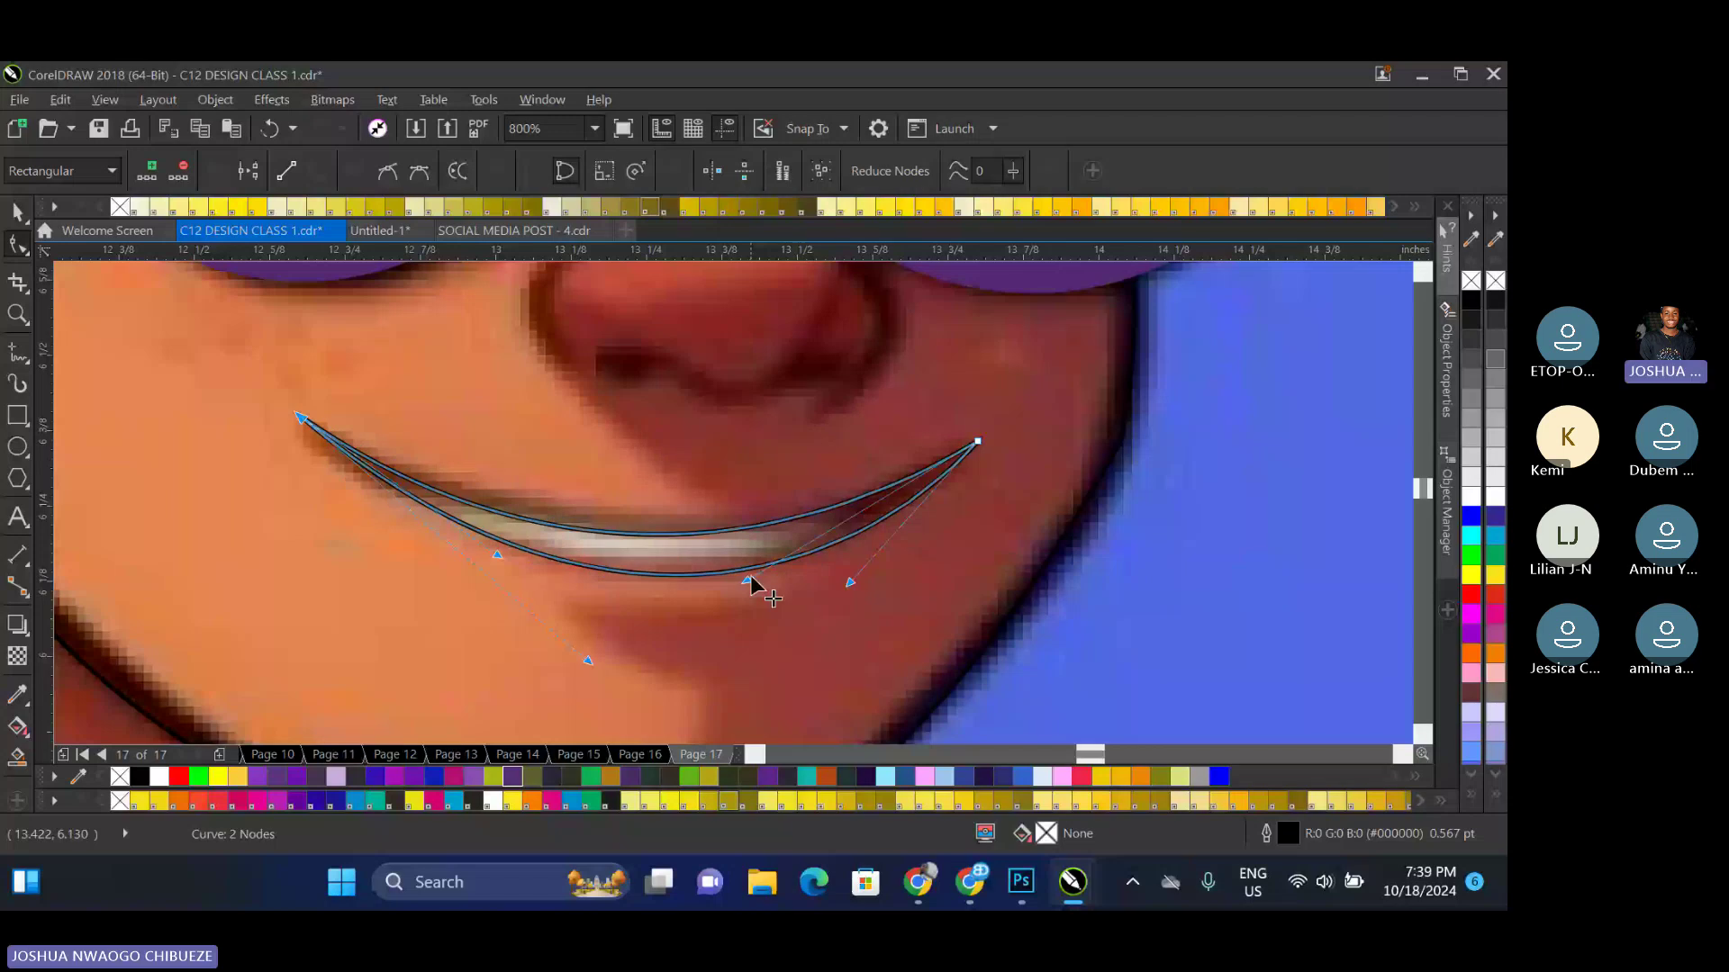
pyautogui.scroll(1, 750, 585)
pyautogui.click(135, 486)
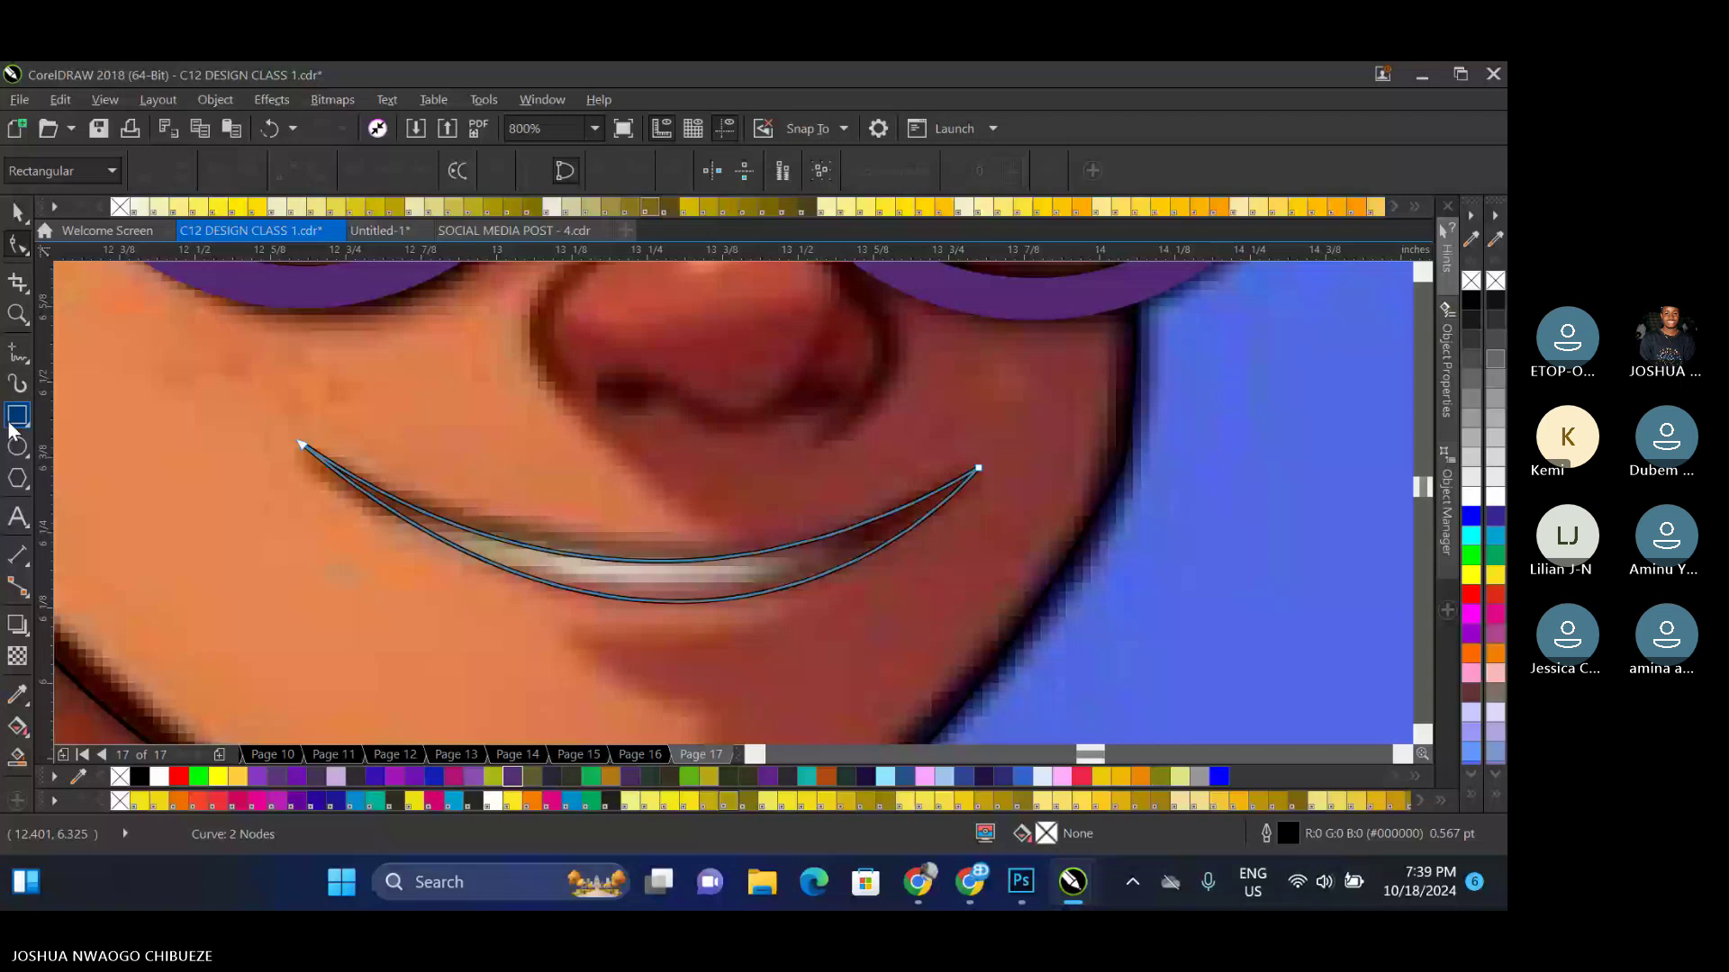
pyautogui.press('space')
pyautogui.moveTo(425, 512)
pyautogui.mouseDown()
pyautogui.moveTo(894, 621)
pyautogui.moveTo(878, 619)
pyautogui.mouseUp()
pyautogui.press('space')
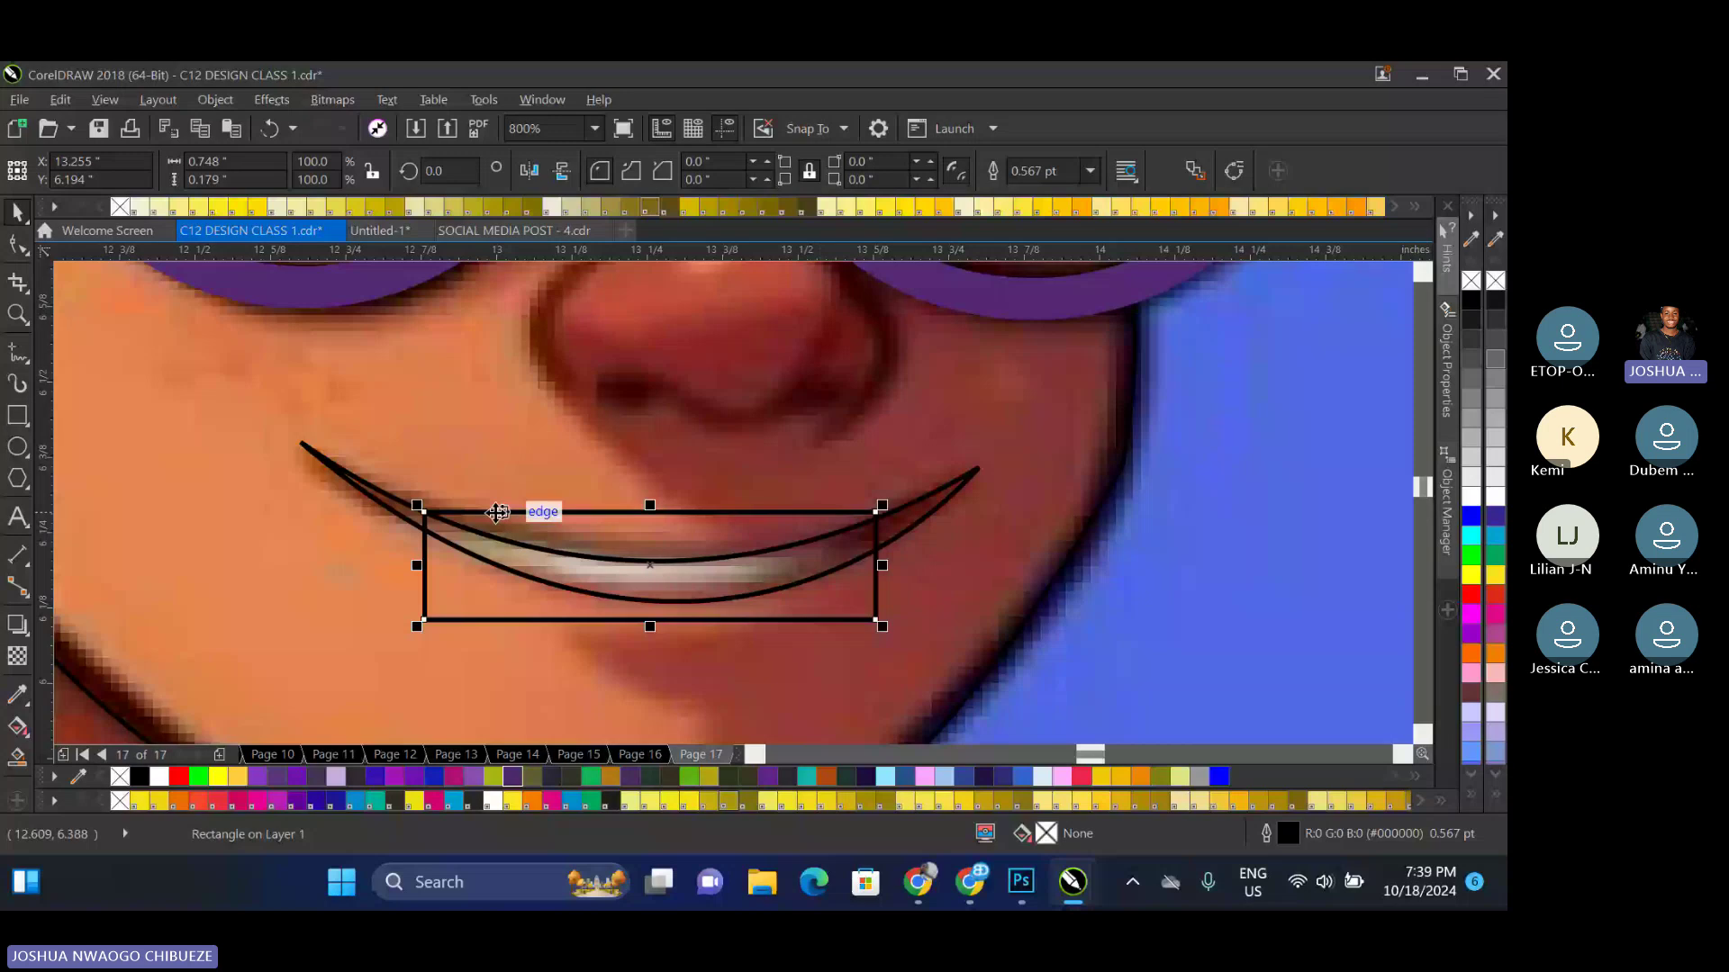
pyautogui.click(378, 492)
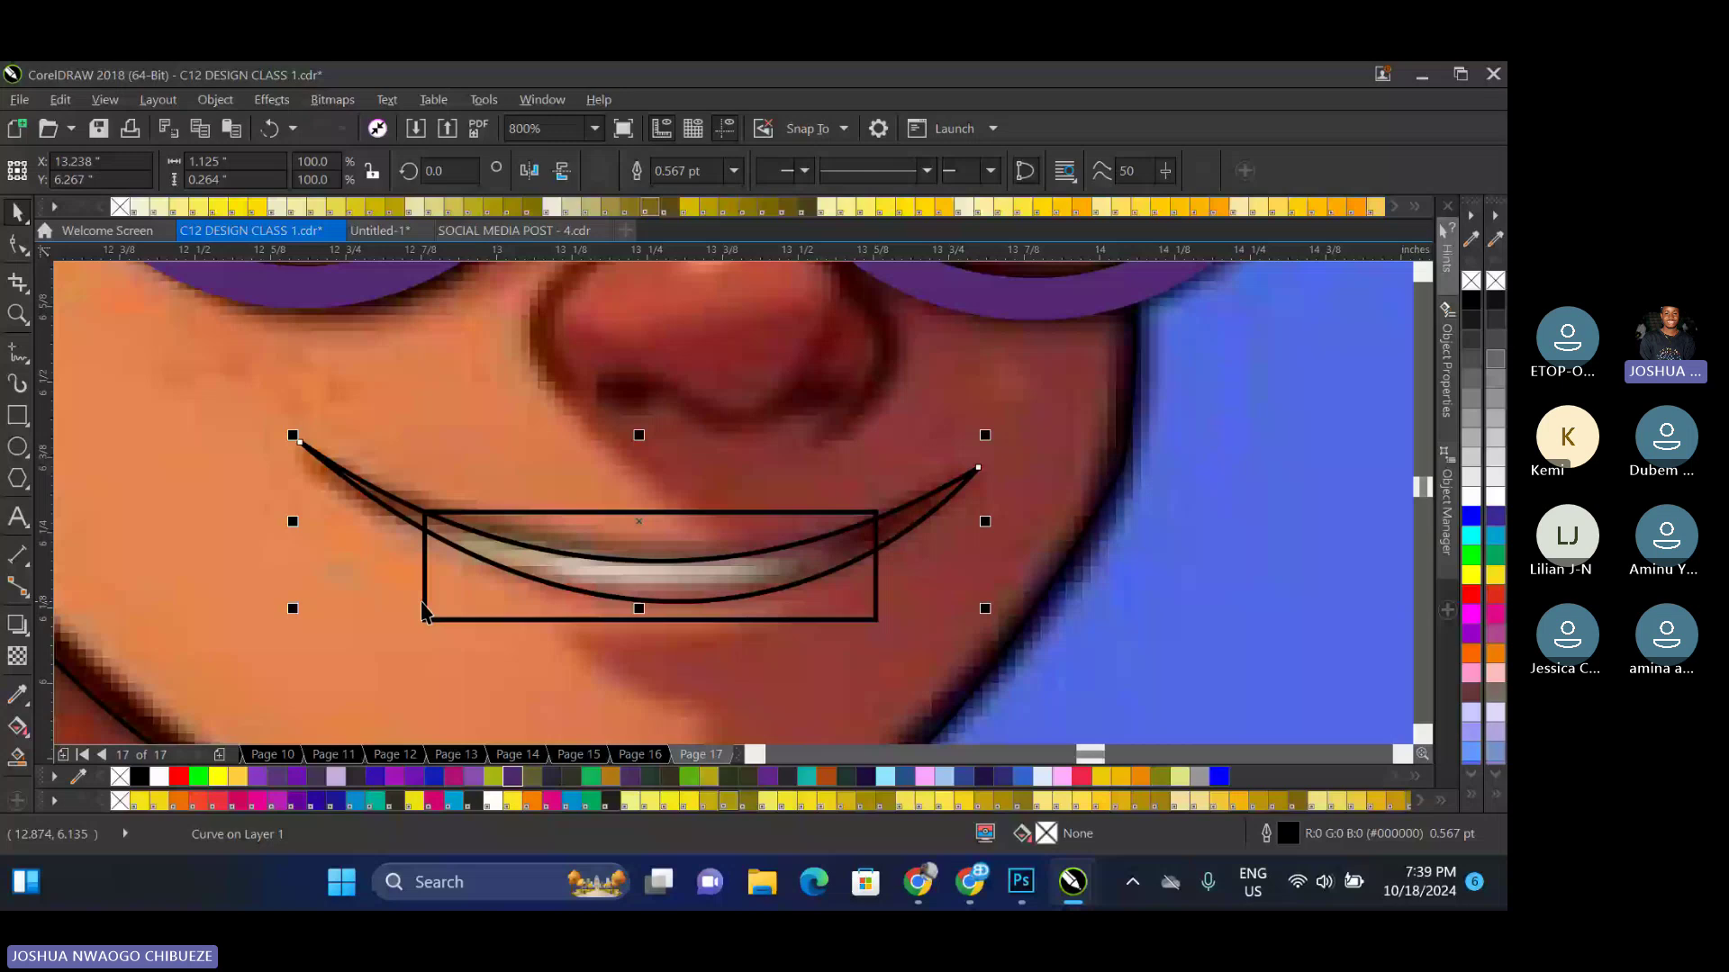
pyautogui.click(425, 611)
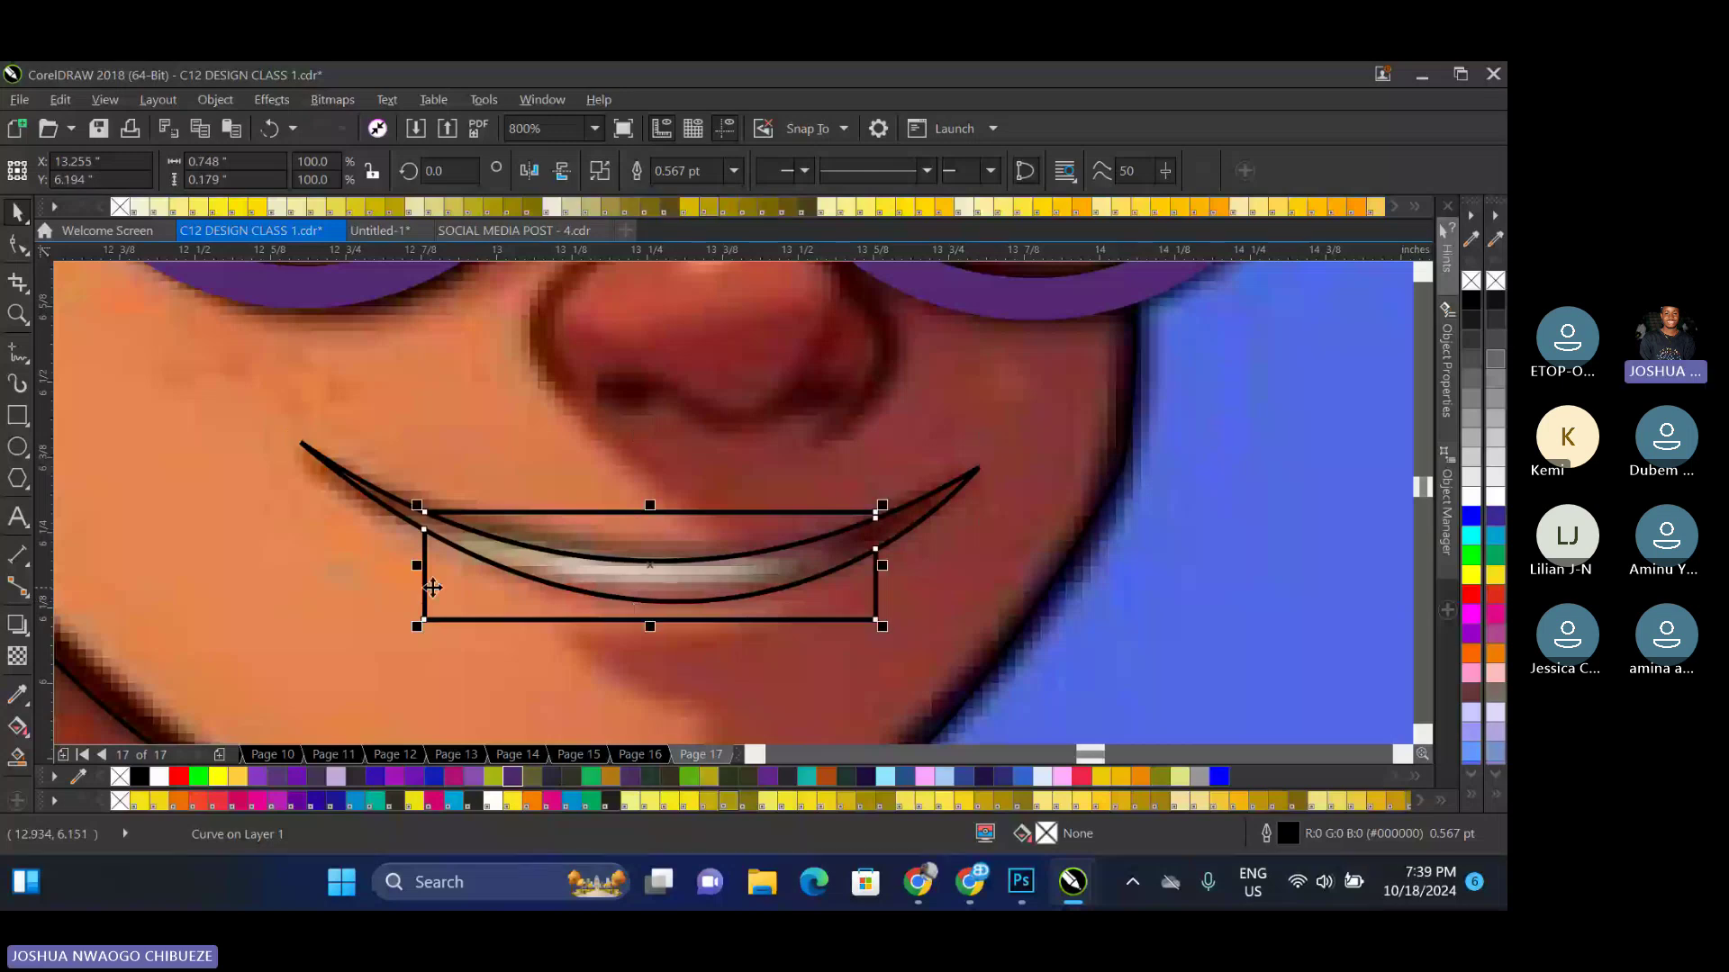
pyautogui.moveTo(432, 587); pyautogui.dragTo(480, 551)
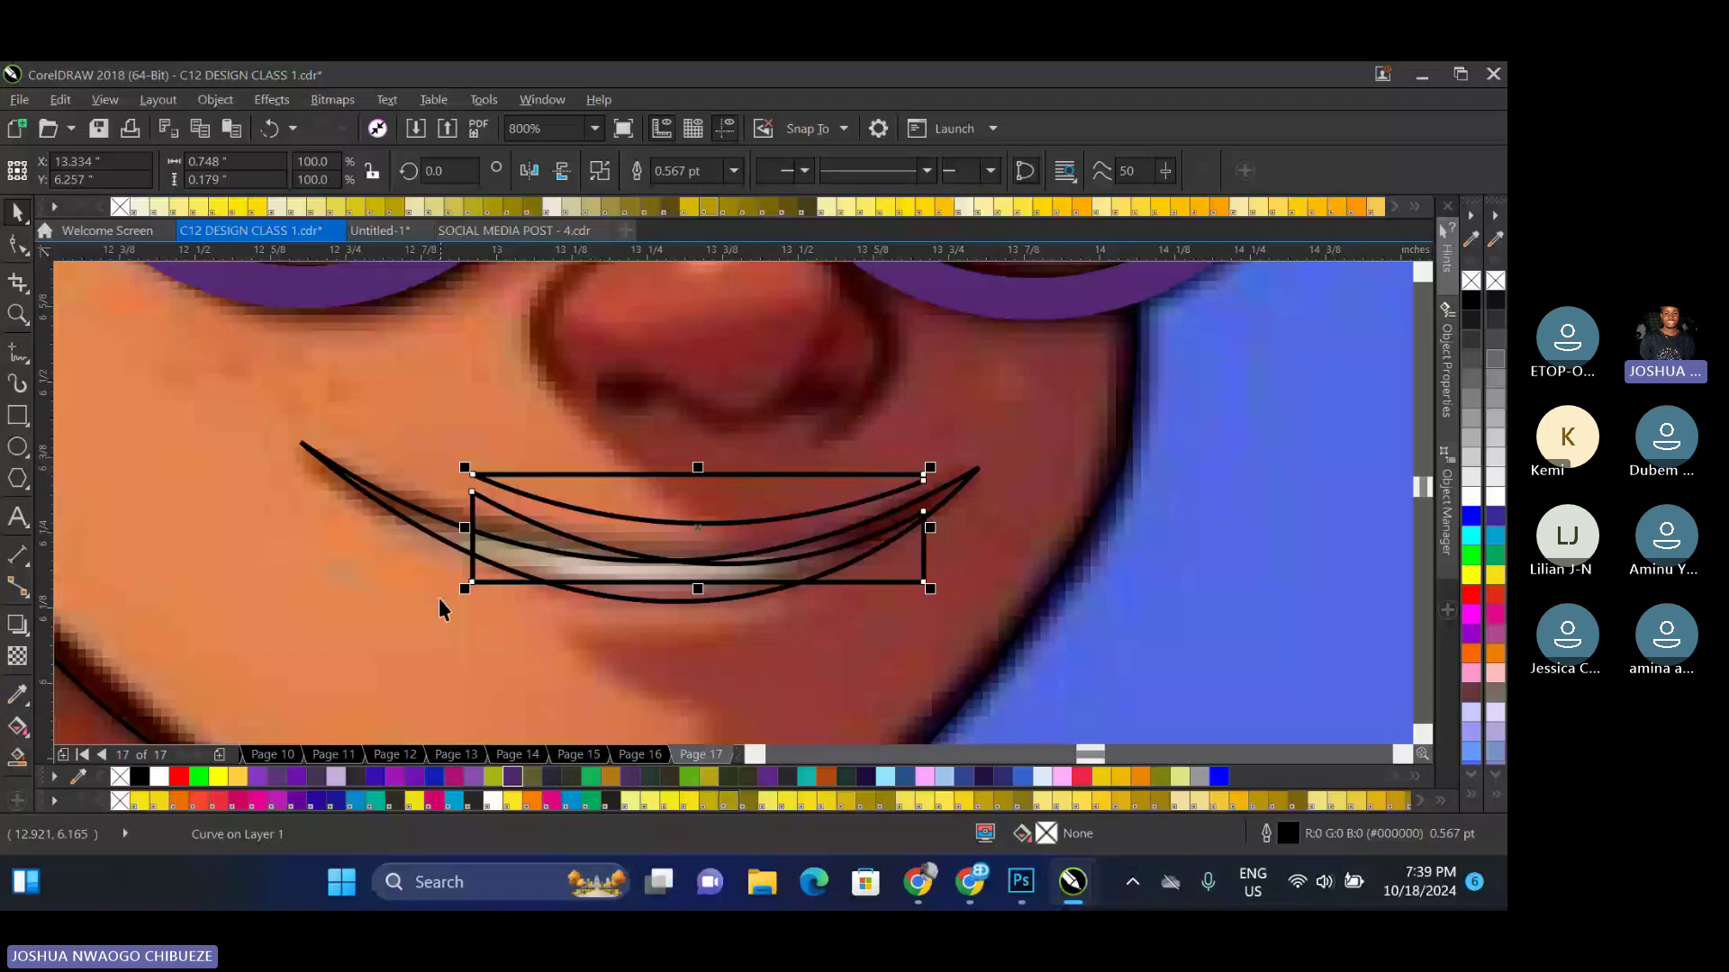
pyautogui.hotkey('ctrl', 'z')
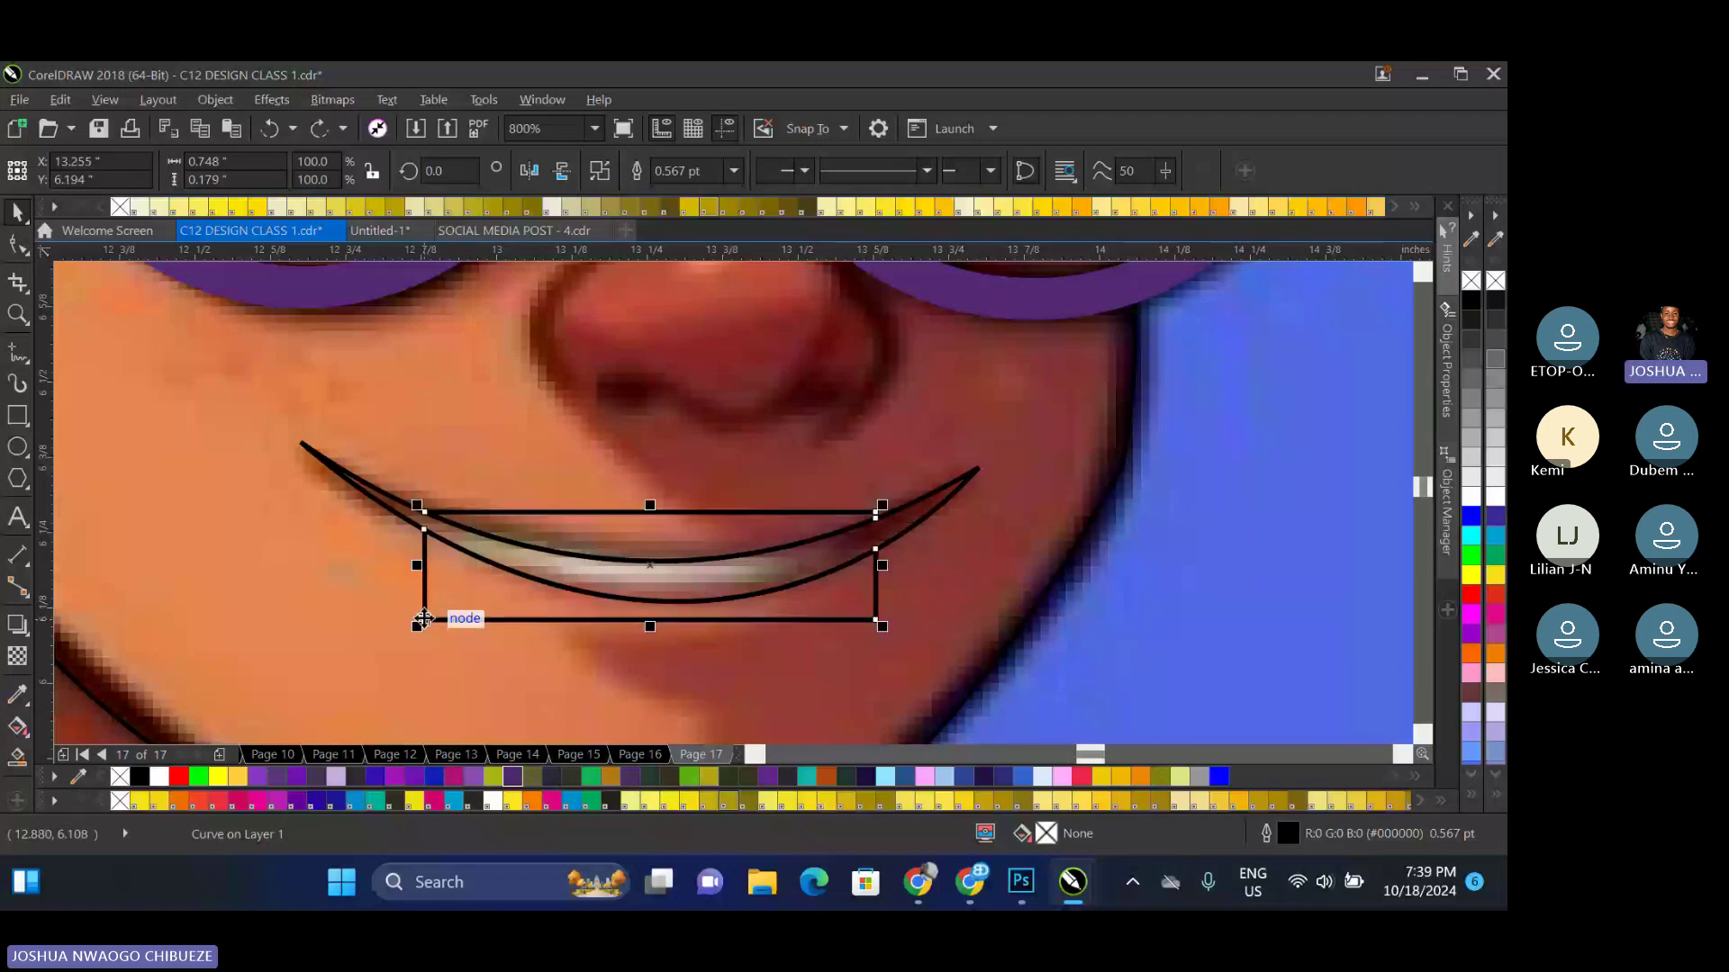
pyautogui.press('Delete')
# Draw a rectangle about 0.74 by 0.16 inches over the teeth, convert it to curves and PowerClip it inside the mouth shape
pyautogui.moveTo(424, 511)
pyautogui.mouseDown()
pyautogui.moveTo(780, 638)
pyautogui.moveTo(867, 610)
pyautogui.mouseUp()
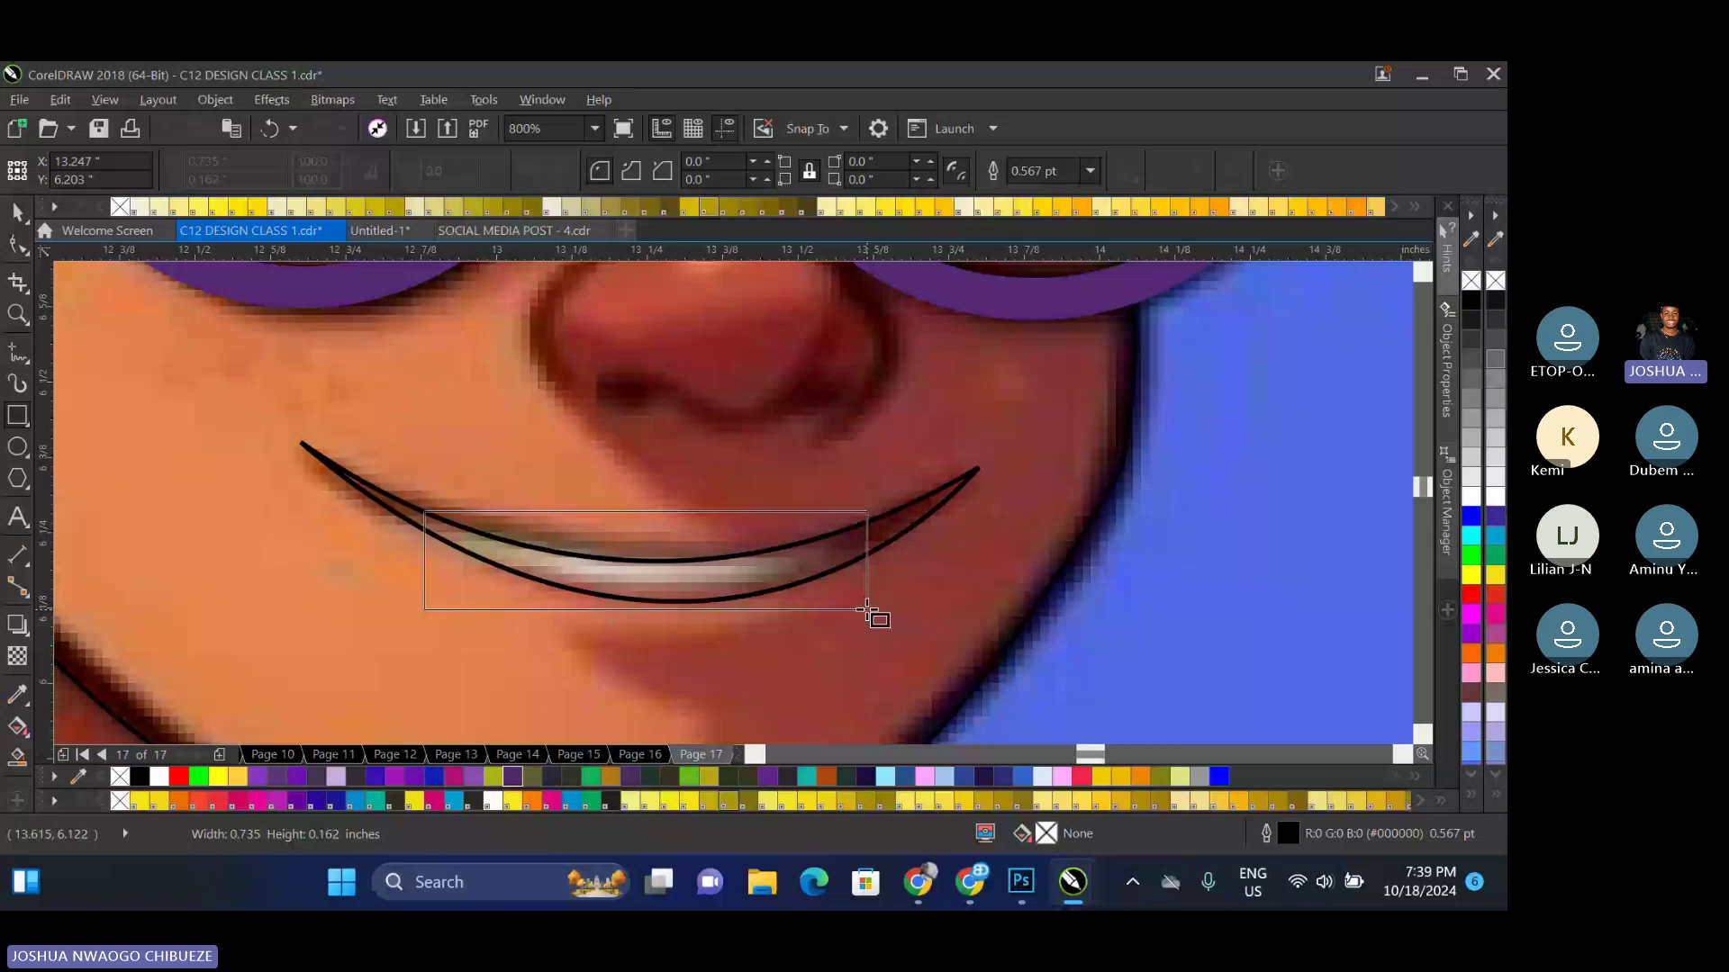
pyautogui.moveTo(867, 609); pyautogui.dragTo(867, 610)
pyautogui.press('space')
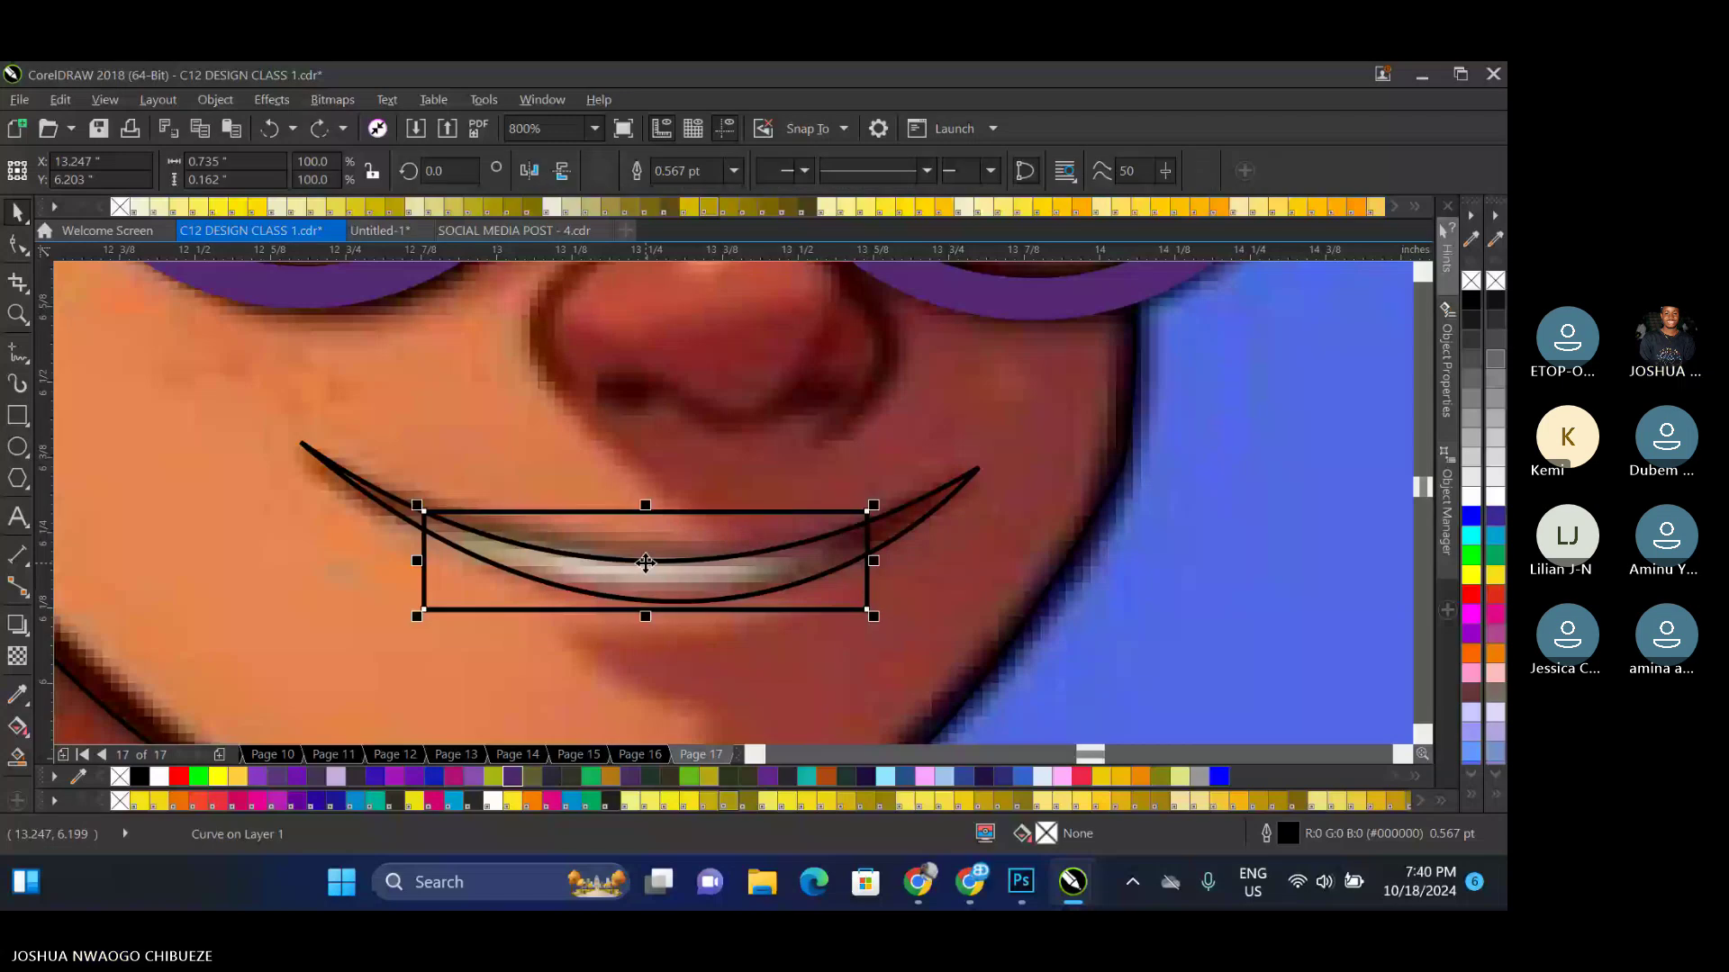
pyautogui.moveTo(645, 563); pyautogui.dragTo(1098, 659)
pyautogui.moveTo(1088, 650); pyautogui.dragTo(622, 570)
pyautogui.rightClick(657, 558)
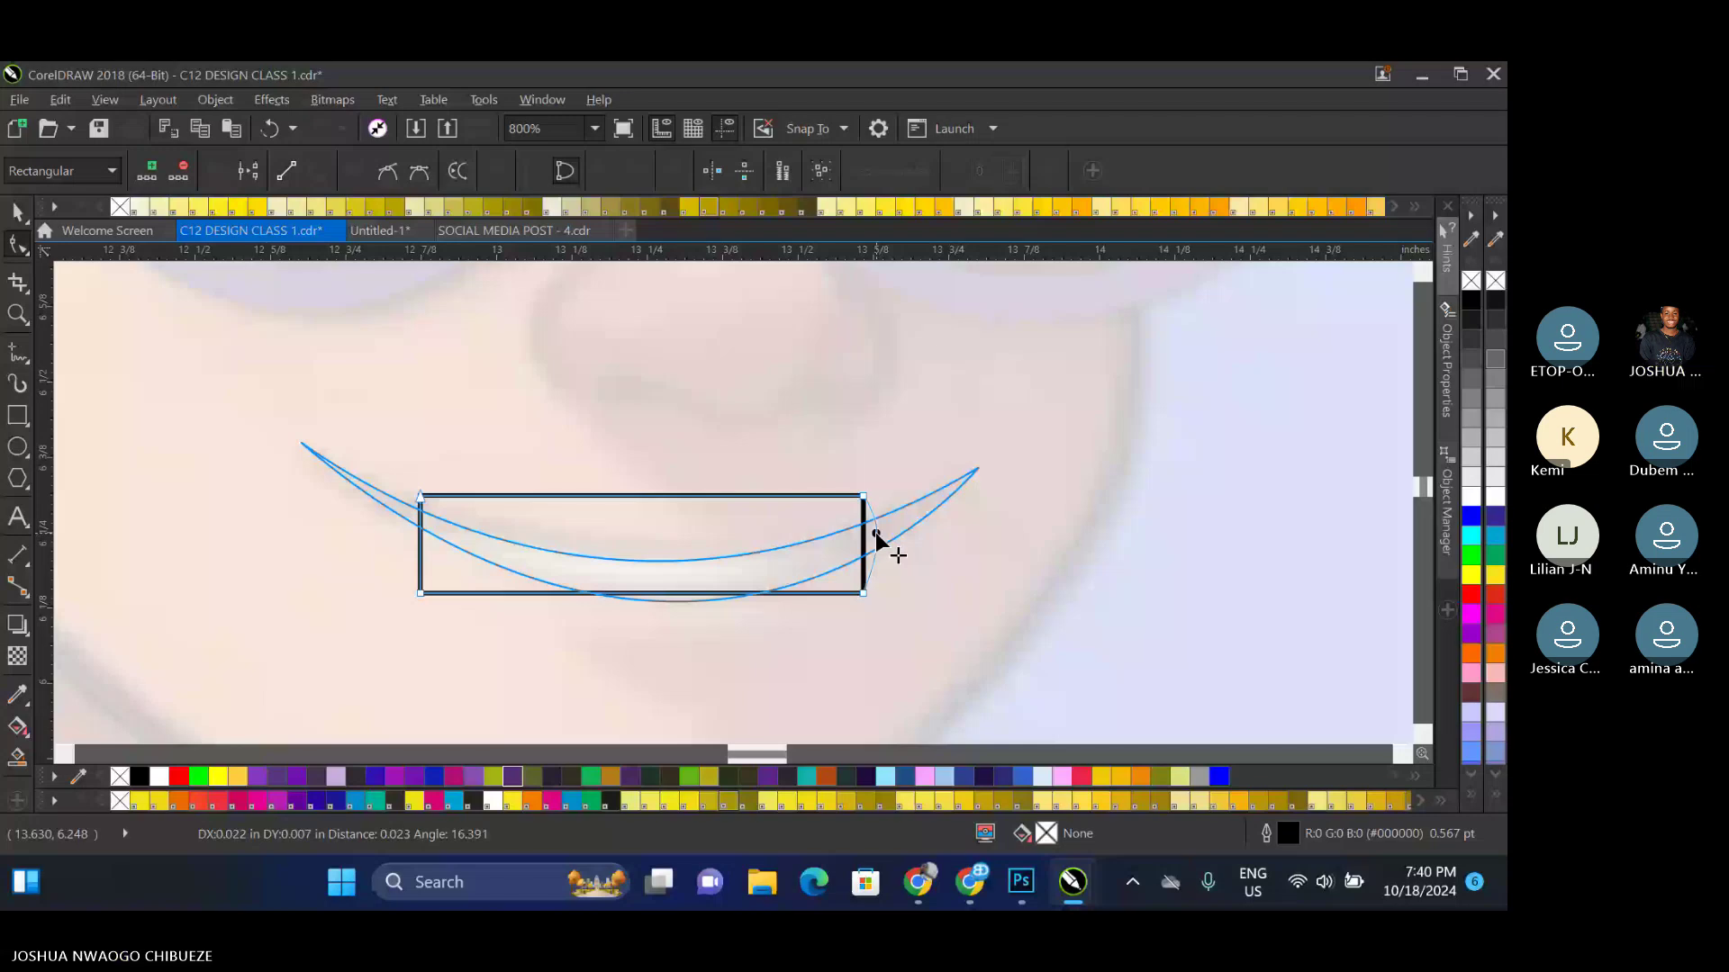
# Bow the short sides of the clipped teeth rectangle outward and fill it white with no outline
pyautogui.click(876, 533)
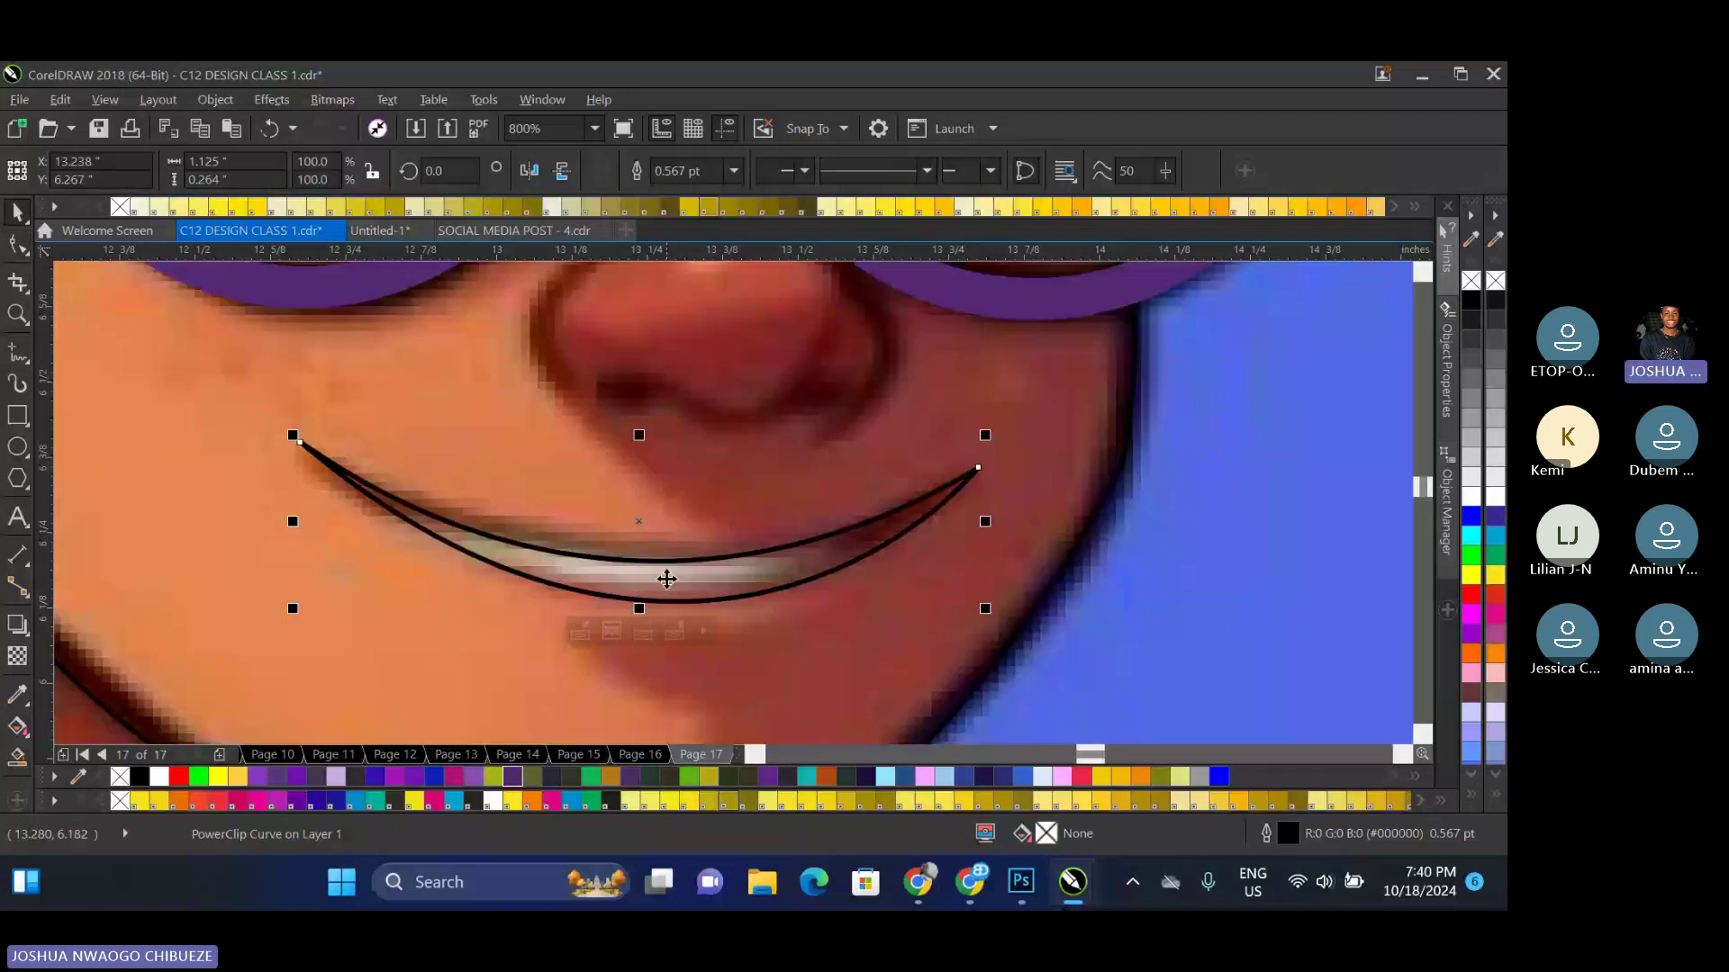
pyautogui.doubleClick(669, 588)
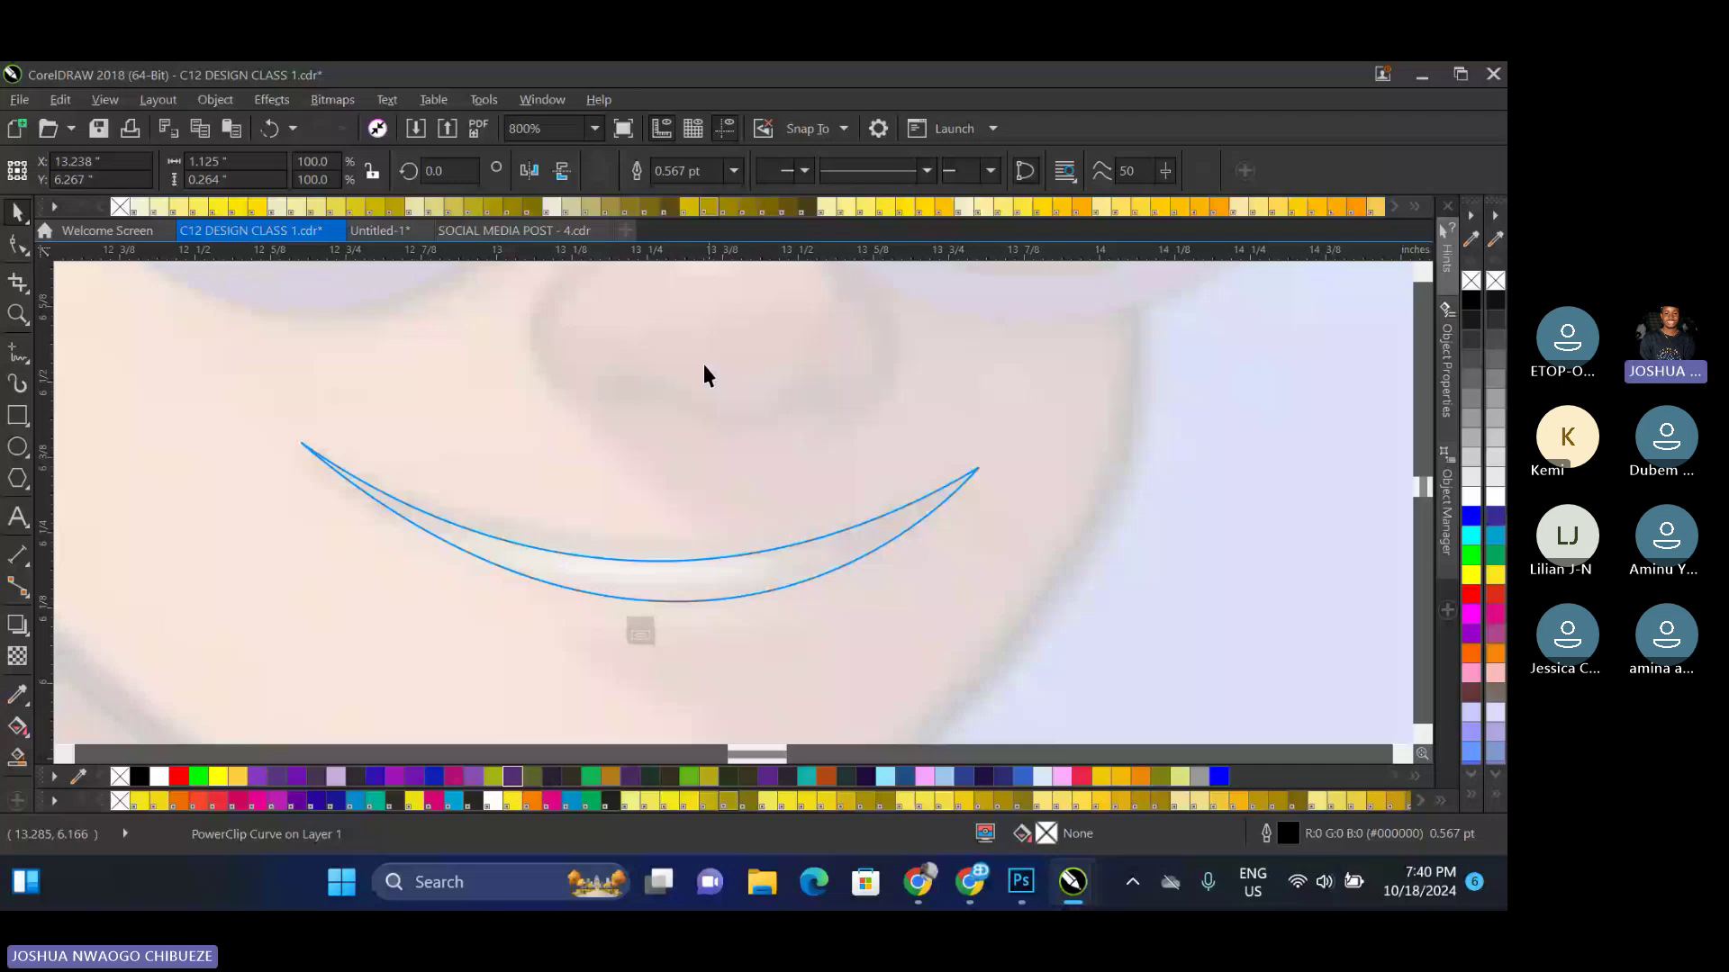
pyautogui.keyDown('ctrl'); pyautogui.click(423, 484); pyautogui.keyUp('ctrl')
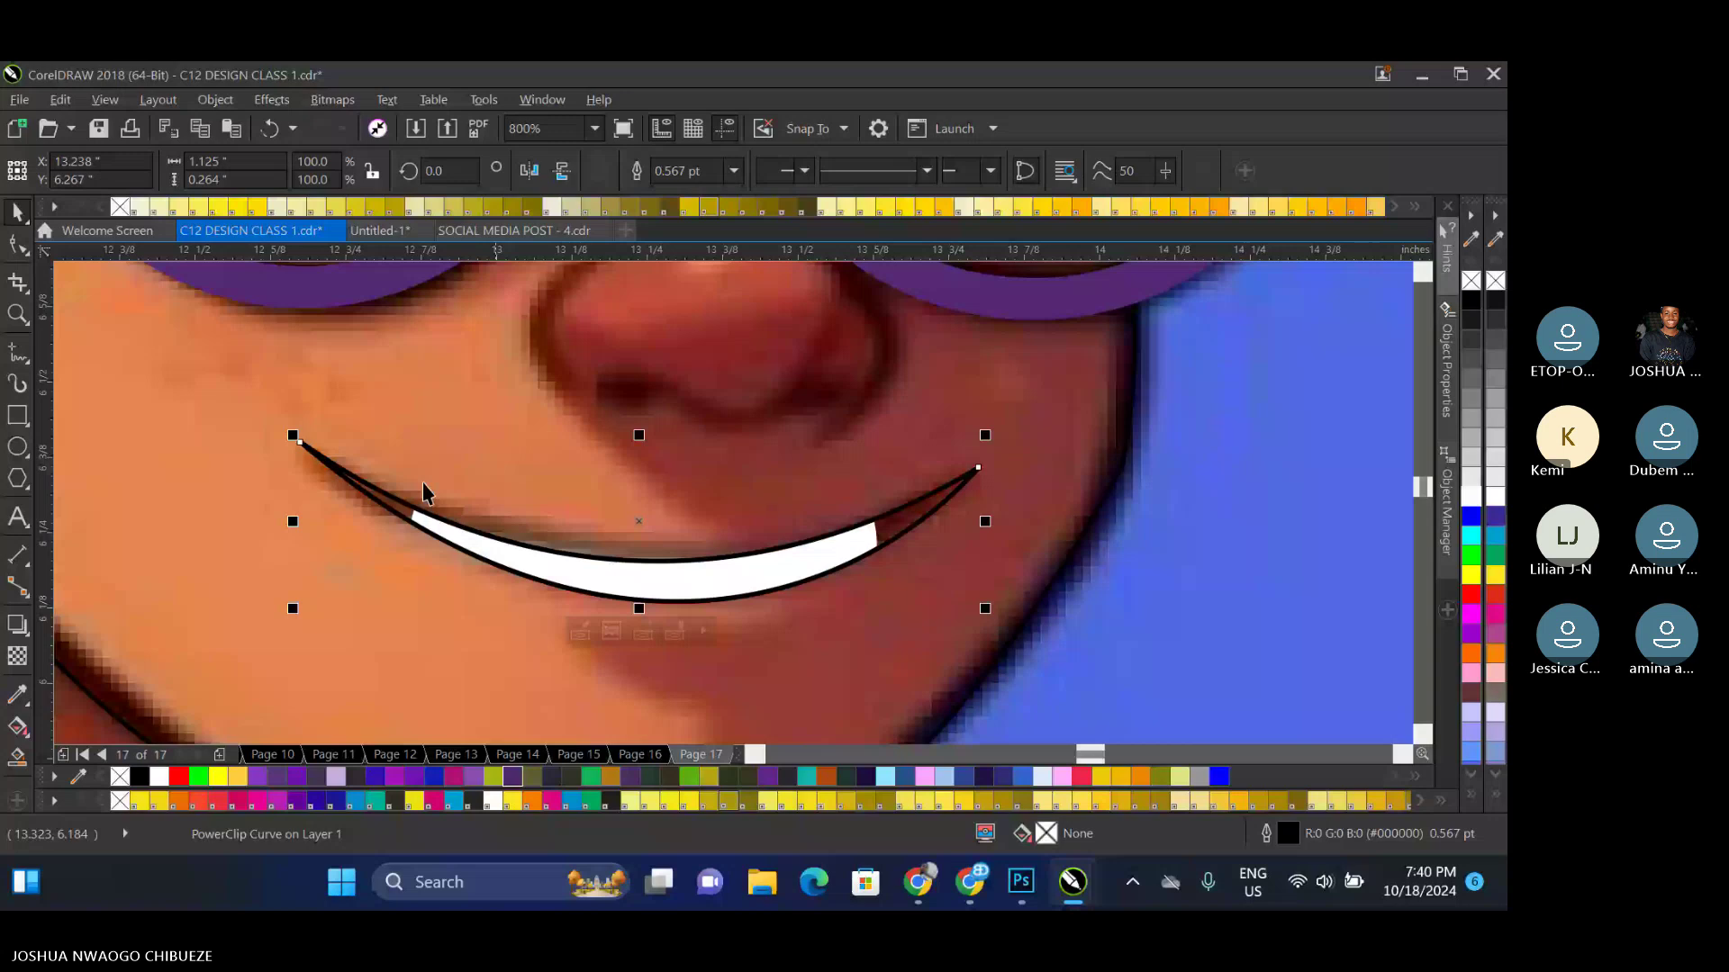
# Edit the PowerClip contents and pull the white teeth shape's upper corner nodes outward toward the corners of the mouth
pyautogui.scroll(-3, 757, 540)
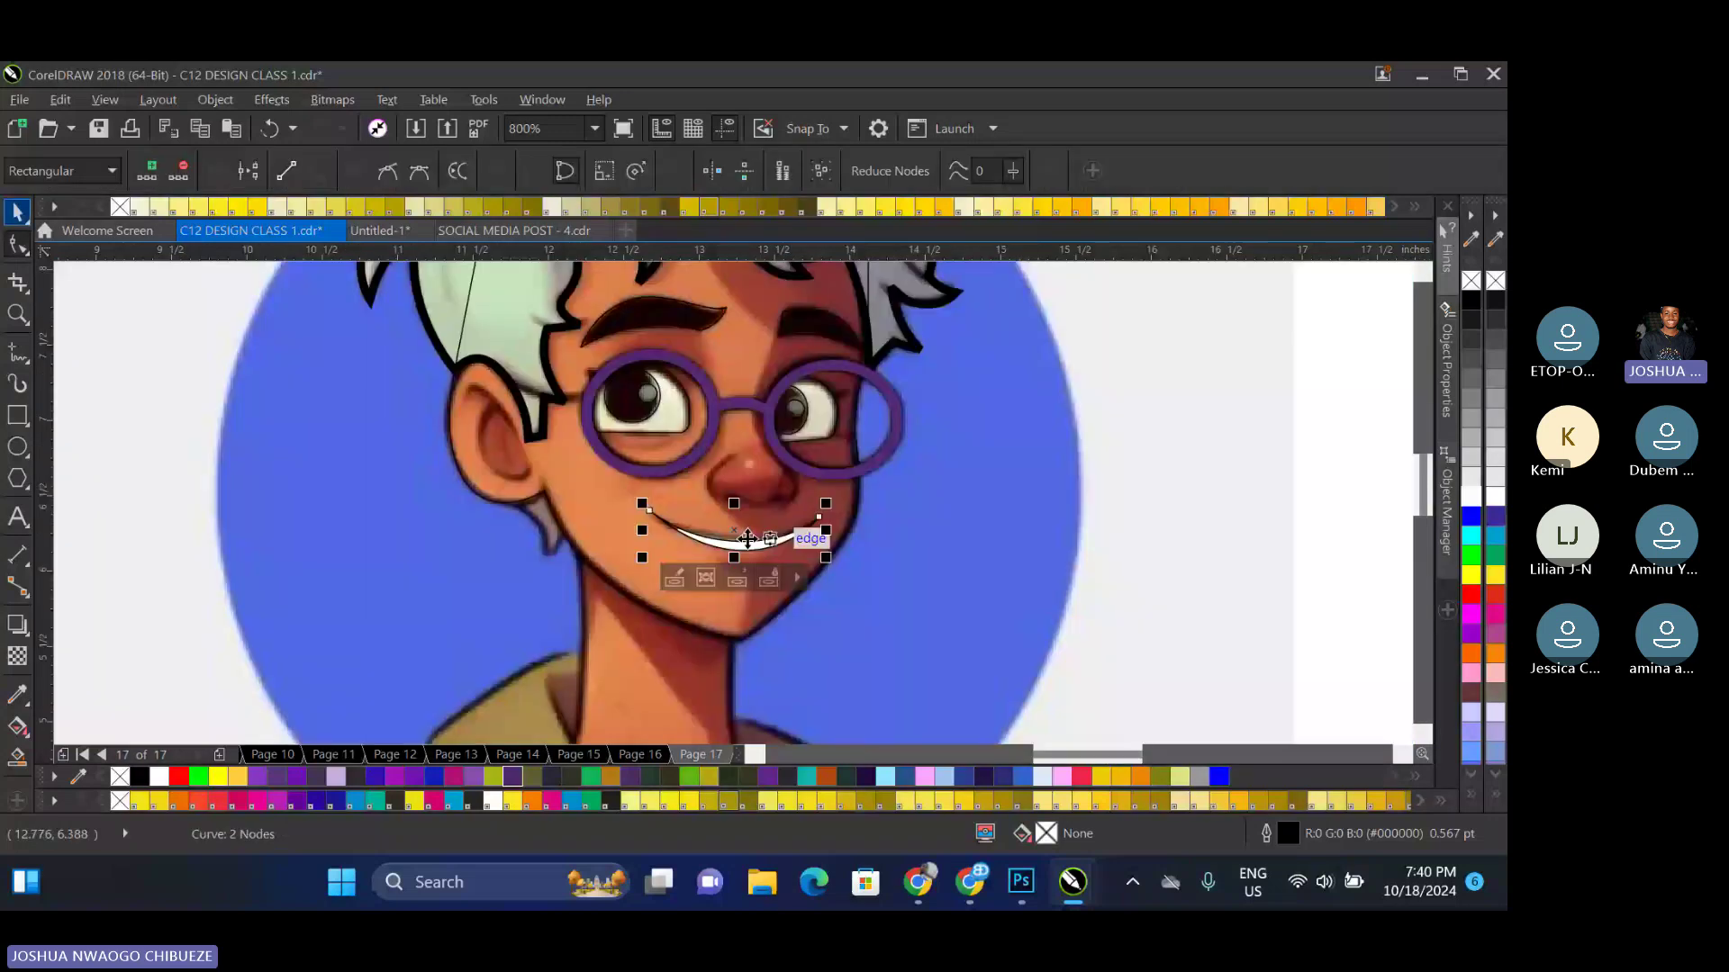
pyautogui.press('F10')
pyautogui.scroll(1, 734, 535)
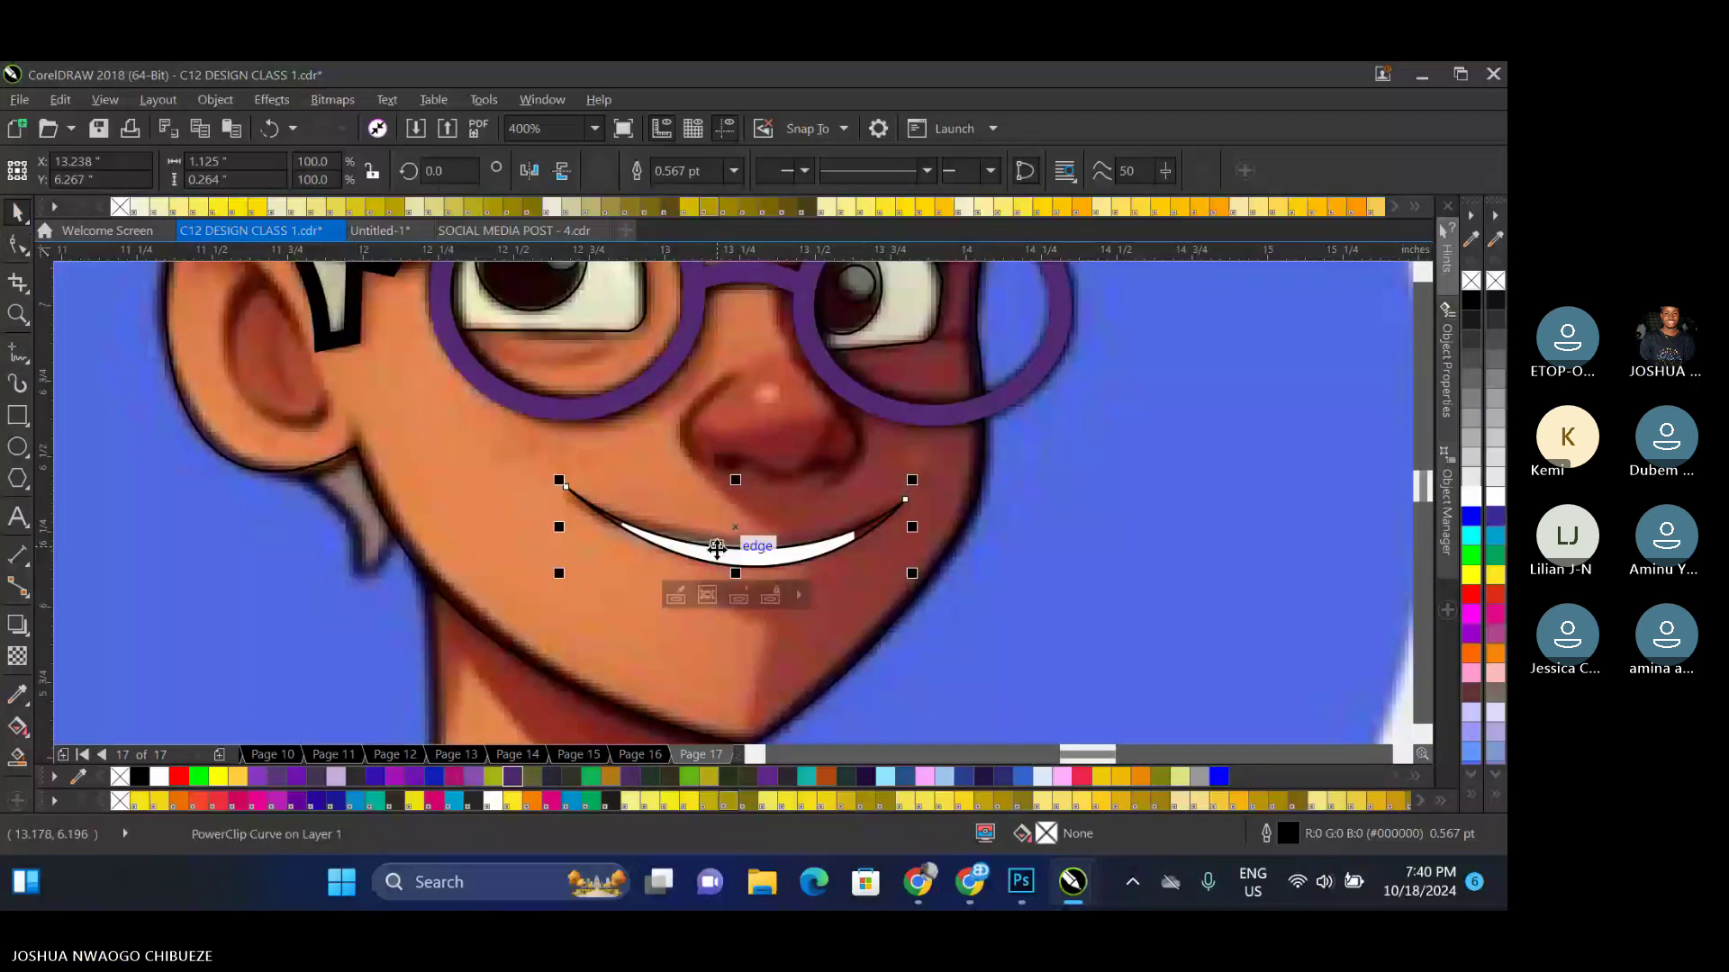
pyautogui.doubleClick(623, 537)
pyautogui.scroll(1, 623, 538)
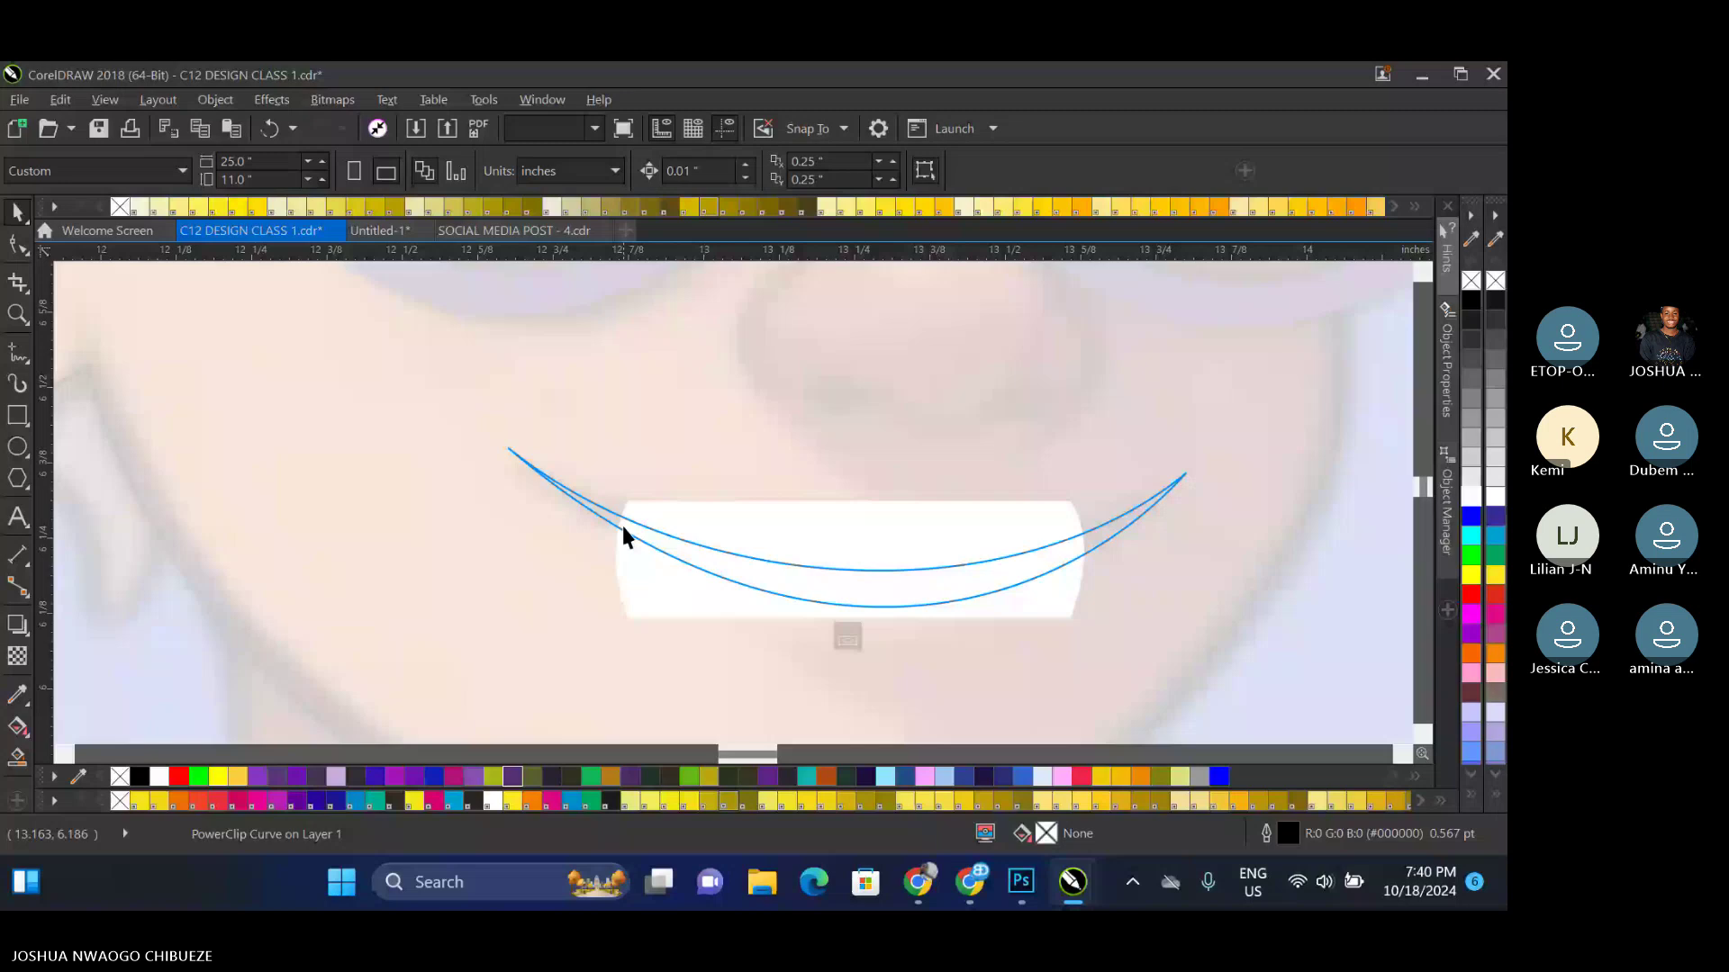
pyautogui.click(623, 529)
pyautogui.scroll(1, 623, 530)
pyautogui.click(17, 243)
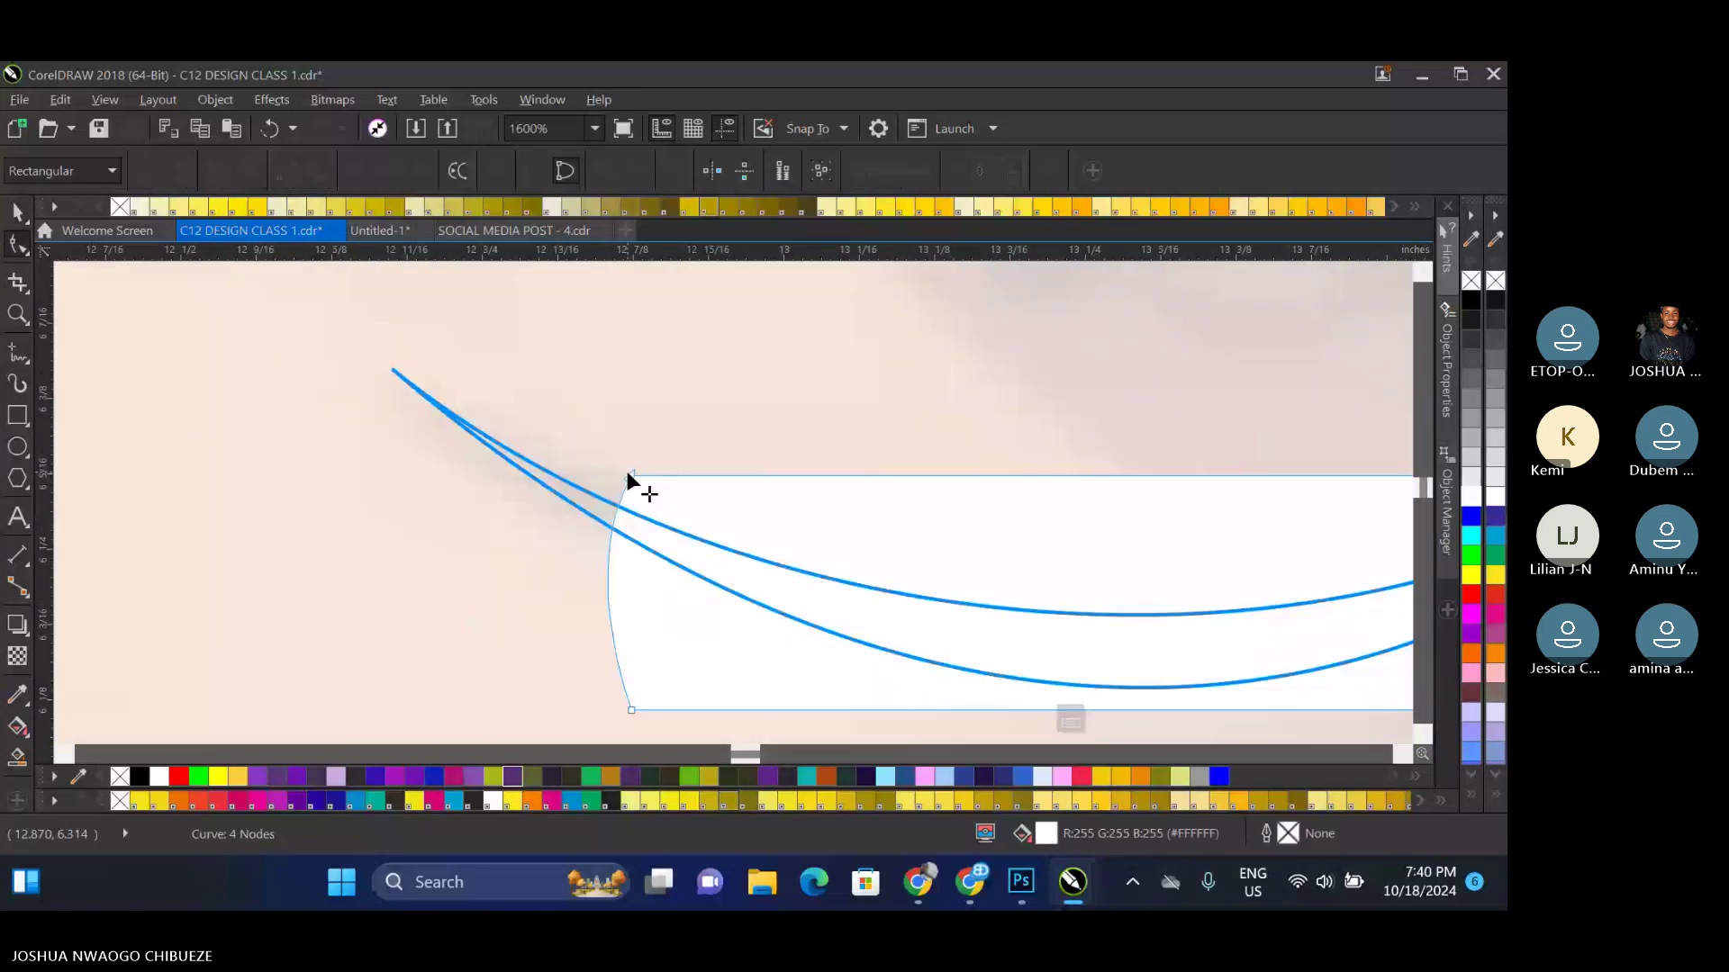
pyautogui.moveTo(628, 473); pyautogui.dragTo(551, 383)
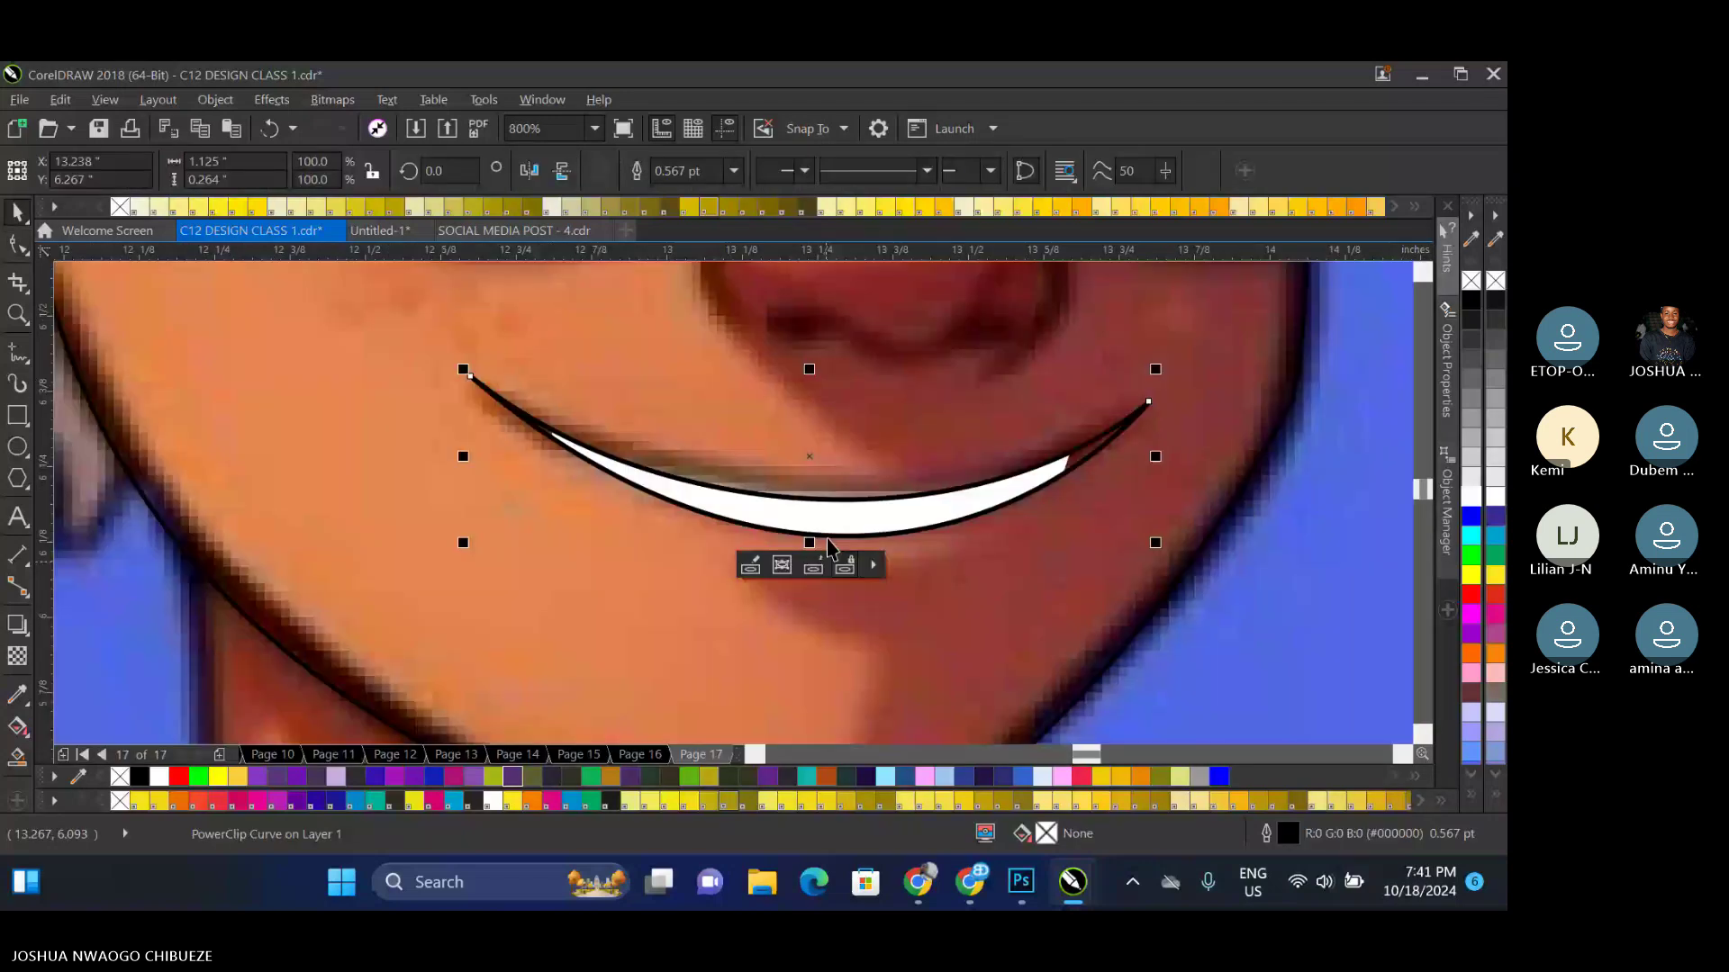
# Draw a line down the left side of the nose, convert it to a curve and bow it outward, about 0.14 by 0.3 inches
pyautogui.scroll(-2, 580, 563)
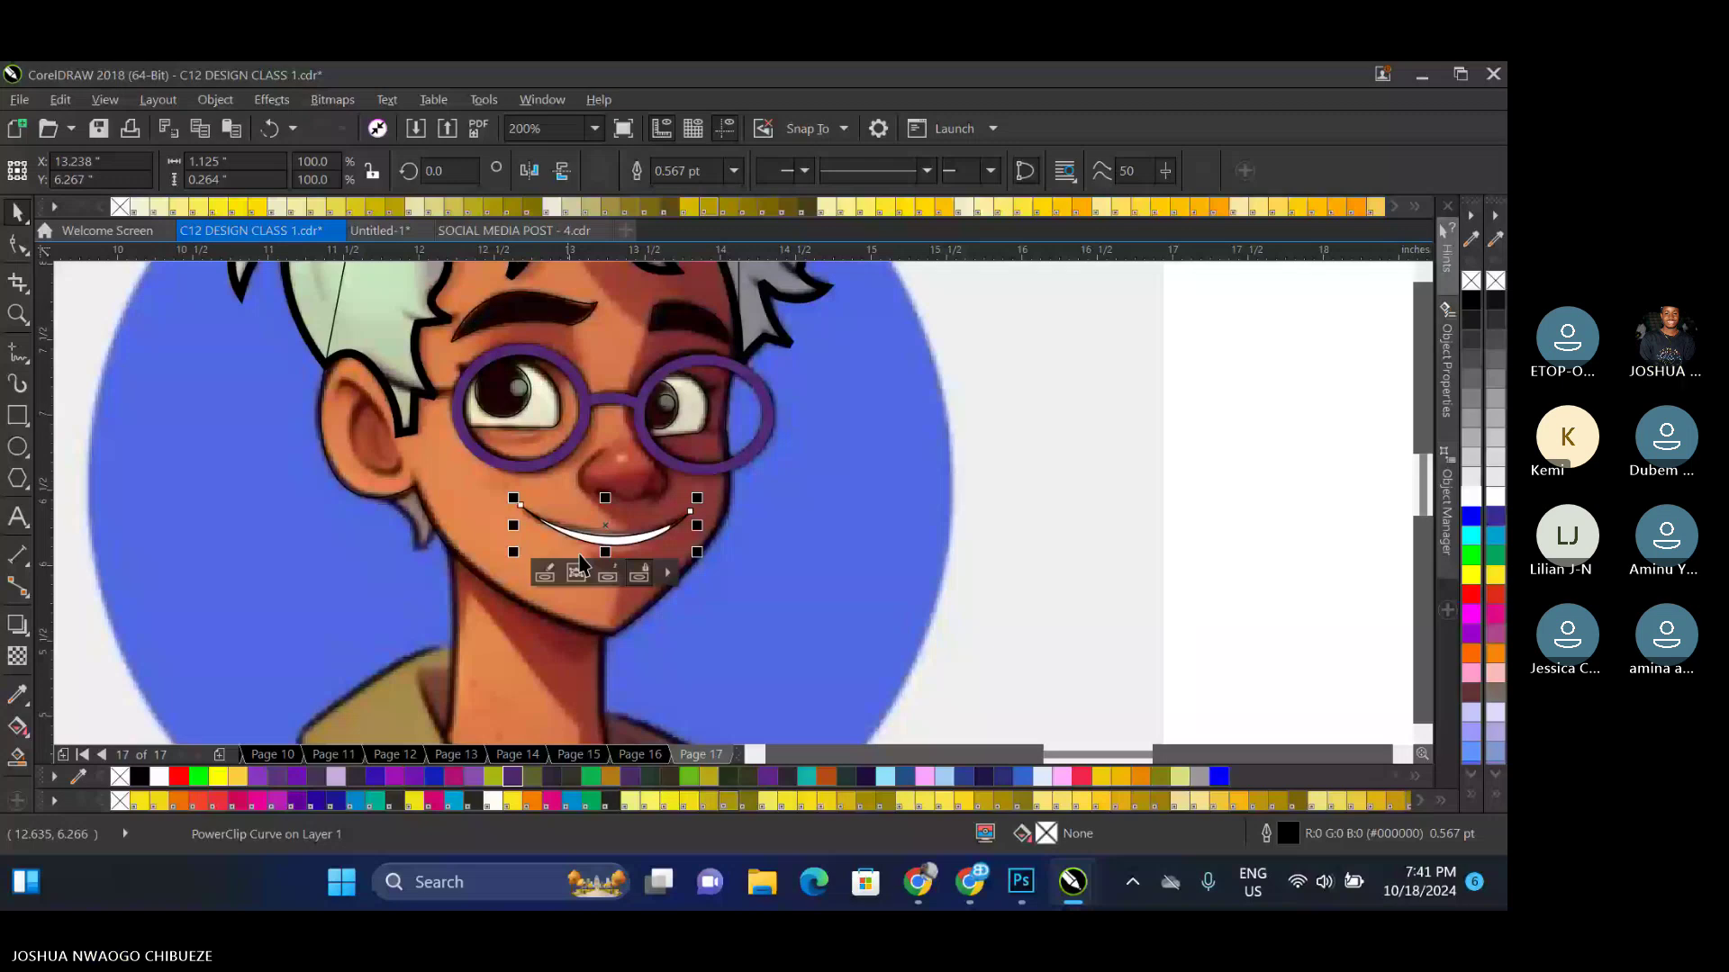
pyautogui.scroll(-1, 580, 563)
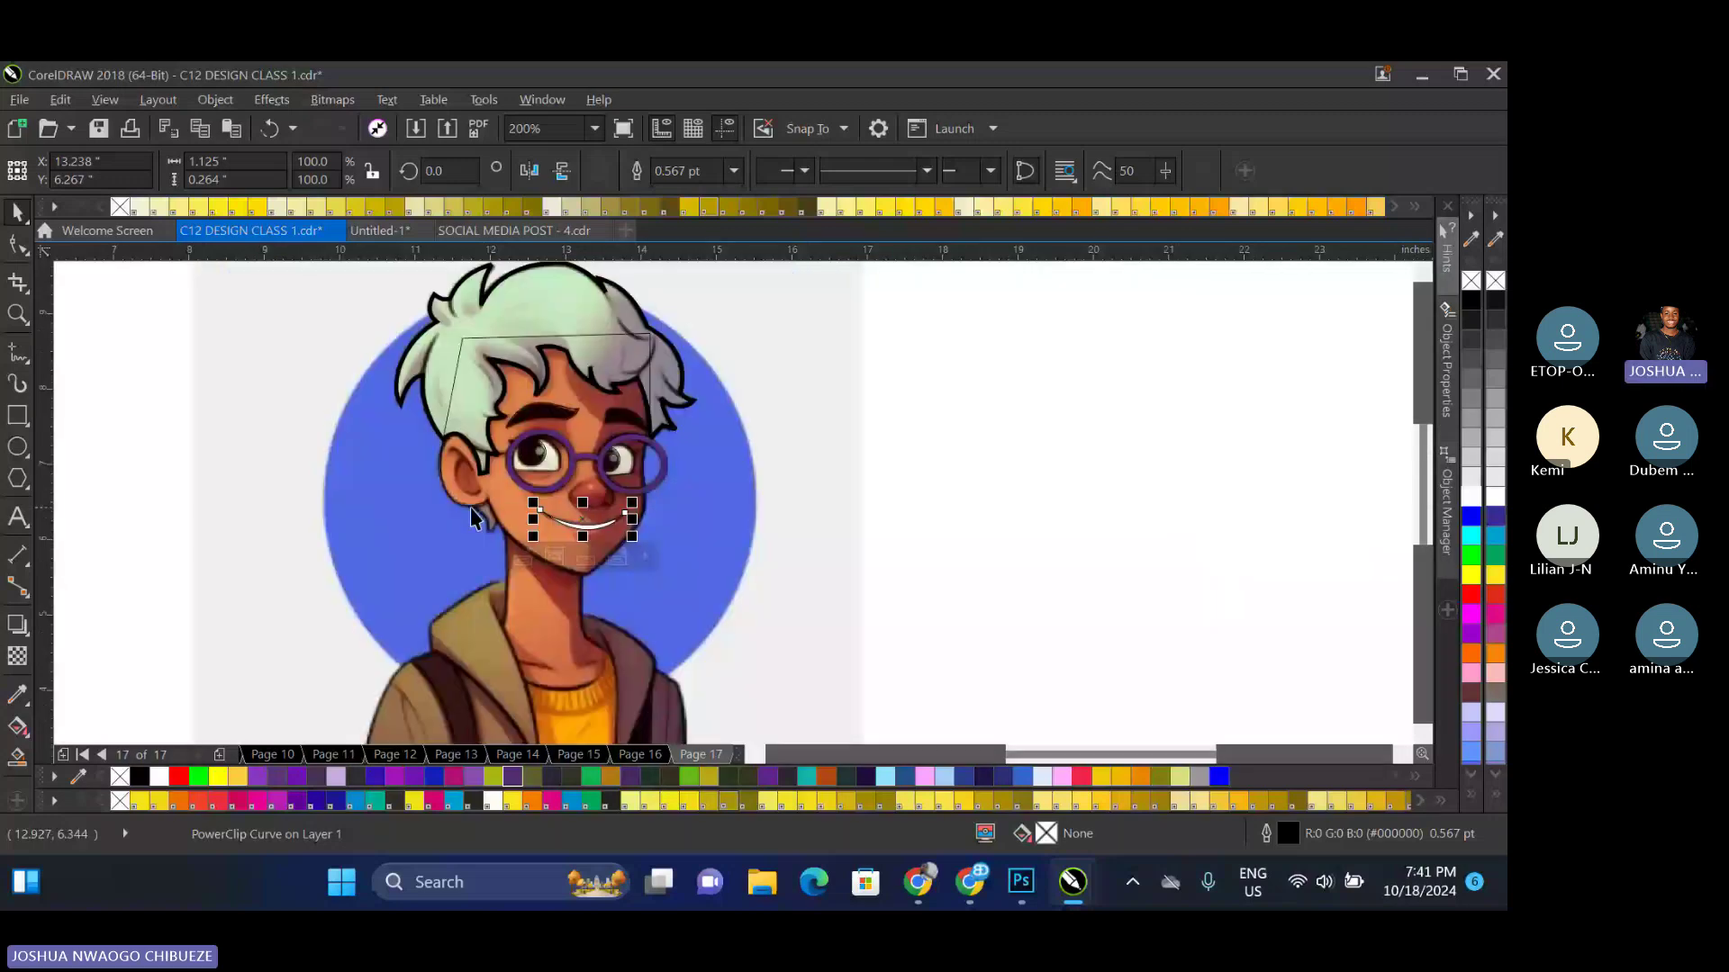
pyautogui.press('F5')
pyautogui.scroll(3, 593, 495)
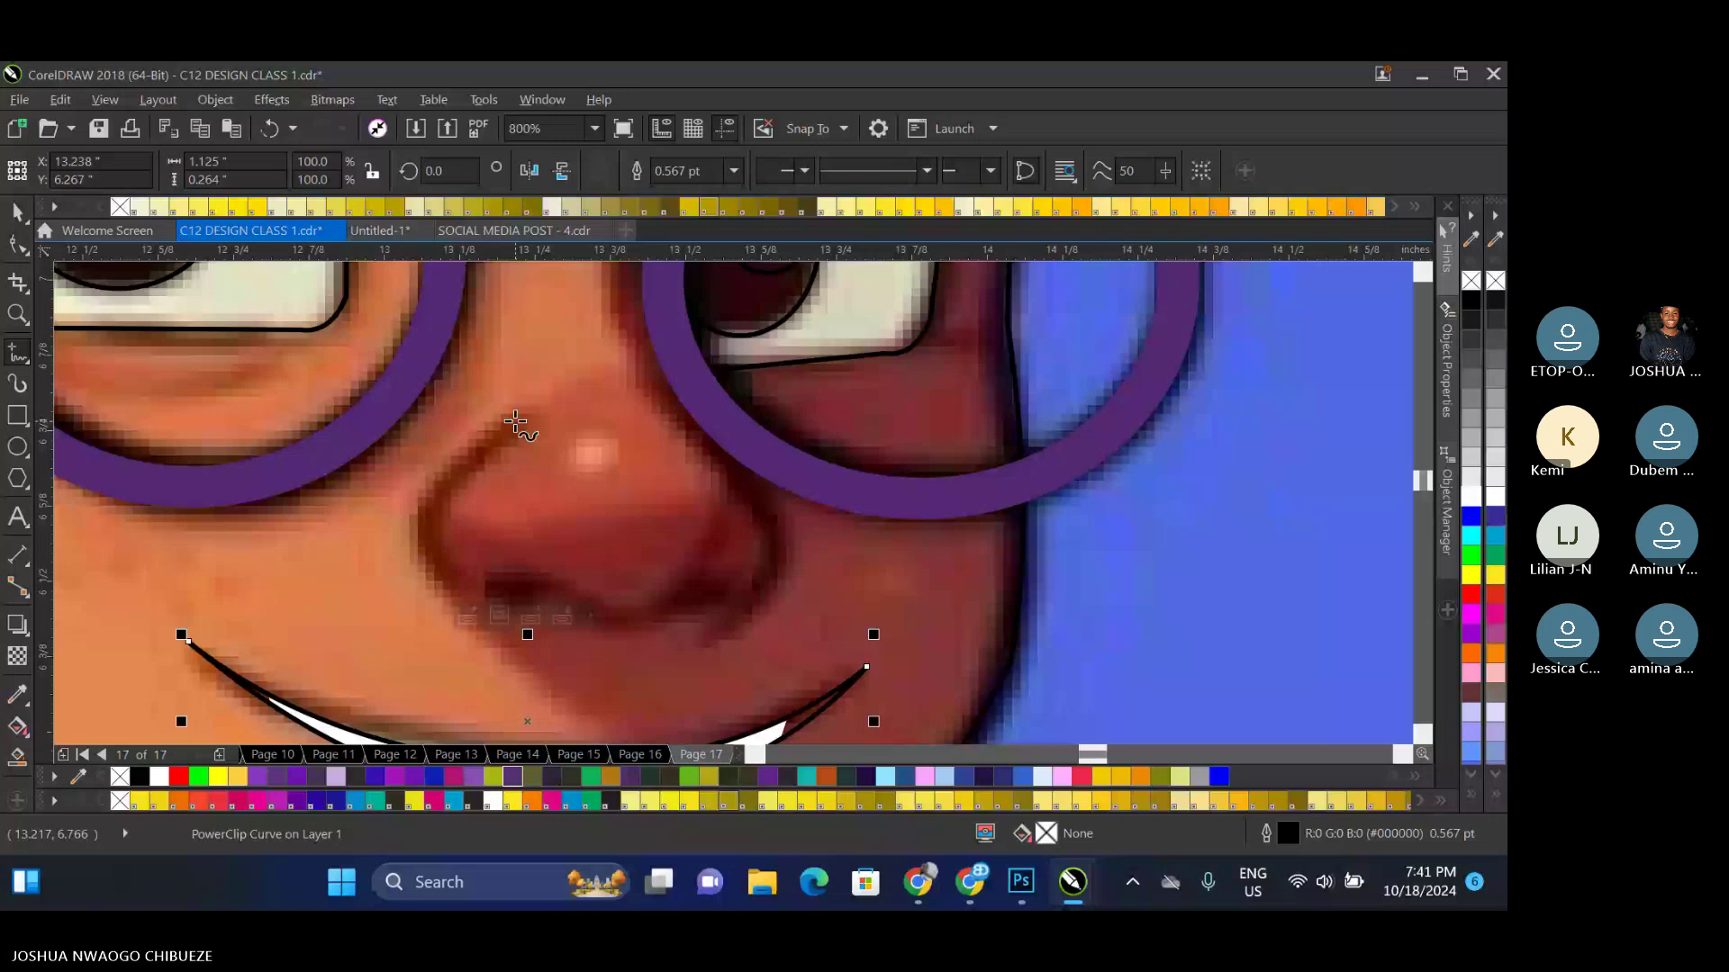
pyautogui.click(515, 421)
pyautogui.click(459, 603)
pyautogui.press('F10')
pyautogui.rightClick(486, 514)
pyautogui.click(563, 273)
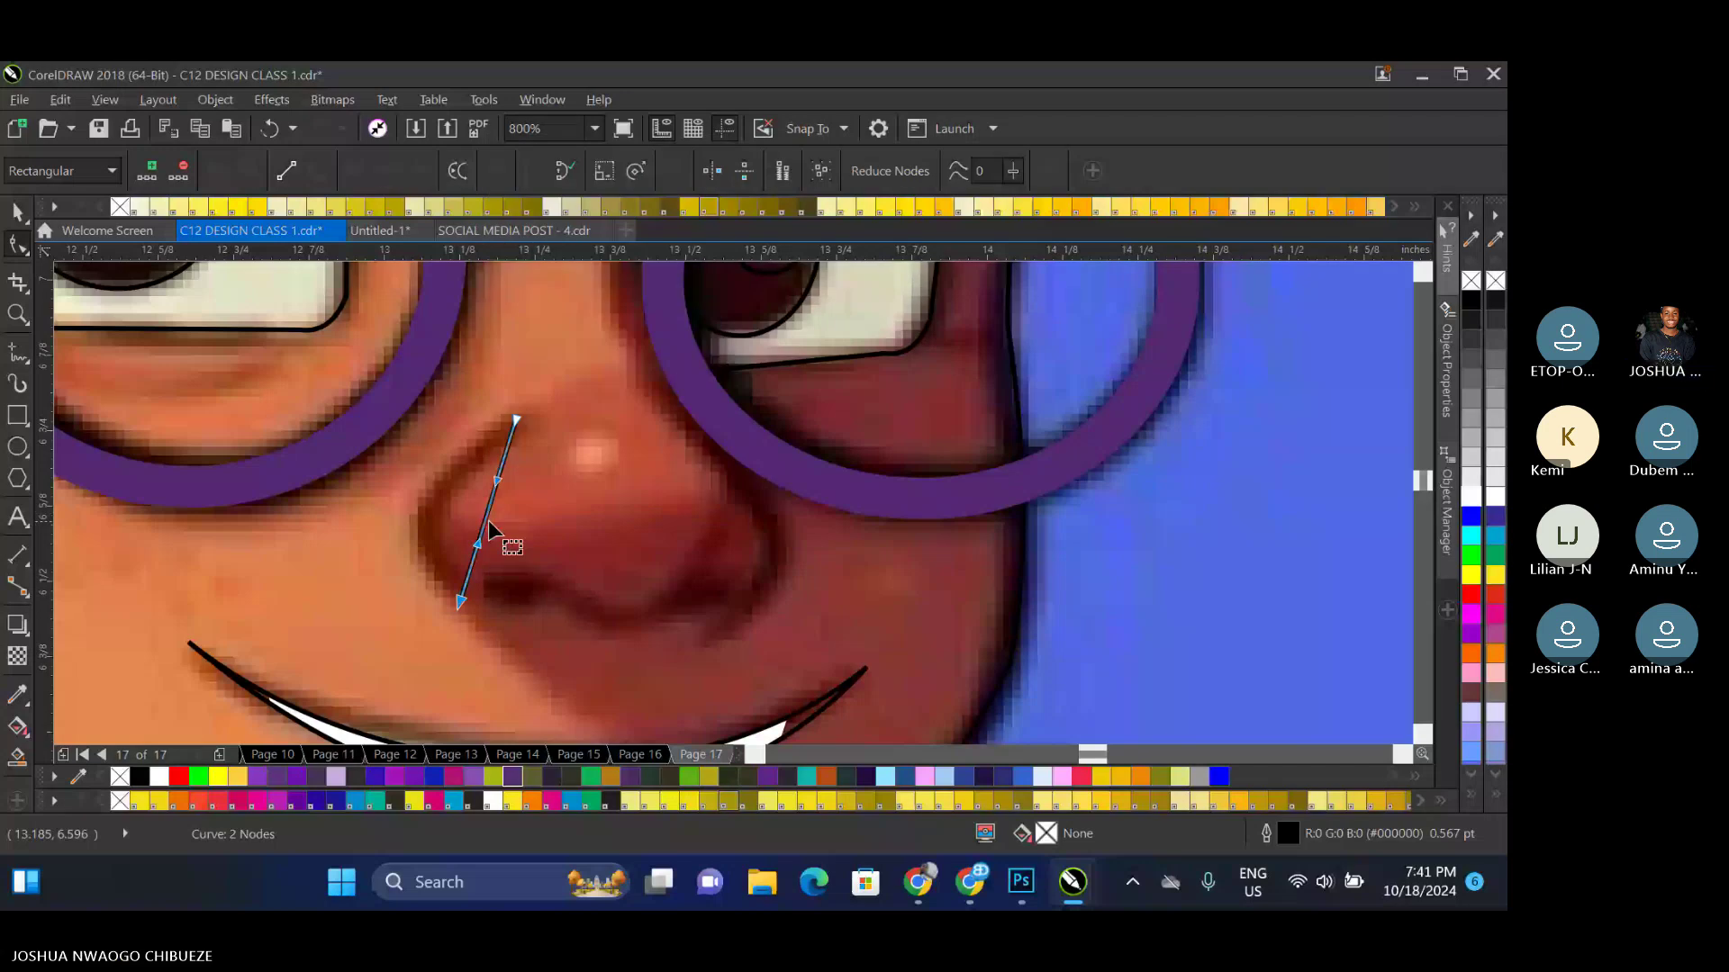
pyautogui.moveTo(488, 521); pyautogui.dragTo(437, 522)
# Draw a nearly horizontal line about 0.43 inches long across the underside of the nose, from nostril to nostril
pyautogui.scroll(-1, 504, 495)
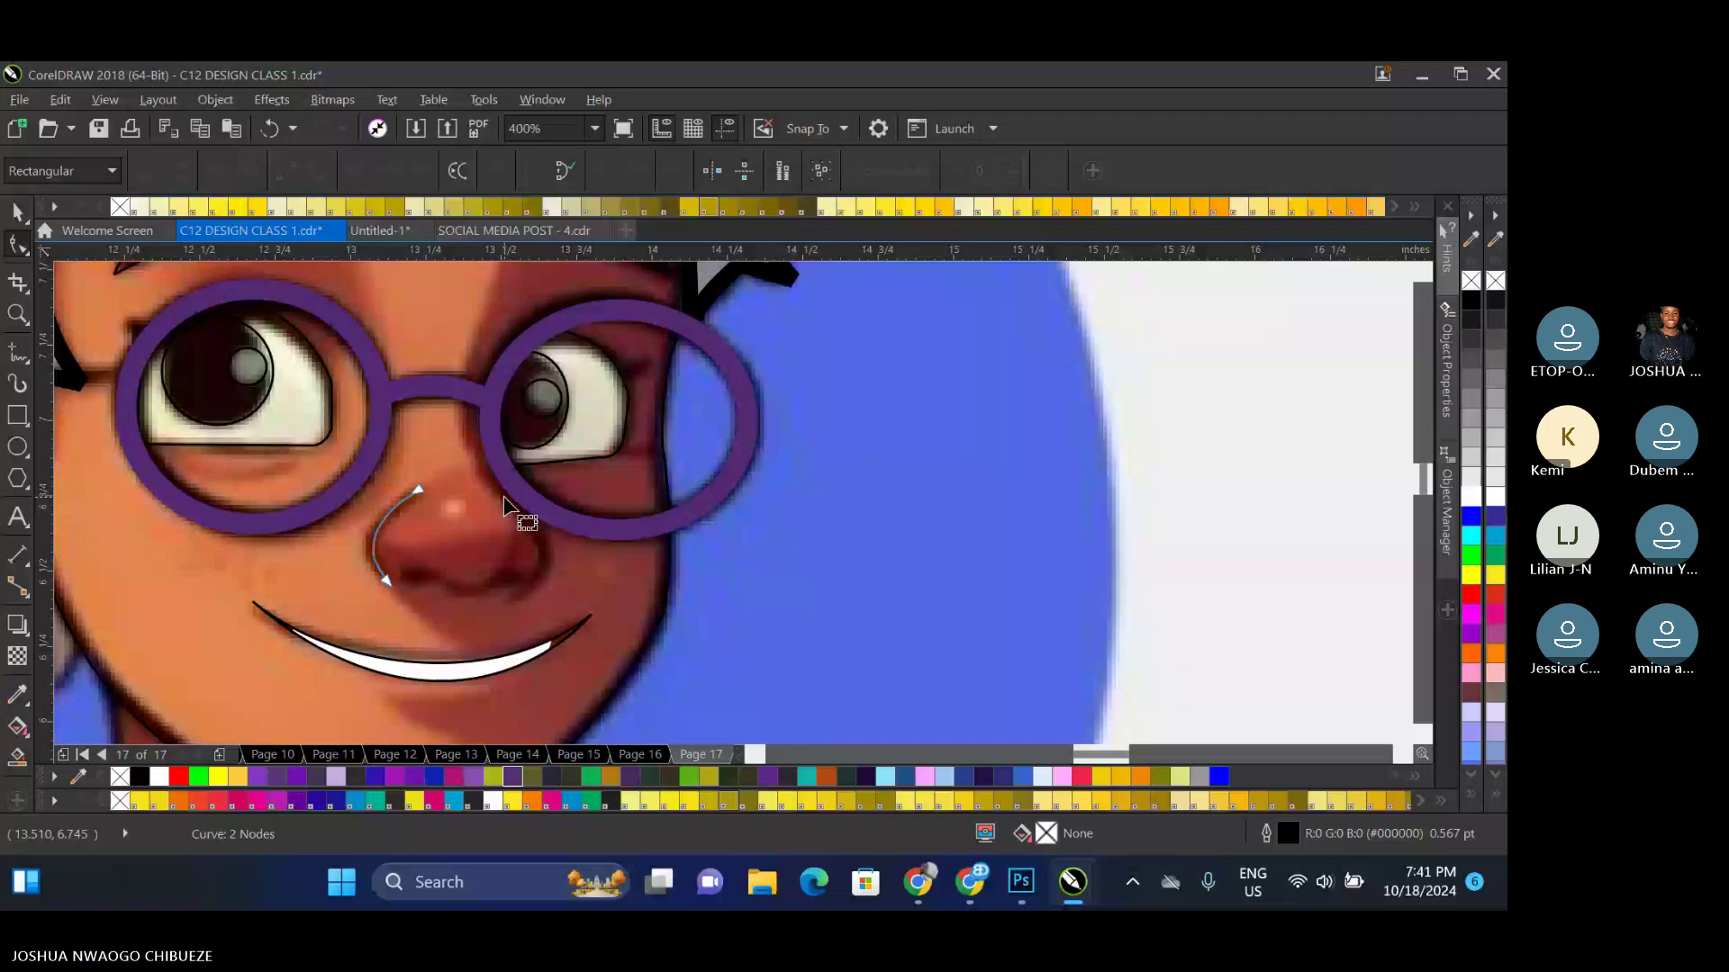
pyautogui.press('F5')
pyautogui.scroll(1, 509, 600)
pyautogui.click(302, 558)
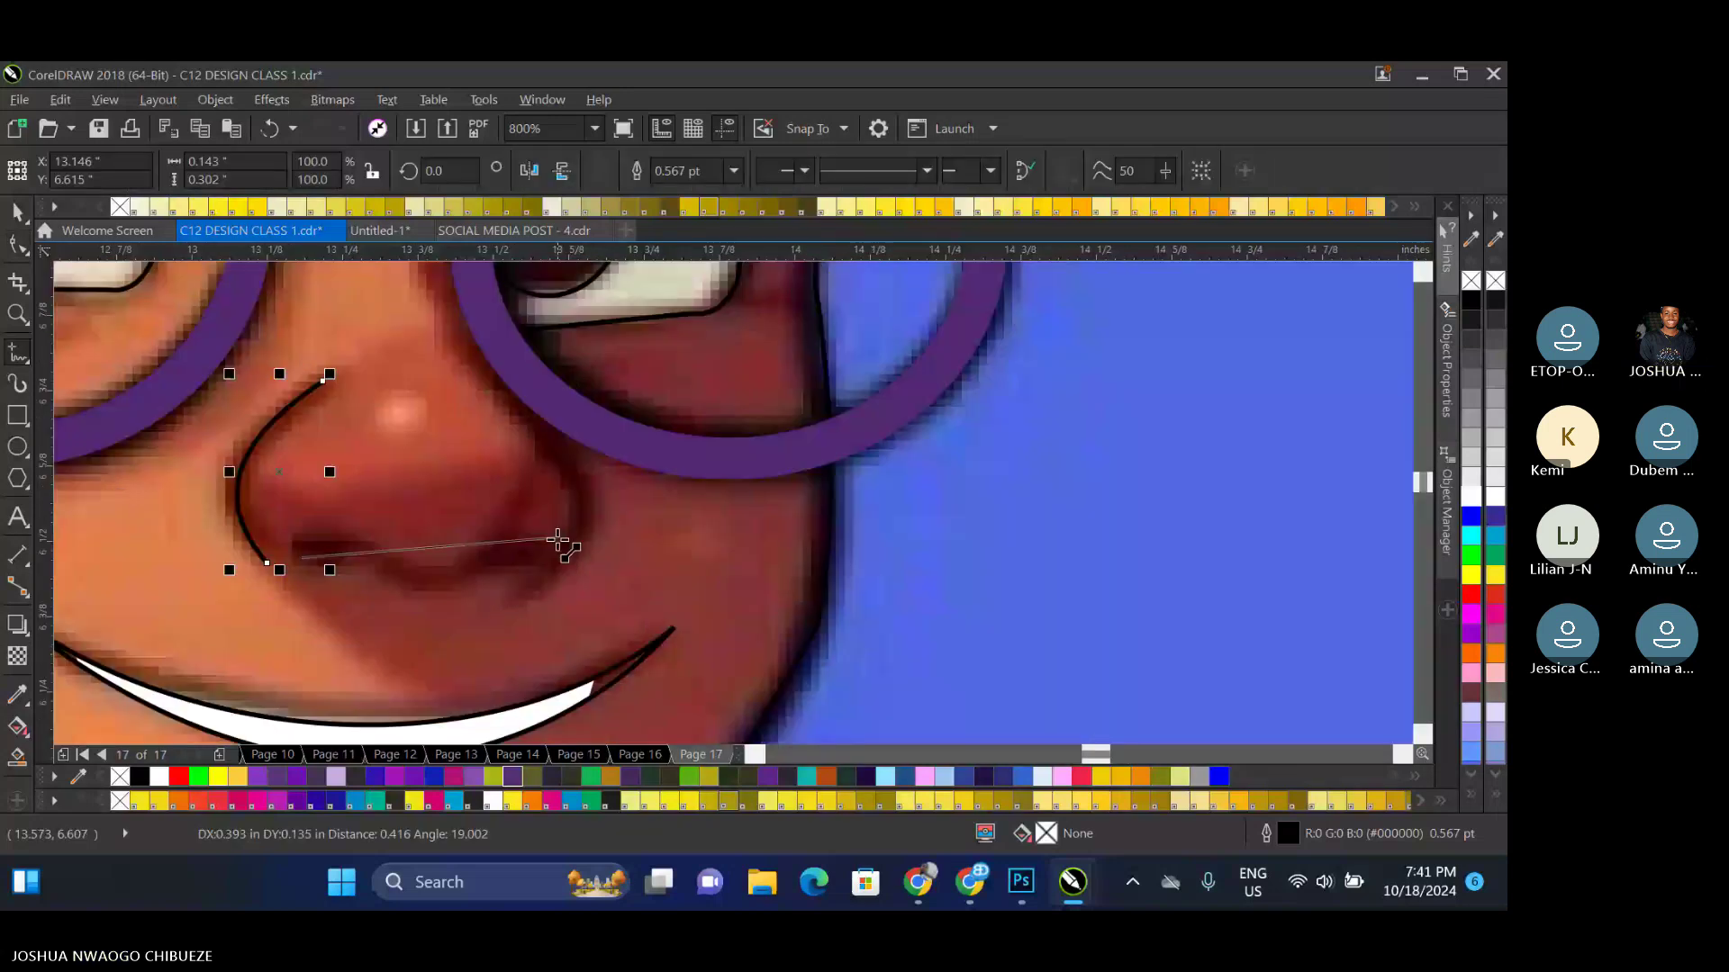
pyautogui.click(559, 540)
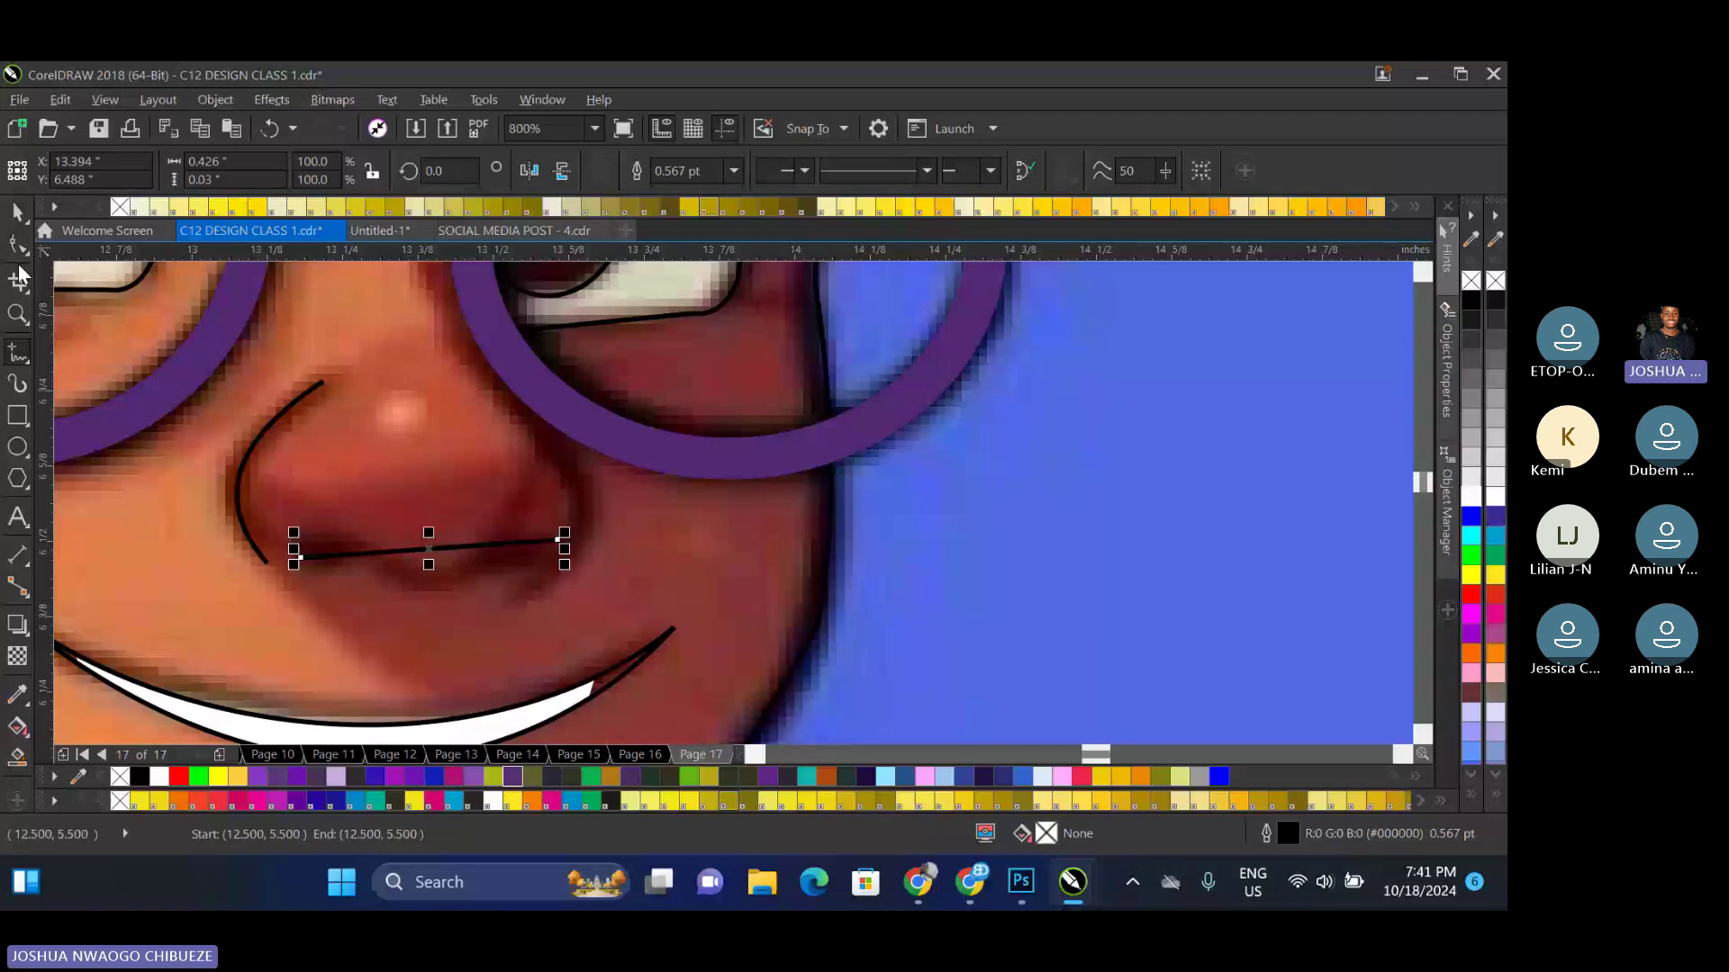
# Add two nodes to the line under the nose and bow its middle segment down around the nose tip
pyautogui.click(18, 243)
pyautogui.scroll(1, 393, 566)
pyautogui.doubleClick(385, 565)
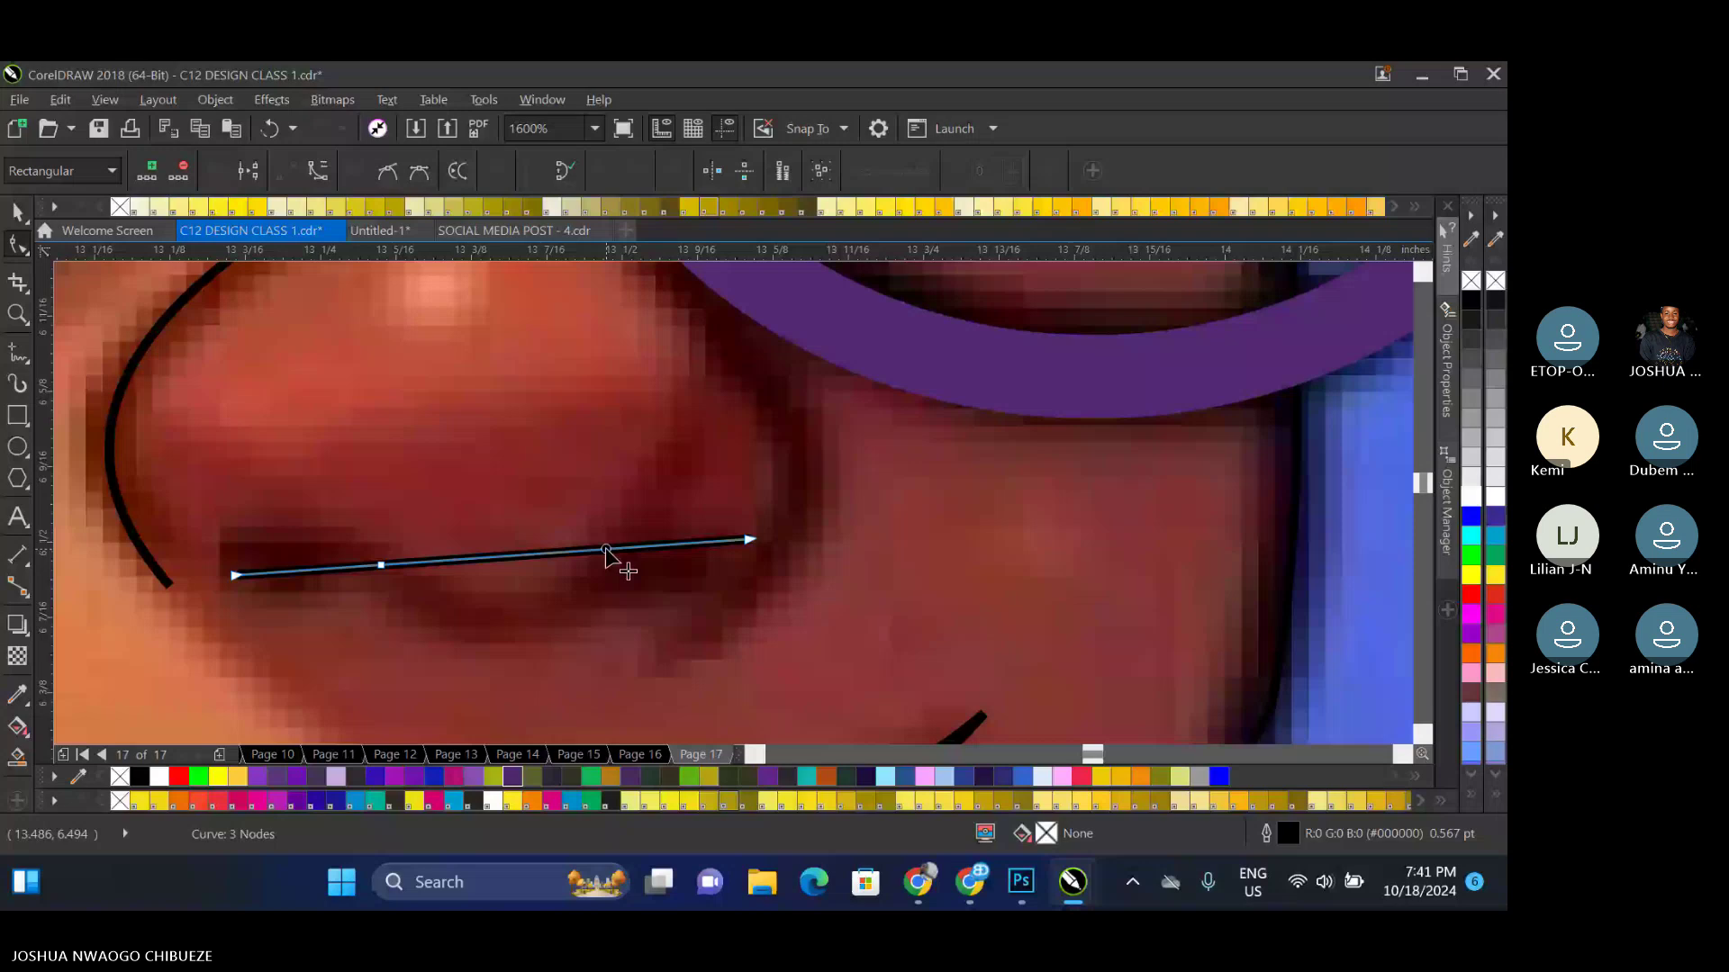
pyautogui.doubleClick(605, 547)
pyautogui.moveTo(503, 556); pyautogui.dragTo(507, 635)
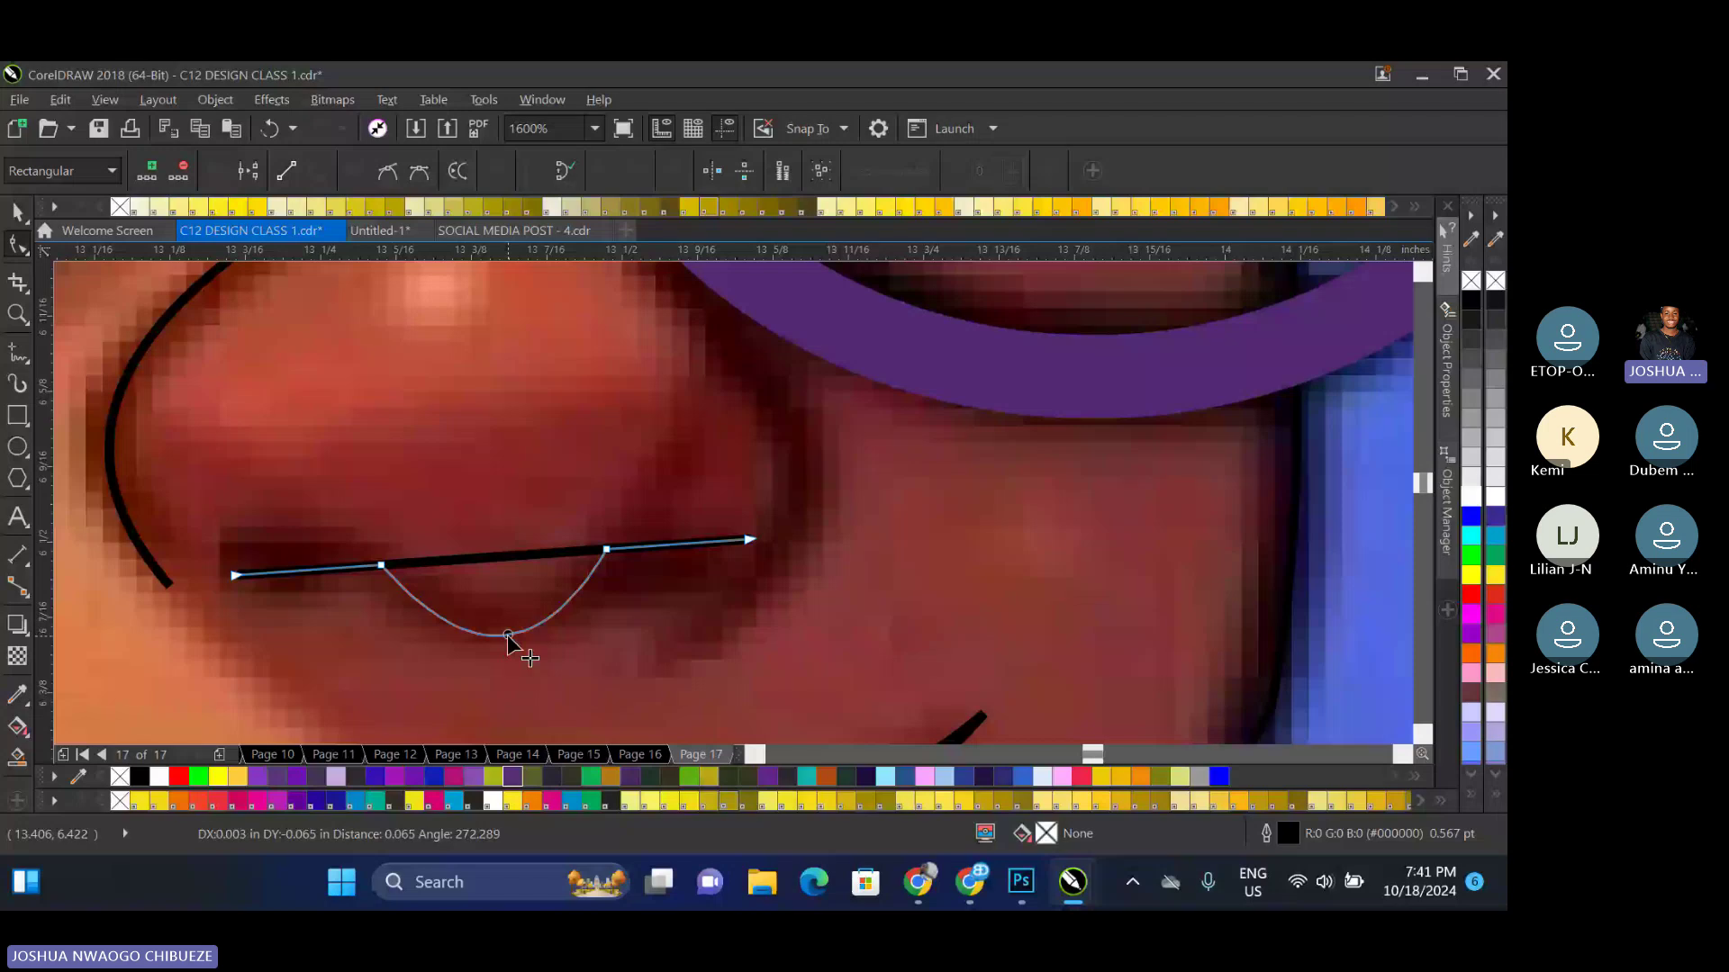
pyautogui.moveTo(507, 635); pyautogui.dragTo(509, 639)
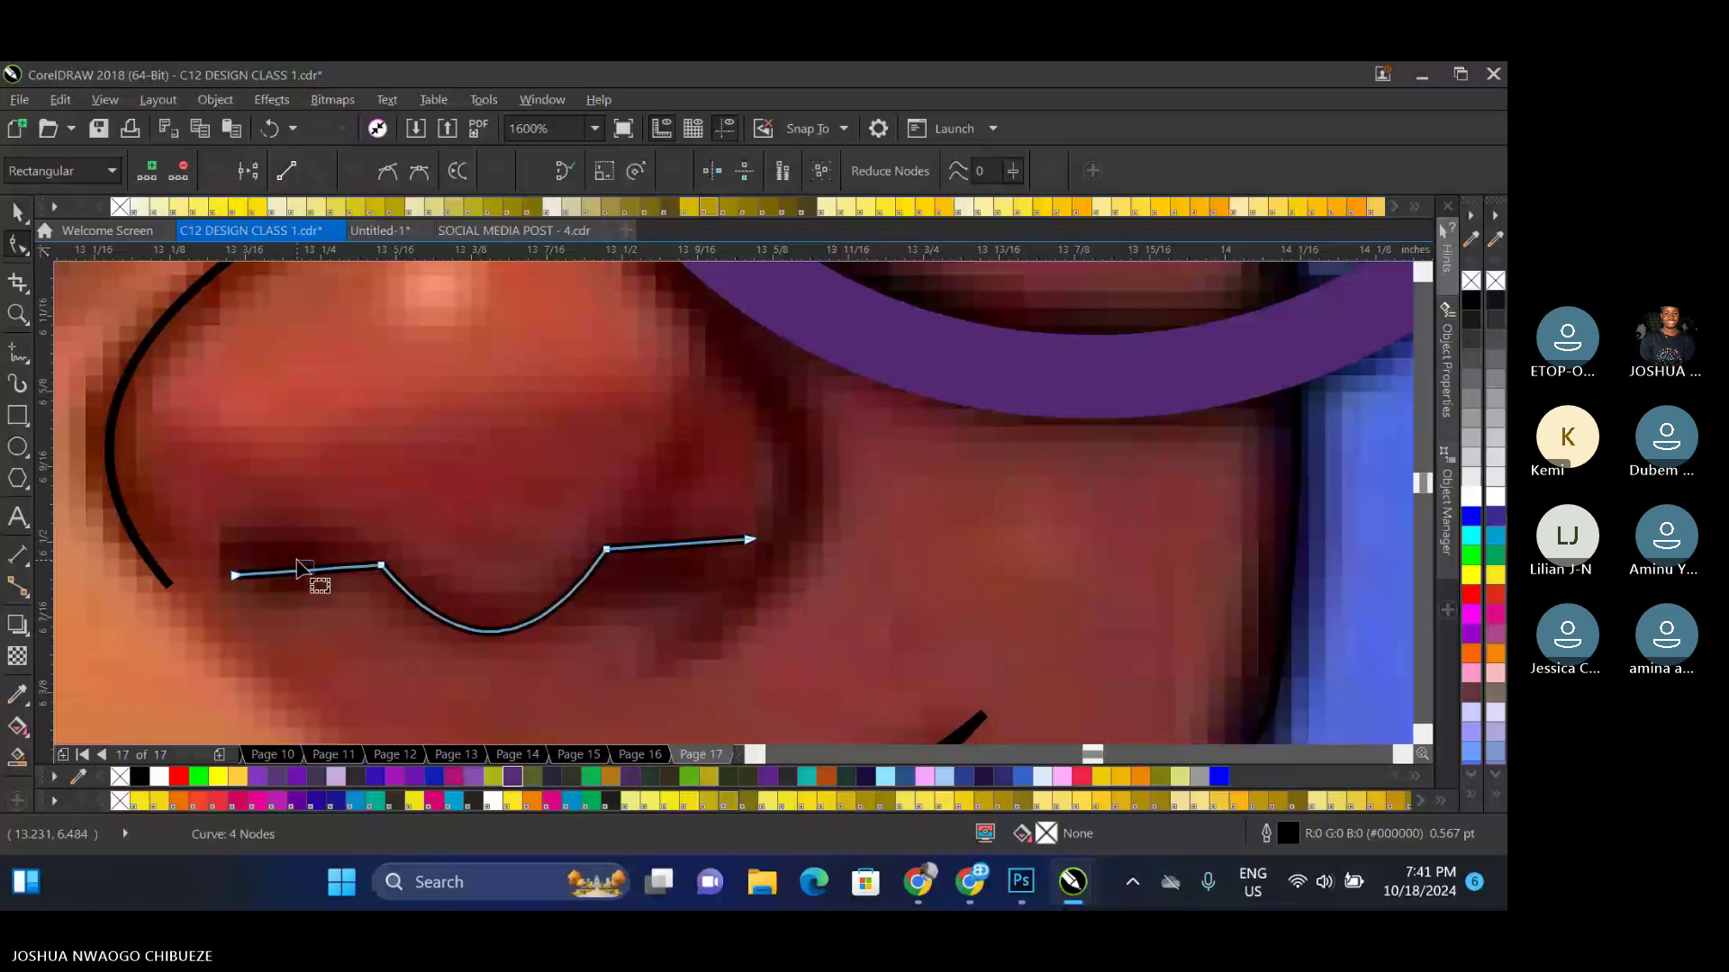
# Arch the outer segments of the nose's bottom line over the nostrils and lower its right inner node
pyautogui.scroll(-2, 583, 596)
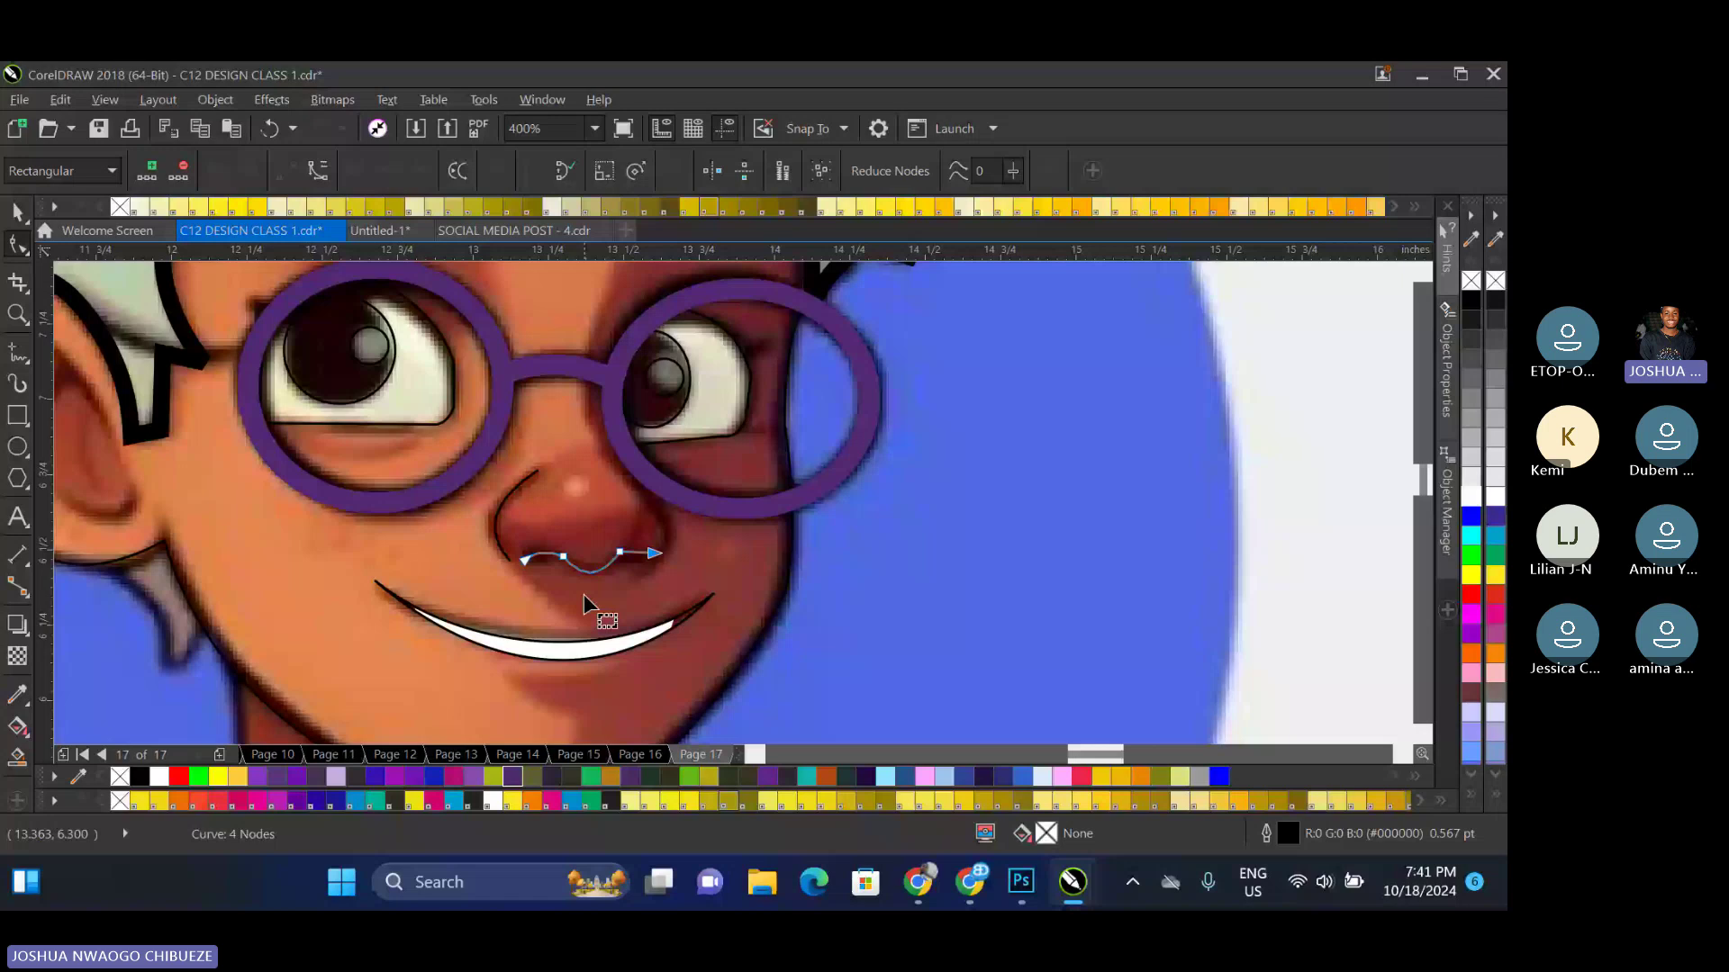
pyautogui.scroll(2, 583, 594)
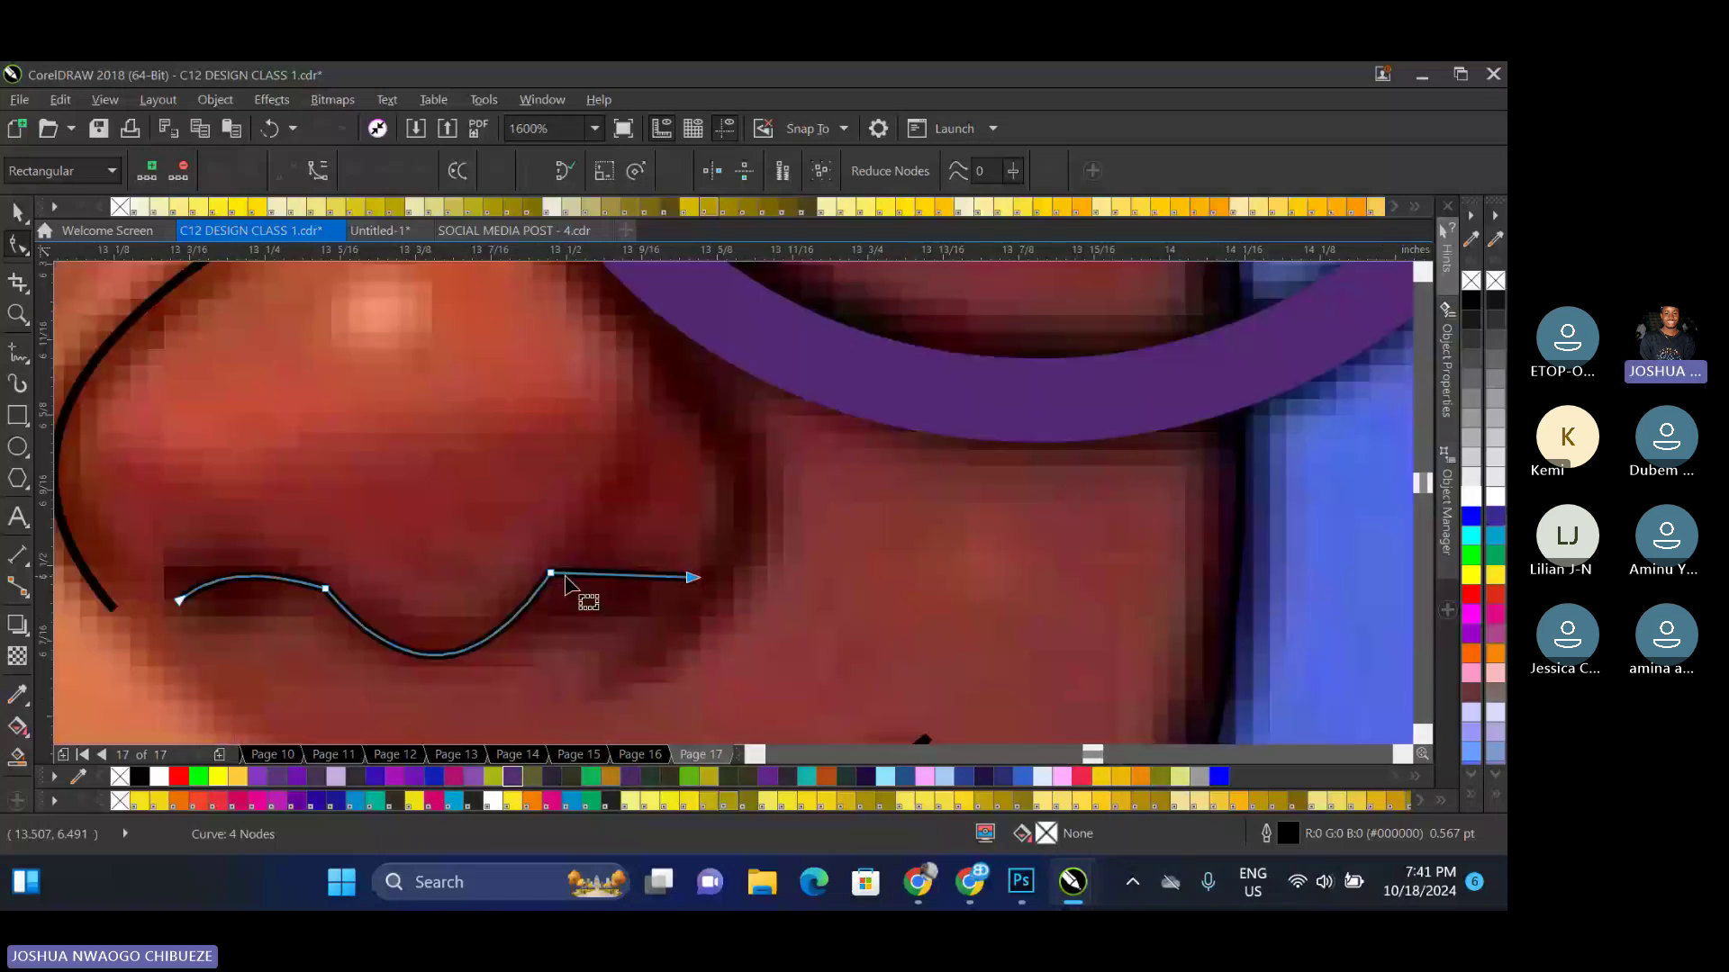
pyautogui.moveTo(580, 590); pyautogui.dragTo(623, 581)
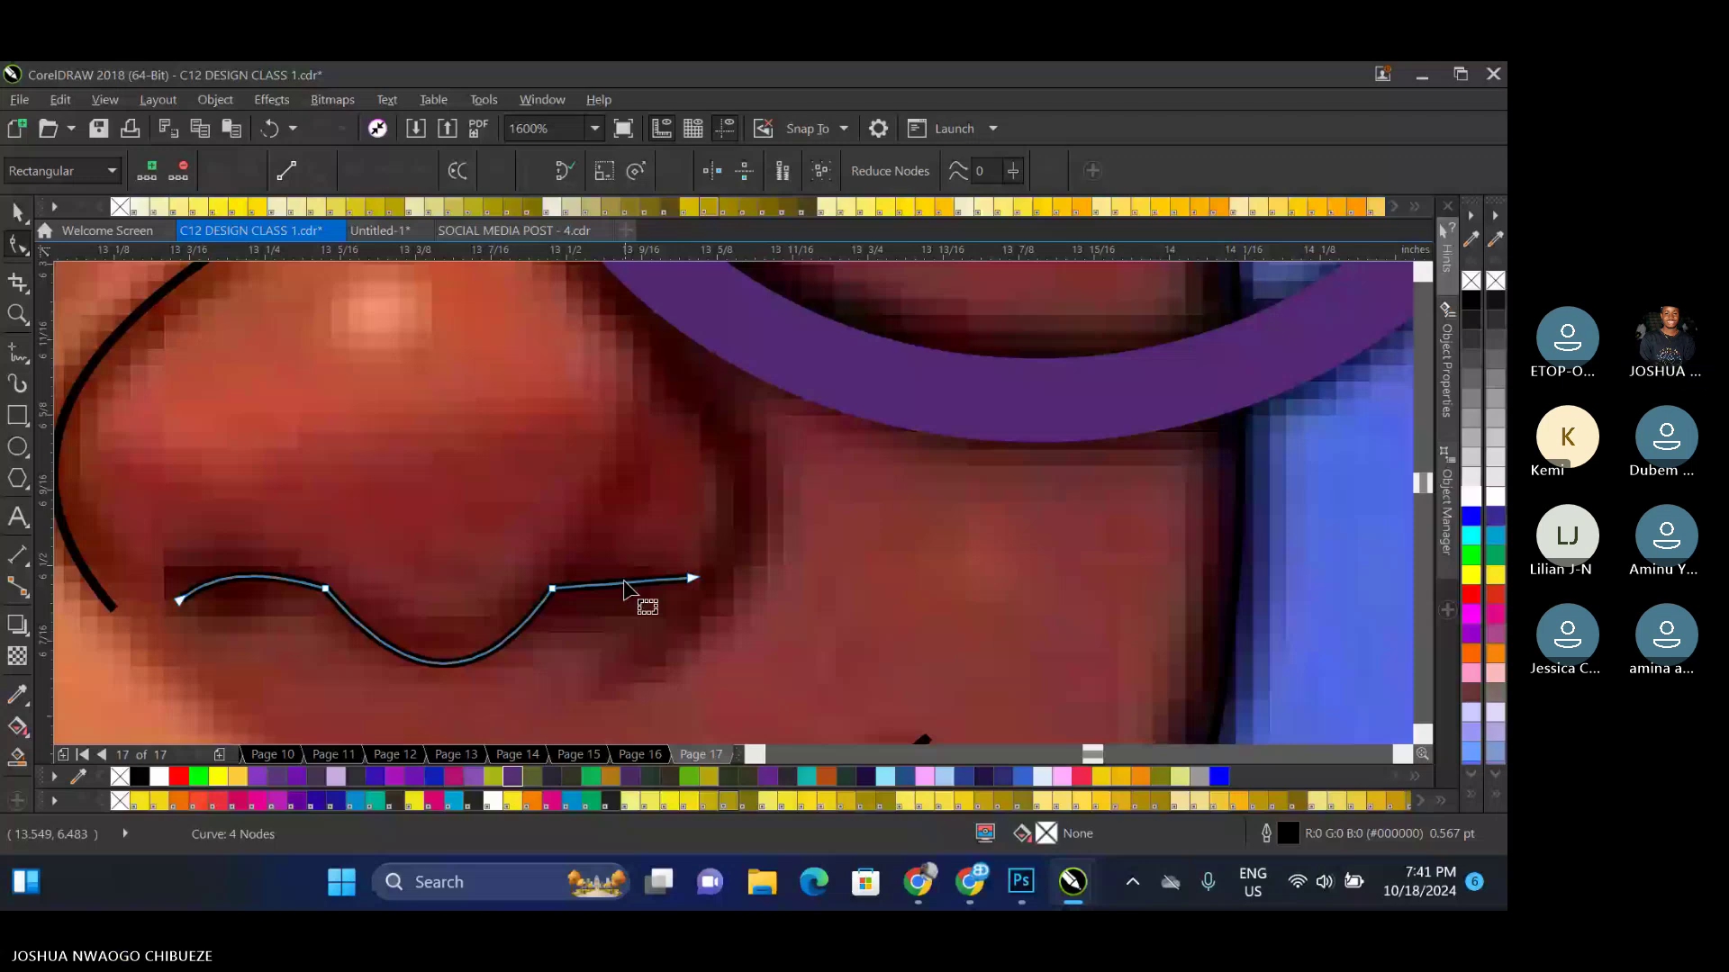
pyautogui.scroll(-2, 623, 580)
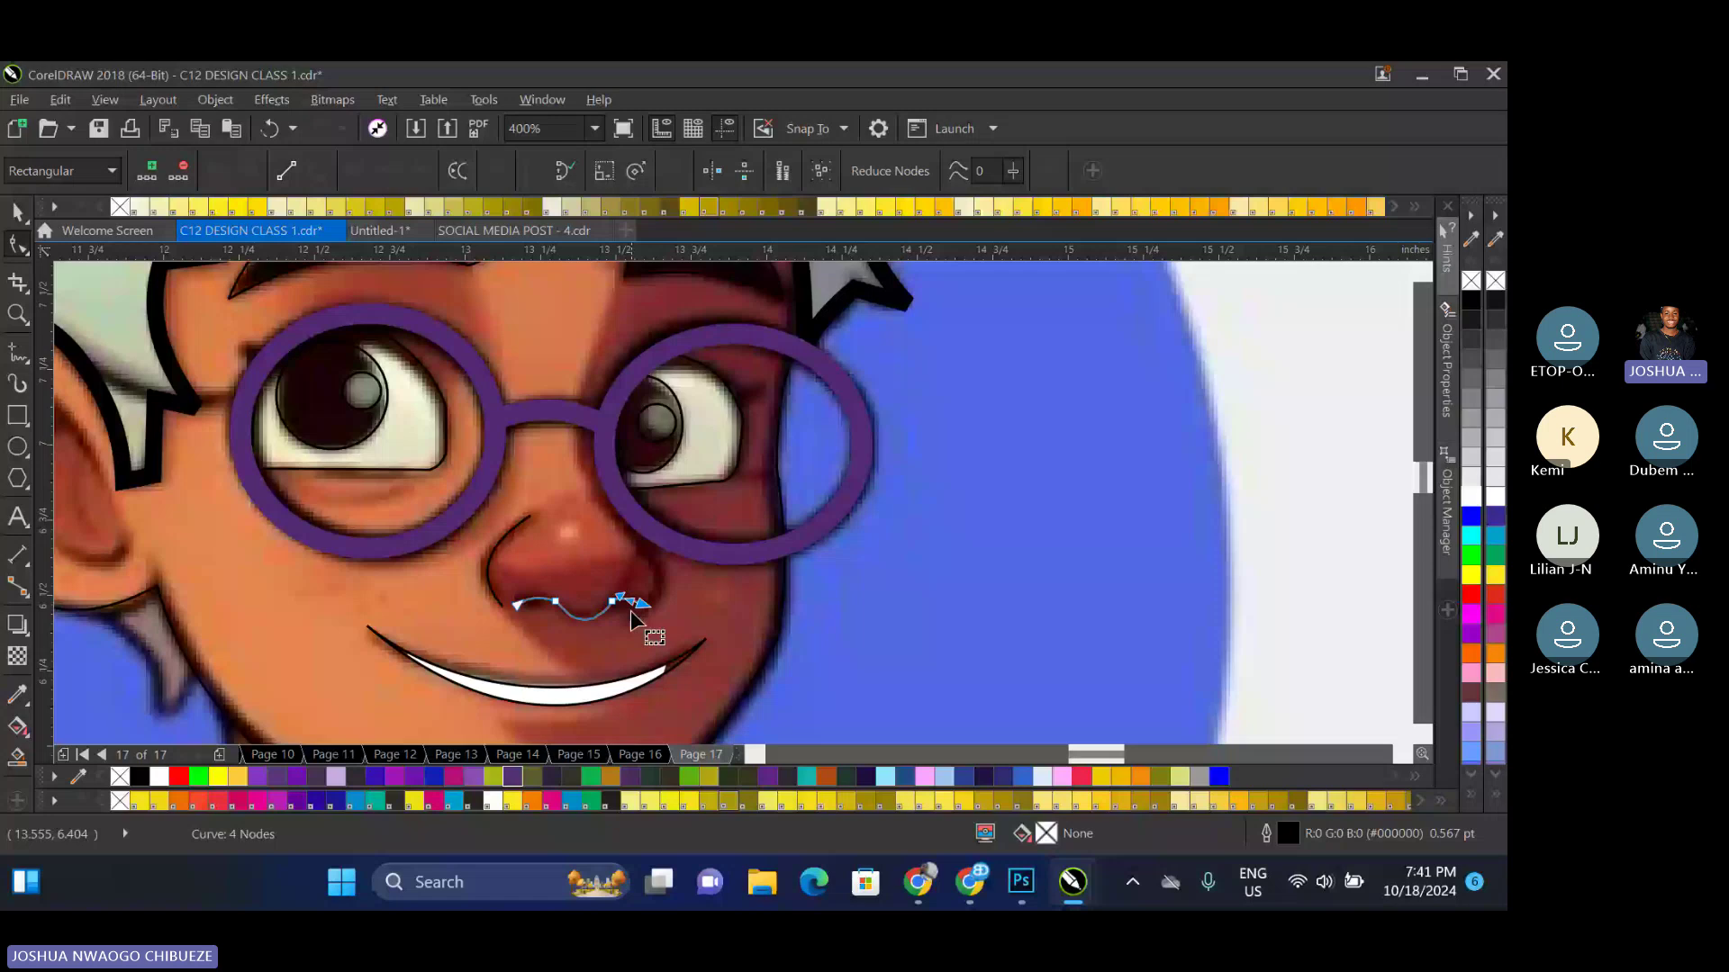
pyautogui.scroll(-1, 630, 611)
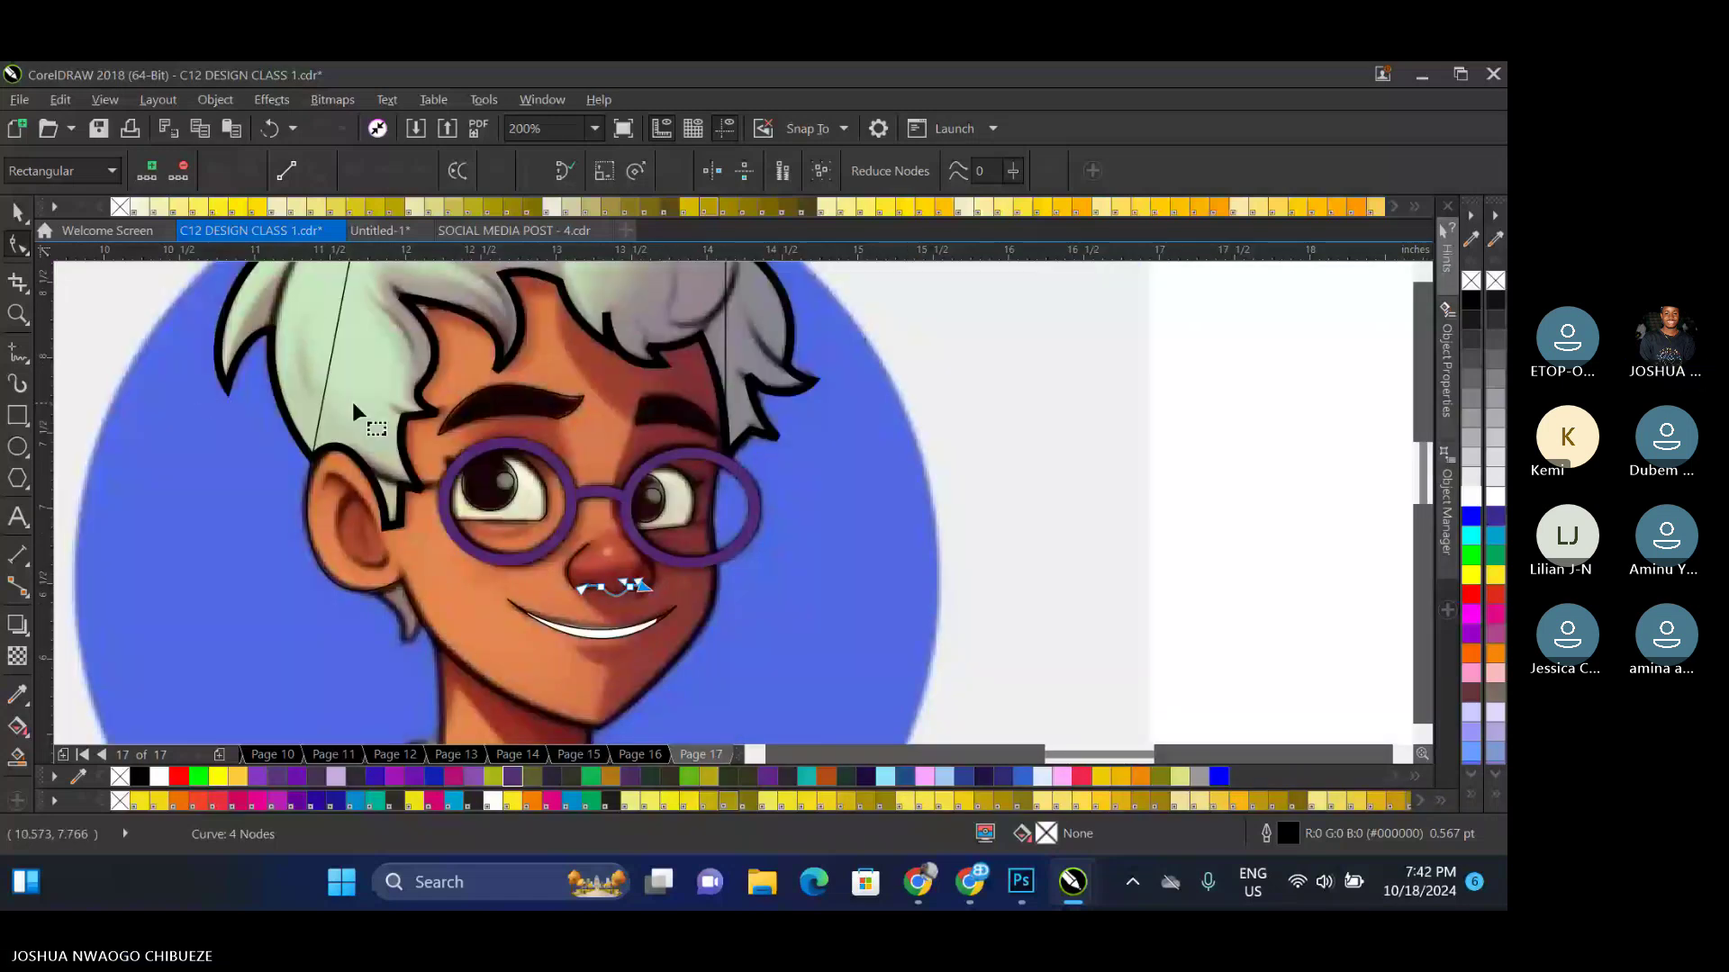
# Draw a rectangle about 0.45 by 0.39 inches over the nose and convert it to curves
pyautogui.scroll(1, 630, 576)
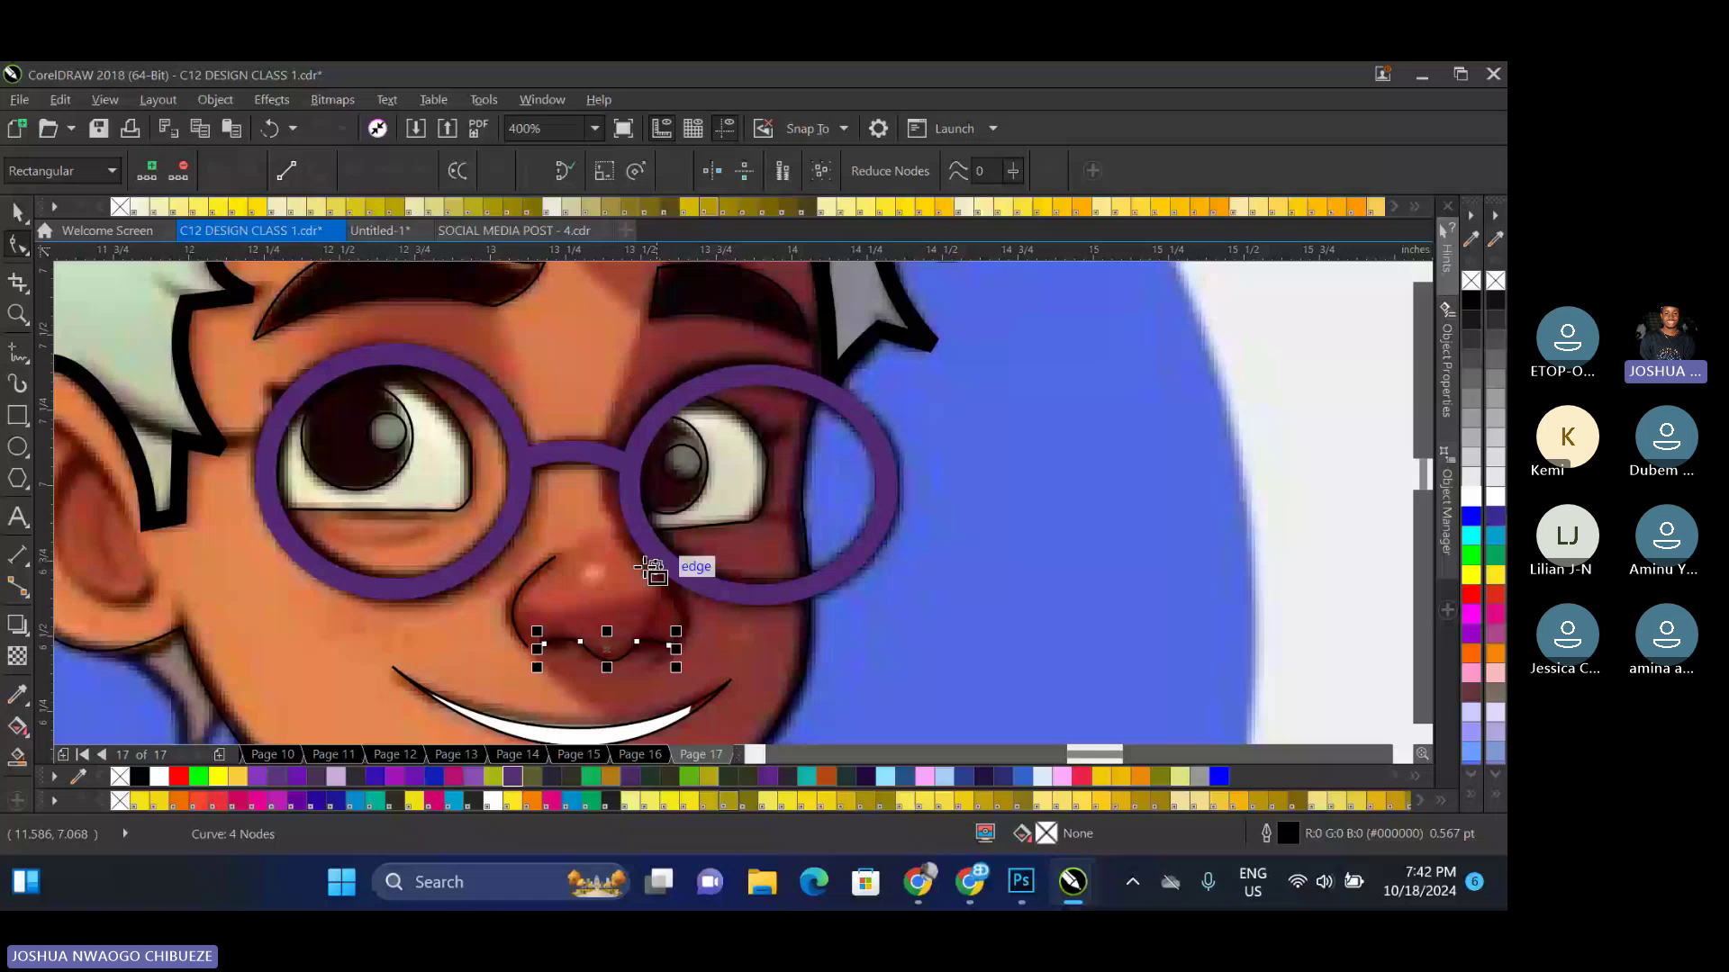
pyautogui.press('F6')
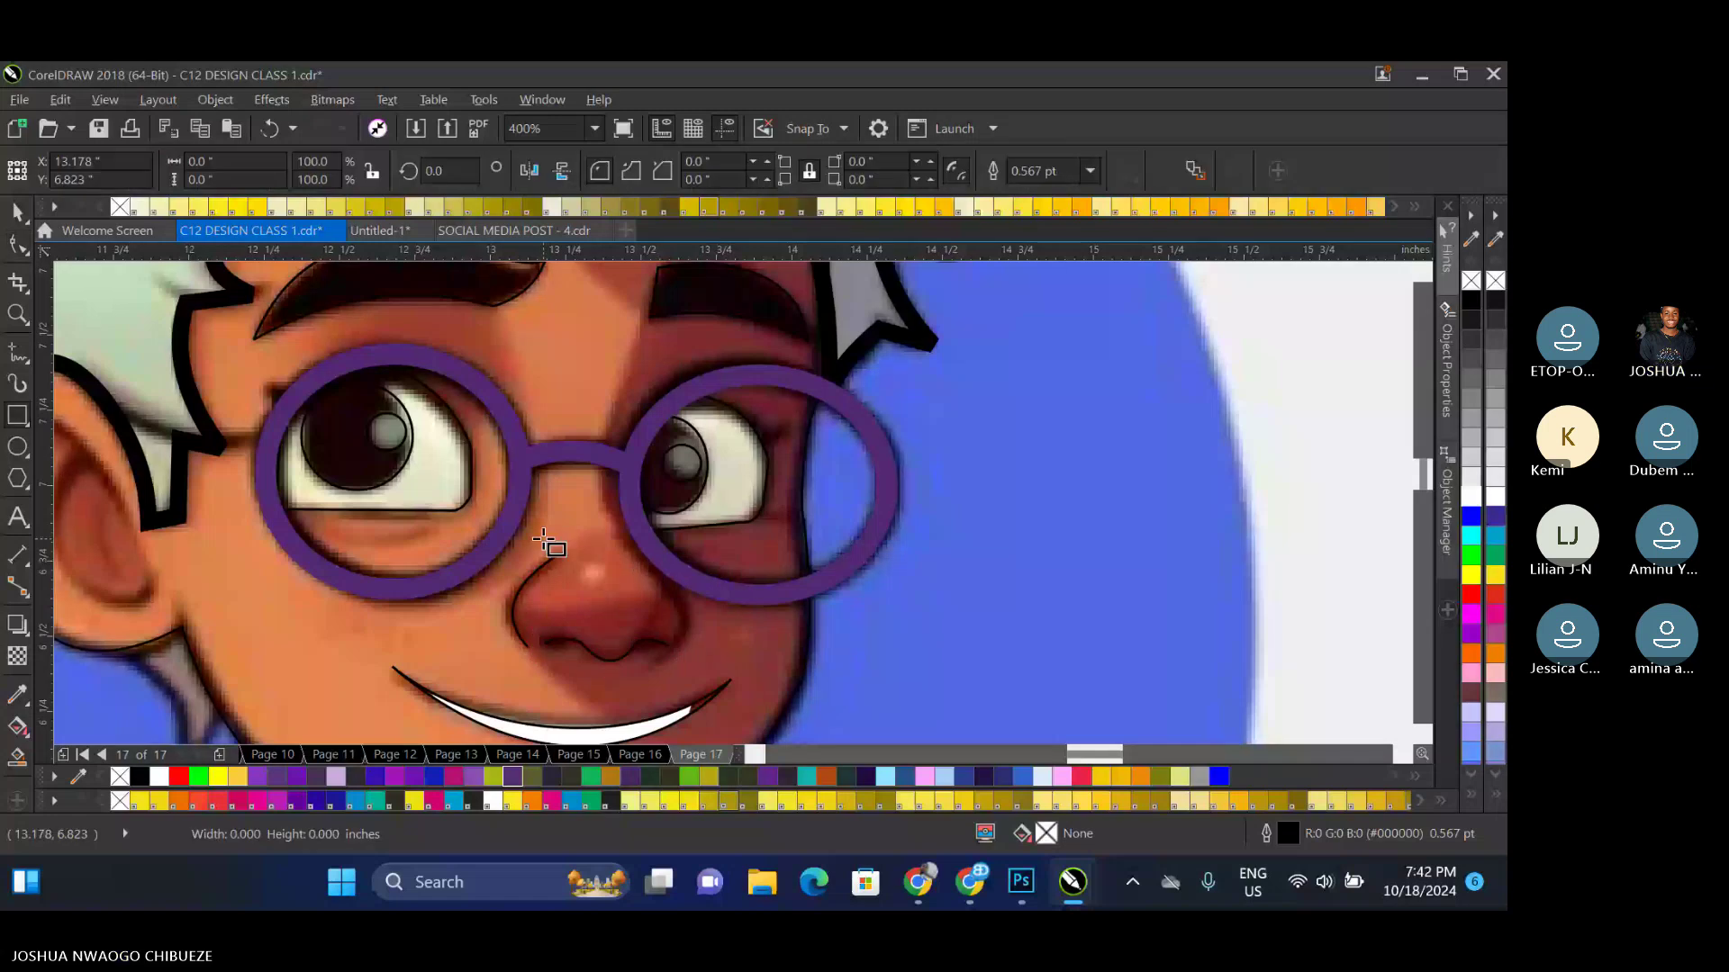
pyautogui.moveTo(540, 535); pyautogui.dragTo(683, 661)
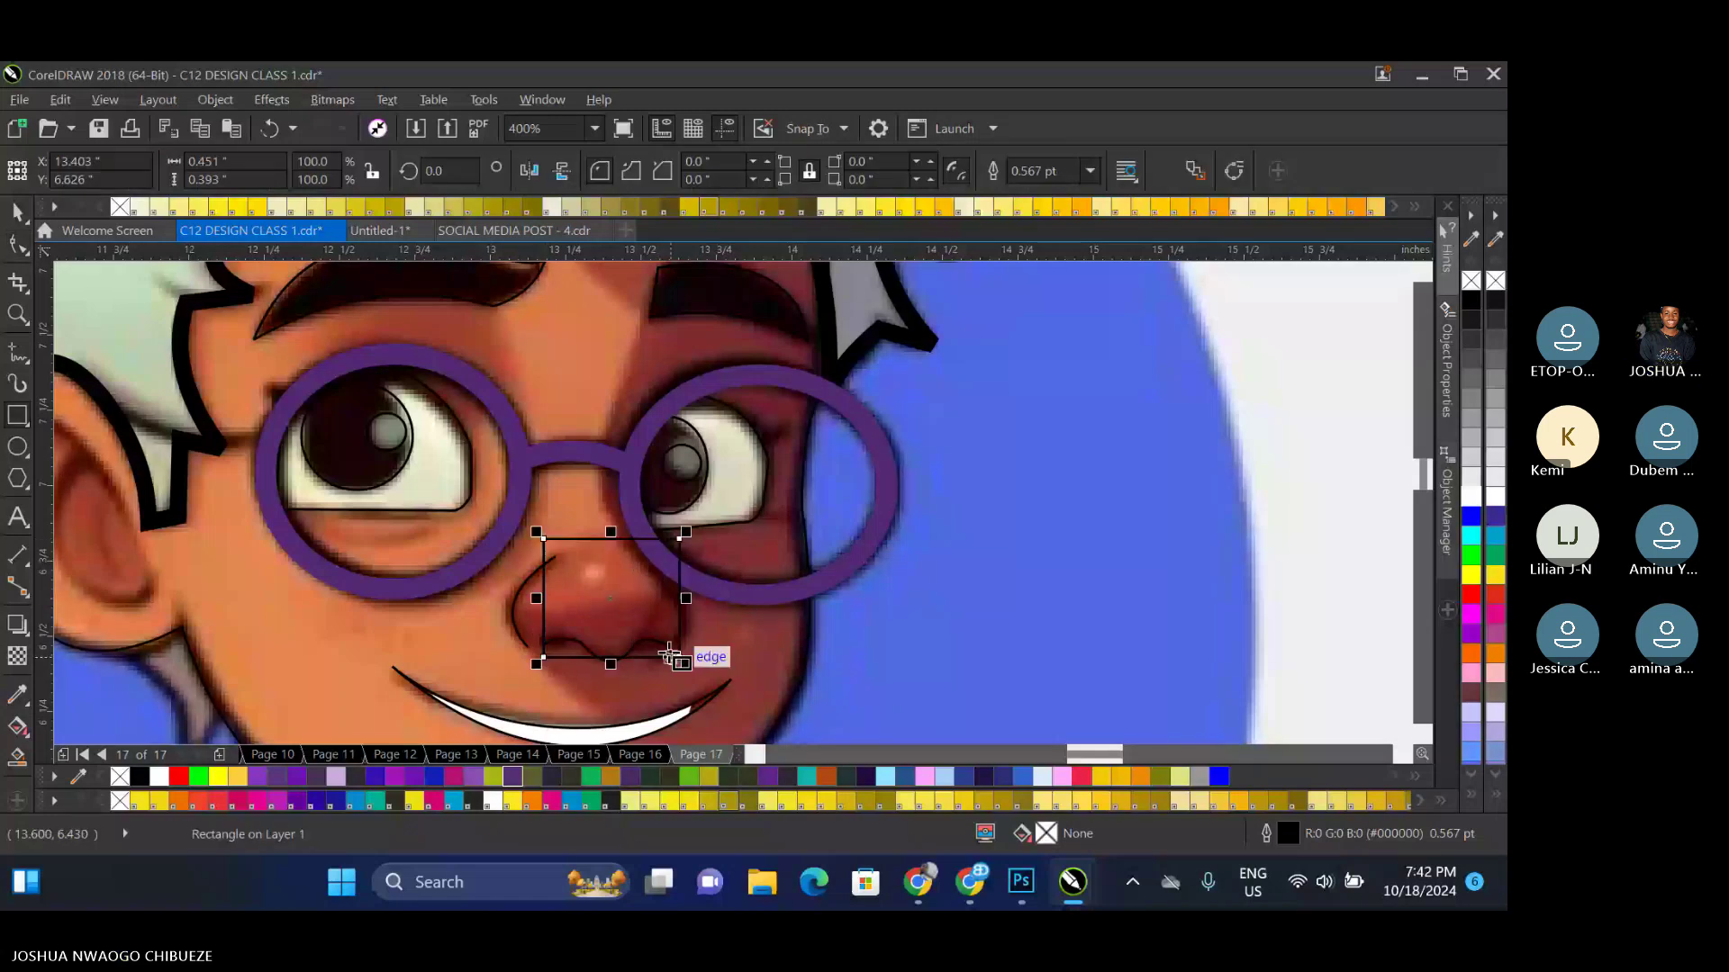
pyautogui.press('F10')
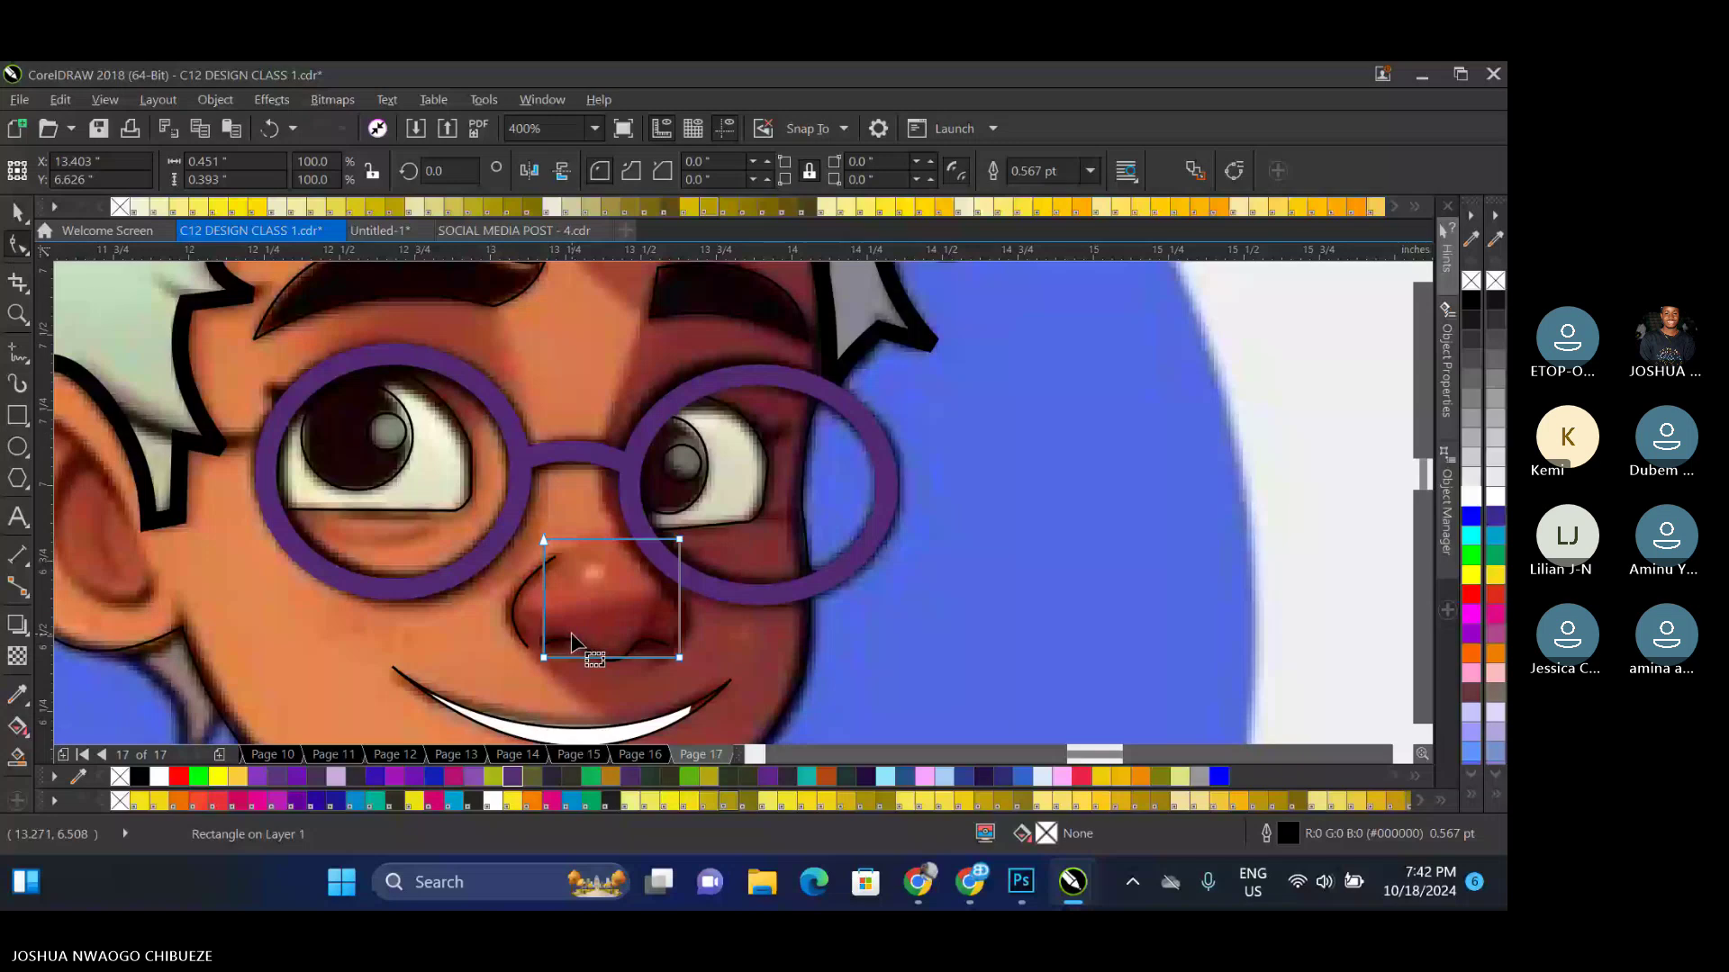
pyautogui.hotkey('ctrl', 'q')
# Fit the converted rectangle's left side to the nose, adding a node at the nostril's outer edge and making the upper segment a curve
pyautogui.scroll(2, 548, 585)
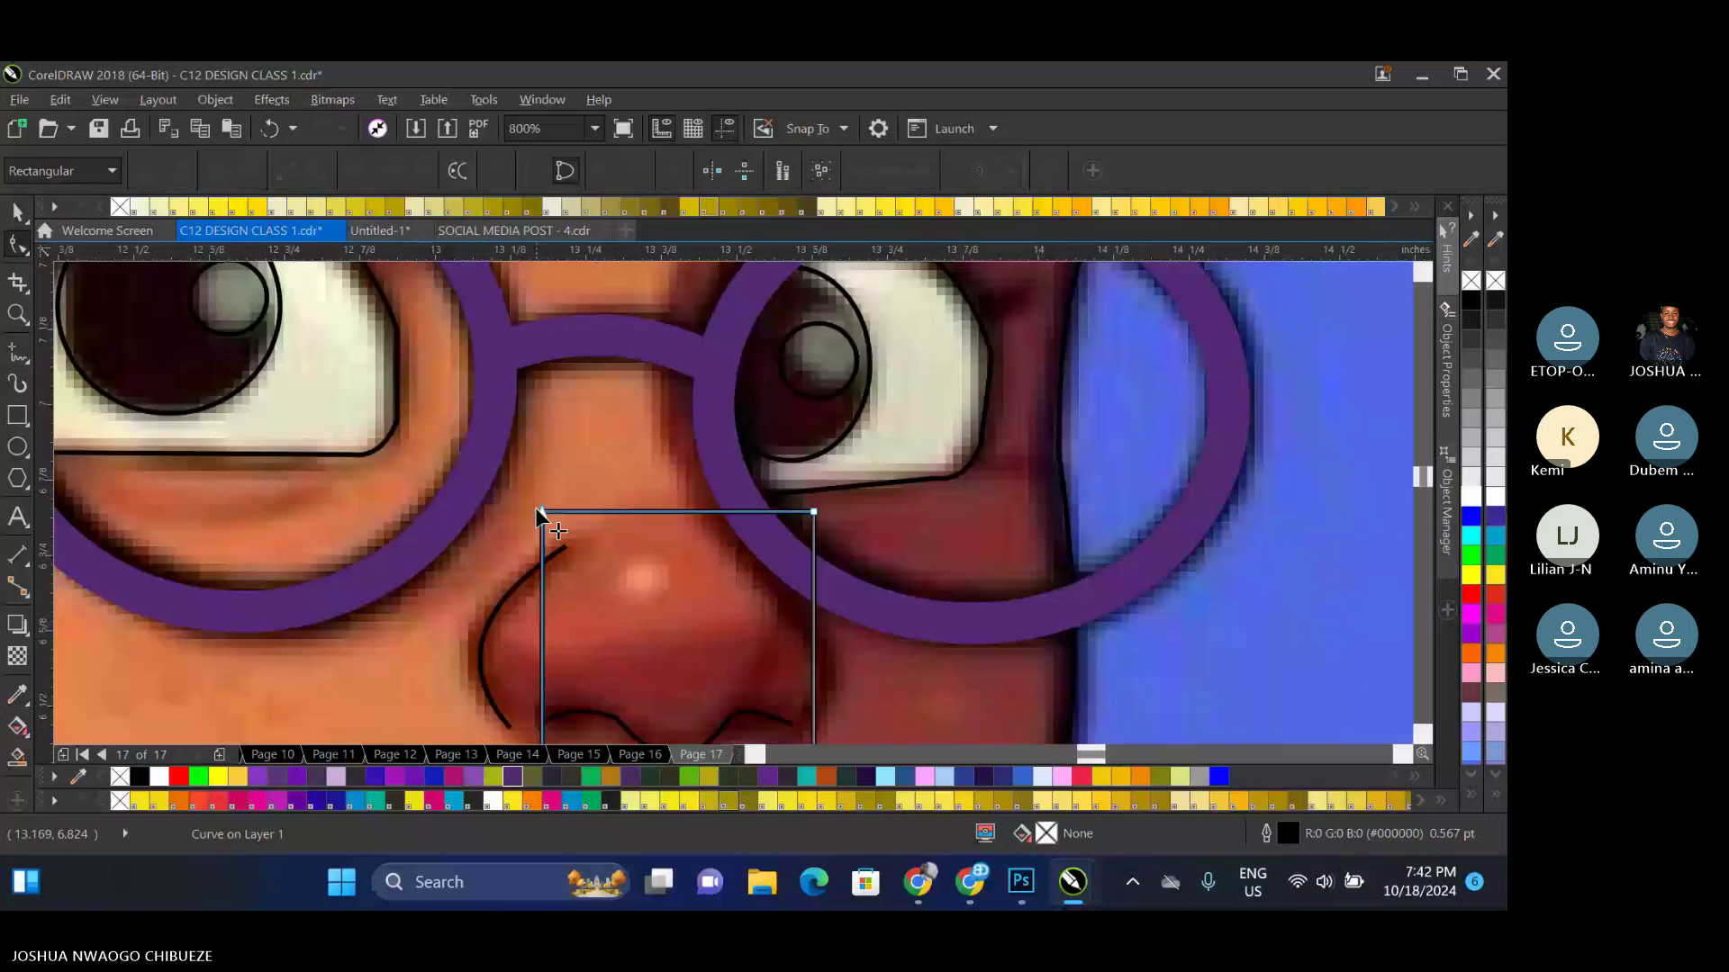
pyautogui.moveTo(536, 507); pyautogui.dragTo(581, 528)
pyautogui.doubleClick(559, 624)
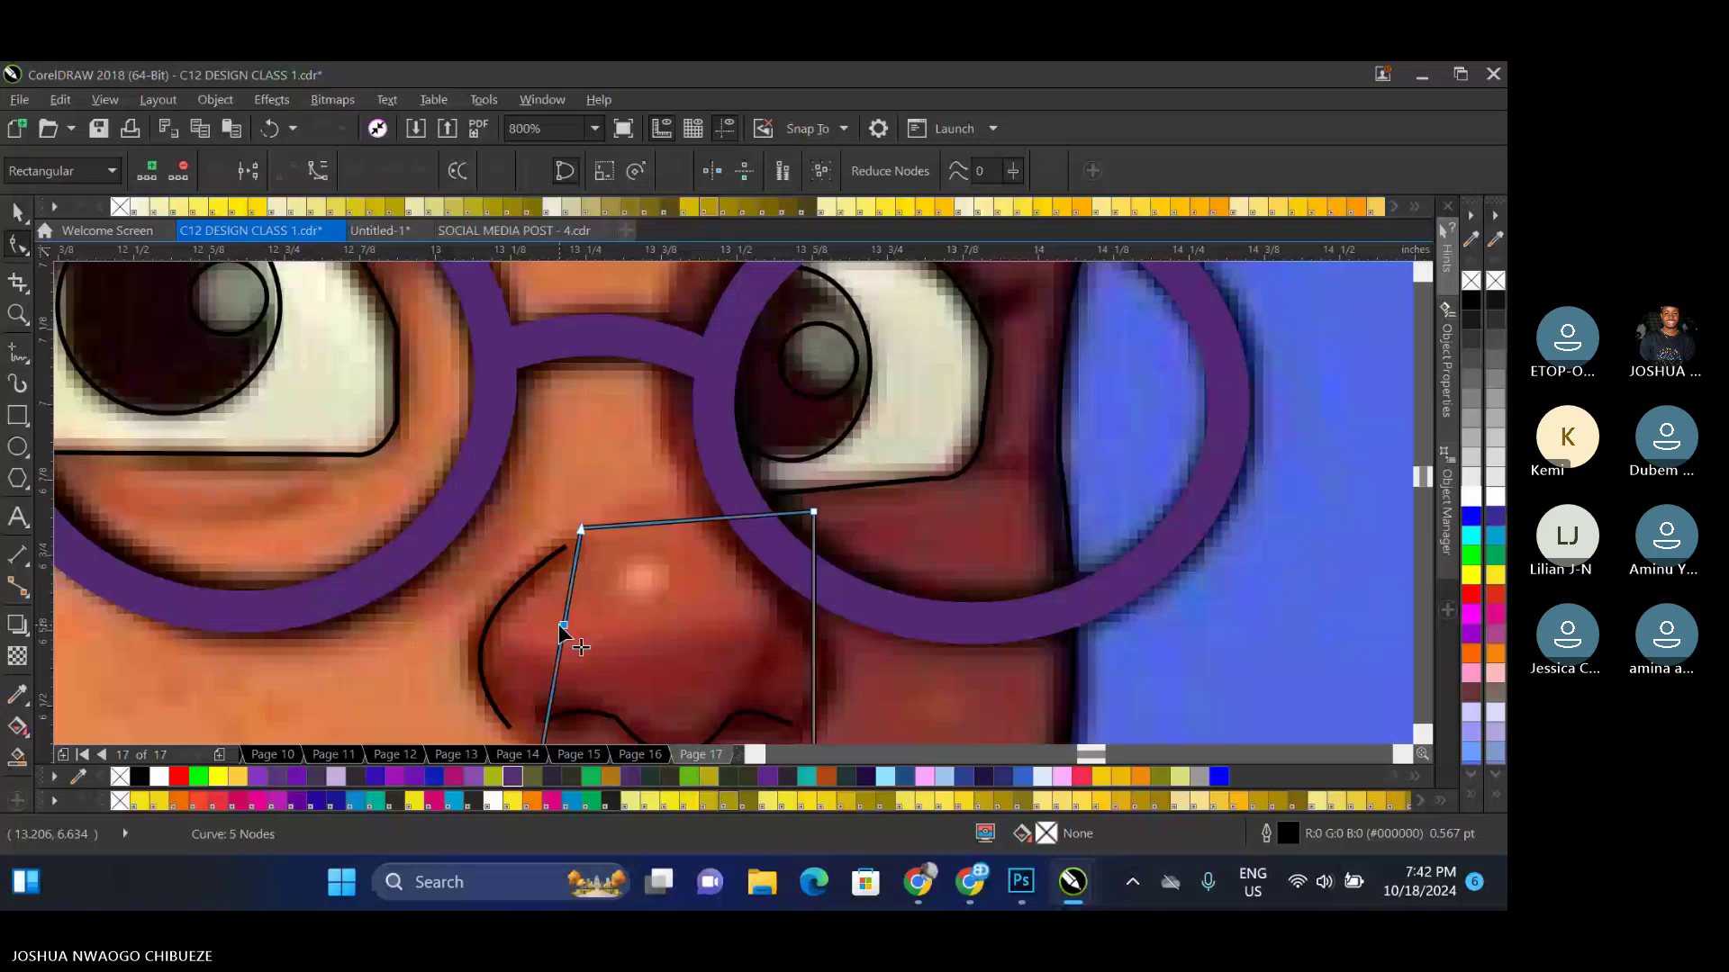
pyautogui.moveTo(558, 624); pyautogui.dragTo(491, 659)
pyautogui.scroll(-2, 531, 541)
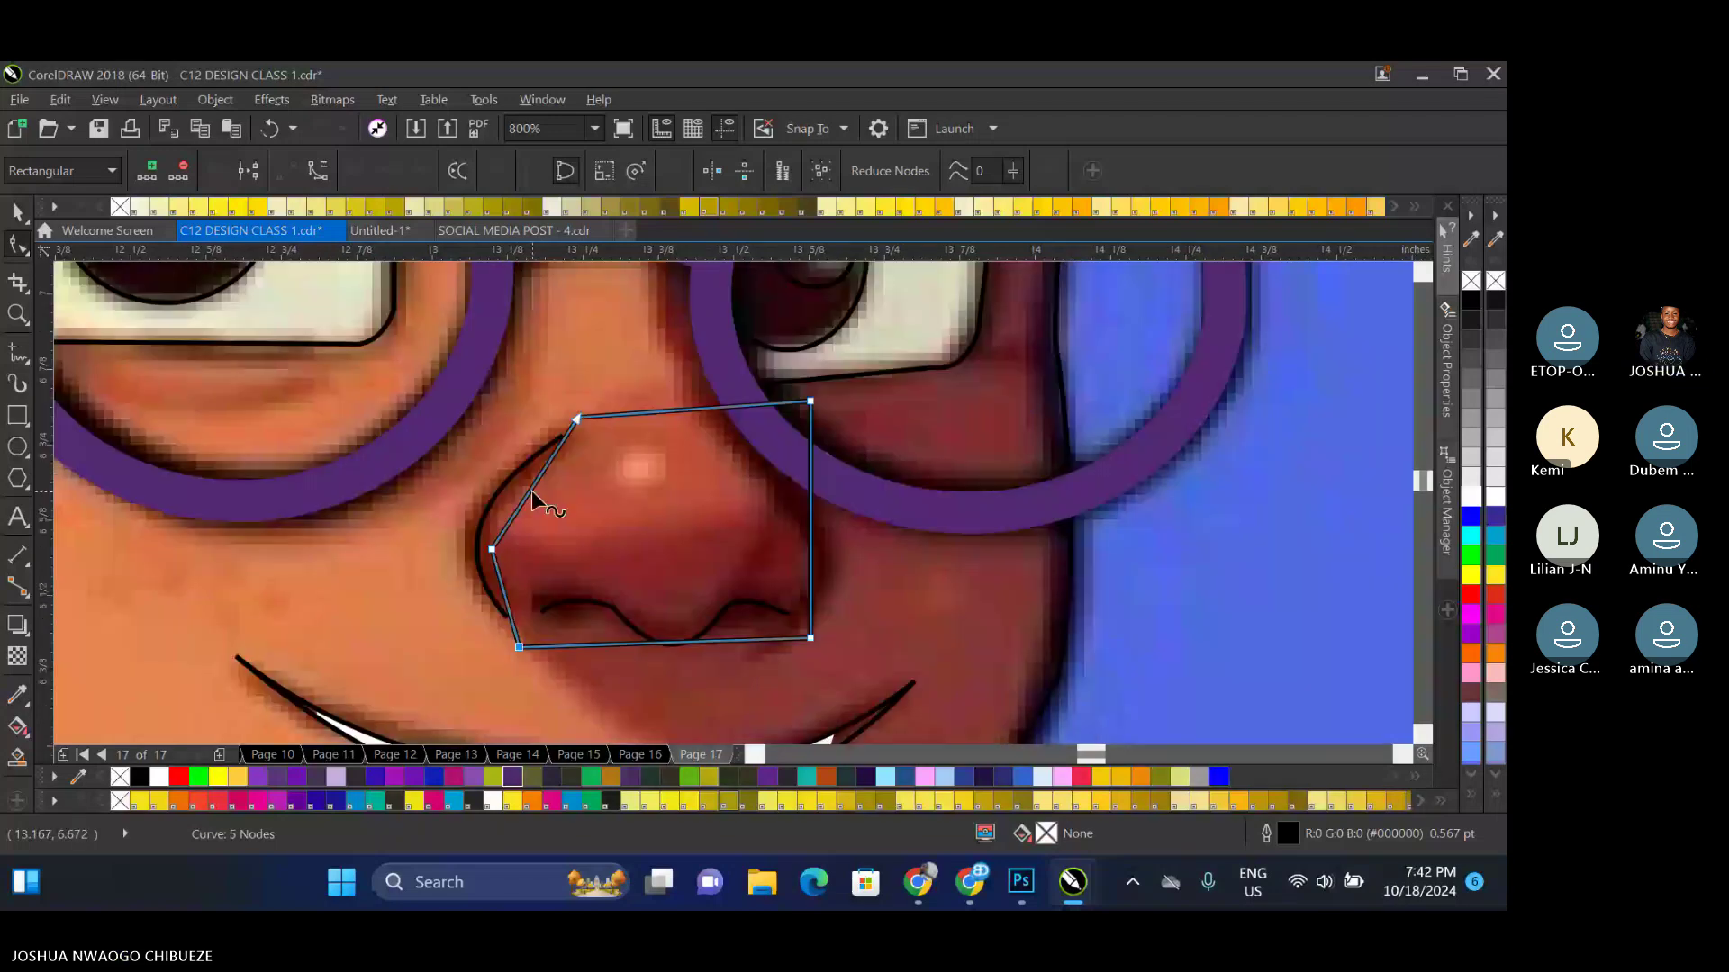
pyautogui.rightClick(531, 490)
pyautogui.click(592, 206)
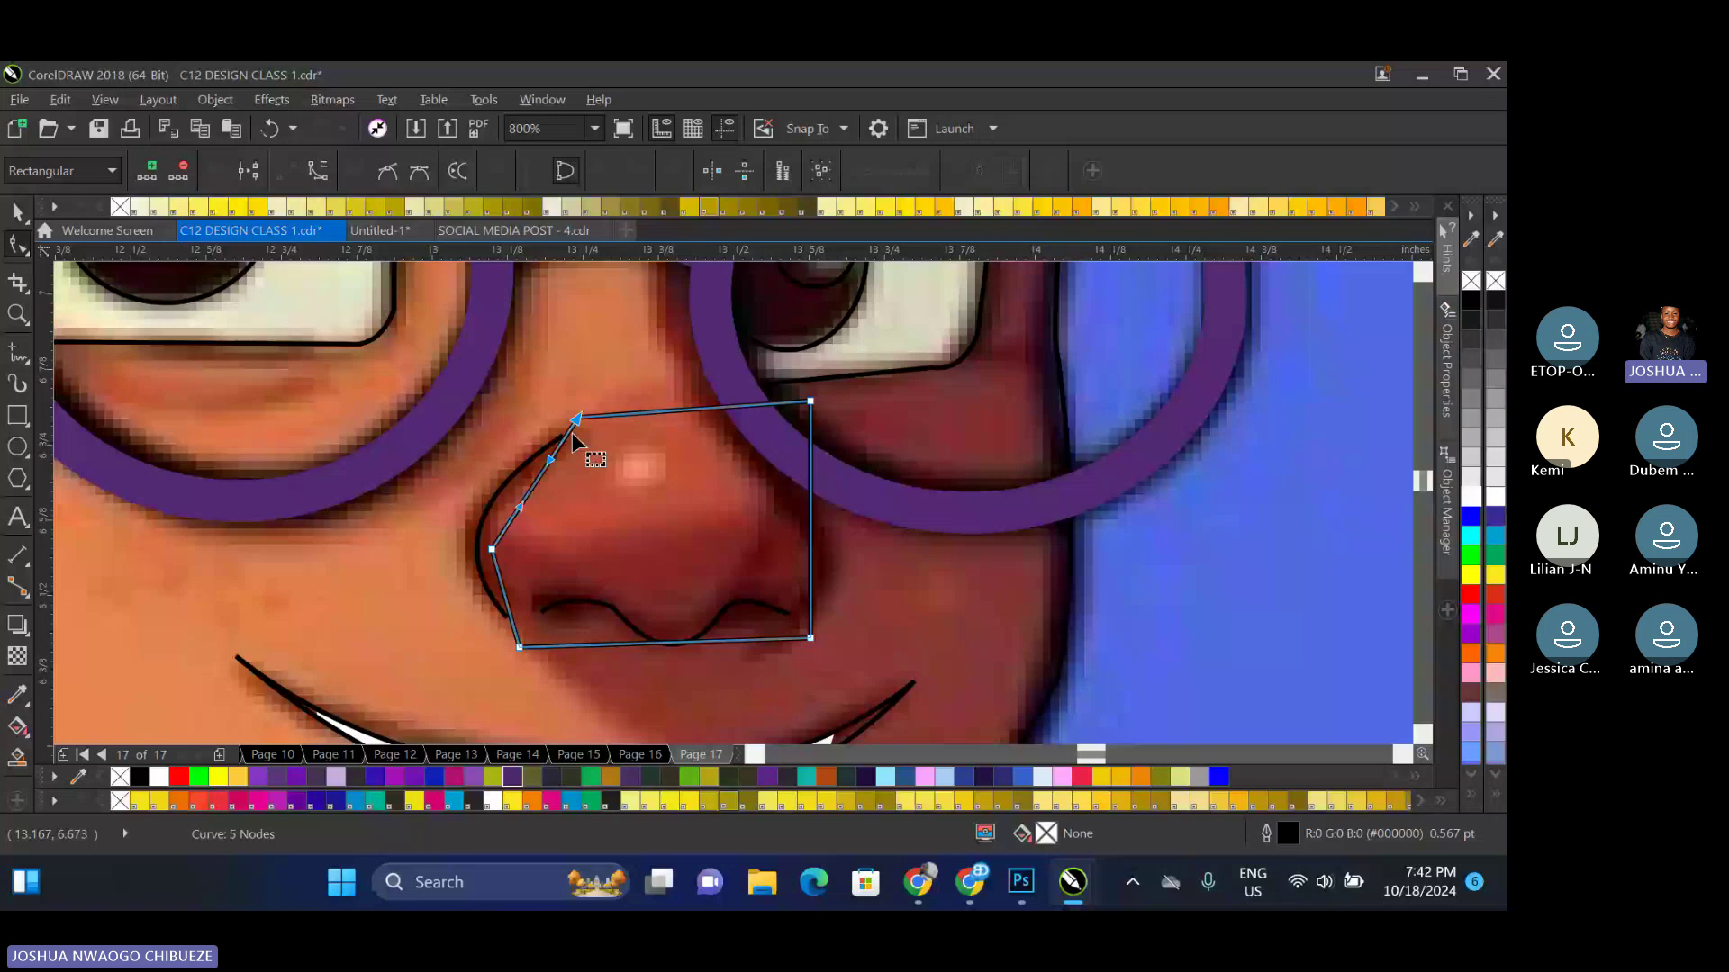
# Add a node to the shape's bottom edge, pull it below the mouth, and curve the segment running down from the left nostril
pyautogui.scroll(-1, 644, 645)
pyautogui.doubleClick(653, 644)
pyautogui.moveTo(653, 643); pyautogui.dragTo(658, 691)
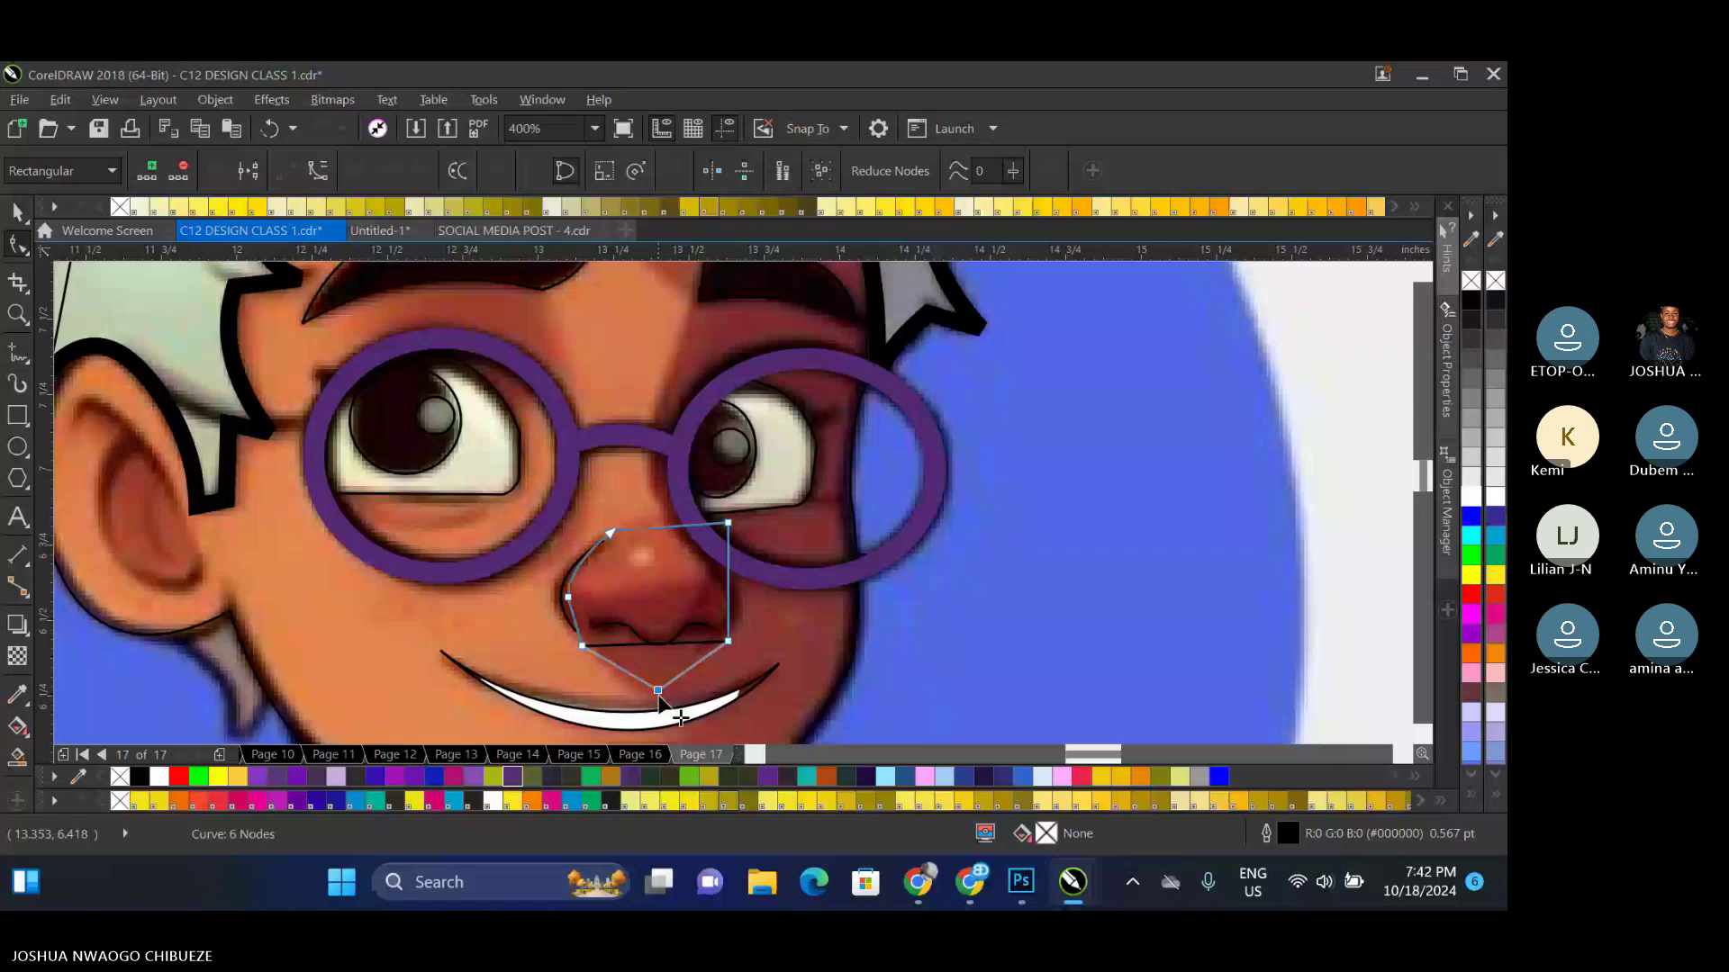
pyautogui.scroll(1, 658, 695)
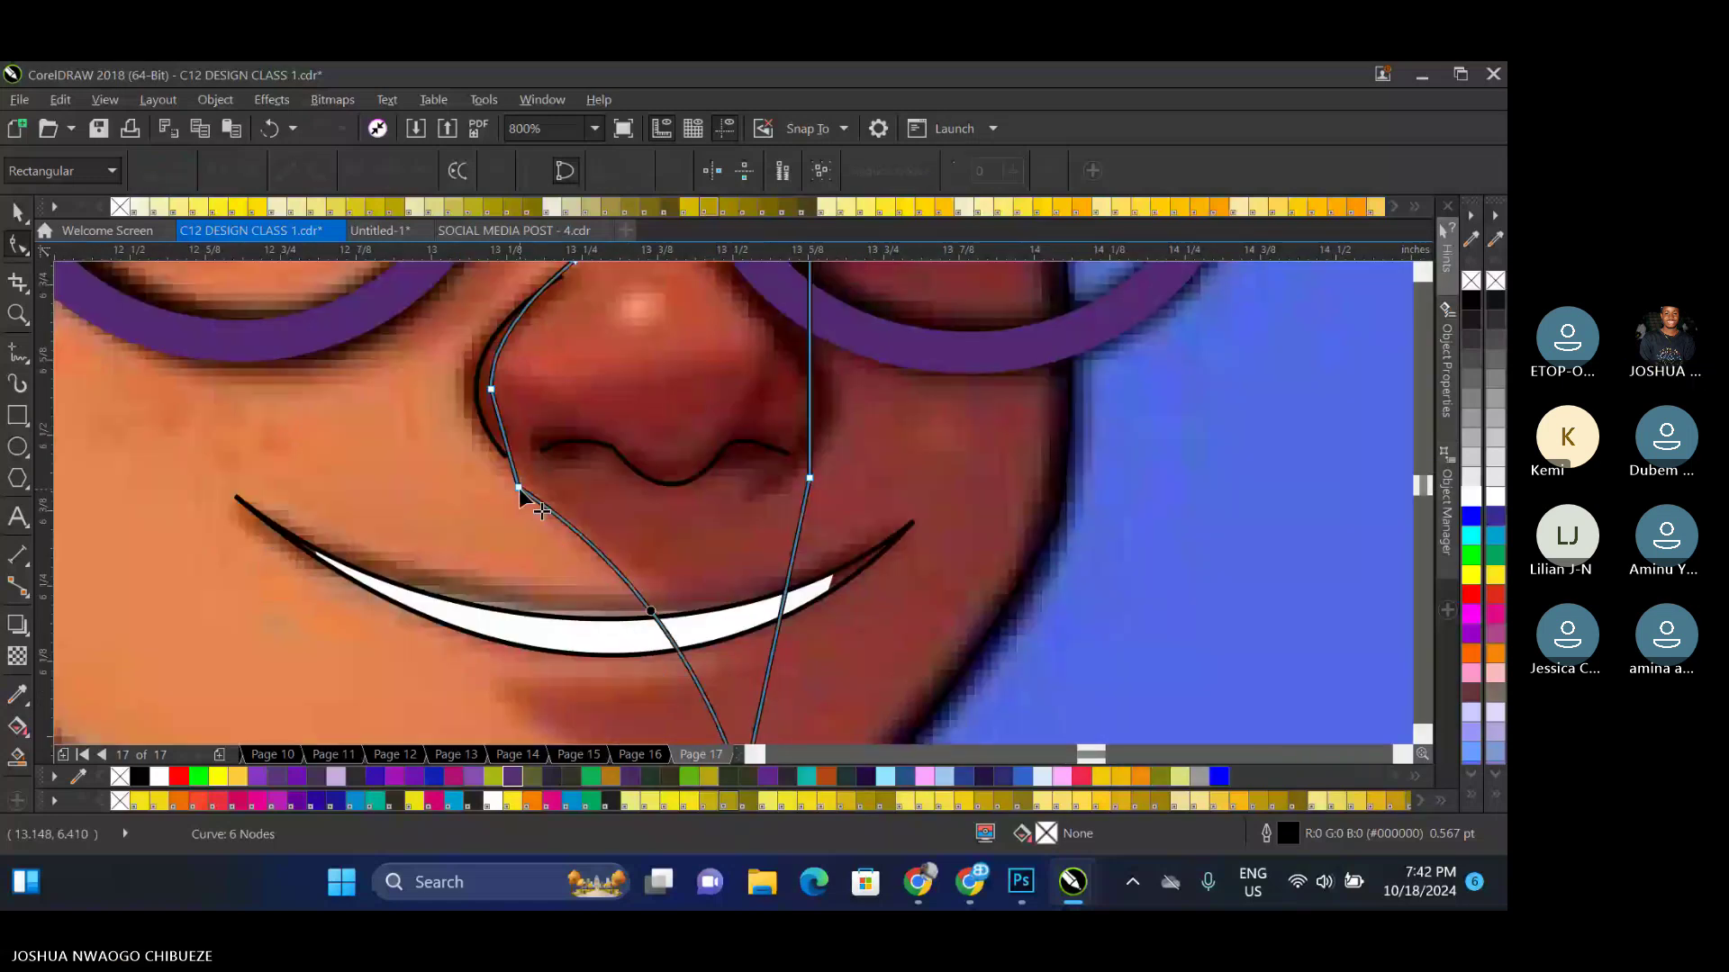
pyautogui.click(651, 612)
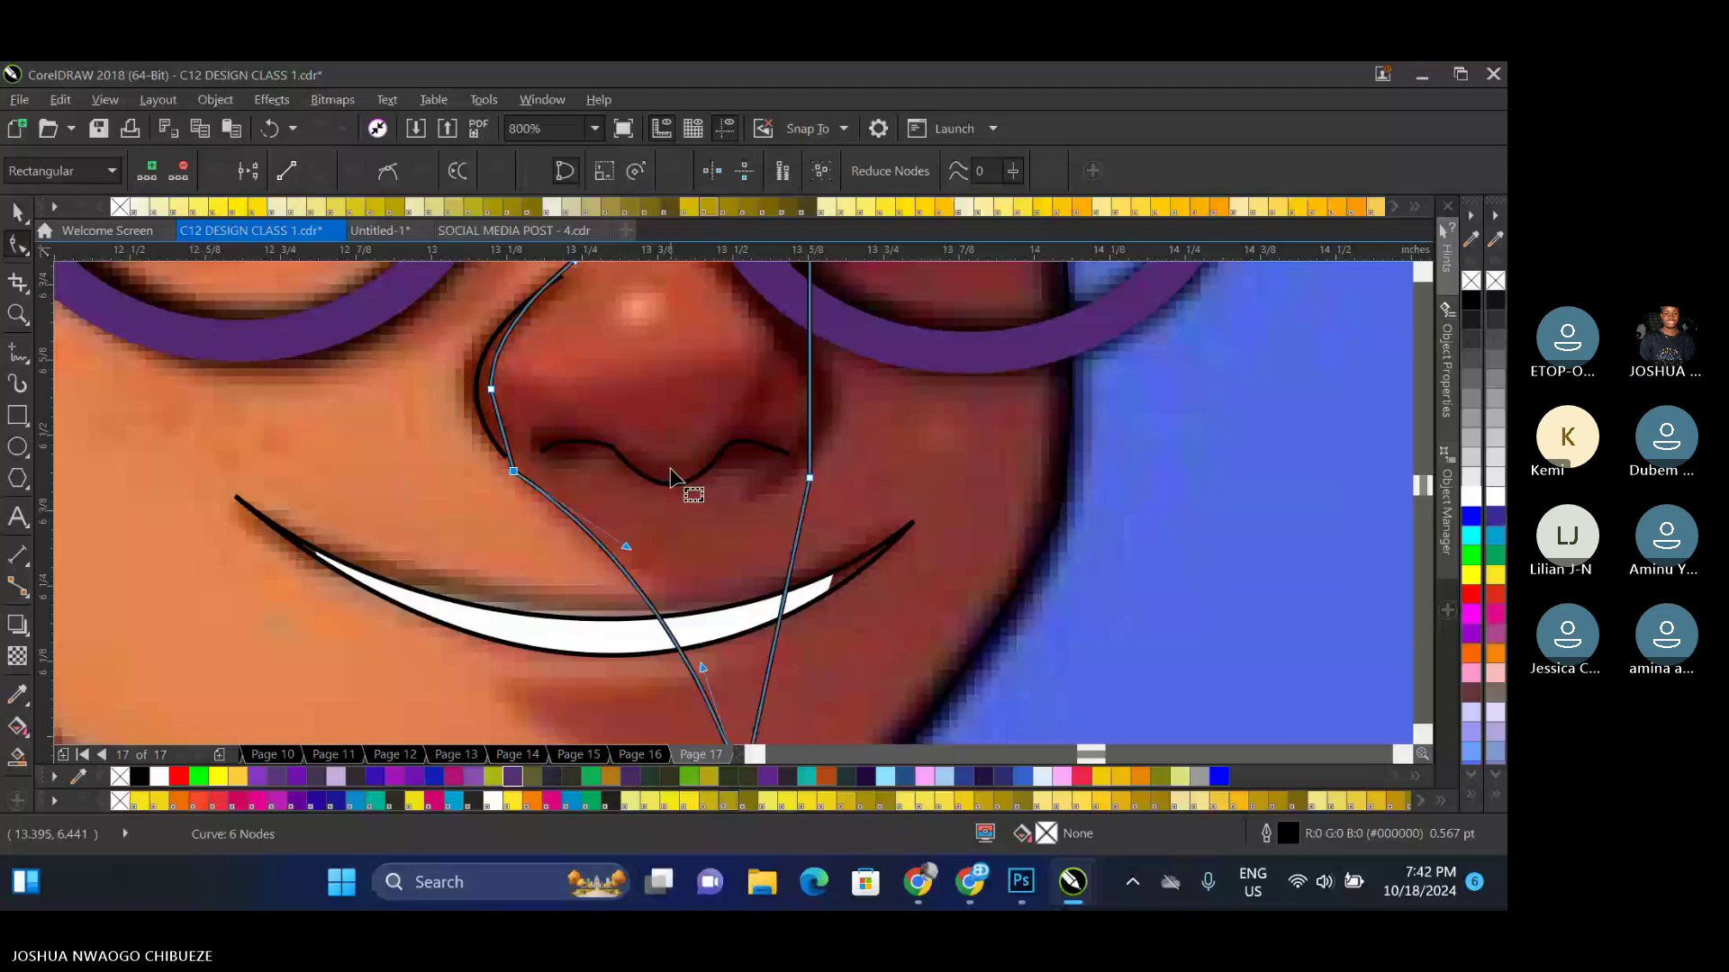
pyautogui.scroll(-1, 629, 538)
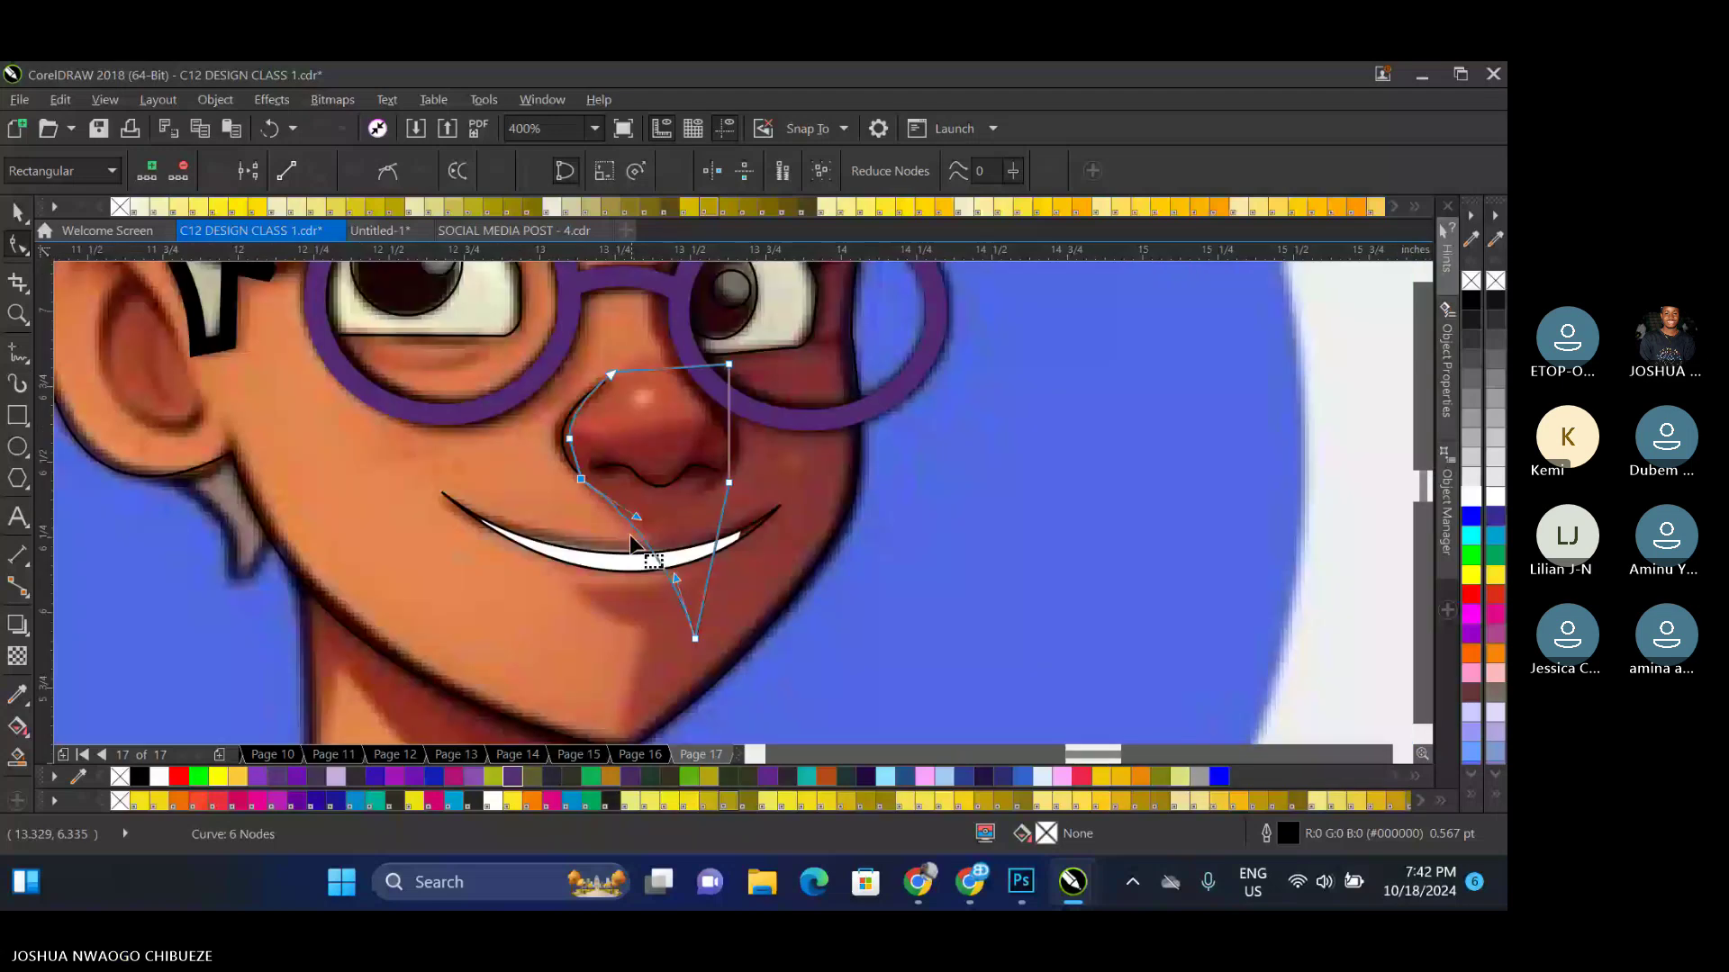
pyautogui.scroll(1, 630, 540)
pyautogui.moveTo(740, 714); pyautogui.dragTo(698, 614)
pyautogui.click(731, 473)
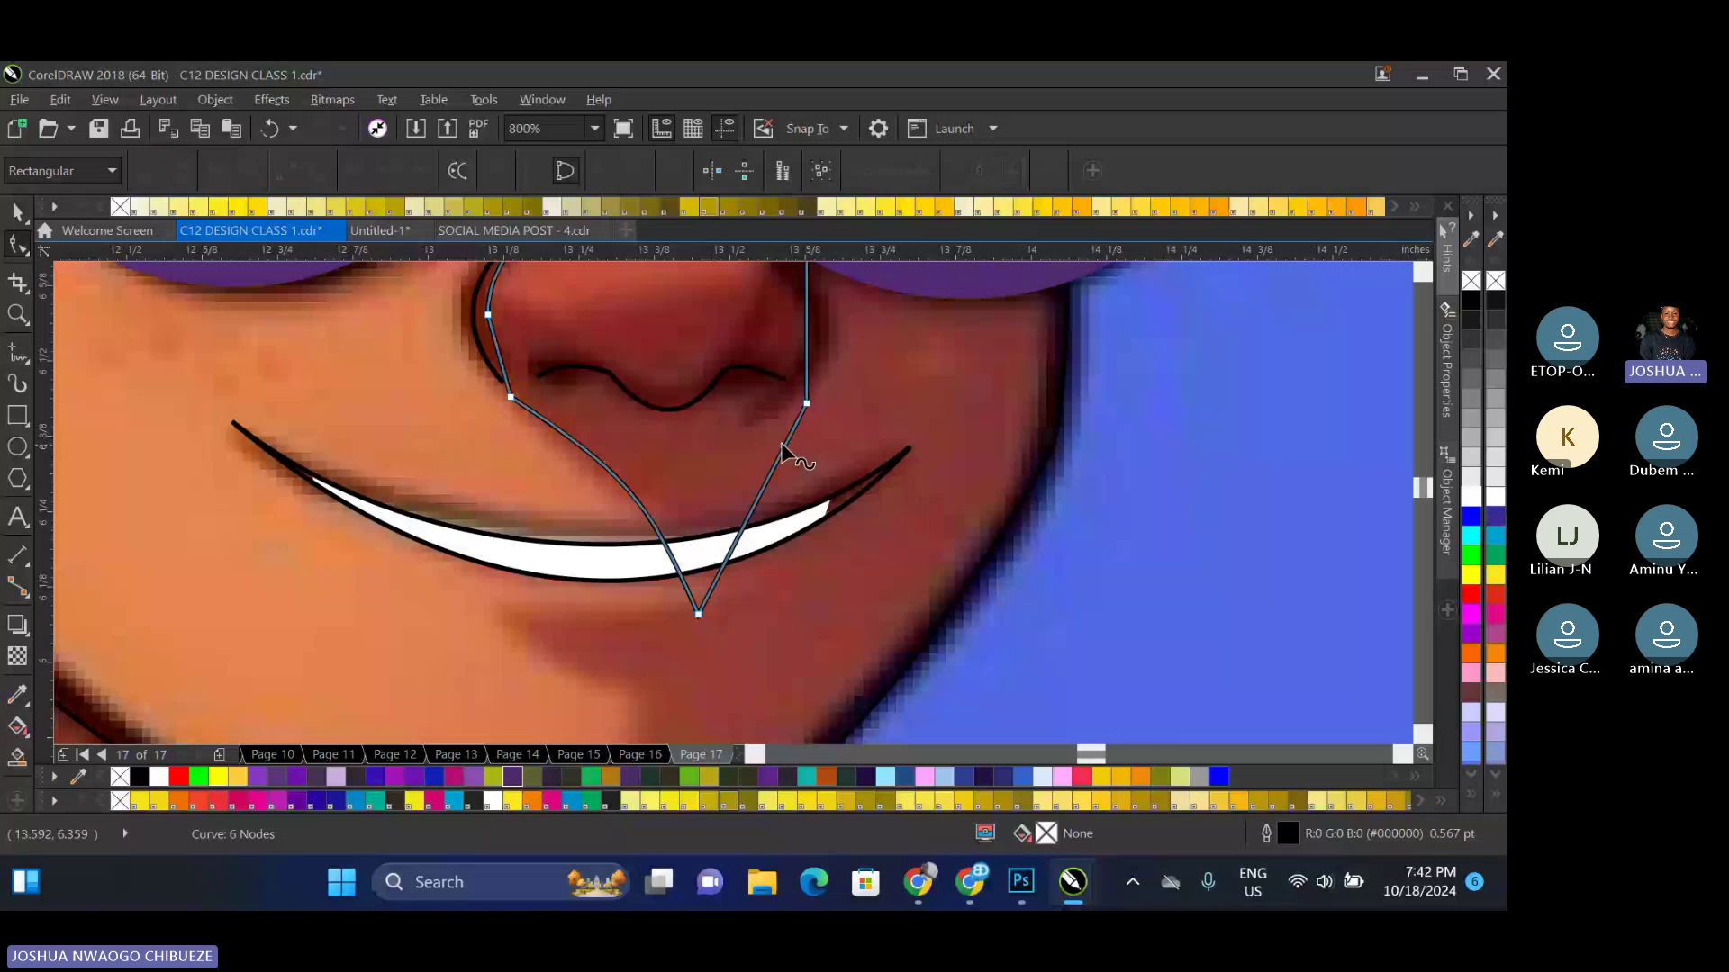
# Add nodes to trace the shadow beneath the lower lip, curve its underside, and extend the shape down to the chin
pyautogui.doubleClick(781, 441)
pyautogui.moveTo(781, 441); pyautogui.dragTo(505, 616)
pyautogui.doubleClick(733, 455)
pyautogui.moveTo(732, 455); pyautogui.dragTo(648, 687)
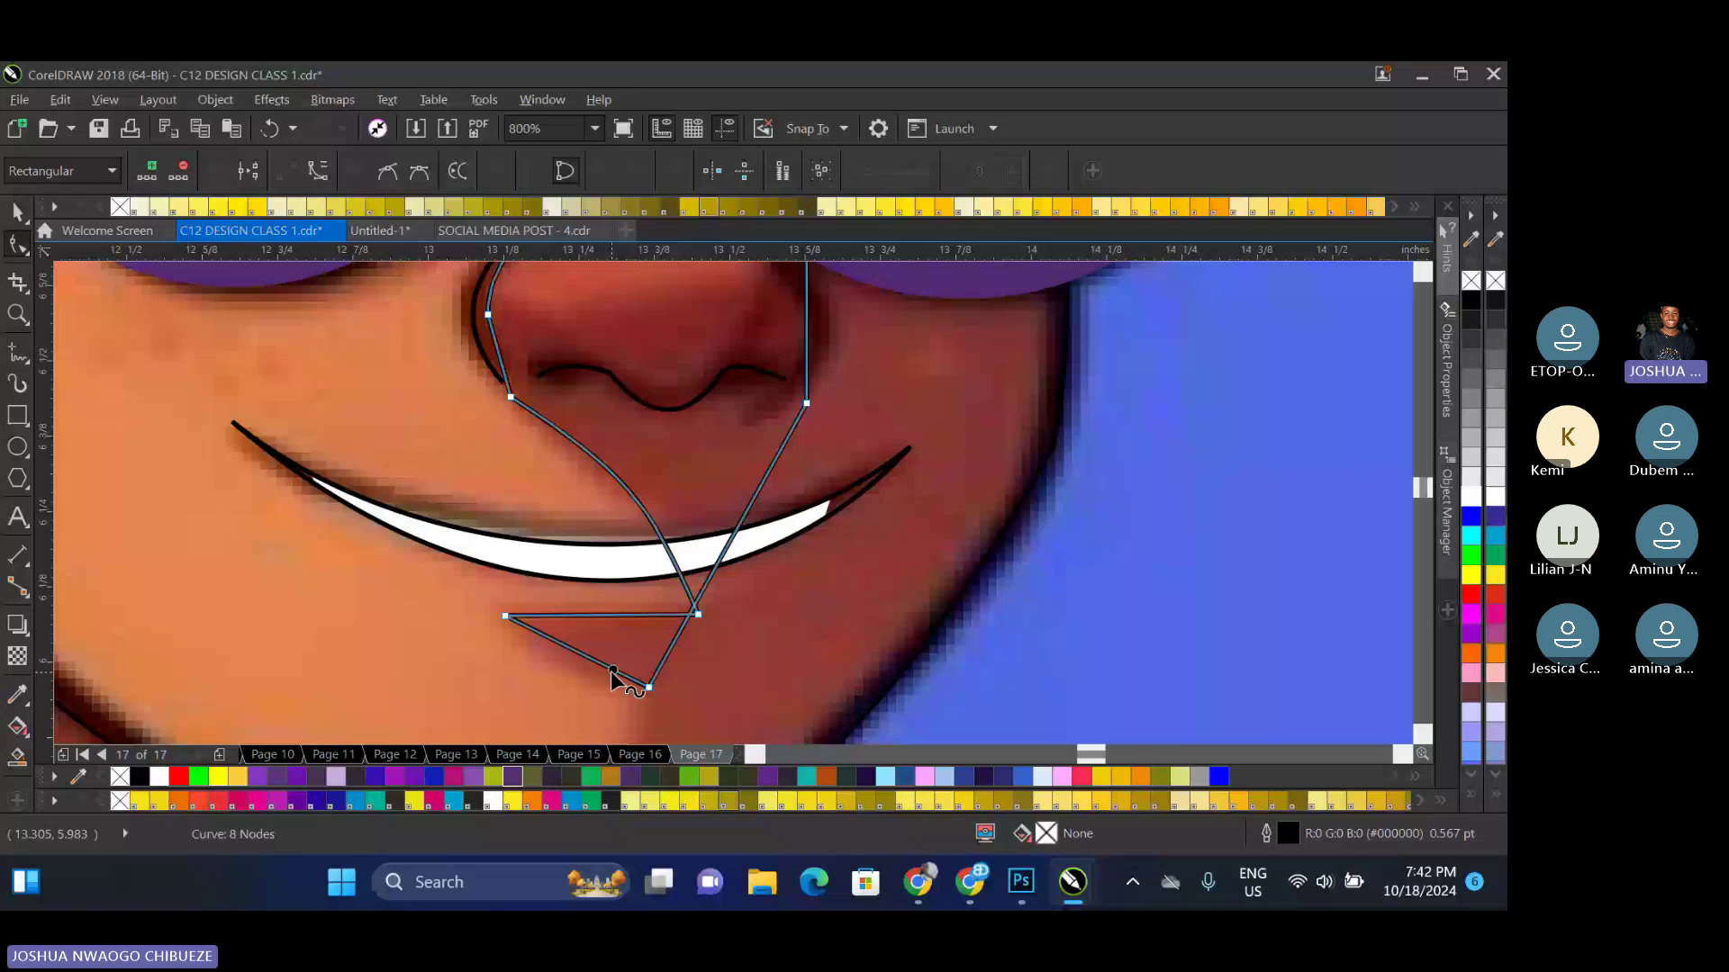
pyautogui.scroll(-2, 611, 677)
pyautogui.moveTo(690, 543); pyautogui.dragTo(621, 700)
pyautogui.scroll(-2, 710, 473)
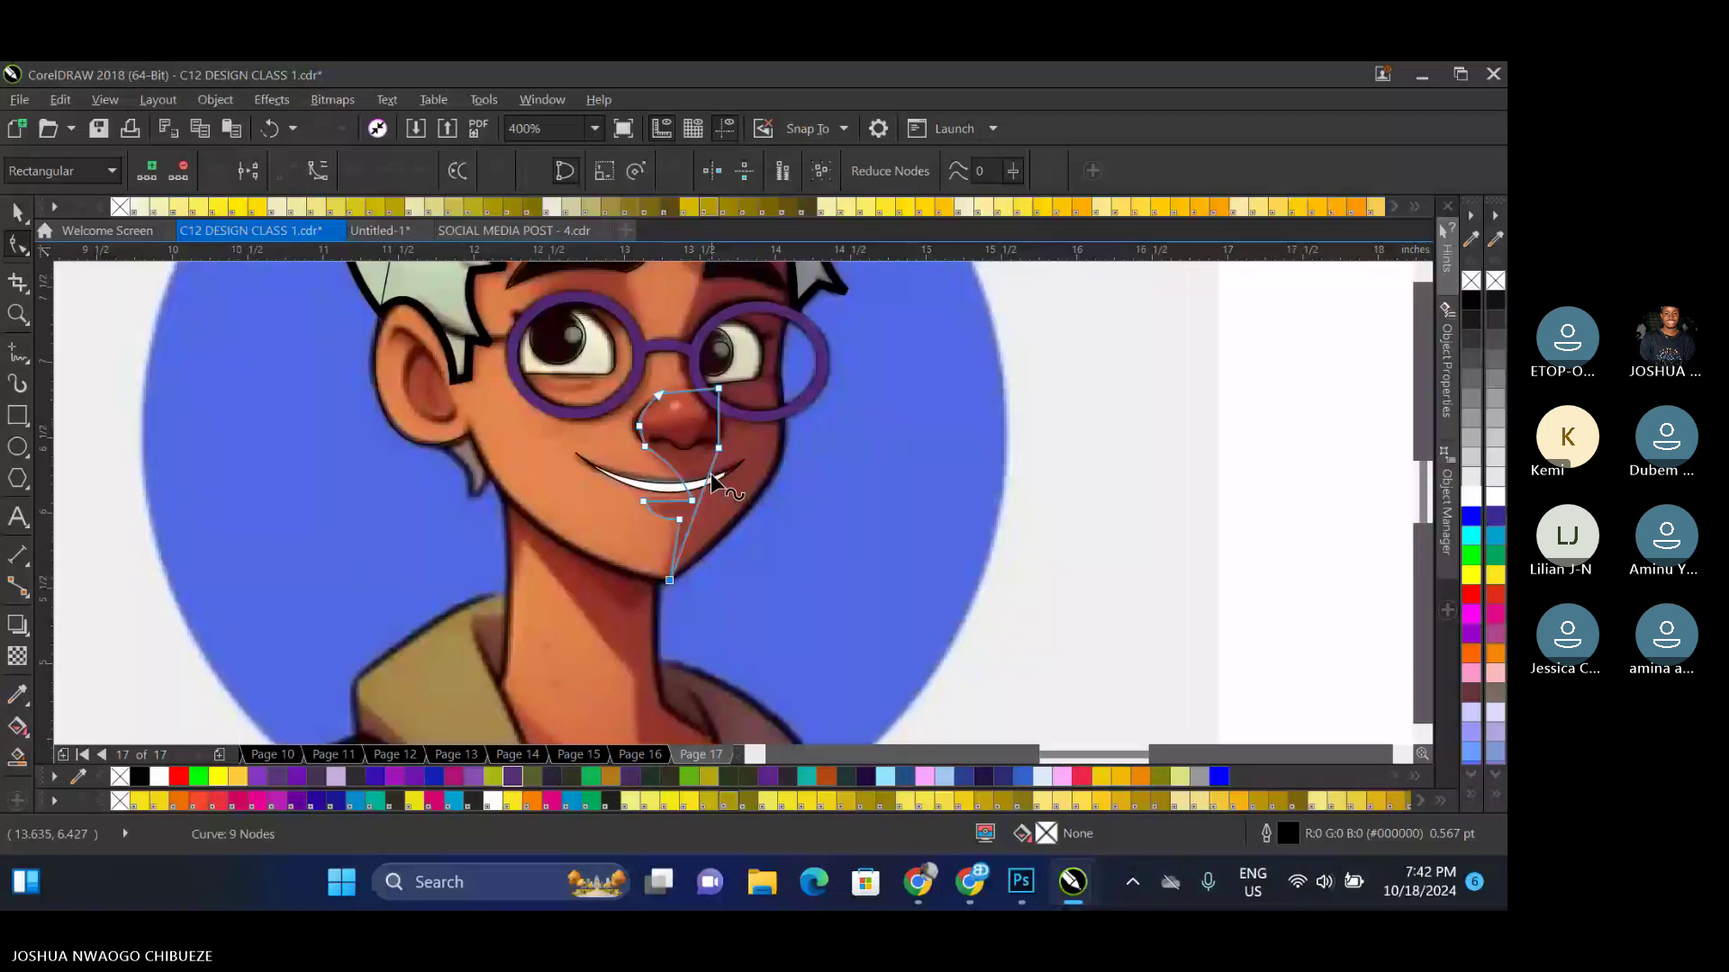
# Move the shape's top-right node up into the hair and add a node beside the inner end of the right eyebrow
pyautogui.scroll(-2, 724, 308)
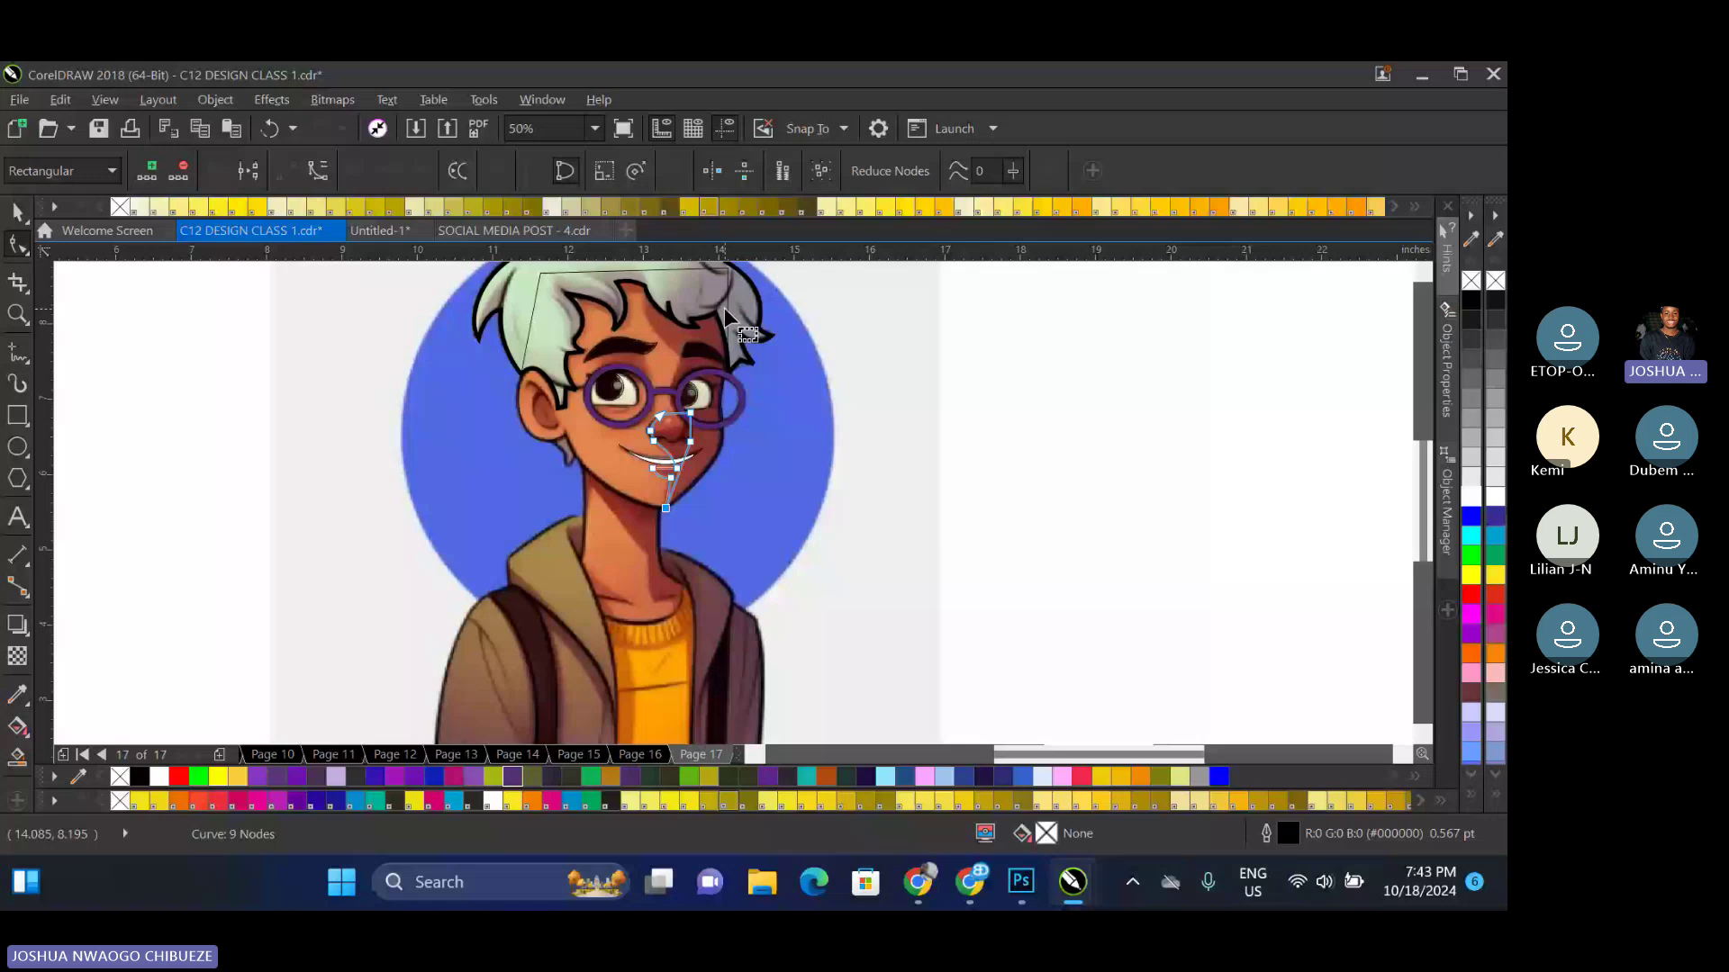
pyautogui.scroll(2, 724, 308)
pyautogui.moveTo(654, 516); pyautogui.dragTo(722, 295)
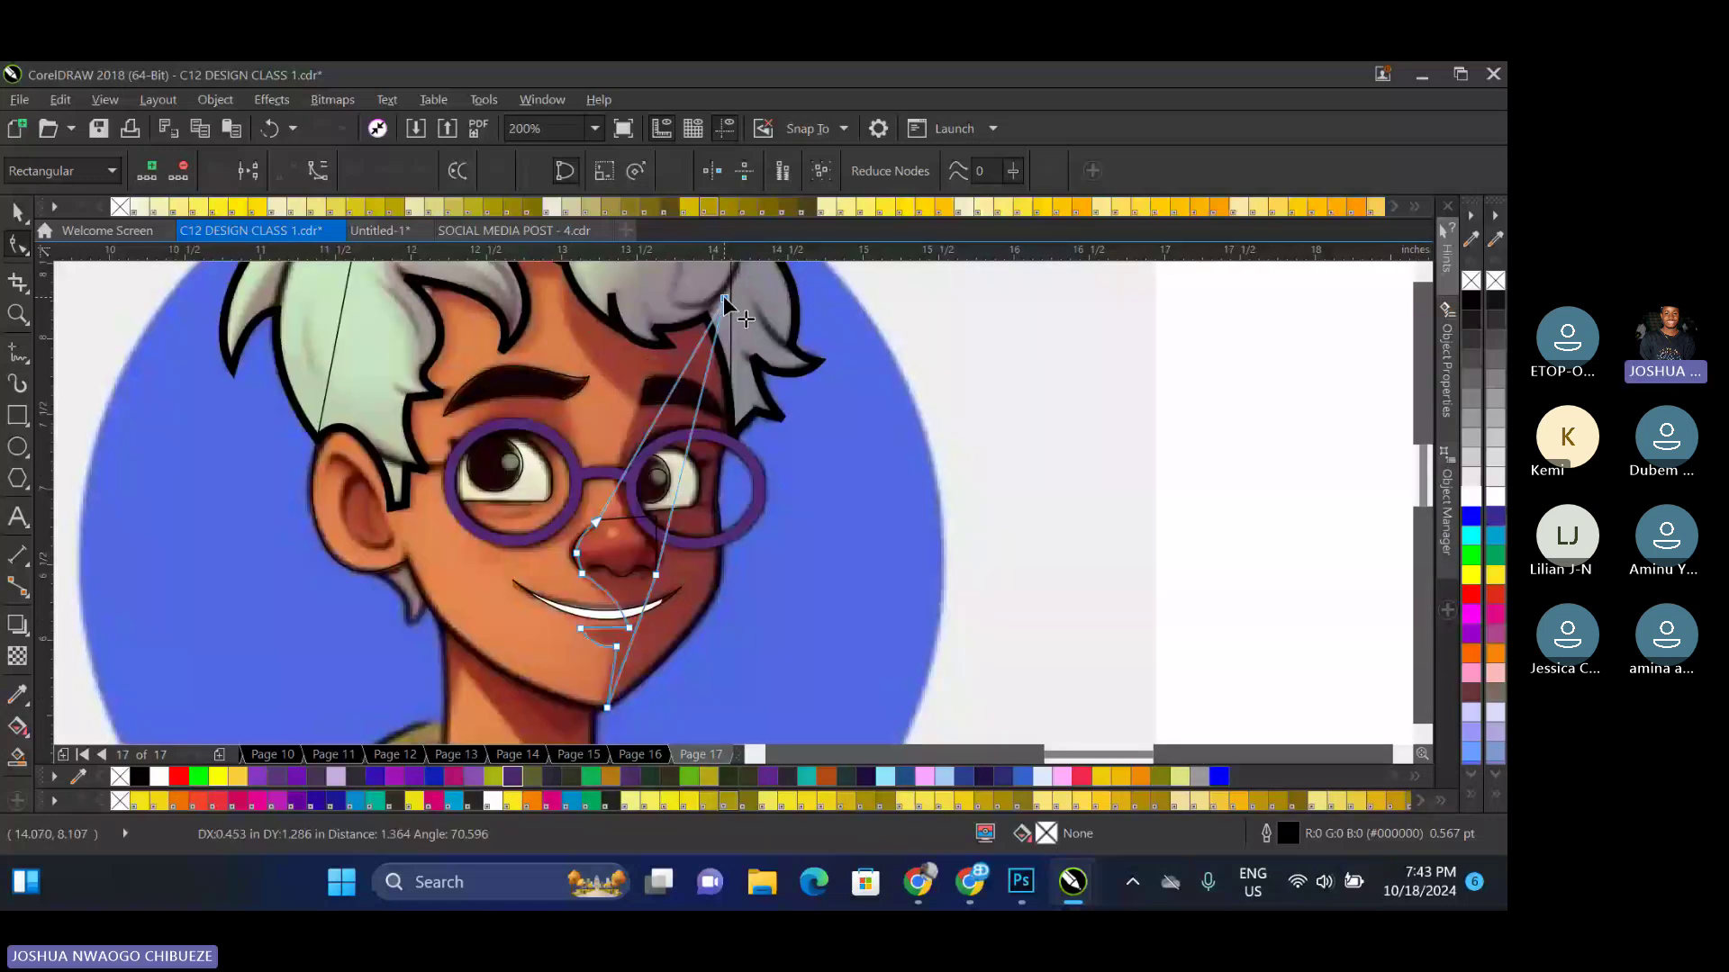
pyautogui.doubleClick(641, 404)
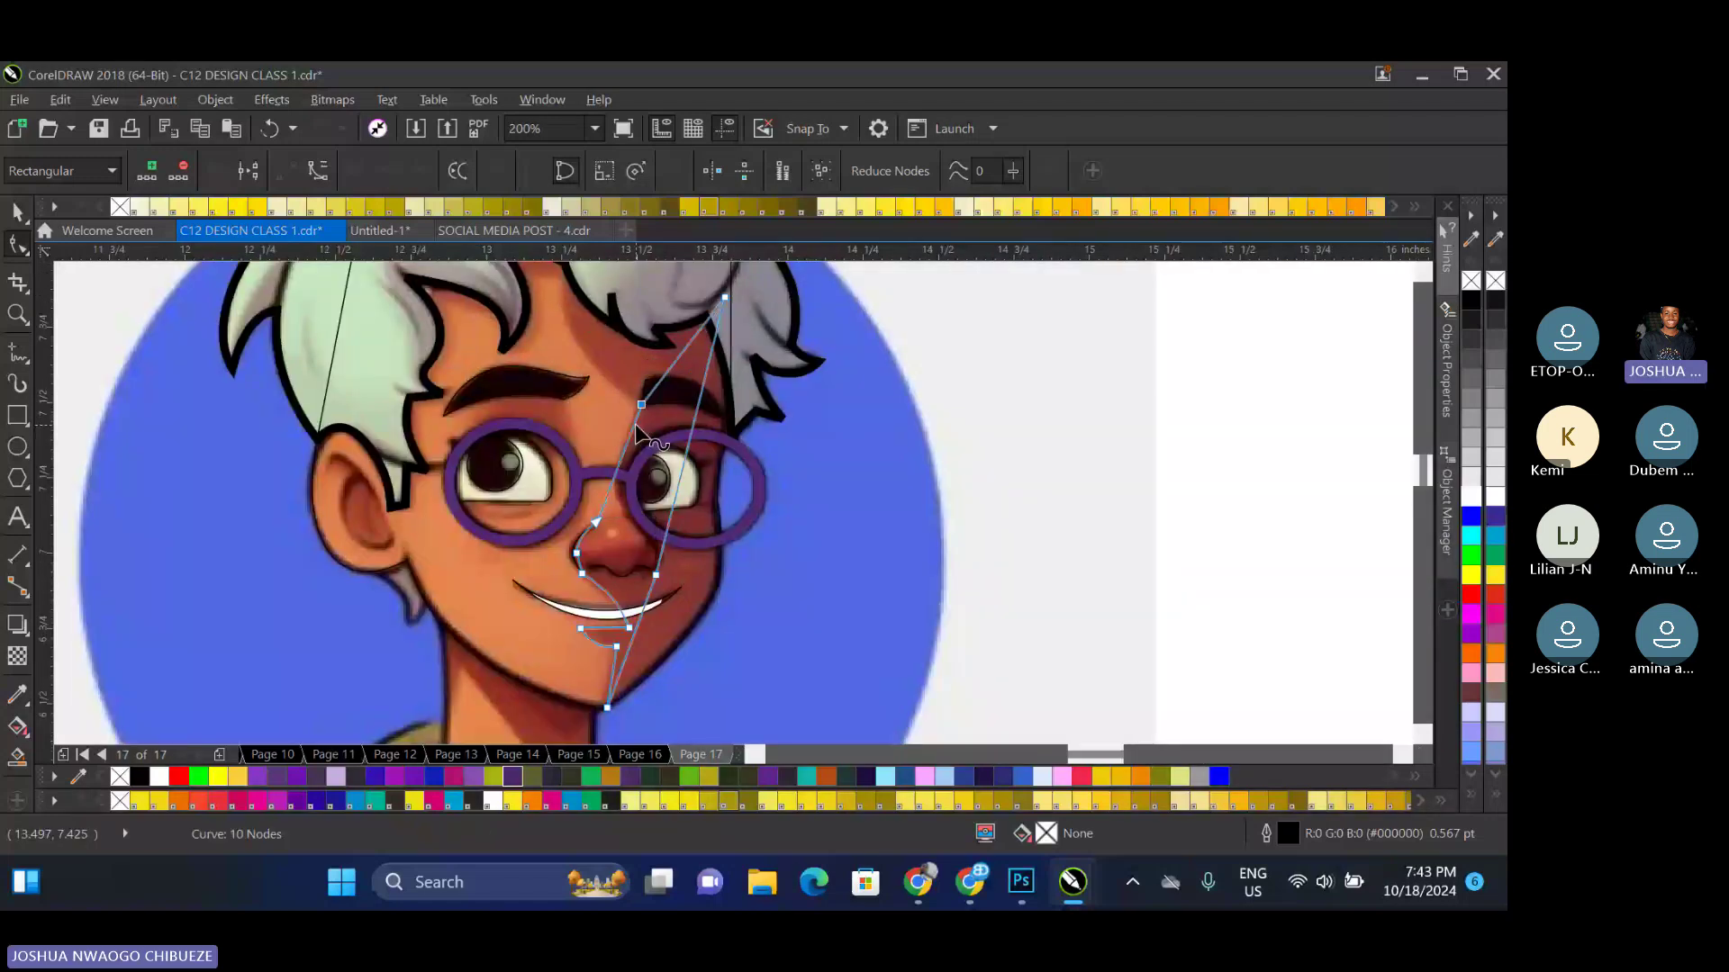
# Add a node between the nose and the right lens and bow the segment above it along the nose bridge
pyautogui.scroll(2, 635, 423)
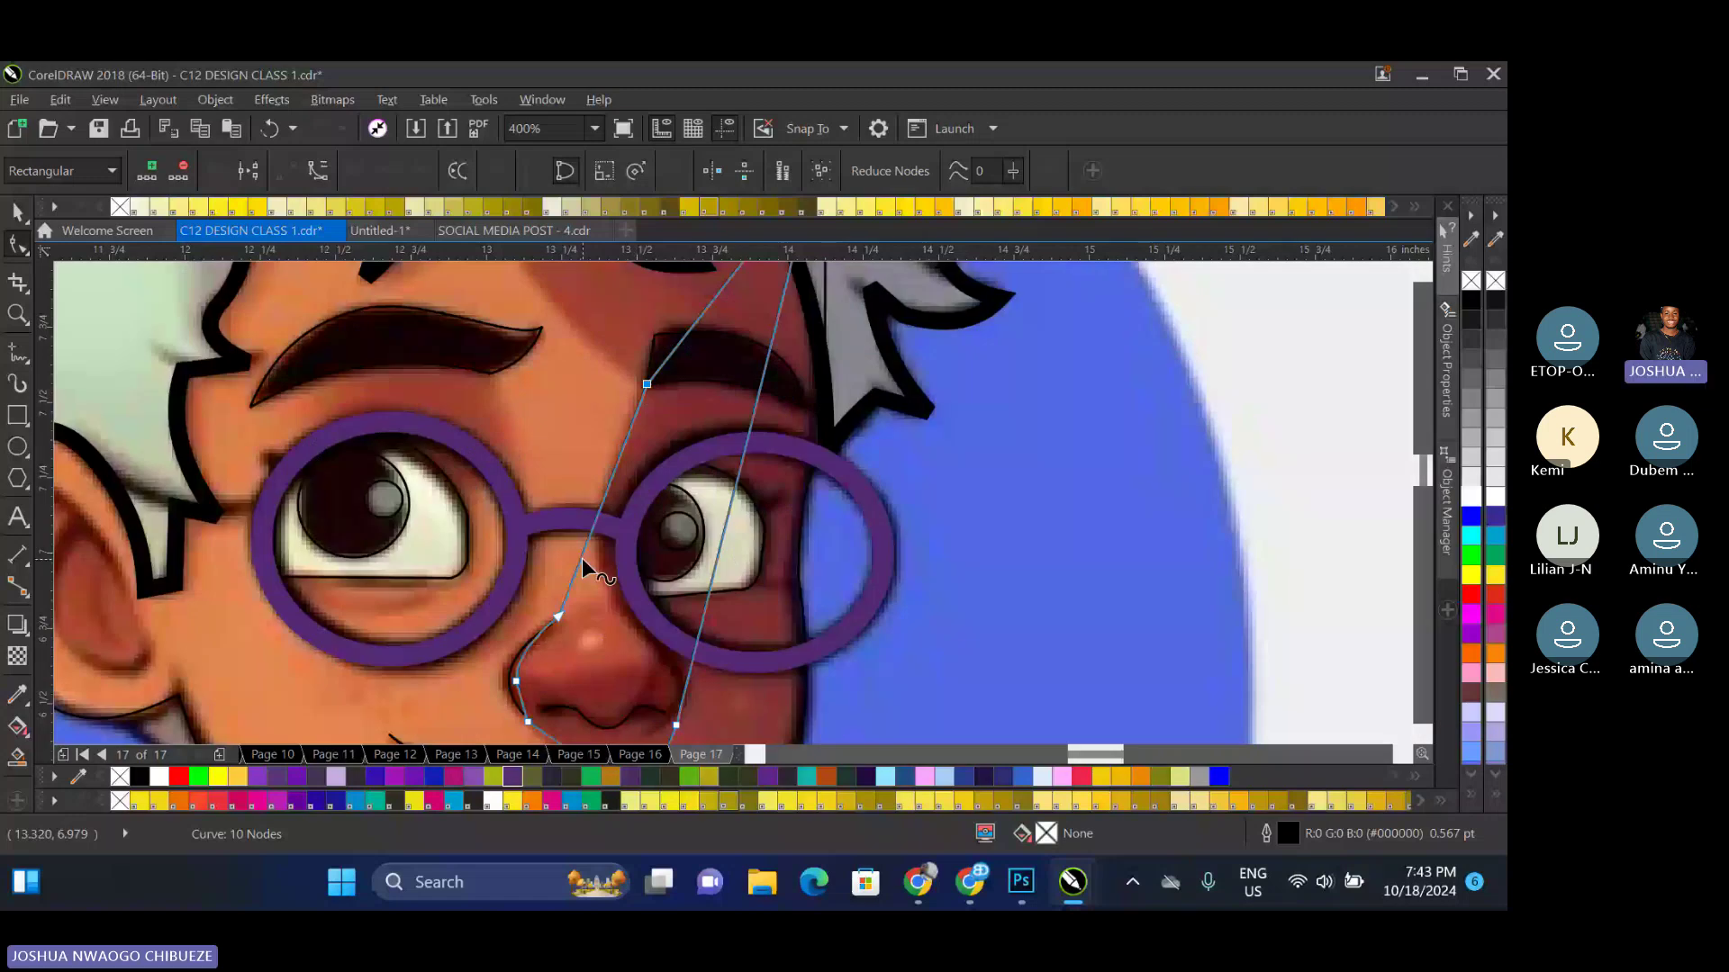
pyautogui.moveTo(582, 558); pyautogui.dragTo(627, 486)
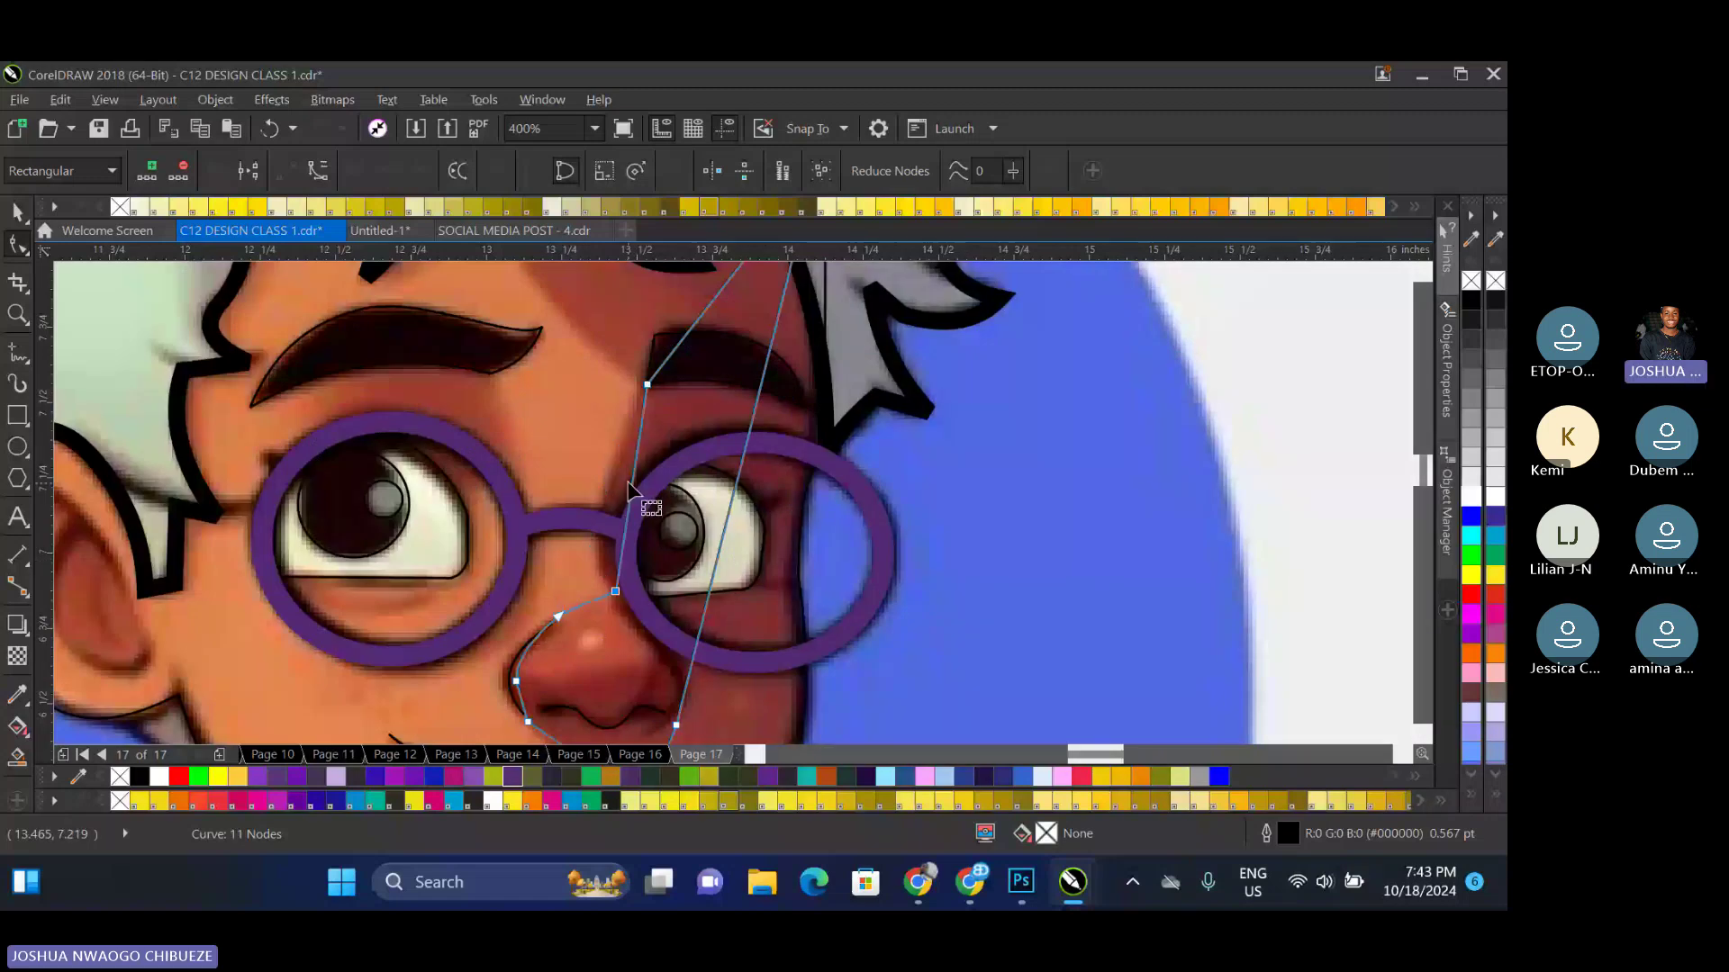
pyautogui.click(627, 488)
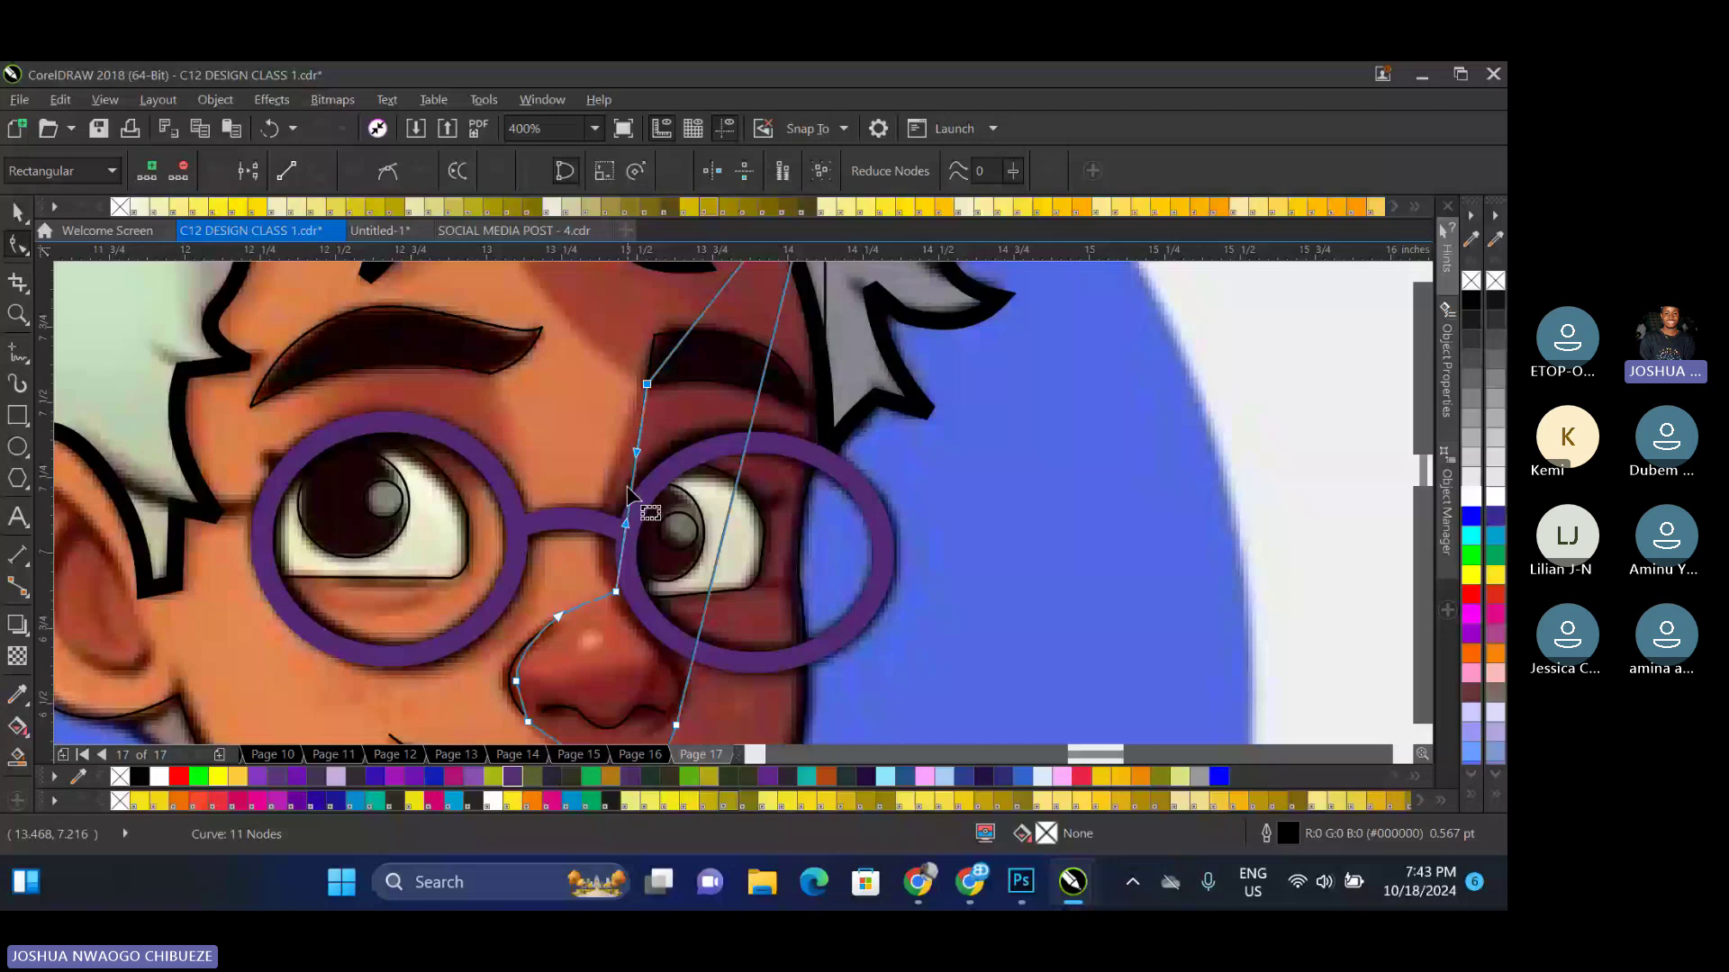
pyautogui.moveTo(611, 587); pyautogui.dragTo(608, 607)
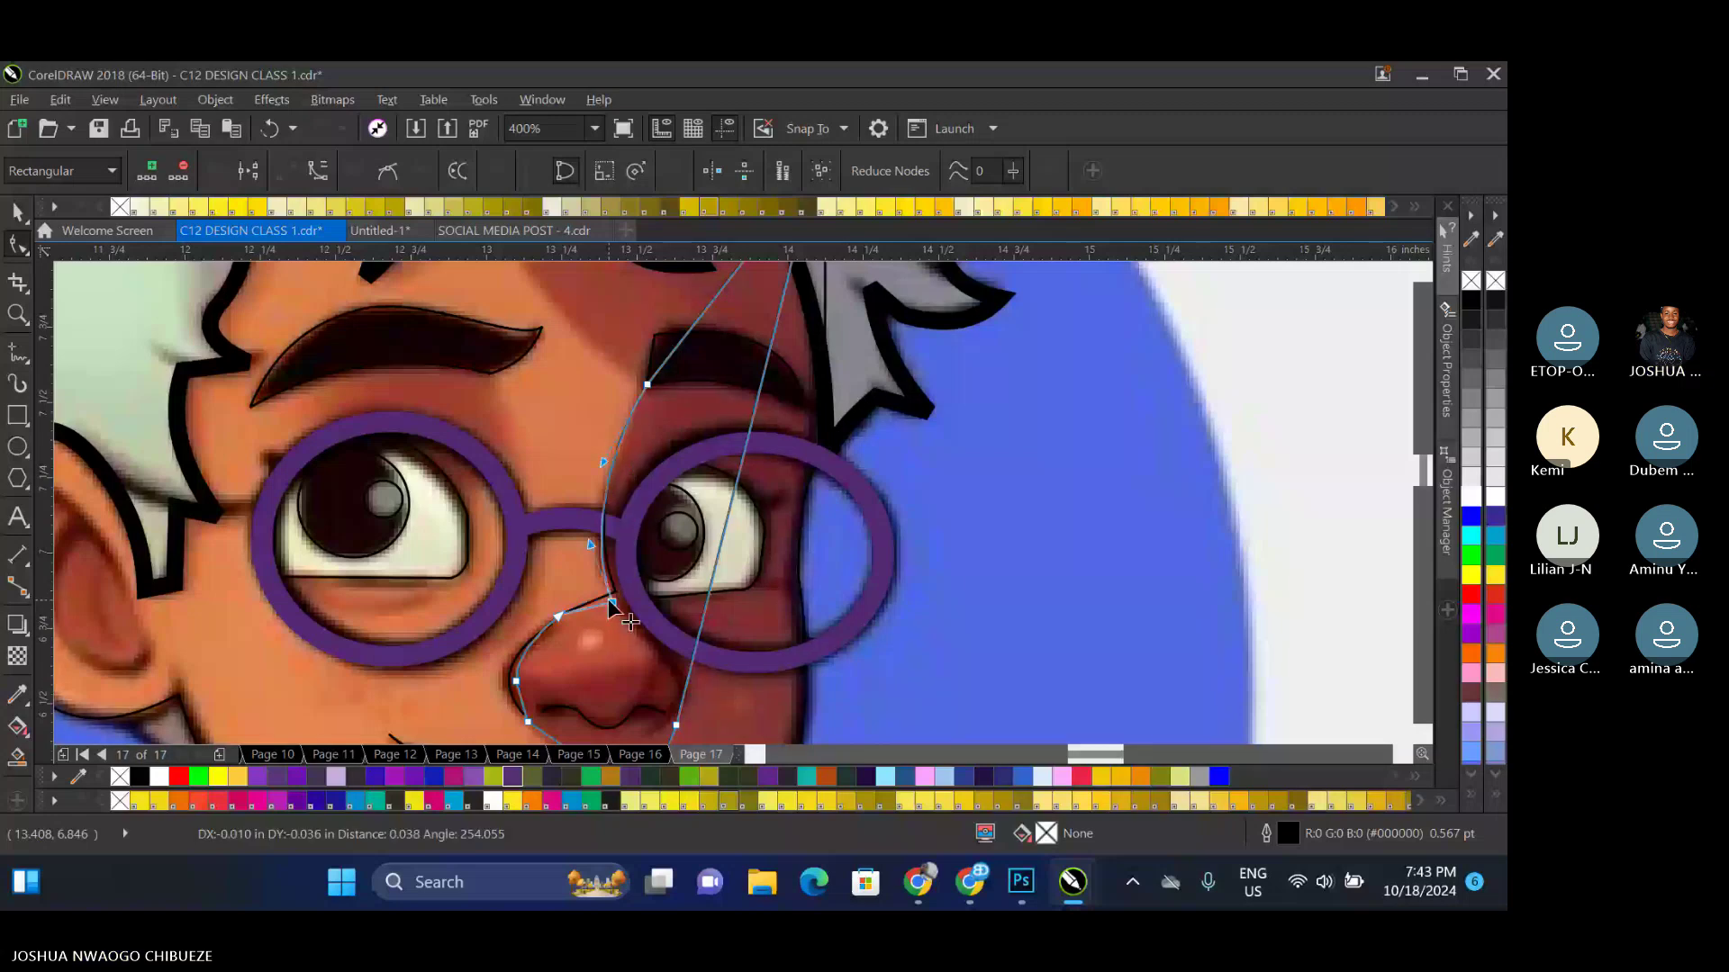
# Add a node above the right eyebrow, place it at the forehead hairline, and curve the segment along the forehead shadow's edge
pyautogui.scroll(3, 608, 598)
pyautogui.doubleClick(734, 512)
pyautogui.moveTo(735, 512); pyautogui.dragTo(580, 414)
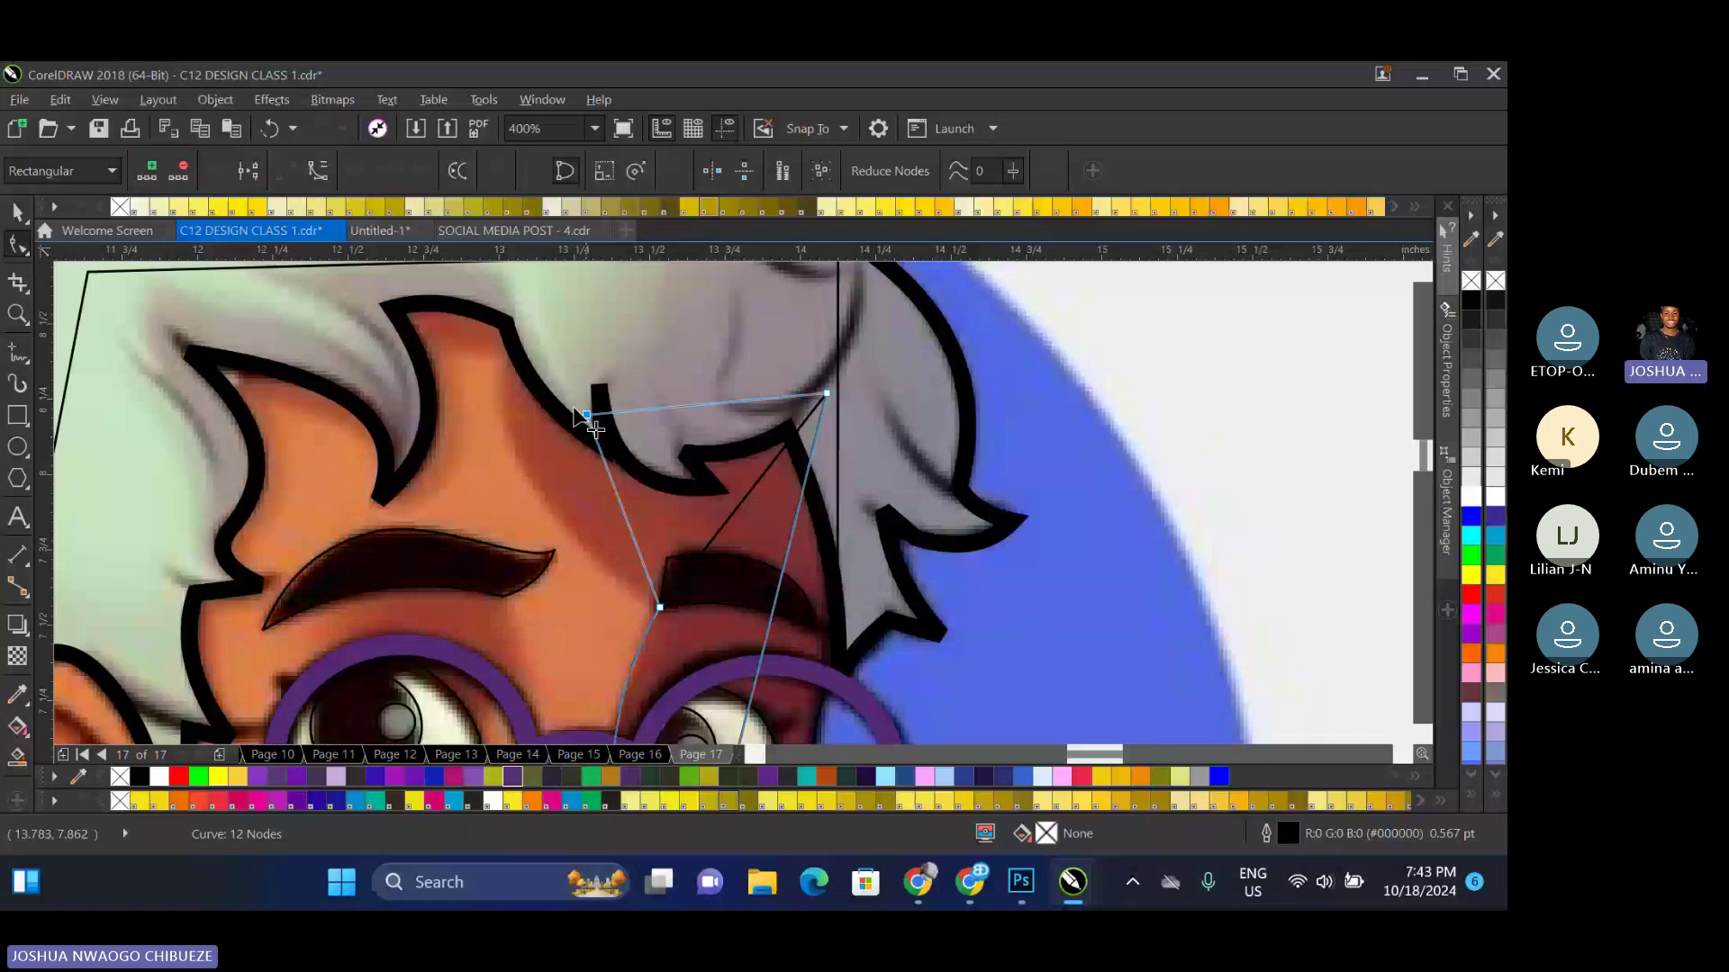
pyautogui.moveTo(587, 416); pyautogui.dragTo(510, 340)
pyautogui.click(579, 459)
pyautogui.moveTo(580, 459); pyautogui.dragTo(532, 483)
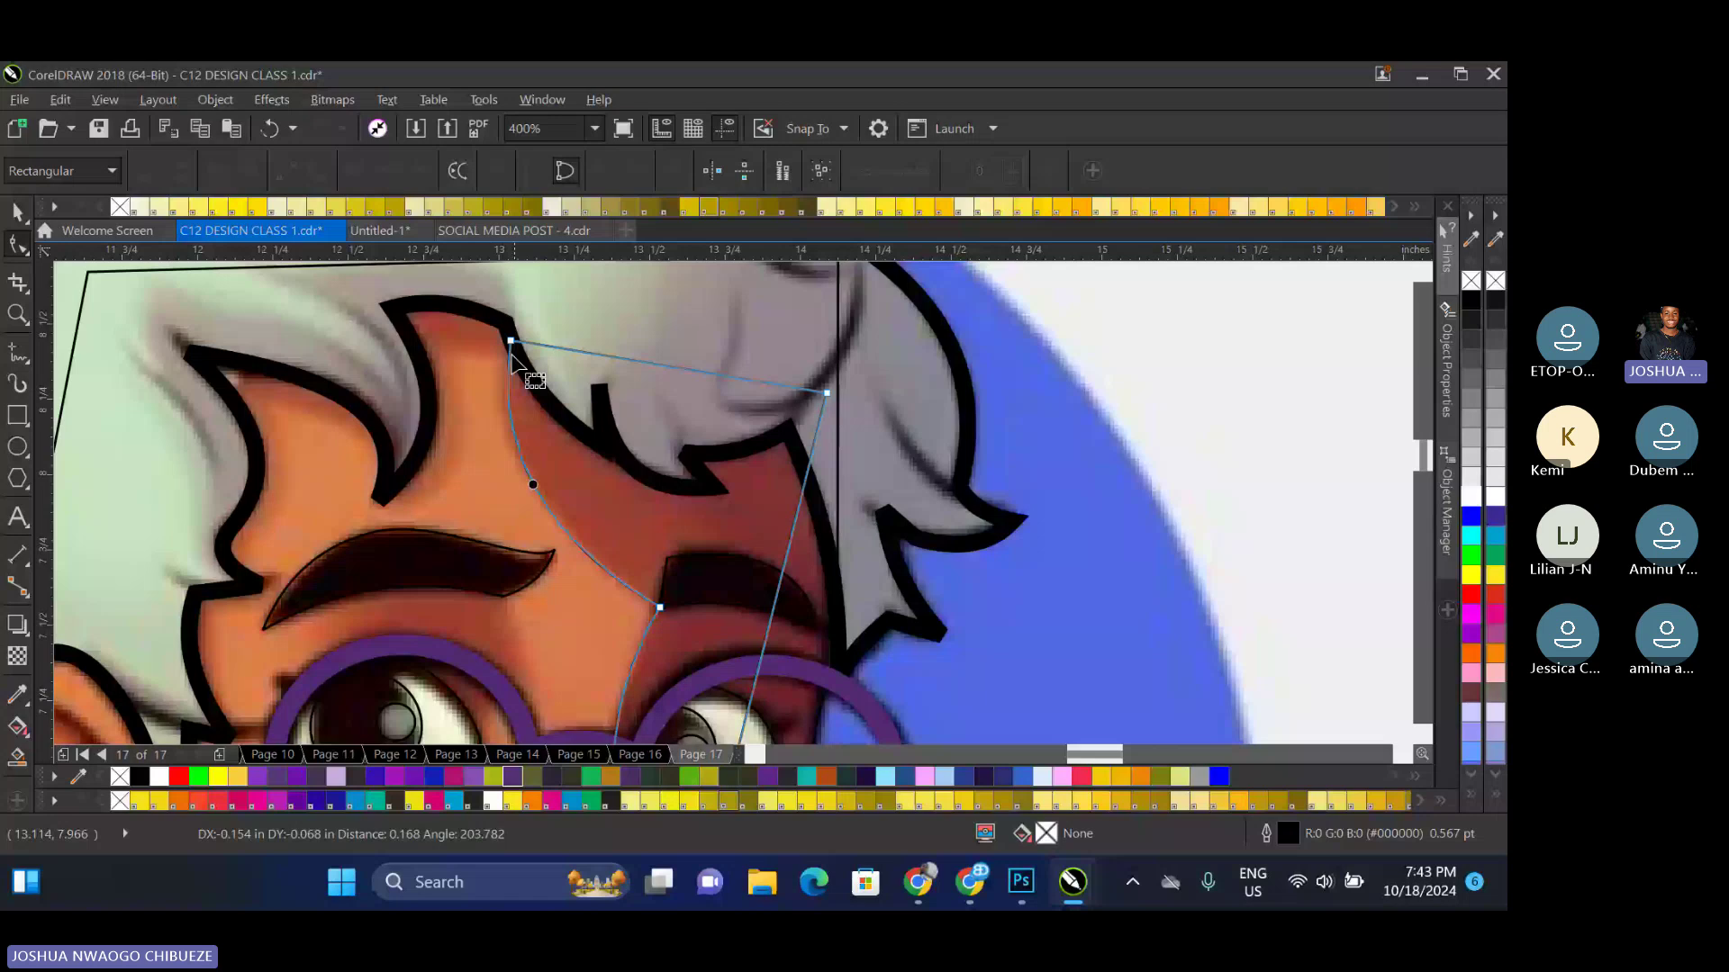
# Add nodes at the edge of the central hair lock, up inside the hair, and at the lock's pointed tip
pyautogui.scroll(1, 510, 356)
pyautogui.moveTo(510, 359); pyautogui.dragTo(396, 381)
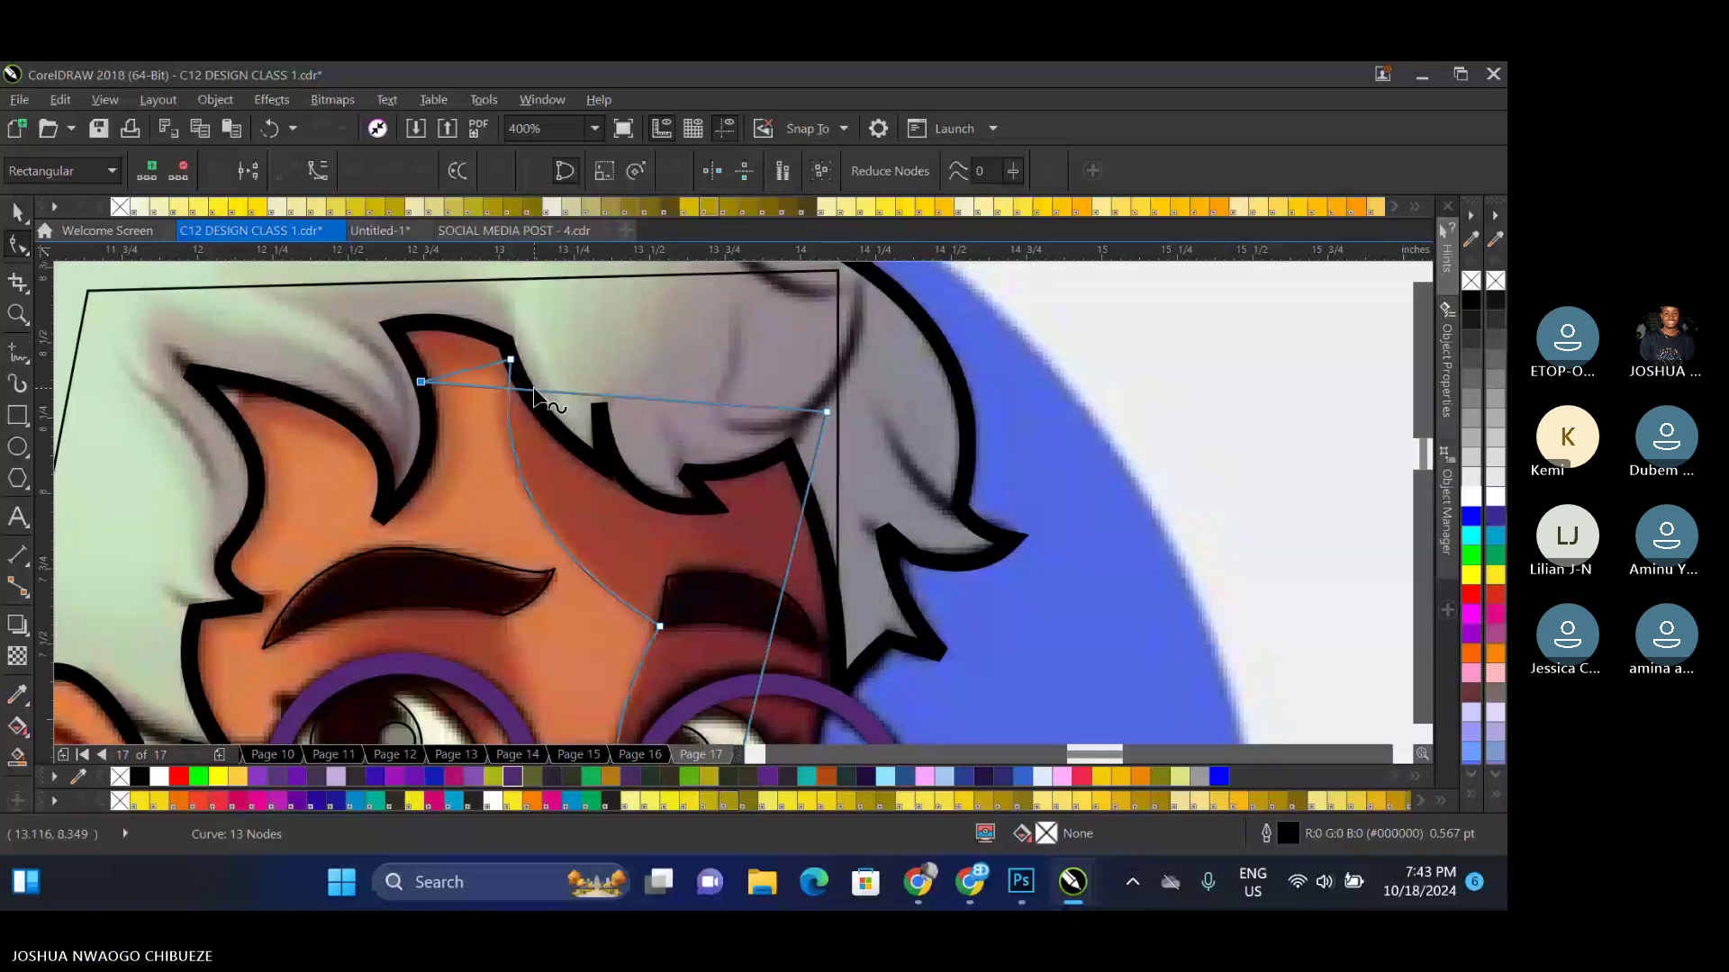
pyautogui.moveTo(534, 396); pyautogui.dragTo(360, 286)
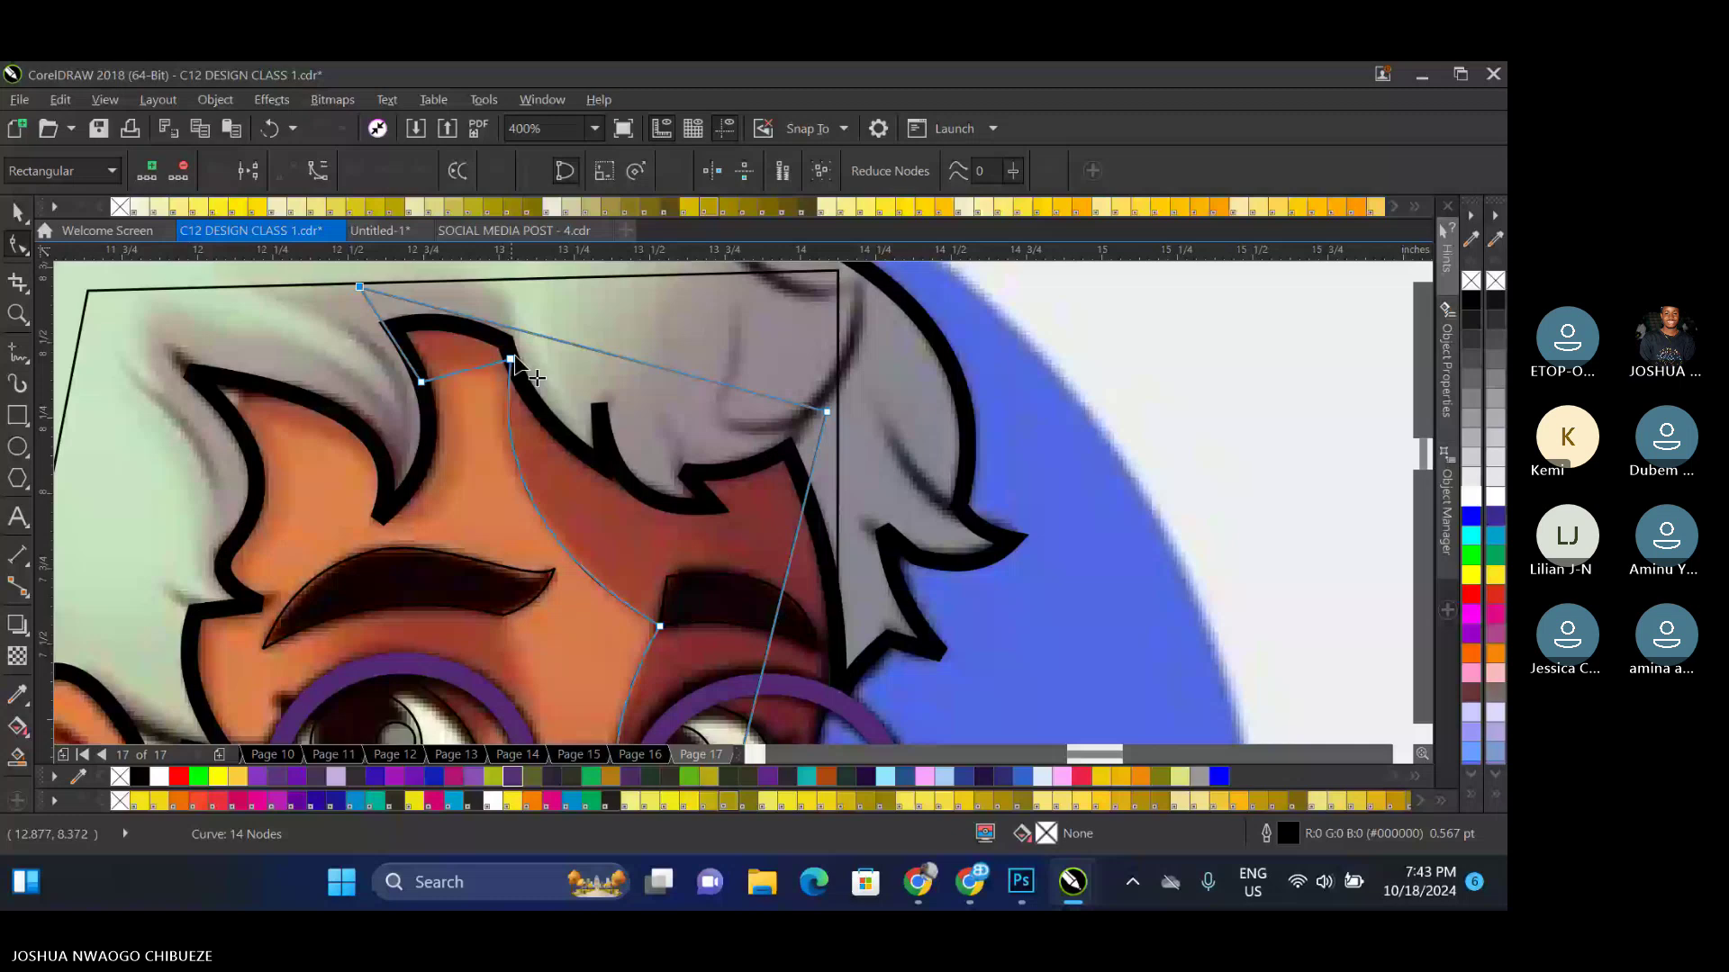
pyautogui.doubleClick(392, 337)
pyautogui.moveTo(392, 337); pyautogui.dragTo(373, 513)
pyautogui.click(361, 341)
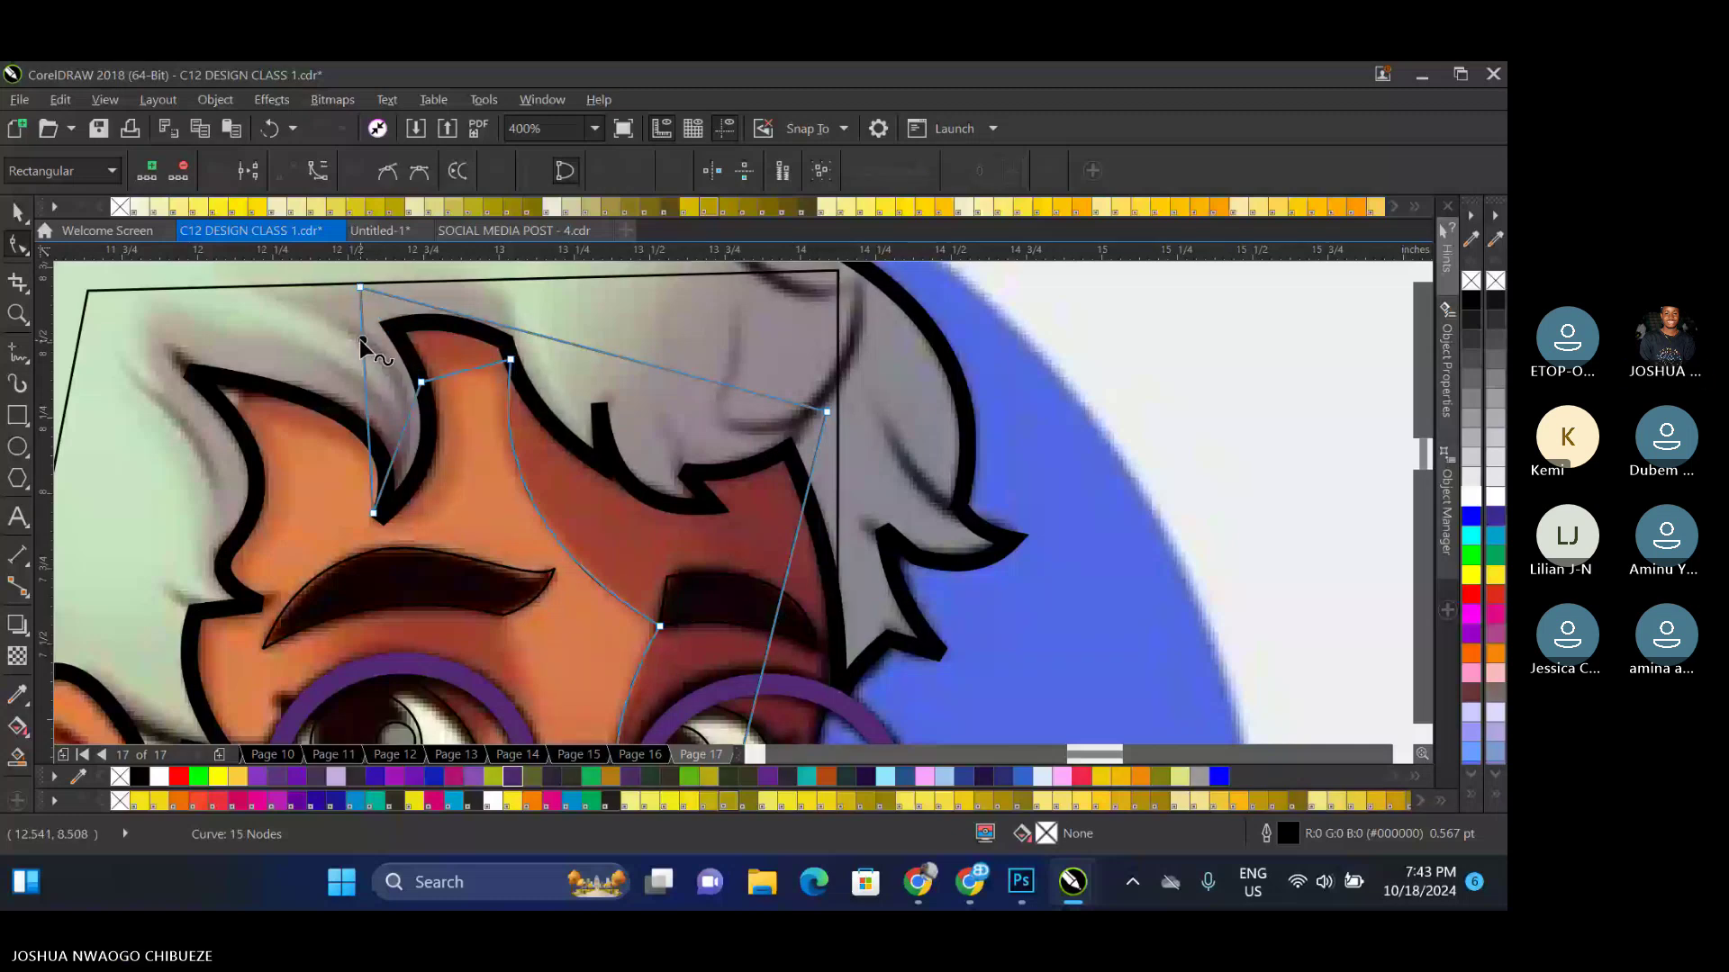
# Add a node under the left fringe, convert the segment to the lock's tip into a curve and arch it upward
pyautogui.doubleClick(361, 341)
pyautogui.moveTo(361, 341); pyautogui.dragTo(259, 425)
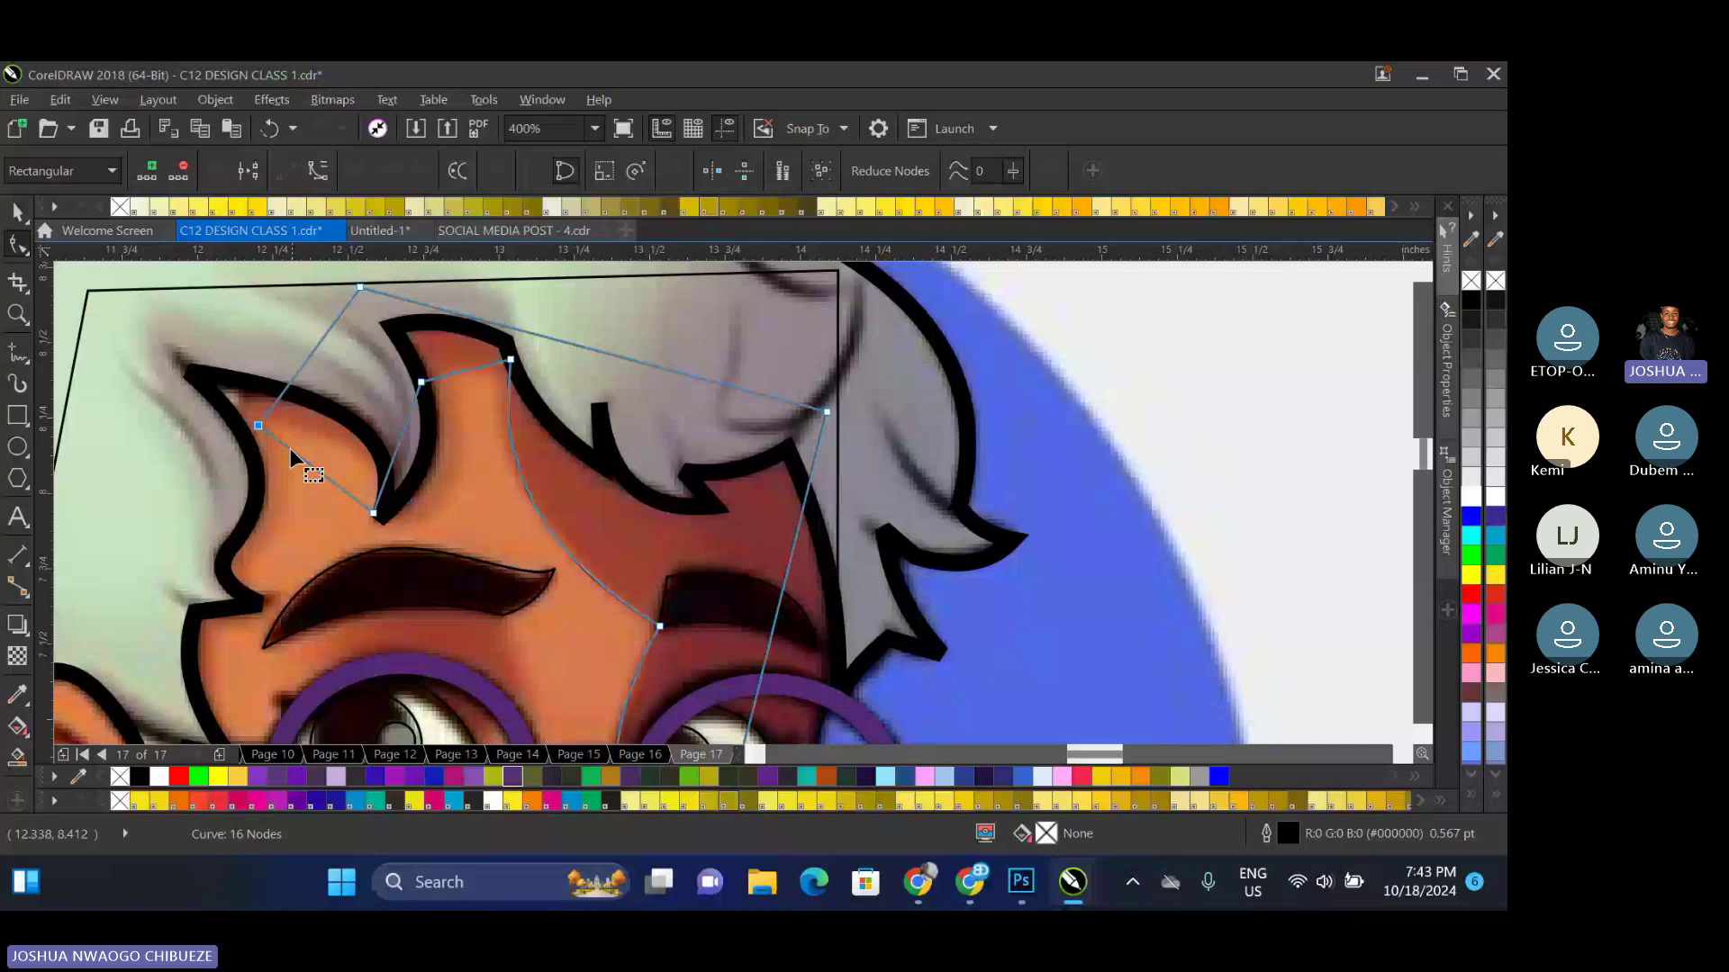
pyautogui.click(304, 461)
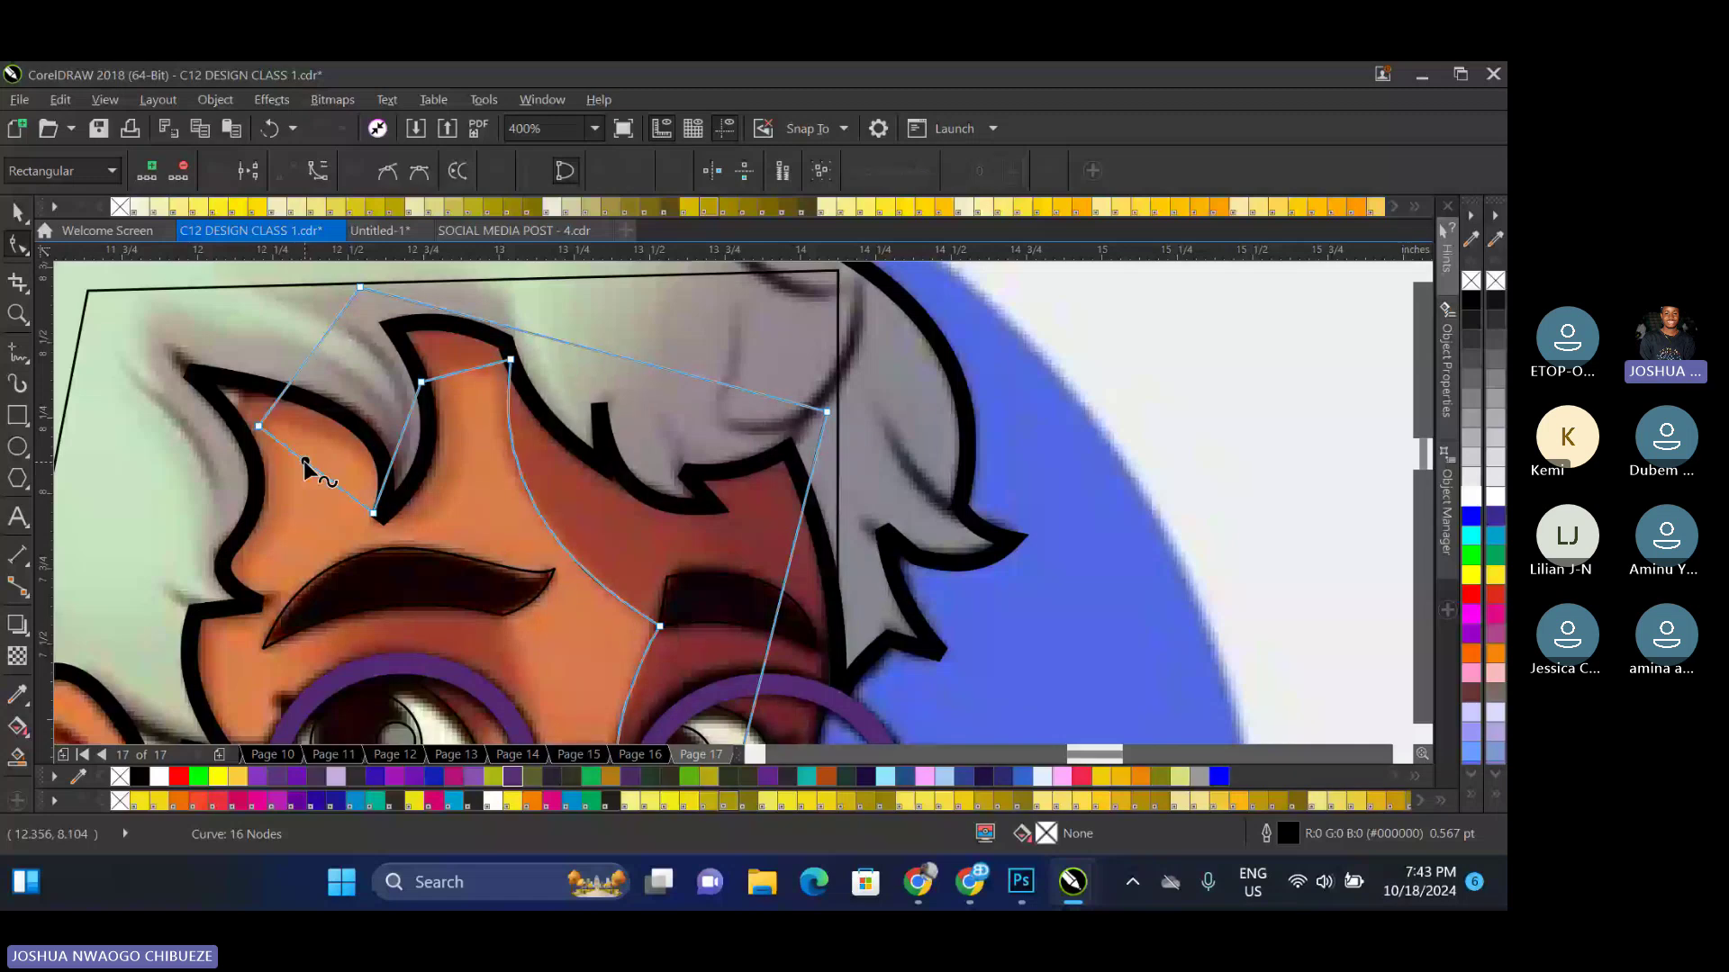
pyautogui.rightClick(304, 462)
pyautogui.click(389, 569)
pyautogui.moveTo(324, 461); pyautogui.dragTo(324, 436)
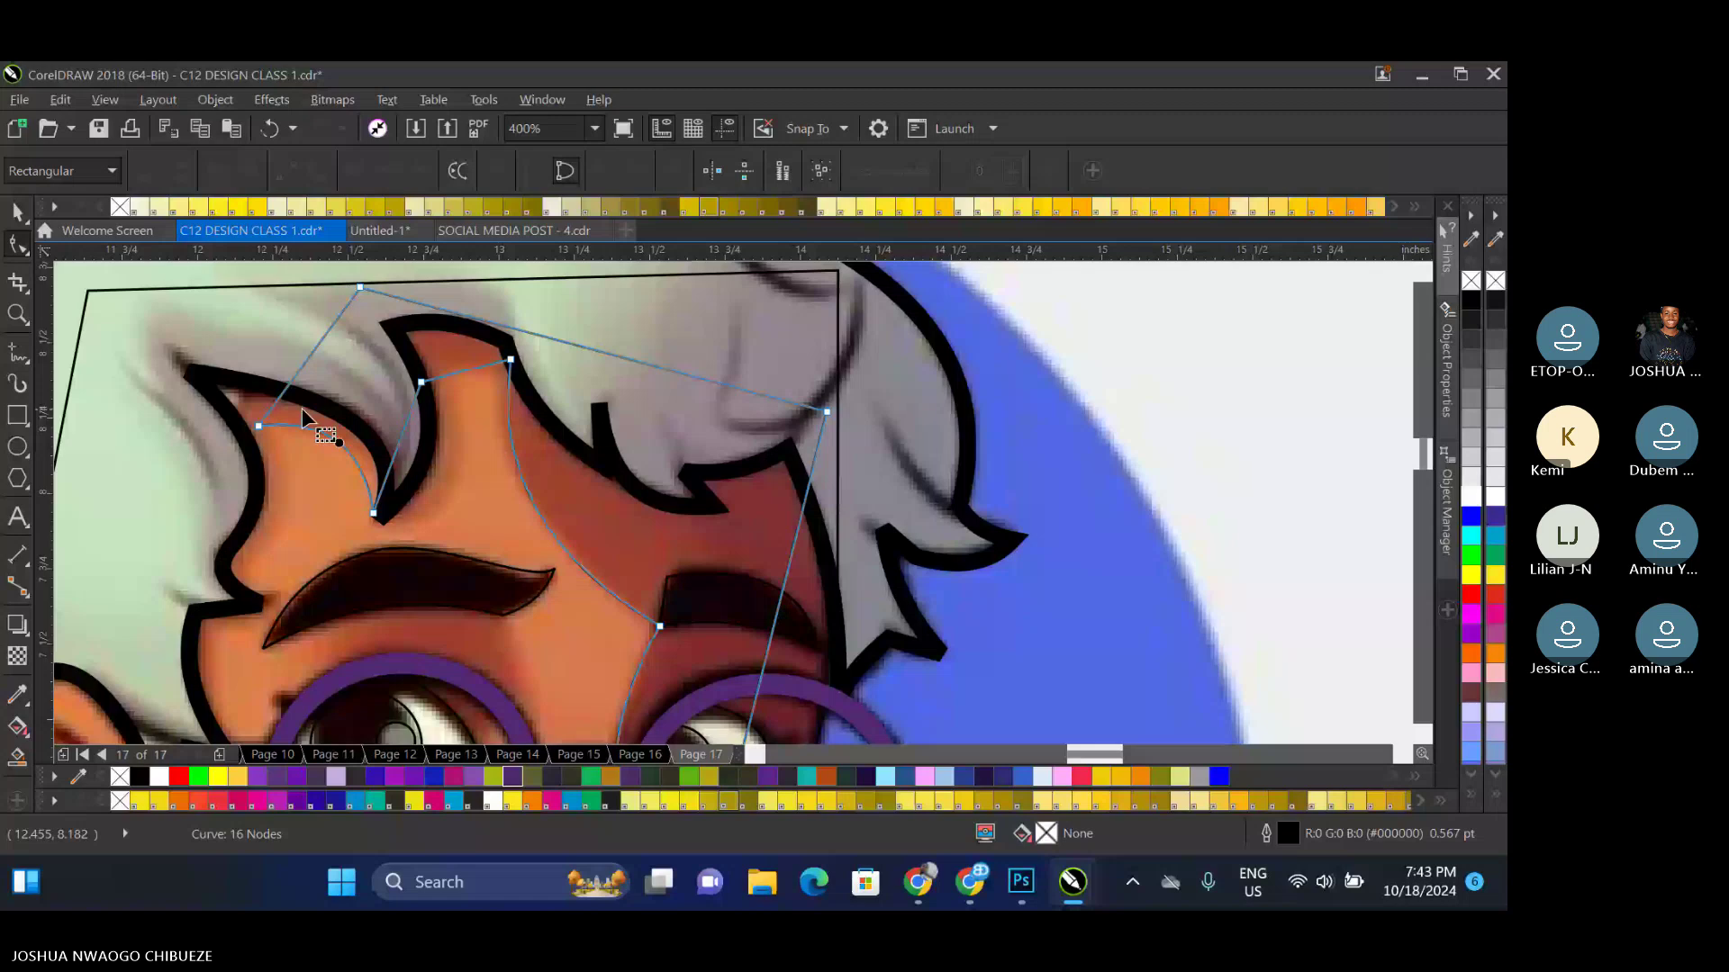
# Add two nodes to the shape's left edge, one inside the hair and one at the hairline beside the left eyebrow
pyautogui.click(300, 365)
pyautogui.doubleClick(301, 365)
pyautogui.moveTo(301, 366); pyautogui.dragTo(234, 587)
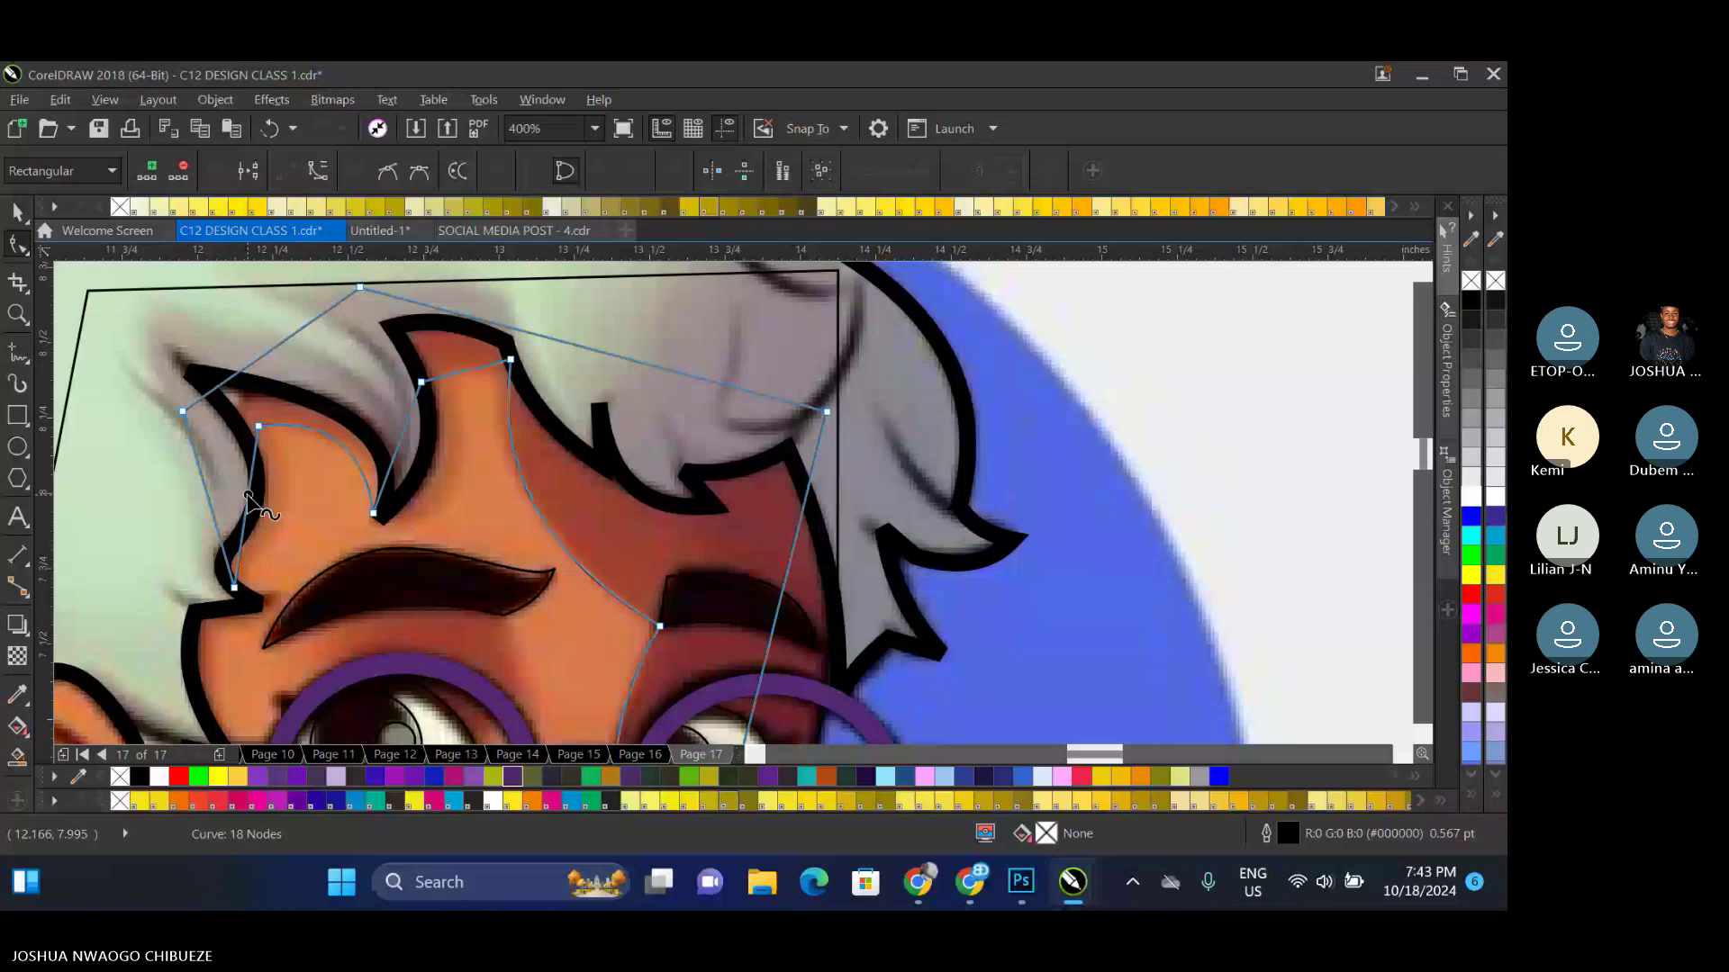
pyautogui.click(248, 502)
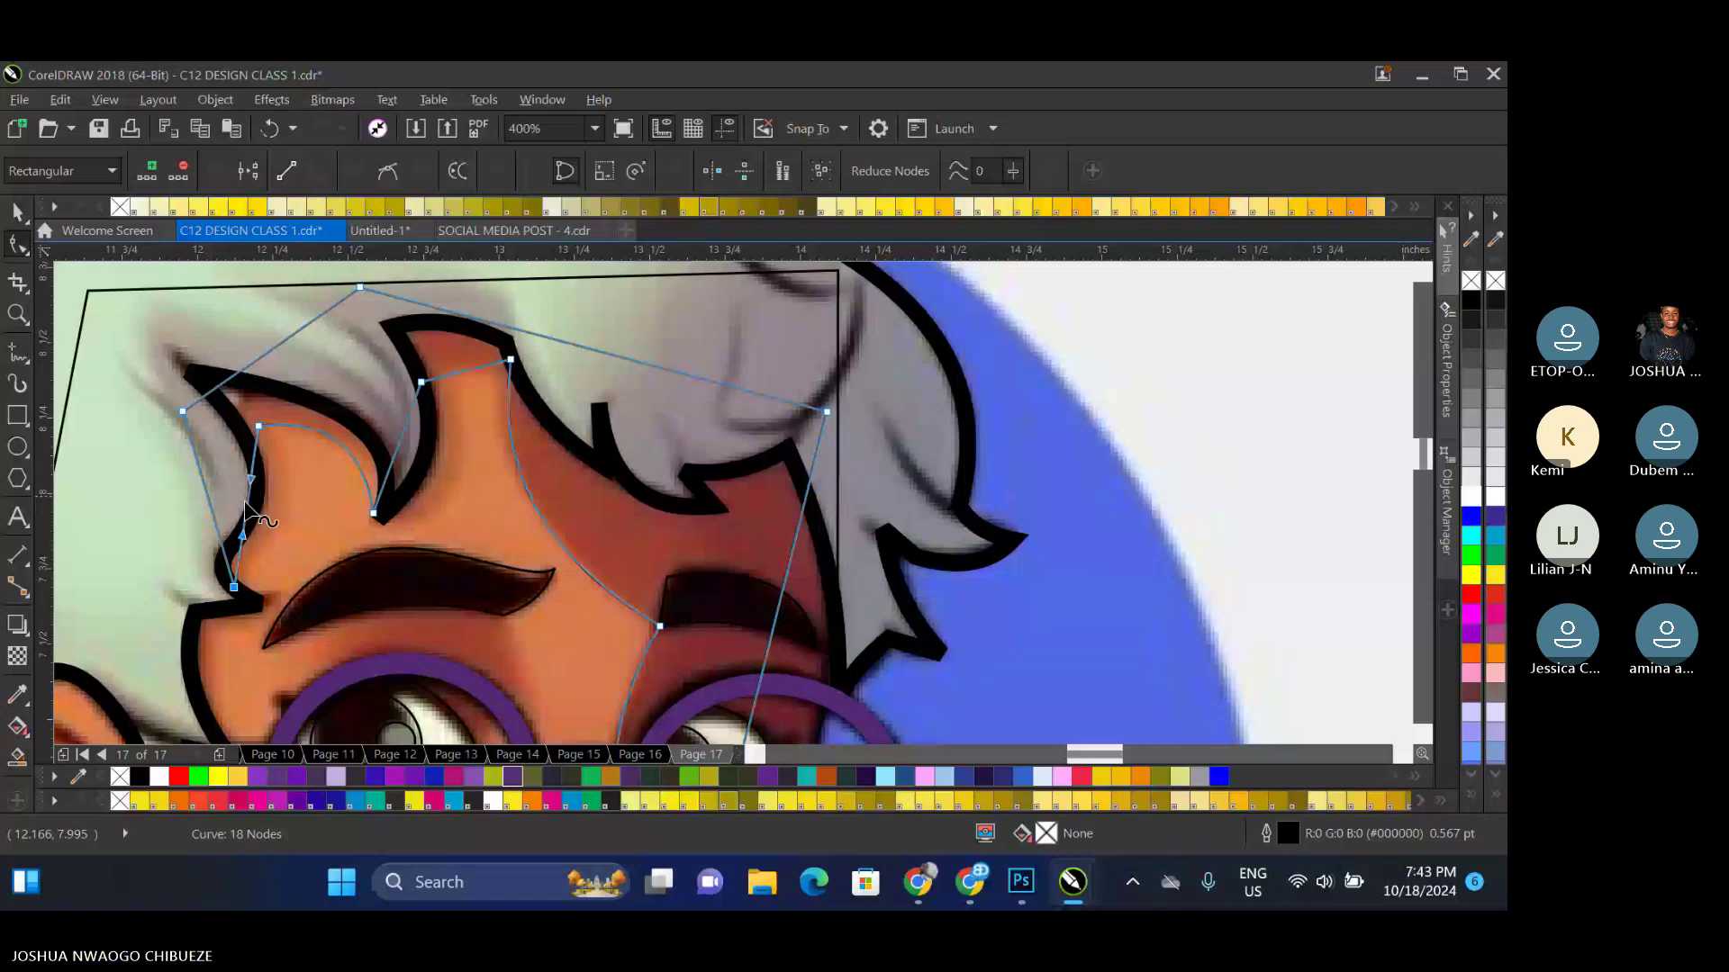
# Move the shape's upper-left node deeper into the hair and pull its right side outward beyond the face with two nodes
pyautogui.scroll(-1, 257, 495)
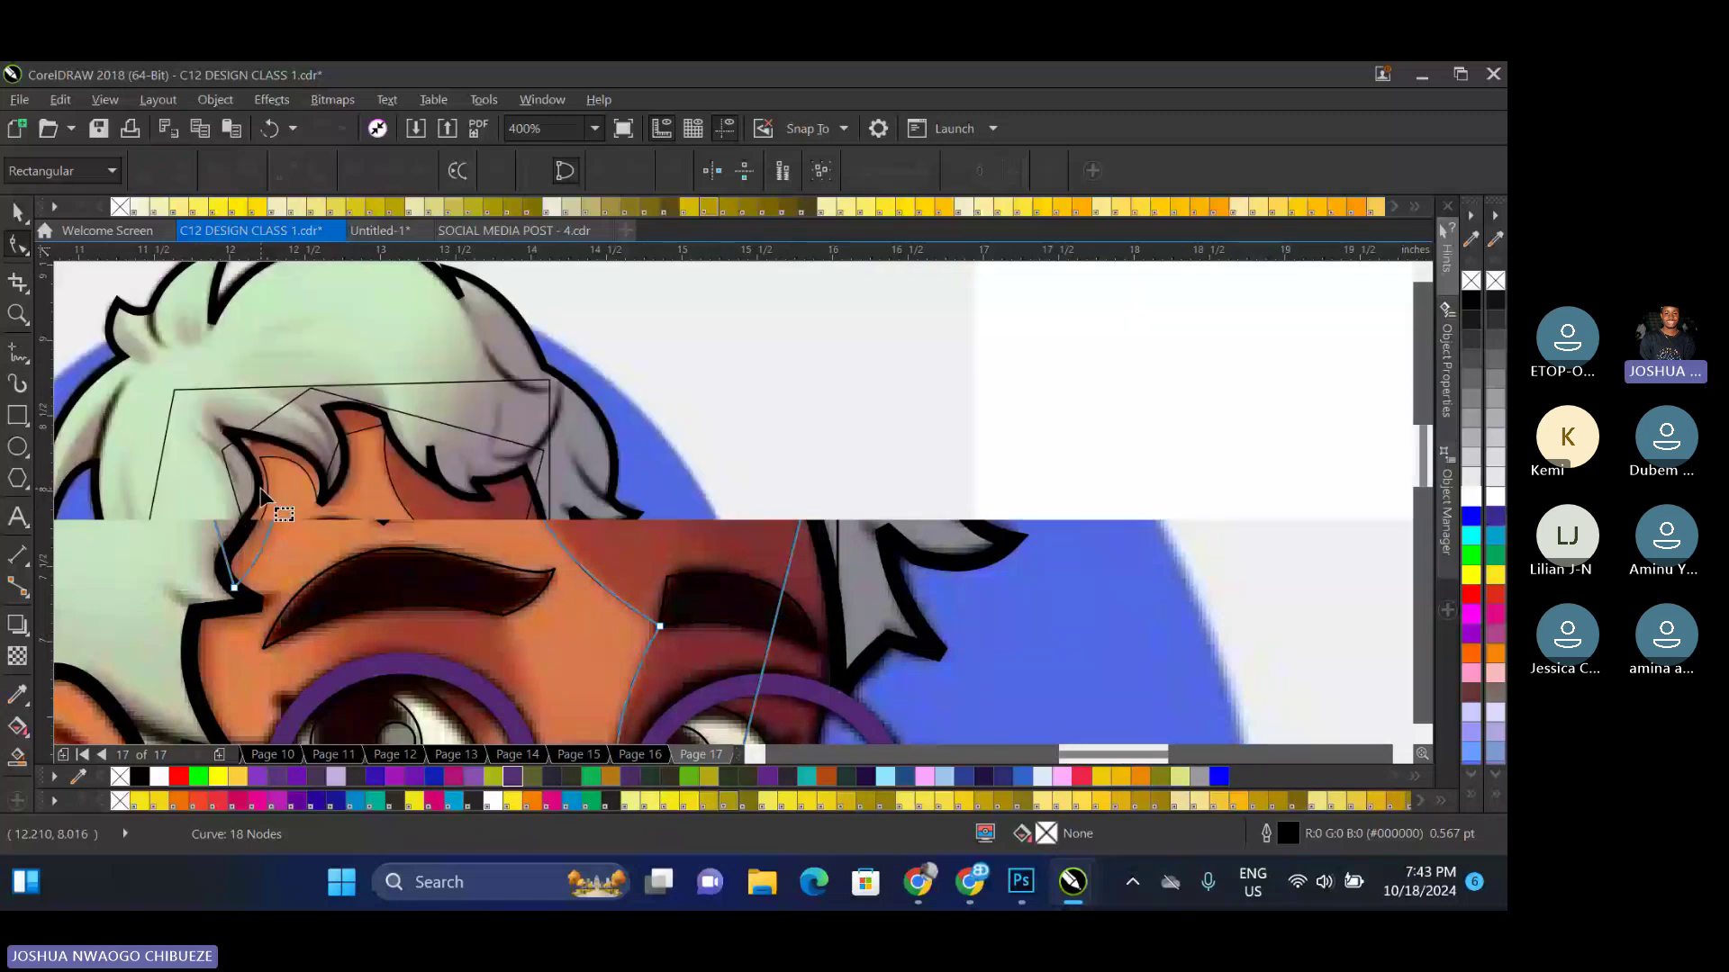
pyautogui.moveTo(221, 453); pyautogui.dragTo(184, 431)
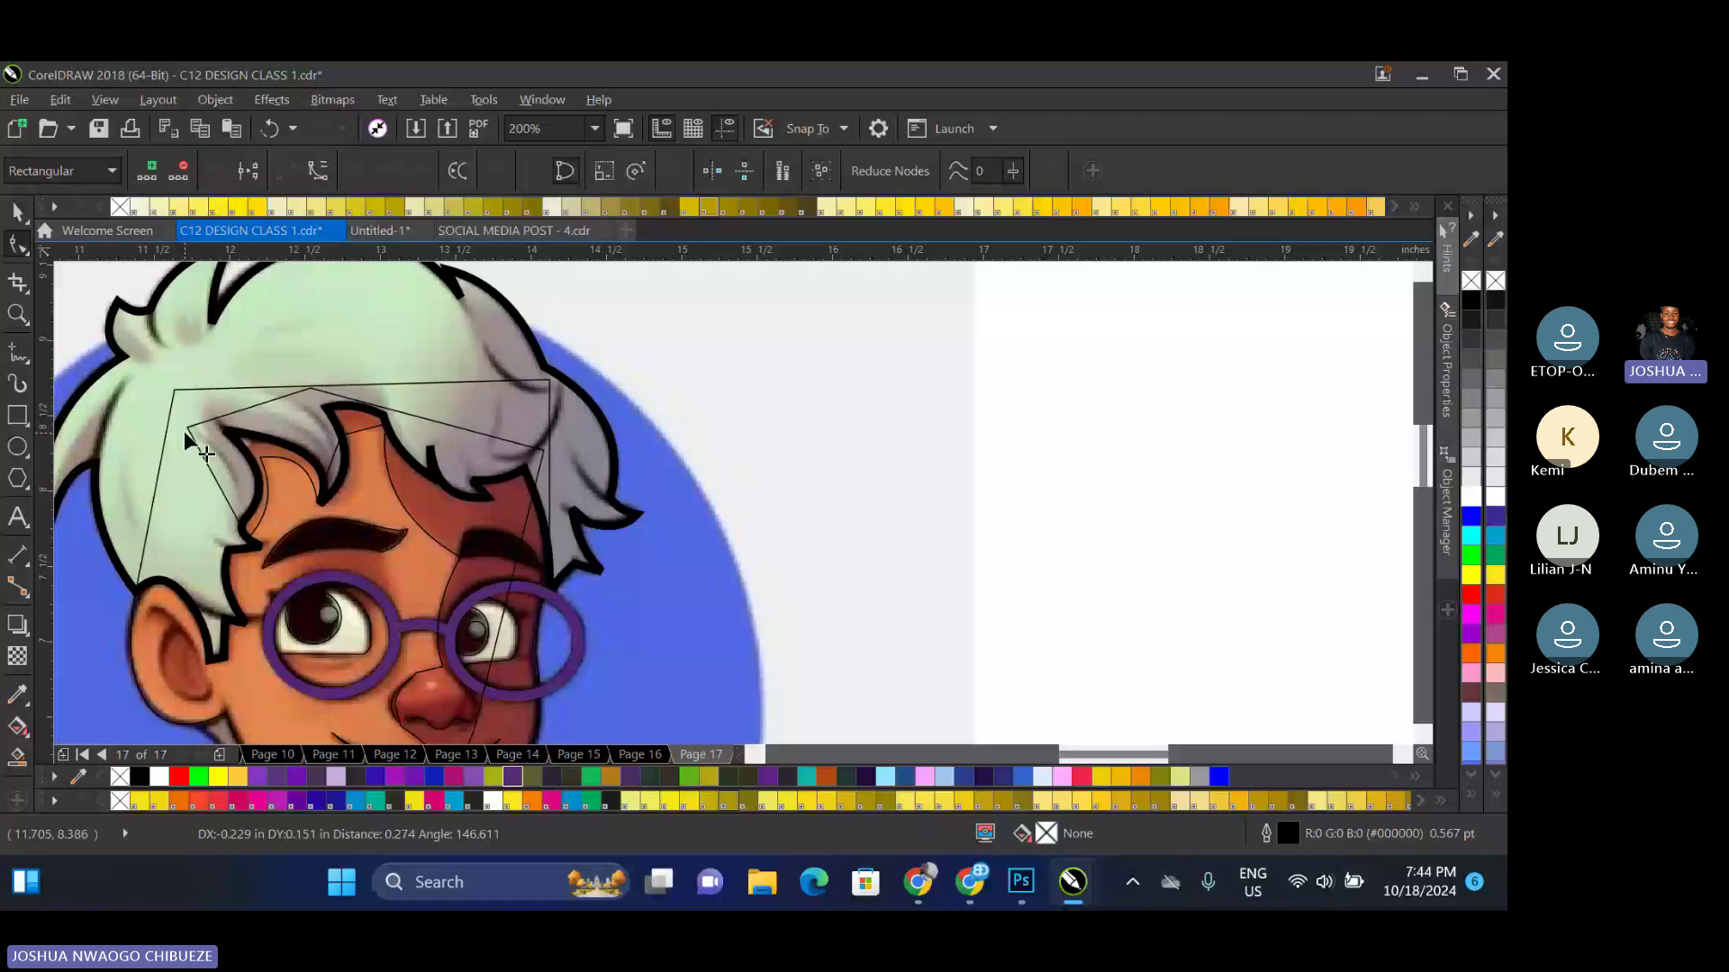
pyautogui.moveTo(509, 576); pyautogui.dragTo(656, 602)
pyautogui.moveTo(533, 688); pyautogui.dragTo(564, 734)
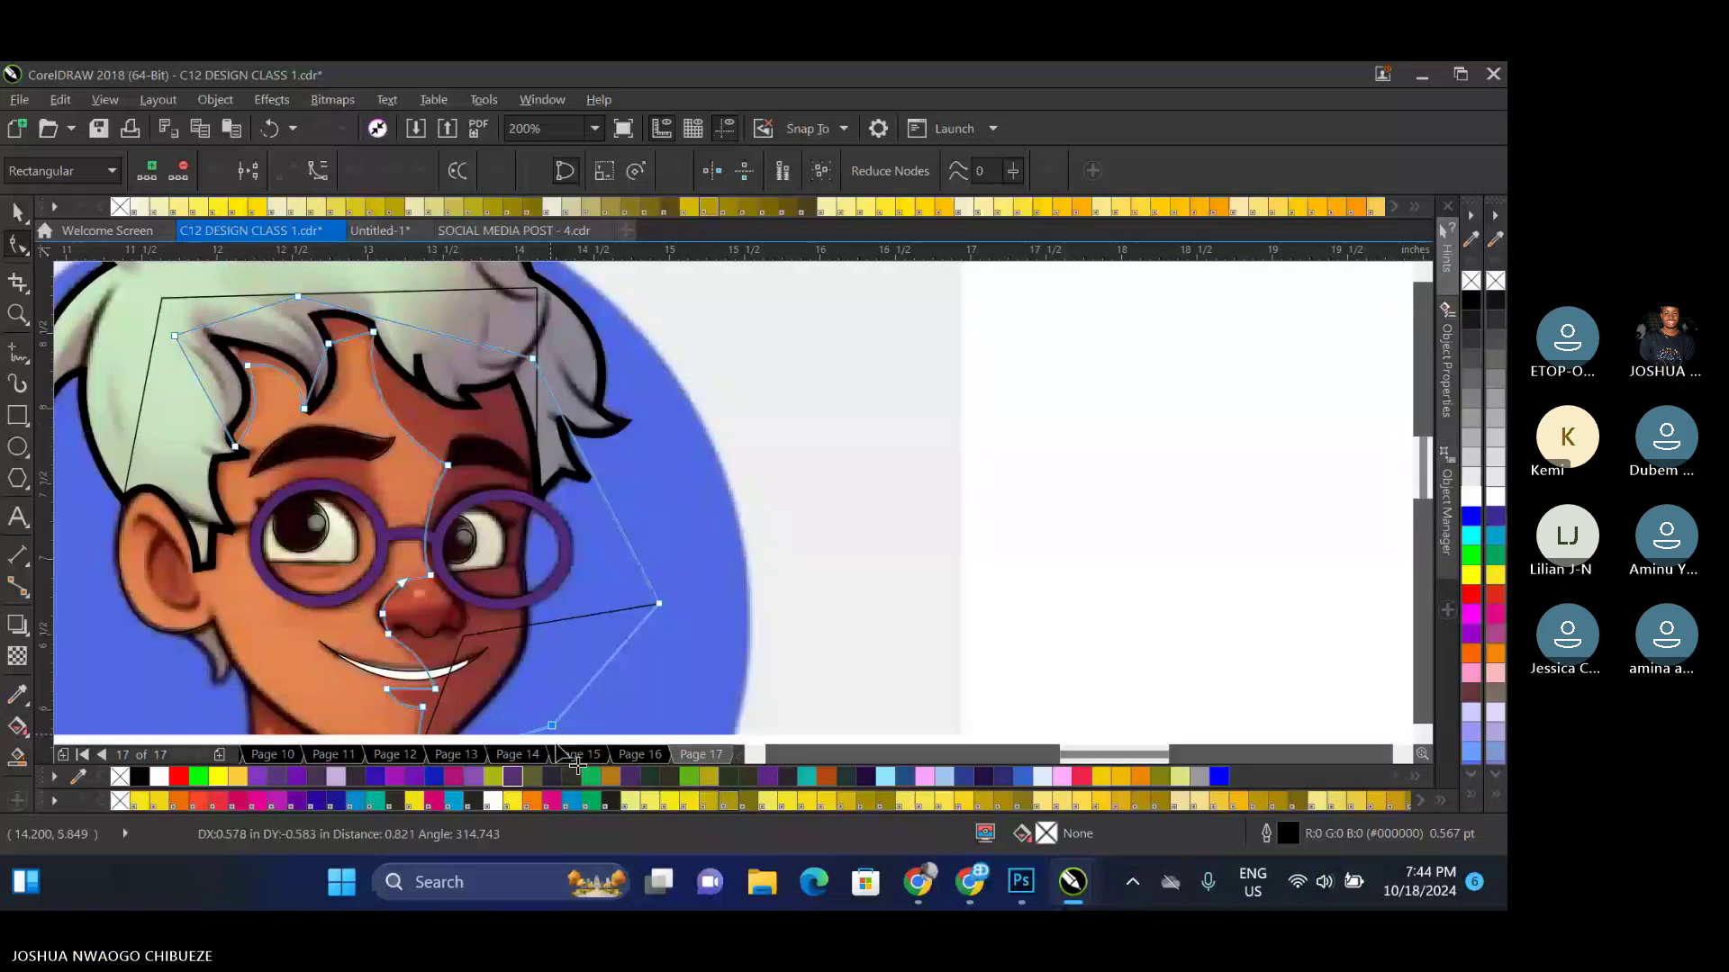
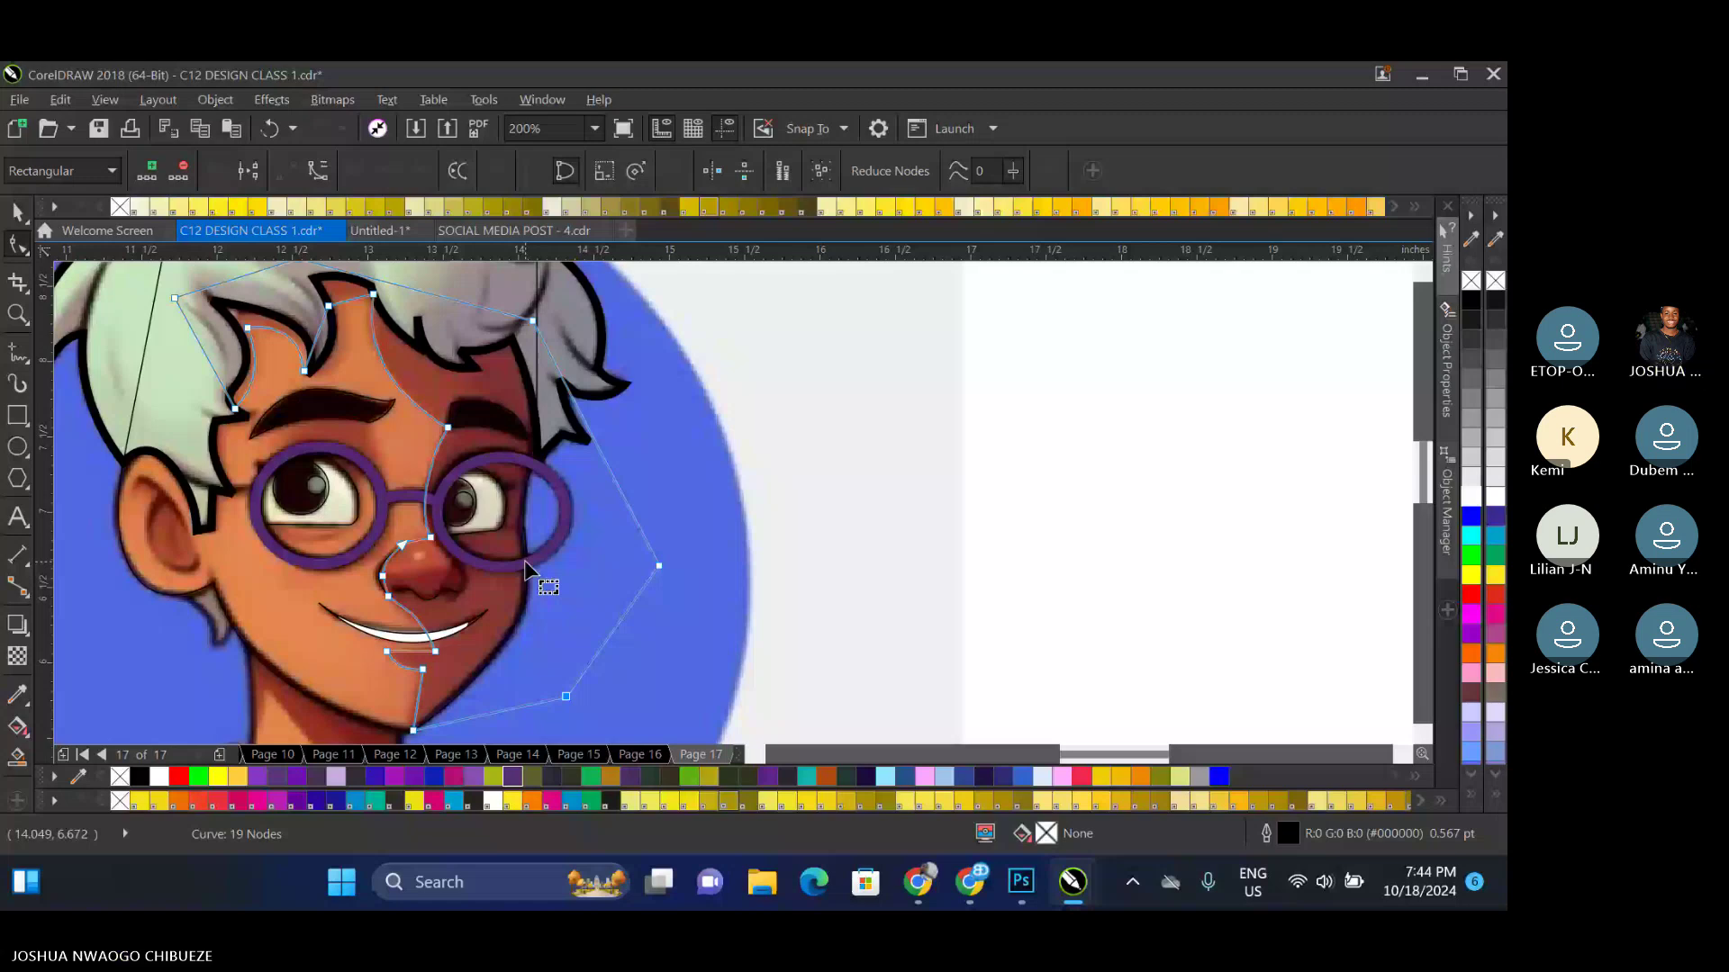
# Move the shading shape's upper nodes further out into the hair and add a node at the left hairline beside the glasses' arm
pyautogui.scroll(-1, 524, 560)
pyautogui.scroll(1, 464, 462)
pyautogui.moveTo(591, 419); pyautogui.dragTo(603, 338)
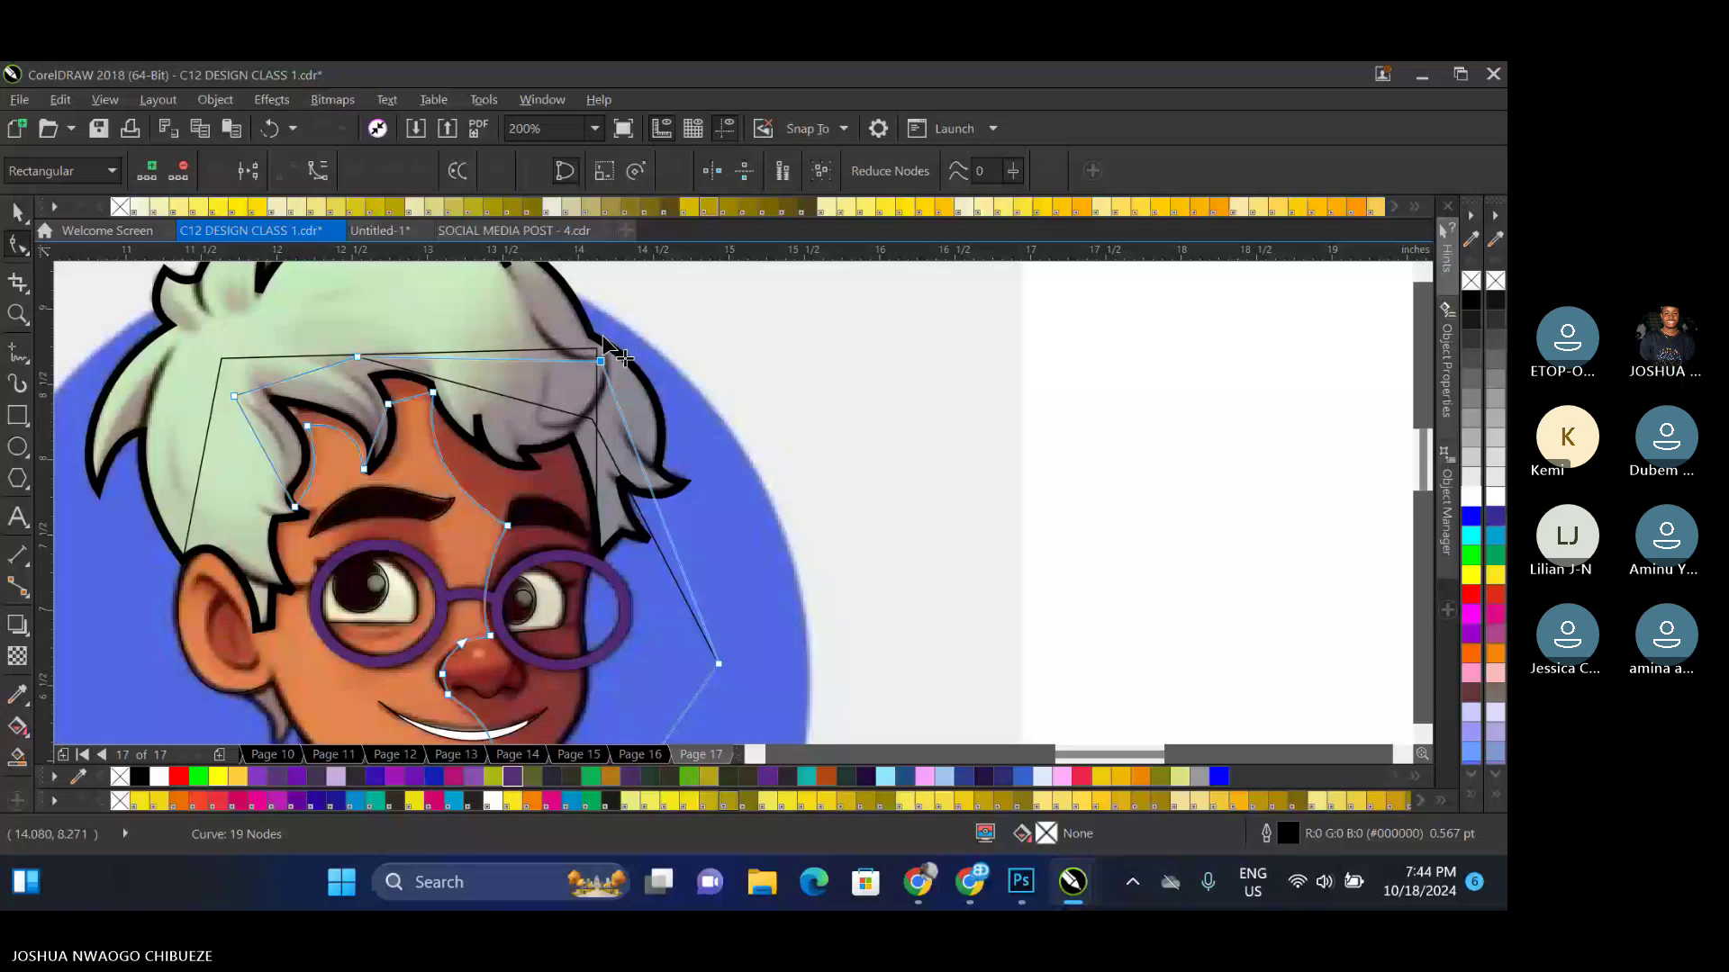
pyautogui.moveTo(603, 339); pyautogui.dragTo(614, 297)
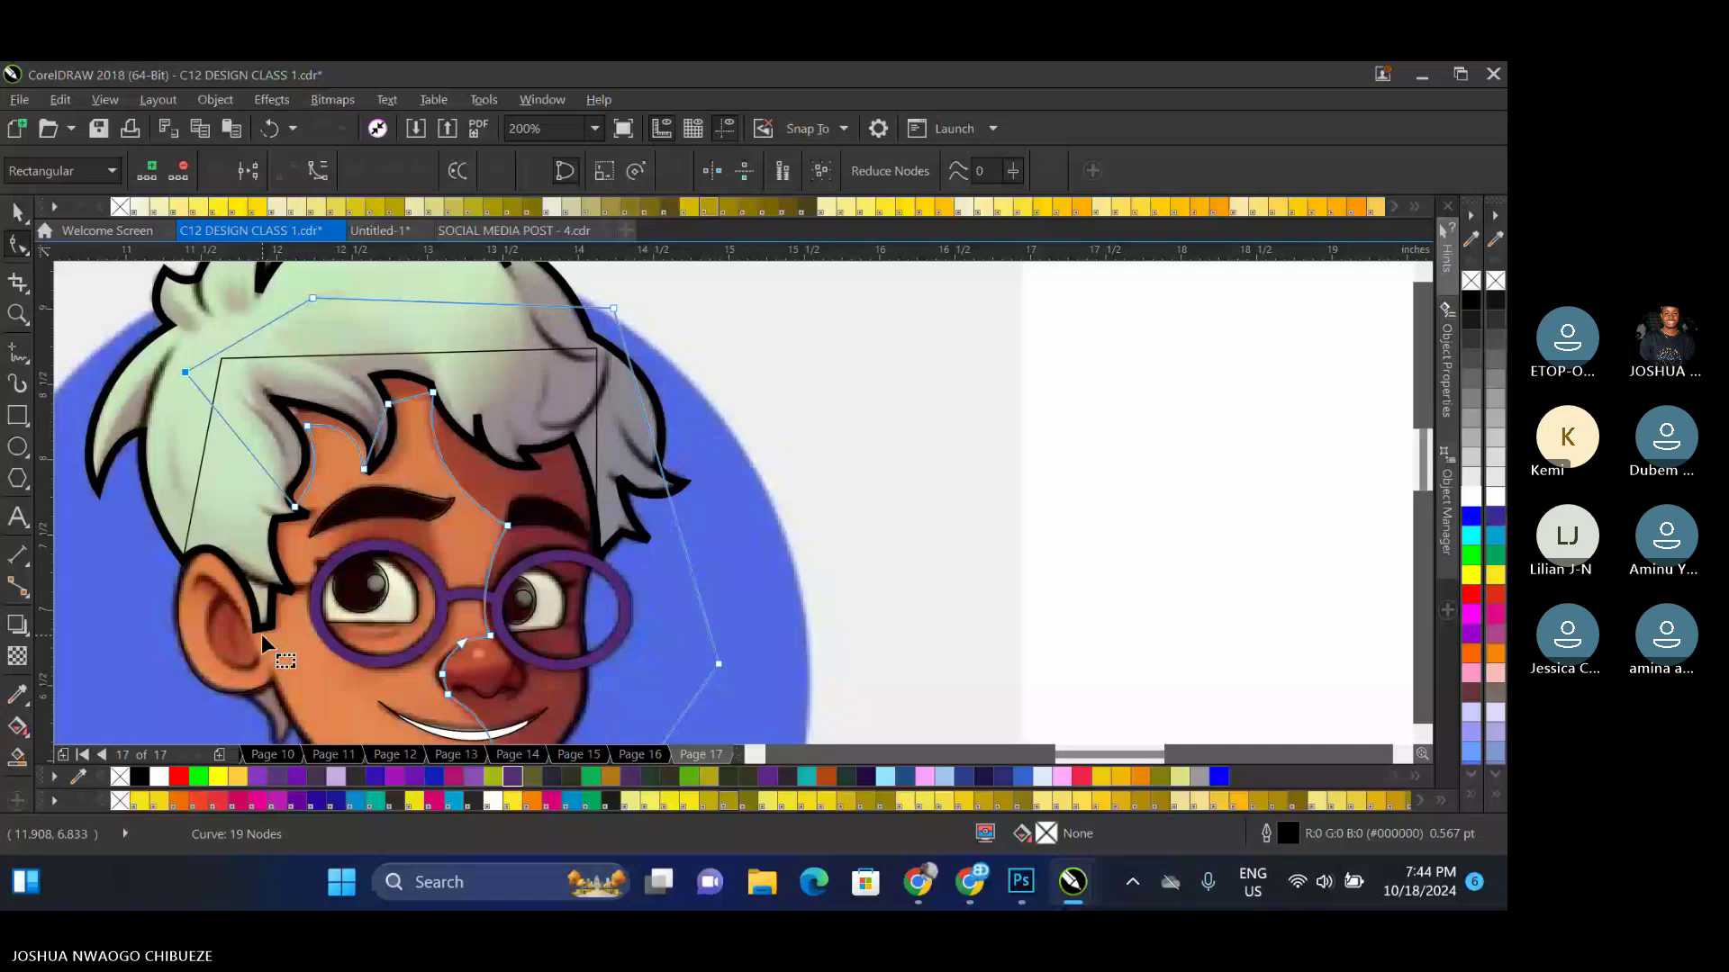
pyautogui.scroll(1, 261, 501)
pyautogui.moveTo(270, 481); pyautogui.dragTo(310, 679)
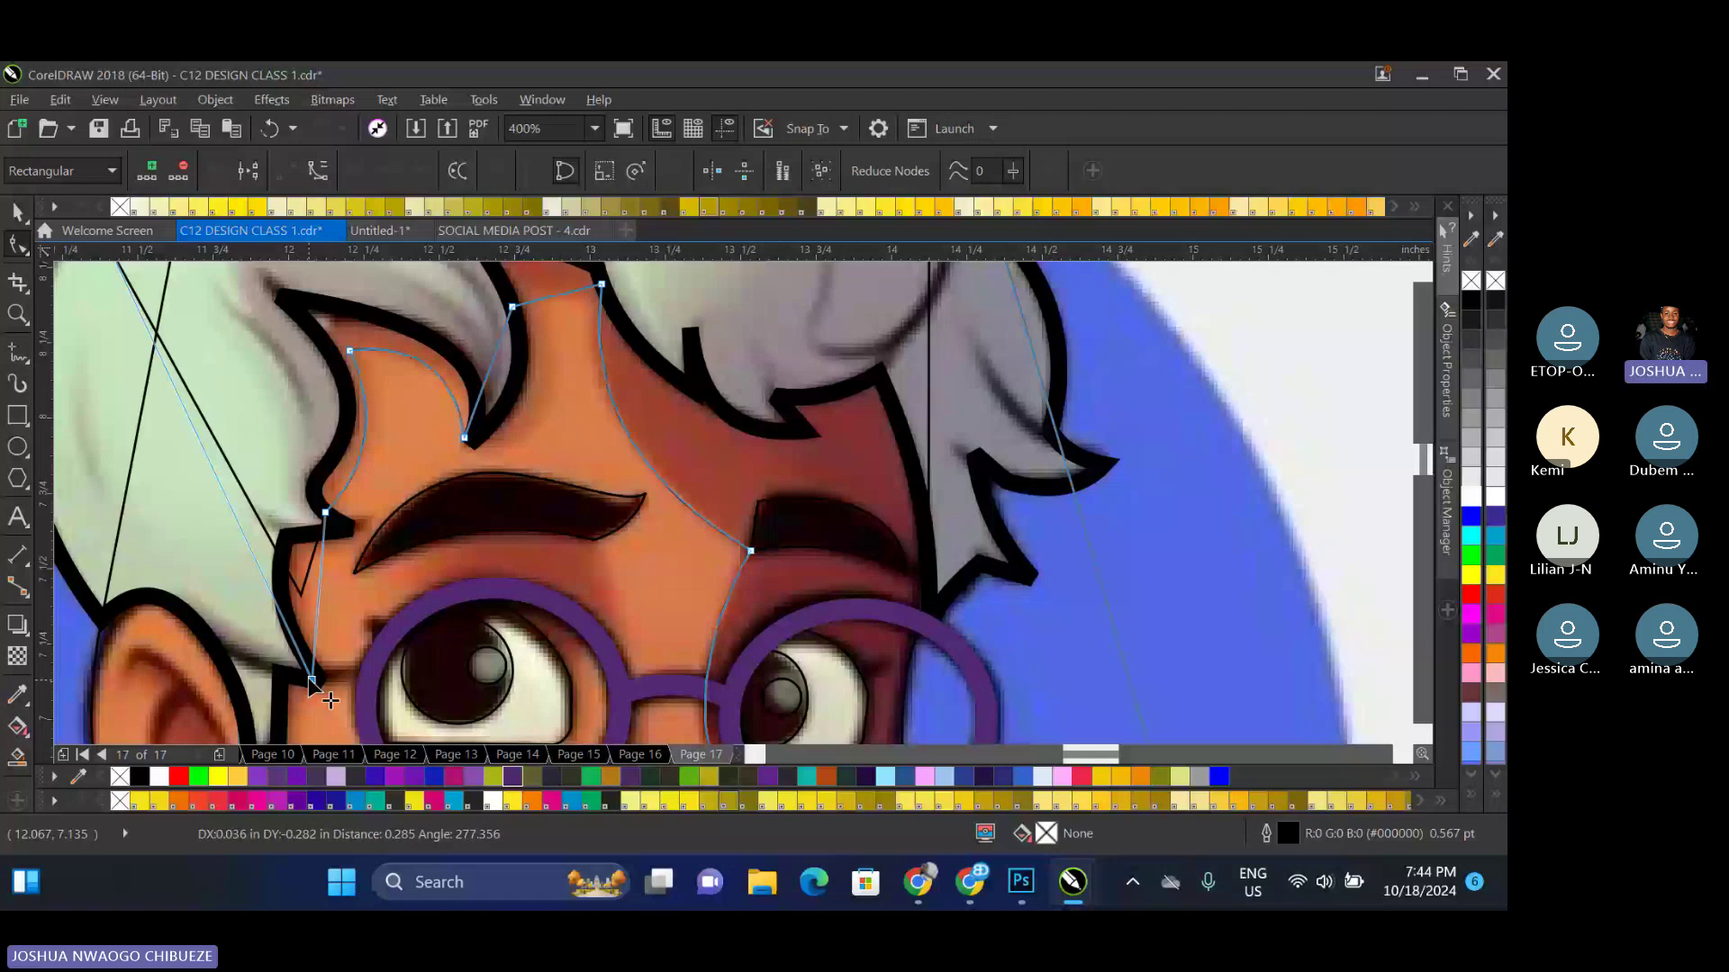
pyautogui.press('space')
pyautogui.scroll(-2, 661, 519)
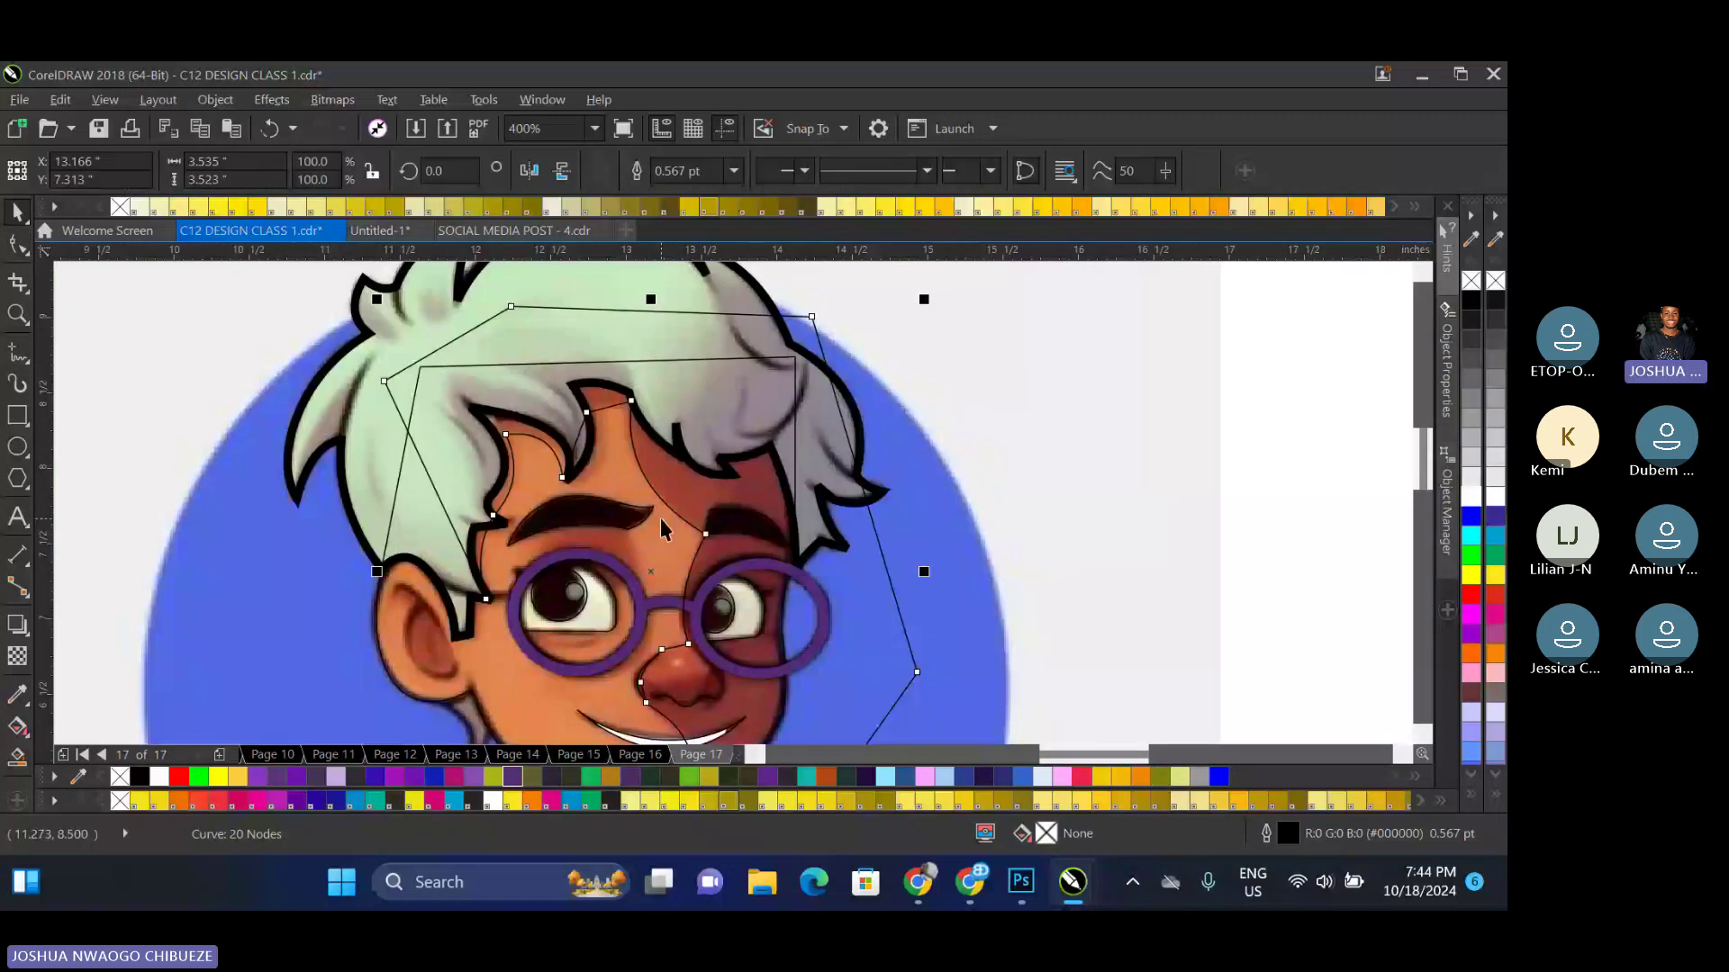
pyautogui.scroll(-3, 661, 518)
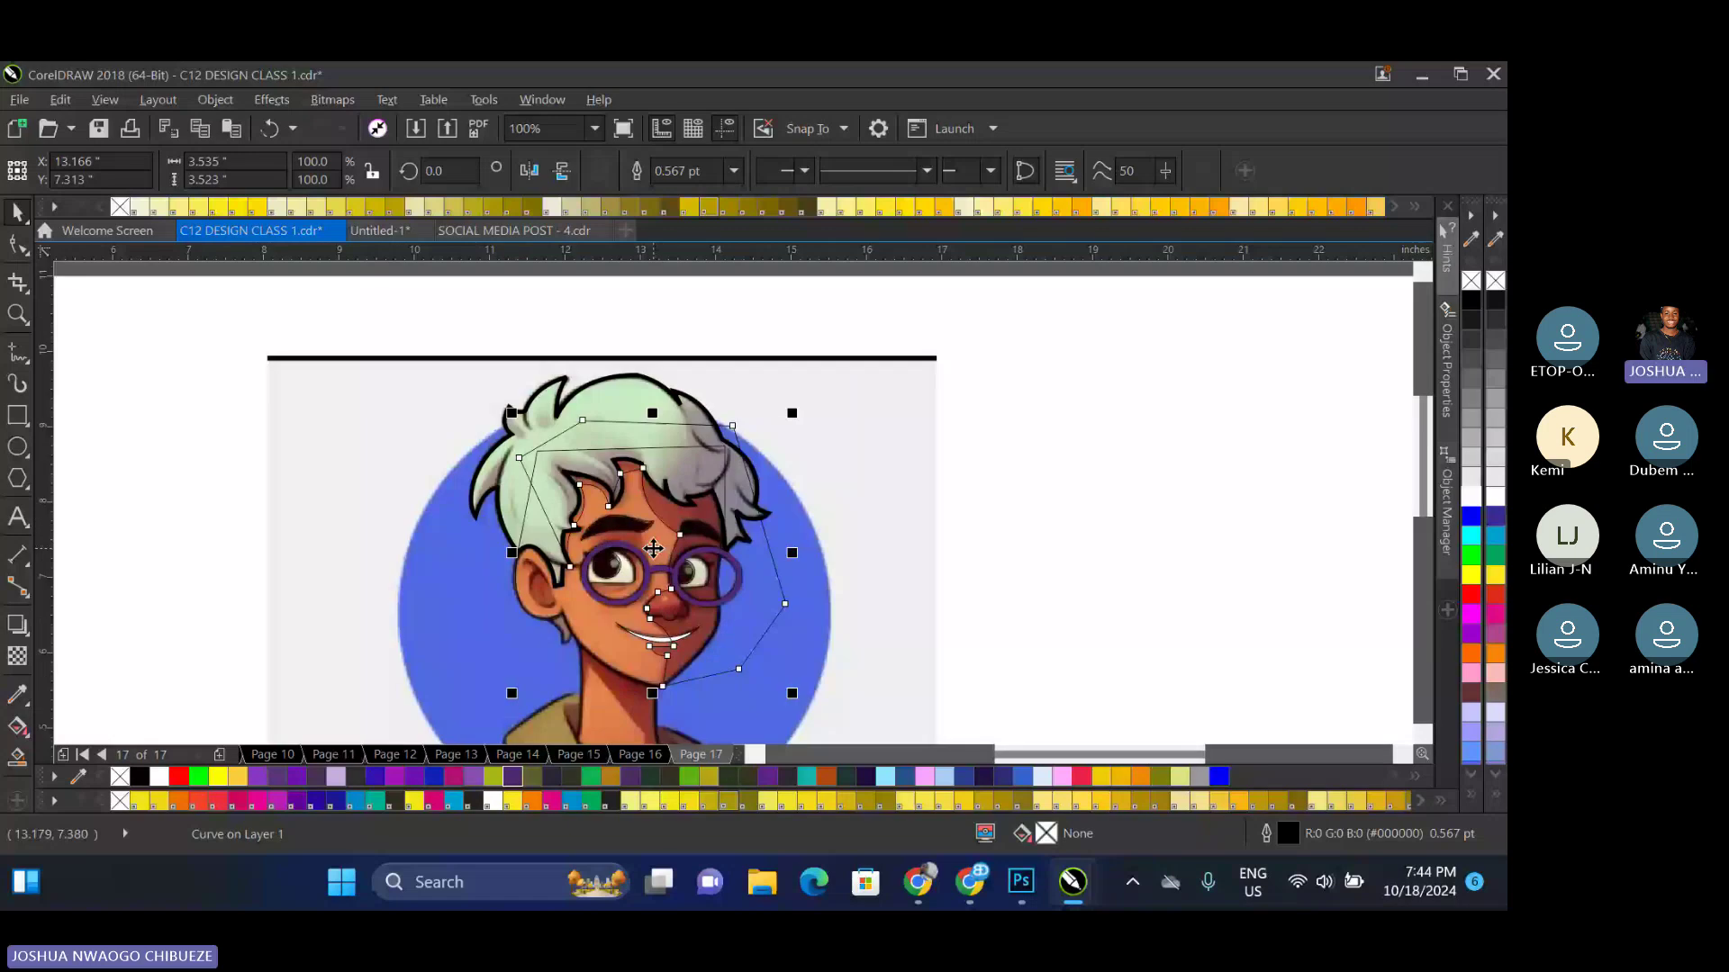
# Draw a rectangle about 1.08 by 1.43 inches beside the artwork and place it inside the face shape as PowerClip content
pyautogui.press('F6')
pyautogui.moveTo(135, 470); pyautogui.dragTo(216, 576)
pyautogui.press('space')
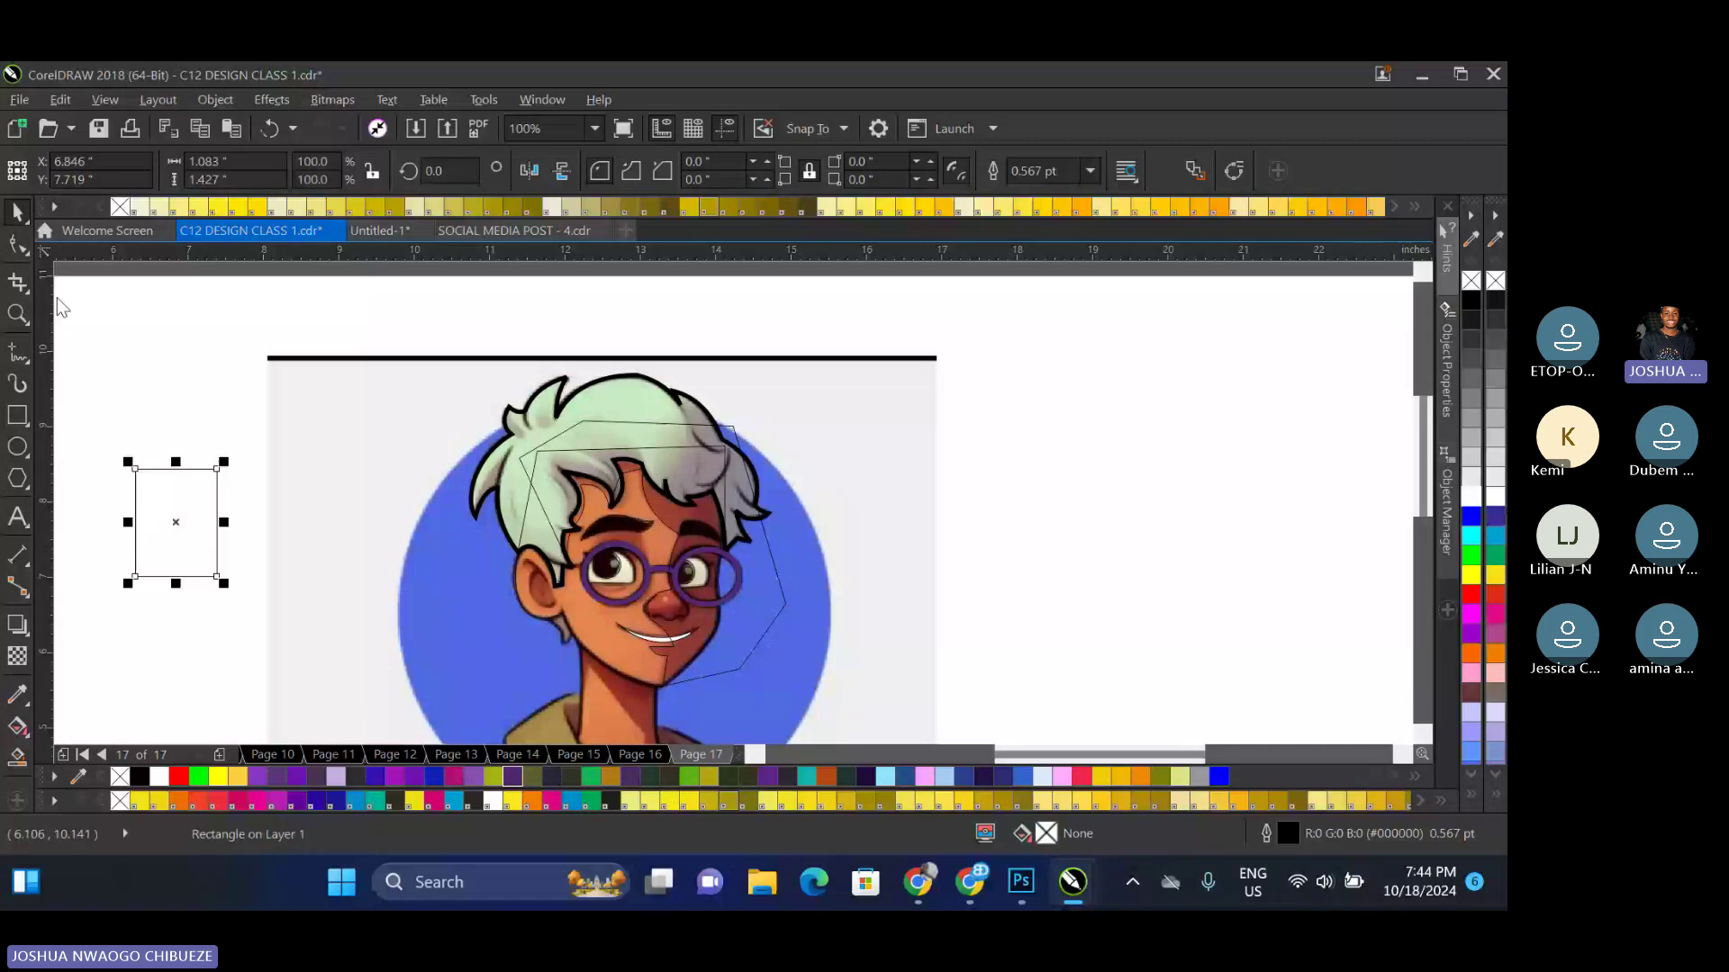
pyautogui.moveTo(171, 504); pyautogui.dragTo(621, 650)
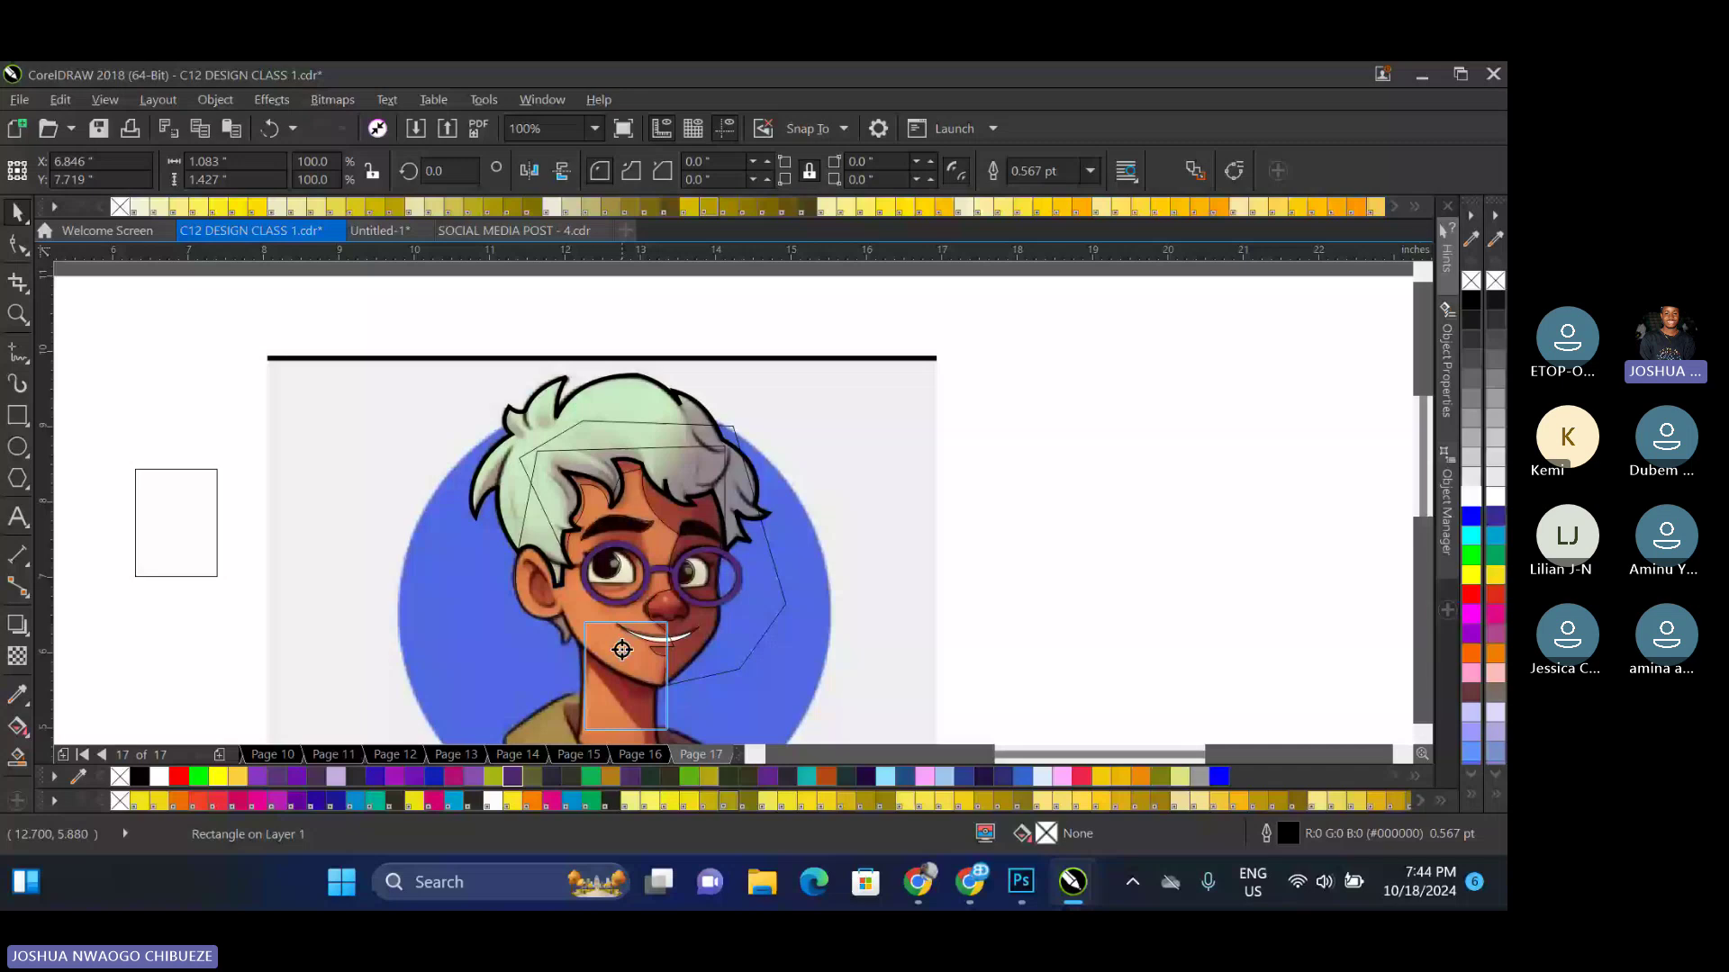
pyautogui.moveTo(621, 650); pyautogui.dragTo(621, 650)
# Fill the face's shading shape black and move it from the page into the face's PowerClip contents
pyautogui.scroll(2, 621, 650)
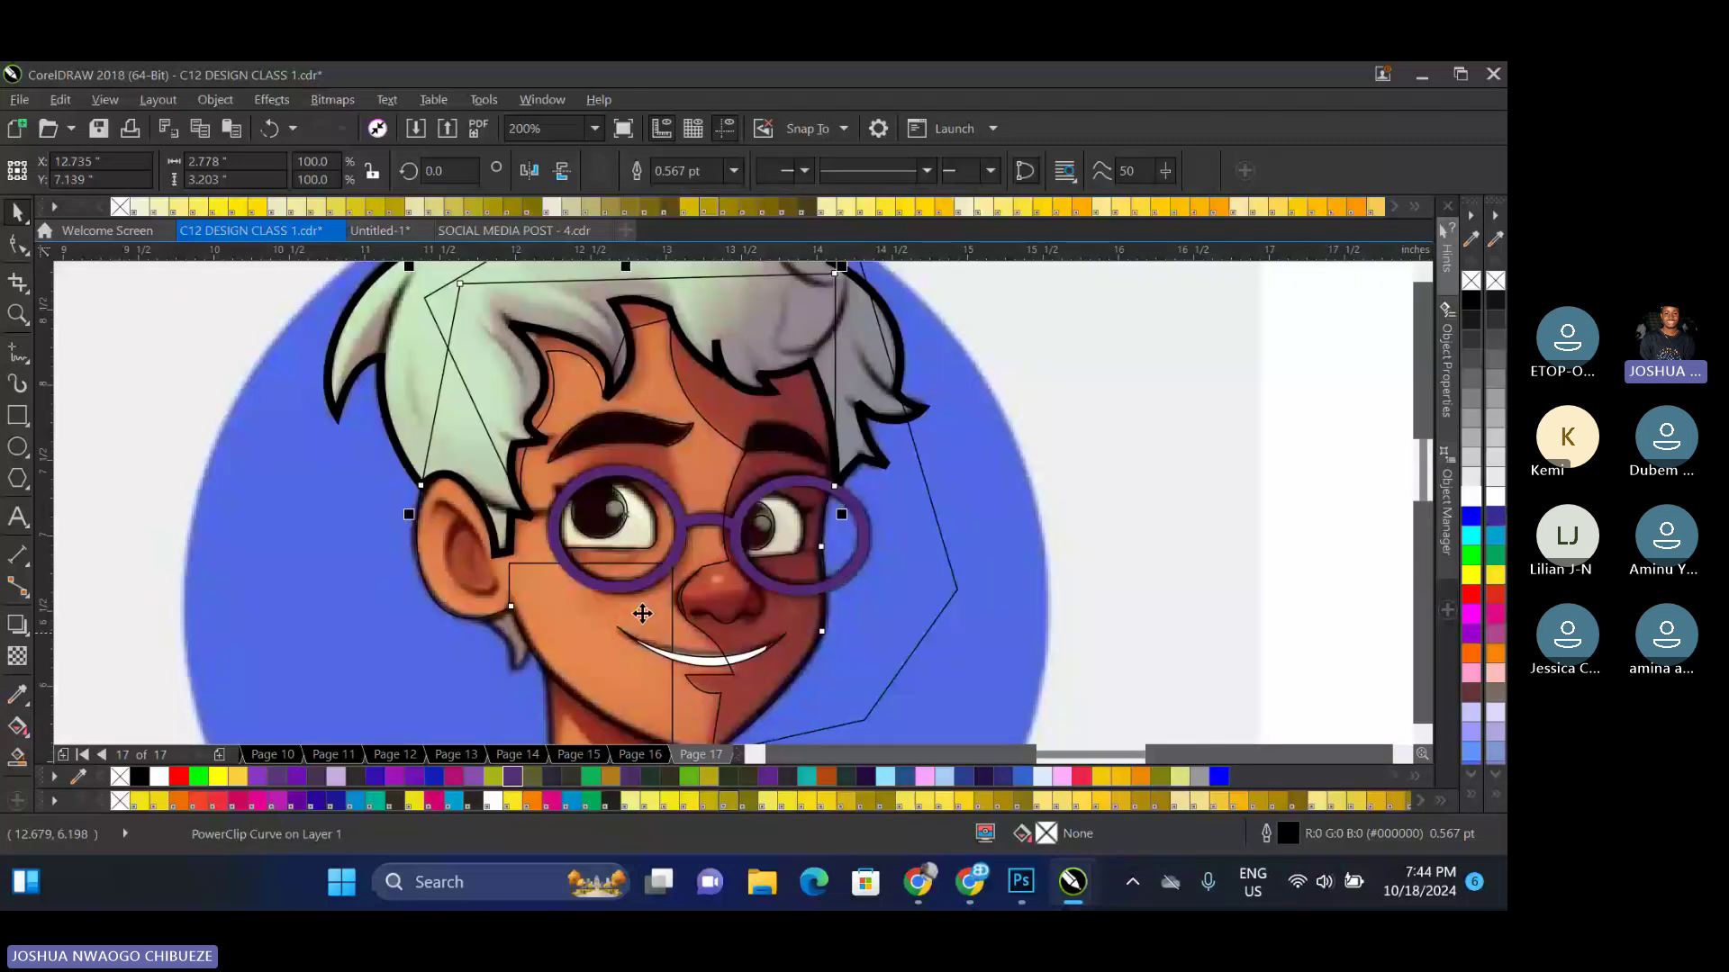
pyautogui.click(899, 495)
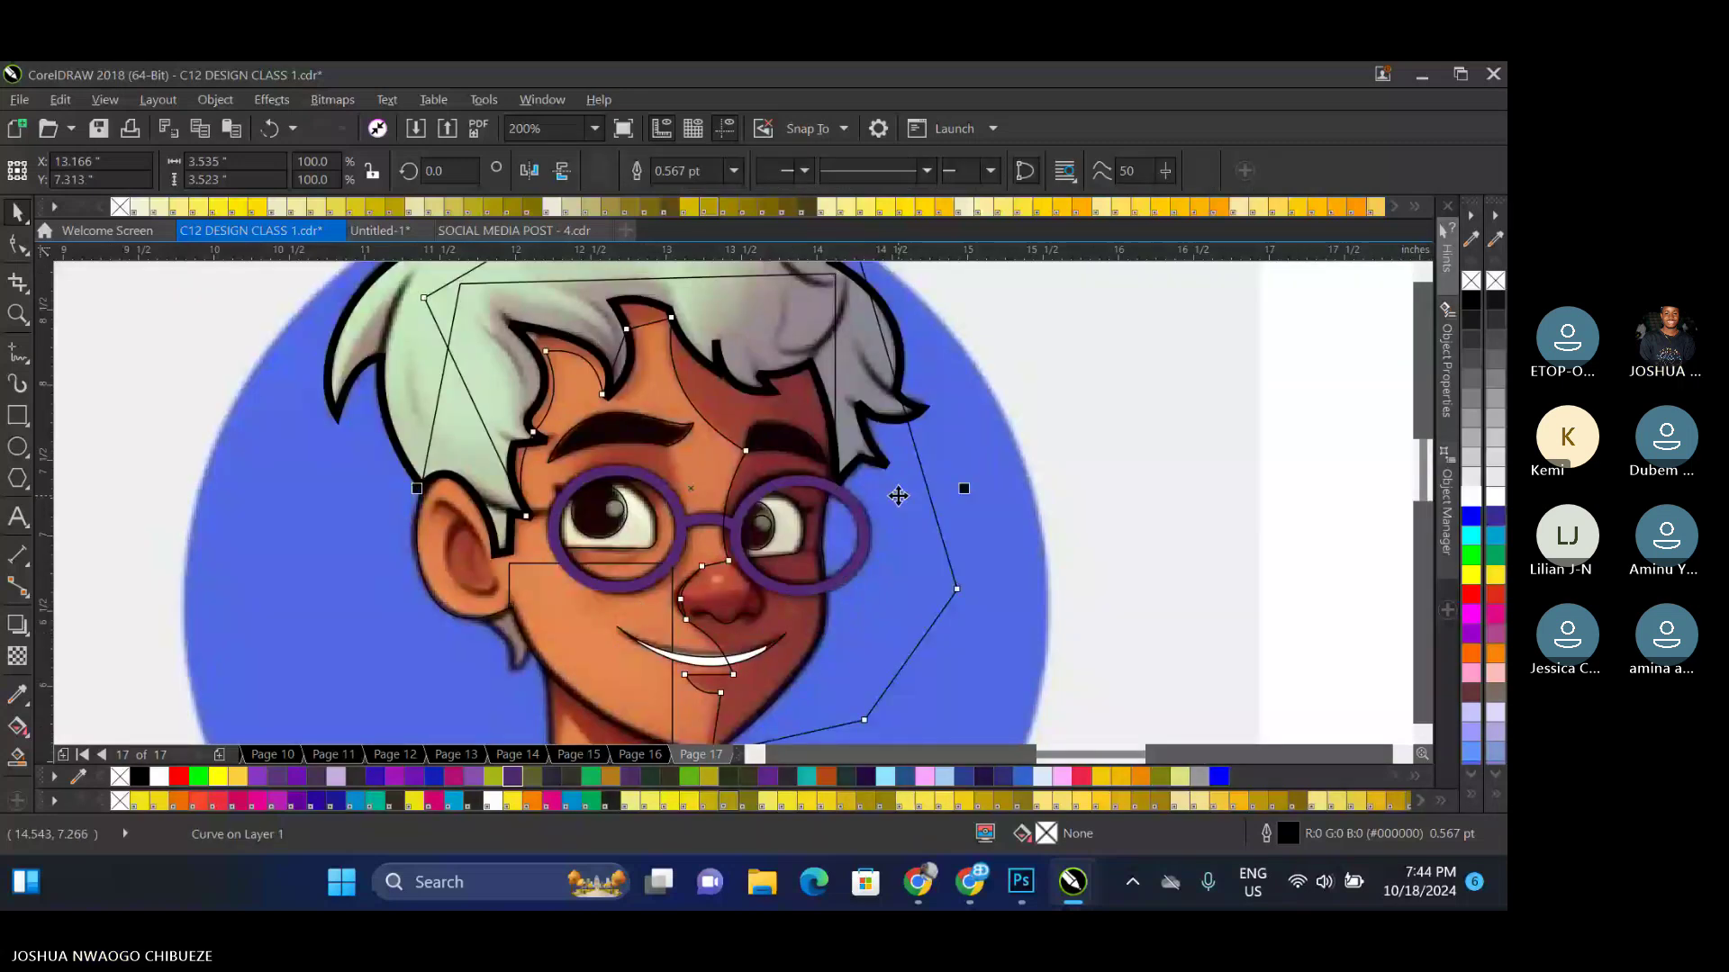
pyautogui.click(1470, 301)
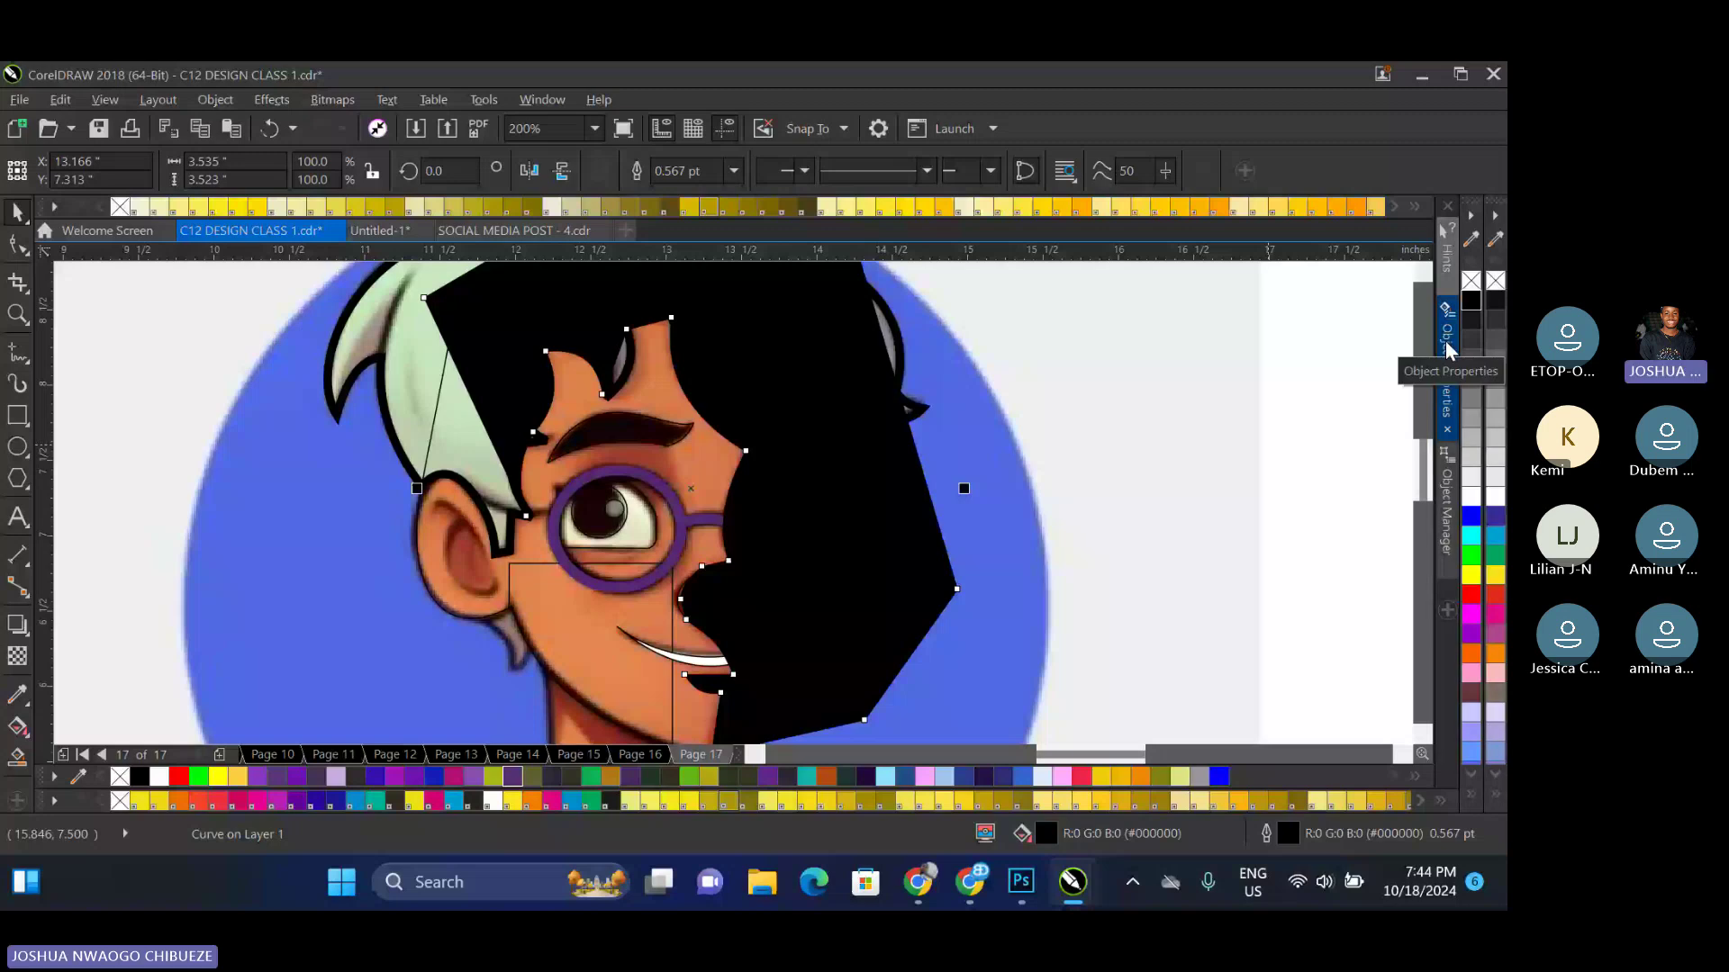
pyautogui.press('Delete')
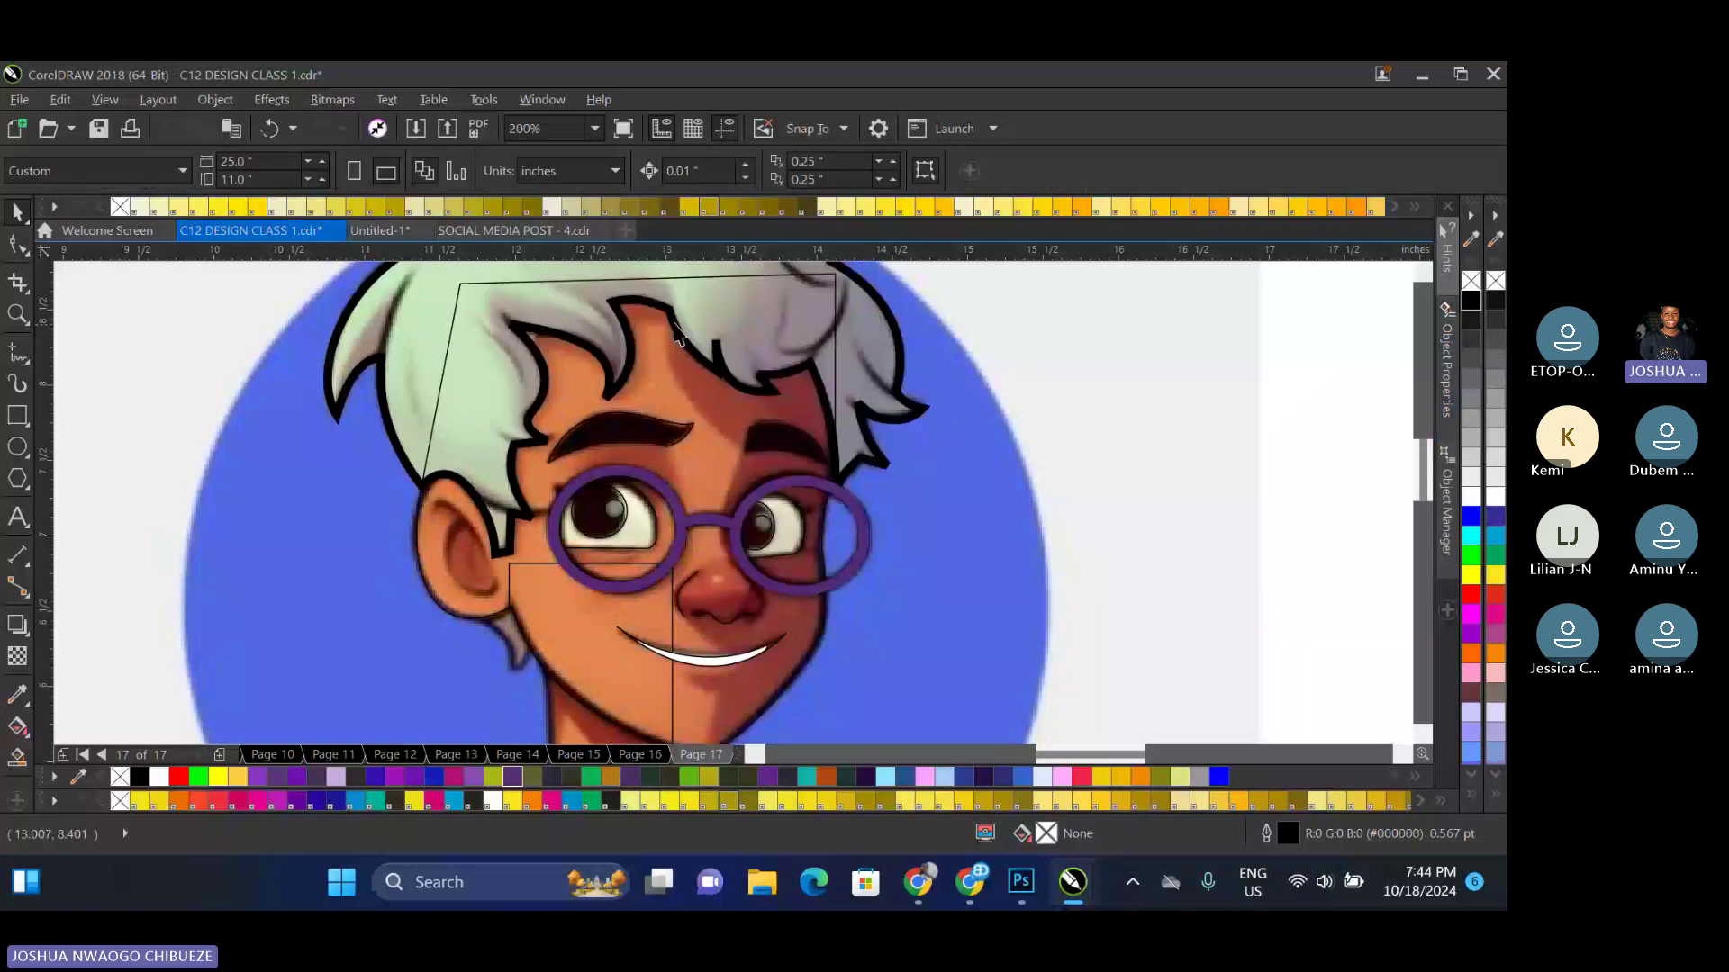
pyautogui.click(659, 396)
pyautogui.rightClick(657, 394)
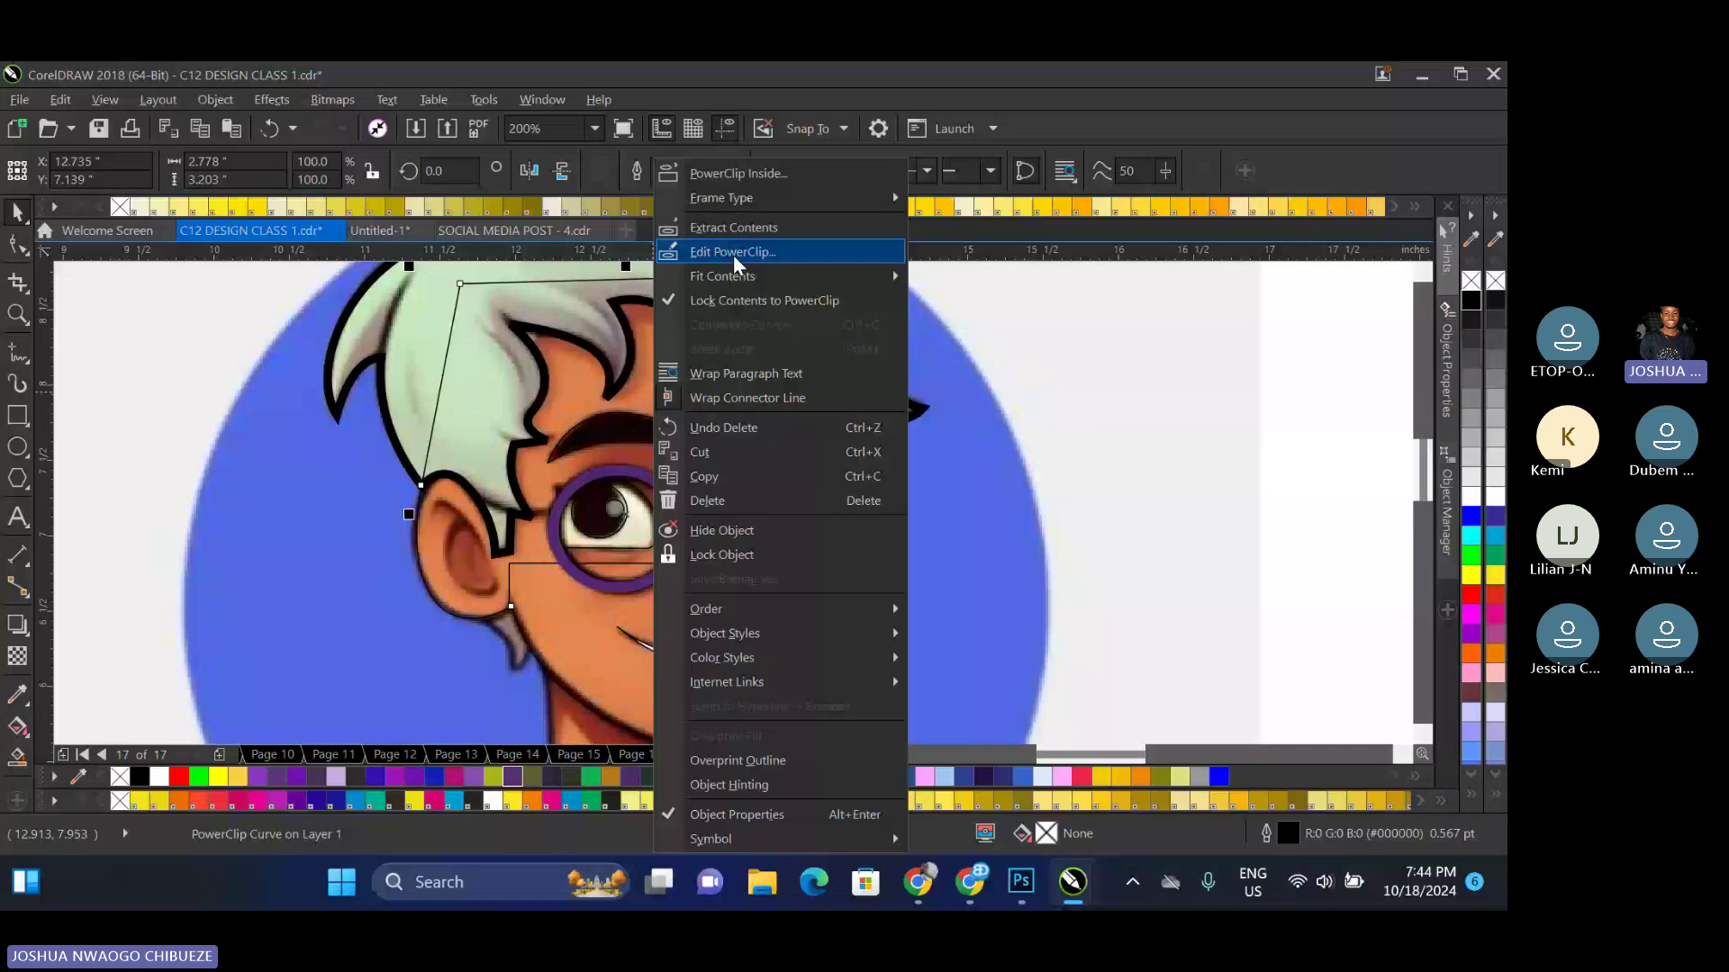
pyautogui.click(733, 252)
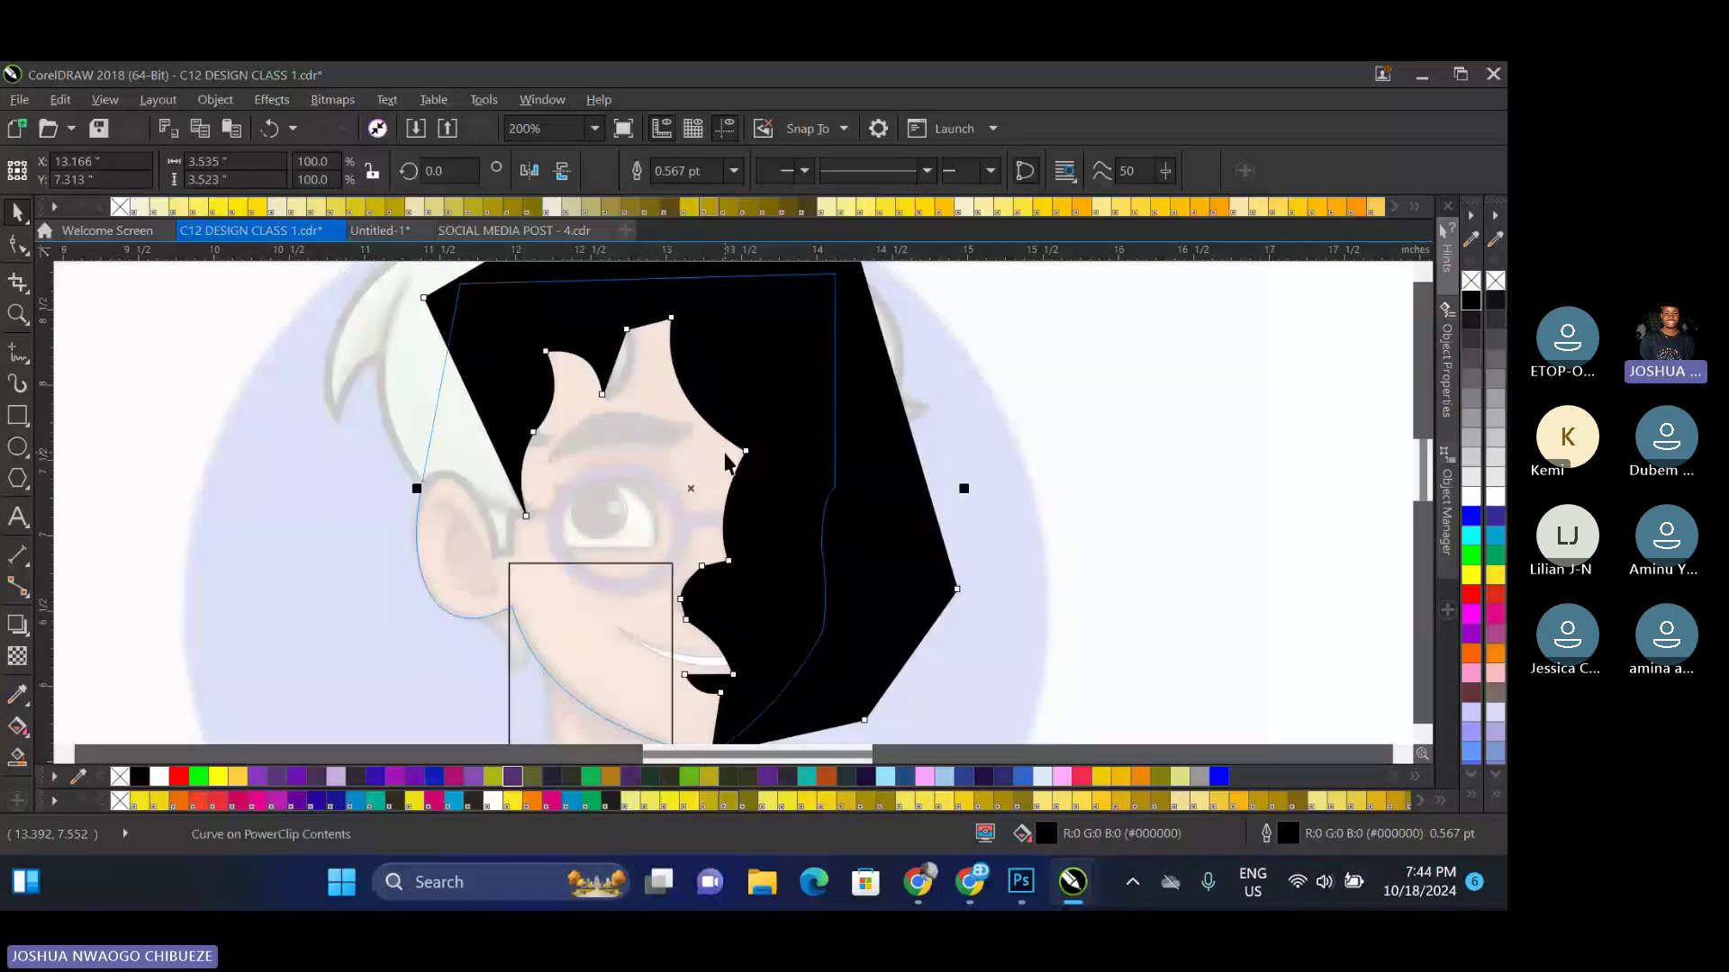
# Remove the rectangle and the shading shape's black fill inside the PowerClip, and finish editing its contents
pyautogui.scroll(-2, 726, 464)
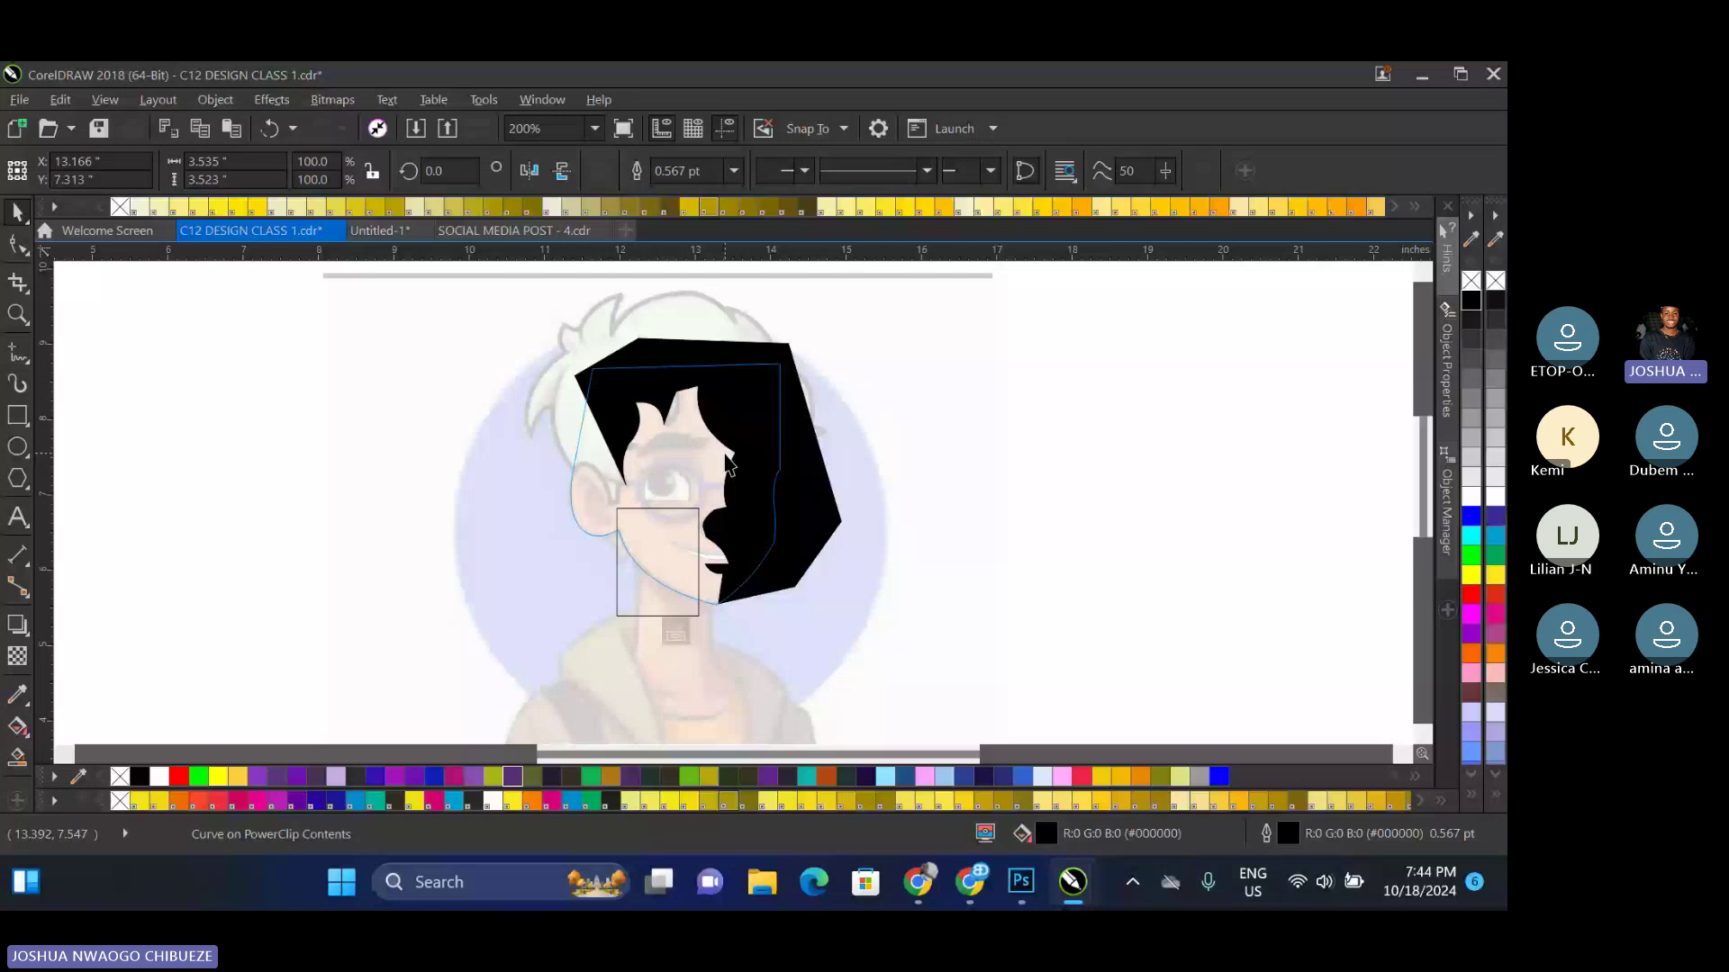
pyautogui.click(673, 520)
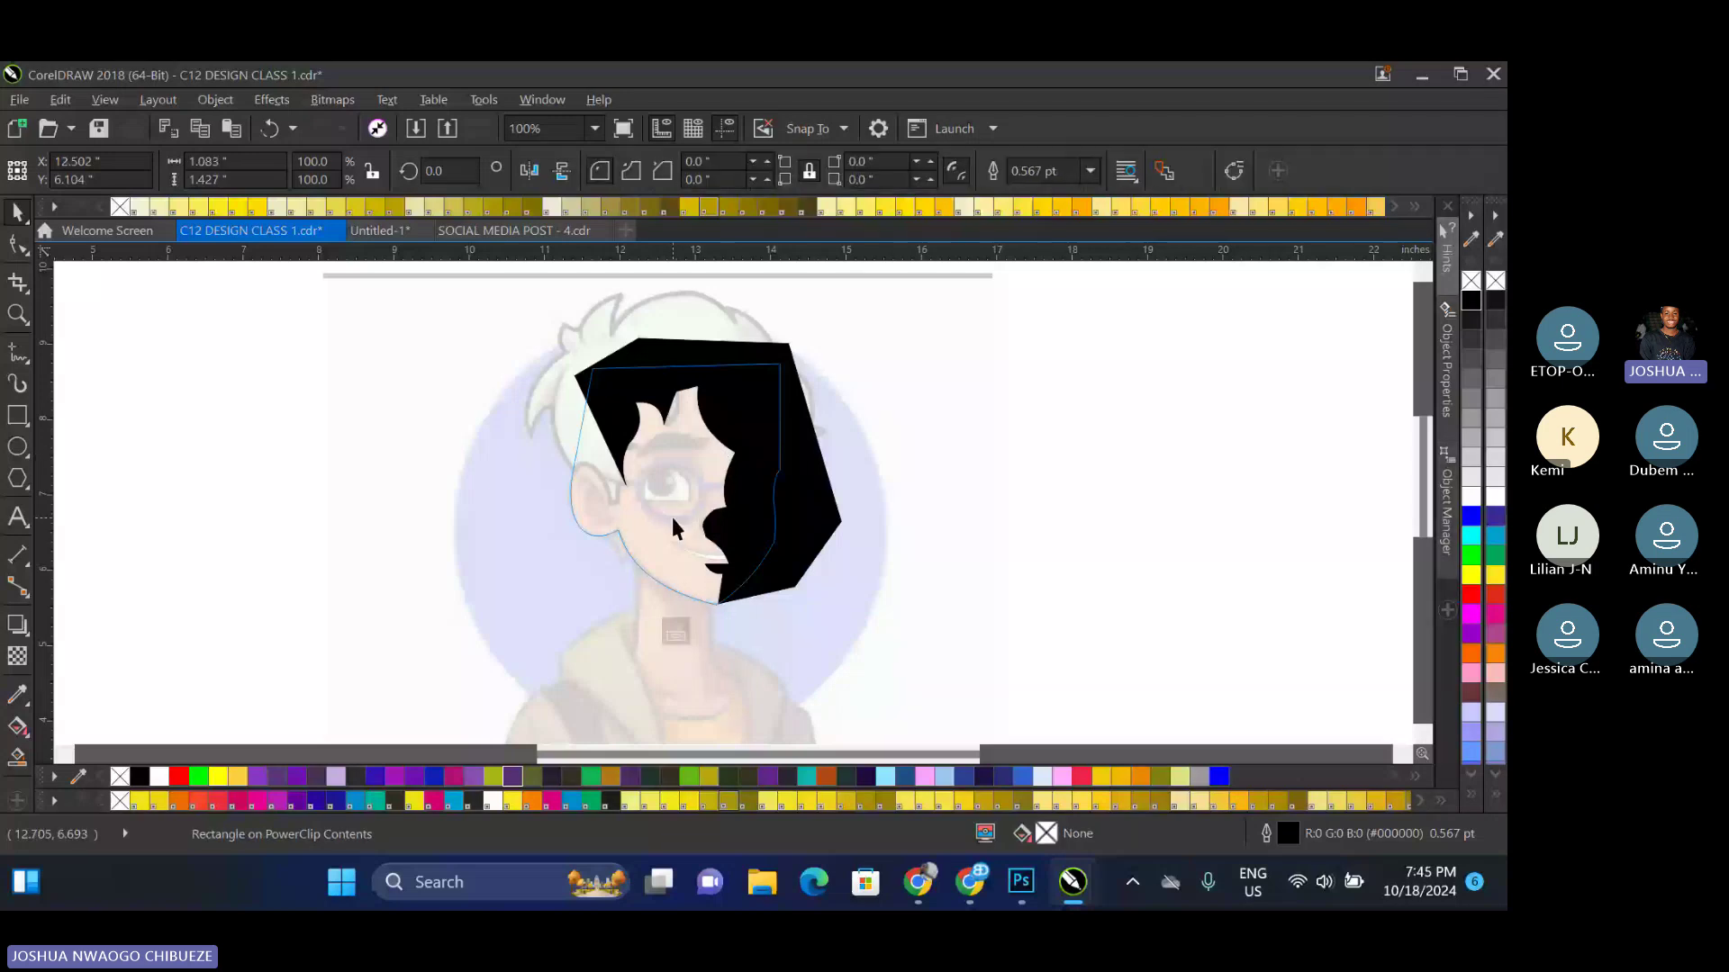
pyautogui.hotkey('ctrl', 'z')
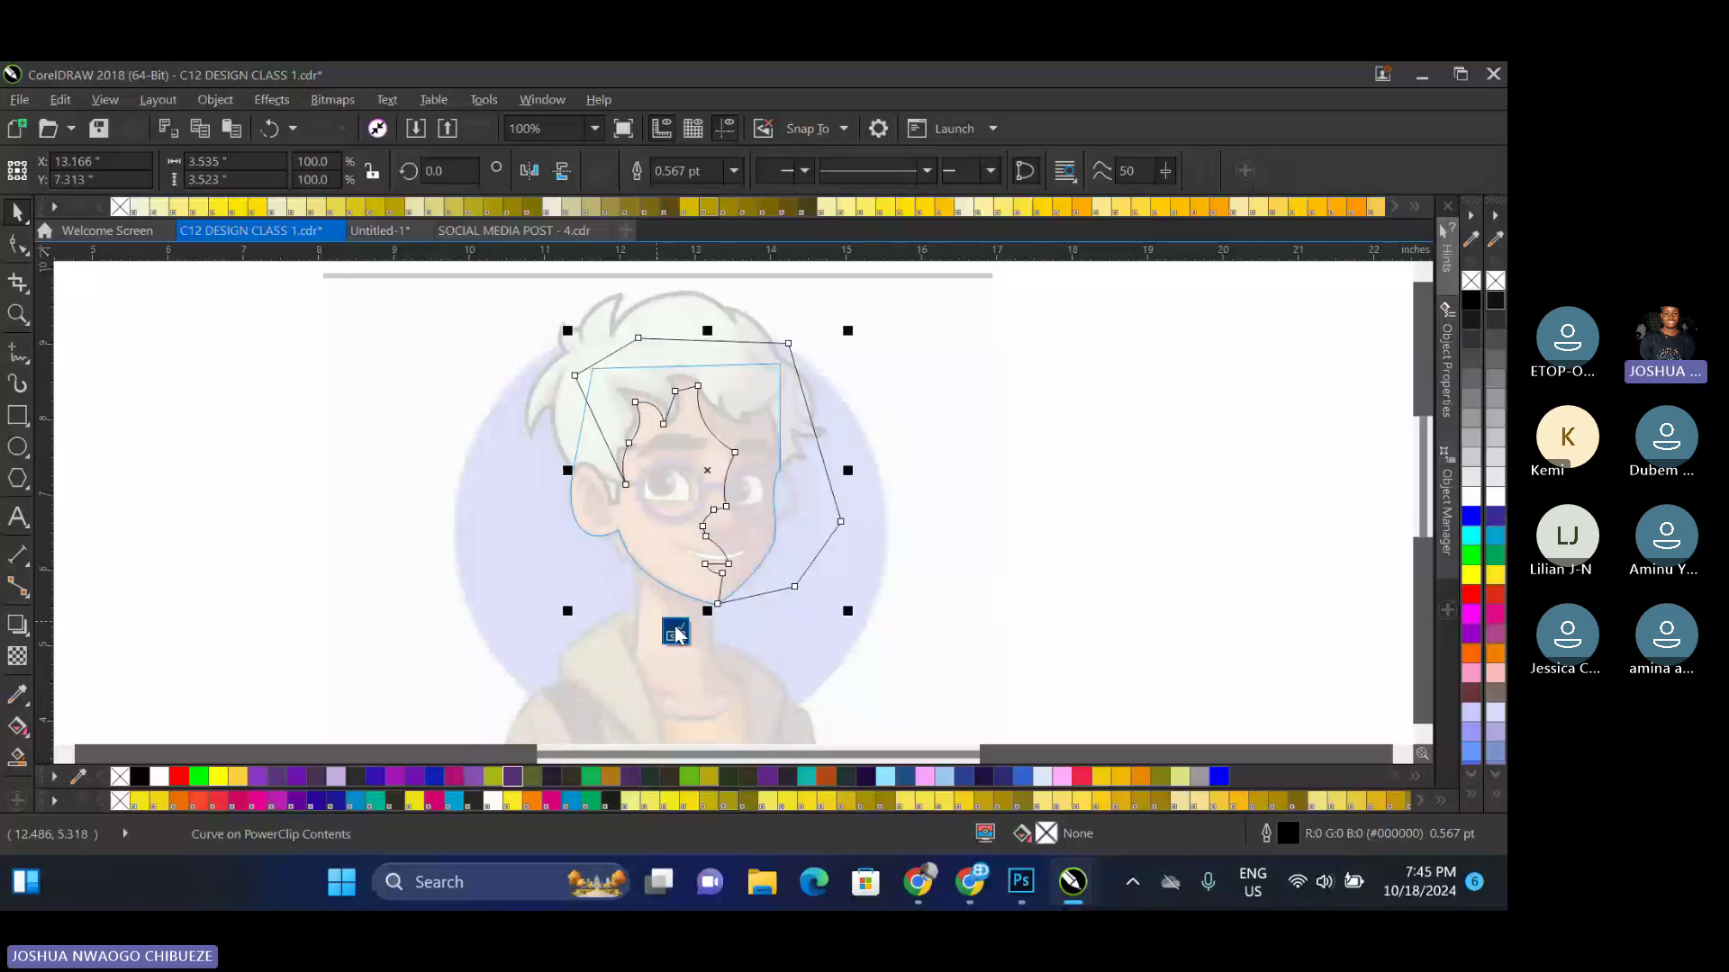
pyautogui.click(676, 633)
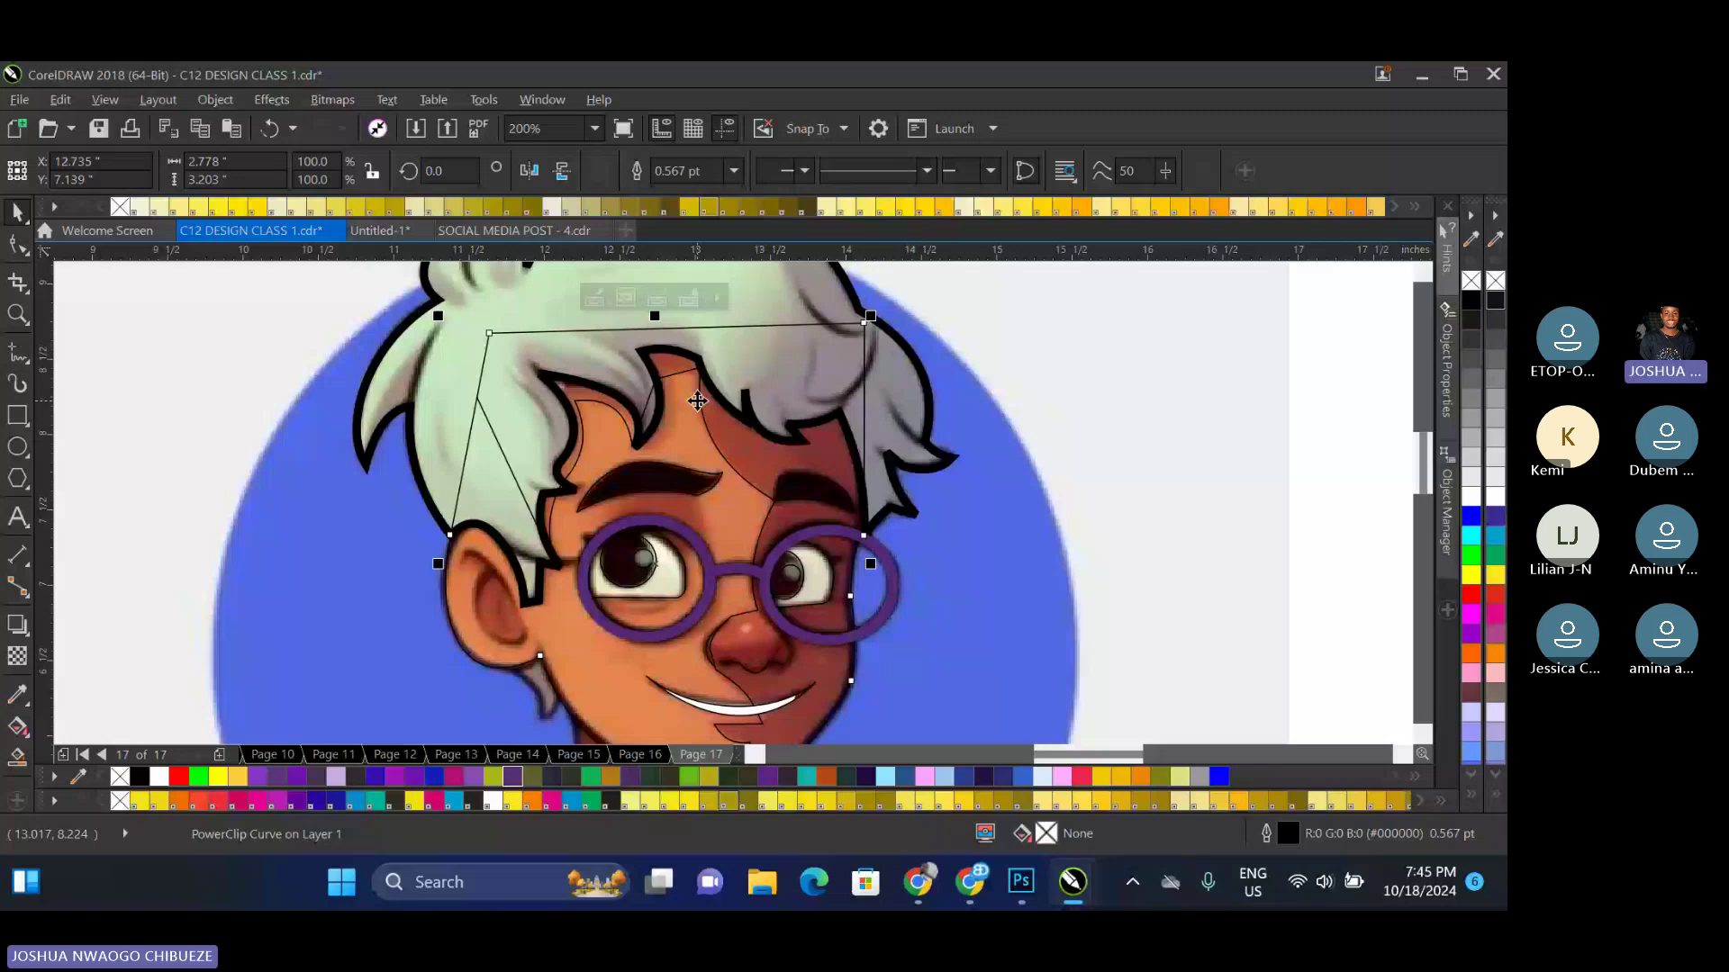
# Draw a rectangle over the neck from the jaw to the sweater collar and convert it to curves for node editing
pyautogui.scroll(-1, 520, 389)
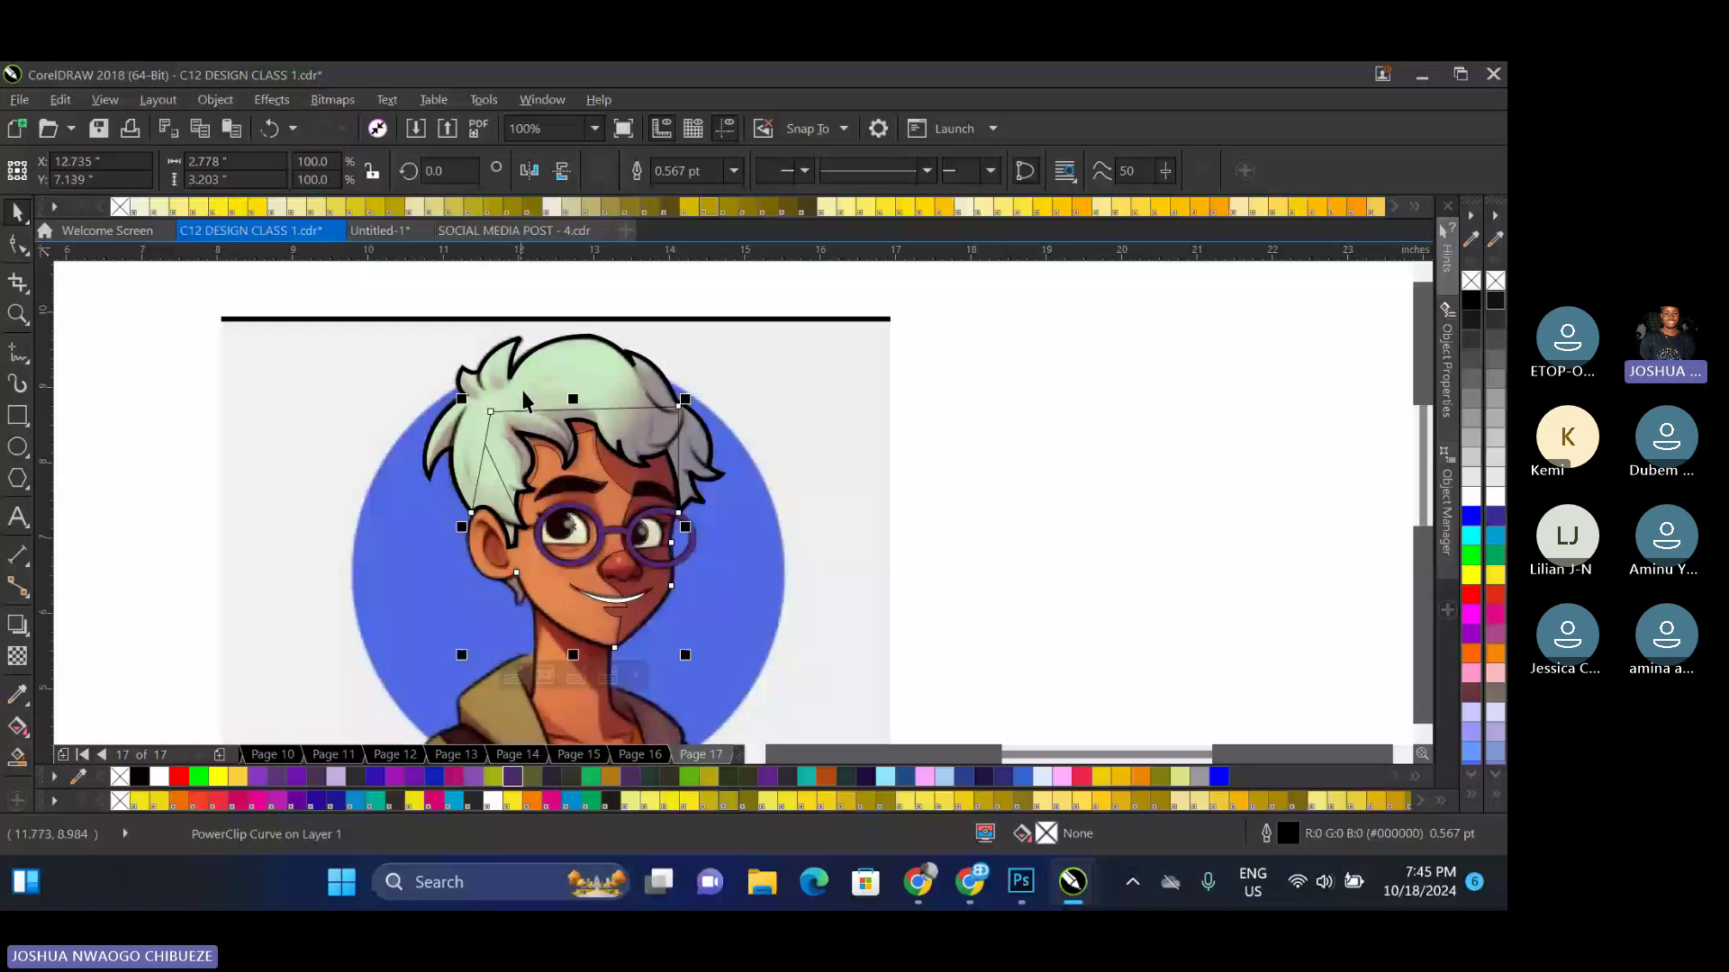
pyautogui.click(573, 709)
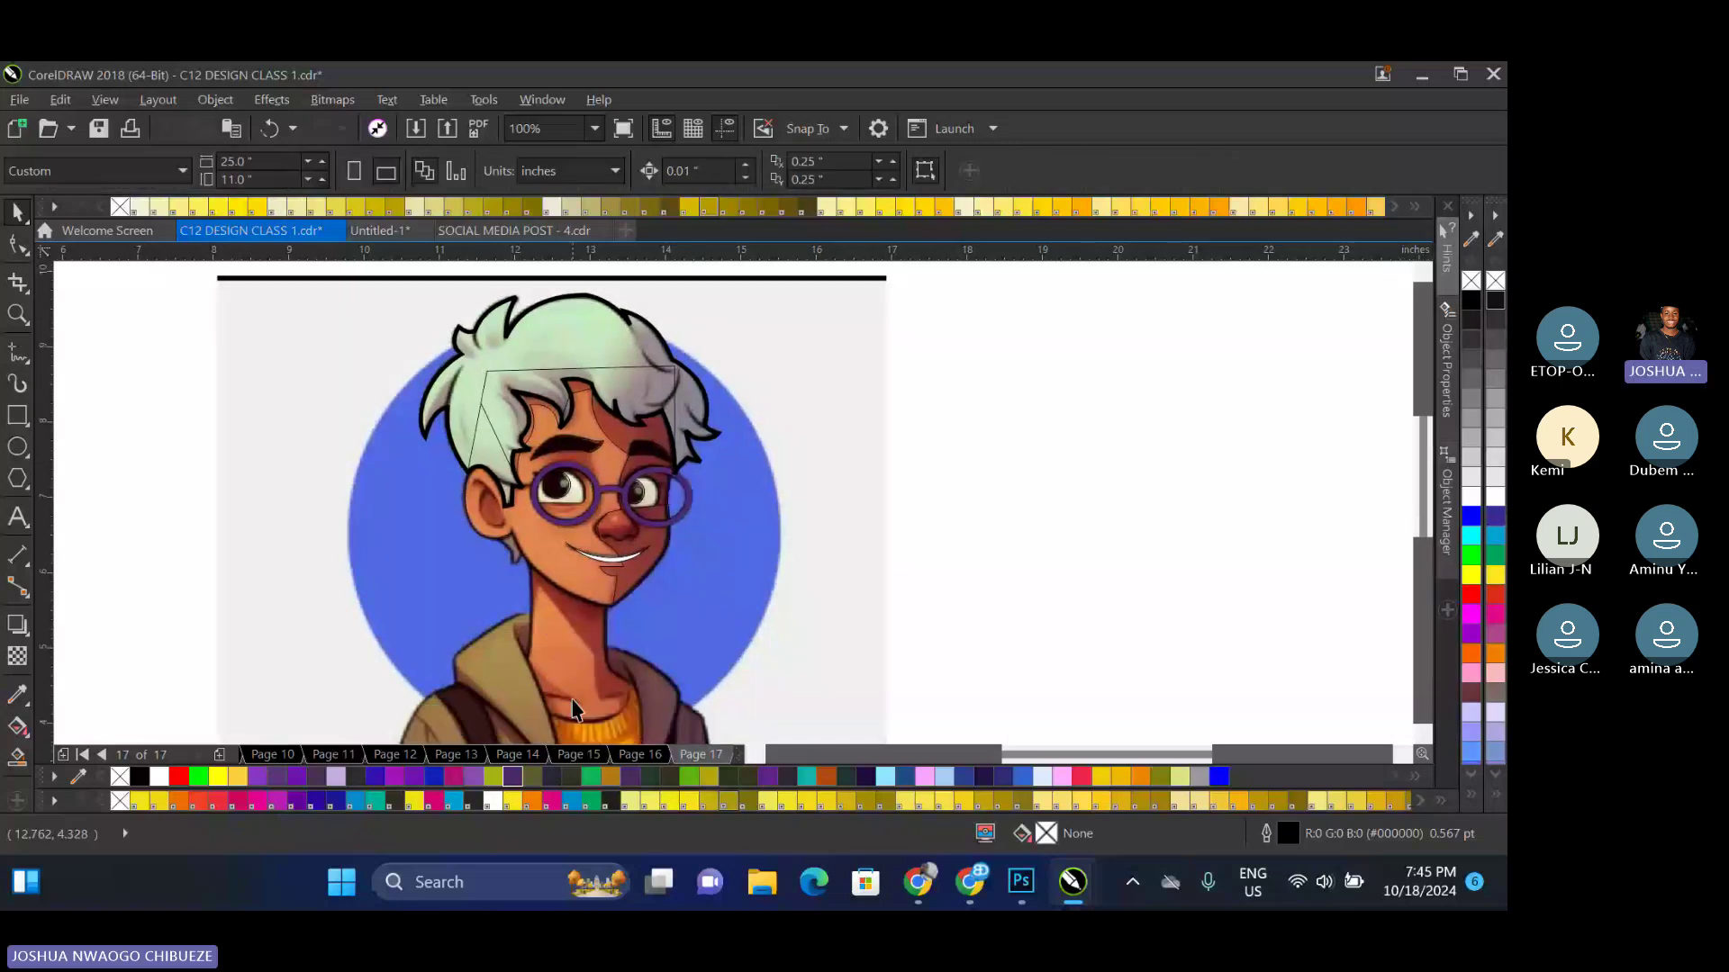
pyautogui.scroll(1, 573, 709)
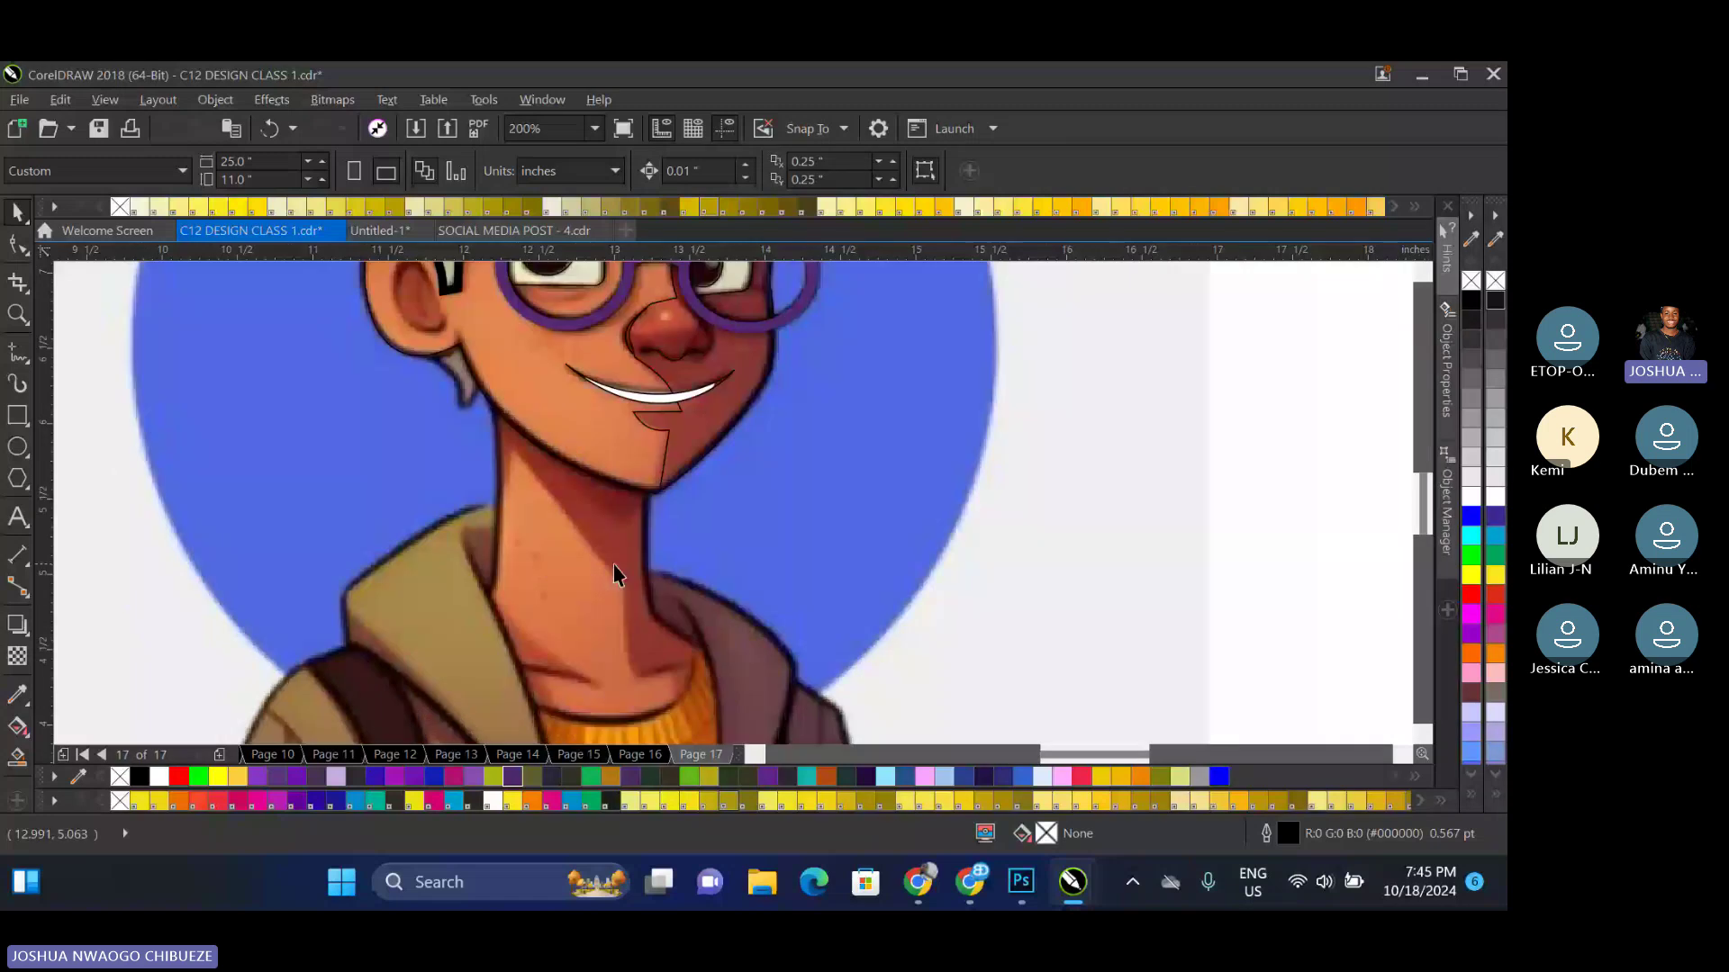
pyautogui.scroll(-1, 615, 574)
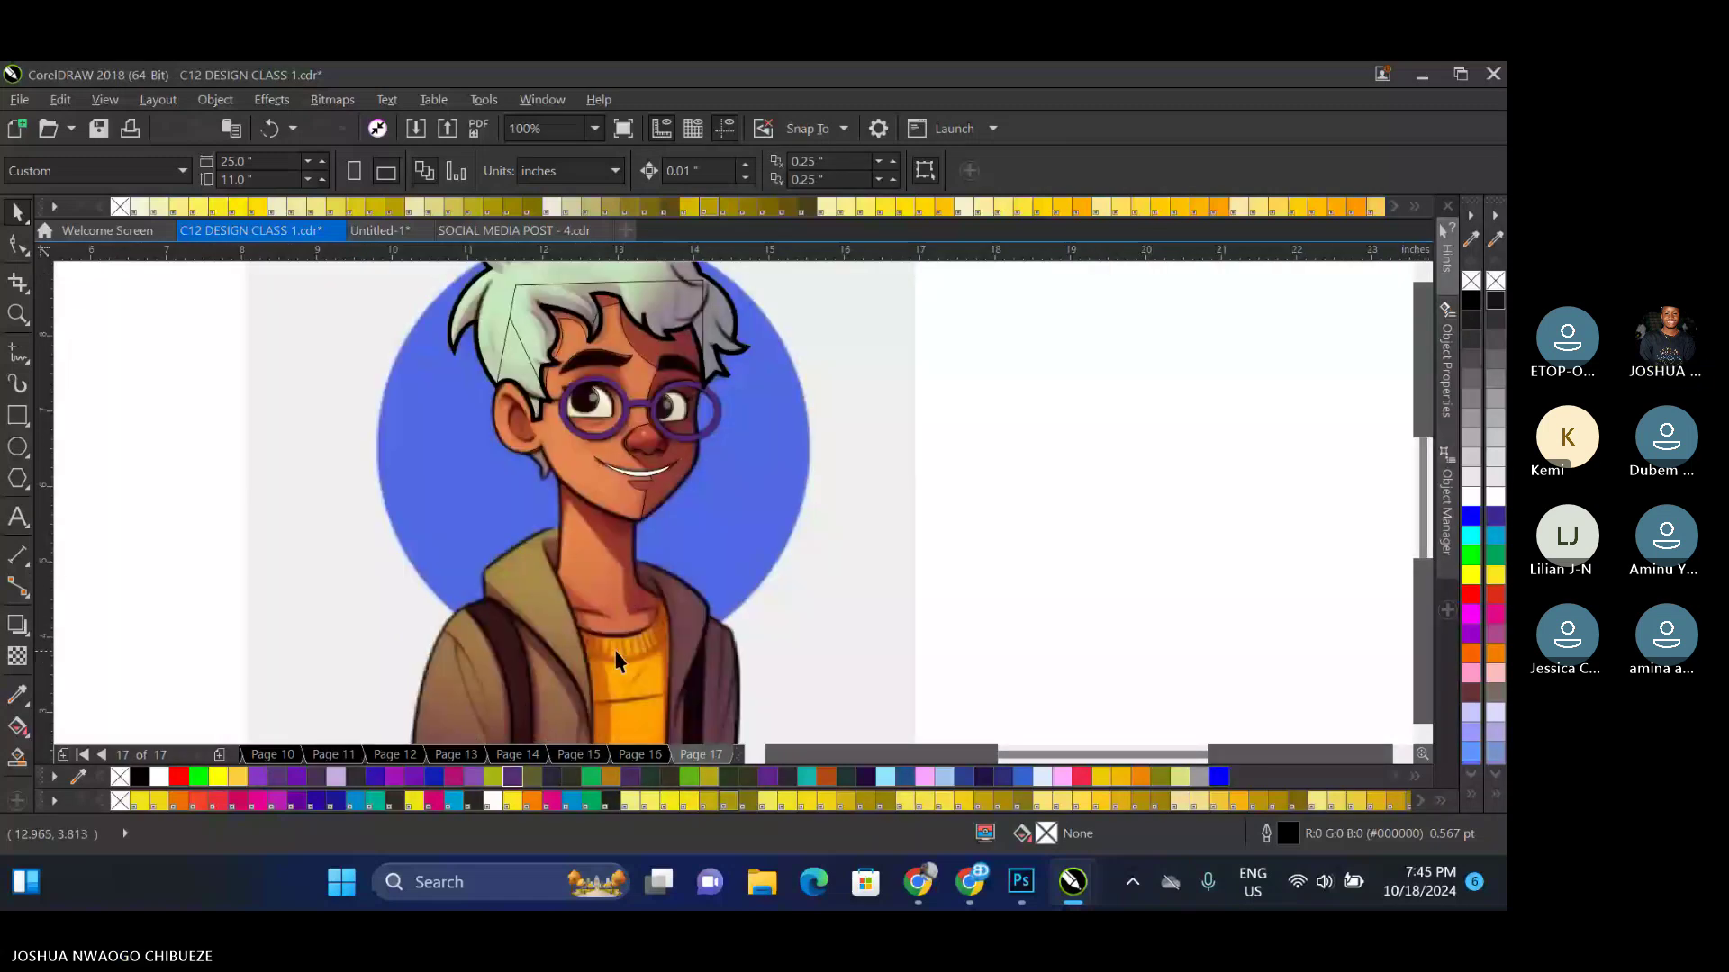
pyautogui.scroll(1, 615, 662)
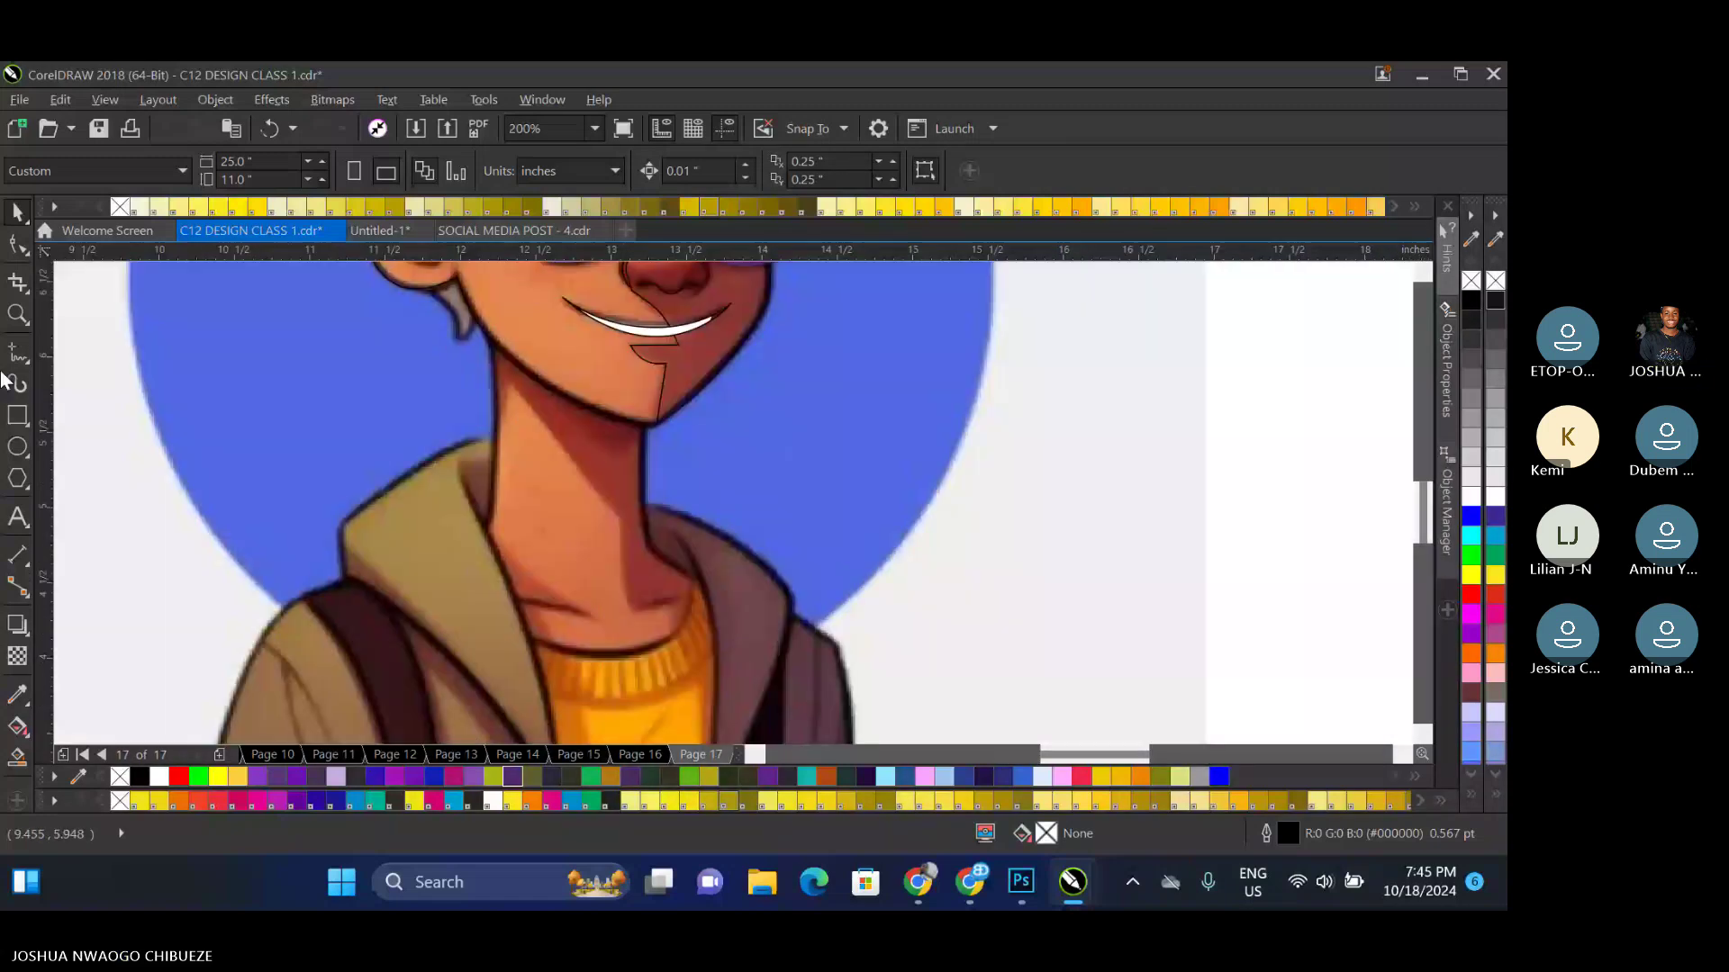
pyautogui.click(24, 413)
pyautogui.moveTo(490, 341); pyautogui.dragTo(698, 654)
pyautogui.hotkey('ctrl', 'q')
pyautogui.press('F10')
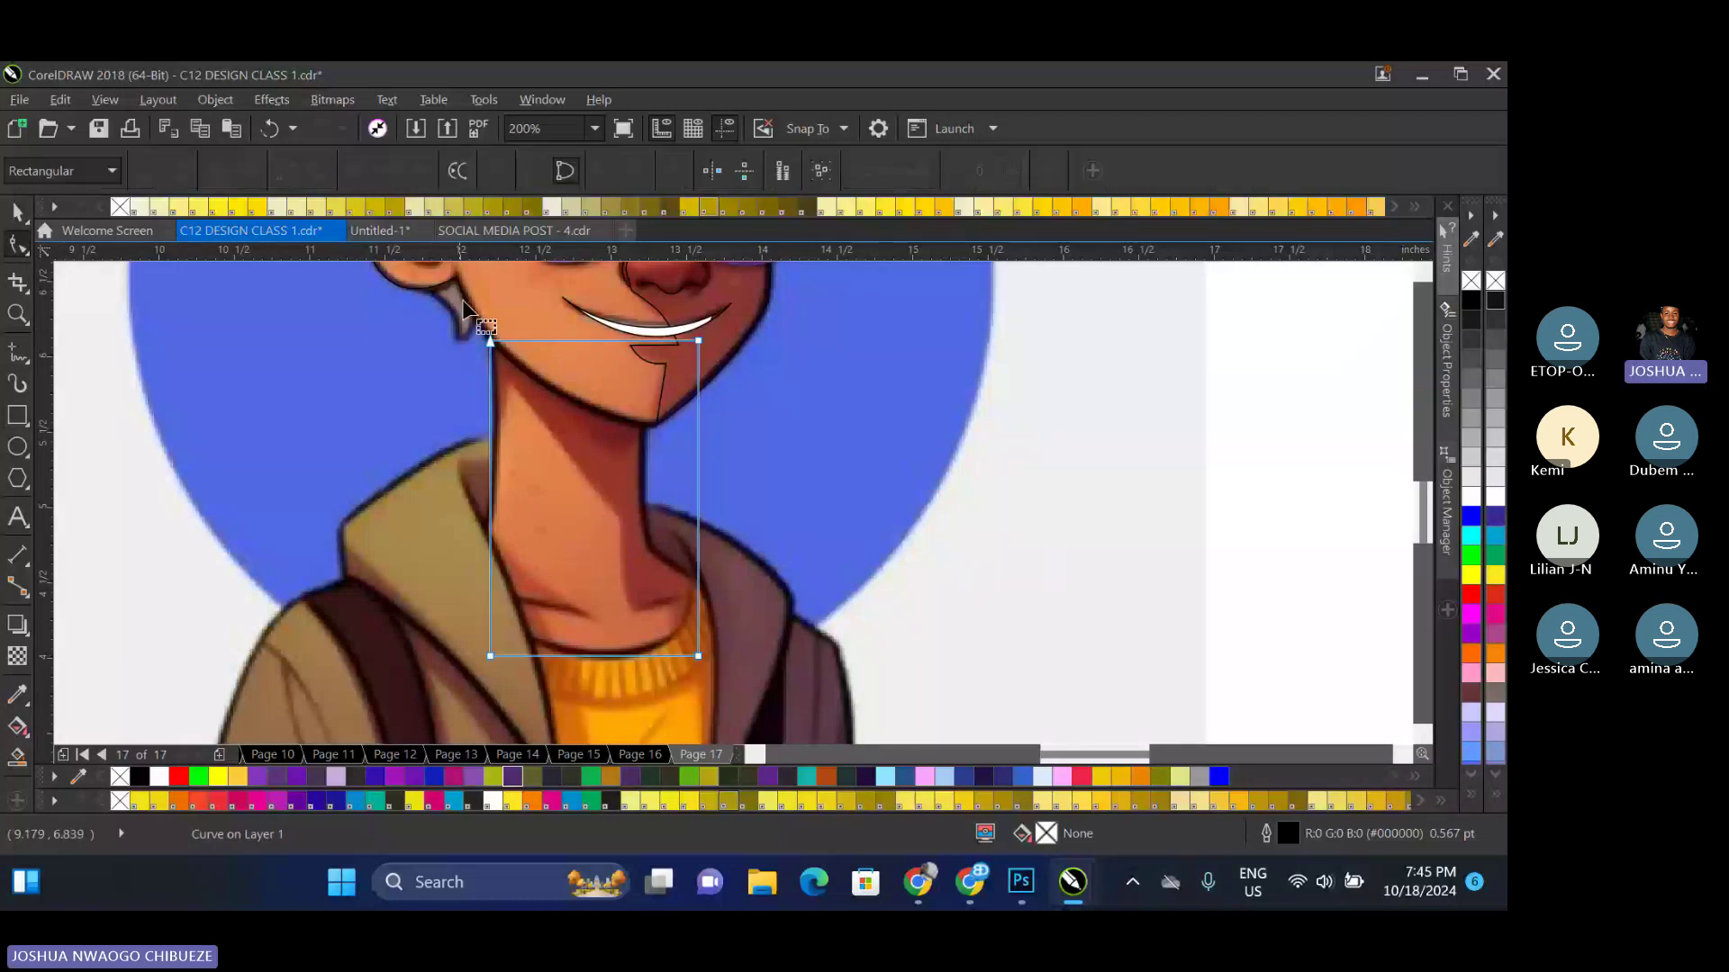
# Add a node on the neck shape's left edge where the neck meets the hood, and curve the segment above it along the neck
pyautogui.click(491, 535)
pyautogui.doubleClick(491, 535)
pyautogui.scroll(2, 490, 535)
pyautogui.moveTo(487, 538); pyautogui.dragTo(462, 508)
pyautogui.scroll(-2, 475, 509)
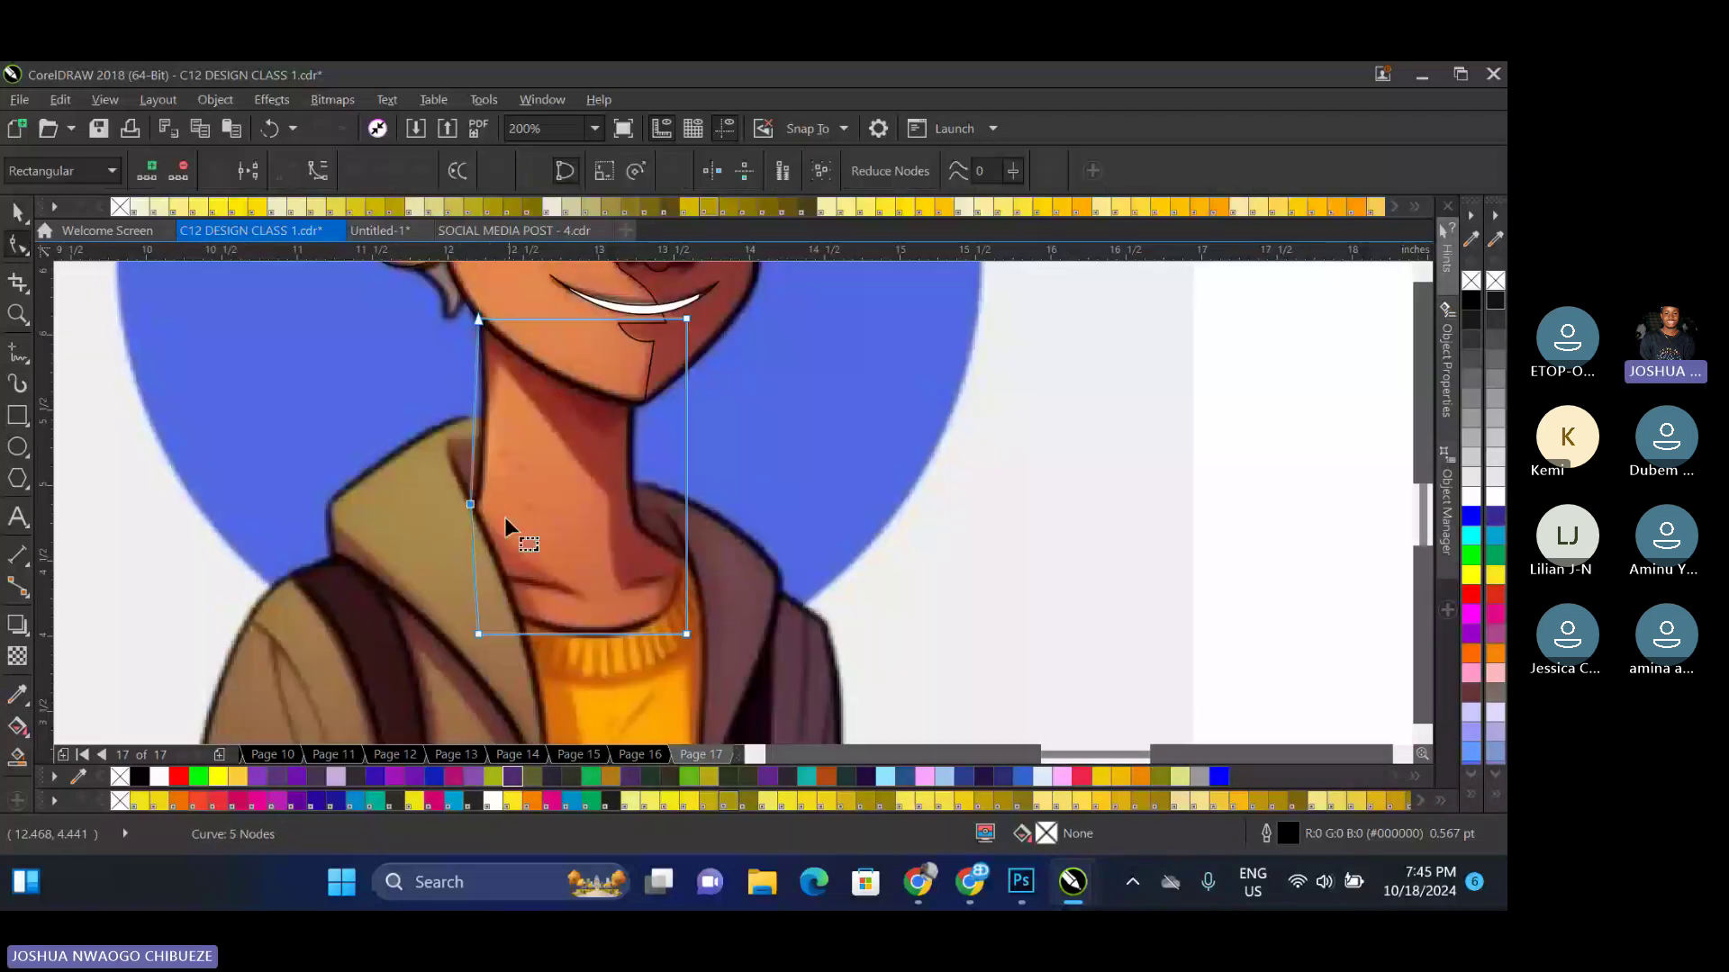
pyautogui.scroll(1, 480, 393)
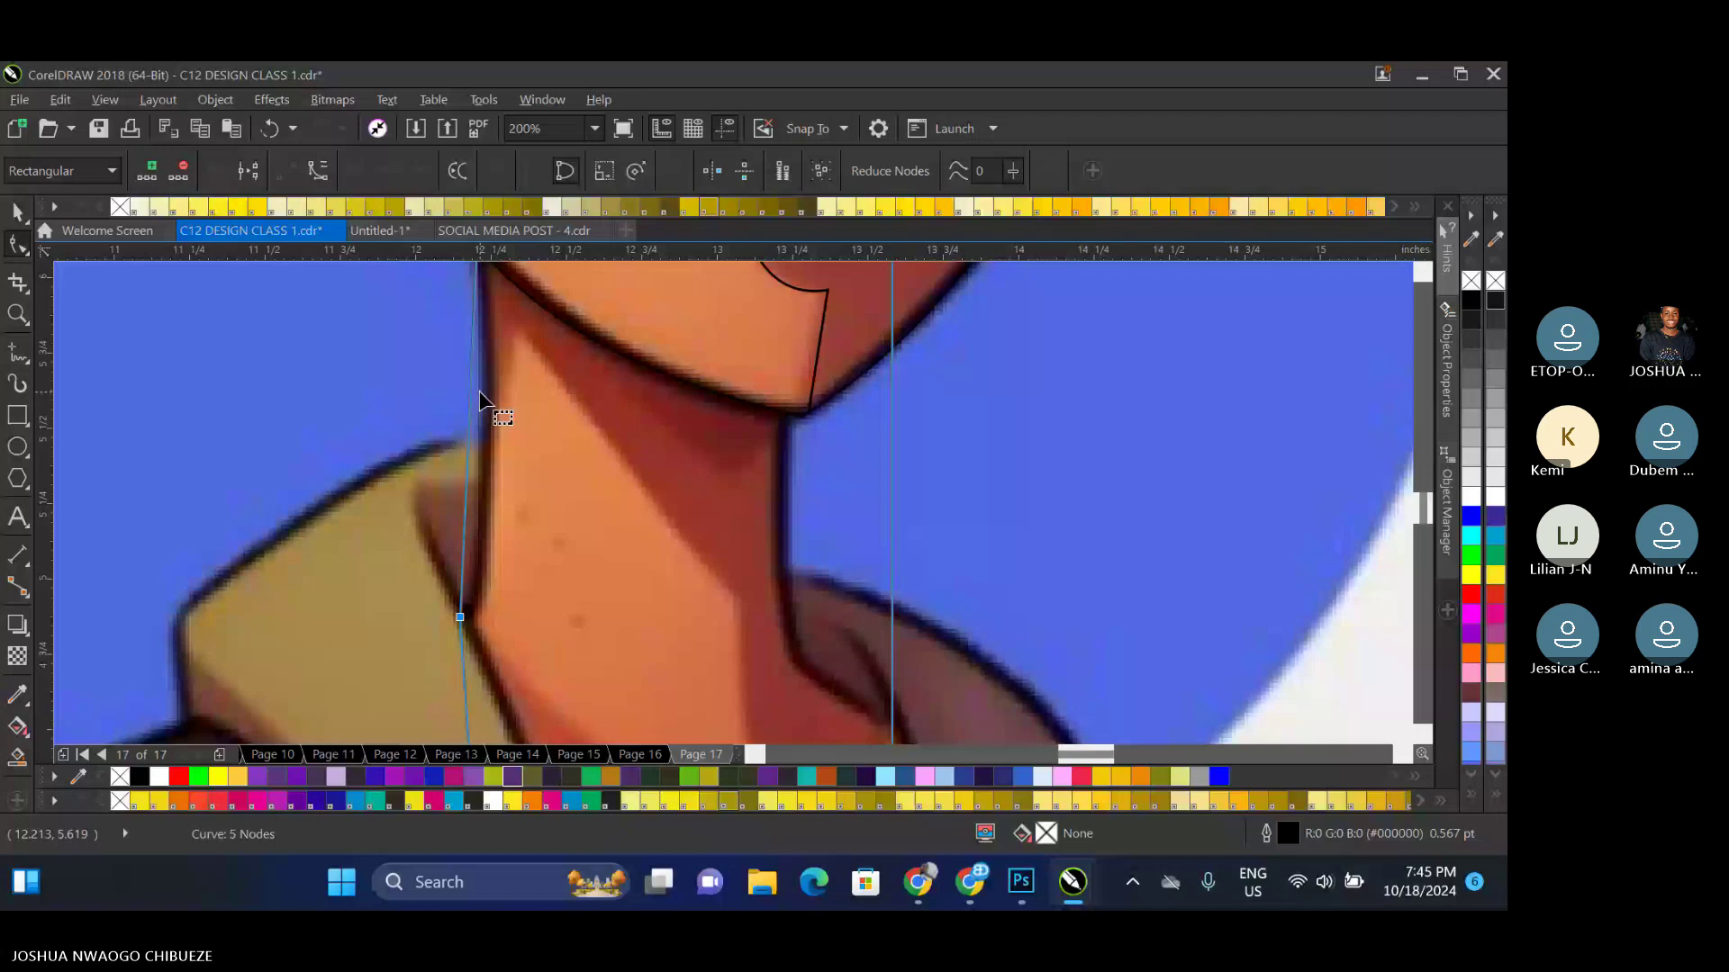
pyautogui.moveTo(479, 391); pyautogui.dragTo(475, 493)
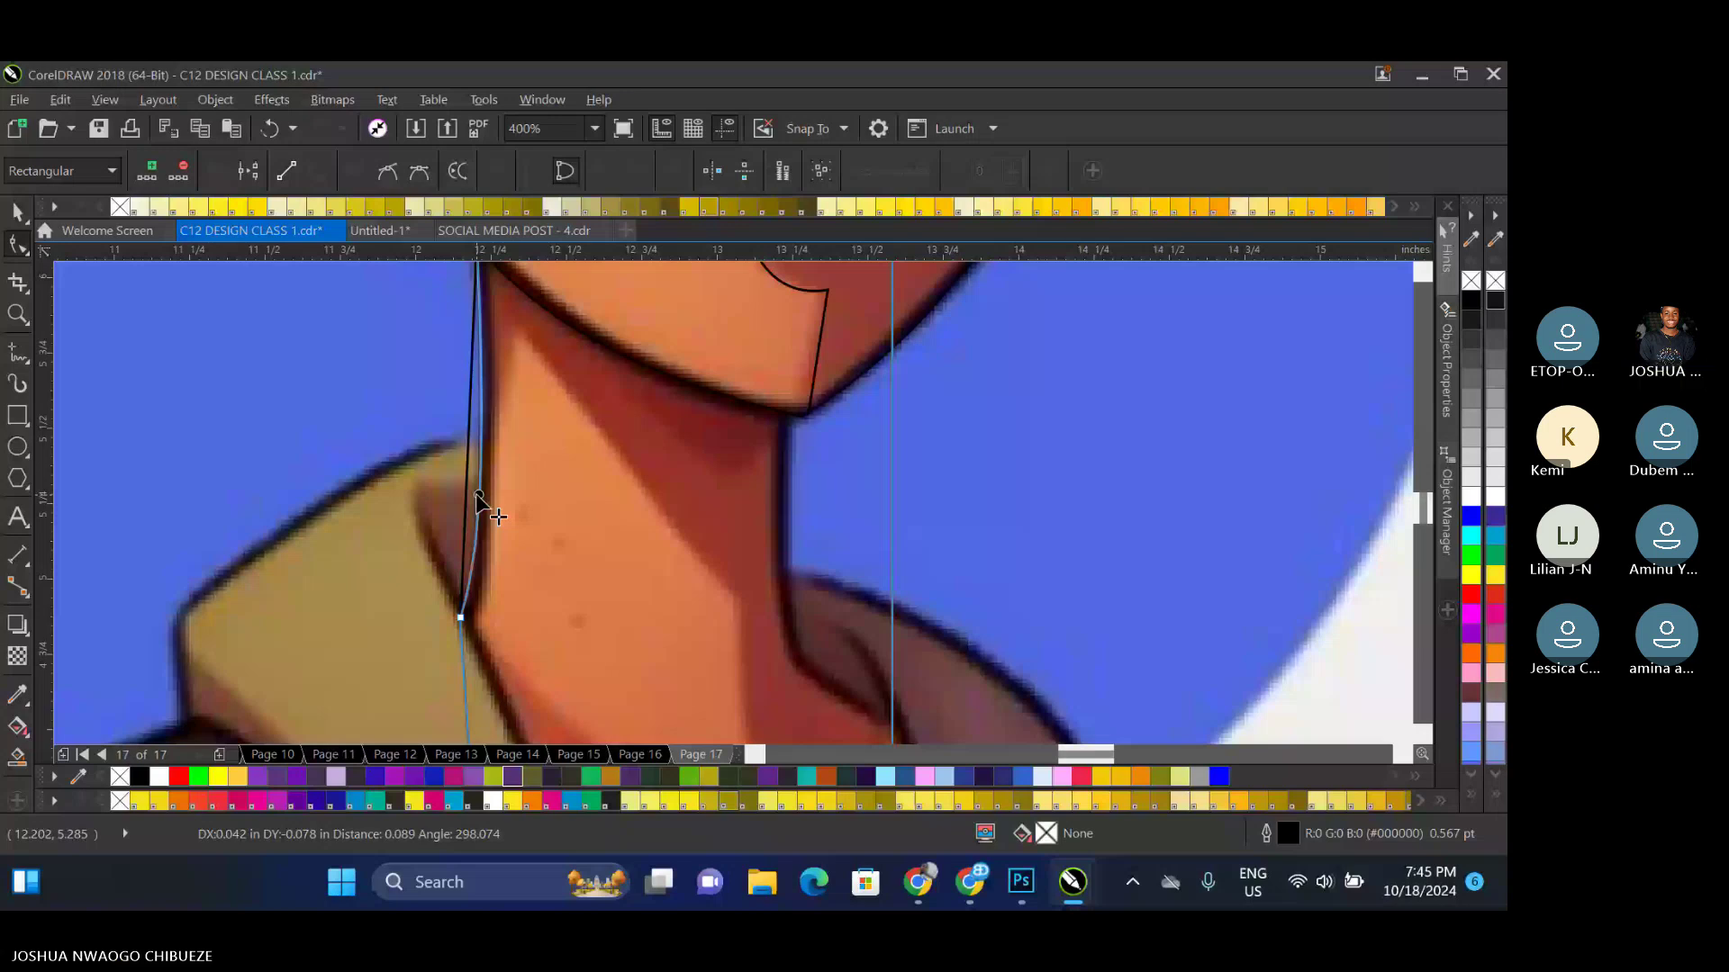
pyautogui.moveTo(476, 493); pyautogui.dragTo(478, 495)
# Move the neck shape's upper-right node to the chin tip and add a node where the neck's right side meets the hood
pyautogui.scroll(-1, 848, 464)
pyautogui.scroll(1, 870, 355)
pyautogui.moveTo(870, 354); pyautogui.dragTo(780, 513)
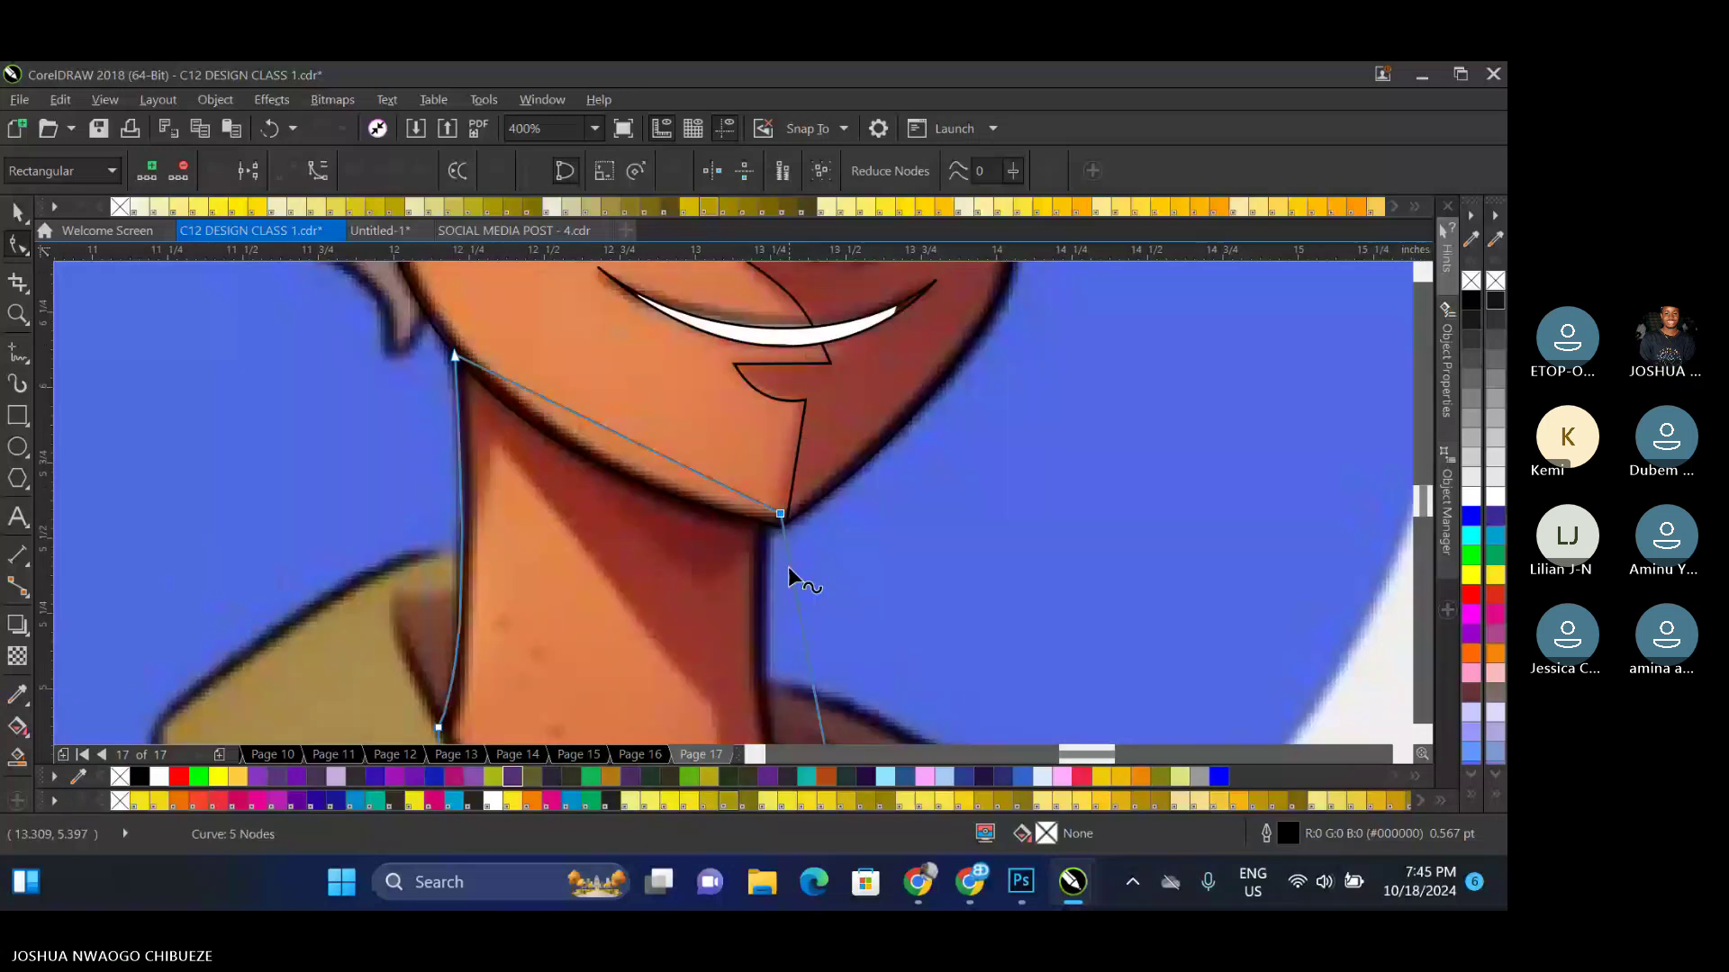
pyautogui.scroll(-3, 800, 645)
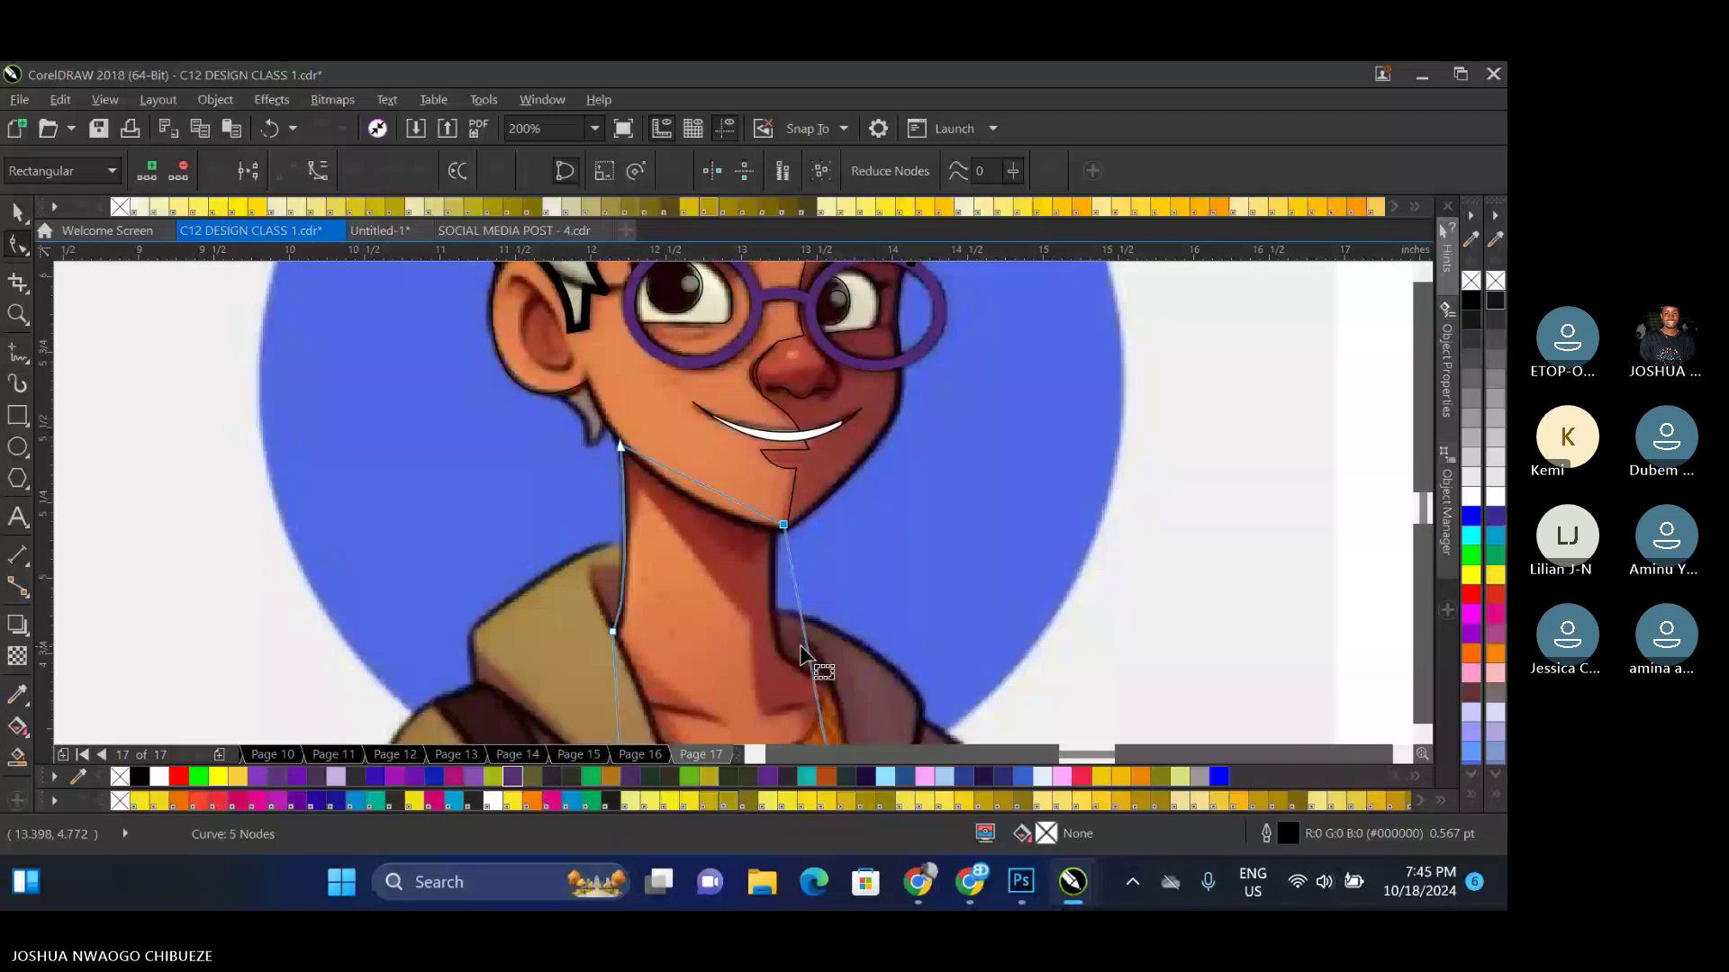
pyautogui.scroll(3, 799, 645)
pyautogui.moveTo(792, 640); pyautogui.dragTo(766, 649)
# Curve the segment along the neck's right side and shift the chin node slightly inward over the jaw
pyautogui.click(764, 528)
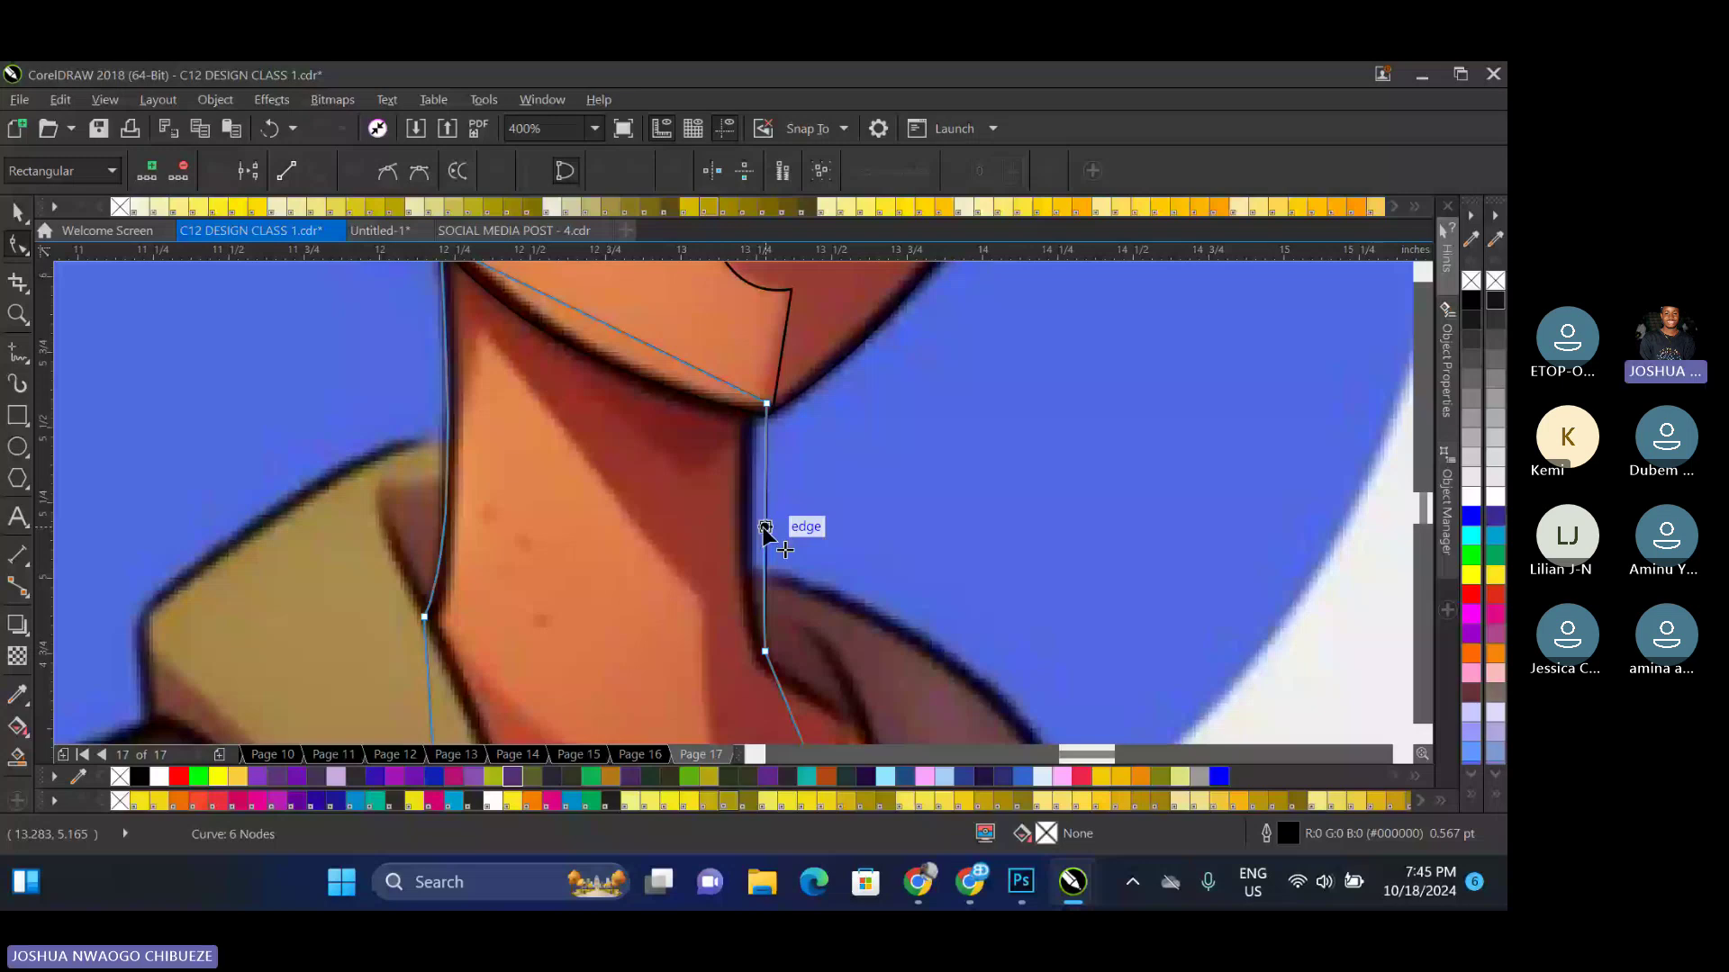
pyautogui.moveTo(764, 529); pyautogui.dragTo(750, 531)
pyautogui.scroll(1, 771, 419)
pyautogui.moveTo(760, 387); pyautogui.dragTo(747, 376)
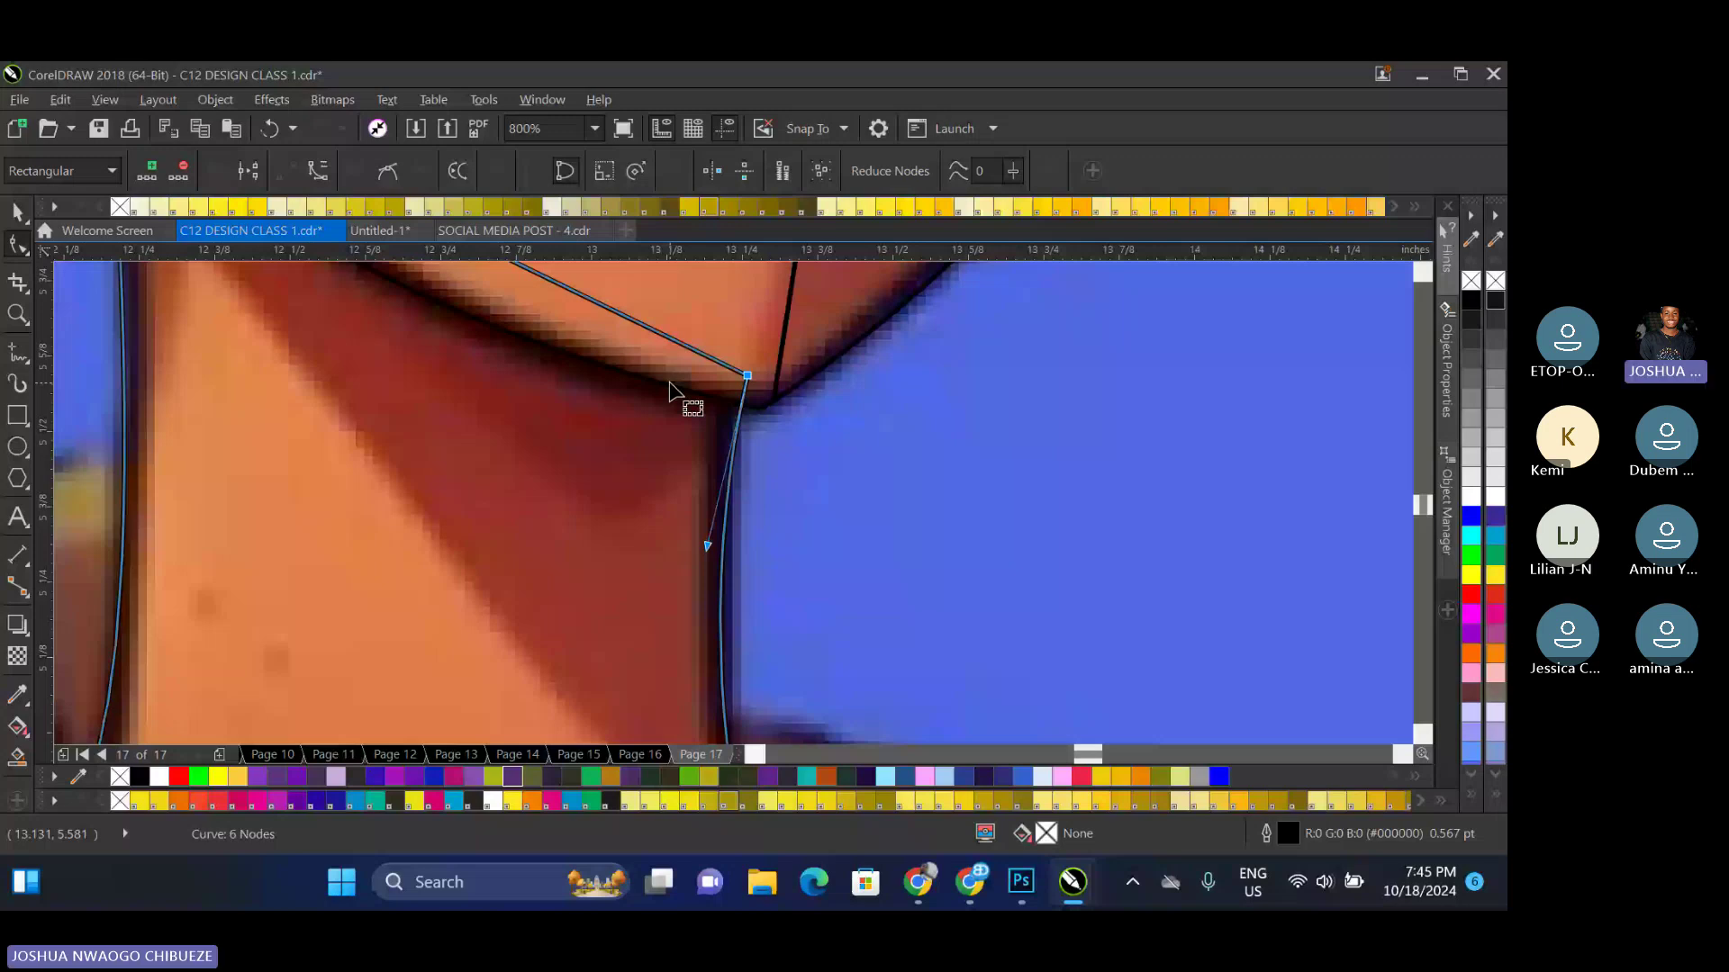
# Pull the neck shape's lower-right node outward over the right side of the hood and raise it above the lower-left node
pyautogui.scroll(-1, 671, 389)
pyautogui.moveTo(751, 671); pyautogui.dragTo(772, 666)
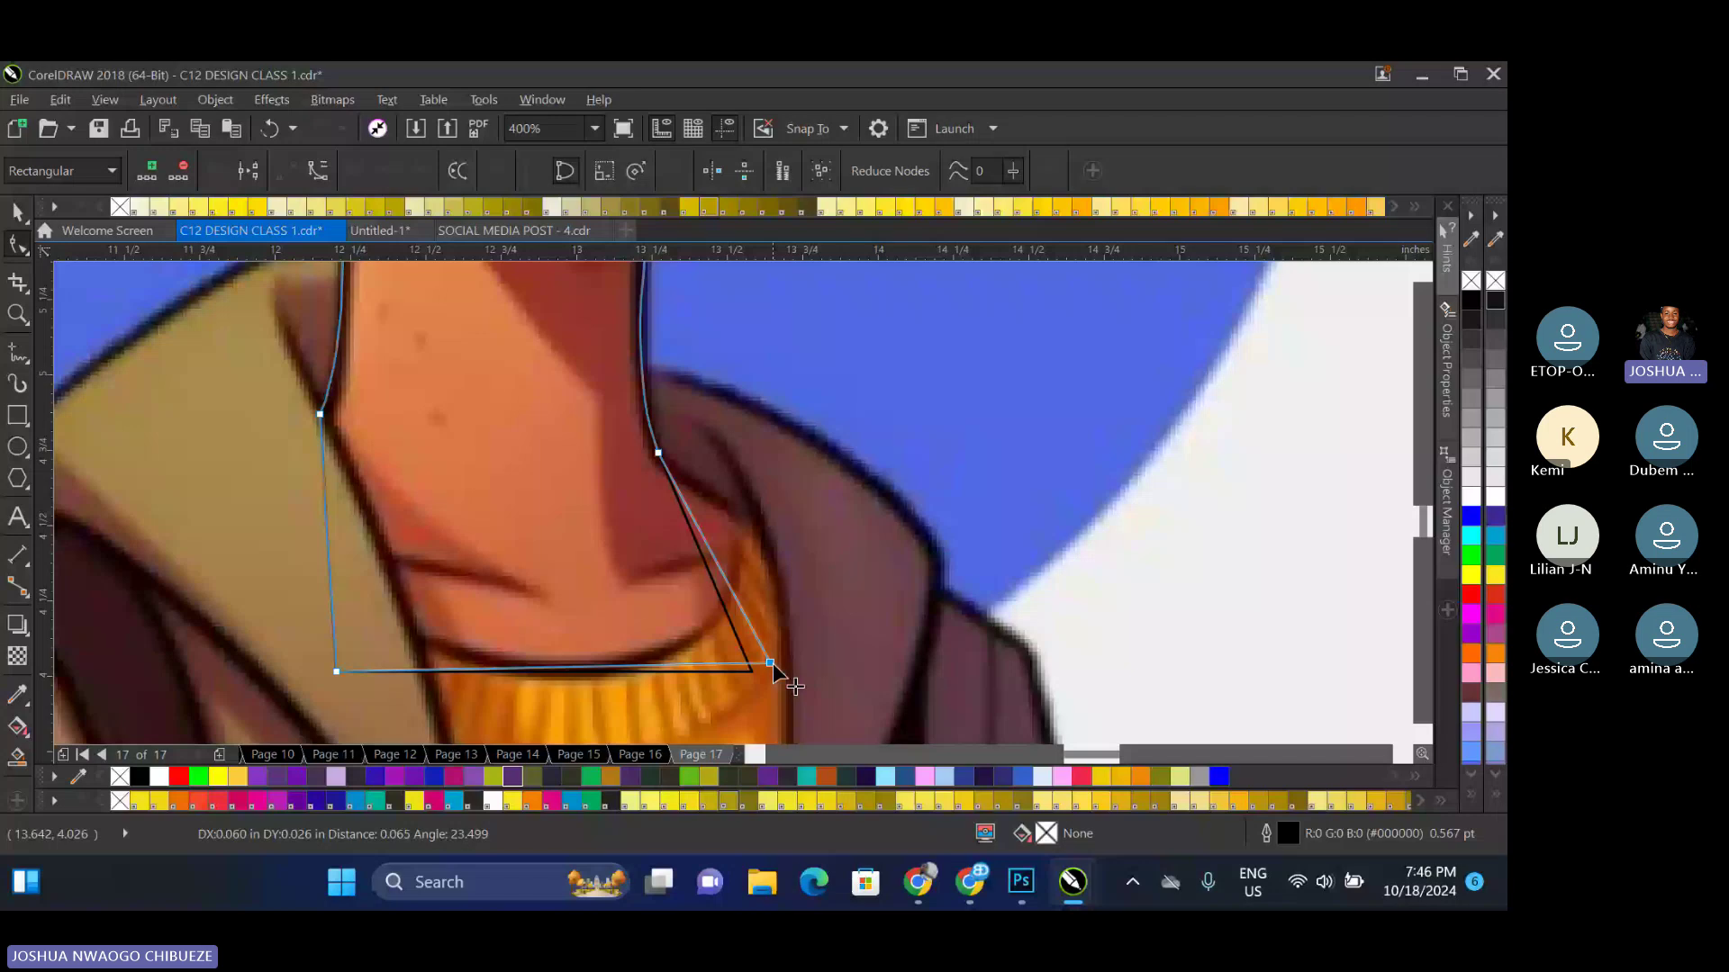
pyautogui.moveTo(772, 666); pyautogui.dragTo(773, 667)
pyautogui.scroll(-2, 756, 648)
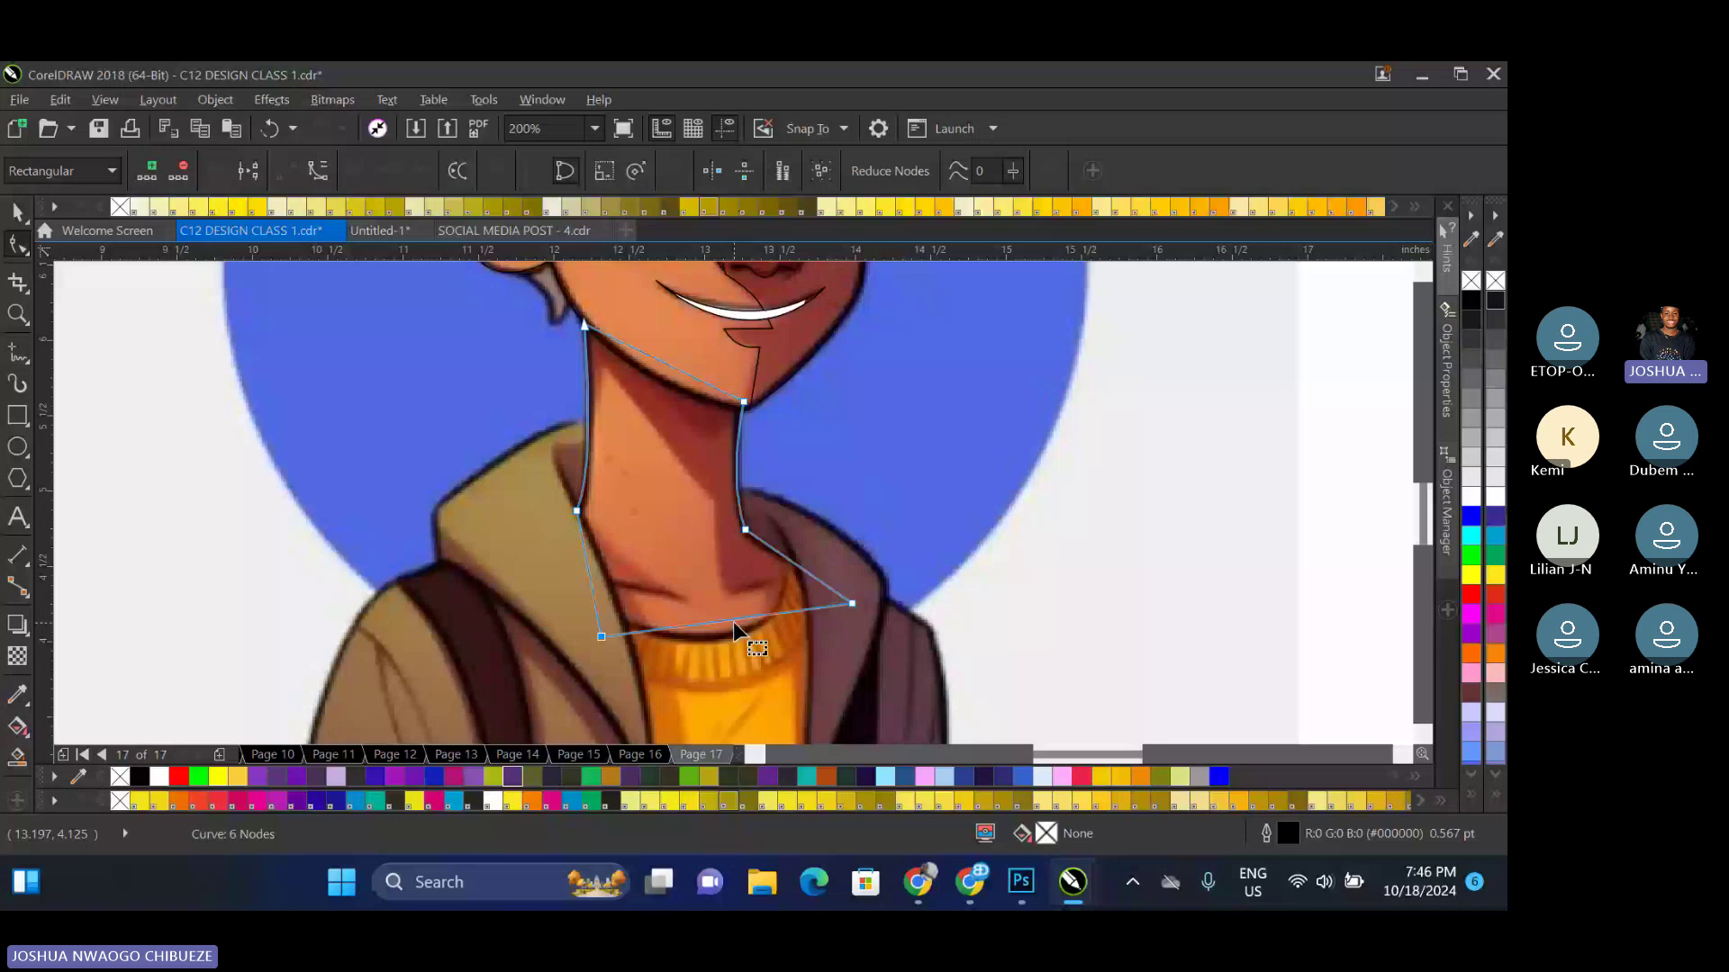
# Shift the neck shape's lower-left node up over the hood and its lower-right node in to the collar's right end
pyautogui.scroll(2, 733, 622)
pyautogui.moveTo(488, 641); pyautogui.dragTo(475, 607)
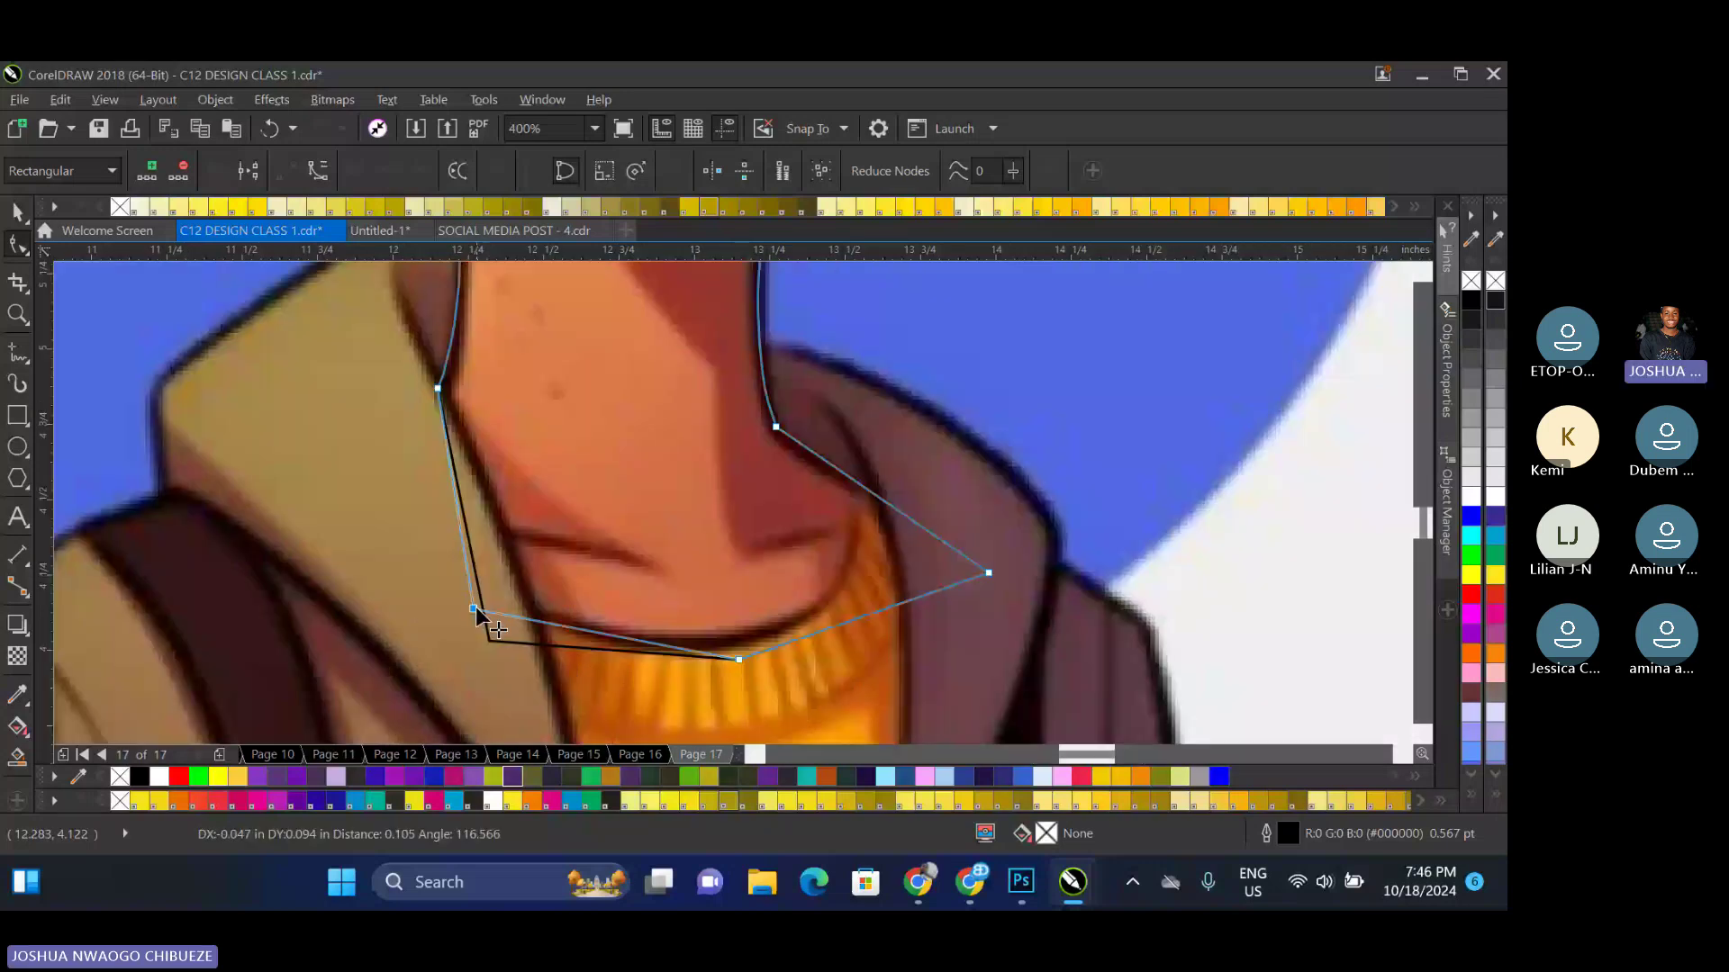
pyautogui.moveTo(475, 607); pyautogui.dragTo(460, 607)
pyautogui.moveTo(988, 573); pyautogui.dragTo(865, 489)
# Convert the neck shape's lower-right segment to a curve and bend it along the collar's right side
pyautogui.rightClick(823, 546)
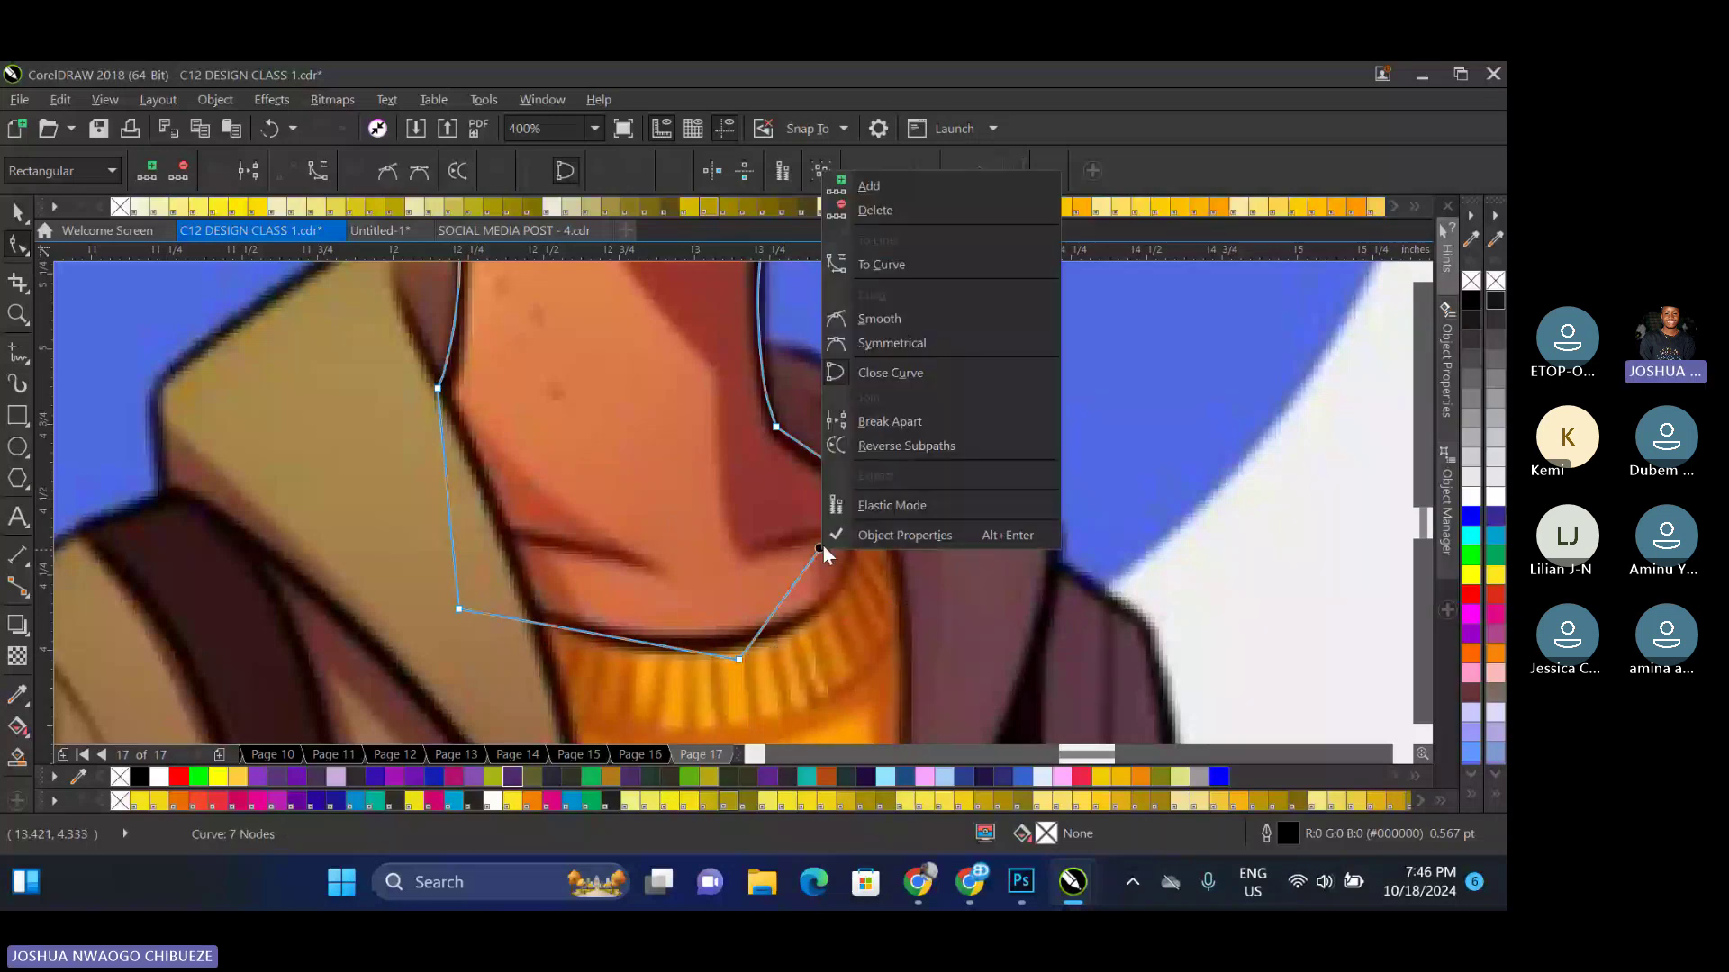
pyautogui.press('c')
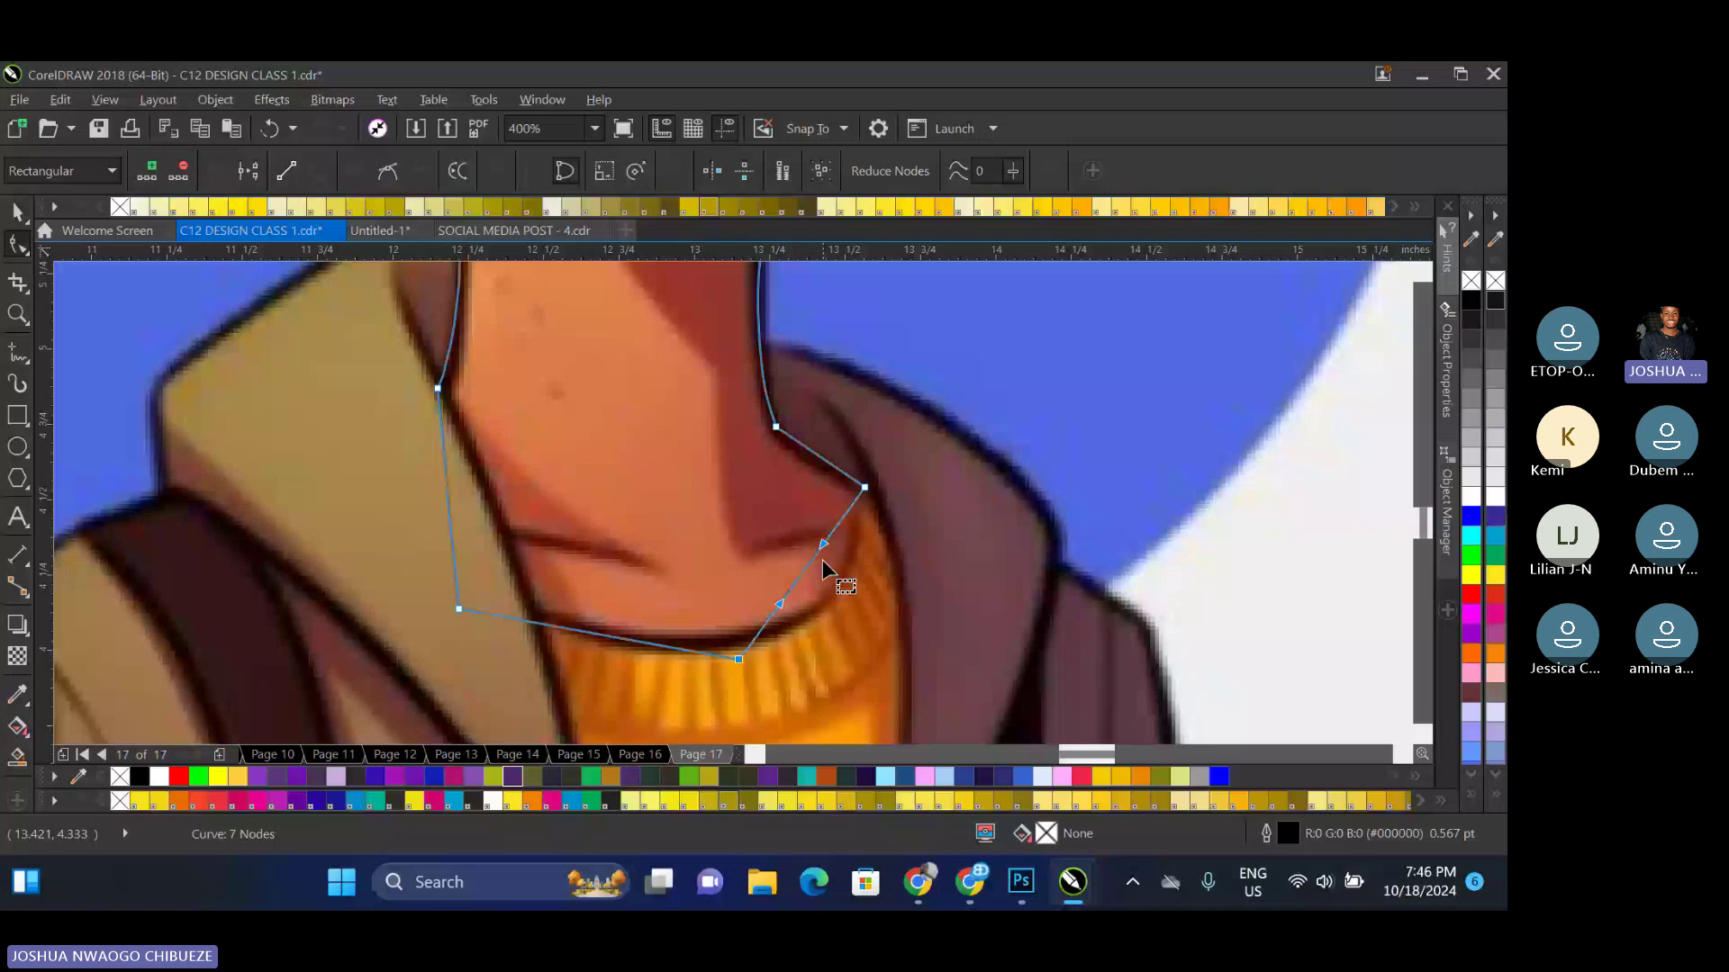
pyautogui.moveTo(804, 571); pyautogui.dragTo(839, 593)
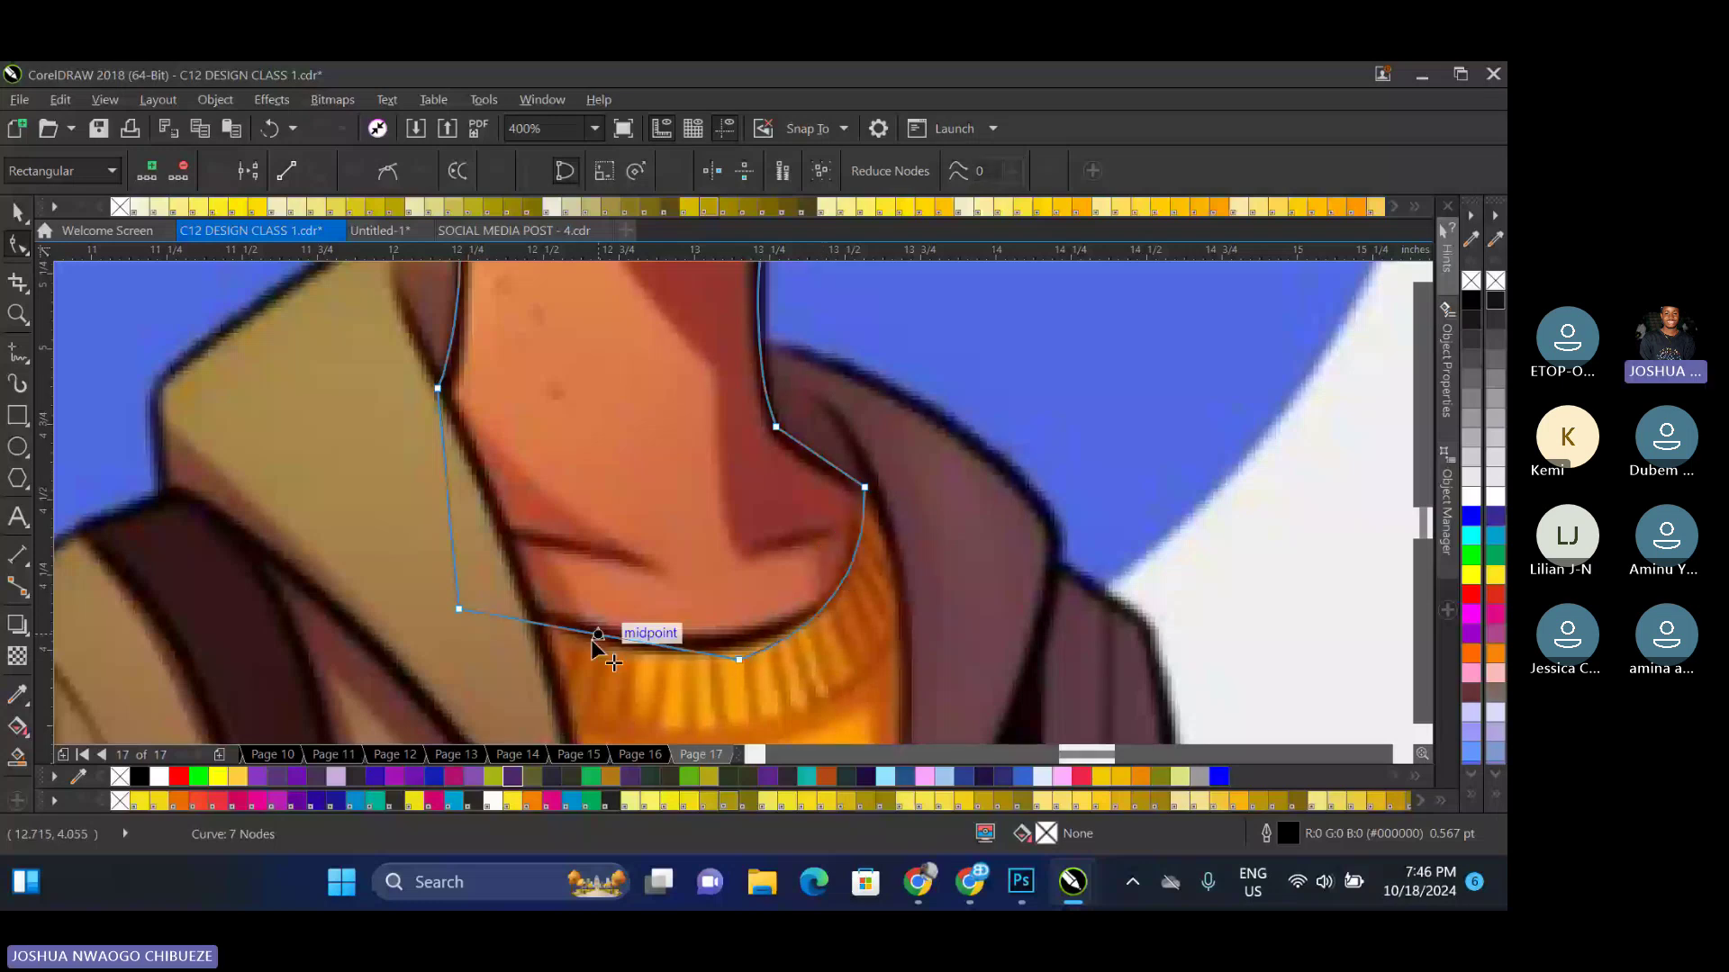
# Draw a rectangle about 1.45 by 1.98 inches over the neck for the shading and convert it to curves
pyautogui.scroll(-4, 591, 639)
pyautogui.scroll(2, 549, 464)
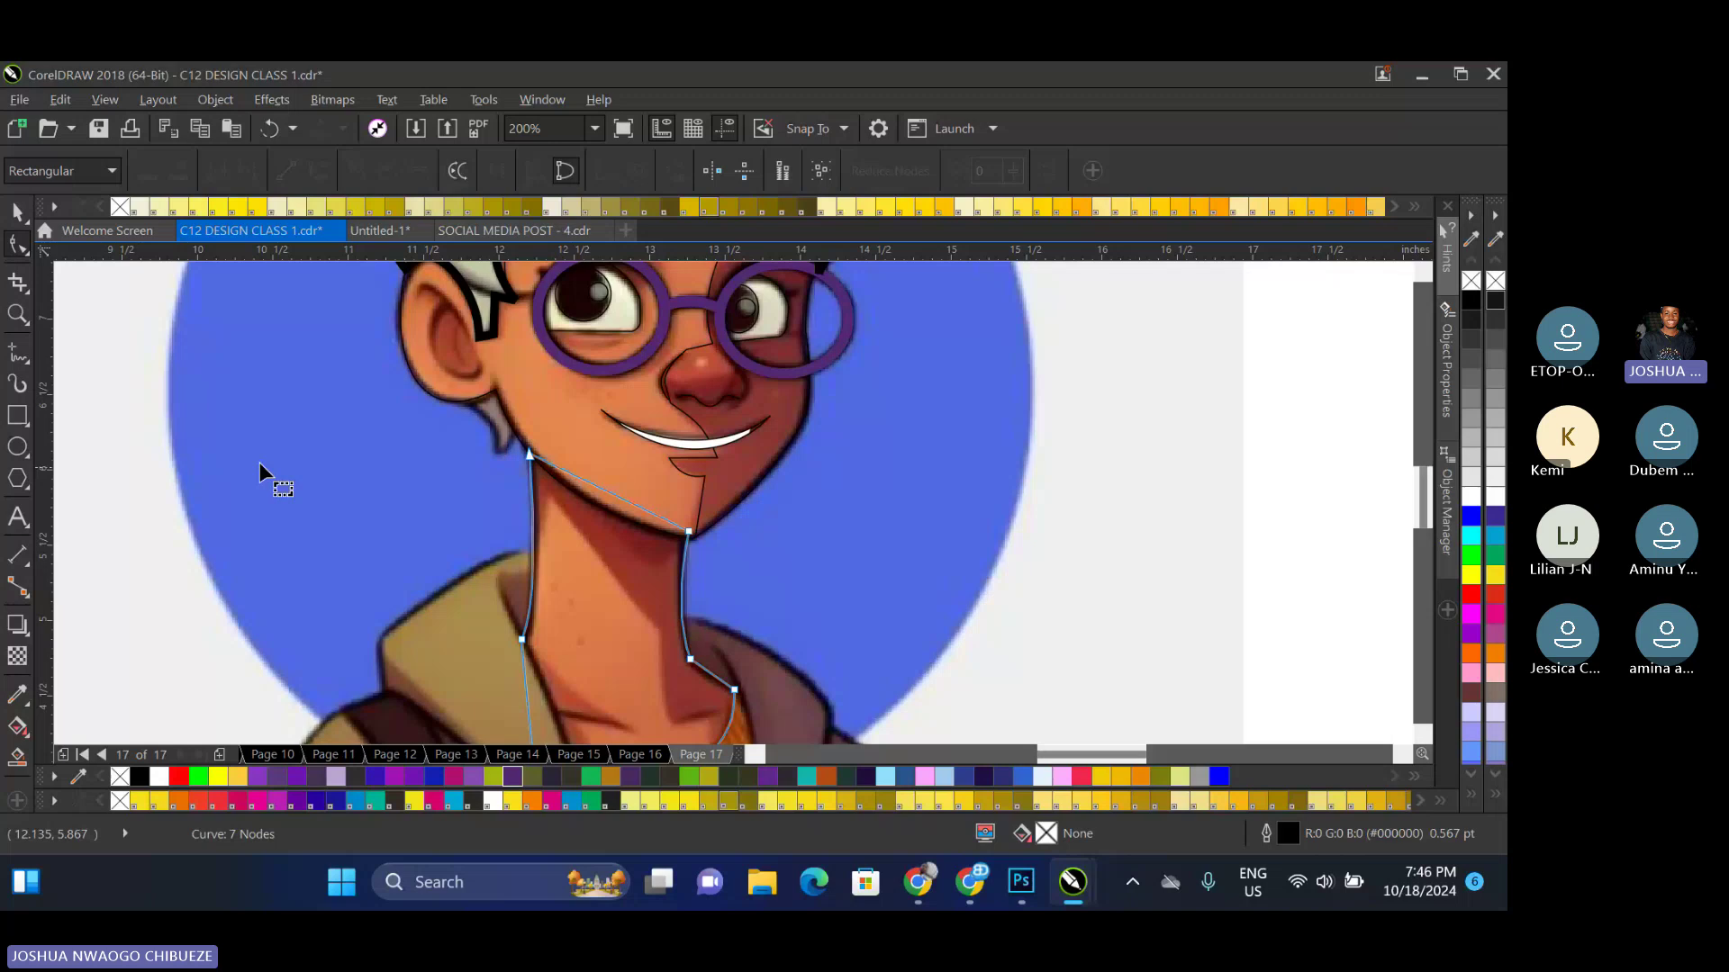
pyautogui.press('F6')
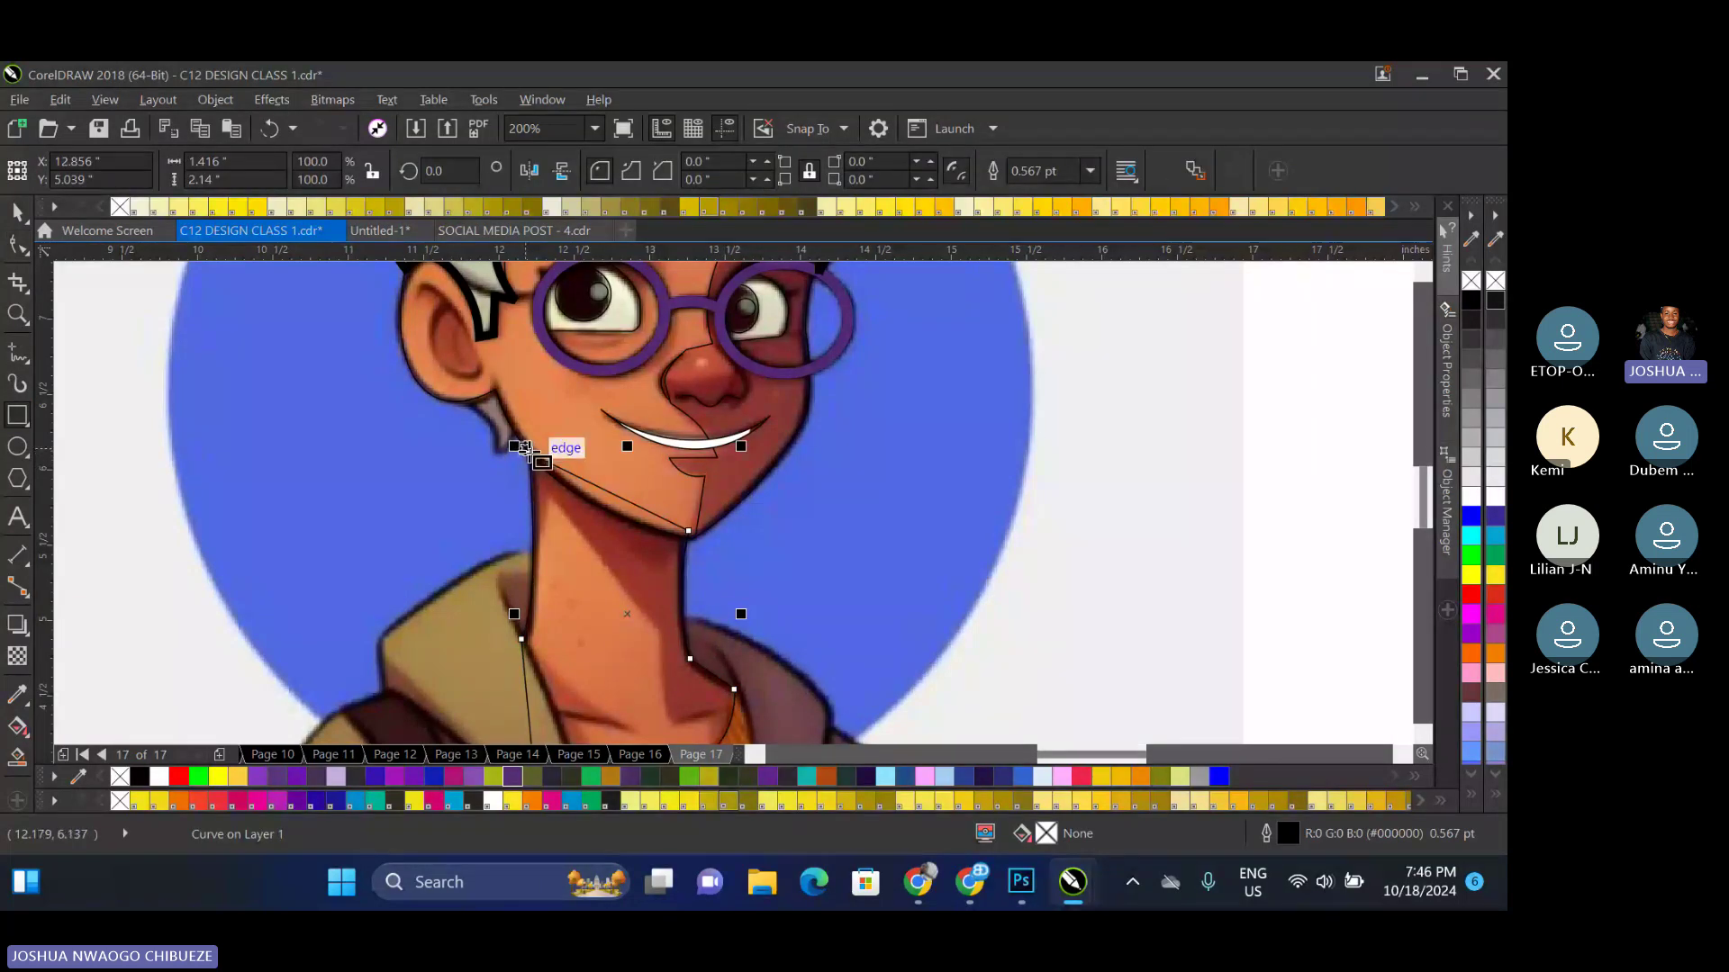
pyautogui.moveTo(526, 450); pyautogui.dragTo(748, 684)
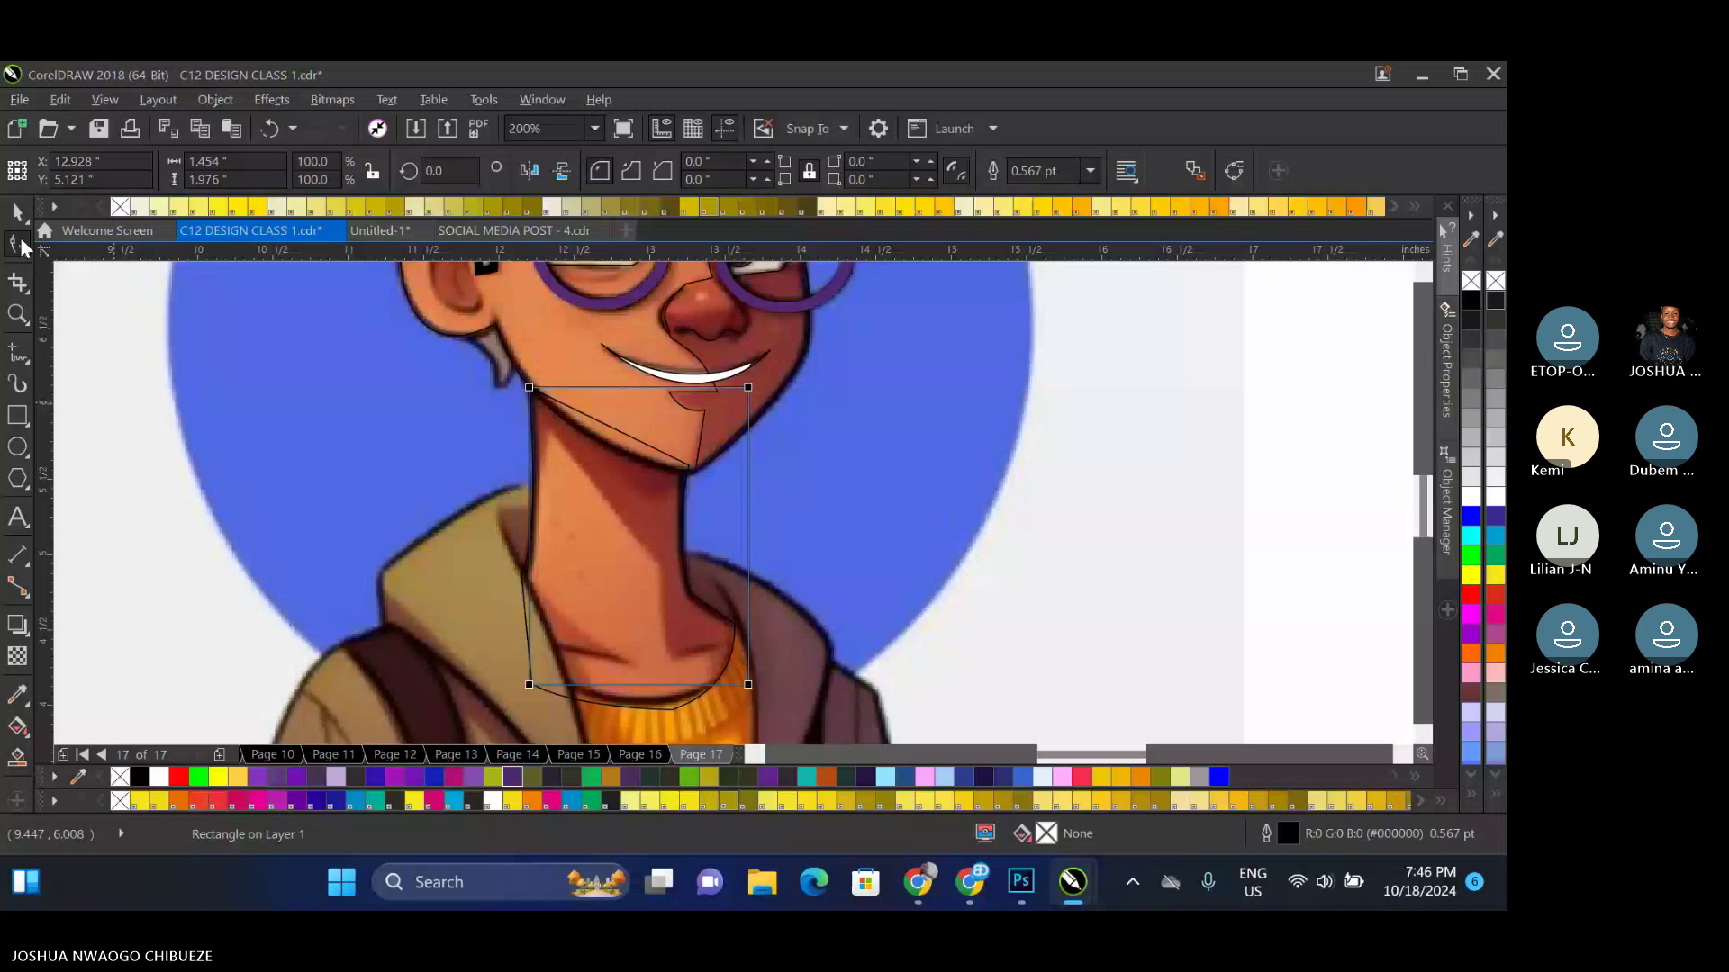
pyautogui.click(18, 243)
pyautogui.hotkey('ctrl', 'q')
# Move the shading shape's lower-left node onto the neck shadow's edge and add a node at the shadow's upper-left tip
pyautogui.moveTo(528, 685); pyautogui.dragTo(666, 564)
pyautogui.scroll(1, 559, 420)
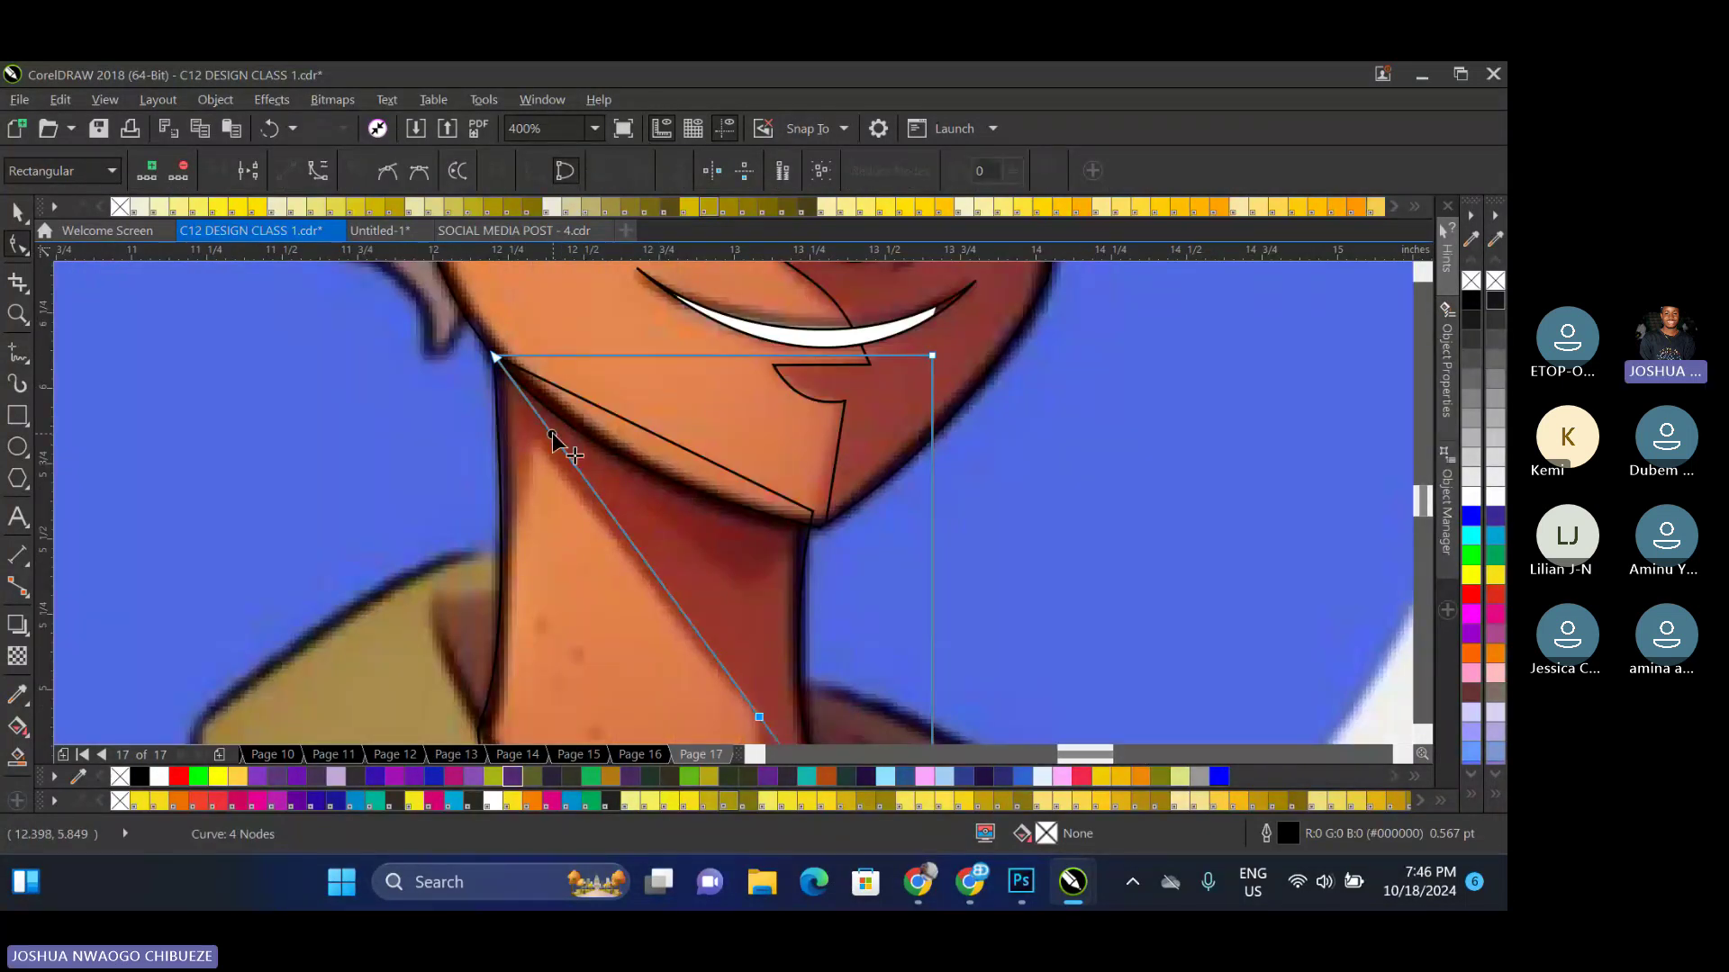
pyautogui.moveTo(553, 433)
pyautogui.mouseDown()
pyautogui.moveTo(501, 587)
pyautogui.moveTo(503, 728)
pyautogui.moveTo(555, 440)
pyautogui.mouseUp()
# Add nodes down the shading shape's left side, one where the neck meets the hood and one pulled outward over the hood
pyautogui.doubleClick(581, 722)
pyautogui.scroll(-3, 556, 440)
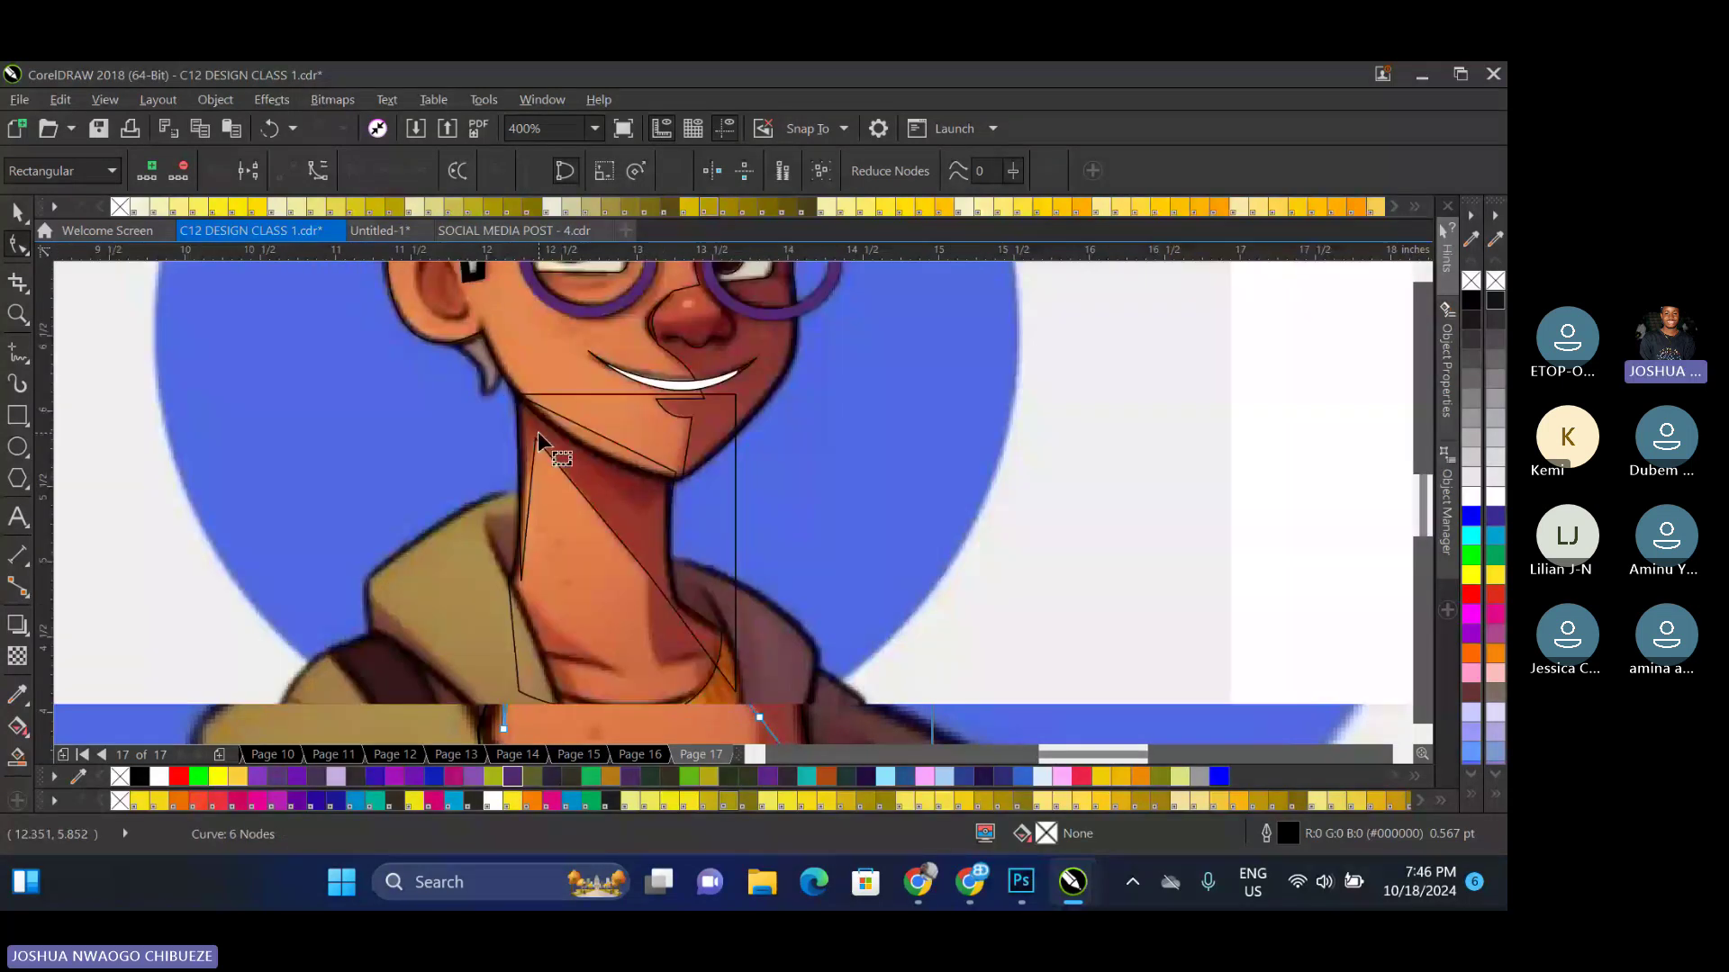
pyautogui.scroll(3, 538, 431)
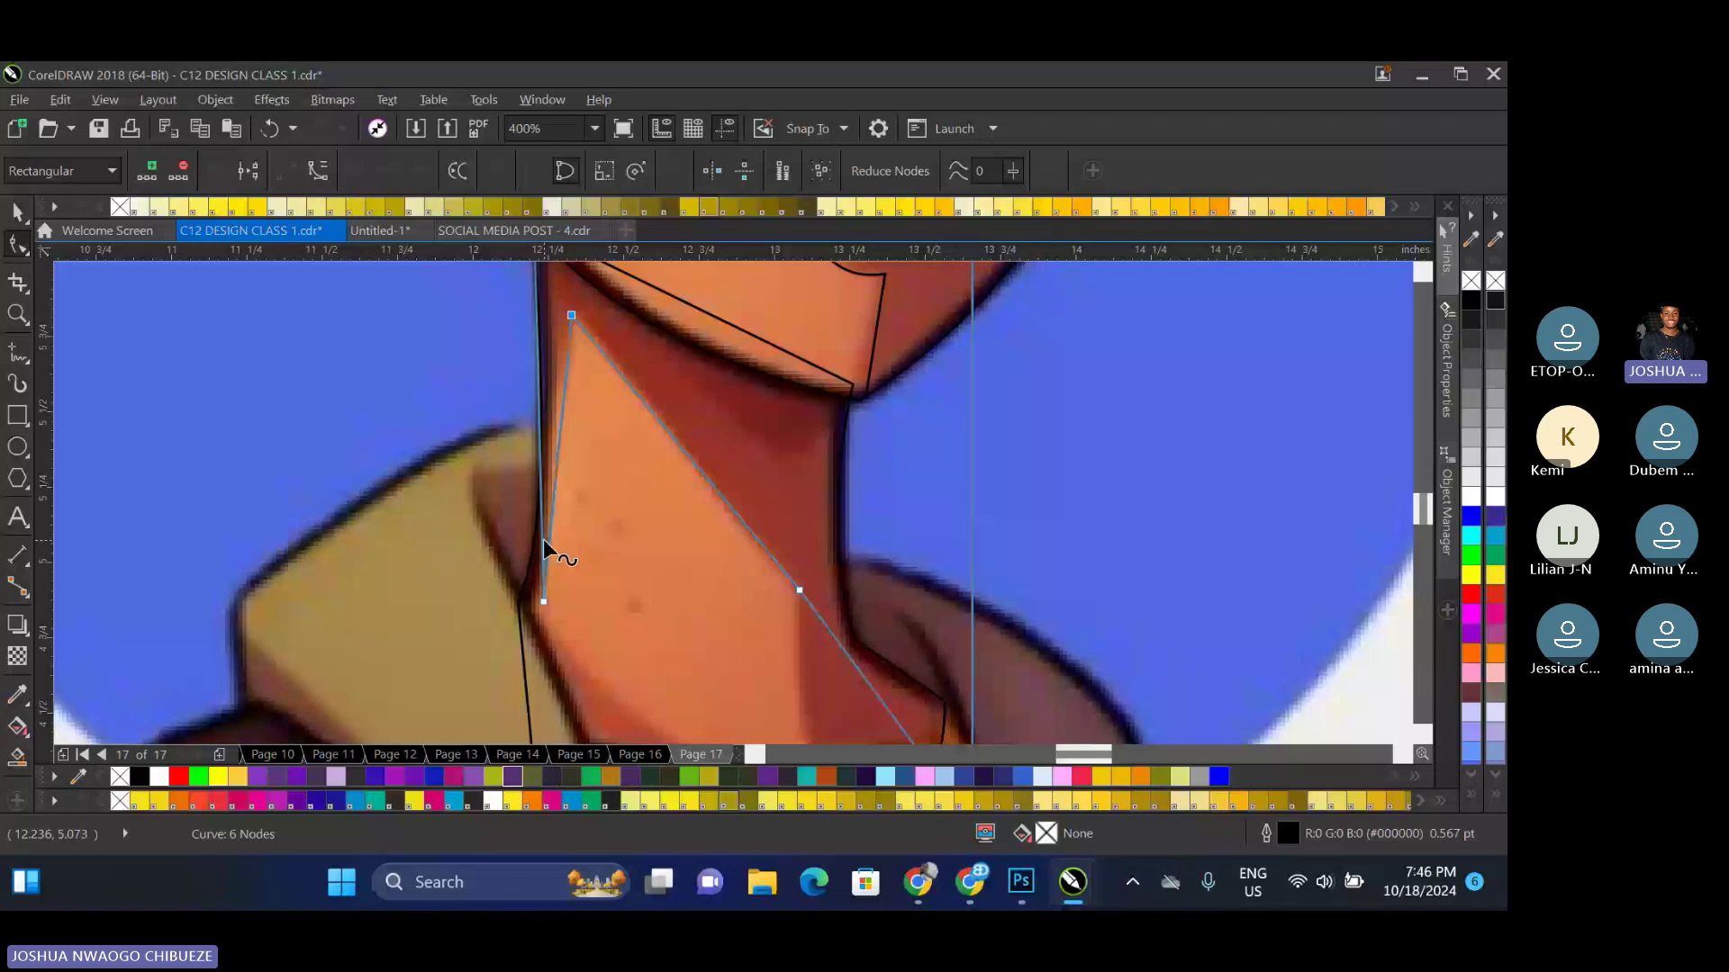
pyautogui.moveTo(543, 539); pyautogui.dragTo(499, 575)
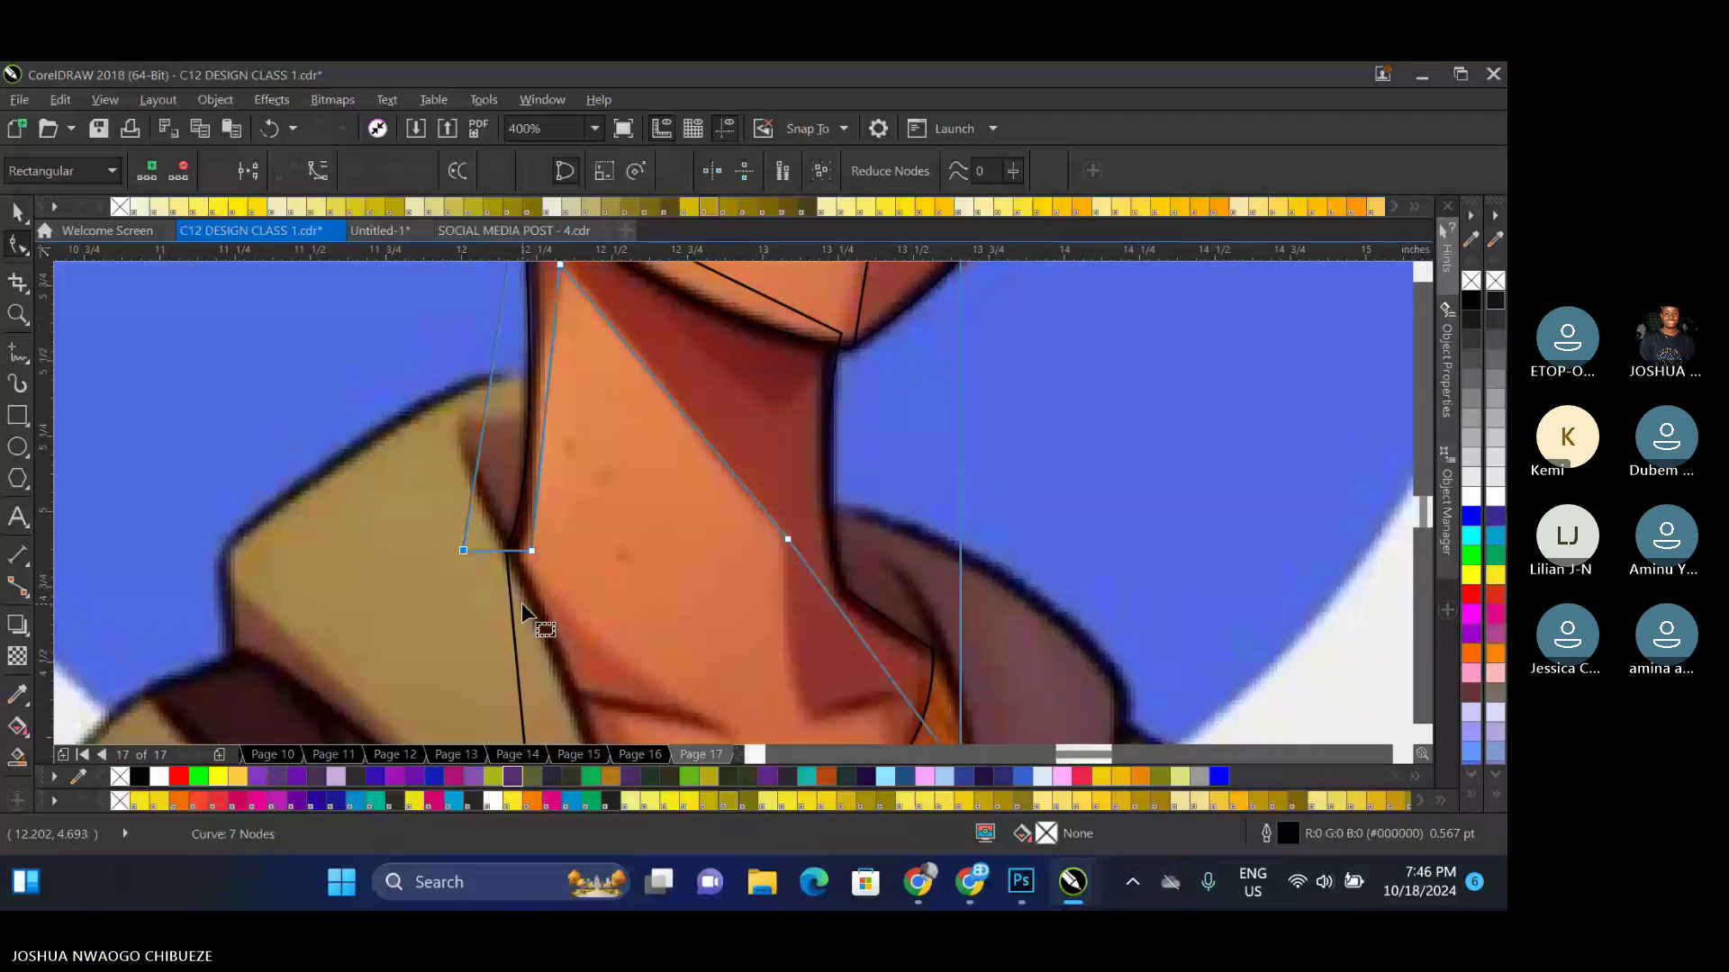
# Add nodes along the shading shape's lower-left side and pull them into the pointed shadow over the left collarbone, down to the collar
pyautogui.doubleClick(509, 550)
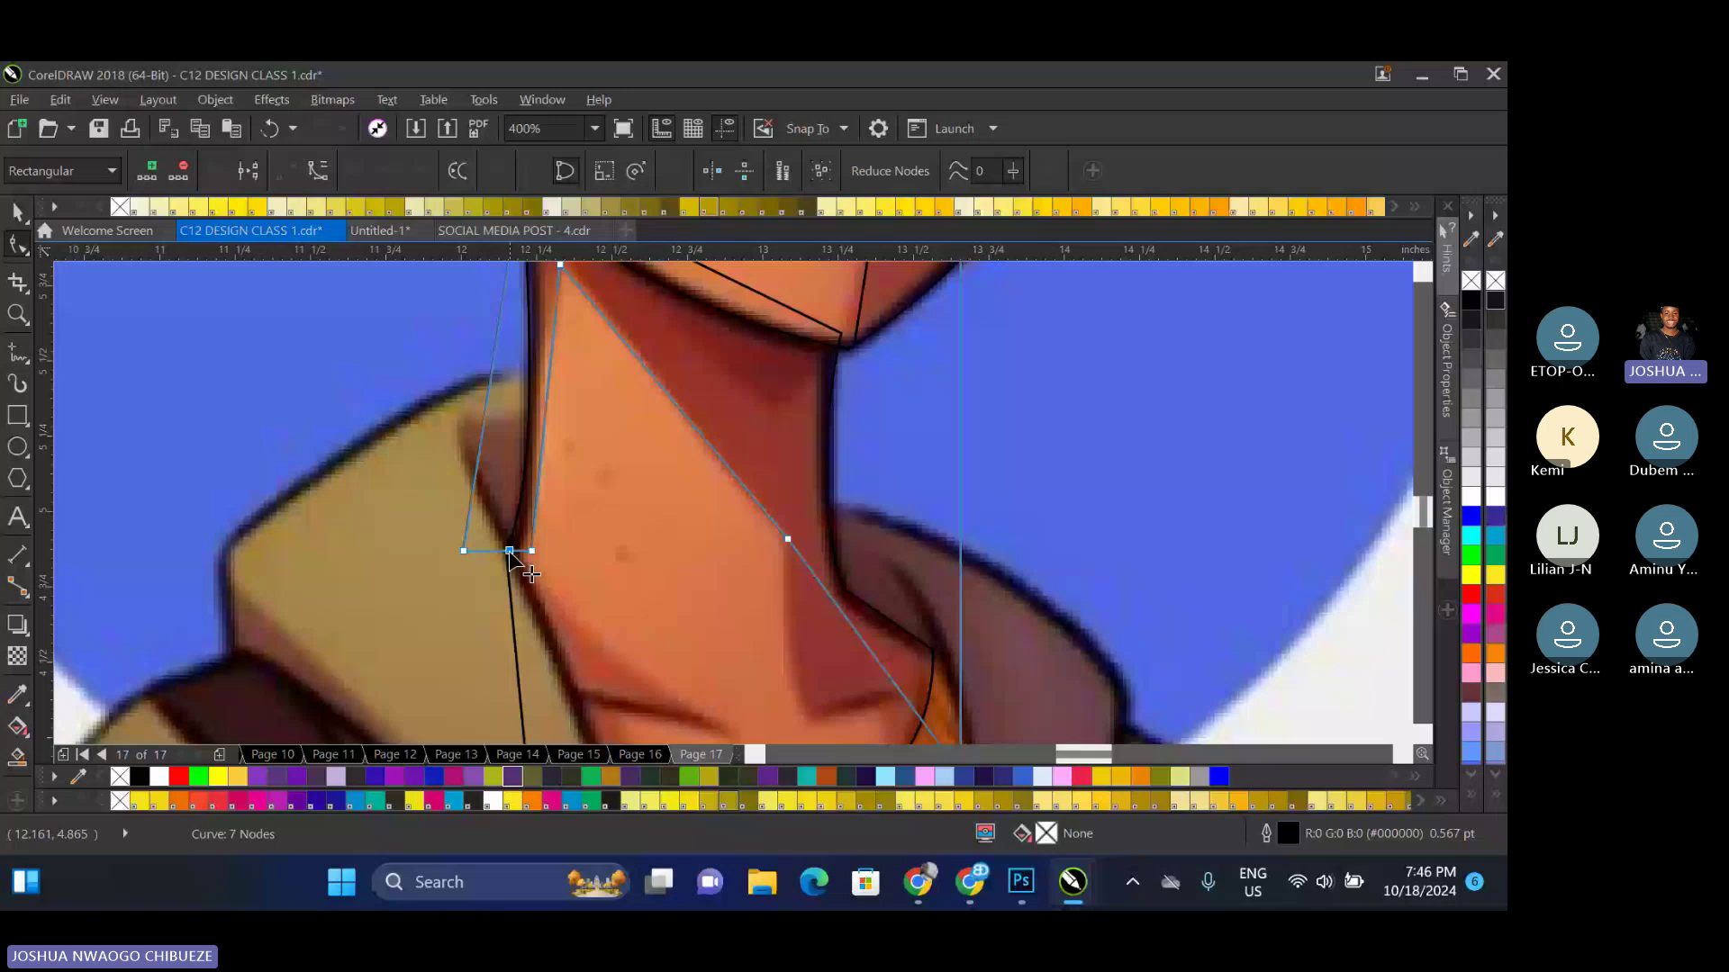
pyautogui.moveTo(509, 552); pyautogui.dragTo(597, 506)
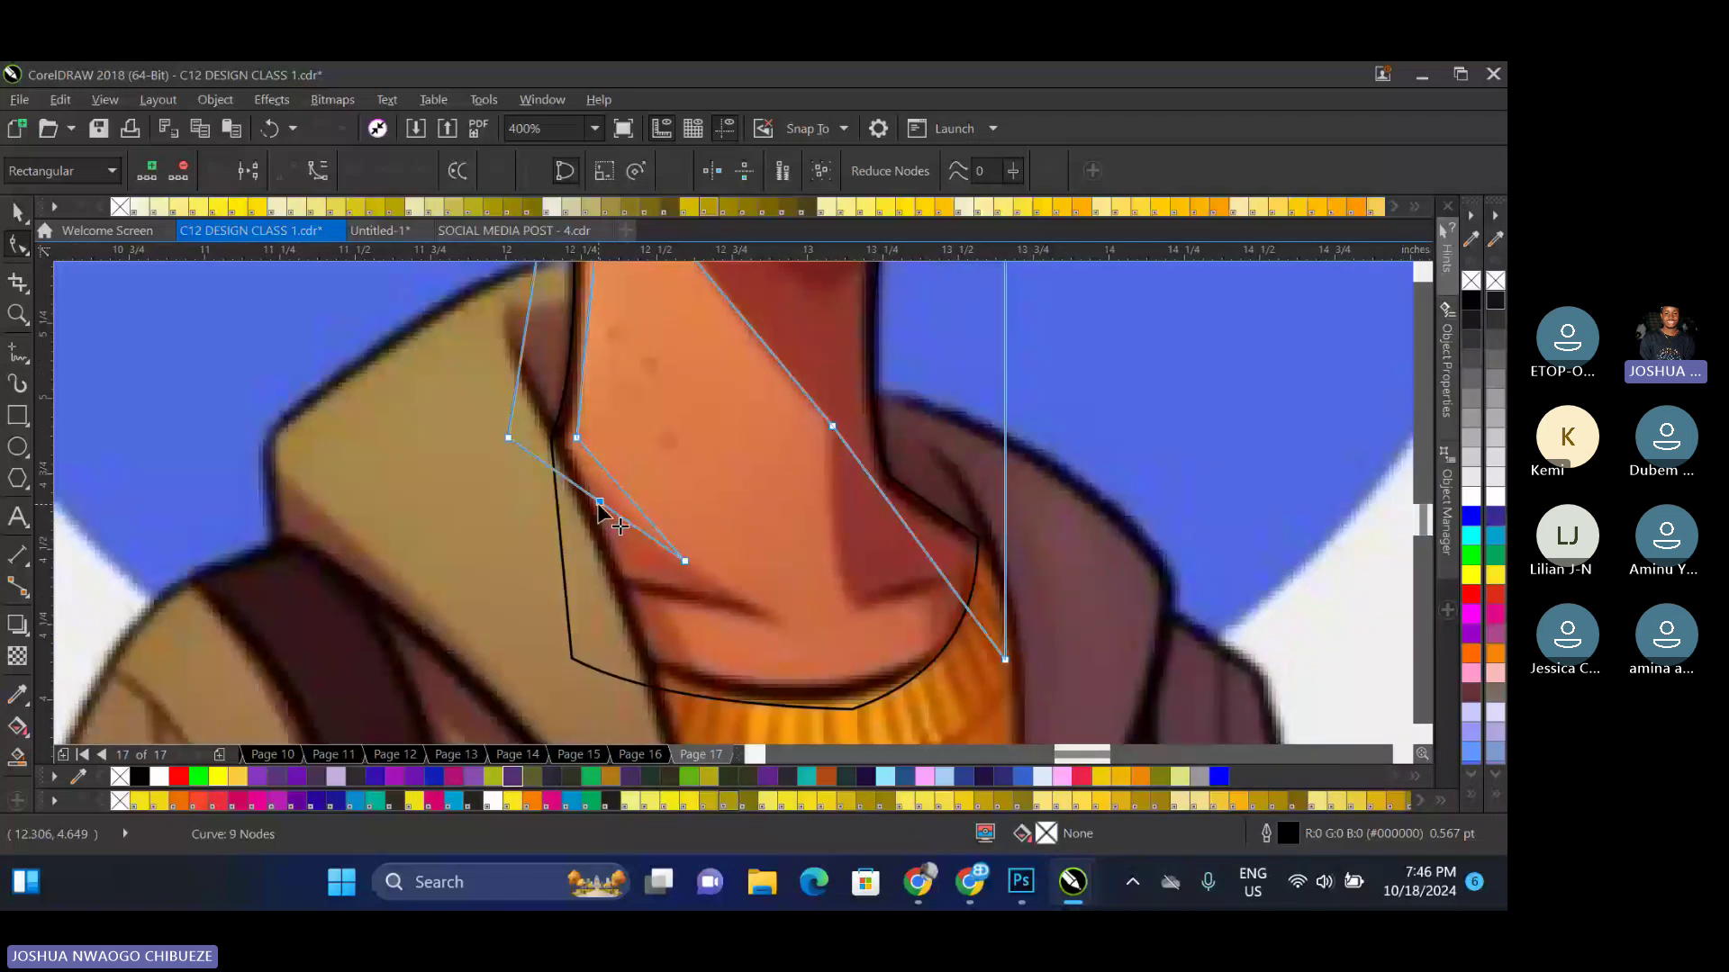
pyautogui.moveTo(598, 504); pyautogui.dragTo(666, 604)
pyautogui.doubleClick(719, 640)
pyautogui.doubleClick(641, 630)
pyautogui.moveTo(642, 631); pyautogui.dragTo(739, 718)
# Add a node at the inner tip of the right collarbone shadow and curve the shading segment above it along the shadow edge
pyautogui.click(885, 501)
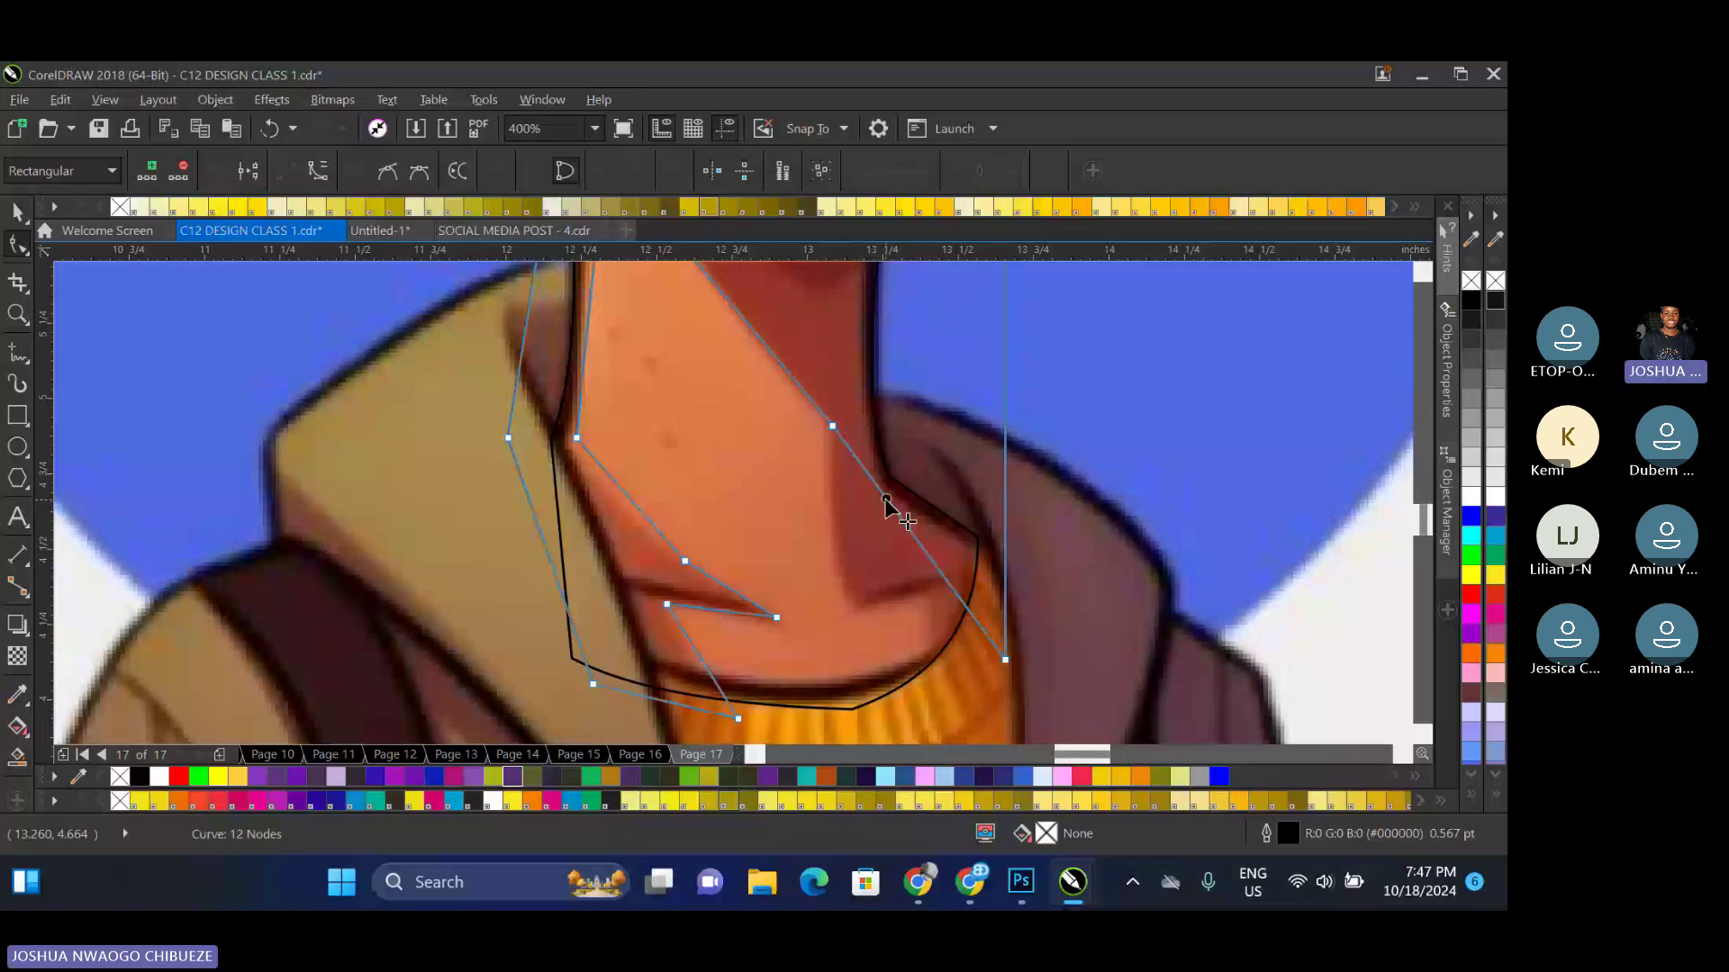
pyautogui.doubleClick(885, 501)
pyautogui.moveTo(885, 501); pyautogui.dragTo(859, 615)
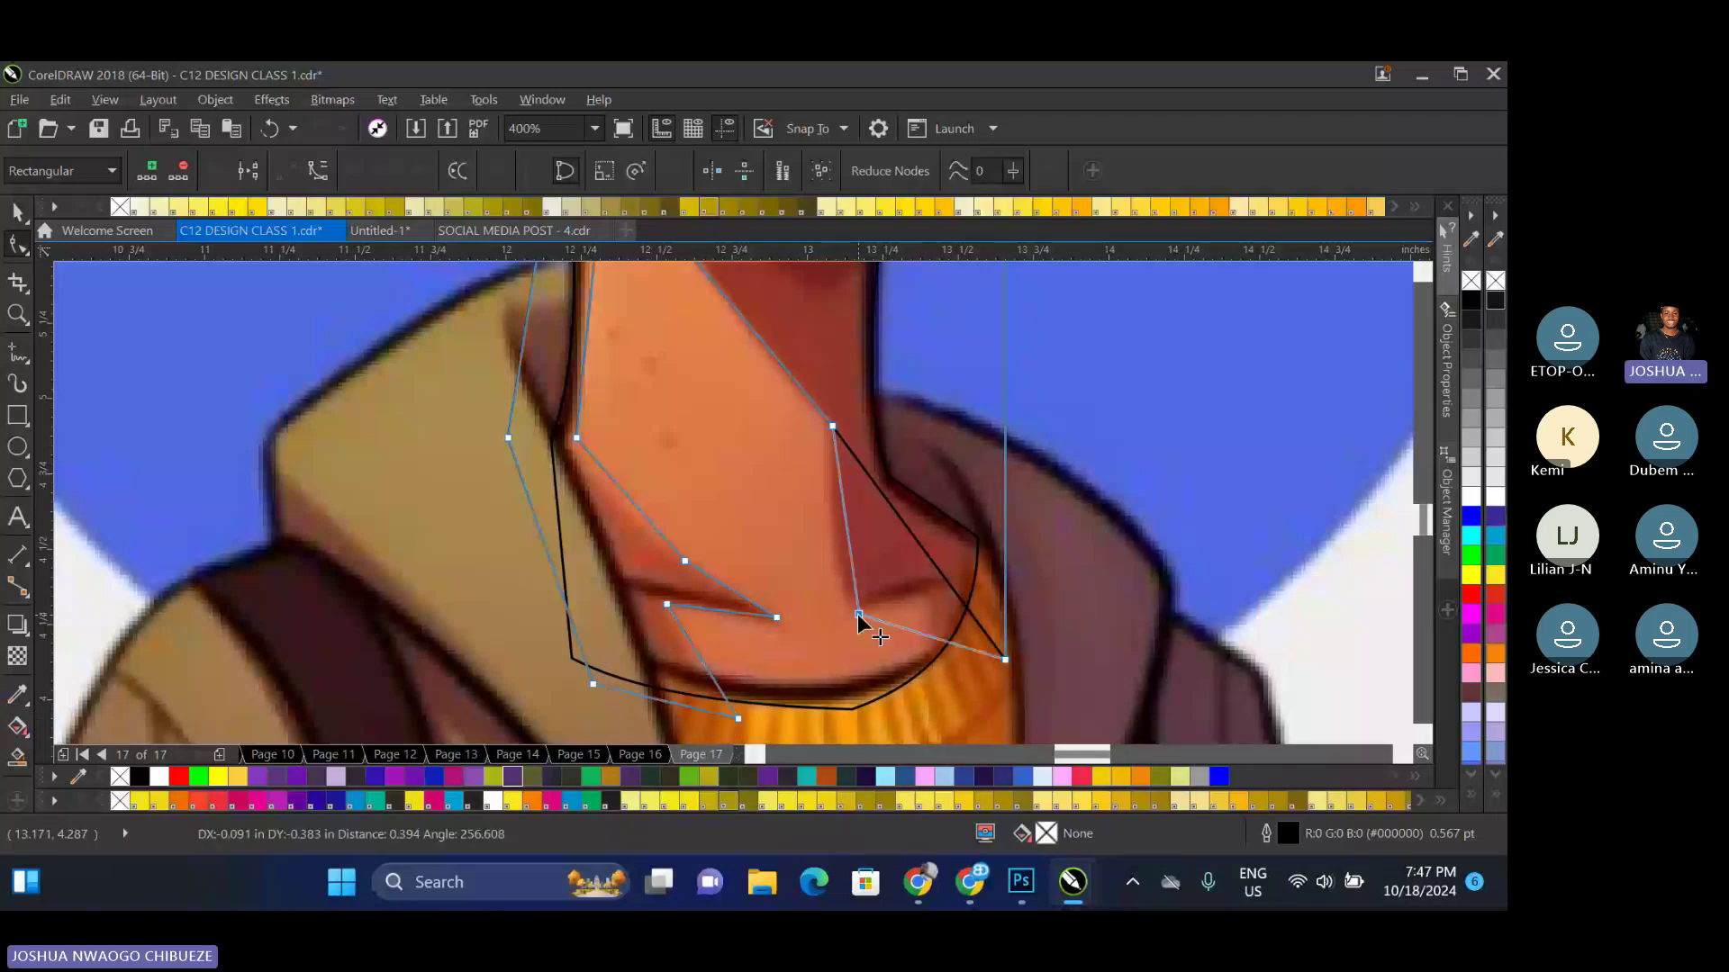
pyautogui.click(850, 543)
pyautogui.click(845, 528)
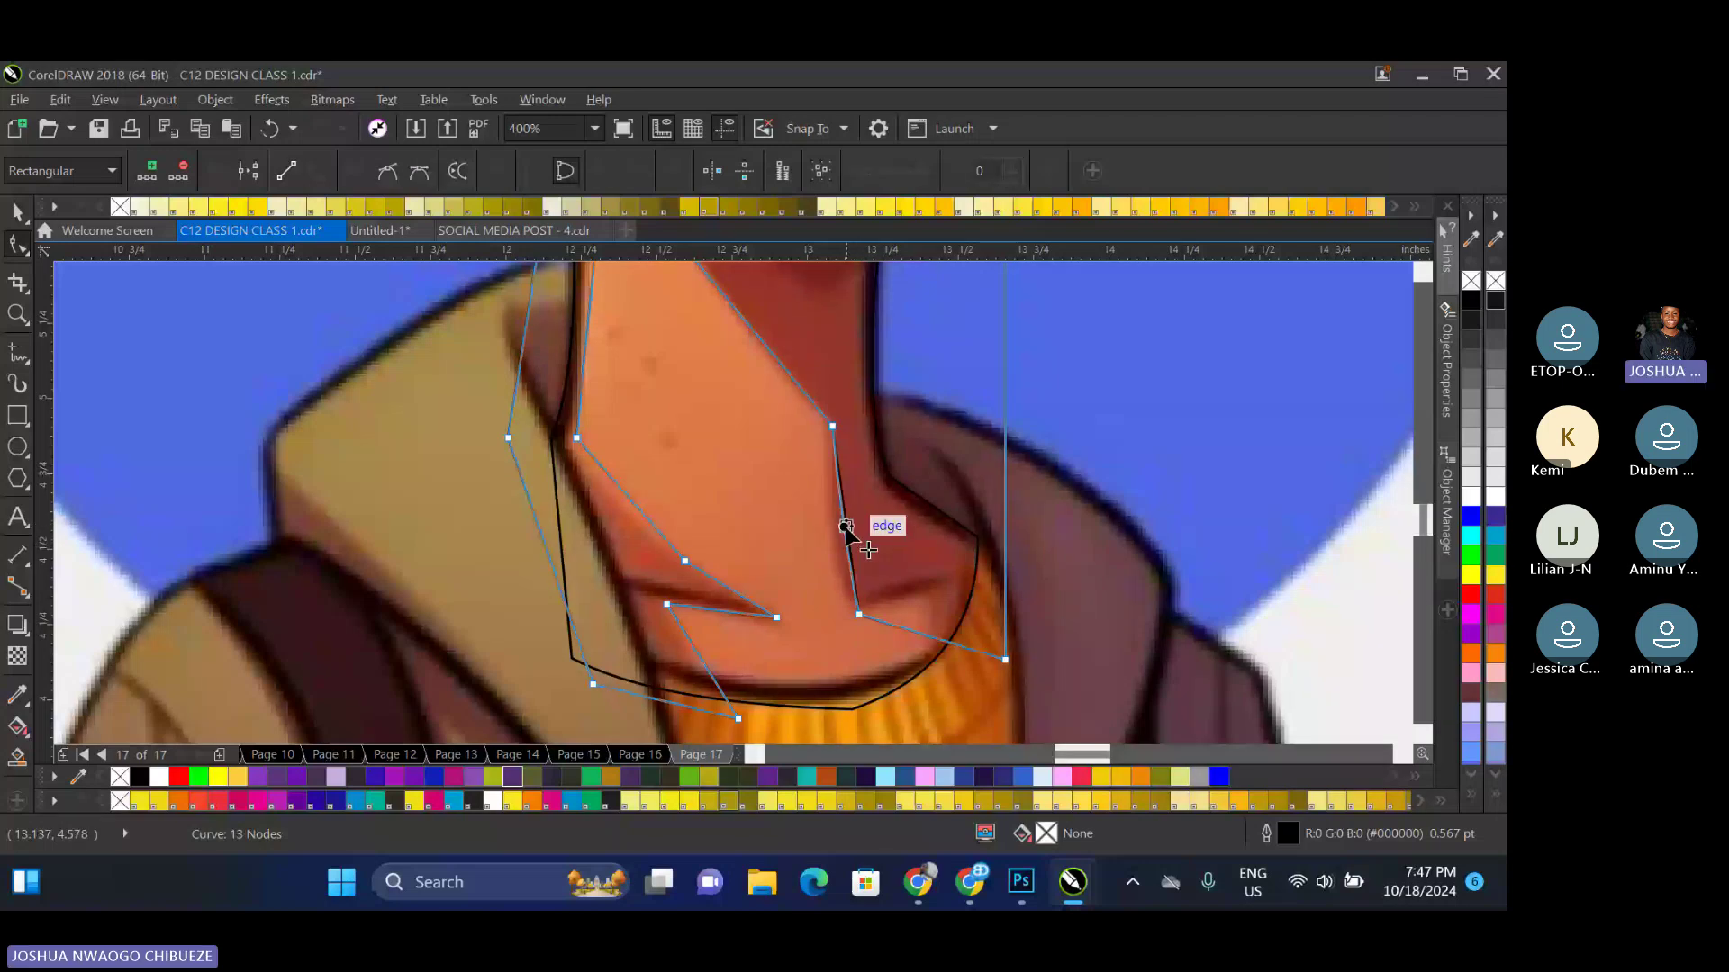
pyautogui.moveTo(845, 529); pyautogui.dragTo(830, 527)
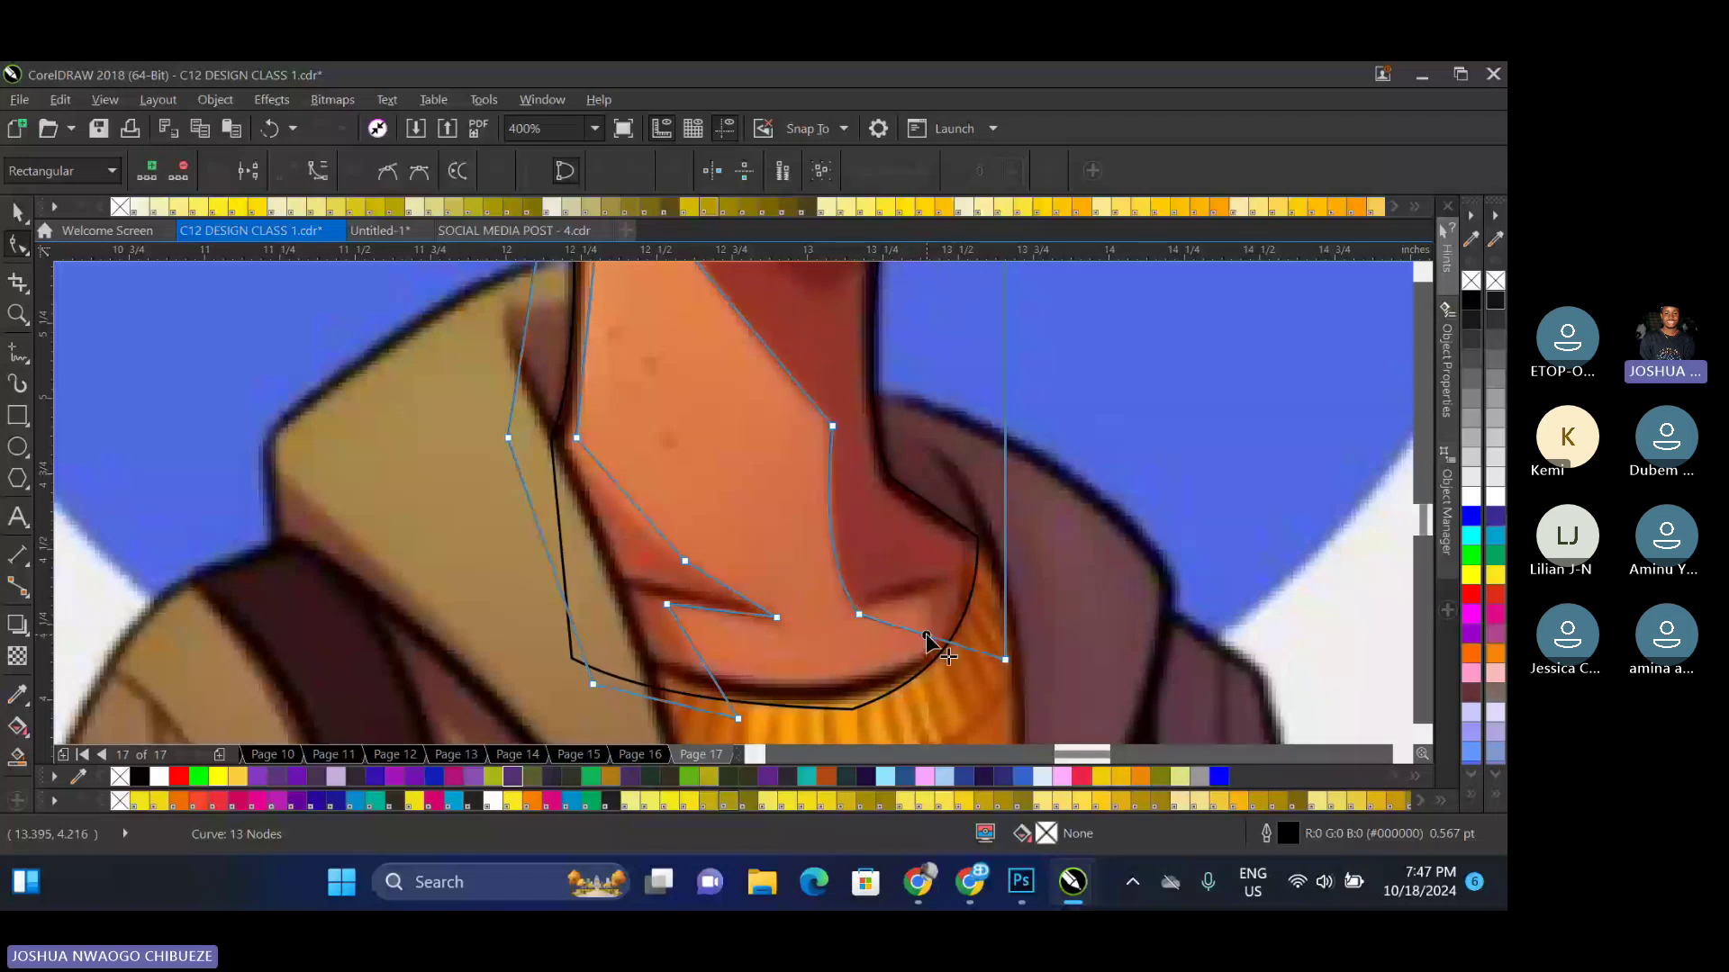
# Shape the shading along the right collarbone with a raised node and pull another added node down to the collar
pyautogui.moveTo(925, 634); pyautogui.dragTo(937, 589)
pyautogui.doubleClick(978, 634)
pyautogui.moveTo(978, 634); pyautogui.dragTo(925, 692)
pyautogui.scroll(-1, 783, 719)
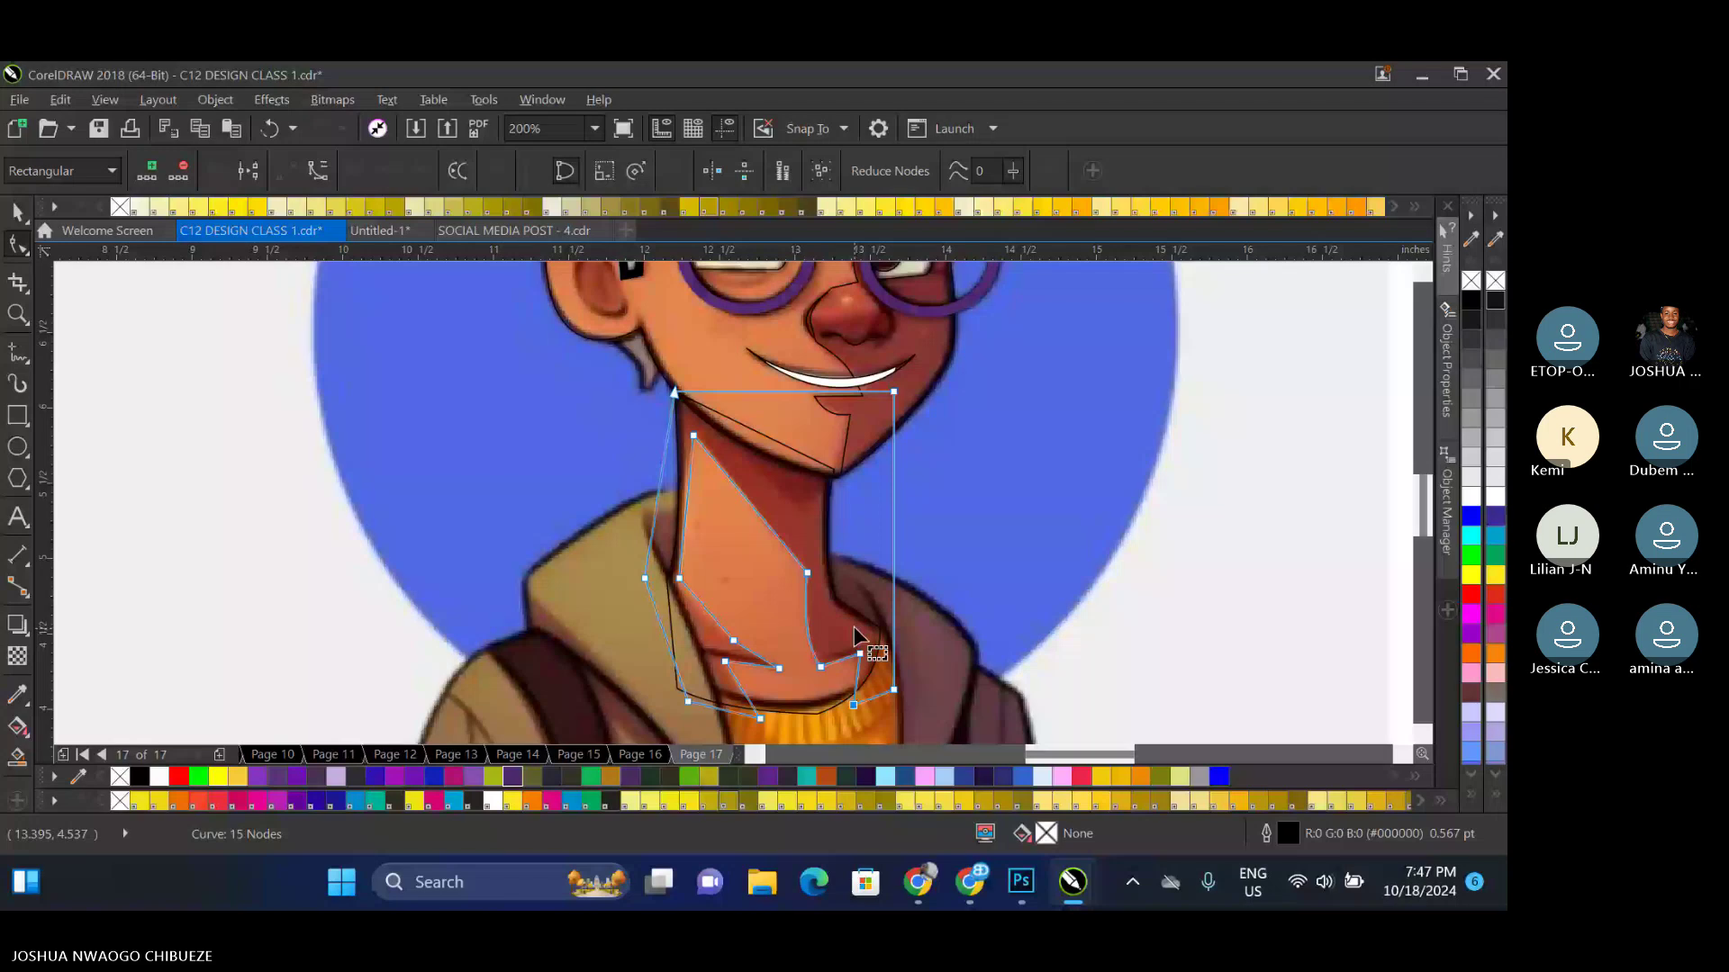
# Draw a small rectangle about 0.35 by 0.34 inches beside the character and move it onto the middle of the neck
pyautogui.press('space')
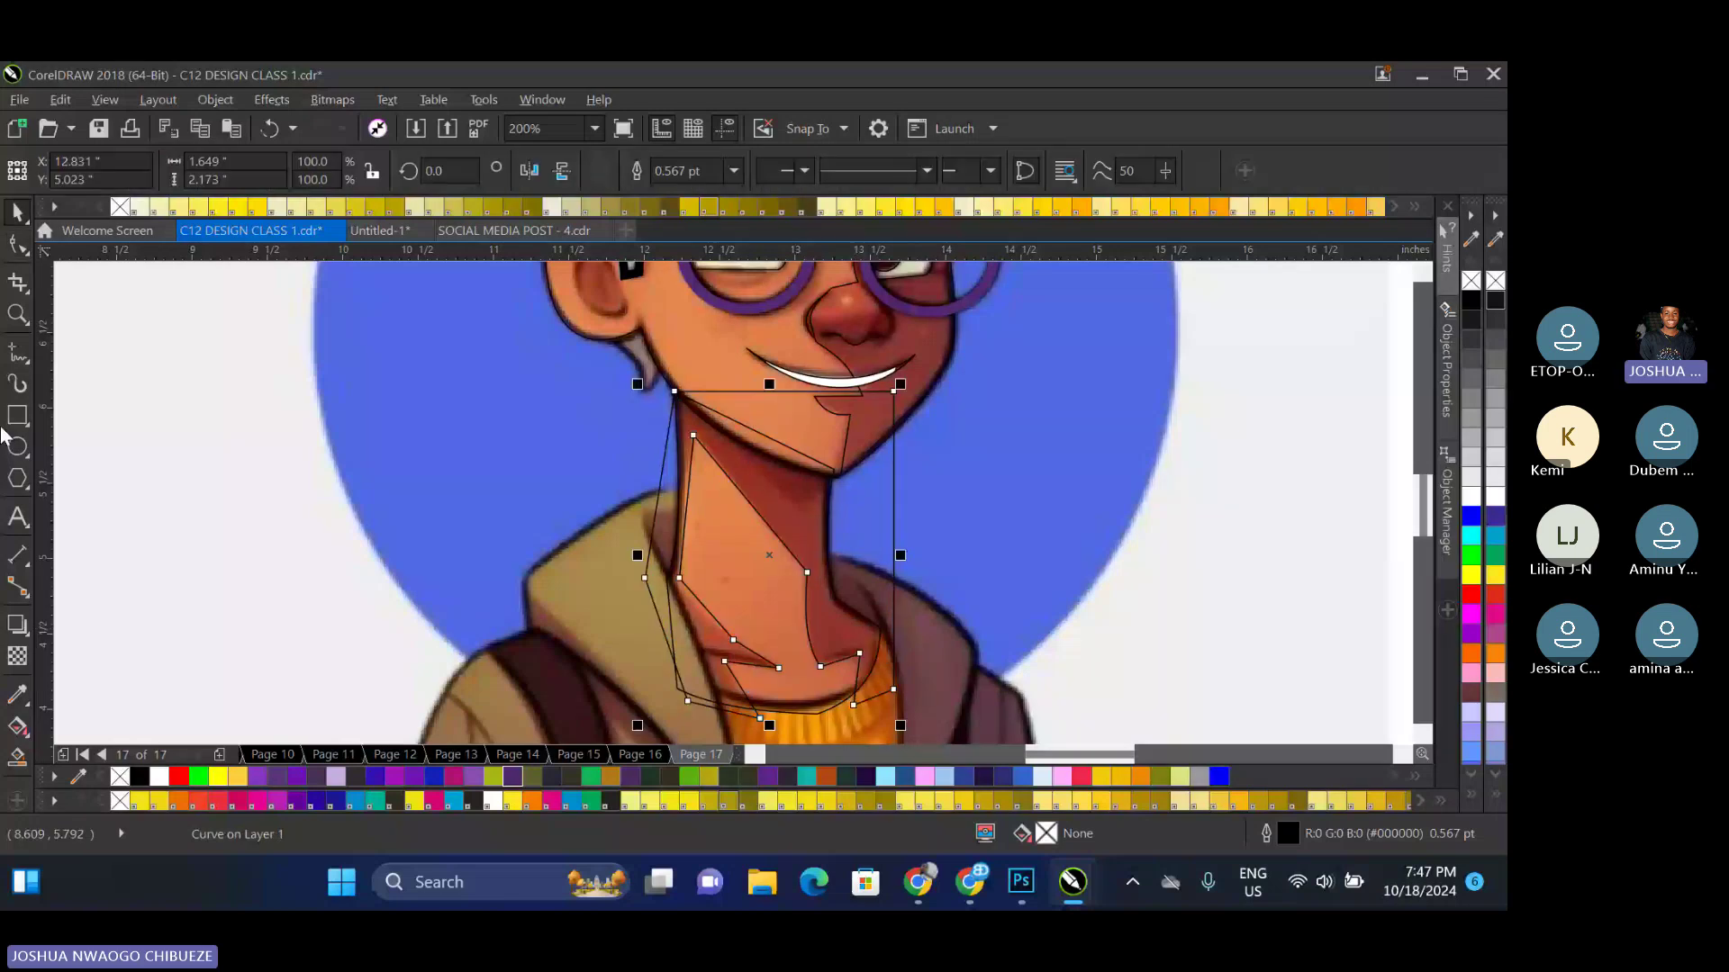
pyautogui.click(18, 415)
pyautogui.moveTo(99, 410); pyautogui.dragTo(167, 476)
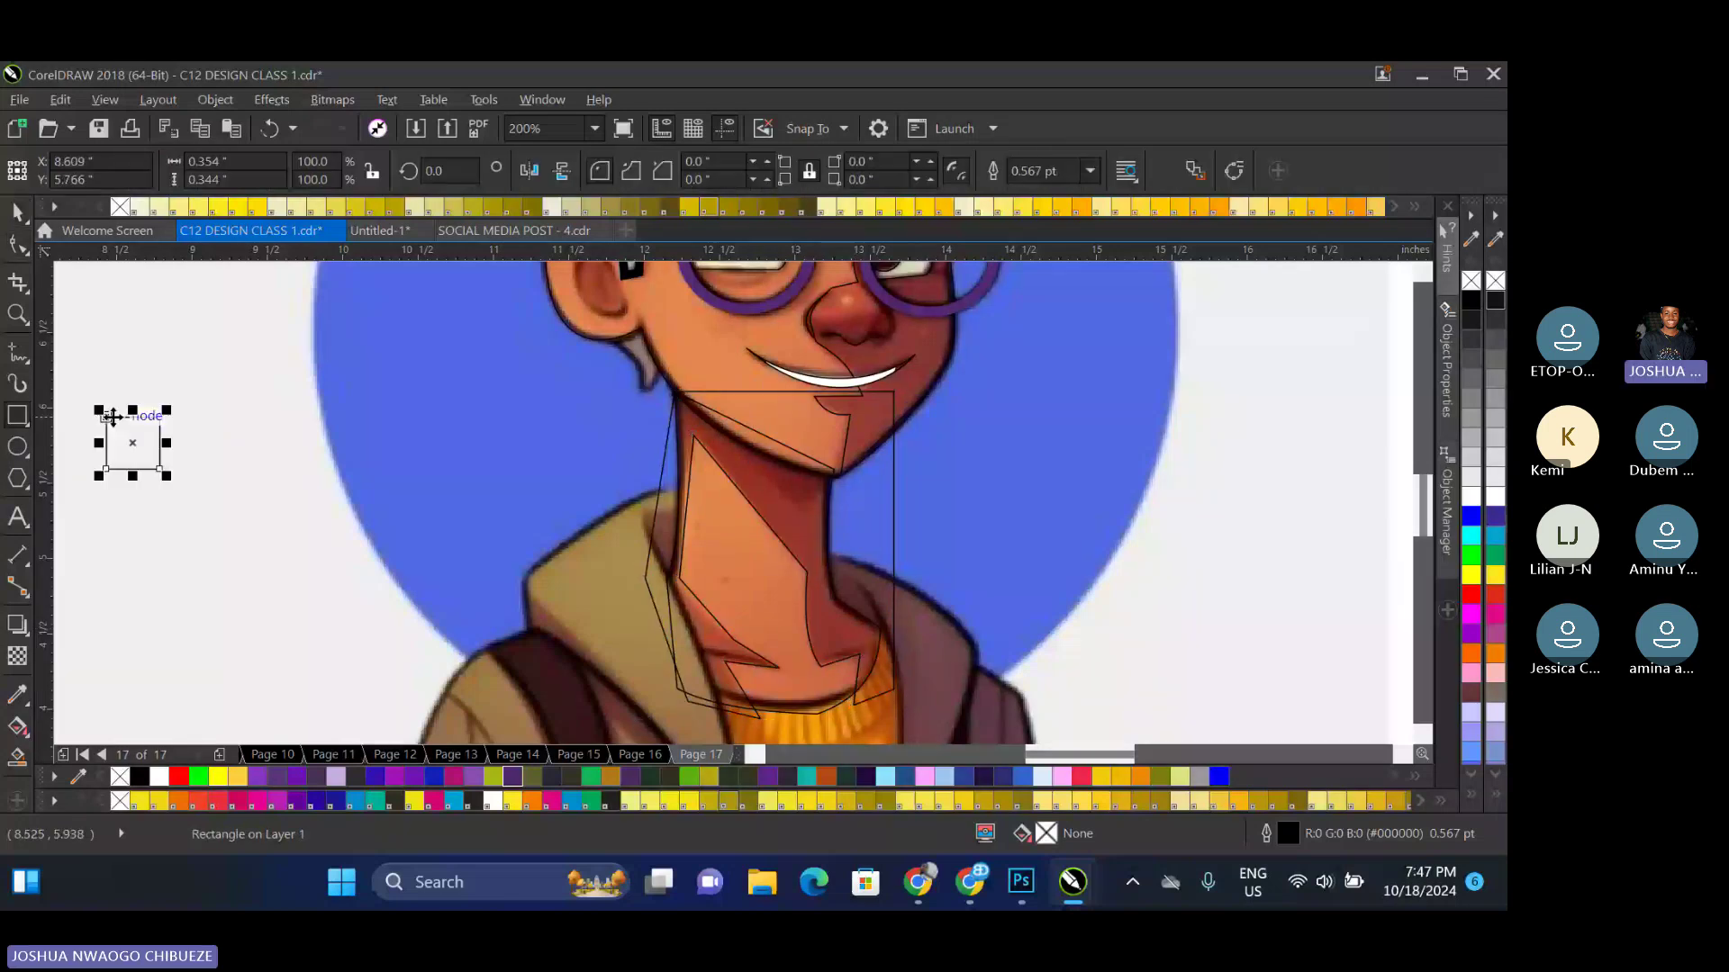
pyautogui.moveTo(111, 416); pyautogui.dragTo(748, 580)
# Clip the shading shape inside the neck outline as a PowerClip, check its contents, and finish editing them
pyautogui.click(811, 705)
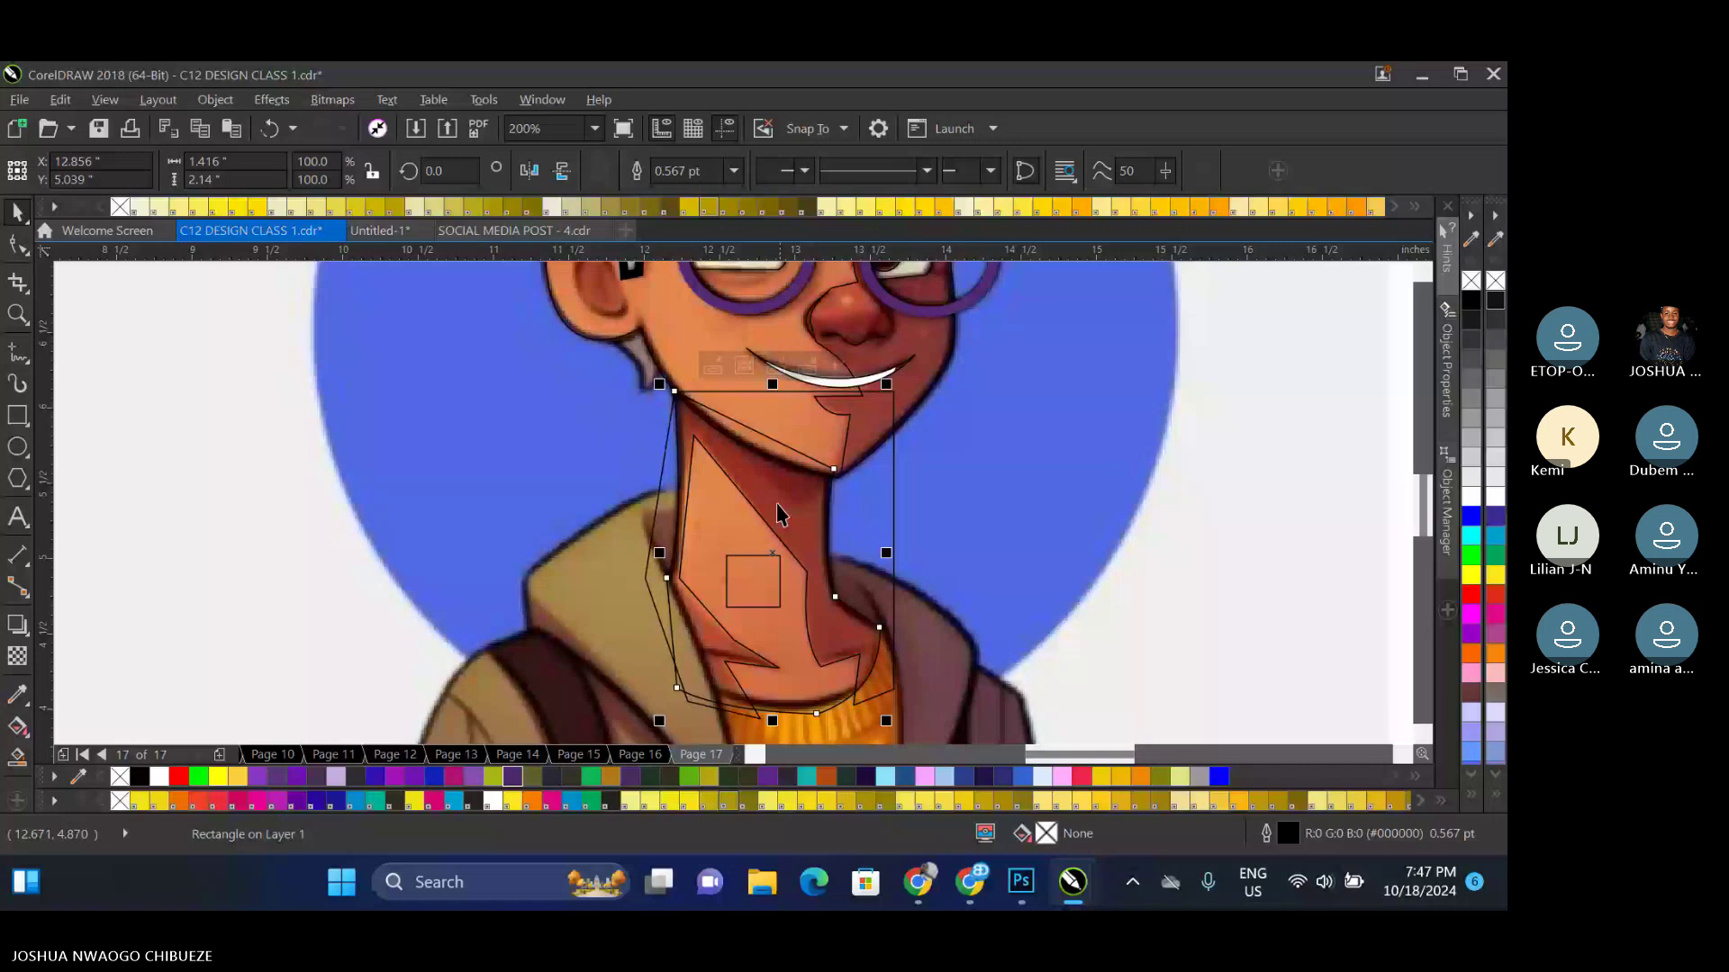
pyautogui.click(783, 474)
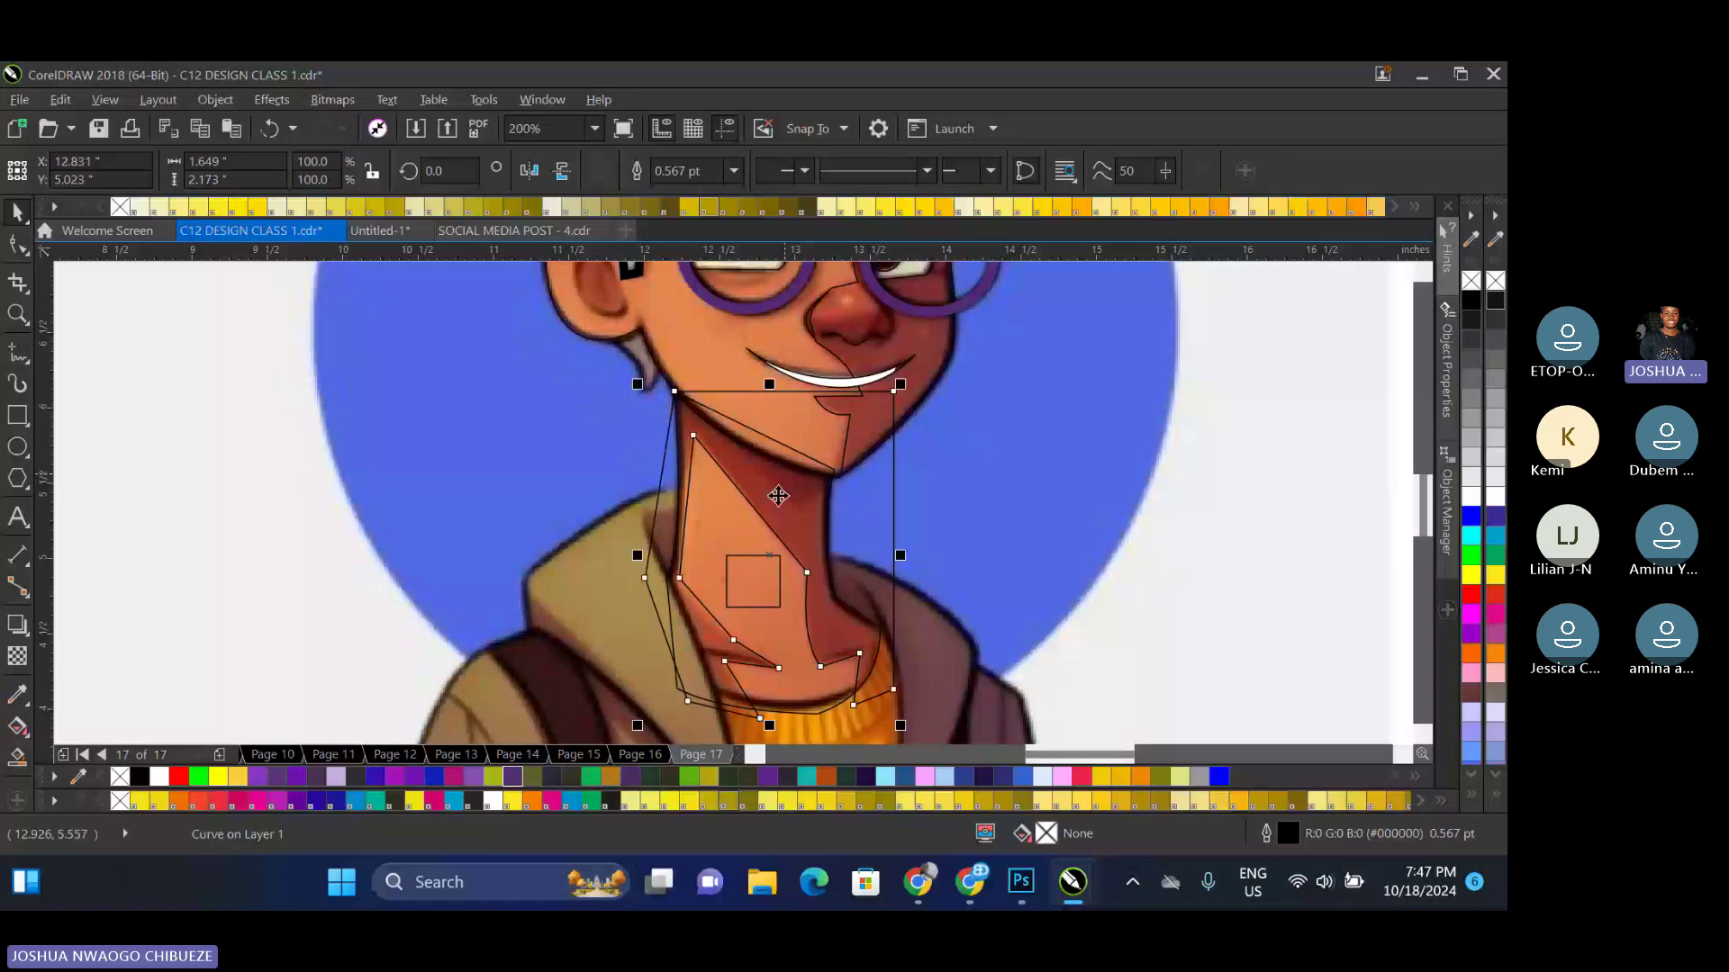
pyautogui.doubleClick(776, 498)
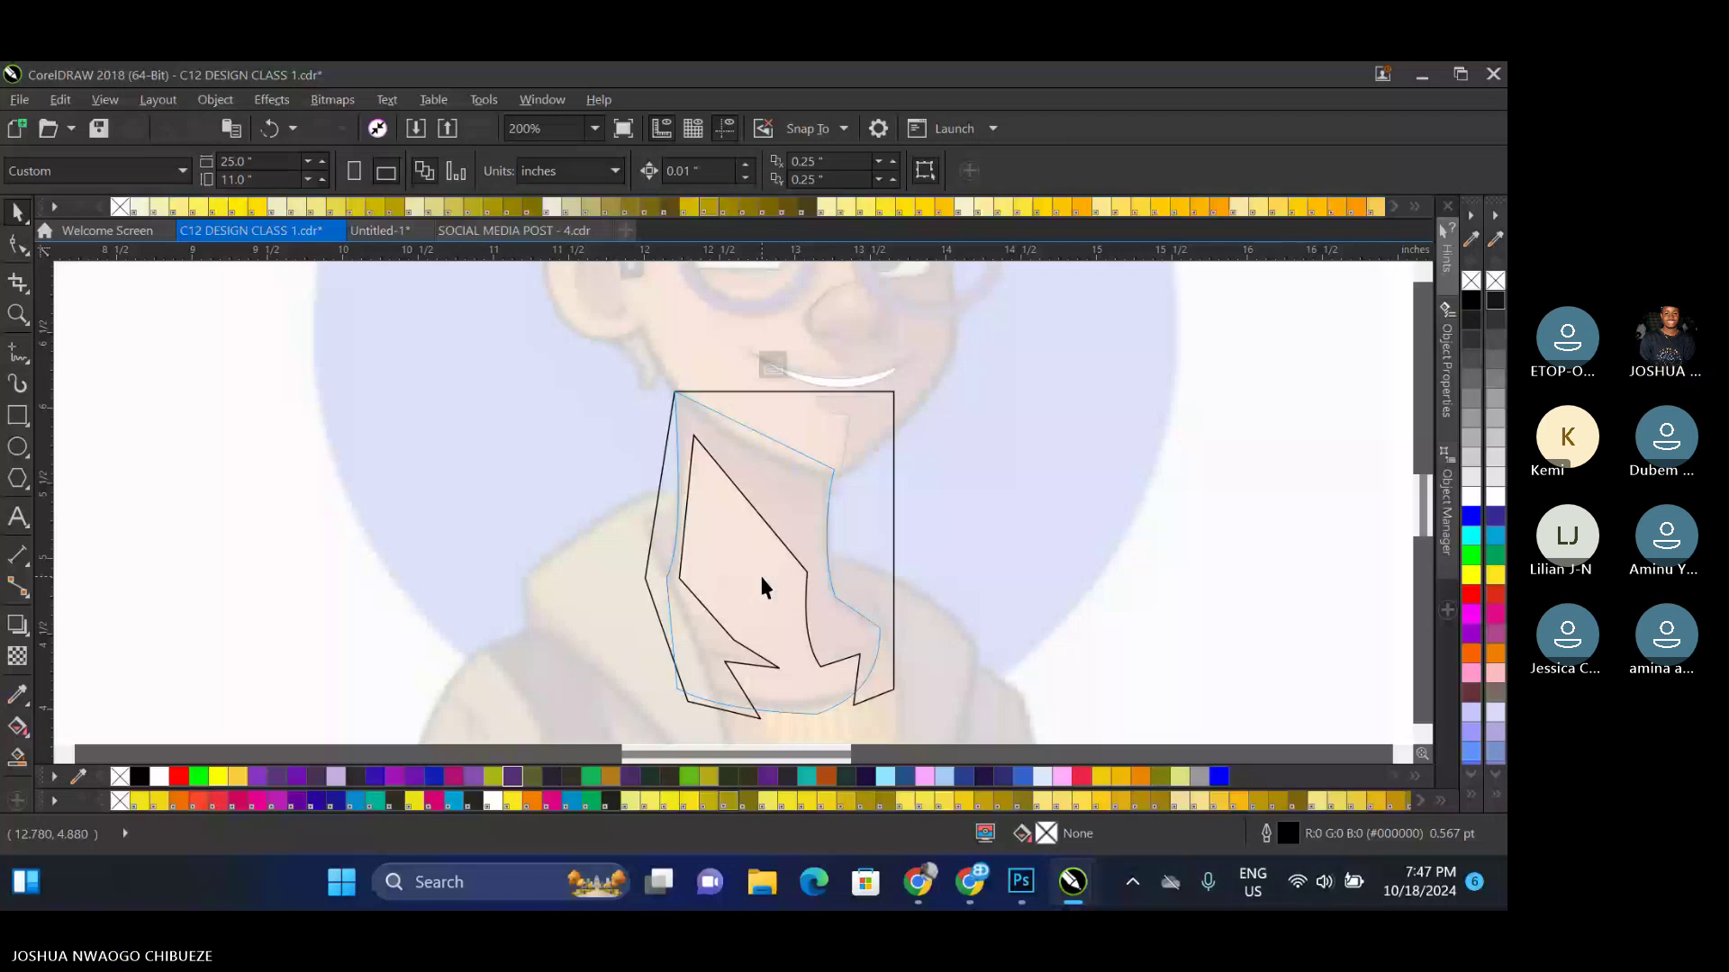
pyautogui.keyDown('ctrl'); pyautogui.click(760, 587); pyautogui.keyUp('ctrl')
pyautogui.scroll(-2, 761, 587)
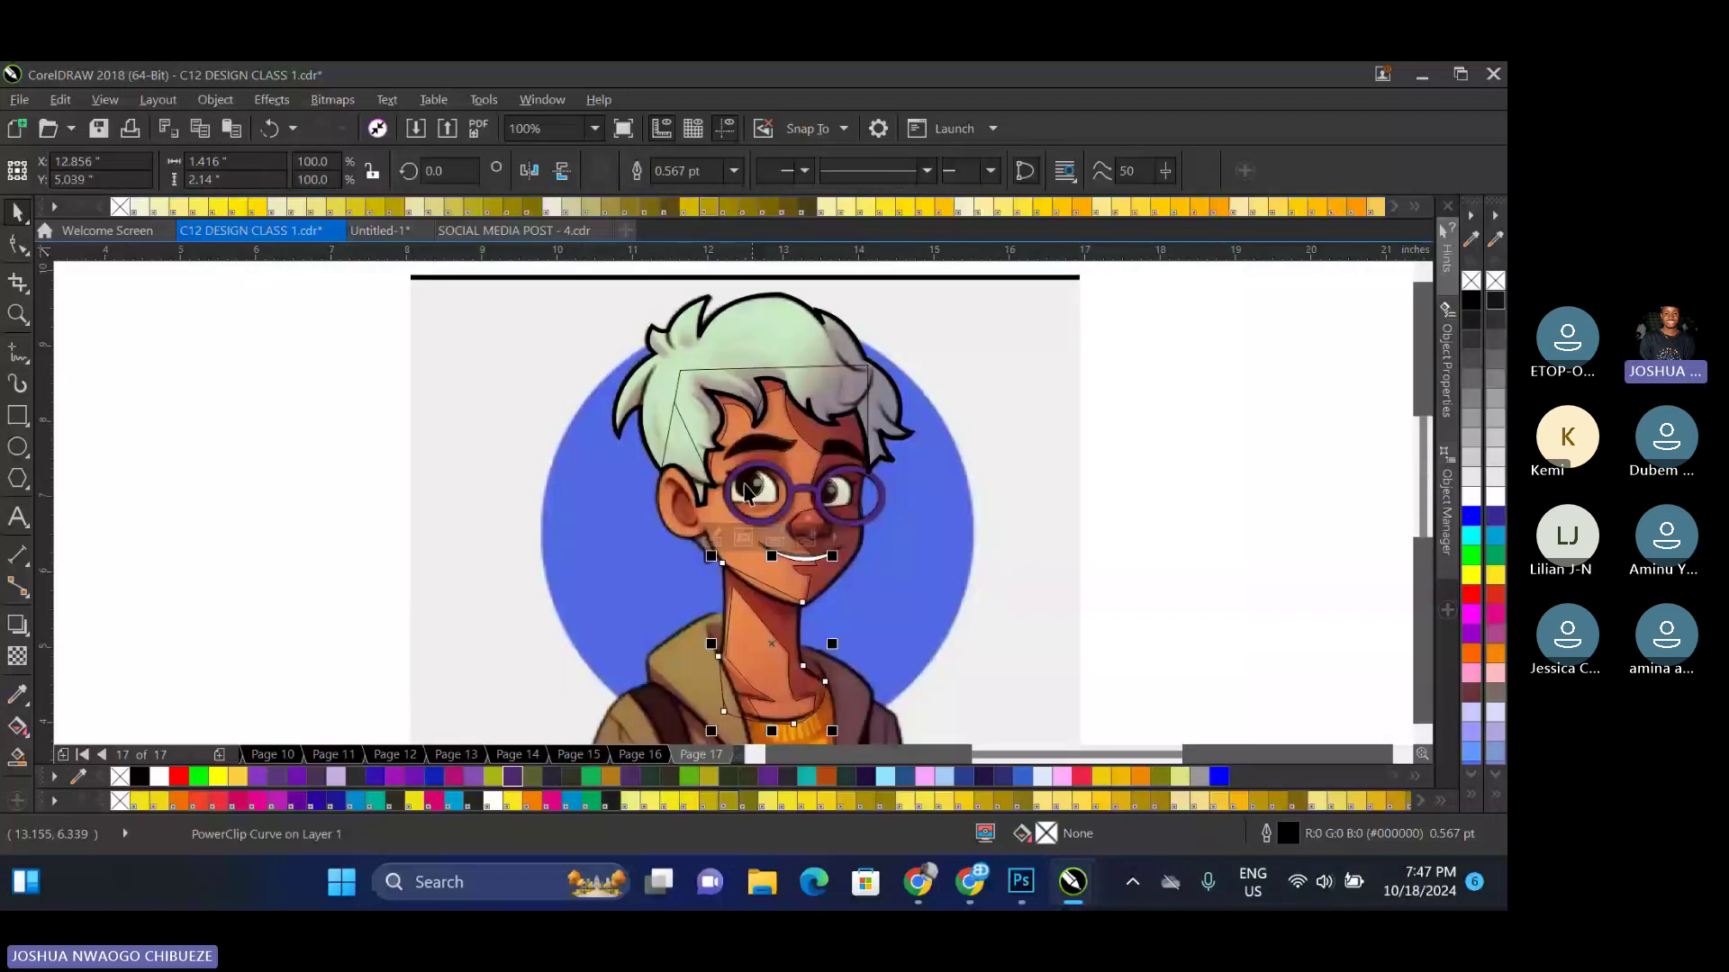
pyautogui.scroll(-1, 746, 493)
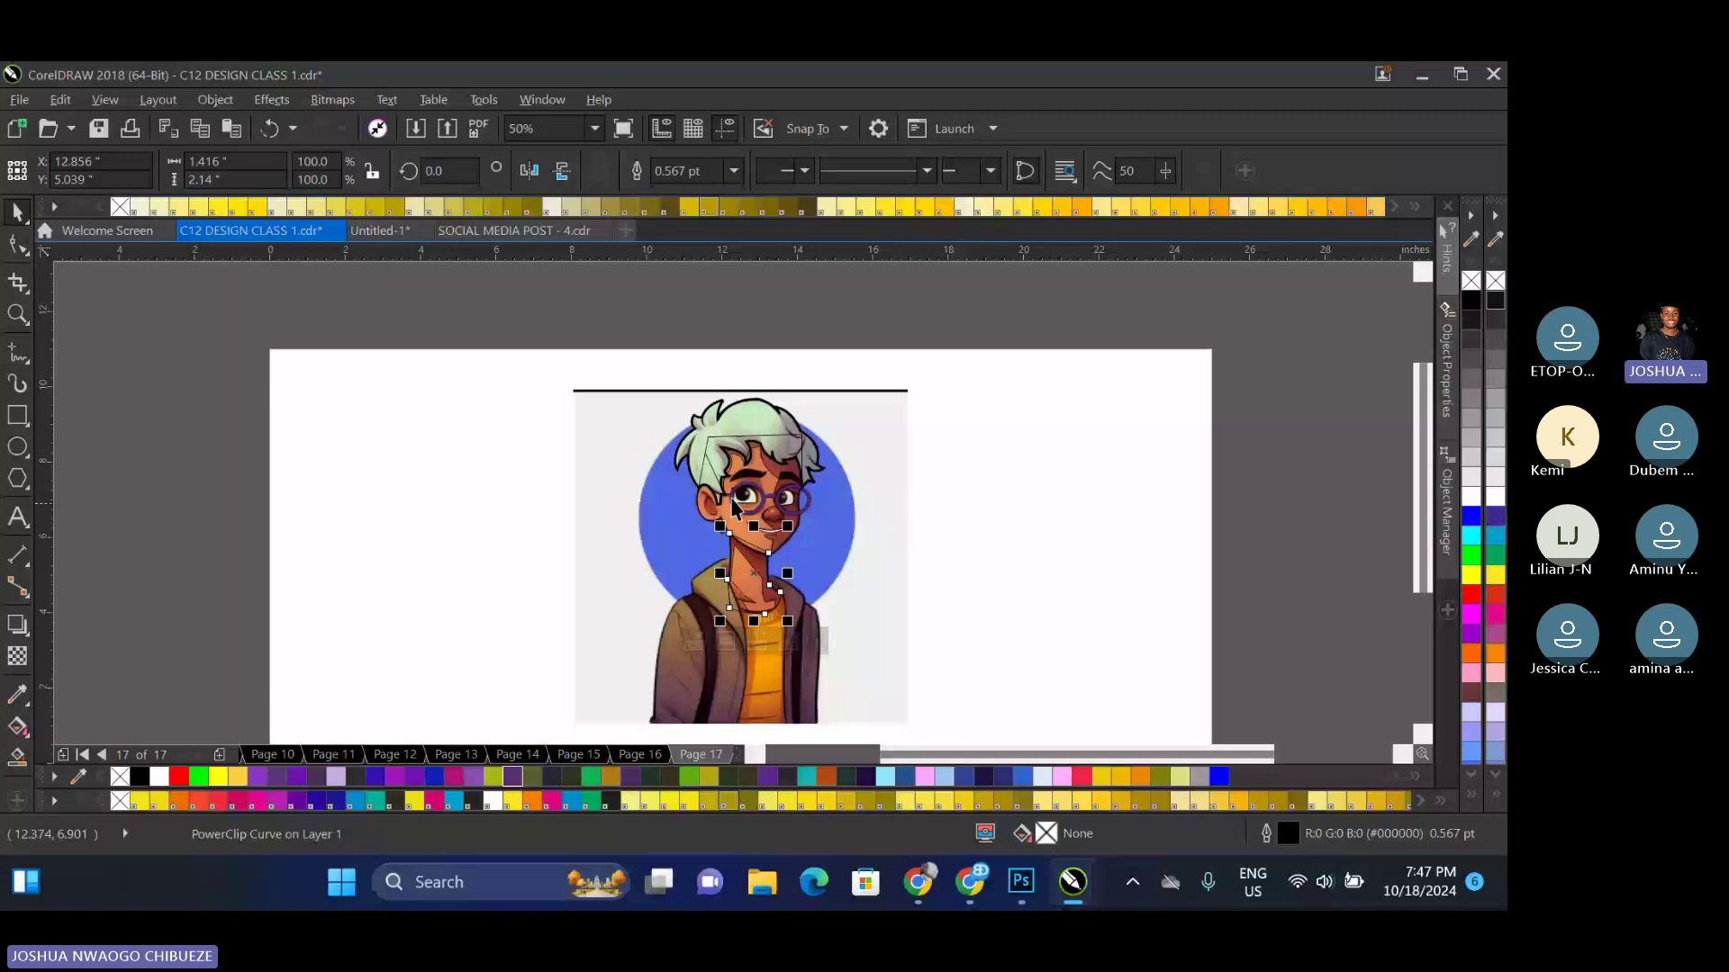
# Place a copy of the traced hair, face, glasses and neck outlines on the blank area beside the reference picture
pyautogui.moveTo(734, 509); pyautogui.dragTo(999, 495)
pyautogui.scroll(1, 982, 496)
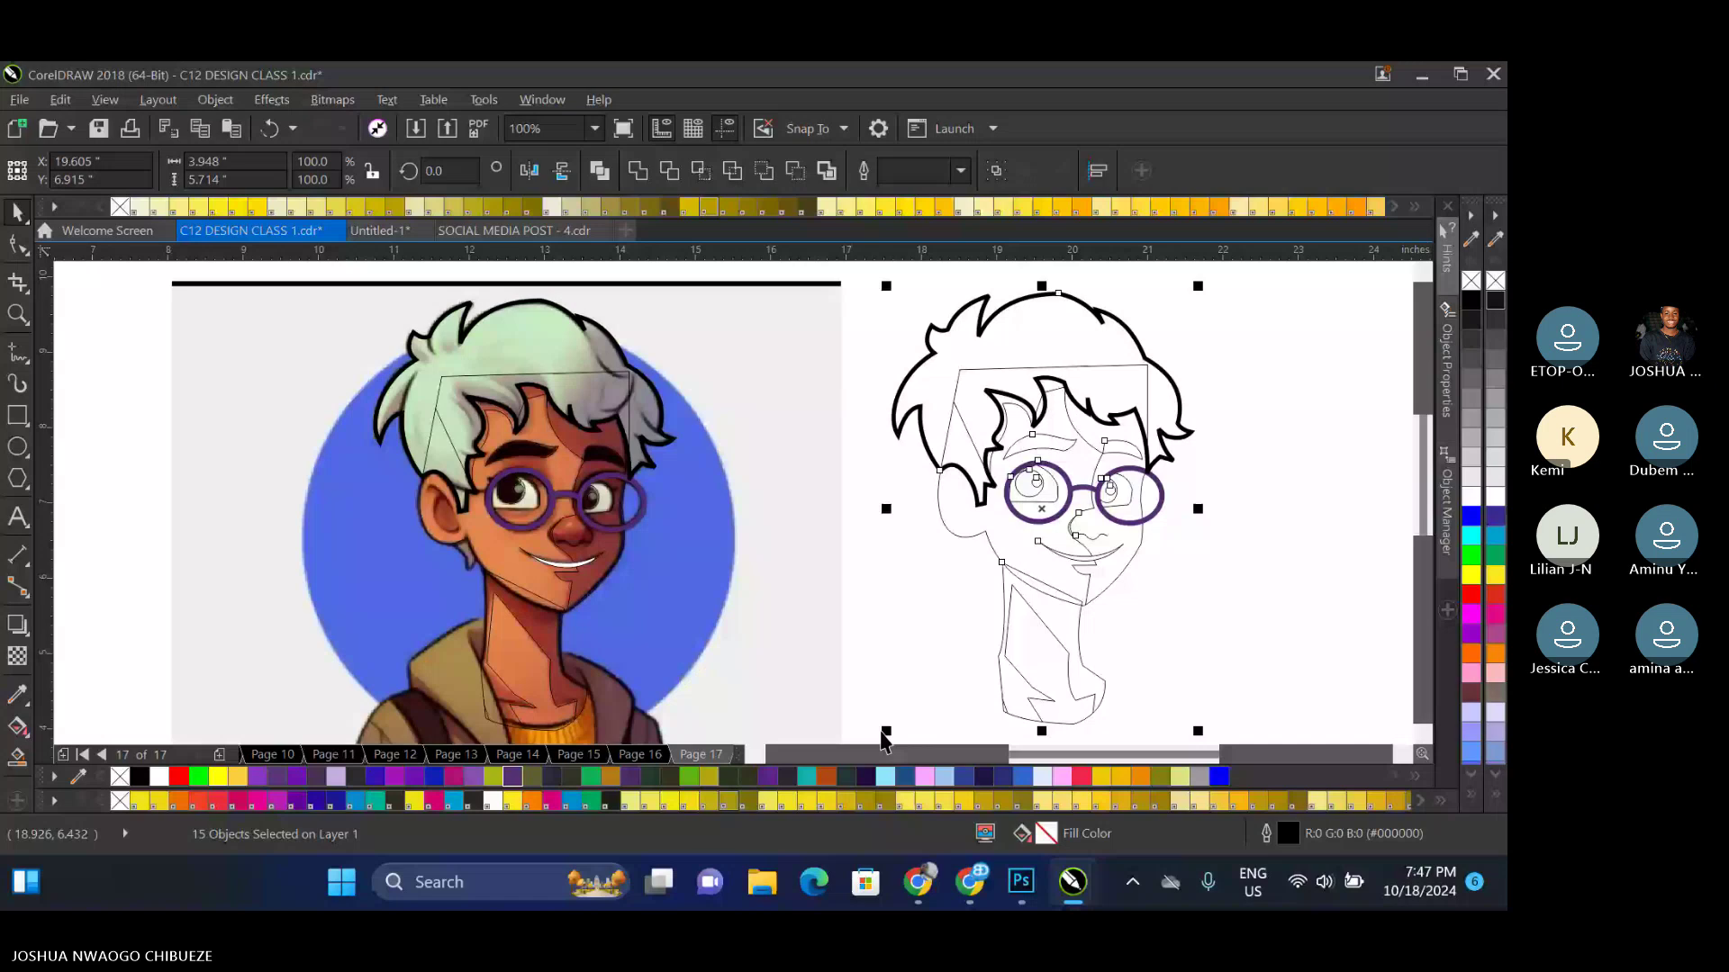
pyautogui.press('Escape')
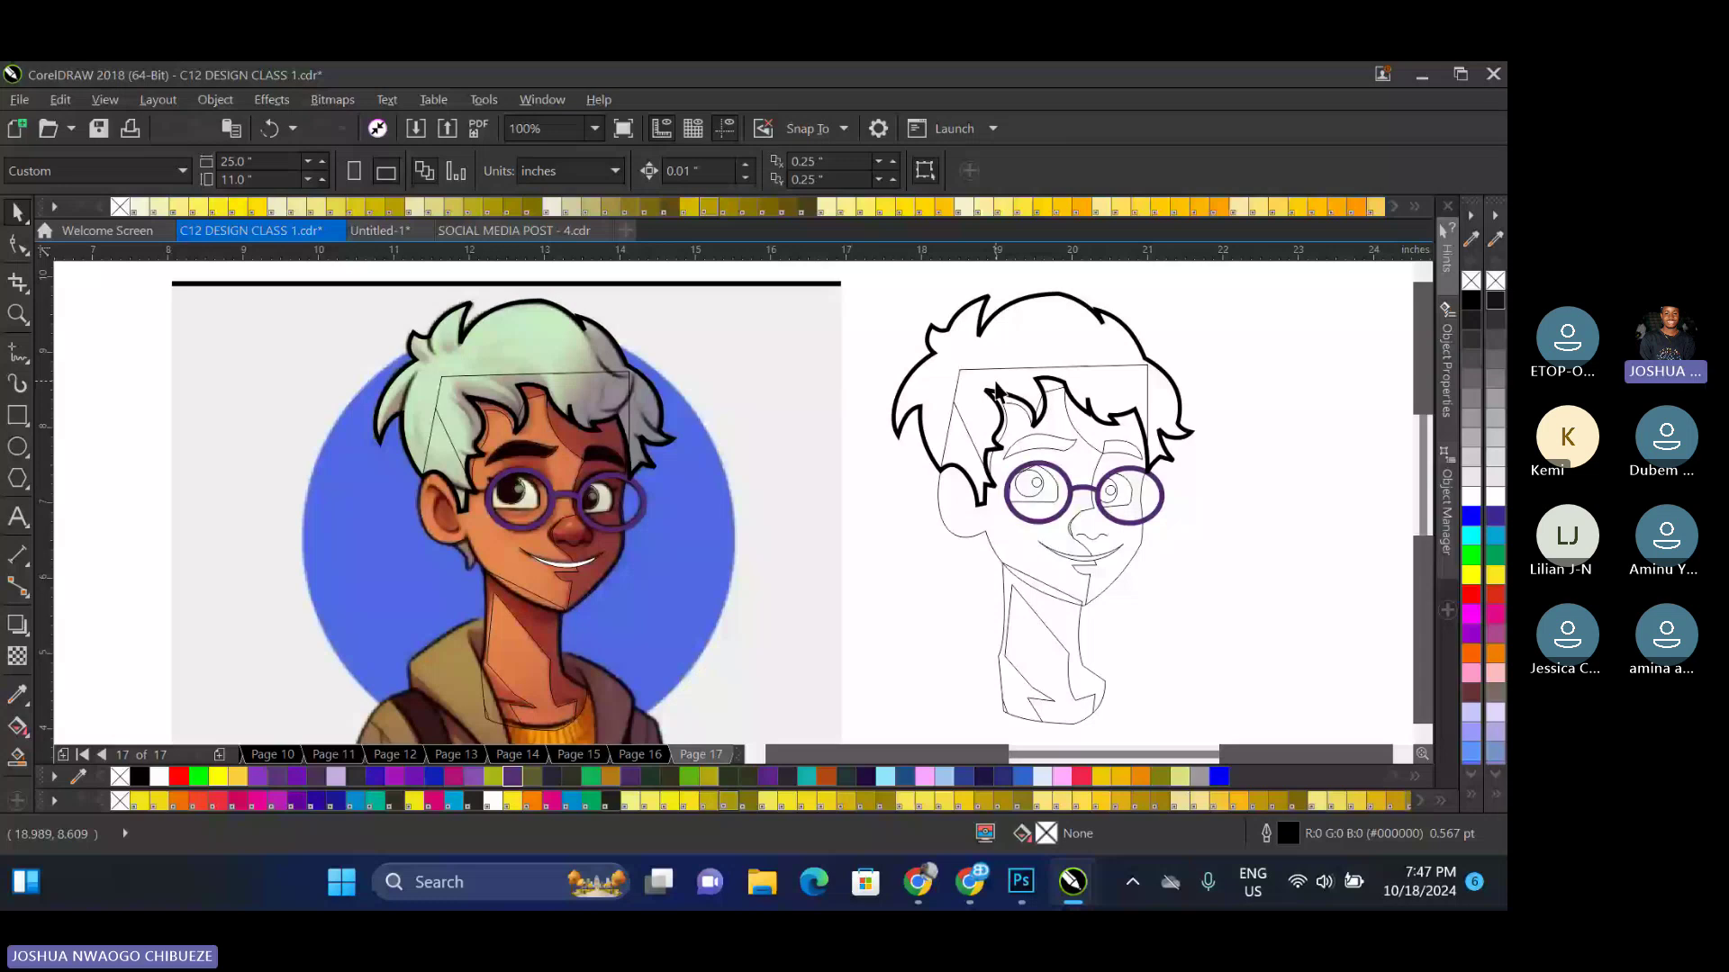
# Fill the copied hair shape with the light green sampled from the hair in the reference picture
pyautogui.scroll(2, 577, 520)
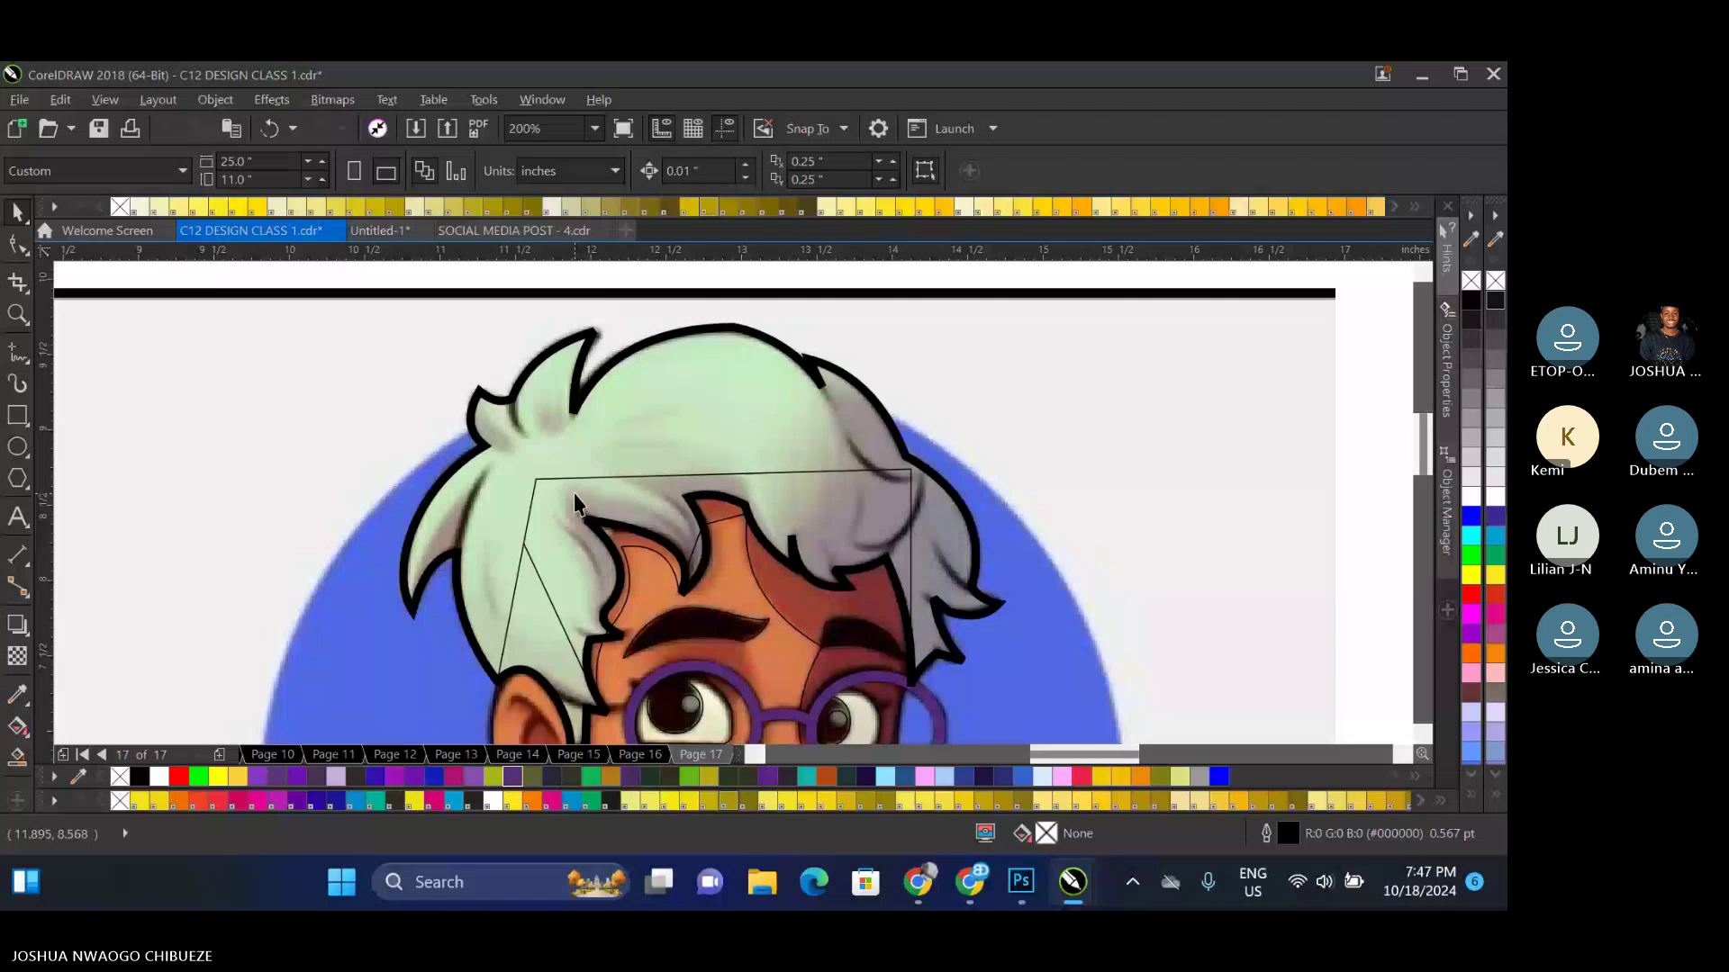
pyautogui.scroll(2, 574, 495)
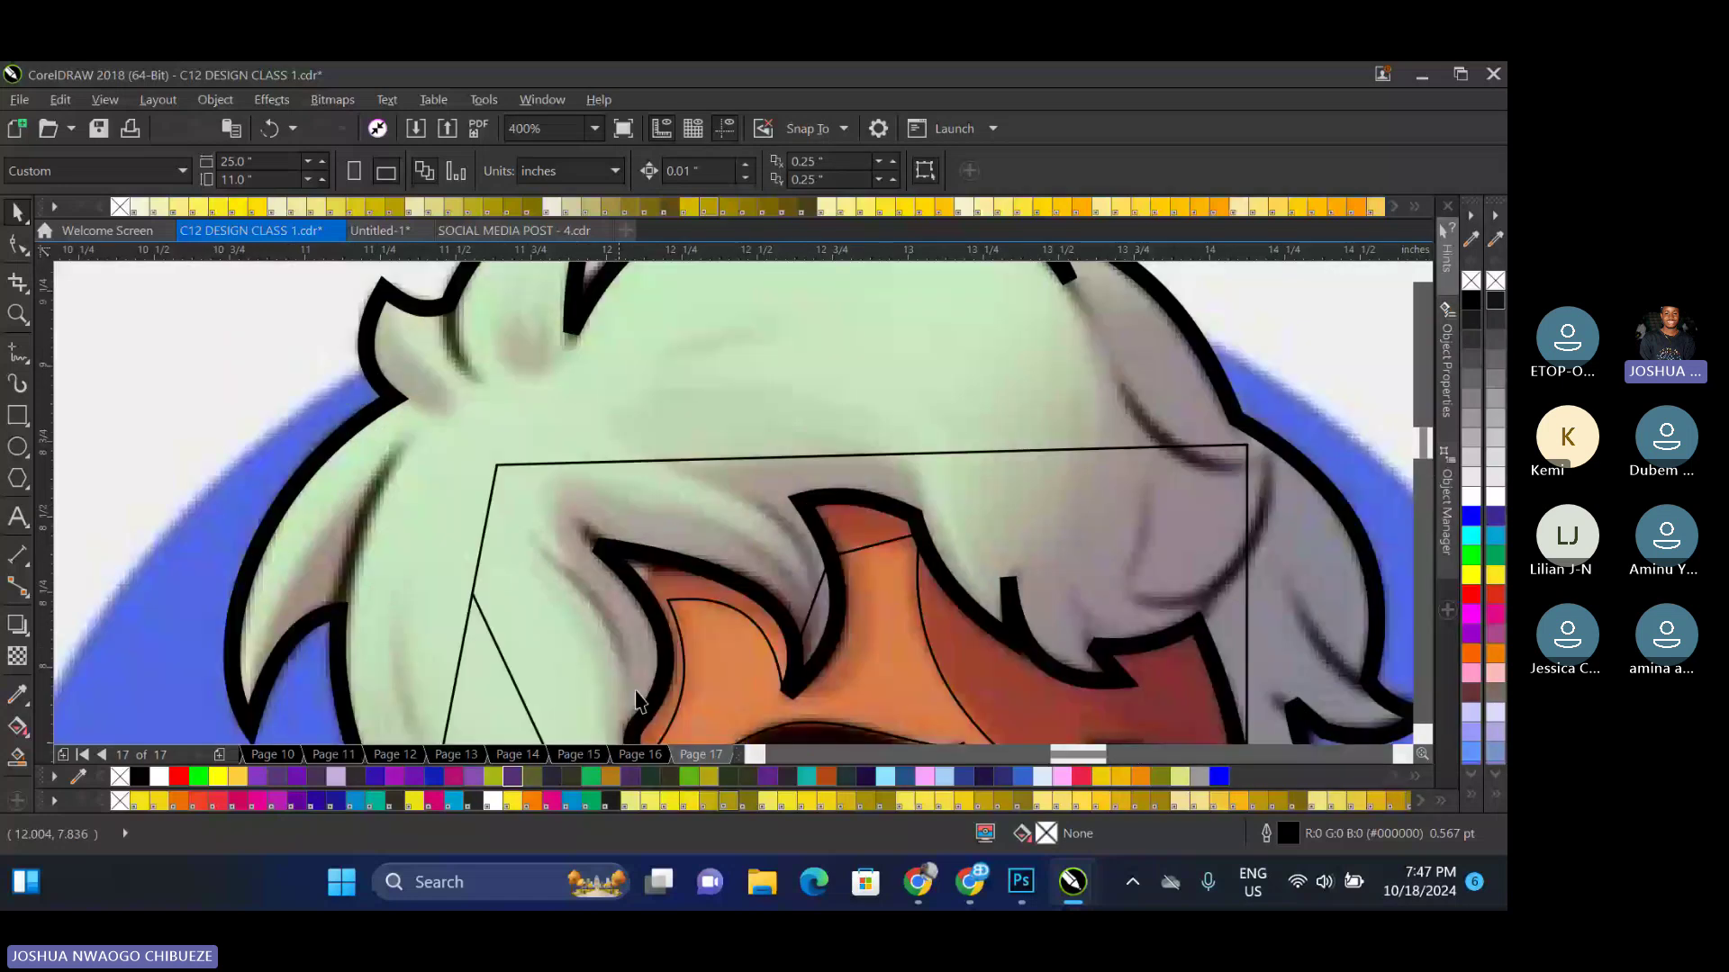
pyautogui.scroll(-4, 743, 424)
pyautogui.press('i')
pyautogui.click(773, 393)
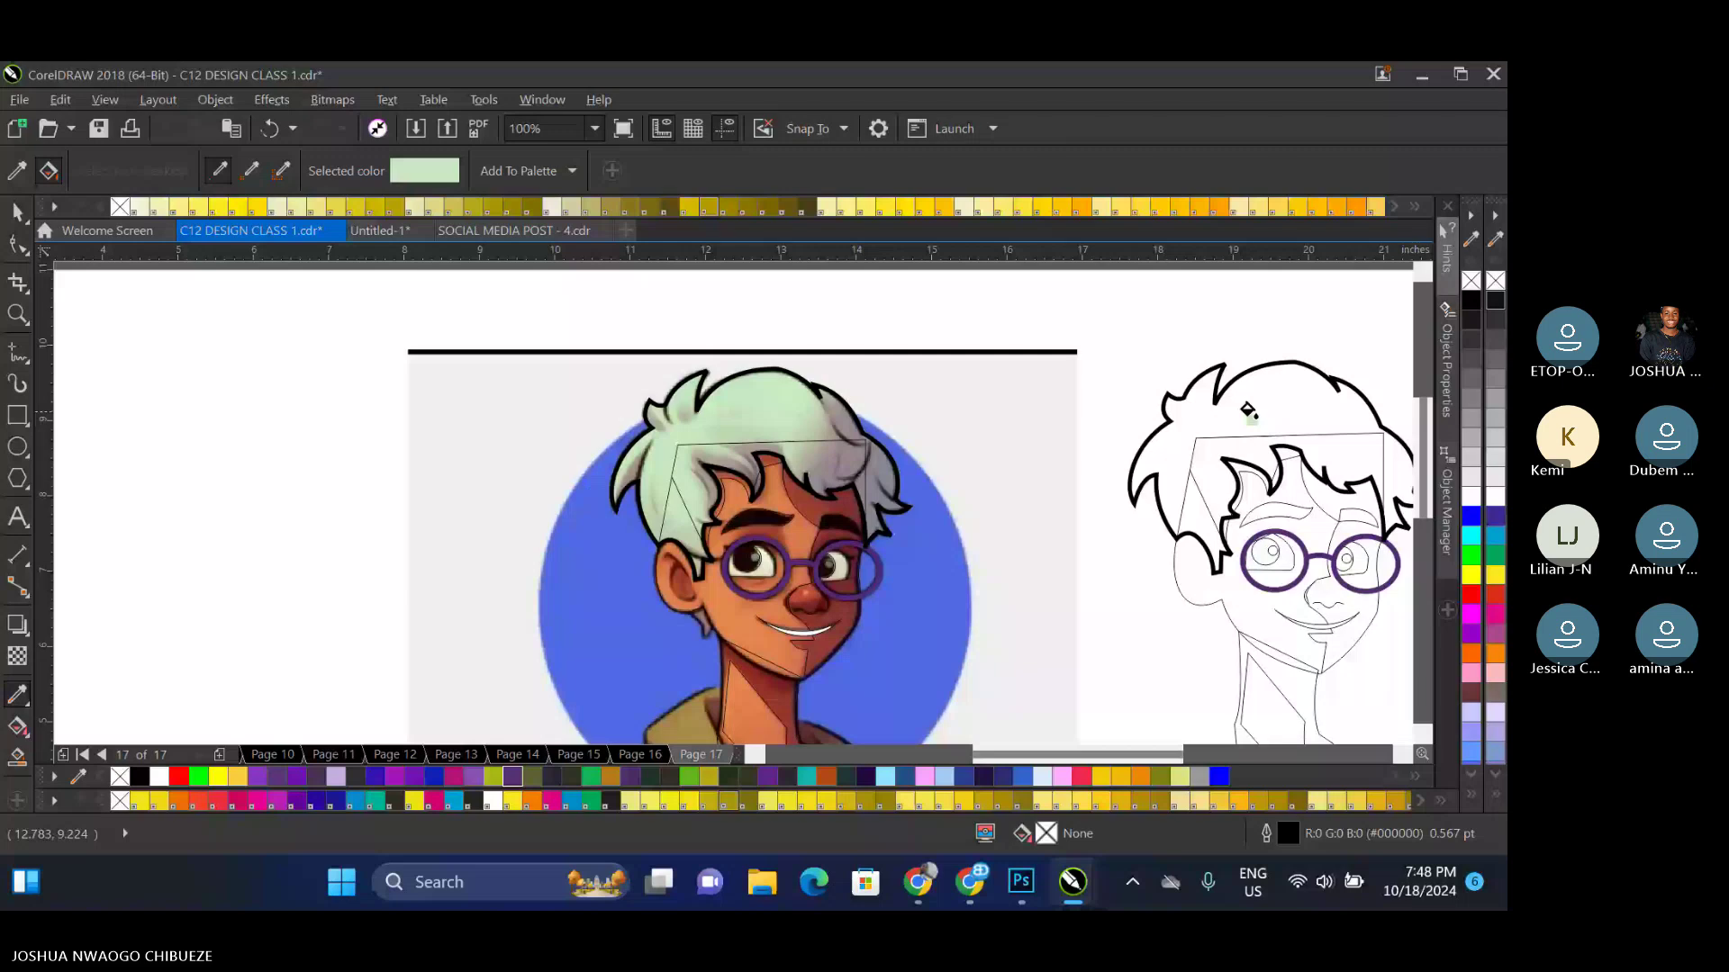
pyautogui.click(1261, 409)
pyautogui.press('space')
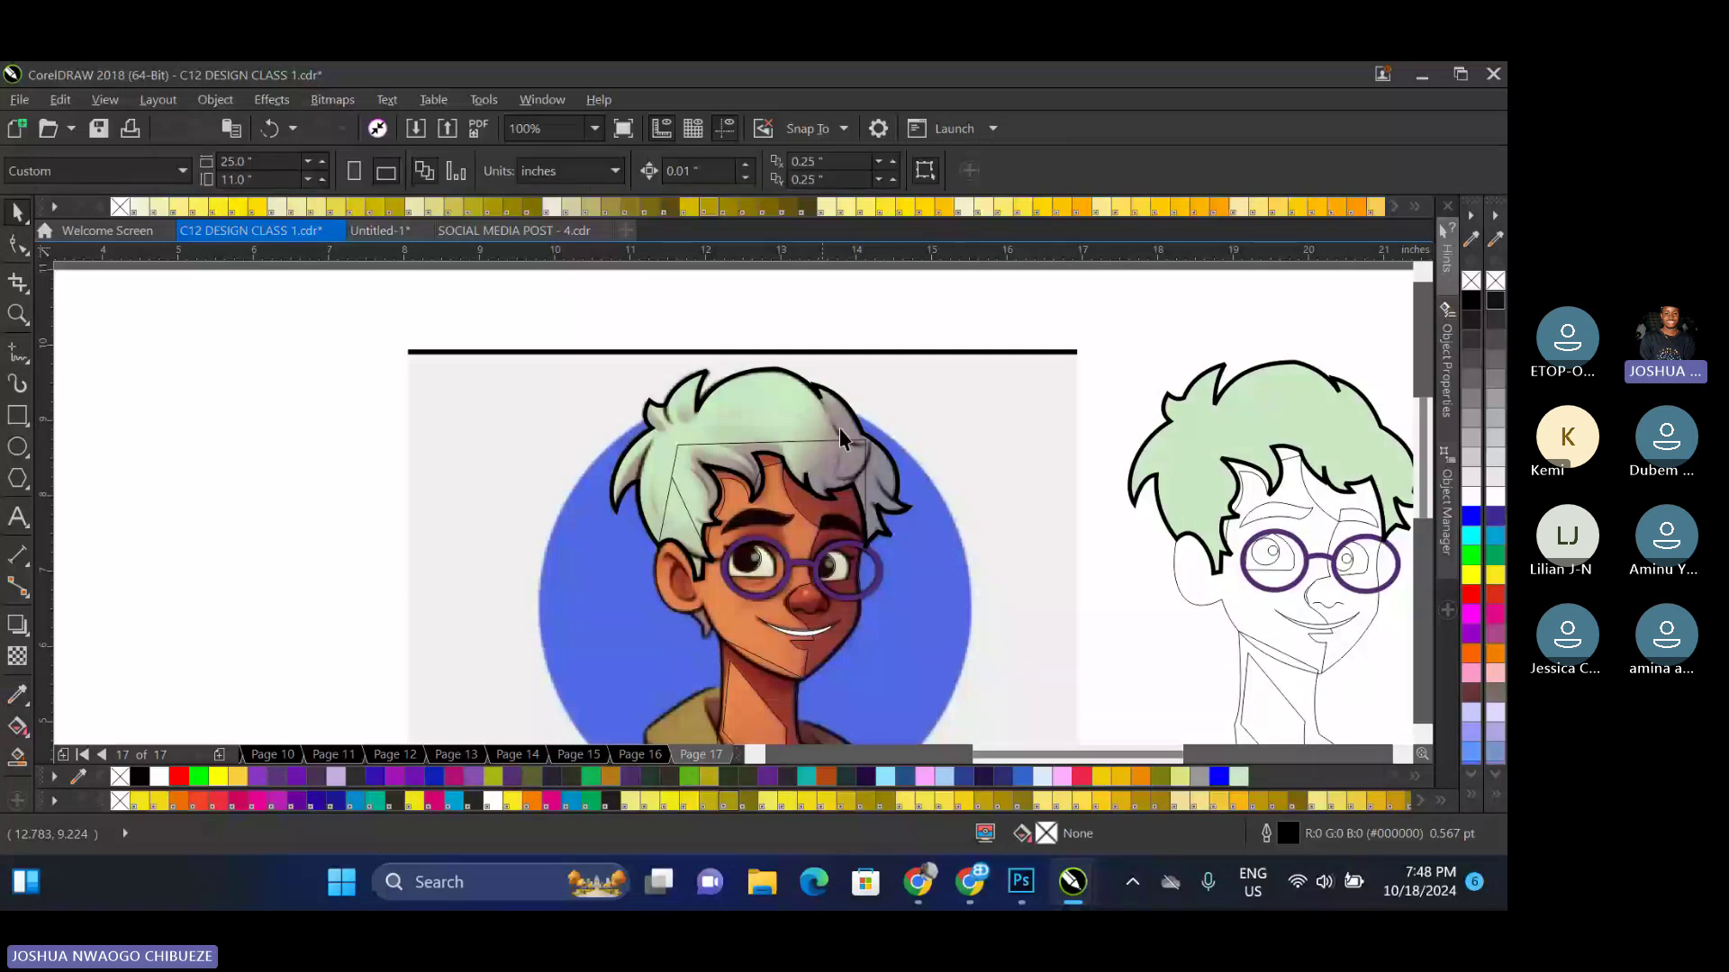
# Try a fountain fill on the copied hair, with the end colour sampled from the greyish shaded hair in the reference picture
pyautogui.scroll(-2, 1054, 482)
pyautogui.click(1160, 444)
pyautogui.scroll(2, 1160, 445)
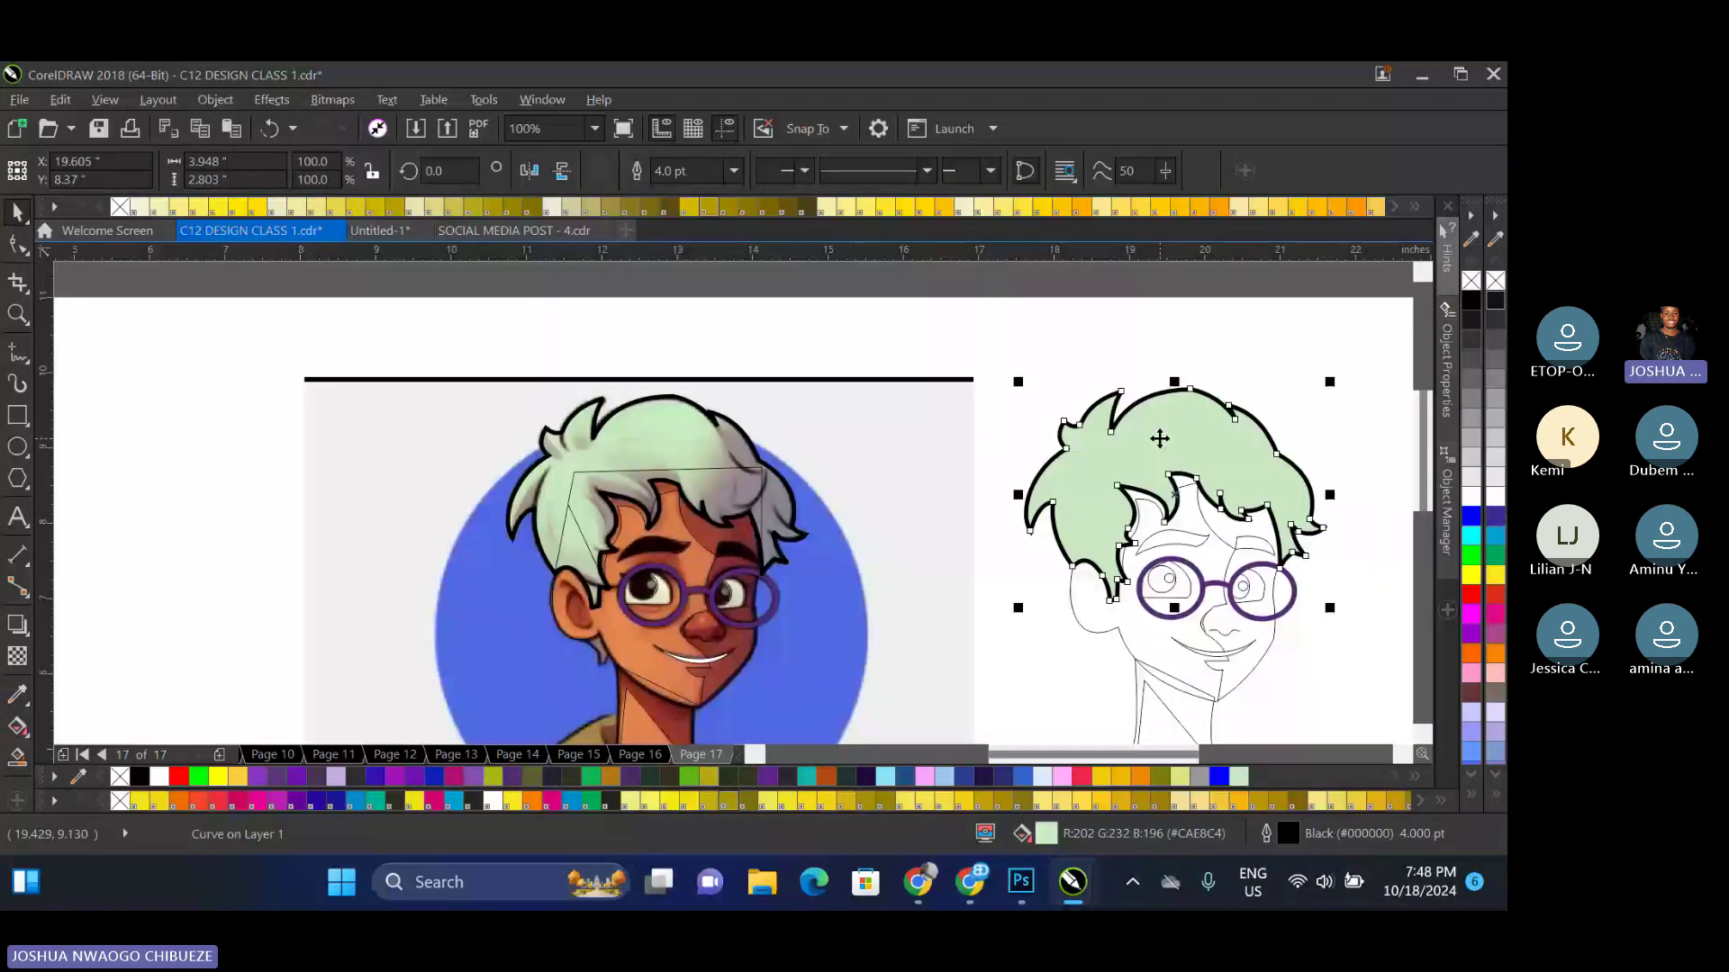
pyautogui.press('F11')
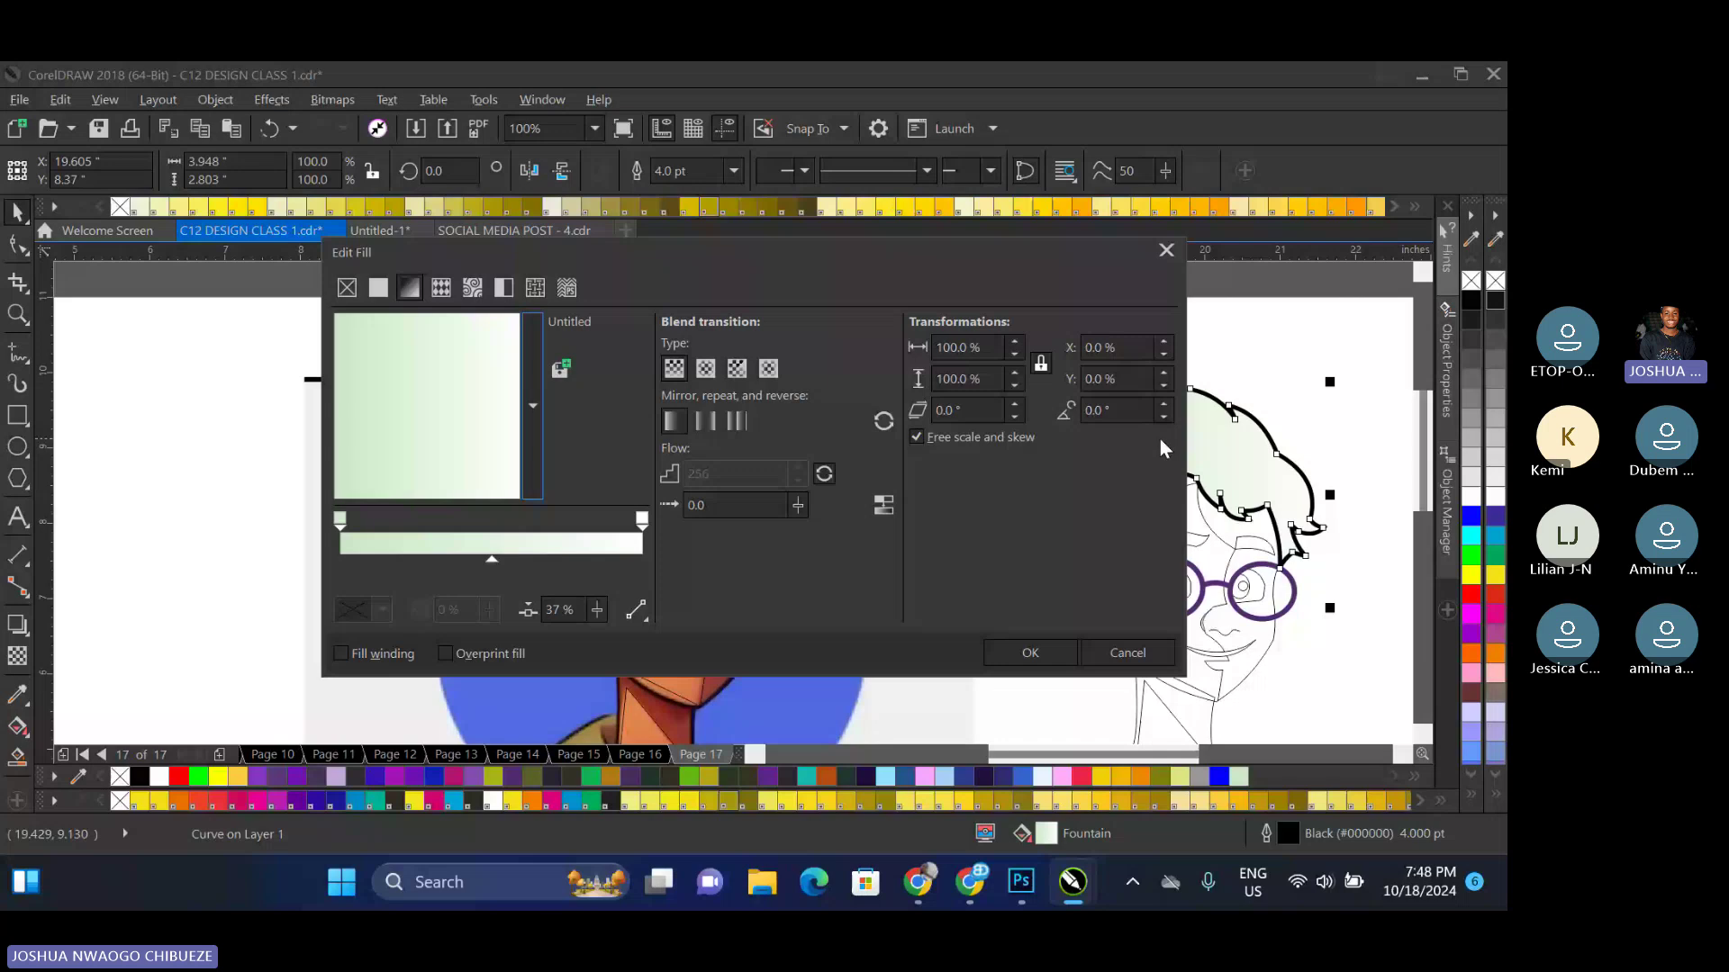
pyautogui.moveTo(736, 252); pyautogui.dragTo(1212, 294)
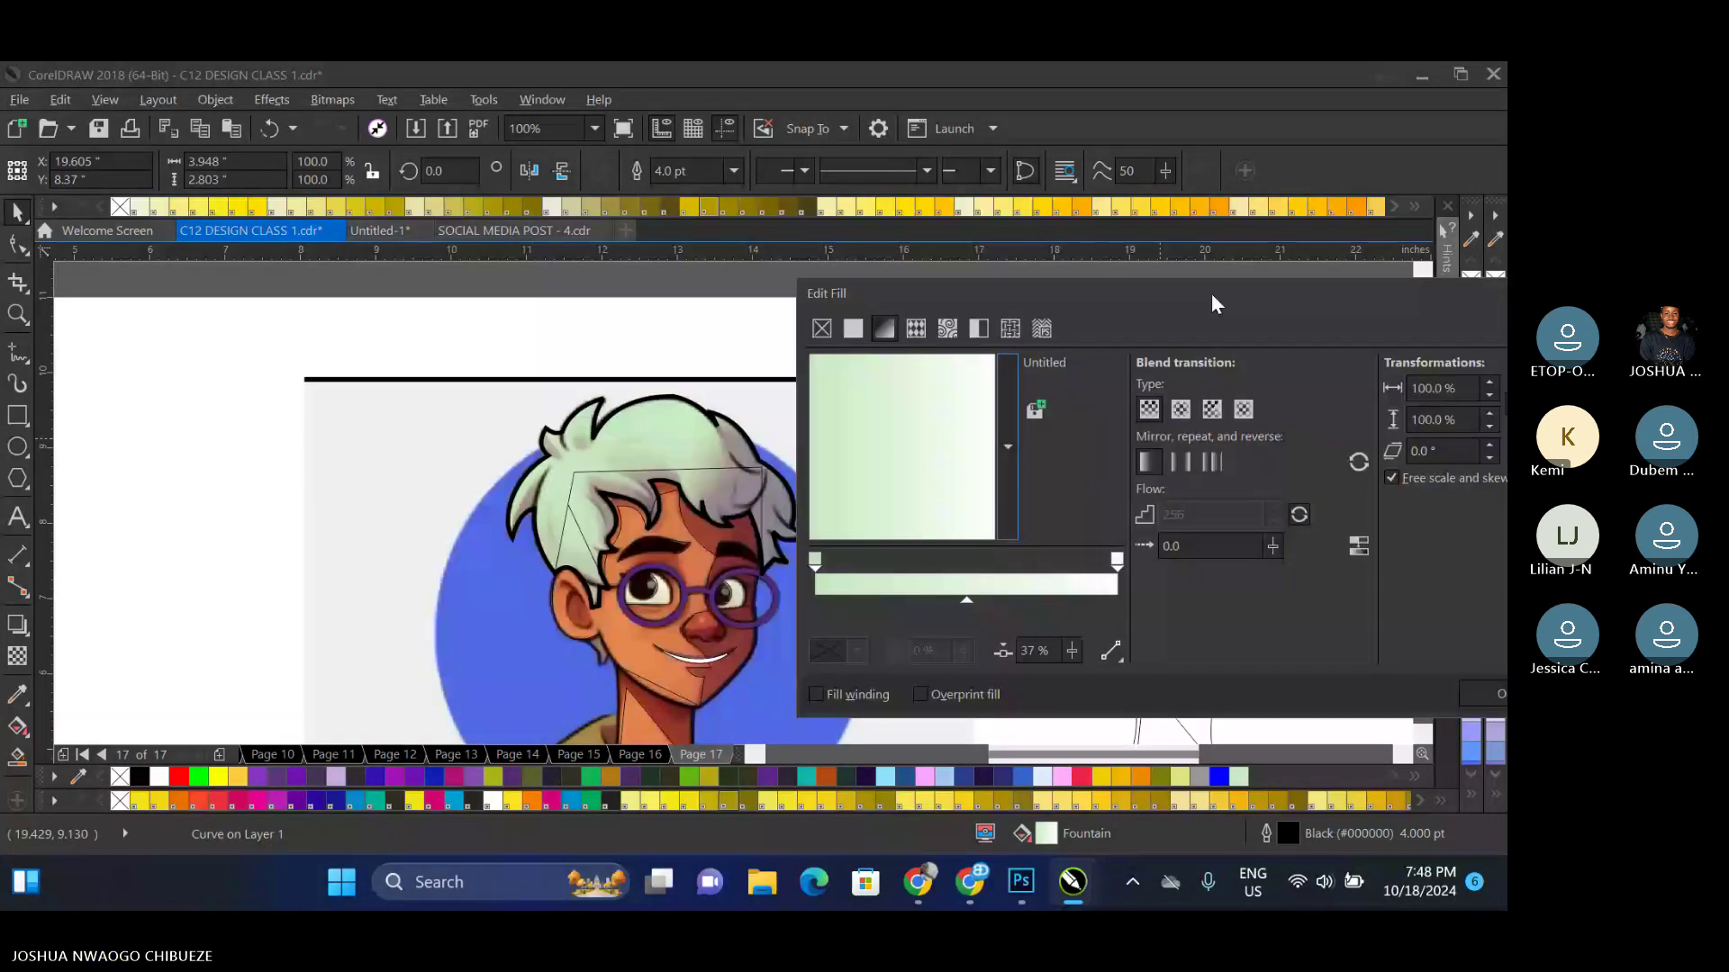
pyautogui.click(1117, 563)
pyautogui.click(860, 649)
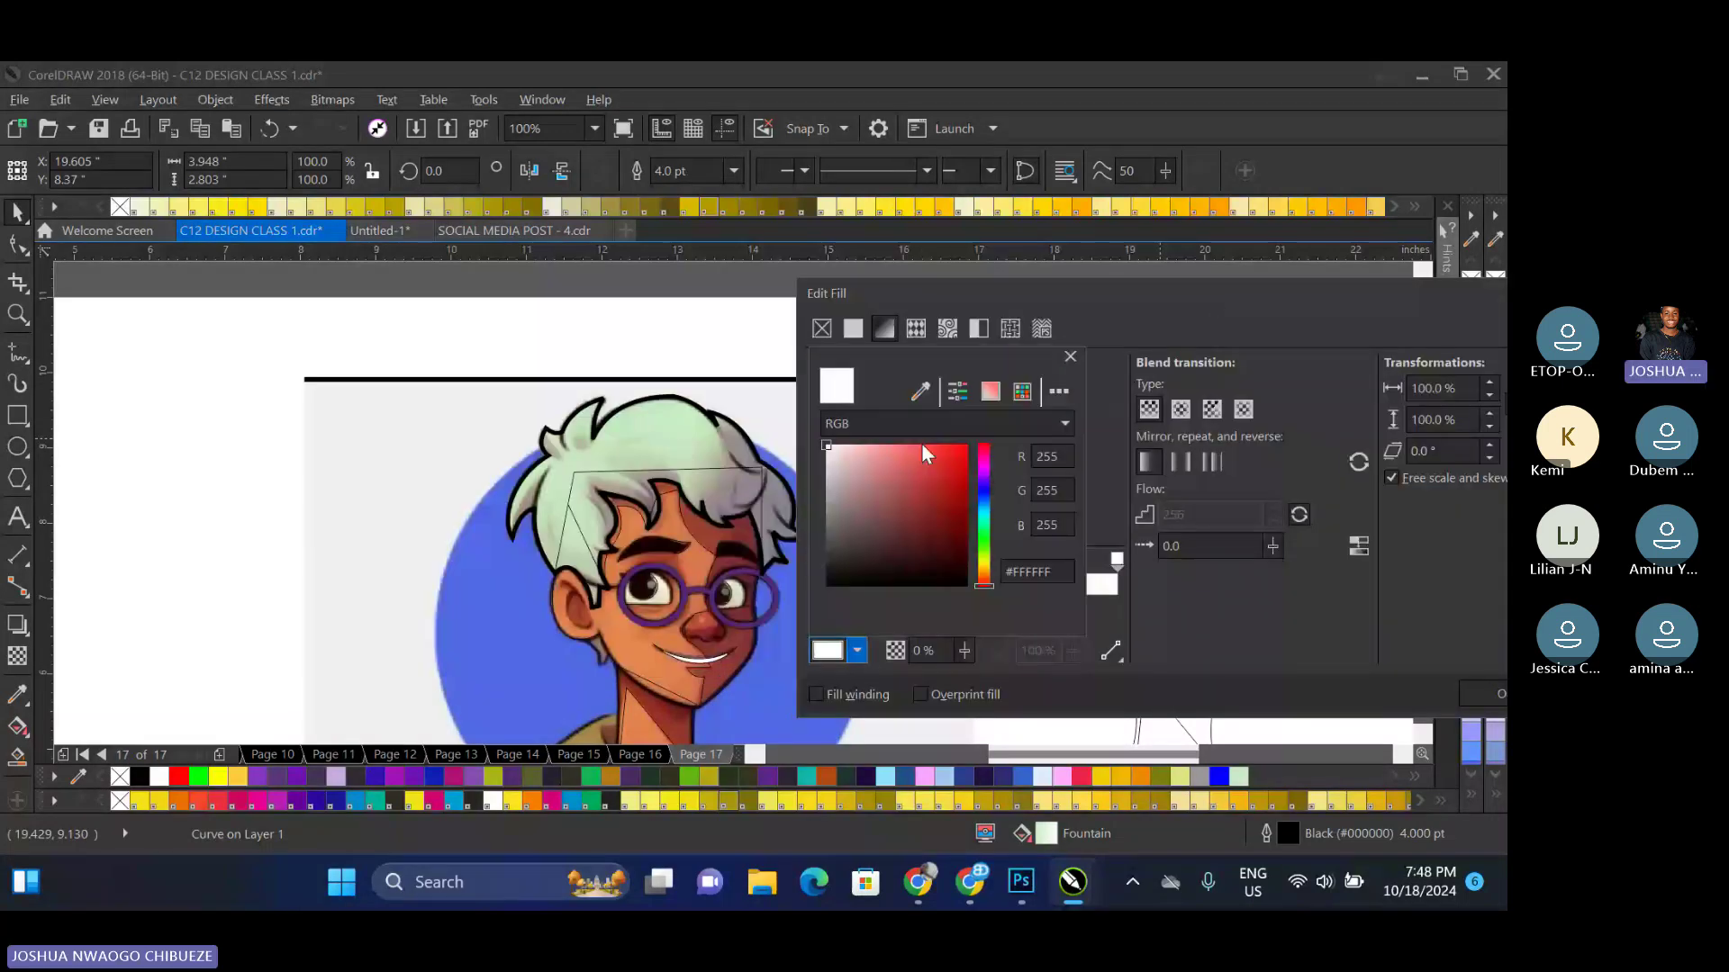
pyautogui.click(920, 391)
pyautogui.click(757, 479)
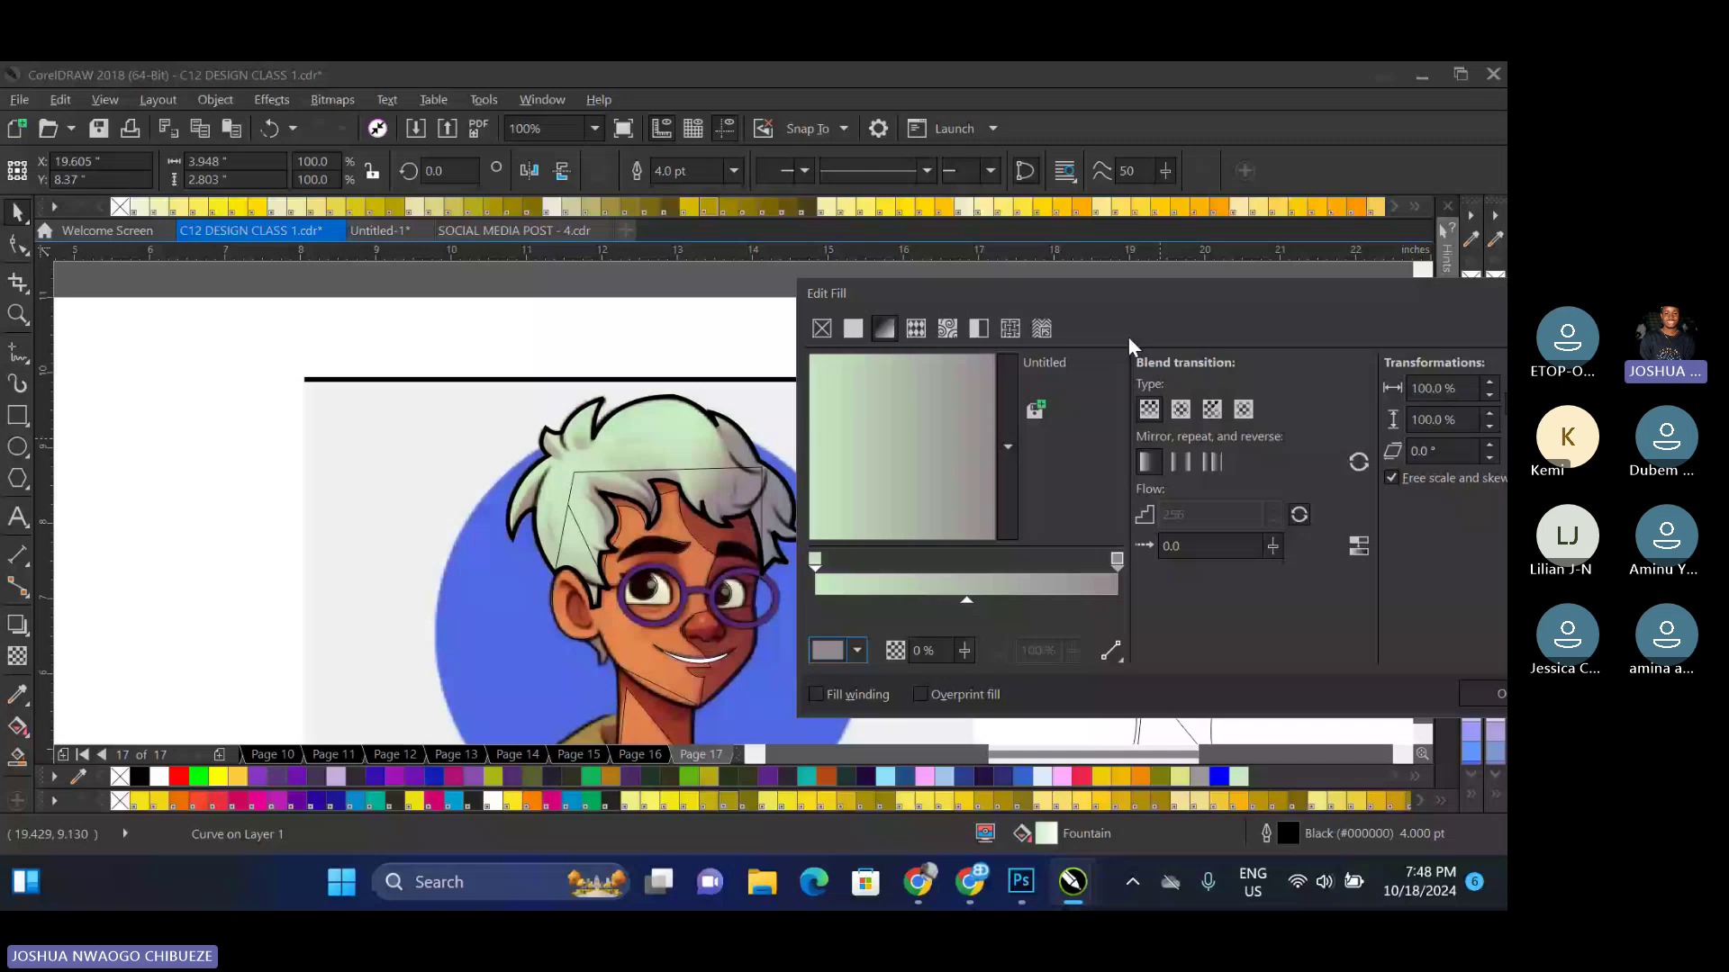
# Rotate the hair's fountain fill to 322°, set its midpoint to 76%, and apply it
pyautogui.moveTo(1147, 290); pyautogui.dragTo(540, 241)
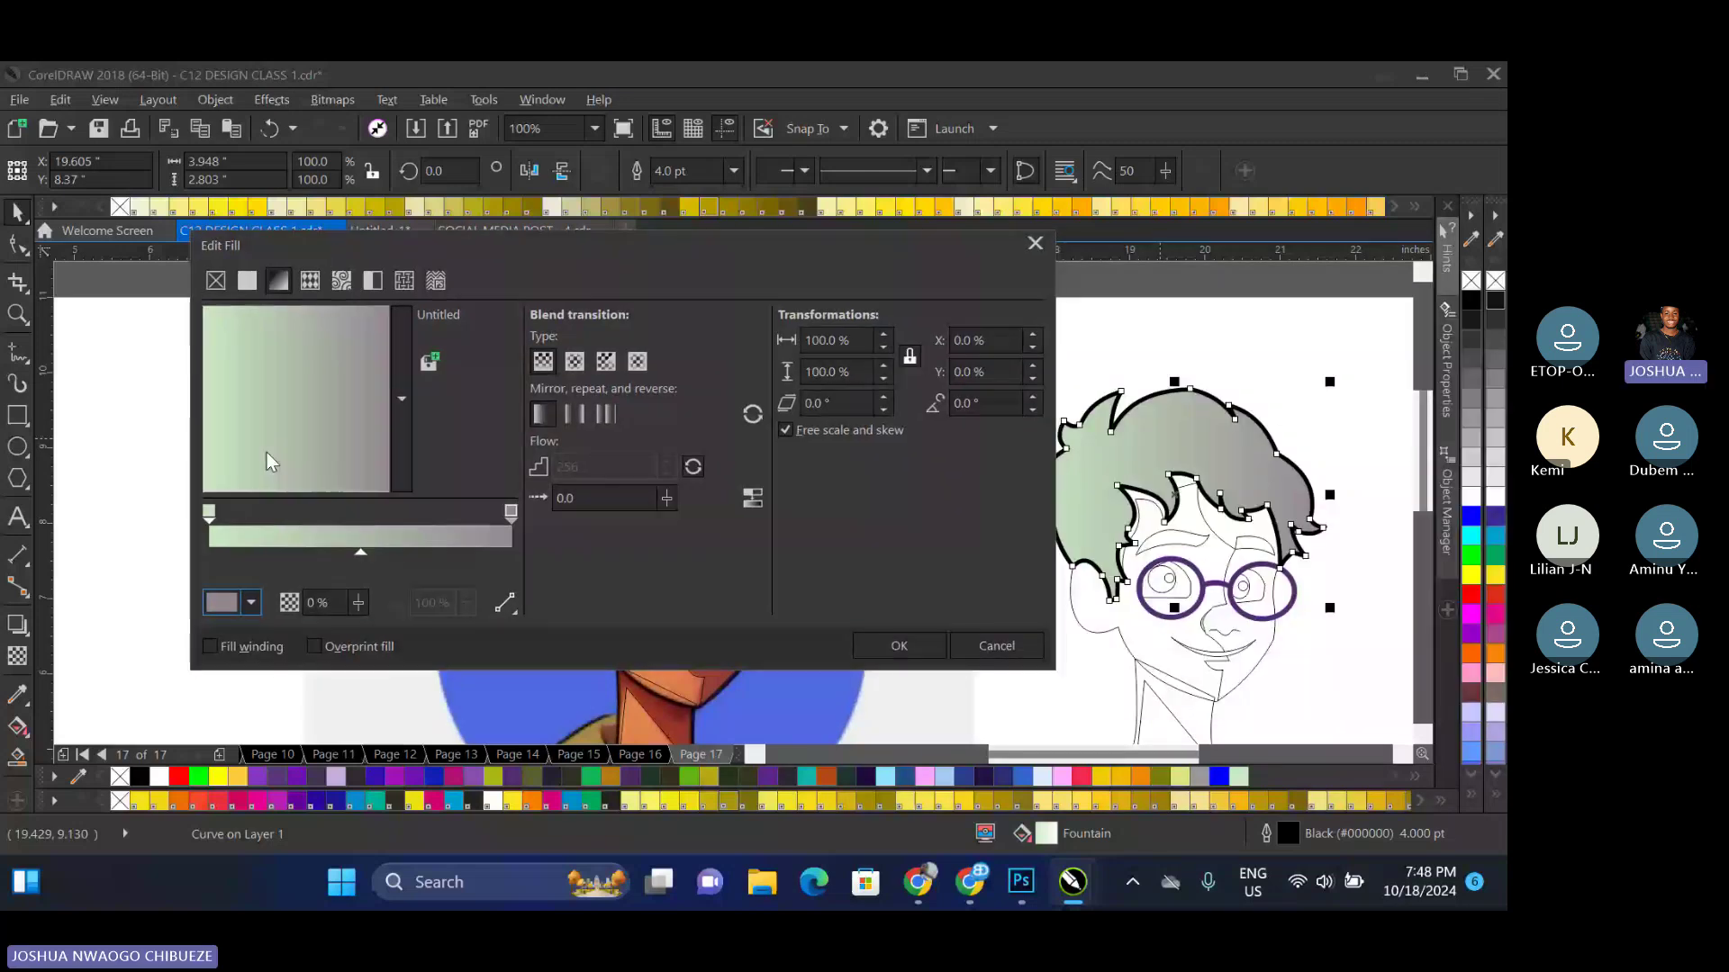
pyautogui.moveTo(266, 461); pyautogui.dragTo(366, 463)
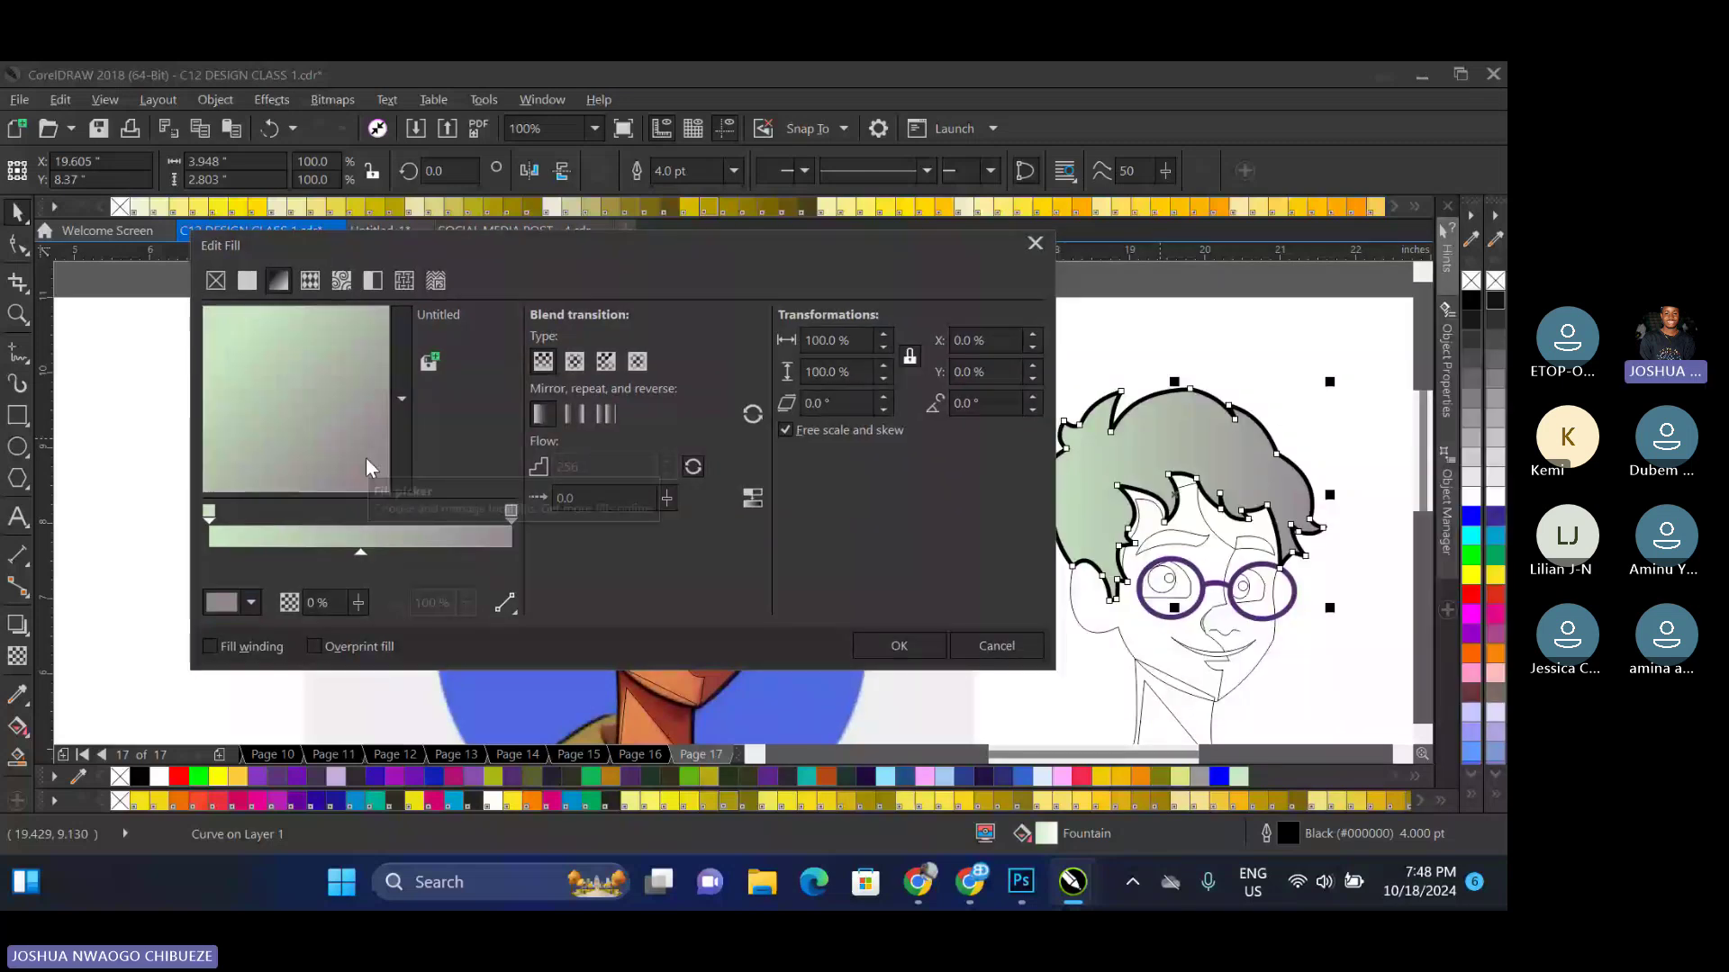
pyautogui.moveTo(358, 551); pyautogui.dragTo(438, 551)
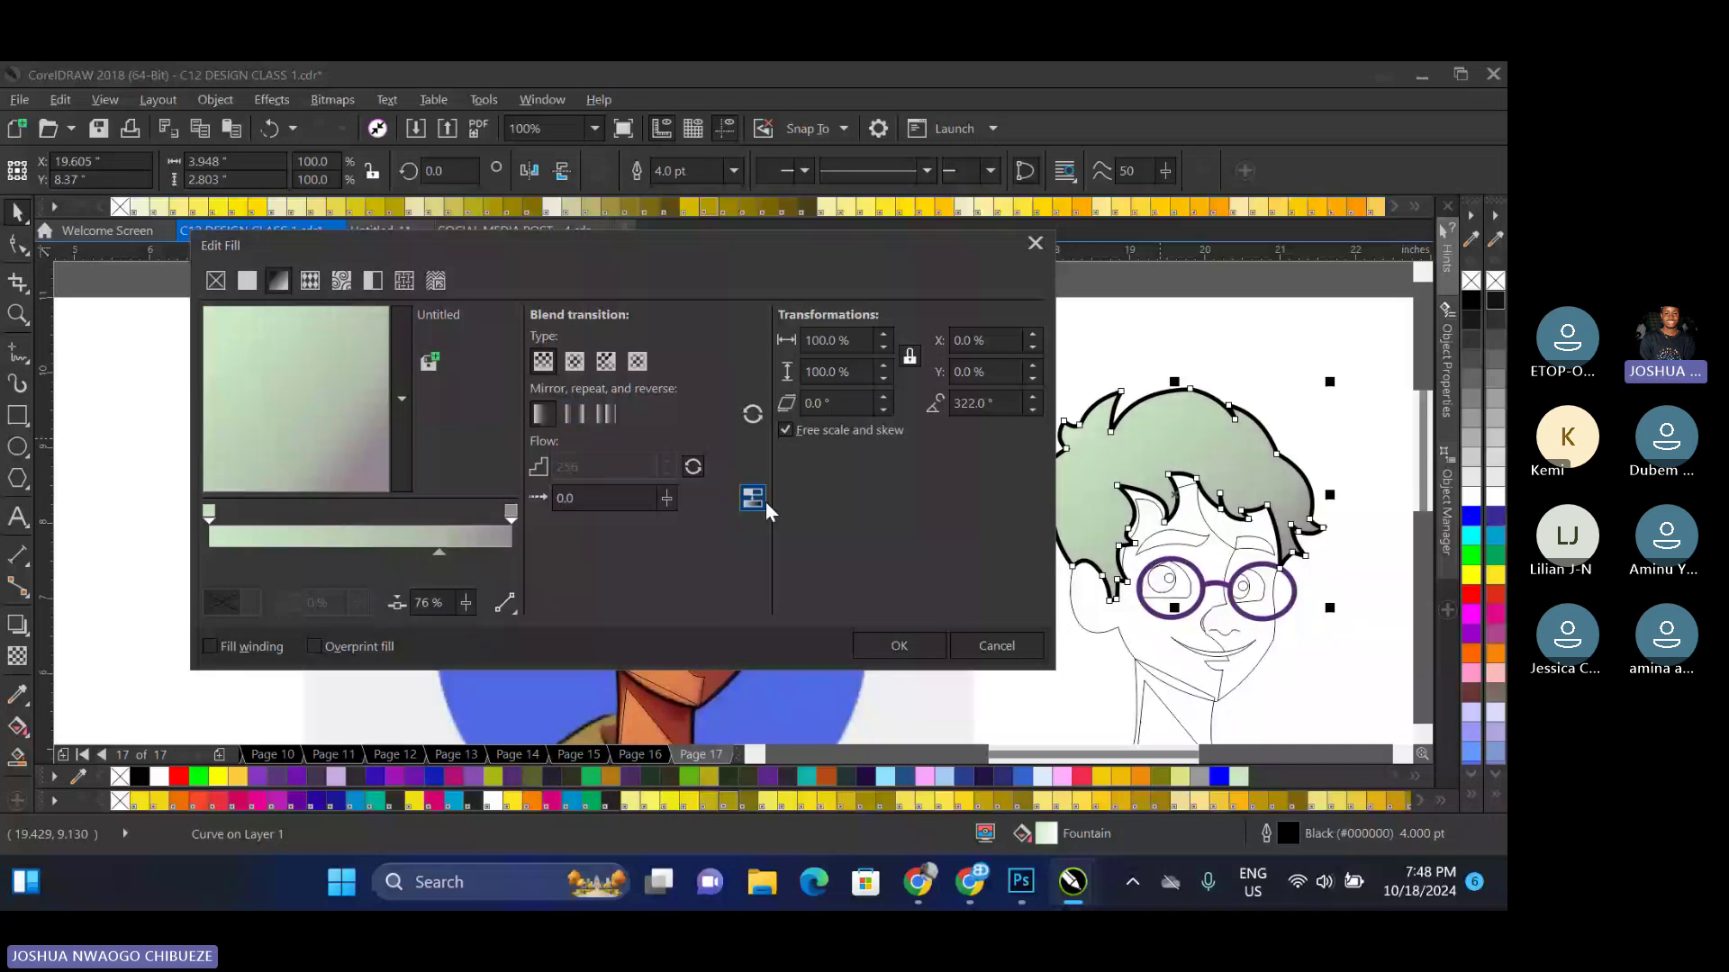
pyautogui.press('Return')
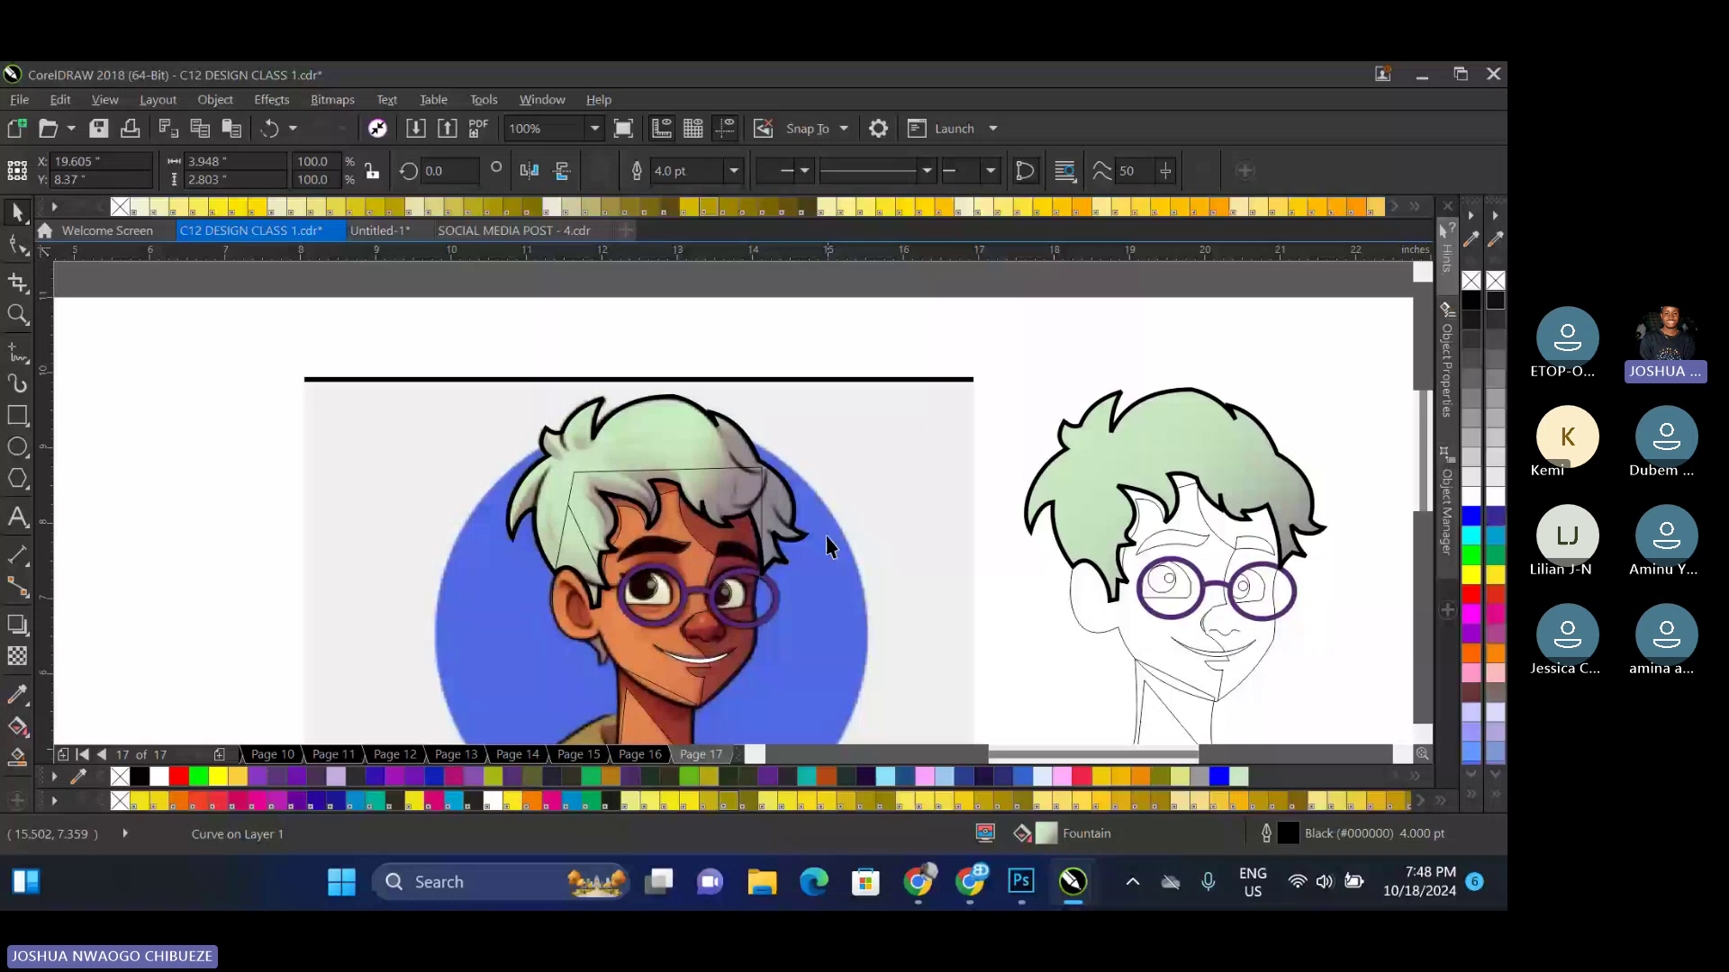
# Undo the hair's fountain fill, and try the hair without its black outline
pyautogui.click(1012, 343)
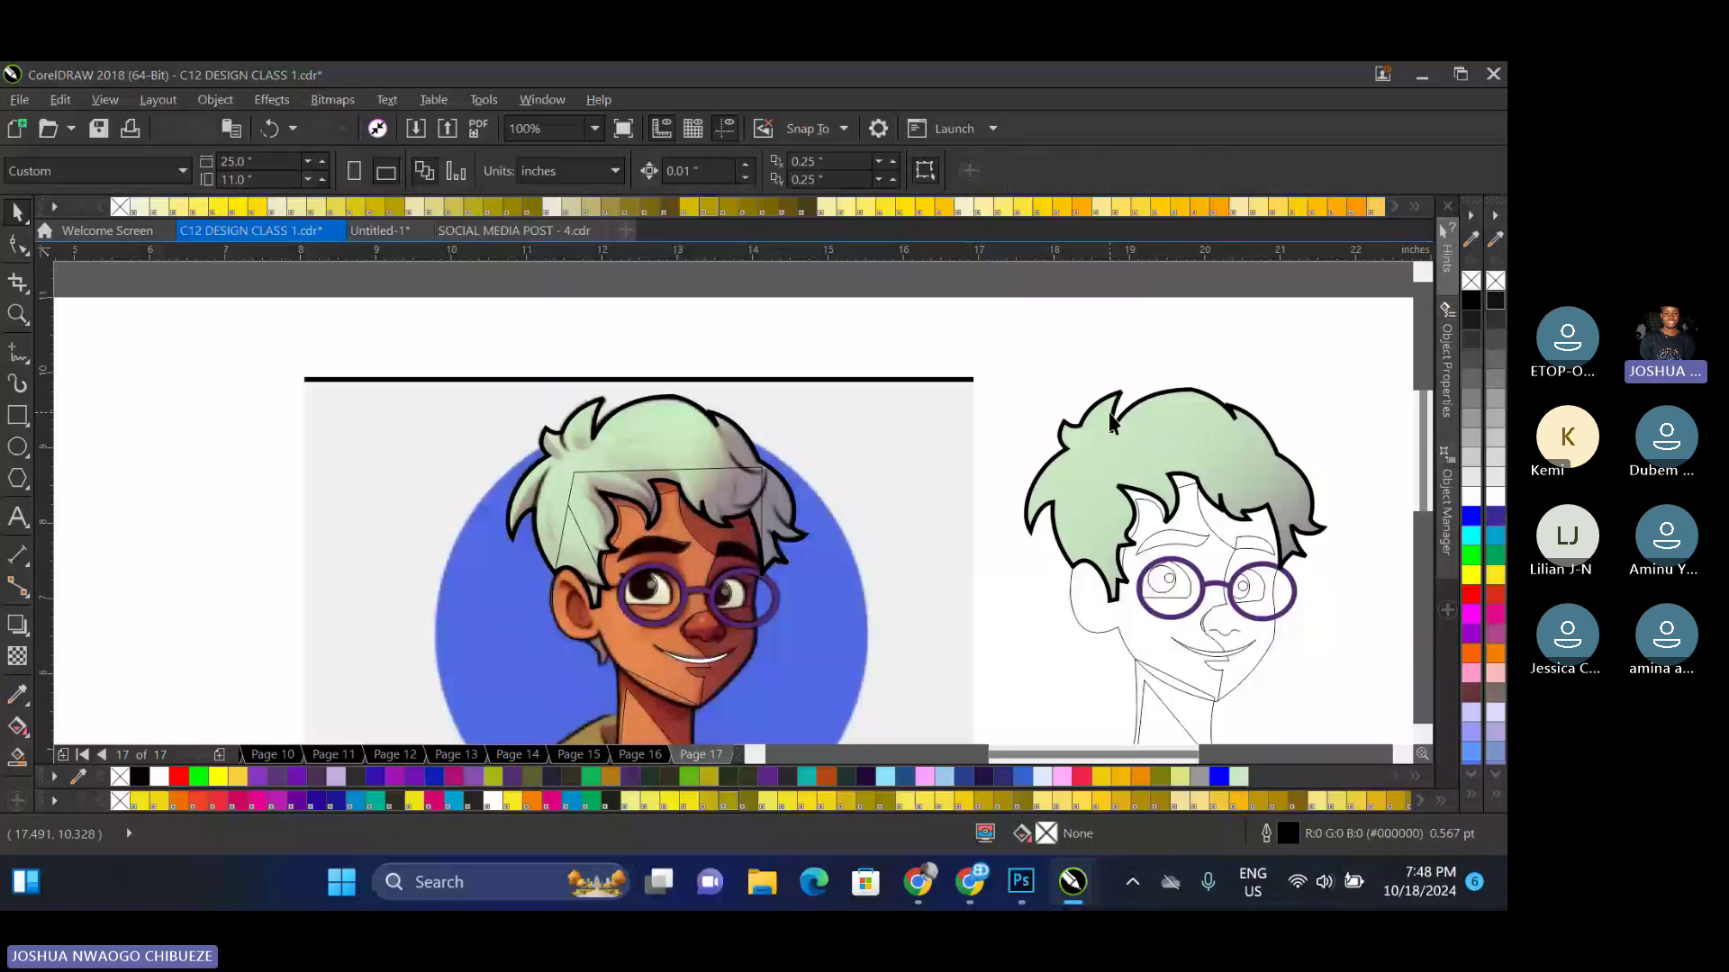
pyautogui.click(1109, 412)
pyautogui.hotkey('ctrl', 'z')
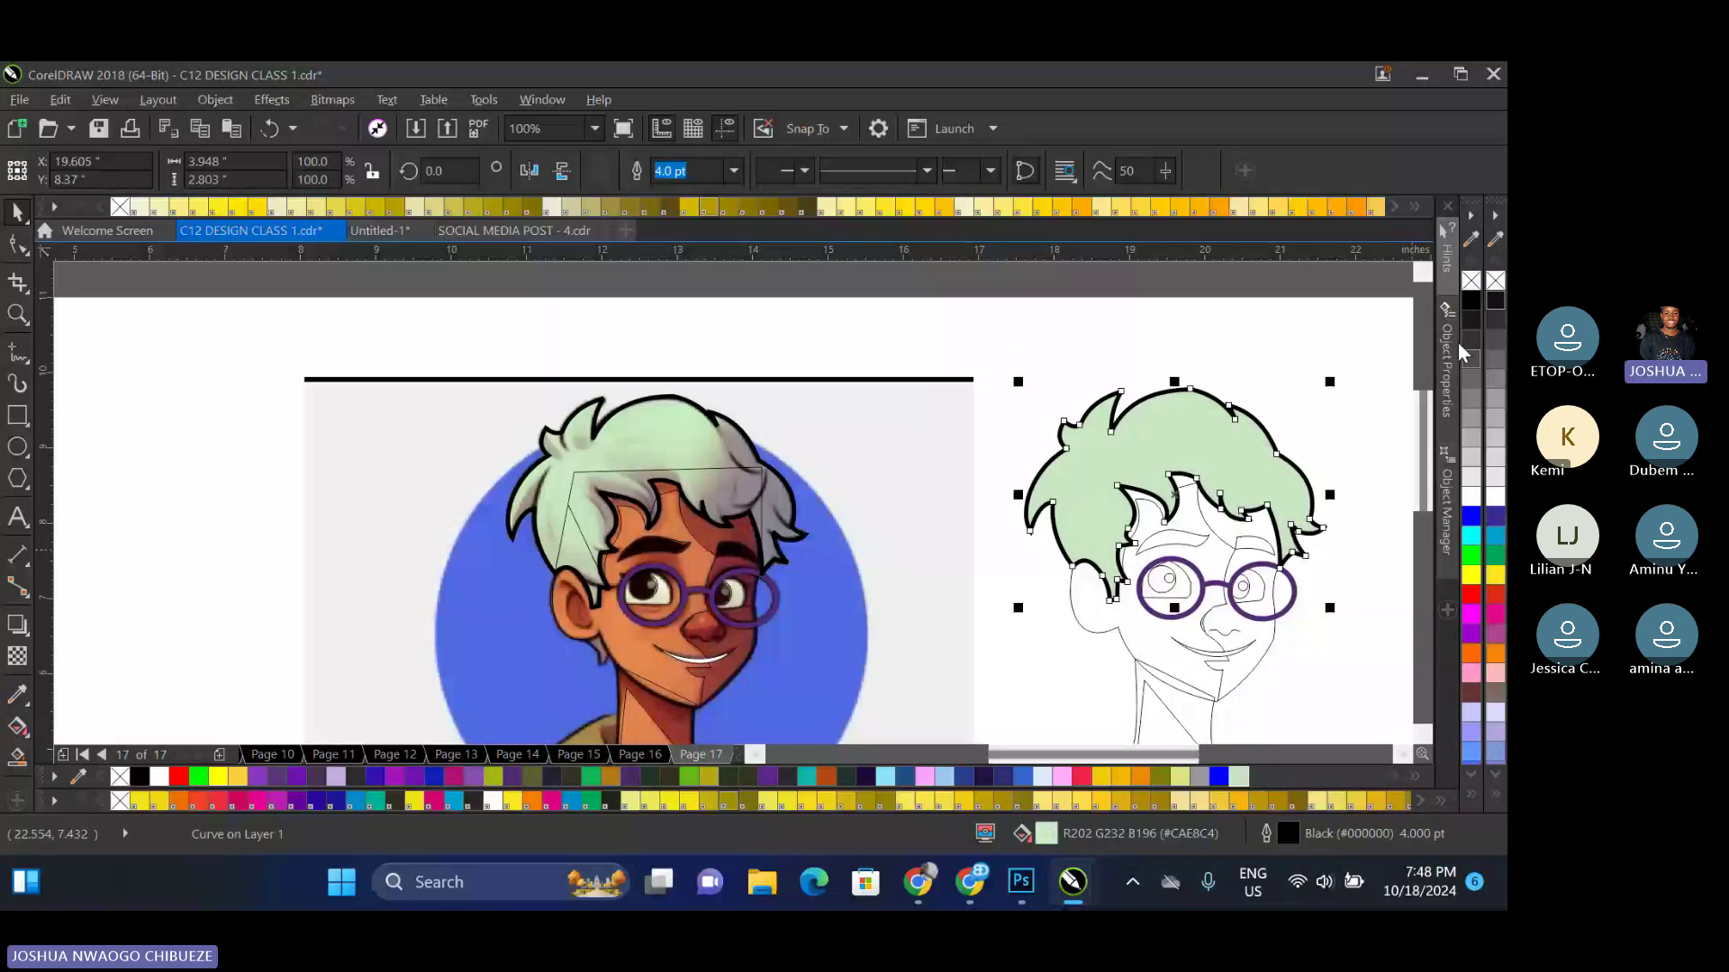
pyautogui.rightClick(1470, 280)
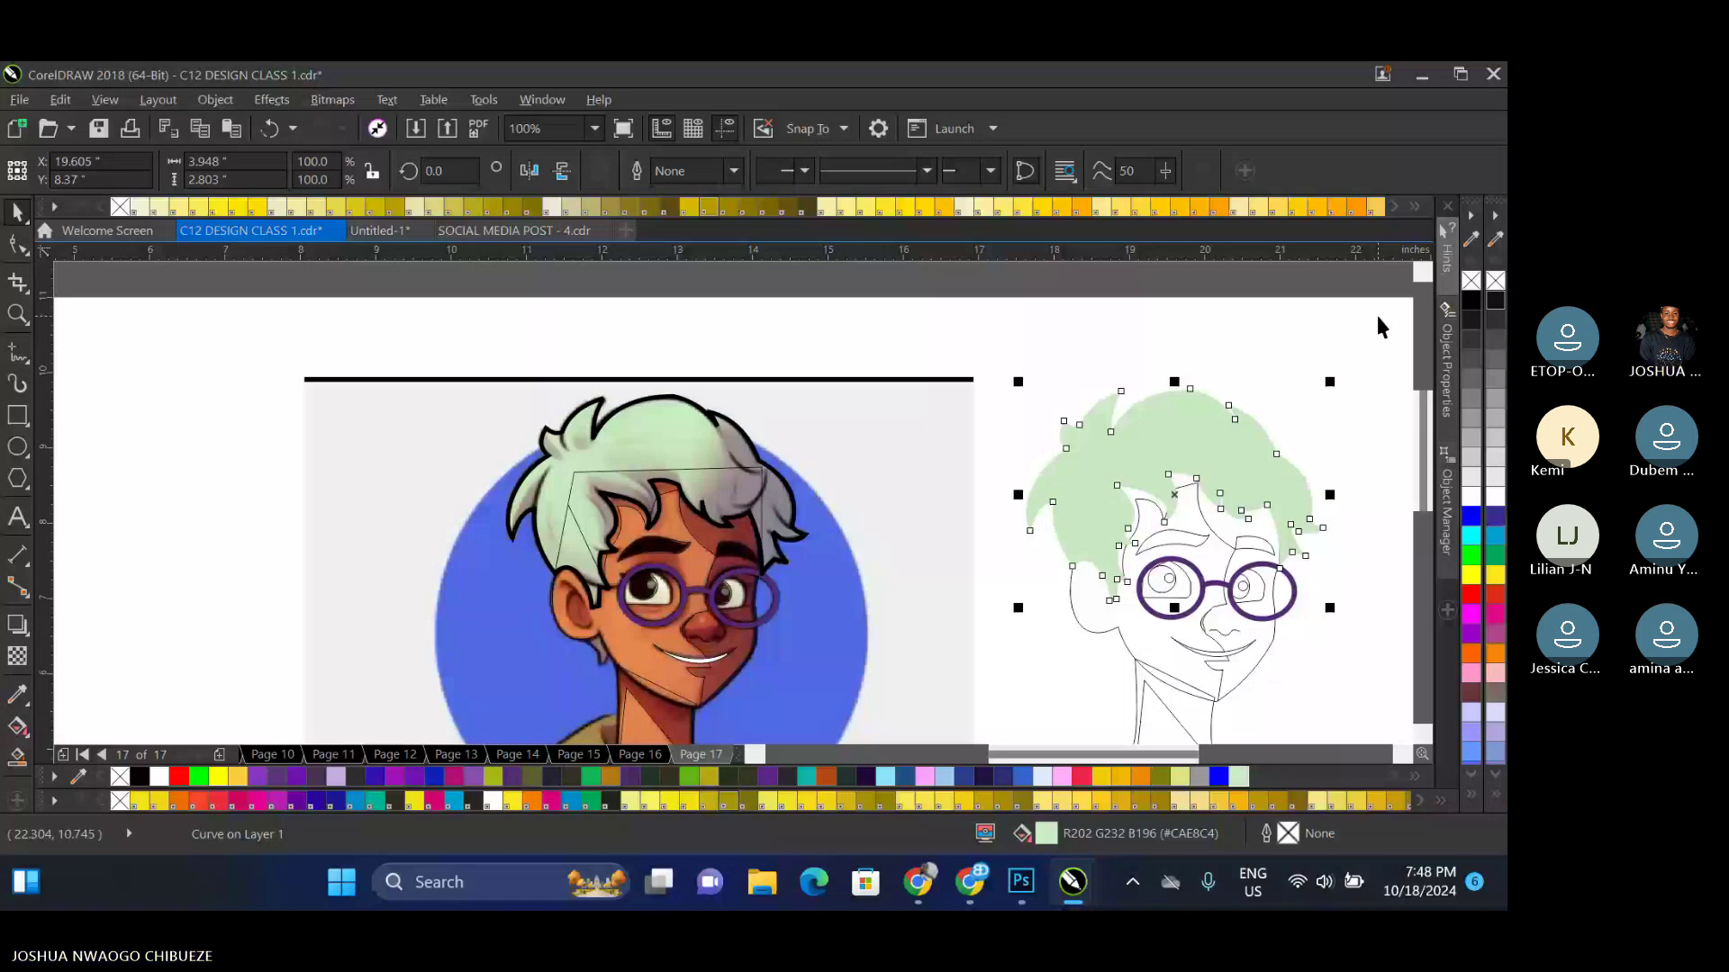
pyautogui.hotkey('ctrl', 'z')
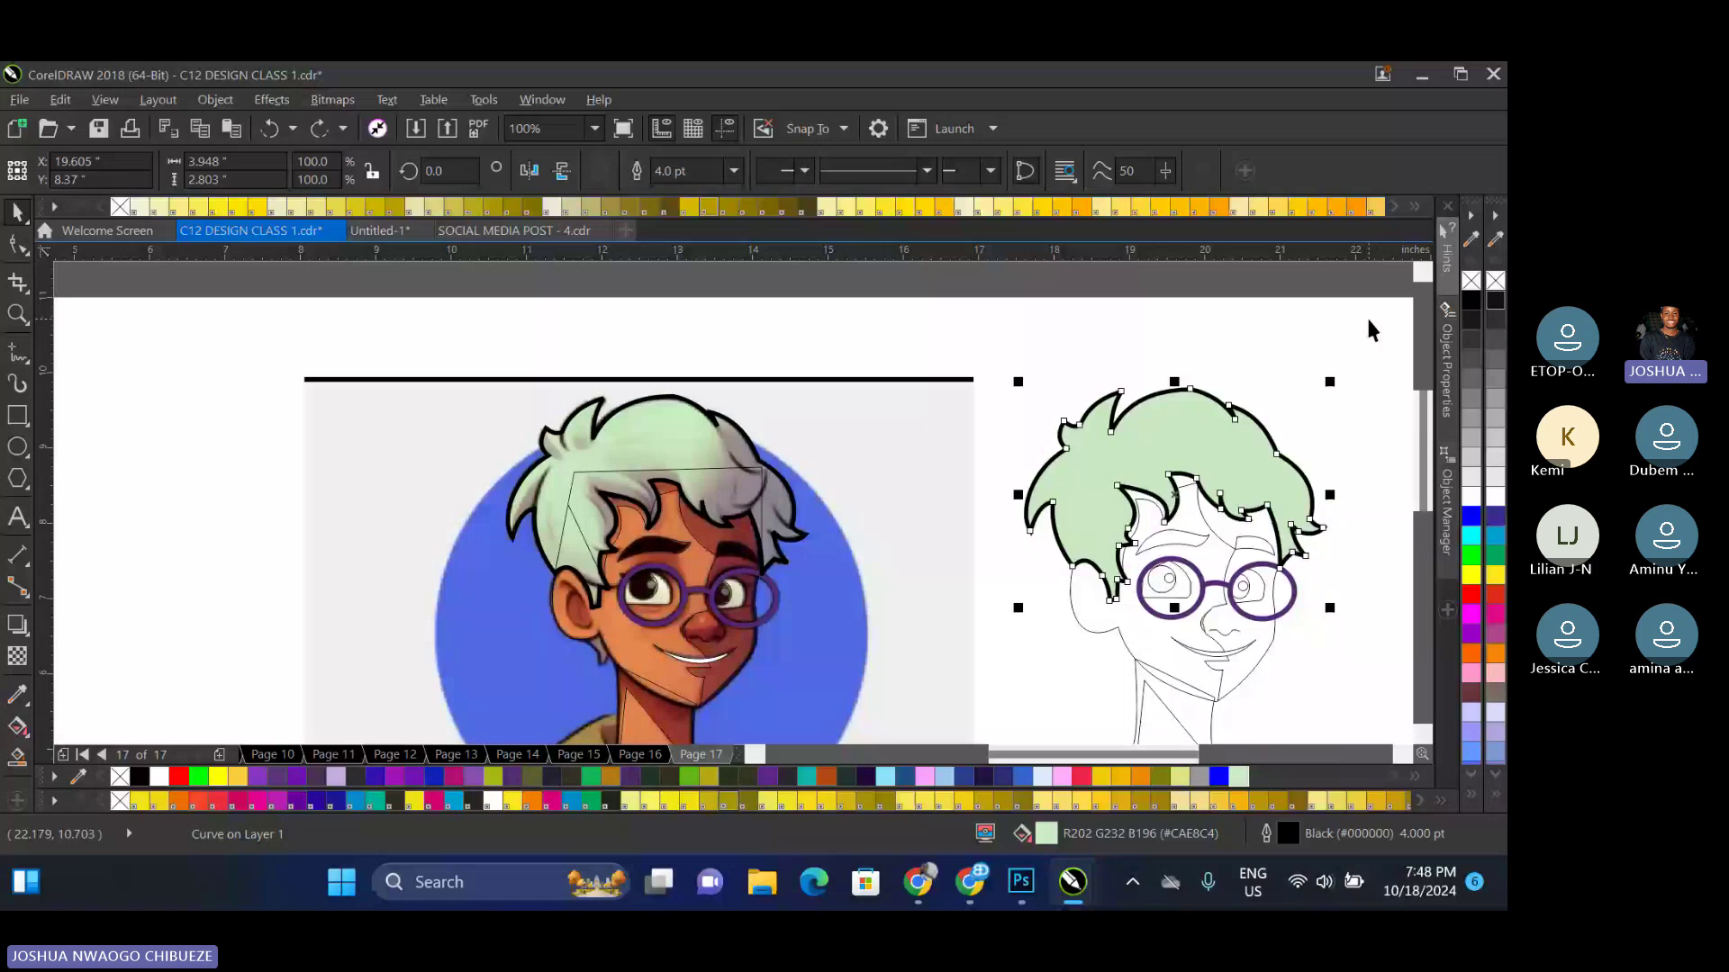
pyautogui.click(1209, 356)
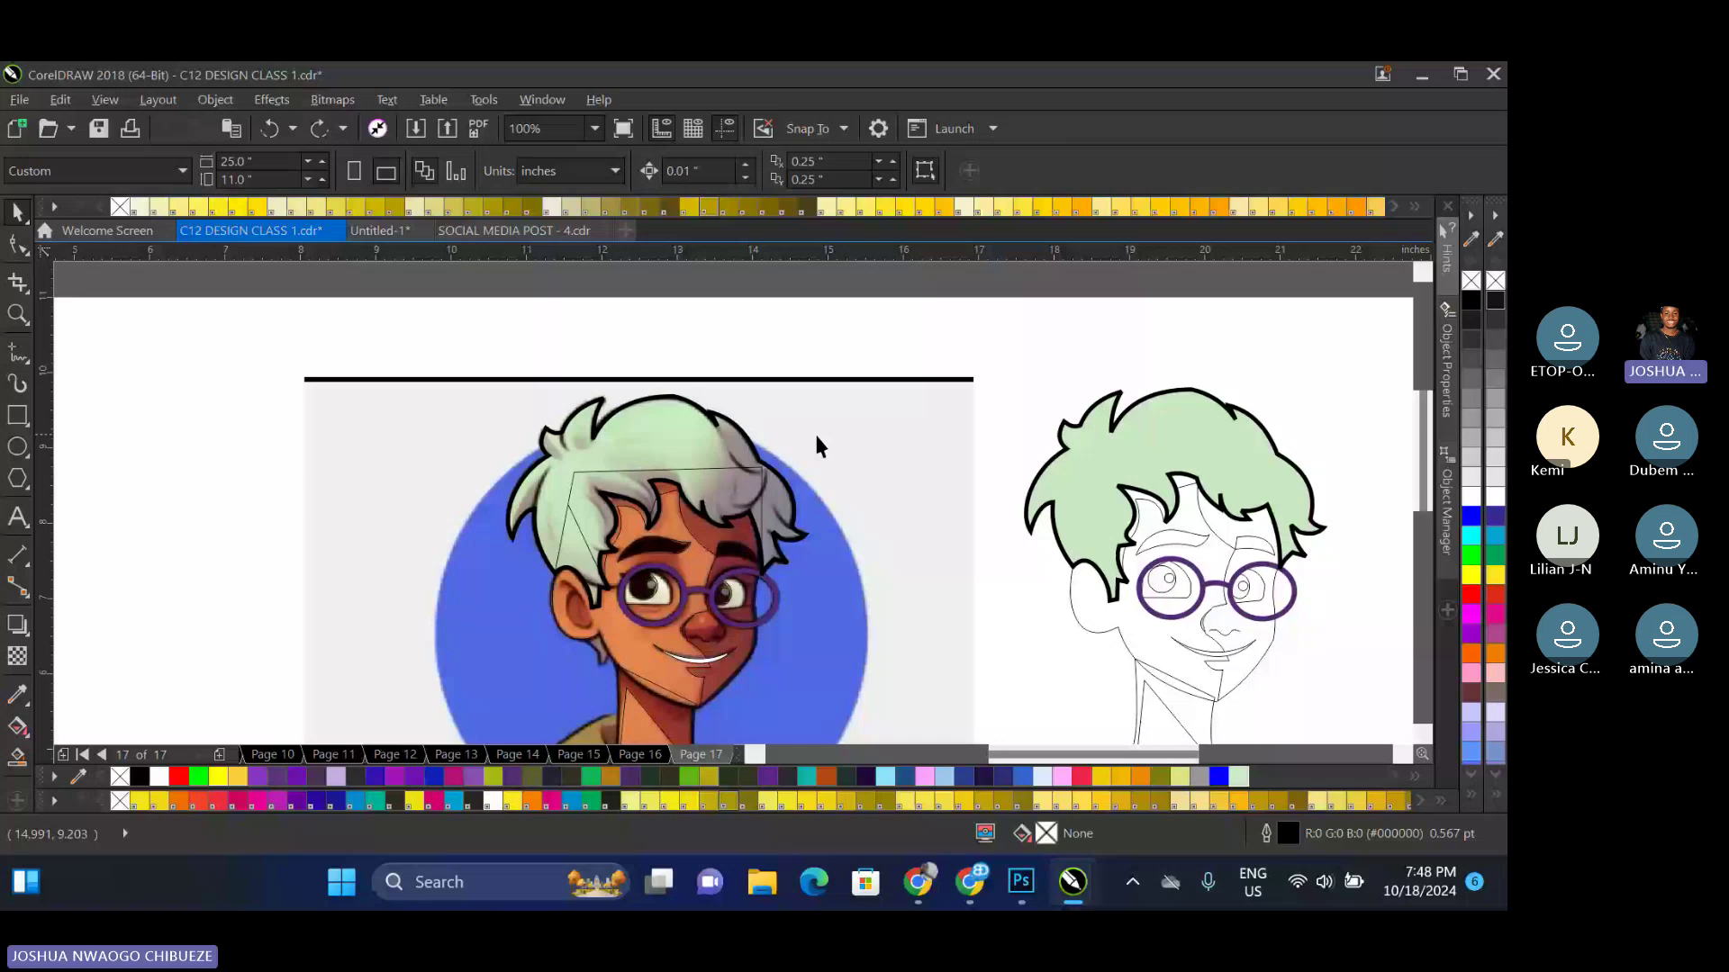
# Fill the copied face with the orange skin colour sampled from the cheek in the reference picture
pyautogui.press('i')
pyautogui.click(628, 646)
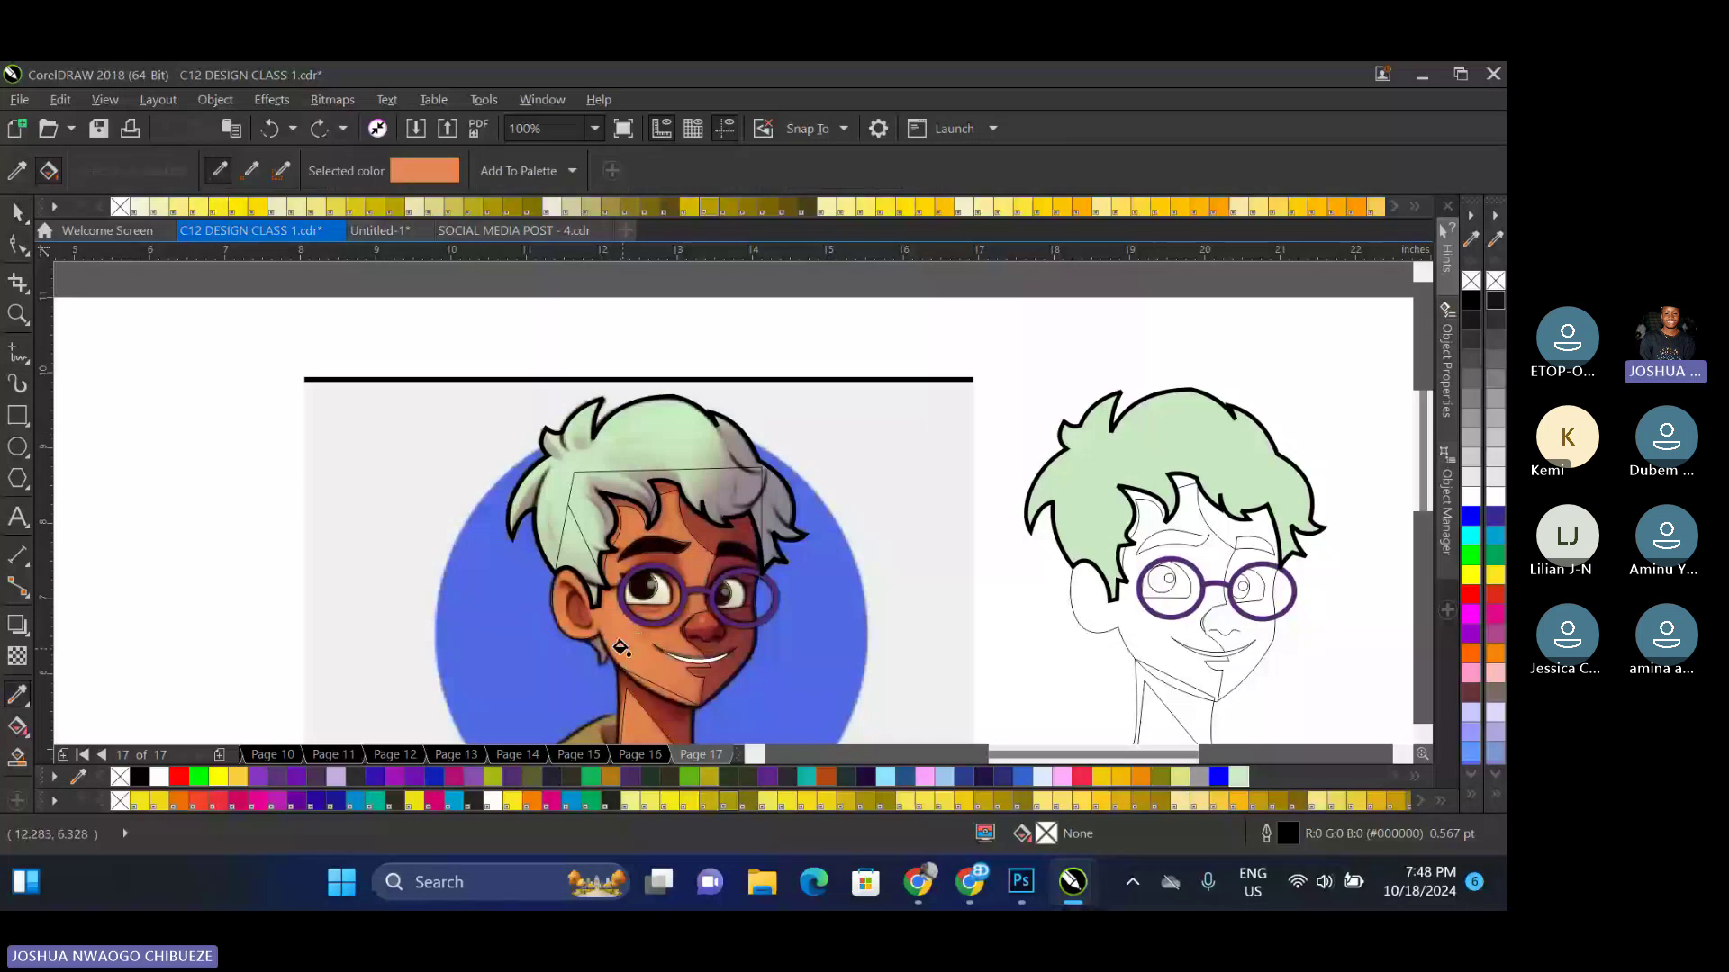
pyautogui.click(1122, 630)
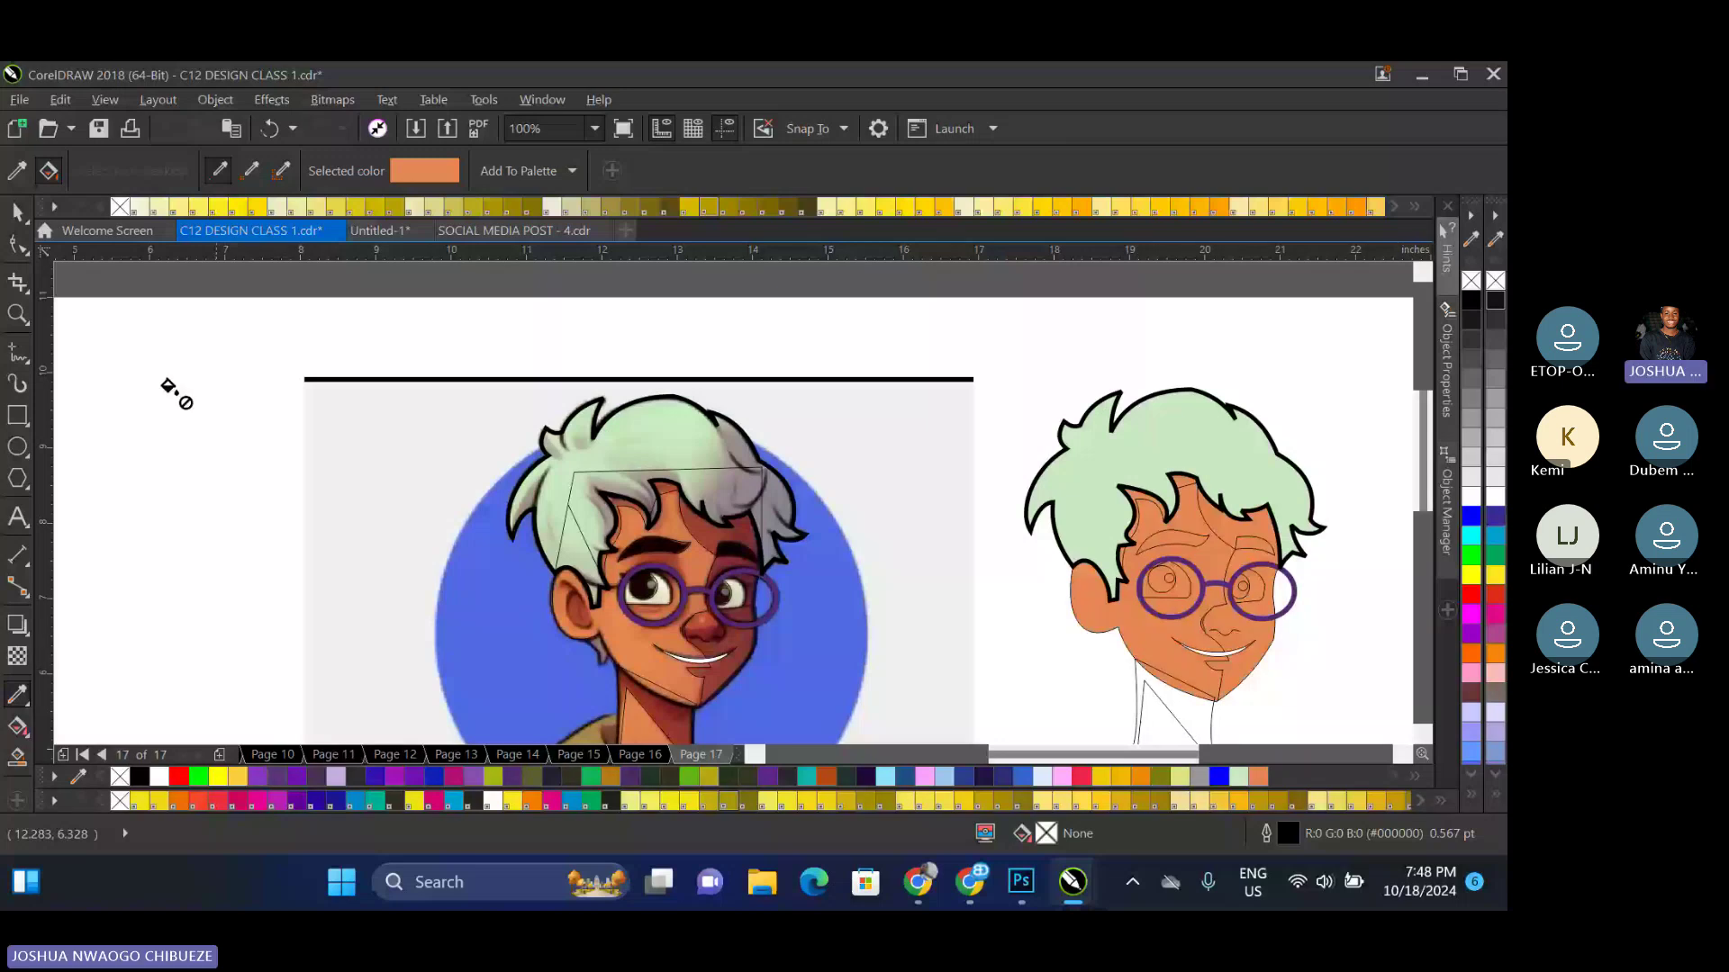
# Fill both copied eyebrows with the near-black colour sampled from the eyebrow in the reference picture
pyautogui.press('shift')
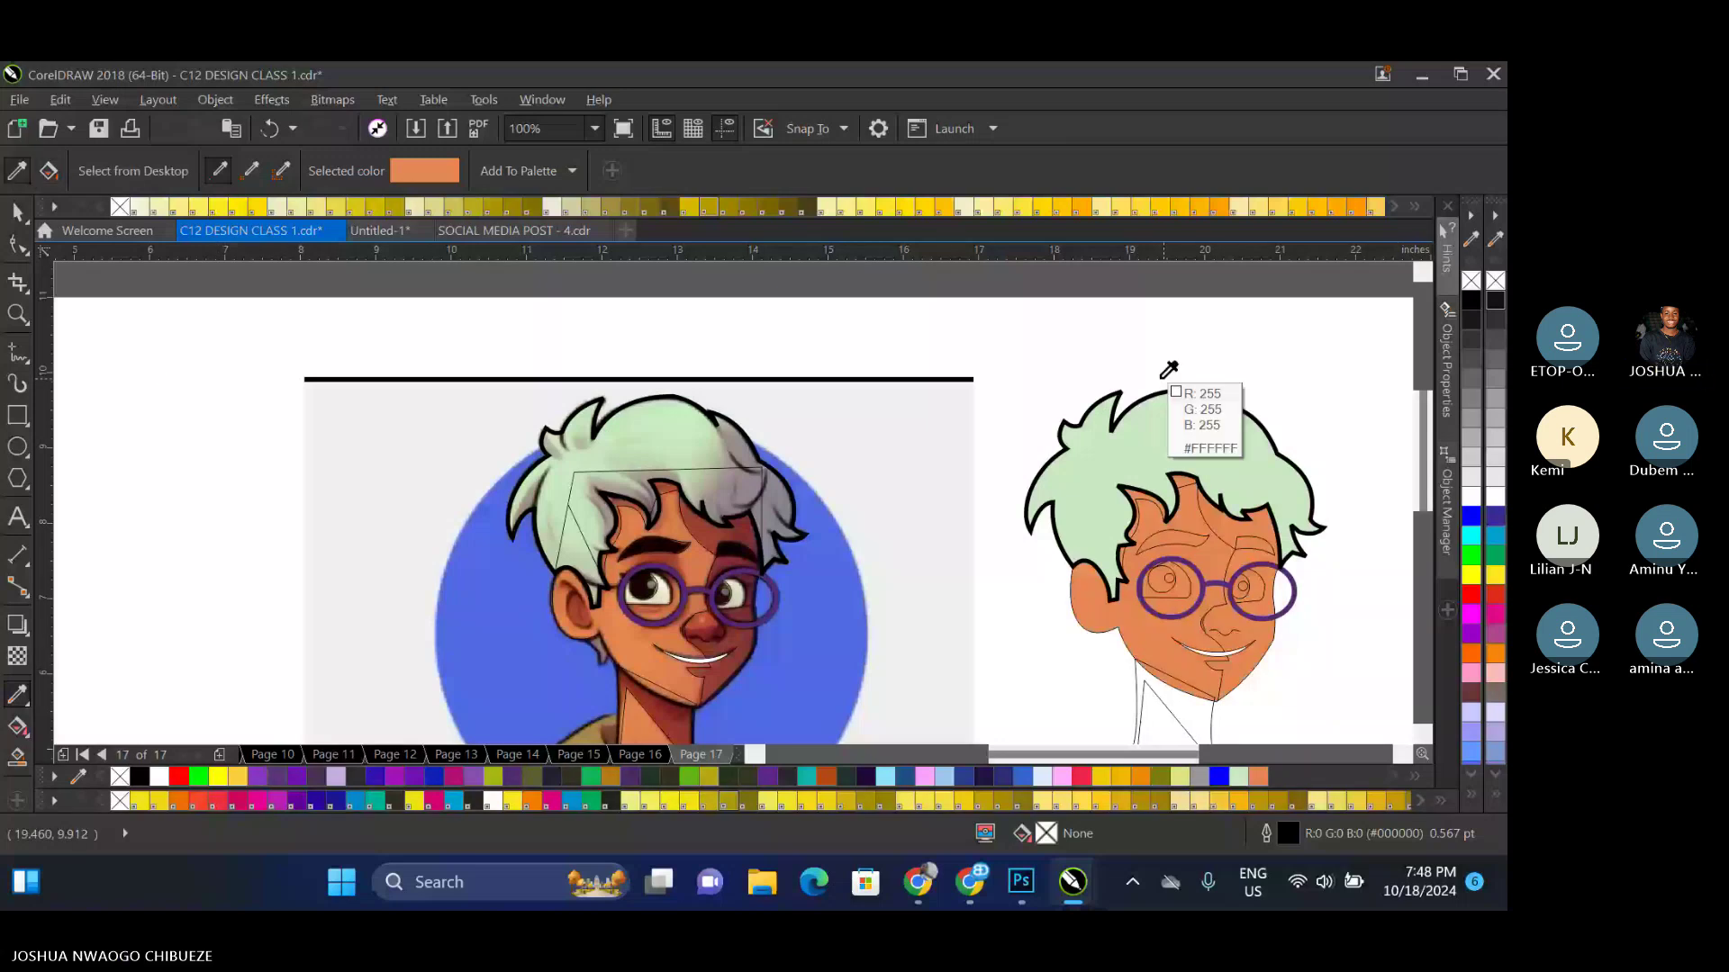
pyautogui.click(661, 535)
pyautogui.scroll(2, 1176, 539)
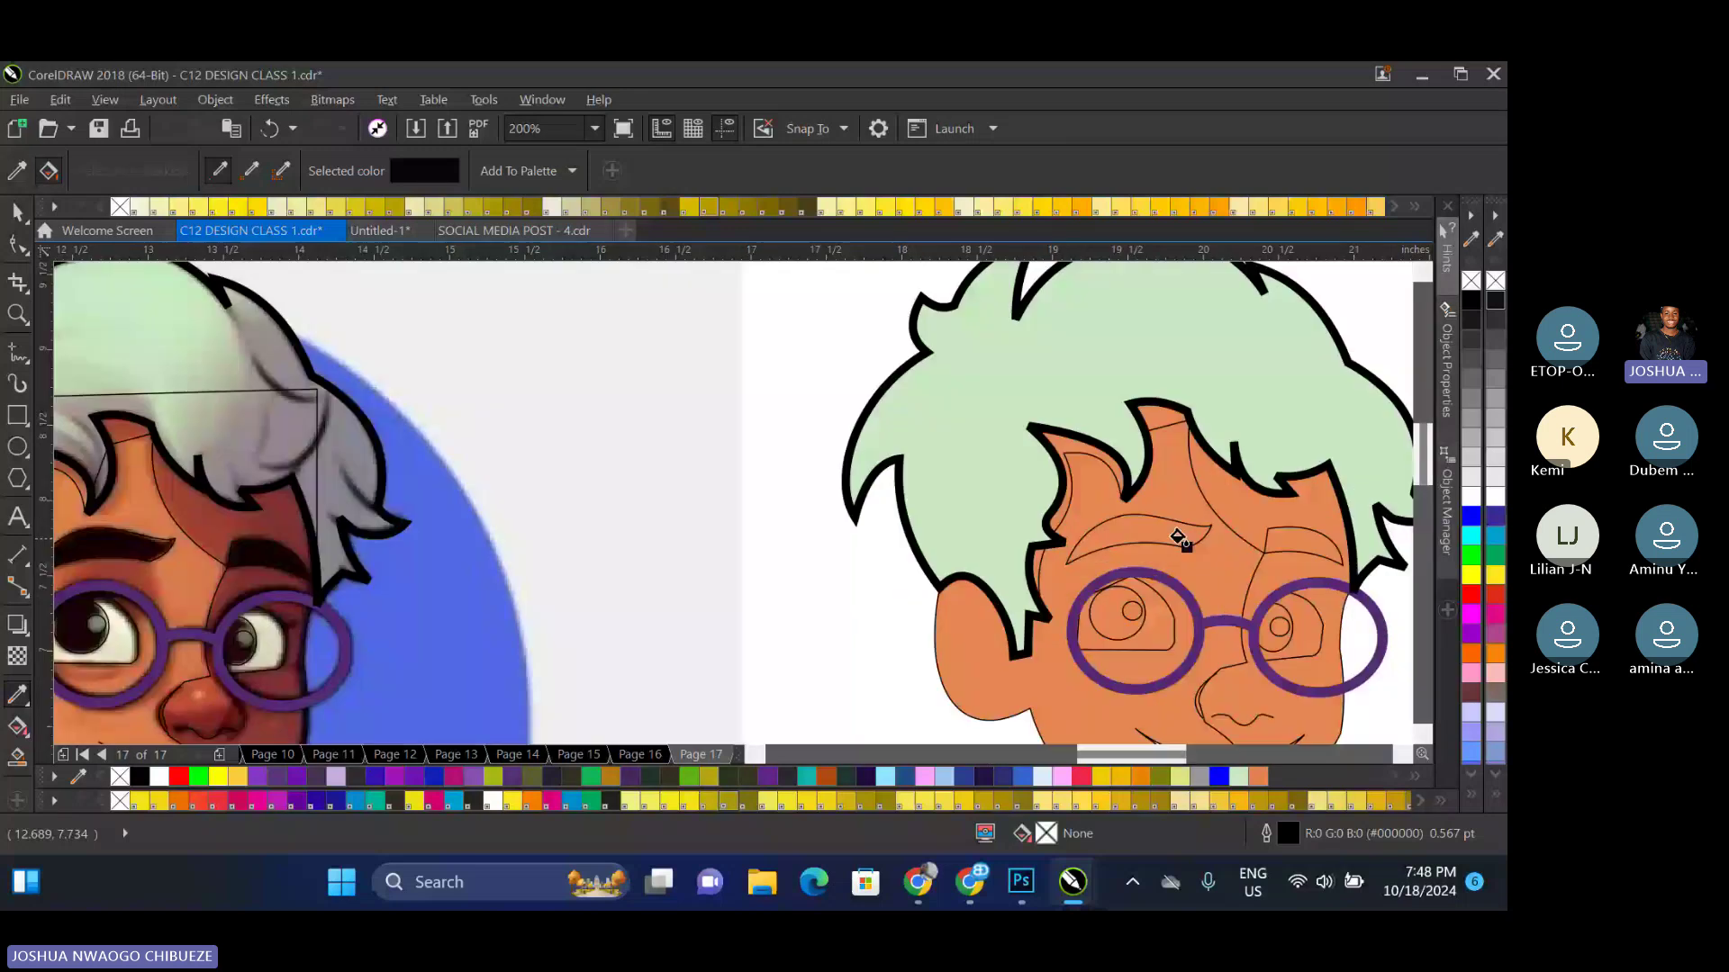
pyautogui.click(1176, 539)
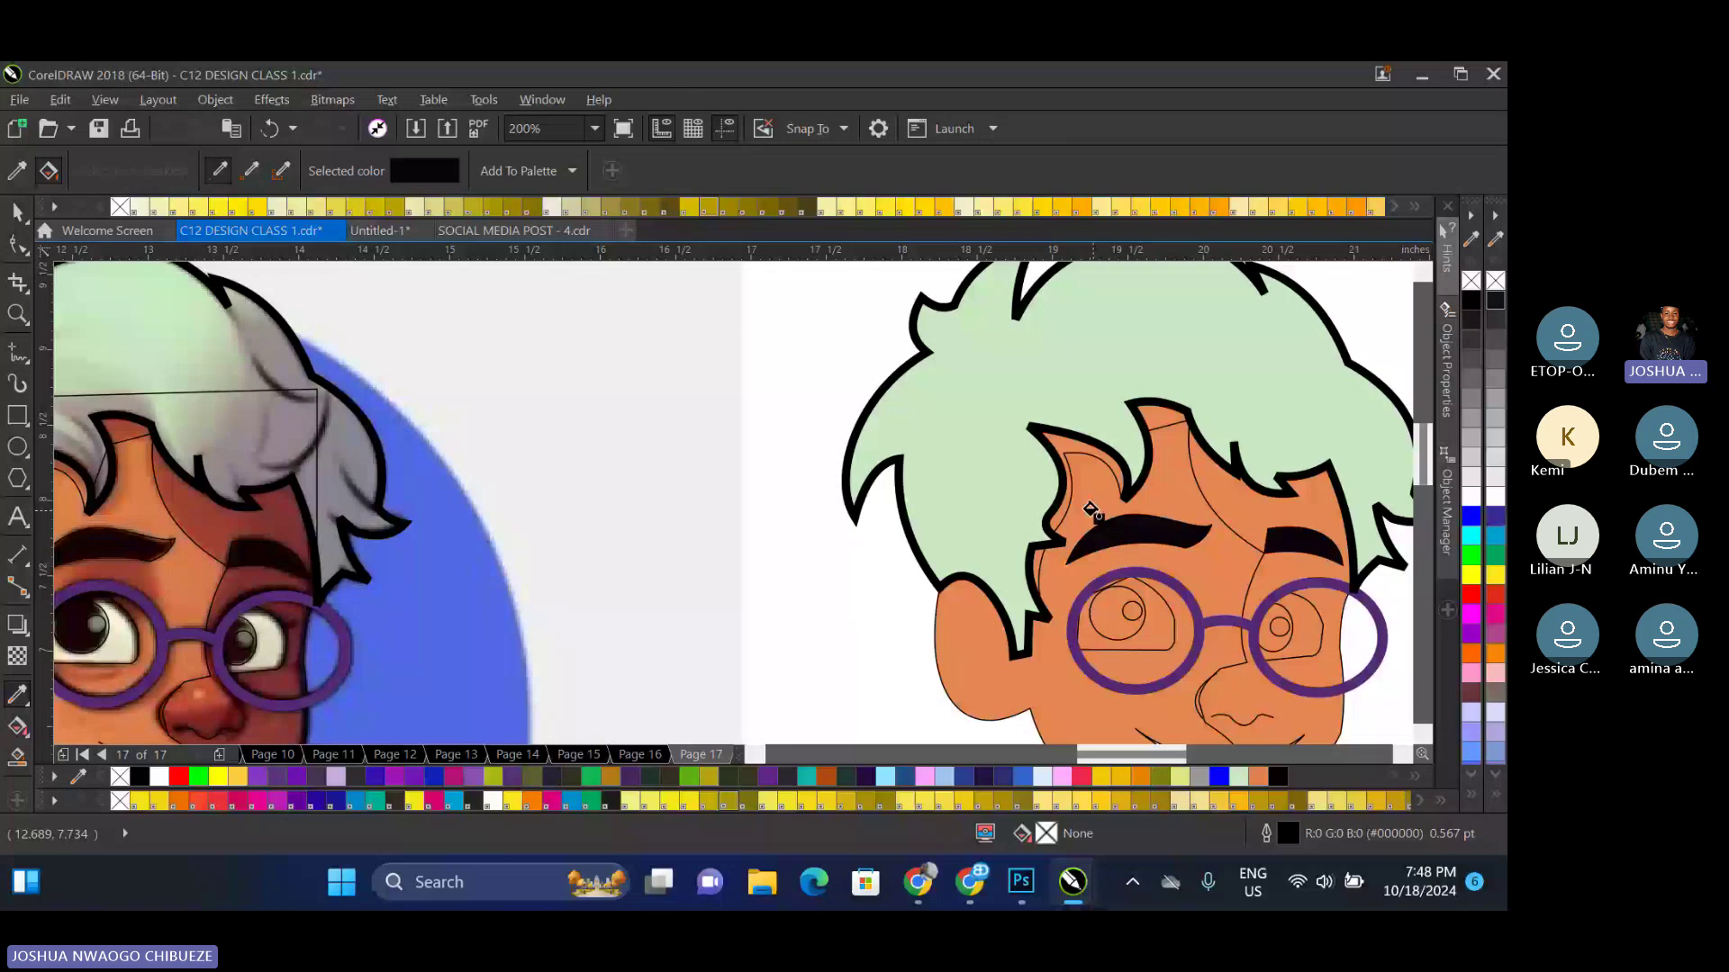
pyautogui.moveTo(1090, 511); pyautogui.dragTo(983, 428)
pyautogui.press('space')
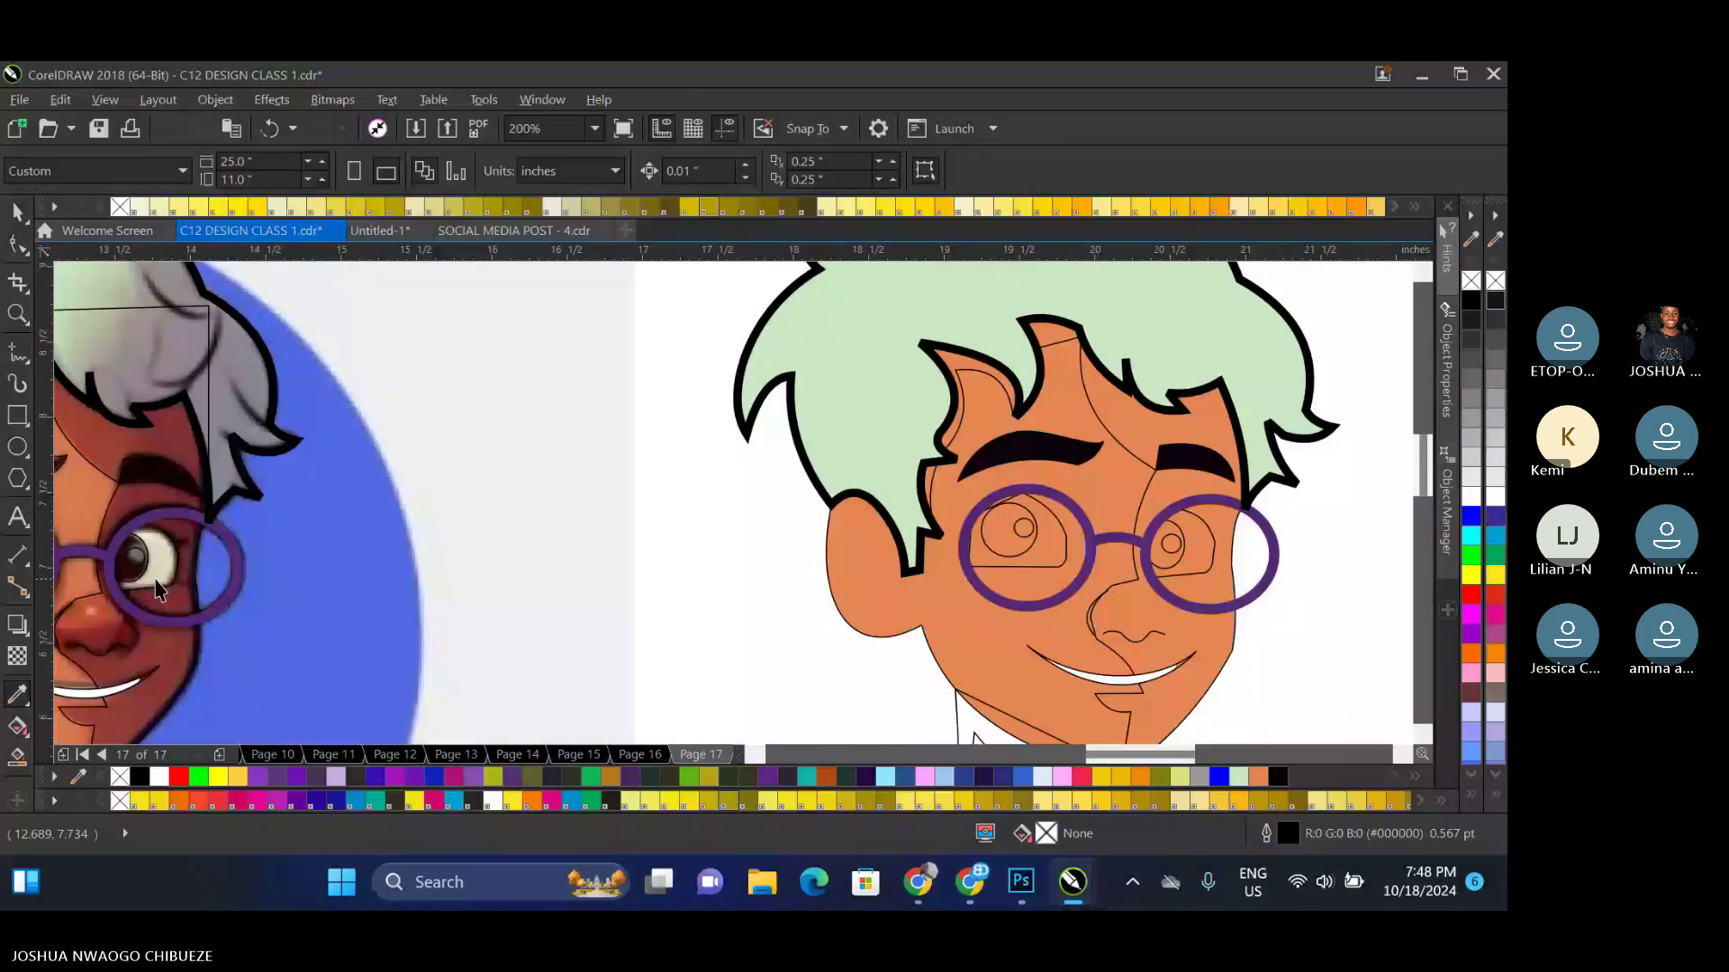
# Clear the purple from the traced glasses over the reference picture and make the copied glasses black
pyautogui.click(157, 590)
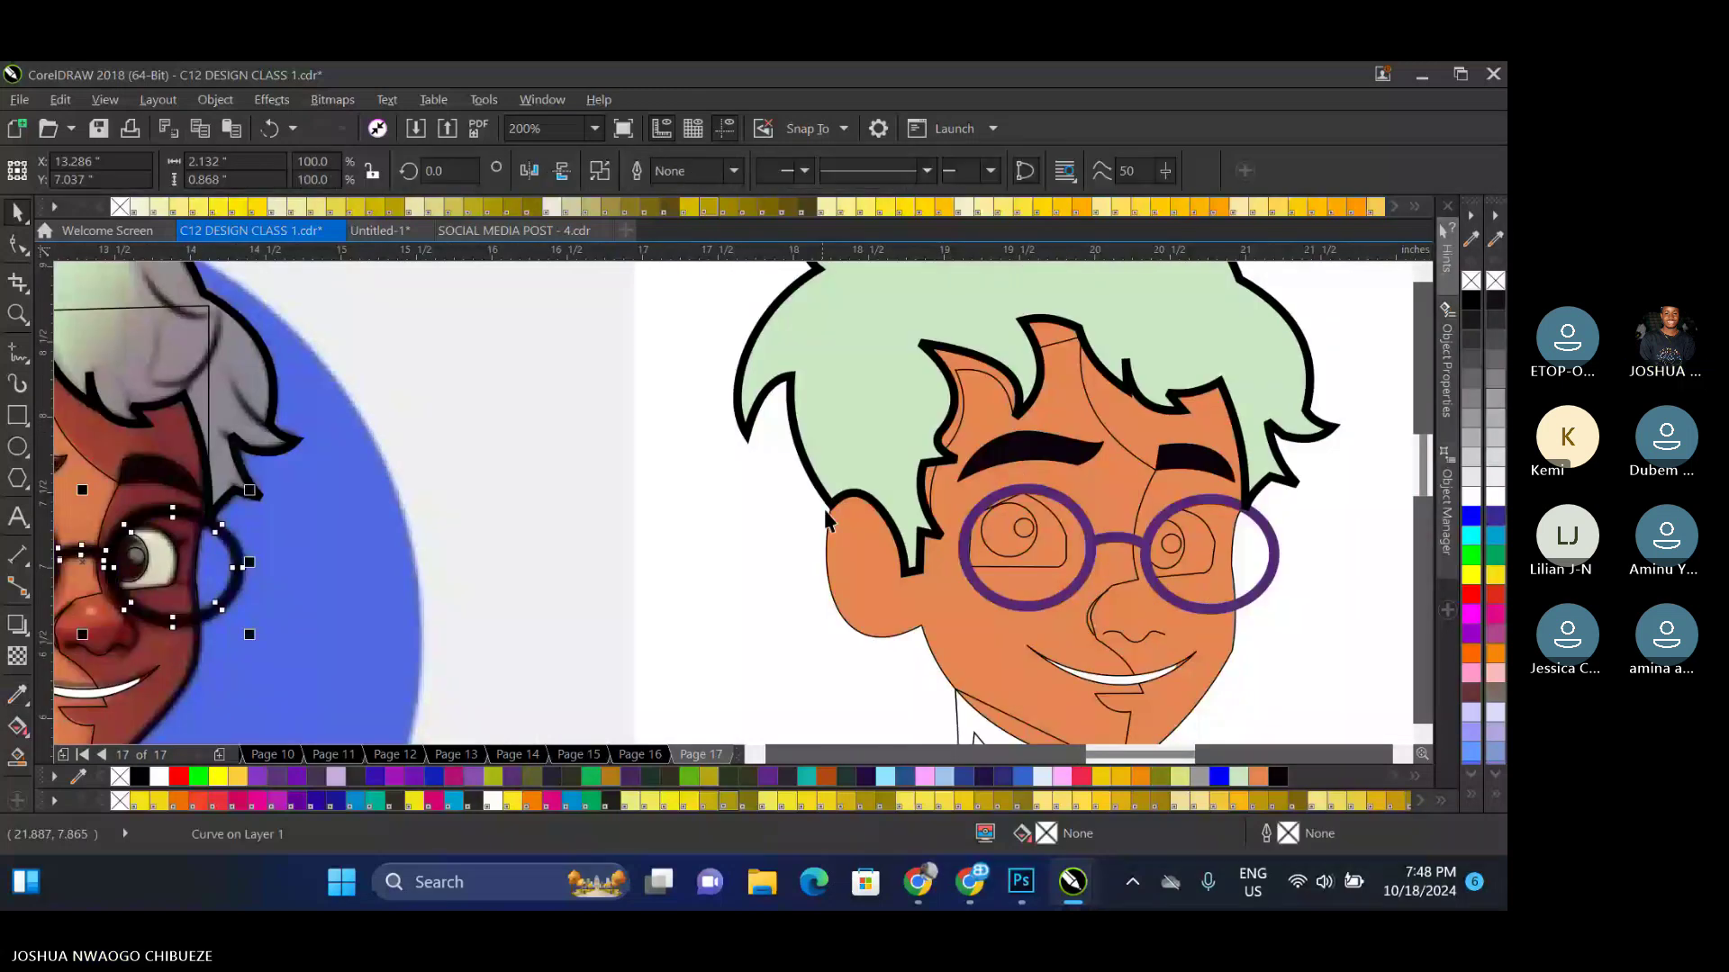
pyautogui.moveTo(824, 510); pyautogui.dragTo(1177, 481)
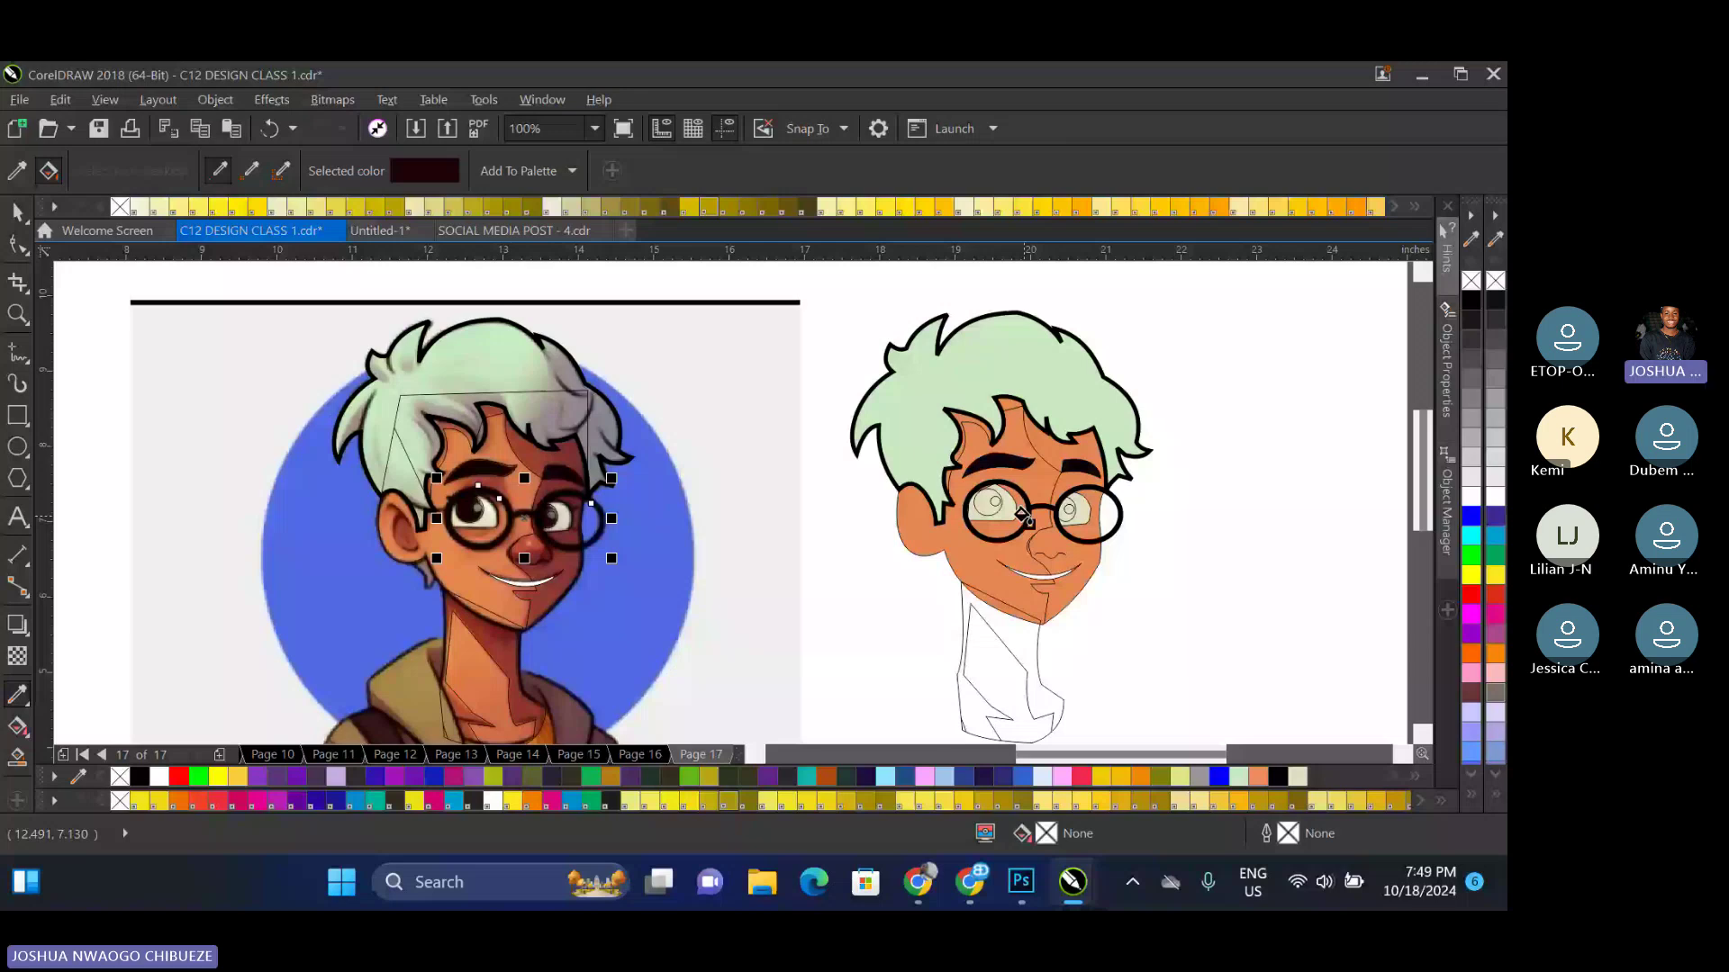
# Reshape the white of the copied left eye so its outer side extends under the glasses frame, and remove its outline
pyautogui.press('F10')
pyautogui.click(990, 509)
pyautogui.scroll(3, 970, 511)
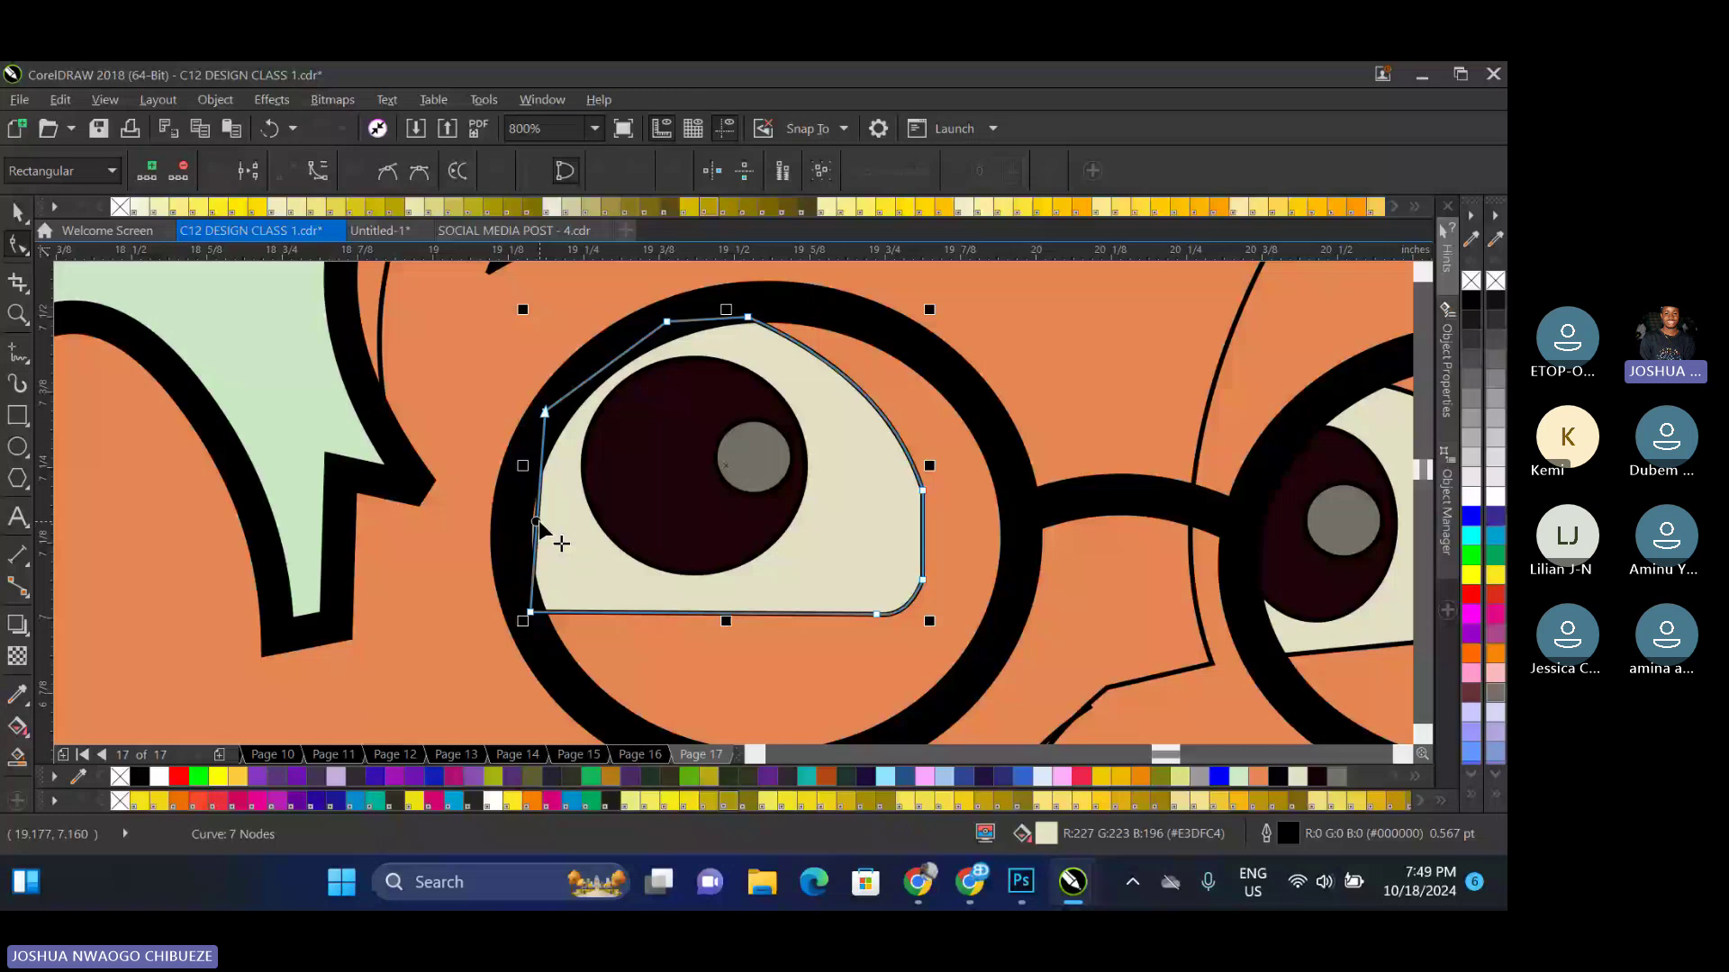
pyautogui.scroll(-1, 692, 556)
pyautogui.press('space')
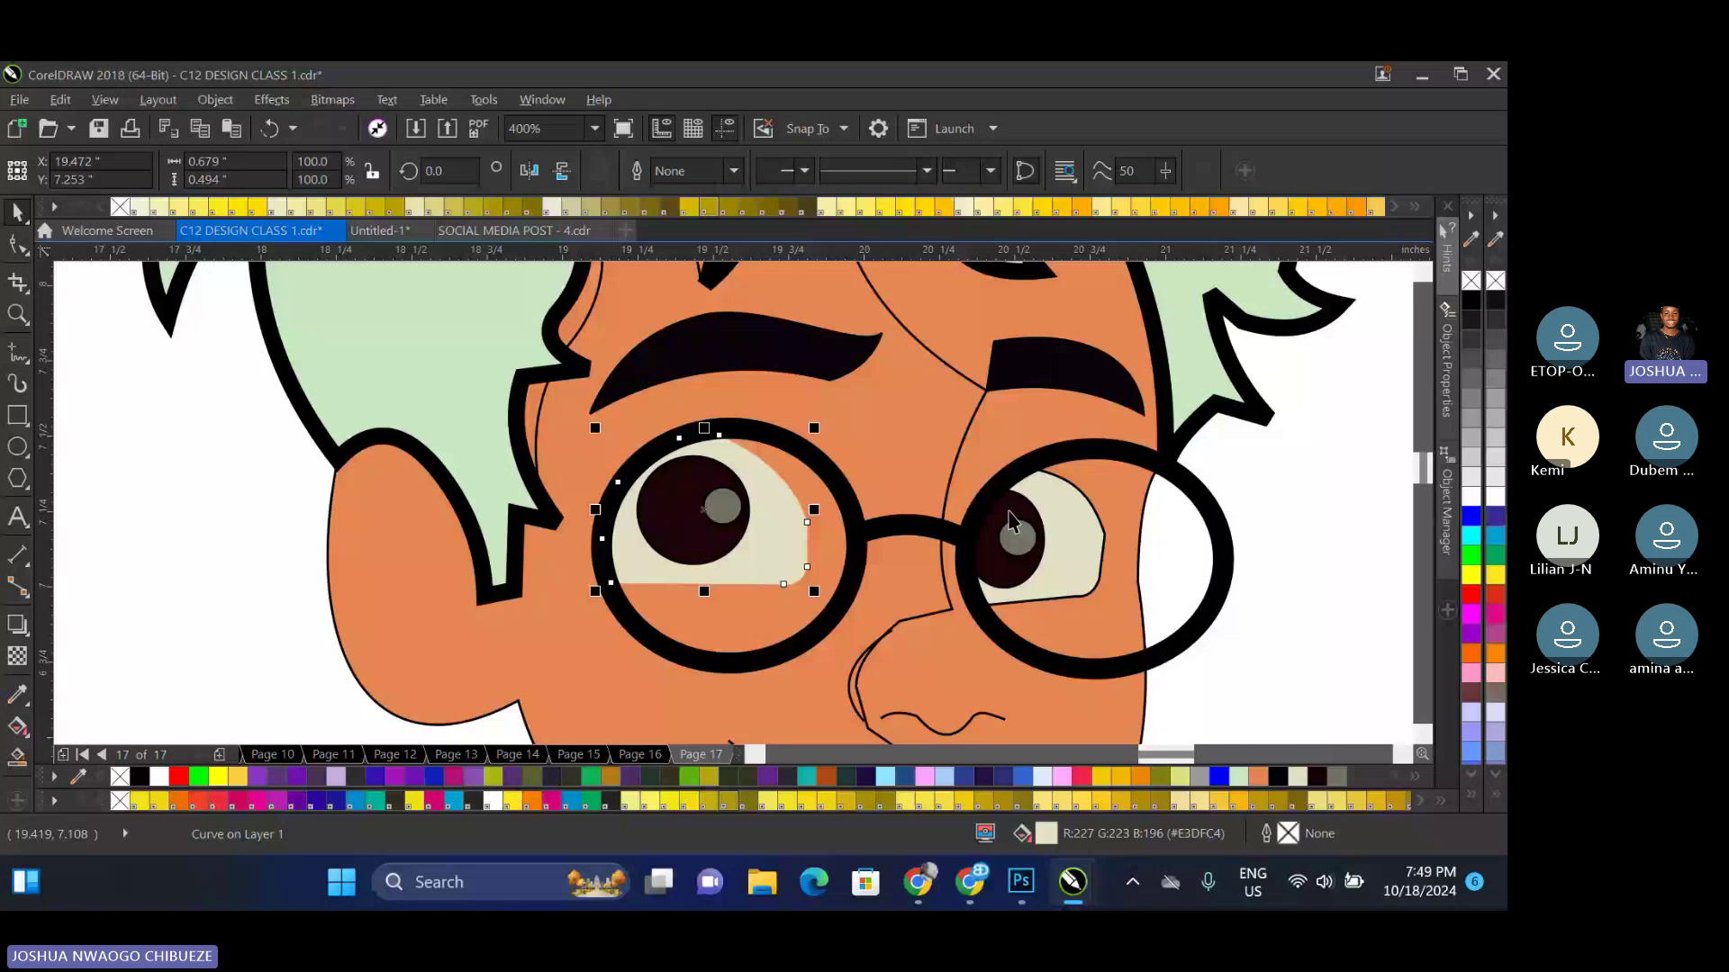
pyautogui.press('Escape')
# Edit the copied face's PowerClip contents and fill the large facial shadow shape with dark maroon
pyautogui.scroll(-2, 913, 602)
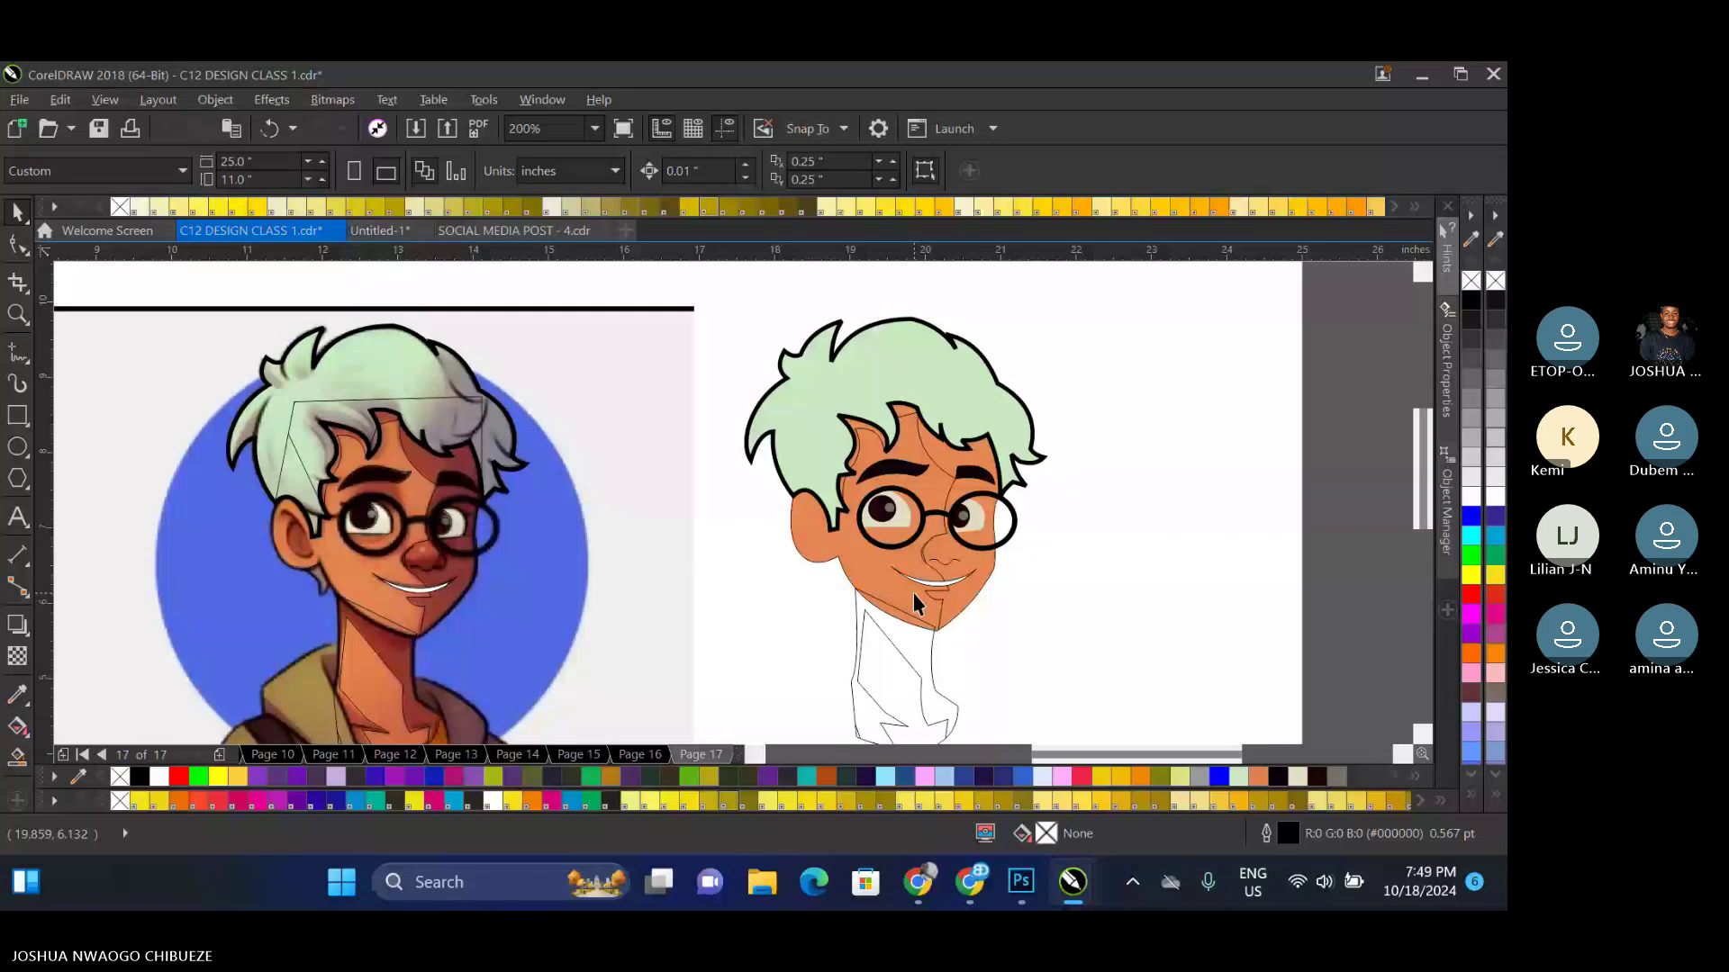
pyautogui.scroll(1, 319, 576)
pyautogui.click(514, 601)
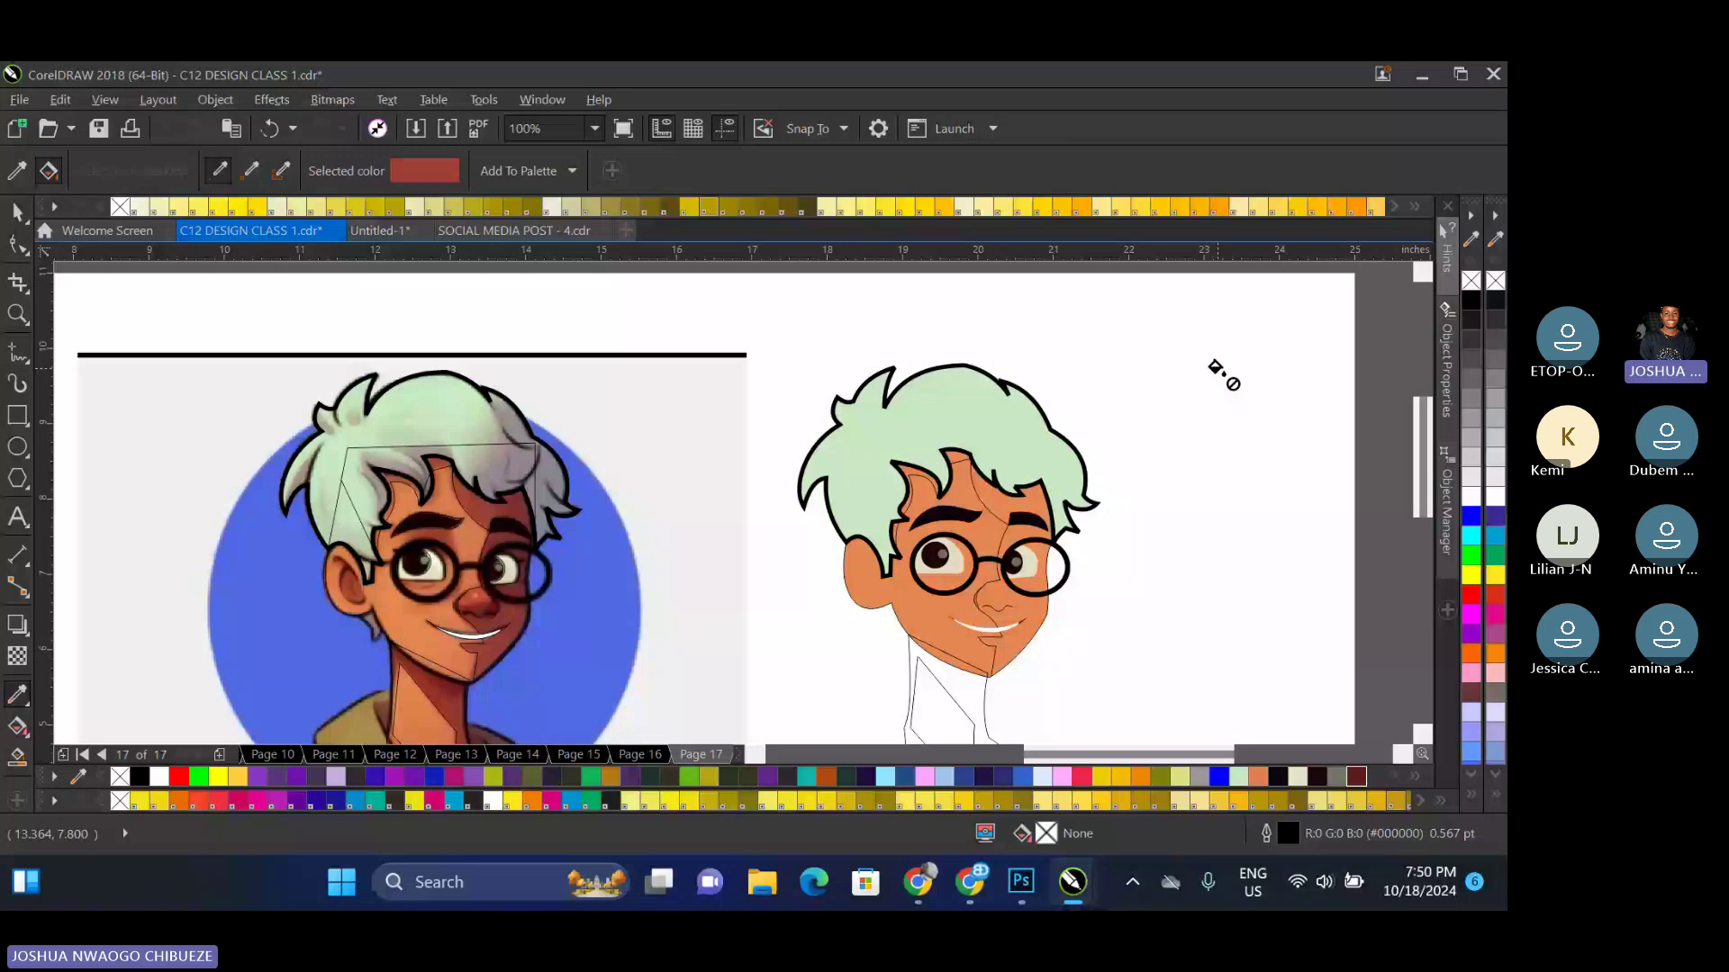
pyautogui.press('space')
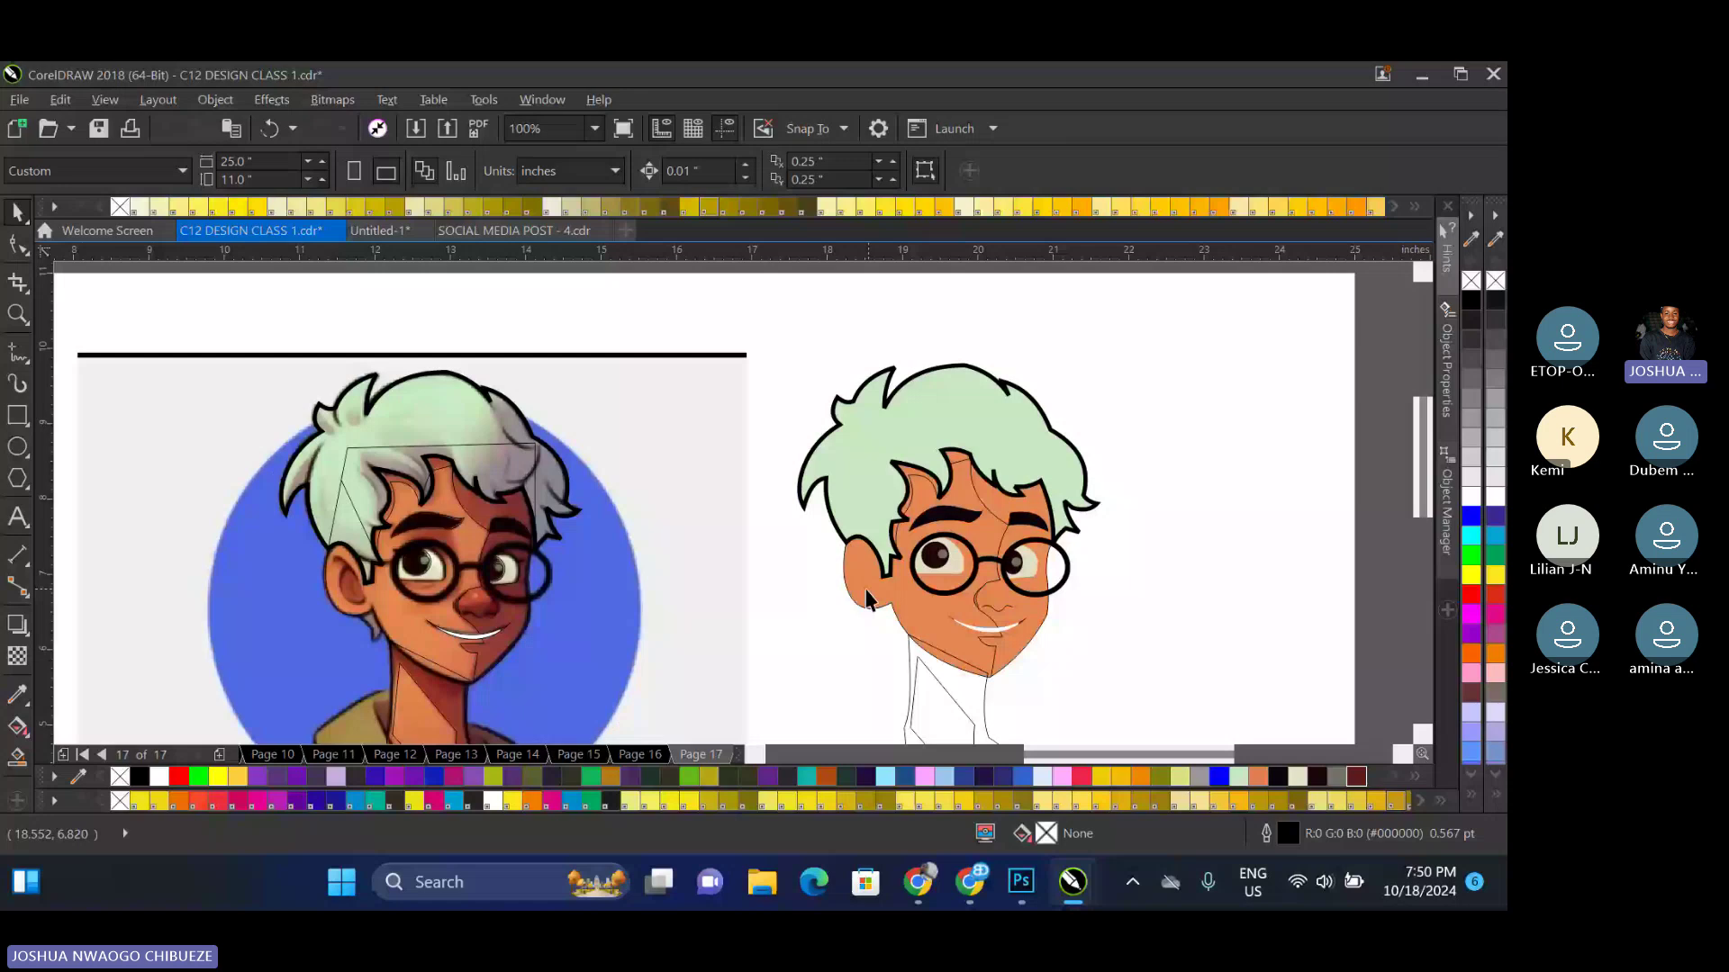
pyautogui.doubleClick(866, 594)
pyautogui.click(1091, 626)
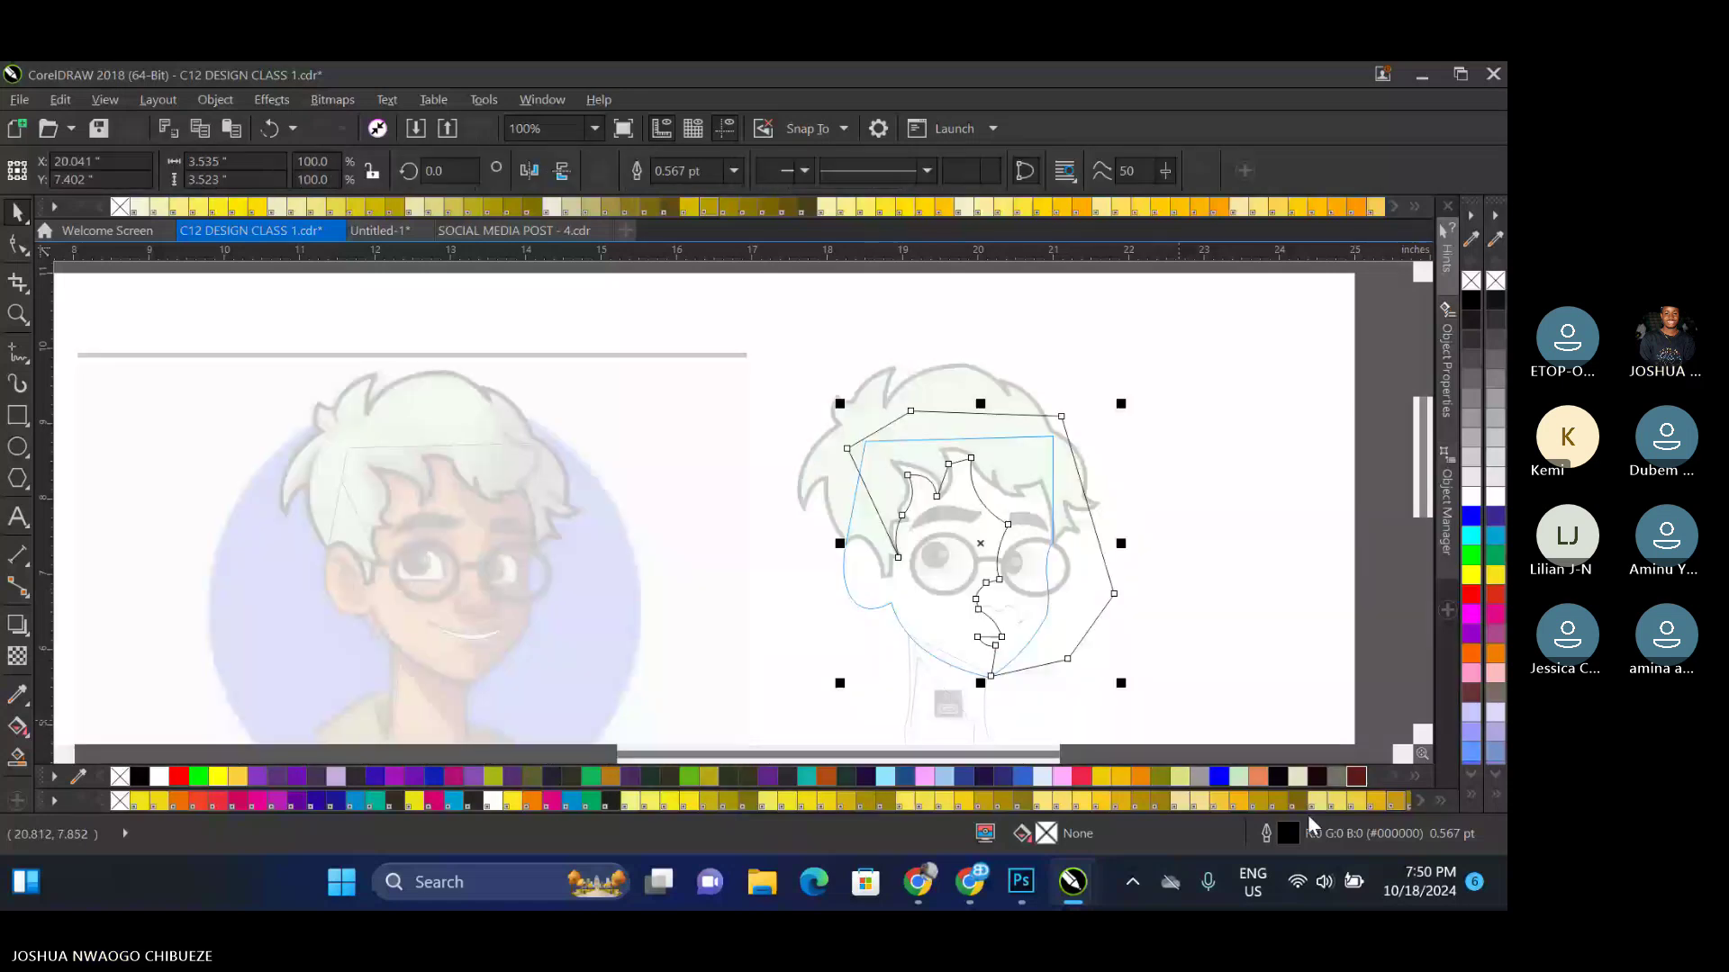
pyautogui.click(1355, 777)
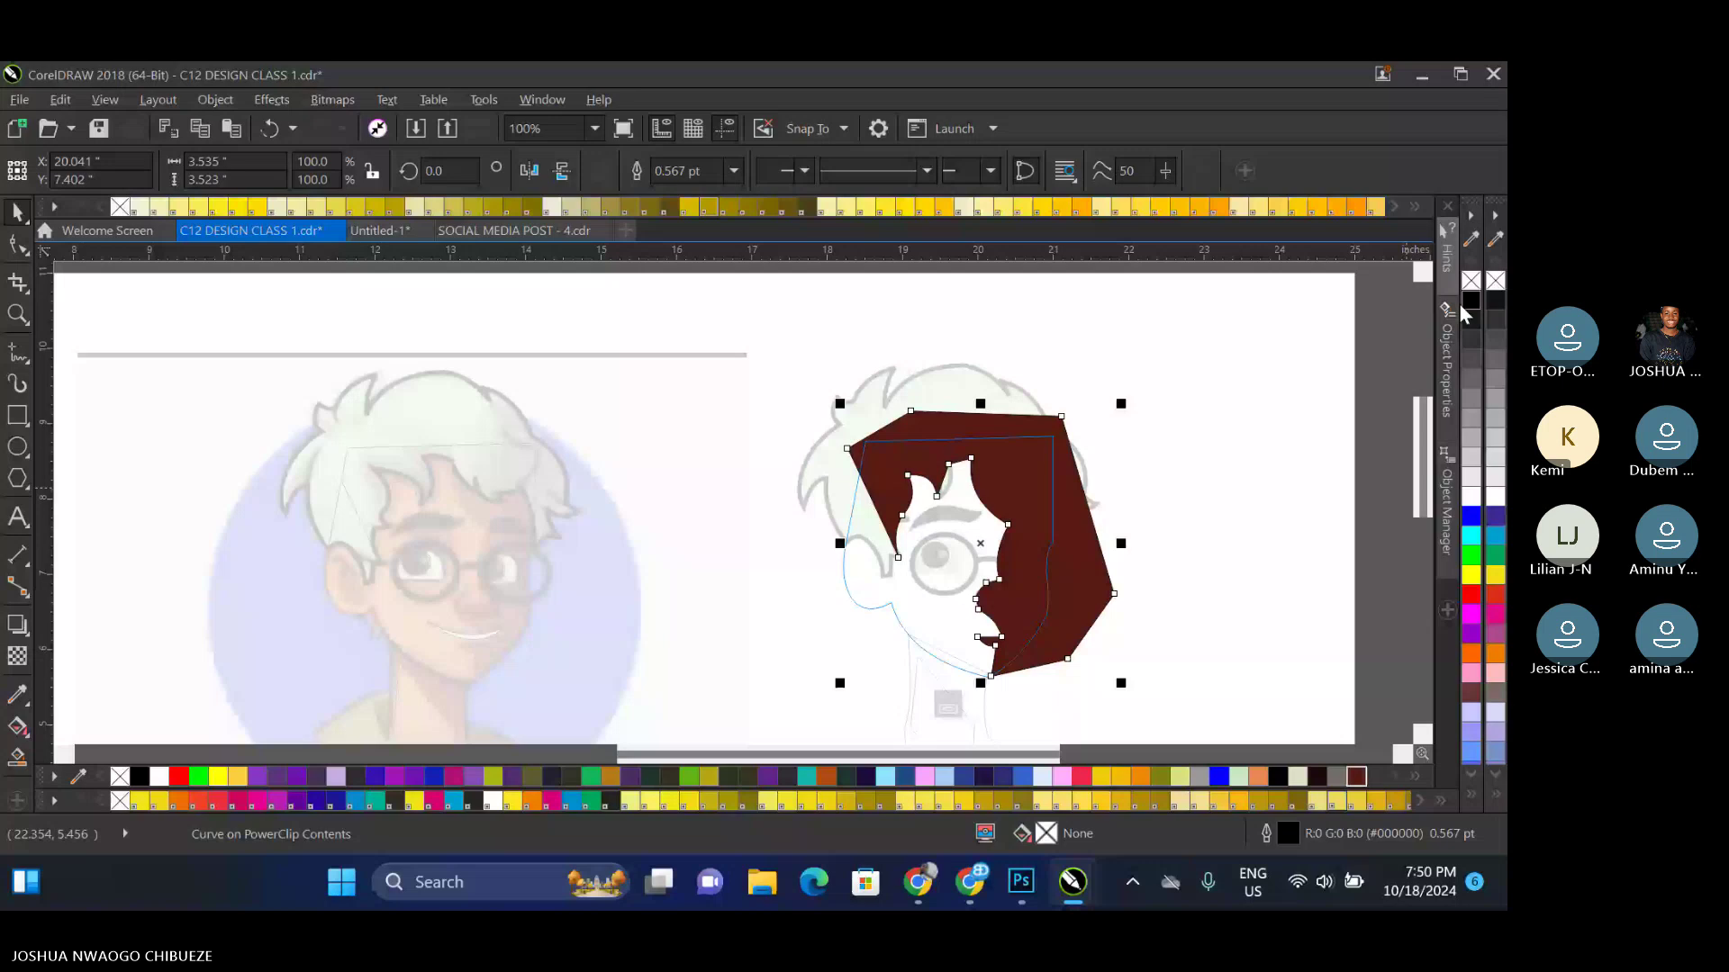
# Recolour the facial shadow inside the face's PowerClip with the lighter maroon #91353A sampled from the reference picture
pyautogui.click(948, 704)
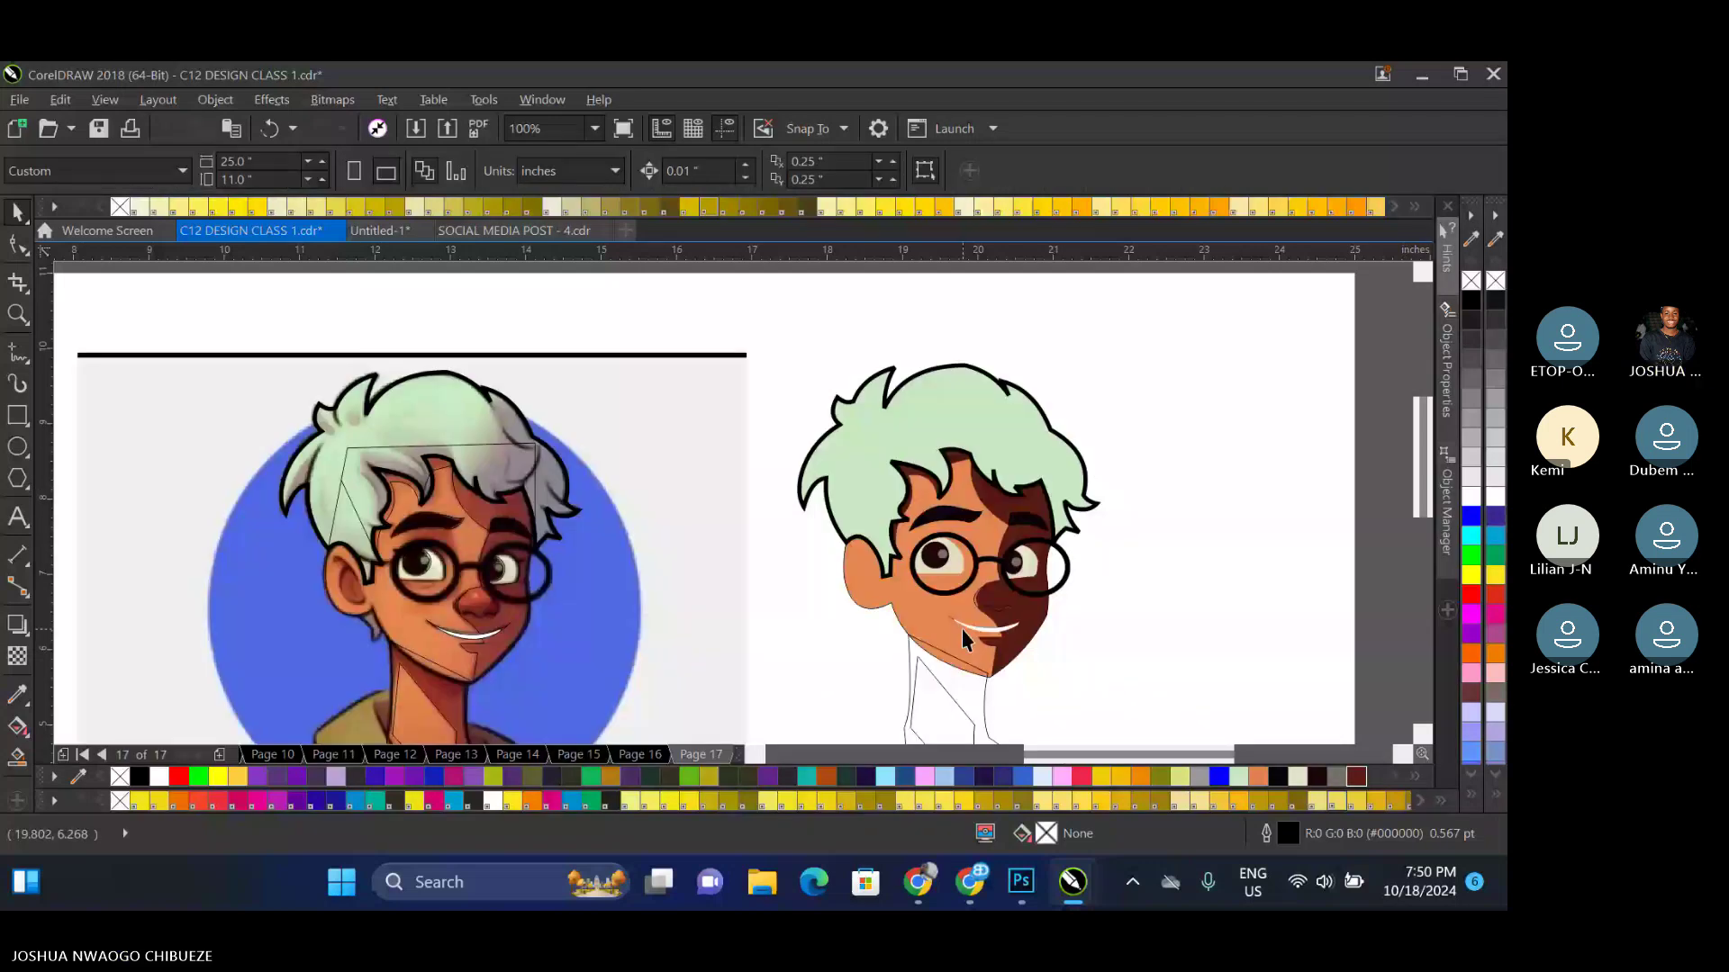
pyautogui.click(18, 694)
pyautogui.click(1017, 417)
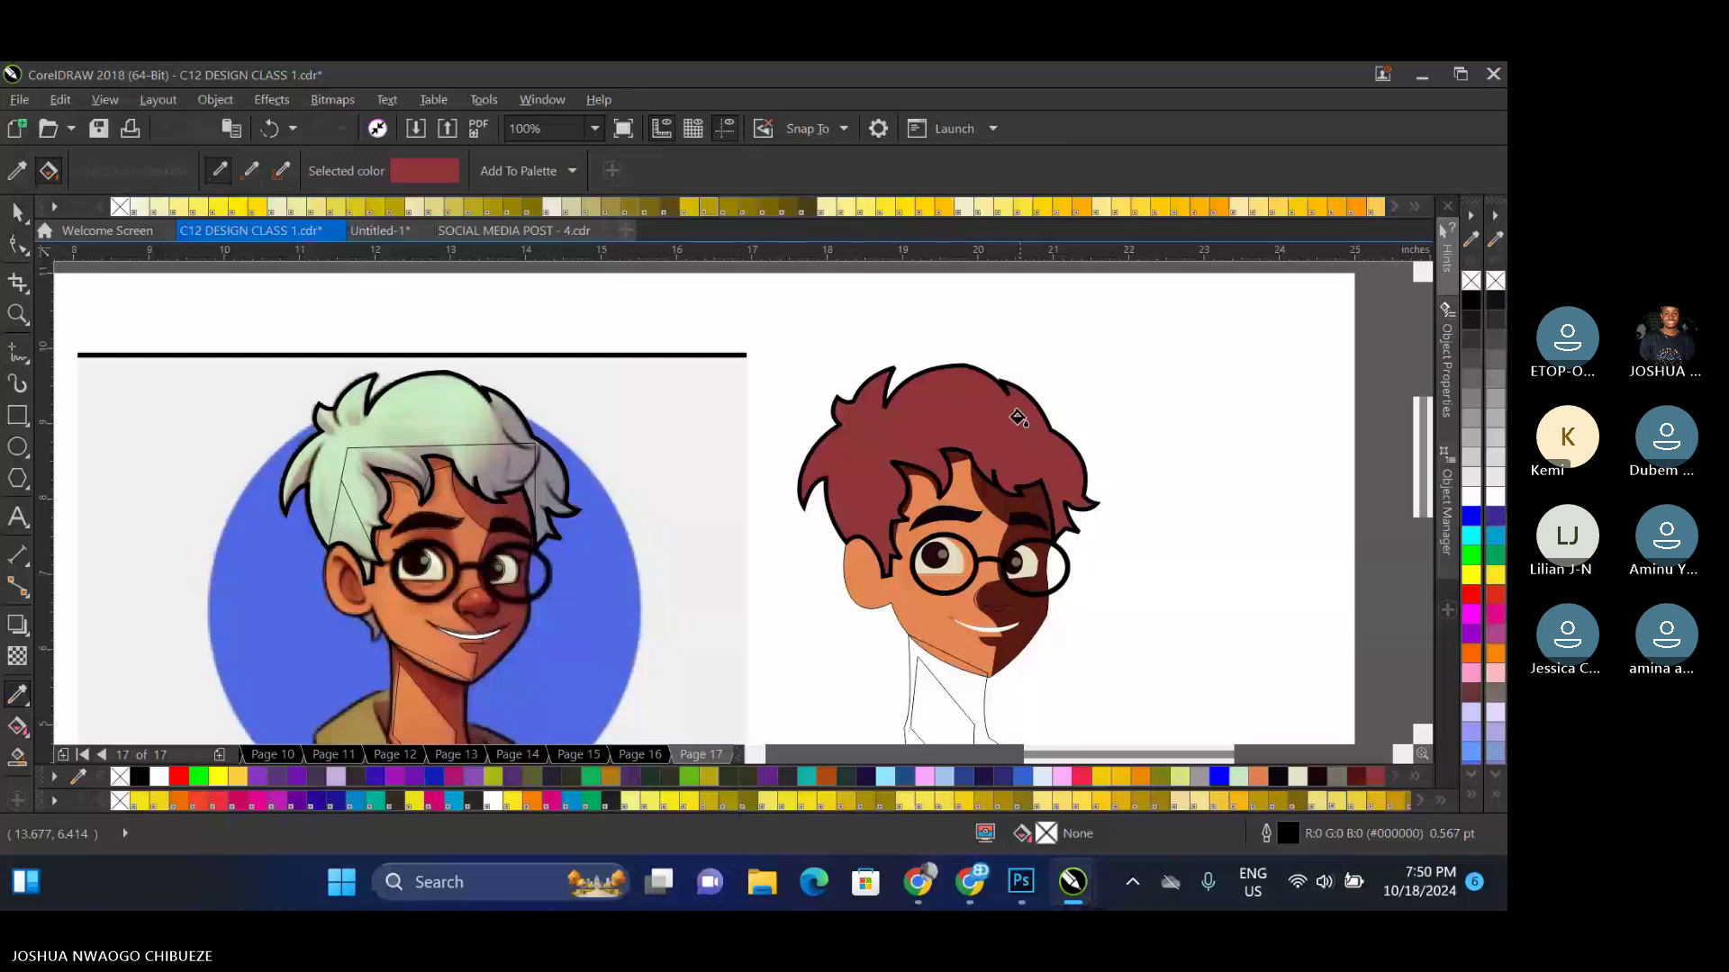
pyautogui.keyDown('ctrl'); pyautogui.click(1060, 521); pyautogui.keyUp('ctrl')
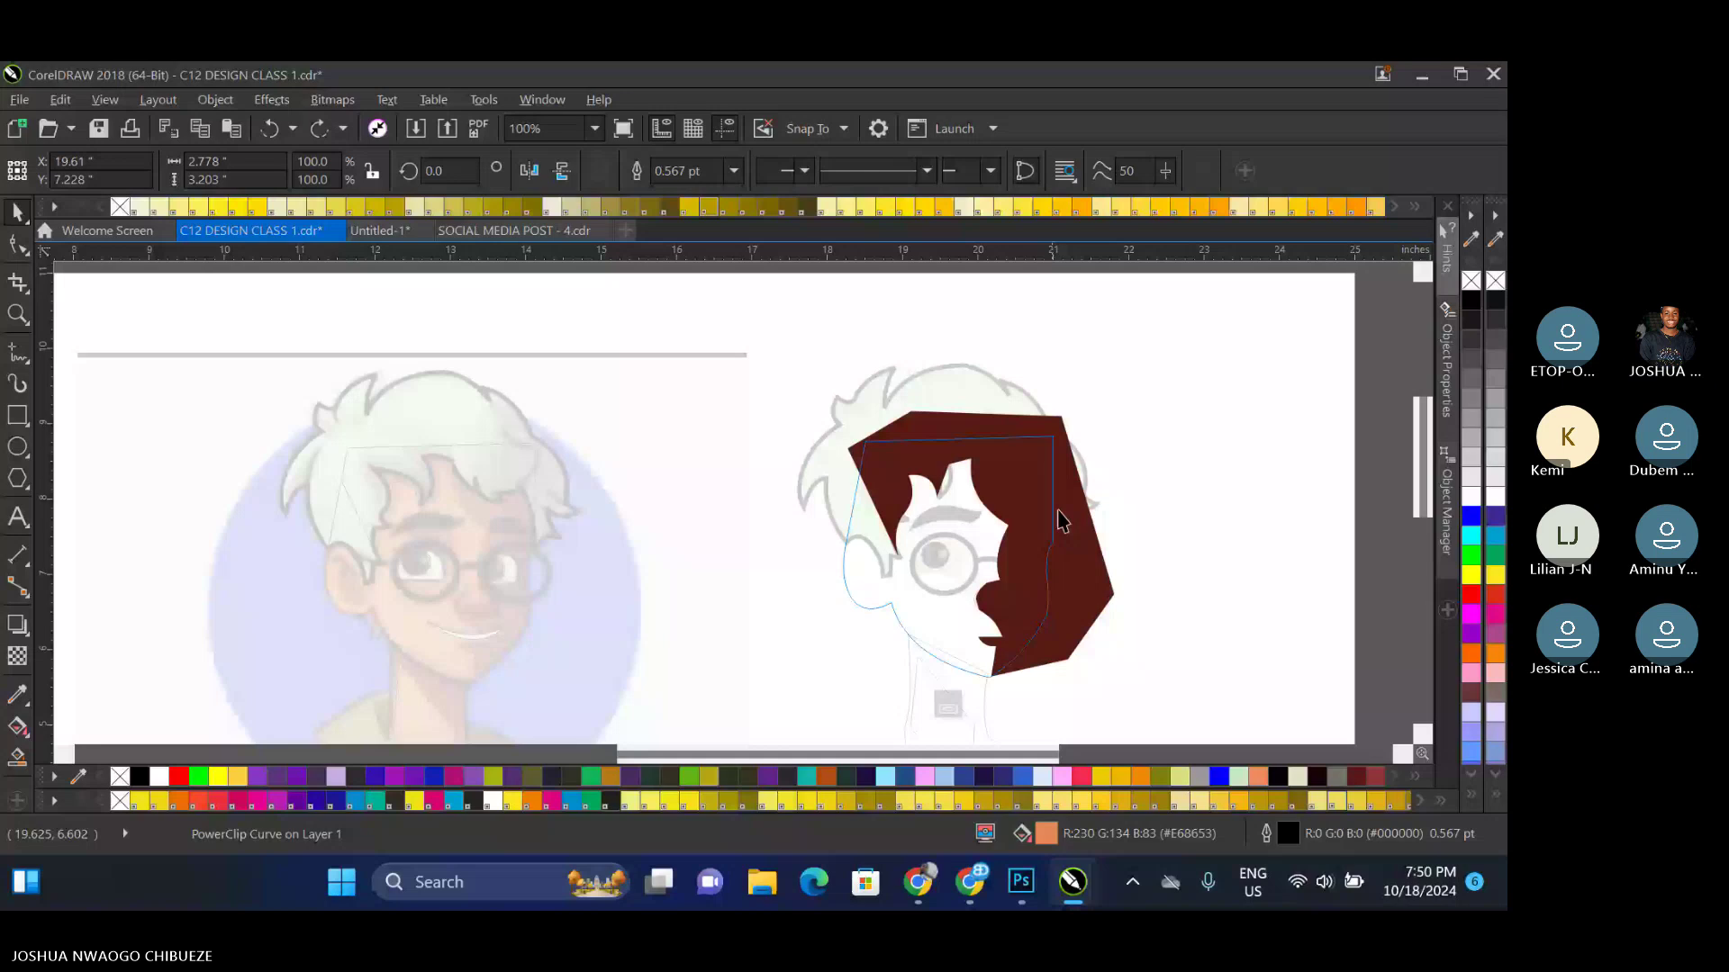
pyautogui.keyDown('ctrl'); pyautogui.click(1188, 480); pyautogui.keyUp('ctrl')
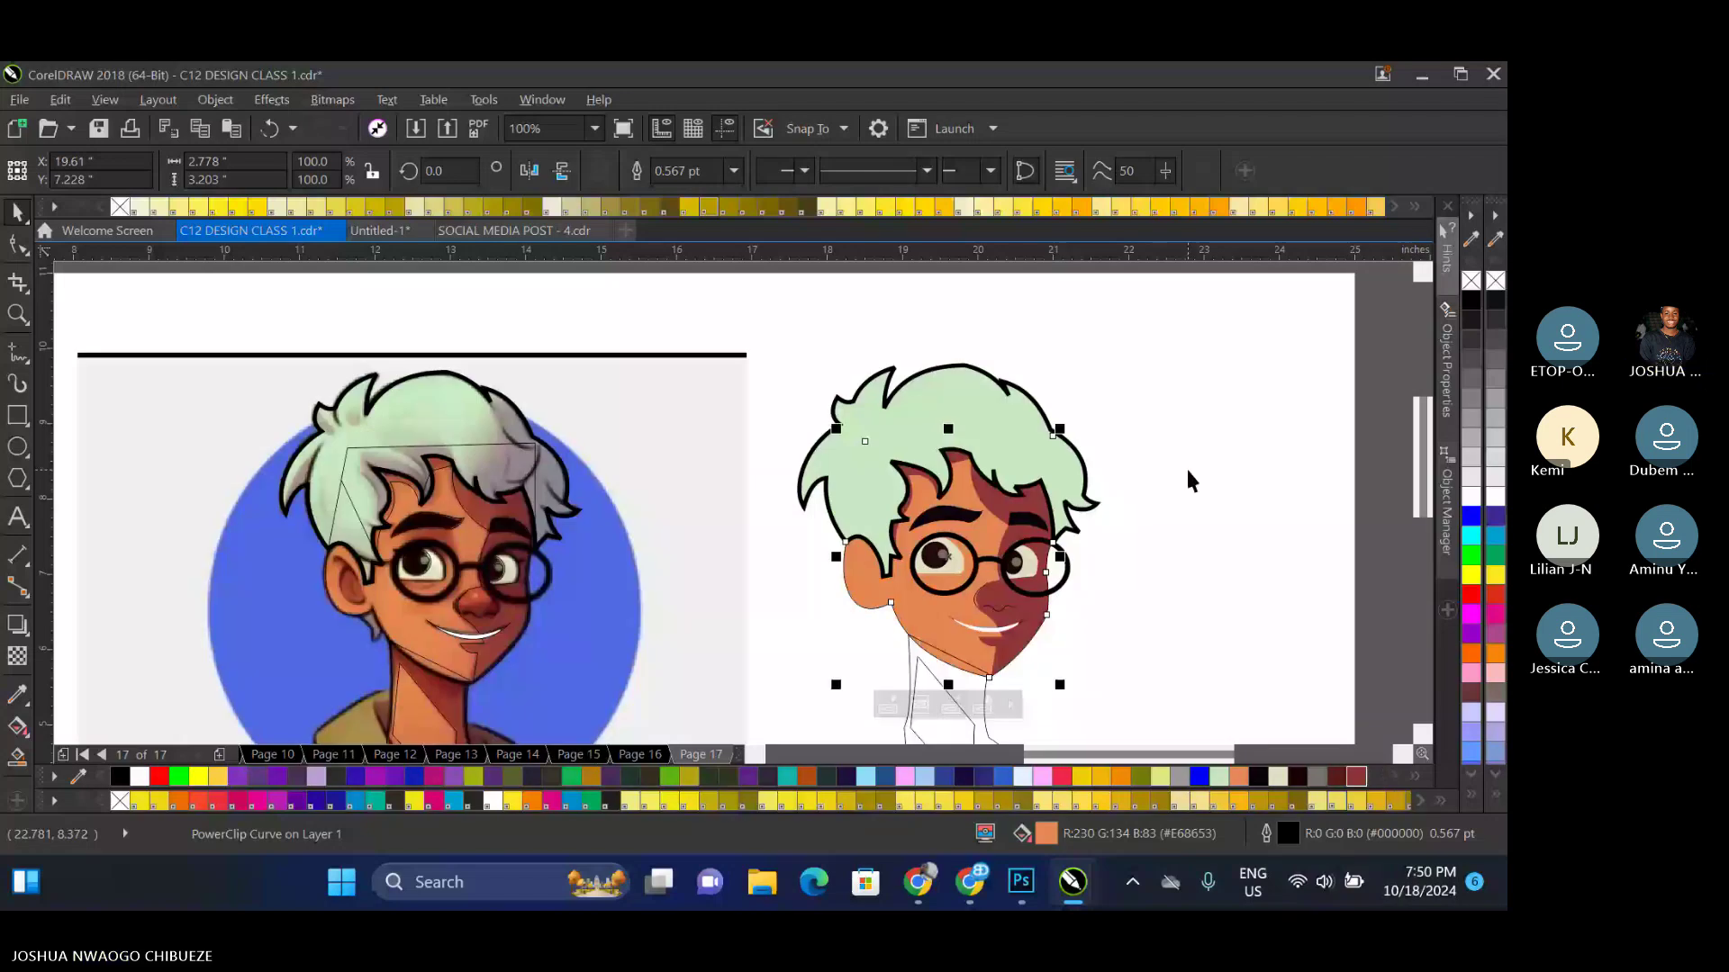
# Fill the whites of the copied eyes with the cream colour sampled from the eye in the reference picture
pyautogui.press('i')
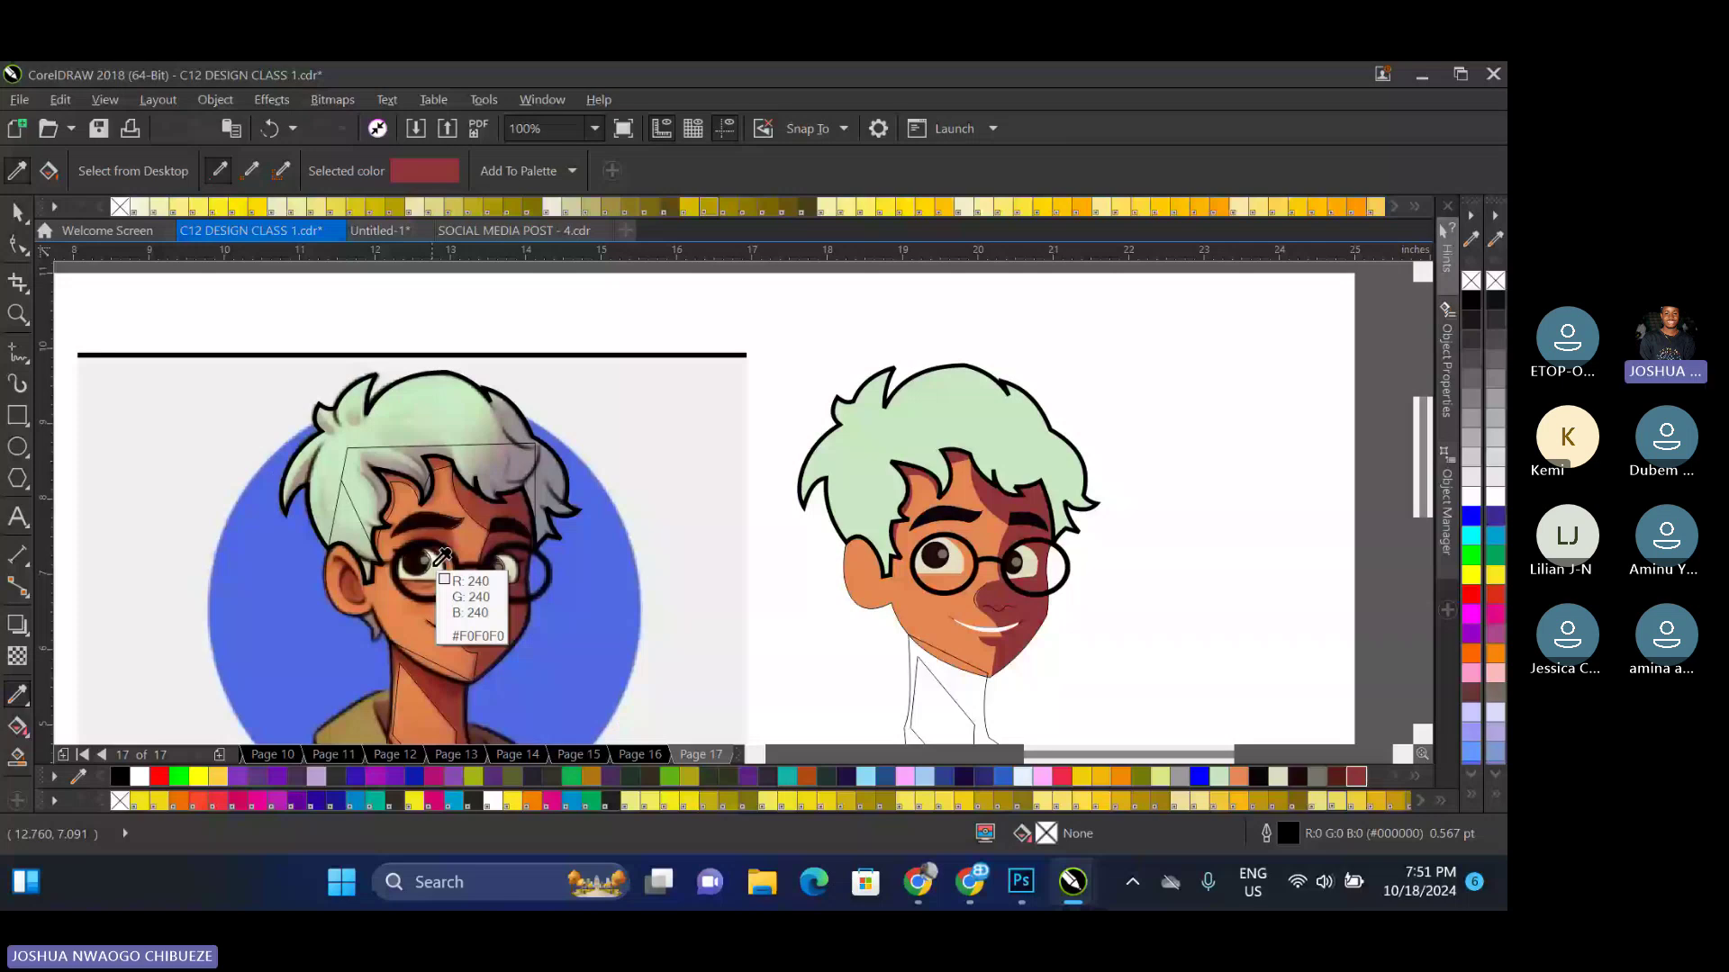
pyautogui.scroll(2, 963, 537)
pyautogui.click(1061, 577)
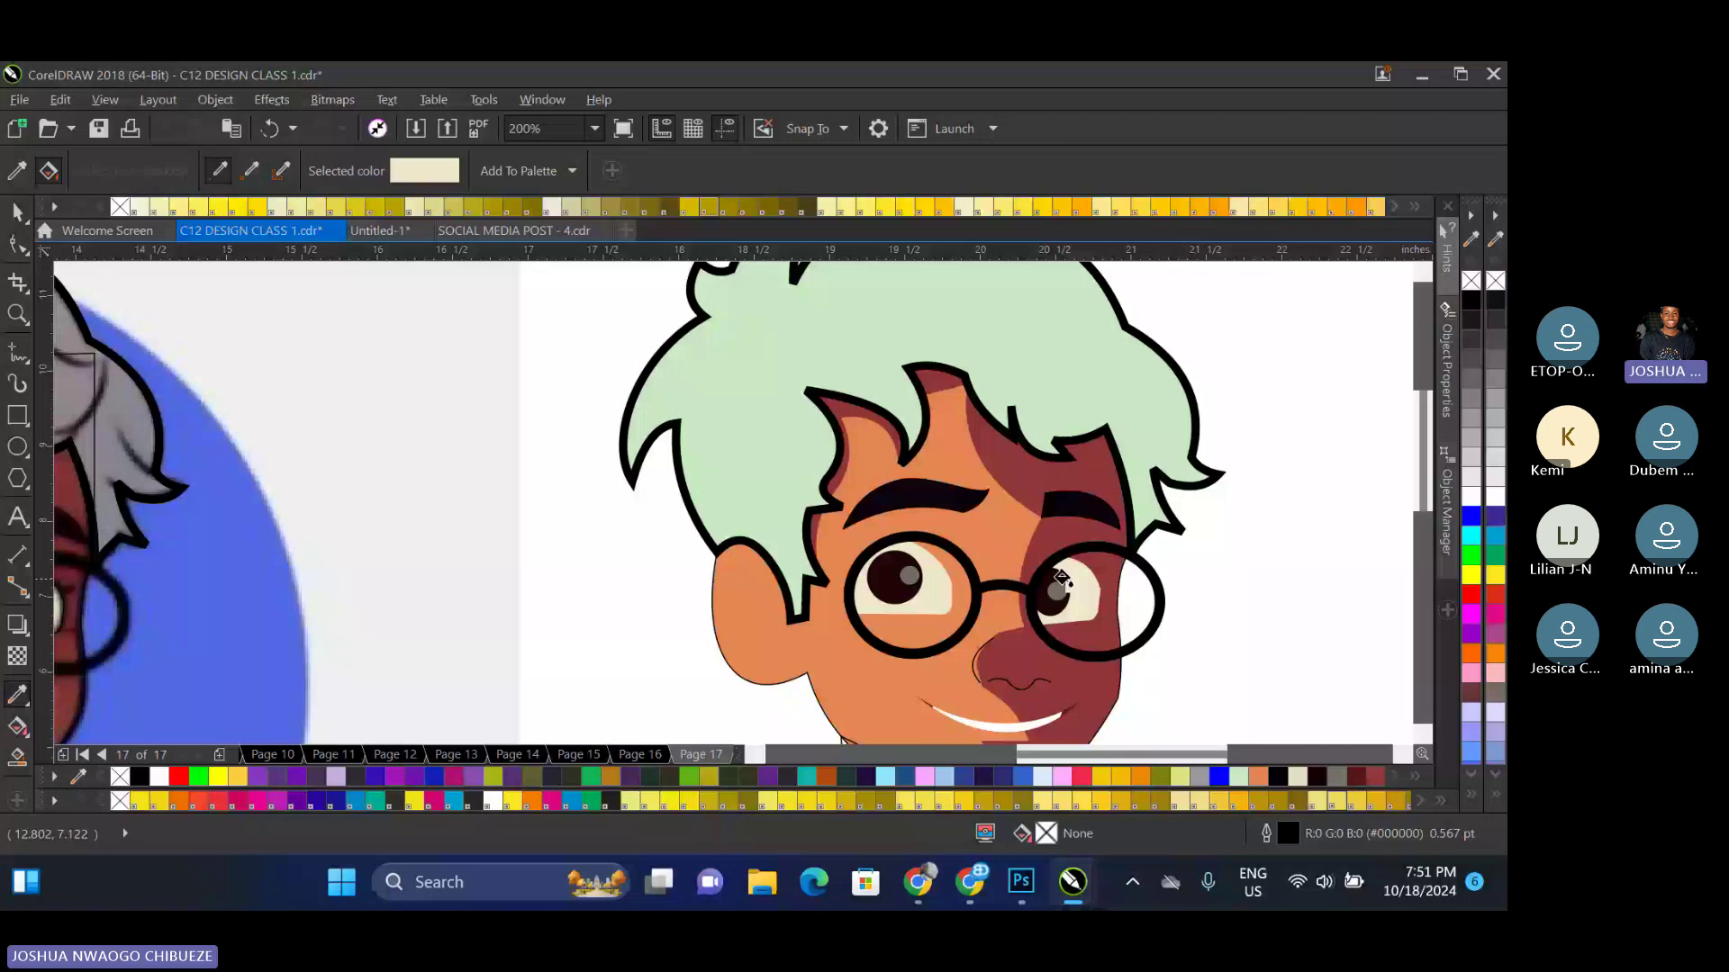
pyautogui.scroll(-2, 1061, 578)
pyautogui.press('space')
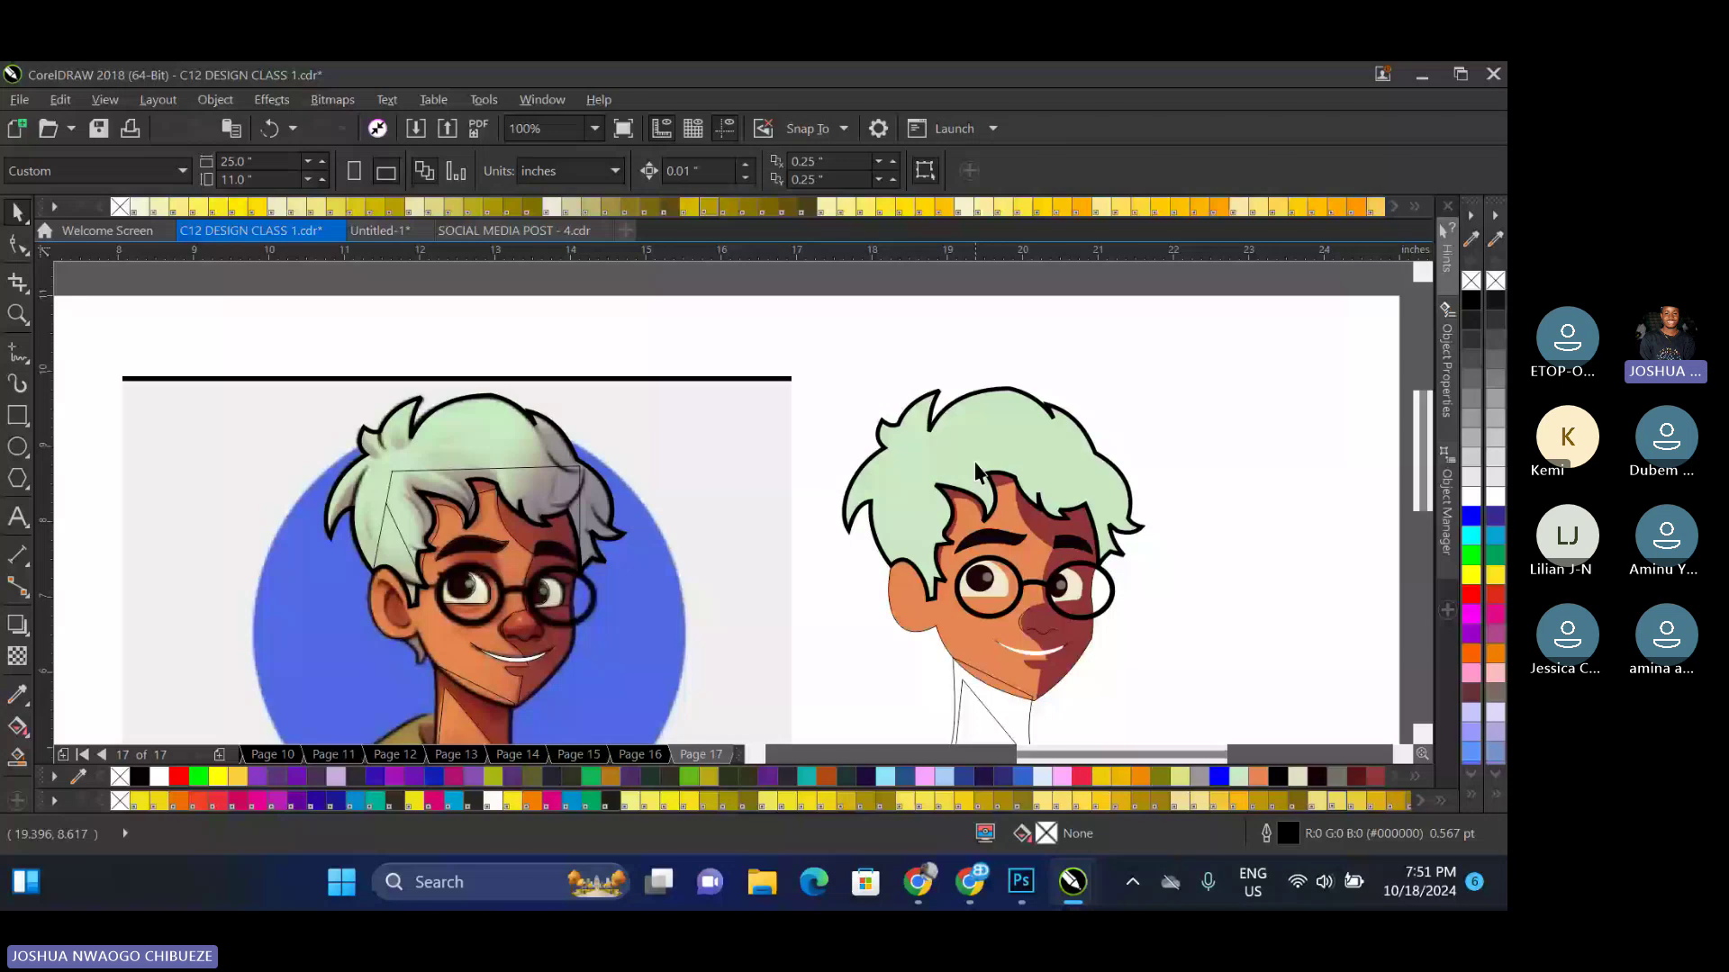
# Remove the black outline from the copied hair
pyautogui.click(977, 469)
pyautogui.click(1330, 341)
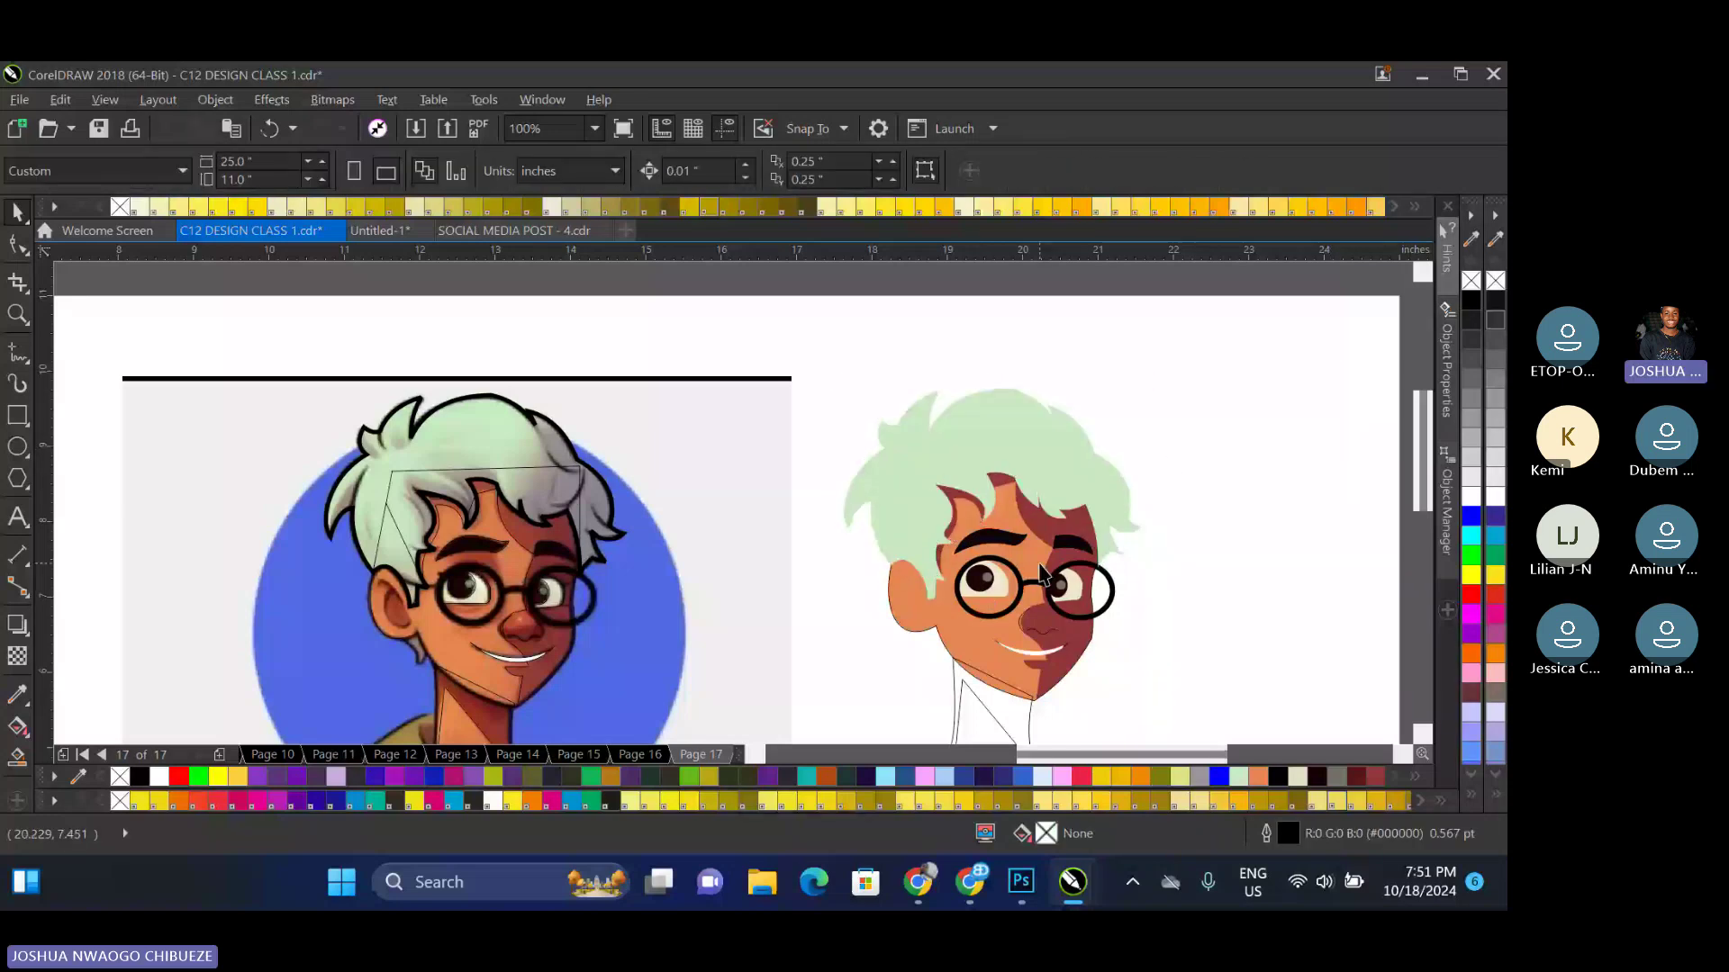
# Fill the copied neck shape with the sampled orange skin tone #DE7D4A
pyautogui.scroll(-3, 1042, 573)
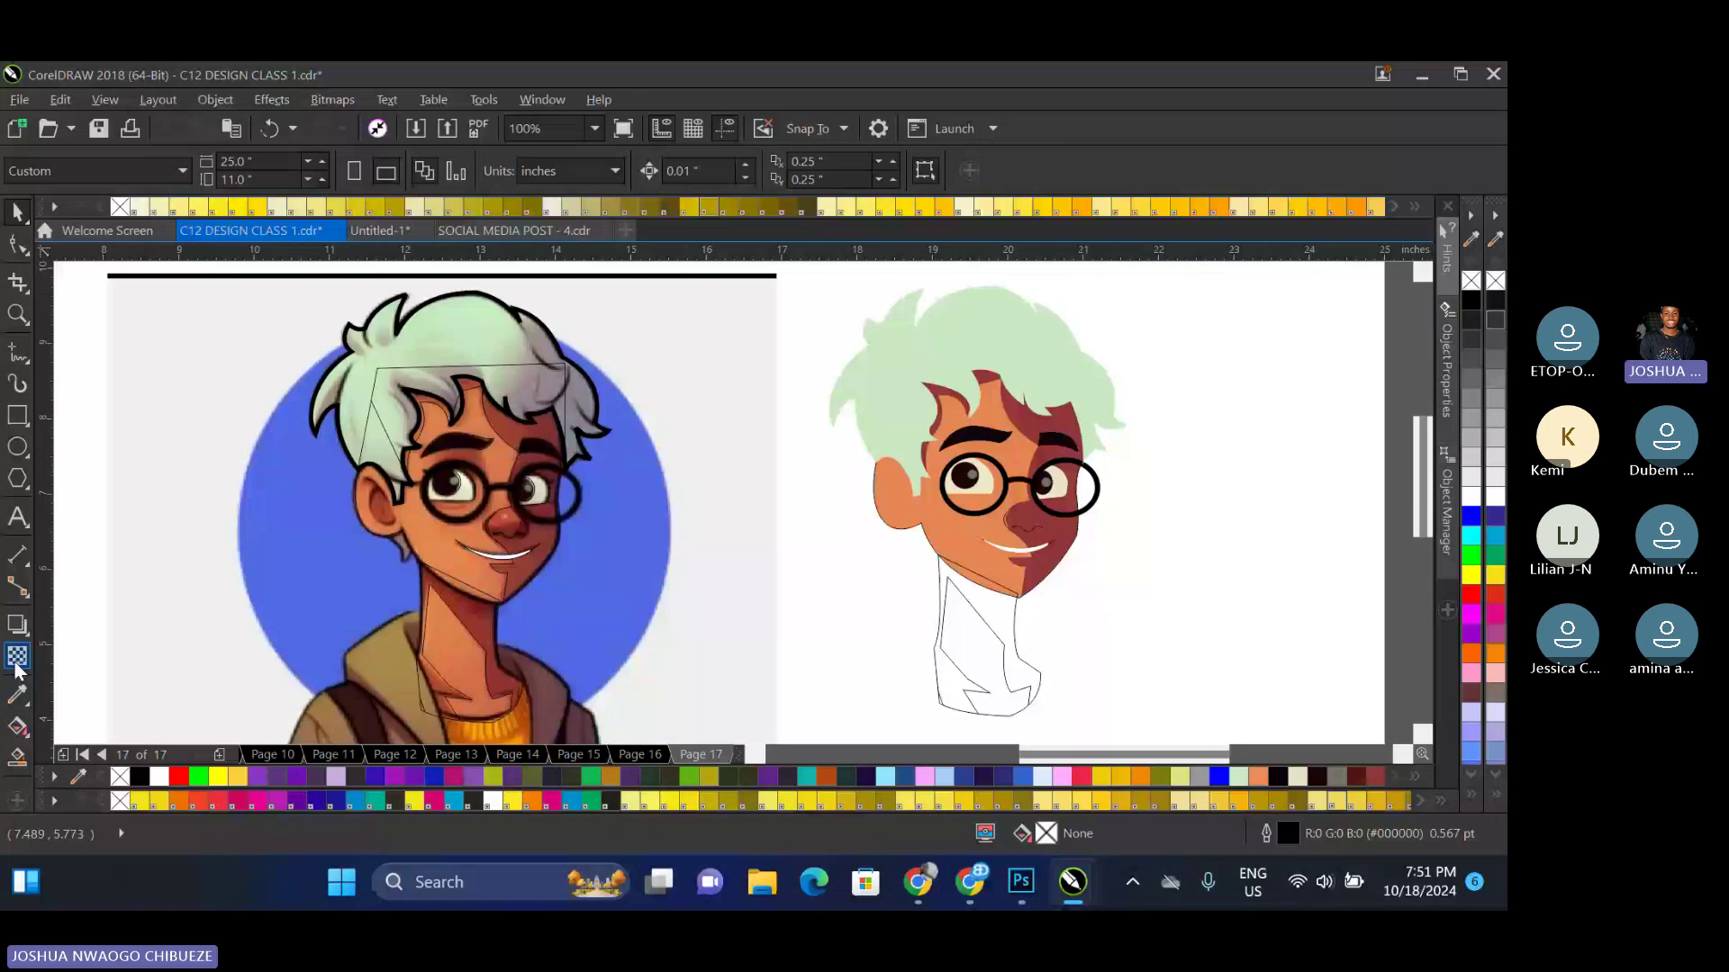
pyautogui.click(17, 694)
pyautogui.click(901, 522)
pyautogui.click(982, 648)
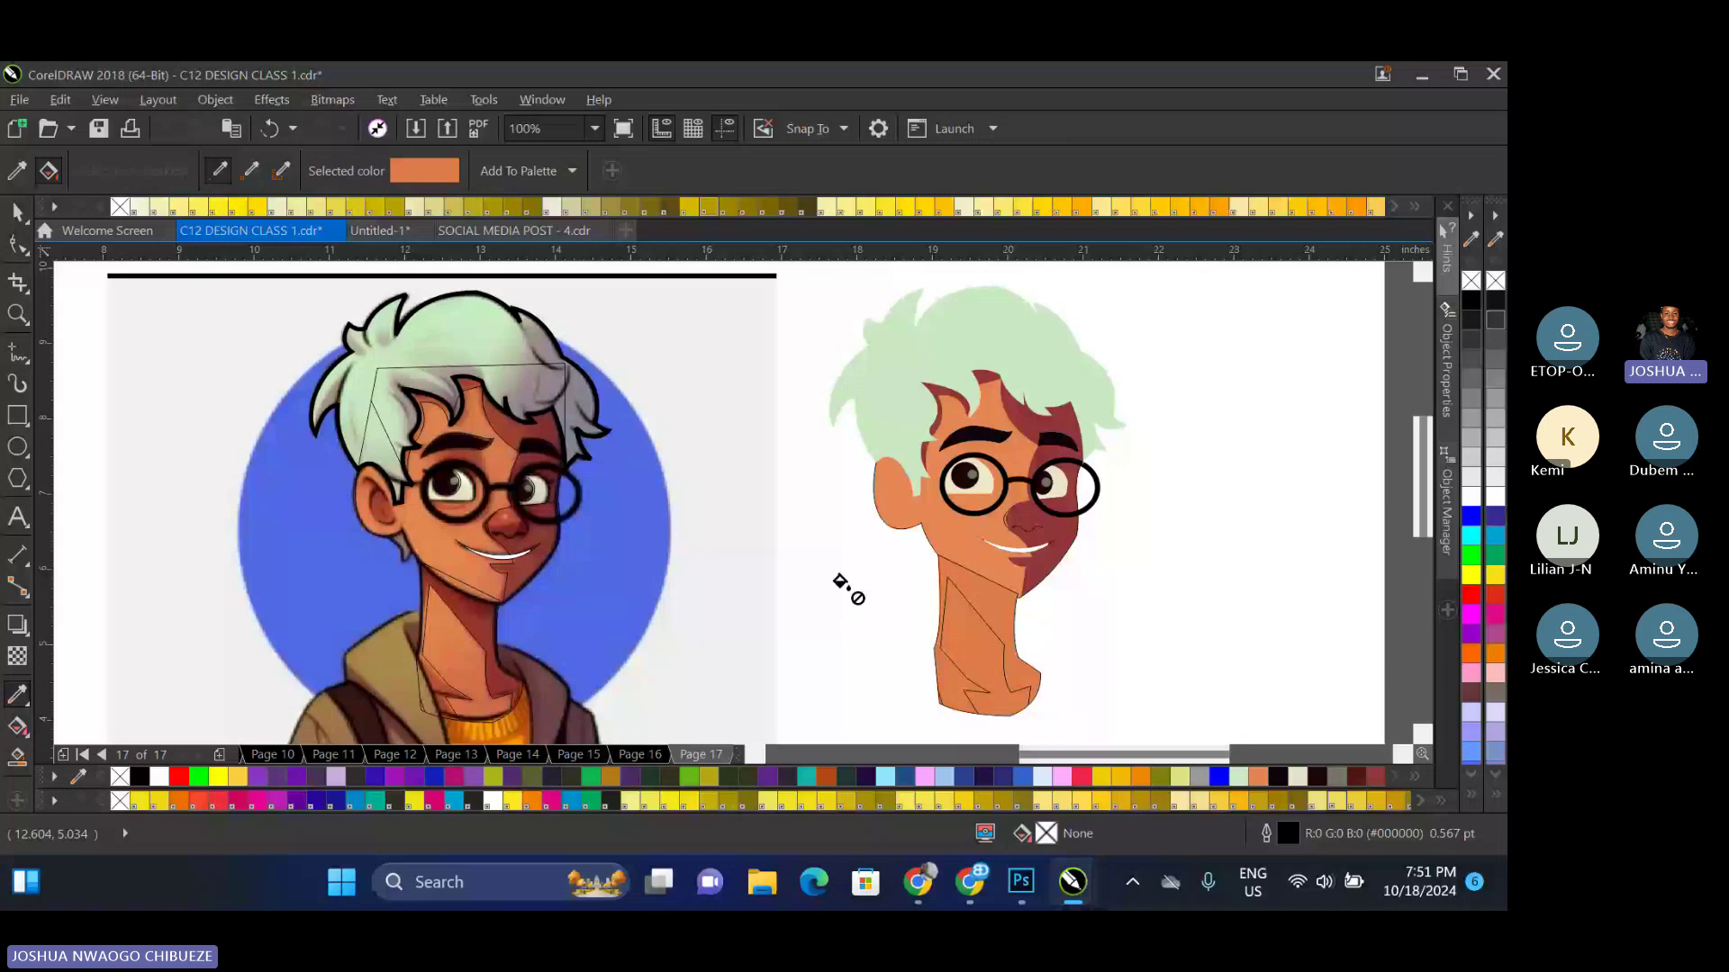
# Fill the shadow shape inside the neck's PowerClip with maroon #91353A and remove its outline
pyautogui.press('space')
pyautogui.doubleClick(996, 598)
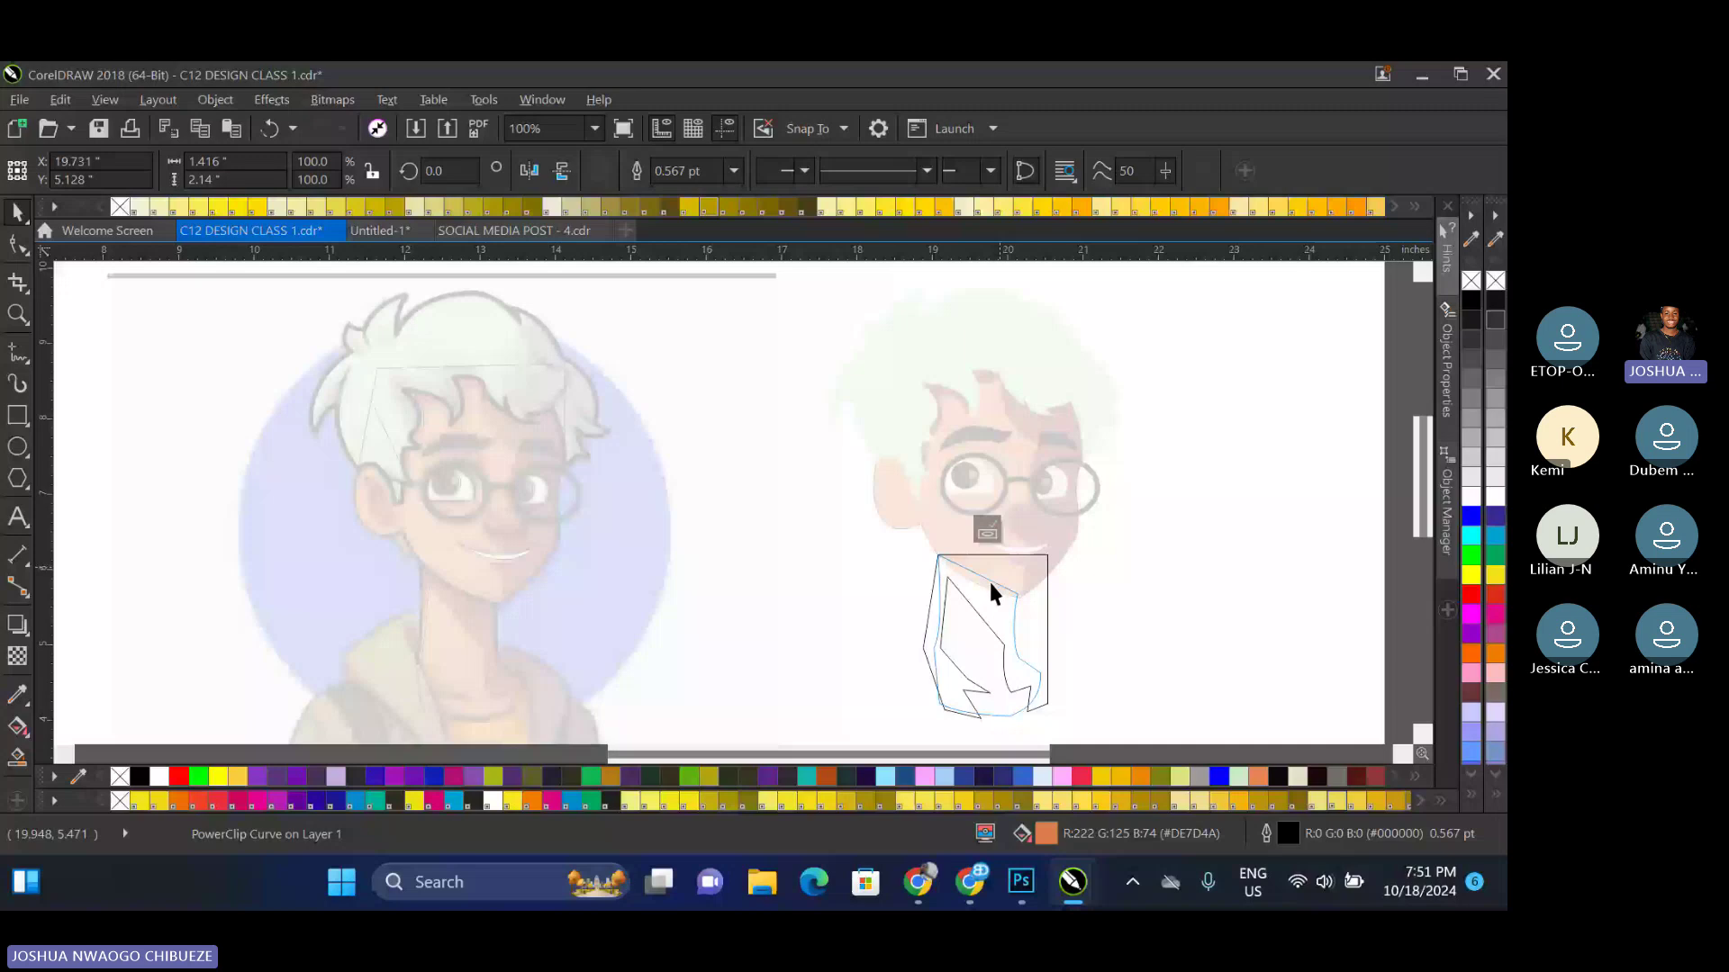
pyautogui.click(991, 592)
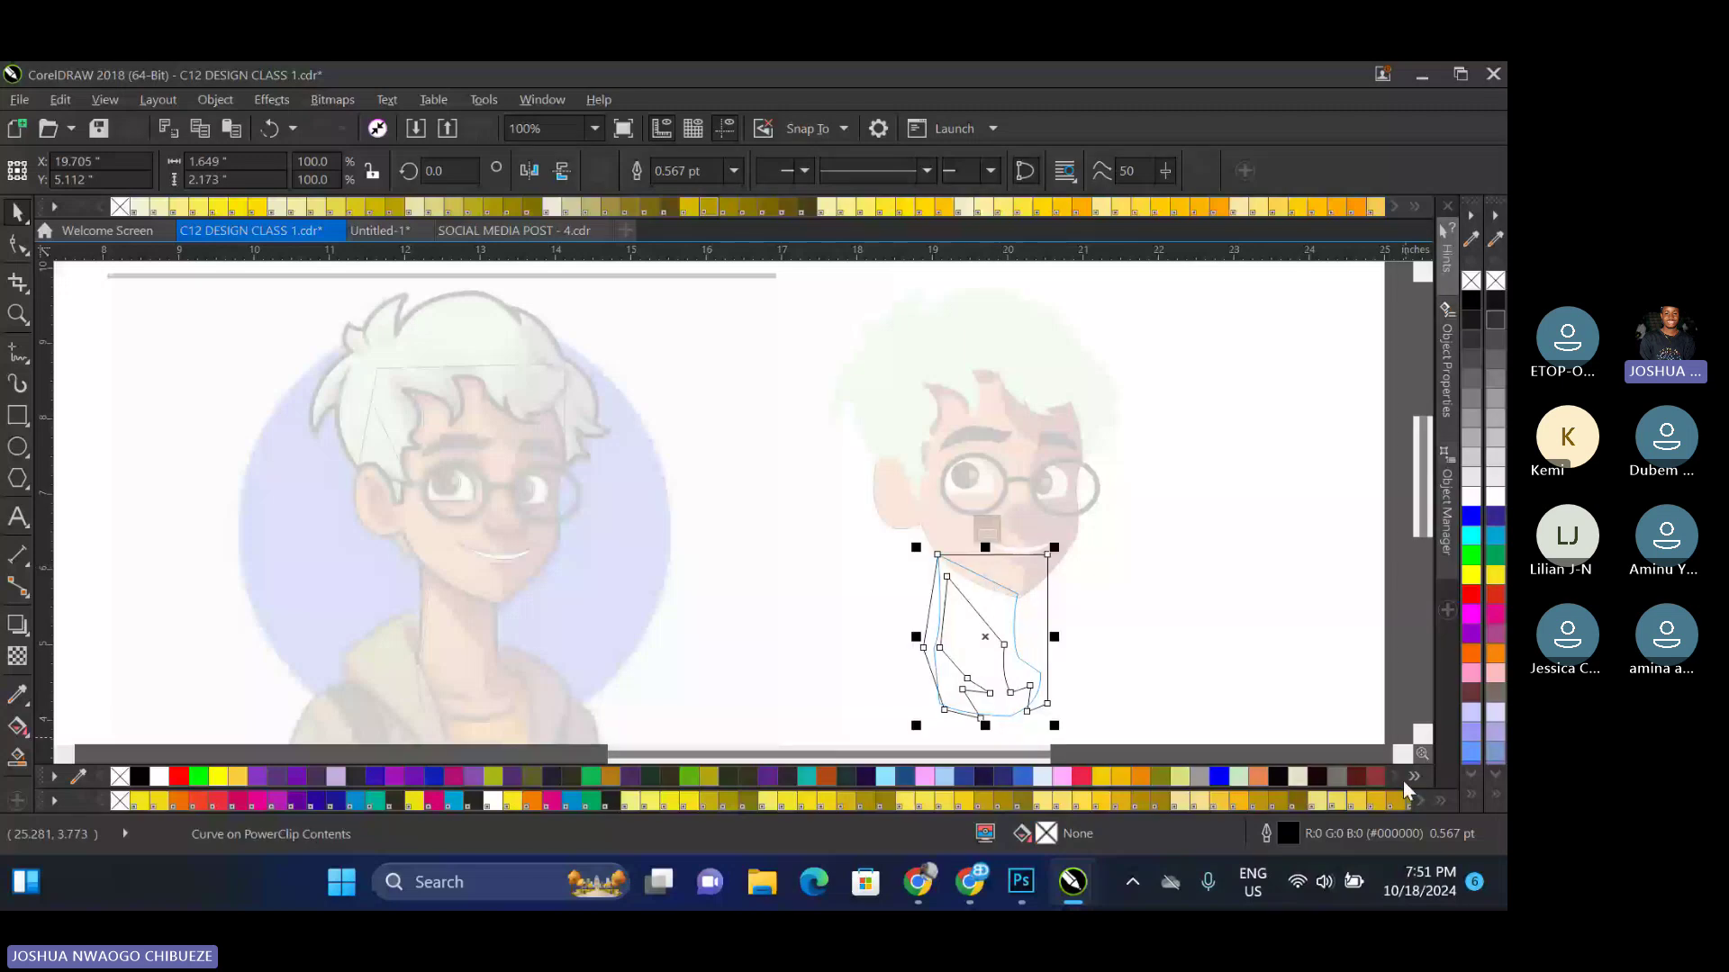
pyautogui.click(1471, 692)
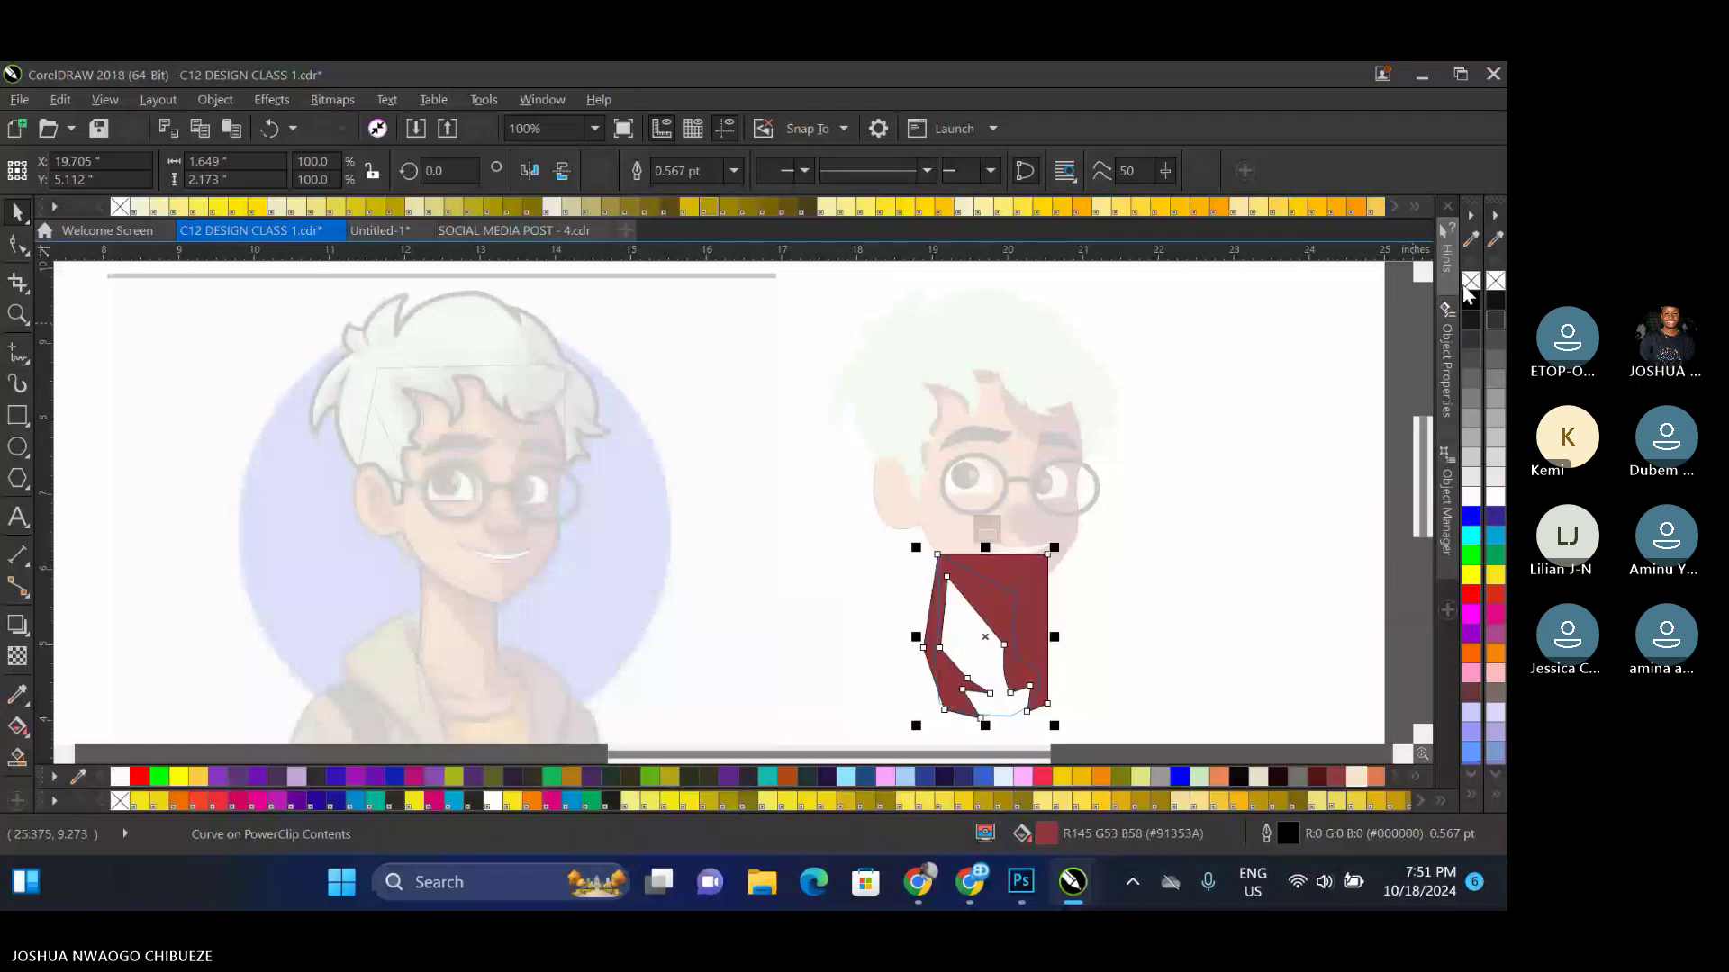
pyautogui.rightClick(1469, 282)
pyautogui.scroll(-2, 1110, 566)
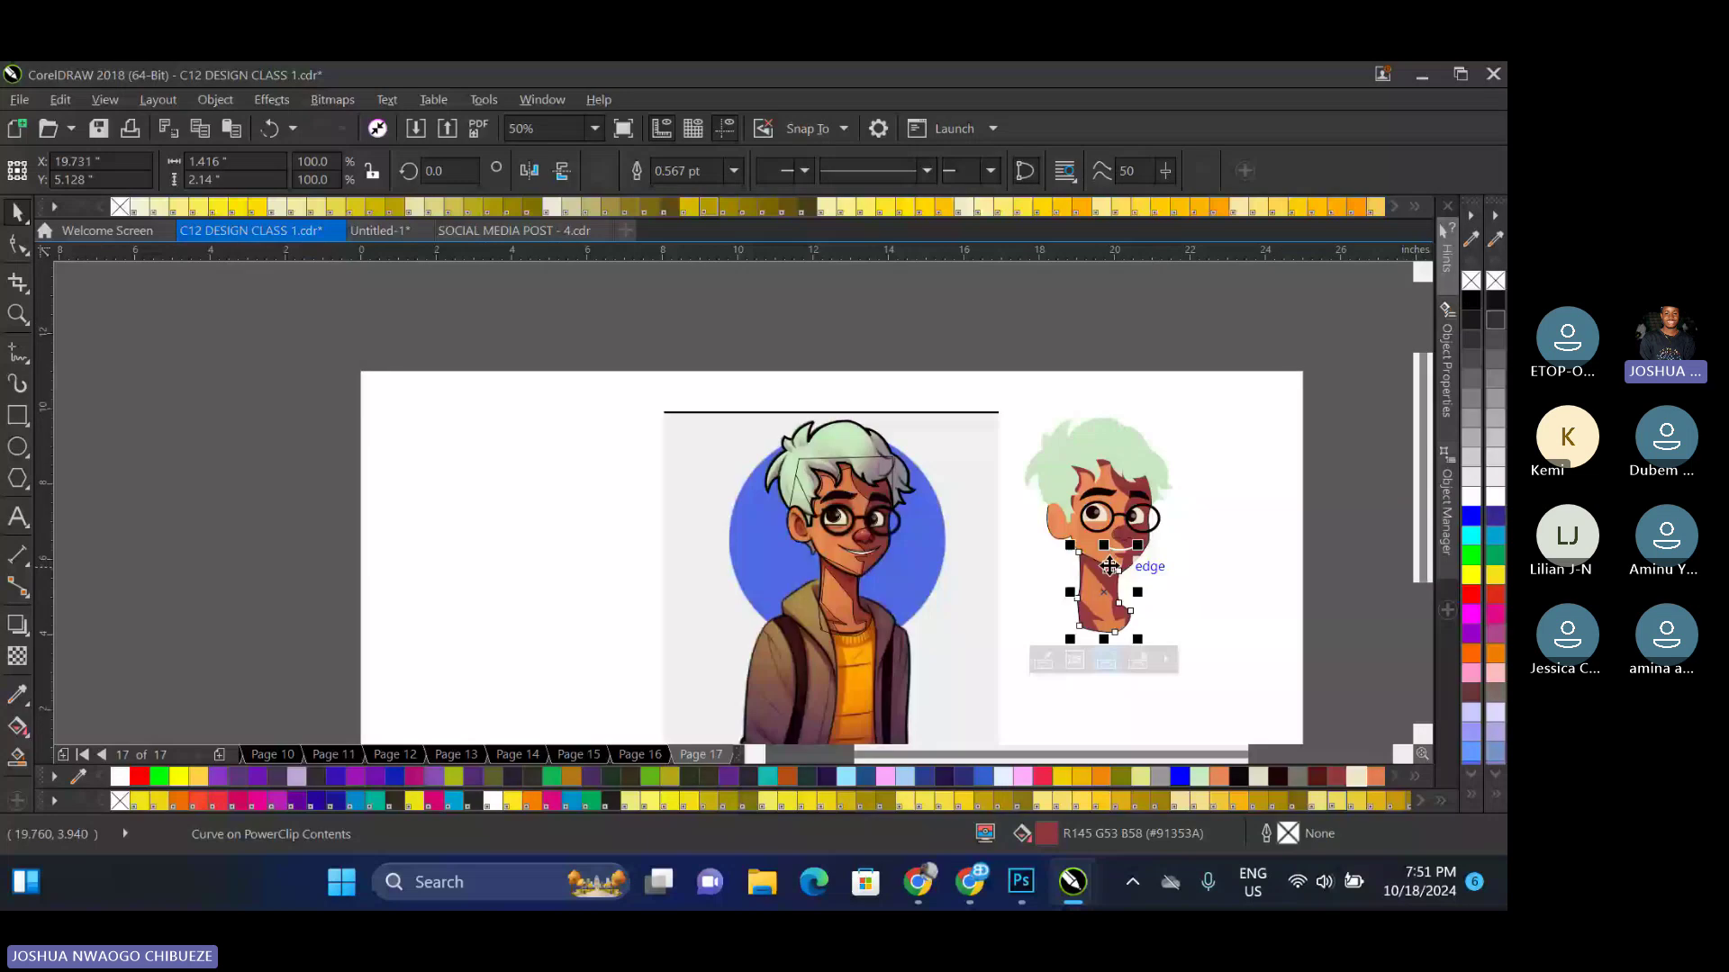
# Remove the outline from the copied neck shape
pyautogui.scroll(2, 1109, 565)
pyautogui.click(1109, 565)
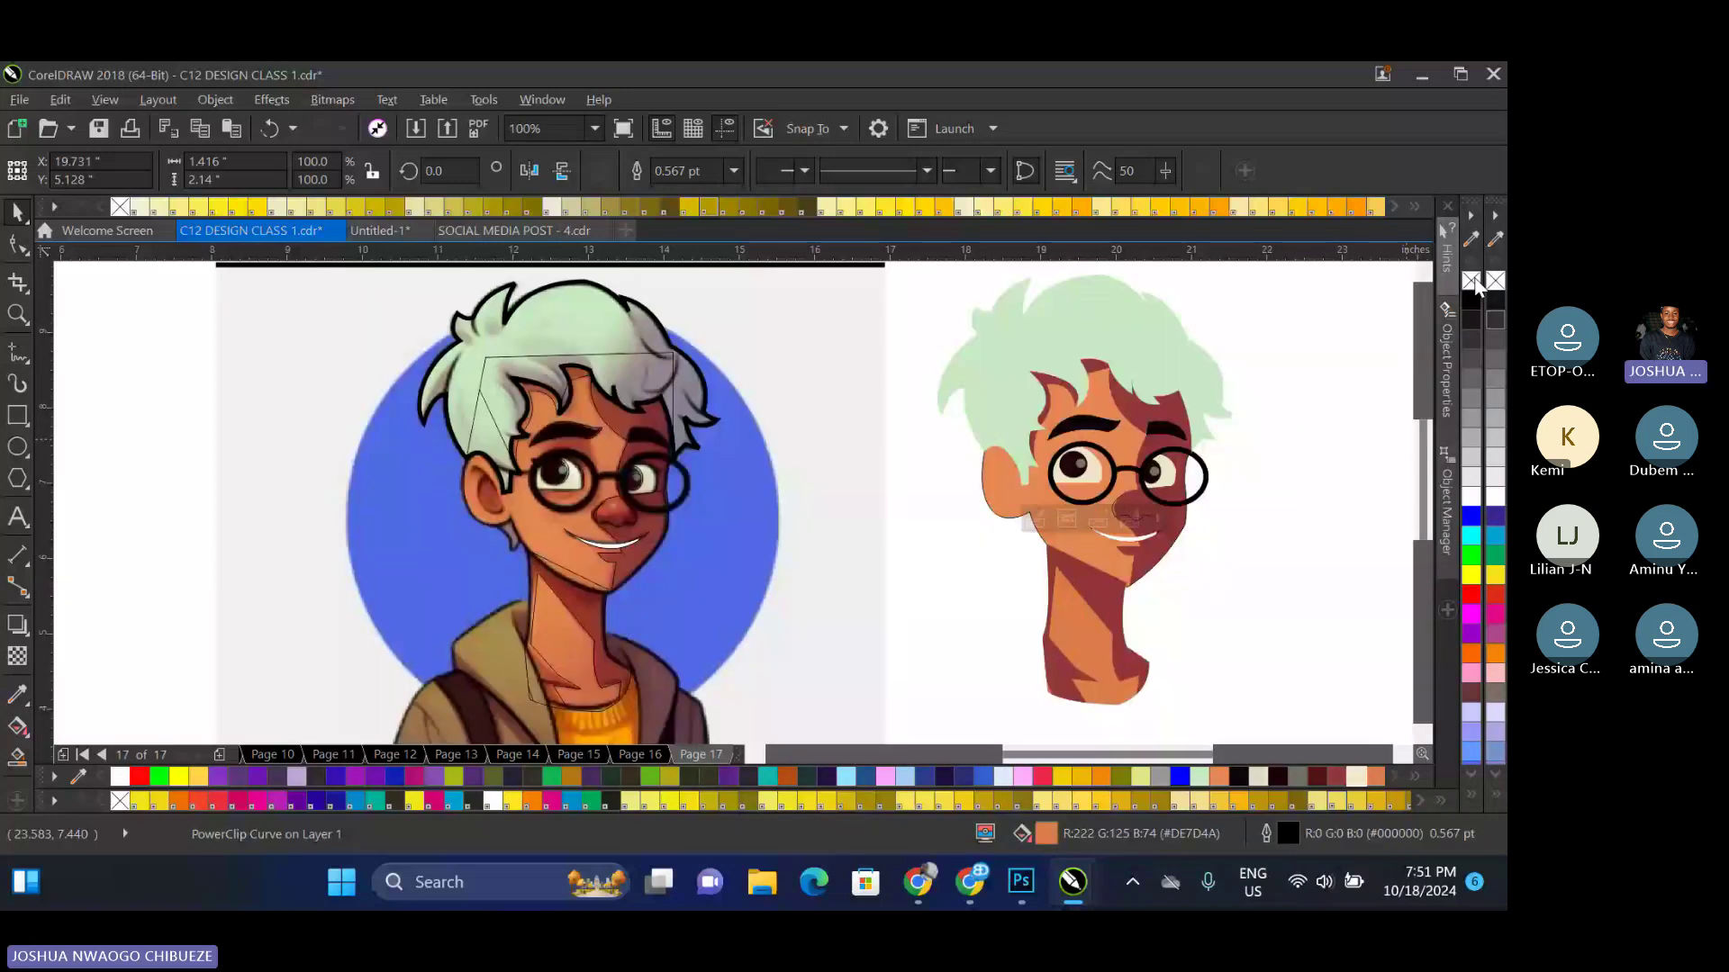
pyautogui.rightClick(1471, 280)
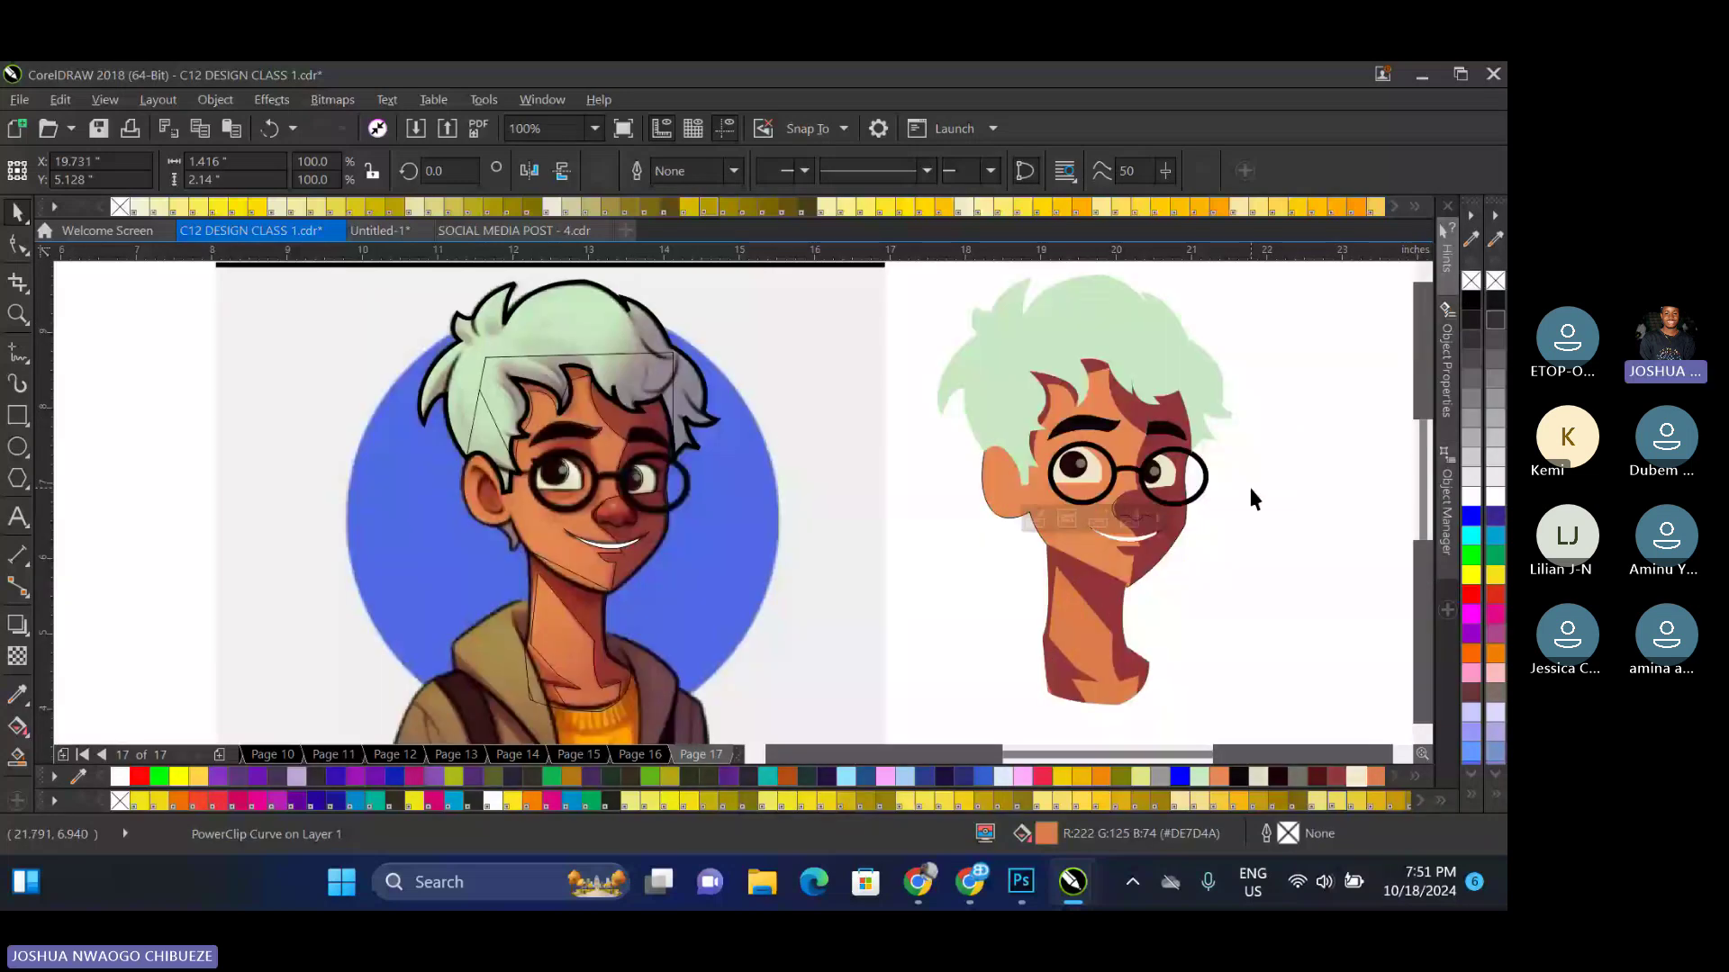
pyautogui.click(1254, 500)
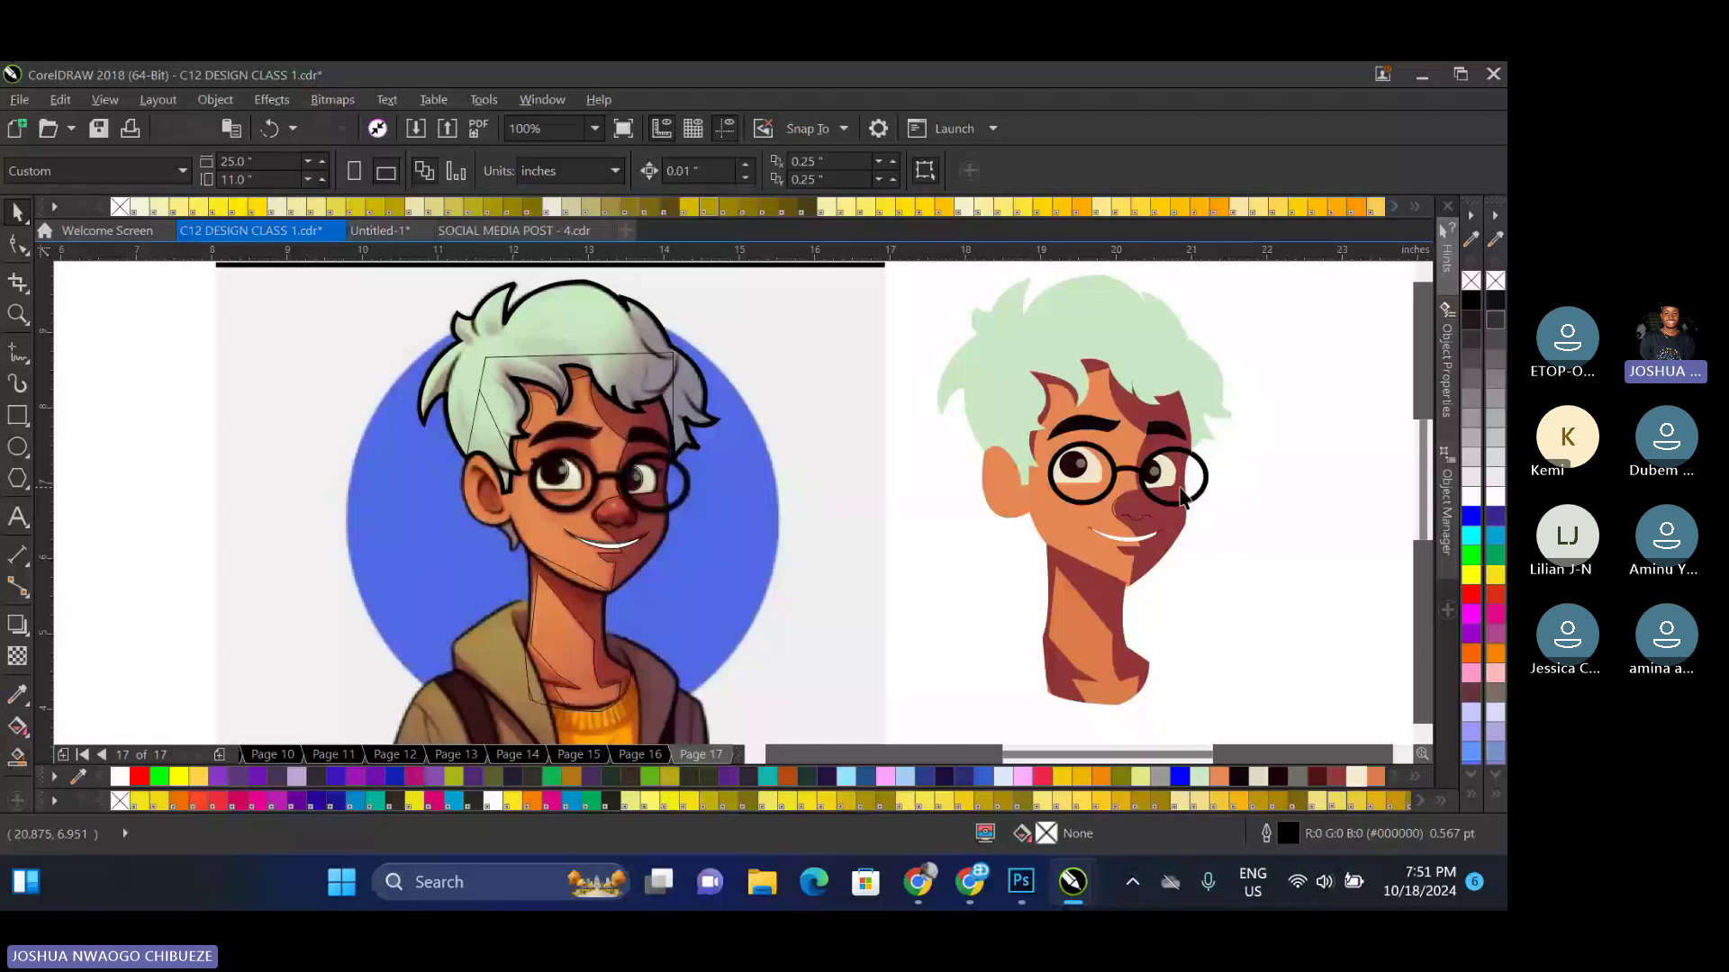
# Give the two nose lines of the copied face a dark maroon #591A15 outline 3.0 pt wide
pyautogui.click(1132, 515)
pyautogui.scroll(2, 1133, 515)
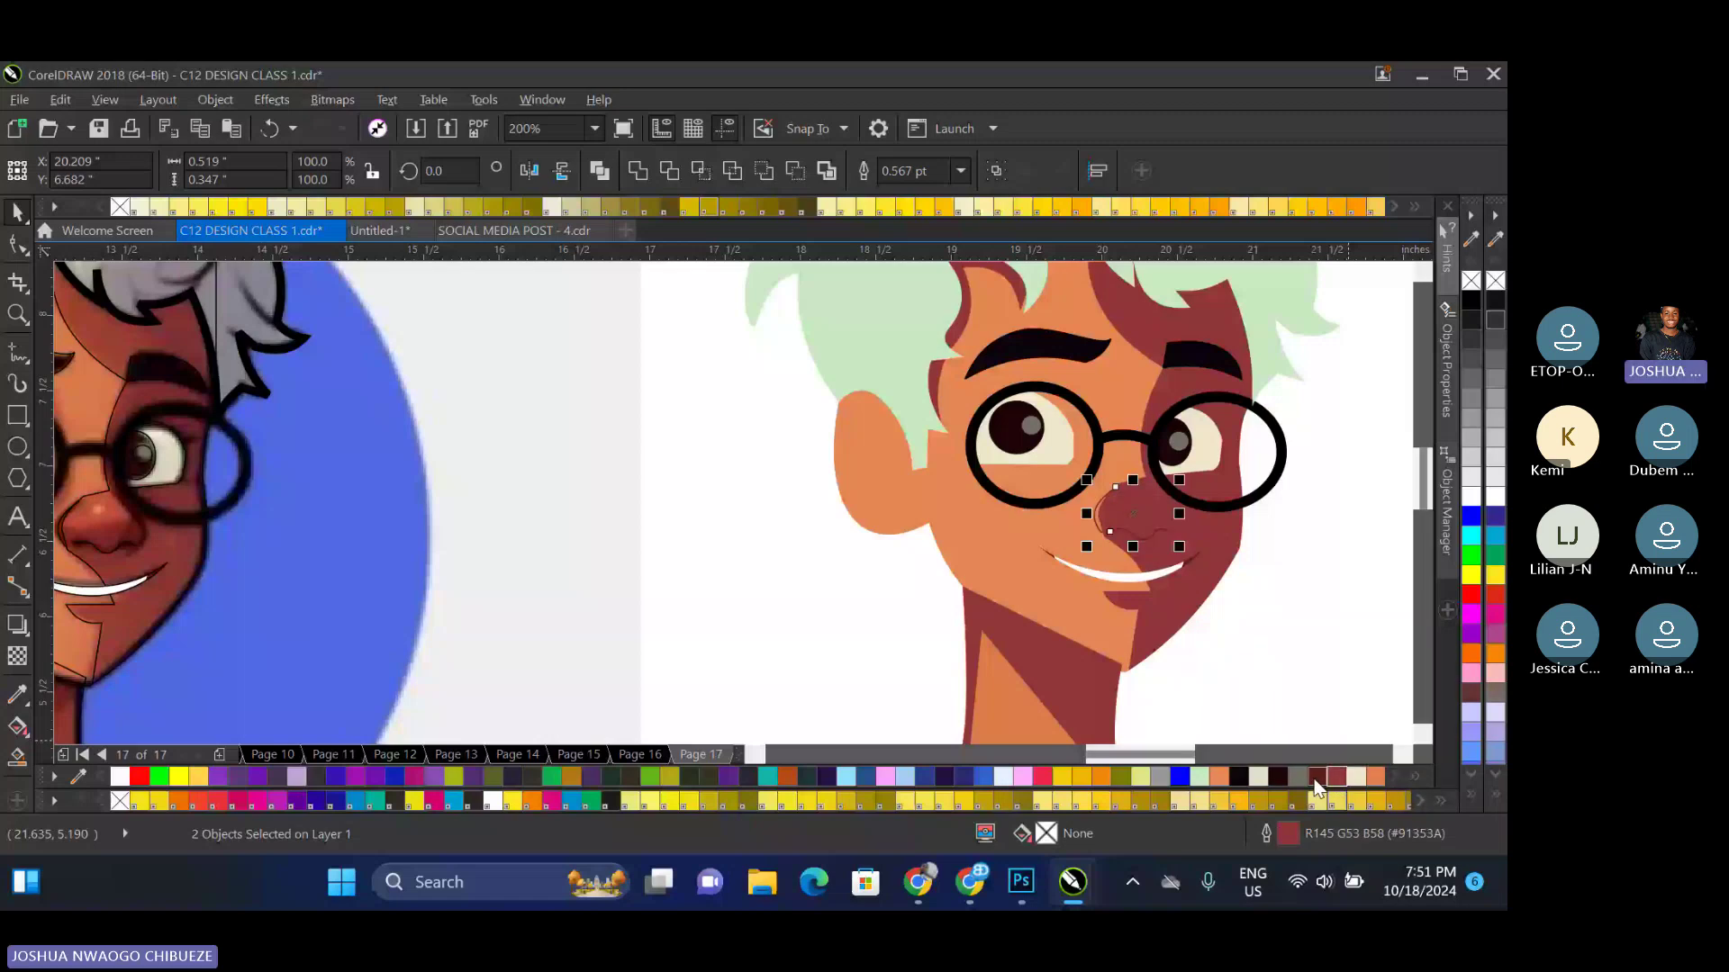
pyautogui.rightClick(1316, 780)
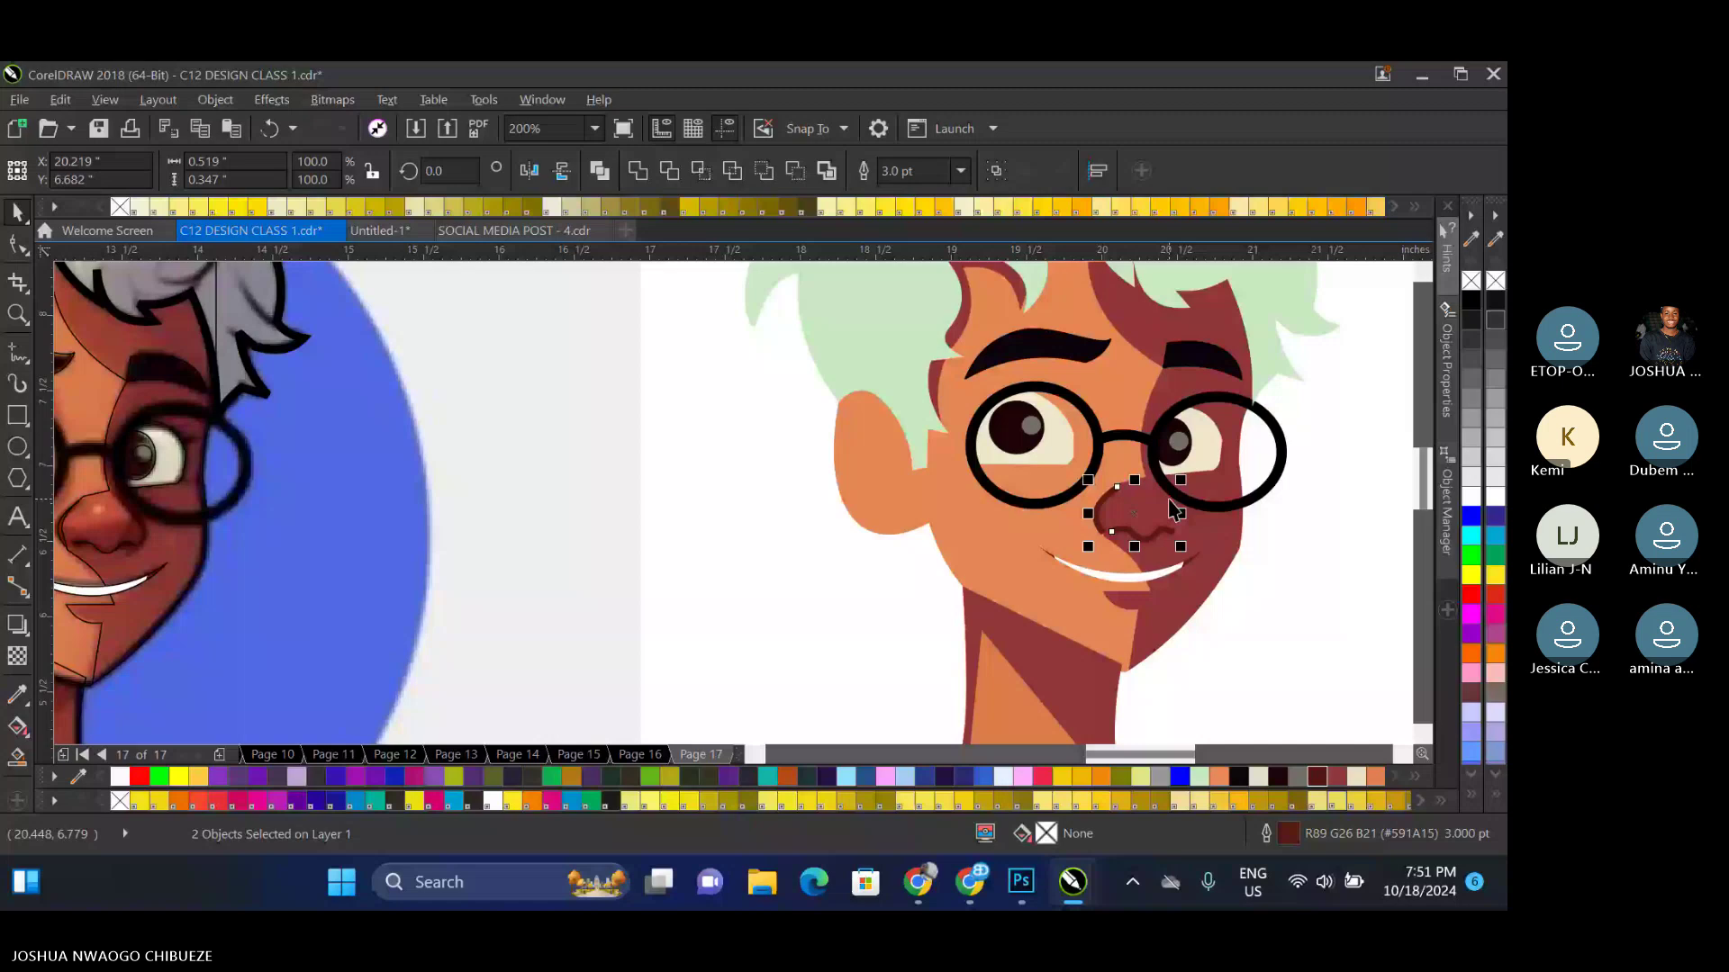
pyautogui.press('Escape')
pyautogui.scroll(-4, 1003, 461)
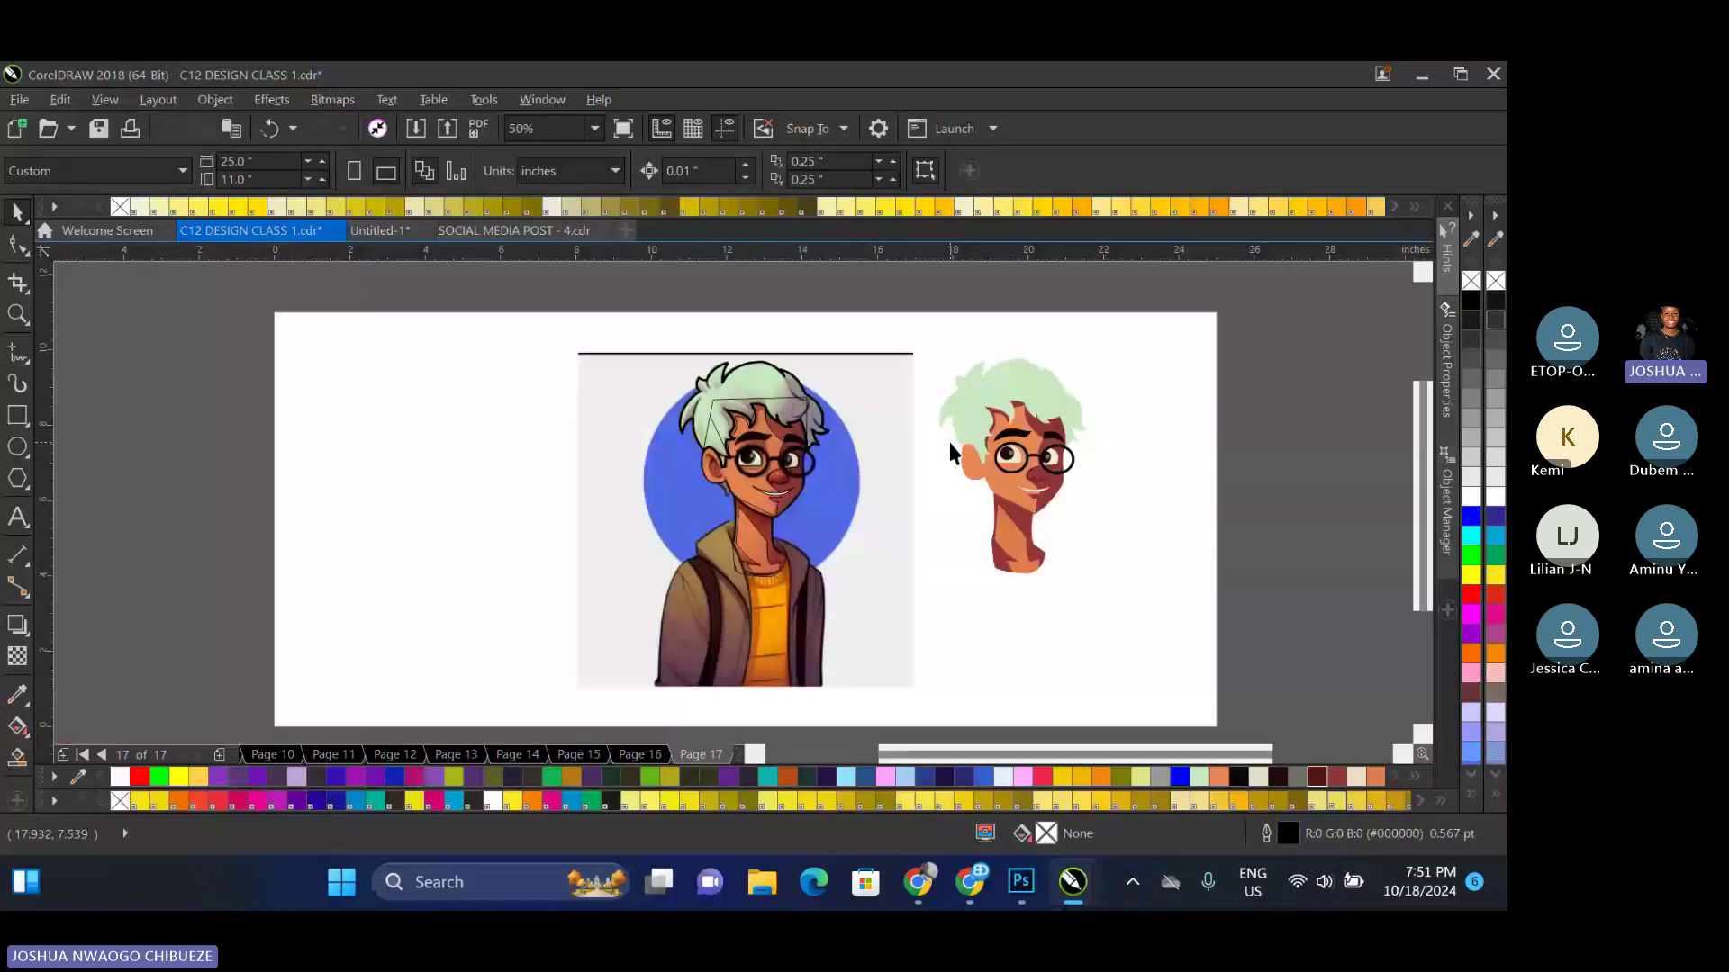
pyautogui.scroll(2, 949, 442)
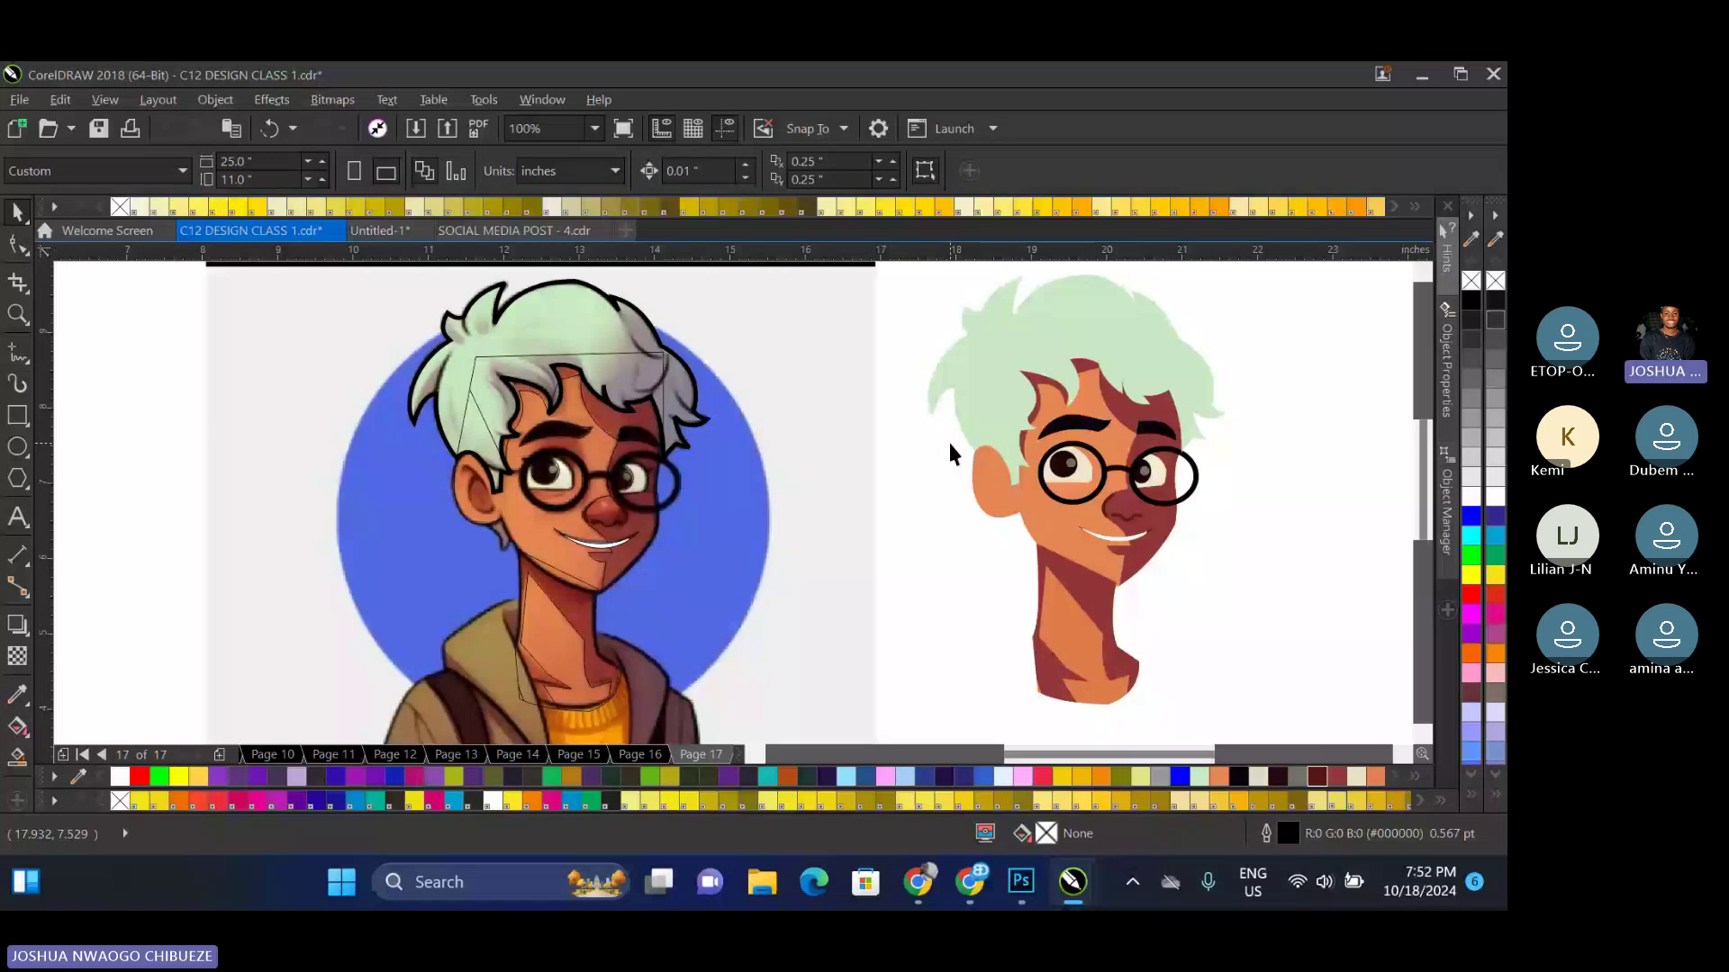
# Recolour the shadow inside the neck's PowerClip with the reddish brown #92362B sampled from the reference neck
pyautogui.click(34, 684)
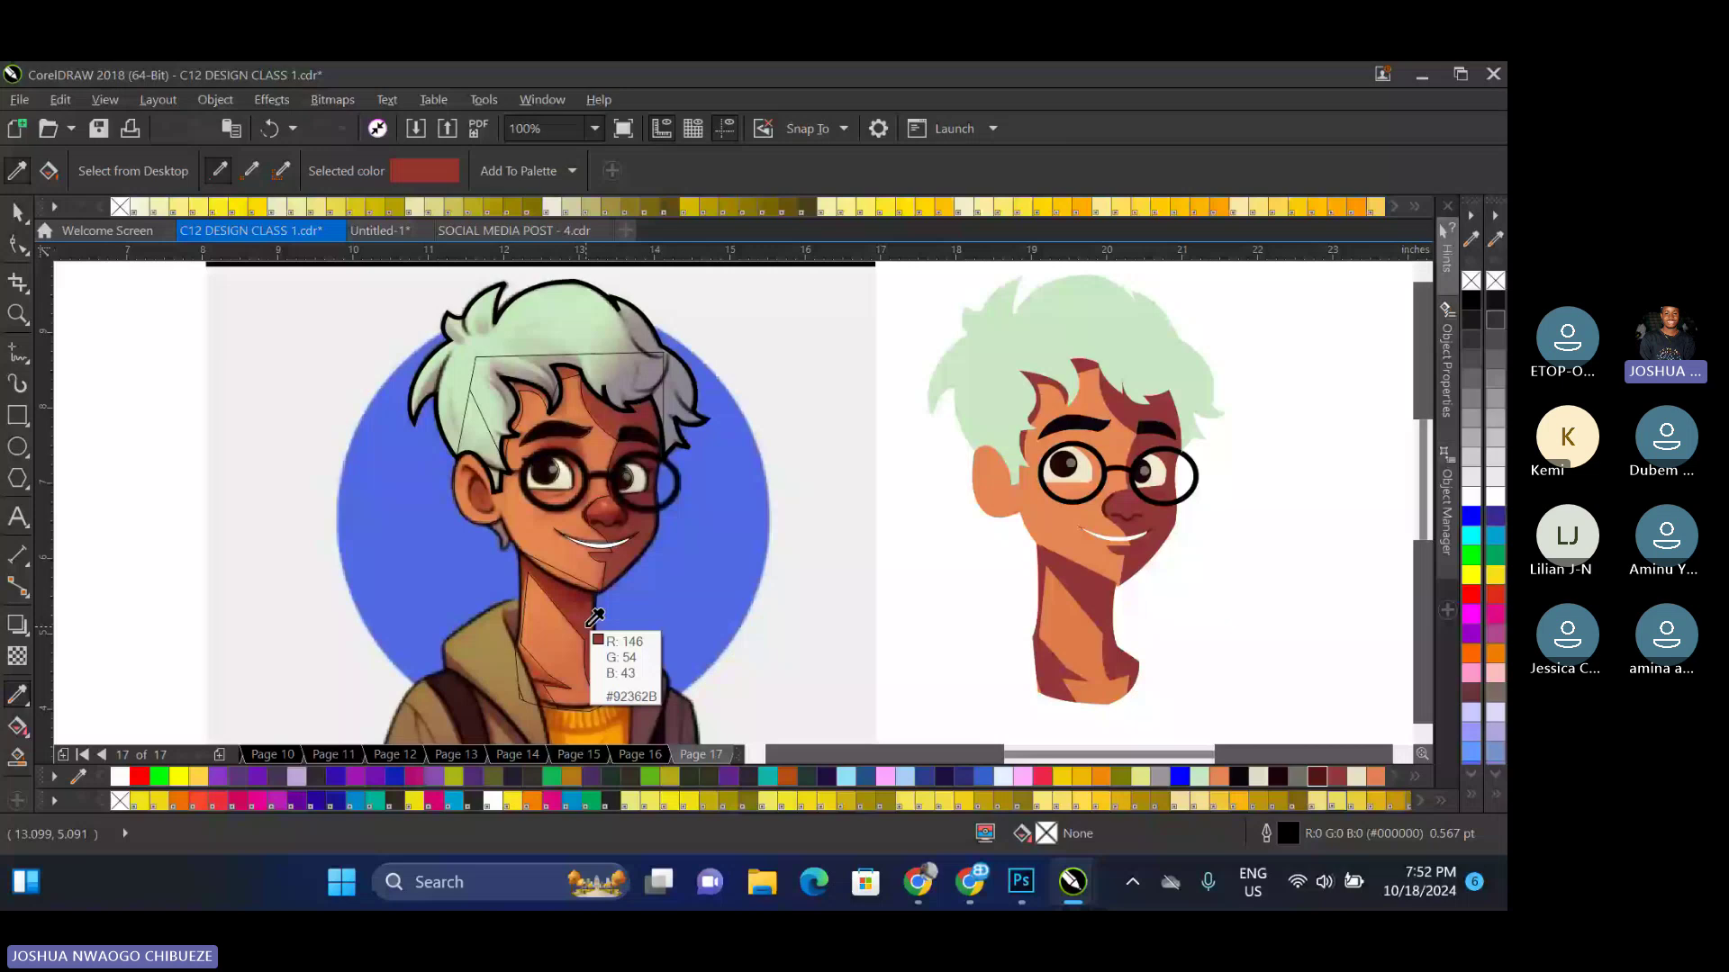
pyautogui.click(587, 626)
pyautogui.click(1087, 619)
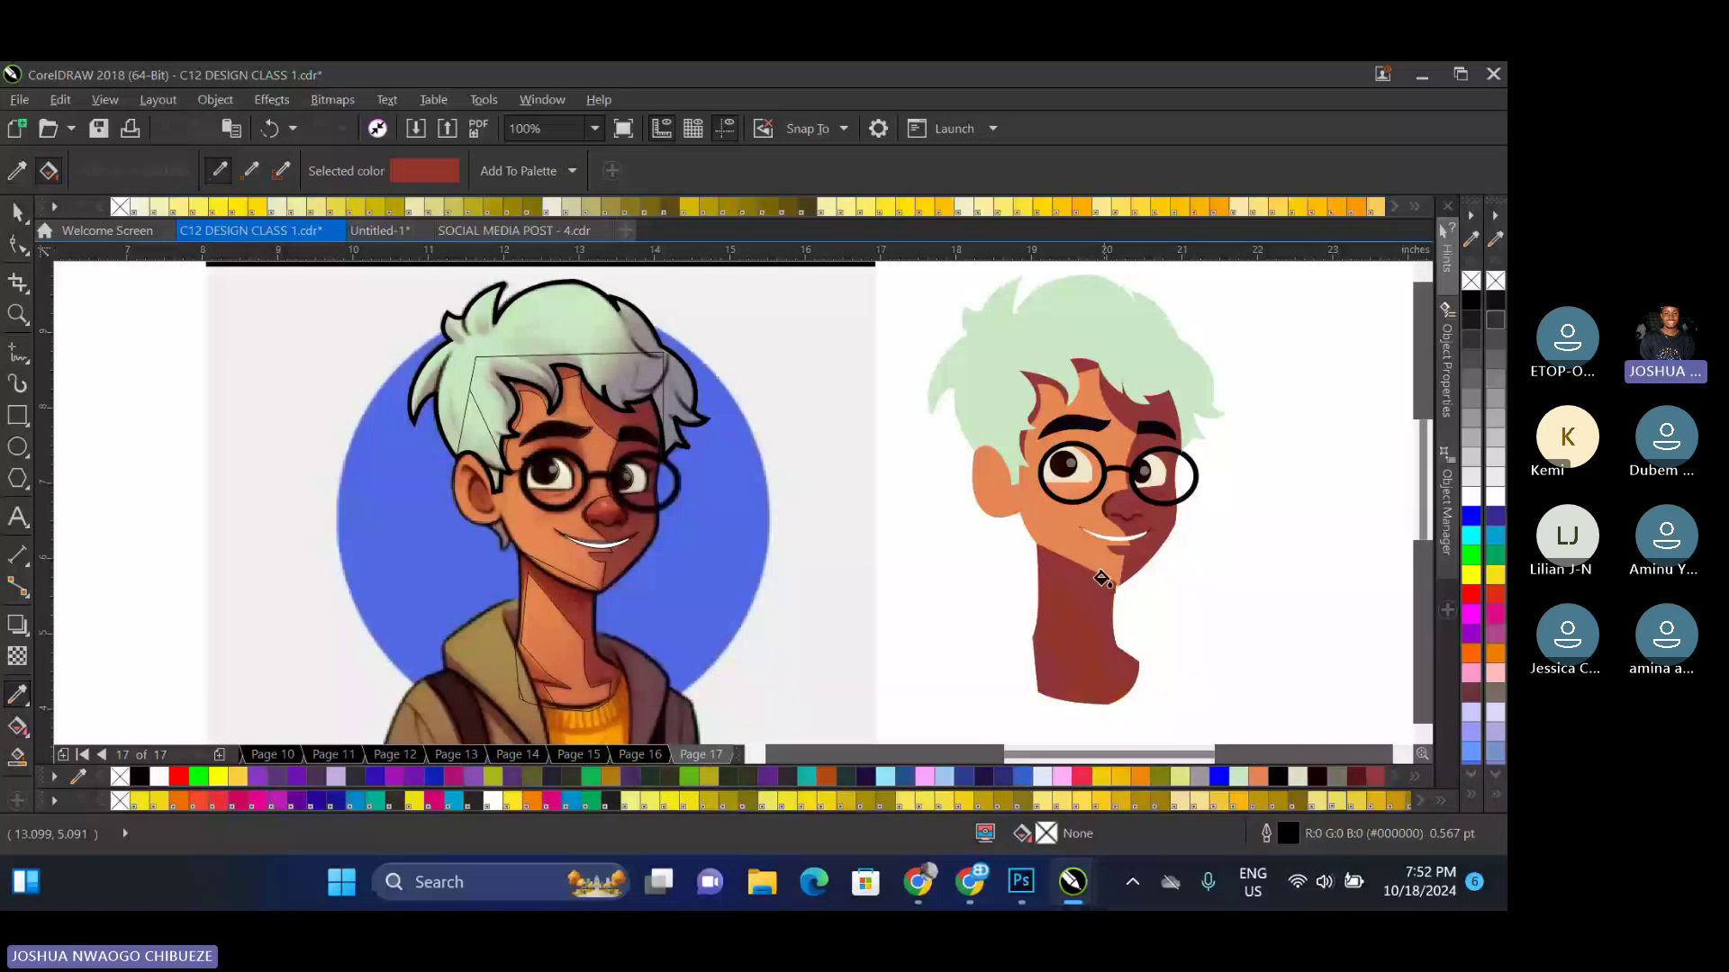
pyautogui.hotkey('ctrl', 'z')
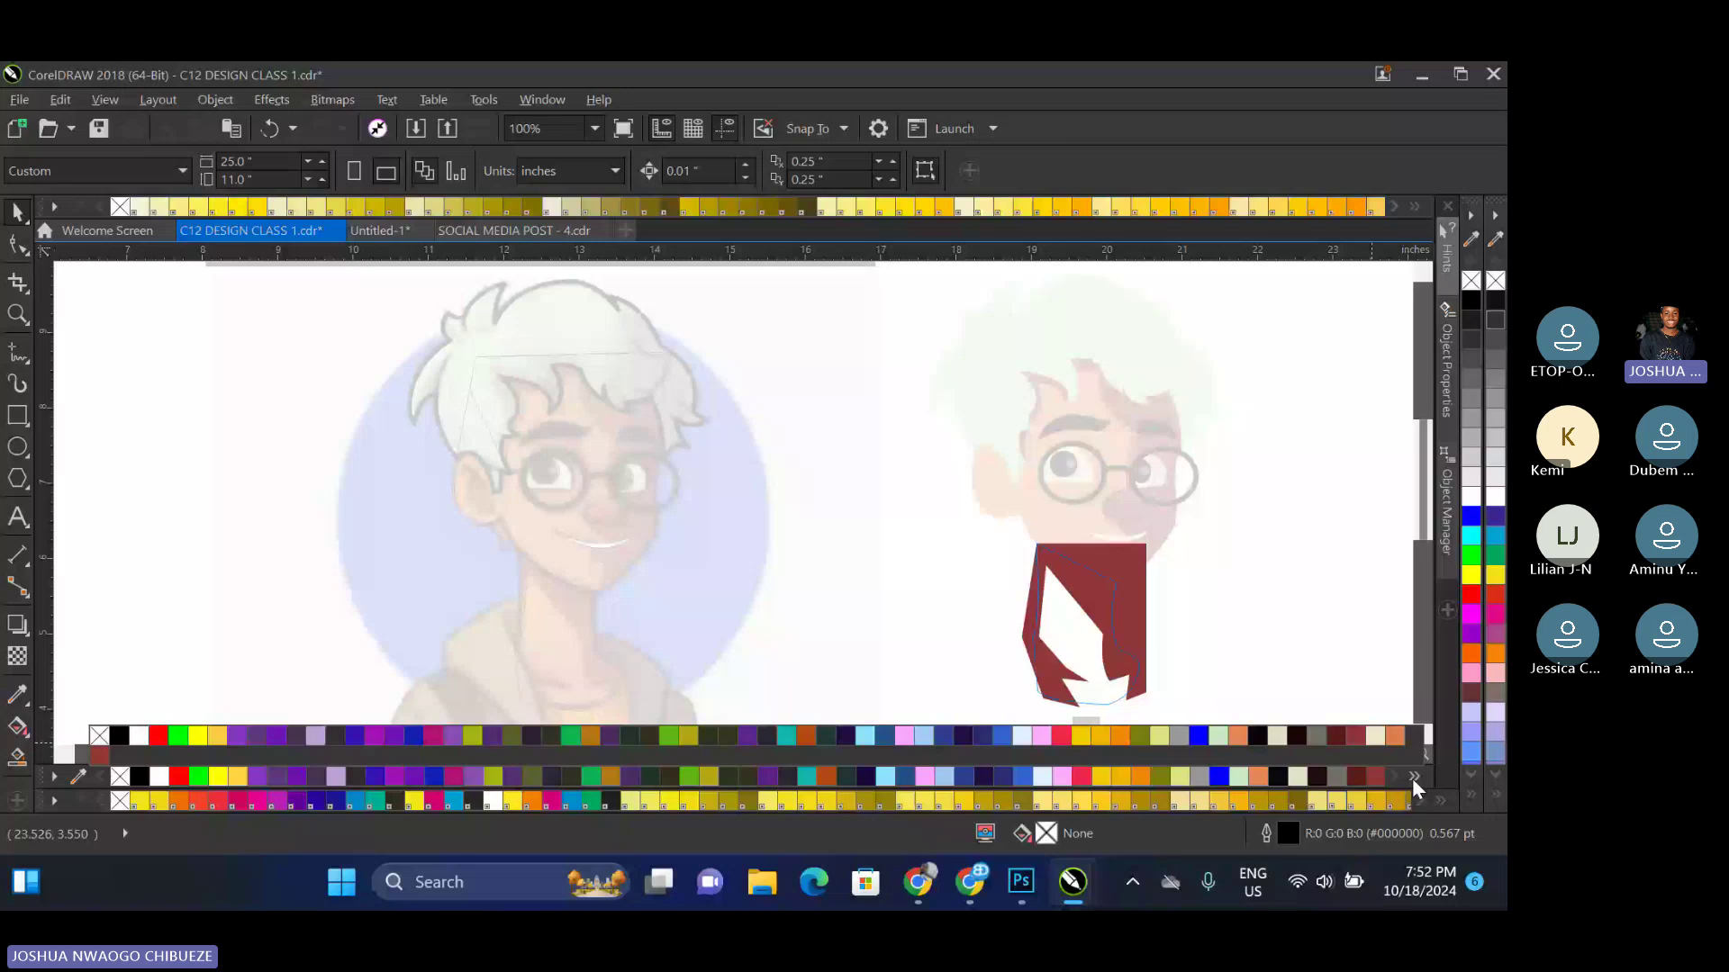
pyautogui.click(1130, 612)
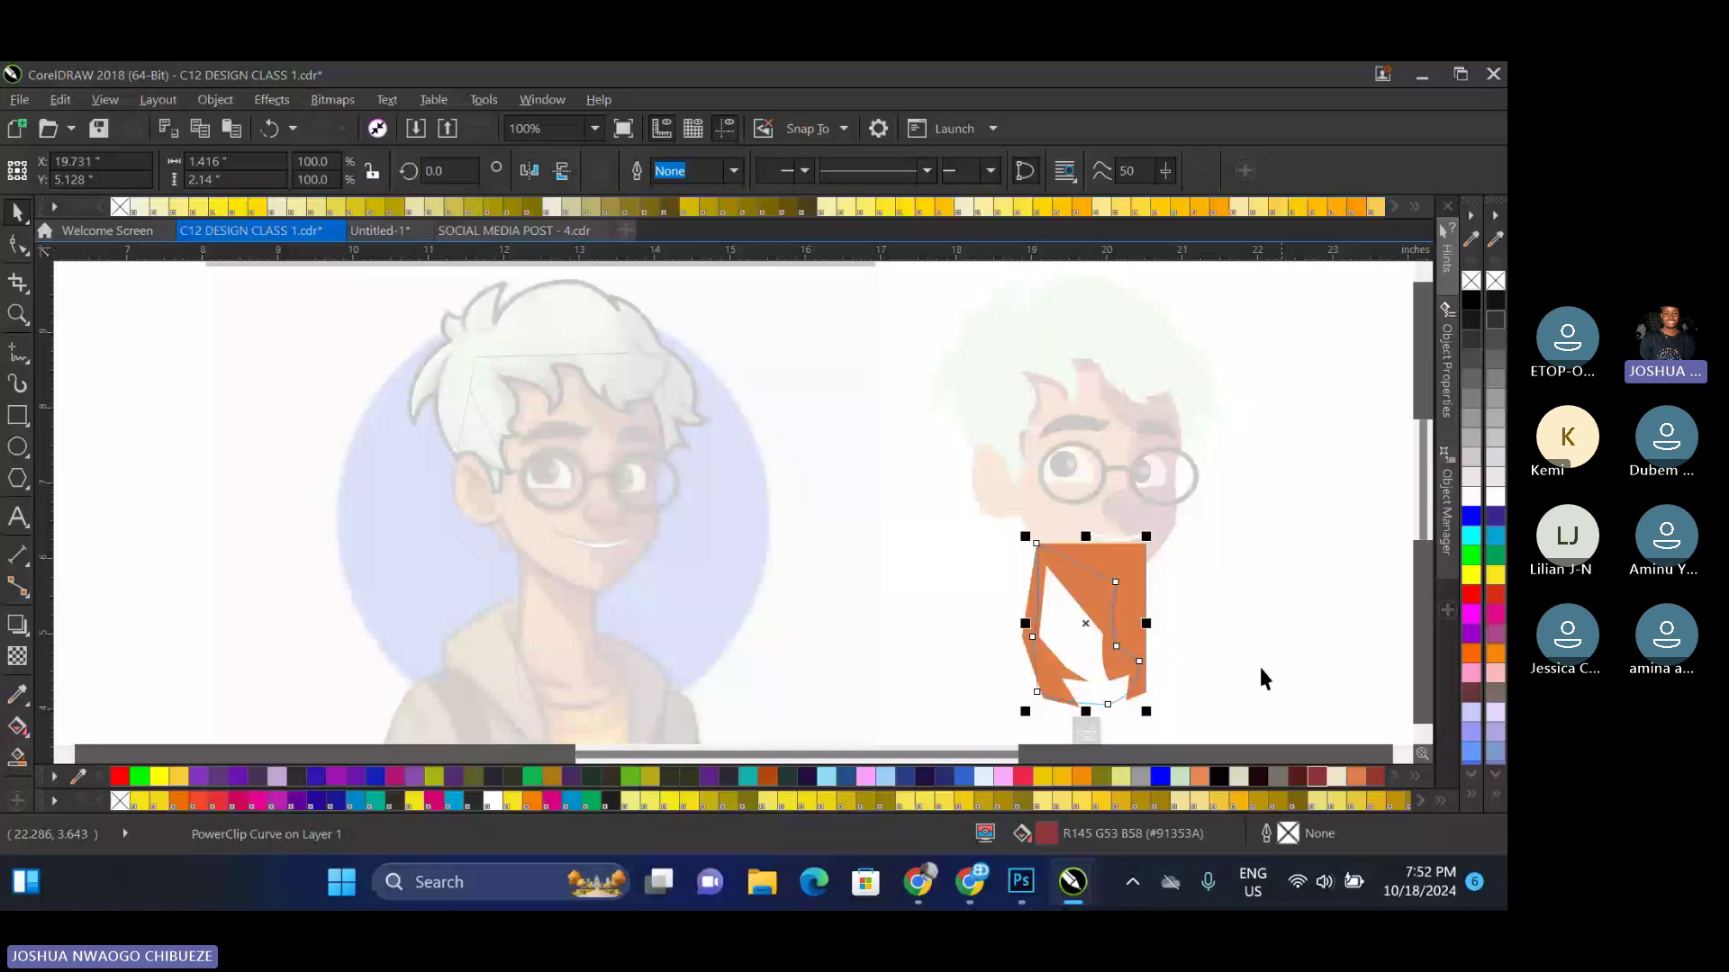
pyautogui.hotkey('ctrl', 'z')
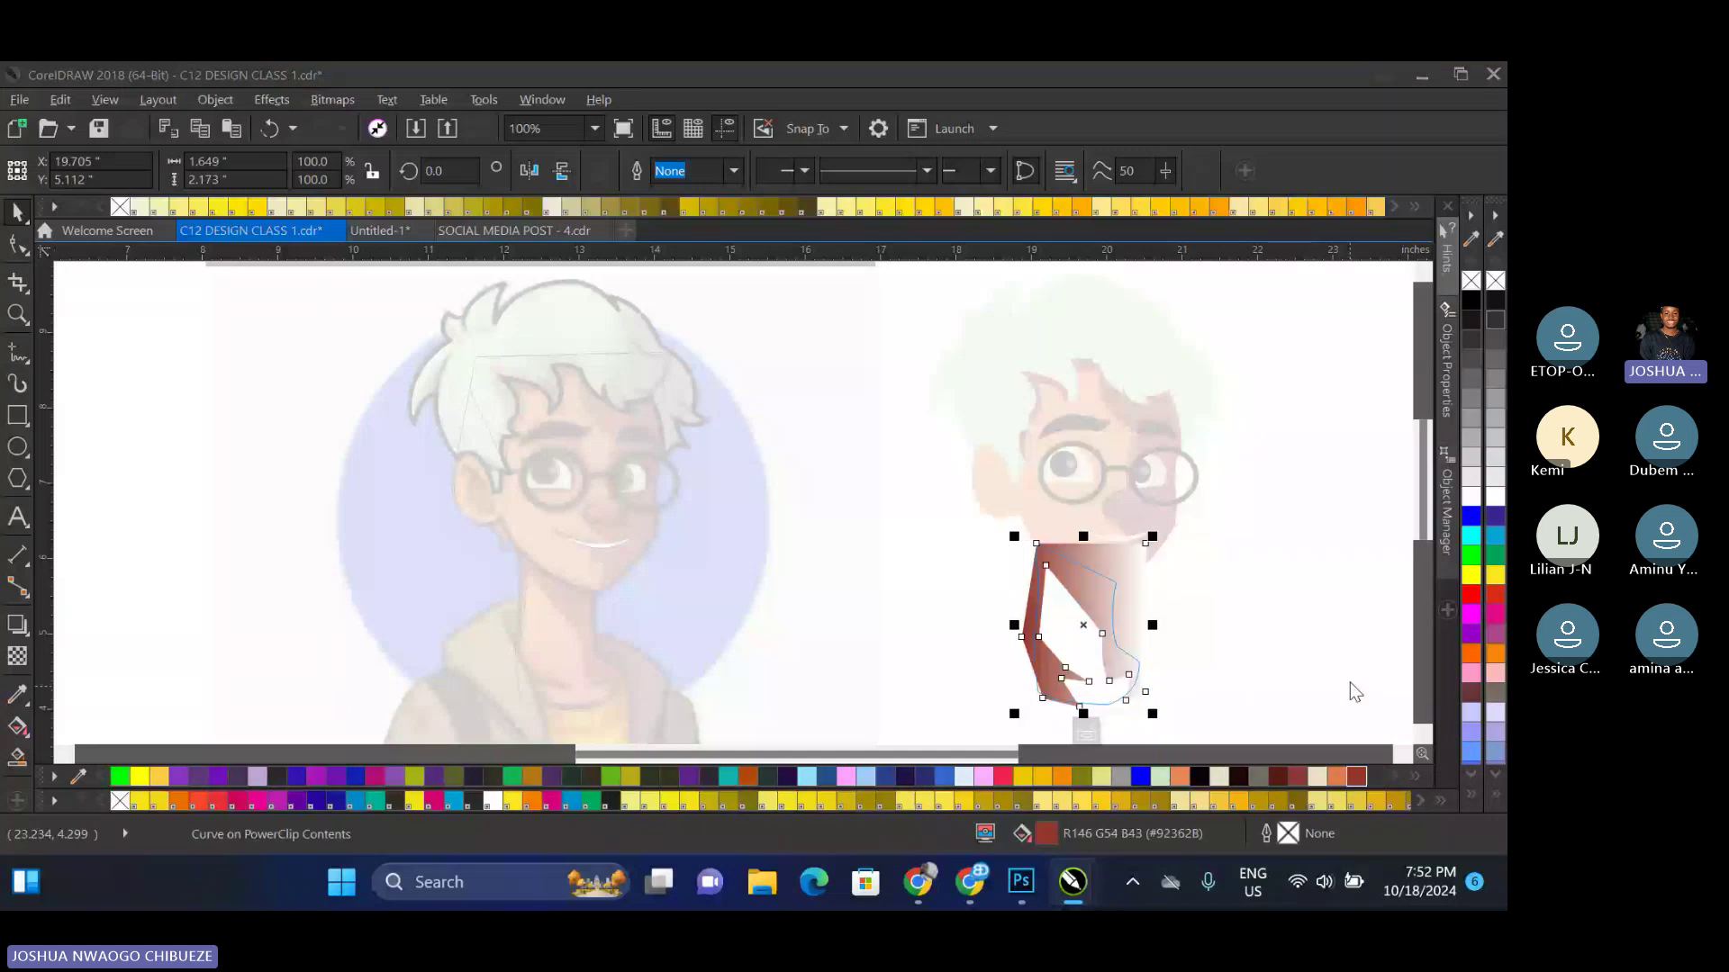
# Give the neck shadow a fountain fill from reddish brown to the maroon of the document palette, keeping the neck itself orange
pyautogui.press('F11')
pyautogui.click(637, 526)
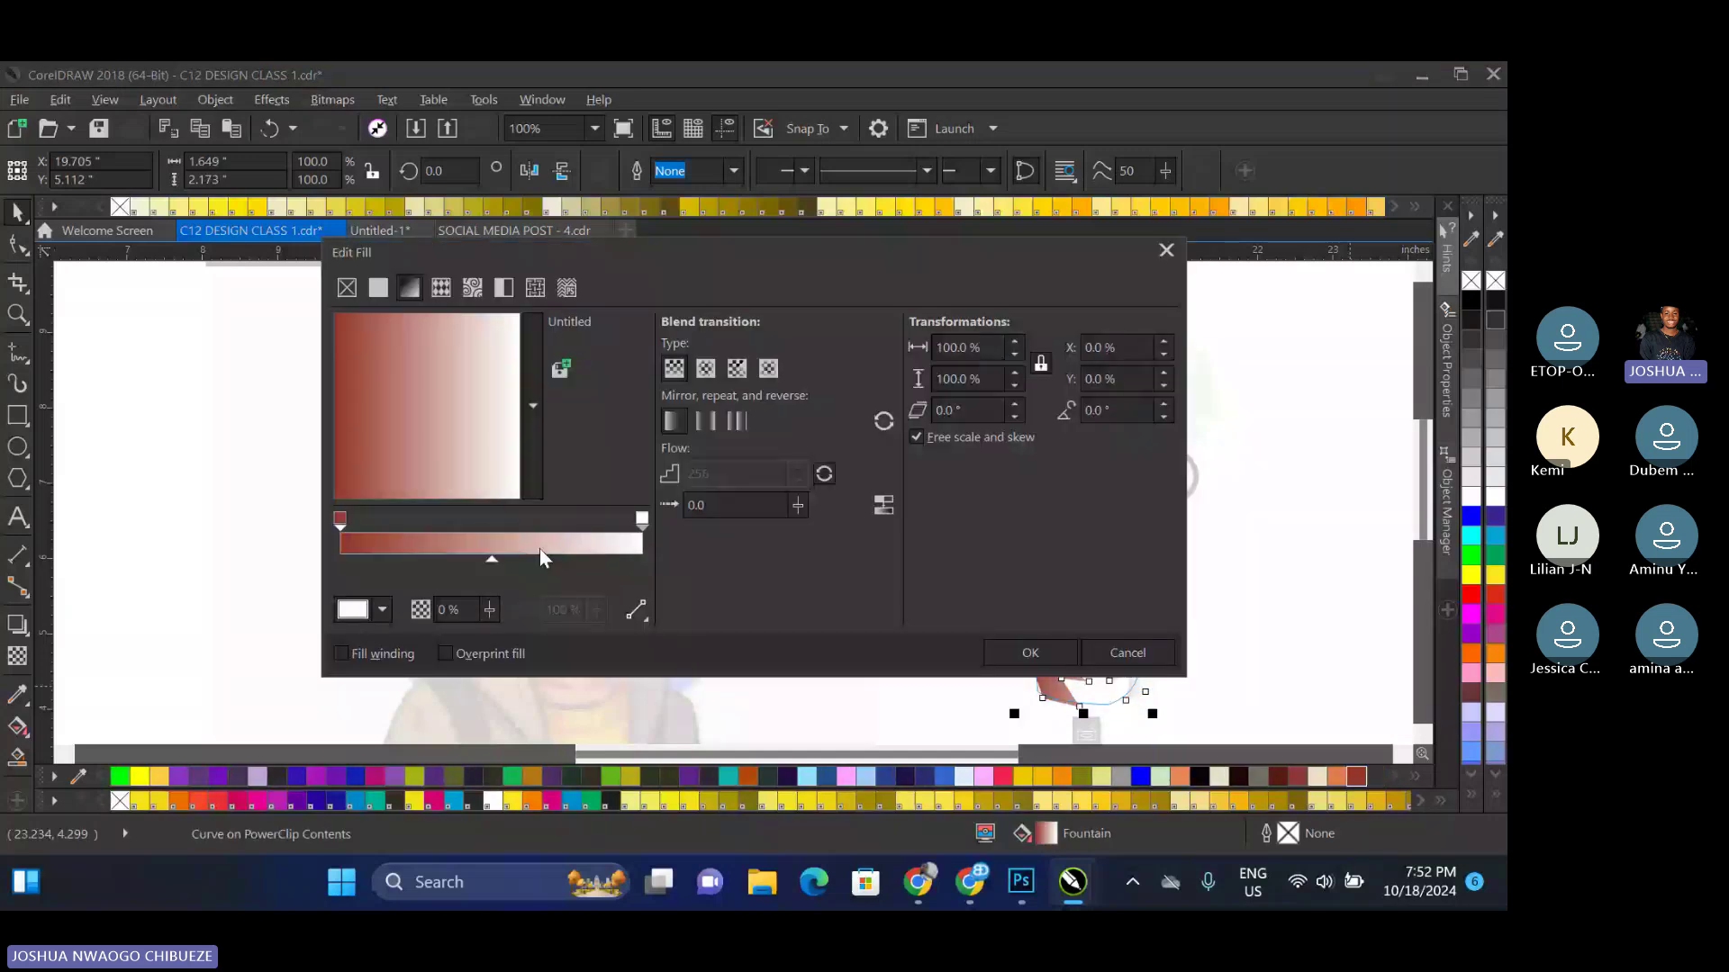
pyautogui.click(365, 605)
pyautogui.click(446, 350)
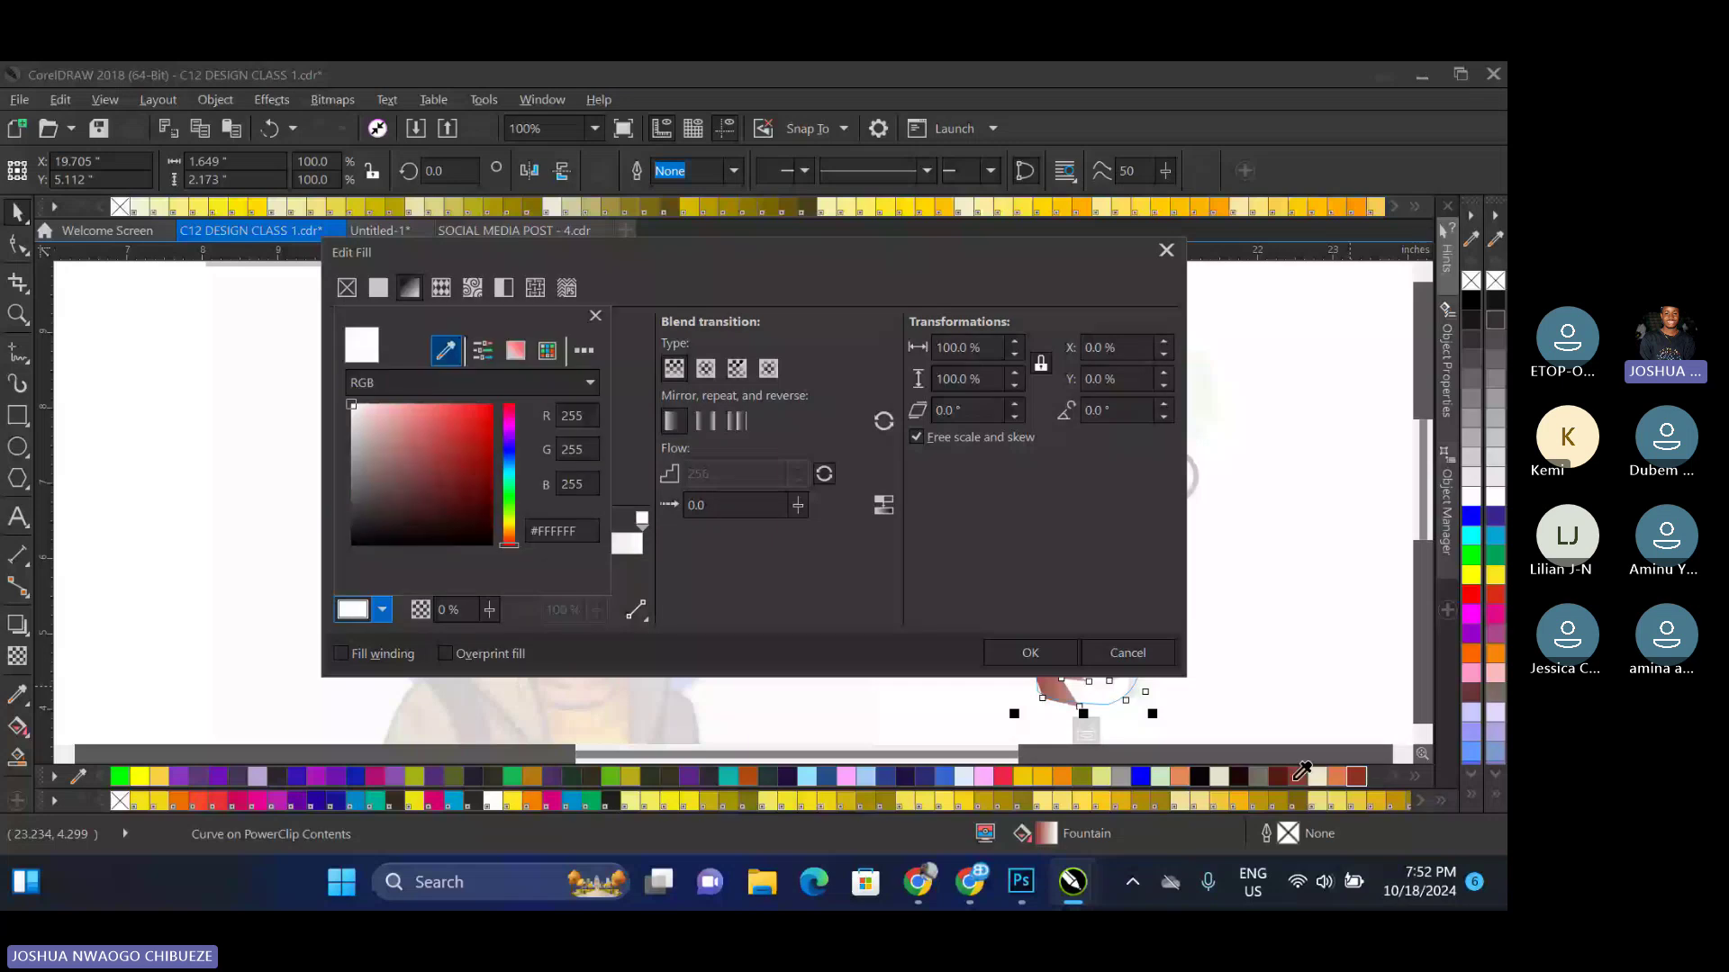
pyautogui.click(1297, 777)
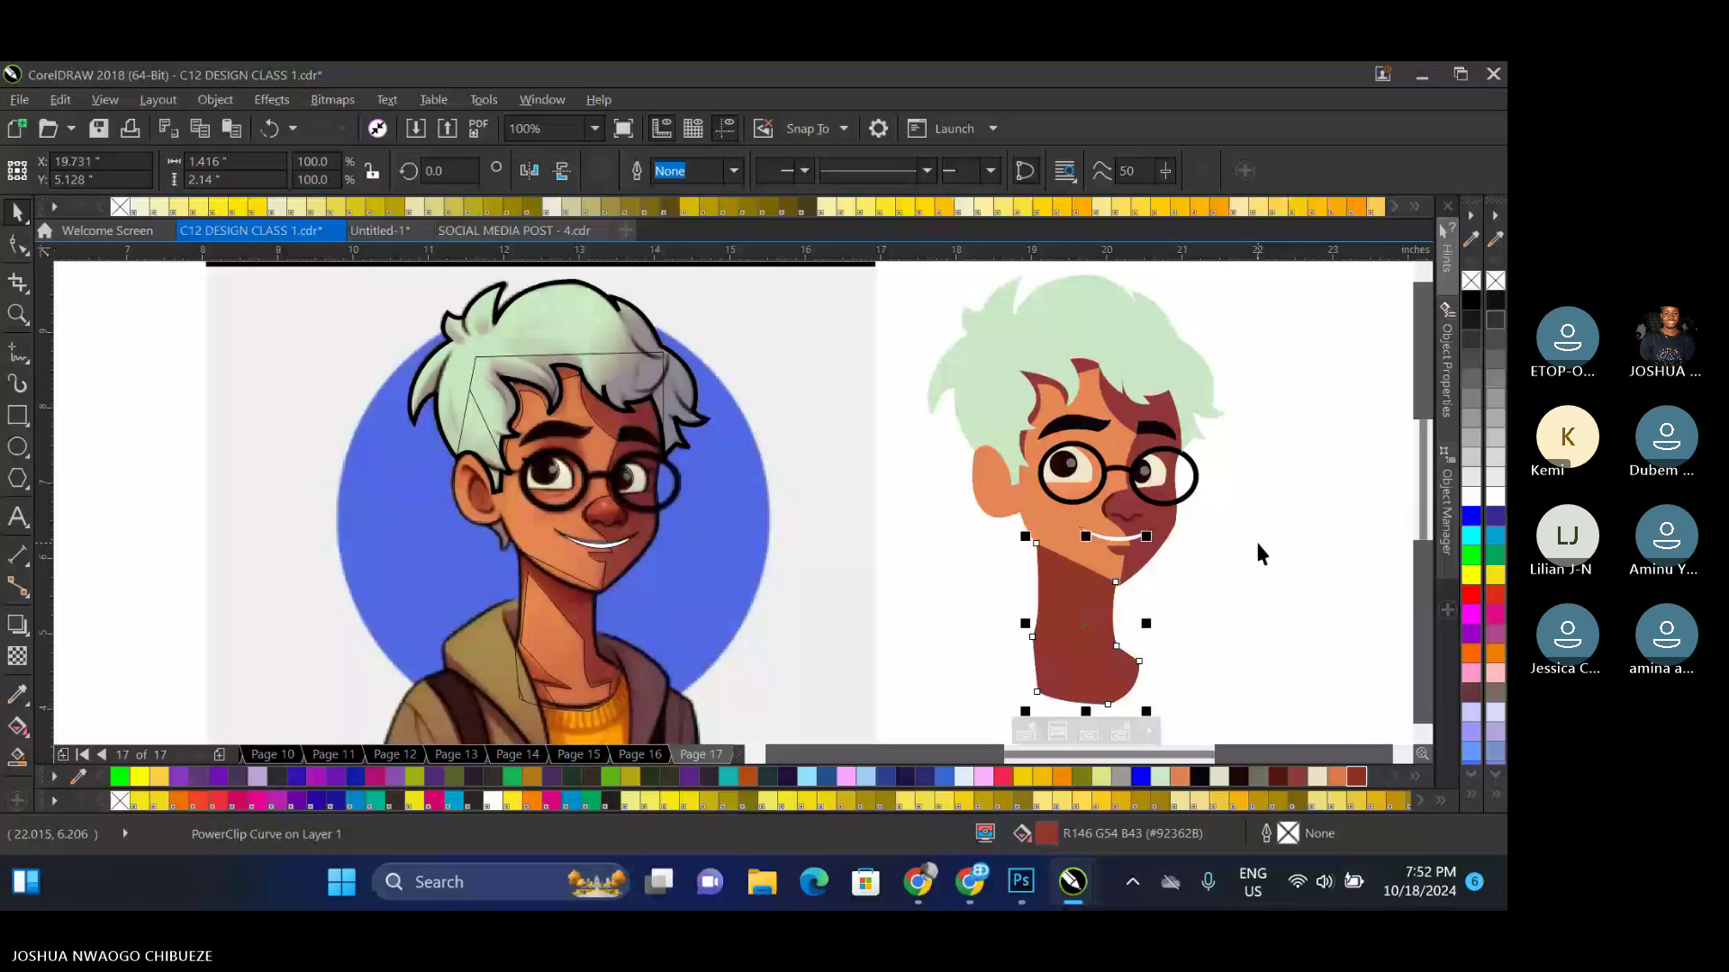
pyautogui.keyDown('ctrl'); pyautogui.click(1038, 581); pyautogui.keyUp('ctrl')
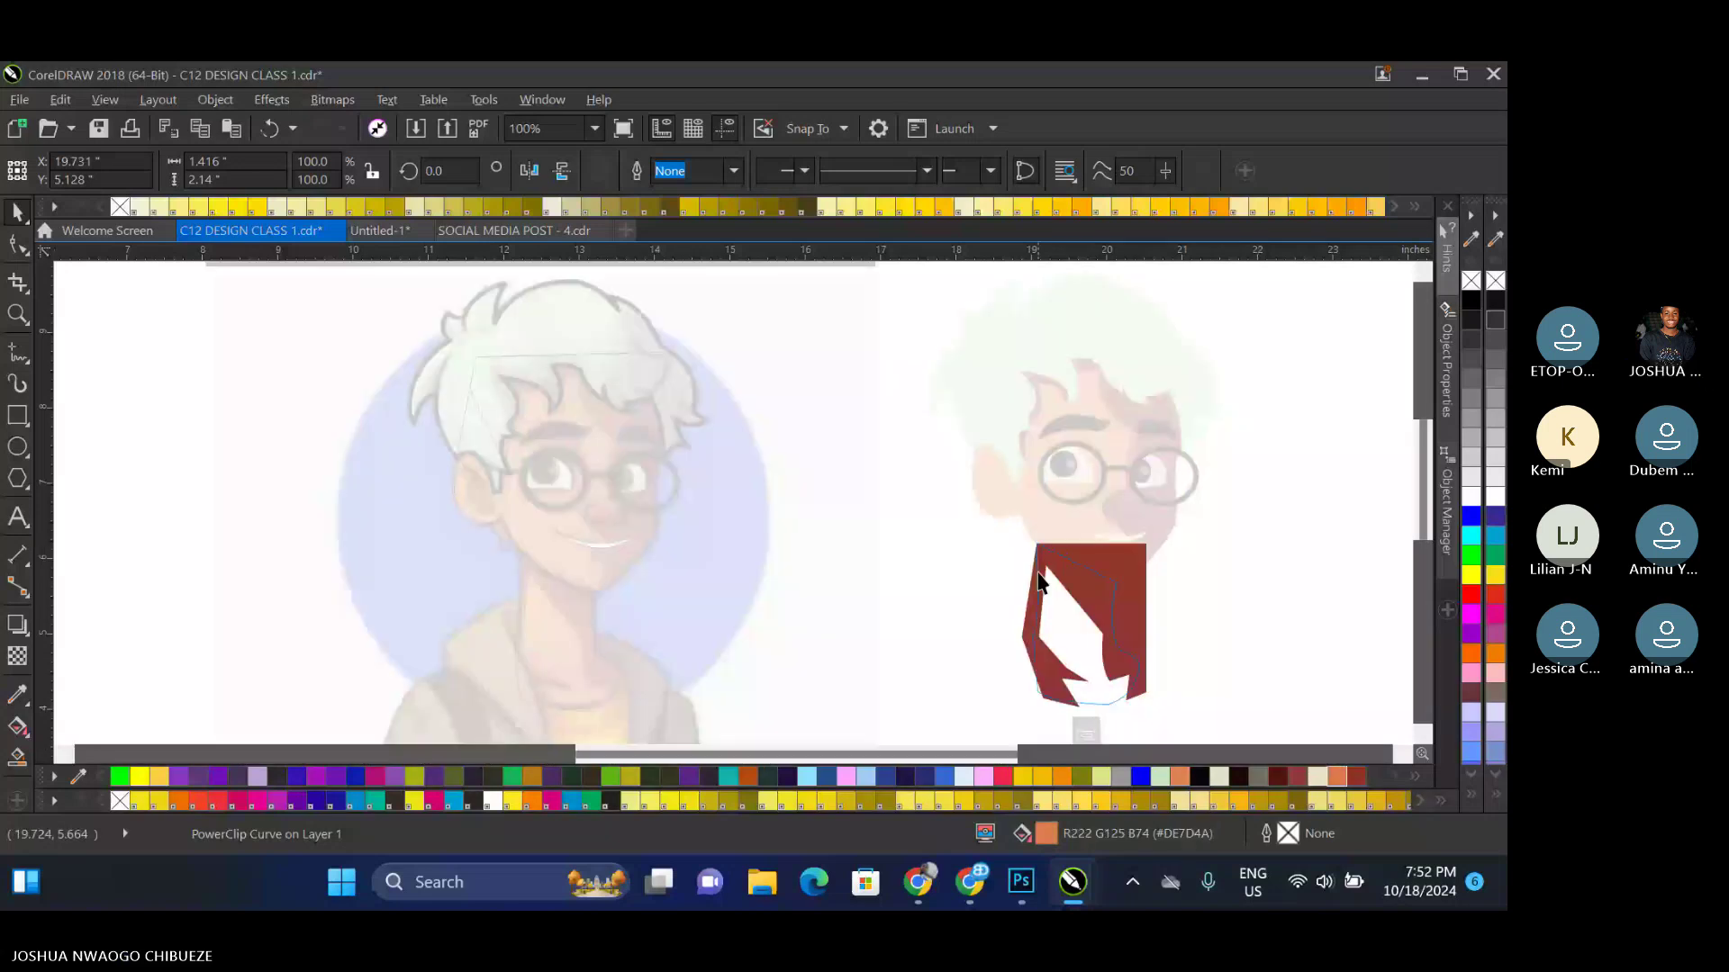
pyautogui.click(1038, 581)
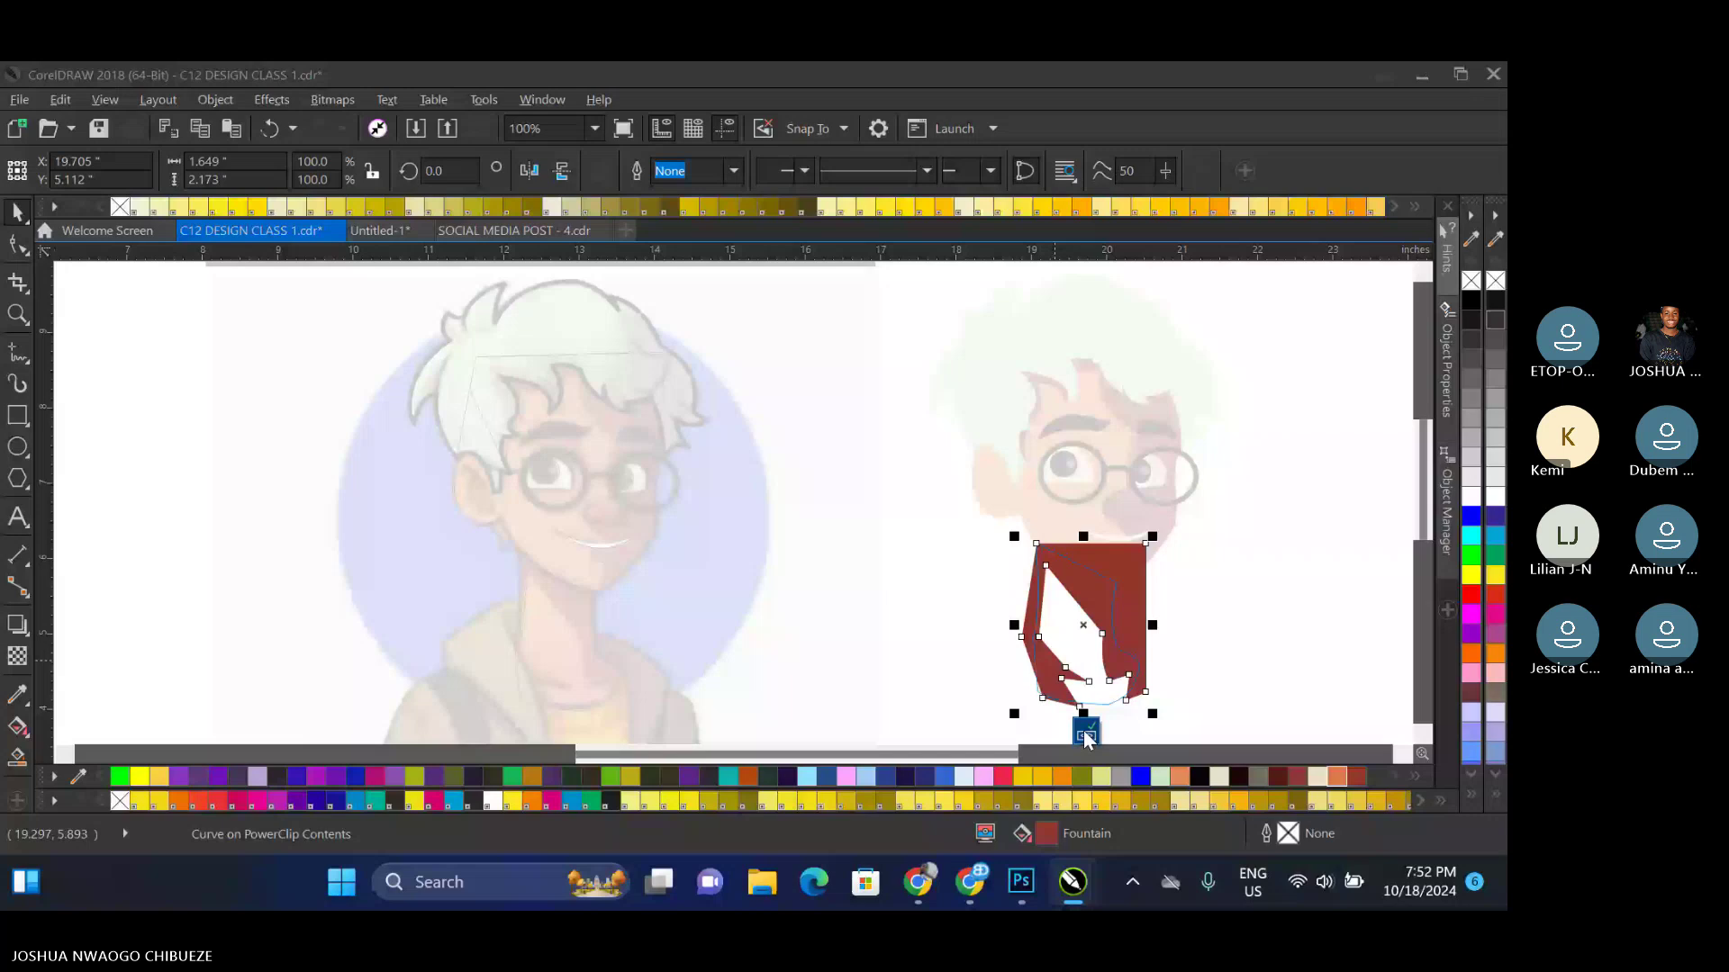
pyautogui.click(1085, 734)
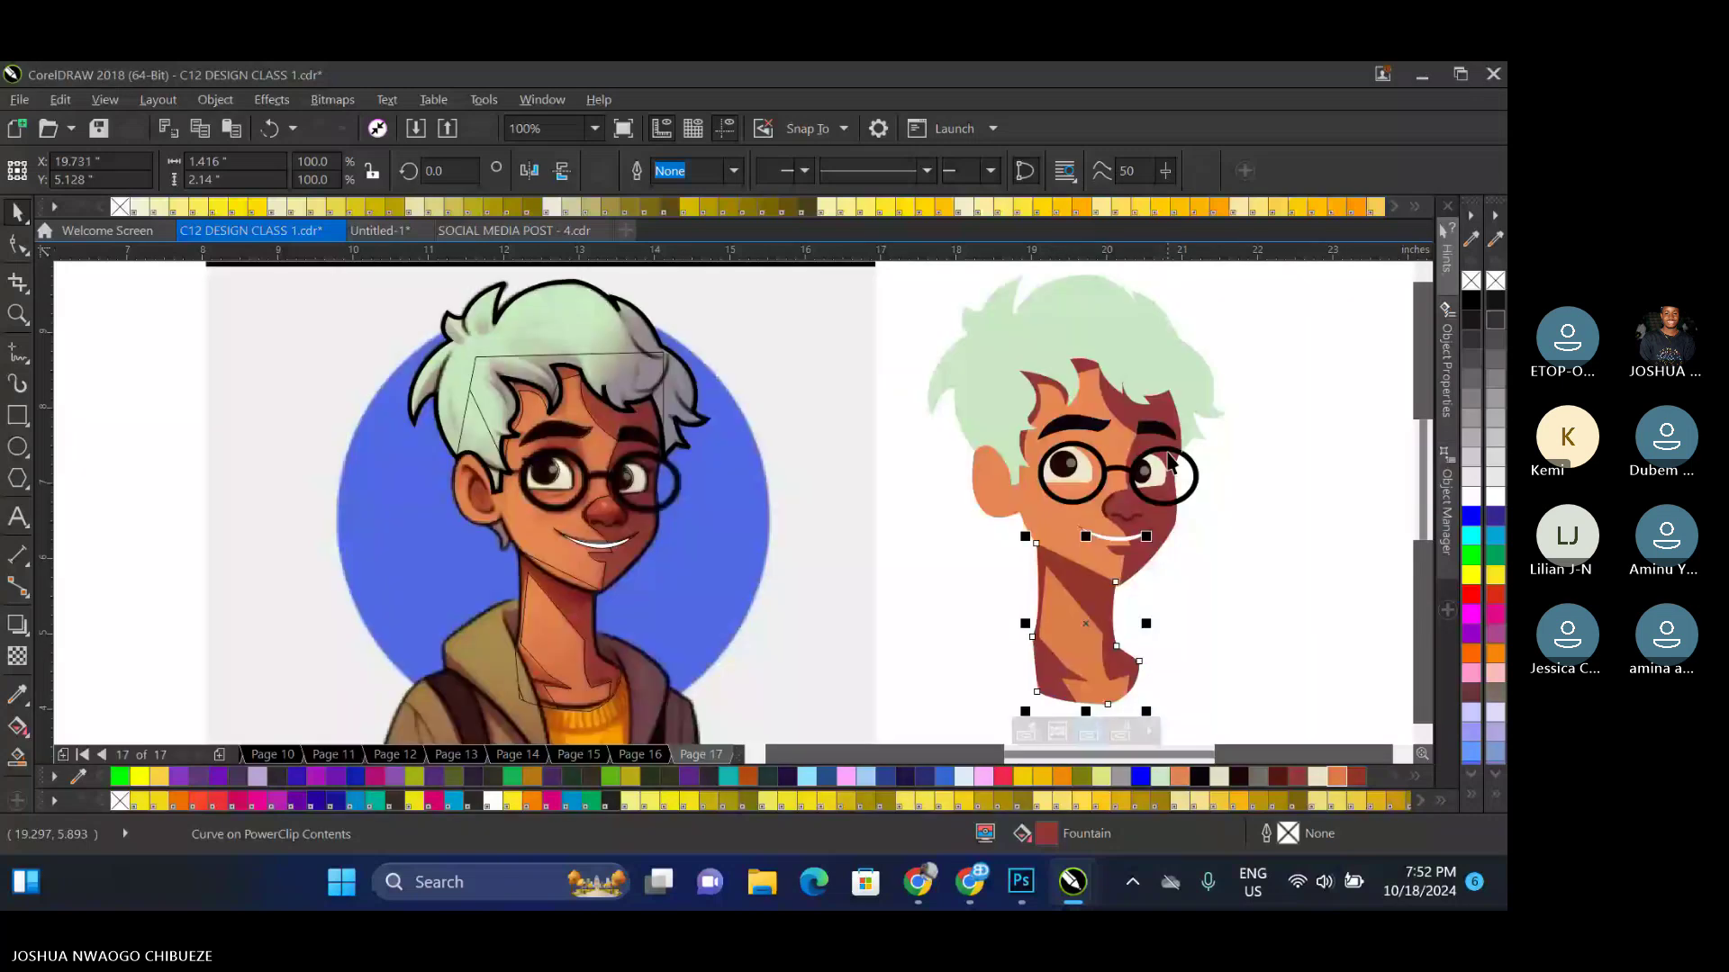
# Apply the neck shadow's fountain fill to the facial shadow inside the face's PowerClip and delete the pasted neck shadow
pyautogui.keyDown('ctrl'); pyautogui.click(1175, 417); pyautogui.keyUp('ctrl')
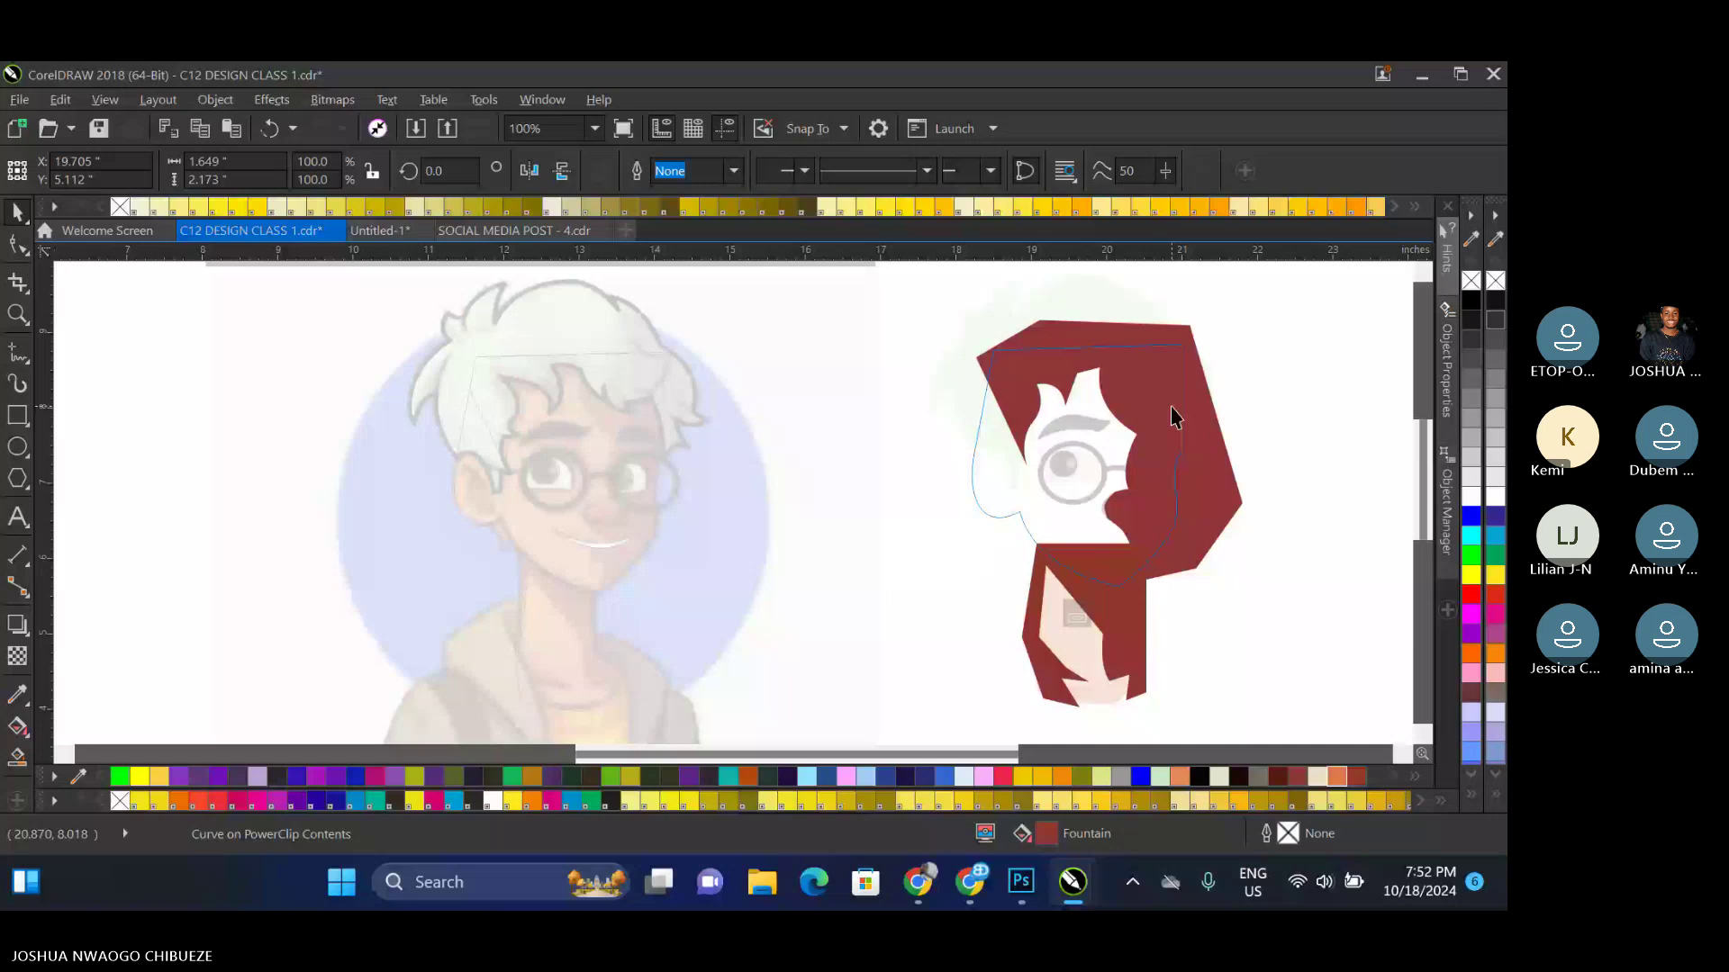
pyautogui.click(1173, 416)
pyautogui.click(1128, 660)
pyautogui.press('Delete')
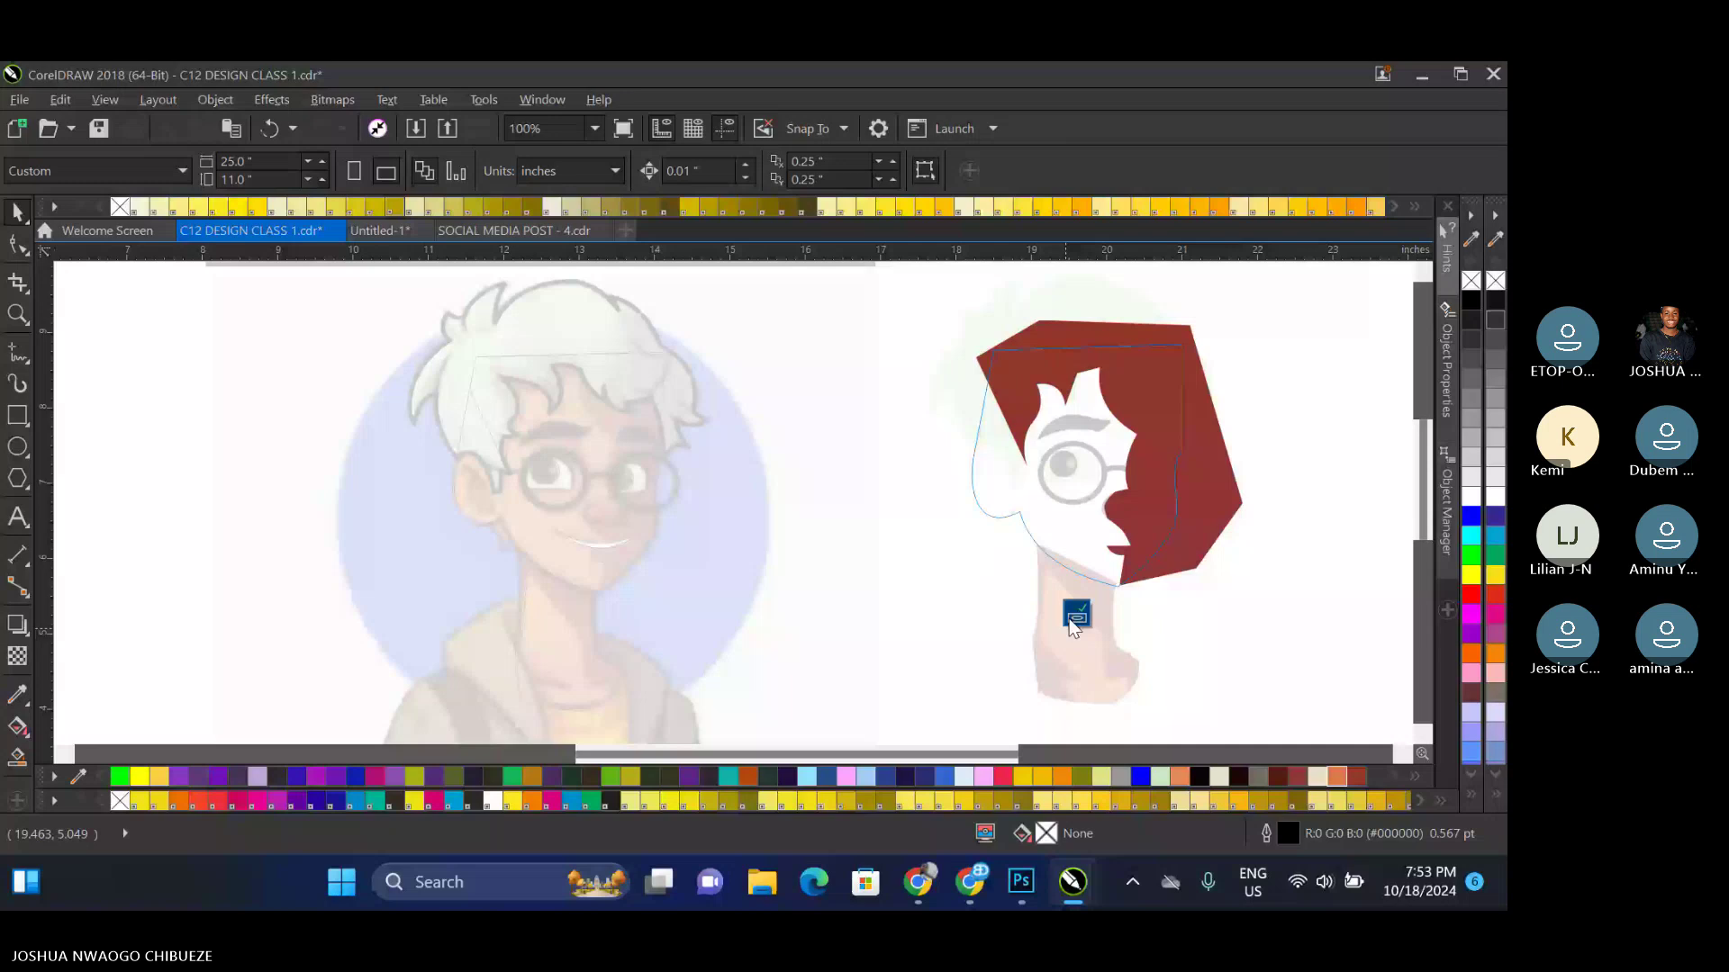
pyautogui.click(1075, 618)
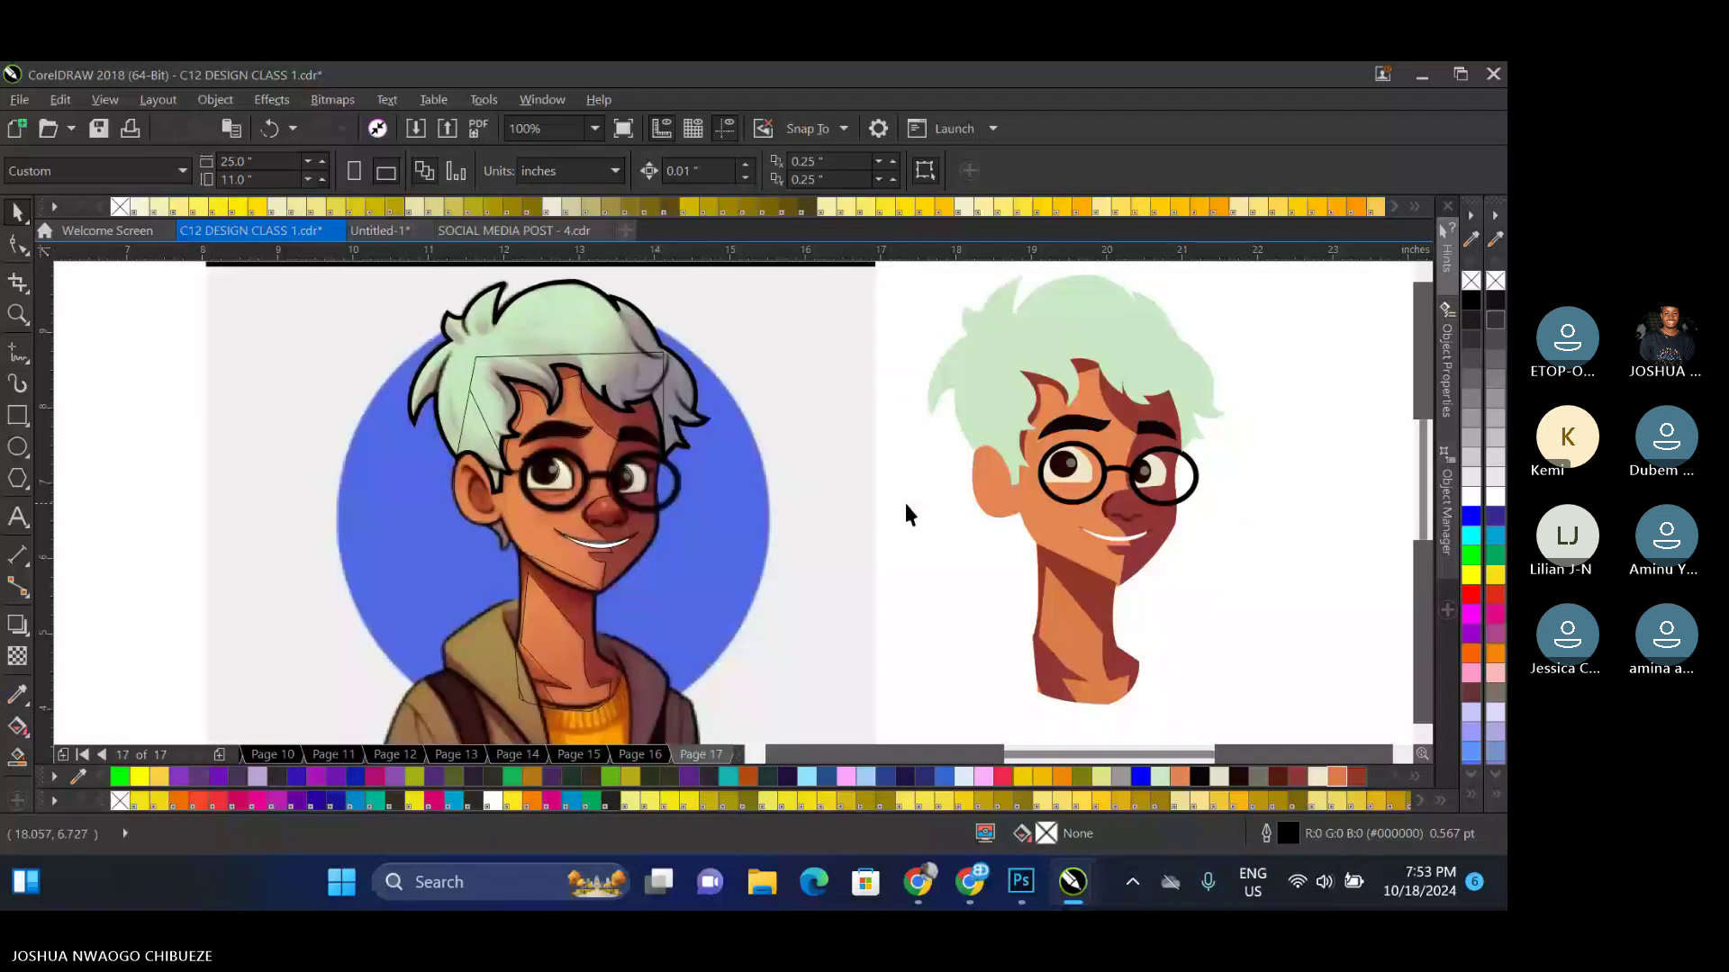
# Trace the reddish inner ear of the reference picture with a closed two-node curve about 0.28 by 0.44 inches, bowing its sides to fit
pyautogui.scroll(-2, 1086, 468)
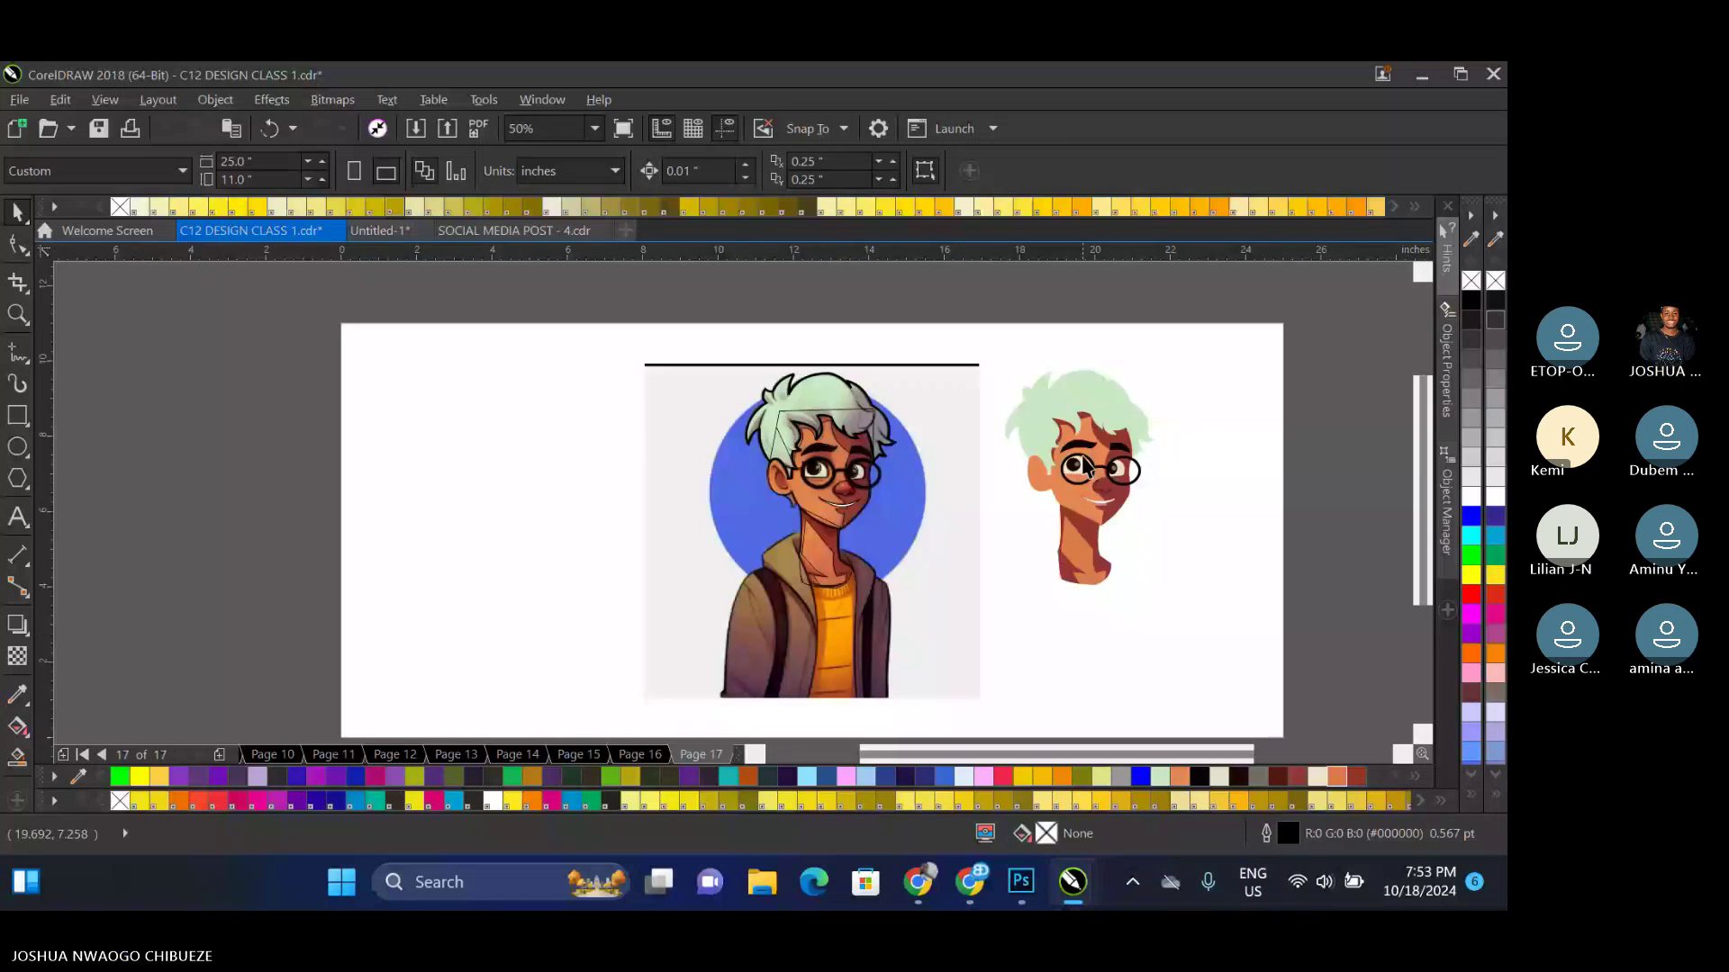
pyautogui.scroll(3, 615, 506)
pyautogui.scroll(3, 615, 506)
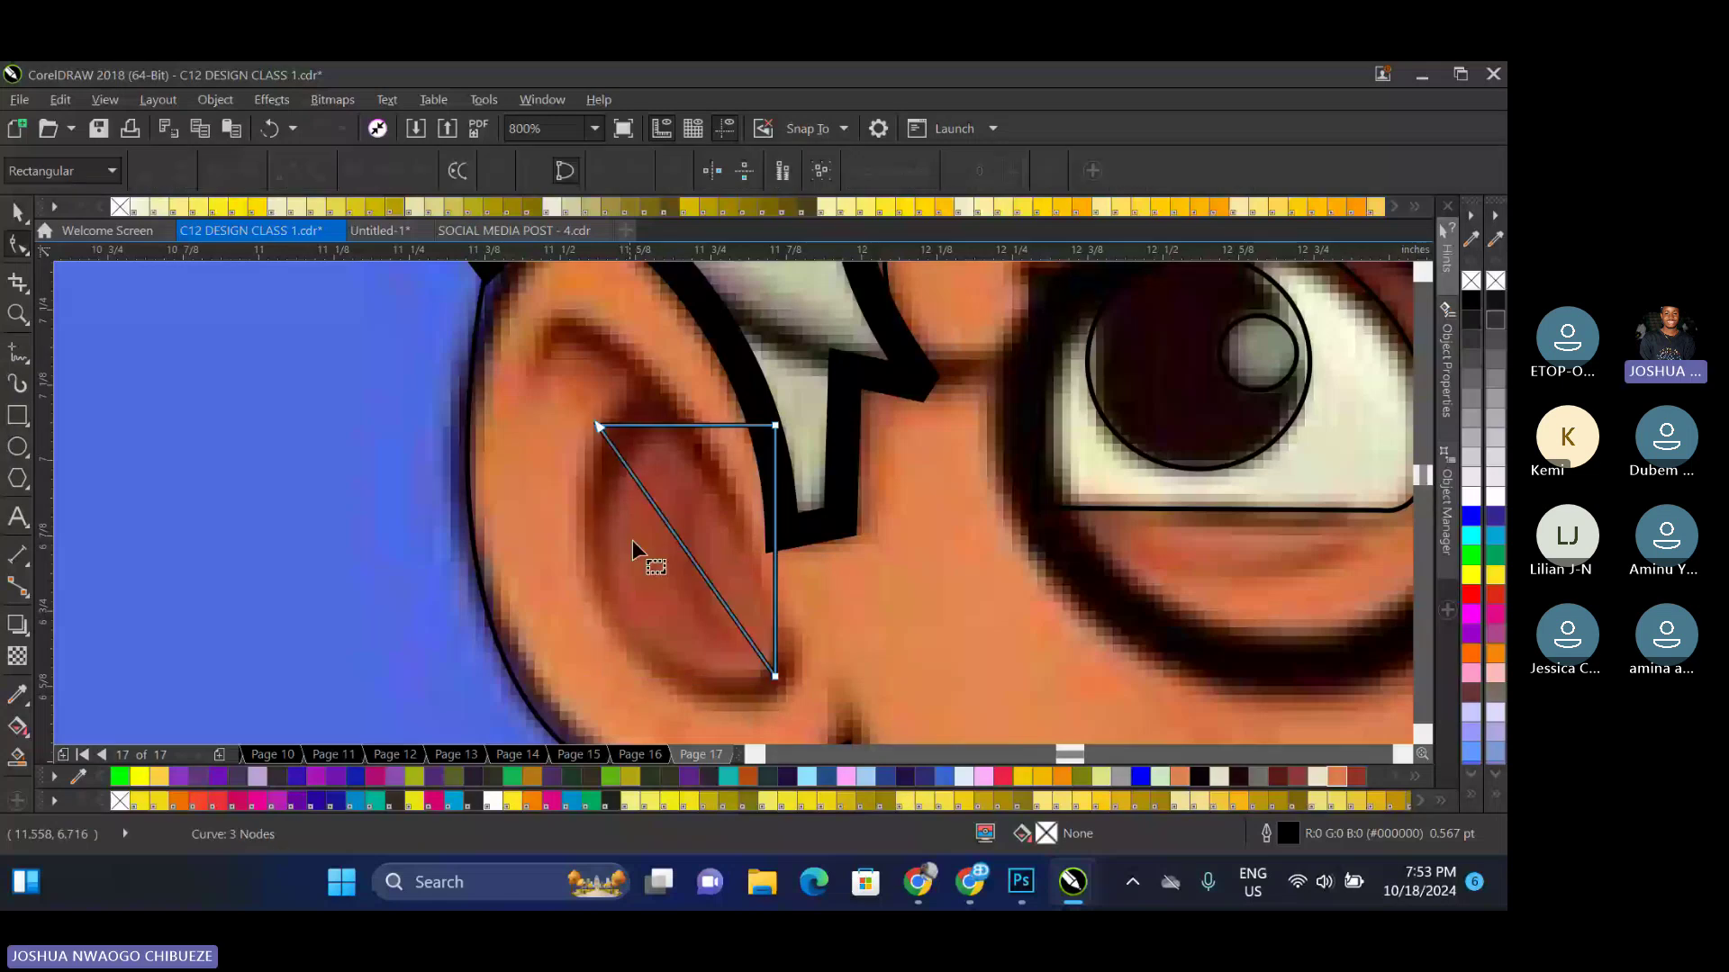
pyautogui.click(667, 525)
pyautogui.rightClick(668, 525)
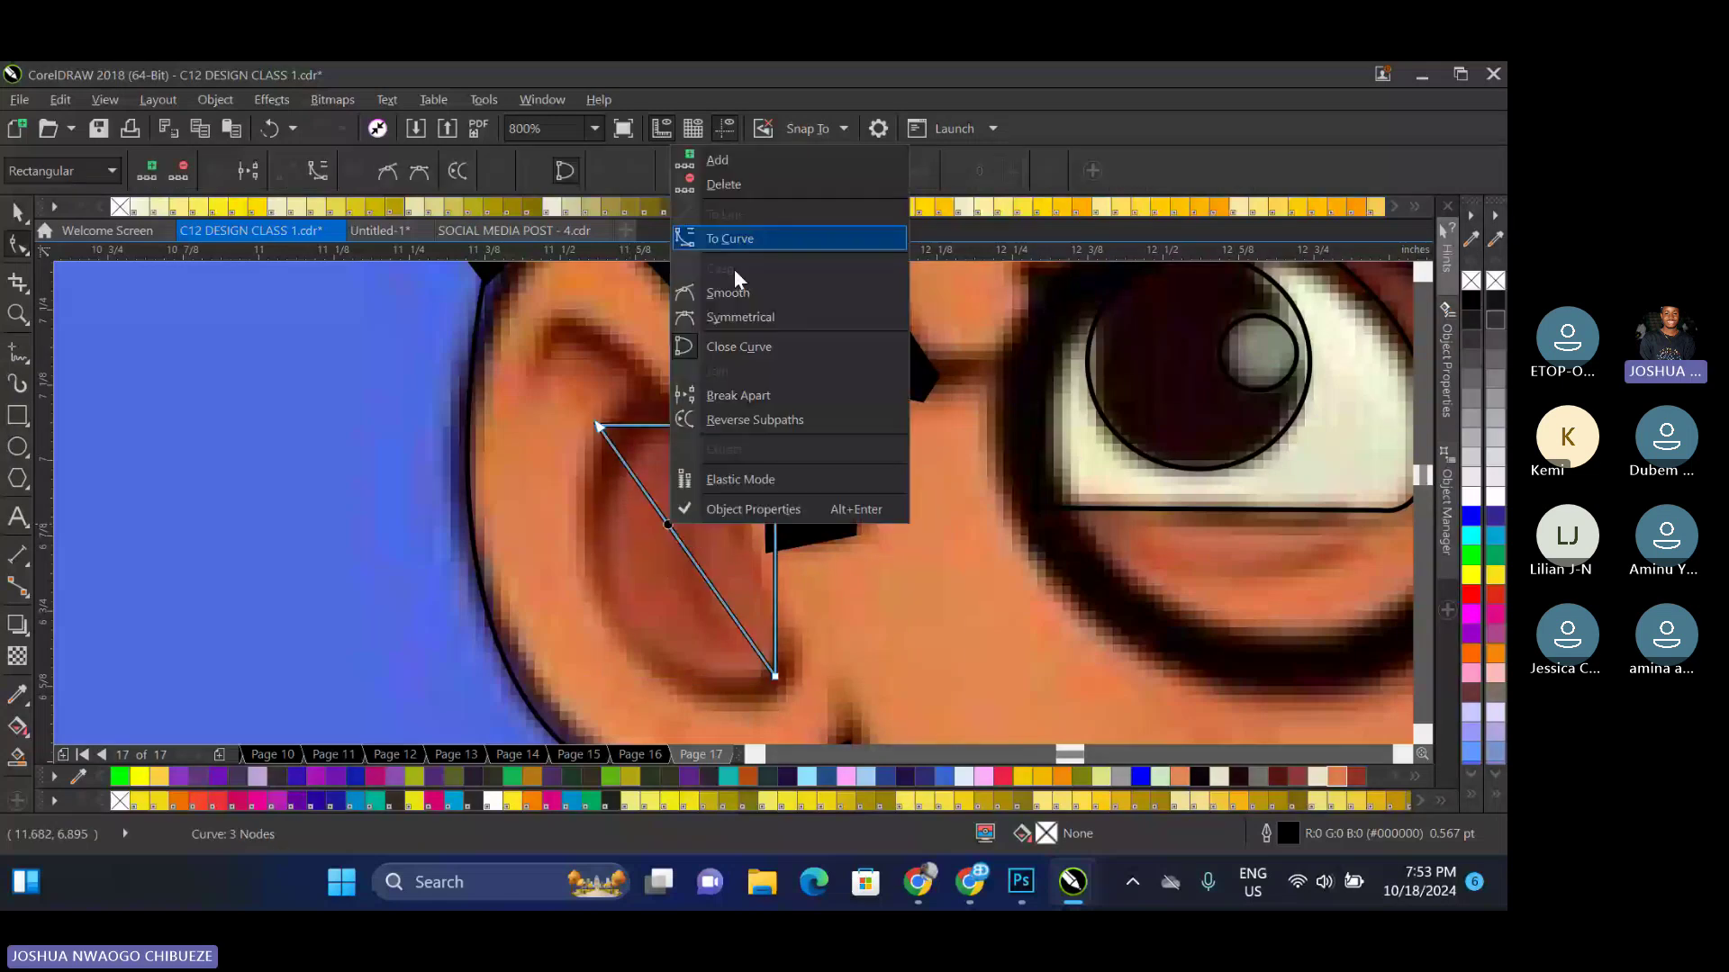
pyautogui.click(729, 238)
pyautogui.moveTo(681, 543); pyautogui.dragTo(618, 629)
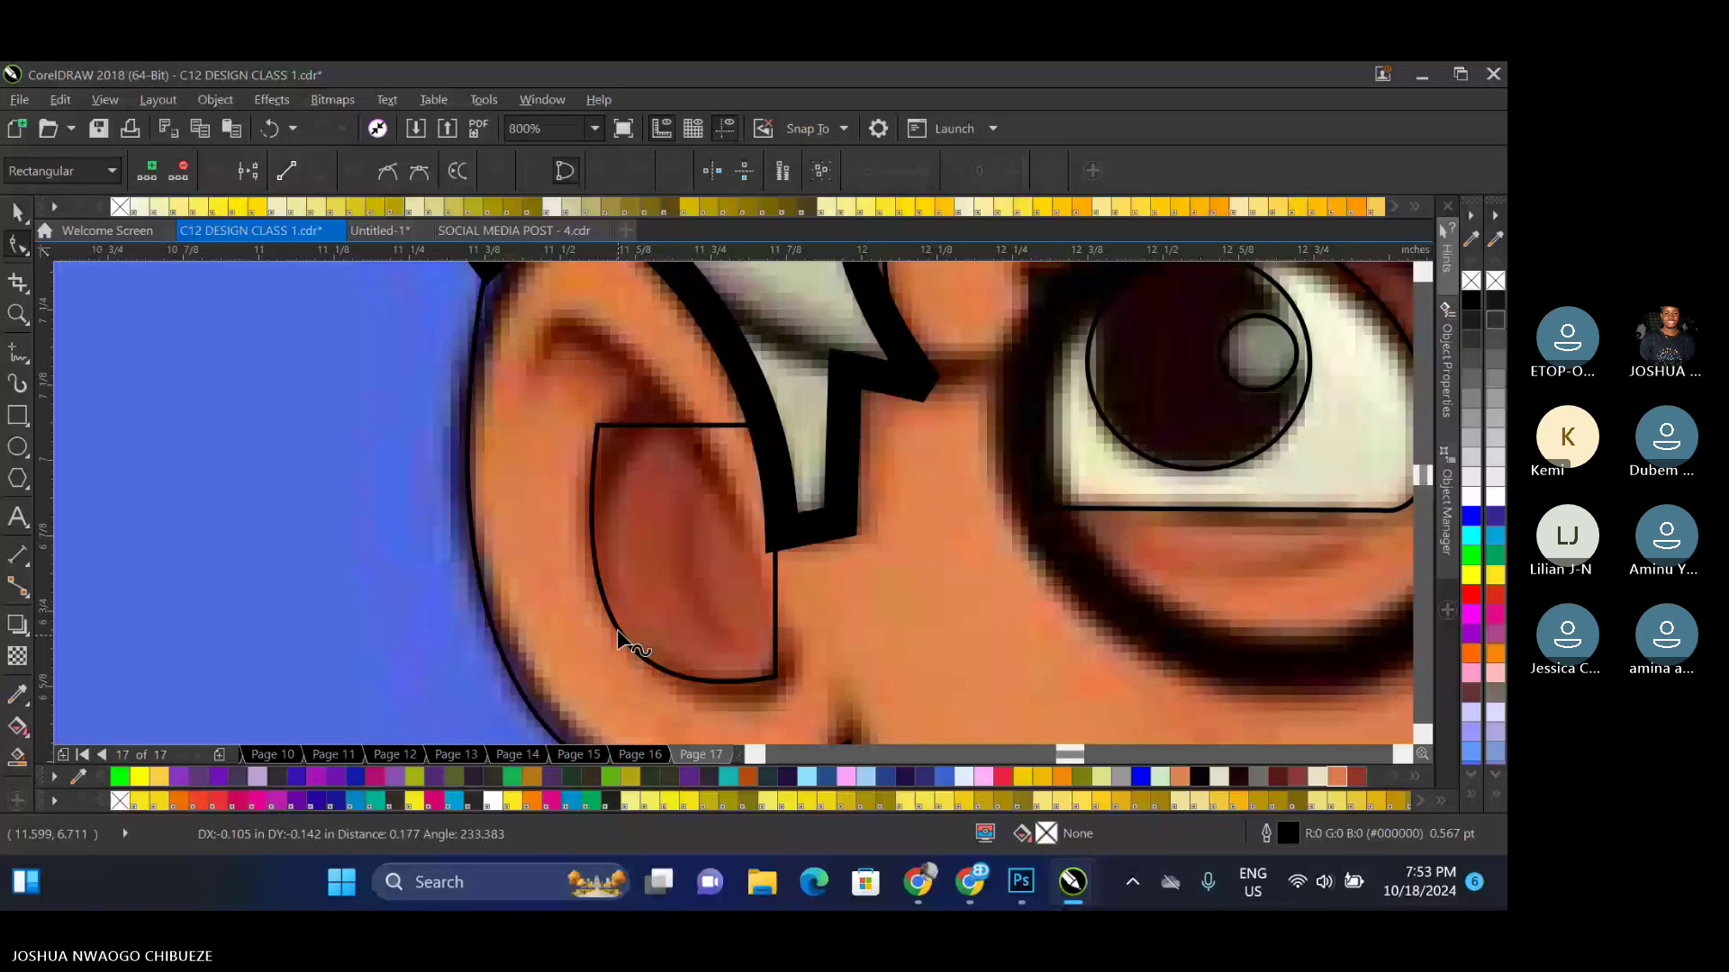
pyautogui.moveTo(775, 425); pyautogui.dragTo(656, 416)
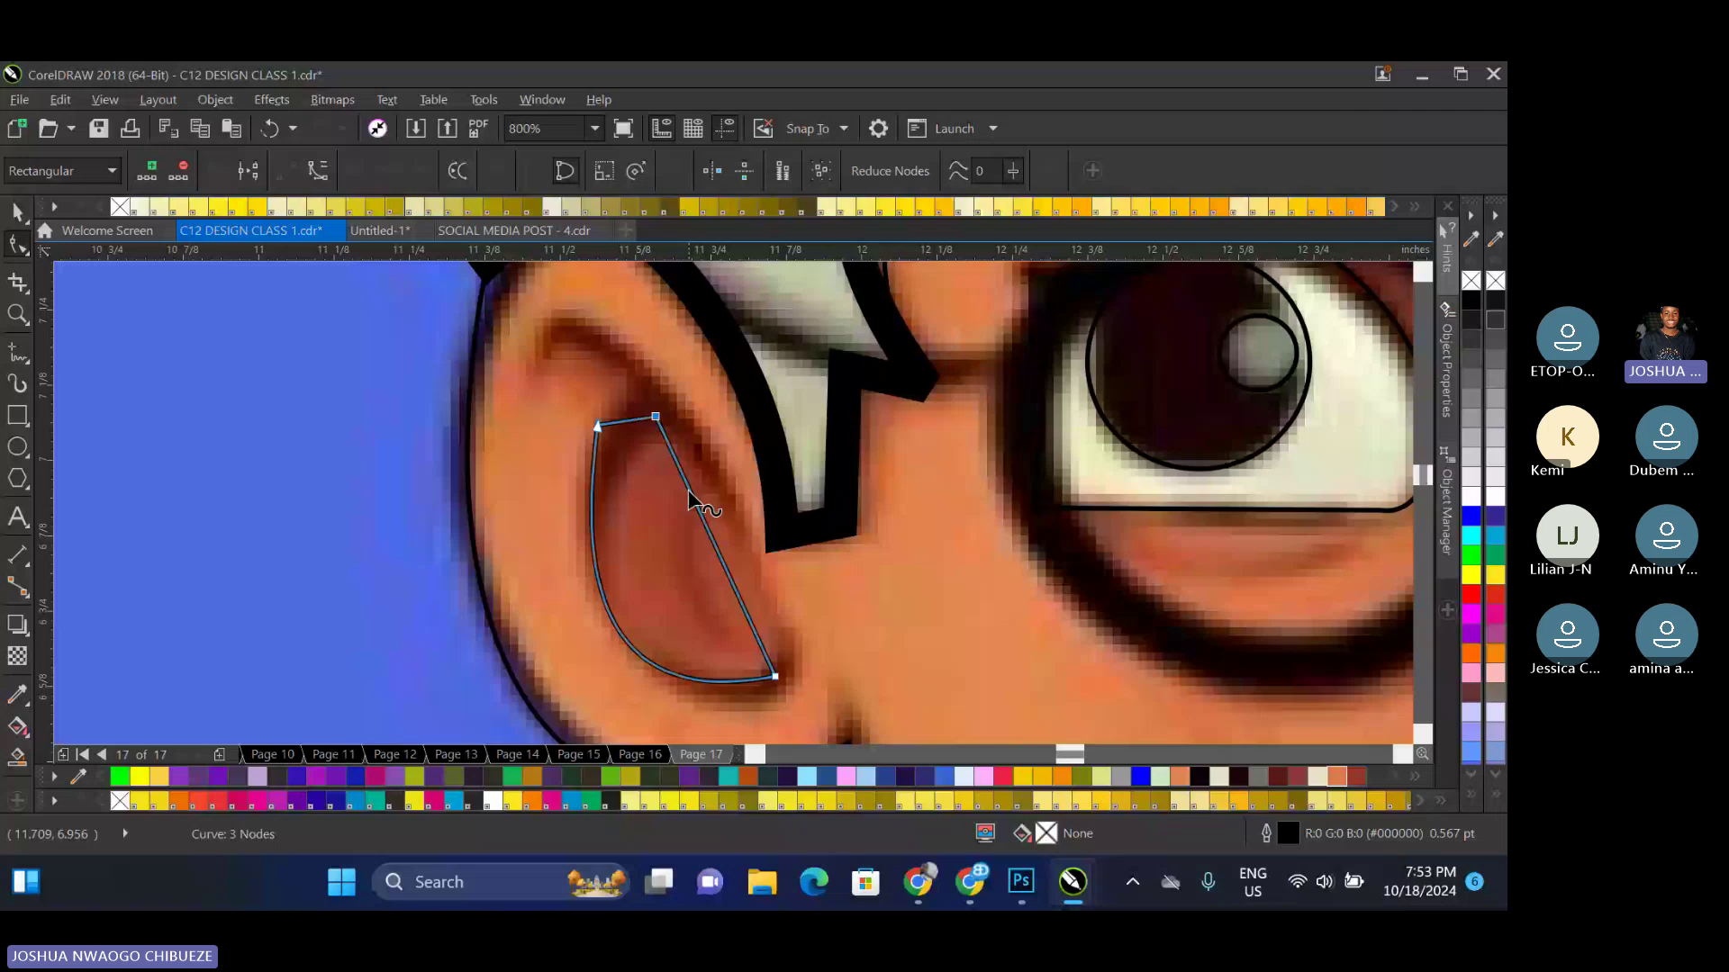
pyautogui.moveTo(688, 490); pyautogui.dragTo(721, 490)
pyautogui.doubleClick(598, 427)
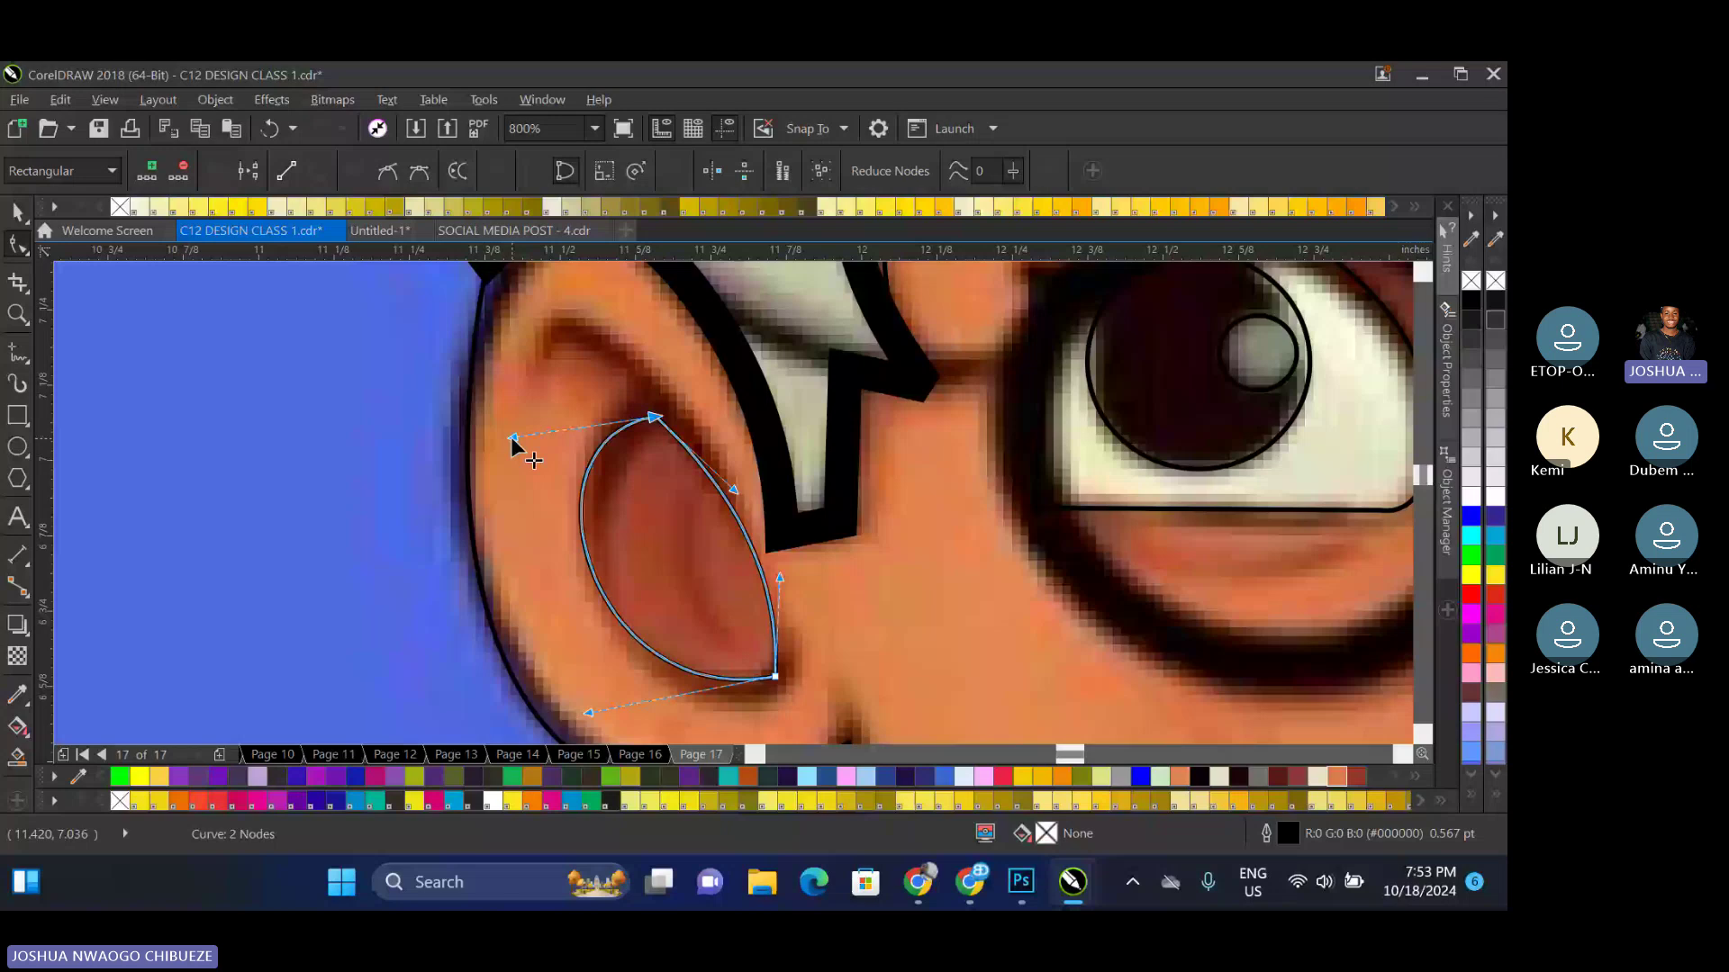
# Outline the dark shadow around the inner ear with a closed straight-sided shape, about 0.44 by 0.65 inches, including its upper hook
pyautogui.press('F5')
pyautogui.scroll(1, 512, 439)
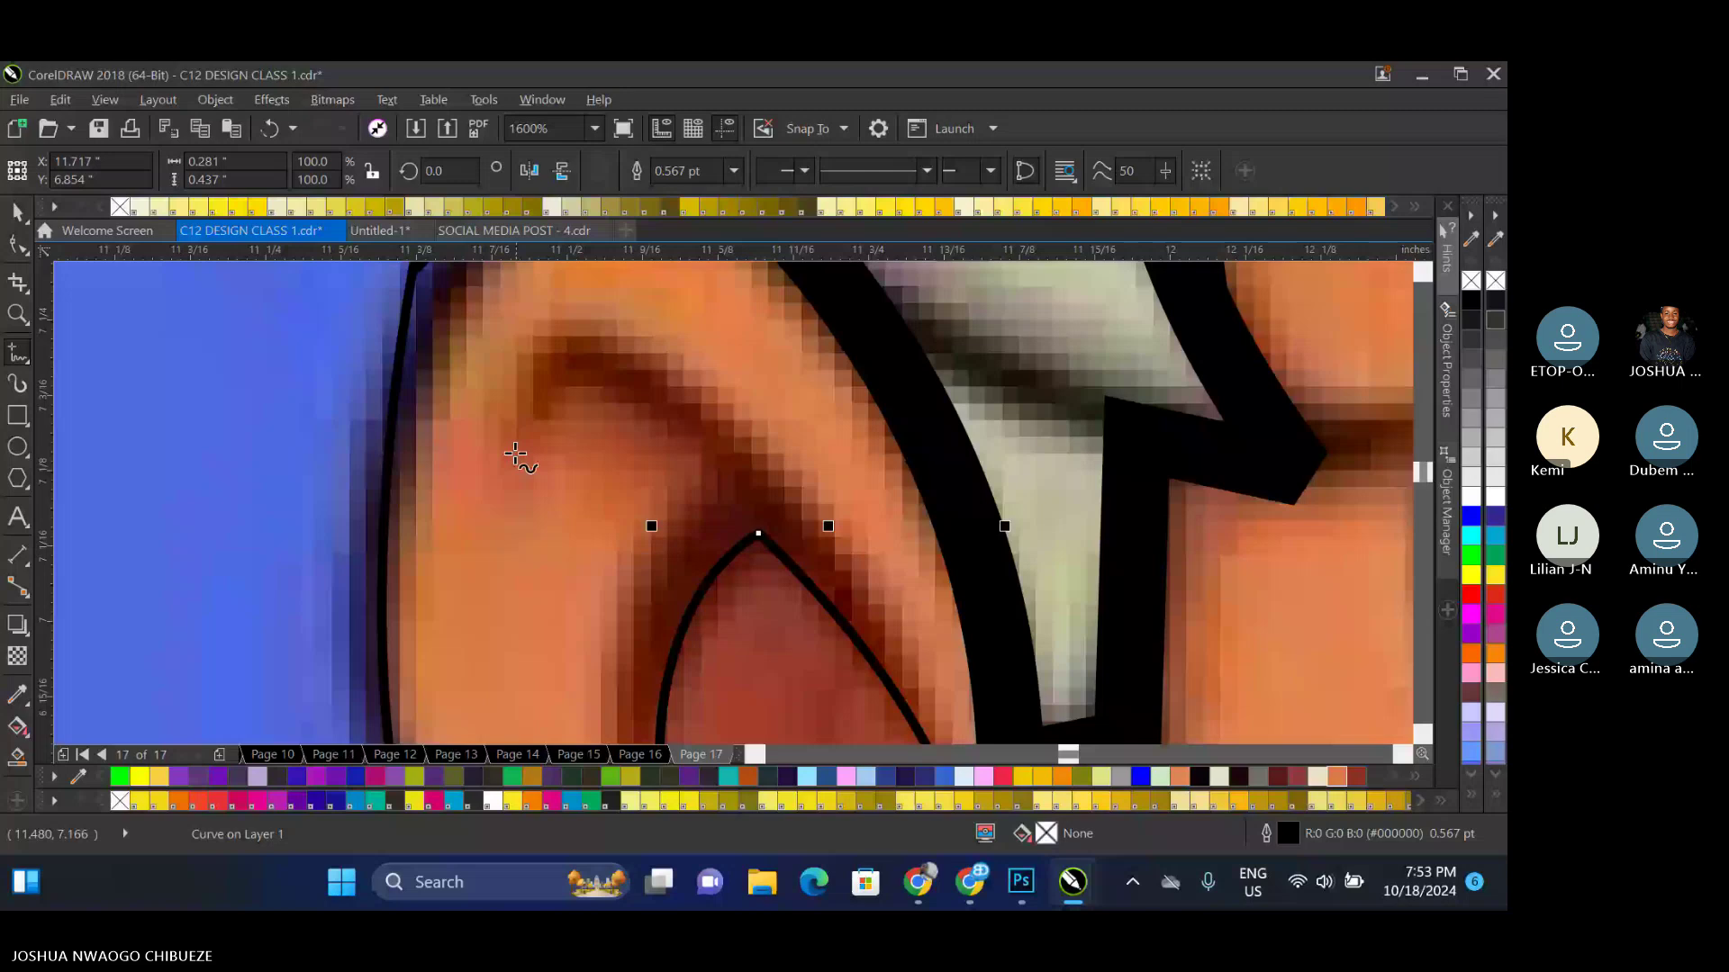
pyautogui.click(515, 453)
pyautogui.doubleClick(579, 345)
pyautogui.scroll(-1, 578, 346)
pyautogui.doubleClick(707, 433)
pyautogui.doubleClick(812, 691)
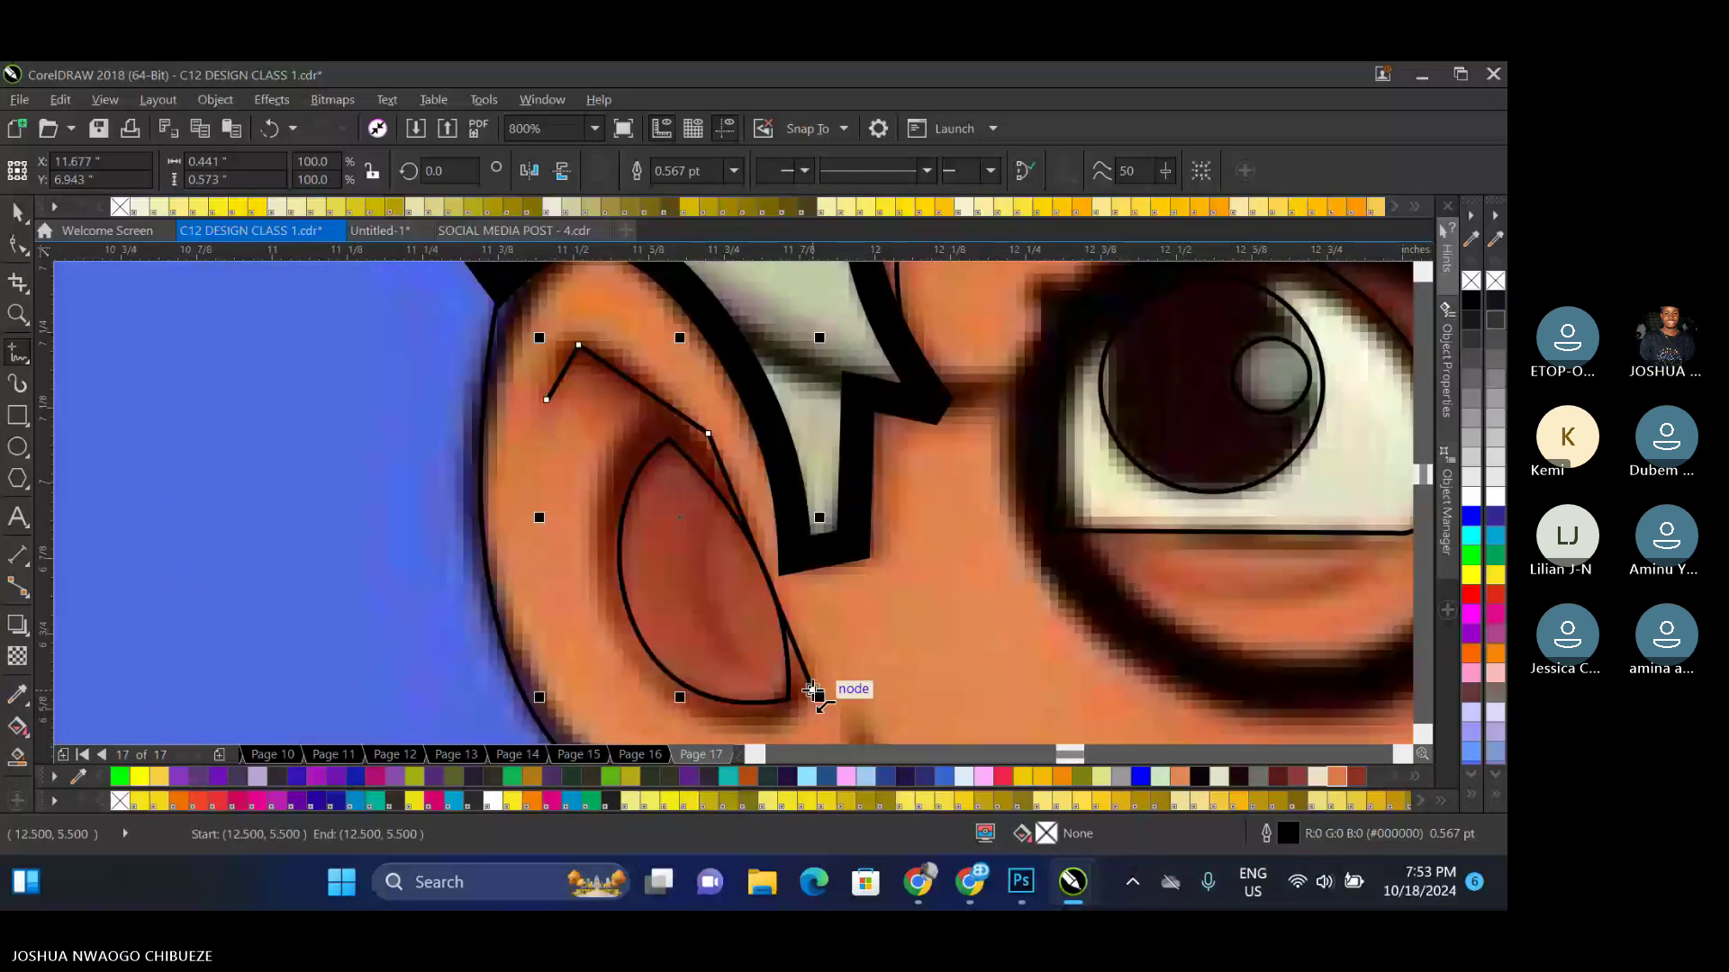
pyautogui.doubleClick(771, 734)
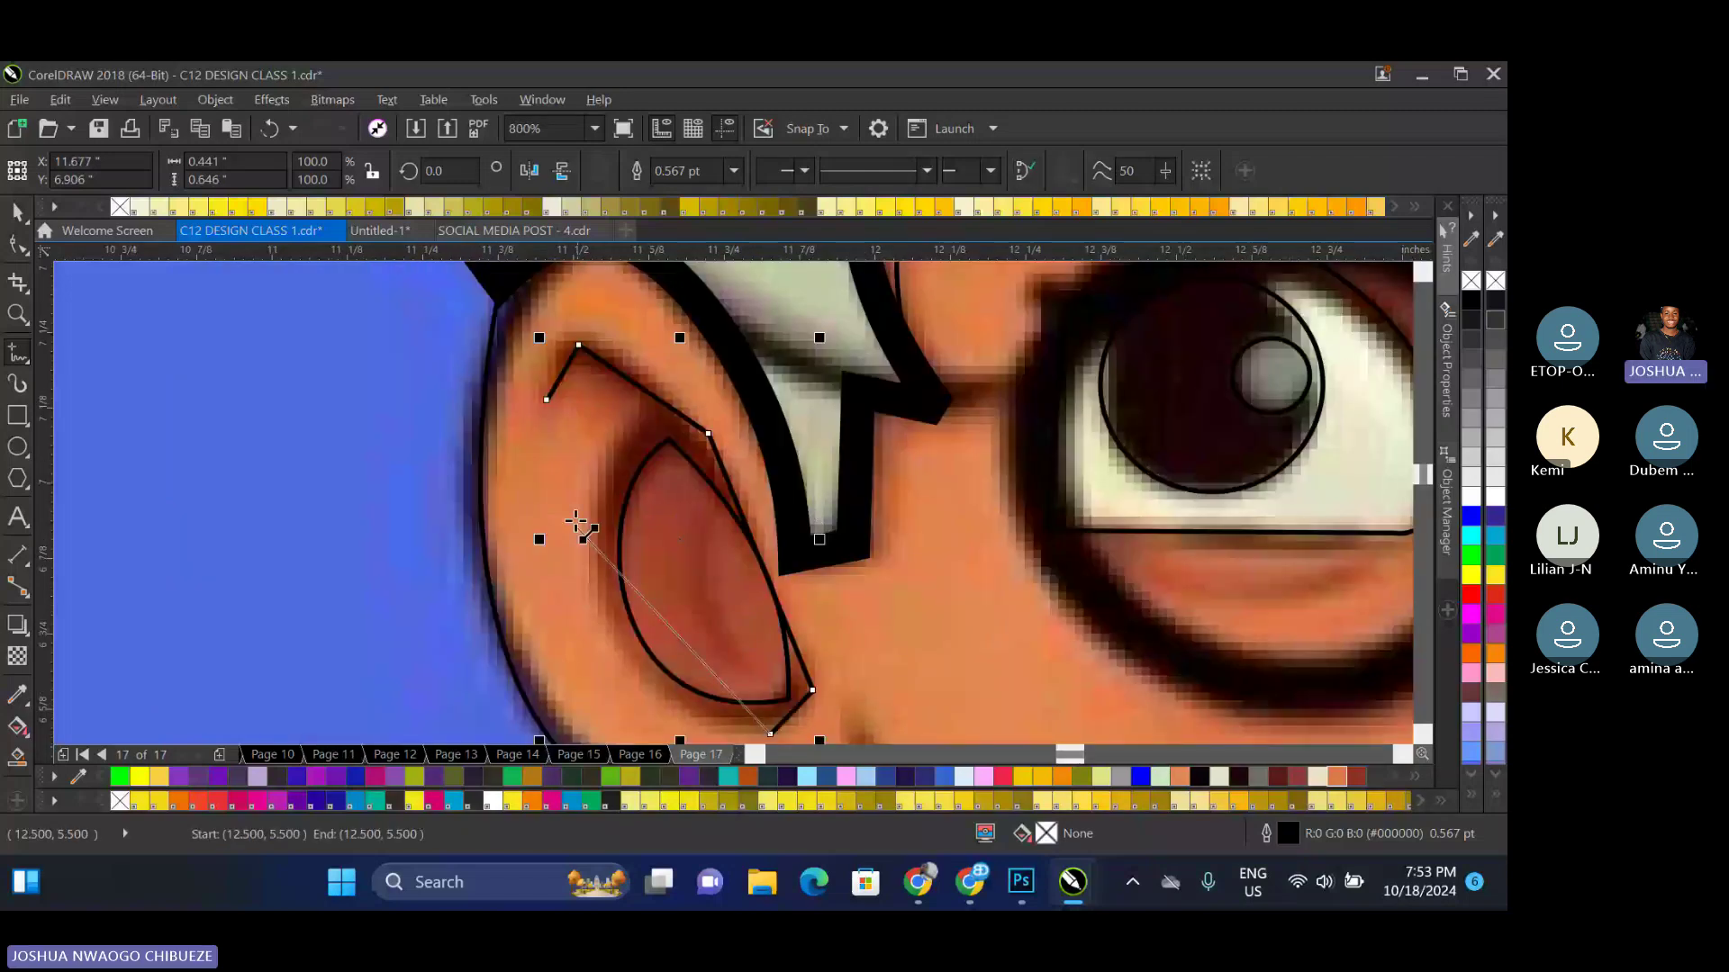
pyautogui.doubleClick(573, 518)
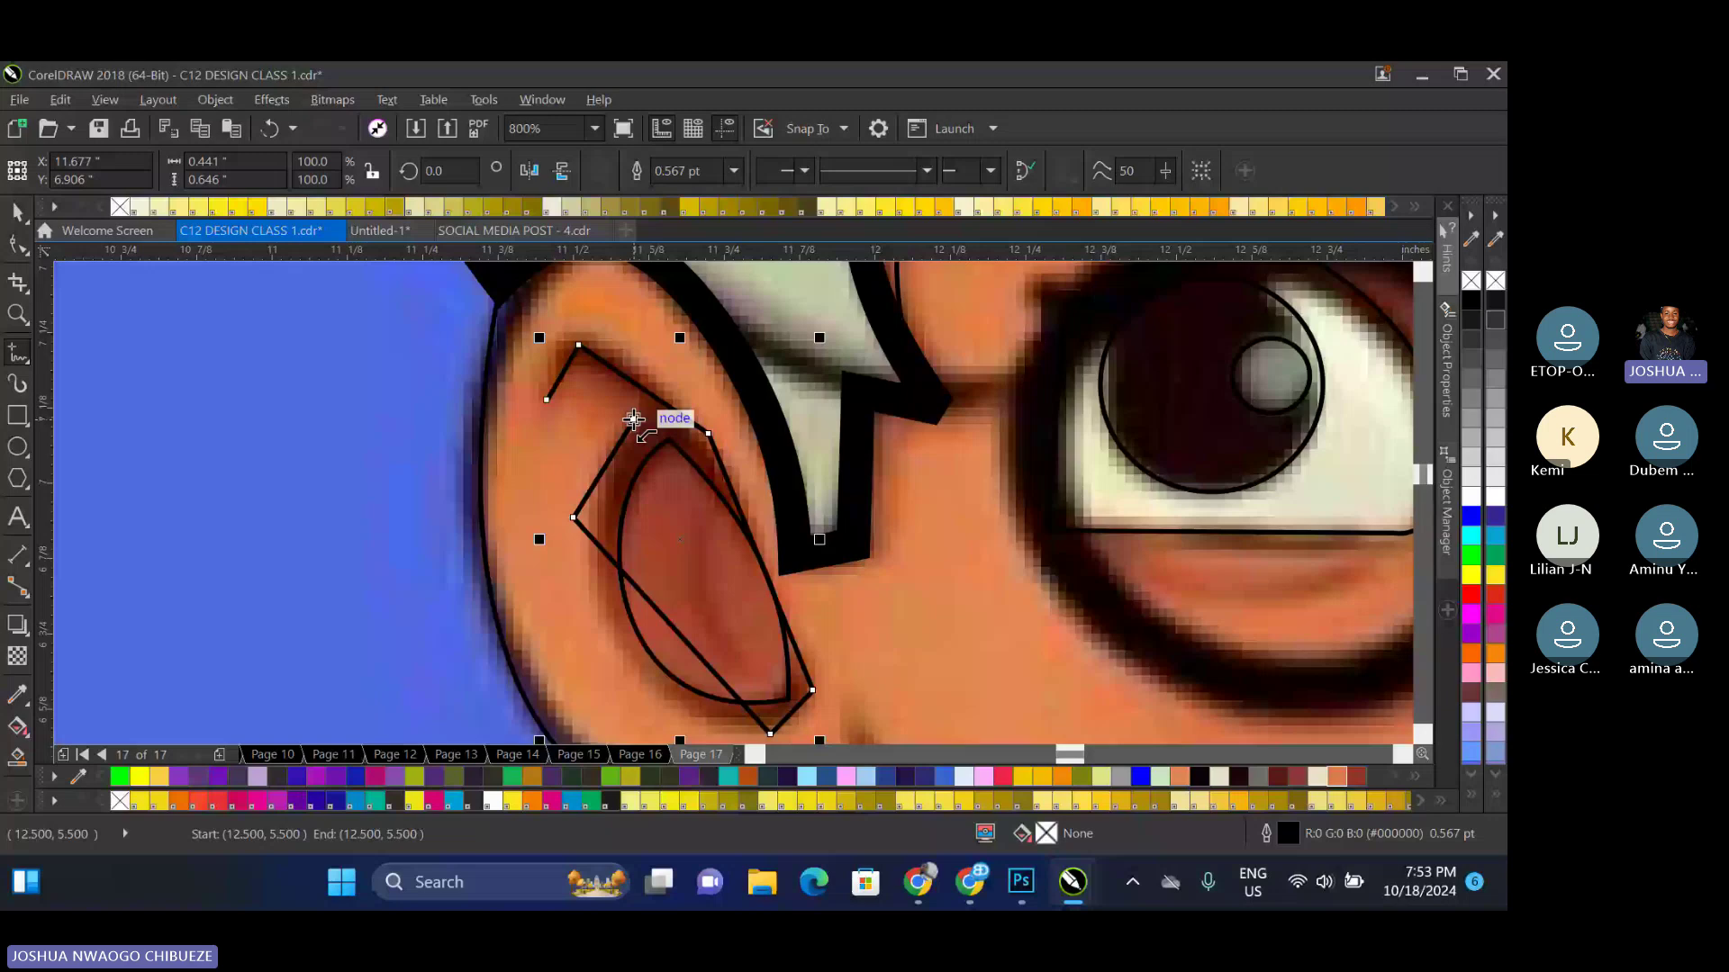
pyautogui.doubleClick(634, 418)
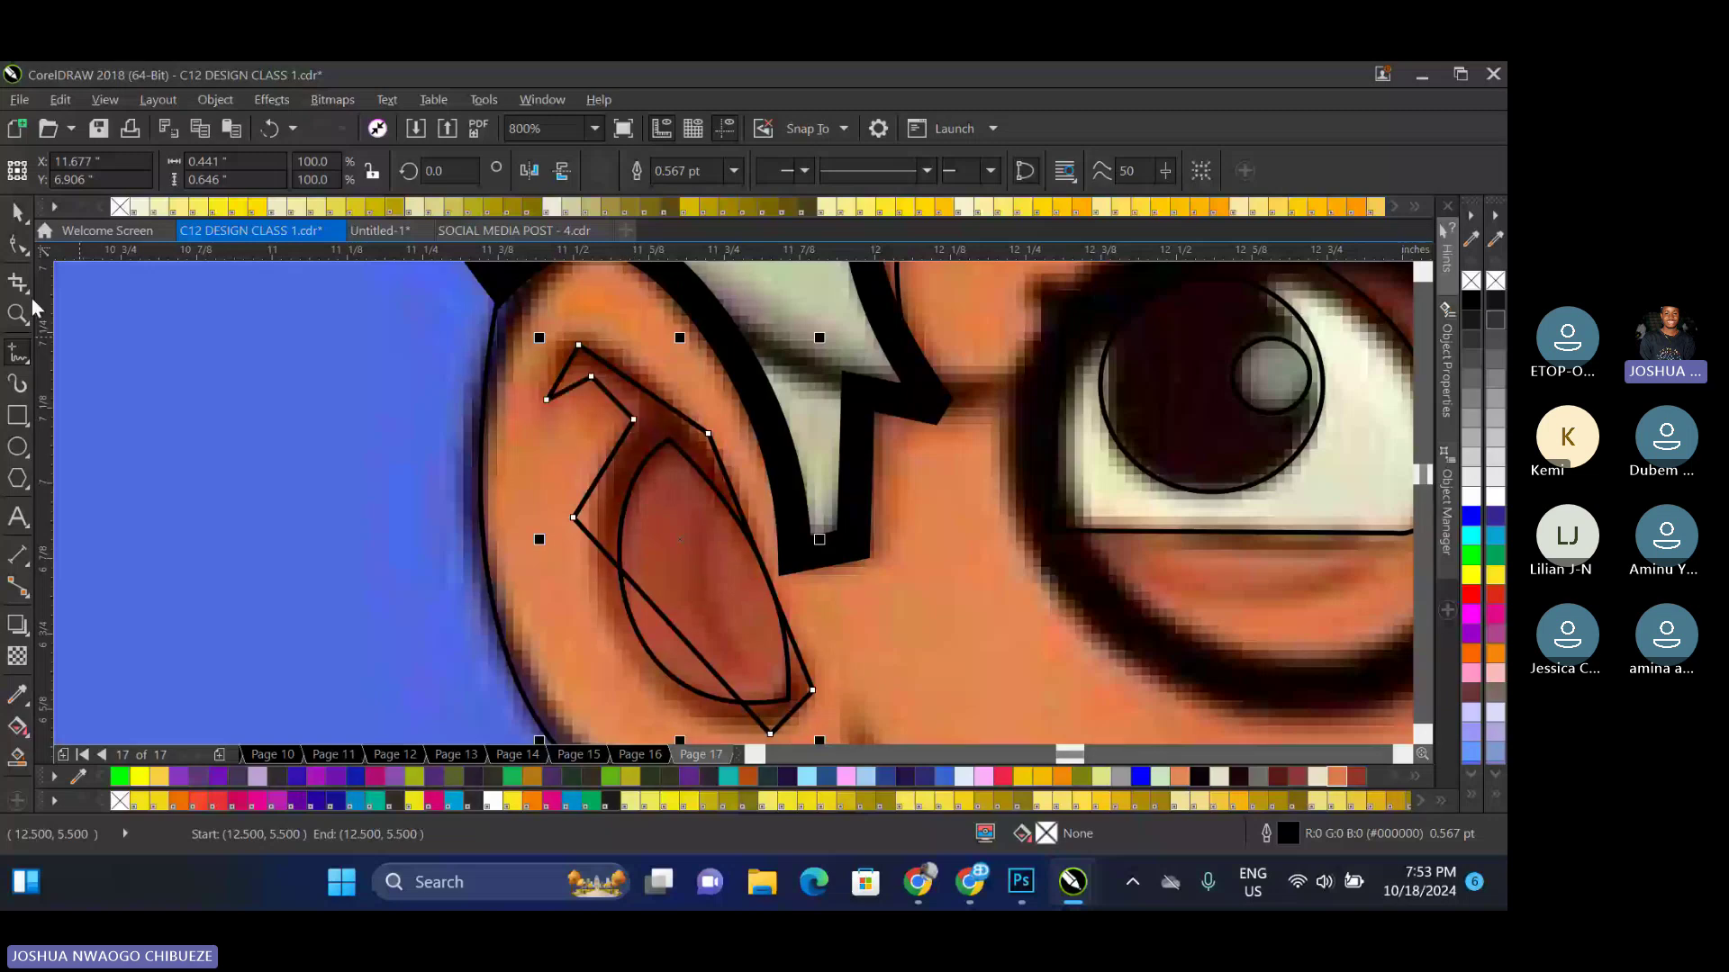
# Bend the ear shadow outline's straight segments into curves and remove surplus nodes so it follows the reference ear's dark fold
pyautogui.click(18, 243)
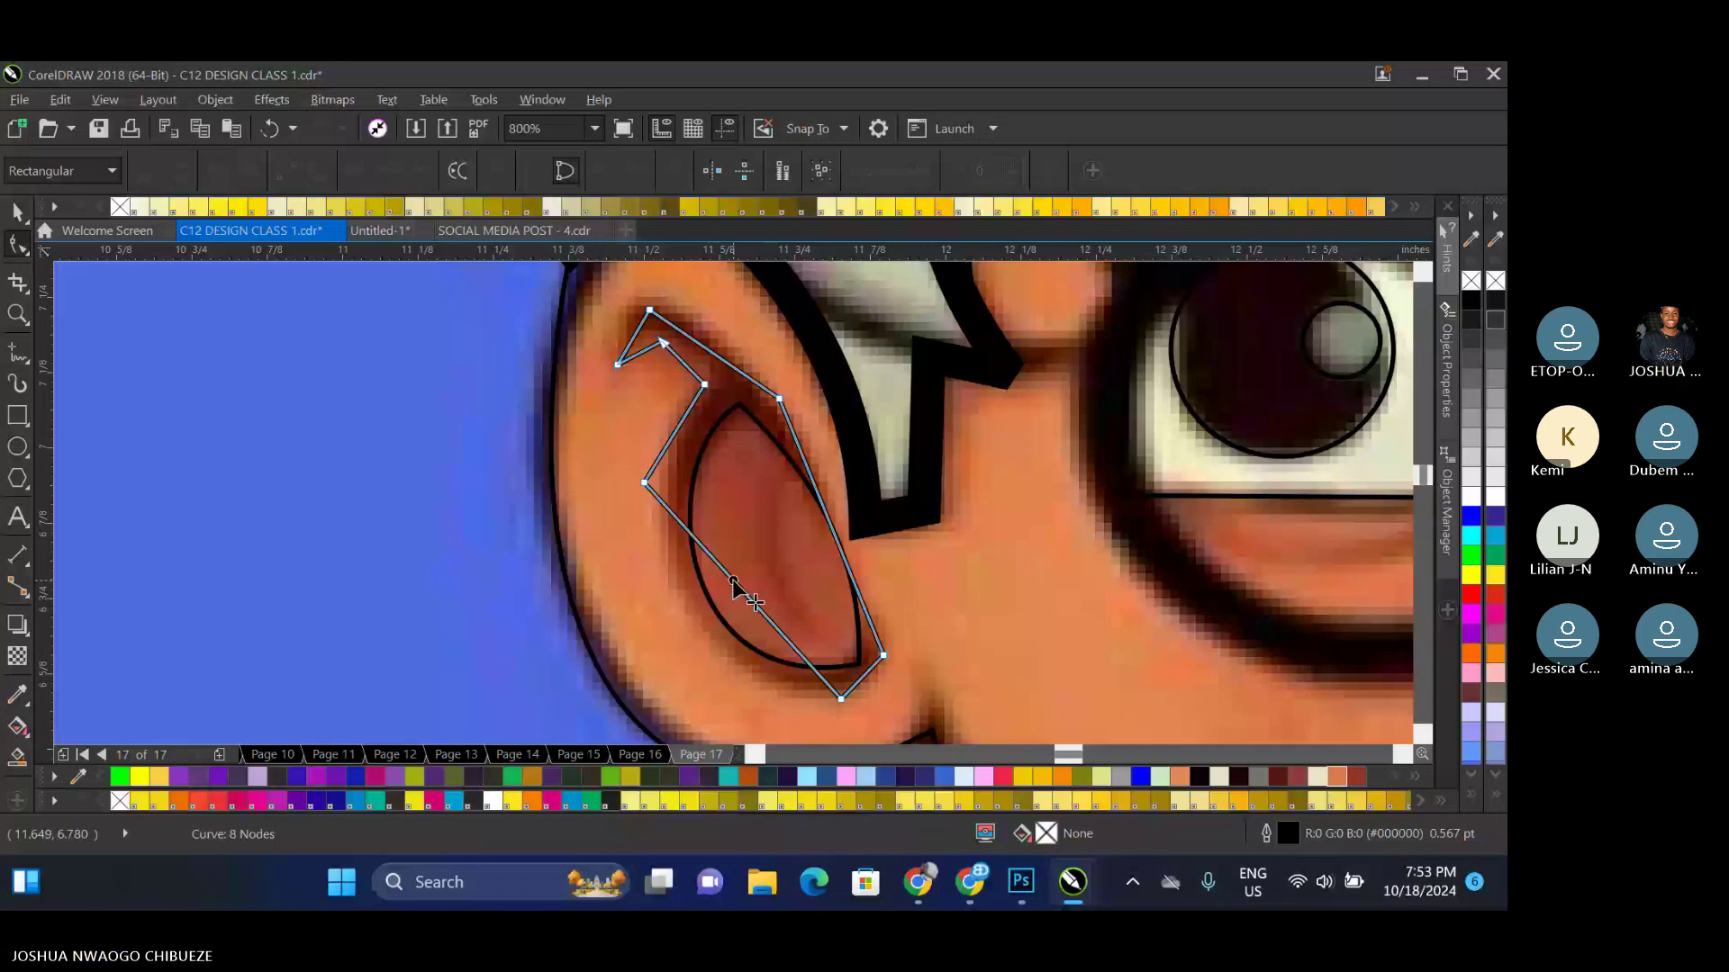
pyautogui.moveTo(734, 581); pyautogui.dragTo(714, 644)
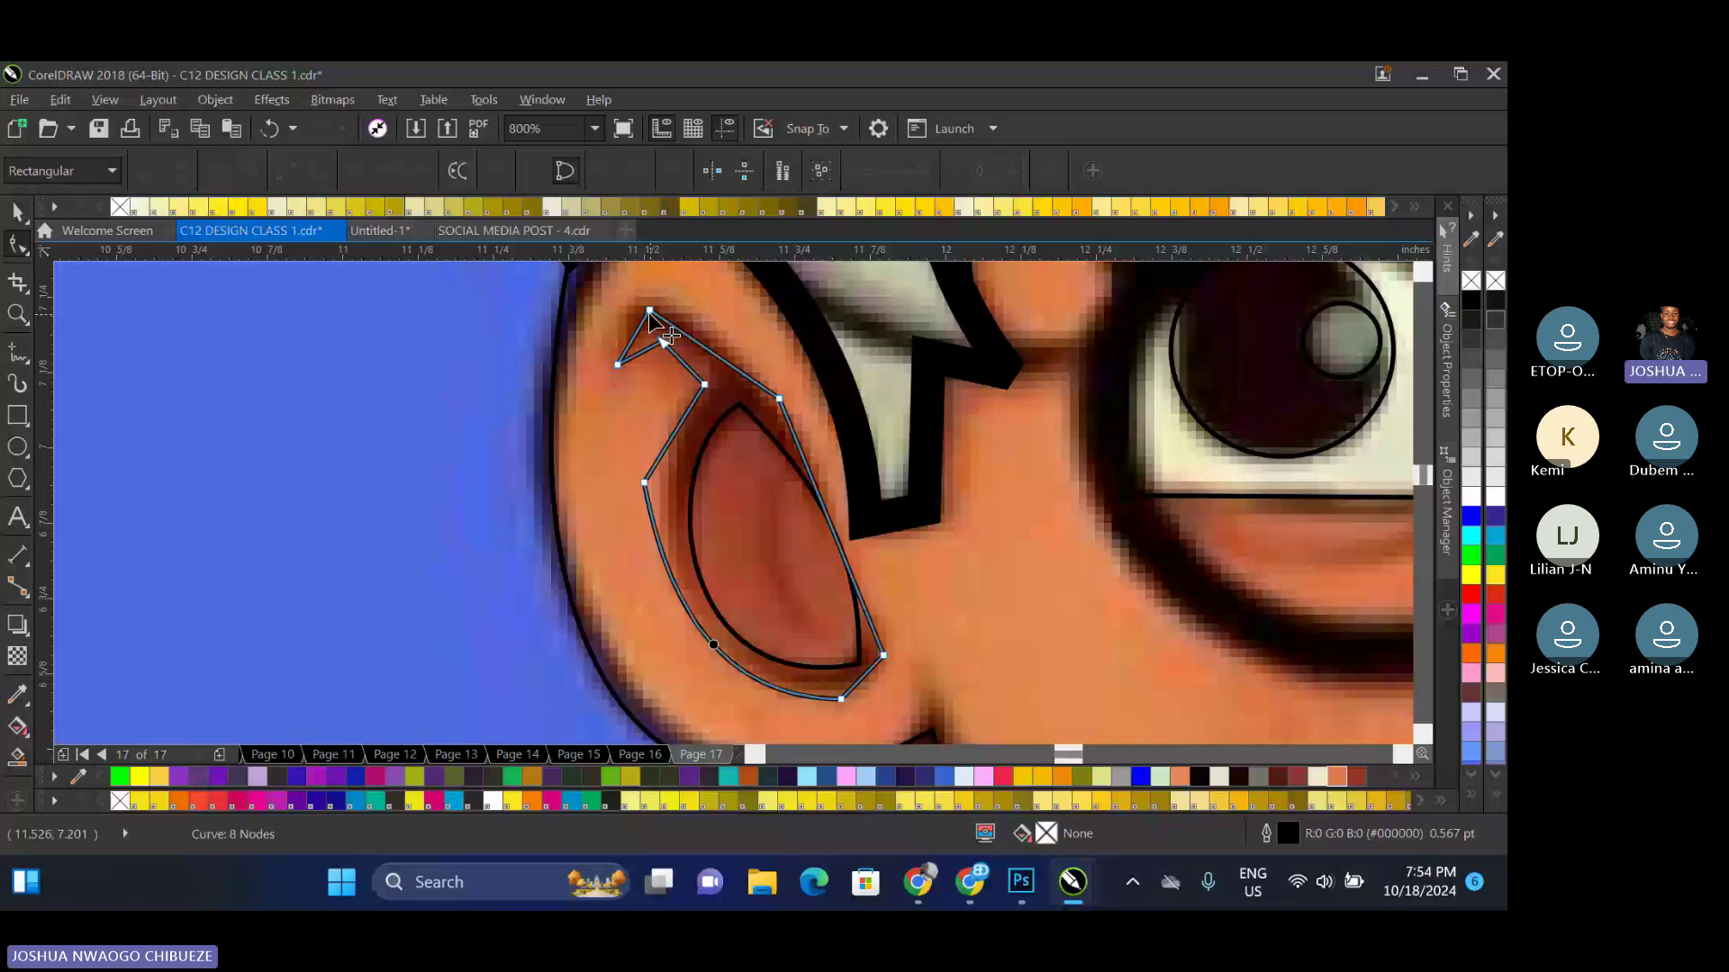
pyautogui.scroll(1, 649, 329)
pyautogui.rightClick(648, 358)
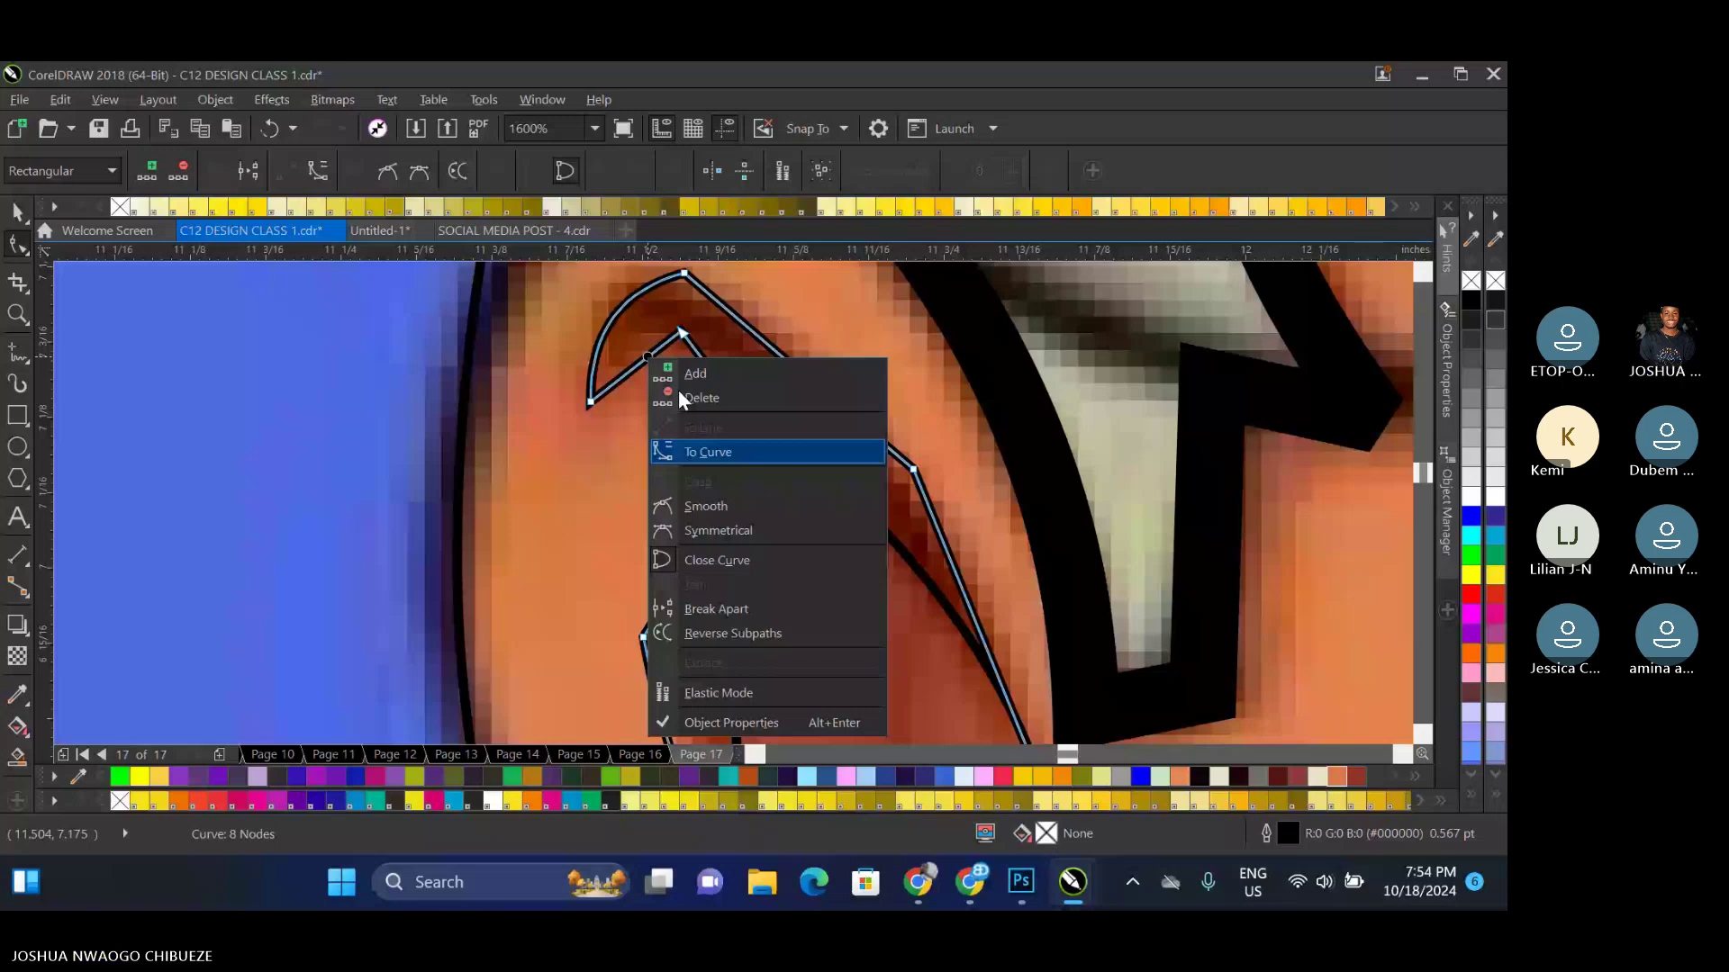
pyautogui.click(680, 397)
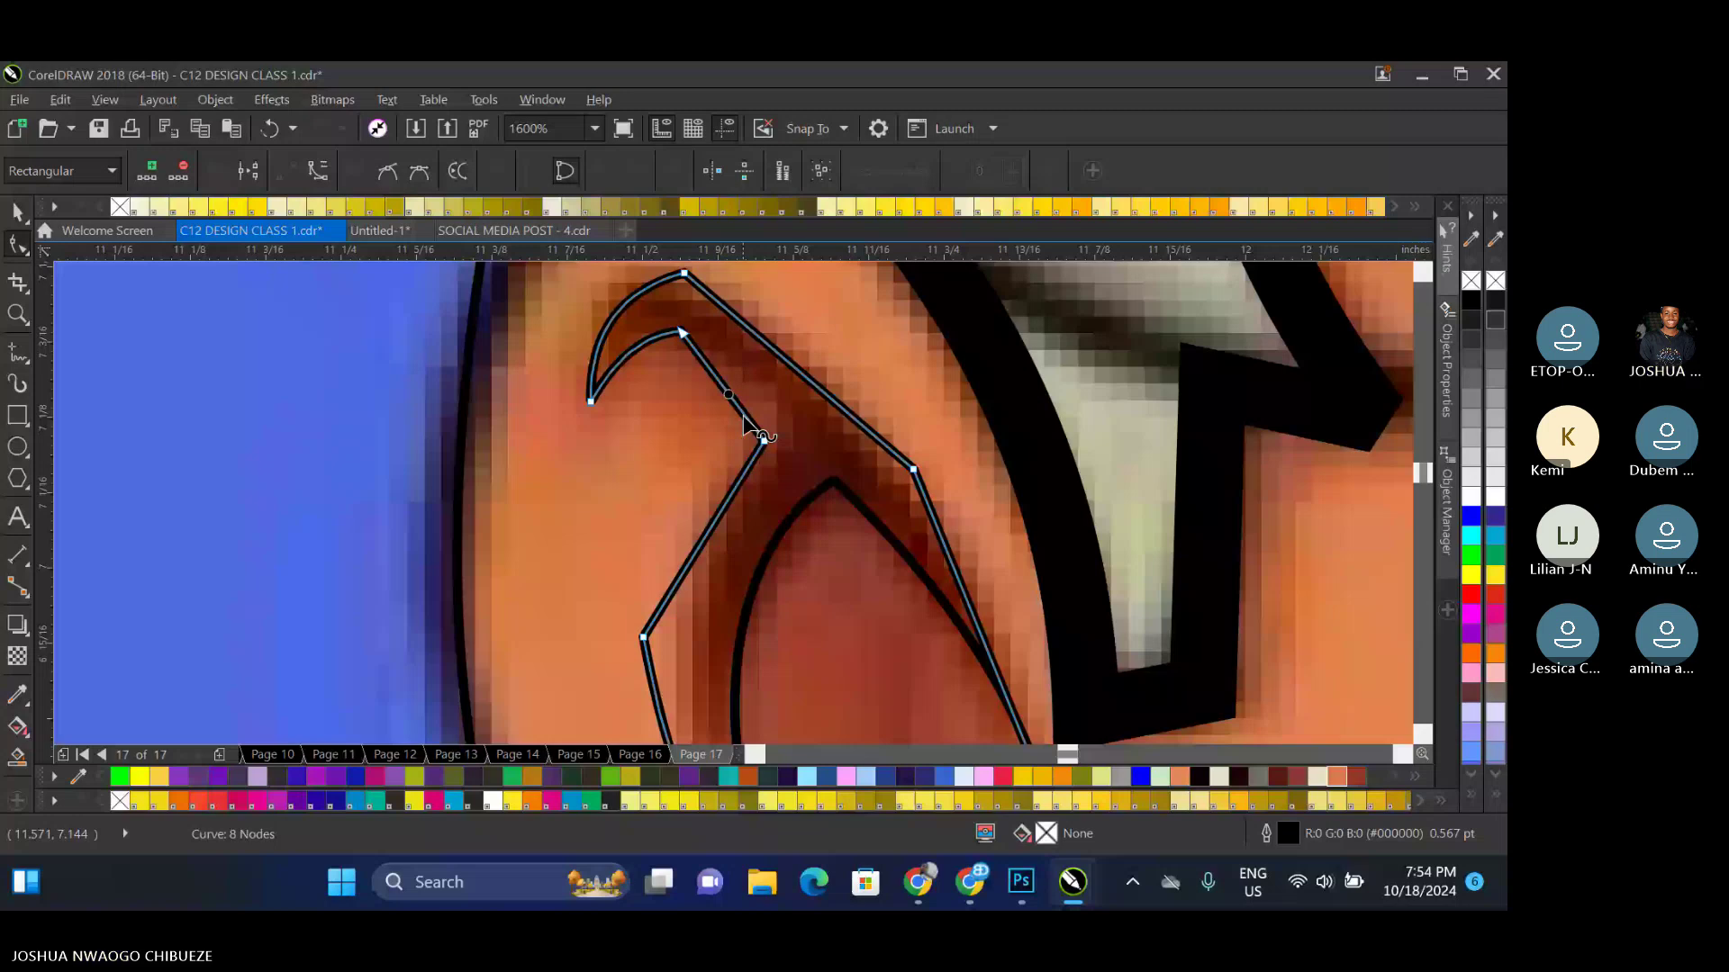
pyautogui.scroll(-1, 743, 414)
pyautogui.doubleClick(664, 437)
pyautogui.moveTo(725, 339); pyautogui.dragTo(732, 319)
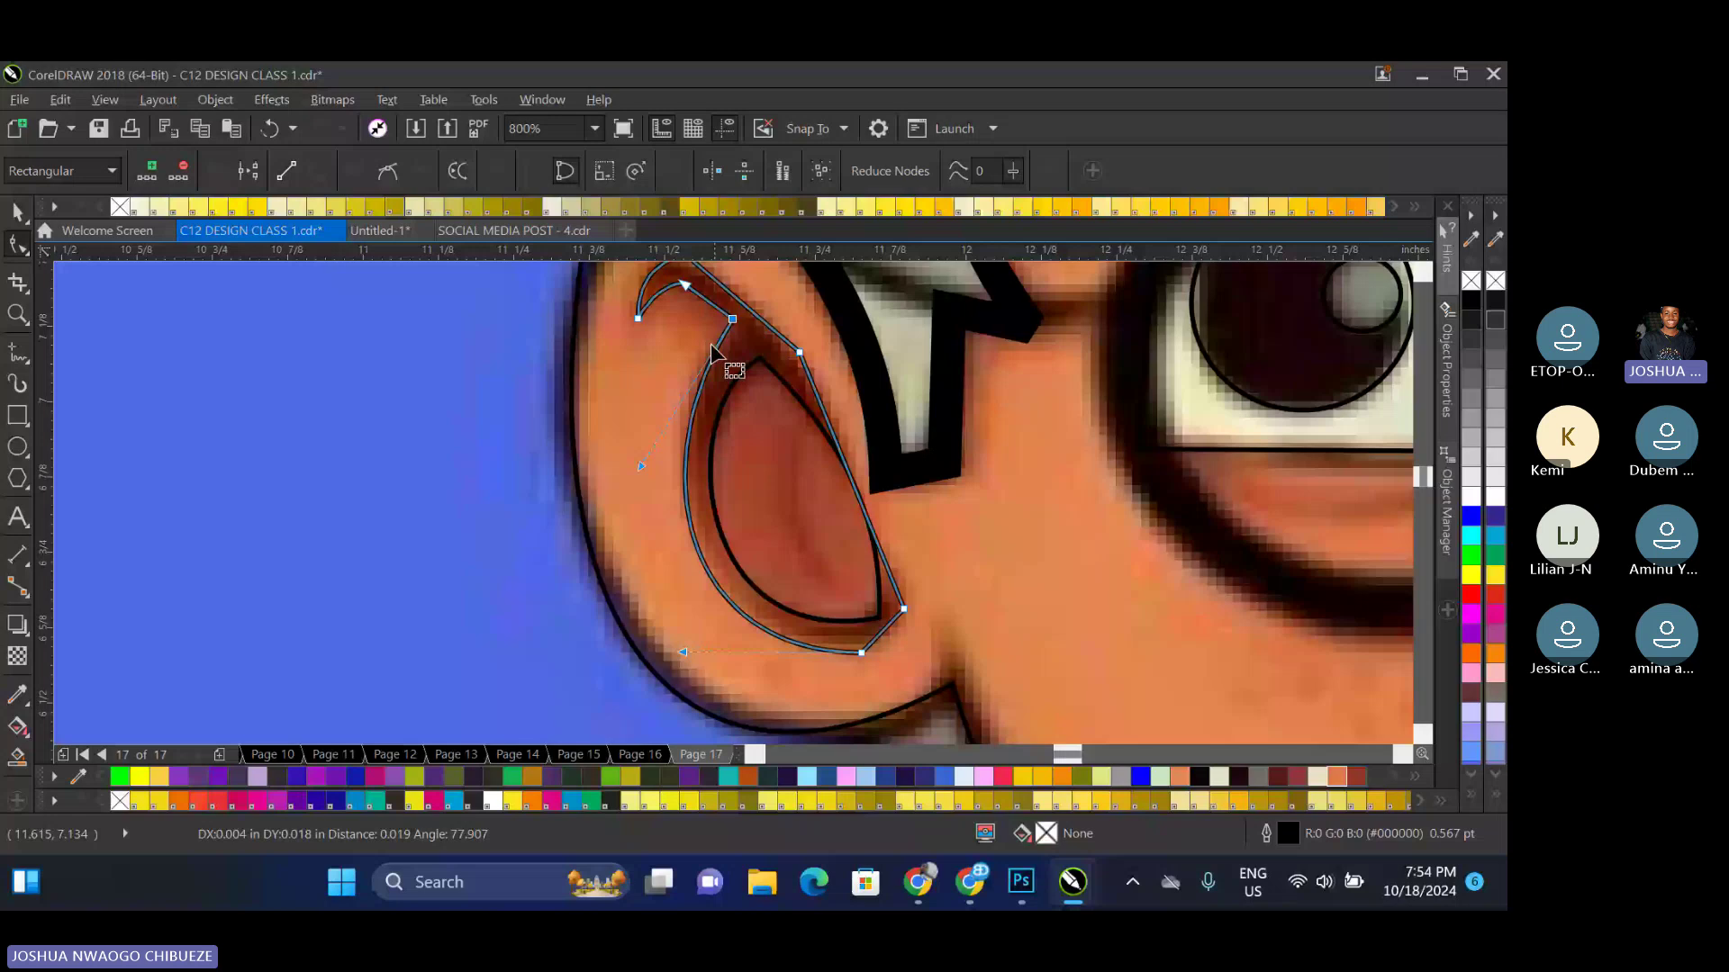
pyautogui.scroll(1, 710, 344)
pyautogui.moveTo(754, 408); pyautogui.dragTo(838, 386)
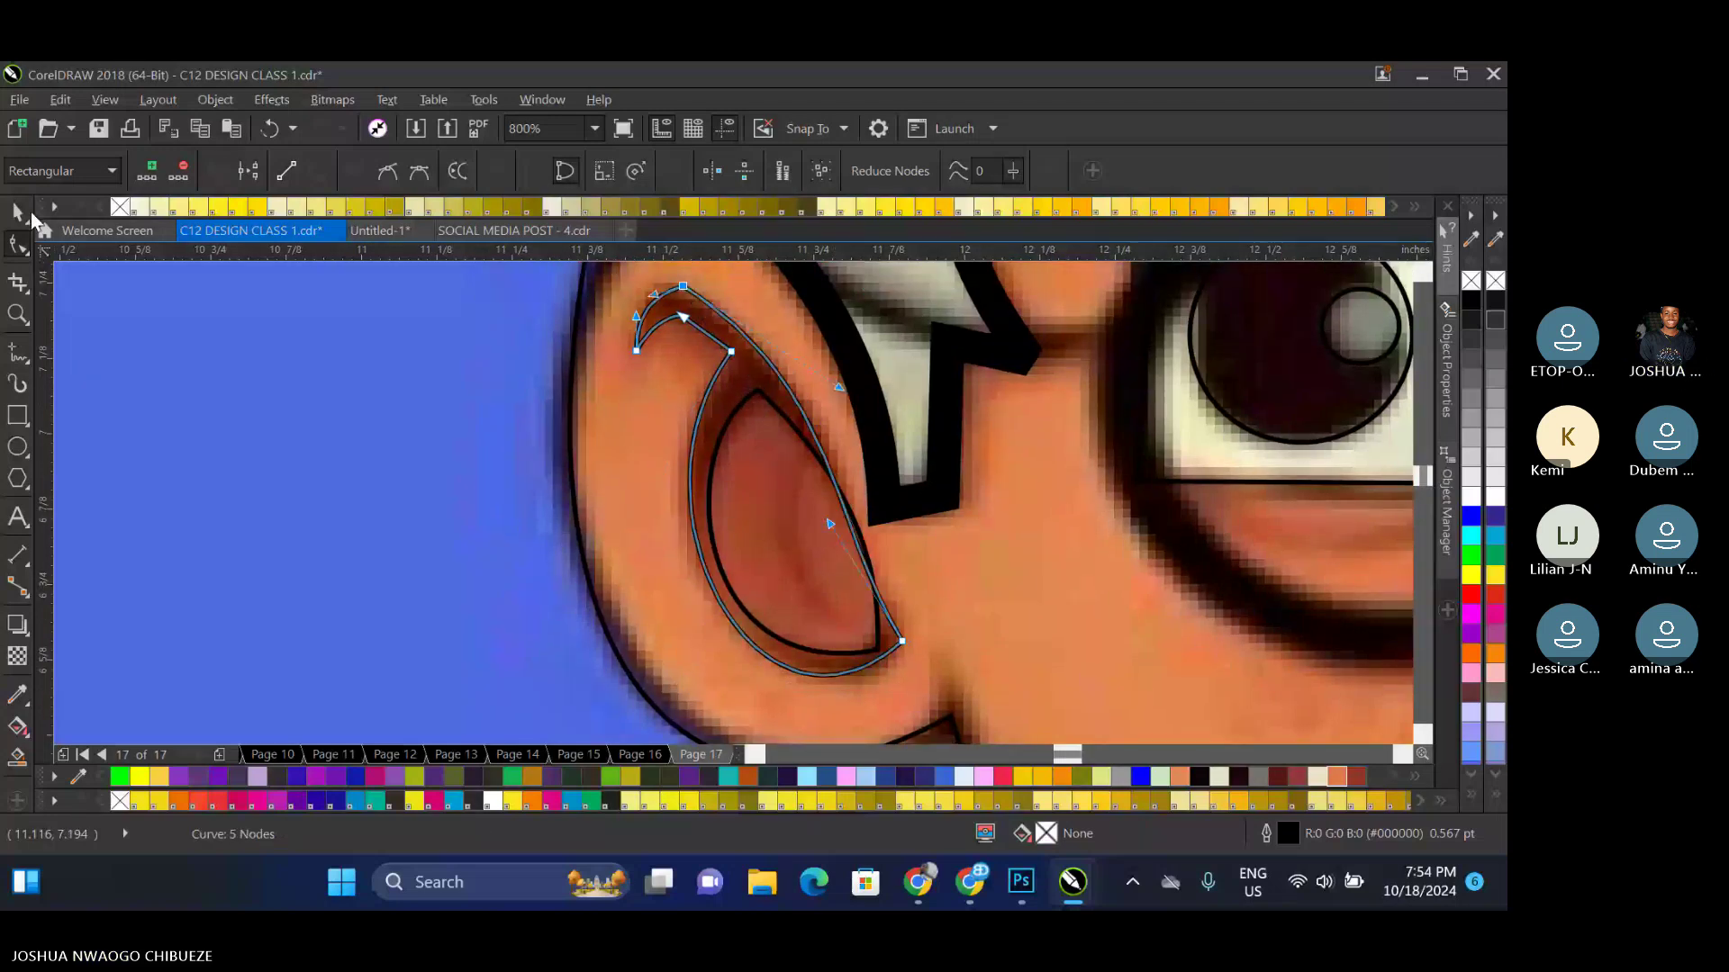
# Place both ear shapes on the copied portrait's ear and fill them with the reddish brown #A44229 sampled from the reference ear
pyautogui.click(27, 214)
pyautogui.scroll(-3, 605, 475)
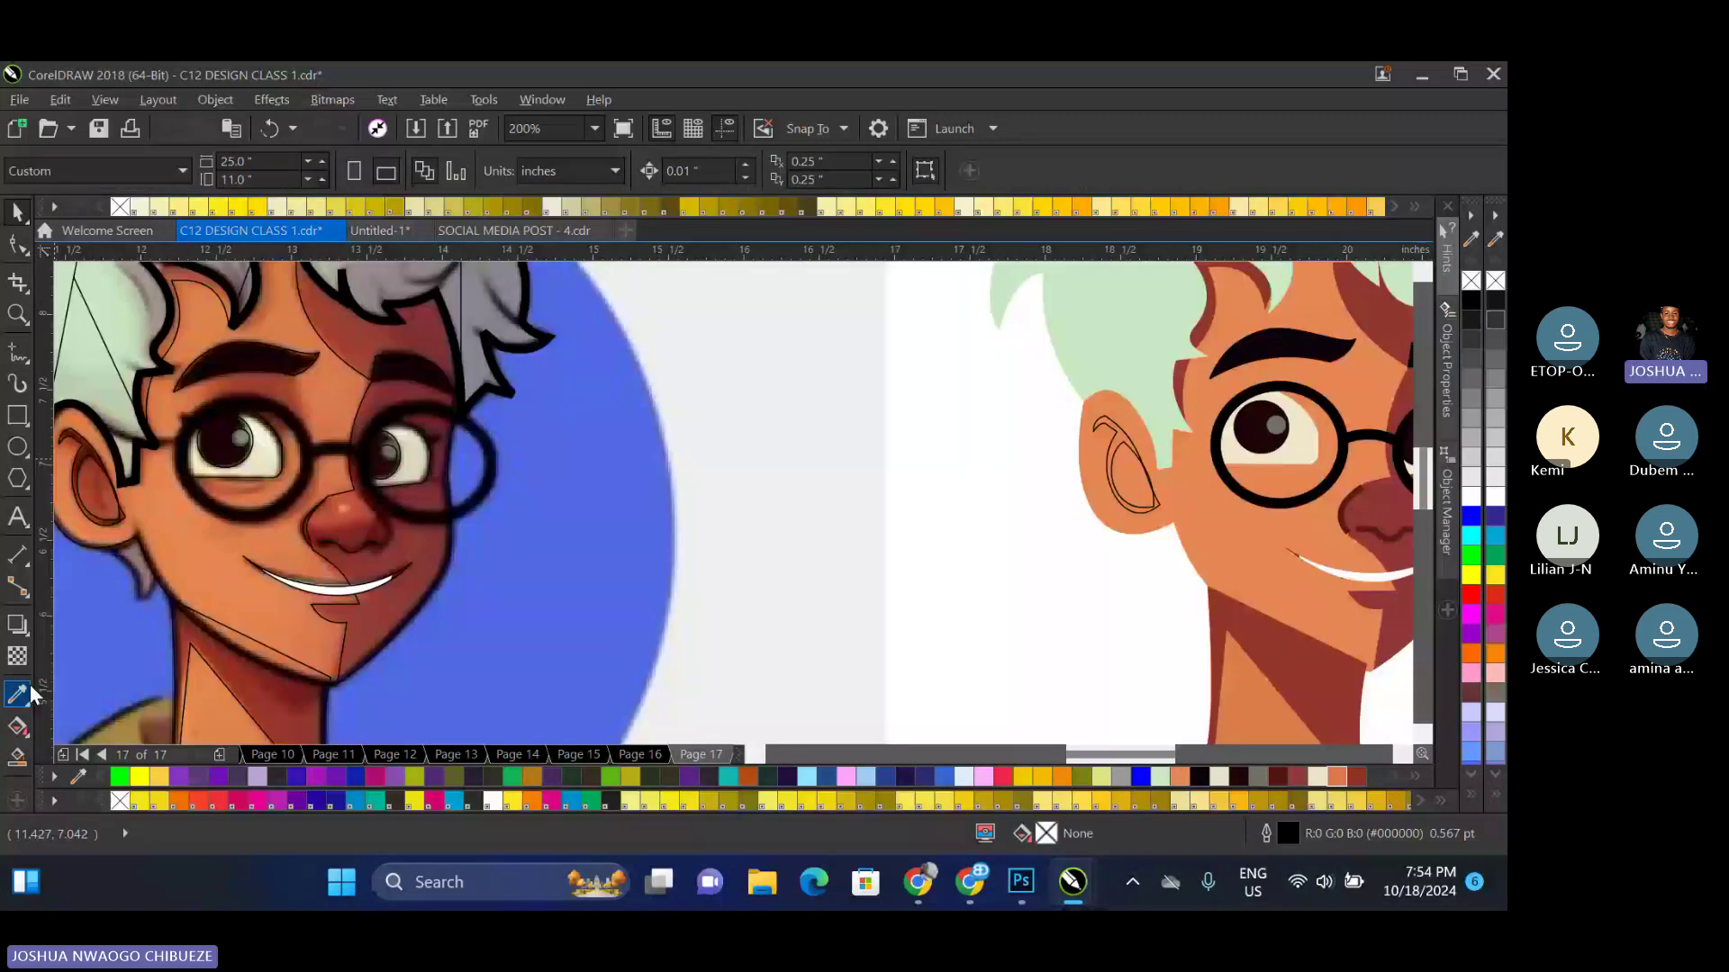
pyautogui.click(28, 691)
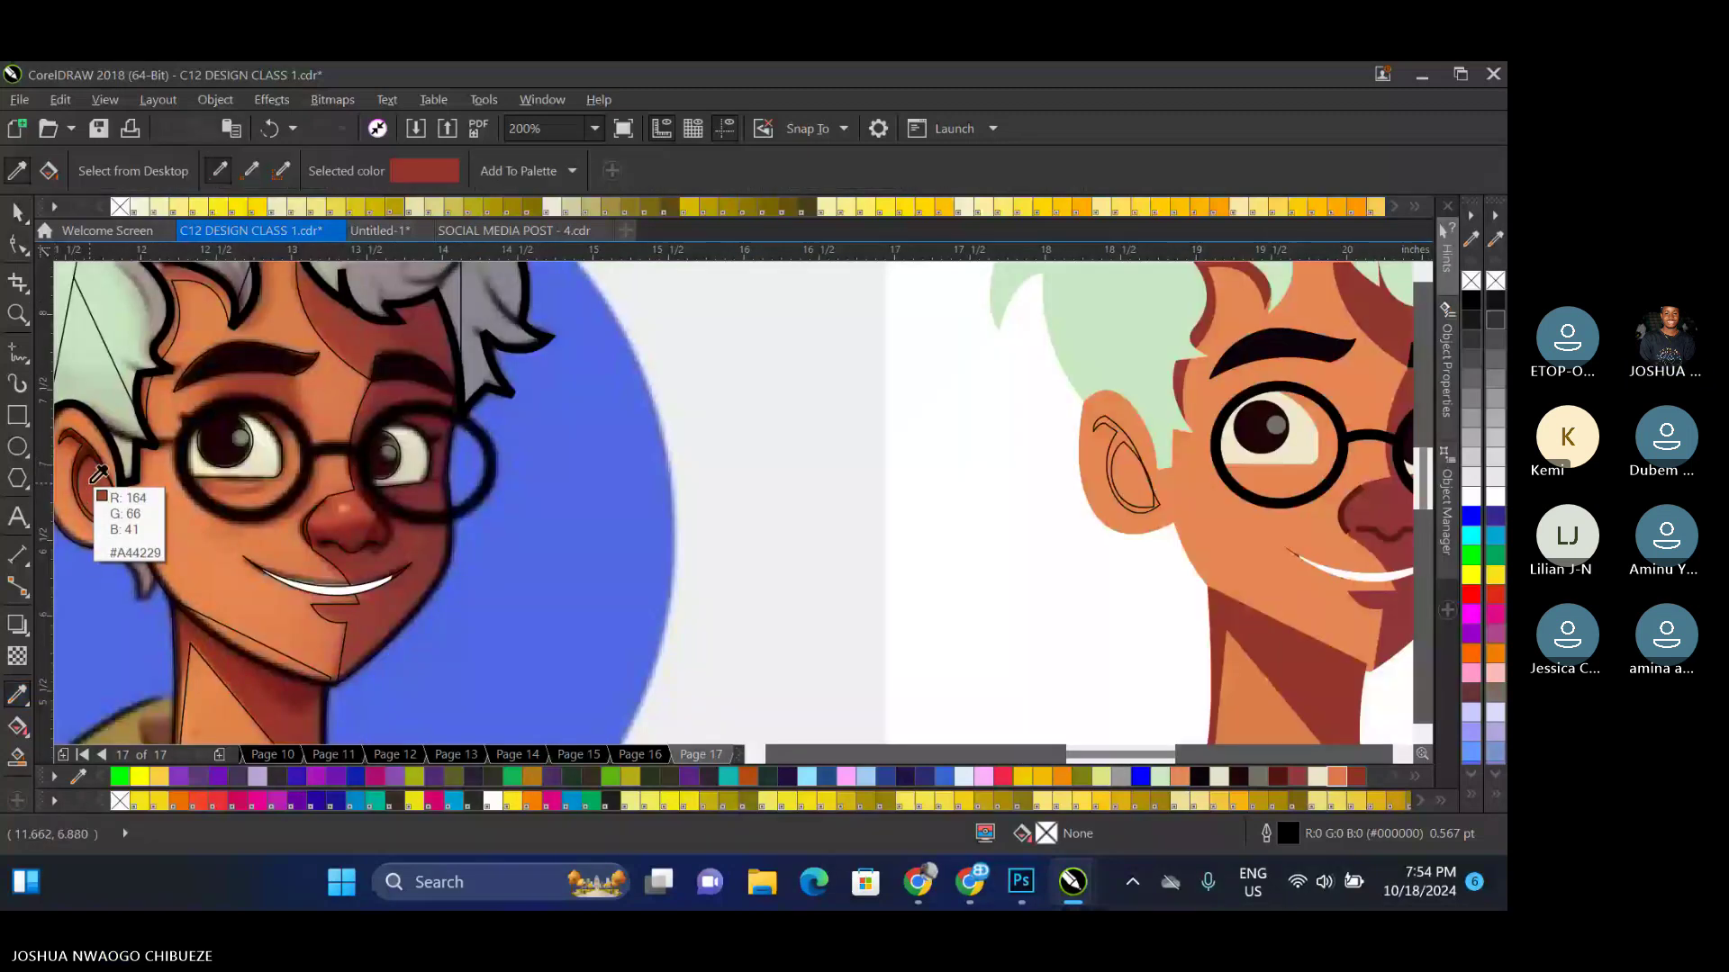
pyautogui.click(91, 483)
pyautogui.scroll(1, 1180, 482)
pyautogui.click(1125, 487)
pyautogui.press('space')
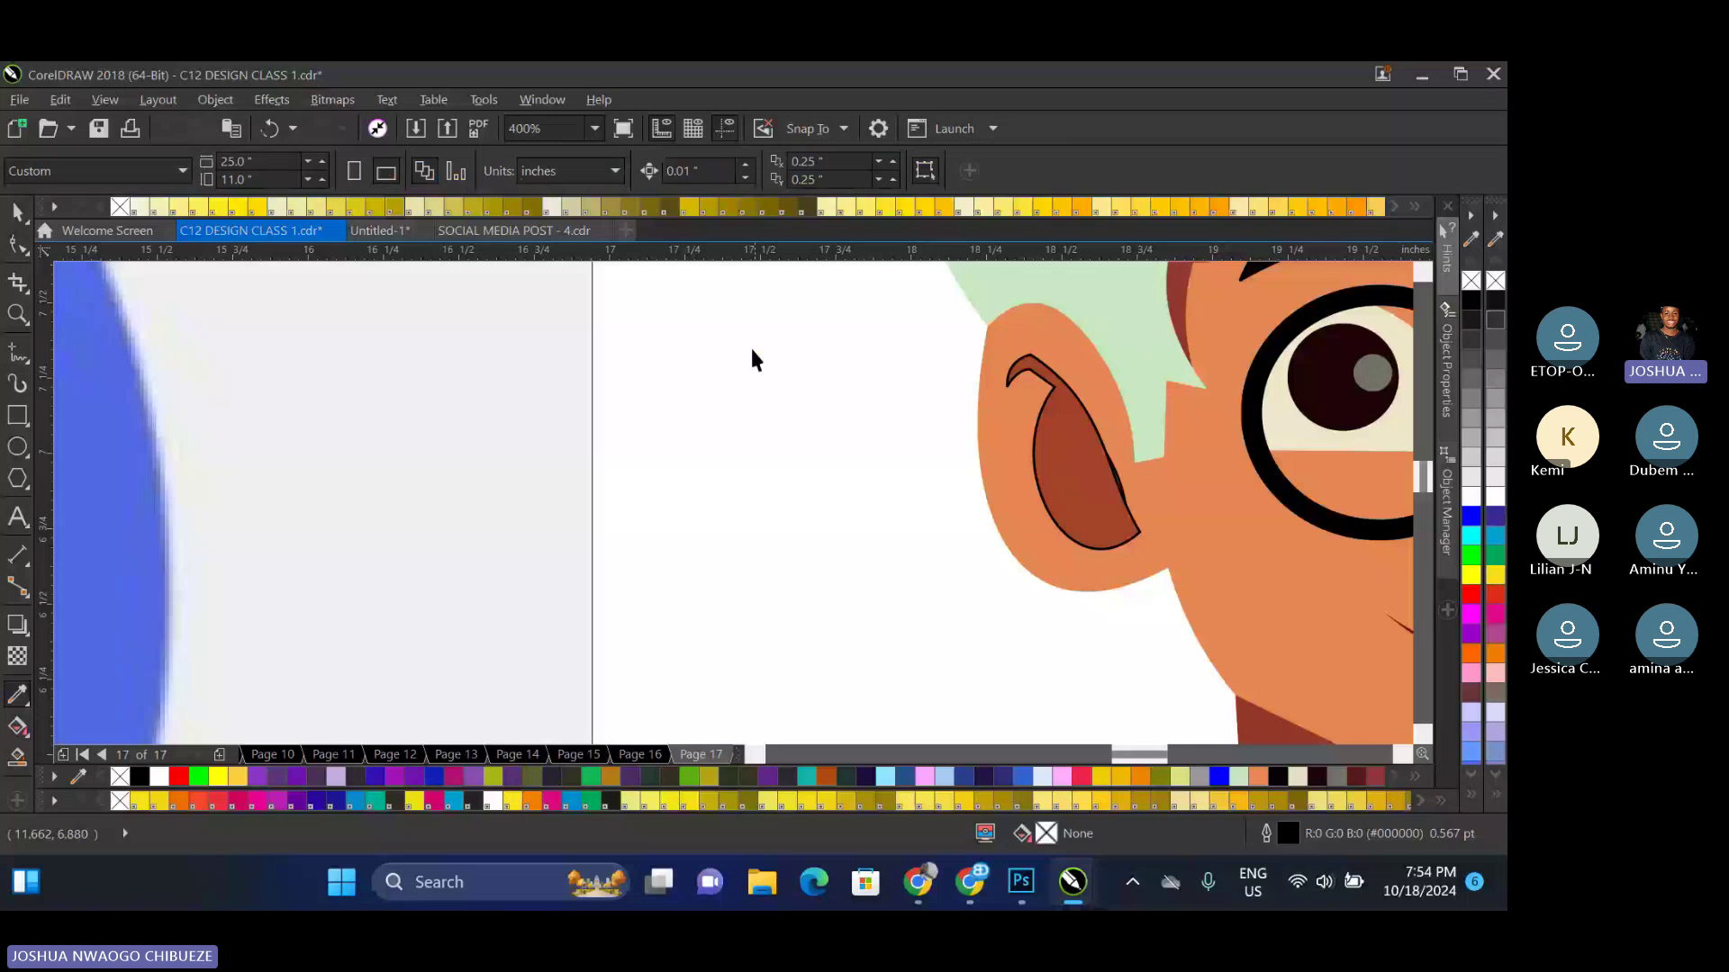
# Bring the inner ear shape in front of the ear shadow and remove its outline
pyautogui.moveTo(752, 351); pyautogui.dragTo(1179, 551)
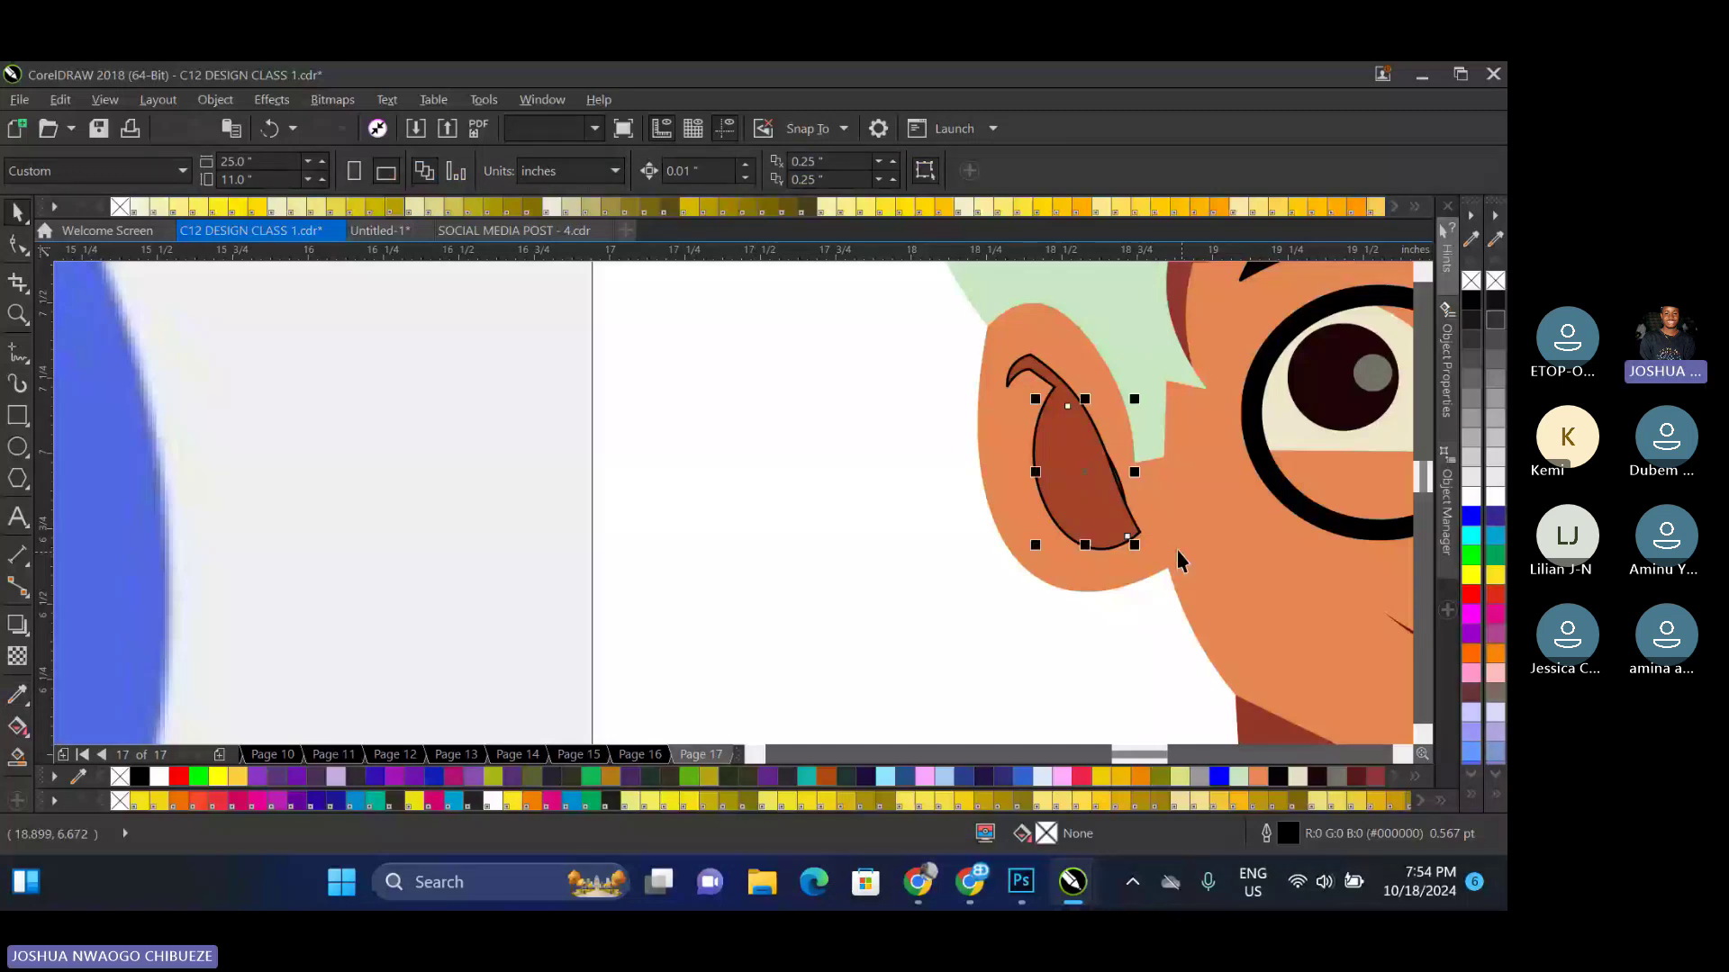
pyautogui.press('Escape')
pyautogui.click(60, 99)
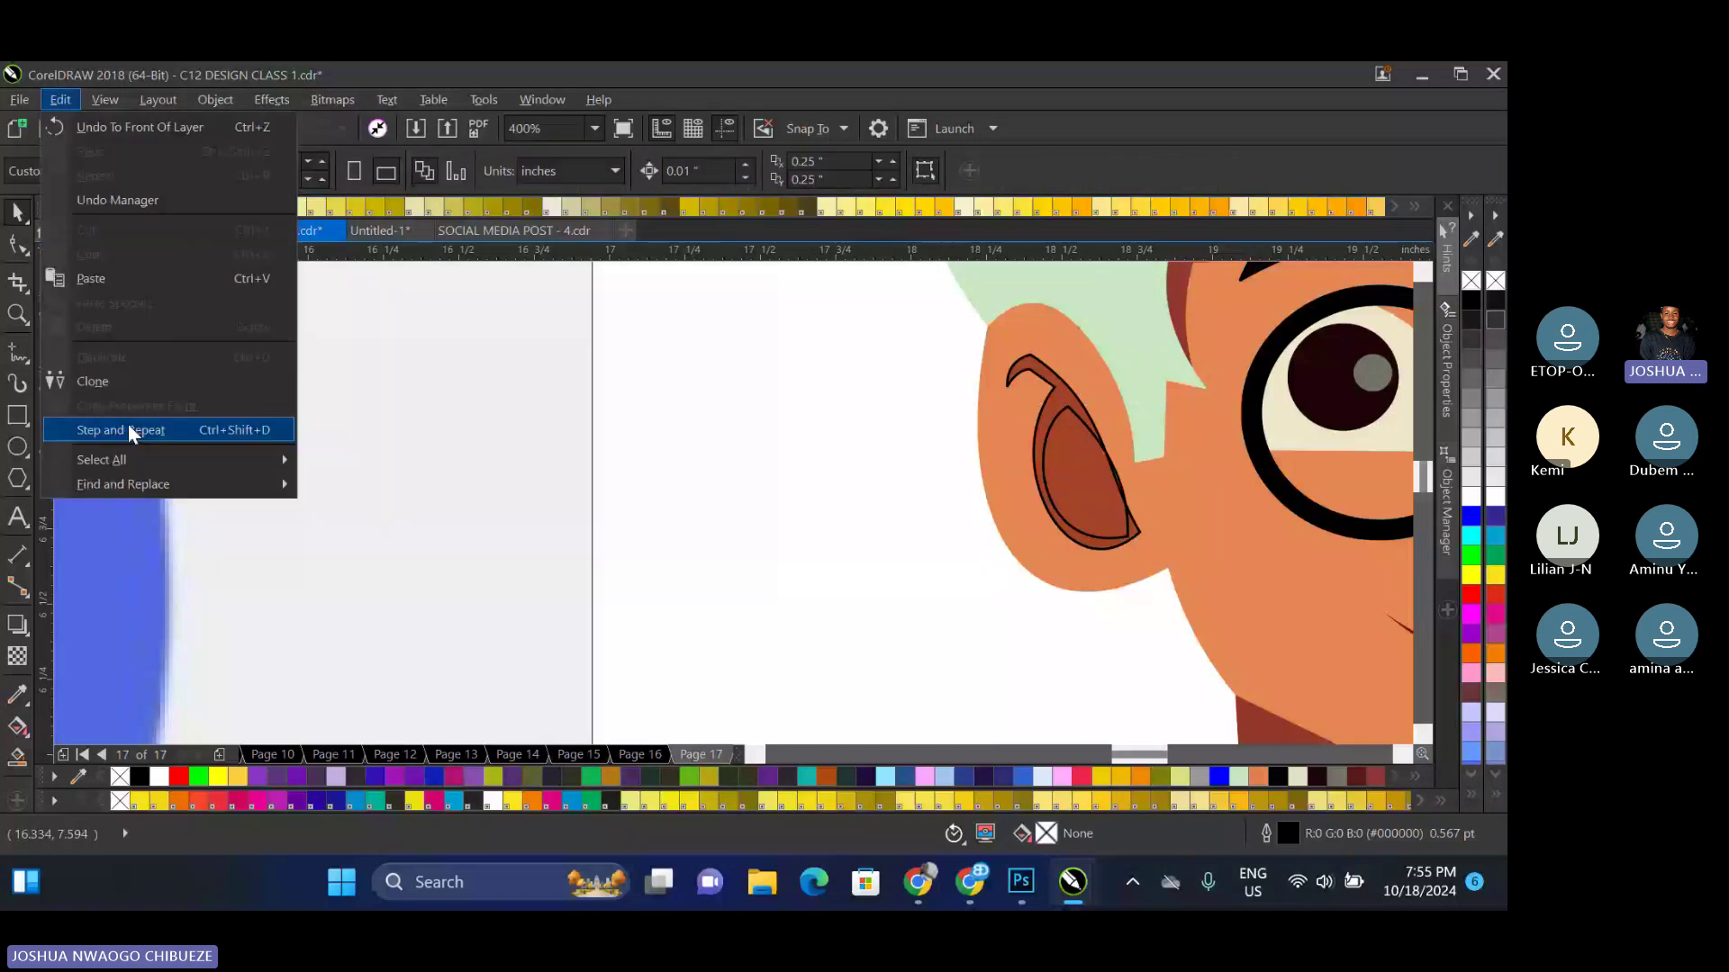
pyautogui.click(128, 429)
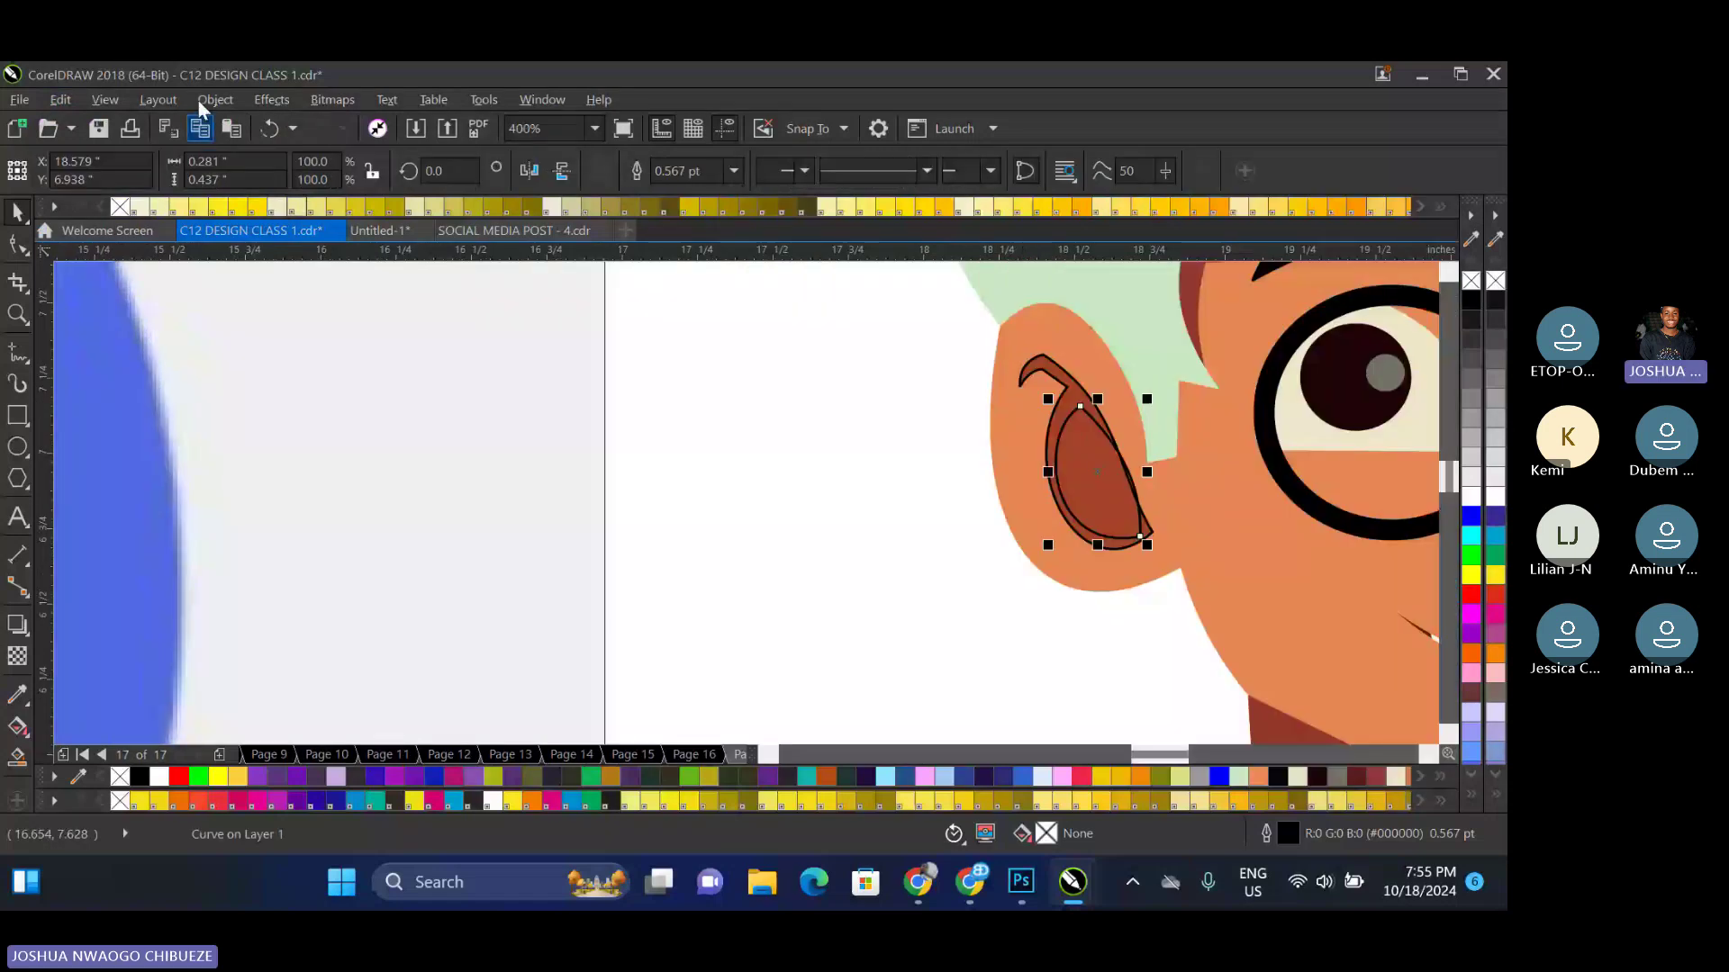
pyautogui.click(72, 97)
pyautogui.click(73, 90)
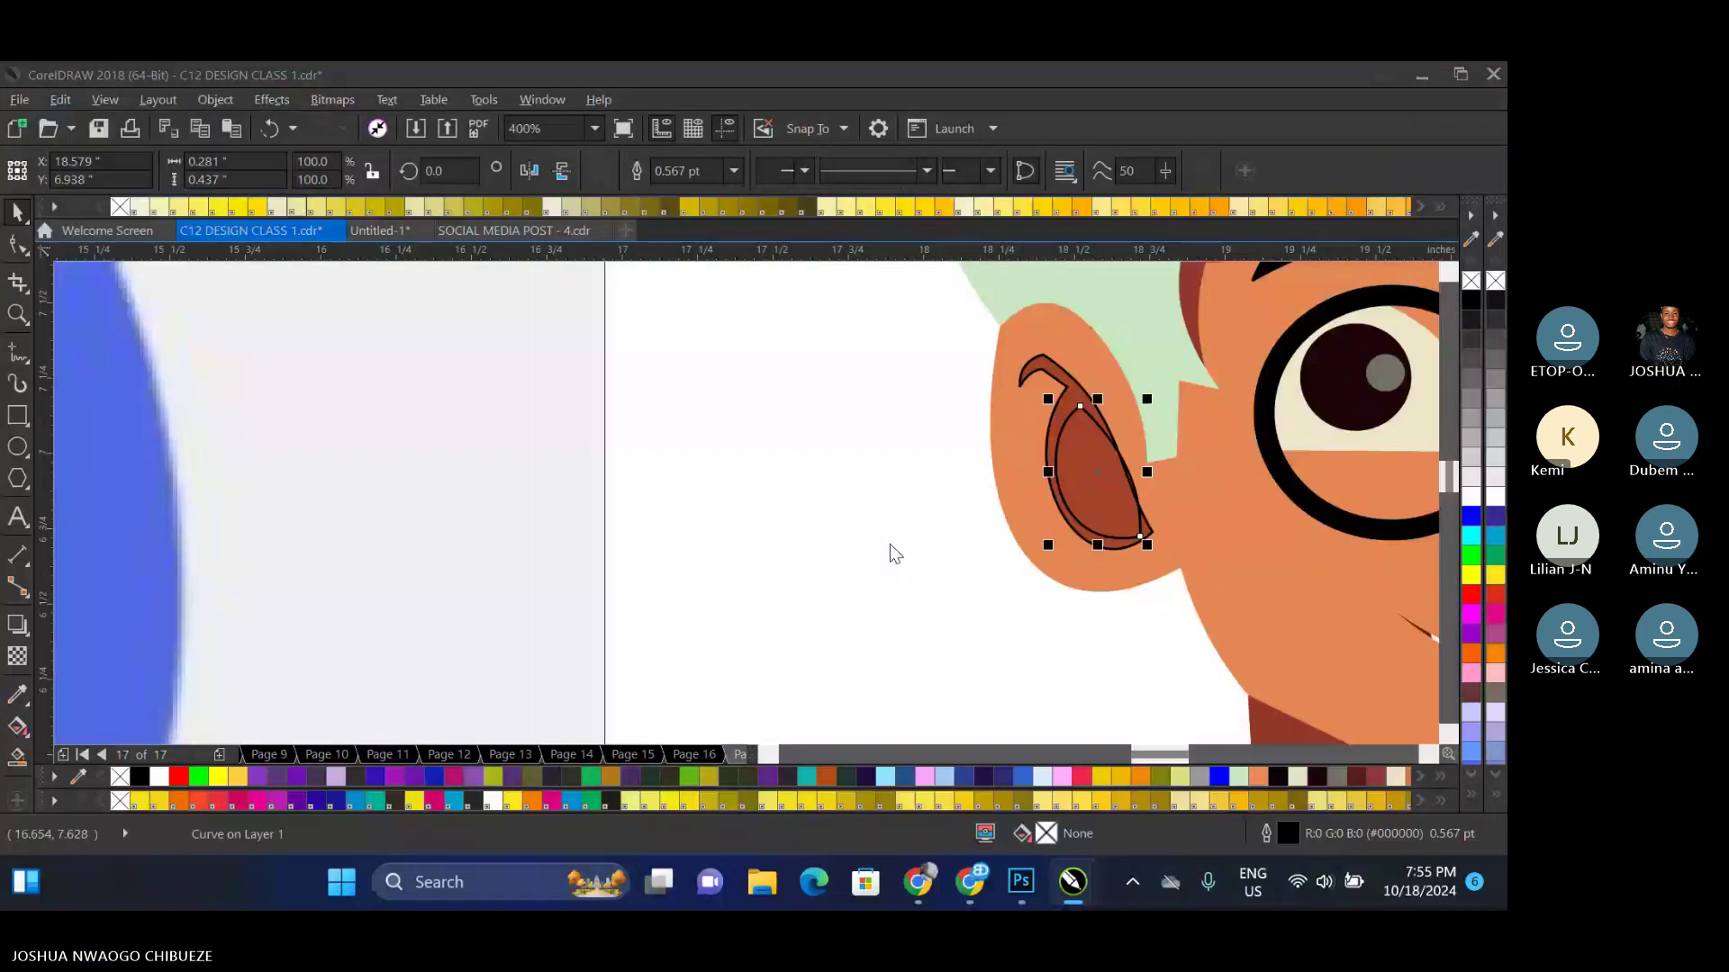
pyautogui.click(1087, 439)
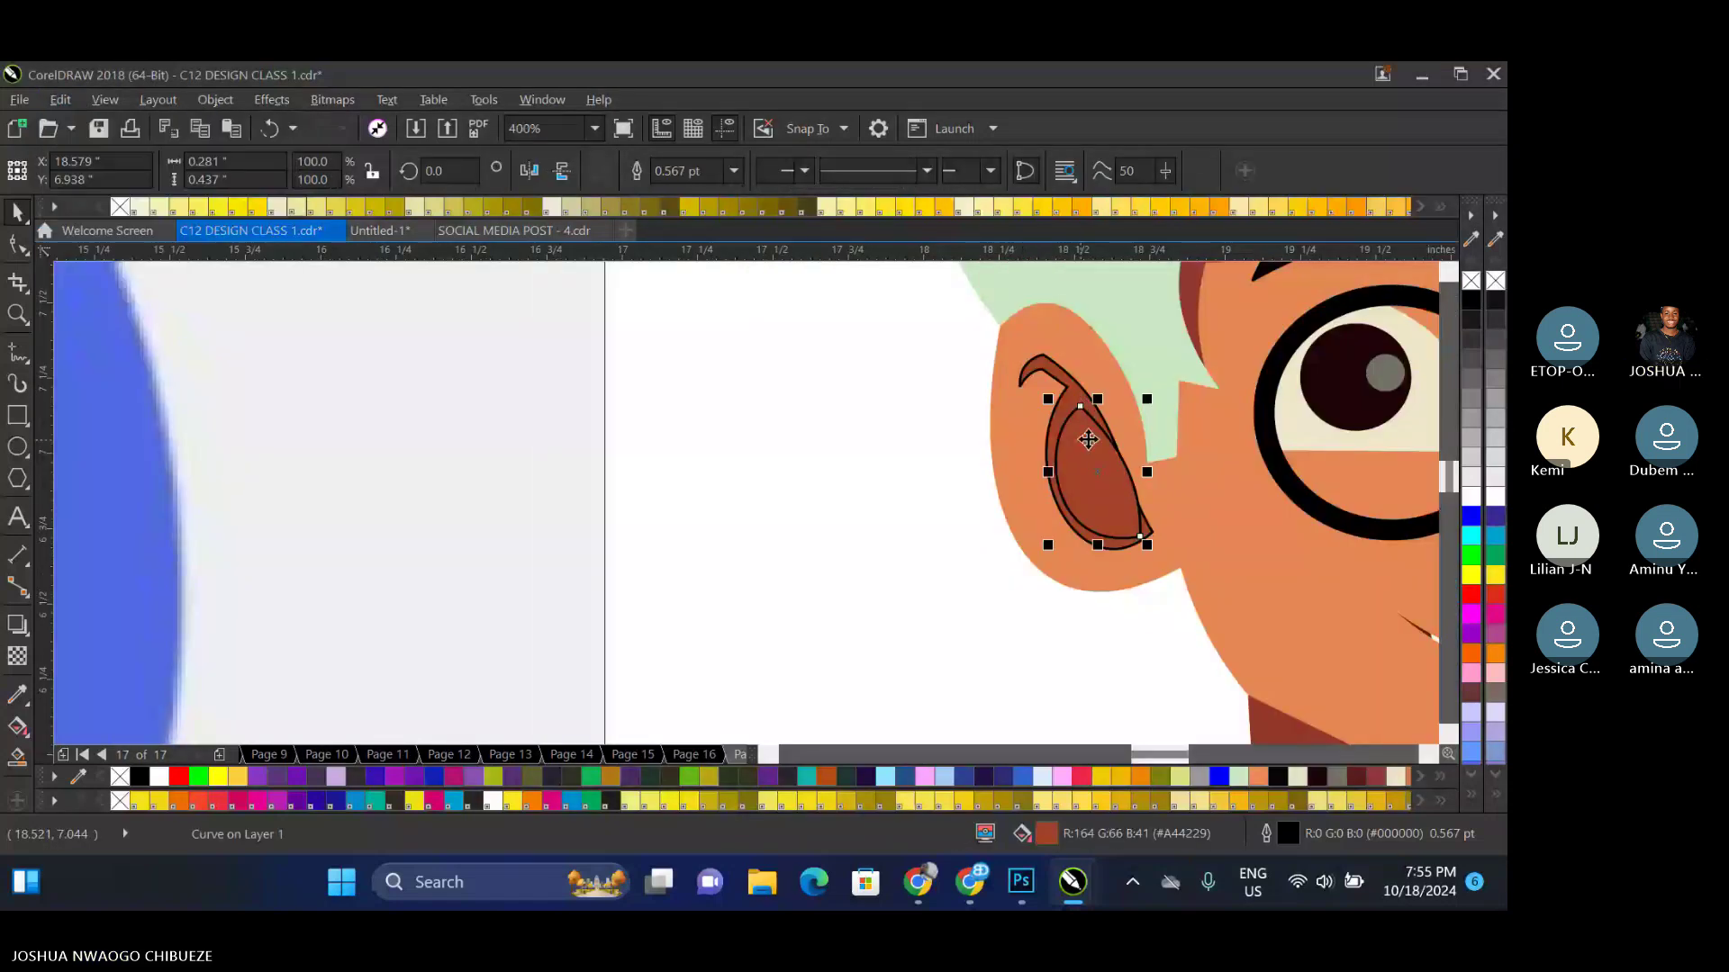
pyautogui.rightClick(1473, 283)
# Fill the ear shadow shape with the dark maroon #52110D sampled from the reference ear and remove its outline
pyautogui.click(1125, 542)
pyautogui.scroll(-2, 1124, 531)
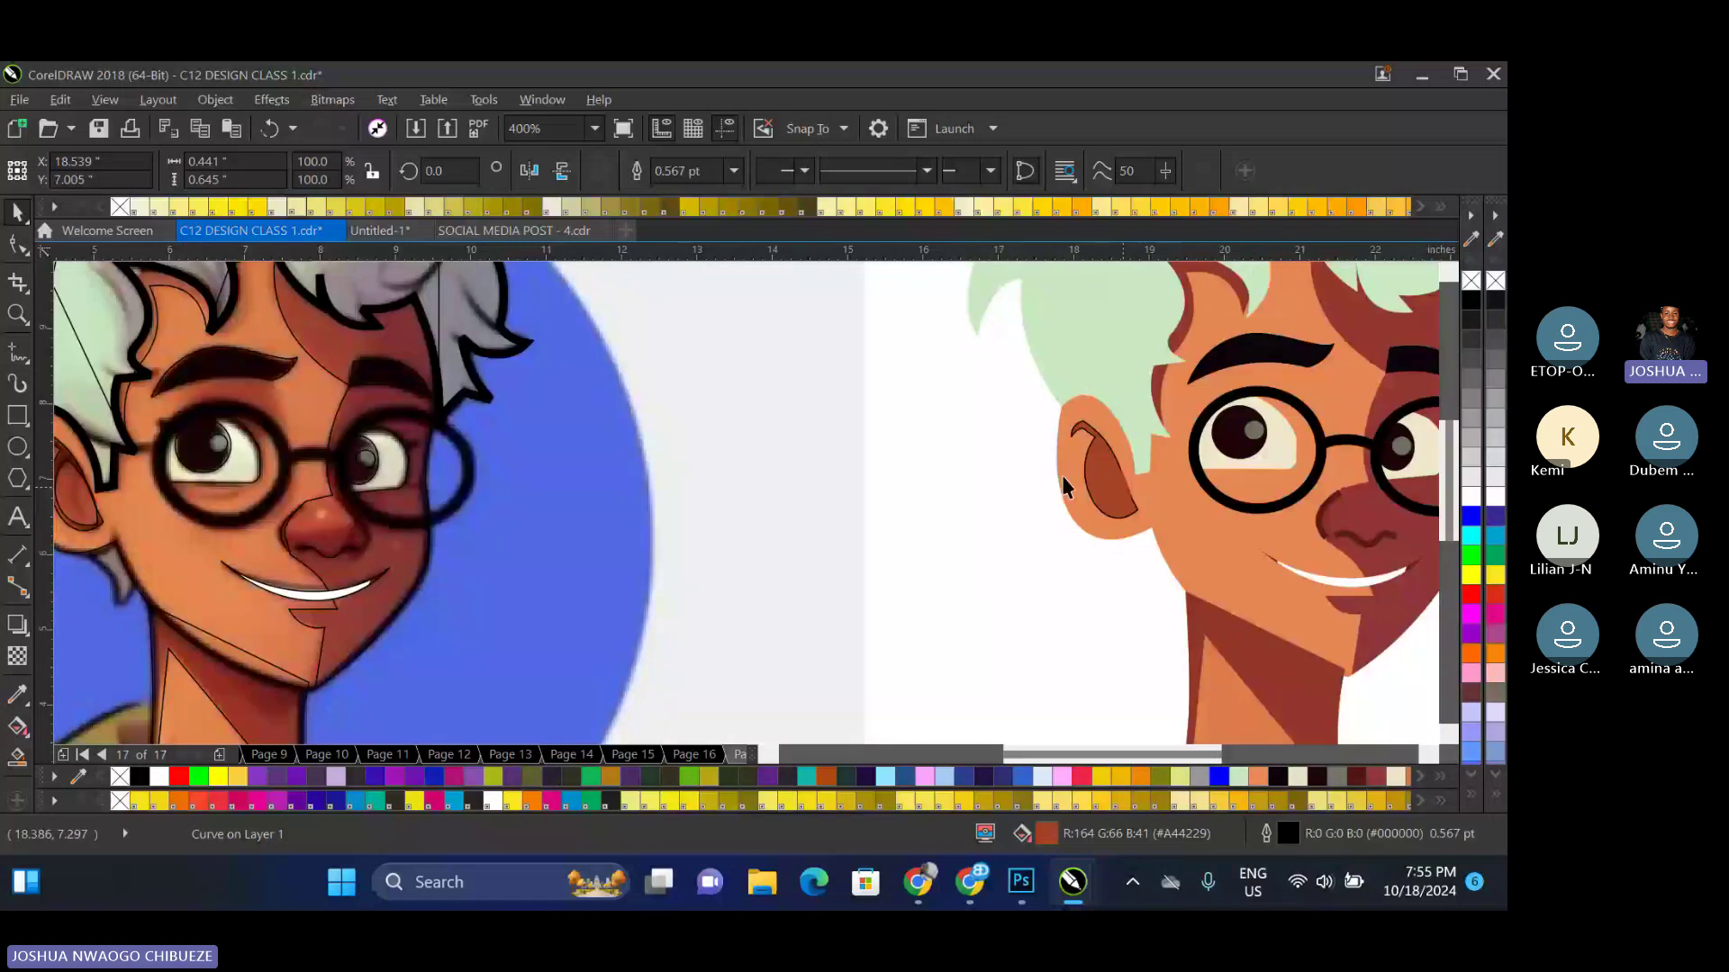
pyautogui.scroll(1, 652, 510)
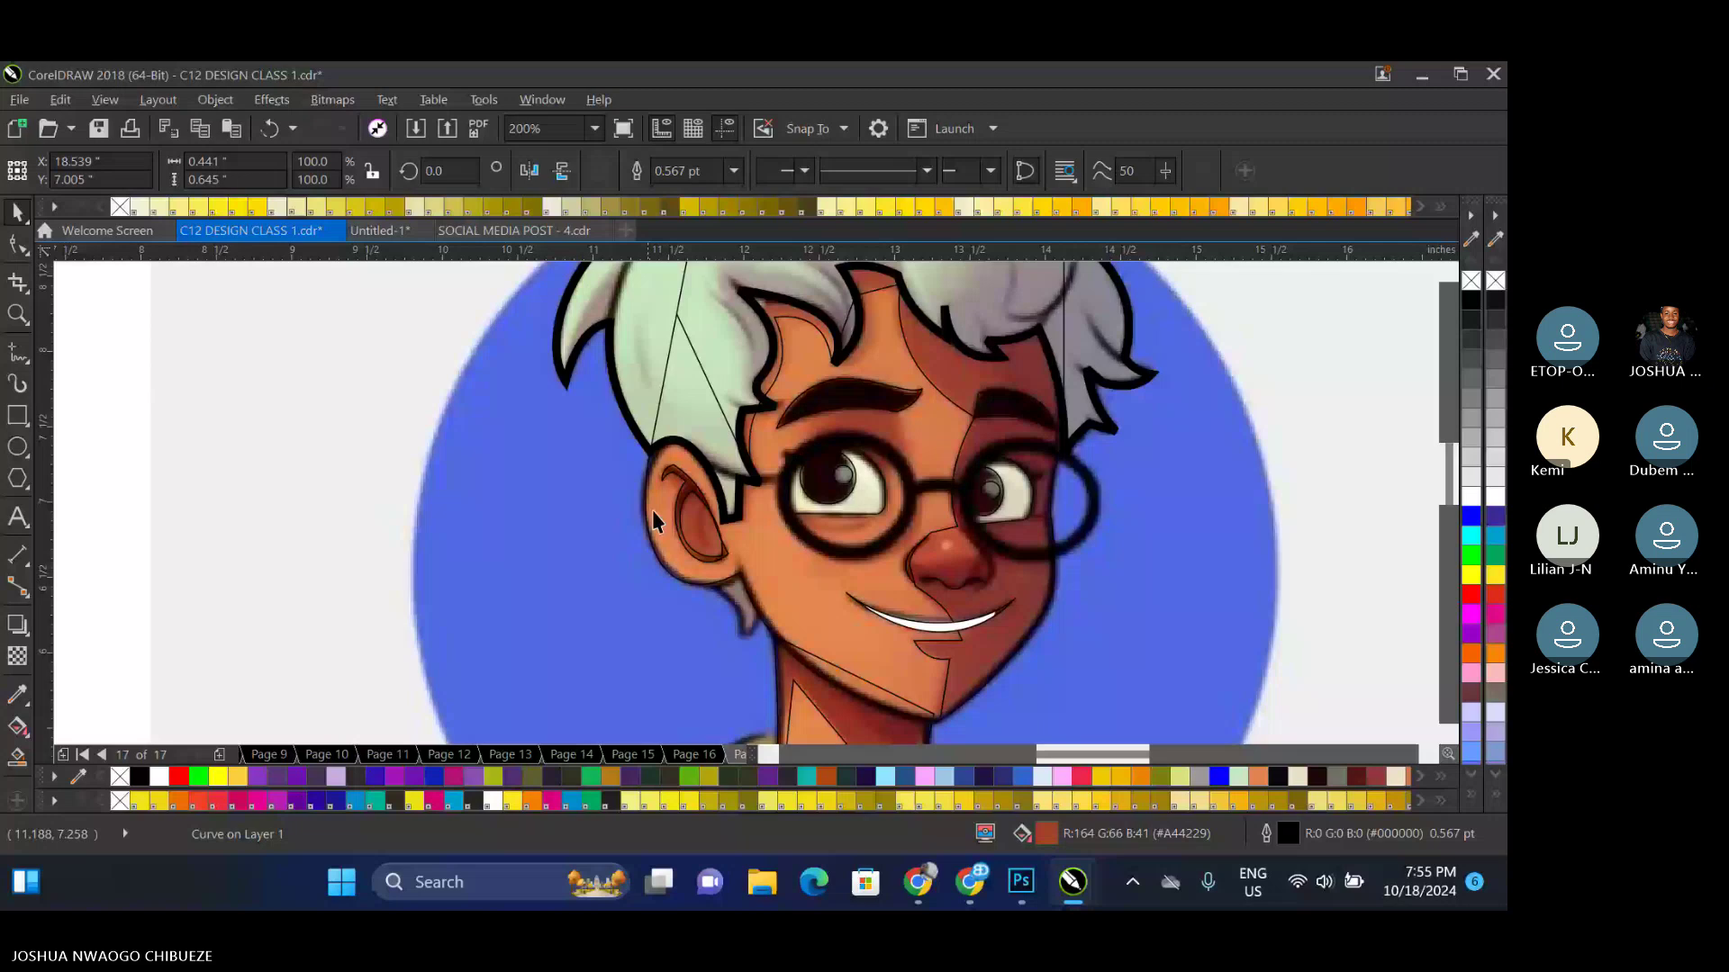
pyautogui.click(17, 695)
pyautogui.click(688, 487)
pyautogui.scroll(-1, 688, 486)
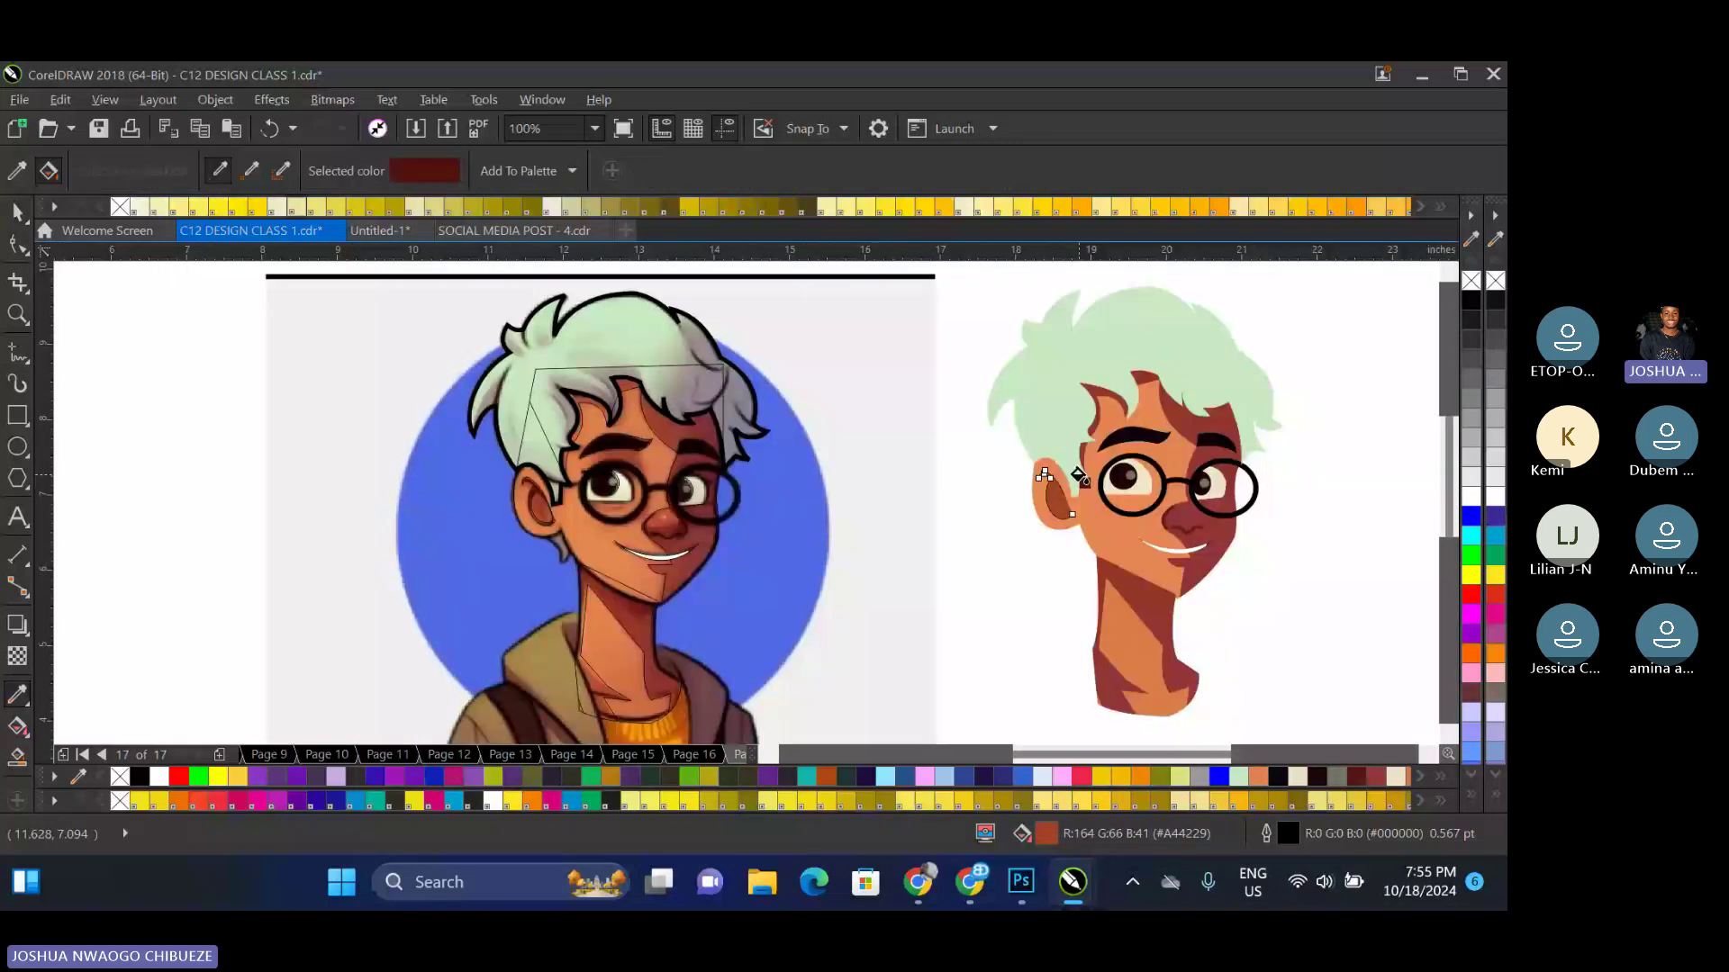
pyautogui.scroll(3, 1078, 474)
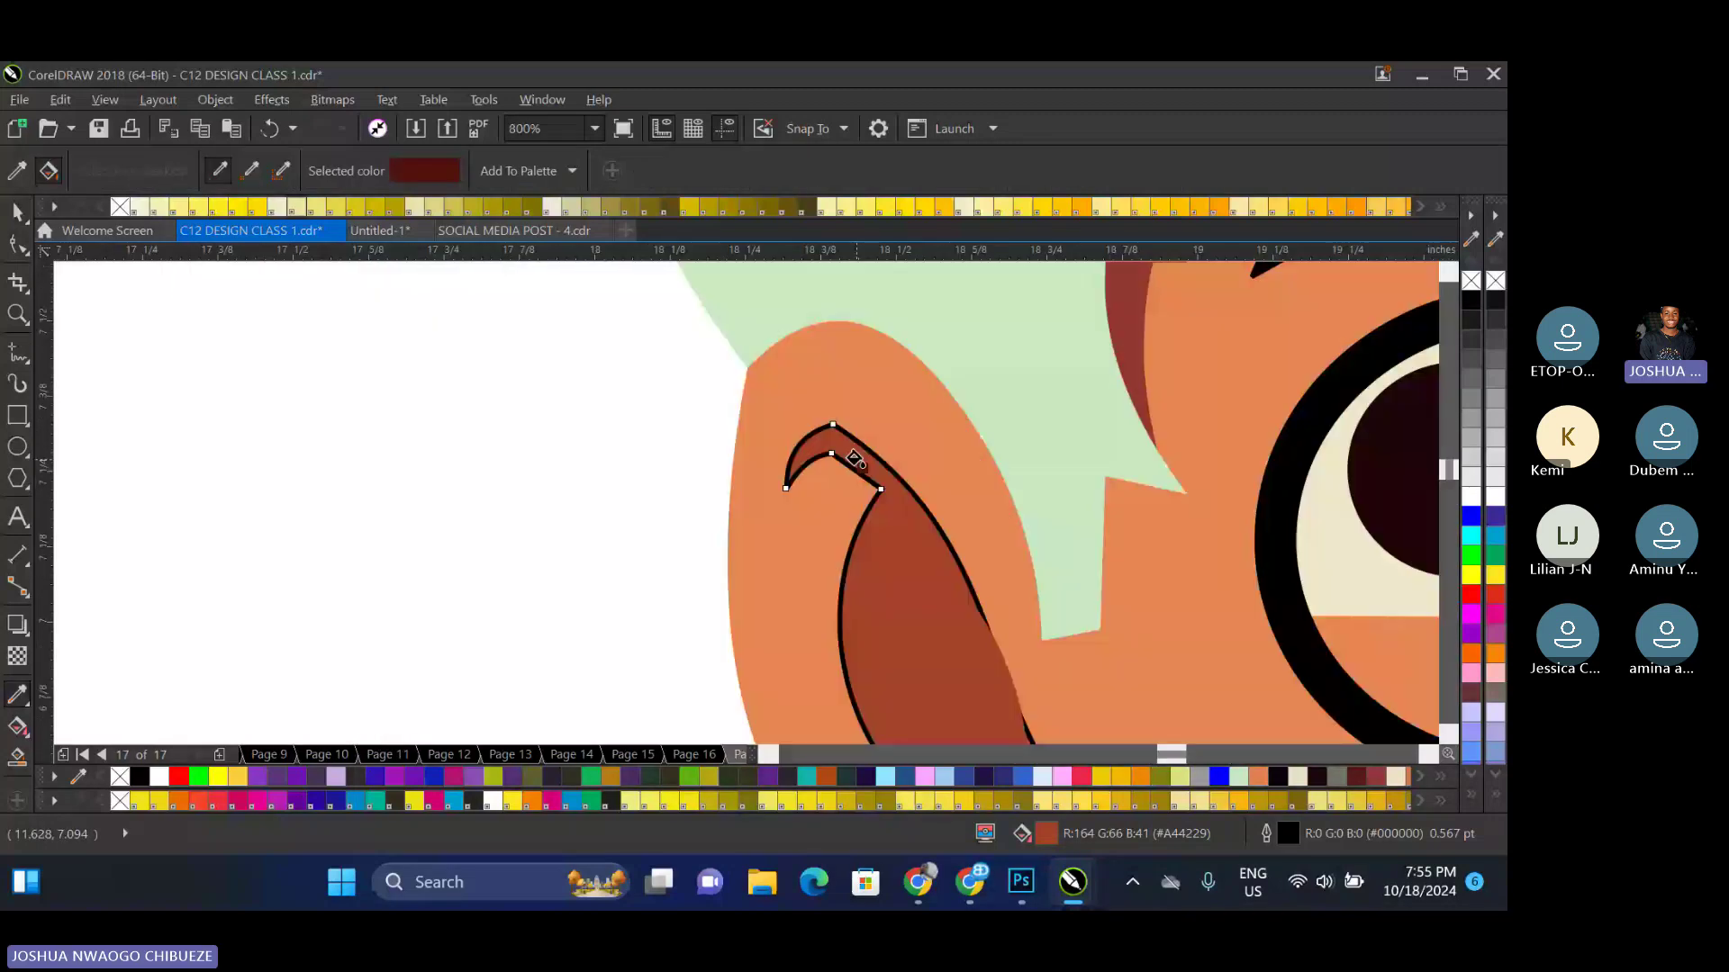
pyautogui.click(853, 459)
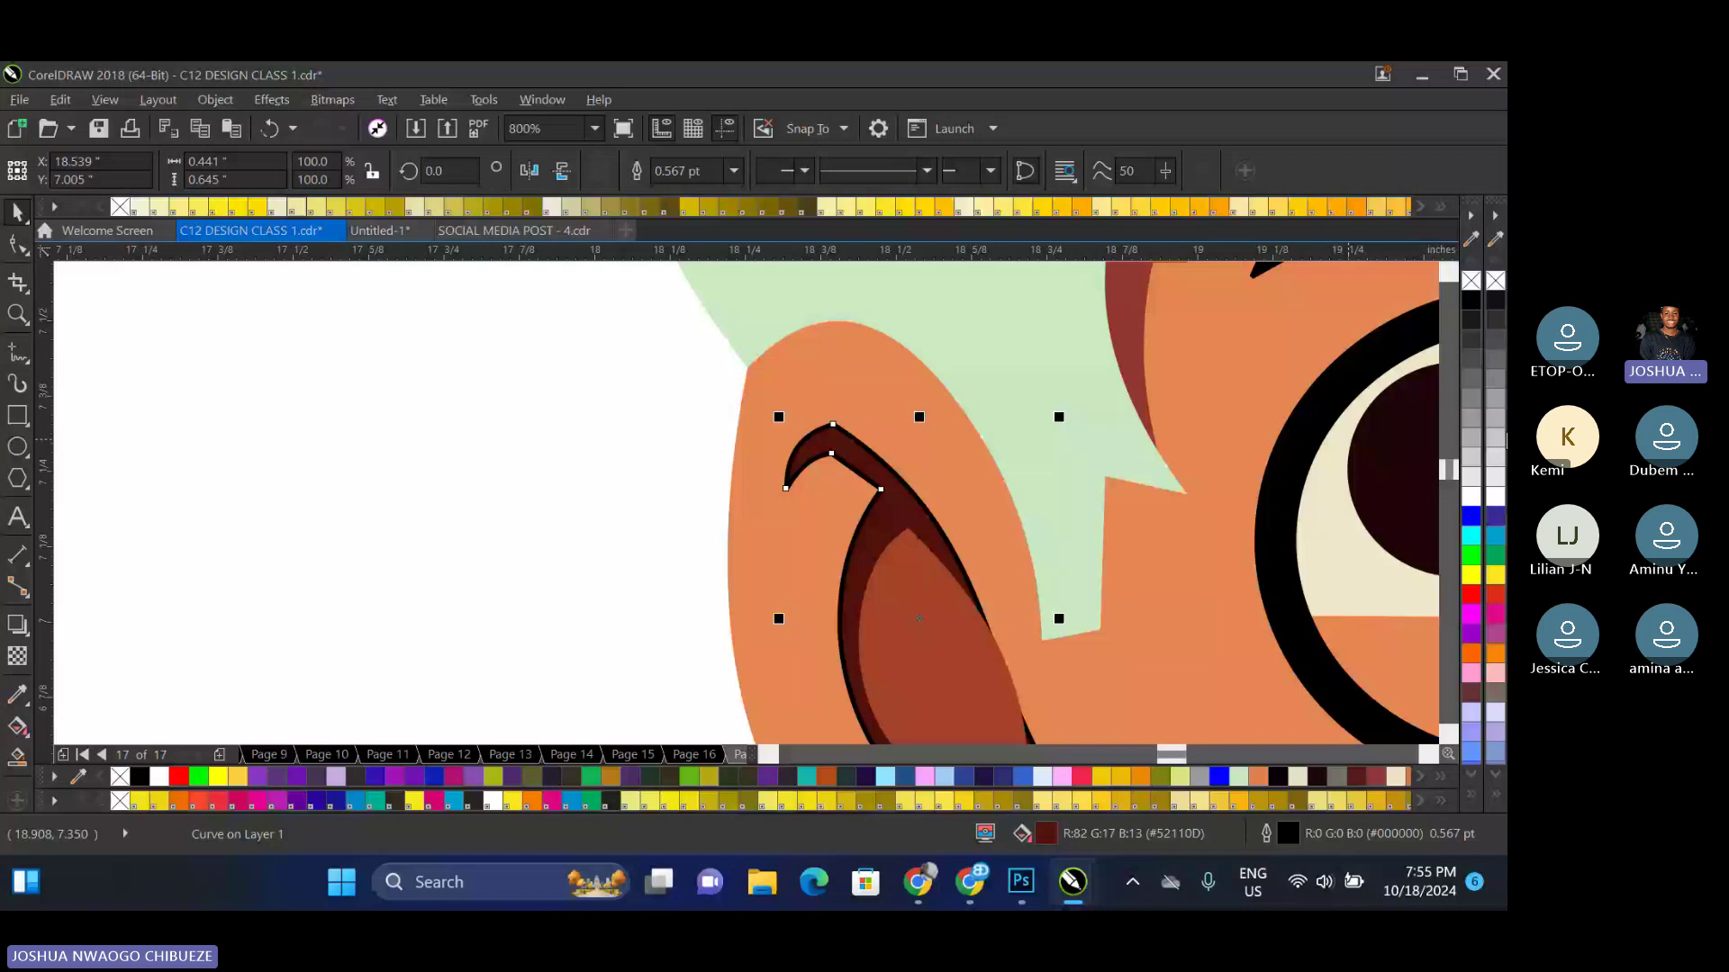
pyautogui.scroll(-3, 618, 451)
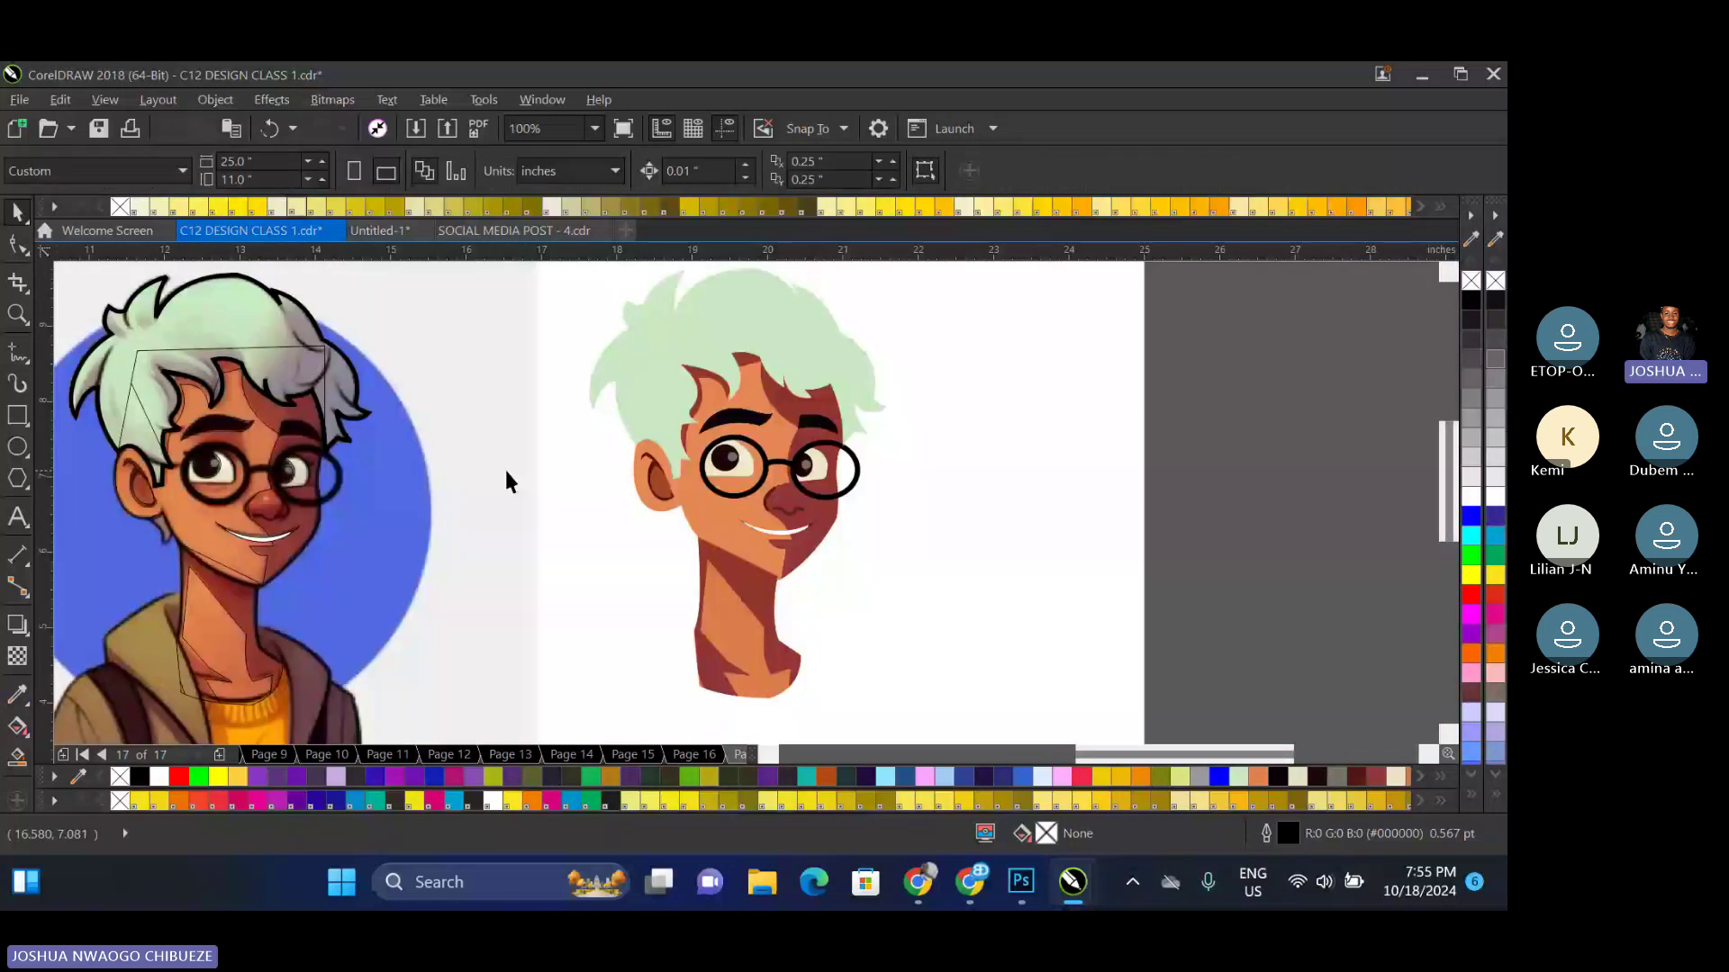
# Undo the last paste on the copied portrait
pyautogui.scroll(-2, 505, 471)
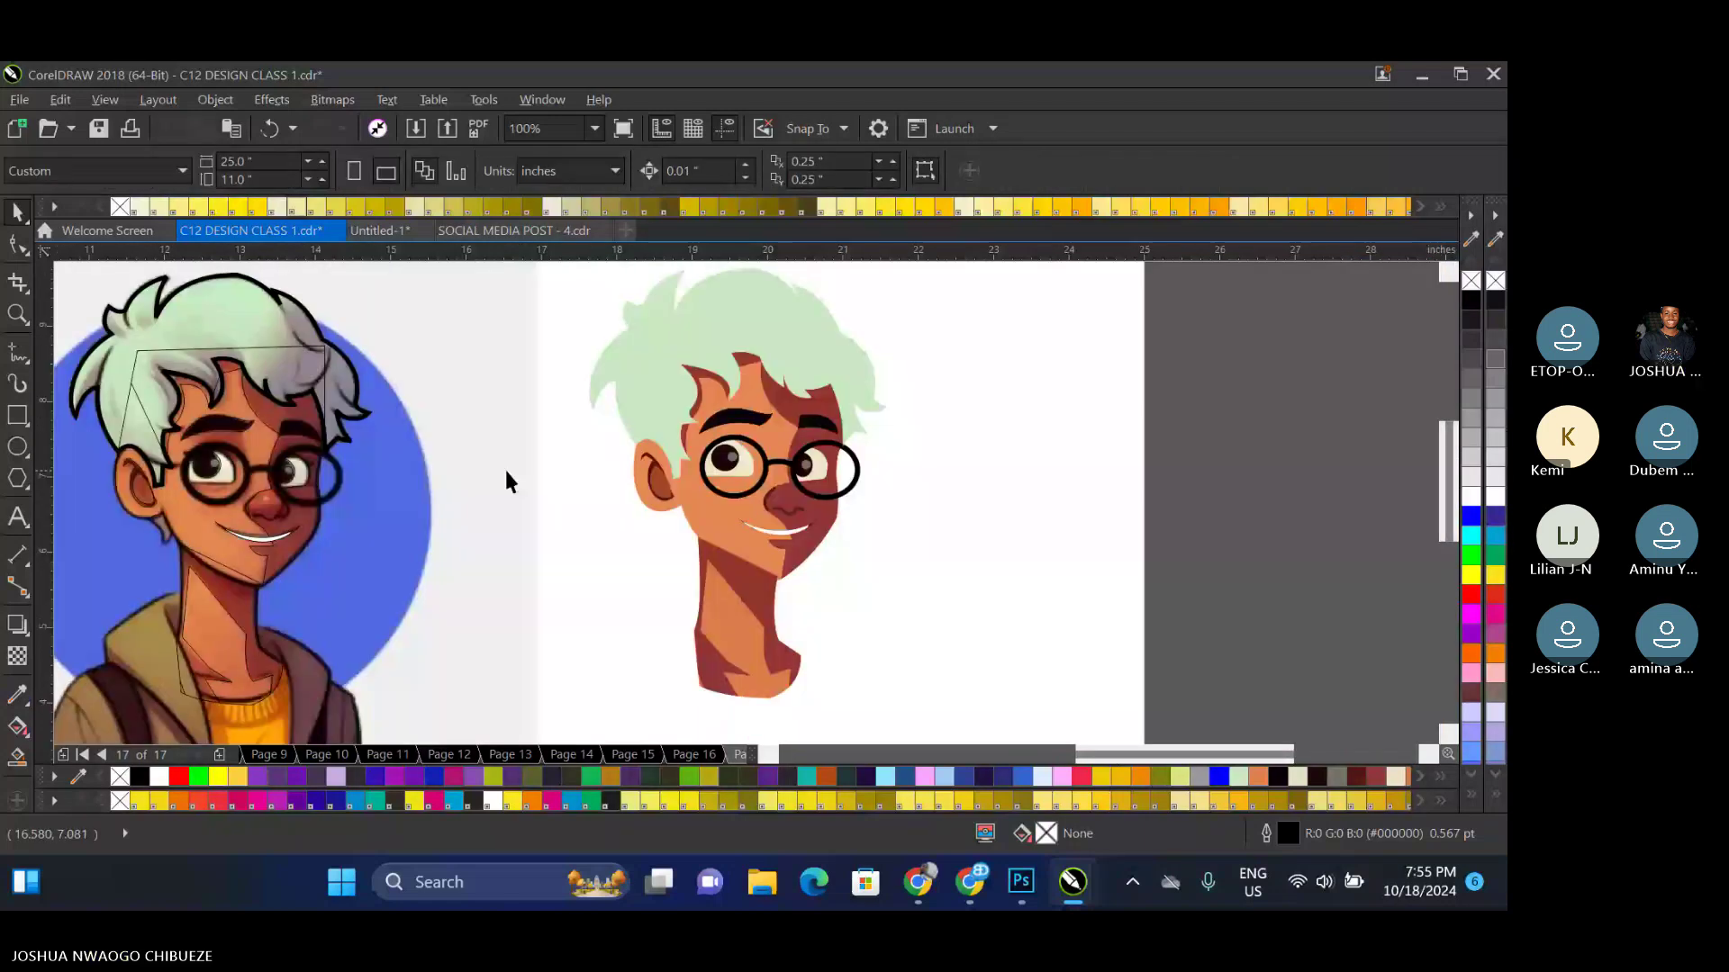
pyautogui.click(772, 608)
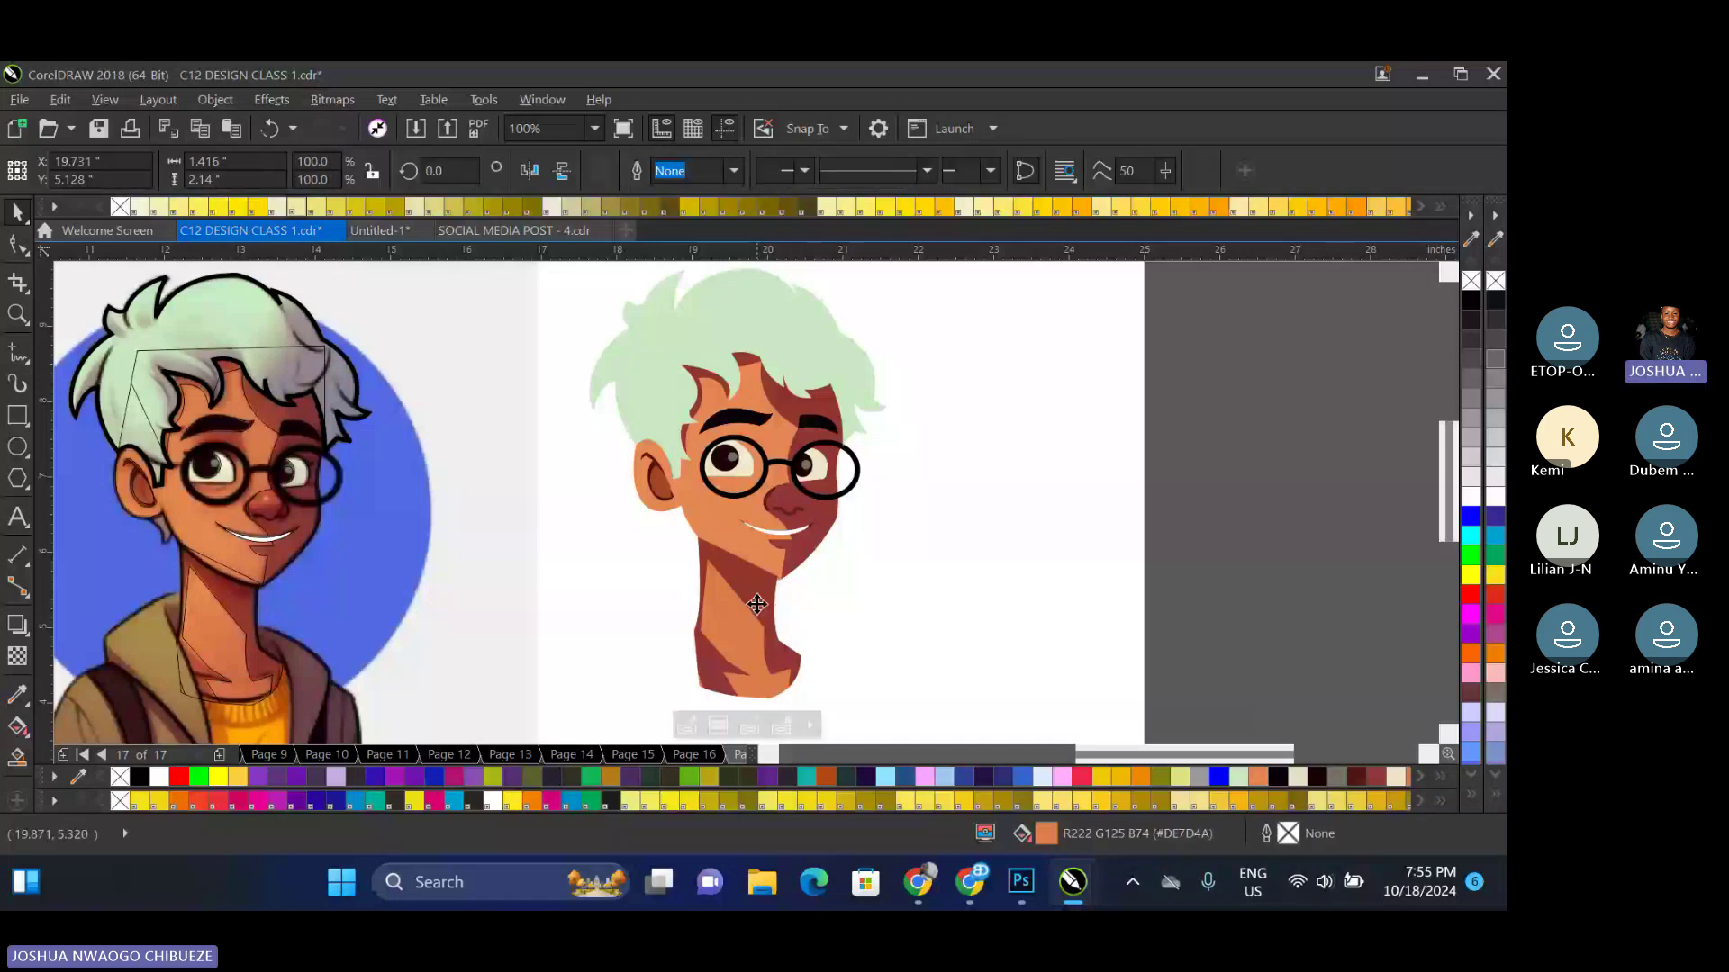
pyautogui.doubleClick(746, 557)
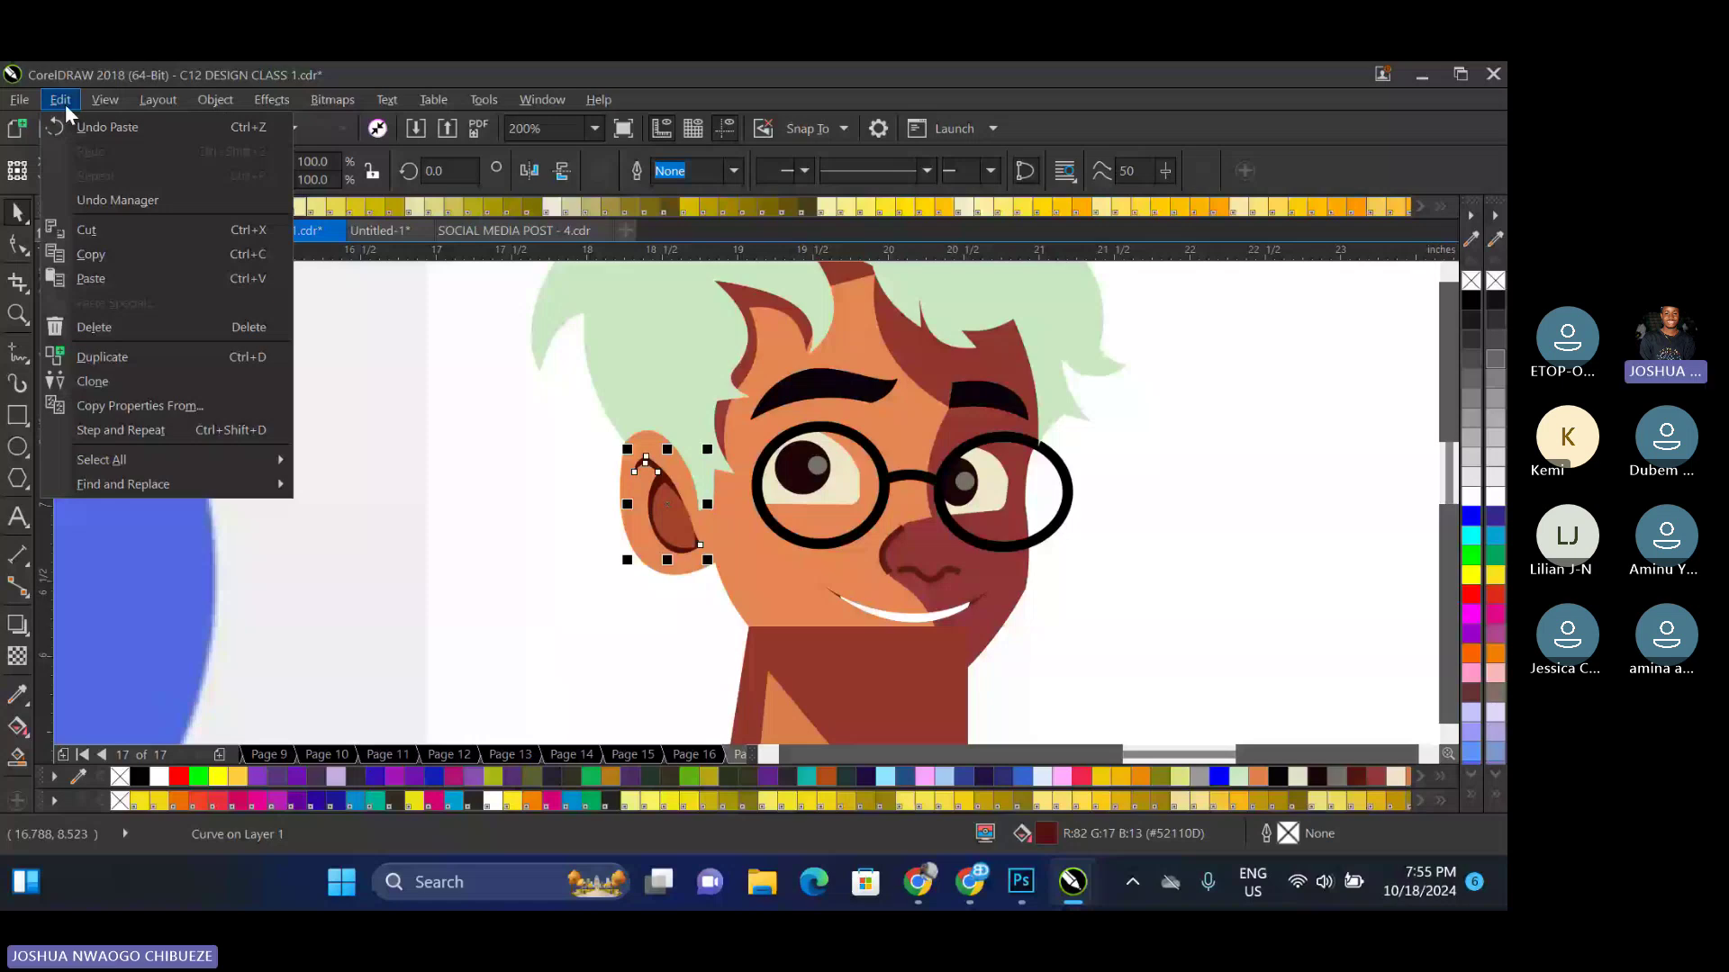
pyautogui.click(107, 127)
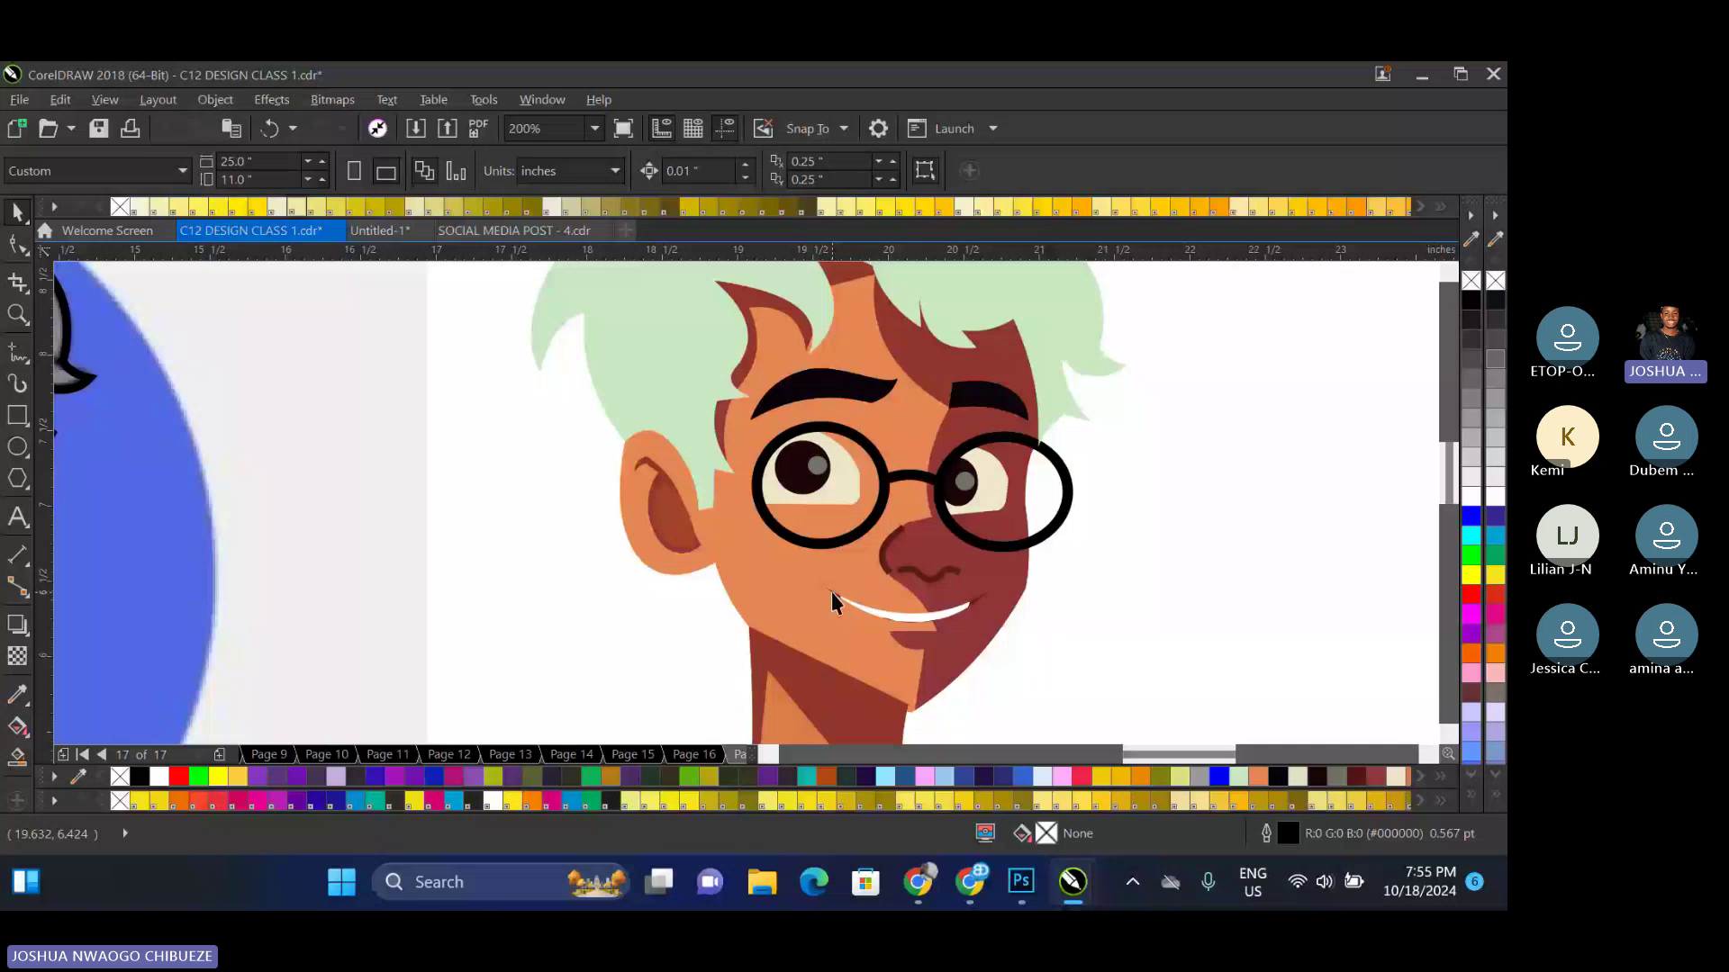
# Give the white smile on the copied portrait a 1.5 pt black outline and convert that outline to an object
pyautogui.click(830, 591)
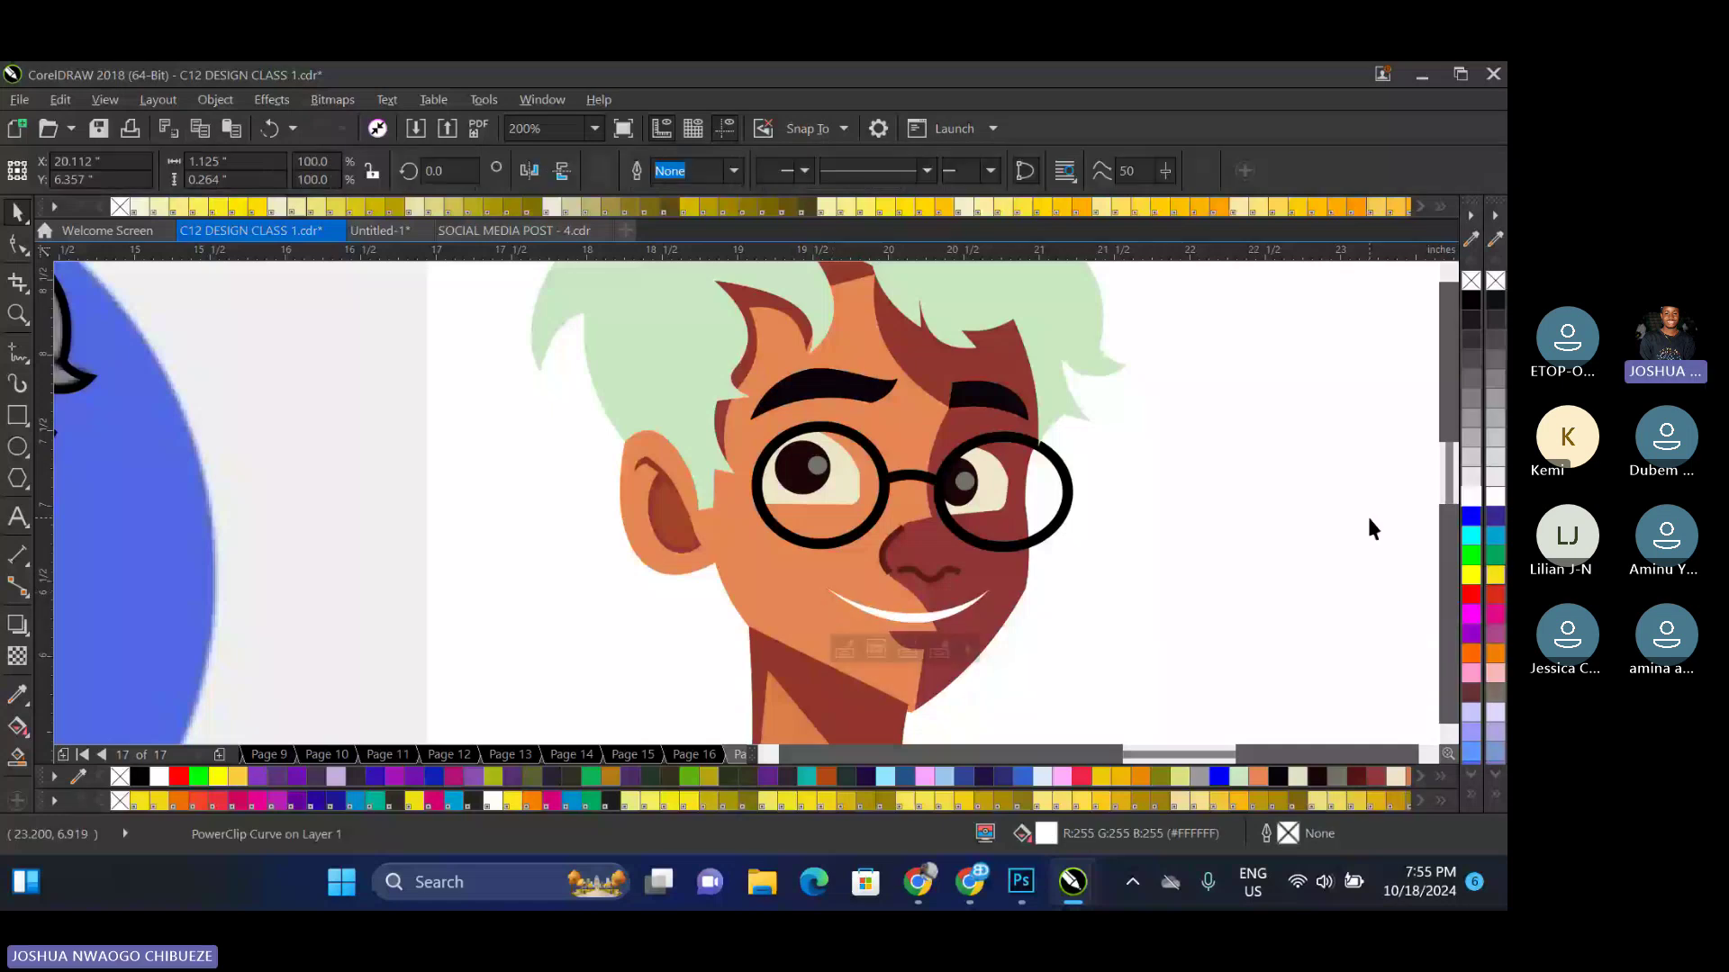
pyautogui.click(1057, 591)
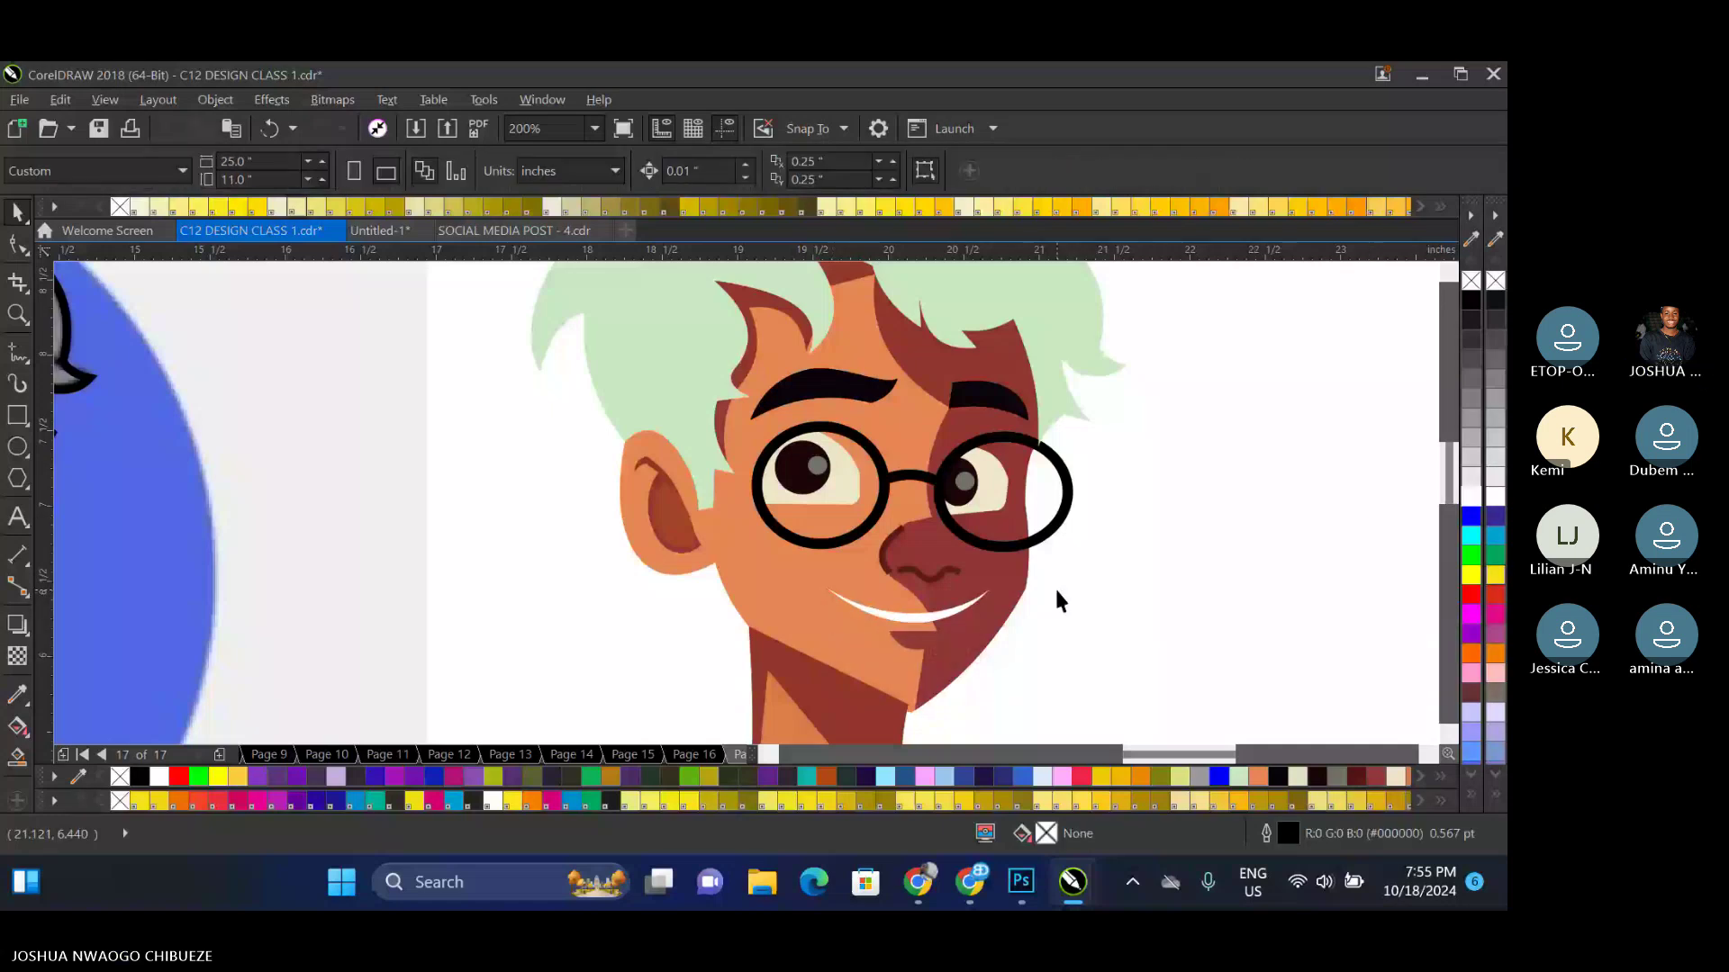
pyautogui.hscroll(-1, 1053, 594)
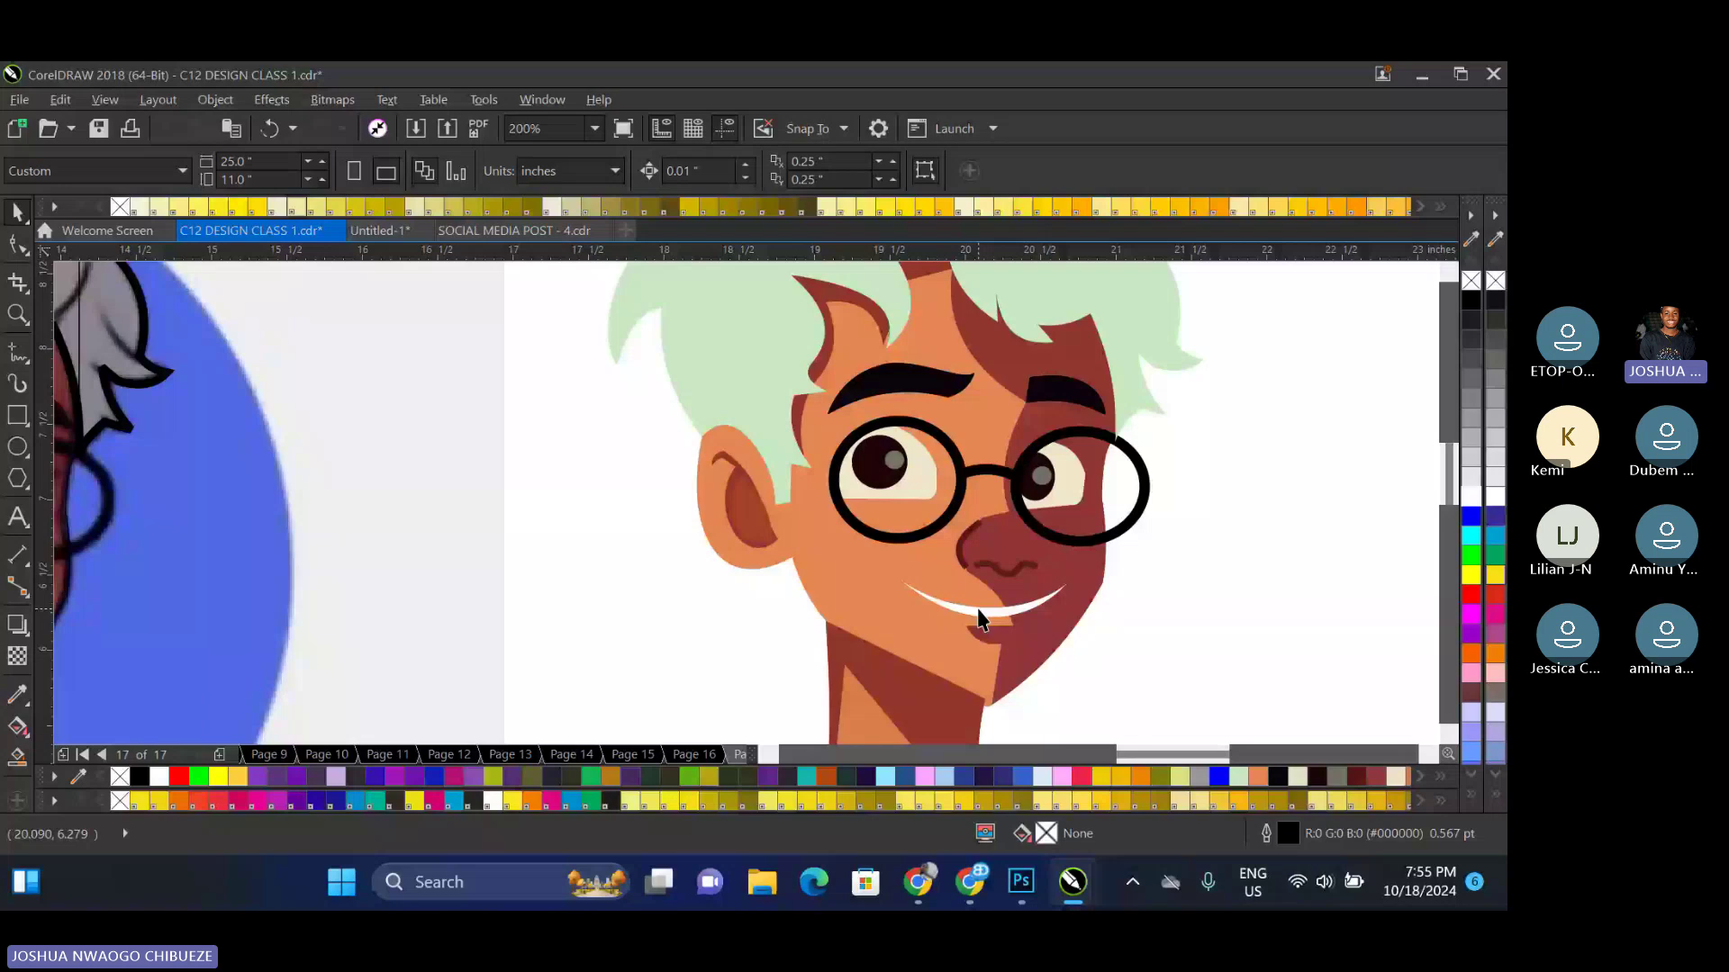
pyautogui.click(980, 618)
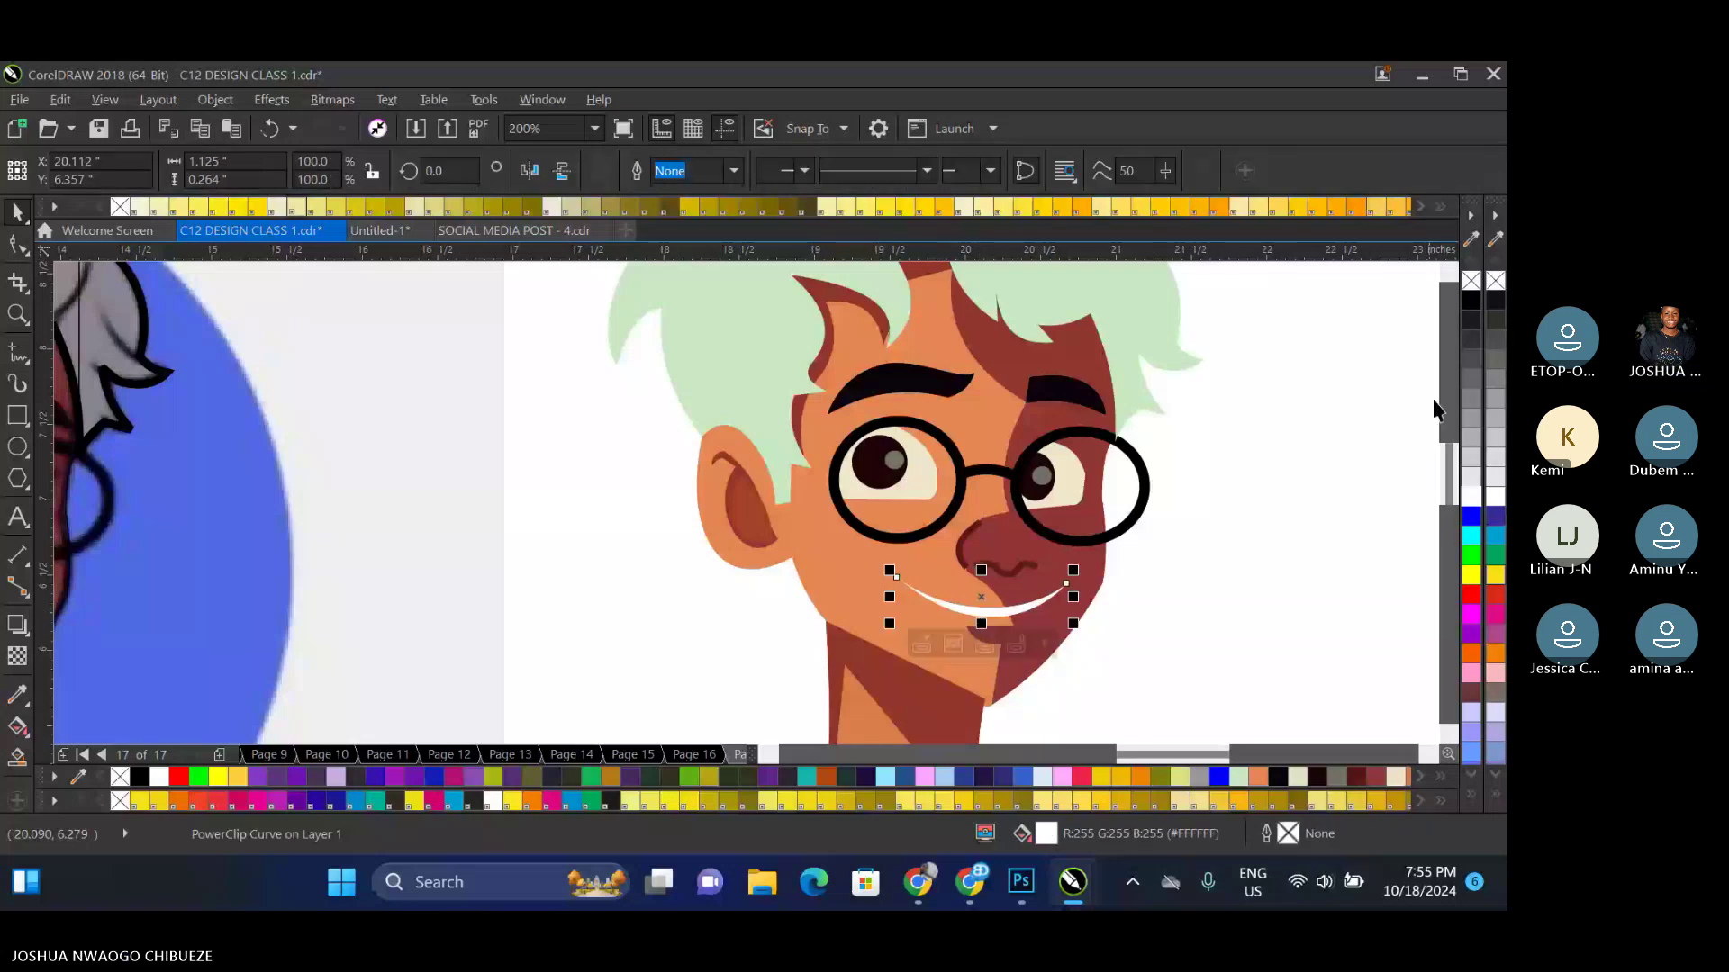
pyautogui.rightClick(1470, 301)
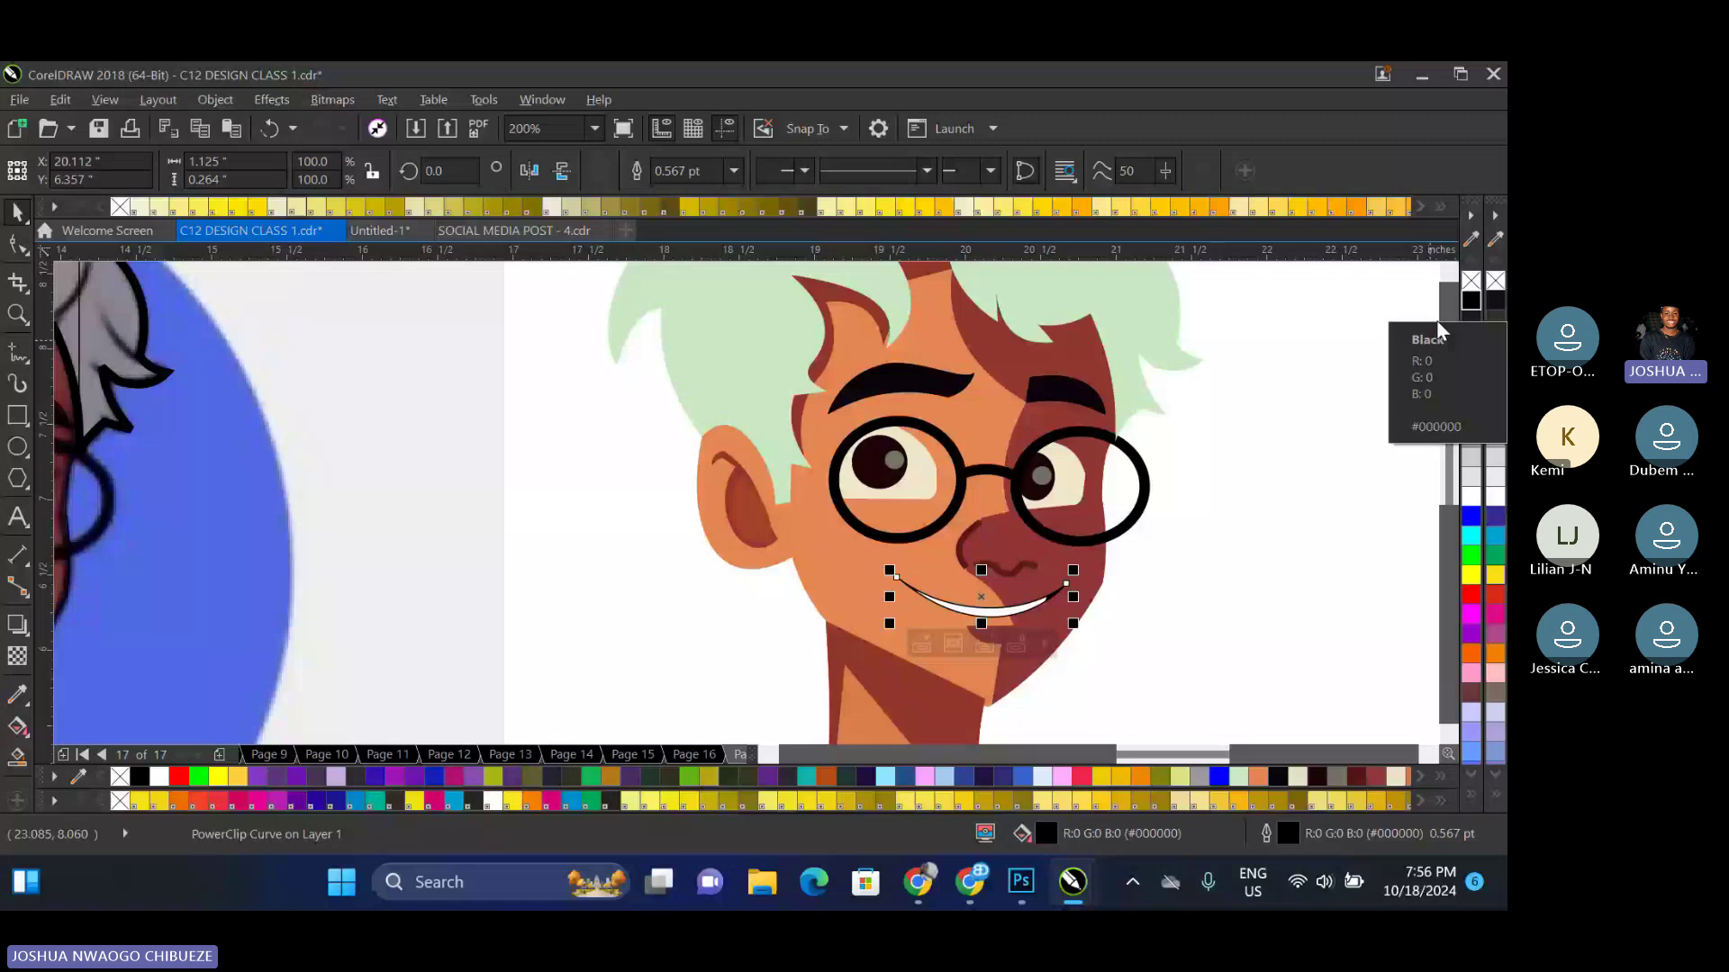
pyautogui.scroll(-3, 715, 165)
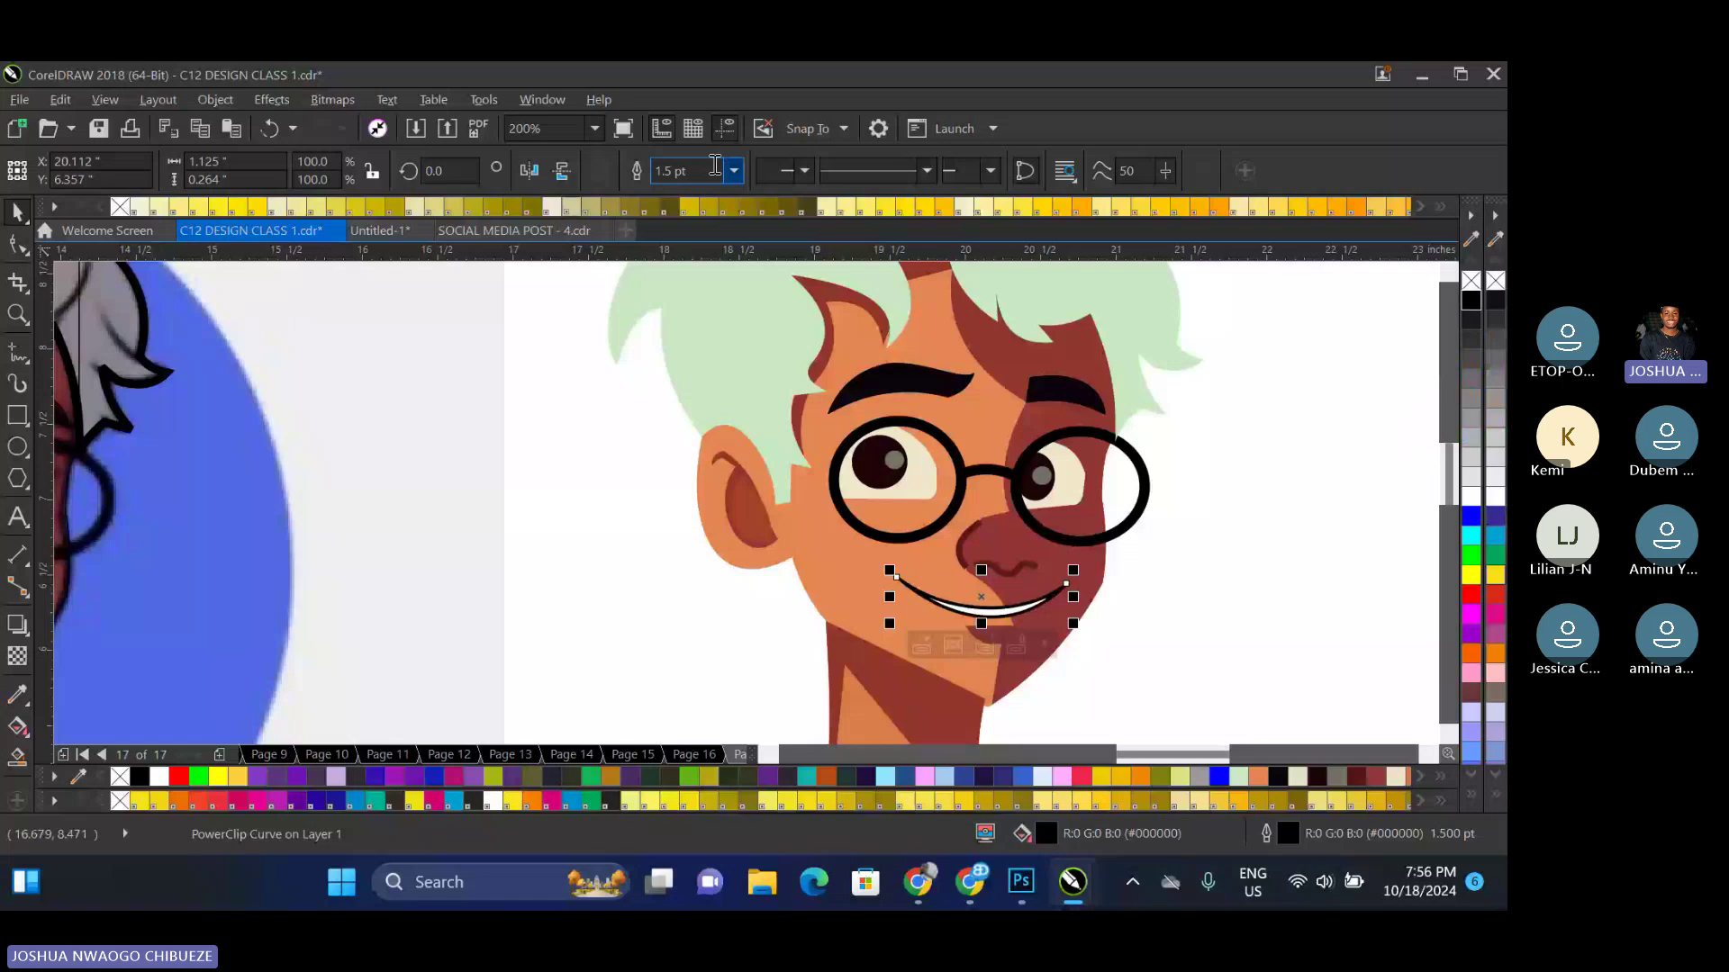
pyautogui.click(215, 99)
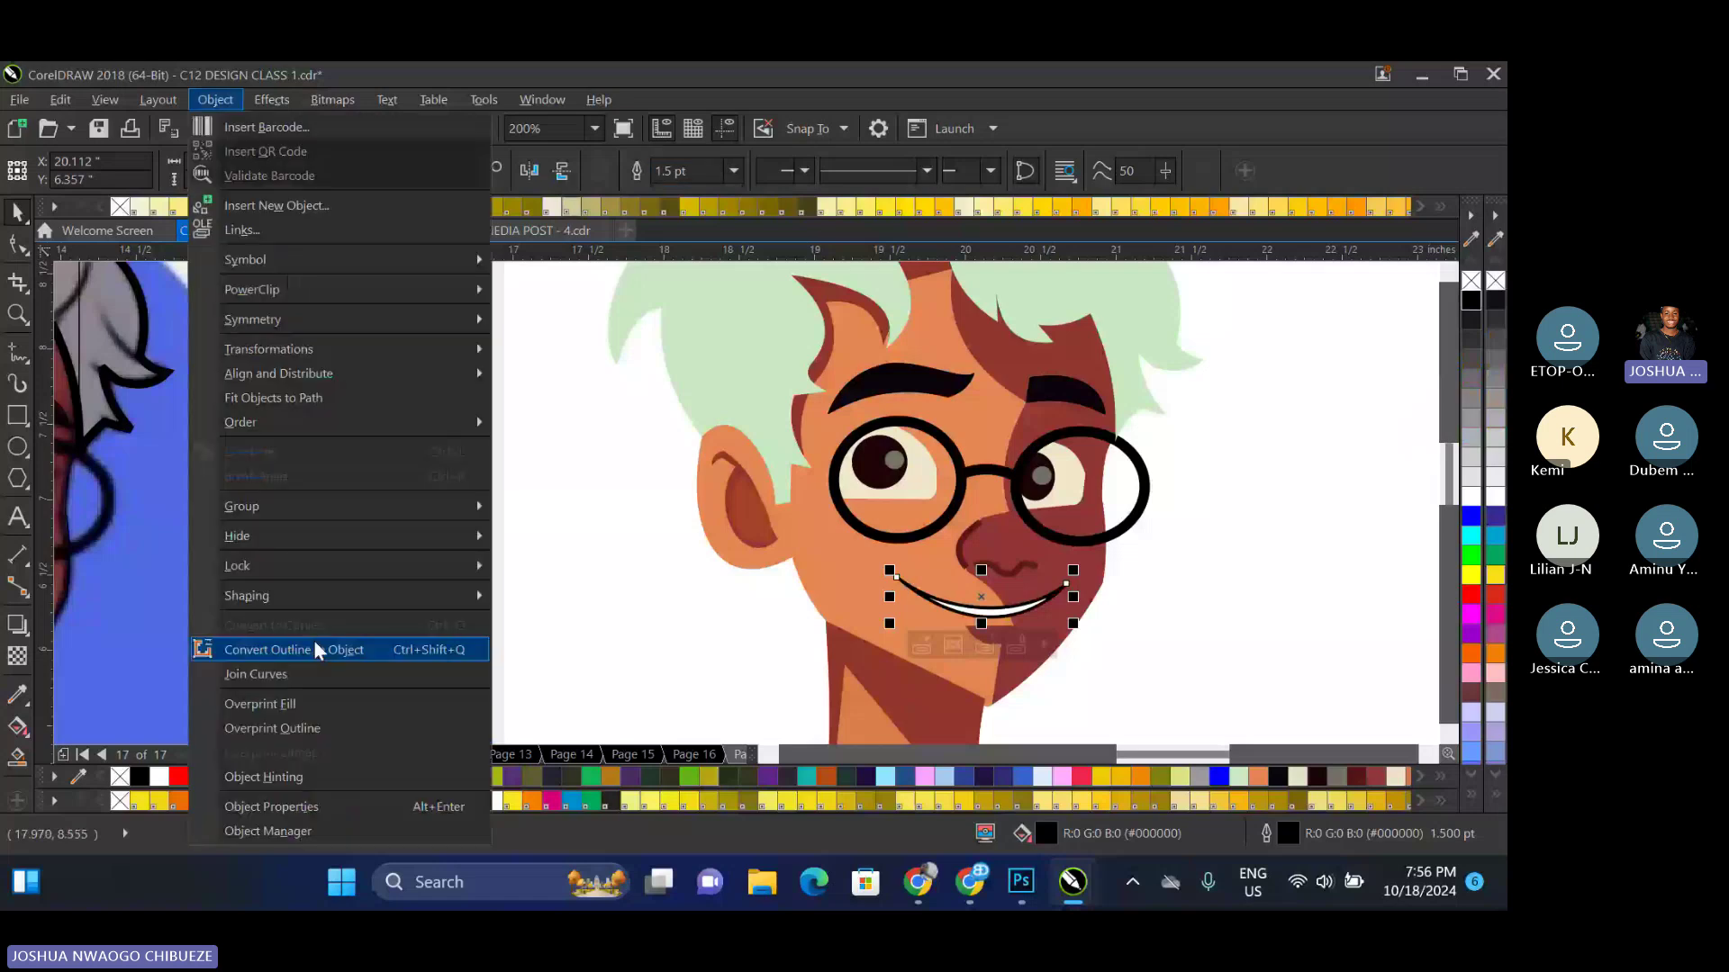
pyautogui.click(315, 643)
# Copy the dark red skin-shadow fill onto the smile's outline object and remove the outline from the white smile shape
pyautogui.click(60, 99)
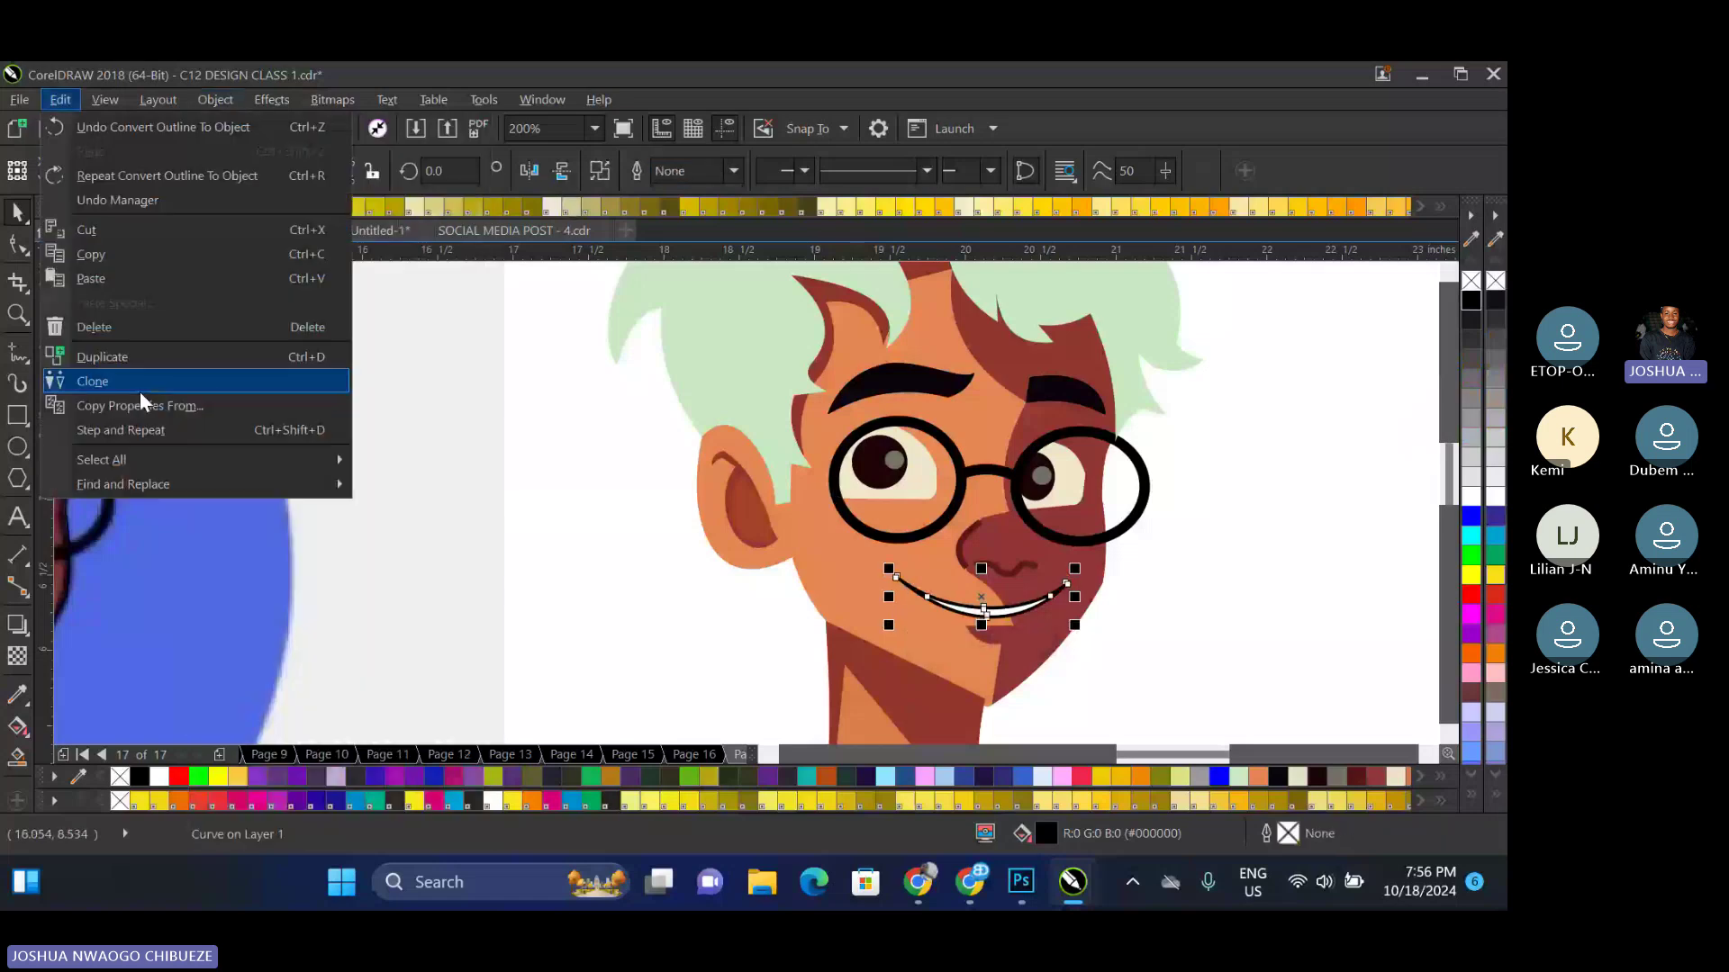
pyautogui.click(139, 390)
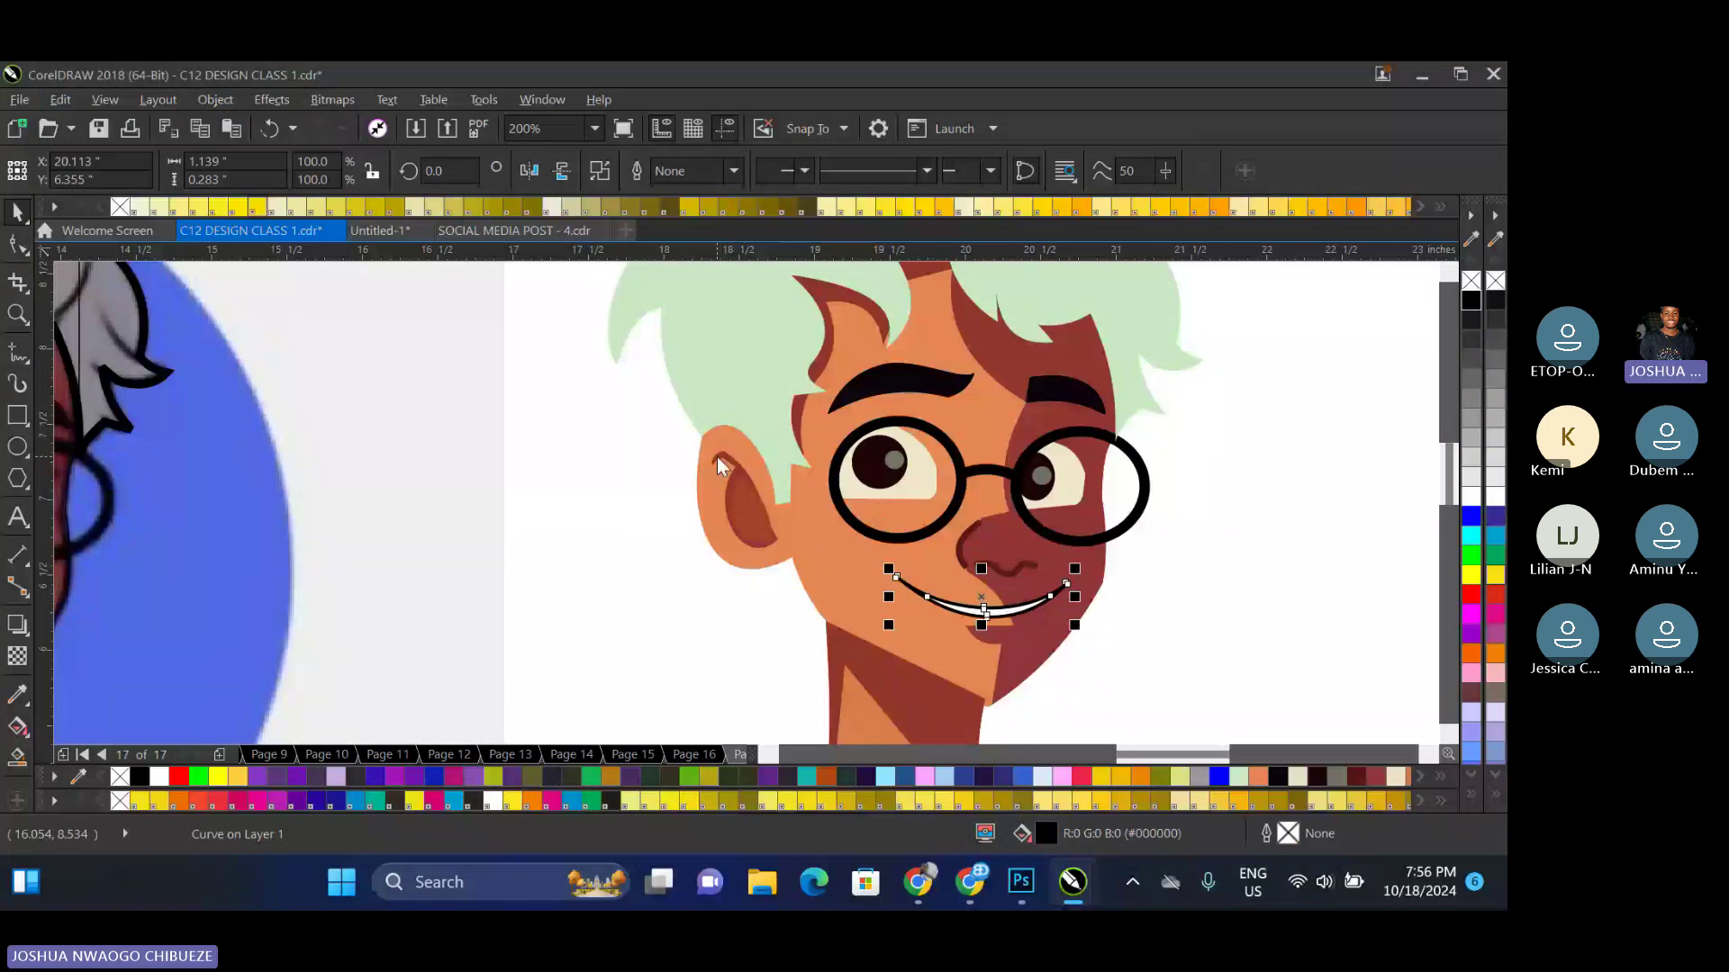
pyautogui.press('Delete')
pyautogui.click(988, 613)
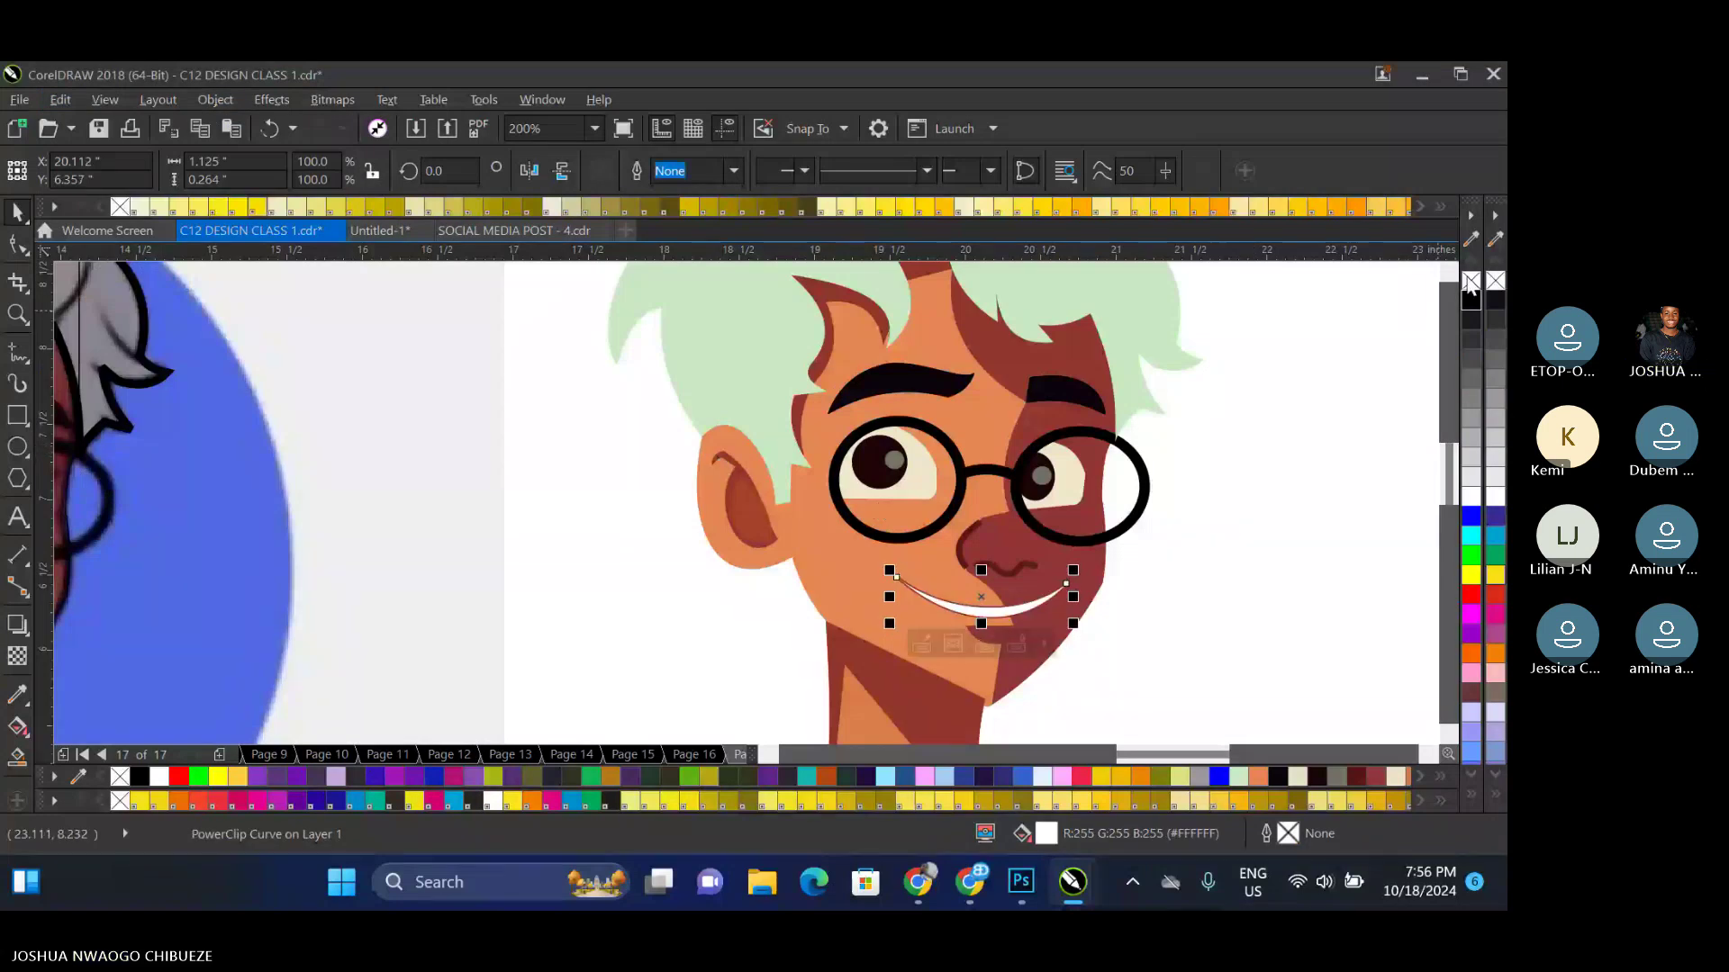
pyautogui.click(1227, 506)
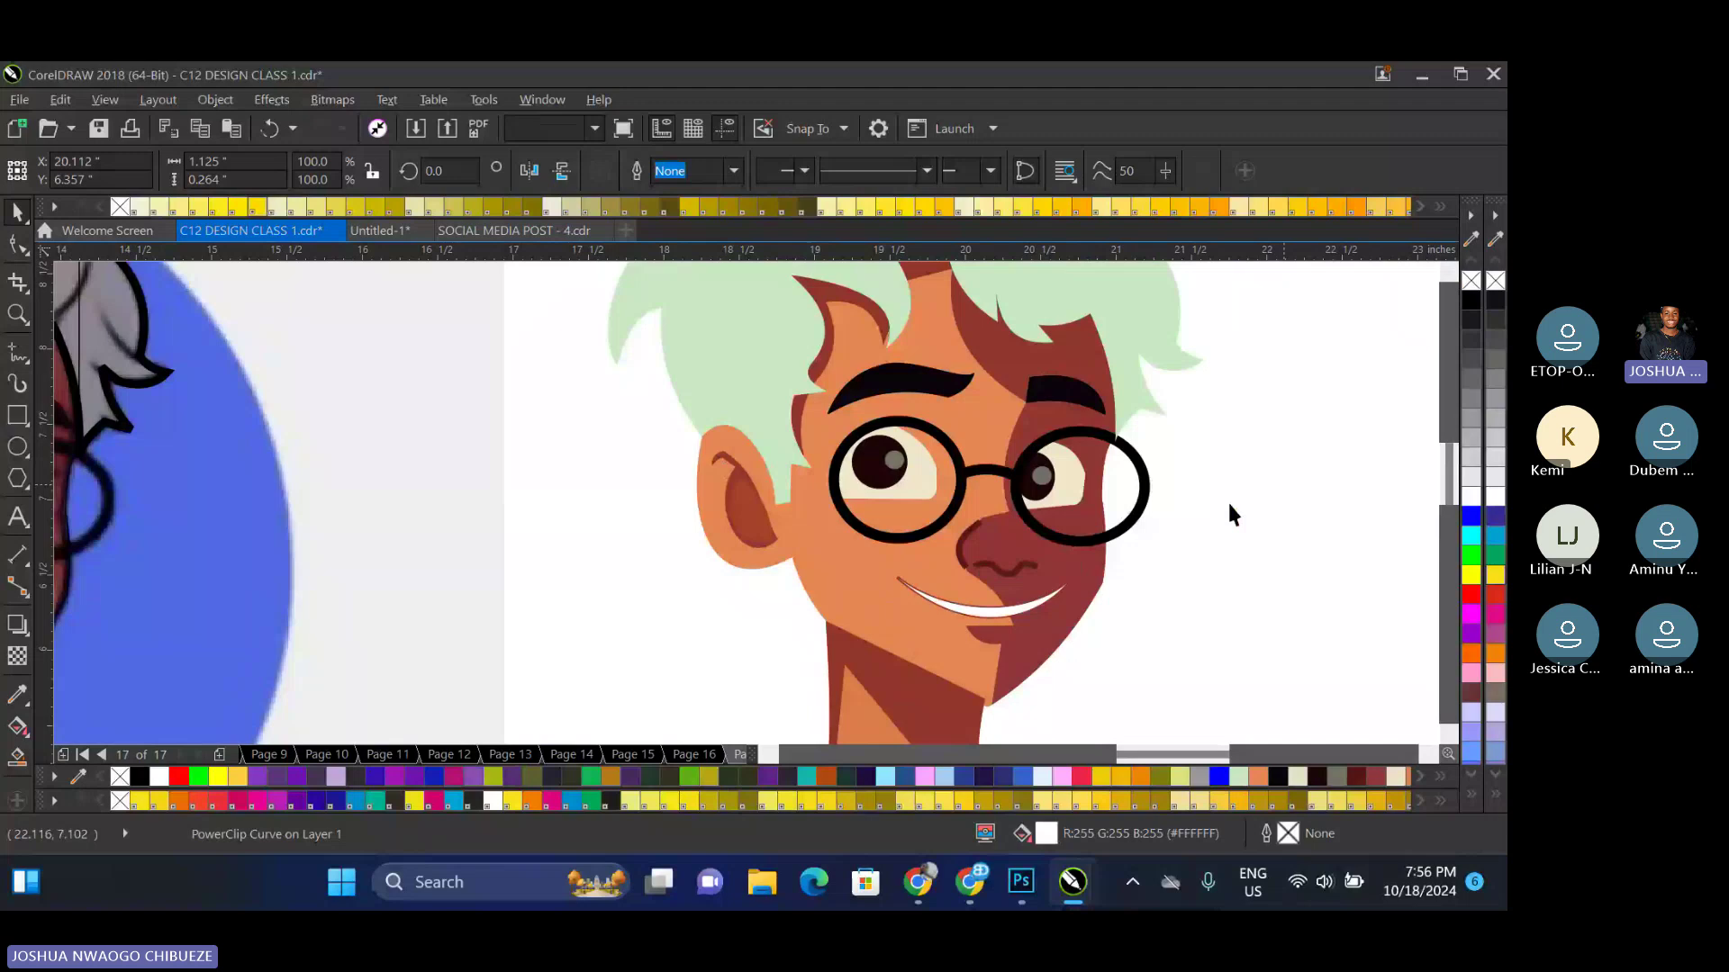
# Narrow the left tip of the smile's dark red outline object by moving its two corner nodes closer together
pyautogui.scroll(2, 944, 608)
pyautogui.scroll(2, 944, 608)
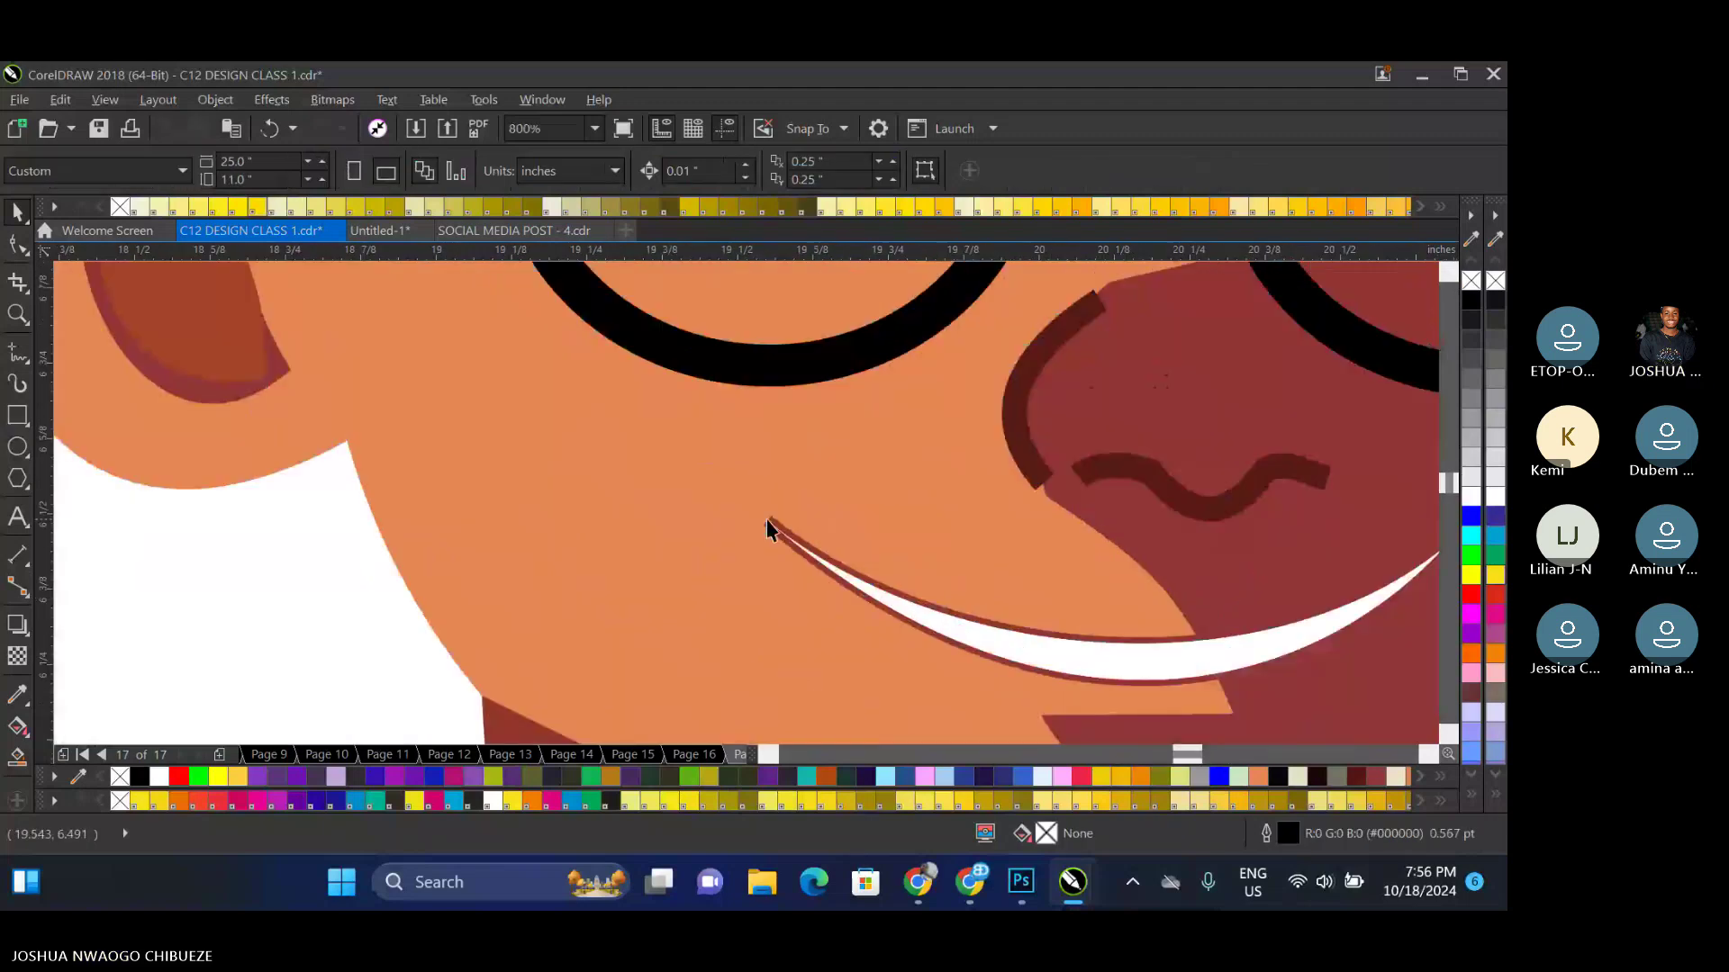
pyautogui.click(767, 528)
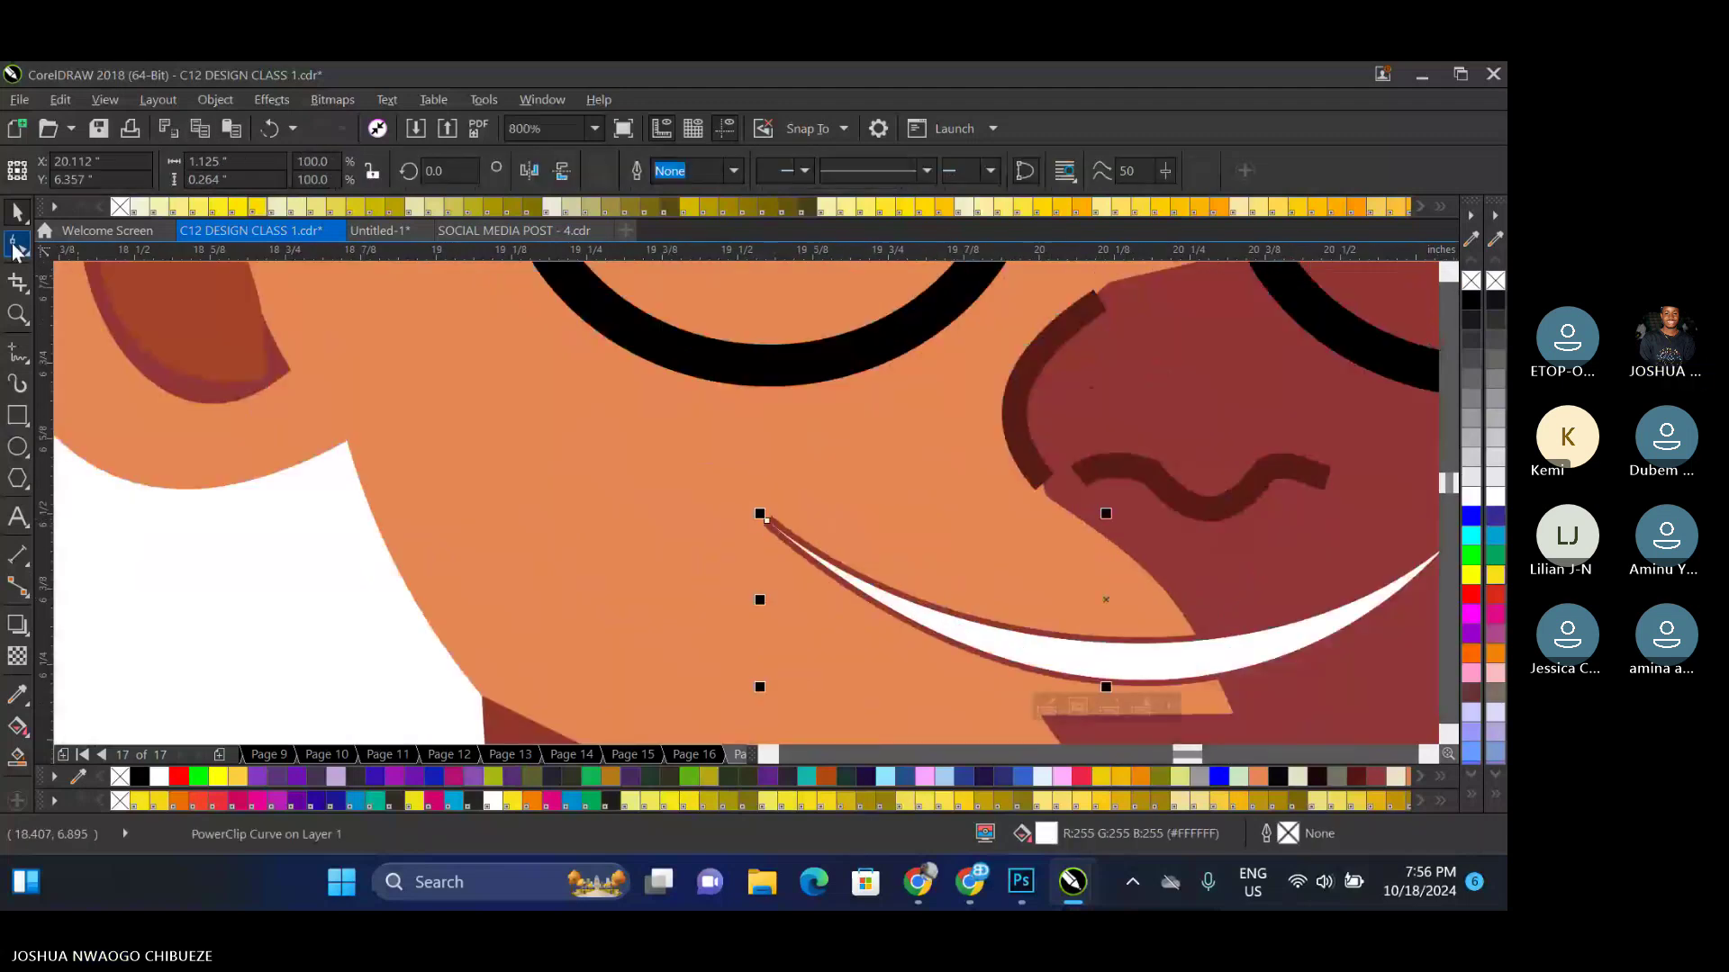
pyautogui.click(15, 244)
pyautogui.scroll(4, 765, 521)
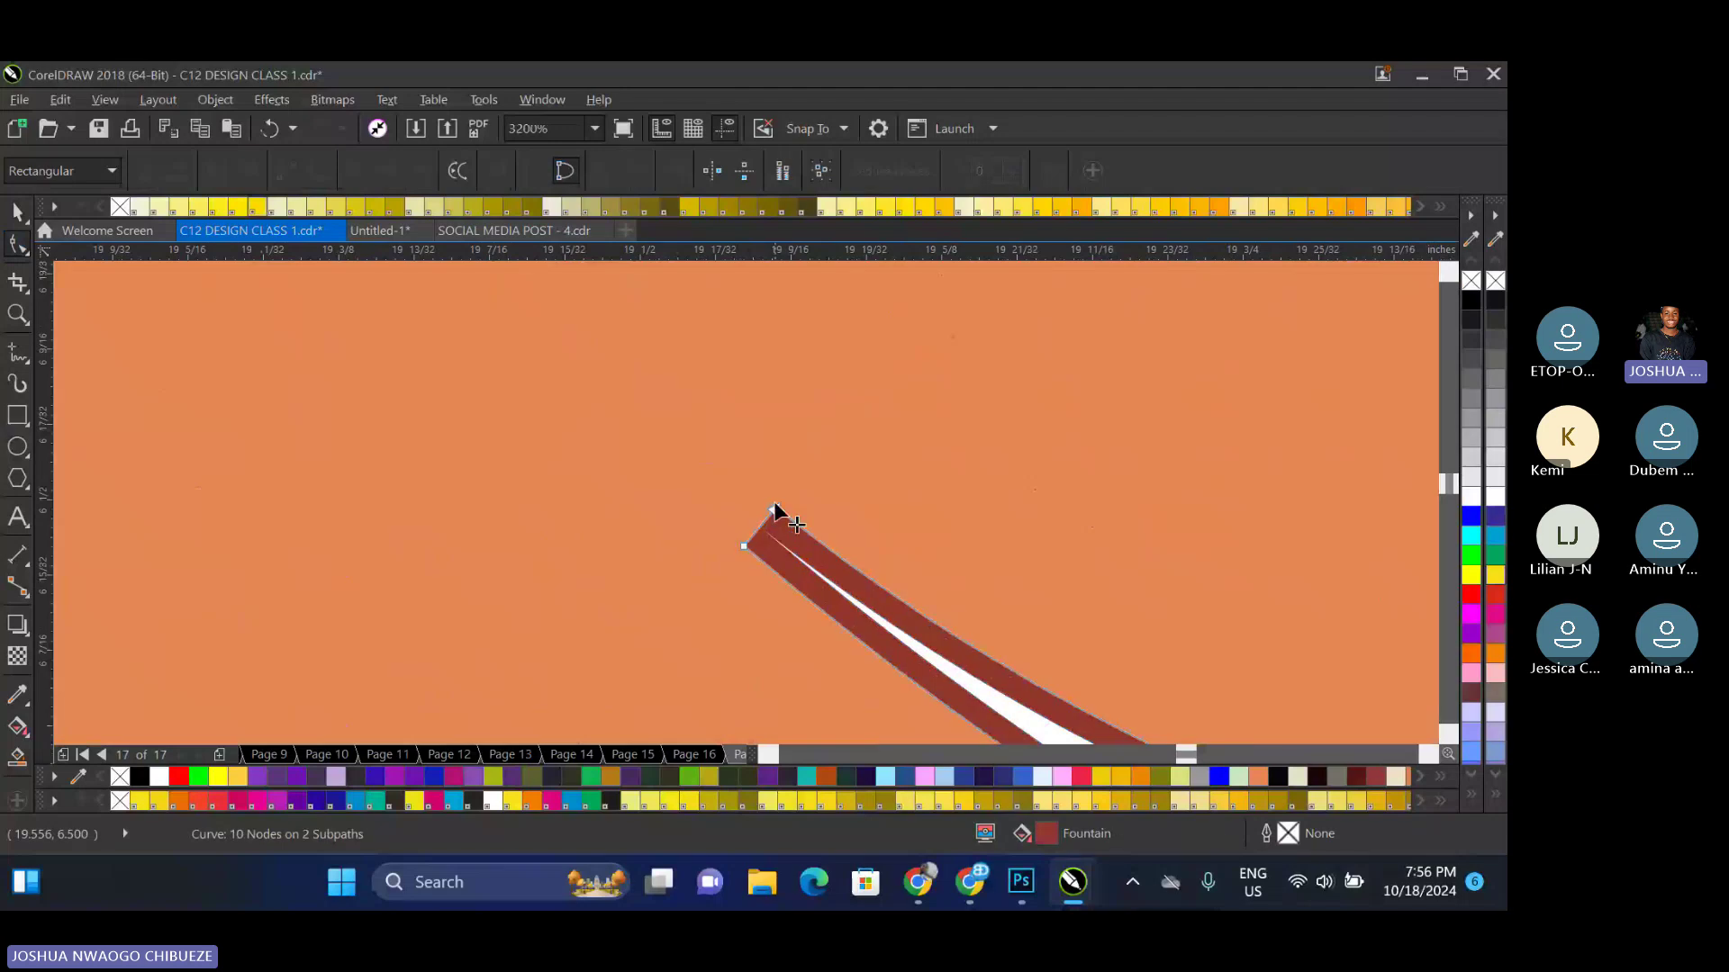
pyautogui.moveTo(773, 505); pyautogui.dragTo(764, 534)
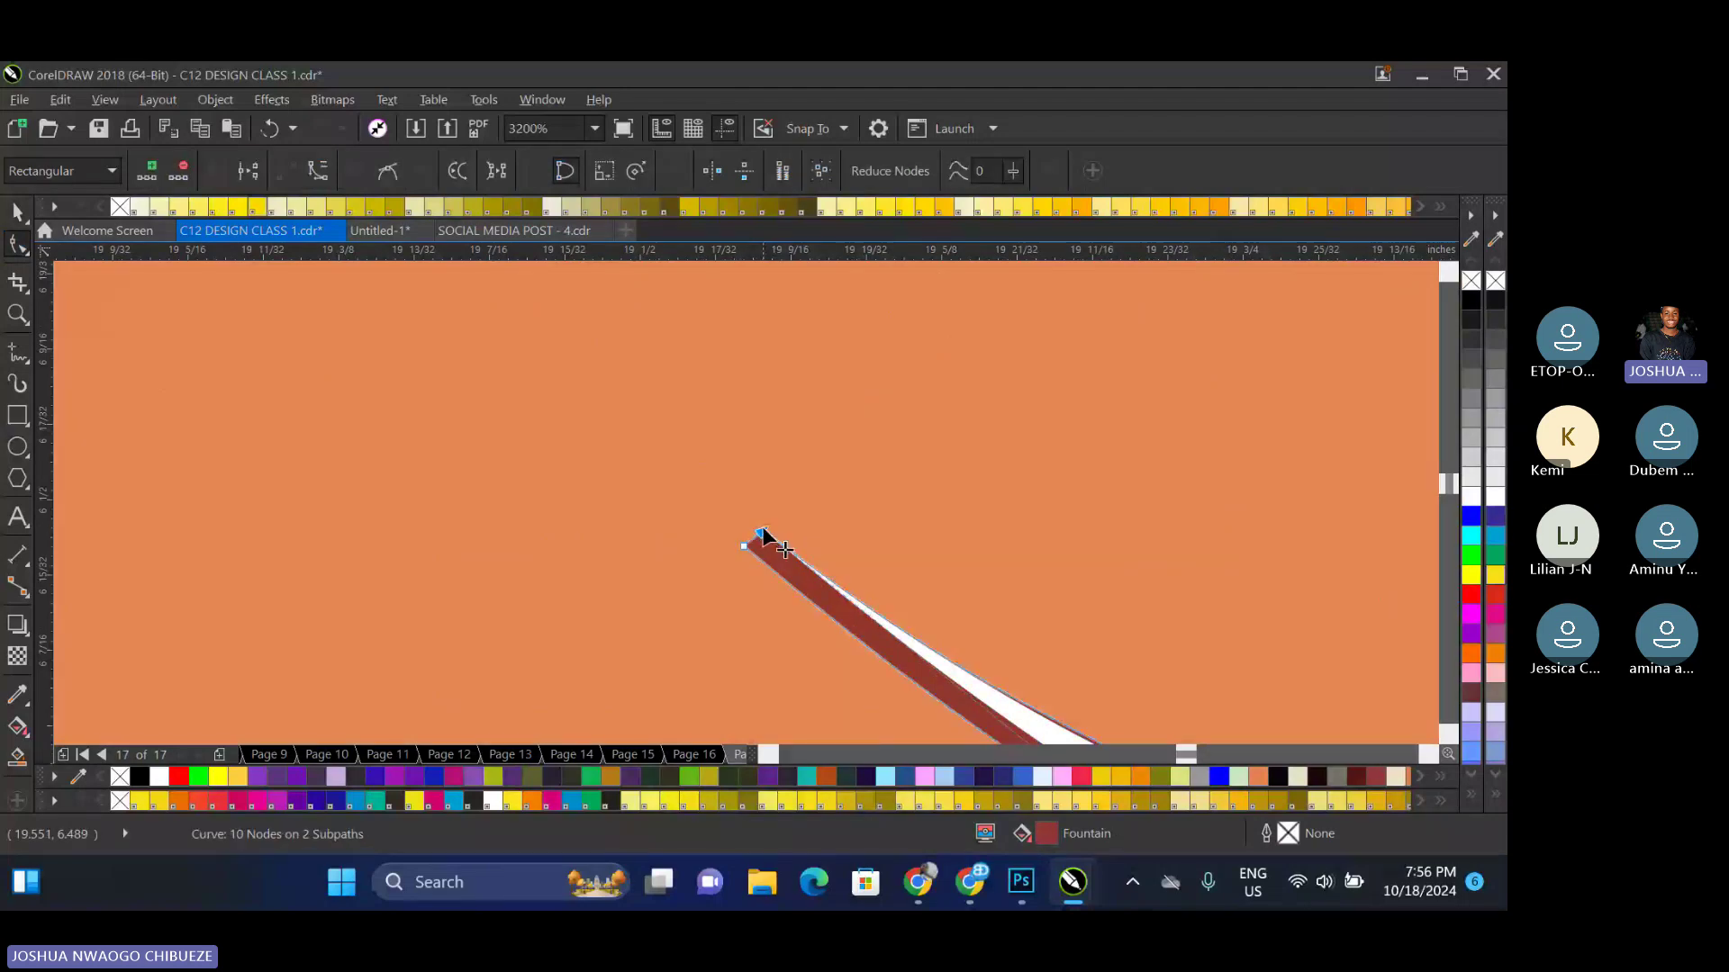
pyautogui.hotkey('ctrl', 'z')
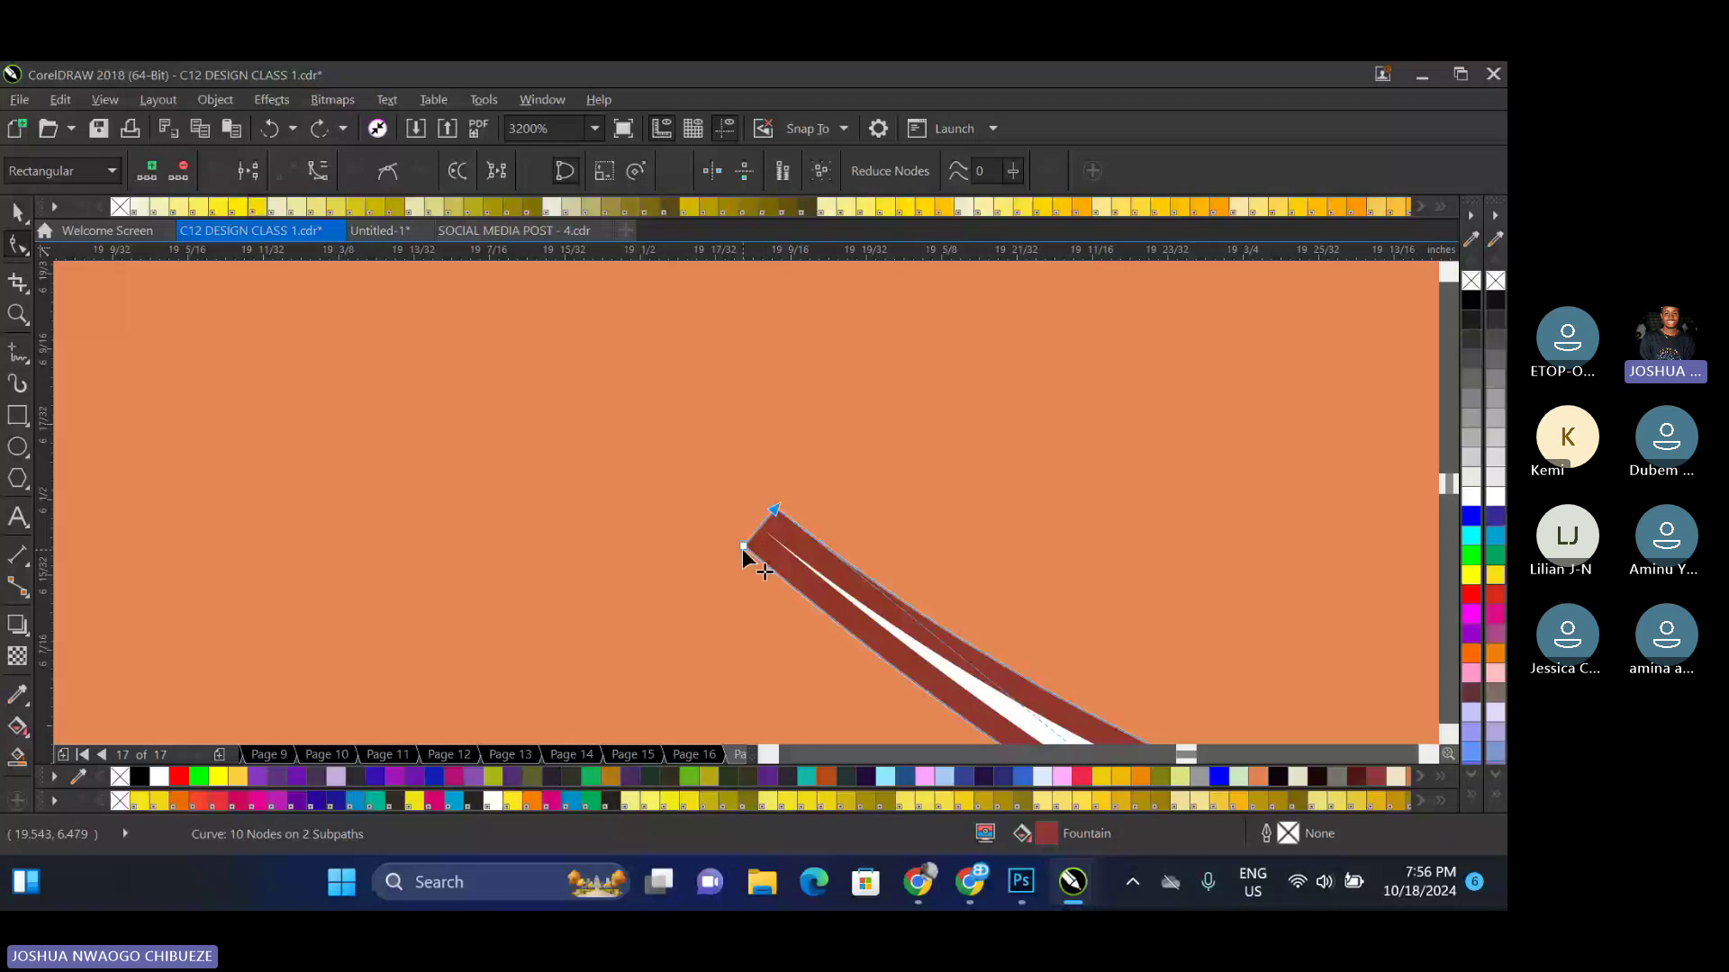
pyautogui.hotkey('ctrl', 'shift', 'z')
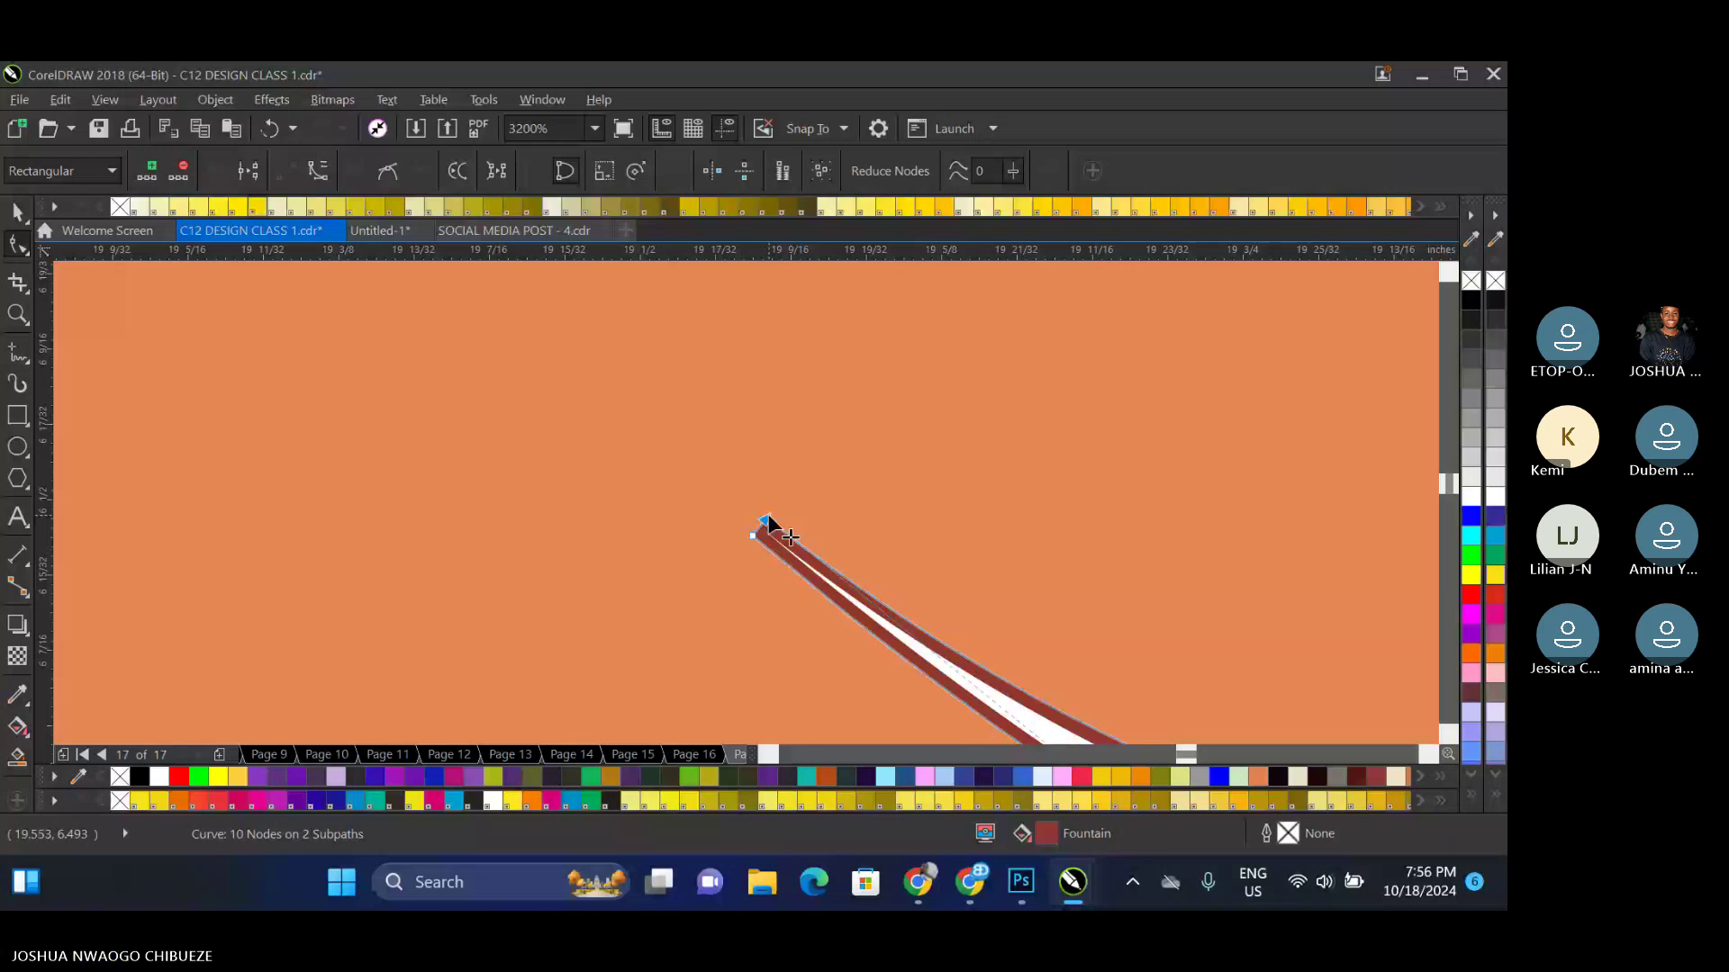
pyautogui.scroll(-4, 769, 515)
pyautogui.press('space')
pyautogui.press('Escape')
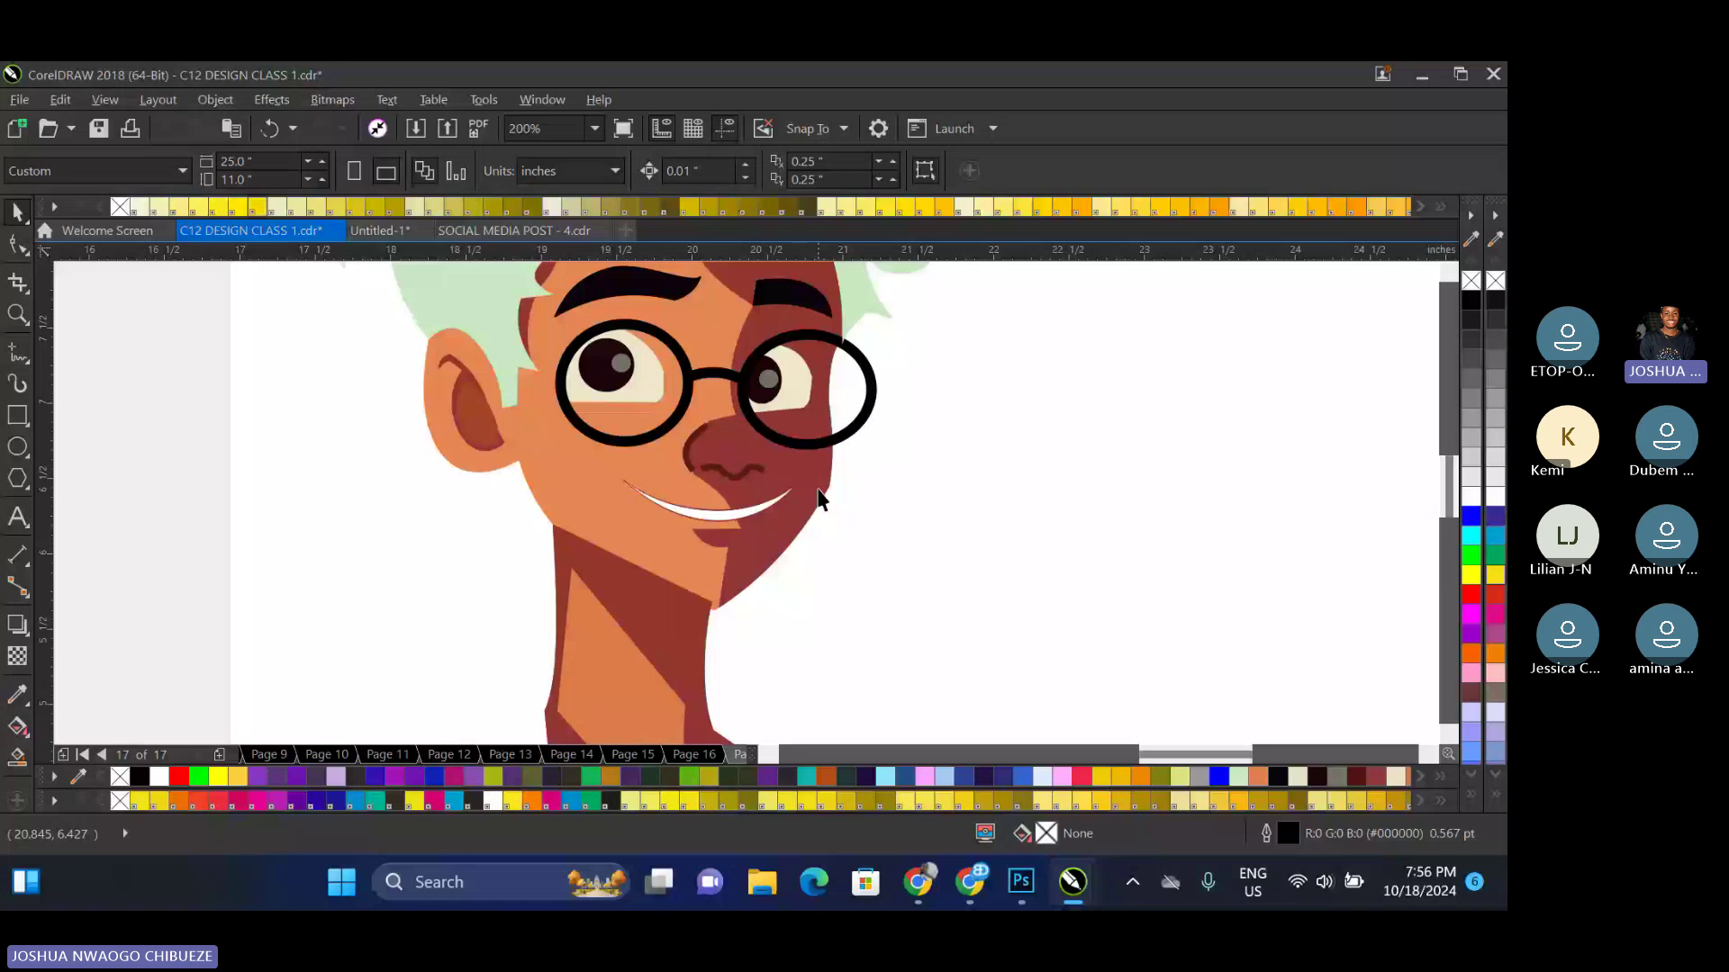
# Apply transparency to the dark red face shadow inside its PowerClip and finish editing the contents
pyautogui.scroll(-2, 819, 500)
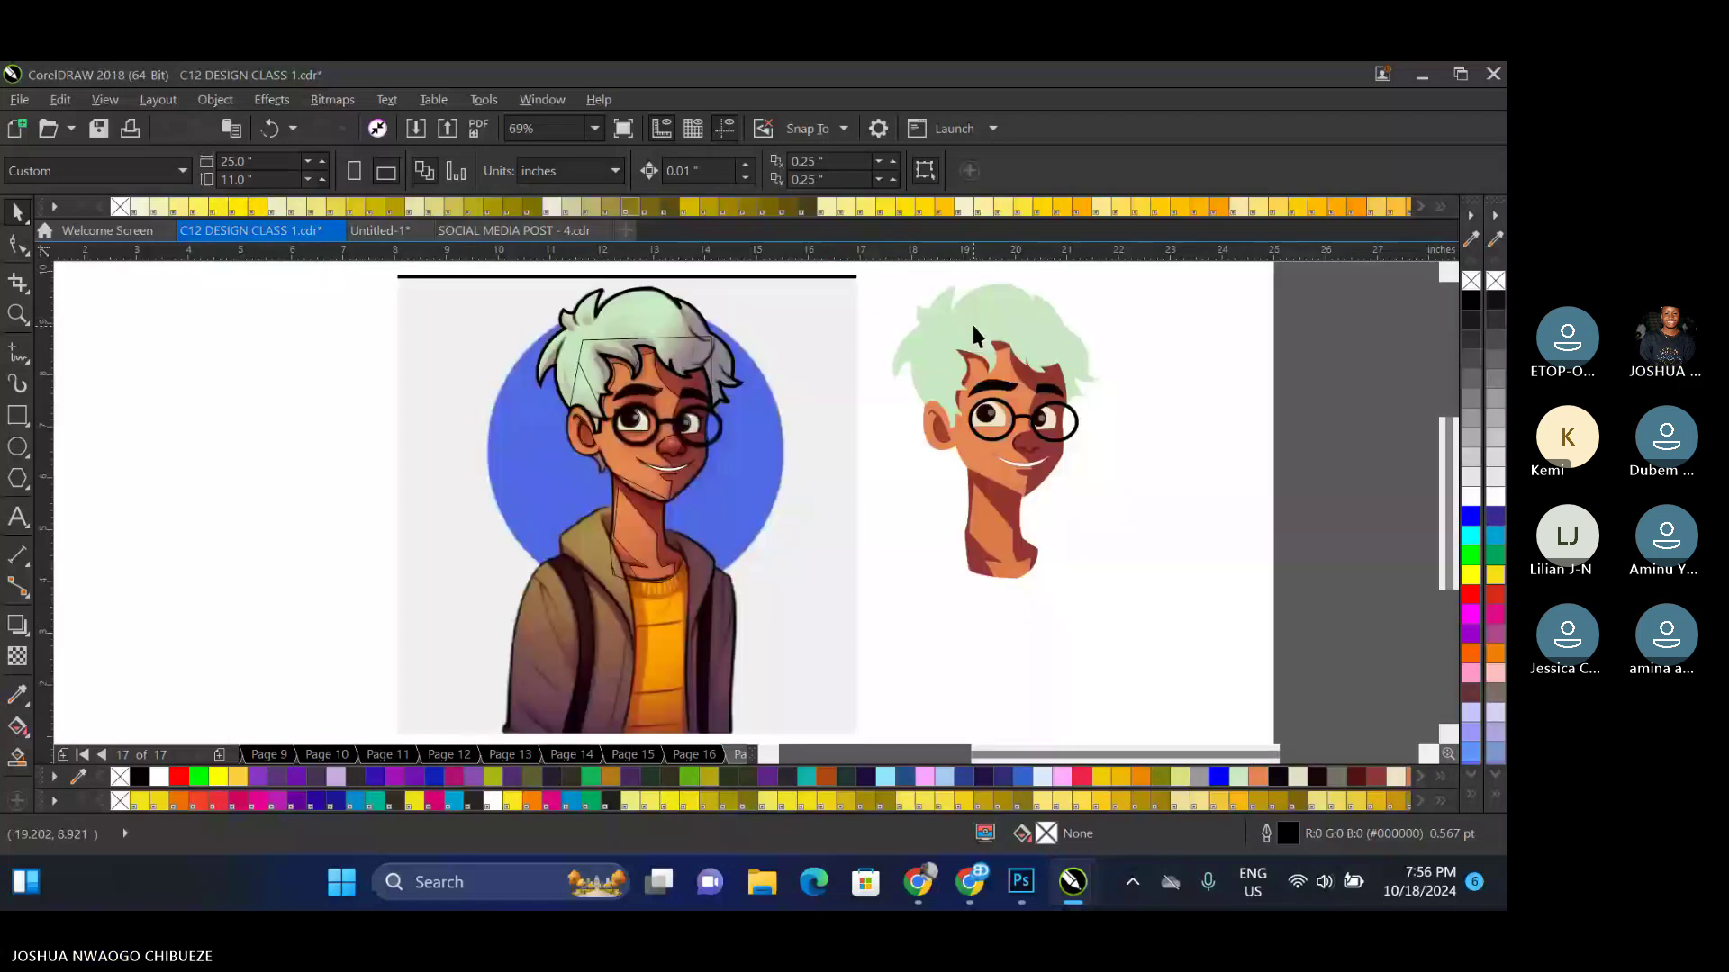
pyautogui.scroll(-1, 988, 508)
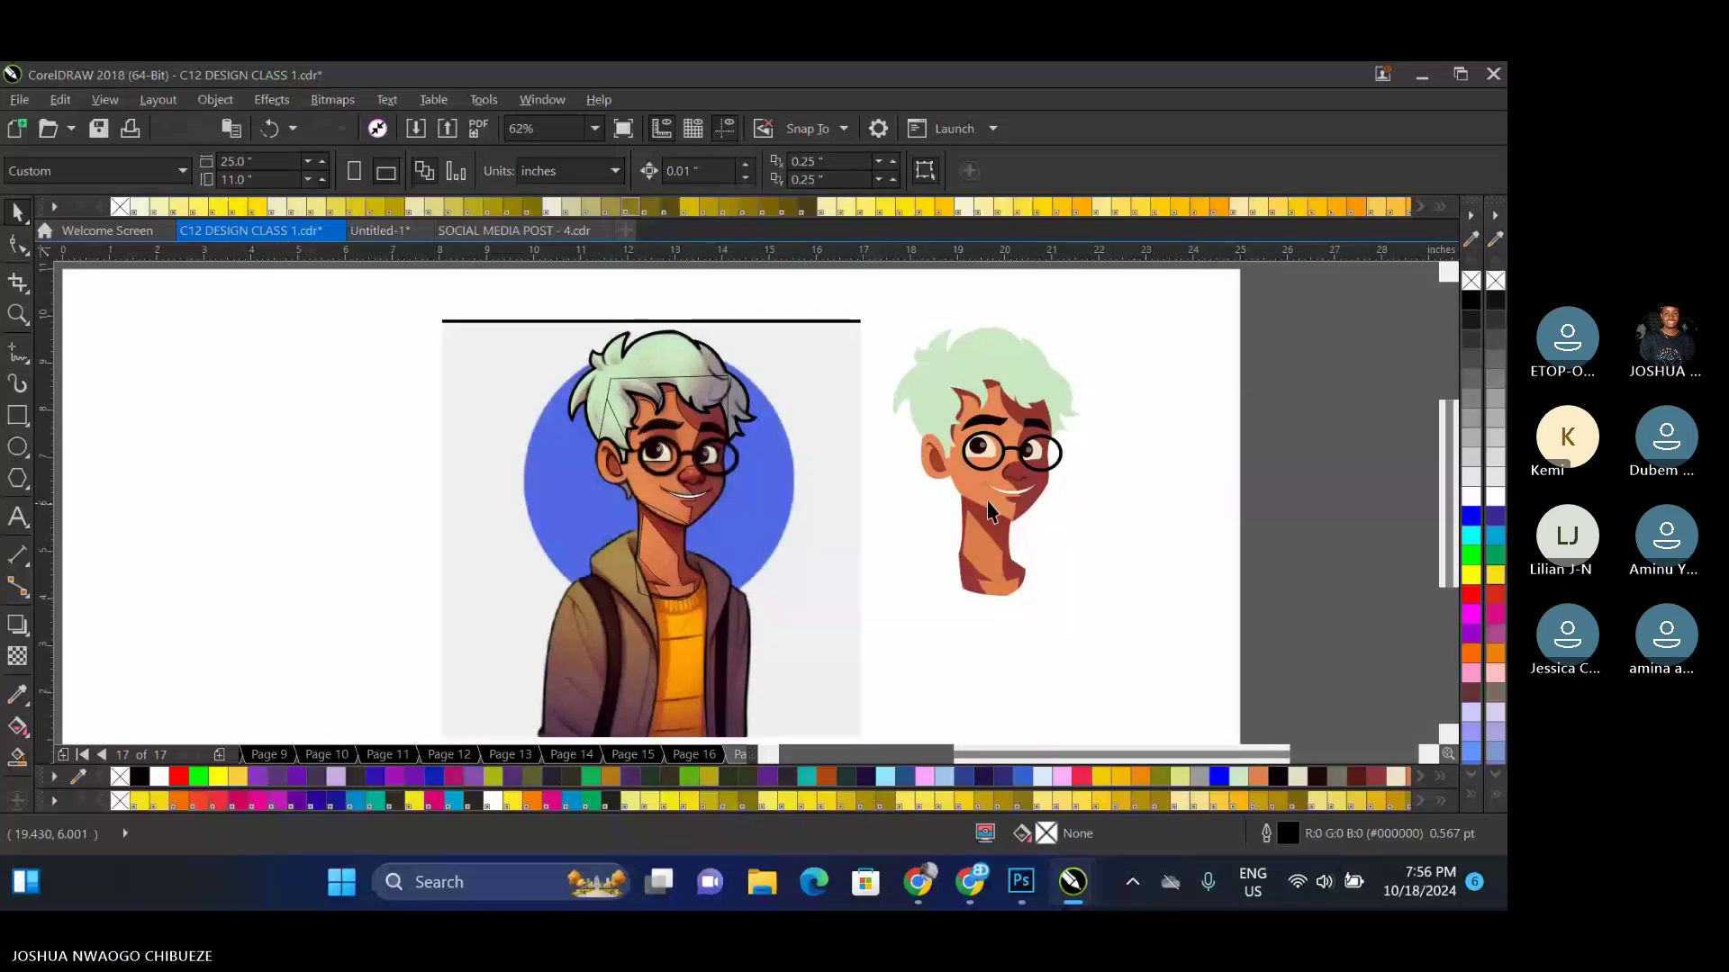
pyautogui.doubleClick(988, 509)
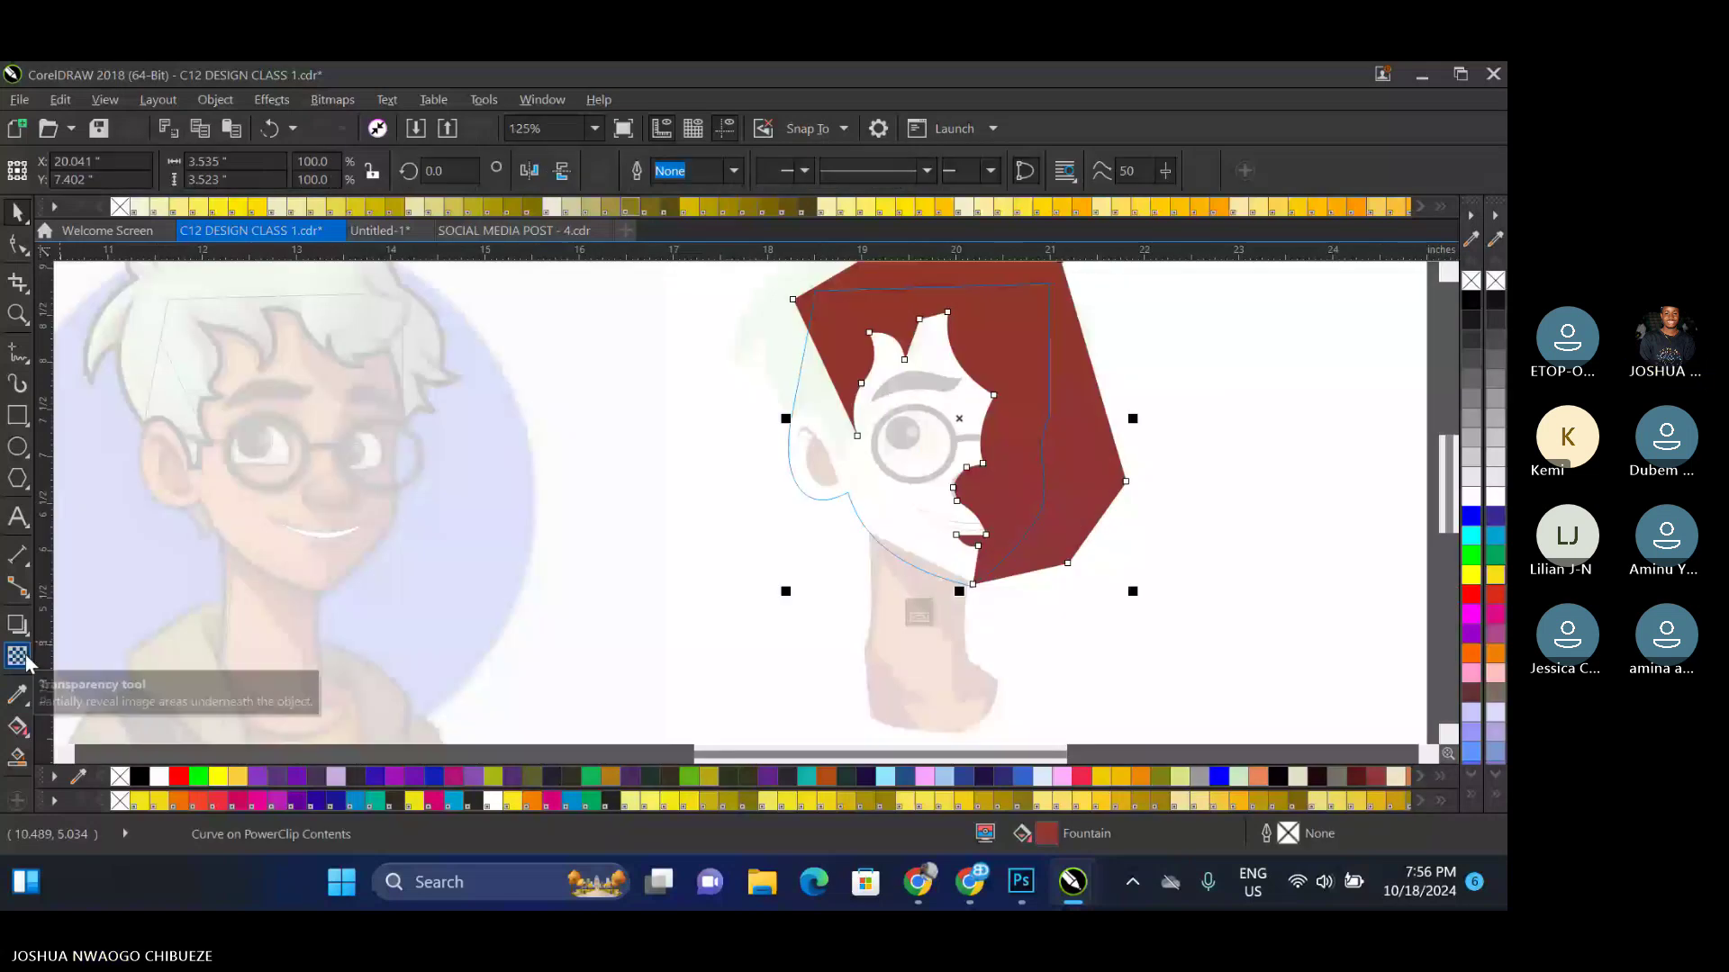
pyautogui.click(919, 613)
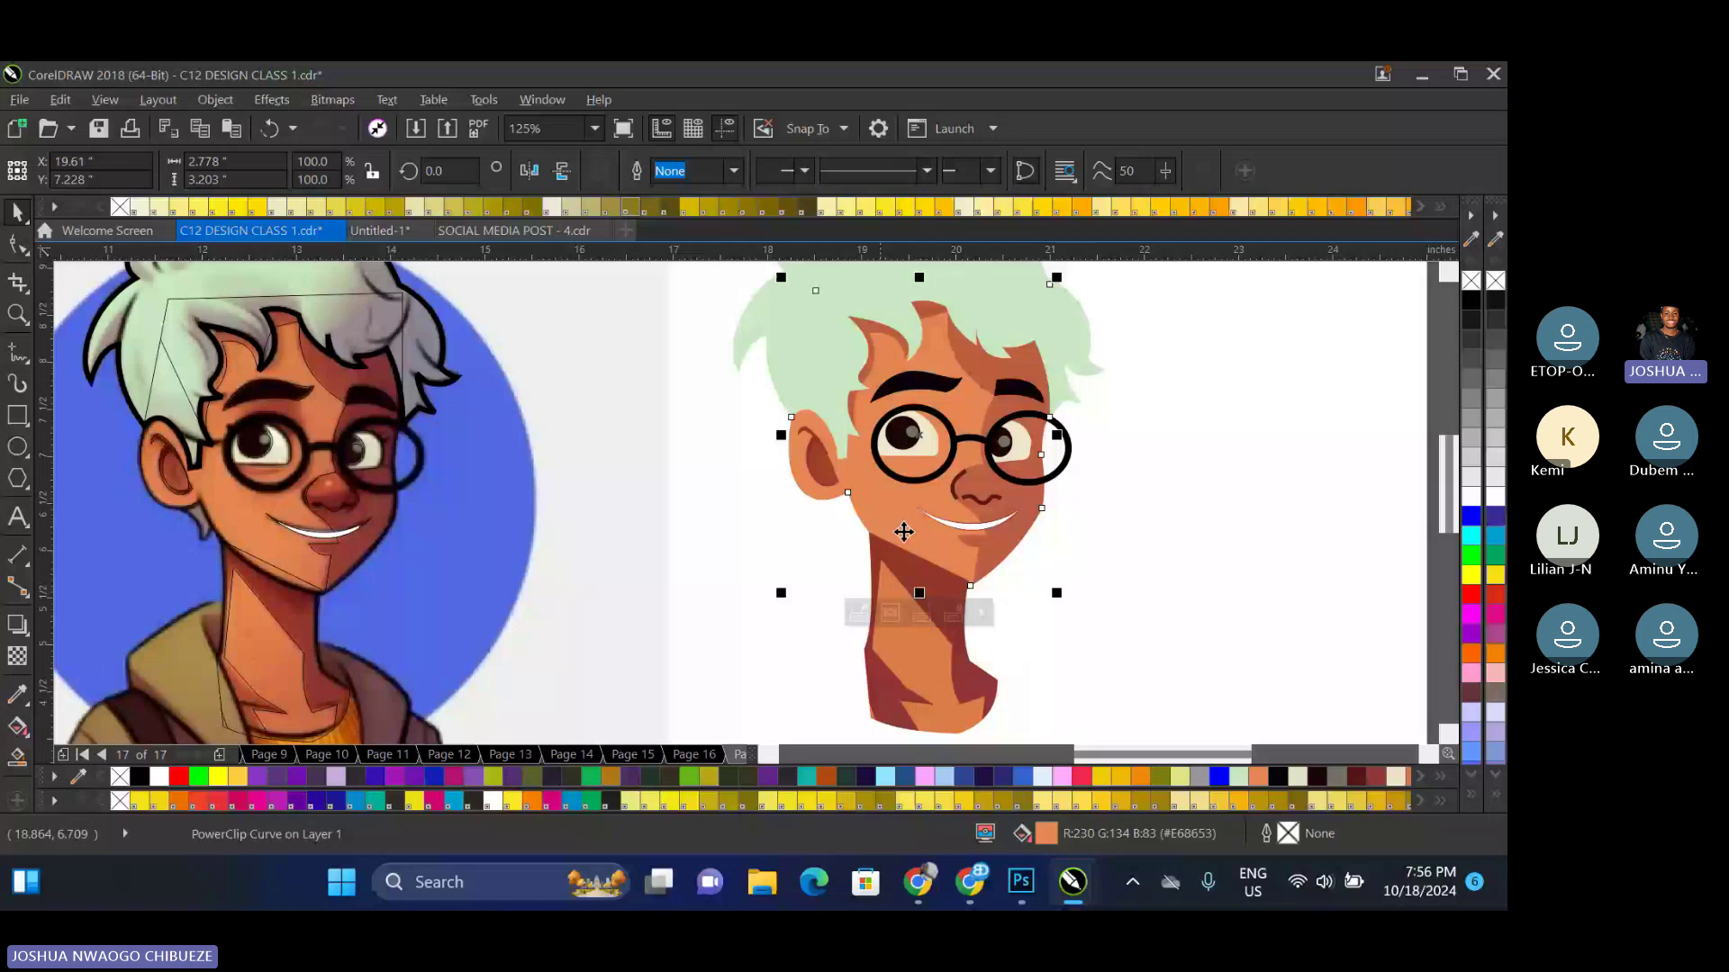
# Apply a uniform transparency of 50 to the dark red neck shadow inside its PowerClip and finish editing the contents
pyautogui.click(882, 672)
pyautogui.doubleClick(883, 673)
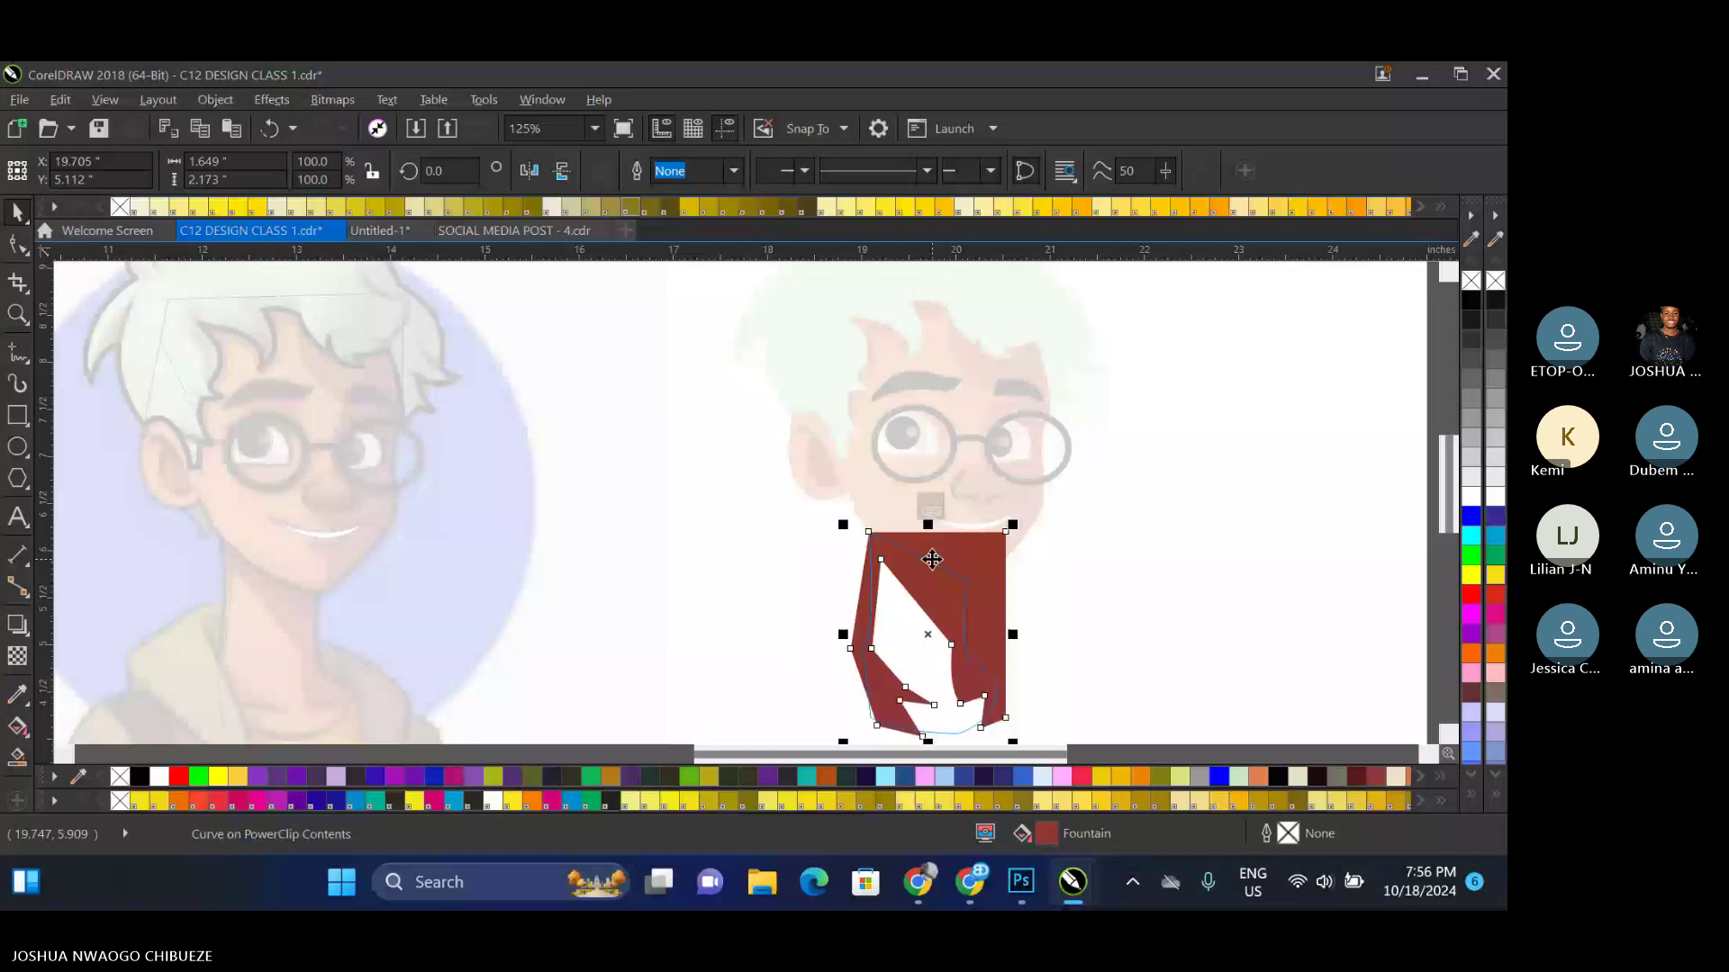
pyautogui.click(16, 656)
pyautogui.click(49, 171)
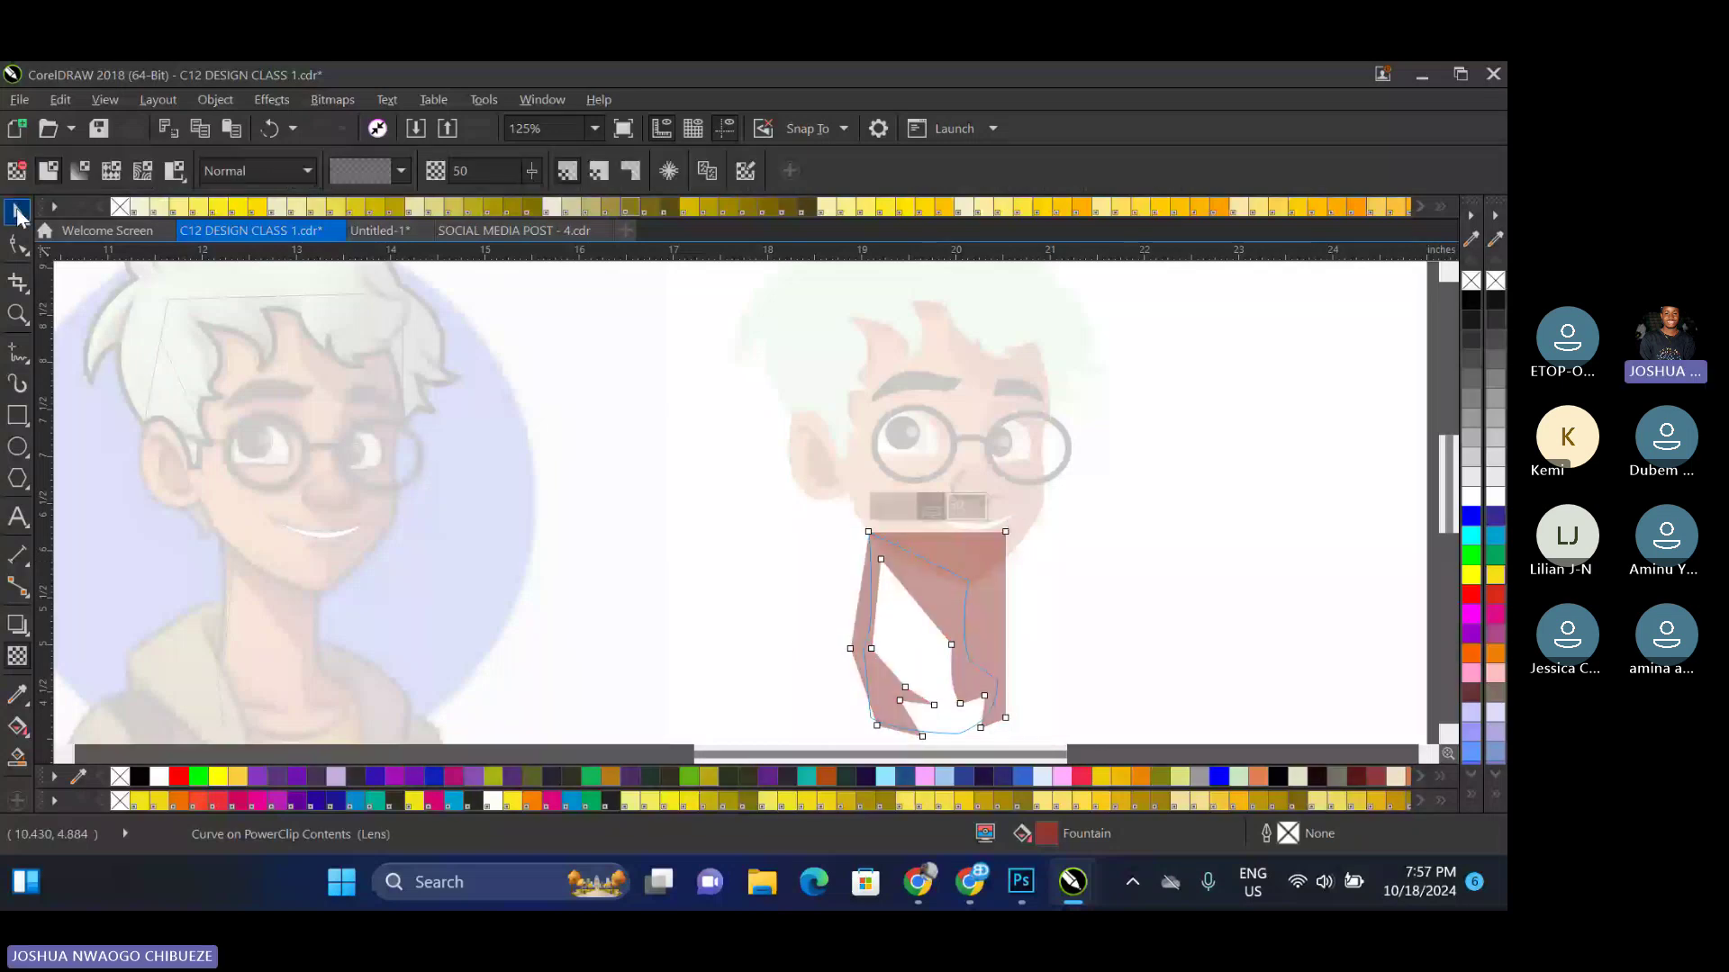
pyautogui.click(18, 215)
pyautogui.click(906, 507)
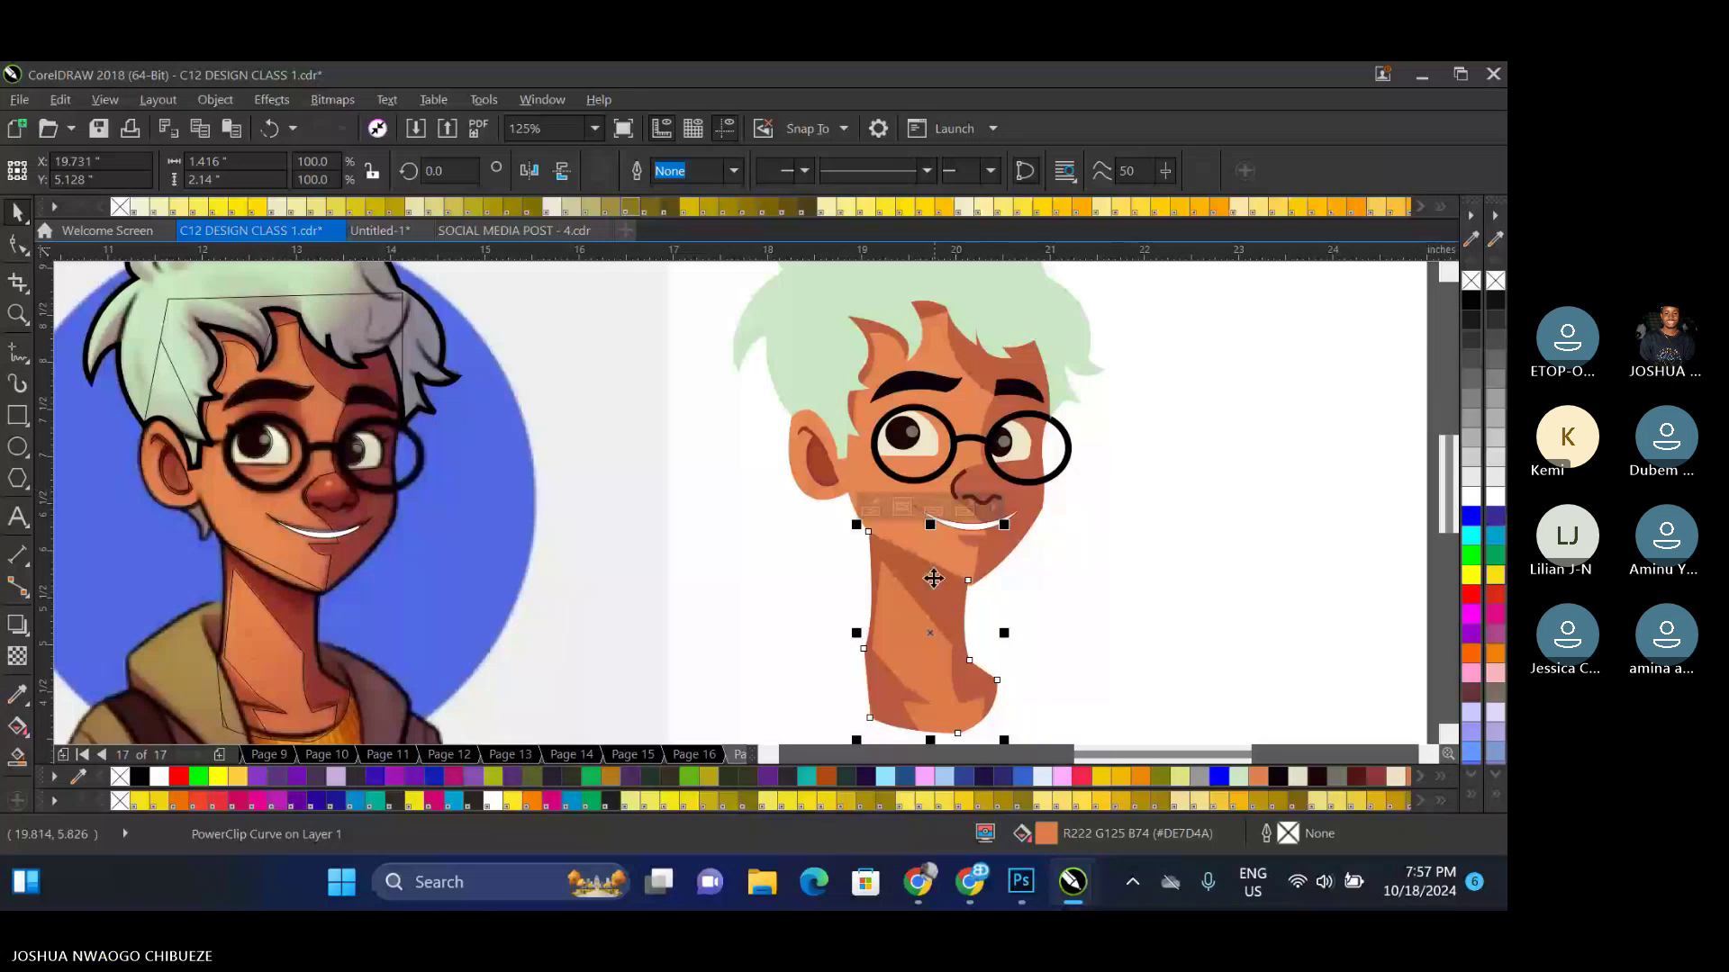
pyautogui.press('Escape')
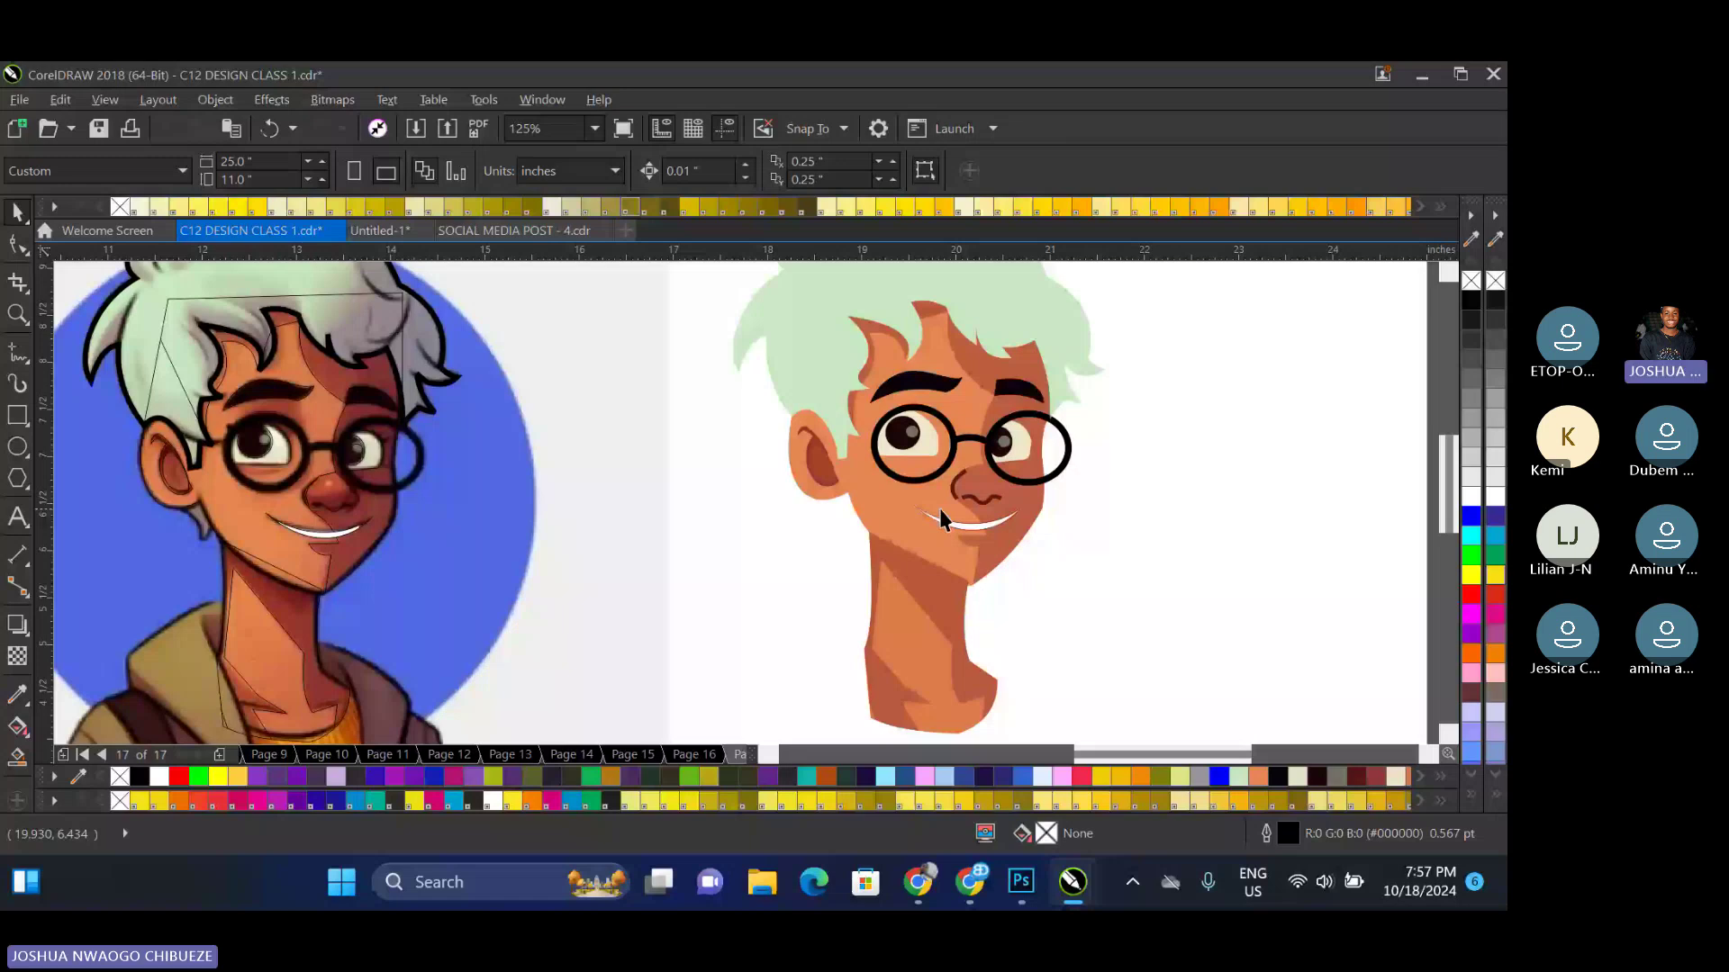
# Group the hair and head shapes of the copied portrait and fill the group with black
pyautogui.click(800, 337)
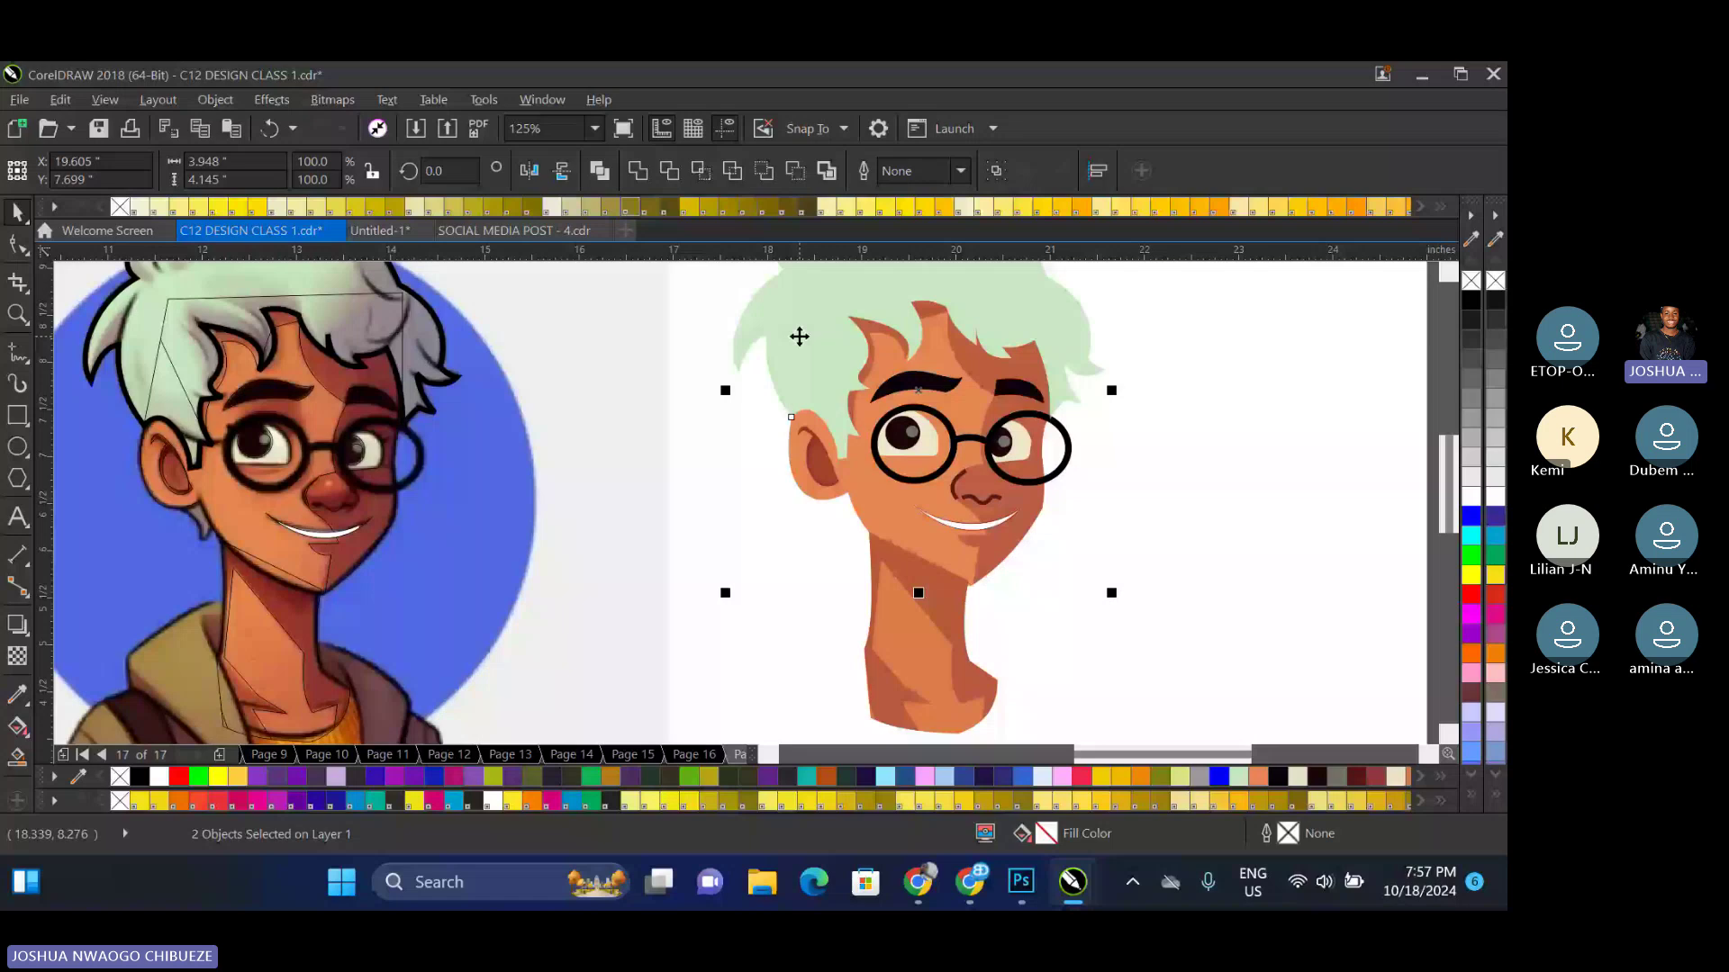
pyautogui.hotkey('ctrl', 'g')
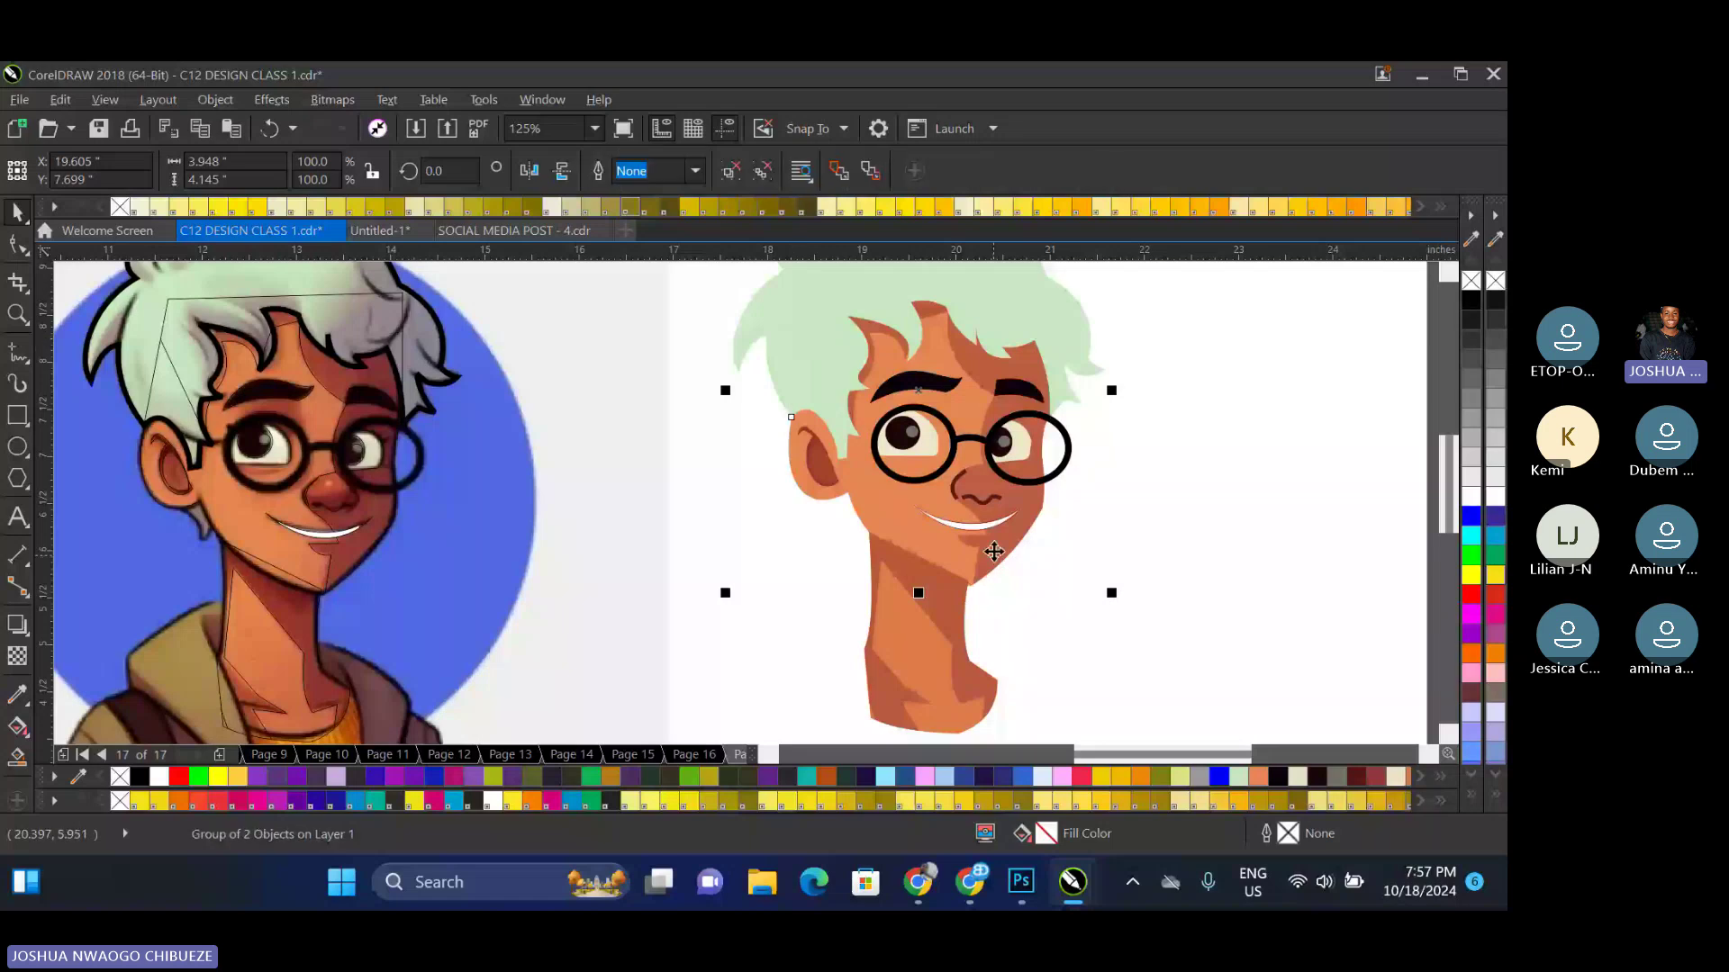
pyautogui.click(1471, 300)
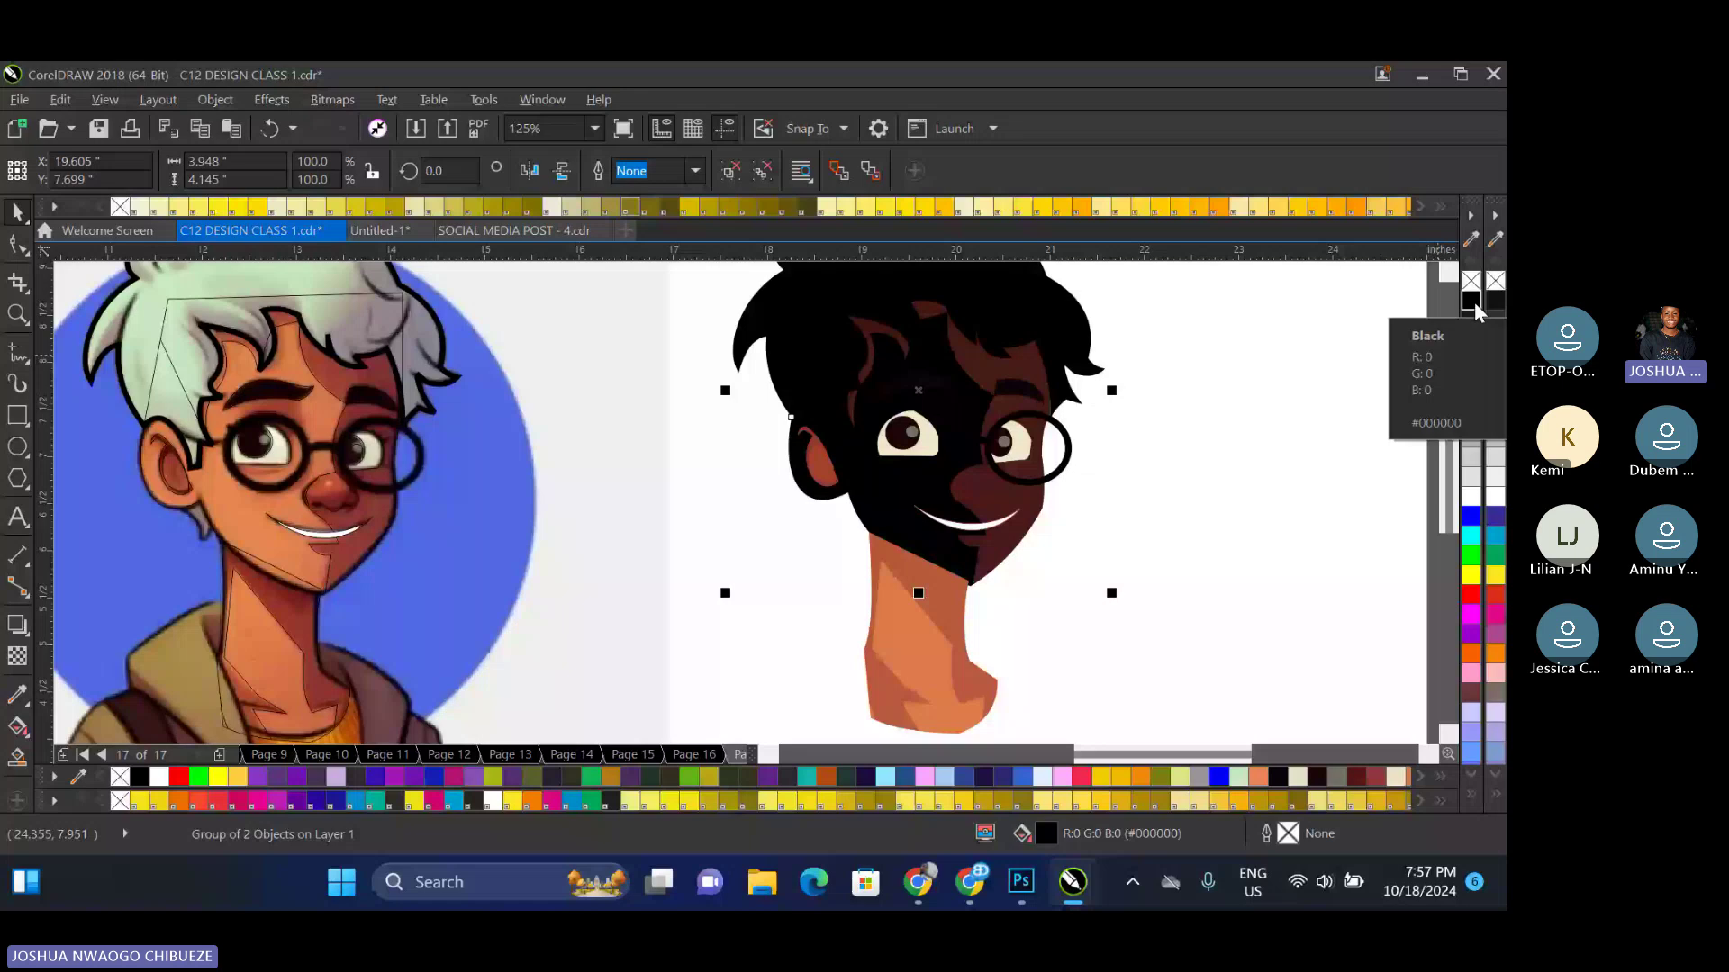
# Give the black head group a 10 pt black outline with rounded corners
pyautogui.rightClick(1472, 301)
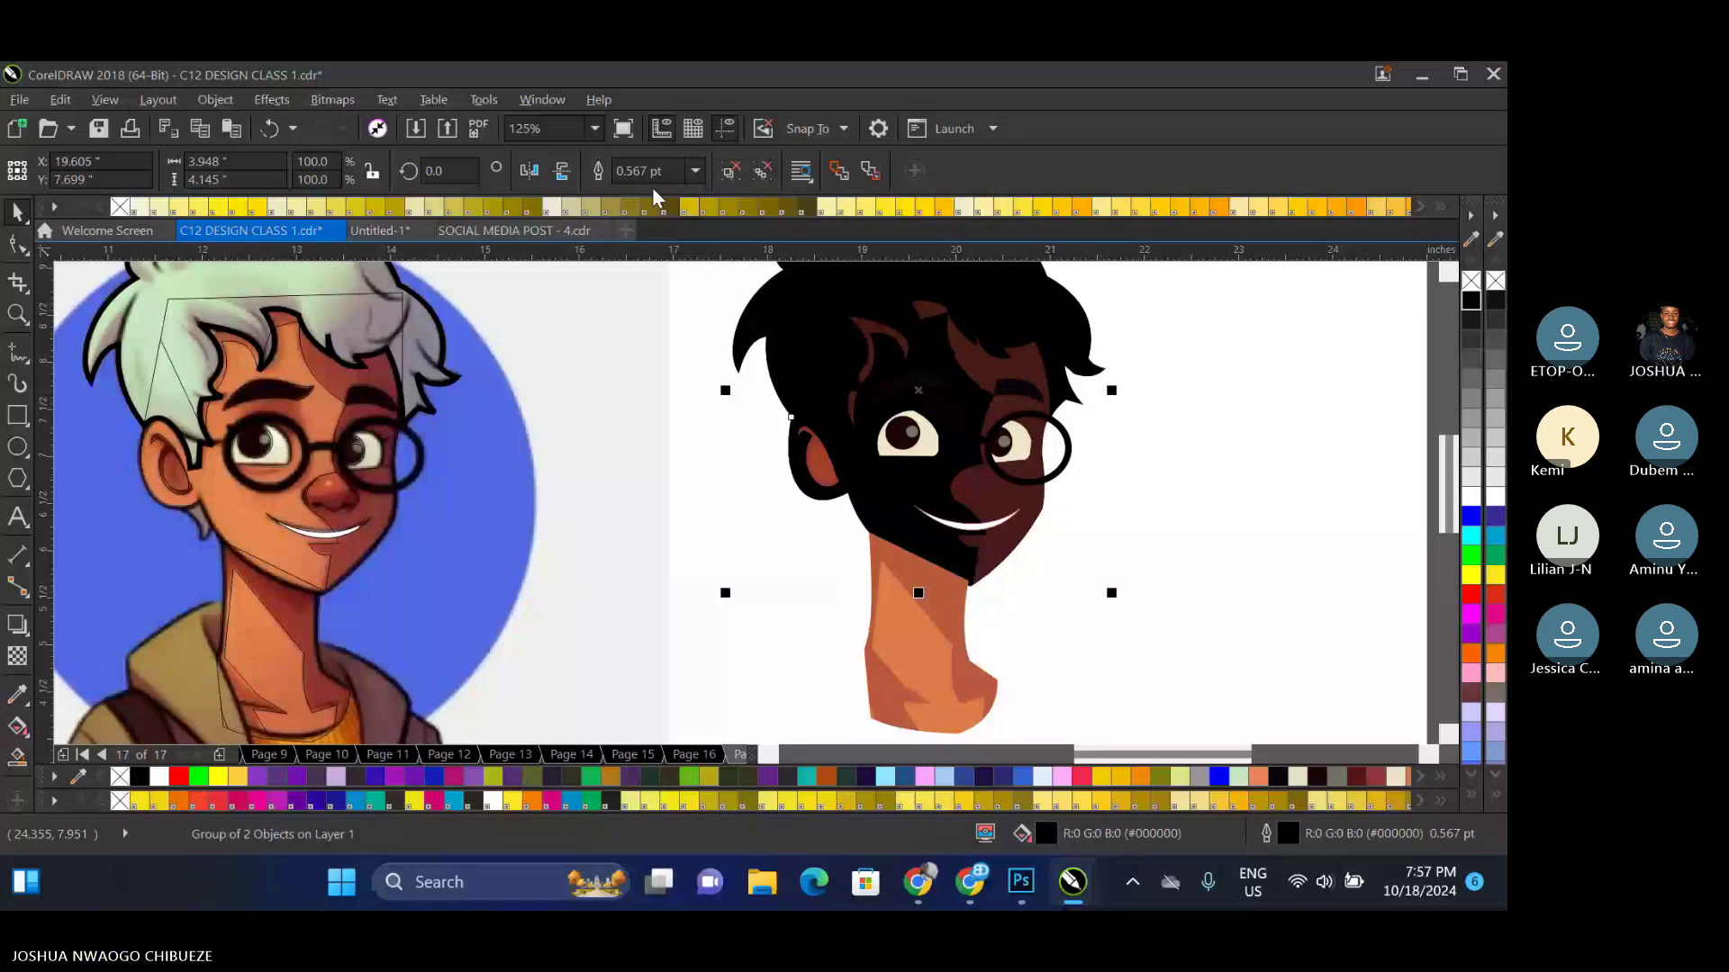
pyautogui.click(695, 170)
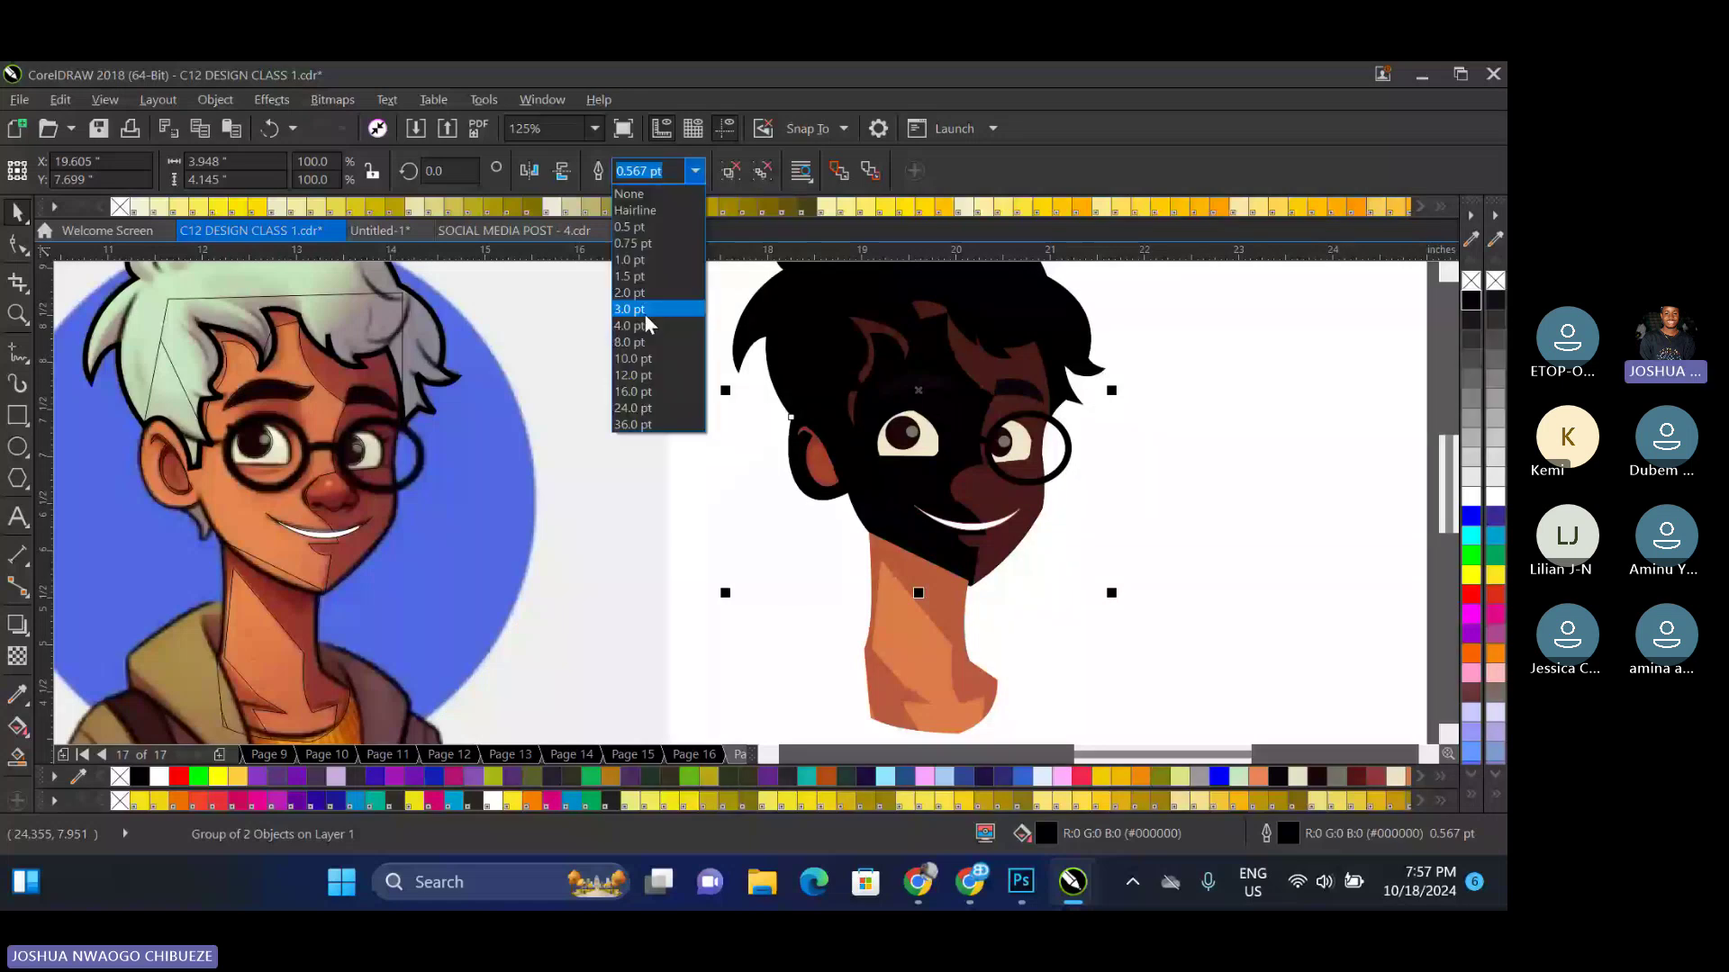
pyautogui.click(644, 357)
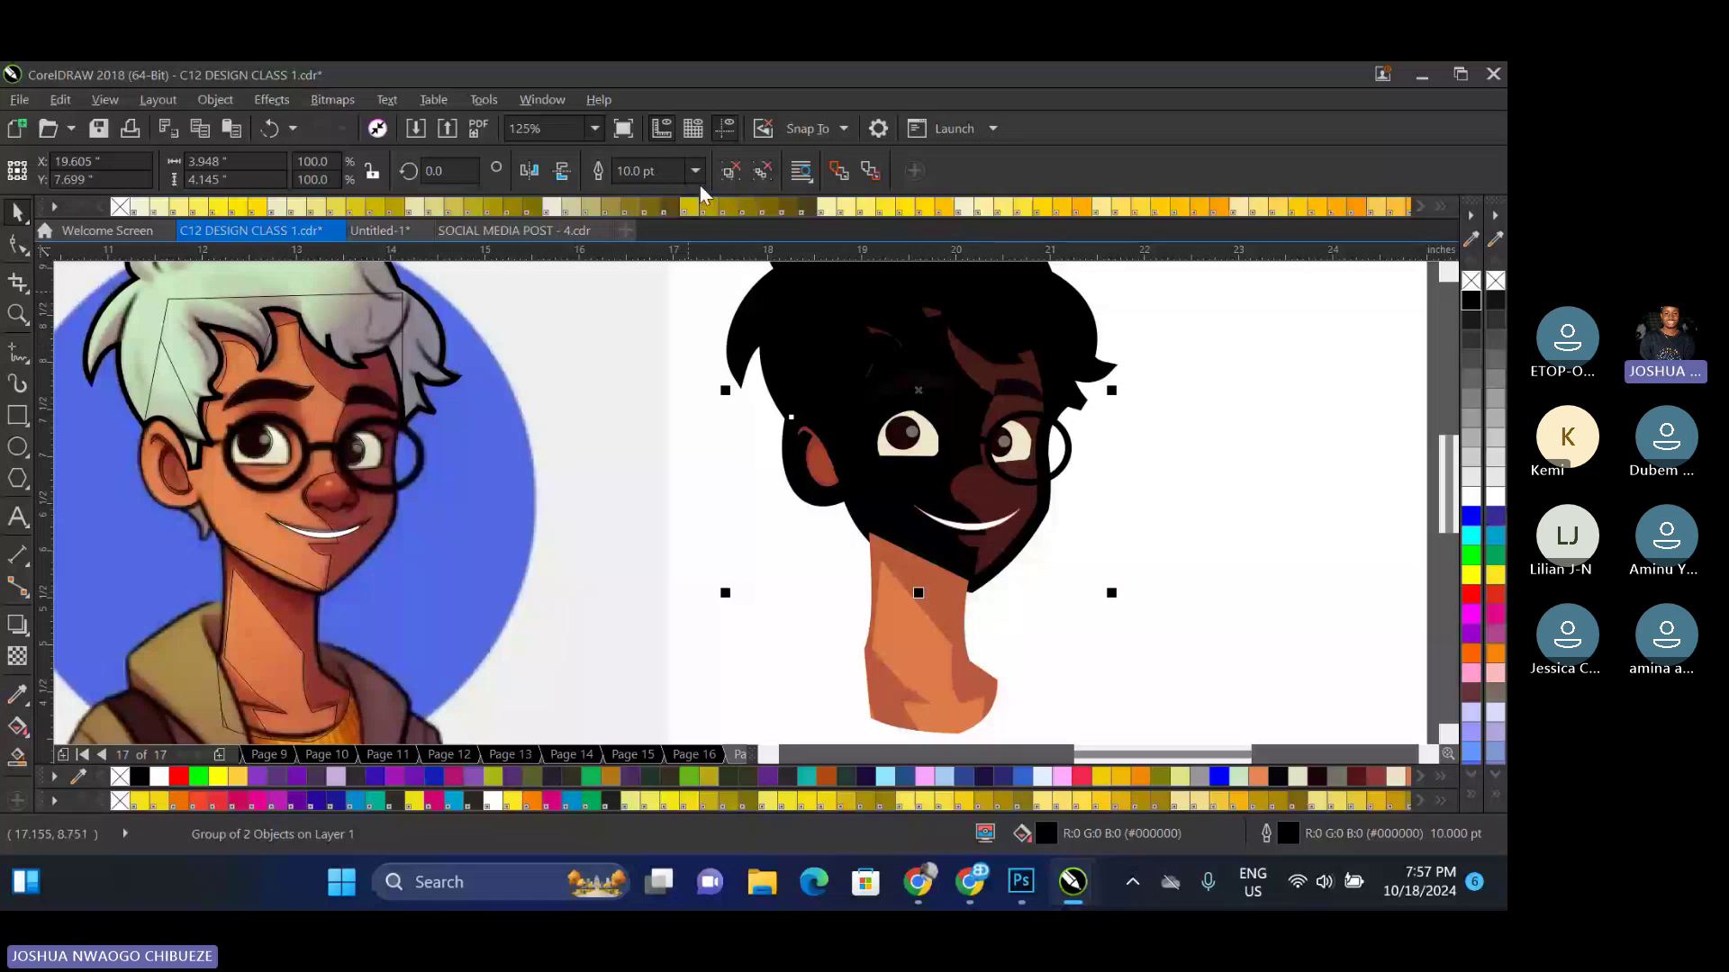
pyautogui.press('F12')
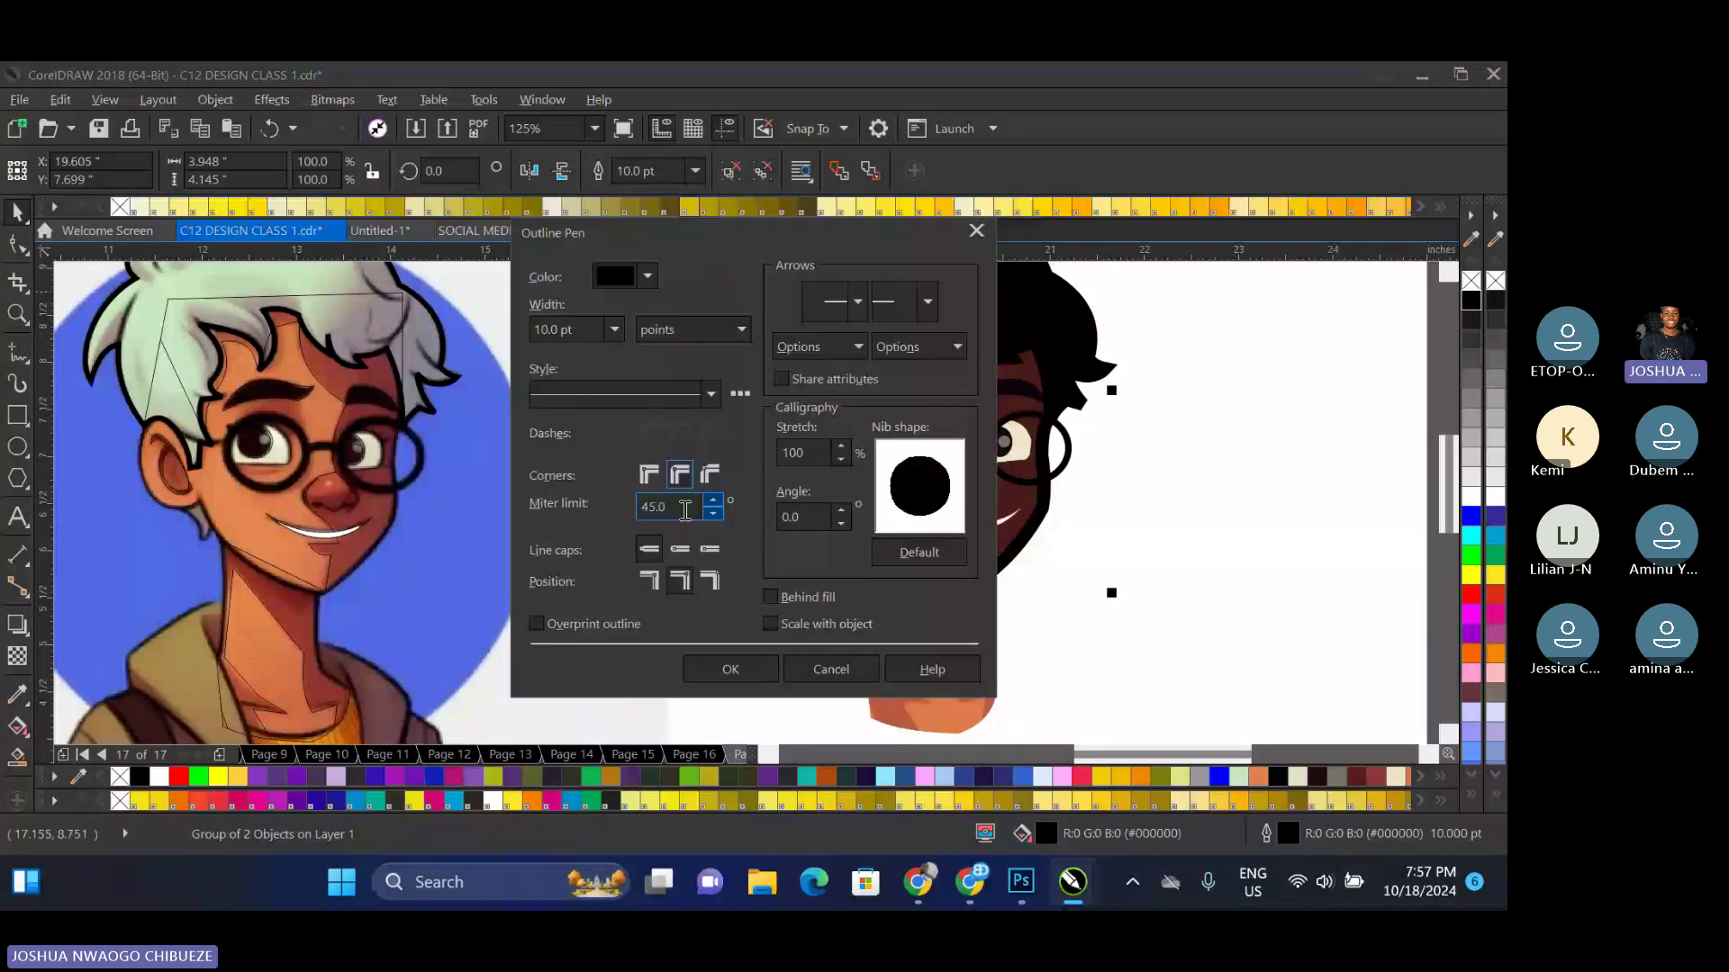
pyautogui.click(730, 669)
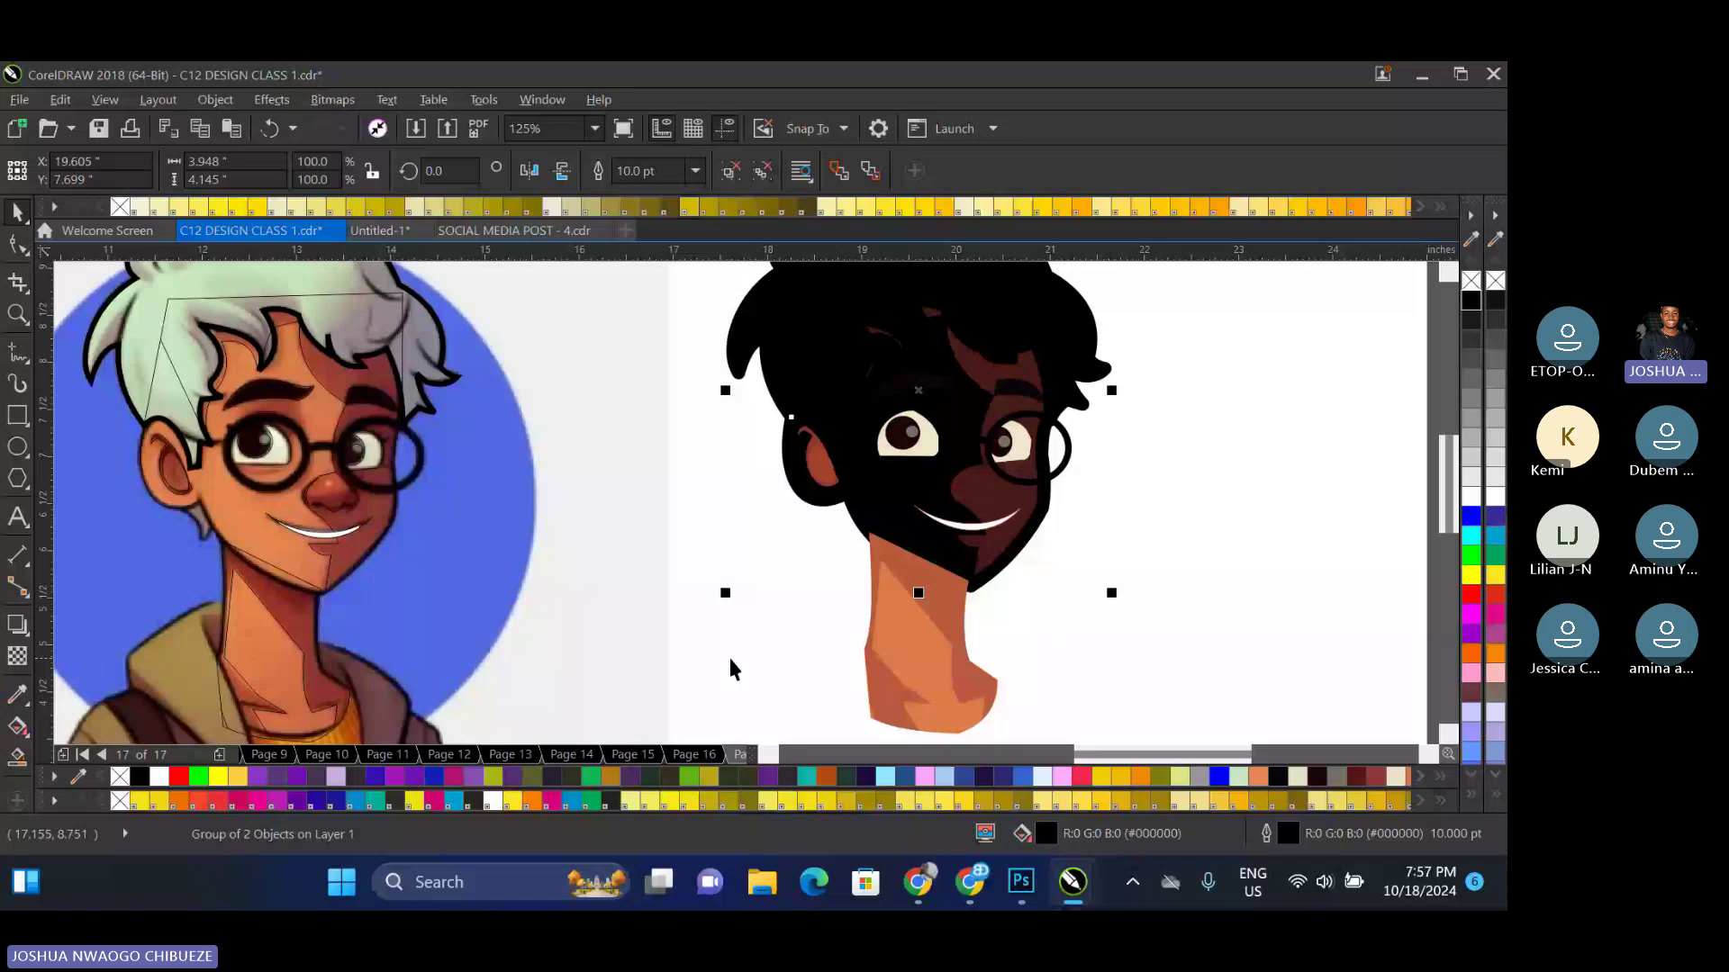
# Group the facial features of the copied portrait, including the eyes, brows, glasses, nose, ear detail and smile
pyautogui.moveTo(1192, 312); pyautogui.dragTo(828, 583)
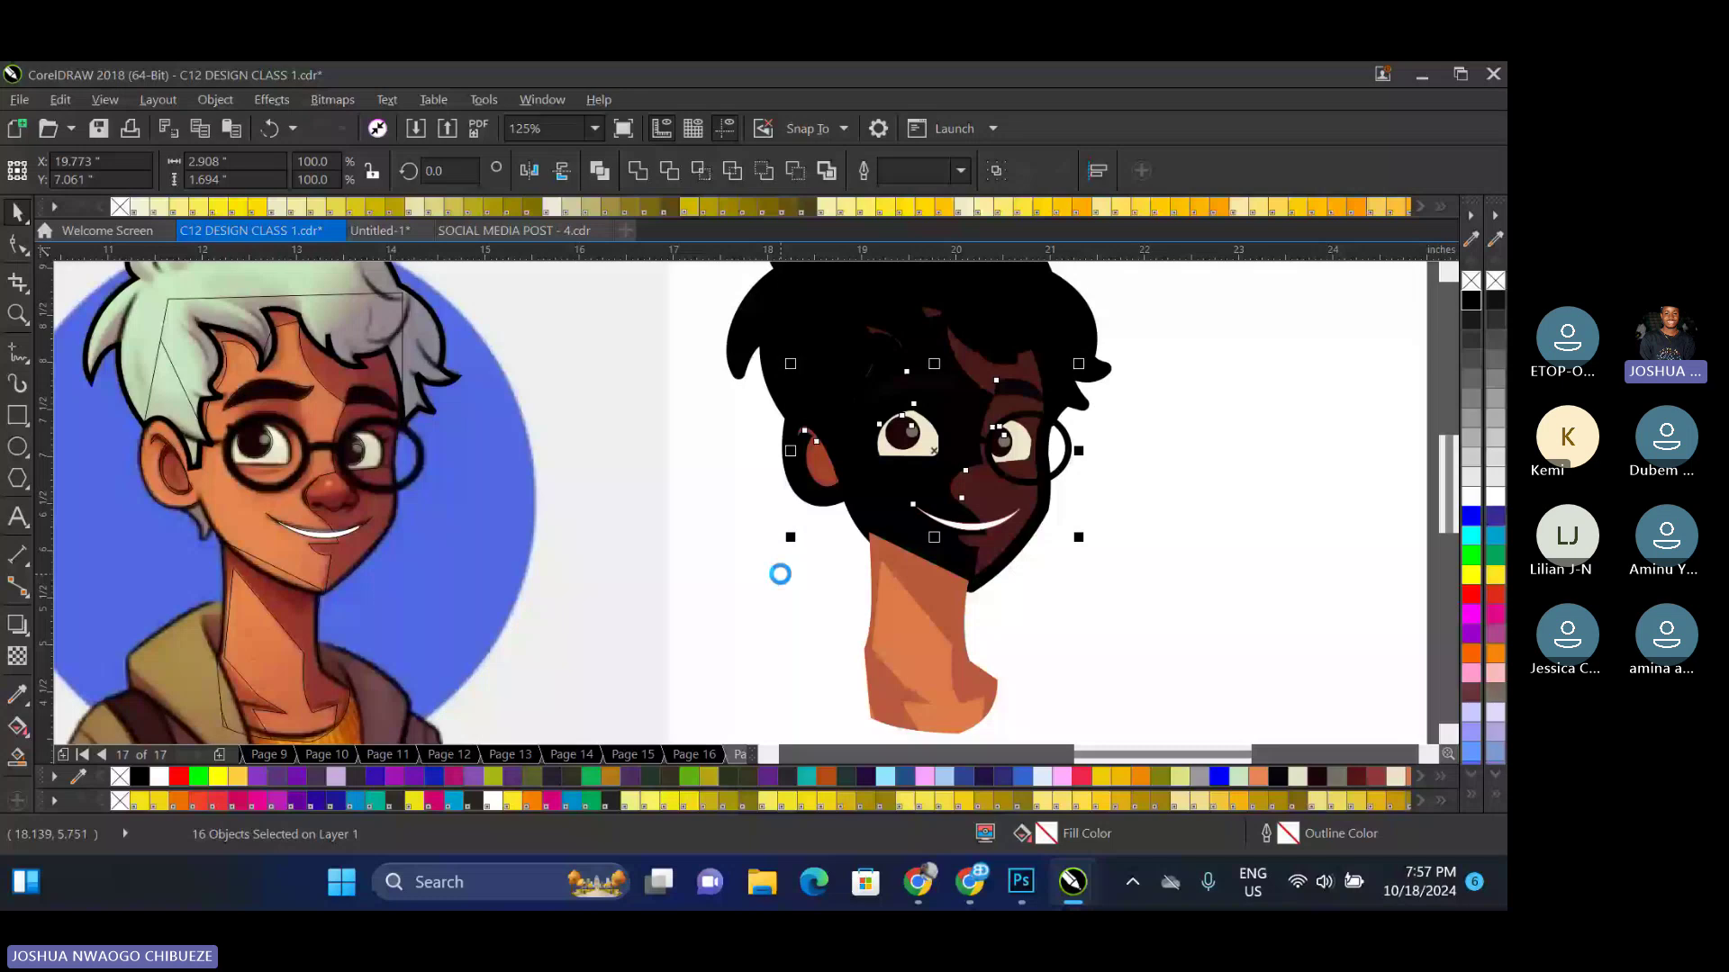
pyautogui.hotkey('ctrl', 'g')
pyautogui.click(1252, 334)
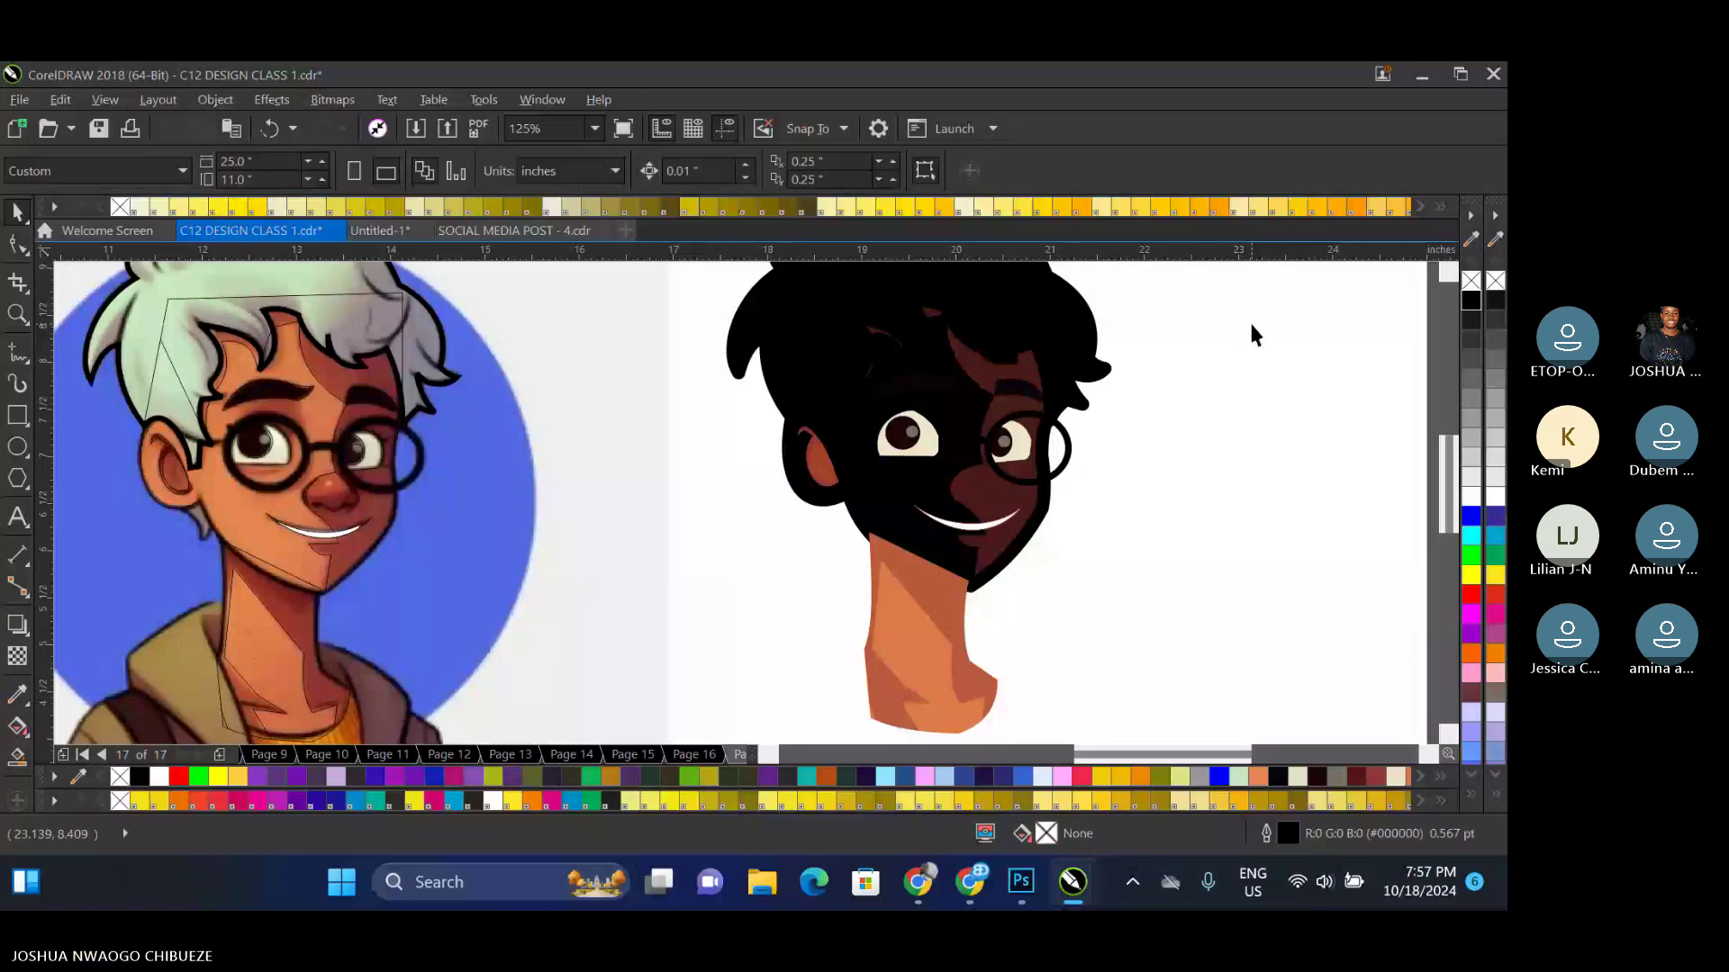
# Place the coloured hair and head copy over the black head group and bring the facial features group to the front
pyautogui.hotkey('ctrl', 'z')
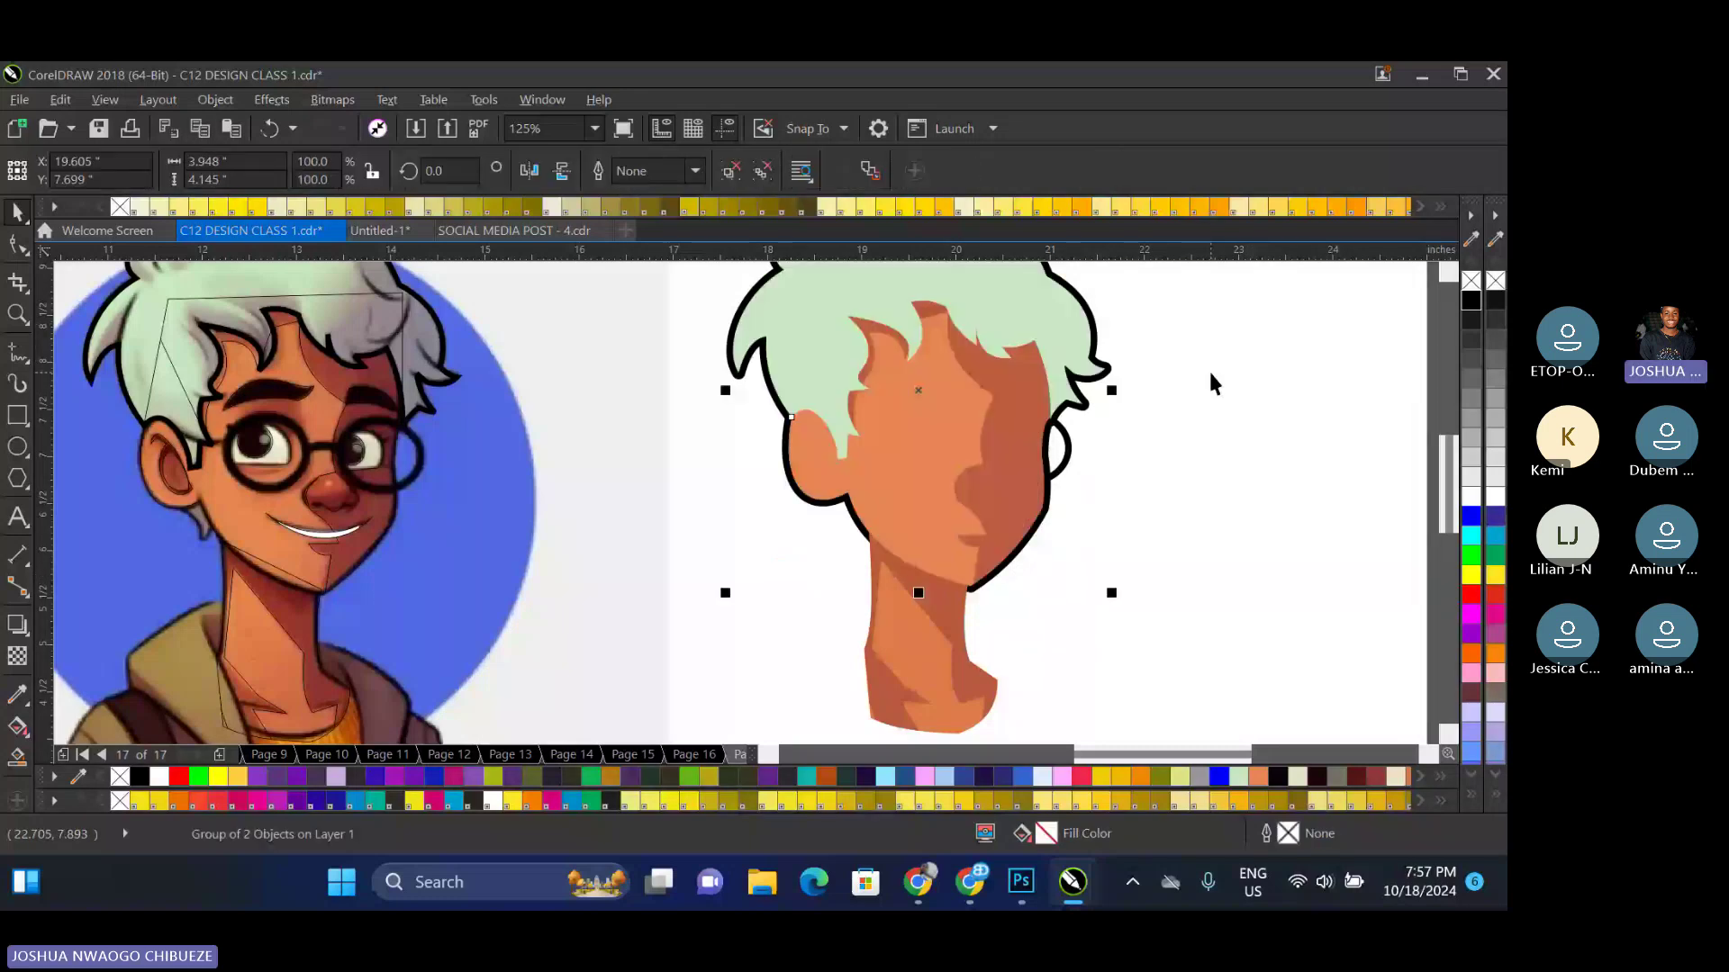
pyautogui.moveTo(1221, 321); pyautogui.dragTo(801, 540)
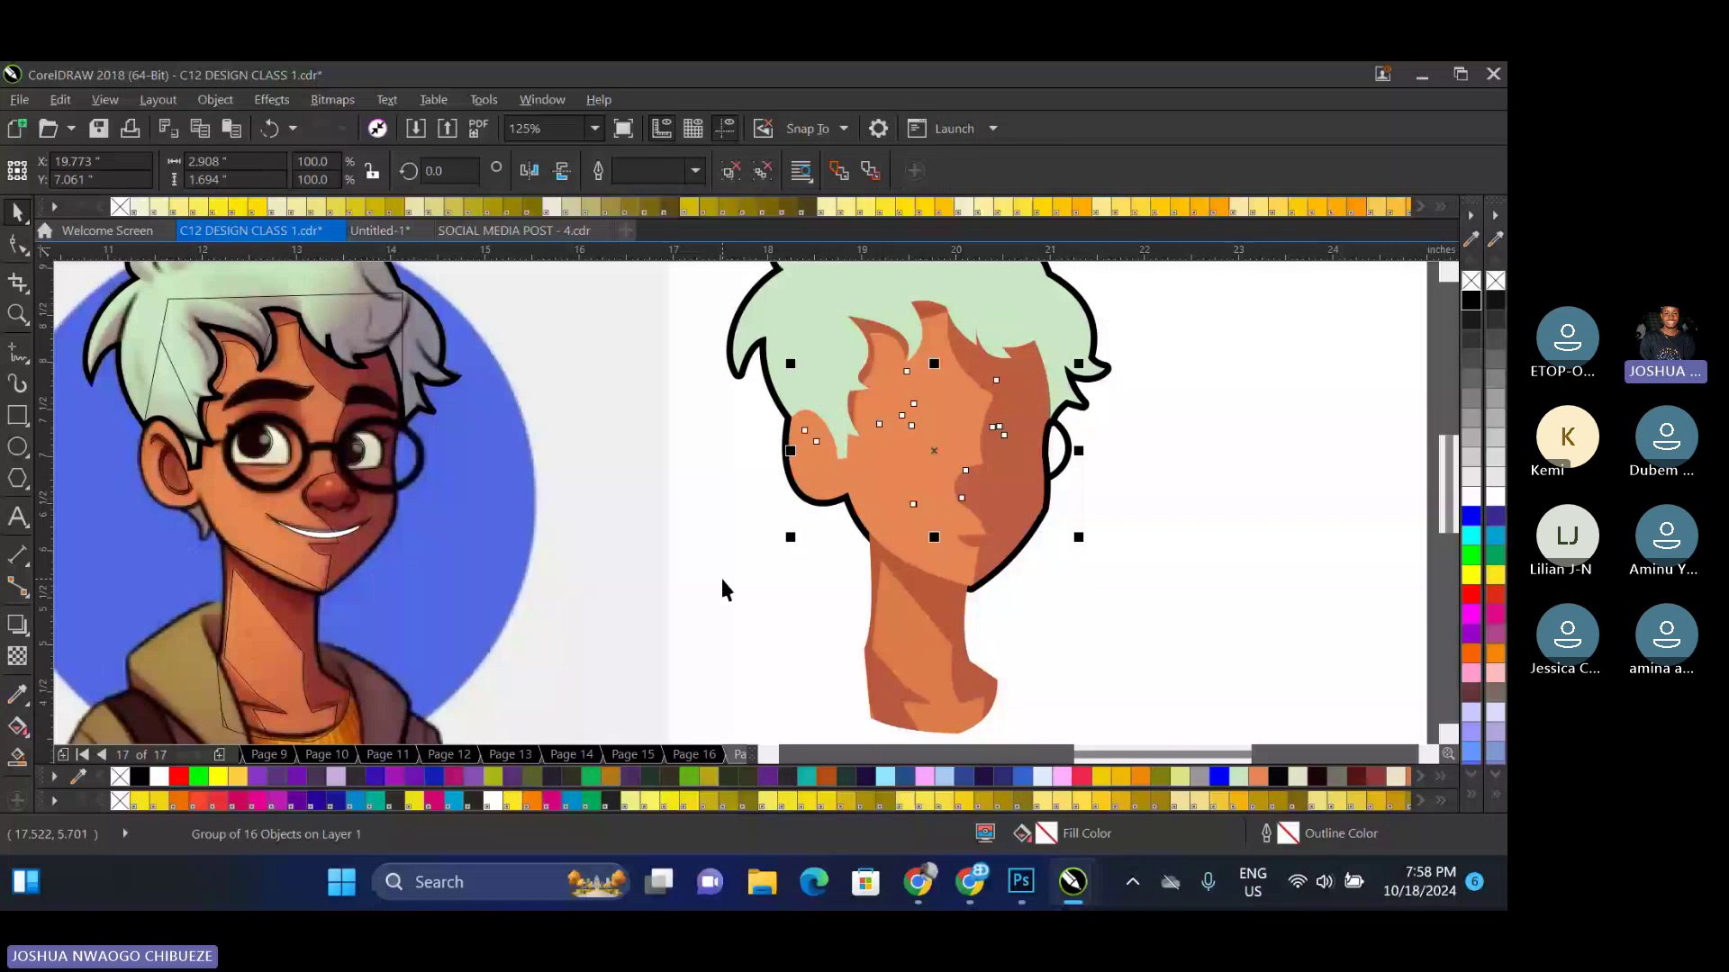
pyautogui.hotkey('shift', 'pageup')
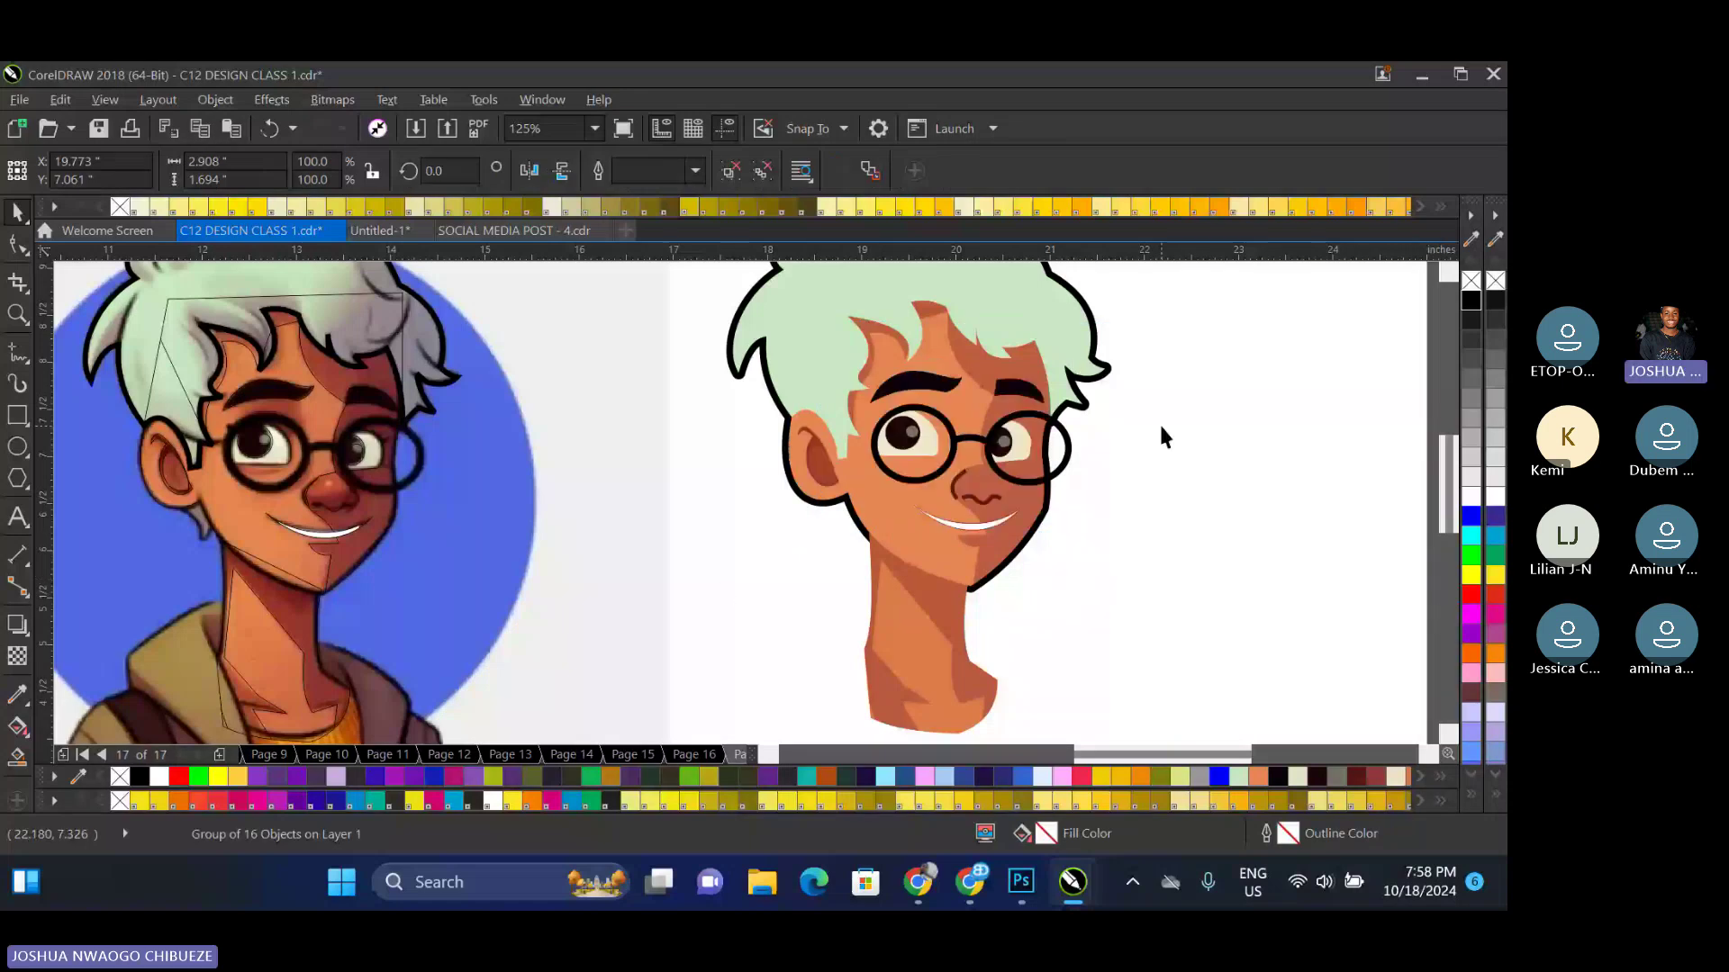
pyautogui.click(1161, 437)
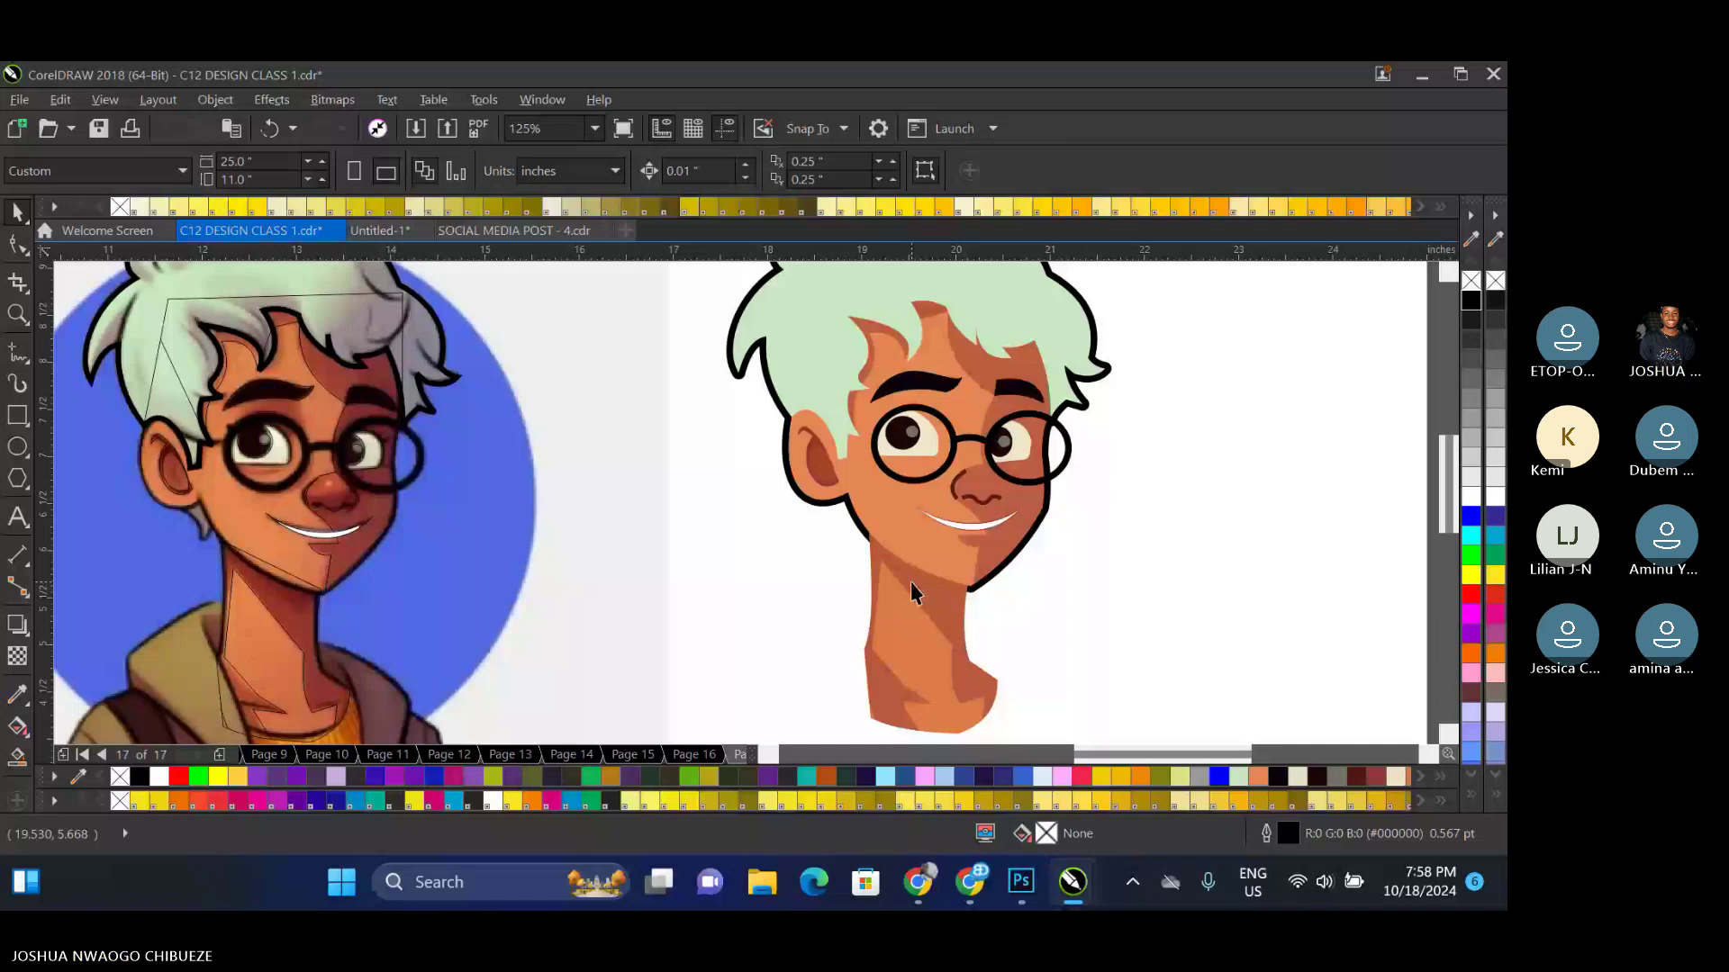
# Send the neck shape behind the head and its black outline
pyautogui.click(912, 584)
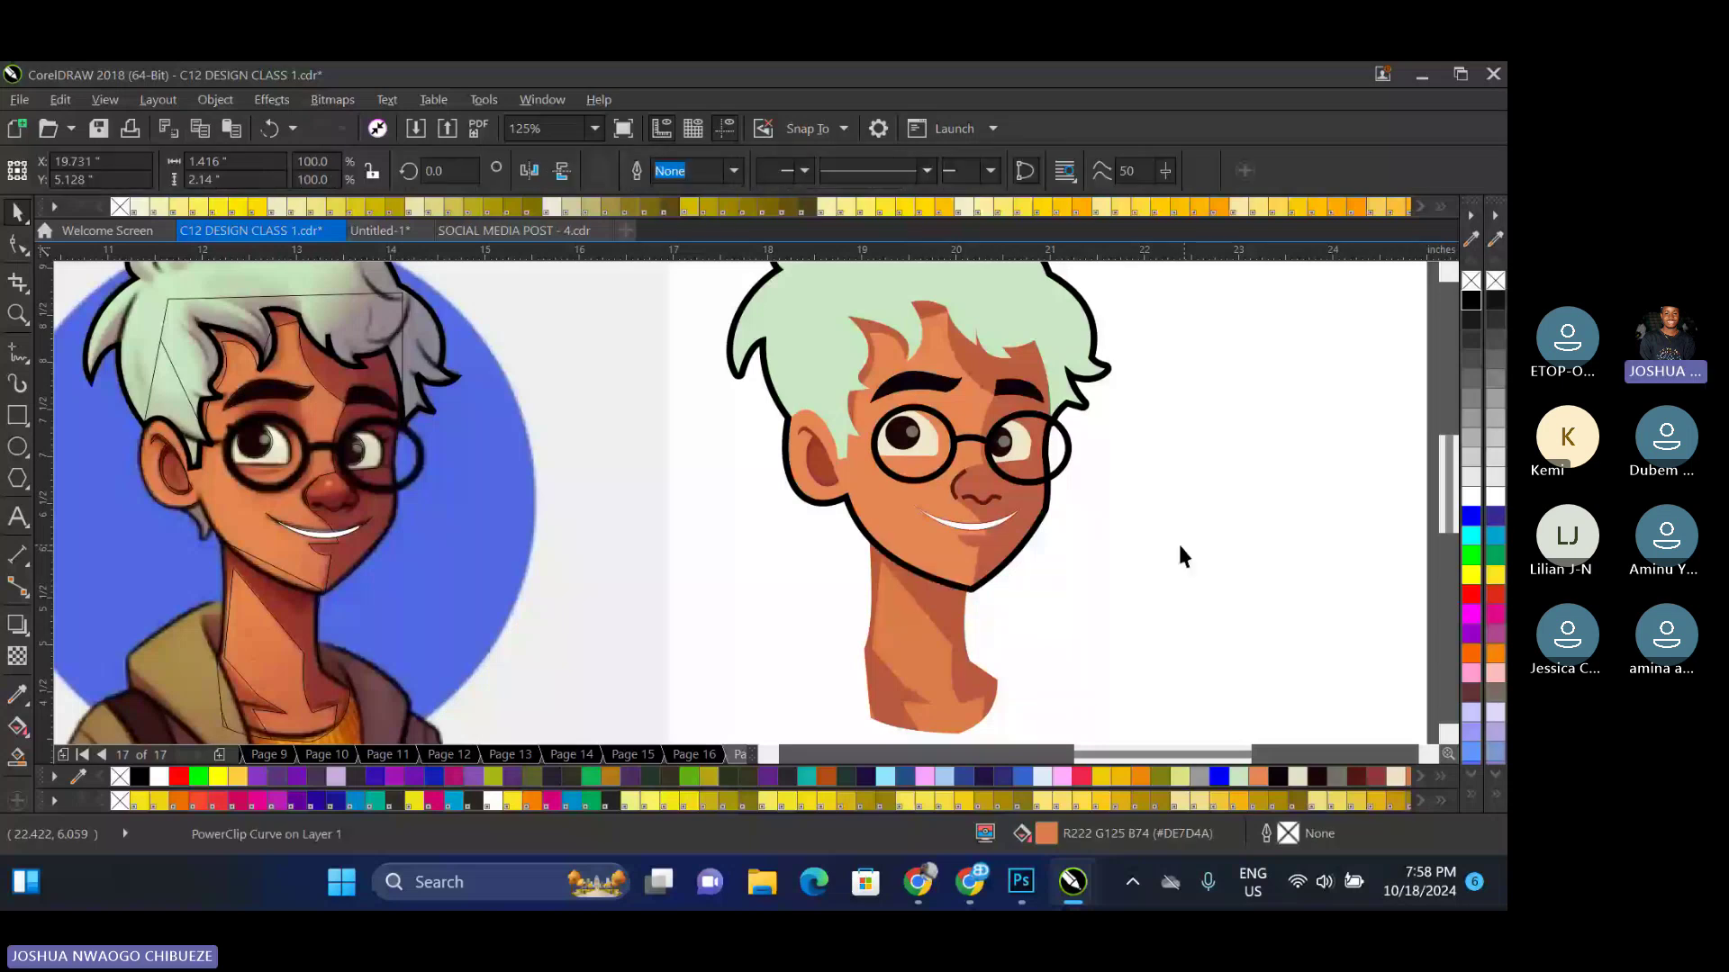
pyautogui.click(1179, 546)
pyautogui.scroll(-2, 920, 581)
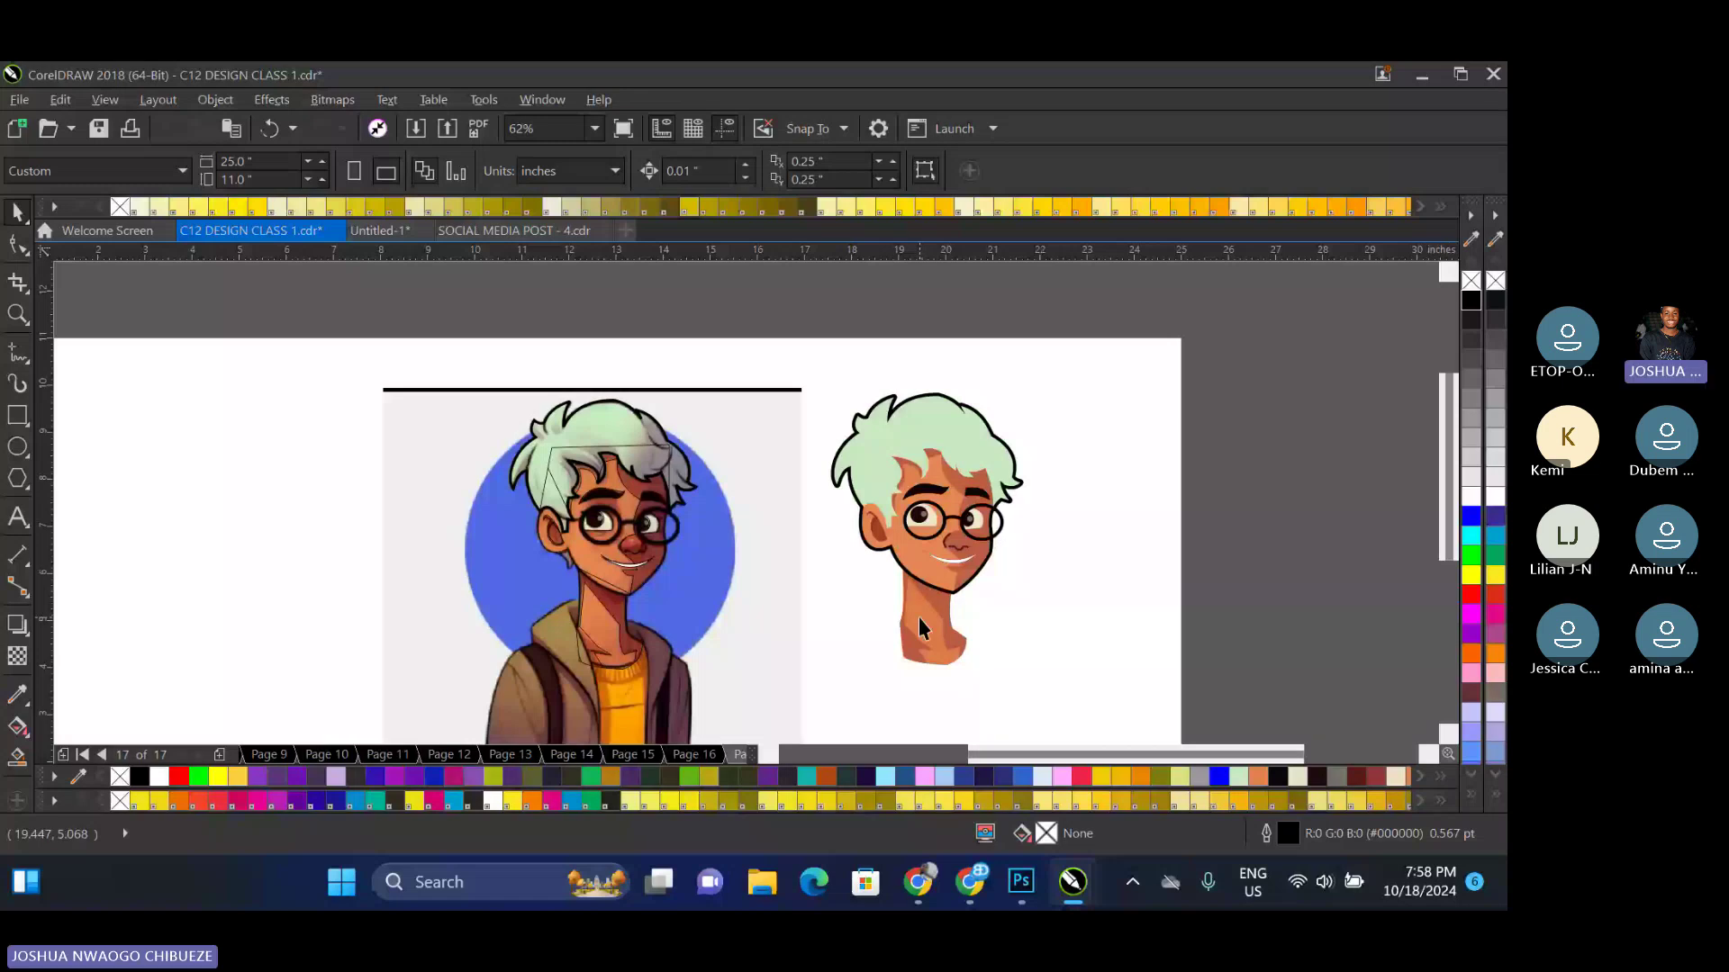
pyautogui.scroll(2, 918, 618)
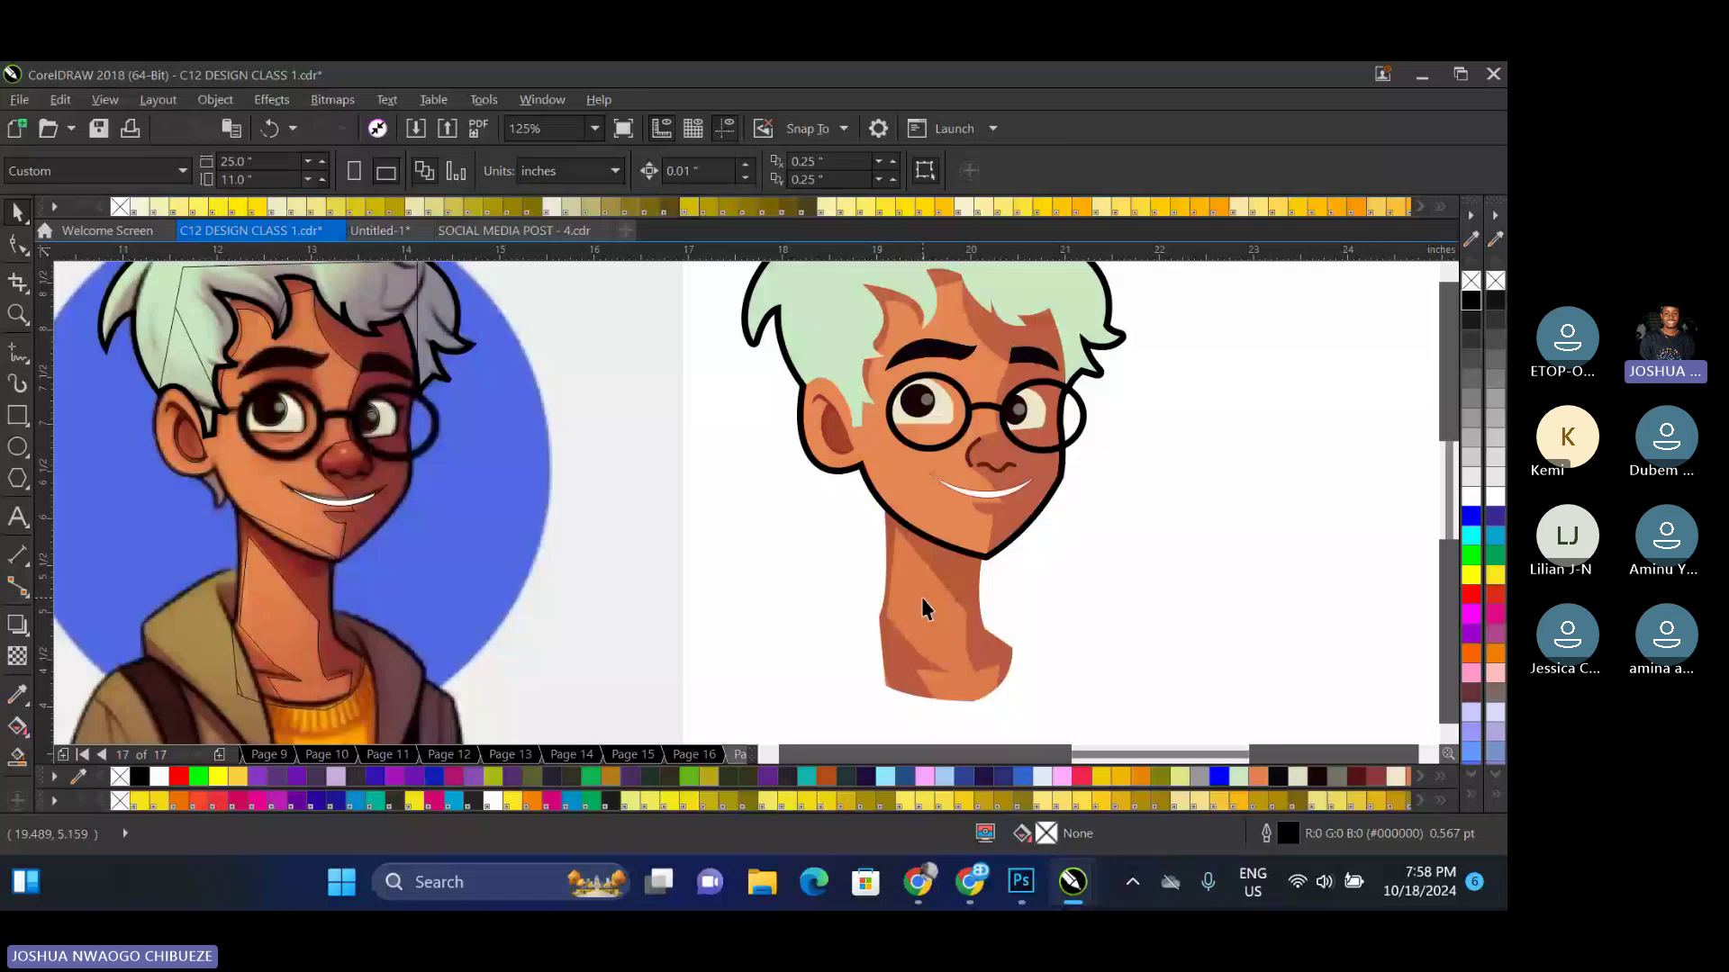
# Fill the neck shape with black and give it a 10 pt black outline
pyautogui.click(928, 565)
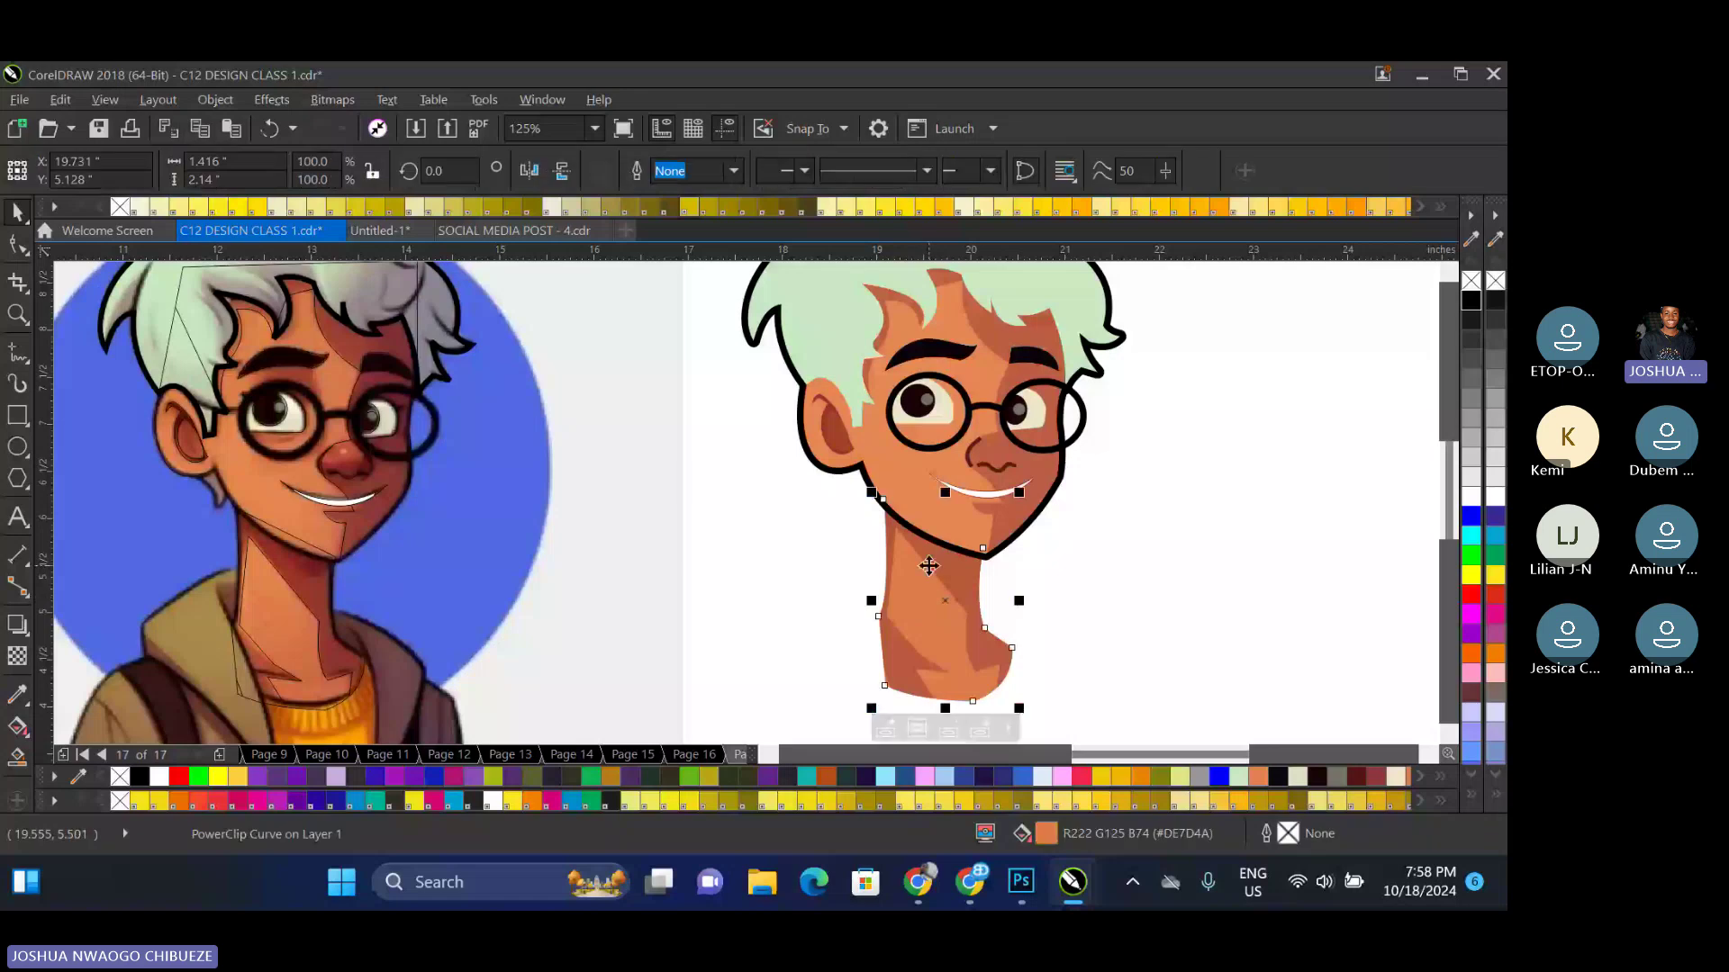
pyautogui.click(1470, 301)
pyautogui.rightClick(1470, 302)
pyautogui.click(734, 171)
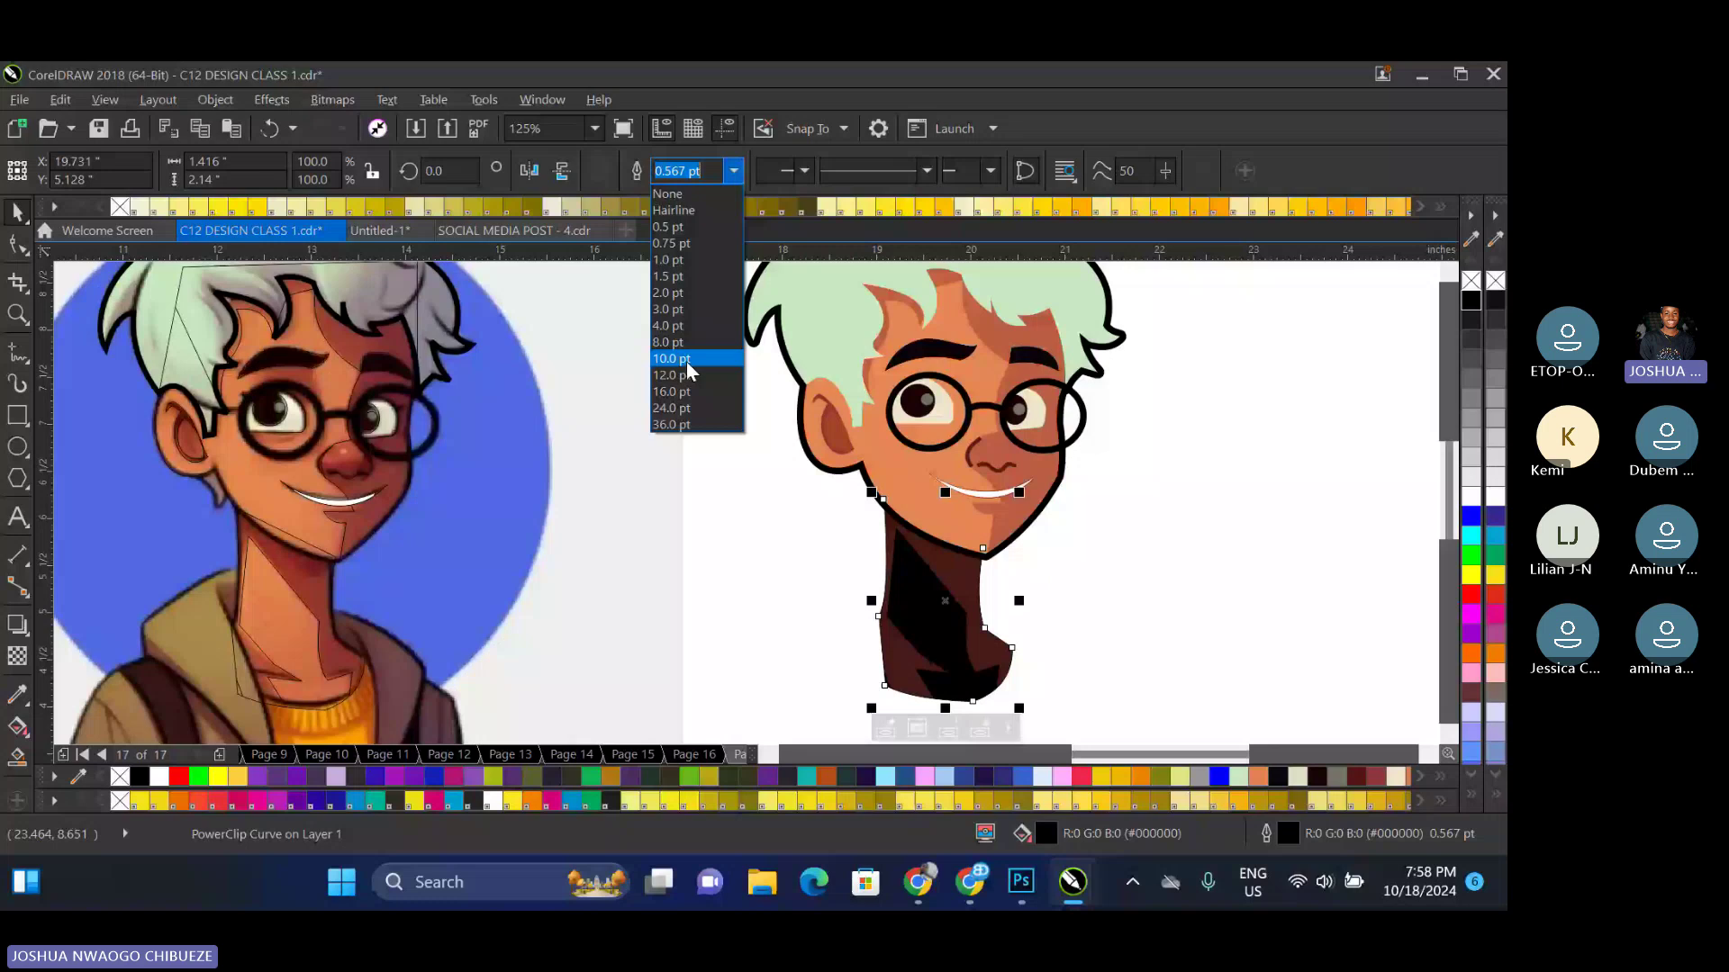
pyautogui.click(686, 360)
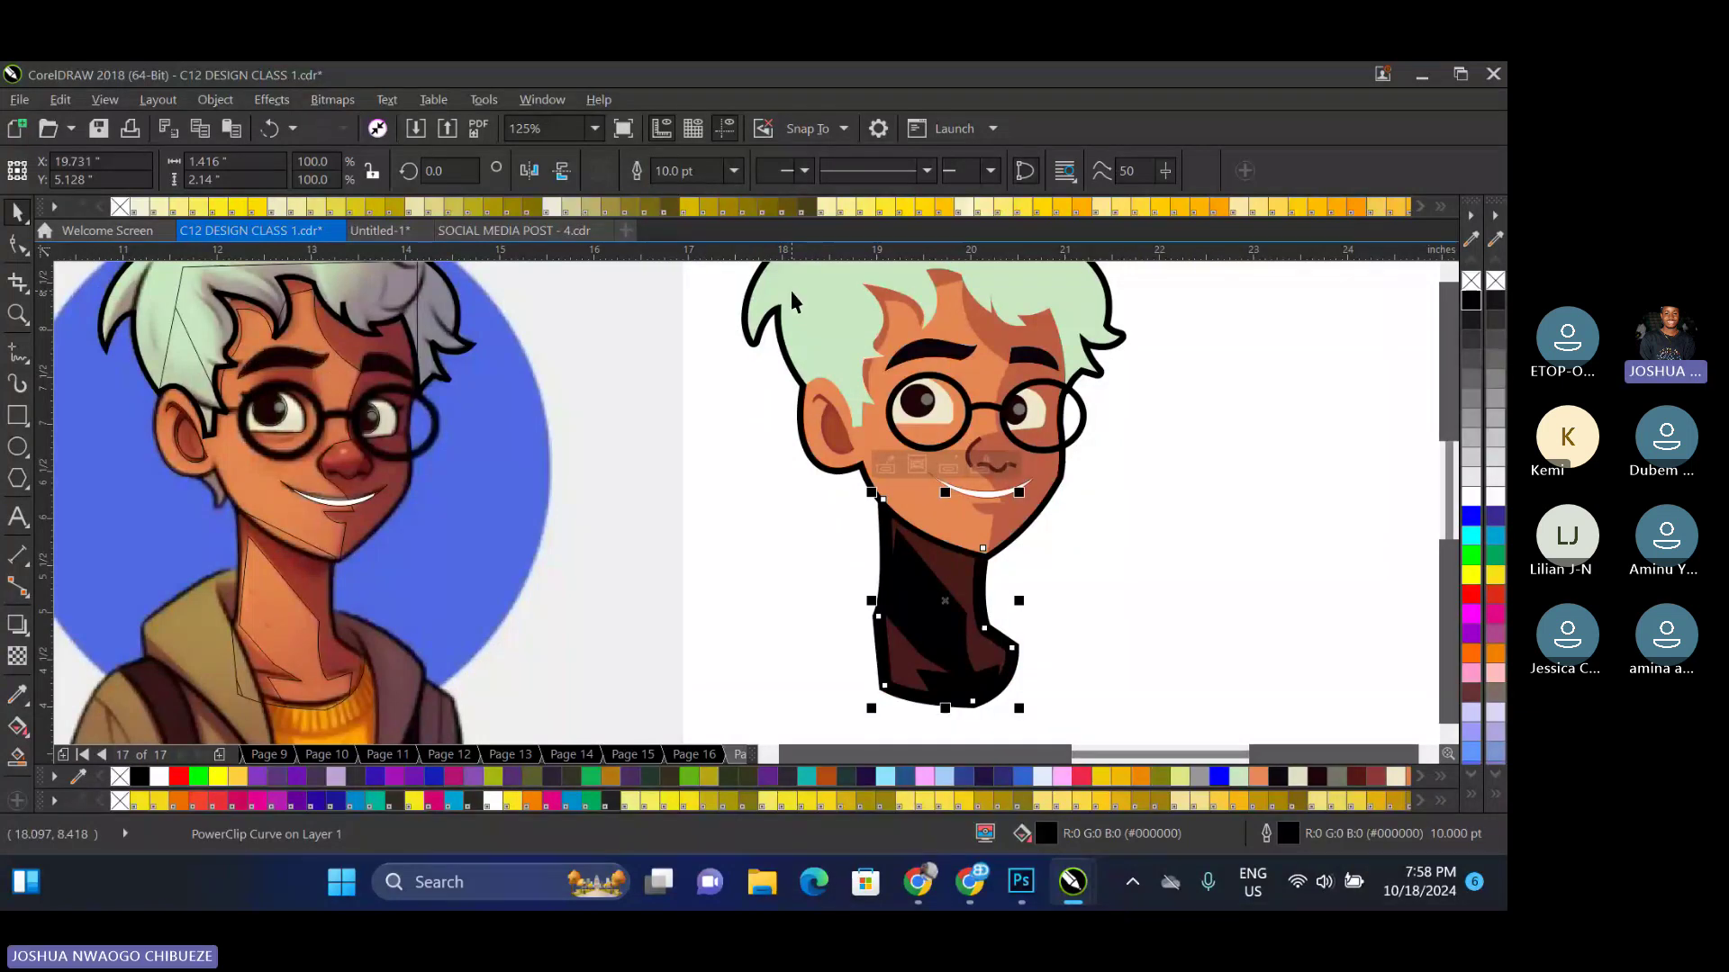
# Give the neck outline rounded corners and round line caps
pyautogui.press('F12')
pyautogui.click(682, 475)
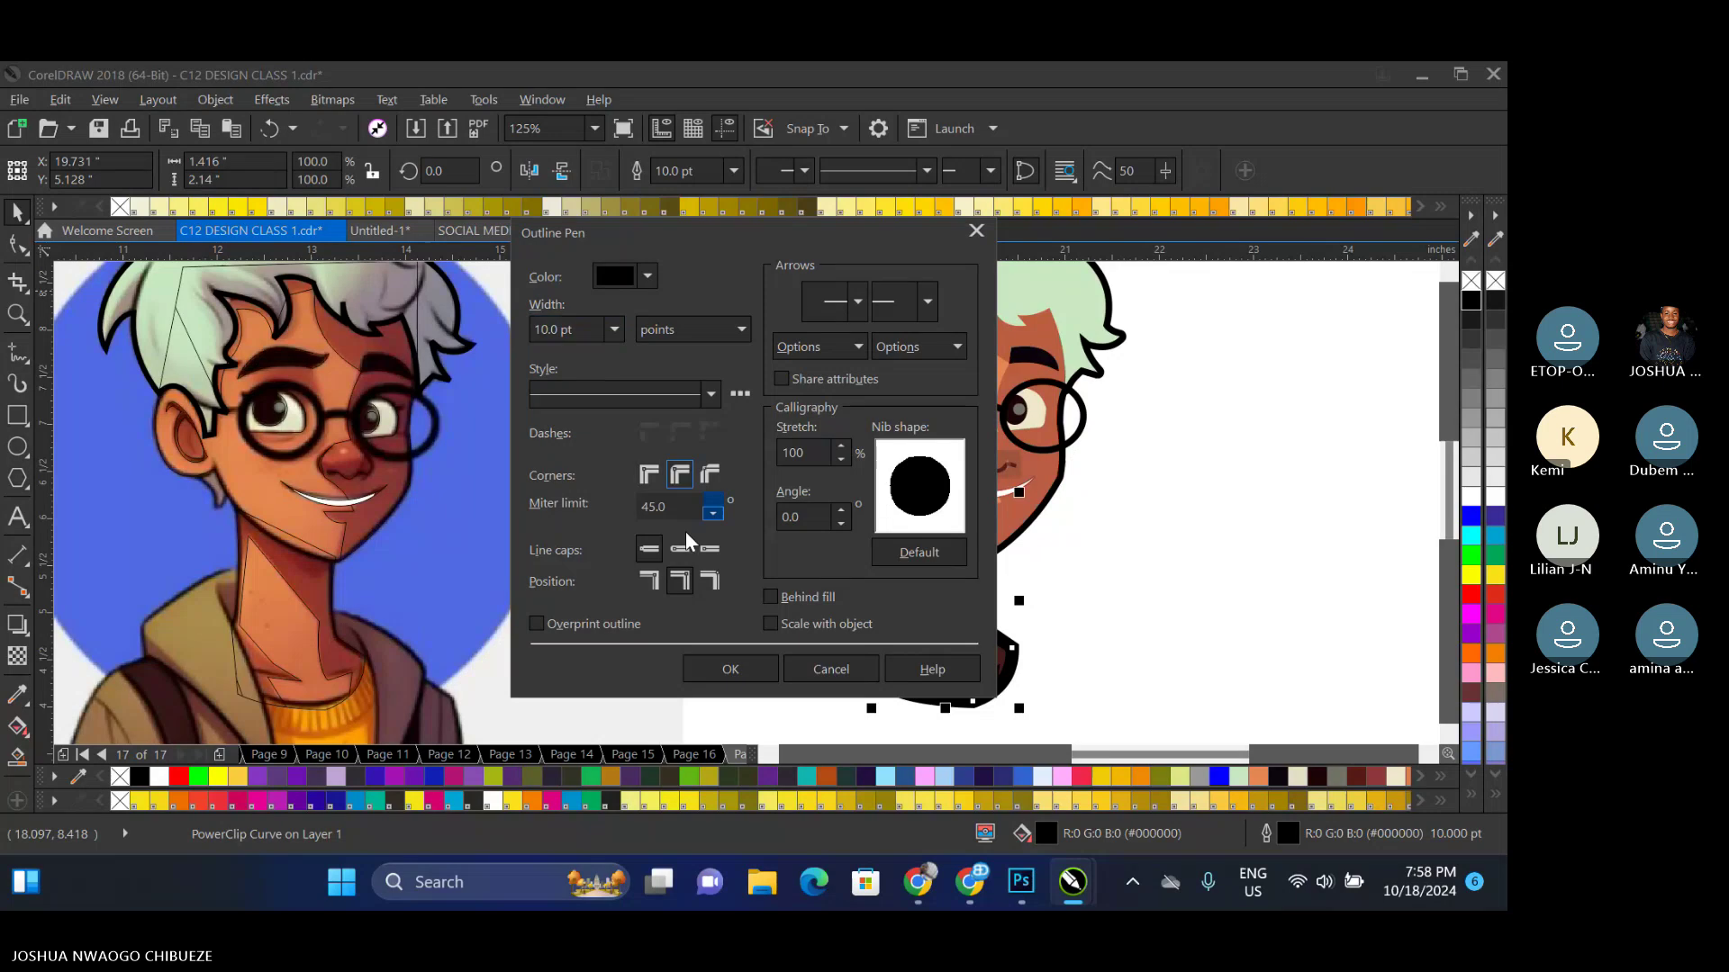
pyautogui.click(684, 543)
pyautogui.click(731, 668)
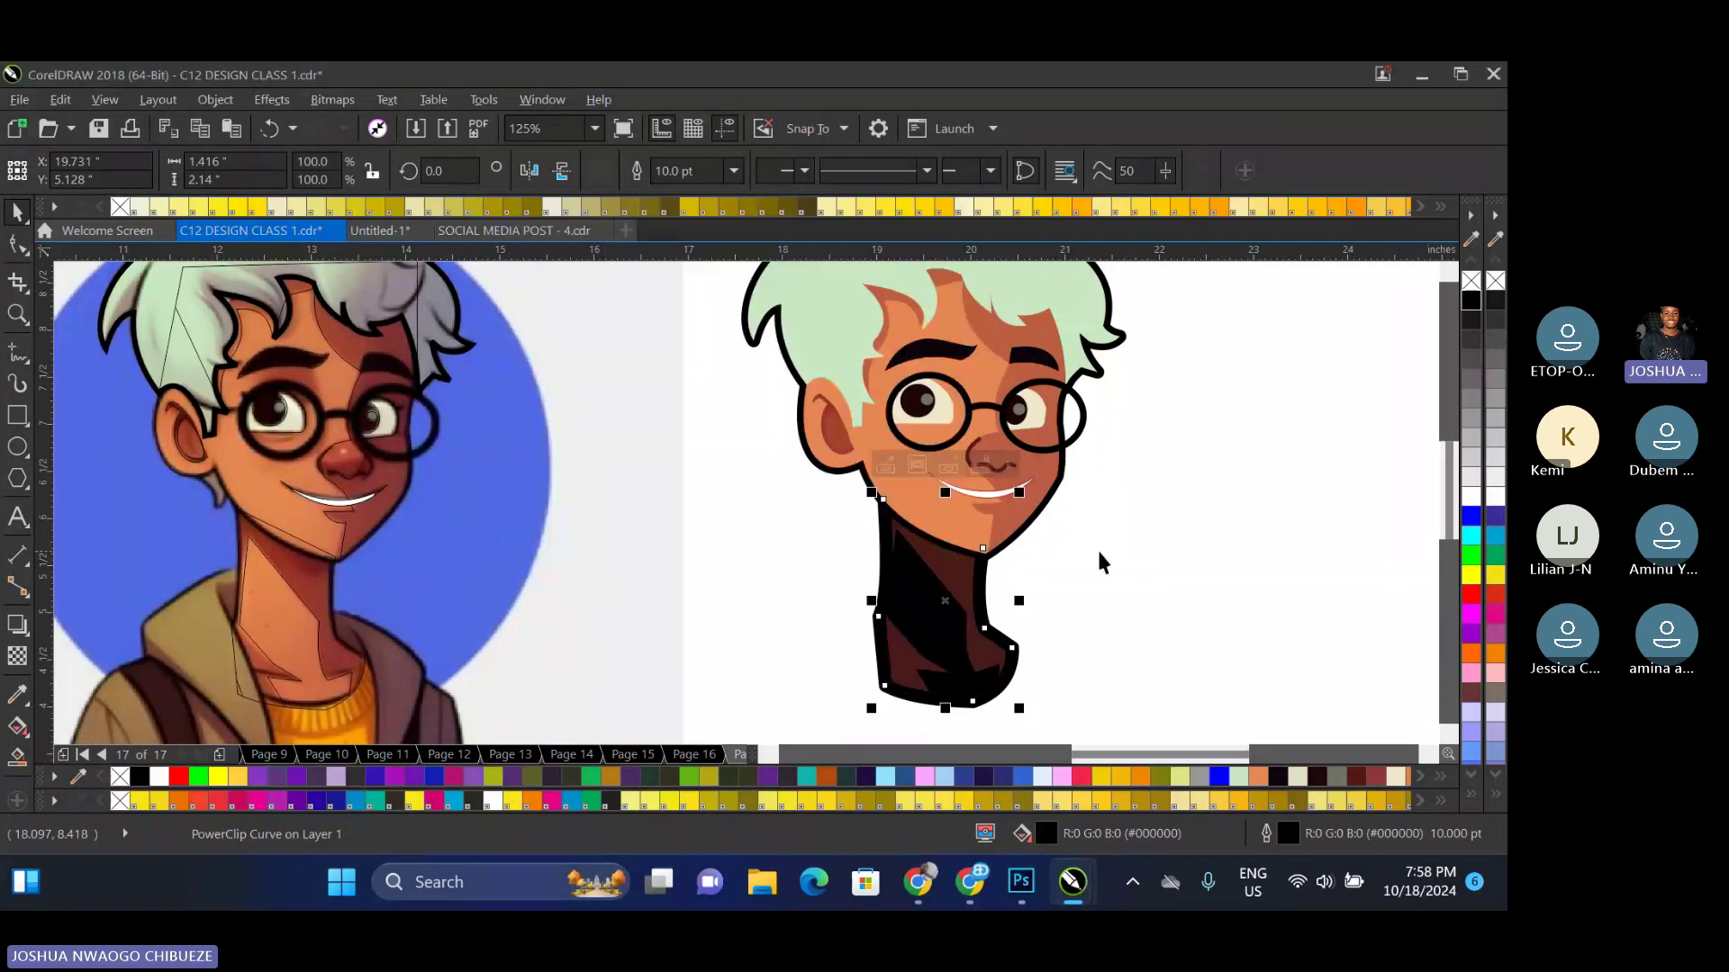
# Paste the coloured neck over its black copy and send both neck shapes behind the head
pyautogui.hotkey('ctrl', 'v')
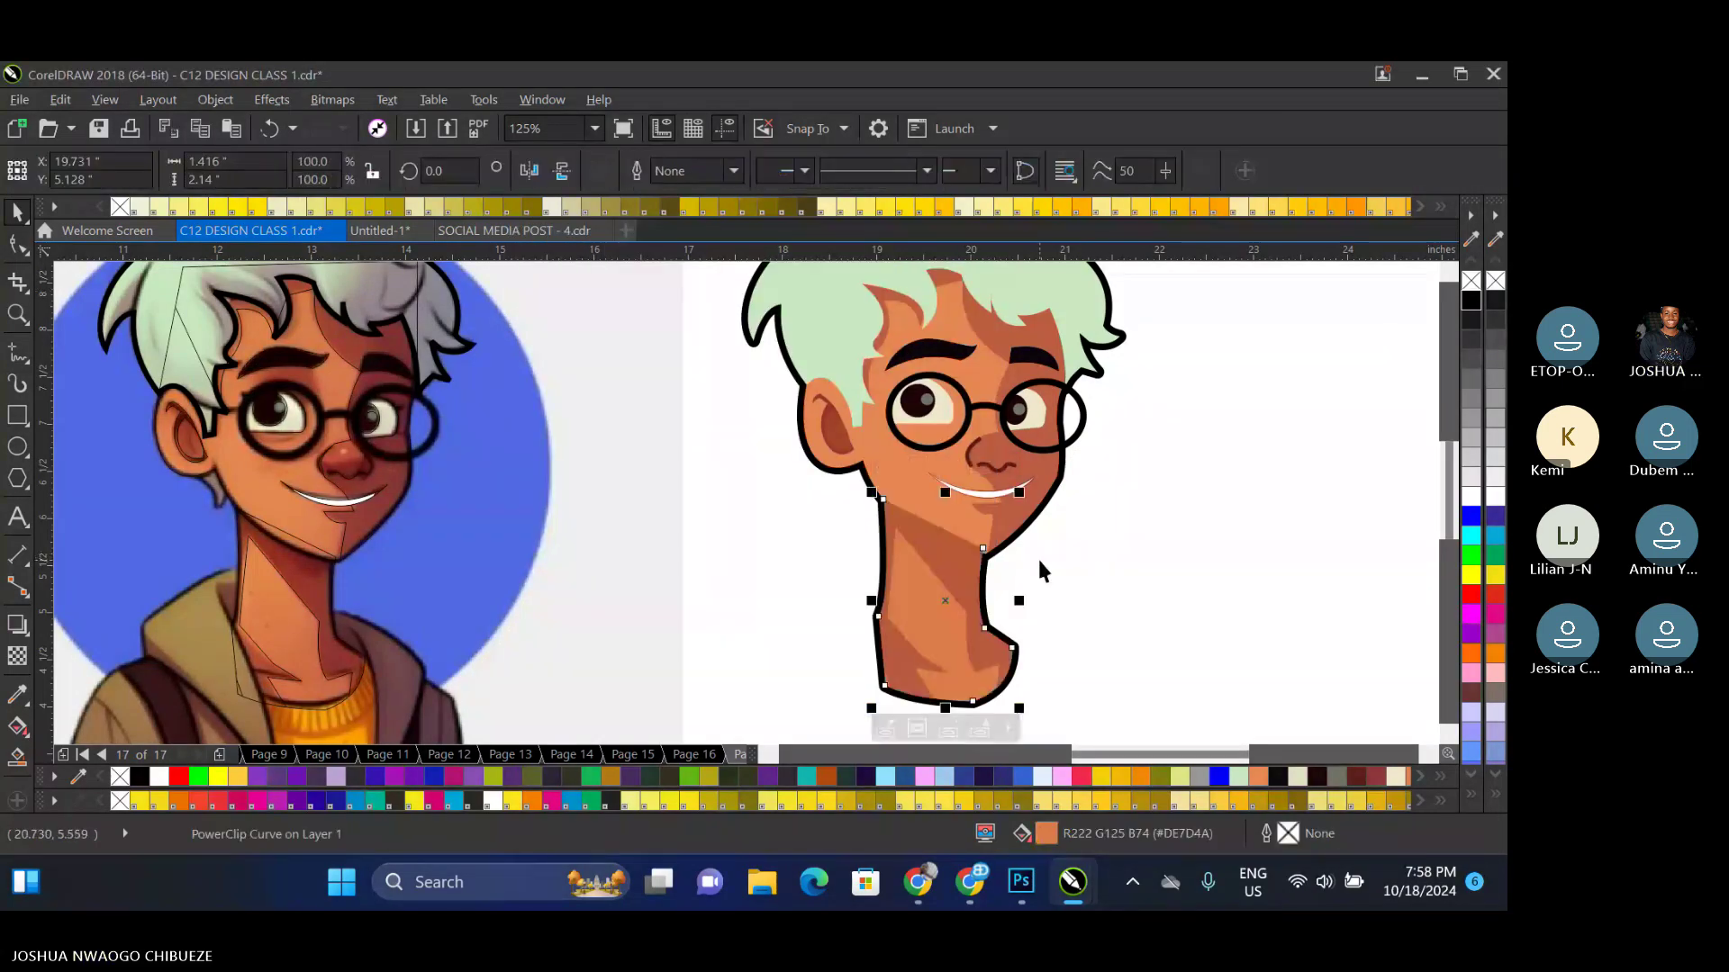
pyautogui.click(1018, 639)
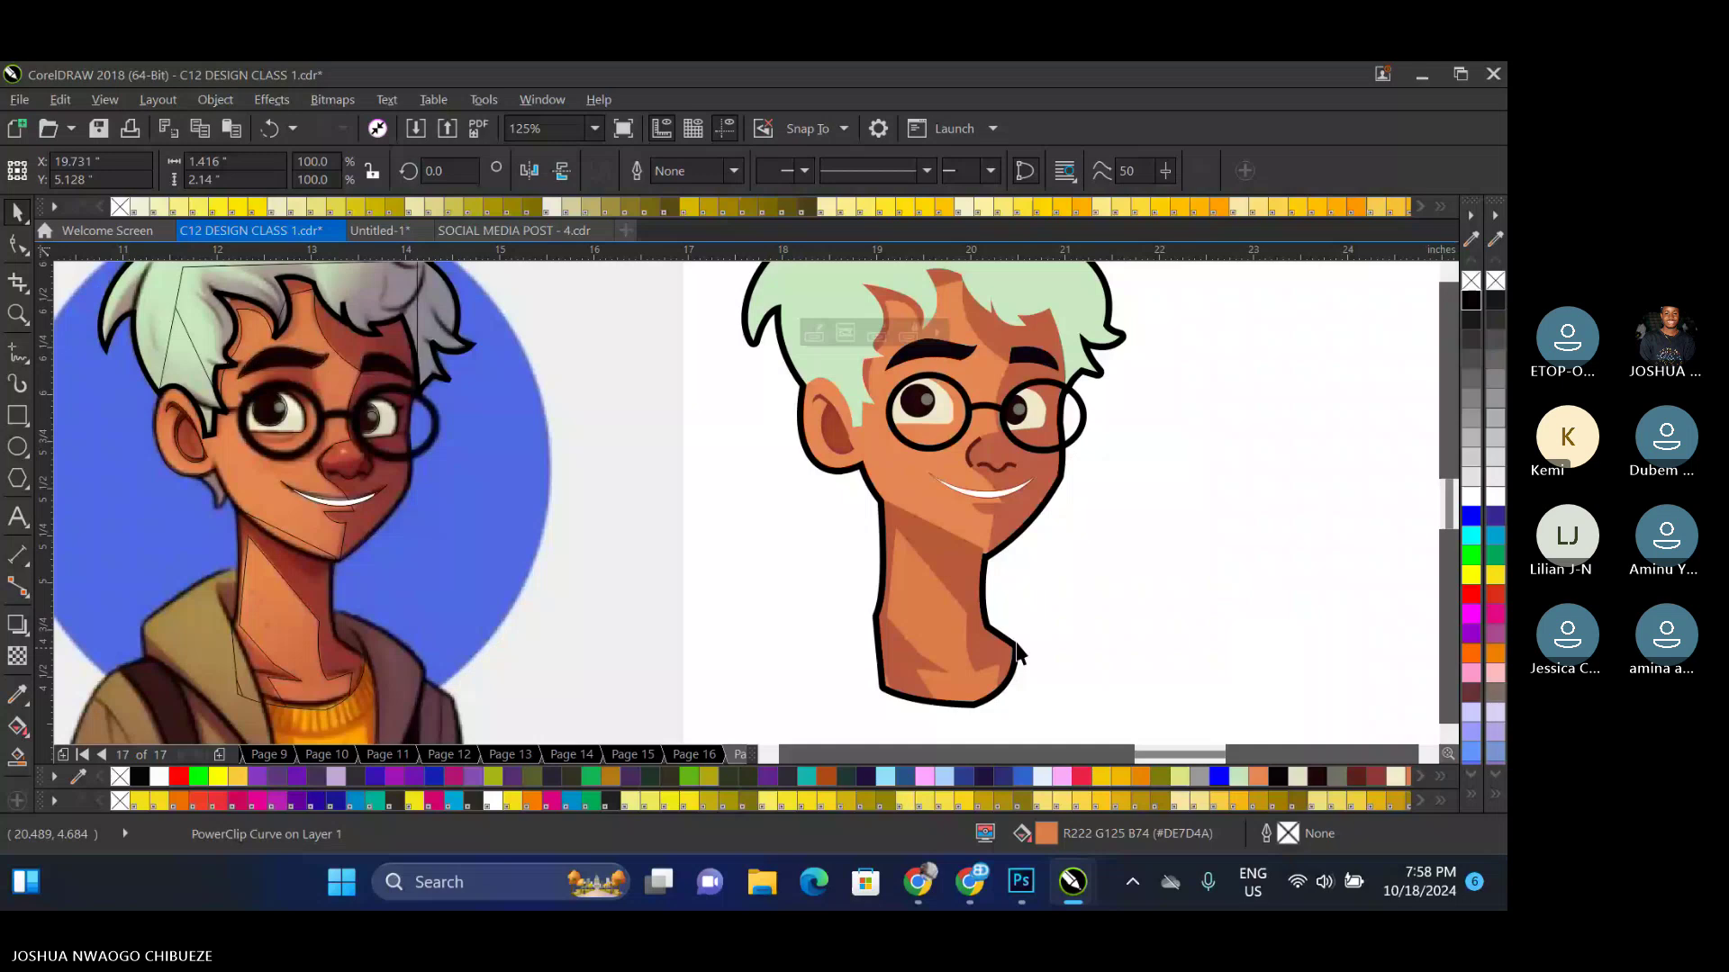
pyautogui.scroll(2, 1016, 651)
pyautogui.keyDown('shift'); pyautogui.click(979, 580); pyautogui.keyUp('shift')
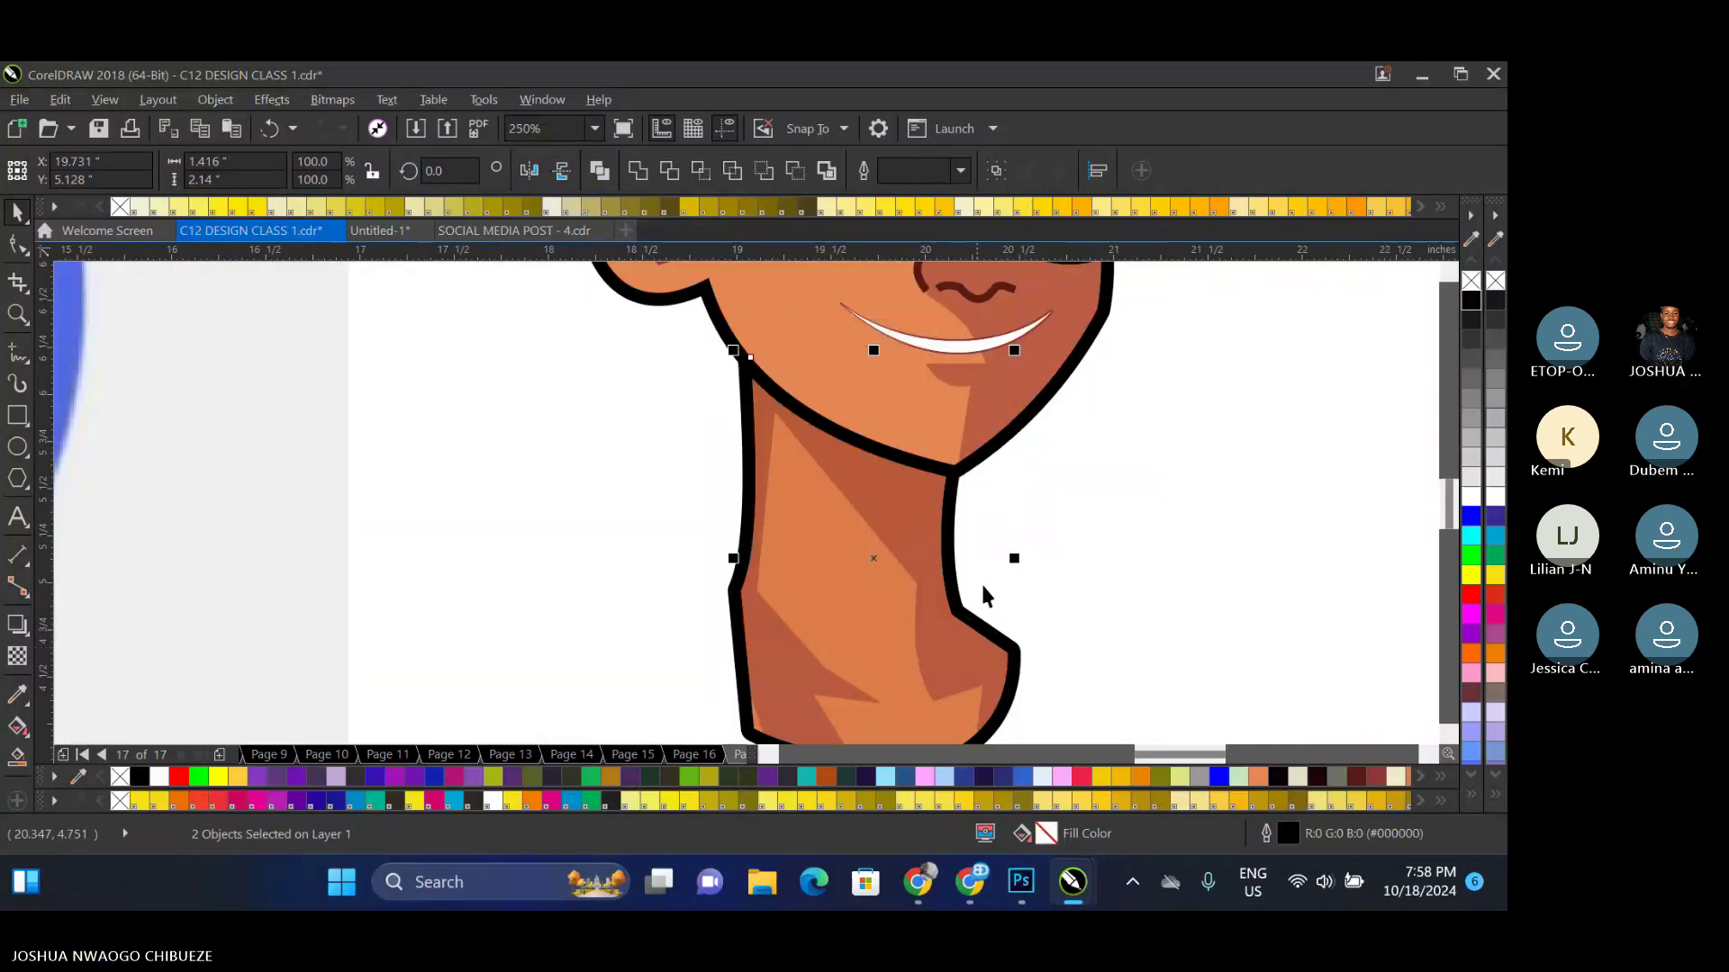
pyautogui.scroll(-3, 980, 581)
pyautogui.click(1120, 646)
# Examine the smile up close and check how the facial features and the head are grouped
pyautogui.scroll(2, 1005, 474)
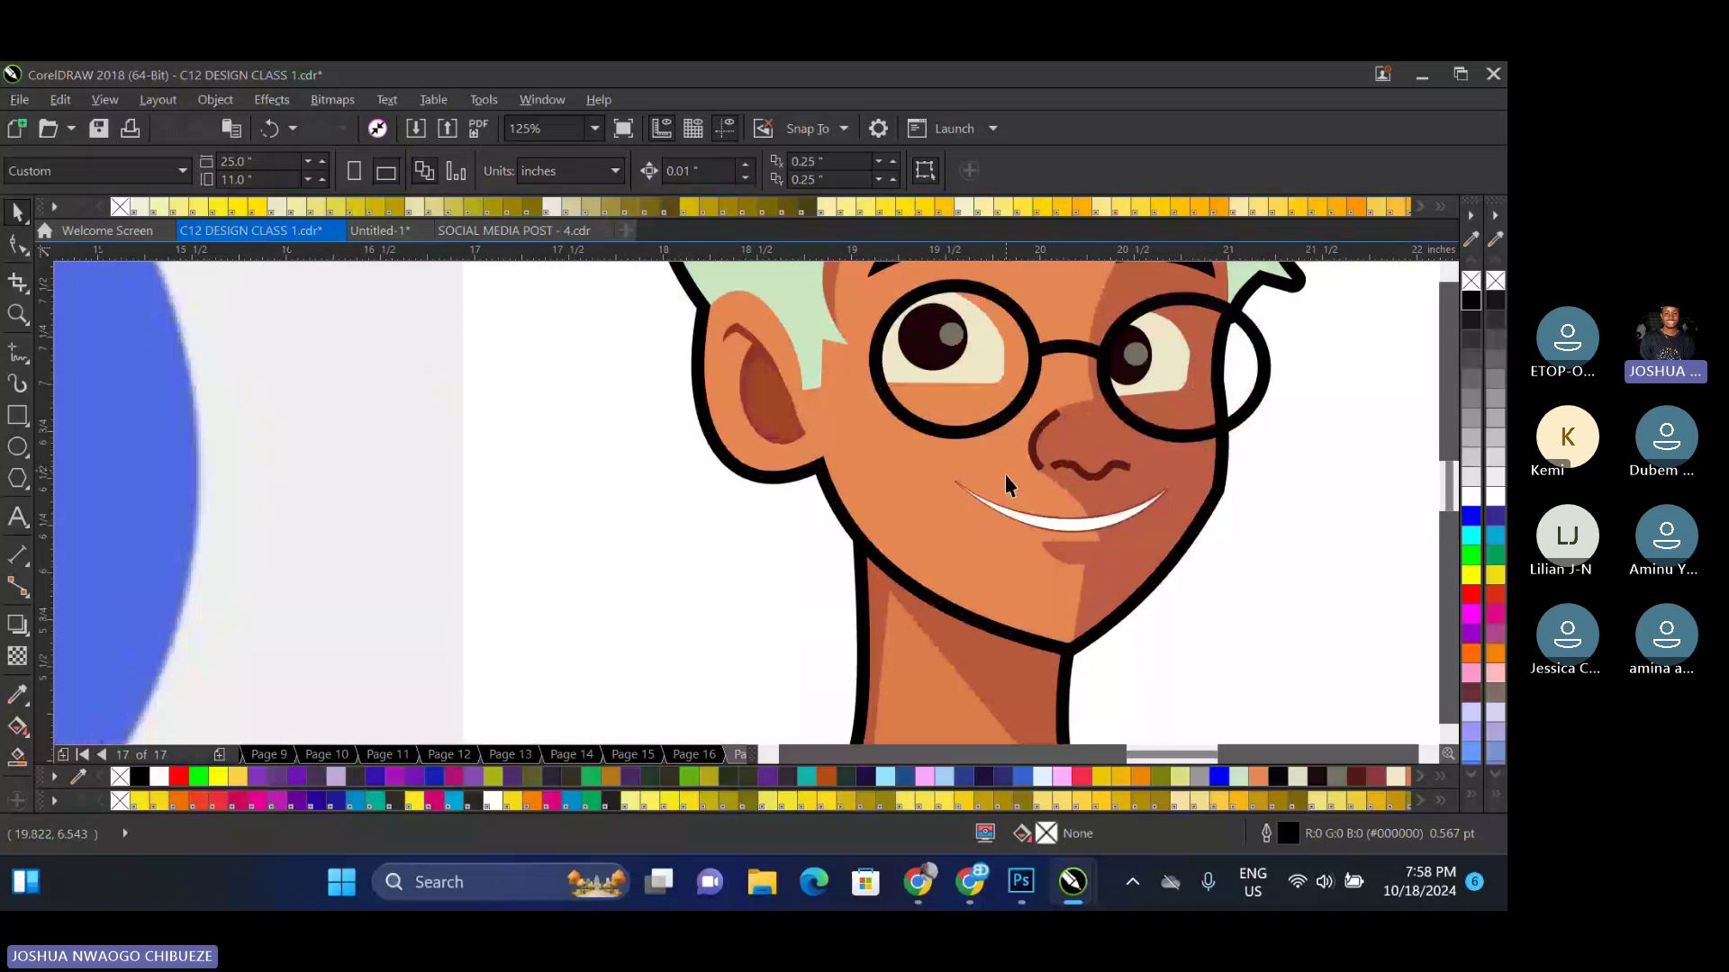
pyautogui.scroll(2, 1005, 474)
pyautogui.scroll(1, 968, 490)
pyautogui.click(995, 484)
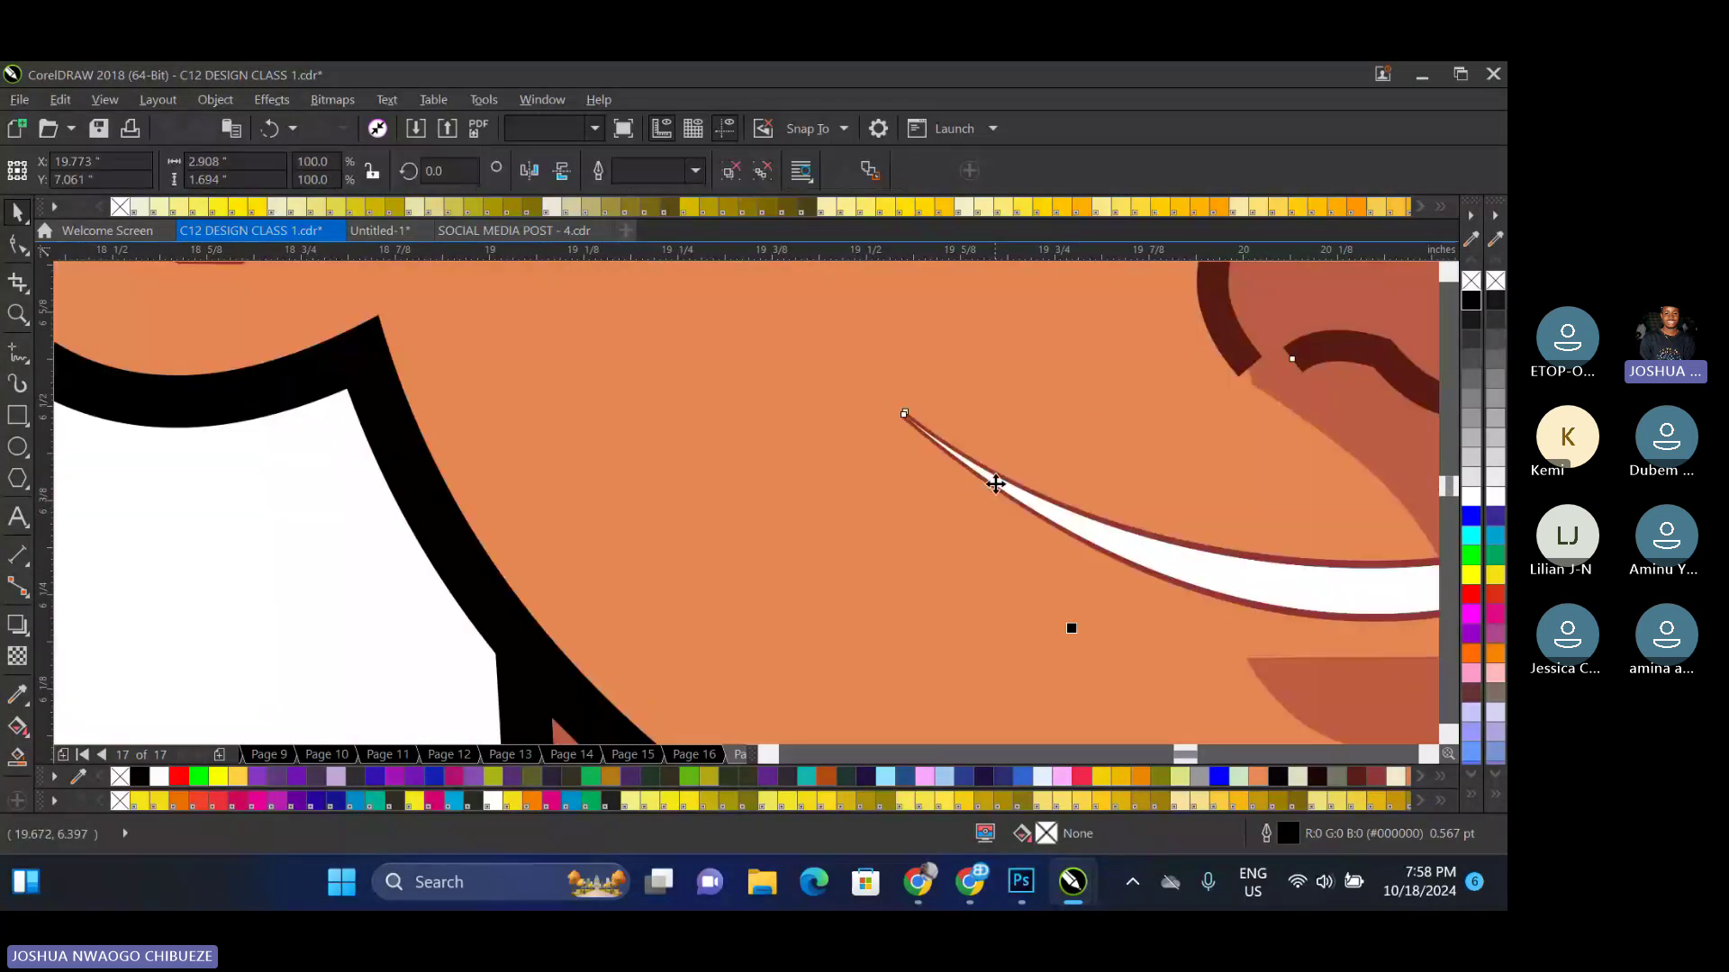
pyautogui.scroll(-4, 995, 485)
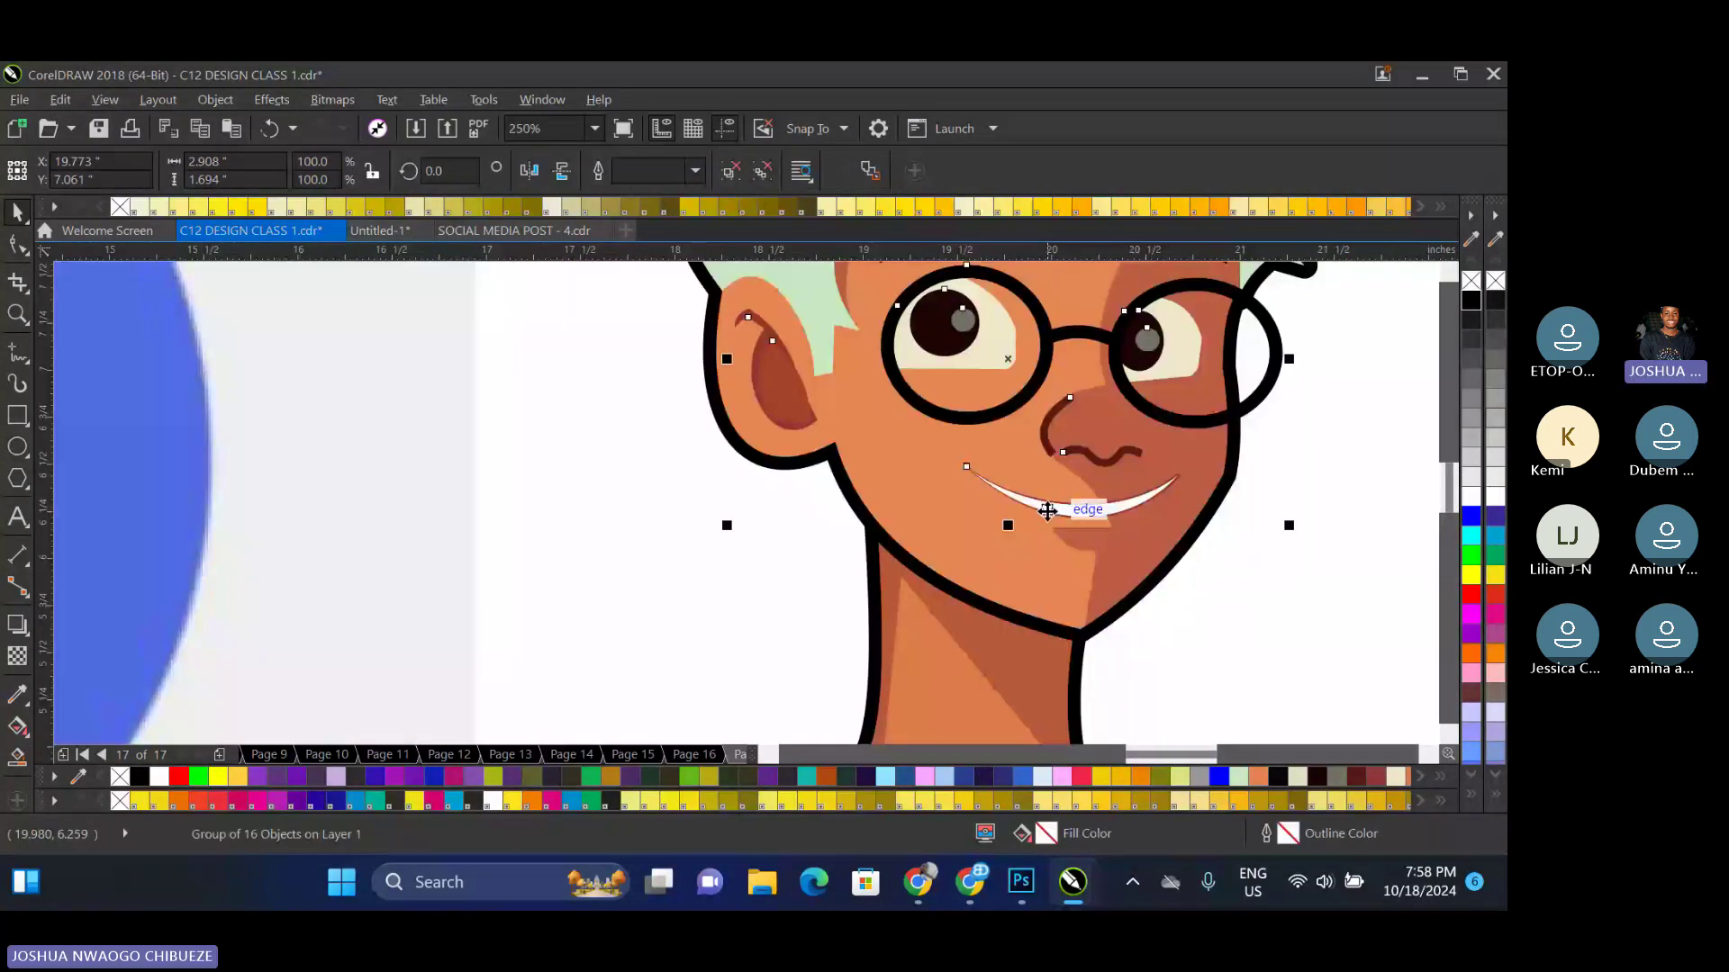
pyautogui.scroll(-2, 1047, 510)
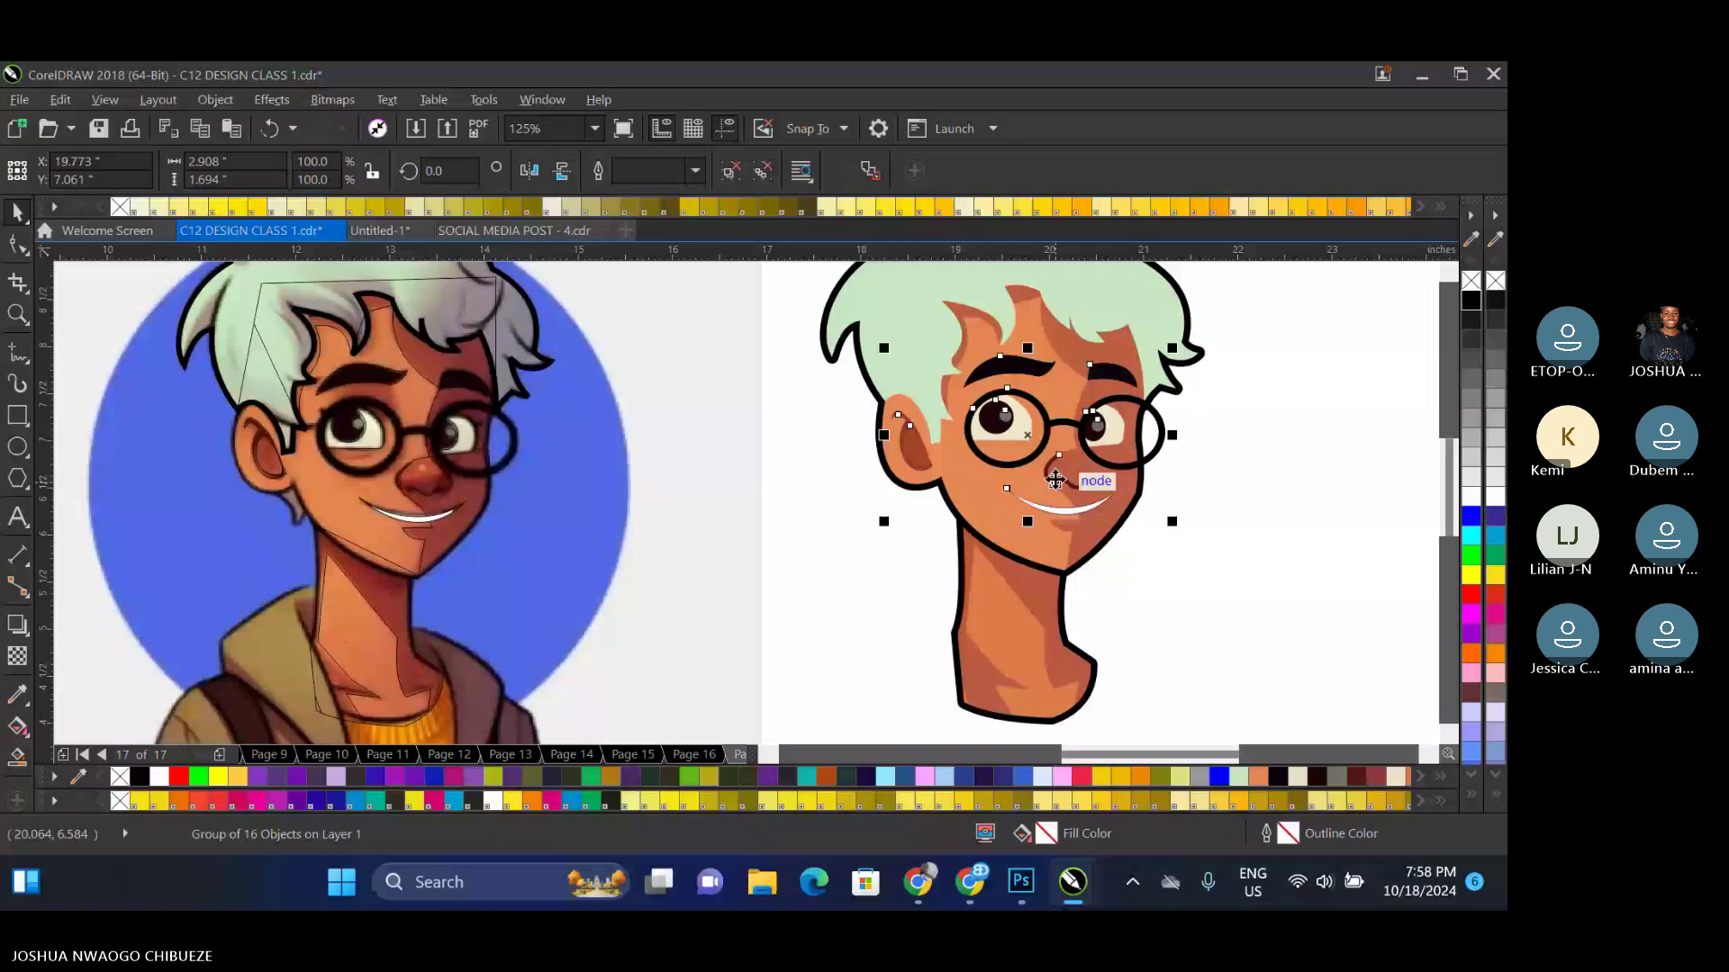
pyautogui.rightClick(1055, 481)
pyautogui.click(1045, 514)
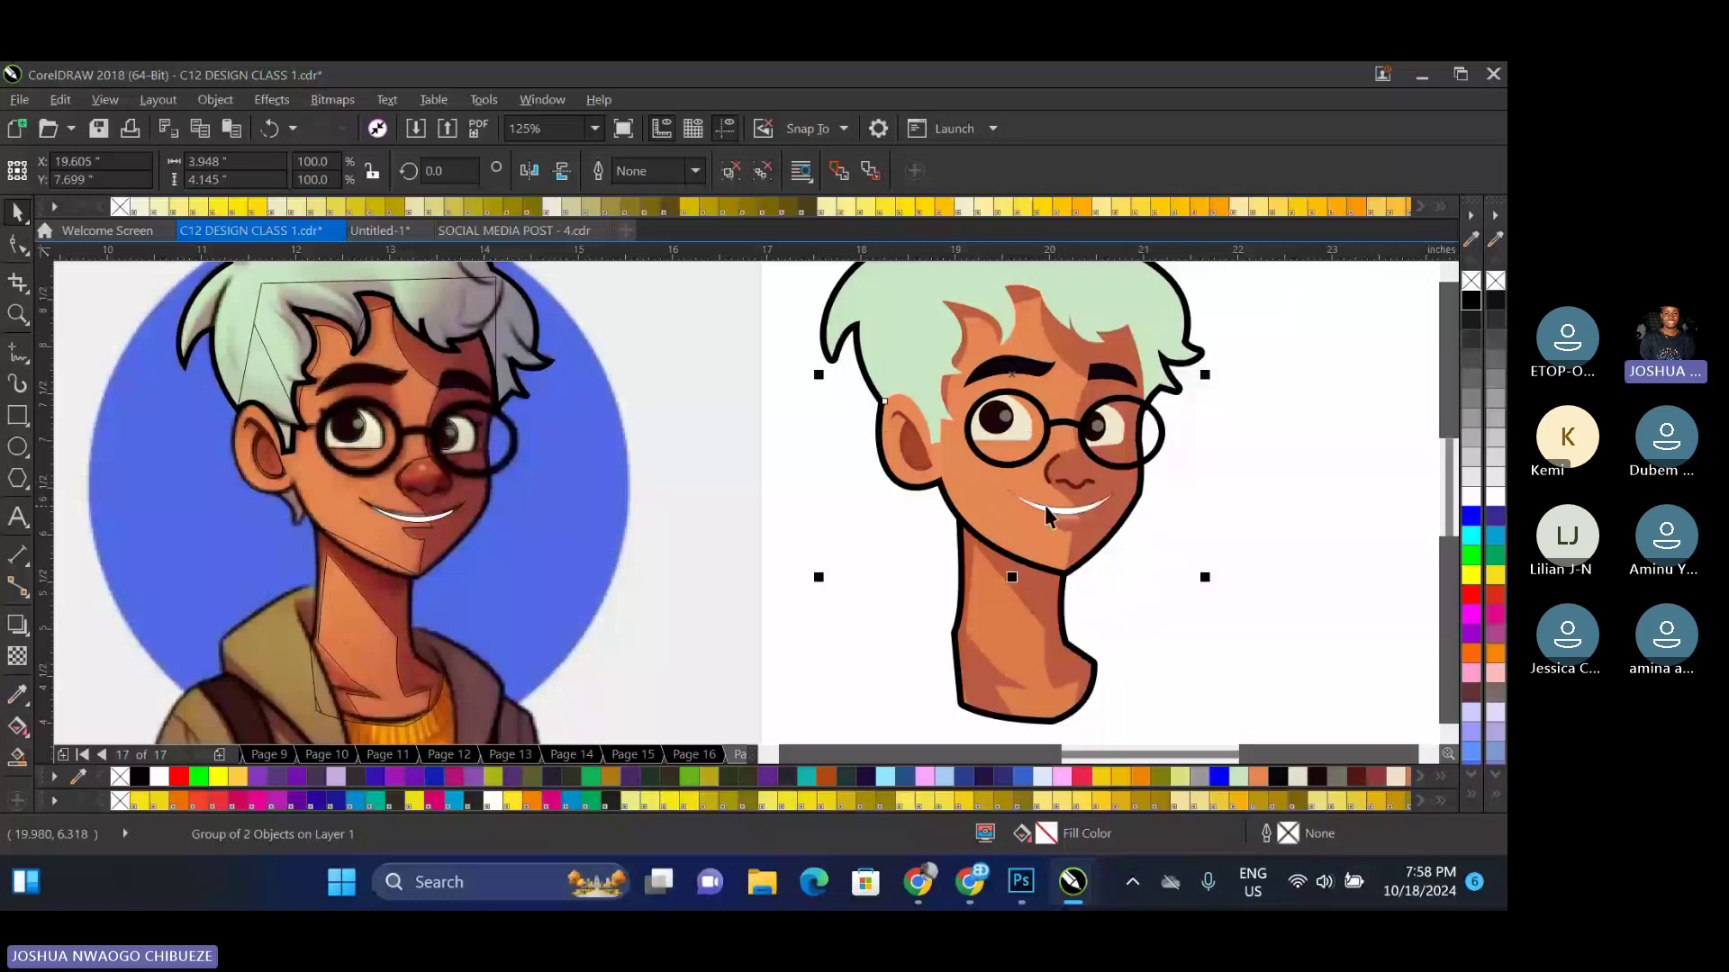
pyautogui.click(1045, 509)
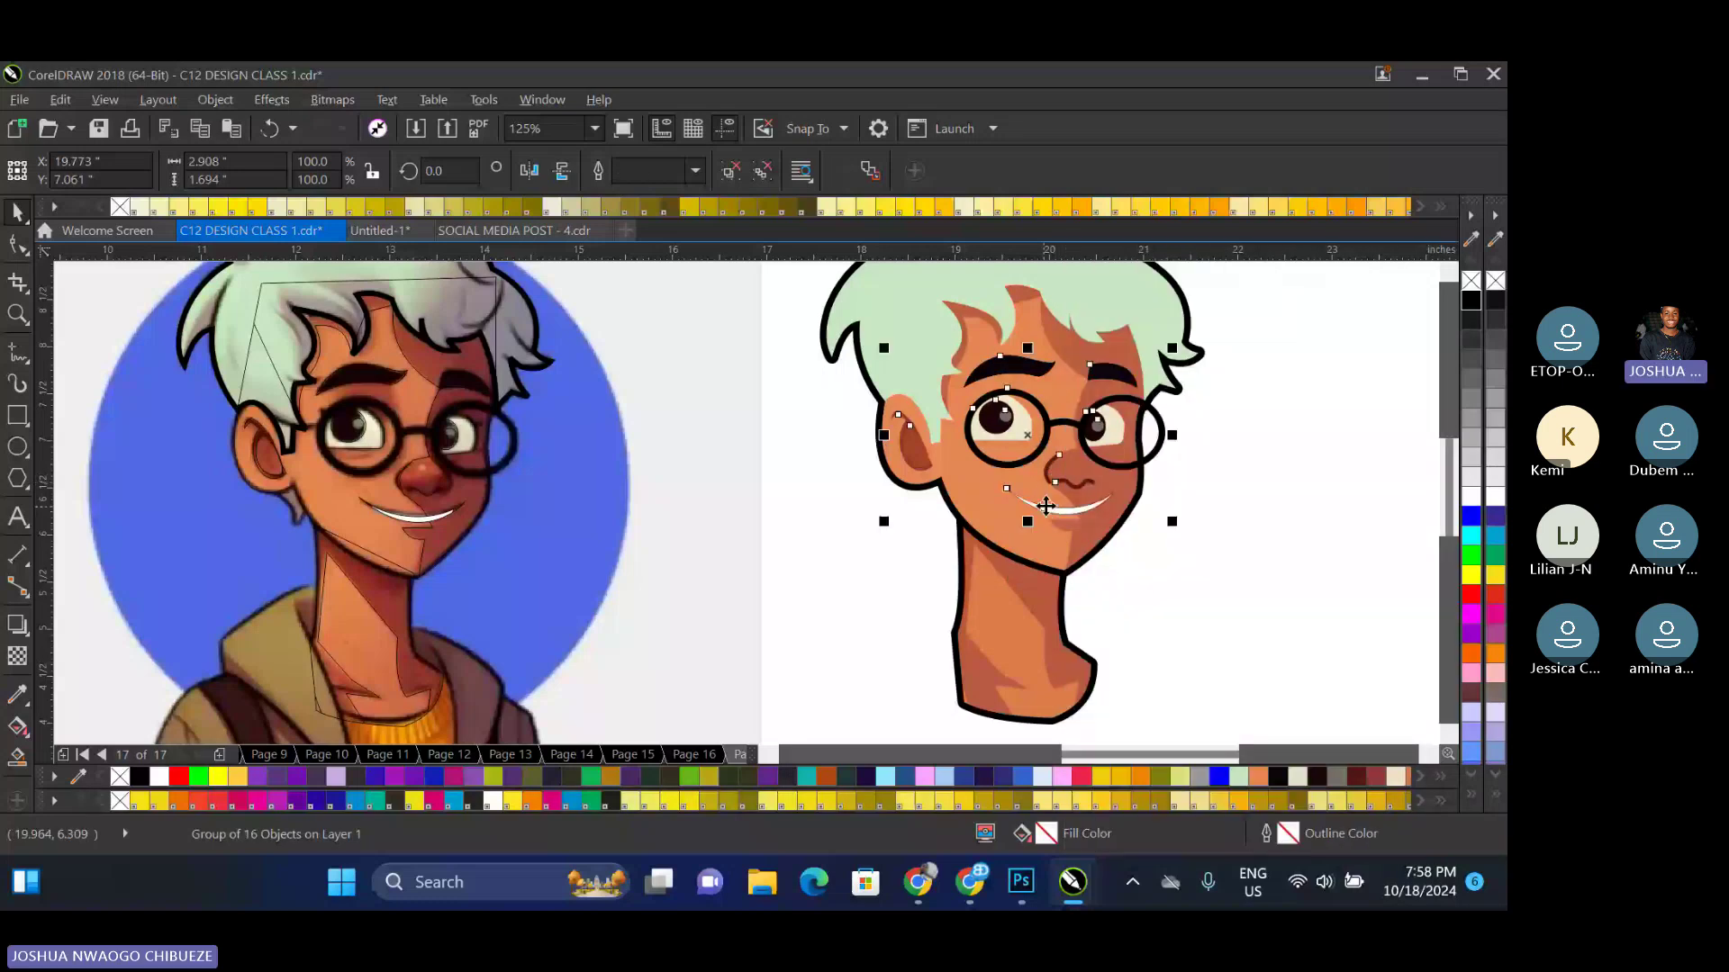
pyautogui.click(926, 360)
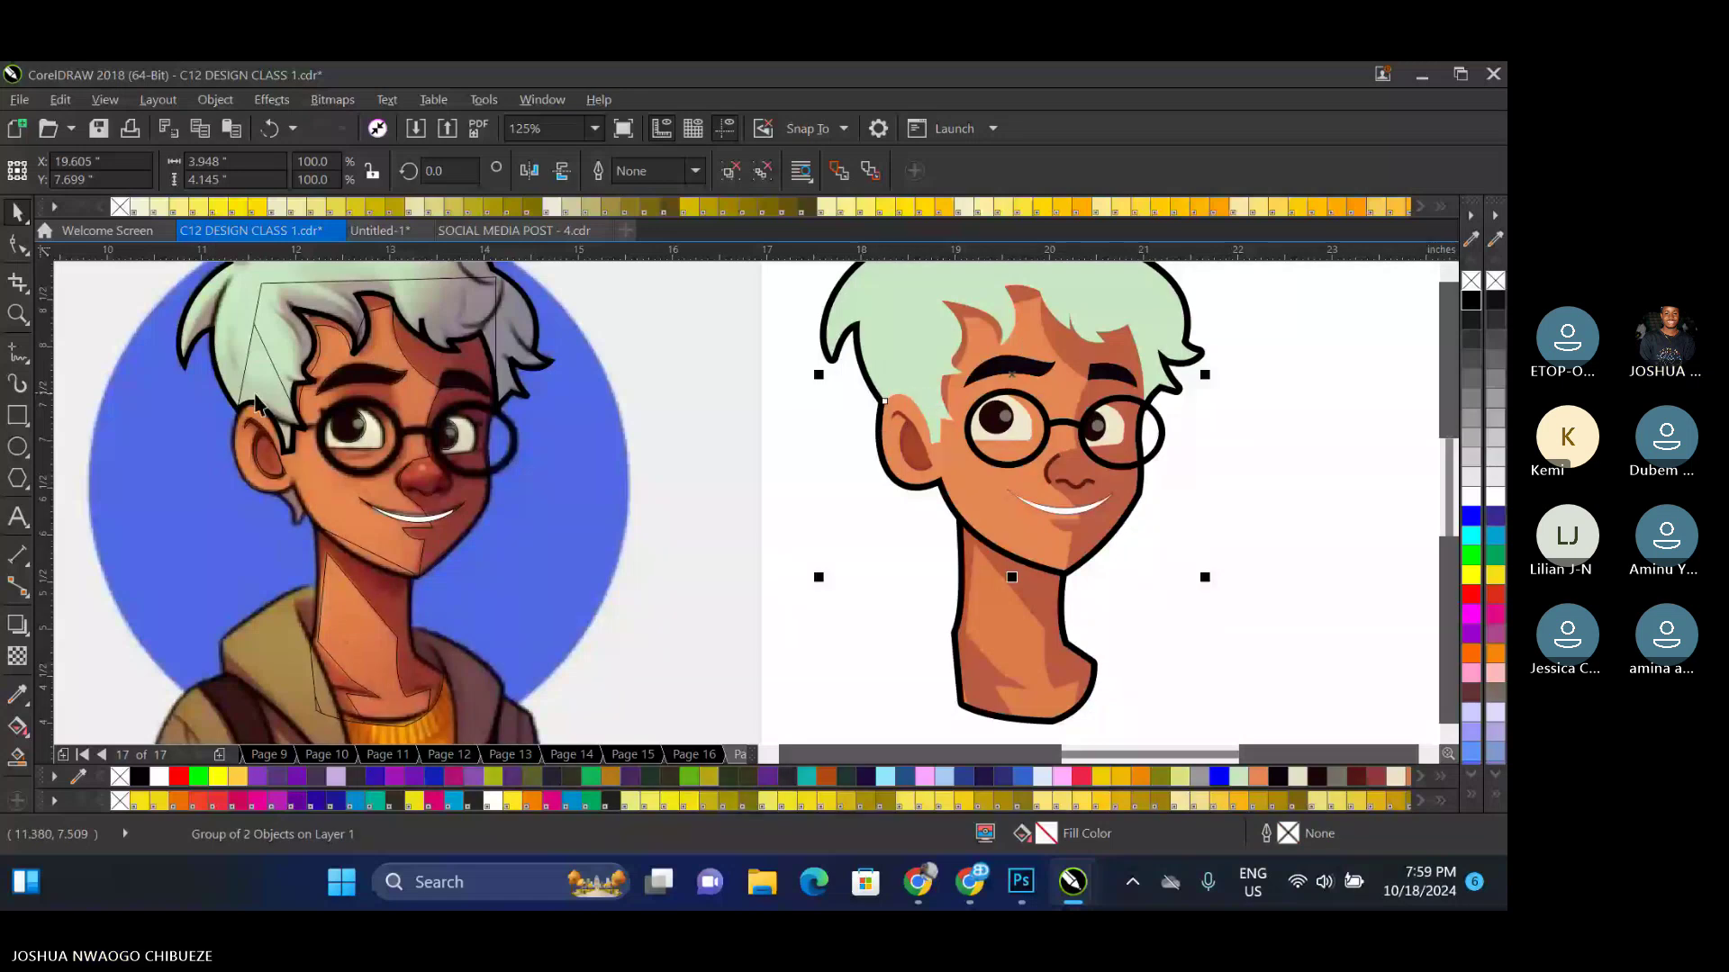
# Ungroup the coloured hair and head so the hair shape can be selected on its own
pyautogui.press('Escape')
pyautogui.scroll(1, 1096, 462)
pyautogui.click(1096, 462)
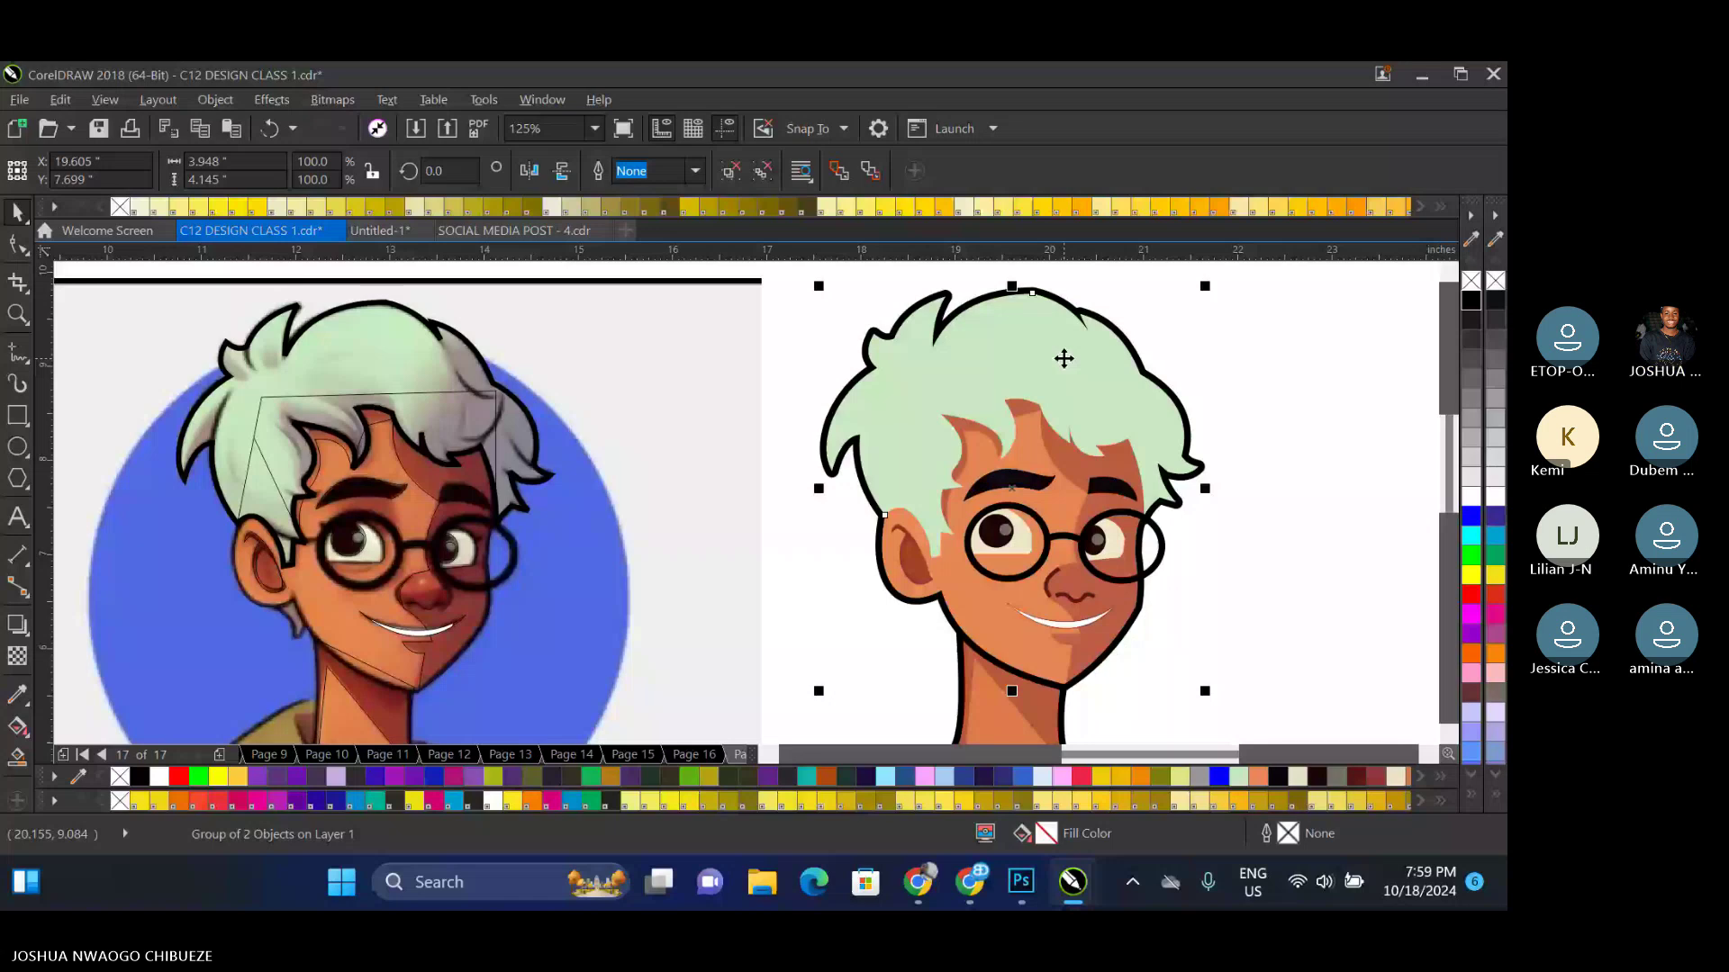
pyautogui.rightClick(1070, 378)
pyautogui.click(1146, 374)
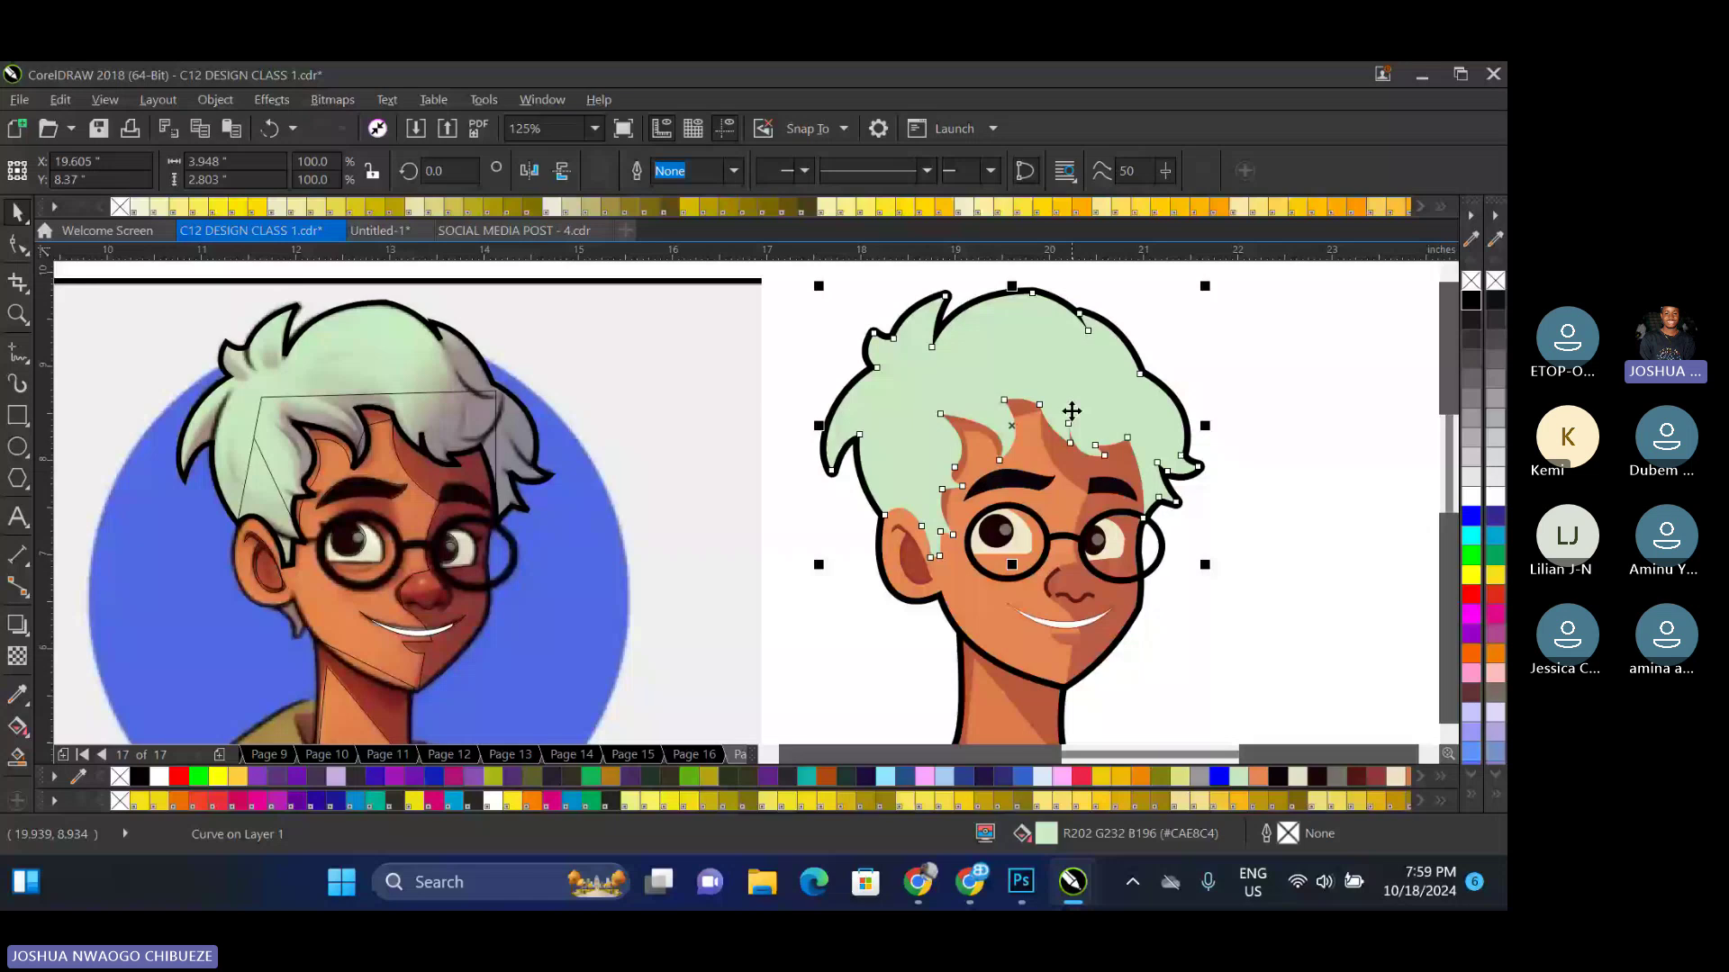
# Try a solid black fill on the hair shape and undo it
pyautogui.click(1470, 299)
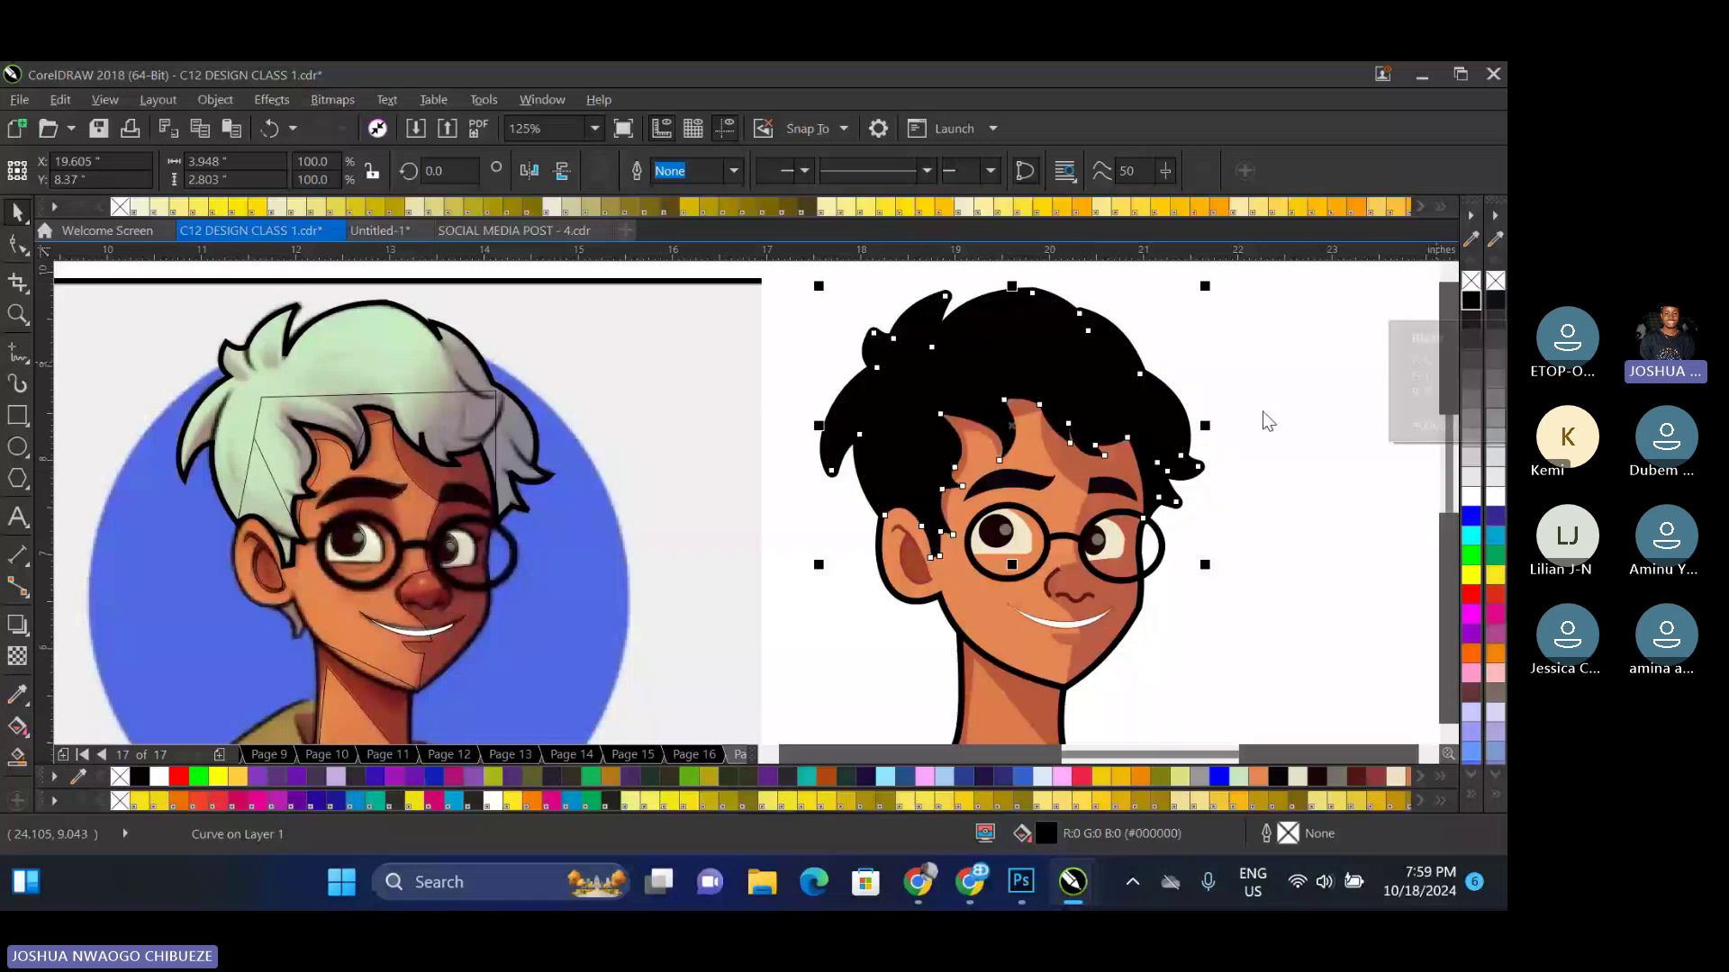
pyautogui.click(1268, 422)
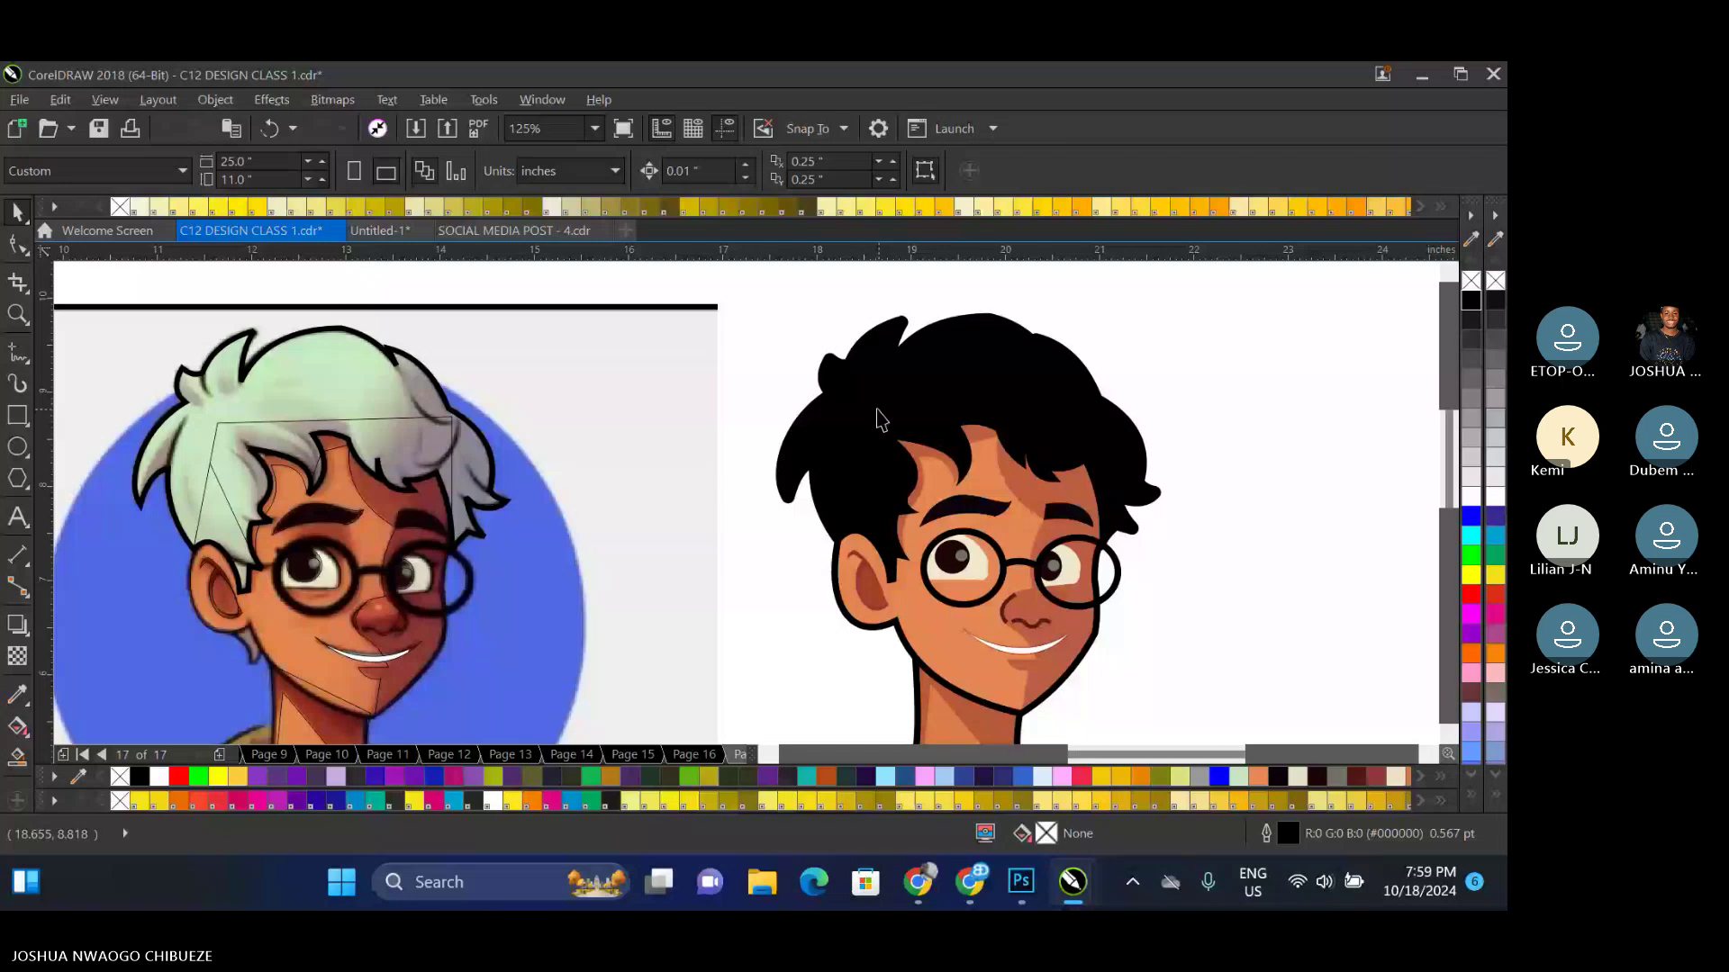
pyautogui.scroll(-2, 880, 420)
pyautogui.hotkey('ctrl', 'z')
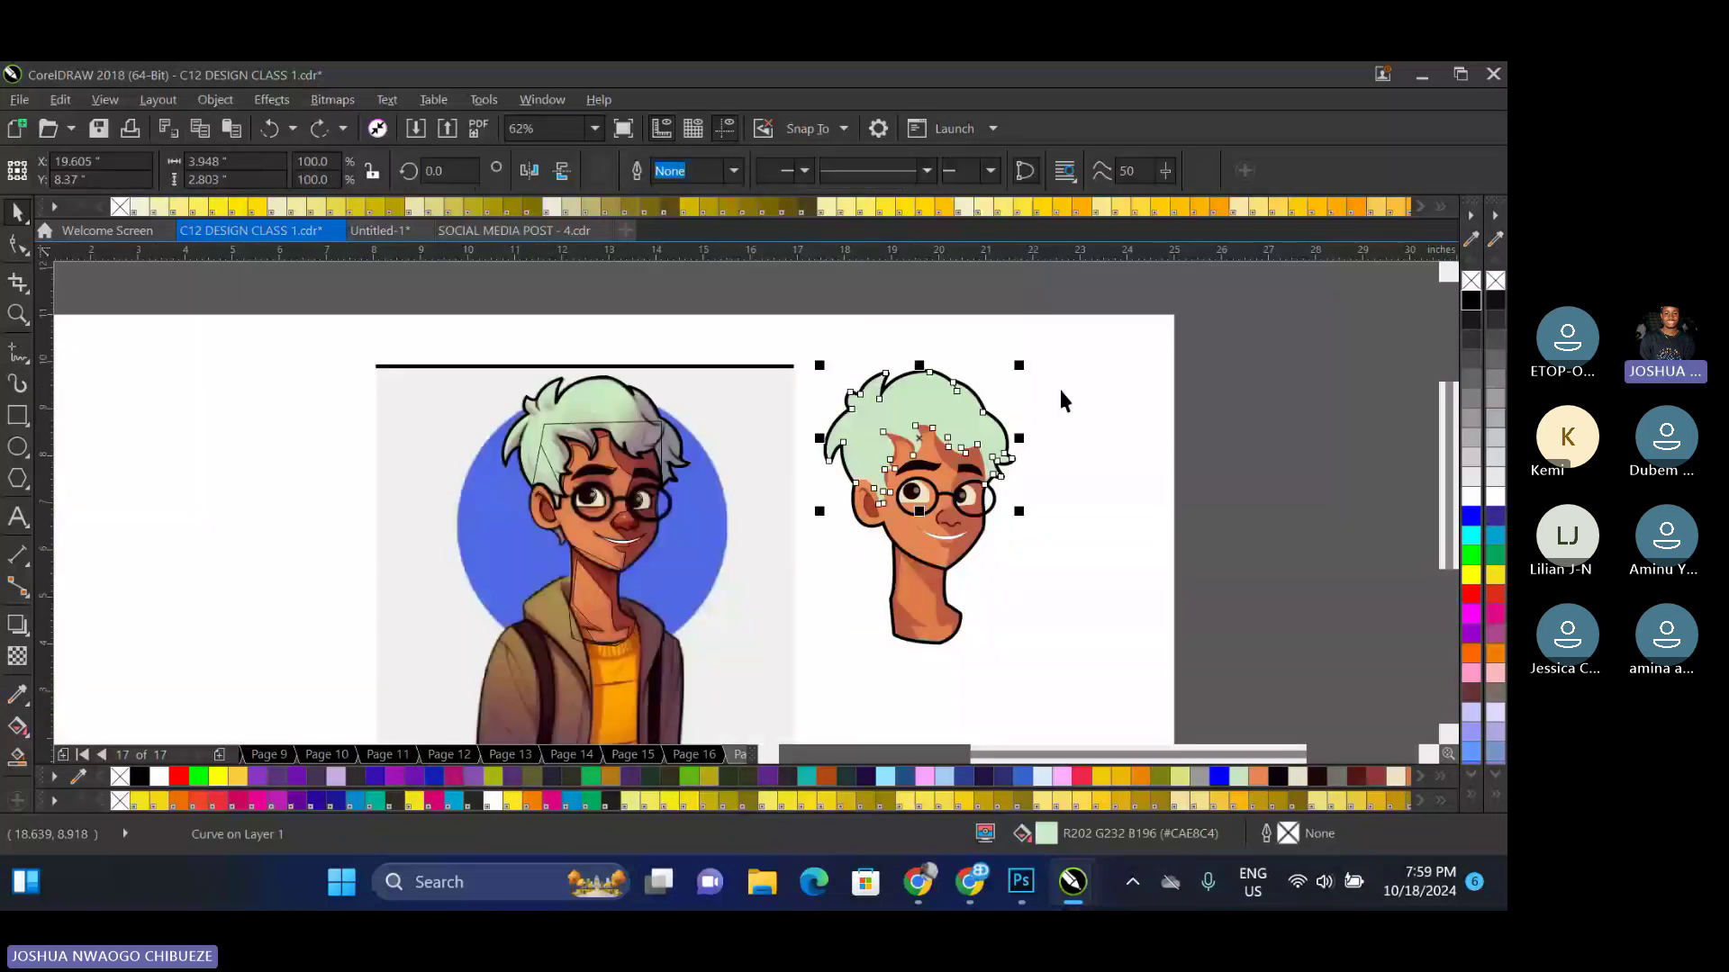
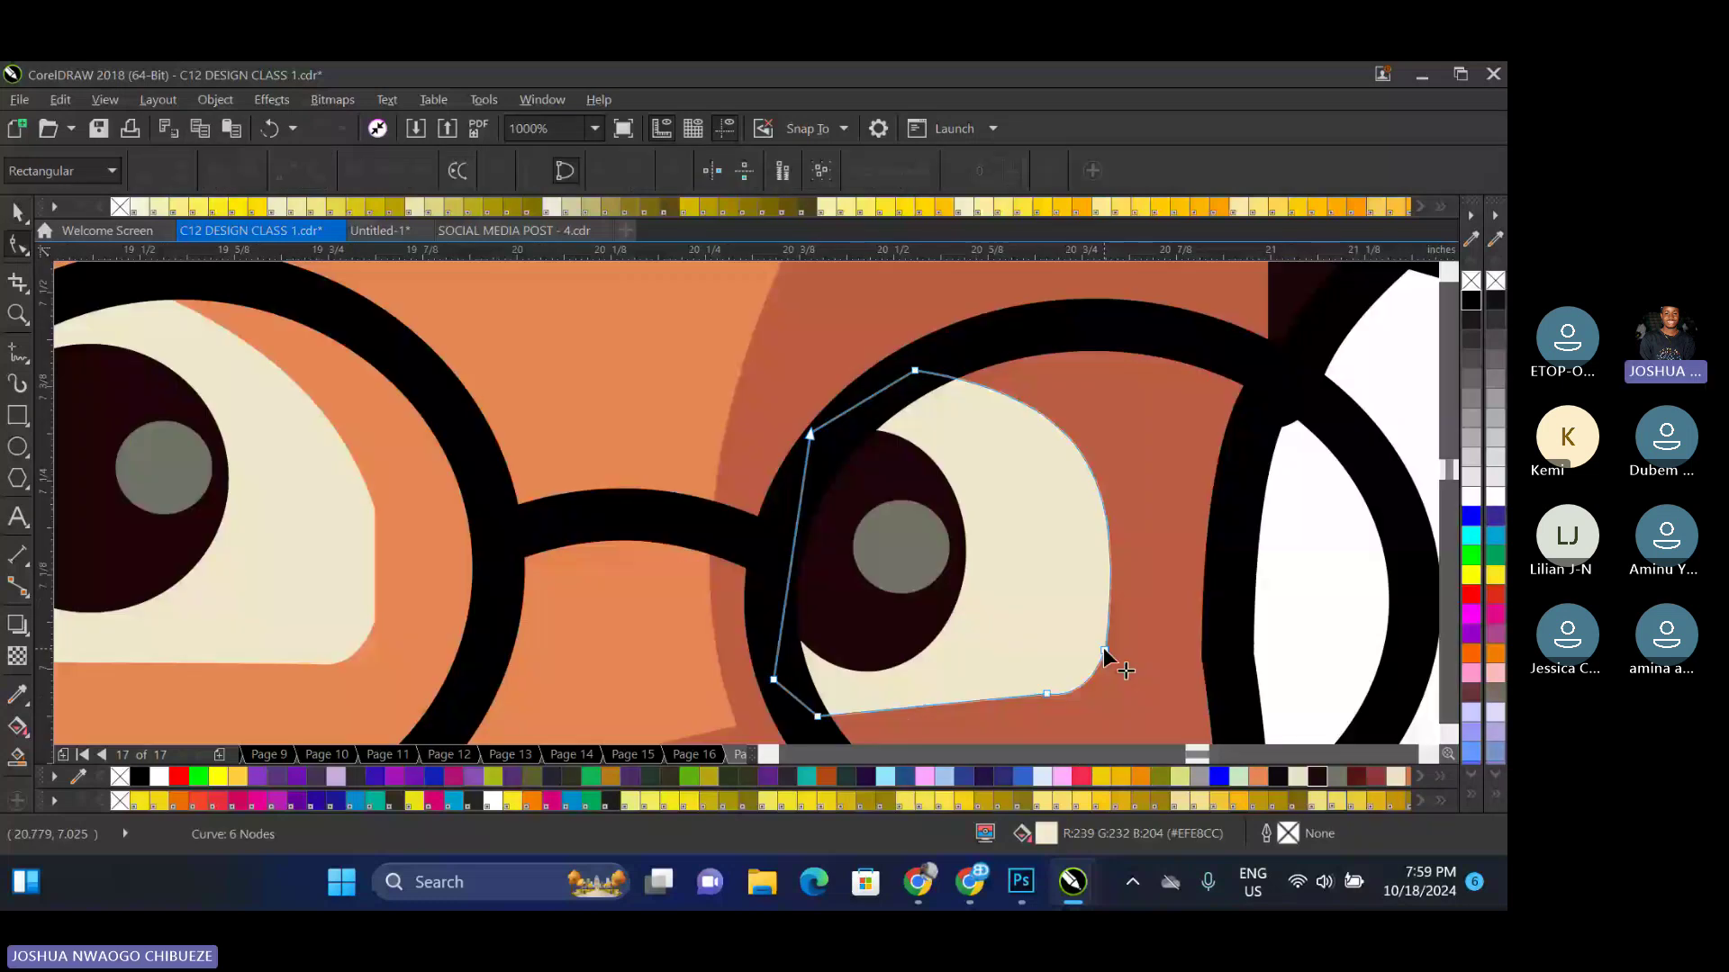
# Reshape the upper curve of the white of the eye beside the ear, bulging it slightly outward
pyautogui.scroll(-2, 900, 586)
pyautogui.click(543, 500)
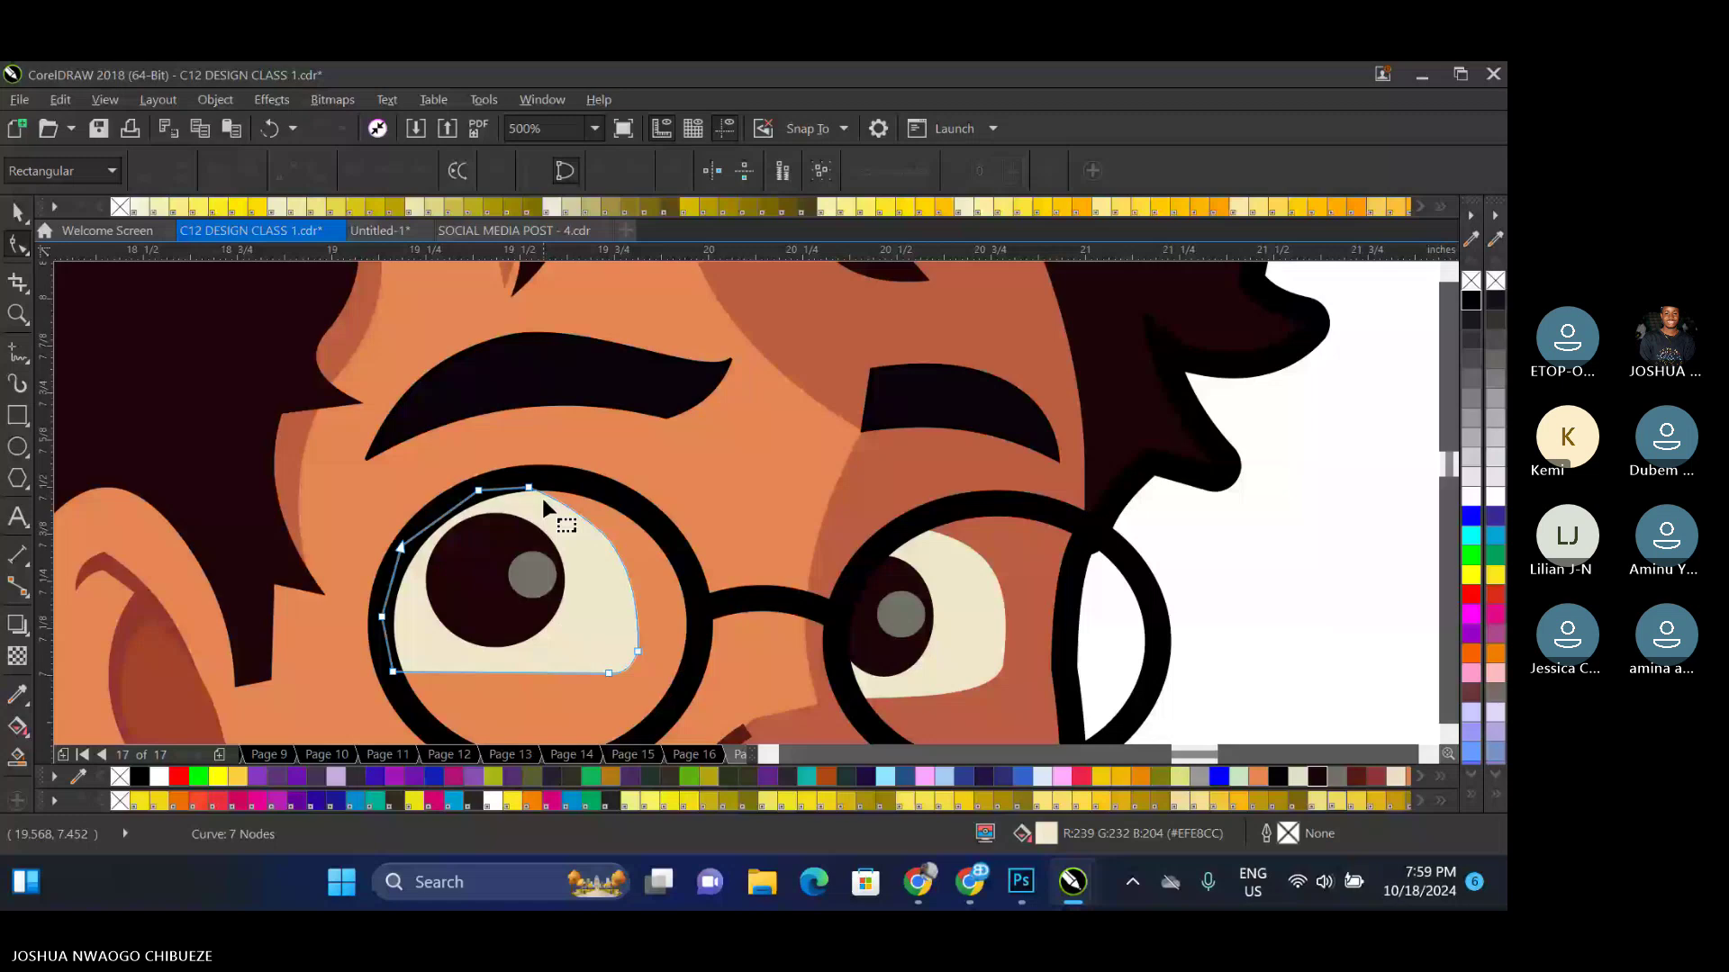
pyautogui.click(618, 520)
pyautogui.moveTo(617, 521); pyautogui.dragTo(620, 511)
pyautogui.press('space')
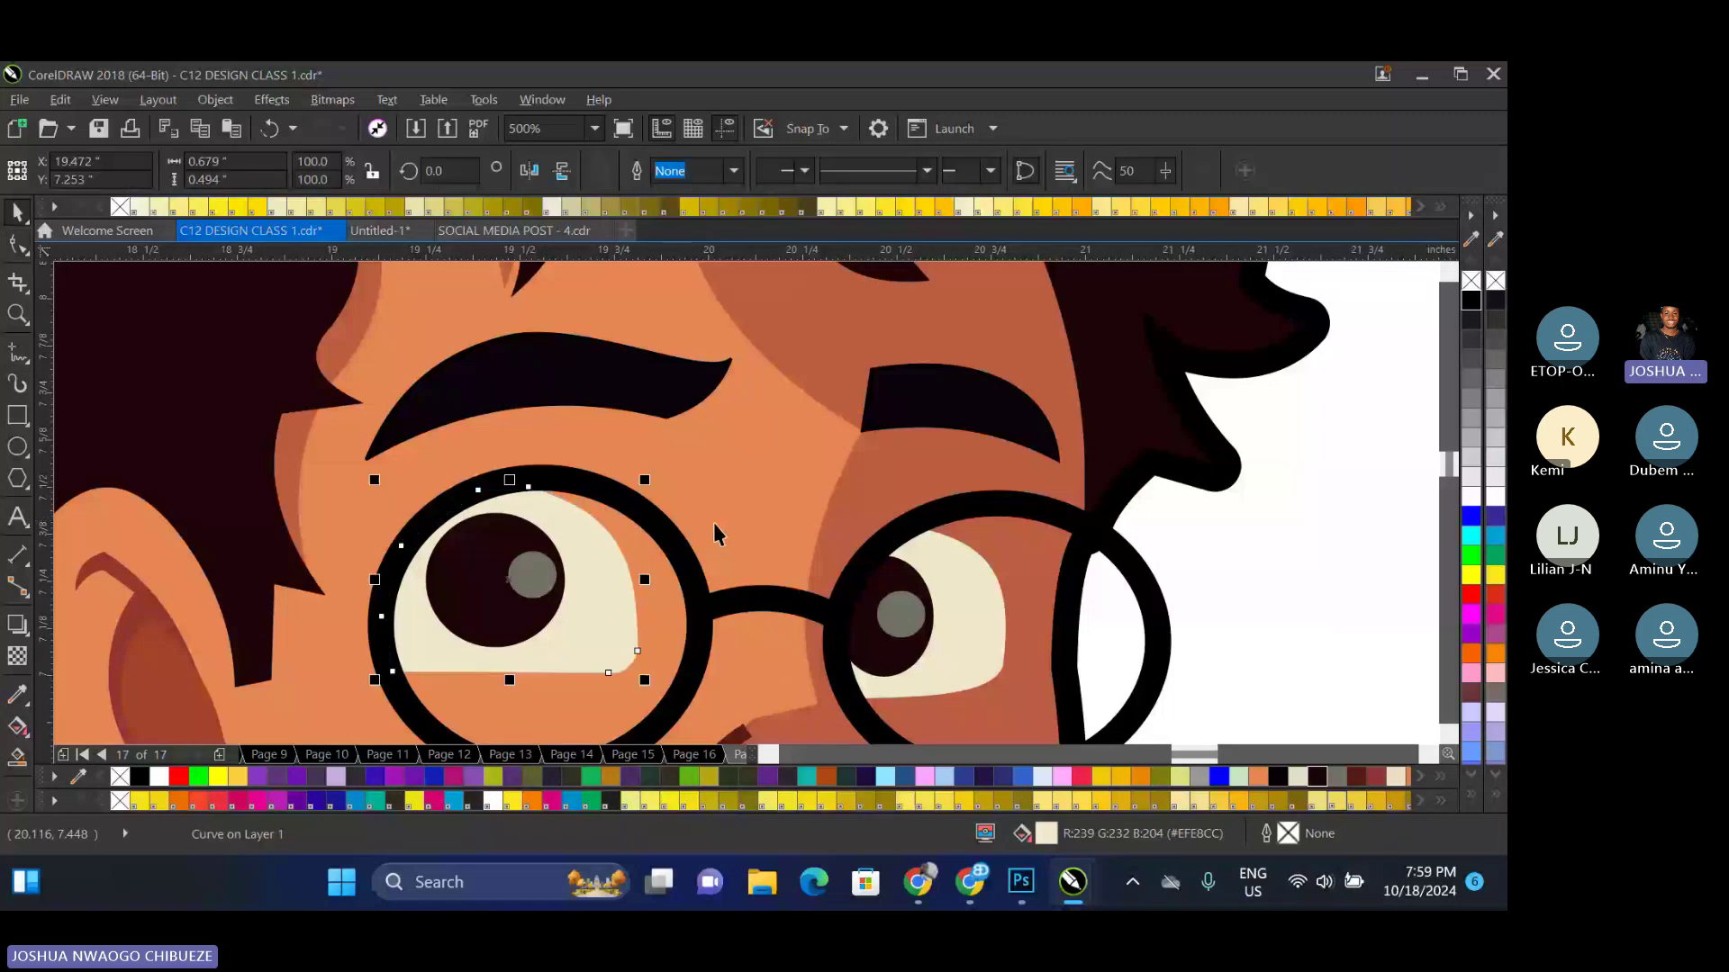
pyautogui.scroll(-2, 661, 538)
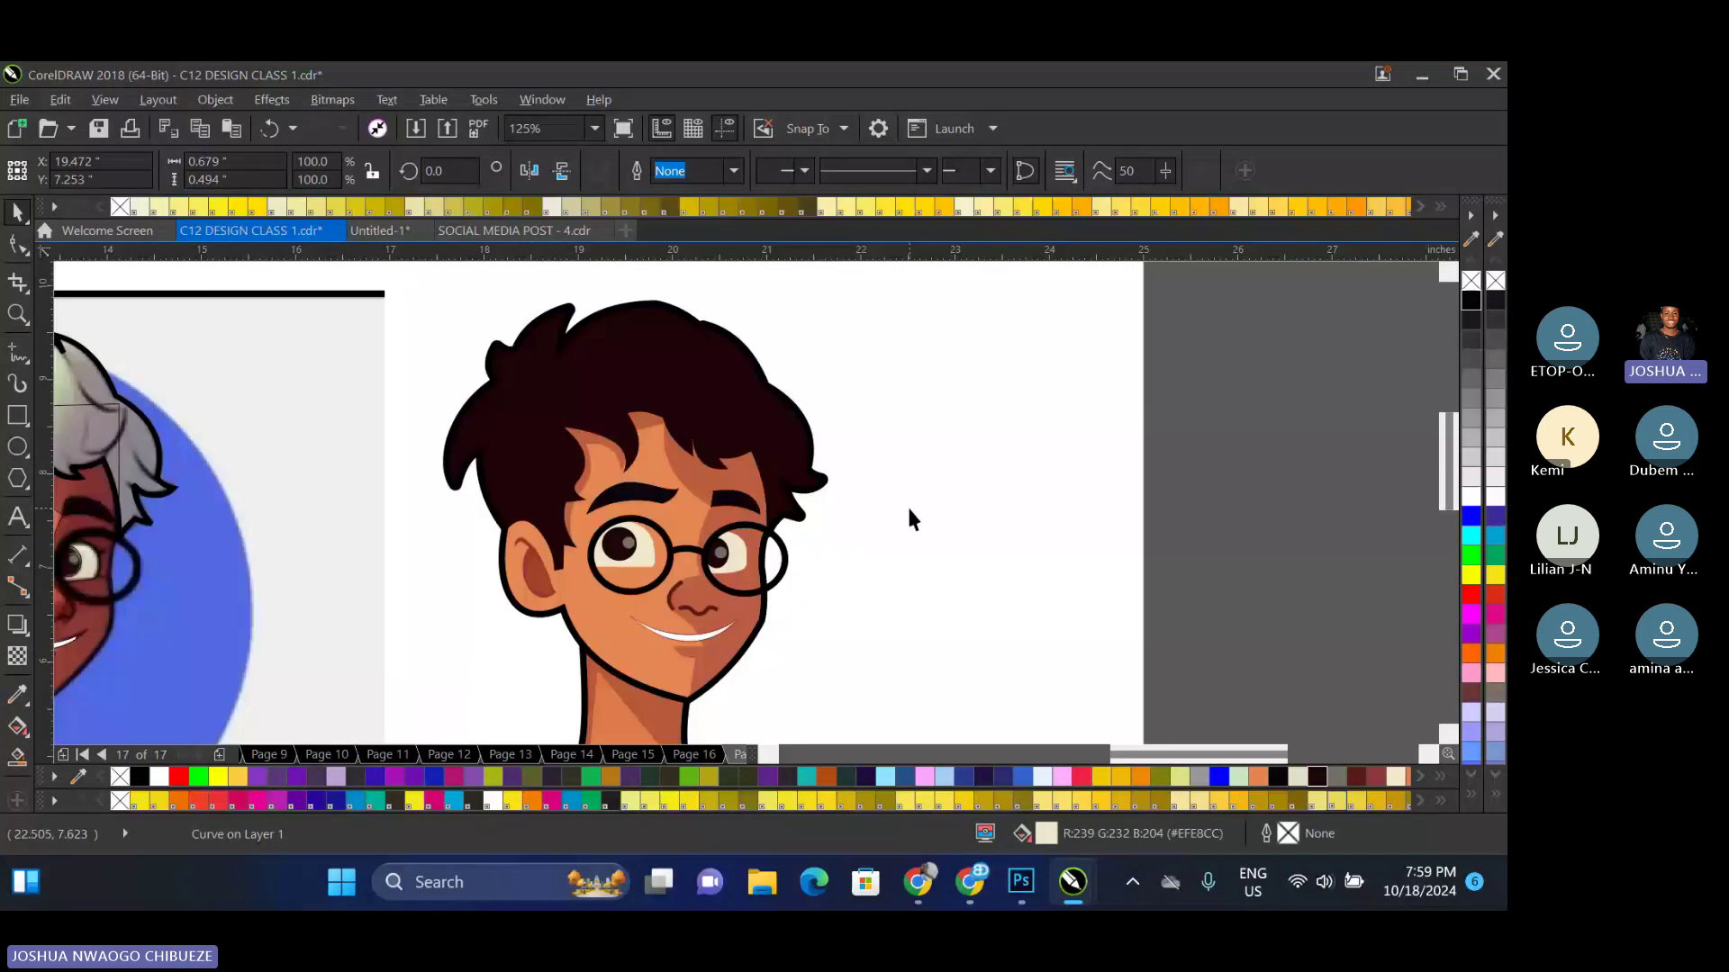
pyautogui.click(906, 504)
# Move the wavy nostril curve sideways so its end meets the nose bridge curve
pyautogui.scroll(-1, 906, 505)
pyautogui.scroll(1, 907, 509)
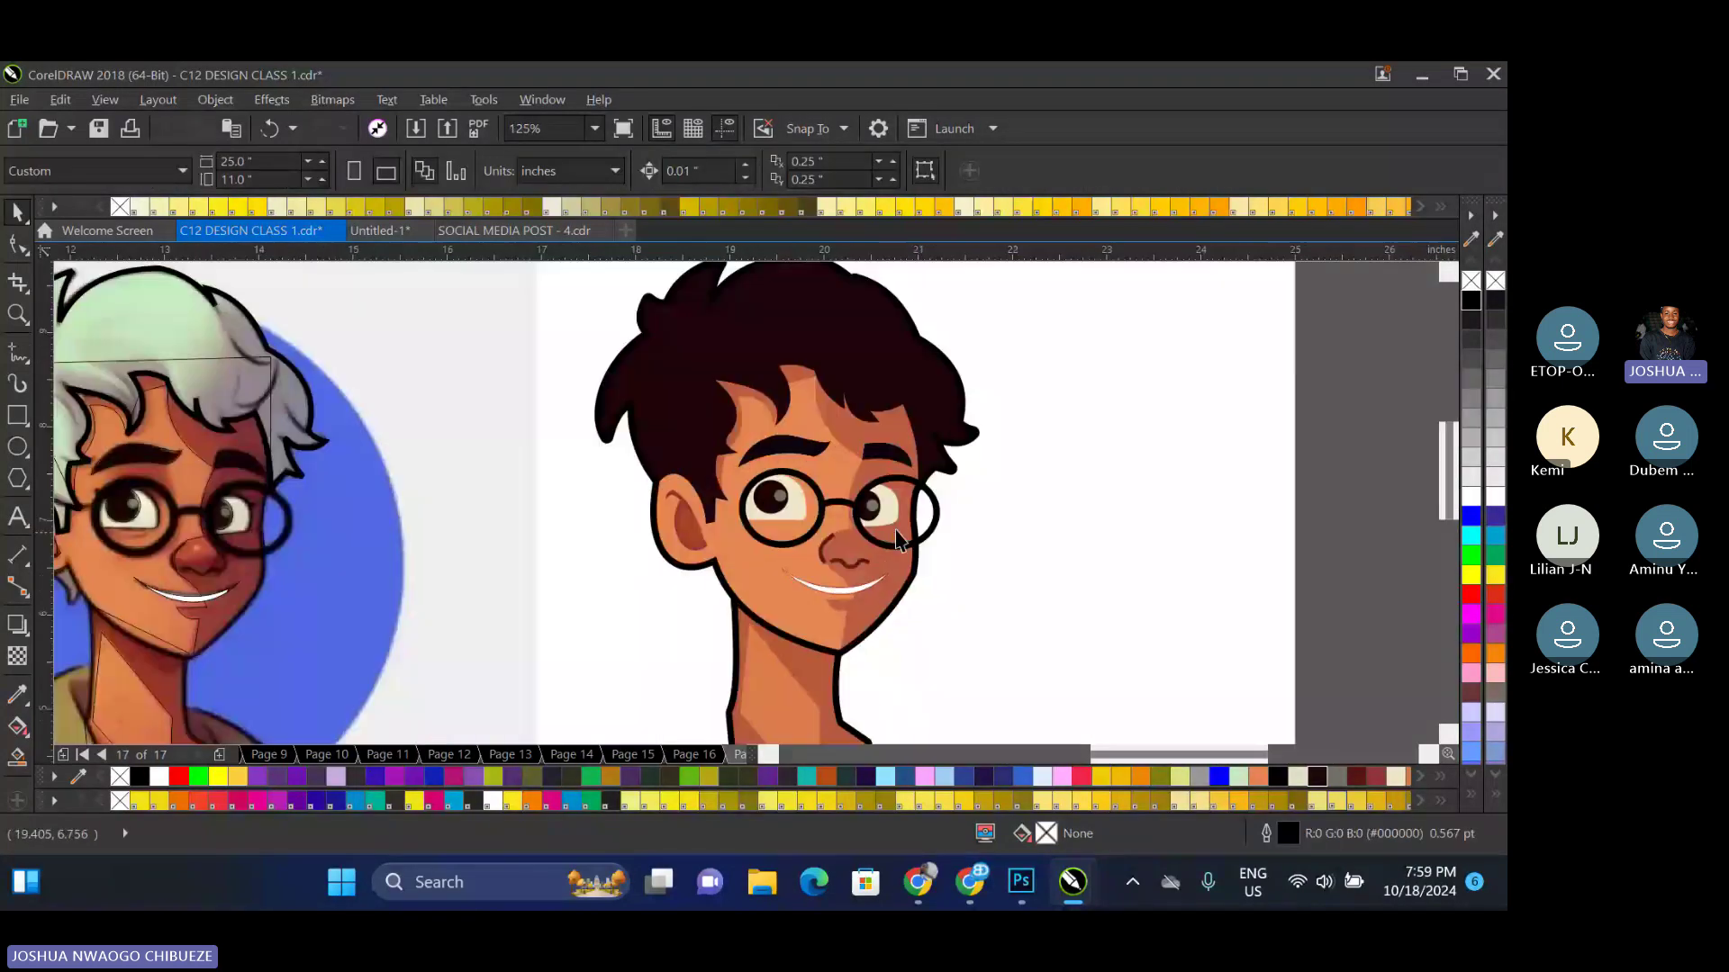
pyautogui.scroll(1, 898, 539)
pyautogui.click(831, 577)
pyautogui.scroll(1, 831, 576)
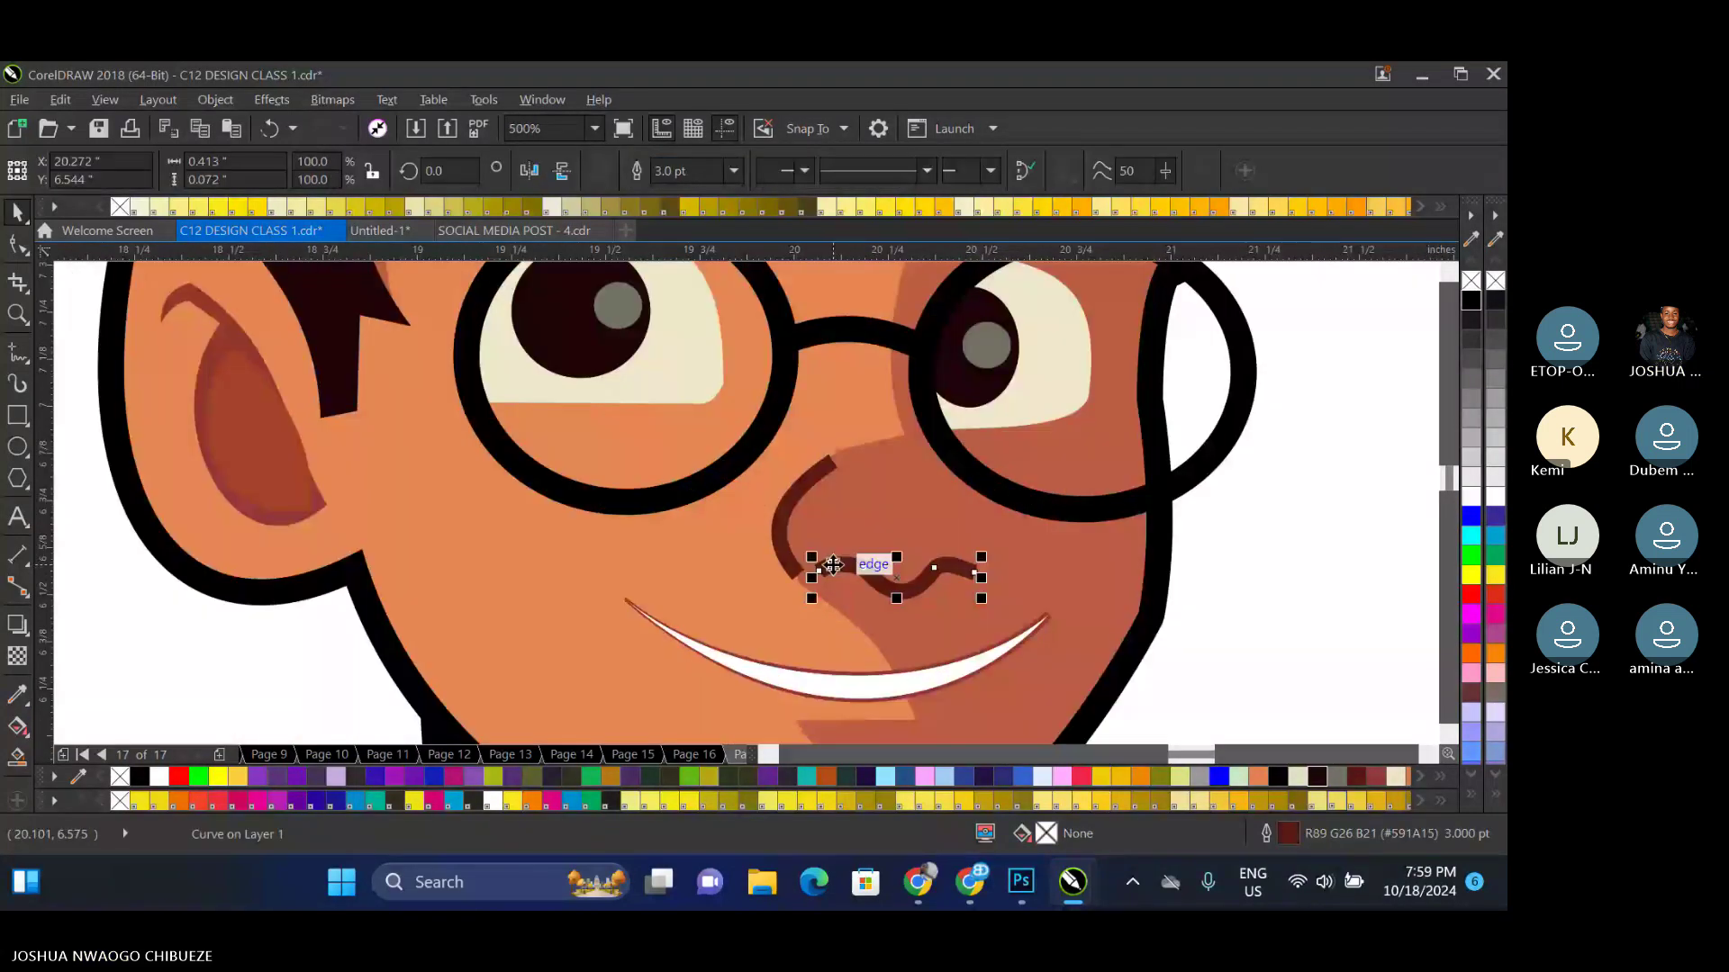
pyautogui.moveTo(833, 564); pyautogui.dragTo(794, 565)
pyautogui.scroll(1, 804, 566)
pyautogui.scroll(-2, 847, 558)
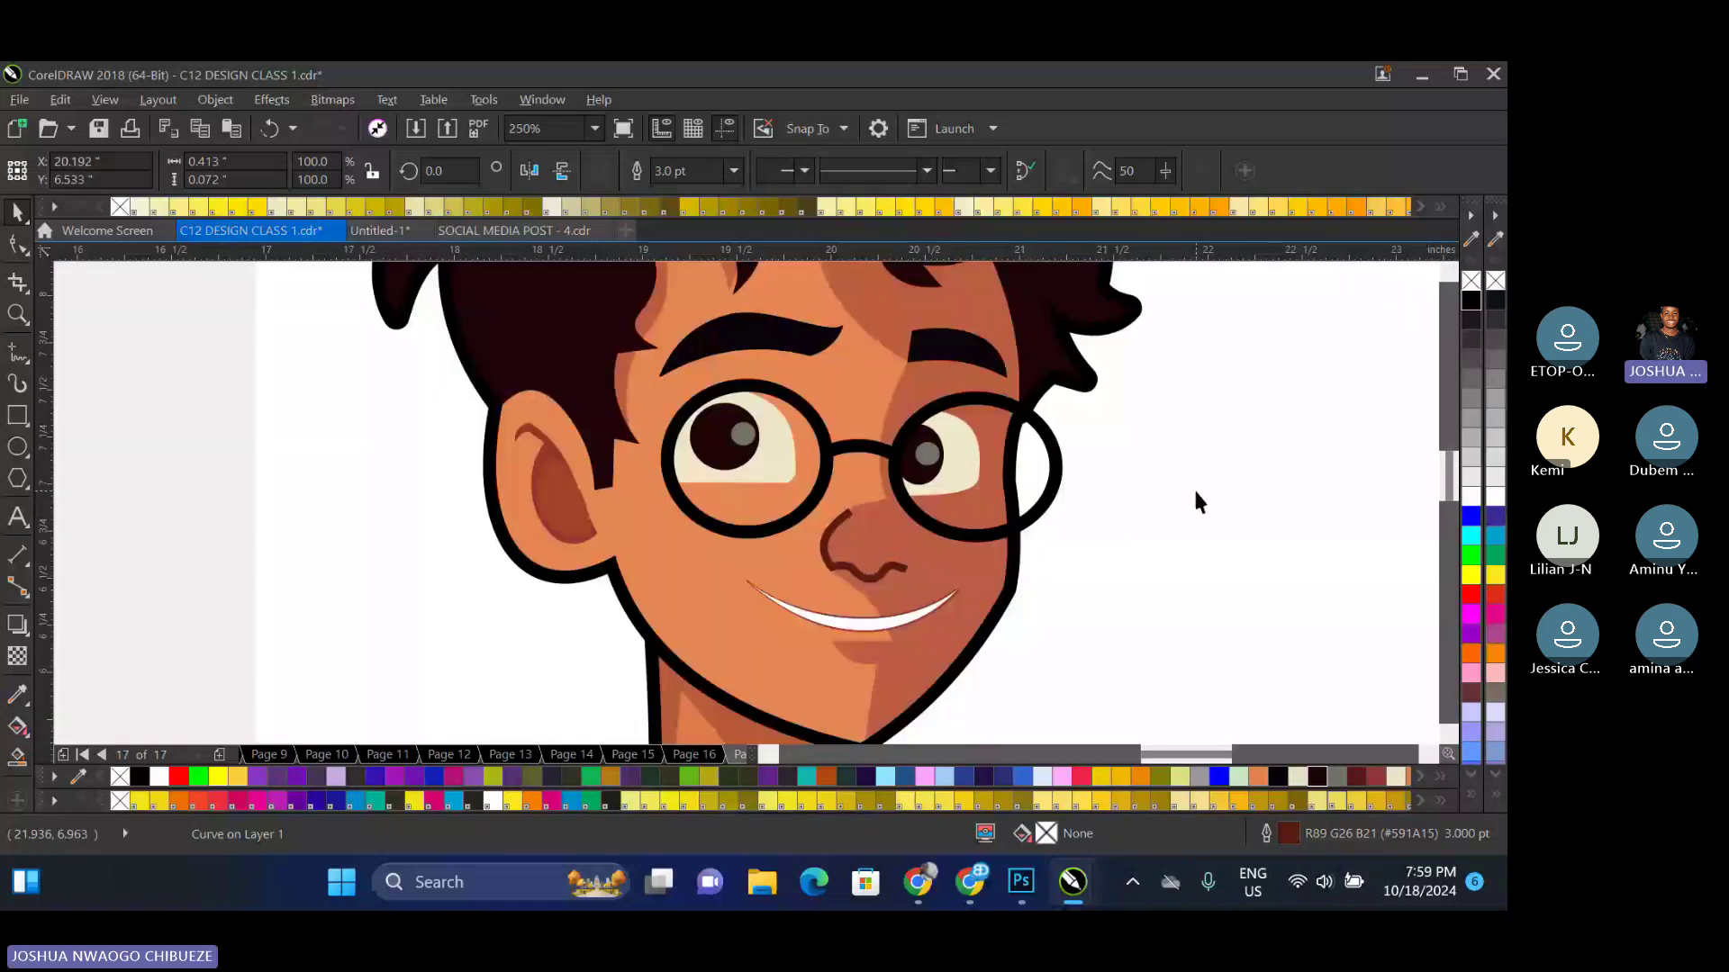
pyautogui.click(1192, 488)
# Give the 3 pt nostril curve rounded corners and round line caps
pyautogui.scroll(-1, 938, 571)
pyautogui.scroll(2, 902, 577)
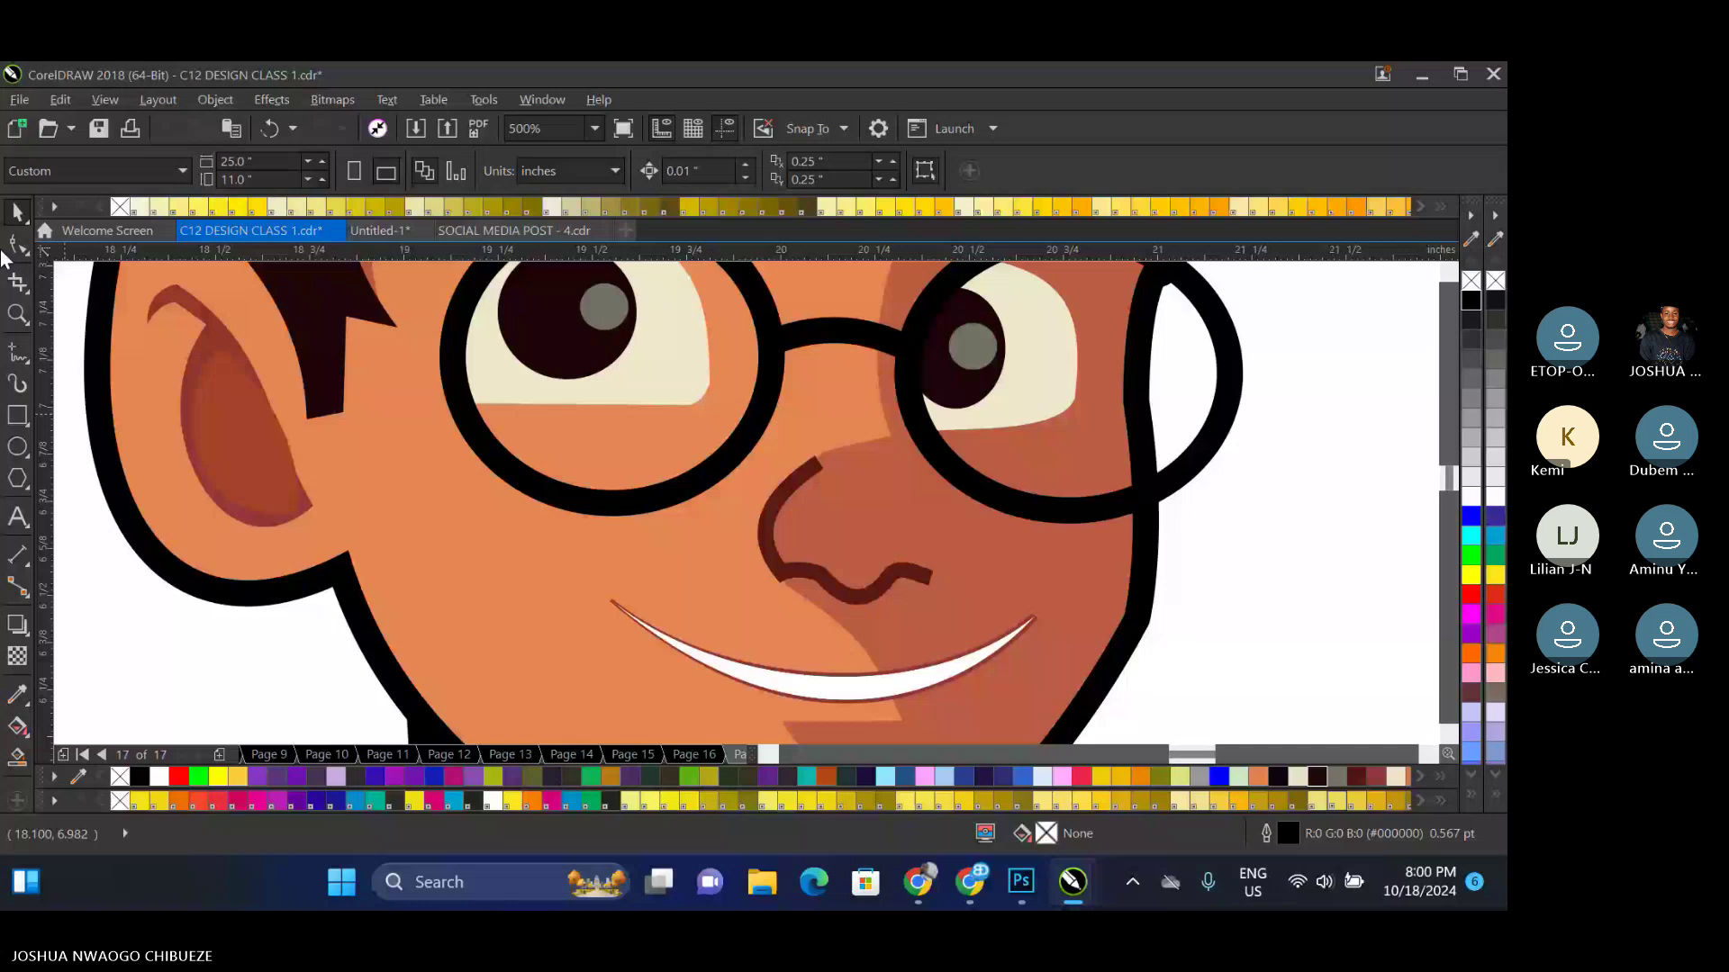
pyautogui.click(834, 582)
pyautogui.scroll(2, 834, 582)
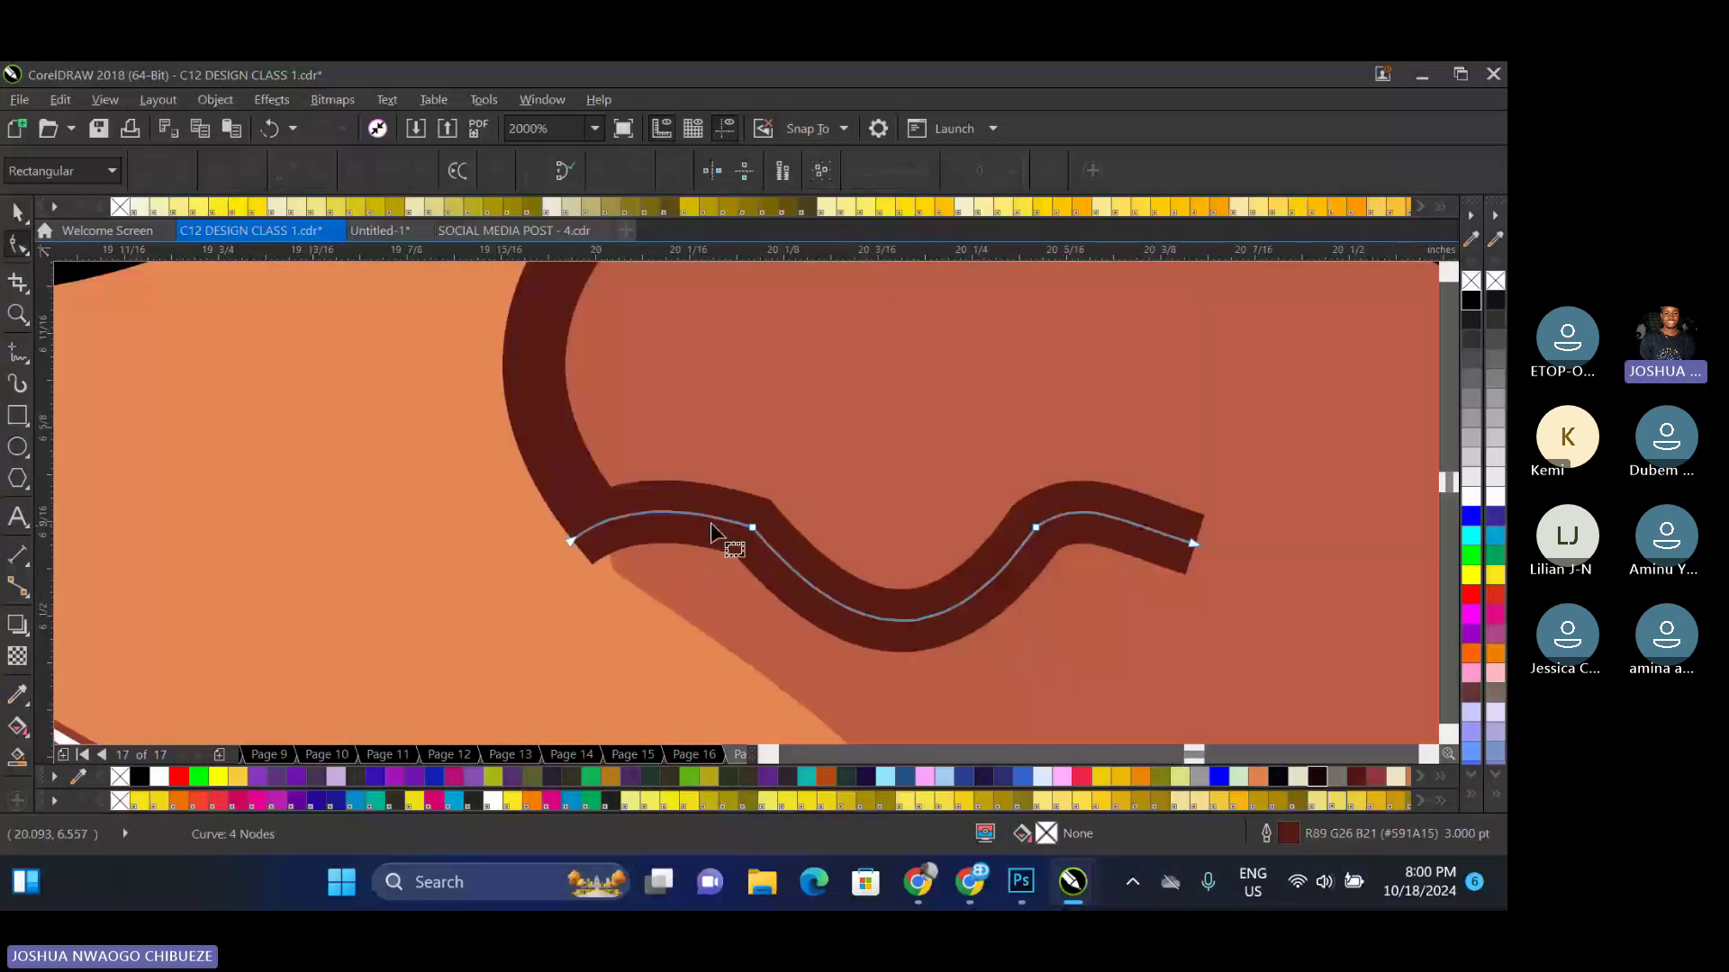
pyautogui.click(14, 219)
pyautogui.click(725, 176)
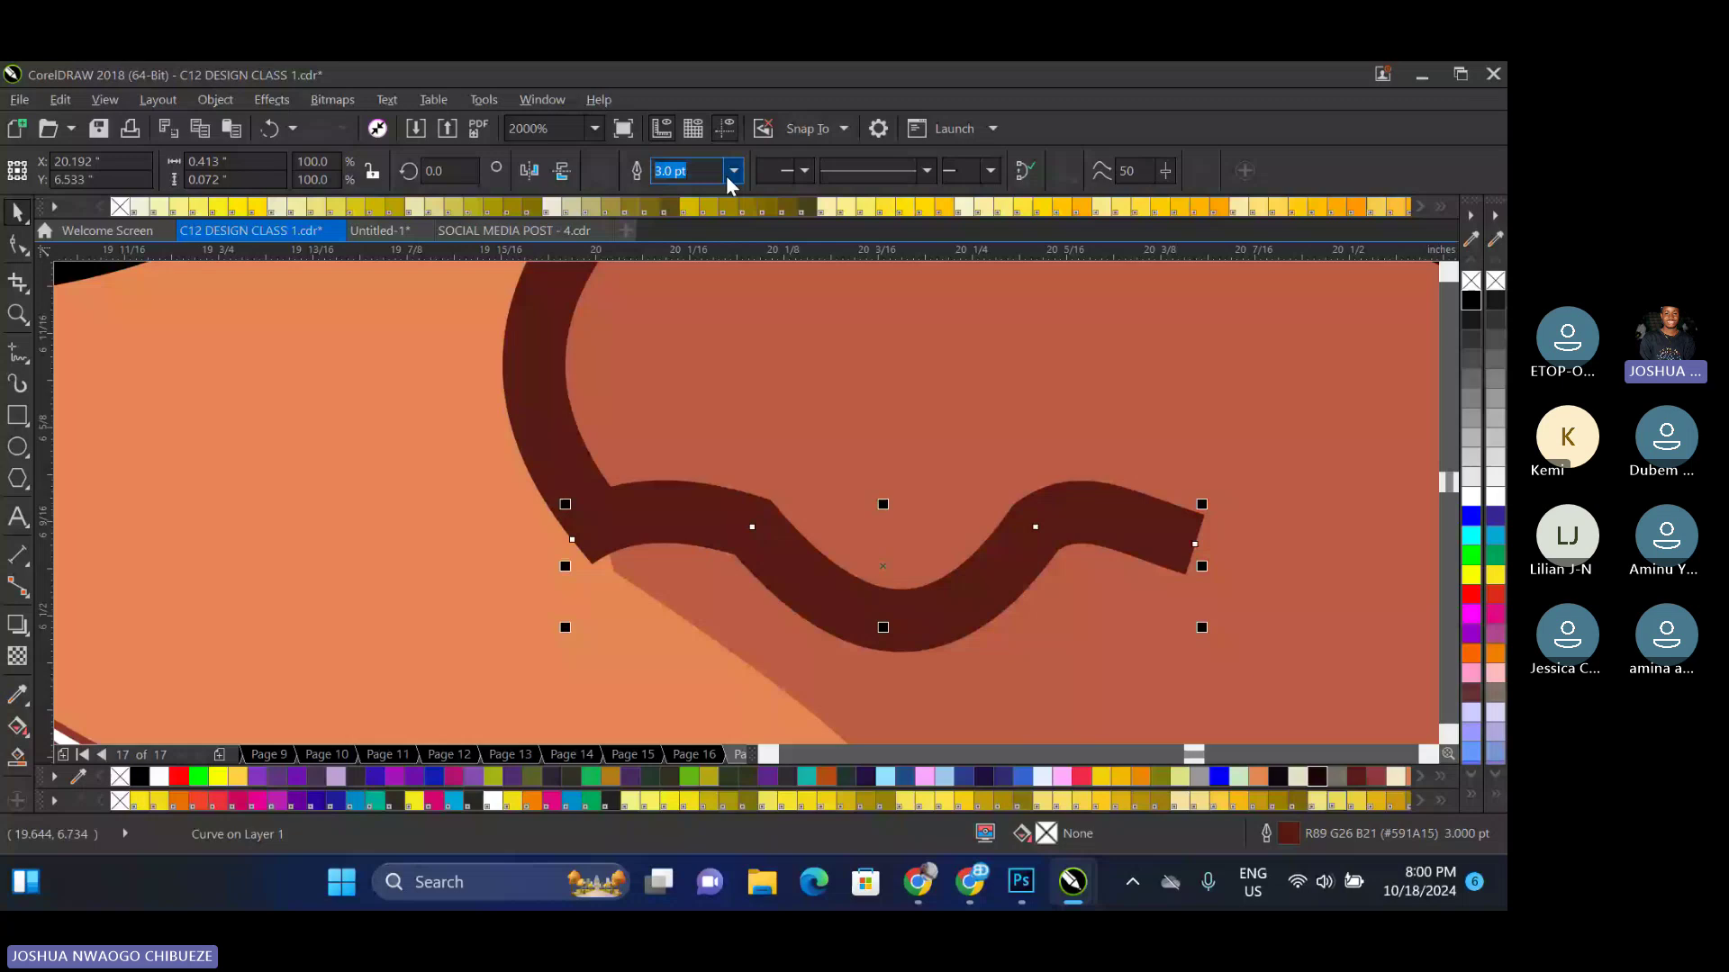
pyautogui.press('F12')
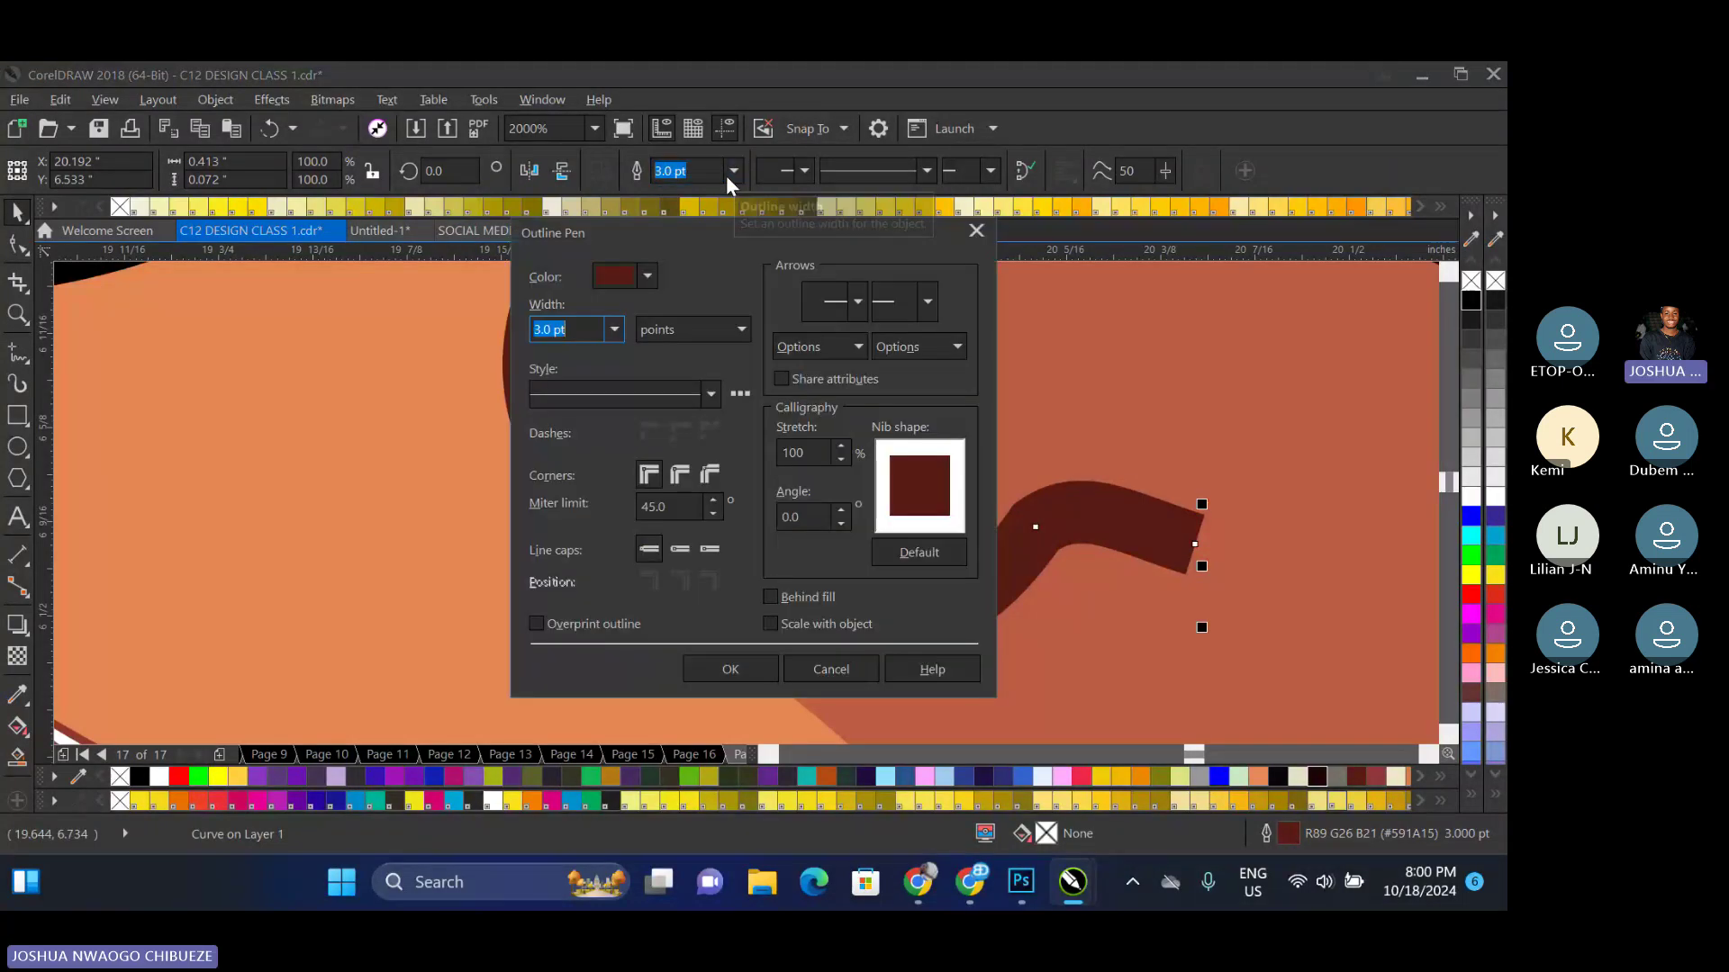
pyautogui.click(690, 546)
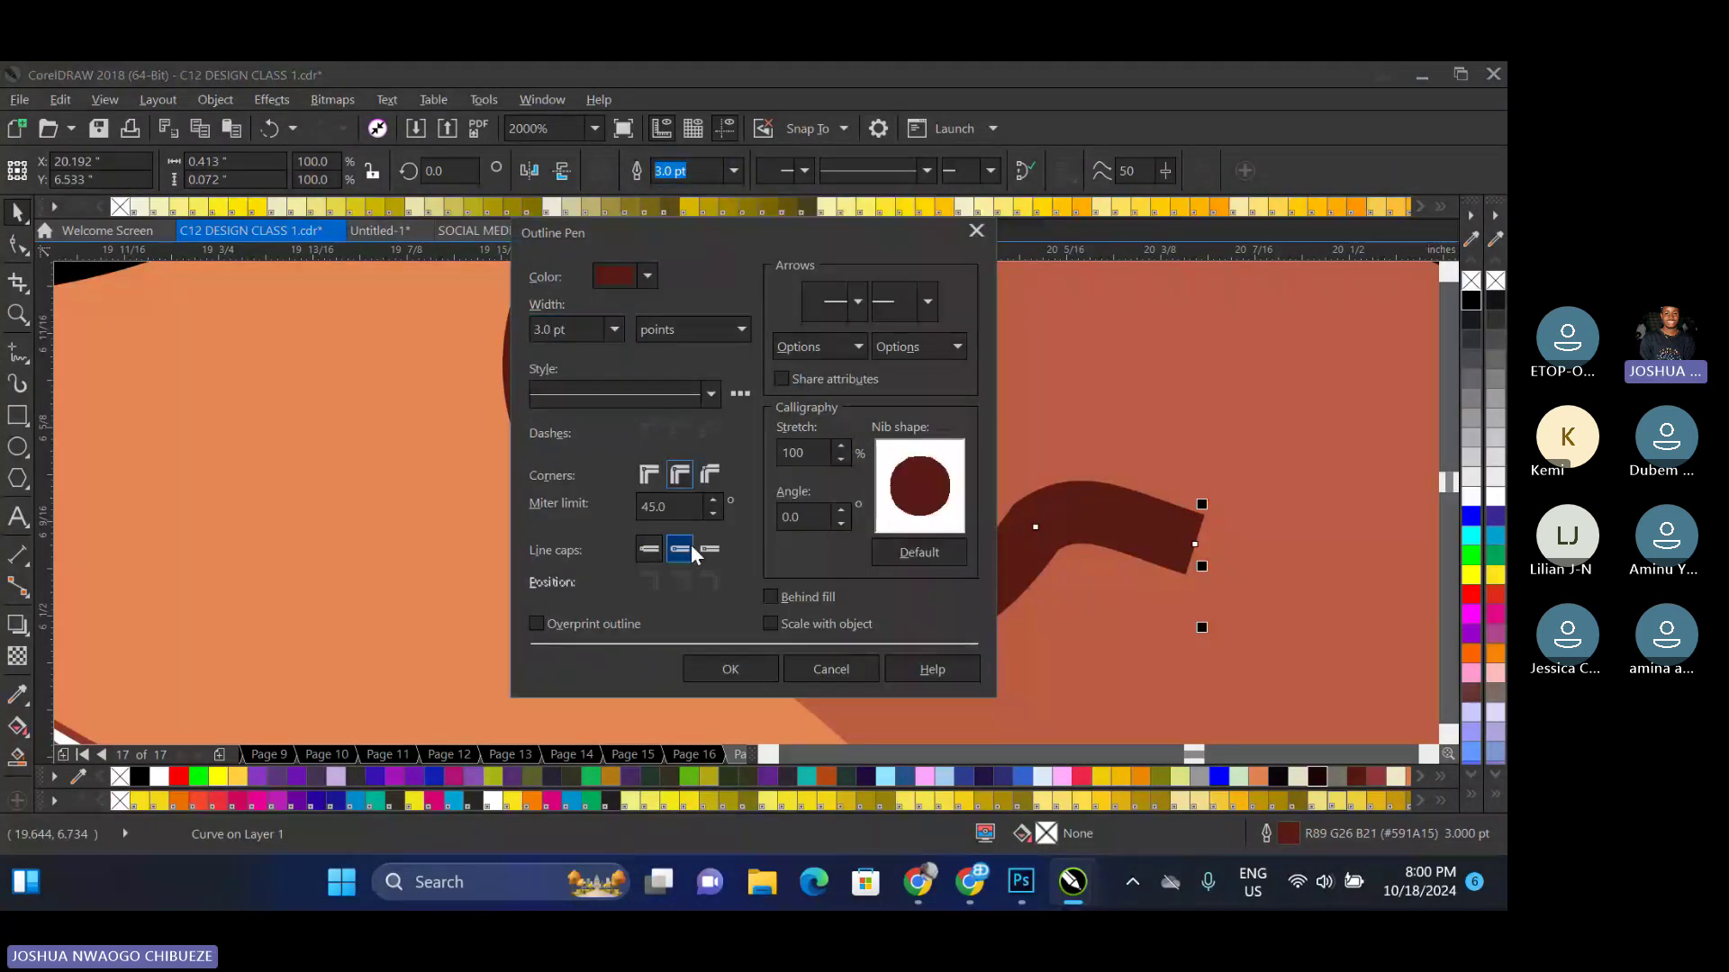
pyautogui.click(706, 664)
pyautogui.scroll(-2, 714, 603)
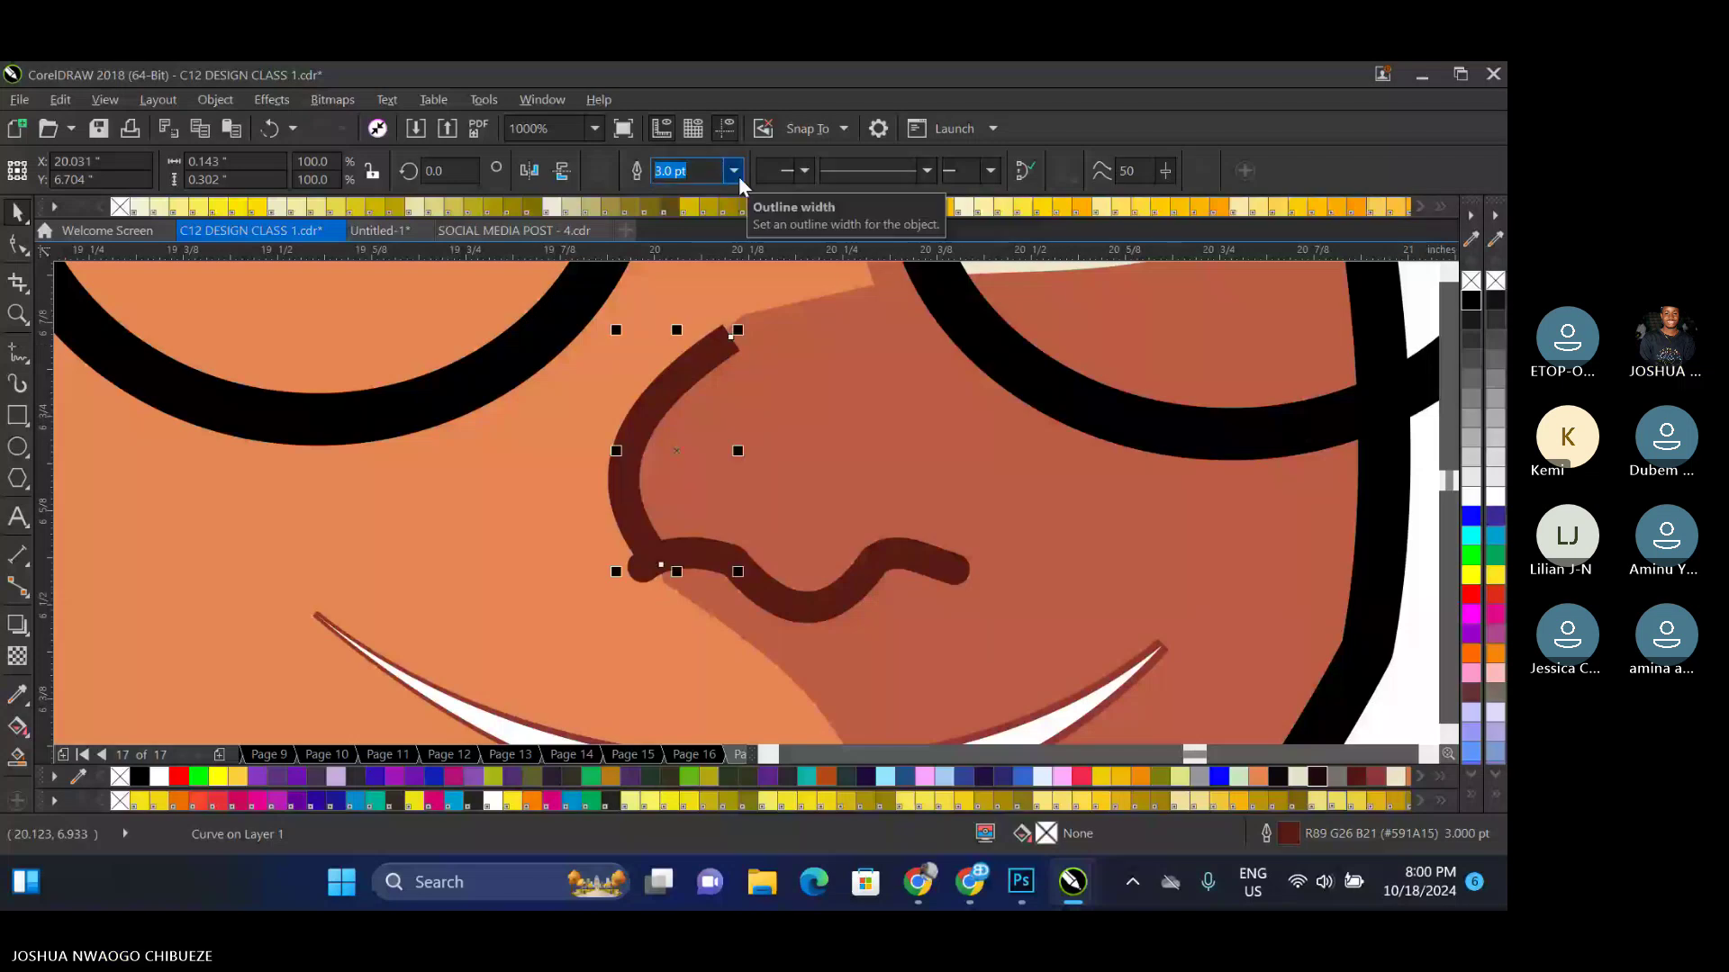
# Set the nose bridge curve to a 4 pt outline with rounded corners and round line caps
pyautogui.press('F12')
pyautogui.click(679, 474)
pyautogui.click(680, 548)
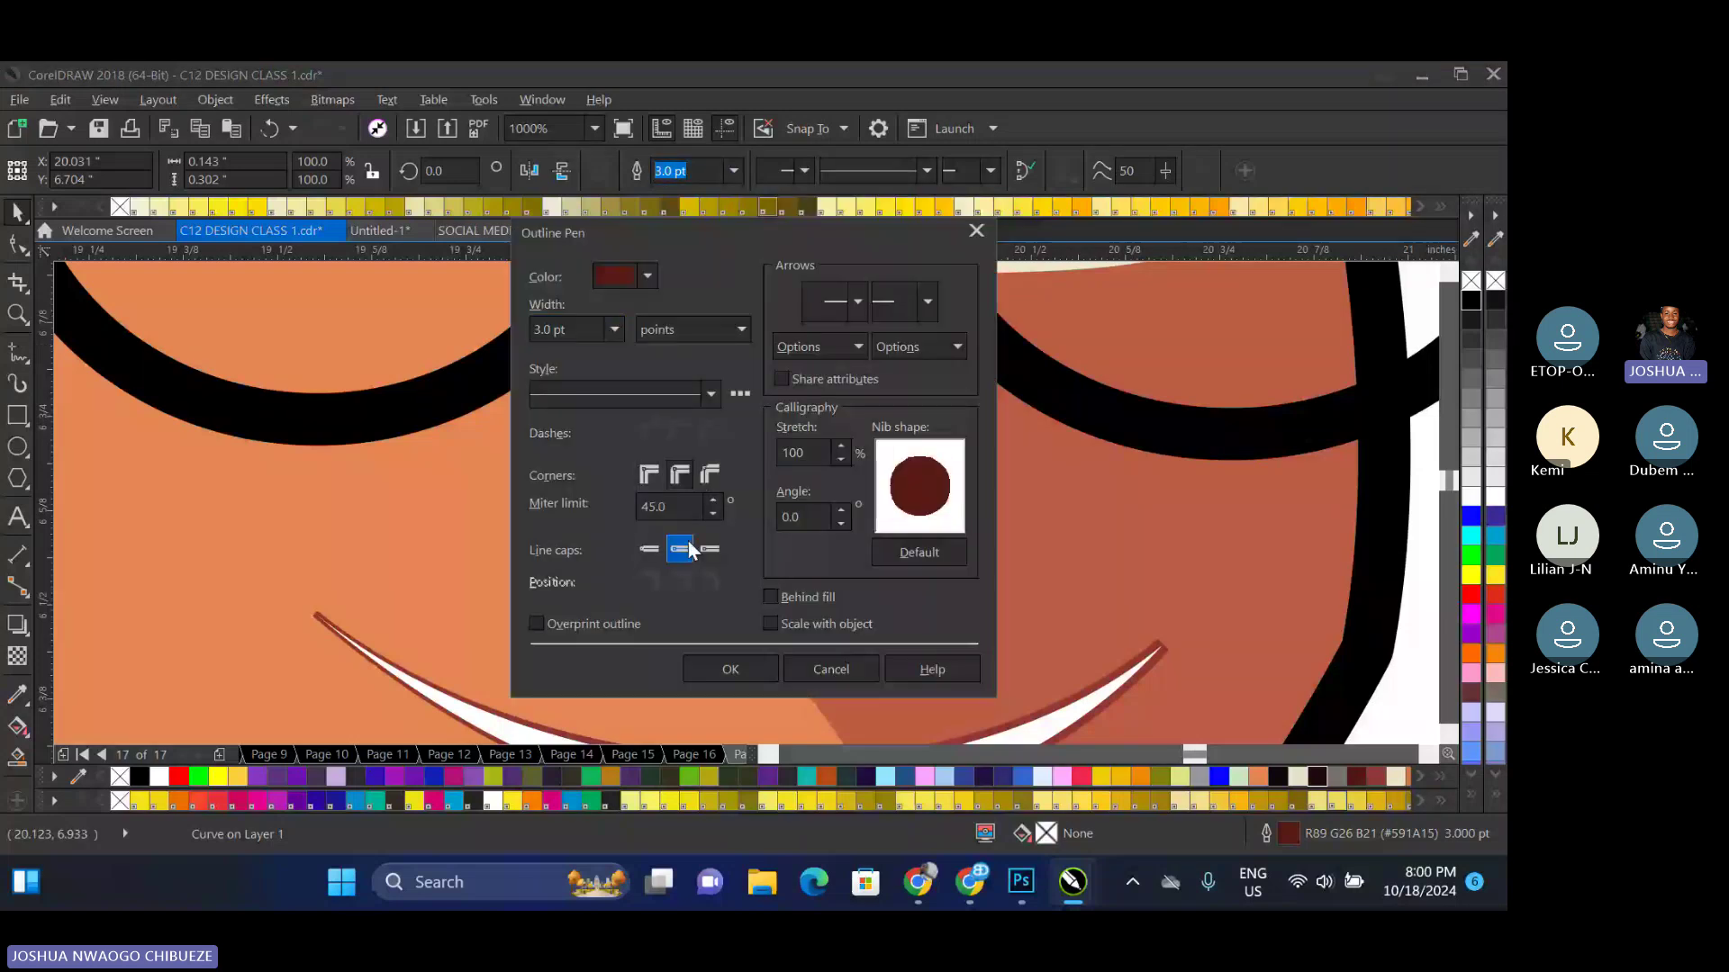
pyautogui.click(614, 329)
pyautogui.click(554, 468)
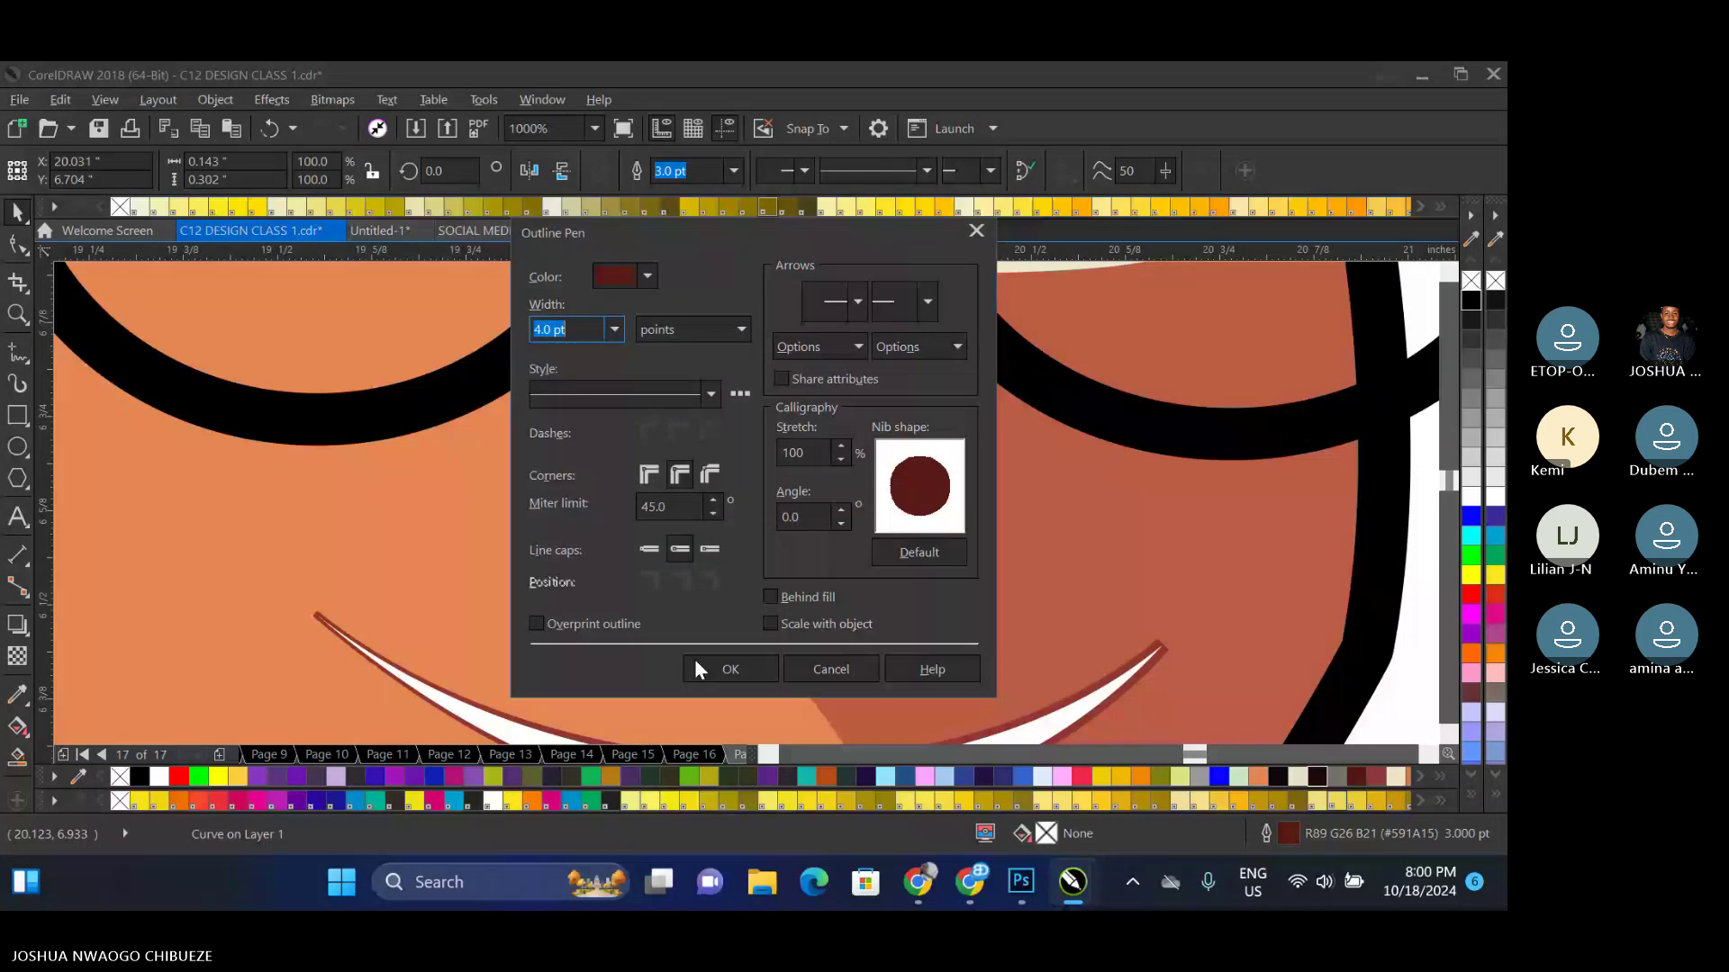
pyautogui.click(722, 666)
# Set the nostril curve's outline to 4 pt and shift it slightly to line up with the end of the nose bridge curve
pyautogui.click(720, 554)
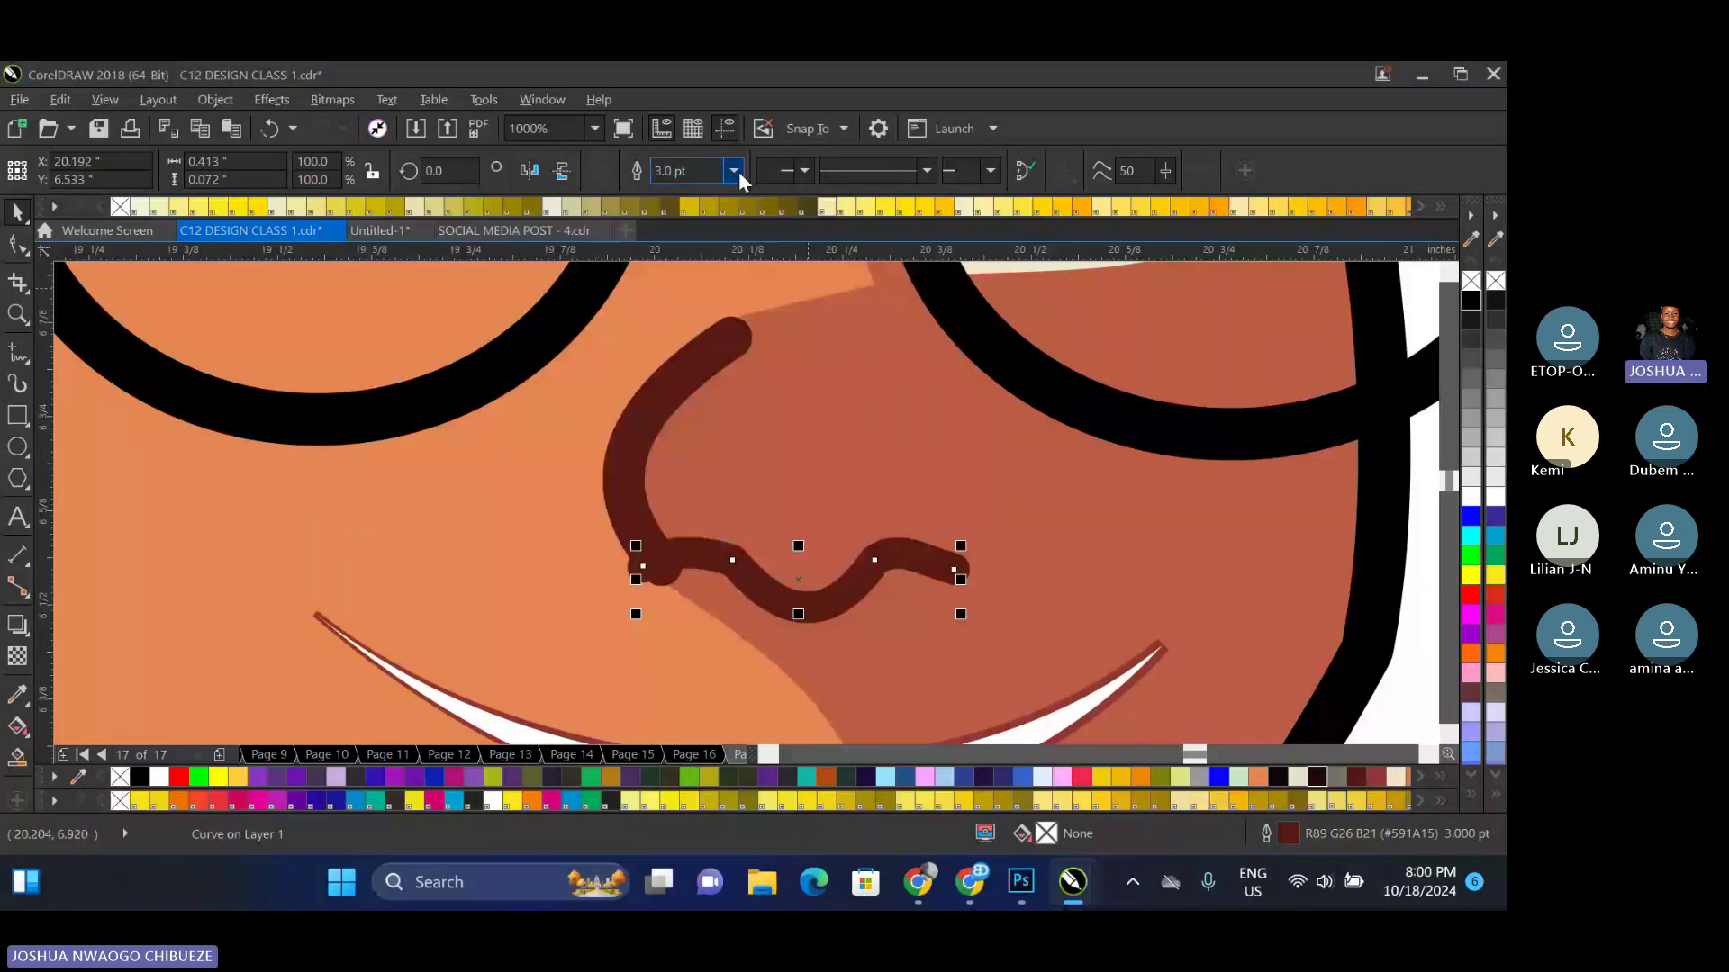
pyautogui.click(735, 171)
pyautogui.click(668, 326)
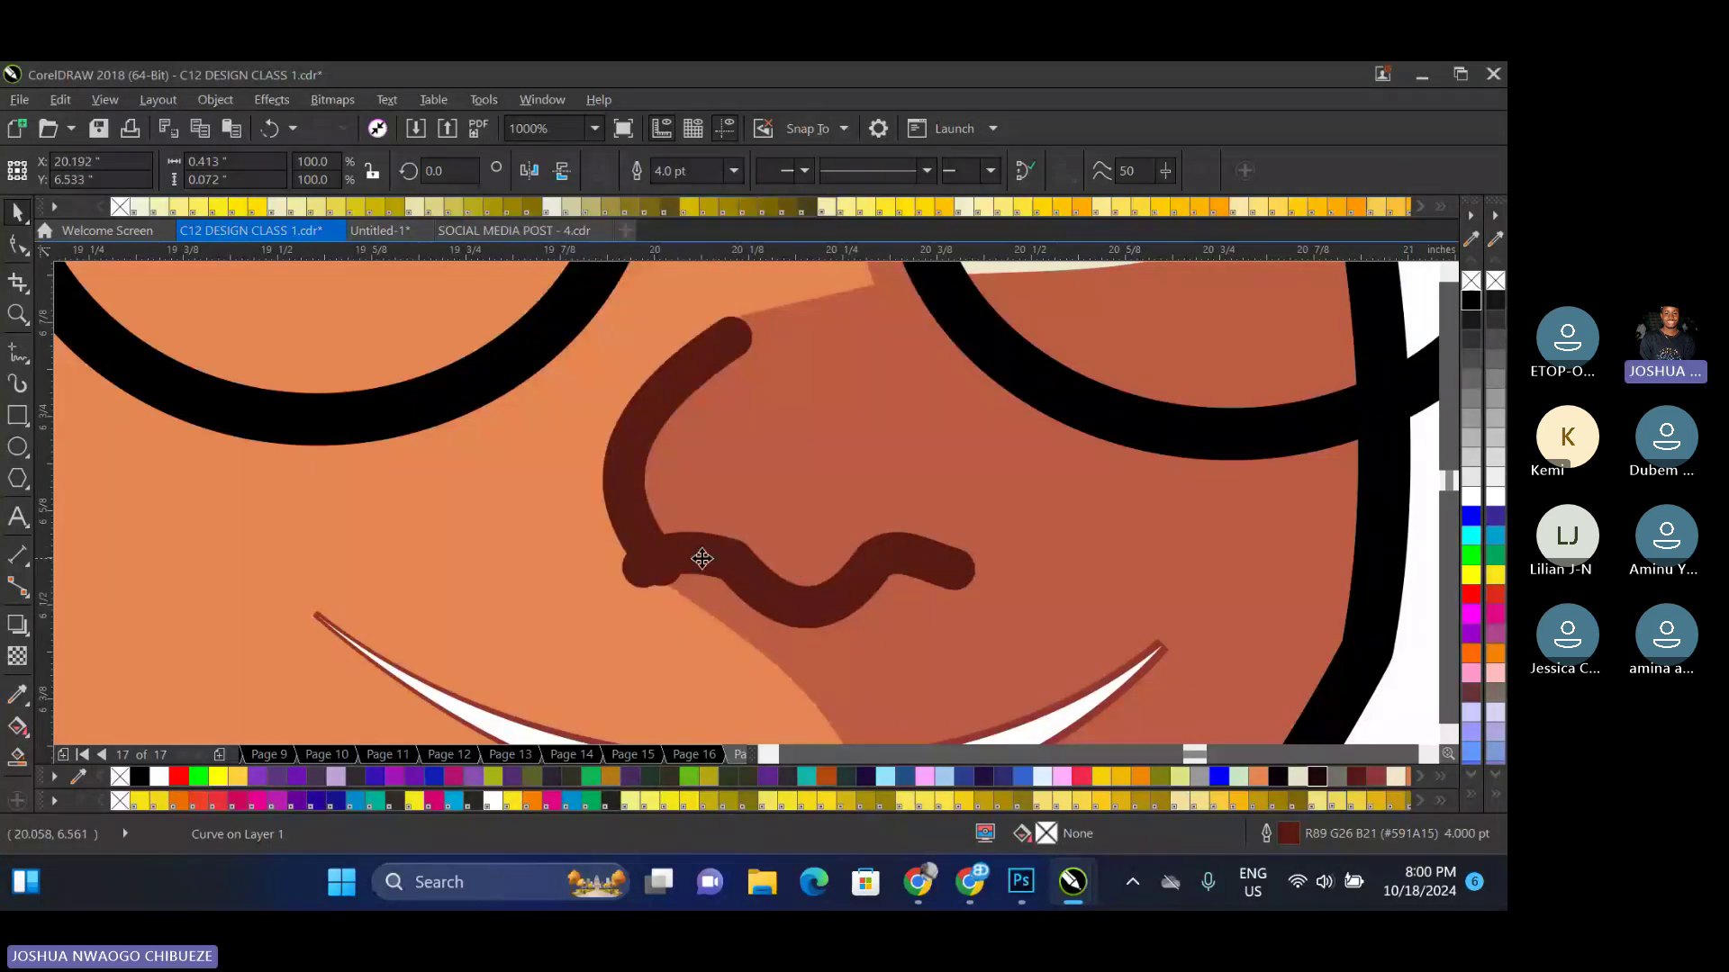
pyautogui.moveTo(701, 559); pyautogui.dragTo(718, 559)
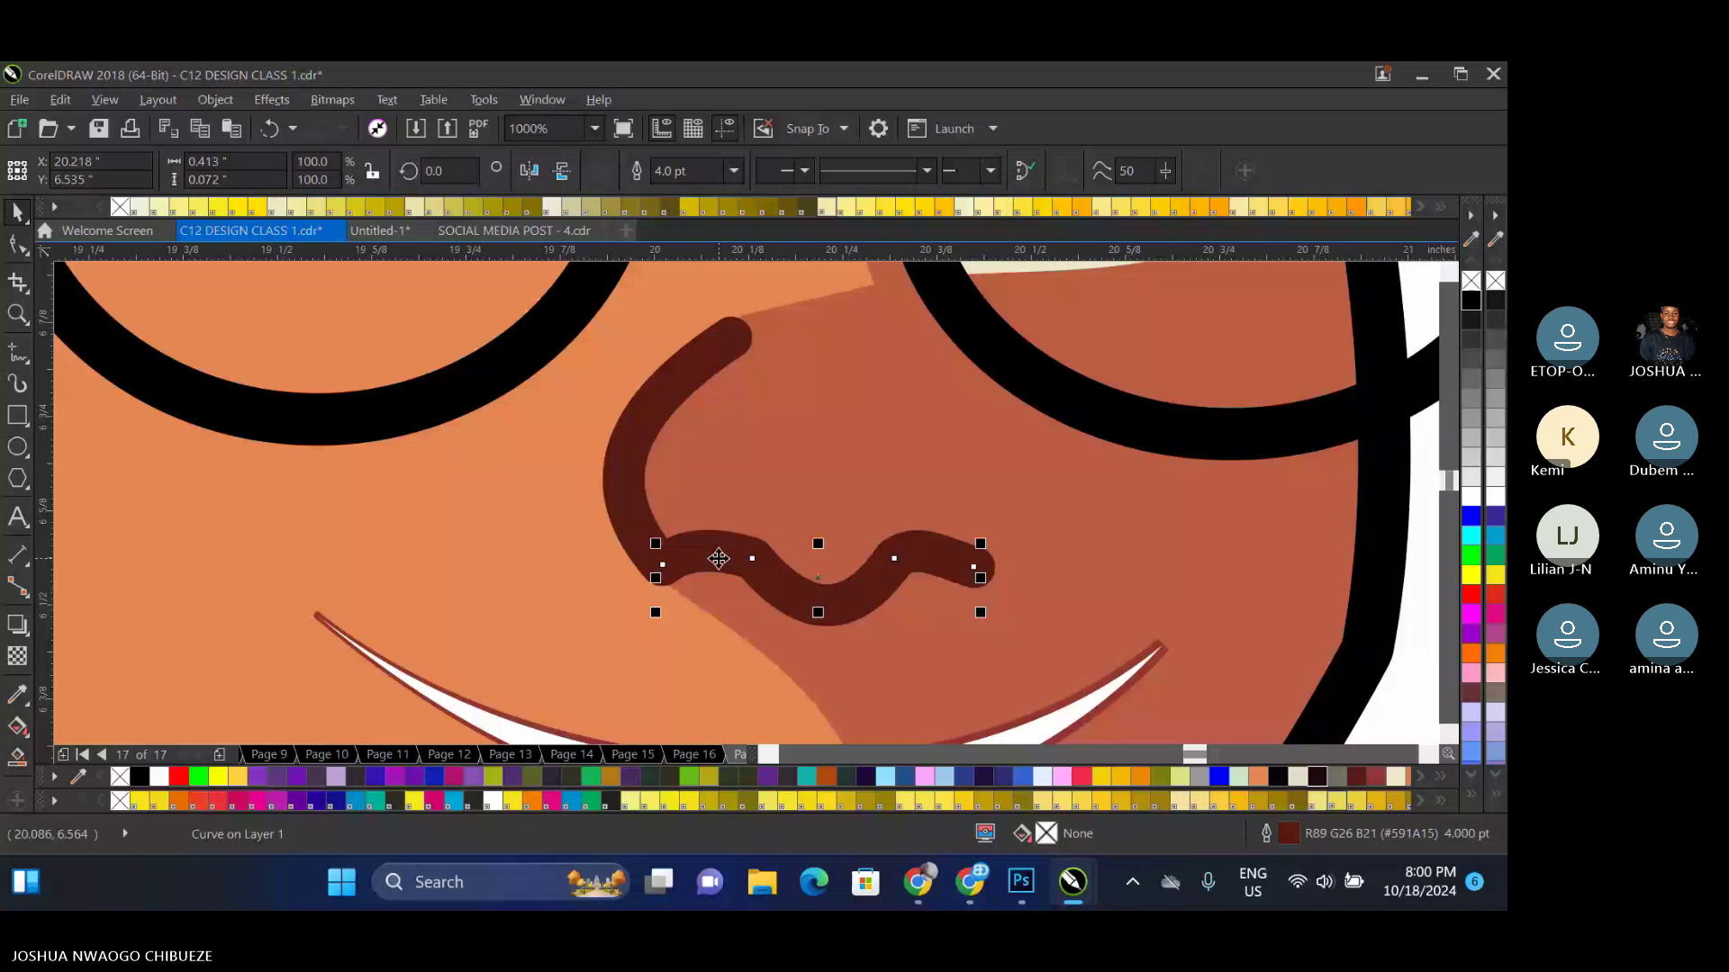
# Reshape the nostril curve's far end into a slightly higher, rounder arch
pyautogui.press('F10')
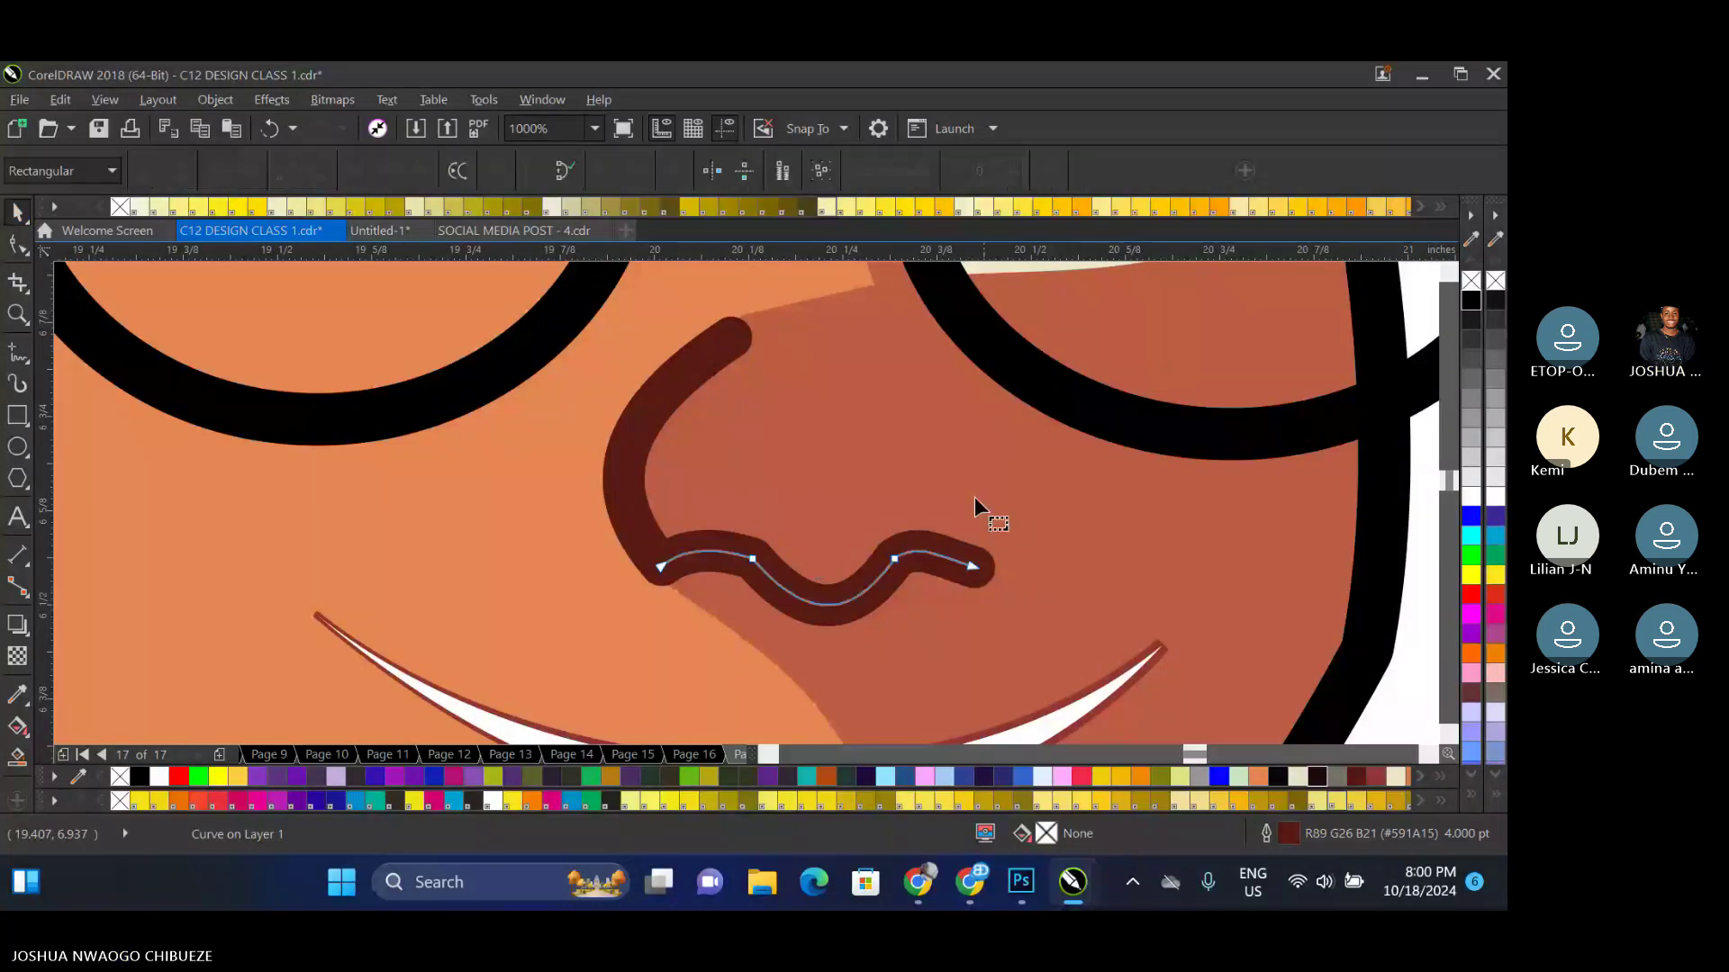
pyautogui.click(894, 559)
pyautogui.moveTo(912, 540); pyautogui.dragTo(909, 527)
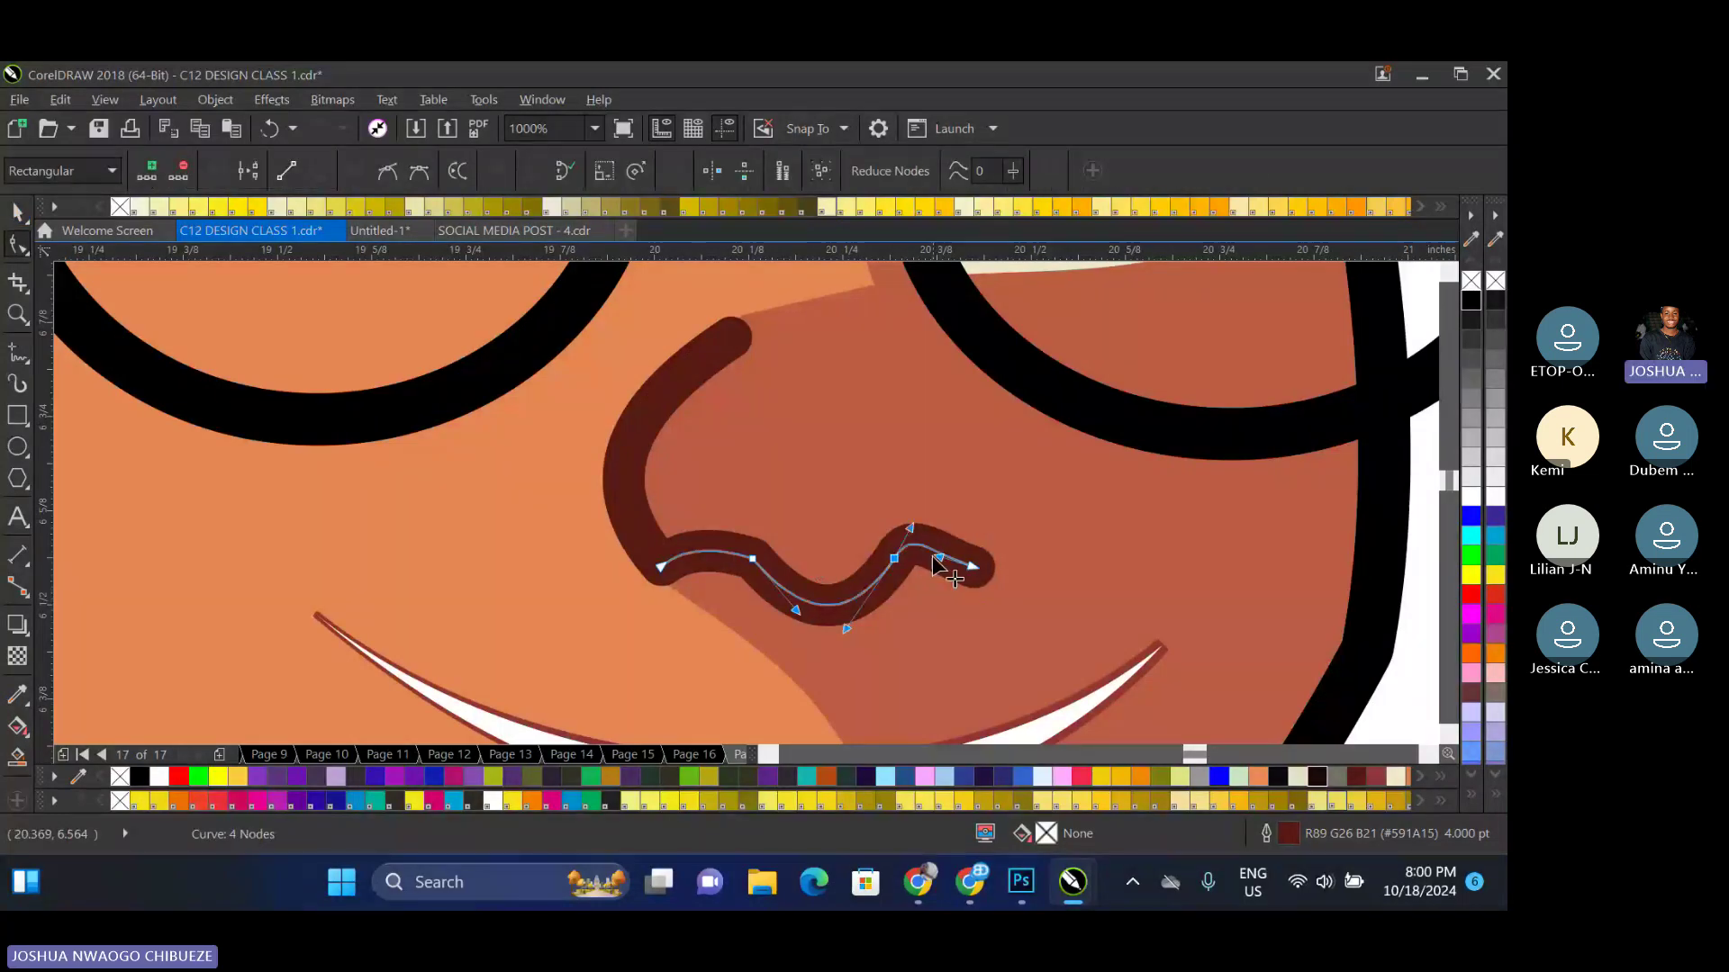
pyautogui.press('space')
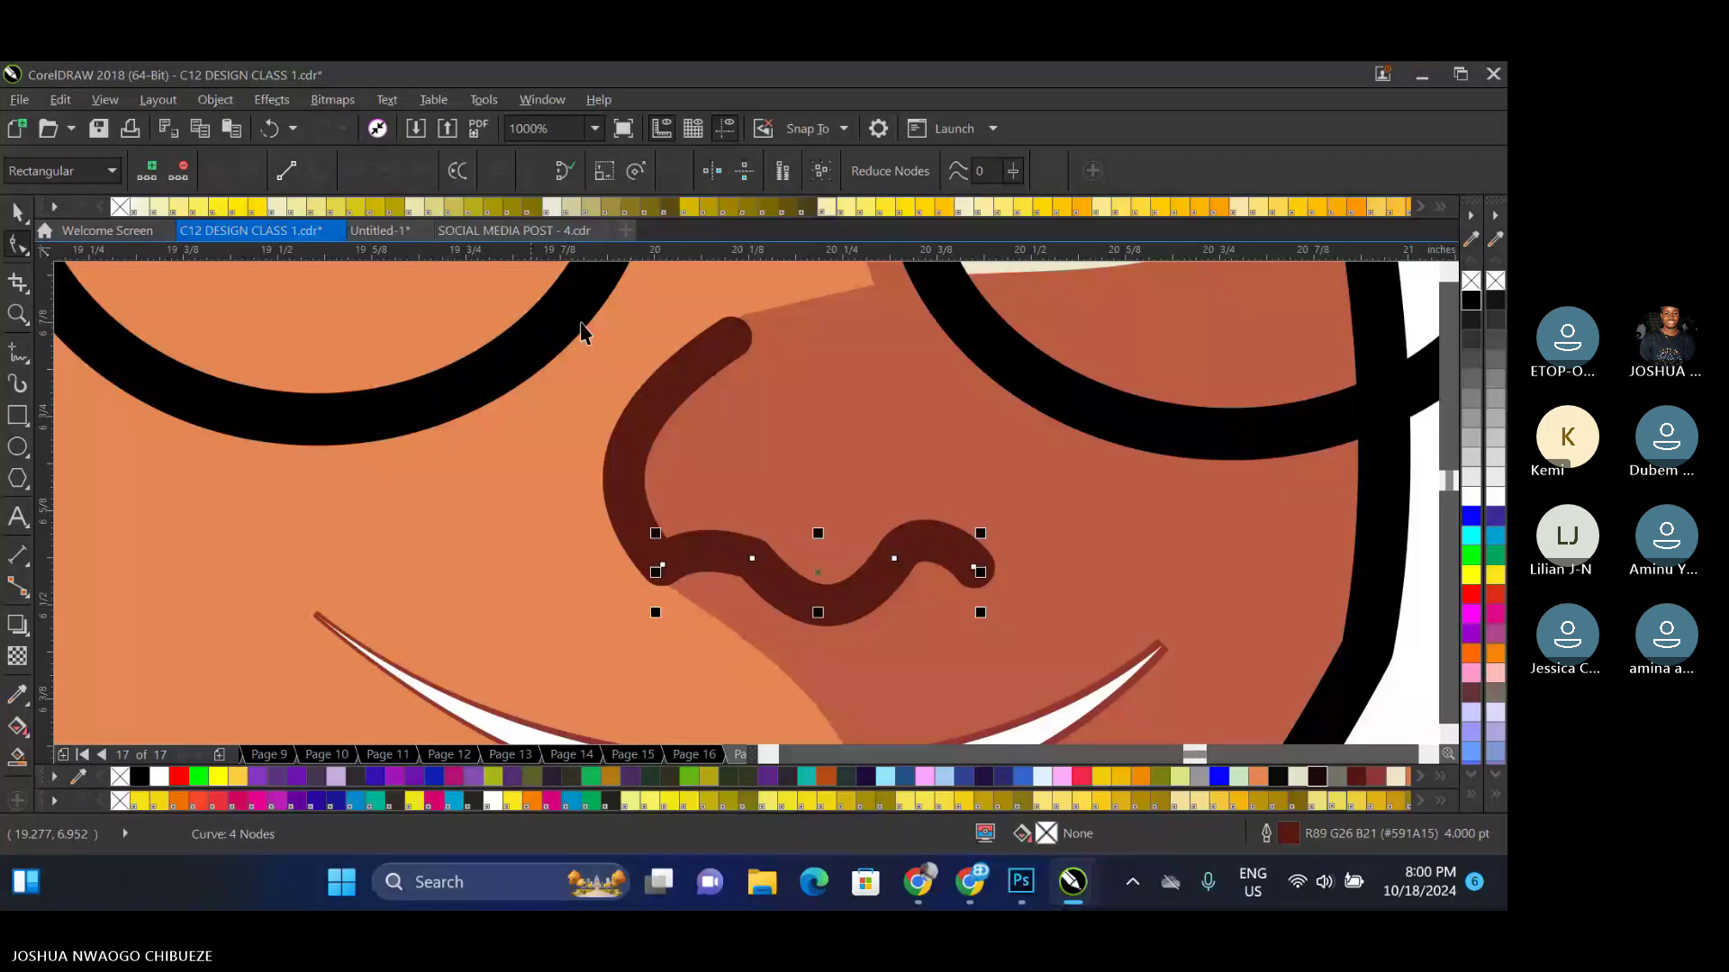
pyautogui.scroll(-3, 1035, 391)
pyautogui.click(1034, 391)
pyautogui.scroll(-3, 888, 456)
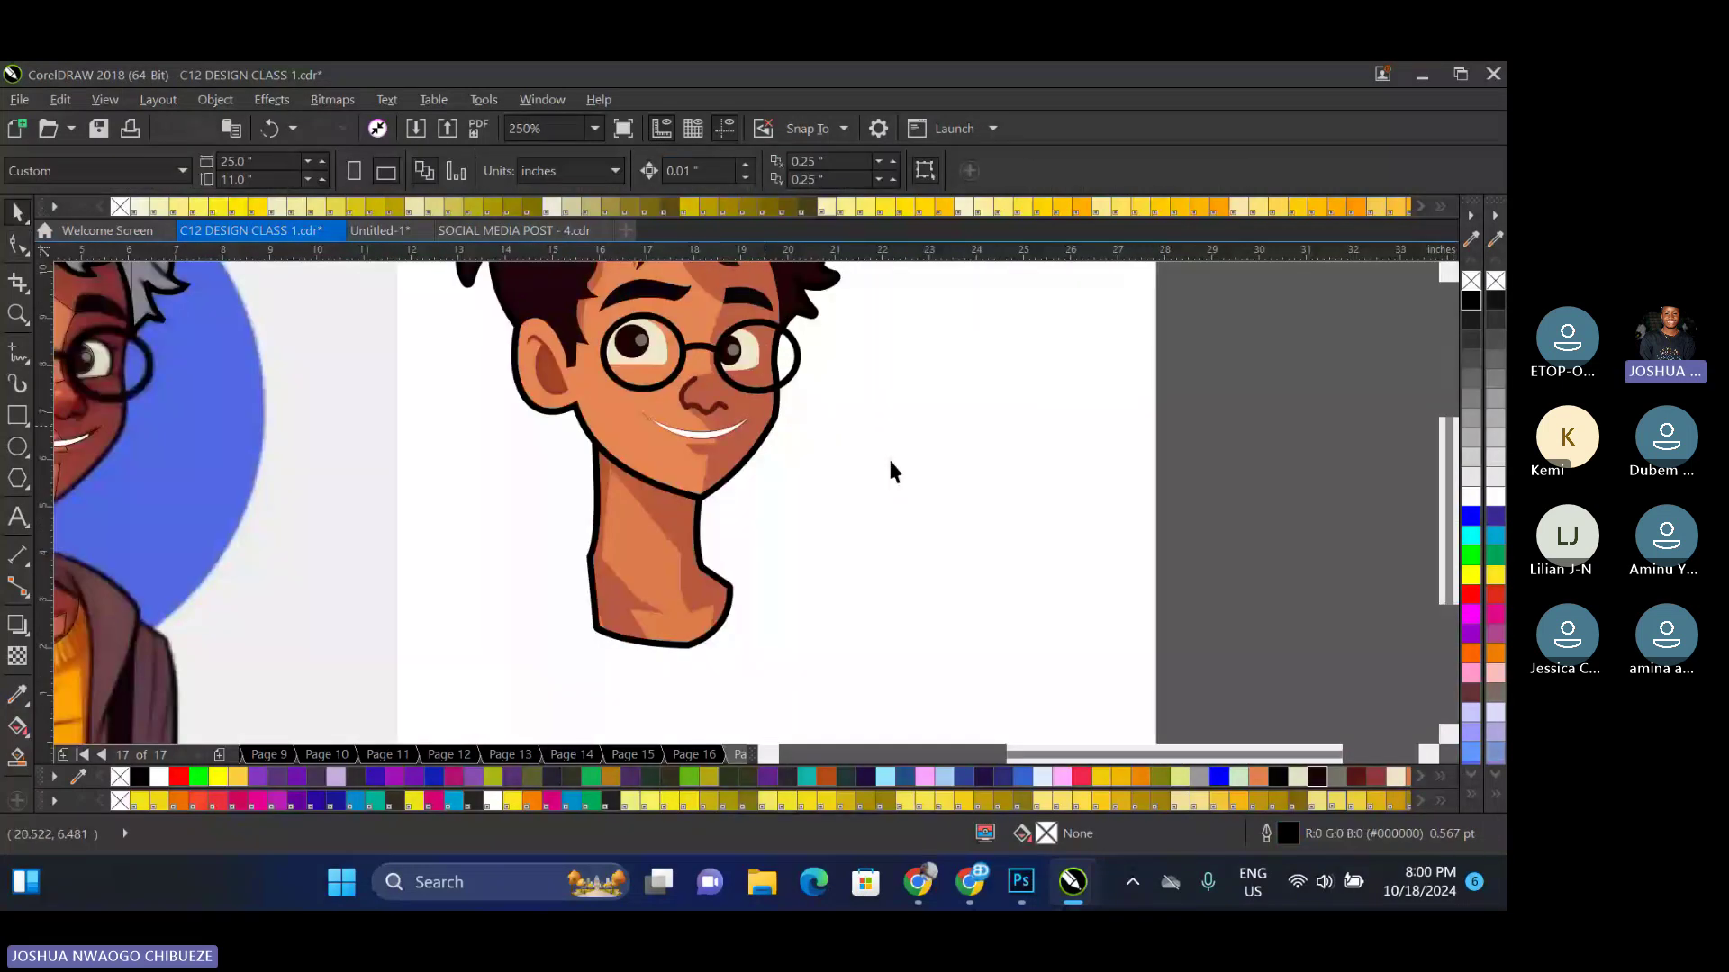
# Try a 2 pt outline on both nose curves together
pyautogui.scroll(3, 735, 396)
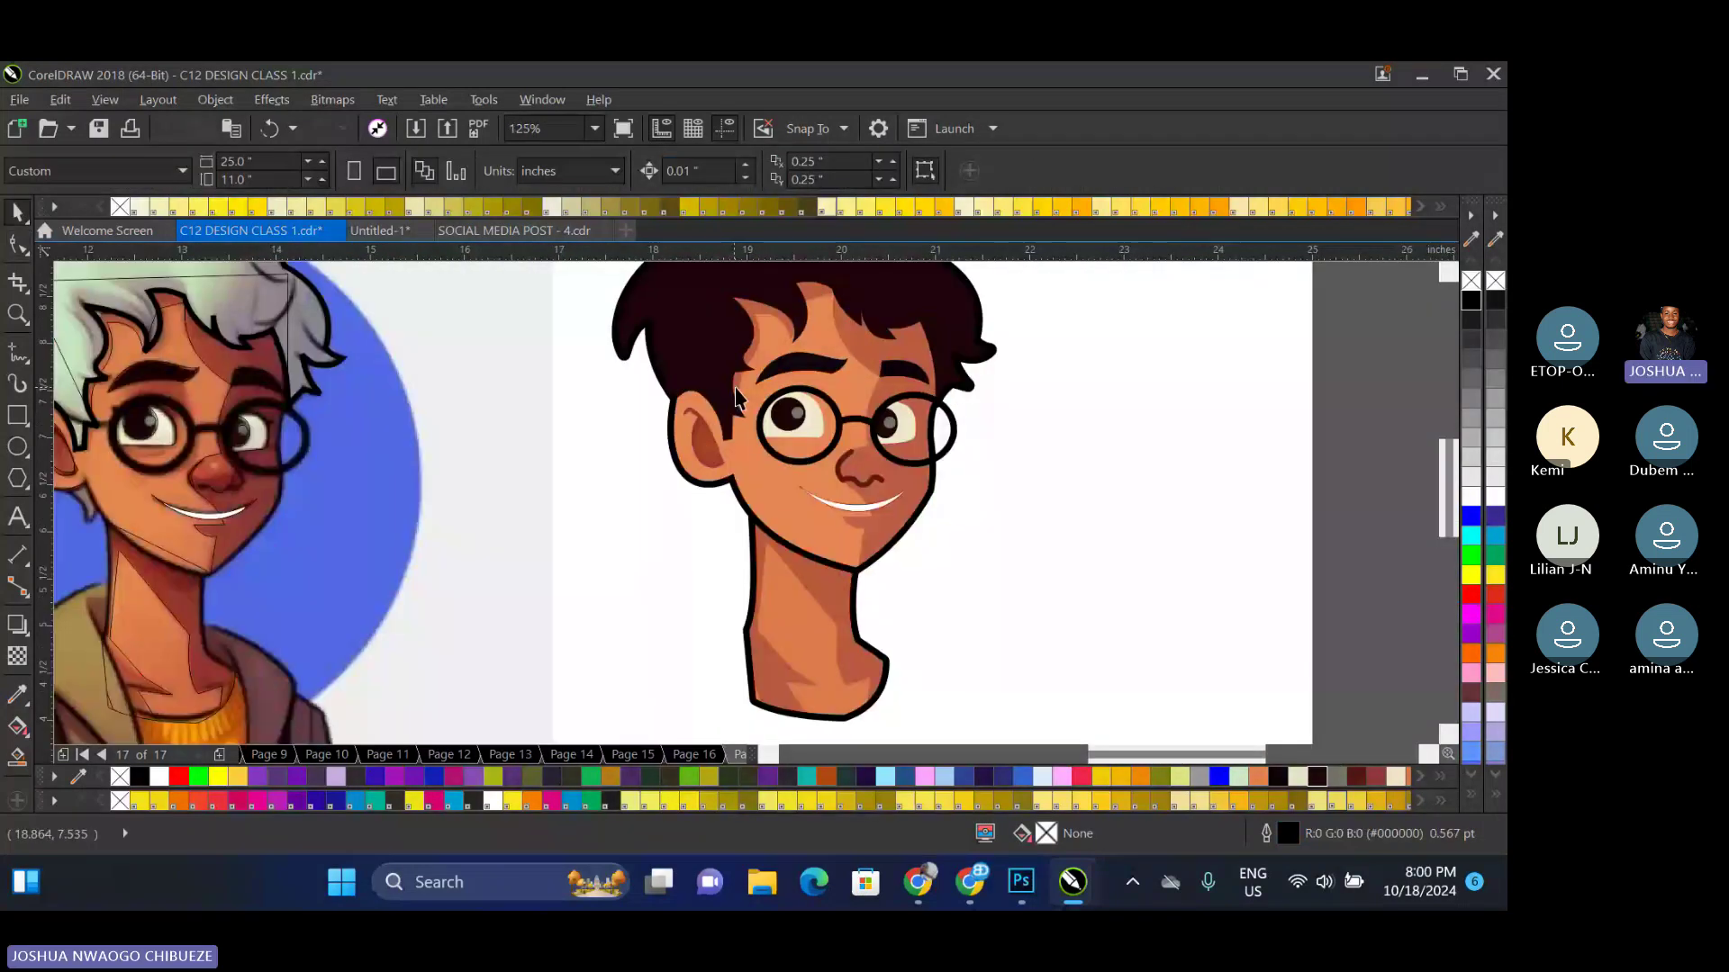
pyautogui.scroll(-2, 863, 430)
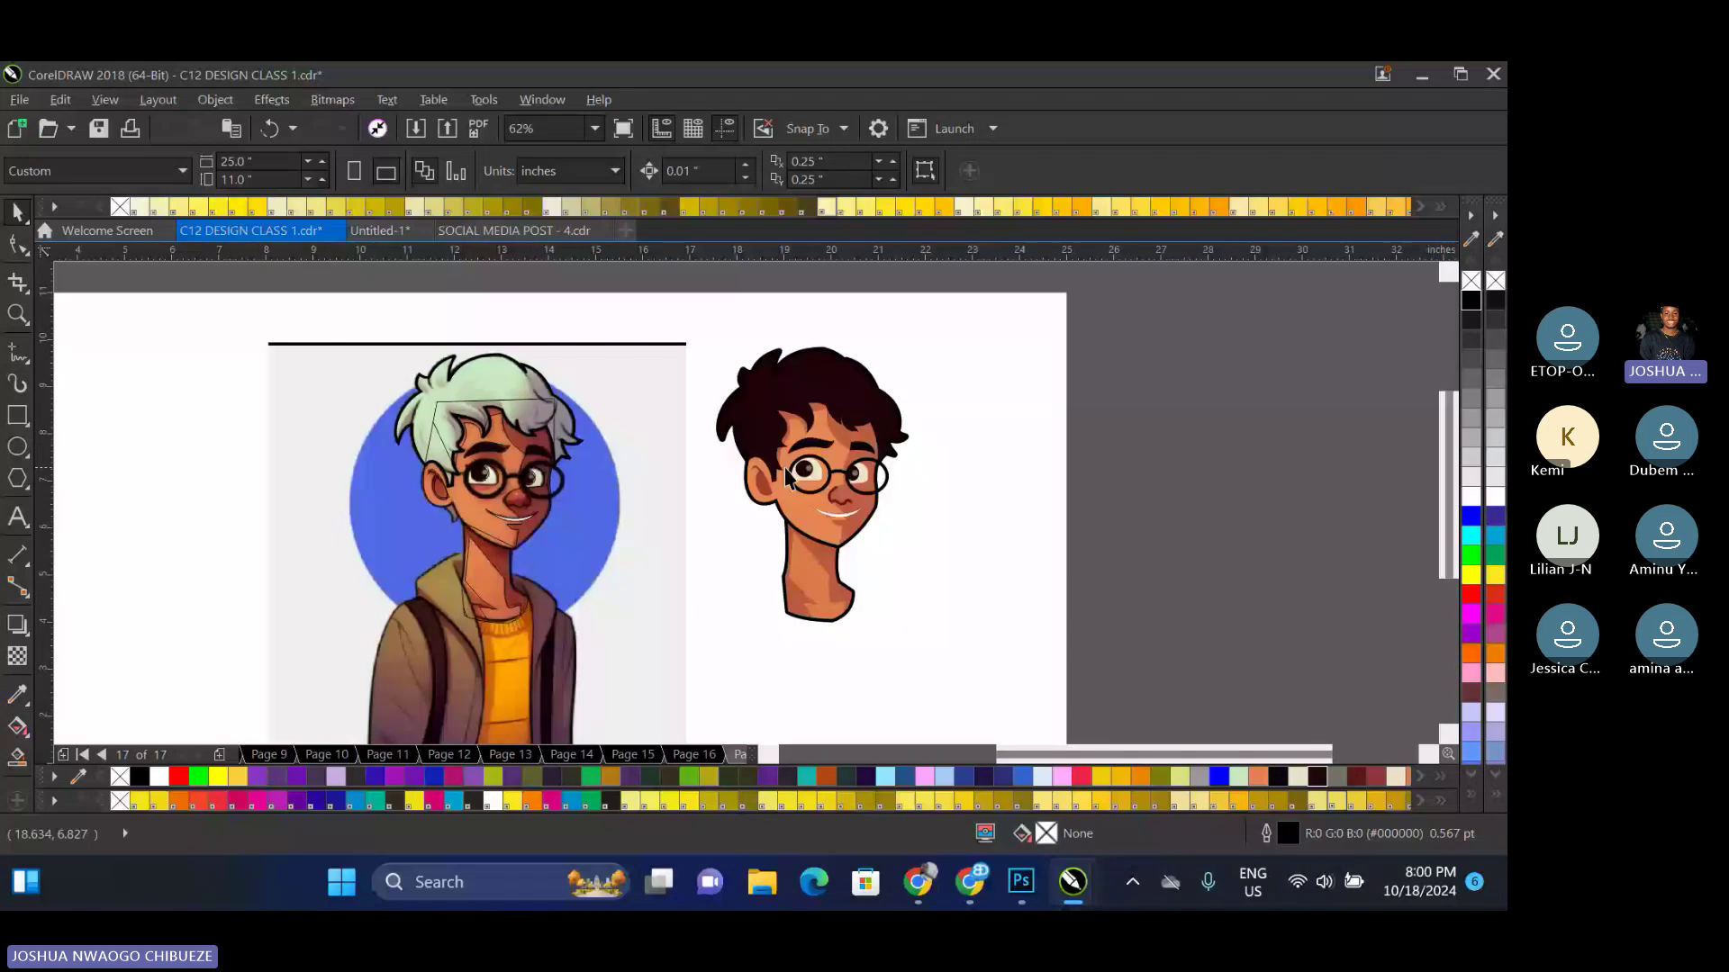
pyautogui.scroll(3, 833, 474)
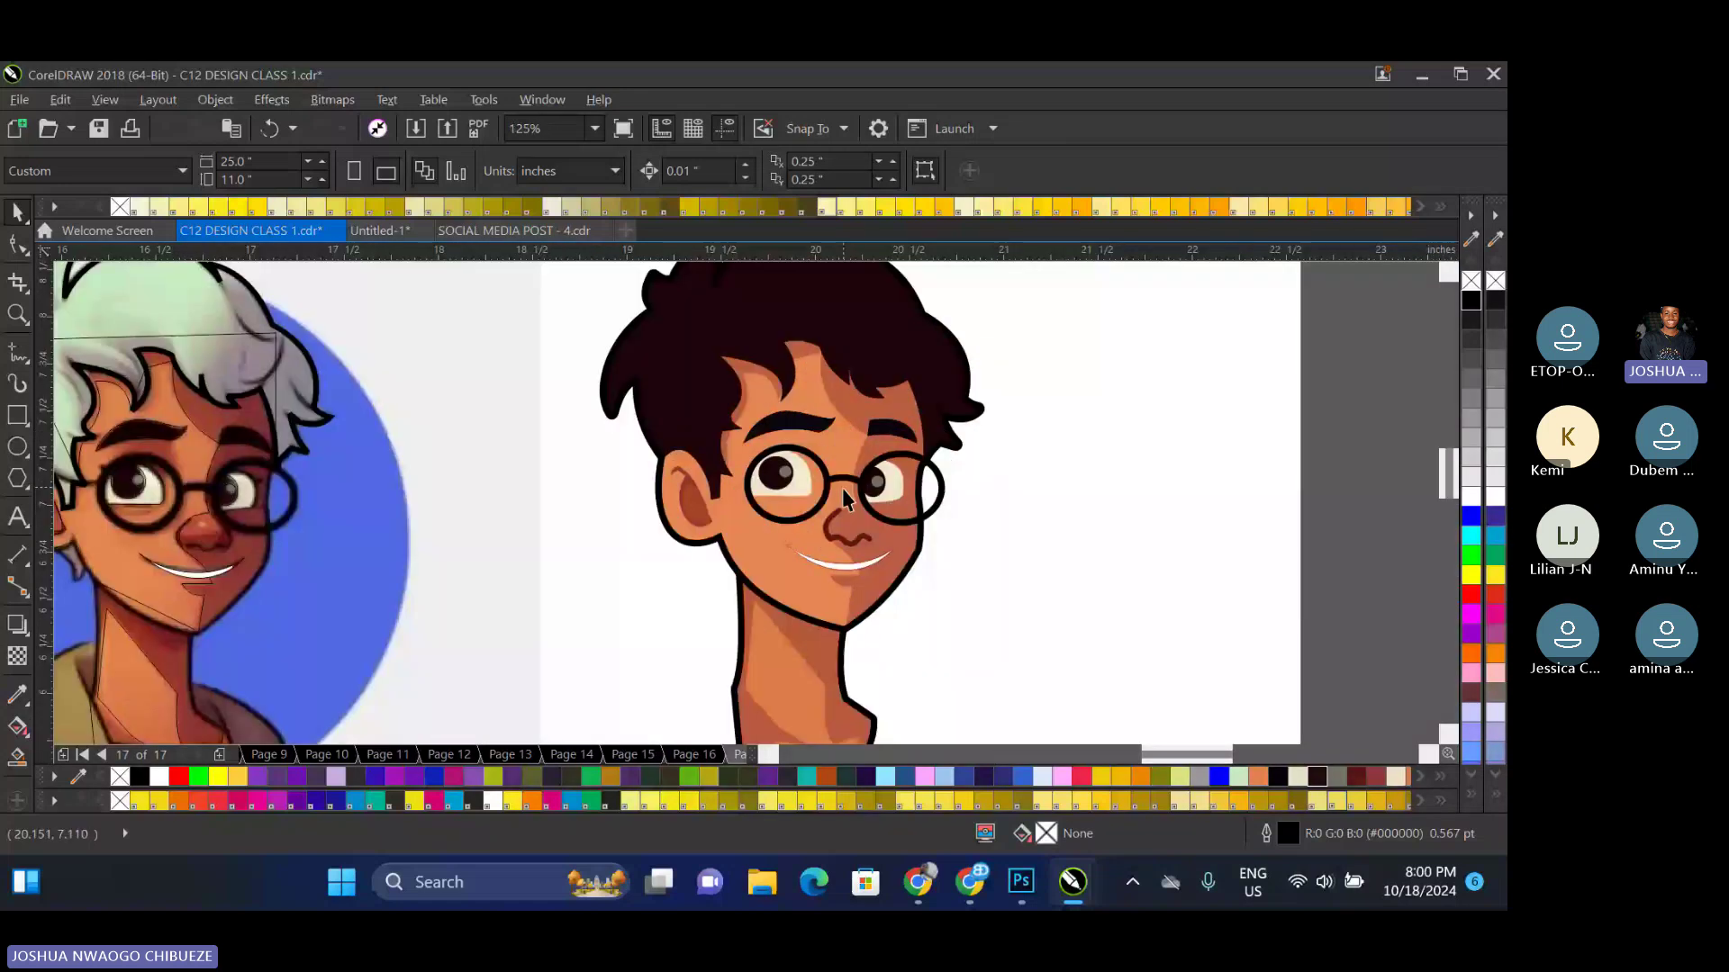
pyautogui.scroll(3, 833, 475)
pyautogui.click(810, 563)
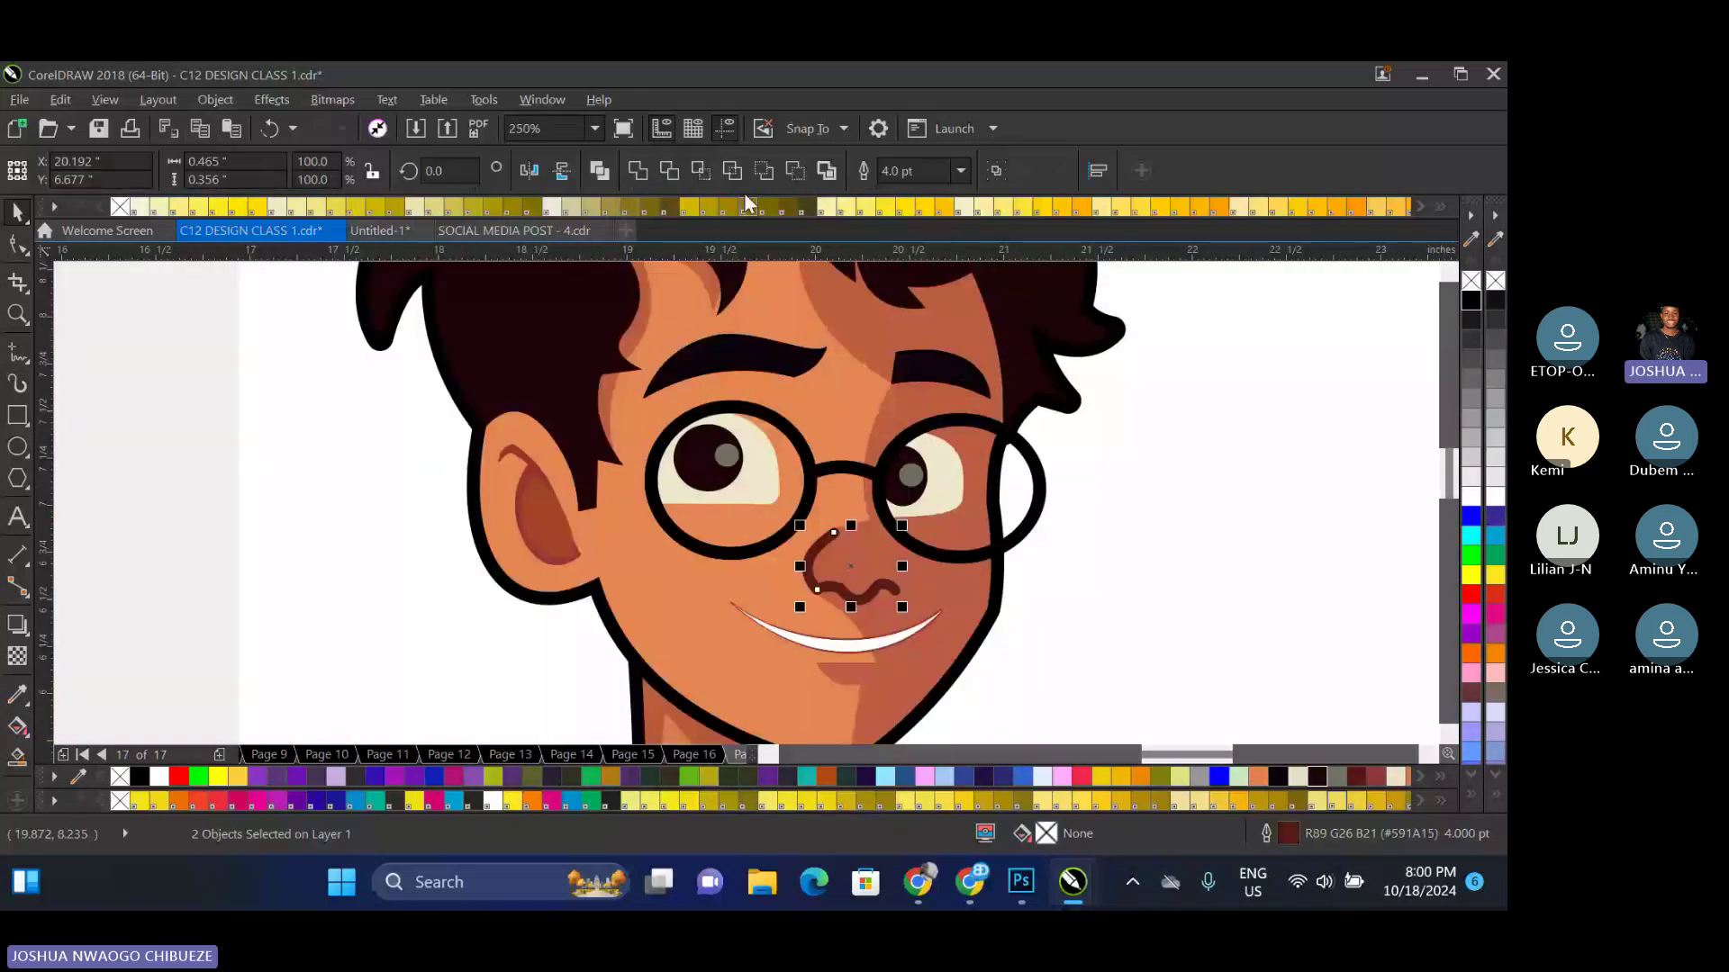
pyautogui.click(959, 172)
pyautogui.click(919, 306)
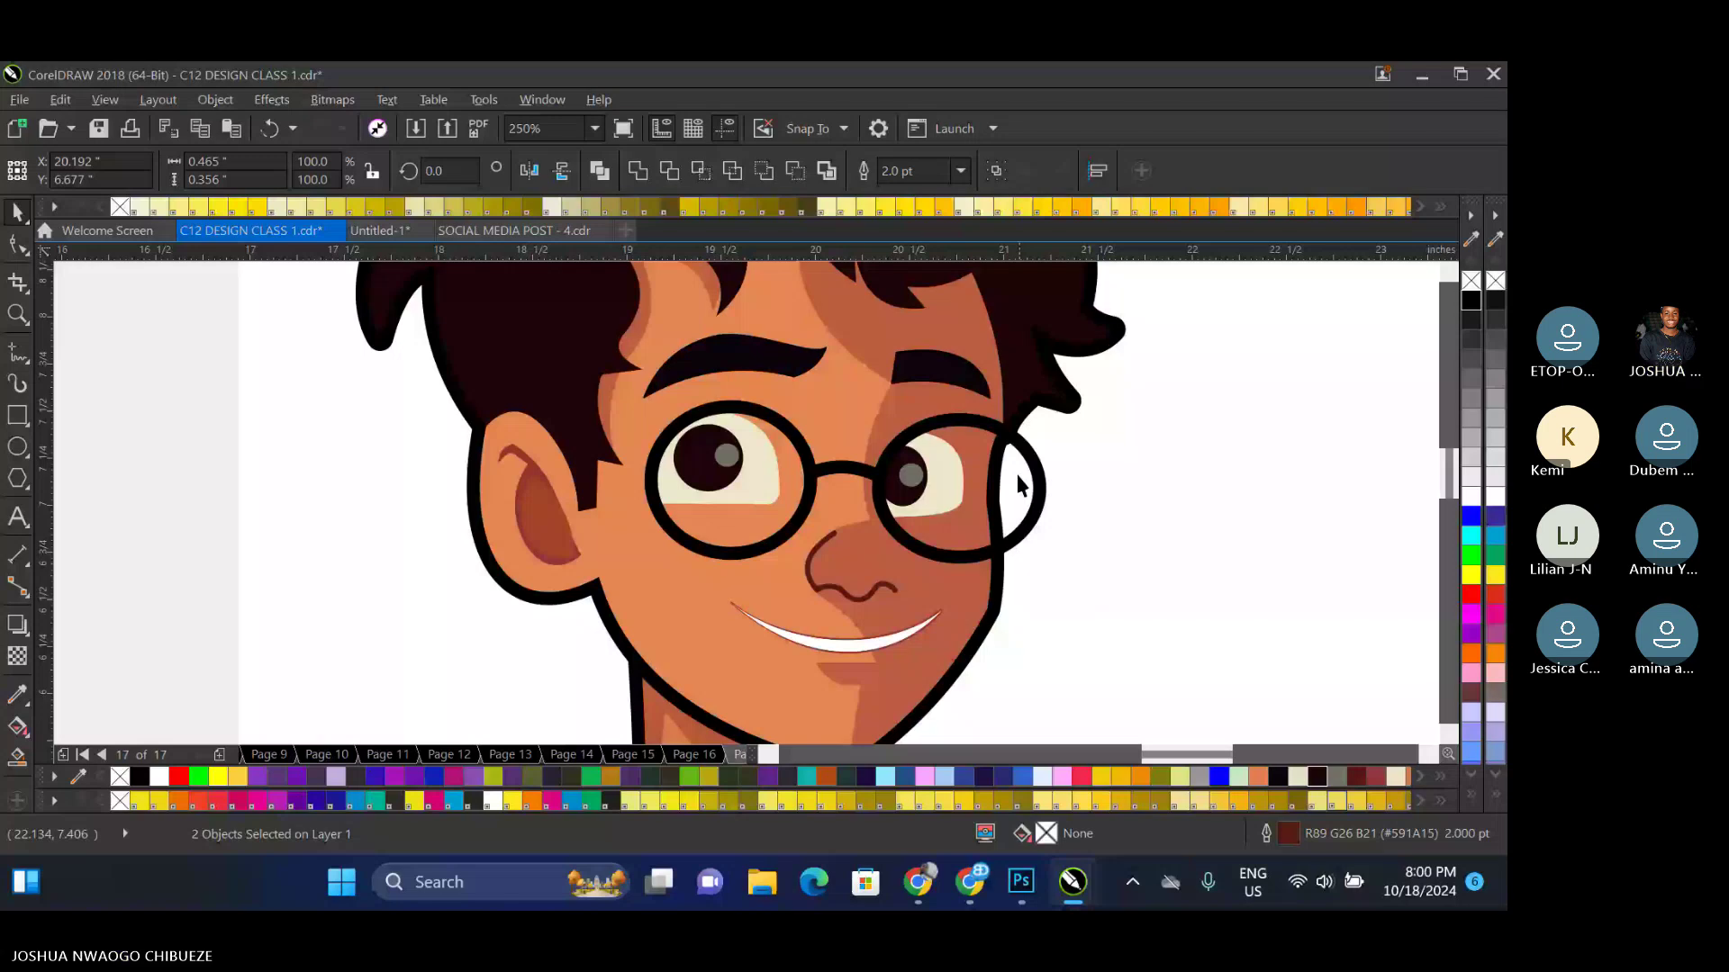
# Set the outline of both nose curves to 3 pt
pyautogui.moveTo(1128, 493); pyautogui.dragTo(776, 585)
pyautogui.click(959, 172)
pyautogui.click(909, 297)
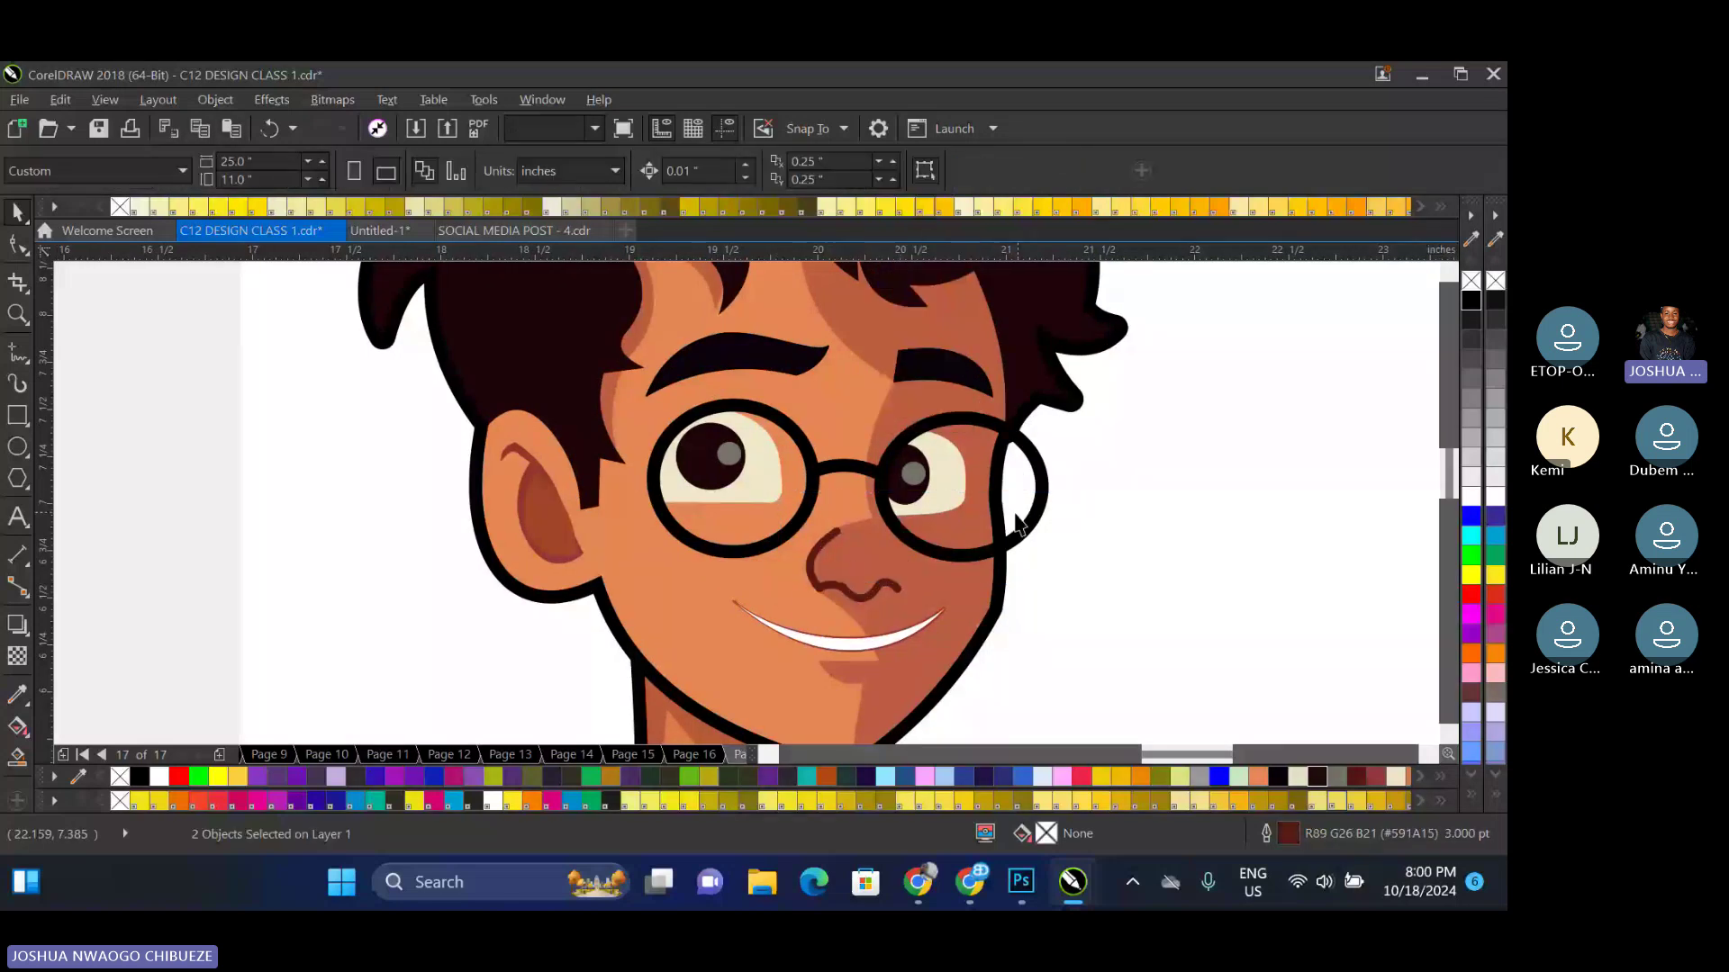
# Try moving the white teeth shape up and away from the lips
pyautogui.scroll(-3, 1016, 521)
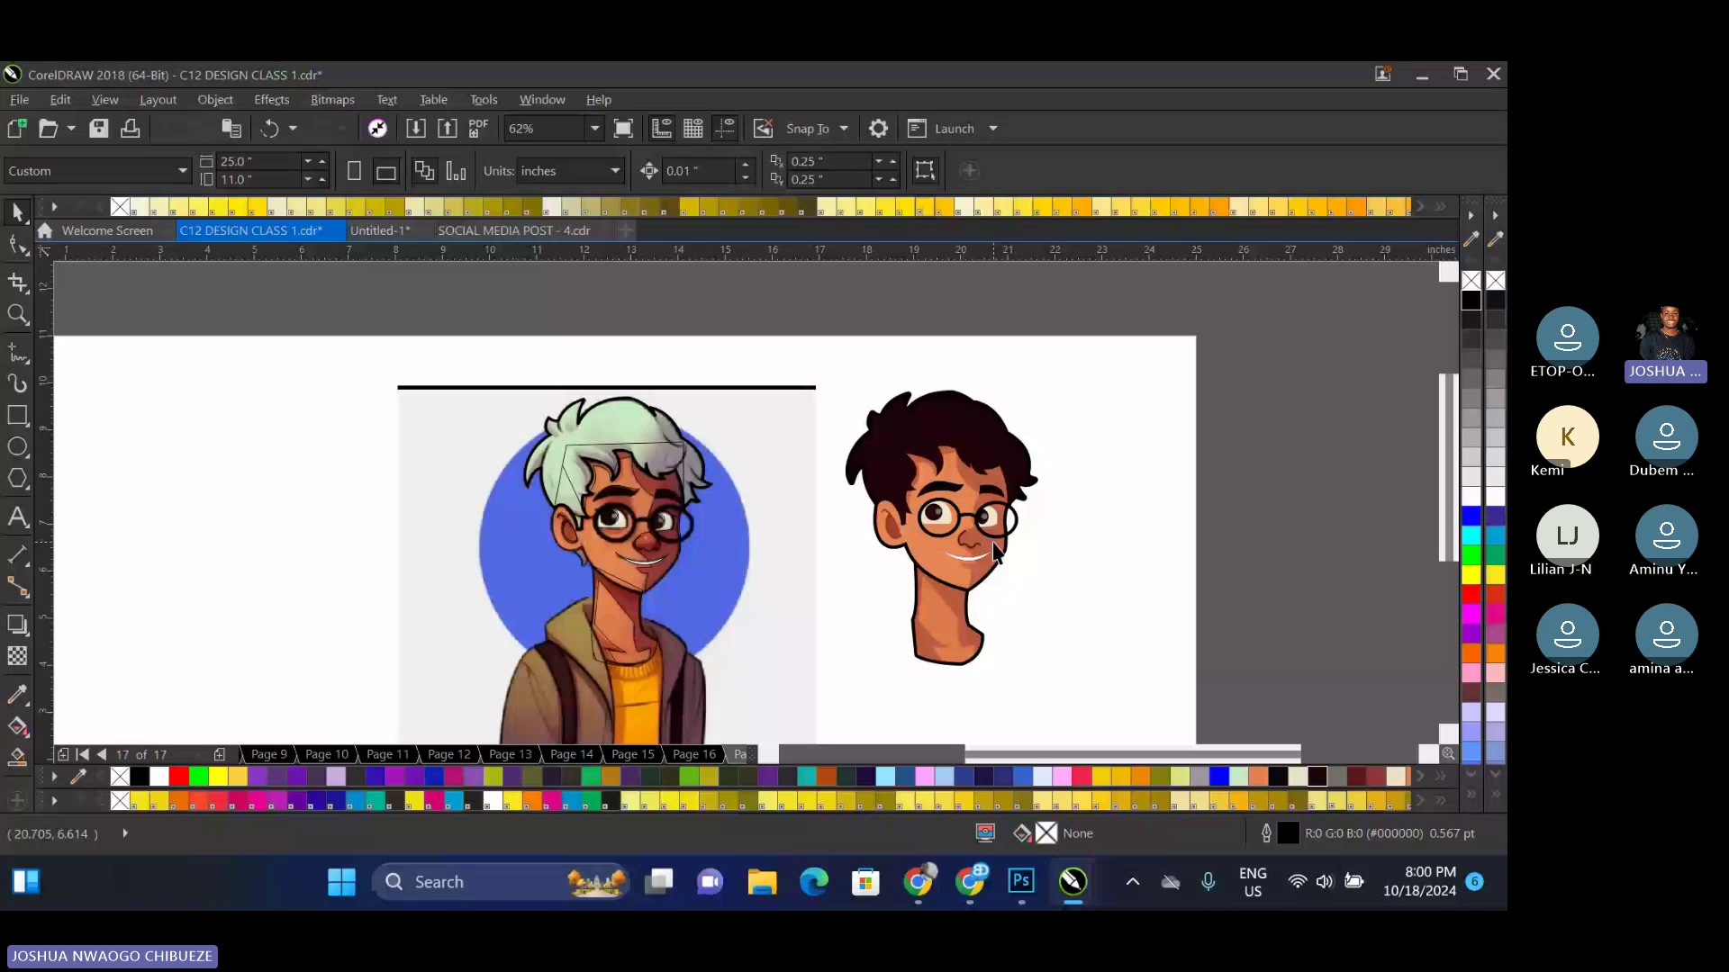
pyautogui.scroll(3, 995, 551)
pyautogui.scroll(3, 923, 573)
pyautogui.click(905, 576)
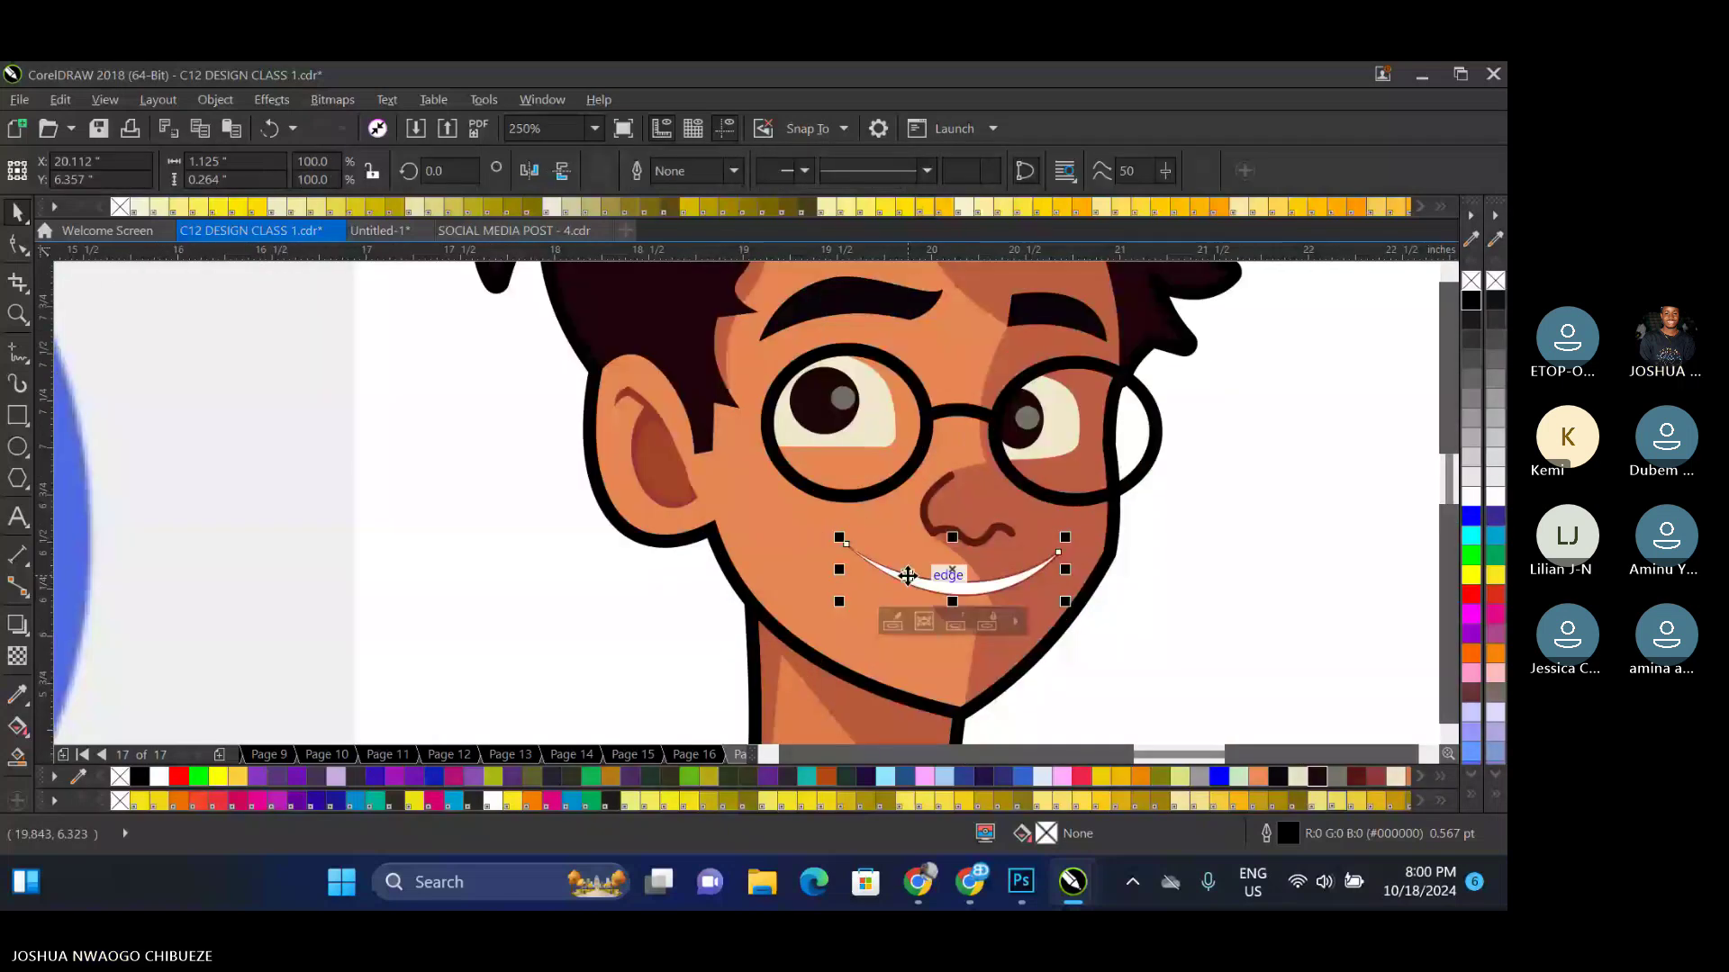
pyautogui.click(881, 608)
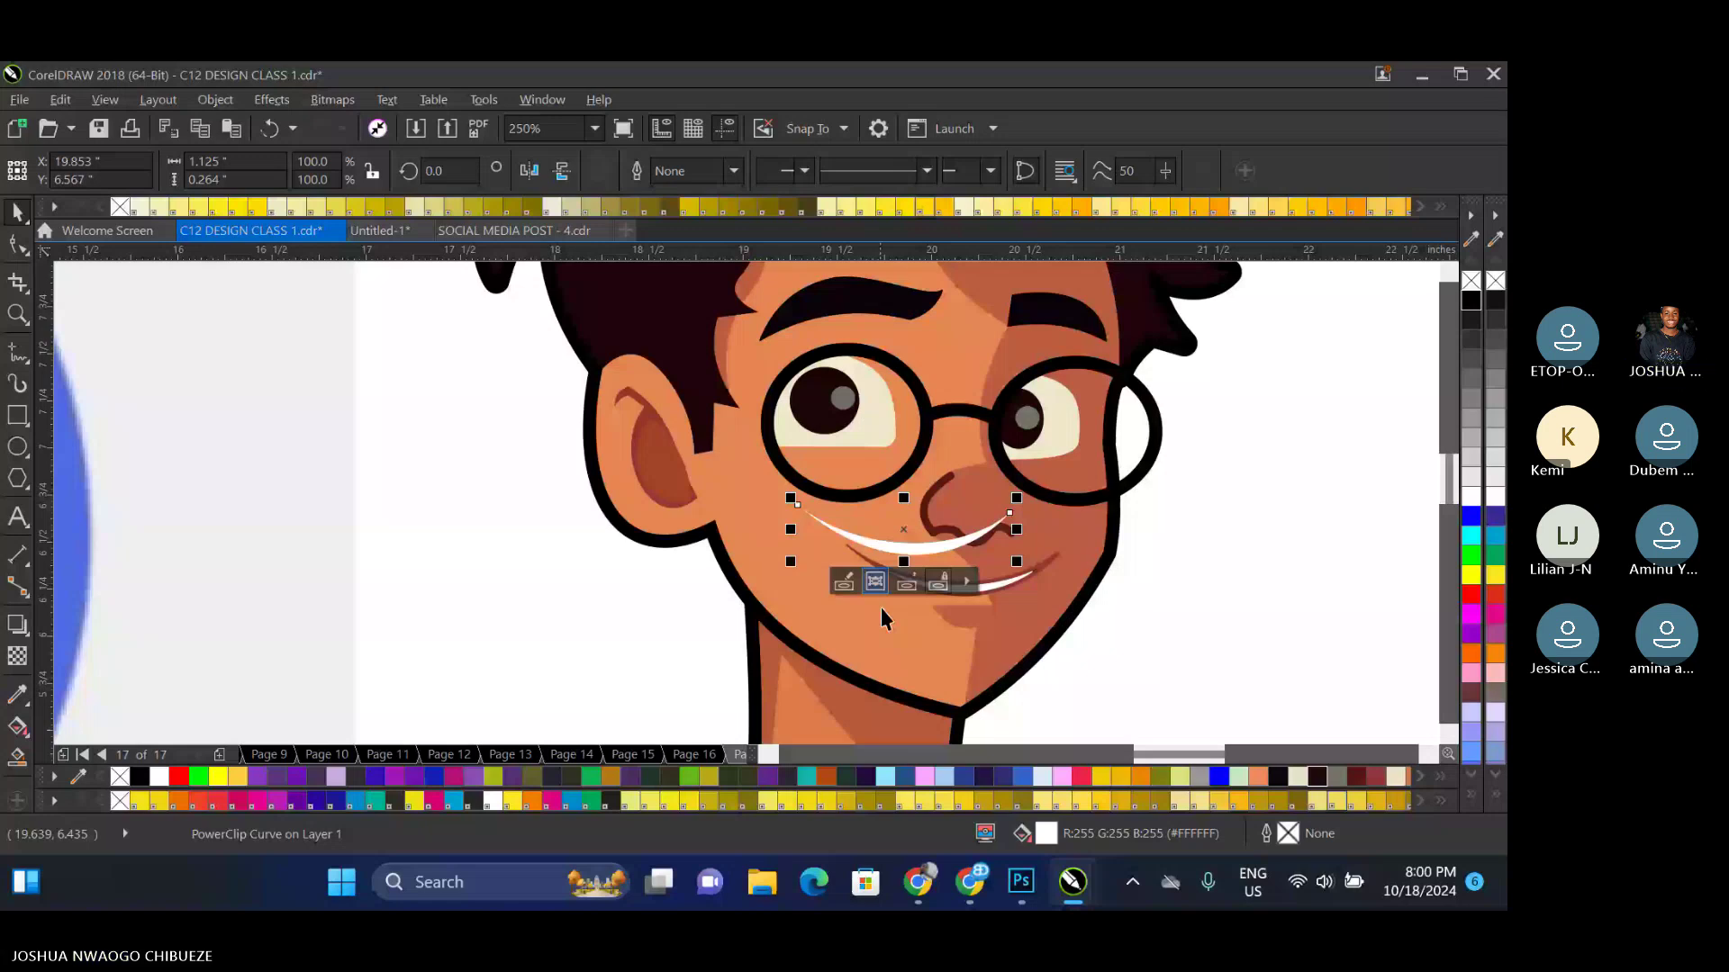
# Add a 4 pt black outline to the lip shape behind the white teeth
pyautogui.scroll(4, 1056, 584)
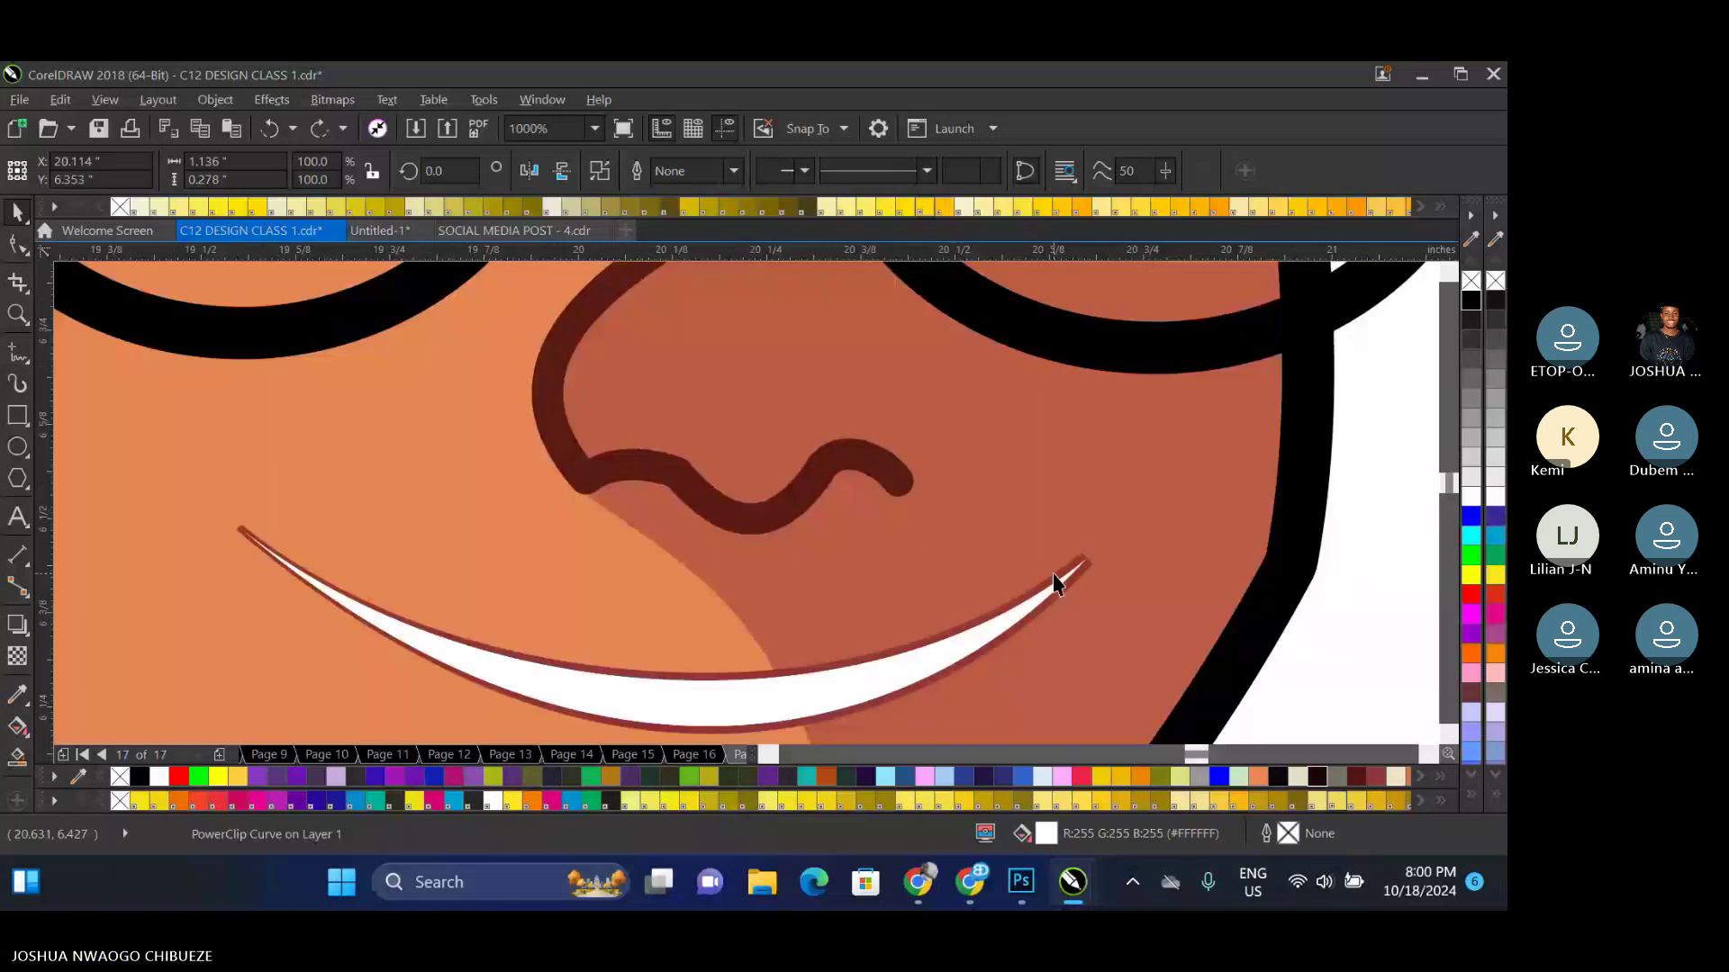
pyautogui.click(1056, 581)
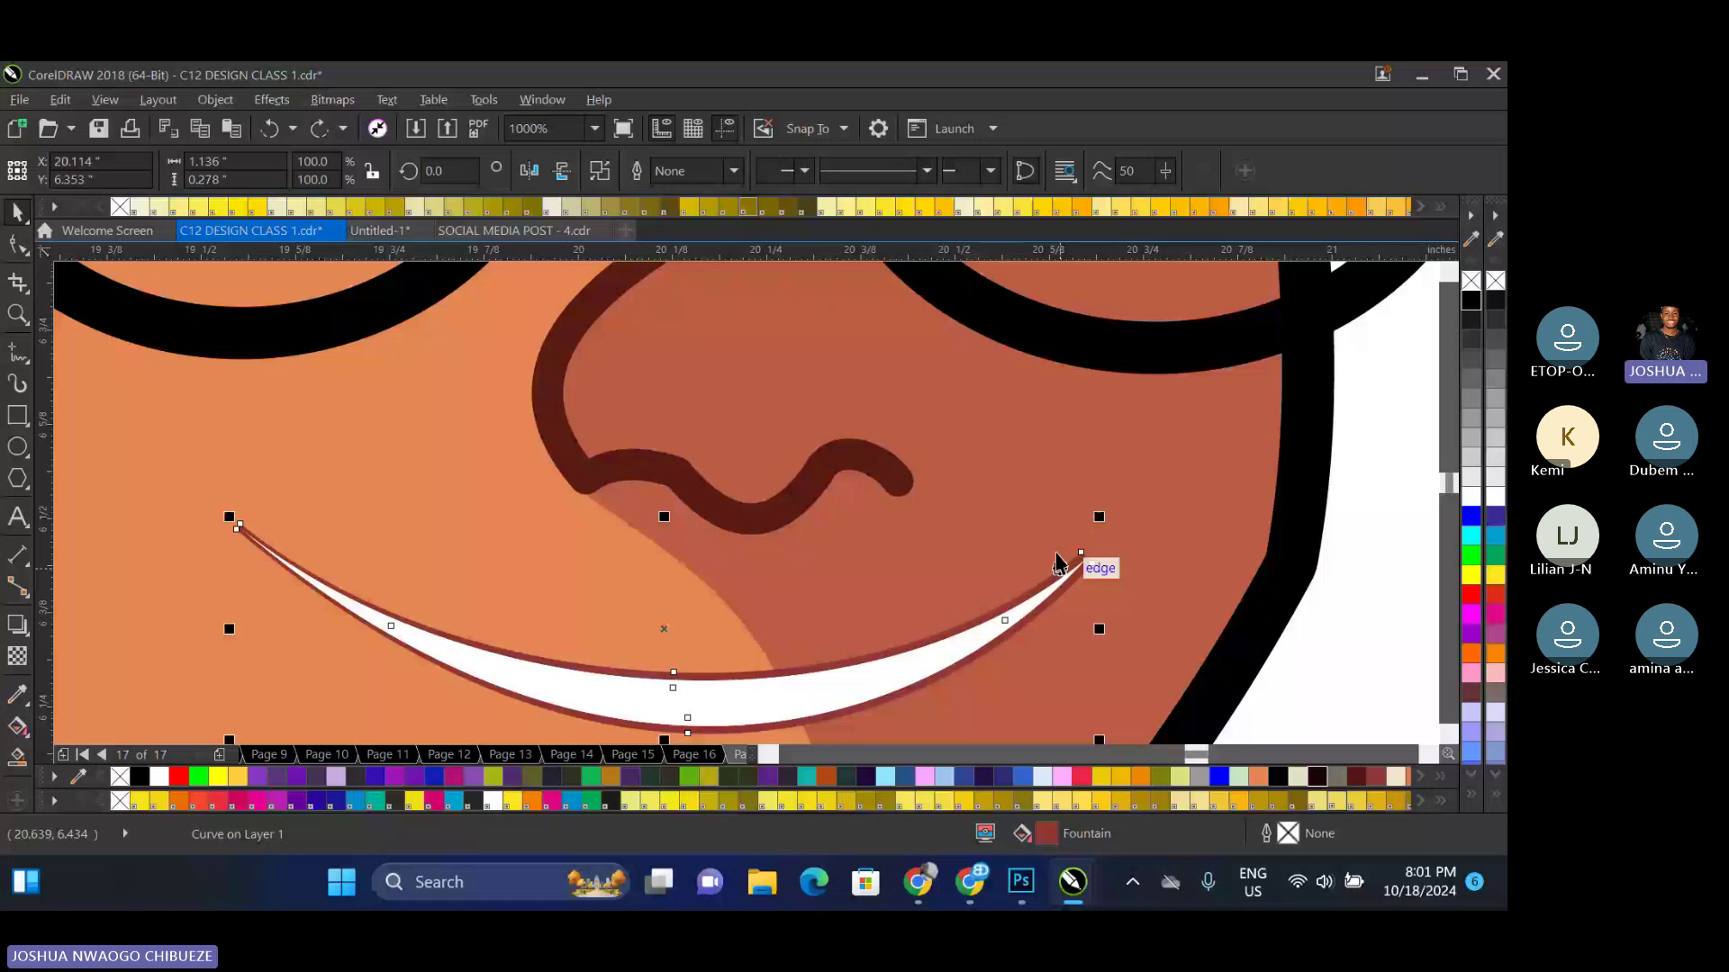
pyautogui.scroll(-2, 1032, 464)
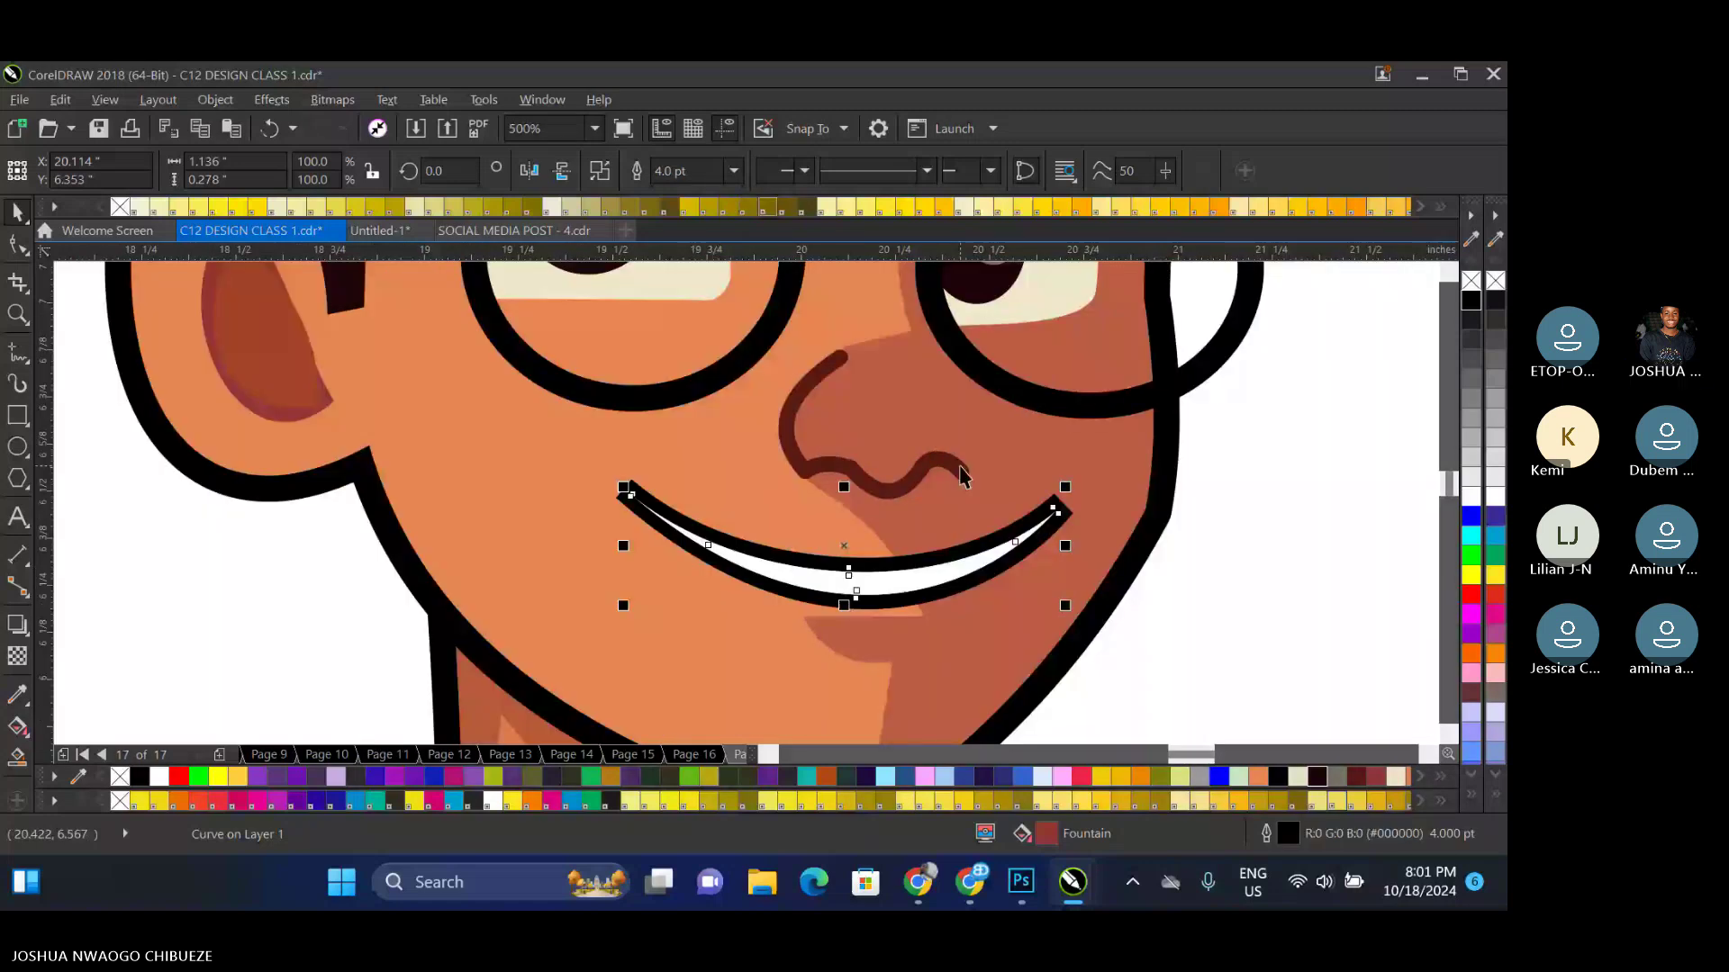
# Adjust the smile's black lip outline through its outline pen settings
pyautogui.scroll(-1, 961, 475)
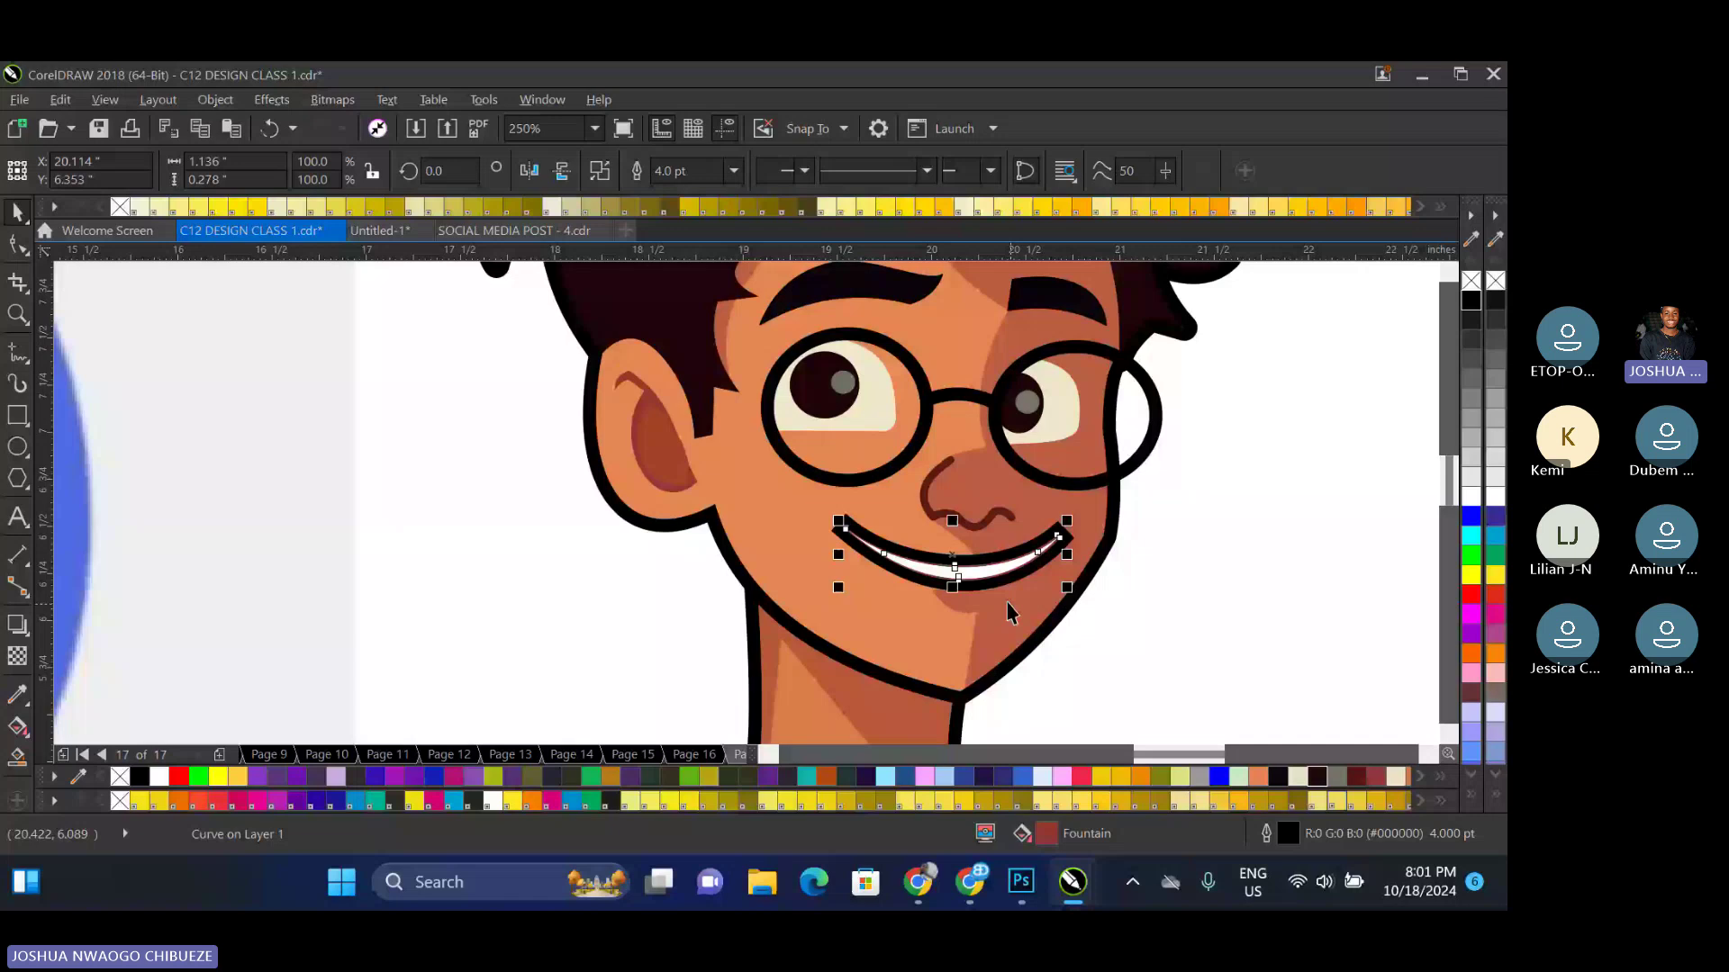
pyautogui.press('F12')
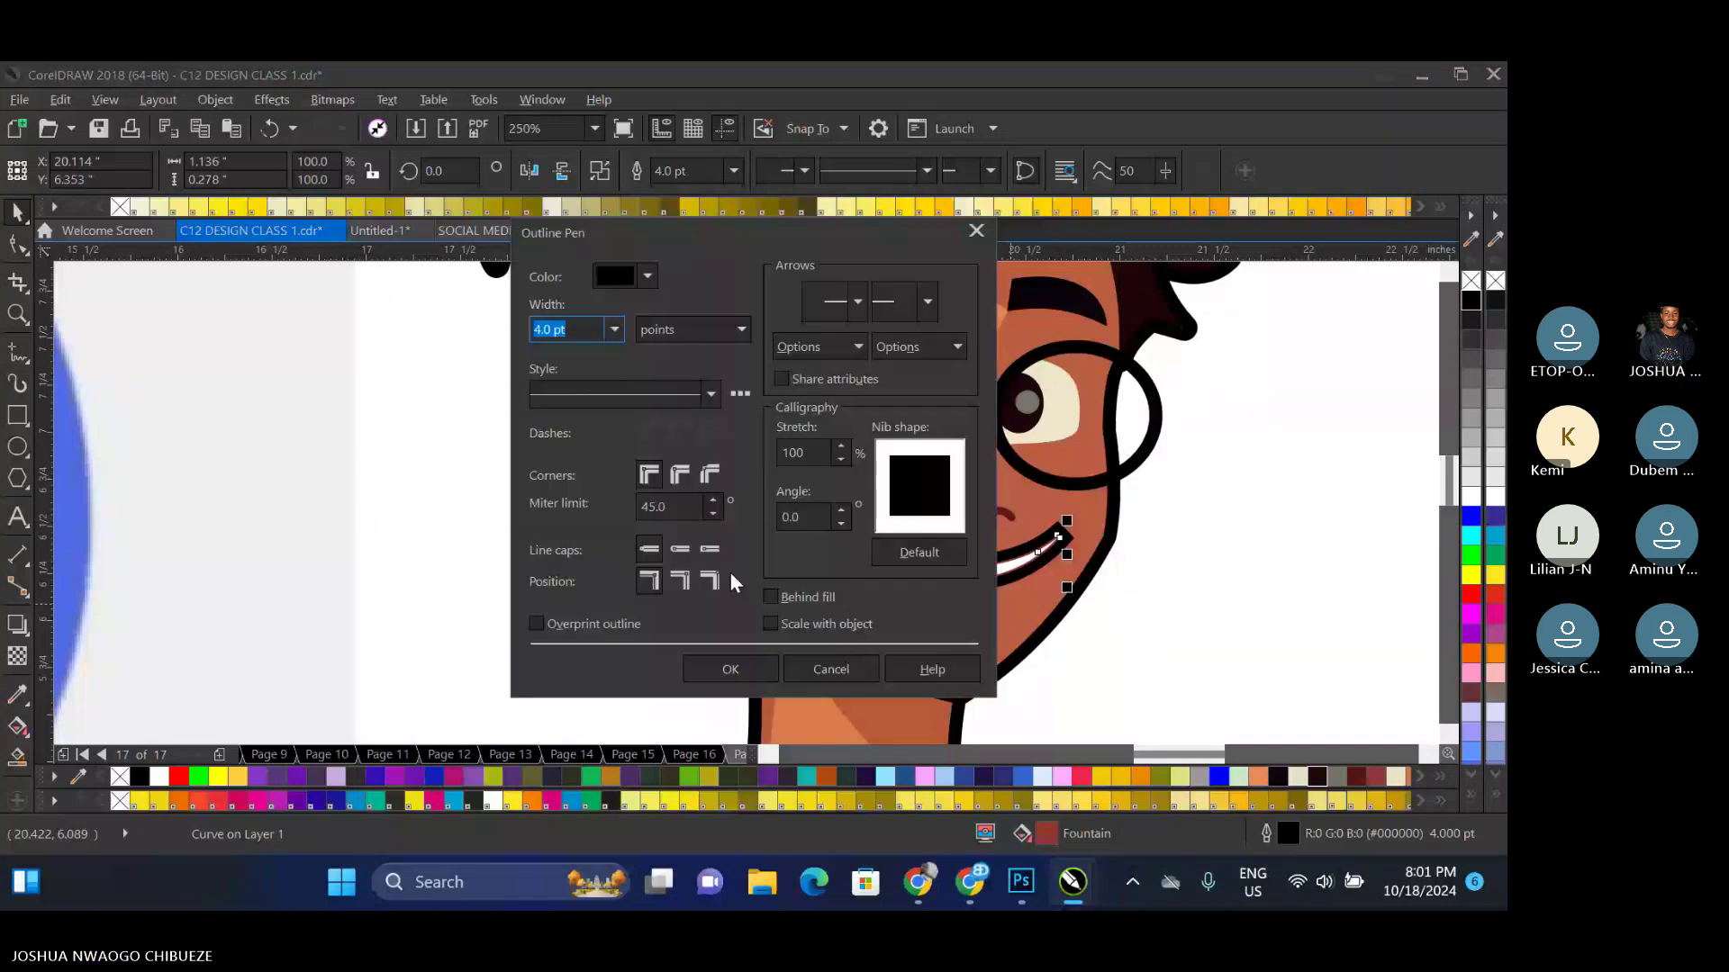
pyautogui.click(717, 661)
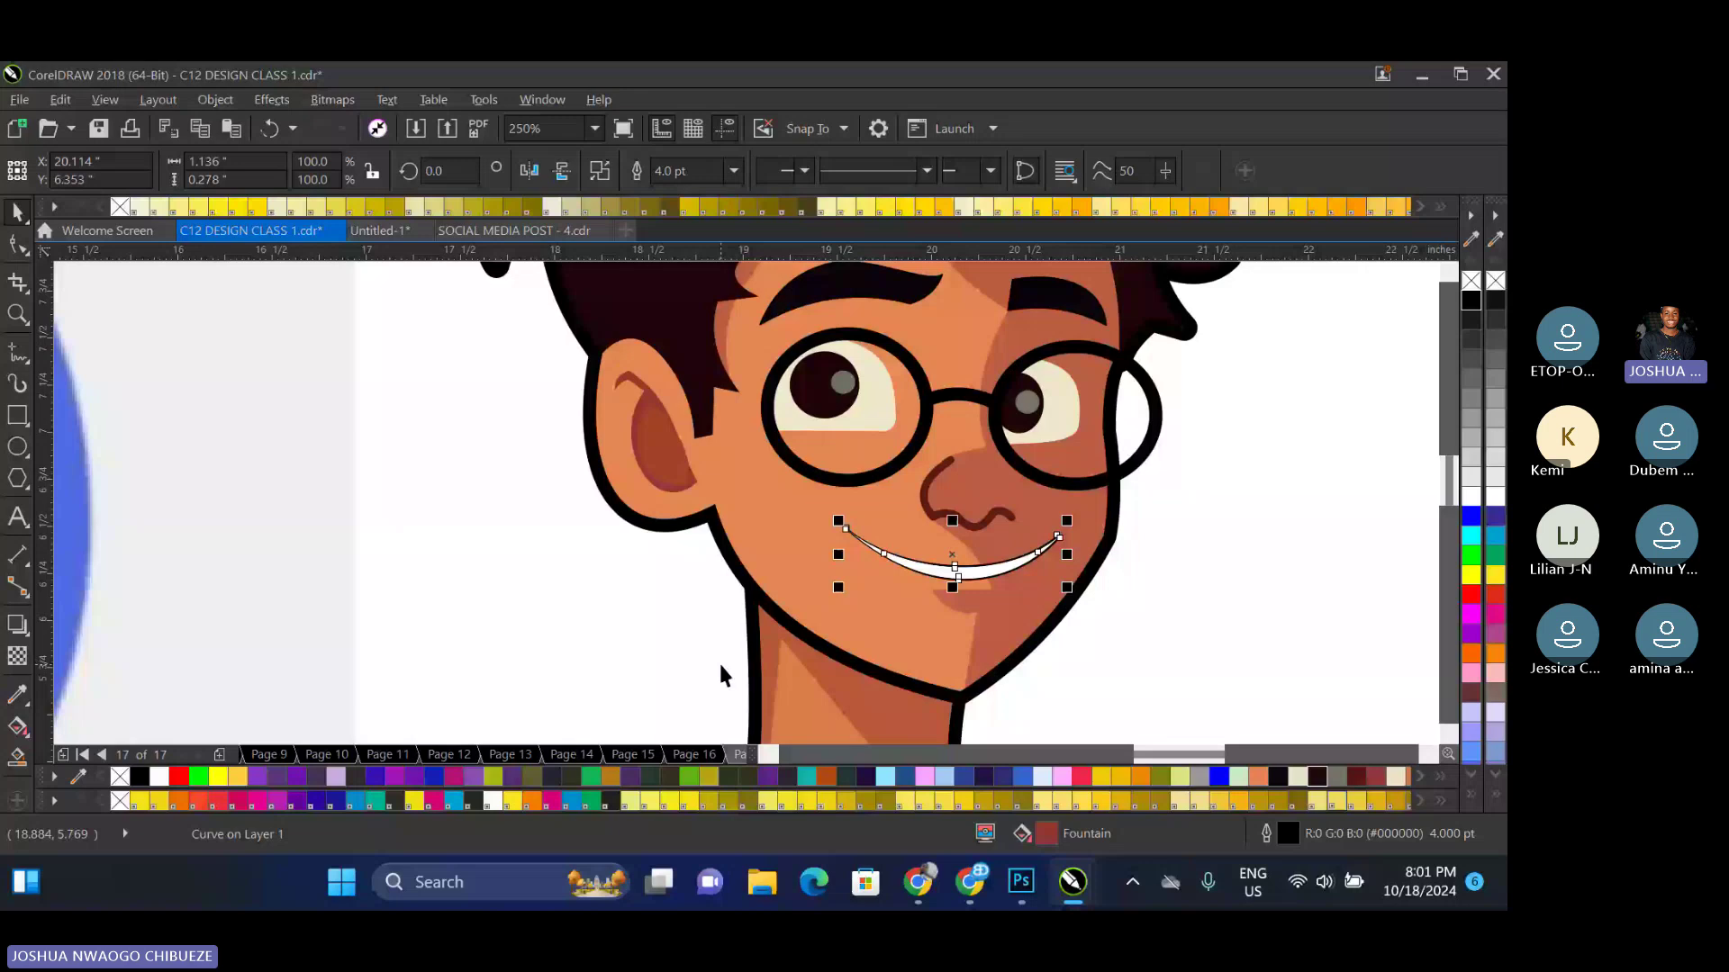
pyautogui.scroll(1, 717, 661)
pyautogui.press('F12')
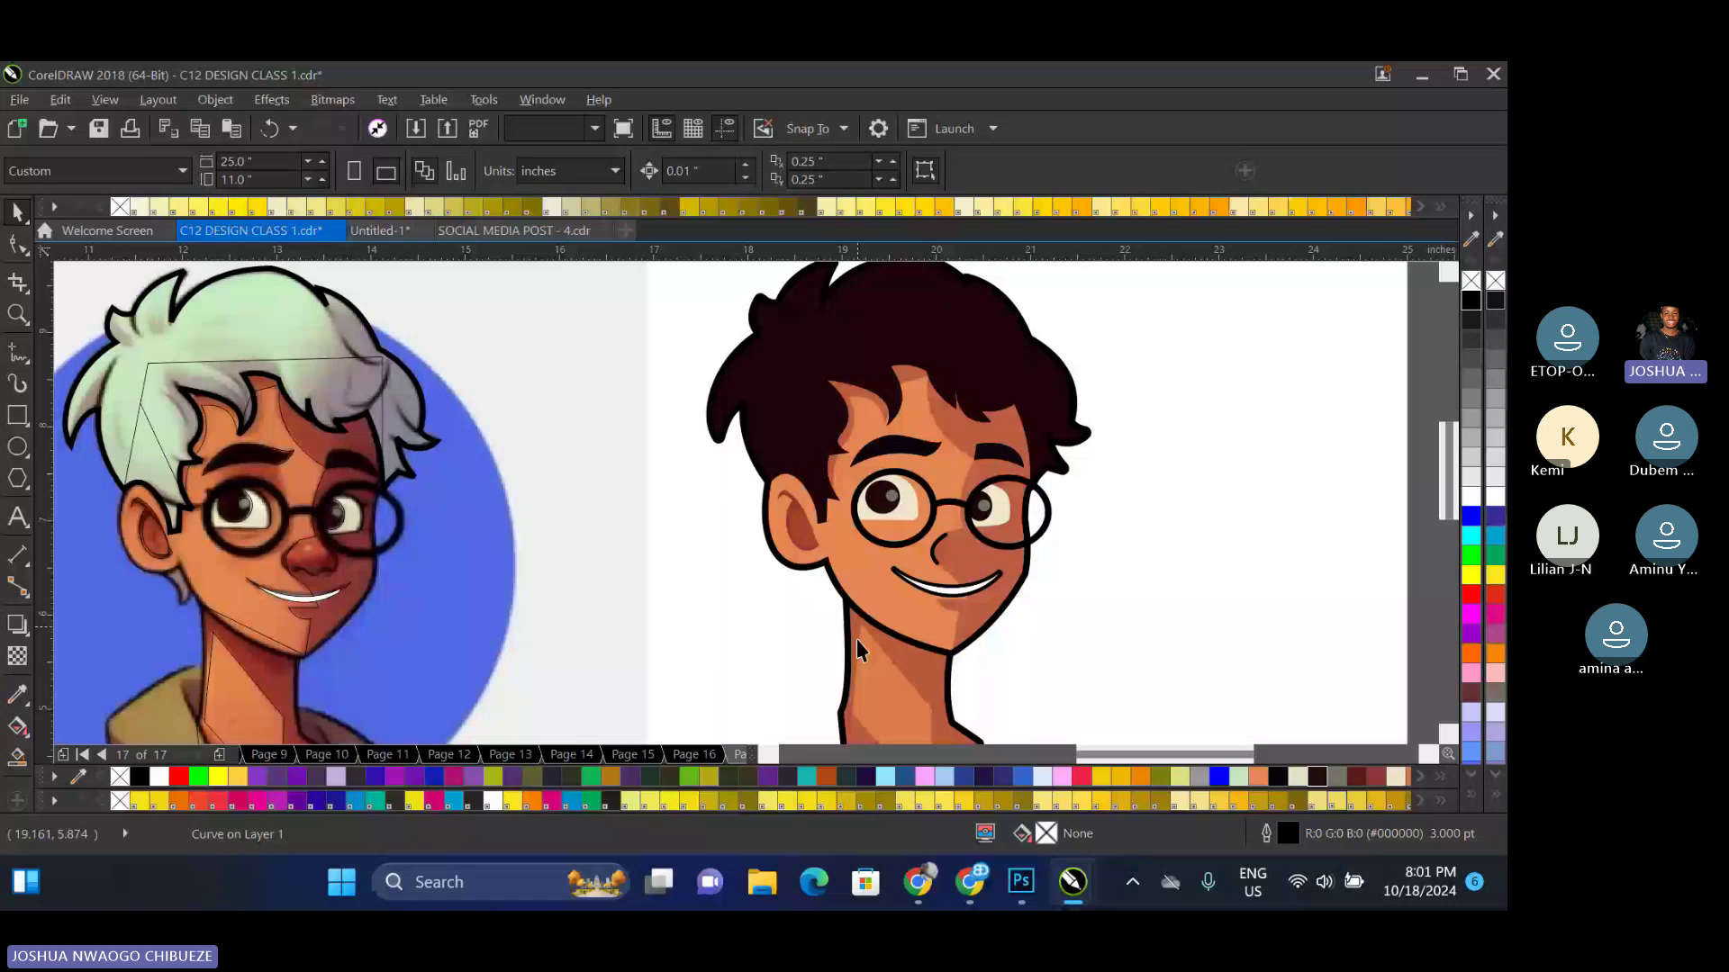
# Undo the deletion of the nostril curve
pyautogui.hotkey('ctrl', 'z')
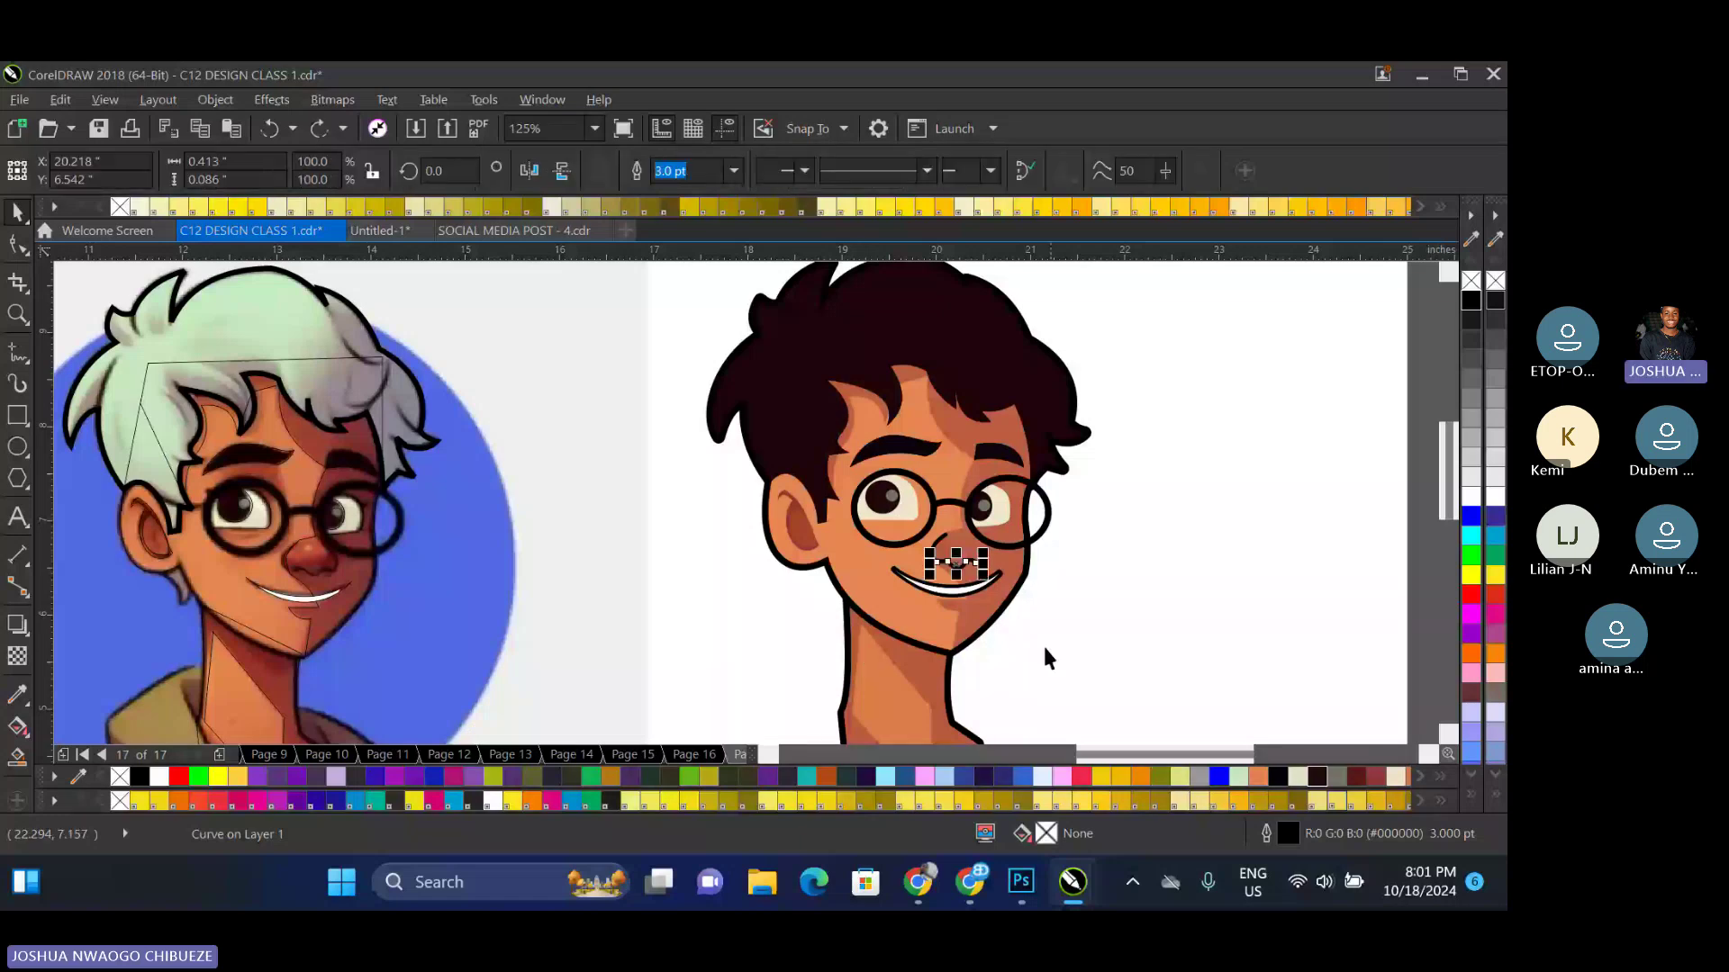
# Recolour the outlines of both nose curves dark brown and deselect them
pyautogui.keyDown('shift'); pyautogui.click(945, 539); pyautogui.keyUp('shift')
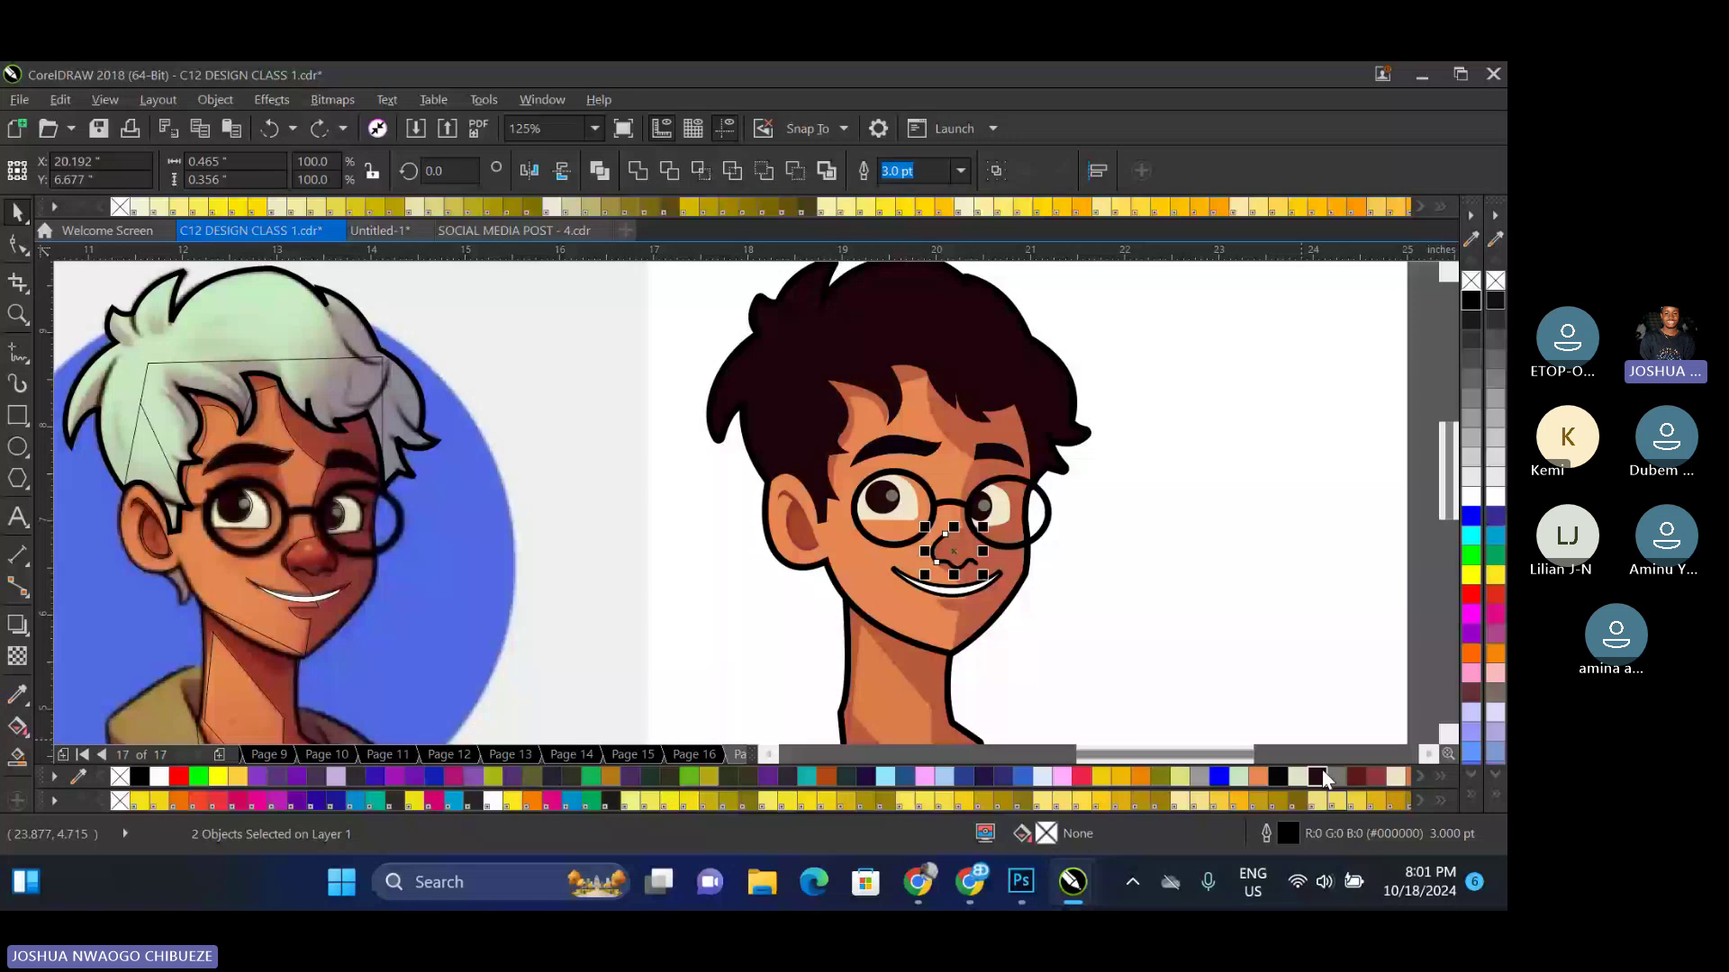
pyautogui.rightClick(1321, 777)
pyautogui.scroll(-1, 1099, 543)
pyautogui.click(275, 441)
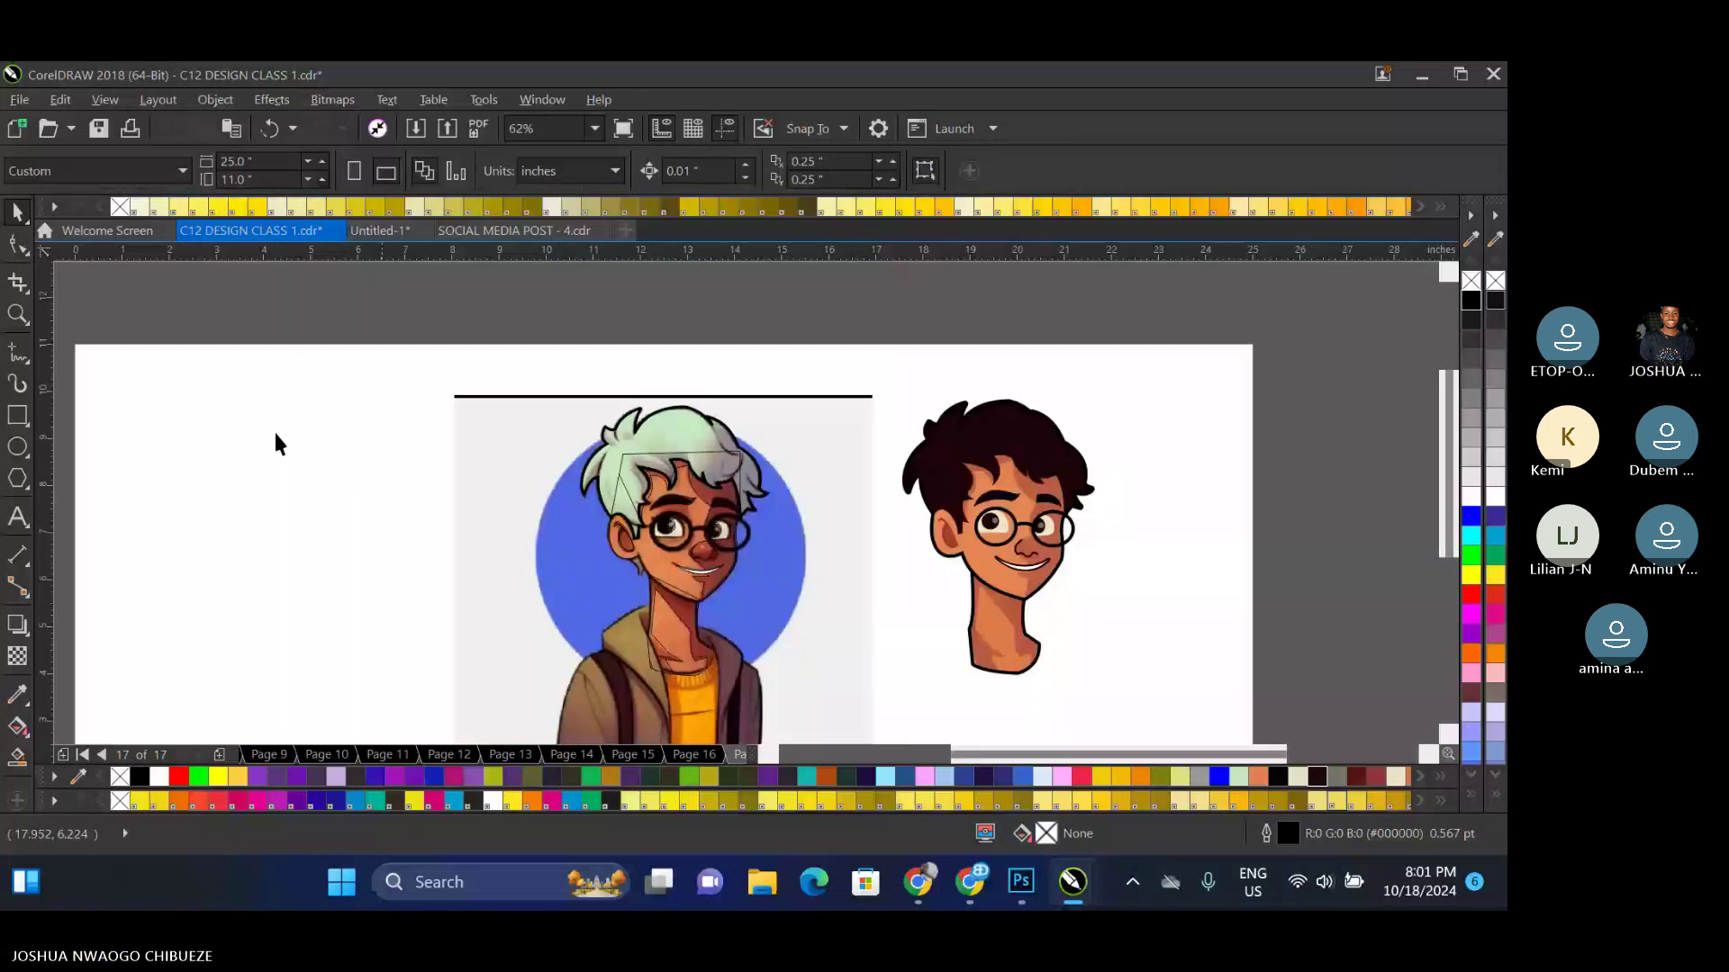
# Draw an ellipse around the traced head and scale it down to about 5.48 by 5.69 inches
pyautogui.press('F7')
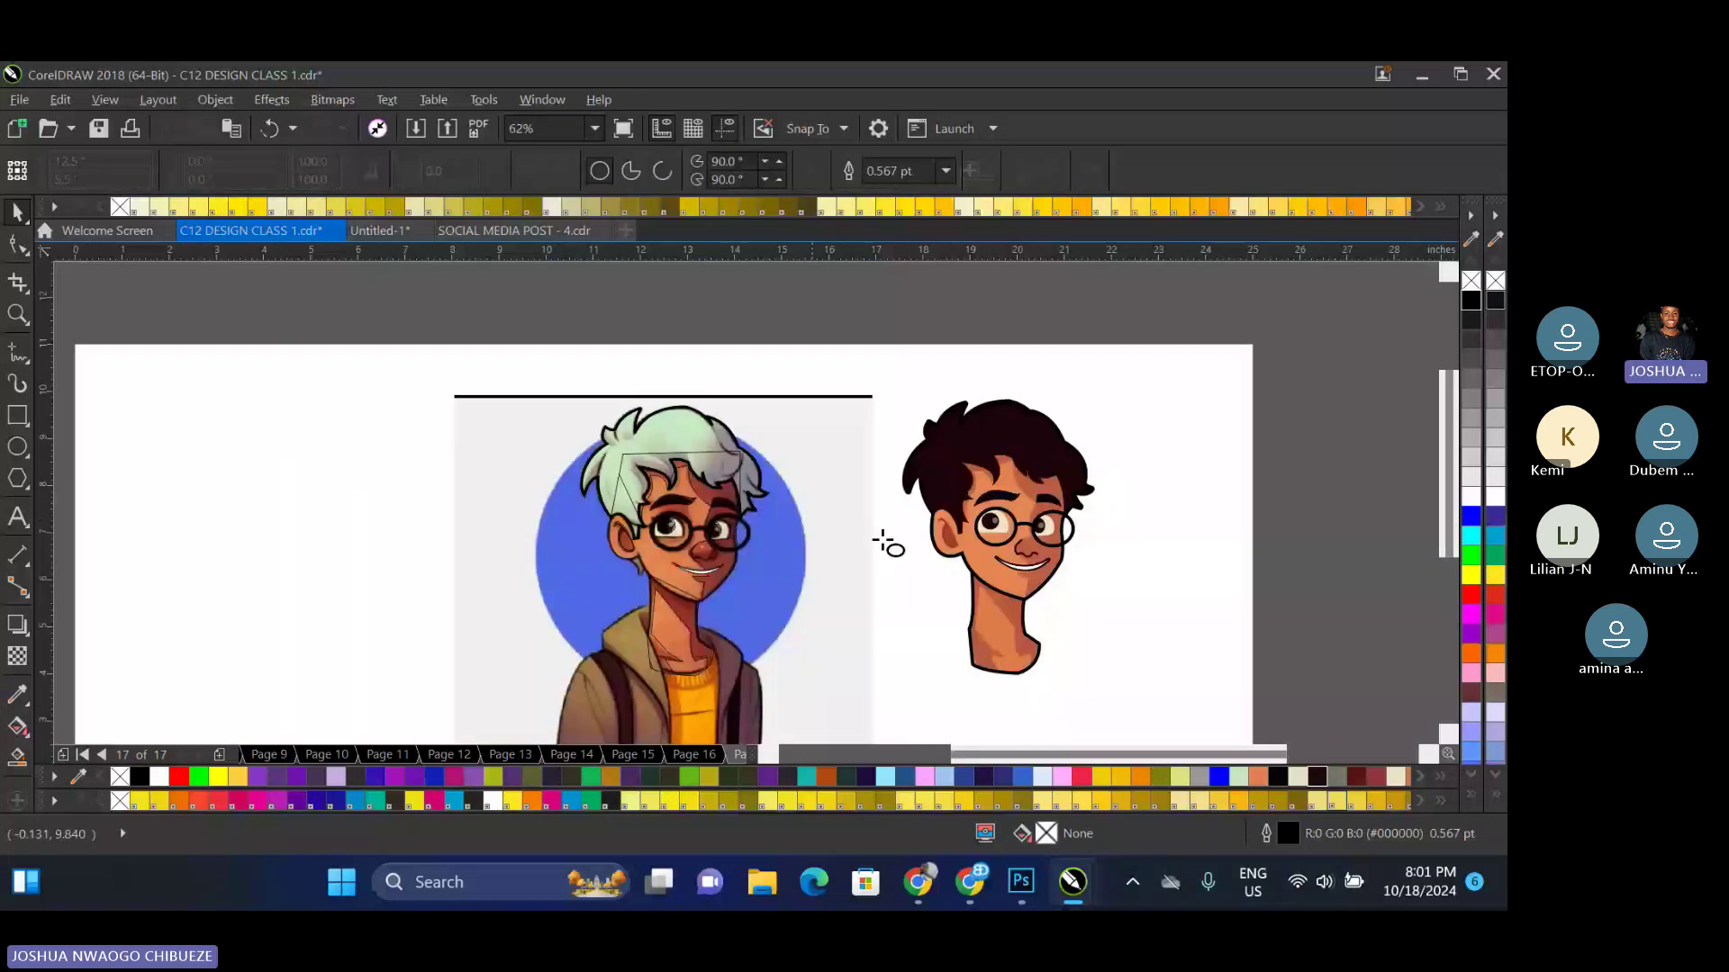
pyautogui.moveTo(885, 386); pyautogui.dragTo(1168, 636)
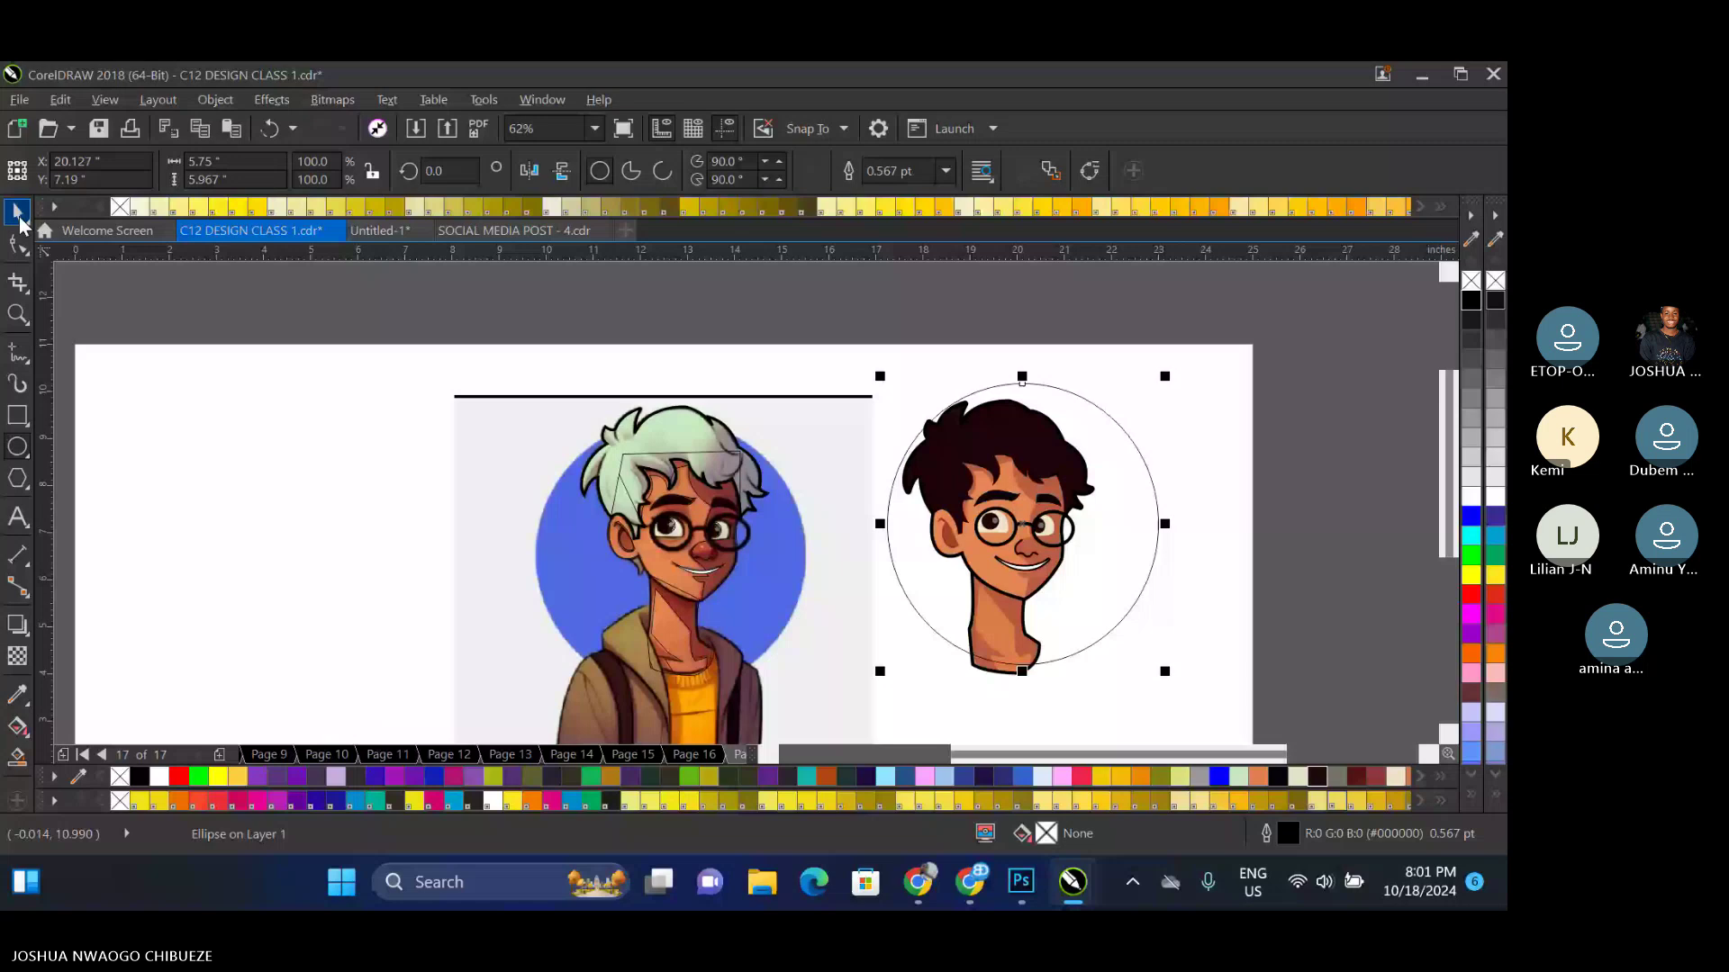
pyautogui.click(18, 213)
pyautogui.moveTo(1165, 376); pyautogui.dragTo(1153, 388)
# Fill the ellipse around the head with the blue sampled from the reference image's background circle
pyautogui.click(26, 687)
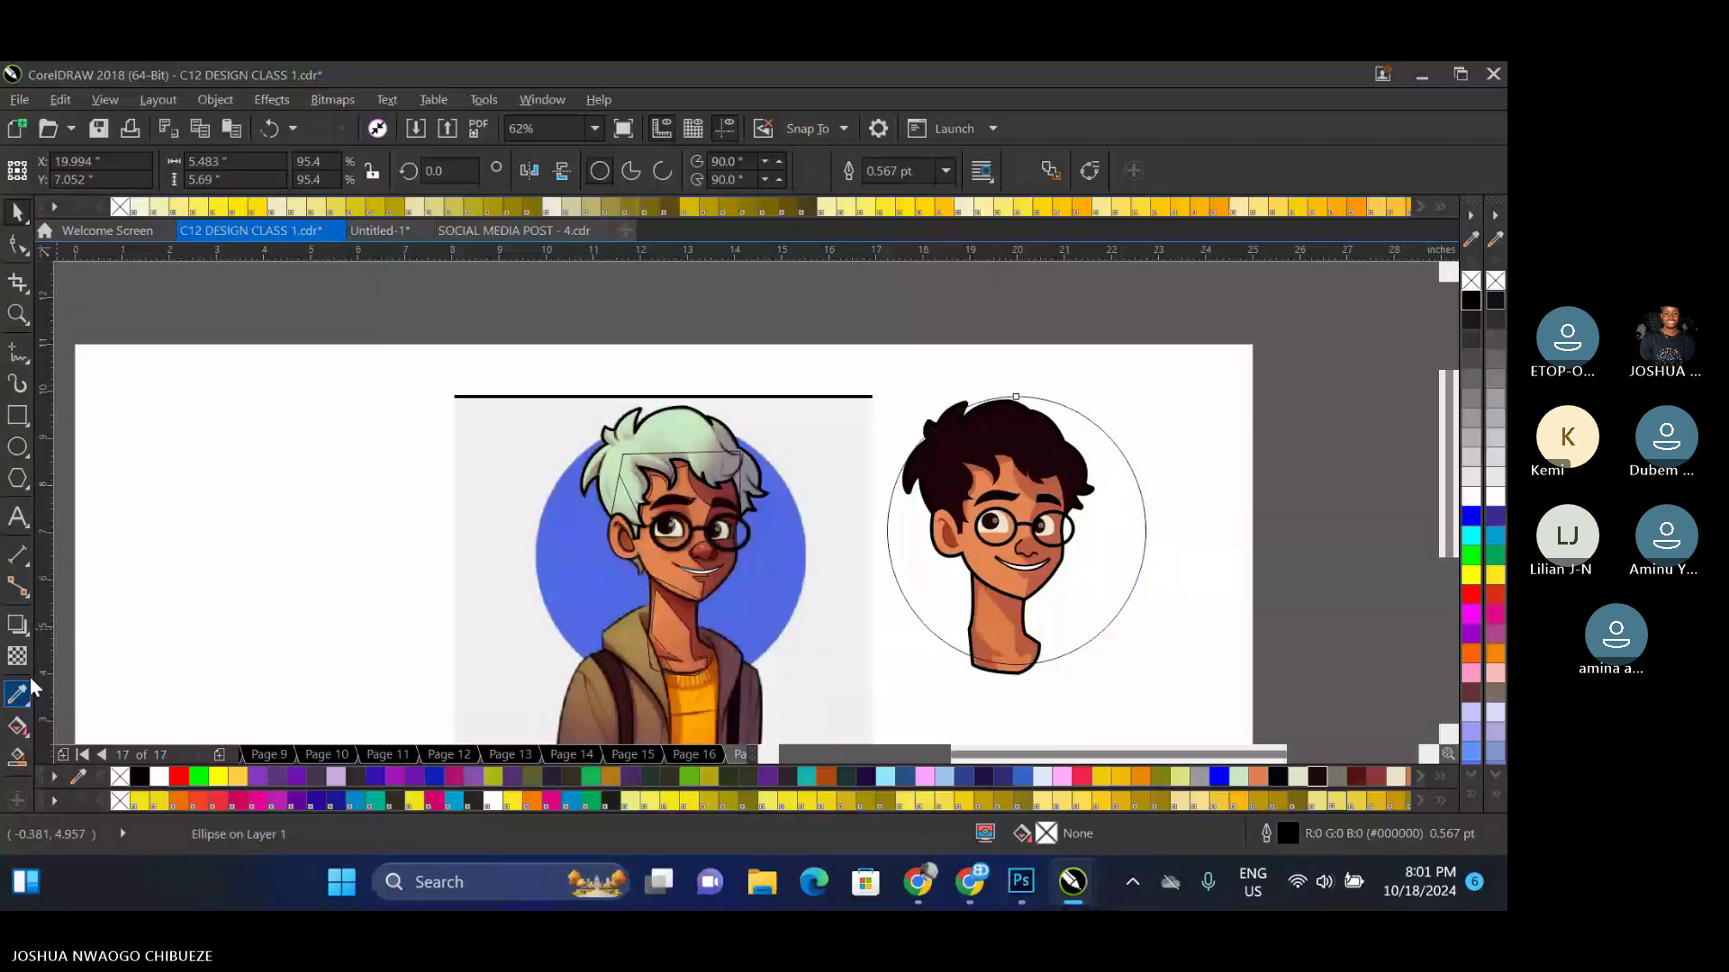
pyautogui.click(766, 585)
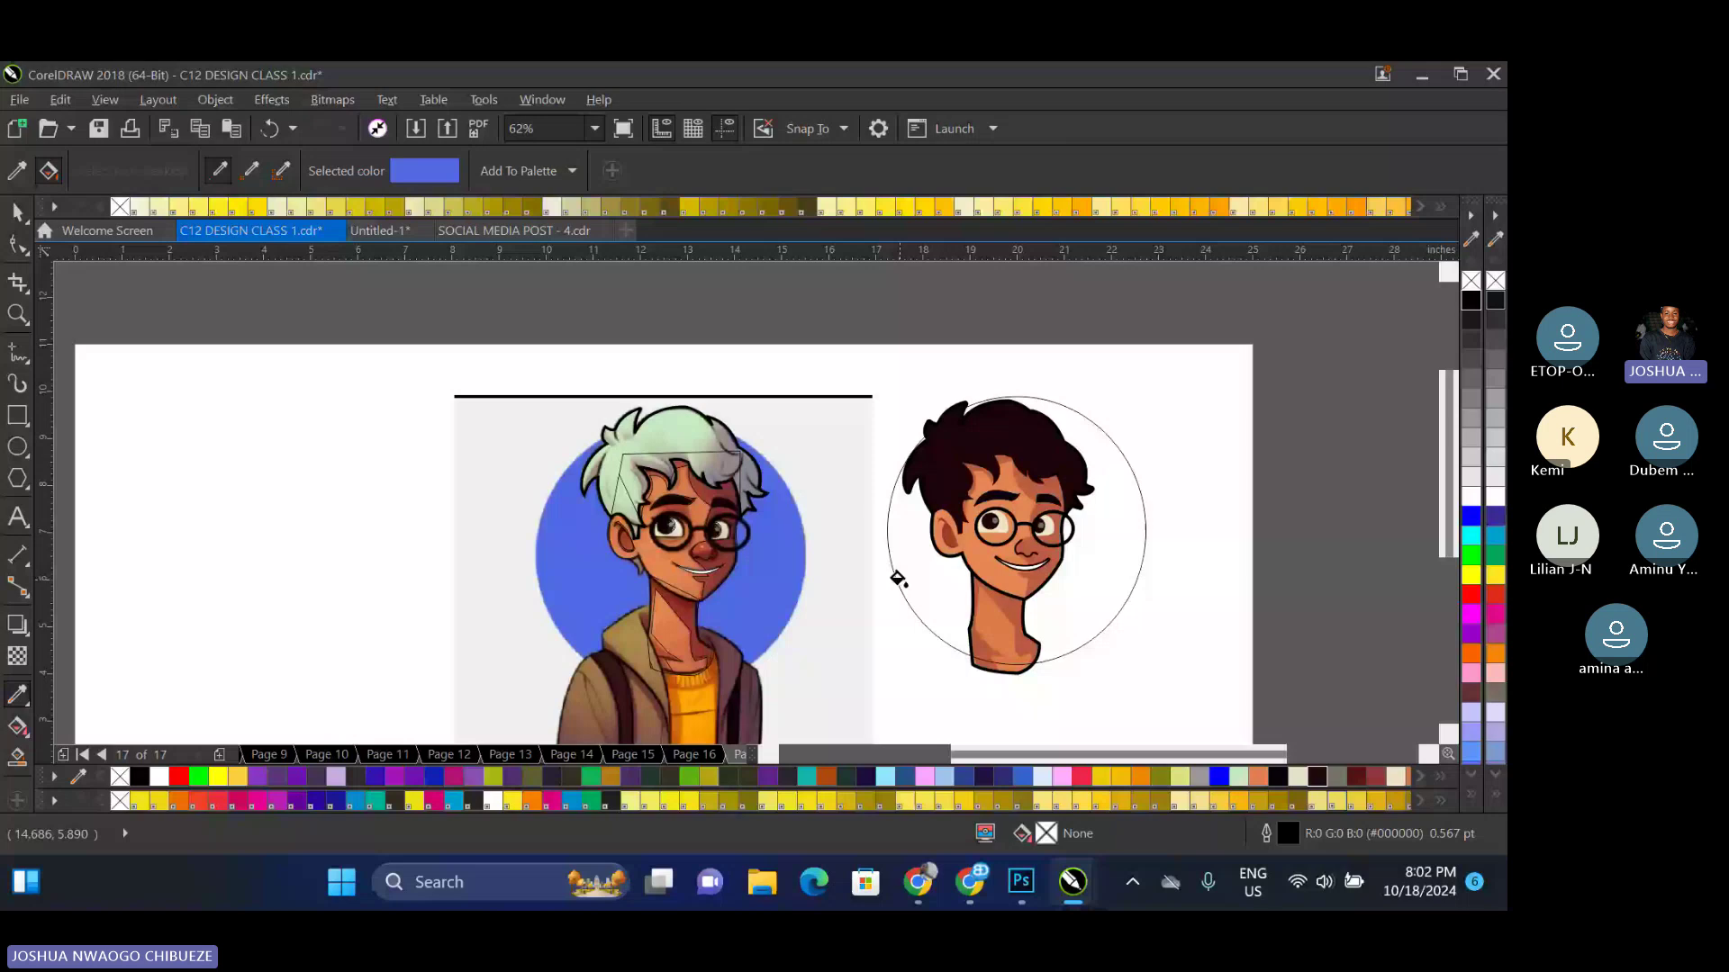
pyautogui.click(897, 577)
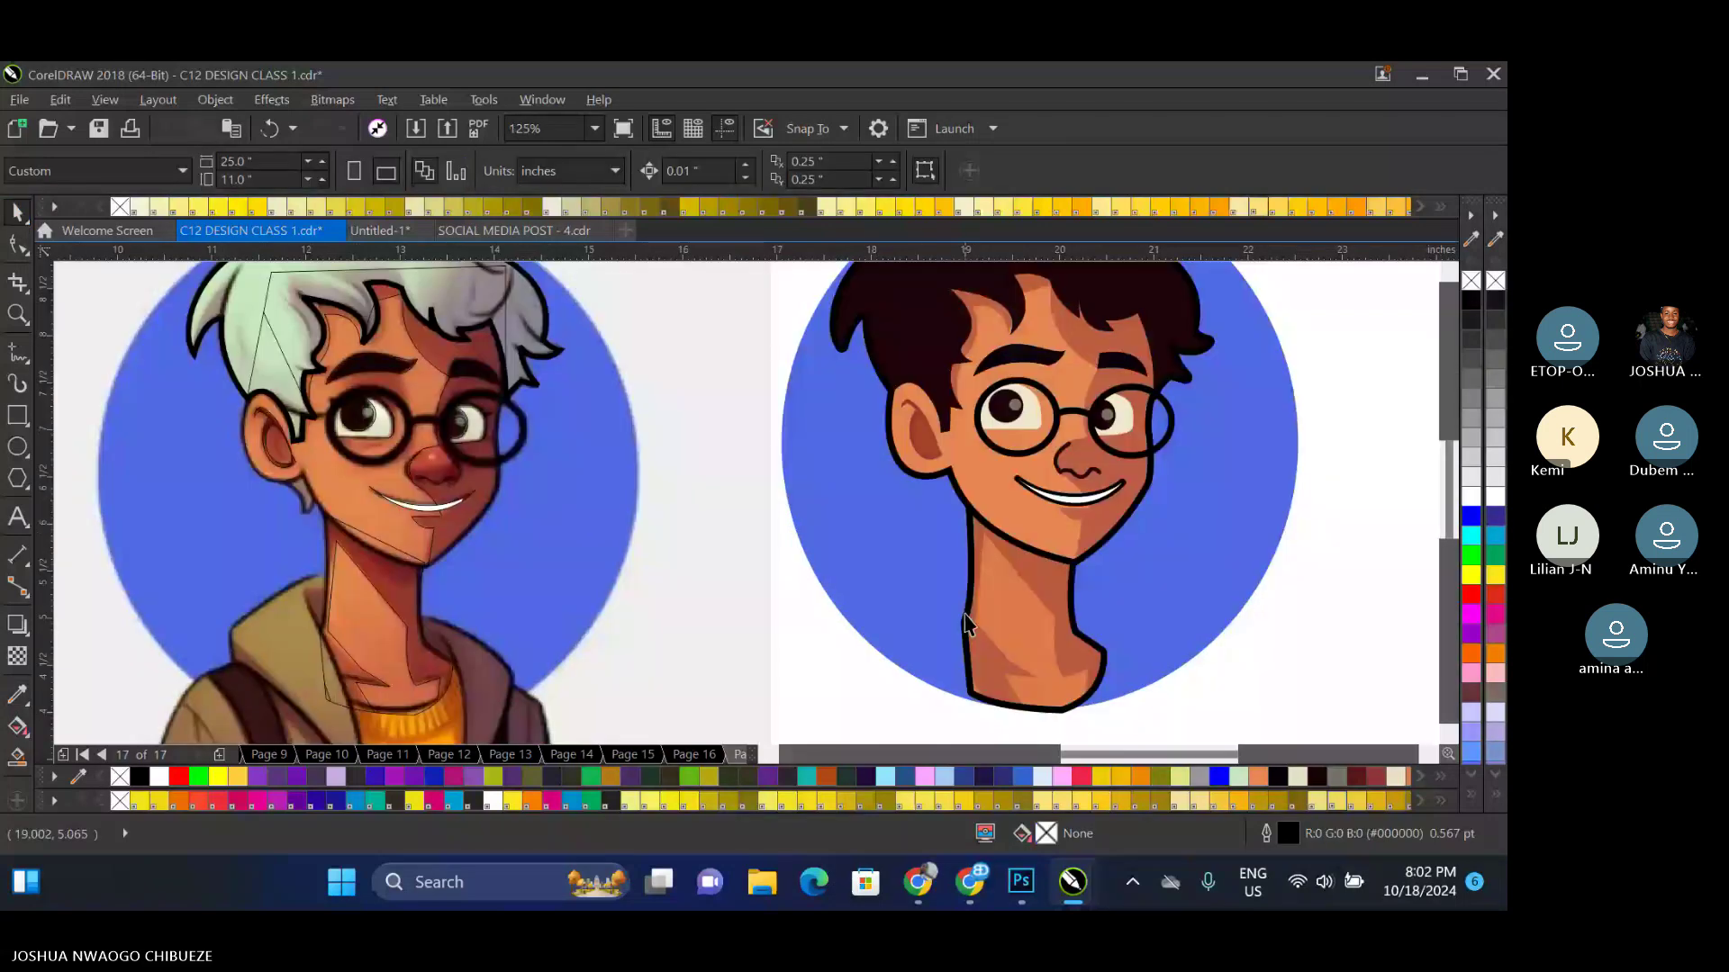
# Delete the black neck outline and reshape the neck fill's lower nodes into shoulders following the blue circle's lower edge
pyautogui.click(965, 616)
pyautogui.press('Delete')
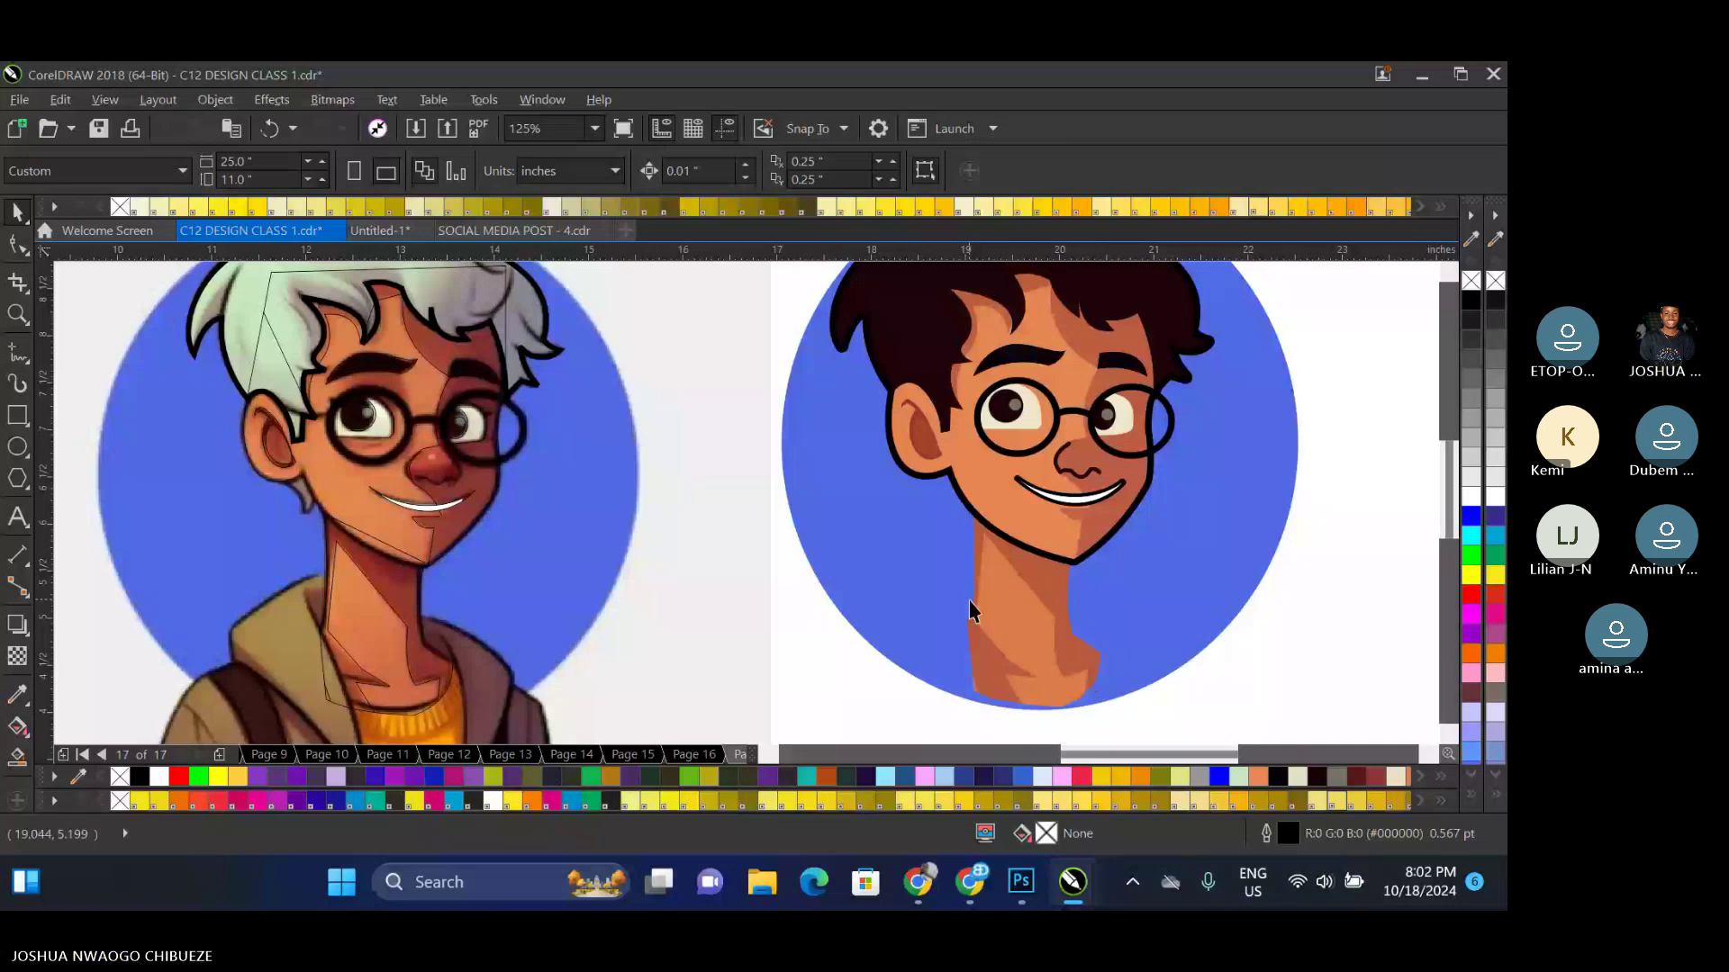
pyautogui.click(971, 612)
pyautogui.press('F10')
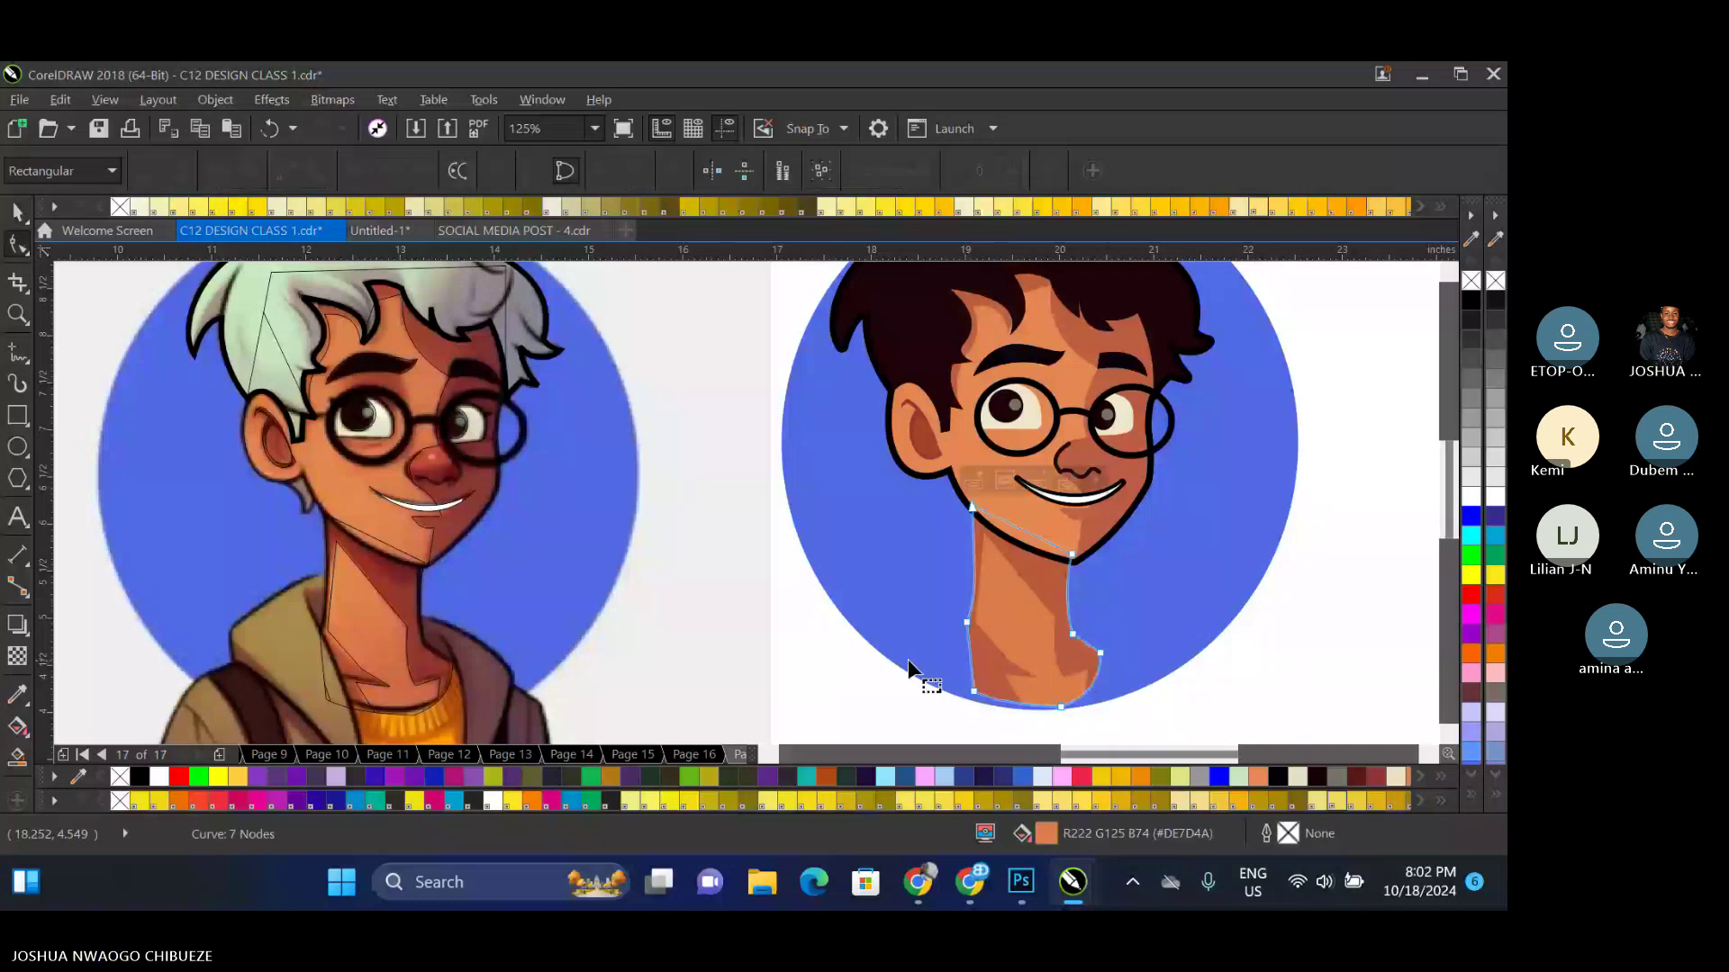
pyautogui.click(965, 628)
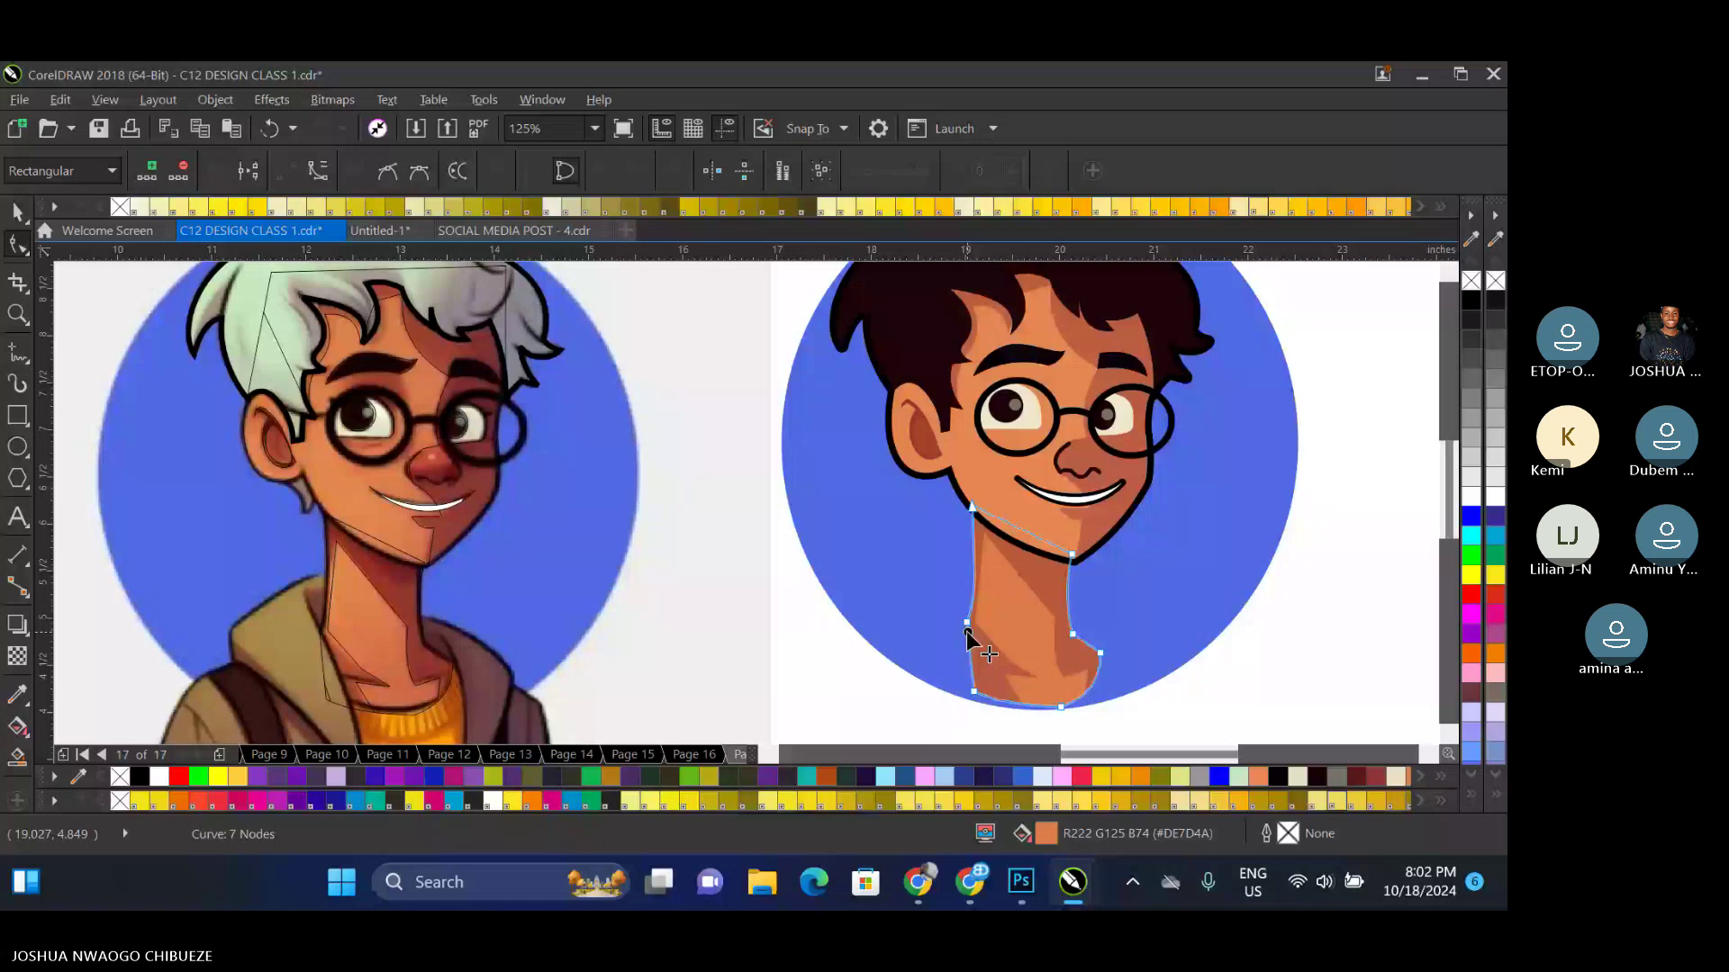
pyautogui.moveTo(965, 630); pyautogui.dragTo(969, 696)
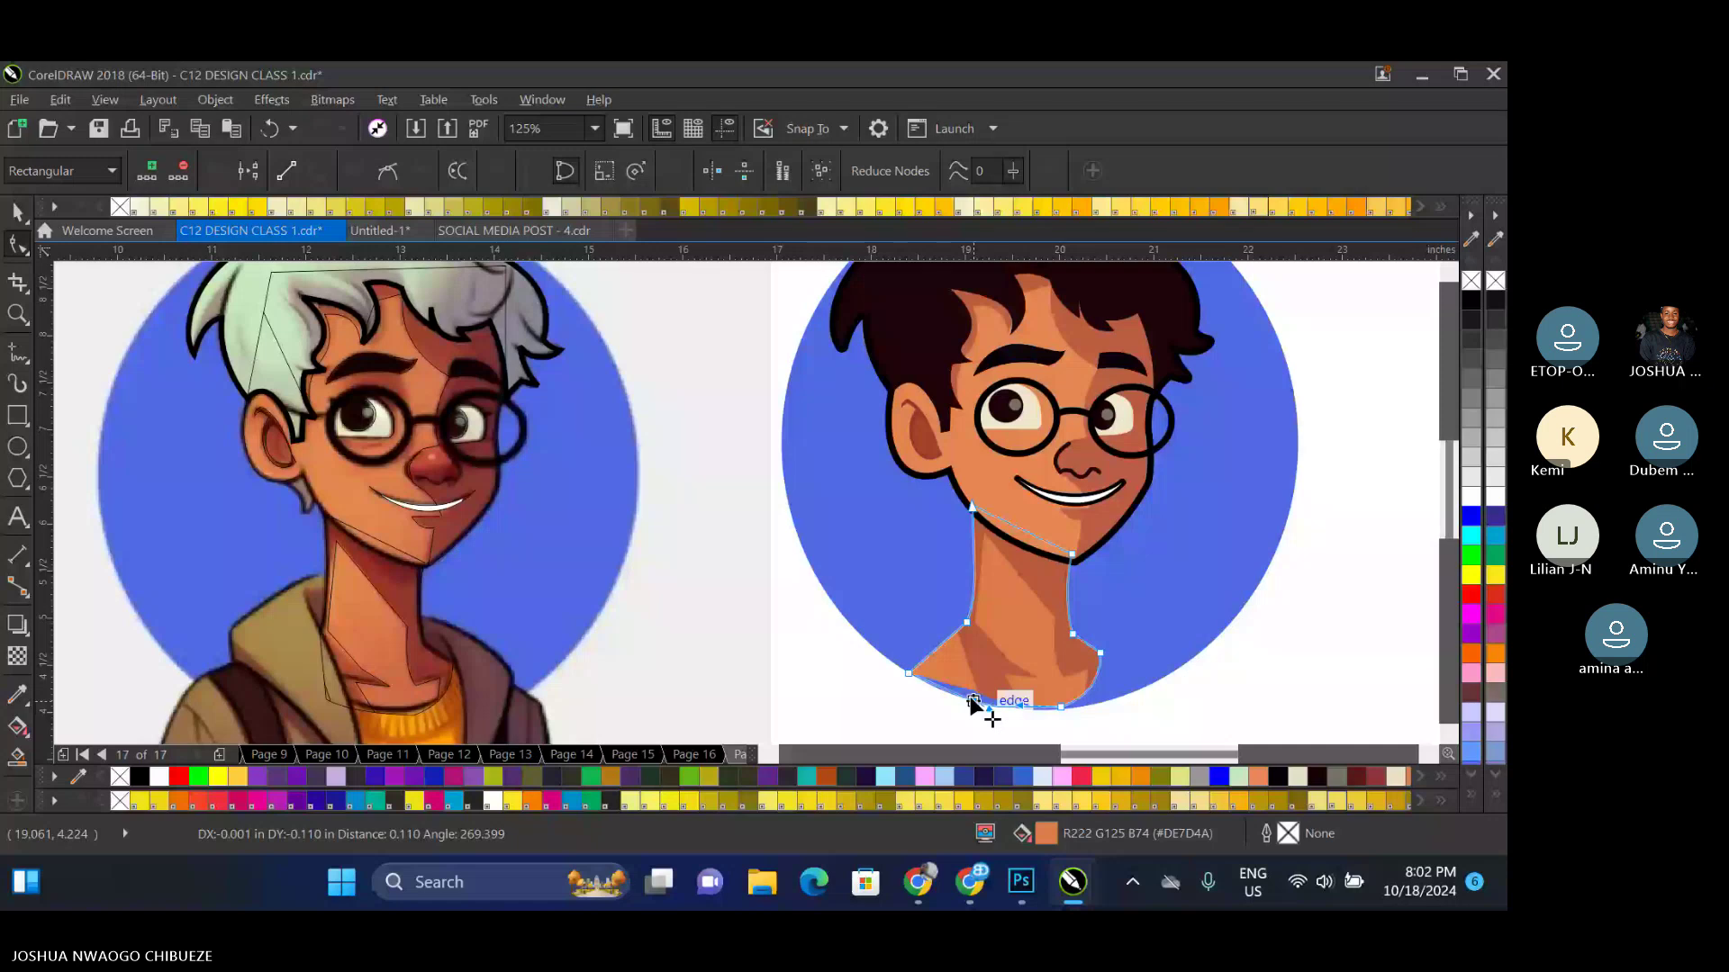
pyautogui.moveTo(969, 695); pyautogui.dragTo(970, 695)
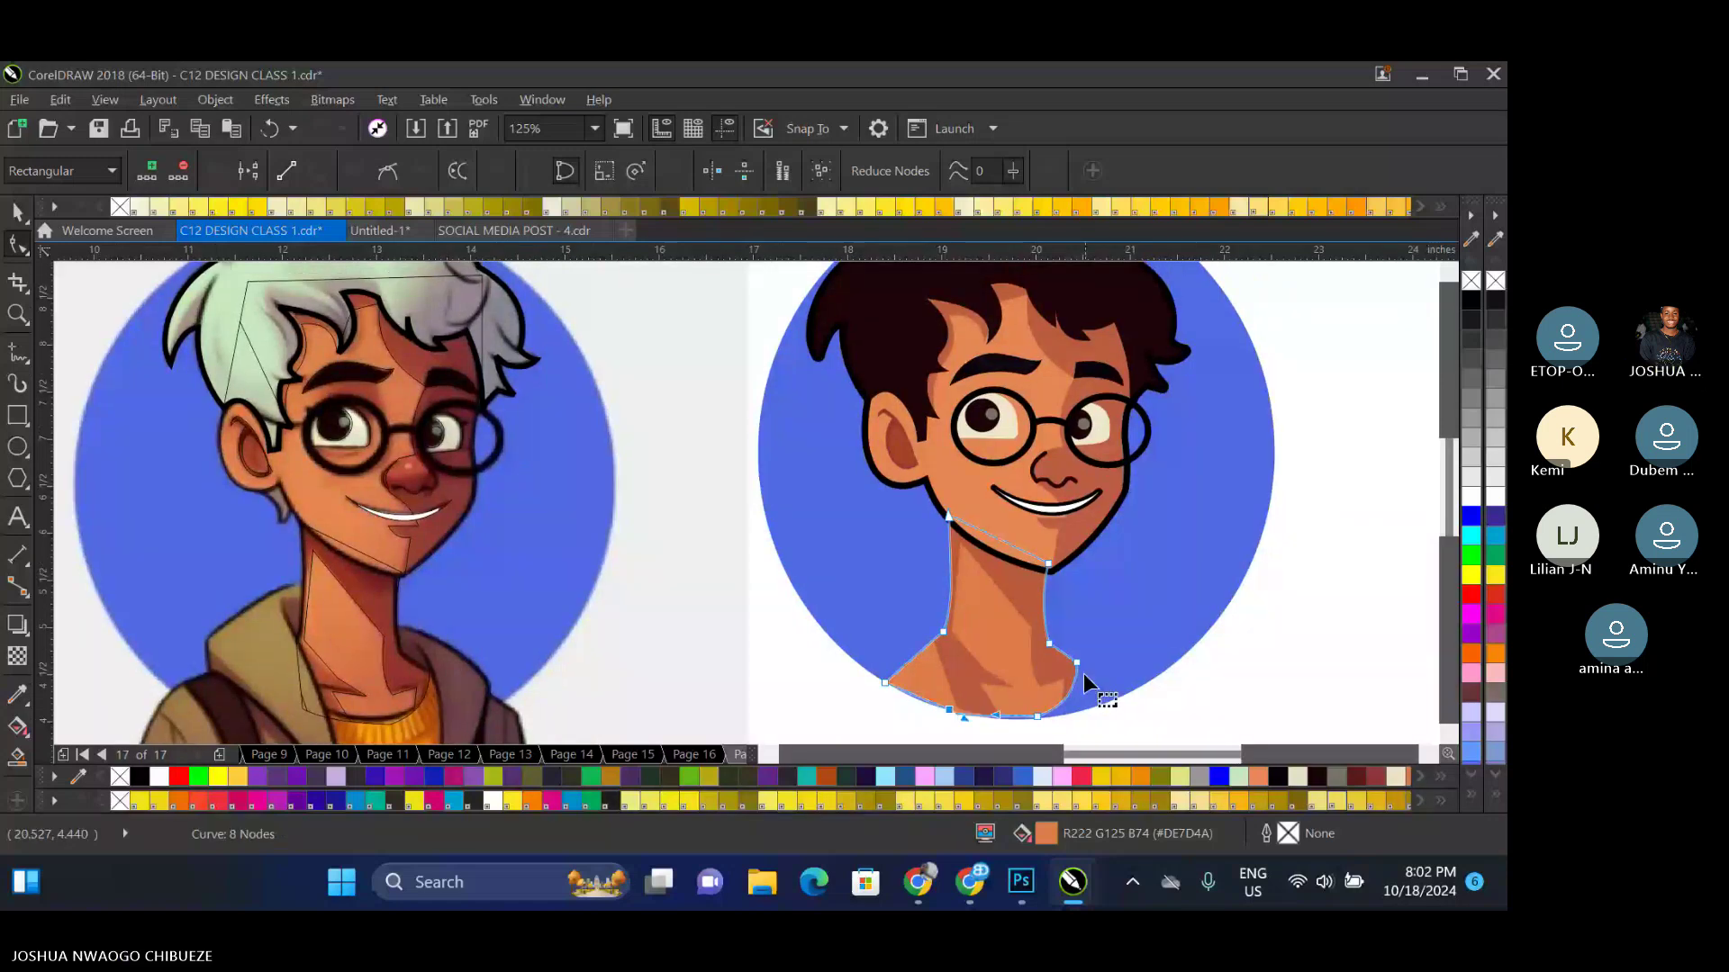
pyautogui.moveTo(1036, 716); pyautogui.dragTo(1024, 721)
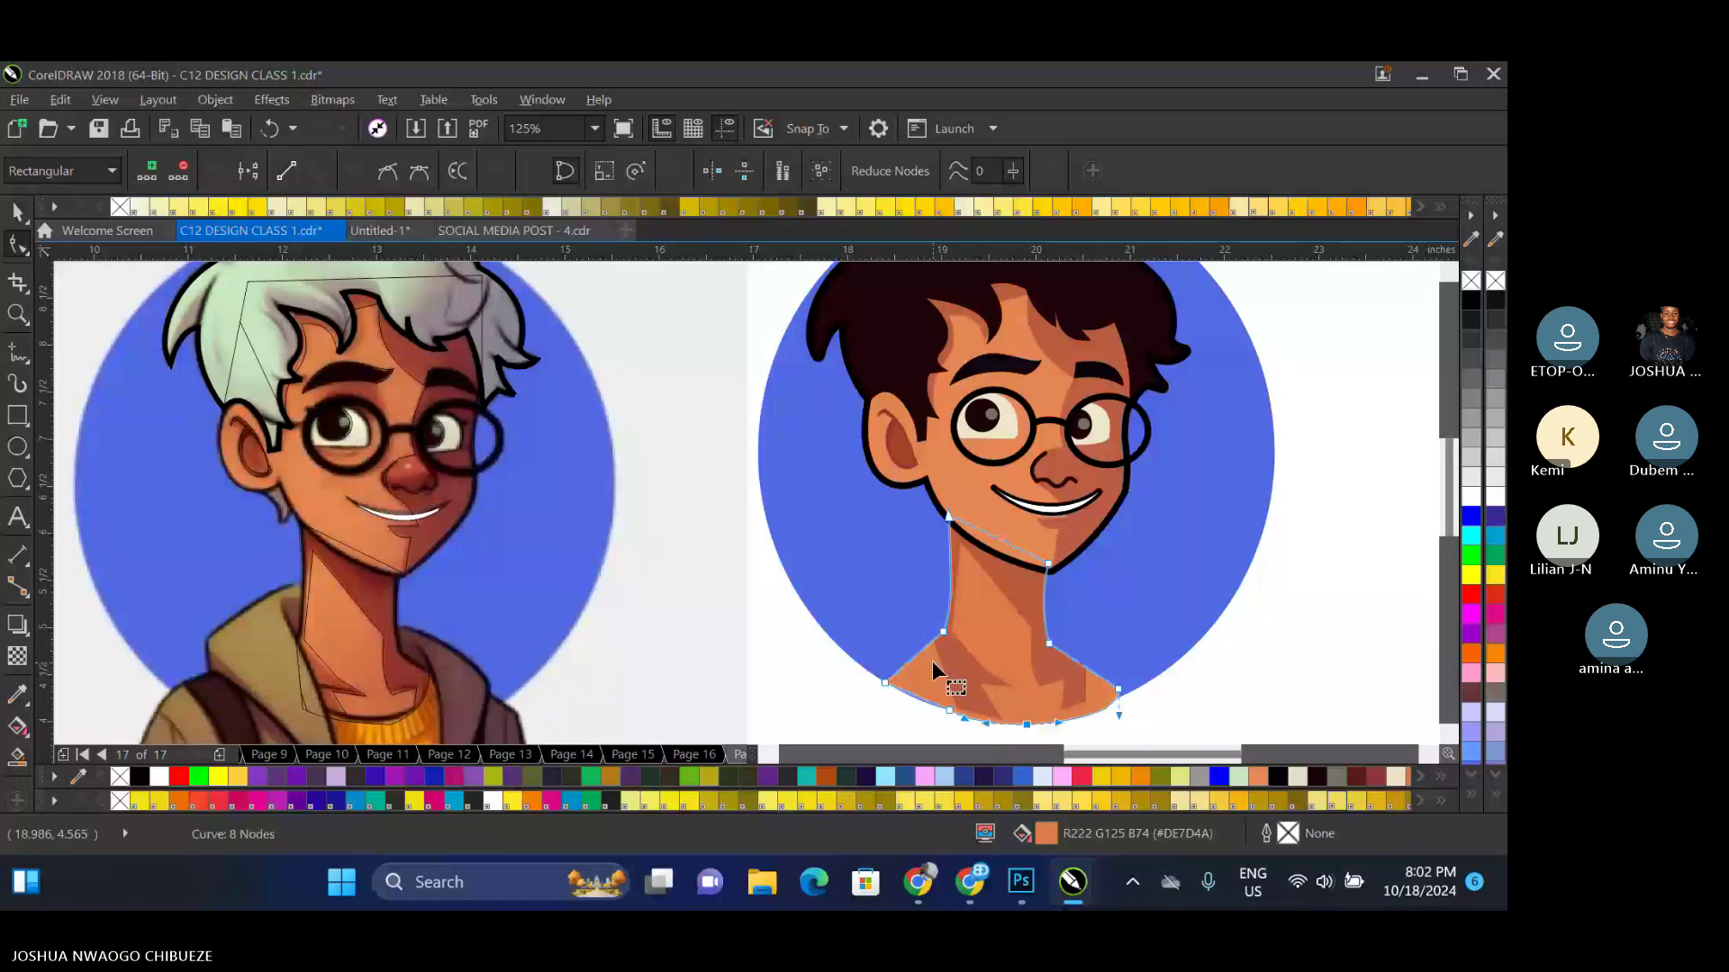
pyautogui.press('space')
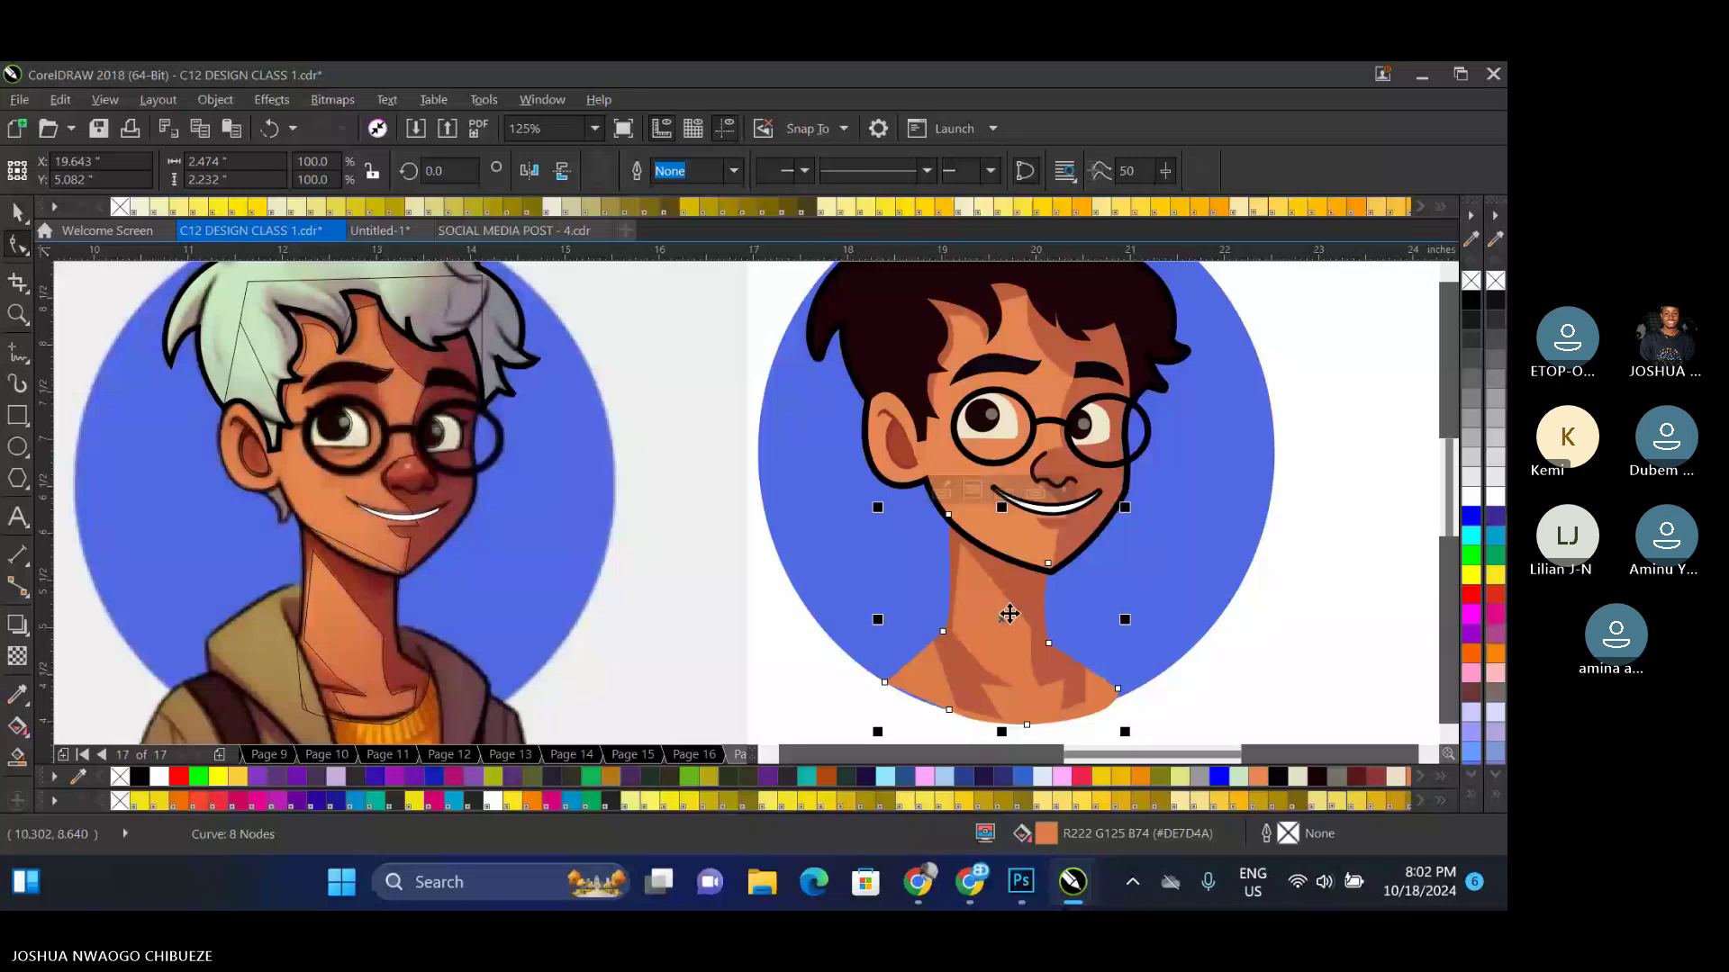
# Enlarge the blue circle to about 6.43 by 6.67 inches and move the reference image left, clear of it
pyautogui.scroll(-1, 1009, 614)
pyautogui.scroll(1, 972, 611)
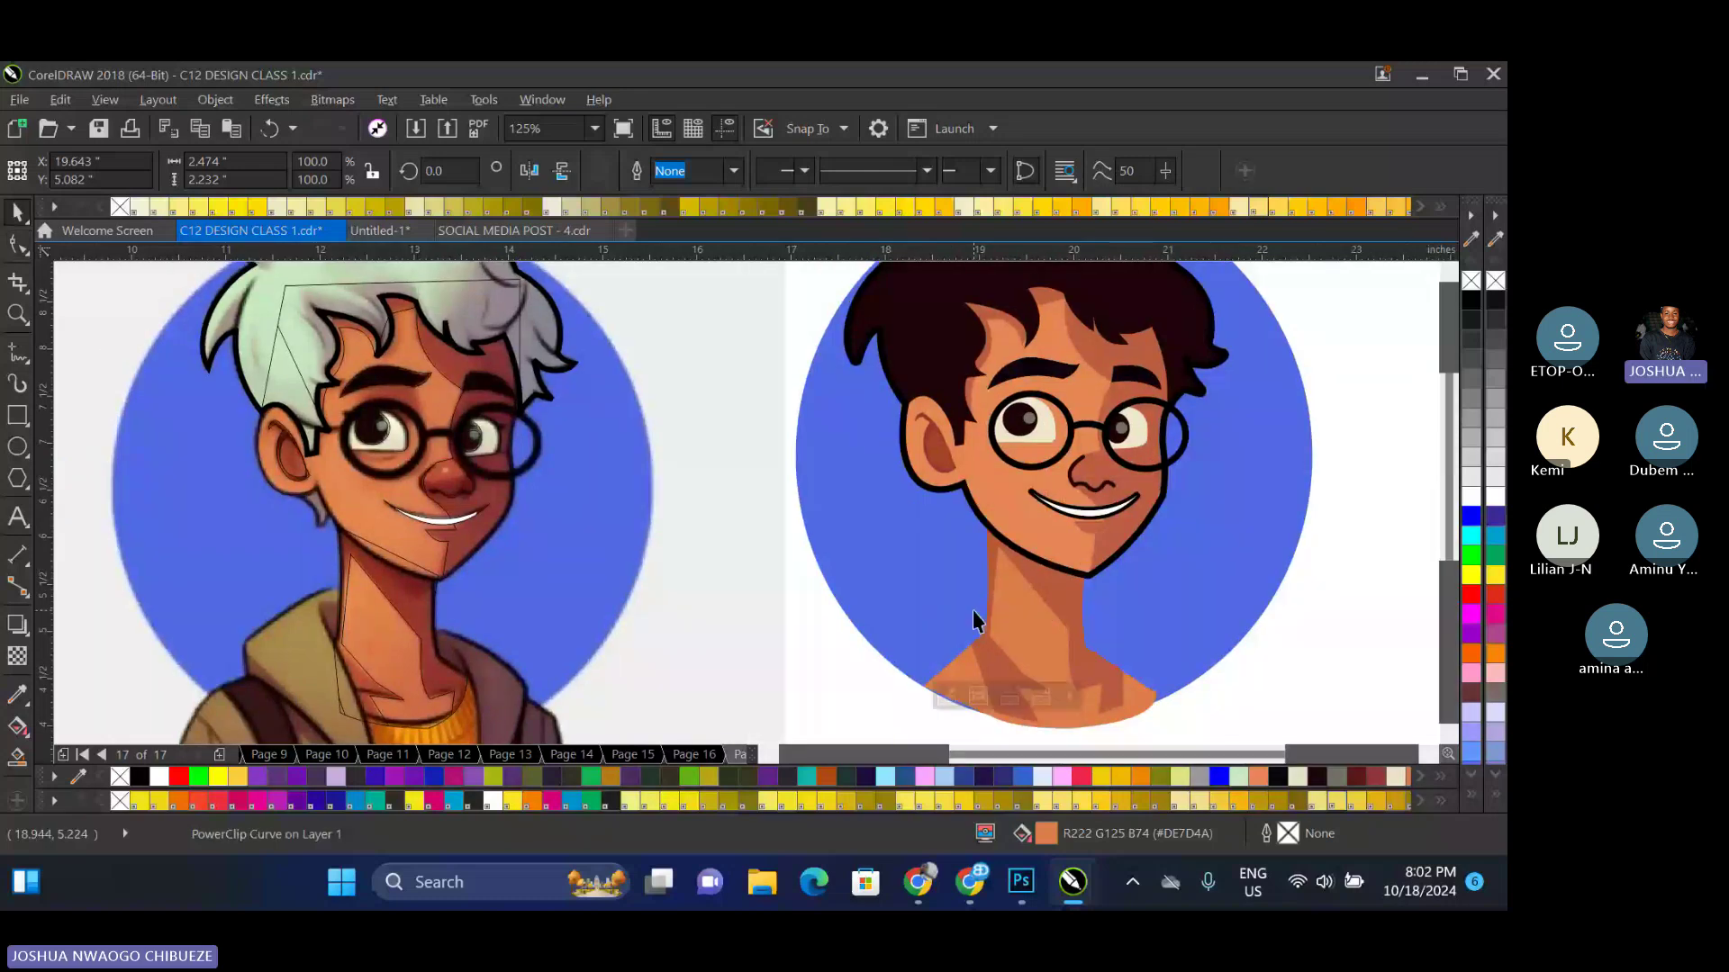
pyautogui.scroll(-2, 973, 611)
pyautogui.click(957, 438)
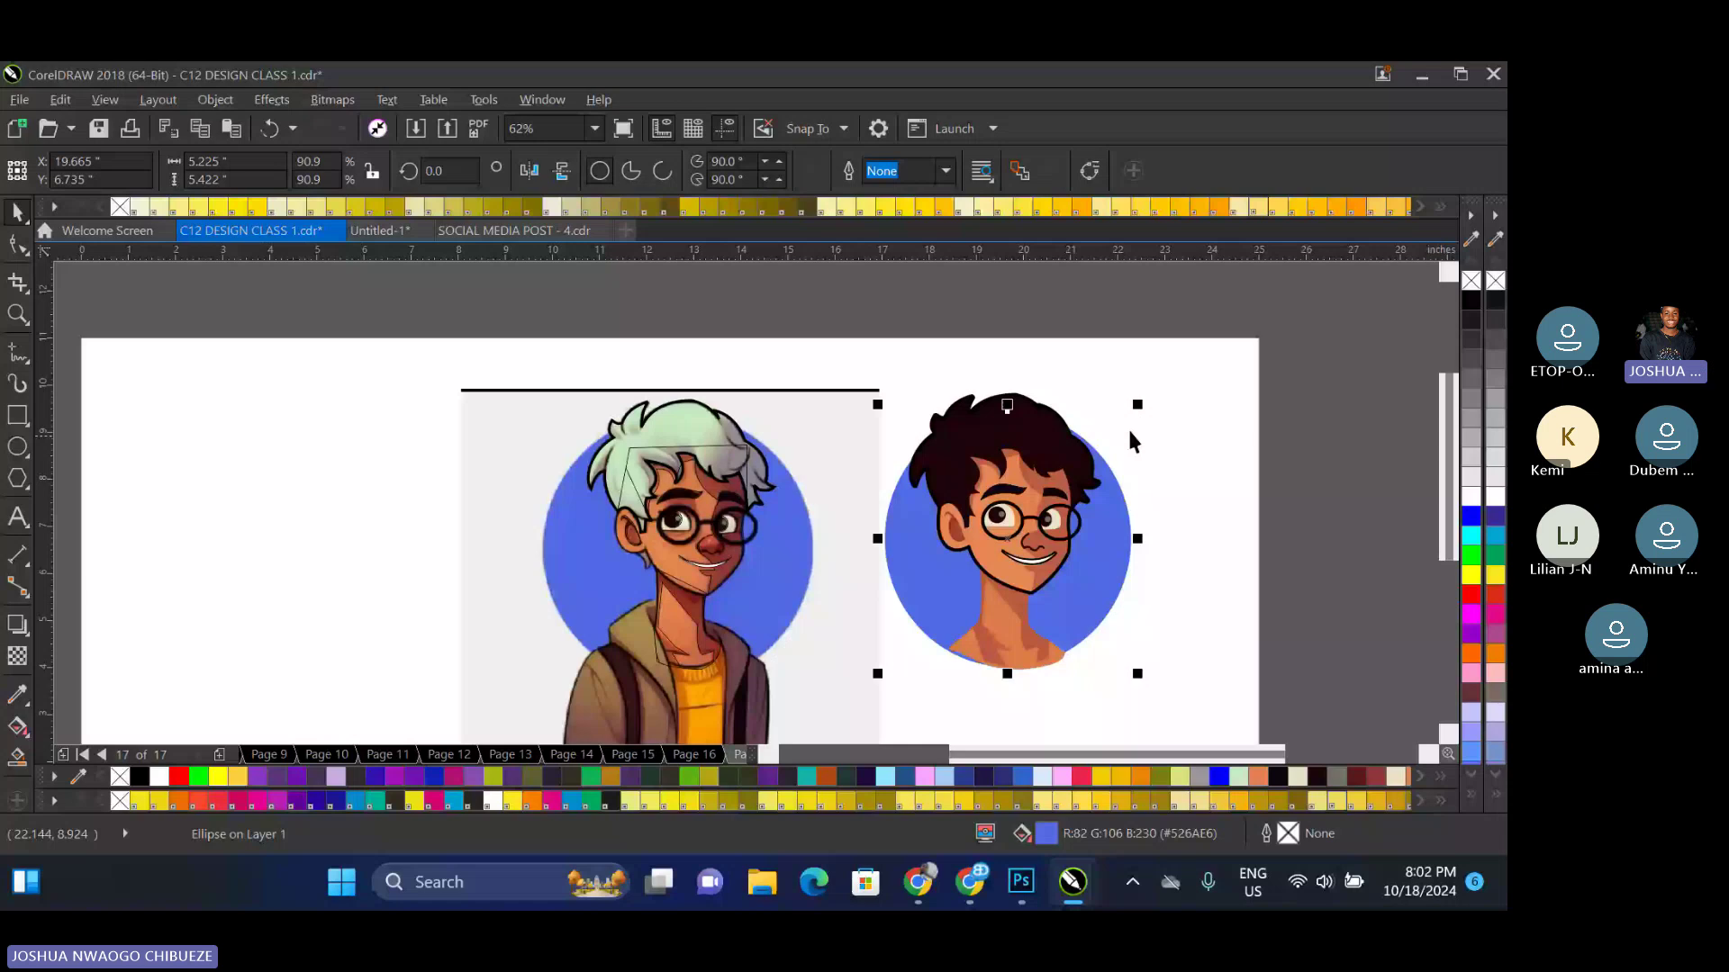
pyautogui.moveTo(1137, 404); pyautogui.dragTo(1194, 345)
pyautogui.moveTo(1135, 427)
pyautogui.mouseDown()
pyautogui.moveTo(1099, 437)
pyautogui.moveTo(1128, 438)
pyautogui.mouseUp()
pyautogui.click(829, 424)
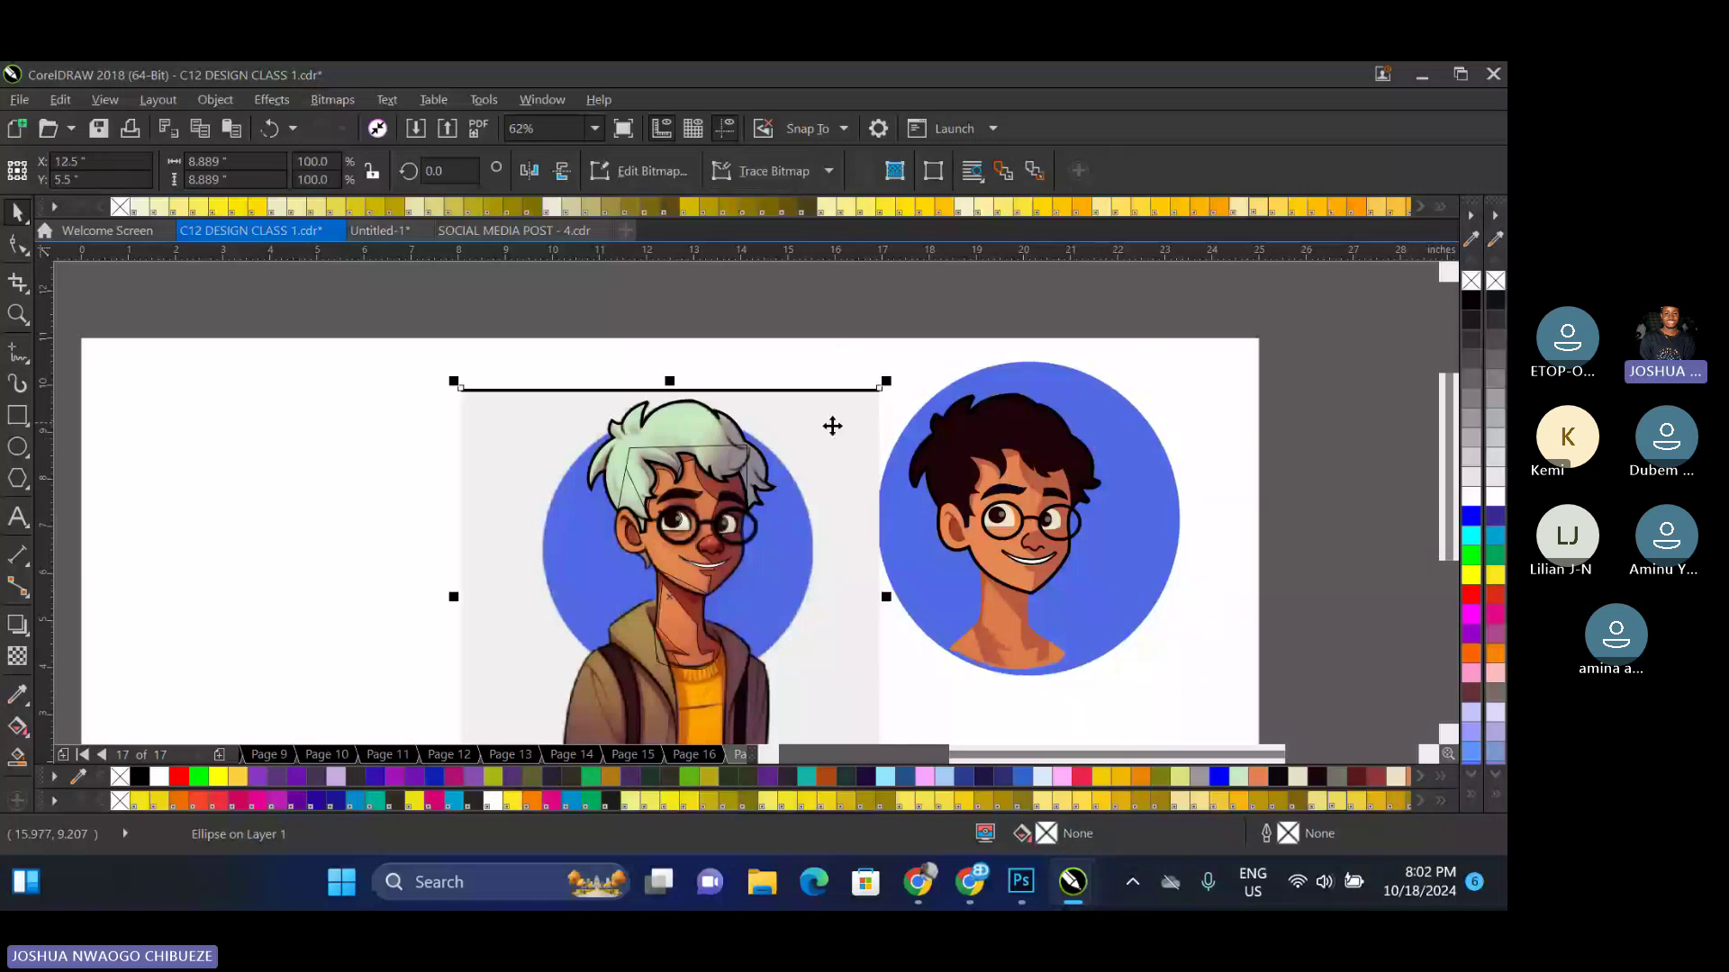
pyautogui.moveTo(841, 460); pyautogui.dragTo(765, 441)
# Set the blue circle's width and height to 6 inches and nudge it slightly left behind the head
pyautogui.click(1152, 484)
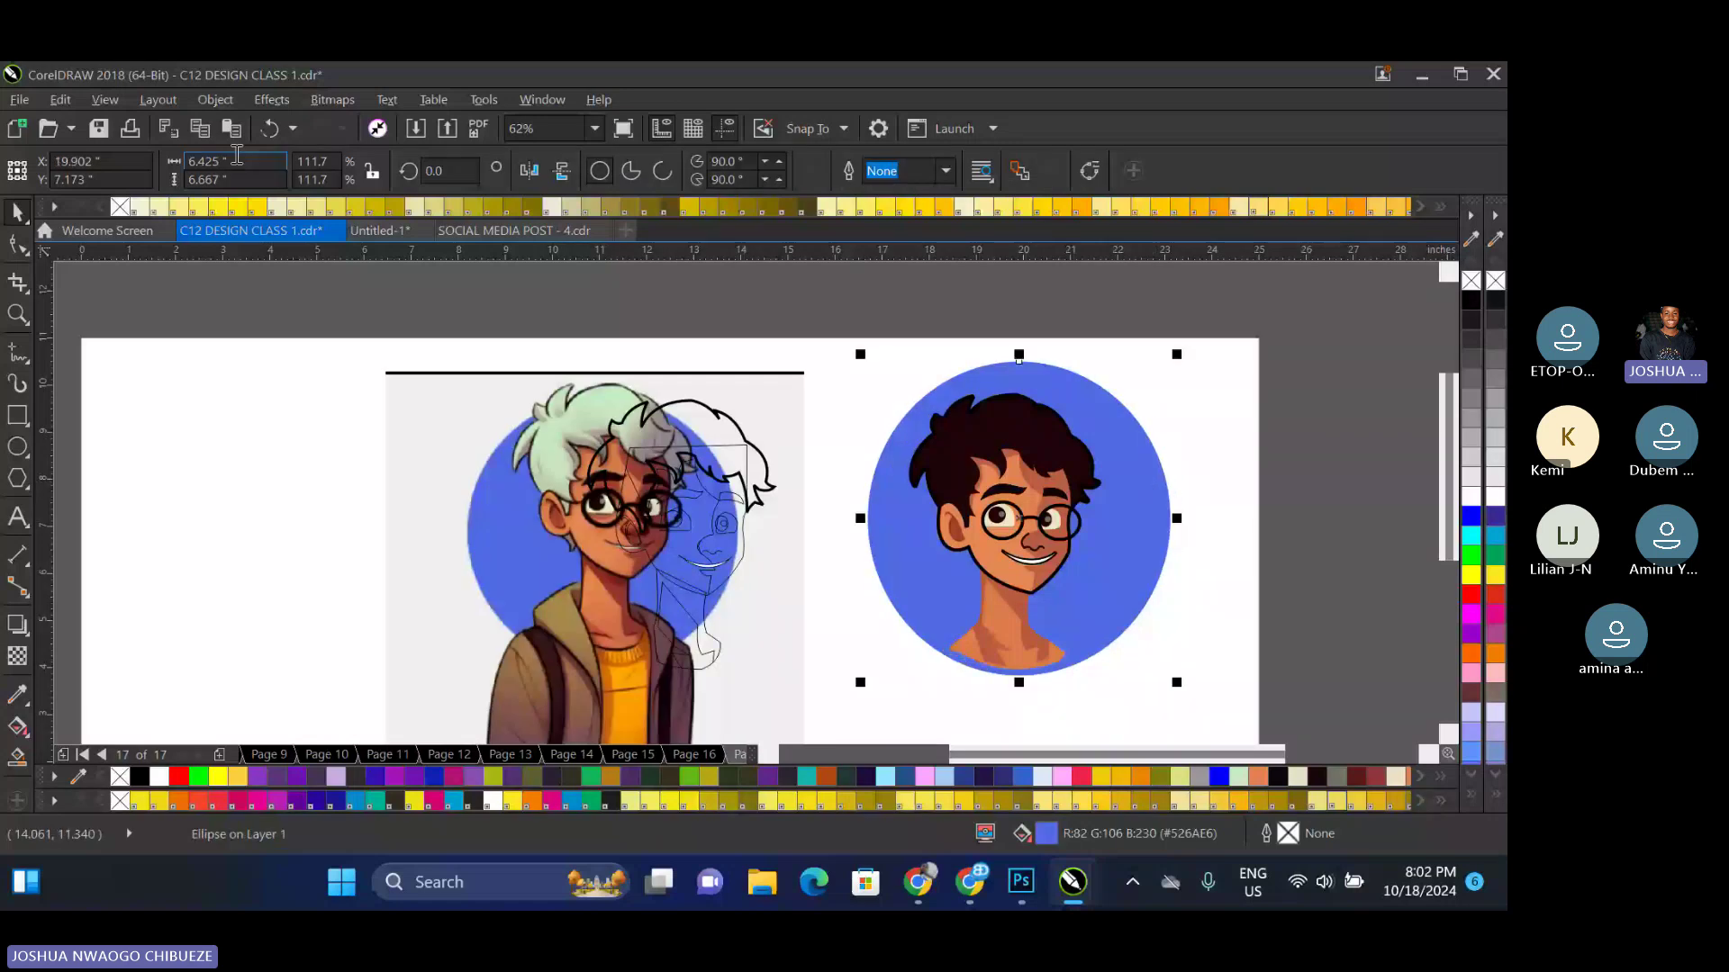
pyautogui.moveTo(230, 161); pyautogui.dragTo(174, 161)
pyautogui.write('6')
pyautogui.press('Tab')
pyautogui.write('6')
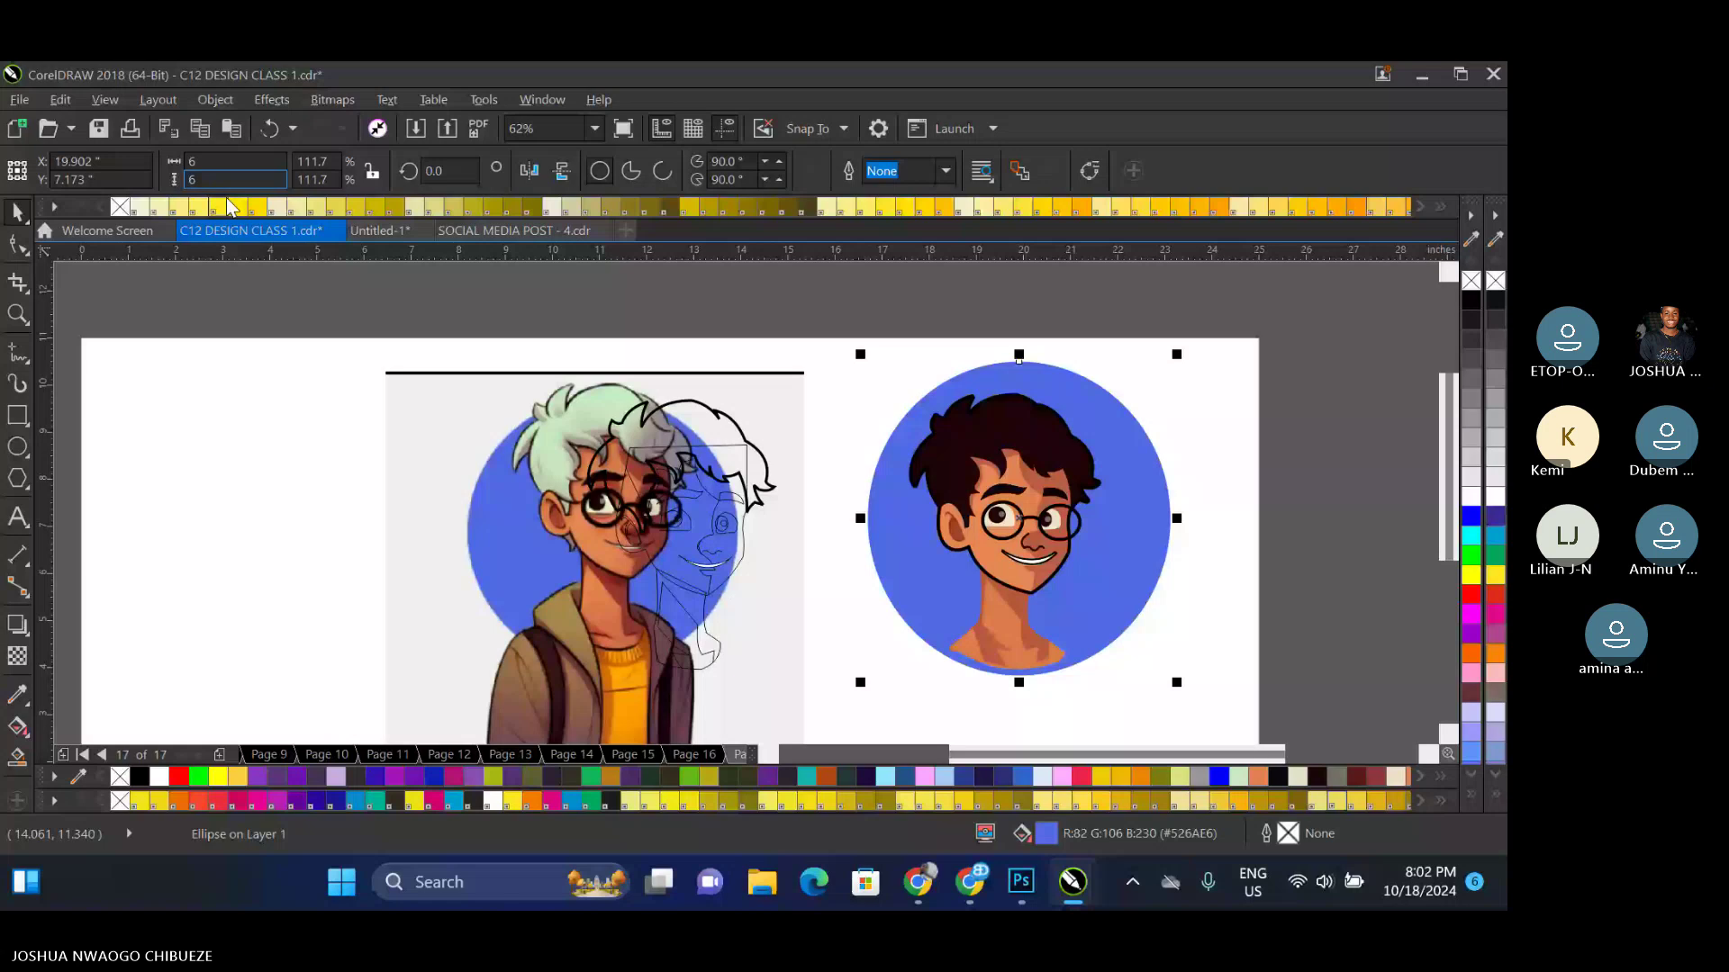
pyautogui.press('Return')
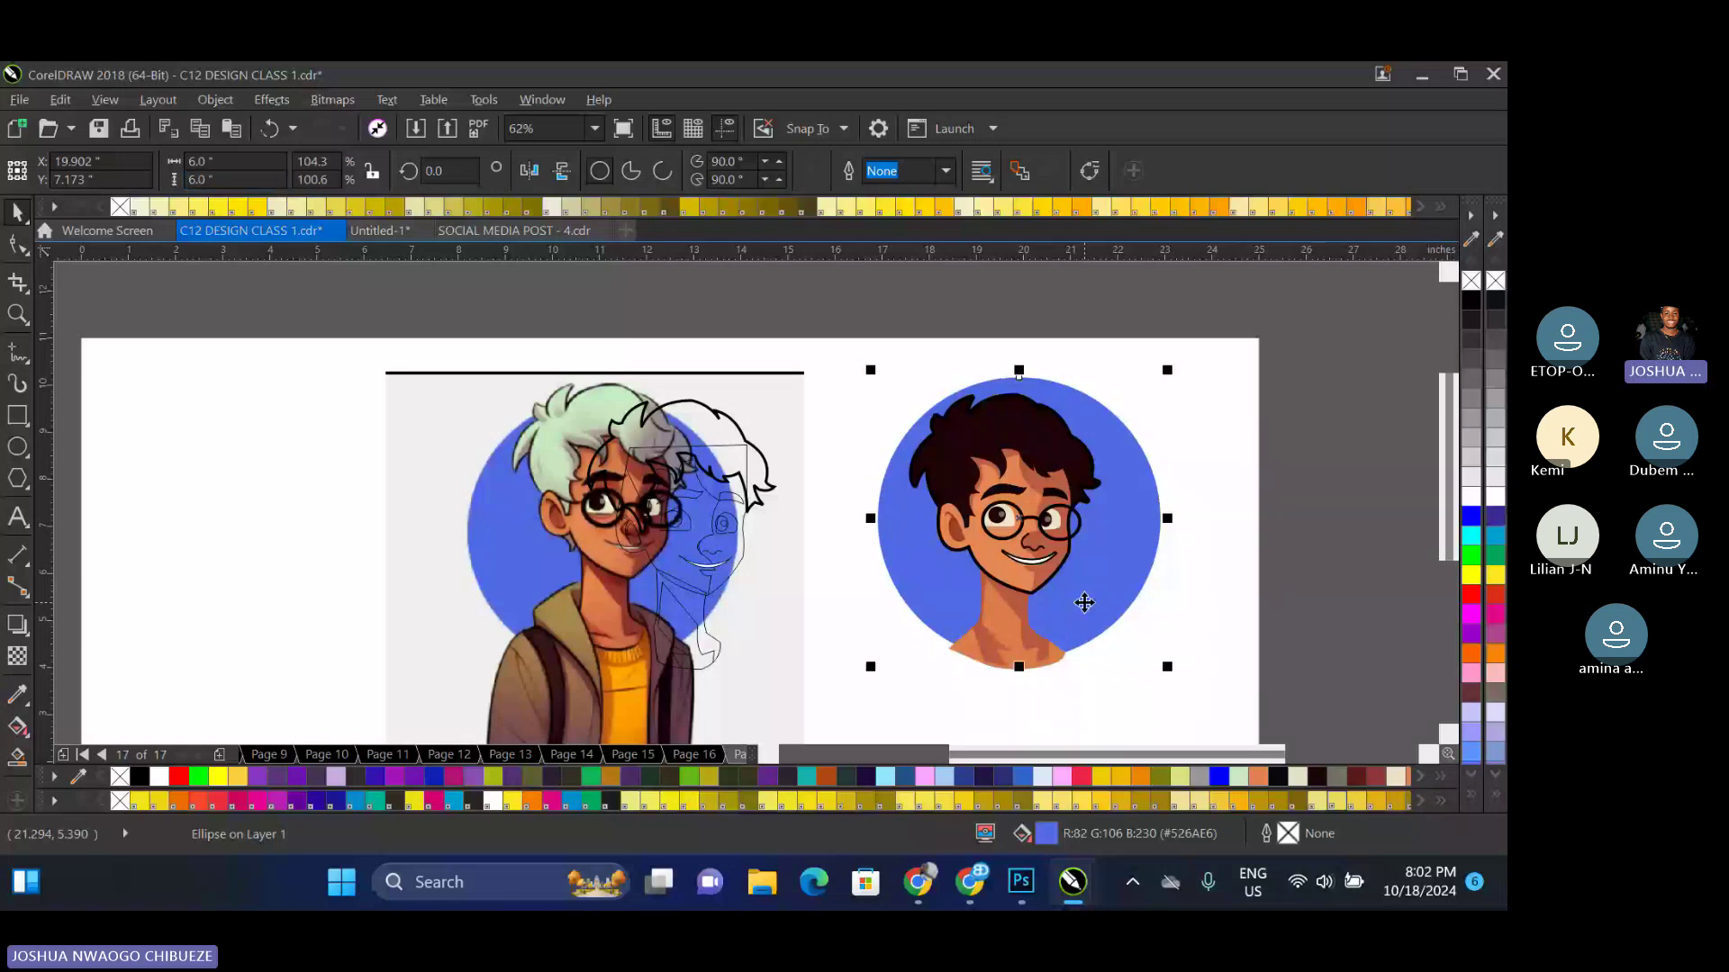
pyautogui.scroll(3, 1084, 602)
pyautogui.press('Left')
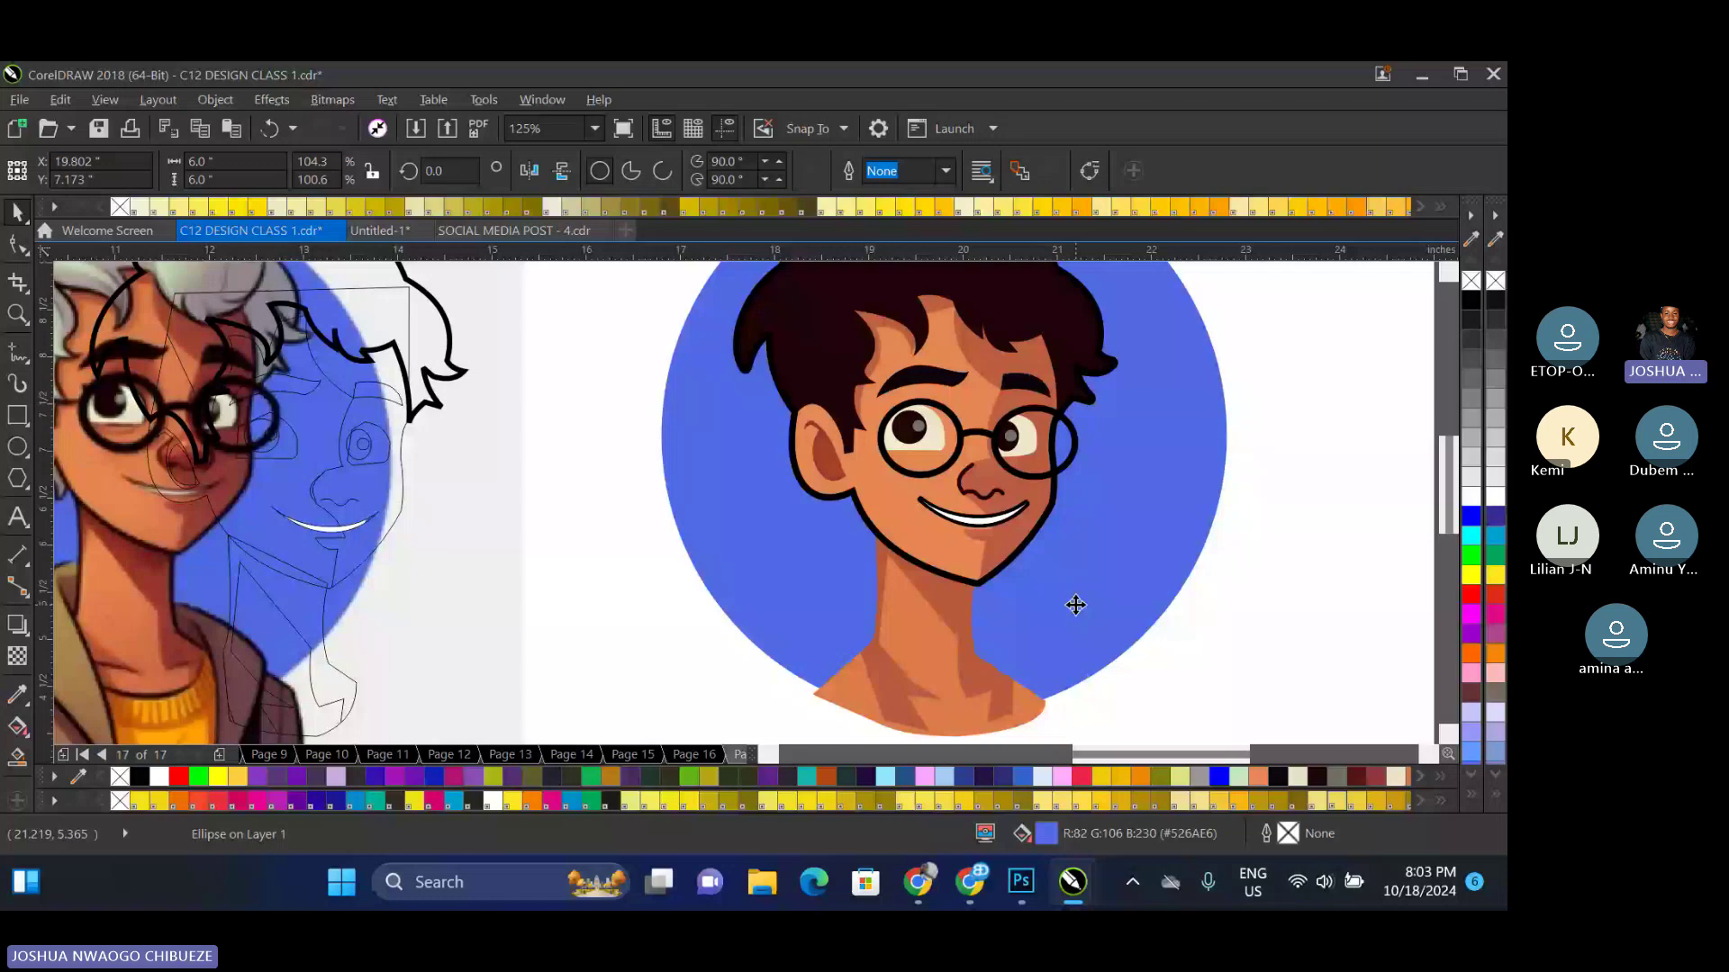
pyautogui.scroll(-2, 969, 599)
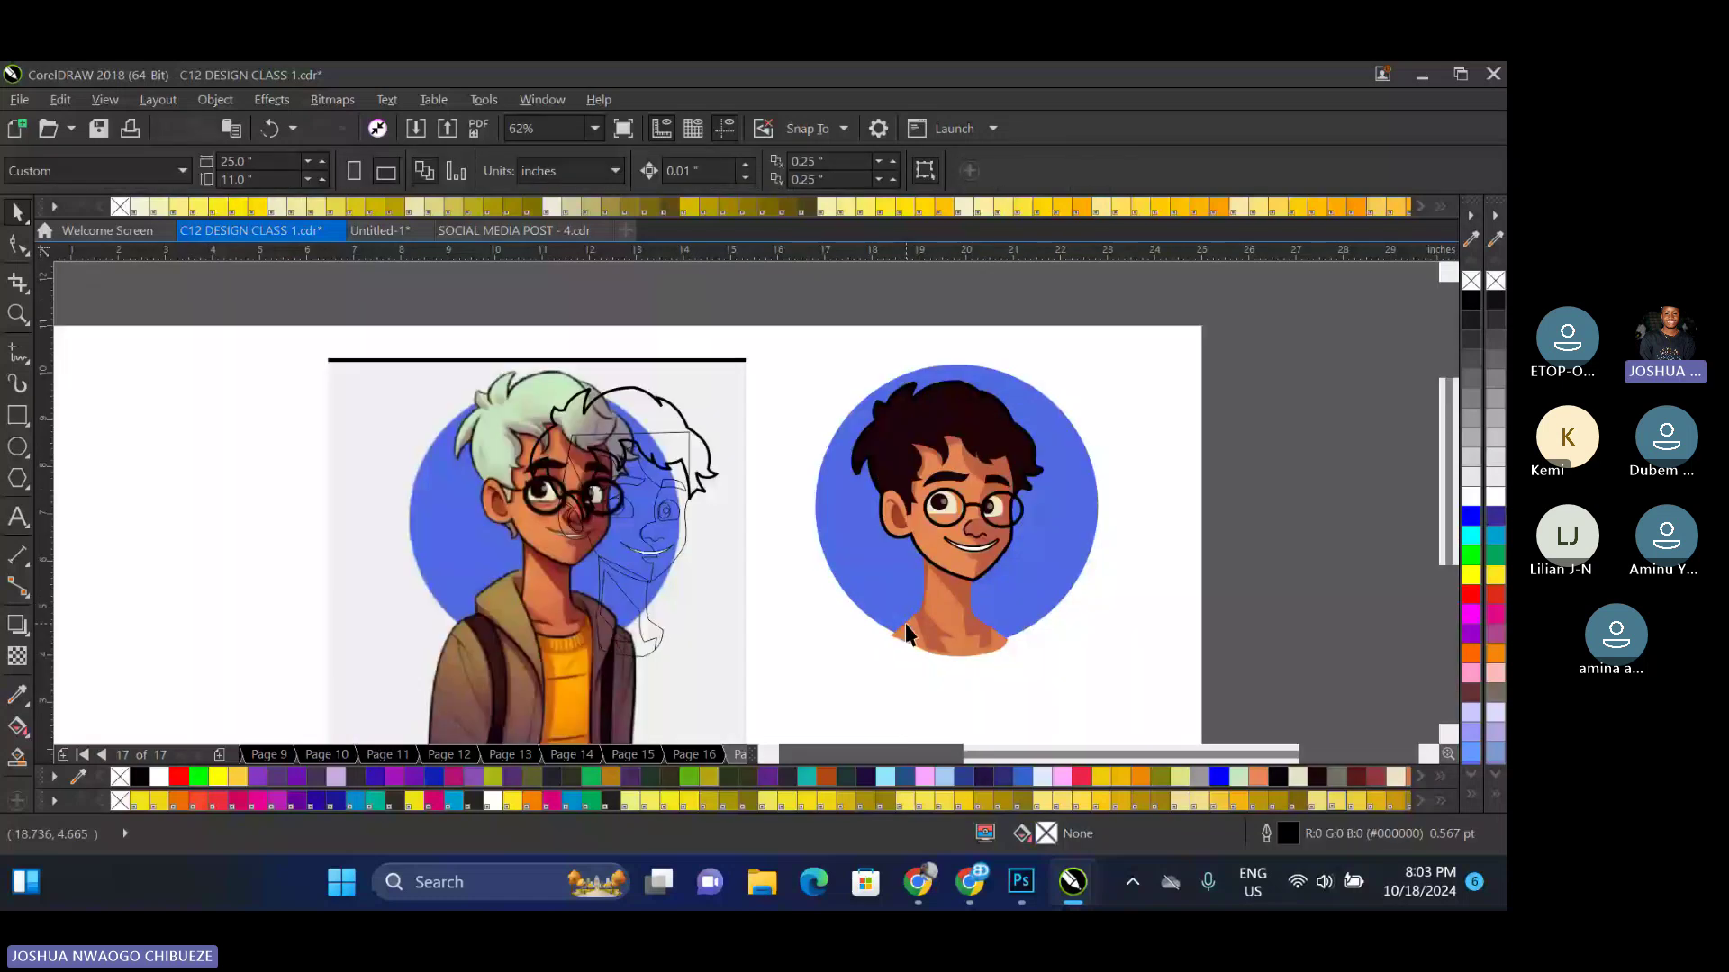
# Edit the neck's PowerClip contents, moving the shadow shape's outer and lower nodes outward to cover both shoulders
pyautogui.rightClick(904, 623)
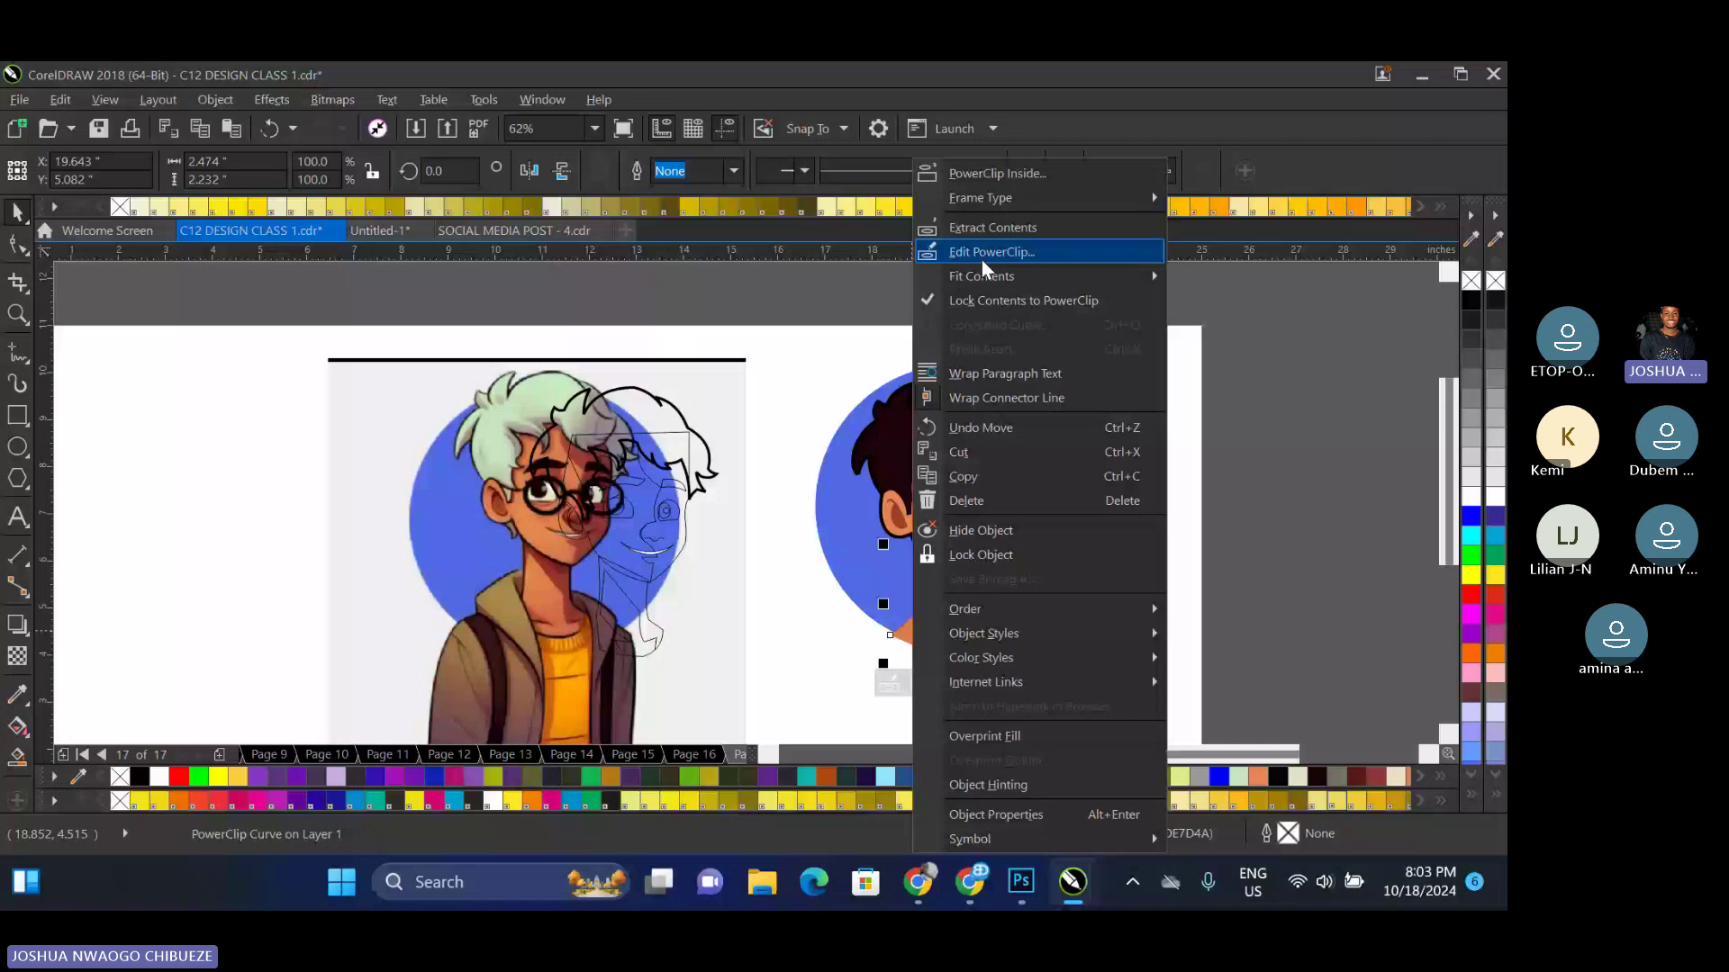
pyautogui.click(982, 259)
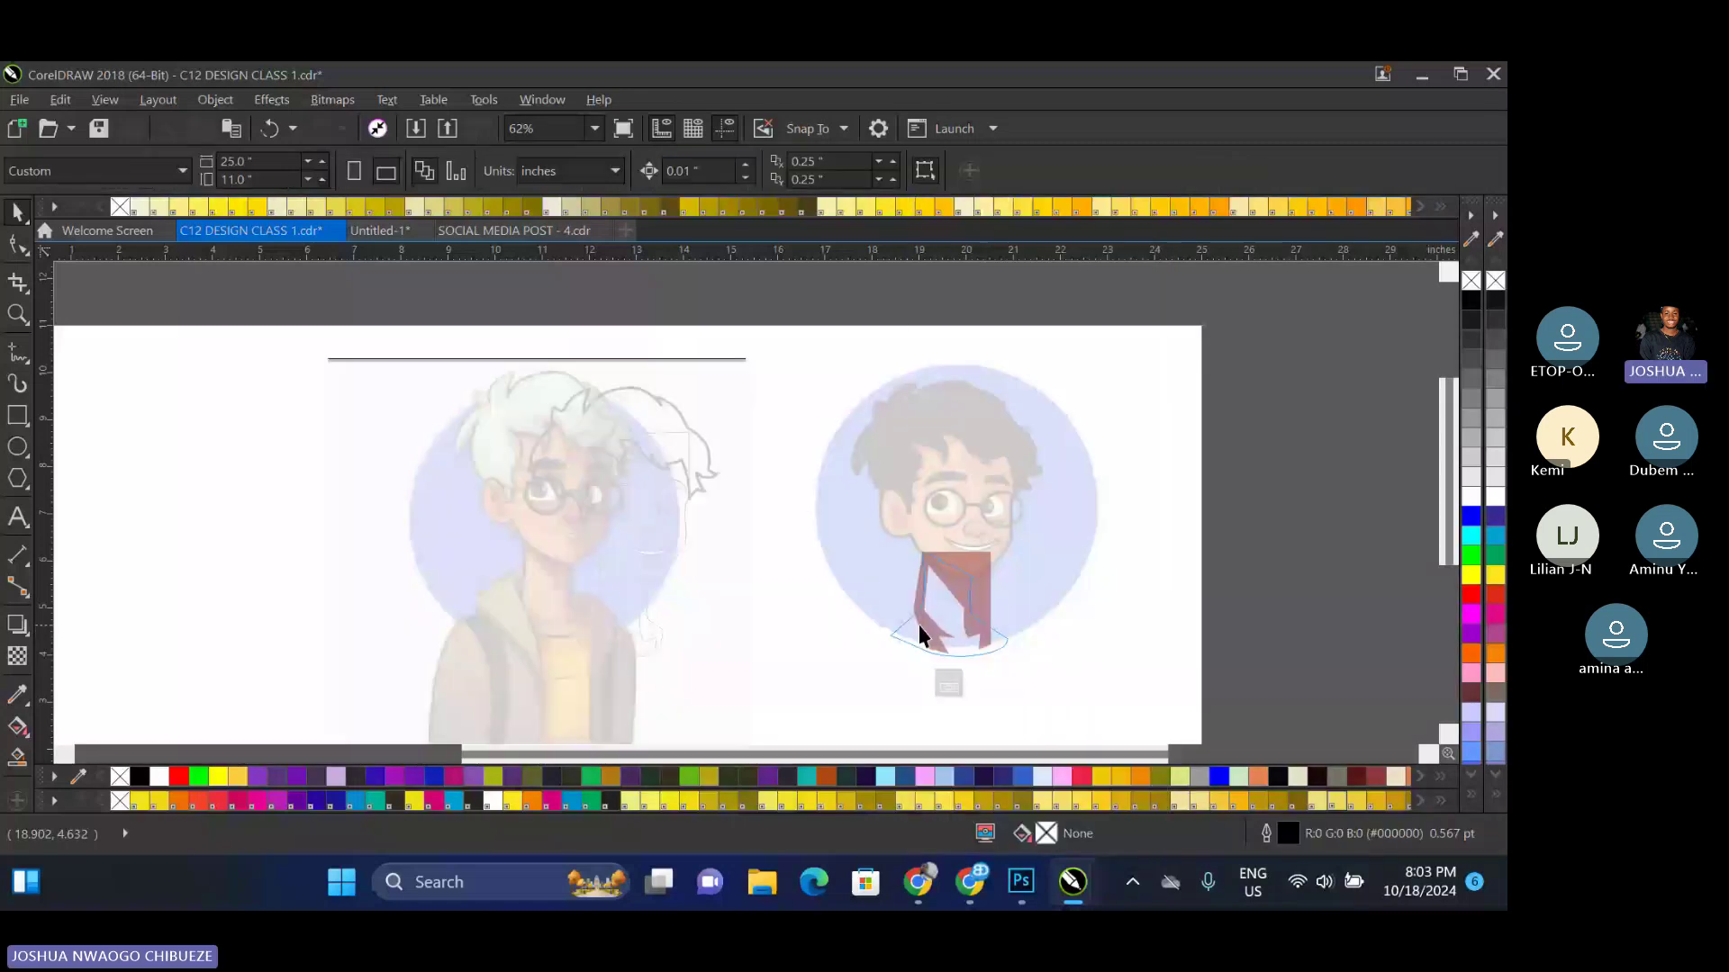
pyautogui.doubleClick(919, 625)
pyautogui.scroll(2, 918, 625)
pyautogui.scroll(4, 922, 646)
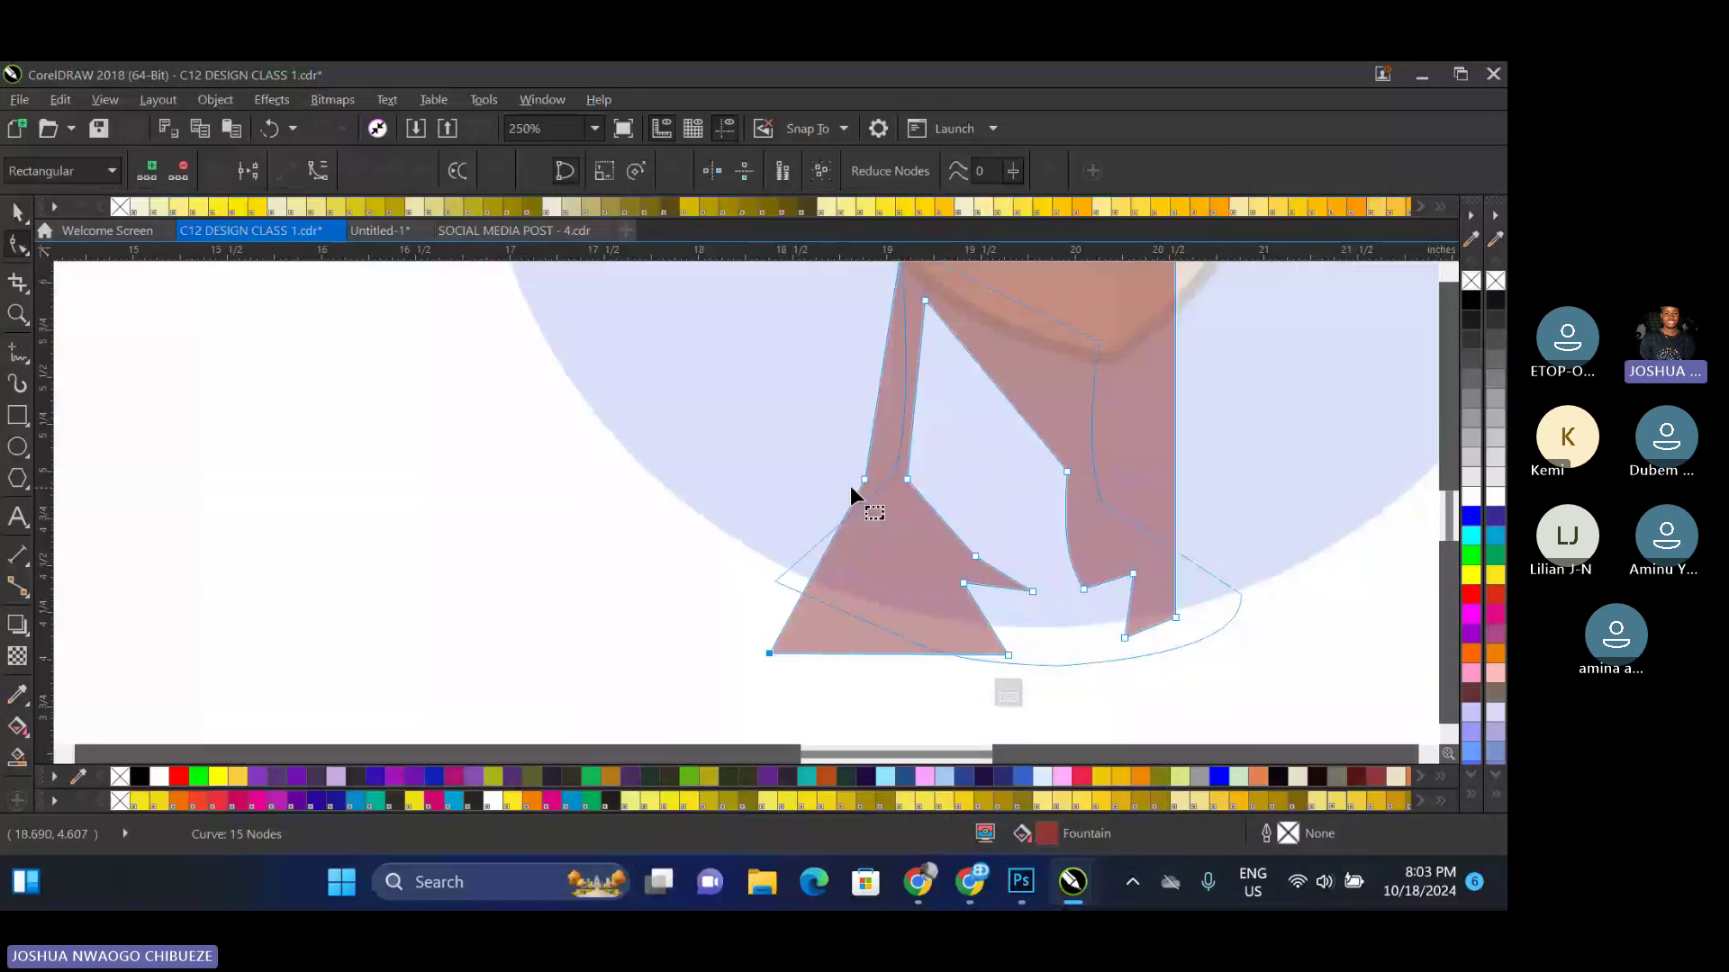
pyautogui.click(834, 479)
pyautogui.moveTo(834, 479); pyautogui.dragTo(727, 479)
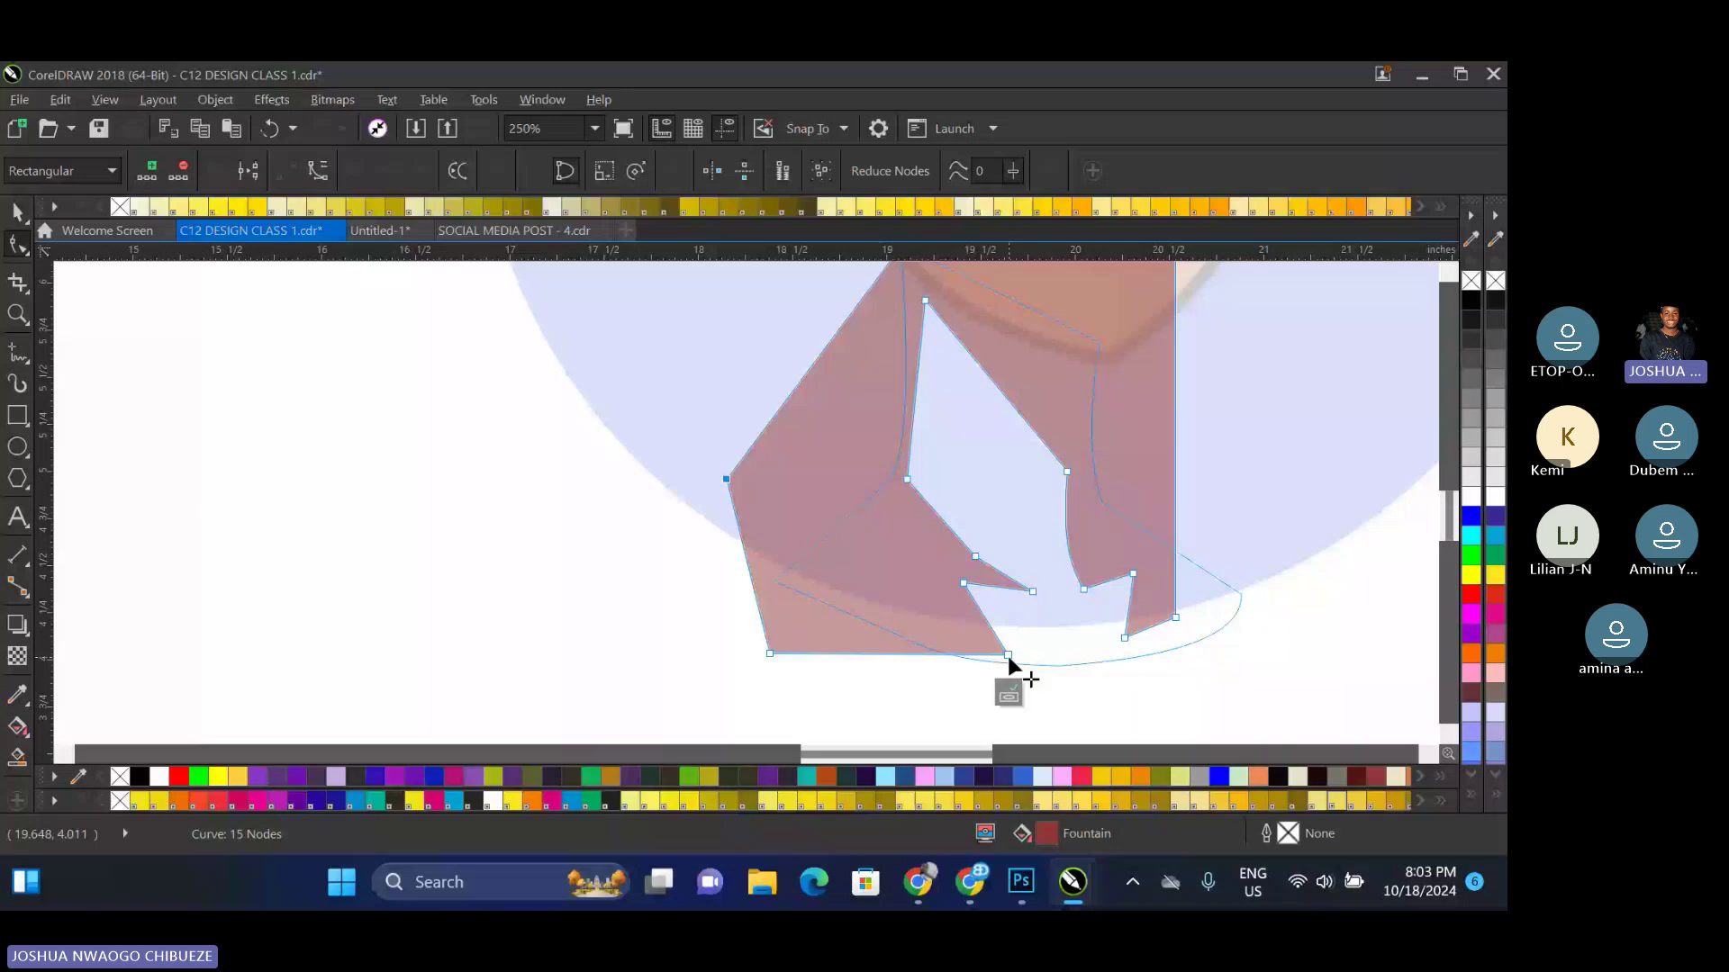
pyautogui.moveTo(1008, 655); pyautogui.dragTo(1018, 677)
pyautogui.moveTo(1124, 641); pyautogui.dragTo(1261, 630)
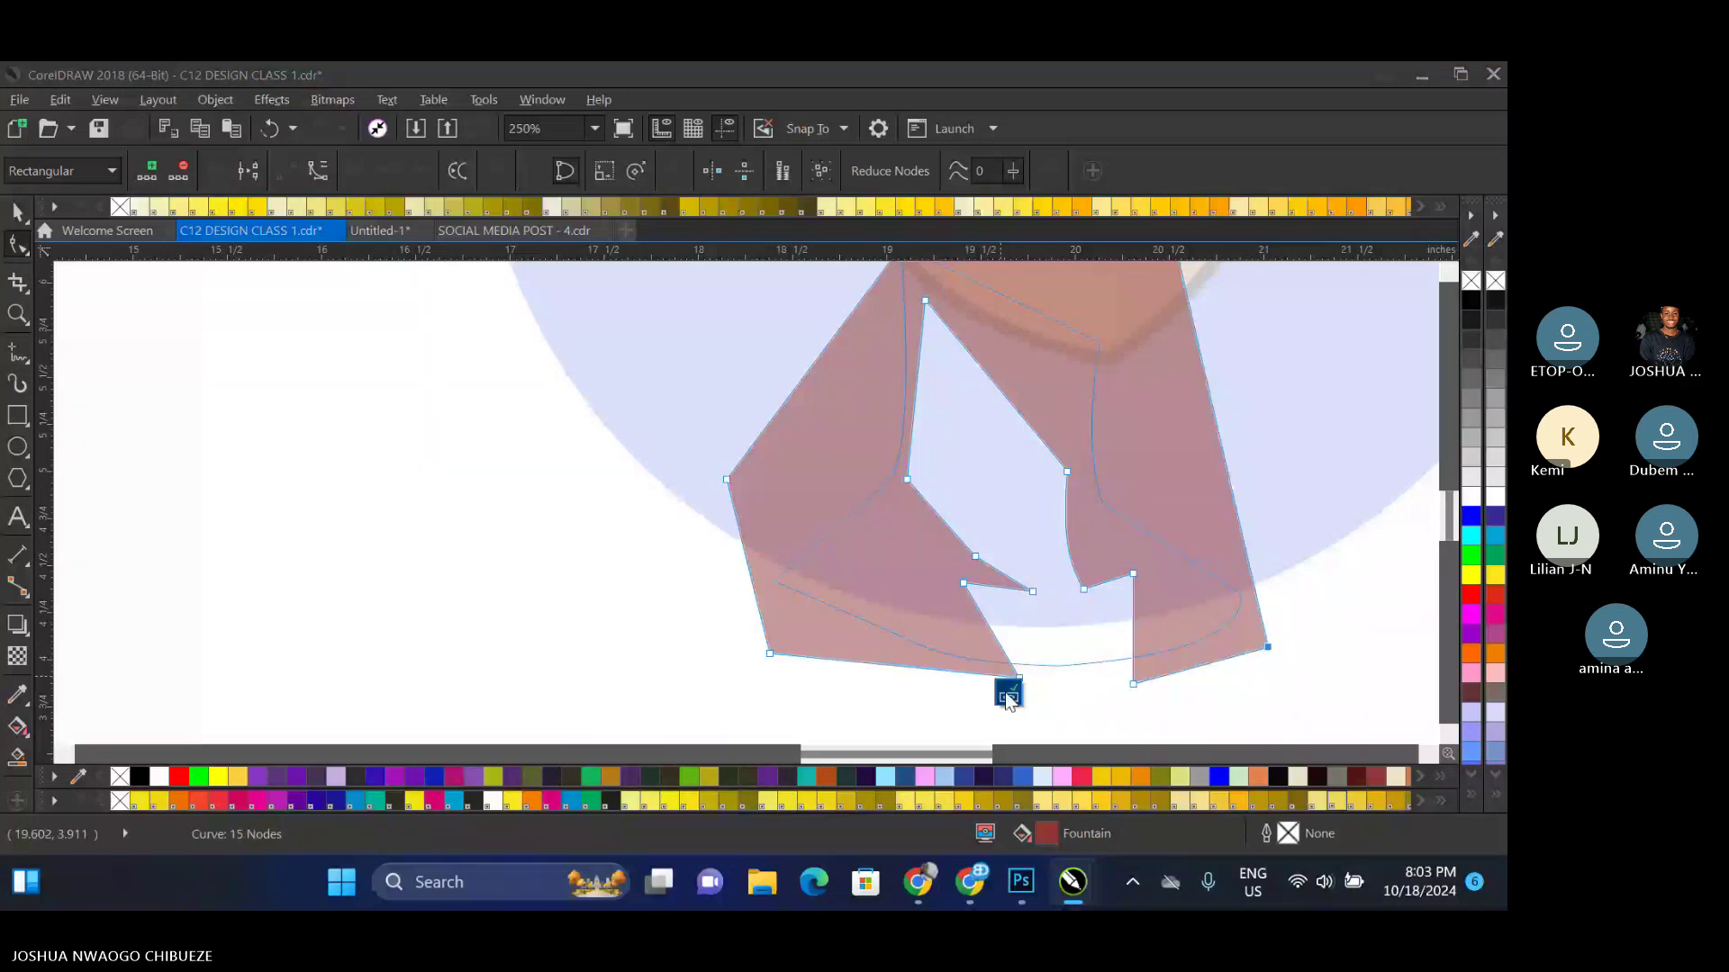
pyautogui.press('space')
pyautogui.scroll(-5, 949, 603)
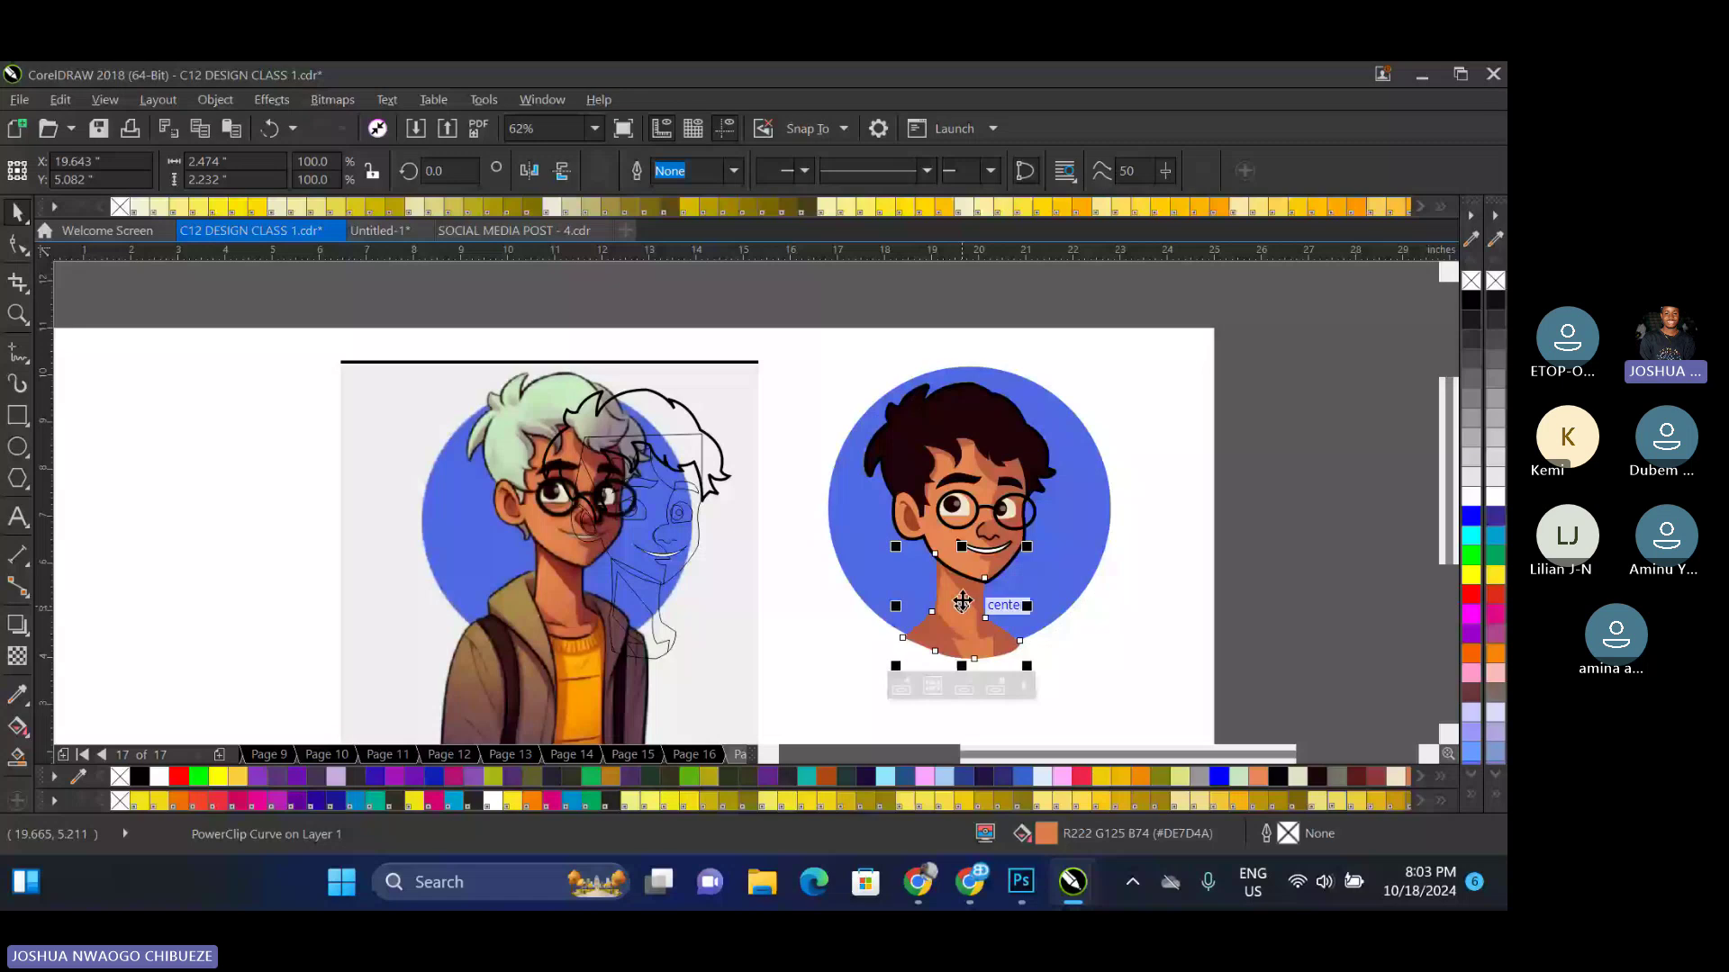
# Enlarge the blue circle from its centre to about 6.19 inches so its edge meets the shoulders
pyautogui.click(883, 595)
pyautogui.scroll(2, 875, 634)
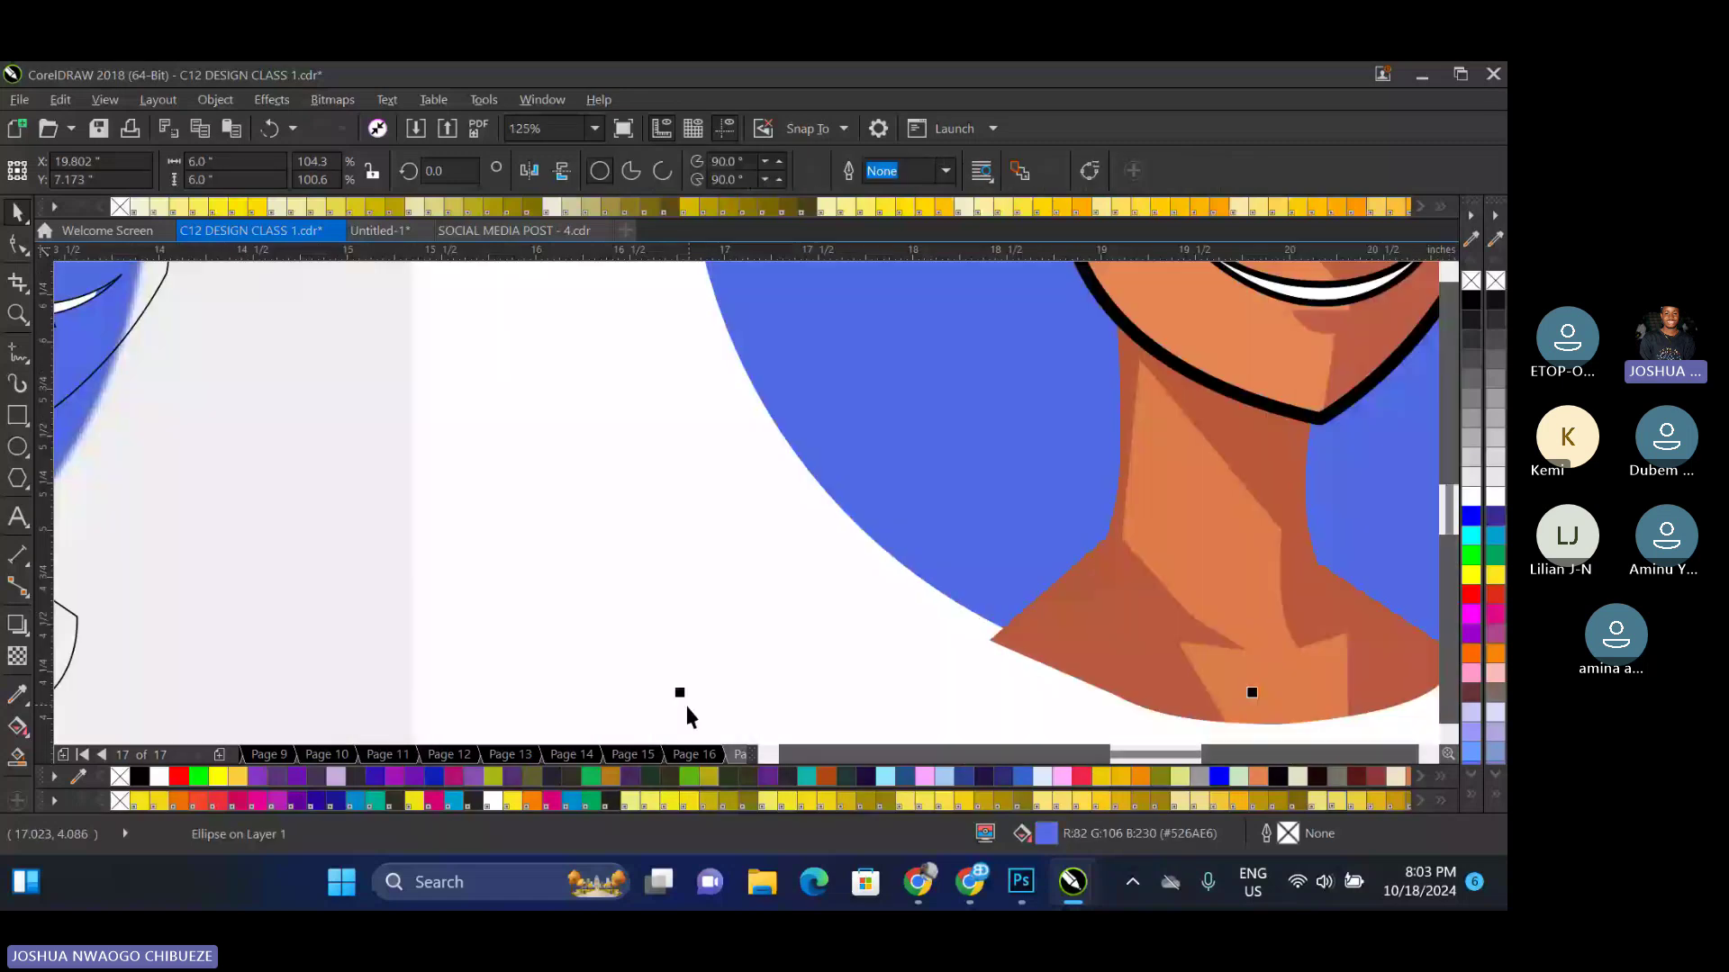
pyautogui.moveTo(682, 697)
pyautogui.mouseDown()
pyautogui.moveTo(629, 713)
pyautogui.moveTo(659, 715)
pyautogui.mouseUp()
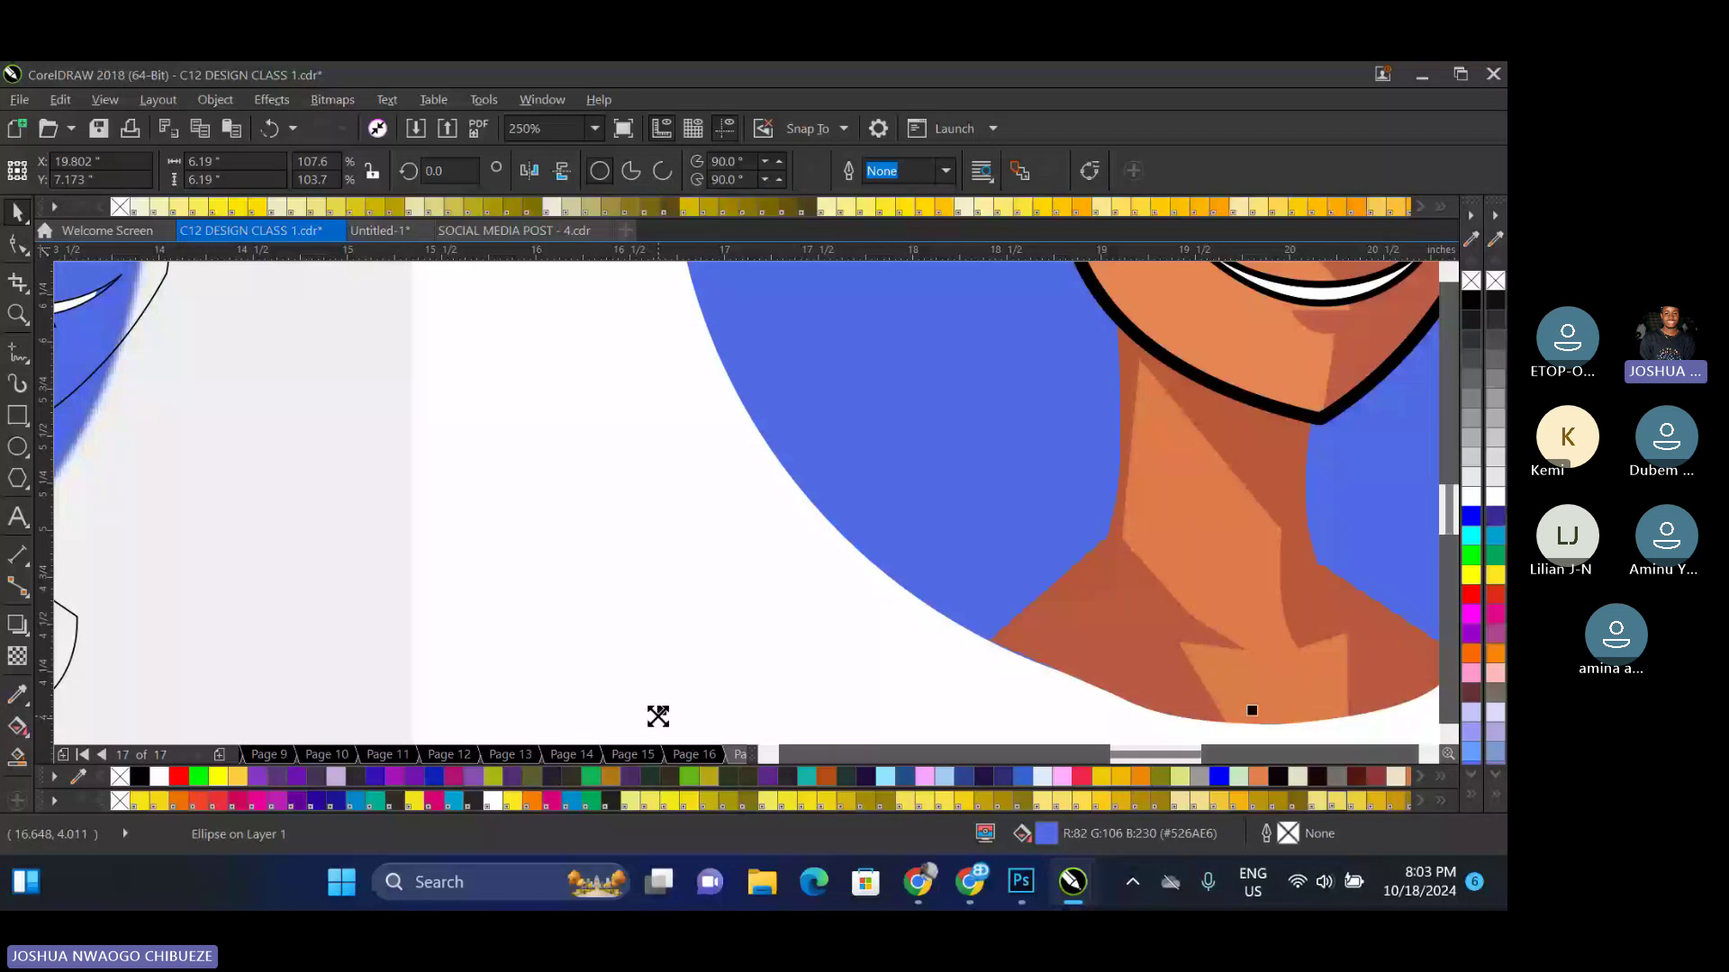
pyautogui.scroll(-3, 658, 716)
pyautogui.scroll(-2, 660, 723)
pyautogui.press('Escape')
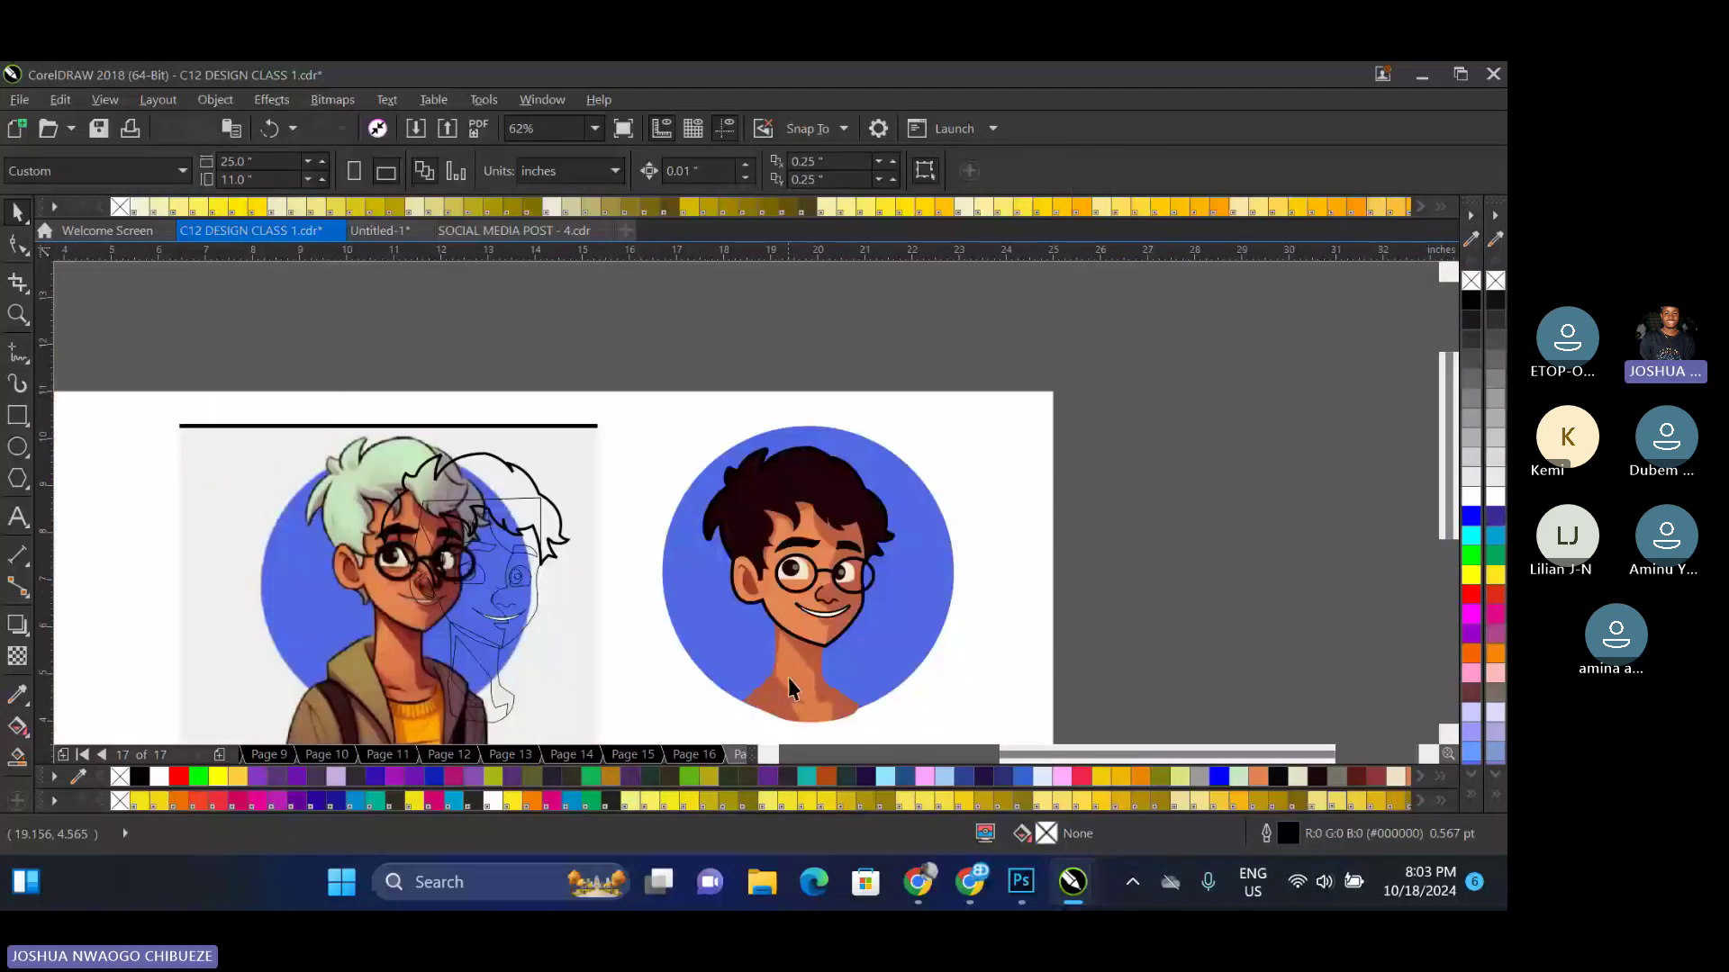
# Reopen the neck's PowerClip contents and adjust the shadow shape's inner left node near the base of the neck
pyautogui.click(789, 680)
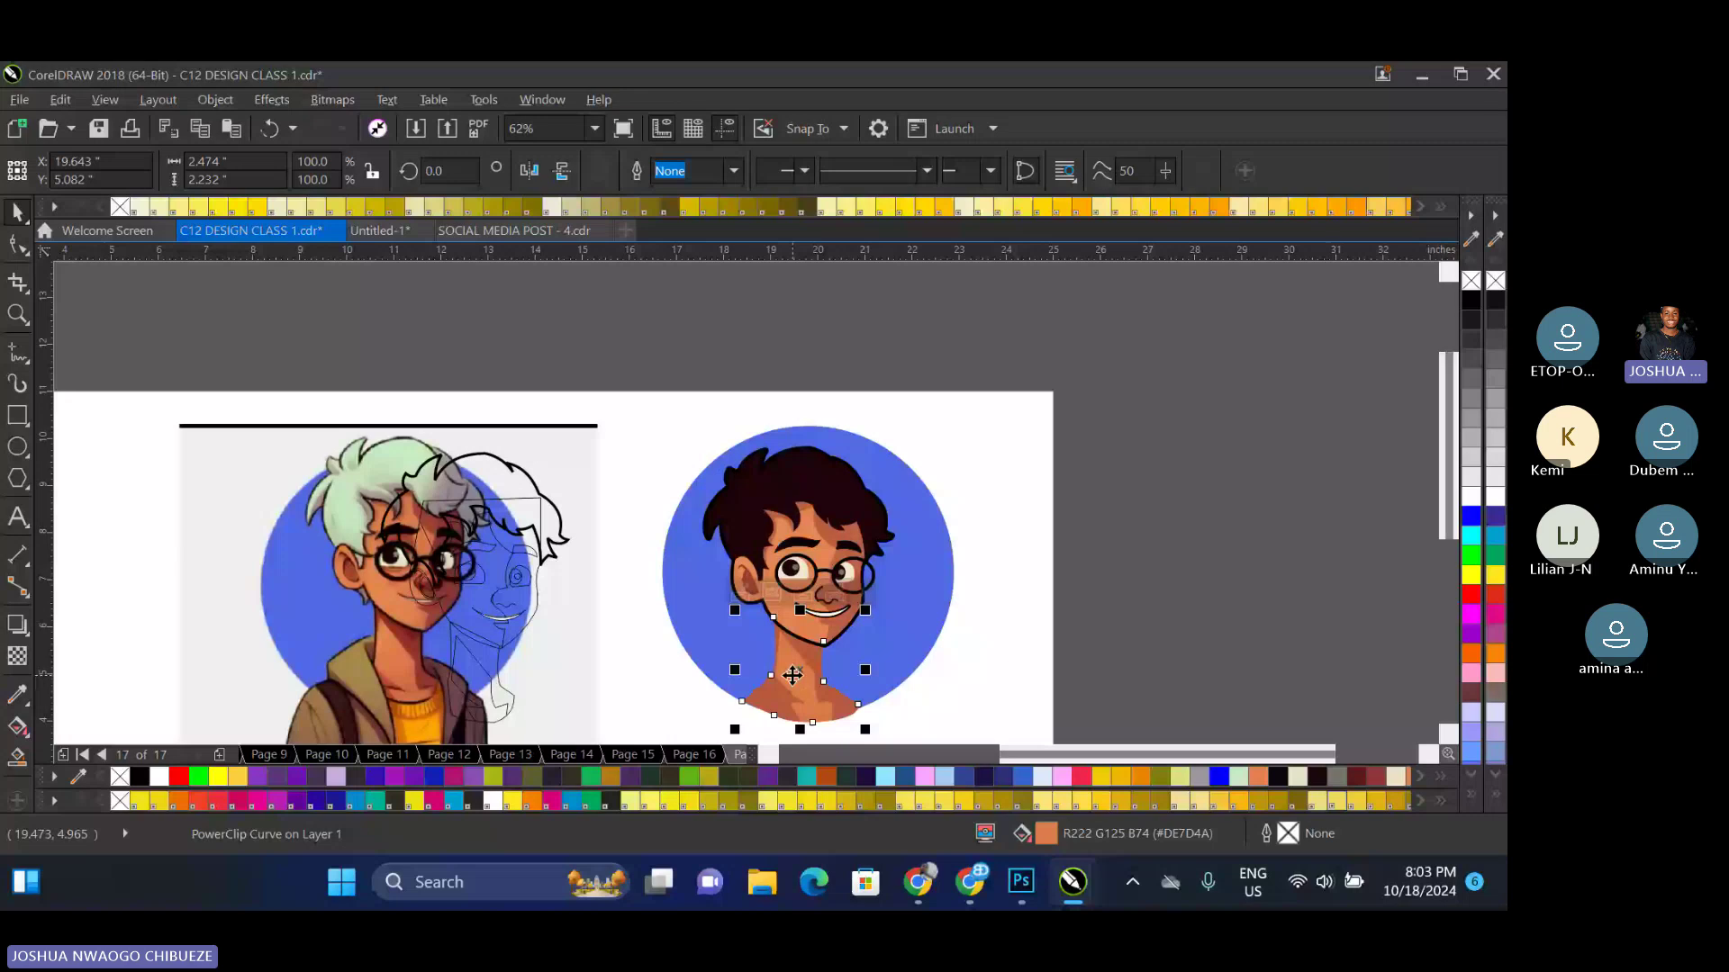
pyautogui.scroll(2, 785, 675)
pyautogui.keyDown('ctrl'); pyautogui.click(777, 672); pyautogui.keyUp('ctrl')
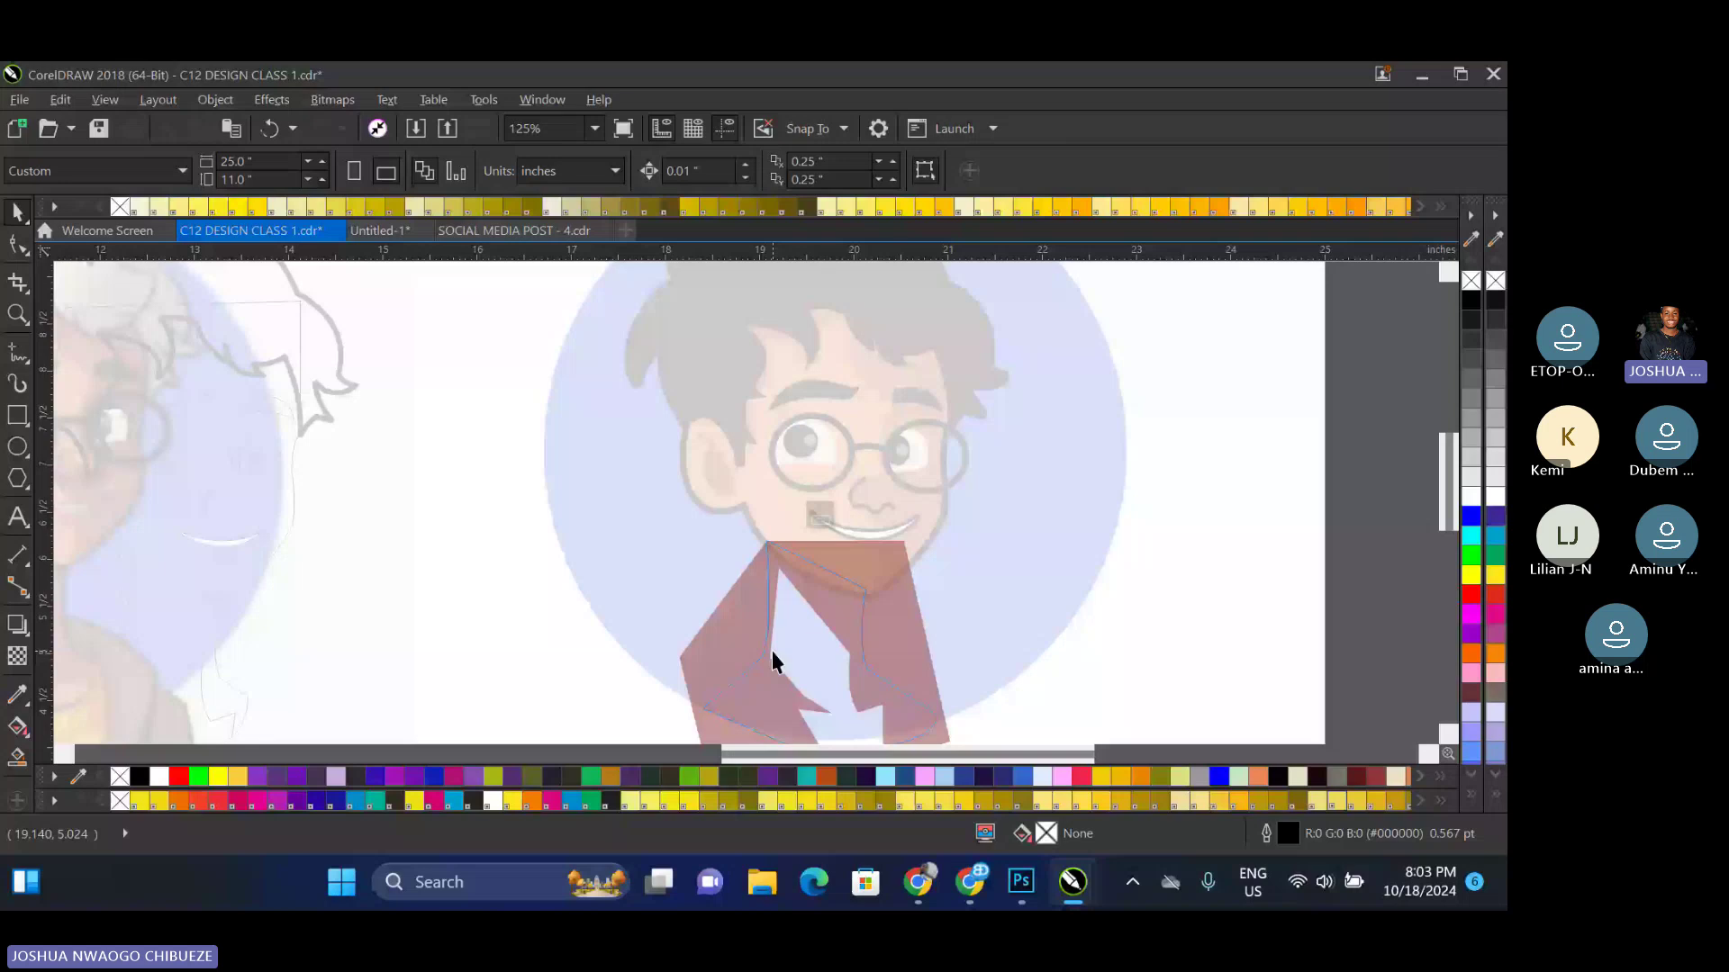
pyautogui.doubleClick(771, 651)
pyautogui.scroll(2, 688, 603)
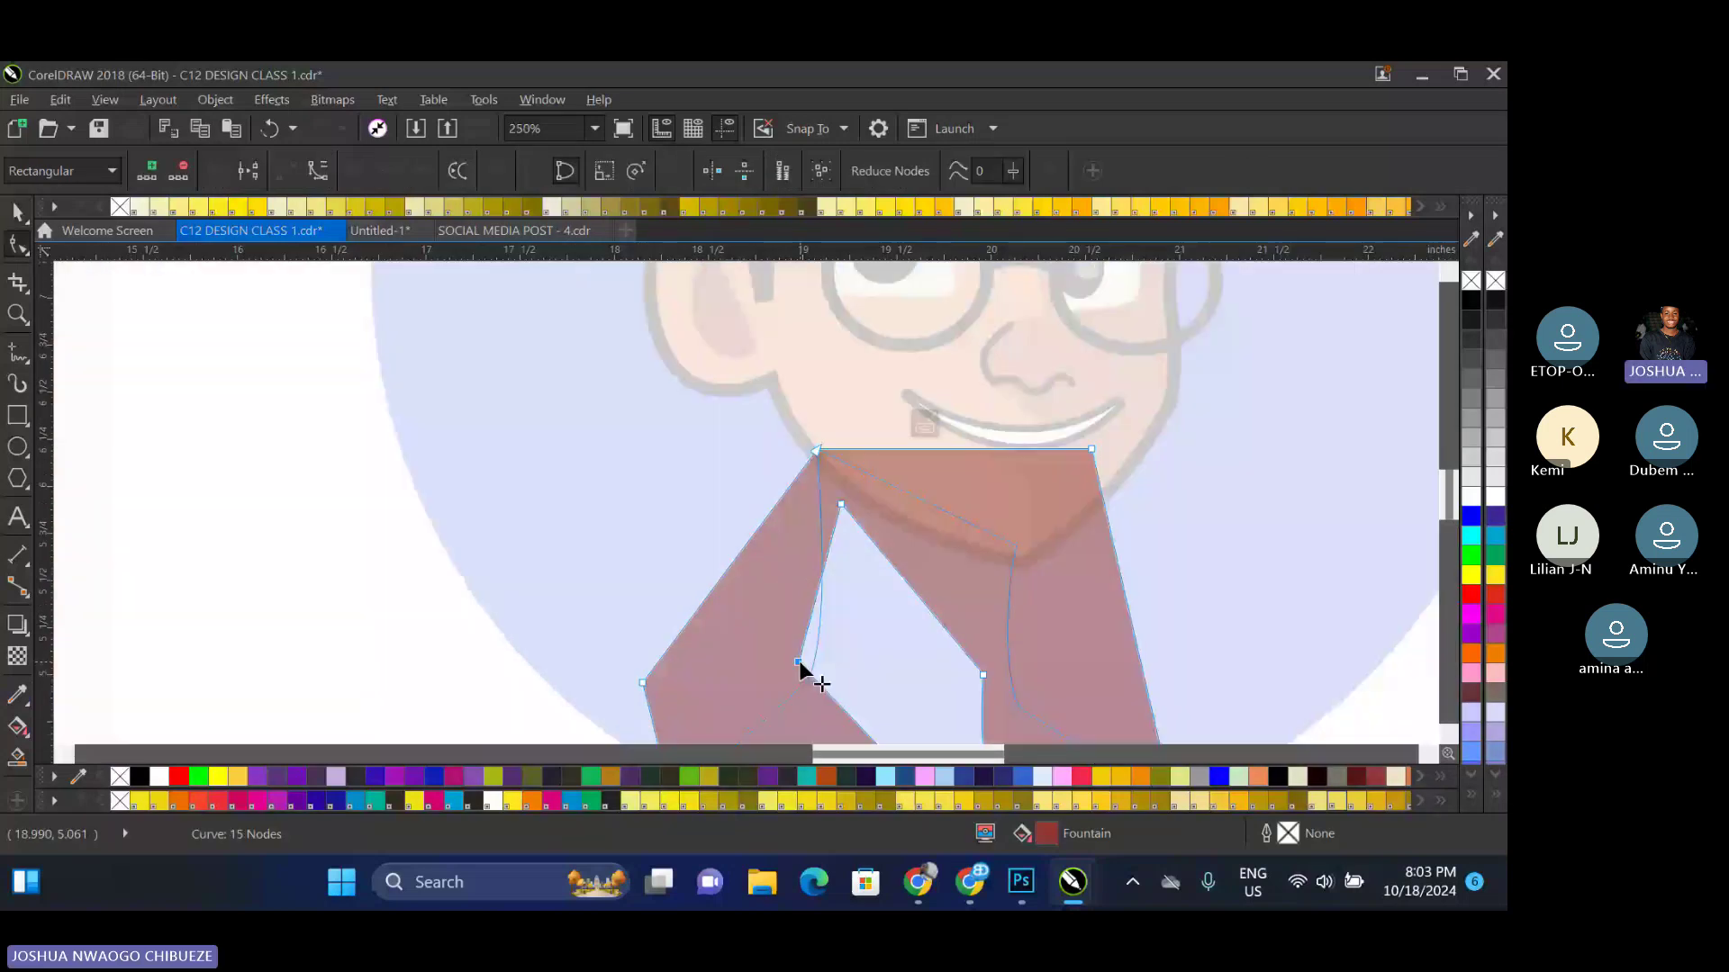
pyautogui.click(807, 671)
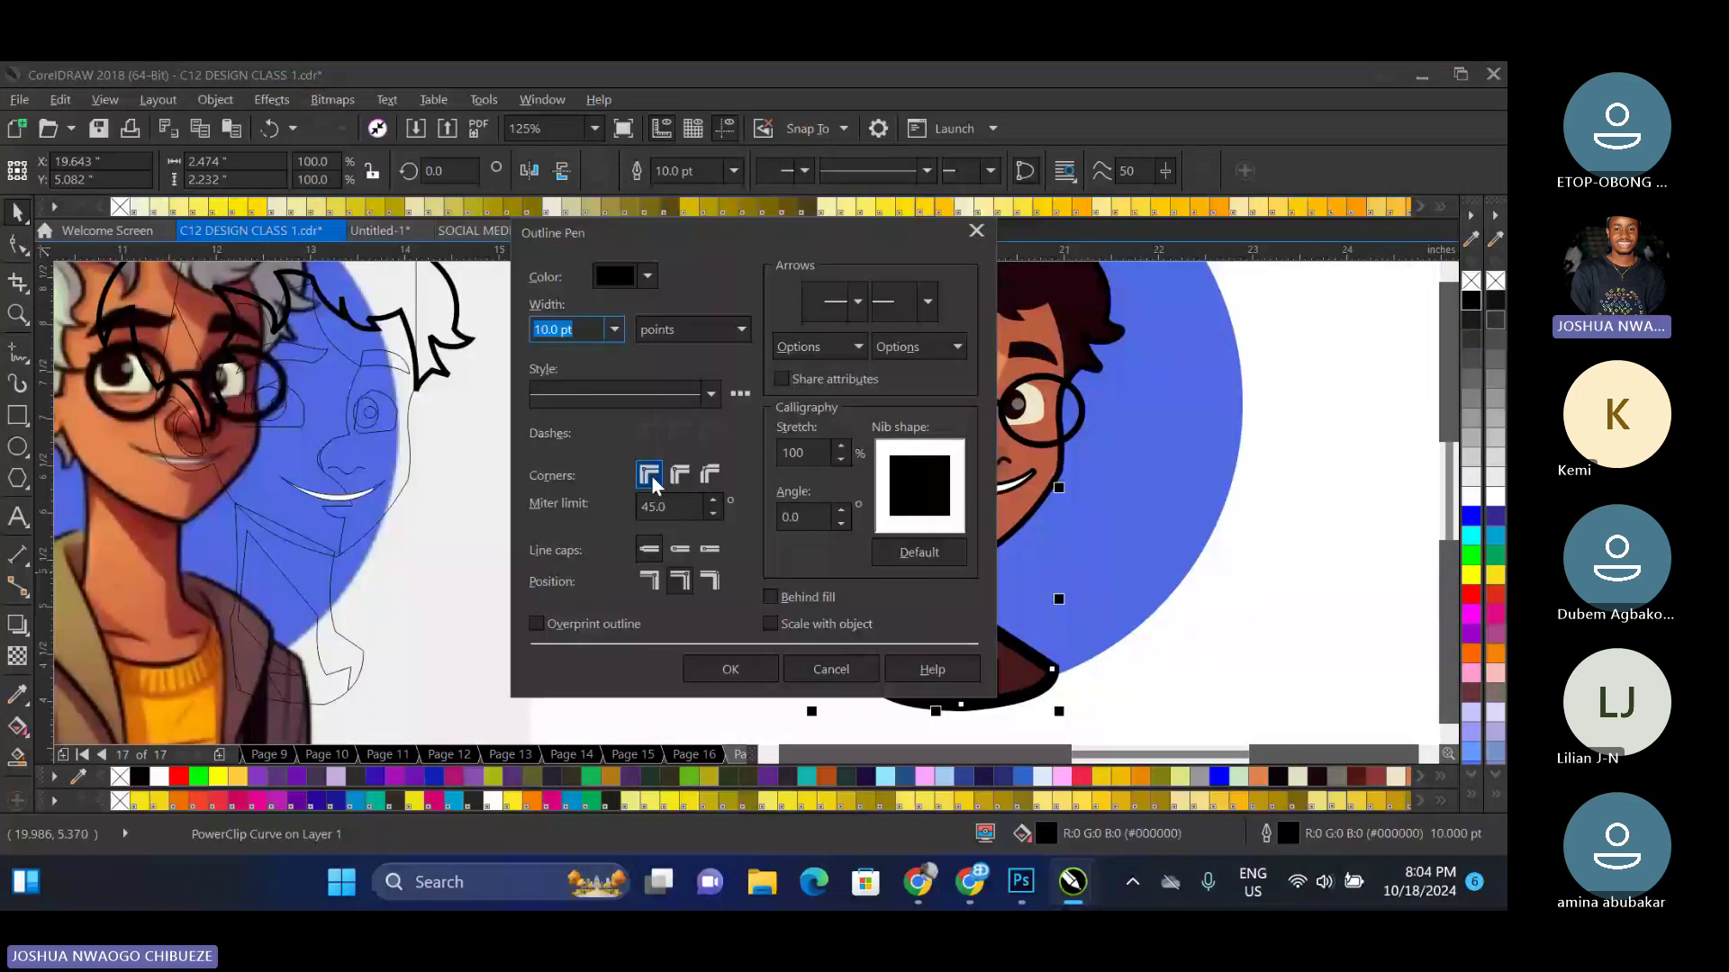
# Give the neck's 10 pt outline rounded corners and line caps, and send the neck and its outline to the back
pyautogui.click(680, 548)
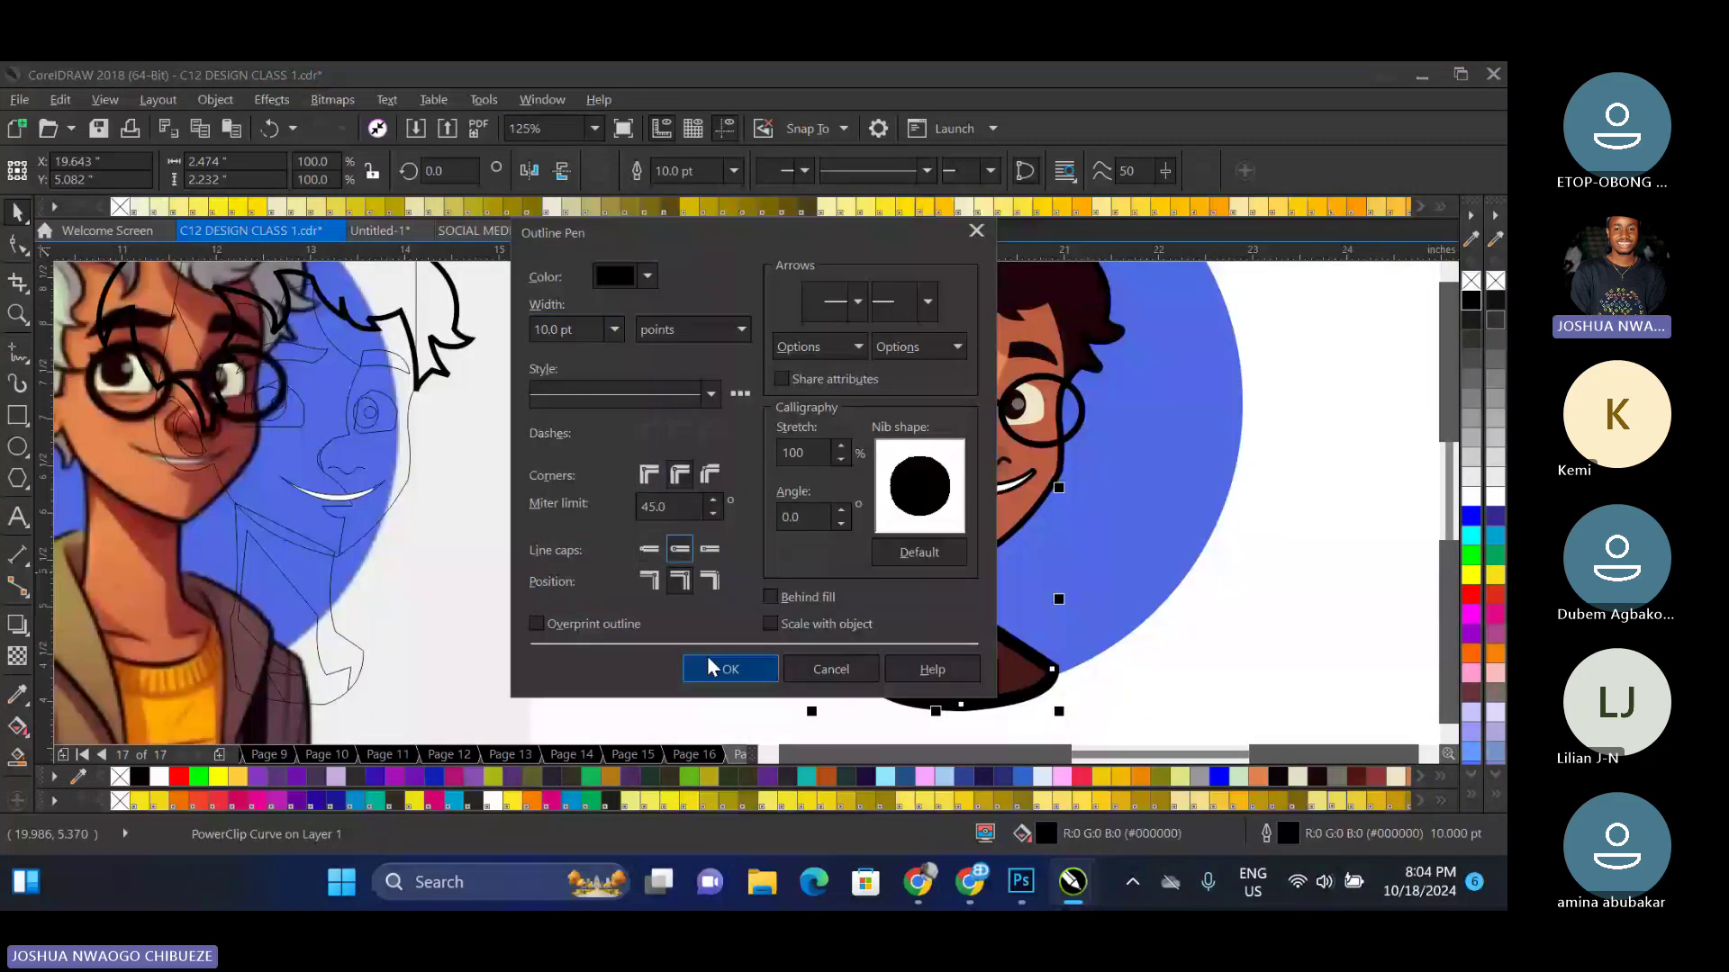
pyautogui.click(709, 662)
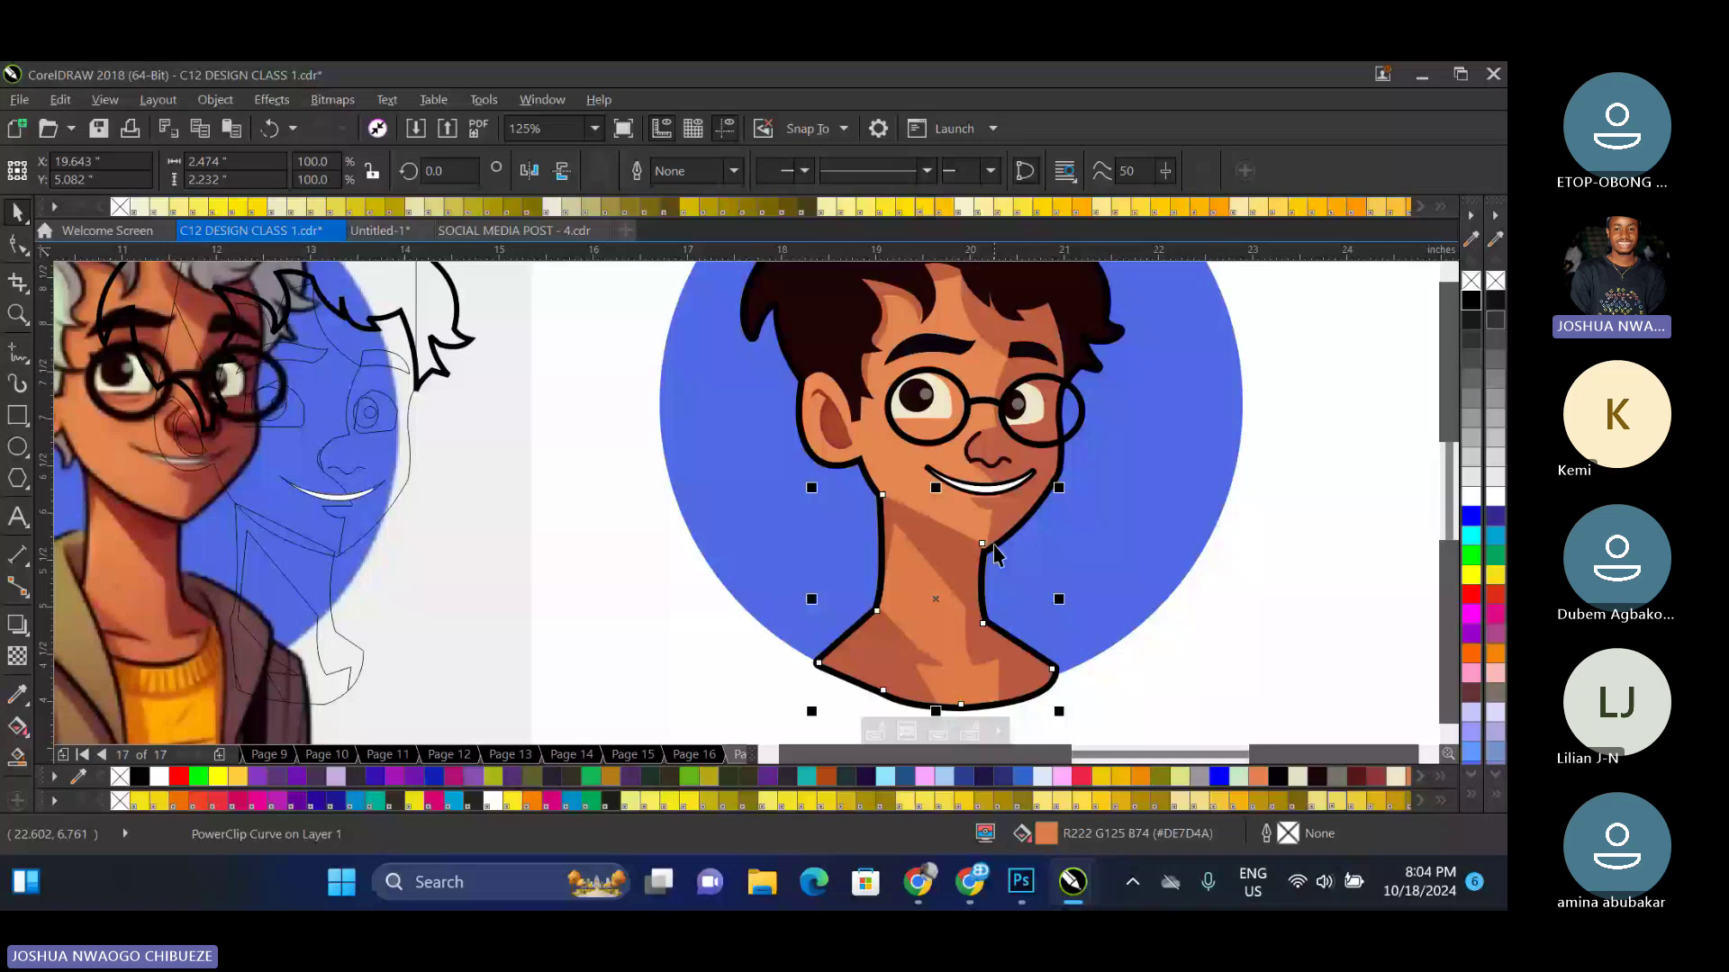
pyautogui.click(1123, 727)
pyautogui.moveTo(1120, 725); pyautogui.dragTo(709, 488)
pyautogui.hotkey('shift', 'pagedown')
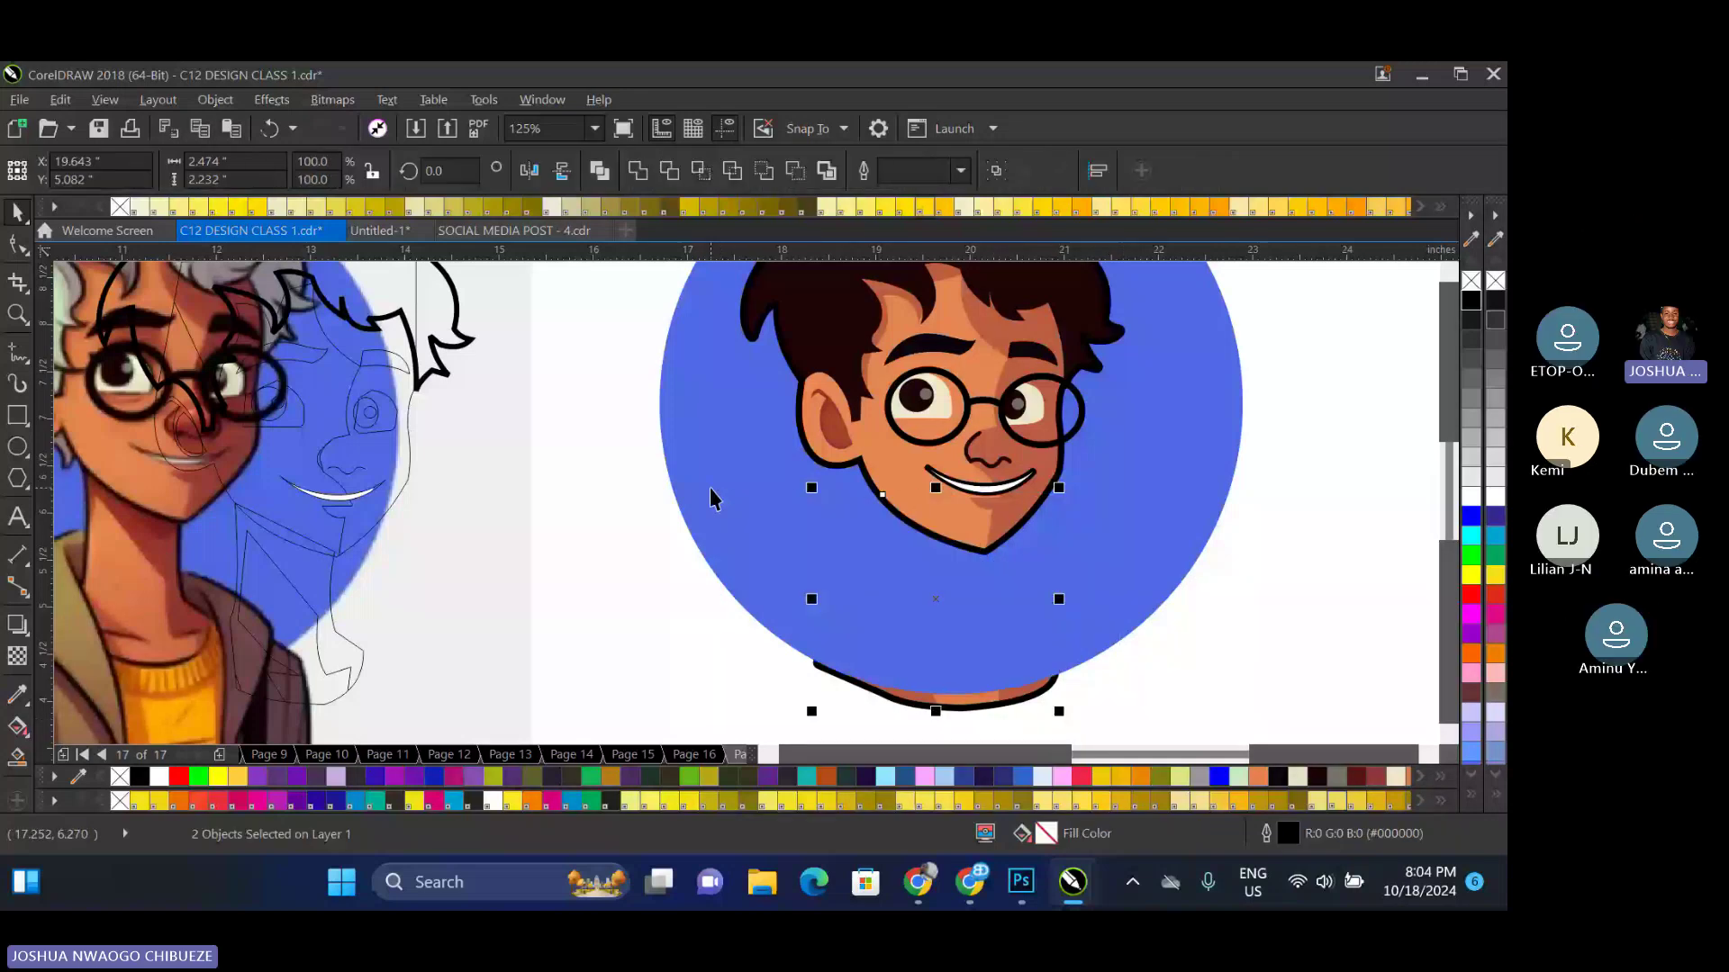
# Send the blue circle to the back, behind the neck and head
pyautogui.click(703, 484)
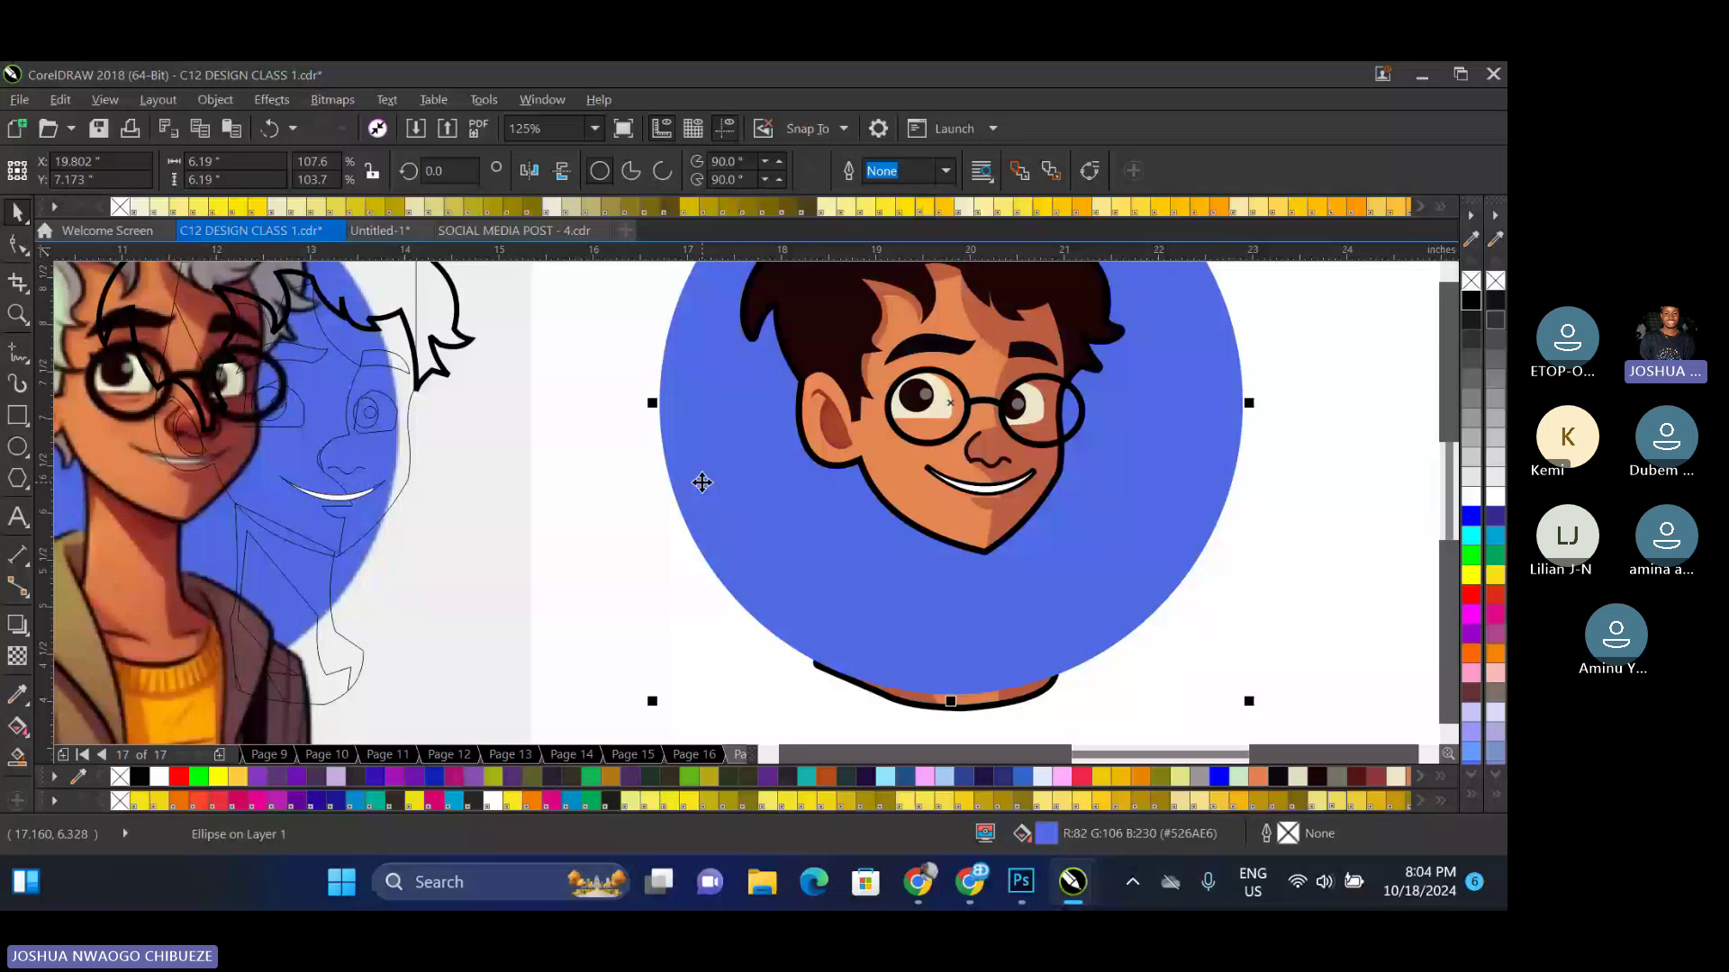
pyautogui.hotkey('shift', 'pagedown')
pyautogui.scroll(-1, 1149, 531)
pyautogui.click(952, 335)
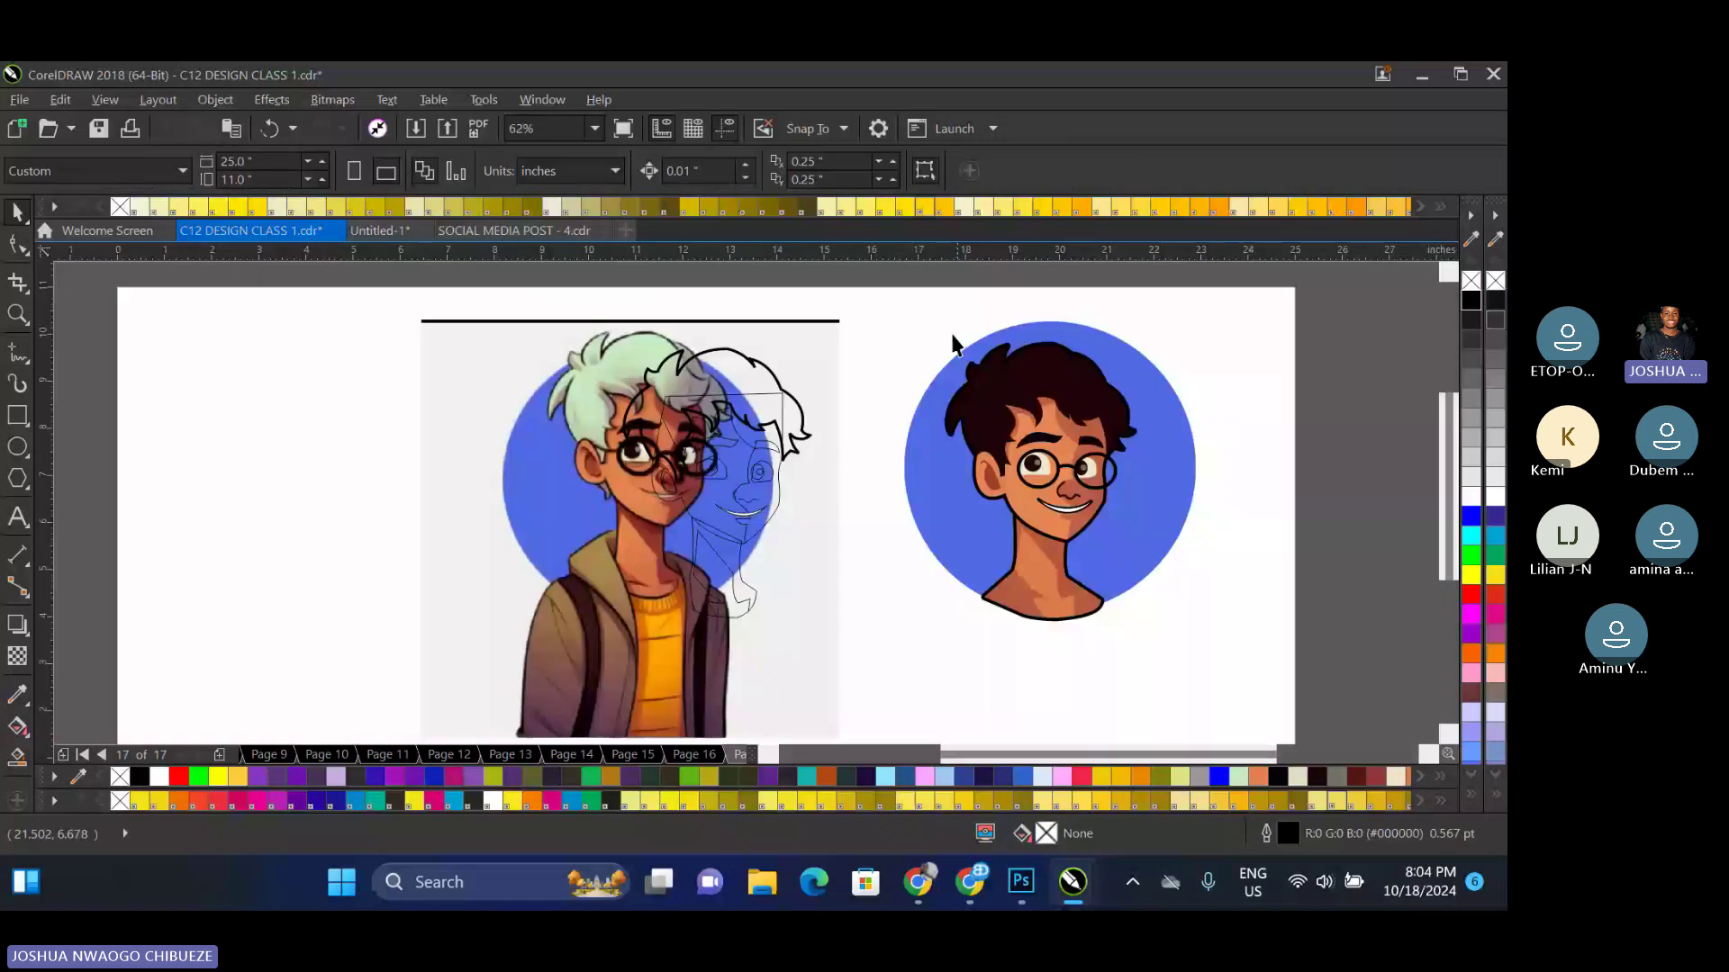
# Move the grouped portrait off the blue circle and draw a placeholder rectangle about 1 by 0.88 inches beside the circle
pyautogui.click(1057, 481)
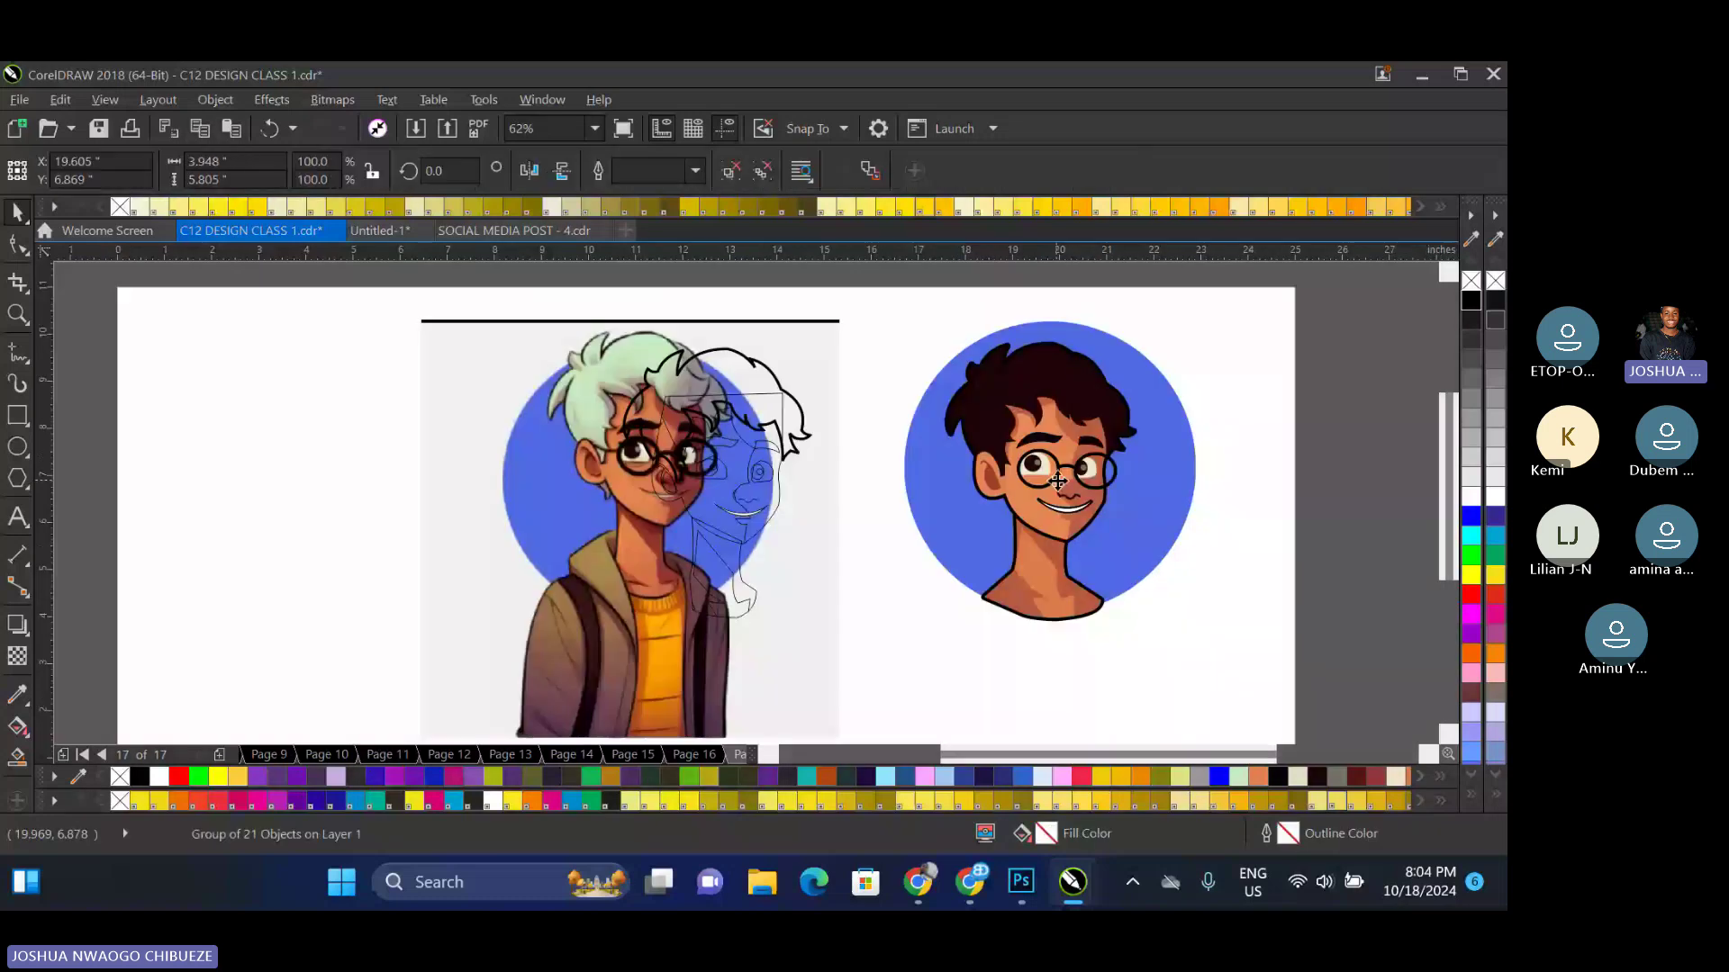
pyautogui.moveTo(1057, 481)
pyautogui.mouseDown()
pyautogui.moveTo(1332, 507)
pyautogui.moveTo(1057, 481)
pyautogui.mouseUp()
pyautogui.click(929, 592)
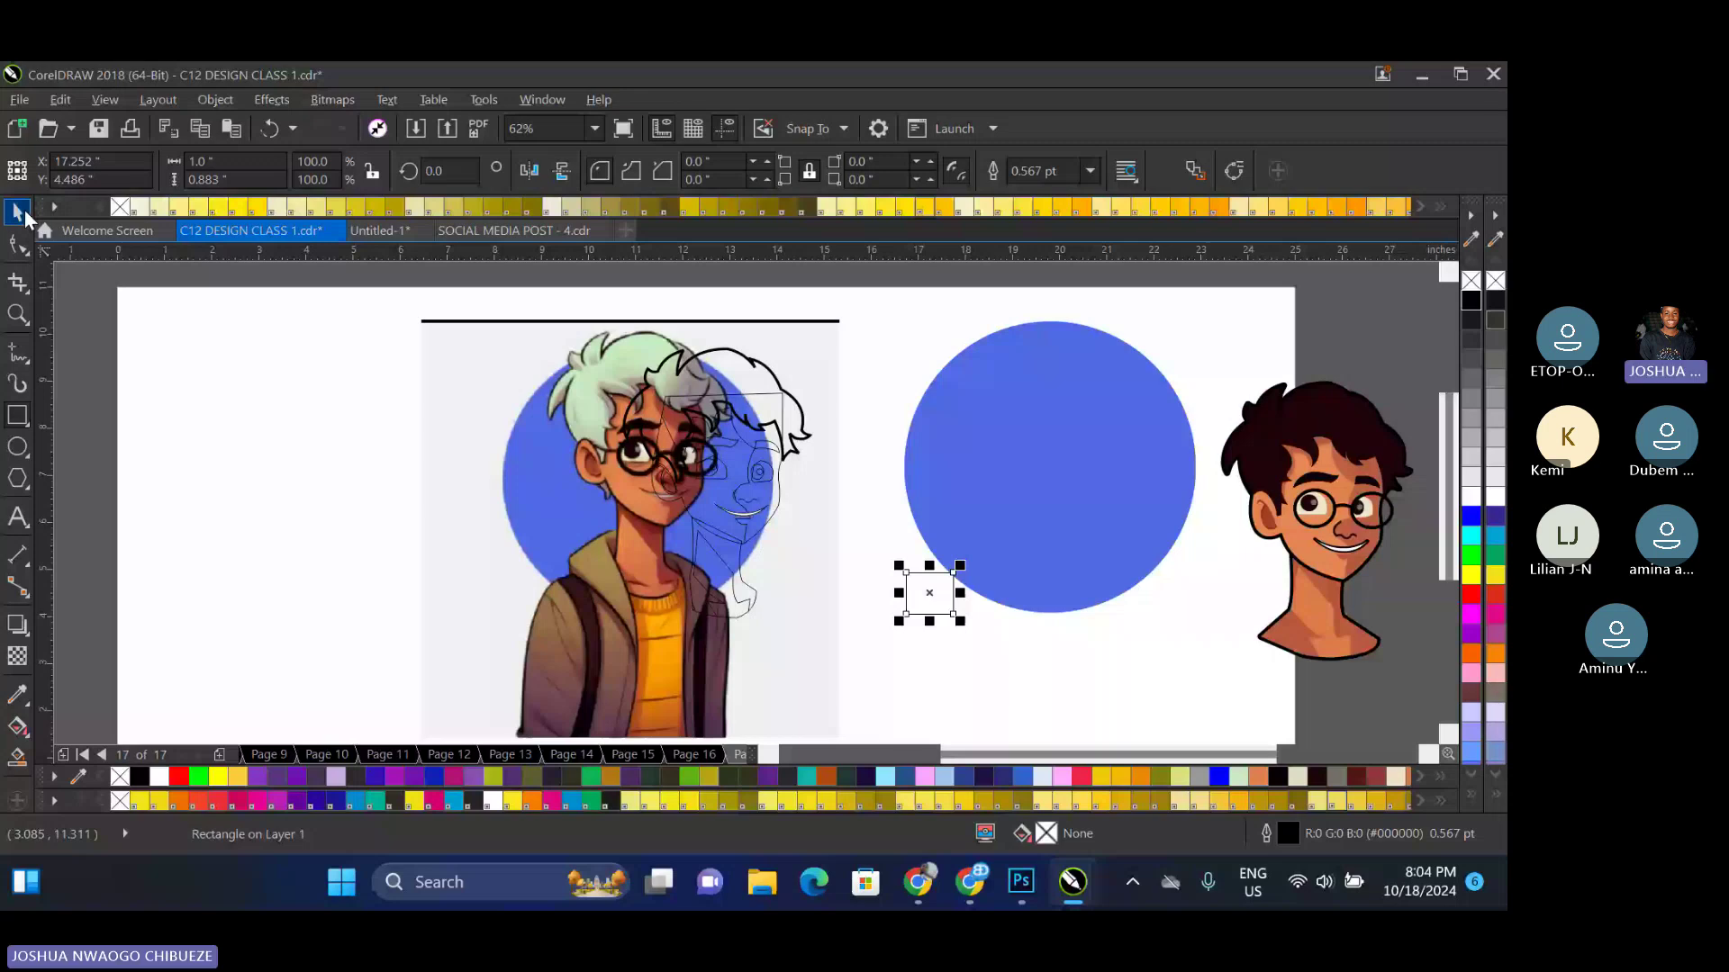
# Edit the blue circle's PowerClip, replacing the placeholder rectangle with the portrait group, slightly enlarged and positioned so the circle crops the shoulders
pyautogui.rightClick(1125, 378)
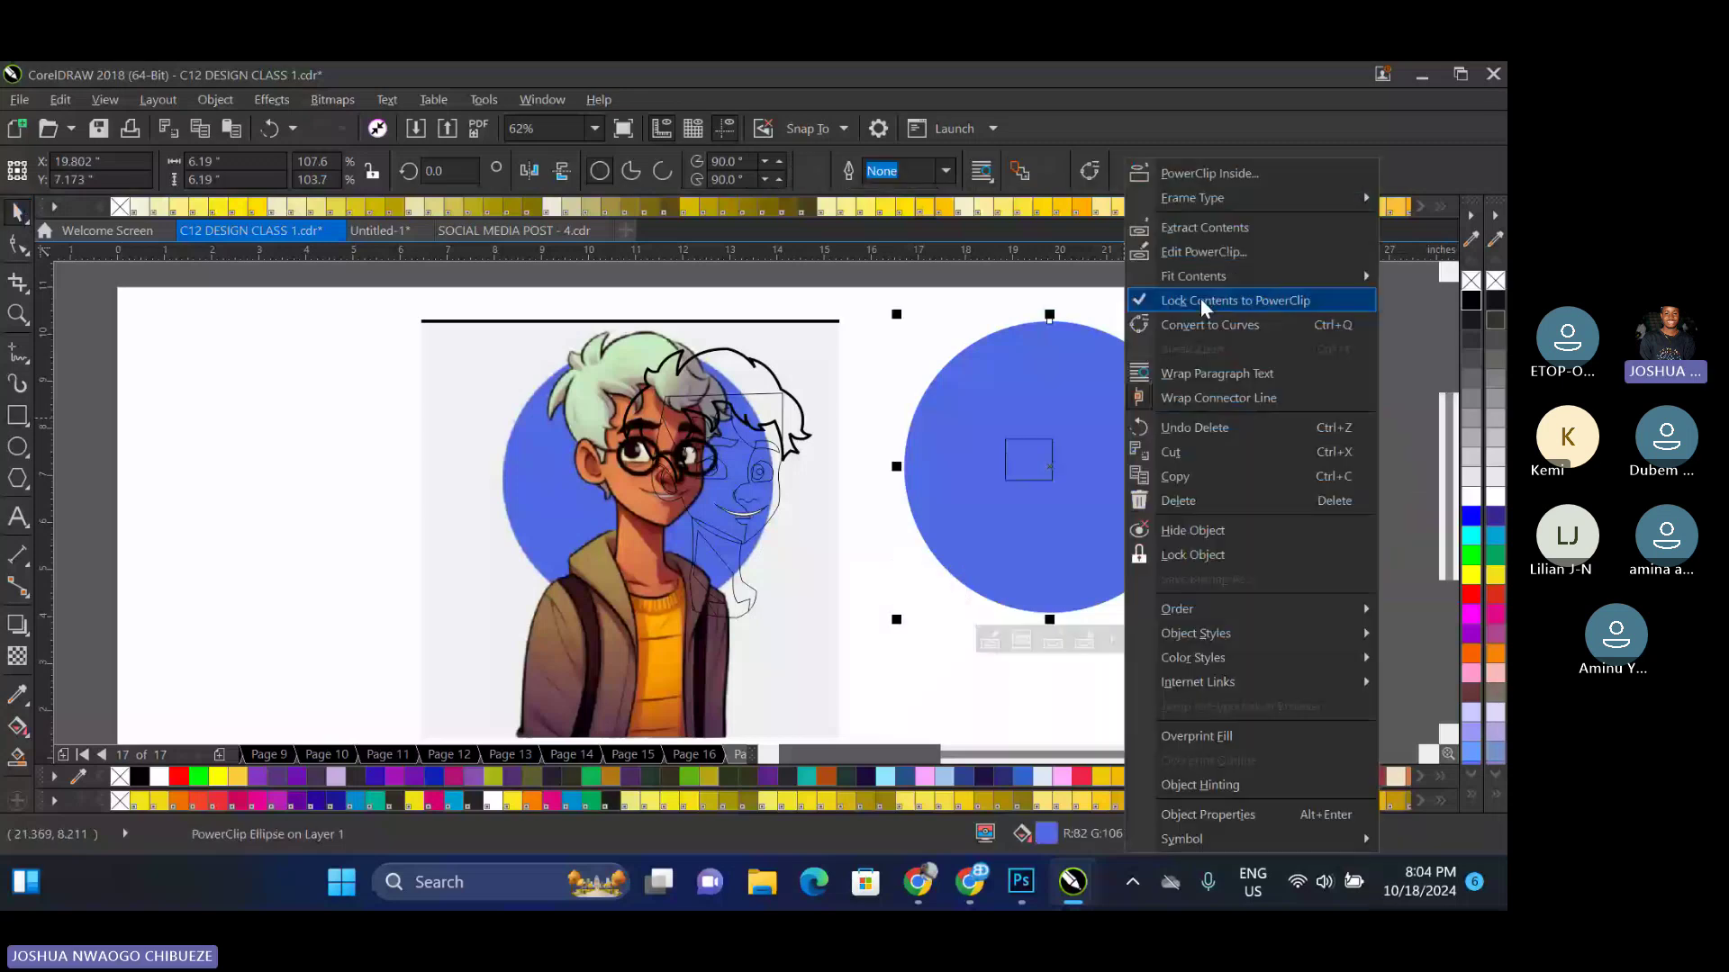
pyautogui.click(1203, 252)
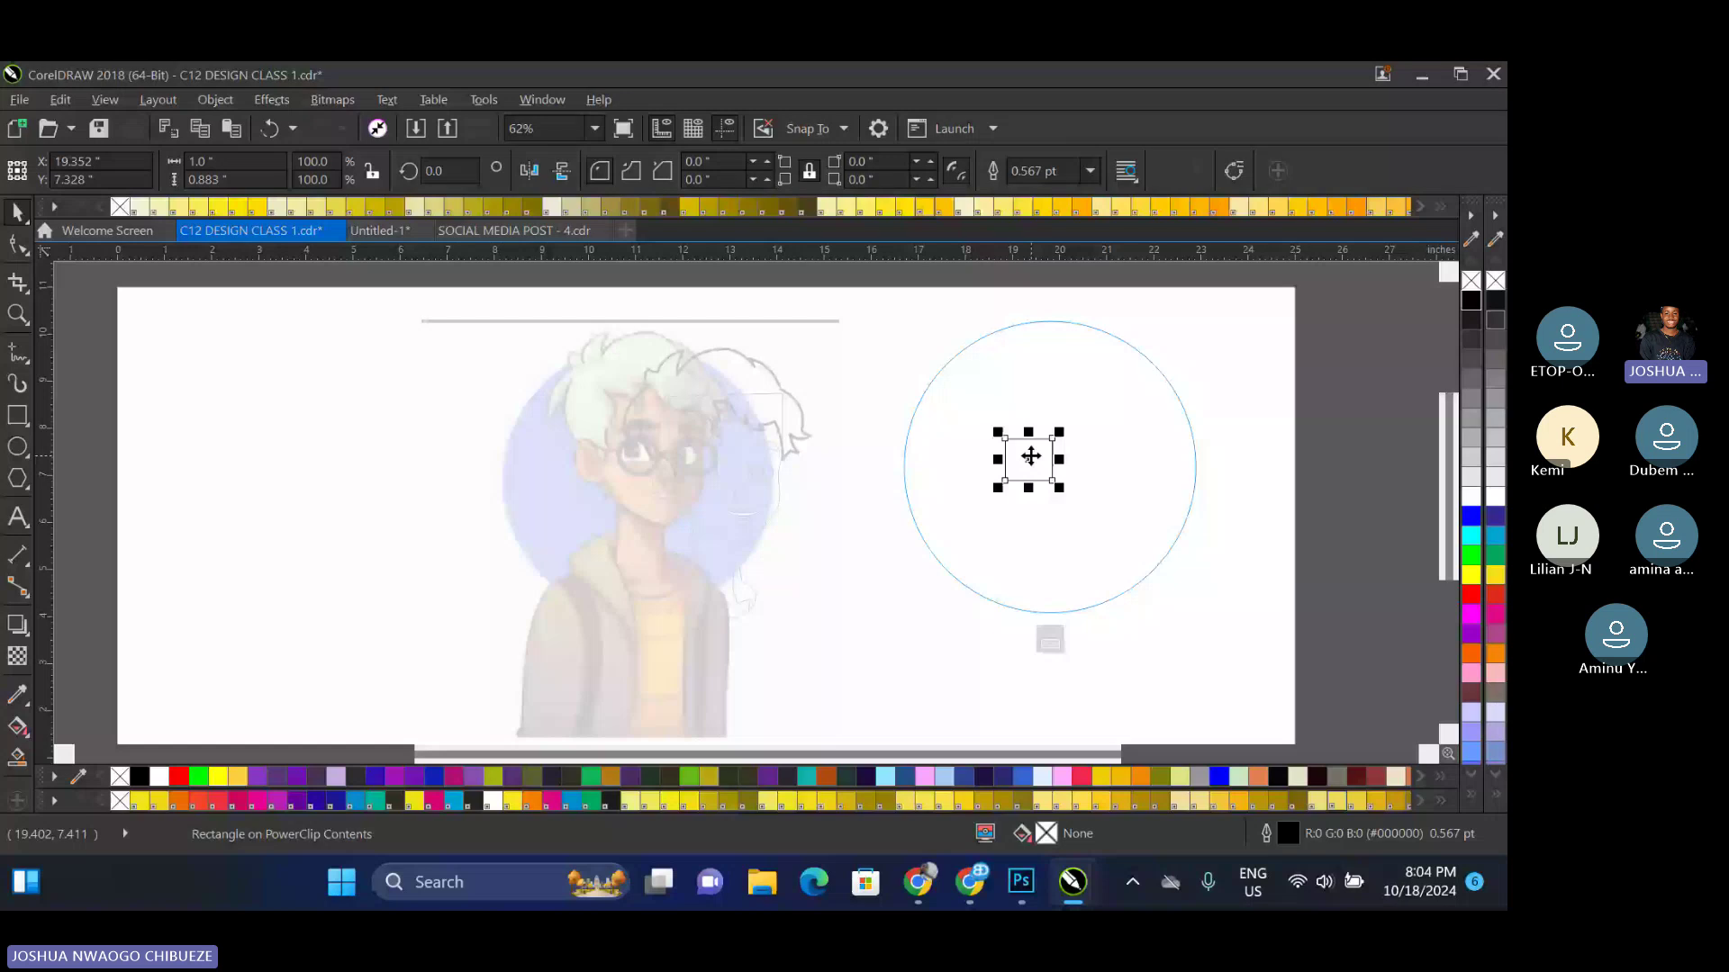
pyautogui.hotkey('ctrl', 'v')
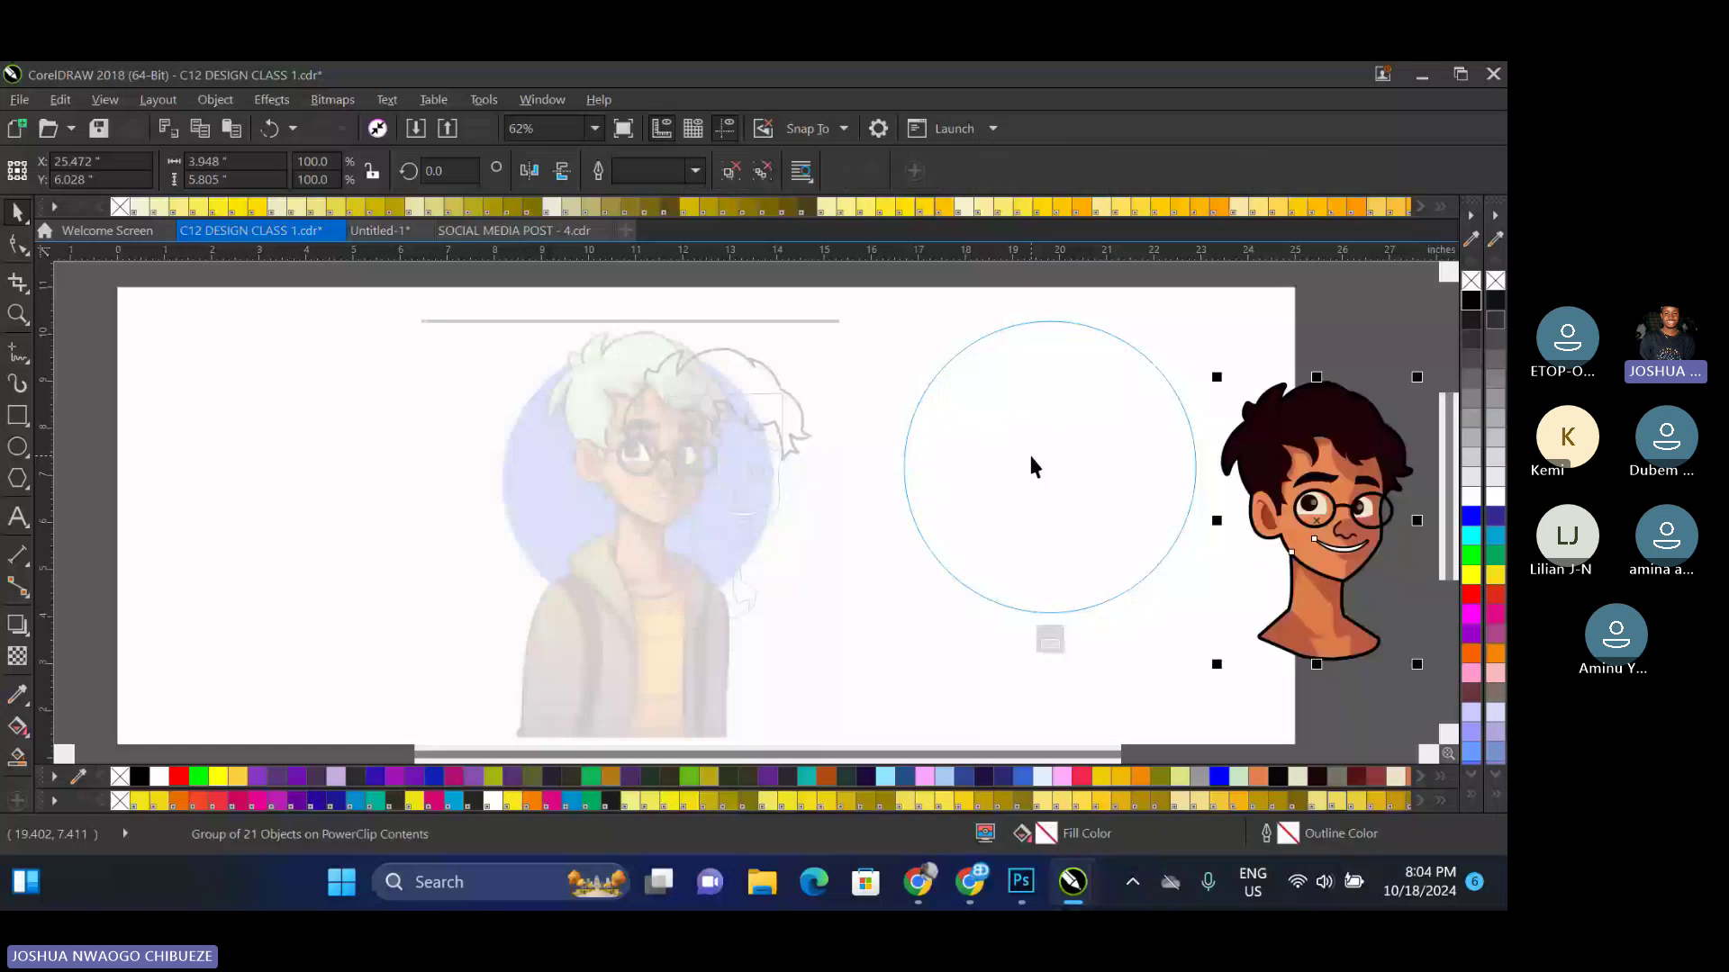
pyautogui.moveTo(1419, 376); pyautogui.dragTo(1147, 339)
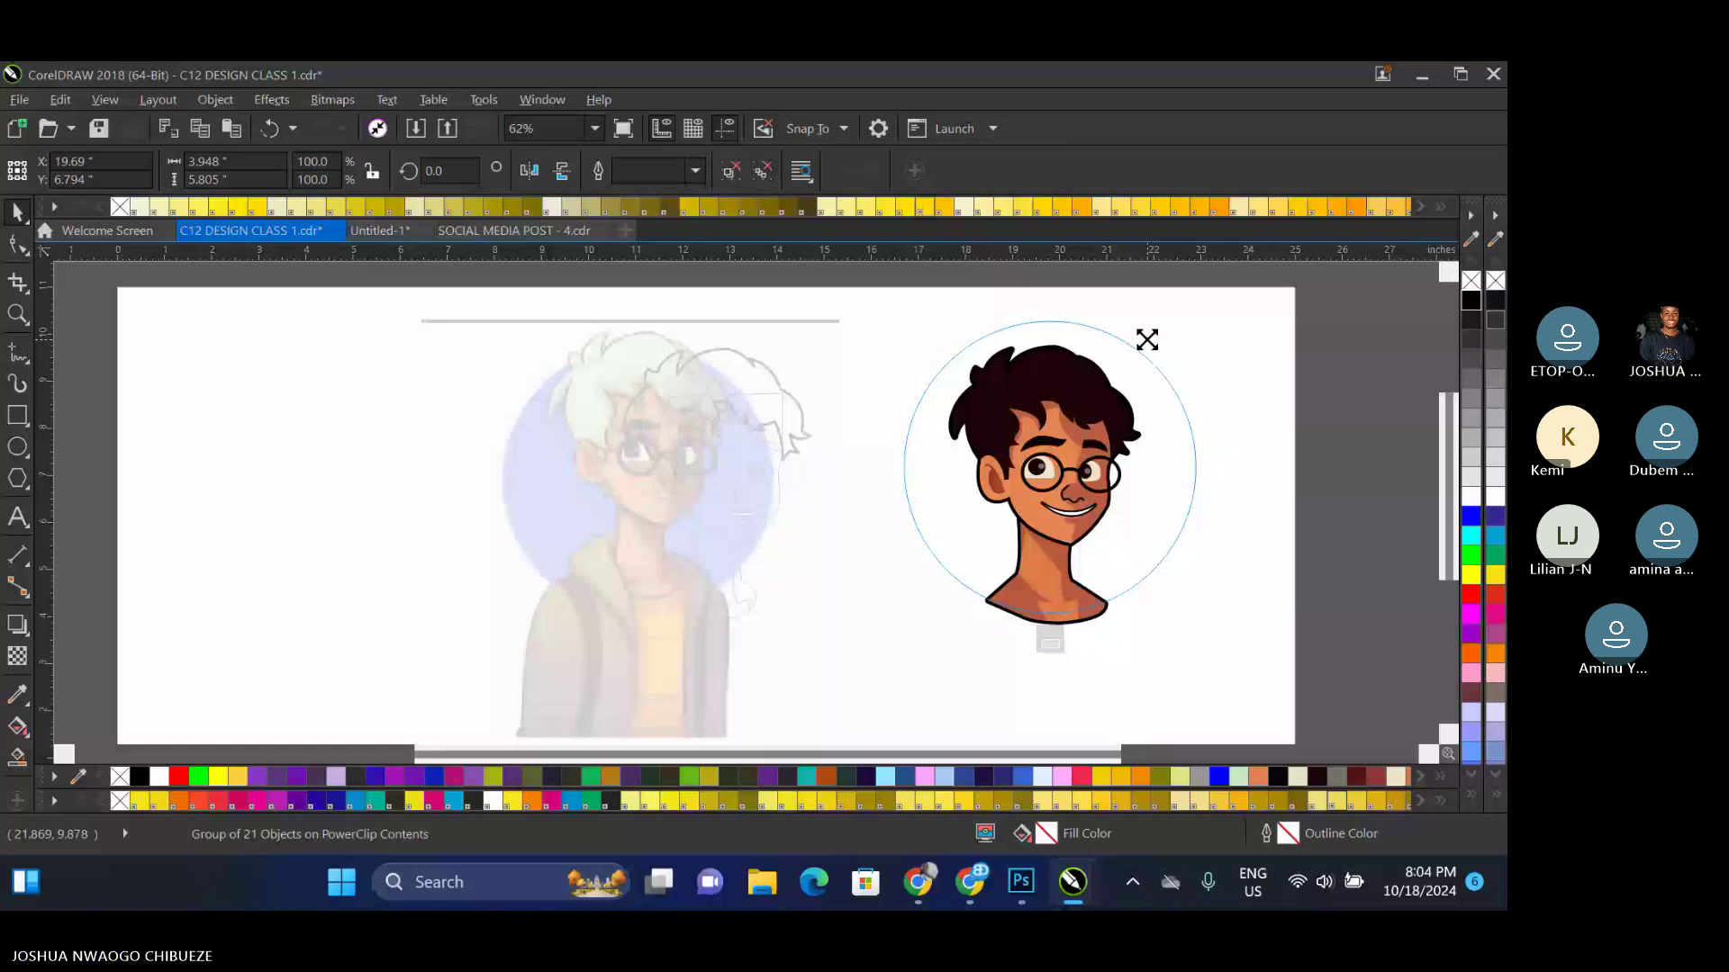
pyautogui.moveTo(1147, 339); pyautogui.dragTo(1152, 332)
pyautogui.keyDown('ctrl'); pyautogui.click(1380, 459); pyautogui.keyUp('ctrl')
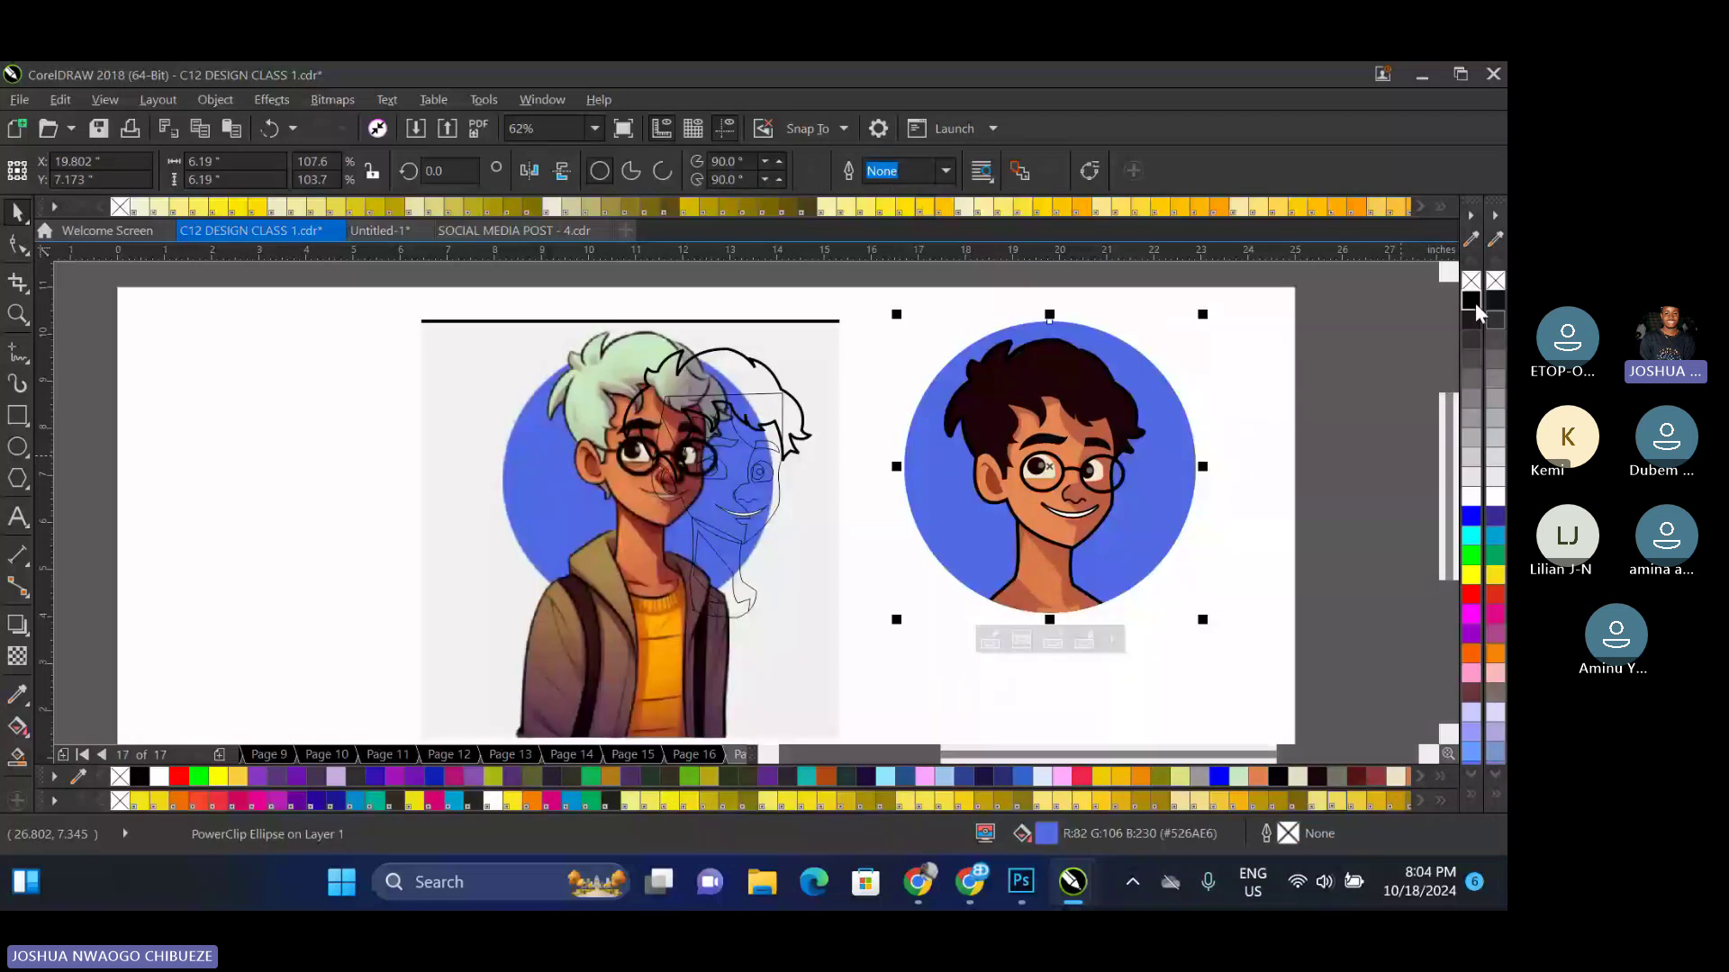
# Add a 10 pt black outline to the circular portrait and shift it slightly down toward the page's middle
pyautogui.rightClick(1474, 305)
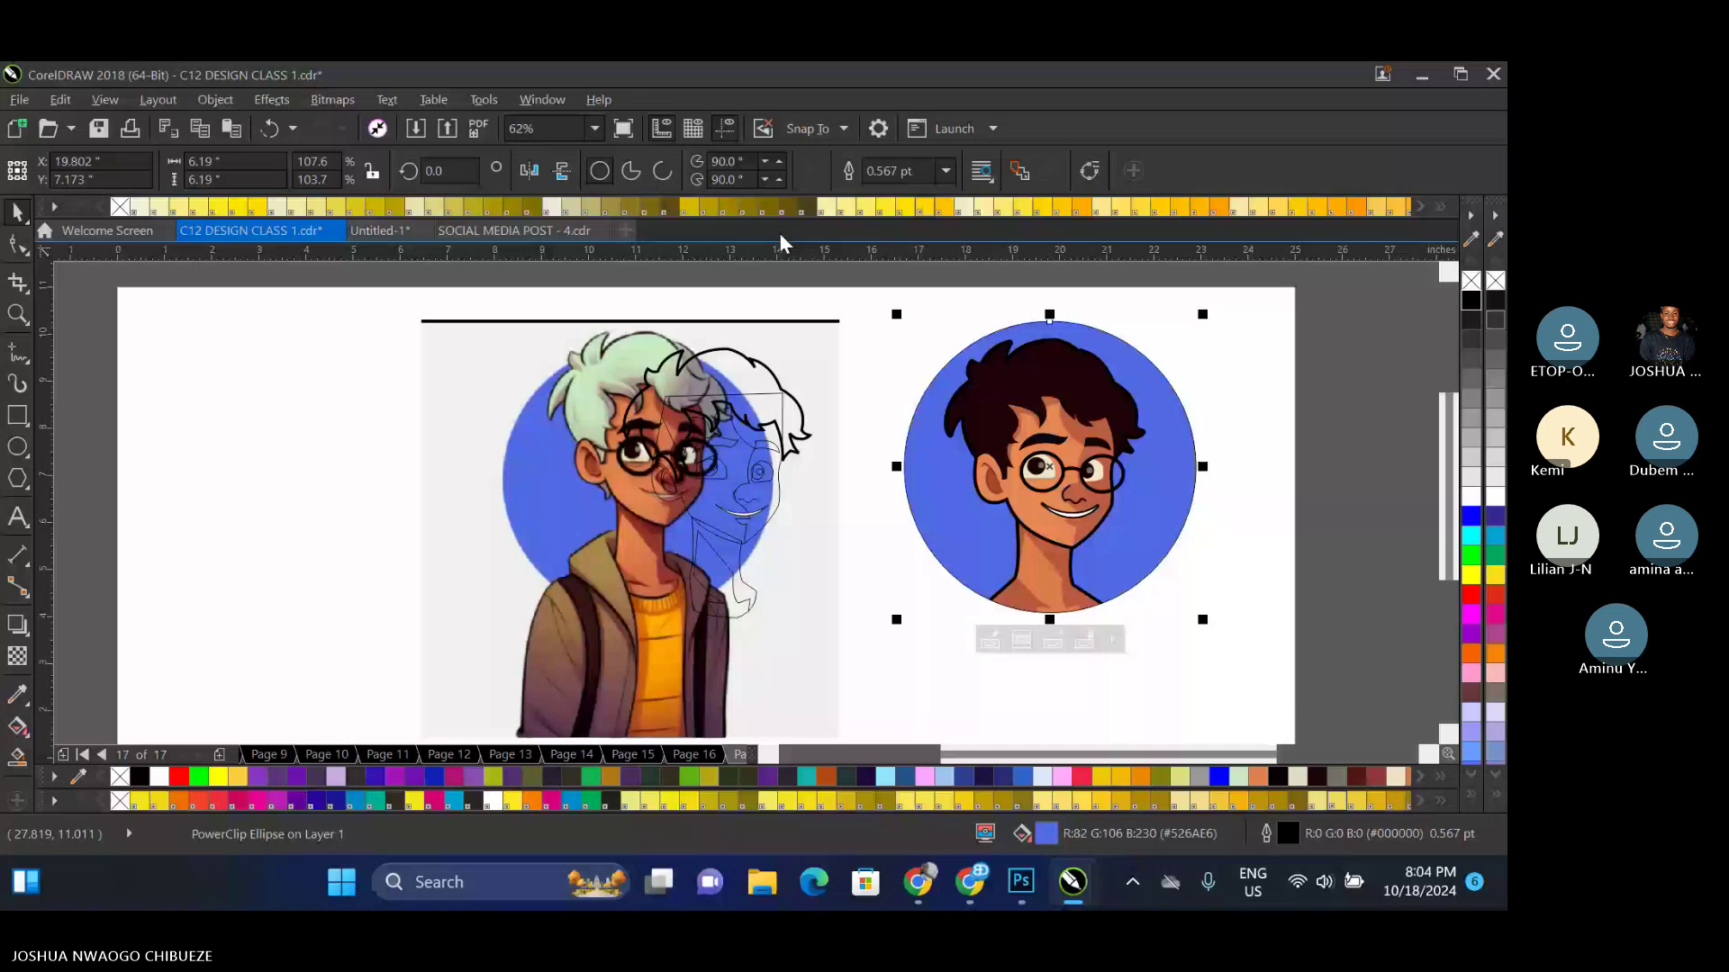
pyautogui.click(945, 170)
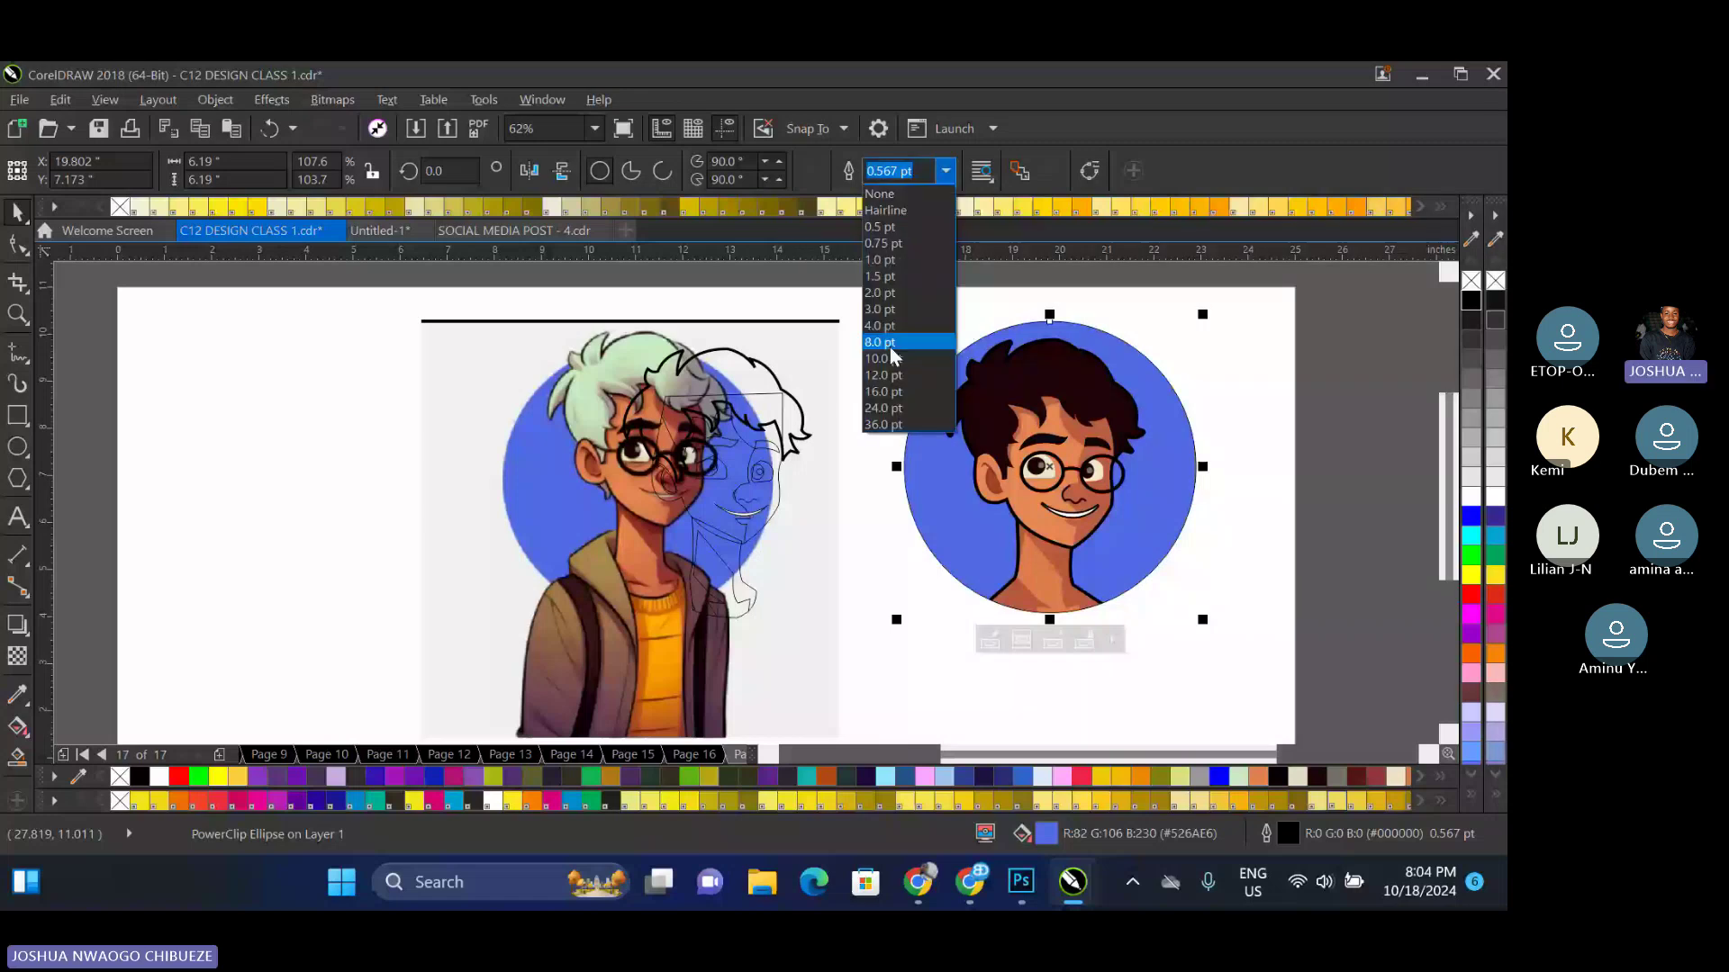
pyautogui.click(888, 359)
pyautogui.moveTo(1058, 475); pyautogui.dragTo(1049, 487)
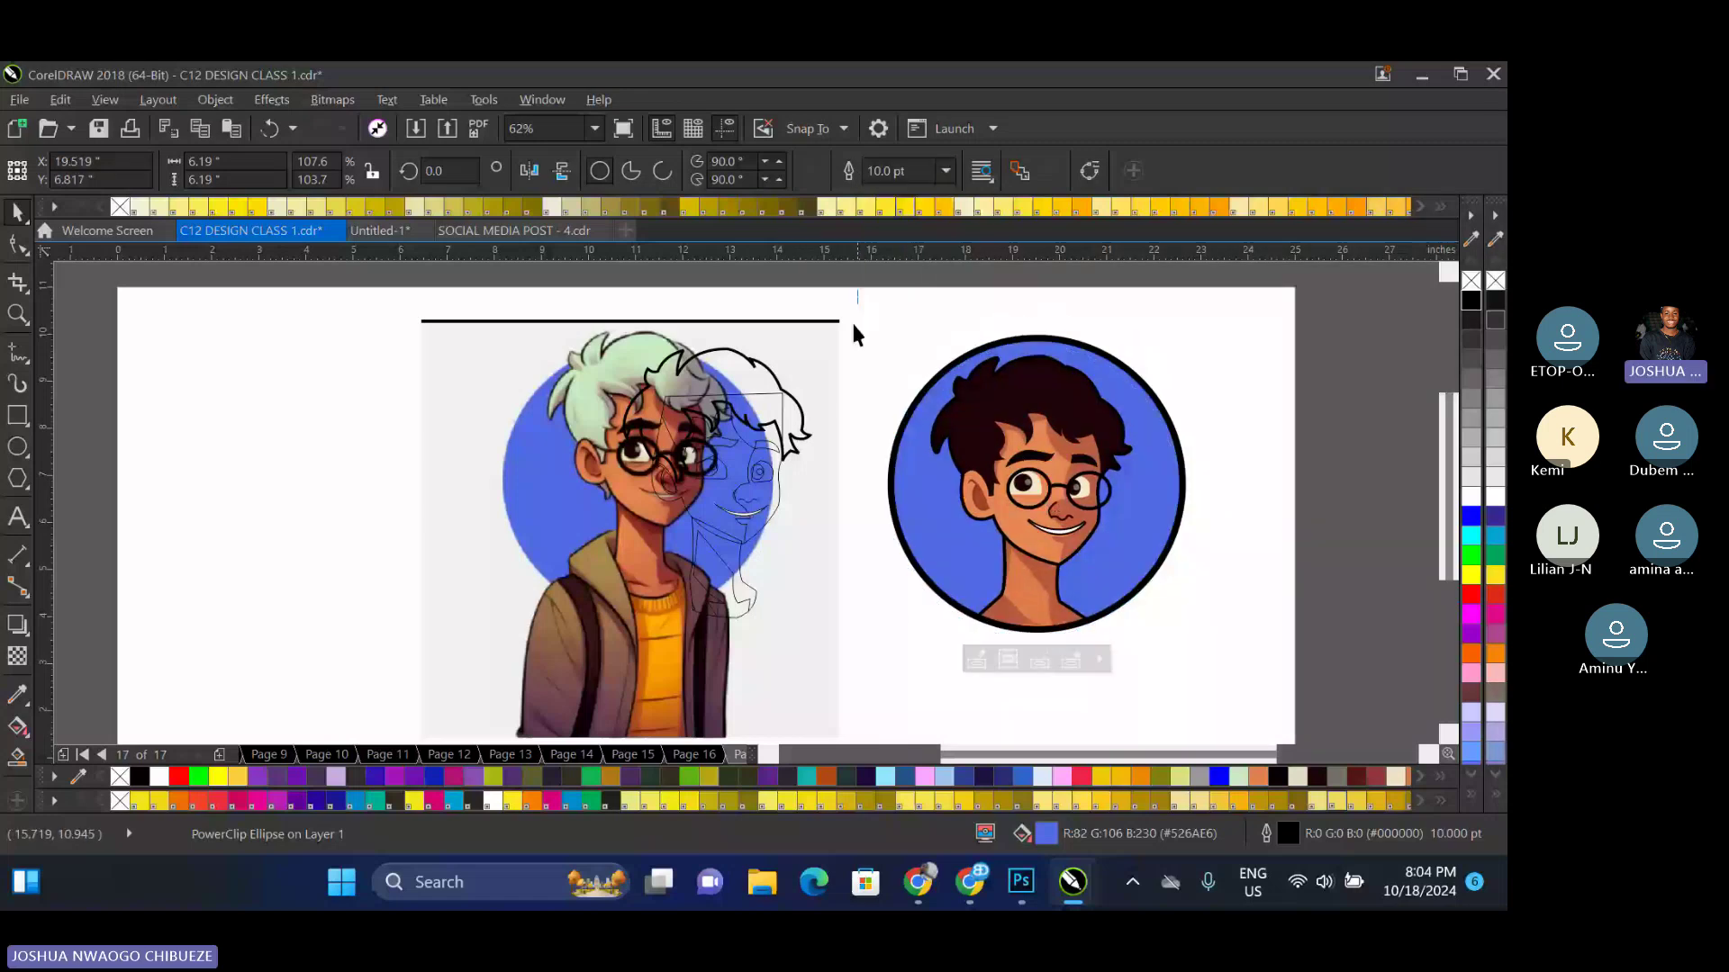
pyautogui.moveTo(856, 335); pyautogui.dragTo(638, 650)
pyautogui.moveTo(701, 493); pyautogui.dragTo(295, 498)
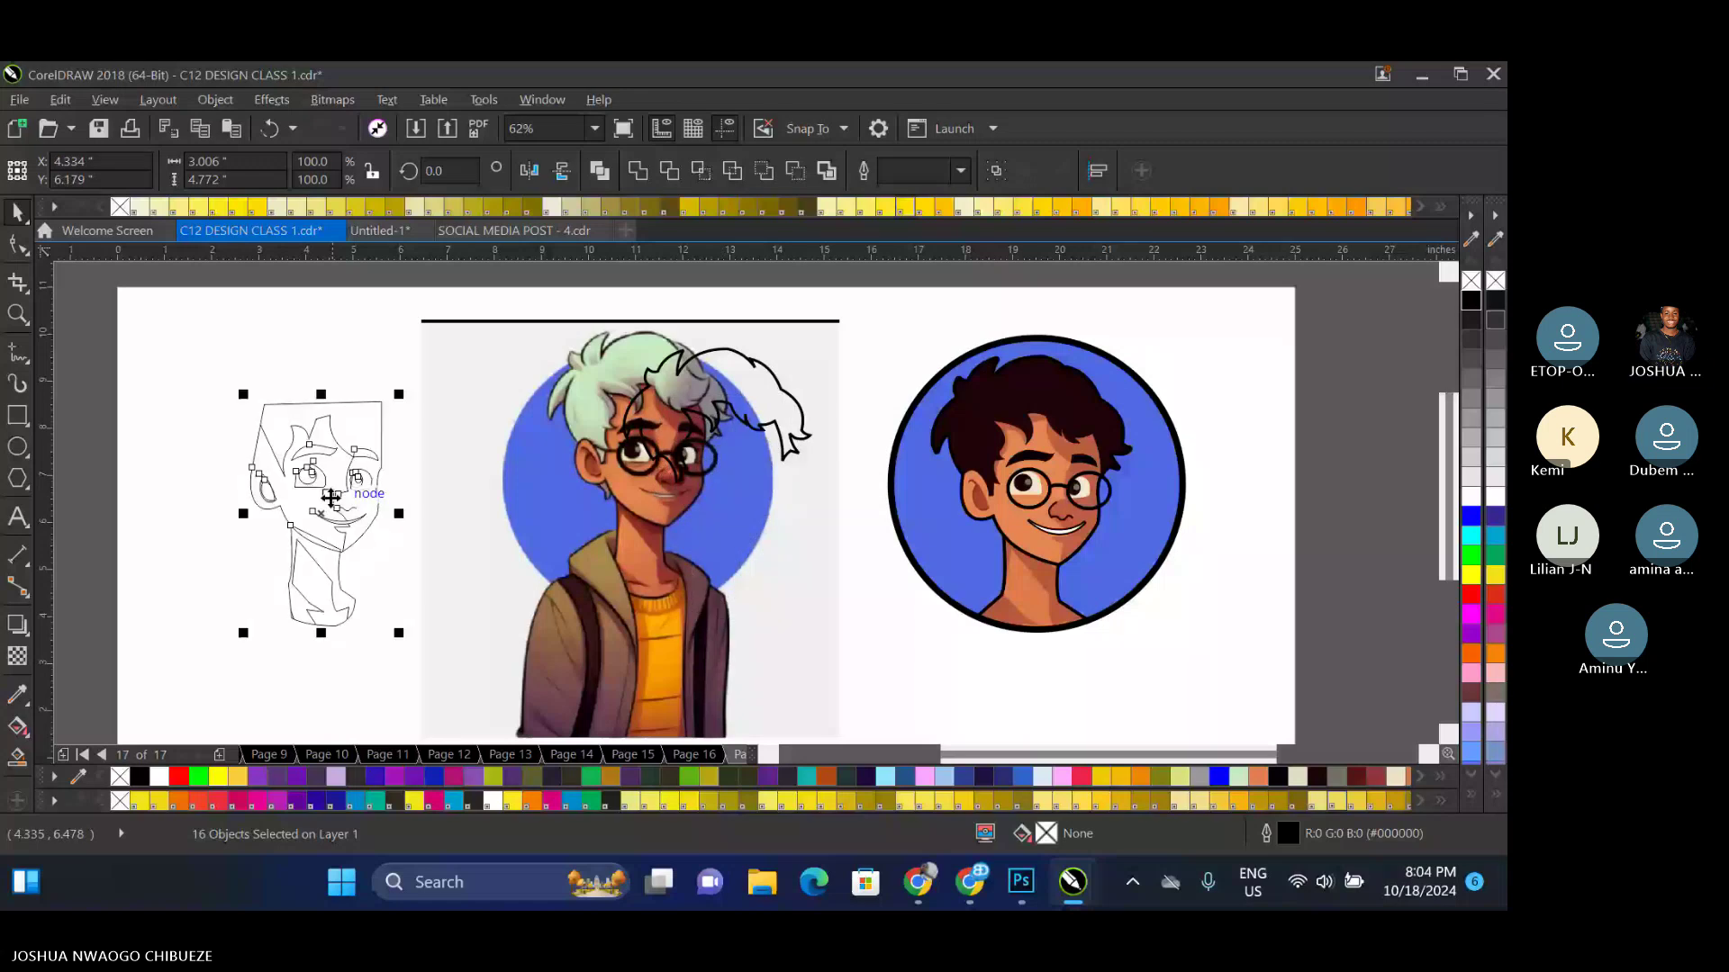
pyautogui.hotkey('ctrl', 'z')
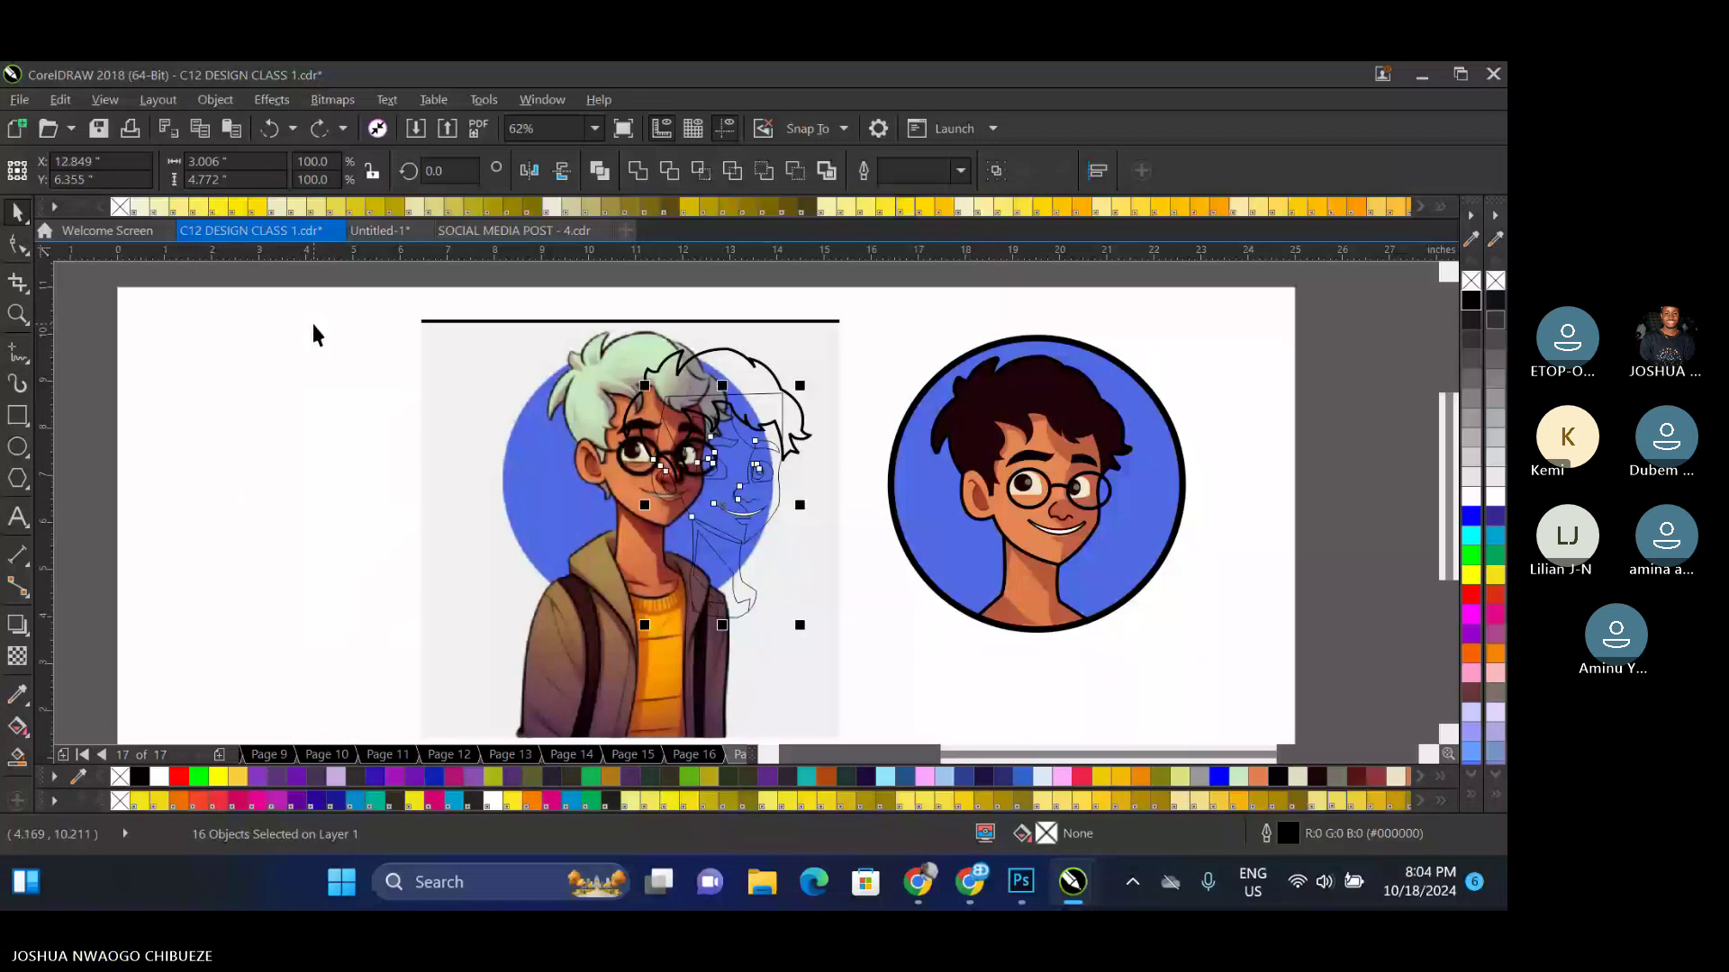
# Move all the traced line work, including the hair outline, off the reference image and delete it
pyautogui.moveTo(855, 328); pyautogui.dragTo(605, 650)
pyautogui.moveTo(748, 469); pyautogui.dragTo(314, 459)
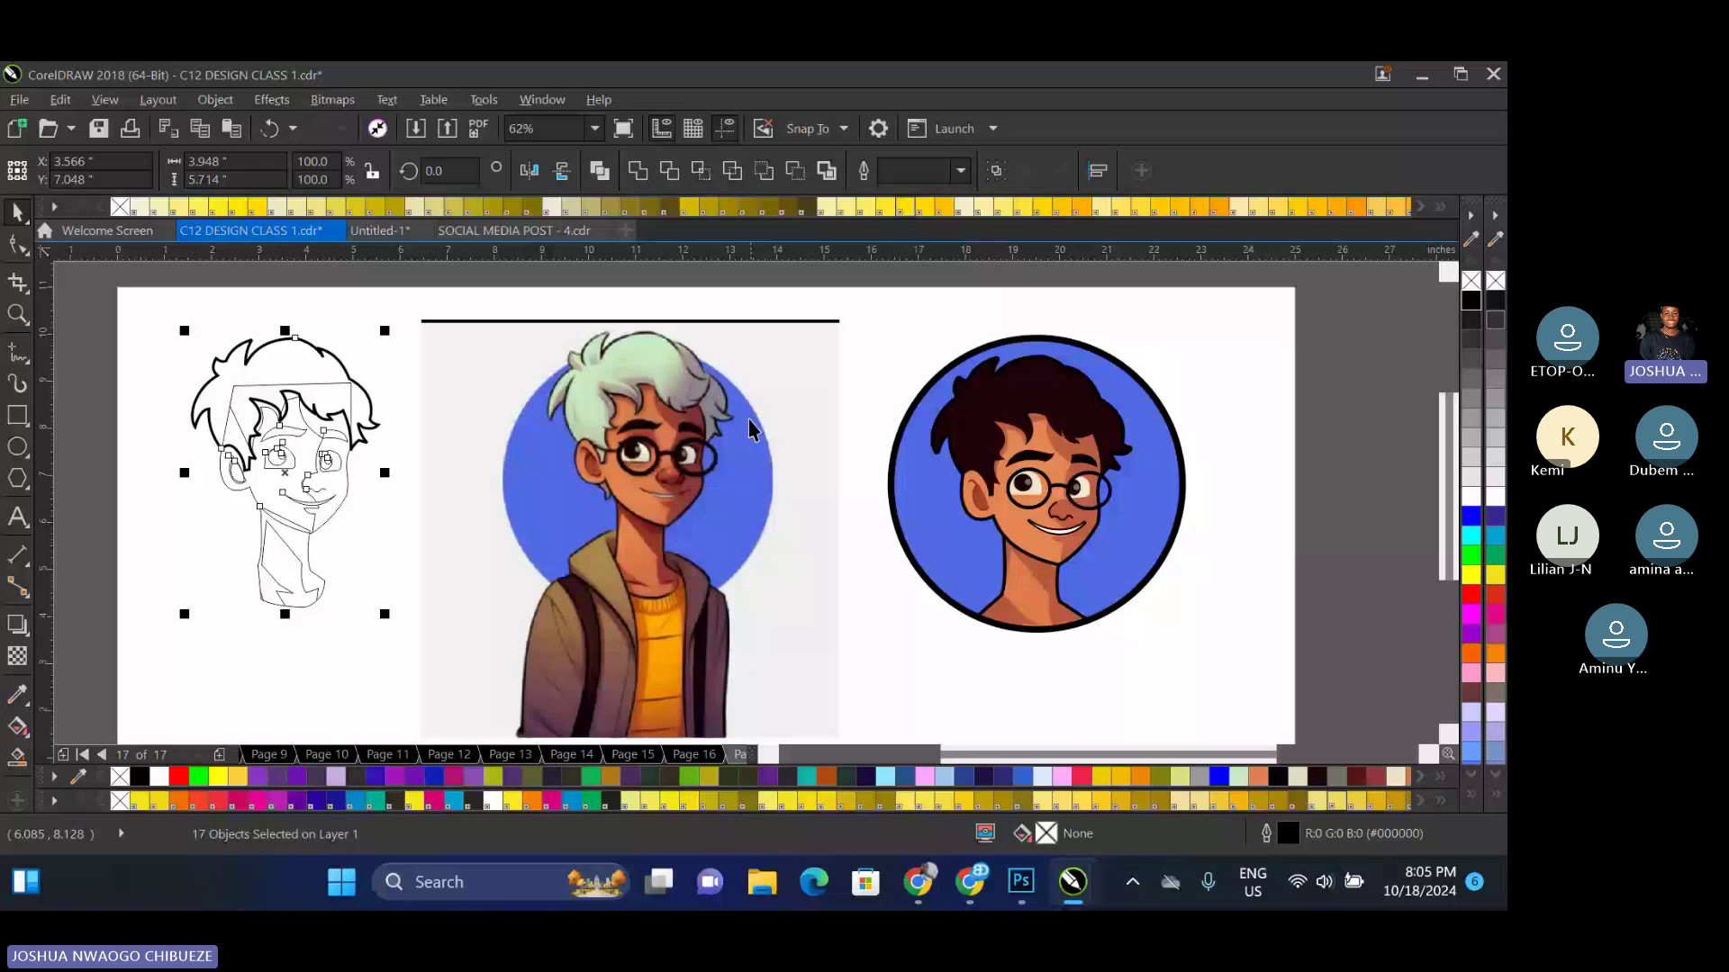
pyautogui.click(686, 457)
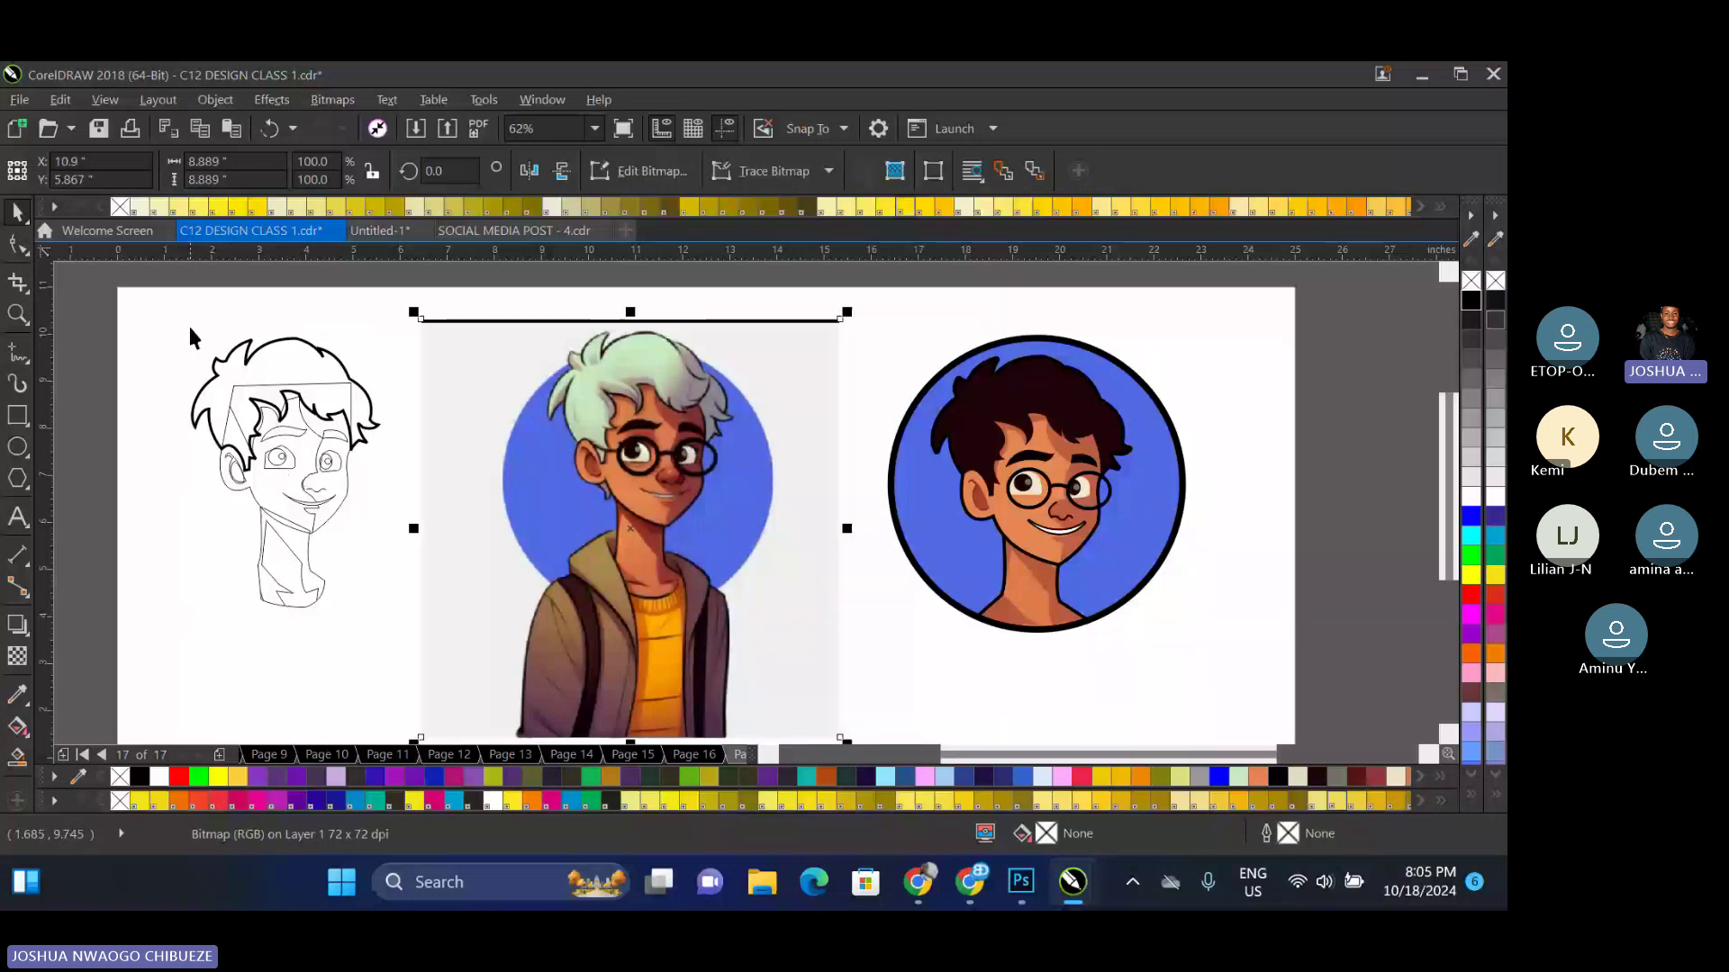
pyautogui.moveTo(187, 331); pyautogui.dragTo(421, 630)
pyautogui.press('Delete')
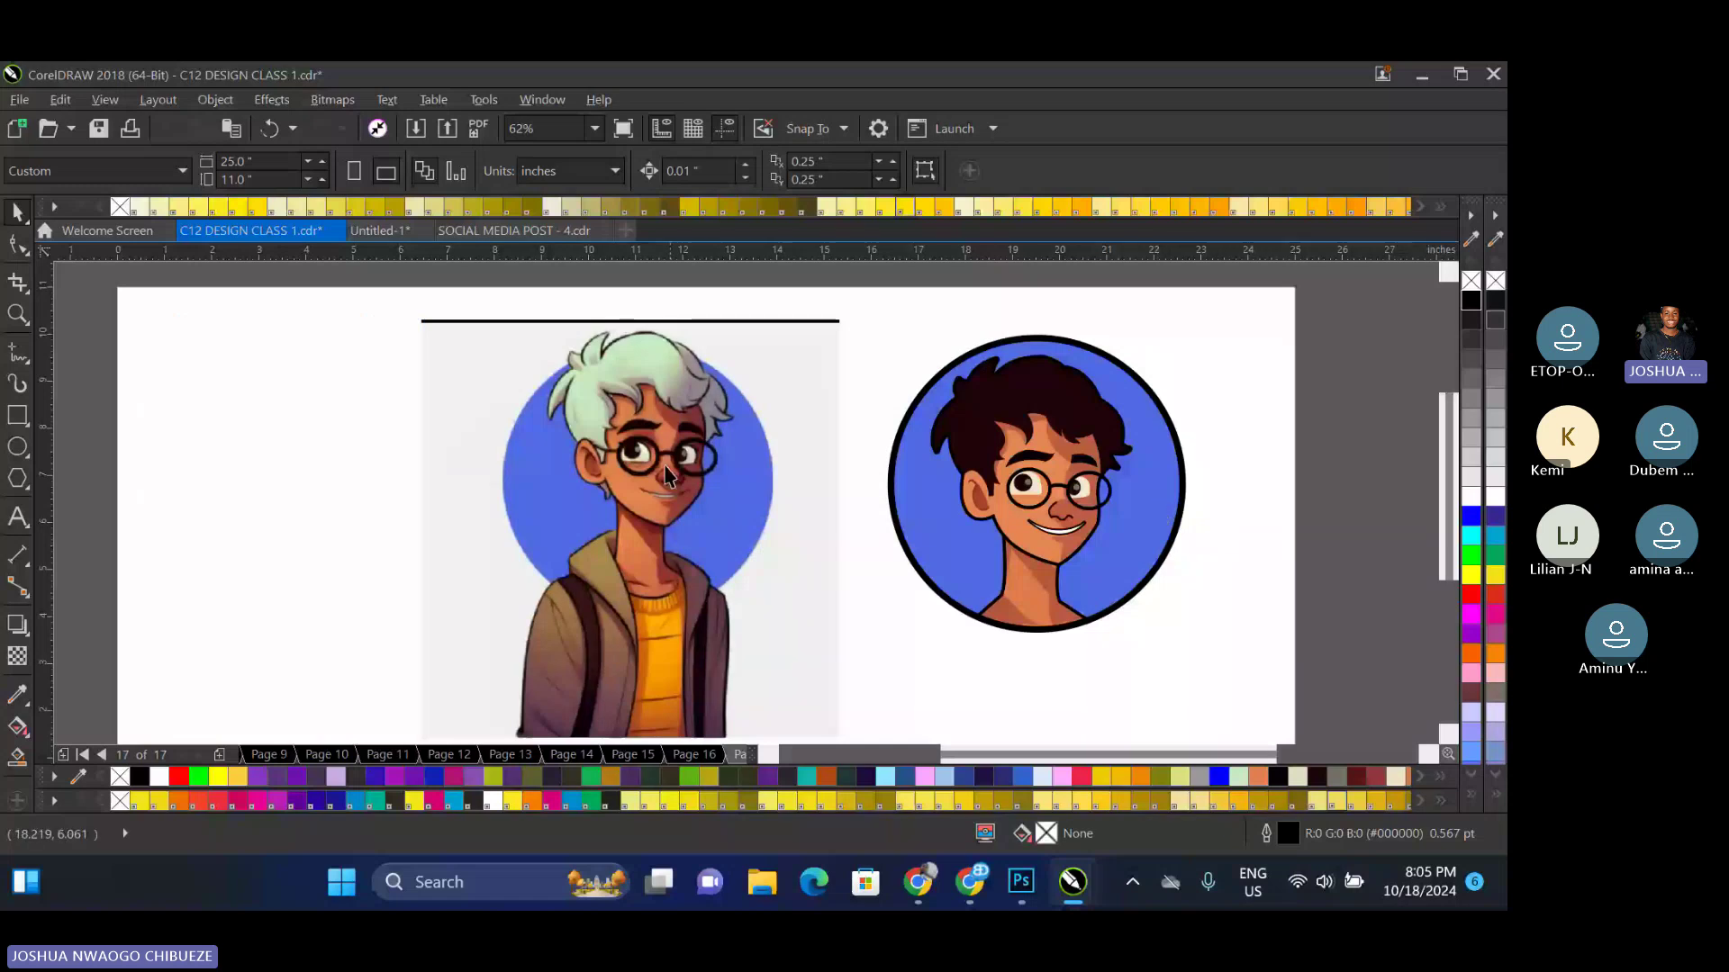
# Enlarge the circular portrait to about 8.71 inches beside the reference image and preview the page full screen
pyautogui.moveTo(562, 486); pyautogui.dragTo(440, 559)
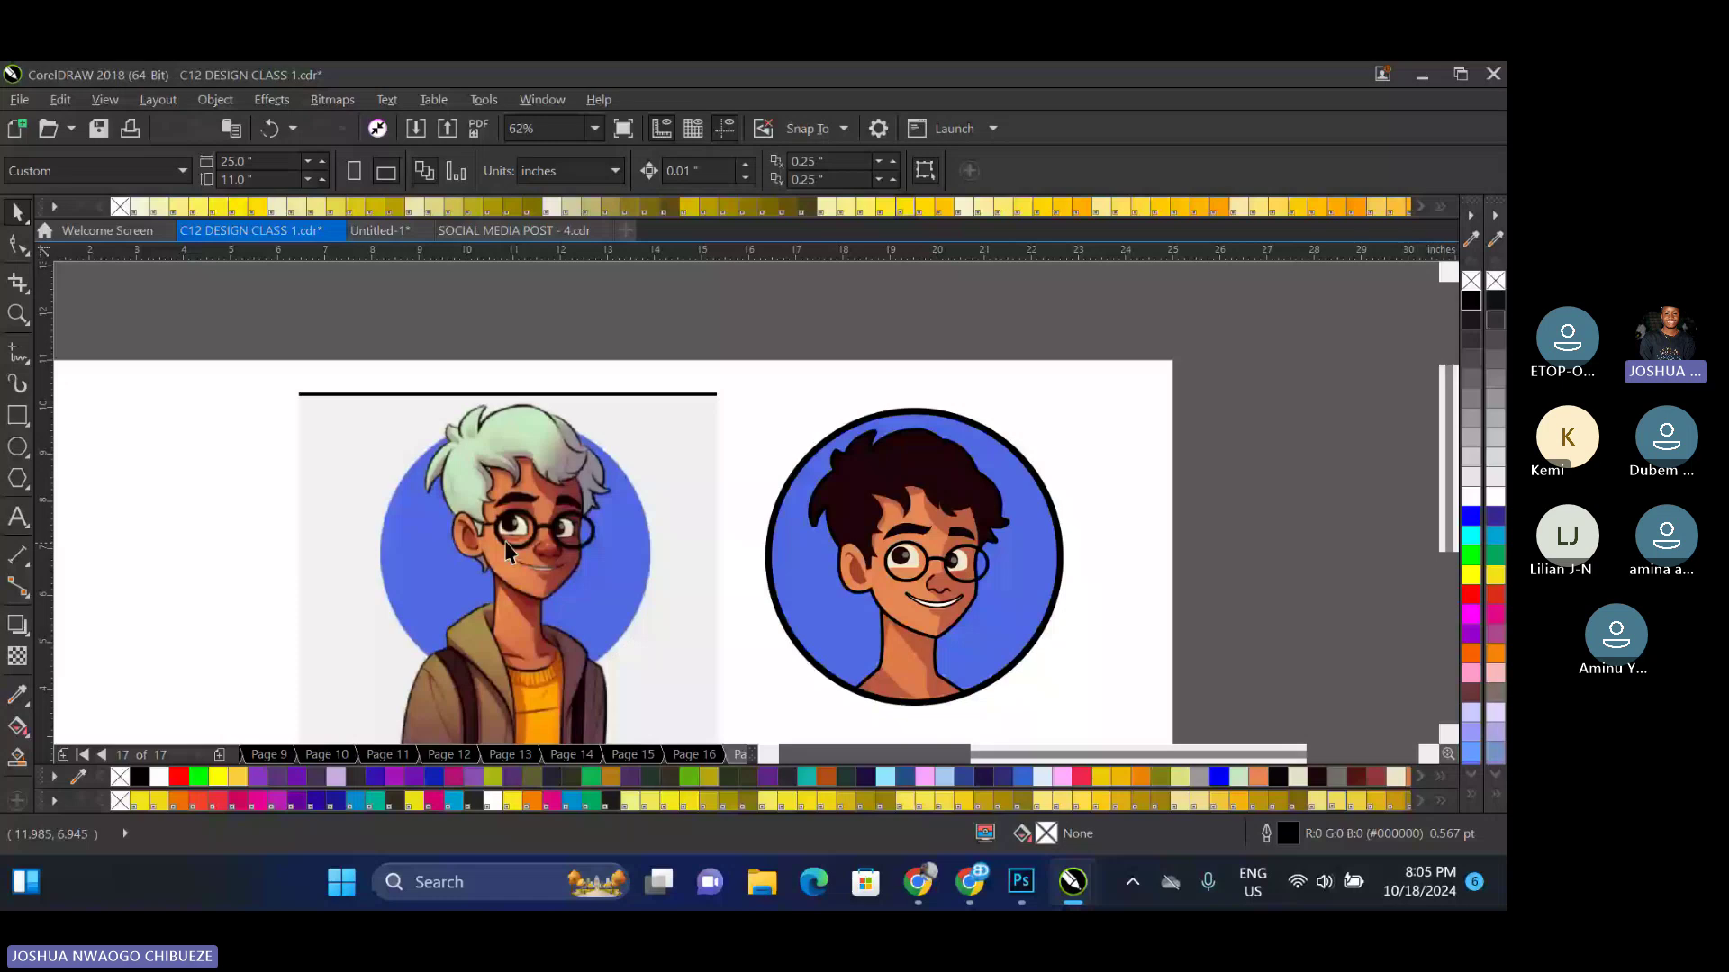
pyautogui.scroll(-1, 906, 557)
pyautogui.scroll(2, 904, 553)
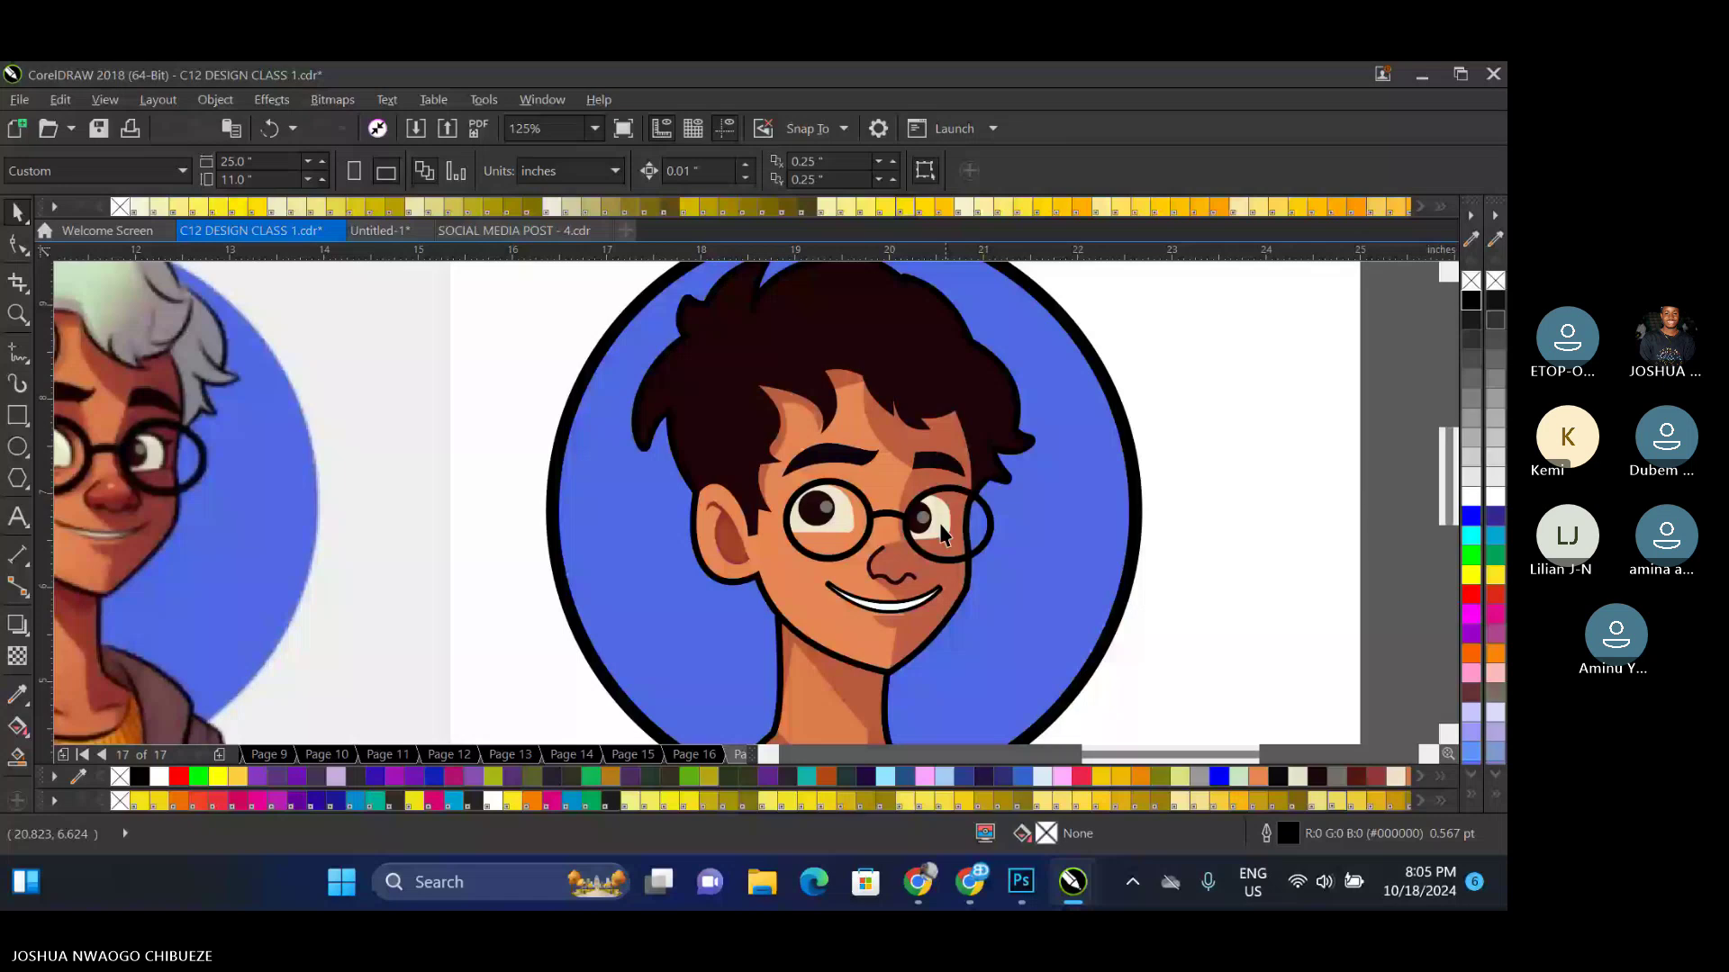
pyautogui.click(940, 531)
pyautogui.scroll(-4, 941, 531)
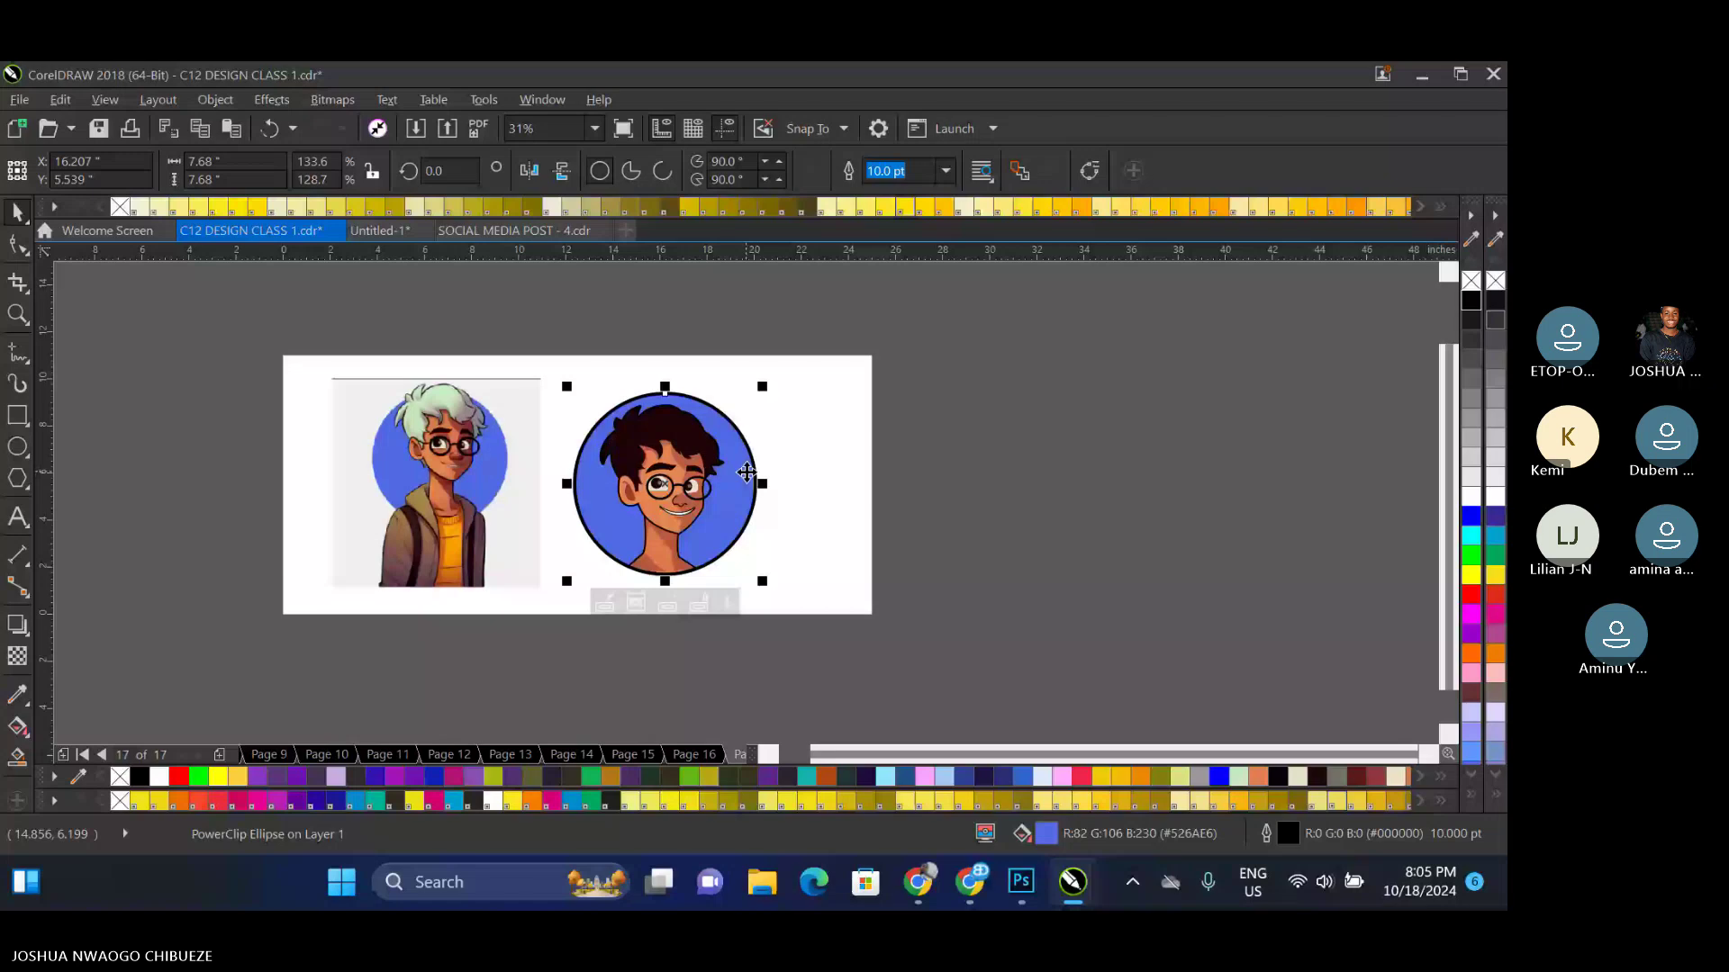
pyautogui.click(620, 133)
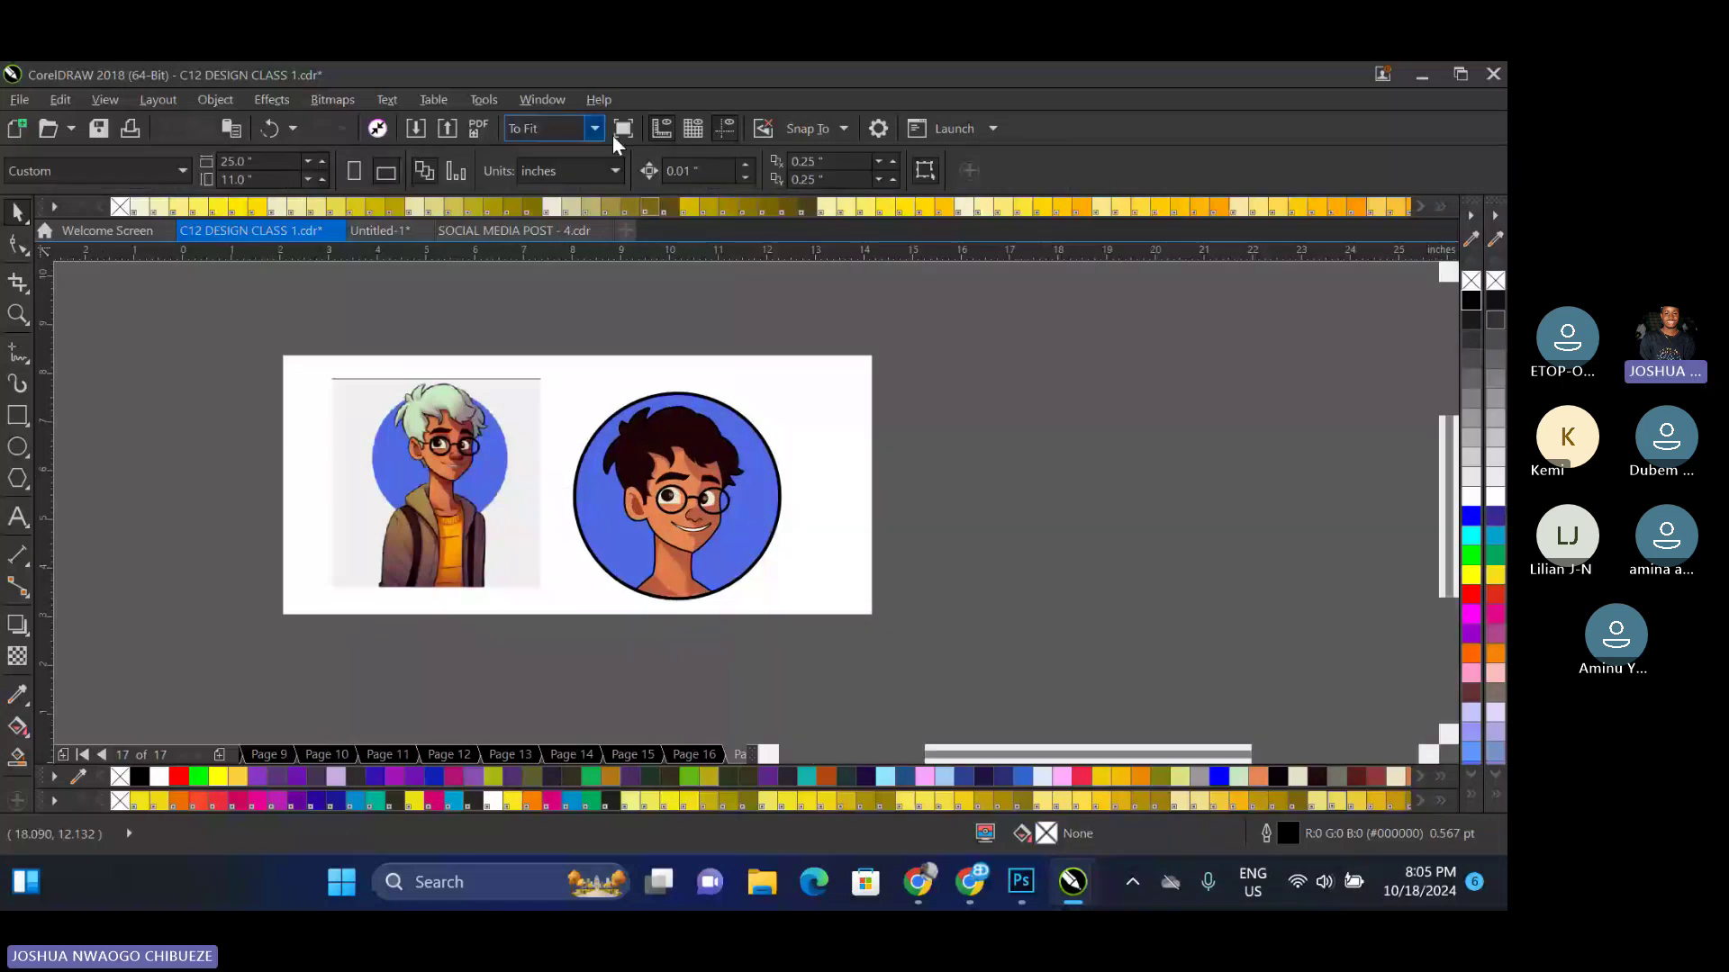
pyautogui.click(616, 135)
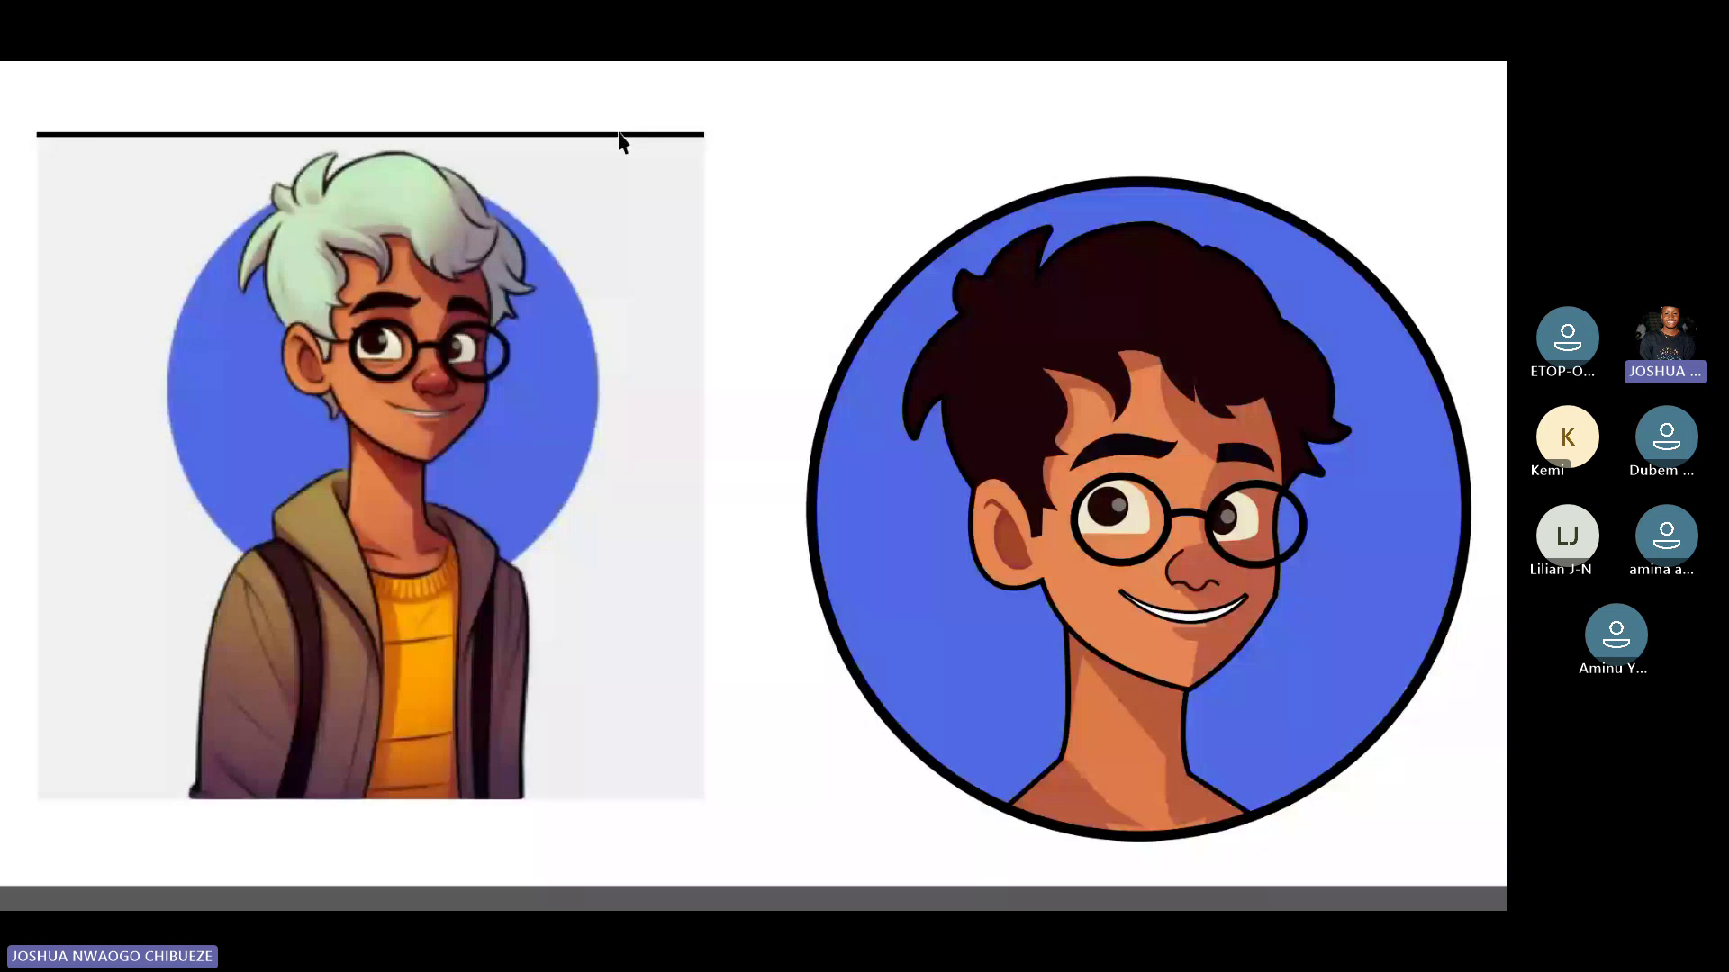
pyautogui.click(619, 133)
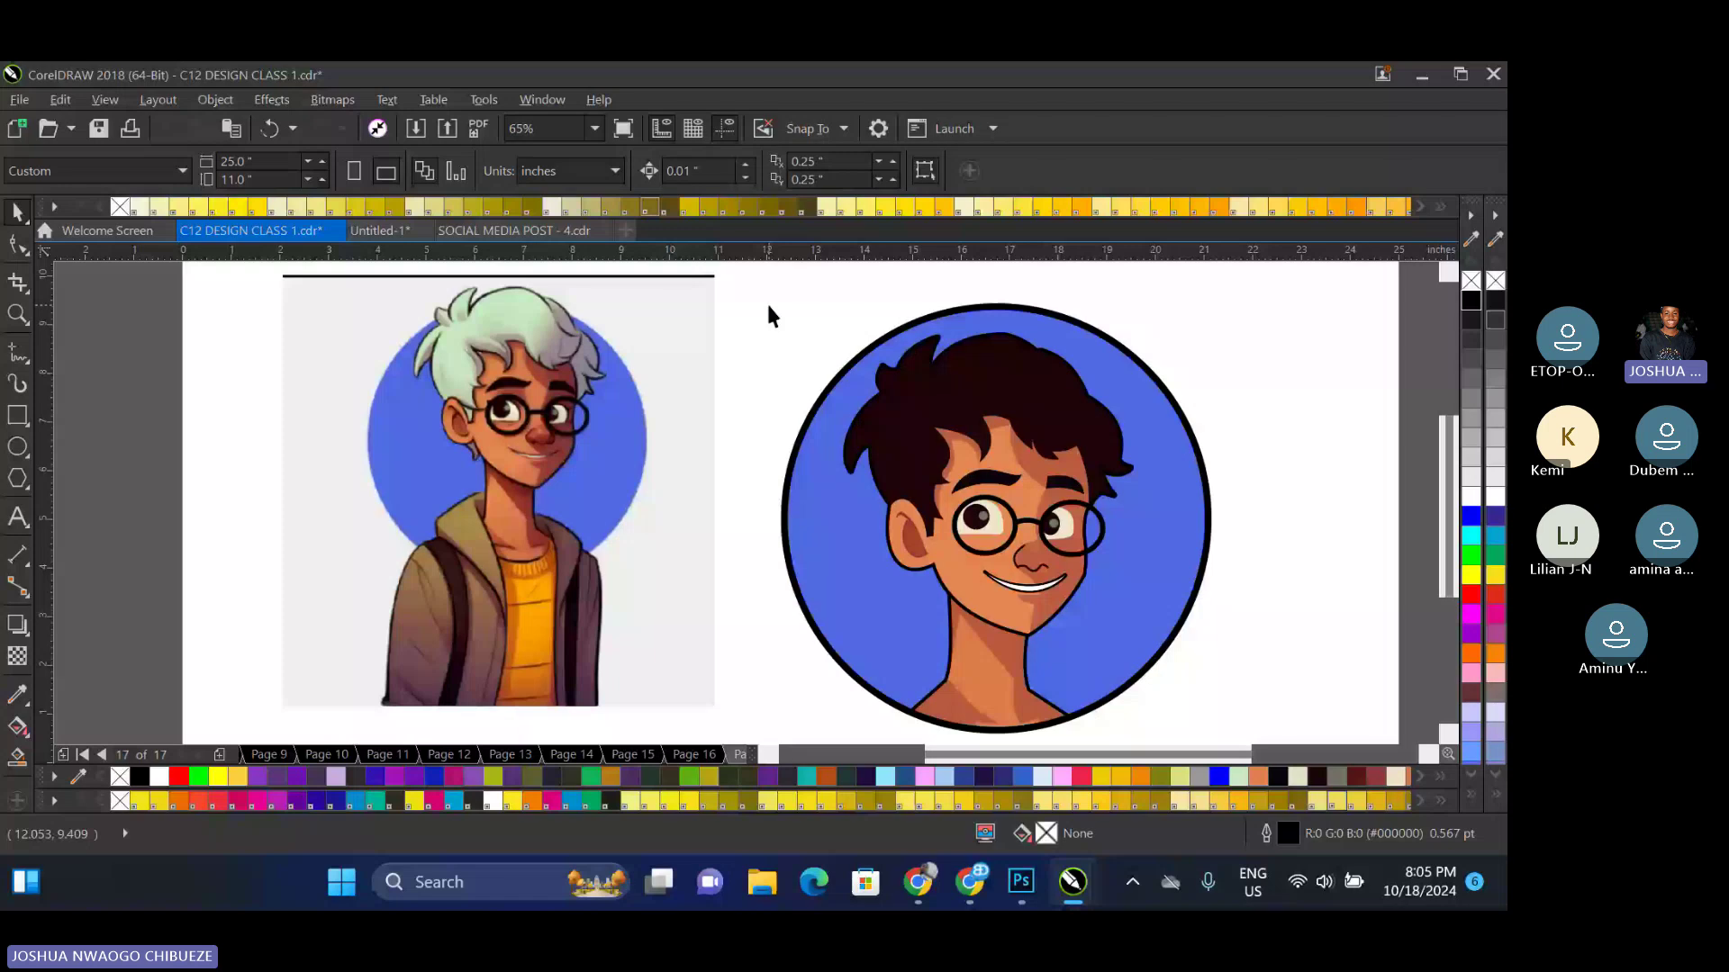
# Enter the circular portrait's PowerClip contents and thicken the outer outline of the hair and head
pyautogui.click(452, 408)
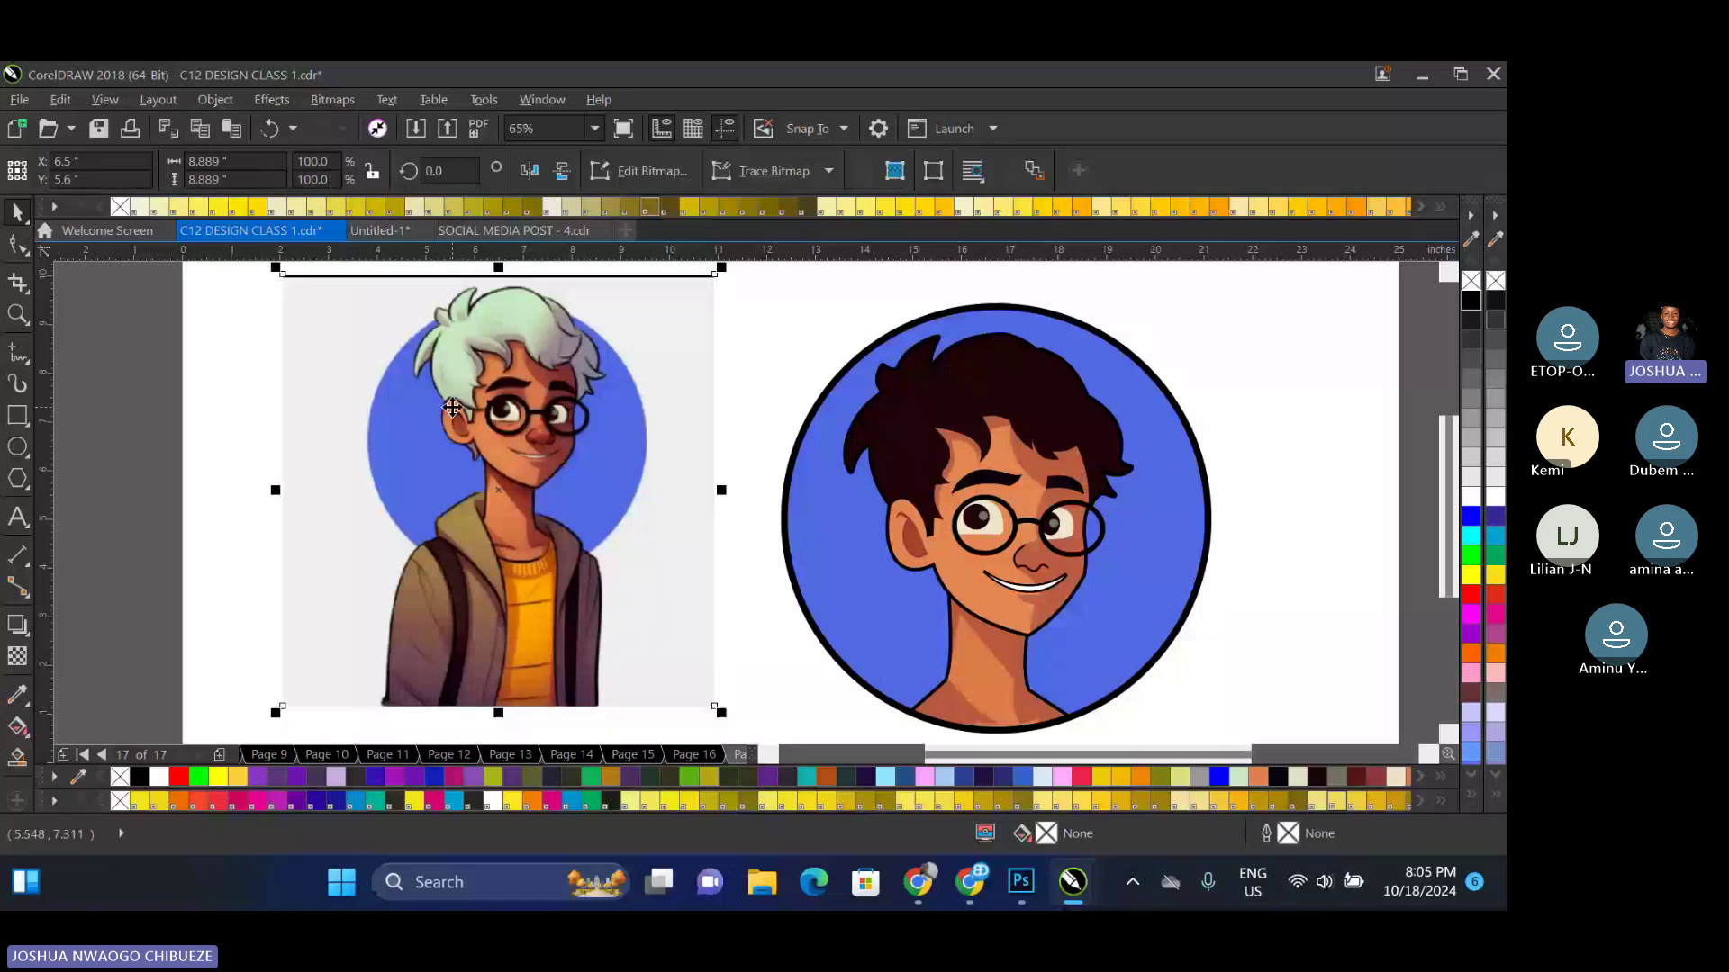
pyautogui.click(1004, 384)
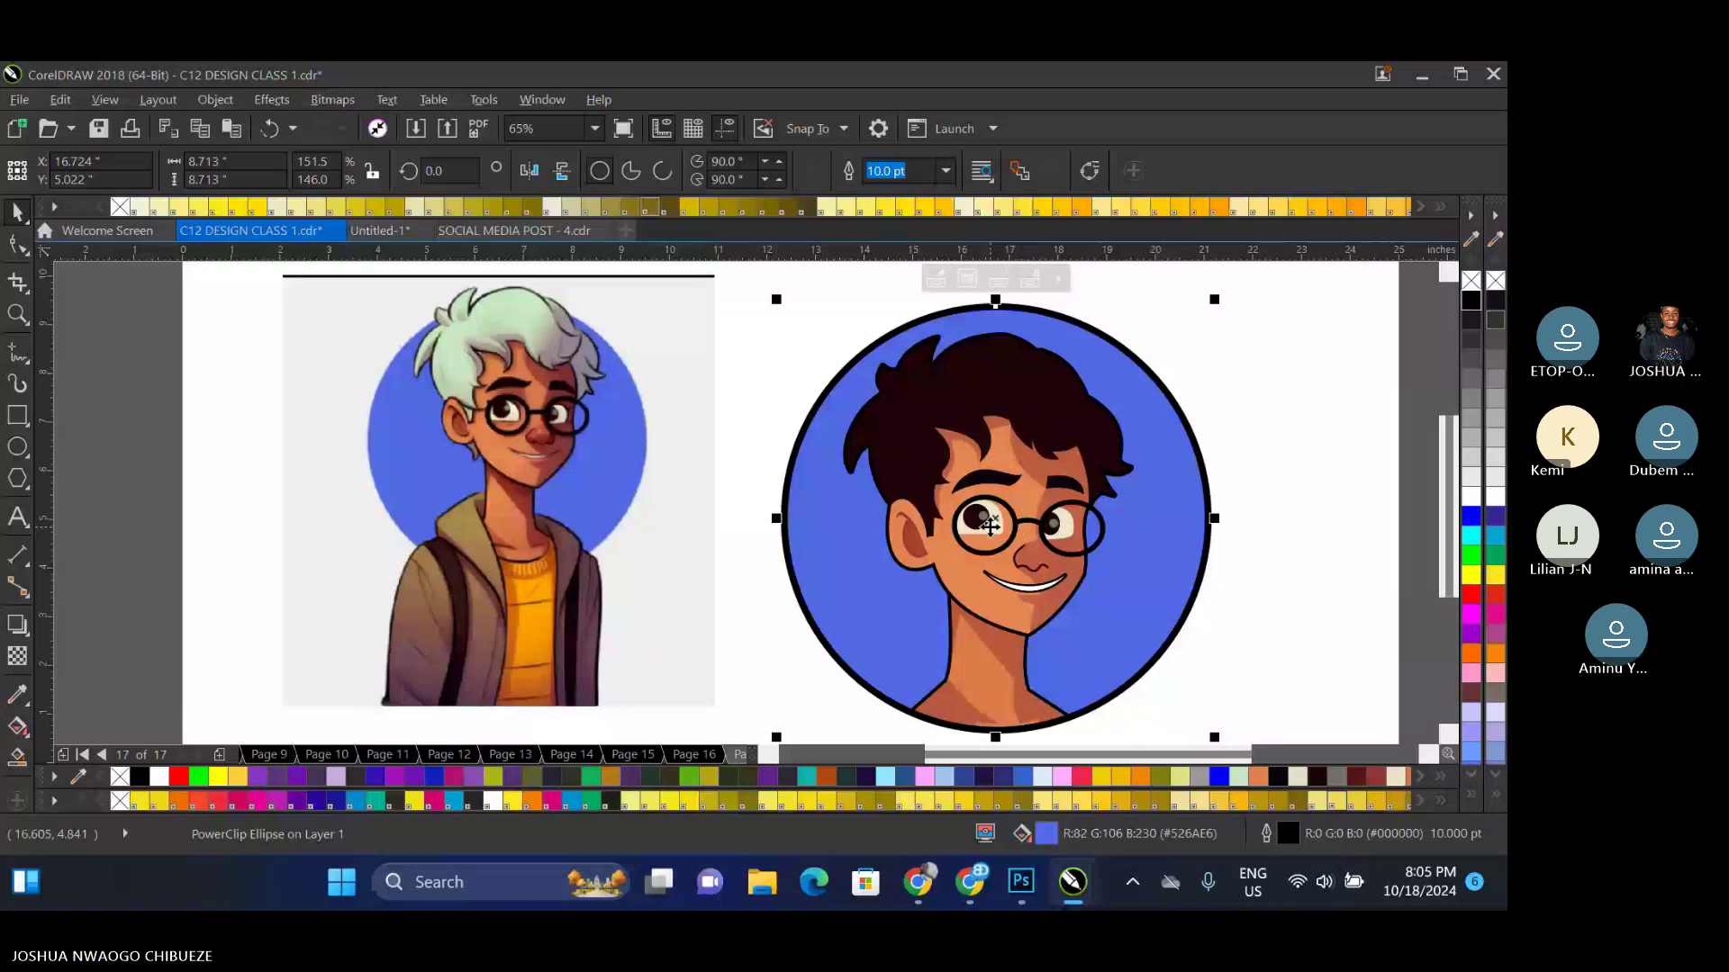
pyautogui.keyDown('ctrl'); pyautogui.click(1088, 416); pyautogui.keyUp('ctrl')
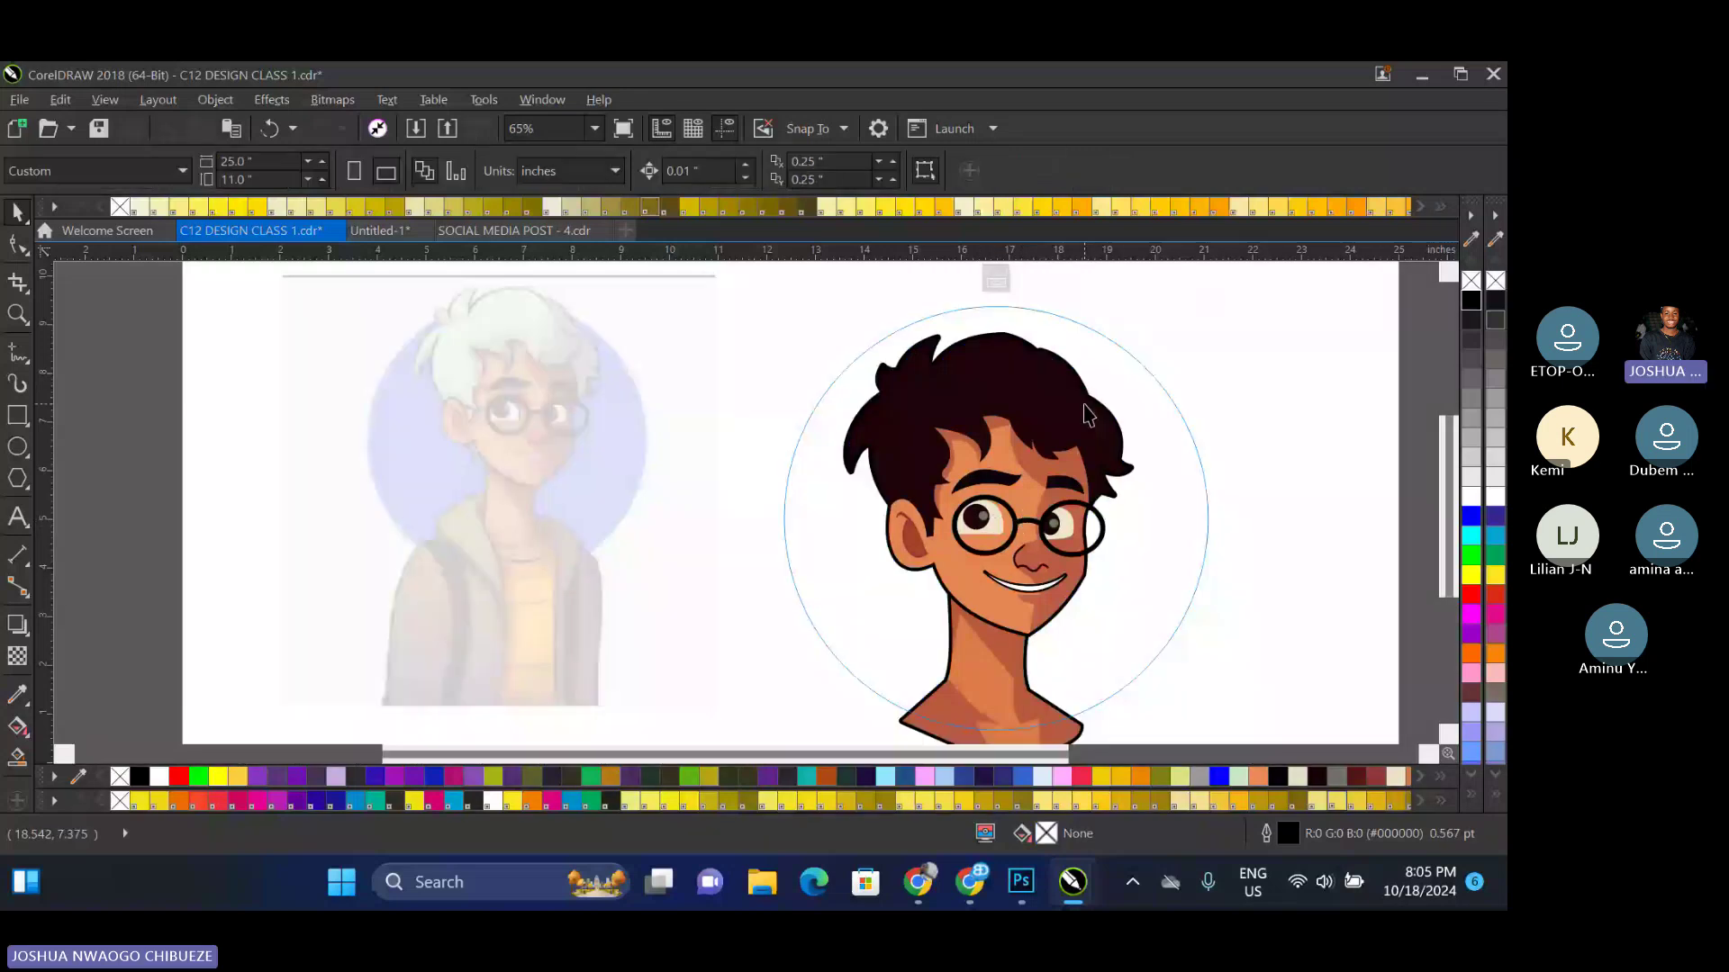
pyautogui.click(962, 407)
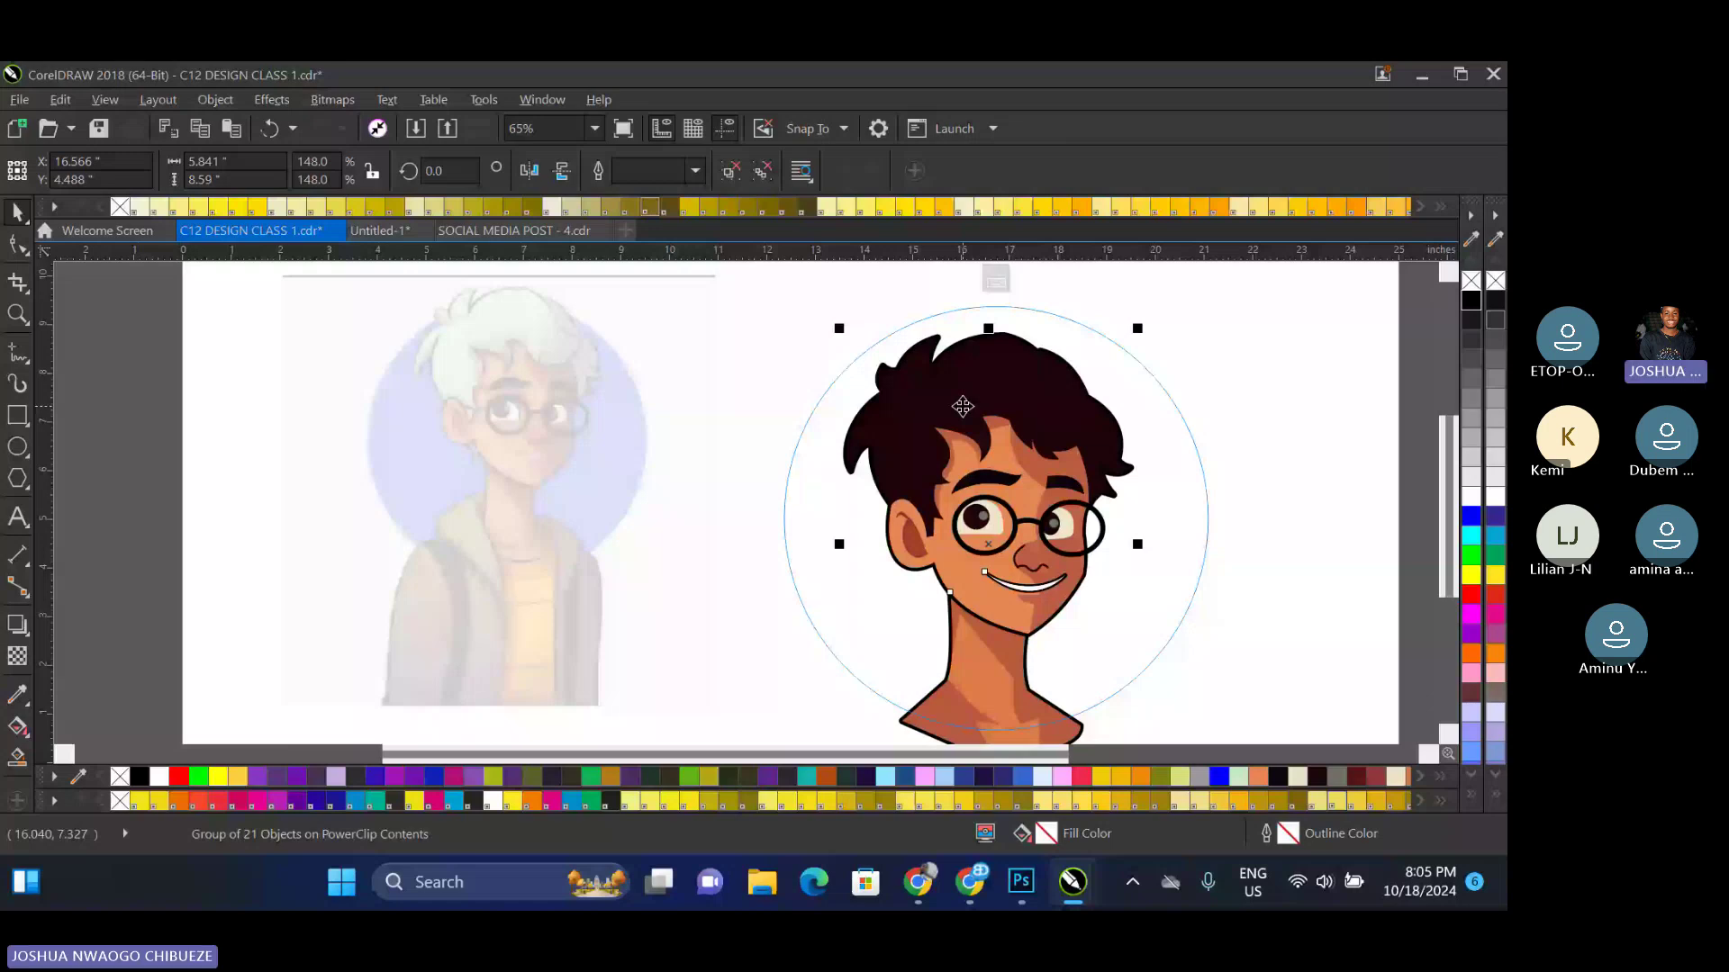
pyautogui.keyDown('ctrl'); pyautogui.click(962, 407); pyautogui.keyUp('ctrl')
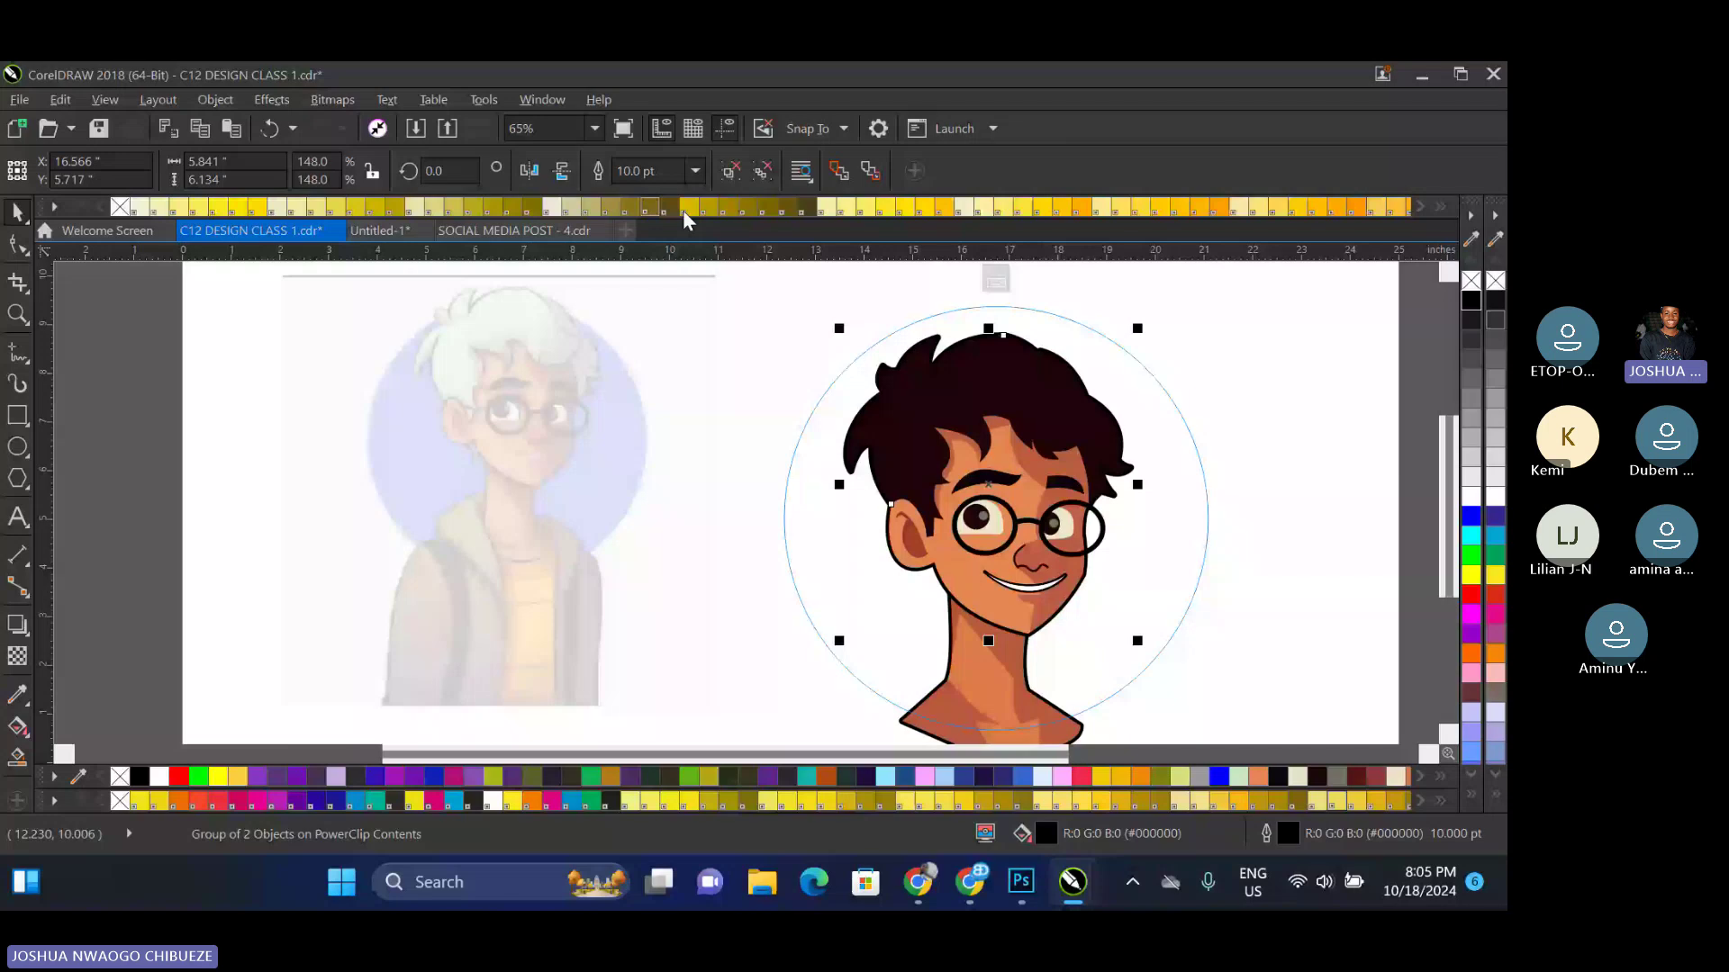
# Set the neck and shoulders' black outline width to 16 pt inside the circle's PowerClip
pyautogui.keyDown('ctrl'); pyautogui.click(927, 700); pyautogui.keyUp('ctrl')
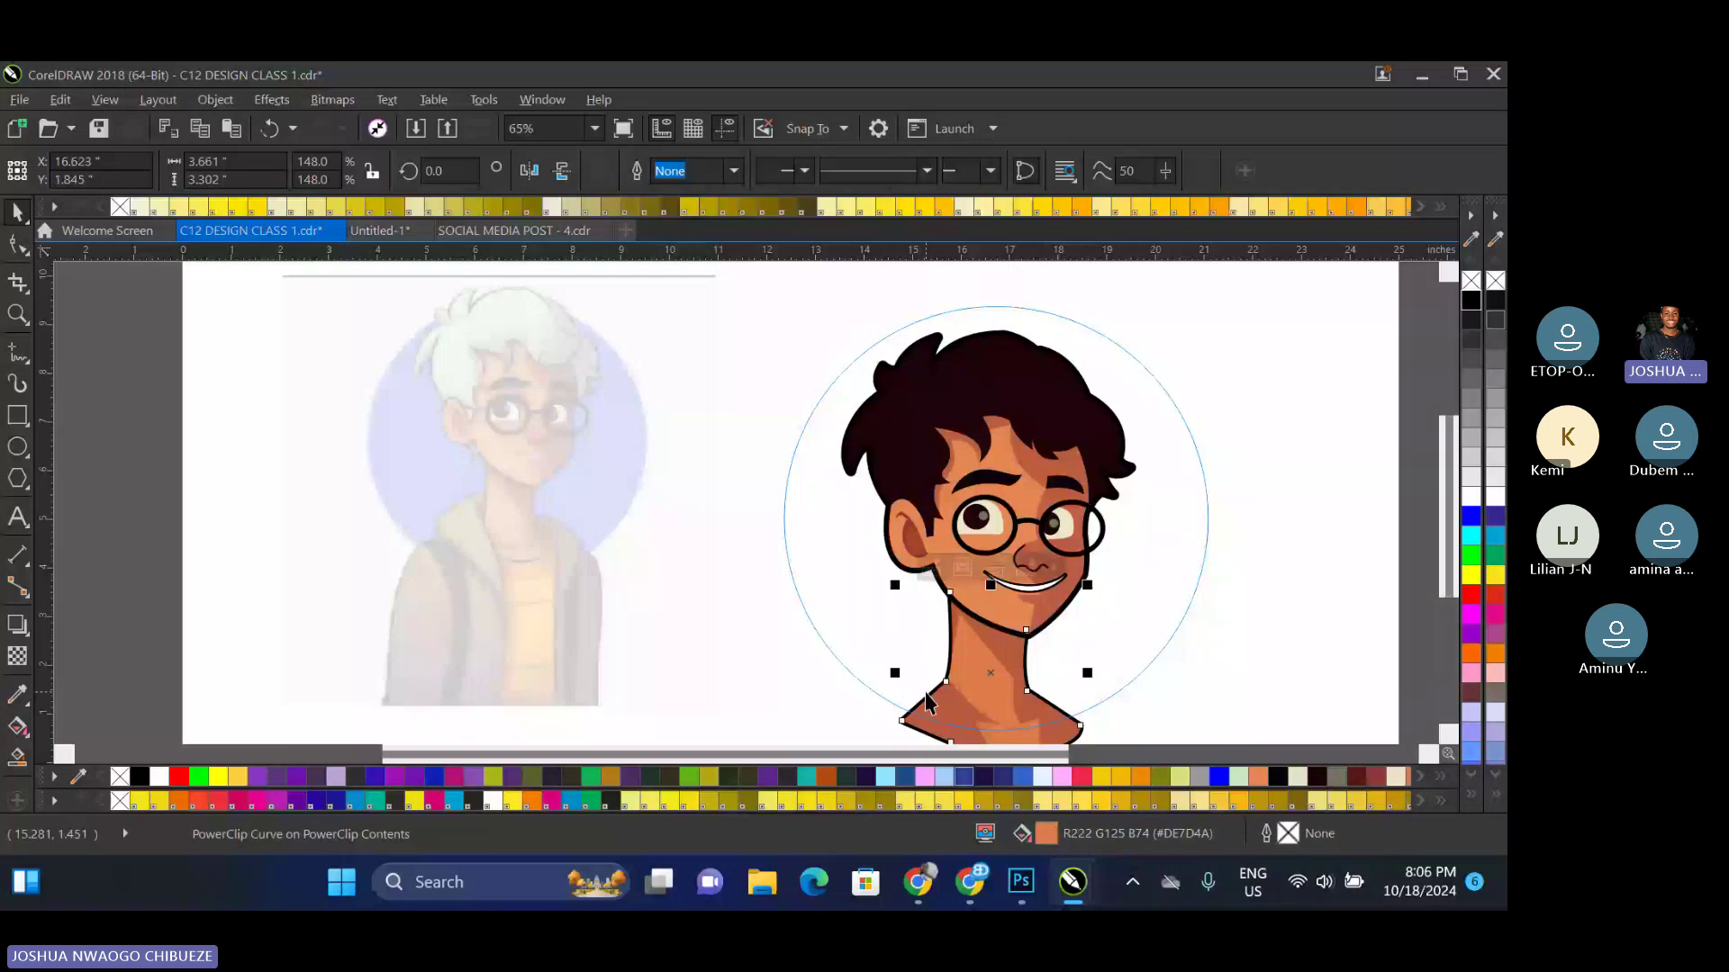
pyautogui.click(733, 171)
pyautogui.click(681, 391)
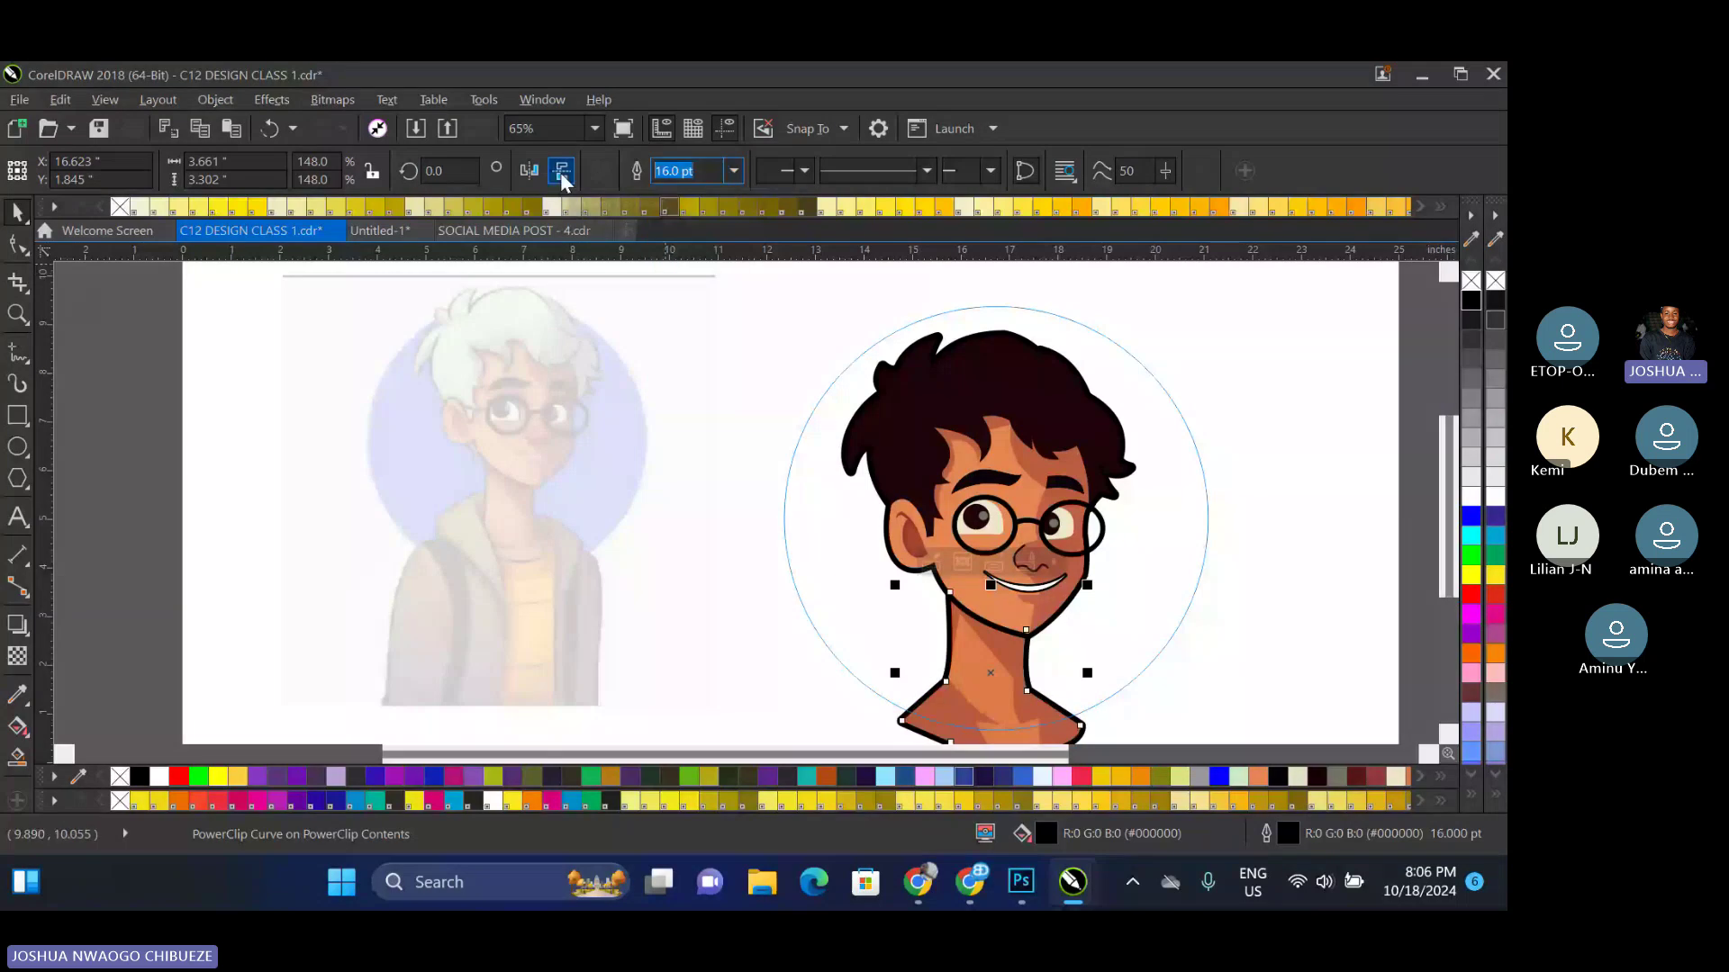
pyautogui.keyDown('ctrl'); pyautogui.click(970, 585); pyautogui.keyUp('ctrl')
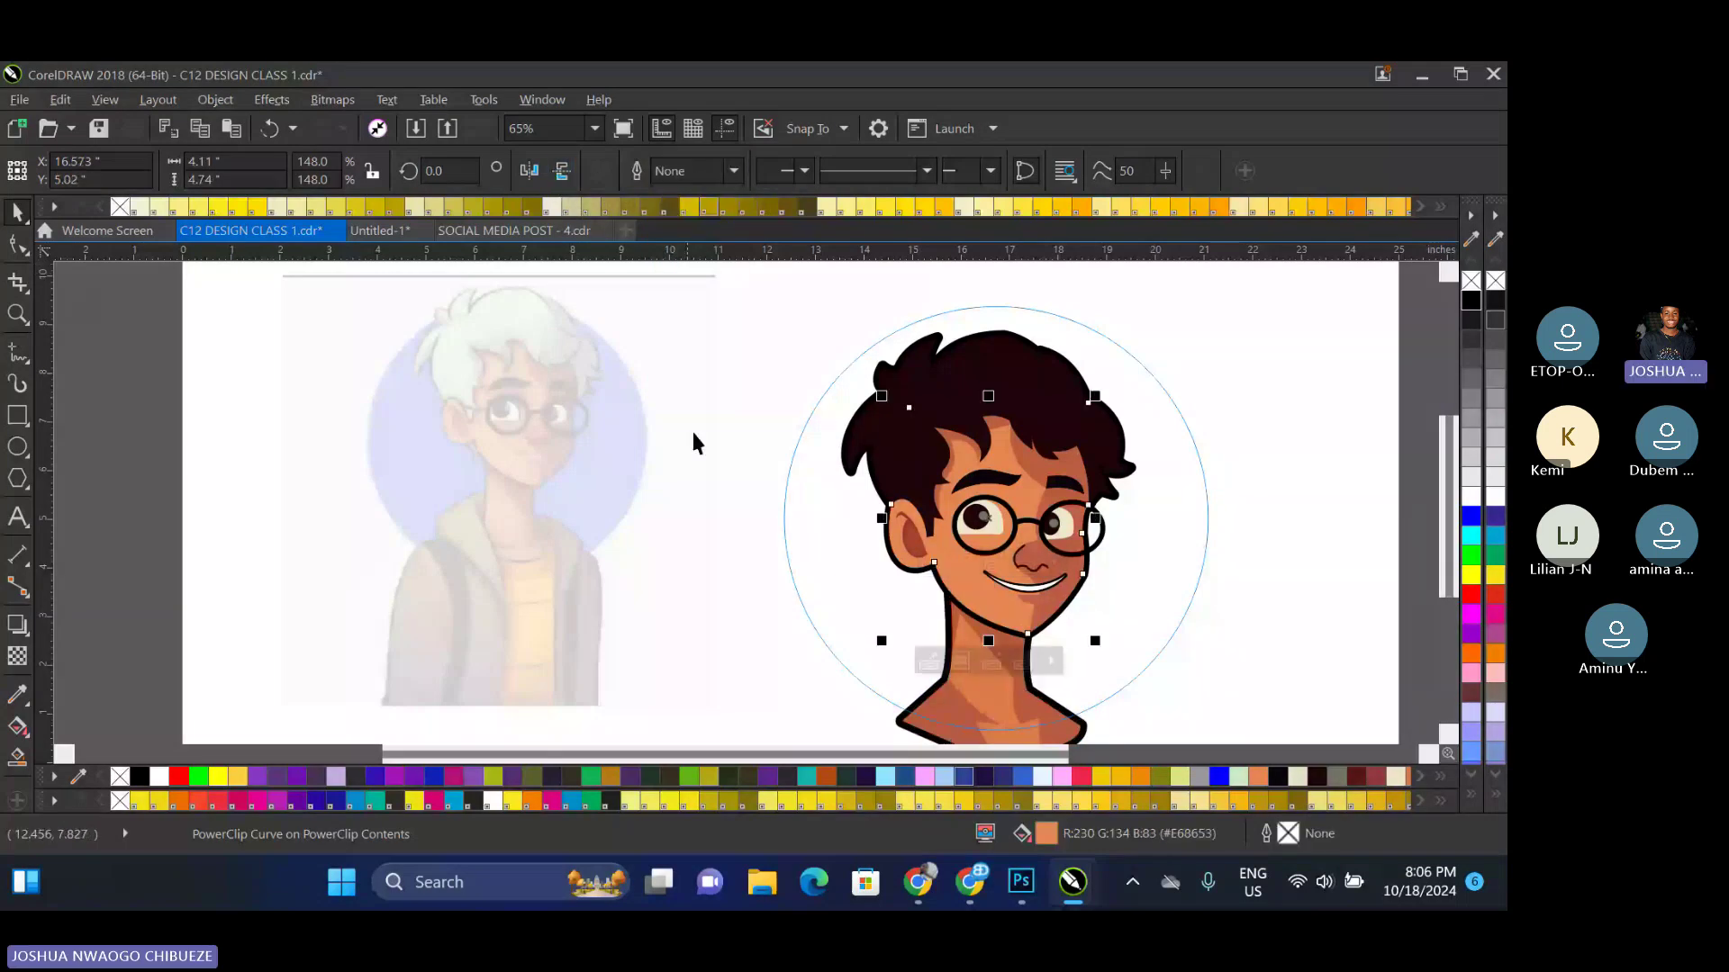
pyautogui.click(854, 480)
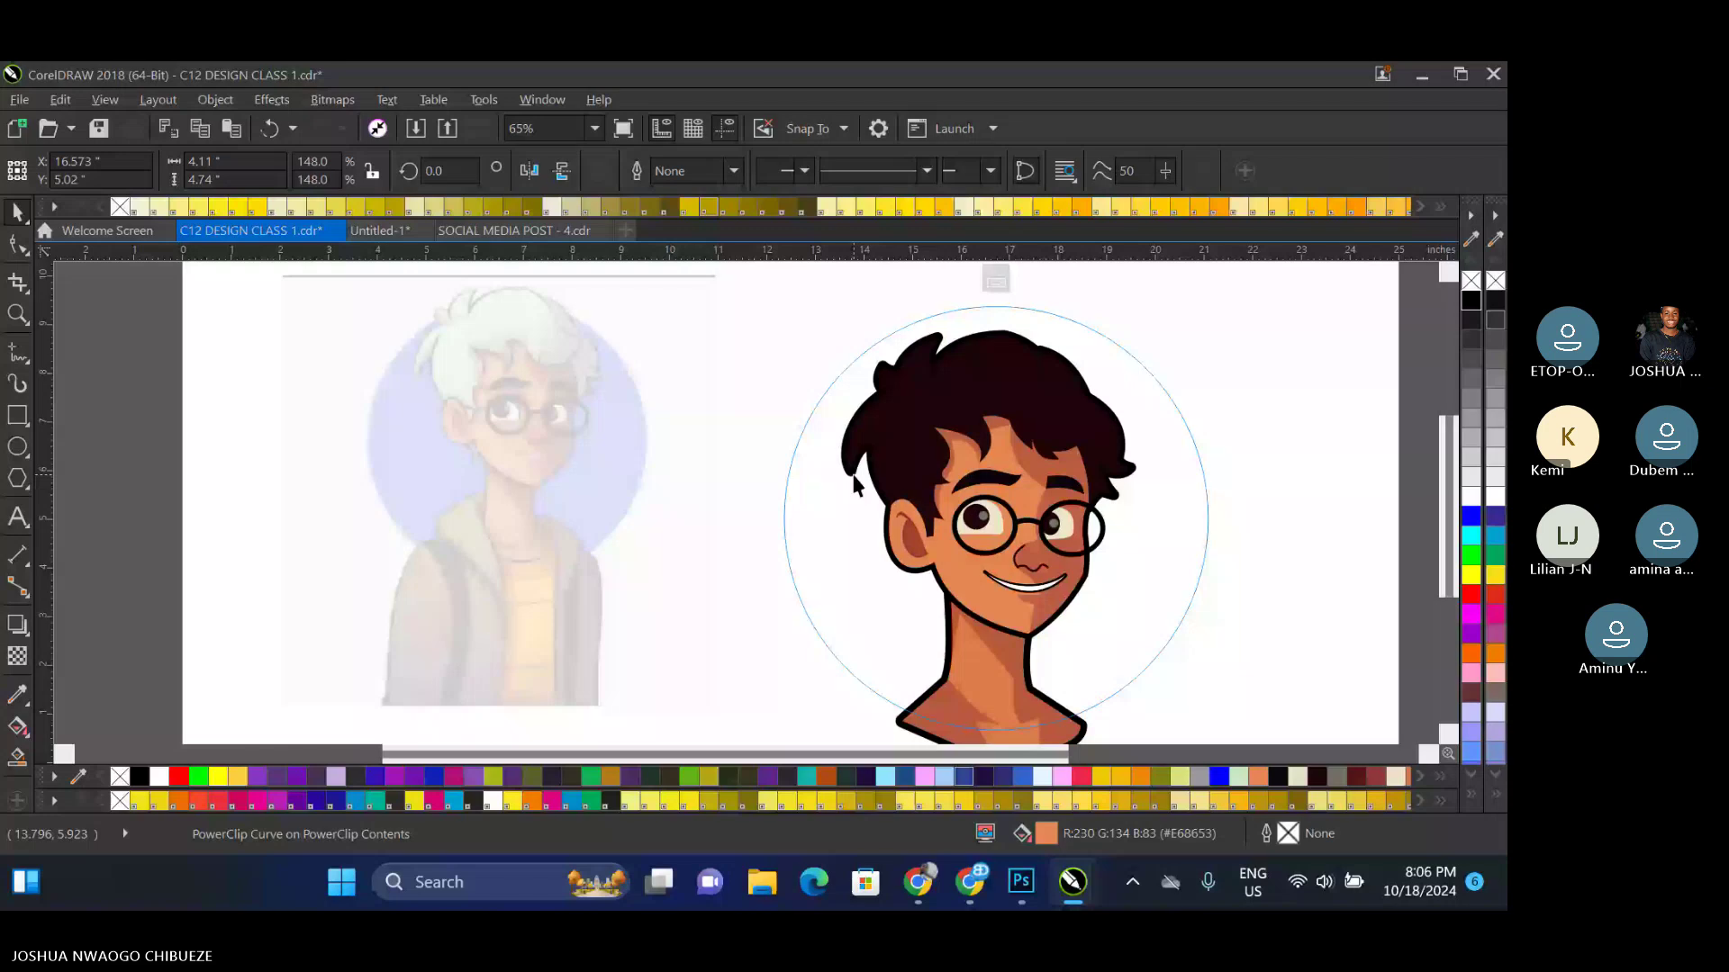
# Finish editing the circular portrait's PowerClip contents and return to the page
pyautogui.click(854, 480)
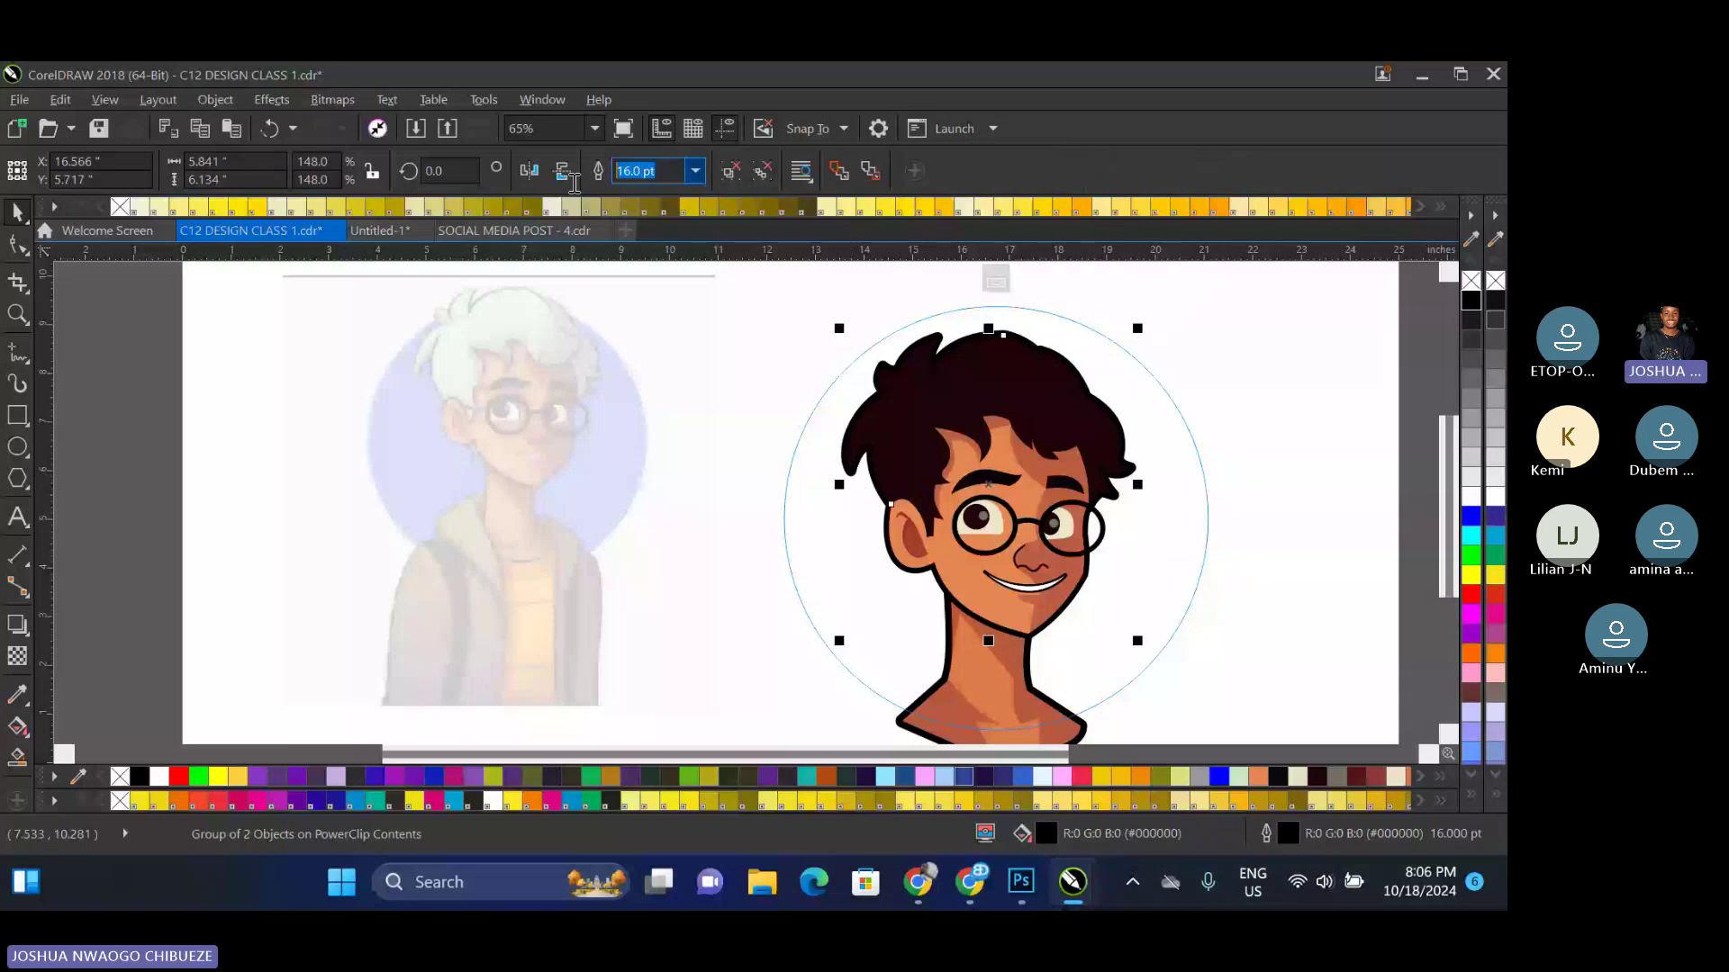
pyautogui.click(995, 281)
pyautogui.click(1264, 407)
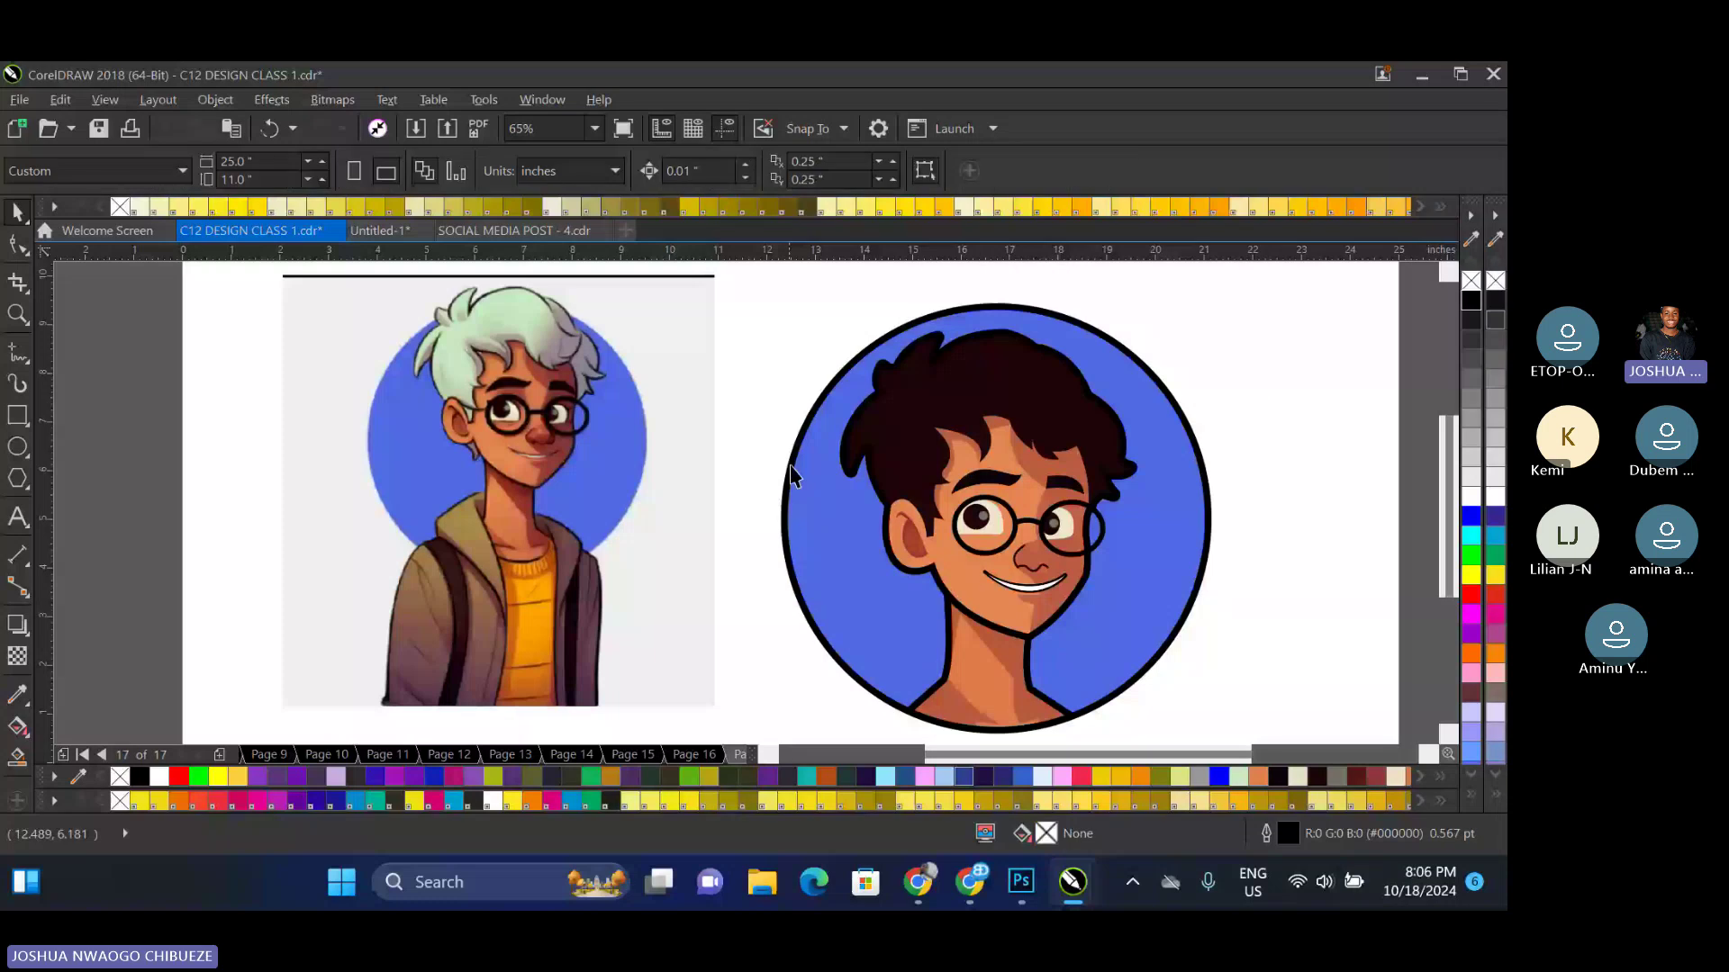
# Compare the finished circular portrait with the reference image, examining the eyes, eyebrows and glasses up close
pyautogui.scroll(-2, 790, 474)
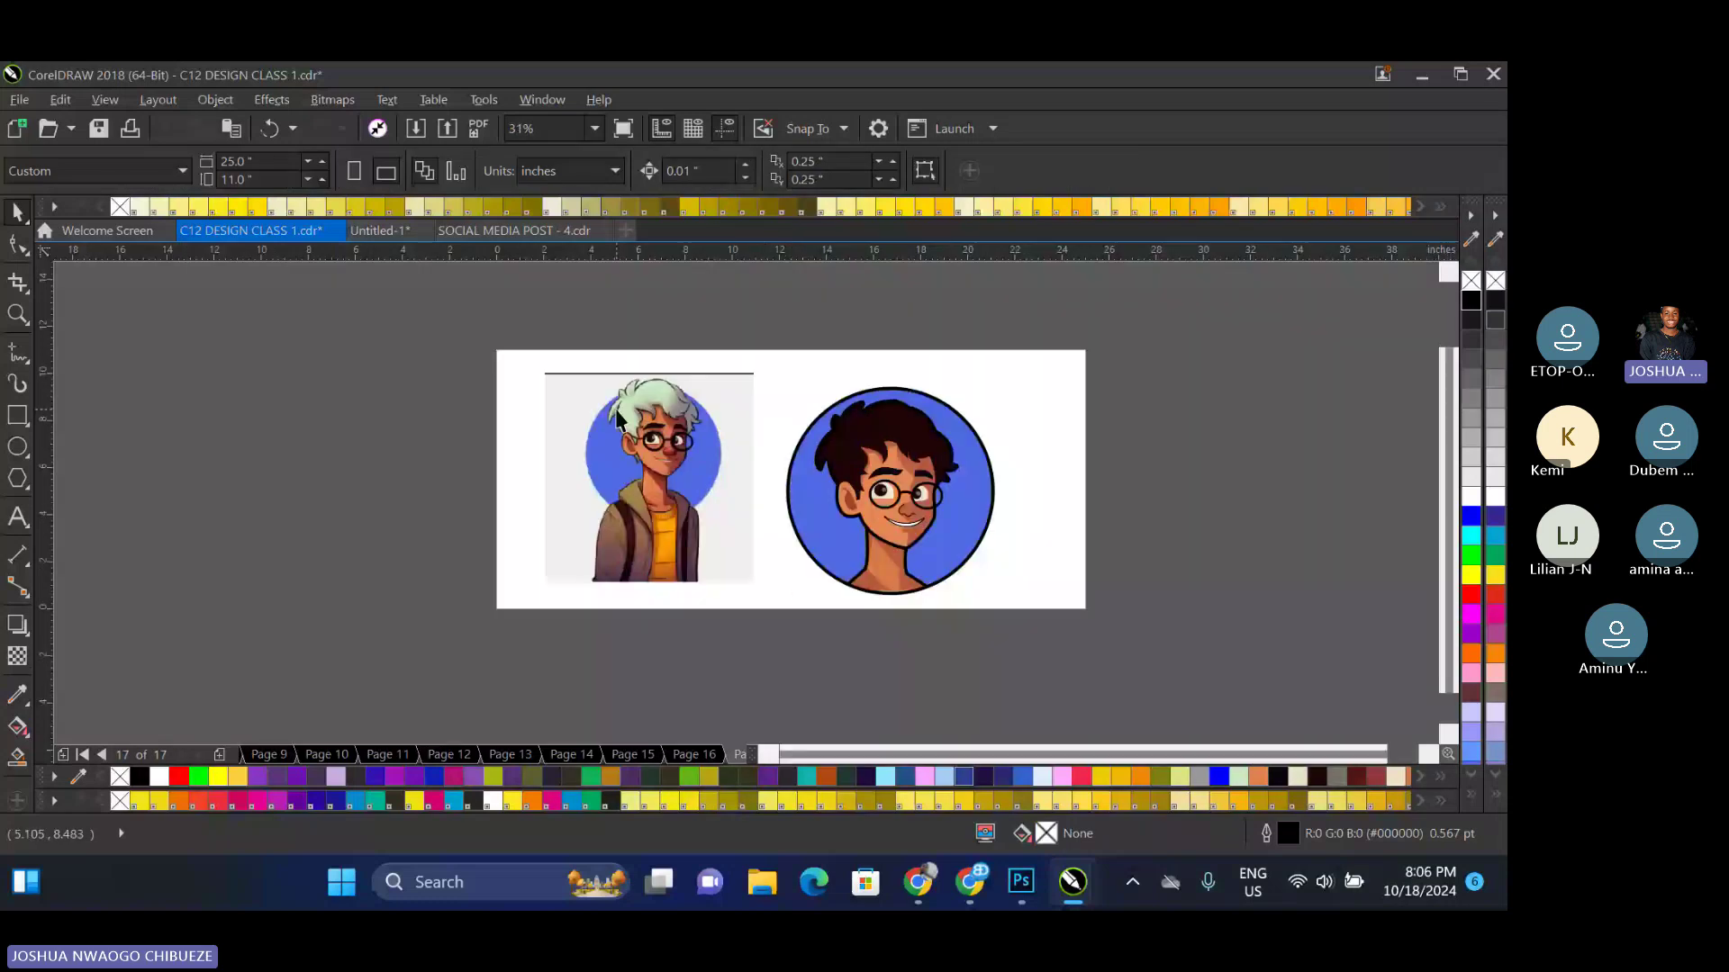
pyautogui.scroll(4, 667, 429)
pyautogui.scroll(-3, 667, 429)
pyautogui.scroll(2, 1126, 515)
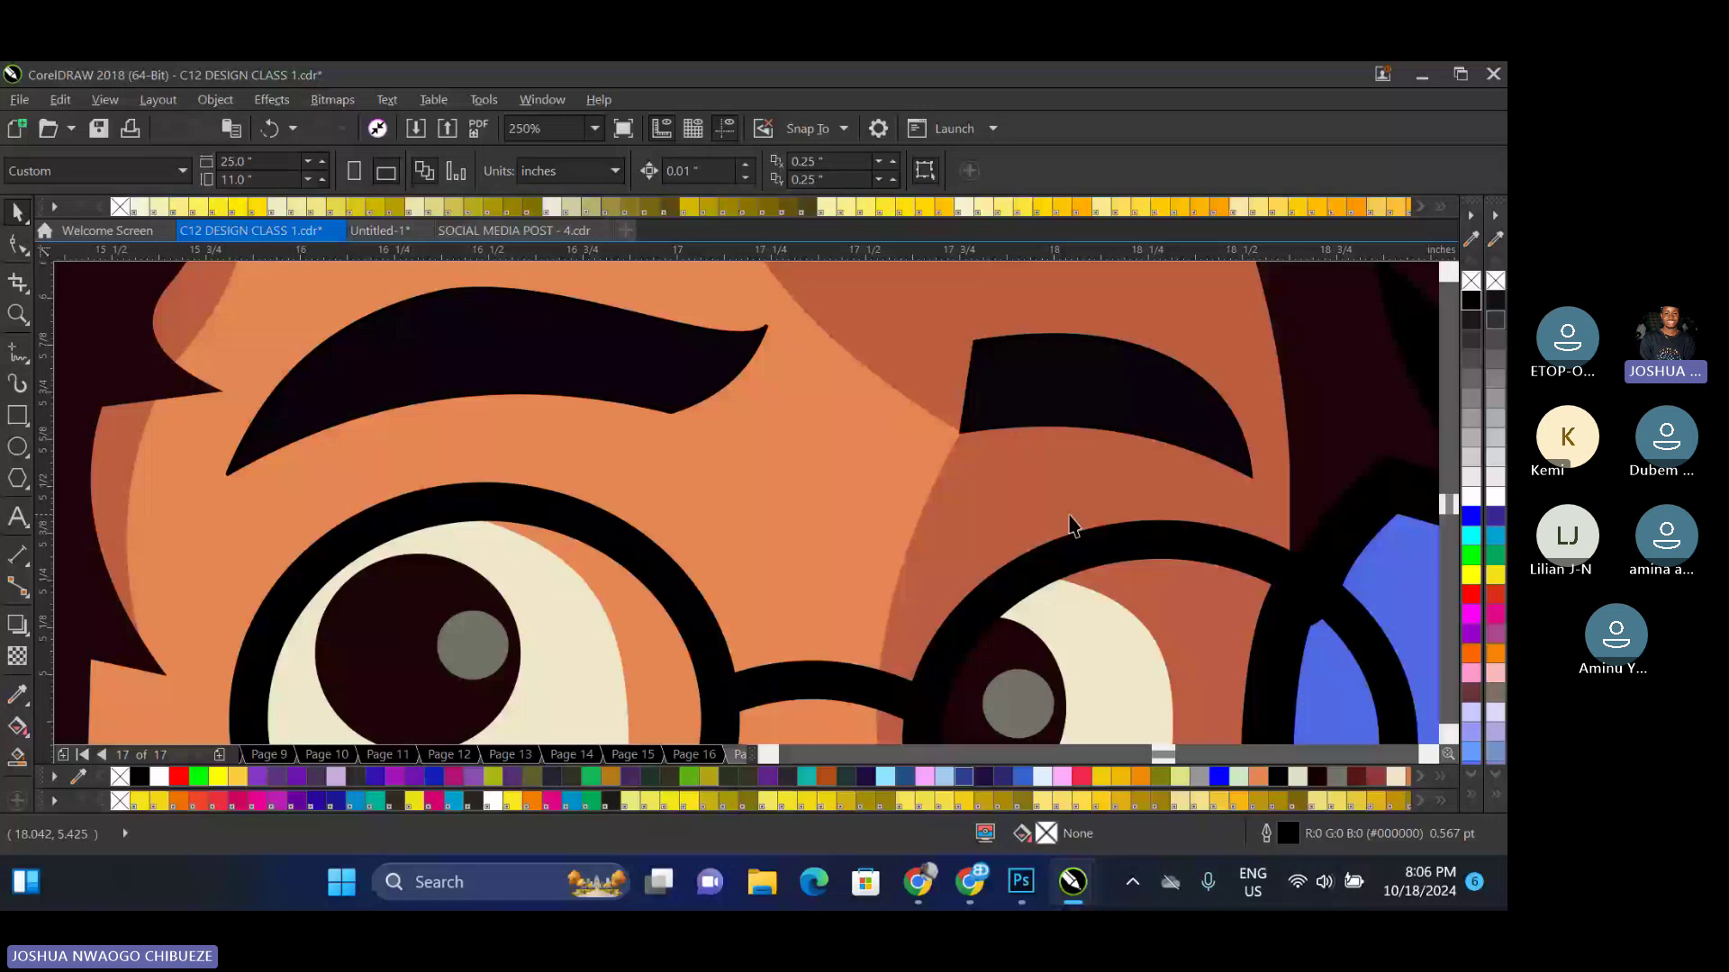
pyautogui.scroll(3, 1014, 487)
pyautogui.scroll(-3, 849, 416)
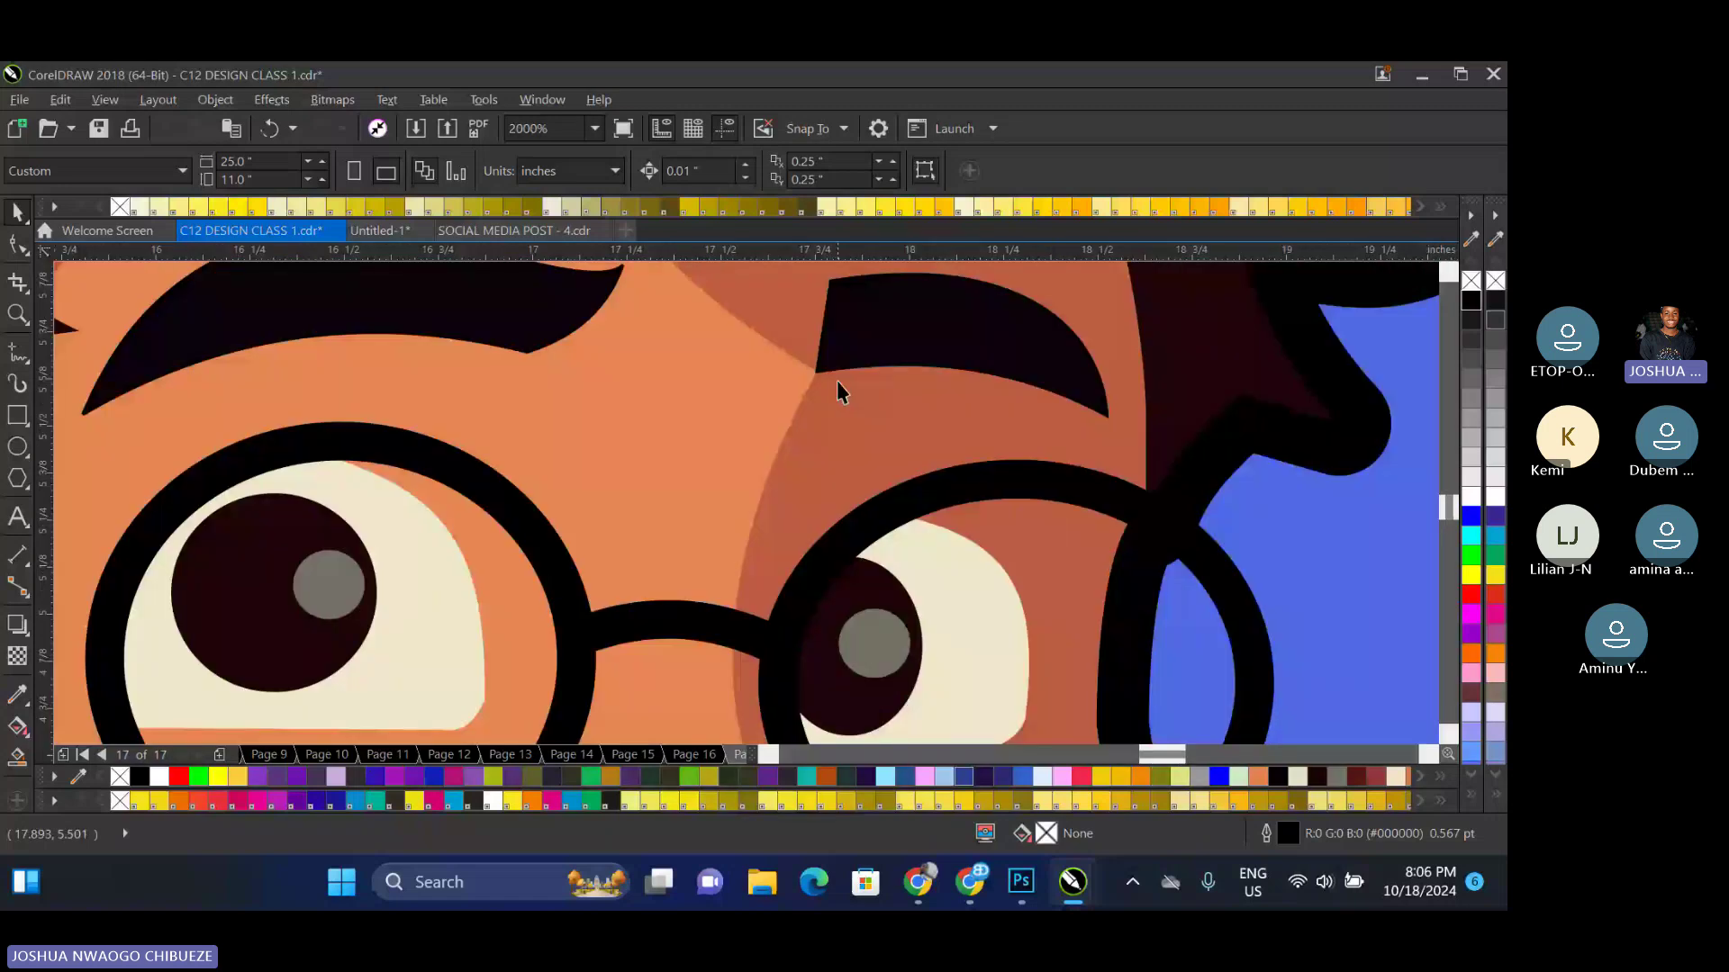
pyautogui.scroll(-5, 837, 382)
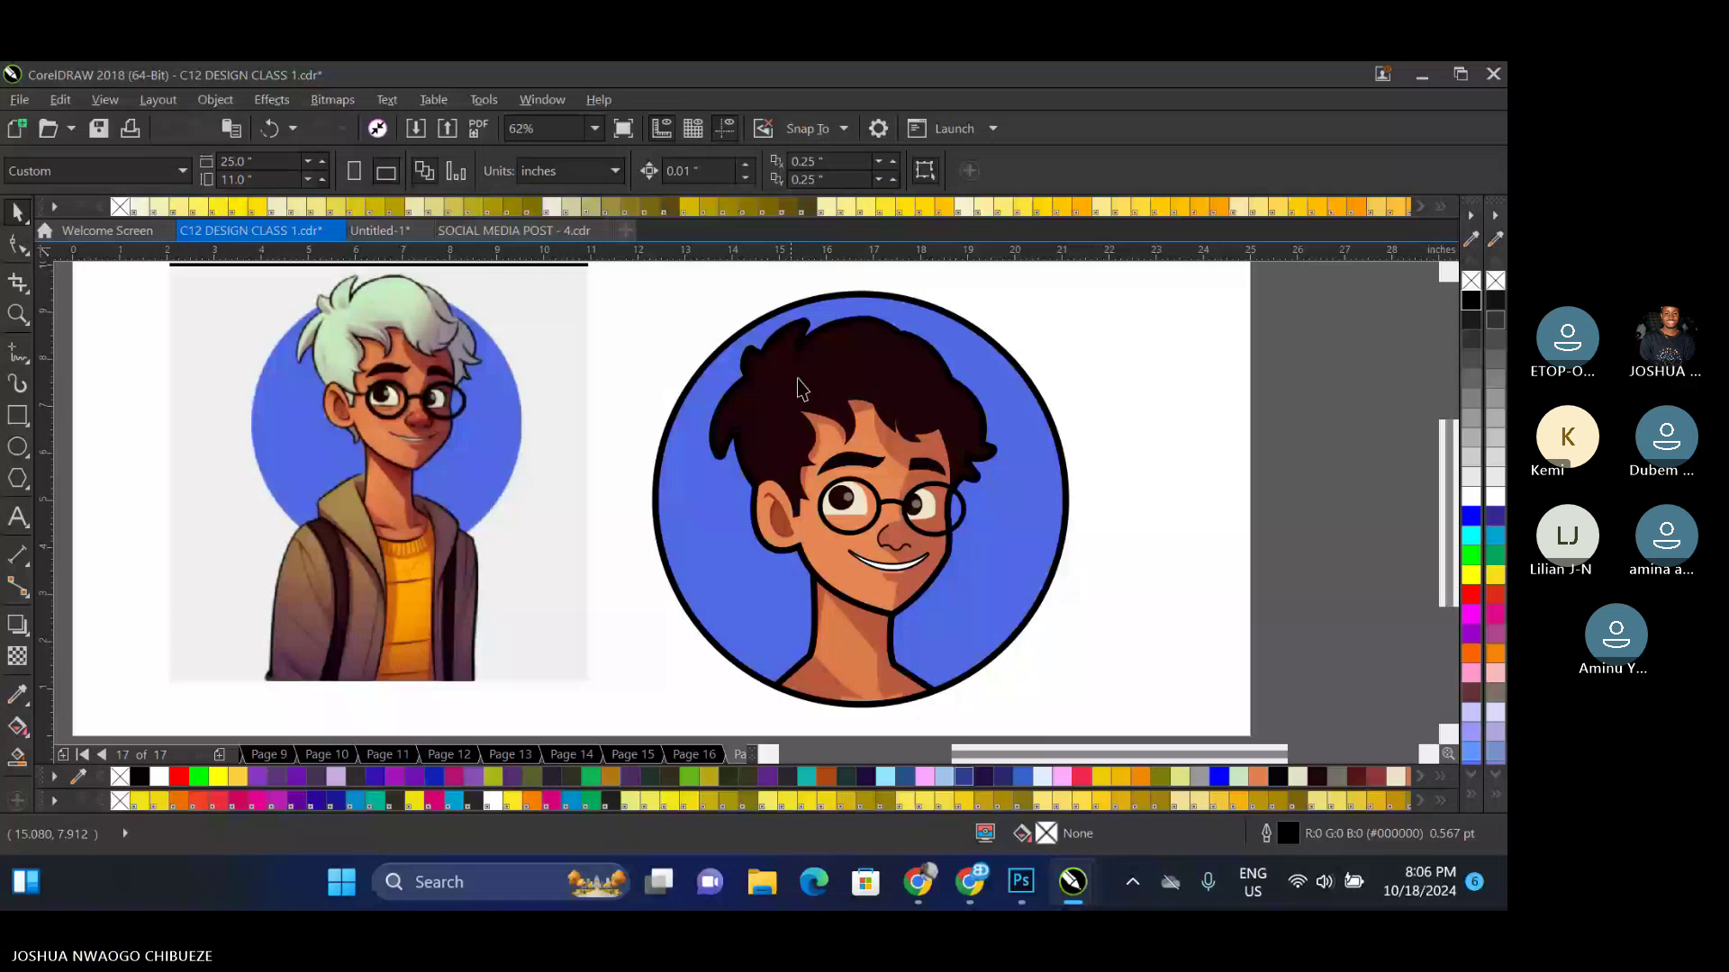
# Shrink the circular portrait to about 7.93 inches and place a duplicate beside it at the page's right edge
pyautogui.click(798, 389)
pyautogui.scroll(-1, 798, 389)
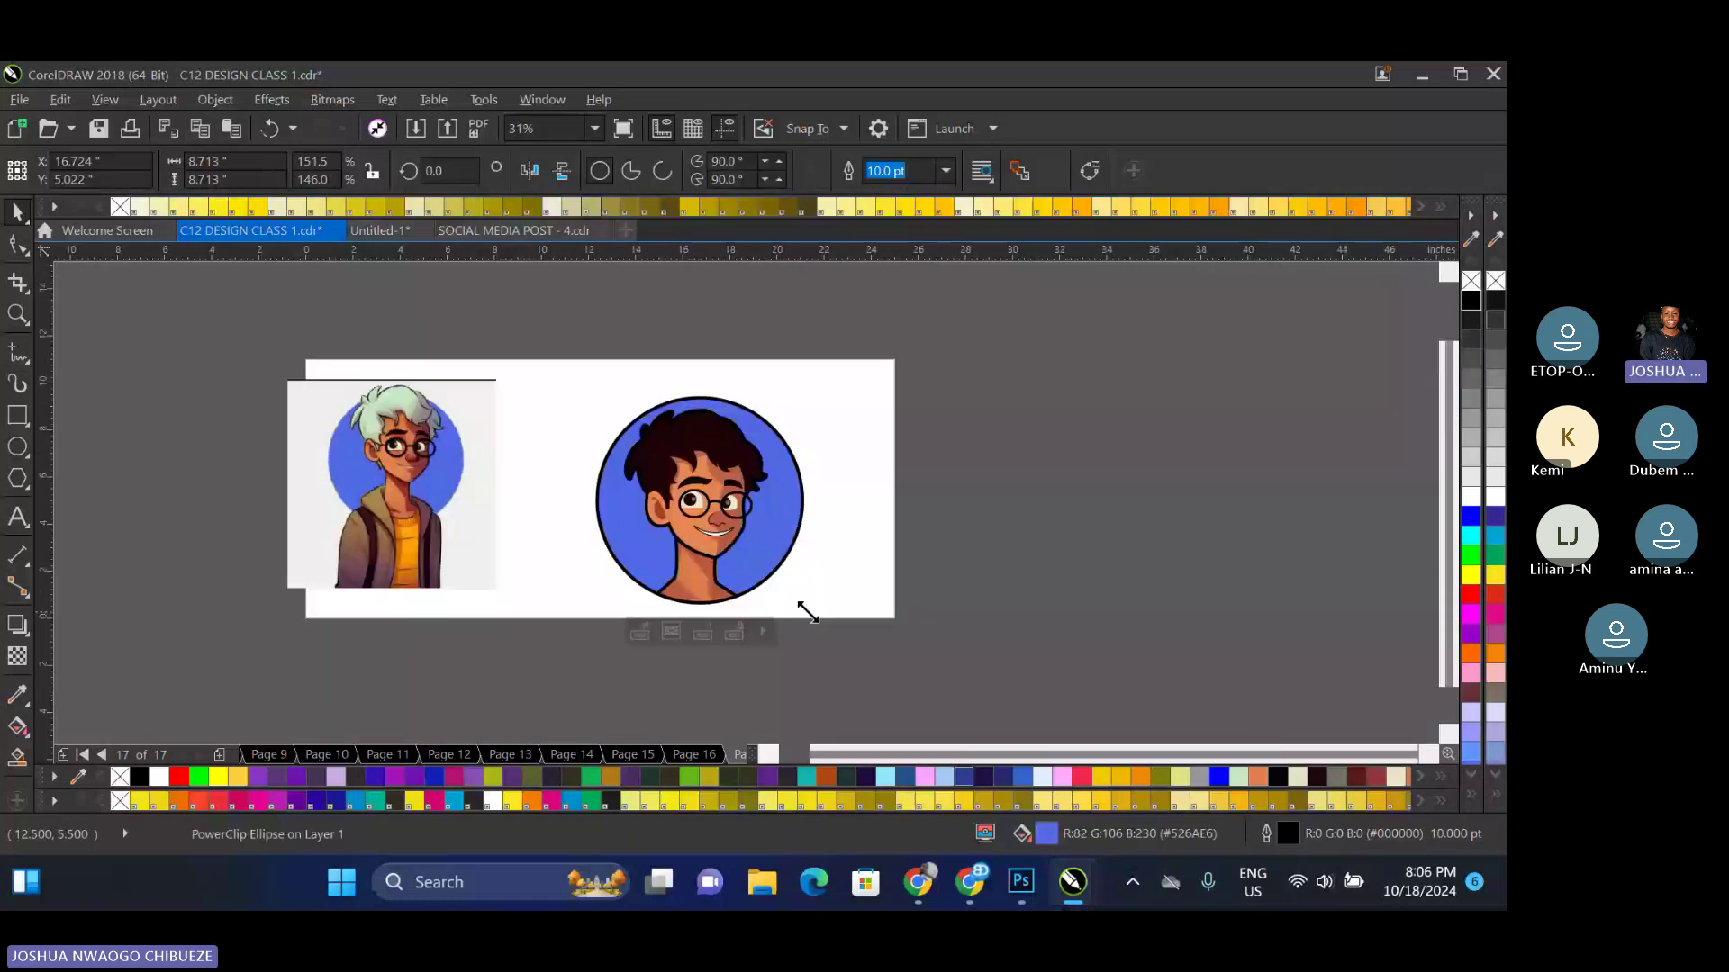
pyautogui.moveTo(806, 612); pyautogui.dragTo(788, 595)
pyautogui.moveTo(687, 502); pyautogui.dragTo(796, 481)
pyautogui.scroll(2, 748, 468)
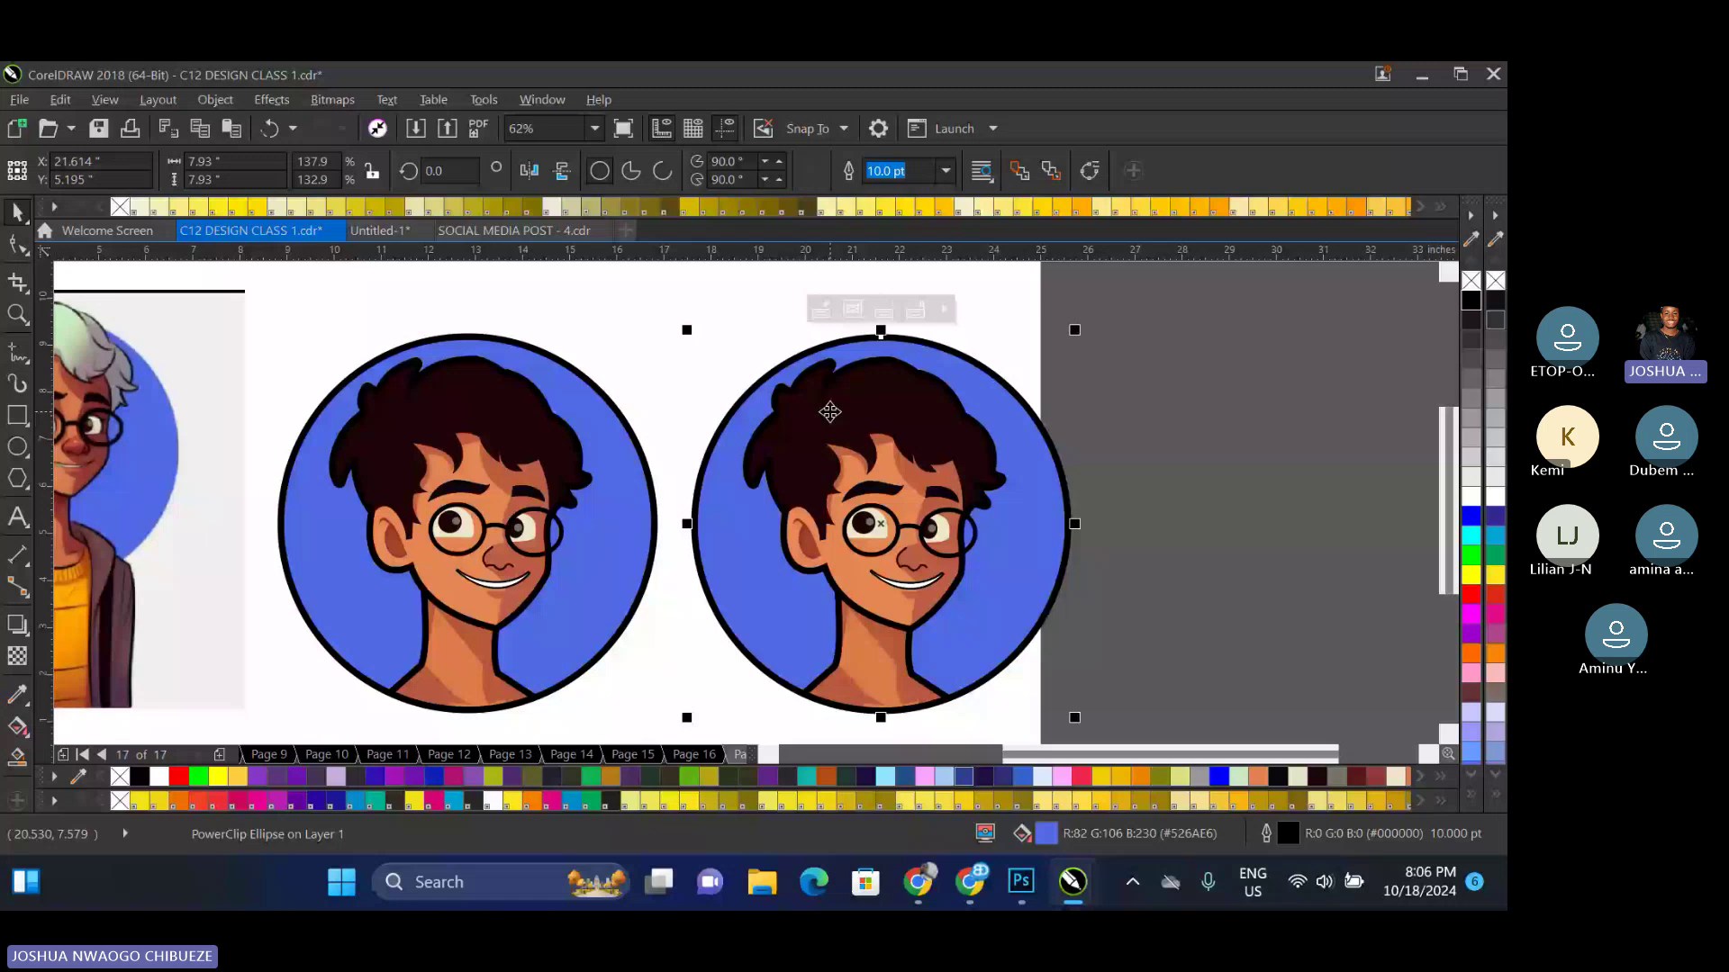
# Convert the duplicate portrait to a 300 dpi RGB bitmap and inspect its pixels up close
pyautogui.click(331, 101)
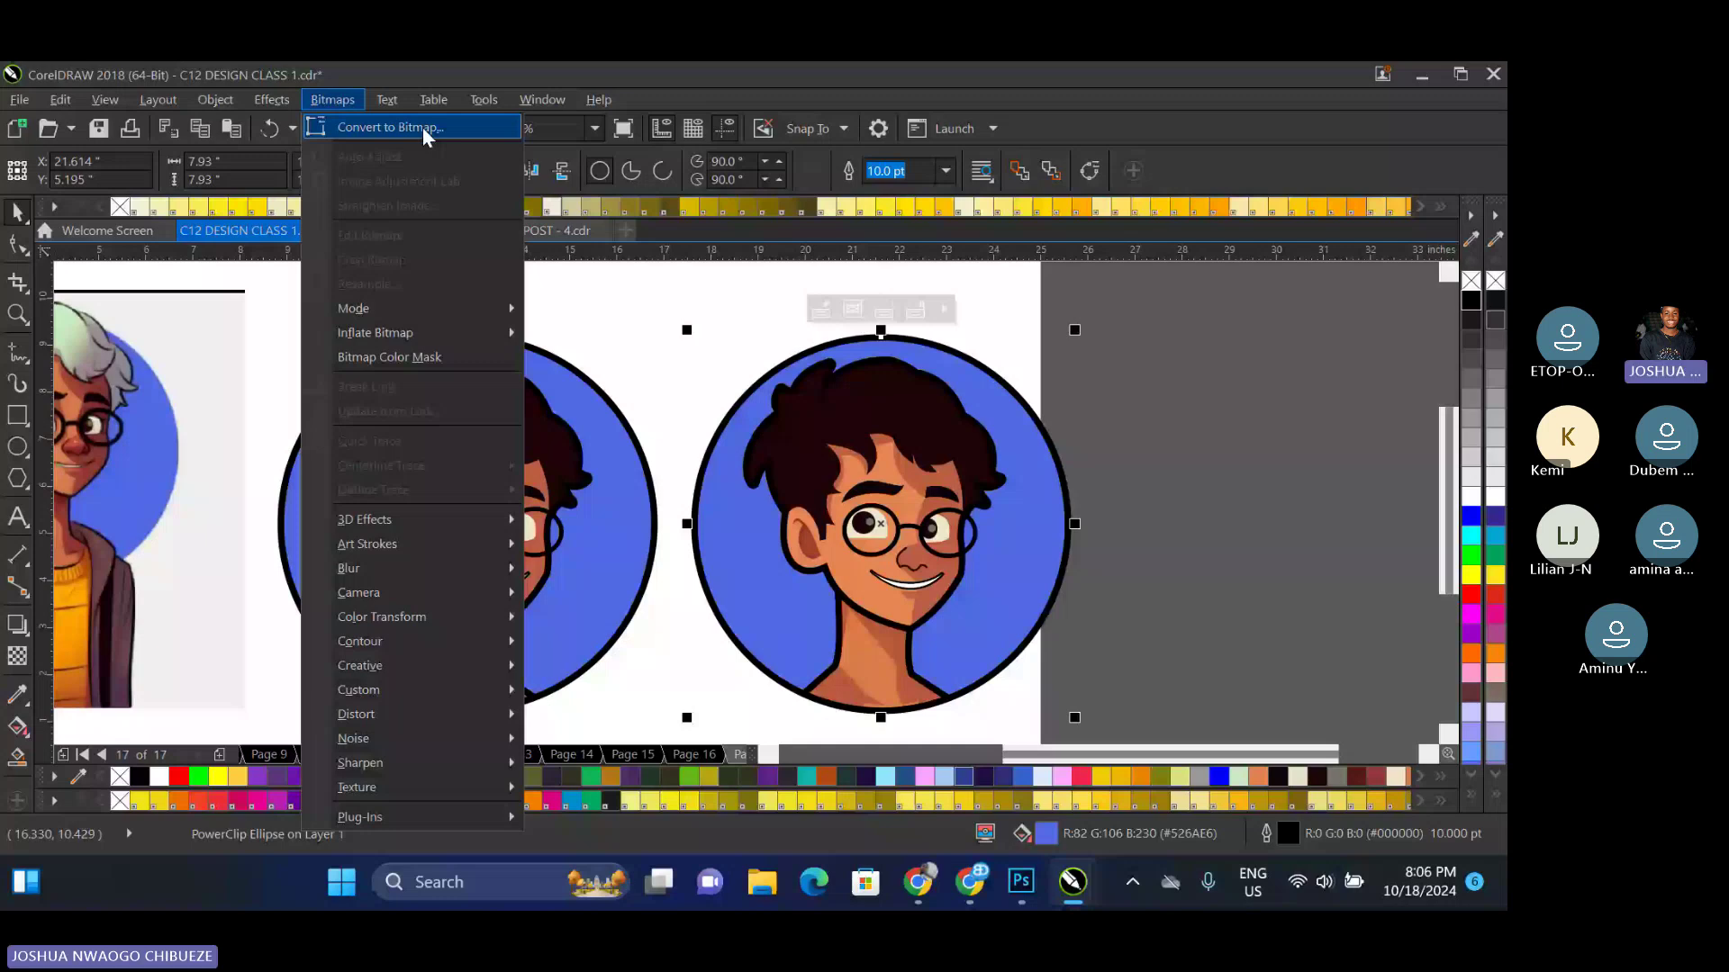
pyautogui.click(423, 127)
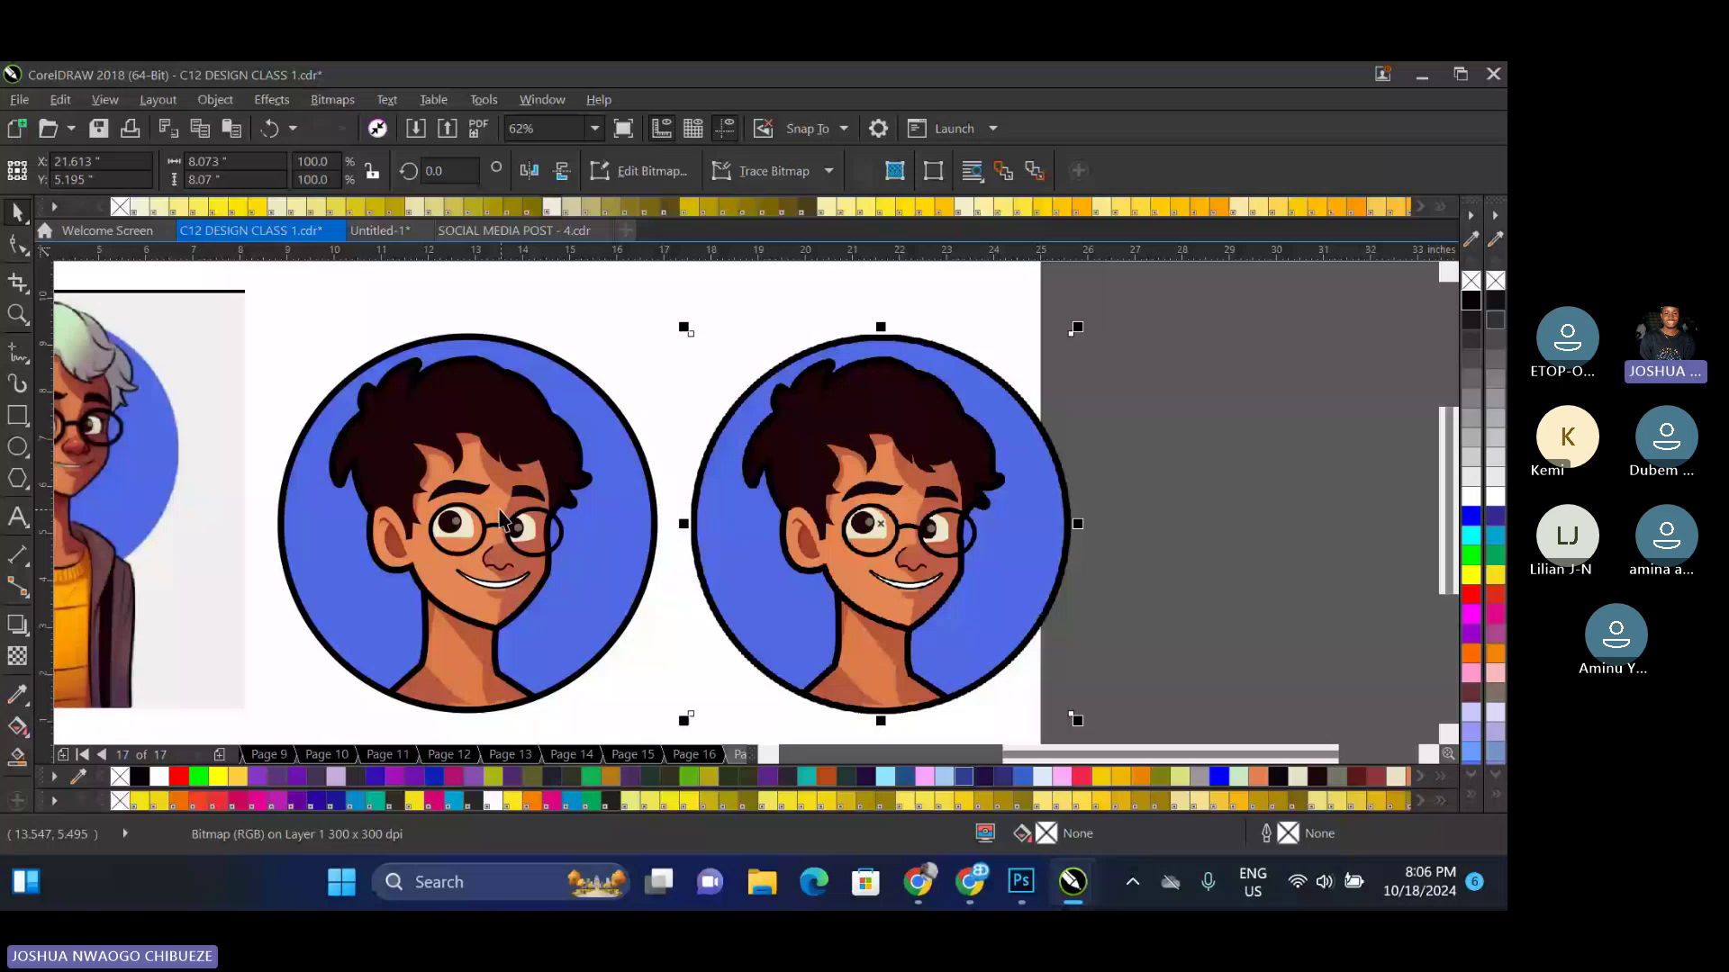
pyautogui.scroll(15, 761, 534)
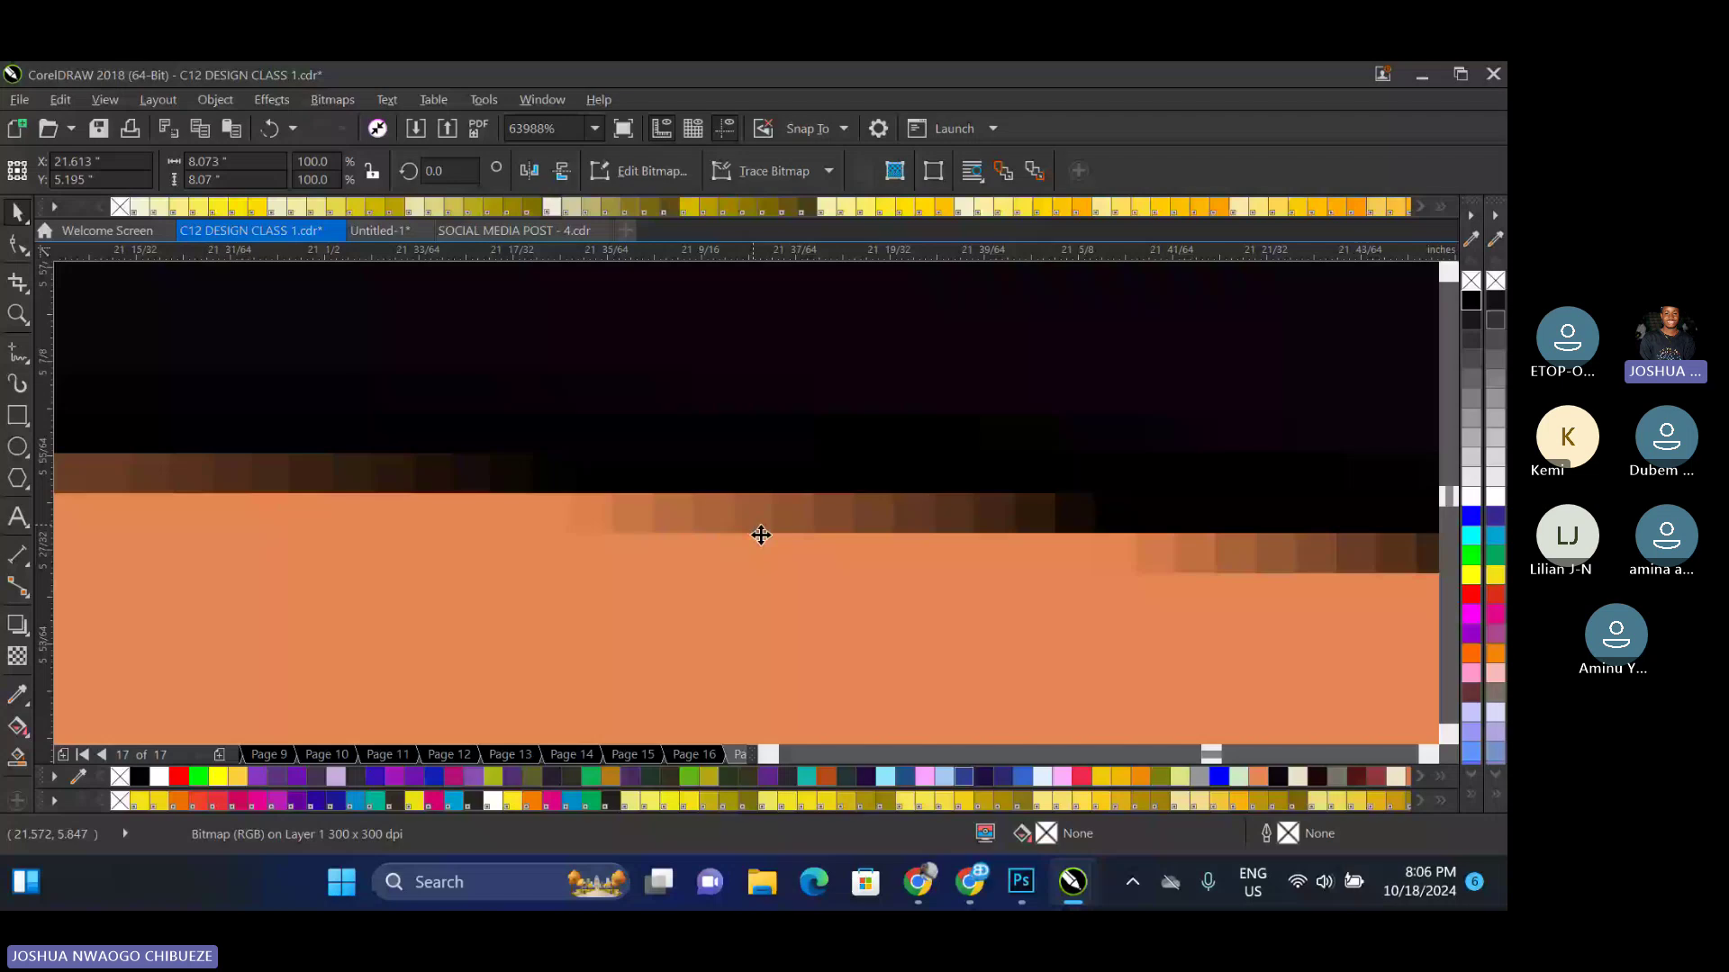
pyautogui.scroll(-15, 761, 535)
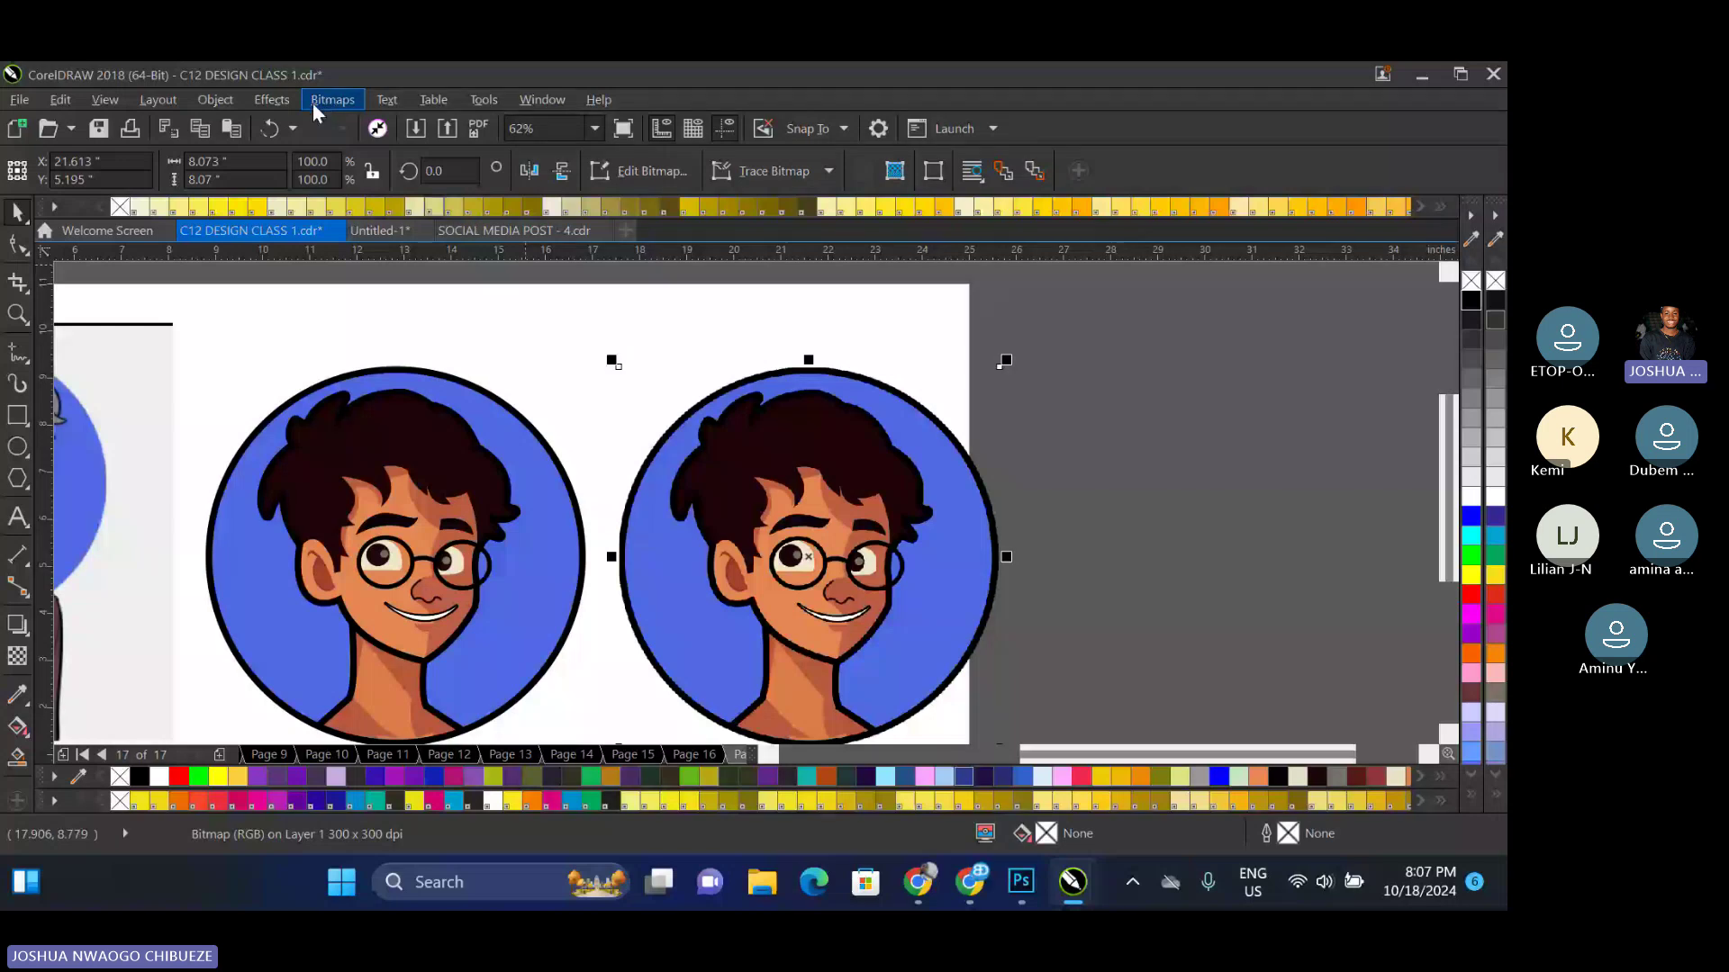
# Try a Hue/Saturation/Lightness adjustment on the bitmap's blue channel with hue 171, saturation 64 and lightness 52, and cancel it
pyautogui.click(271, 99)
pyautogui.moveTo(298, 127)
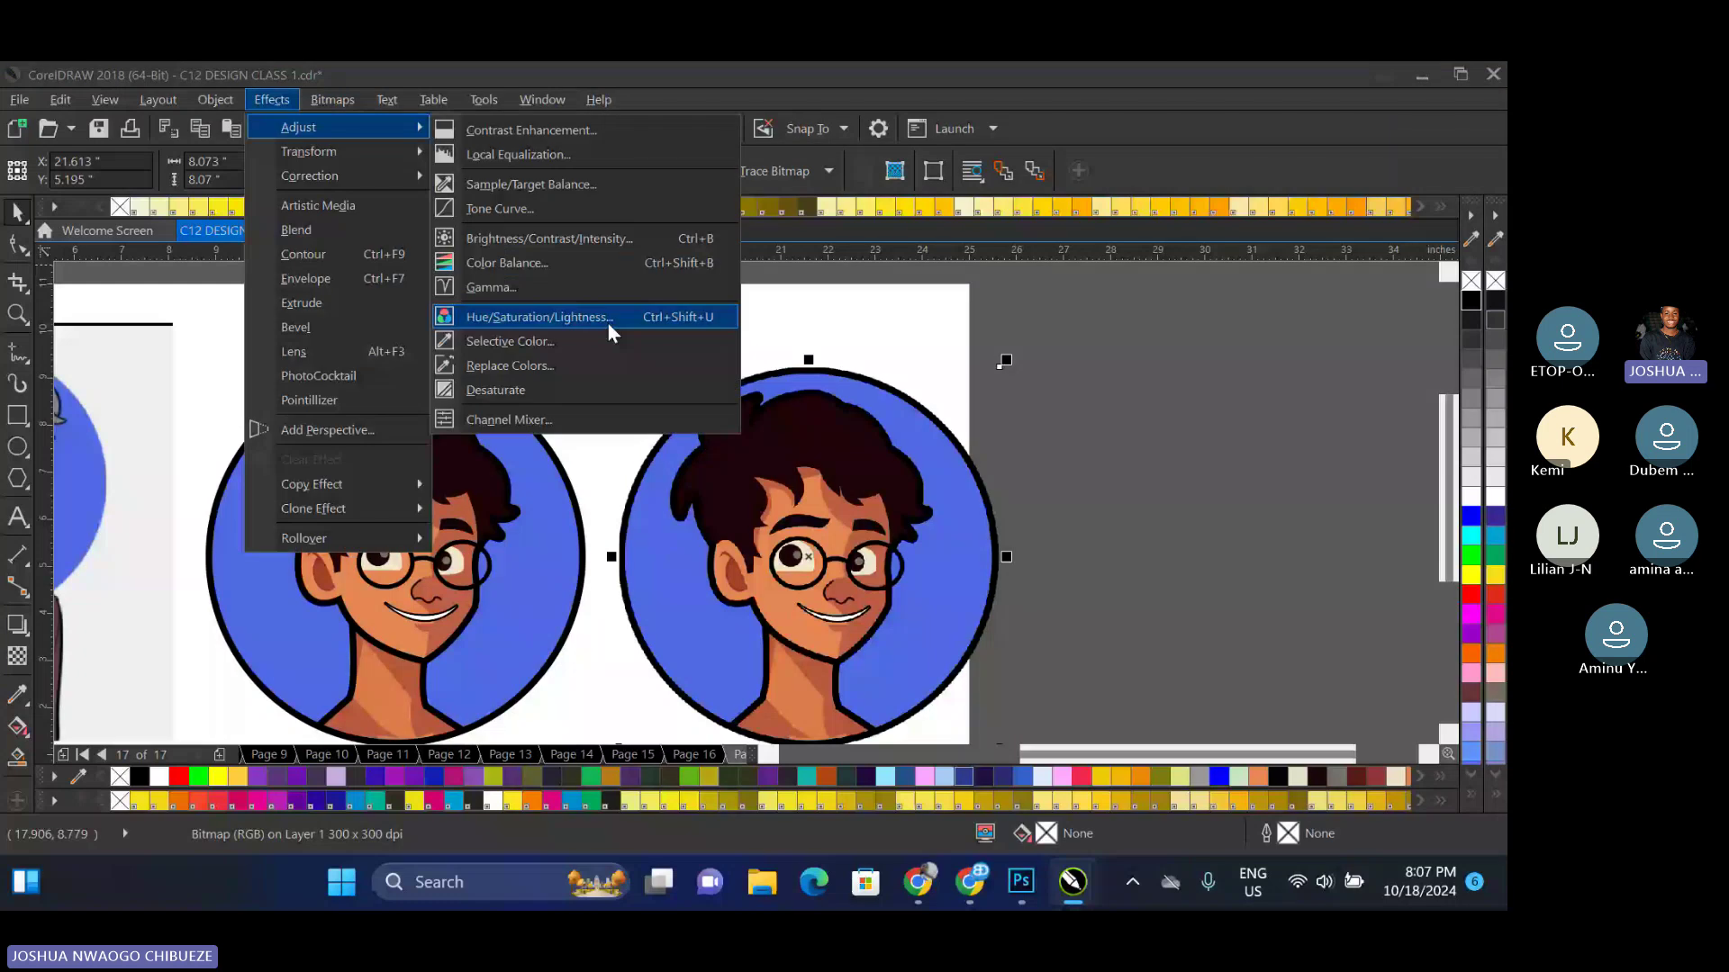
pyautogui.click(608, 322)
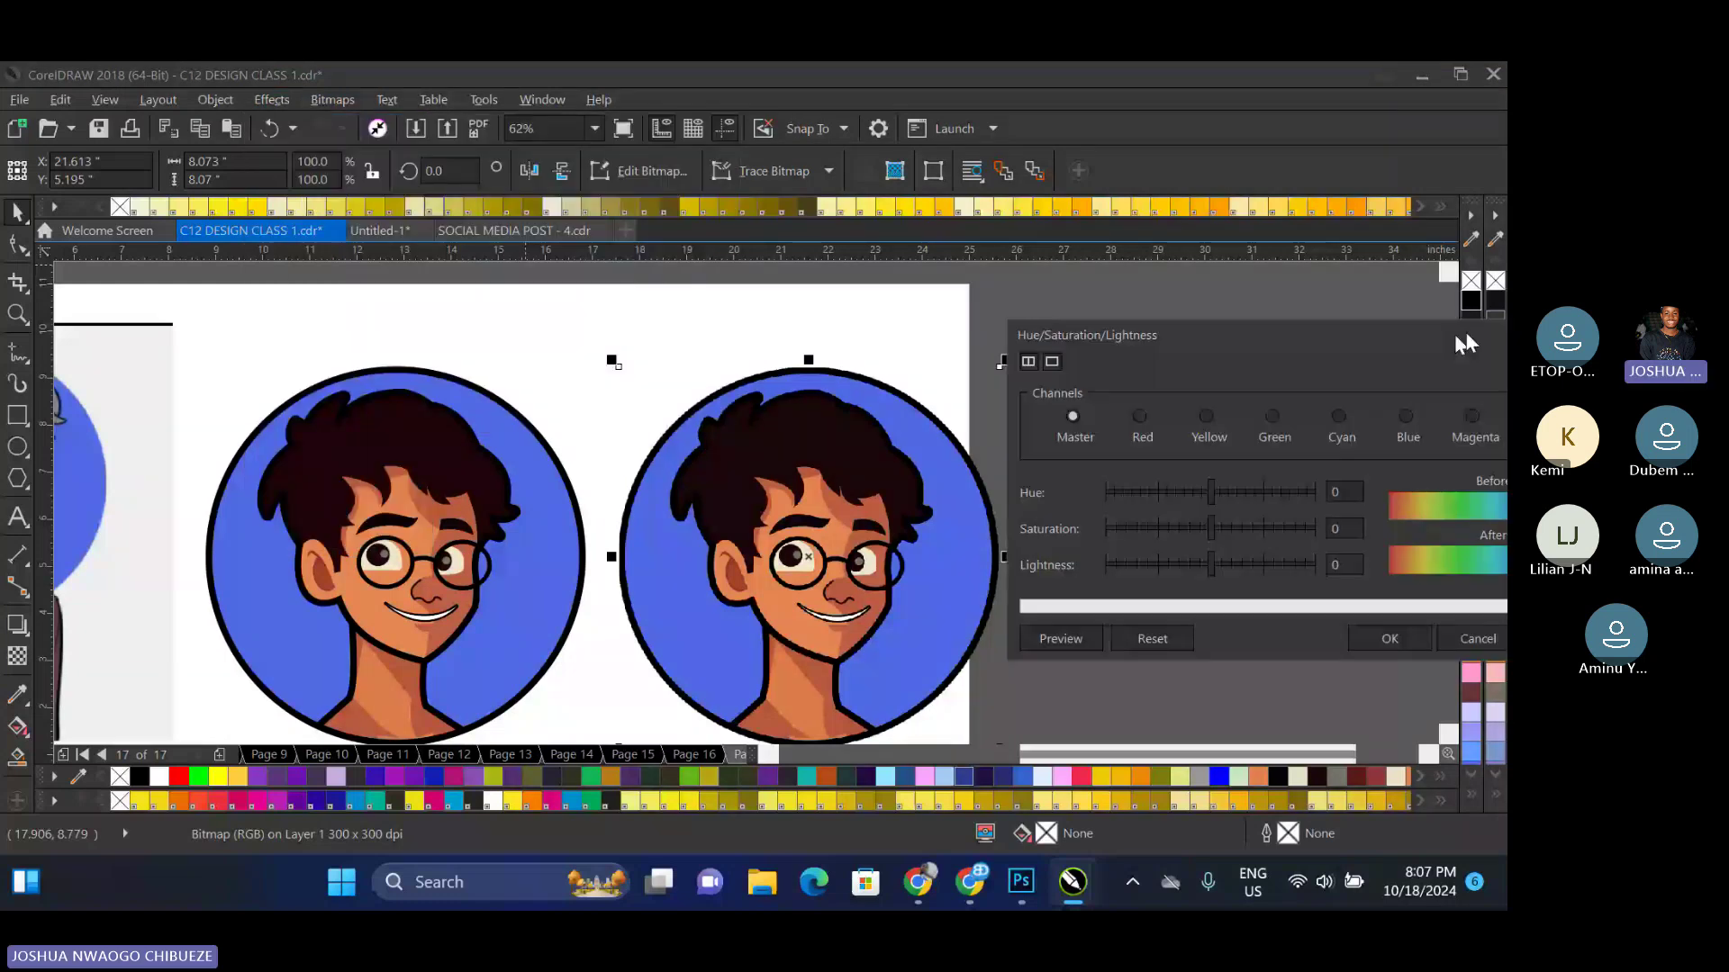
pyautogui.moveTo(1456, 335); pyautogui.dragTo(1387, 221)
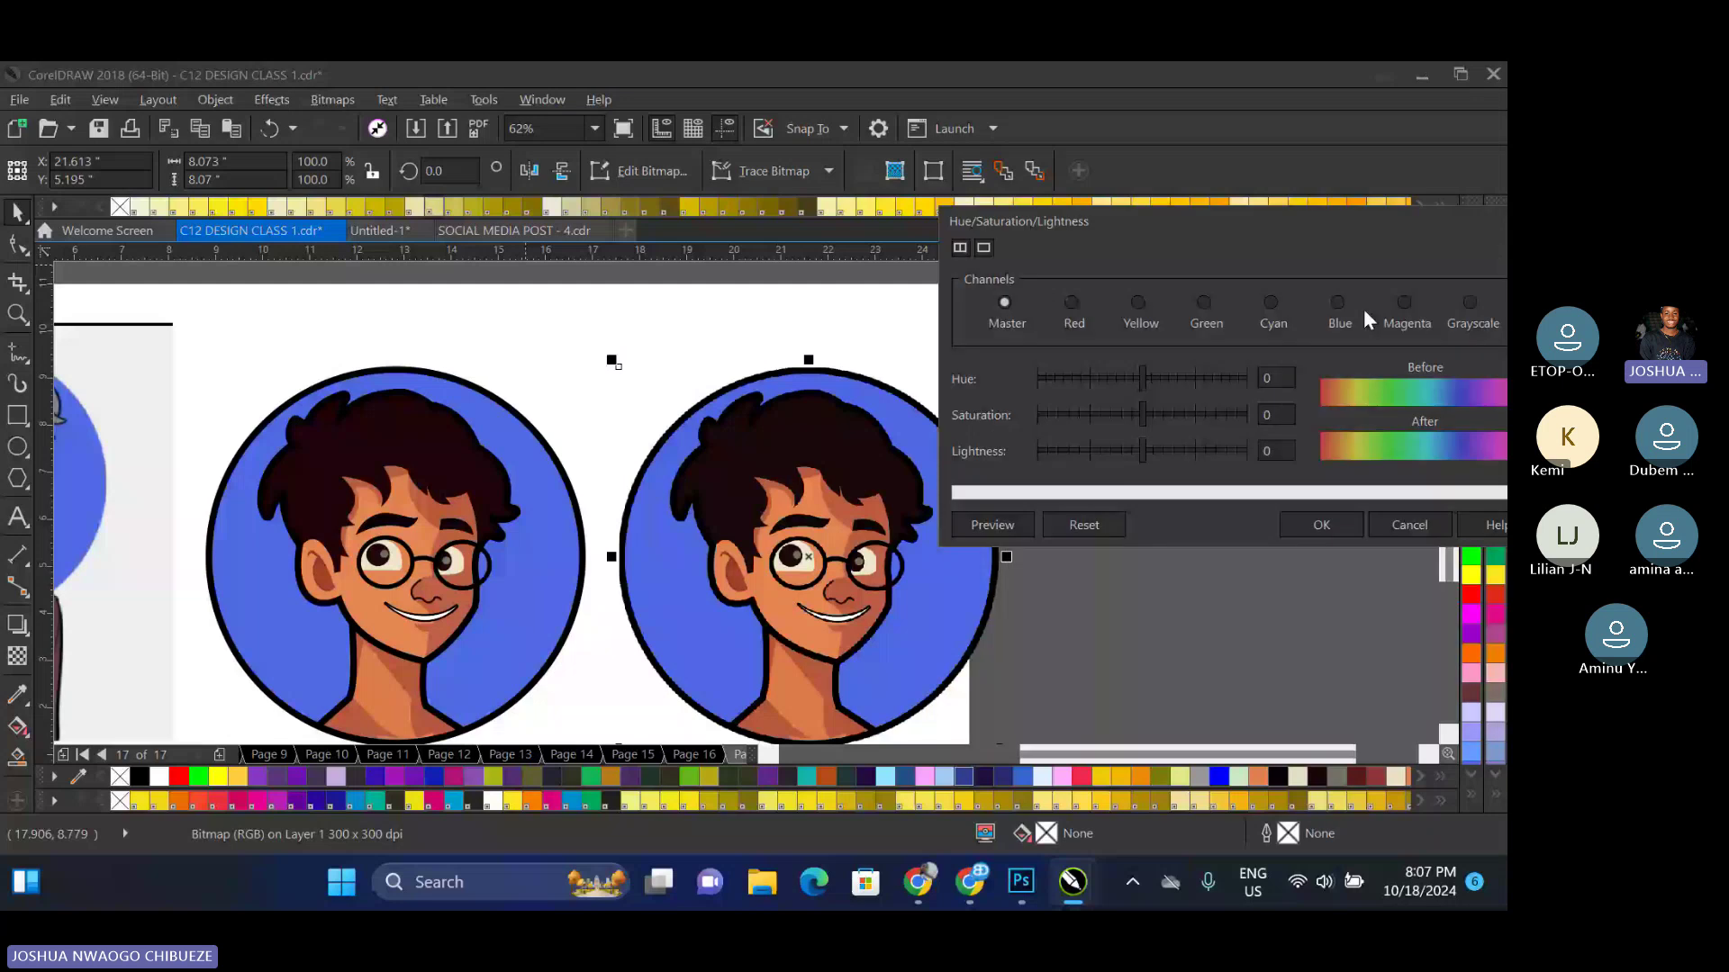
pyautogui.click(1363, 309)
pyautogui.moveTo(1142, 378); pyautogui.dragTo(1242, 378)
pyautogui.moveTo(1142, 415); pyautogui.dragTo(1208, 415)
pyautogui.moveTo(1143, 451); pyautogui.dragTo(1062, 451)
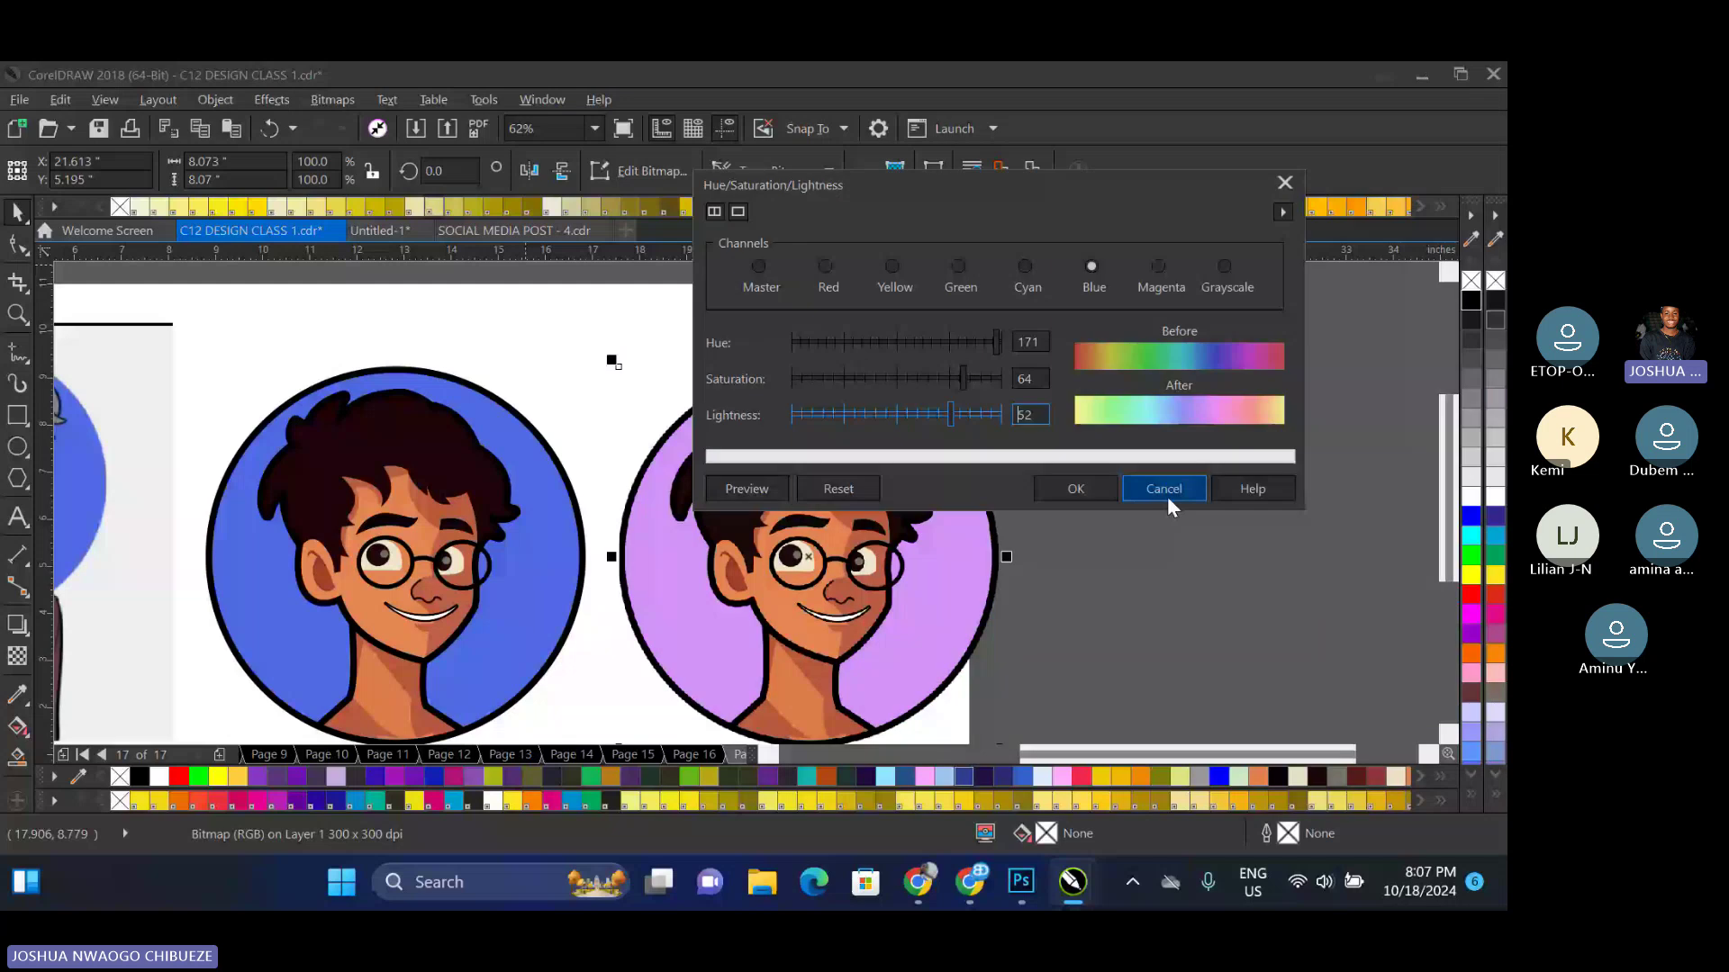
pyautogui.click(1167, 496)
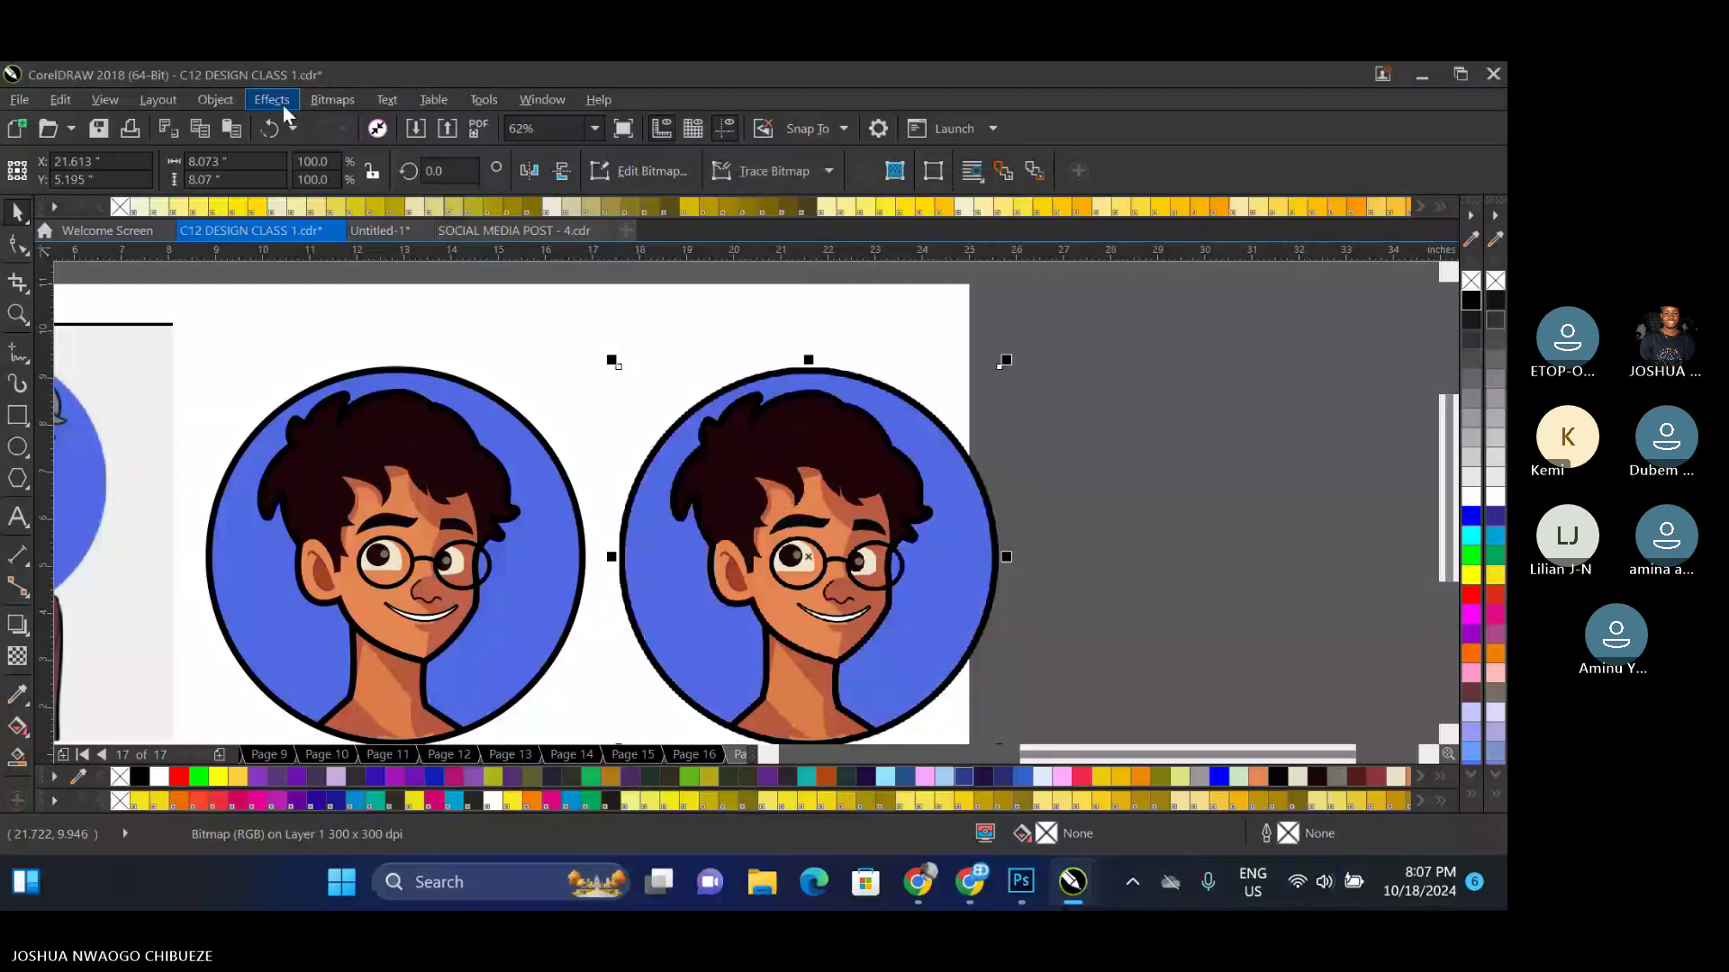
# Try the Image Adjustment Lab on the bitmap portrait with brightness 41, highlights 34, shadows -51 and midtones -55
pyautogui.click(326, 96)
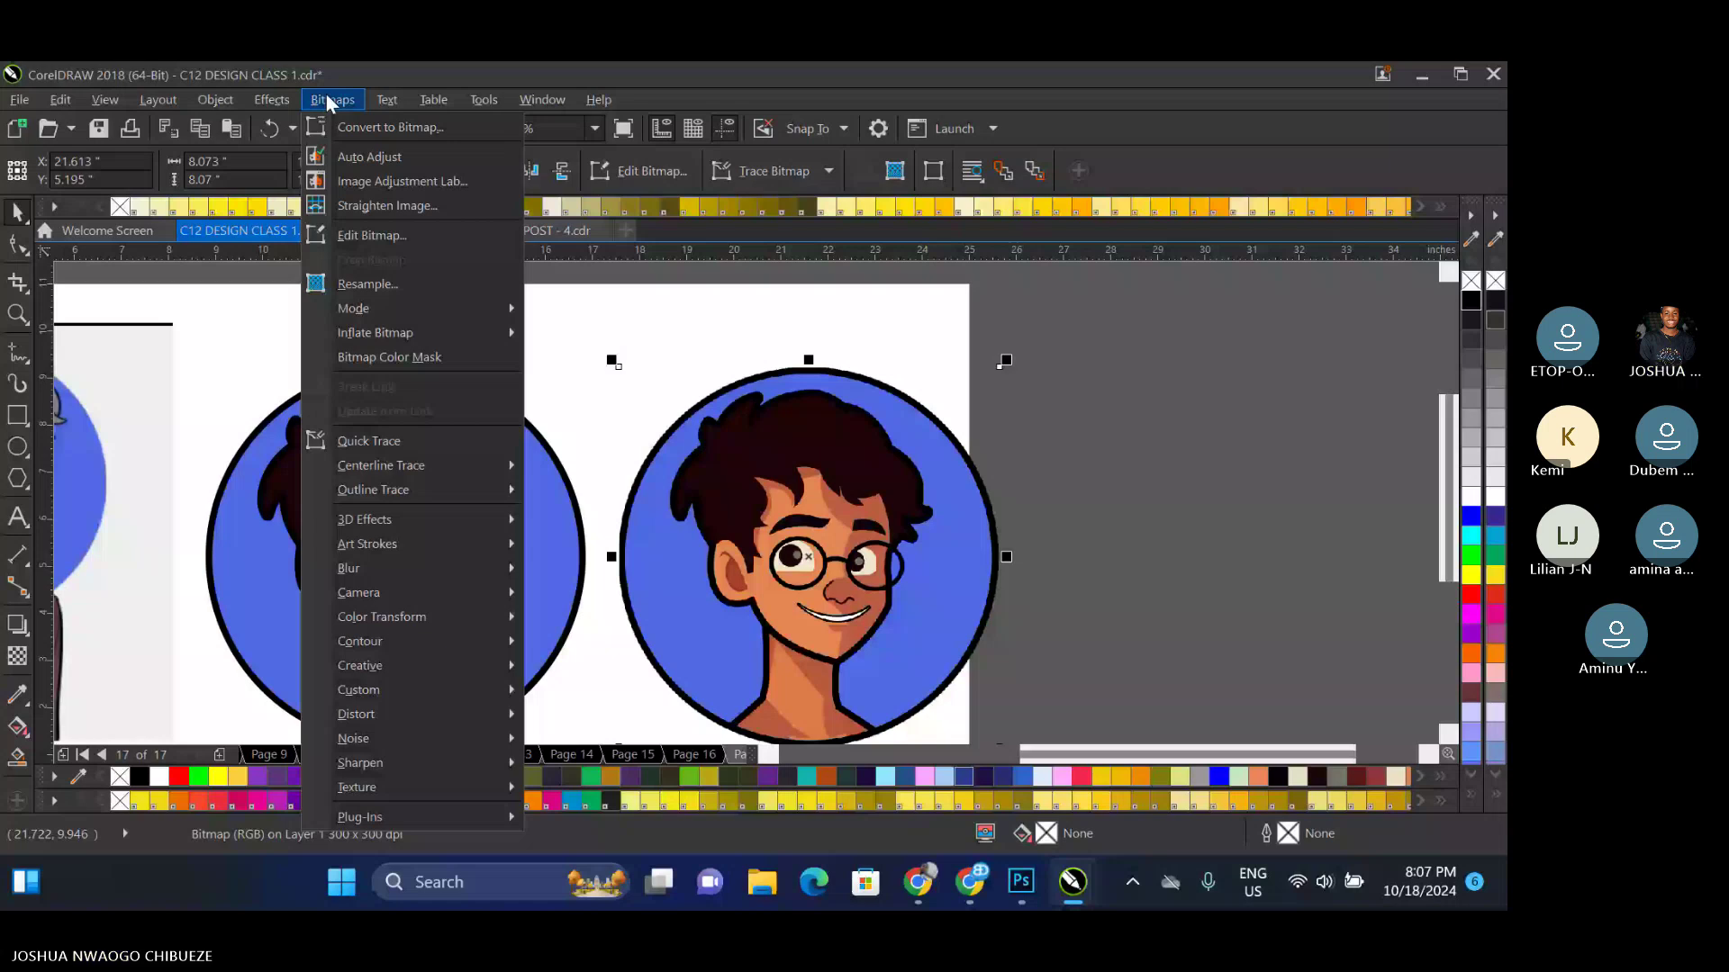
pyautogui.click(402, 181)
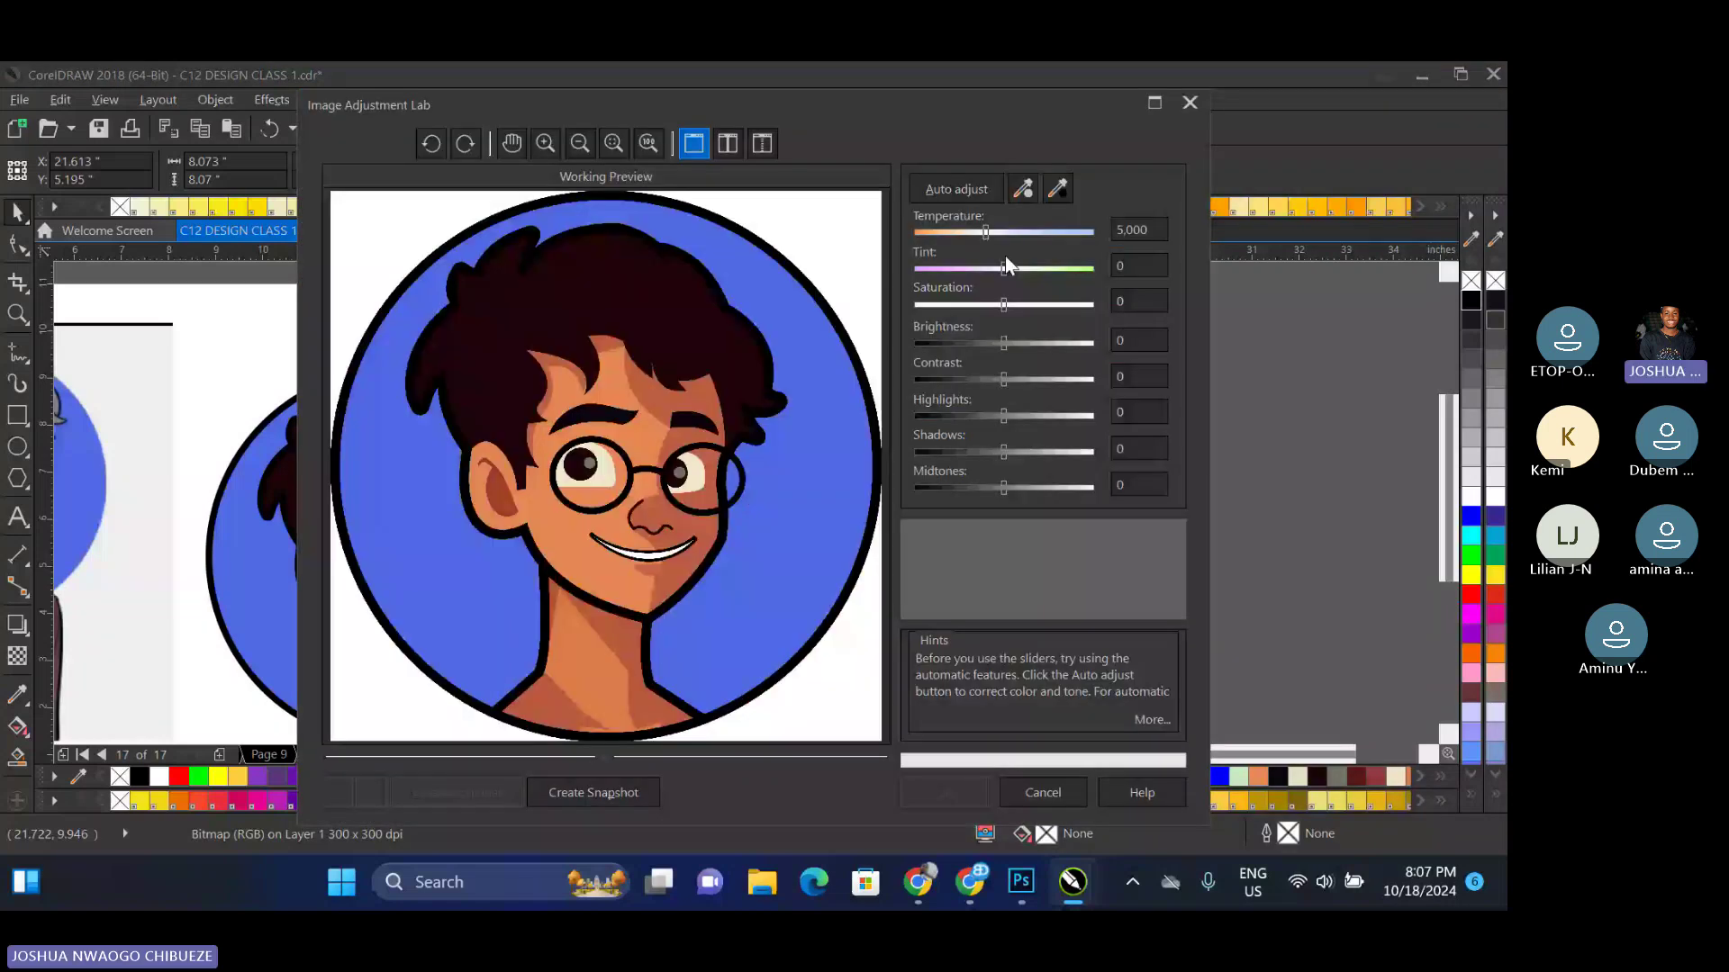
pyautogui.click(1026, 343)
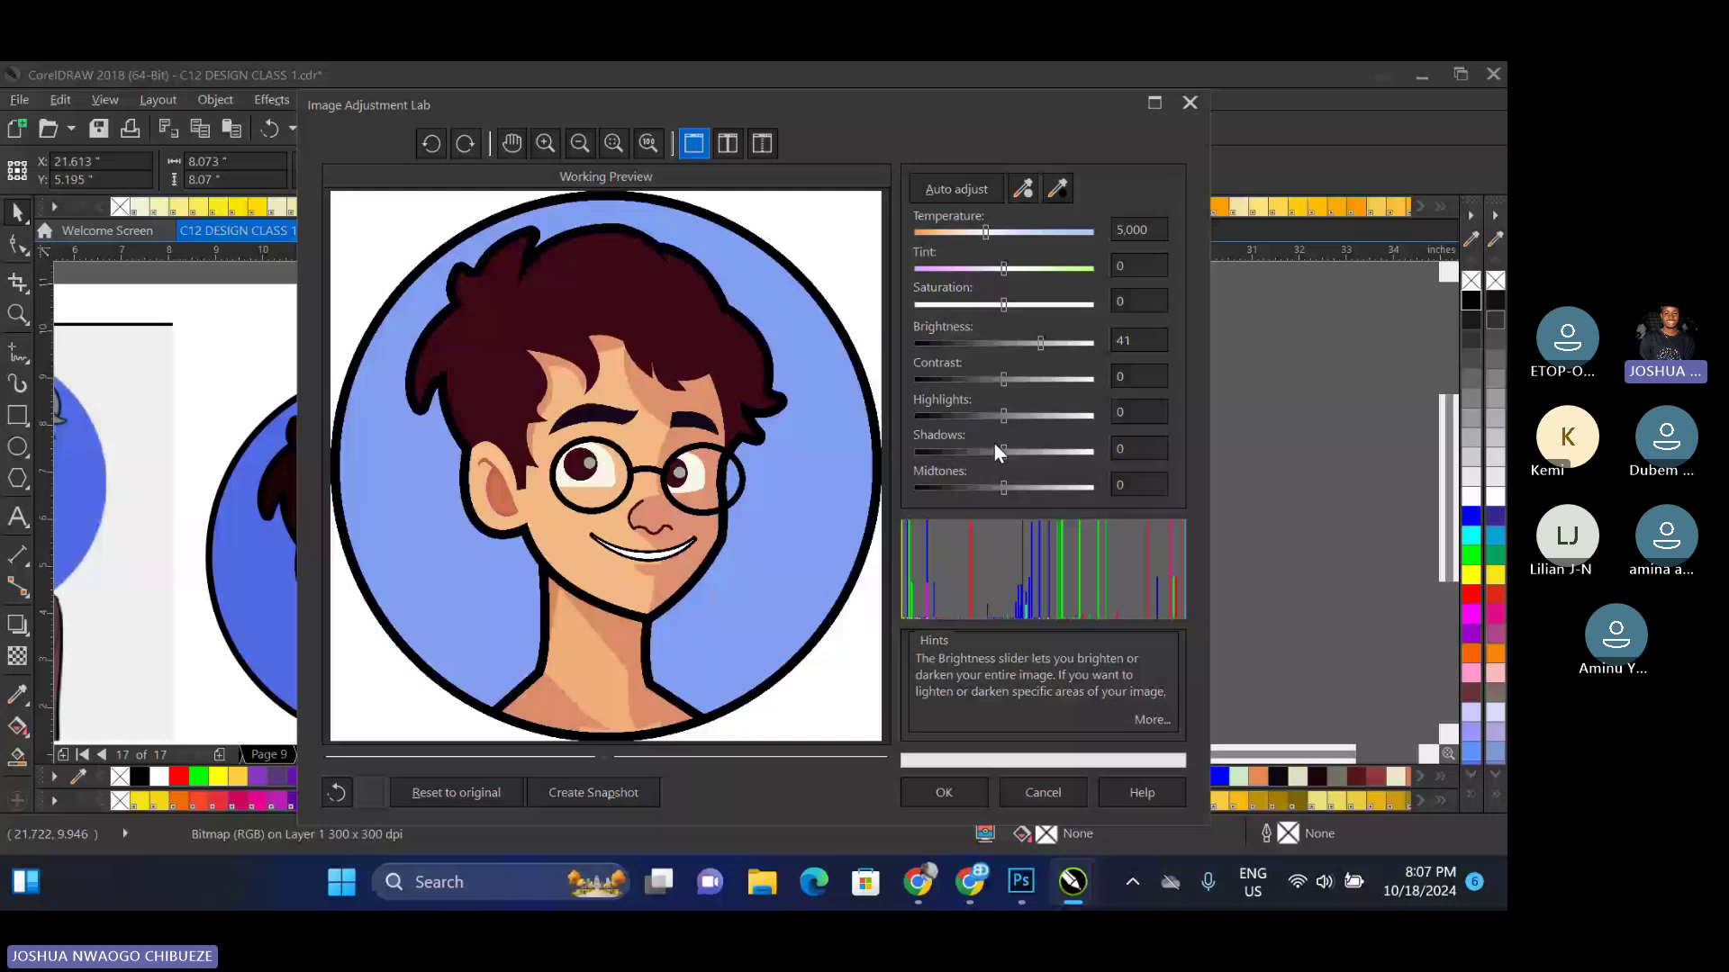
pyautogui.click(1033, 415)
pyautogui.click(957, 451)
pyautogui.click(954, 487)
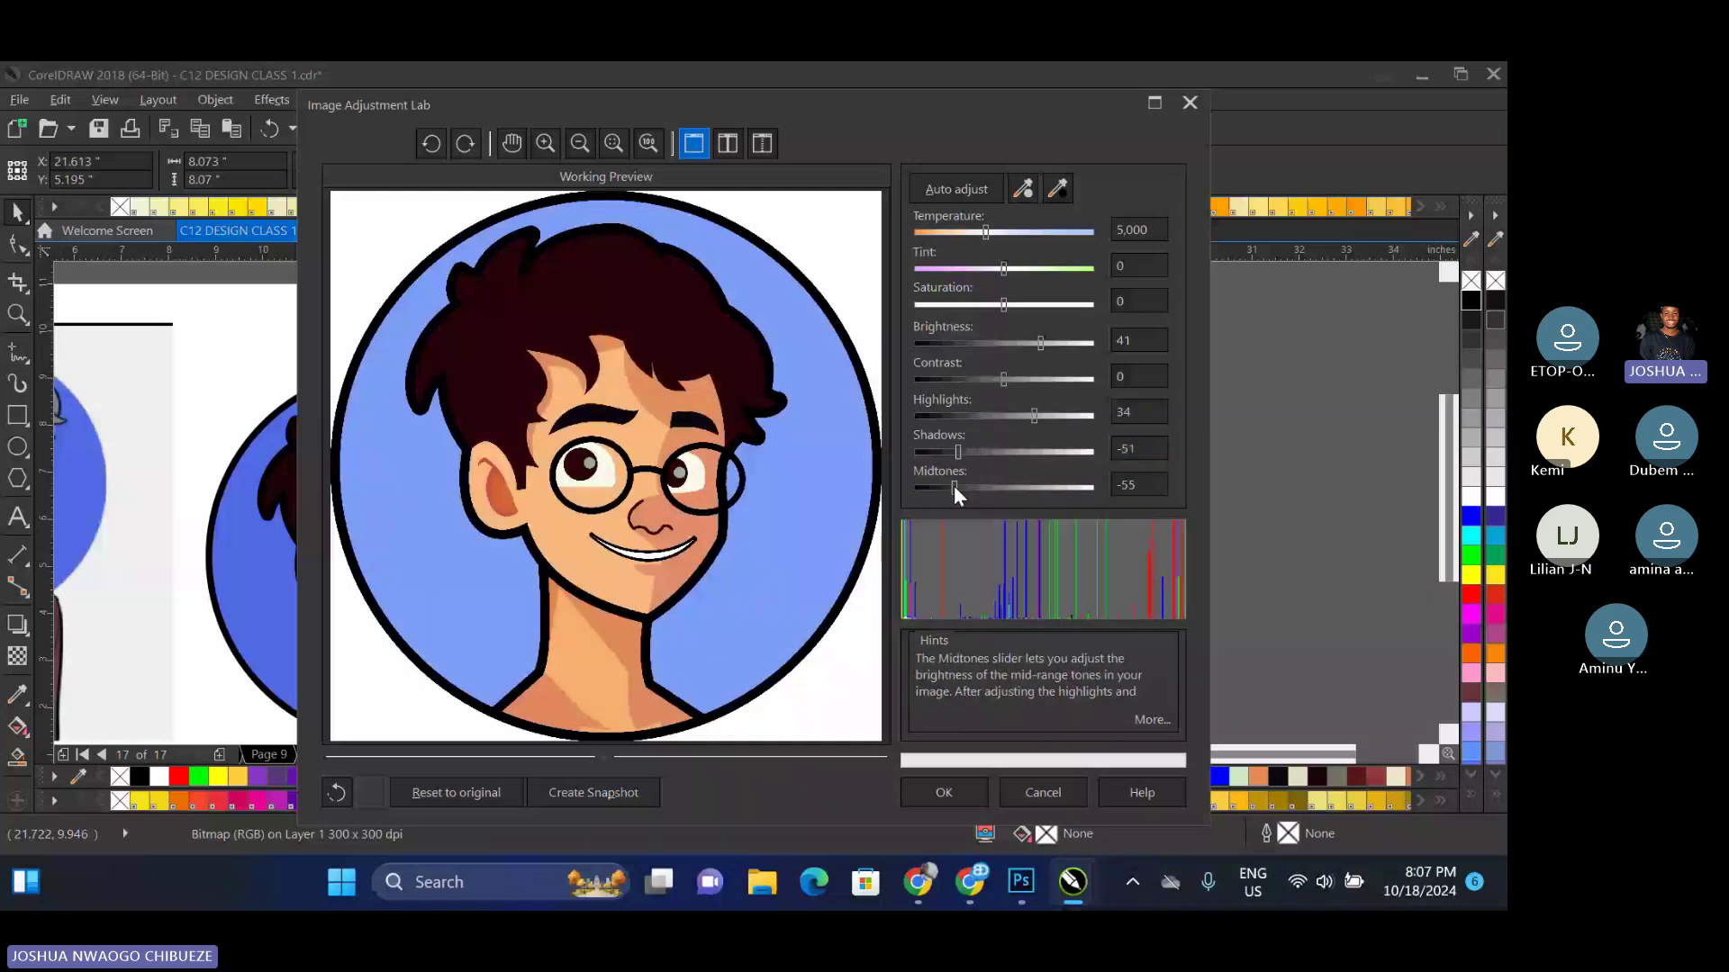
pyautogui.press('Return')
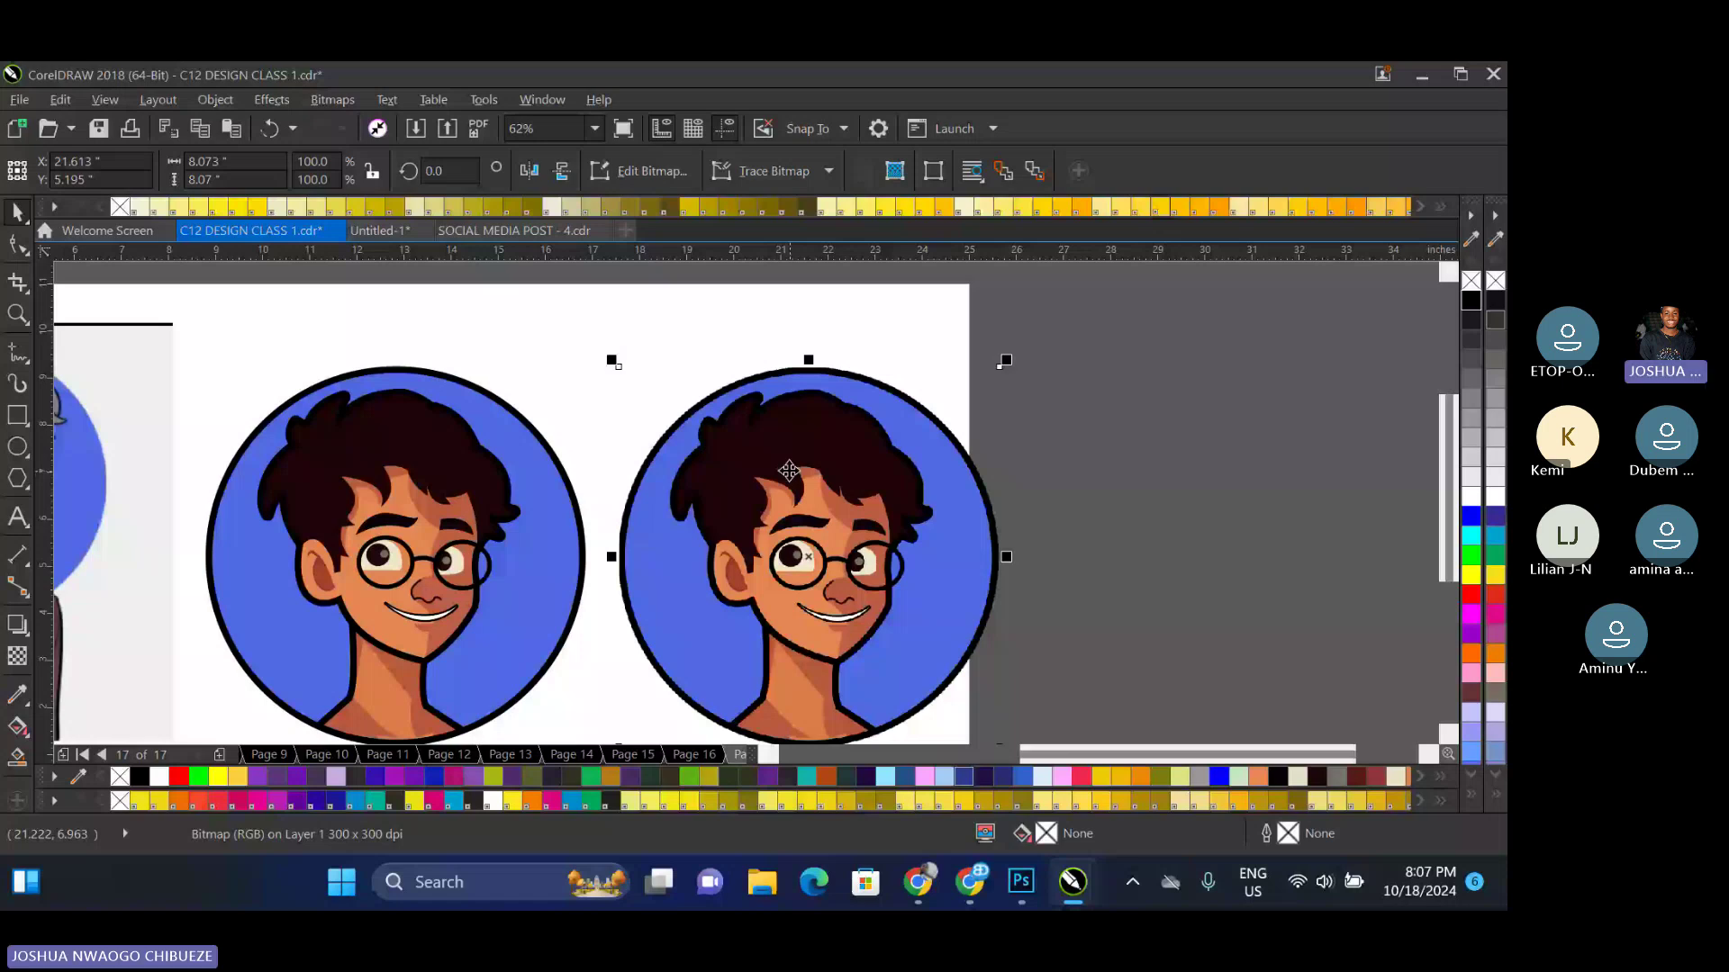
pyautogui.click(332, 99)
pyautogui.moveTo(405, 519)
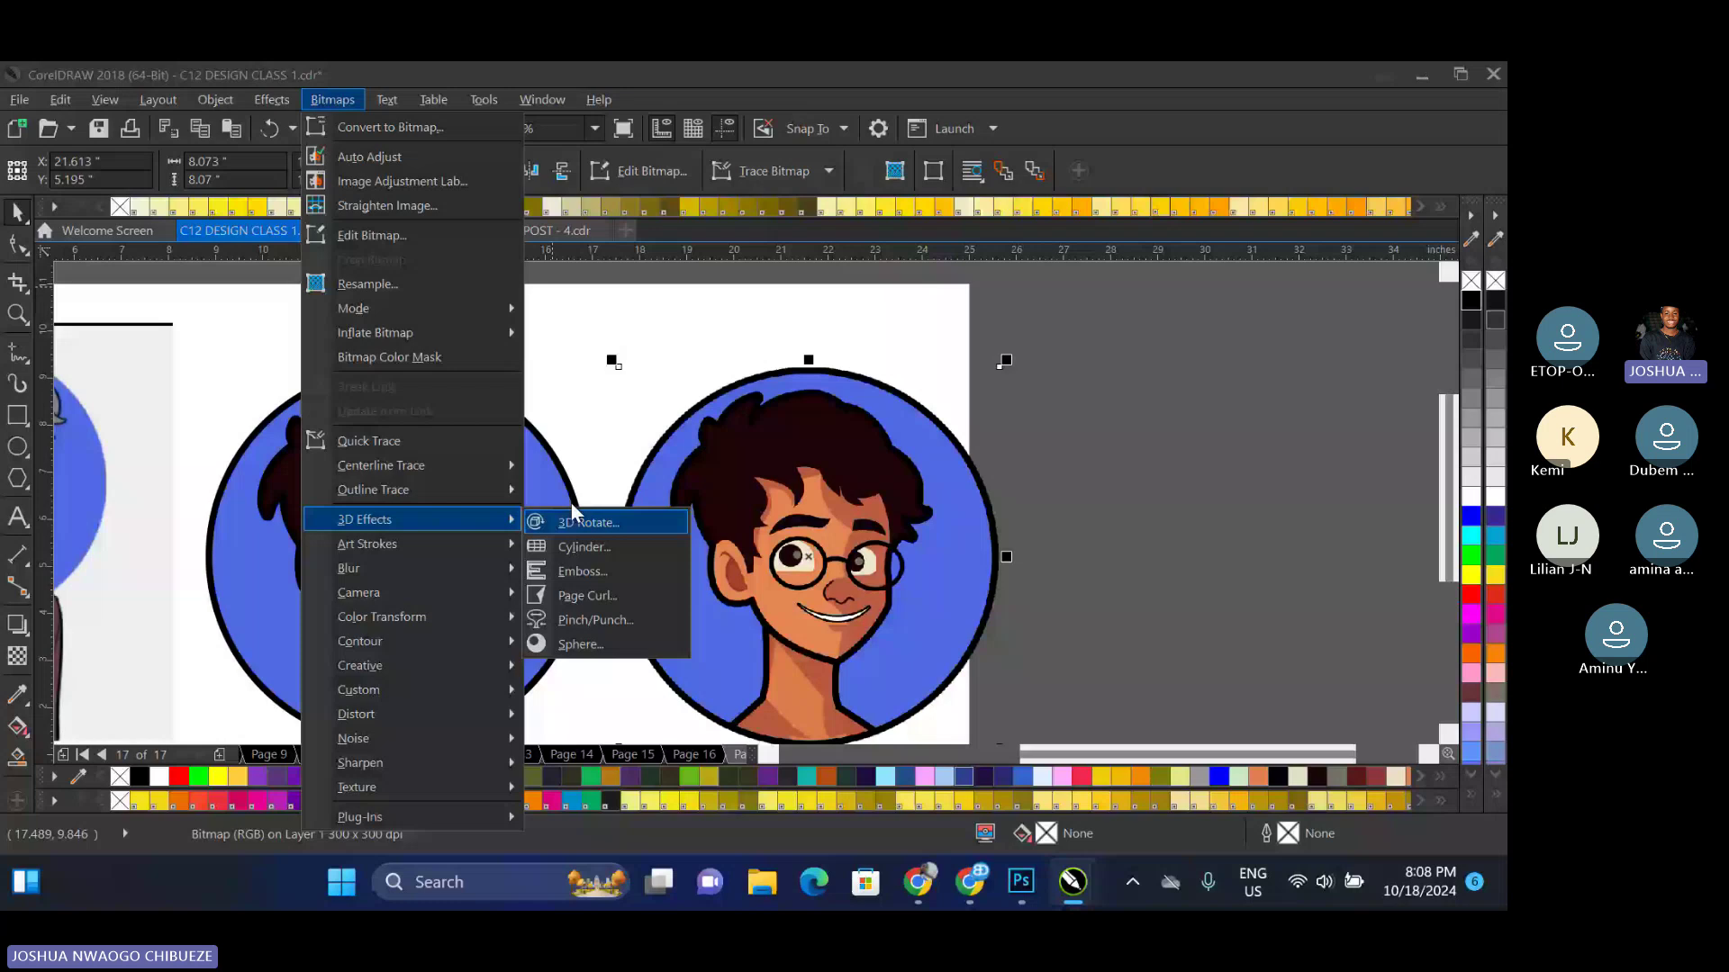
pyautogui.moveTo(461, 558)
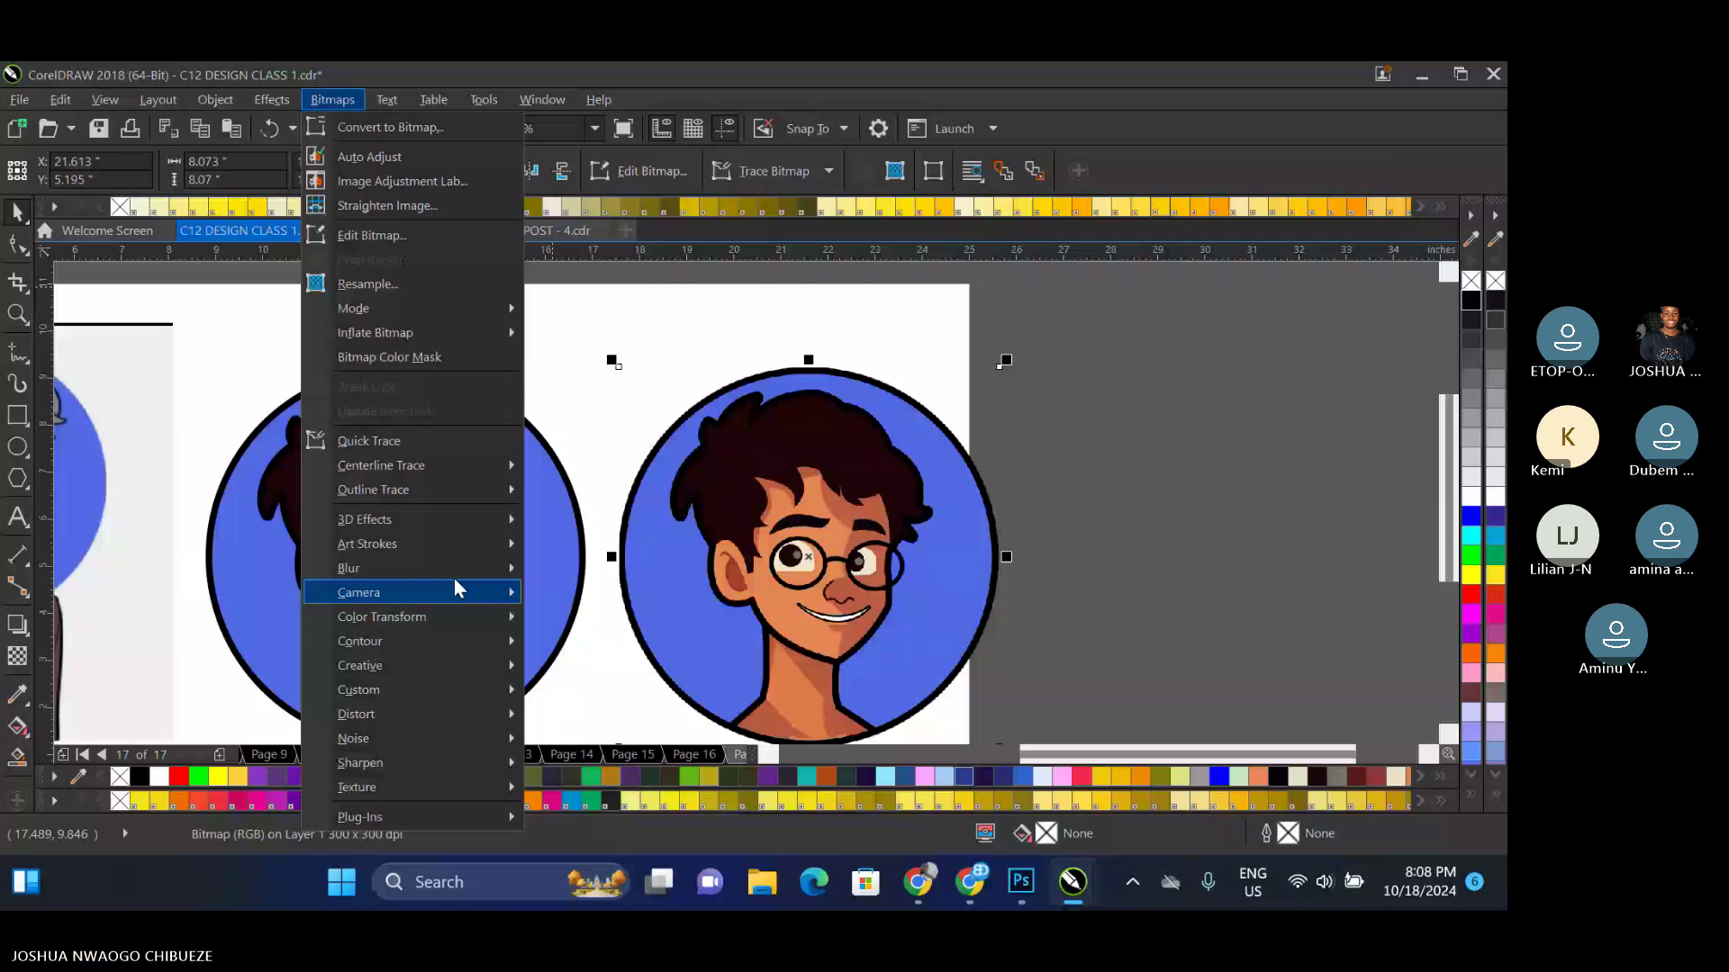
pyautogui.moveTo(504, 739)
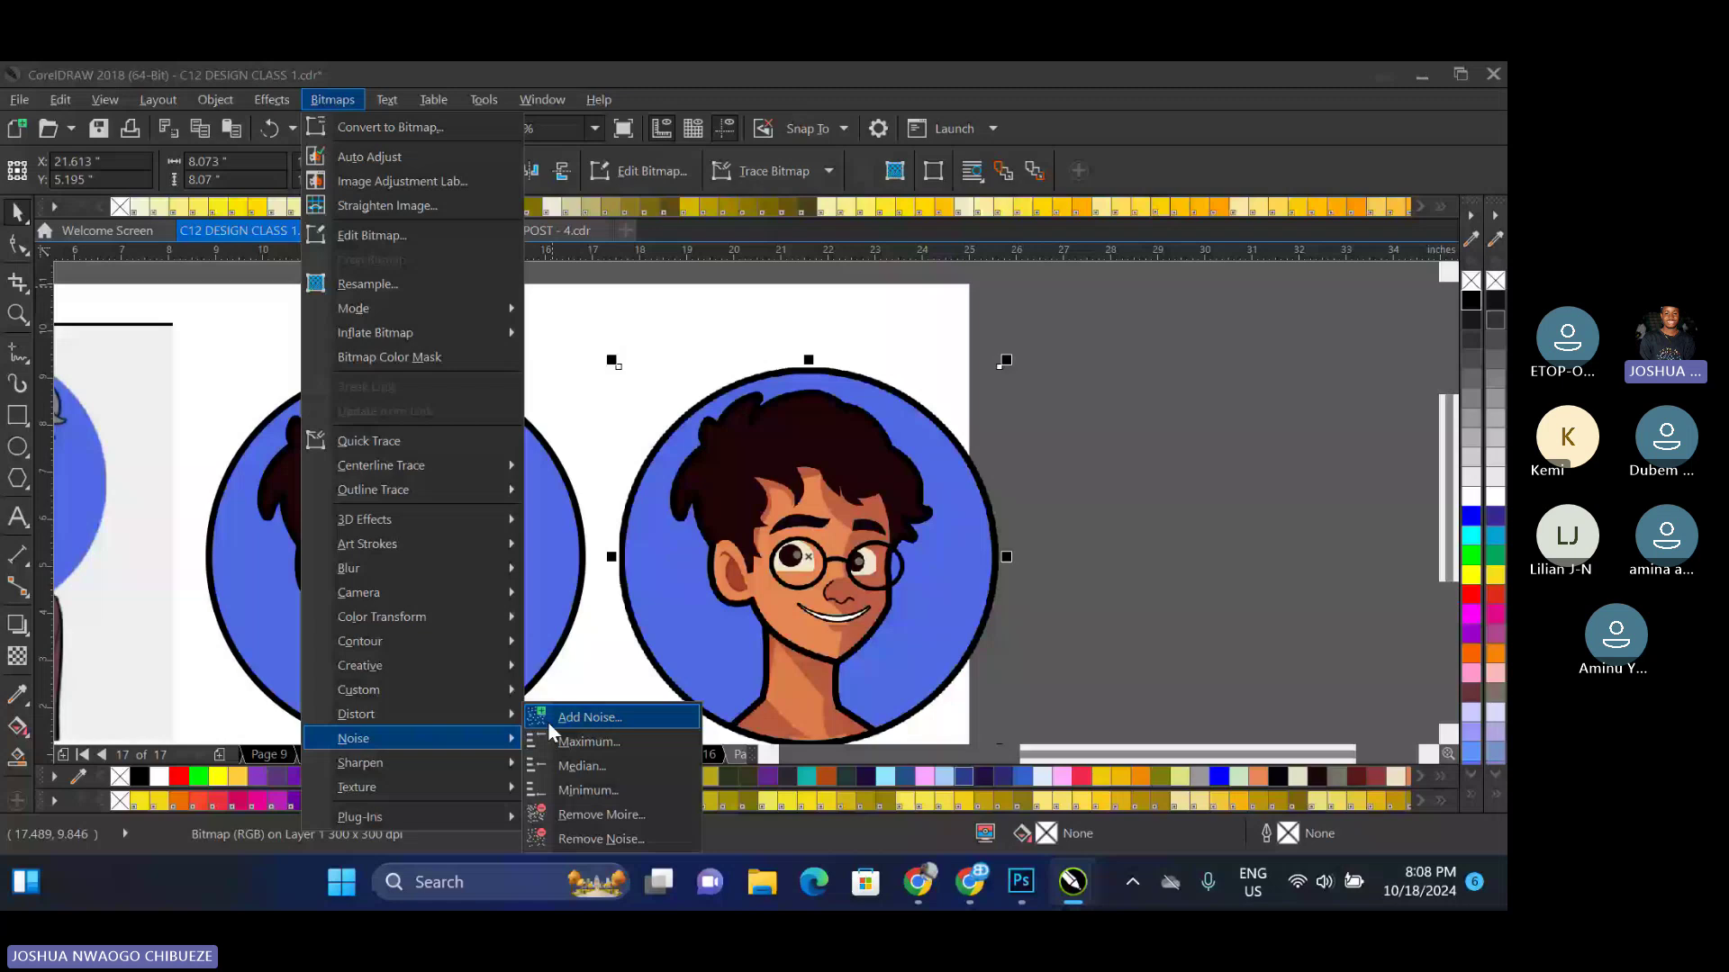
pyautogui.click(548, 721)
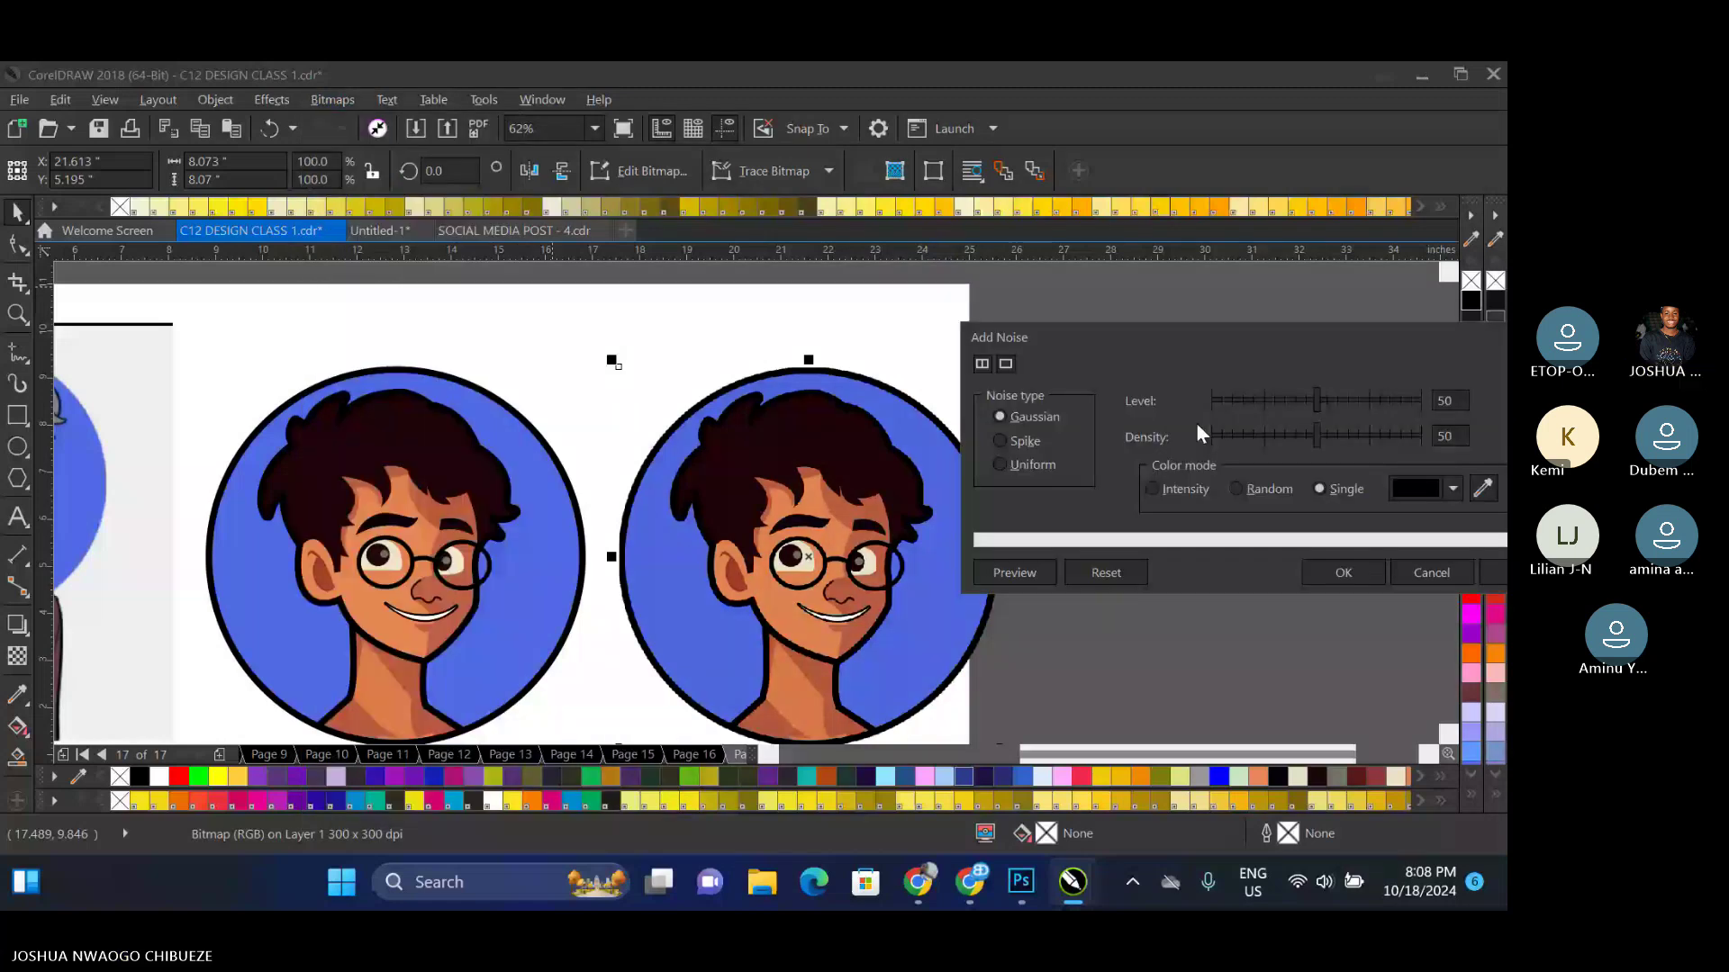
pyautogui.press('Escape')
# Configure Gaussian Add Noise for the bitmap portrait with a sampled reddish-brown skin colour, level 92 and the Random color mode
pyautogui.scroll(1, 751, 602)
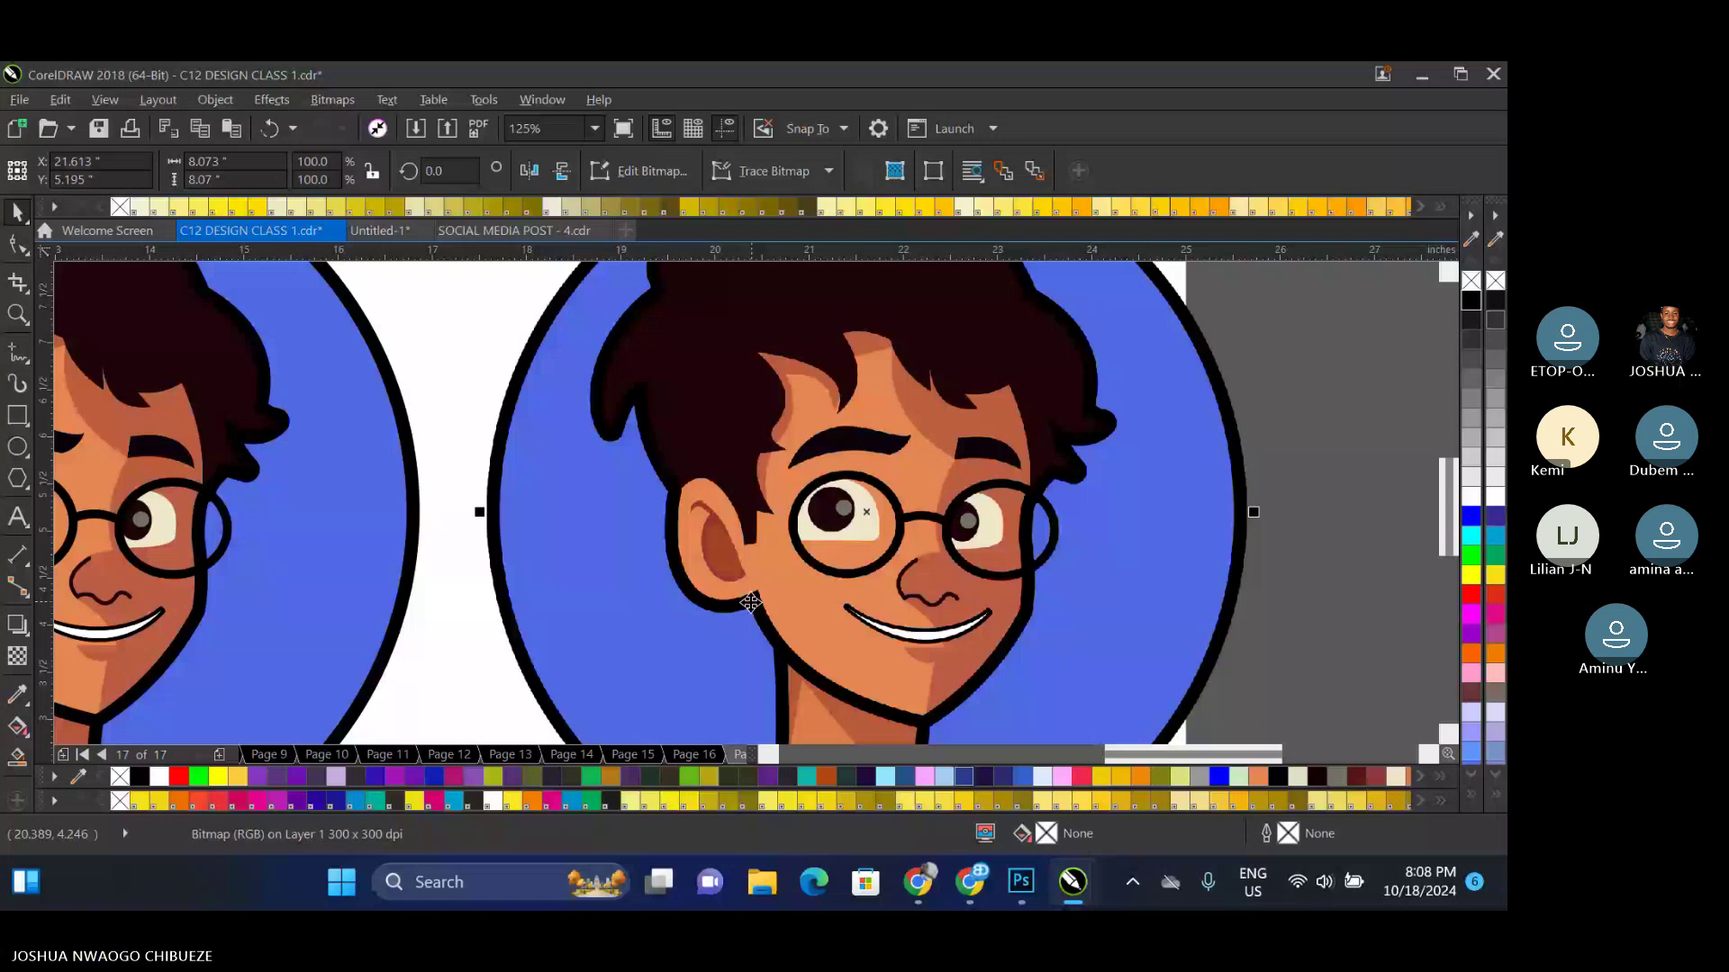
pyautogui.click(333, 100)
pyautogui.click(586, 656)
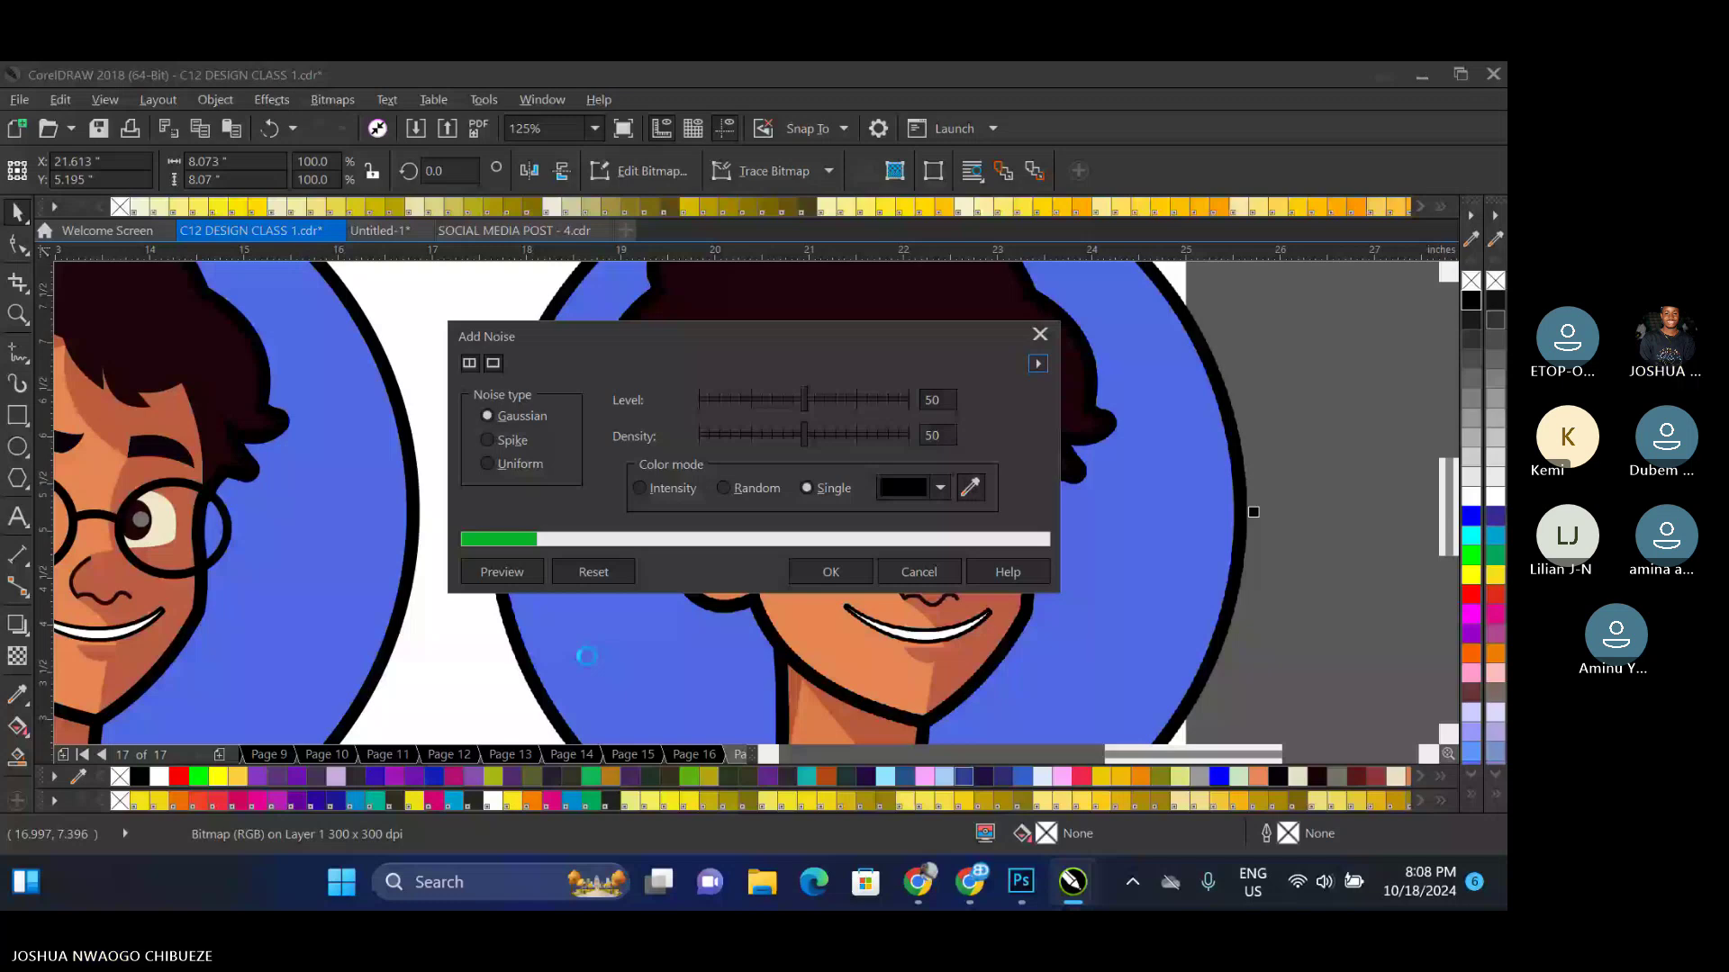
pyautogui.click(970, 487)
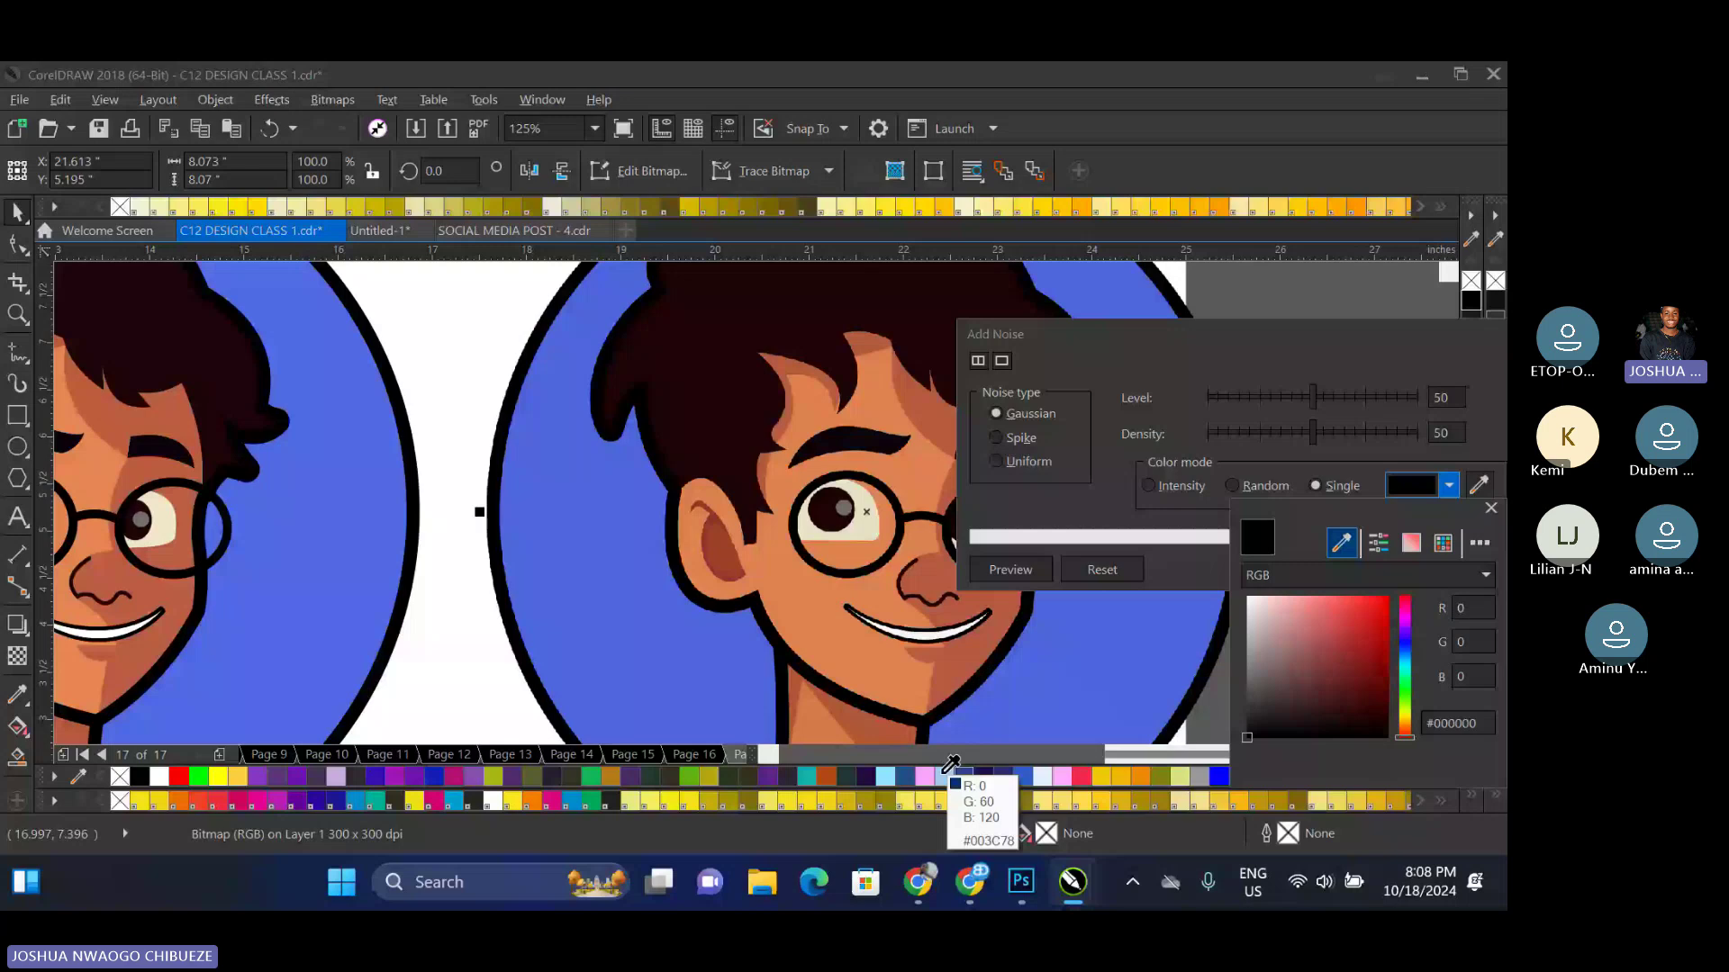
pyautogui.click(943, 414)
pyautogui.moveTo(1313, 397); pyautogui.dragTo(1379, 397)
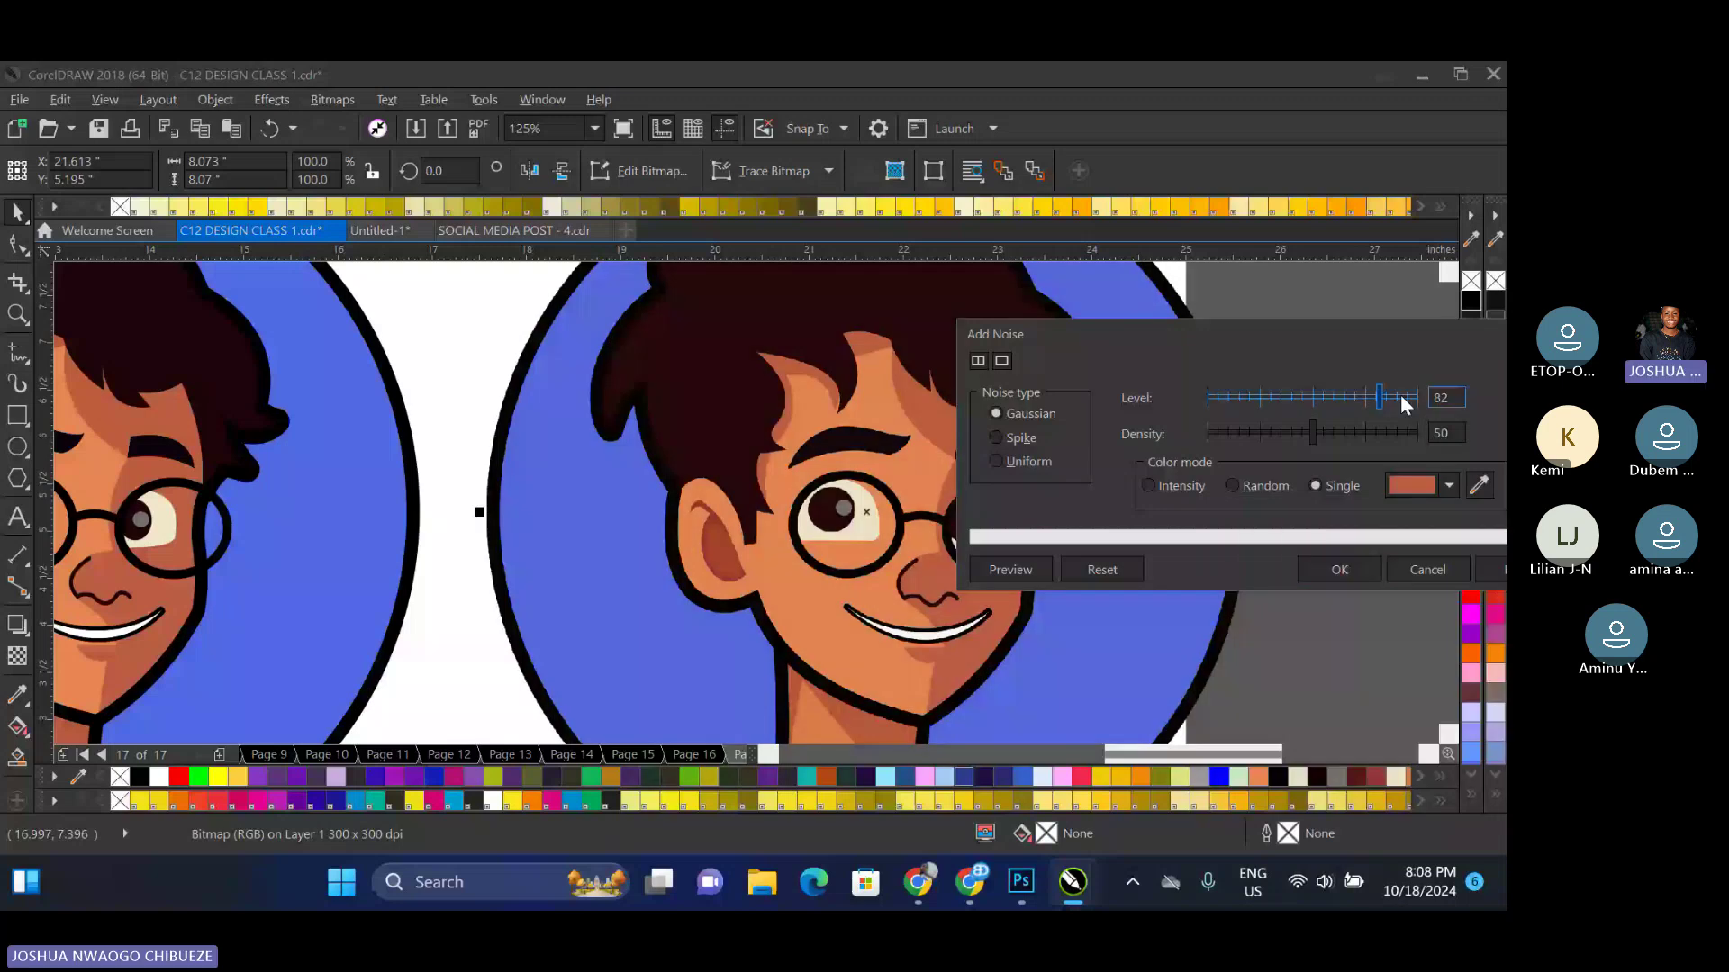
pyautogui.click(1400, 397)
pyautogui.click(1232, 485)
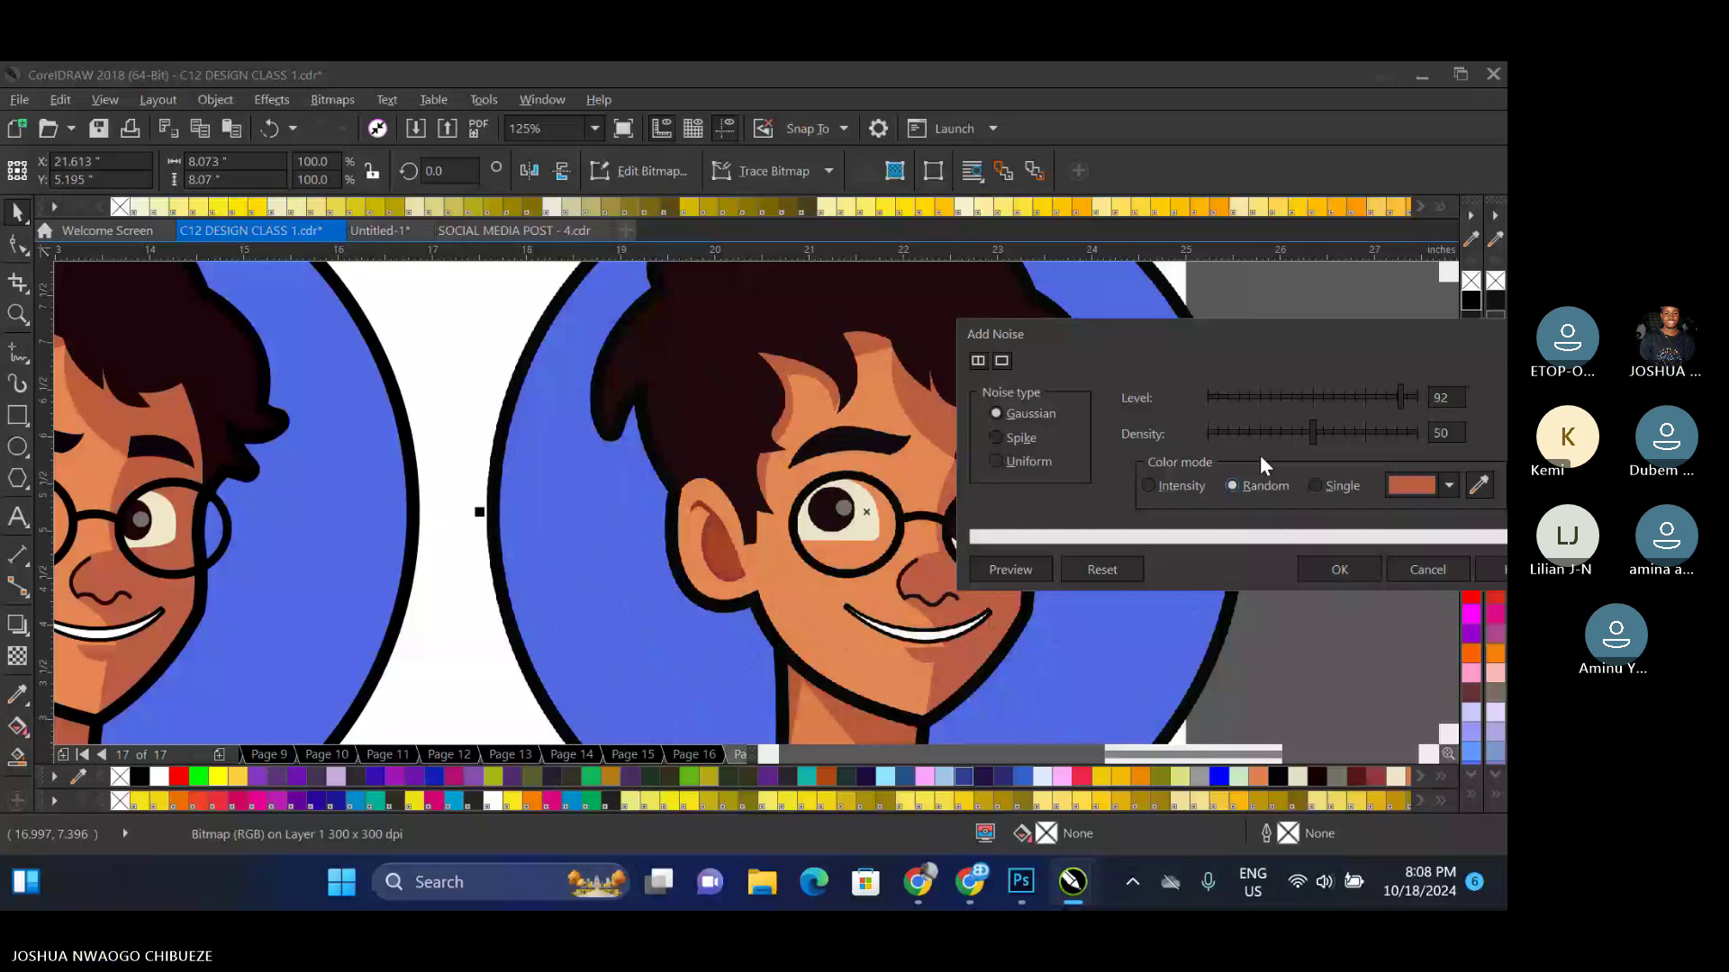
# Set the noise density to 75 and apply the noise effect to the bitmap portrait
pyautogui.moveTo(859, 447); pyautogui.dragTo(645, 446)
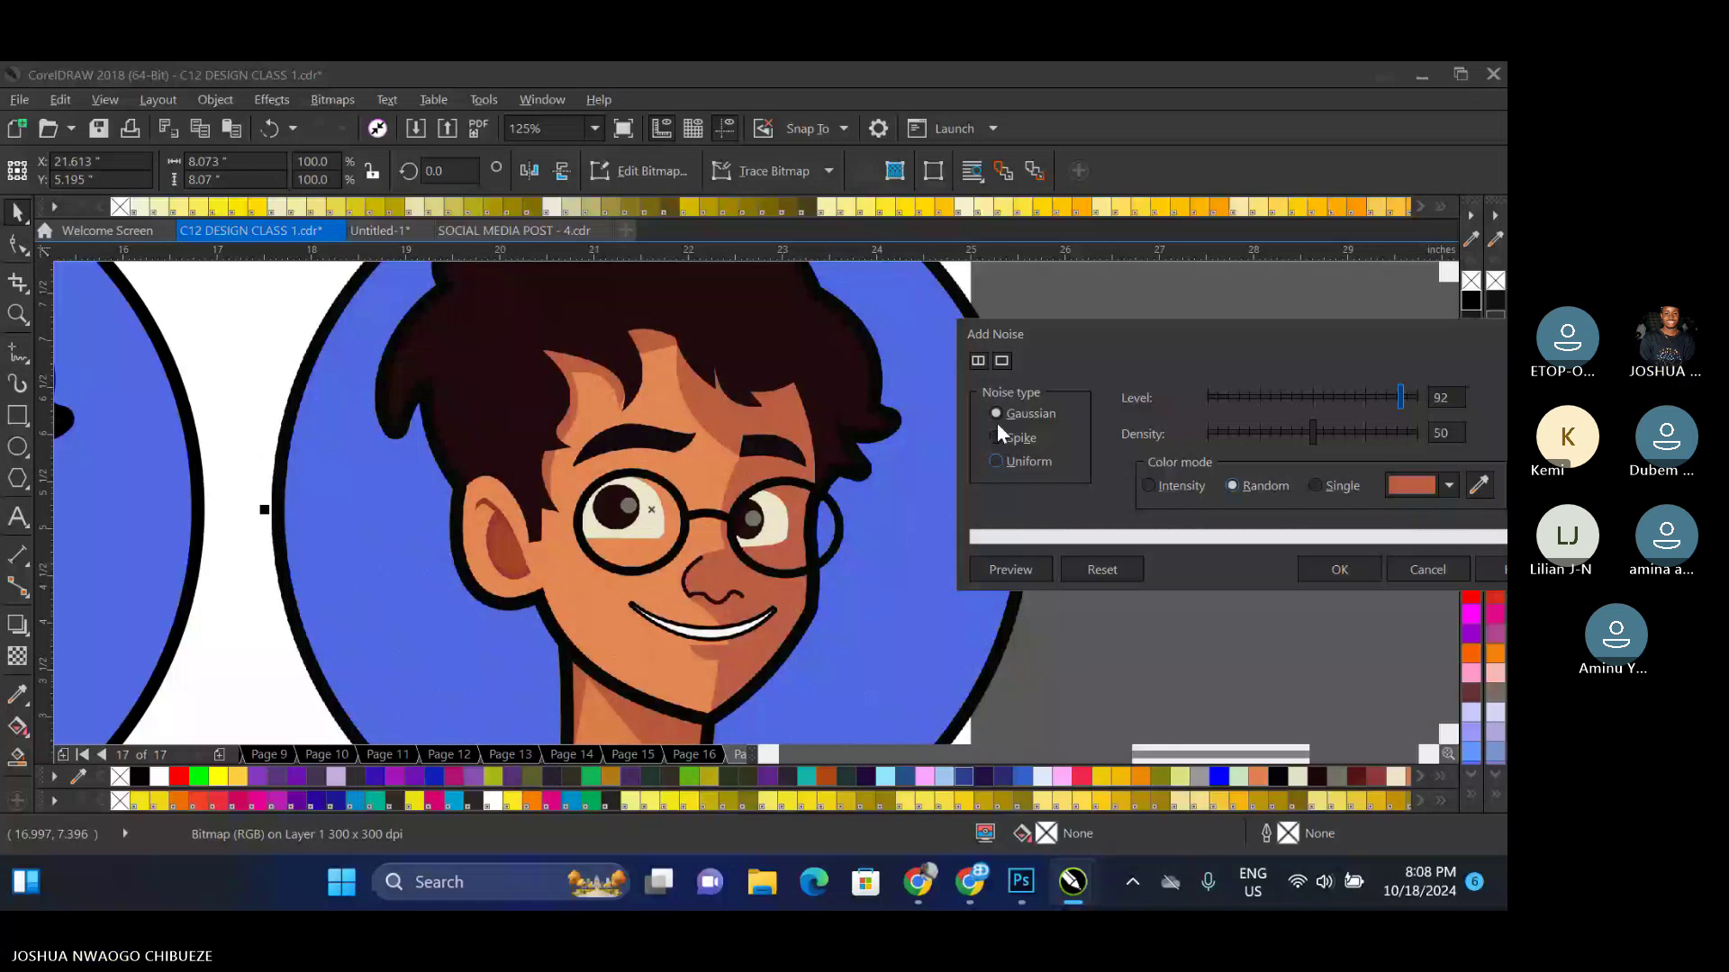
pyautogui.moveTo(1312, 433); pyautogui.dragTo(1400, 432)
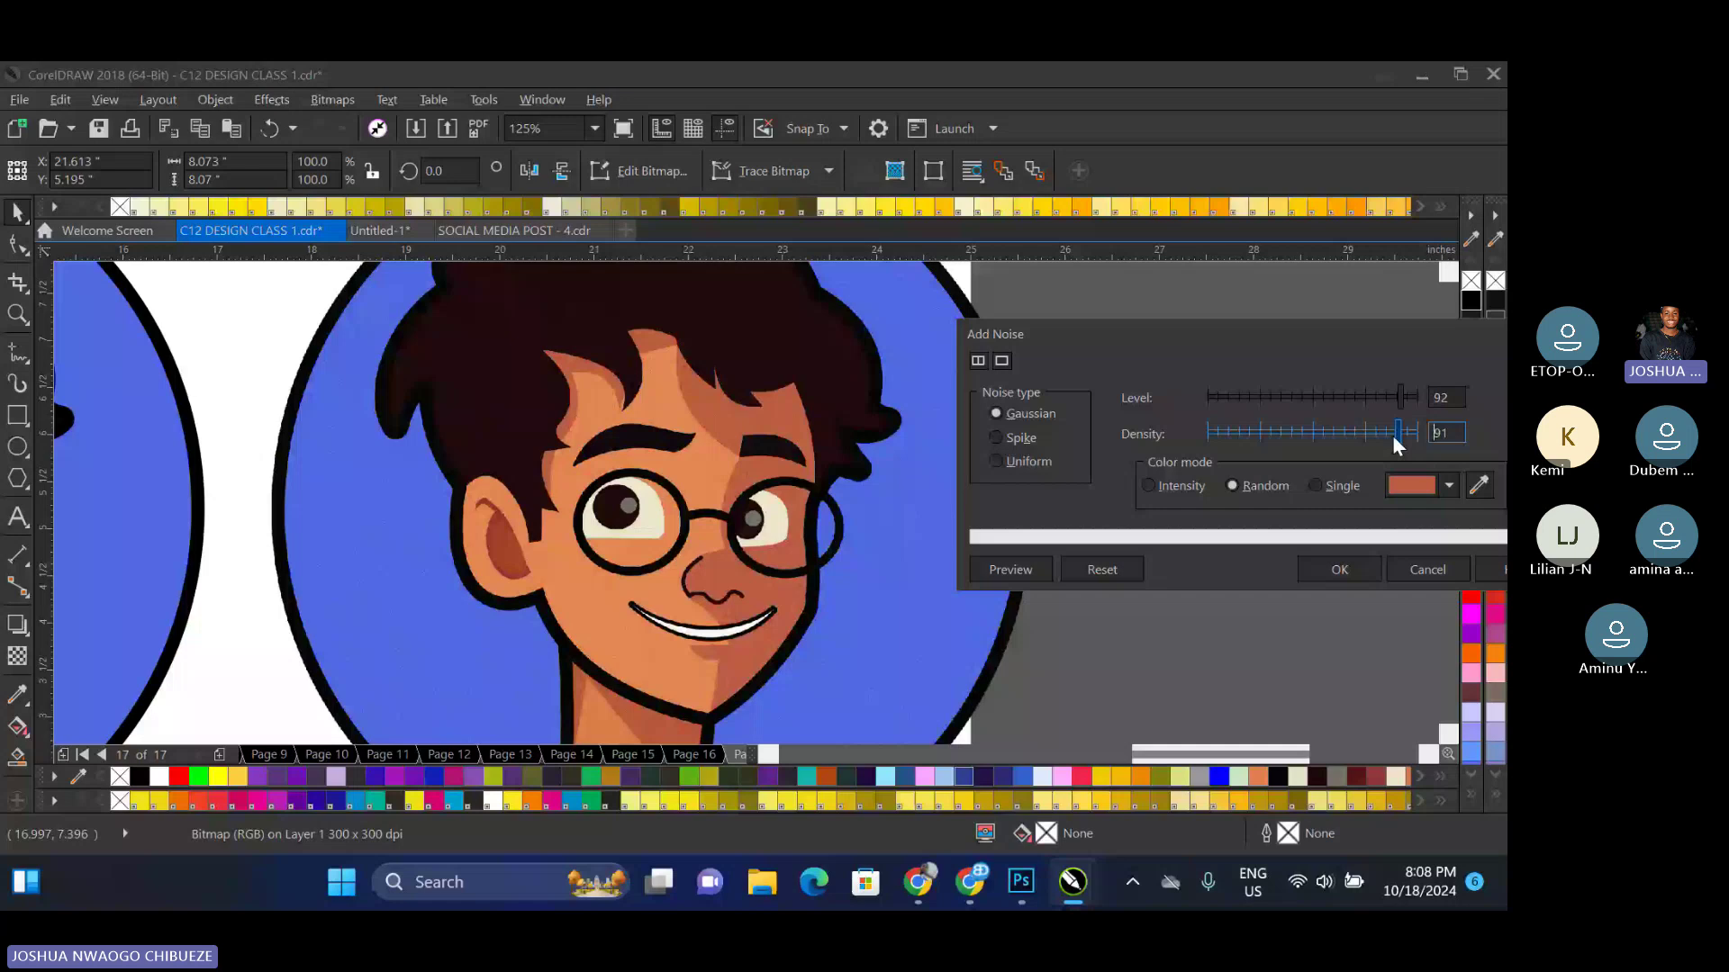
pyautogui.moveTo(1392, 435); pyautogui.dragTo(1365, 434)
pyautogui.click(1451, 399)
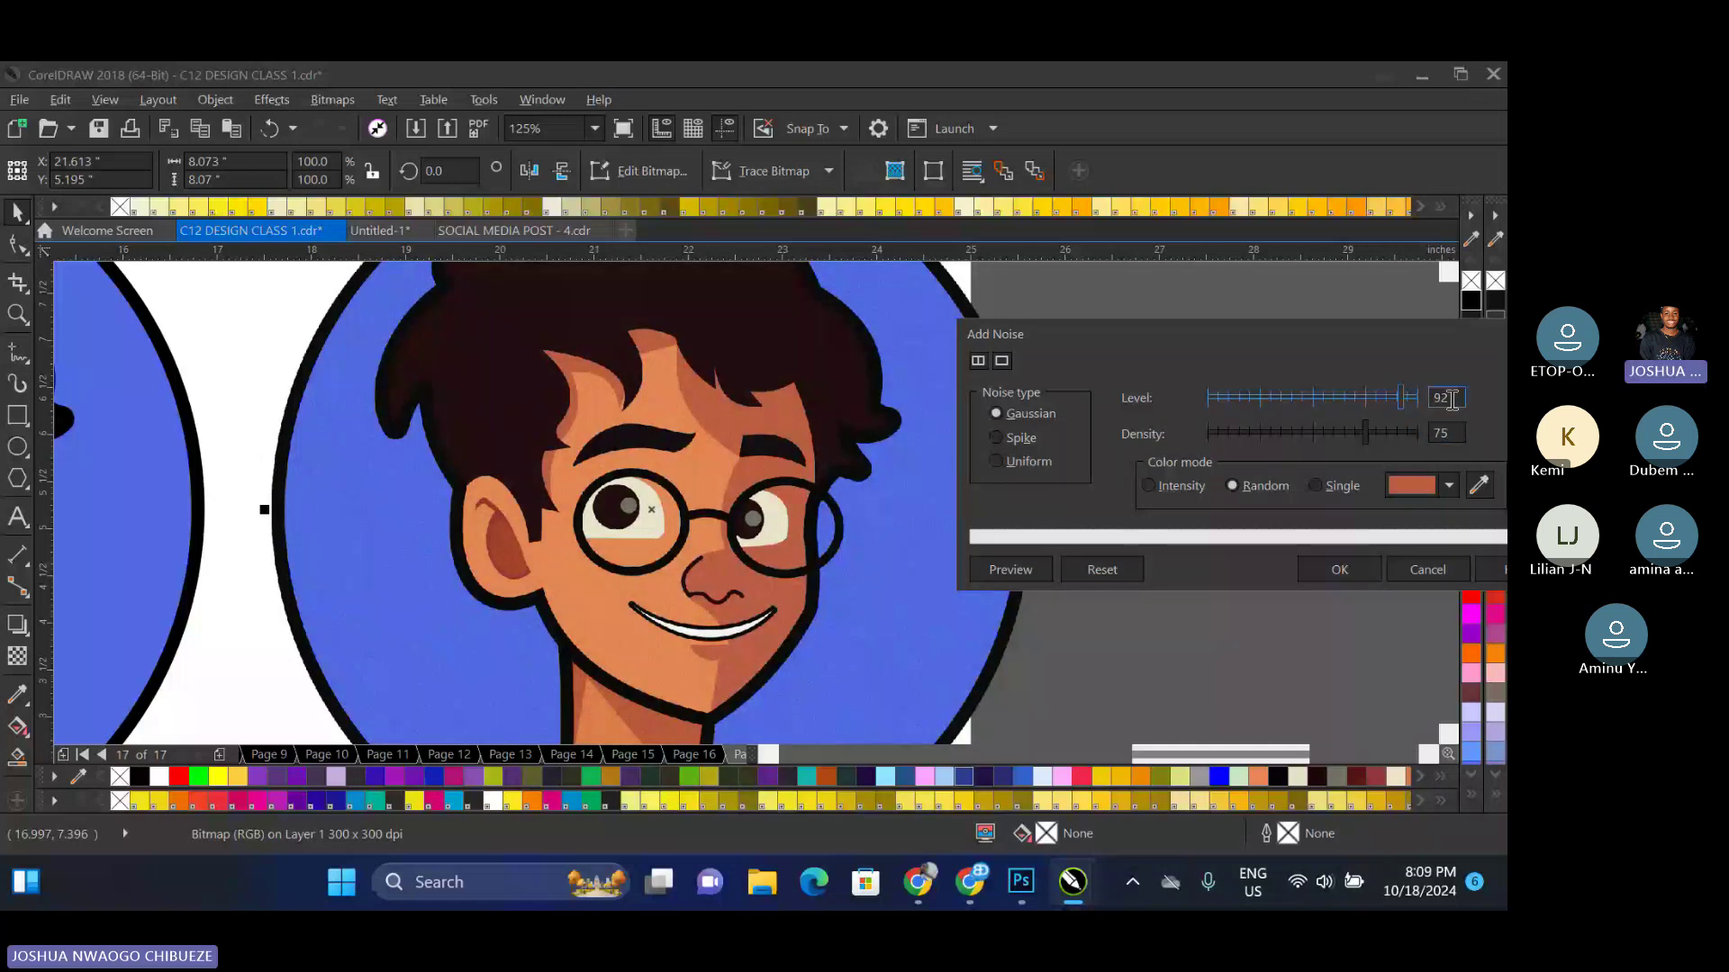
pyautogui.press('Return')
pyautogui.scroll(-2, 924, 502)
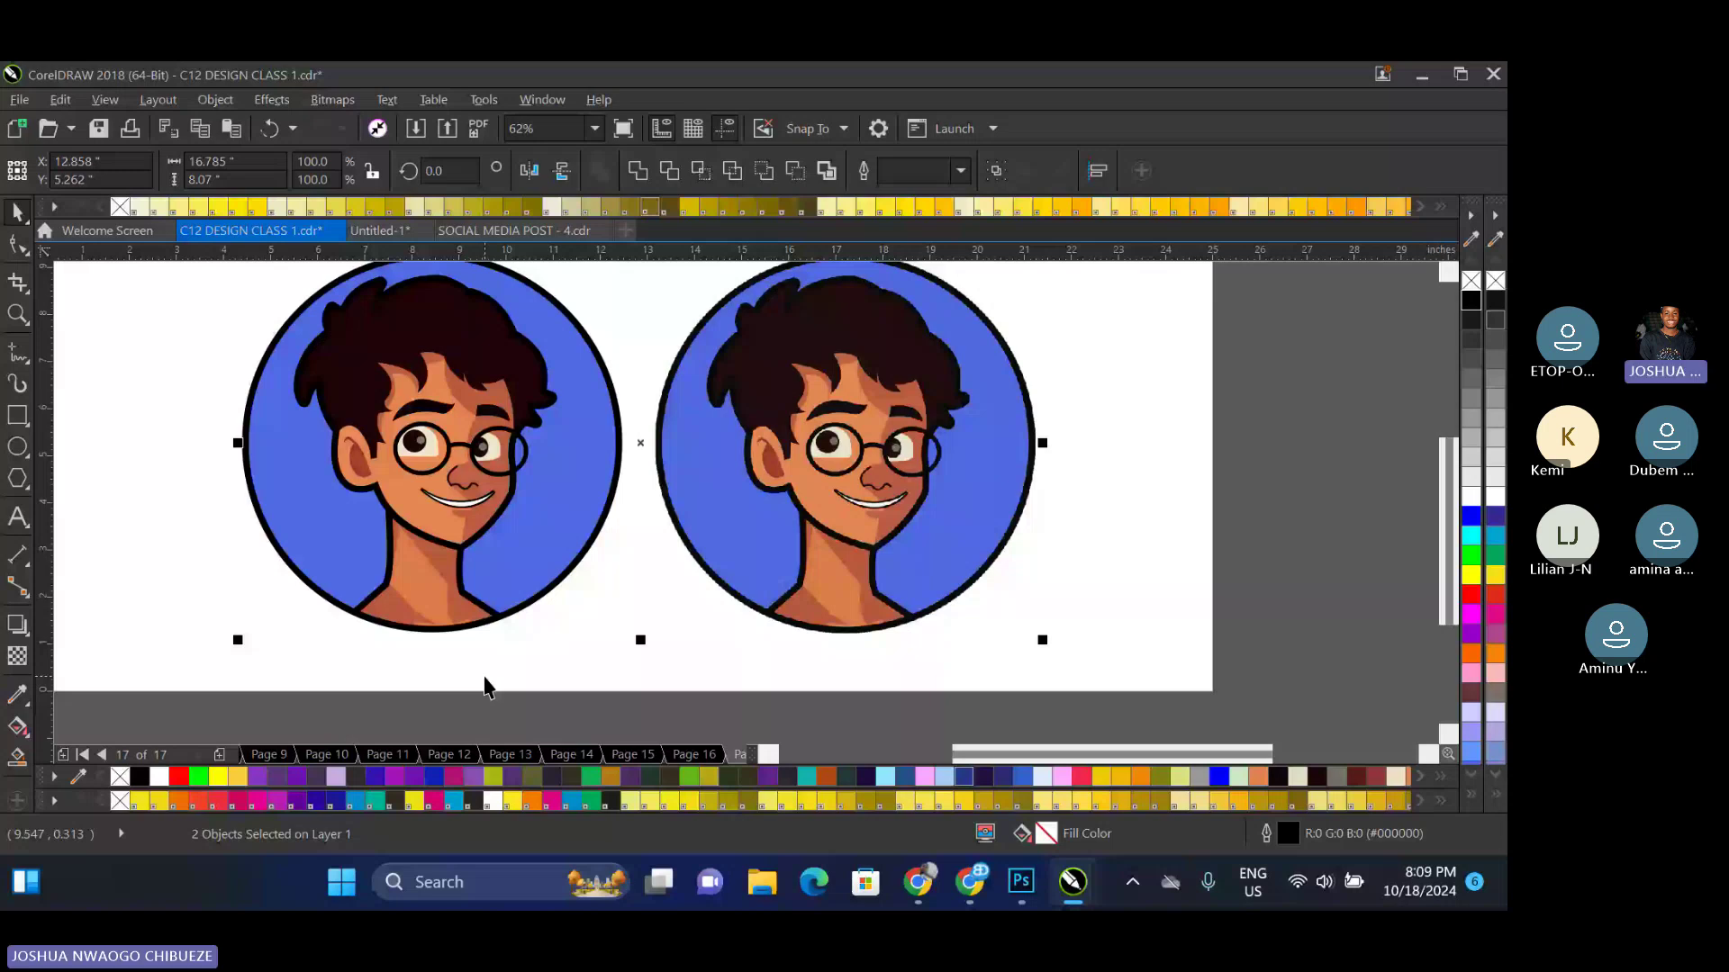
# Add the artistic text VECTOR beneath the vector portrait and enlarge it to about 67 pt
pyautogui.press('F8')
pyautogui.click(319, 654)
pyautogui.write('v')
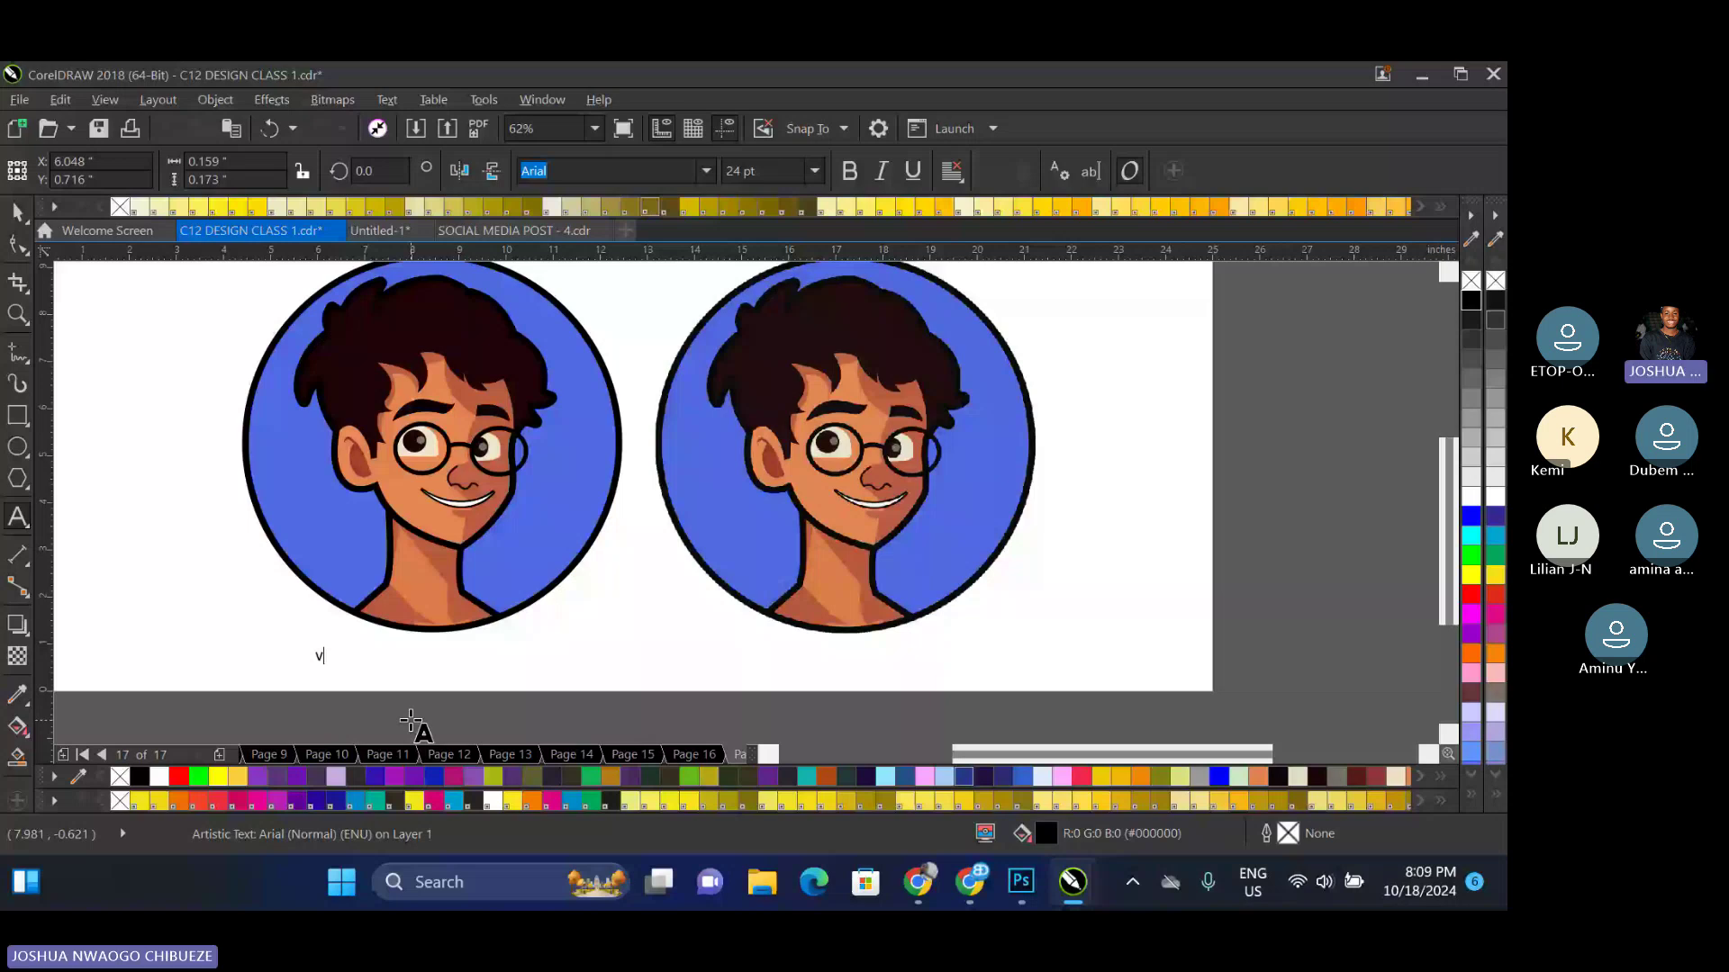
pyautogui.write('ECTOR')
pyautogui.hotkey('ctrl', 'space')
pyautogui.moveTo(385, 667); pyautogui.dragTo(510, 705)
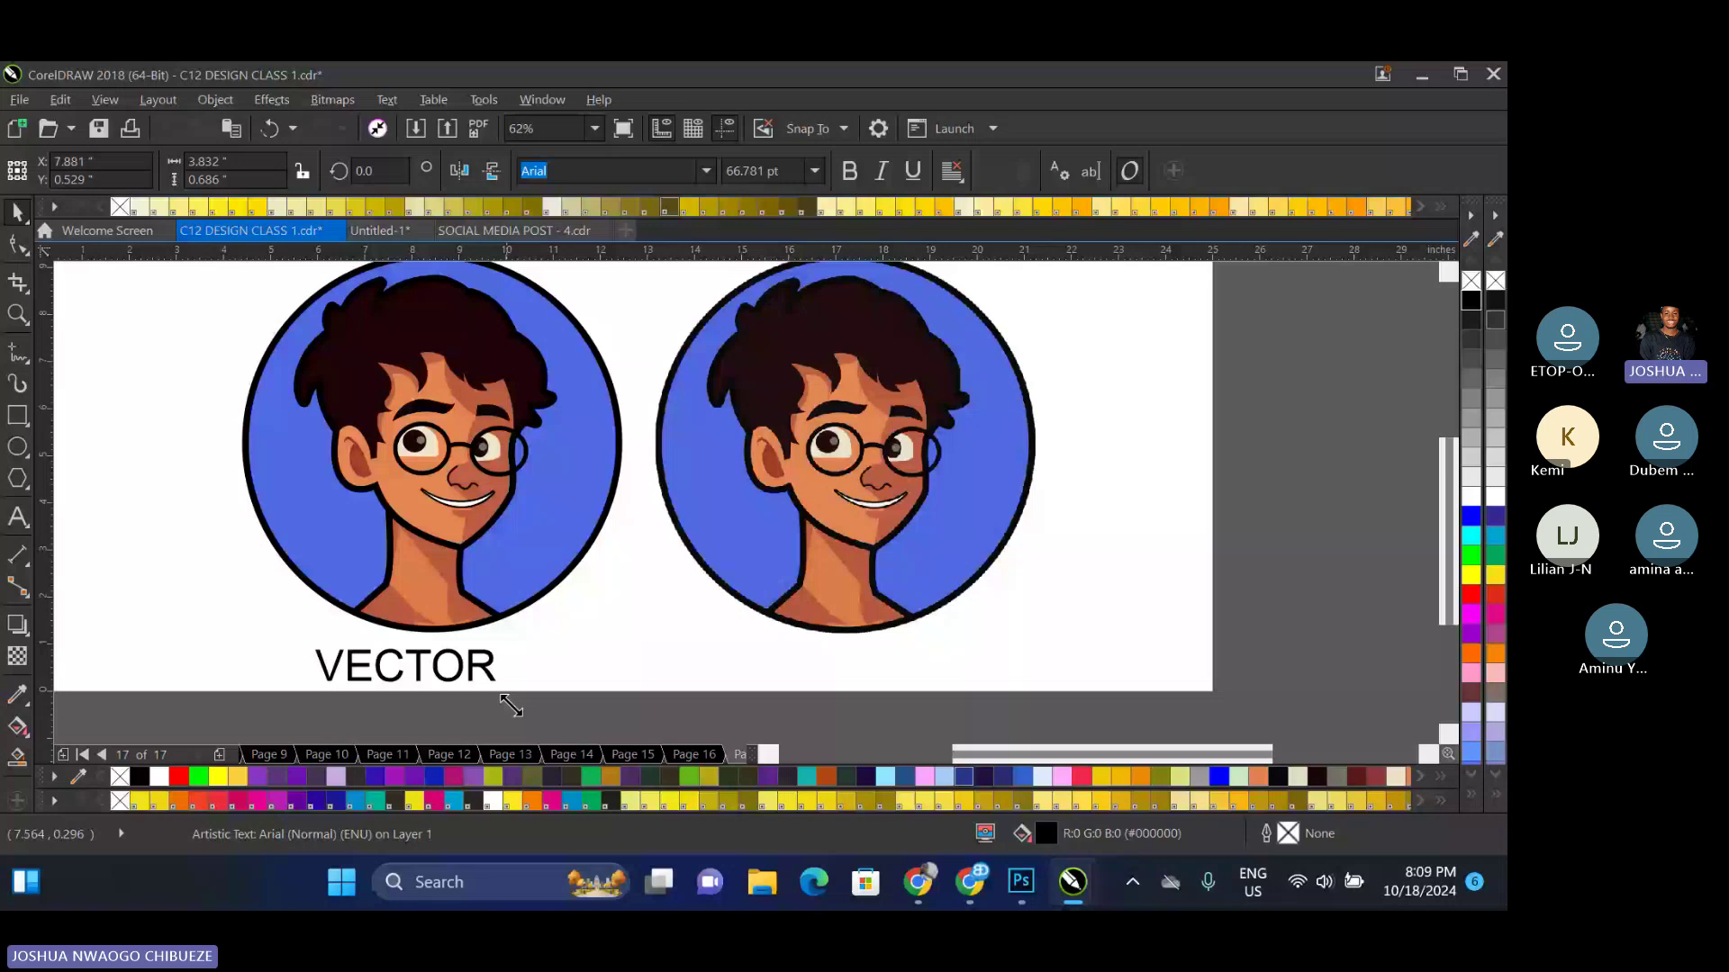
# Set the VECTOR label's font to Gilroy SemiBold and scale it down to about 45 pt, keeping it beneath the vector portrait
pyautogui.write('Gilroy SemiBold')
pyautogui.press('Return')
pyautogui.moveTo(488, 688)
pyautogui.mouseDown()
pyautogui.moveTo(517, 693)
pyautogui.moveTo(478, 699)
pyautogui.mouseUp()
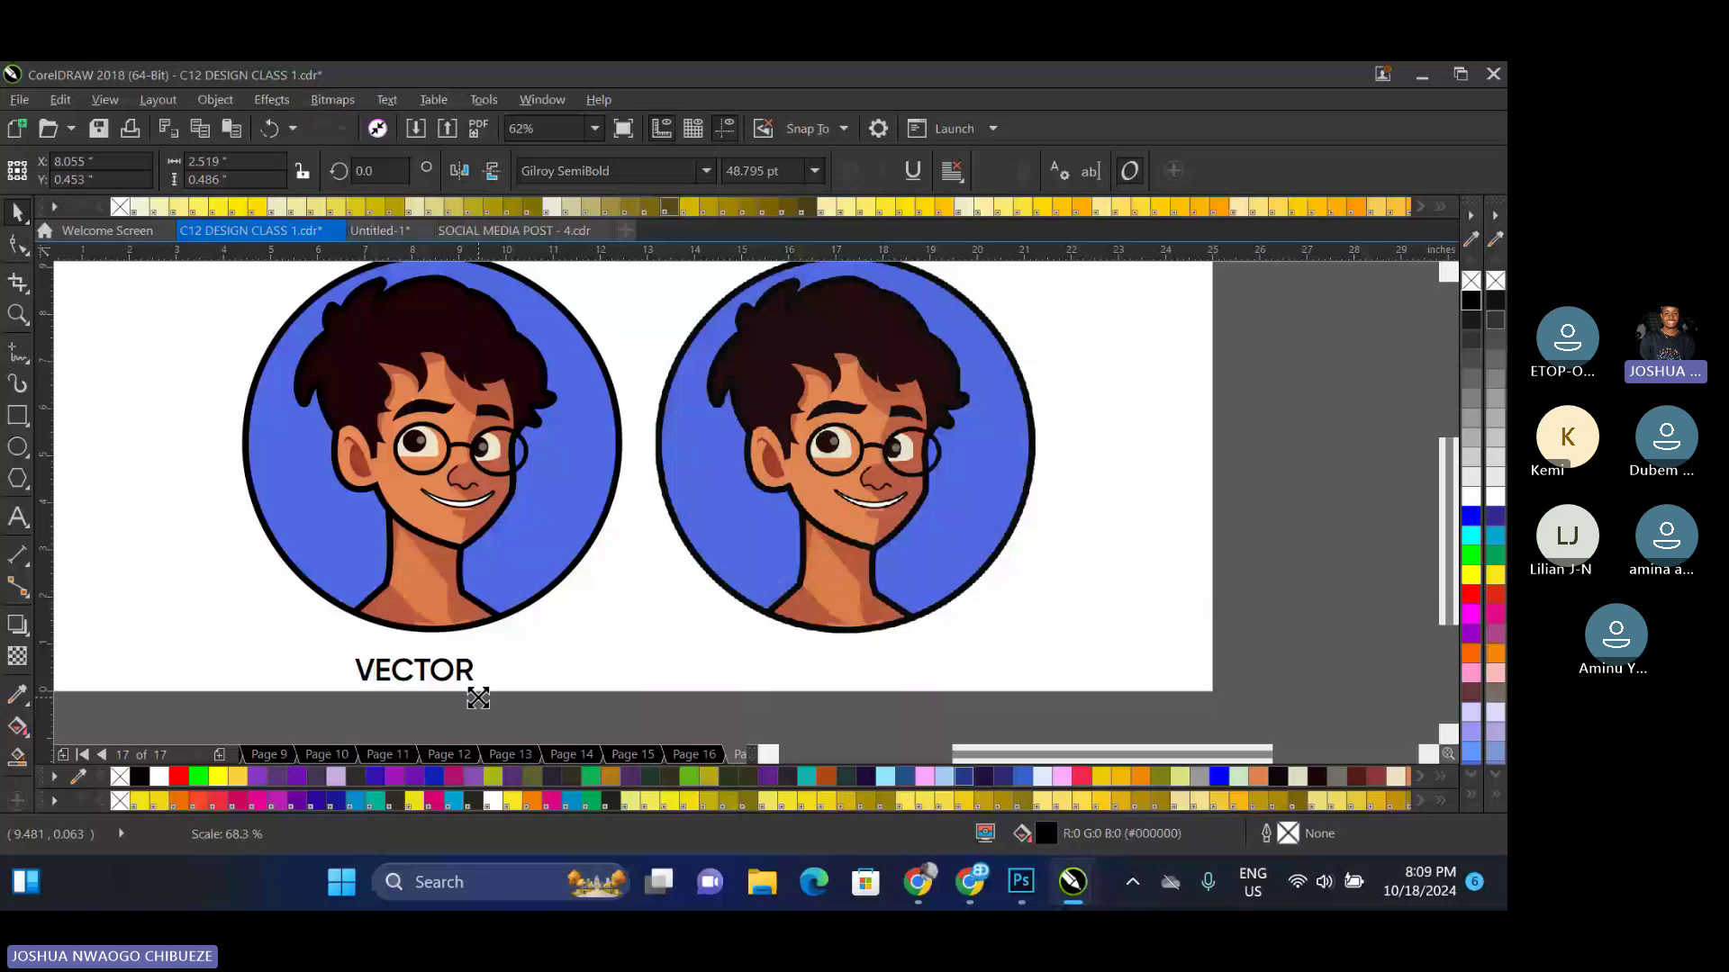
pyautogui.moveTo(478, 699); pyautogui.dragTo(472, 695)
# Duplicate the VECTOR label, place the copy beneath the bitmap portrait and change its text to BITMAP
pyautogui.hotkey('ctrl', 'd')
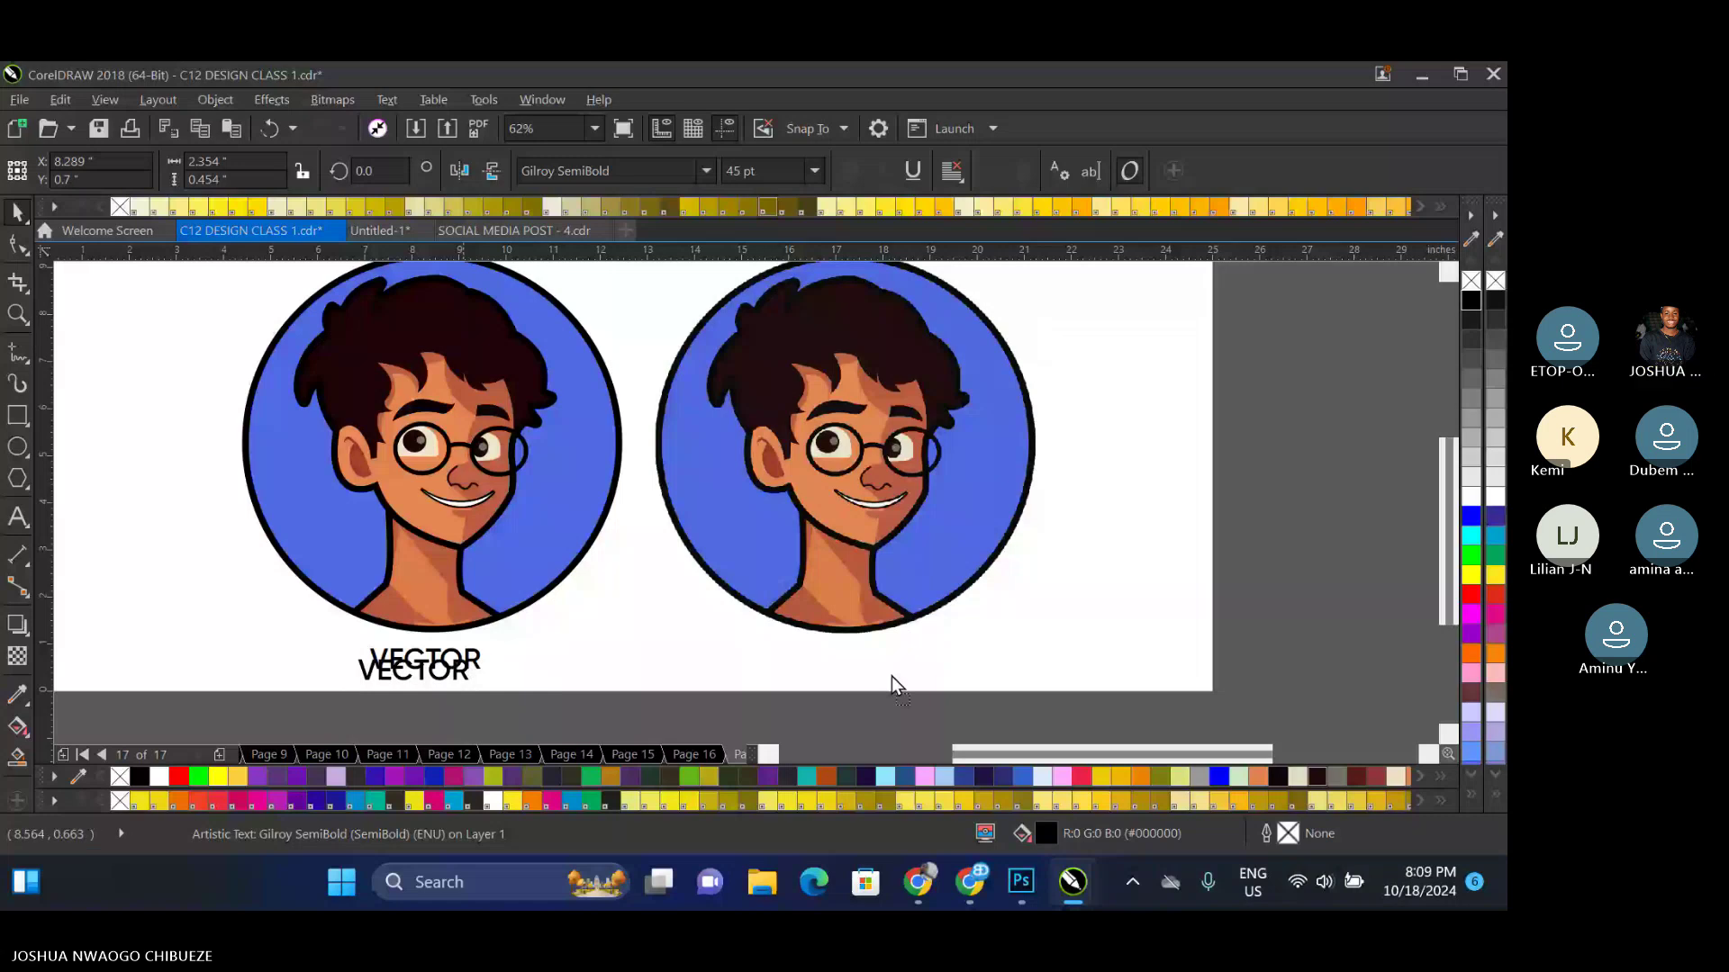
pyautogui.moveTo(439, 660); pyautogui.dragTo(862, 669)
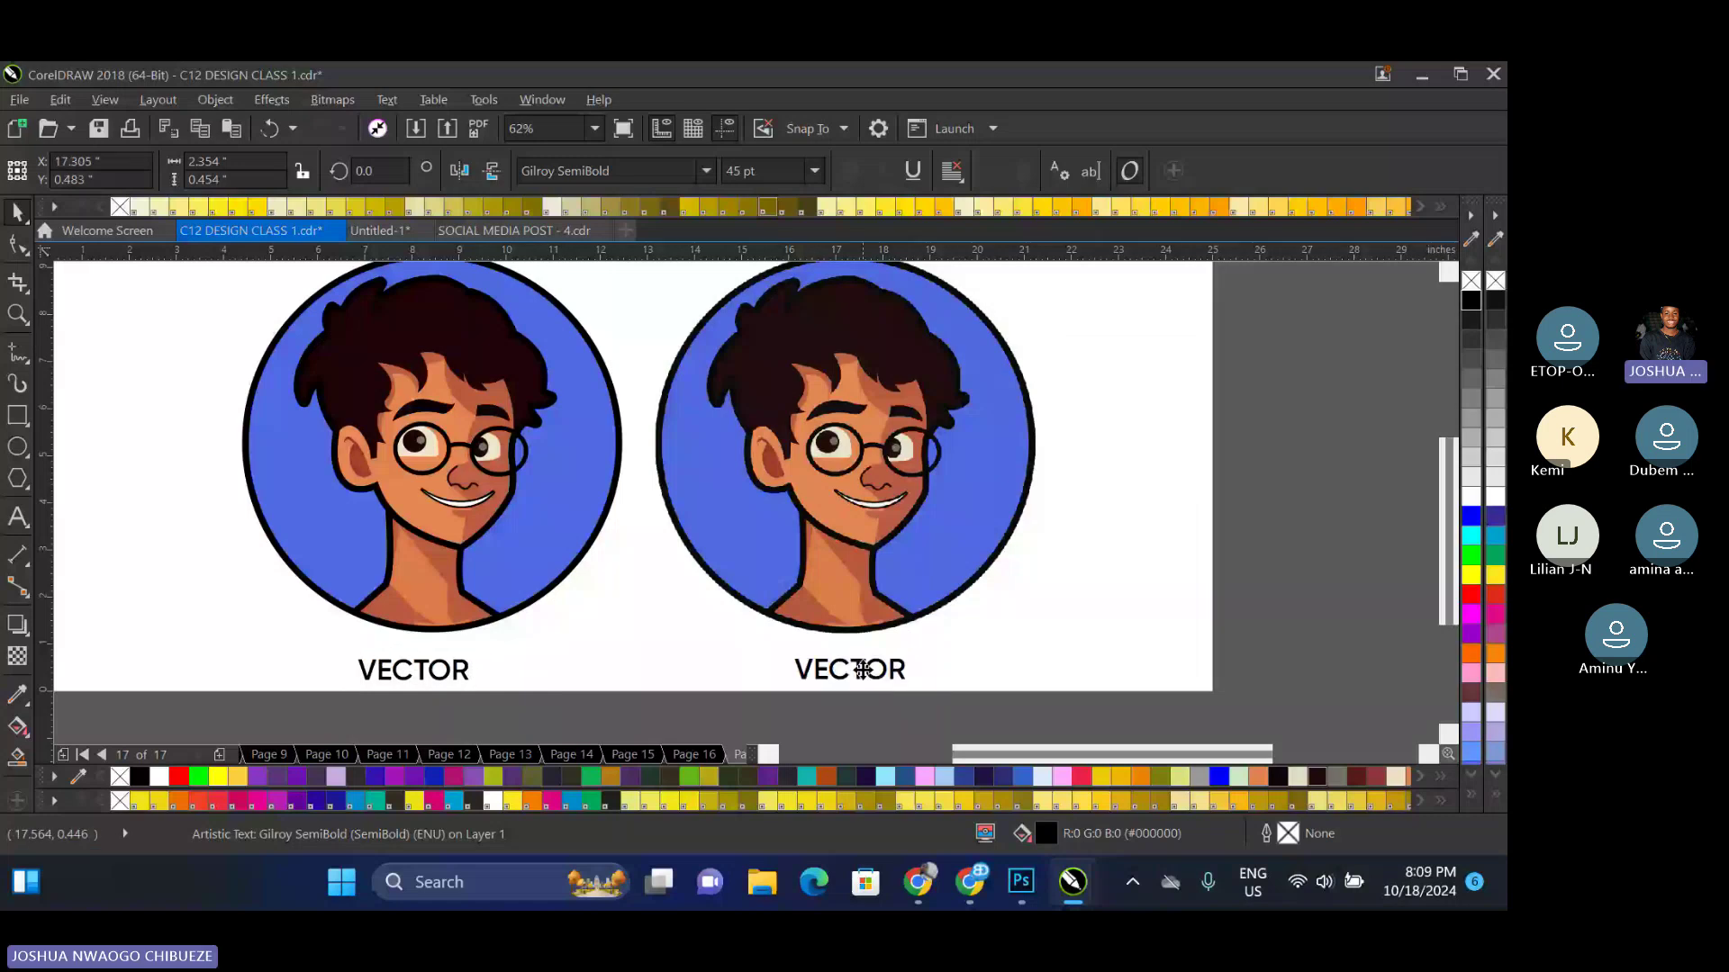
pyautogui.click(18, 516)
pyautogui.press('BackSpace')
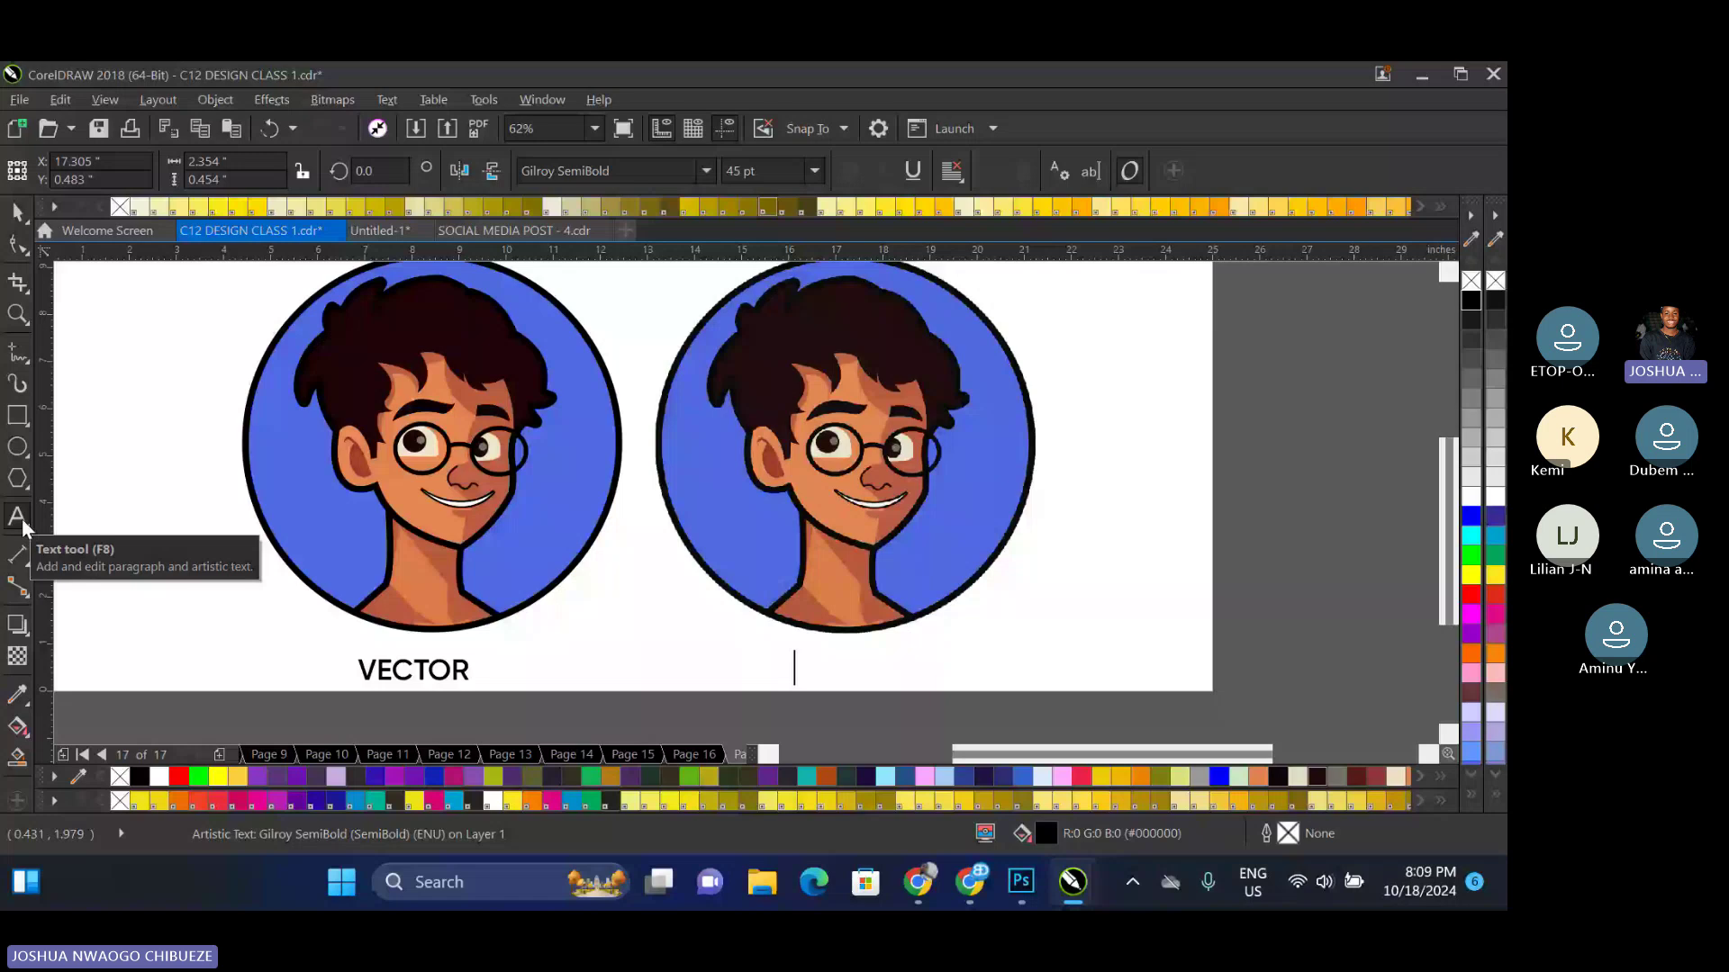
pyautogui.write('BITMAP')
pyautogui.hotkey('ctrl', 'space')
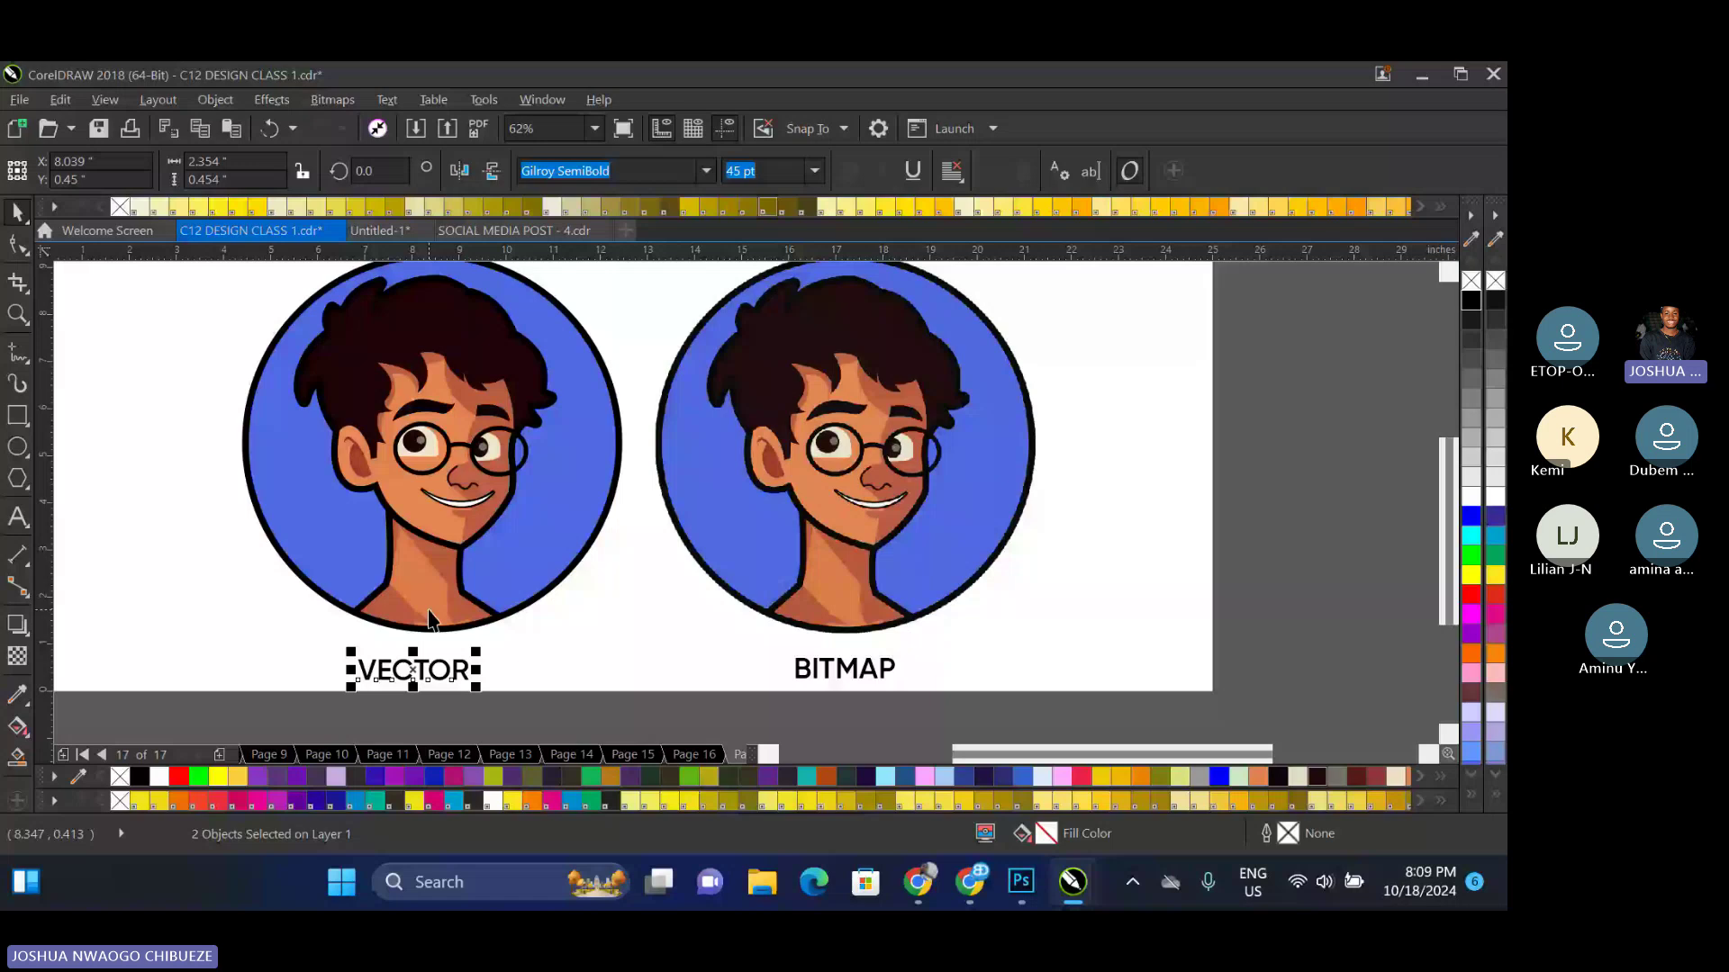
# Move the labelled vector portrait away from the bitmap one to widen the gap, group both and center the group on the page
pyautogui.scroll(-2, 428, 619)
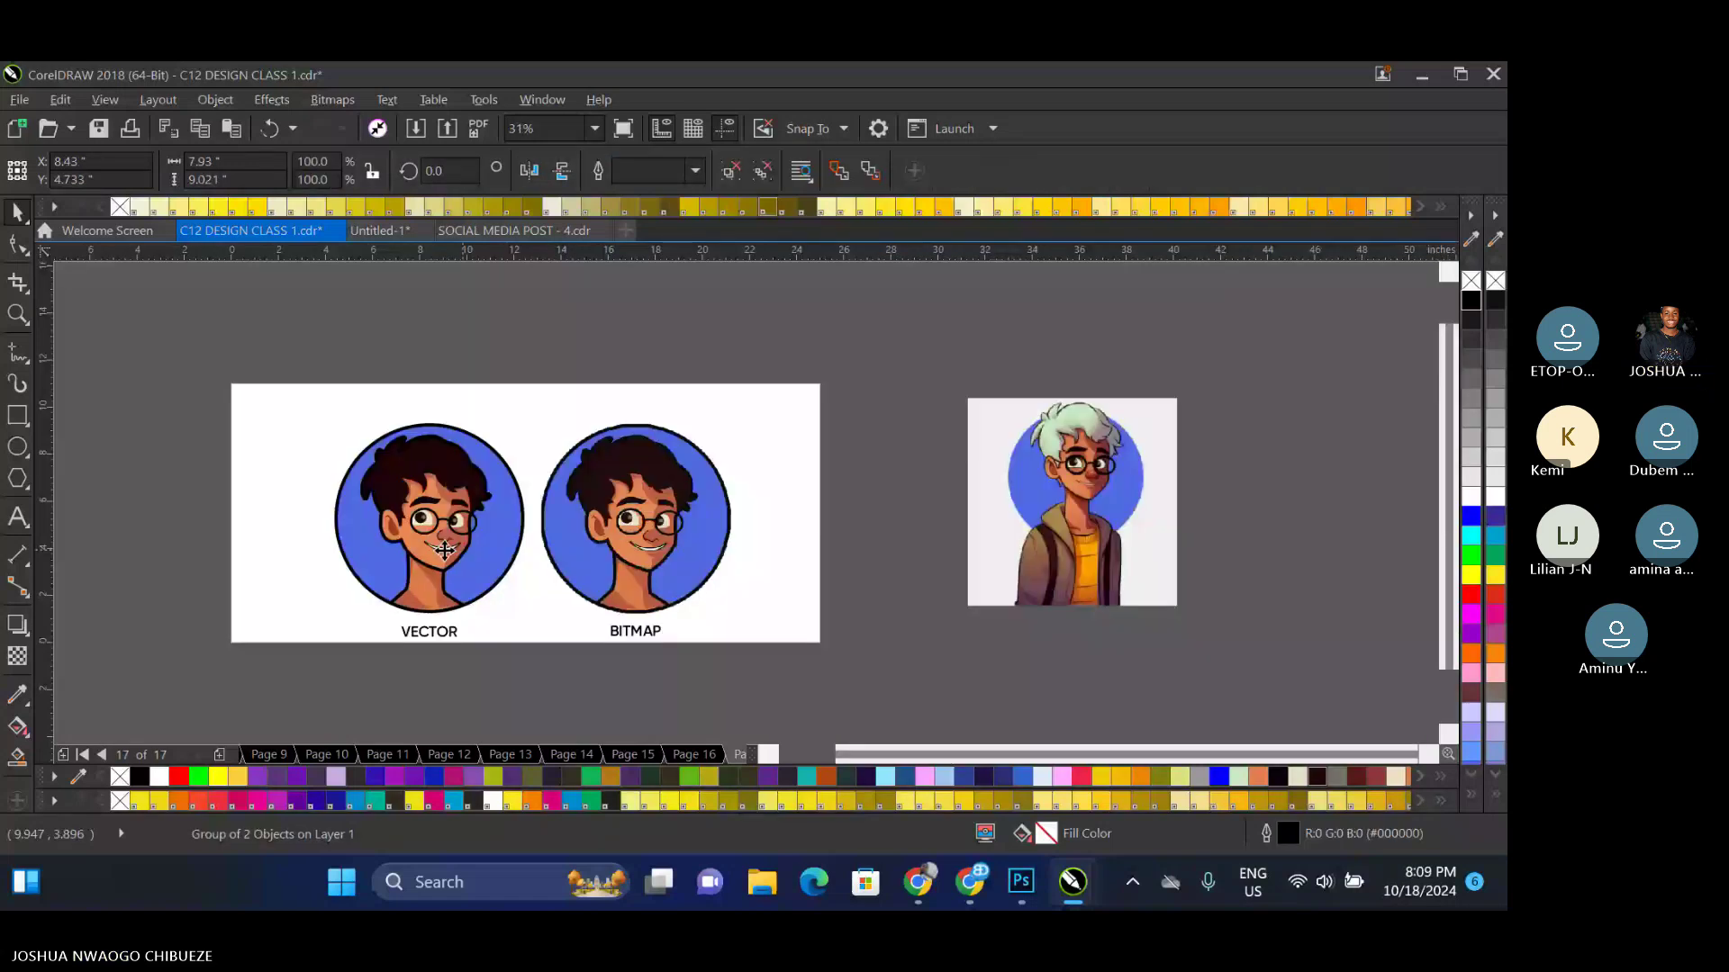
pyautogui.moveTo(445, 551); pyautogui.dragTo(405, 551)
pyautogui.keyDown('shift'); pyautogui.click(584, 529); pyautogui.keyUp('shift')
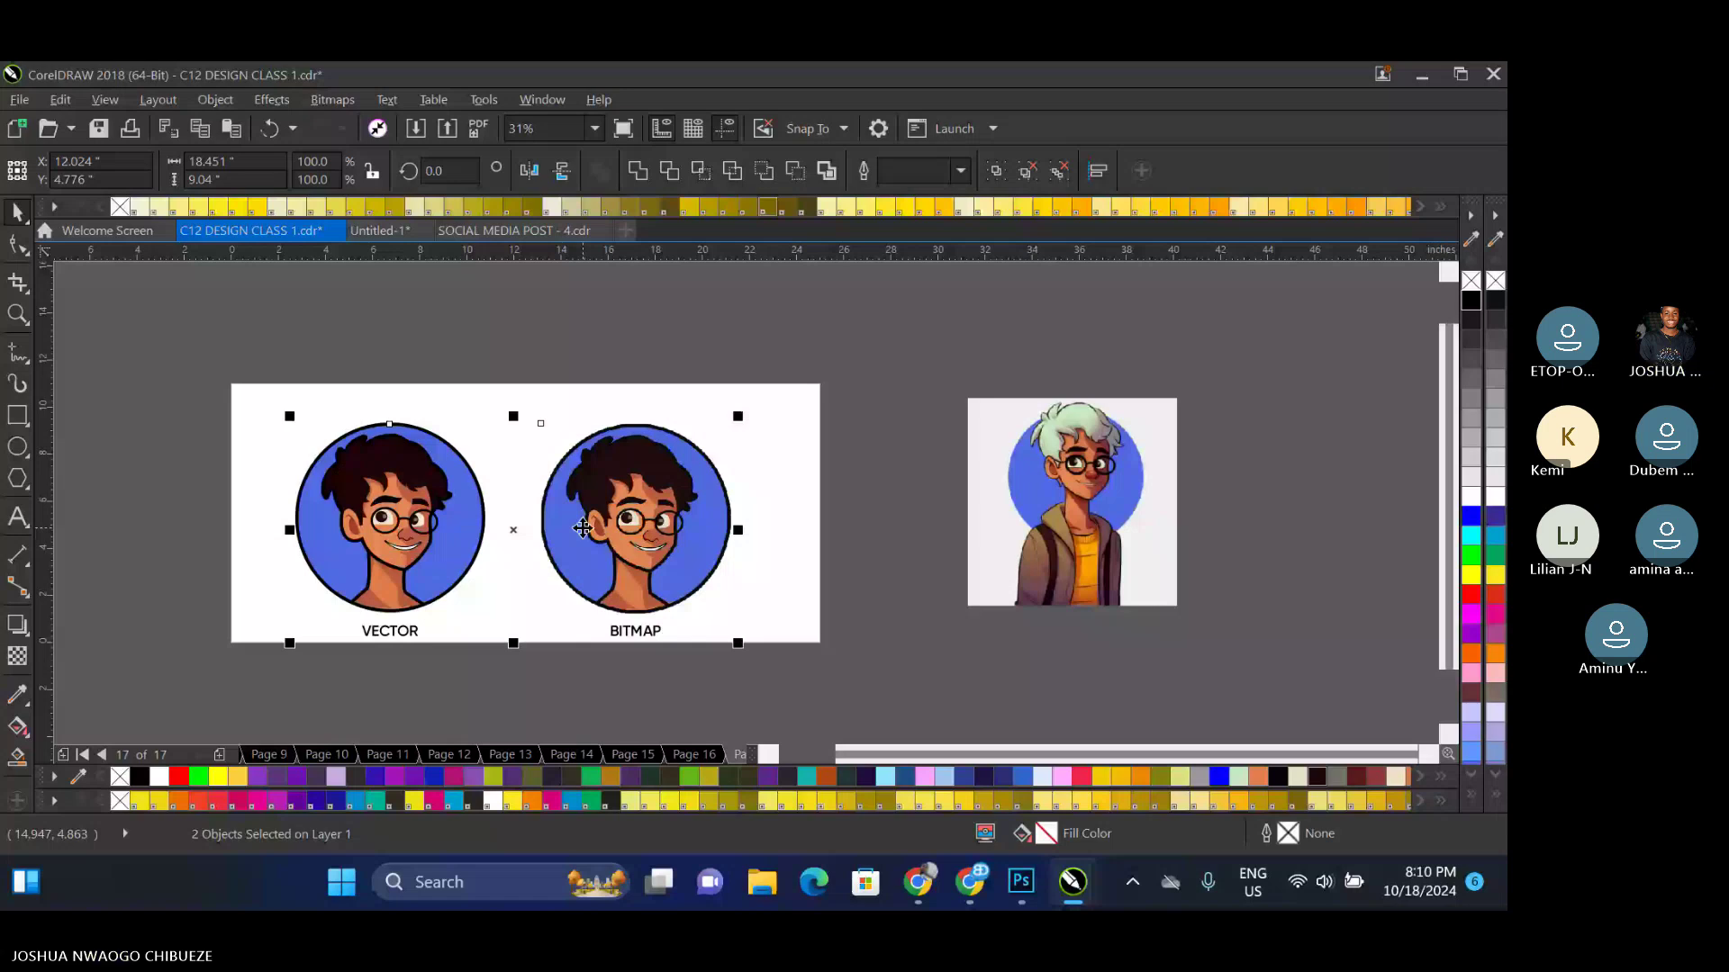
pyautogui.hotkey('ctrl', 'g')
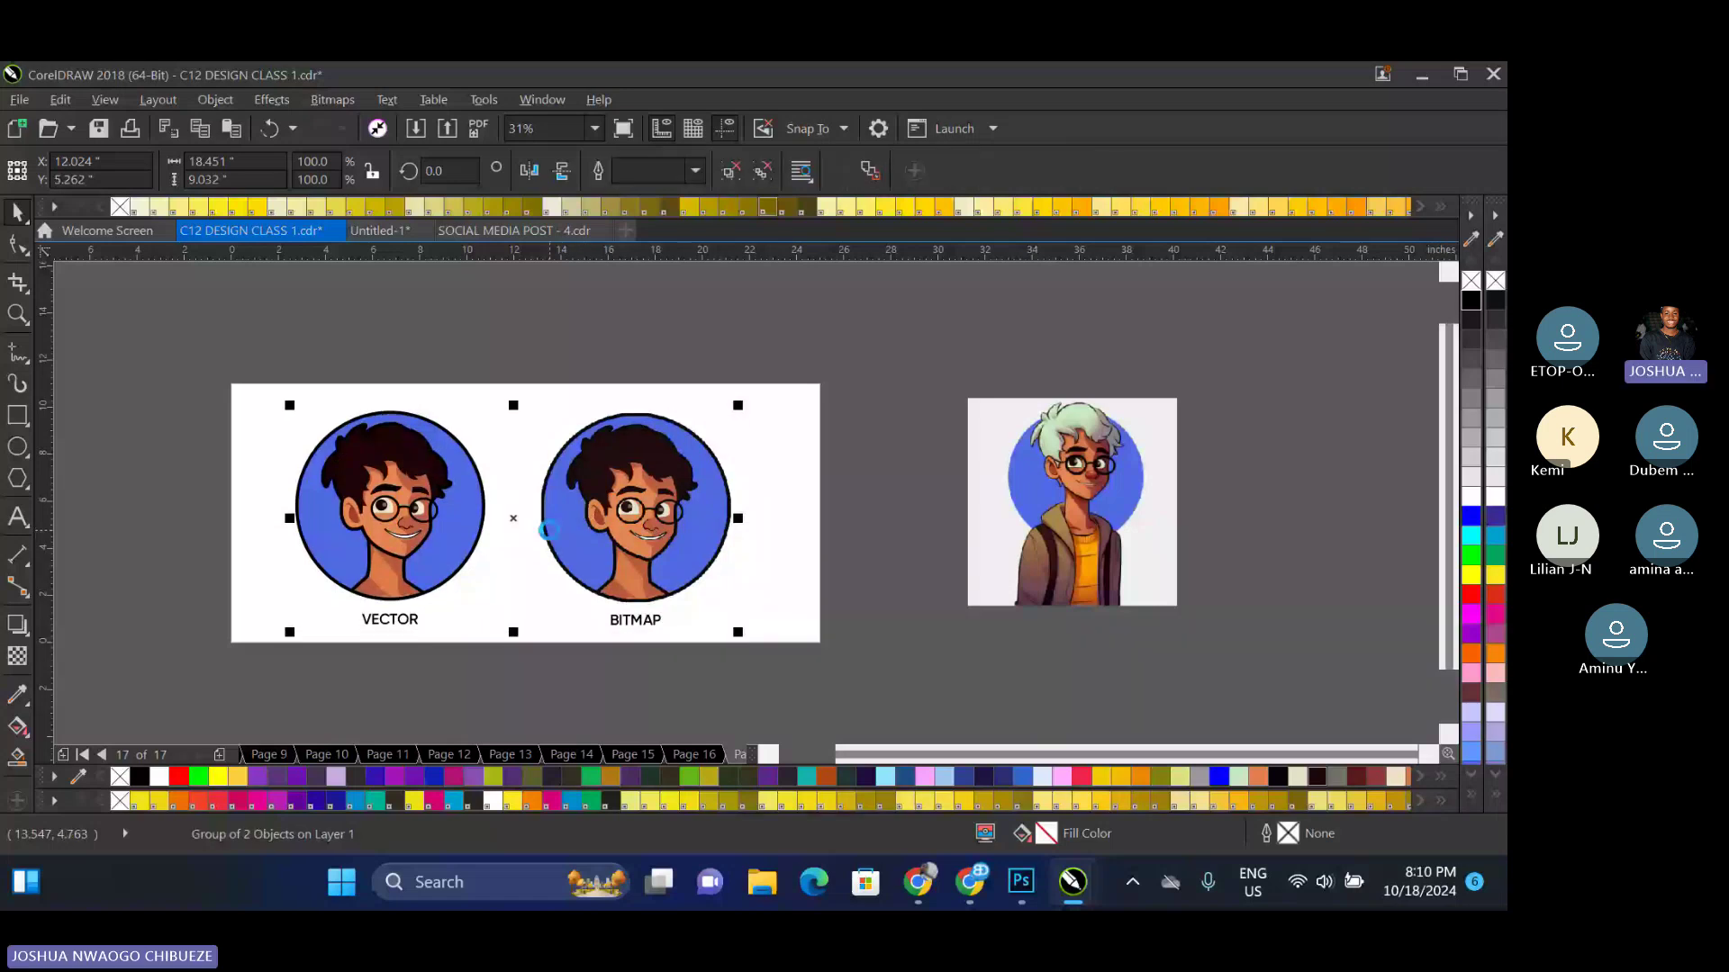
pyautogui.press('p')
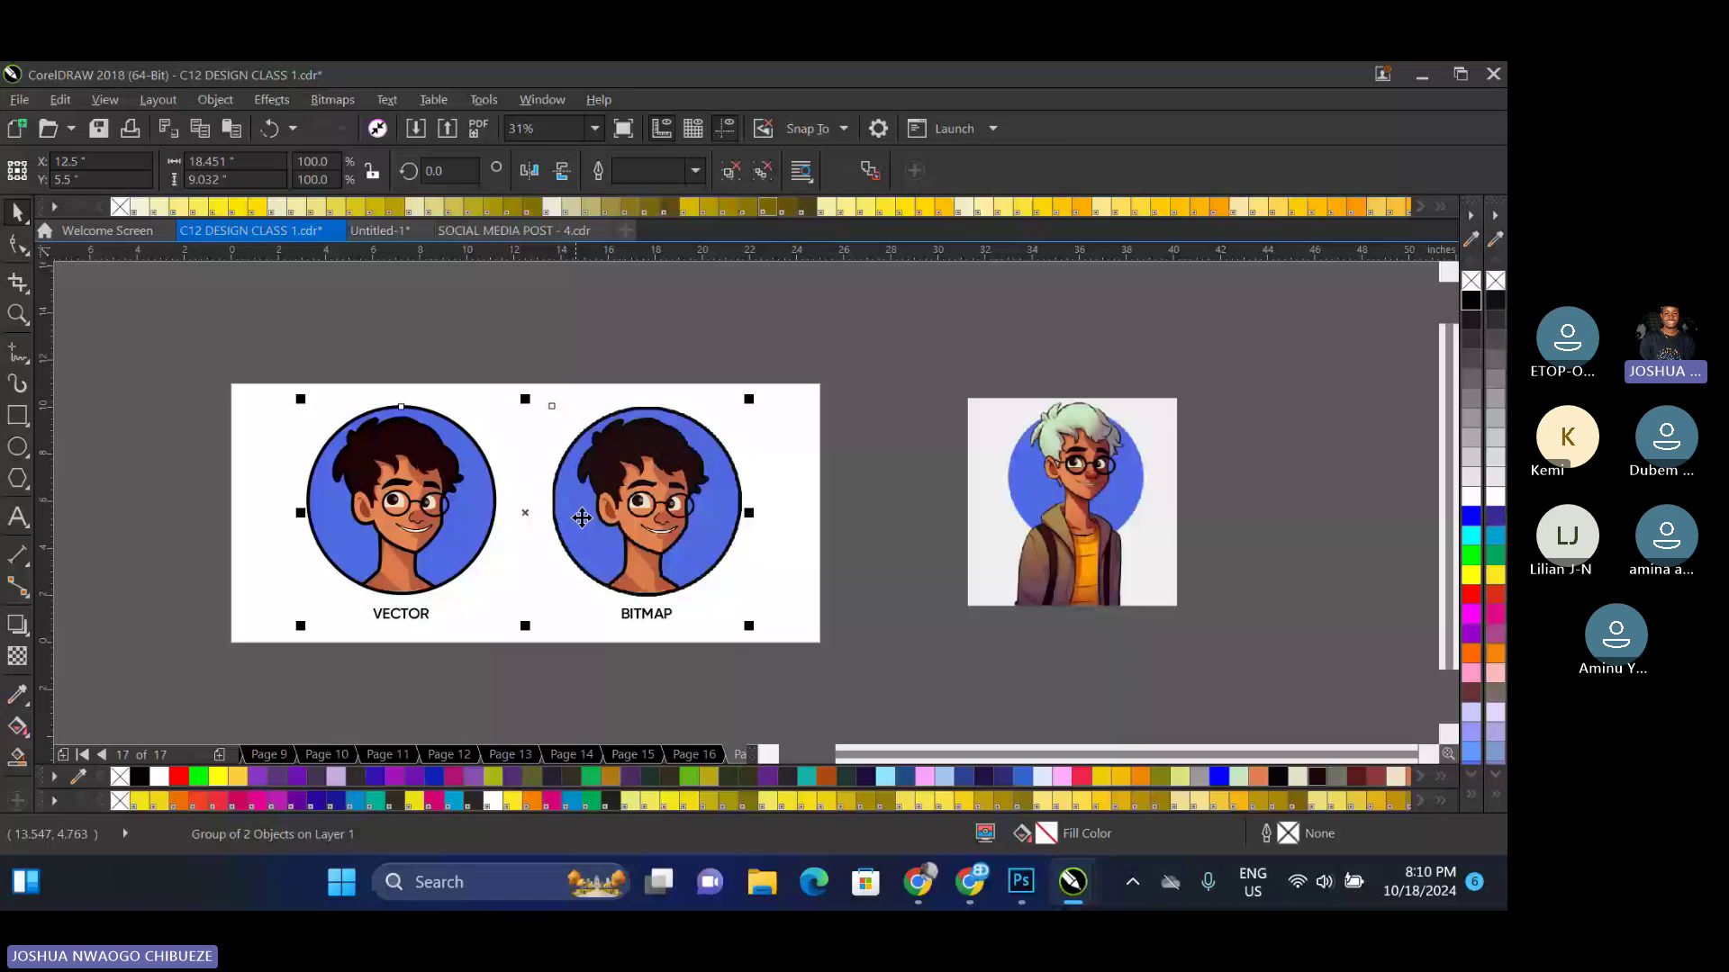
# Review the document's earlier pages back to page 14 and return to page 17 with the labelled portraits
pyautogui.press('pageup')
pyautogui.press('pageup')
pyautogui.press('pageup')
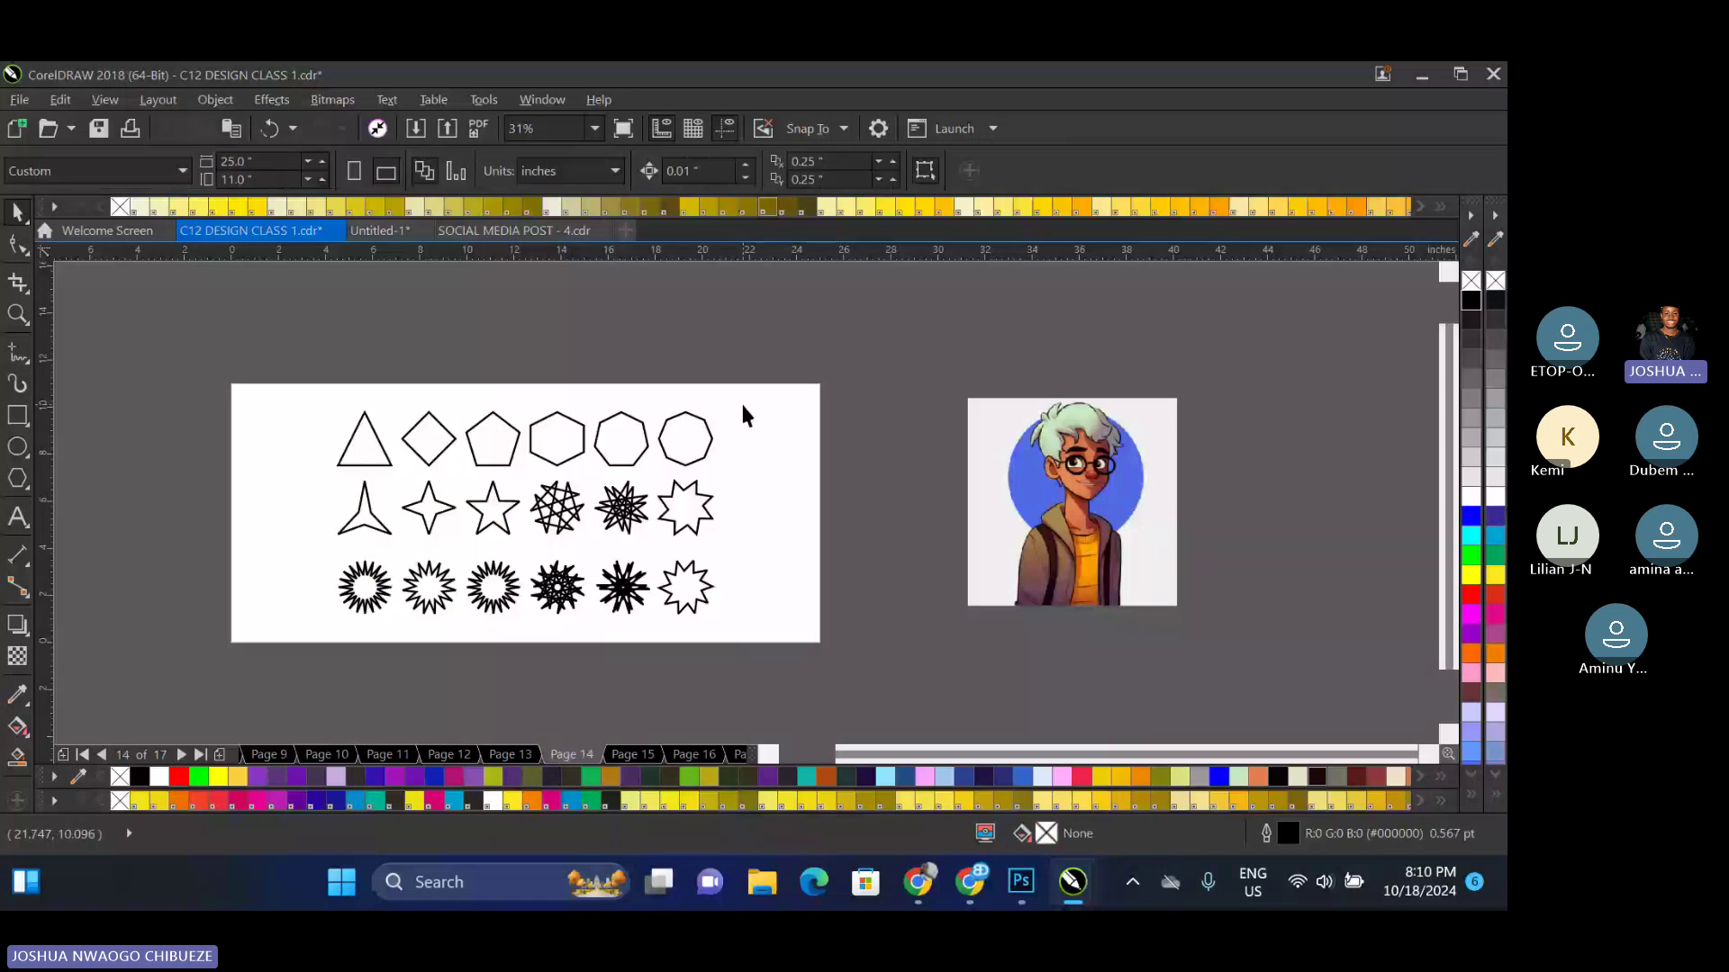
pyautogui.press('pagedown')
pyautogui.press('pagedown')
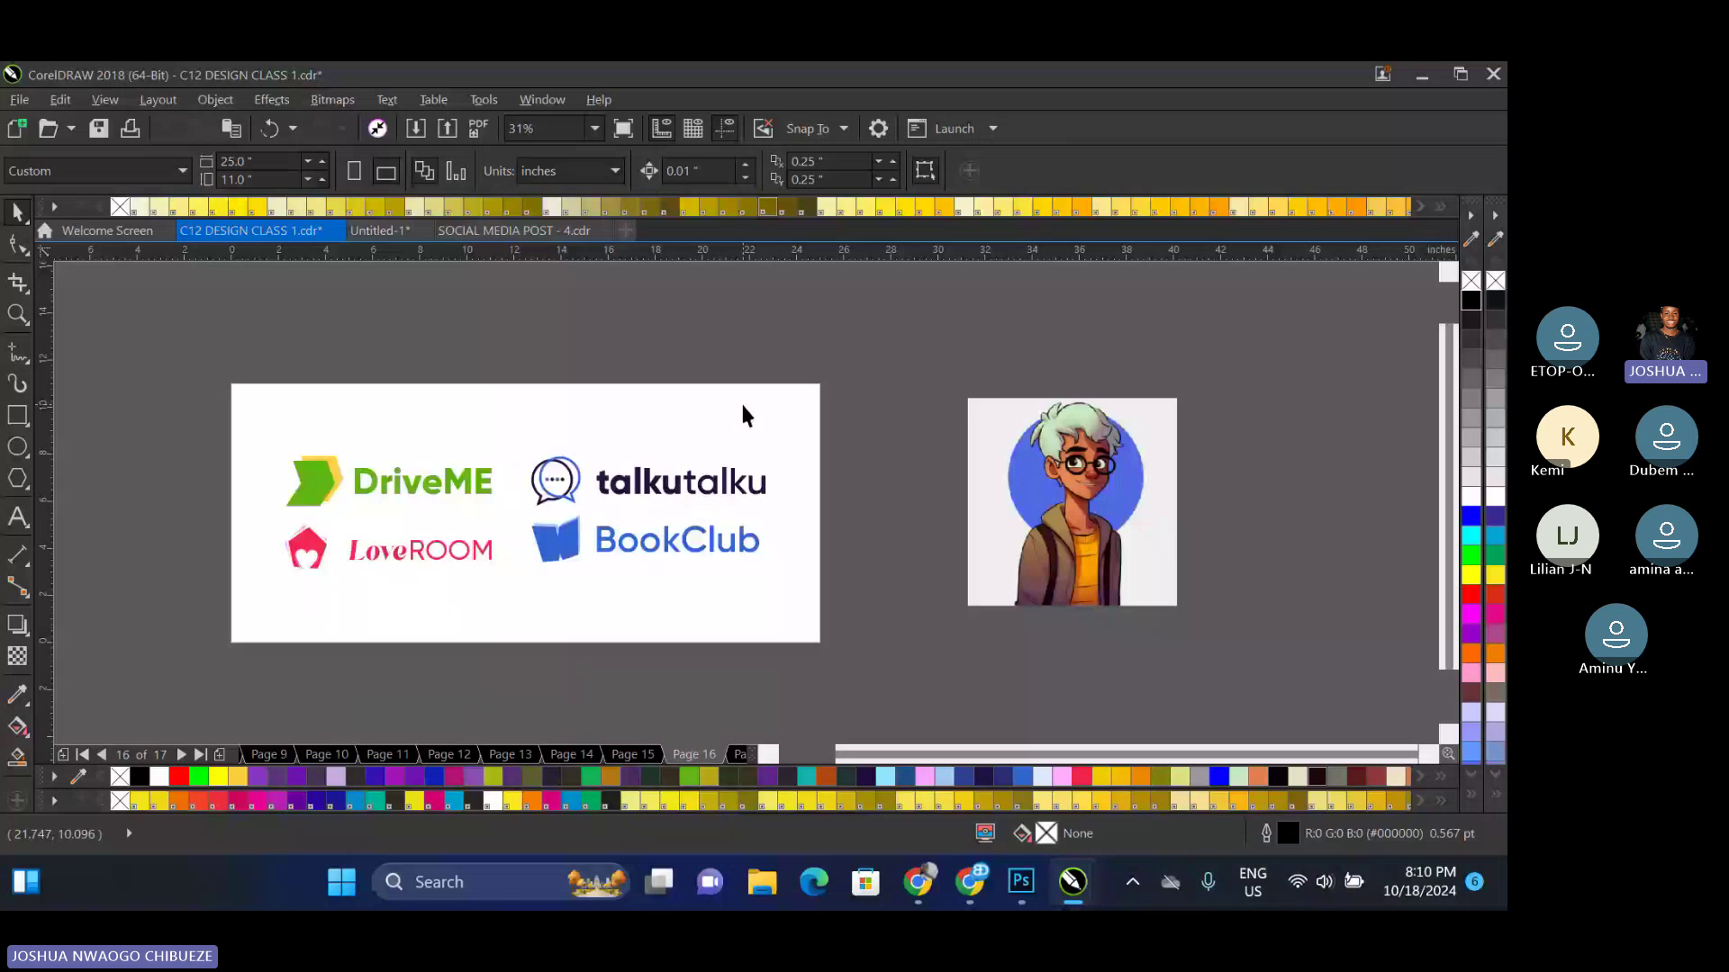
pyautogui.press('pagedown')
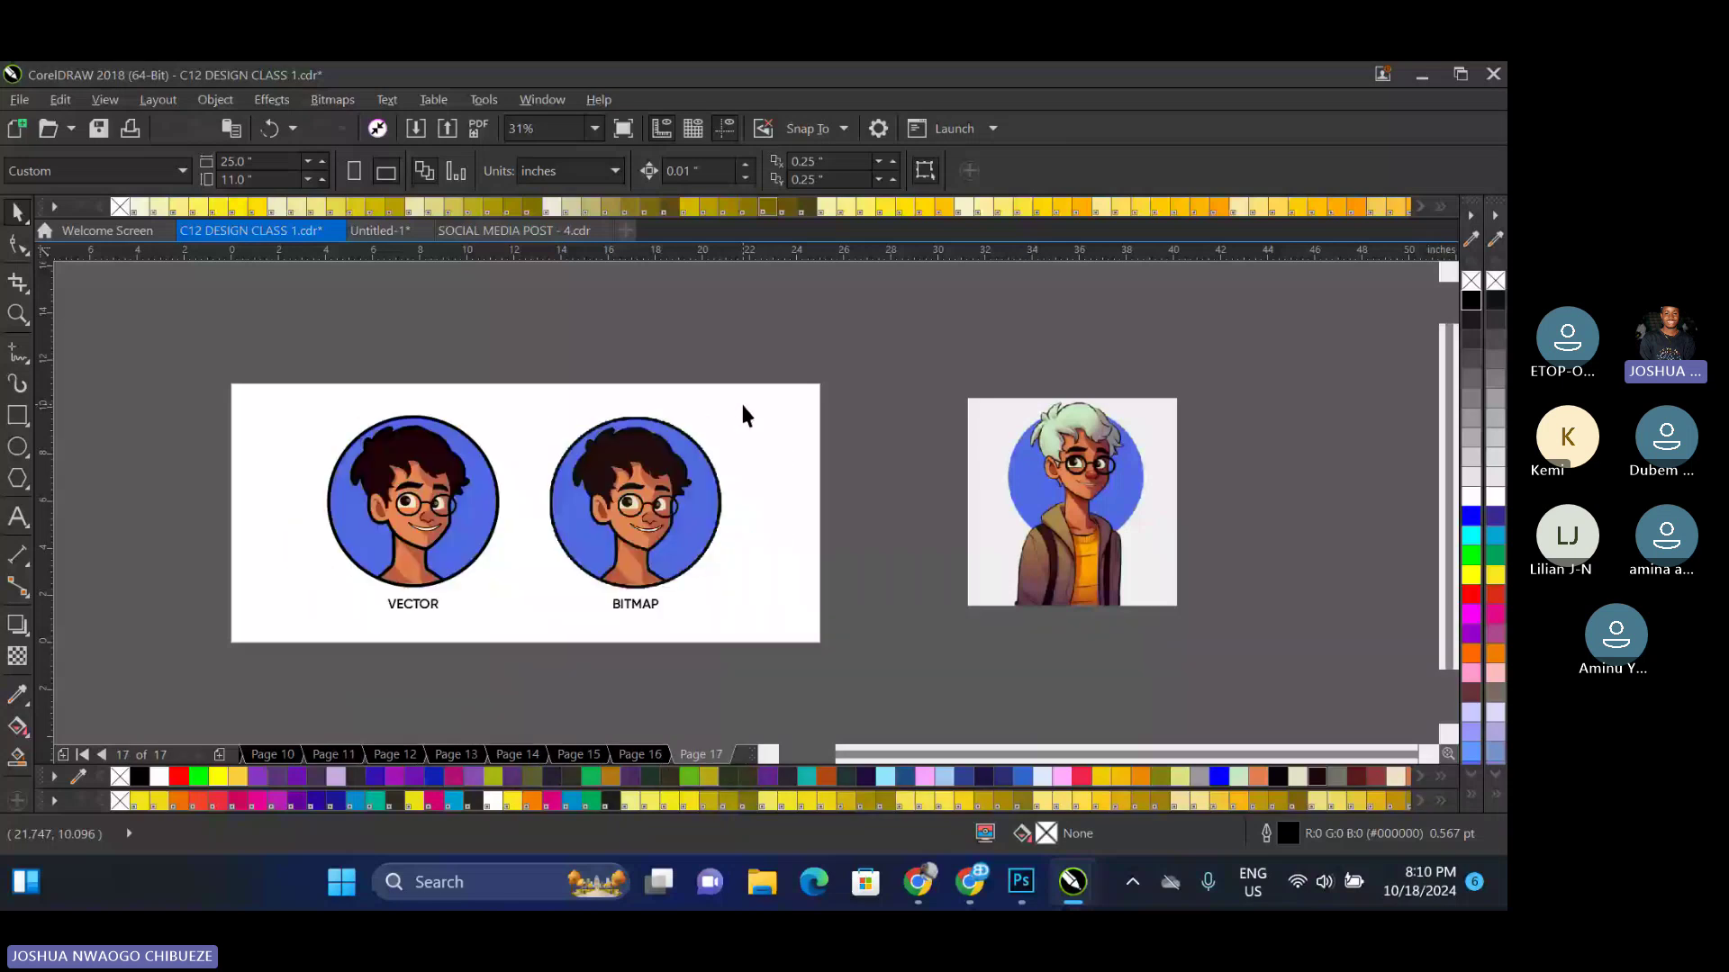
# Enlarge the reference character picture beside the page to about 12.6 inches square
pyautogui.click(1116, 454)
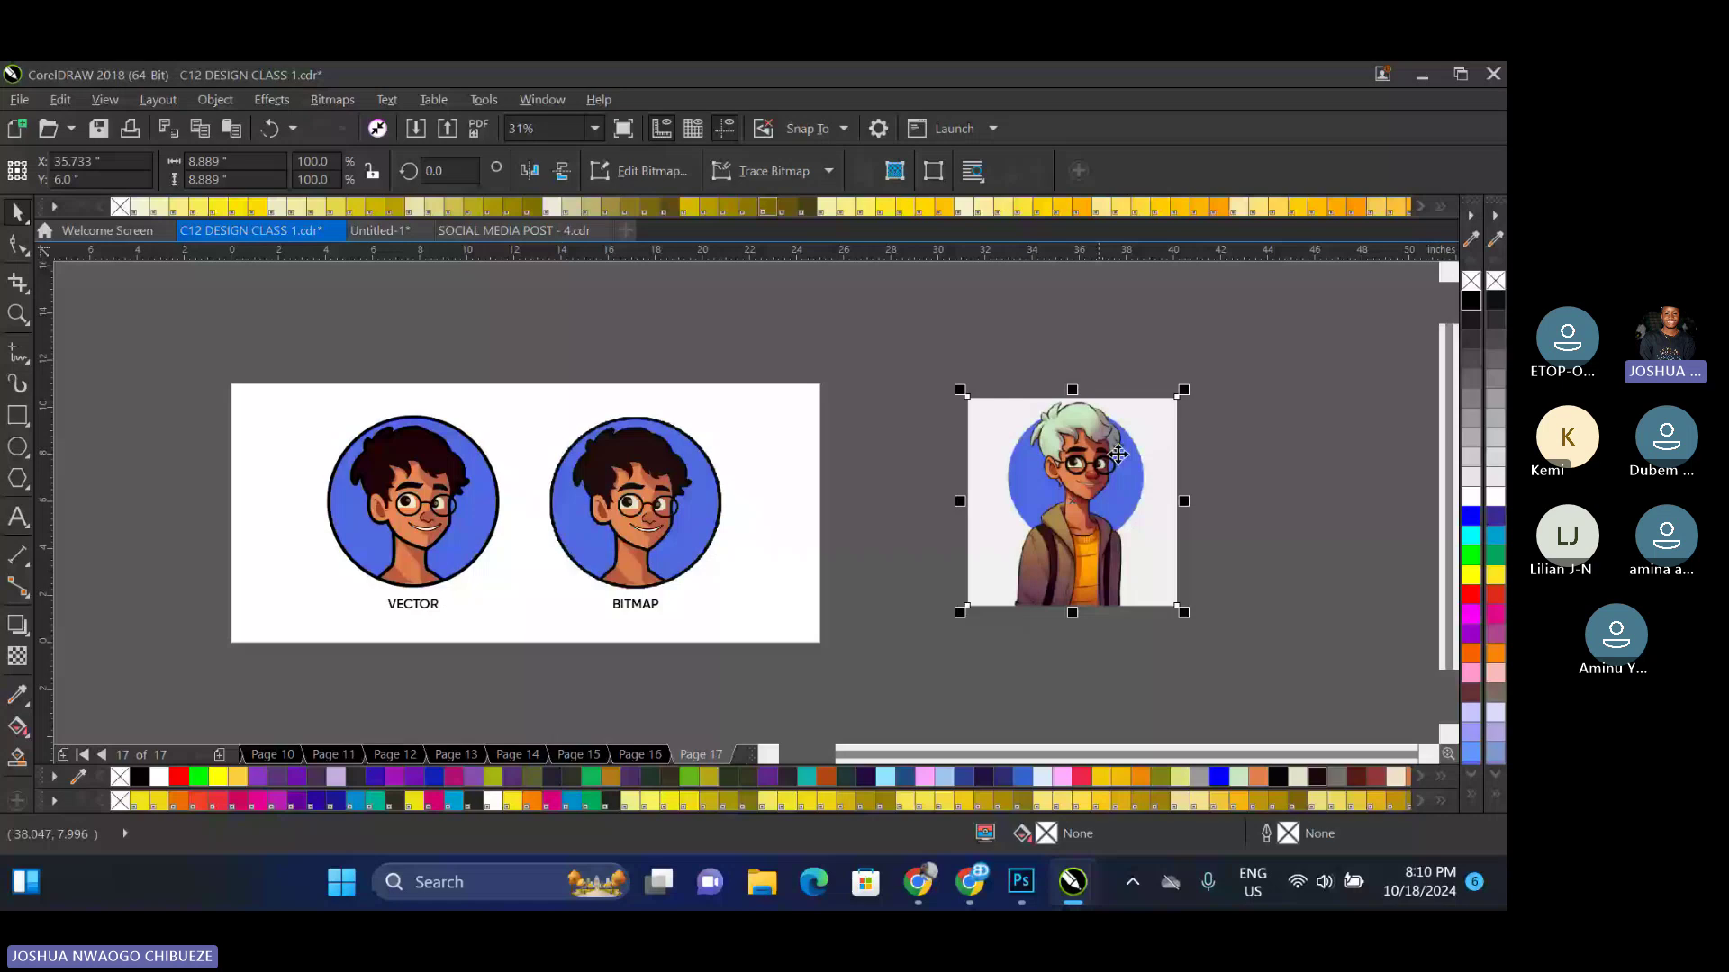
pyautogui.moveTo(1184, 390); pyautogui.dragTo(1270, 303)
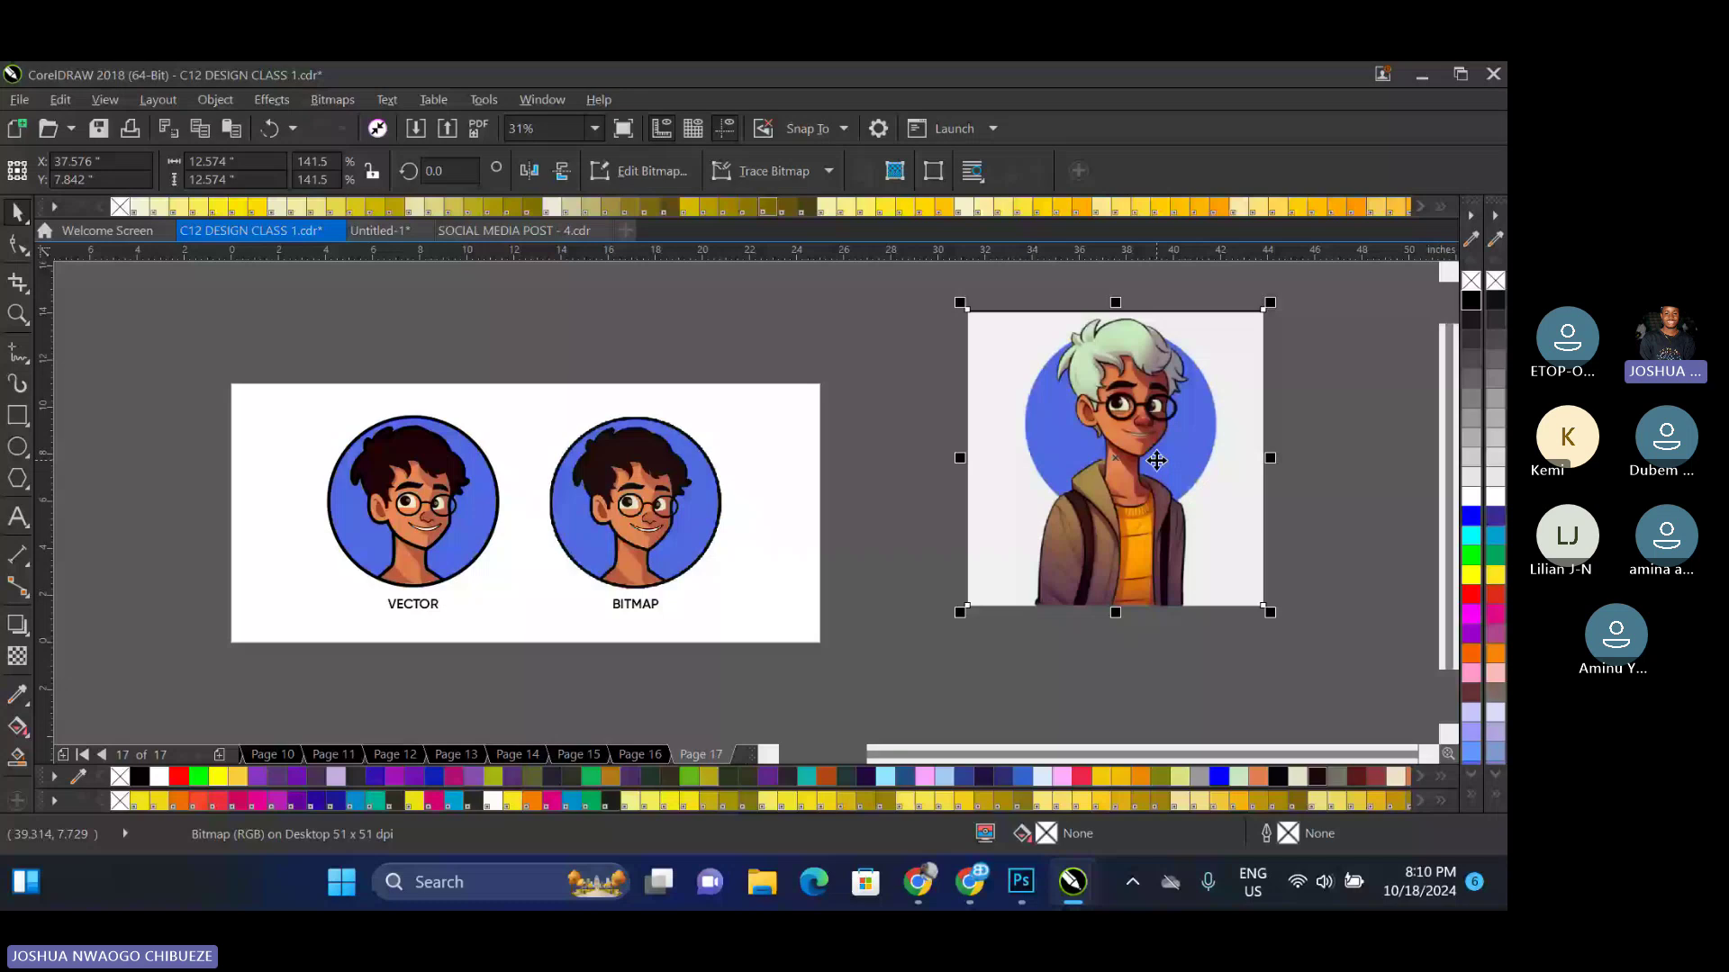
# Switch to the Microsoft Teams meeting in the browser and stop the meeting recording
pyautogui.hotkey('alt', 'Tab')
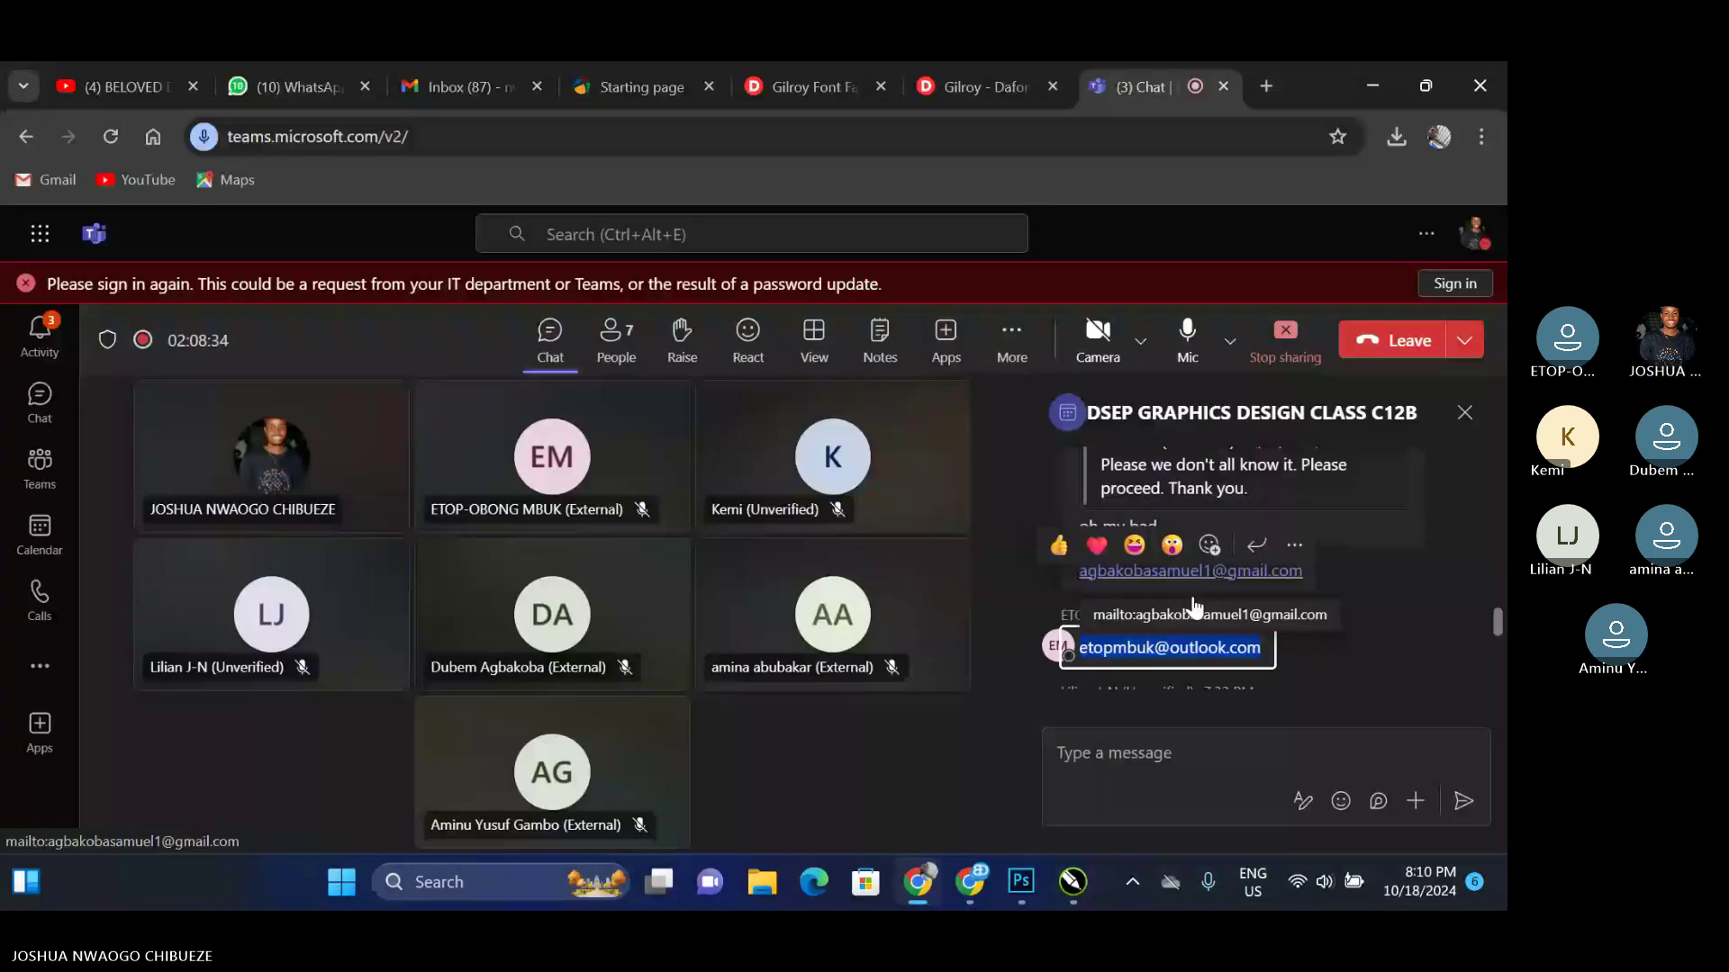
pyautogui.scroll(-5, 1193, 608)
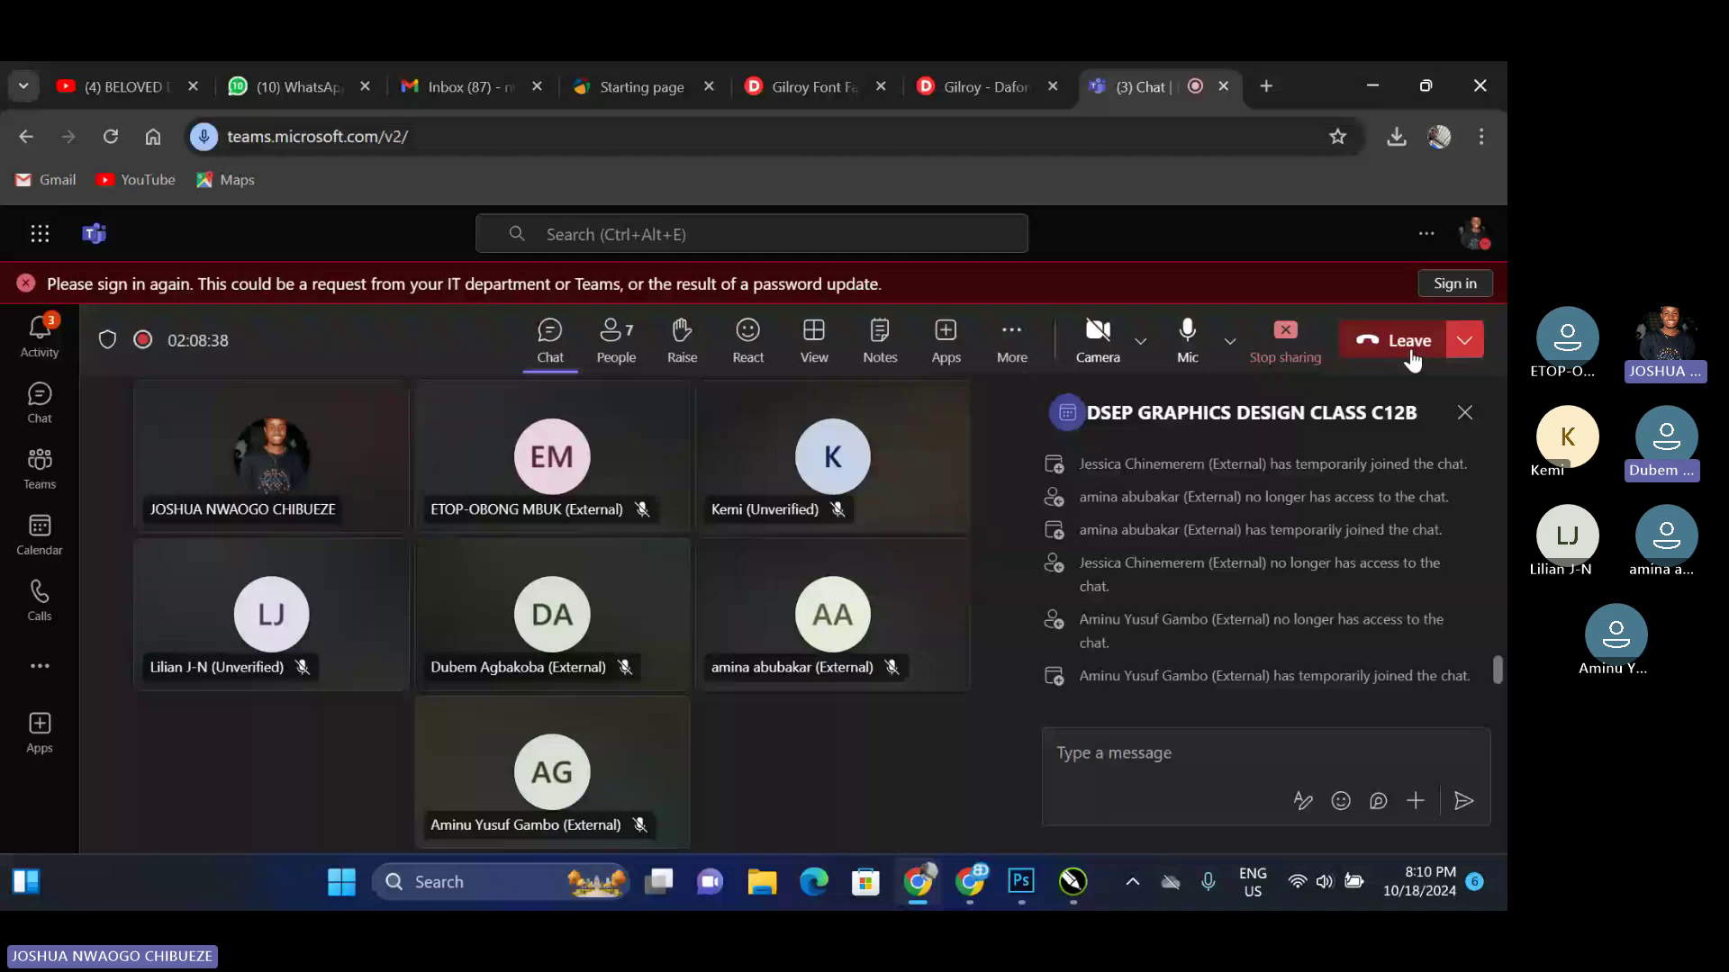
pyautogui.click(1026, 342)
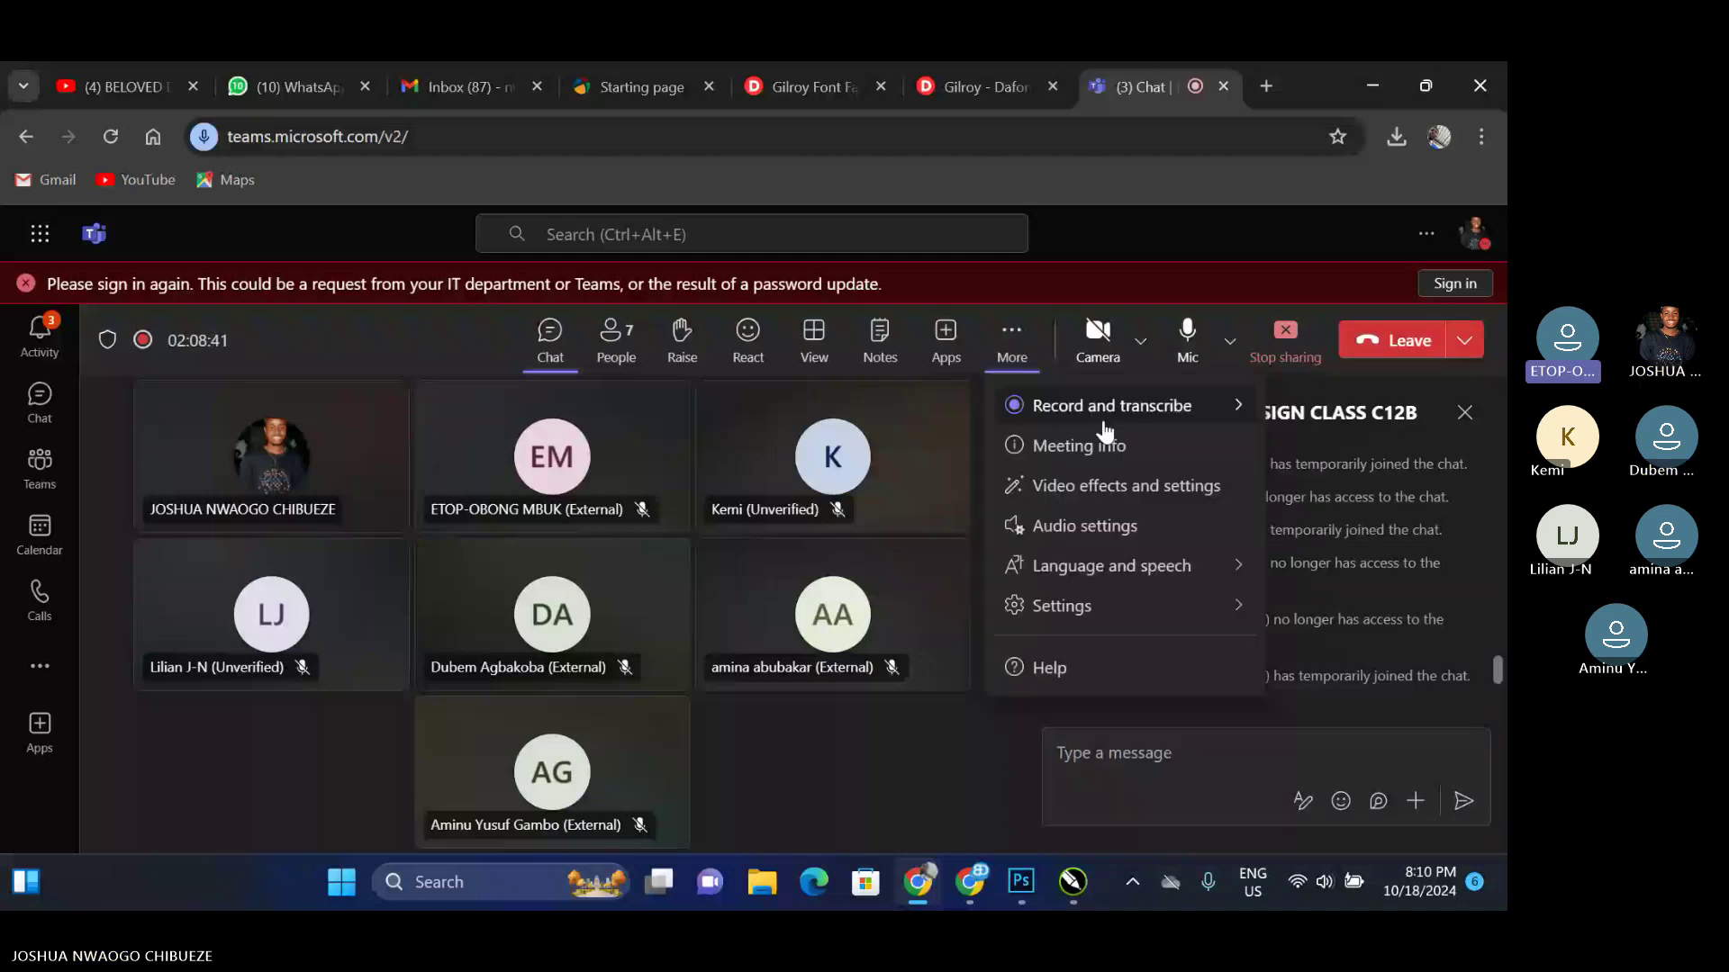
pyautogui.click(936, 424)
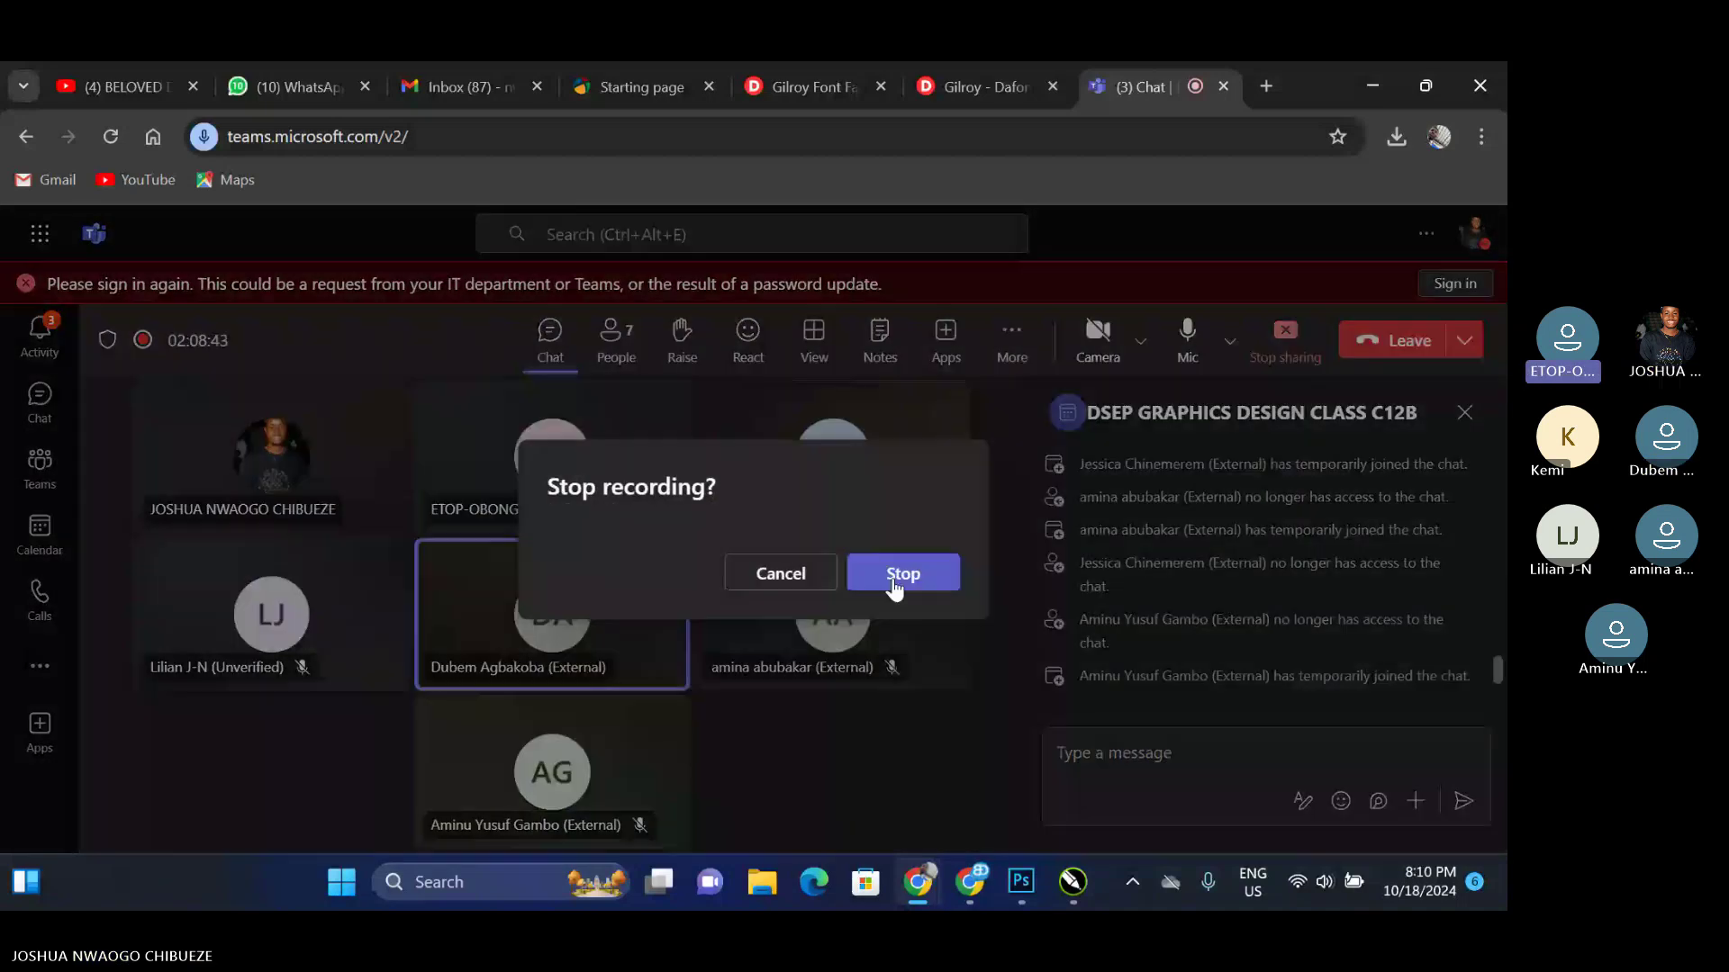
pyautogui.click(894, 581)
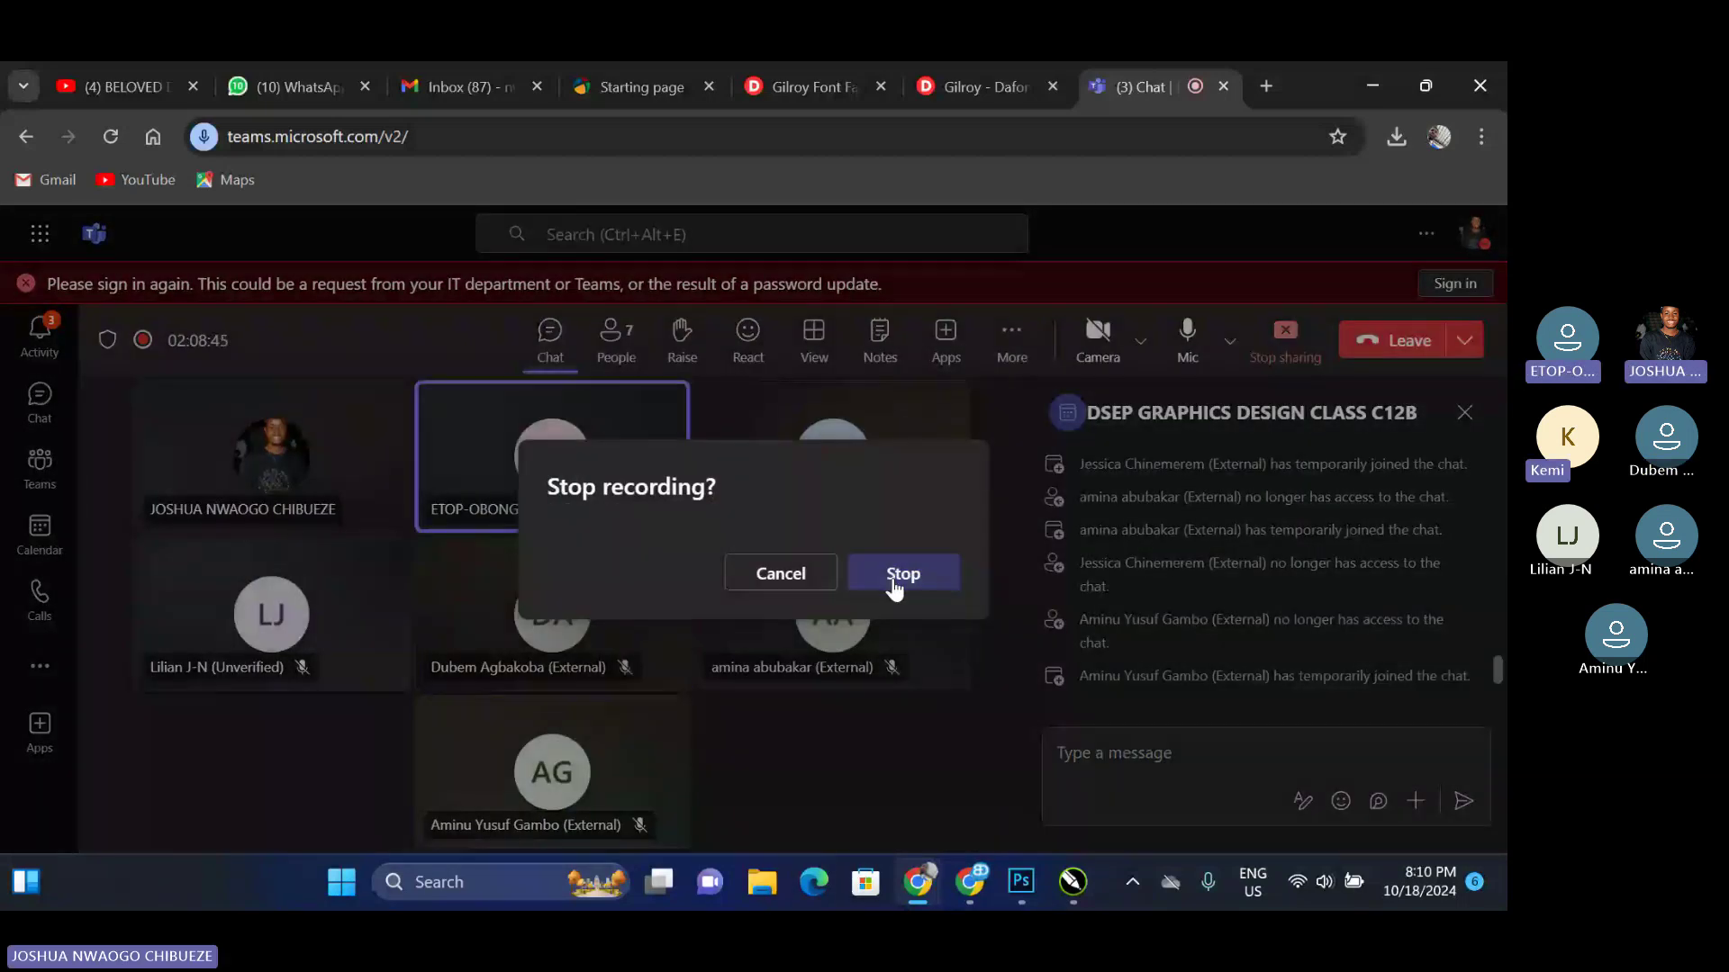